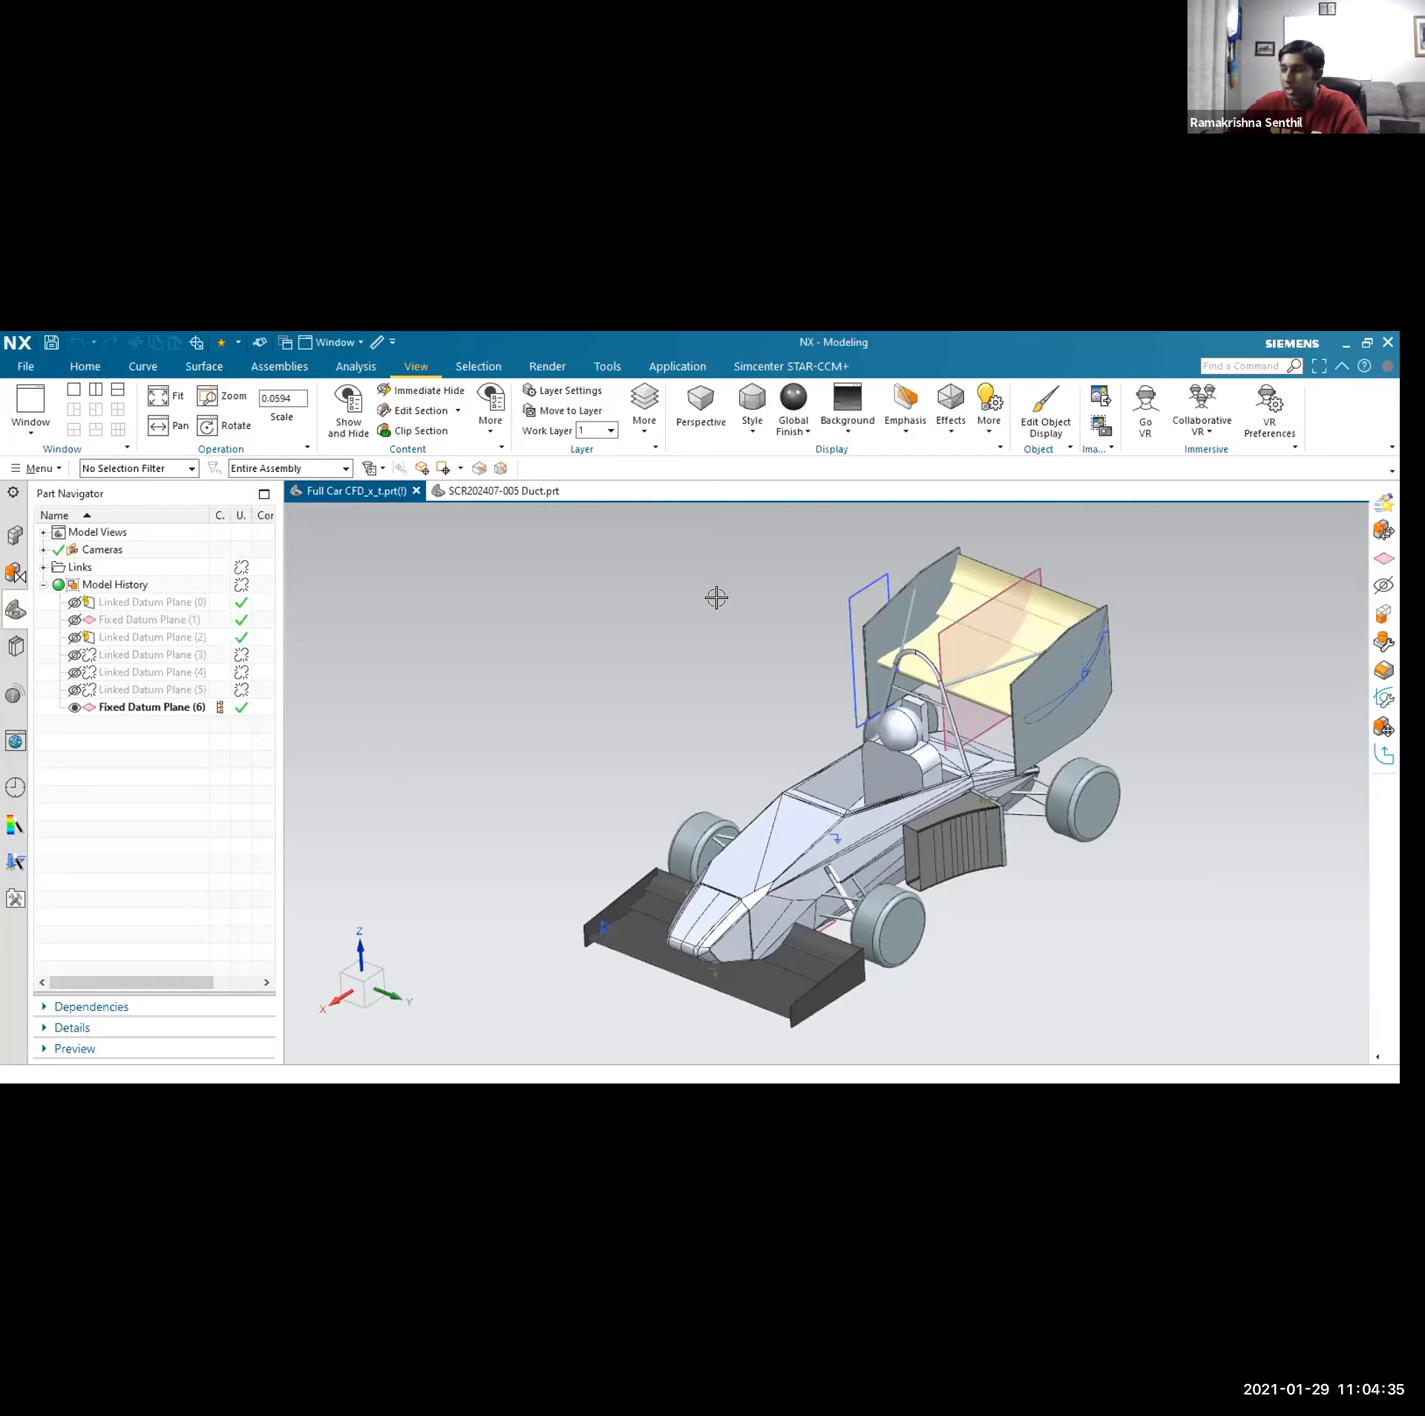
middle_click_drag(582, 670, 525, 684, "shift")
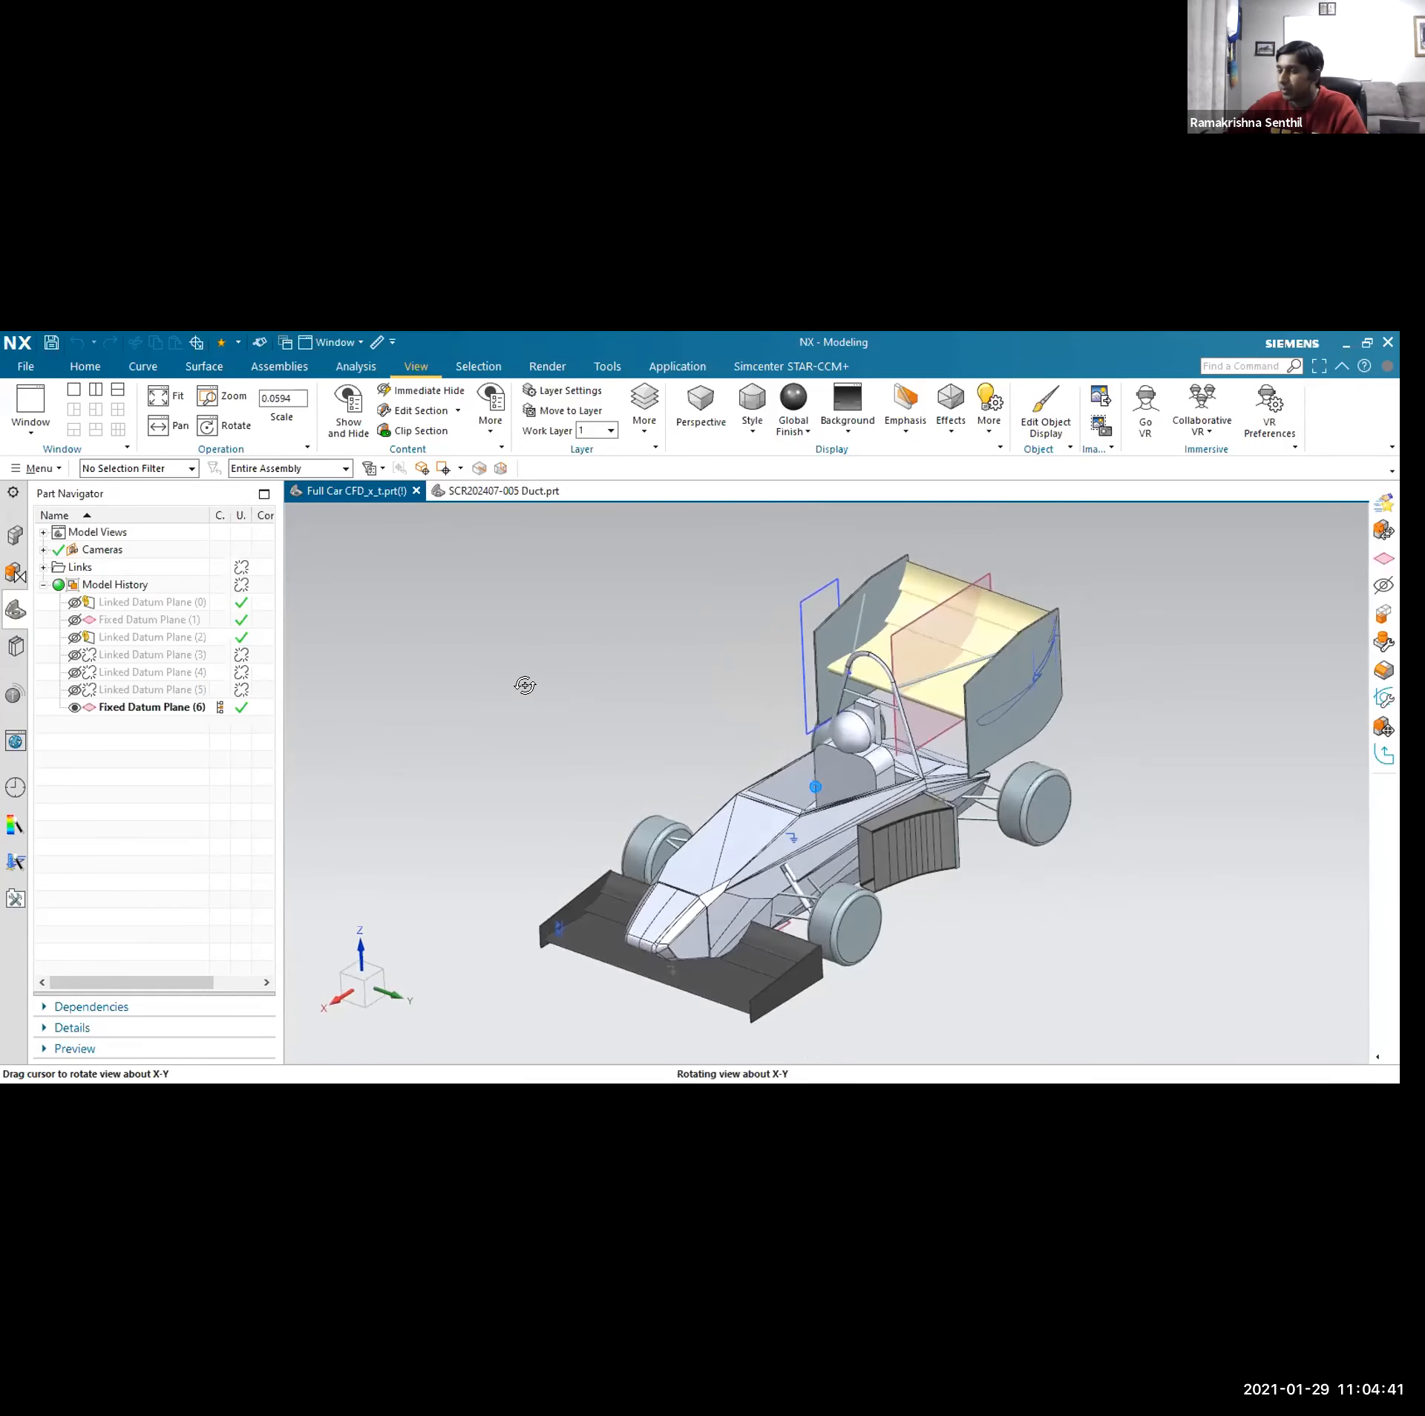
mouse_move(650, 690)
middle_mouse_down("shift")
mouse_move(618, 683)
mouse_move(636, 697)
middle_mouse_up("shift")
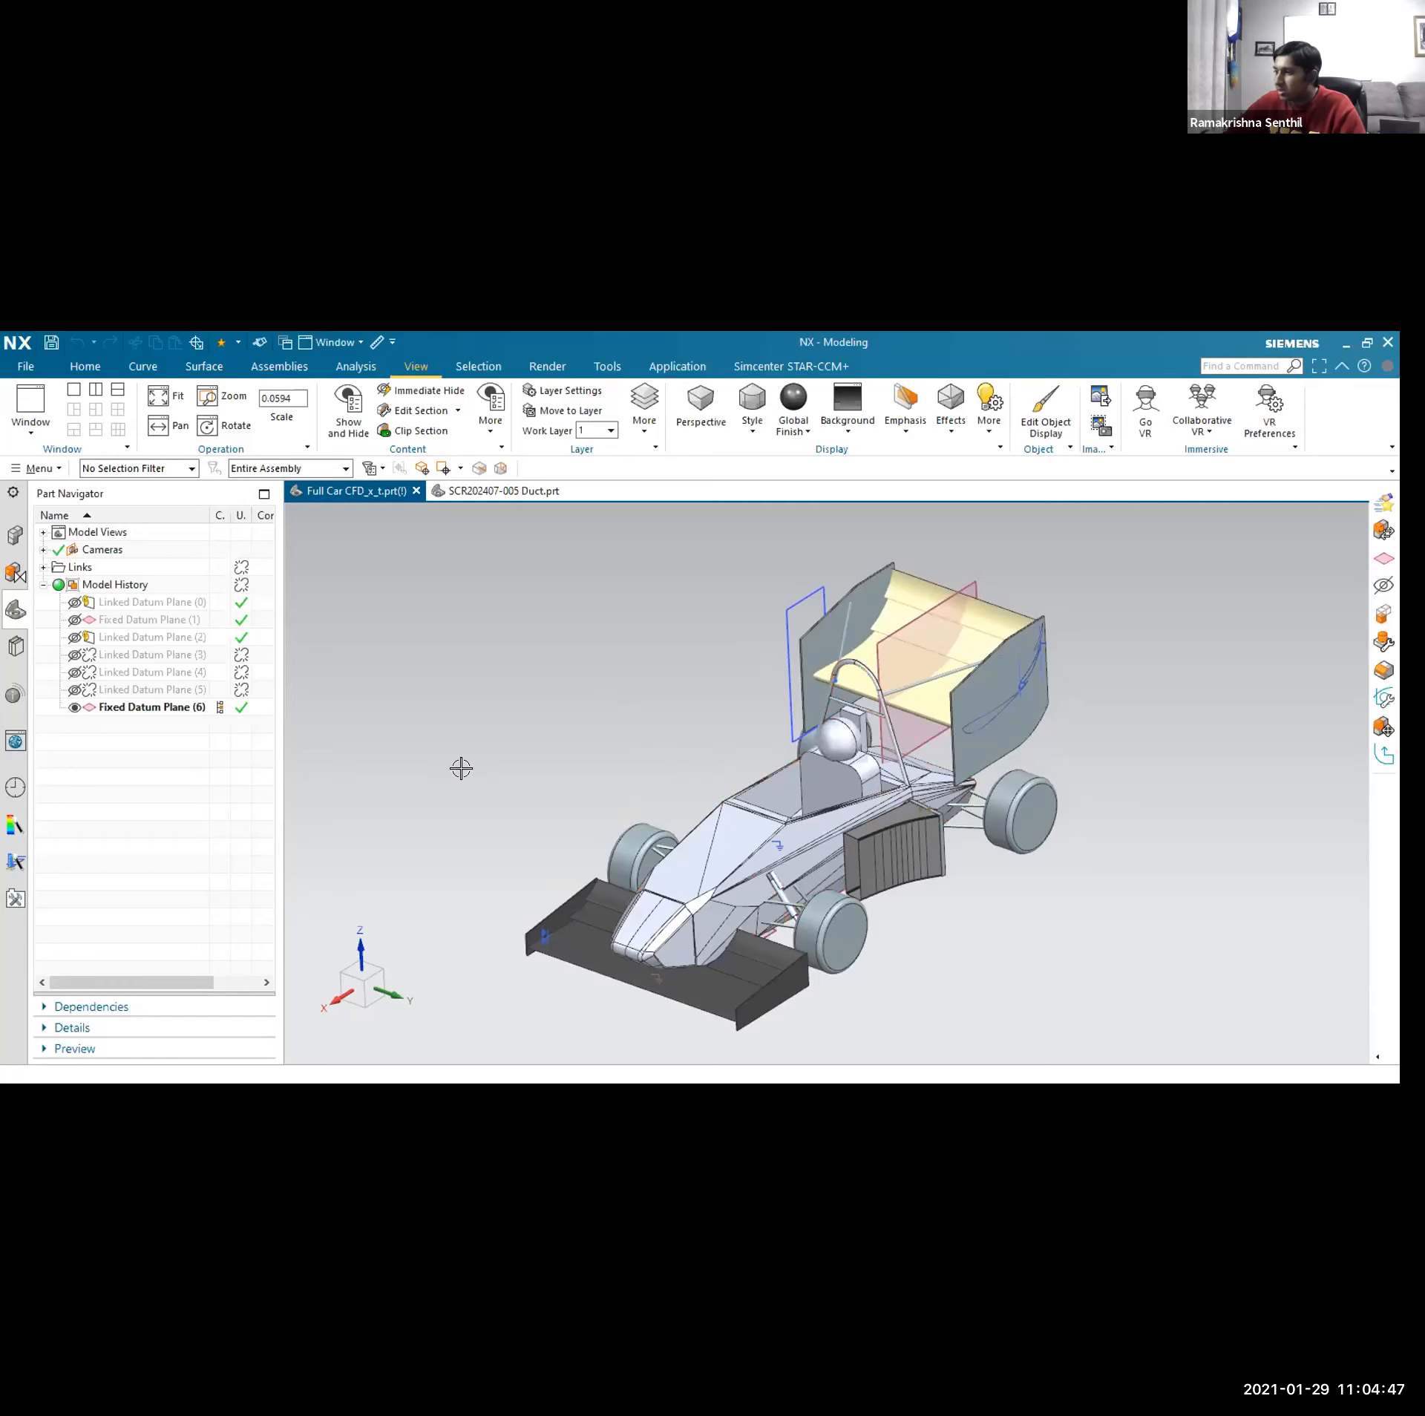
middle_click_drag(557, 725, 580, 742, "shift")
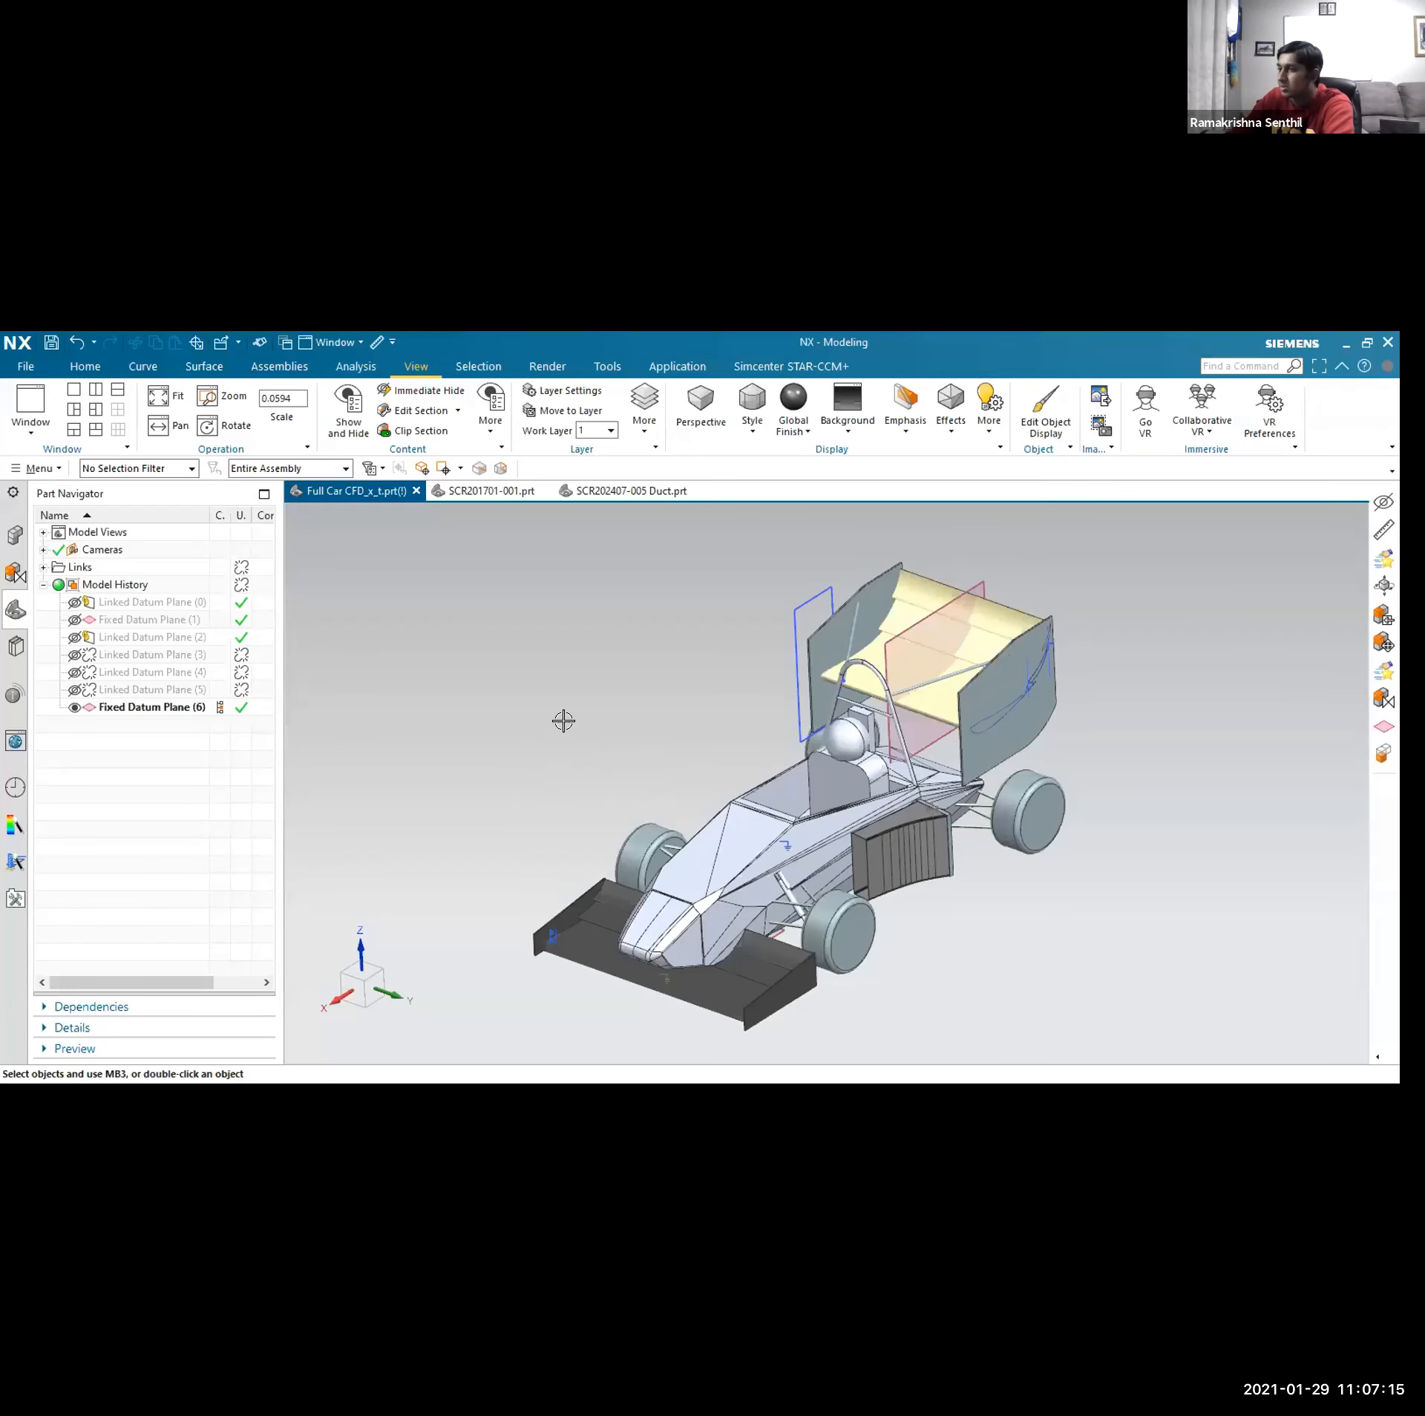
mouse_move(601, 693)
middle_mouse_down("shift")
mouse_move(649, 681)
mouse_move(594, 685)
middle_mouse_up("shift")
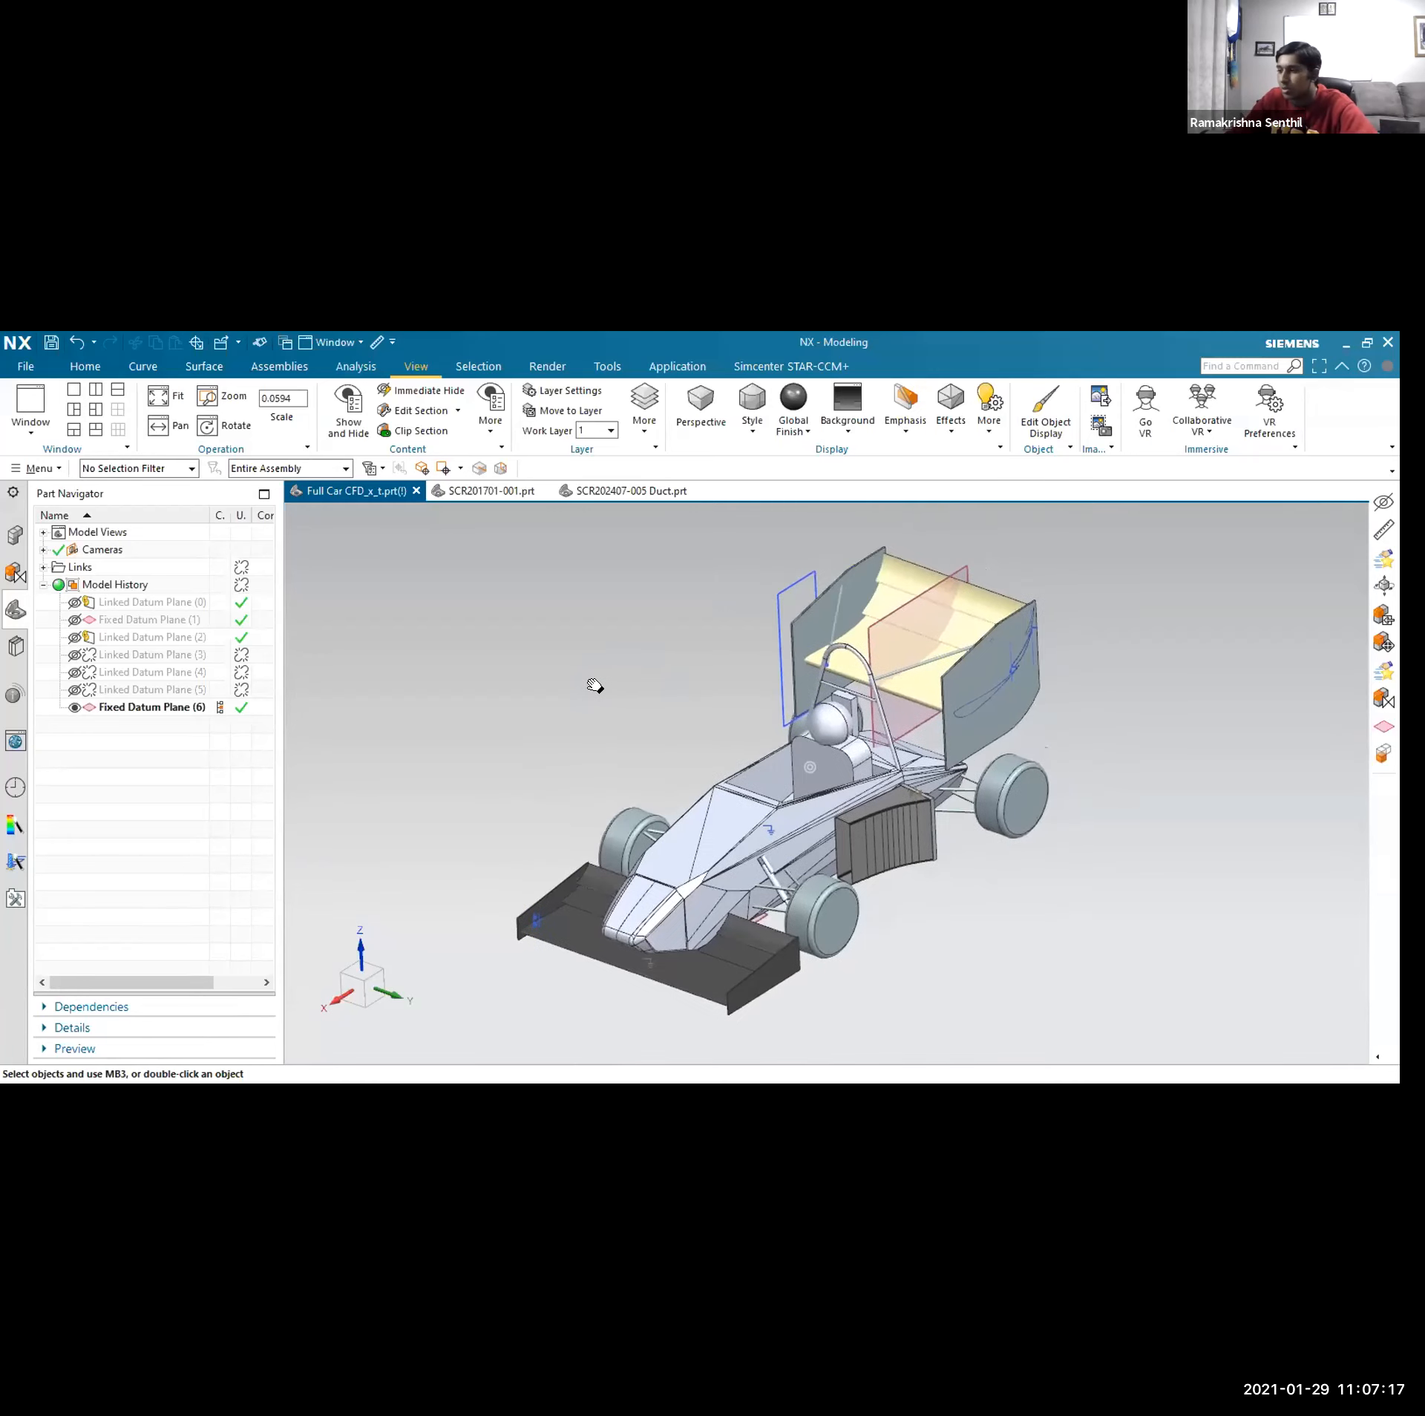
- Examine the simplified car geometry up close around the cockpit, nose, front wing and side duct
middle_click_drag(738, 729, 963, 724)
scroll(921, 727, "up", 4)
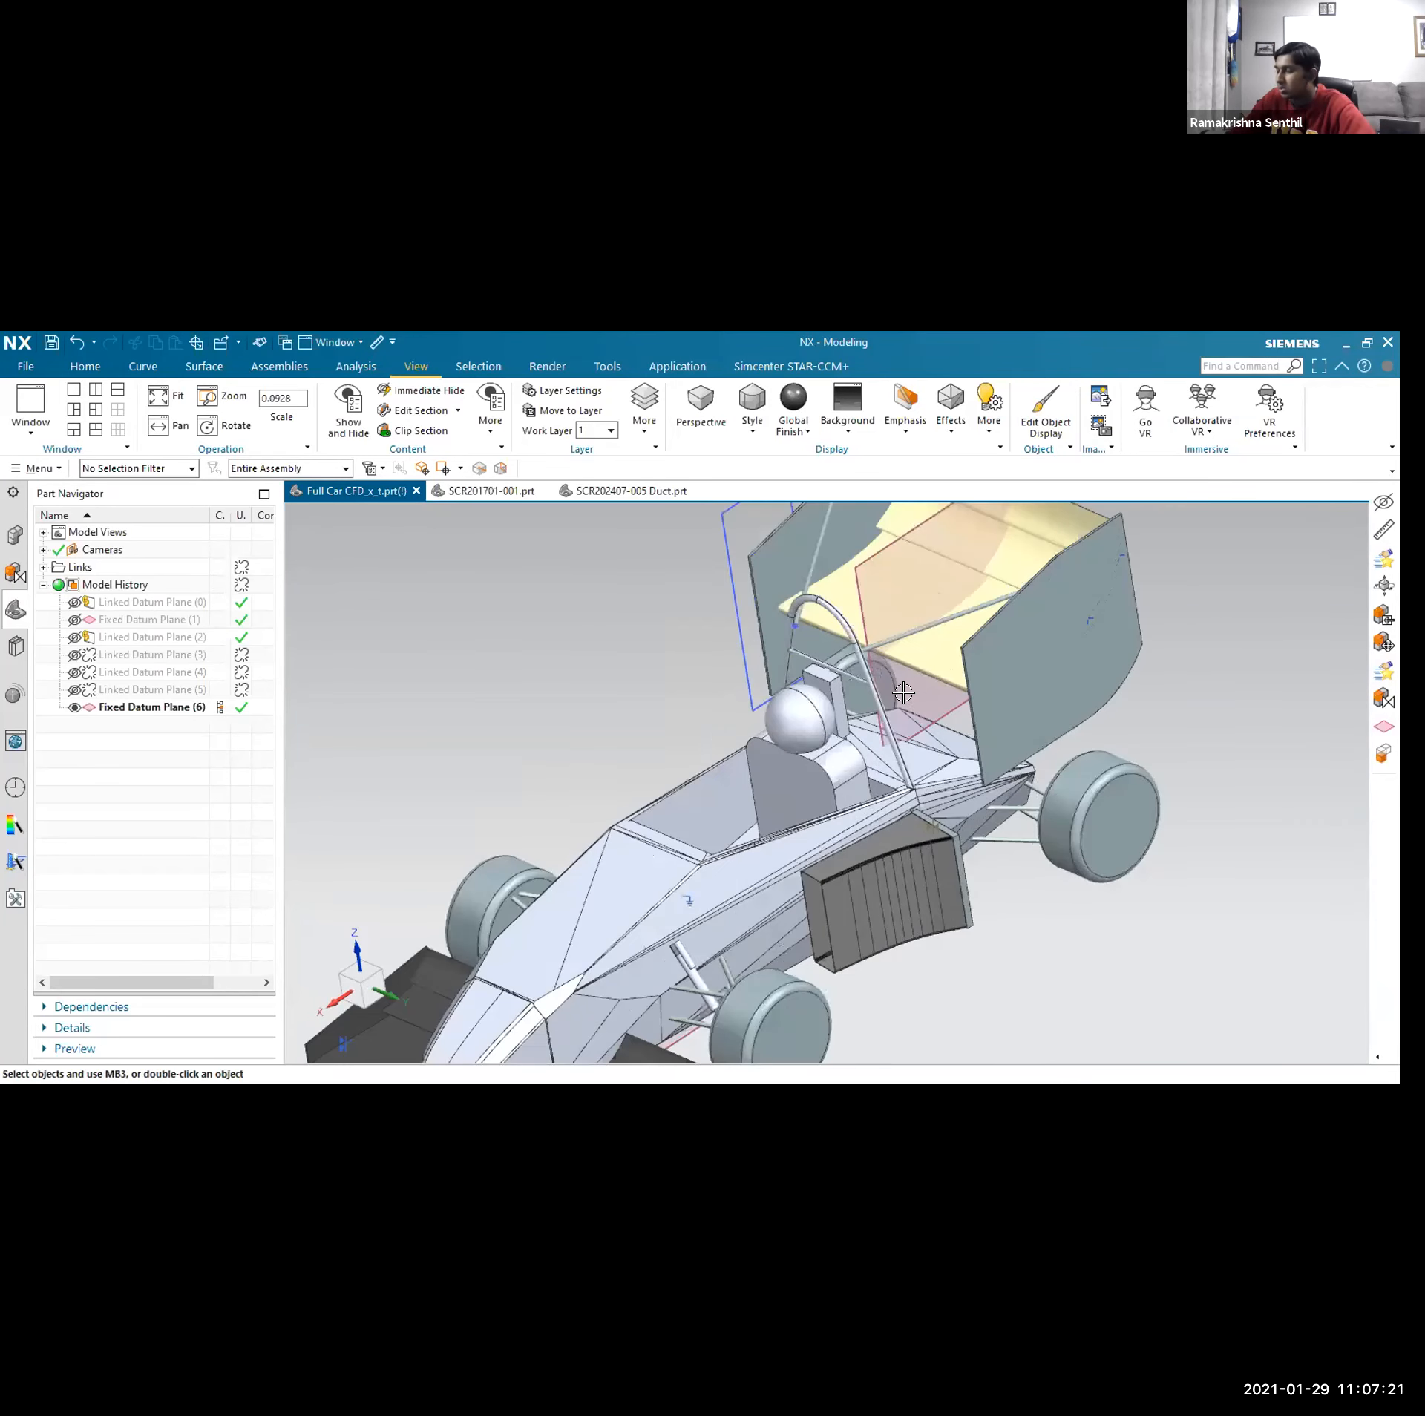
scroll(904, 693, "up", 3)
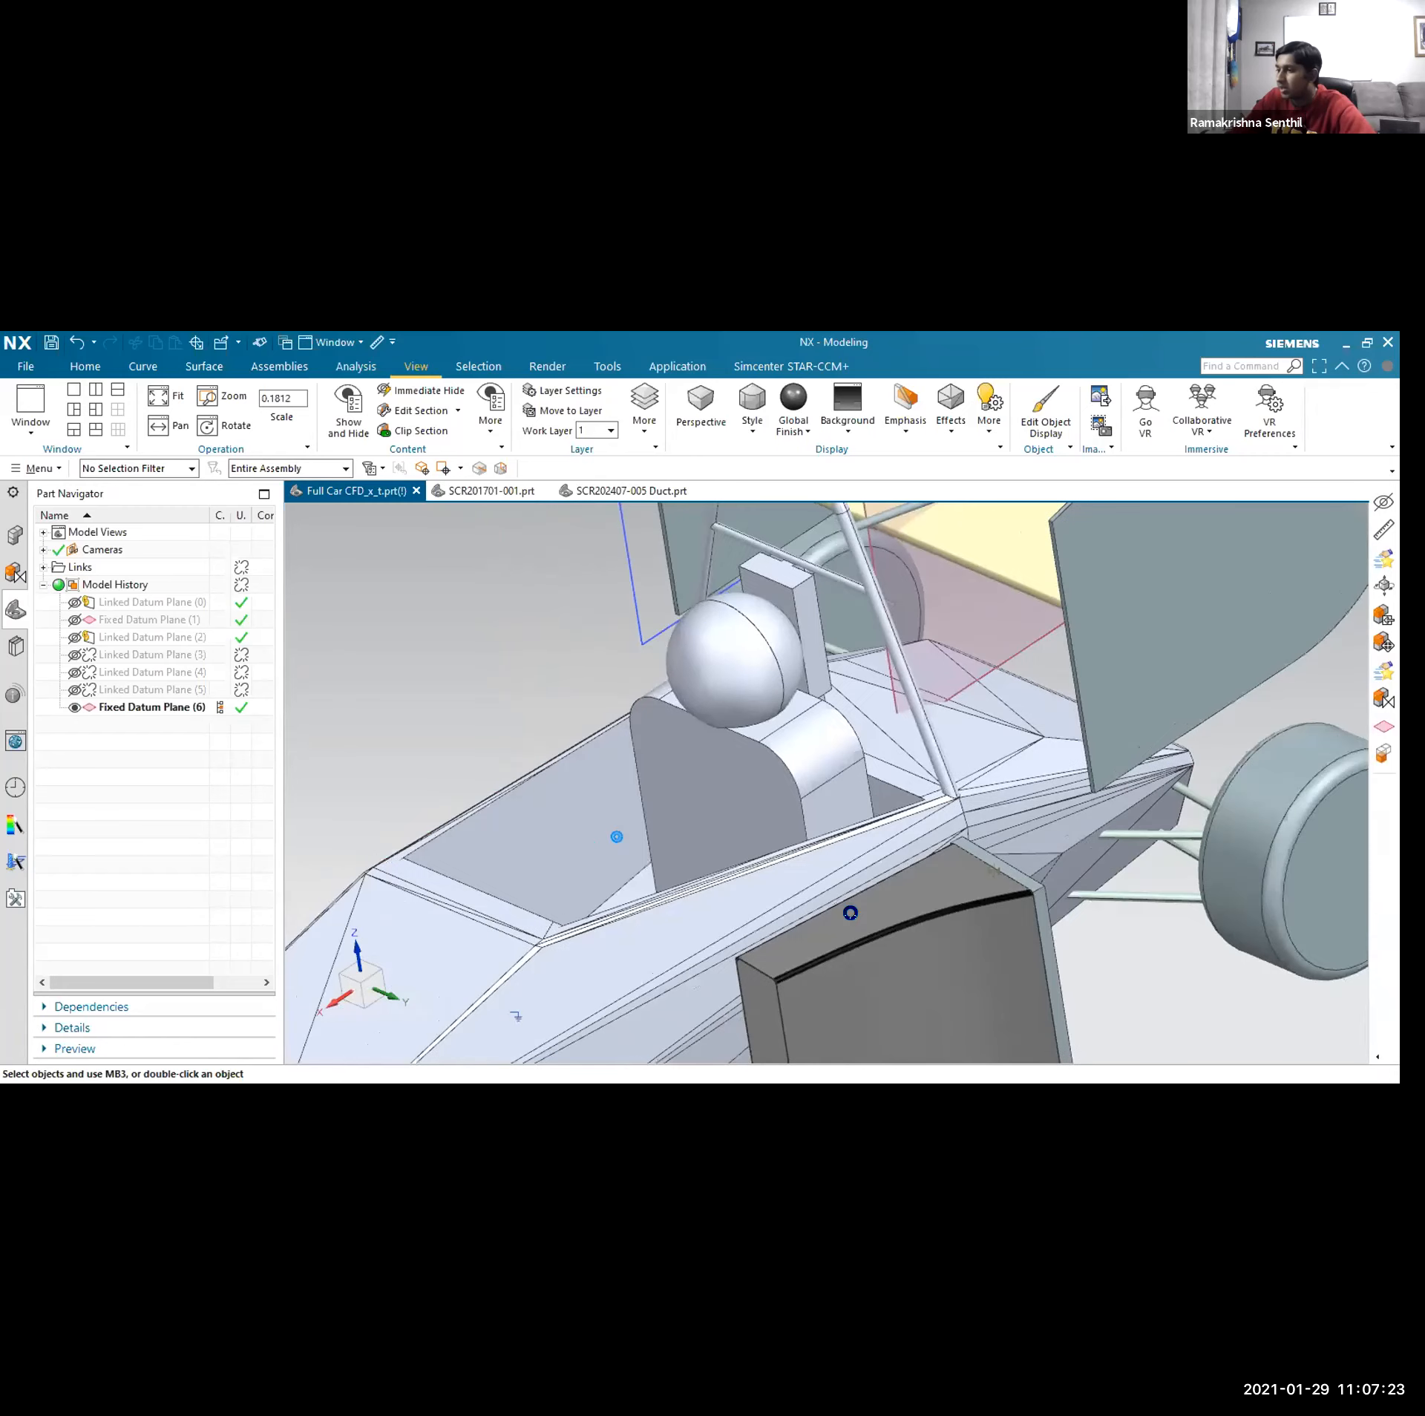
scroll(770, 865, "down", 2)
middle_click_drag(770, 865, 897, 791, "shift")
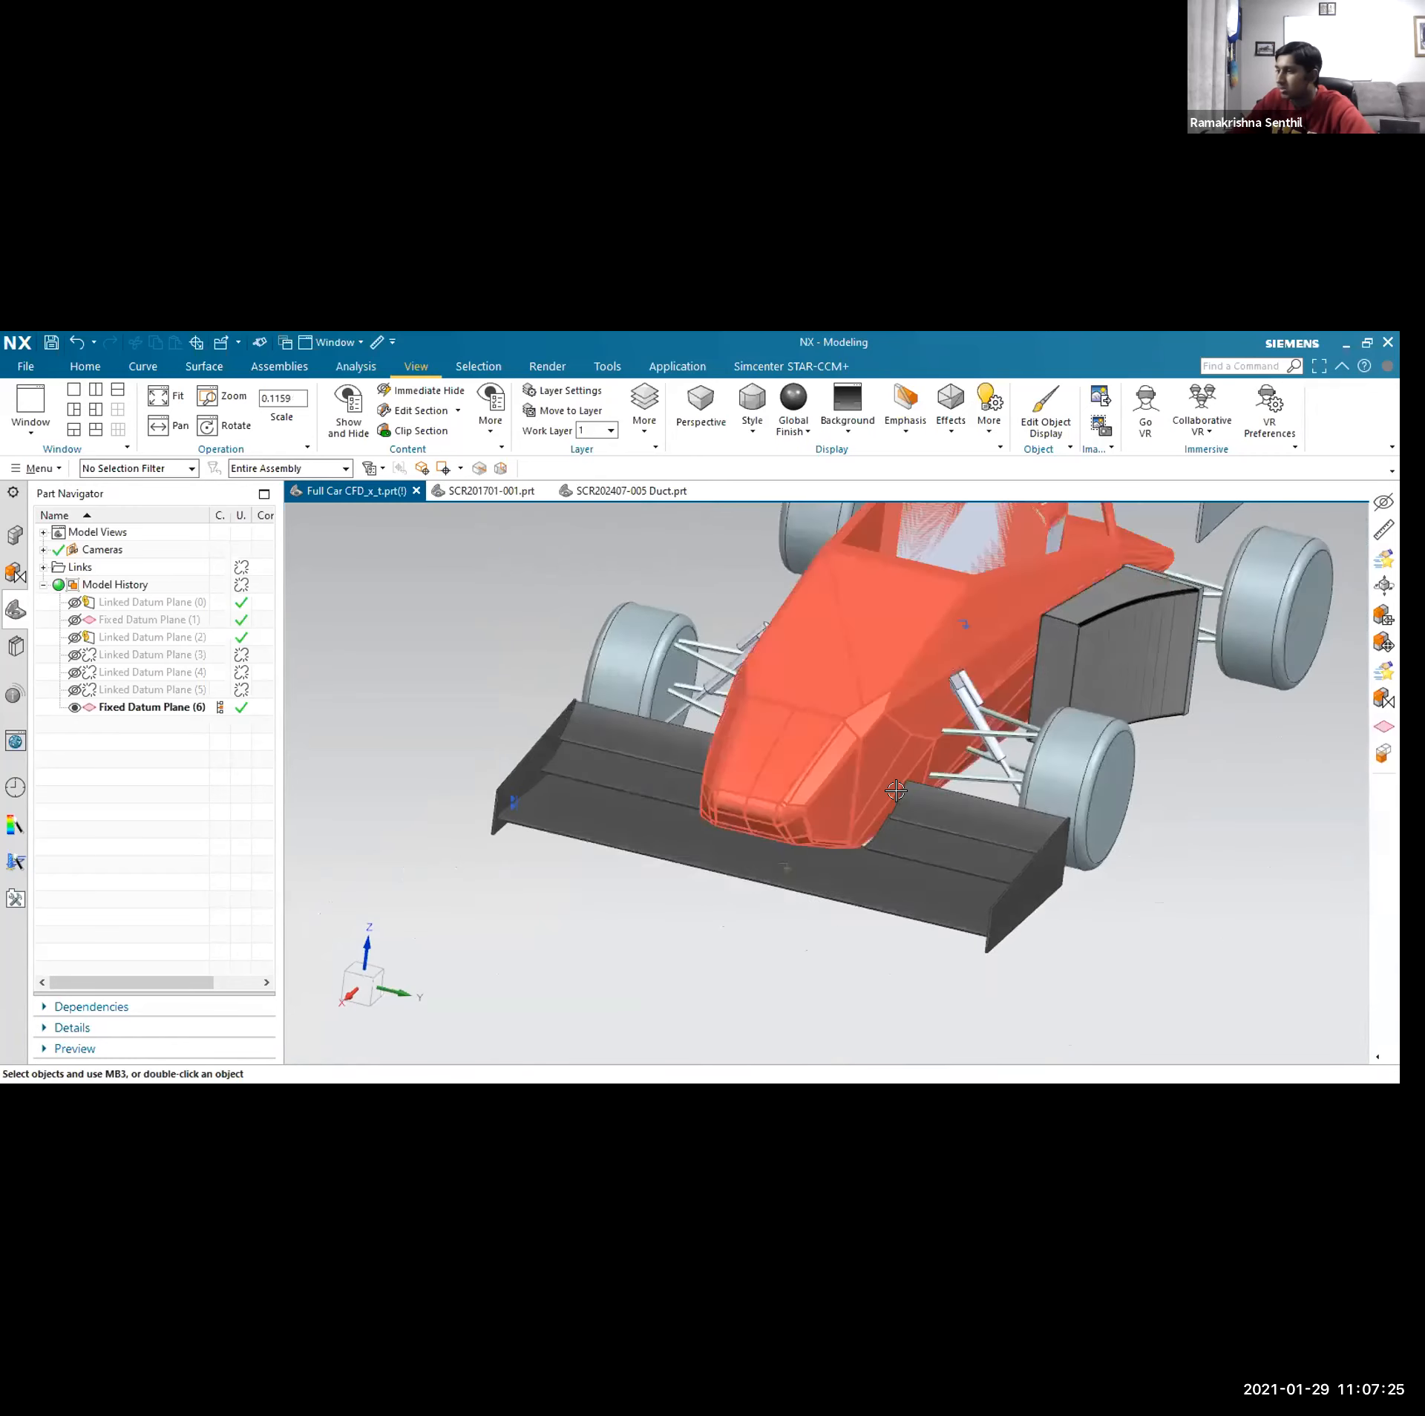
scroll(774, 773, "up", 4)
middle_click_drag(780, 773, 648, 766)
scroll(792, 757, "down", 3)
middle_click_drag(740, 679, 725, 881, "shift")
scroll(773, 779, "down", 1)
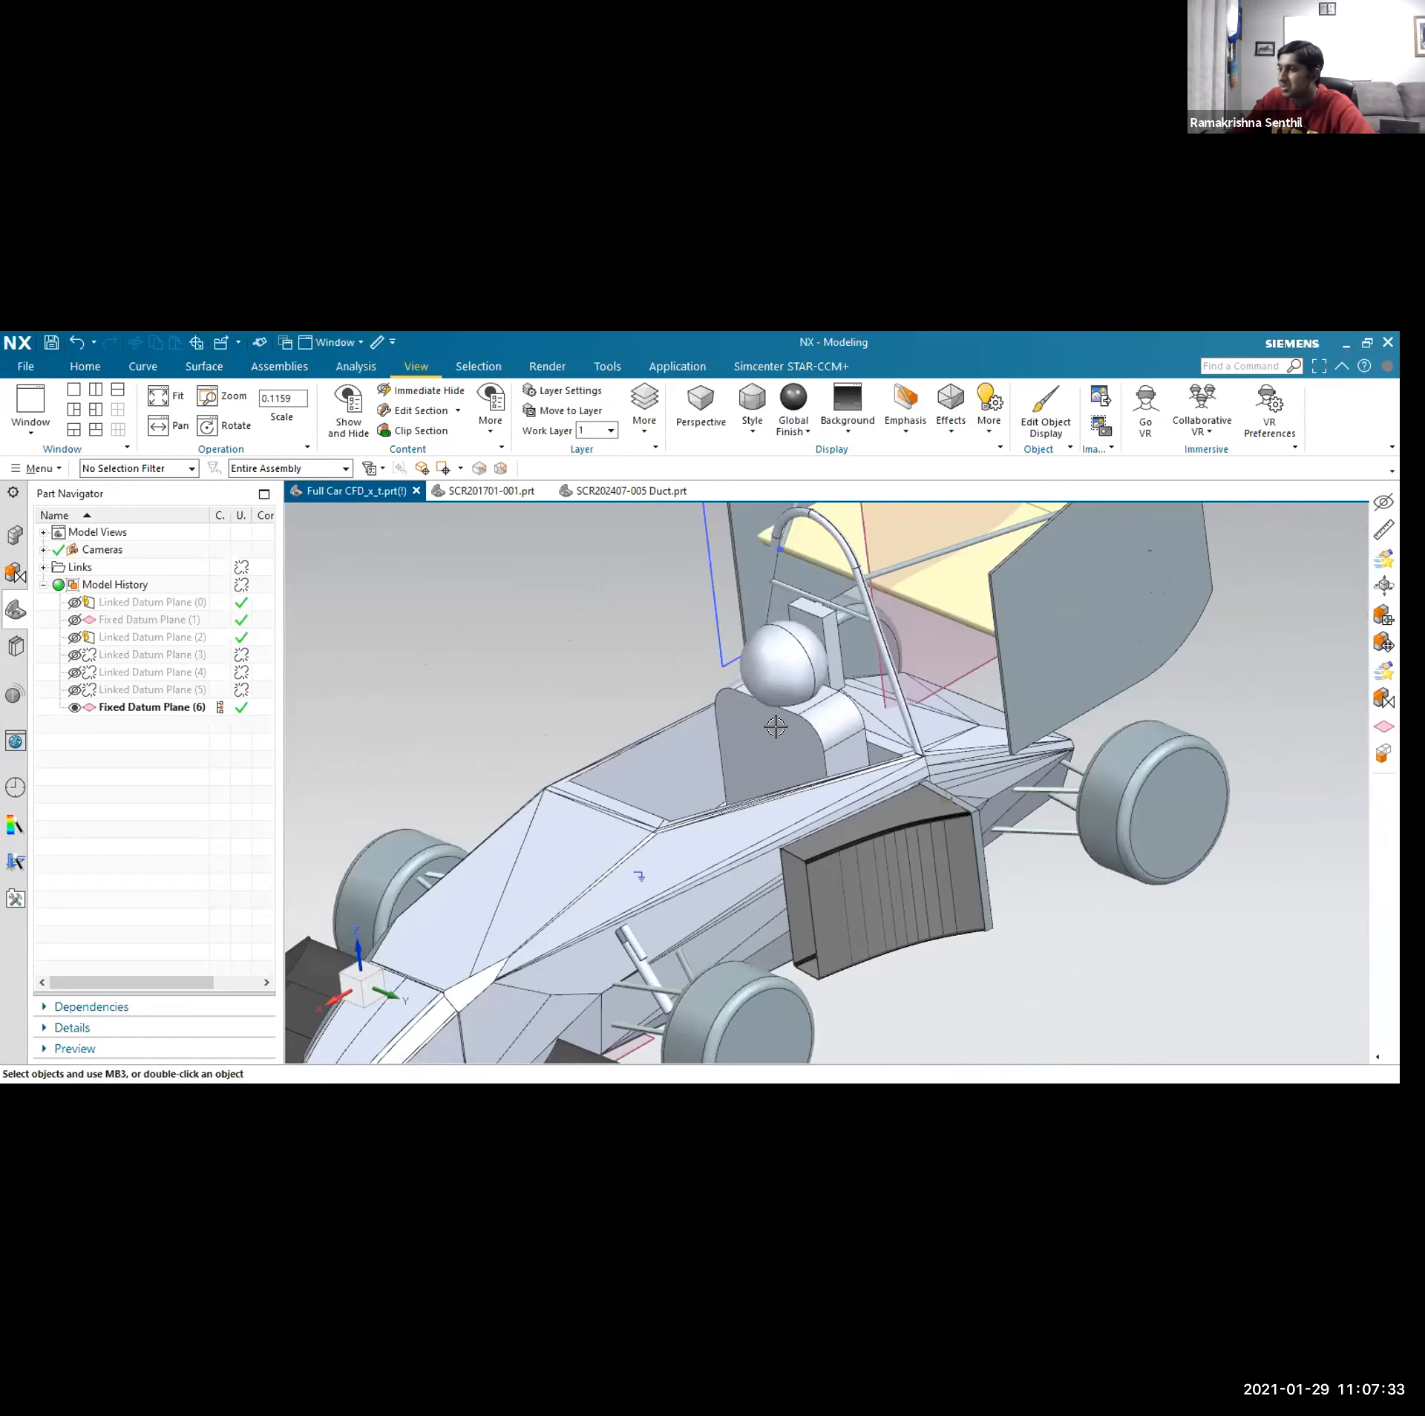
middle_click_drag(847, 864, 838, 923, "shift")
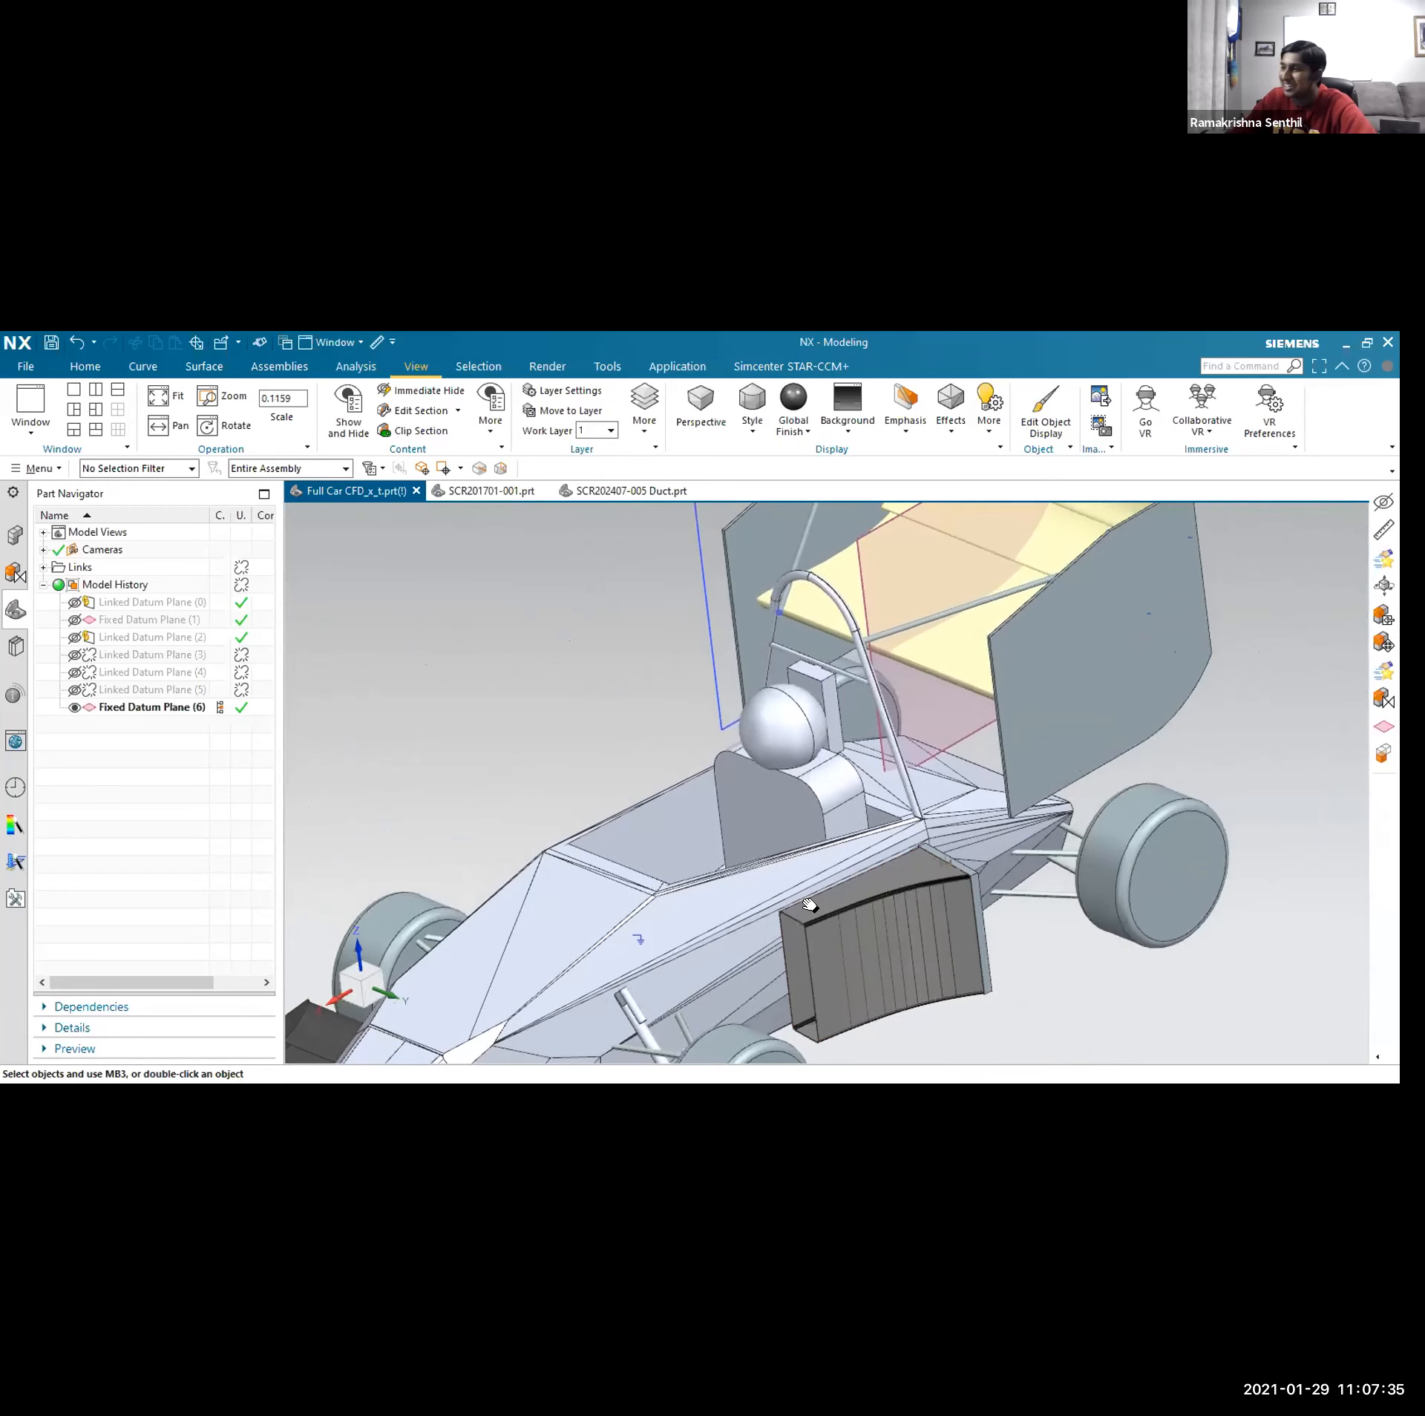
middle_click_drag(949, 856, 956, 800, "shift")
middle_click_drag(711, 854, 668, 755, "shift")
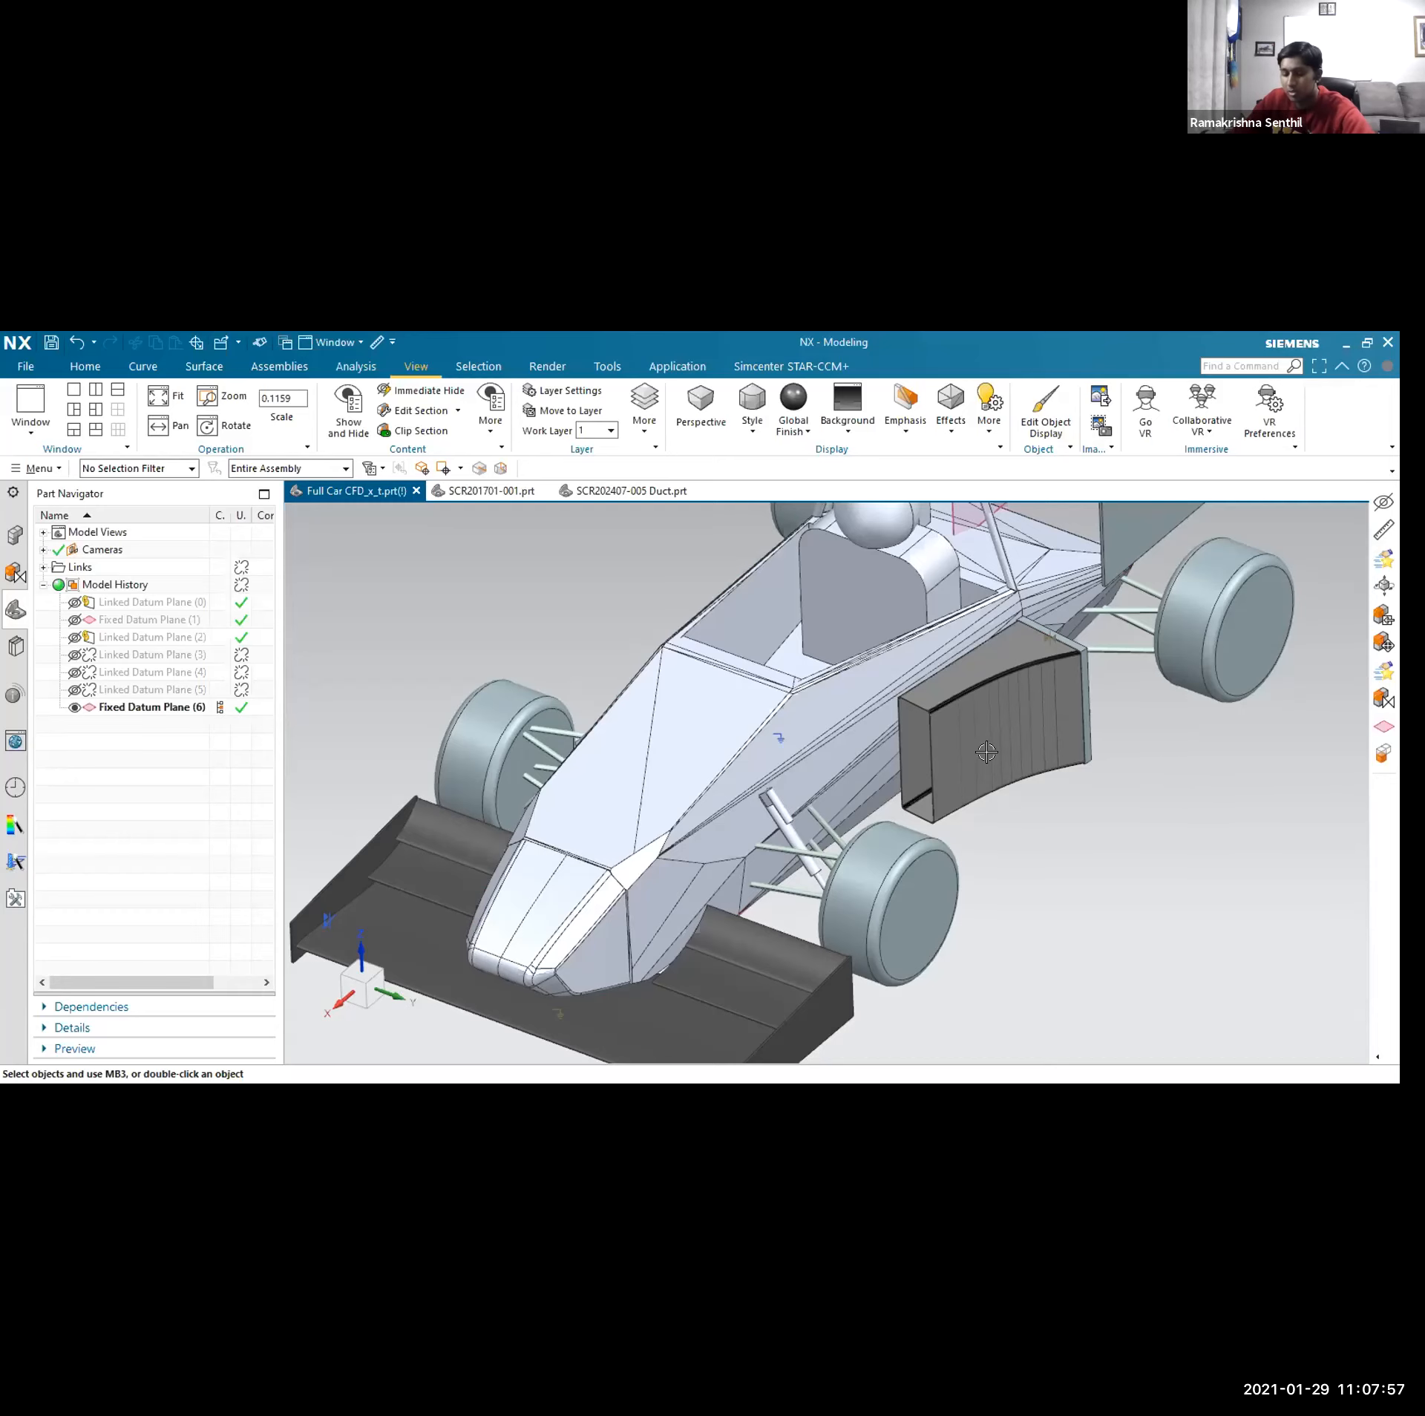
- Examine the side duct's position behind the front wheel and the overall layout of the full car
scroll(880, 775, "down", 4)
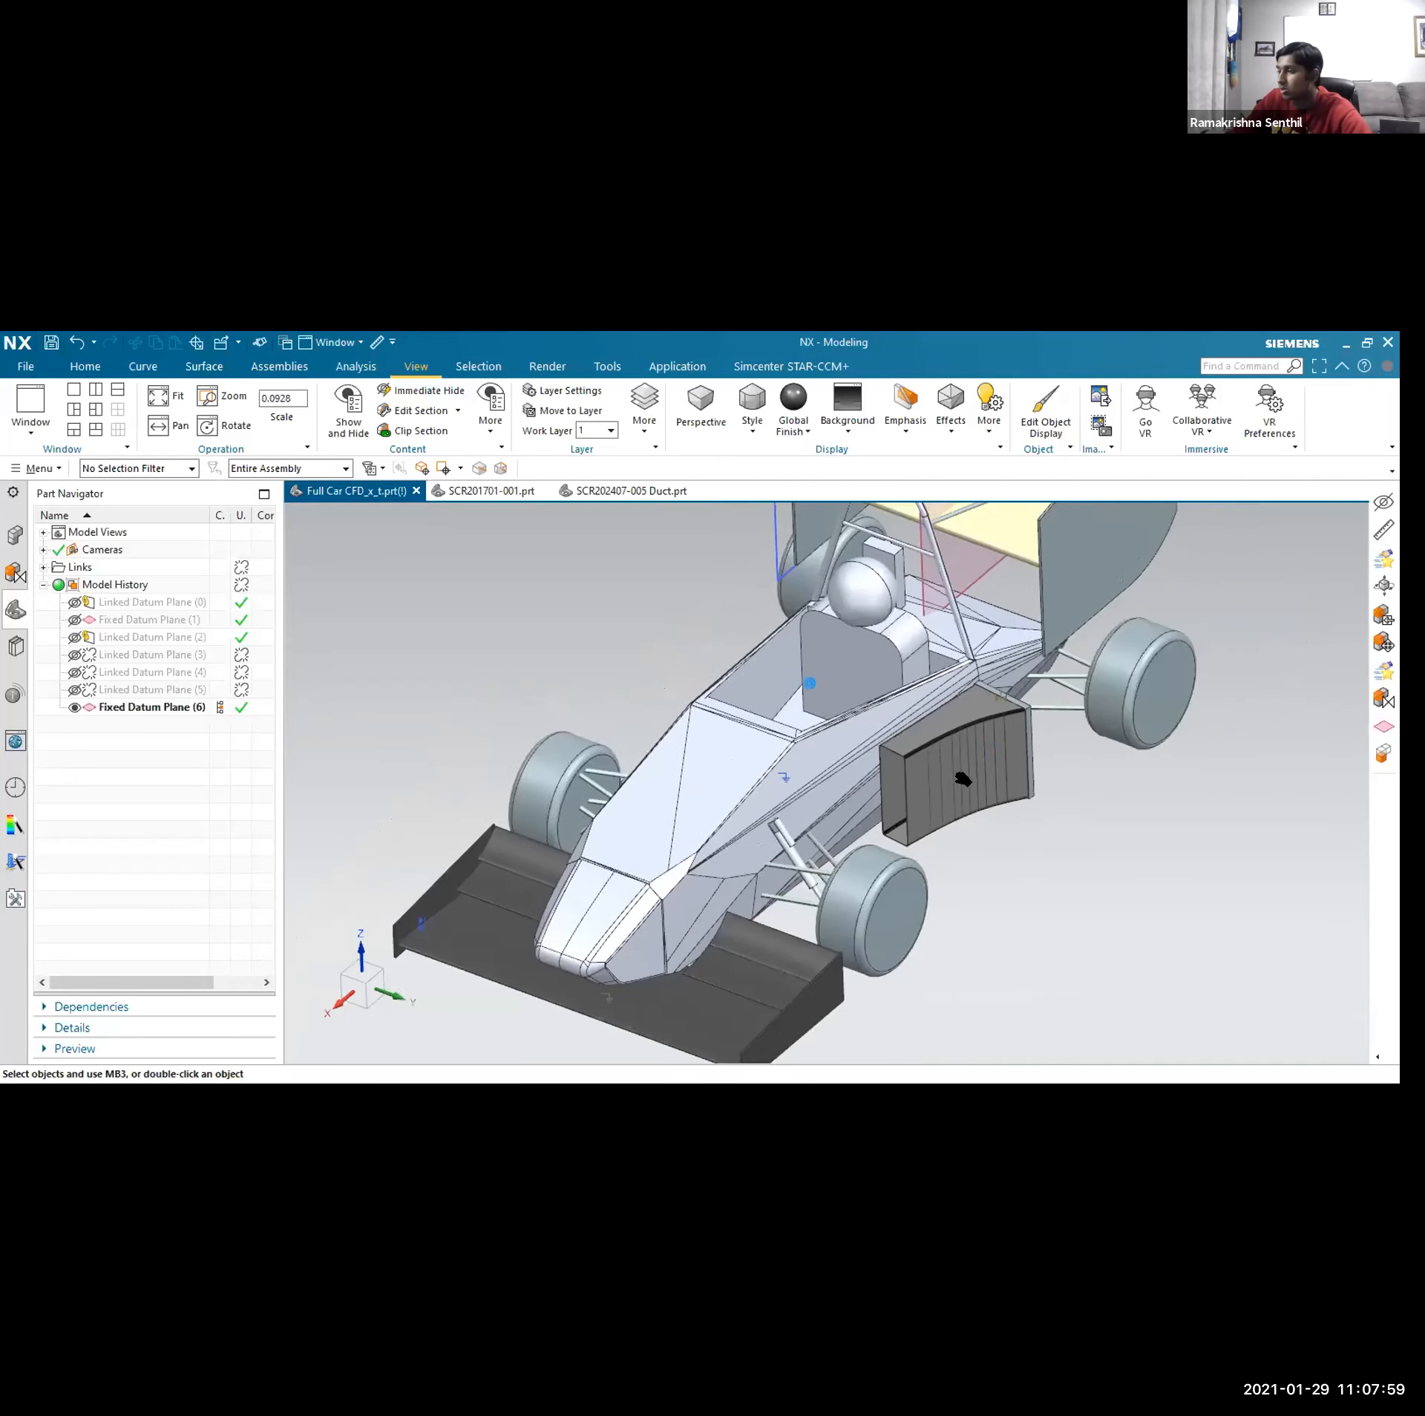
scroll(968, 799, "up", 1)
middle_click_drag(967, 798, 977, 802, "shift")
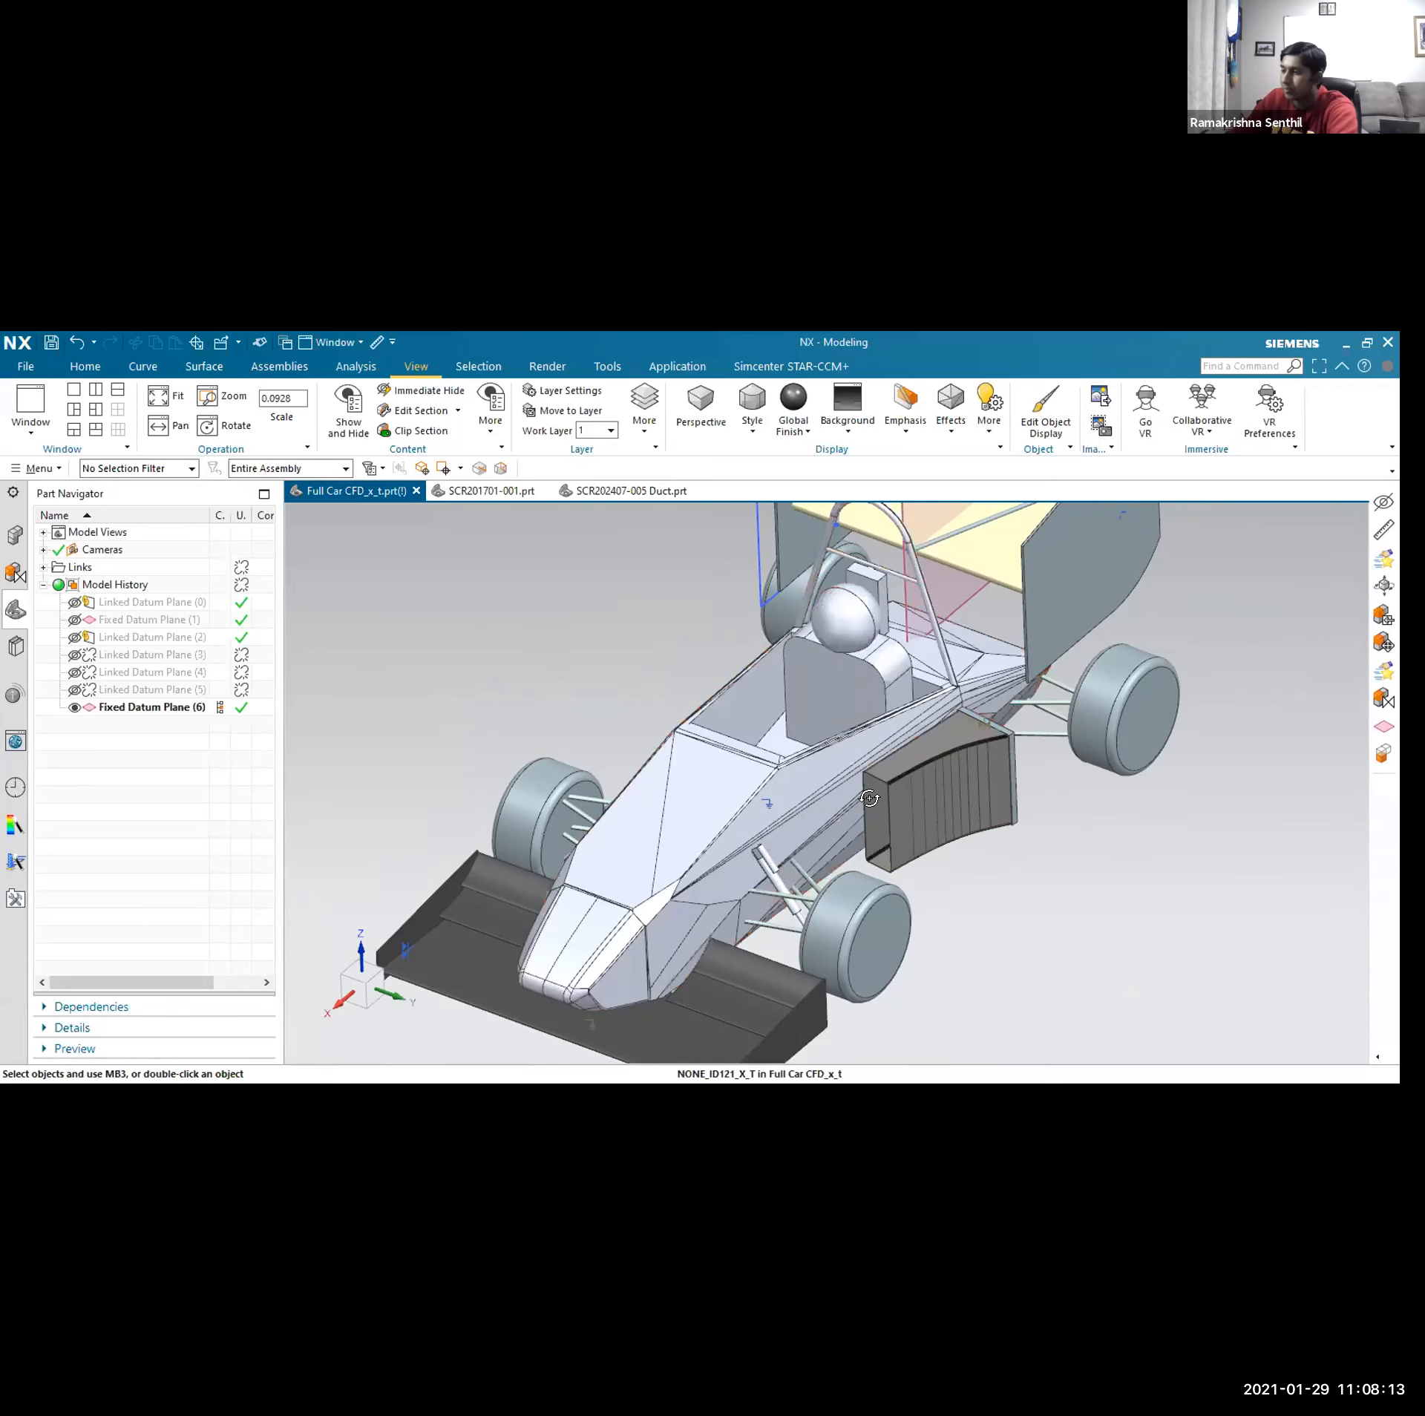
middle_click_drag(869, 798, 757, 841)
scroll(863, 825, "down", 3)
scroll(846, 824, "down", 1)
scroll(755, 836, "up", 1)
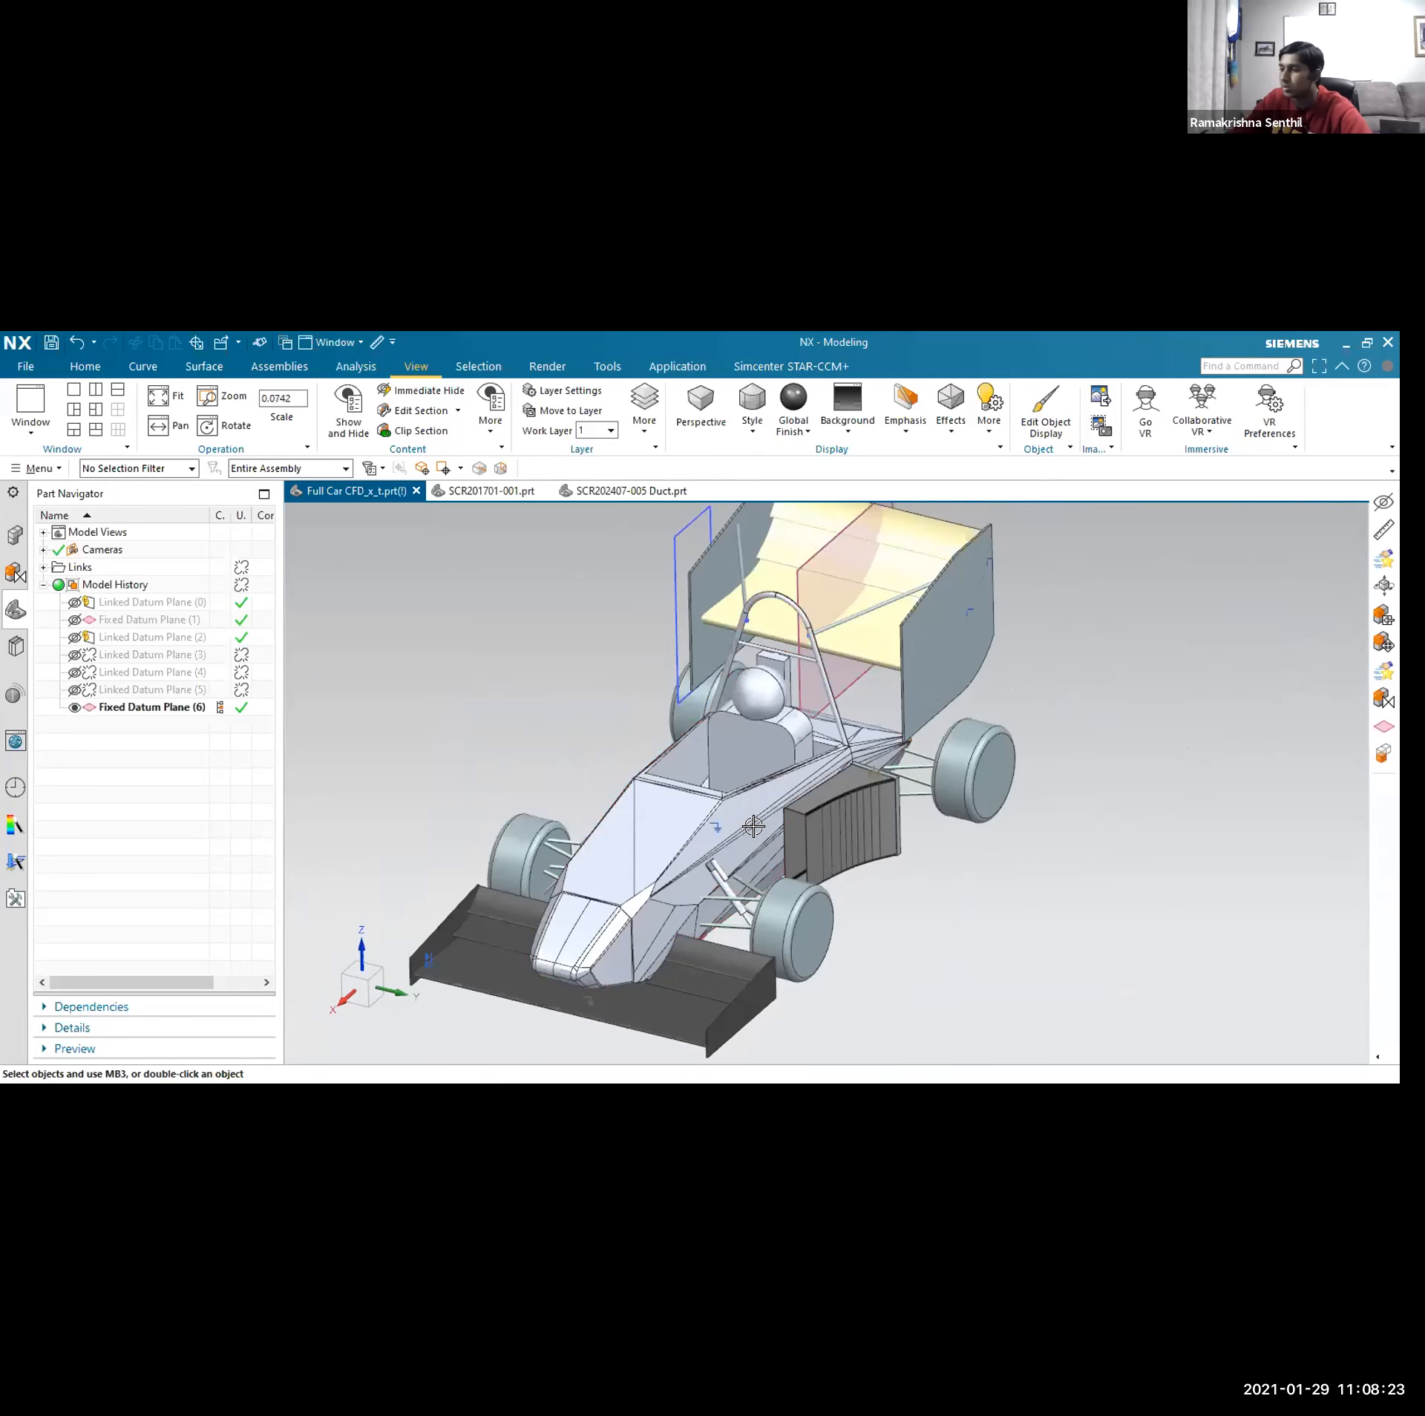
scroll(747, 811, "down", 1)
middle_click_drag(746, 806, 757, 825, "shift")
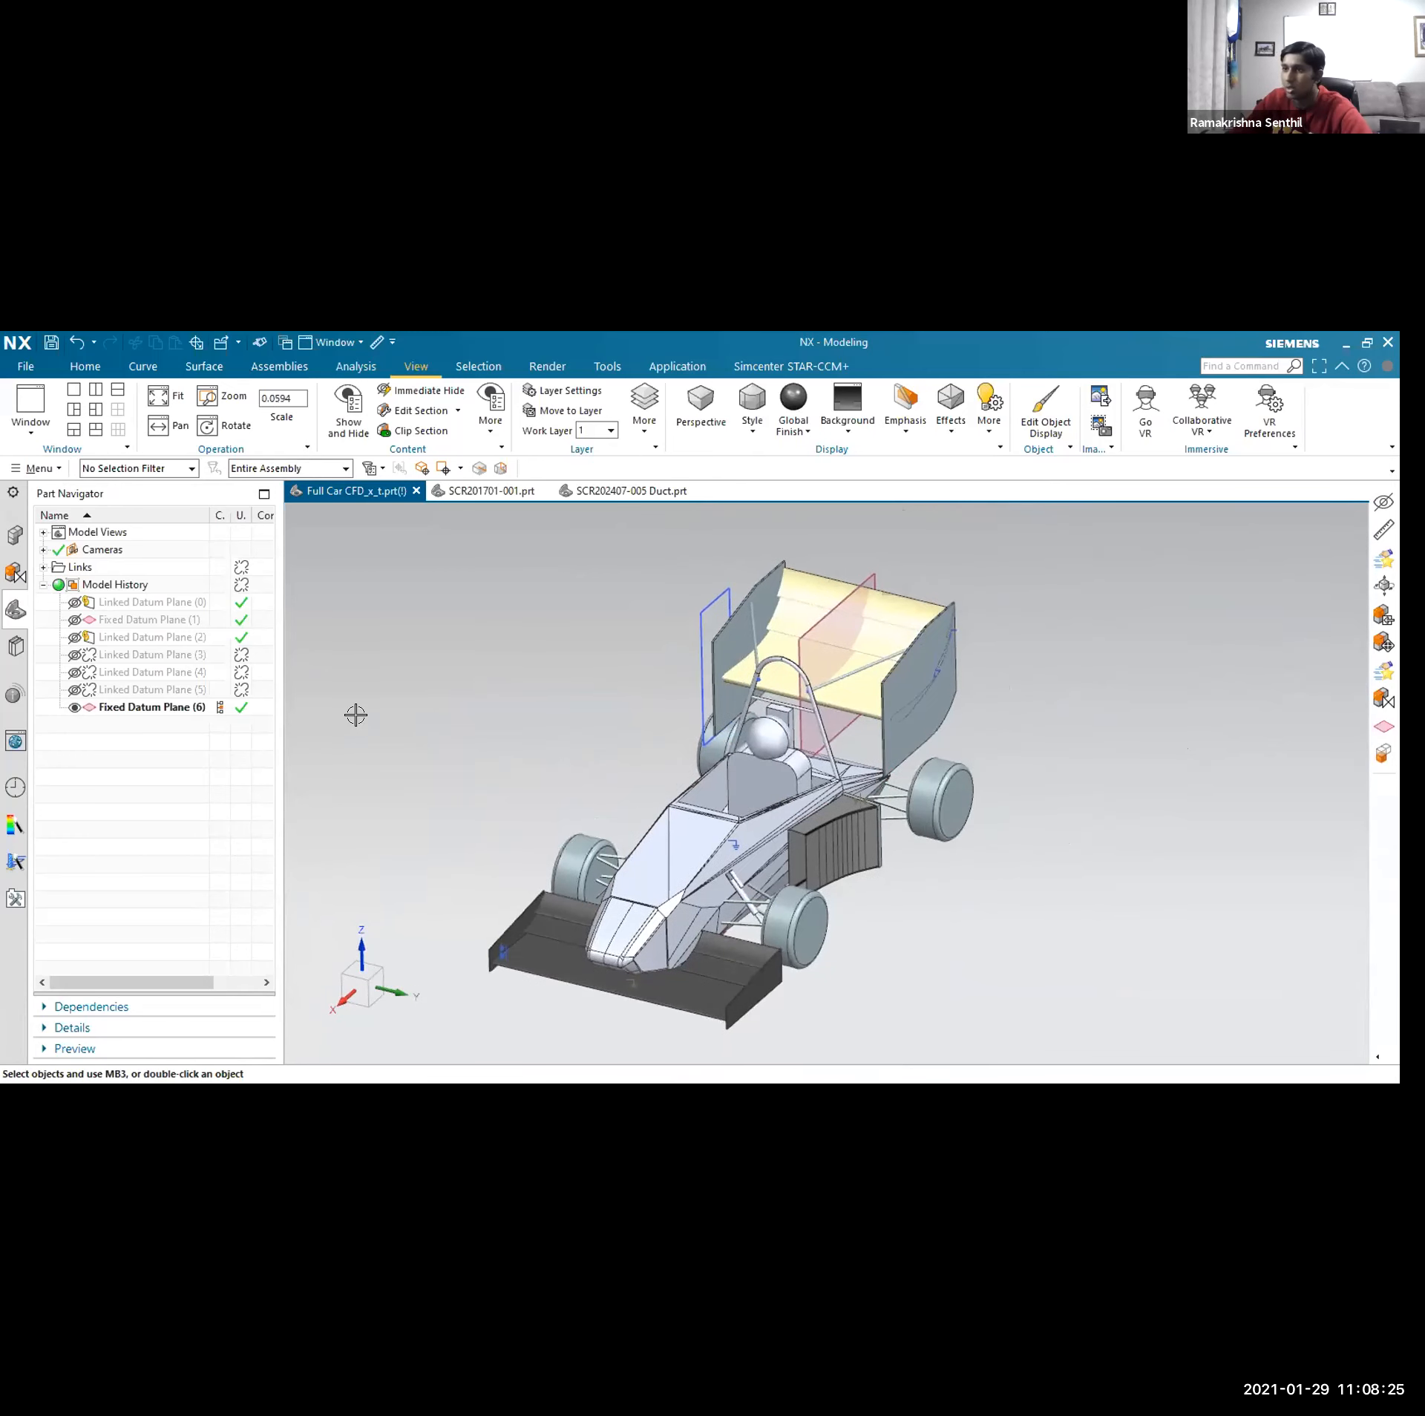
- Select all car bodies for a Parasolid export, bring up the file-saving dialog for Parasolid text files, and cancel the export
left_click(24, 368)
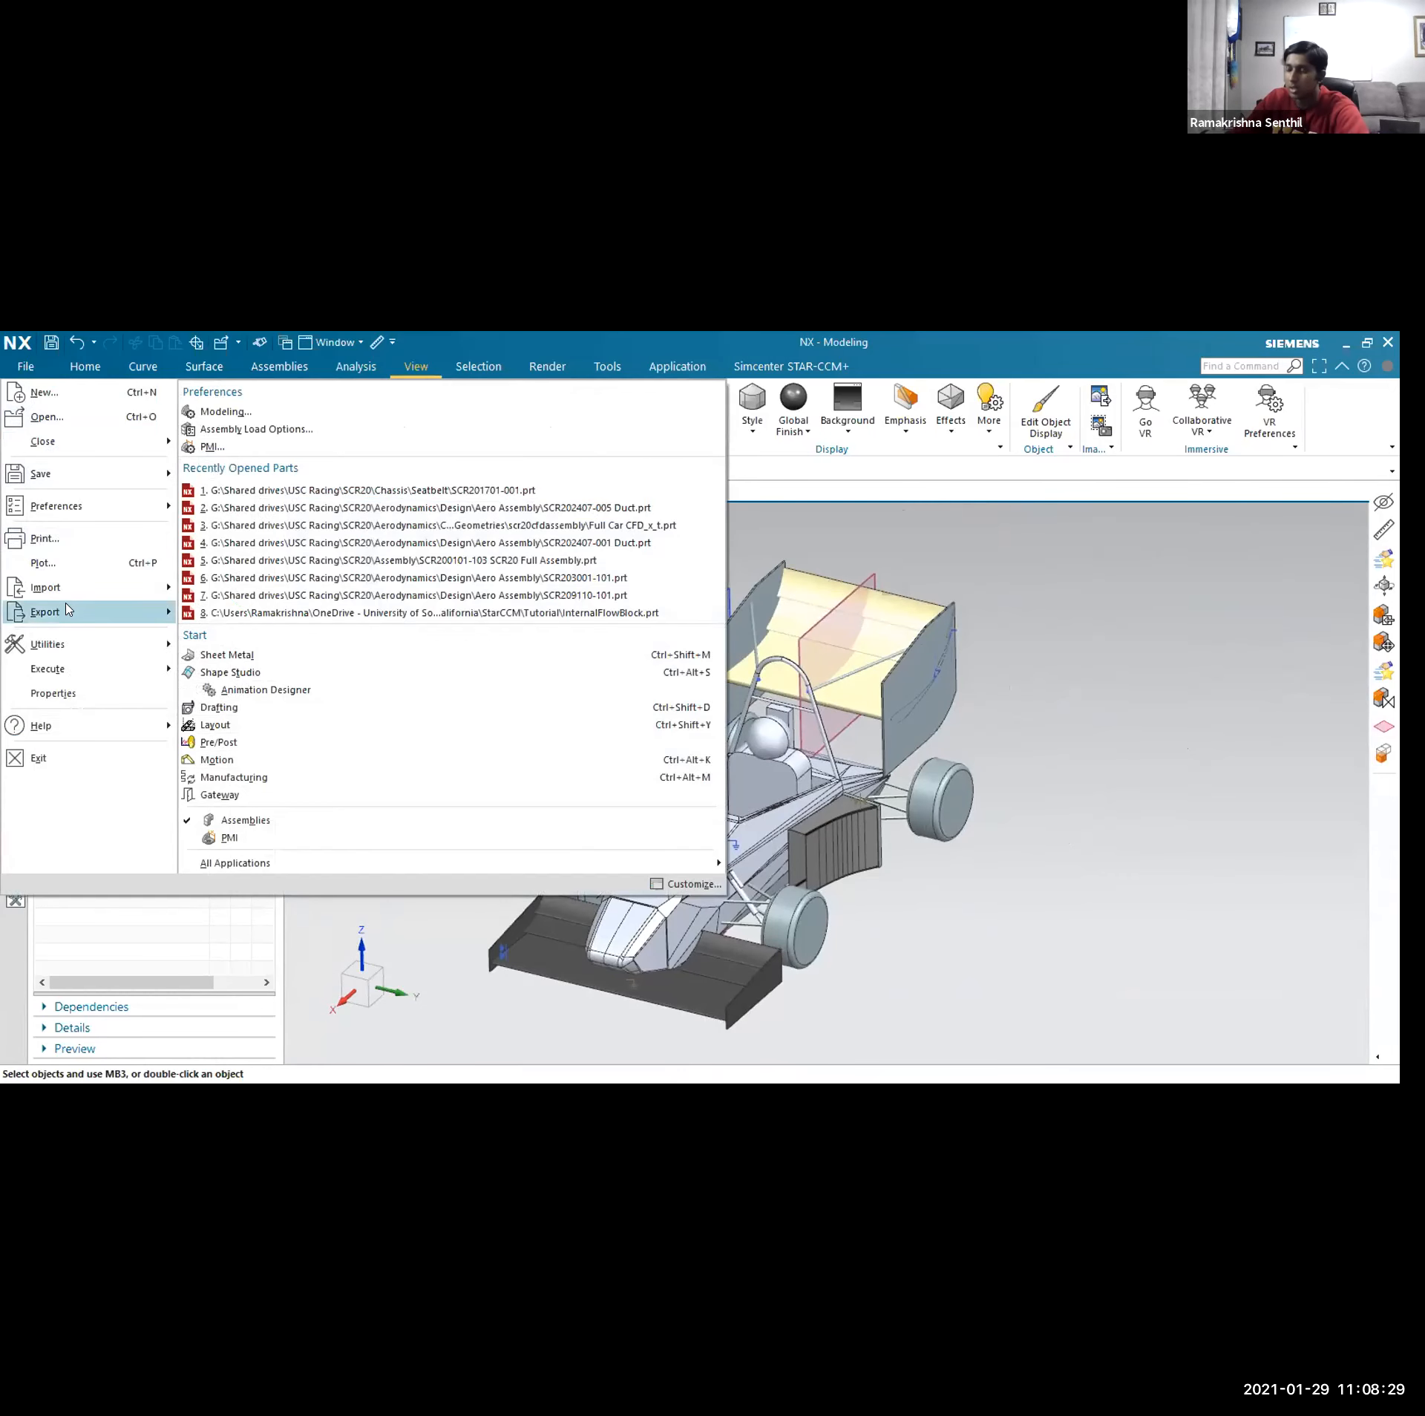
mouse_move(68, 610)
left_click(413, 431)
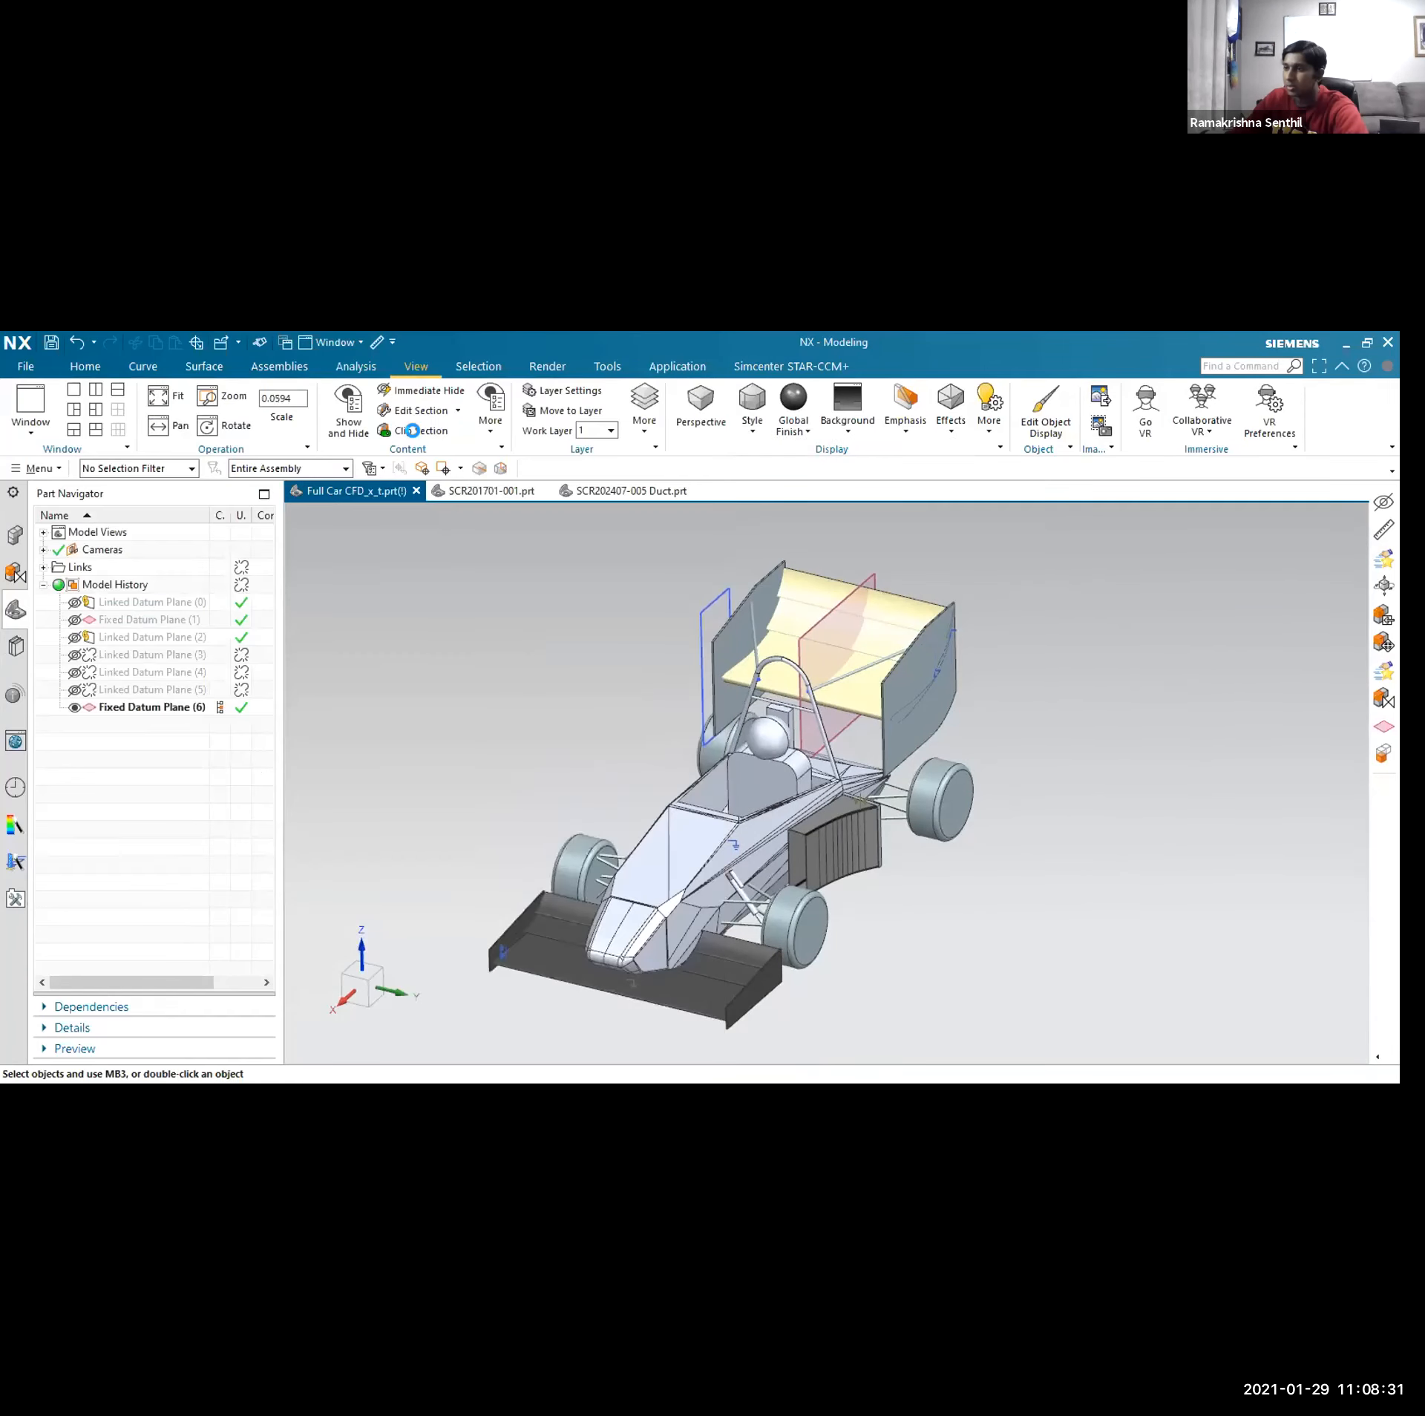
left_click_drag(236, 448, 307, 466)
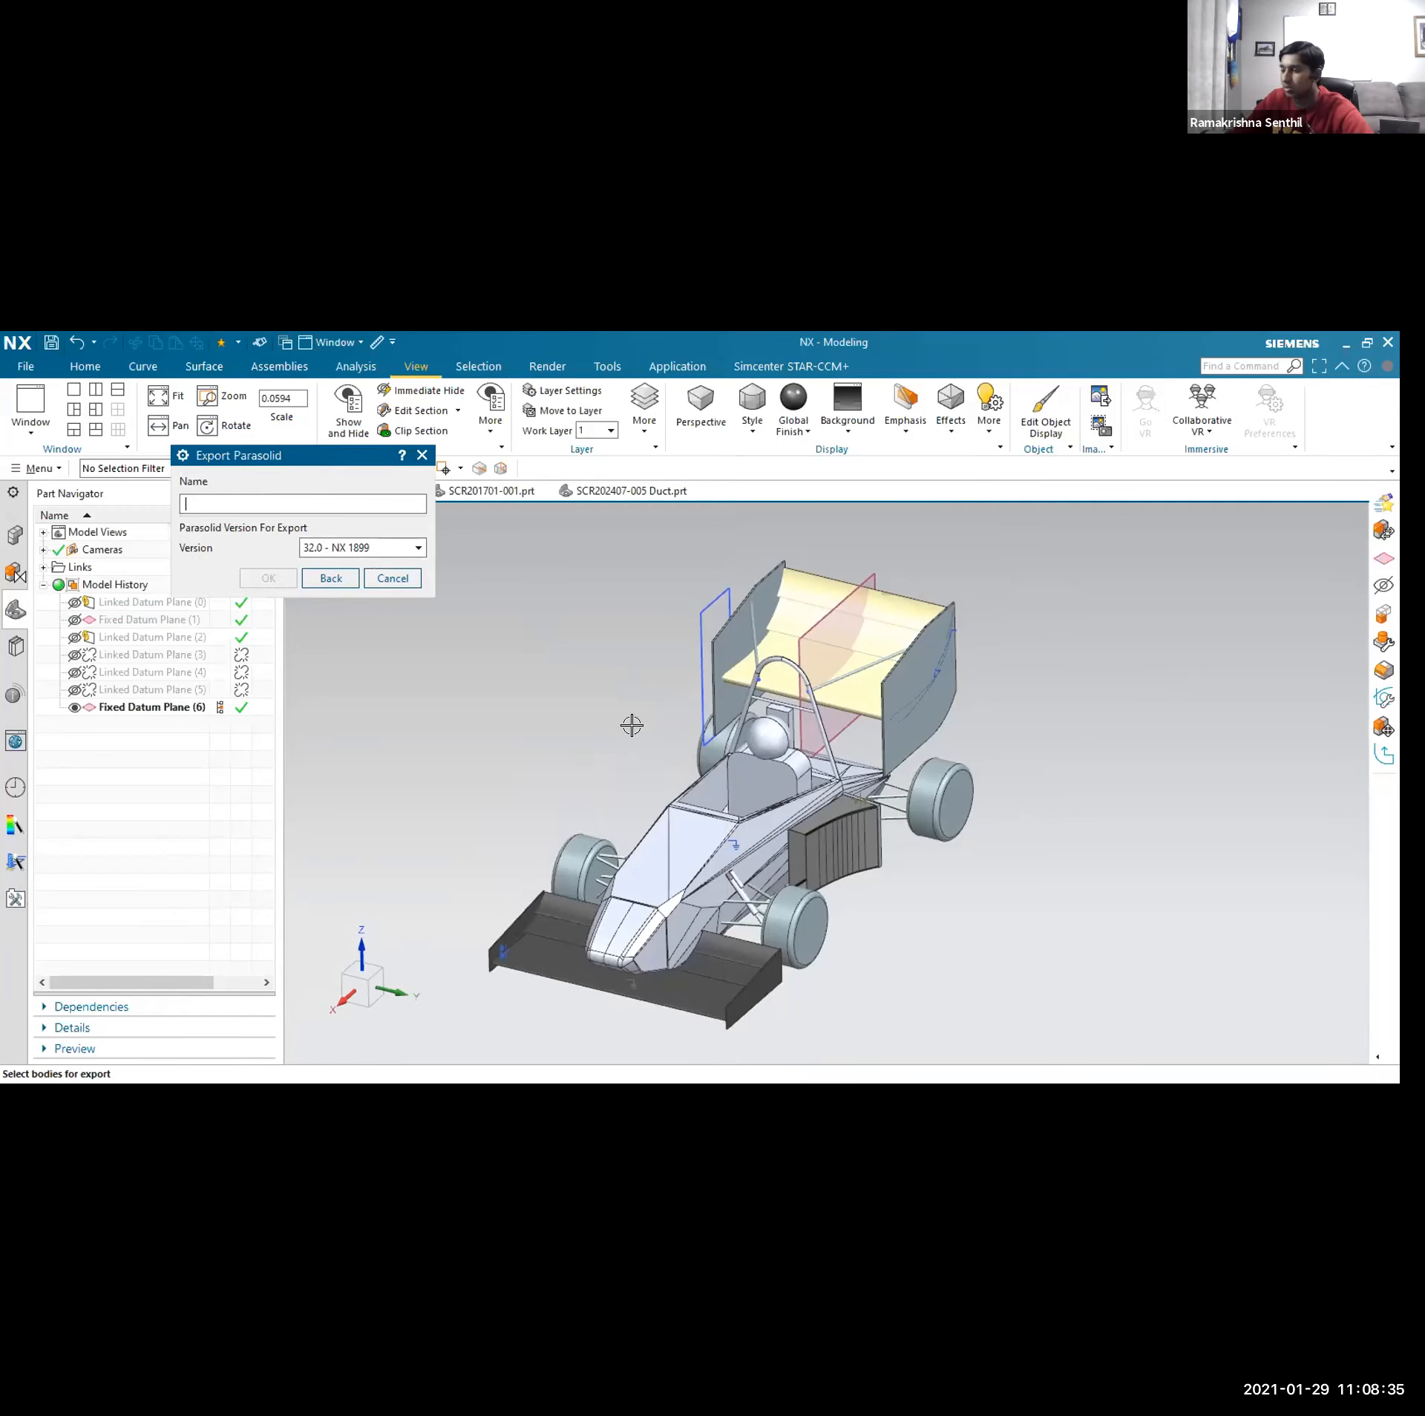
key("ctrl+a")
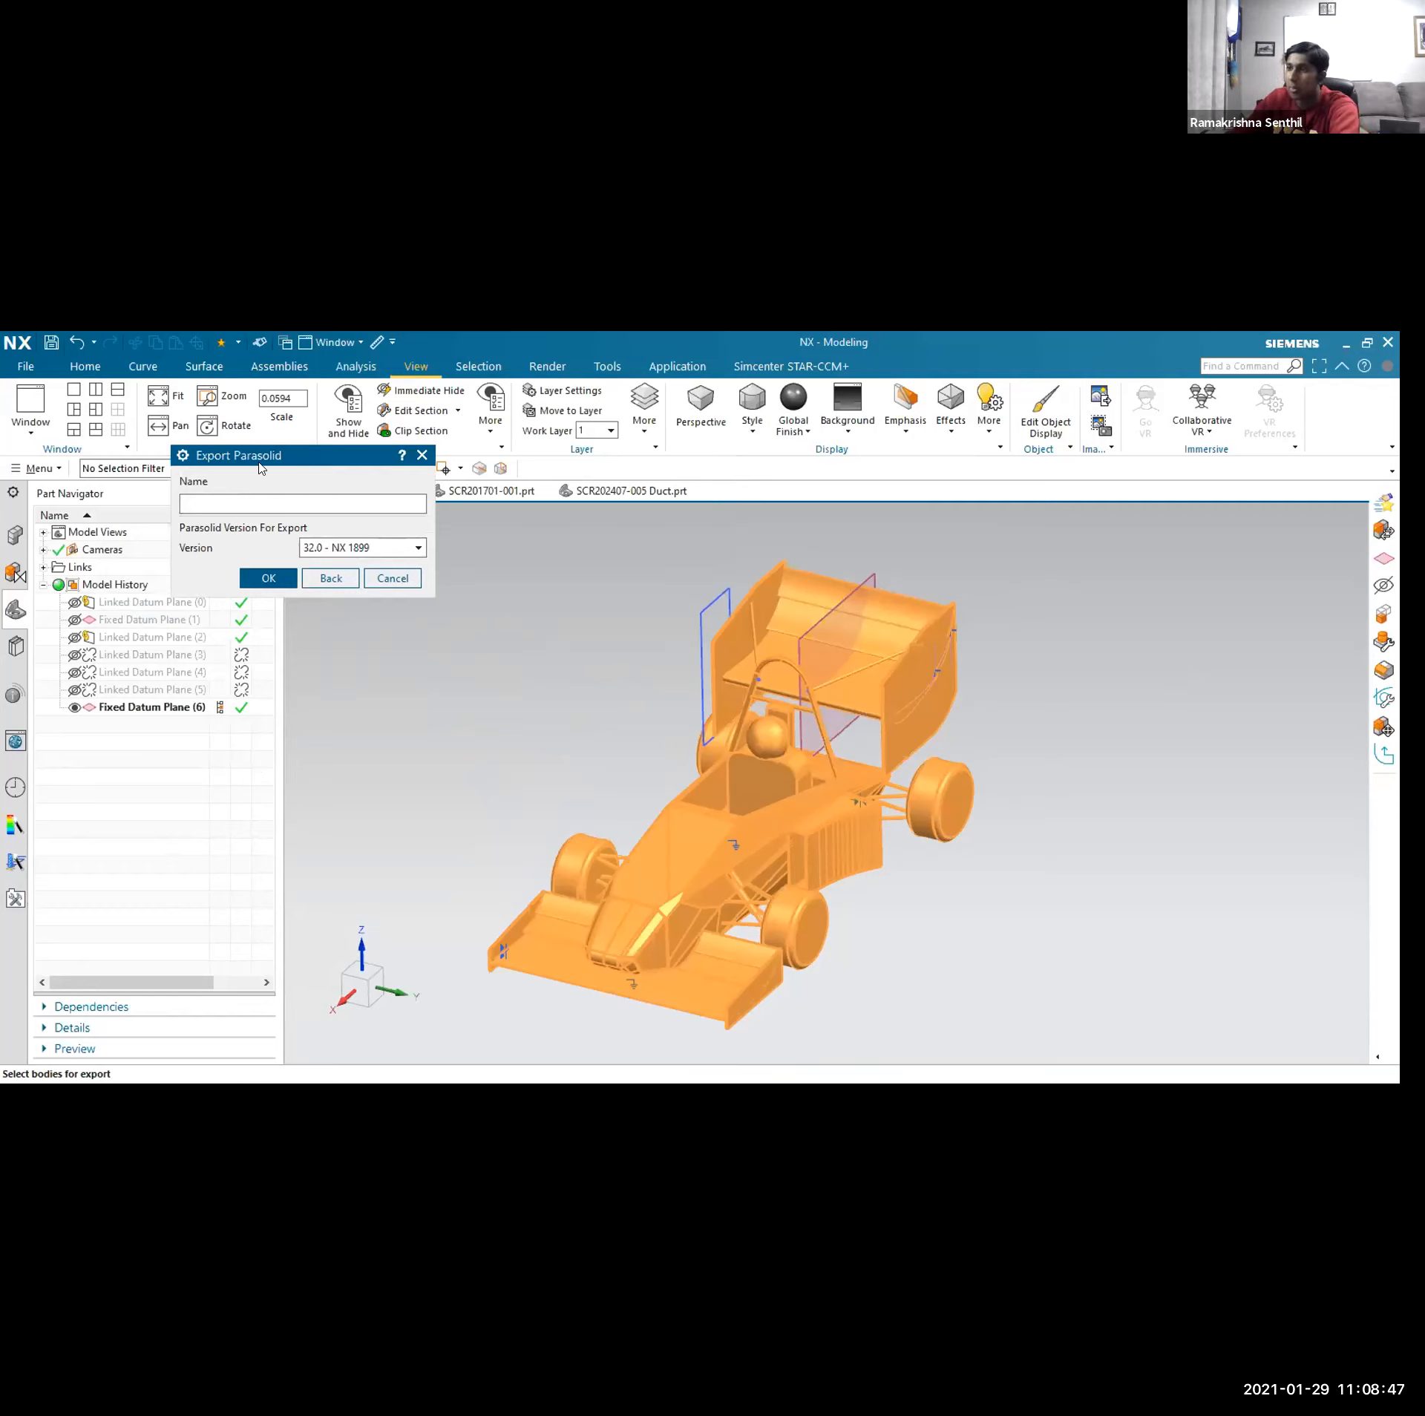
left_click_drag(236, 463, 388, 518)
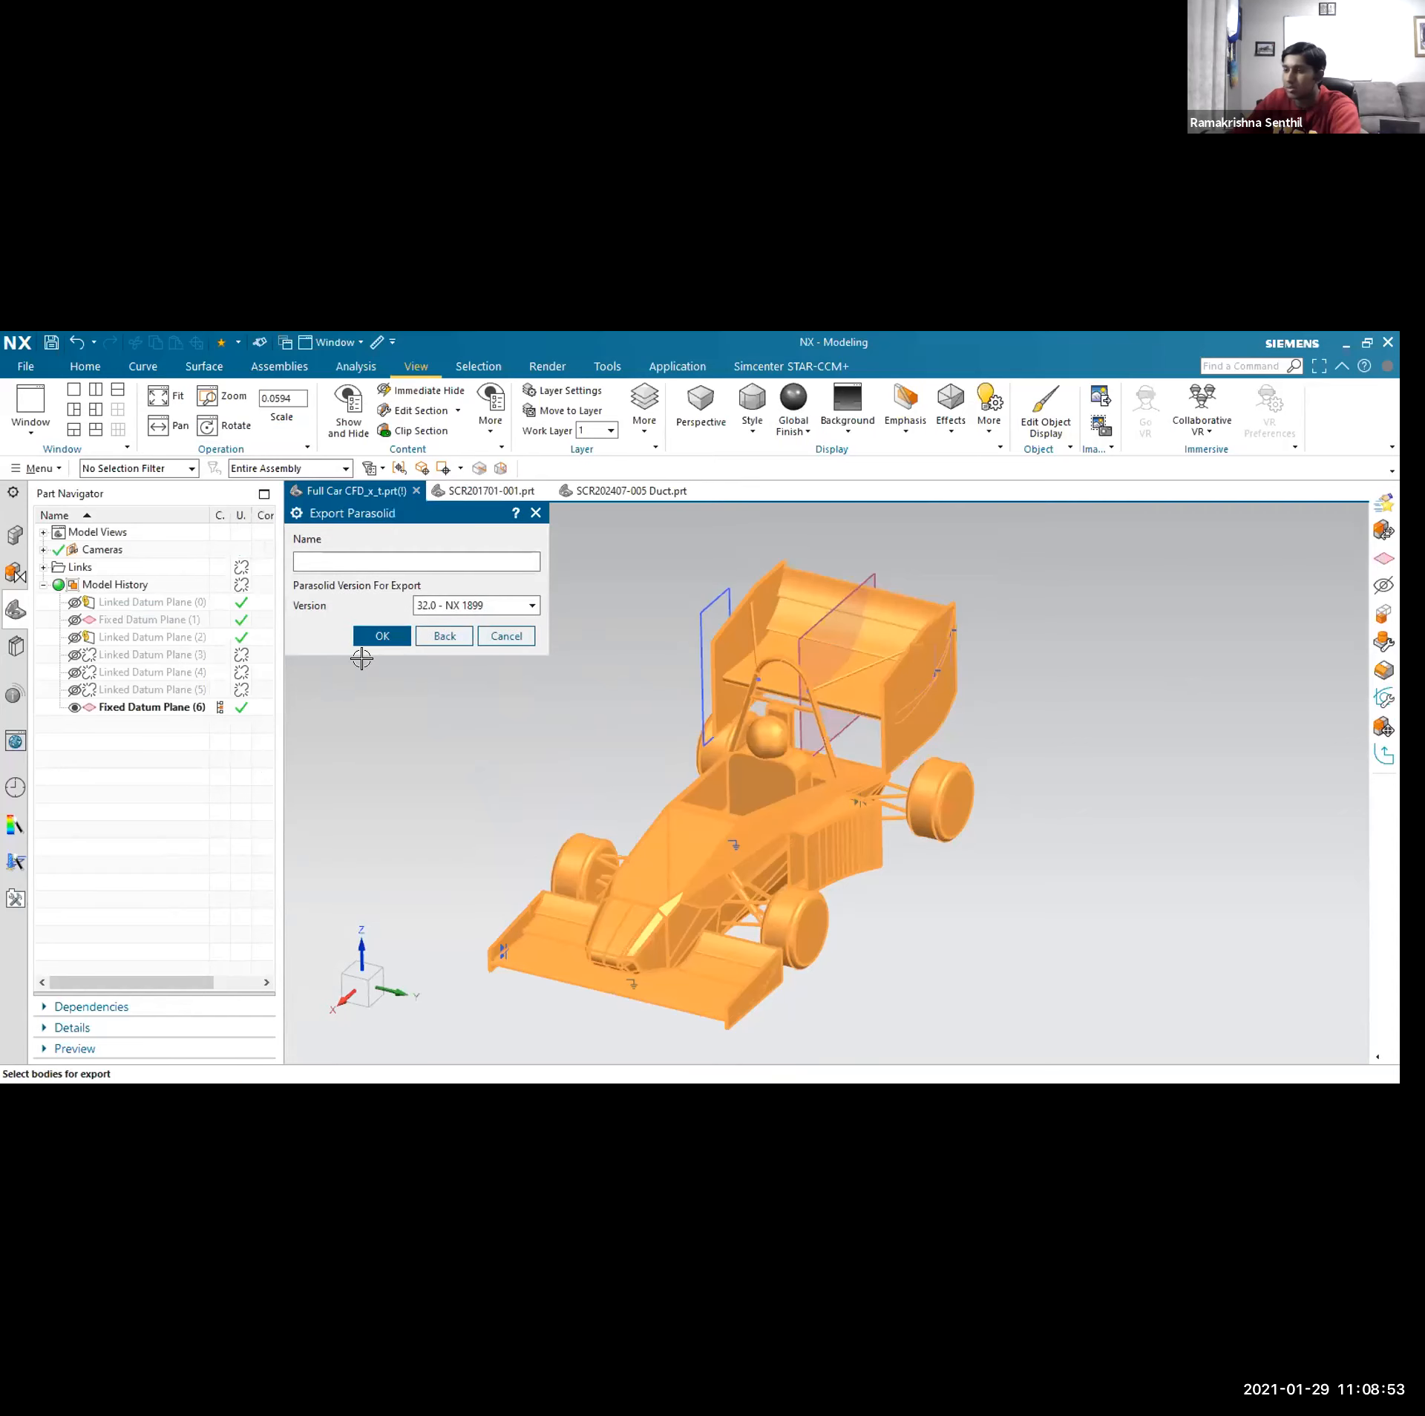
left_click(382, 636)
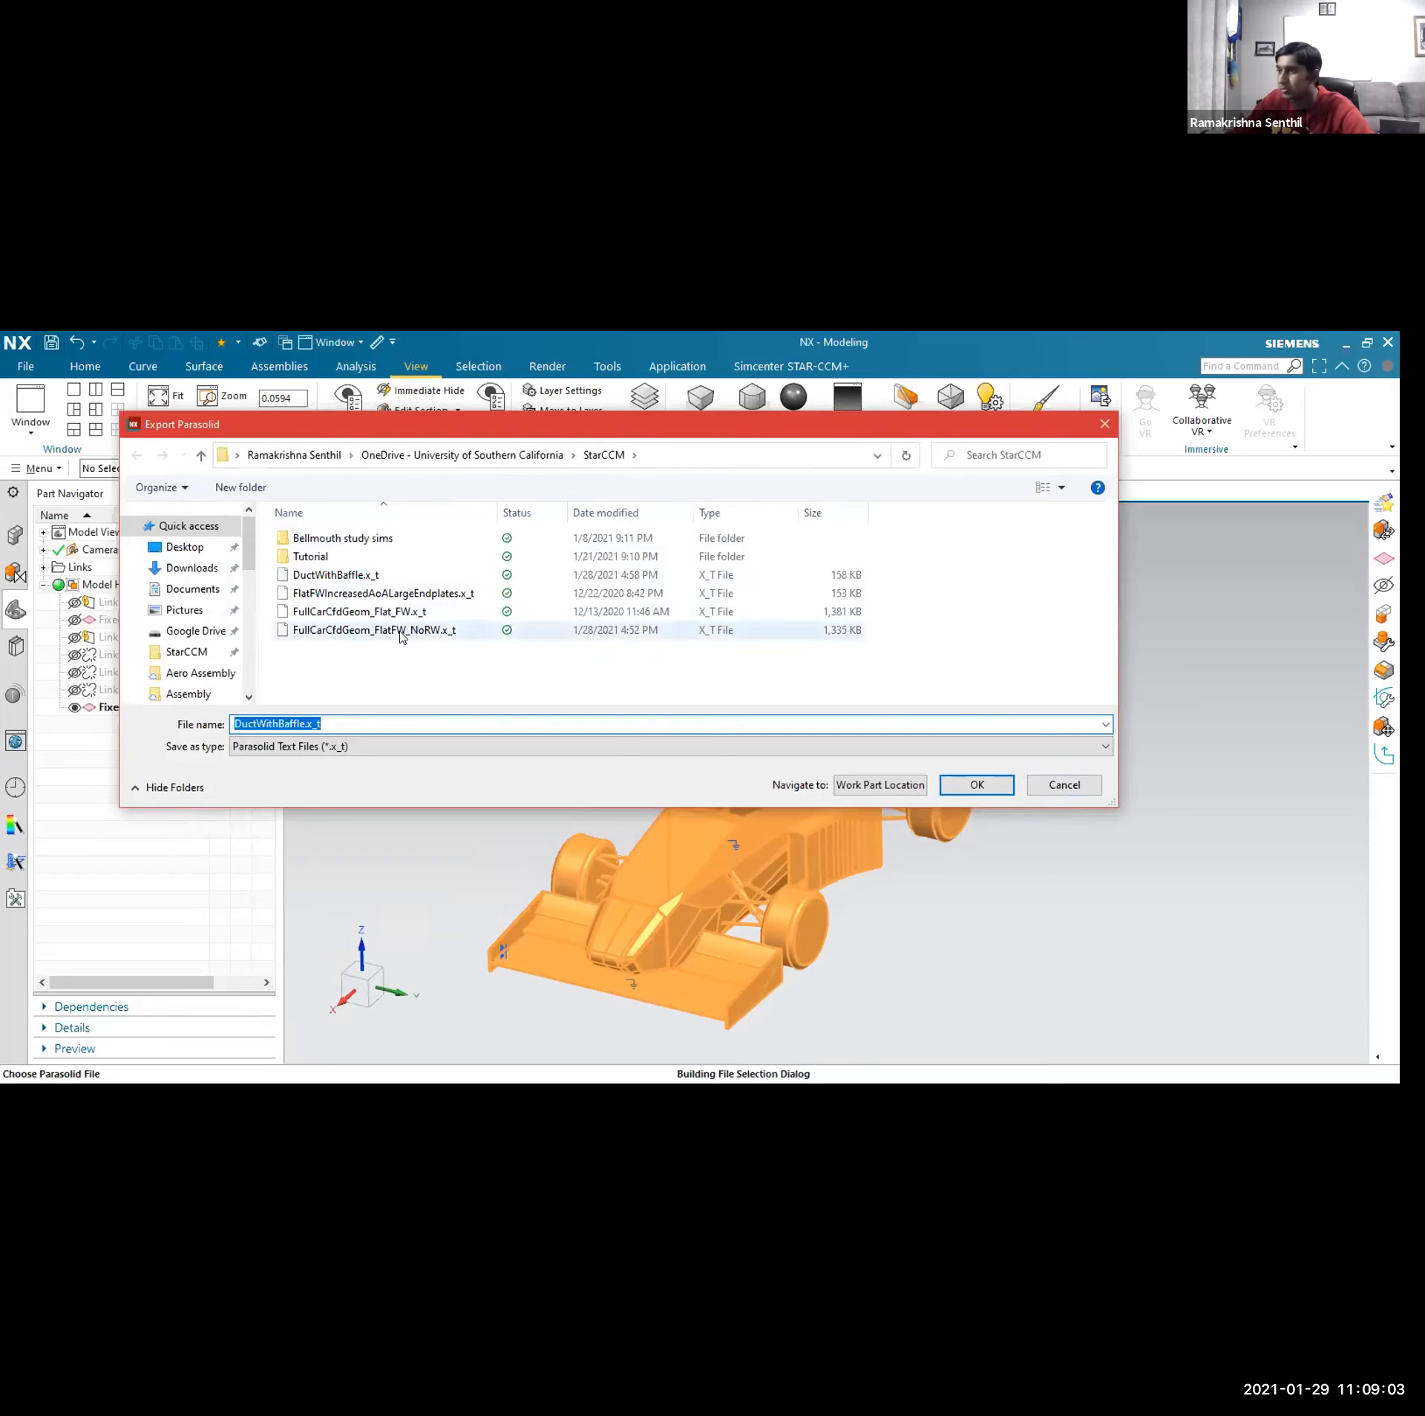
left_click(1080, 789)
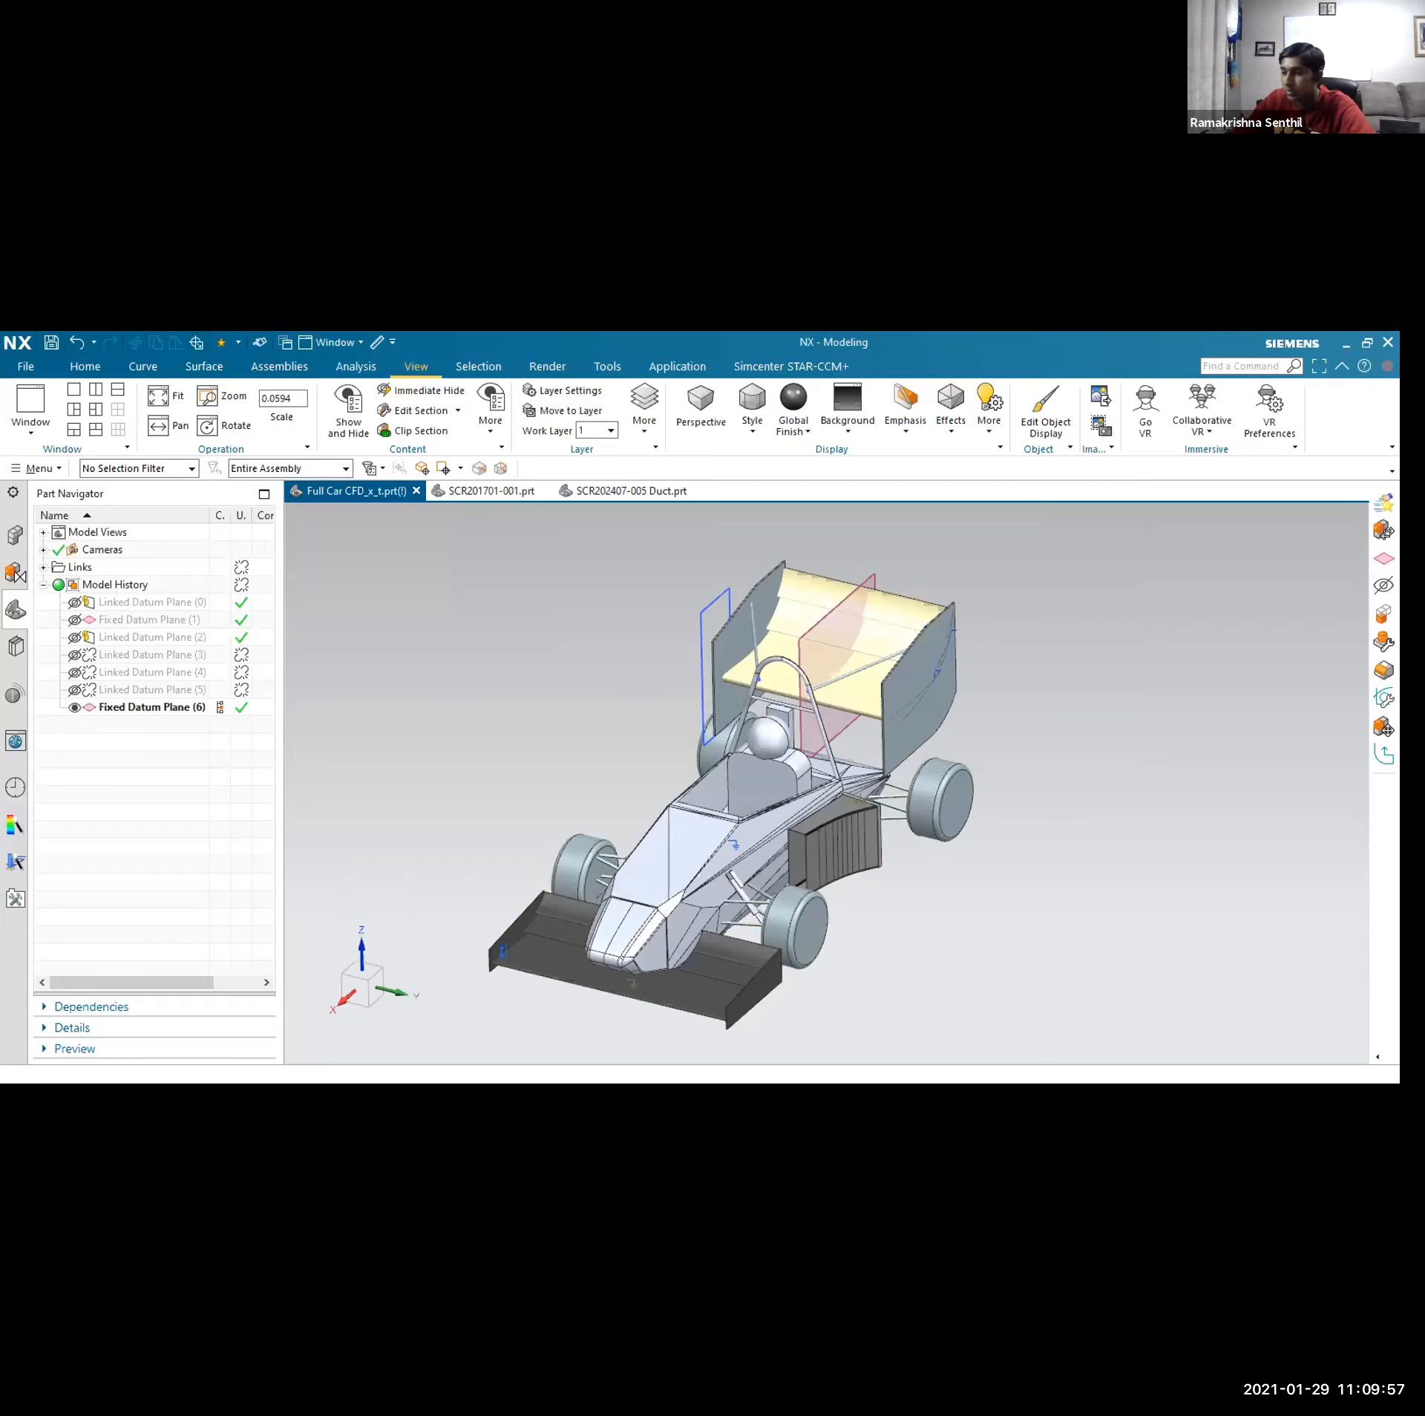
- Inspect the side duct's placement on the car from several angles, and the duct's interior in SCR202407-005 Duct.prt
scroll(611, 753, "up", 3)
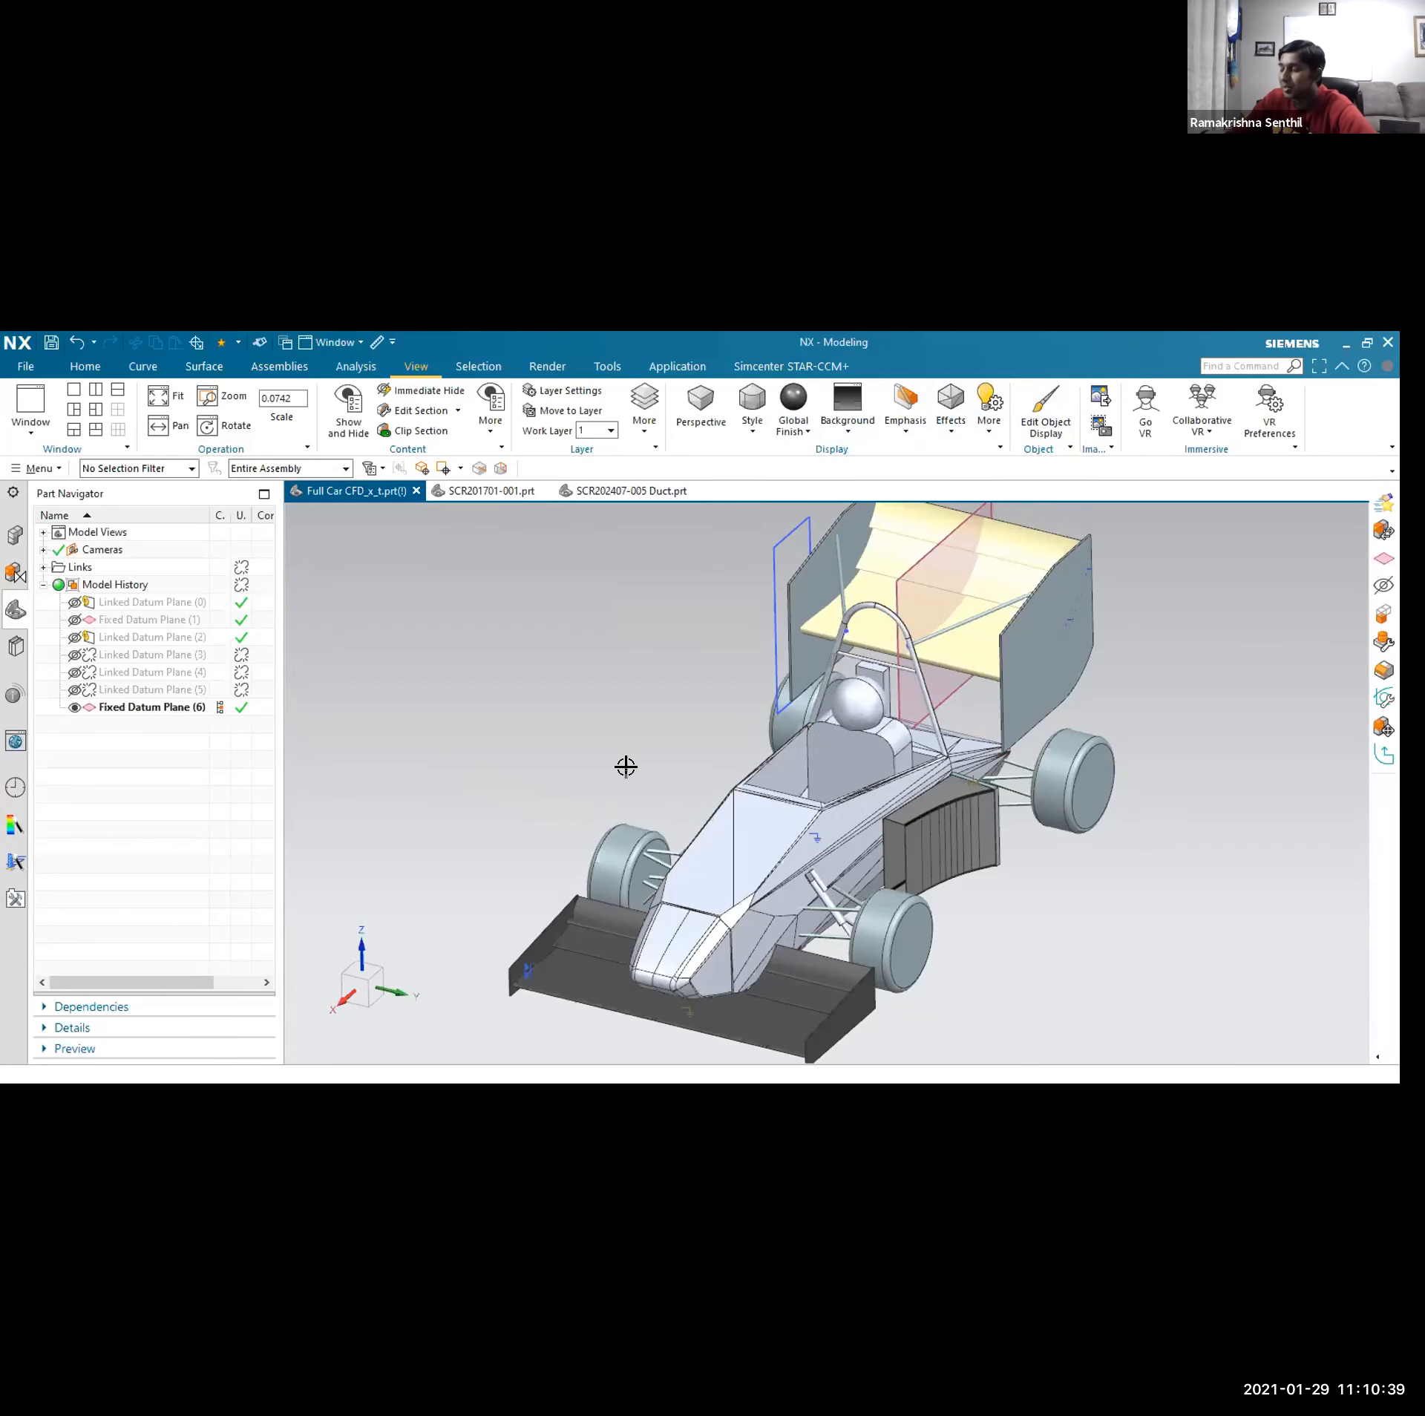
mouse_move(628, 764)
middle_mouse_down()
mouse_move(652, 758)
mouse_move(616, 770)
middle_mouse_up()
scroll(799, 818, "down", 1)
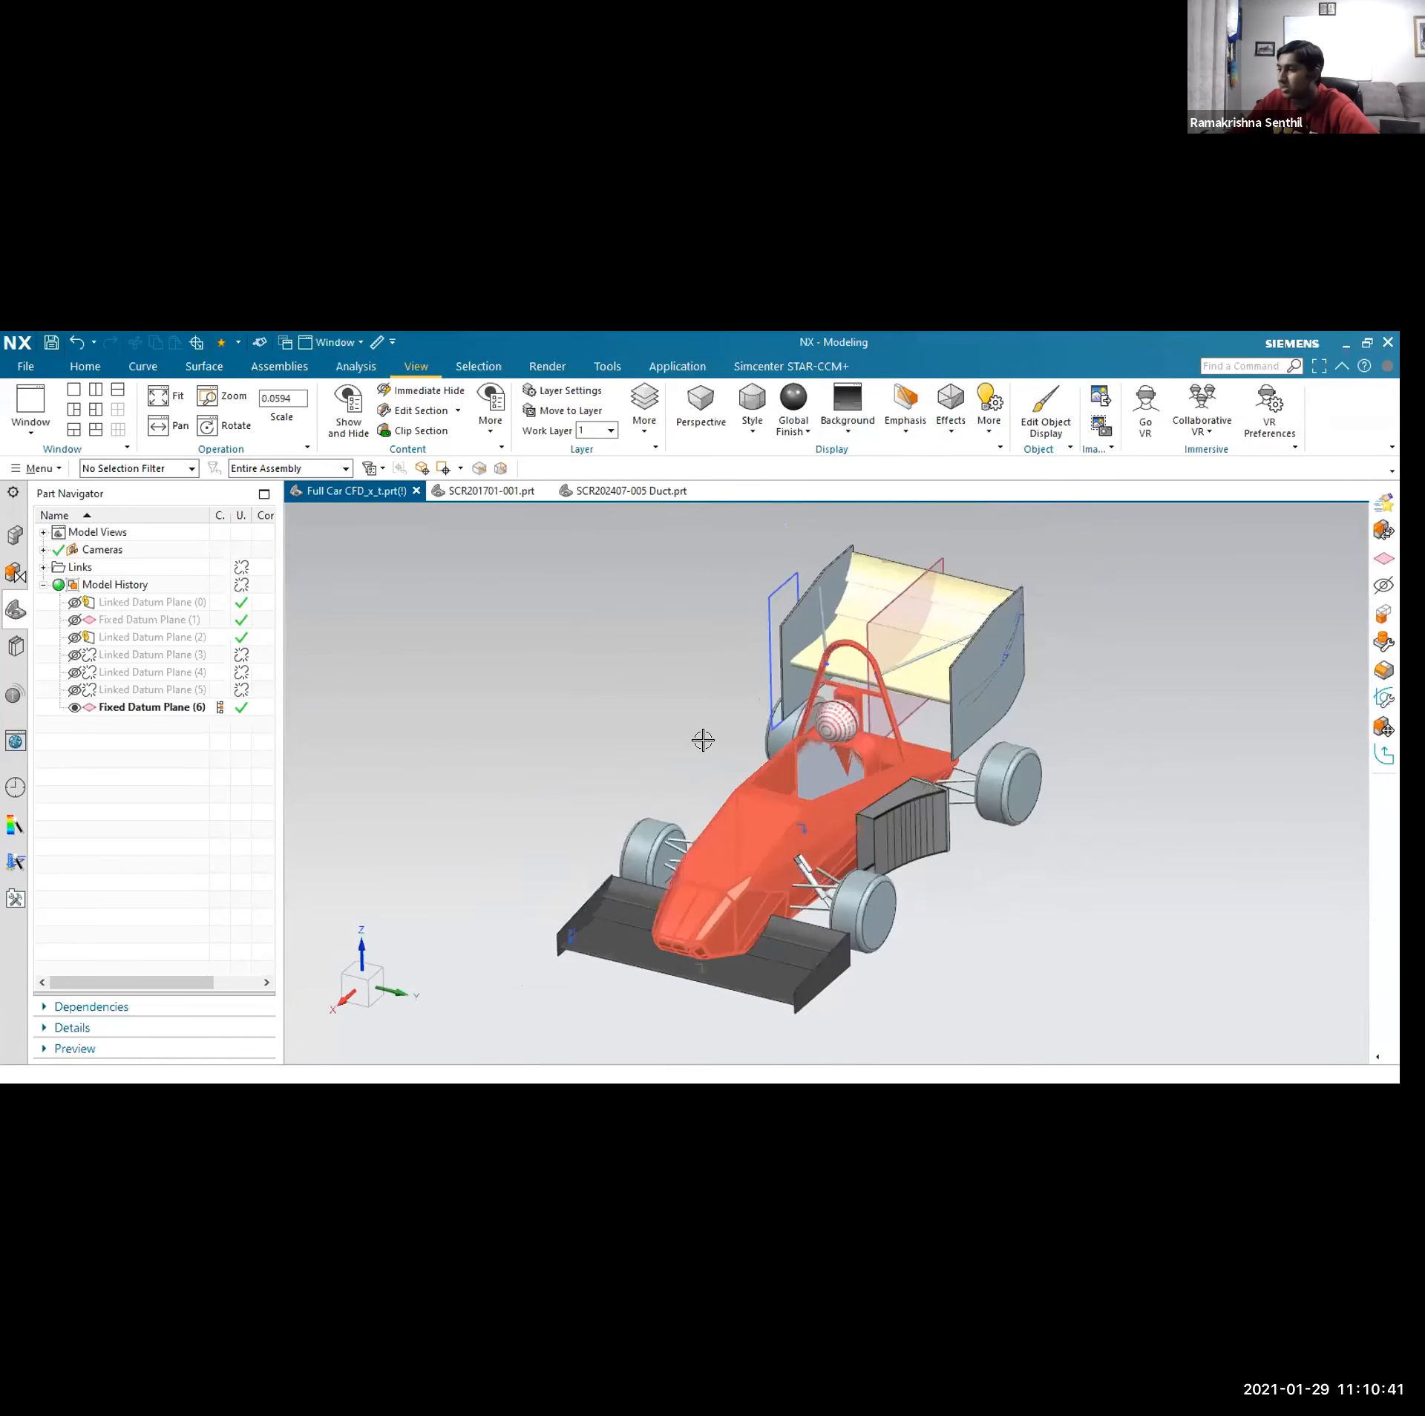
middle_click_drag(703, 740, 690, 752, "shift")
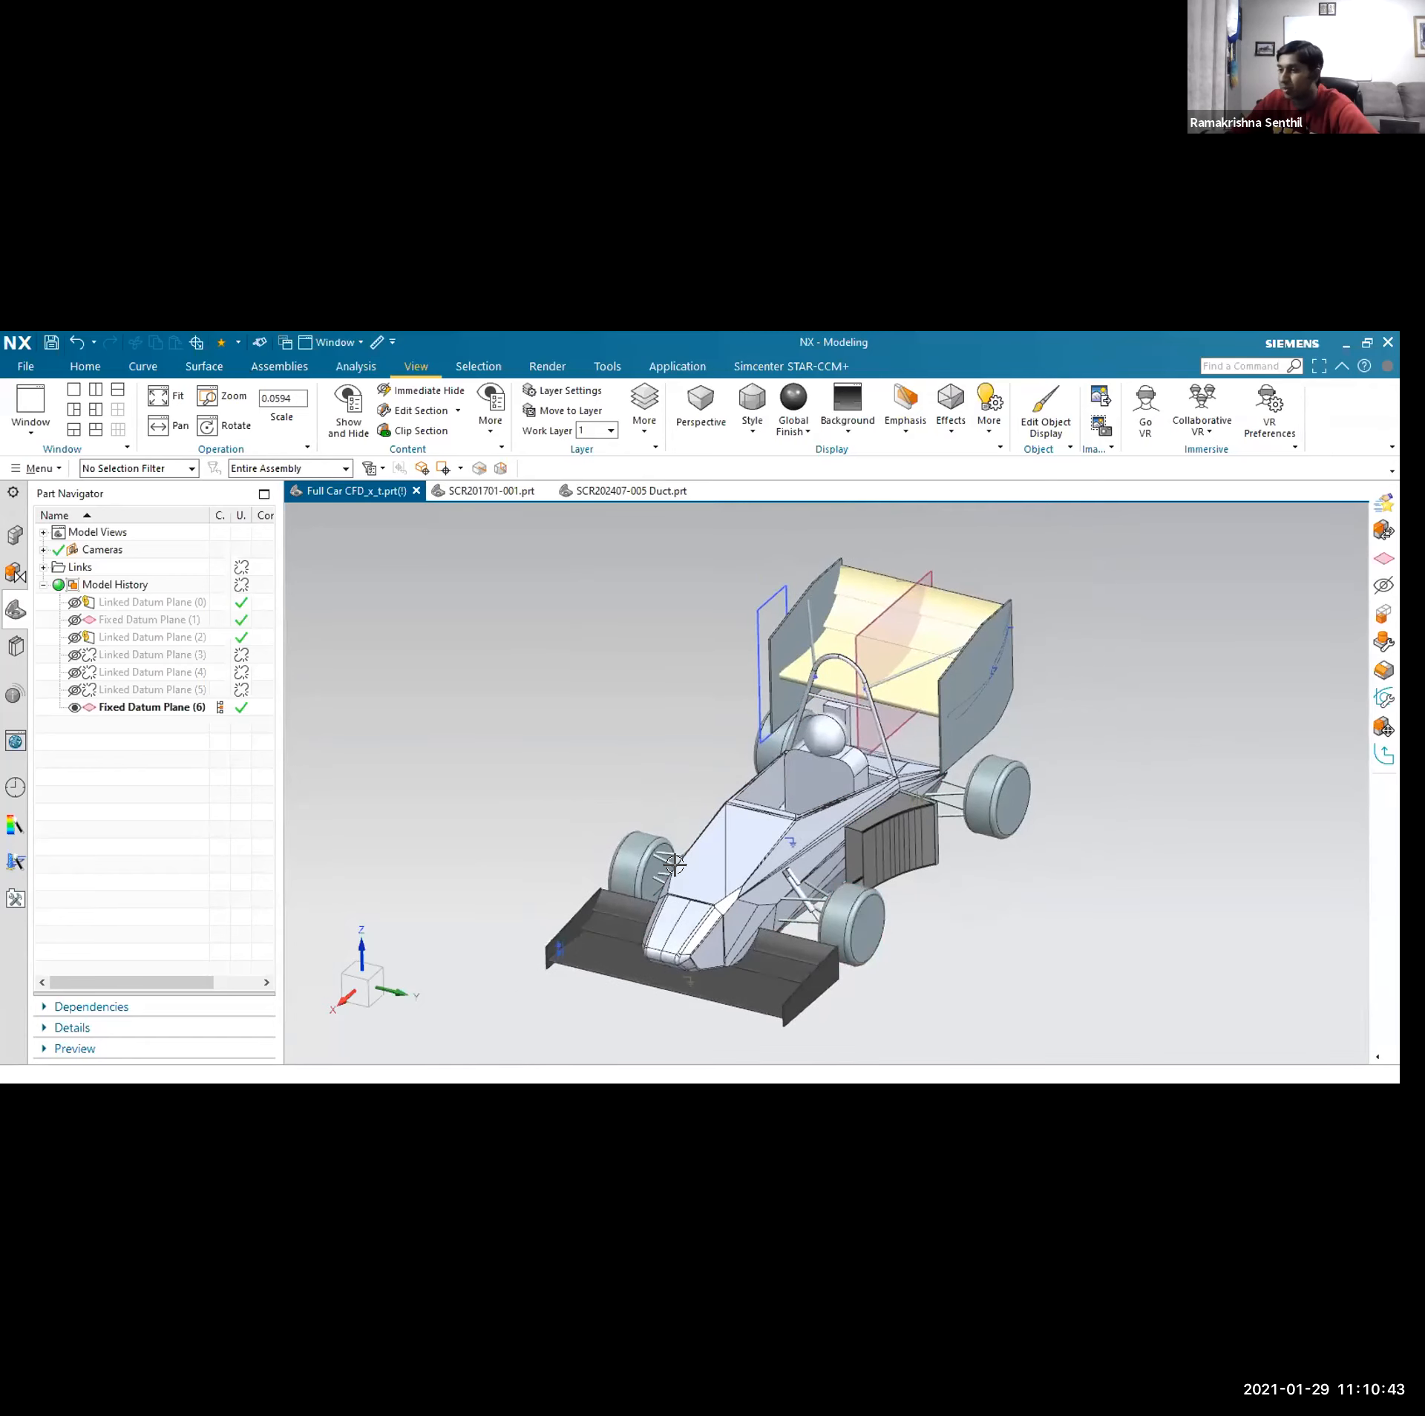
middle_click_drag(664, 758, 721, 669)
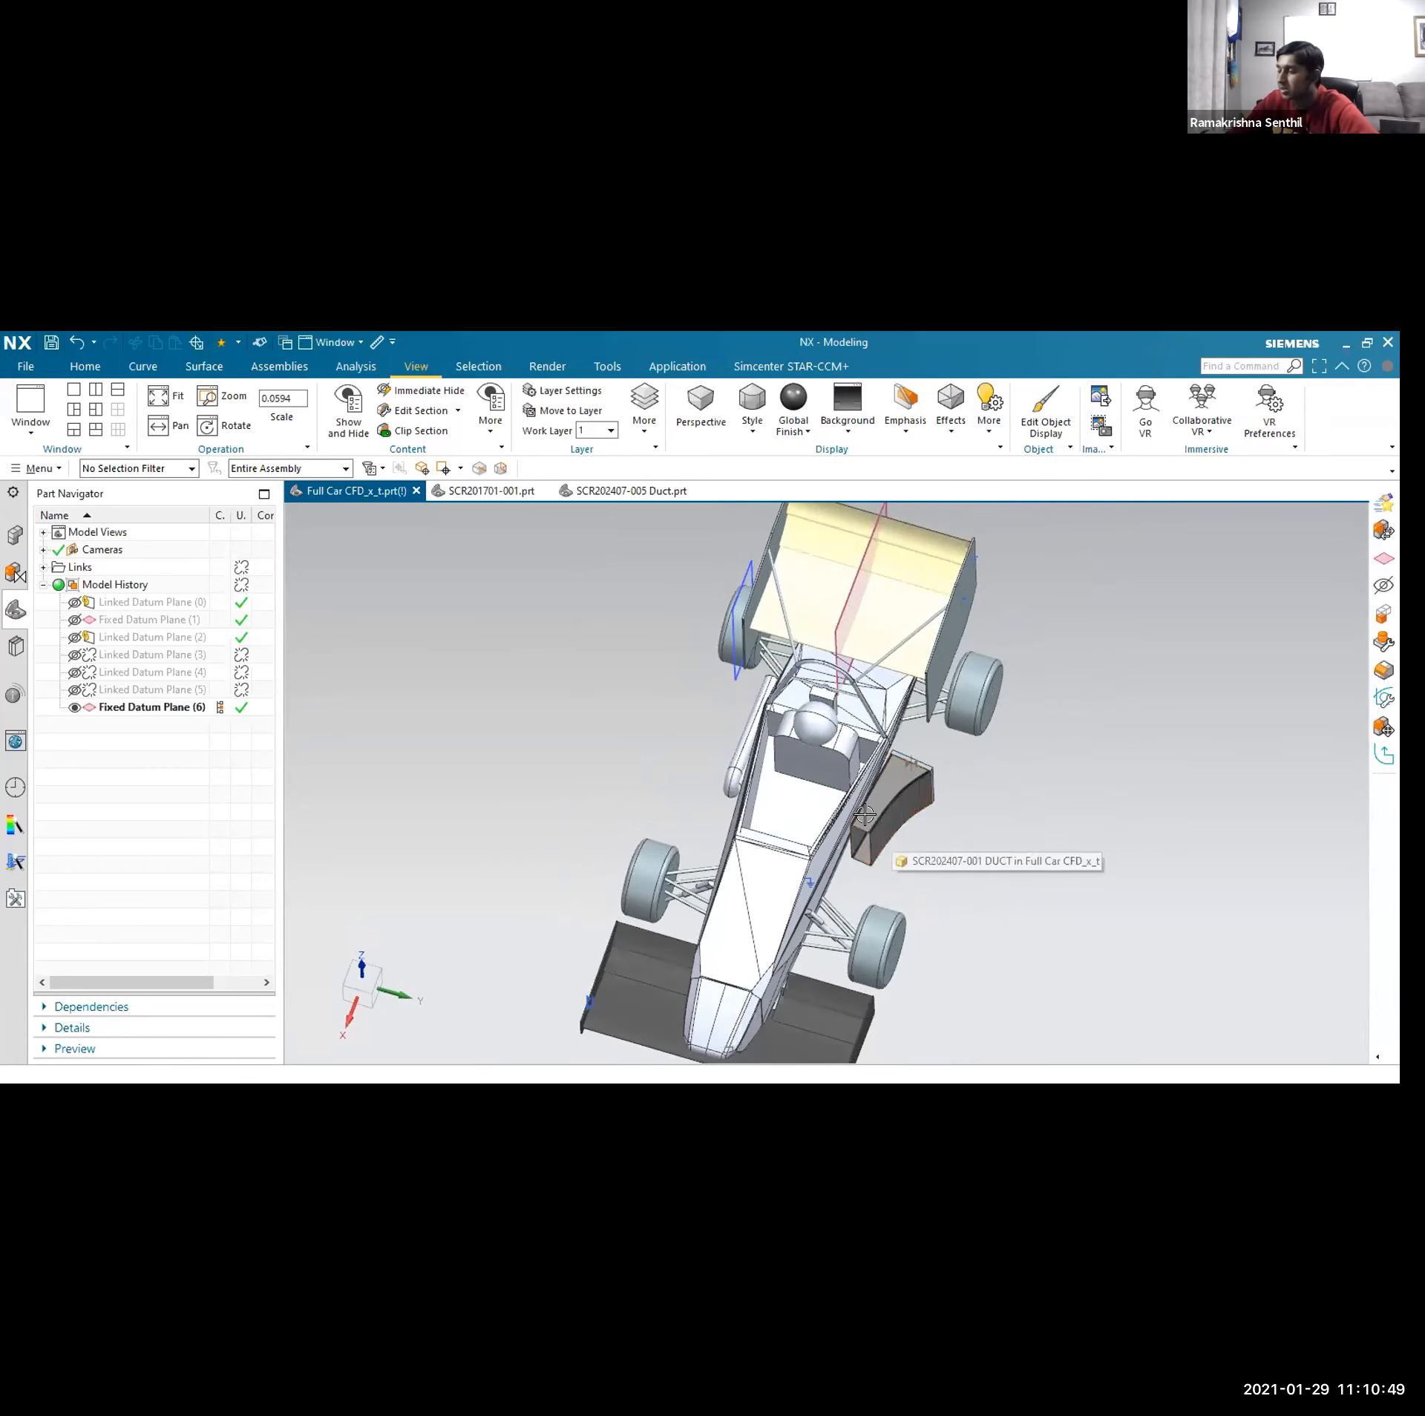
middle_click_drag(739, 782, 628, 700)
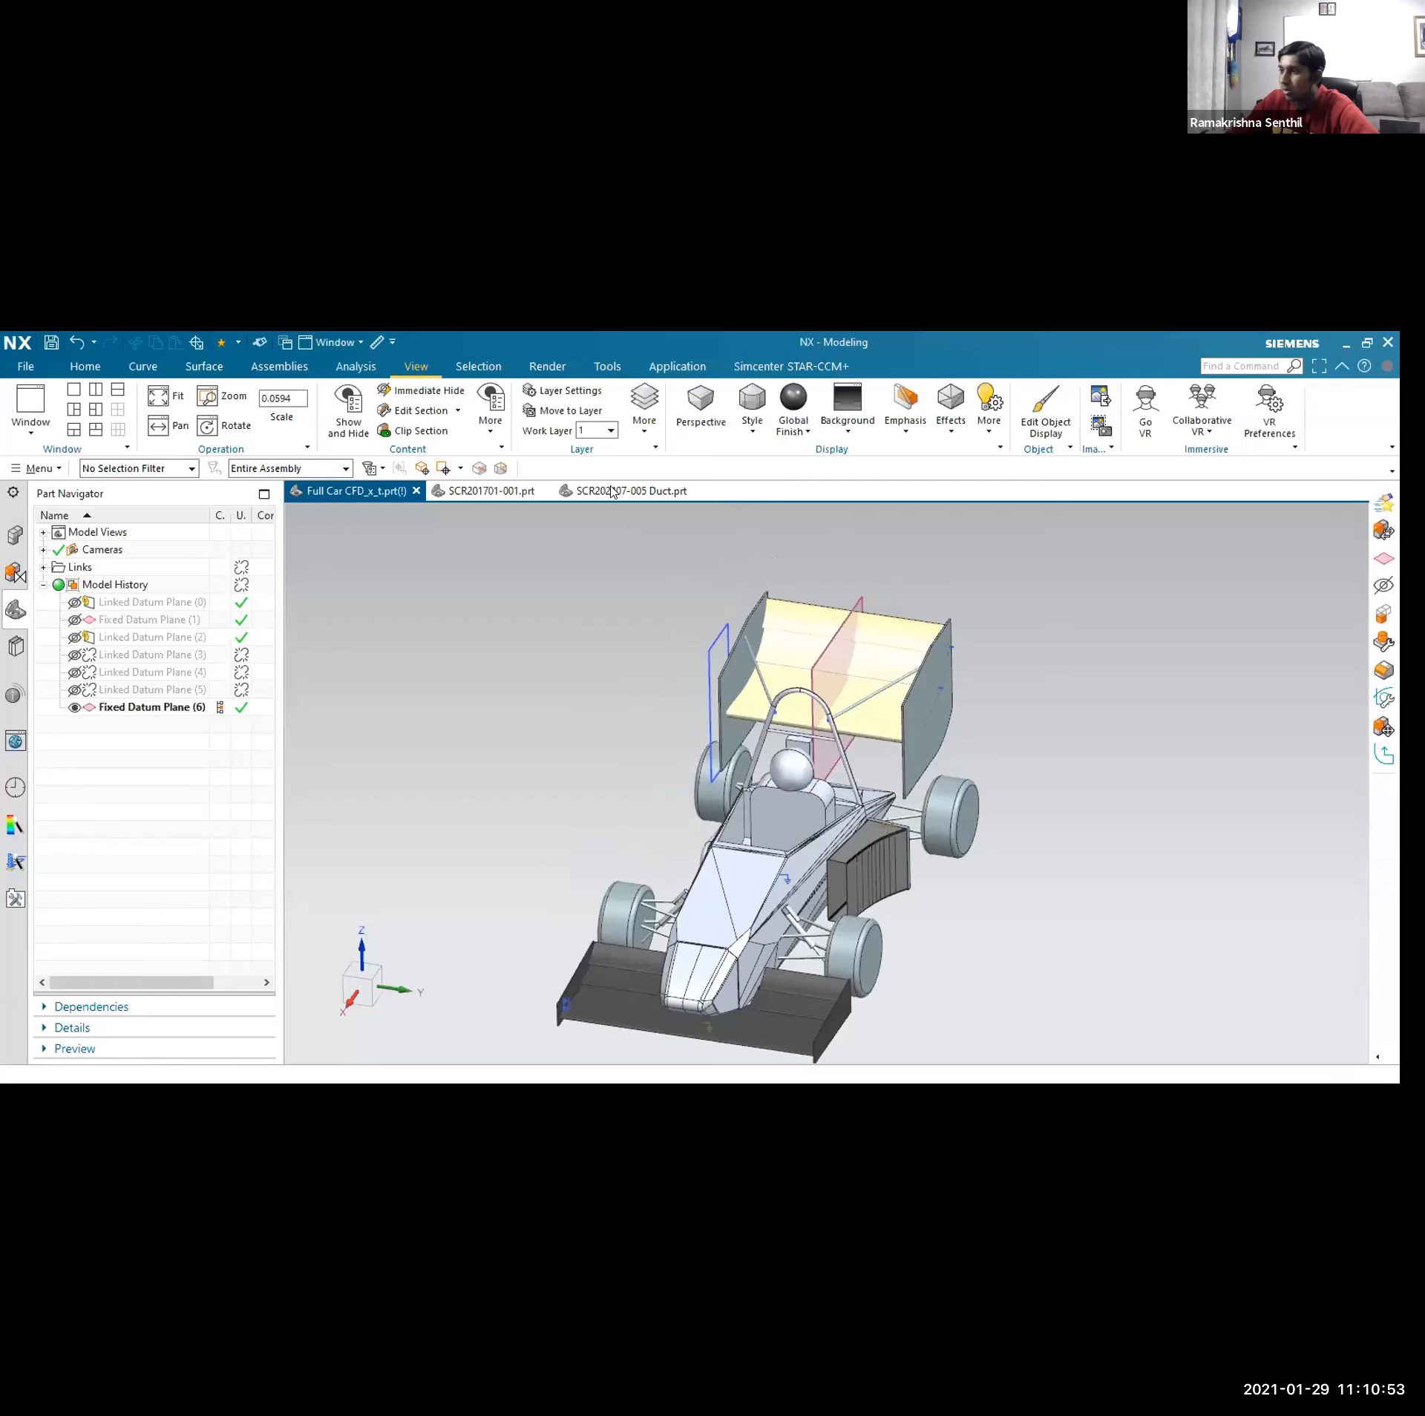
middle_click_drag(703, 640, 739, 797)
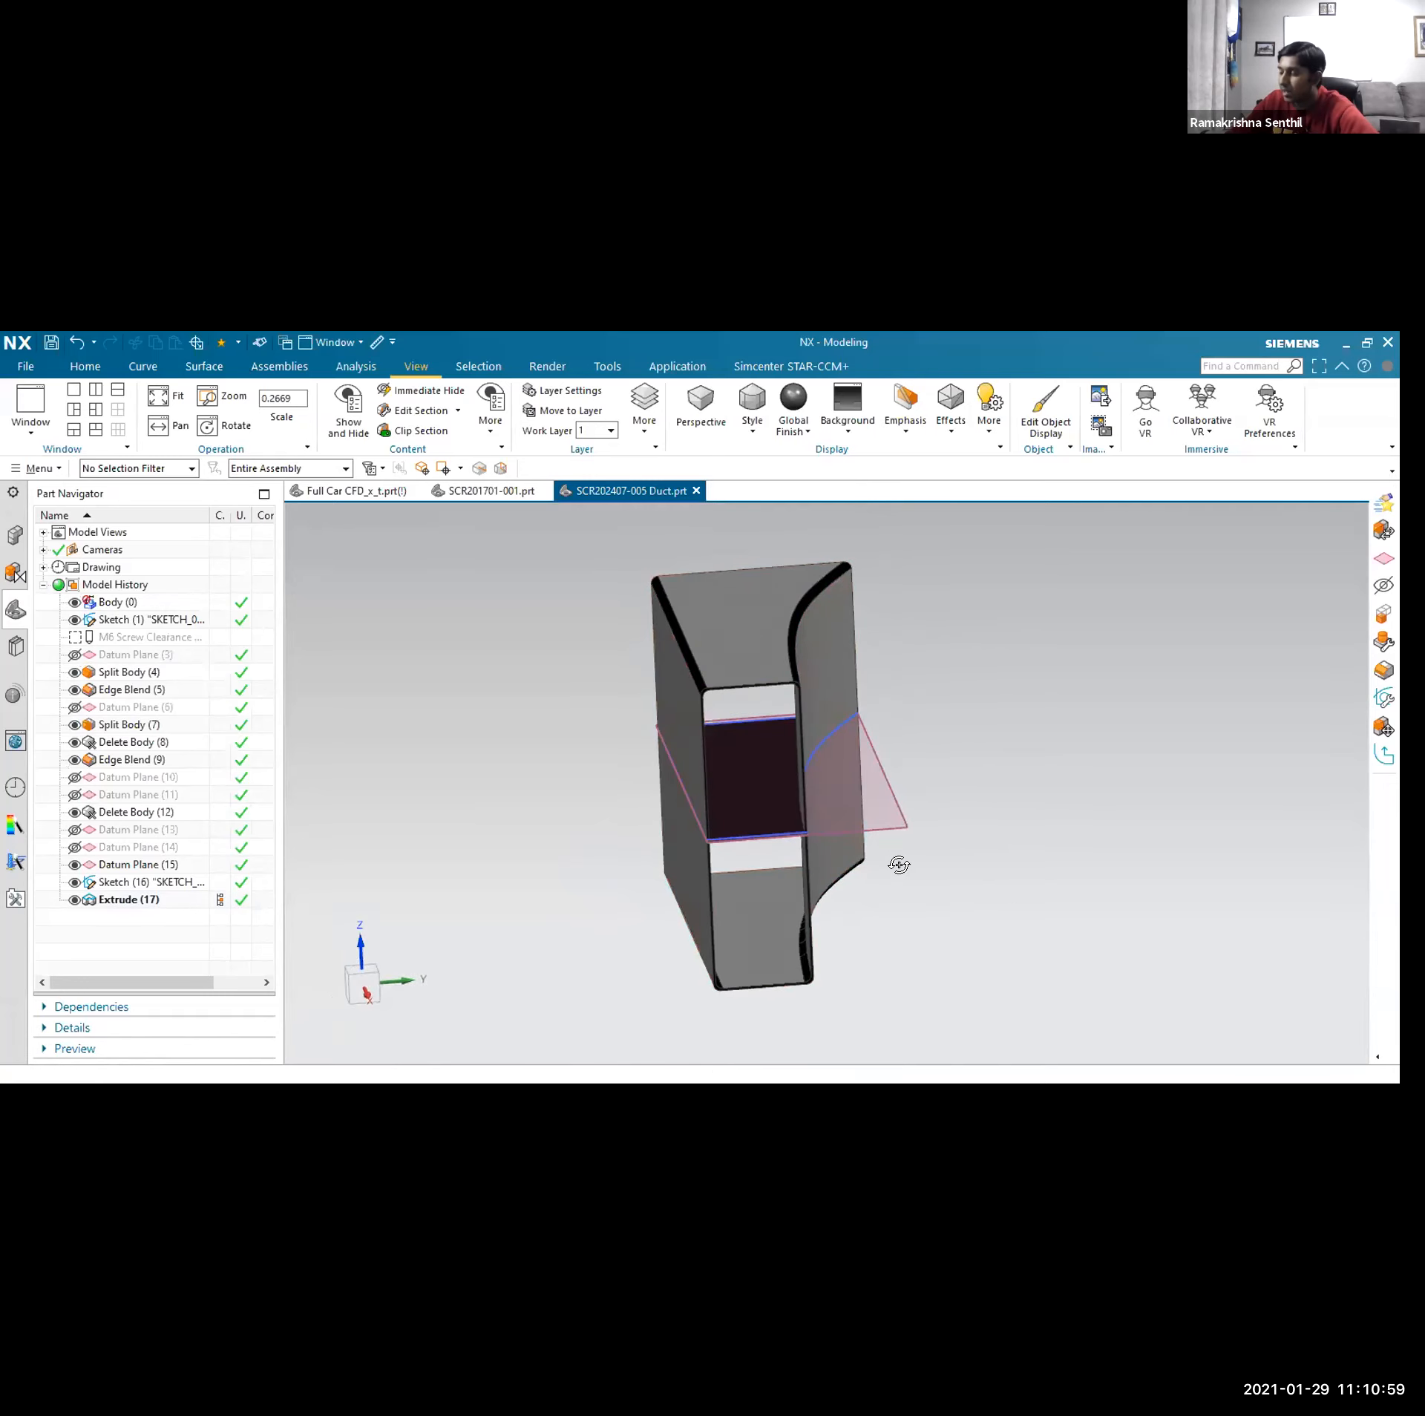
middle_click_drag(898, 862, 832, 814)
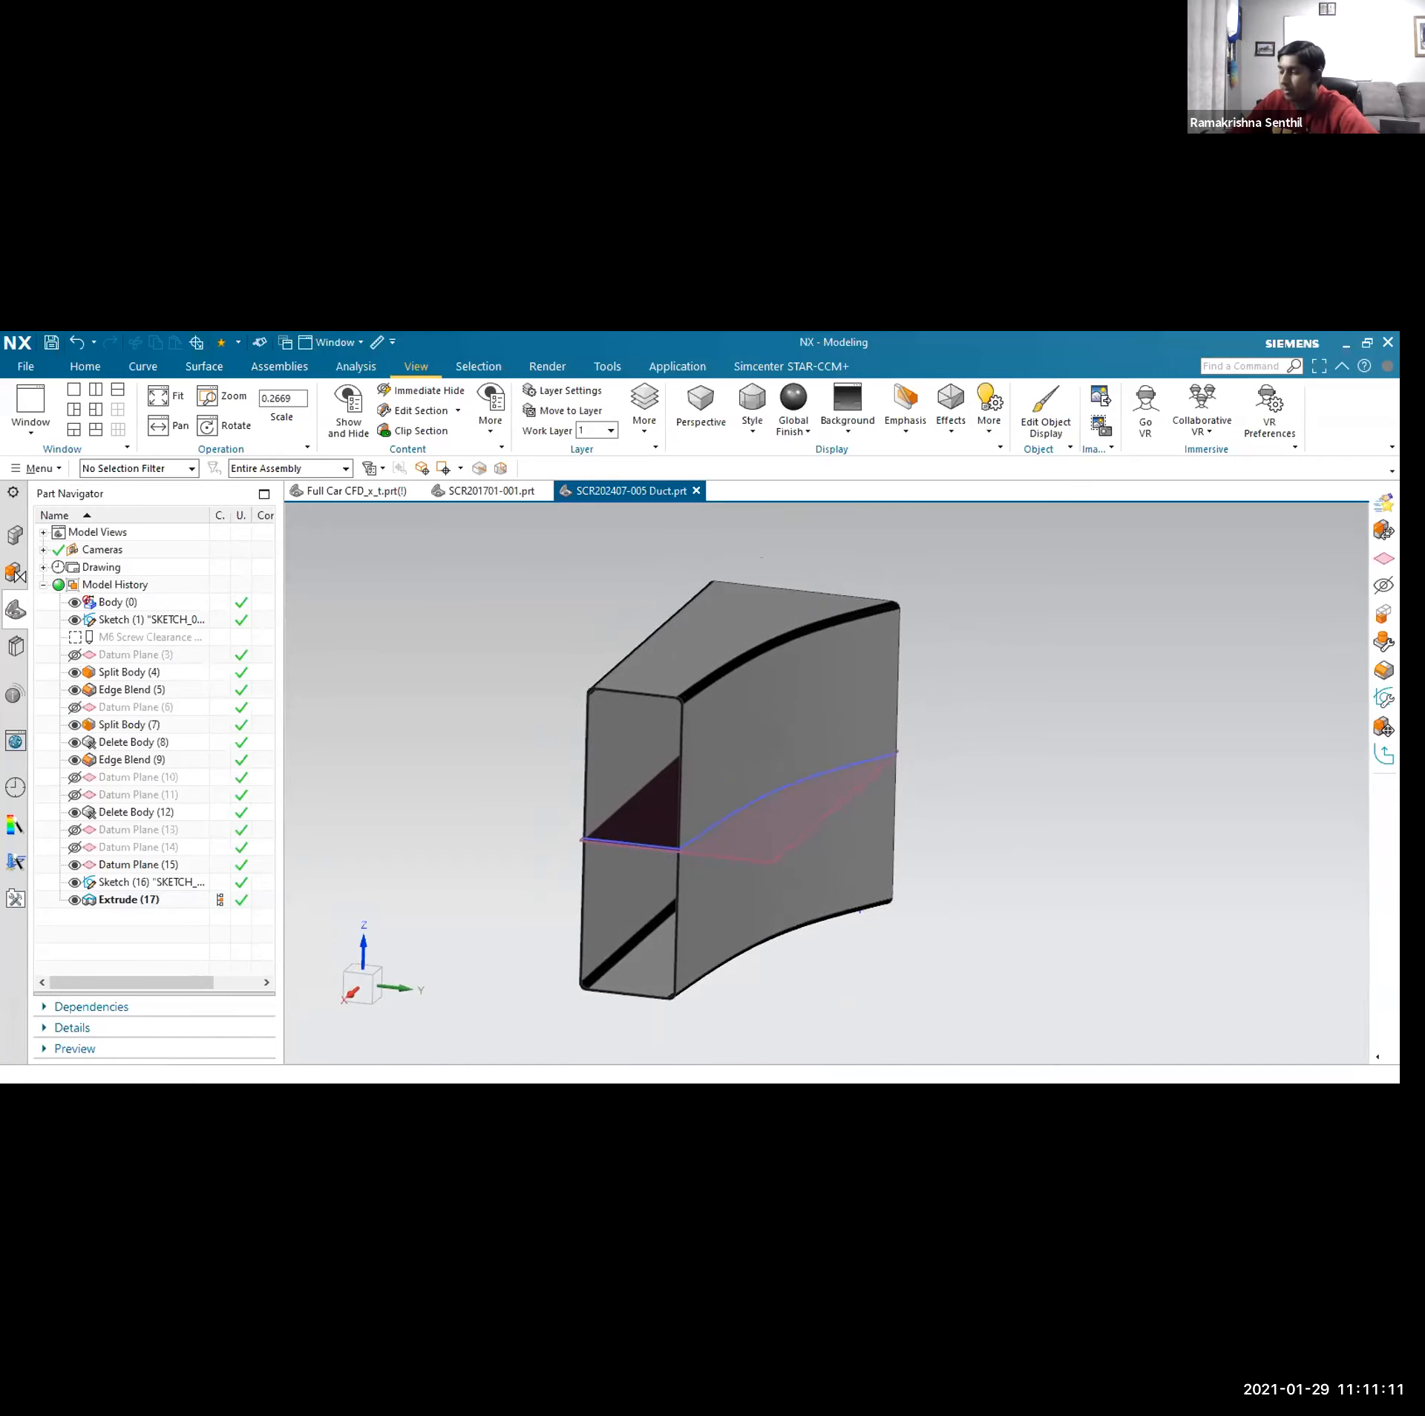
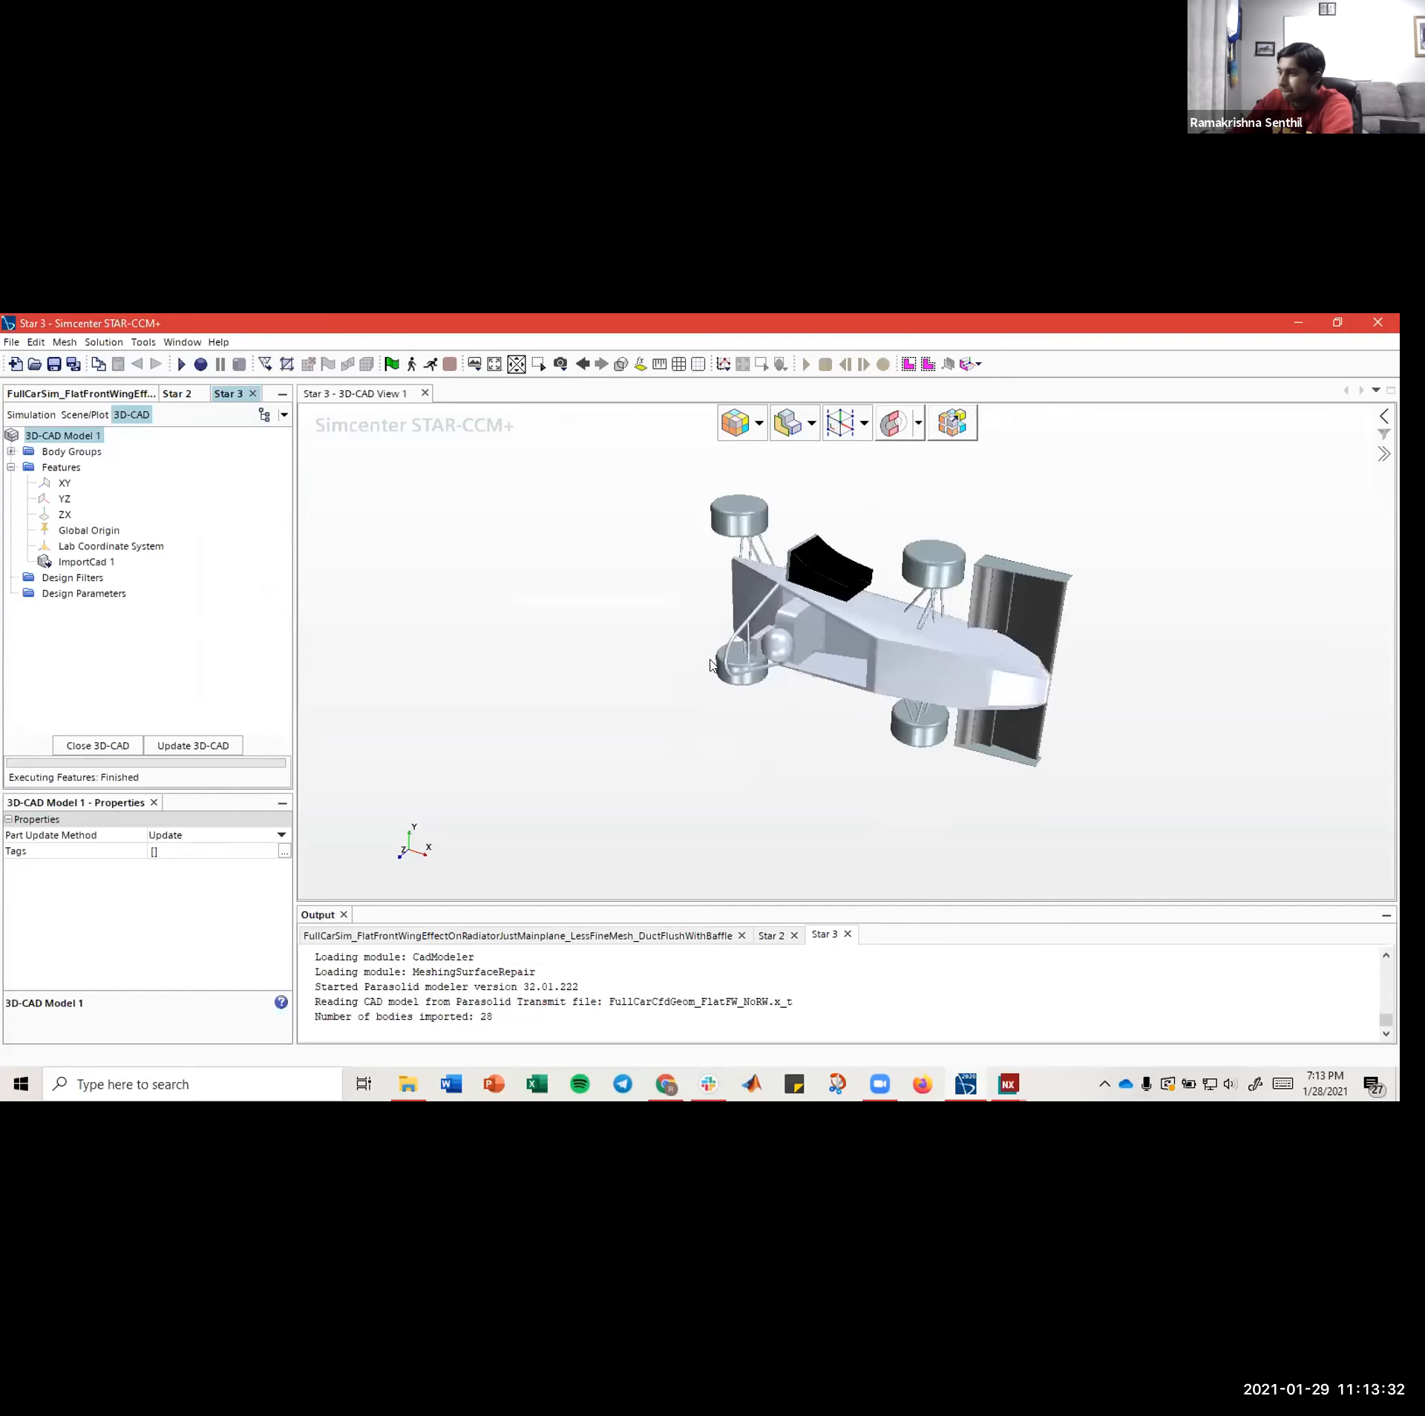
- Examine the imported full-car geometry in the STAR-CCM+ 3D-CAD view, focusing on the side duct area
left_click_drag(711, 665, 792, 643)
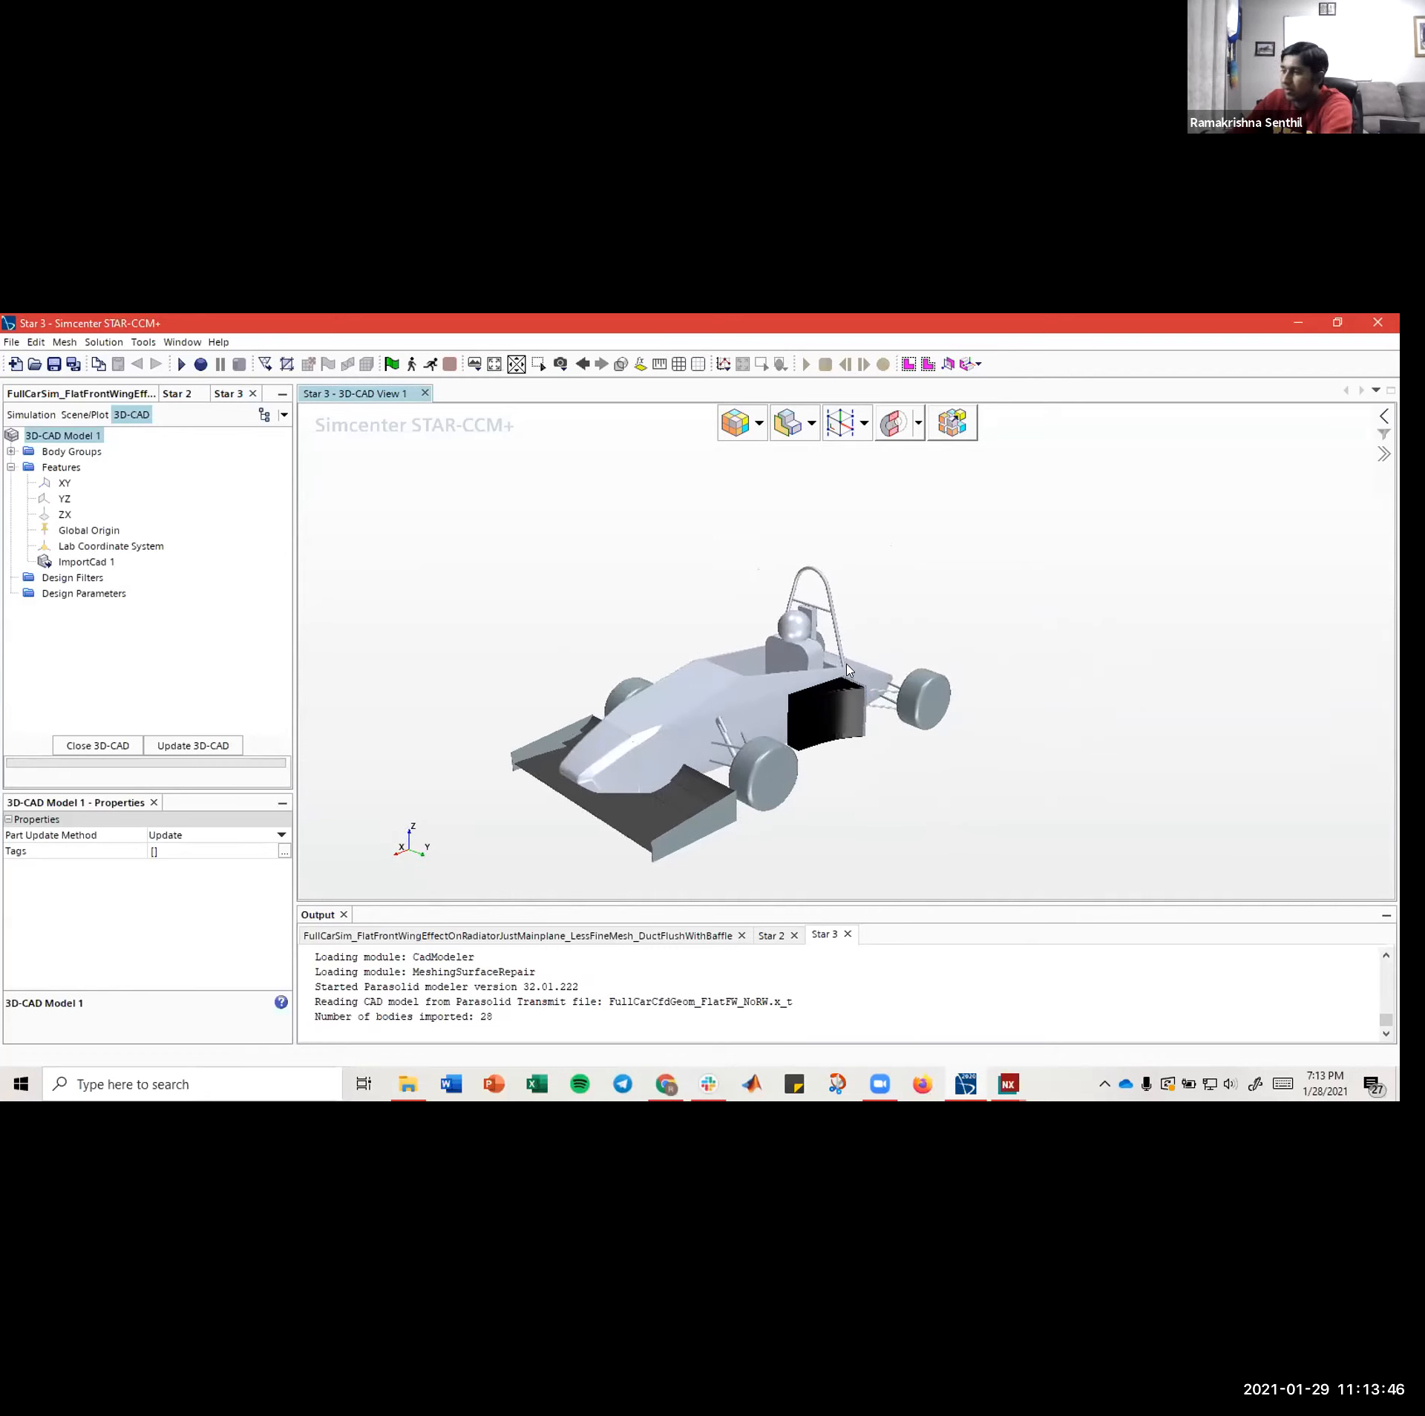
right_click_drag(847, 664, 872, 658)
left_click(878, 661)
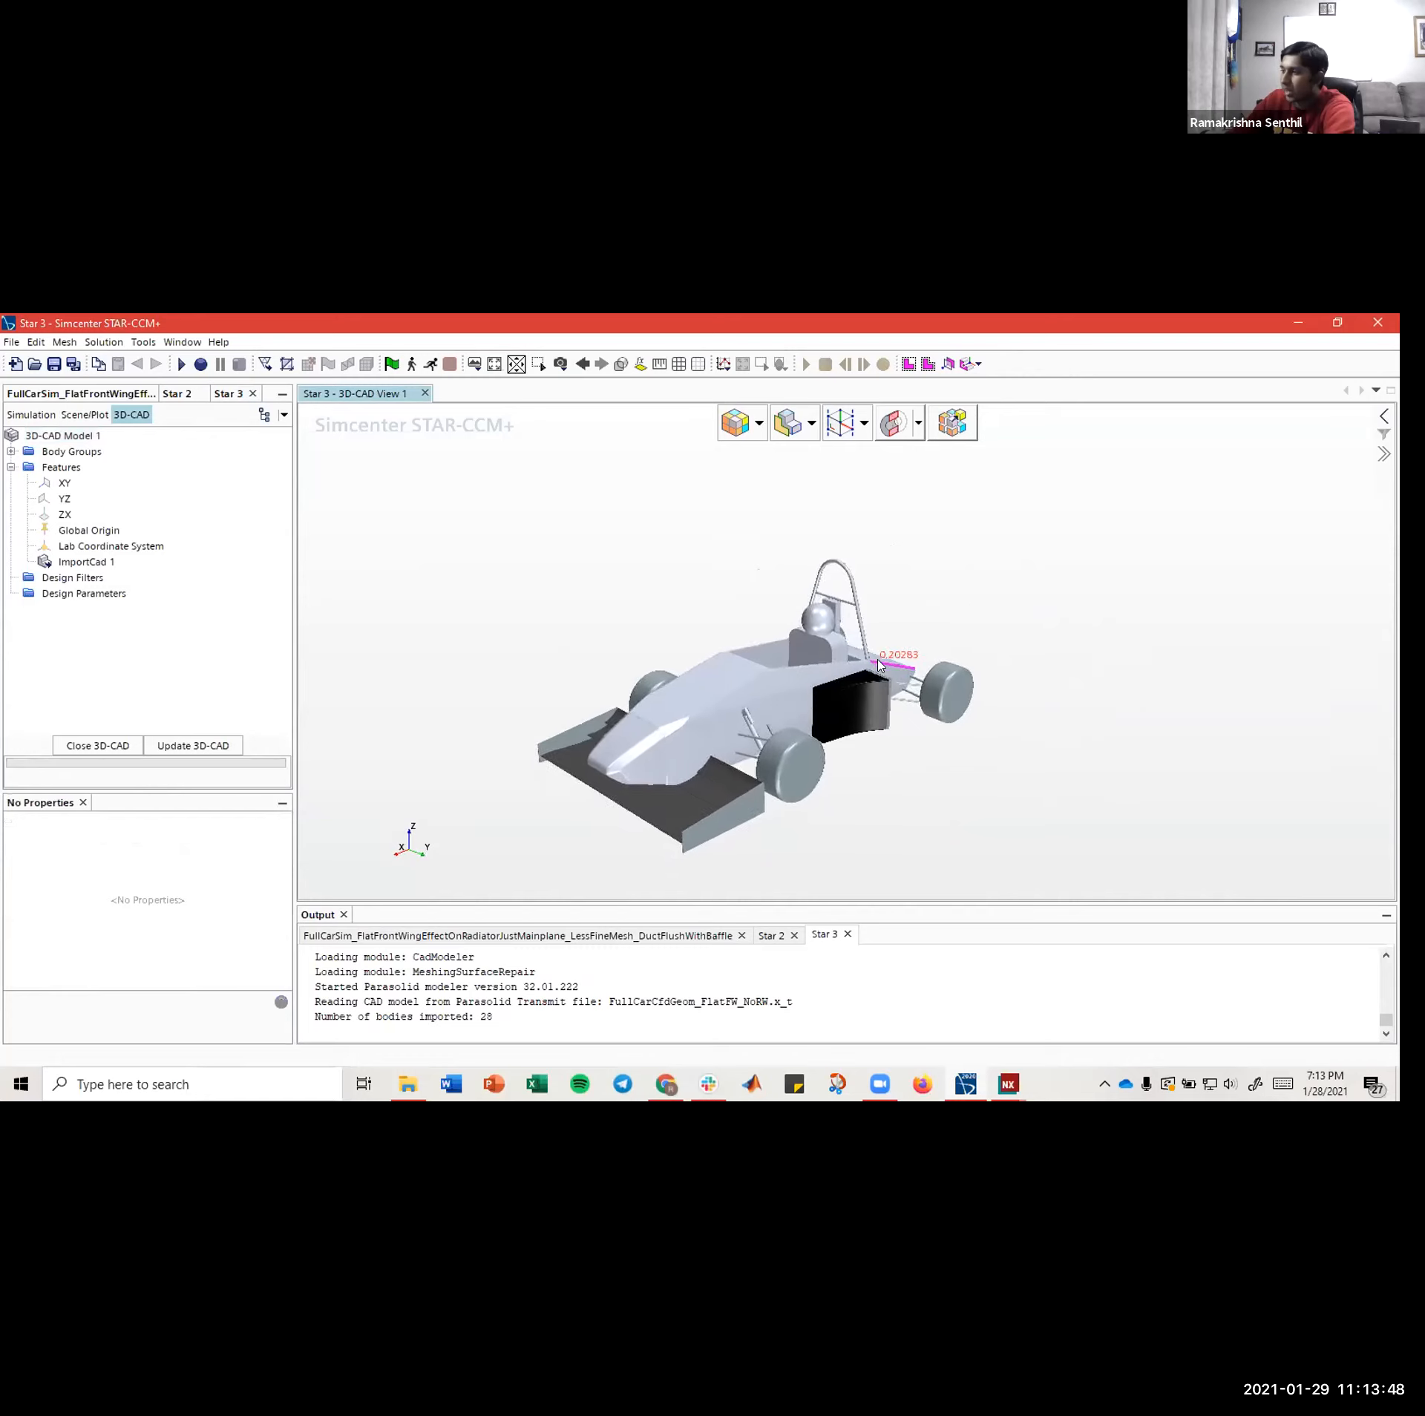
left_click_drag(878, 660, 885, 663)
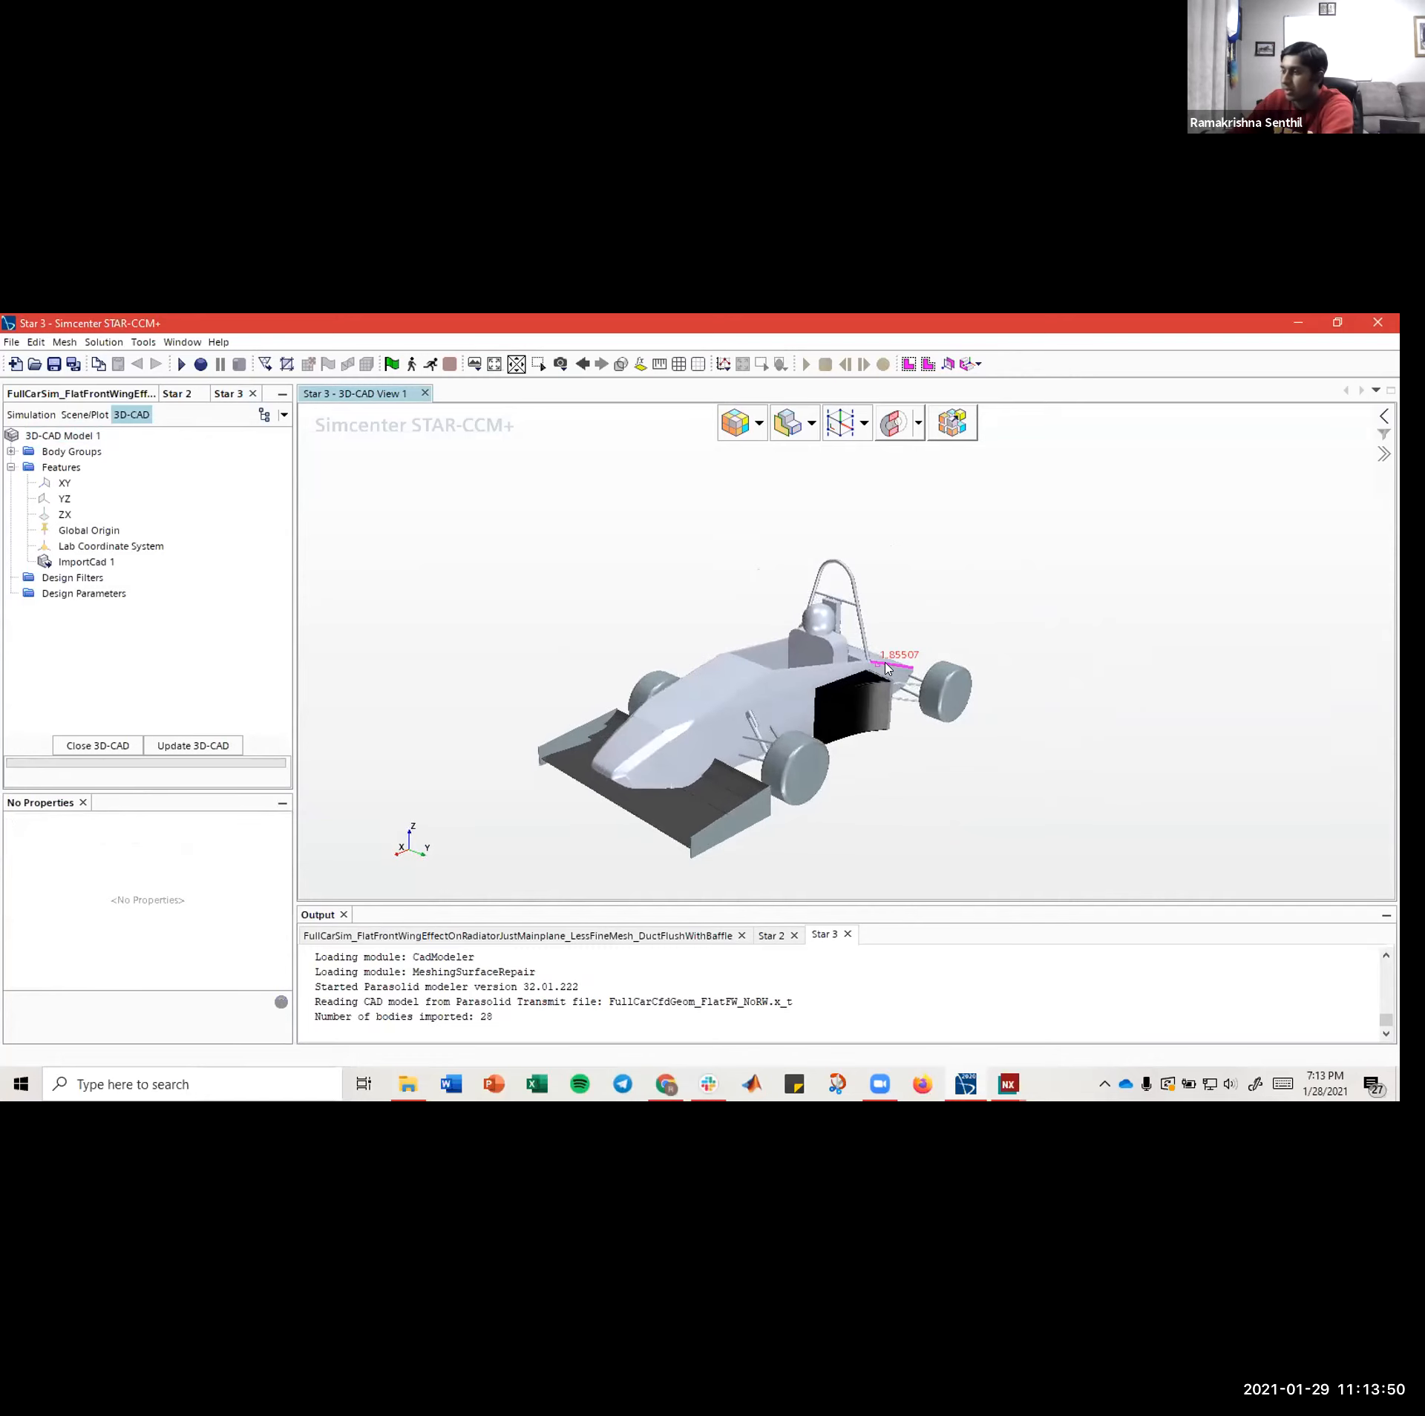
scroll(842, 698, "up", 5)
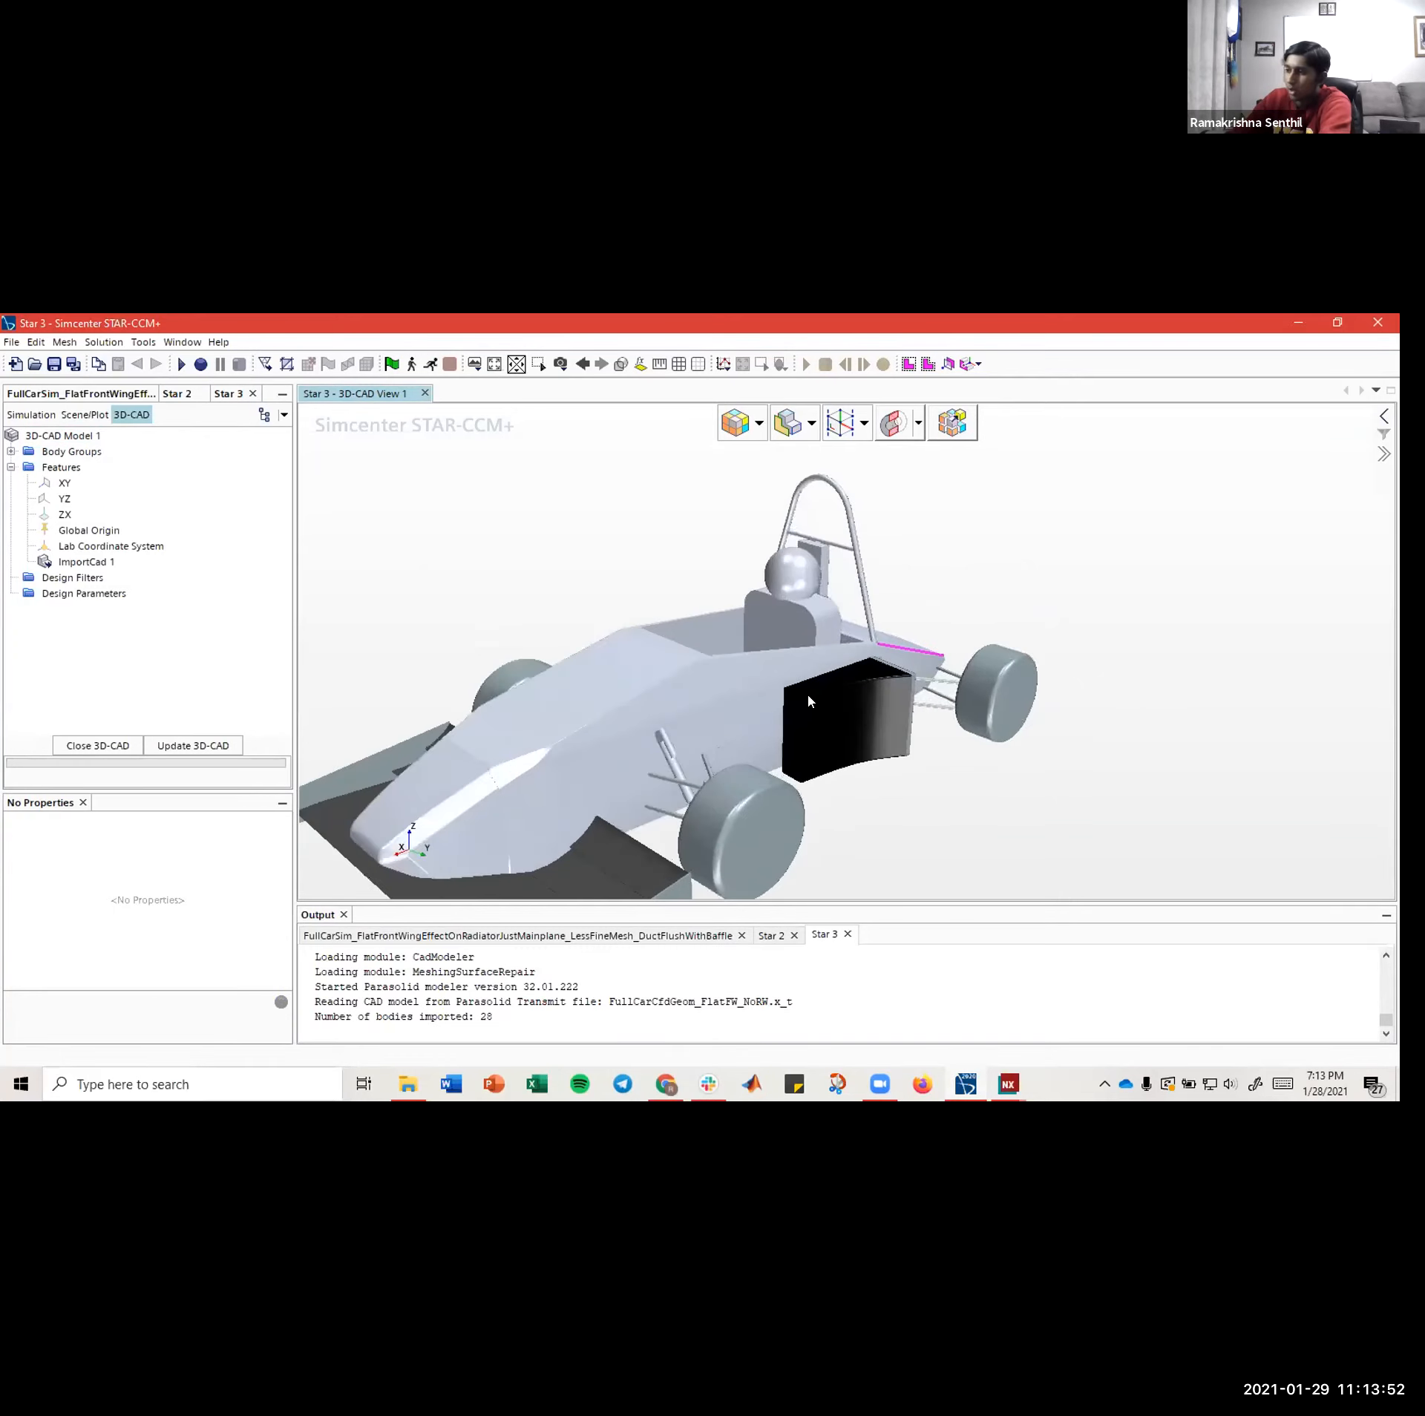
mouse_move(794, 642)
left_mouse_down()
mouse_move(807, 614)
mouse_move(971, 659)
left_mouse_up()
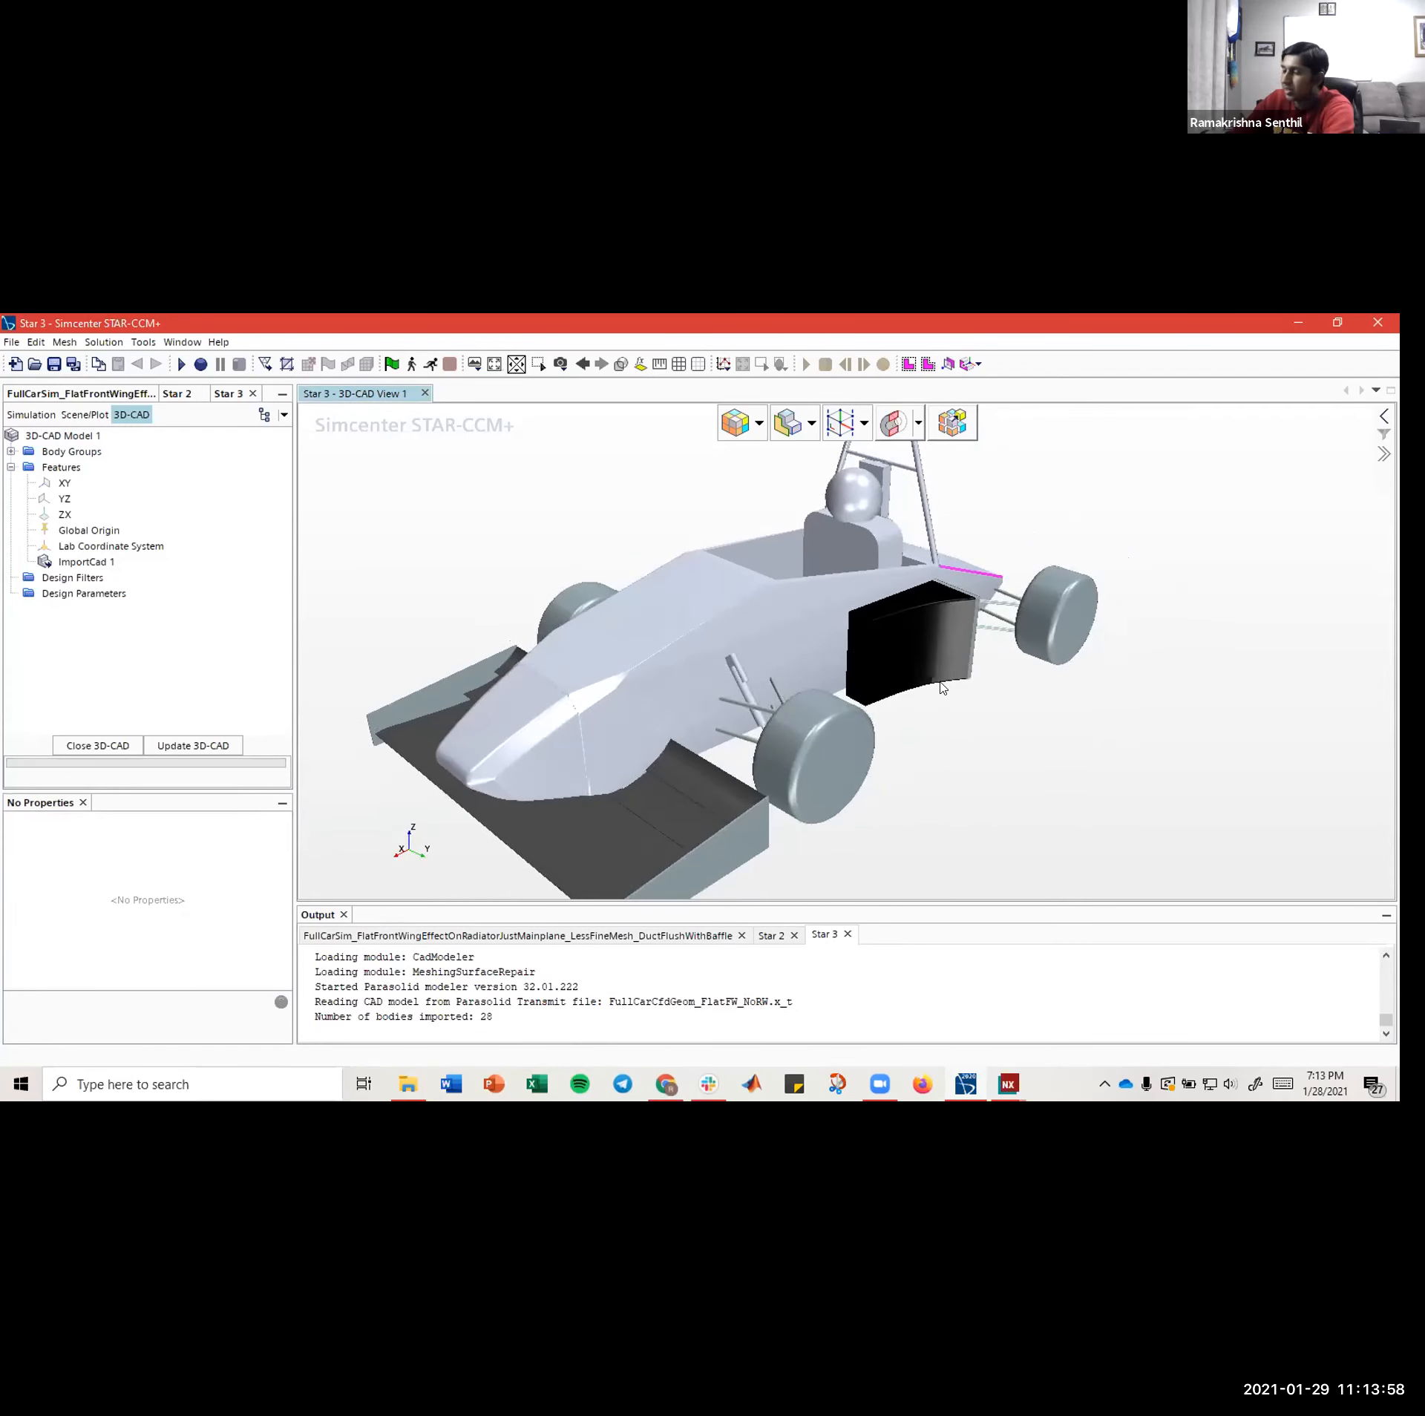
mouse_move(735, 634)
left_mouse_down()
mouse_move(719, 647)
mouse_move(730, 665)
mouse_move(845, 609)
mouse_move(797, 588)
mouse_move(747, 603)
mouse_move(766, 603)
left_mouse_up()
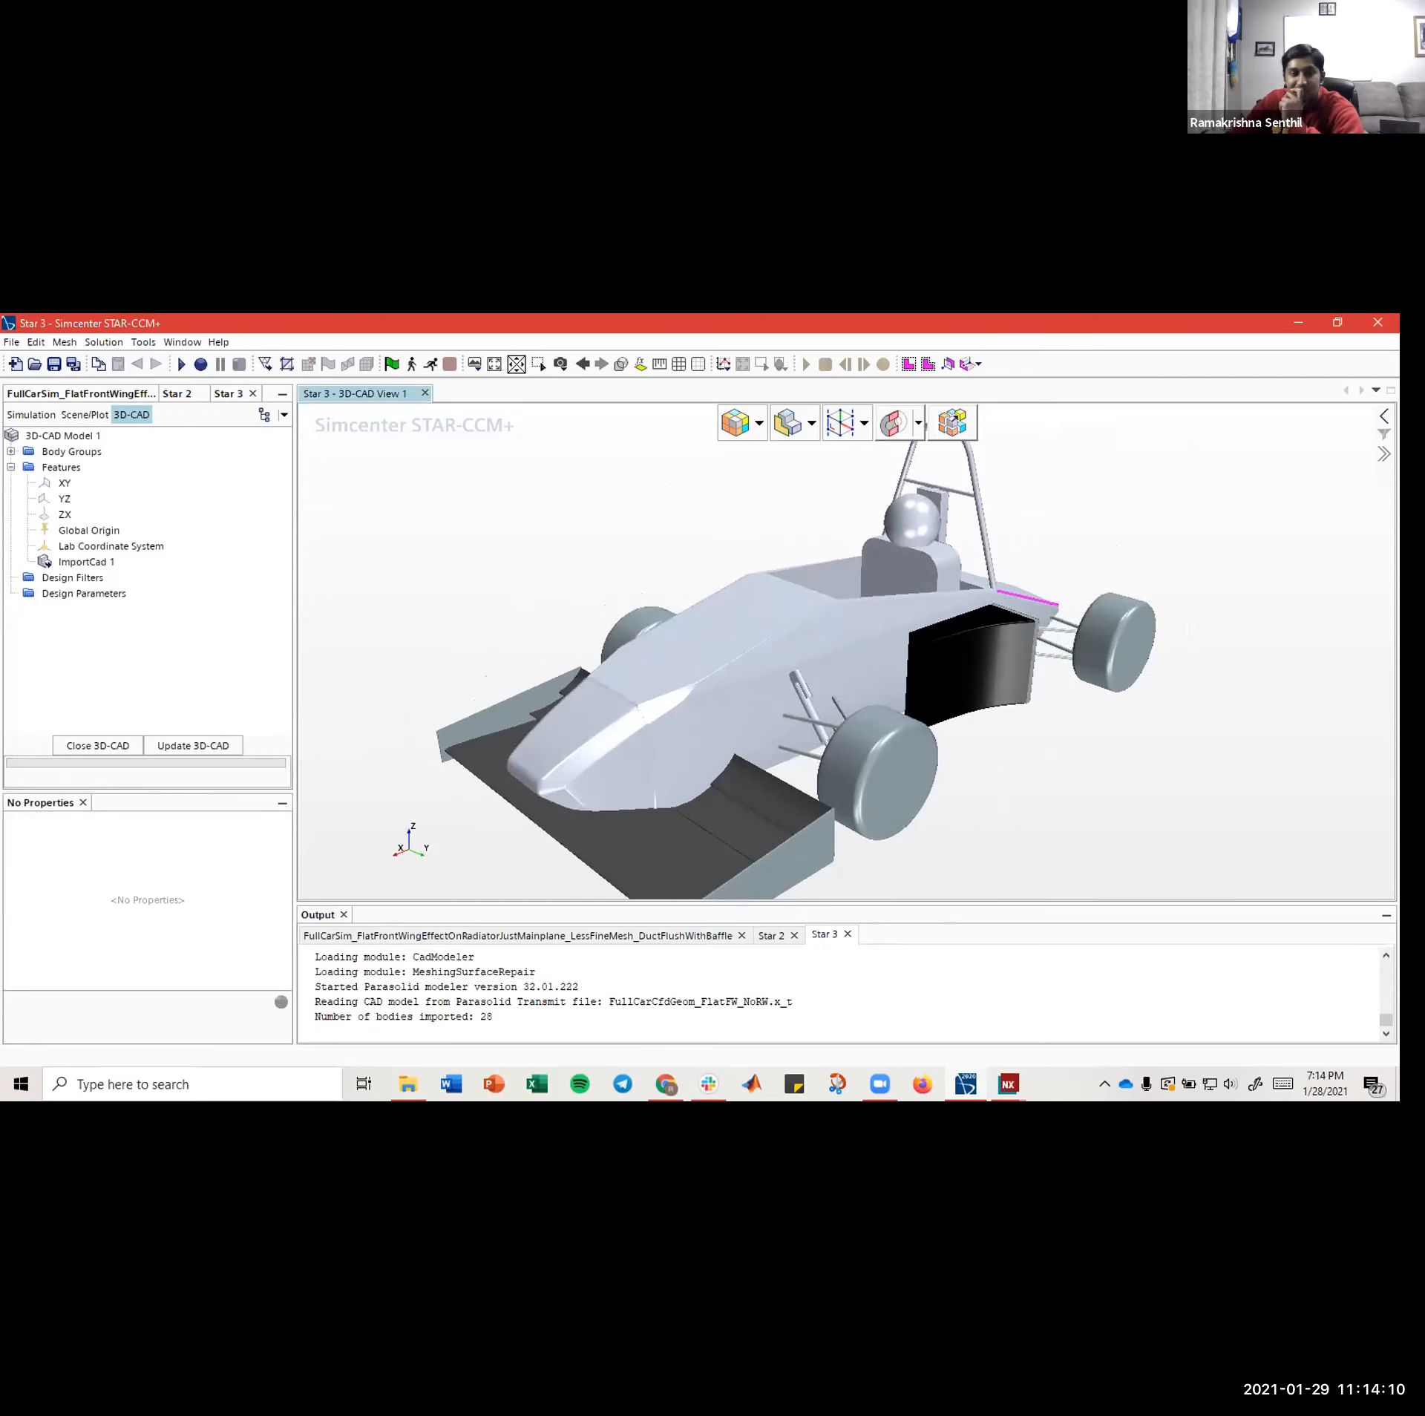
- Open Geometry Scene 2 of the FullCarSim flush-duct simulation and examine the duct's placement on the car
left_click_drag(969, 672, 888, 593)
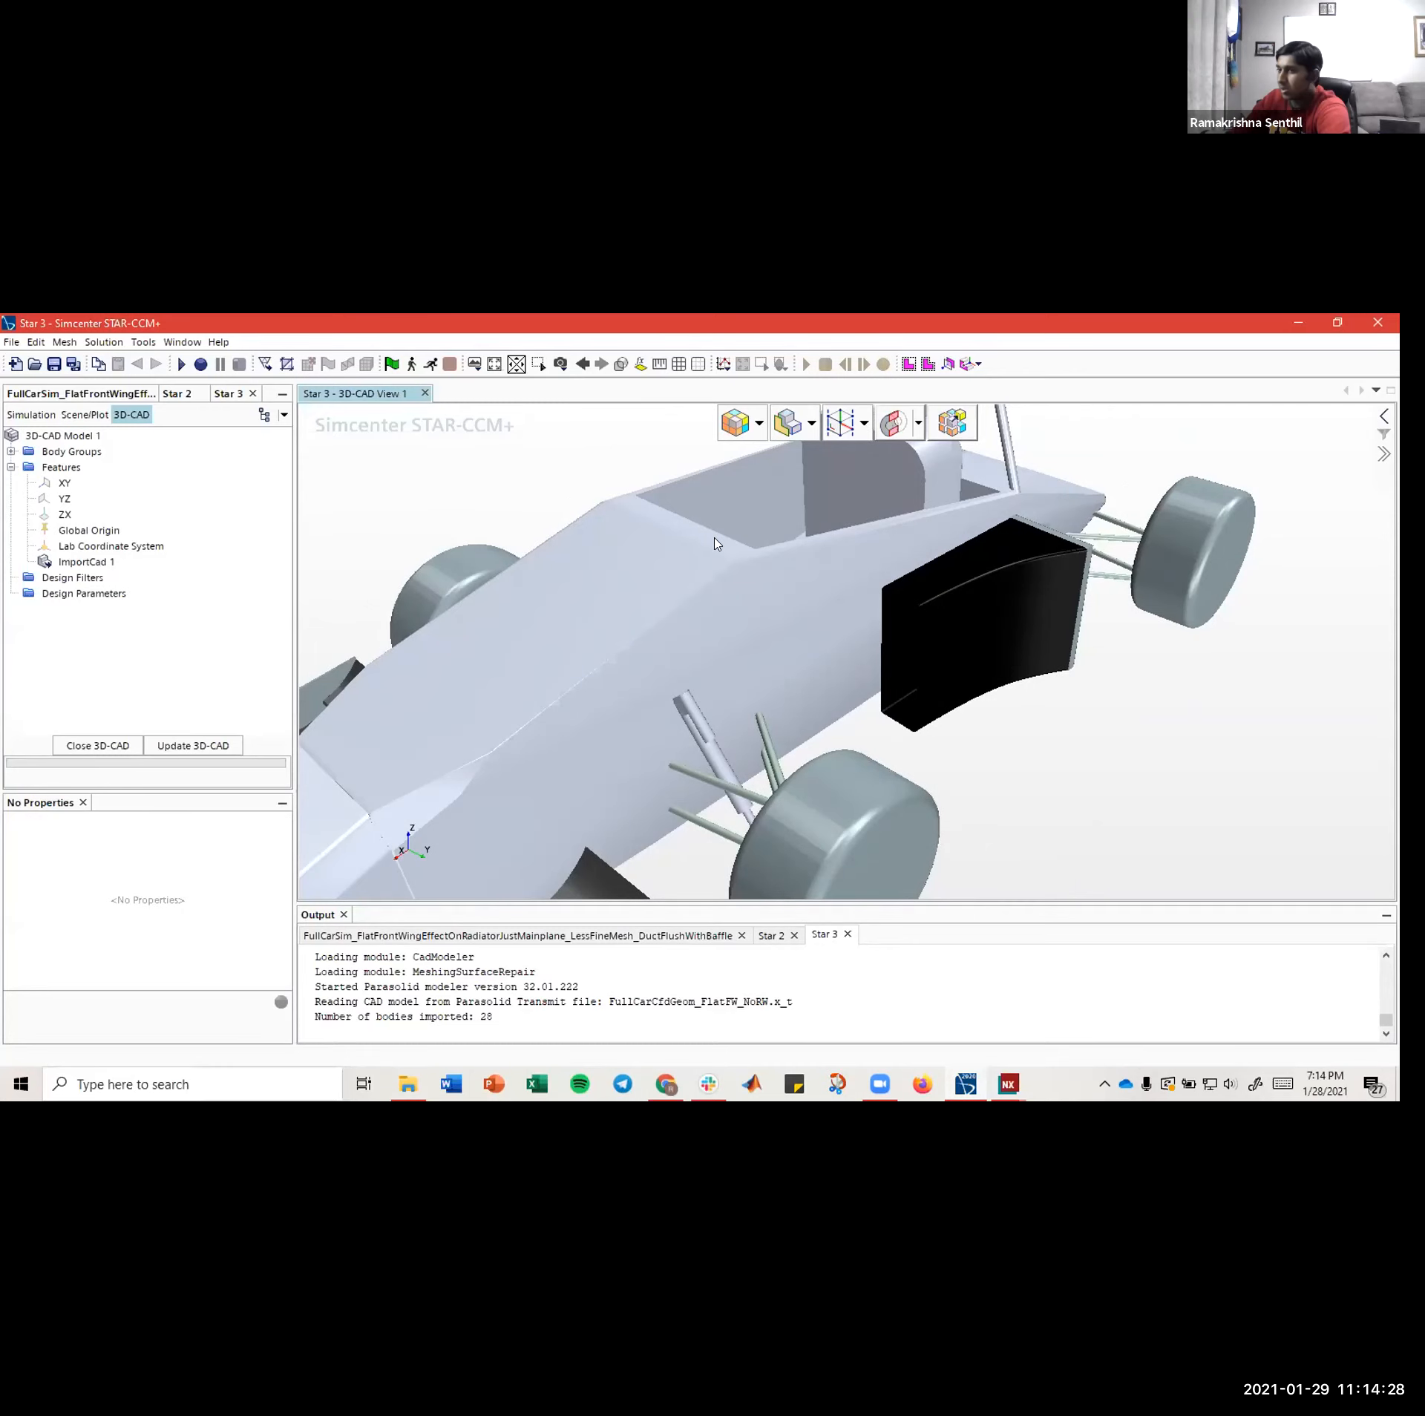
left_click(66, 398)
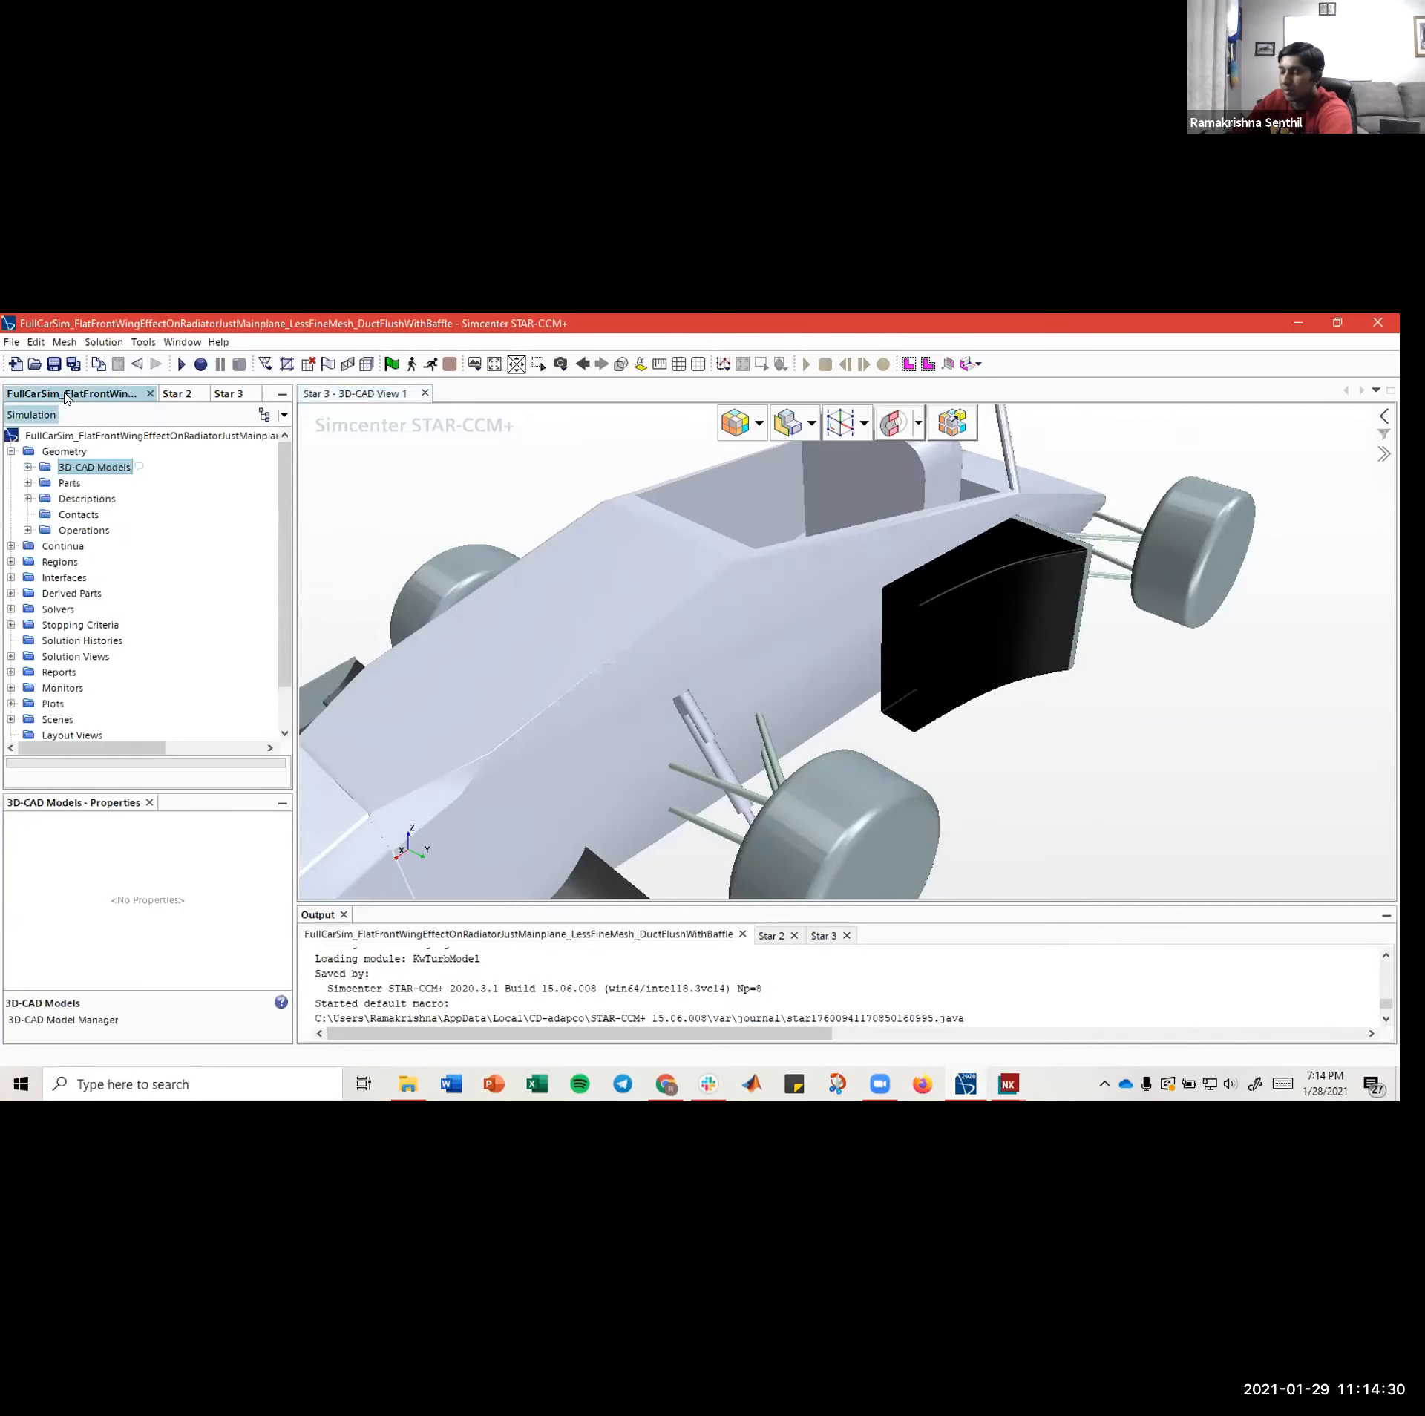
scroll(23, 690, "down", 1)
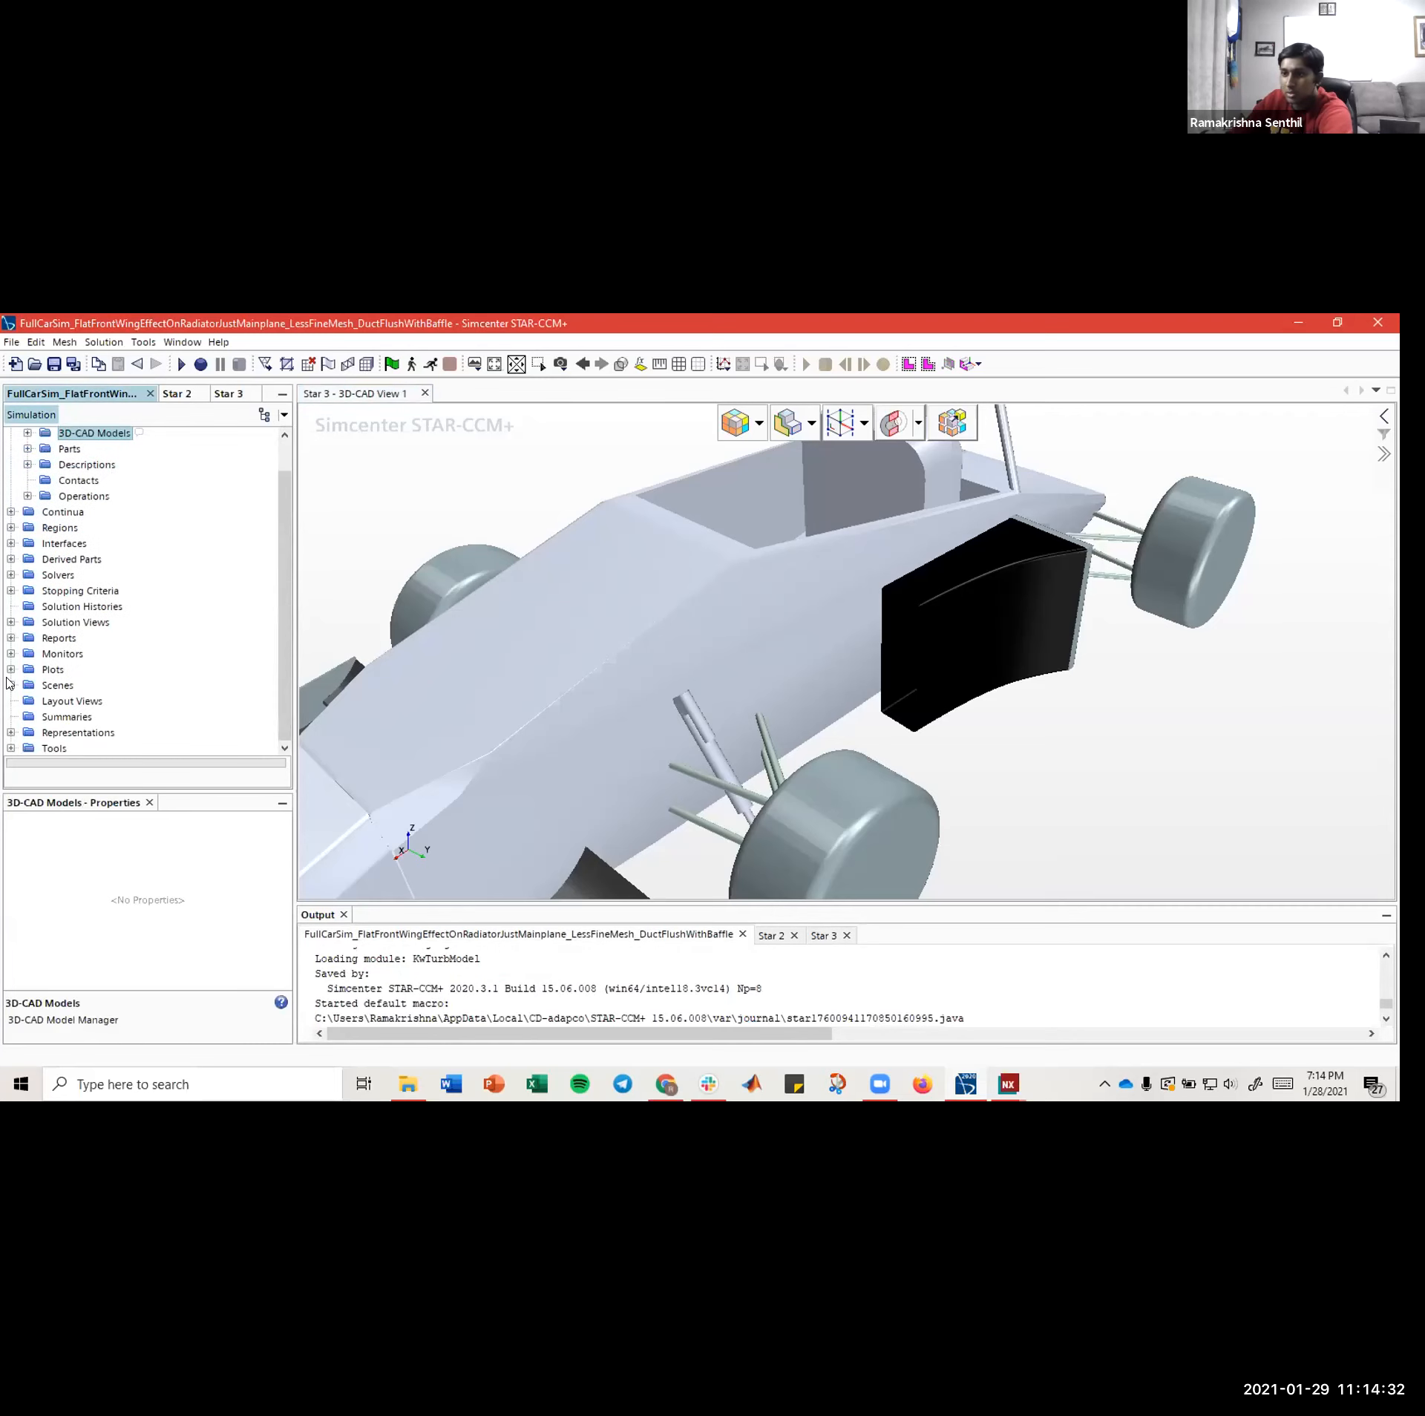
left_click(10, 686)
left_click(67, 702)
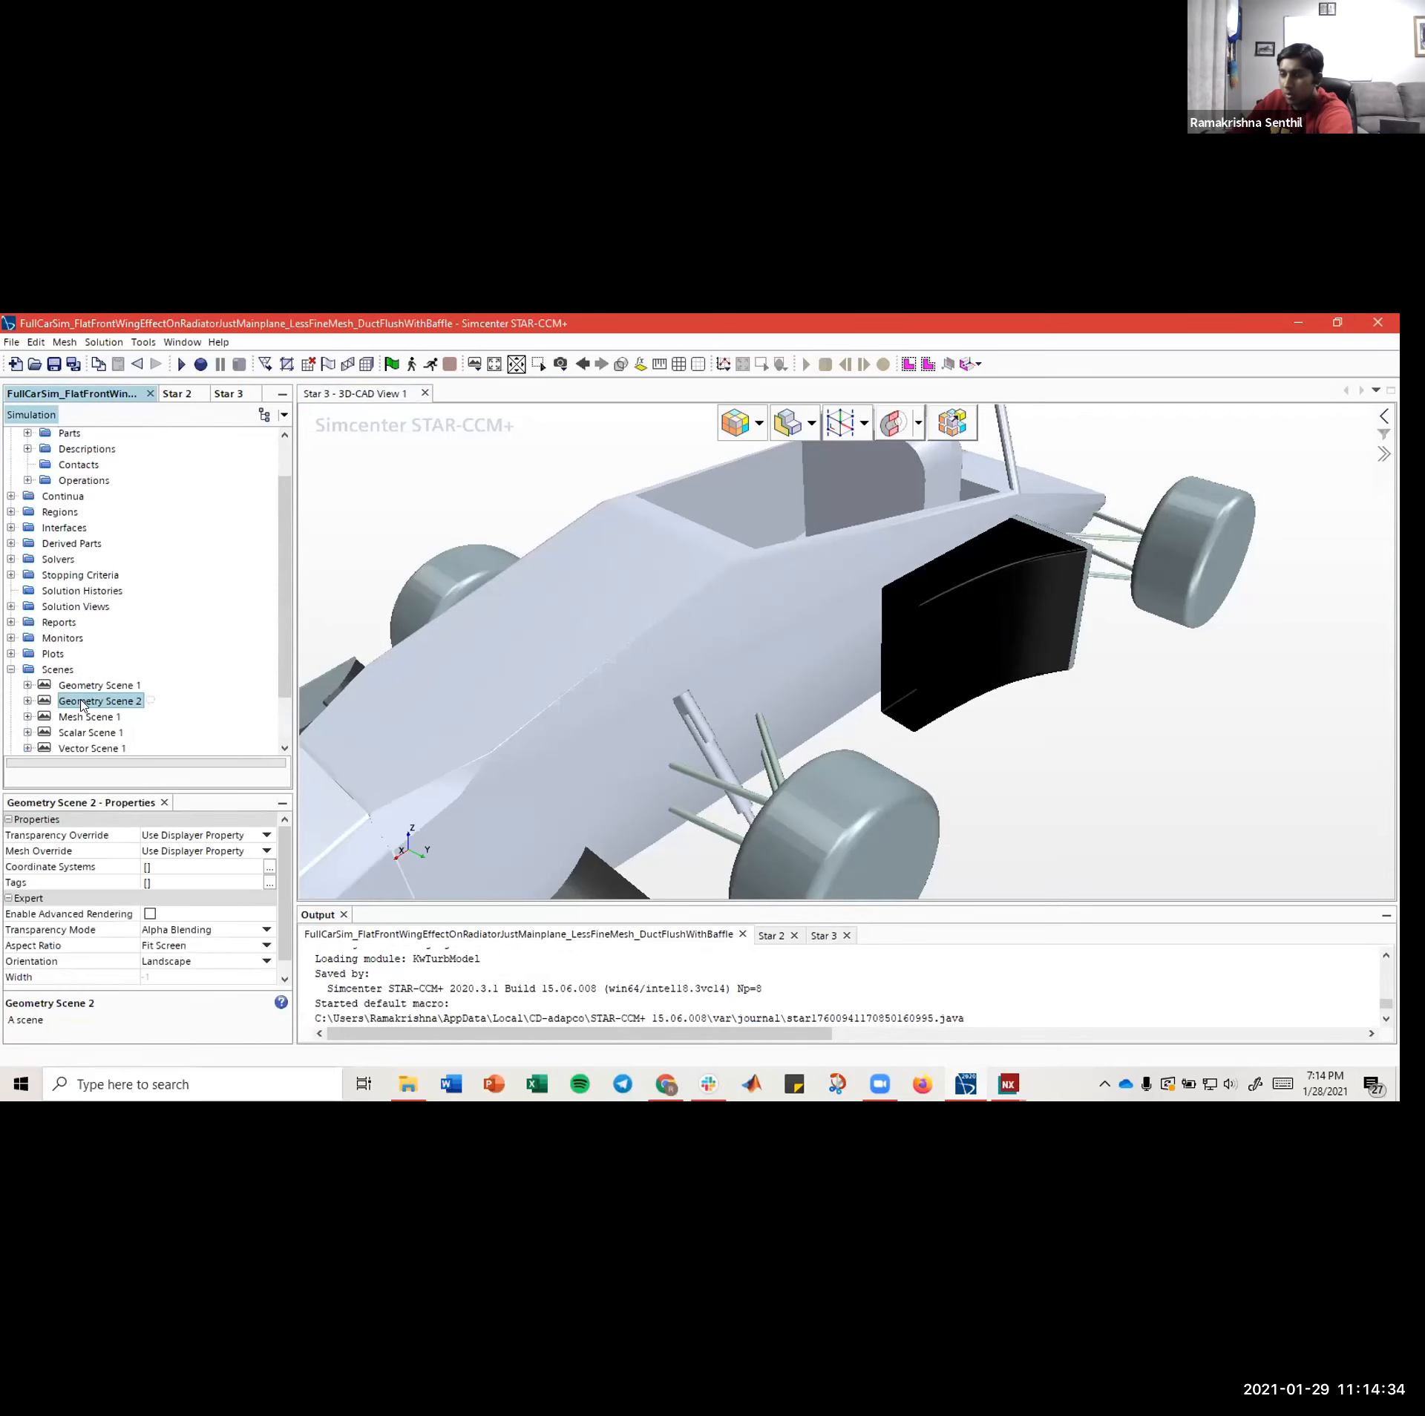
right_click(82, 705)
left_click(149, 644)
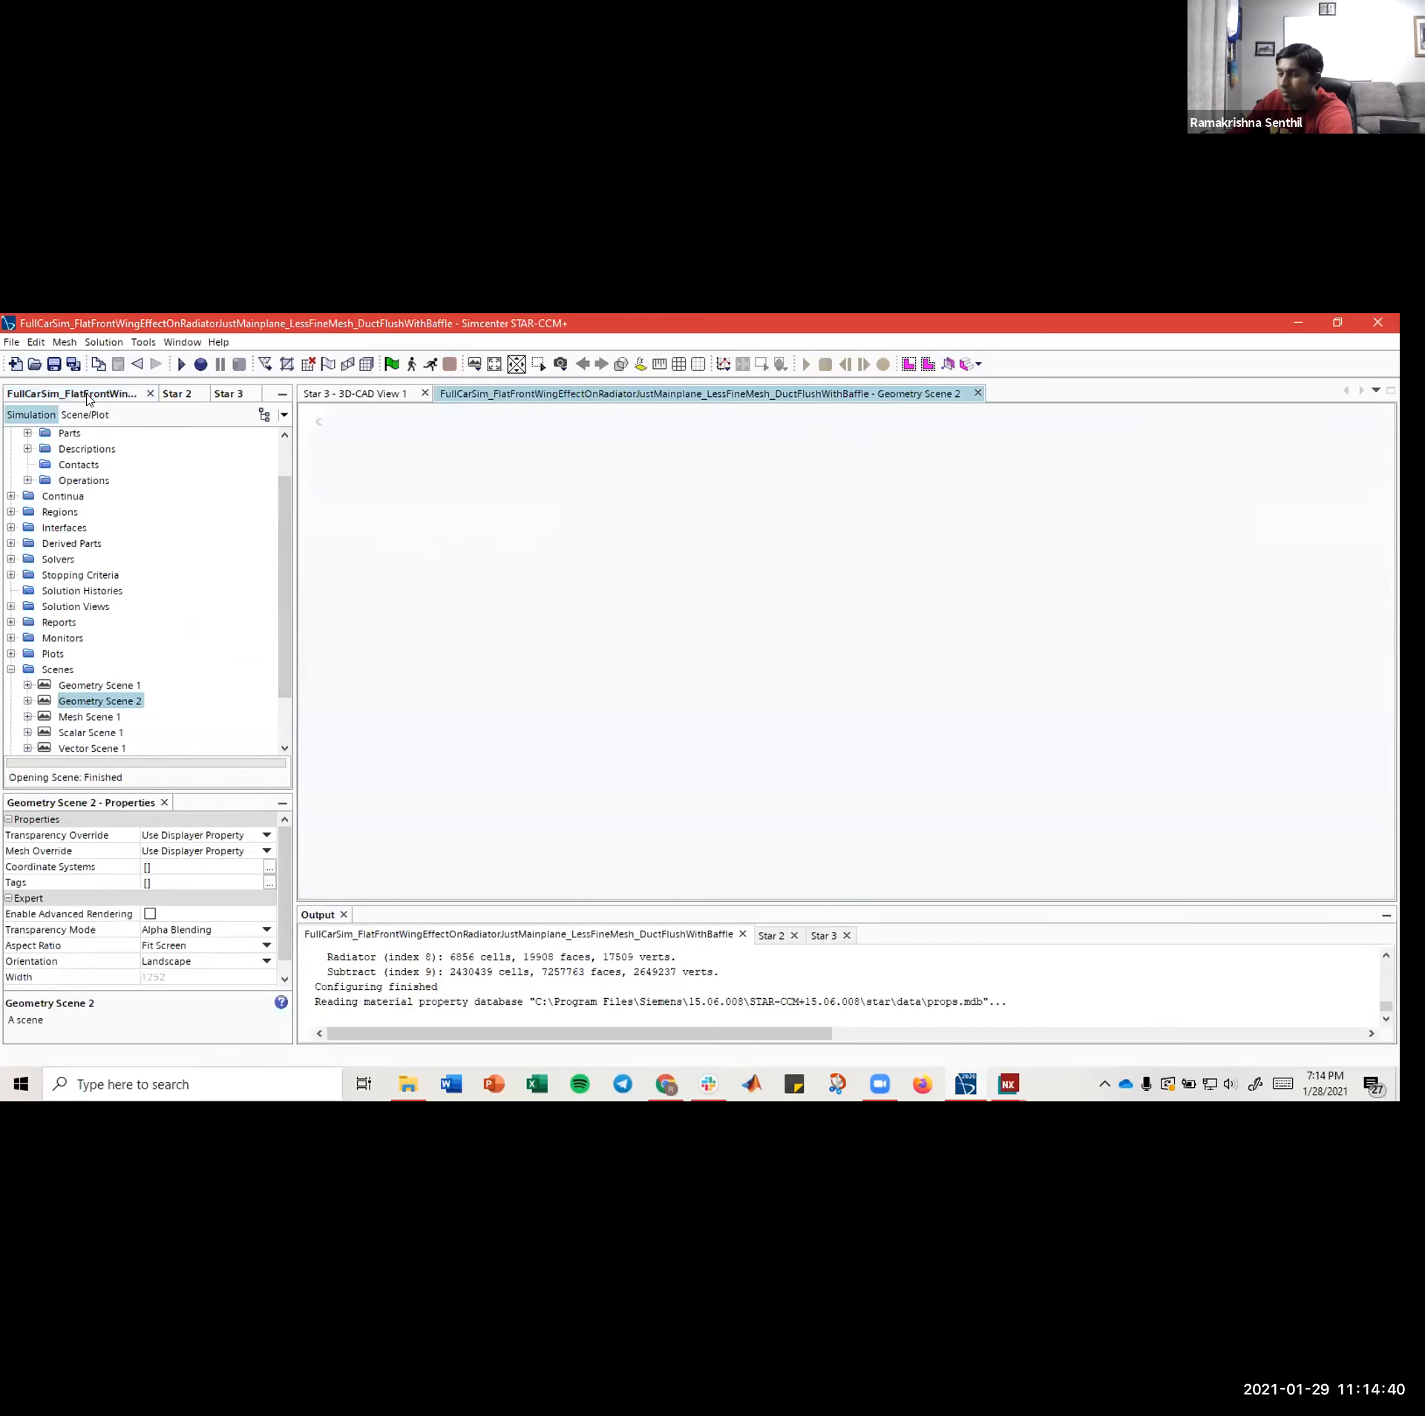
scroll(667, 622, "down", 10)
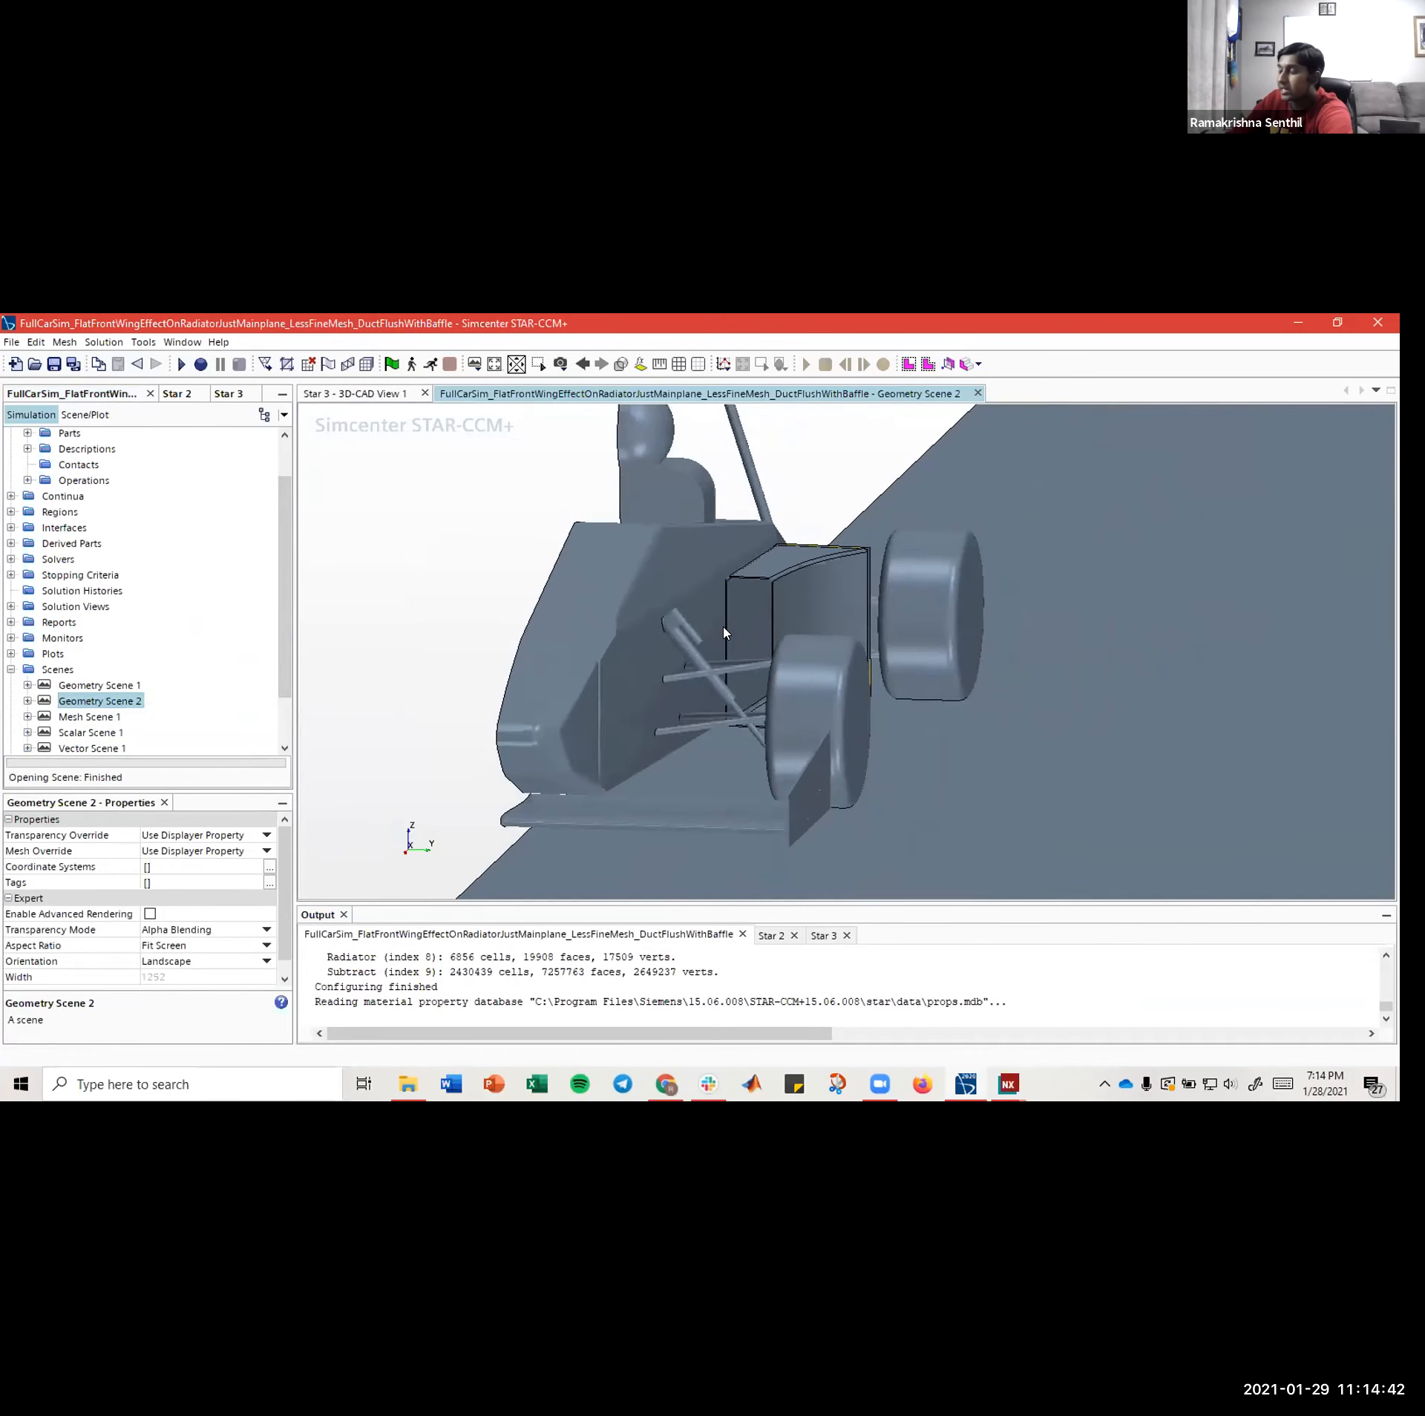
mouse_move(706, 618)
left_mouse_down()
mouse_move(732, 645)
mouse_move(715, 629)
left_mouse_up()
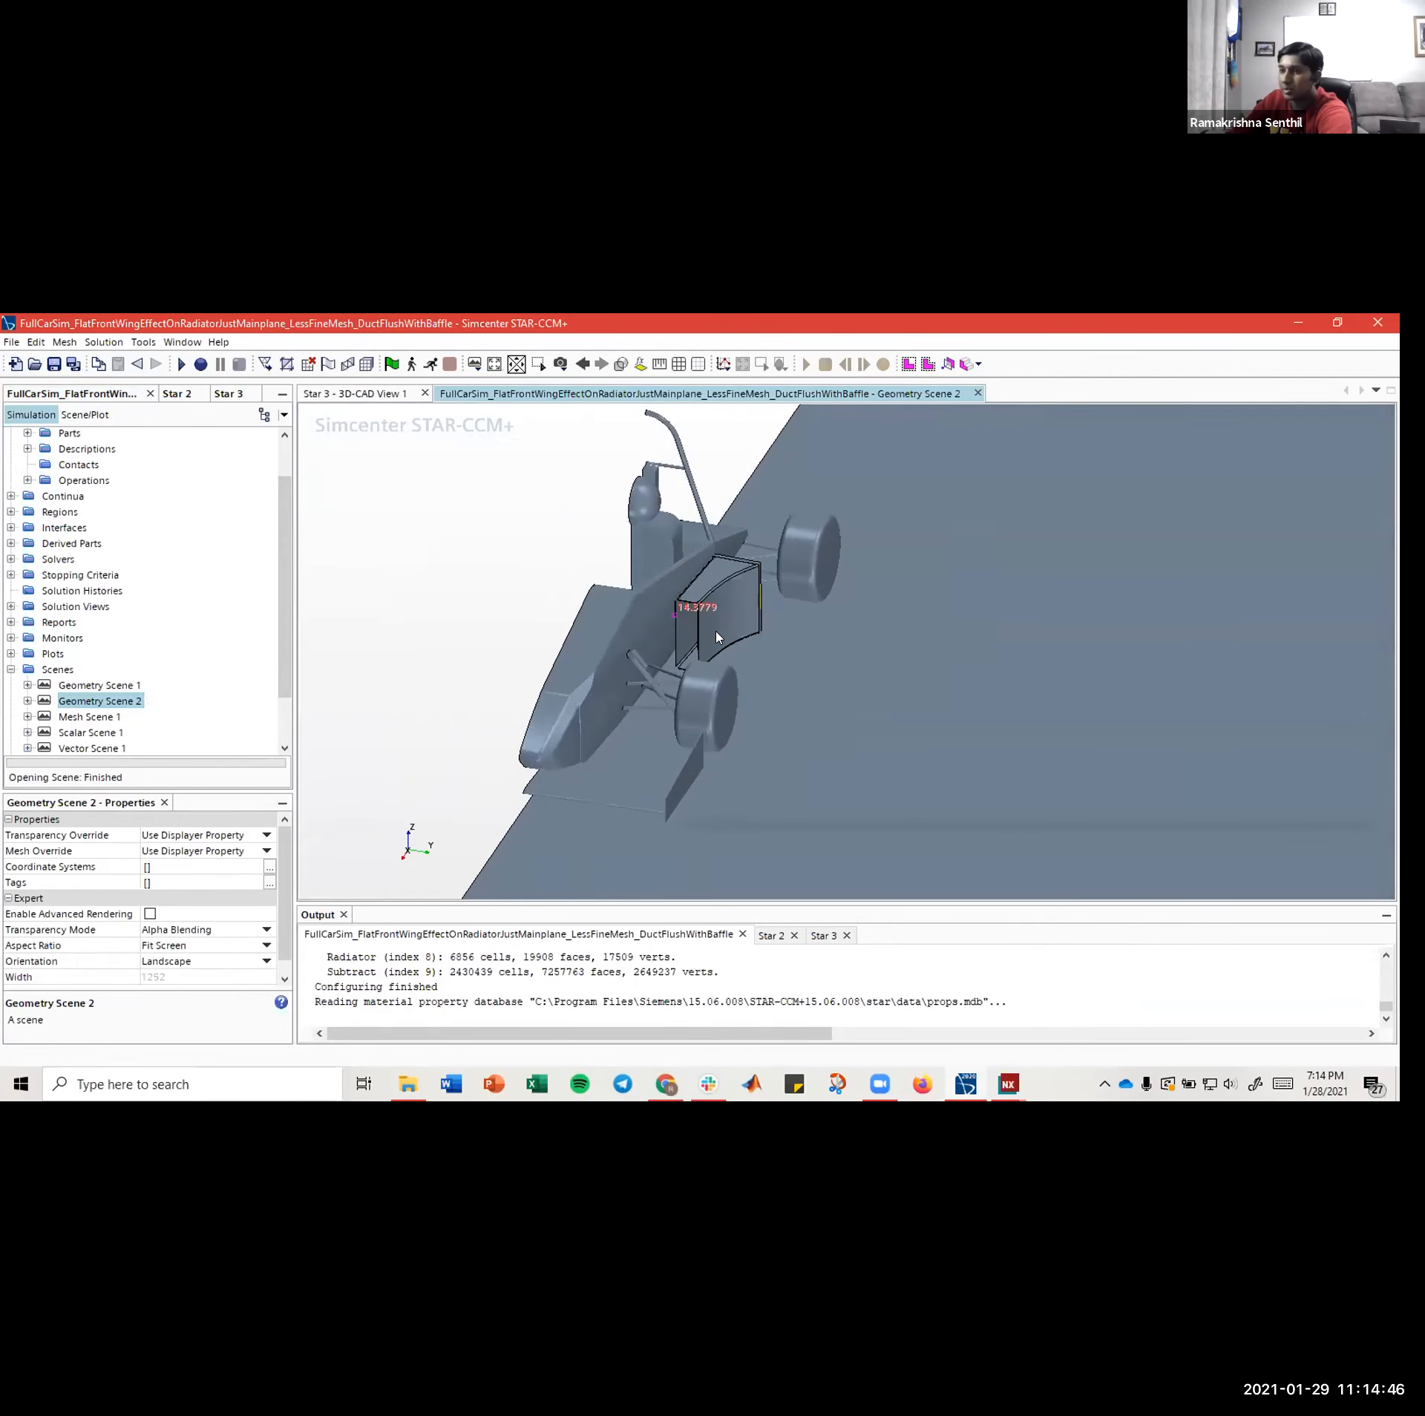
- Locate 3D-CAD Model 1 under the simulation's geometry and look over the car in Geometry Scene 2
scroll(102, 547, "up", 2)
left_click(28, 467)
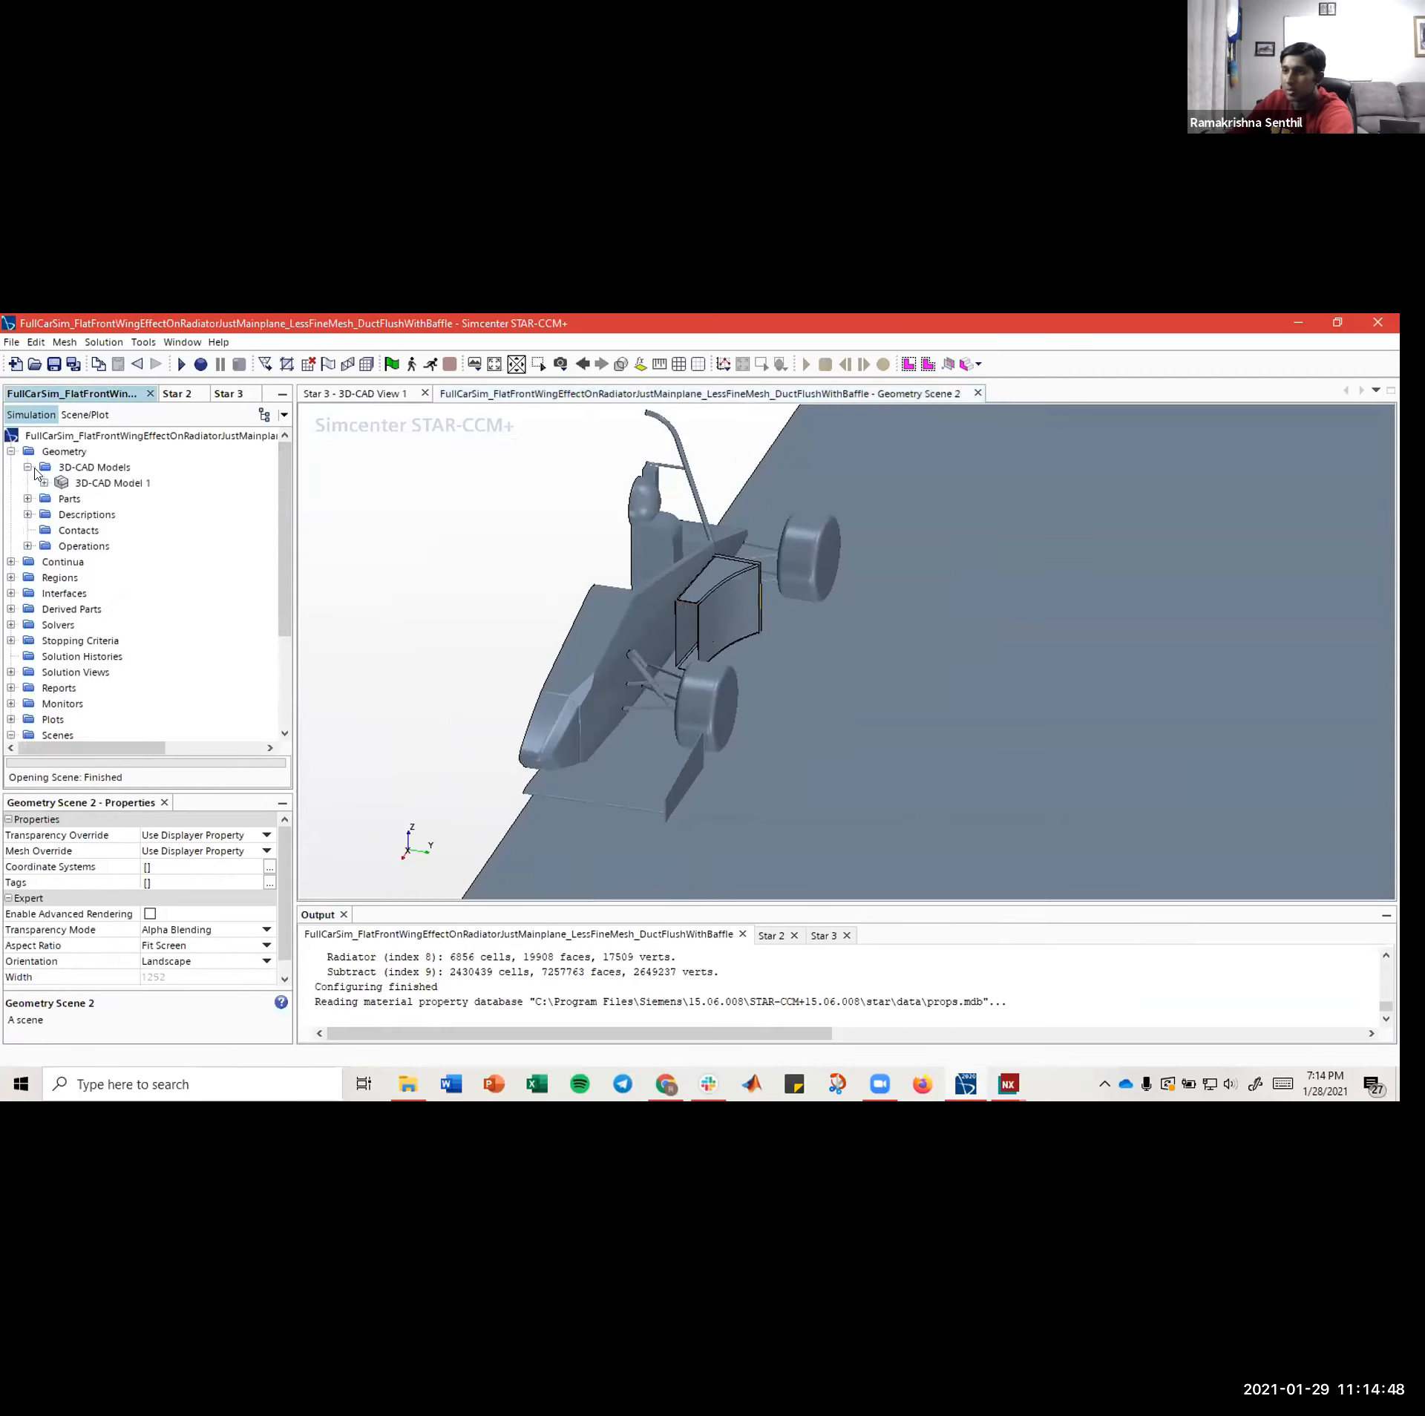
left_click(105, 483)
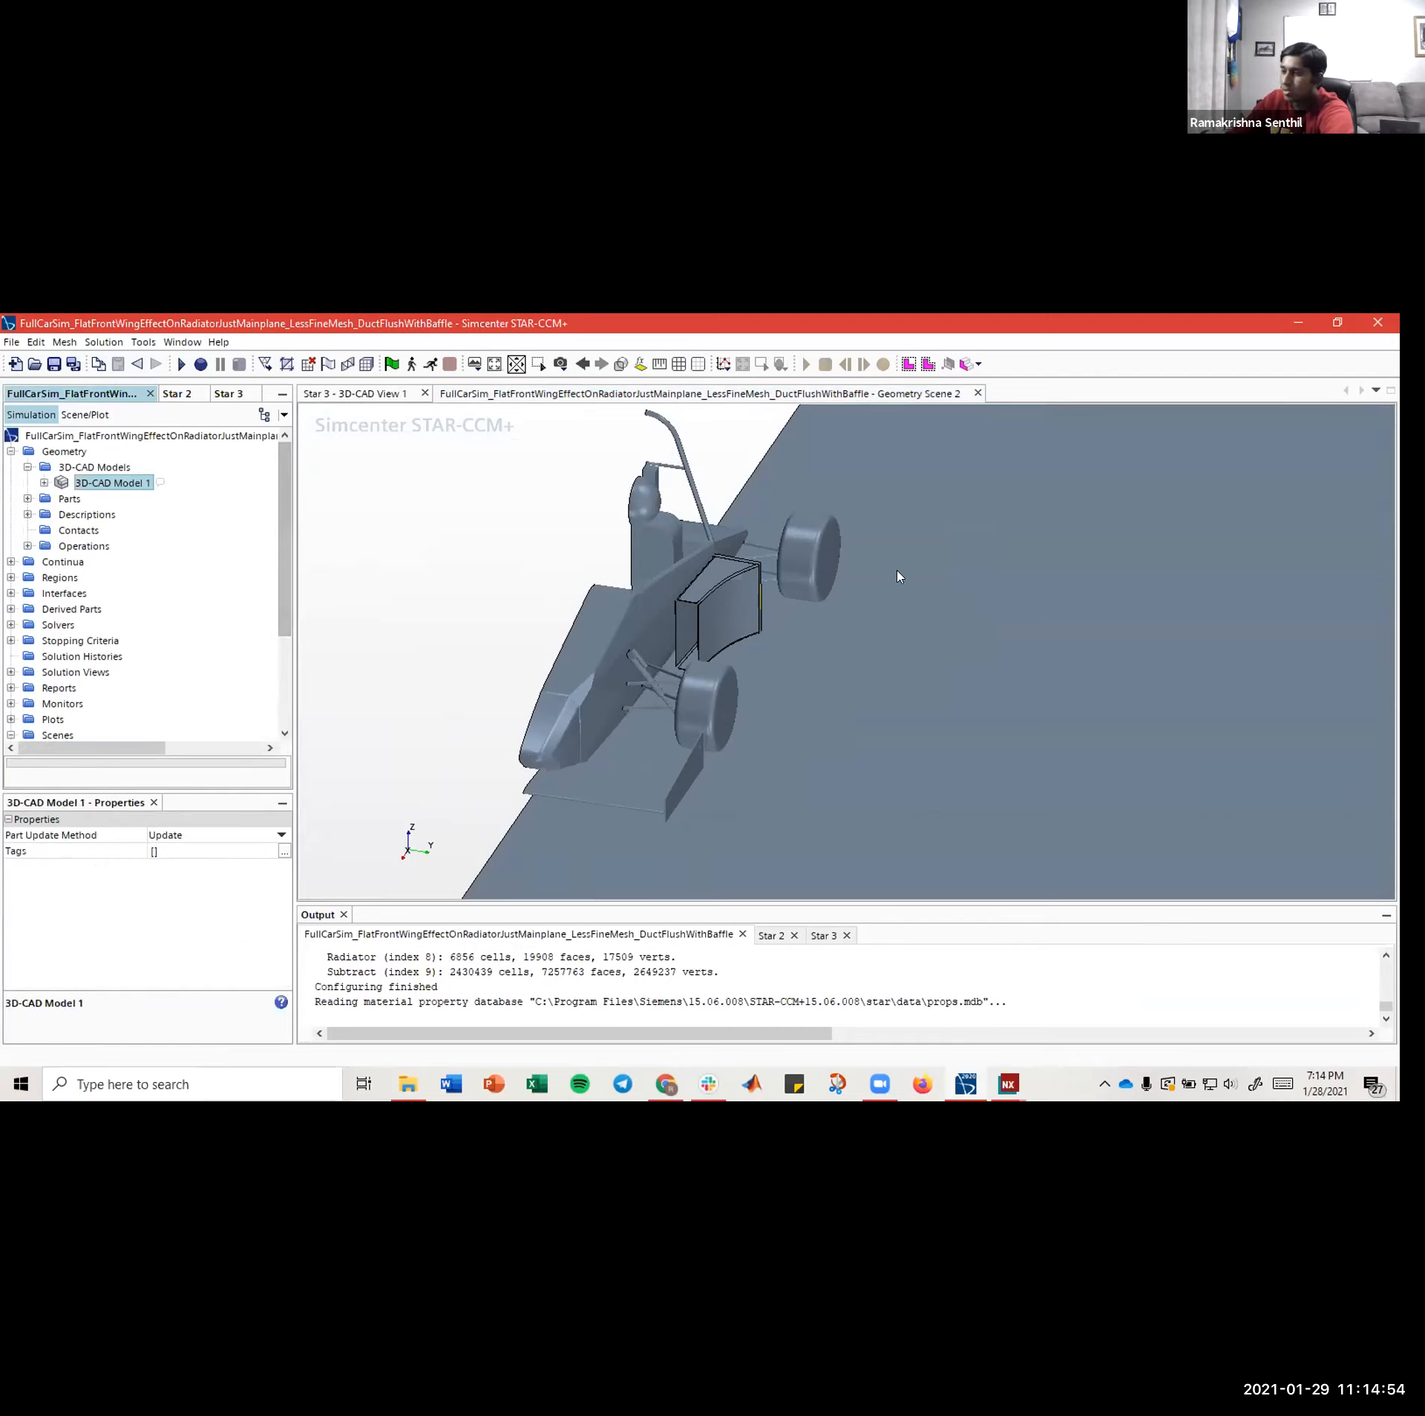
middle_click_drag(867, 664, 834, 631)
left_click_drag(833, 632, 816, 626)
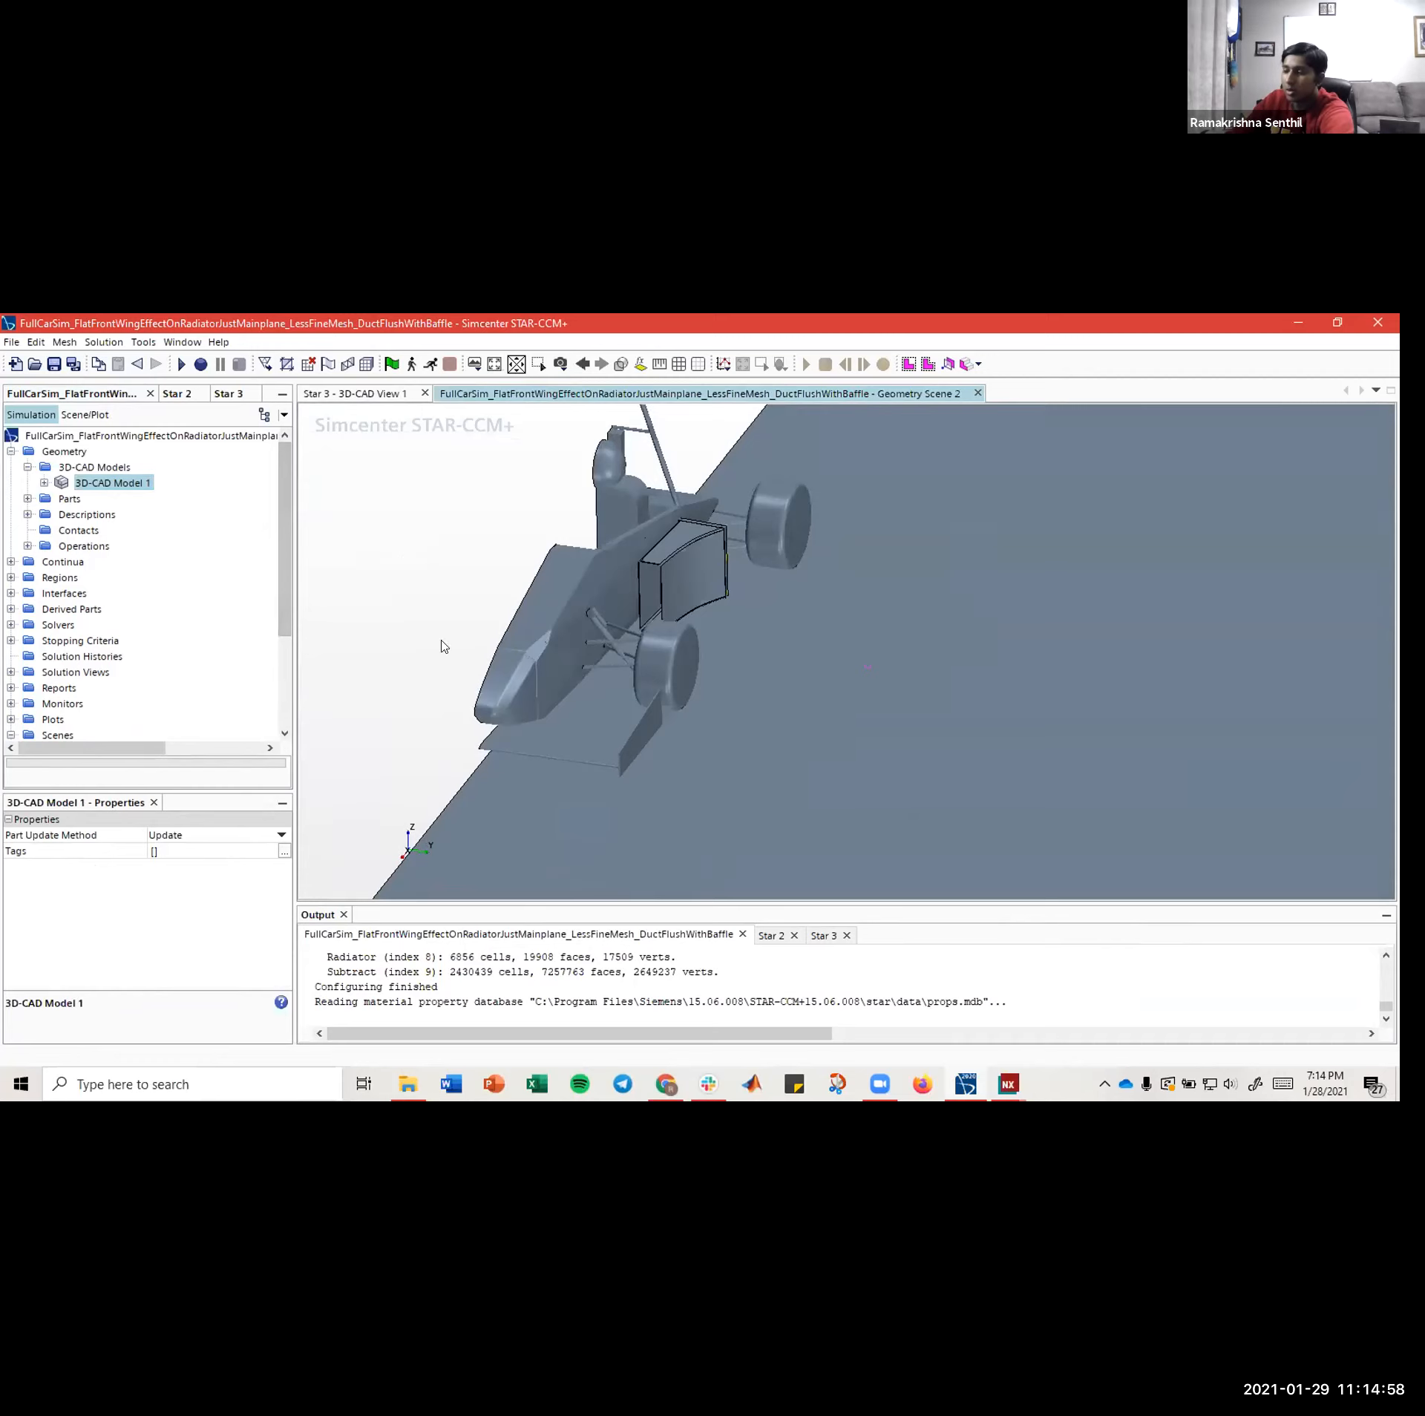
middle_click_drag(652, 637, 705, 626)
- Return to the Star 3 simulation, close Geometry Scene 2, and view the imported car in 3D-CAD from above
left_click(228, 394)
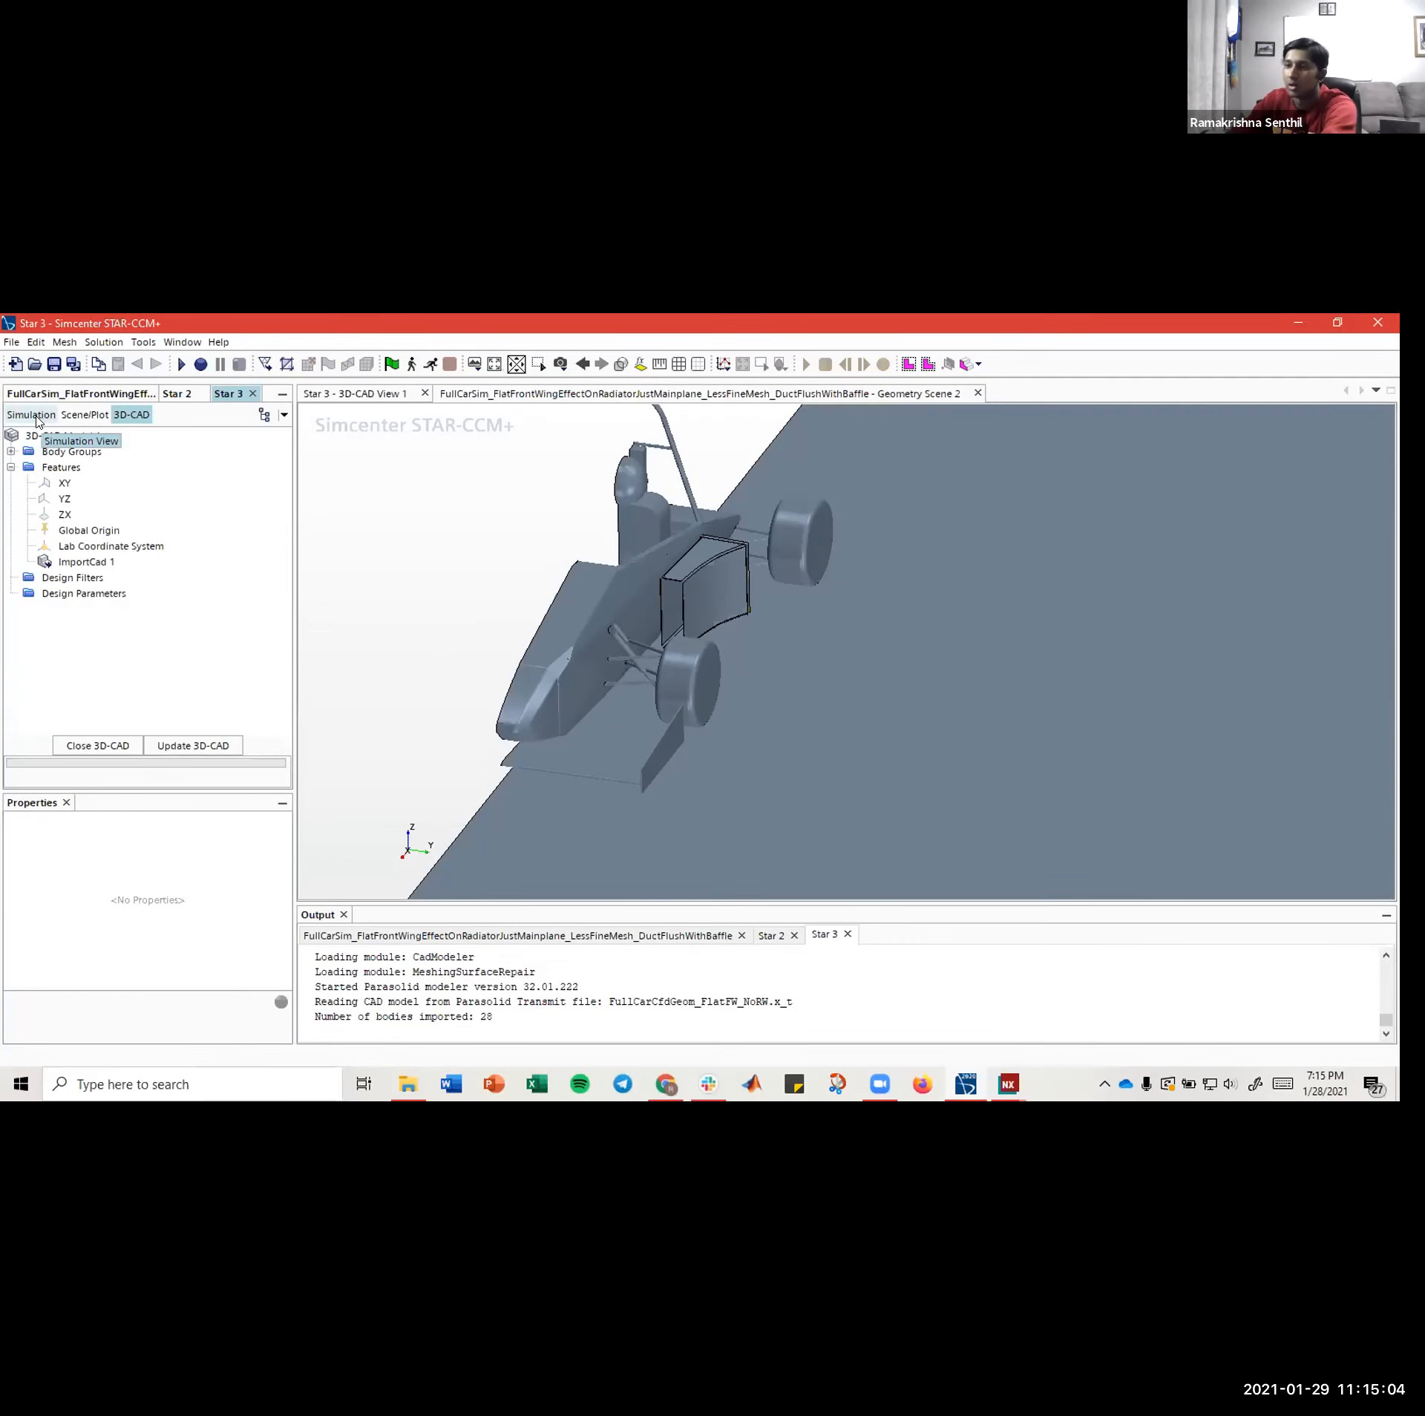
left_click(528, 394)
left_click(978, 393)
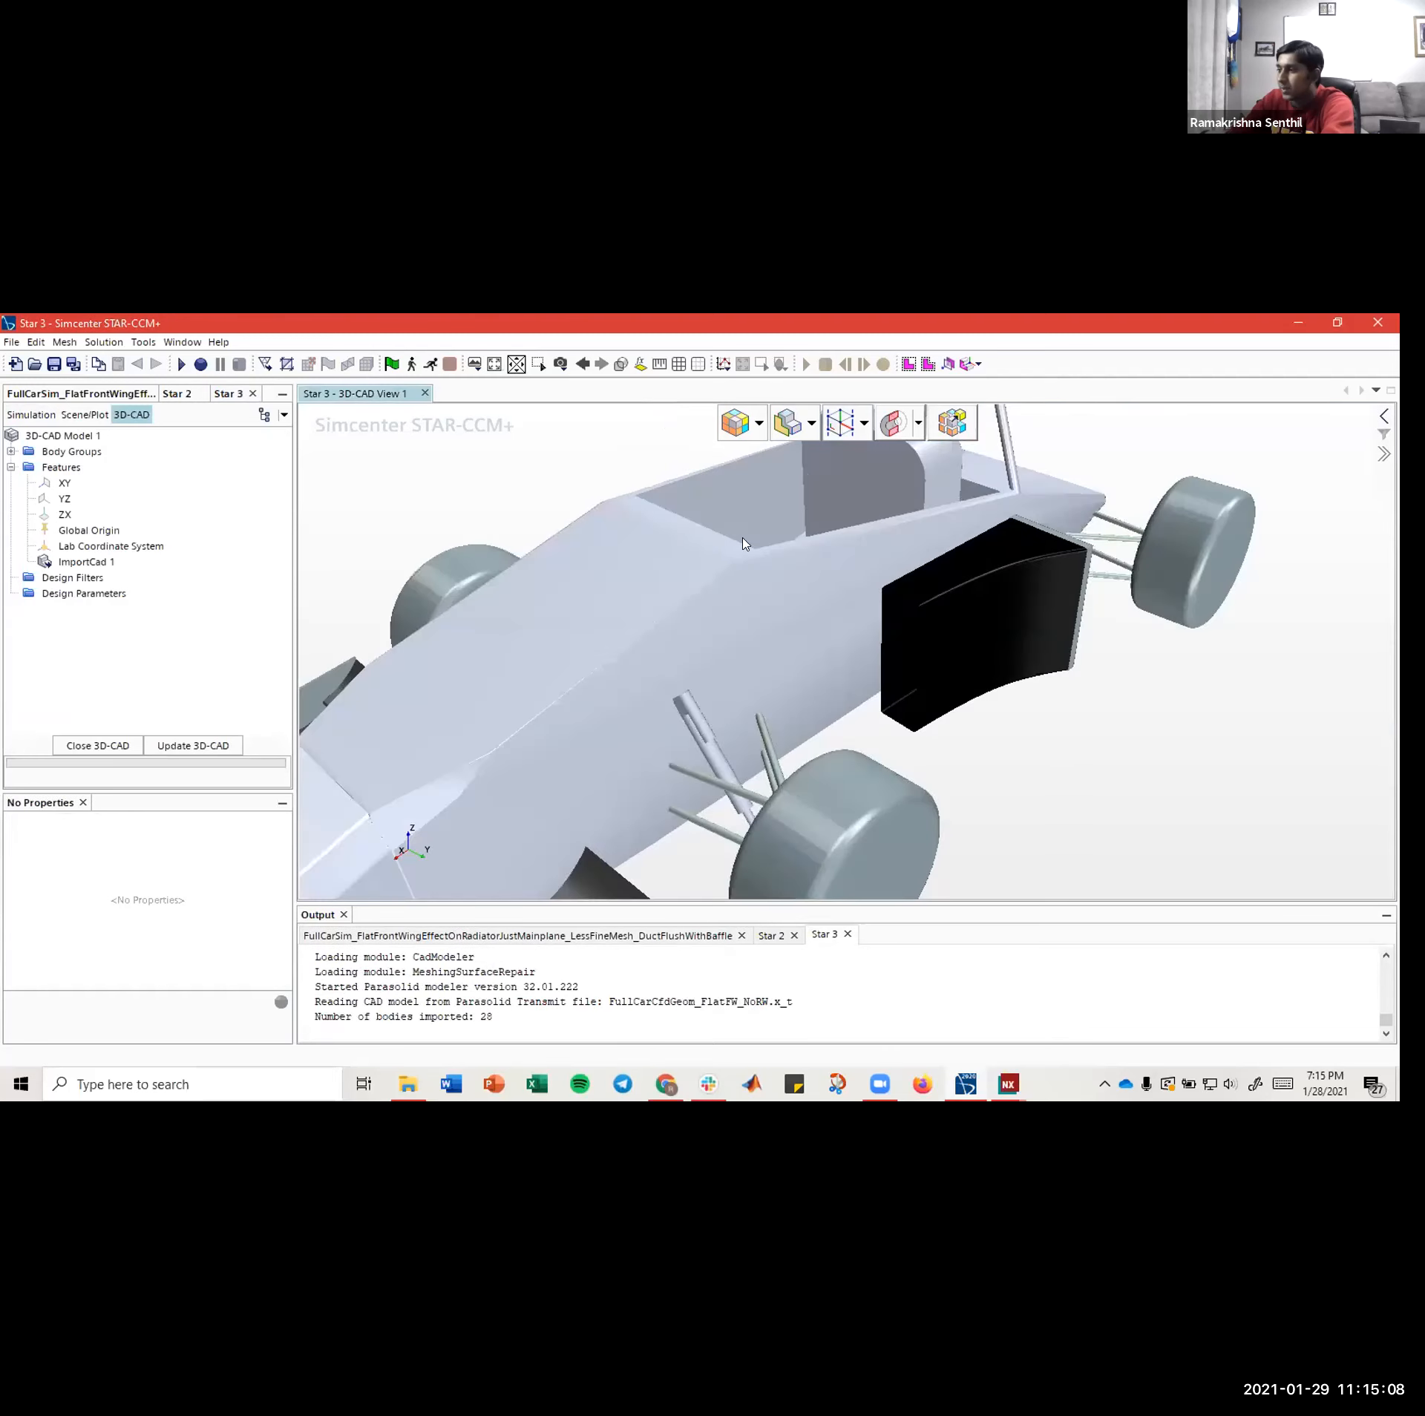
left_click_drag(754, 534, 859, 643)
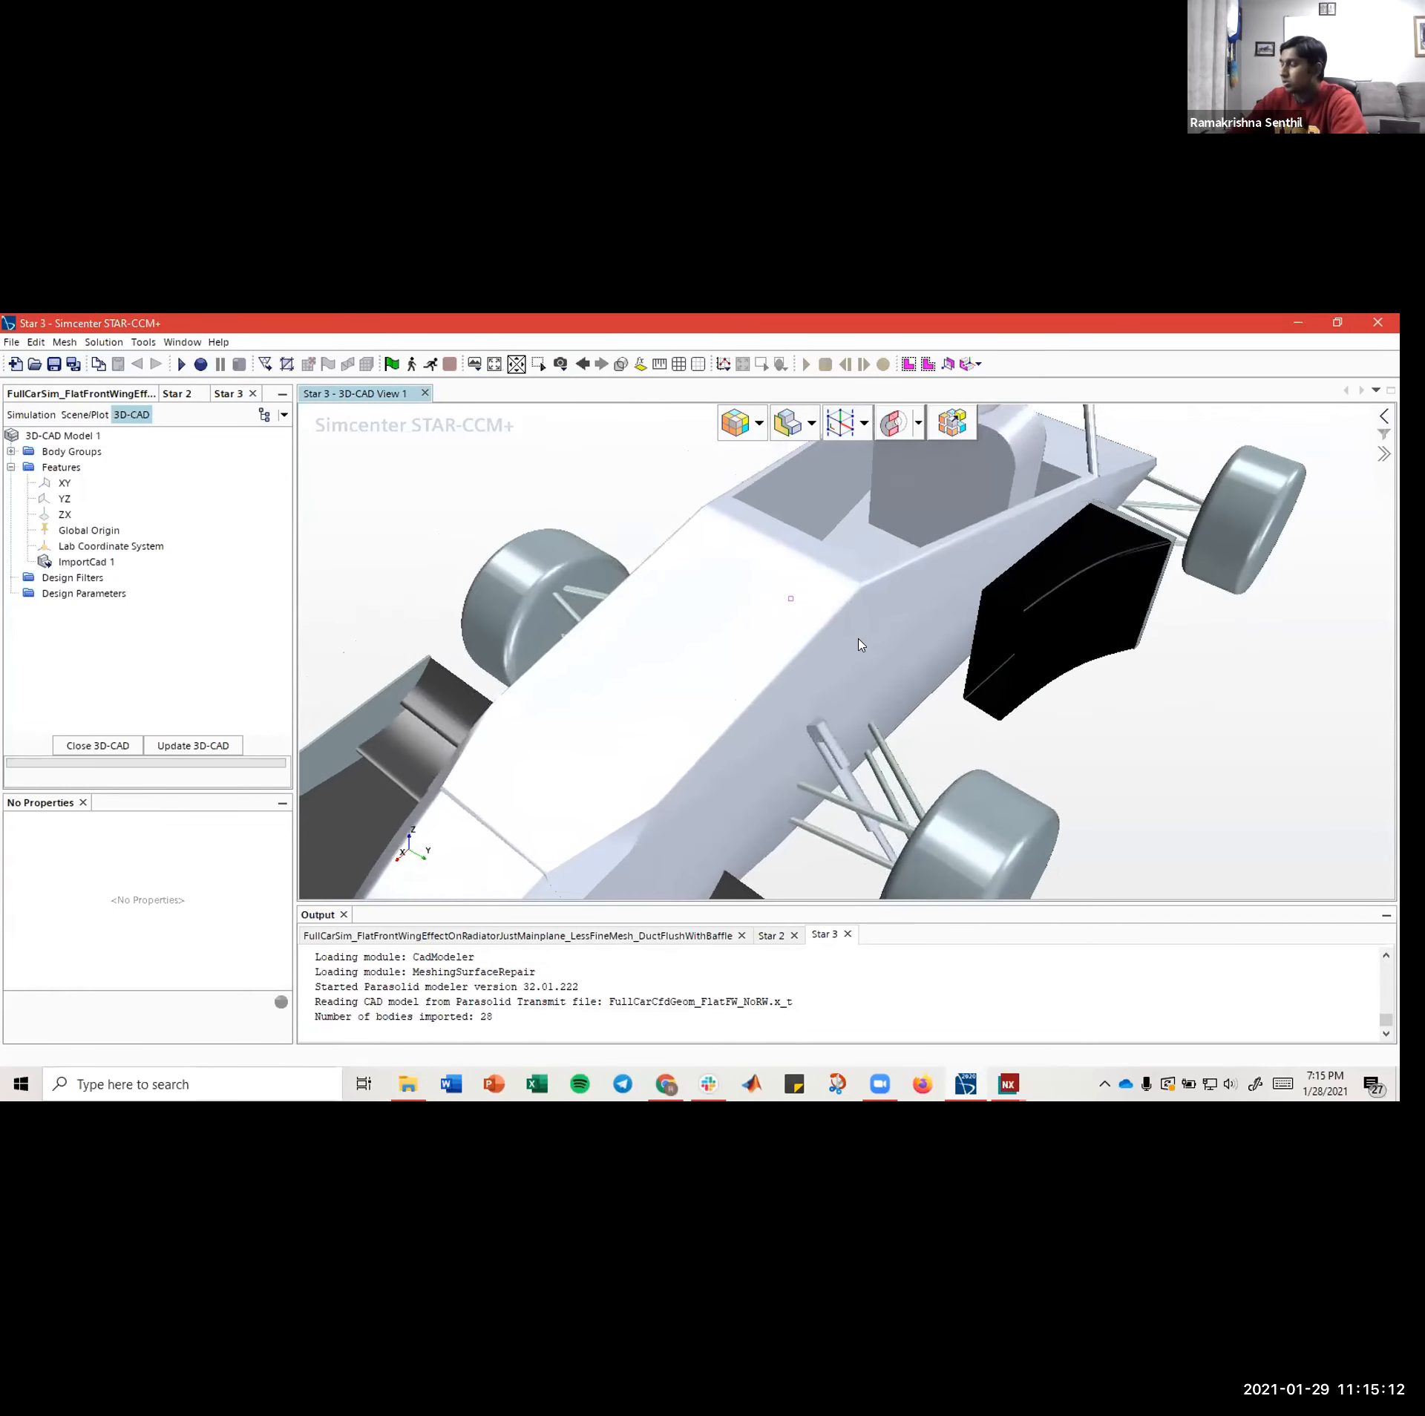
left_click_drag(1038, 585, 683, 594)
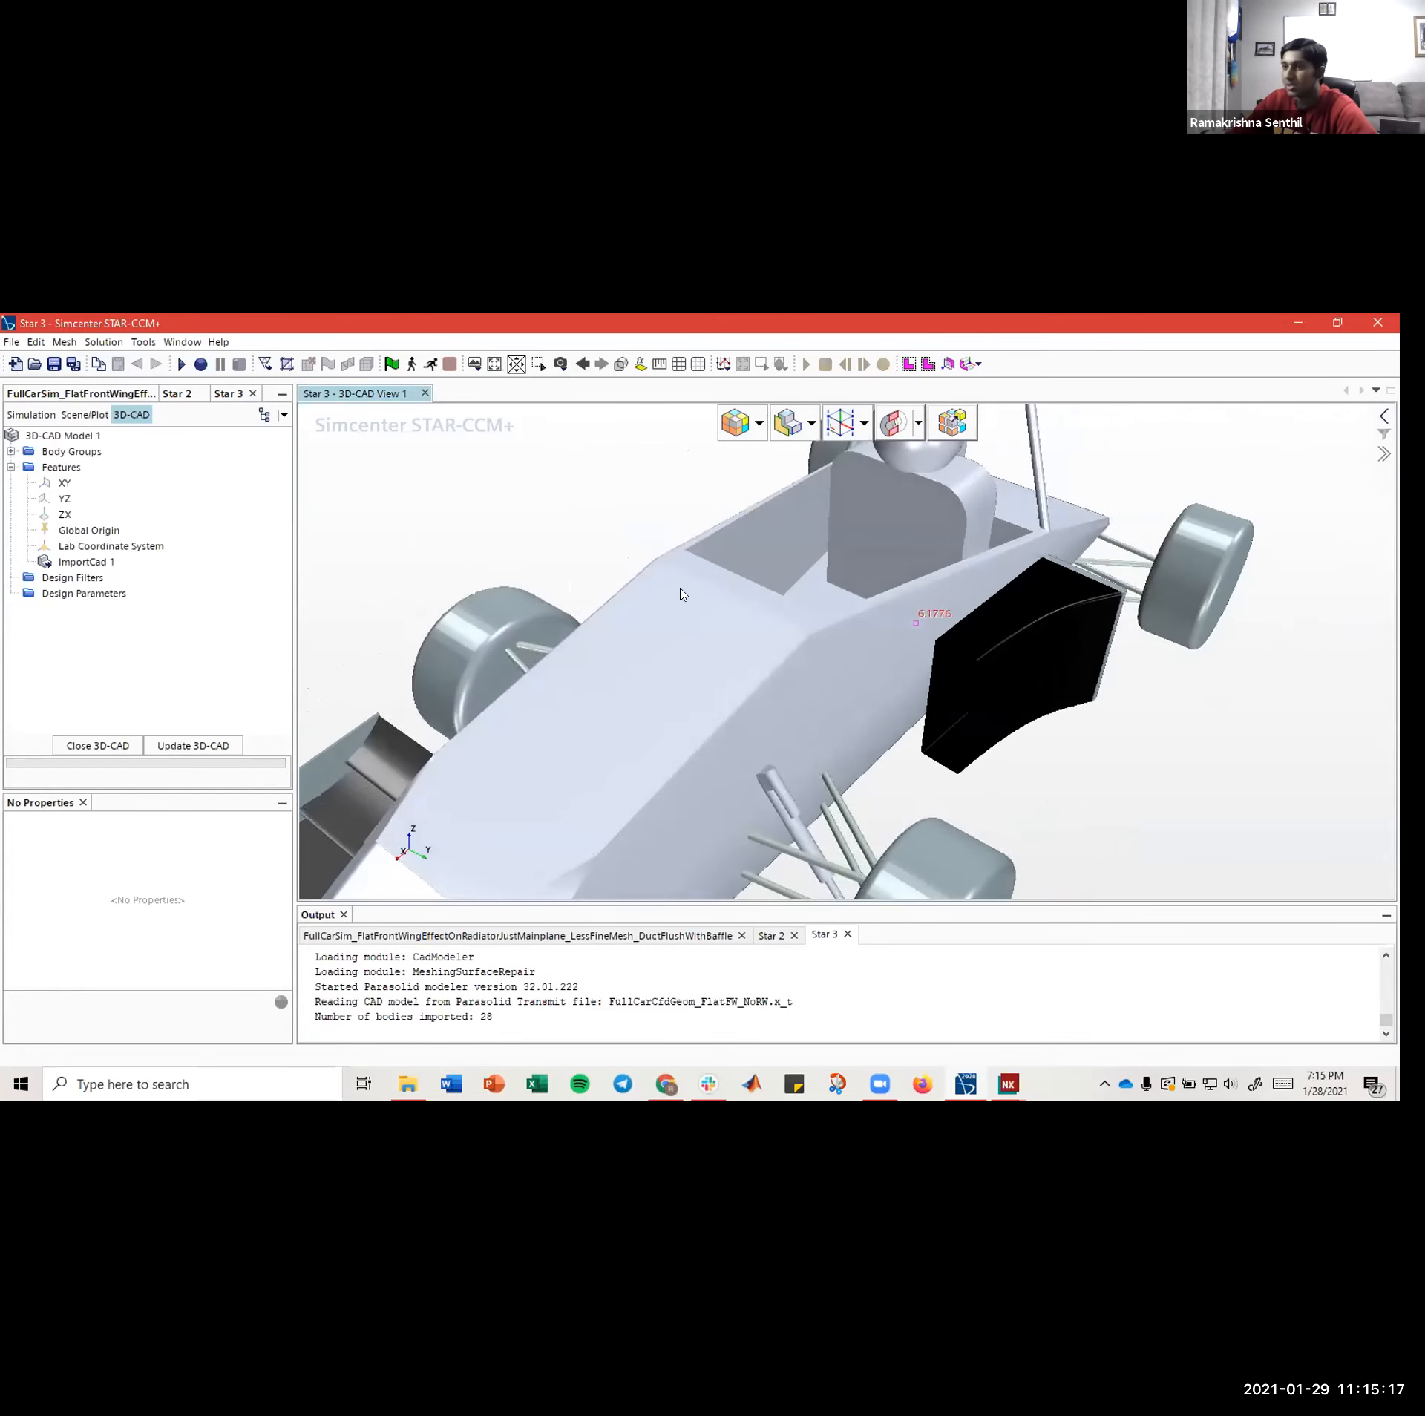
- Start a model reimport on ImportCad 1 in Star 3 using the file DuctWithBaffle.x_t
left_click(77, 564)
right_click(77, 564)
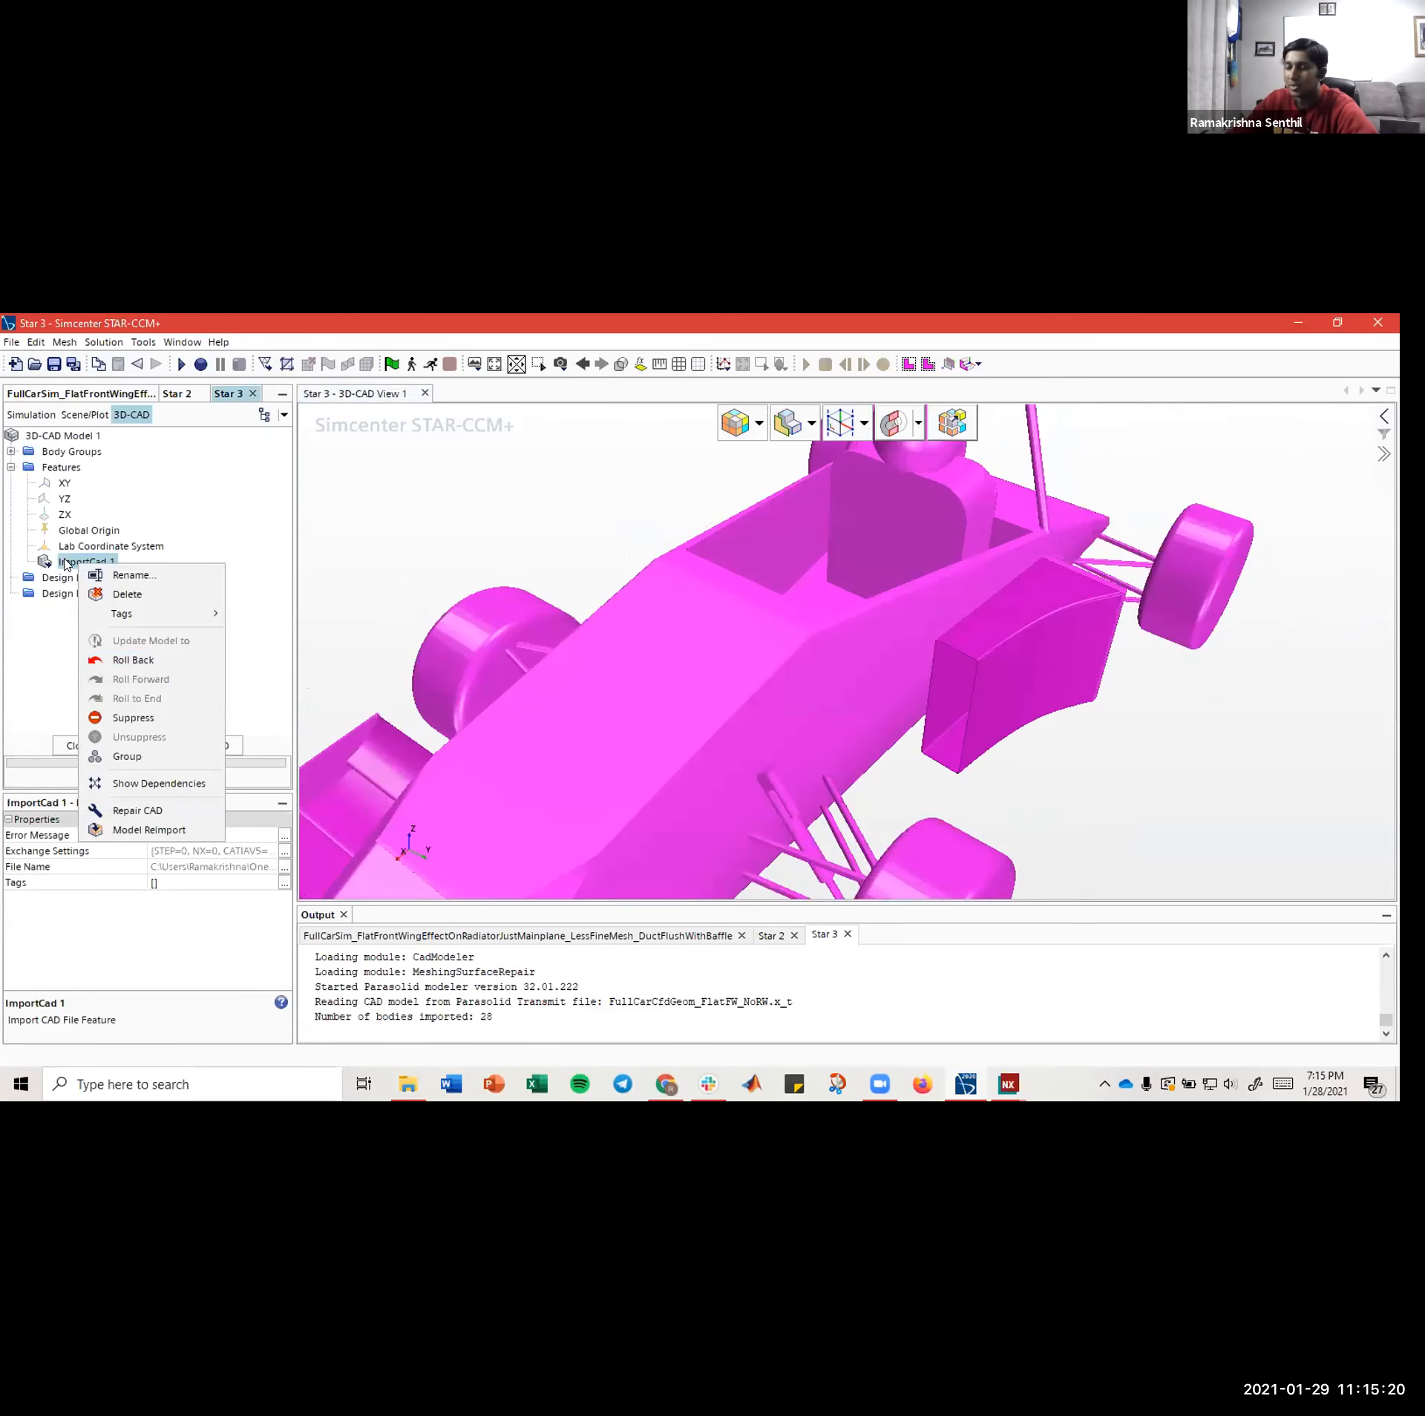
key("Escape")
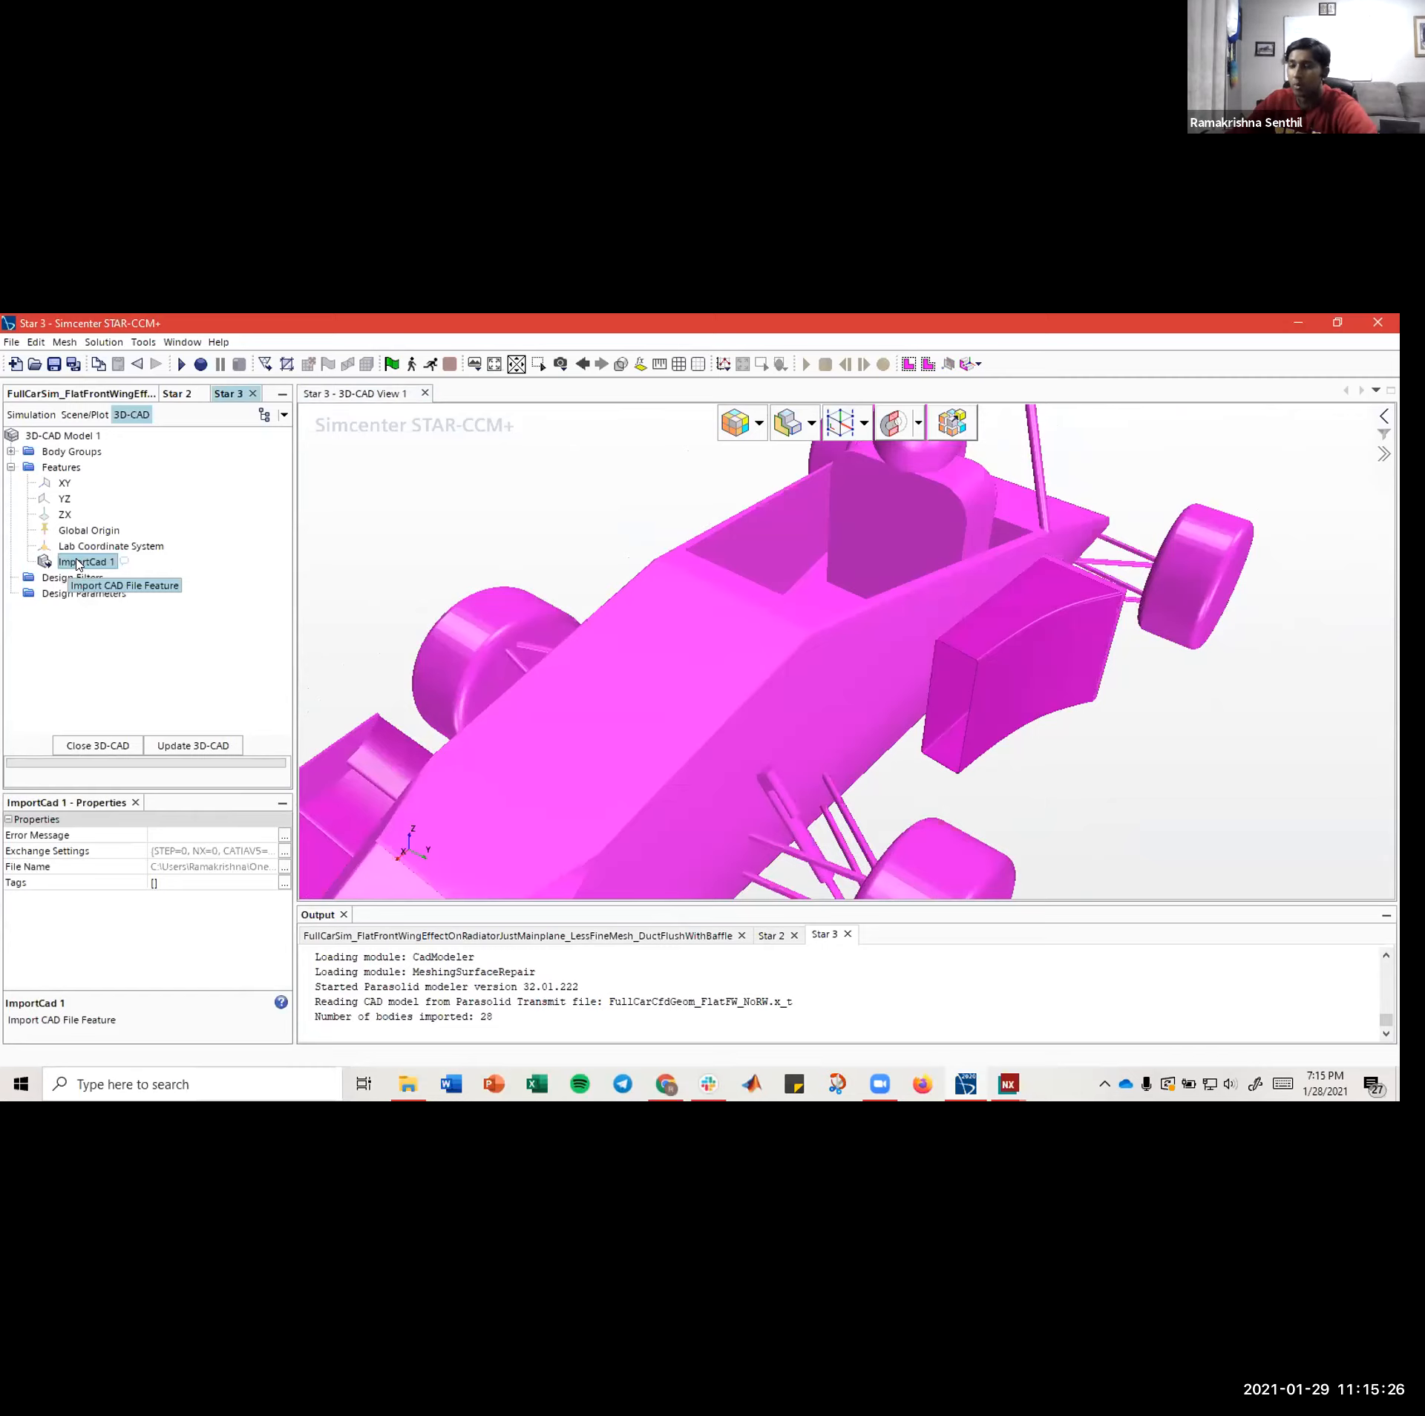
right_click(77, 564)
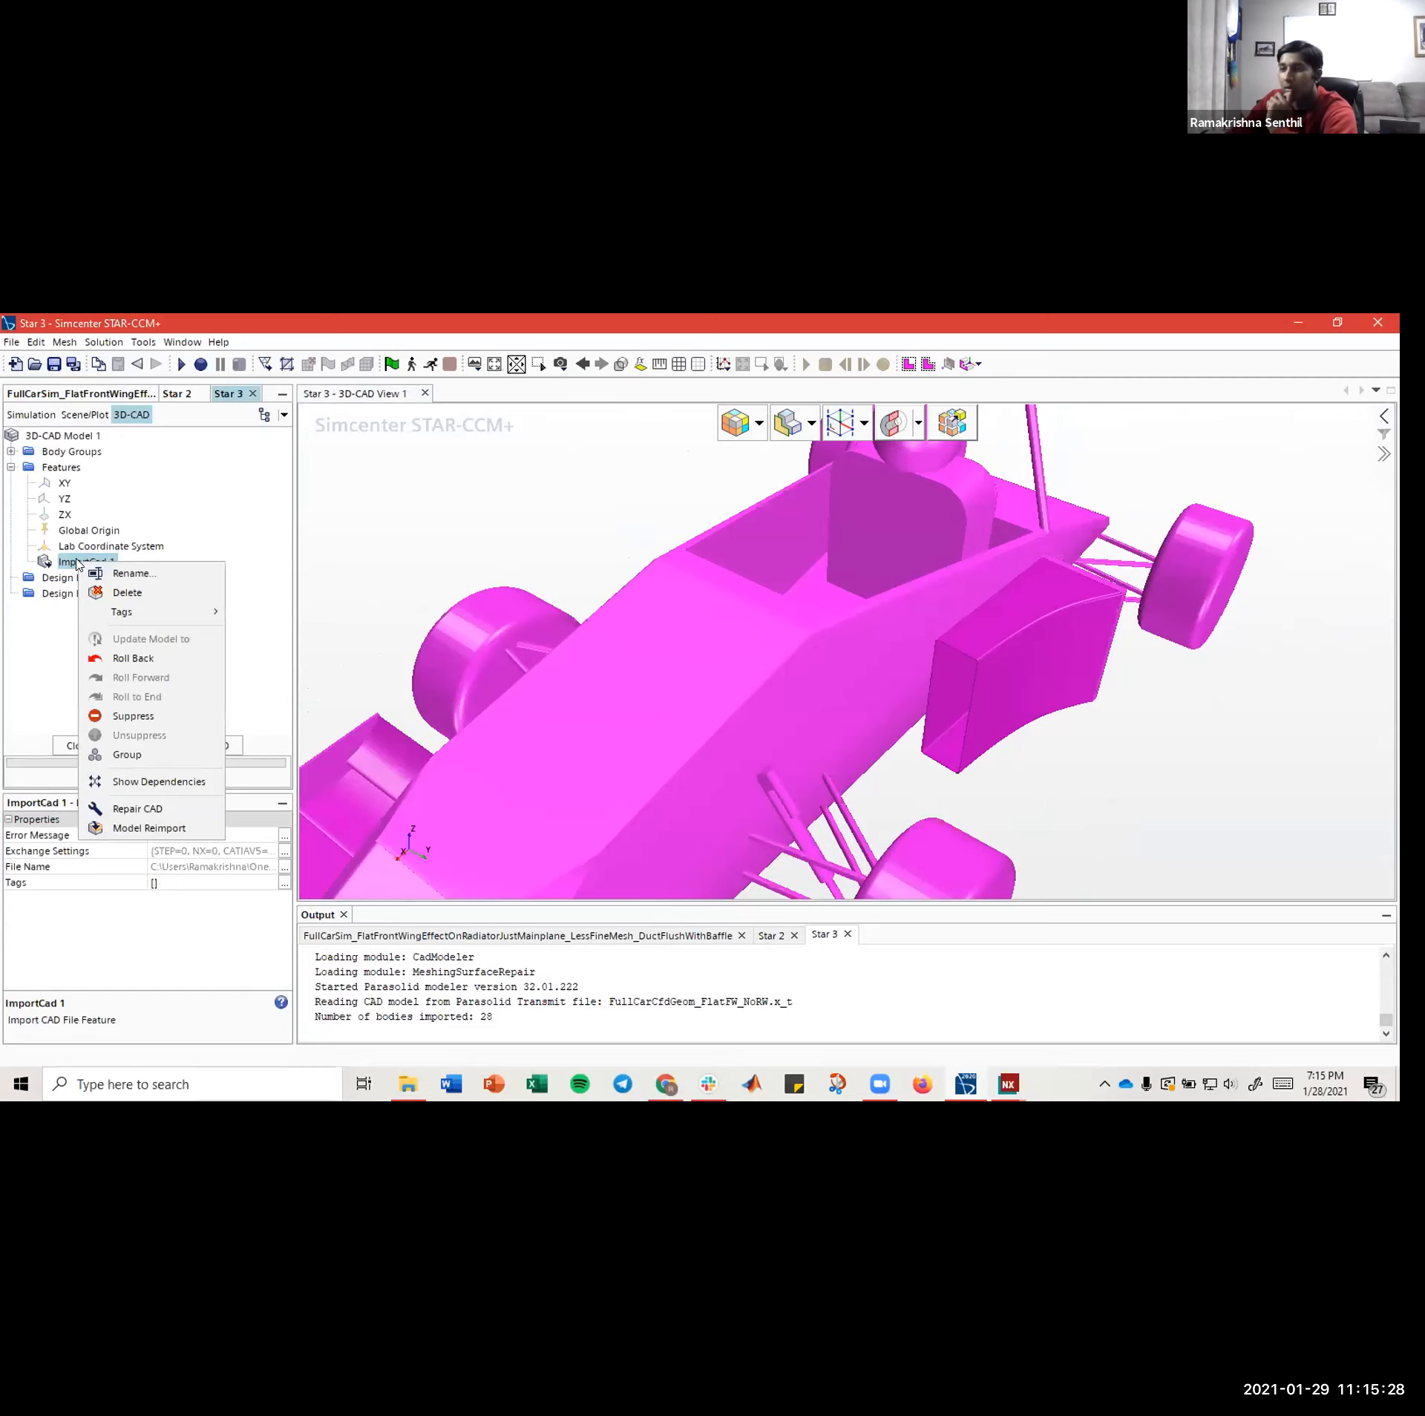
left_click(149, 827)
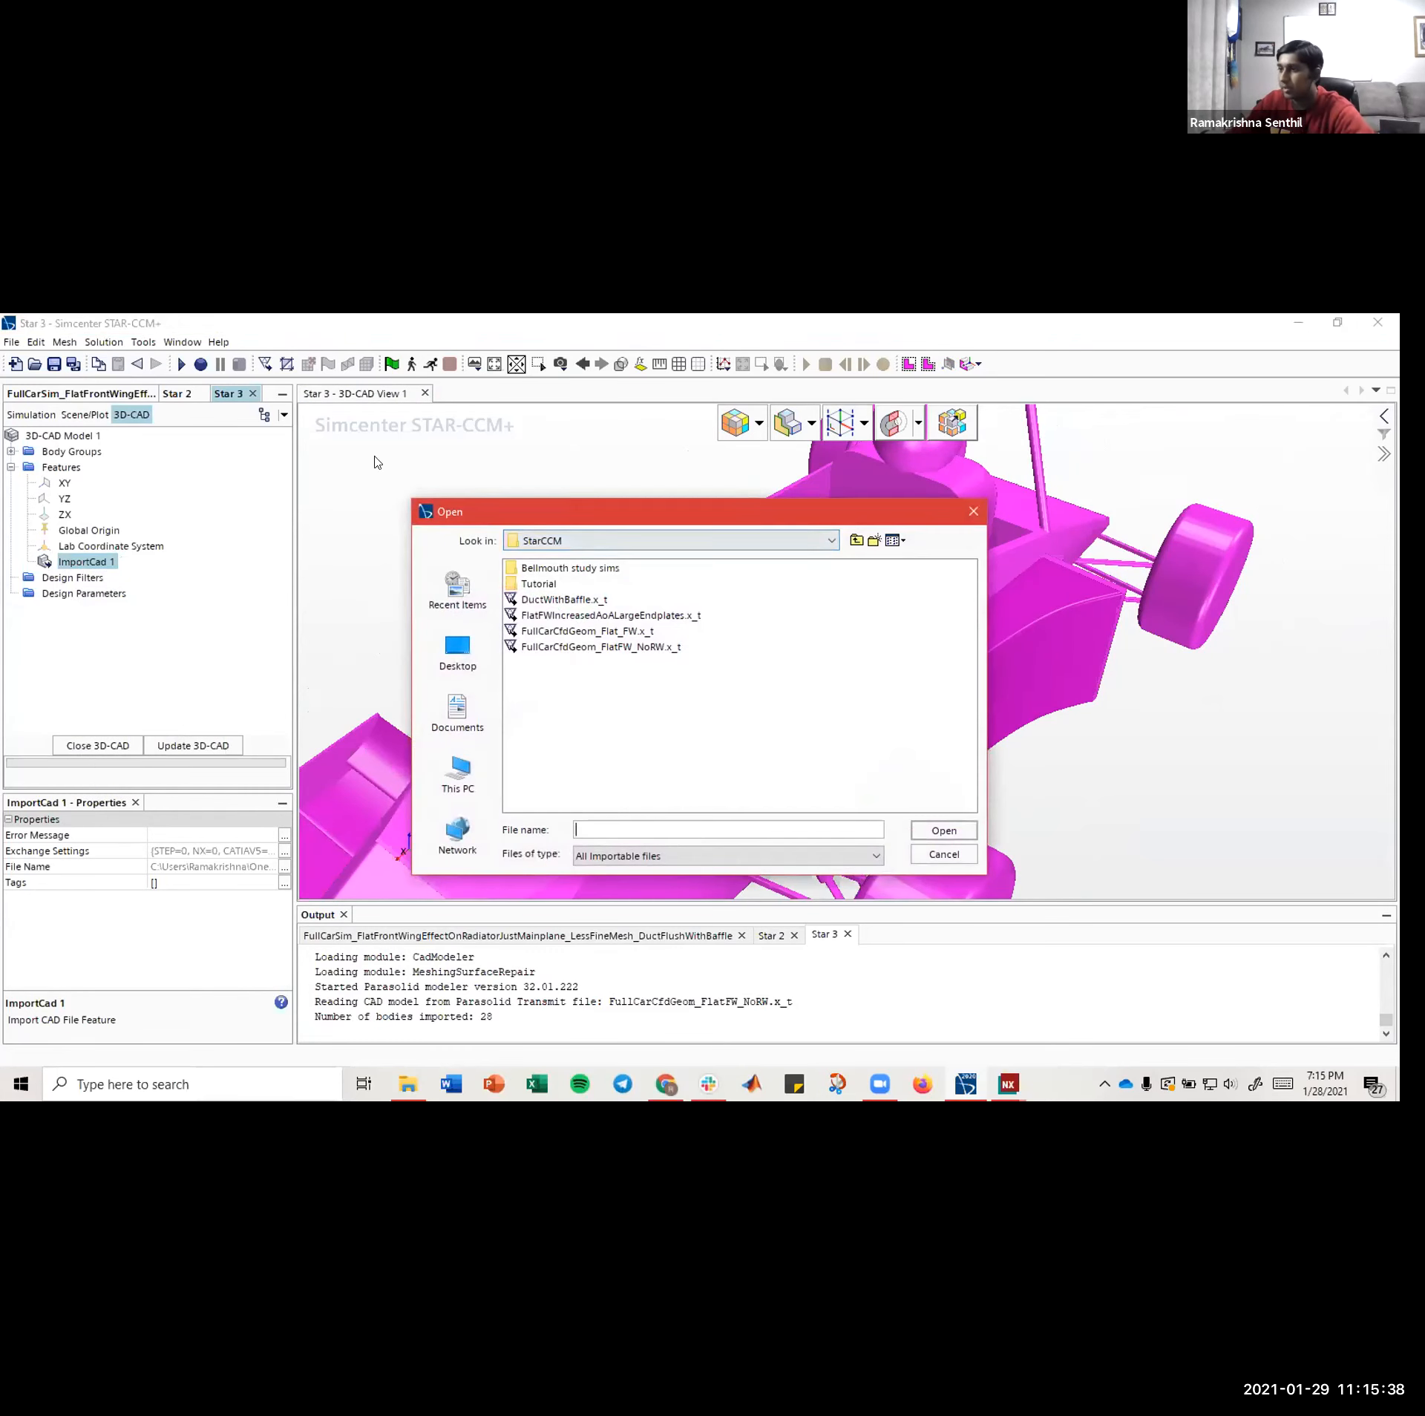
left_click_drag(573, 508, 386, 478)
left_click(365, 551)
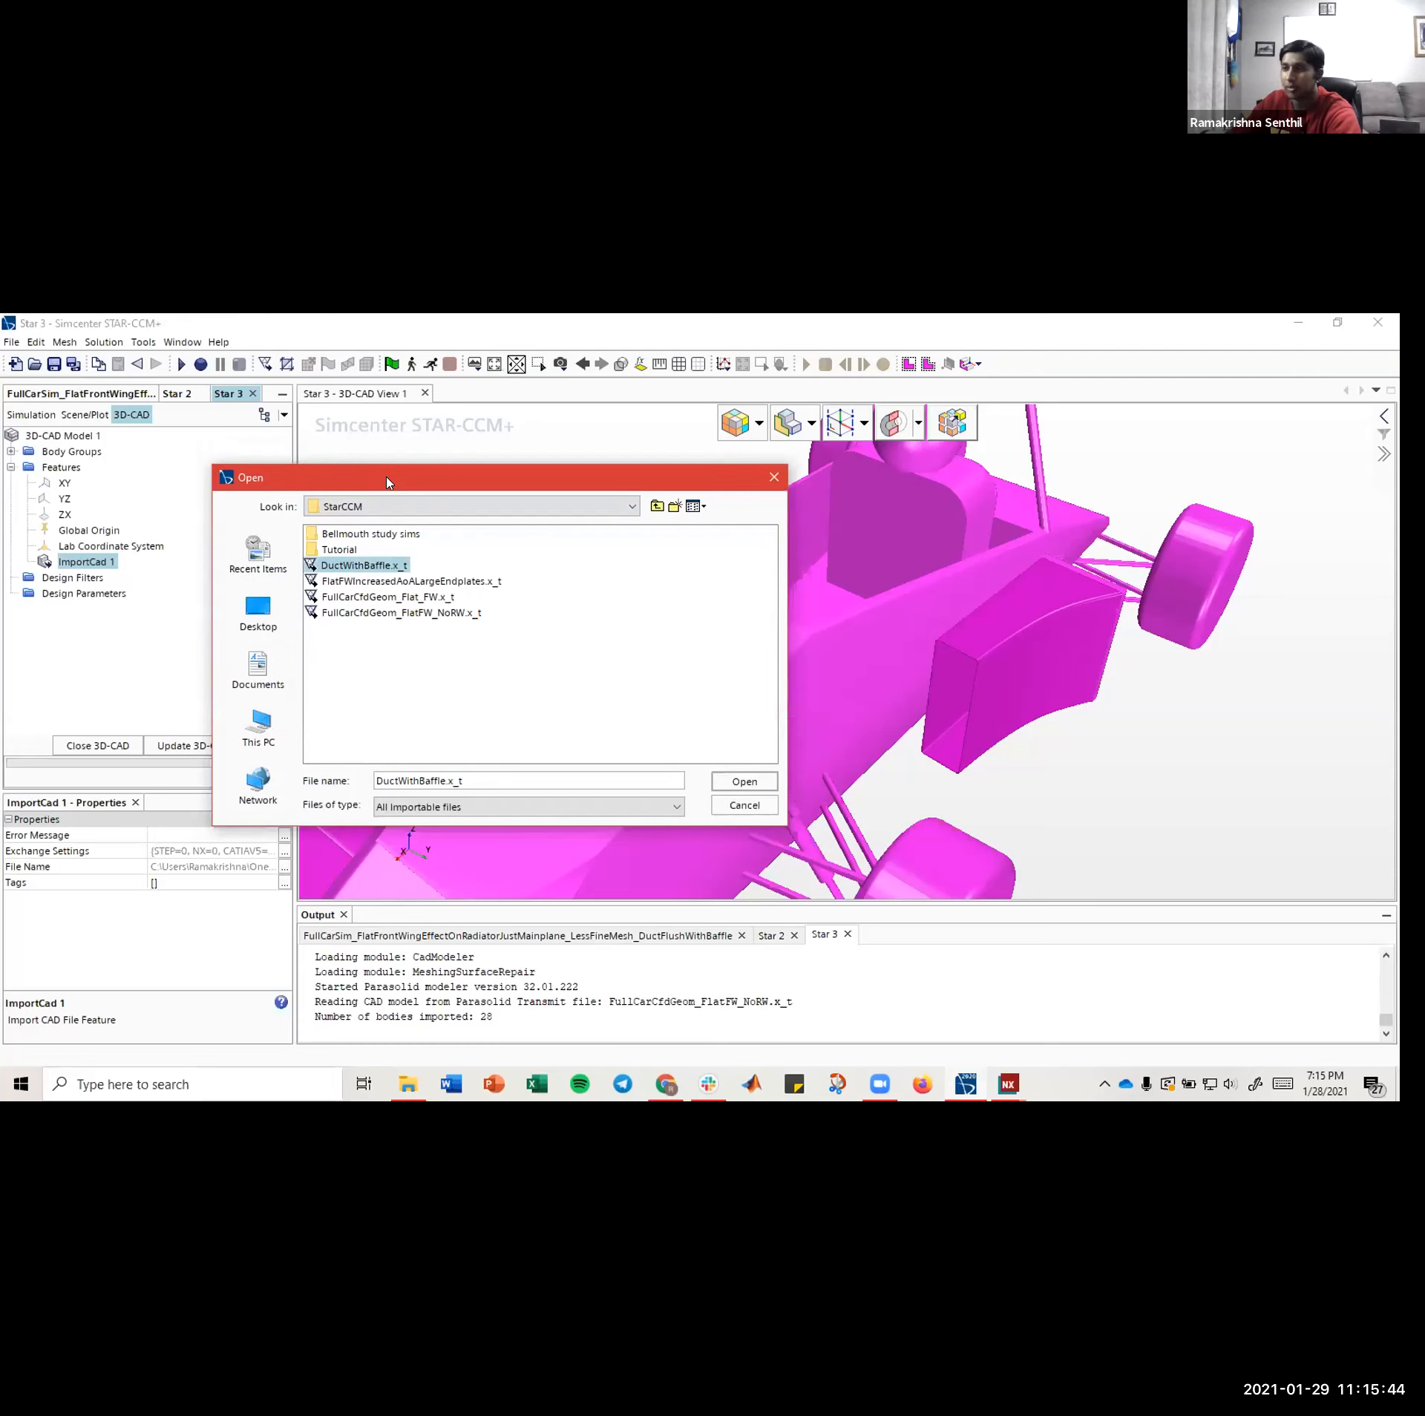
left_click_drag(387, 478, 182, 440)
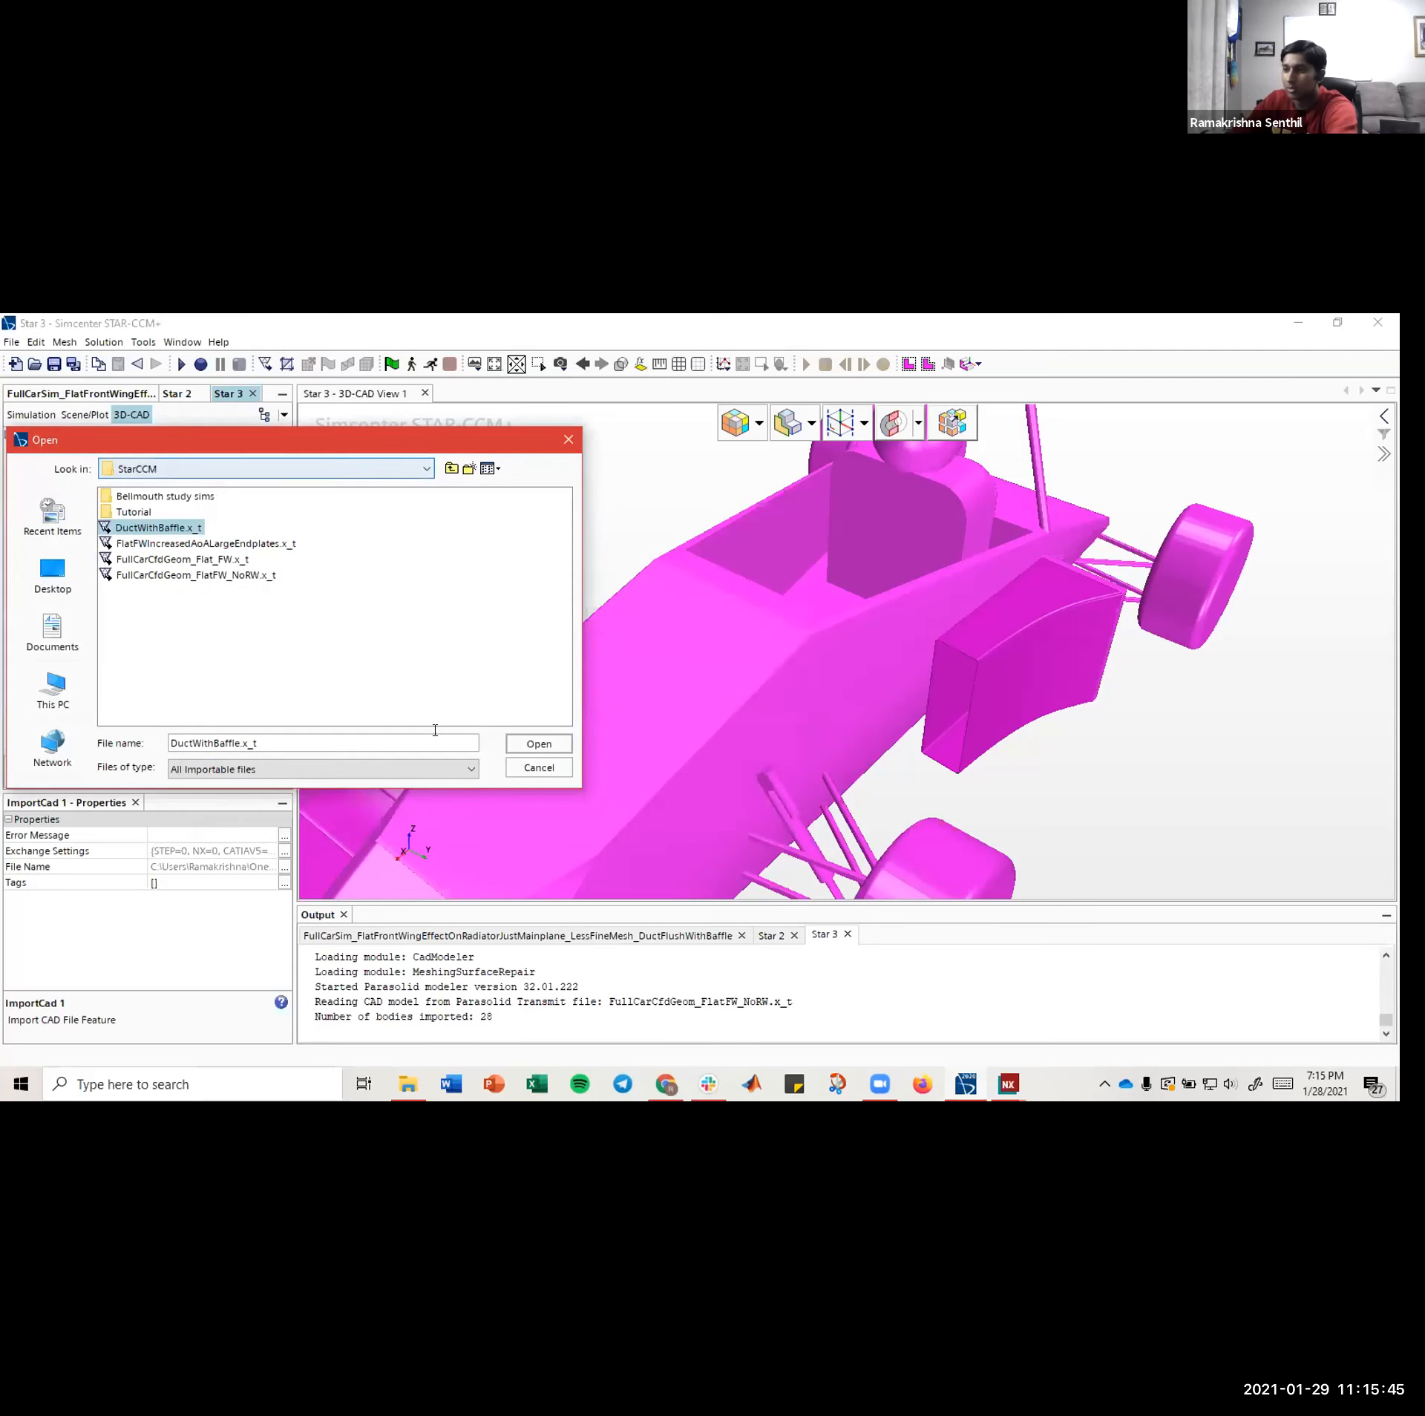
left_click(526, 744)
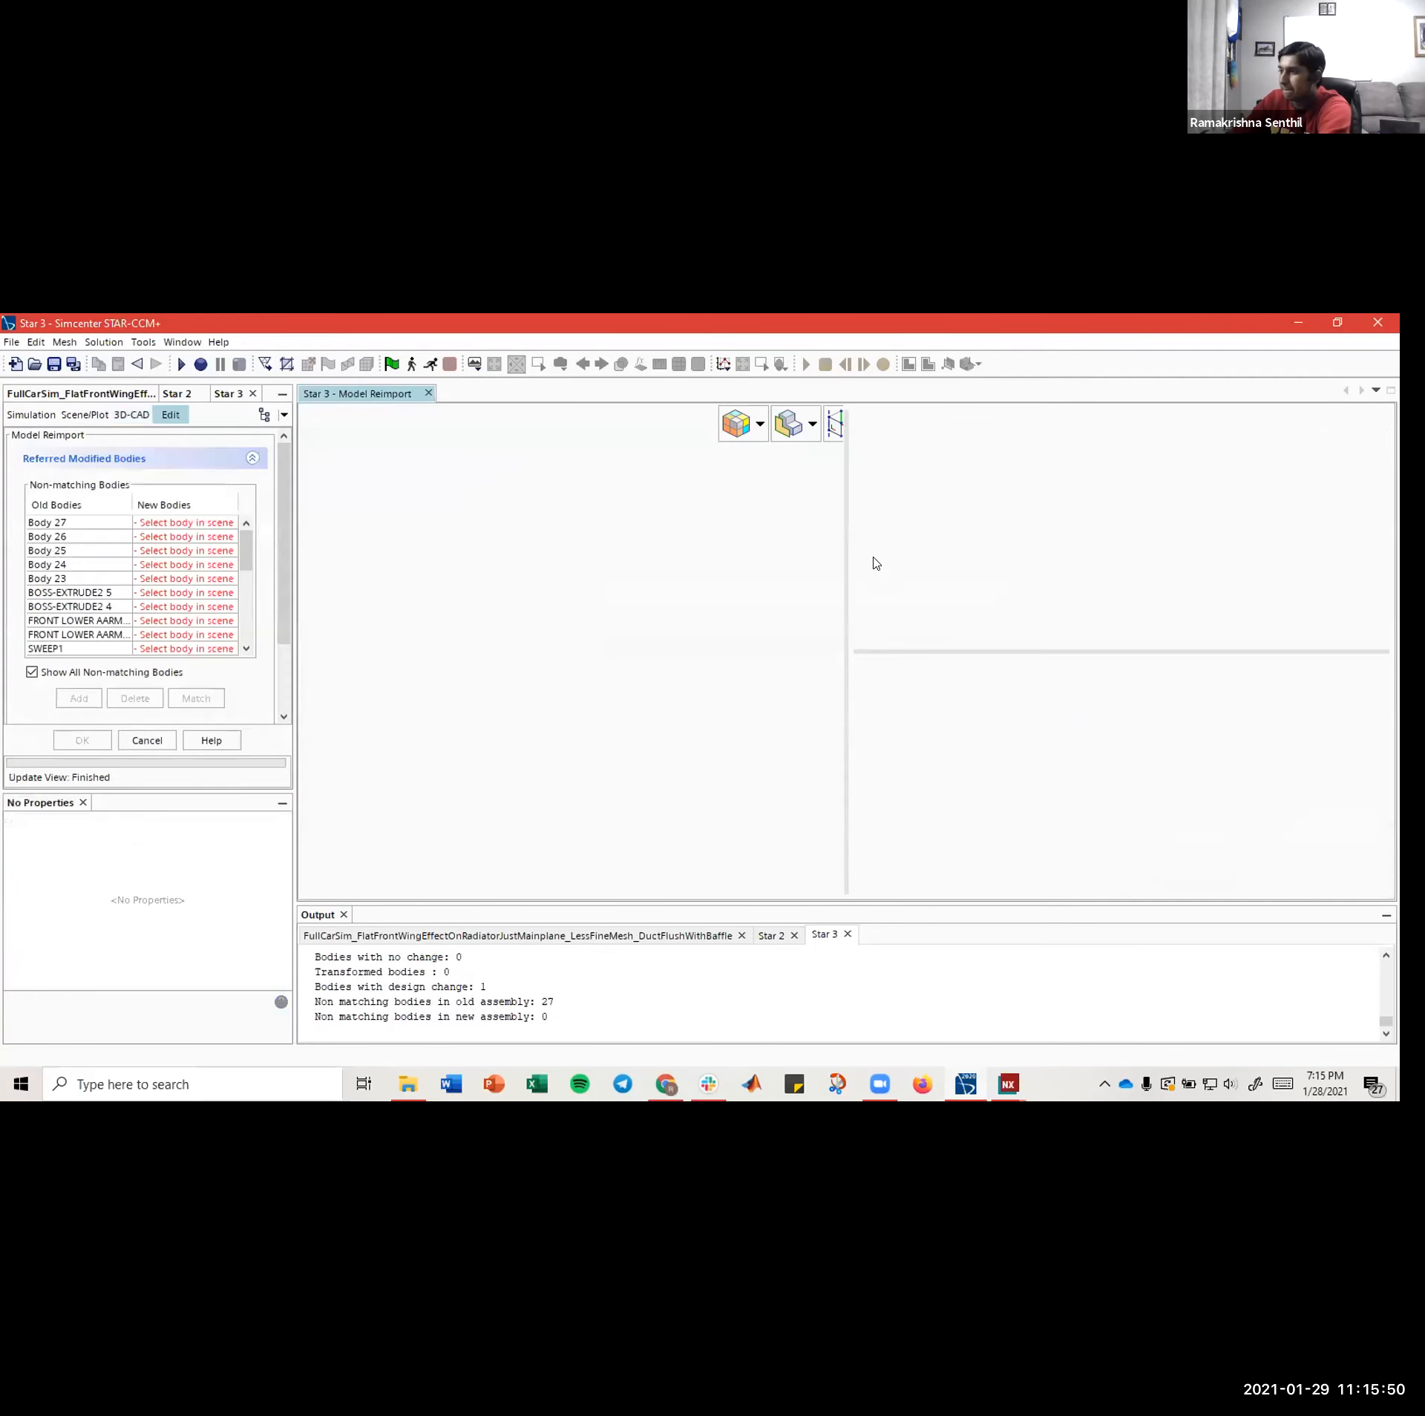
- Compare the car geometry in the main reimport view and the auxiliary scene from several angles, focusing on the side duct
left_click_drag(575, 621, 633, 618)
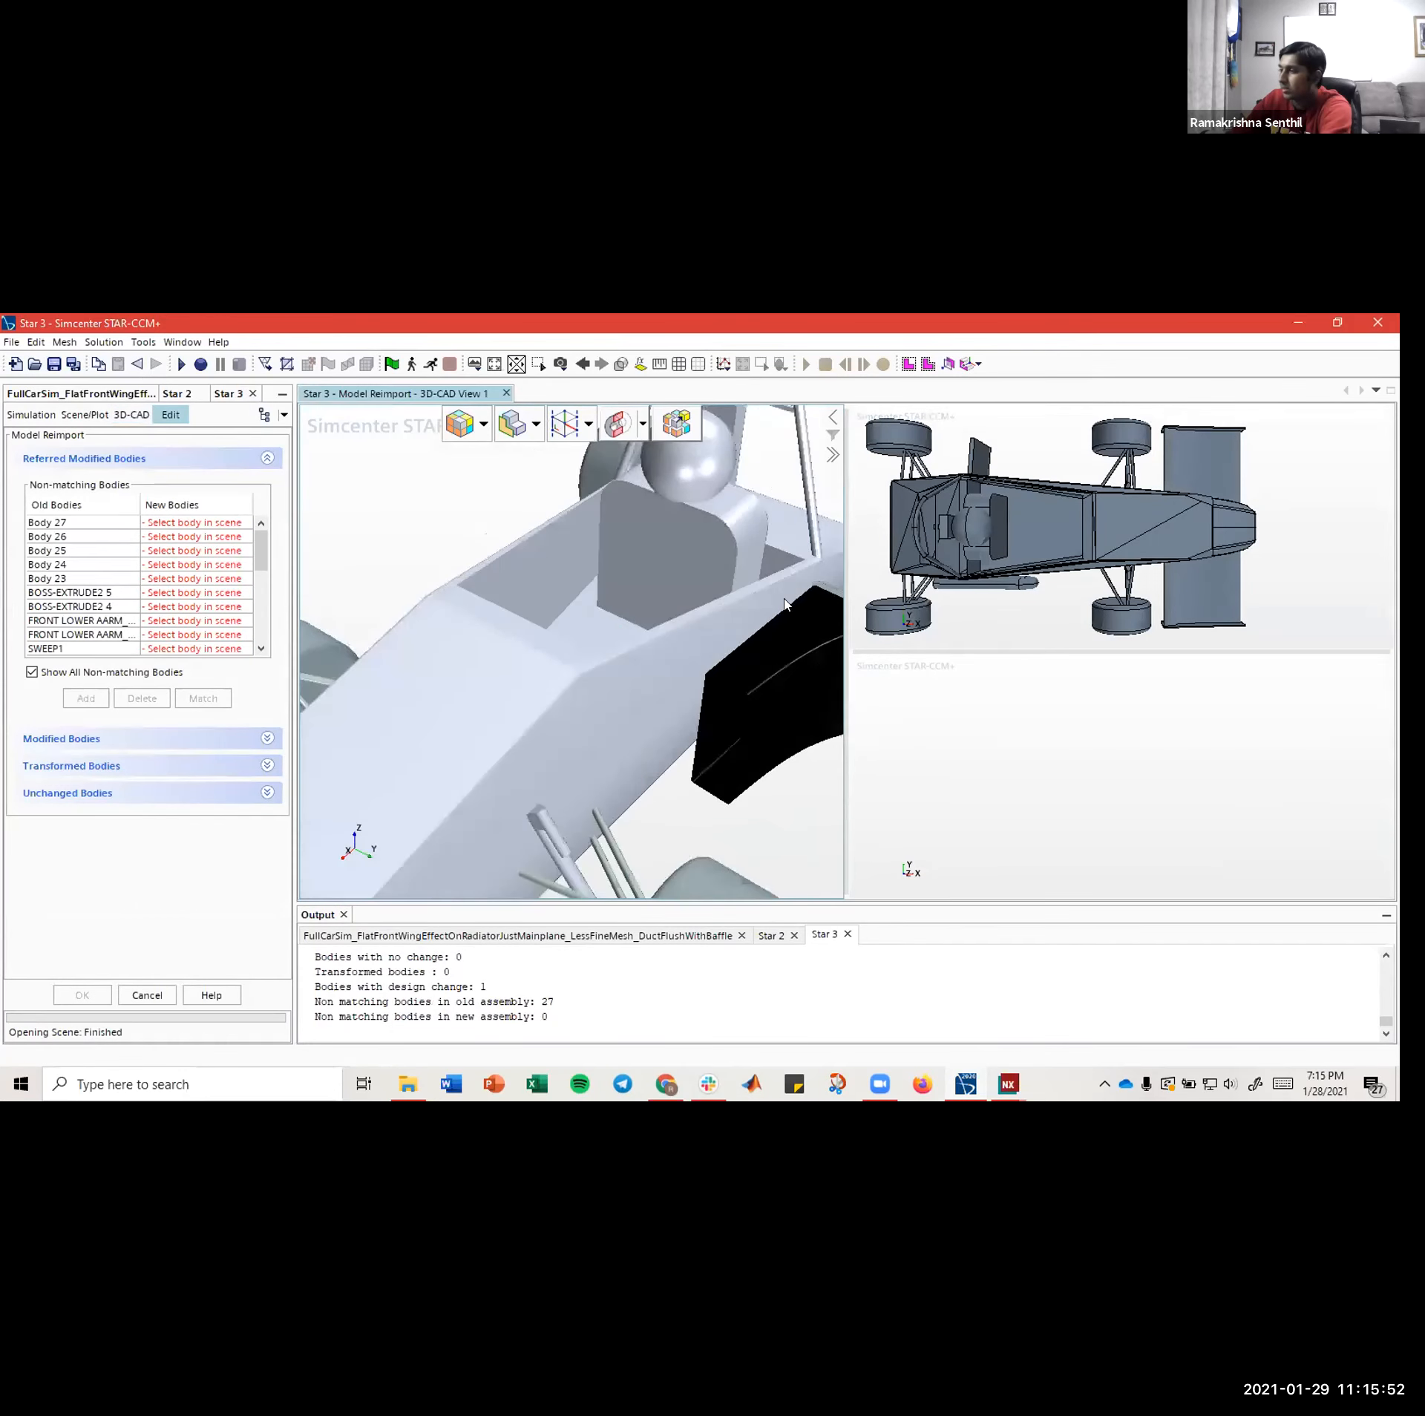
left_click_drag(994, 585, 1061, 509)
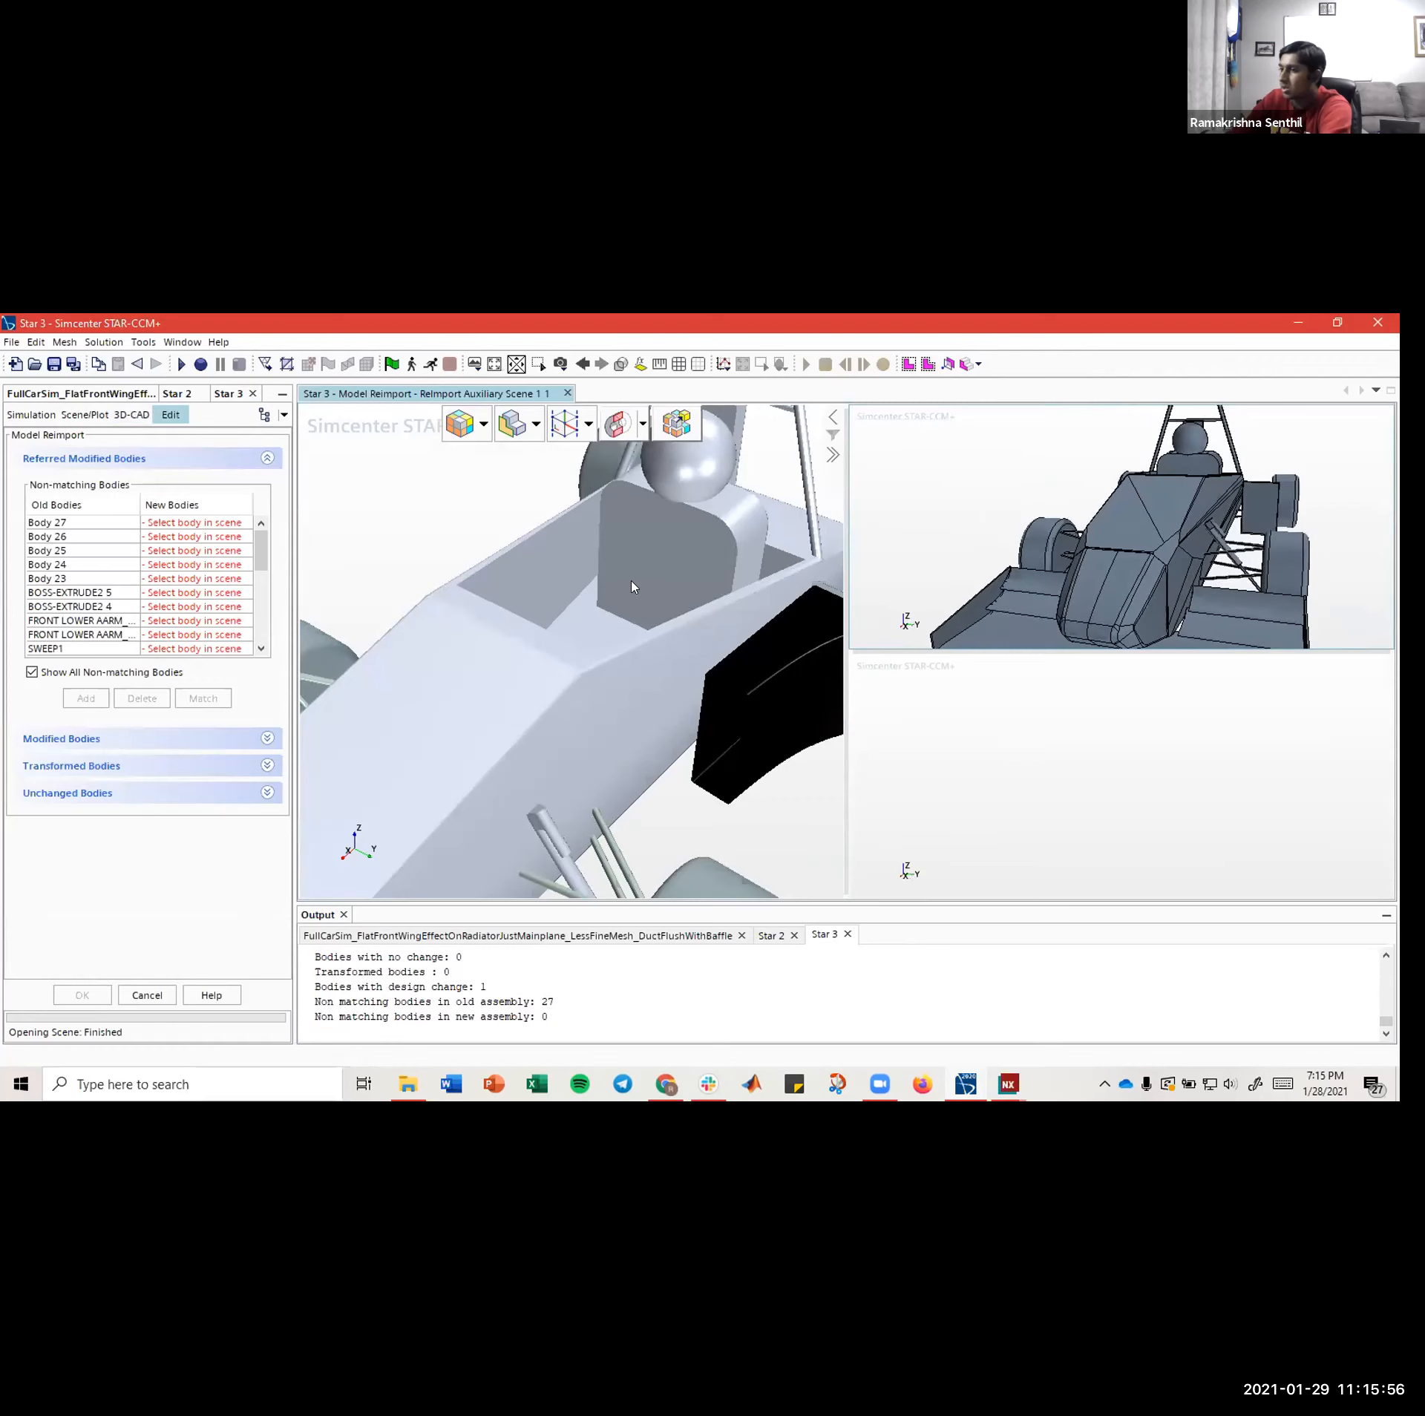
left_click_drag(633, 590, 663, 627)
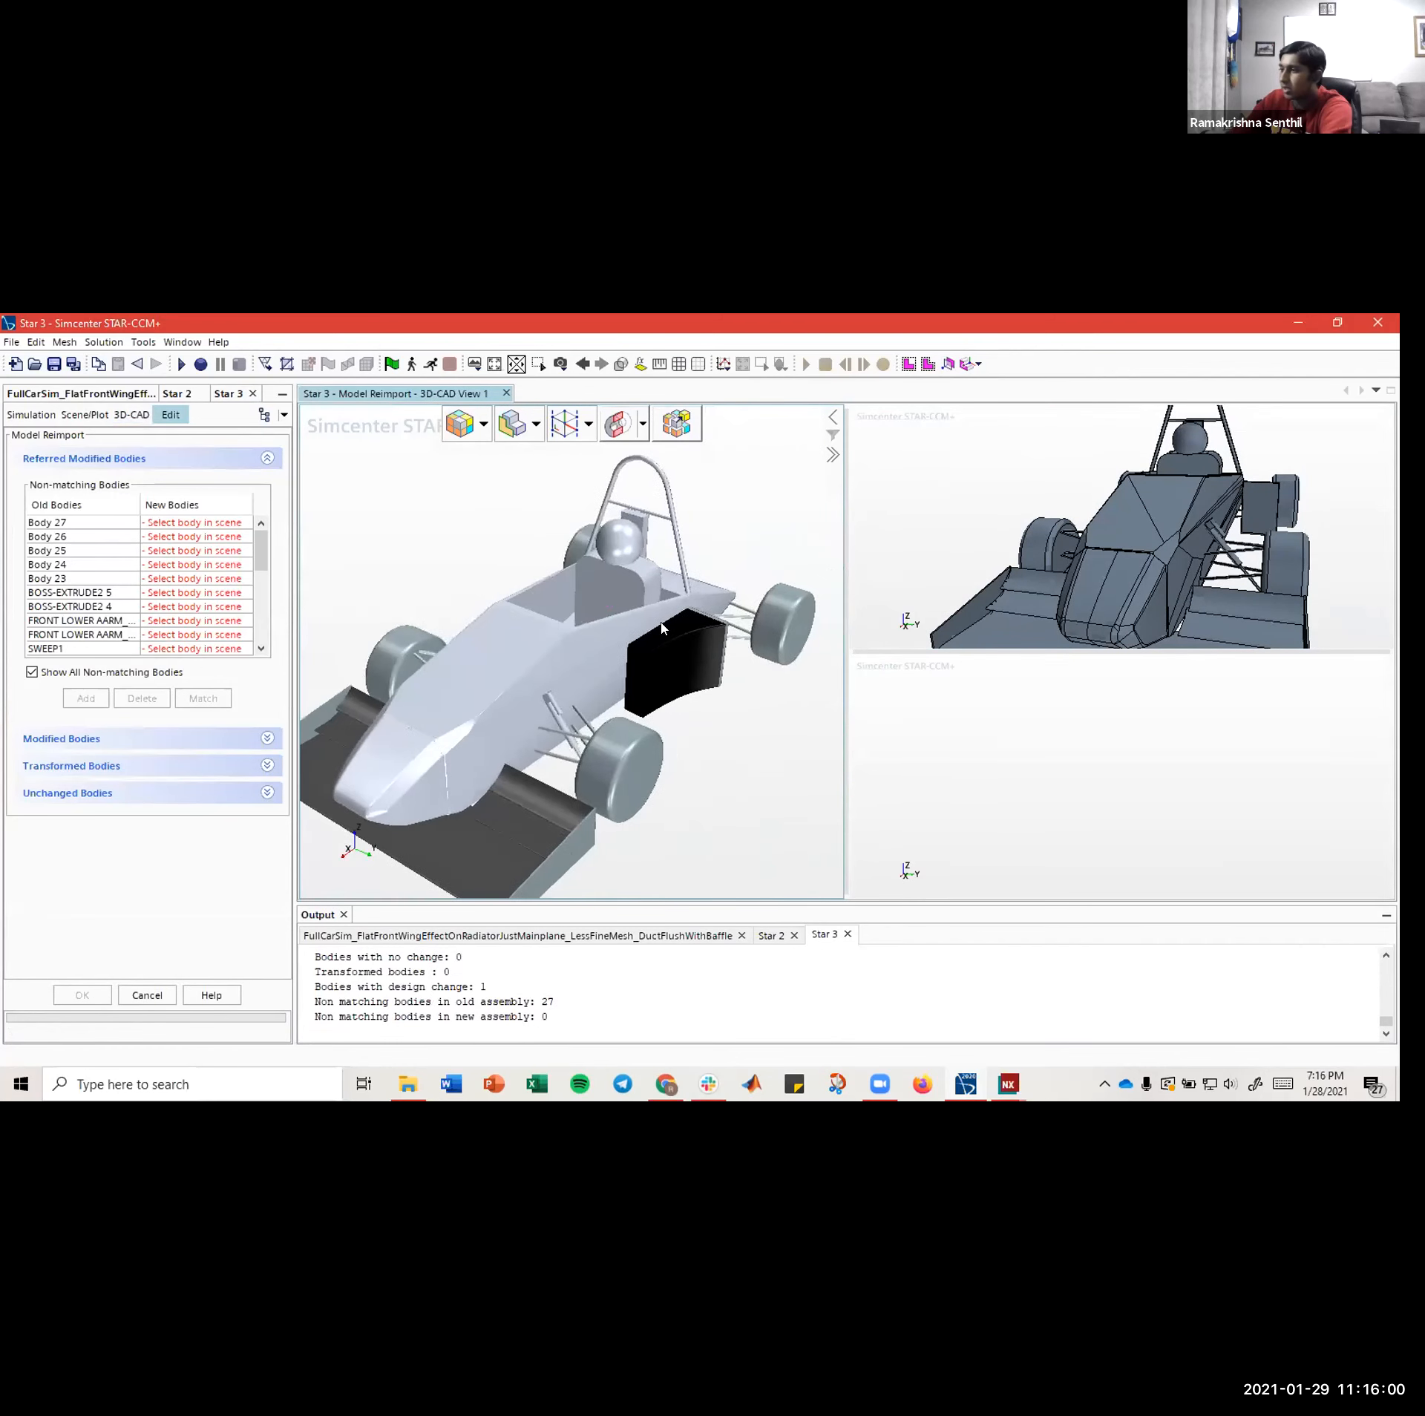
mouse_move(1112, 572)
left_mouse_down()
mouse_move(1159, 532)
mouse_move(1129, 532)
left_mouse_up()
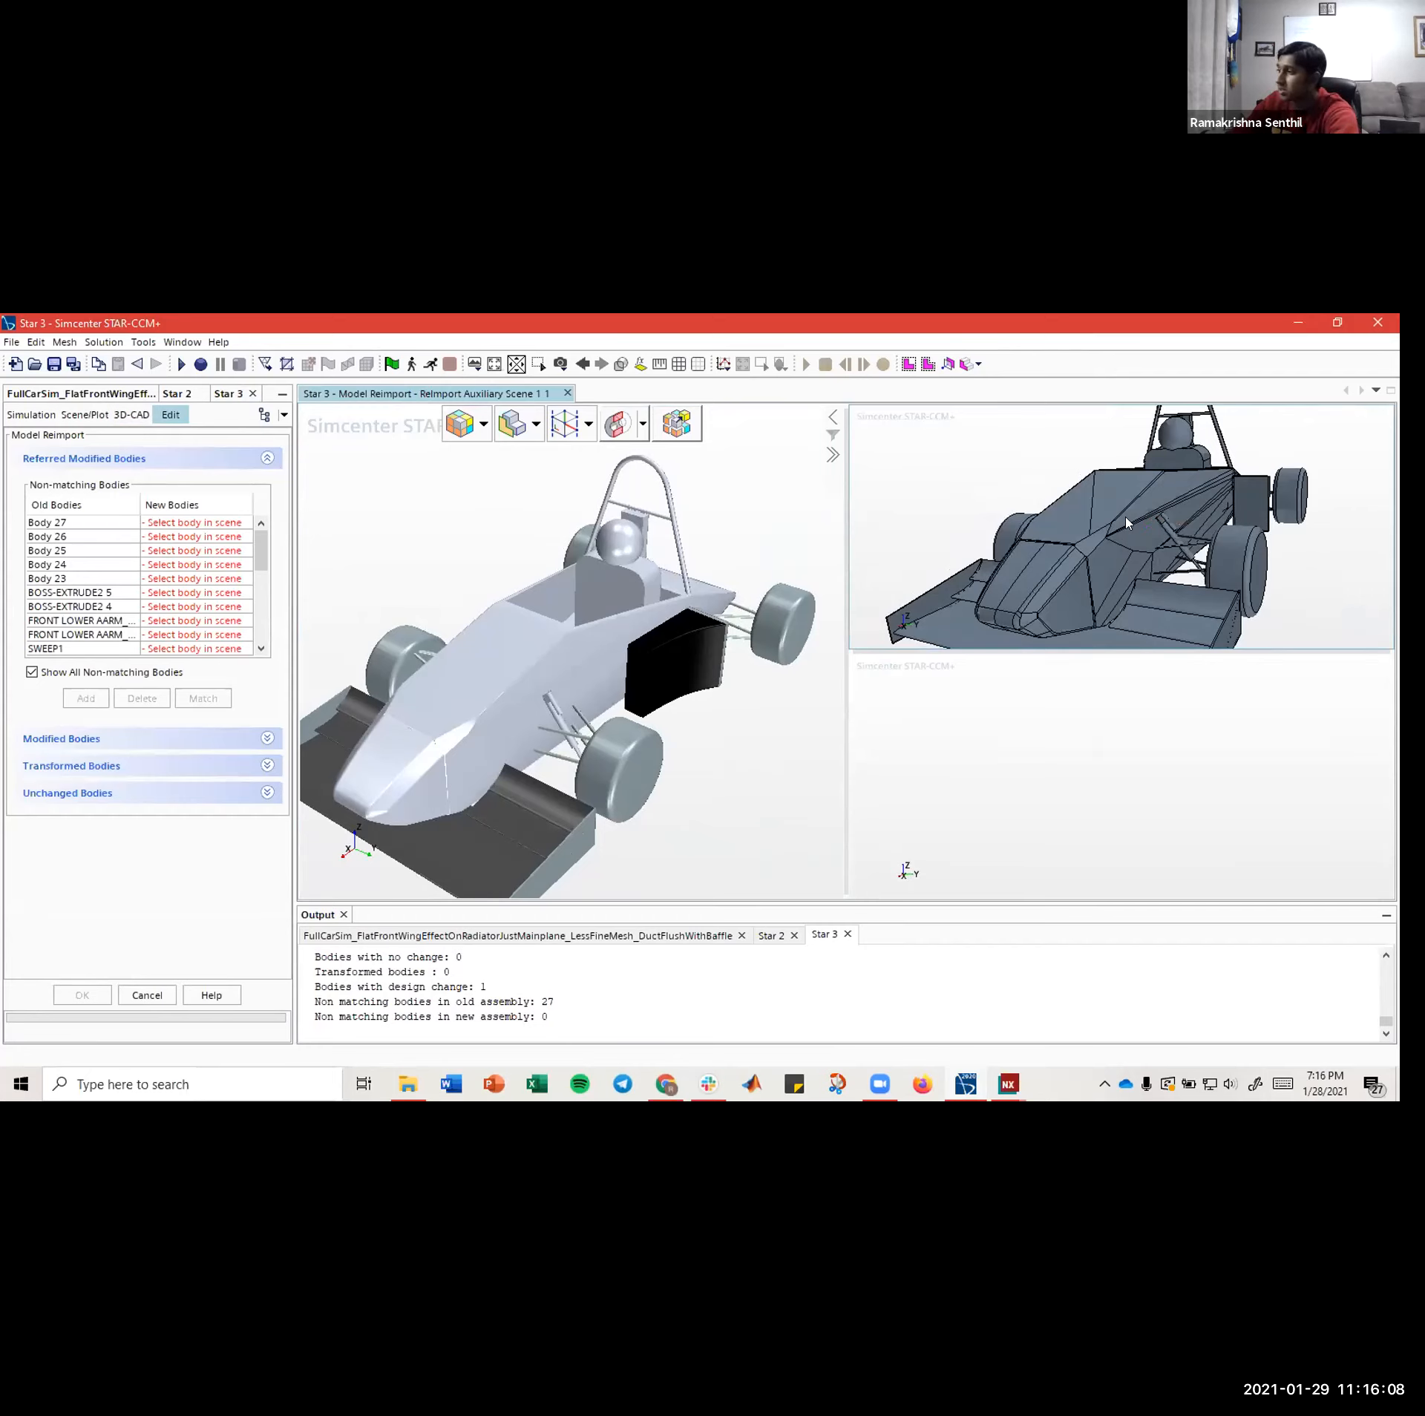
right_click_drag(1146, 505, 1130, 516)
left_click_drag(1132, 515, 1198, 491)
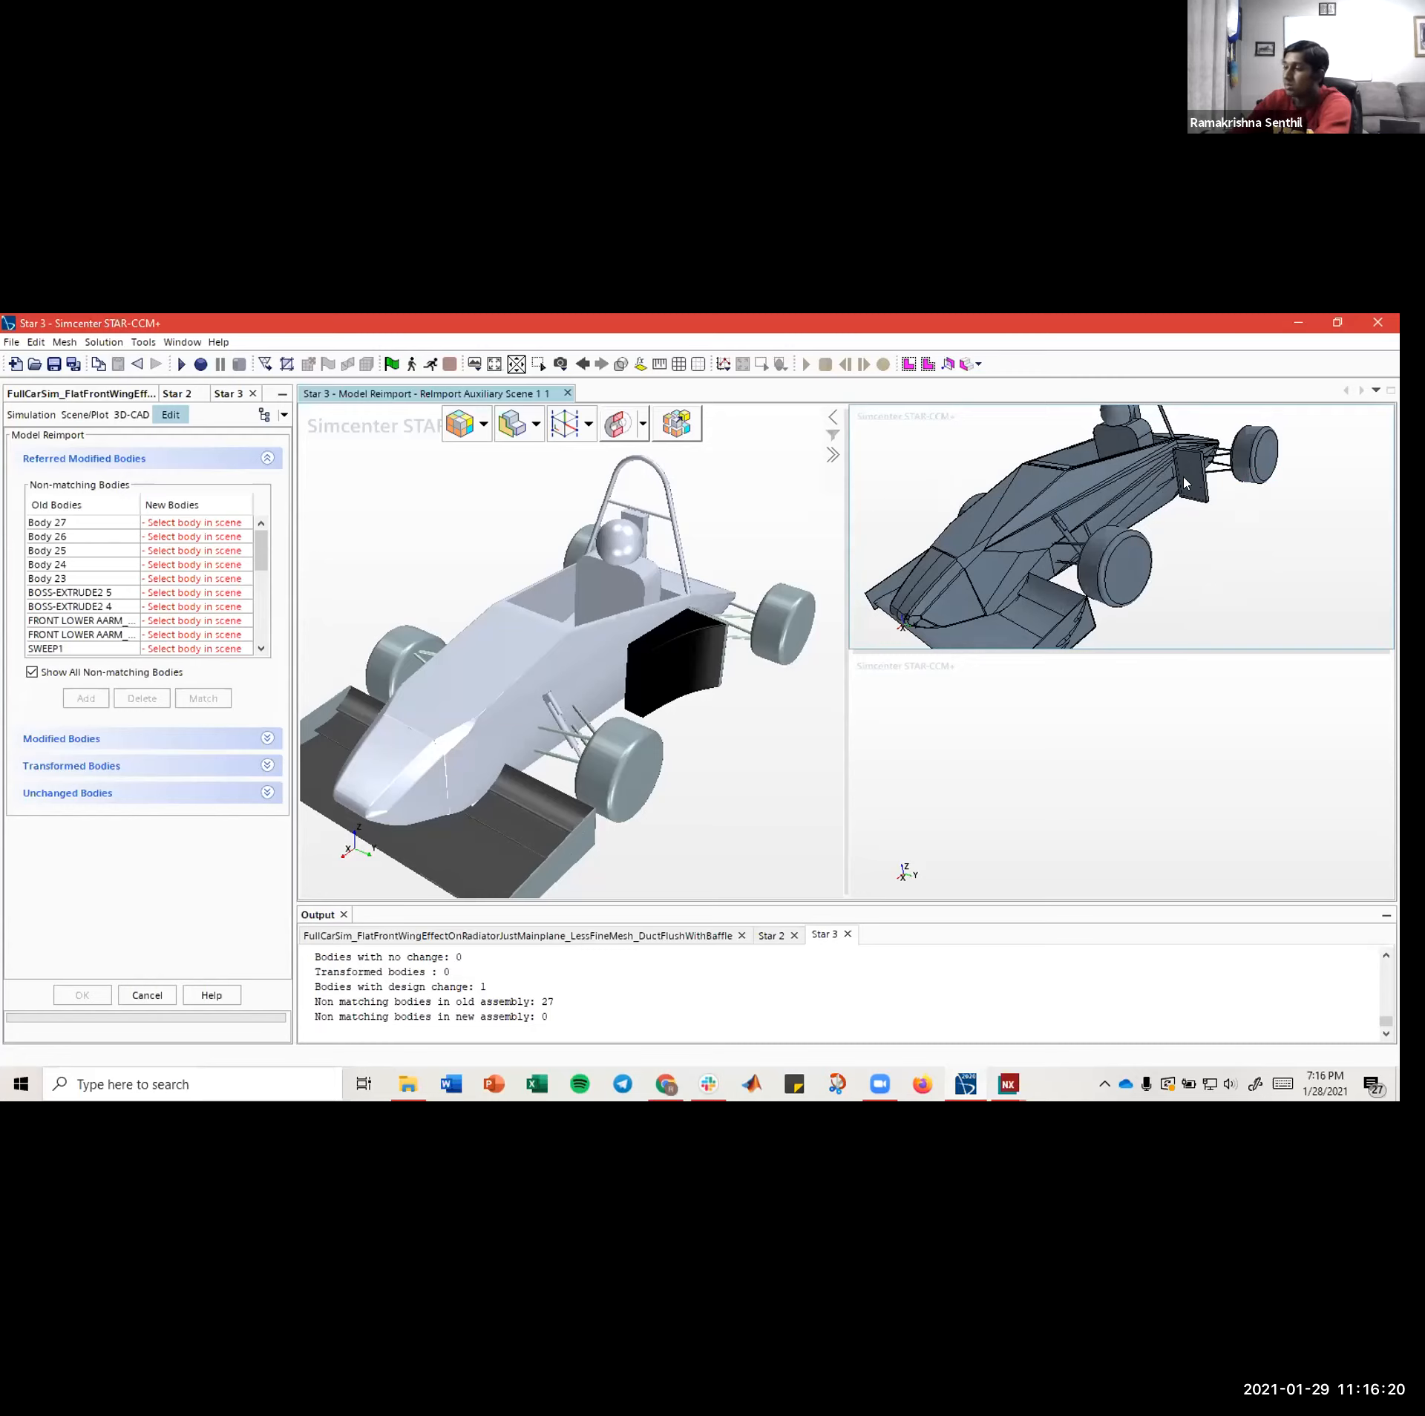
left_click_drag(1199, 493, 1235, 502)
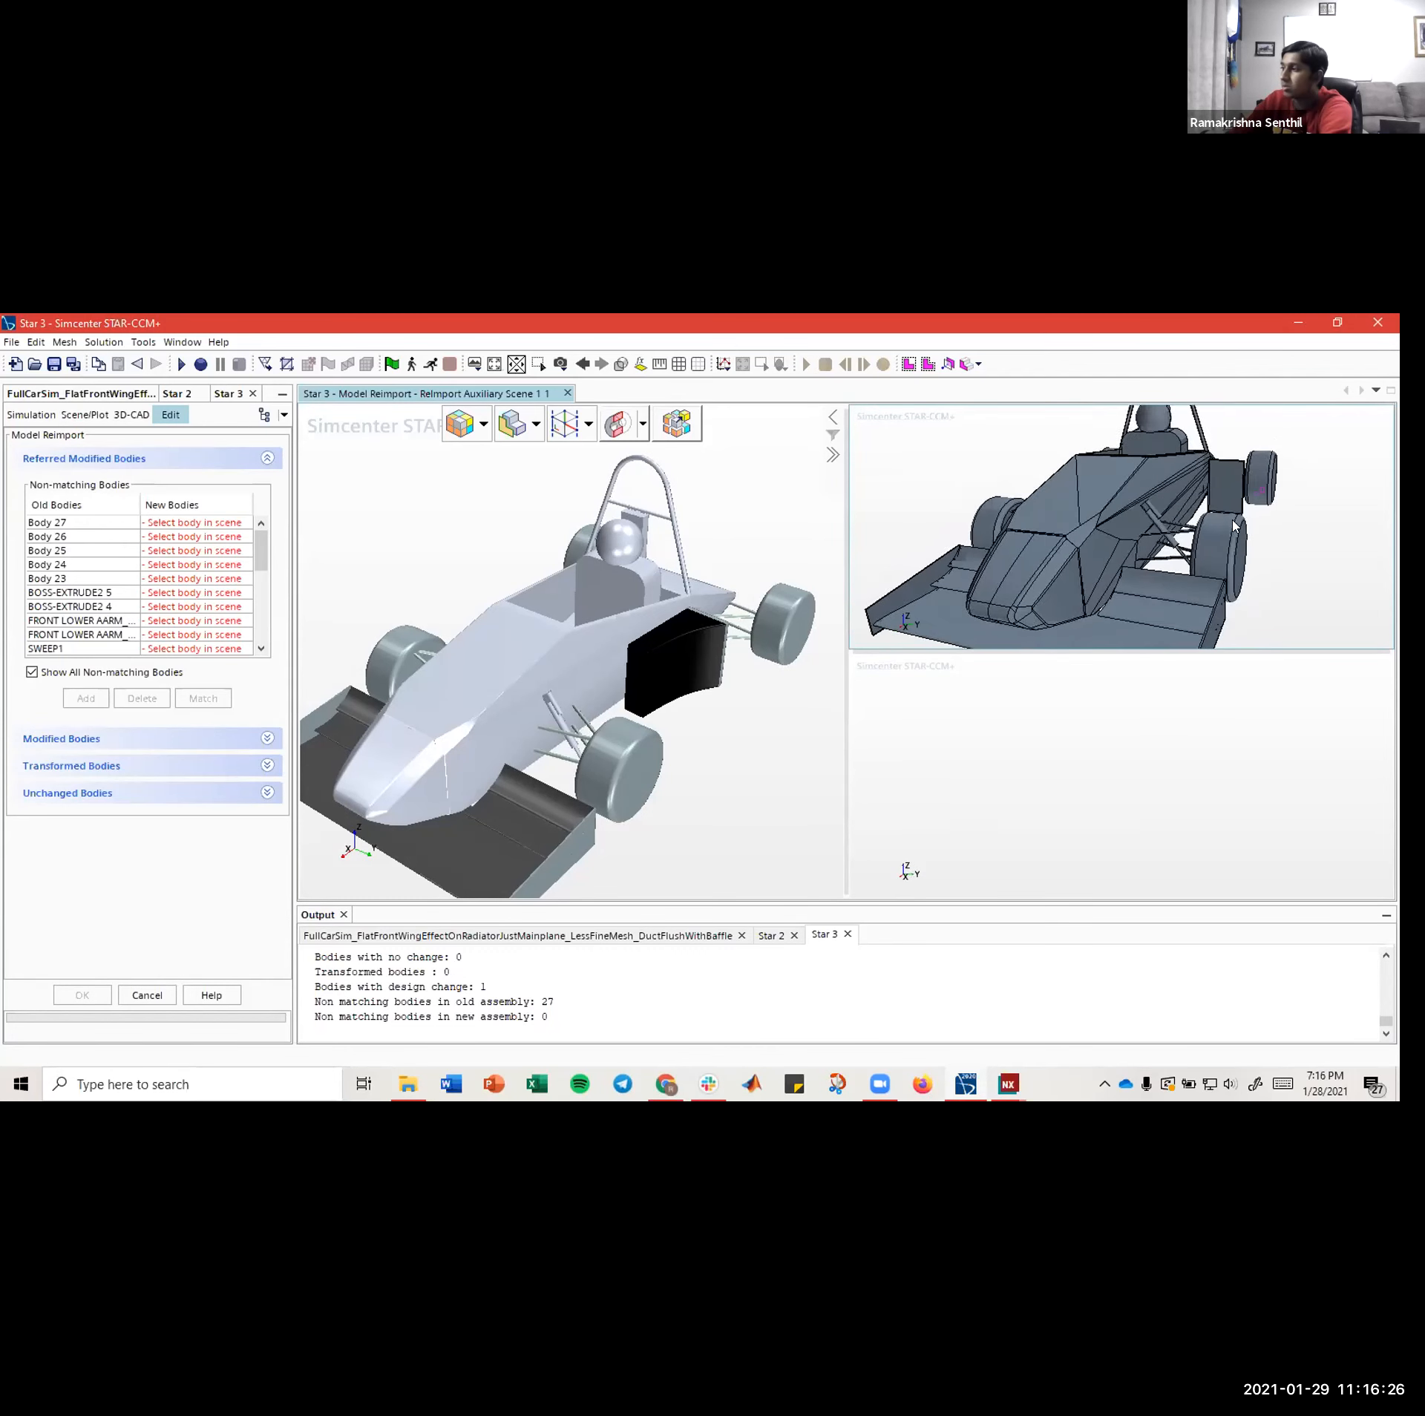
scroll(1231, 503, "down", 4)
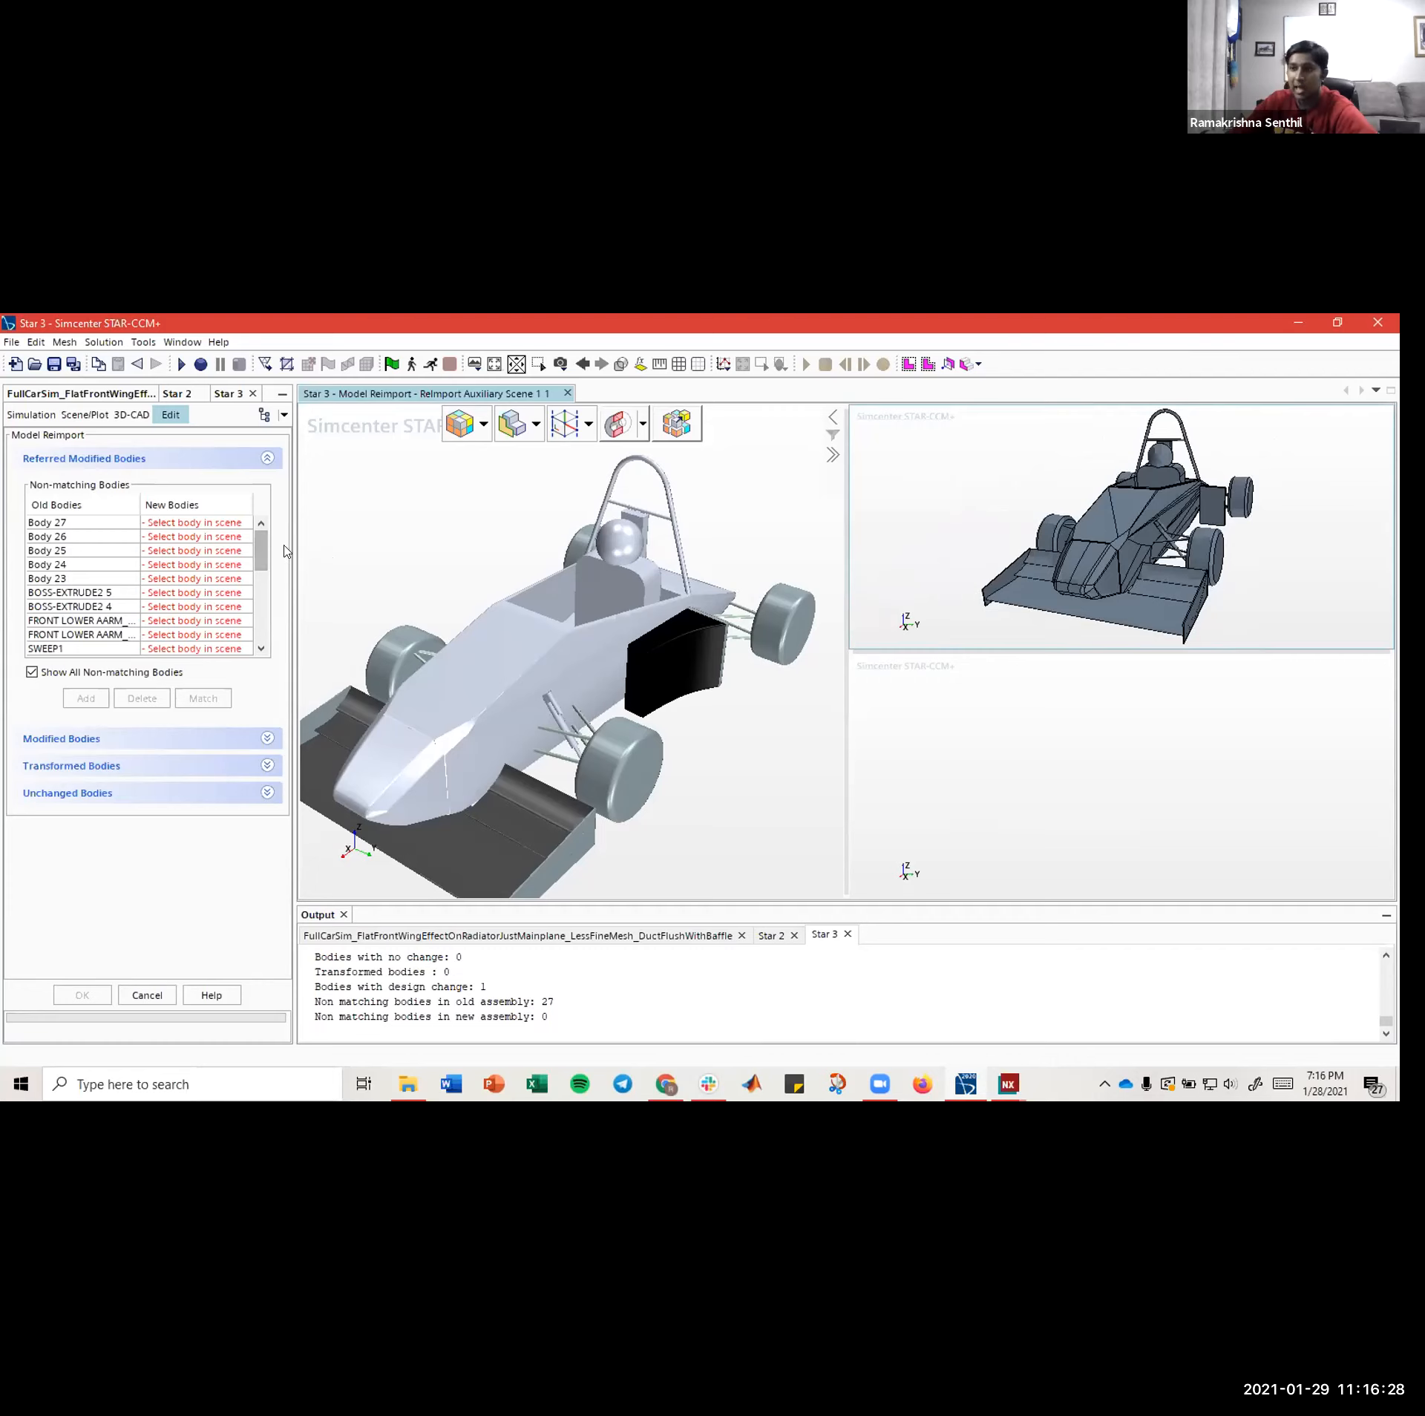
left_click(72, 523)
scroll(97, 611, "down", 6)
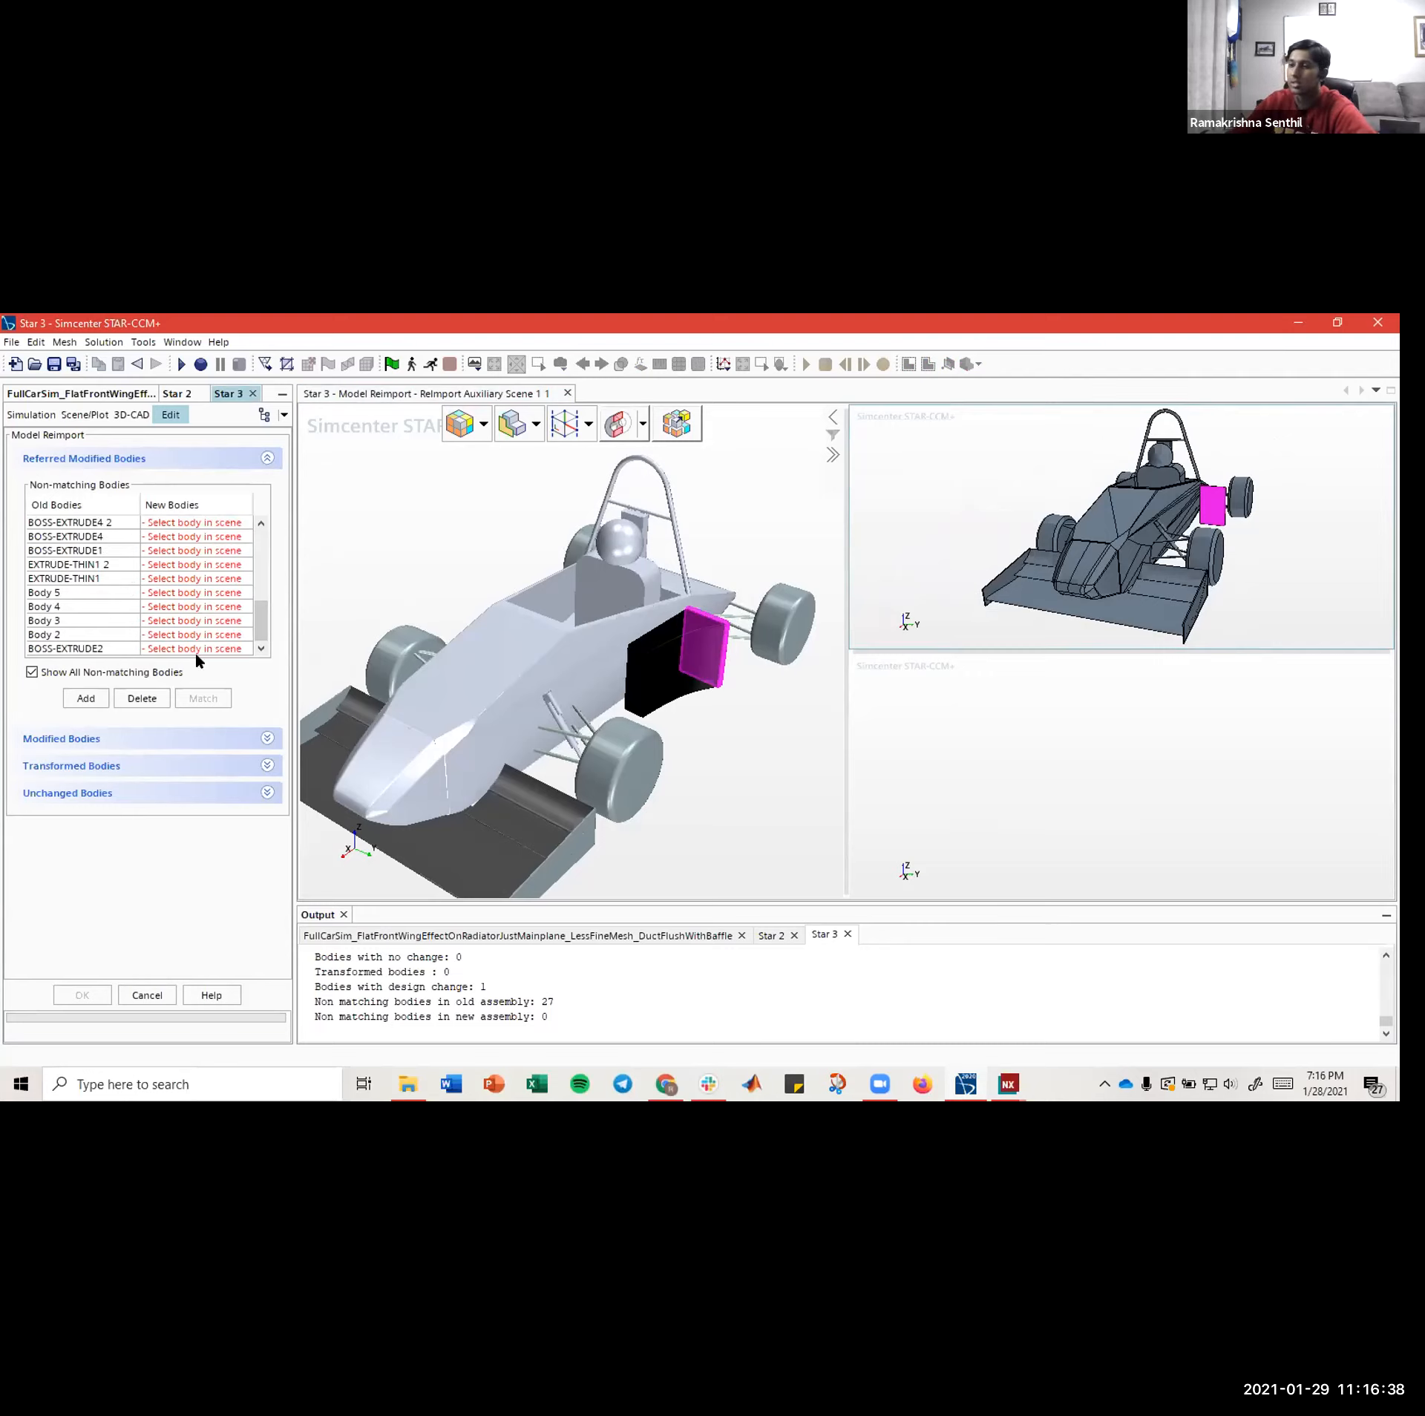
key("ctrl+a")
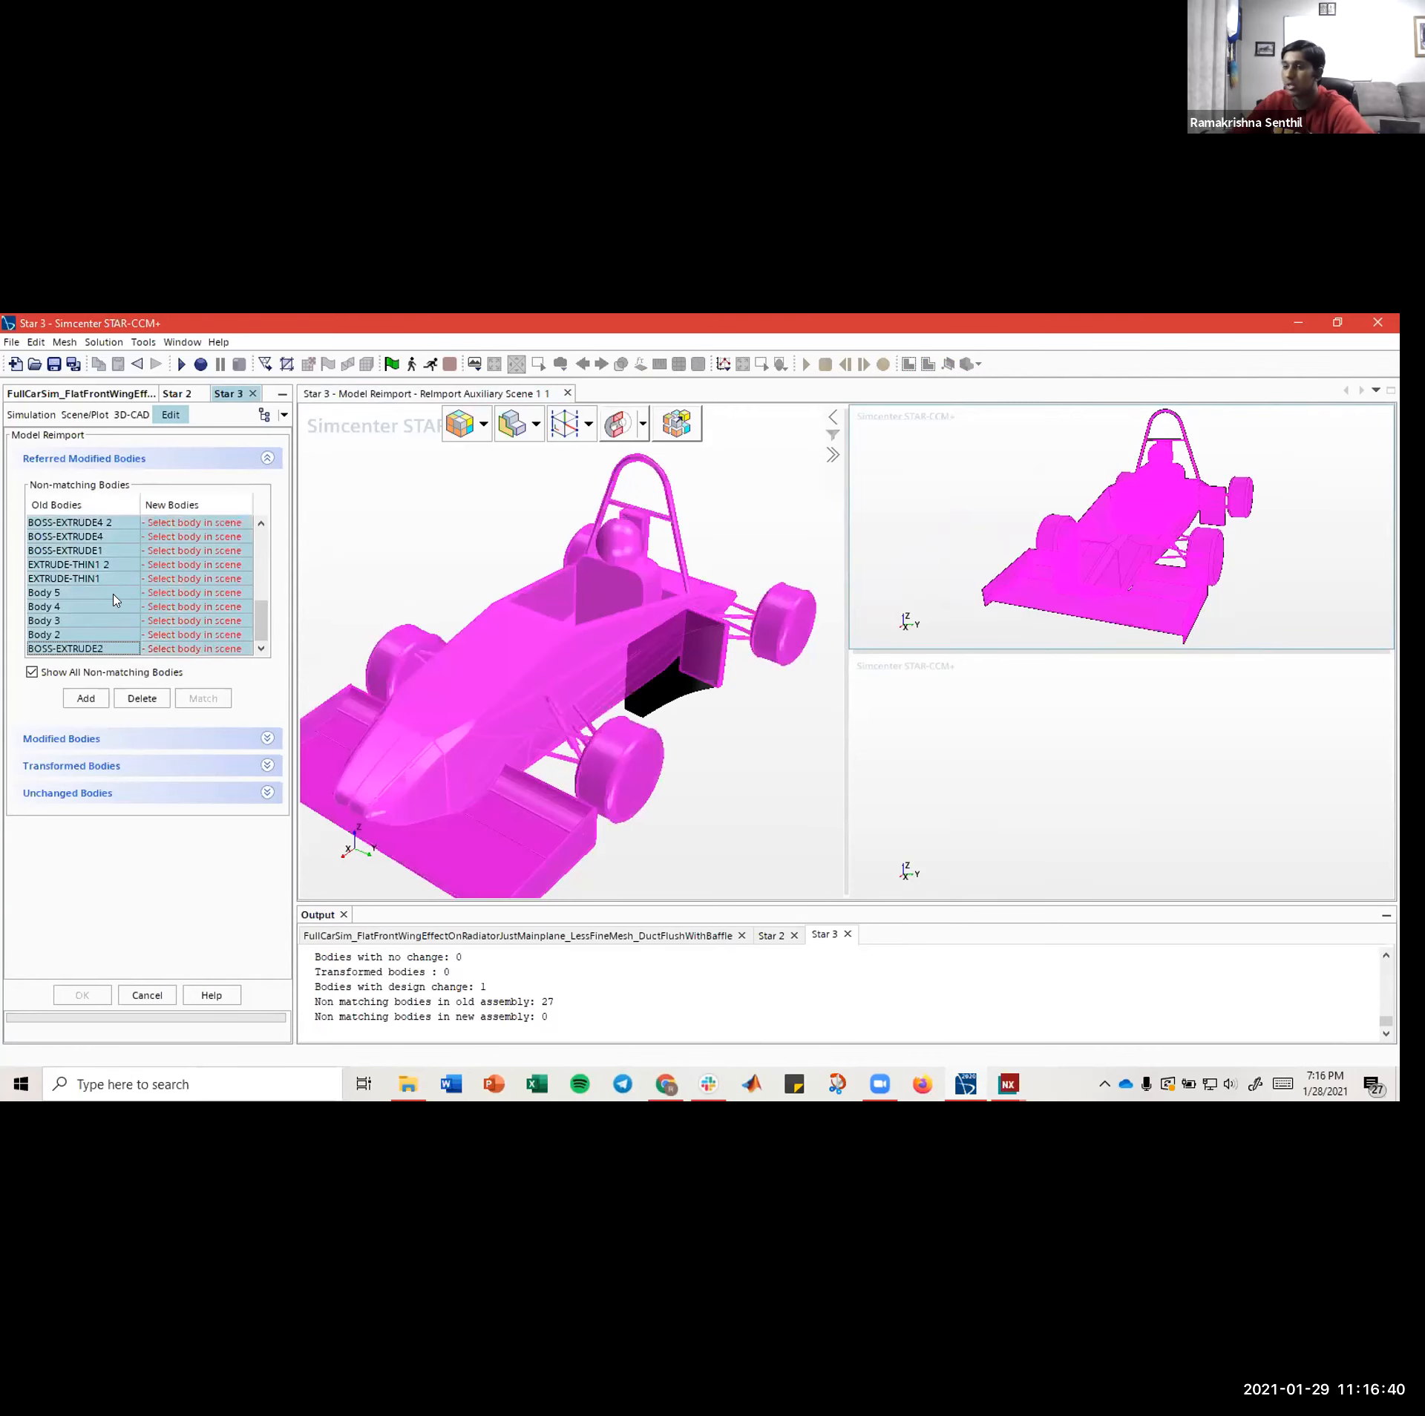
scroll(115, 600, "up", 6)
- Select all non-matching old bodies from Body 27 through BOSS-EXTRUDE2 and add them to the model reimport
left_click(72, 521)
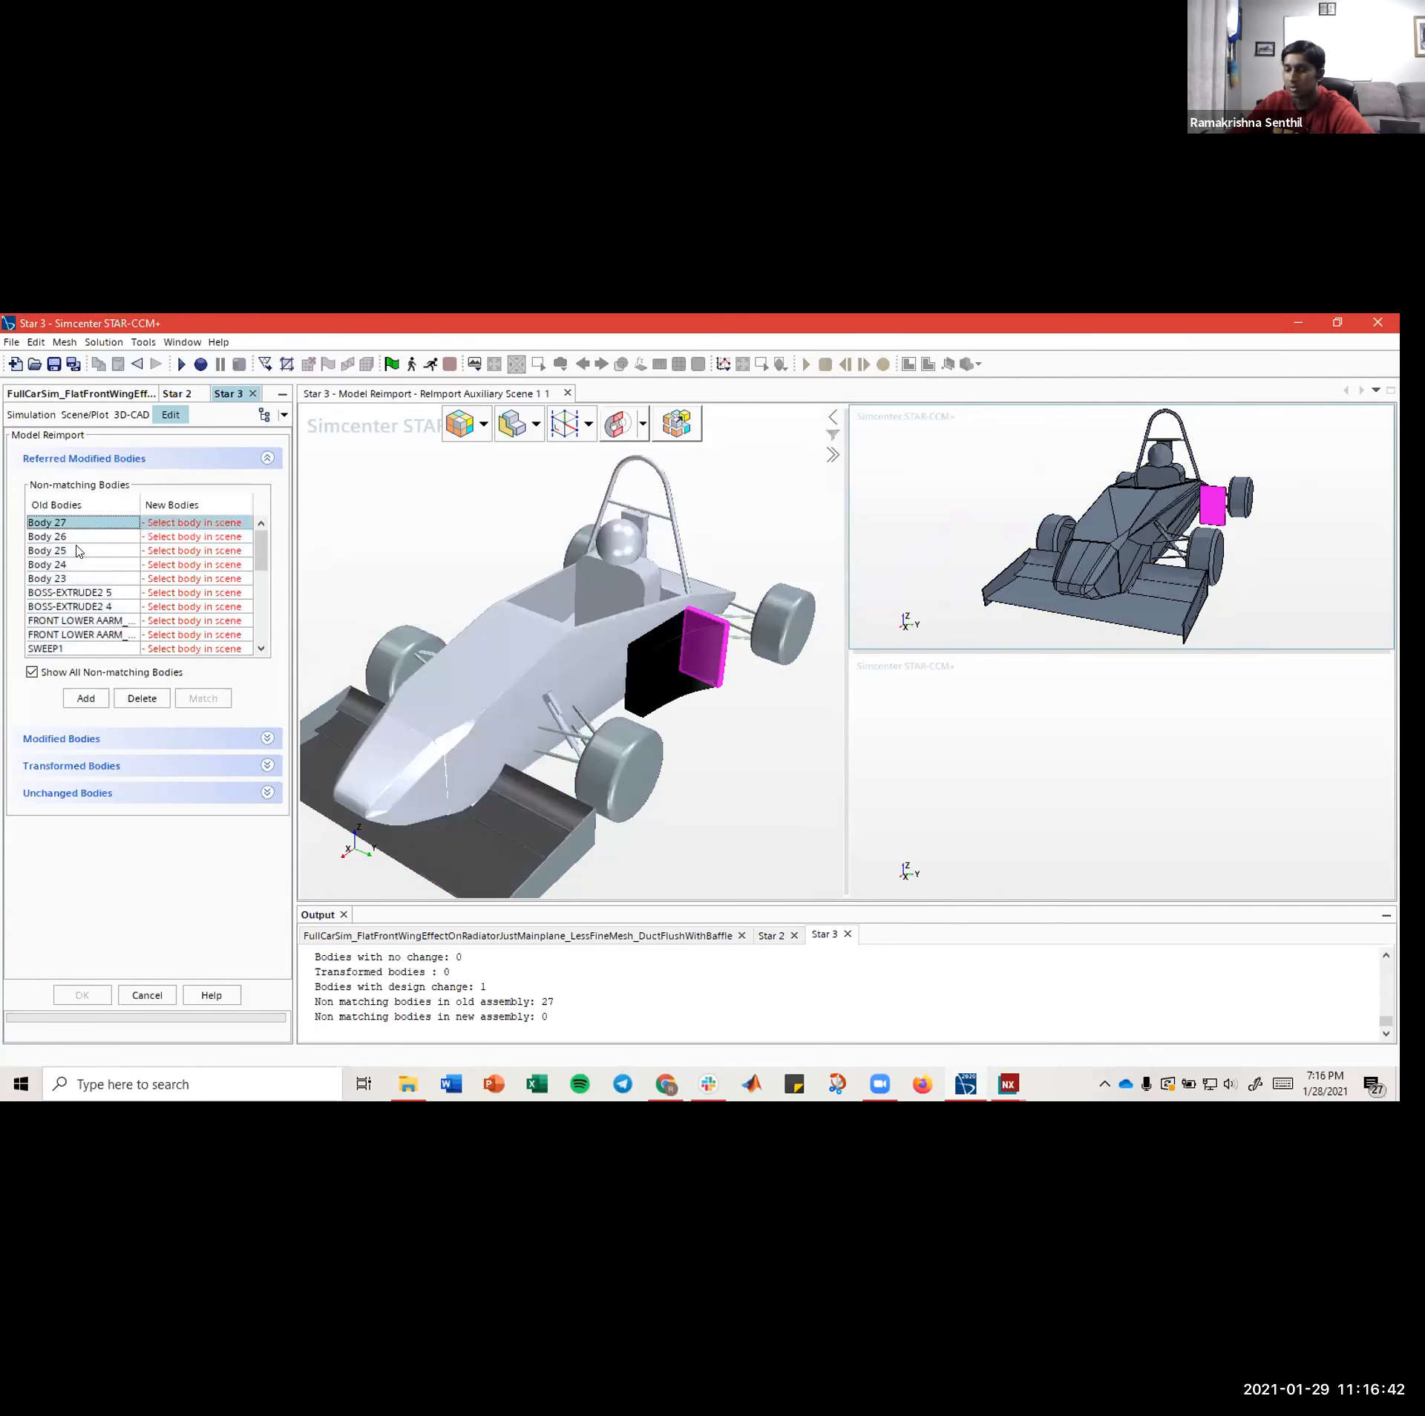
scroll(79, 555, "down", 6)
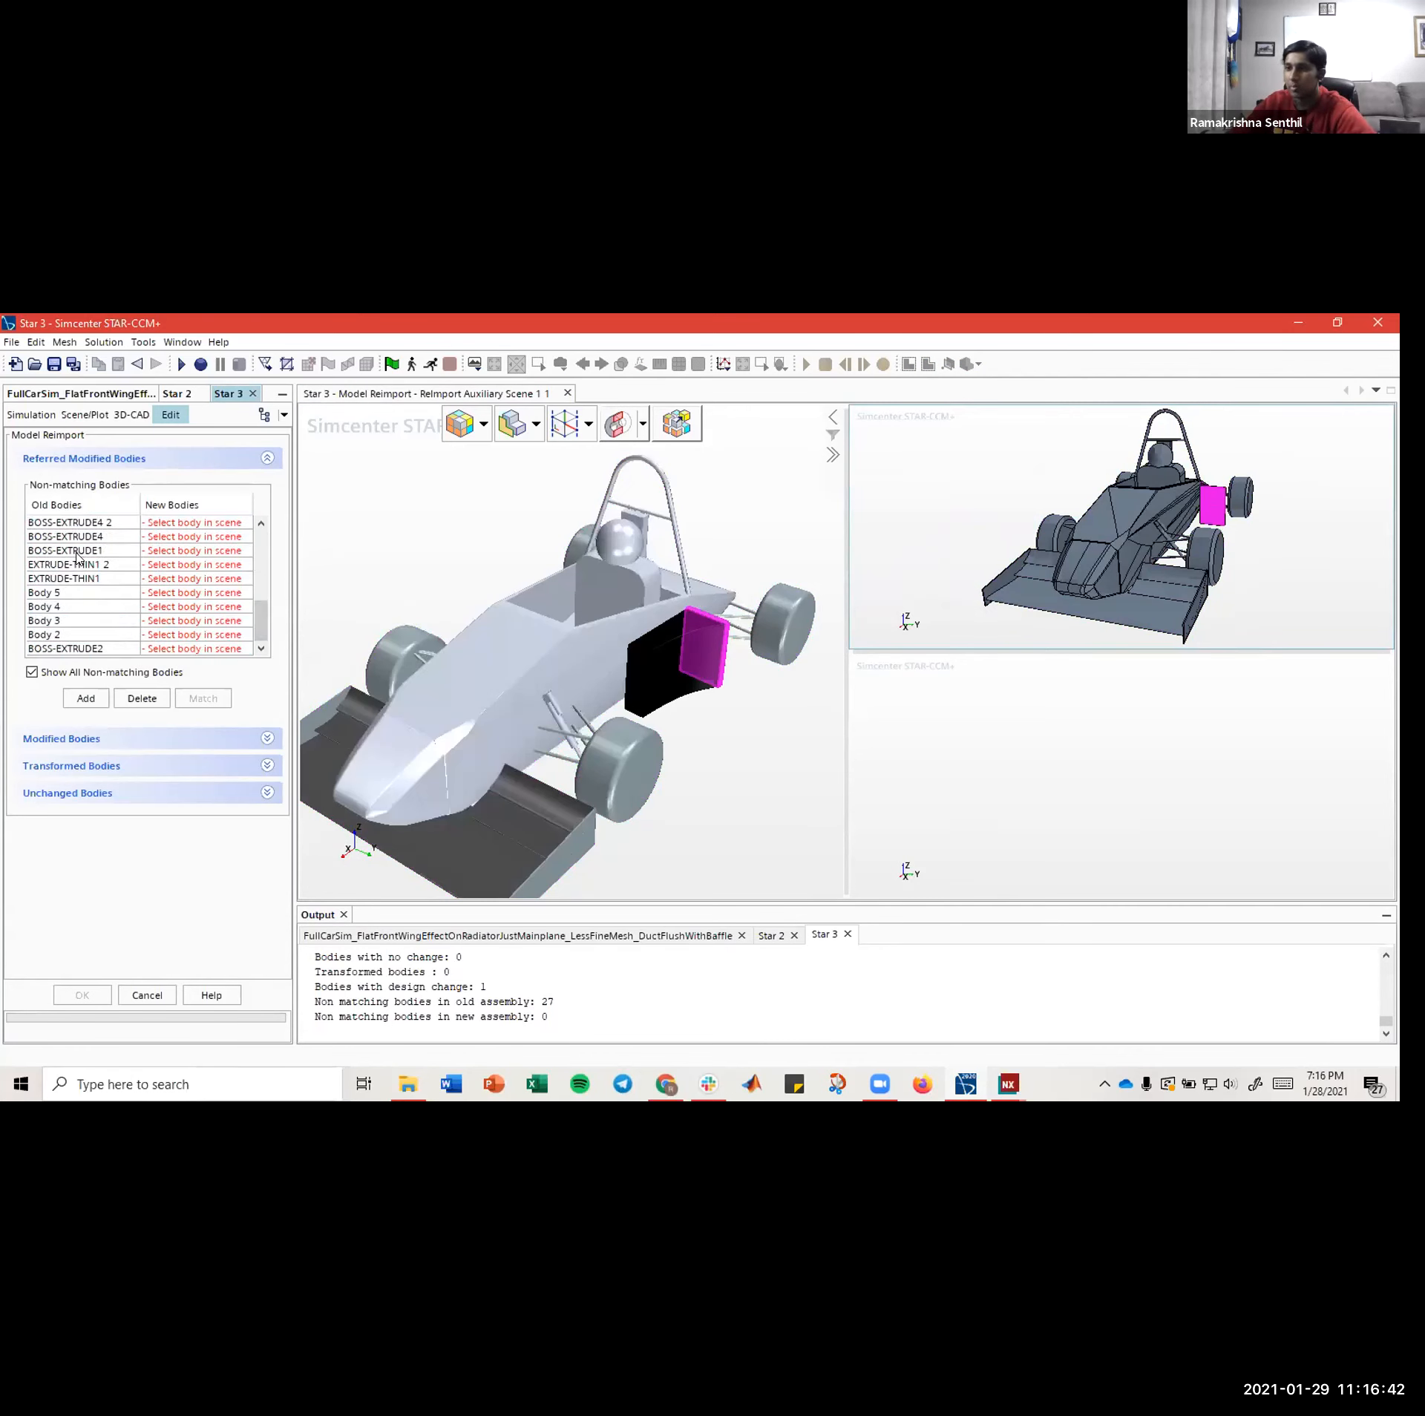
left_click(74, 649, "shift")
scroll(63, 588, "up", 6)
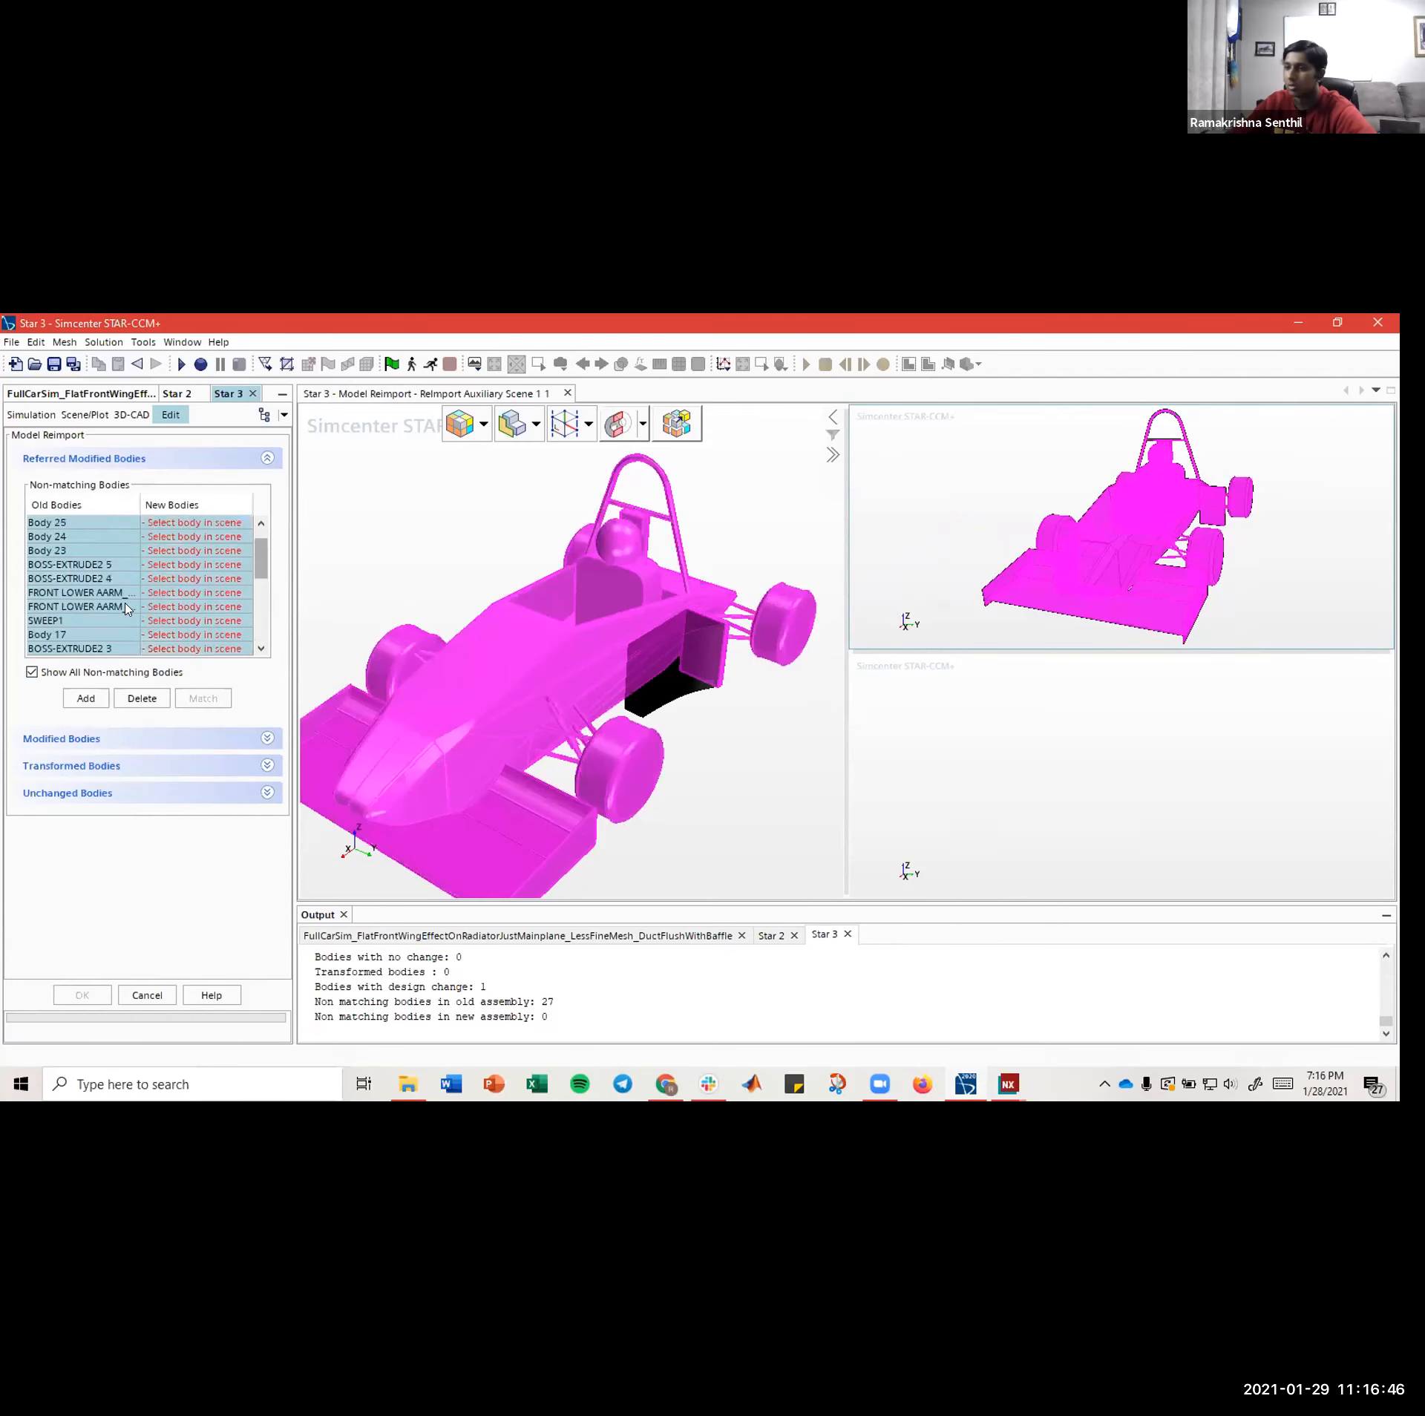
scroll(121, 603, "down", 5)
scroll(111, 601, "up", 5)
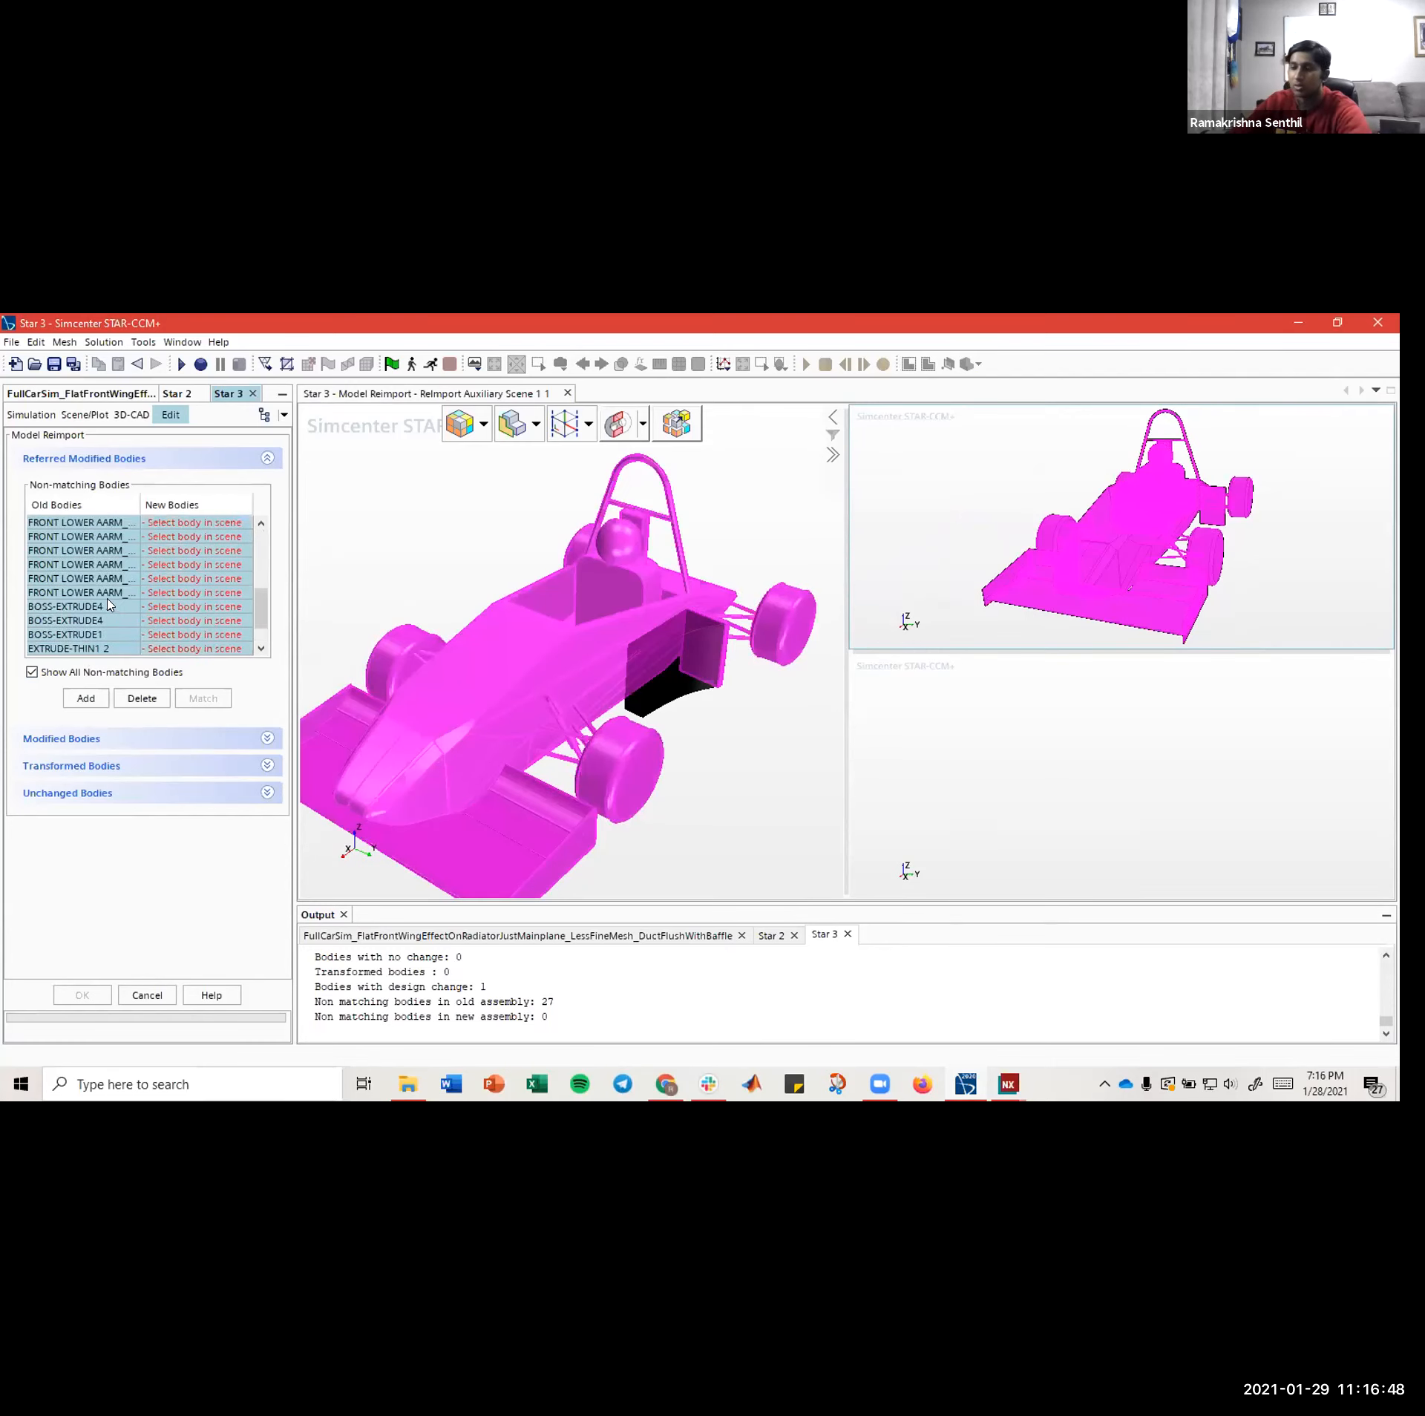
scroll(118, 600, "down", 5)
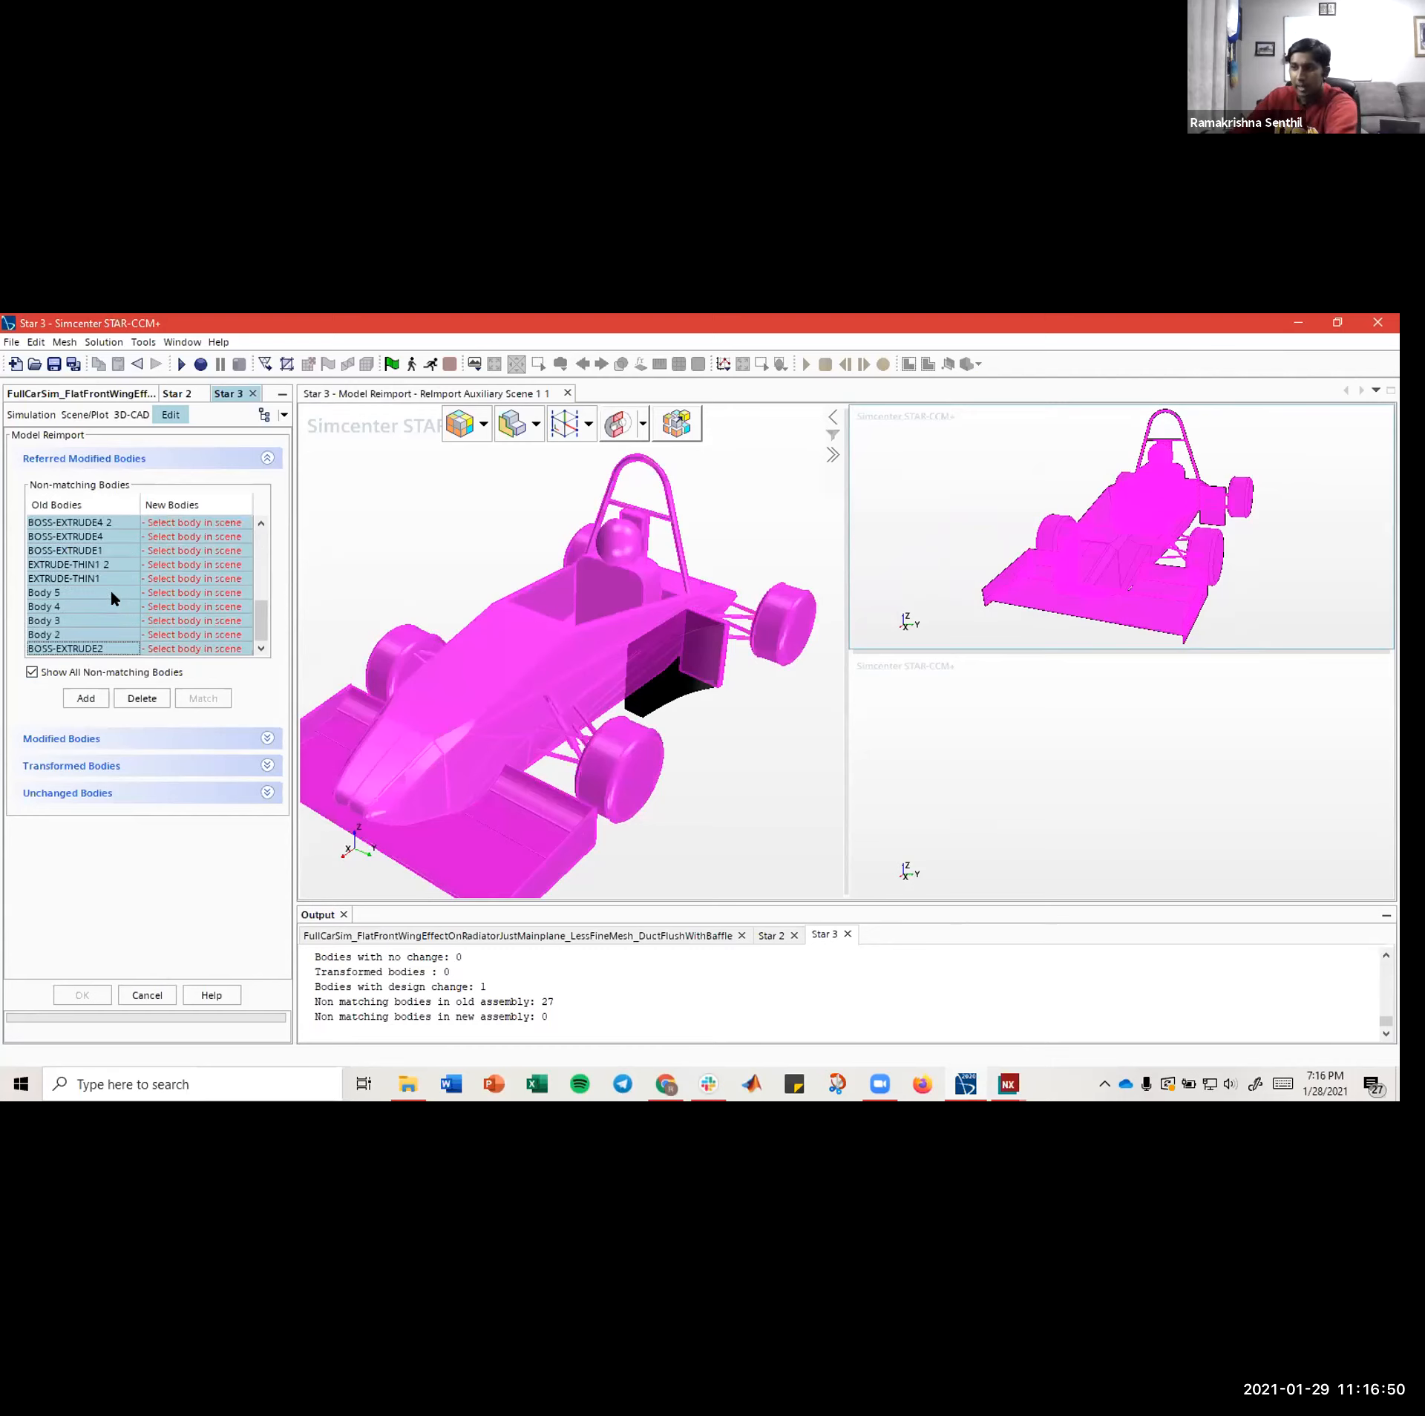
left_click(79, 696)
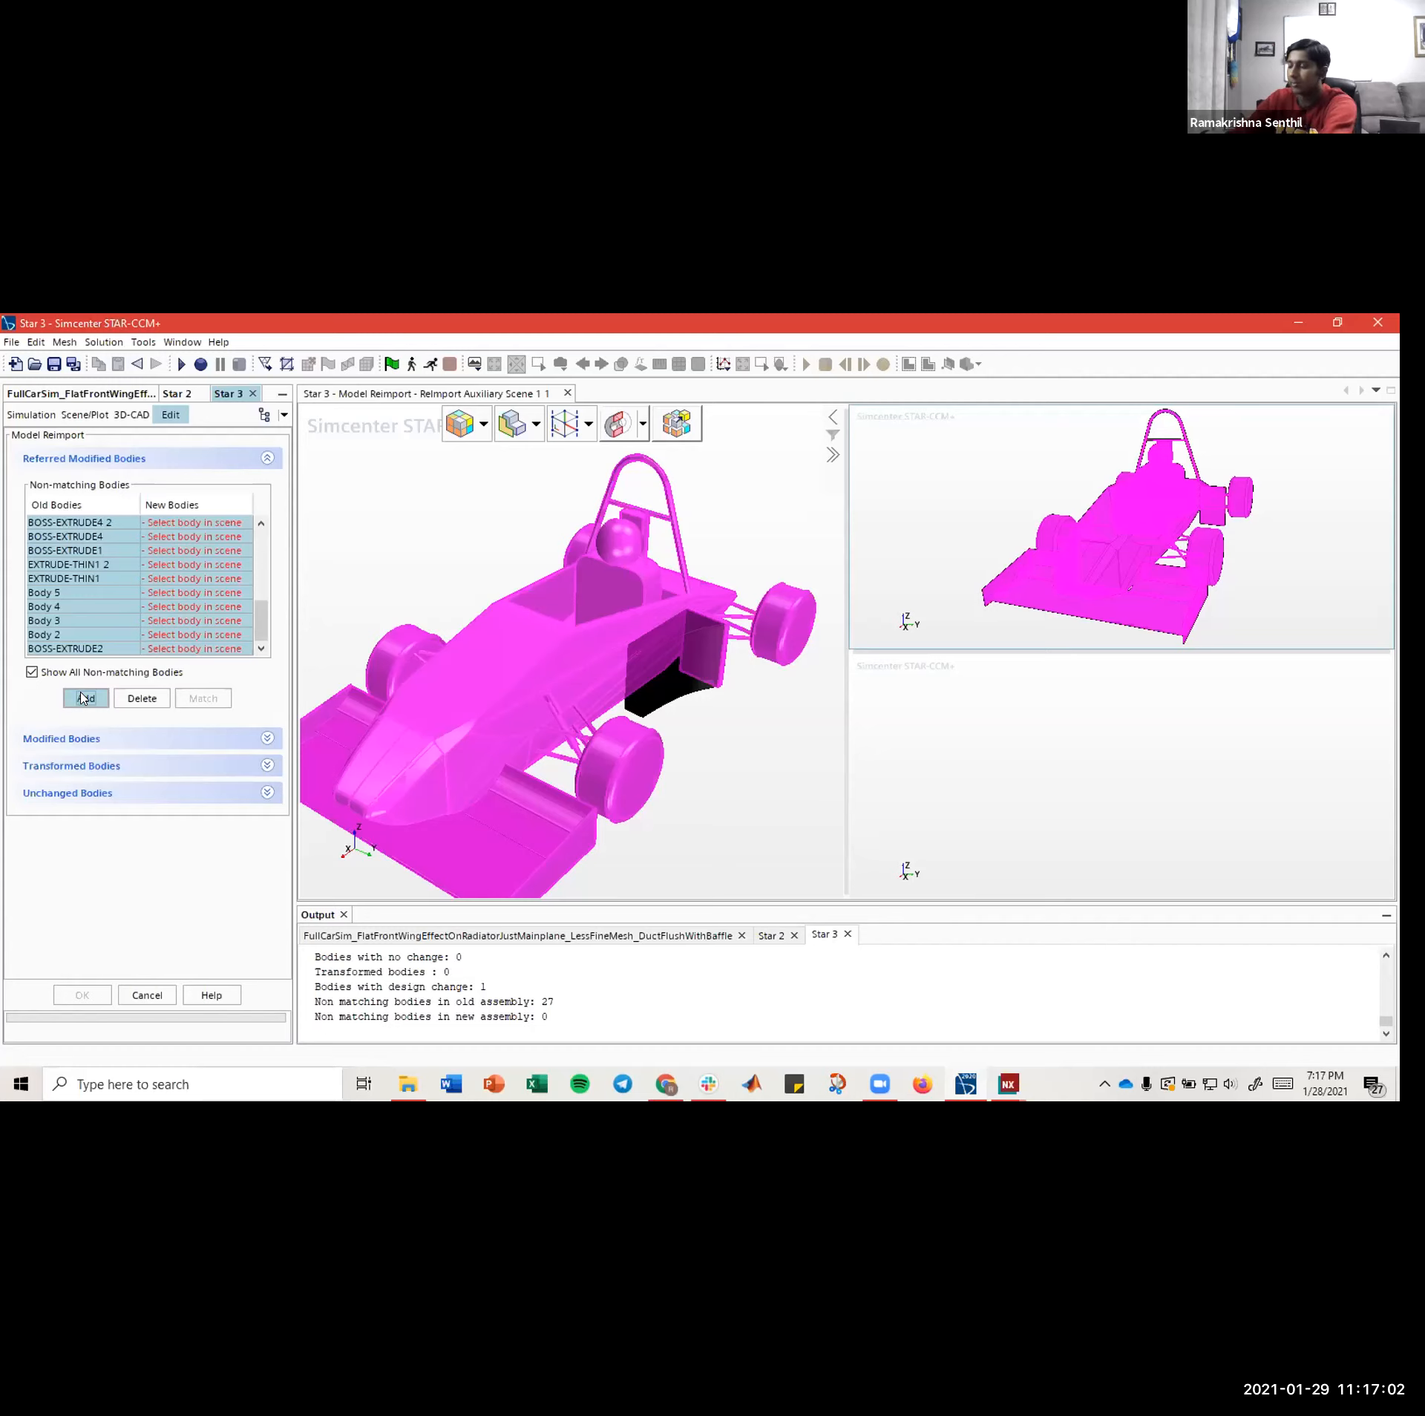
left_click(83, 698)
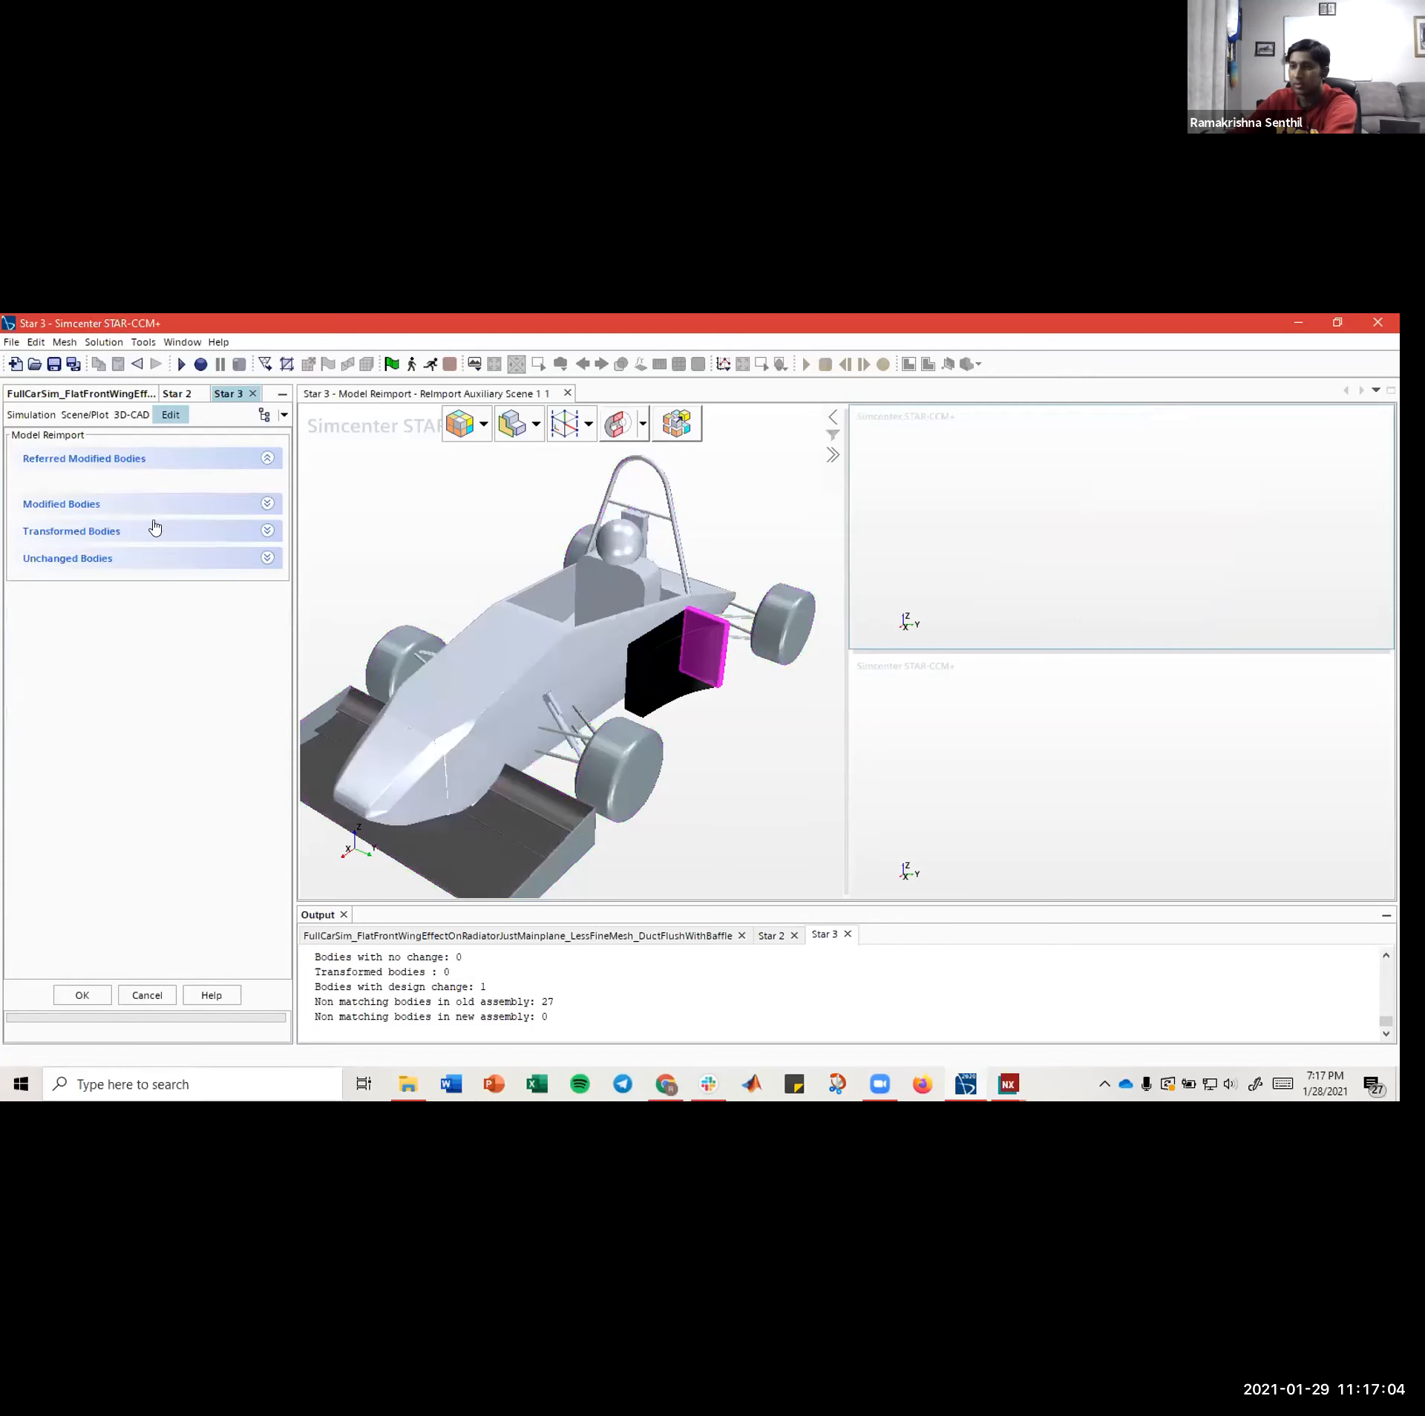
- Compare the old and new DUCT under the modified bodies from several angles, focusing on the internal baffle
left_click(223, 510)
left_click(74, 553)
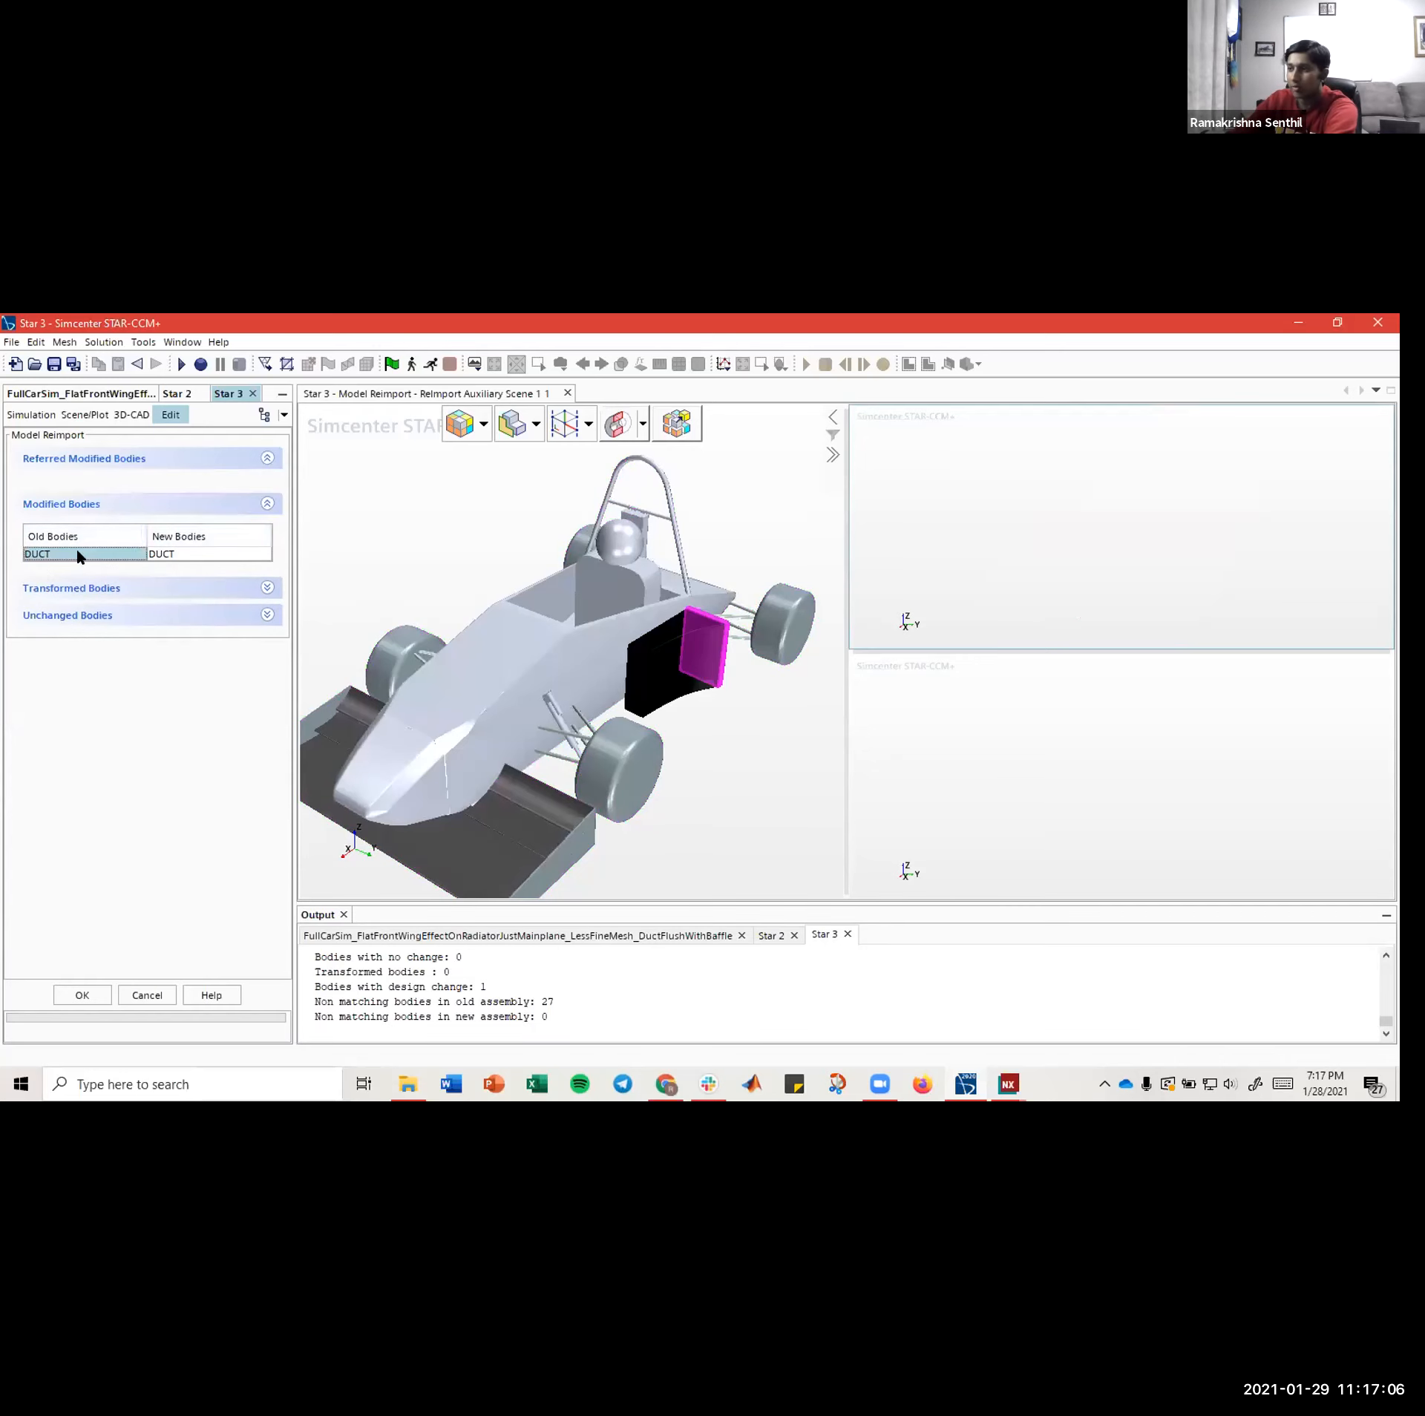
left_click_drag(957, 506, 1038, 548)
left_click_drag(1054, 731, 1001, 744)
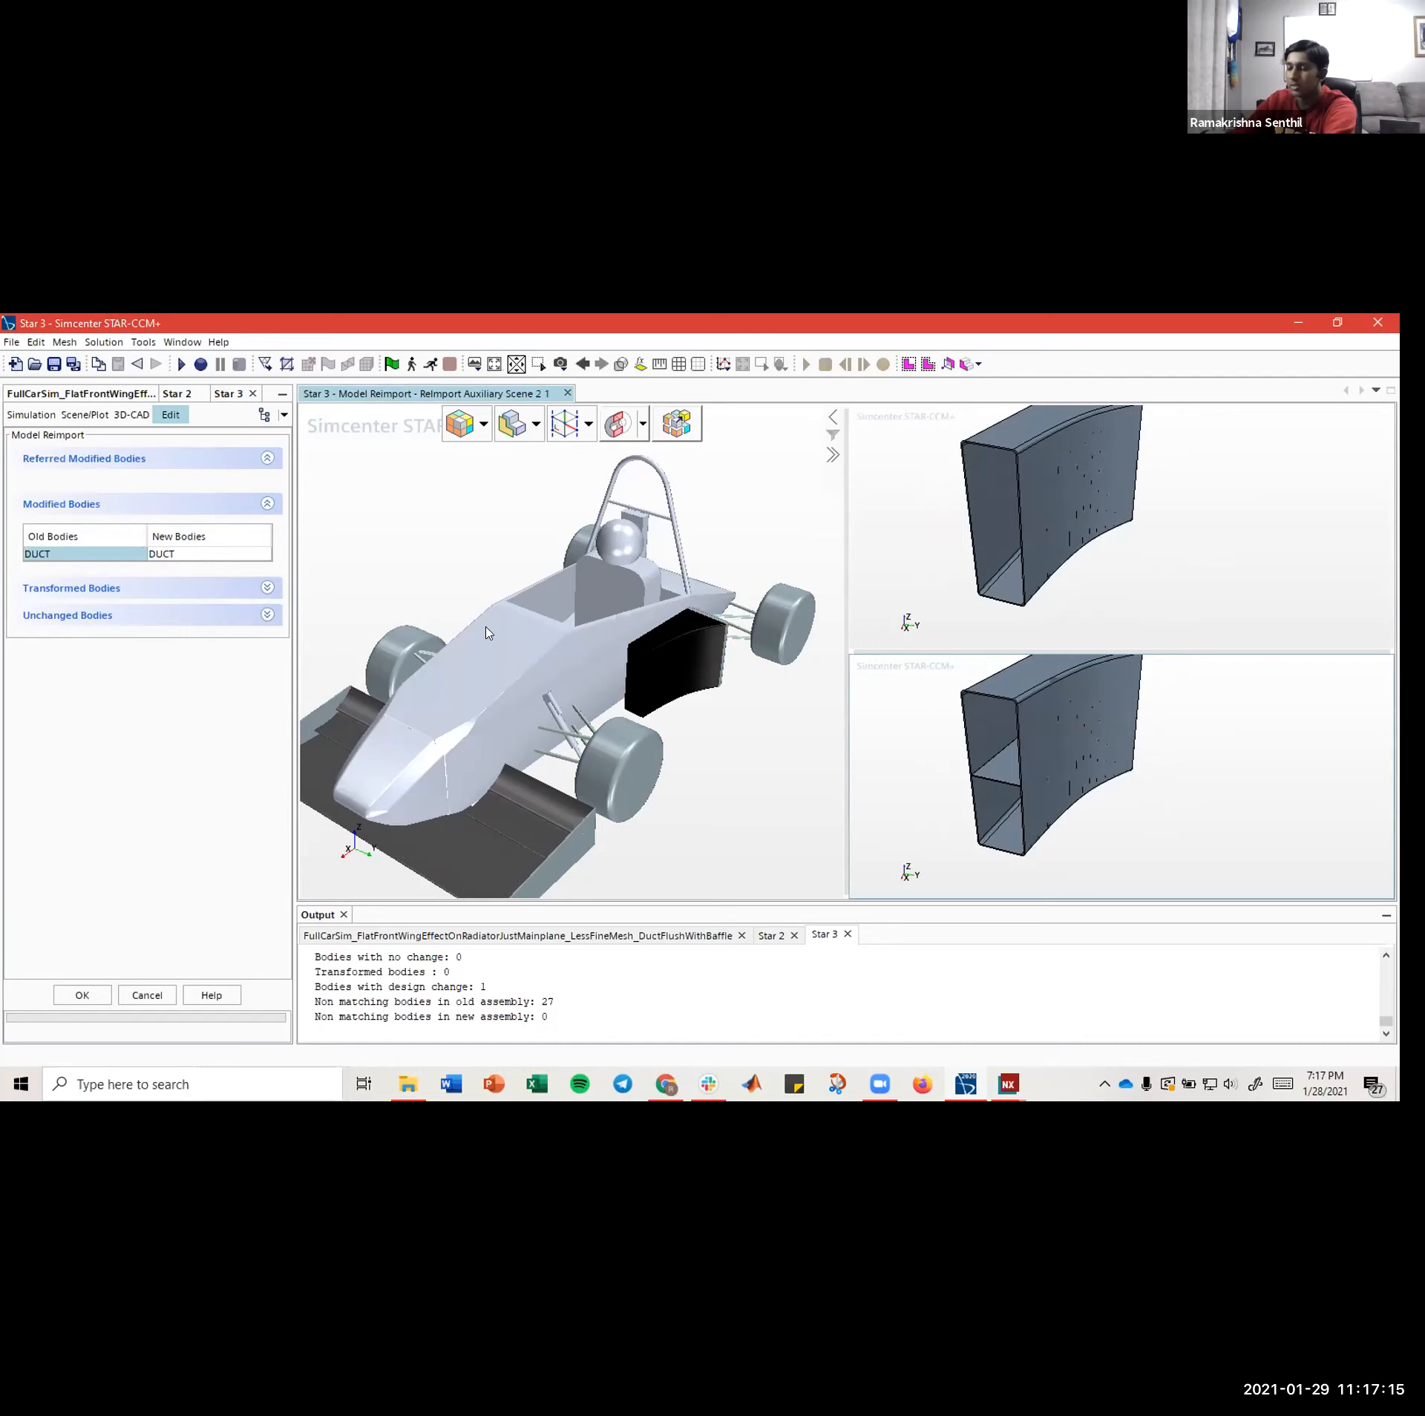
left_click(162, 555)
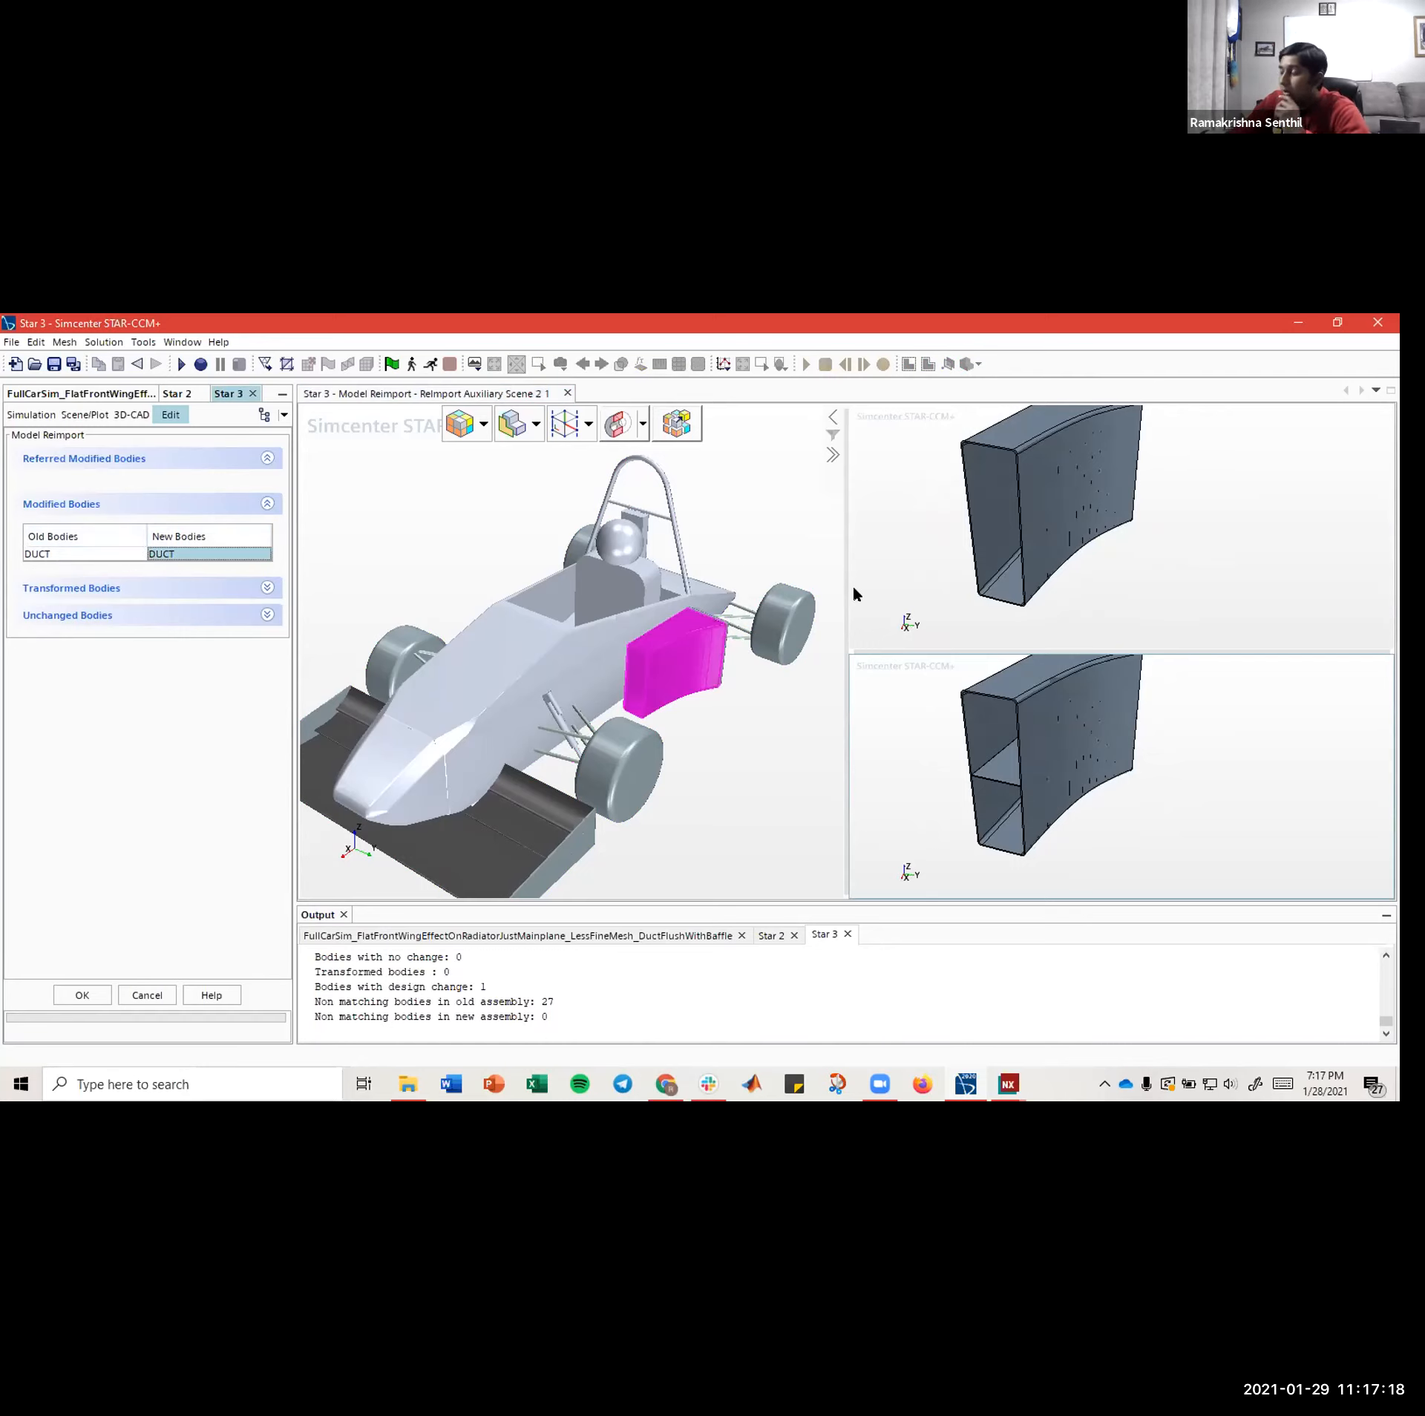
left_click_drag(1050, 677, 1047, 734)
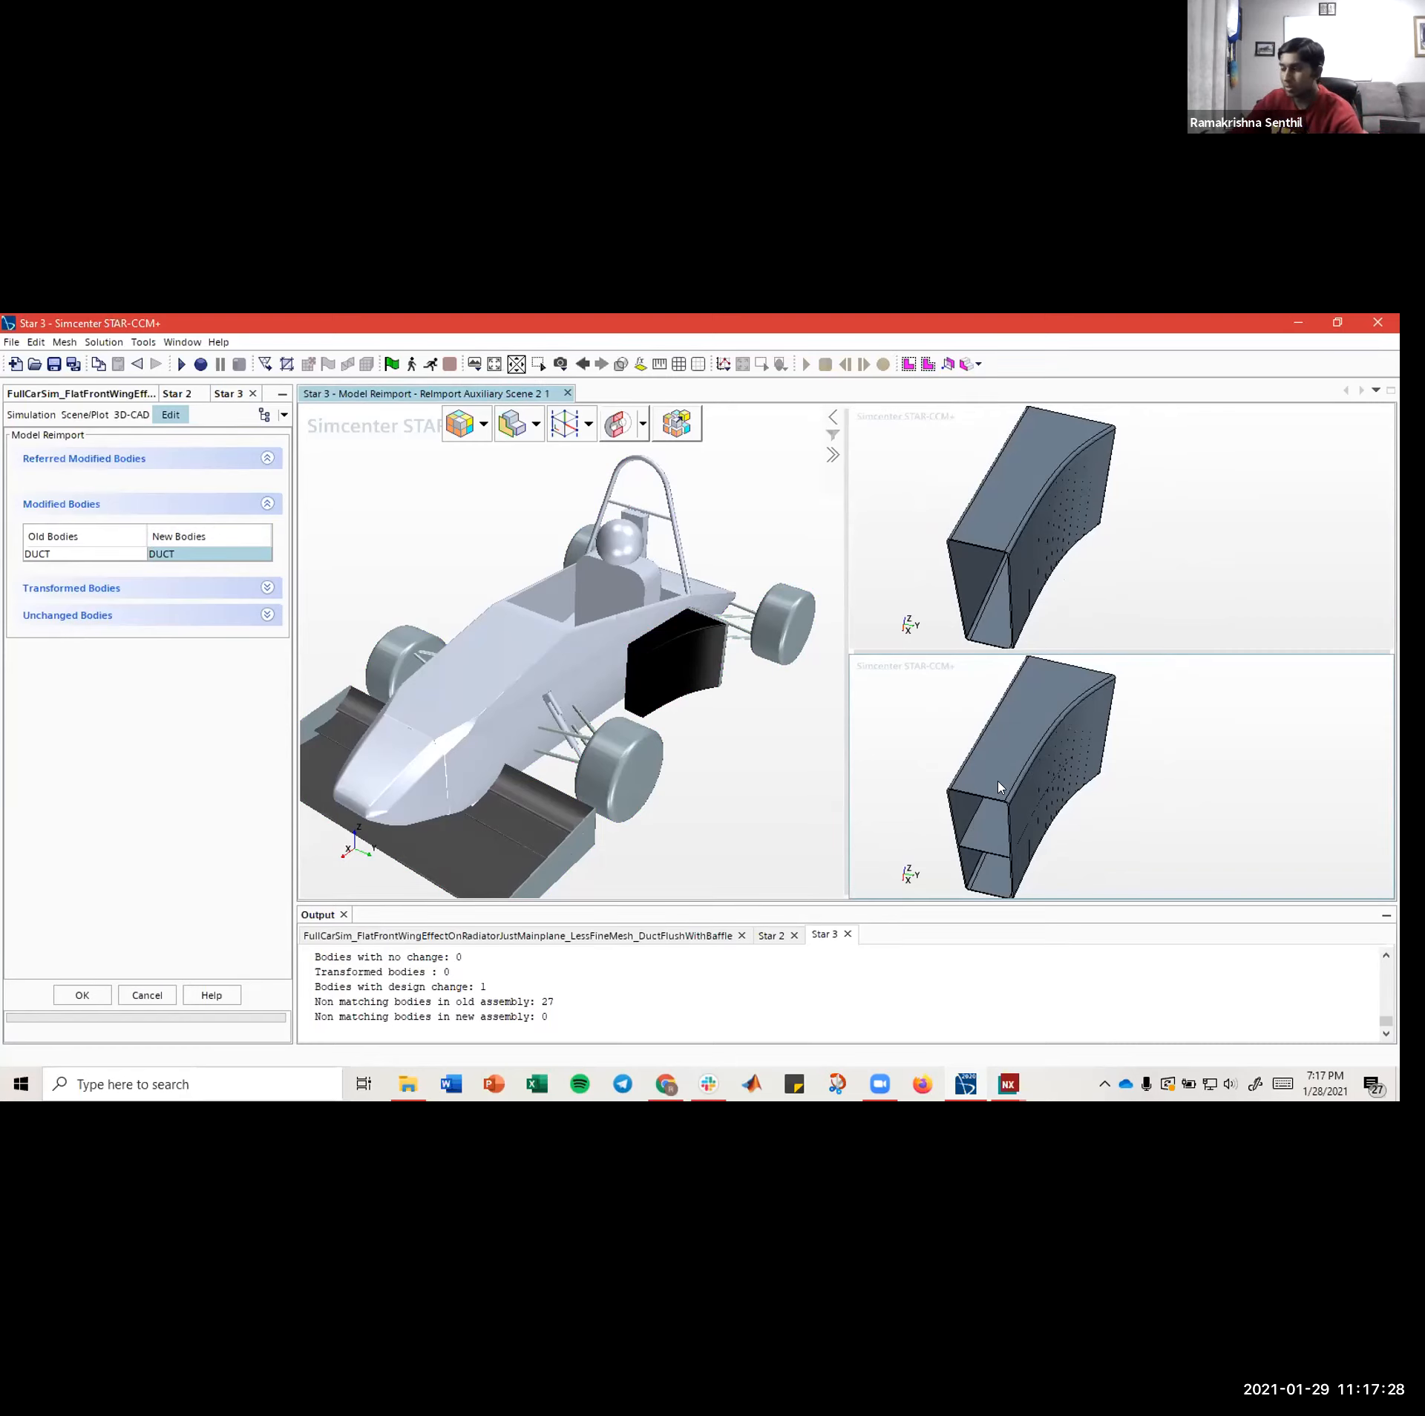
middle_click_drag(998, 773, 1019, 773)
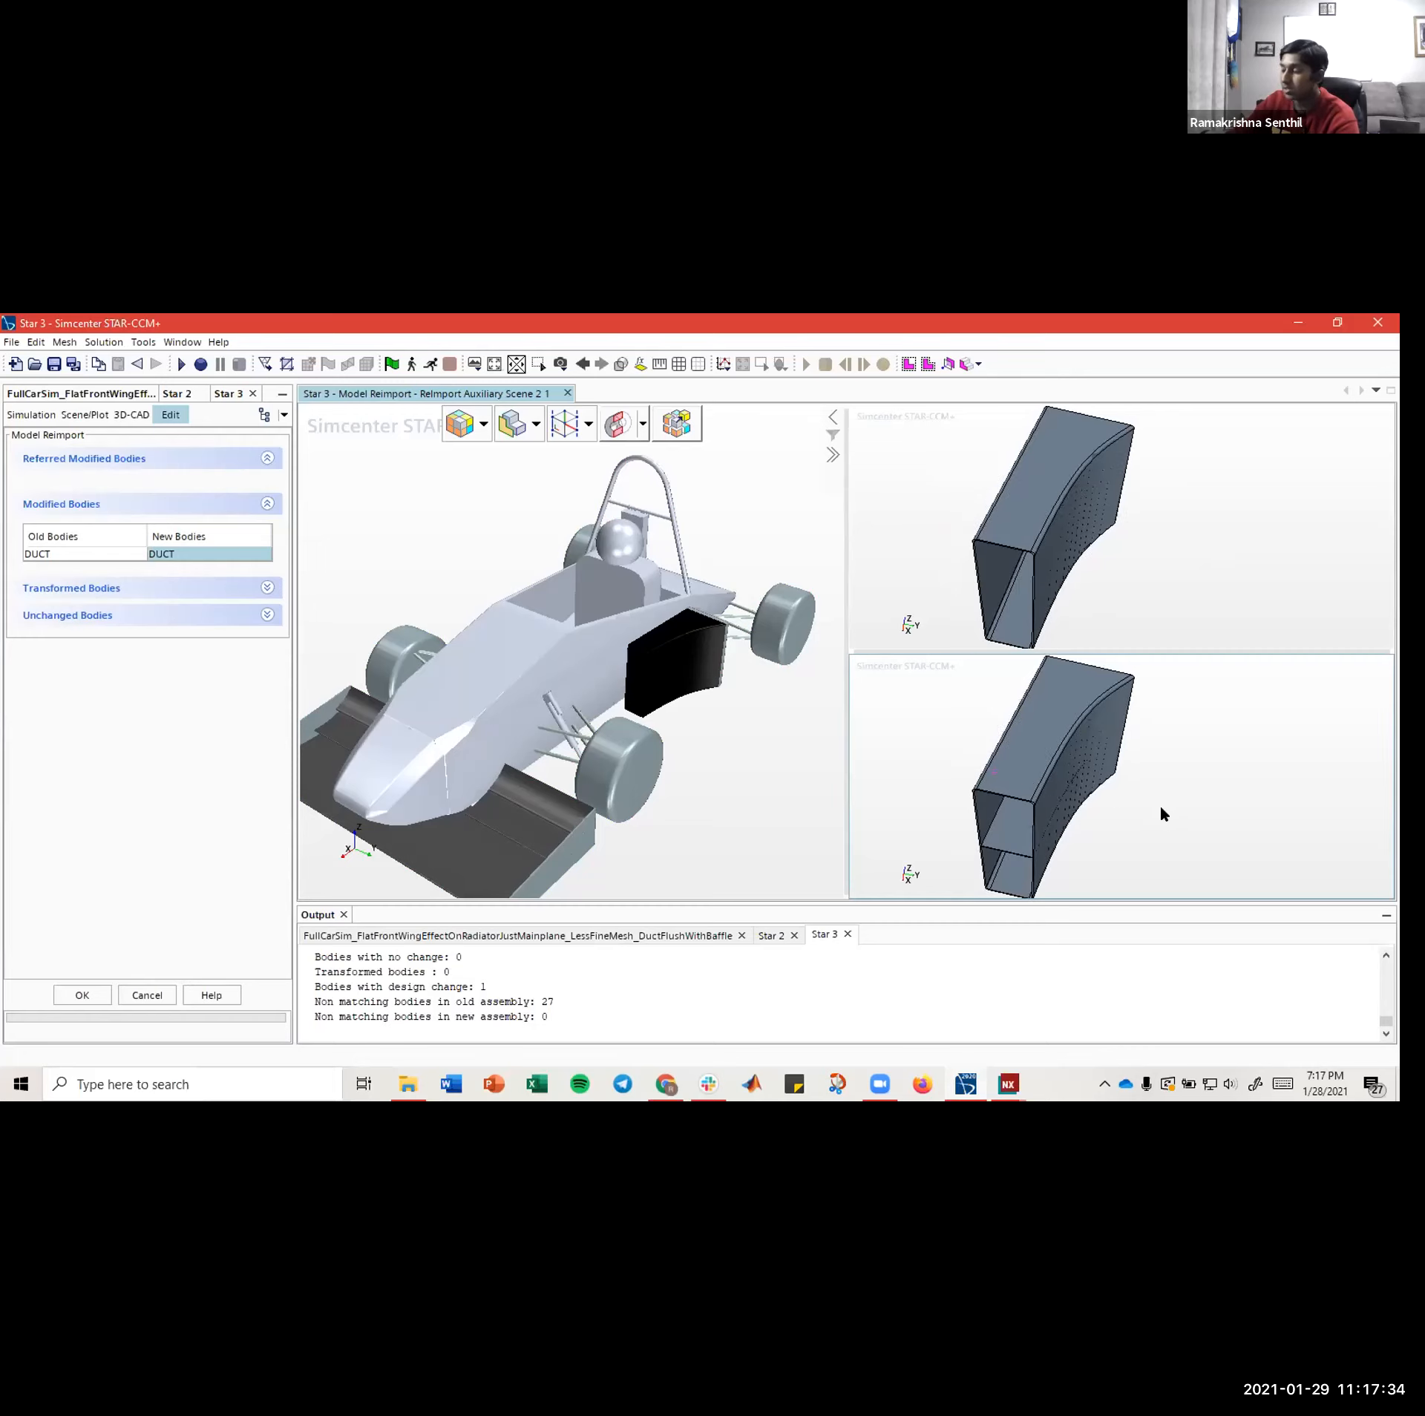
right_click_drag(1067, 753, 1085, 773)
mouse_move(1085, 773)
left_mouse_down()
mouse_move(1183, 780)
mouse_move(1083, 752)
left_mouse_up()
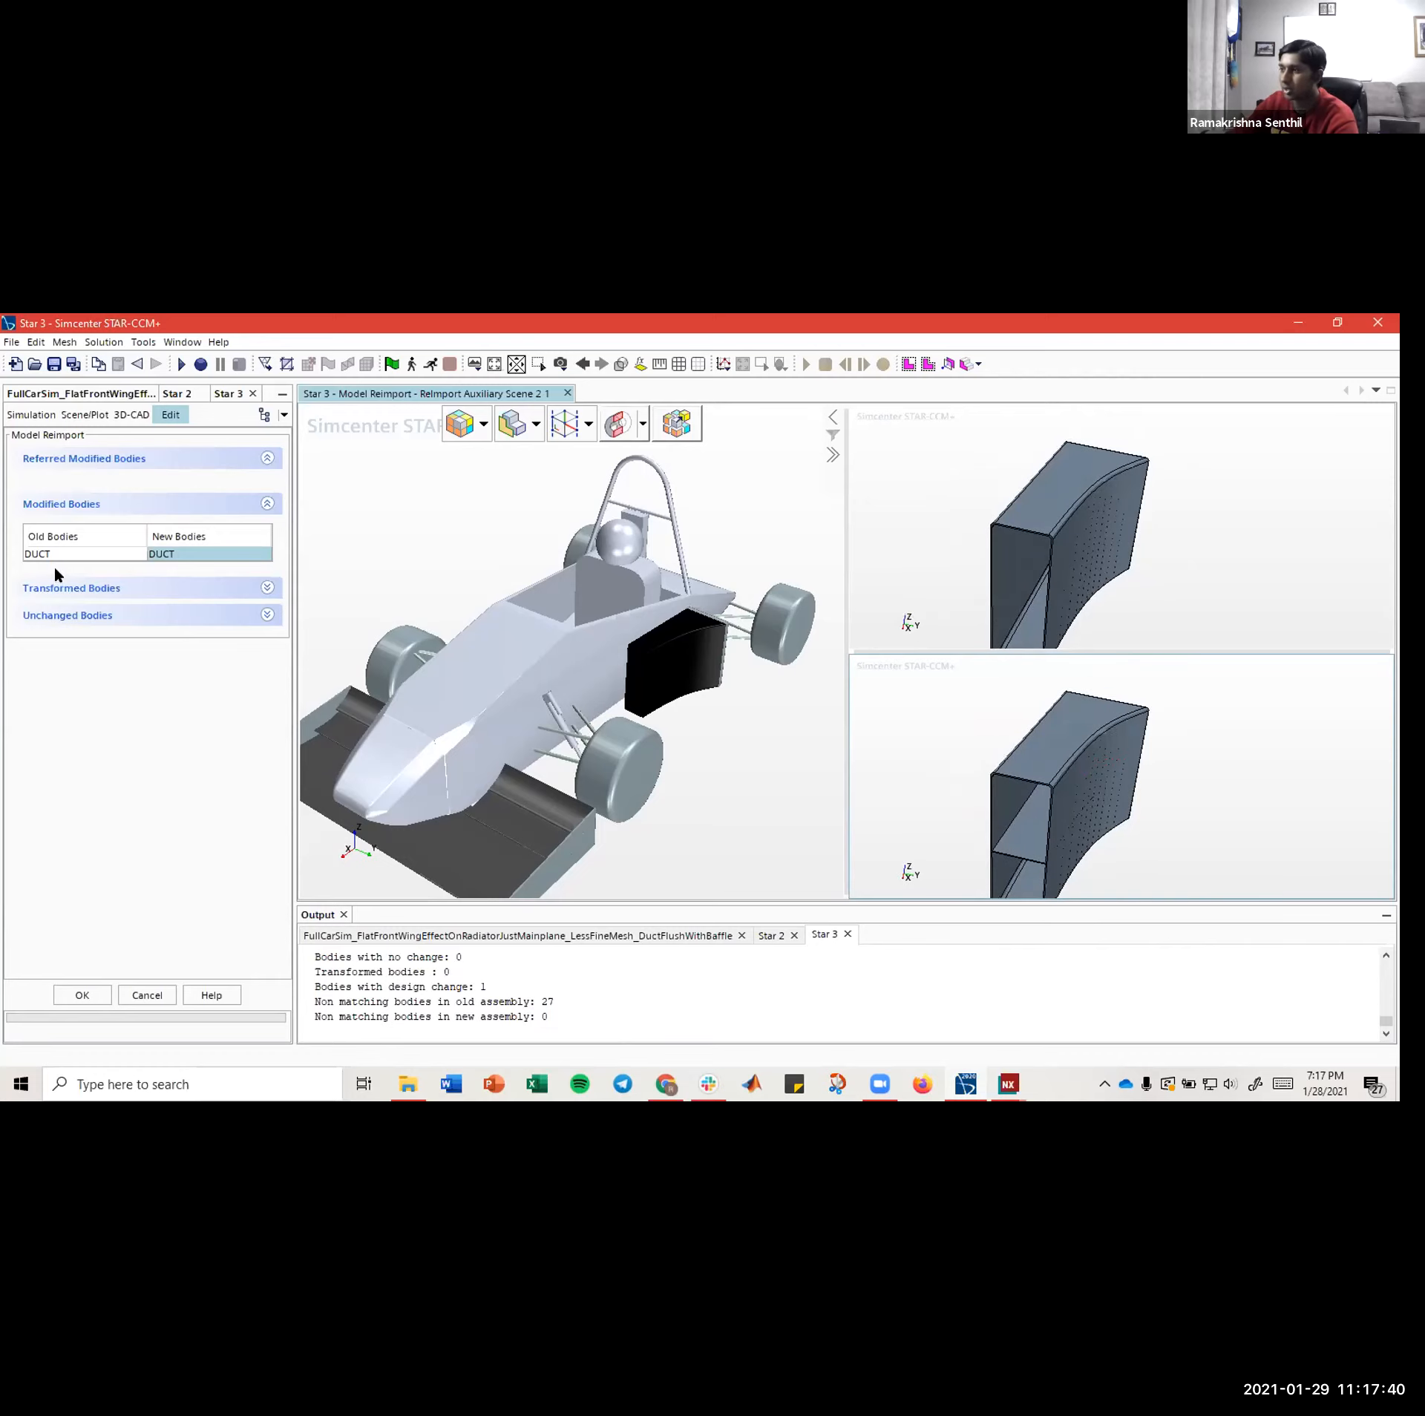
middle_click_drag(1069, 496, 1098, 469)
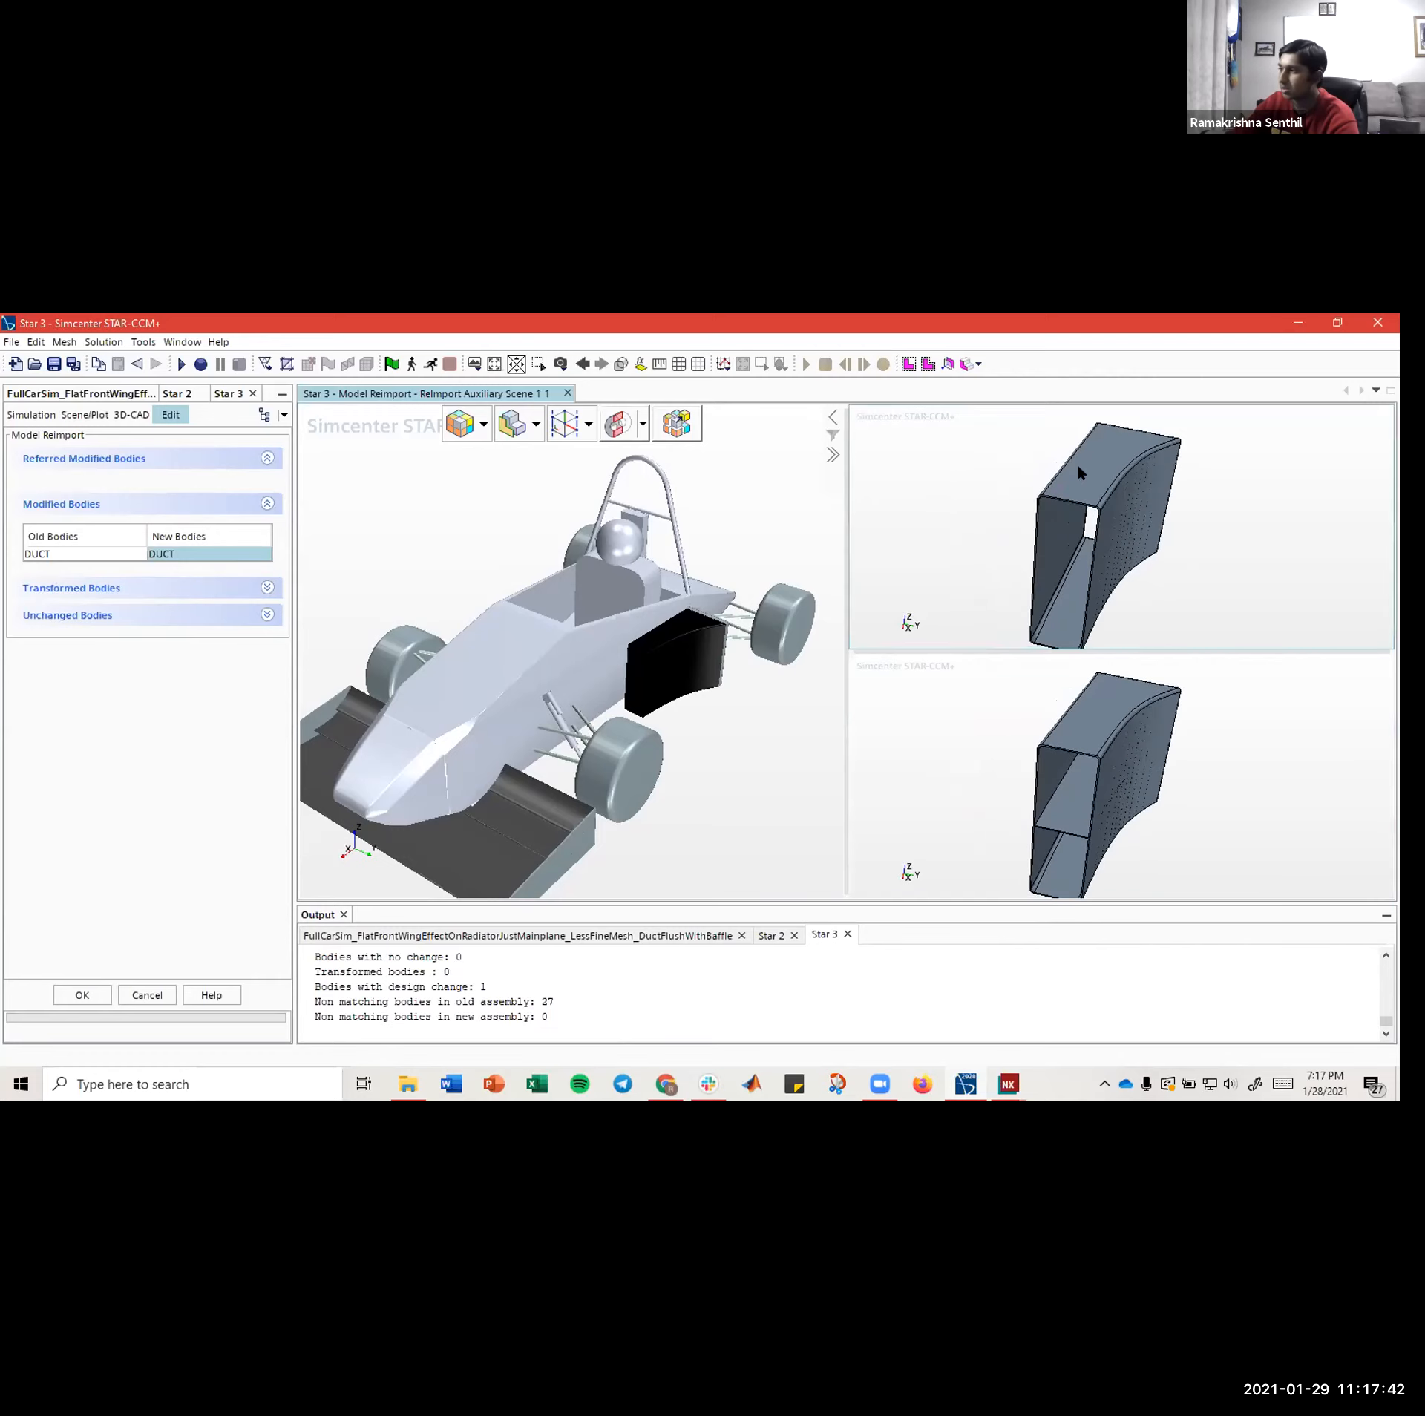
left_click(1072, 729)
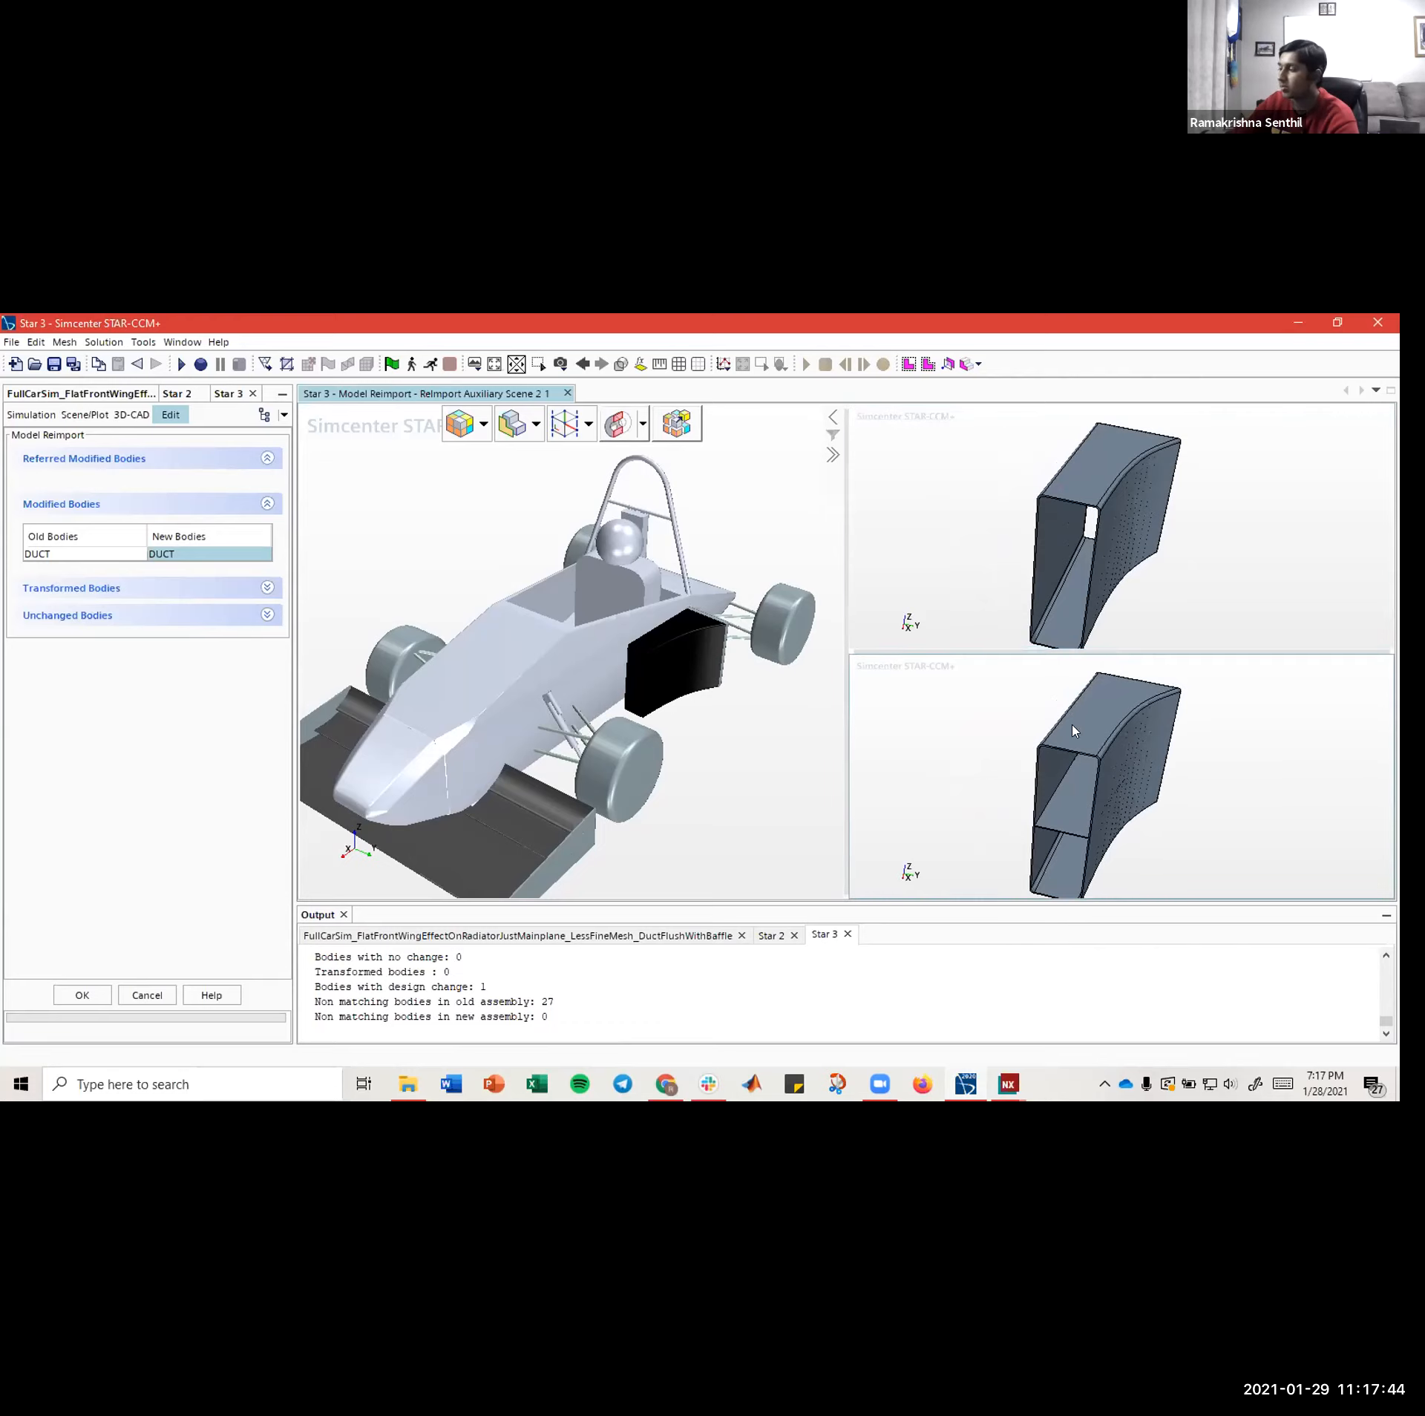
mouse_move(1088, 725)
left_mouse_down()
mouse_move(1111, 698)
mouse_move(1280, 700)
mouse_move(1129, 679)
mouse_move(1079, 721)
left_mouse_up()
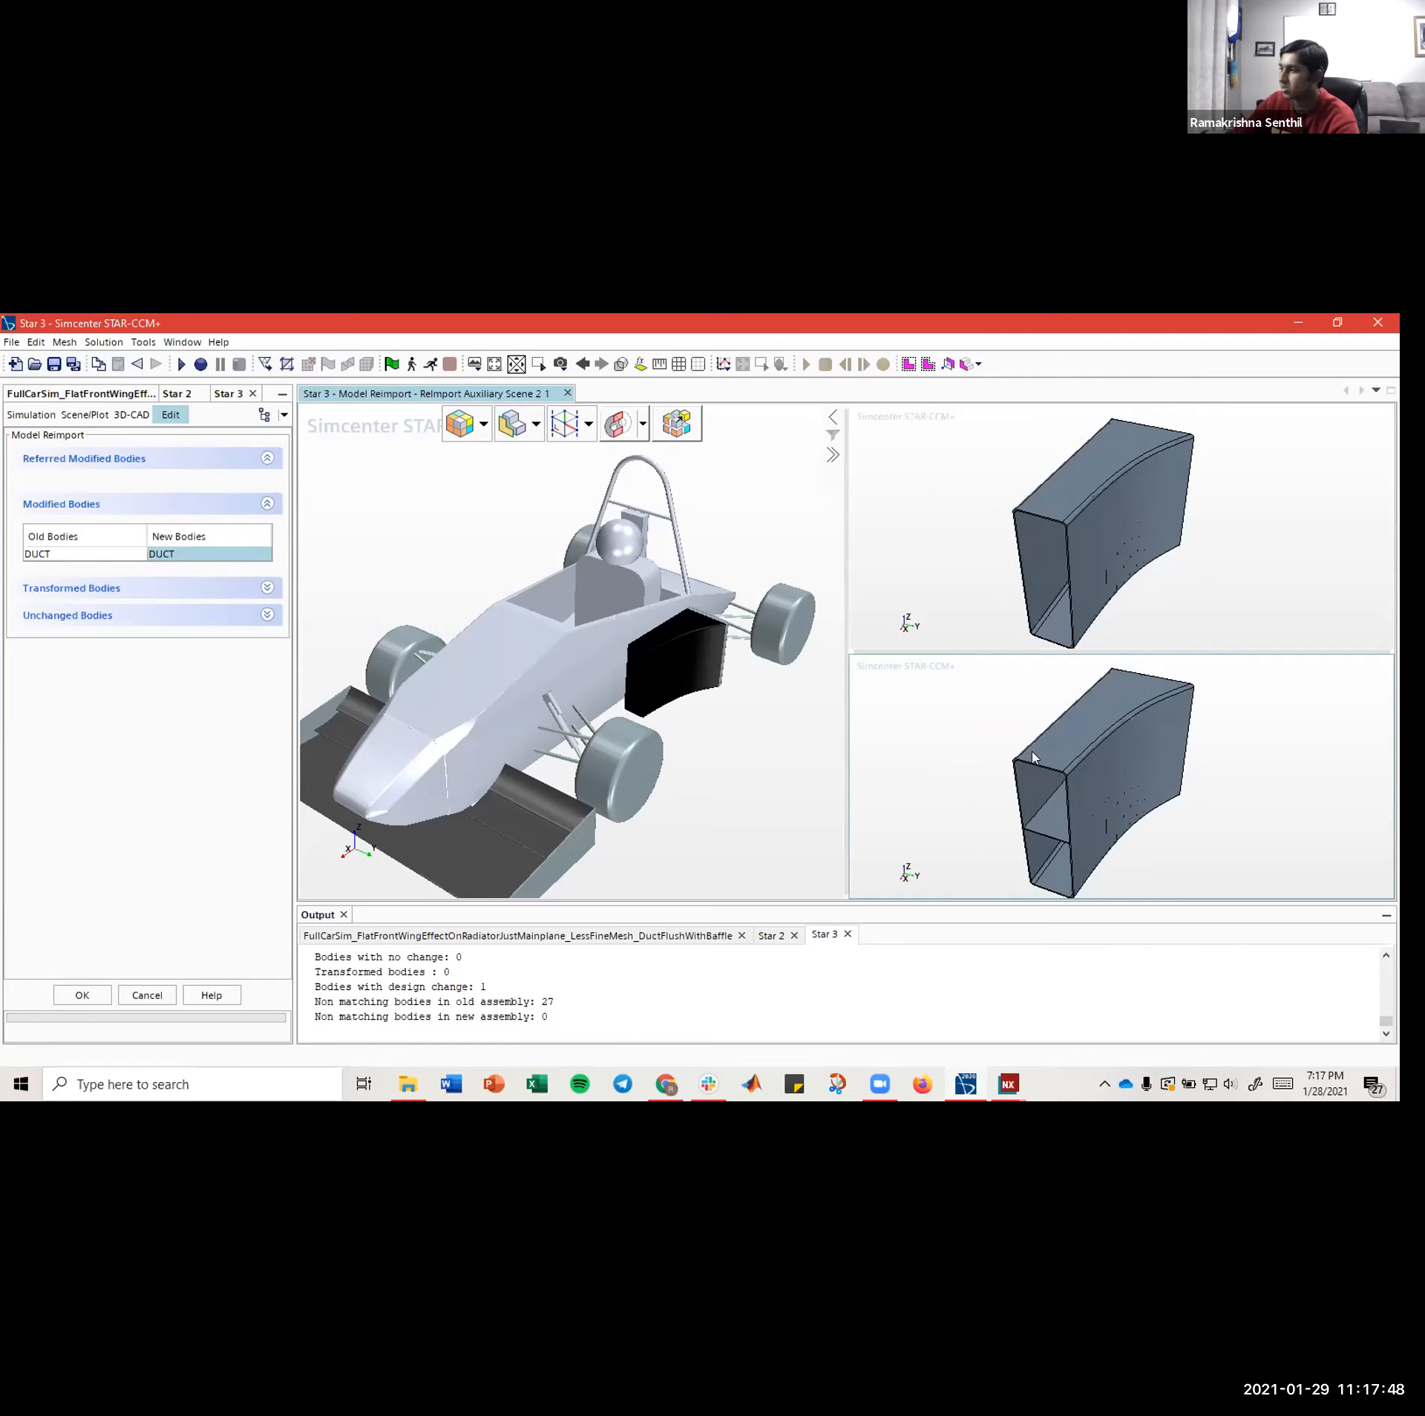
right_click_drag(1018, 755, 1004, 761)
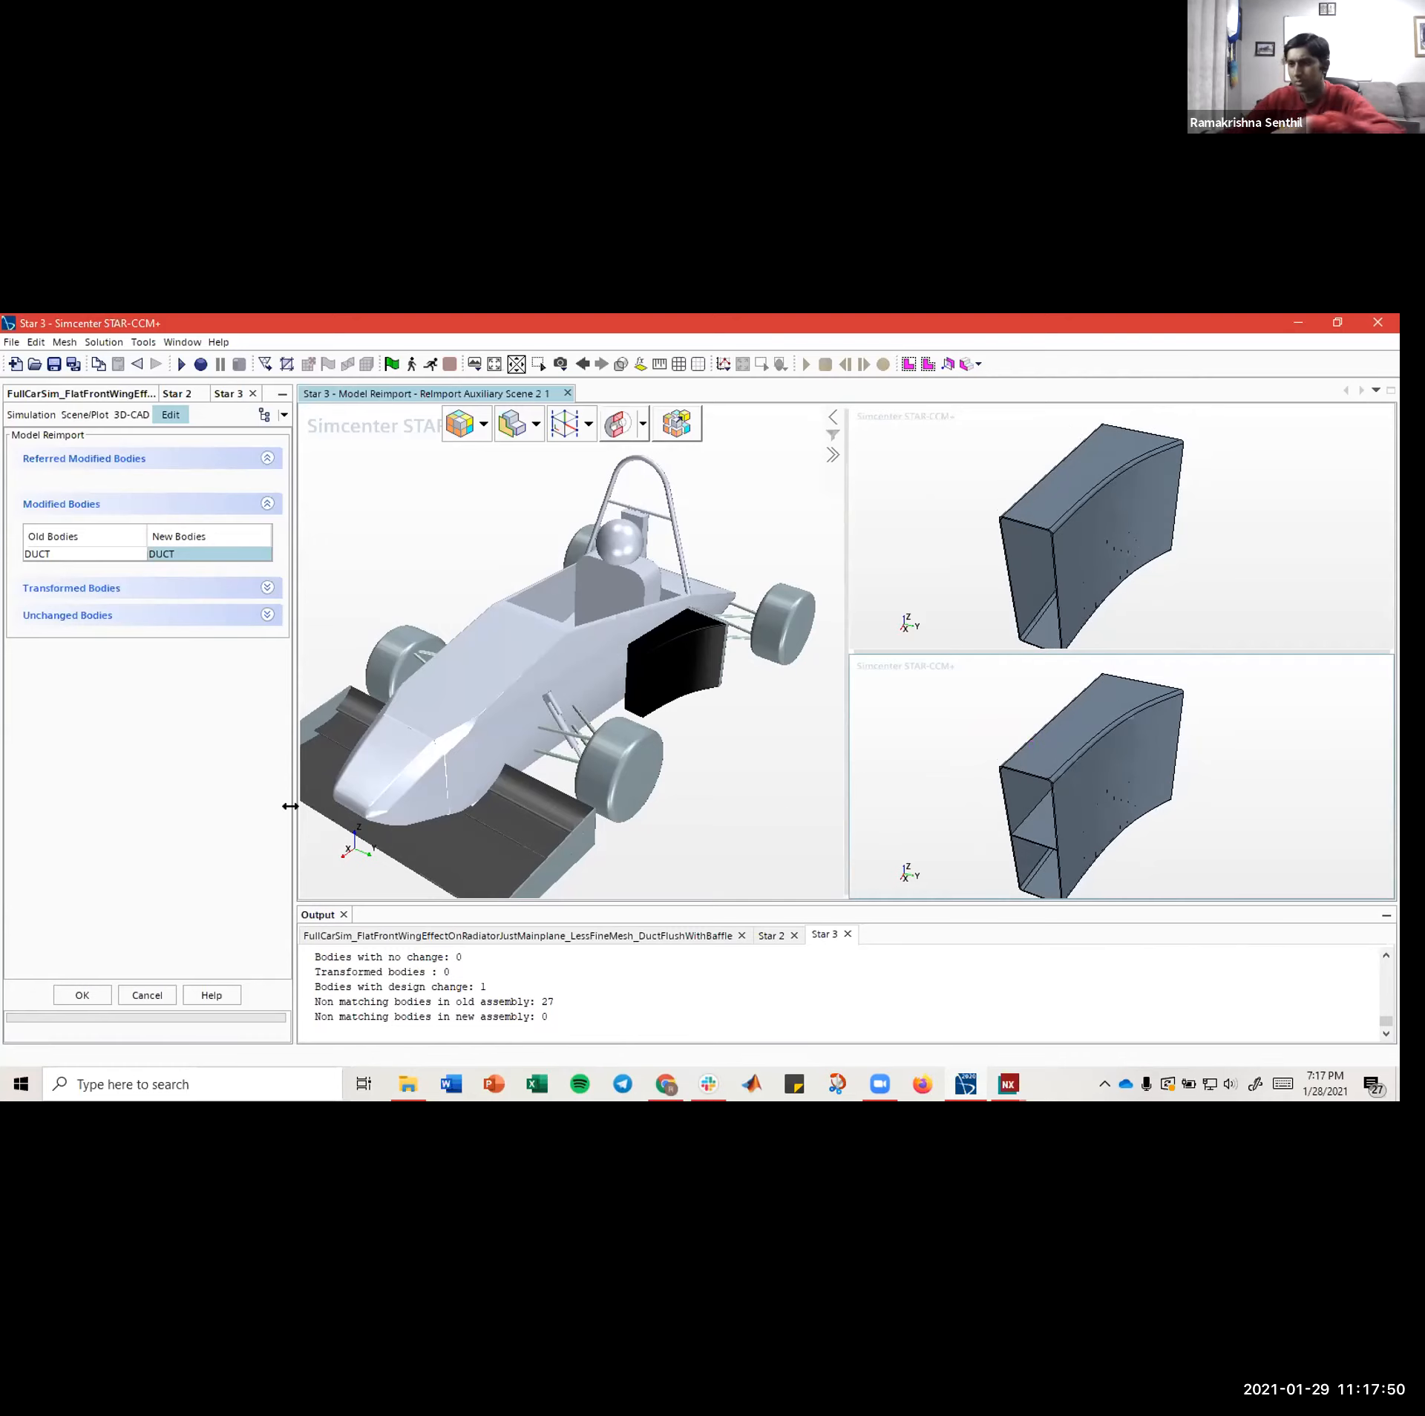
- Check the transformed and unchanged body groups, then accept the model reimport
left_click(231, 595)
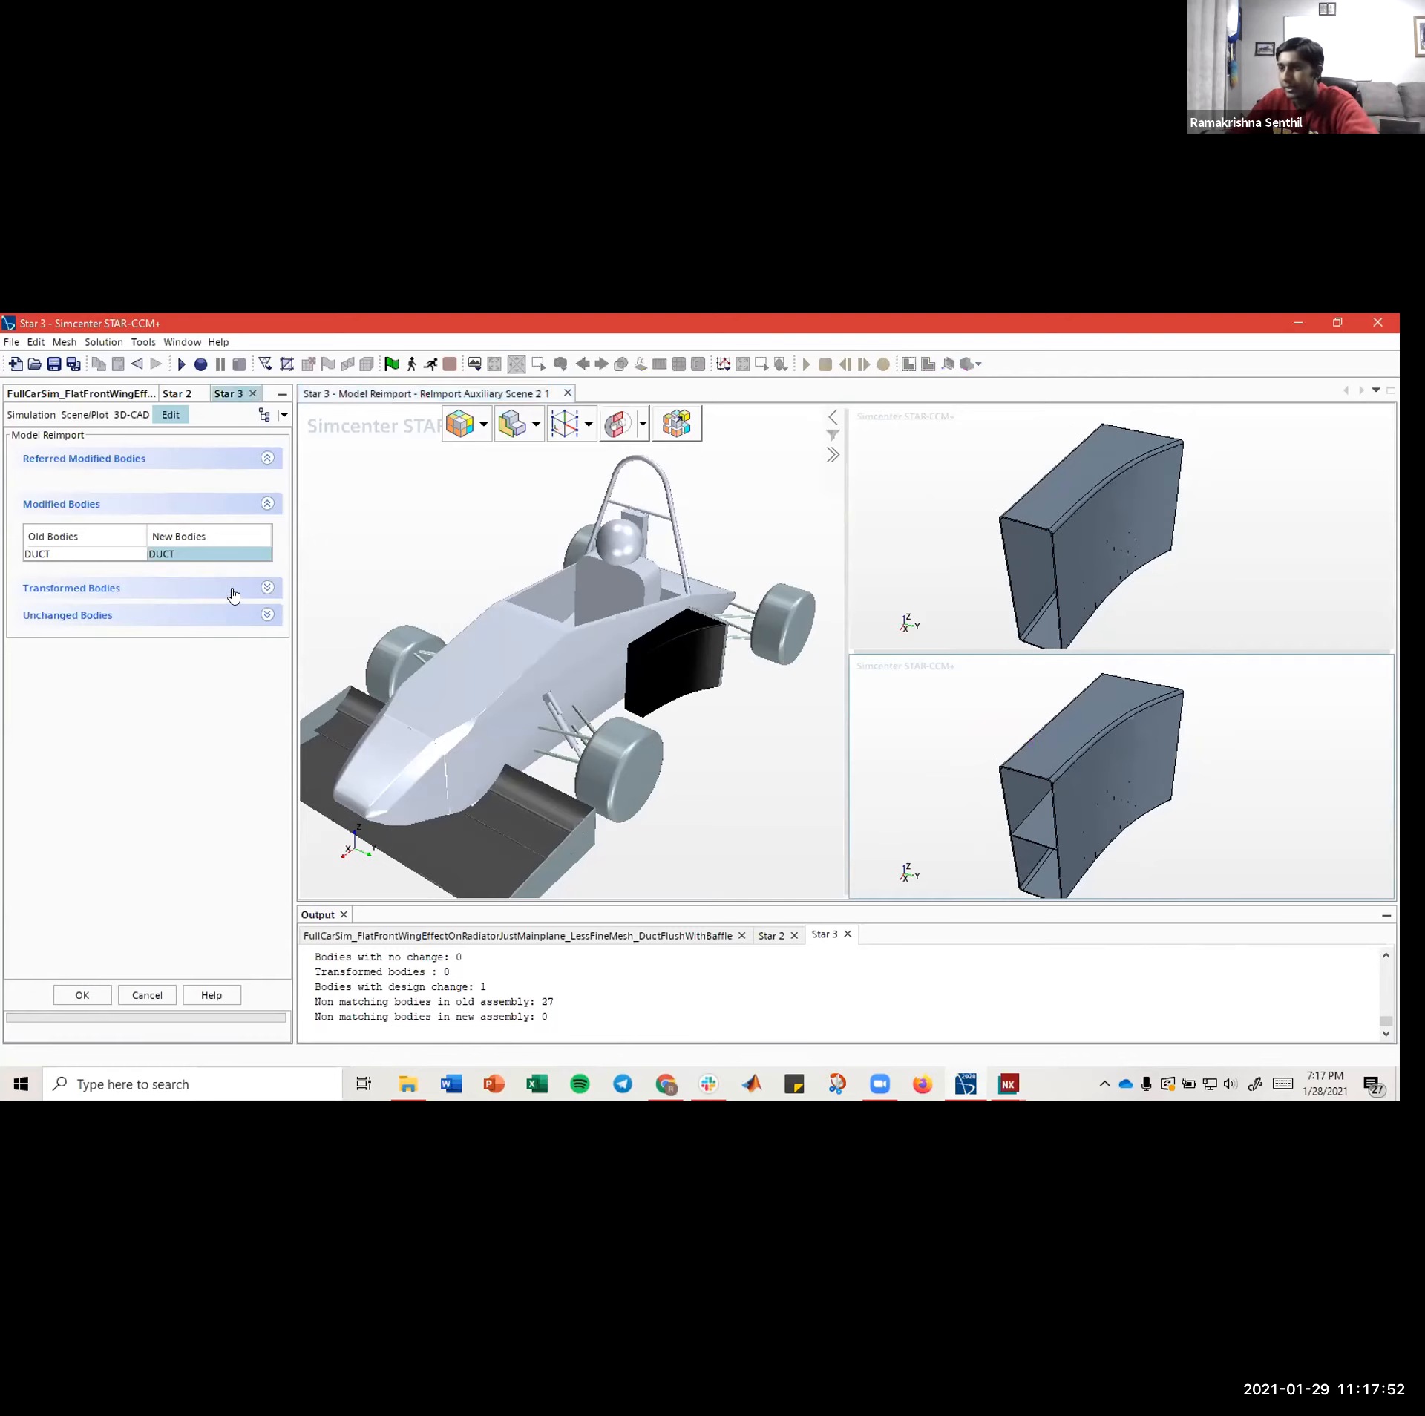
left_click(236, 597)
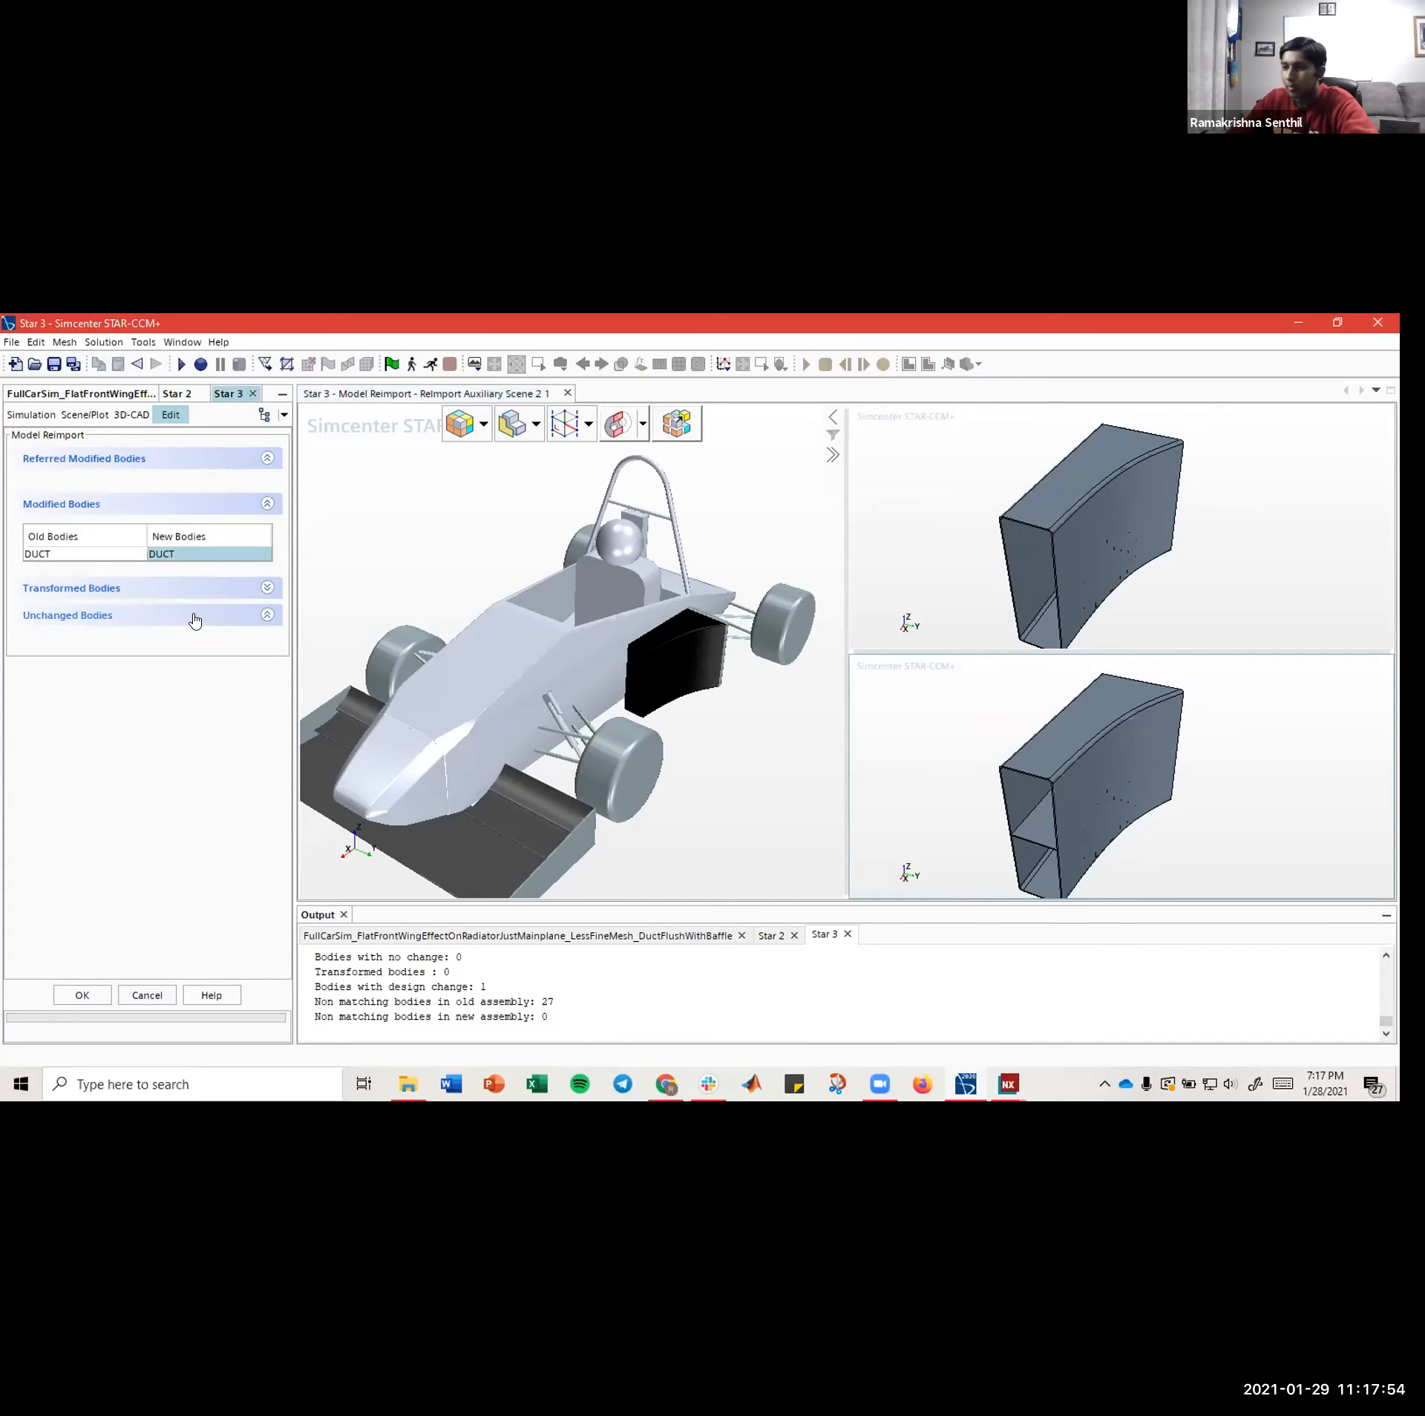
left_click(84, 995)
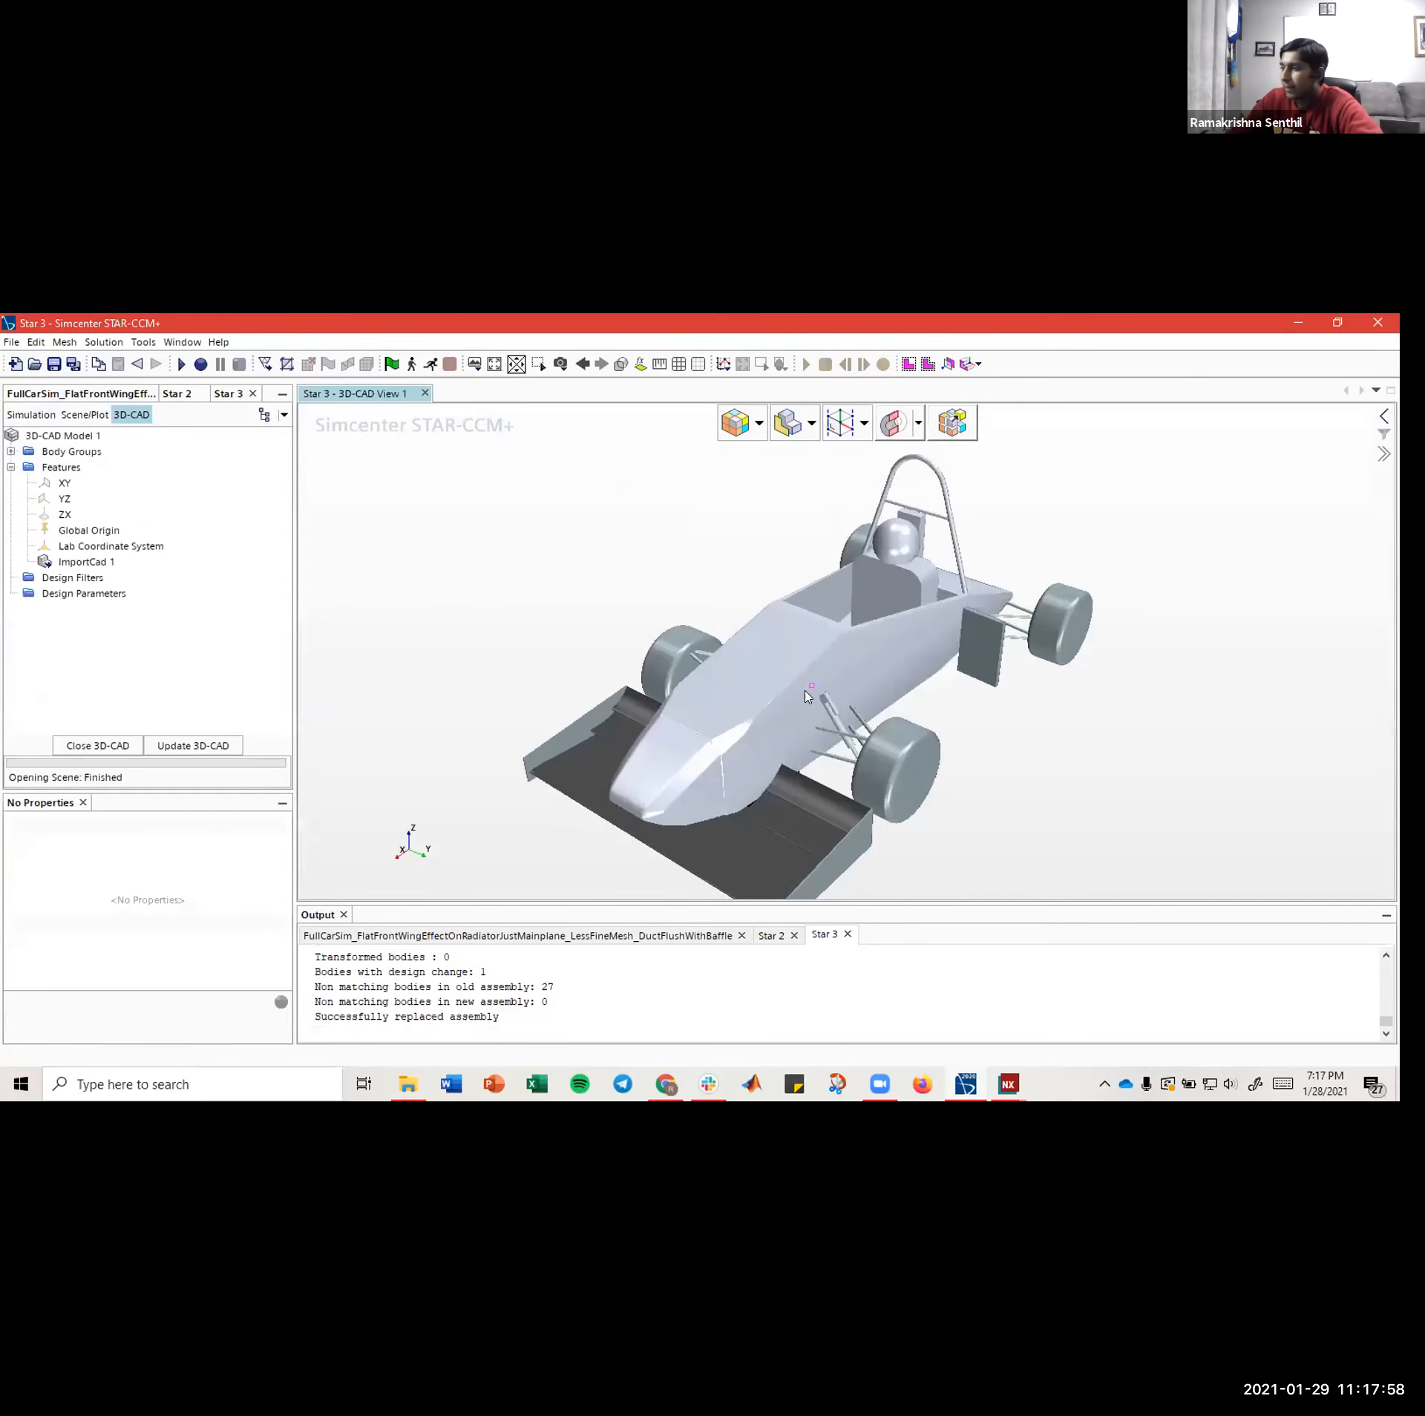
- Examine the reimported car in 3D-CAD from the front and underneath to locate the duct
right_click_drag(805, 691, 737, 672)
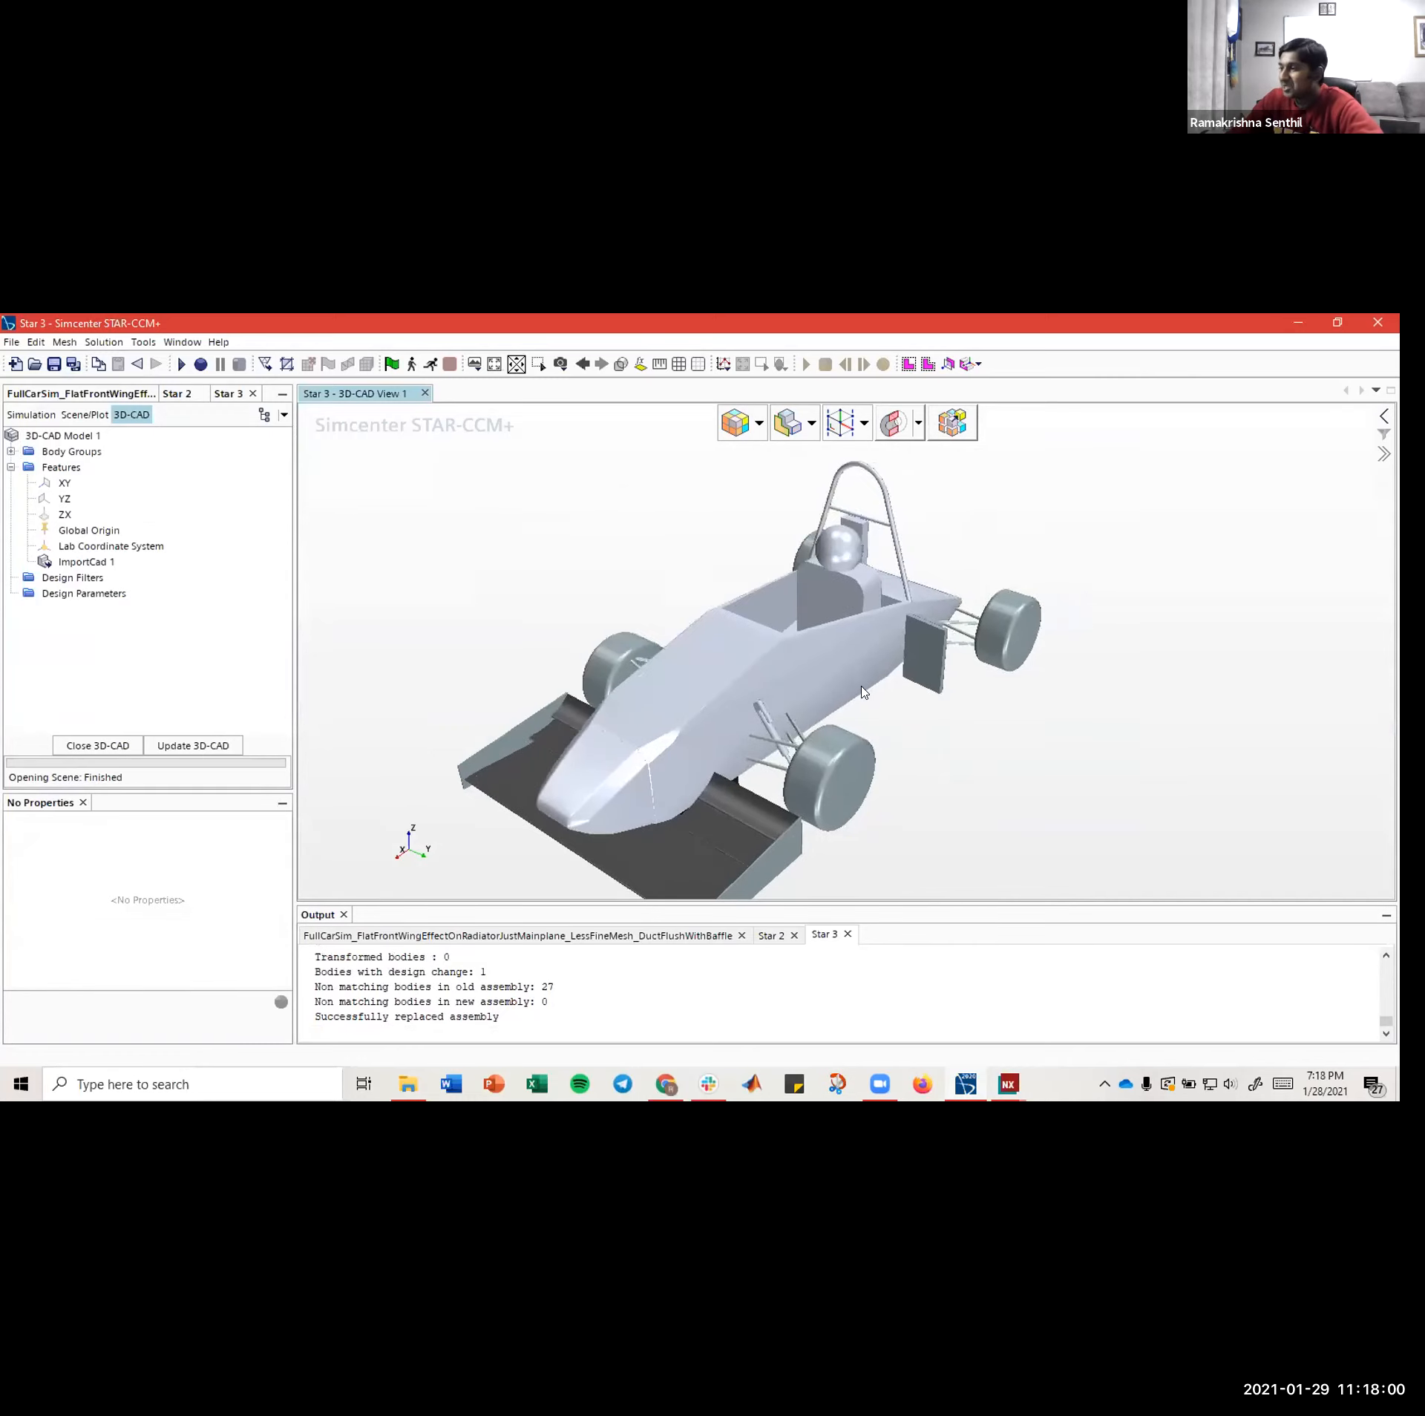
left_click_drag(863, 692, 767, 642)
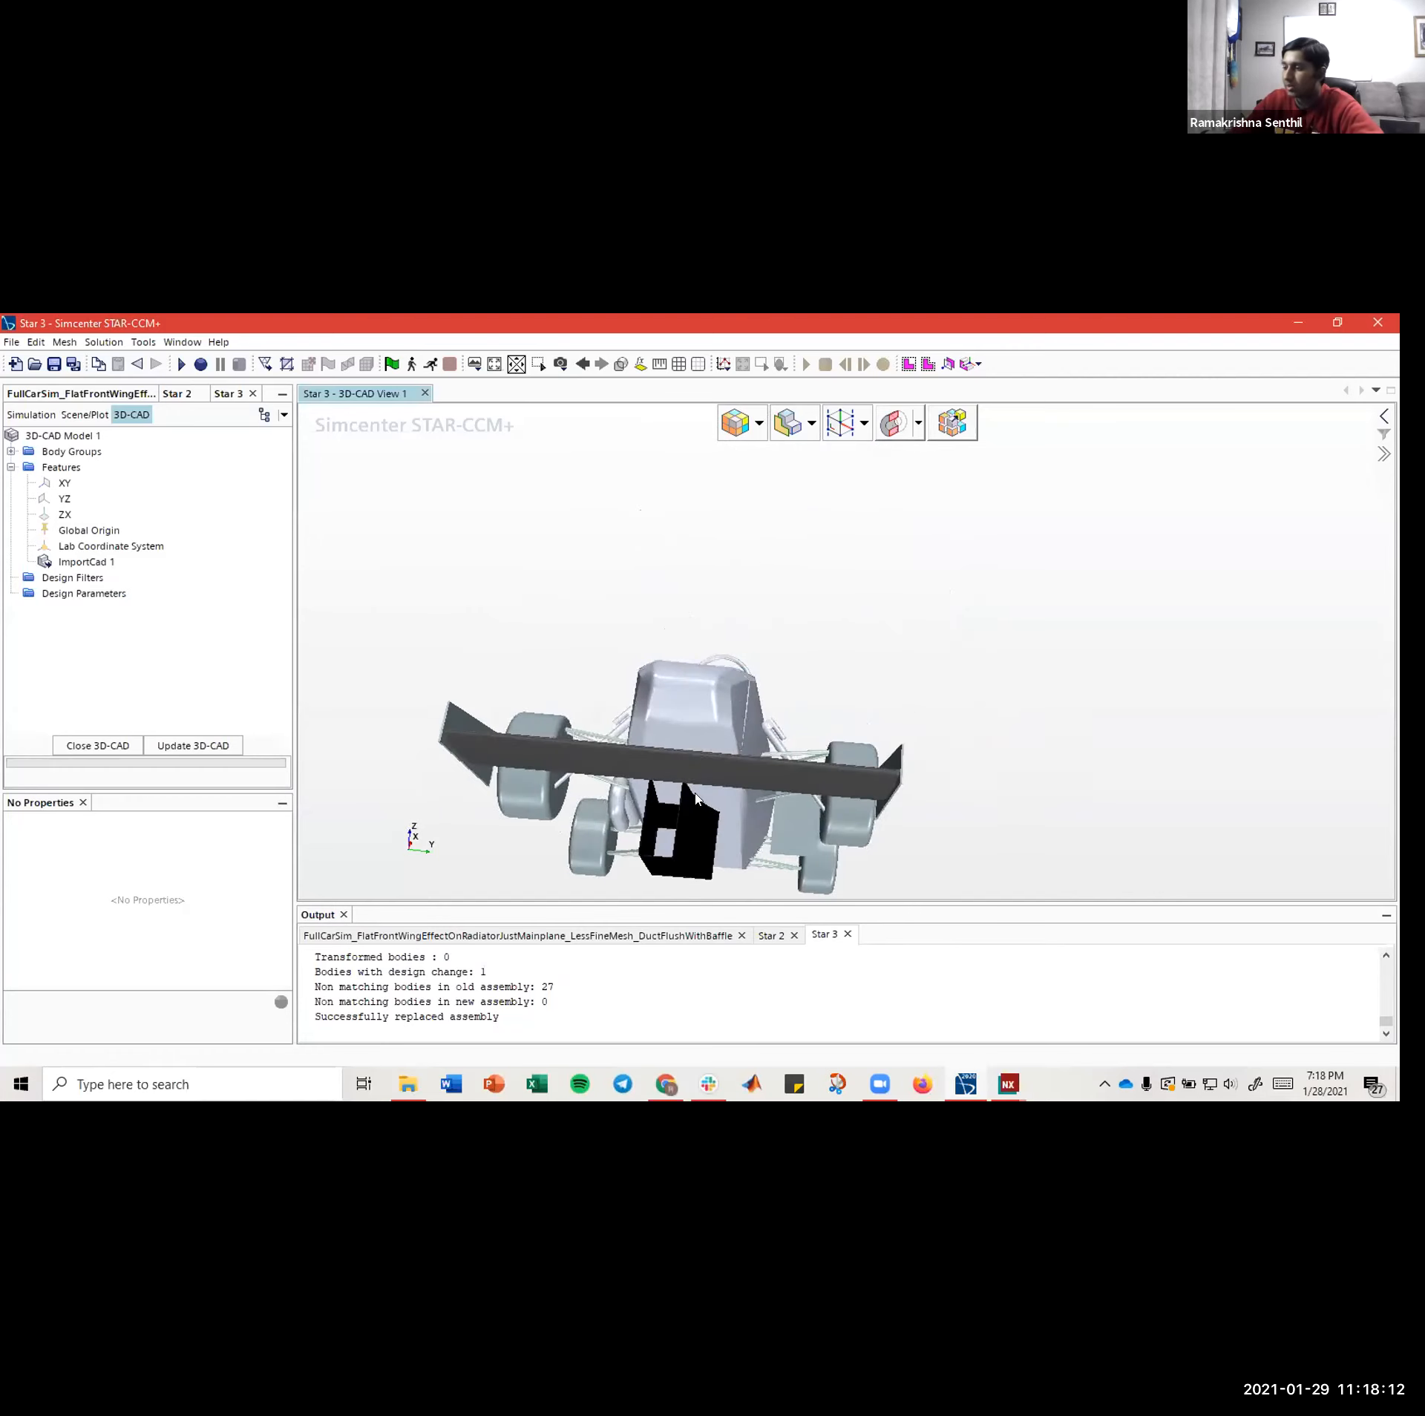
left_click_drag(695, 798, 640, 729)
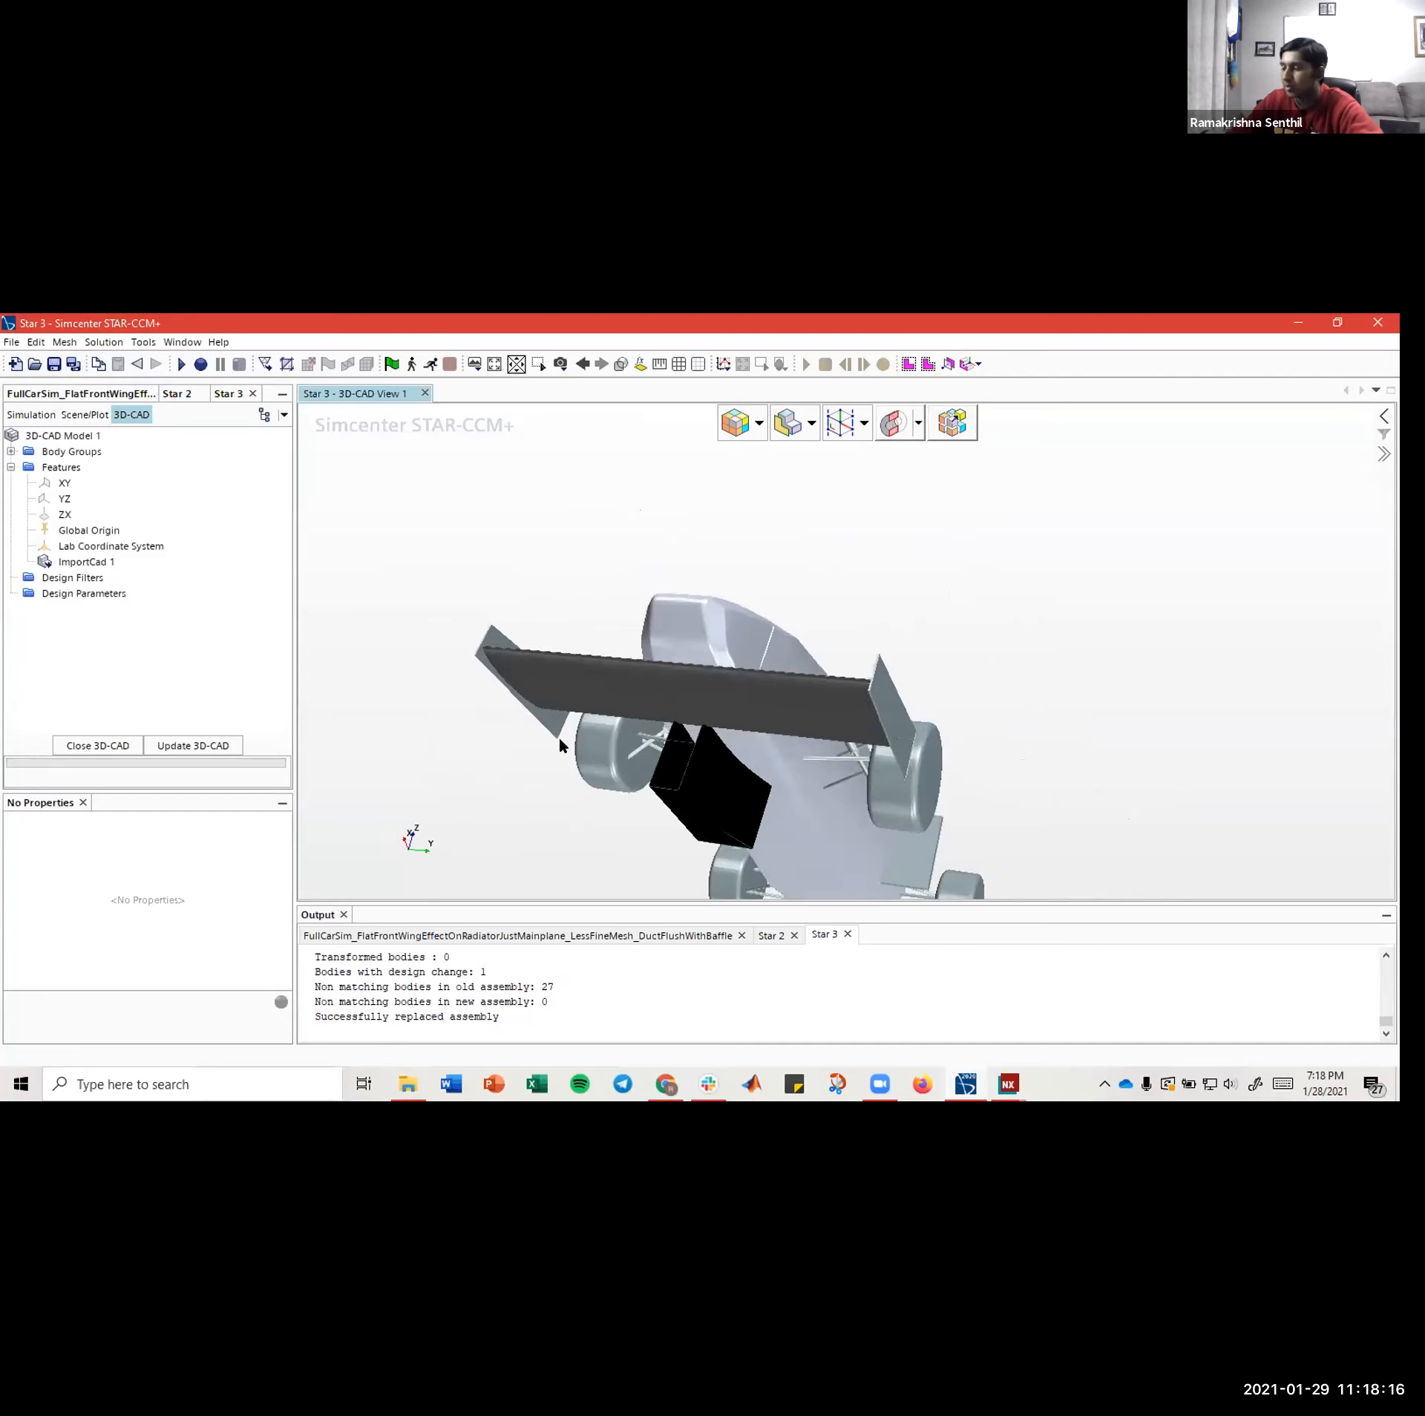
left_click_drag(625, 702, 498, 615)
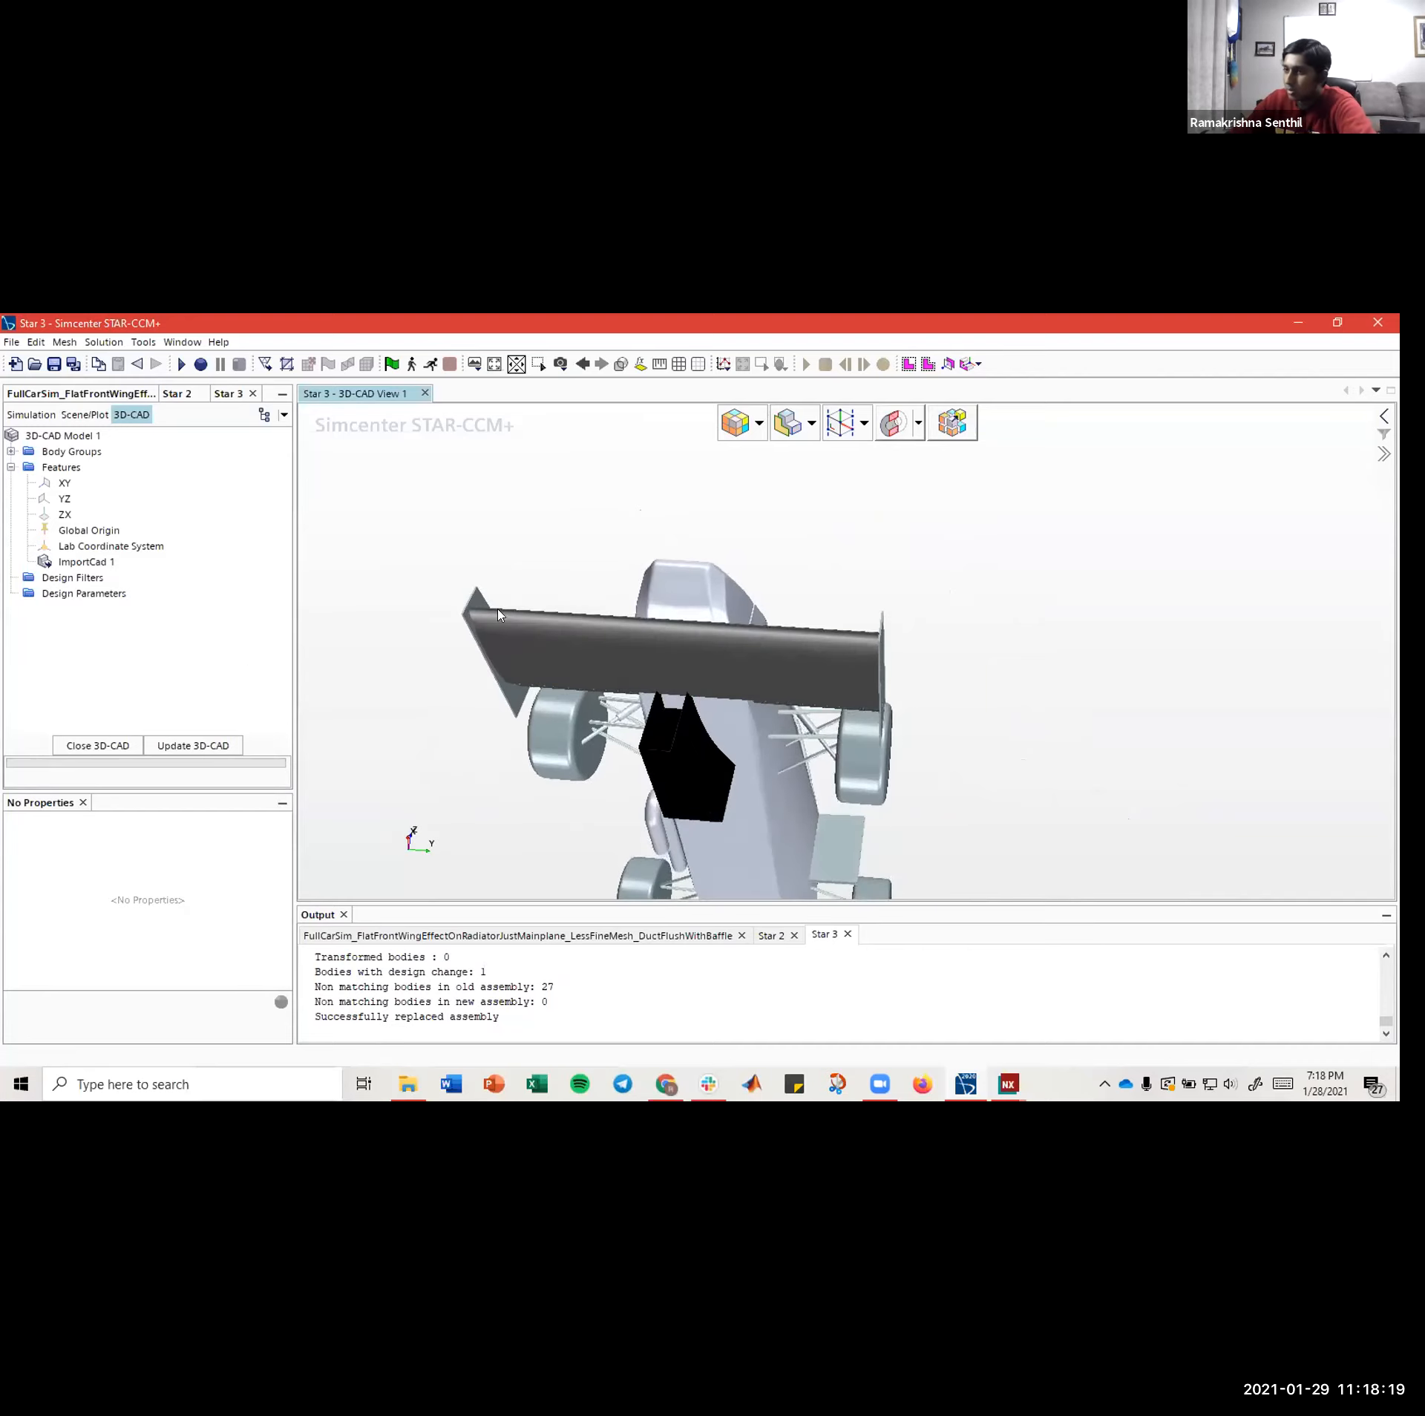
- Select the DUCT body in Body Group 1 and examine its placement relative to the car's side panel
left_click(11, 451)
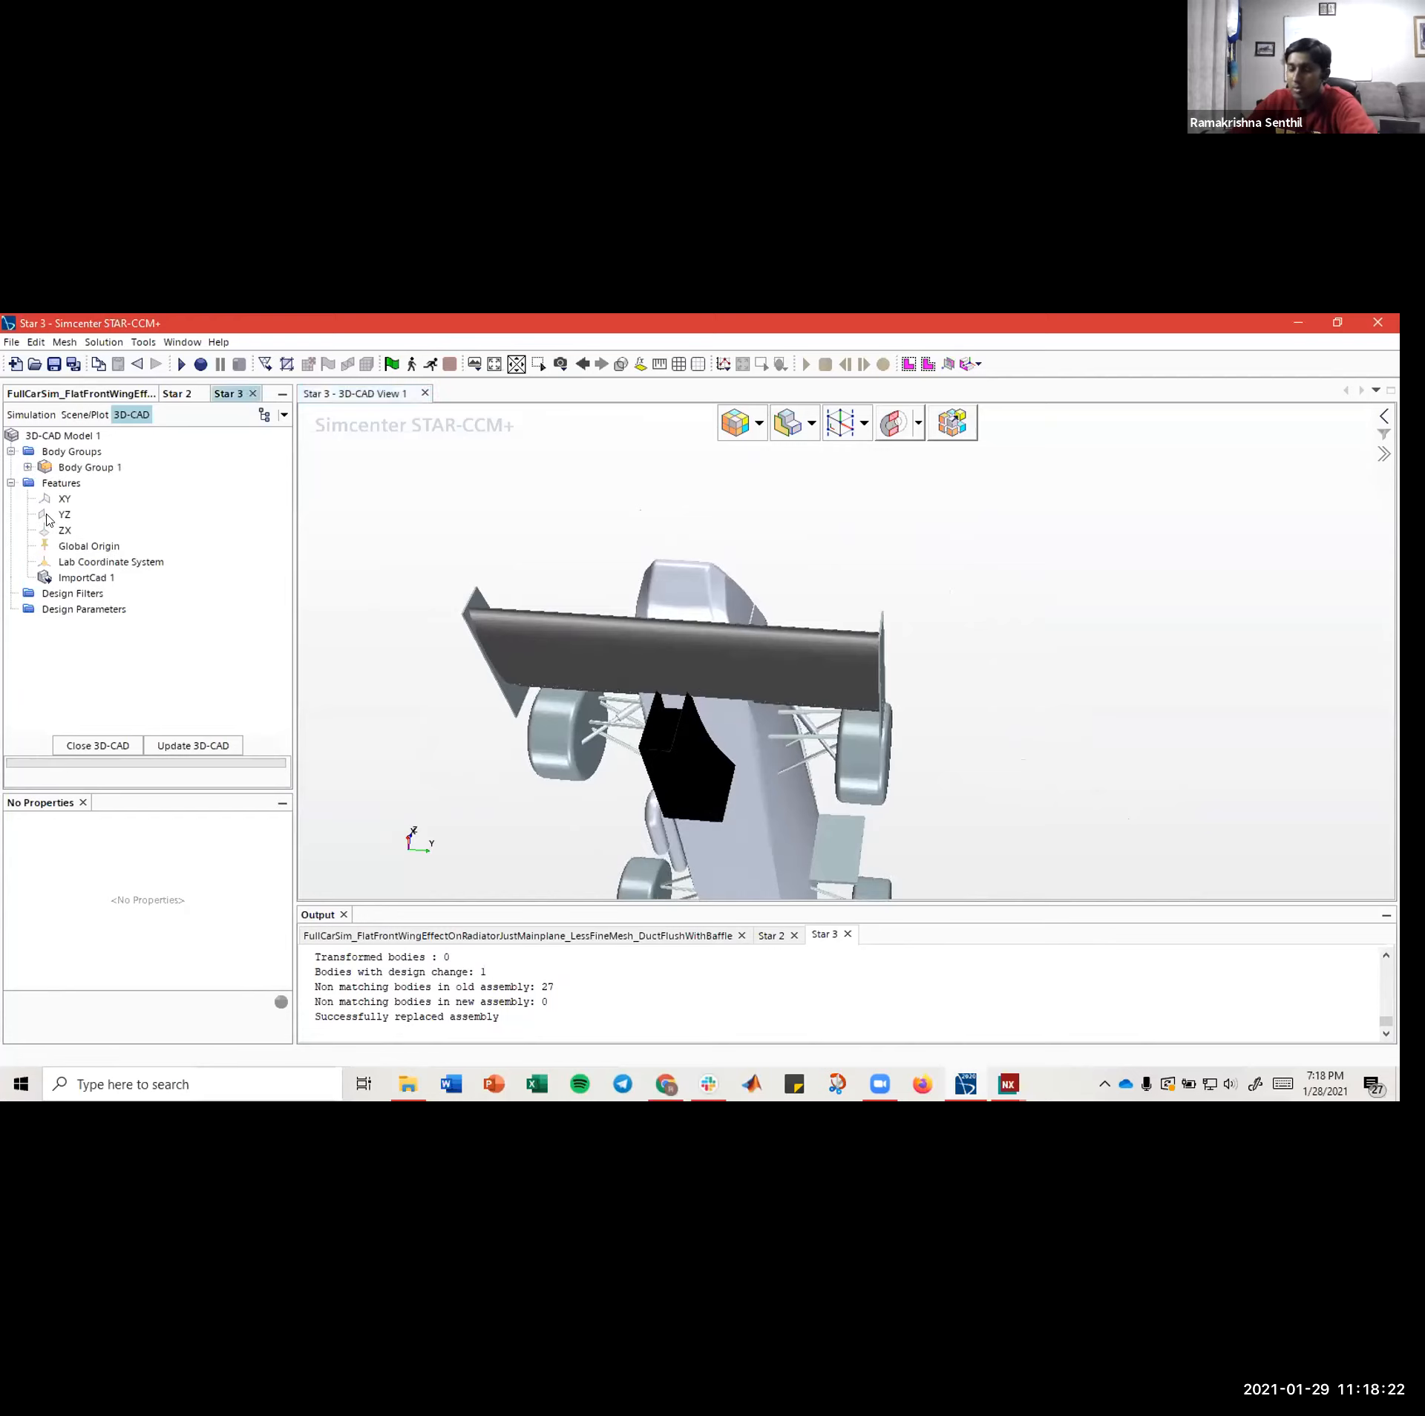
left_click(27, 467)
scroll(97, 621, "down", 6)
scroll(100, 614, "up", 6)
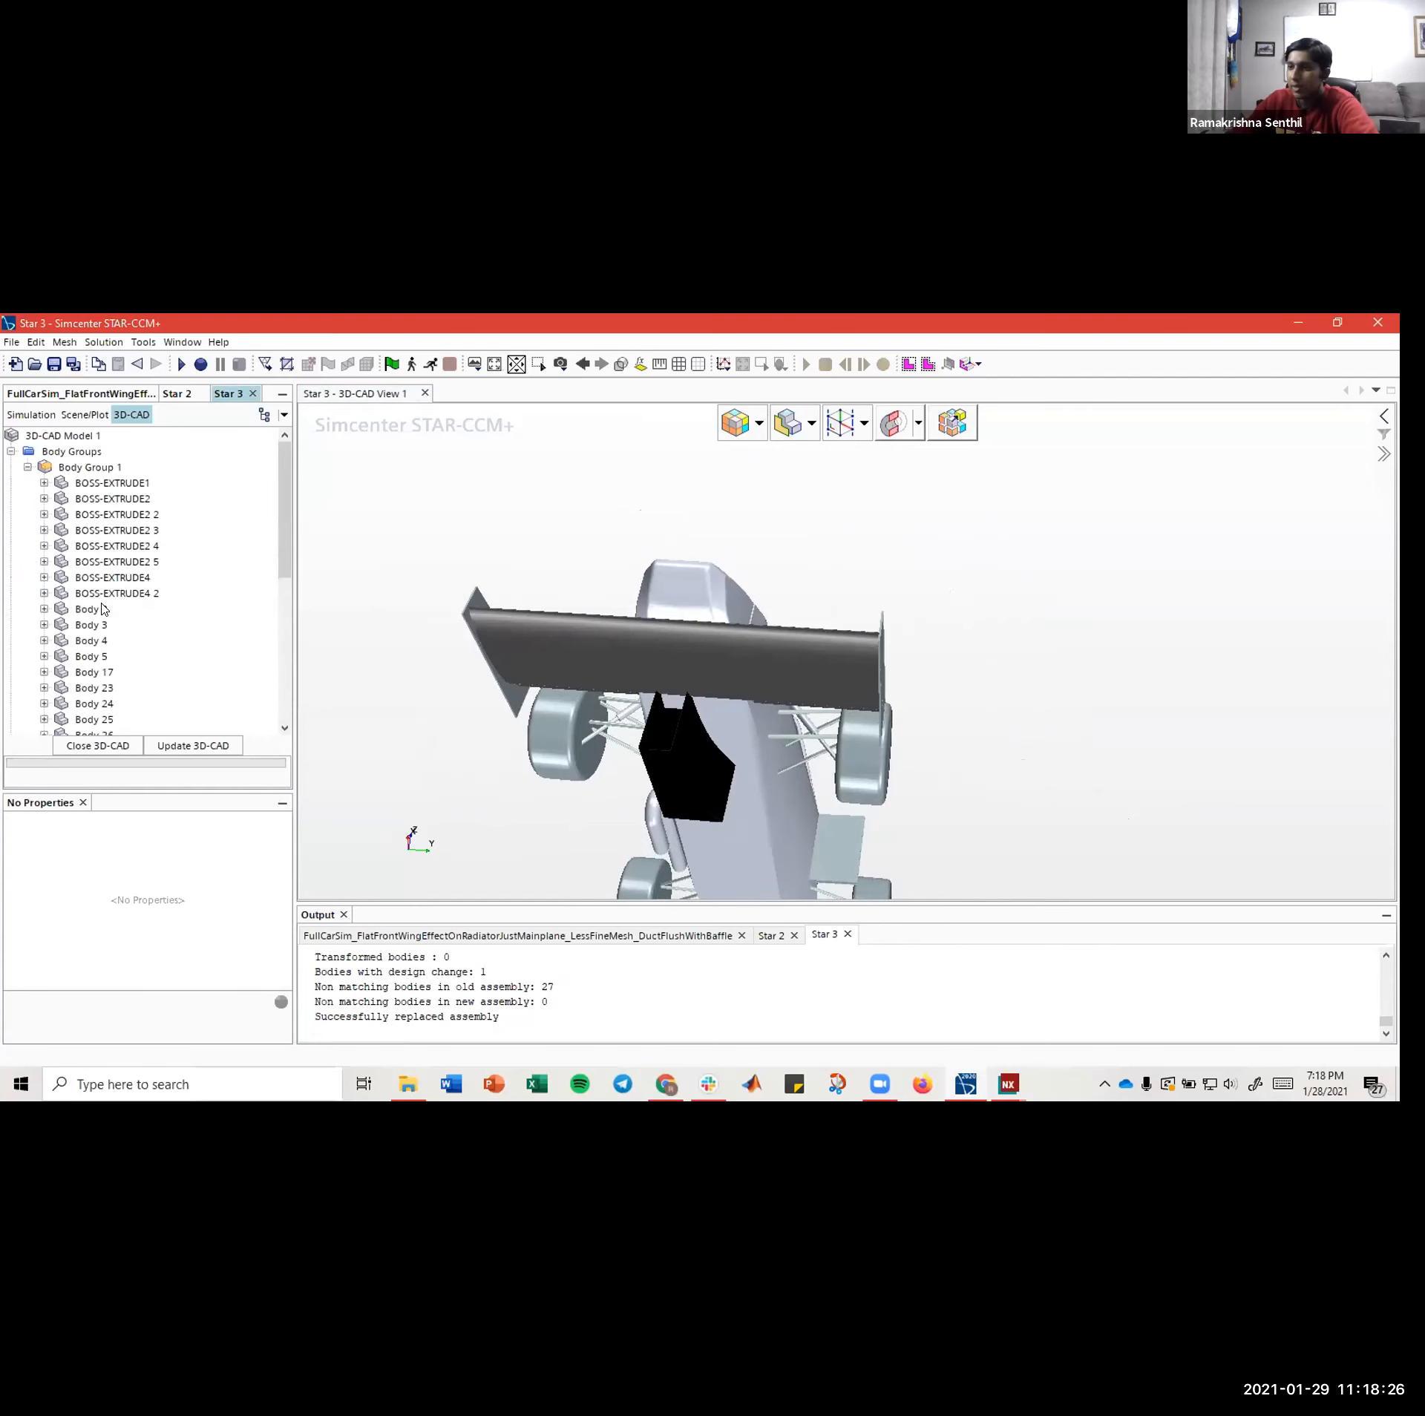
scroll(105, 609, "down", 3)
left_click(88, 626)
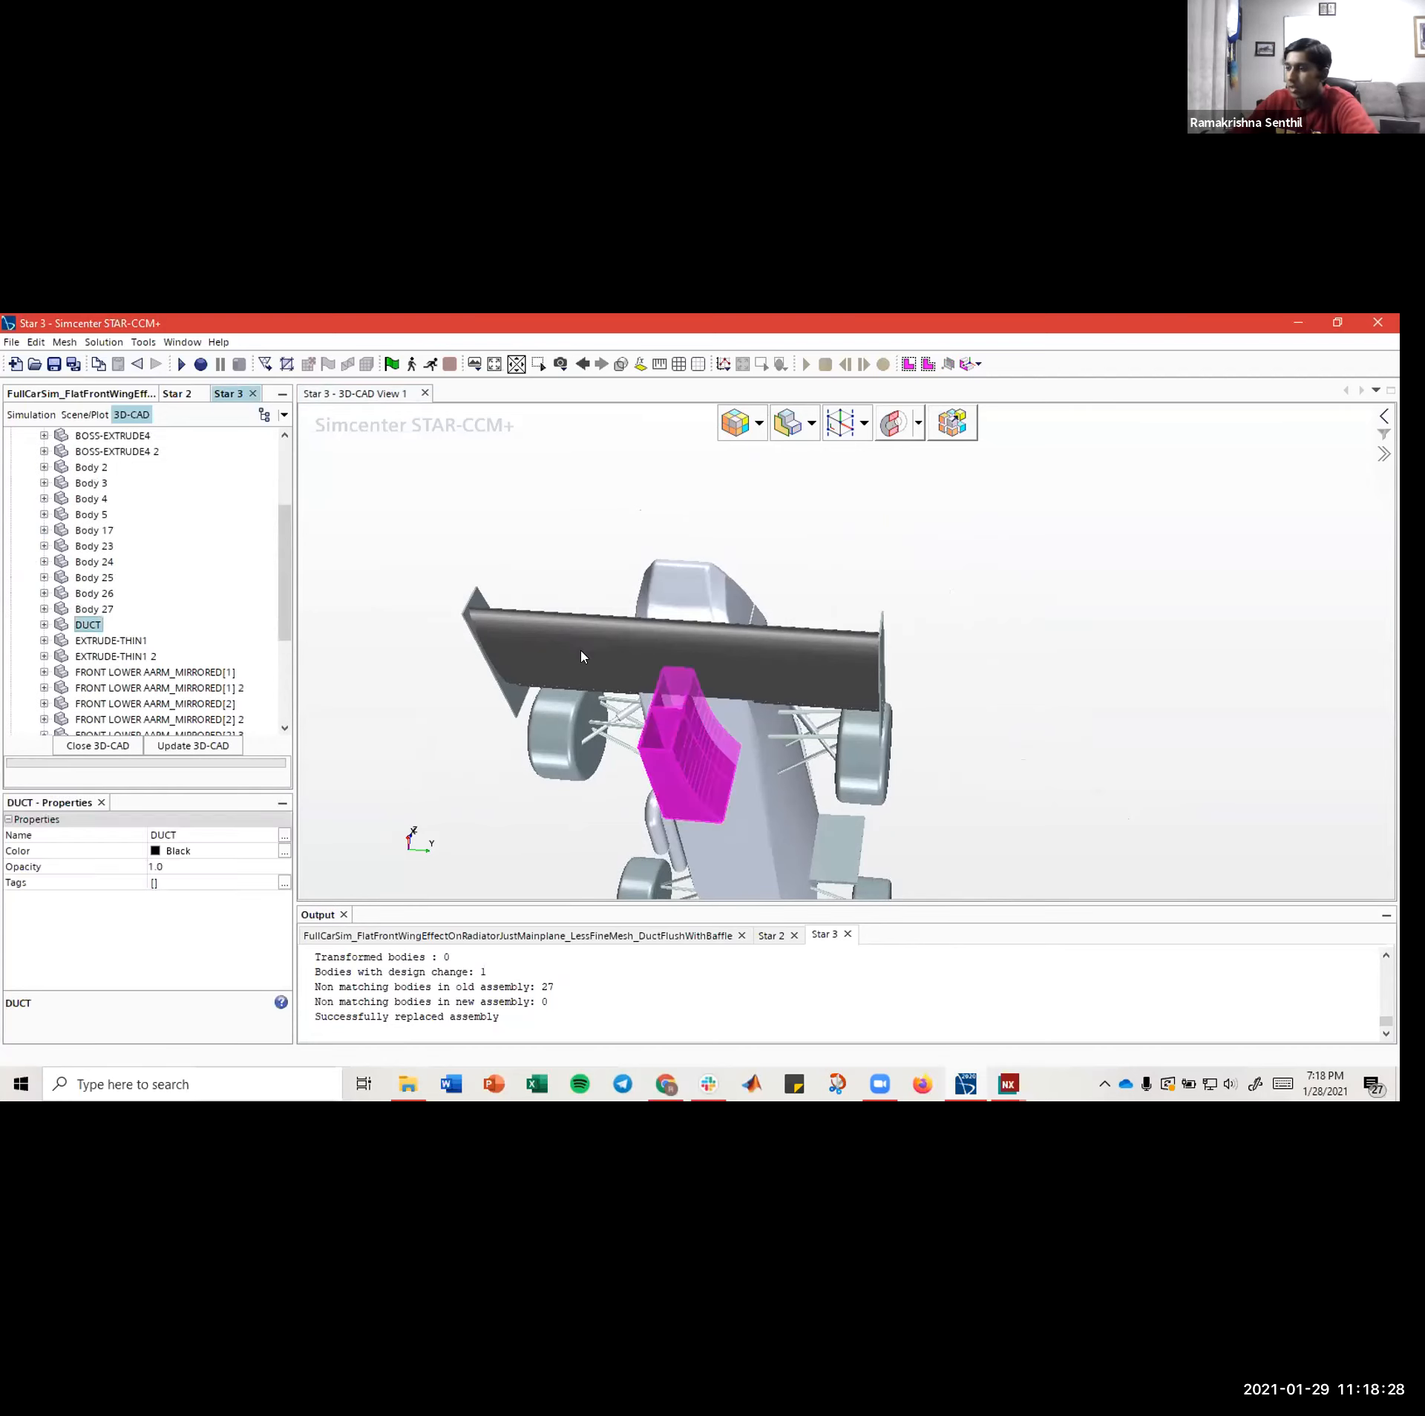
left_click_drag(583, 656, 624, 748)
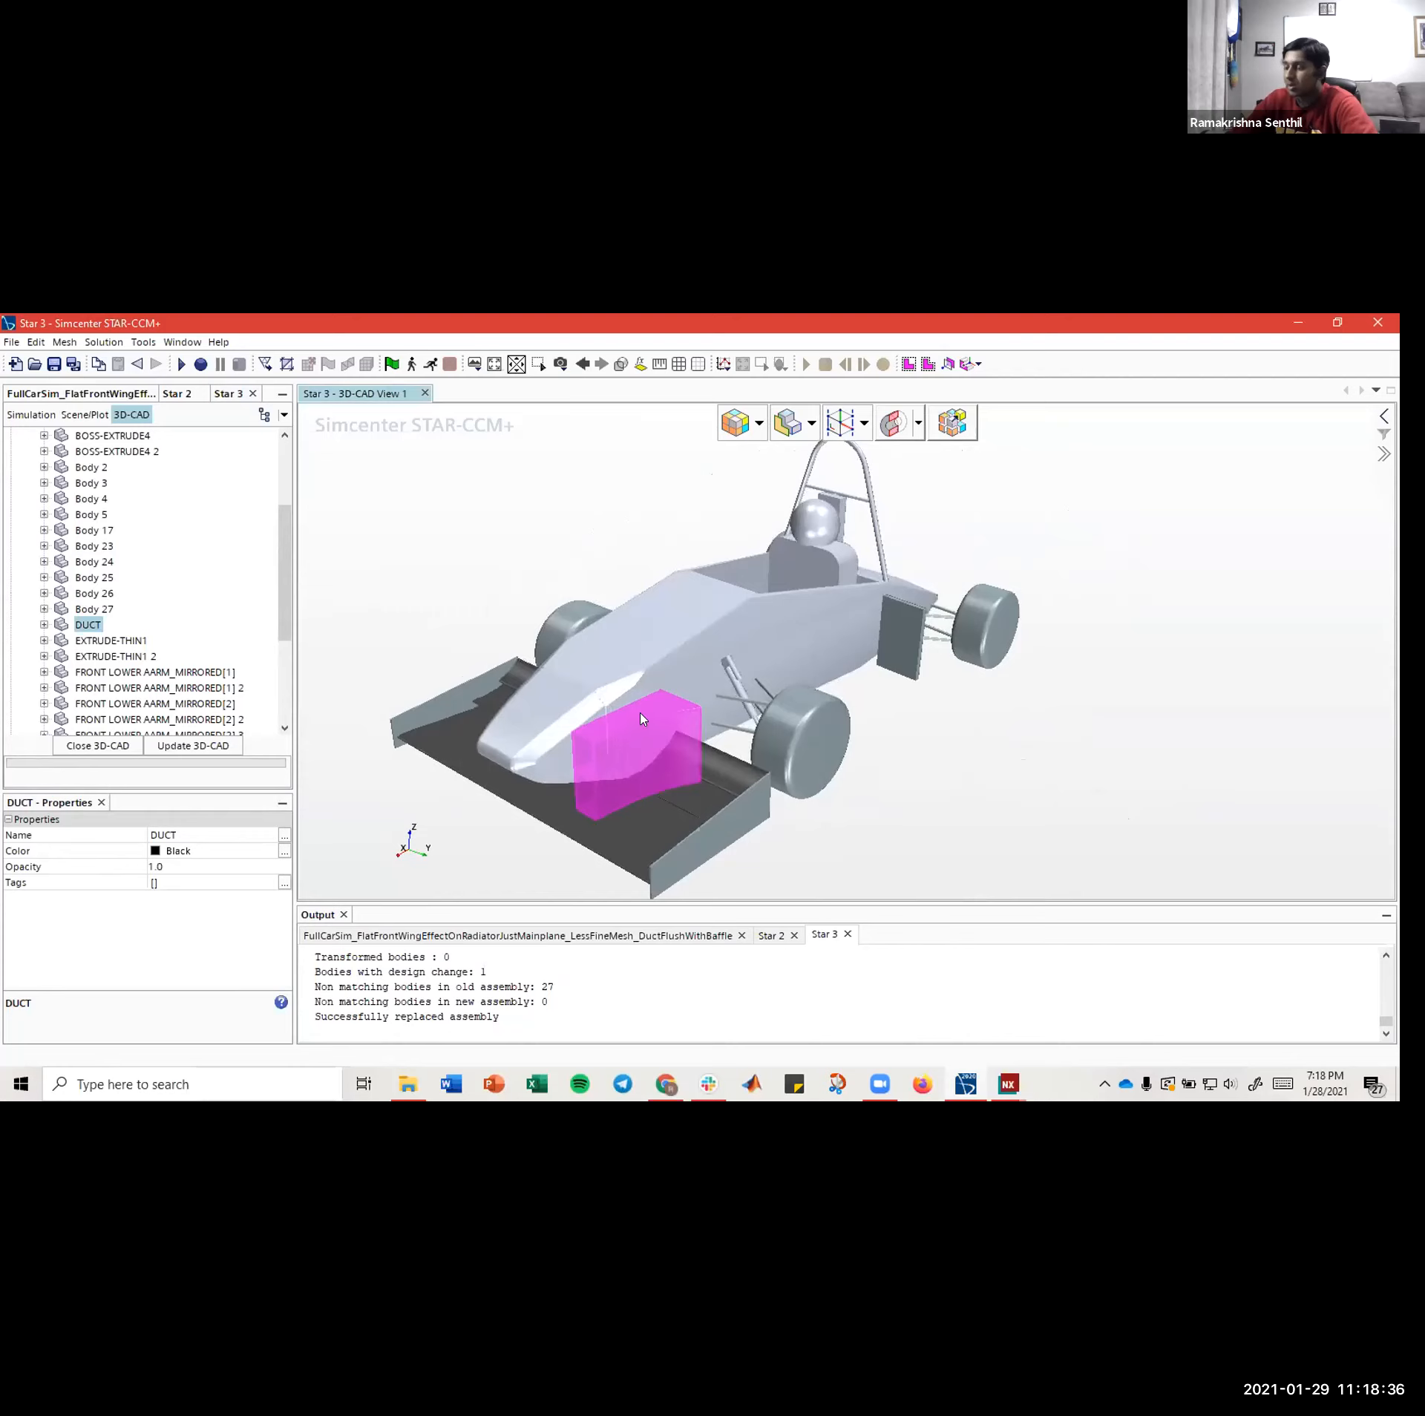
left_click_drag(898, 613, 630, 740)
right_click_drag(905, 612, 888, 703)
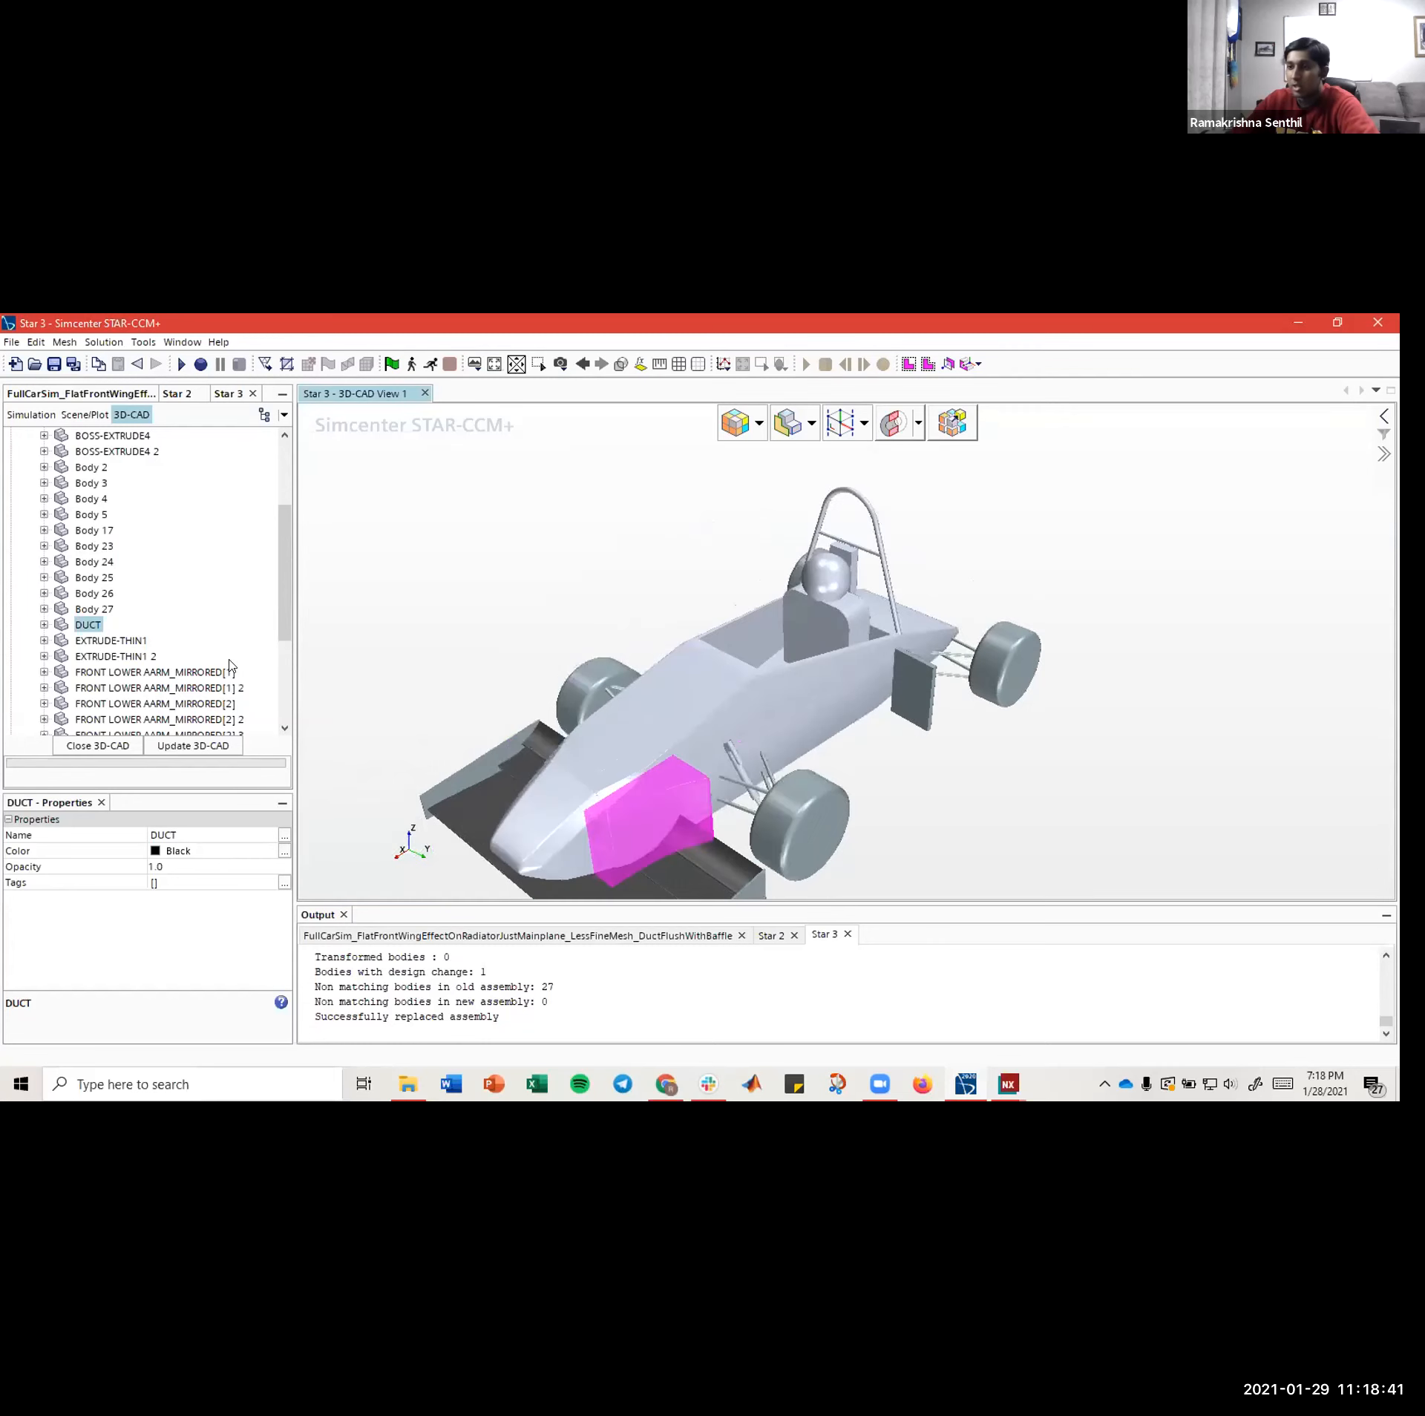
- Start a Translate on the DUCT body and roughly move it beside the car, about X -0.686, Y 0.596 and Z 0.379 m
right_click(87, 626)
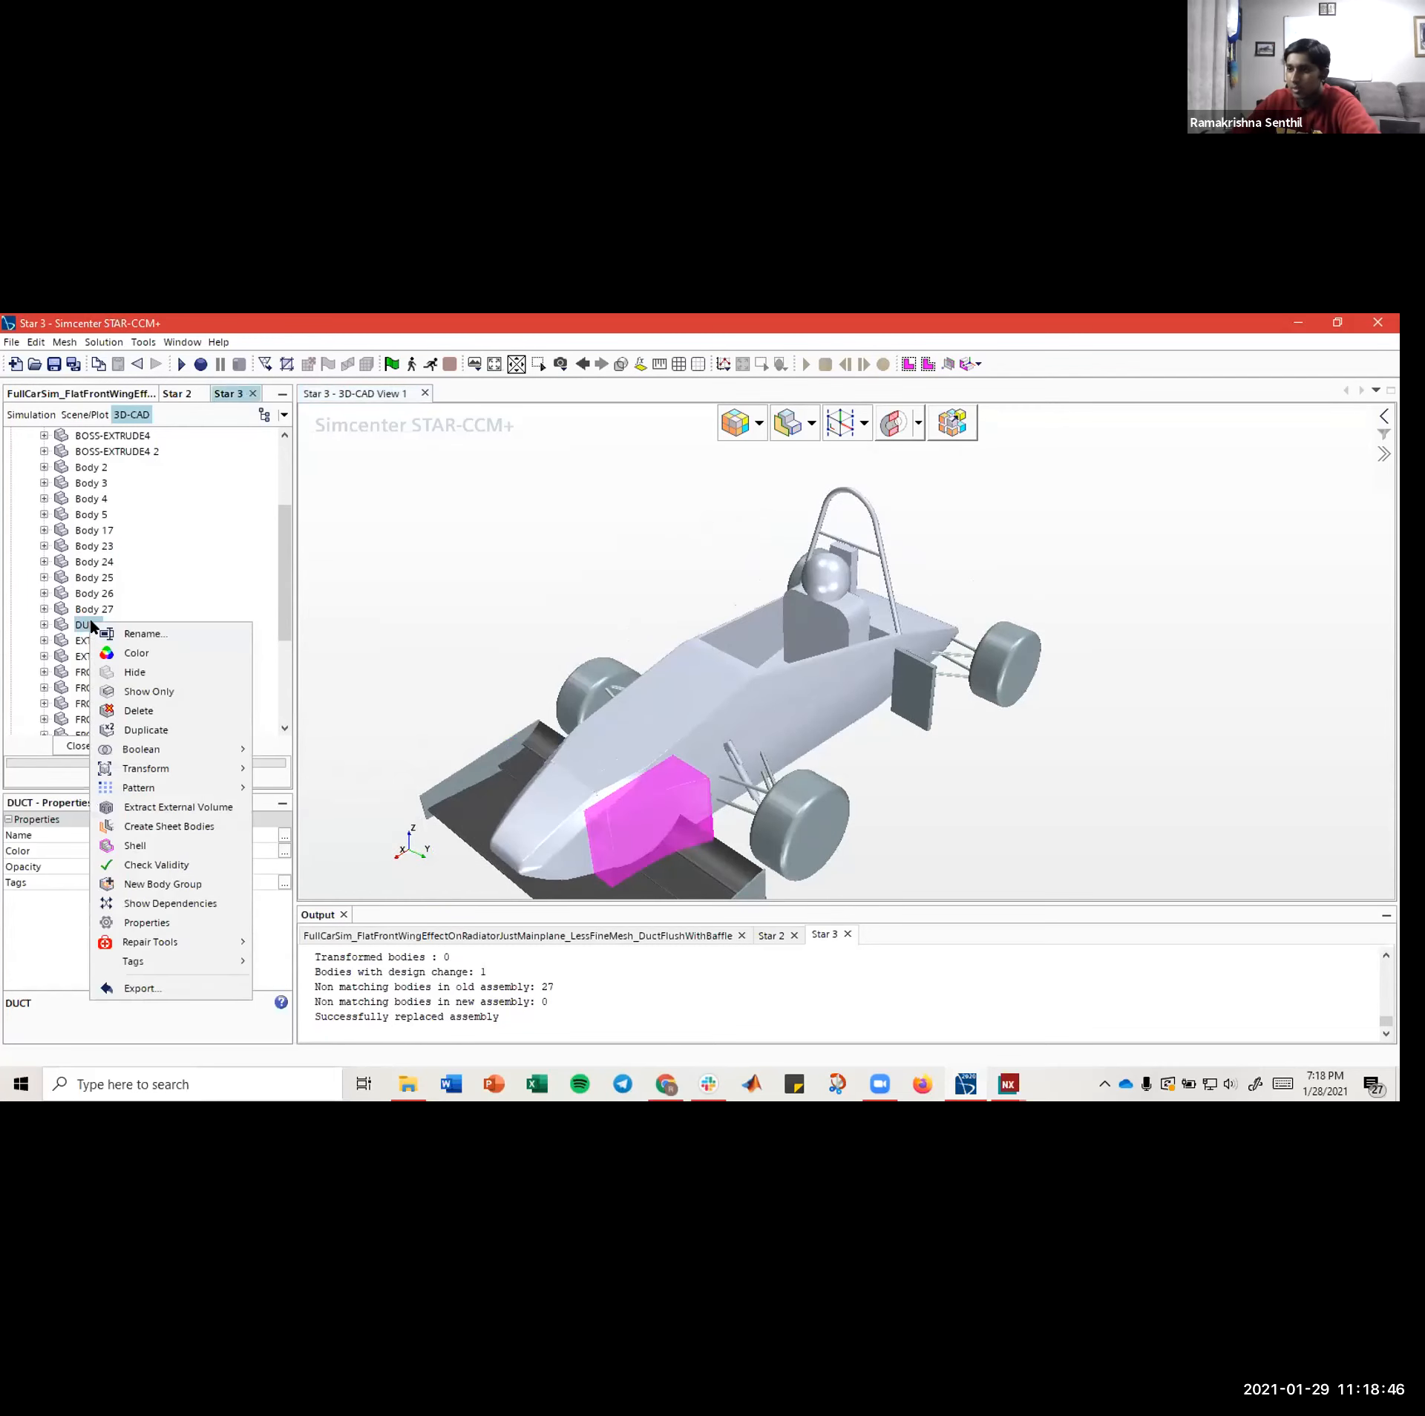
mouse_move(150, 772)
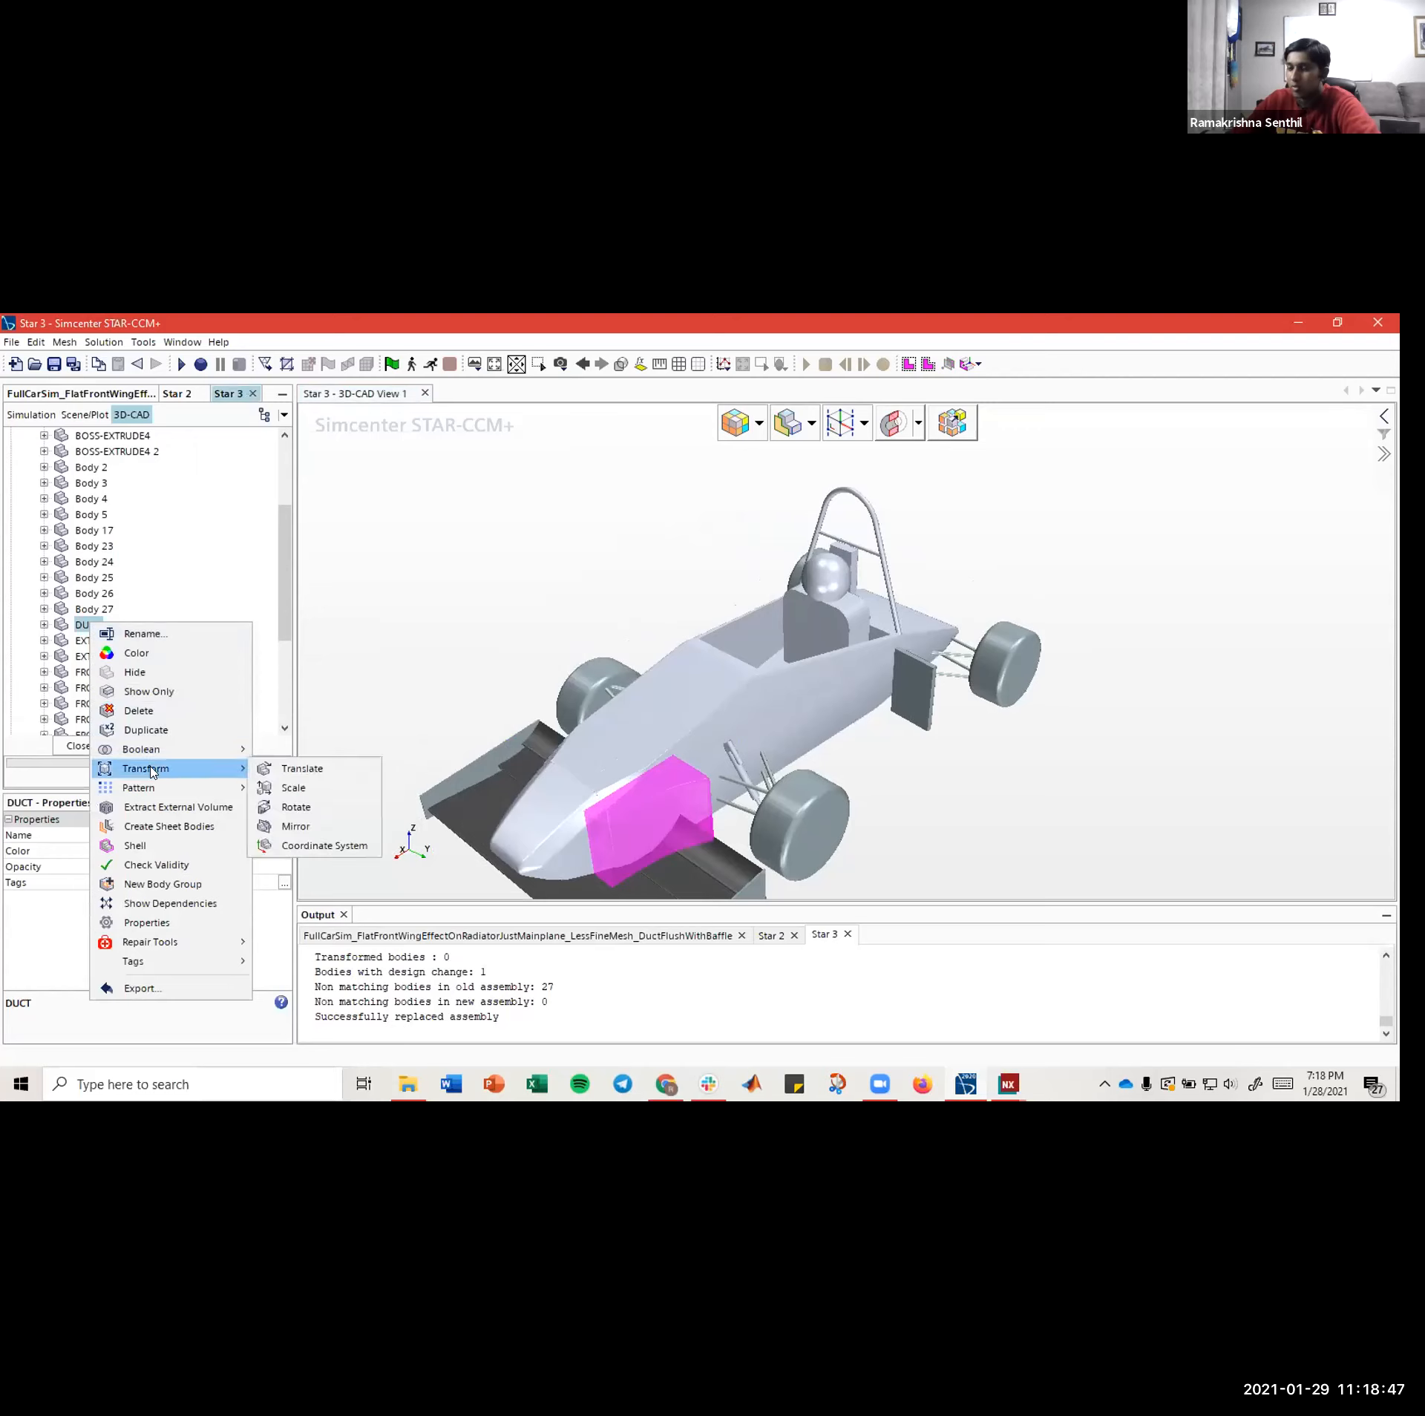
left_click(277, 770)
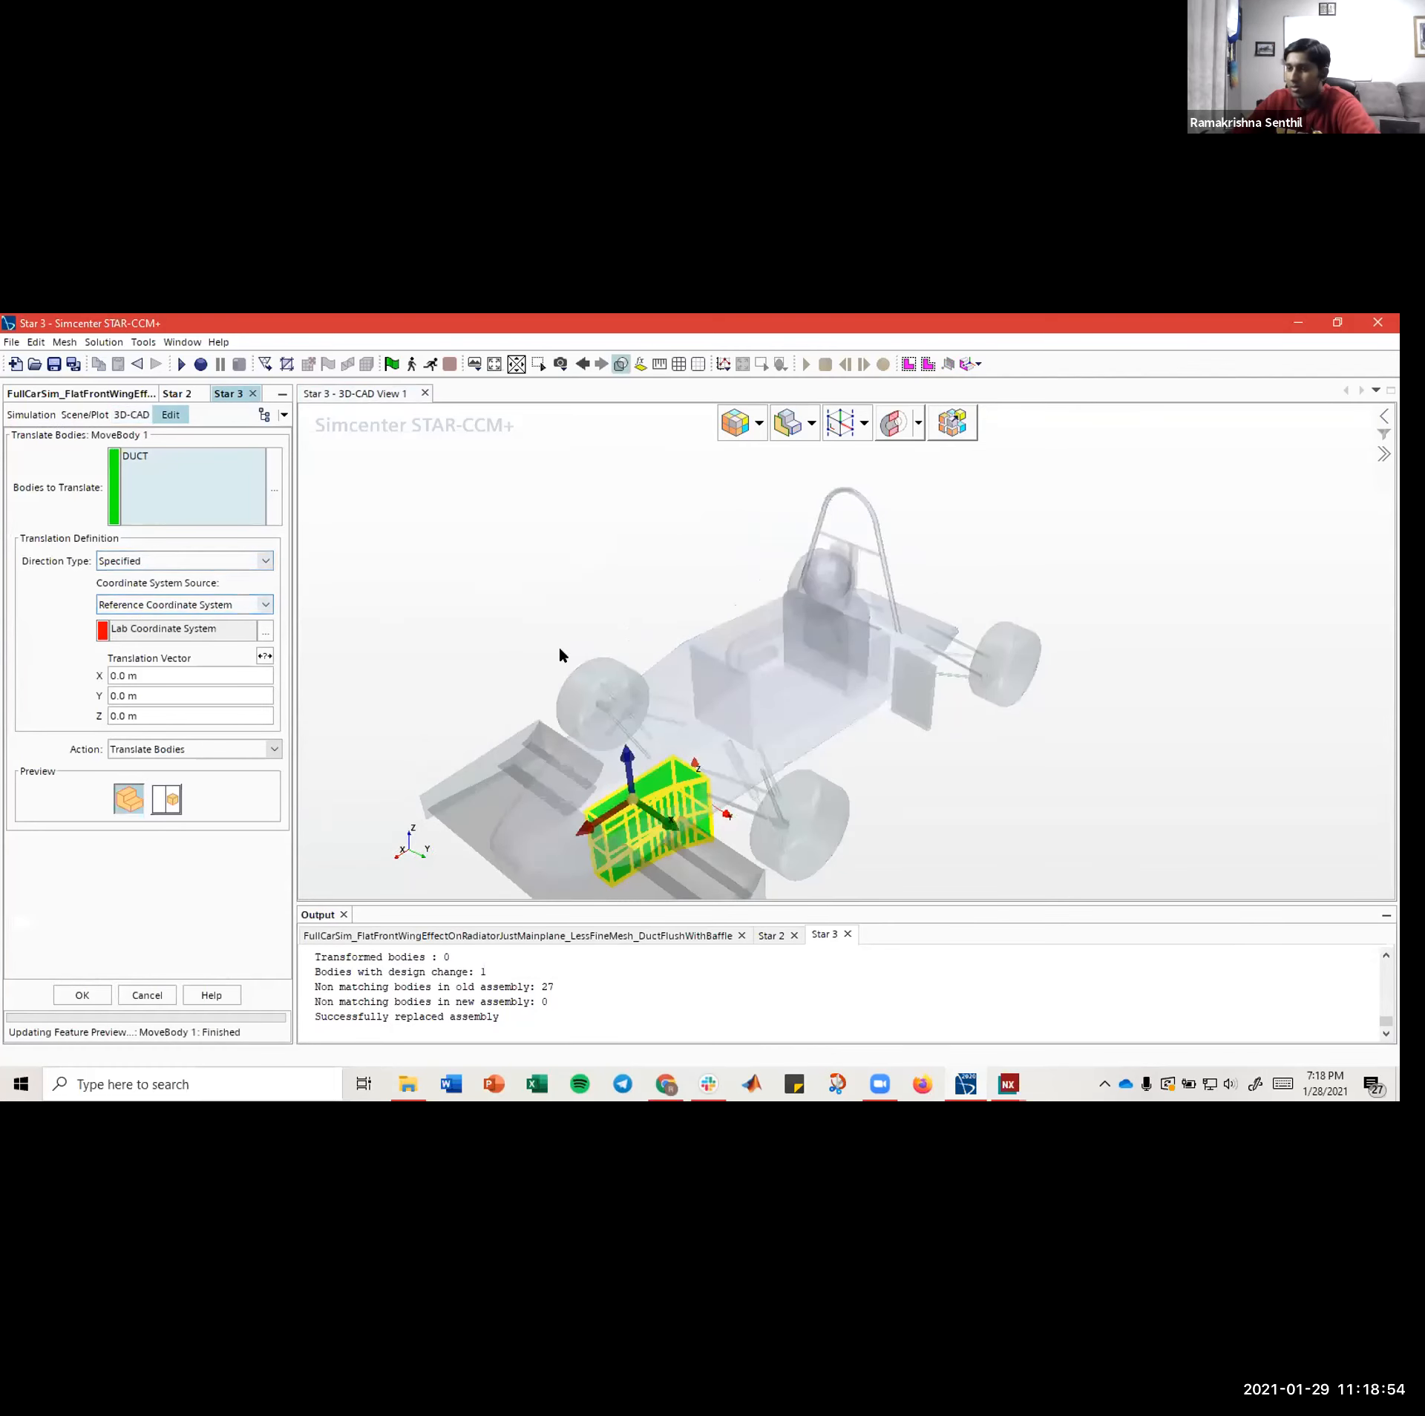
middle_click_drag(561, 652, 458, 619)
left_click_drag(458, 619, 710, 642)
left_click_drag(584, 716, 580, 644)
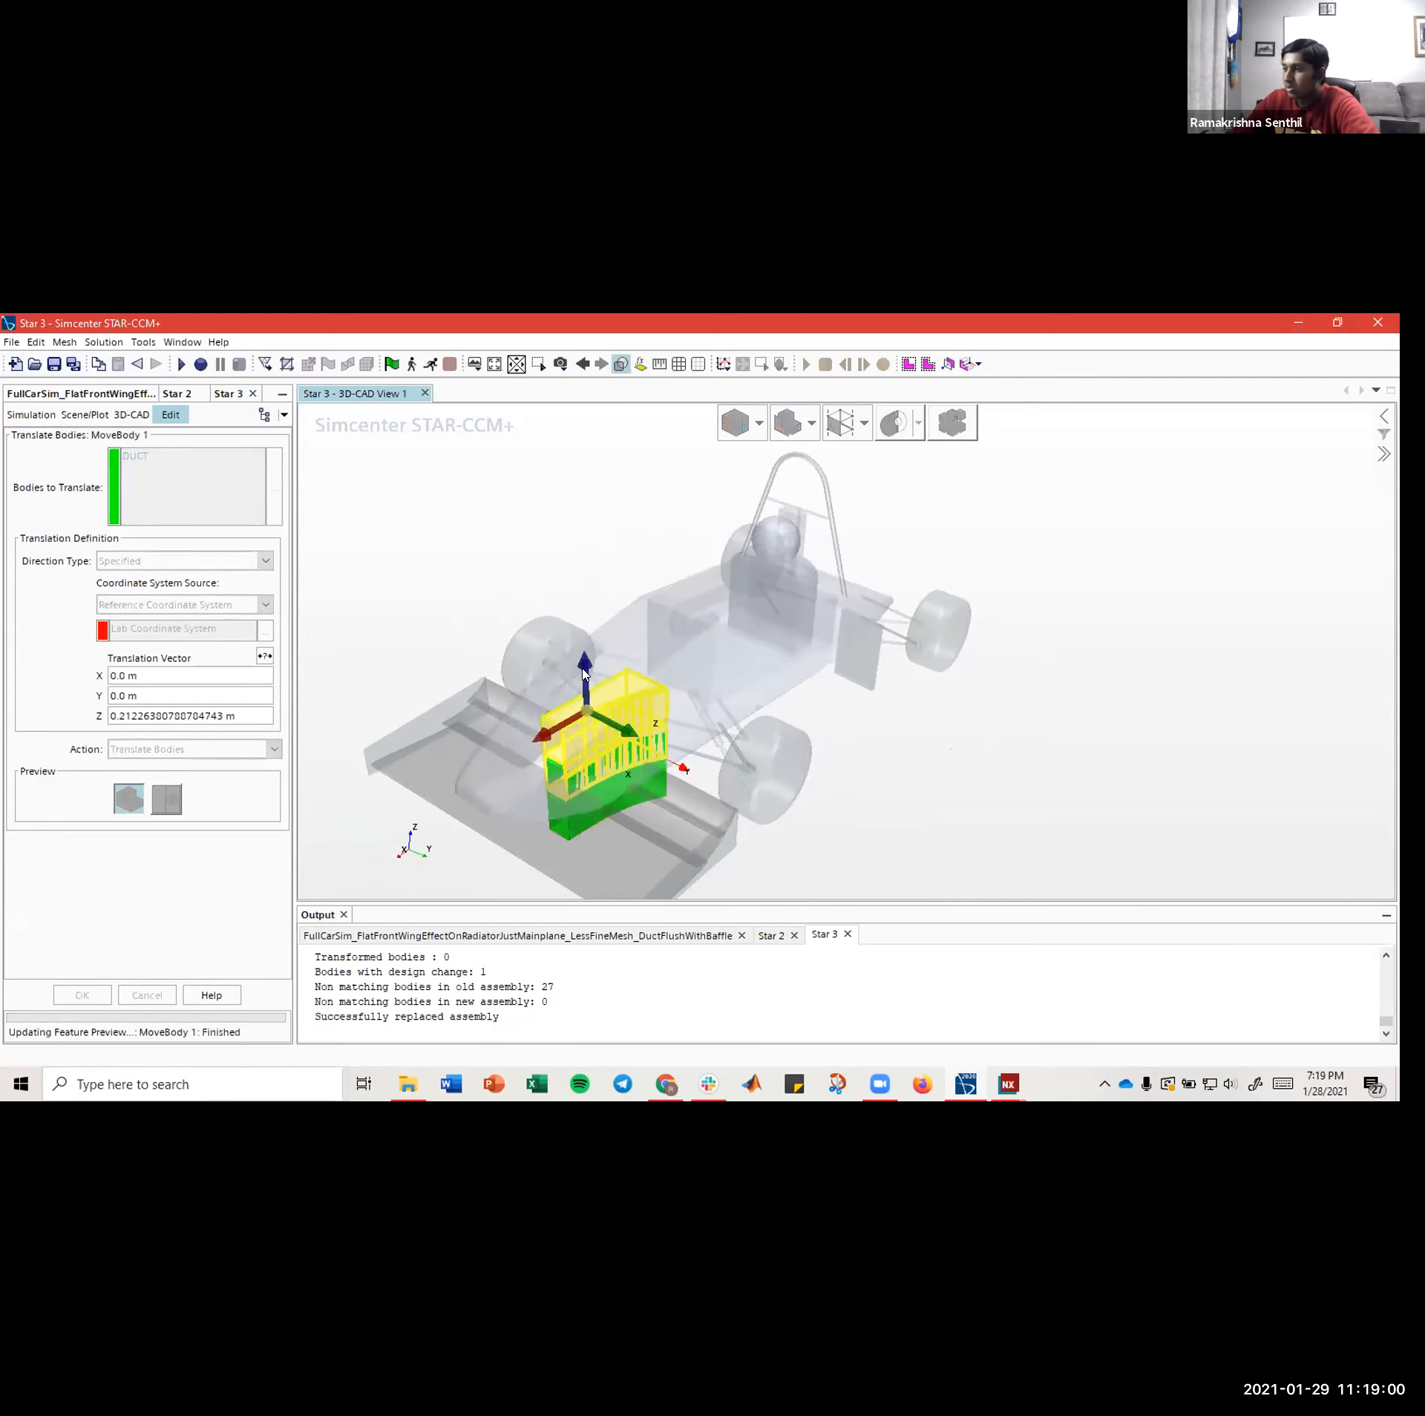
left_click_drag(634, 740, 746, 784)
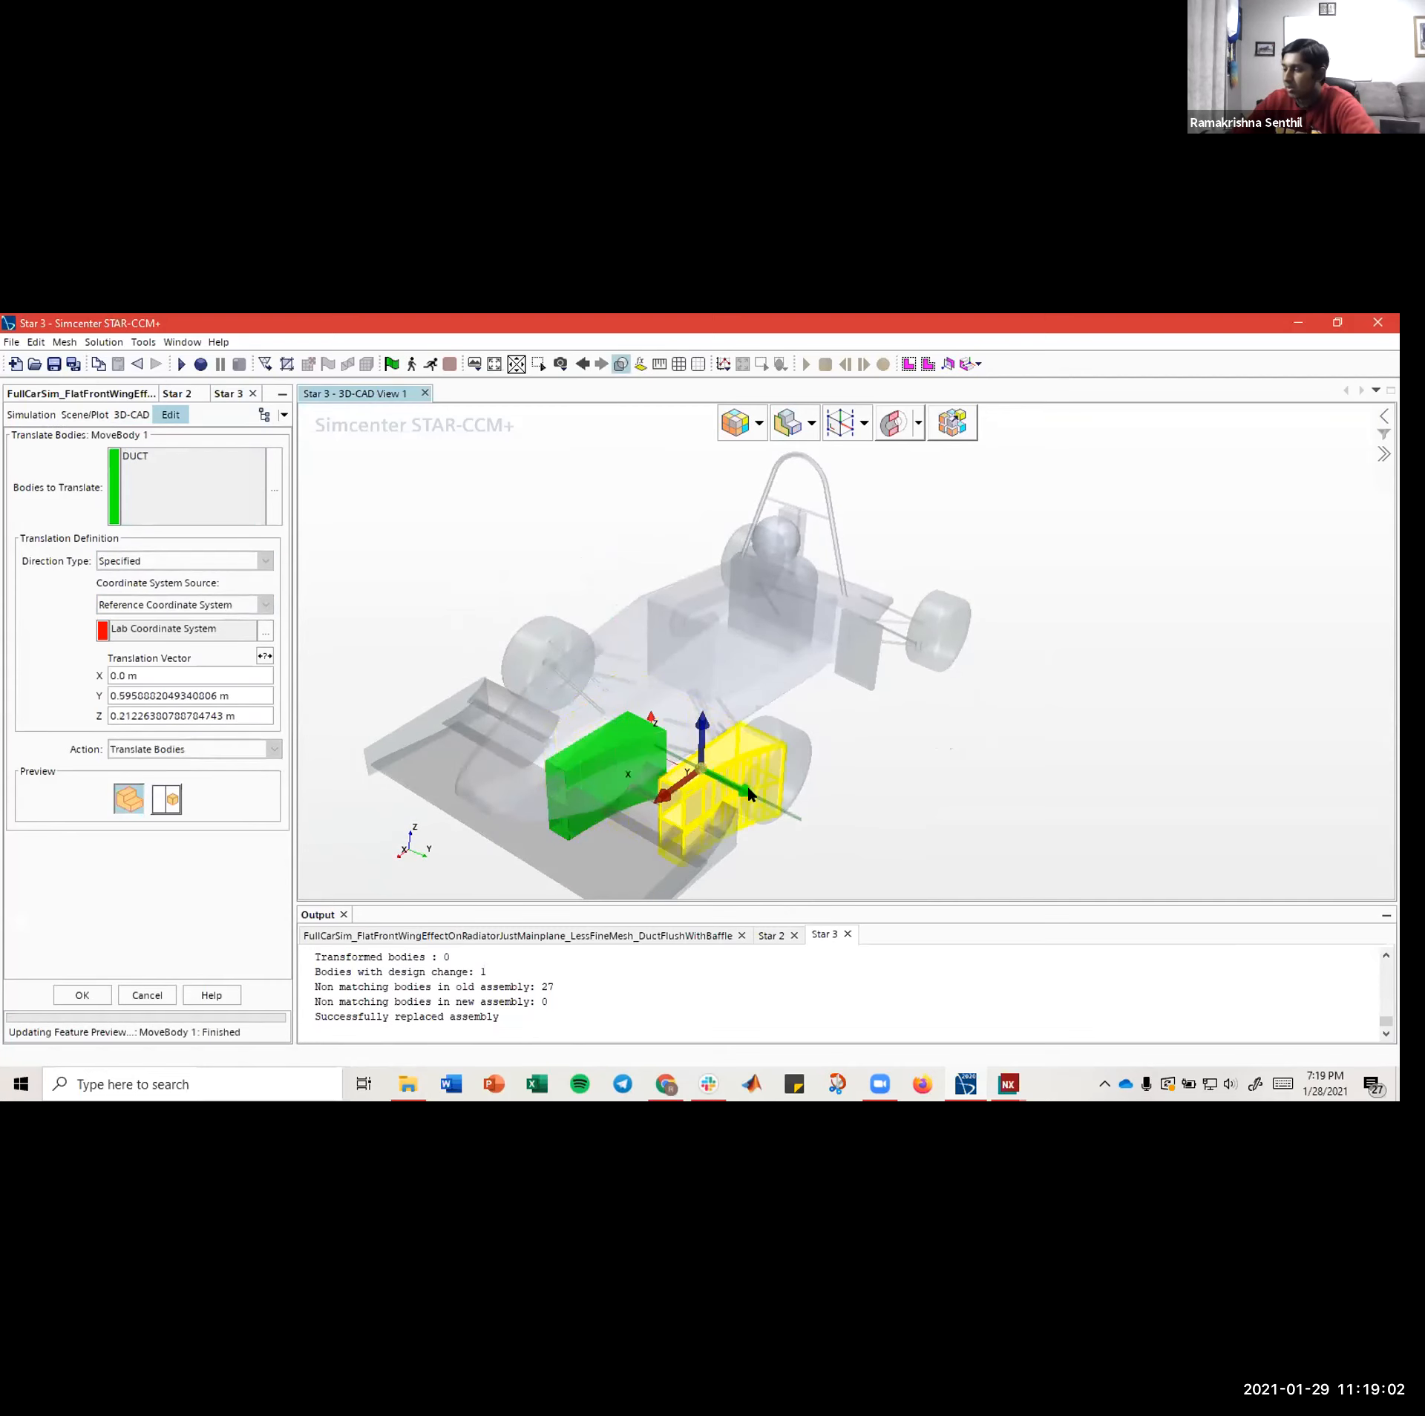
left_click_drag(651, 810, 838, 583)
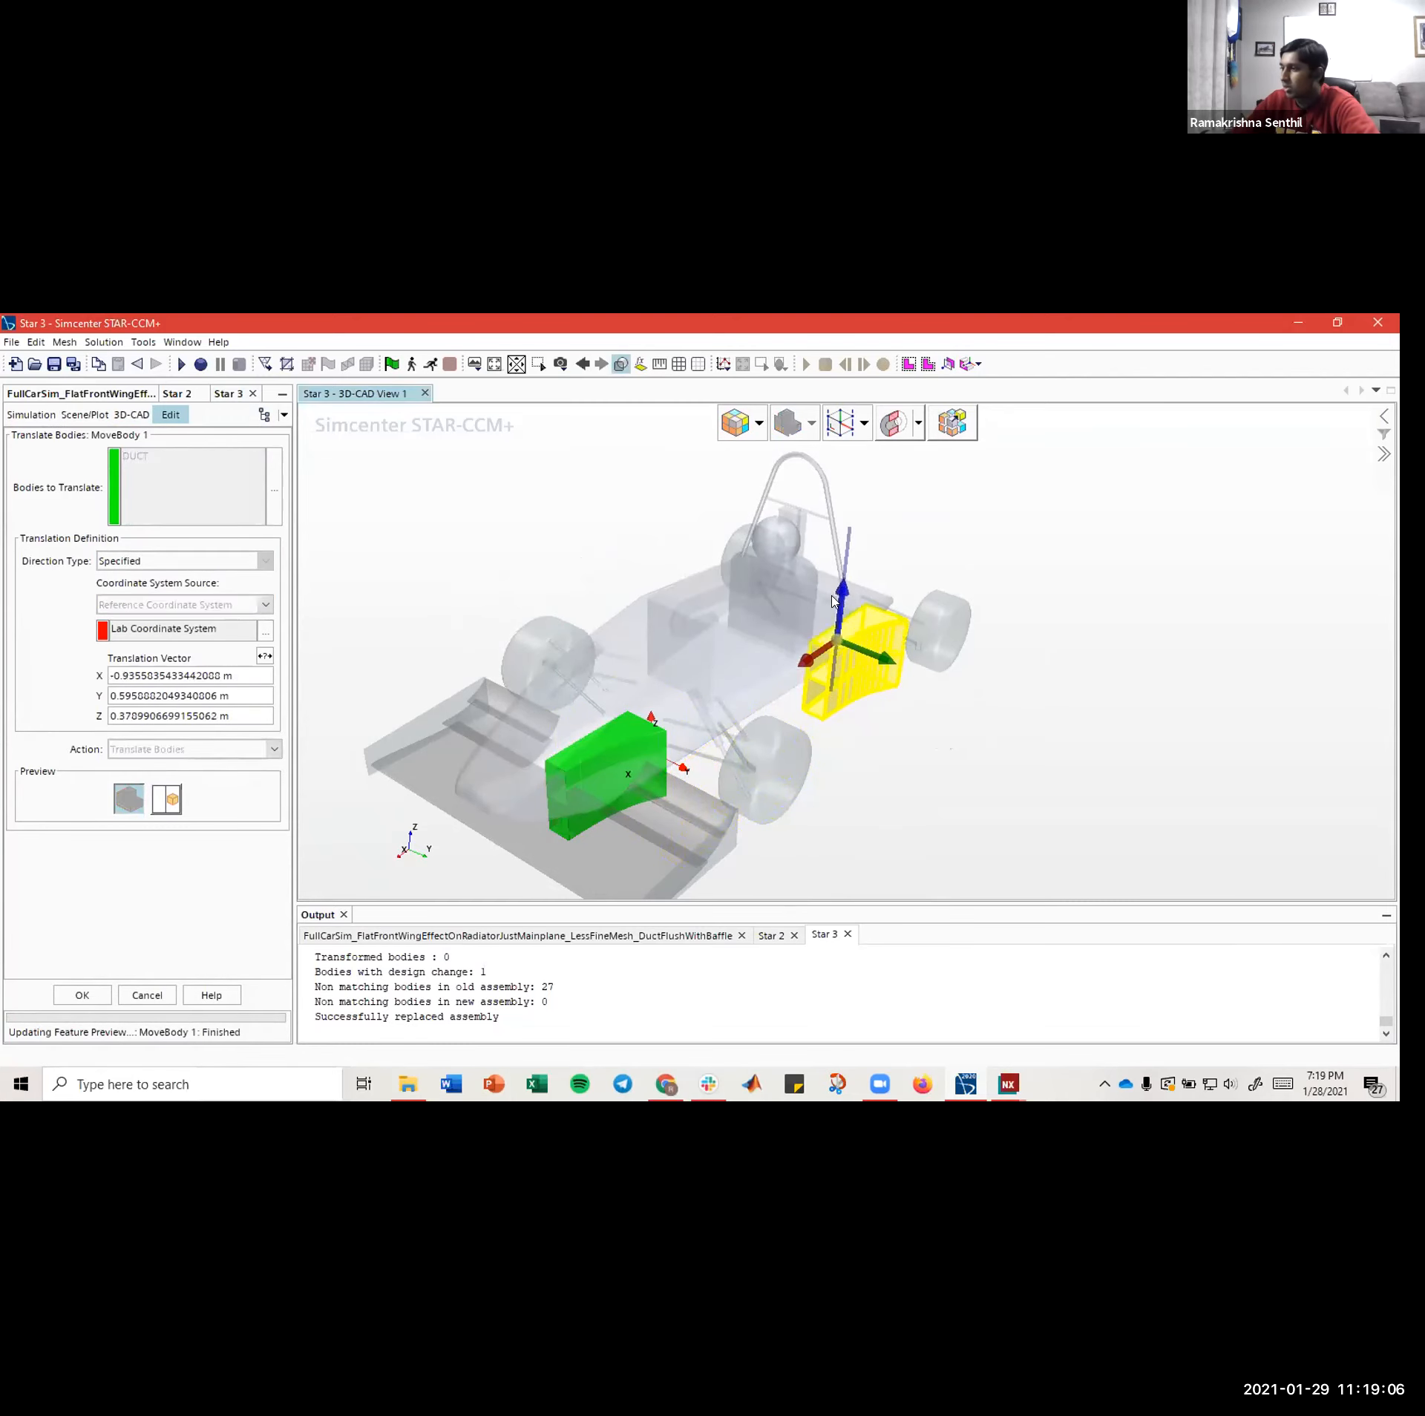
left_click_drag(787, 668, 755, 690)
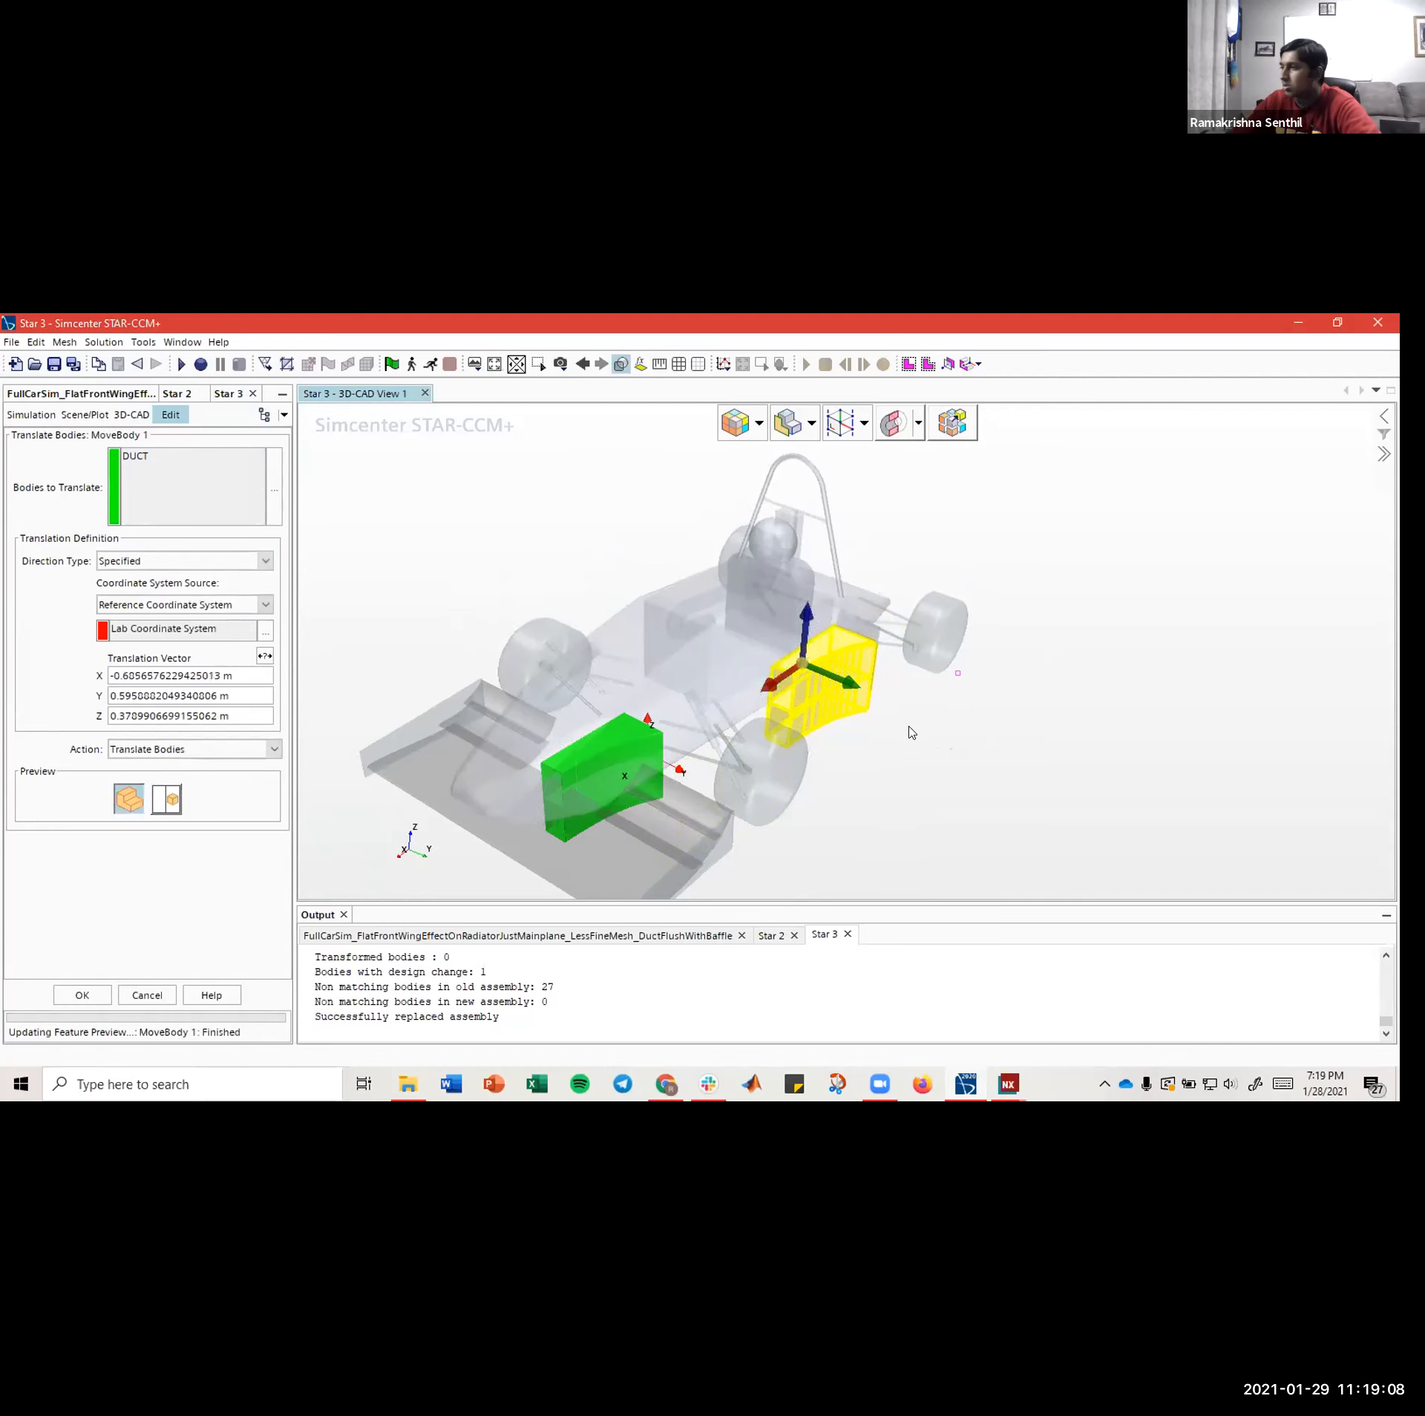
- Examine the translated duct's position relative to the upright side panel from an angled view, from above and from the side
left_click_drag(907, 726, 833, 738)
scroll(812, 702, "up", 3)
scroll(811, 701, "up", 3)
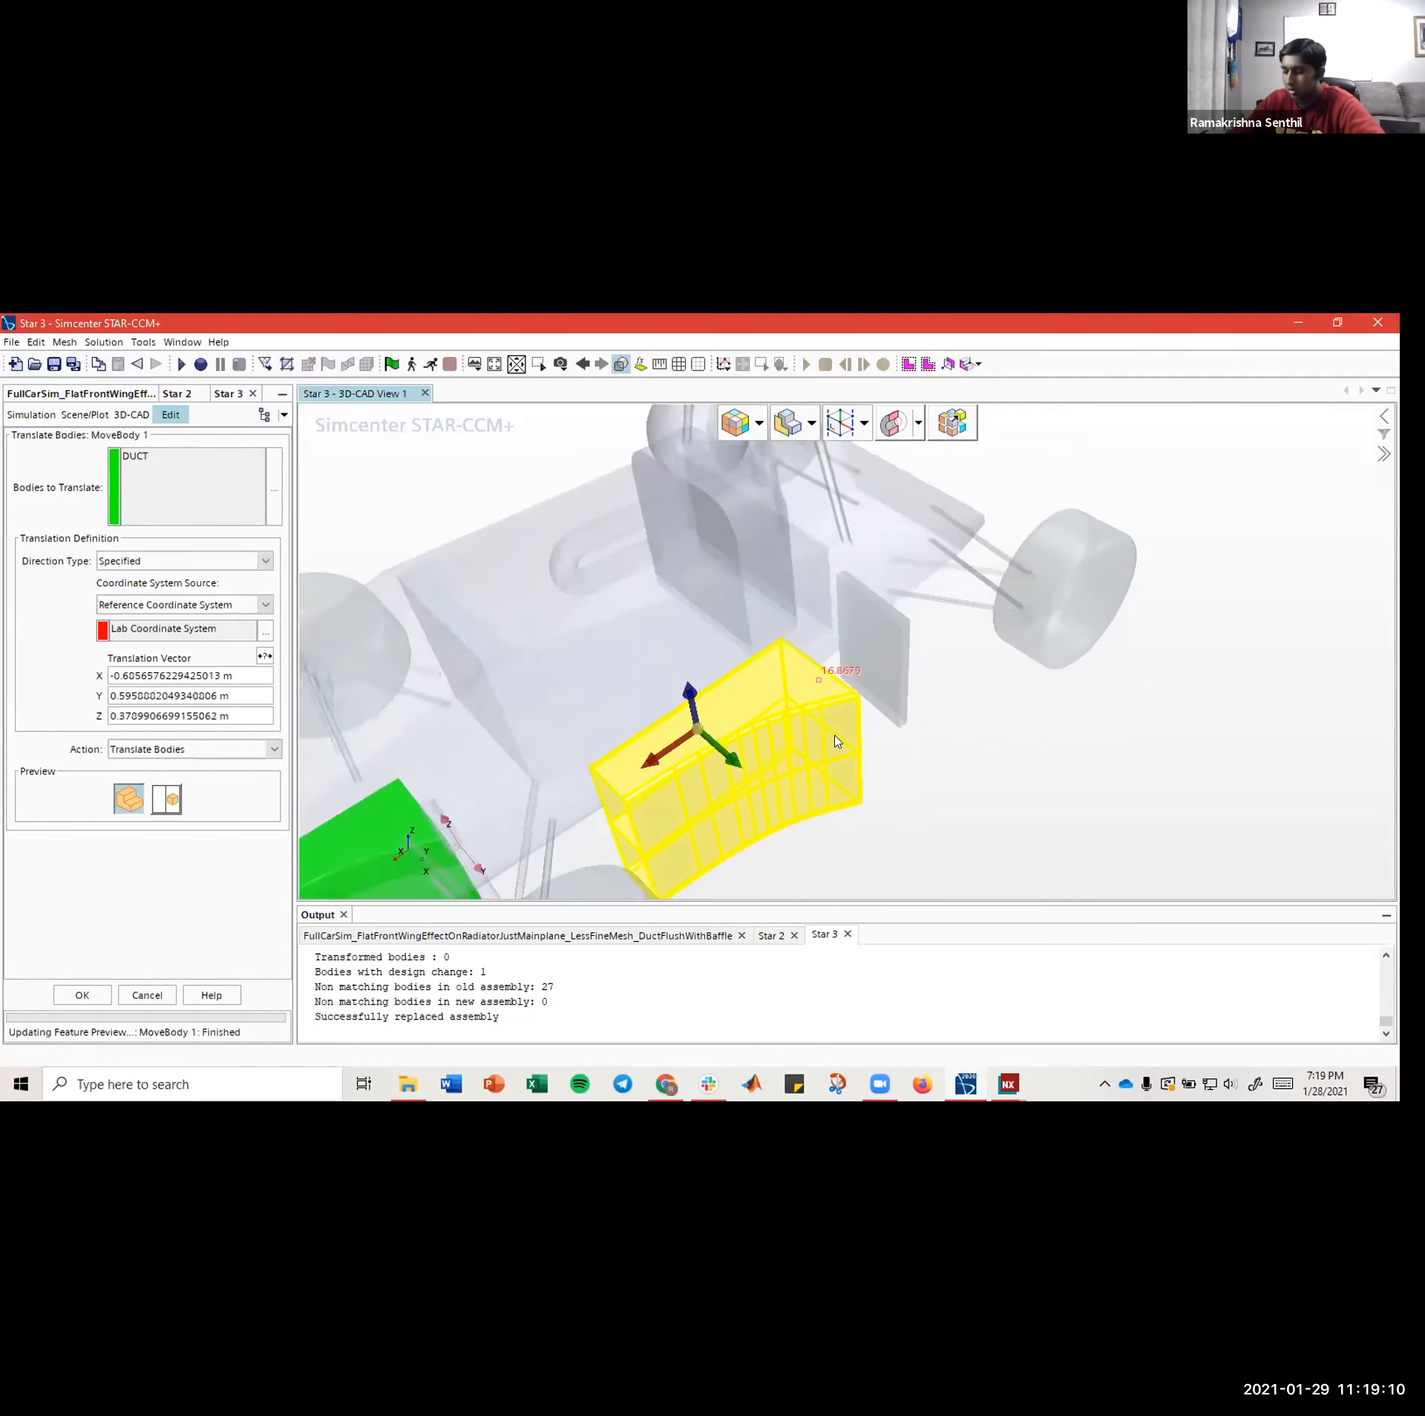
right_click_drag(803, 686, 849, 693)
left_click_drag(849, 692, 602, 705)
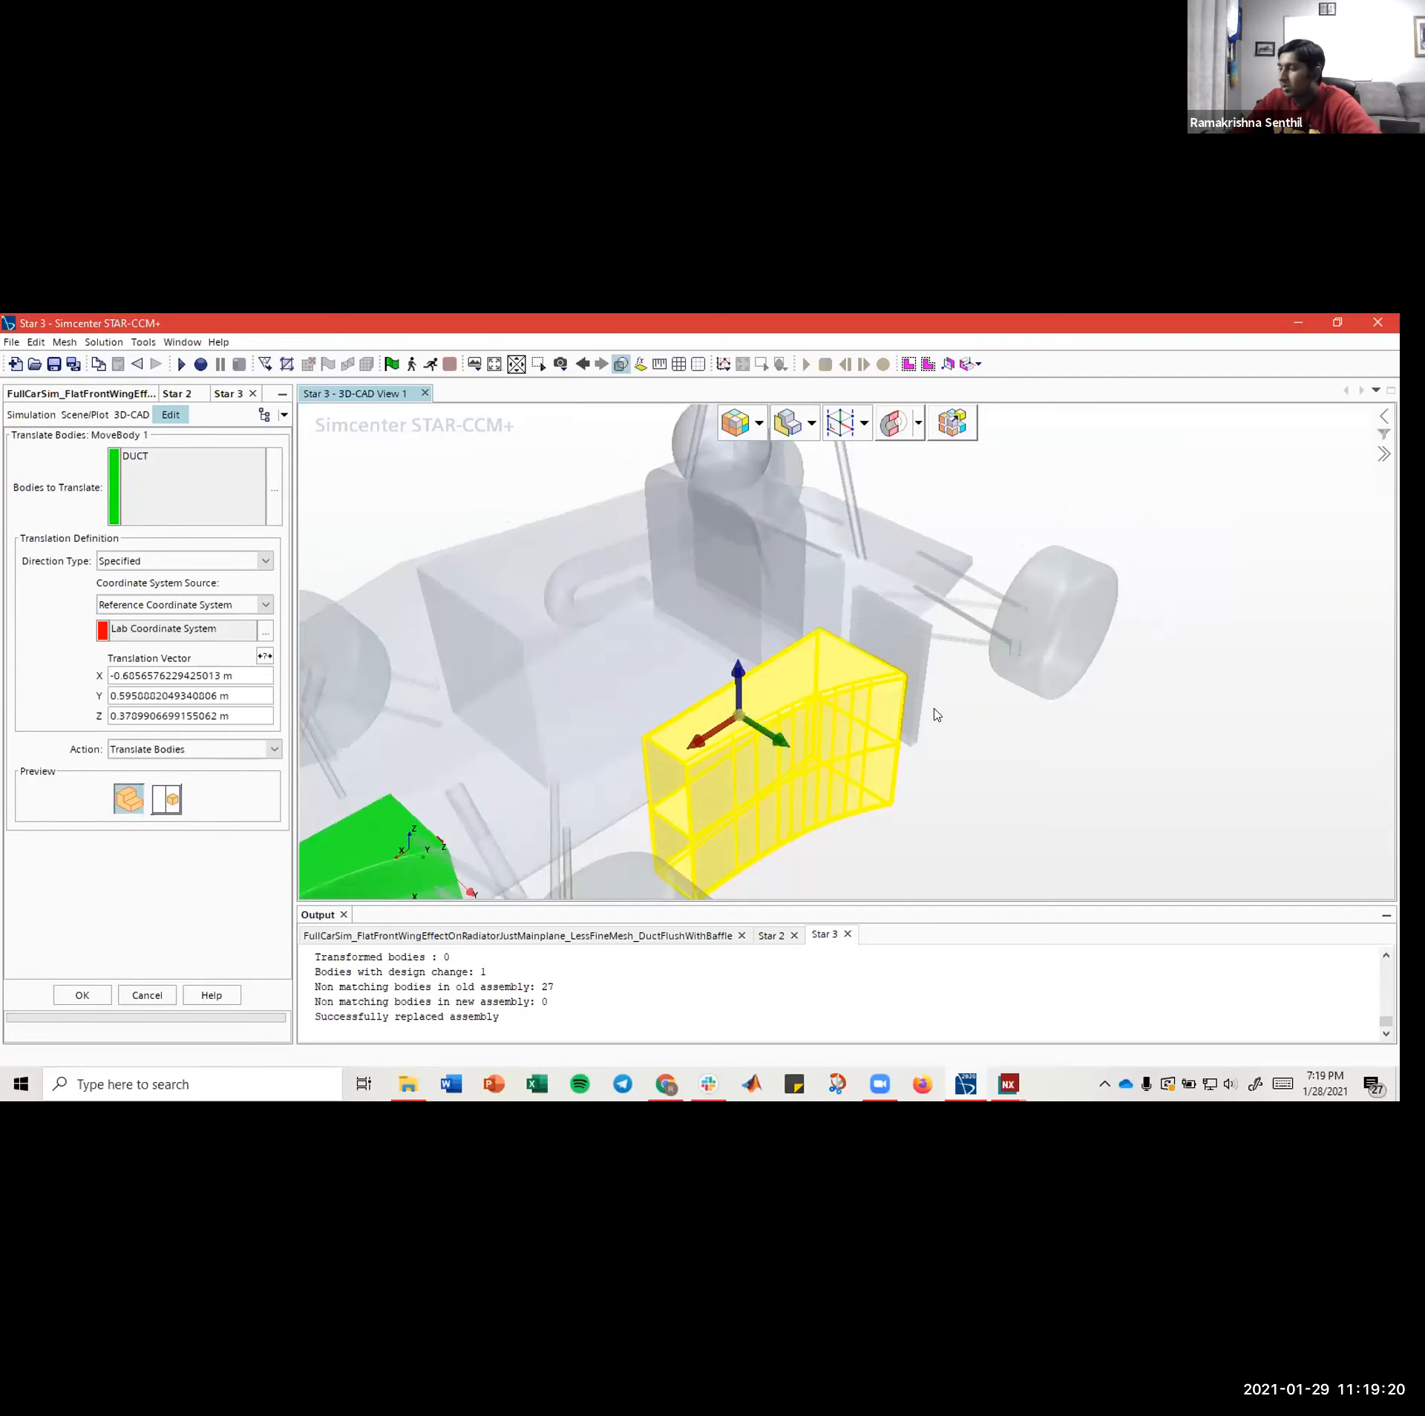
left_click_drag(937, 715, 1002, 729)
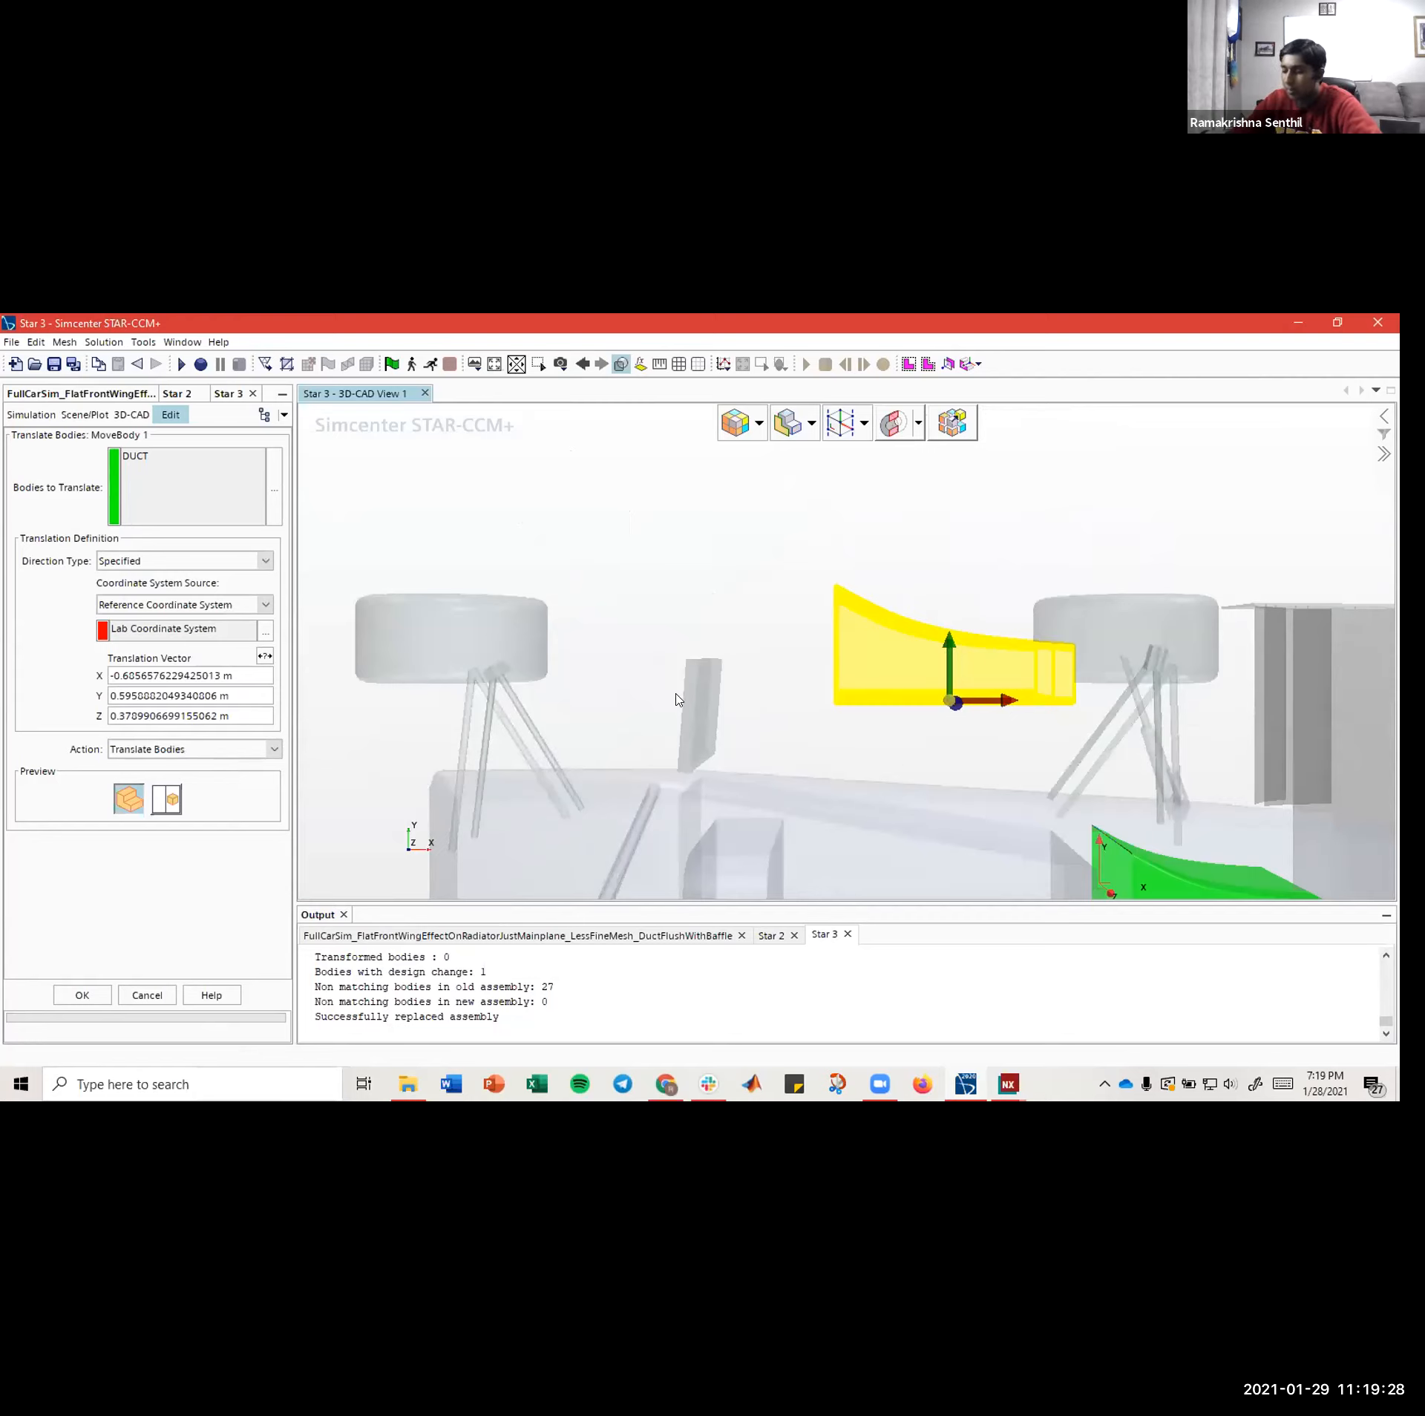
key("t")
key("f")
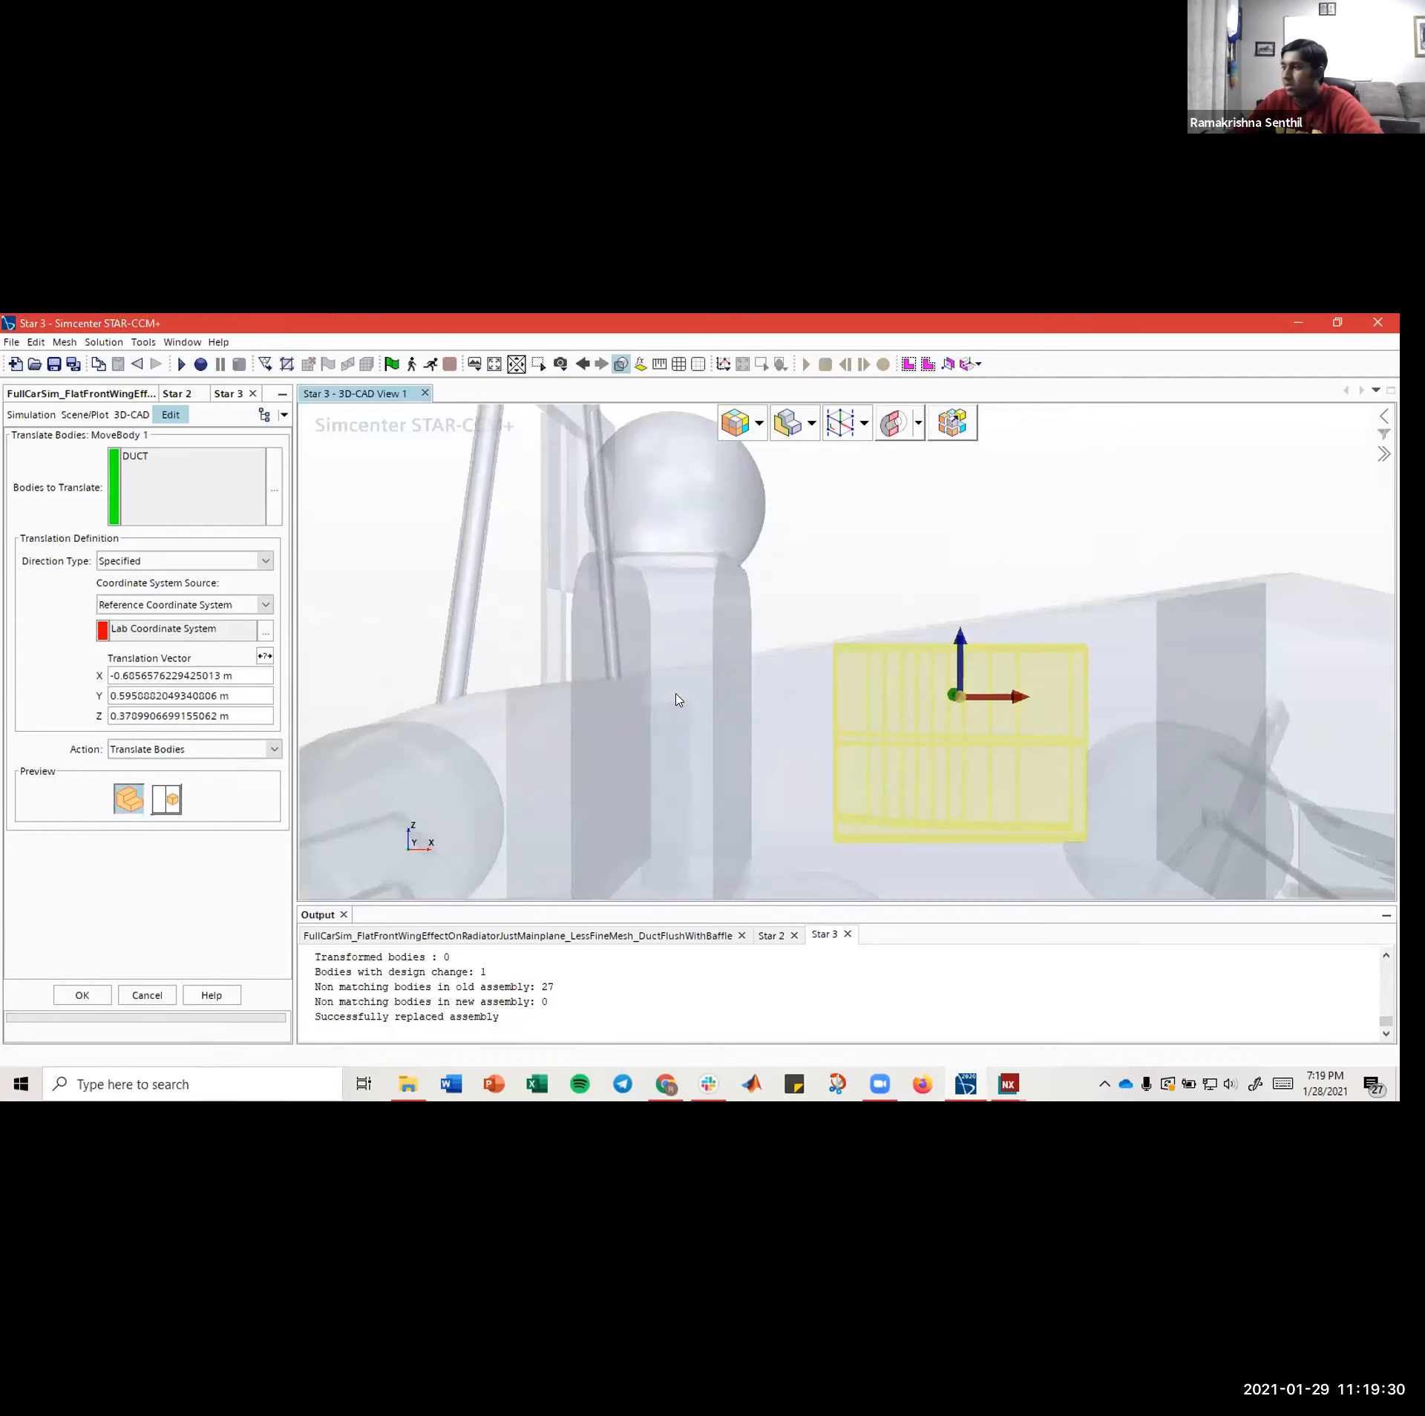
key("f")
key("f")
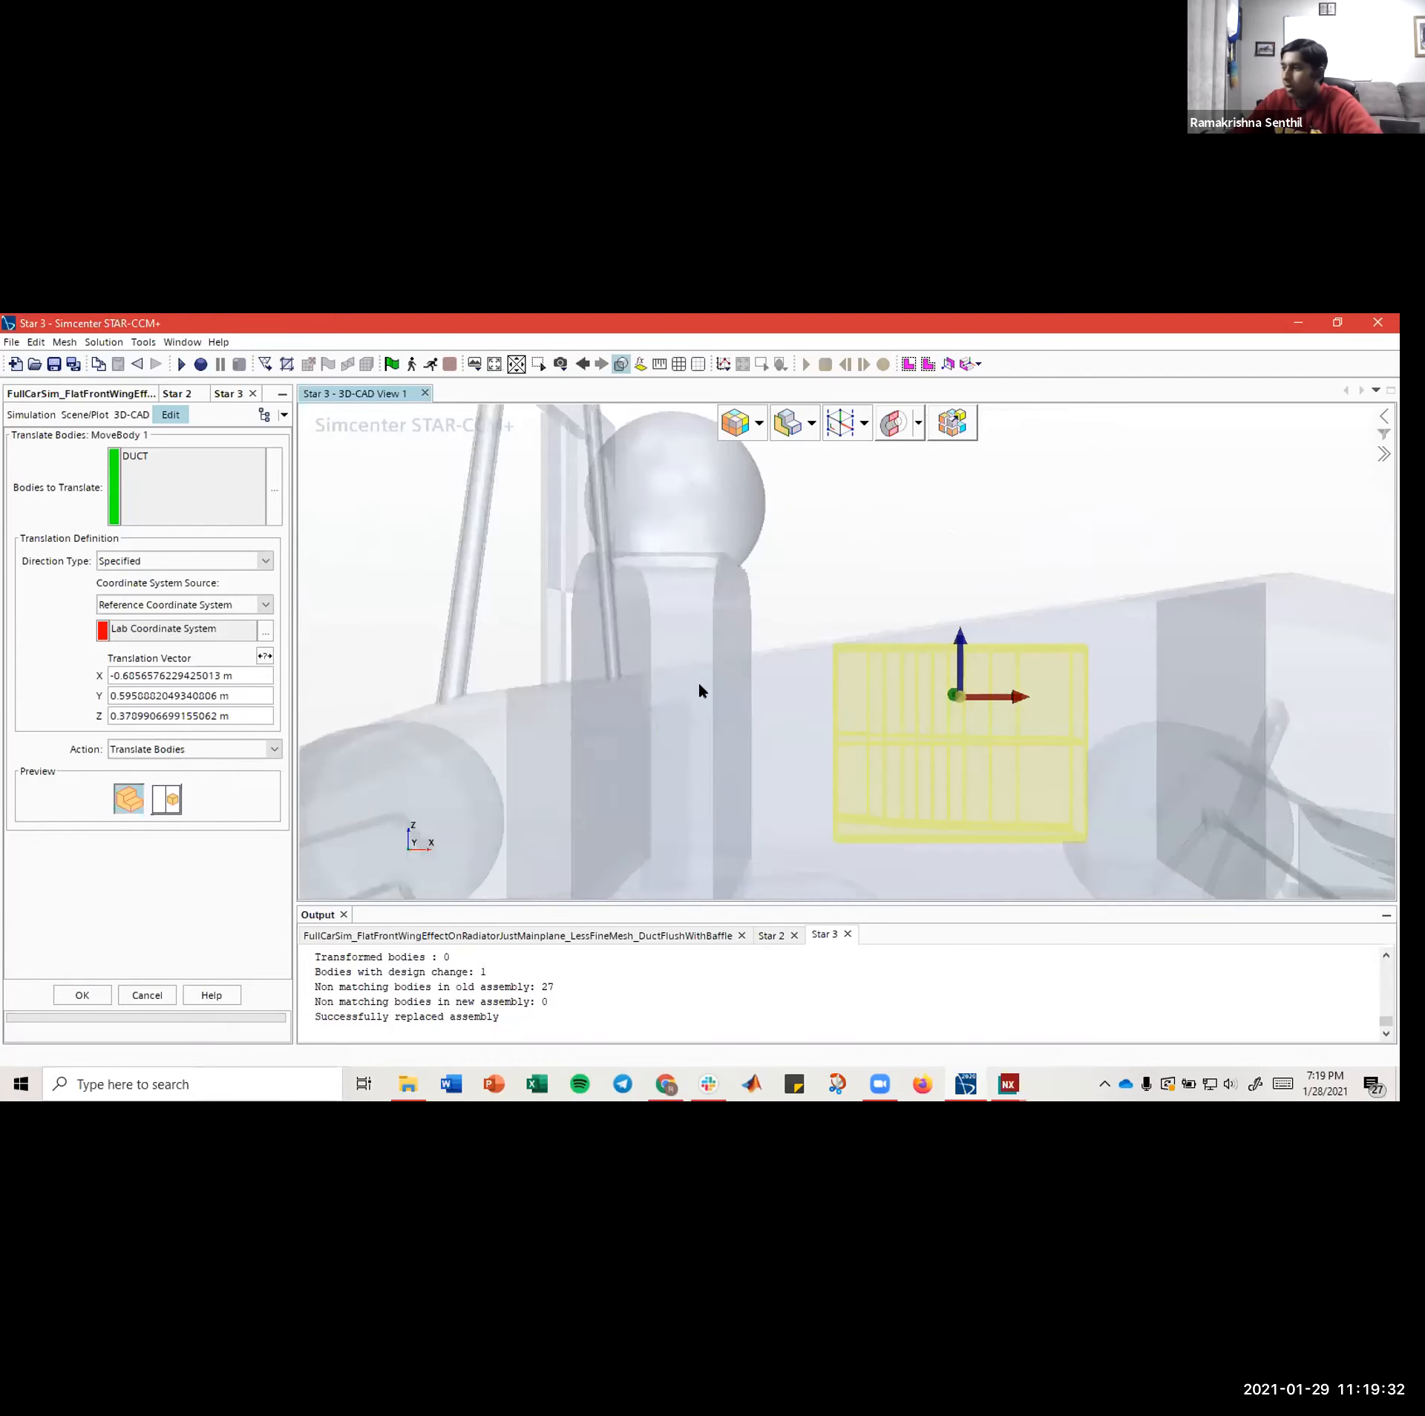
key("t")
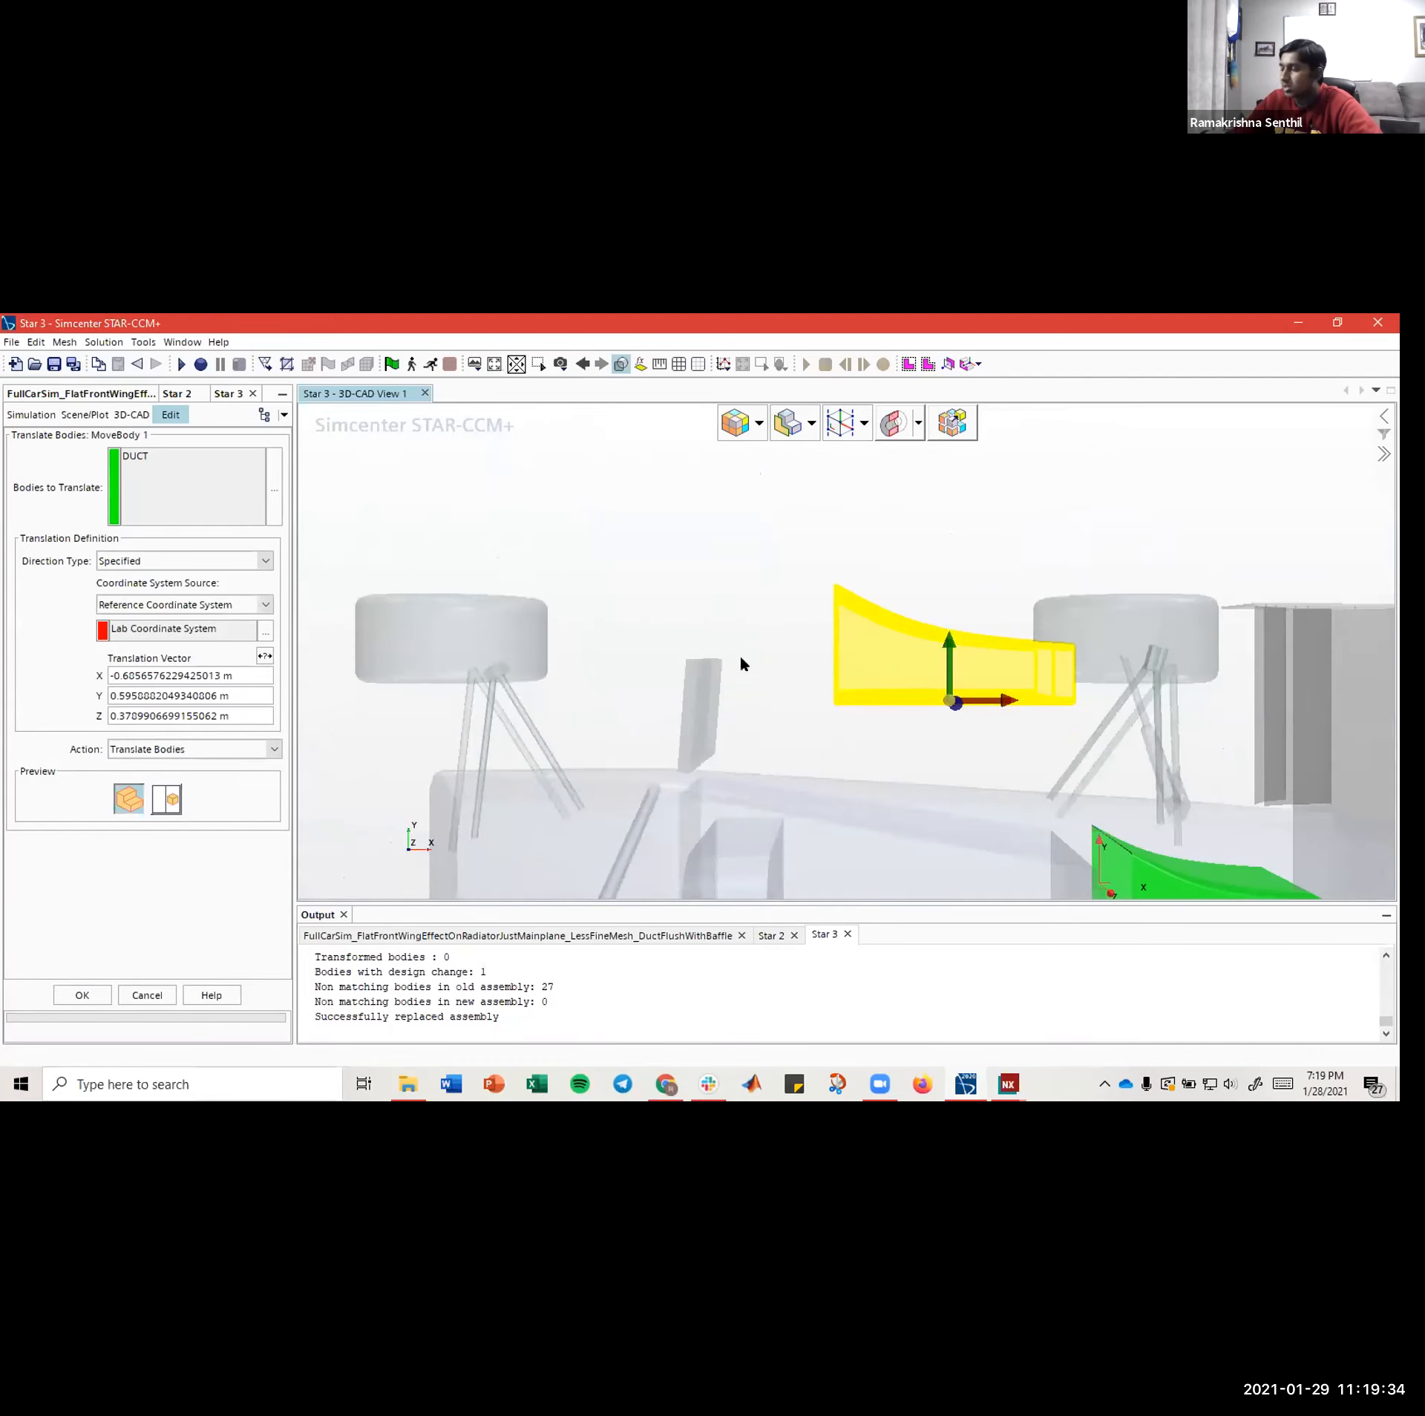
- Set the view's projection mode to Parallel and show the whole car from above
right_click_drag(759, 699, 616, 537)
left_click(560, 364)
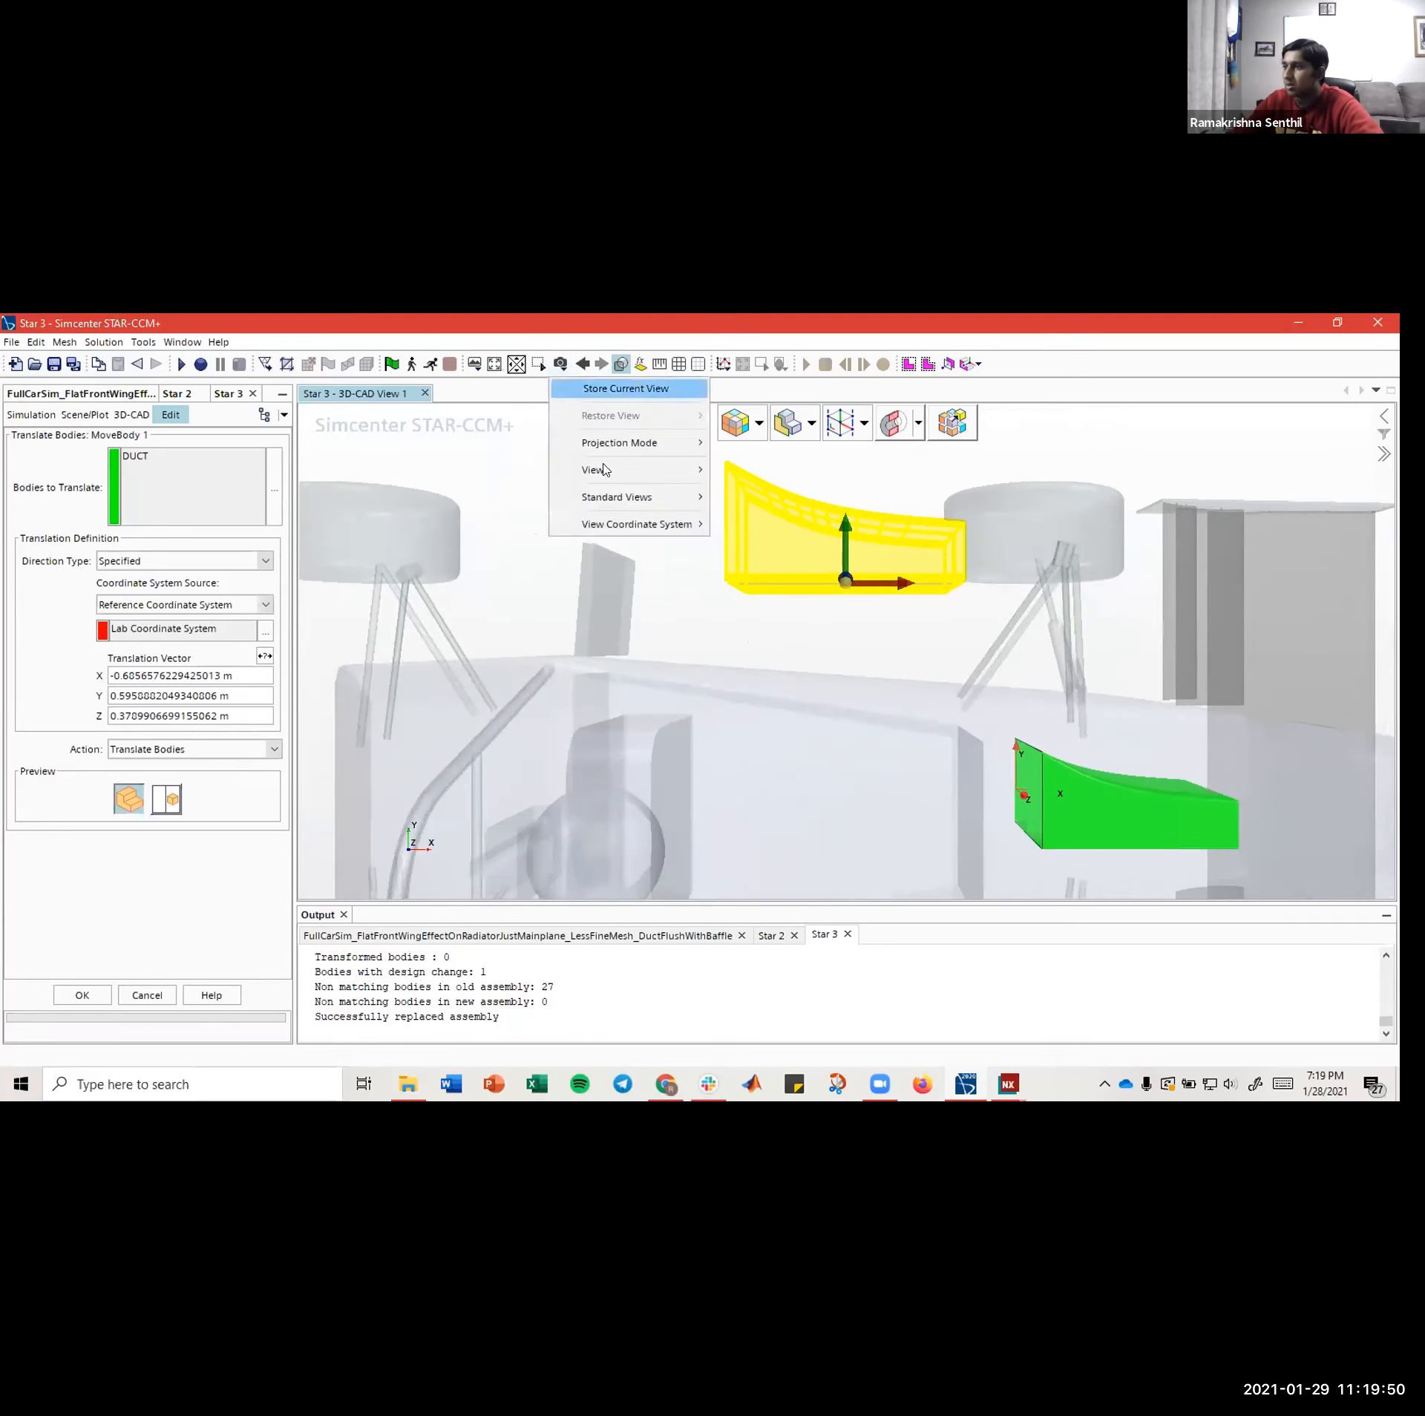
mouse_move(621, 443)
left_click(740, 462)
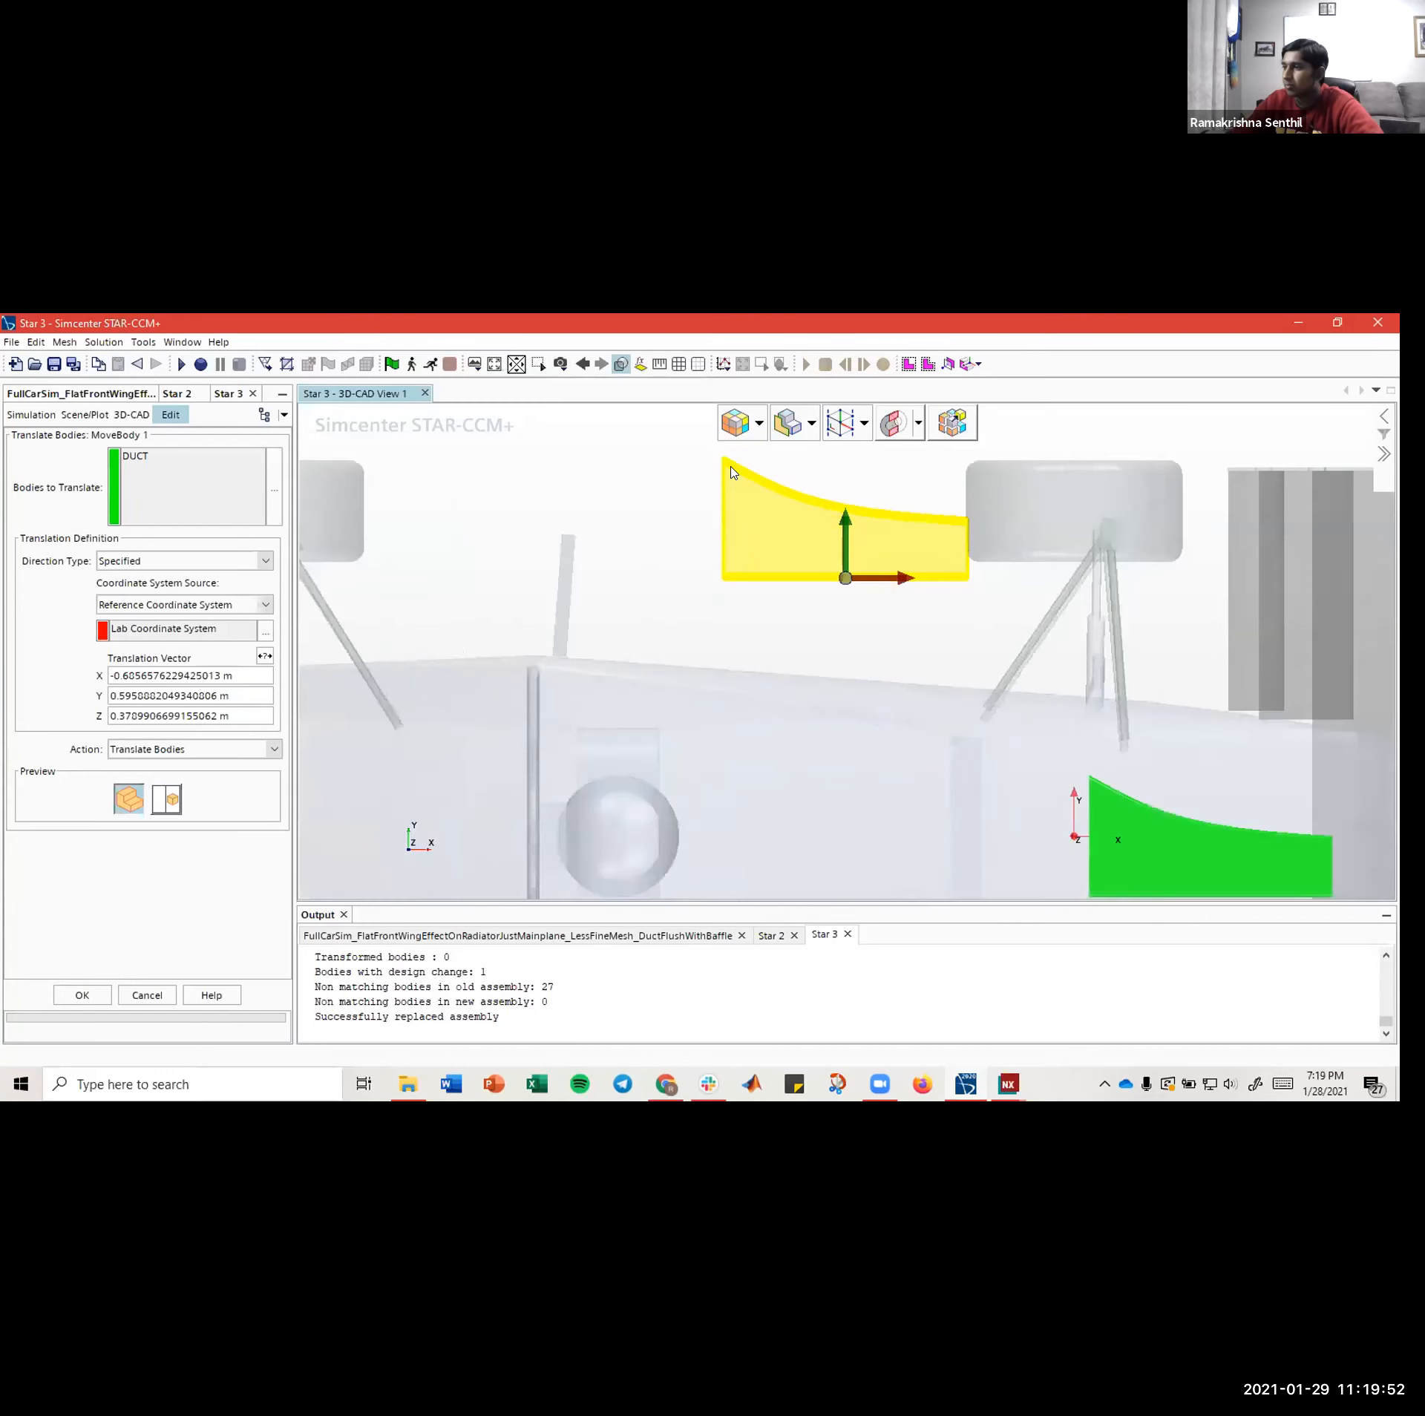
scroll(663, 622, "down", 5)
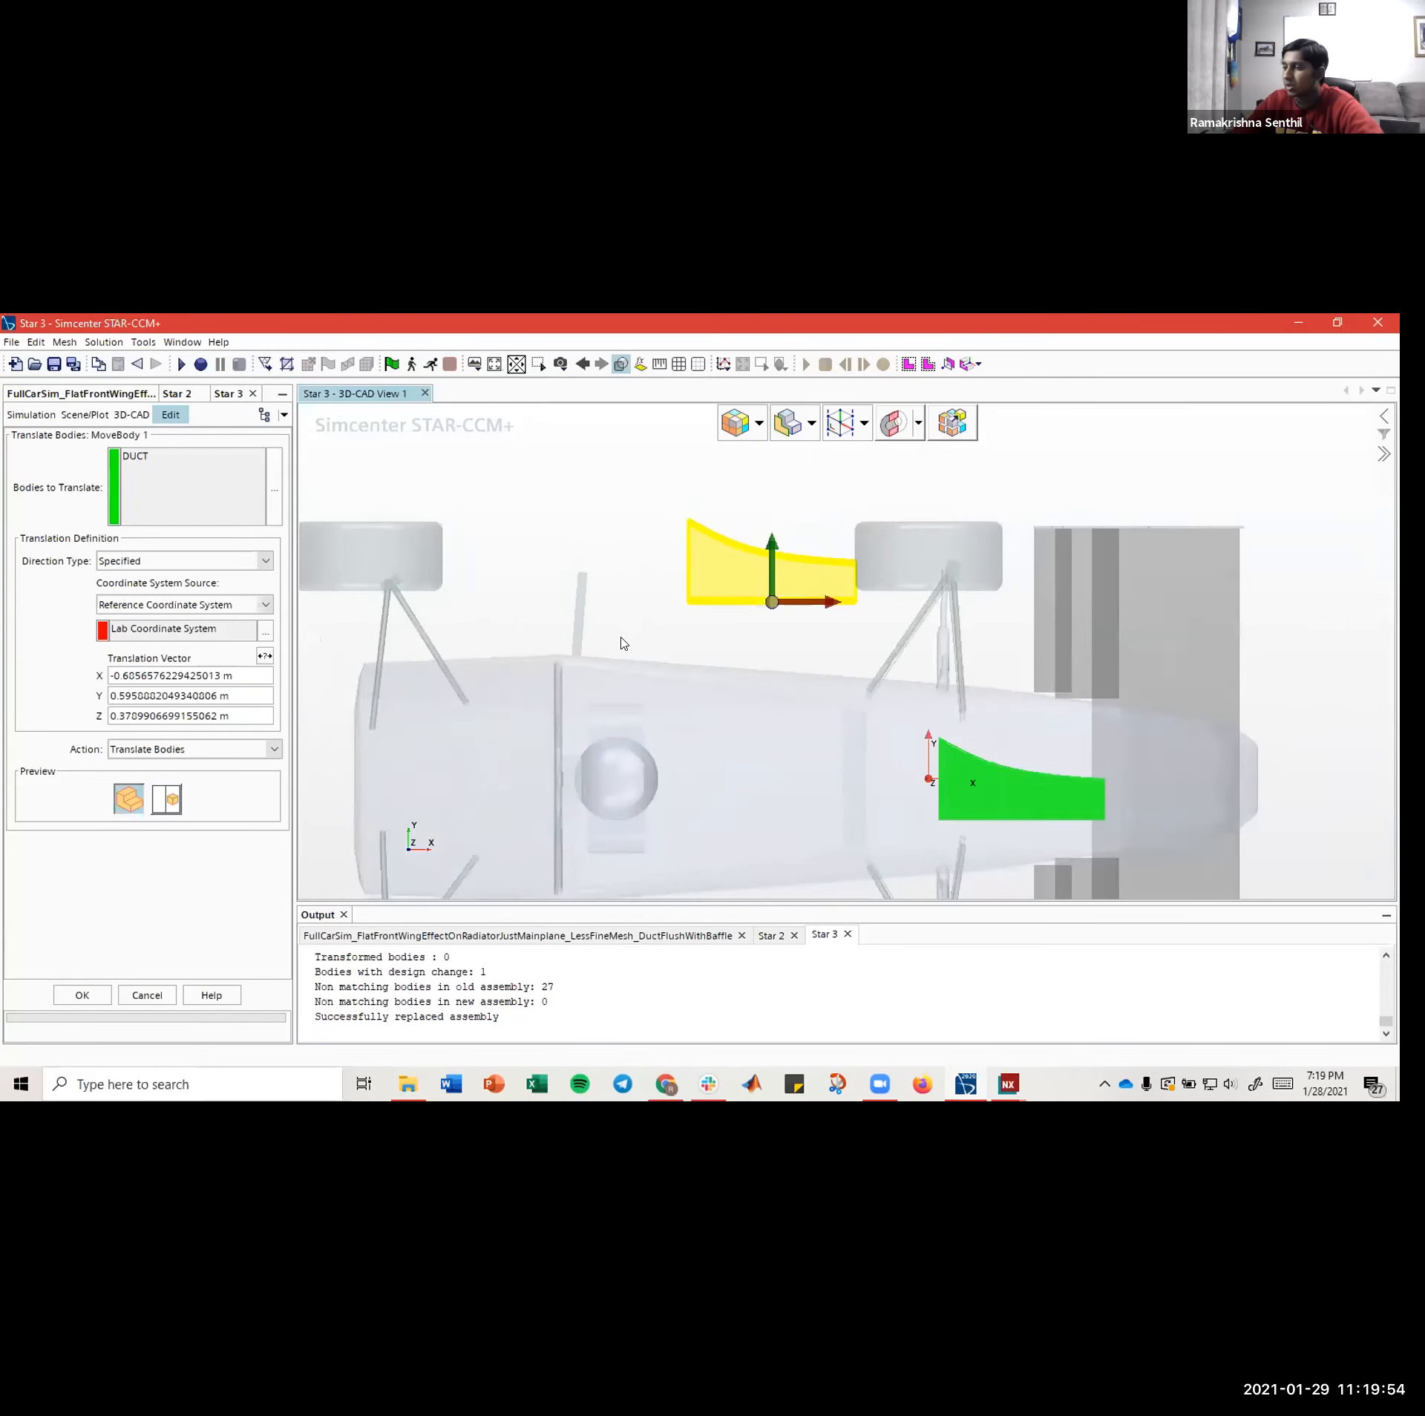
middle_click_drag(664, 615, 702, 567)
right_click_drag(731, 644, 704, 626)
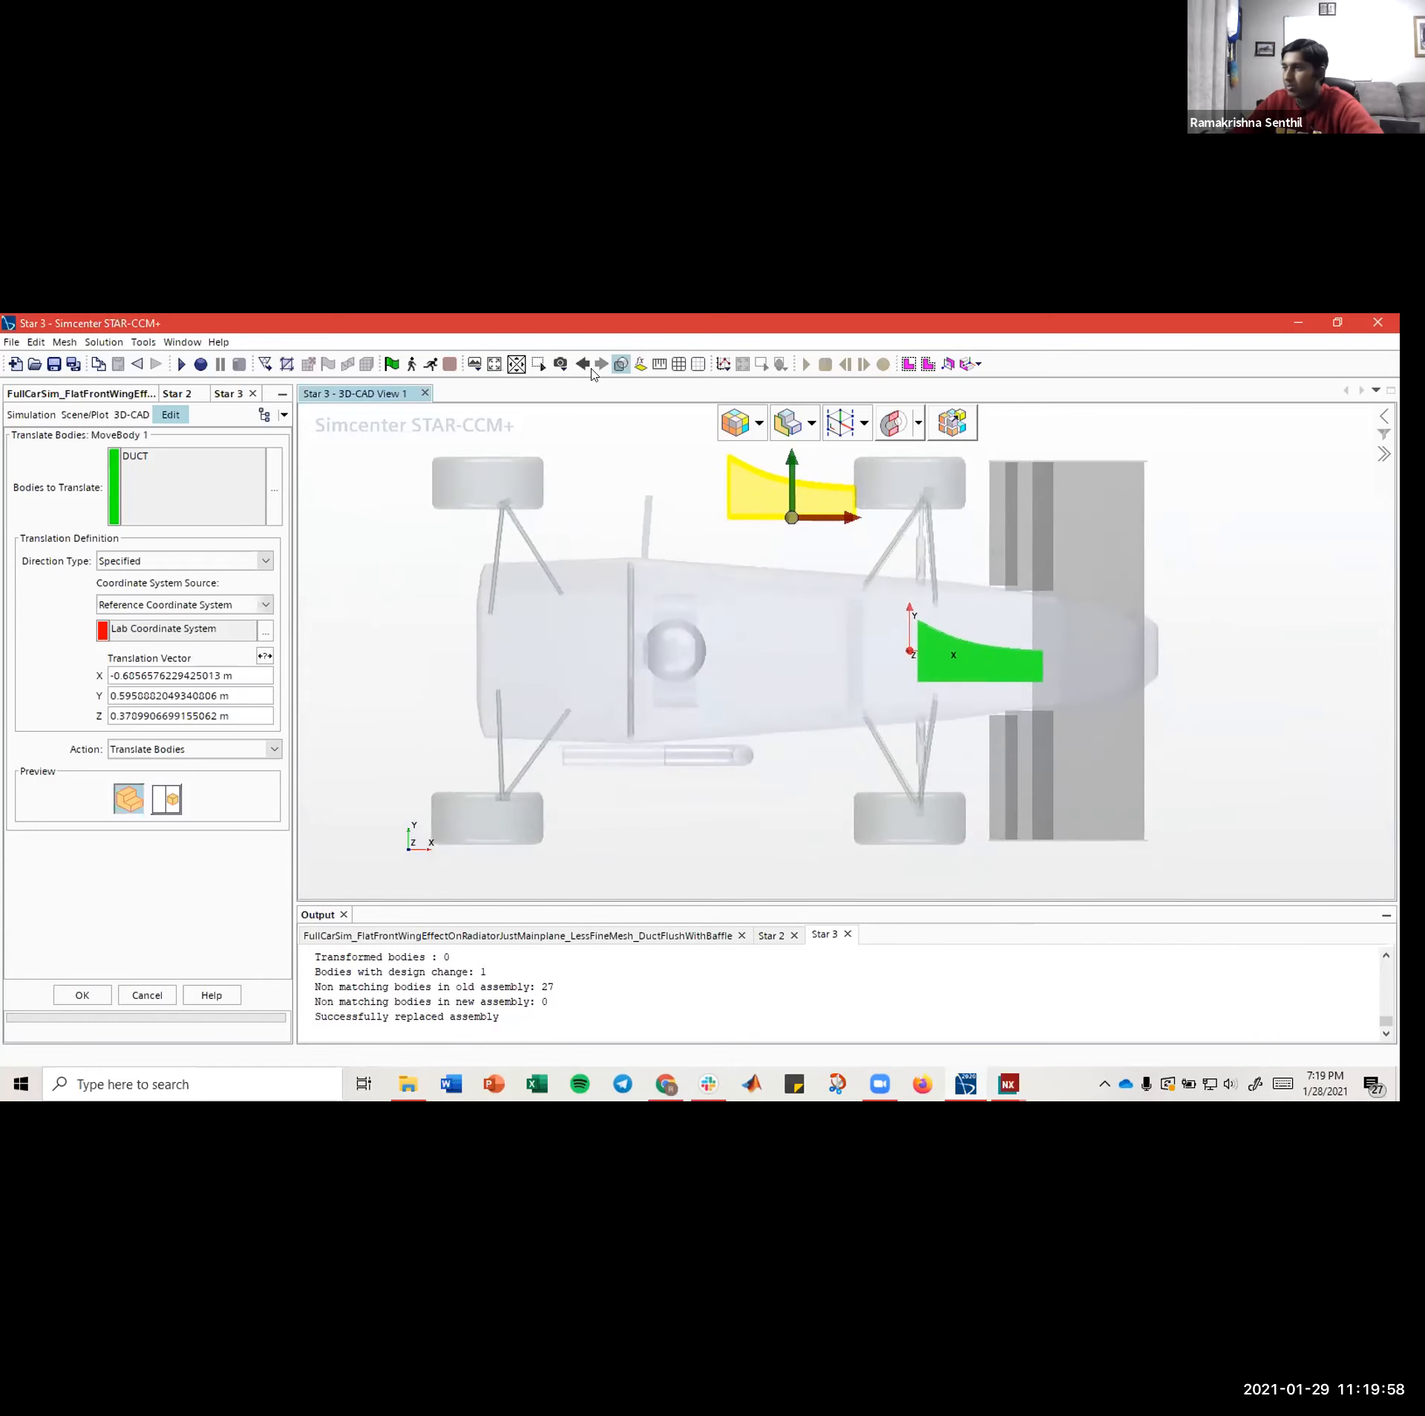
left_click(560, 365)
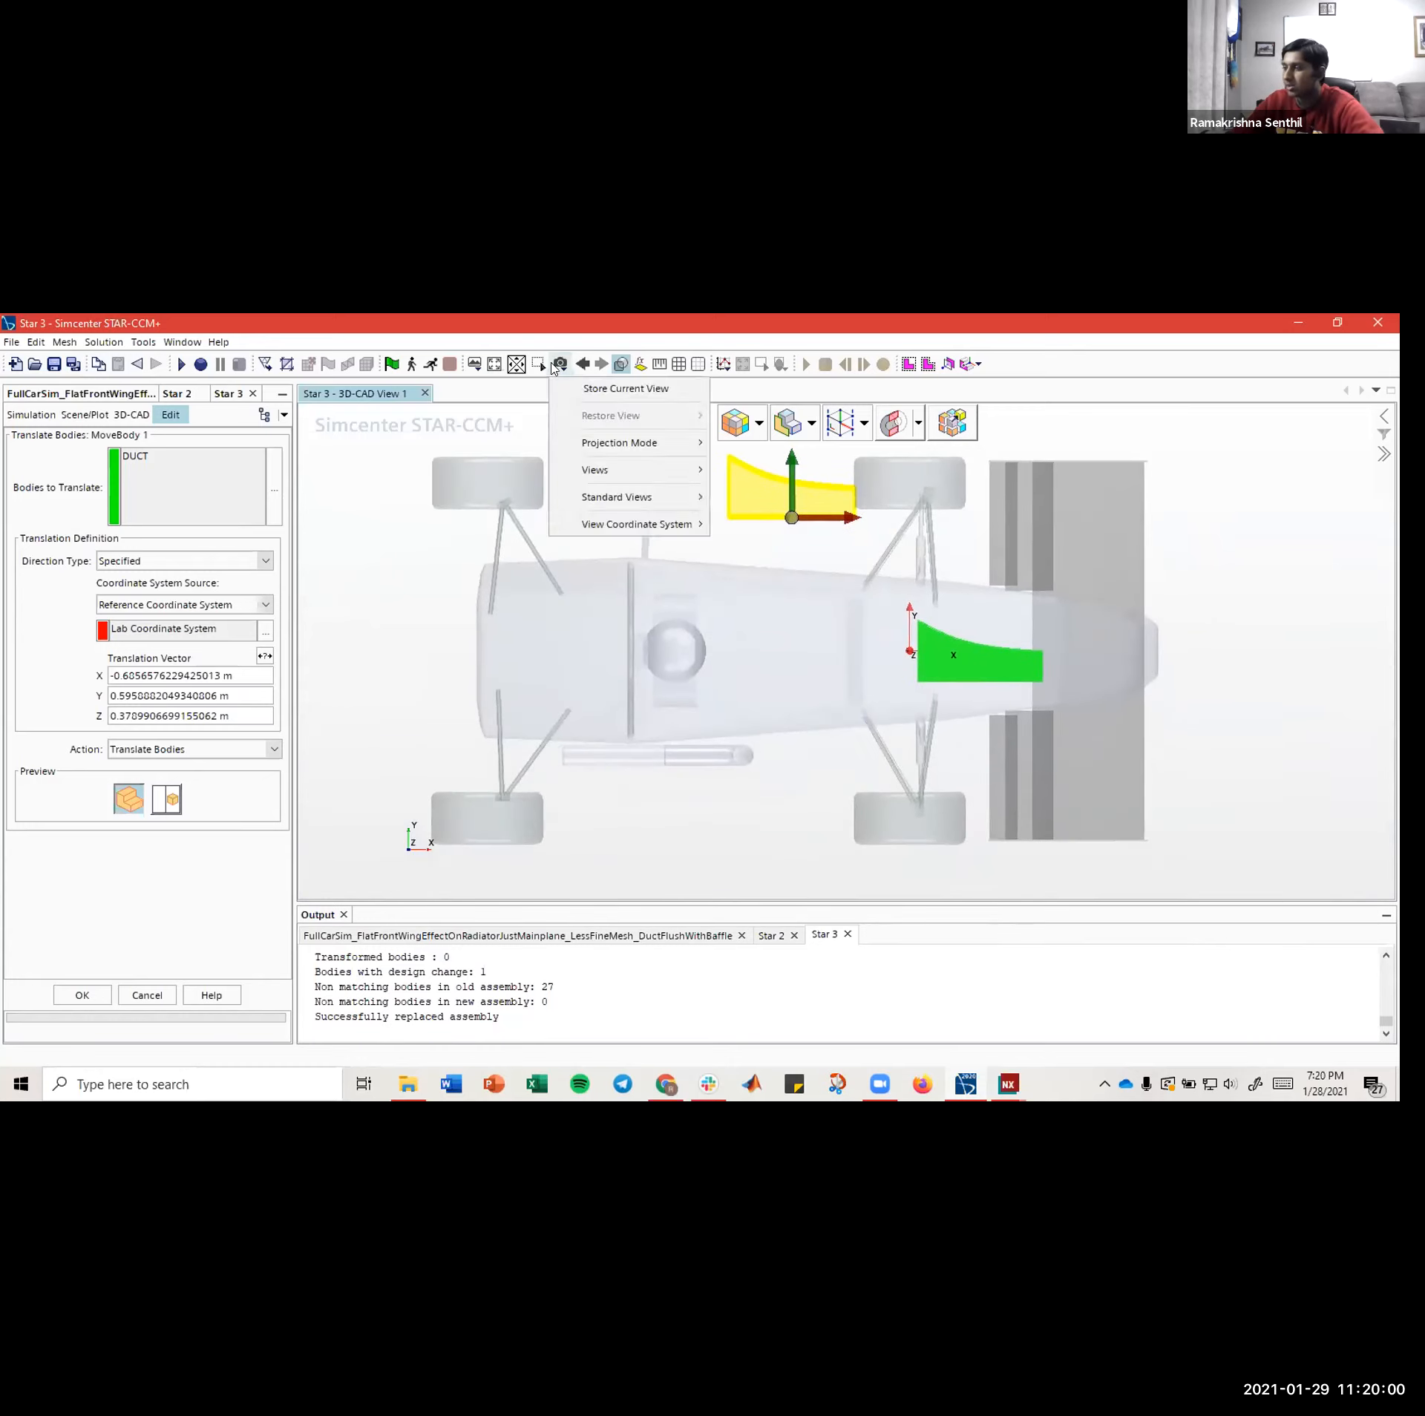
mouse_move(620, 443)
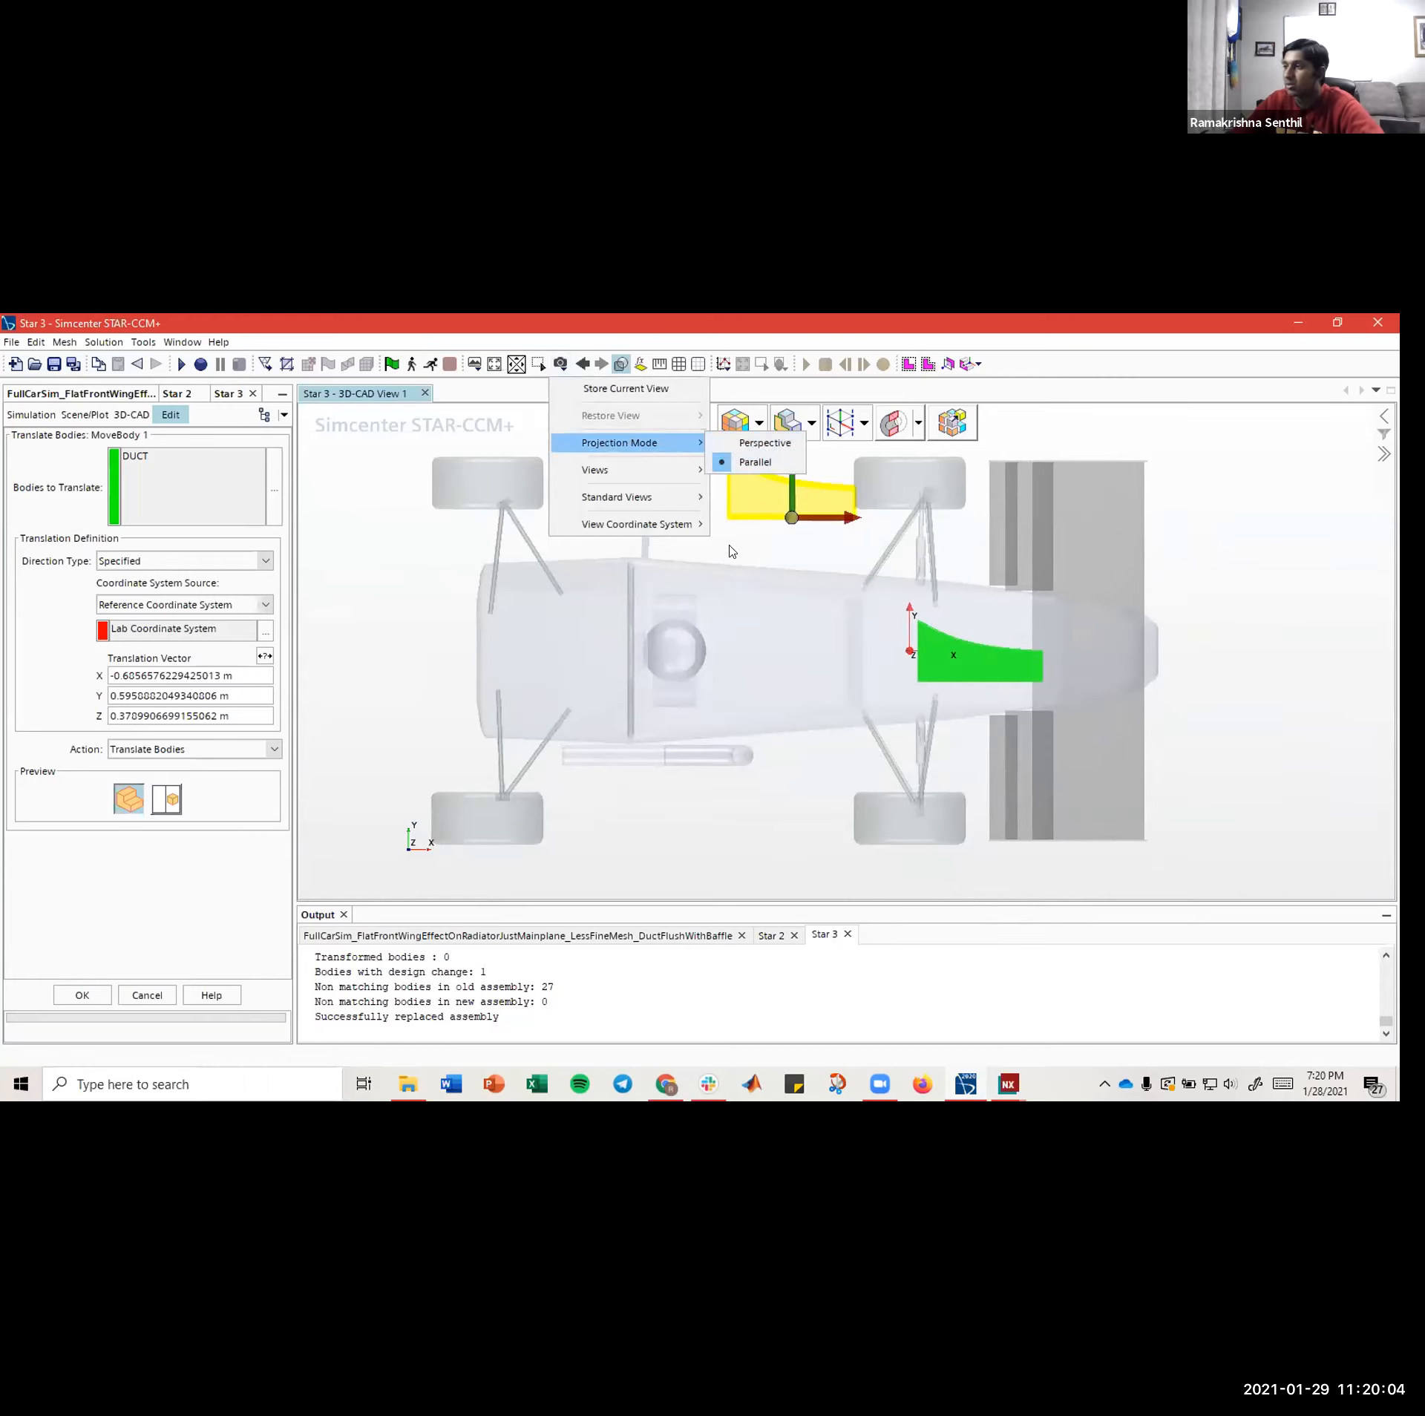
right_click_drag(712, 544, 689, 596)
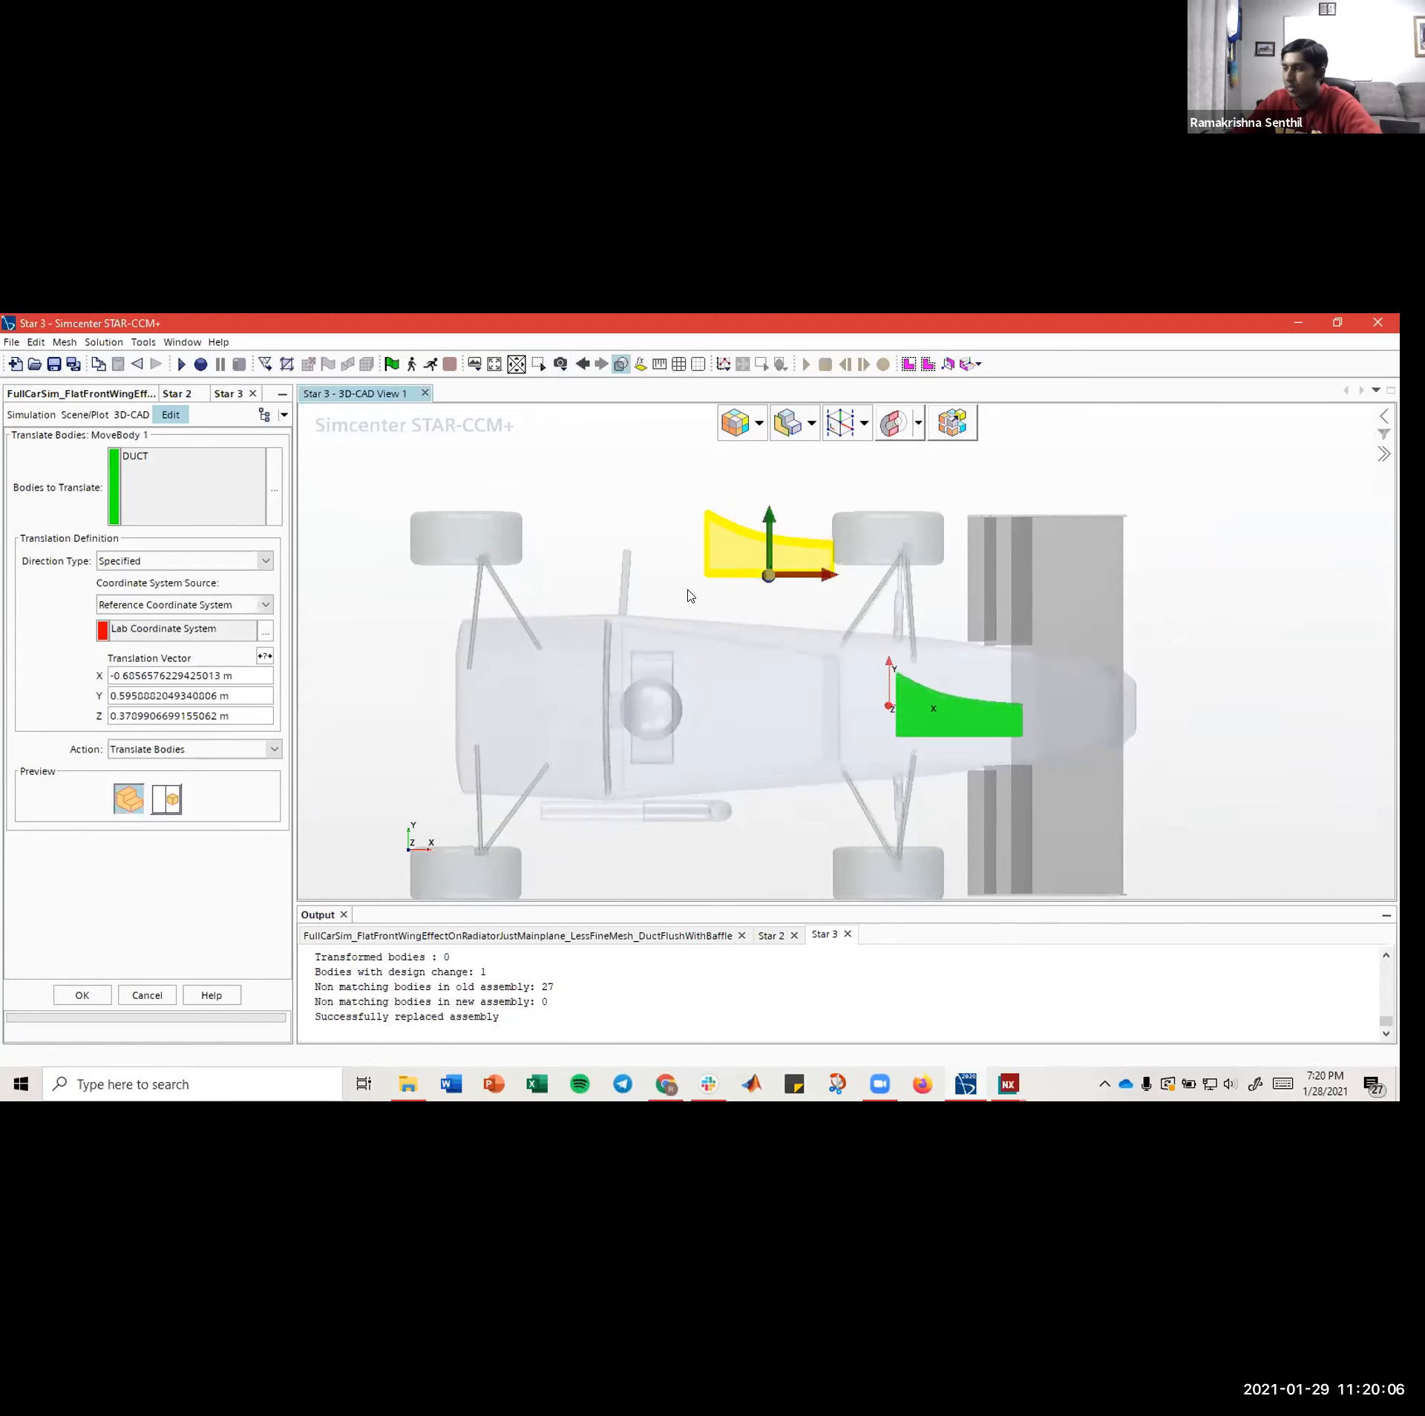
- Move the duct rearward and inward against the upright side panel, to about X -0.982 m and Y 0.452 m
left_click_drag(827, 575, 694, 552)
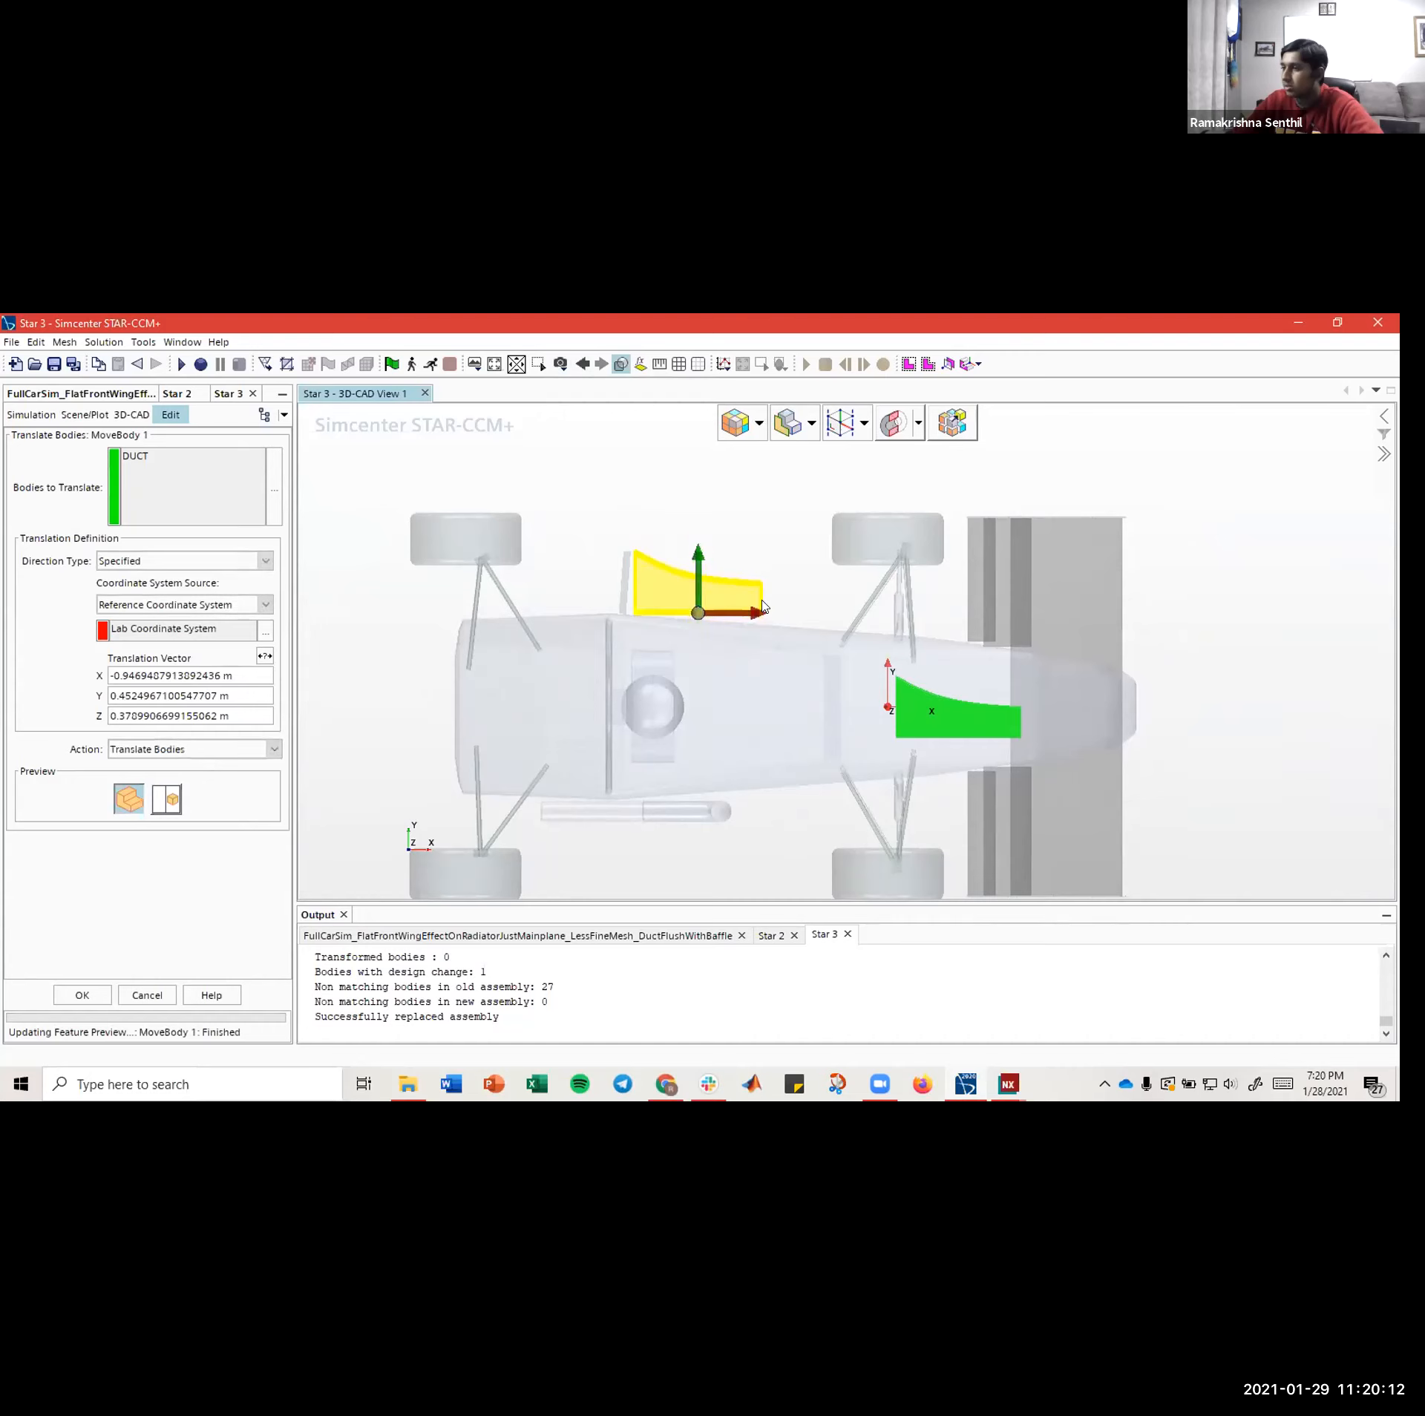
left_click_drag(758, 611, 664, 609)
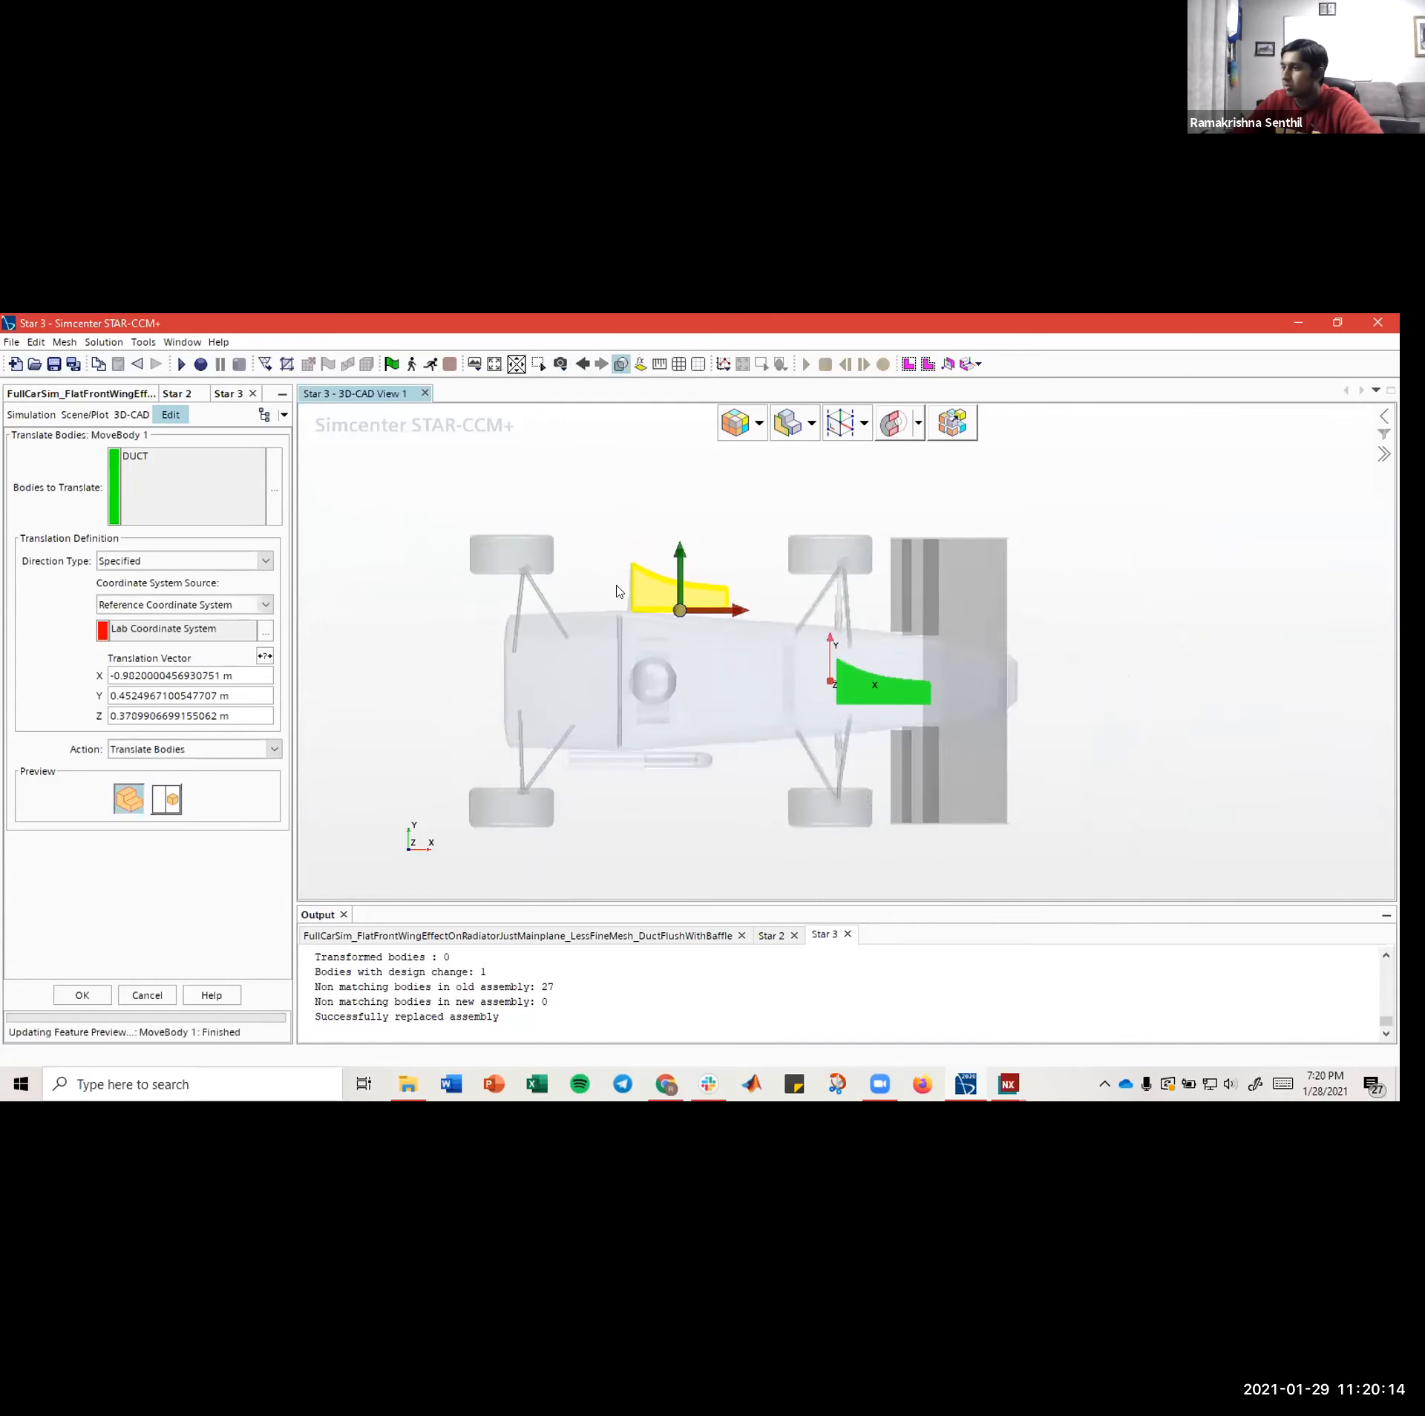
scroll(646, 592, "up", 8)
scroll(646, 638, "down", 6)
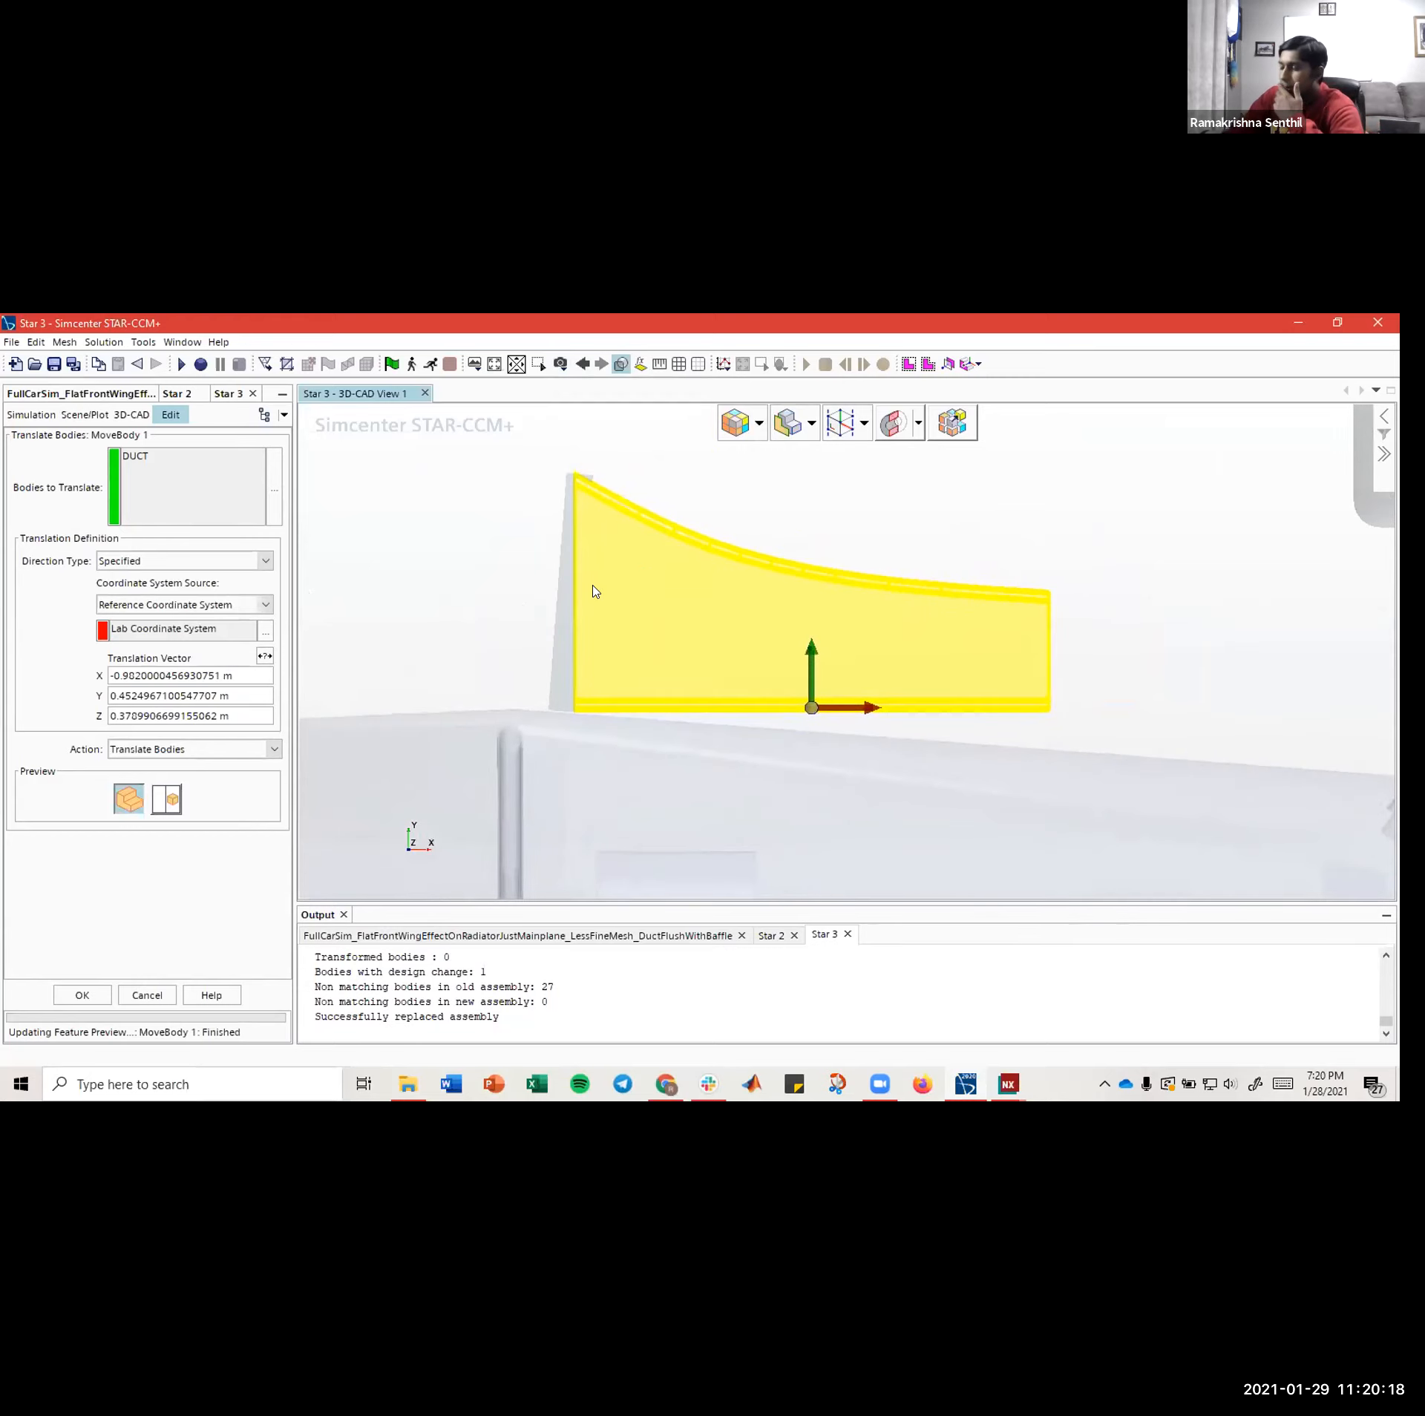
- Fine-tune the duct's overlap with the side panel in the top view, ending at about X -0.980 m and Y 0.452 m
left_click_drag(879, 712, 896, 708)
scroll(585, 720, "down", 2)
scroll(586, 711, "up", 5)
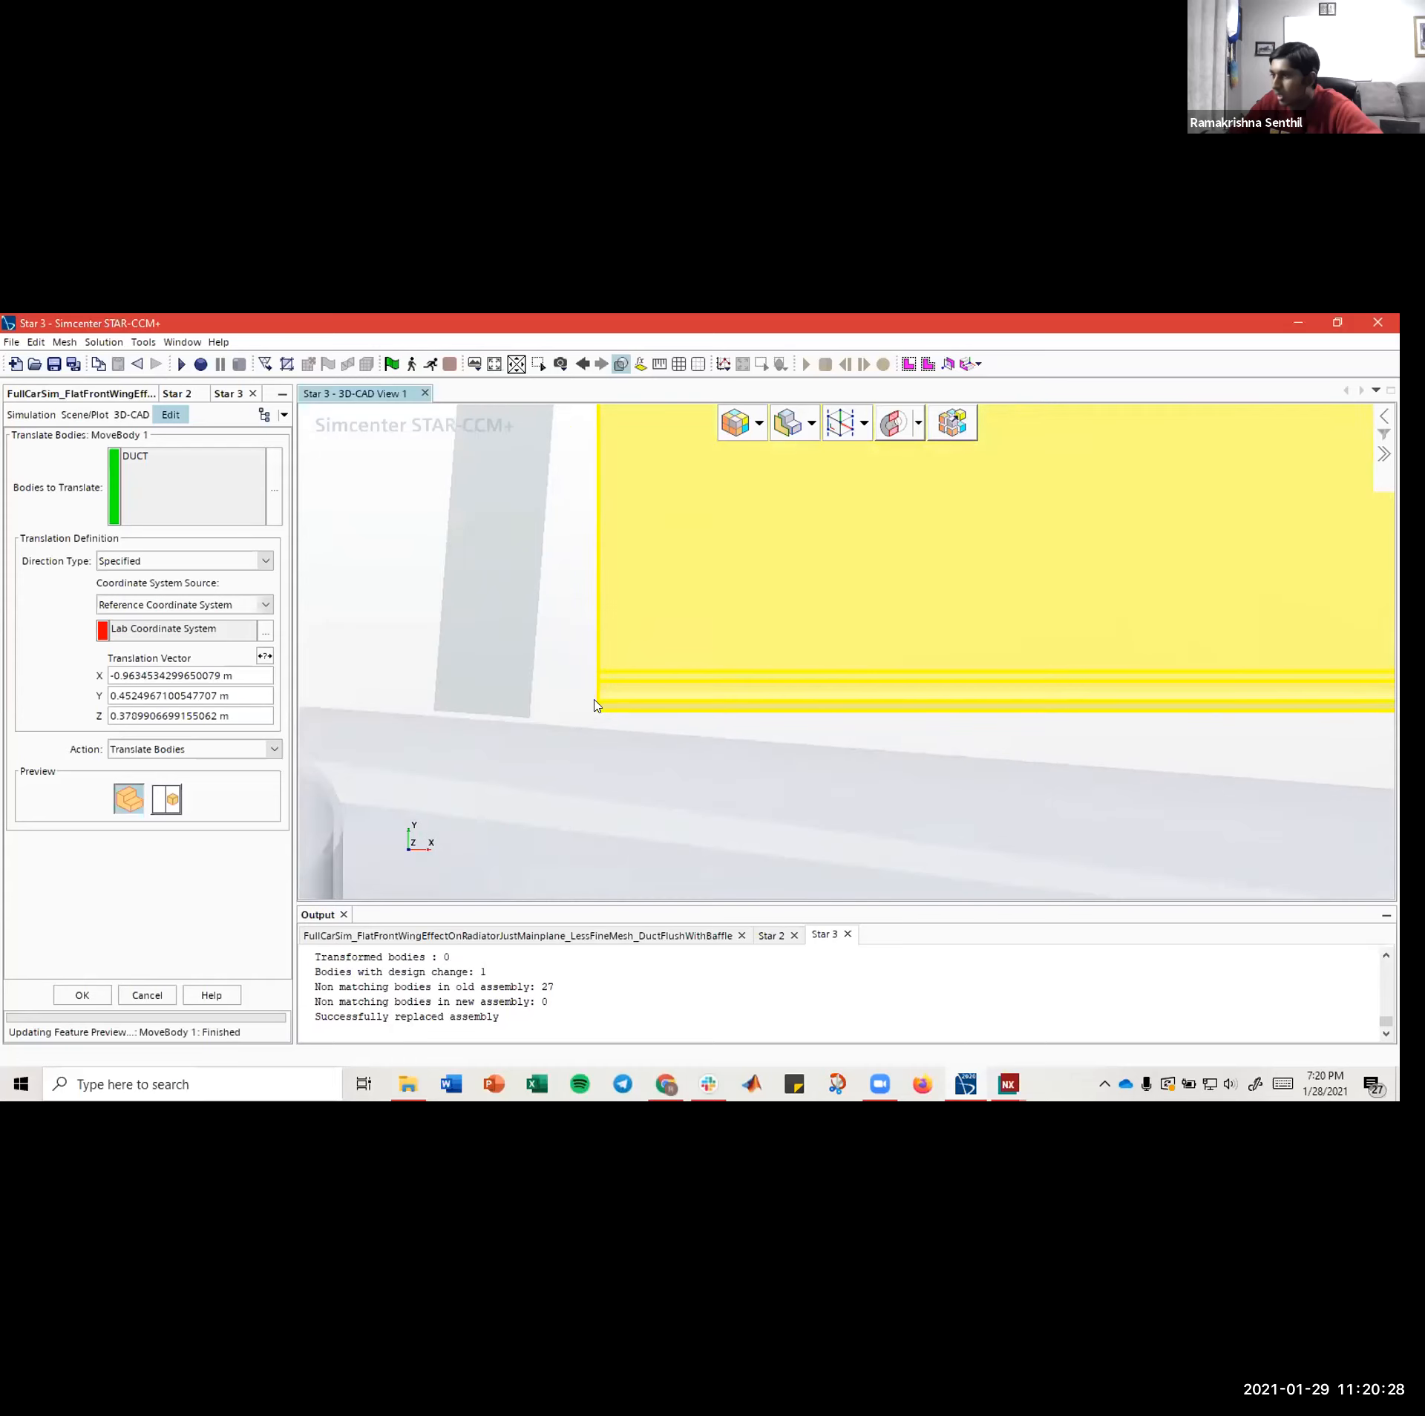
scroll(525, 718, "down", 4)
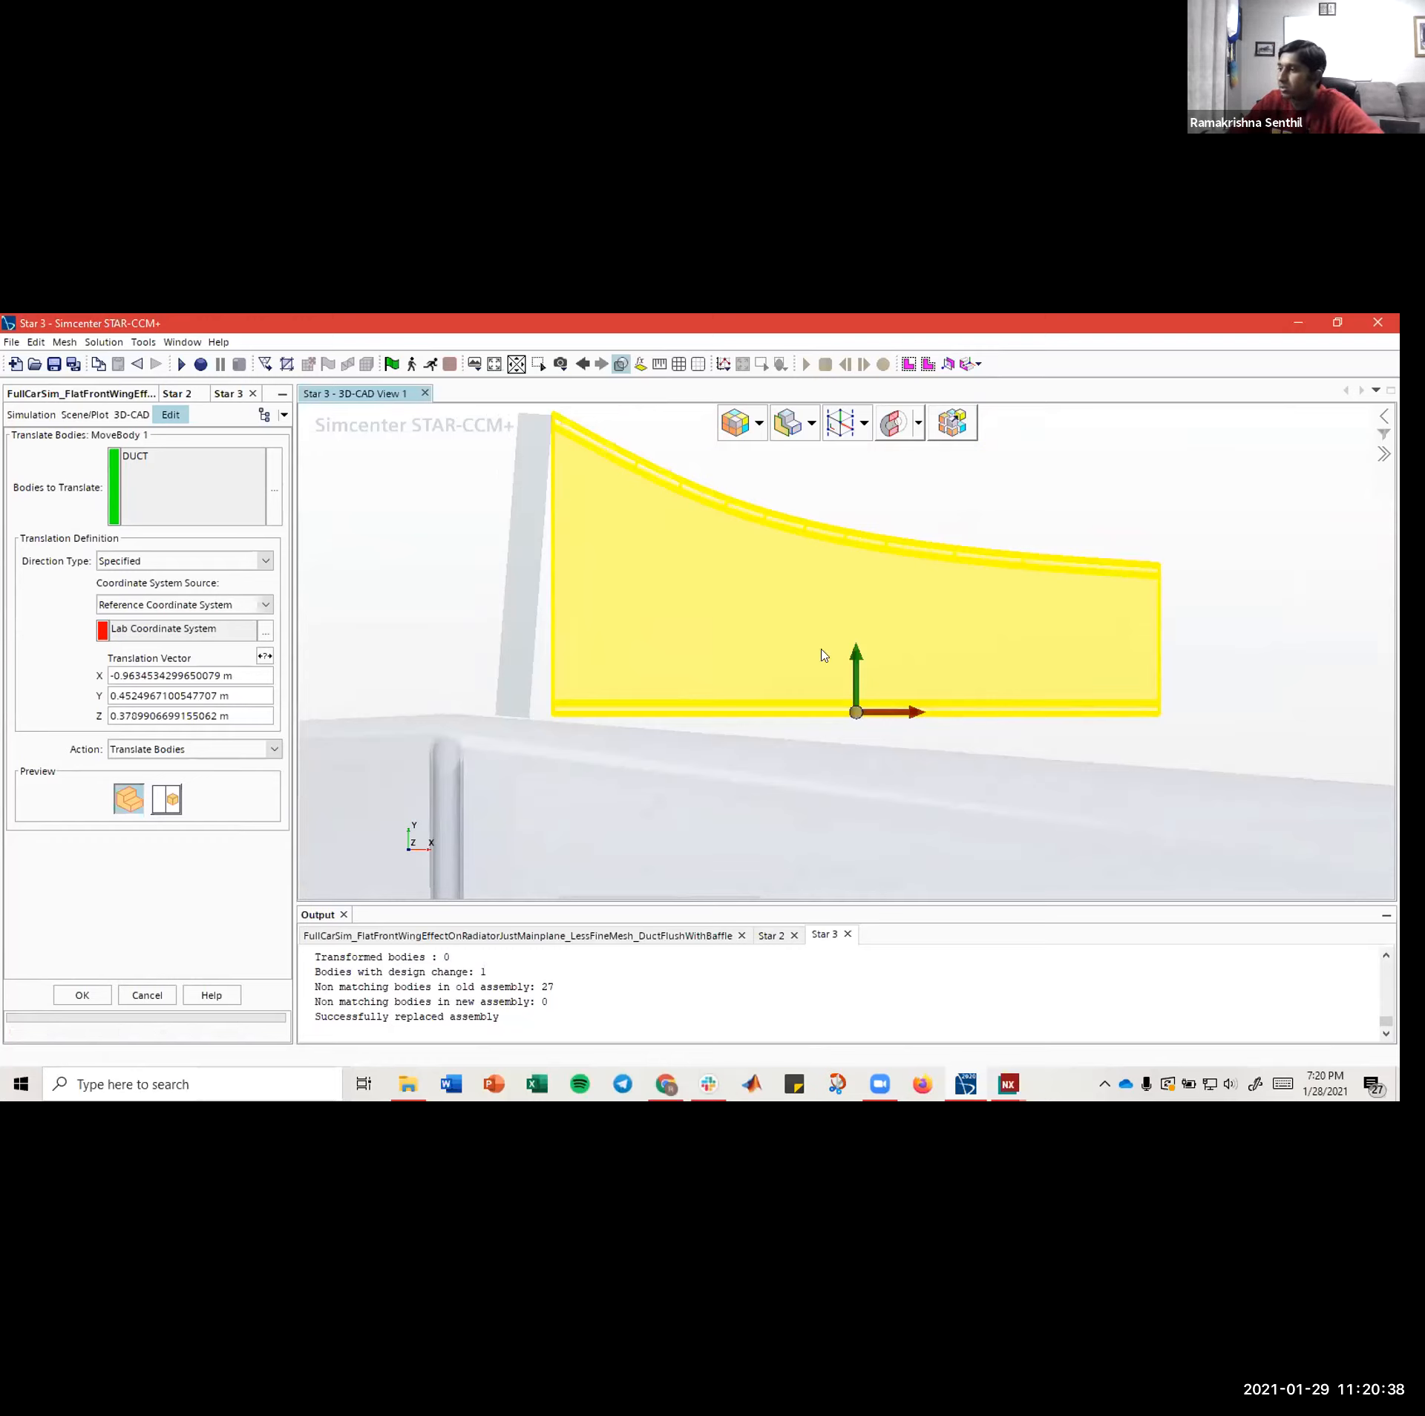
left_click_drag(918, 718, 897, 718)
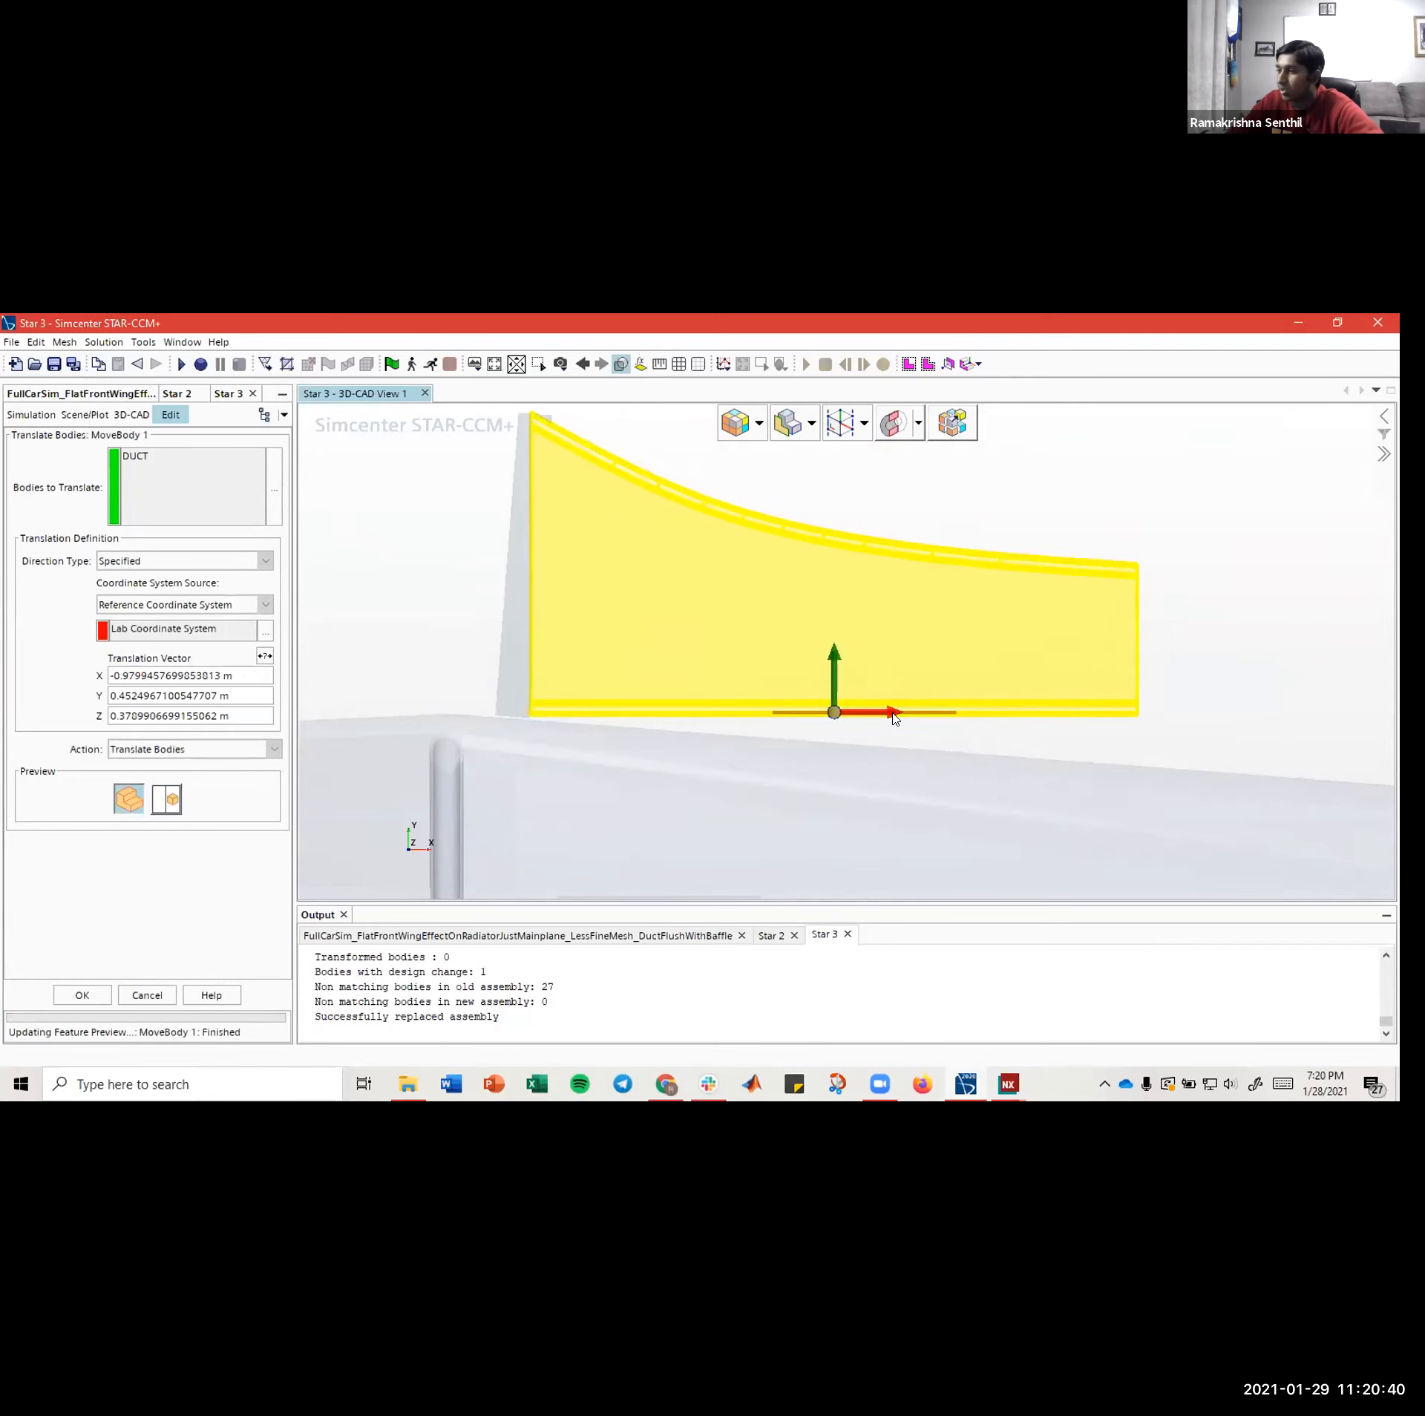
left_click_drag(833, 655, 831, 660)
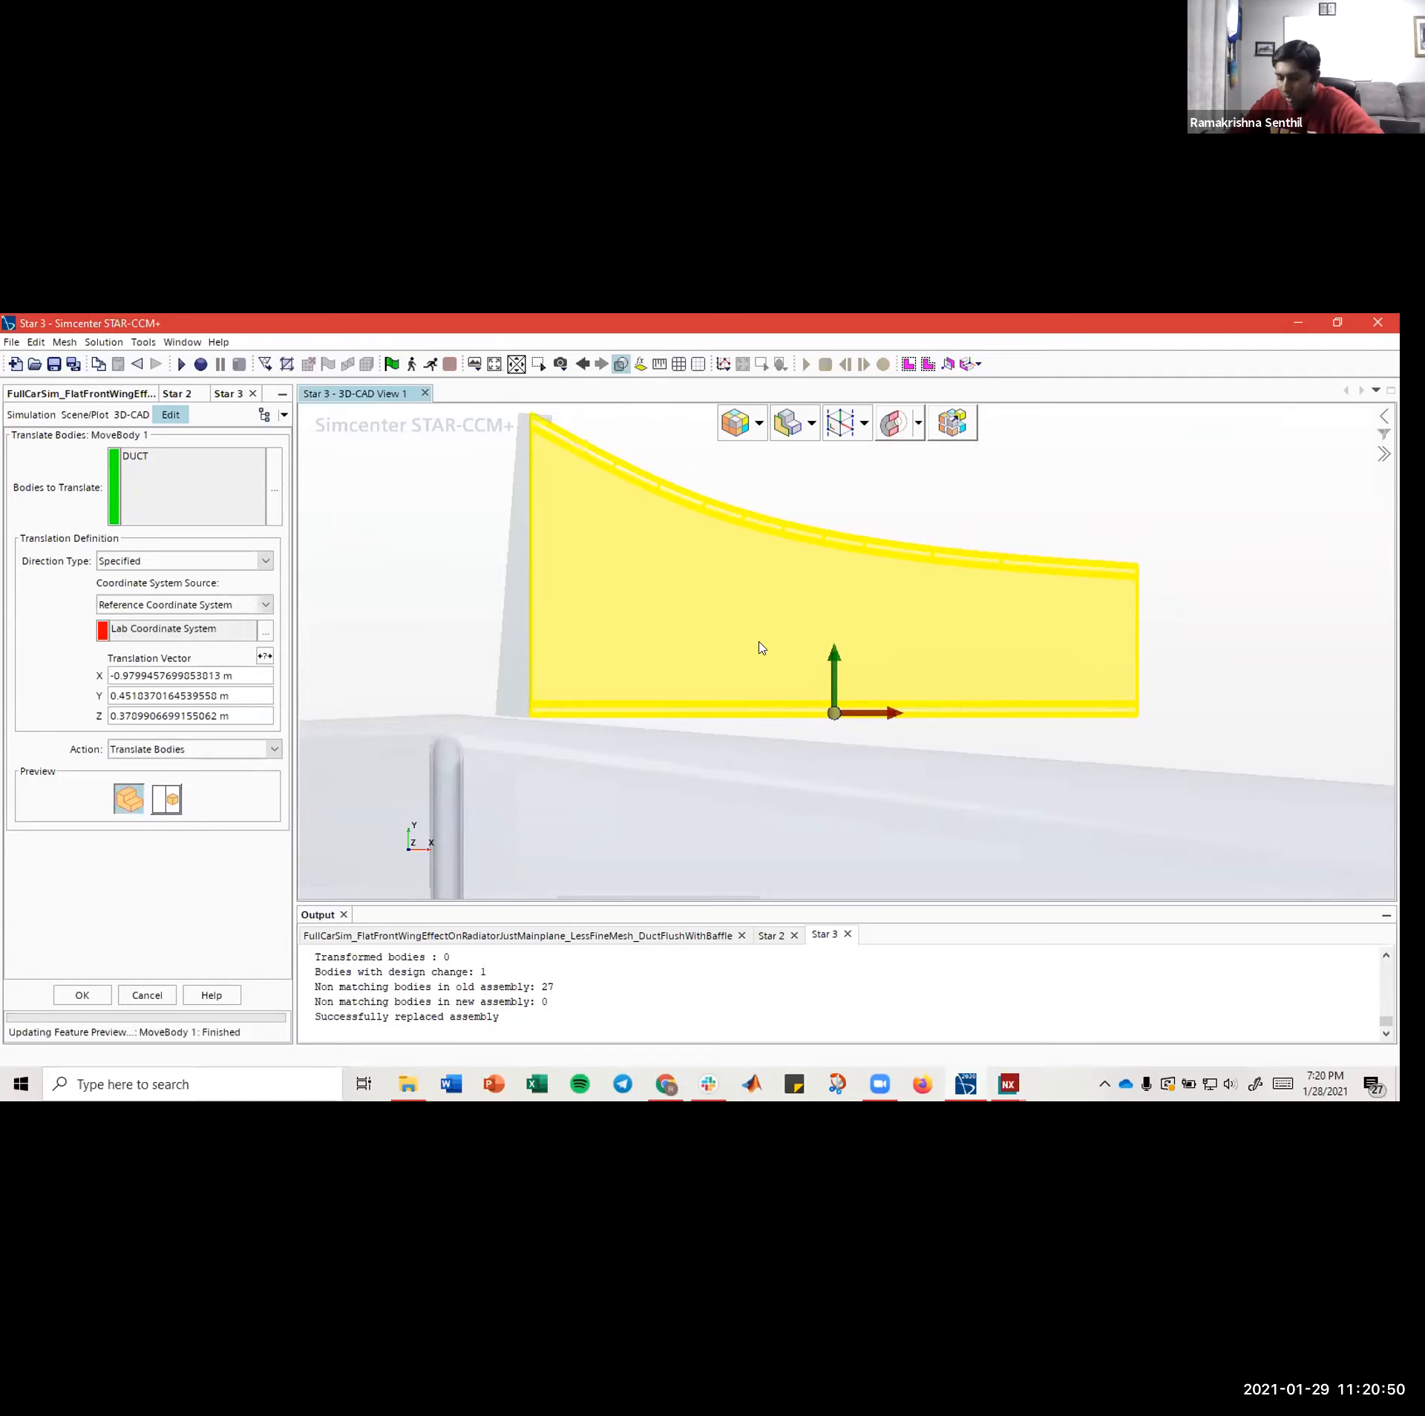
- Lower the duct in the side view to about Z 0.276 m and check its vertical alignment with the side panel
key("s")
key("s")
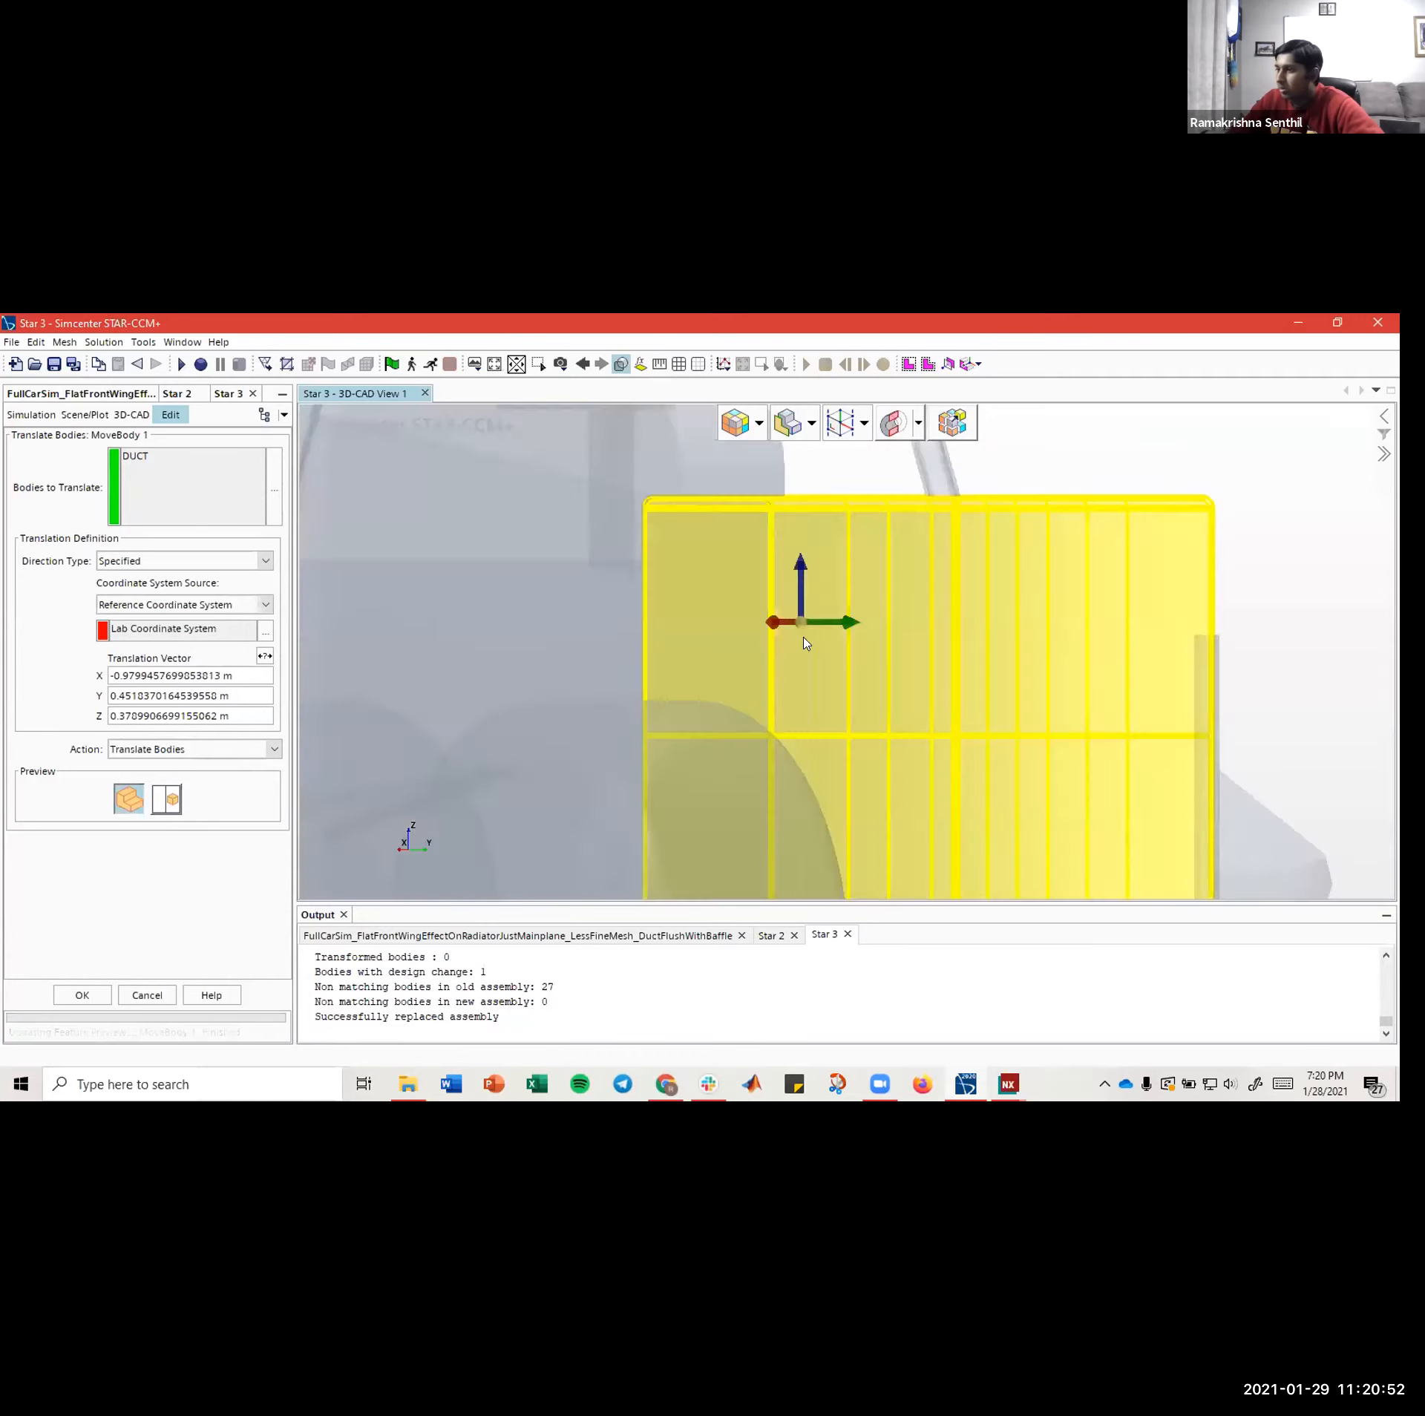
scroll(919, 669, "down", 6)
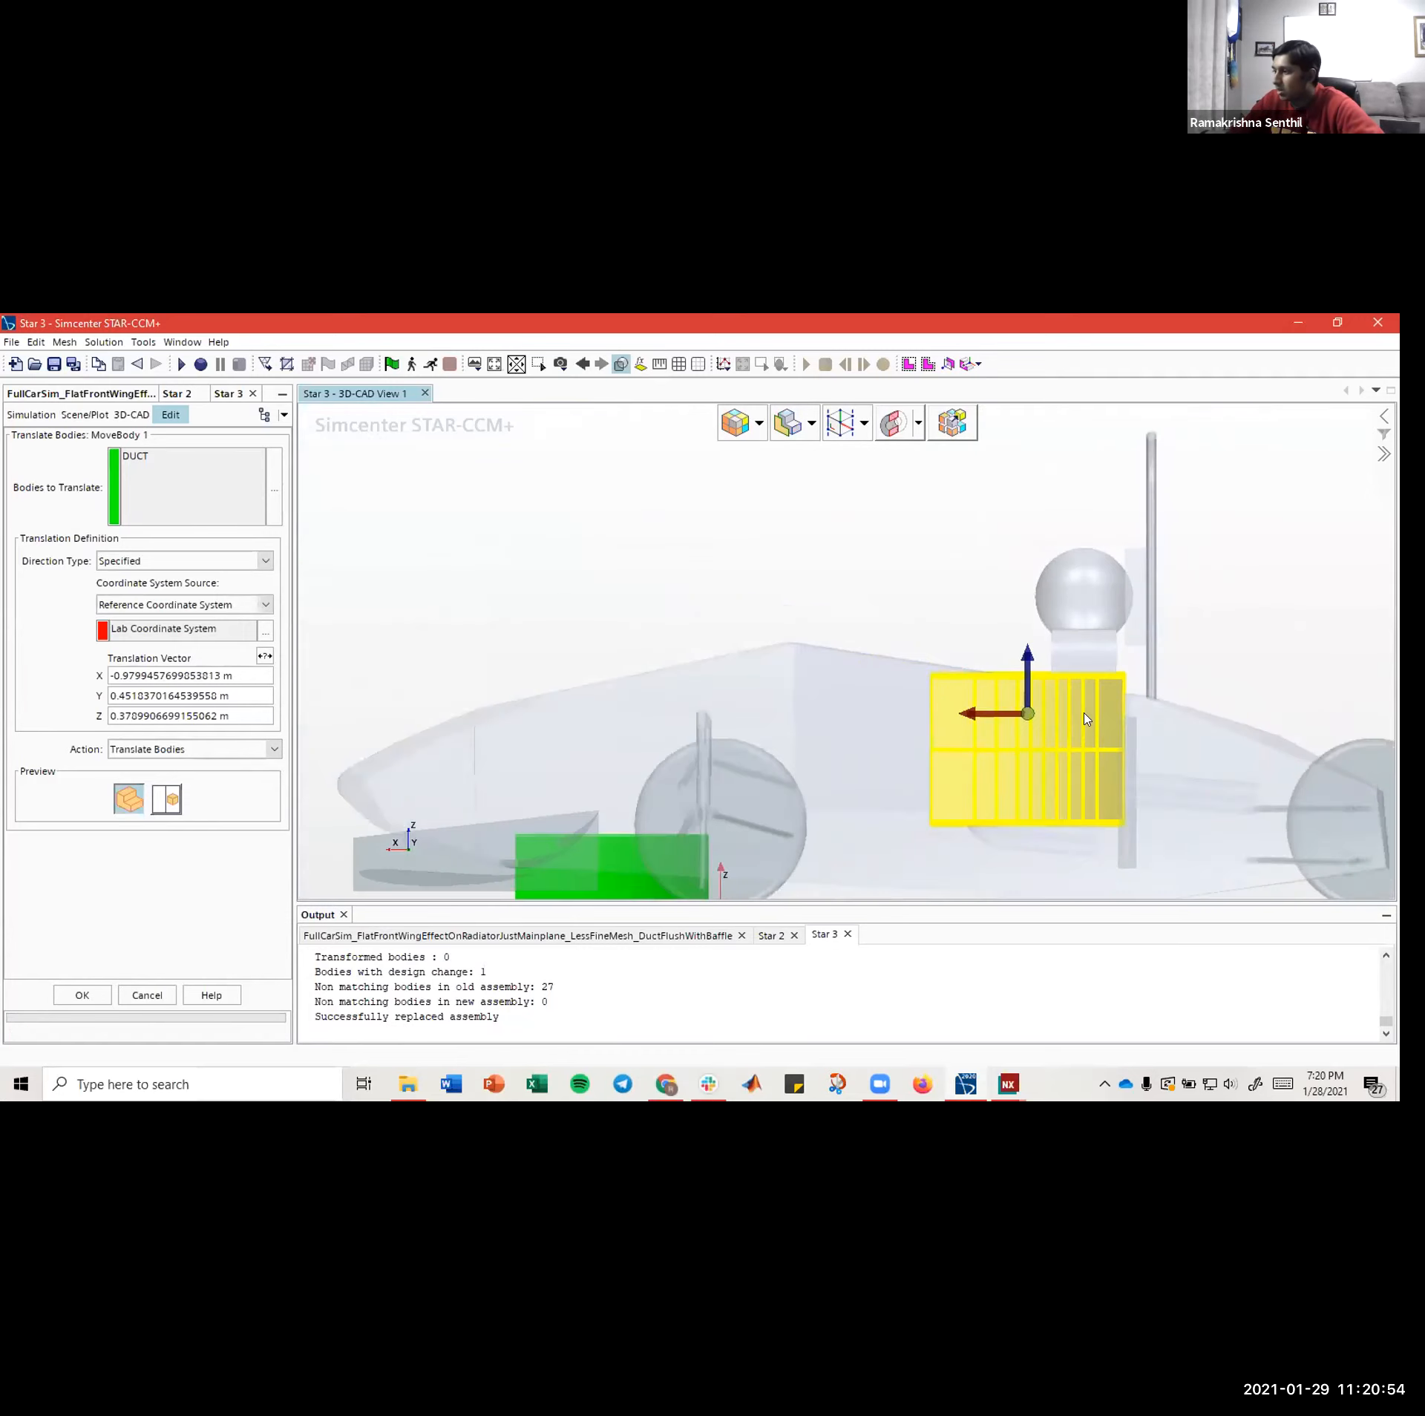
key("s")
key("s")
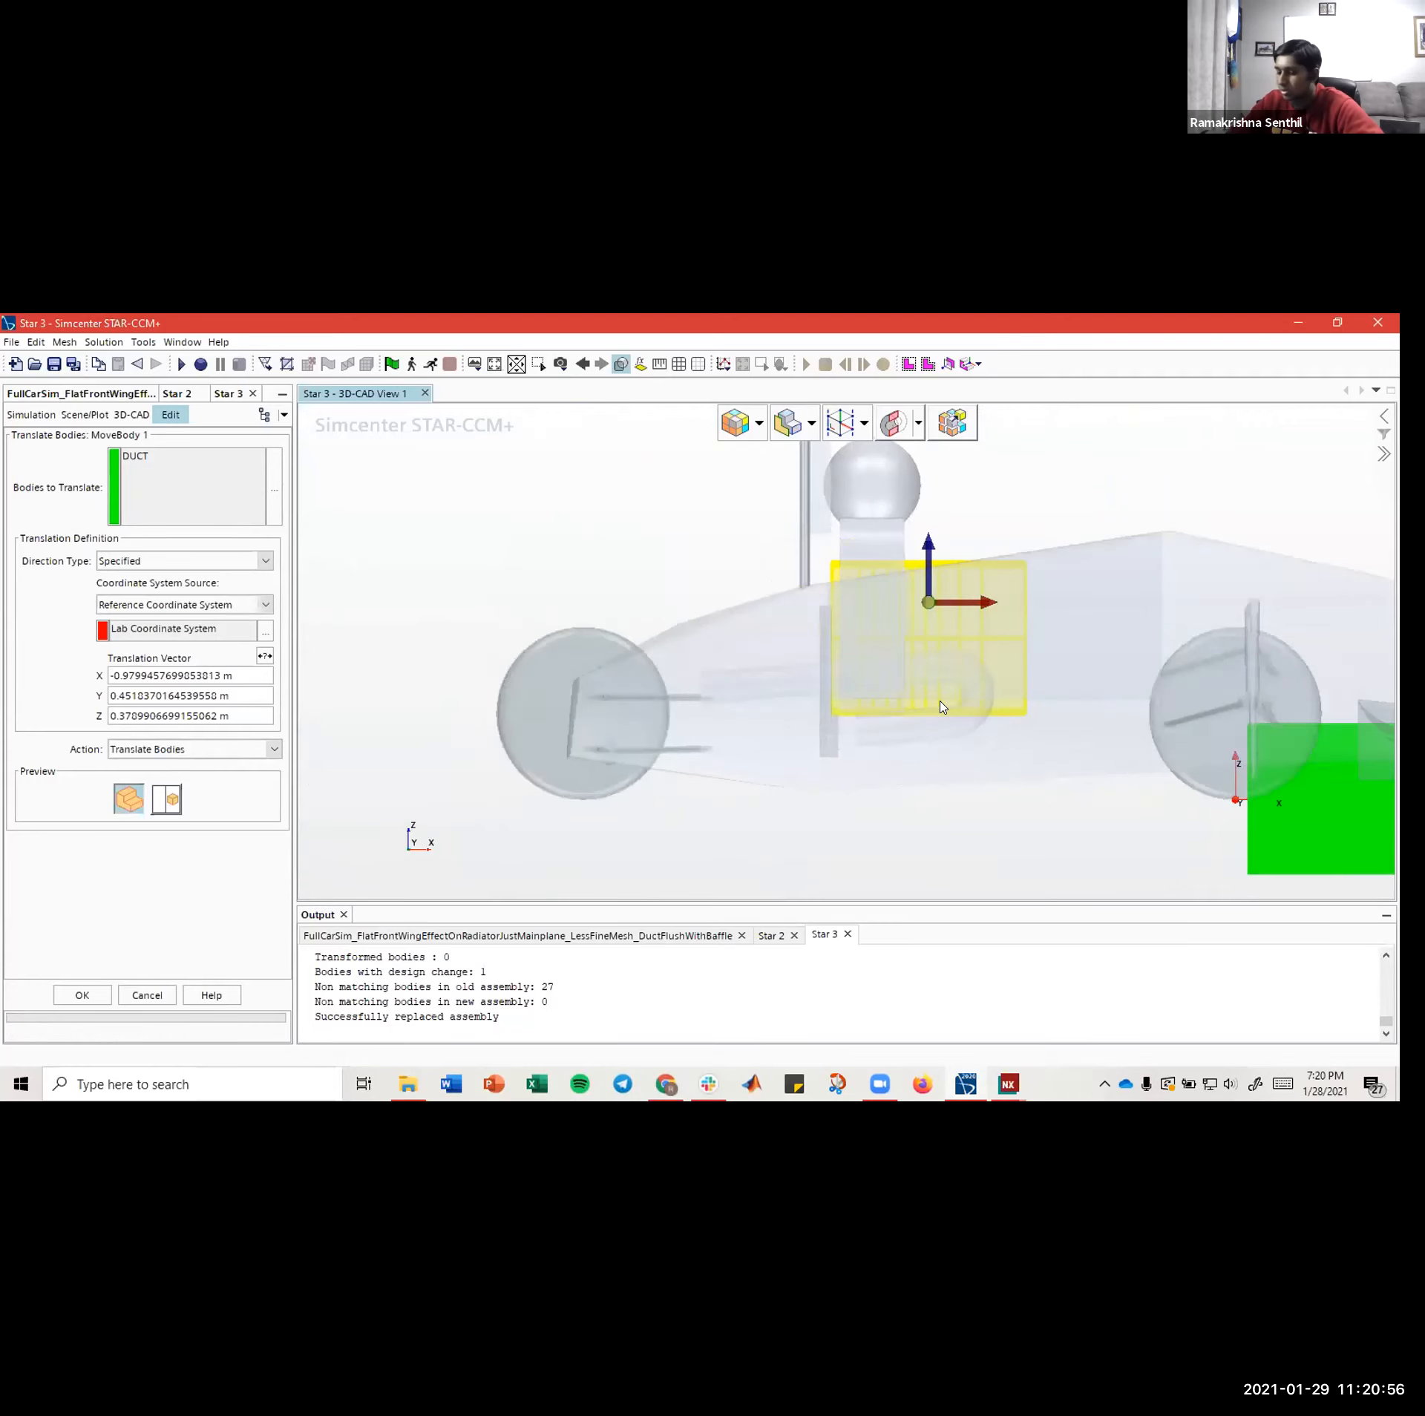
right_click_drag(937, 643, 906, 663)
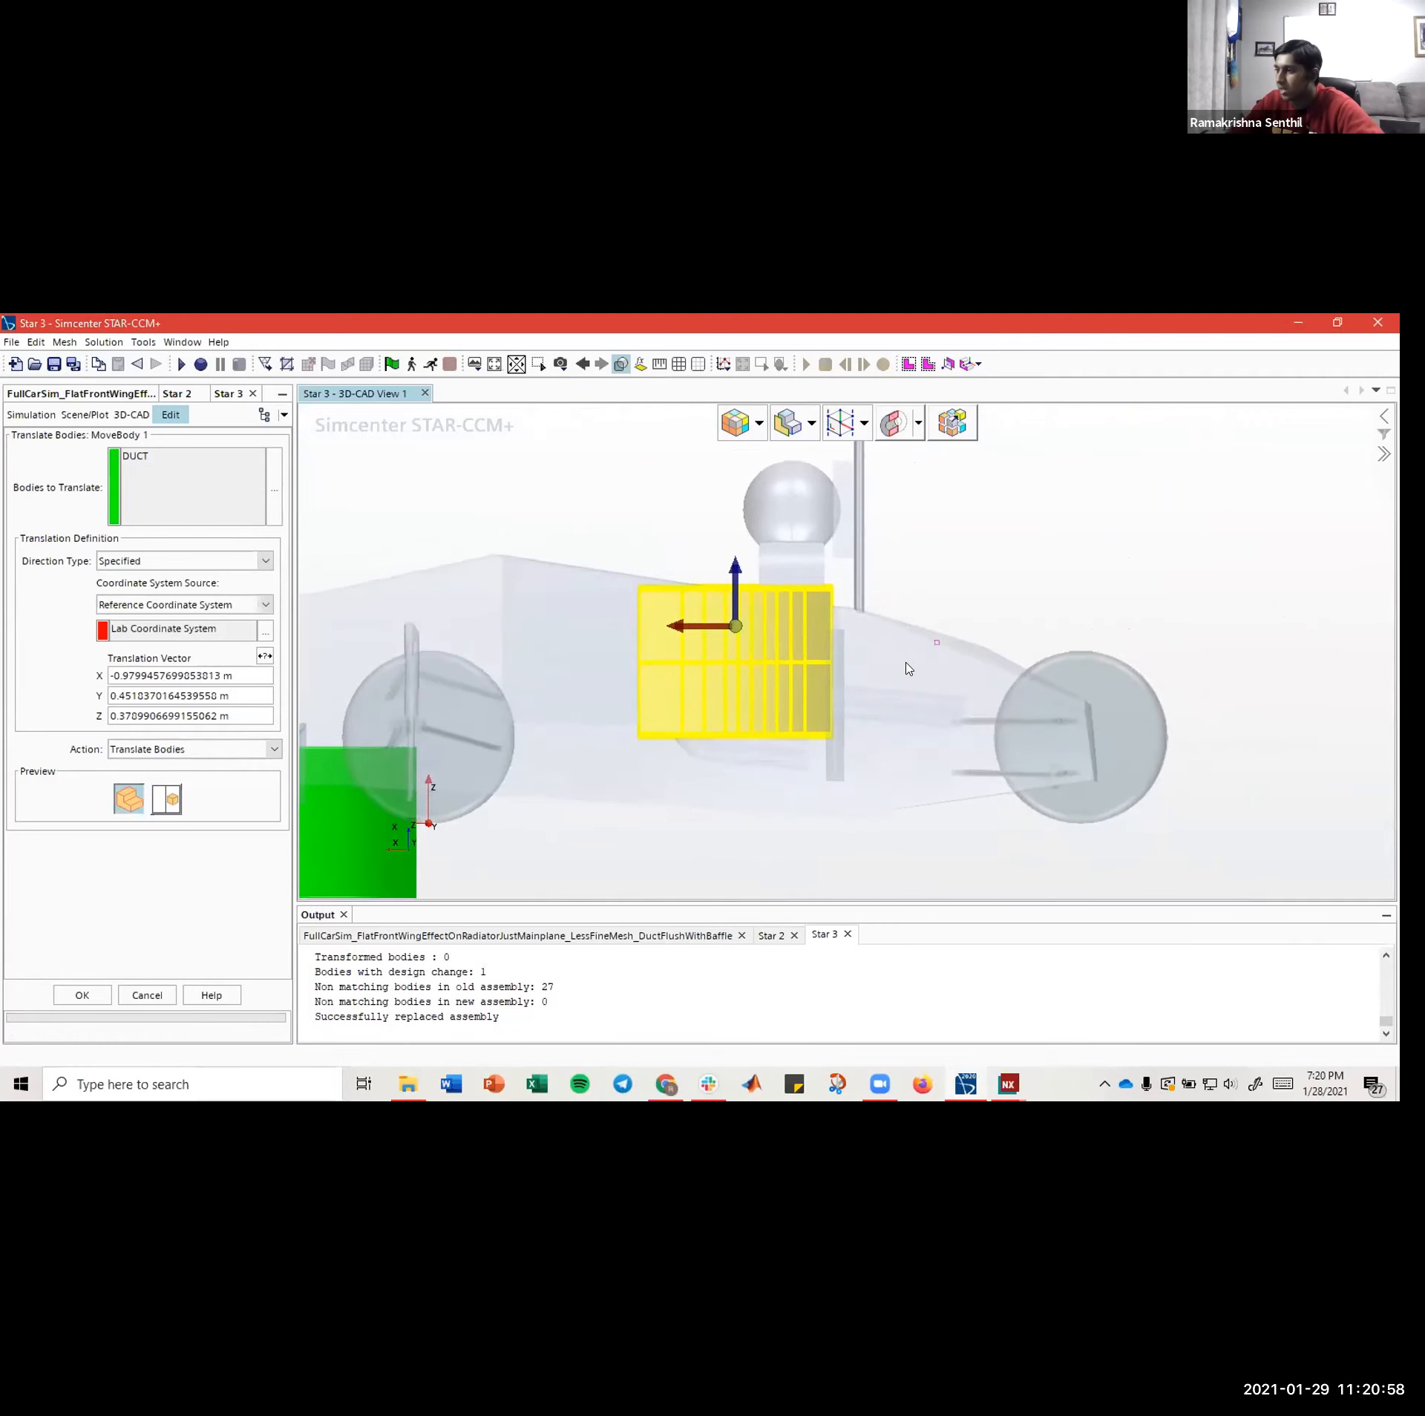
key("s")
key("s")
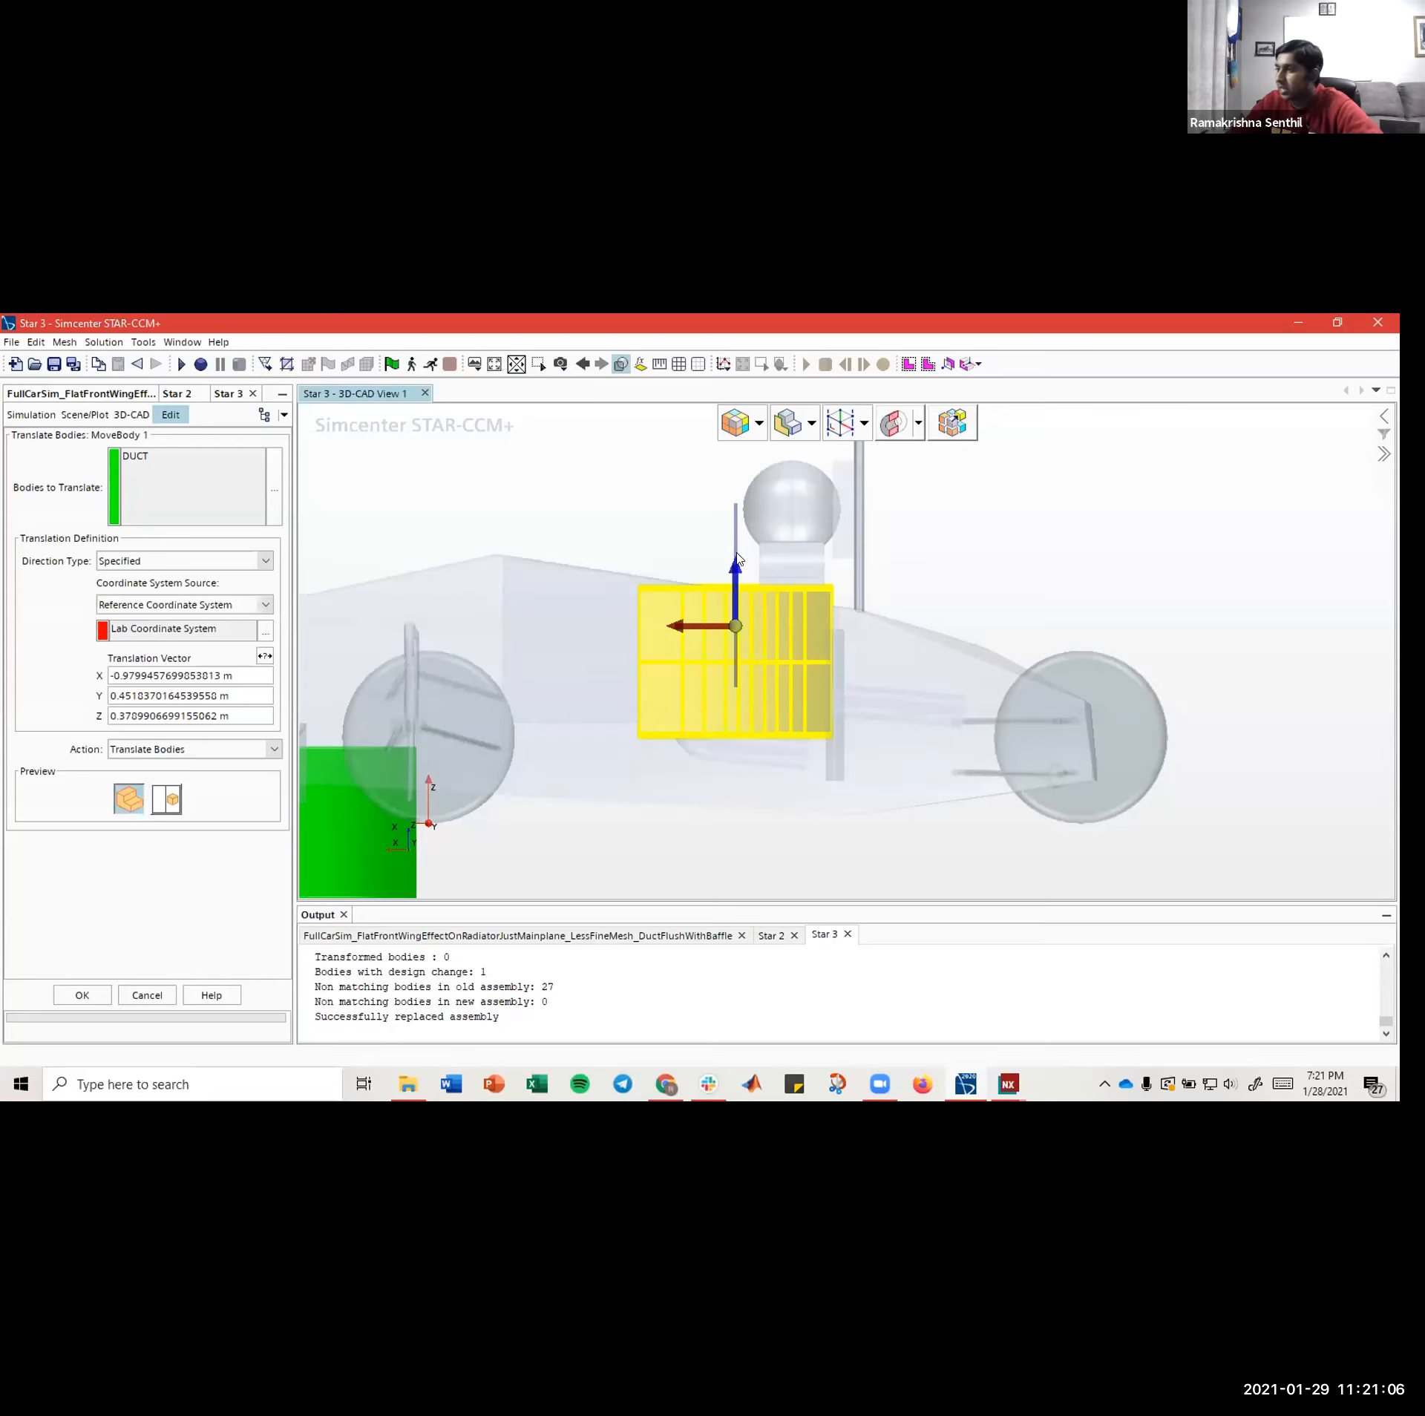
left_click_drag(735, 567, 723, 612)
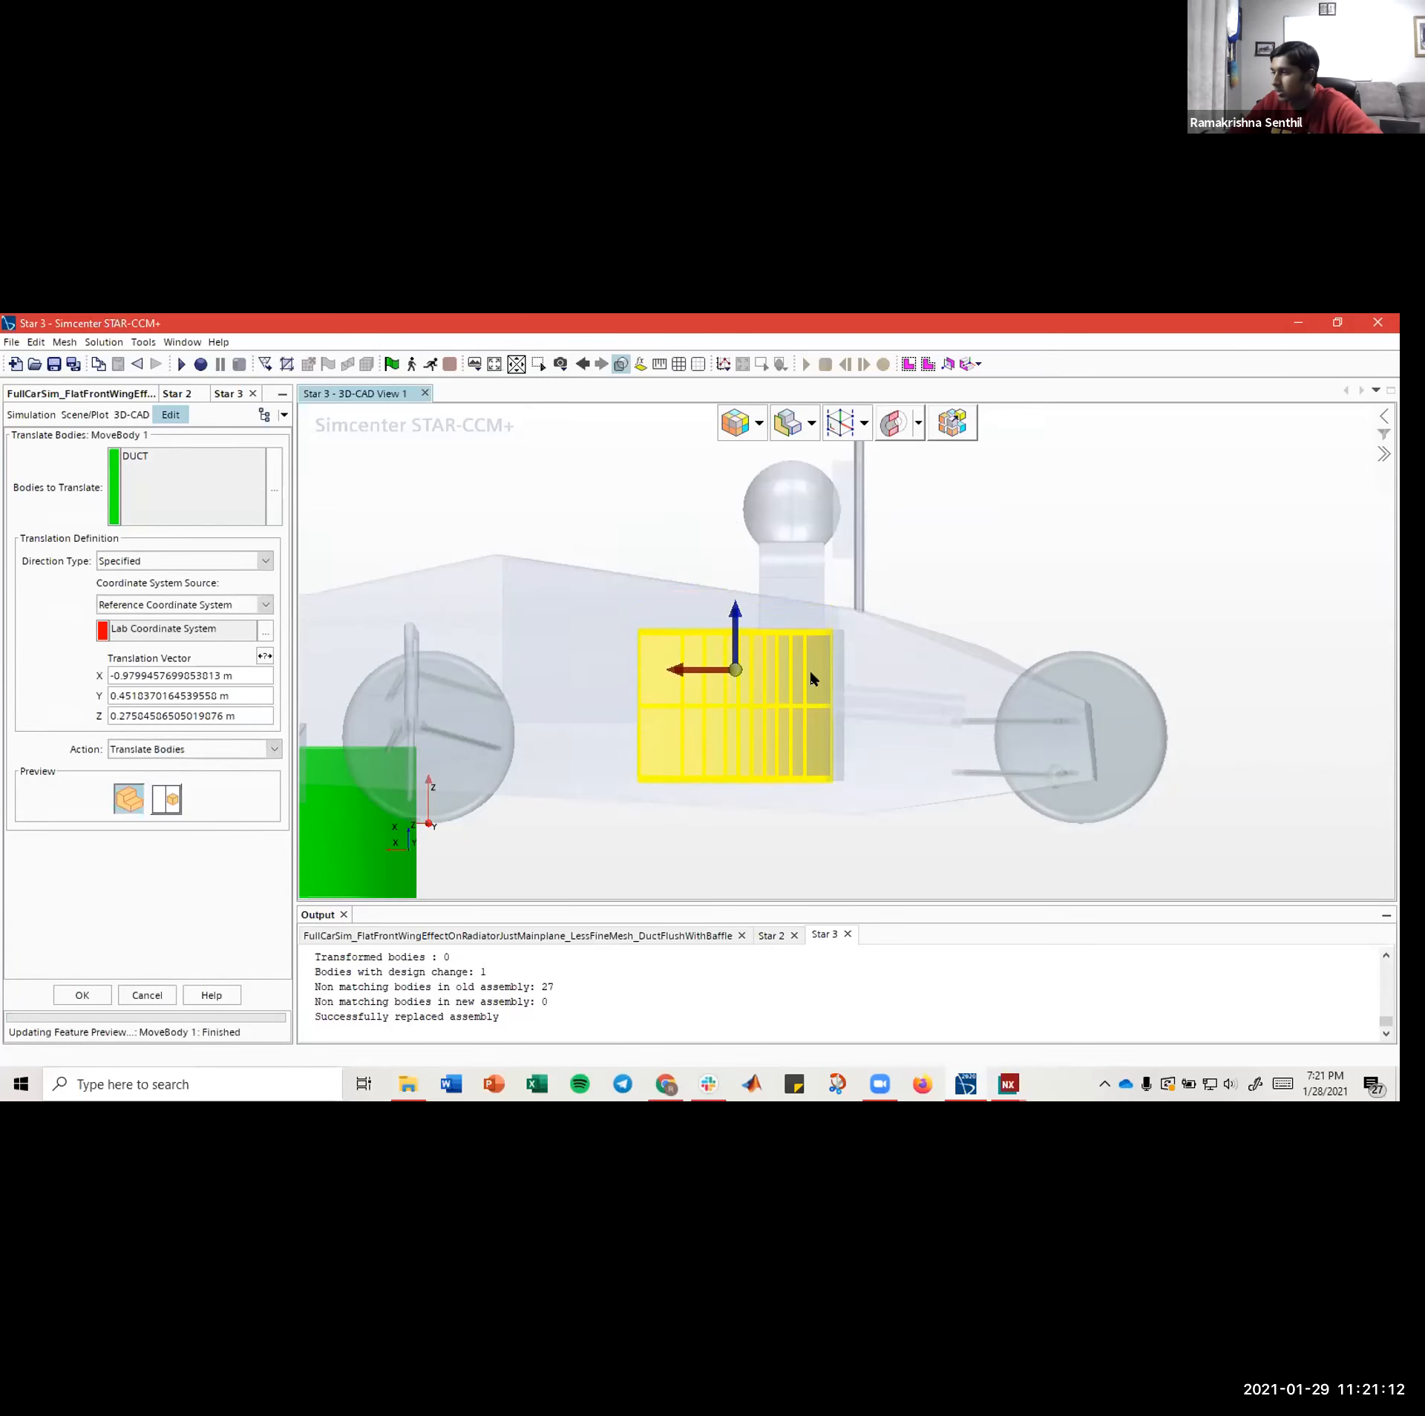
scroll(821, 681, "down", 1)
scroll(826, 684, "up", 5)
scroll(825, 683, "up", 1)
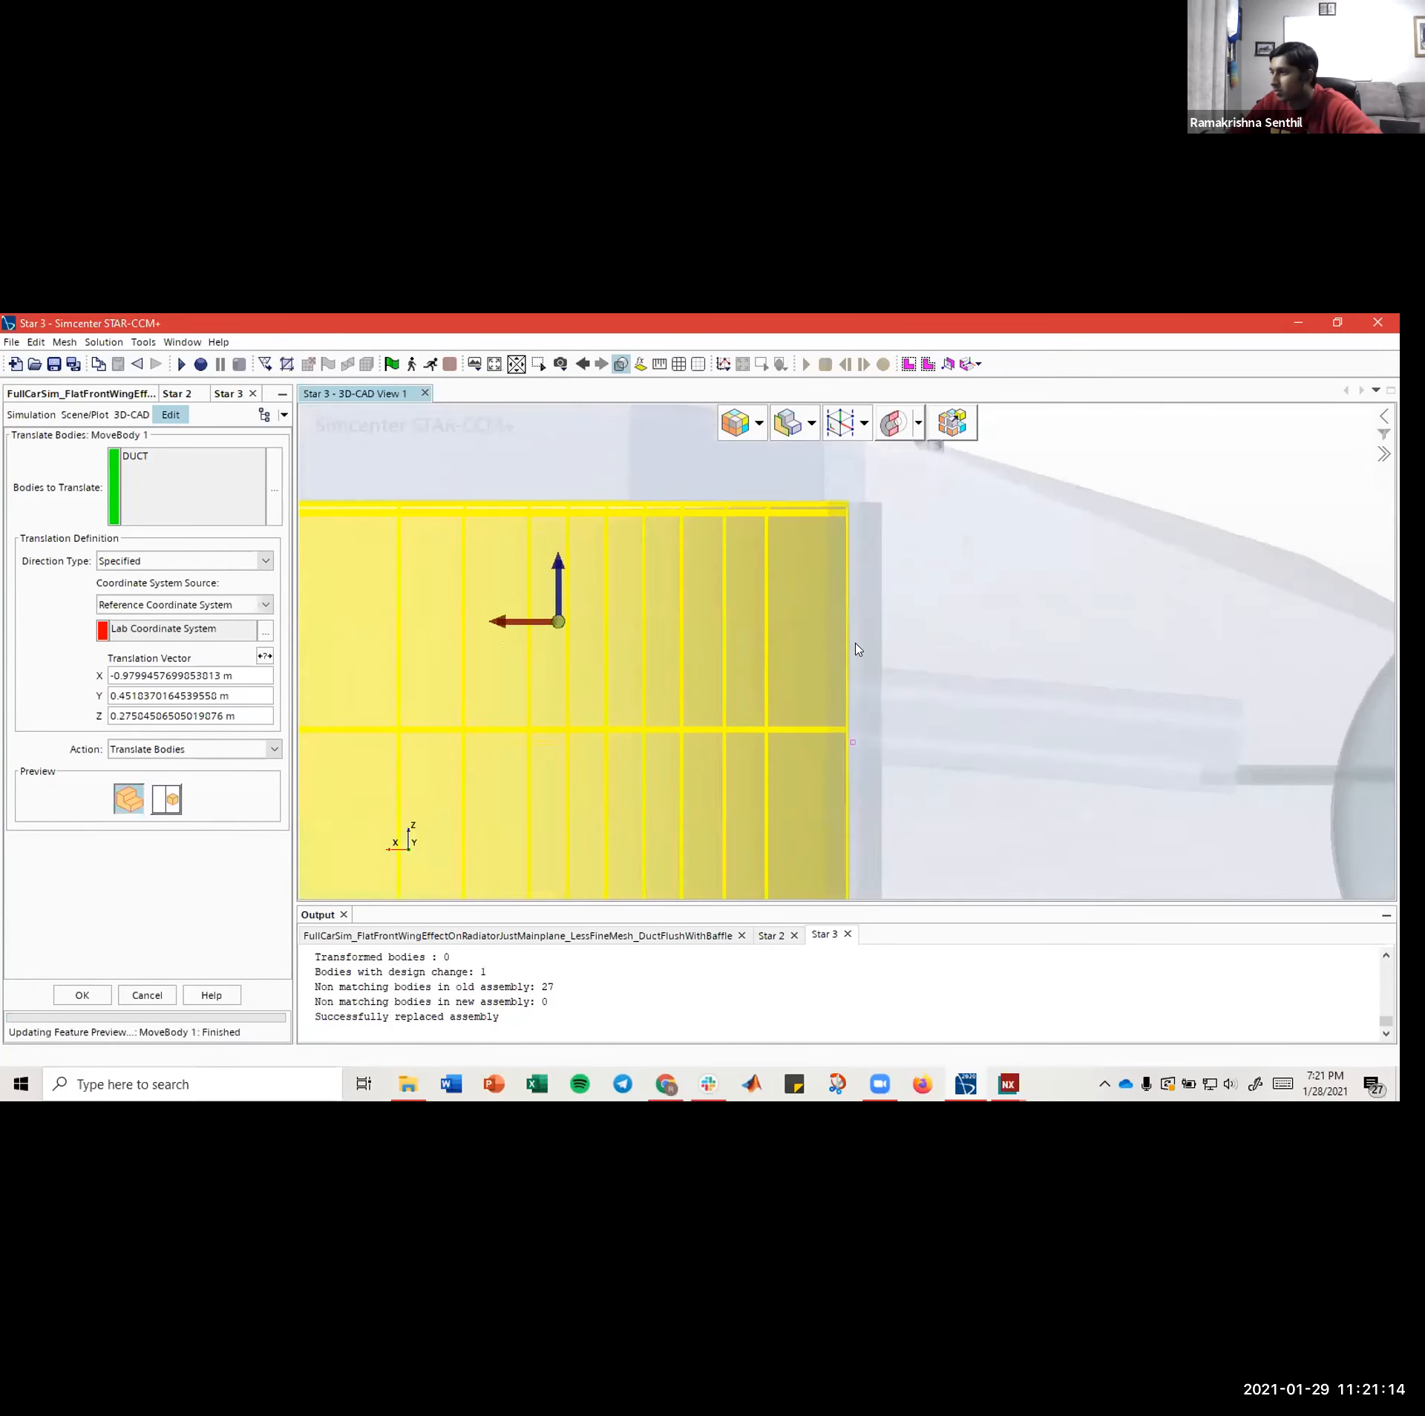
mouse_move(855, 646)
right_mouse_down()
mouse_move(839, 531)
mouse_move(867, 628)
right_mouse_up()
scroll(867, 628, "down", 3)
scroll(865, 631, "down", 1)
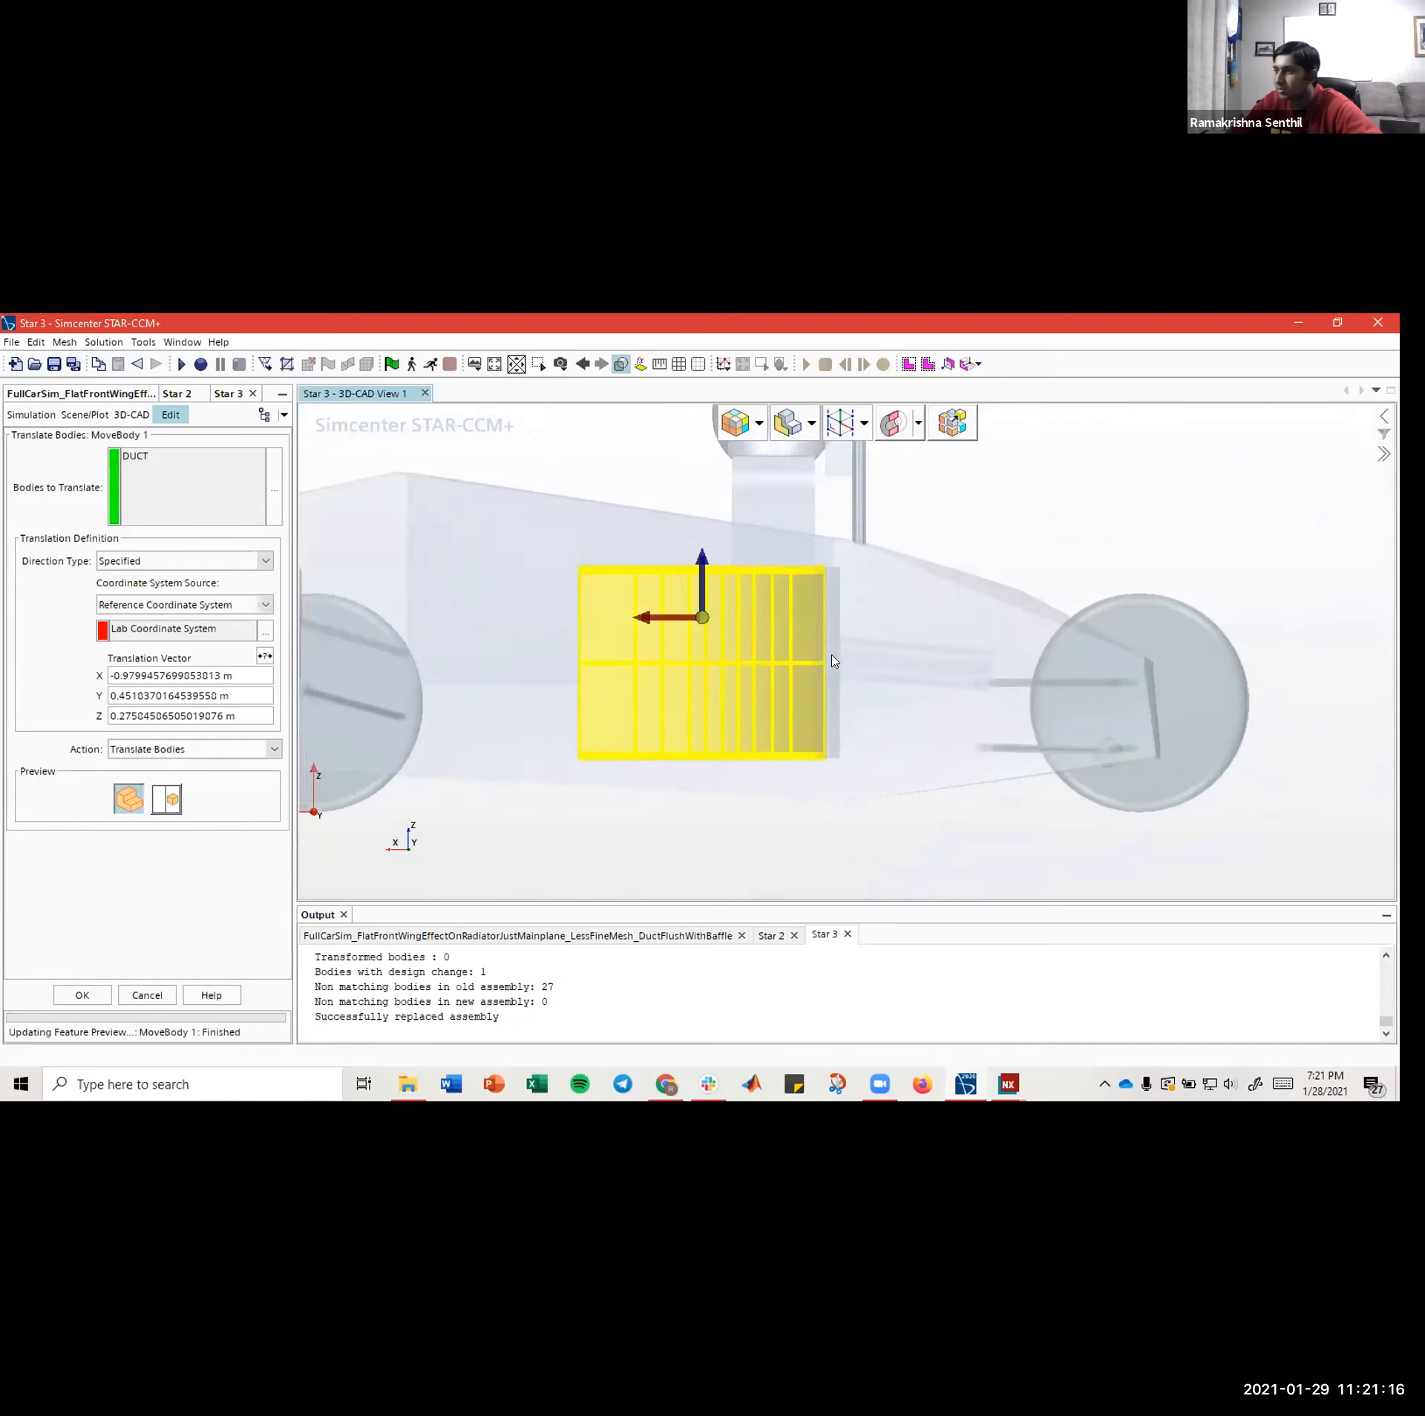
- Examine the duct's upper and lower rear corners against the side panel in the side view
scroll(817, 615, "up", 5)
scroll(813, 583, "up", 5)
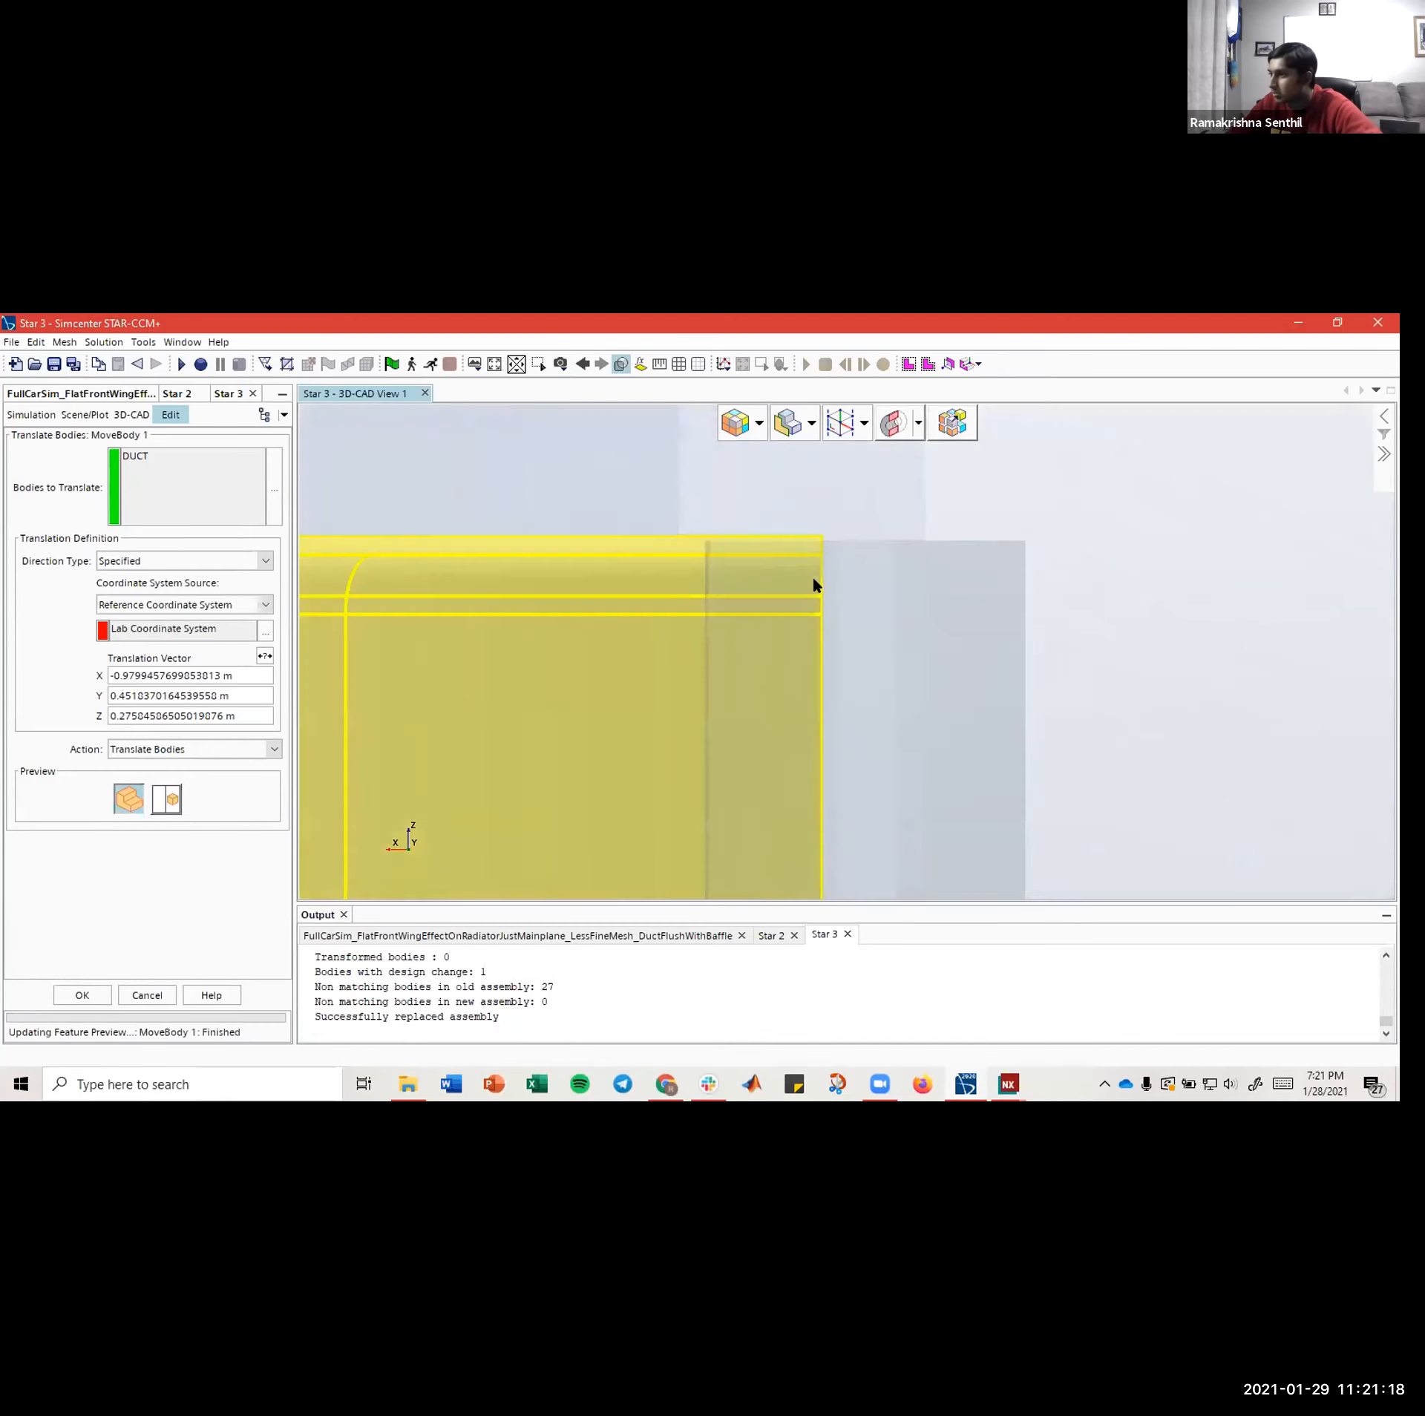
right_click_drag(837, 735, 862, 684)
scroll(883, 699, "down", 2)
scroll(909, 761, "down", 4)
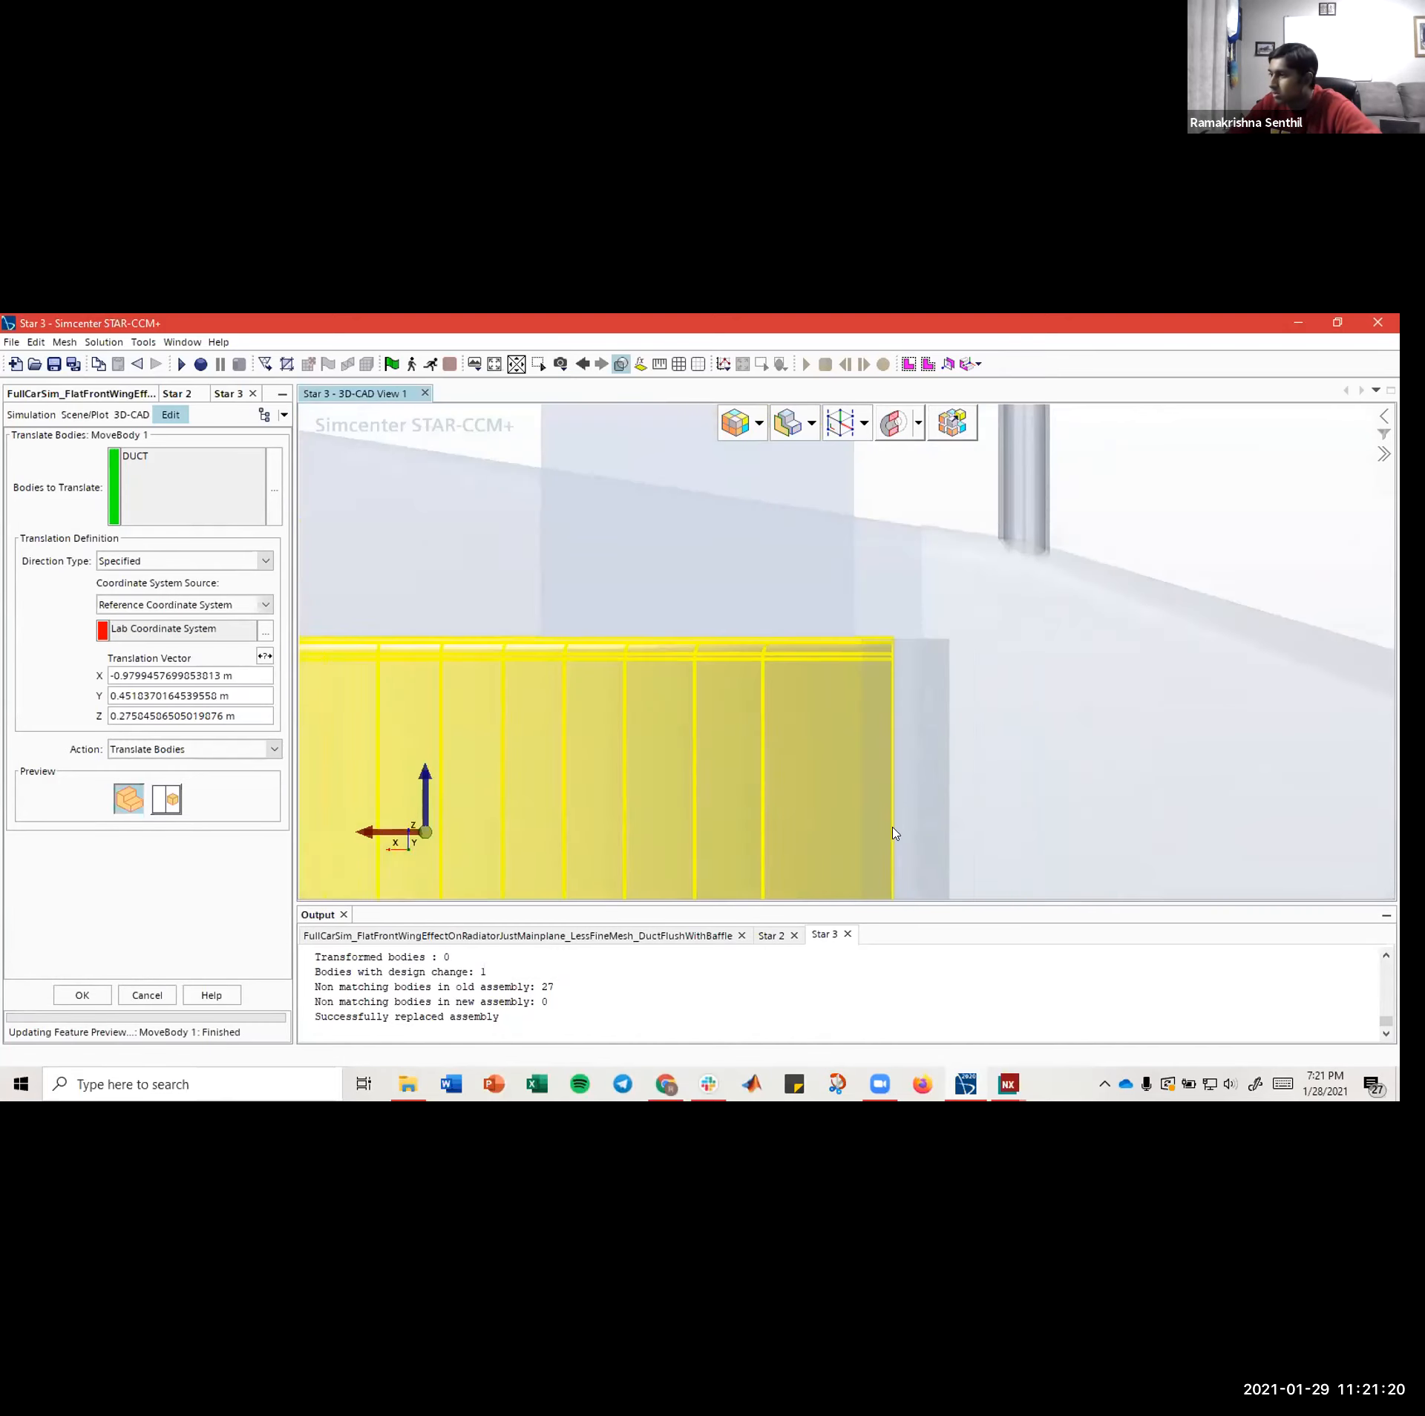
right_click_drag(878, 829, 838, 712)
scroll(881, 497, "down", 2)
scroll(848, 725, "up", 8)
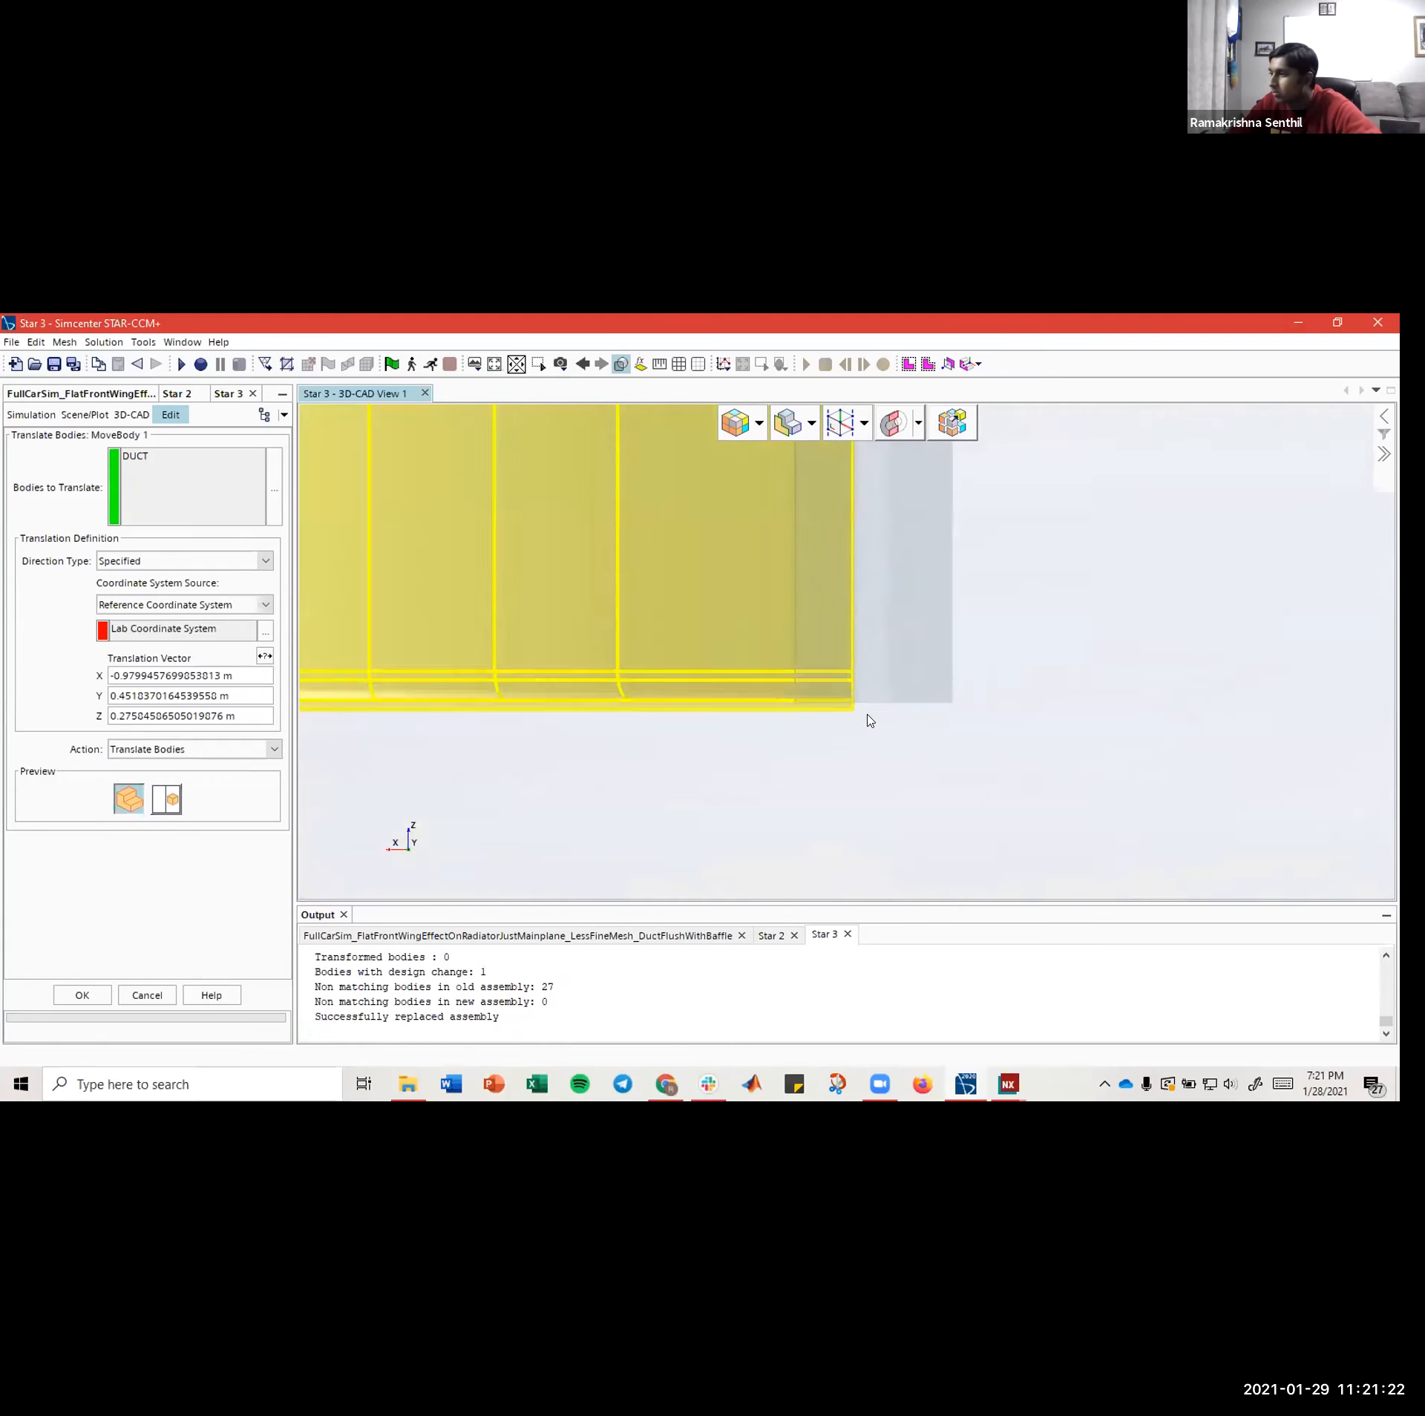
scroll(841, 704, "down", 9)
scroll(835, 702, "down", 9)
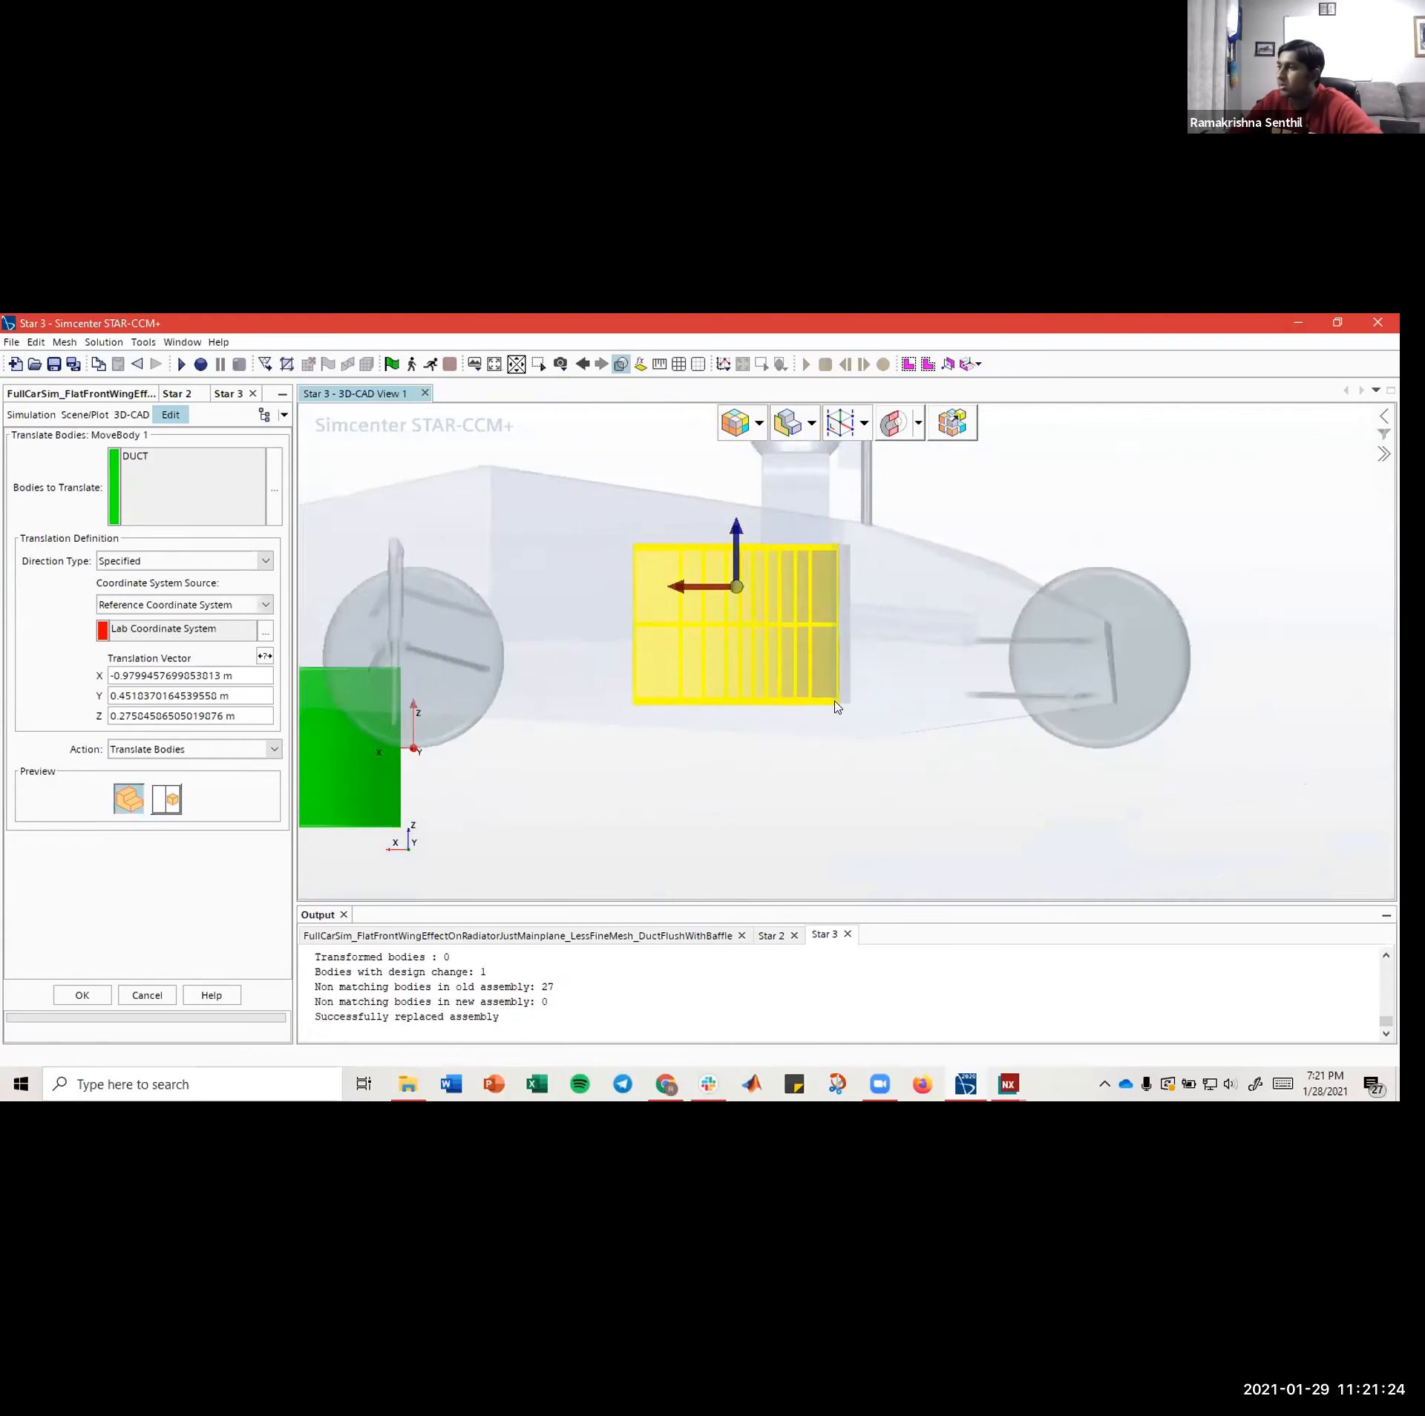
right_click_drag(836, 703, 794, 784)
right_click_drag(799, 675, 908, 679)
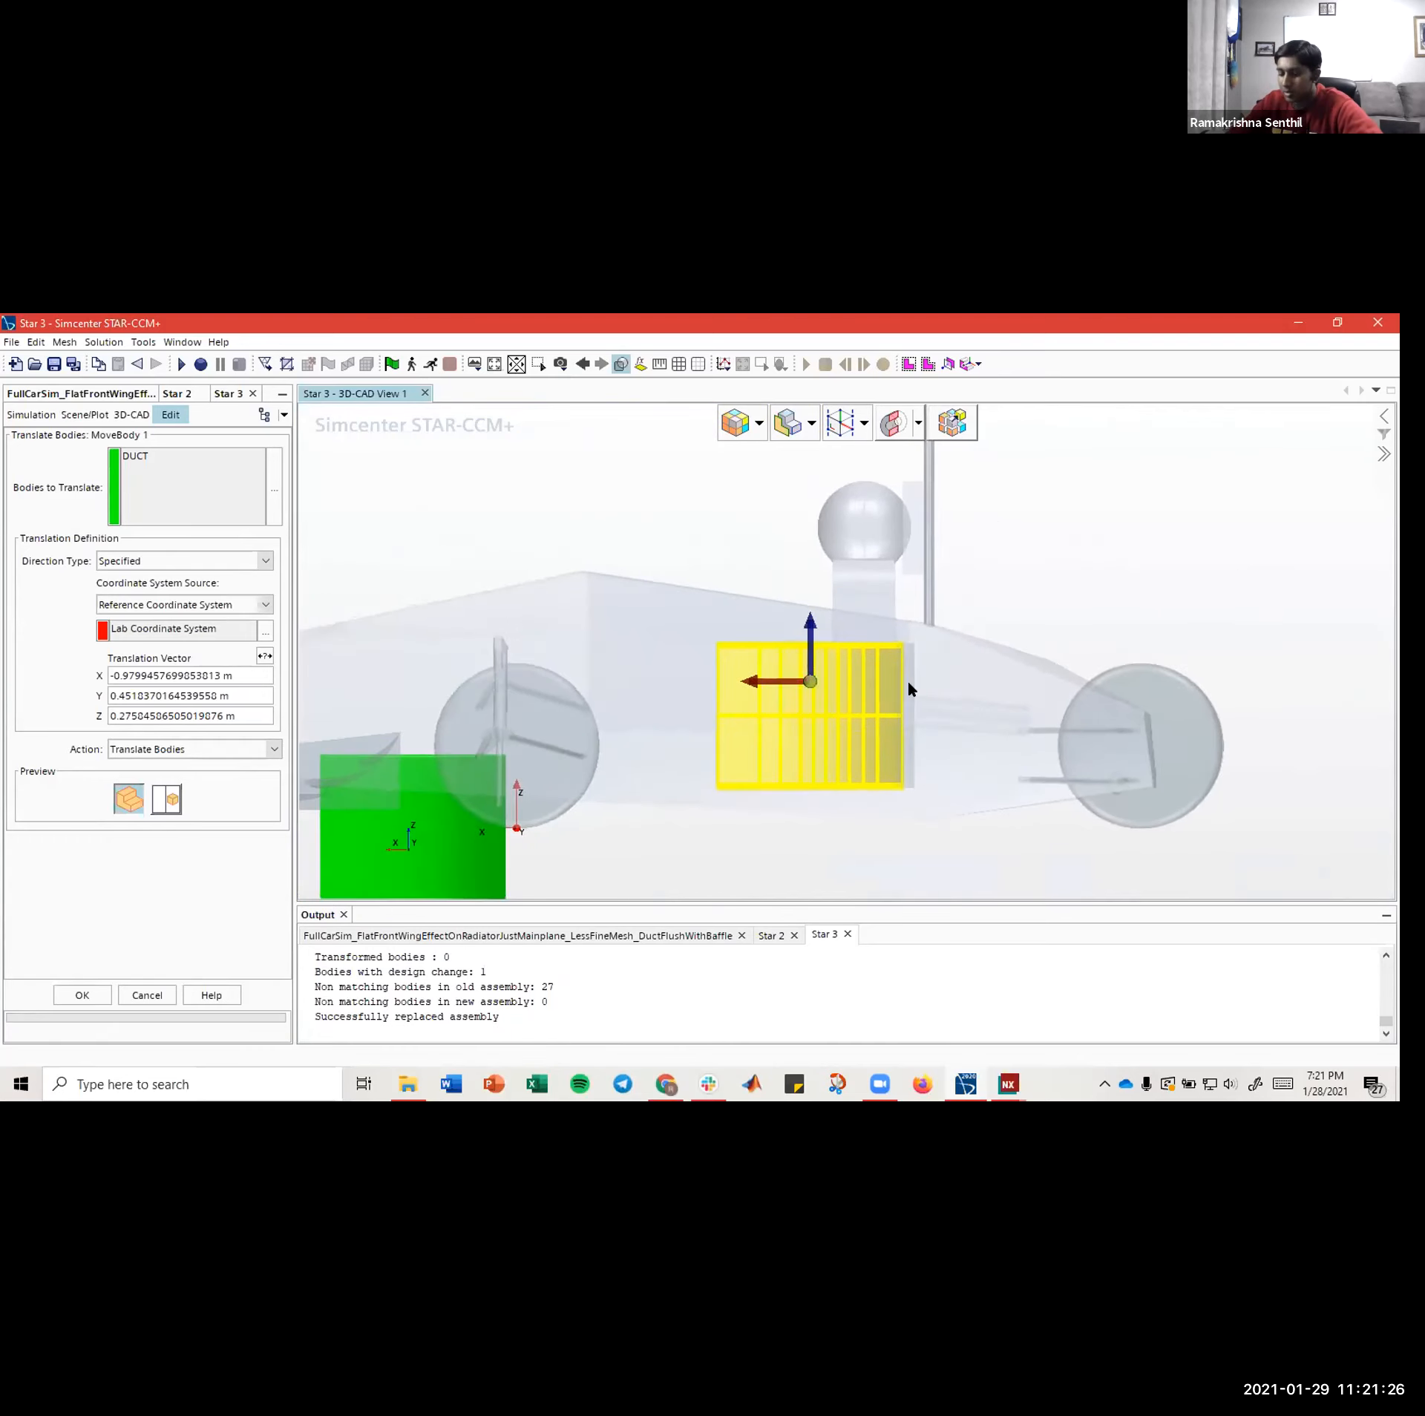
- In the top view, shift the duct rearward to about X -0.982 m and check its overlap with the side panel
key("t")
scroll(805, 707, "up", 6)
scroll(788, 747, "up", 8)
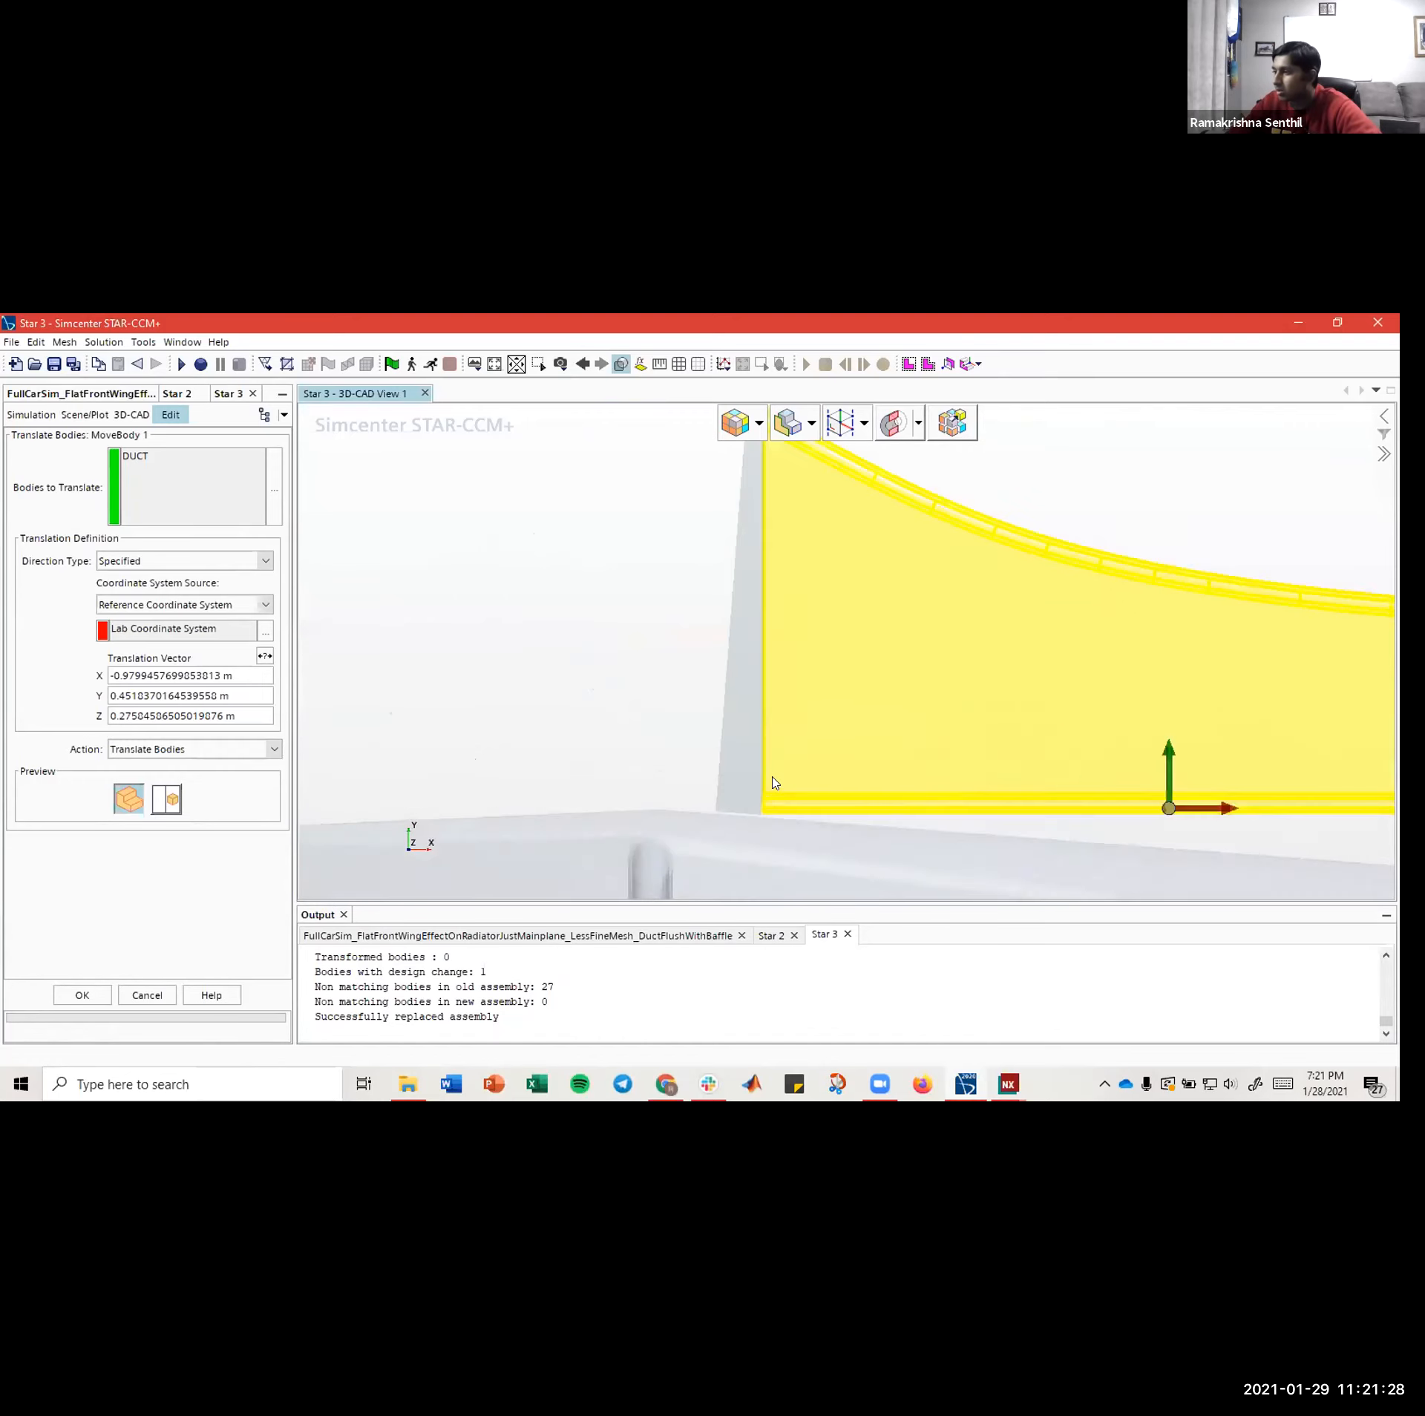
scroll(622, 705, "down", 5)
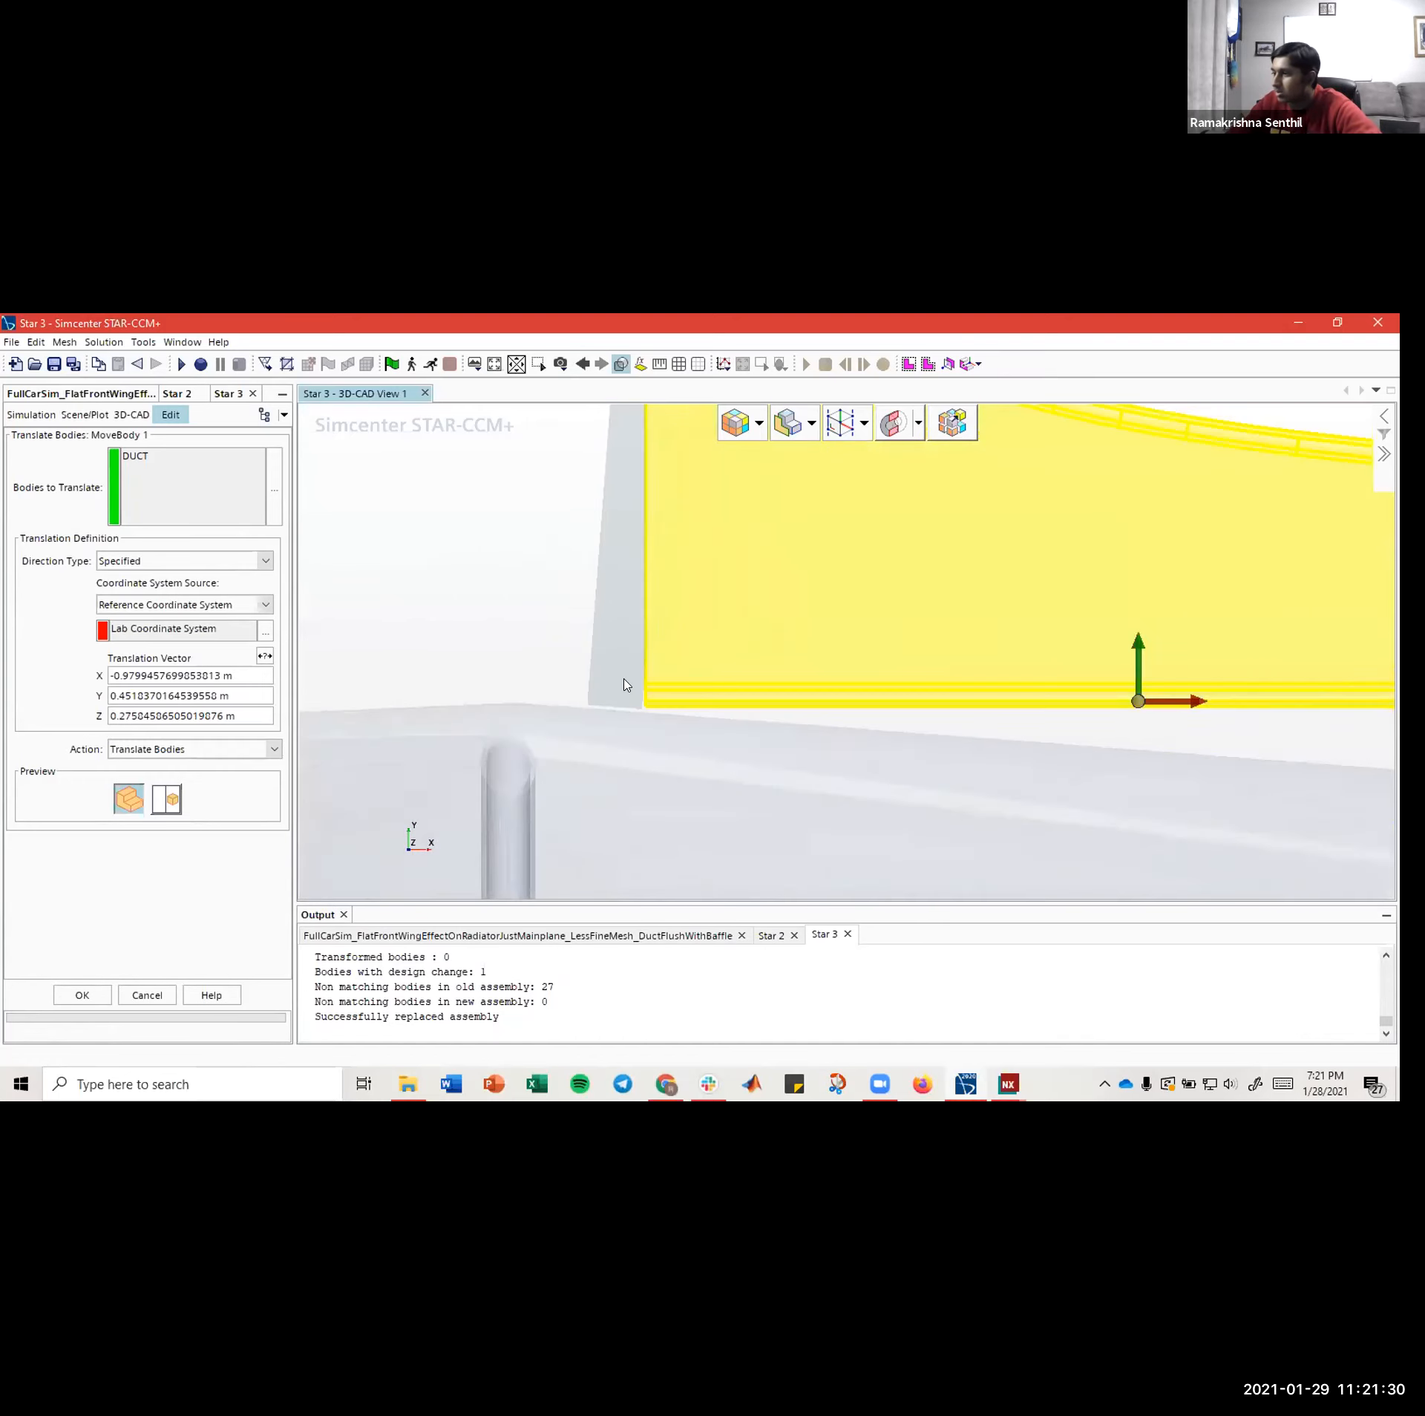
left_click_drag(1034, 688, 1030, 688)
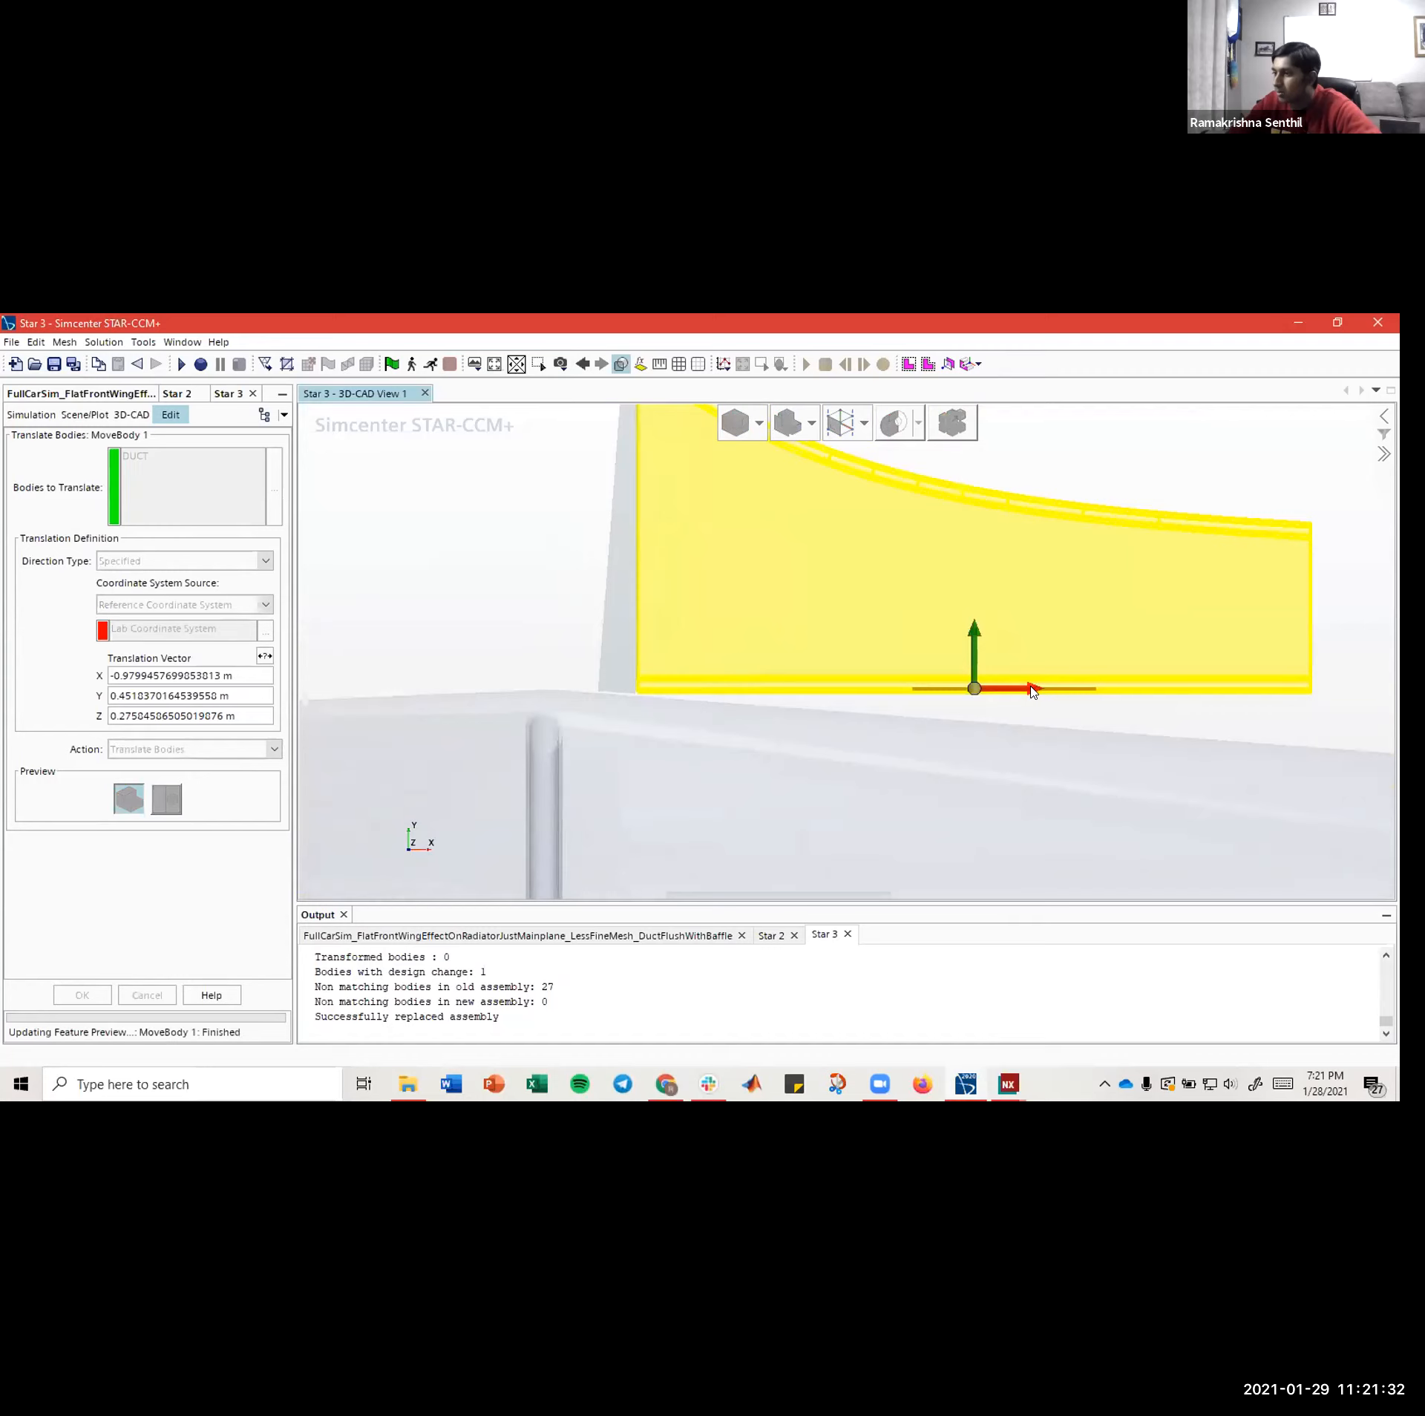
scroll(641, 691, "up", 5)
scroll(592, 696, "down", 4)
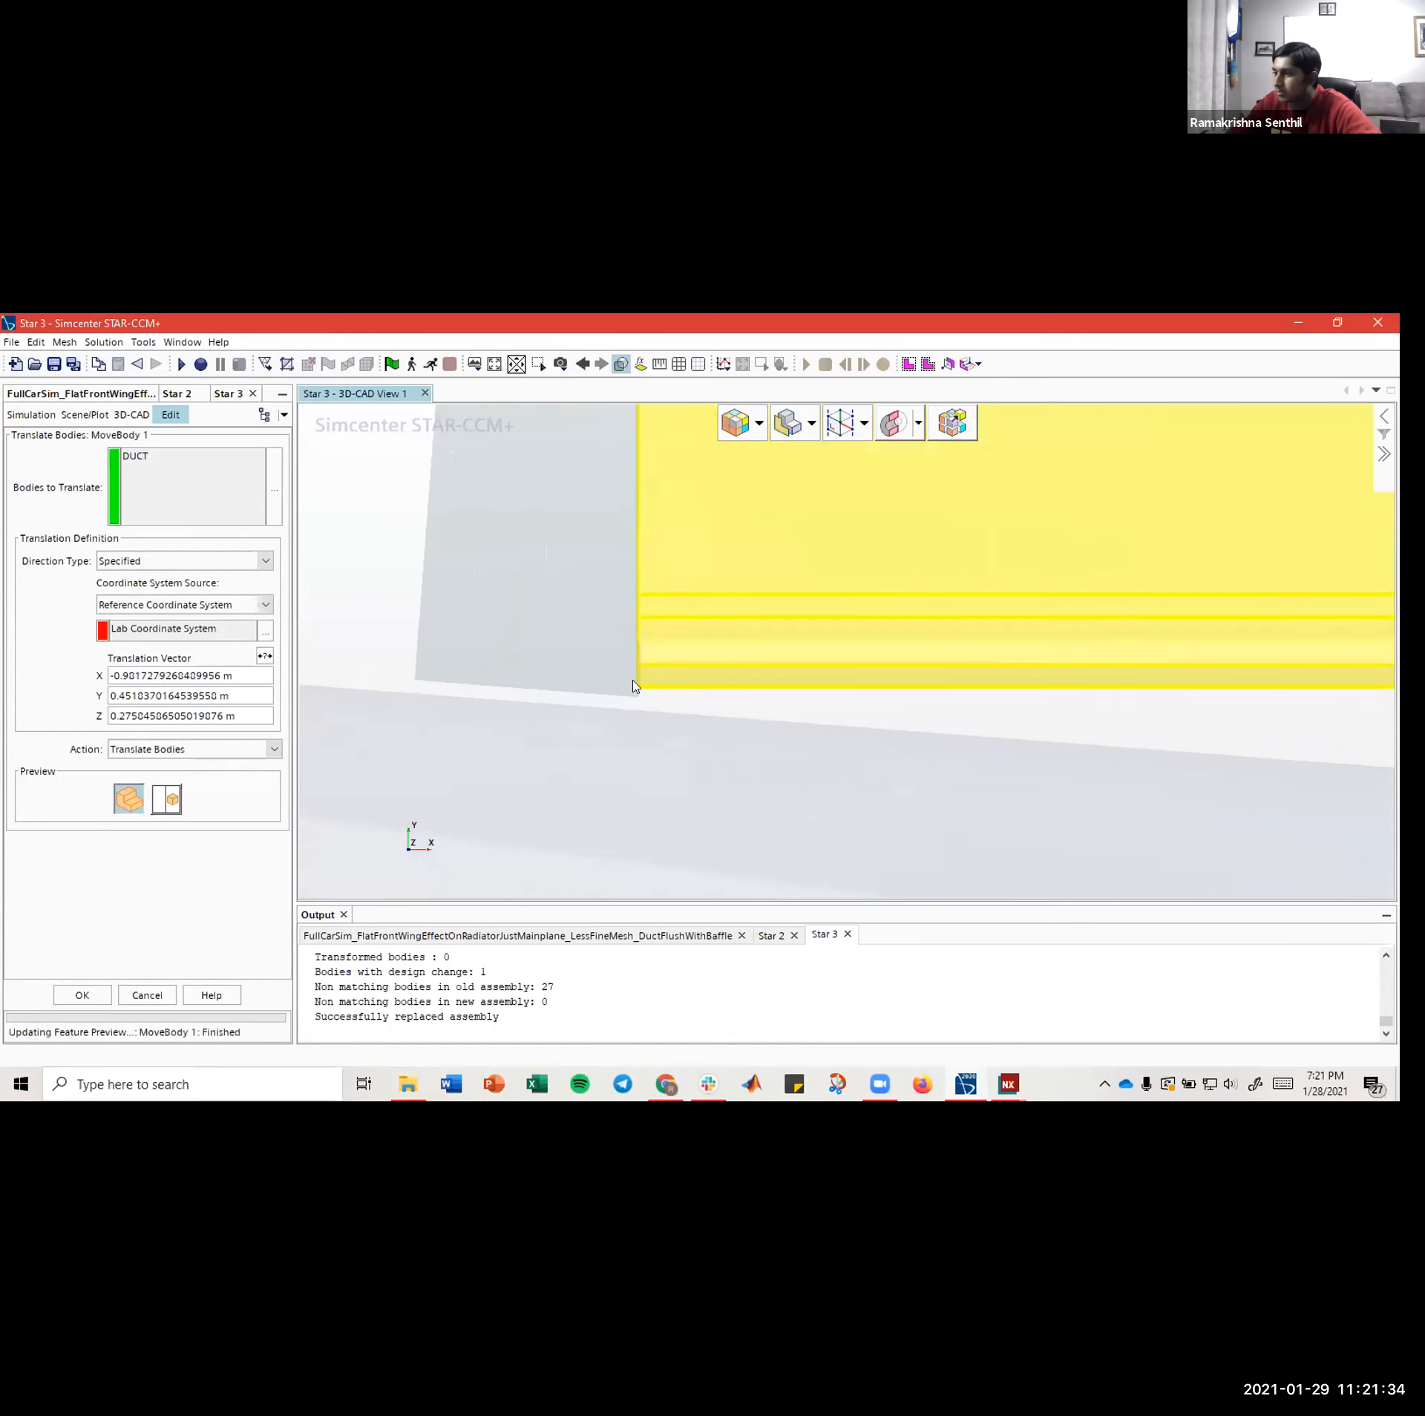
right_click_drag(907, 712, 858, 737)
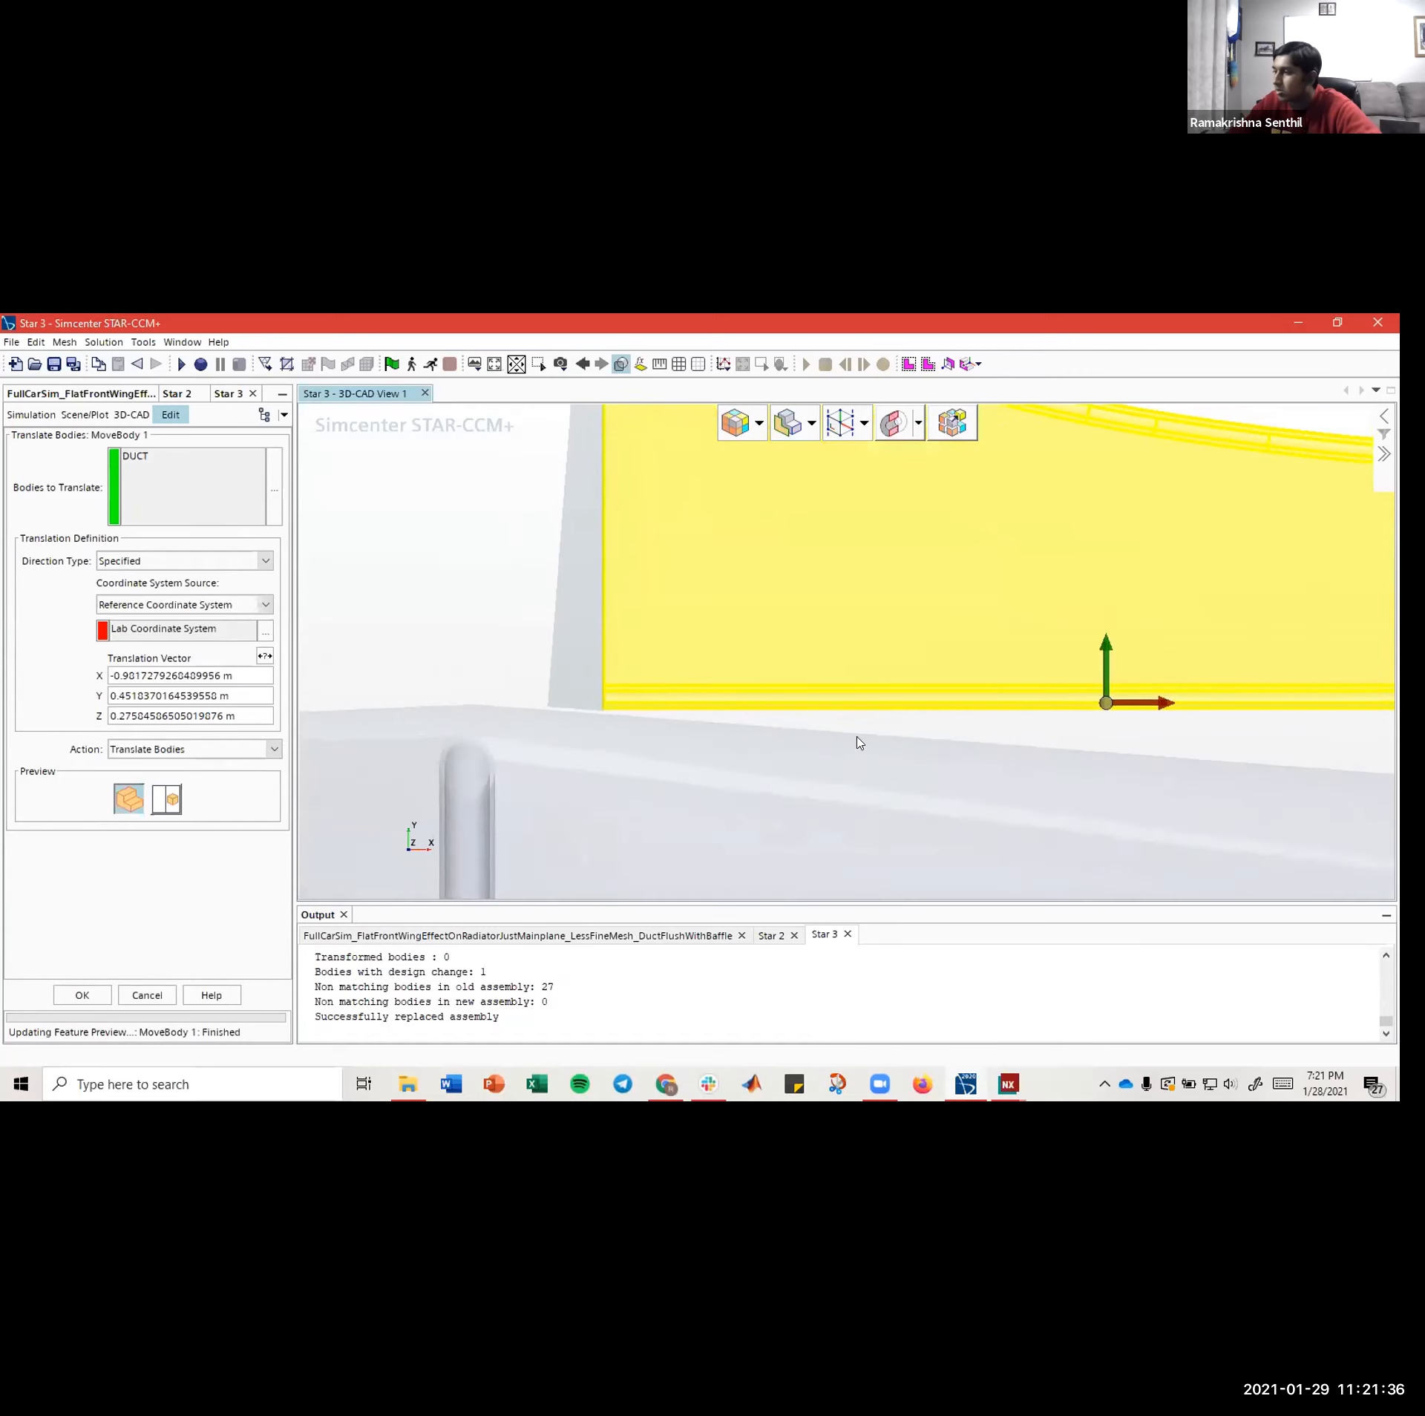
- Nudge the duct farther rearward to about X -0.983 m and inspect its inner corner at the side panel
left_click_drag(1152, 707, 1149, 707)
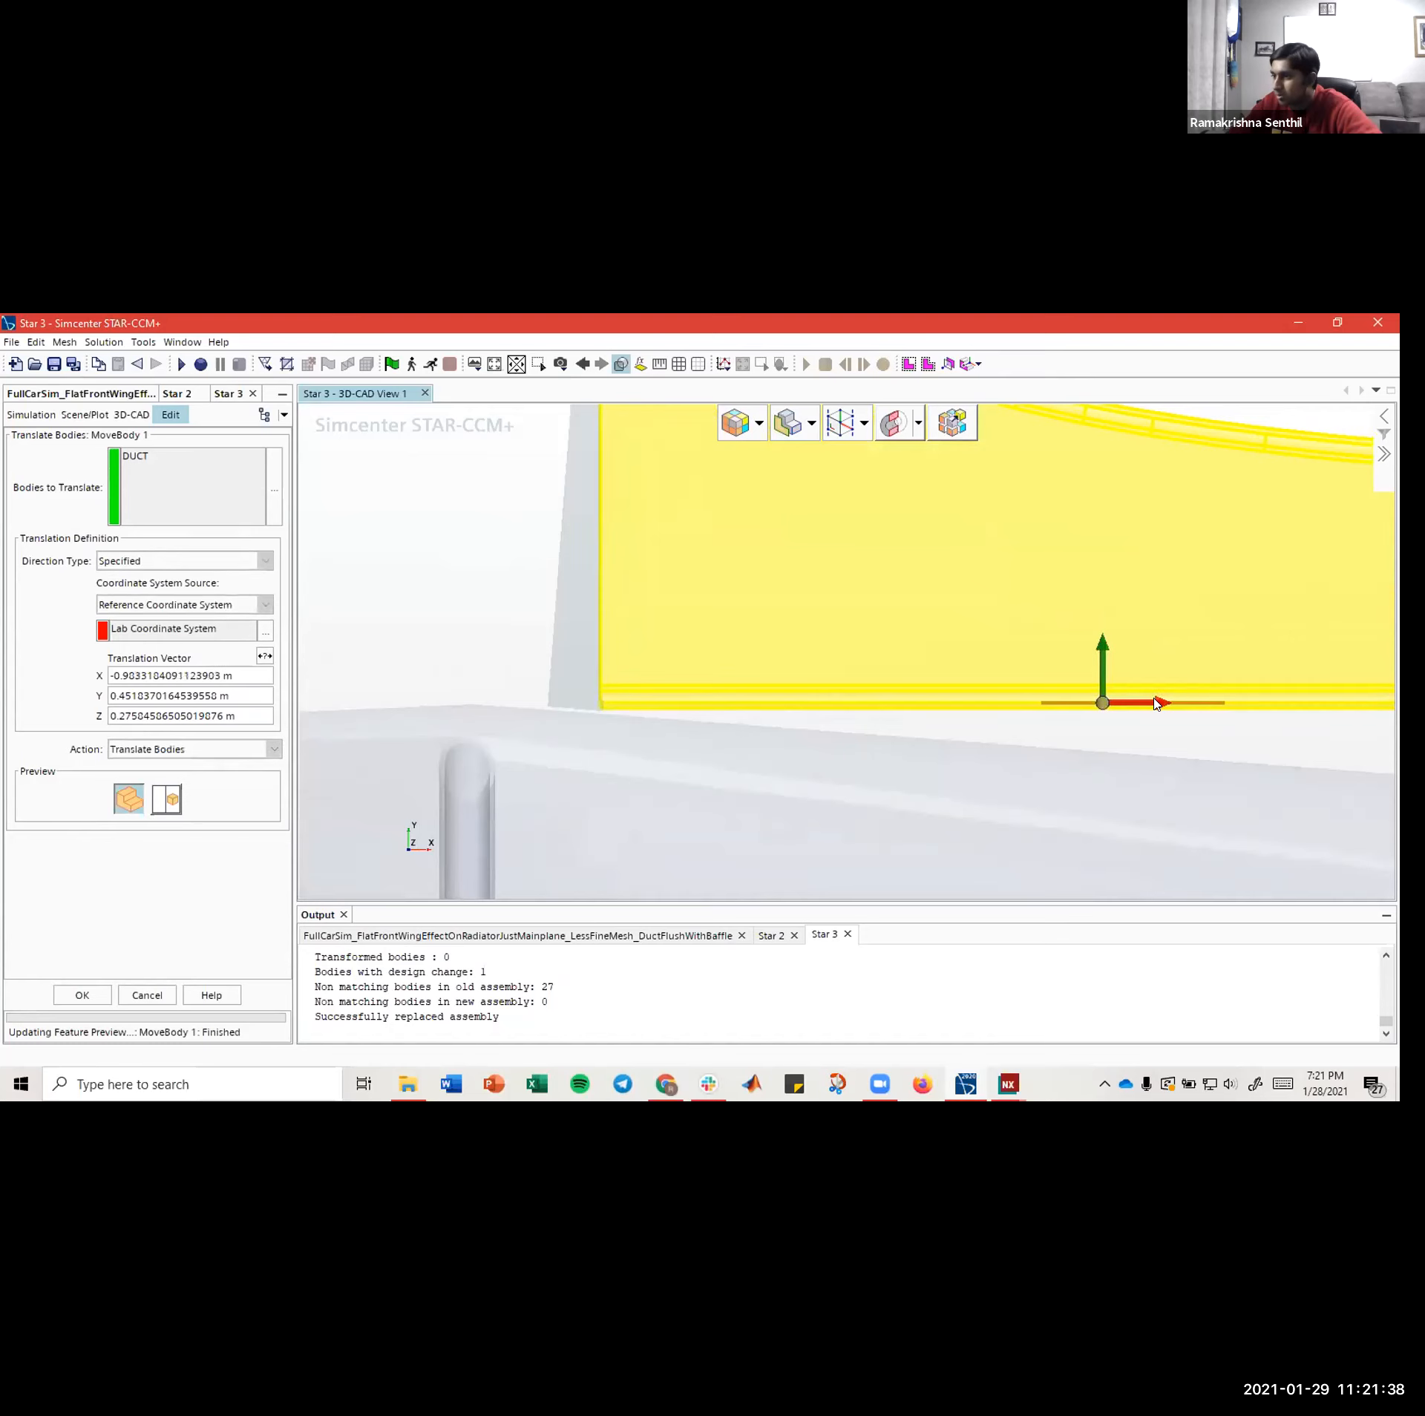
scroll(649, 702, "up", 6)
scroll(543, 748, "down", 5)
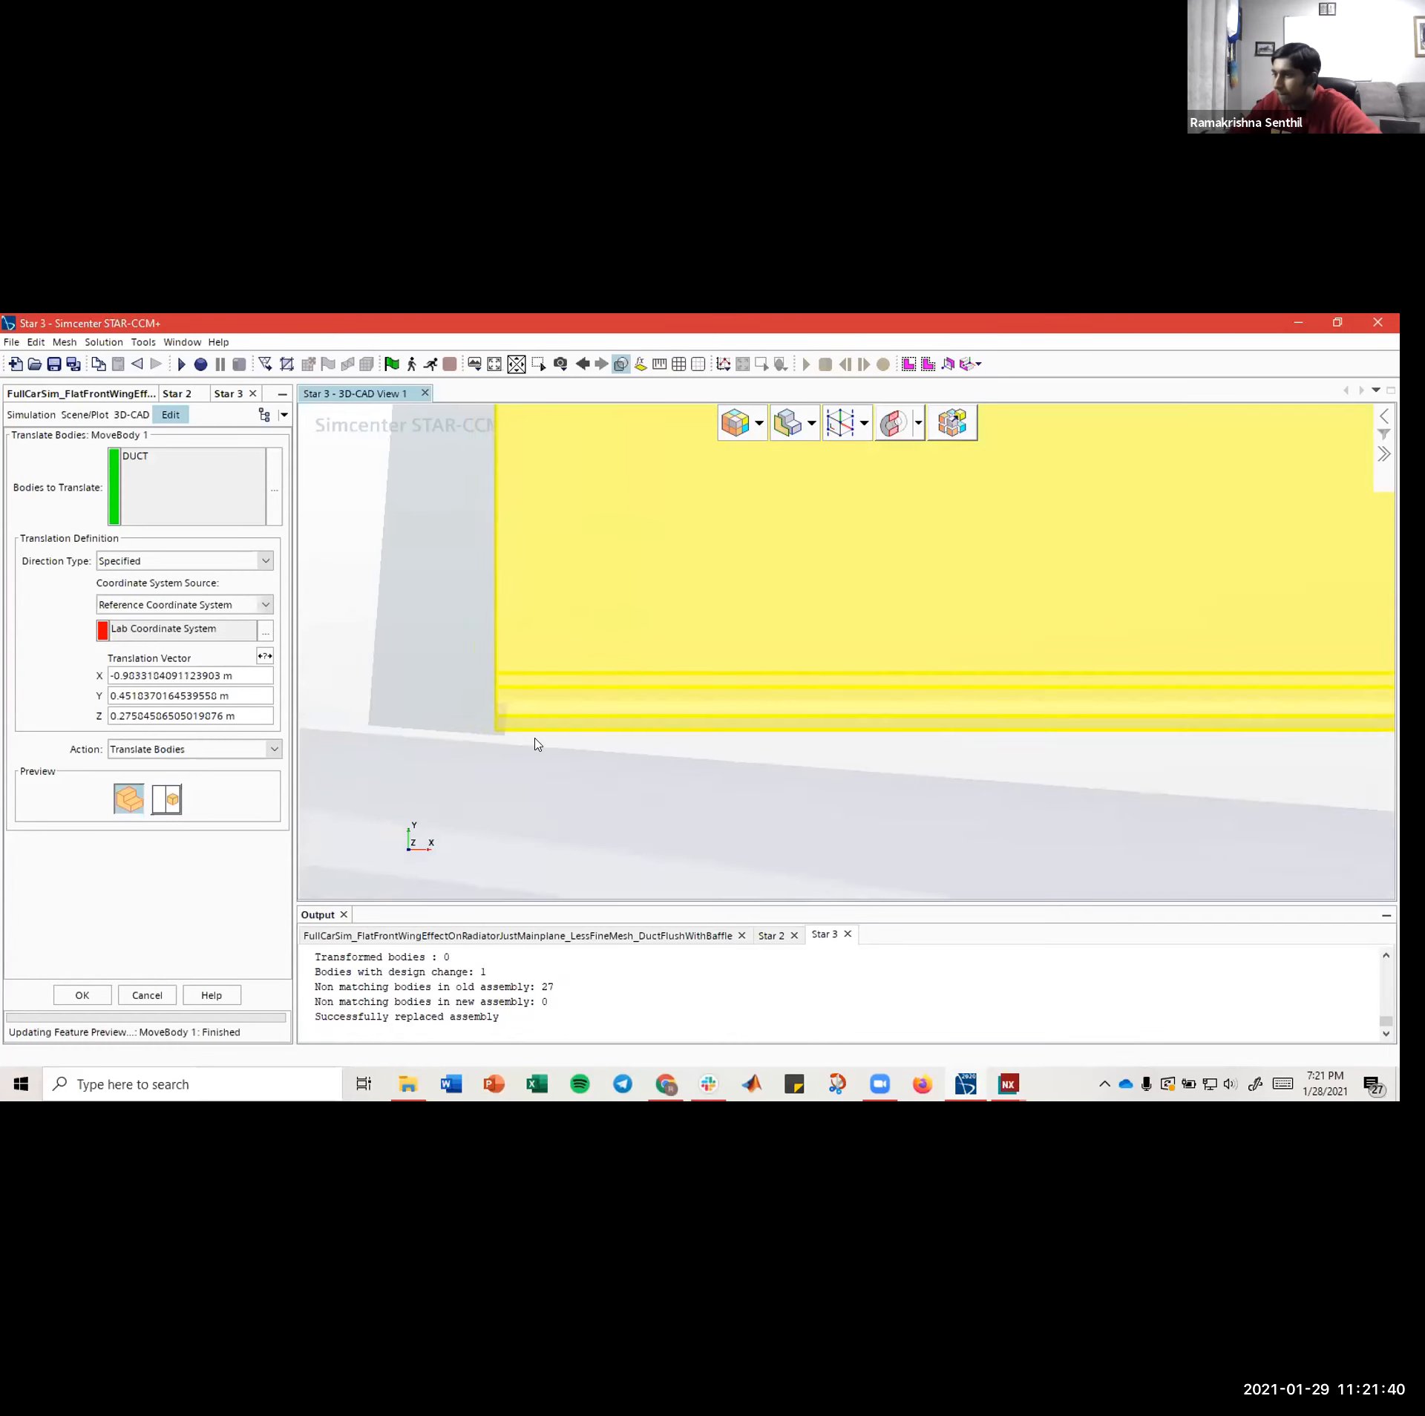
scroll(1003, 761, "down", 2)
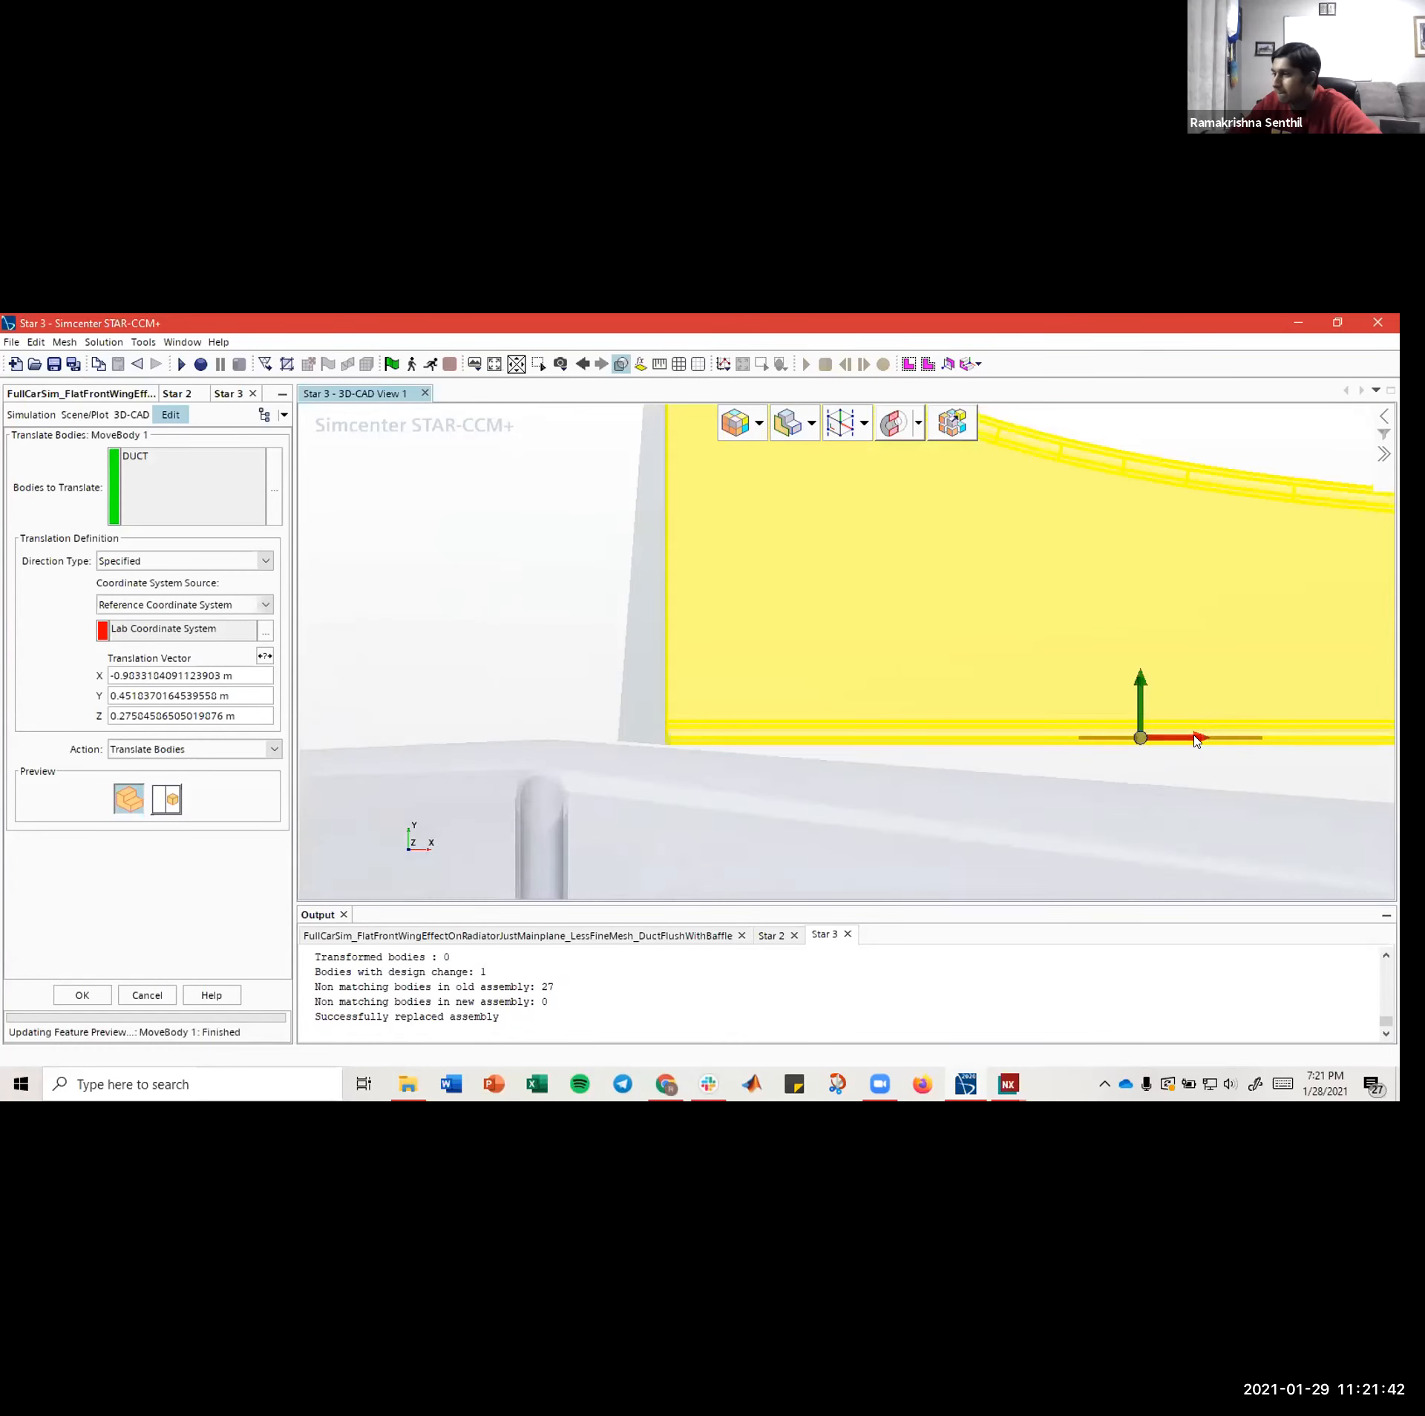
- Move the duct rearward into the side panel to about X -0.985 m and accept the body translation
left_click_drag(1196, 742, 1193, 742)
scroll(820, 758, "down", 3)
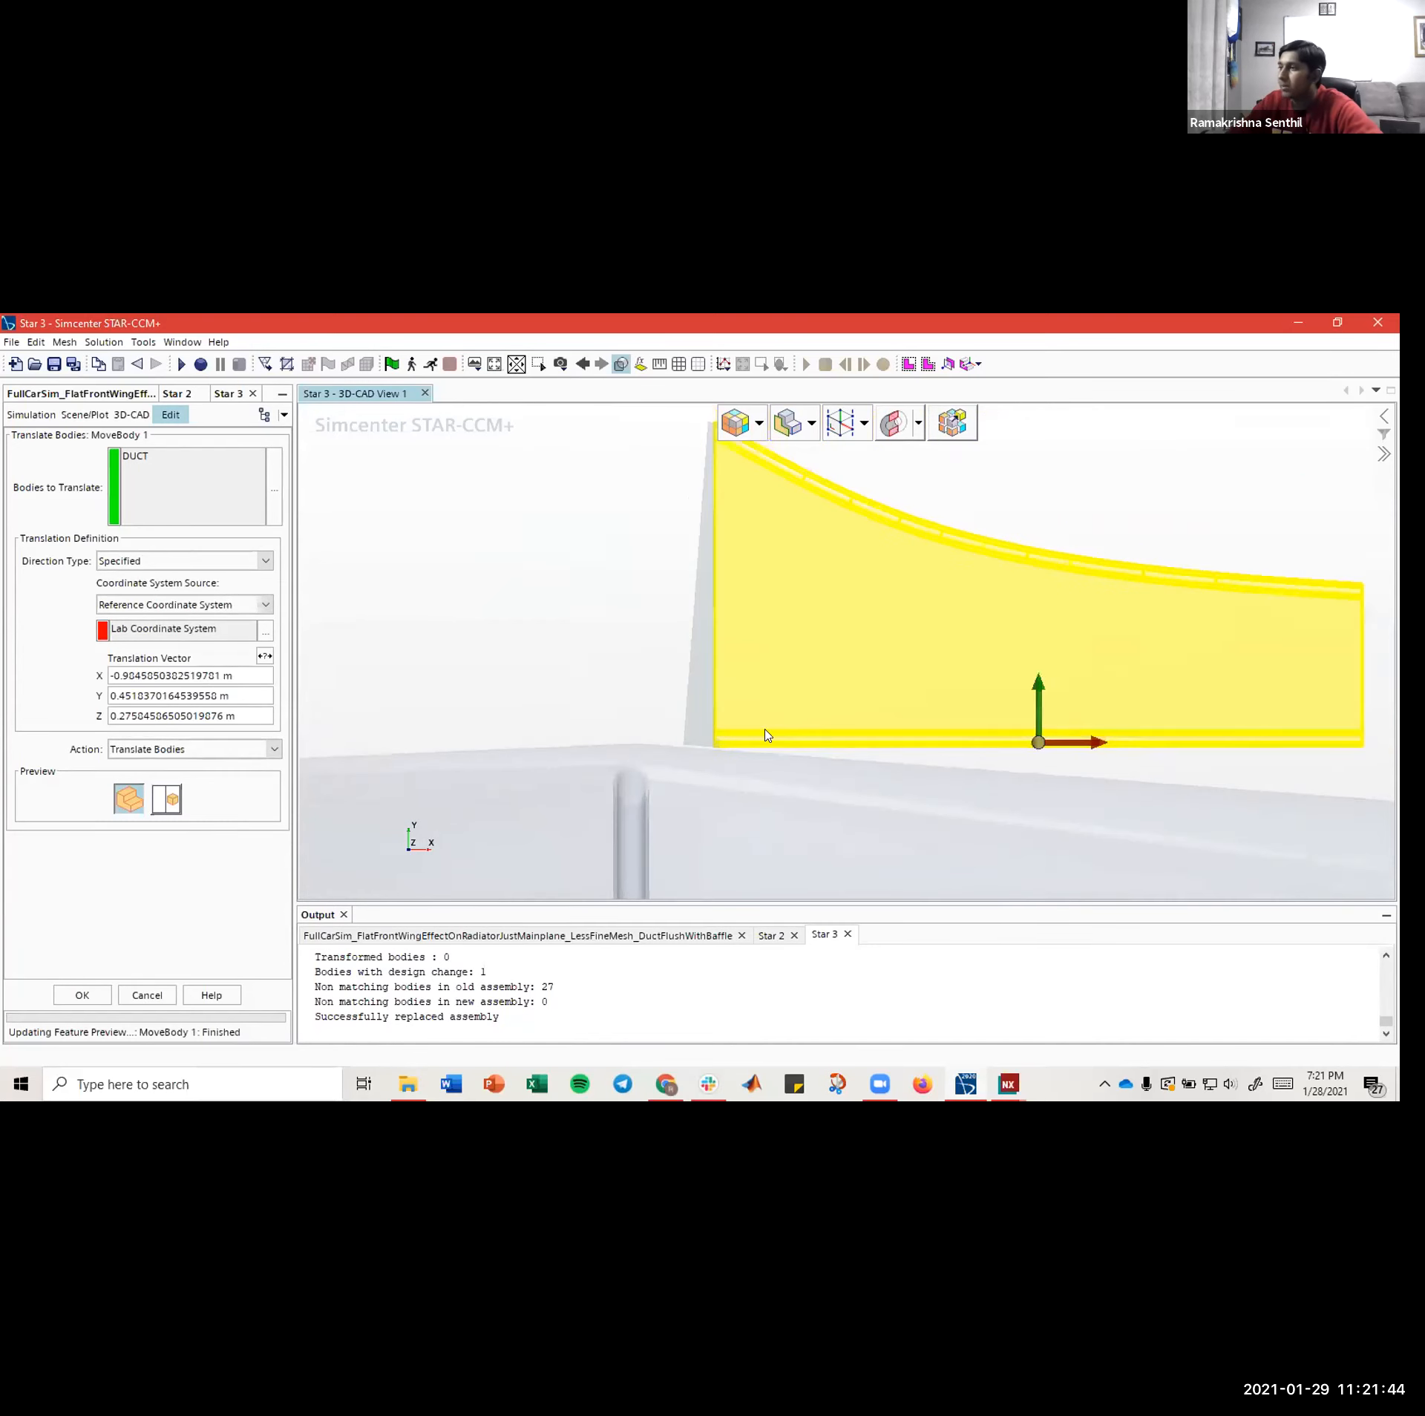
scroll(566, 649, "down", 2)
scroll(573, 675, "up", 2)
scroll(591, 729, "down", 4)
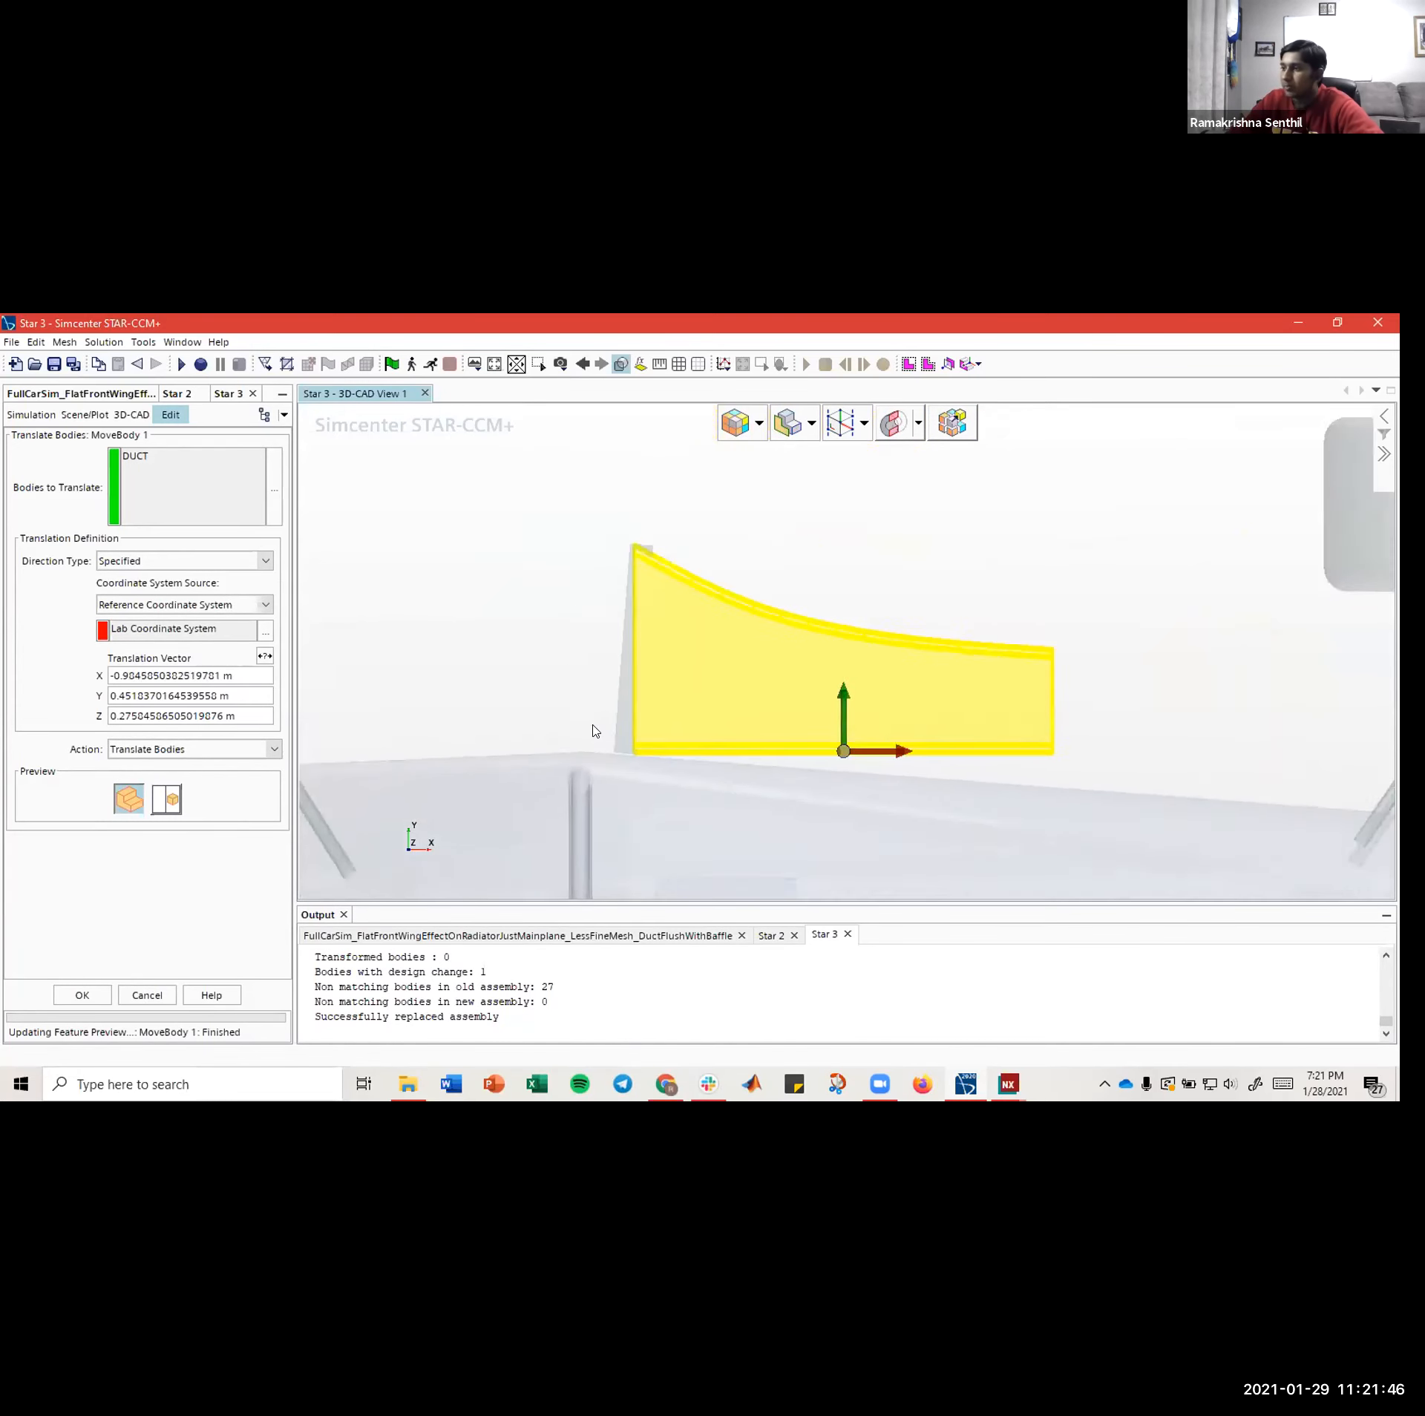
left_click(94, 1000)
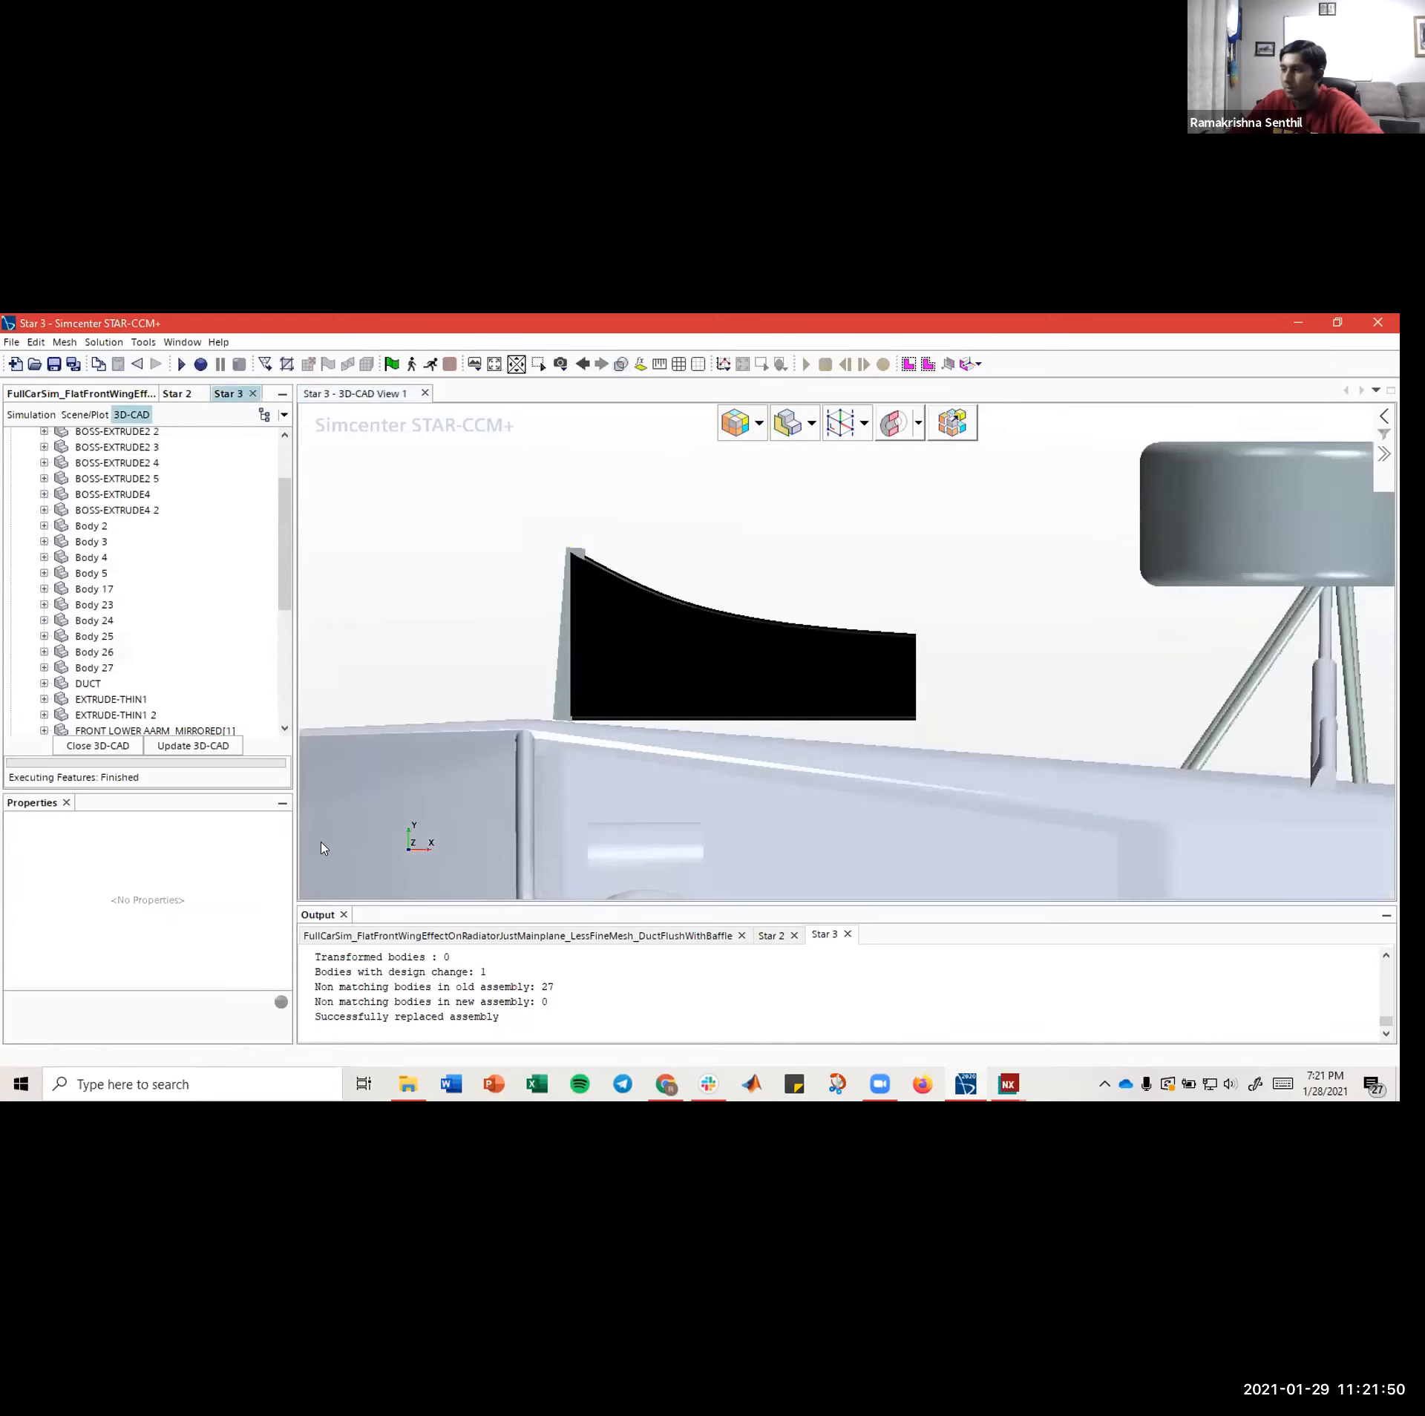
left_click_drag(585, 651, 781, 655)
scroll(816, 710, "up", 5)
scroll(740, 684, "down", 10)
scroll(141, 576, "down", 2)
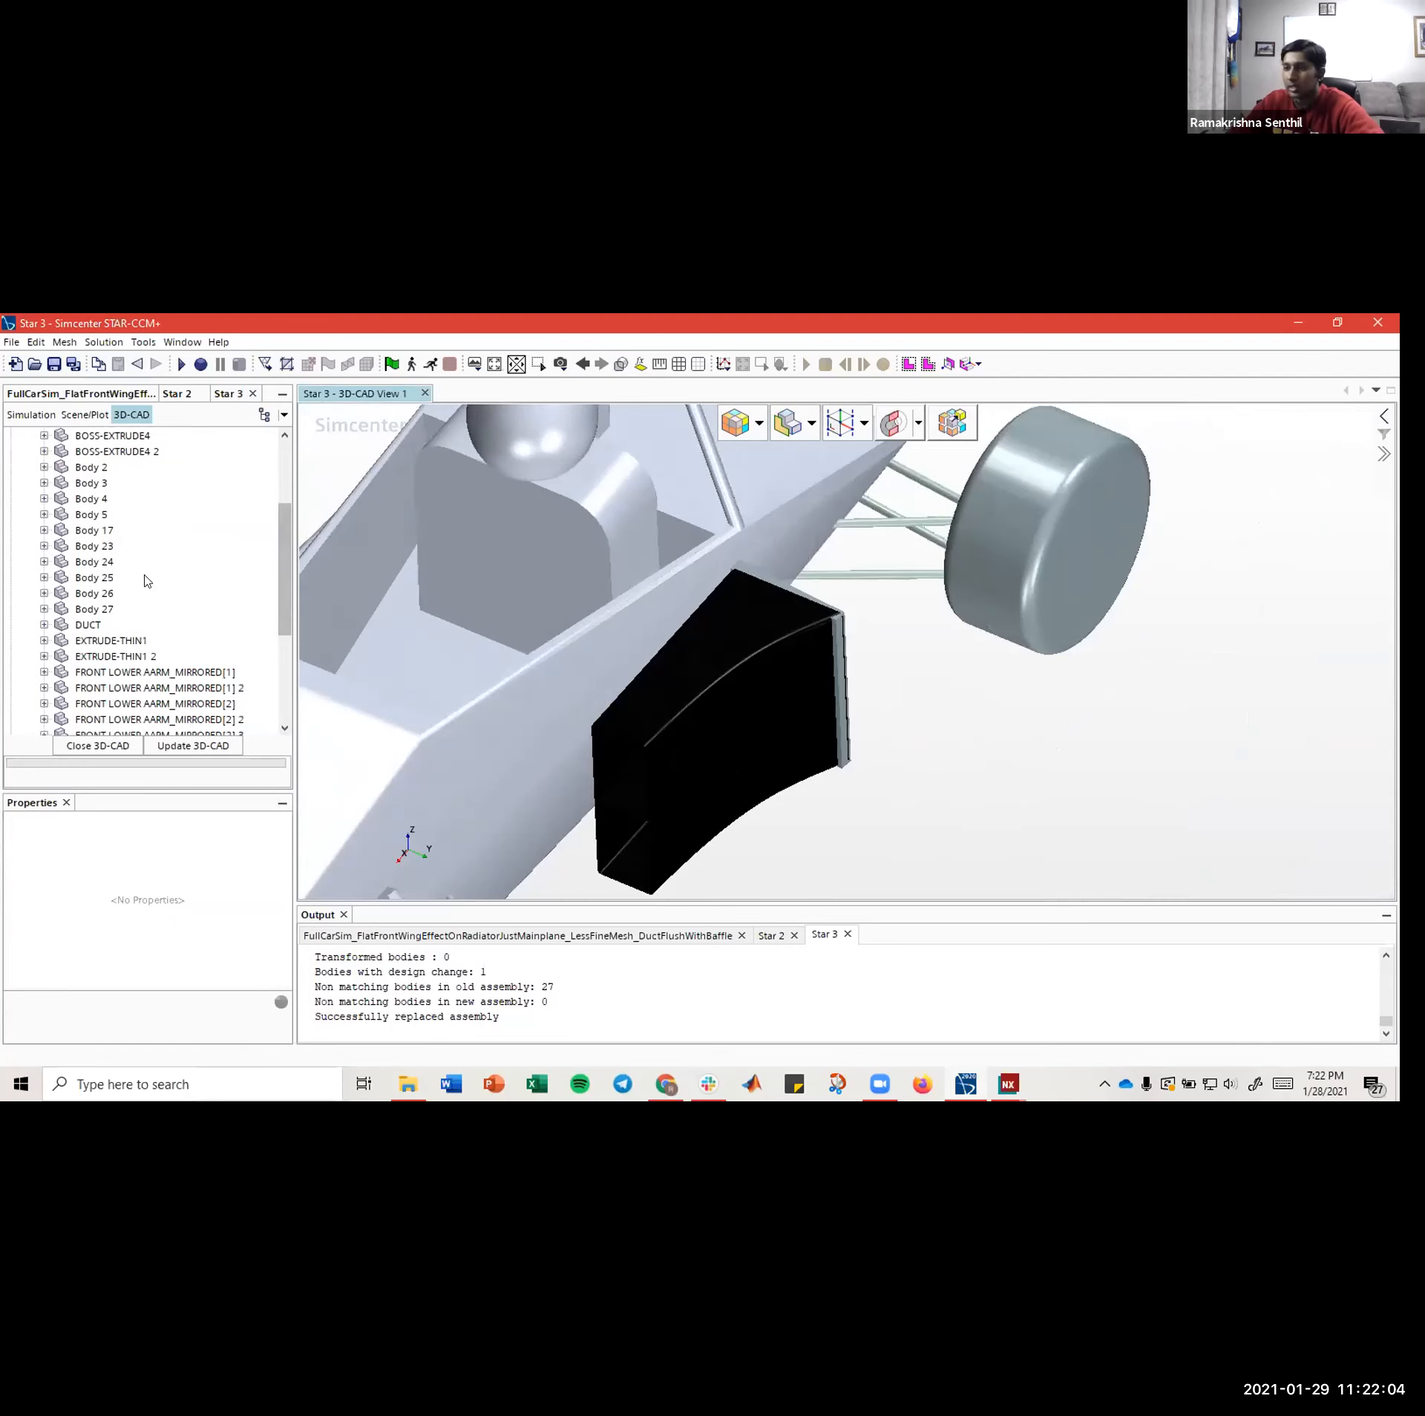
left_click(83, 626)
right_click(82, 623)
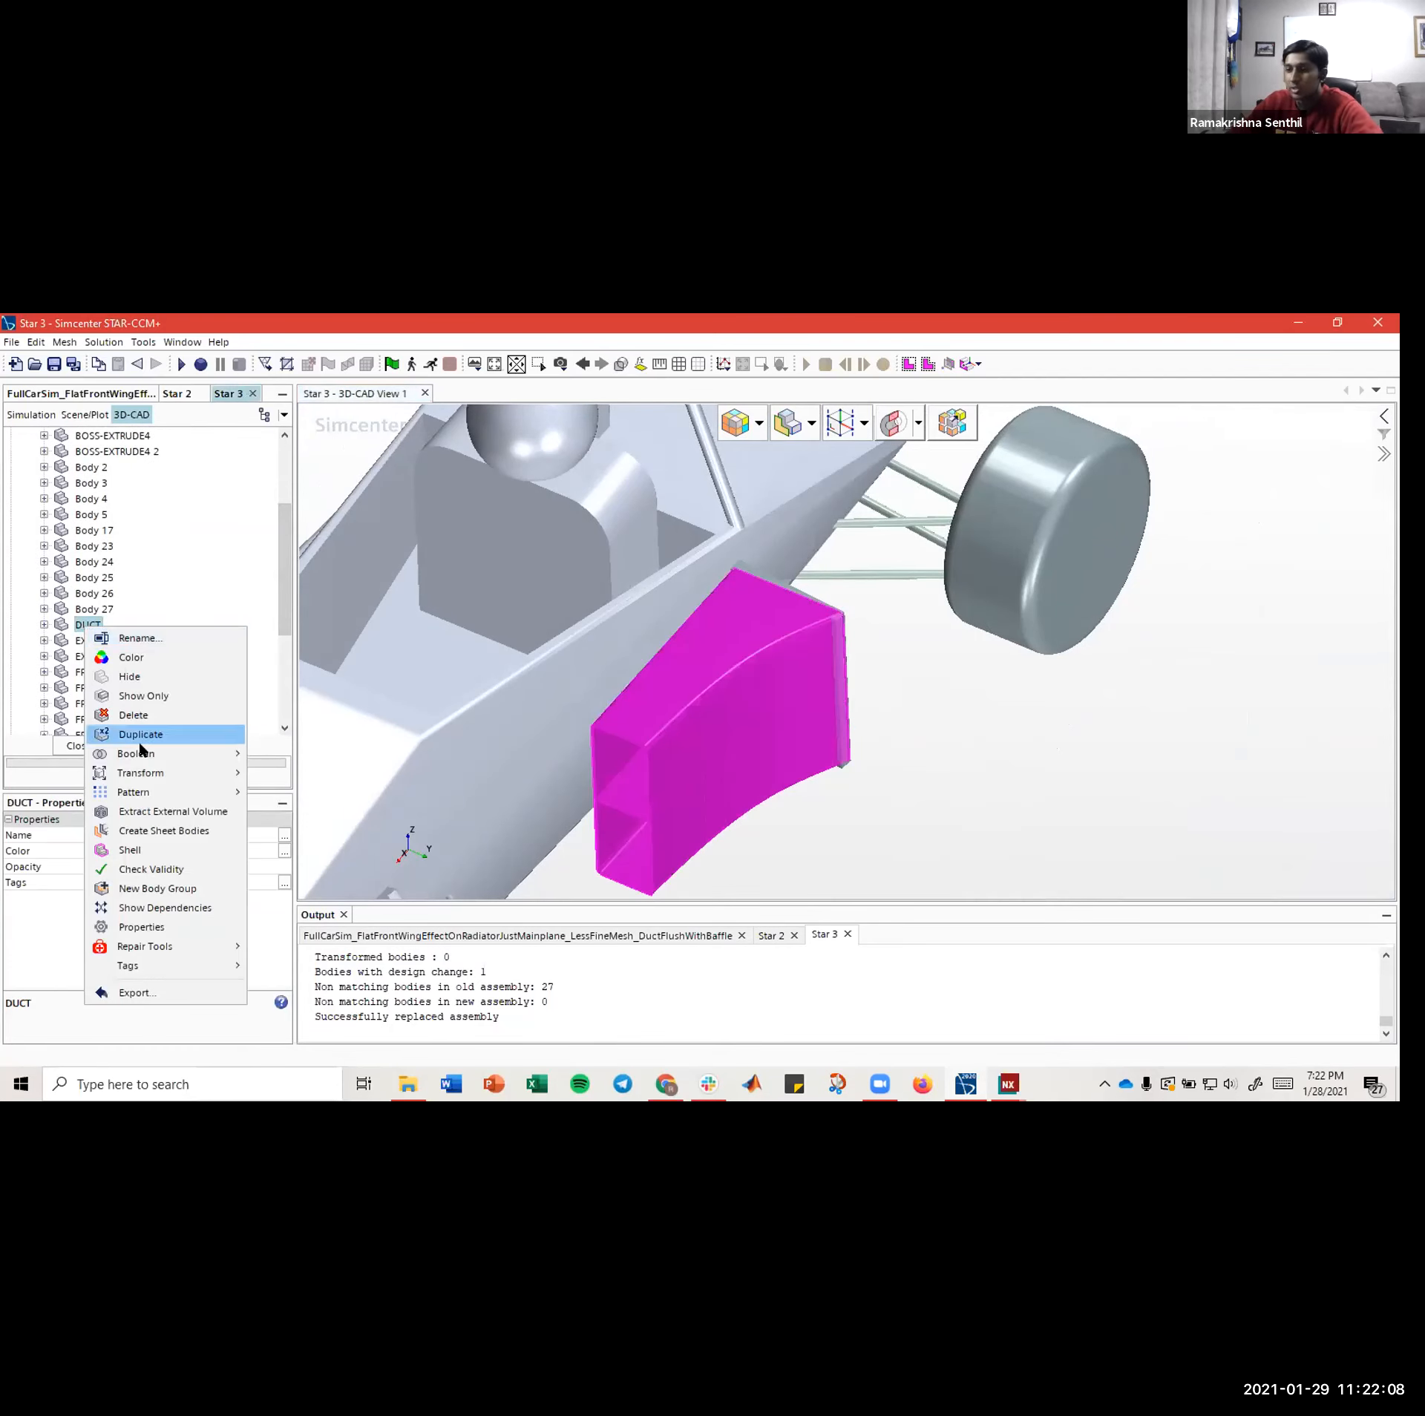
mouse_move(153, 773)
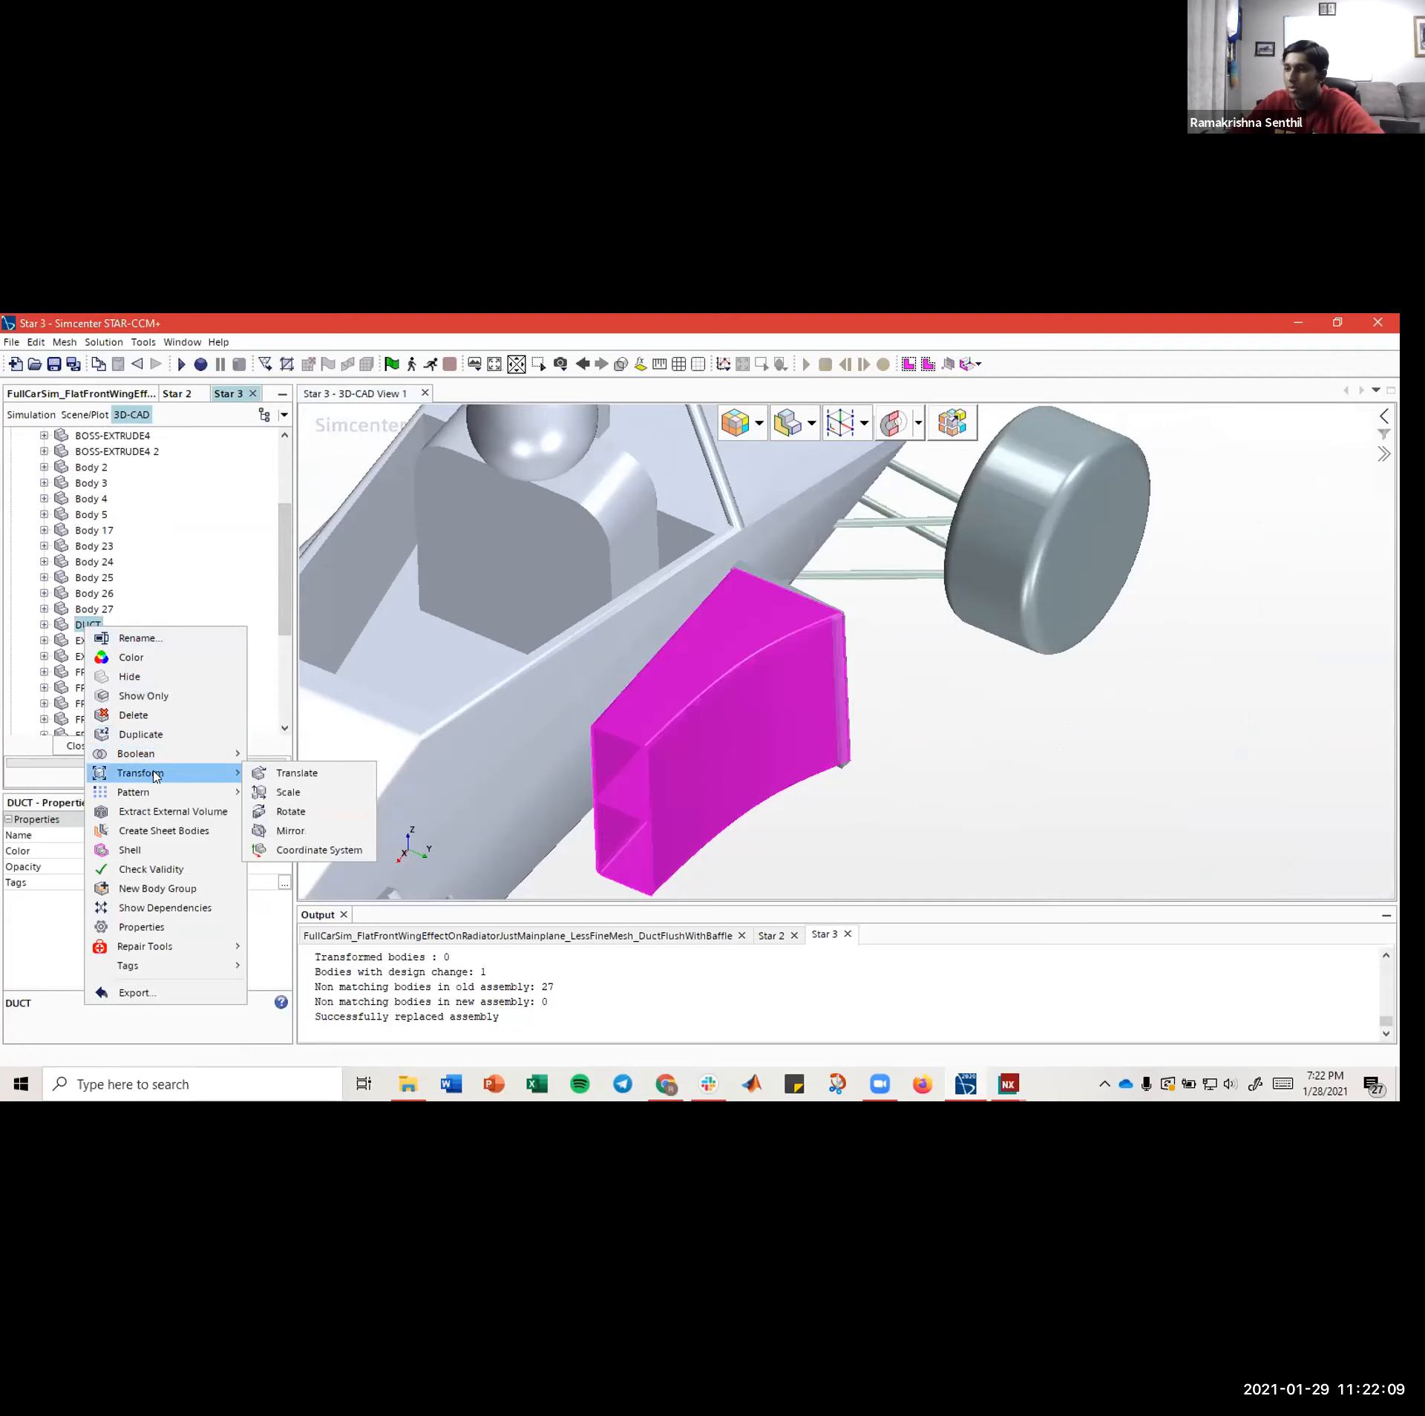
left_click(274, 812)
left_click(158, 611)
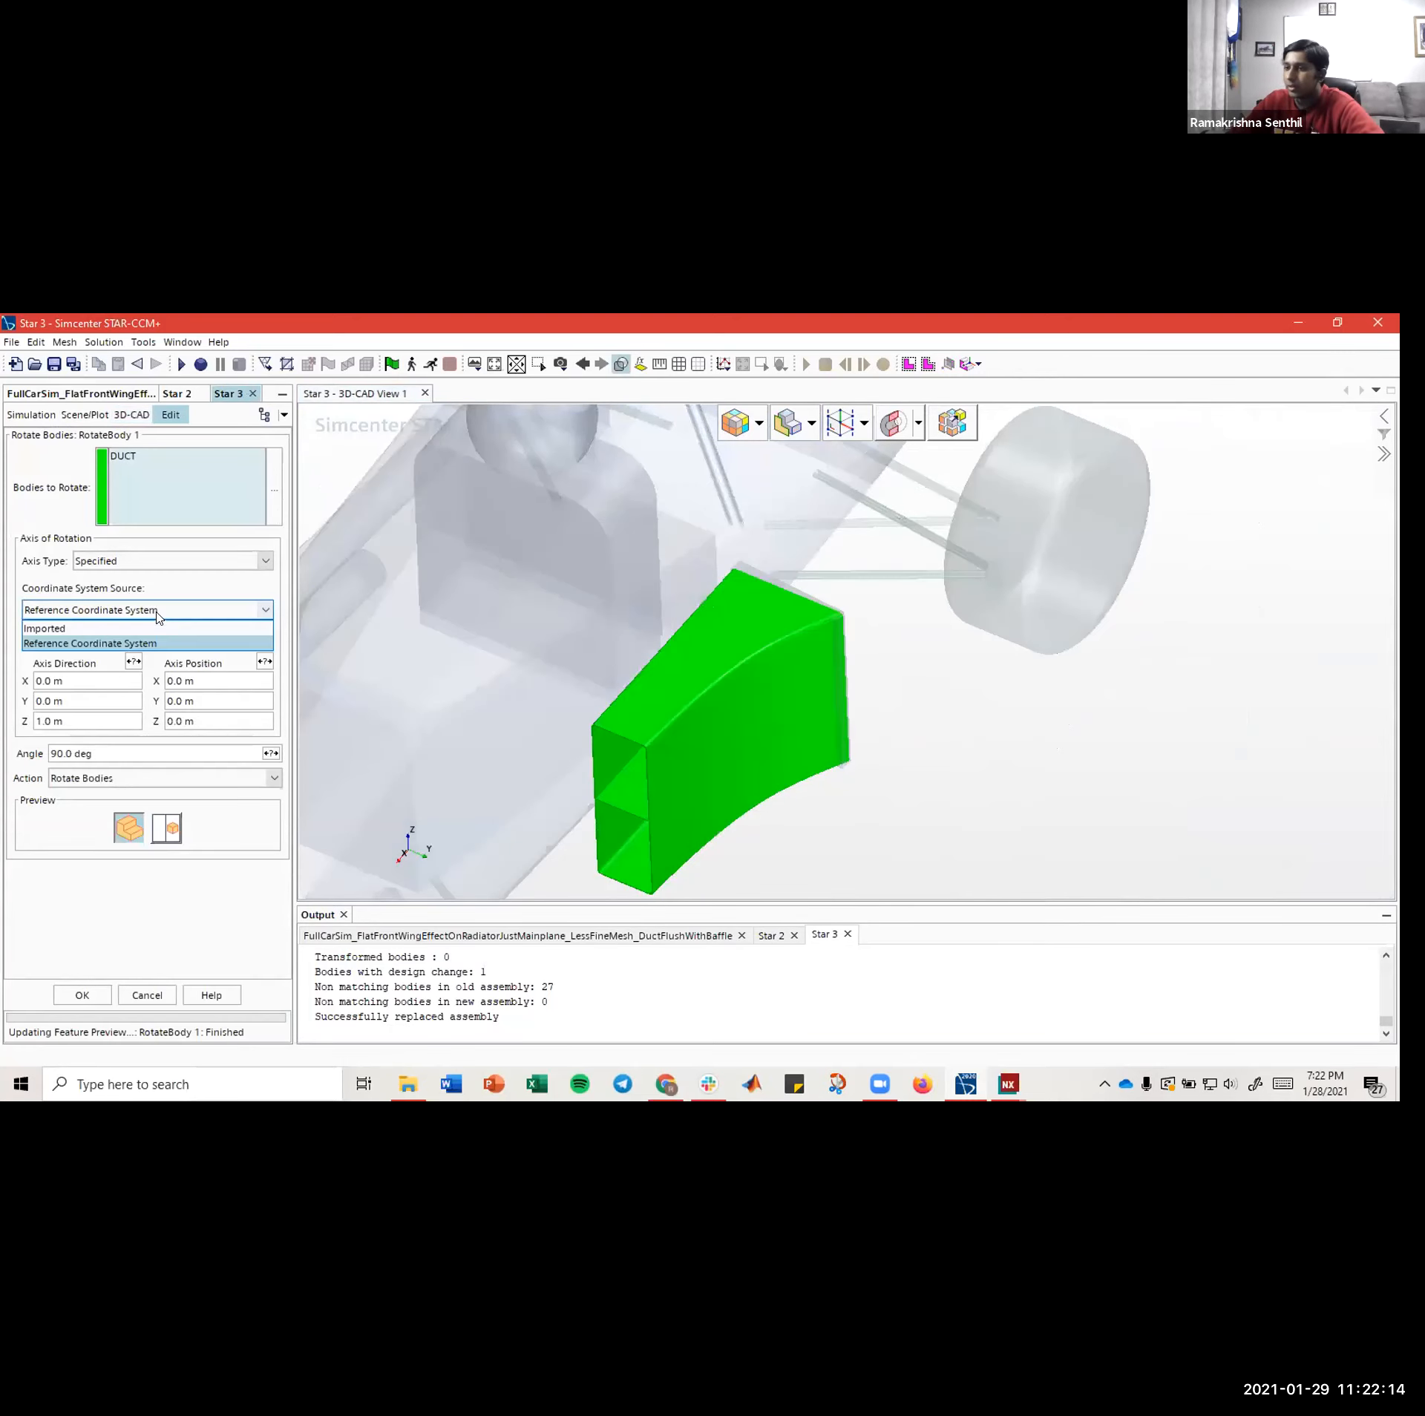
left_click(236, 629)
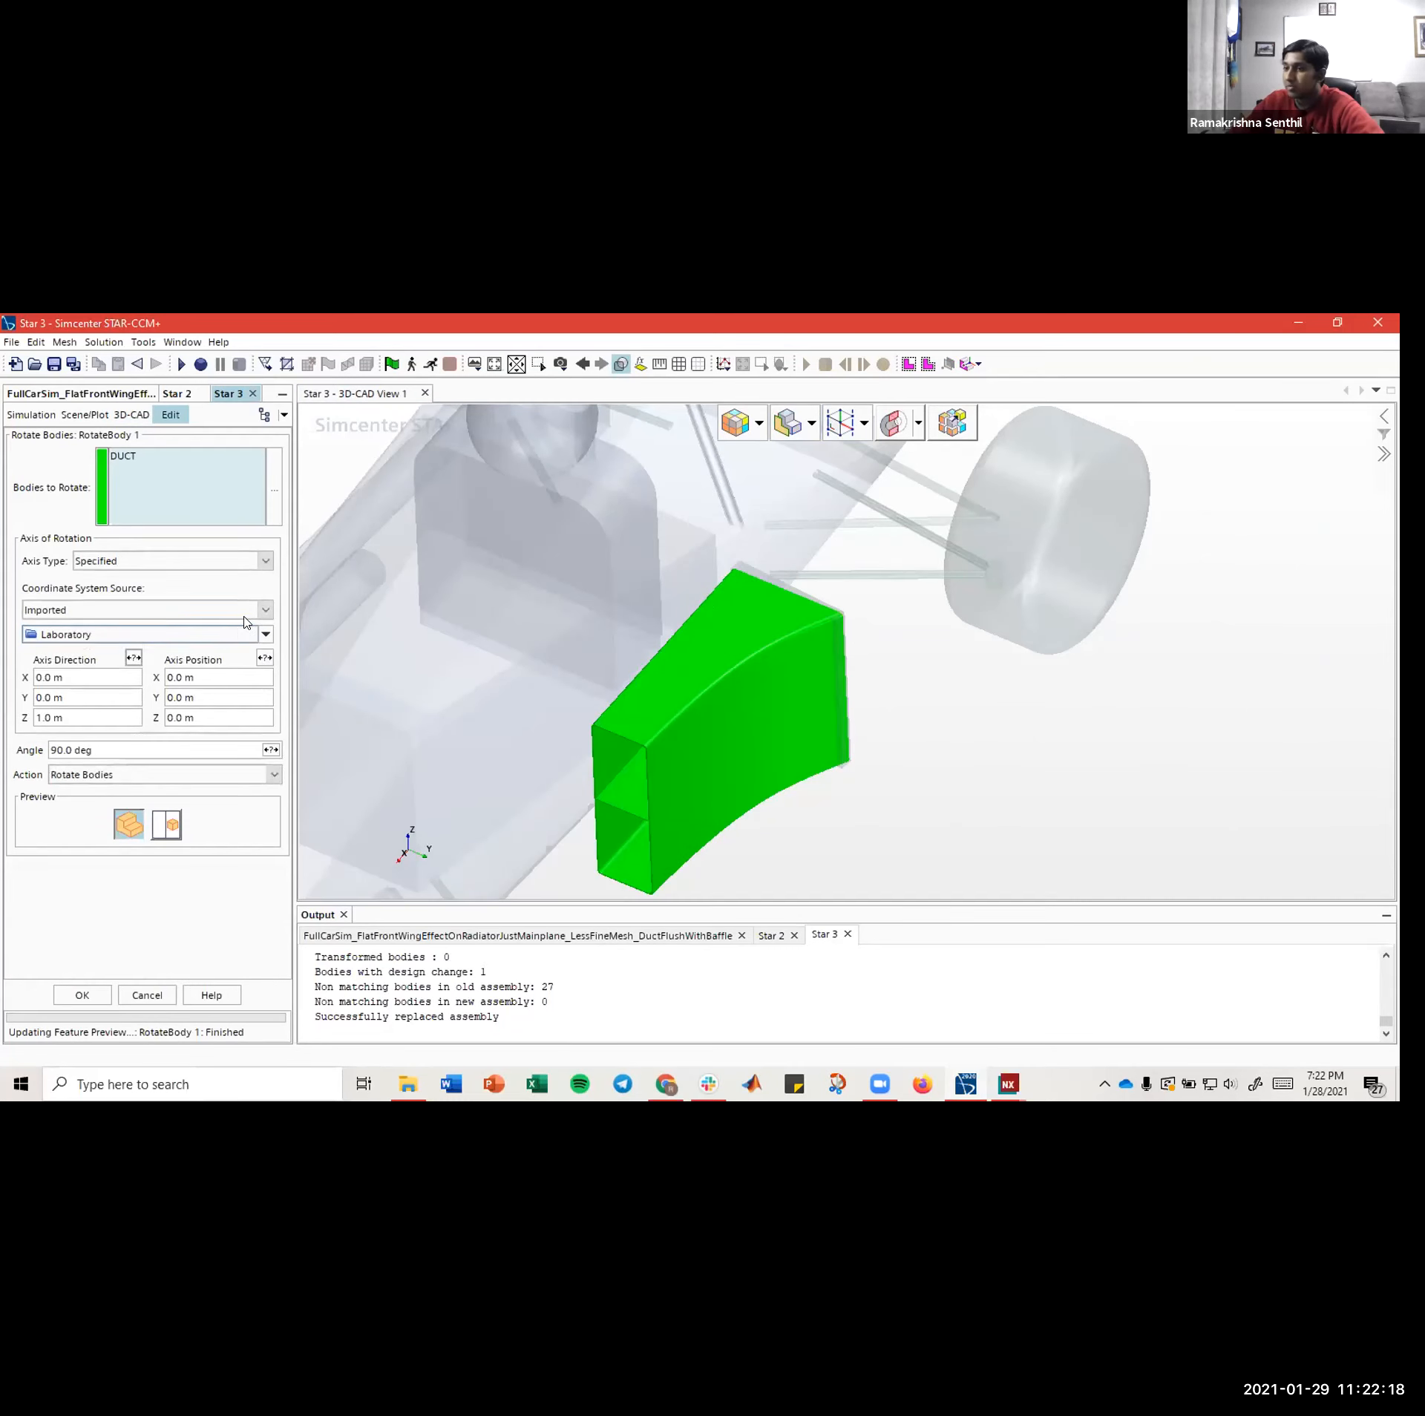
left_click(250, 619)
left_click(253, 618)
scroll(733, 572, "up", 5)
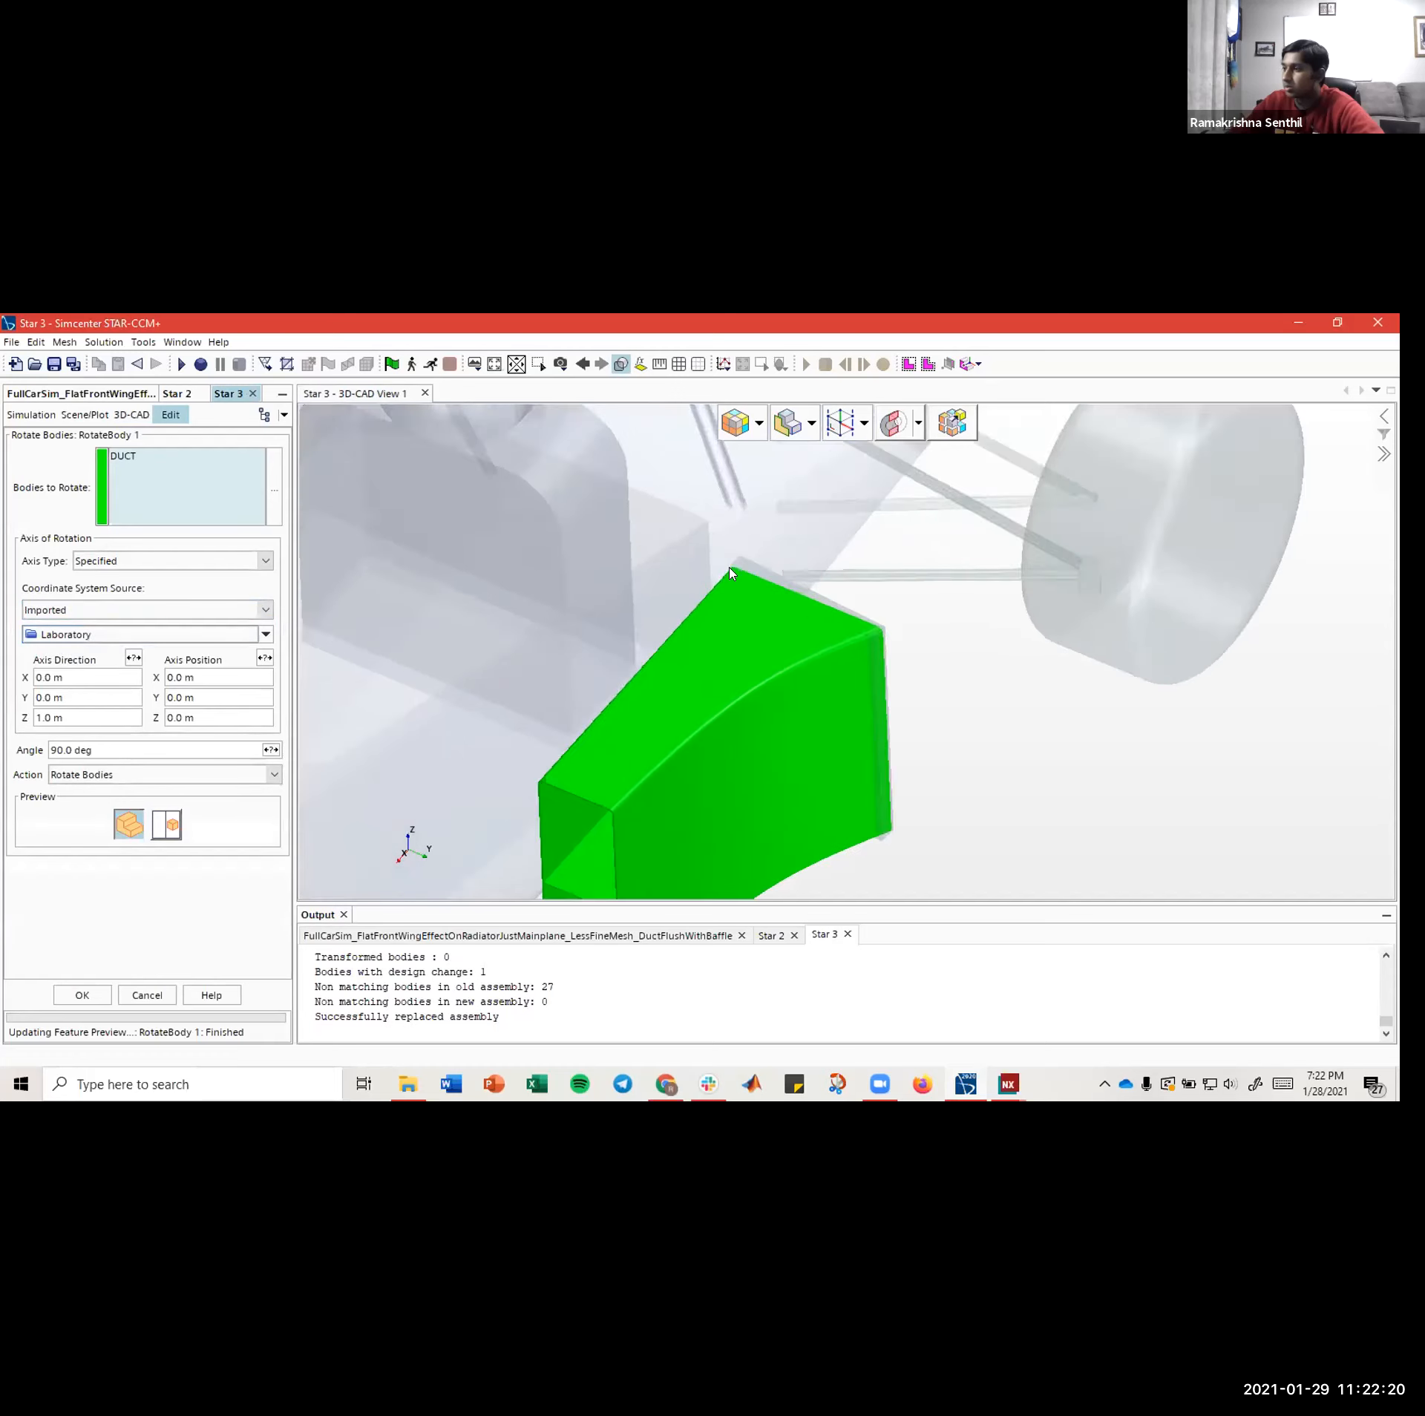
scroll(729, 571, "up", 1)
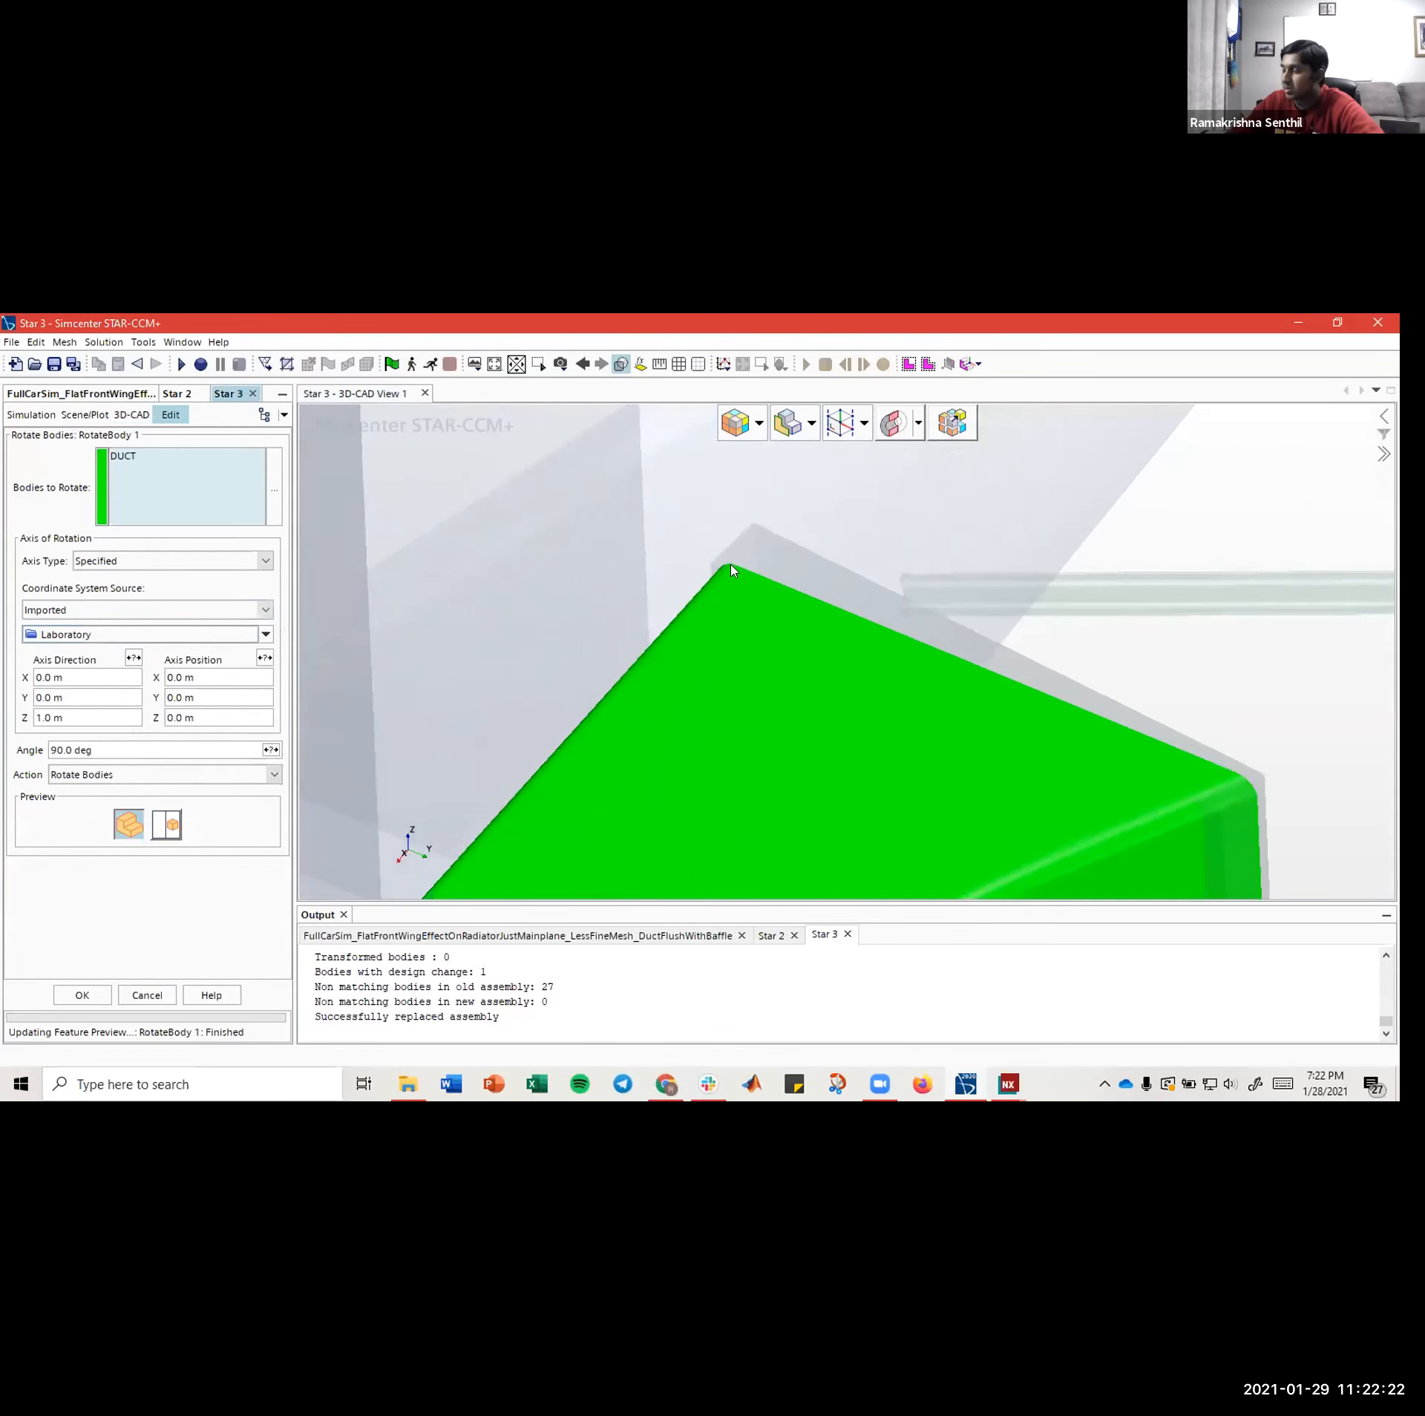
scroll(722, 574, "down", 10)
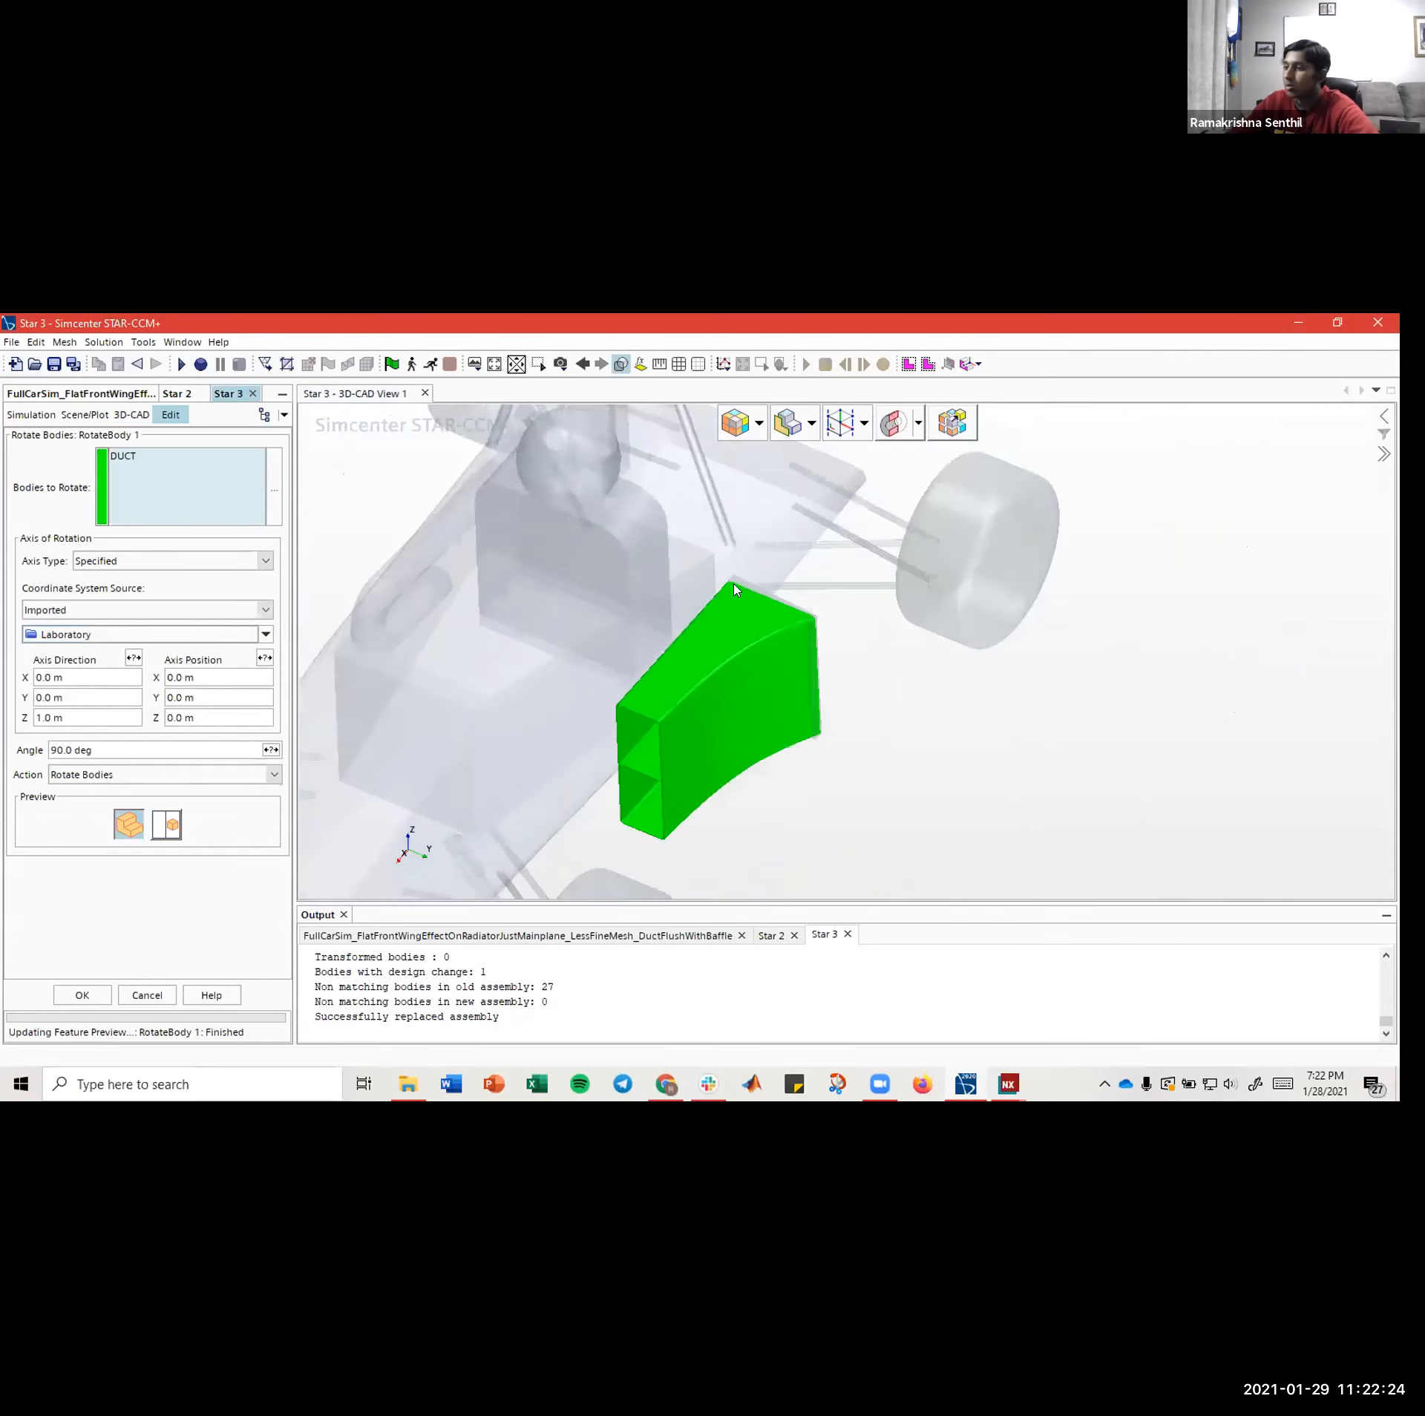
scroll(581, 766, "down", 5)
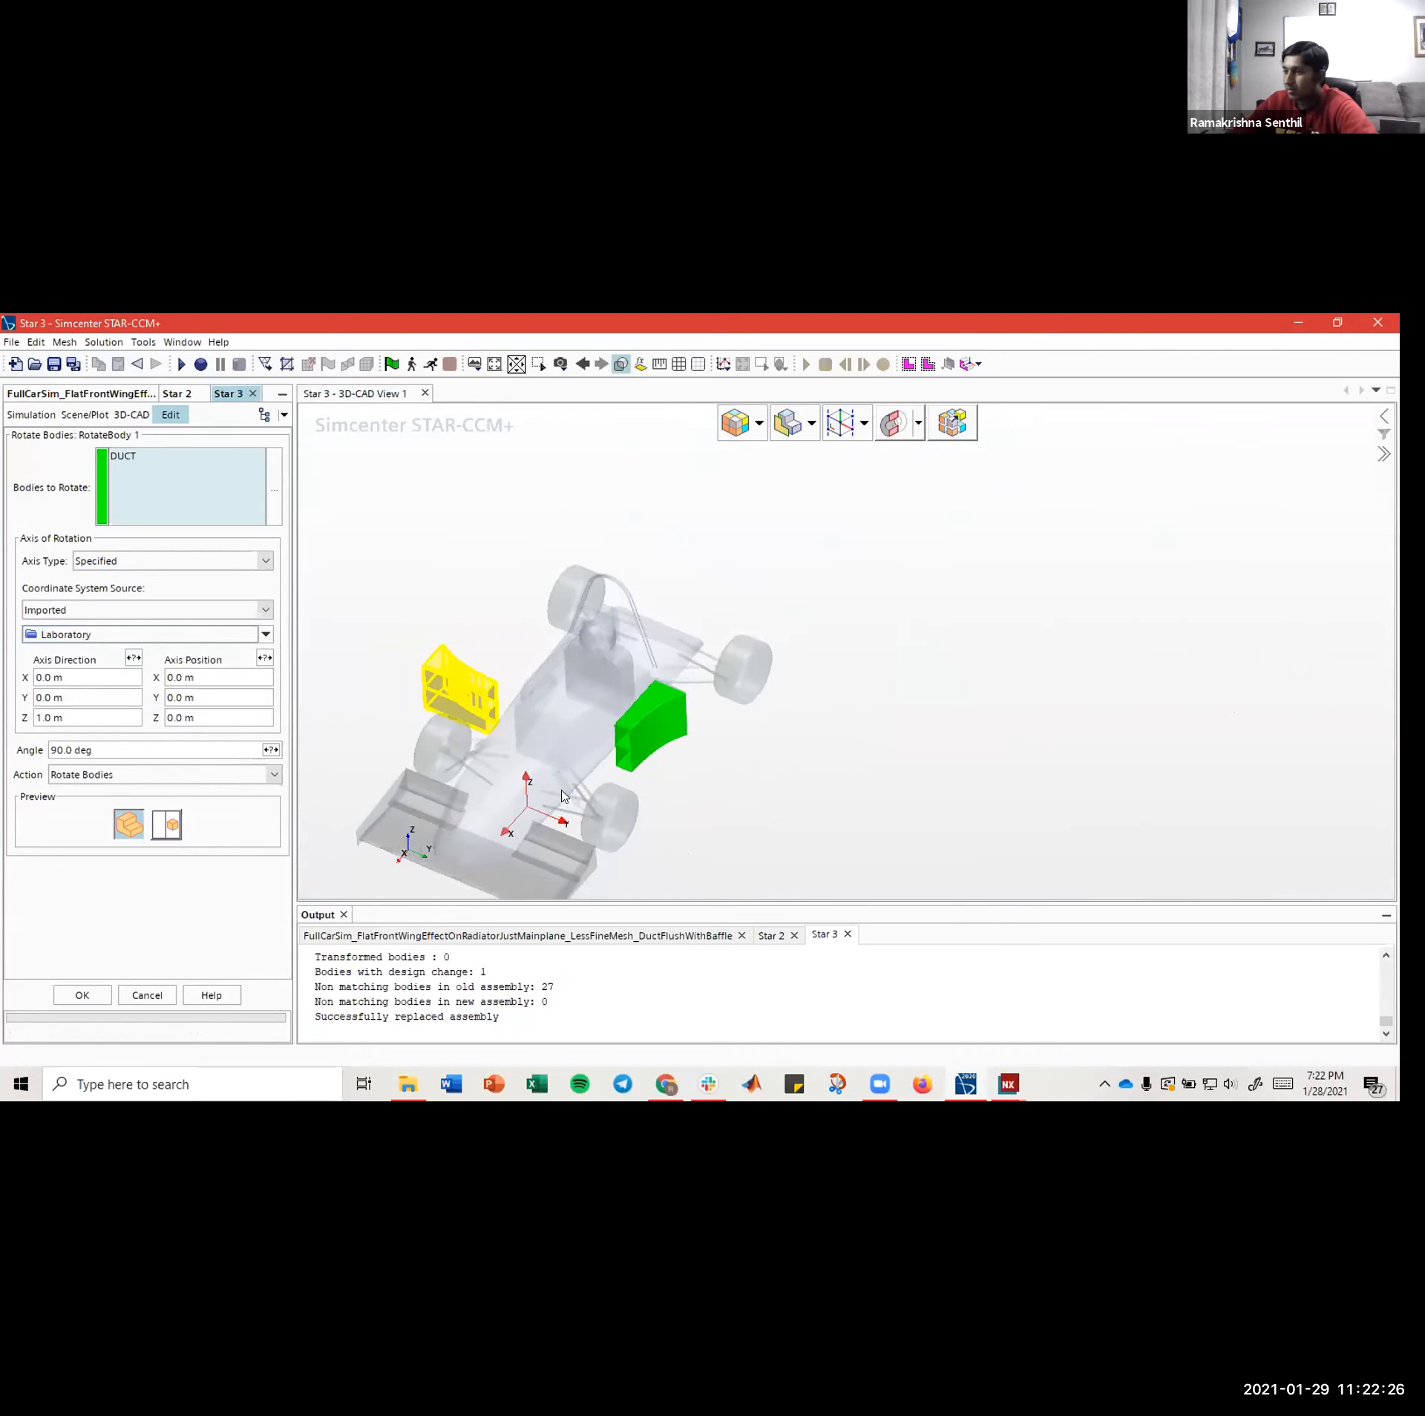
left_click(148, 998)
- Leave the duct rotation and expand the simulation's coordinate systems down to the local systems under Laboratory
middle_click_drag(520, 675, 608, 688)
left_click_drag(609, 688, 569, 689)
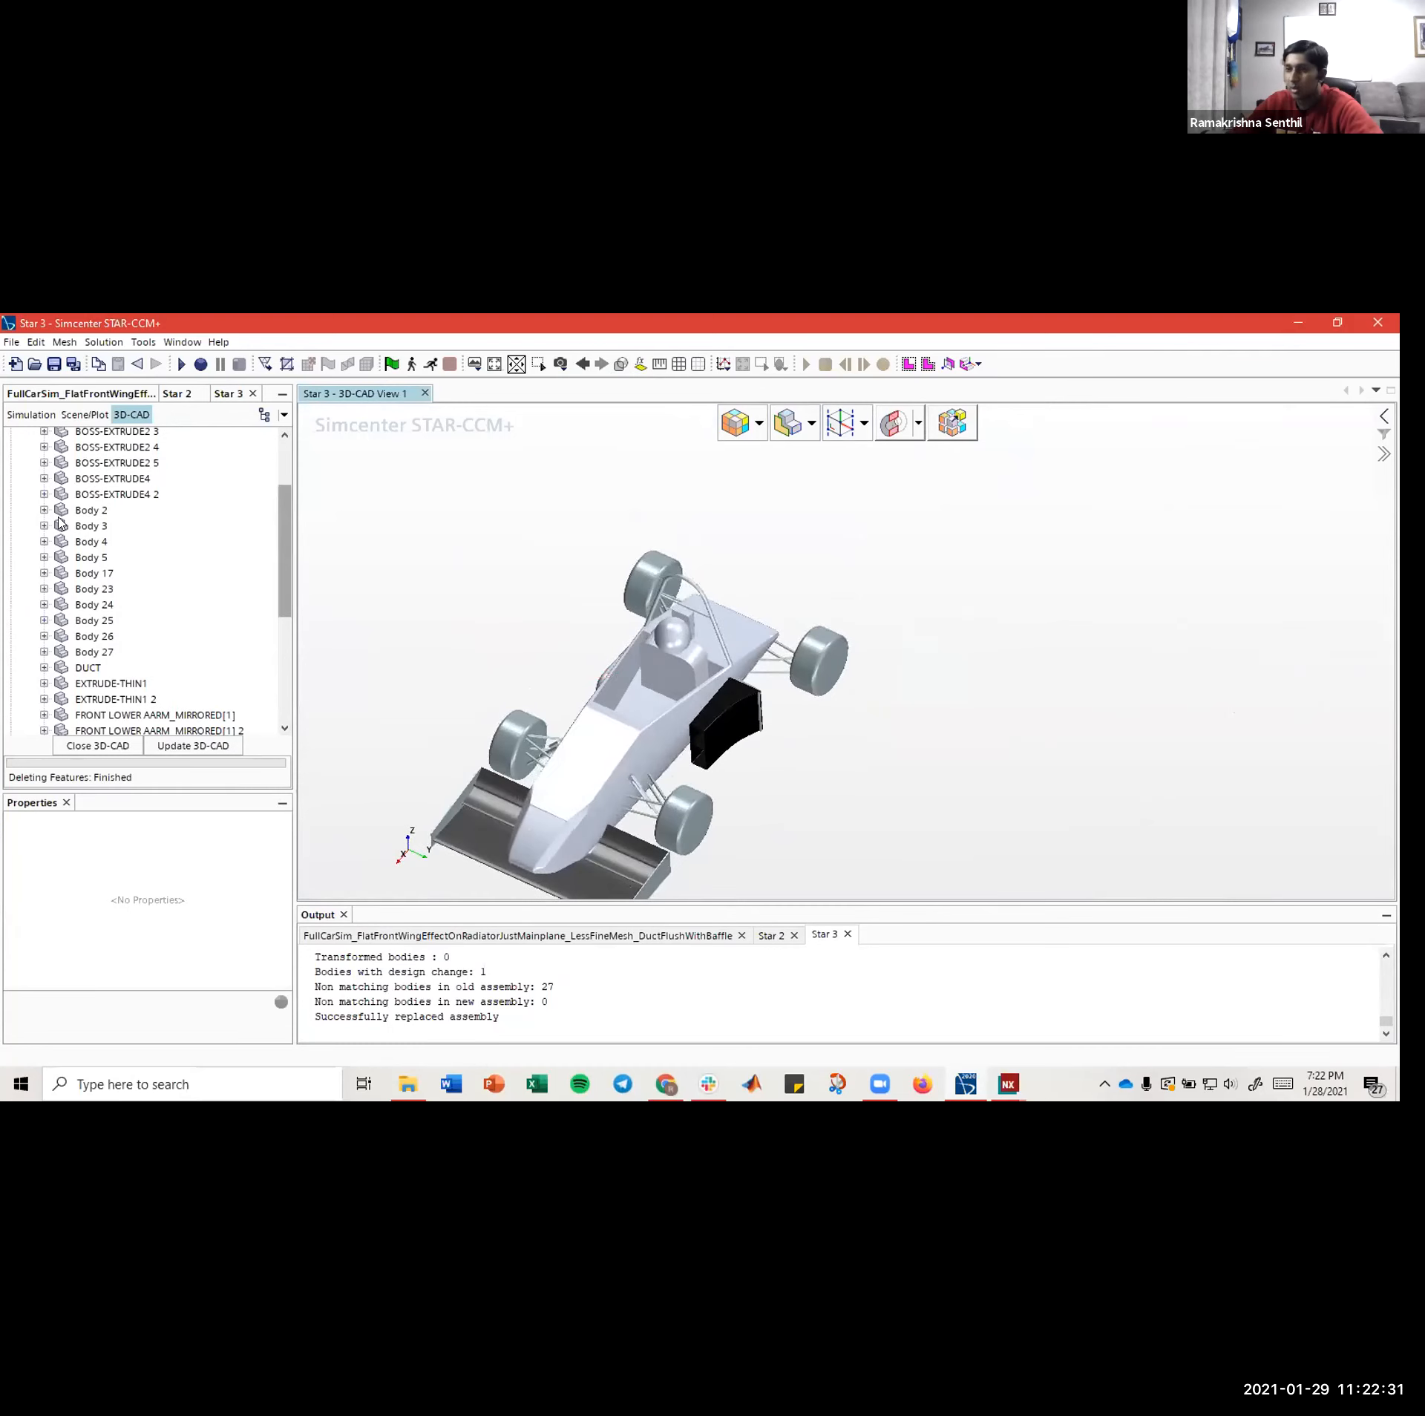
left_click(32, 416)
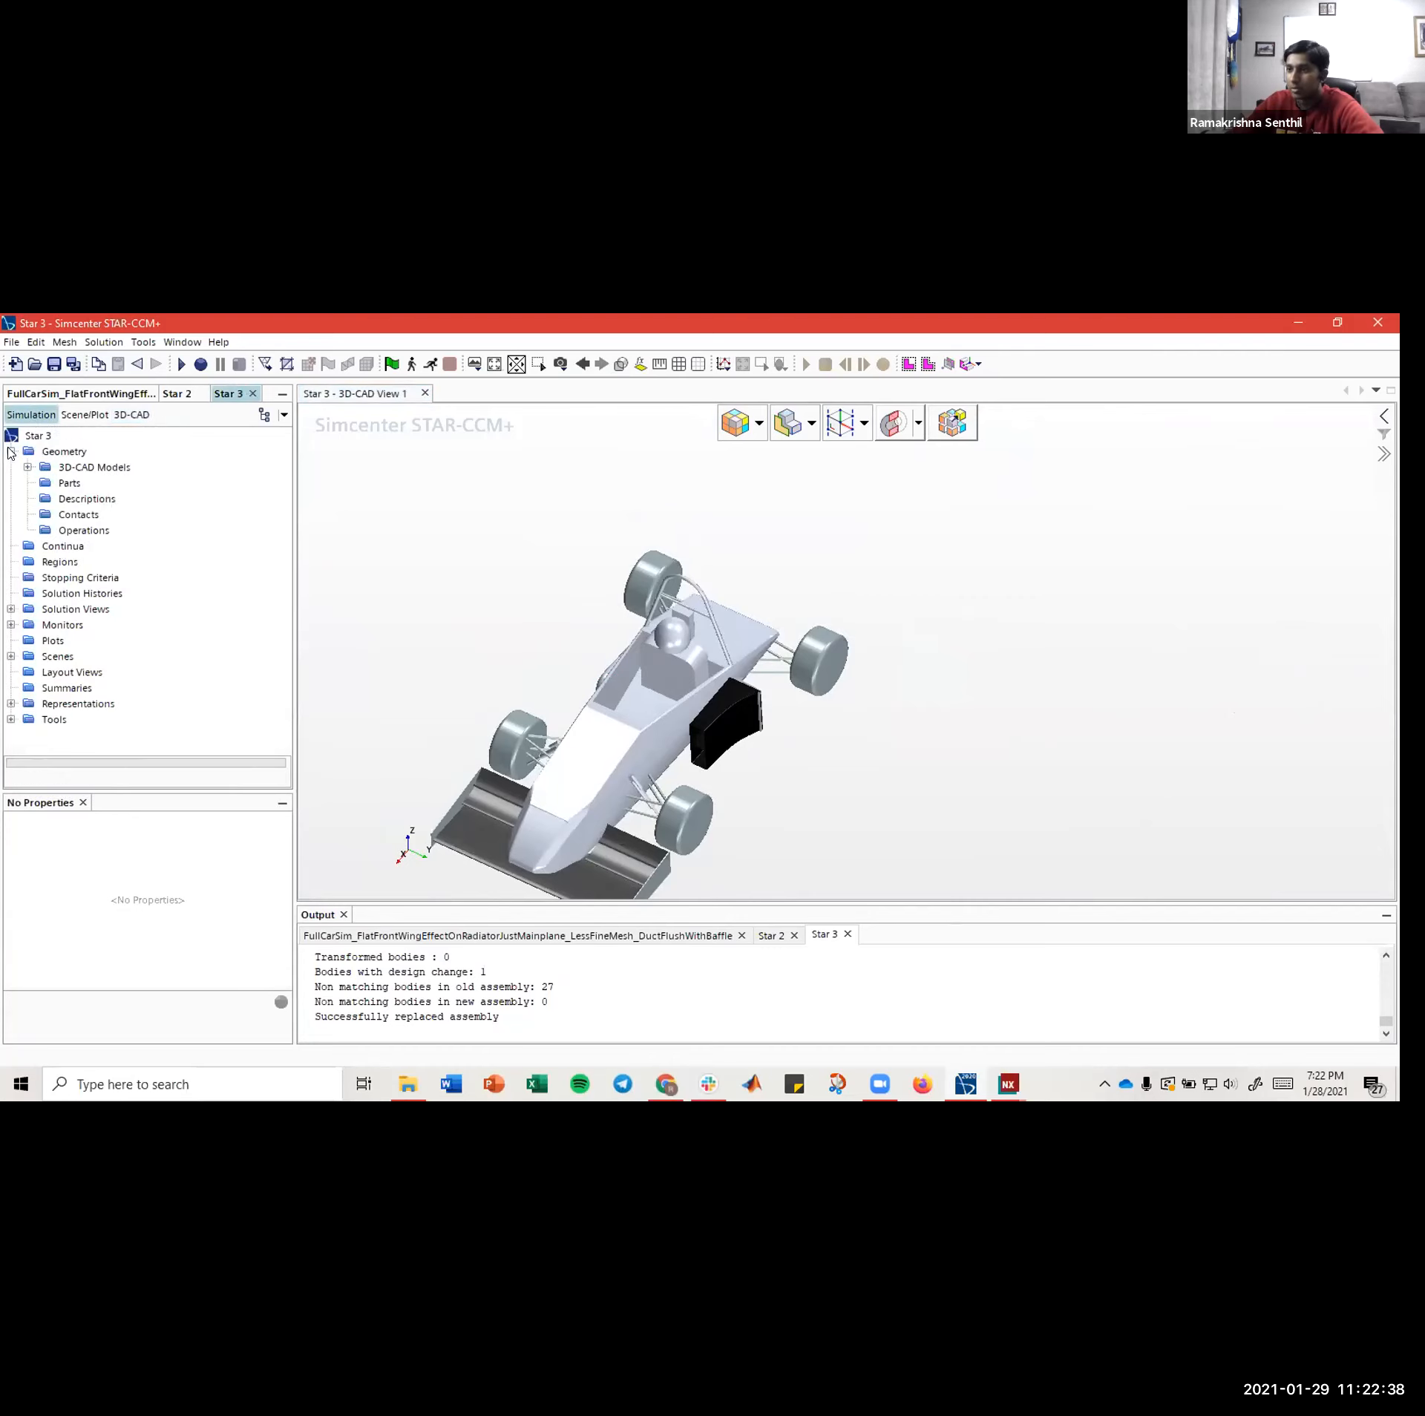
left_click(10, 451)
left_click(10, 641)
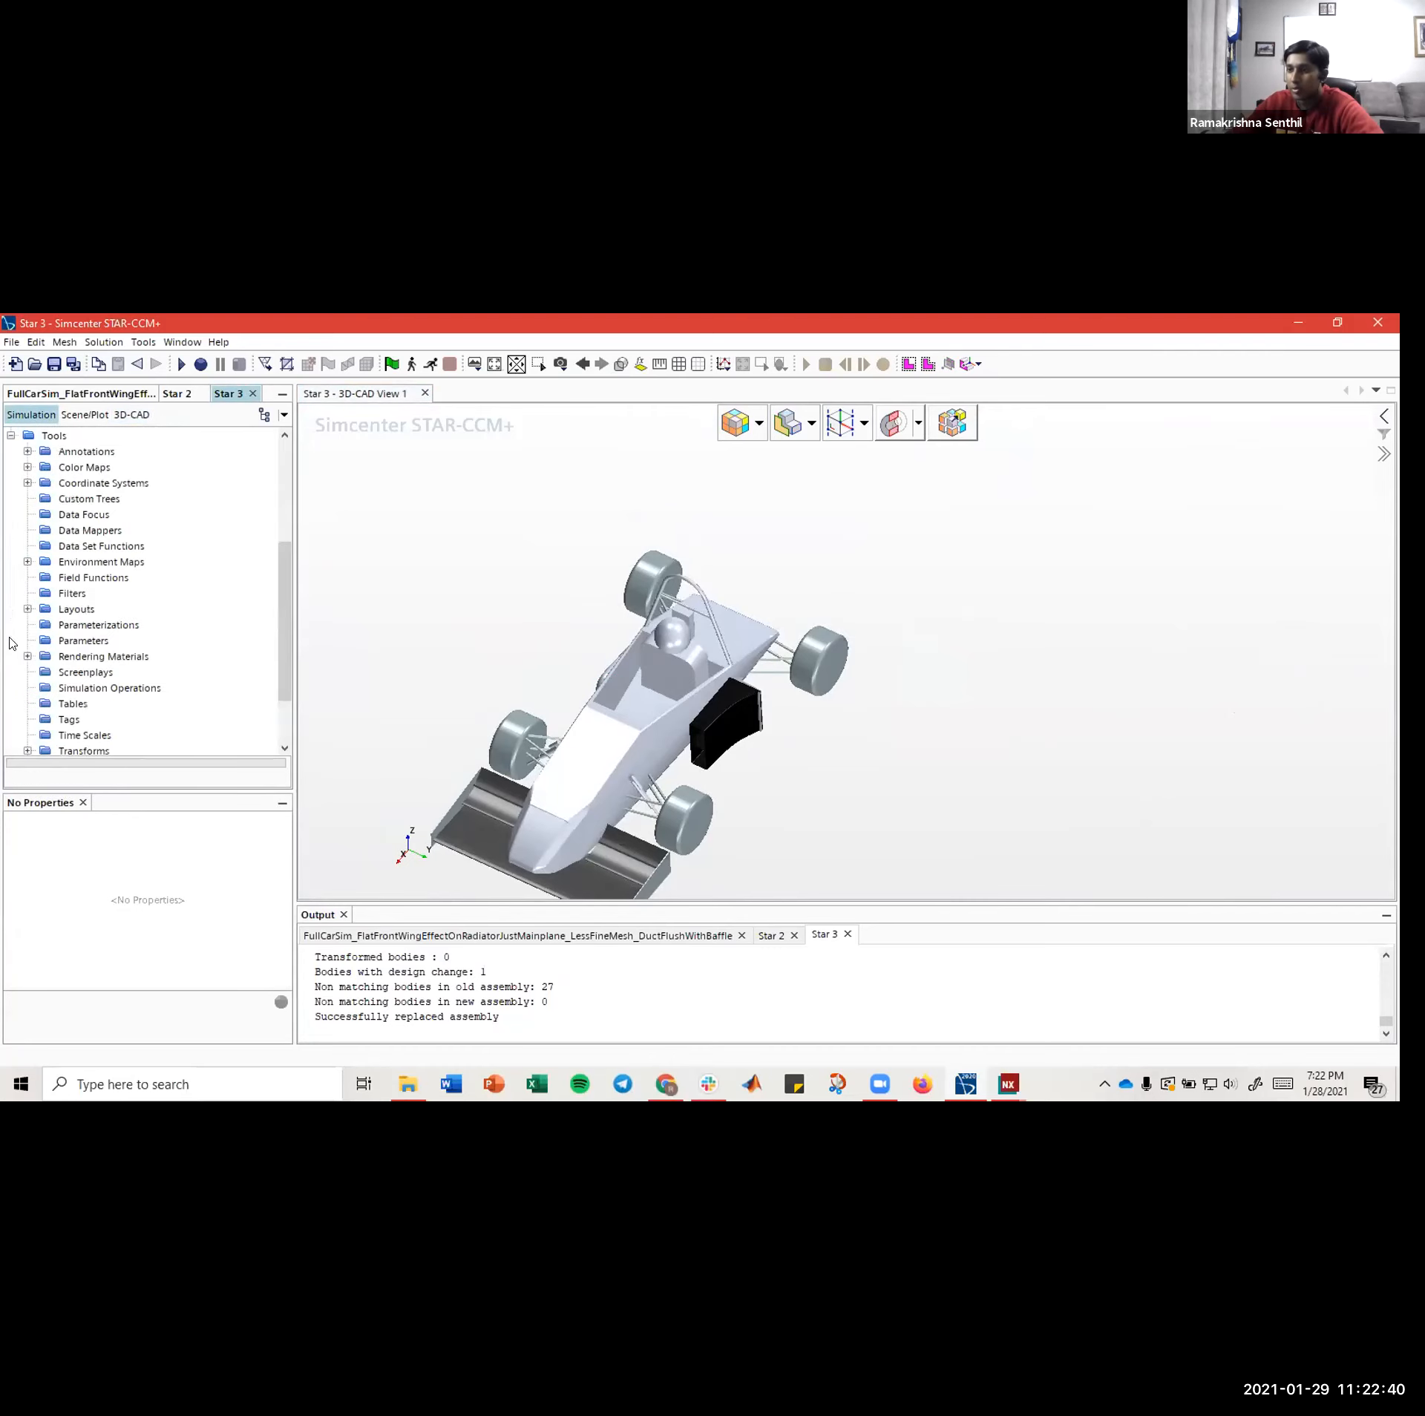
left_click(28, 483)
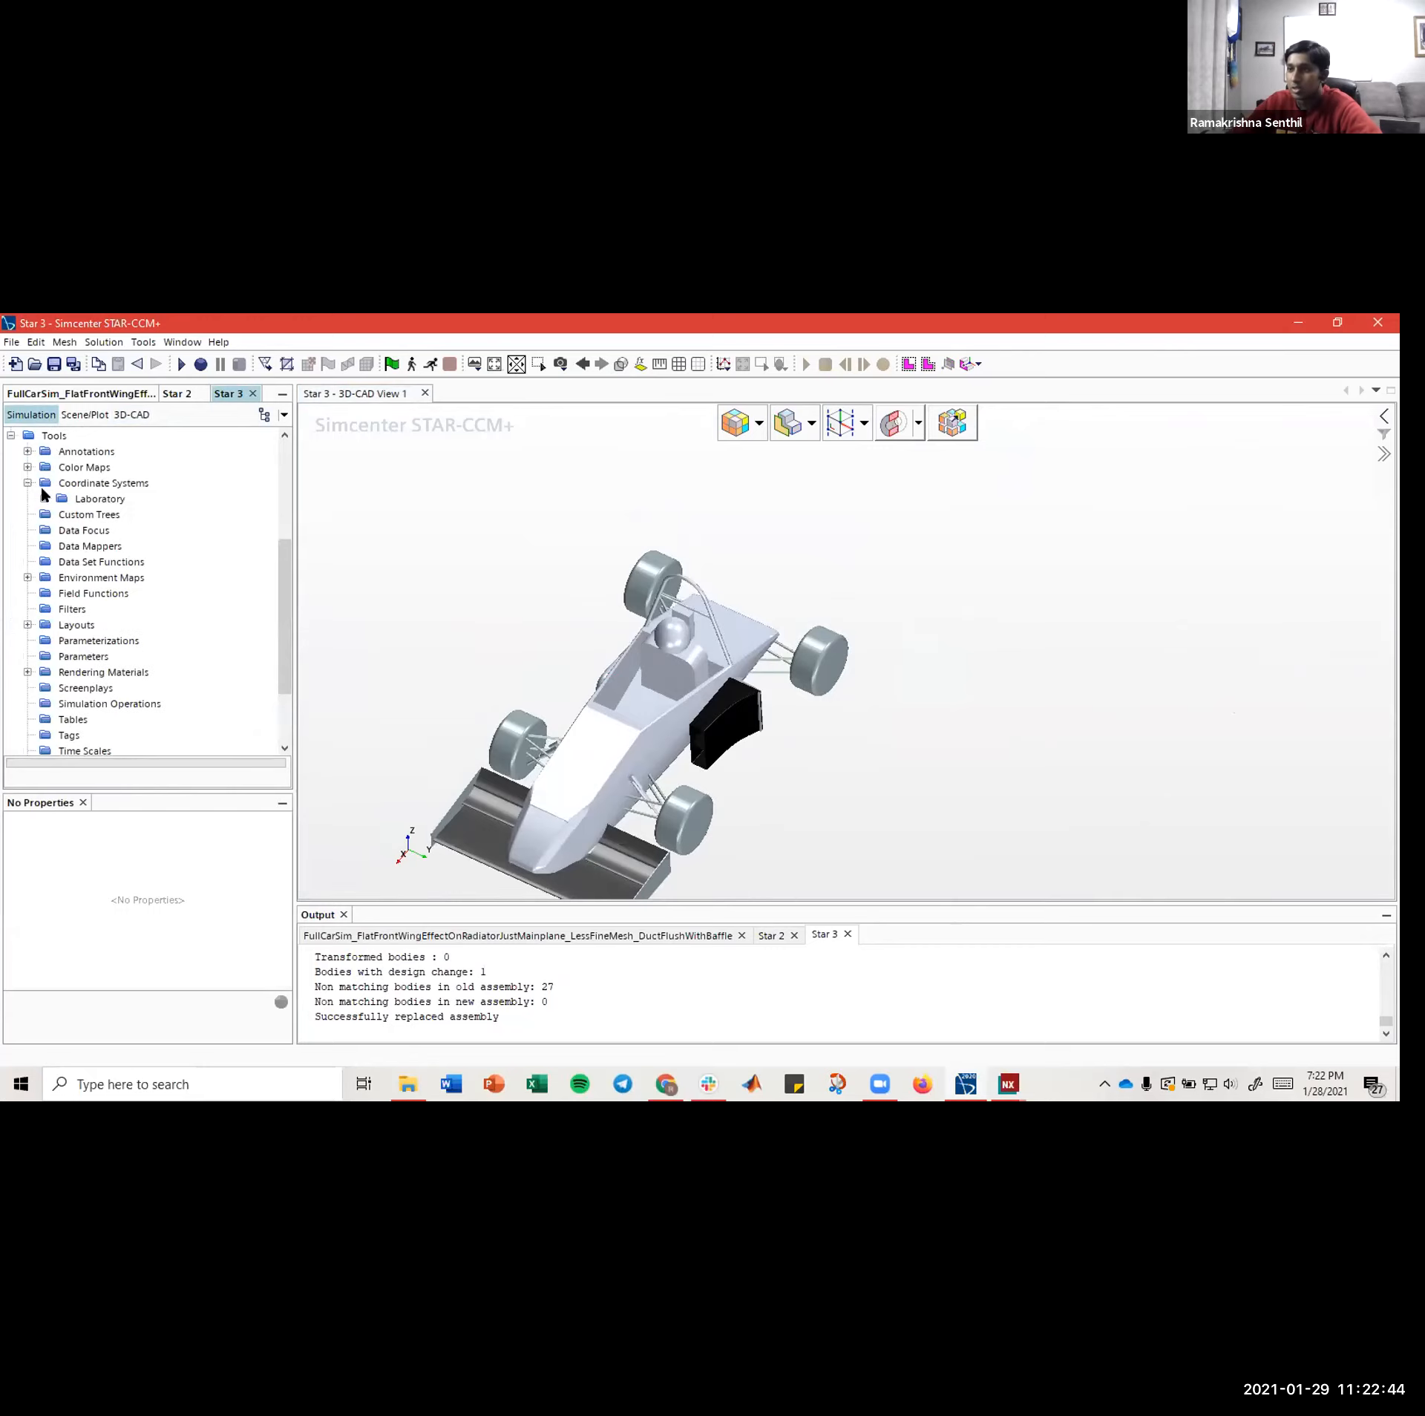
left_click(44, 498)
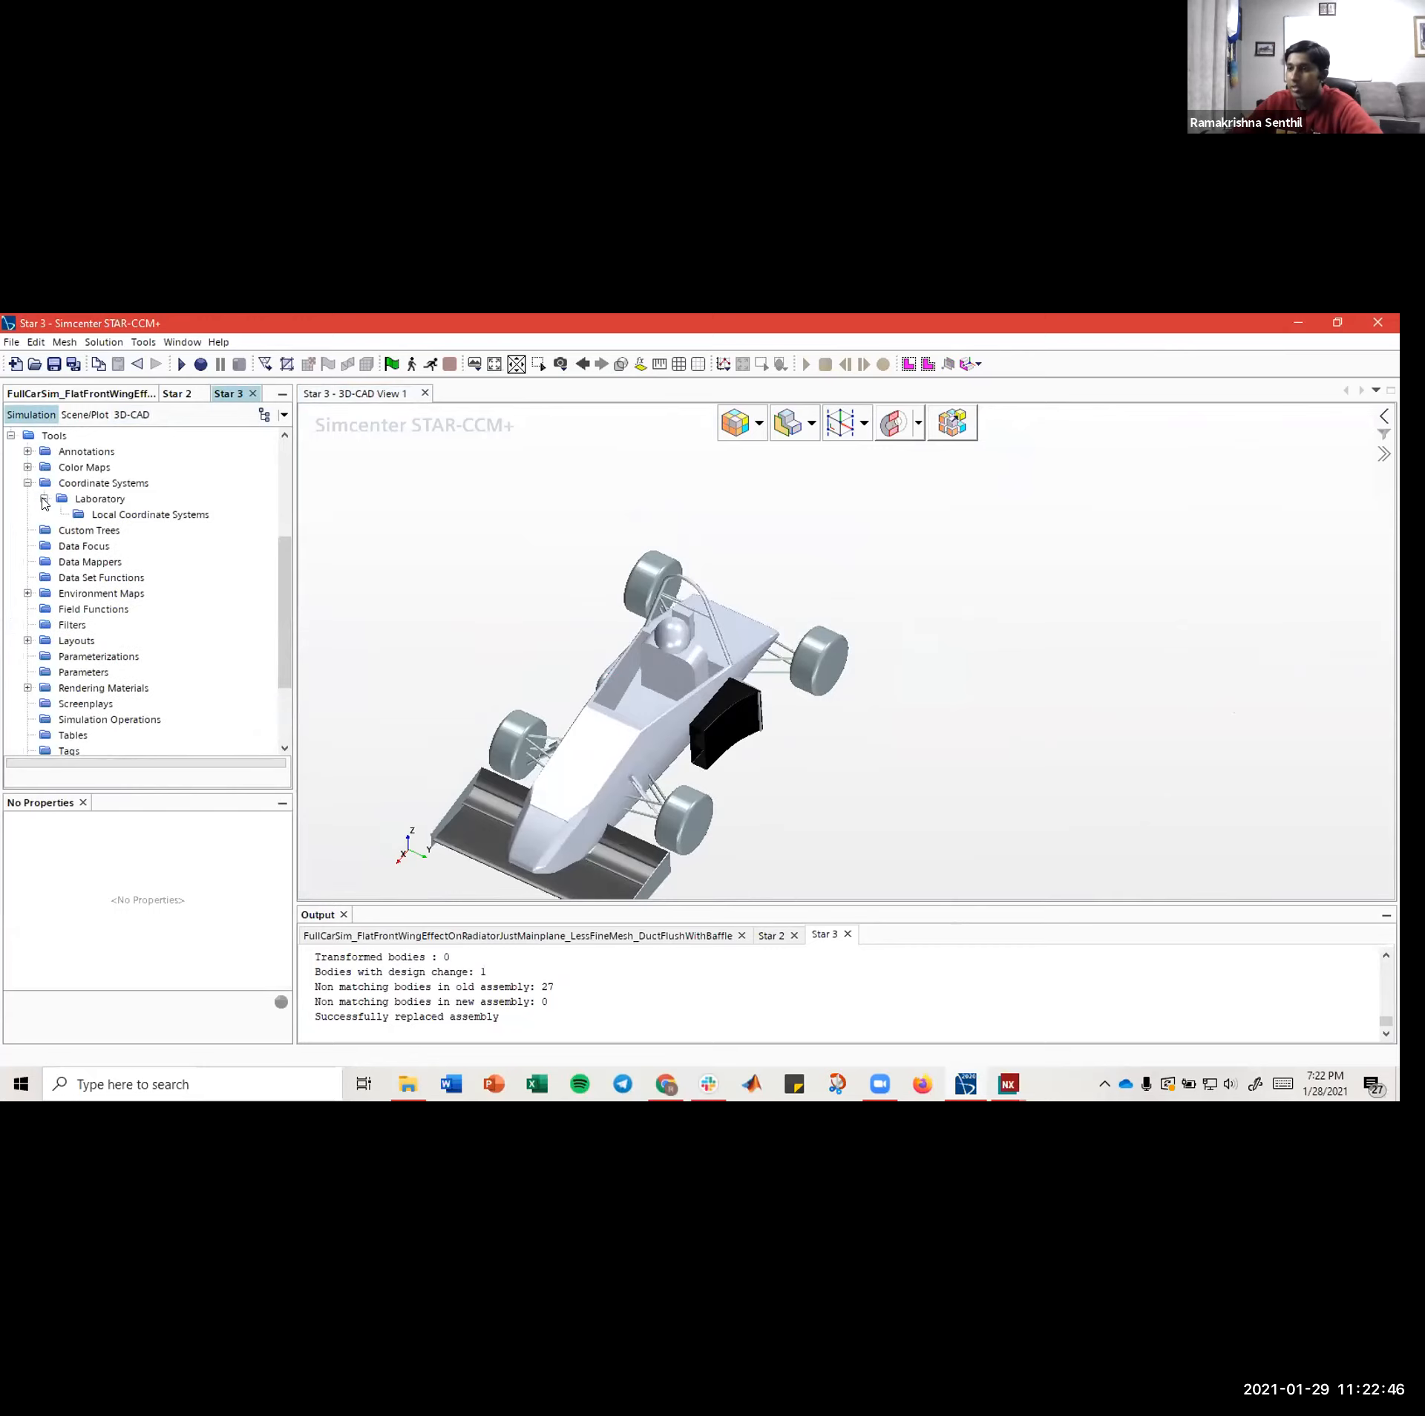
left_click(121, 515)
right_click(114, 514)
left_click(94, 515)
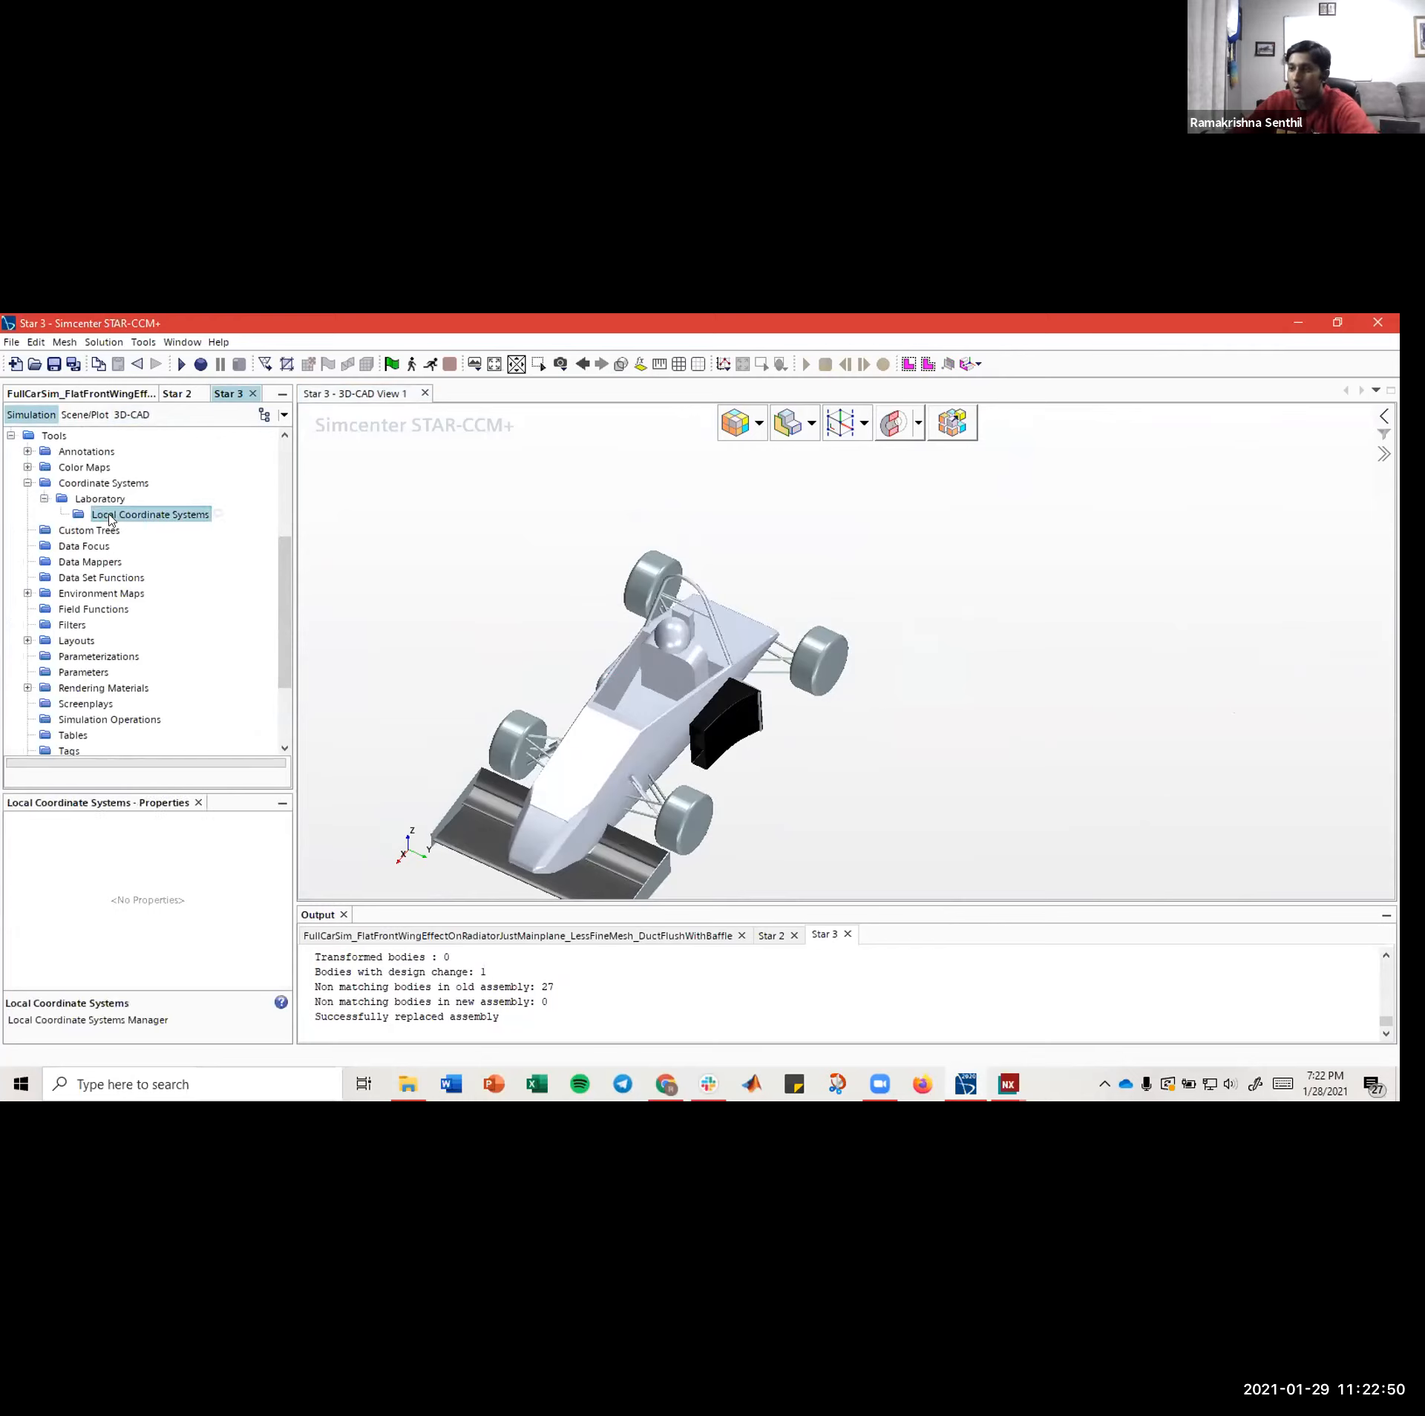
right_click(110, 519)
mouse_move(130, 527)
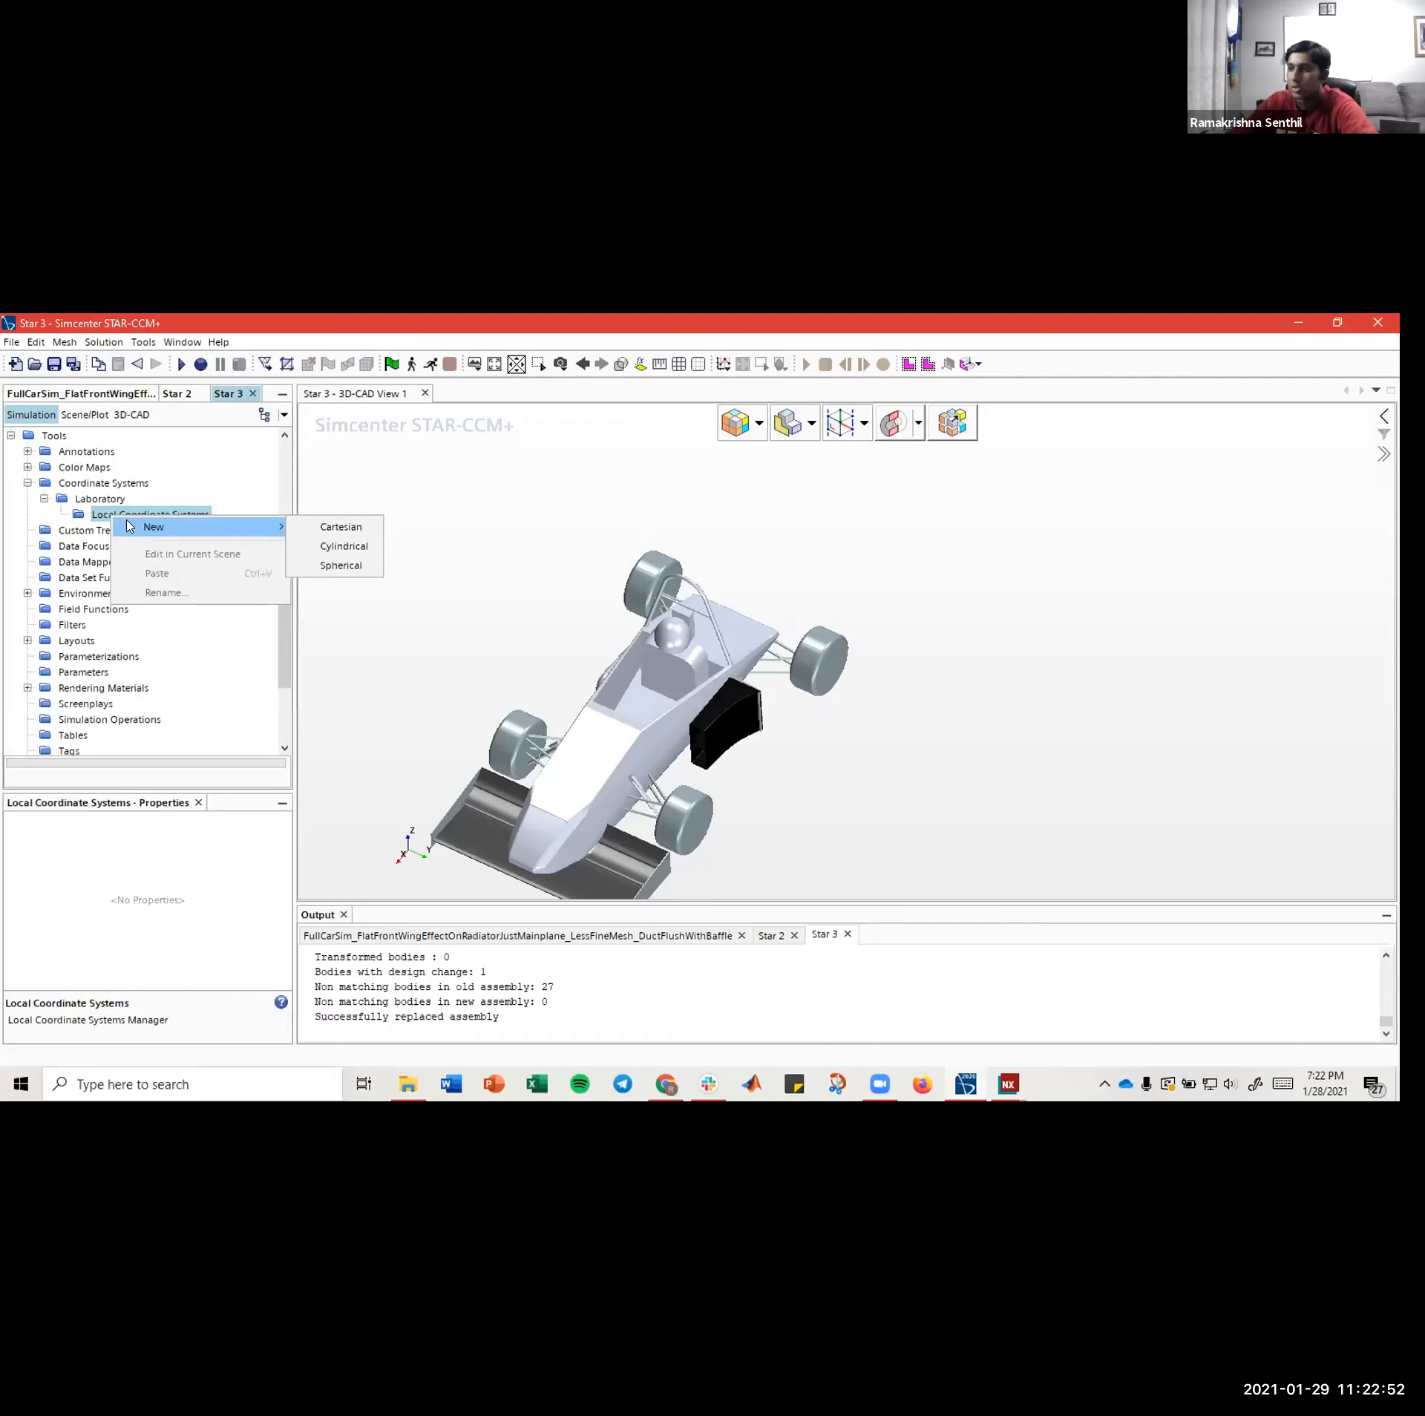
left_click(328, 529)
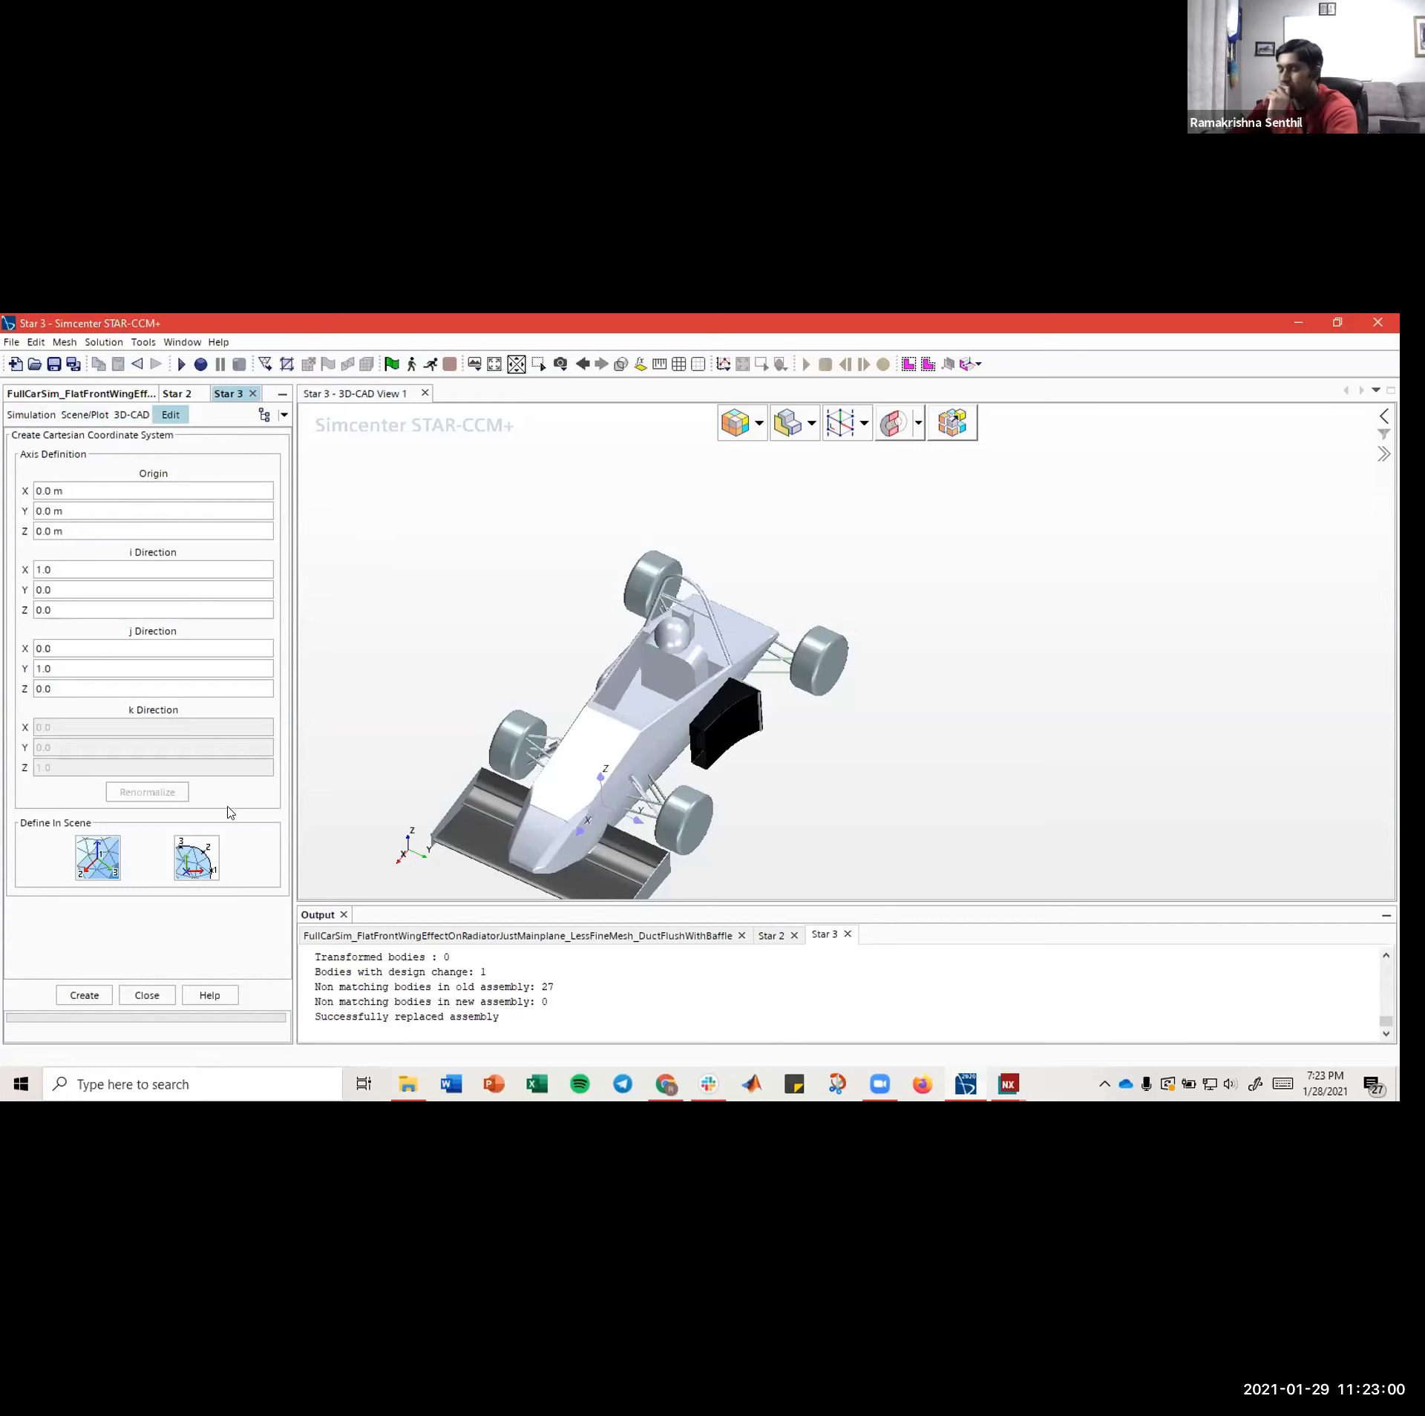
left_click(78, 494)
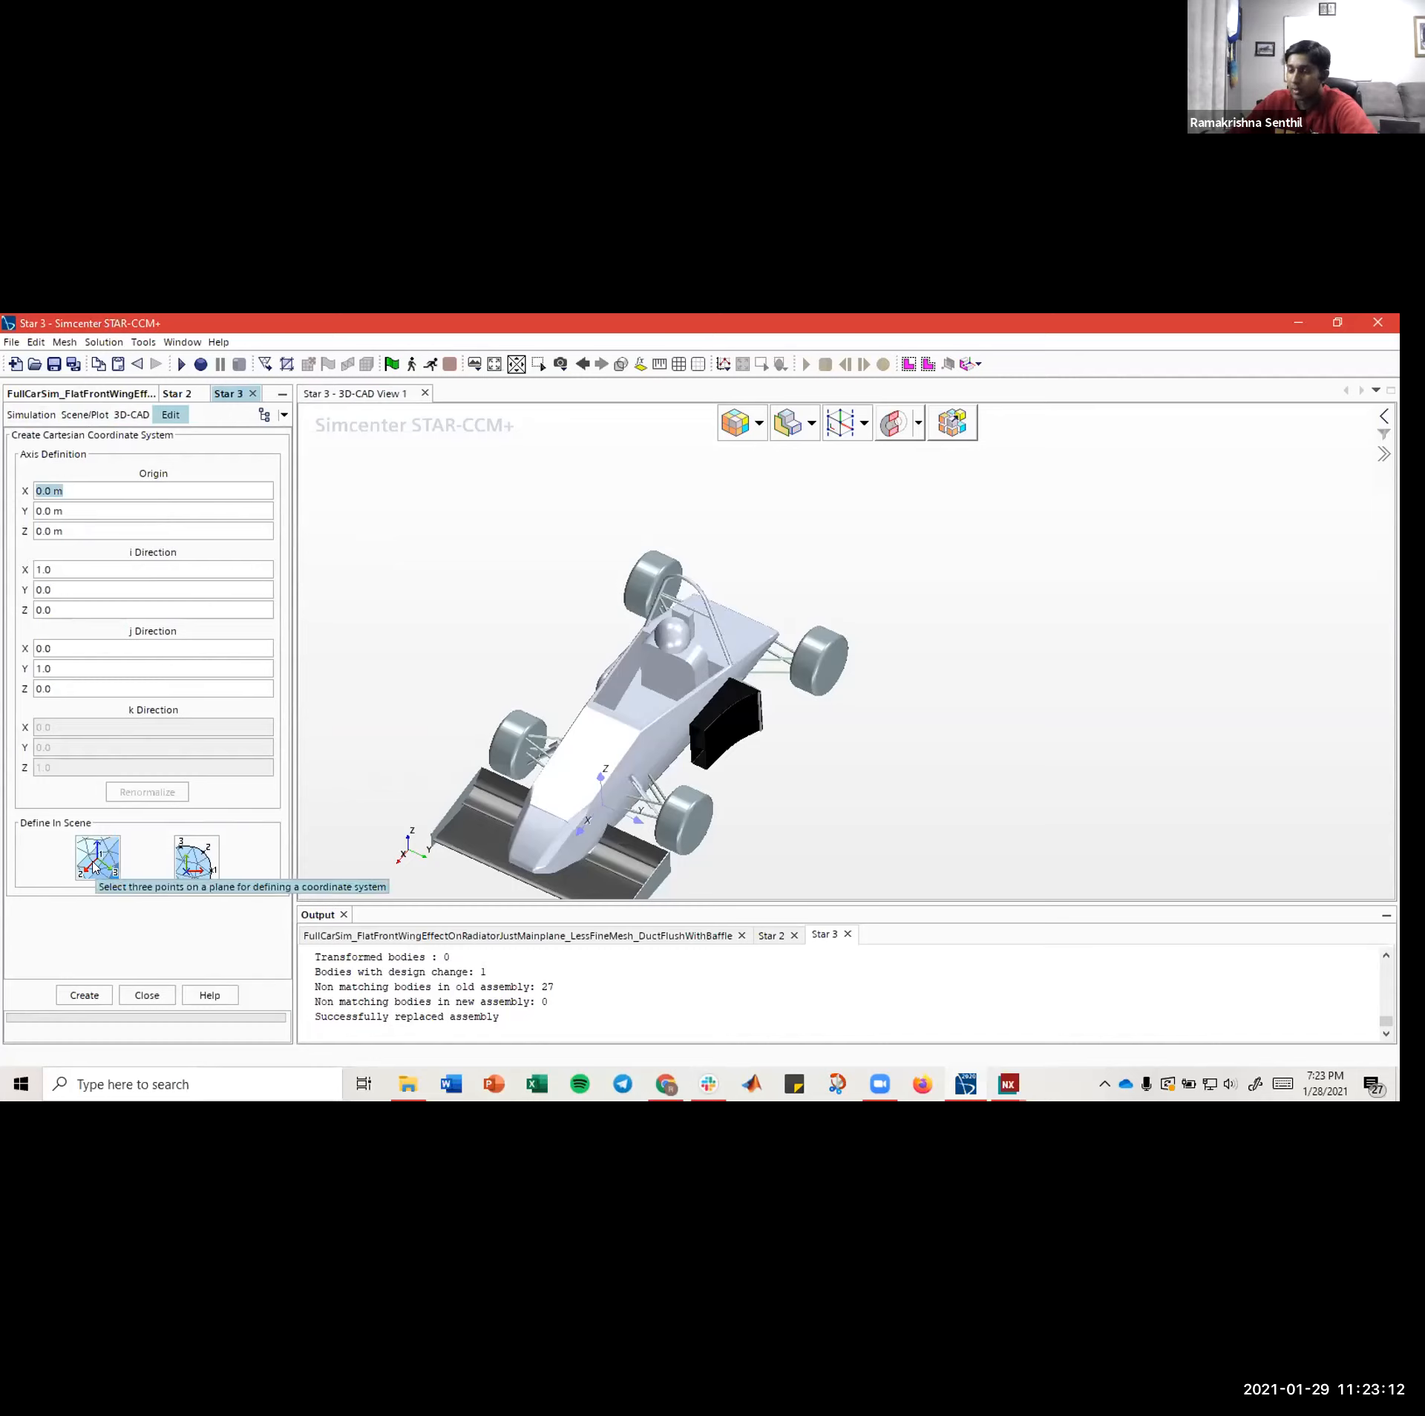
scroll(752, 690, "up", 5)
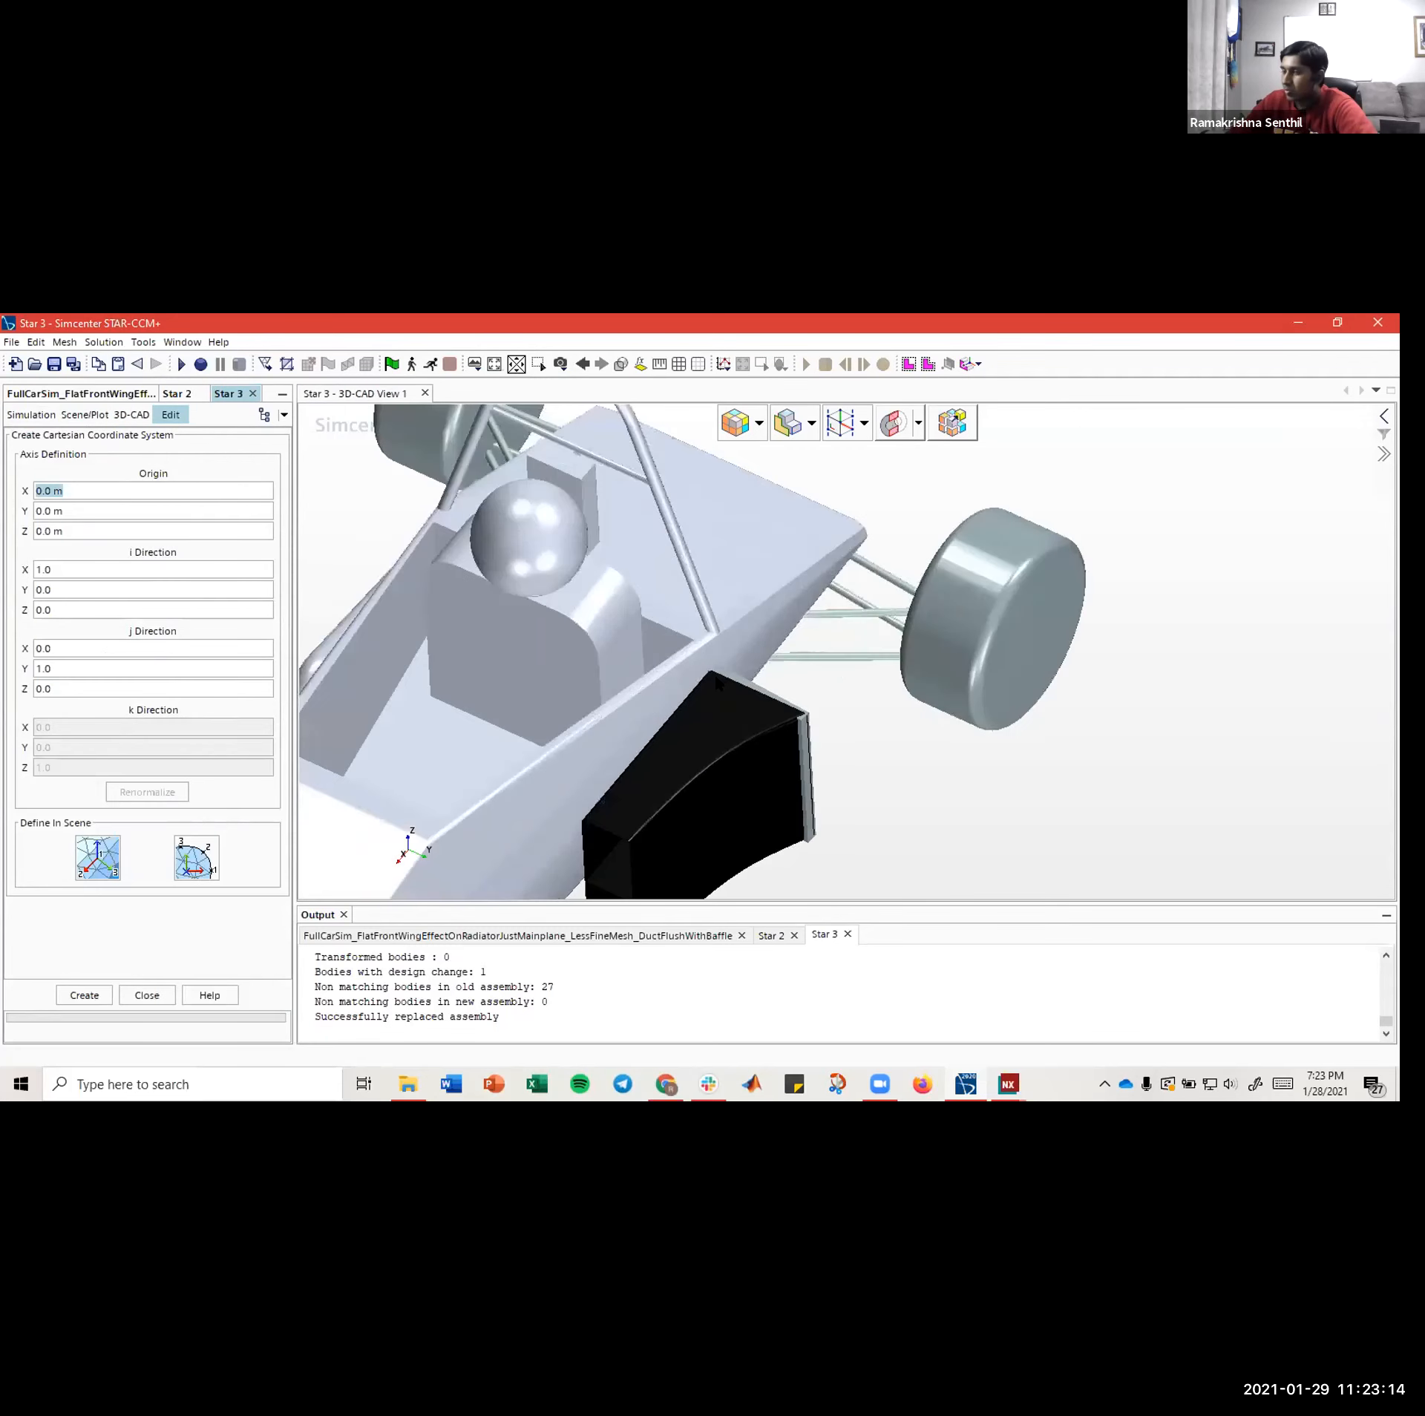
scroll(753, 690, "down", 2)
scroll(714, 703, "up", 6)
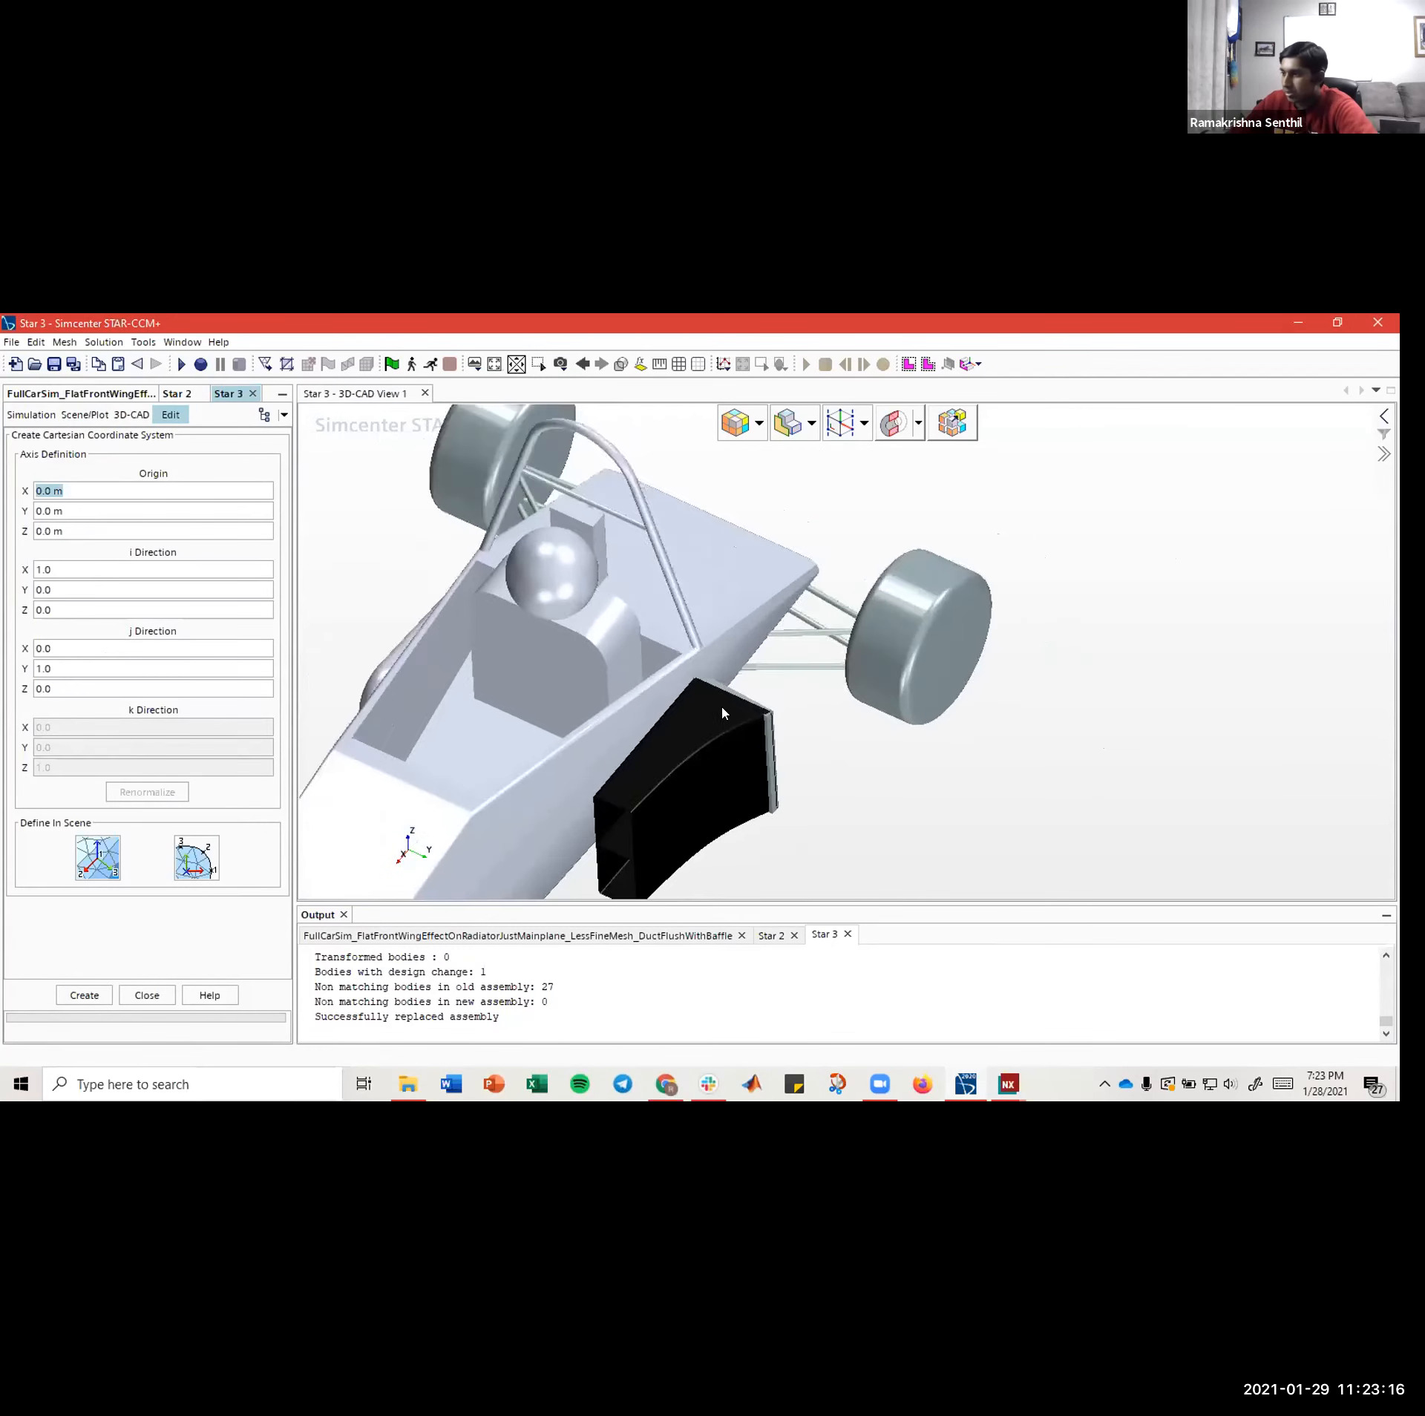
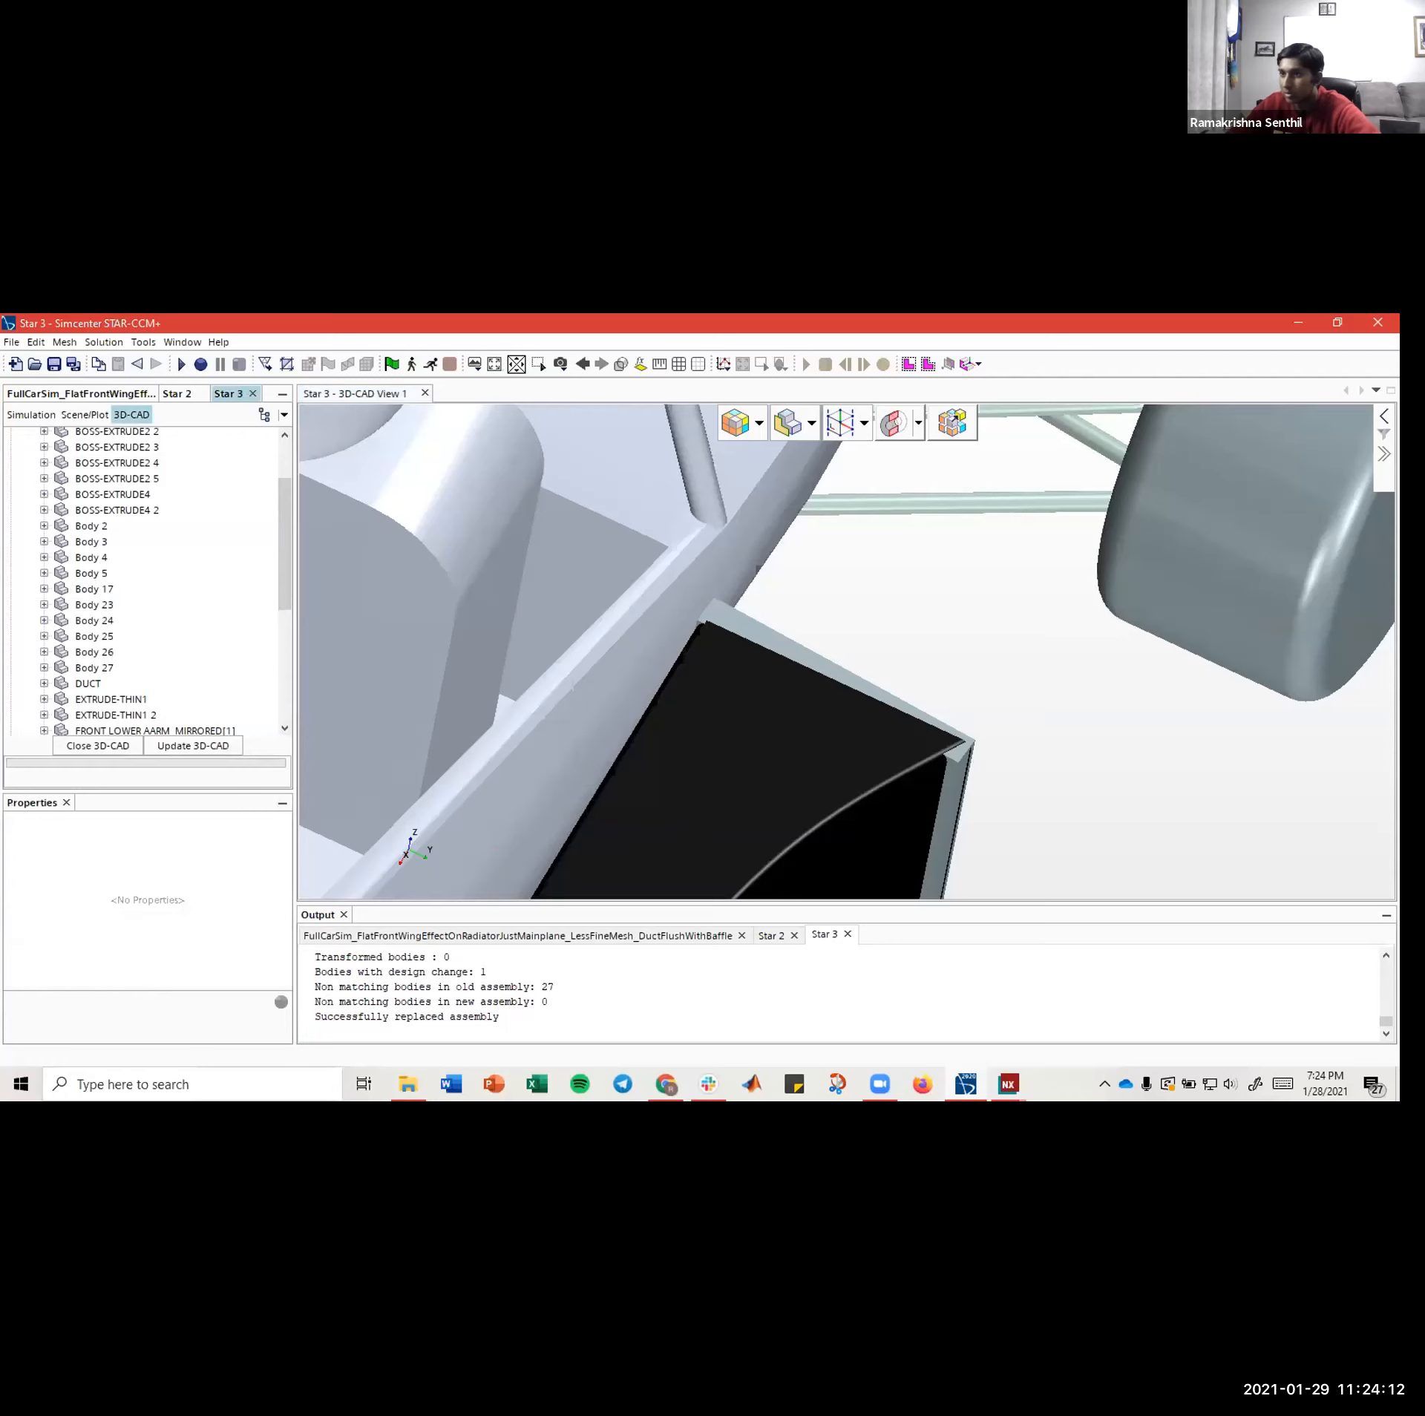
left_click(33, 415)
left_click(760, 631)
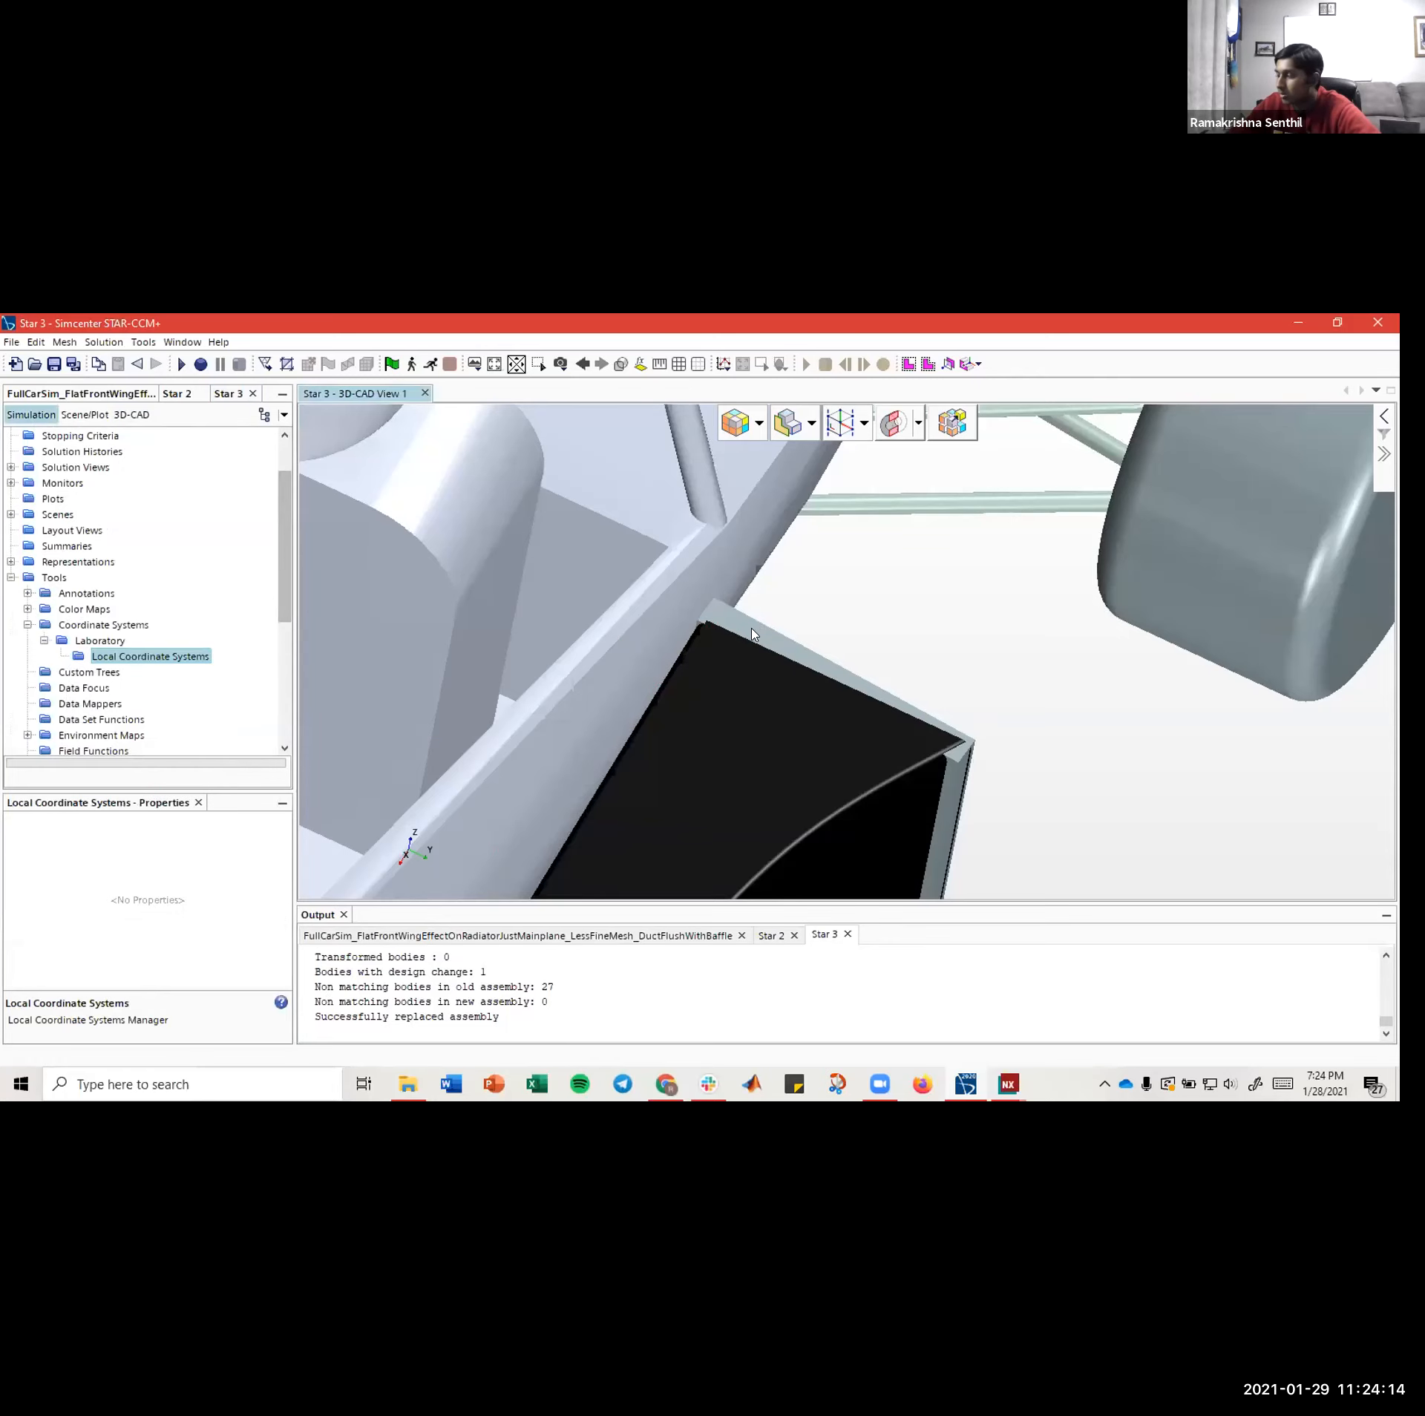
right_click(754, 635)
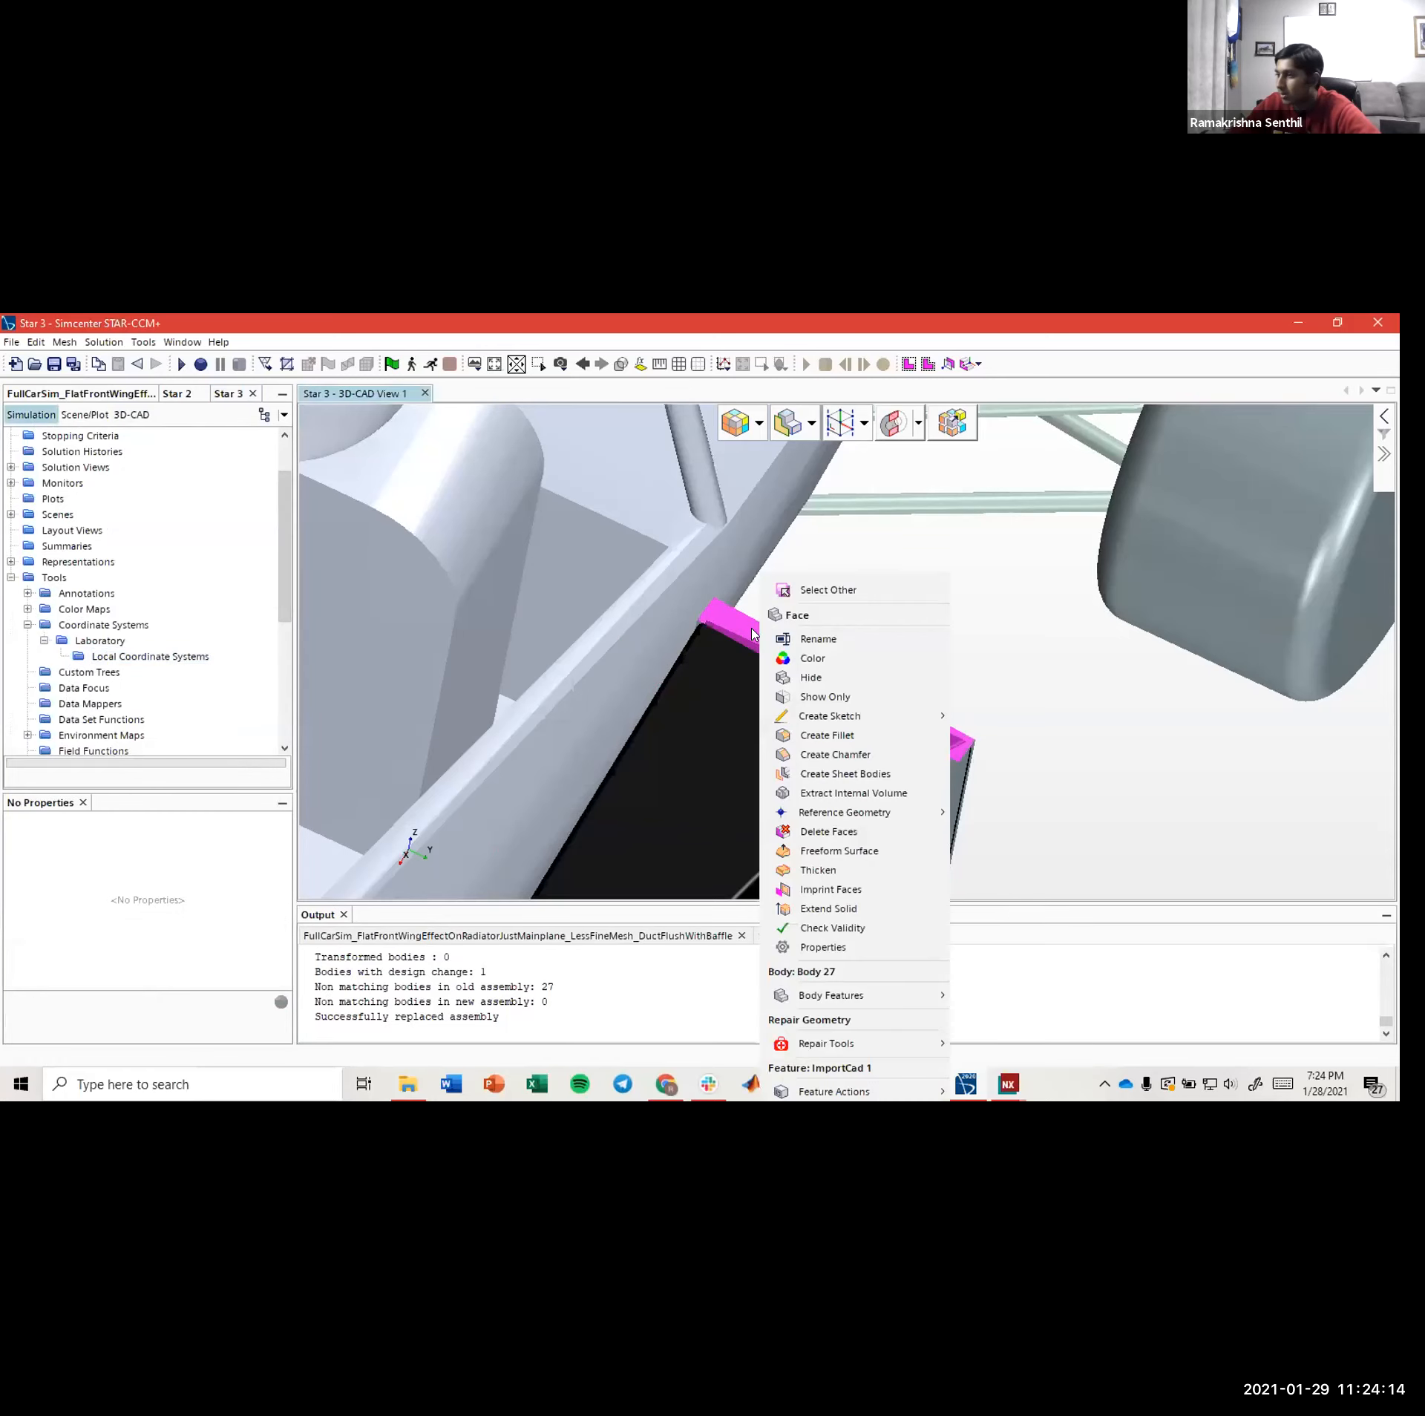
left_click(749, 590)
scroll(176, 538, "up", 2)
scroll(176, 538, "down", 2)
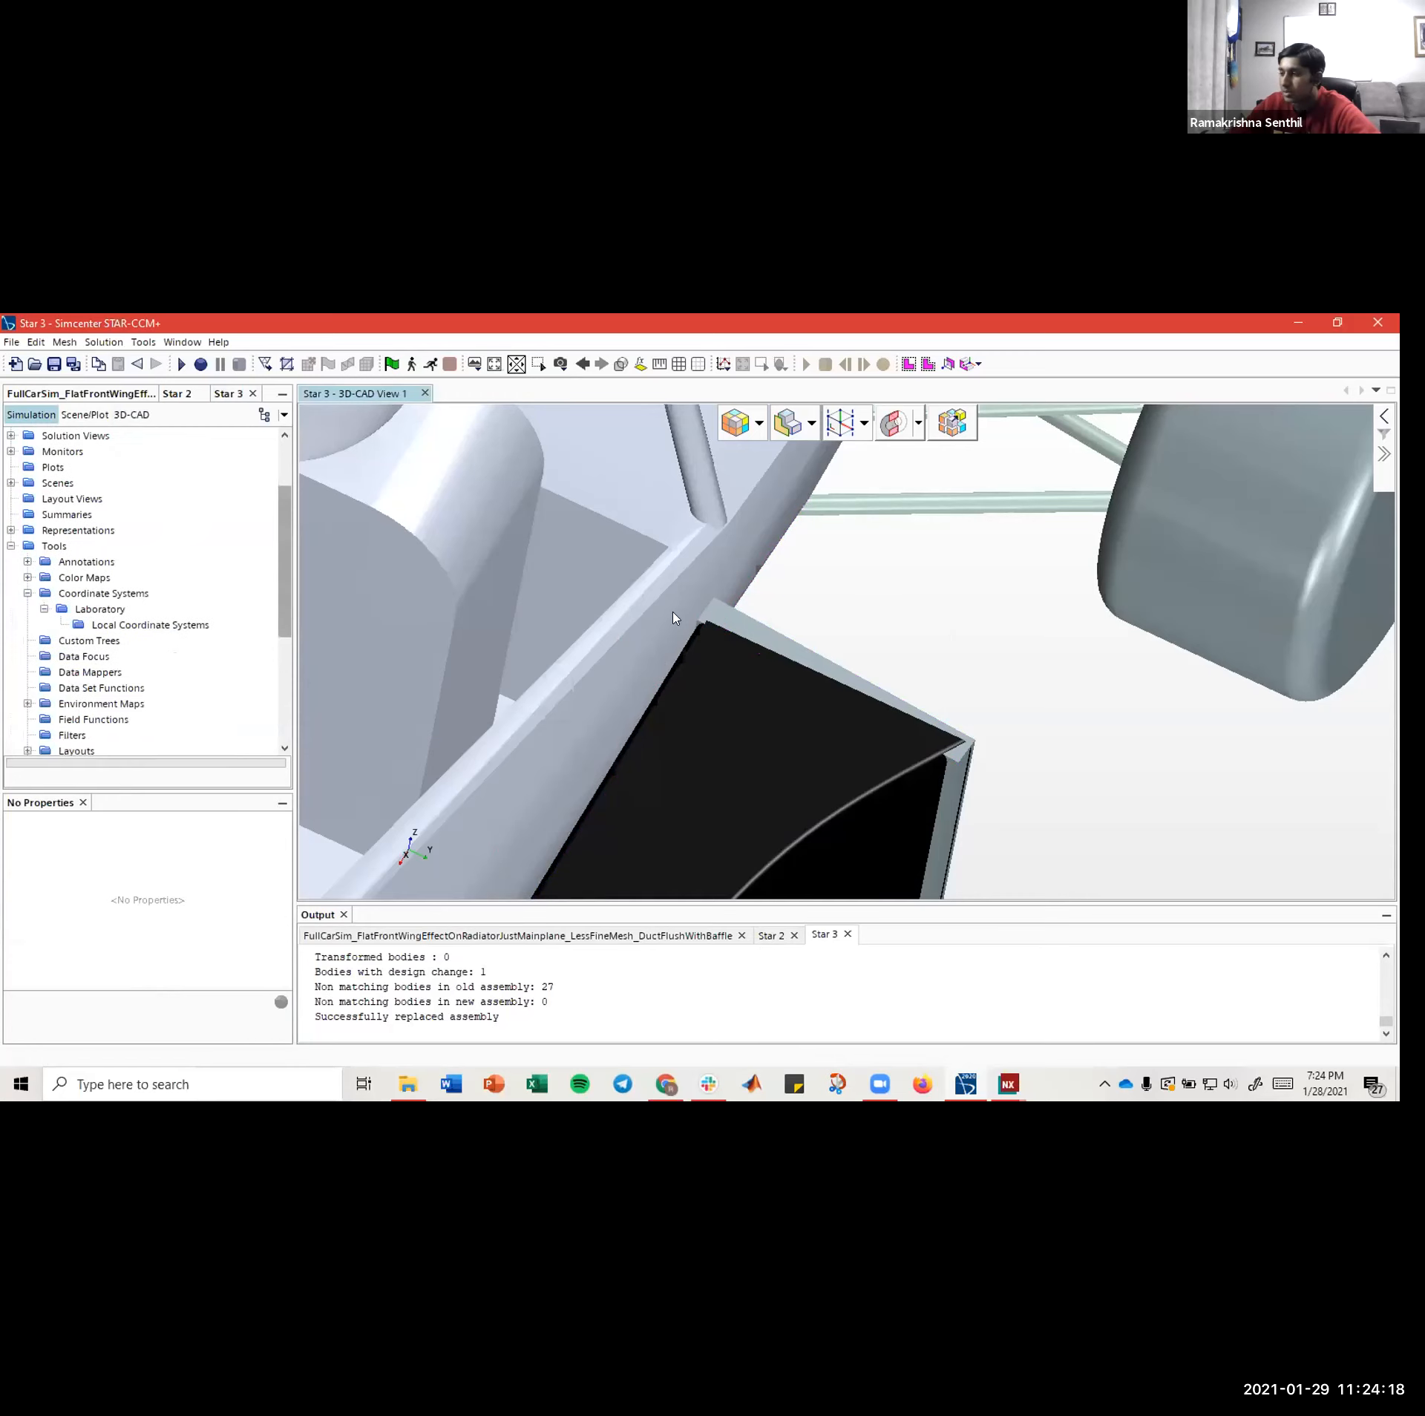
right_click(775, 641)
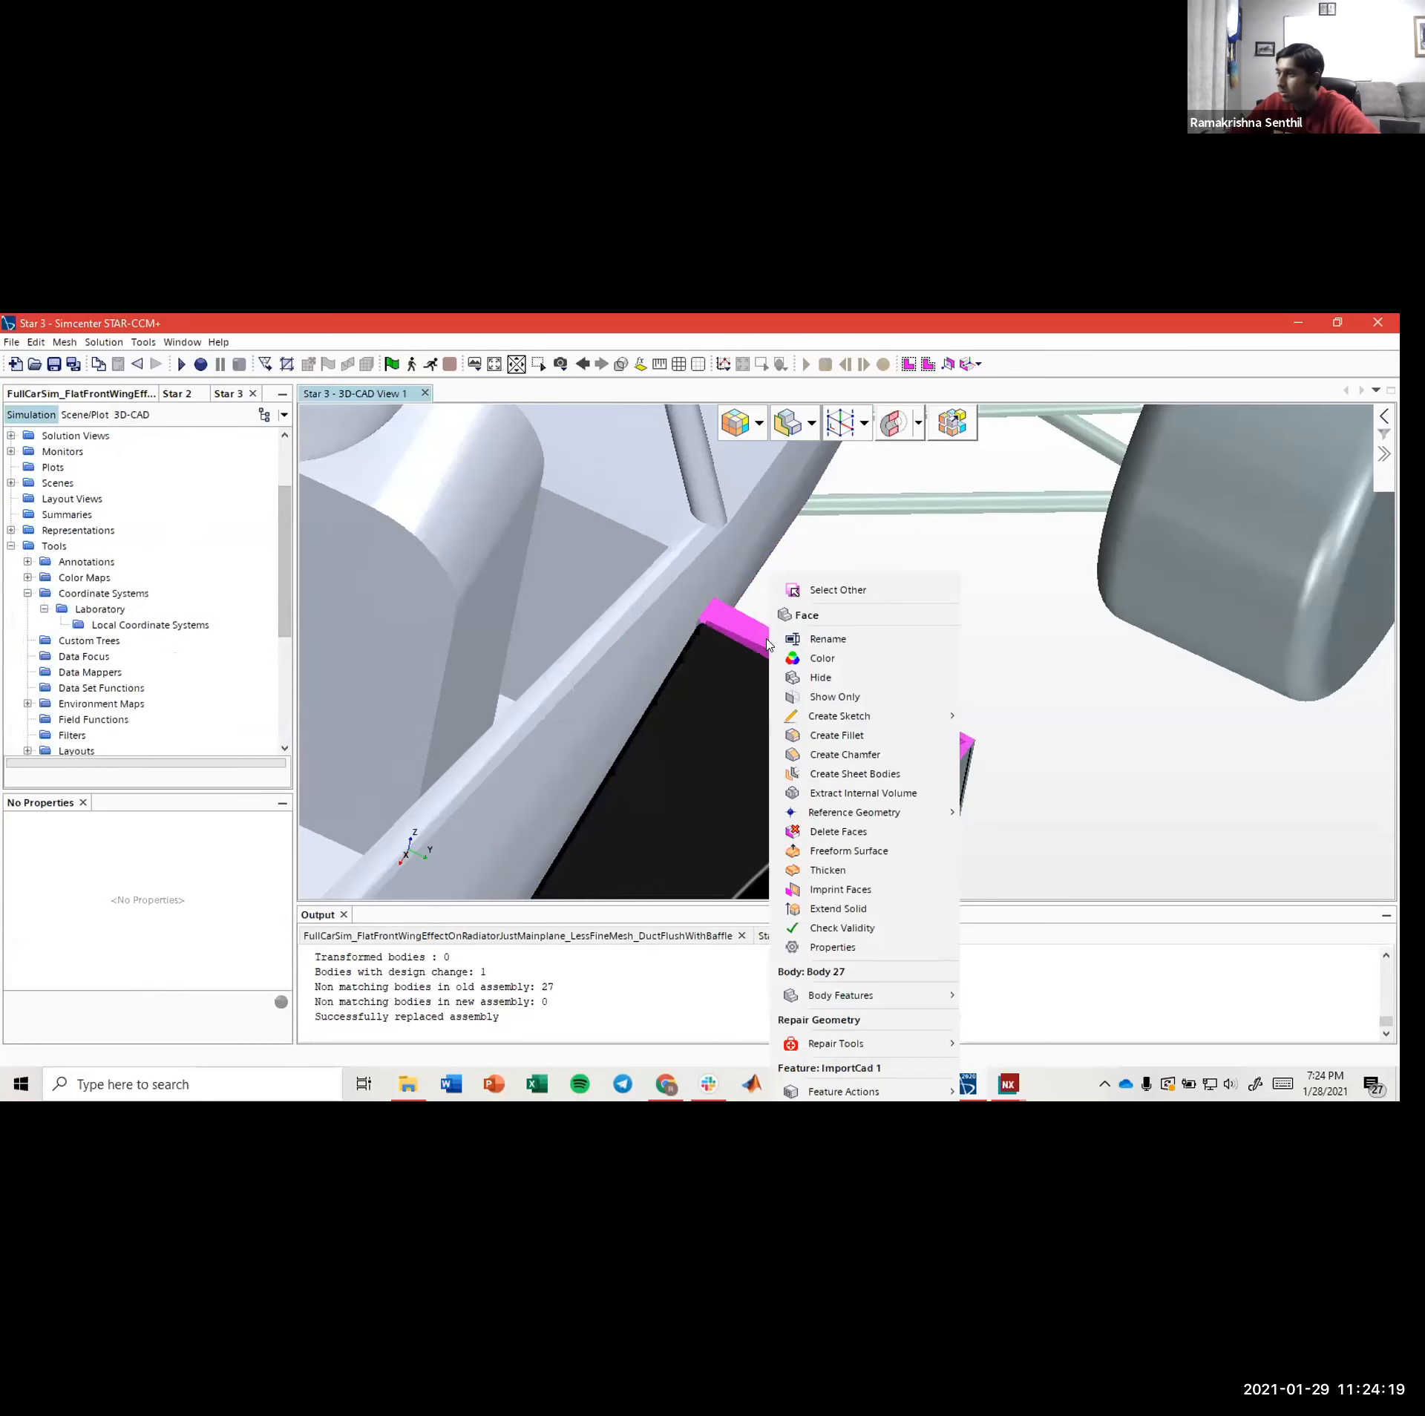
left_click(812, 673)
- Turn on the mesh display in the 3D-CAD view around the duct's upper inner corner
scroll(738, 624, "up", 8)
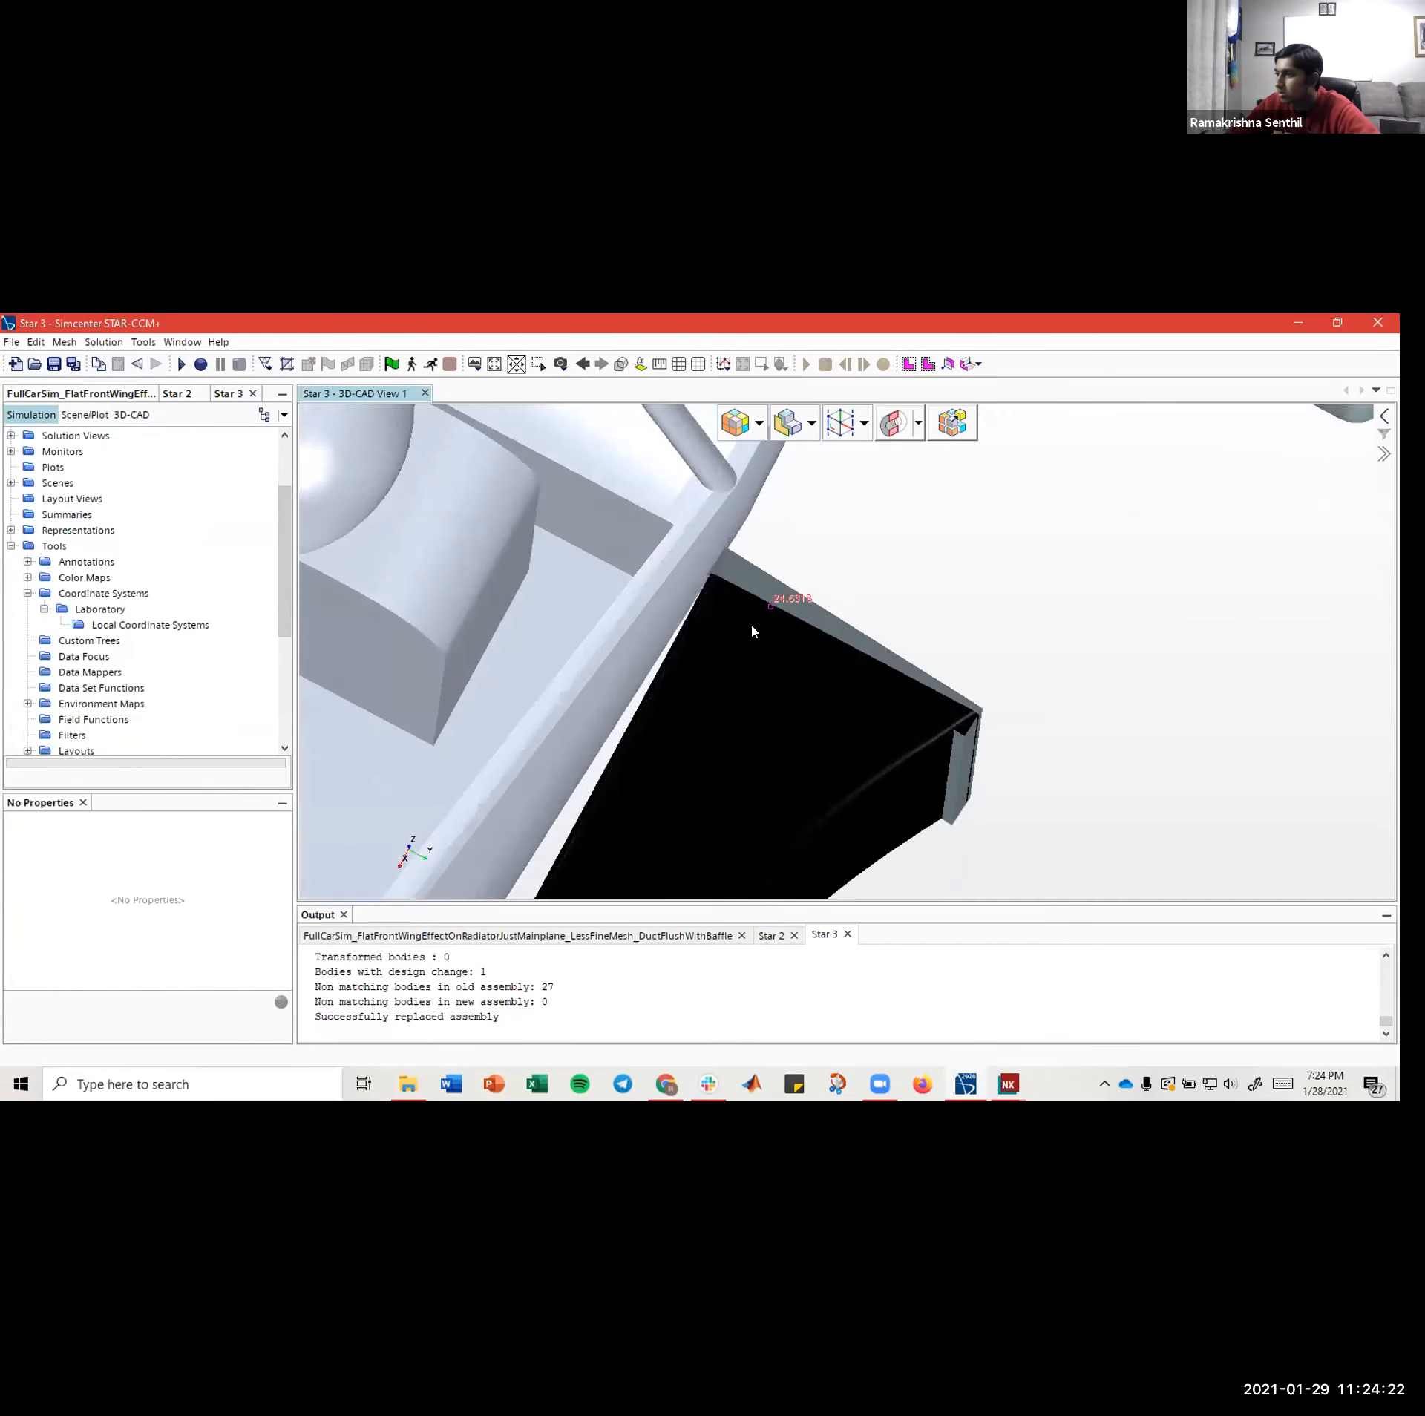
mouse_move(696, 589)
left_mouse_down()
mouse_move(679, 618)
mouse_move(692, 584)
left_mouse_up()
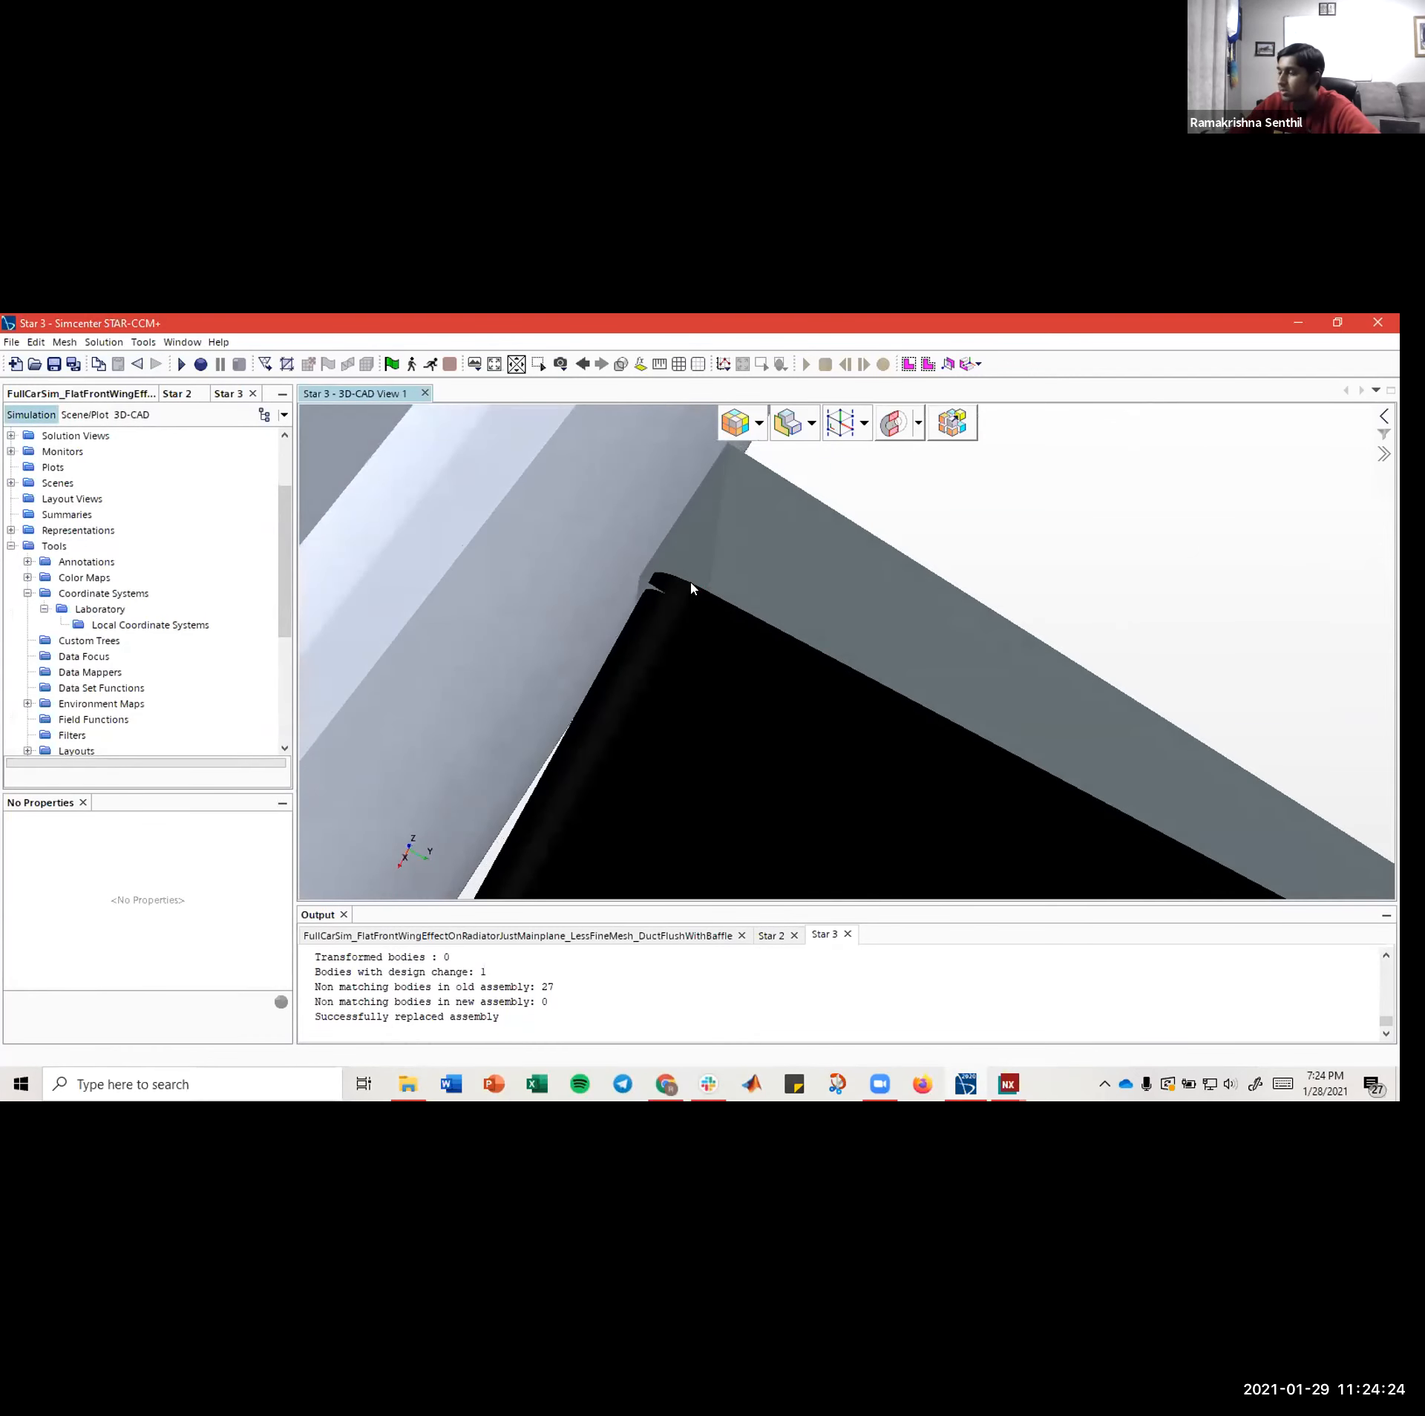
left_click(680, 364)
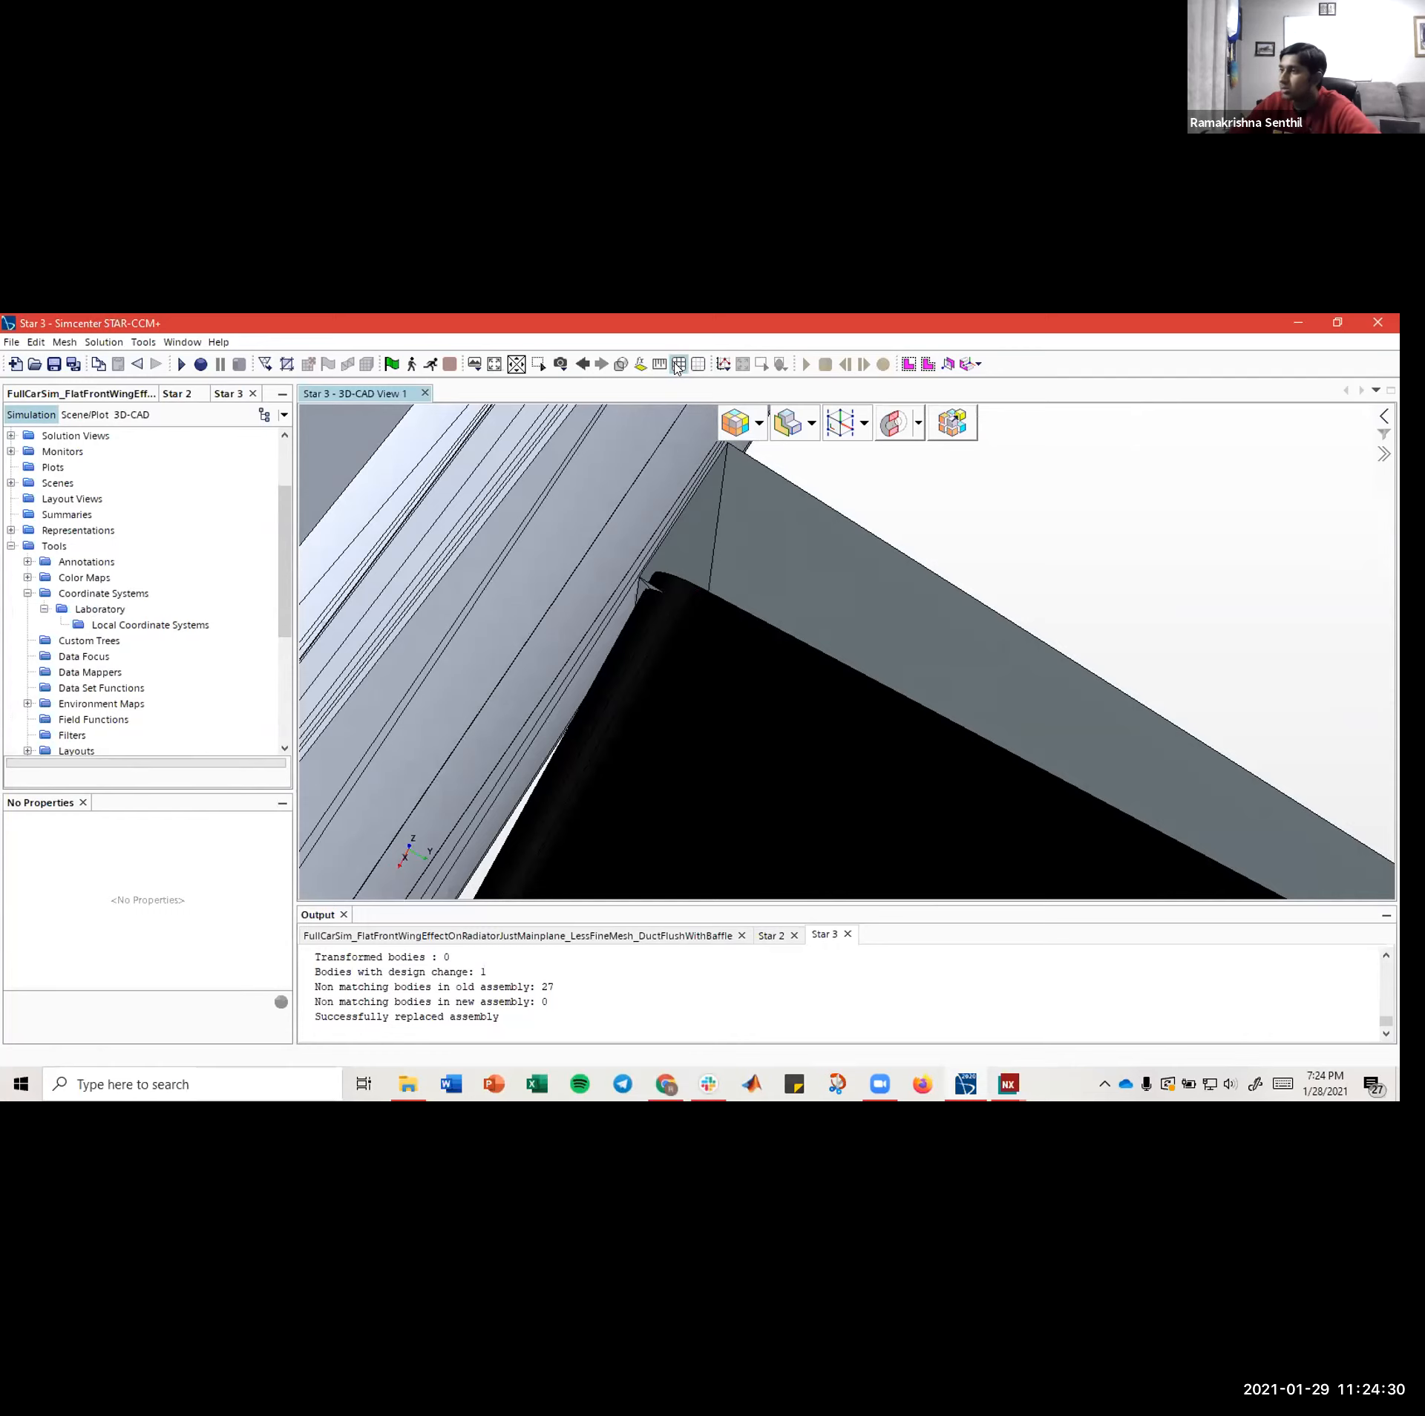
left_click_drag(684, 603, 788, 647)
- Change the DUCT body's color to Cold Gray in the 3D-CAD model
left_click(132, 415)
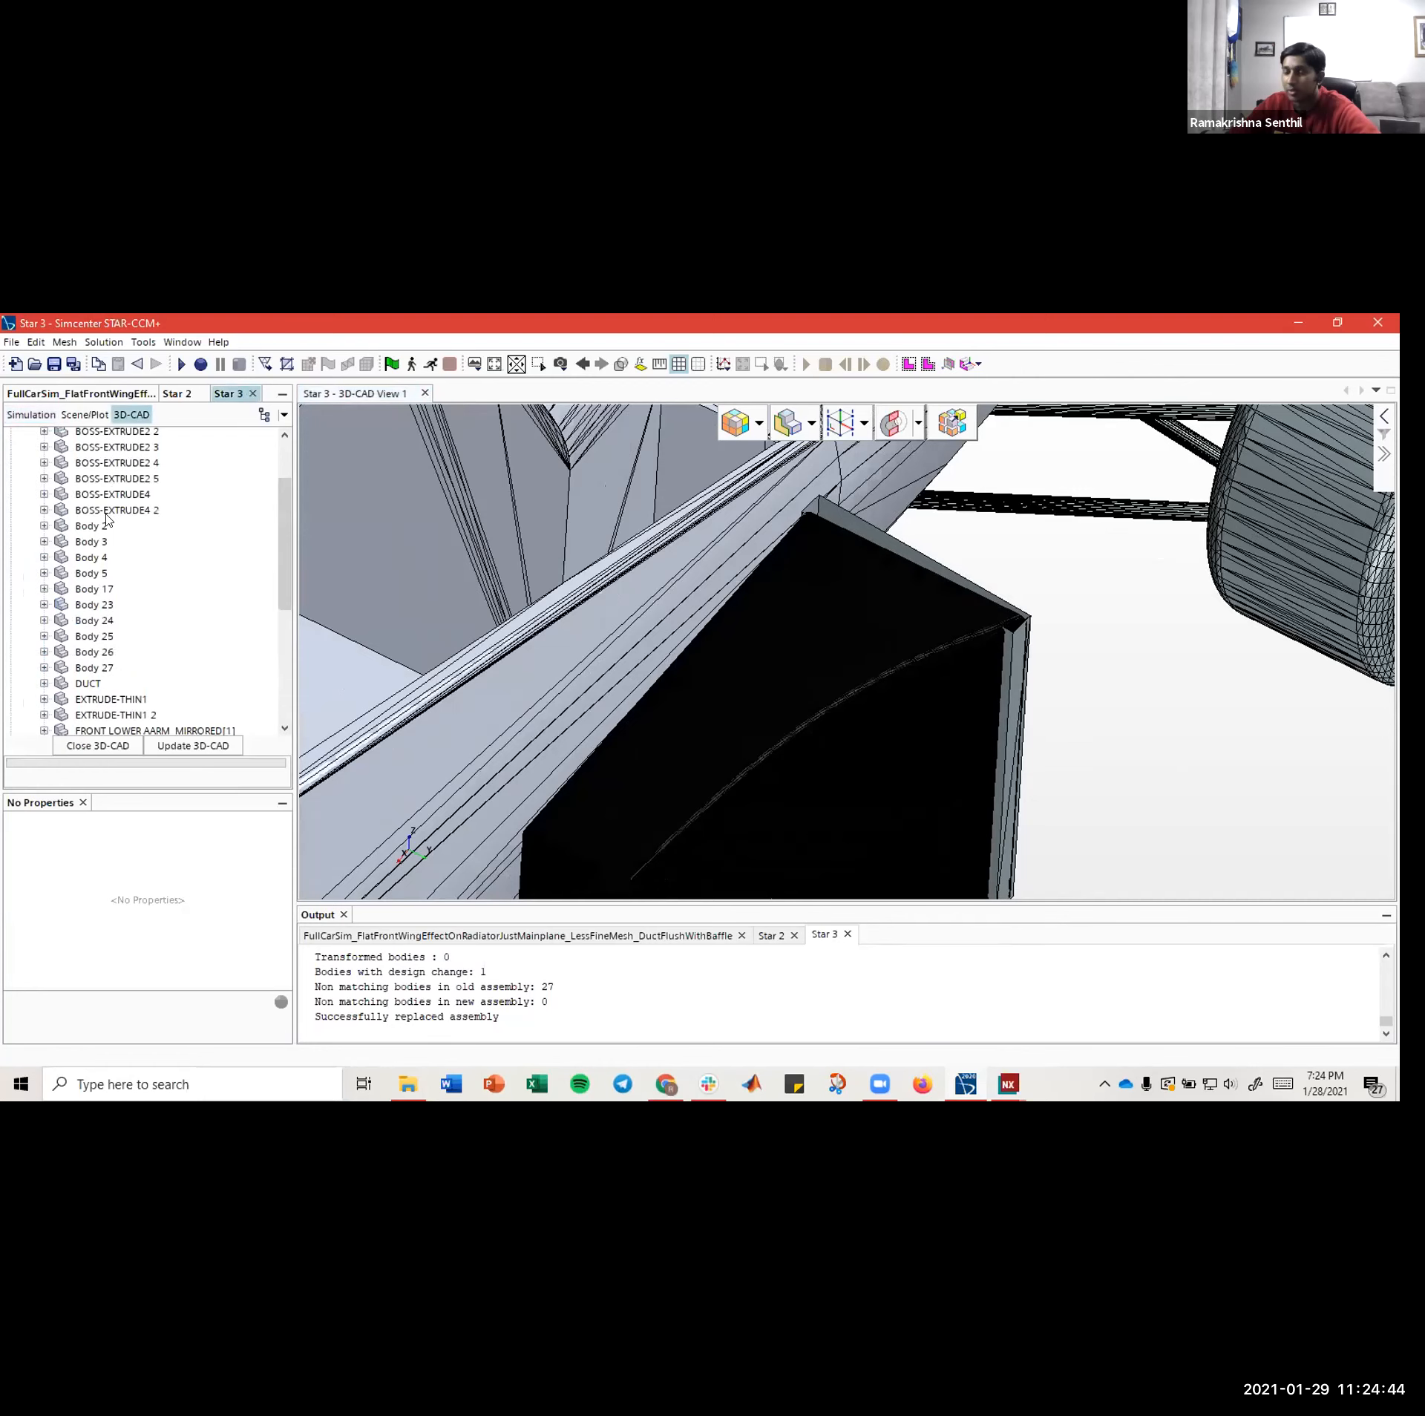
left_click(28, 417)
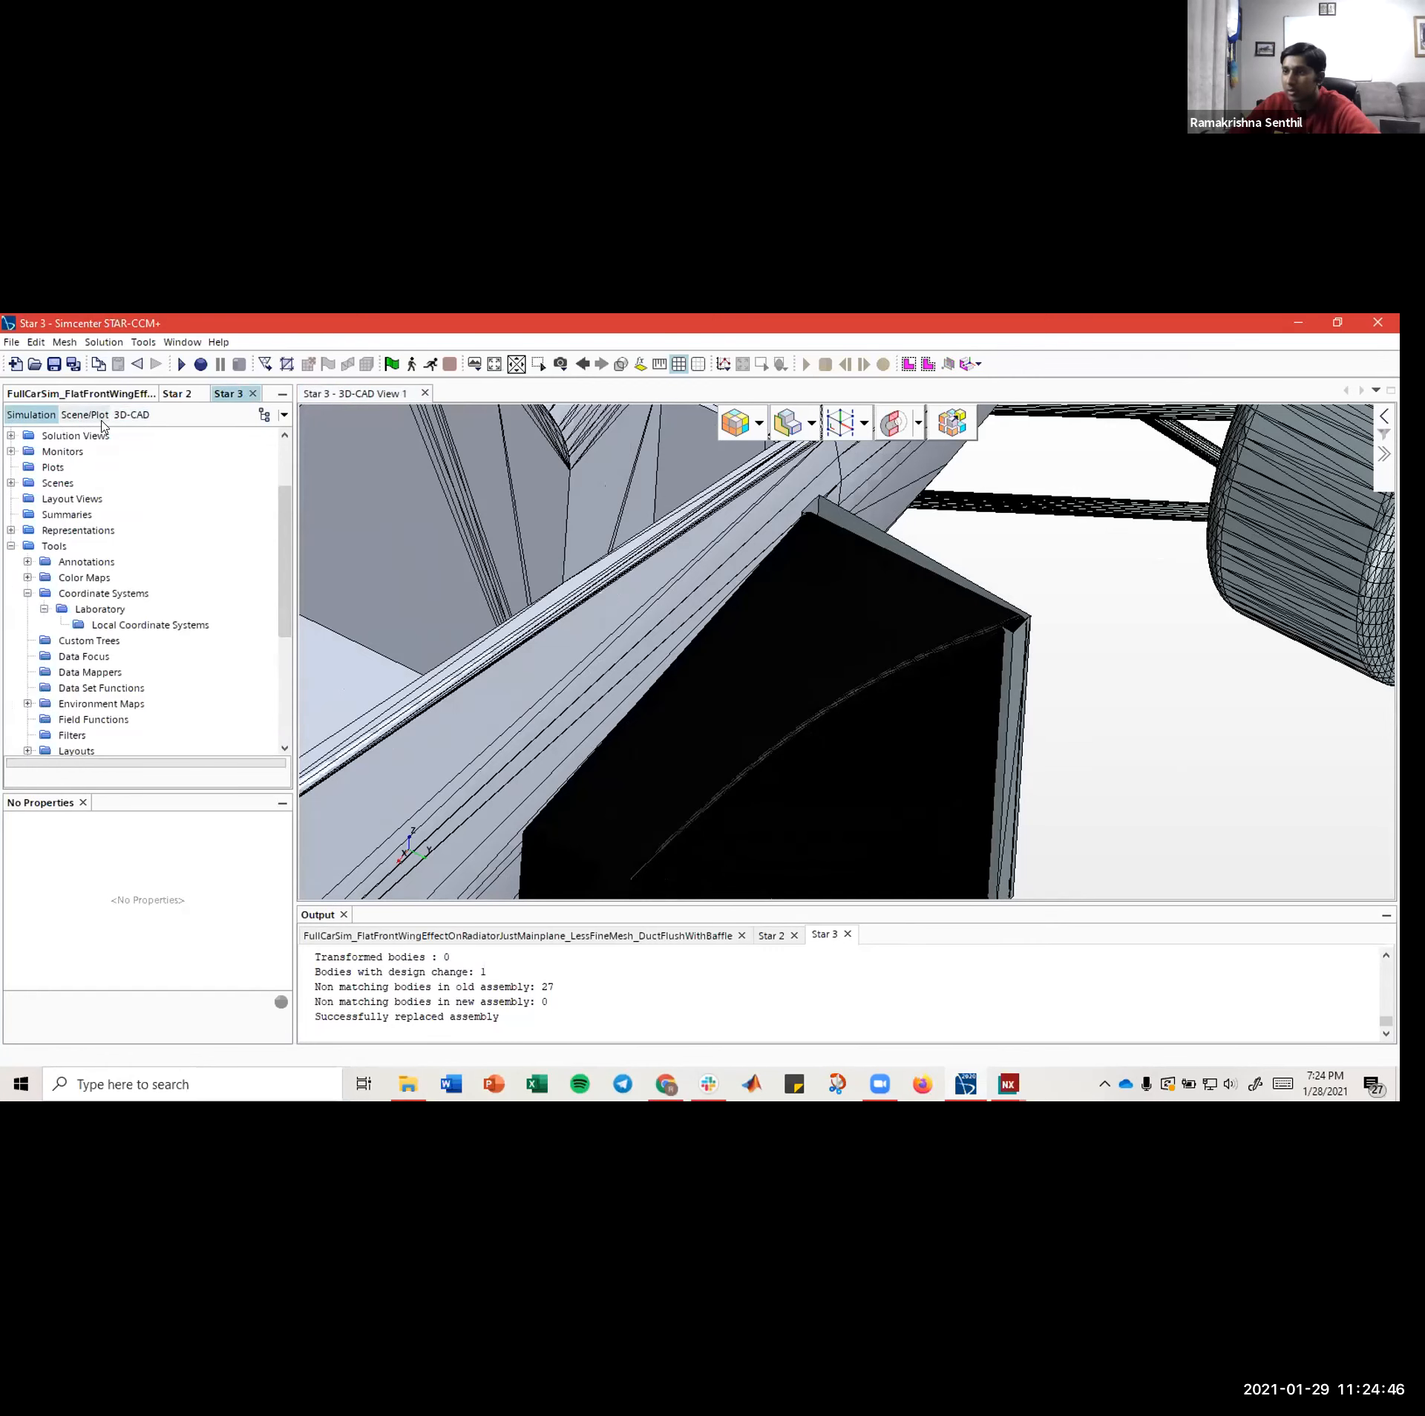
left_click(121, 417)
left_click(87, 684)
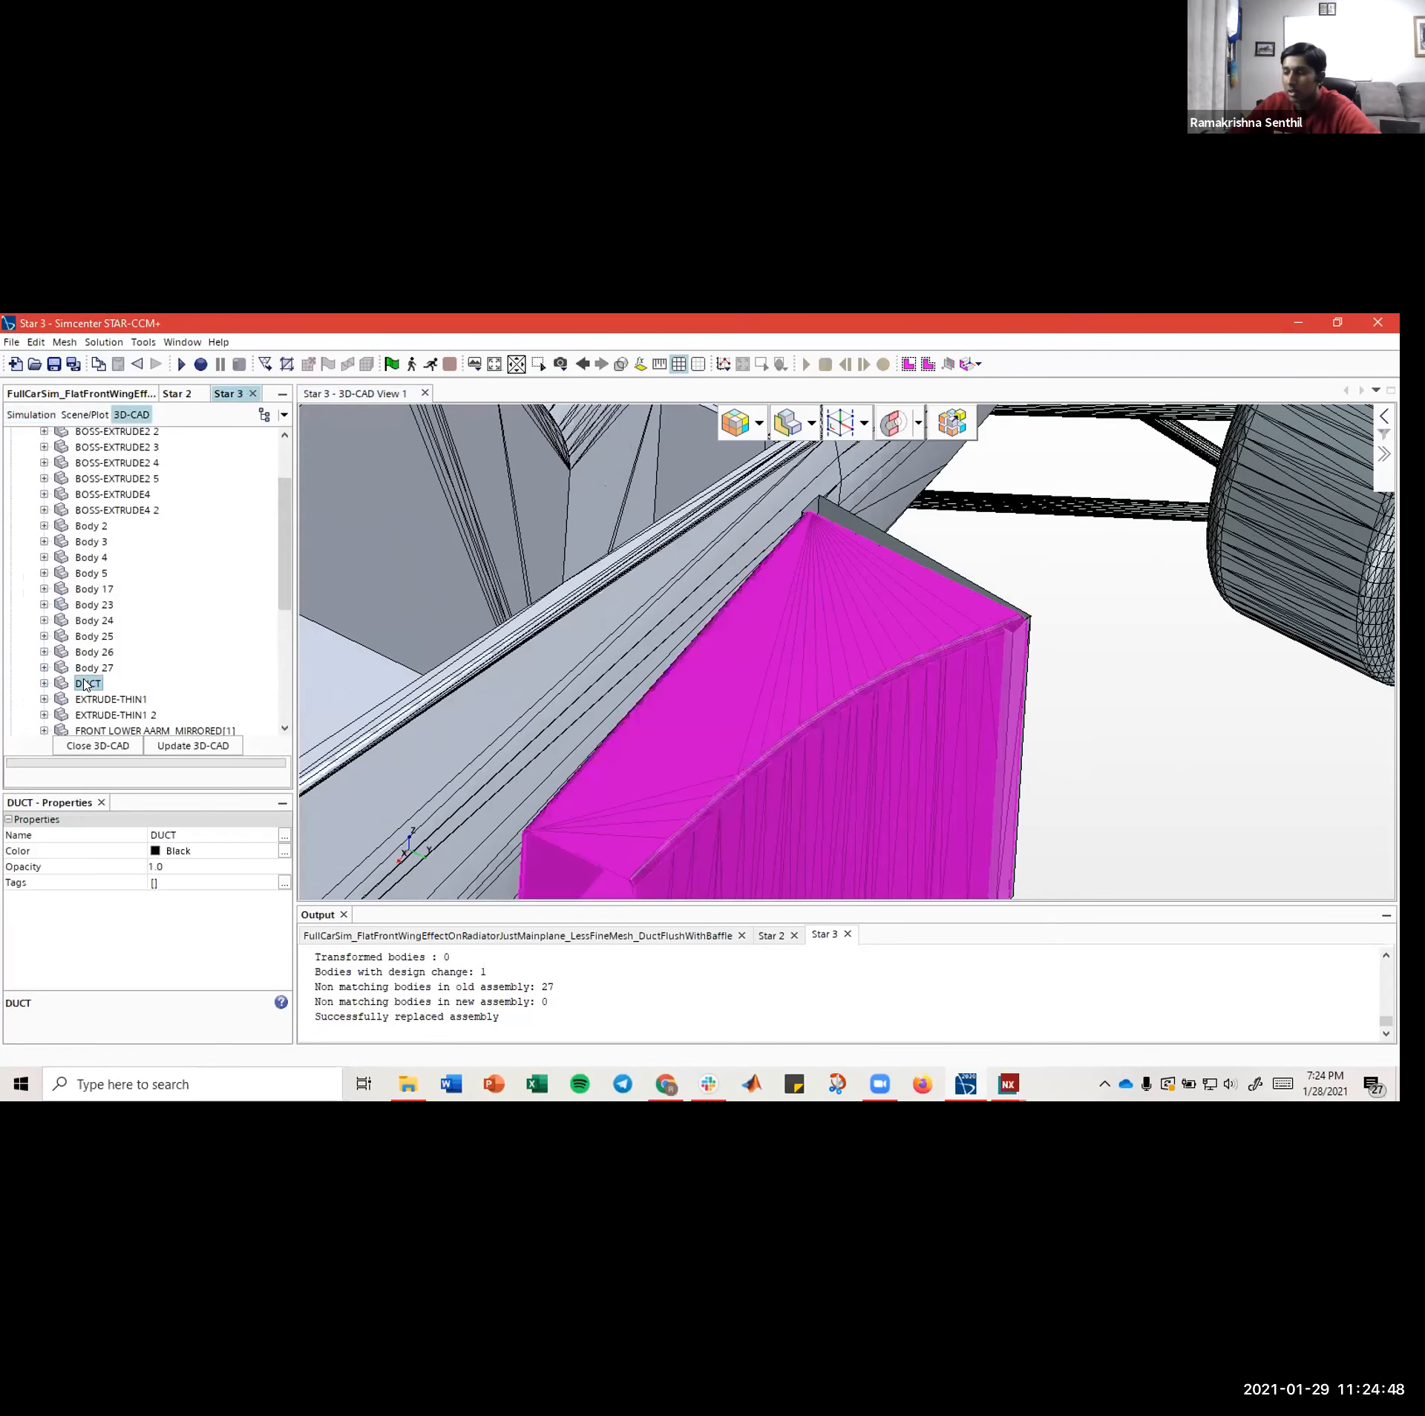
left_click(269, 854)
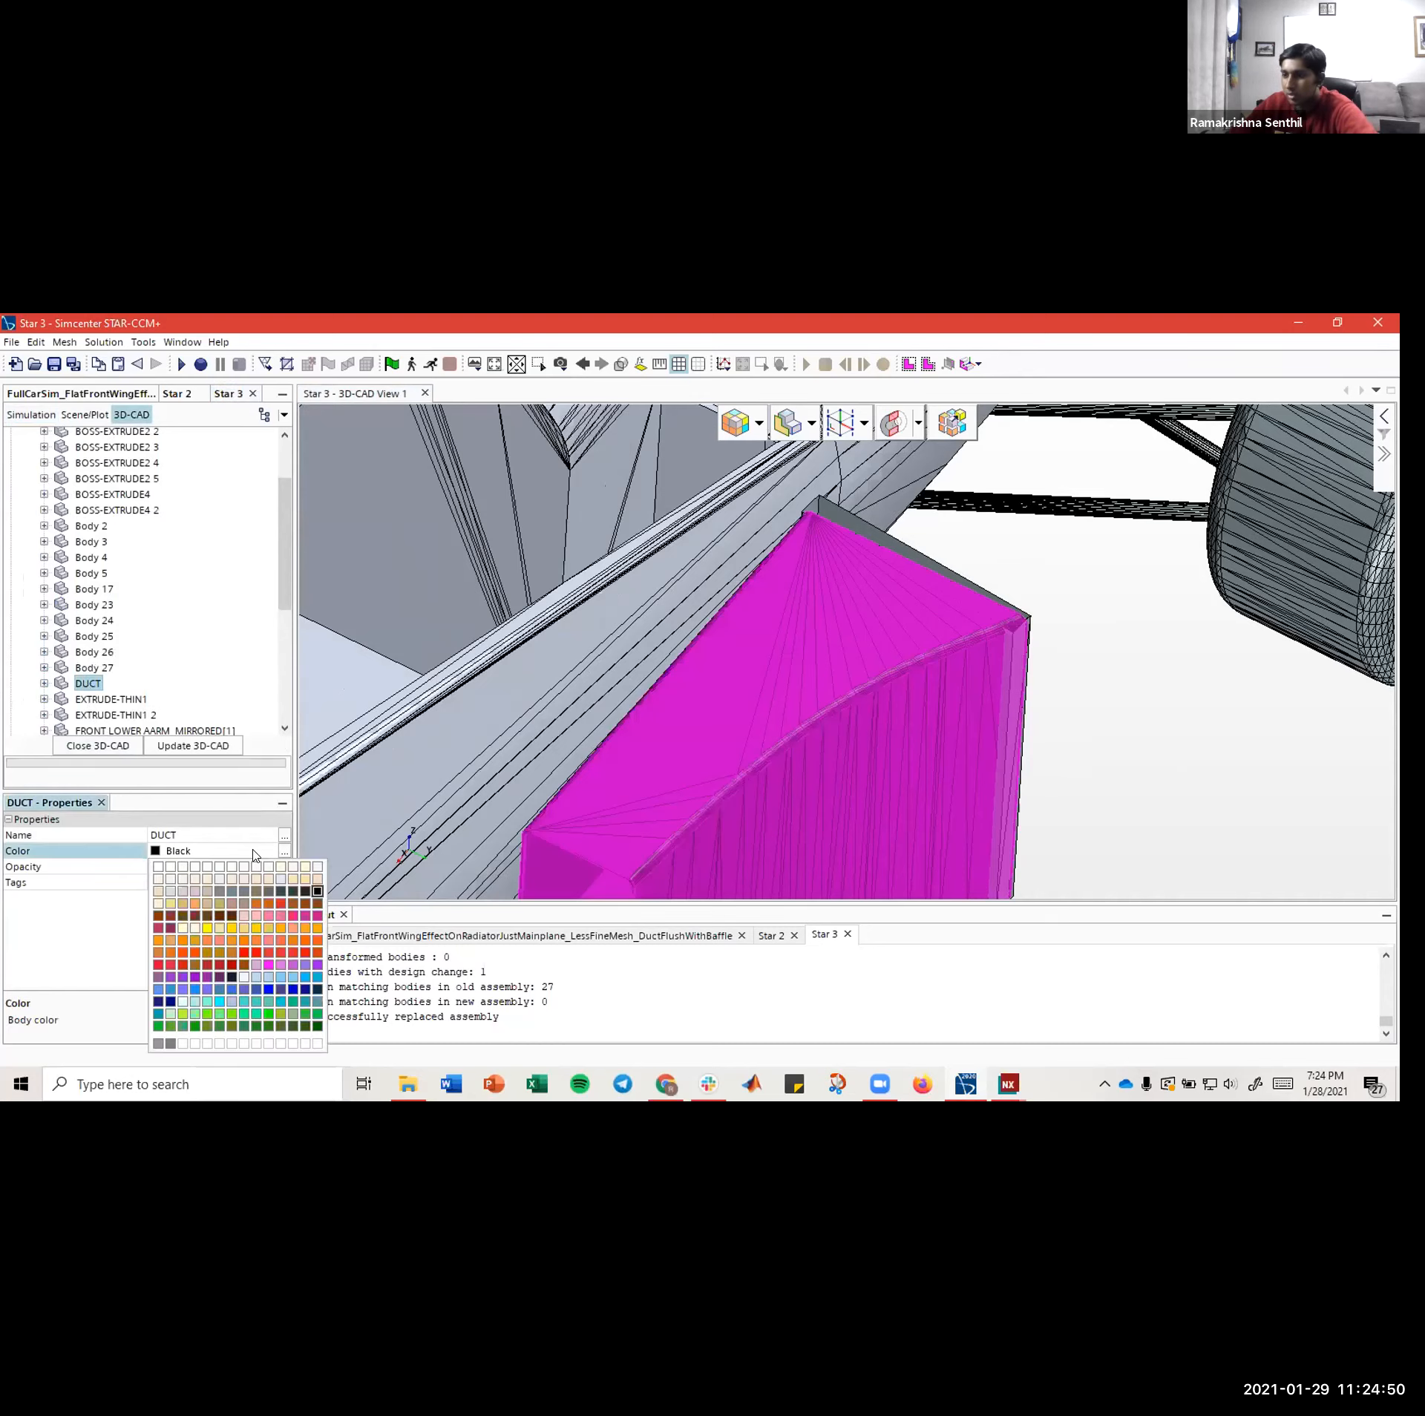
left_click(219, 891)
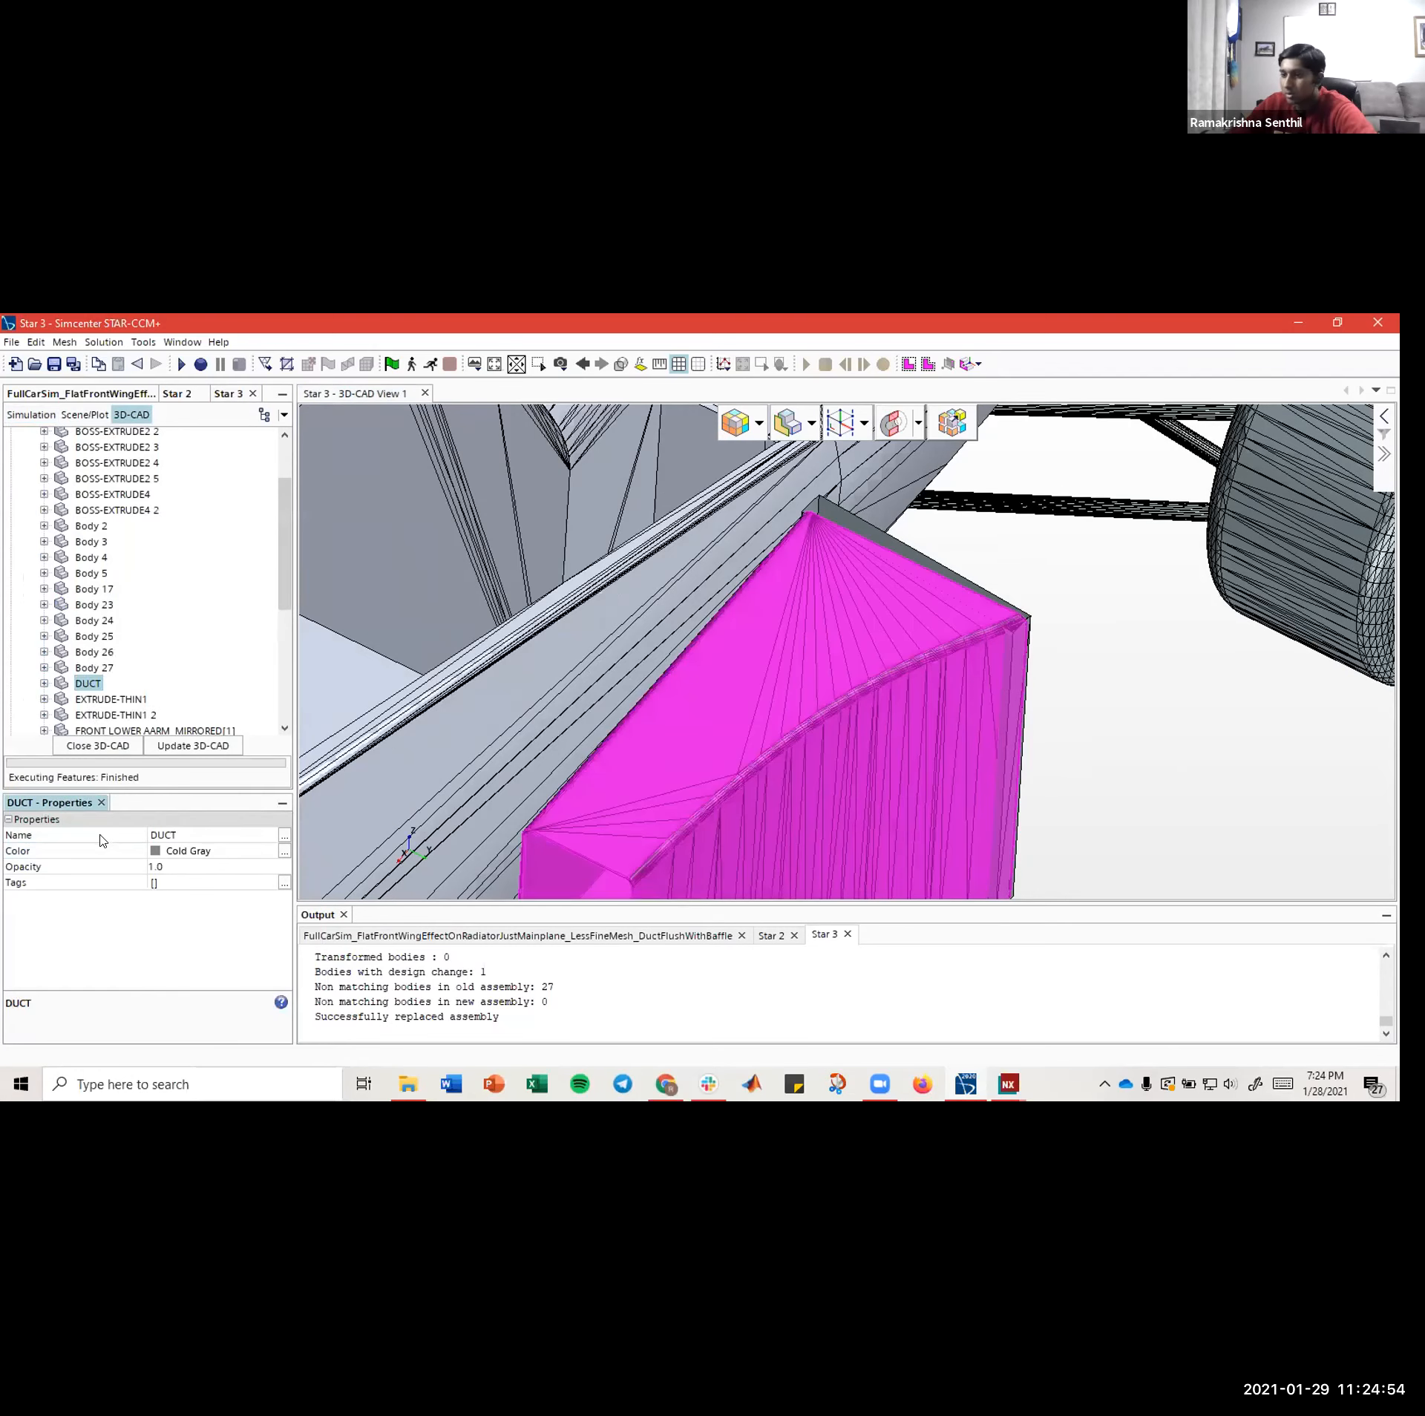
left_click(1110, 732)
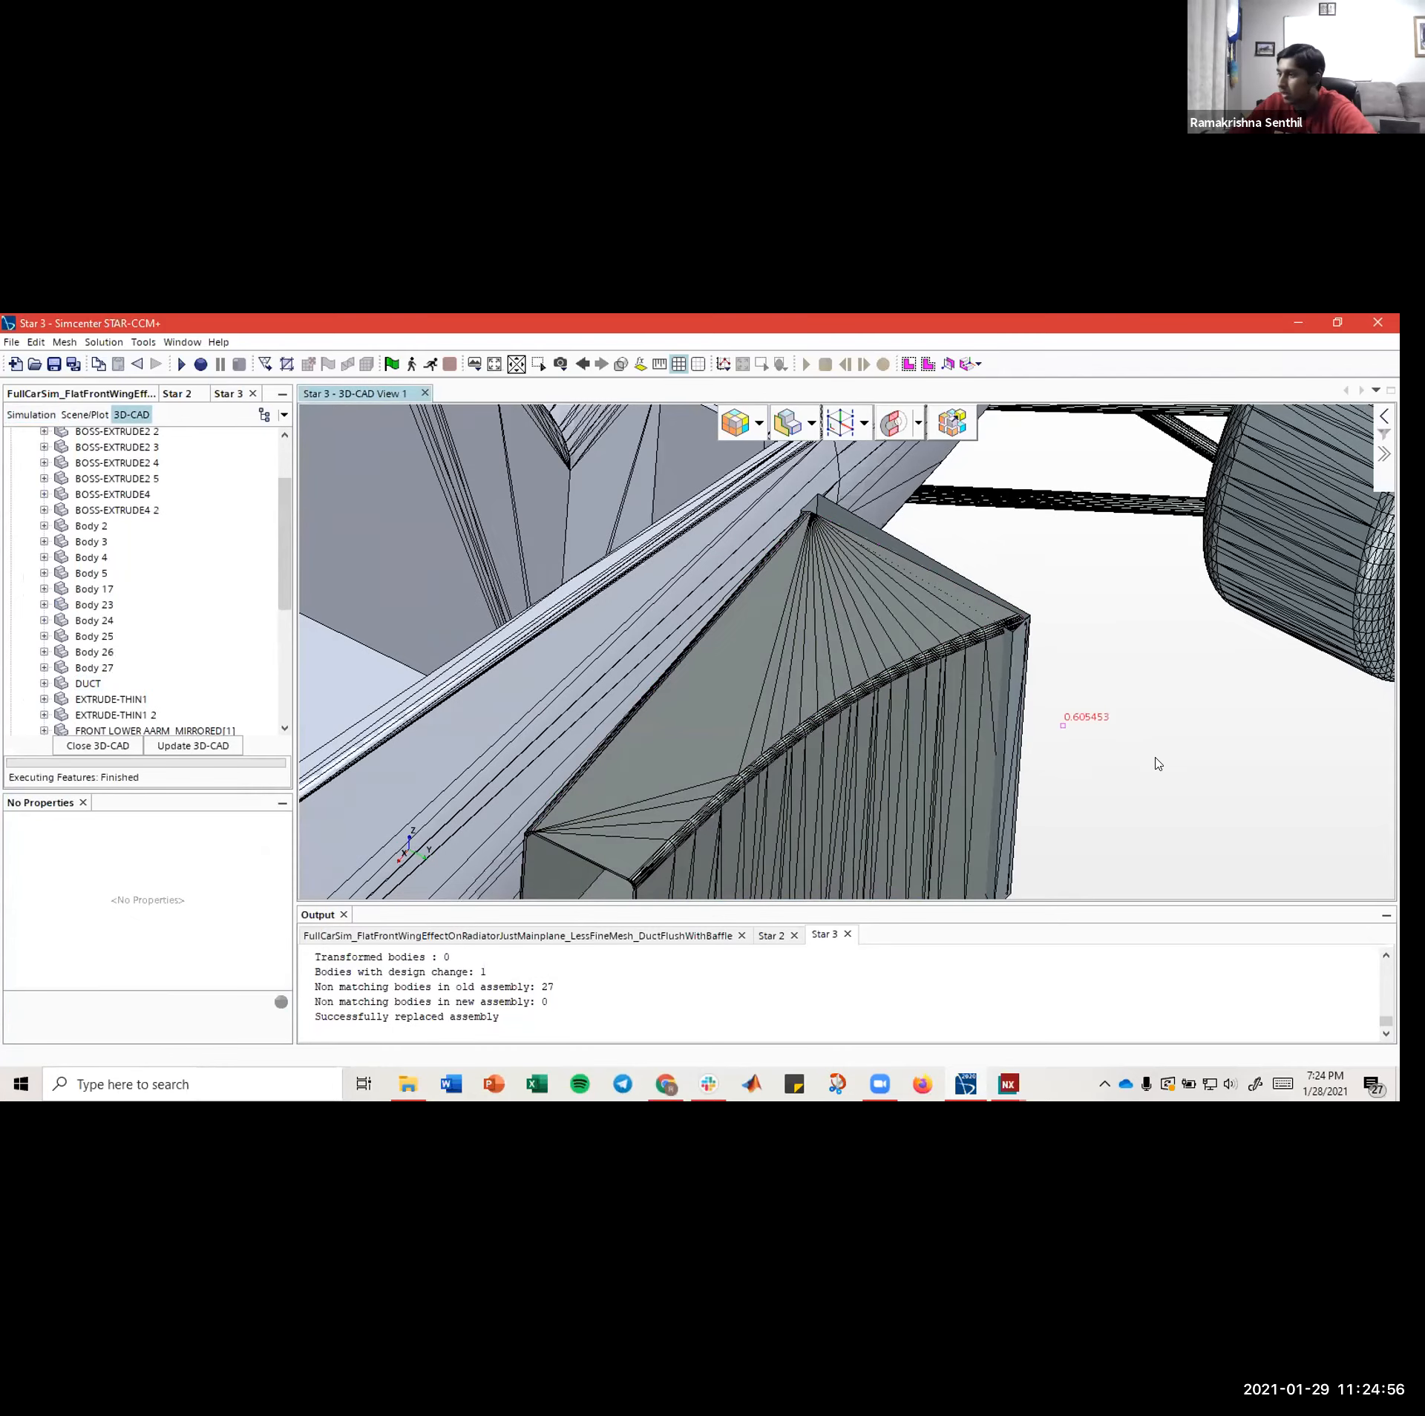
mouse_move(1159, 764)
left_mouse_down()
mouse_move(1053, 757)
mouse_move(763, 623)
left_mouse_up()
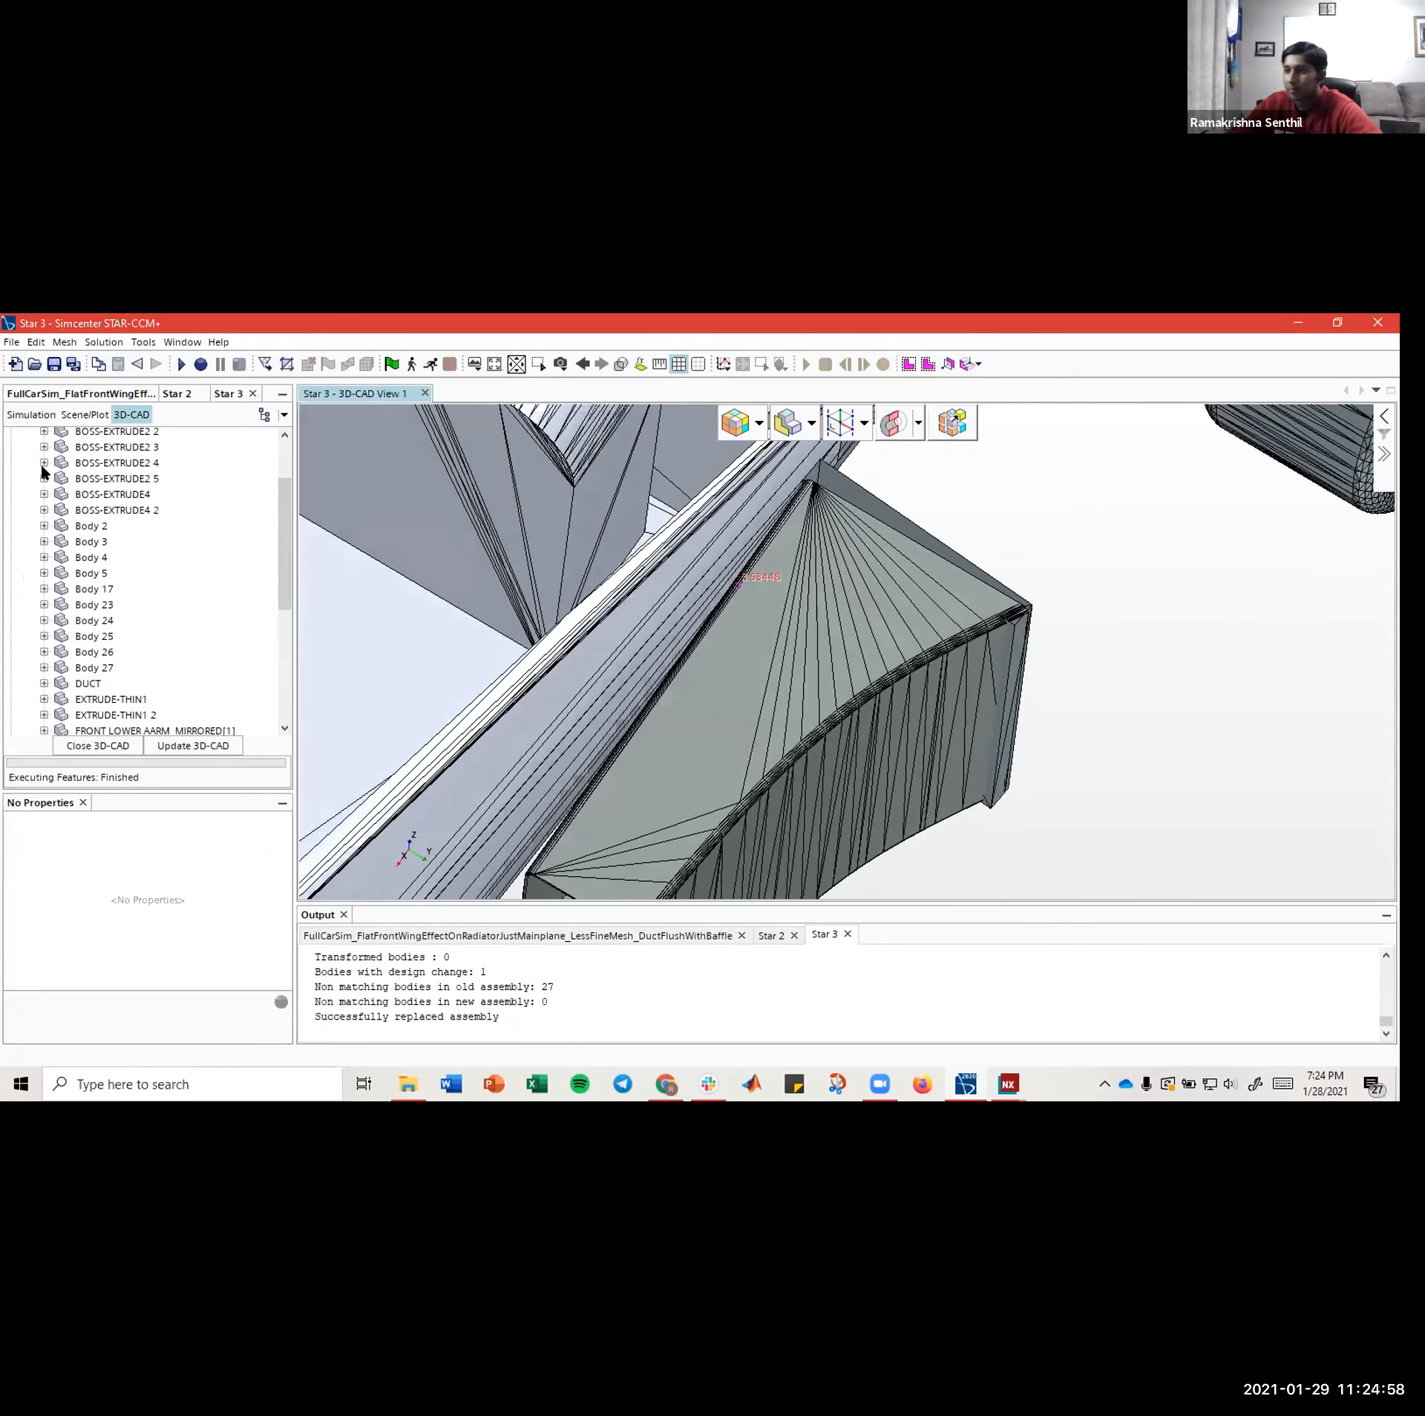
- Start a new Cartesian local coordinate system under Laboratory, defined by picking three points on a plane
left_click(30, 414)
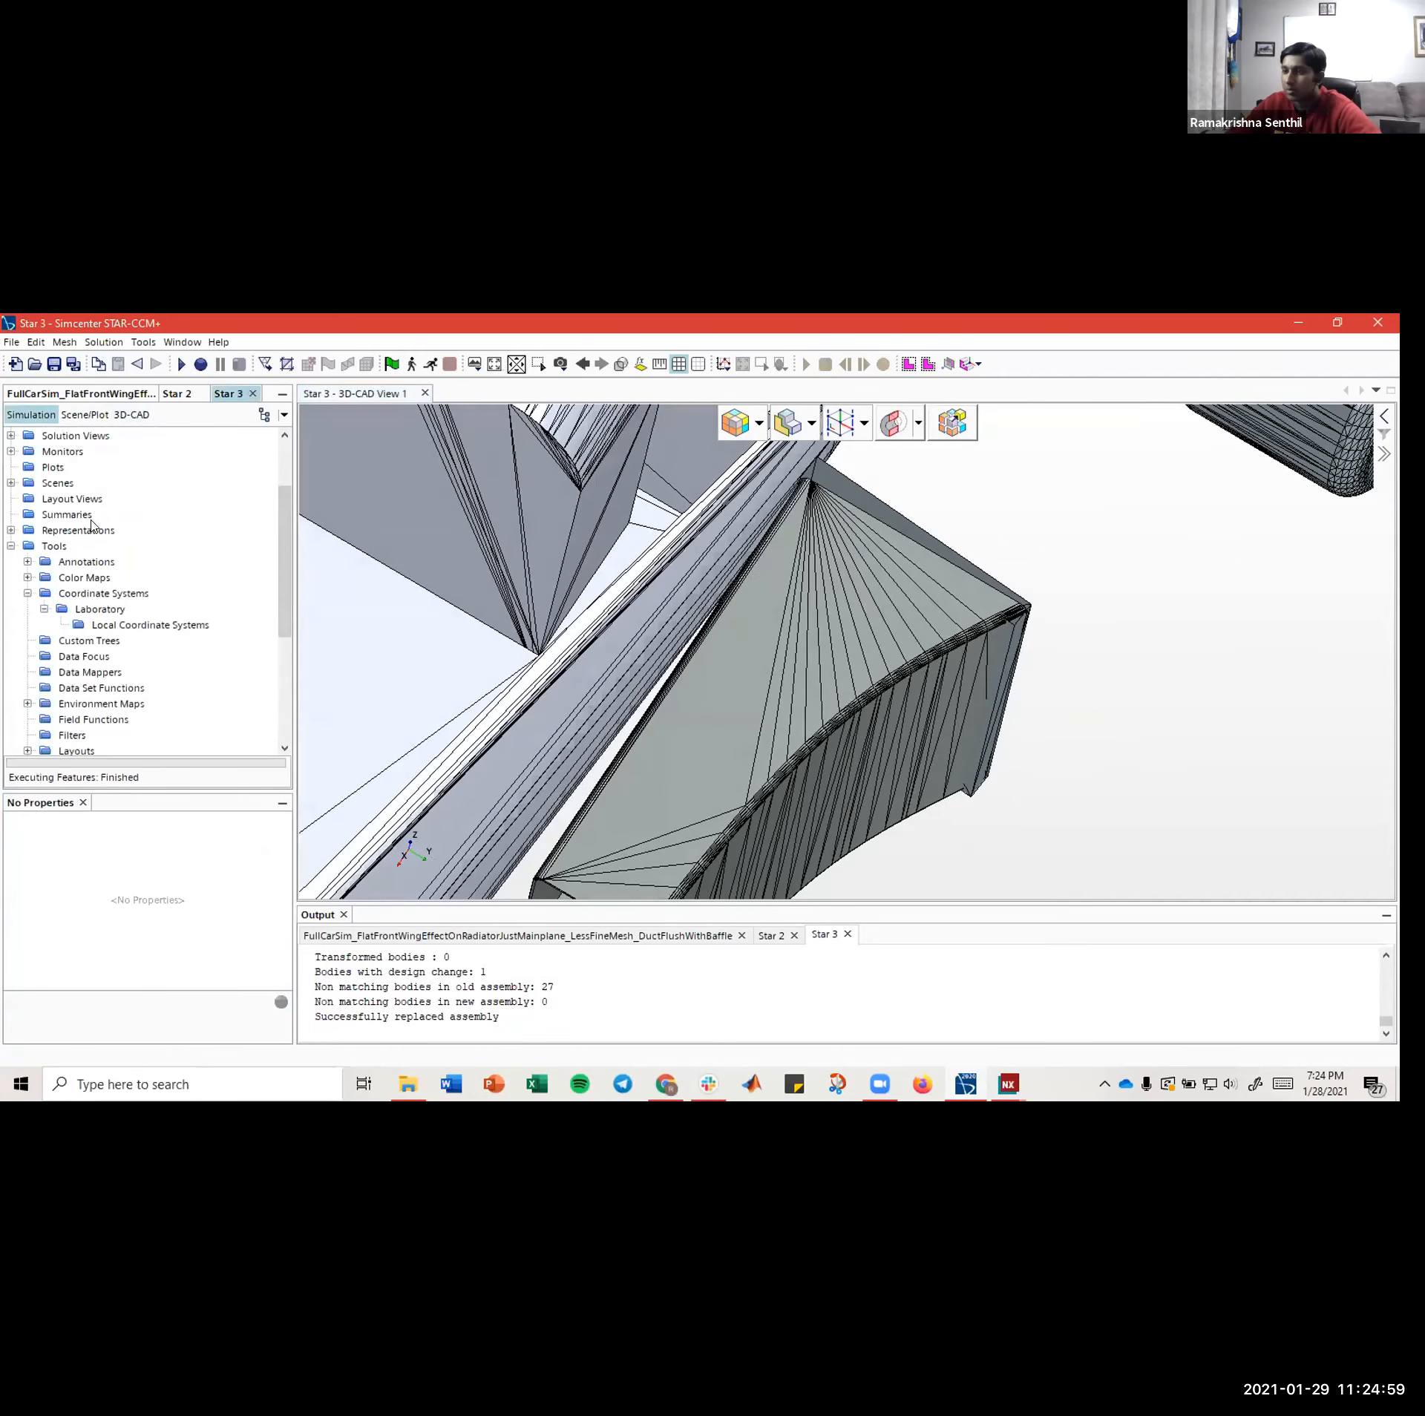
left_click(114, 626)
right_click(112, 628)
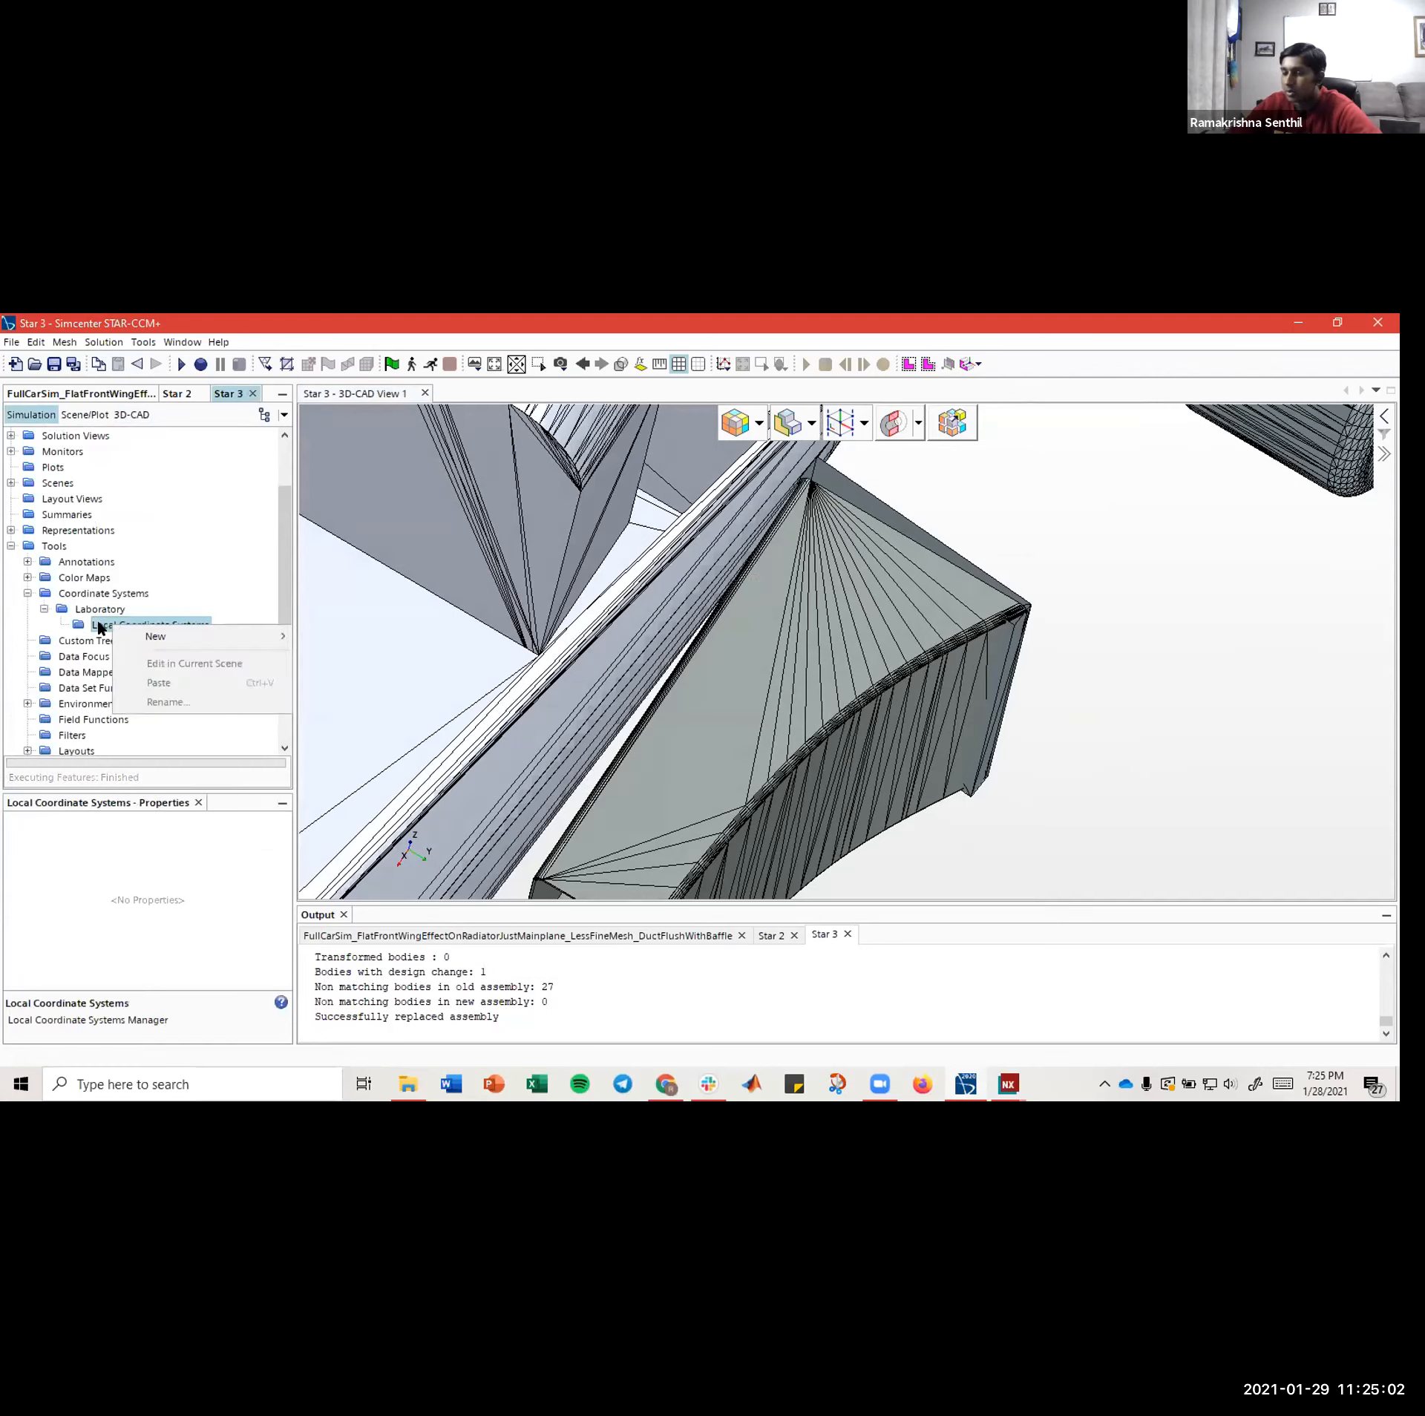
mouse_move(138, 634)
left_click(319, 637)
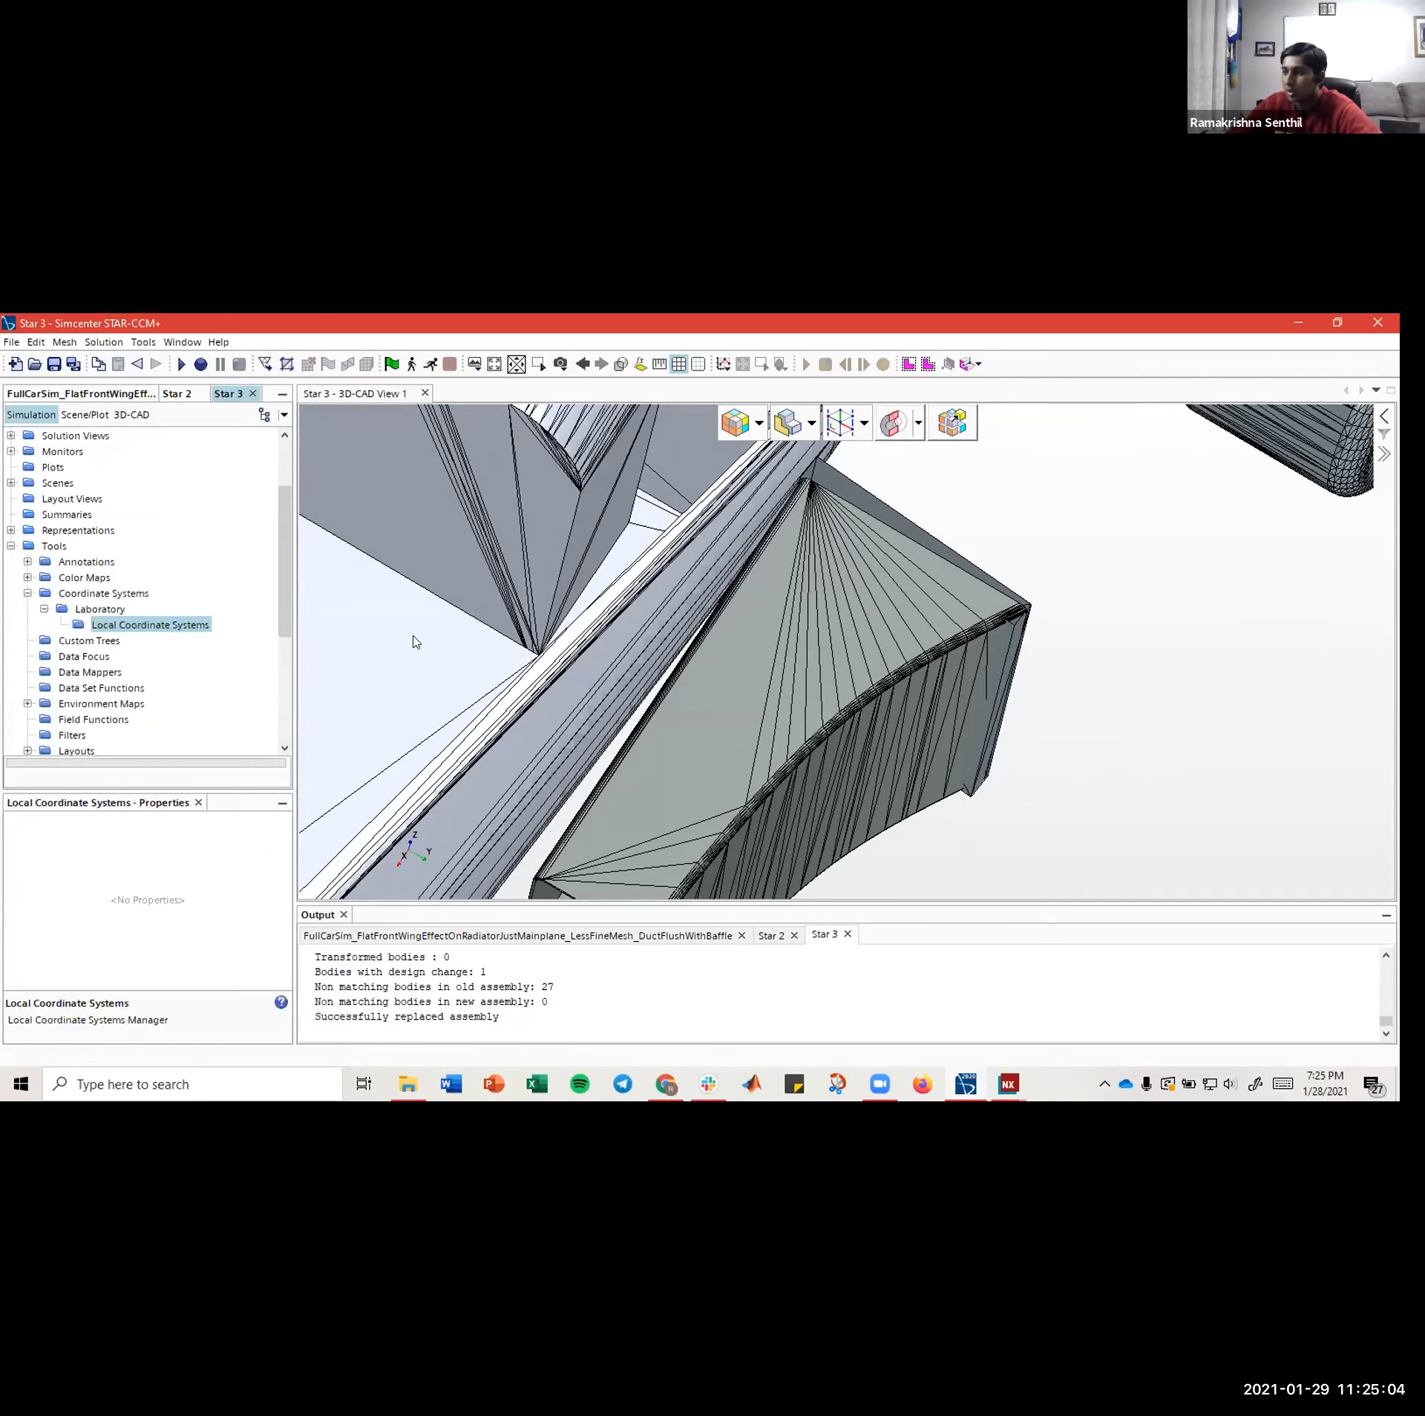
left_click(92, 850)
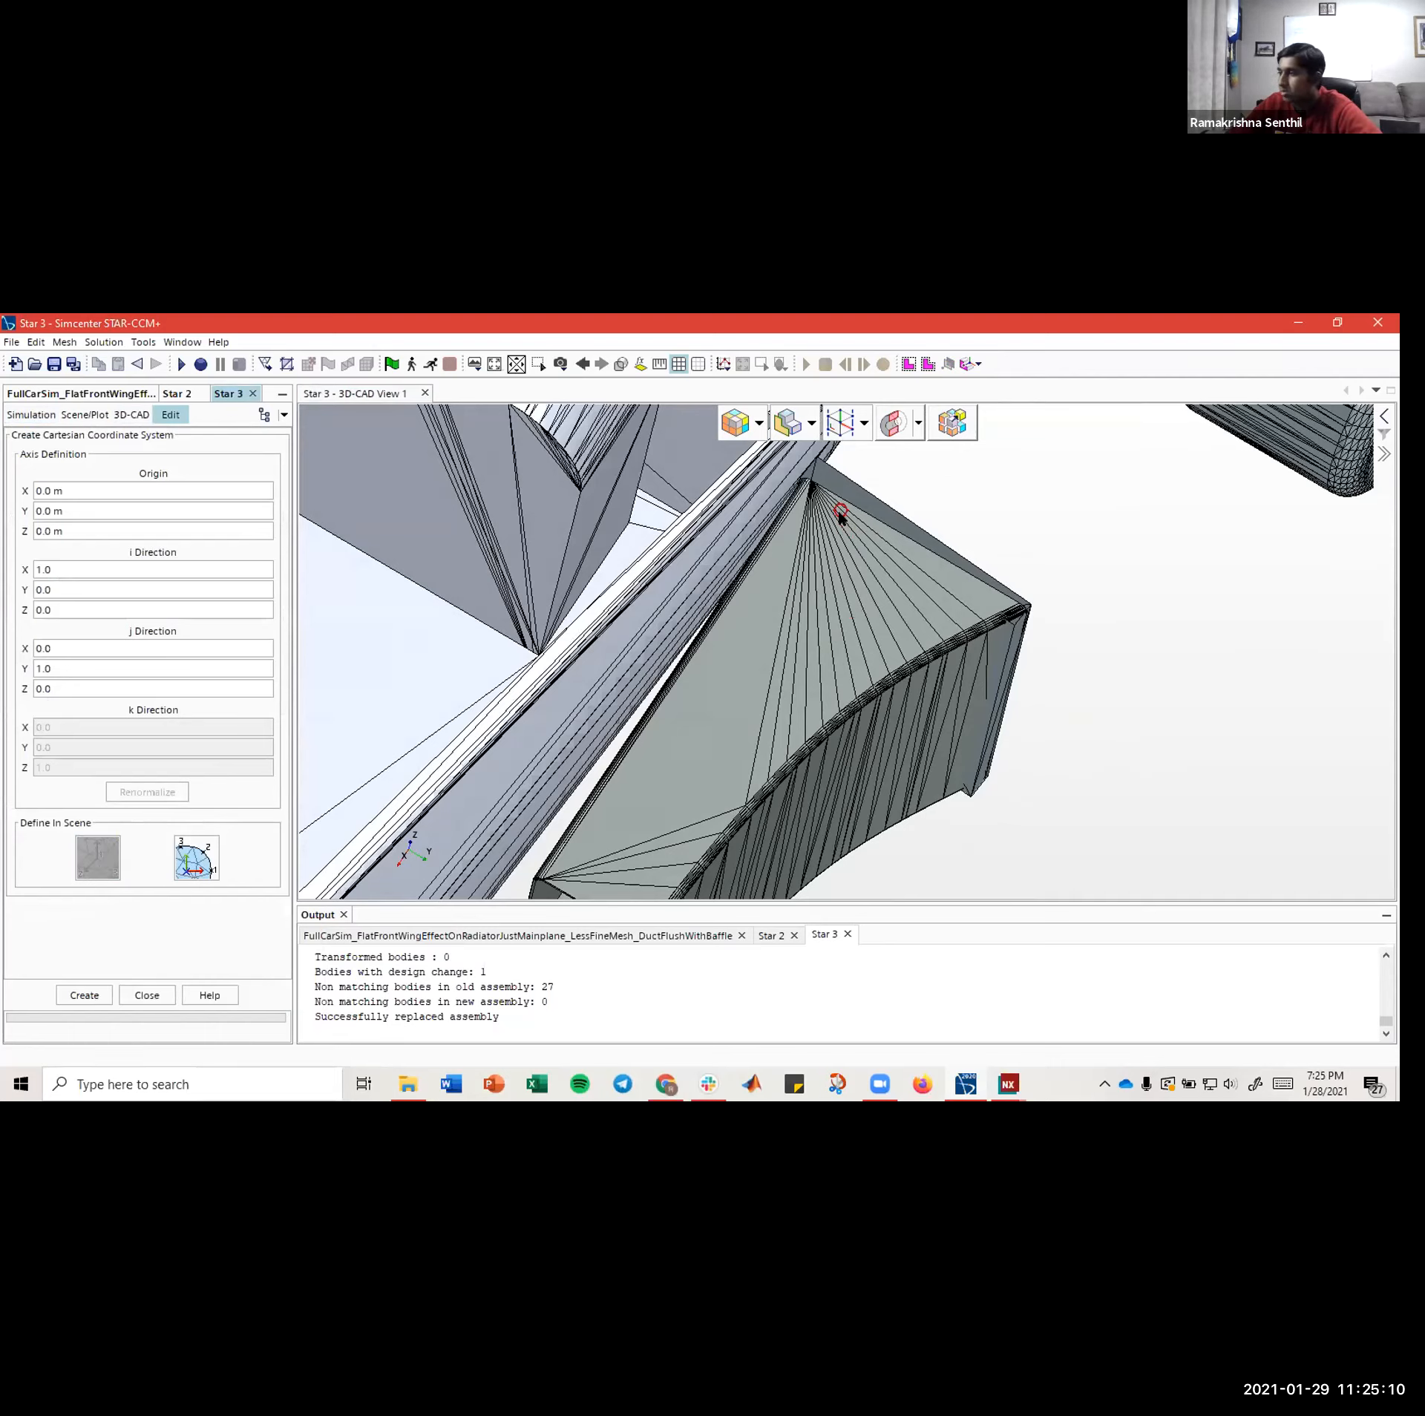
- Place the new coordinate system's origin on the duct's upper rear inner corner, where the mesh lines converge
scroll(818, 520, "up", 3)
scroll(813, 495, "down", 2)
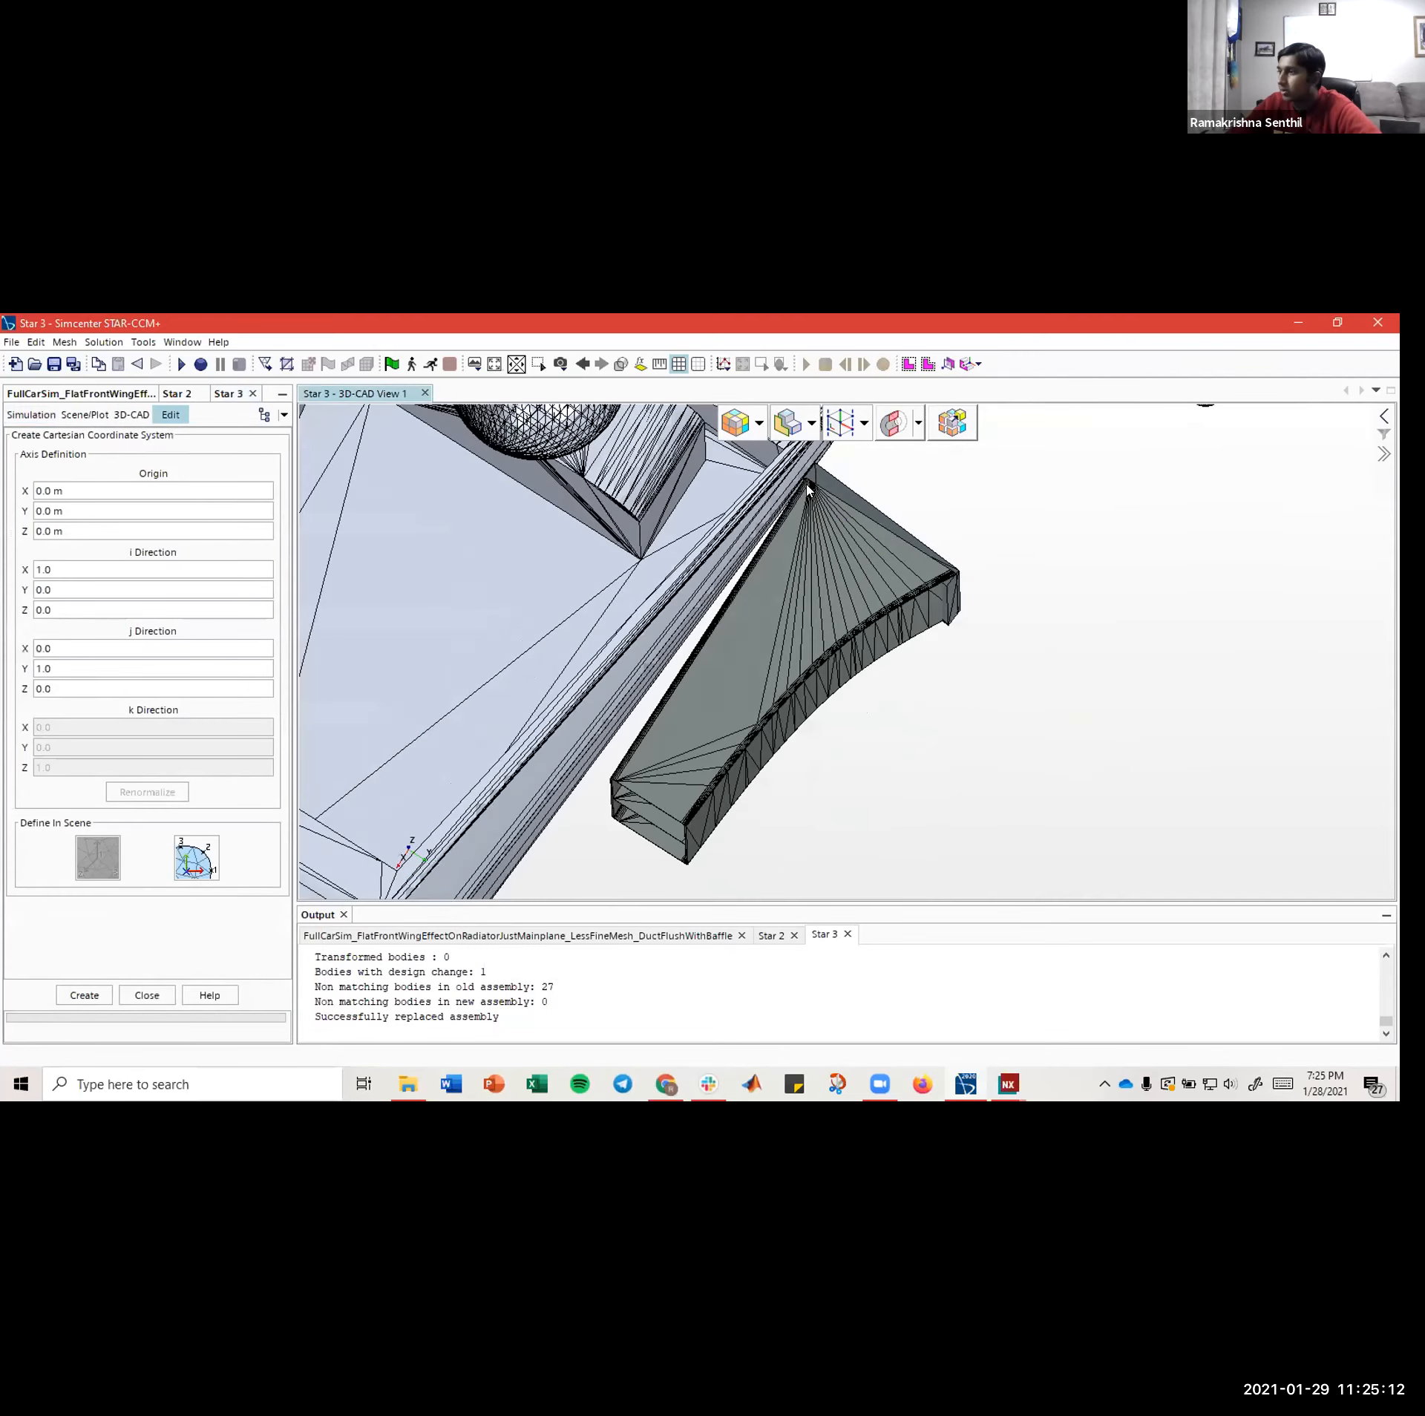
scroll(815, 490, "up", 4)
scroll(818, 479, "up", 5)
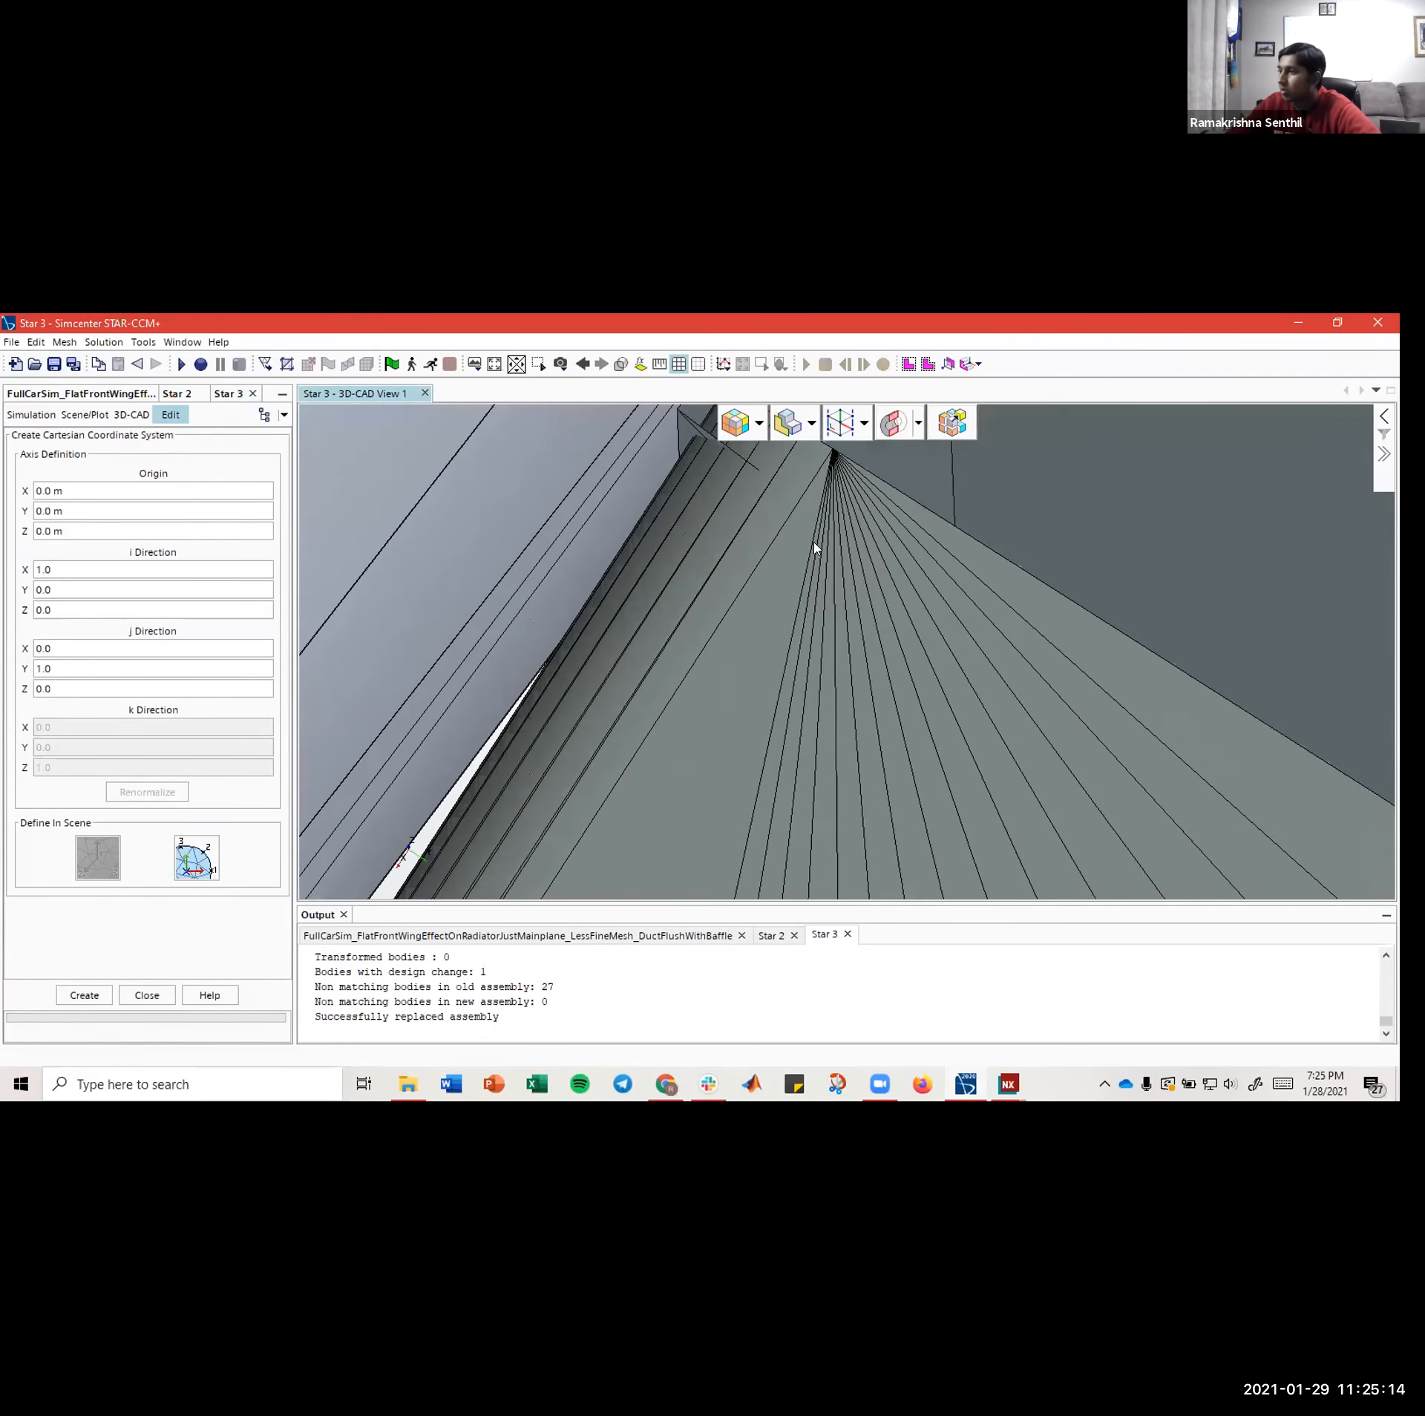
right_click_drag(830, 455, 820, 513)
scroll(820, 510, "up", 5)
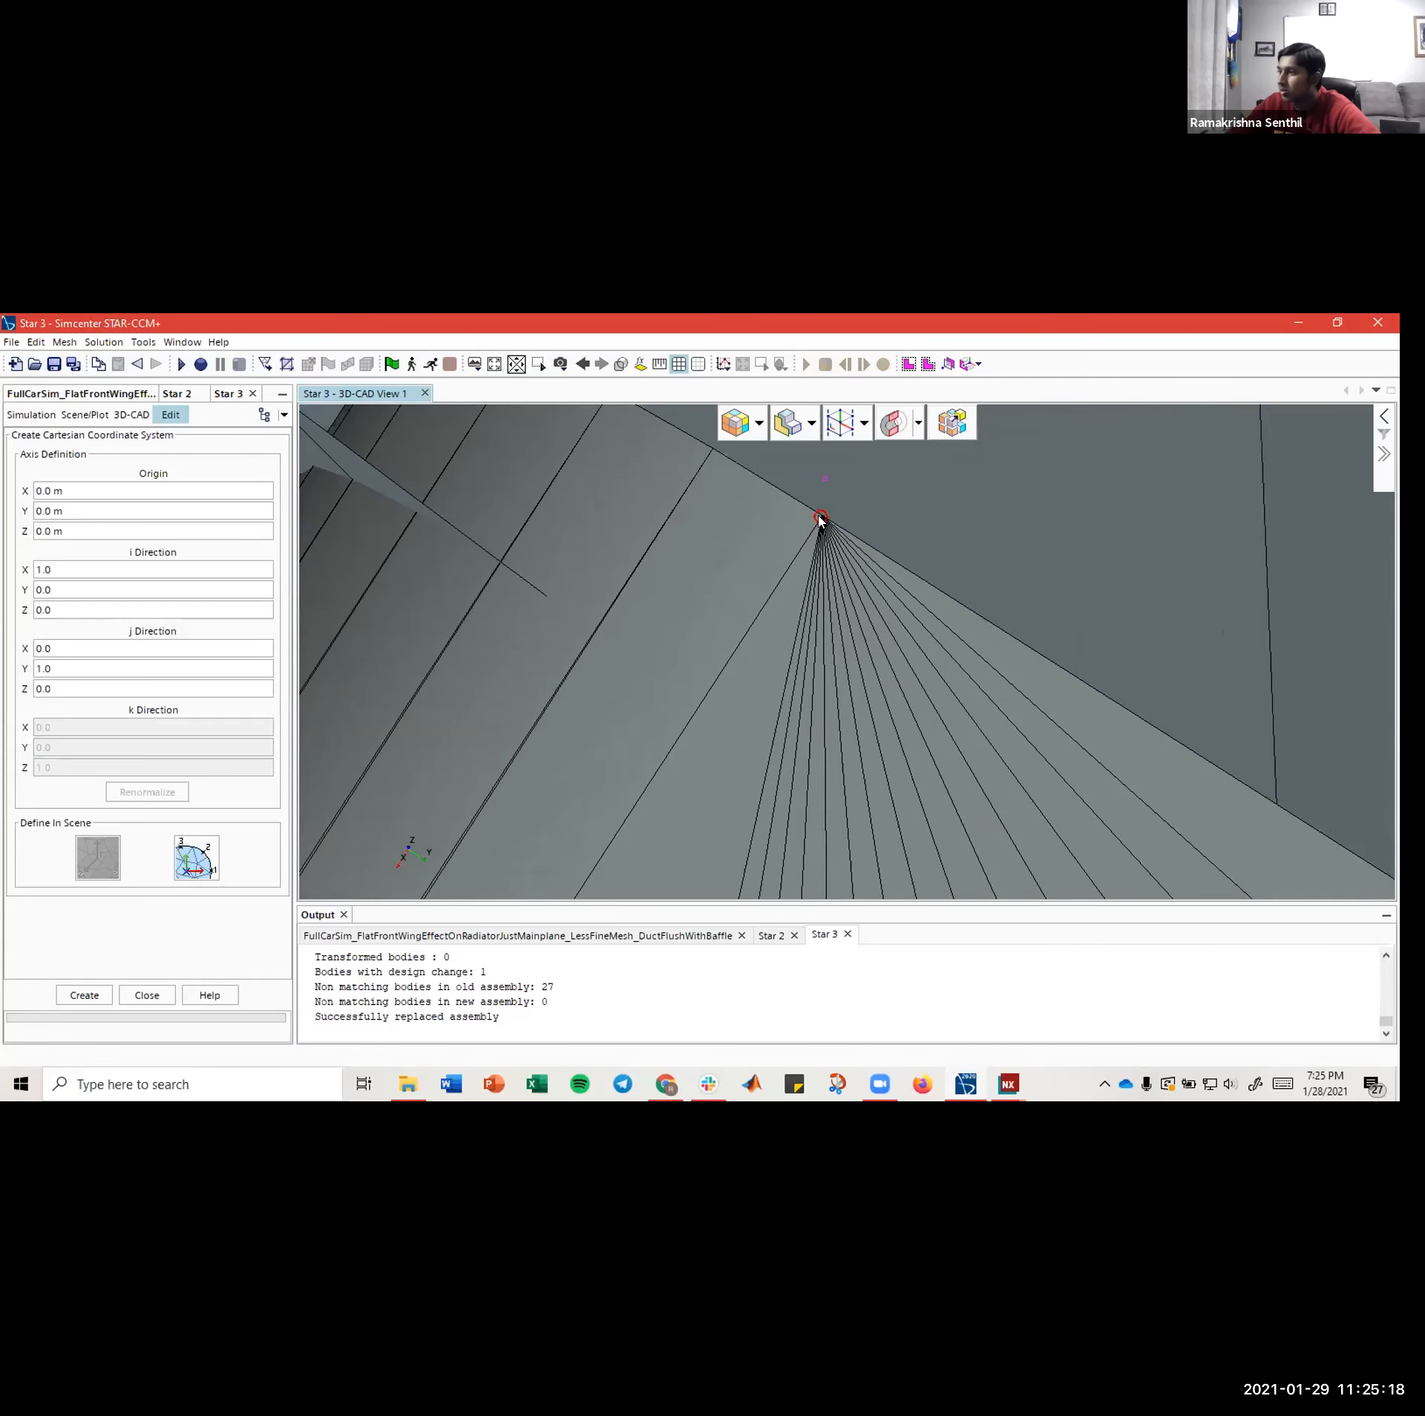
left_click(820, 517)
- Define the new coordinate system's x axis with a point on the duct top face's long inner edge, forward of the origin
scroll(574, 826, "down", 7)
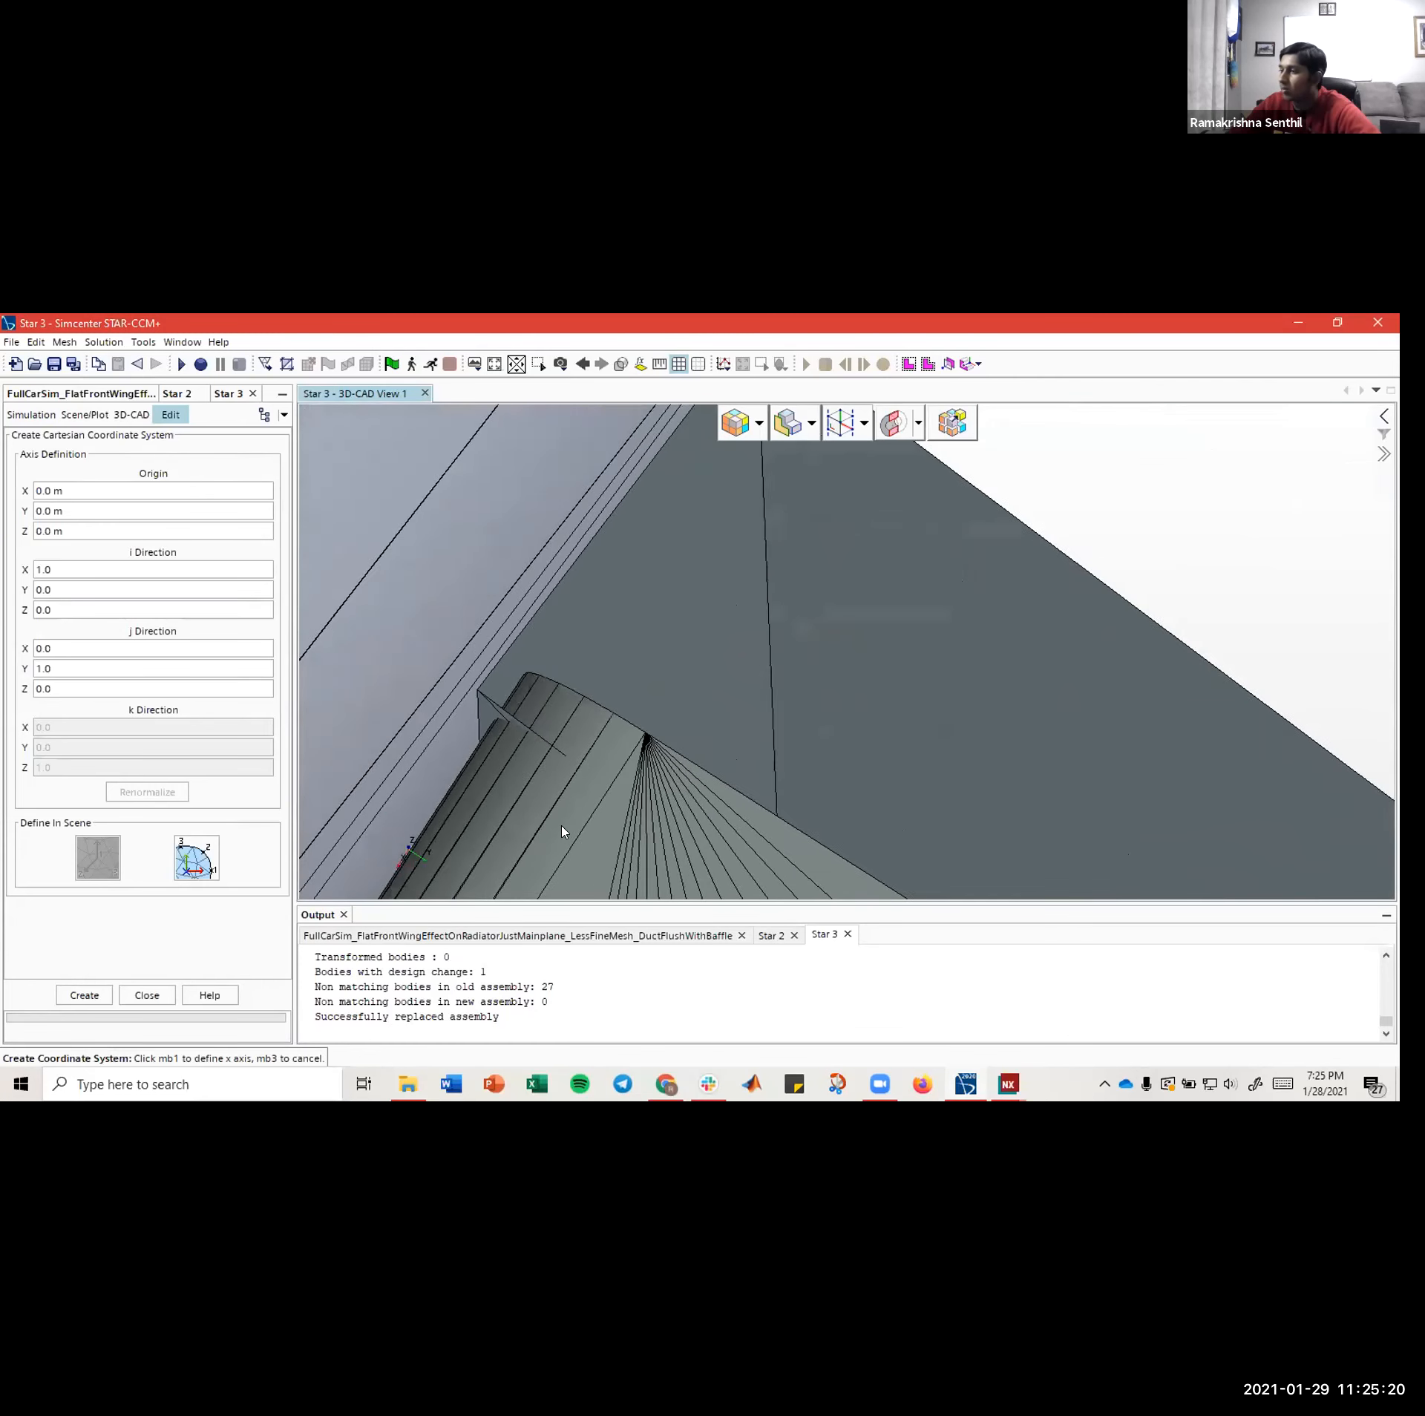
right_click_drag(685, 732, 952, 409)
scroll(694, 839, "down", 4)
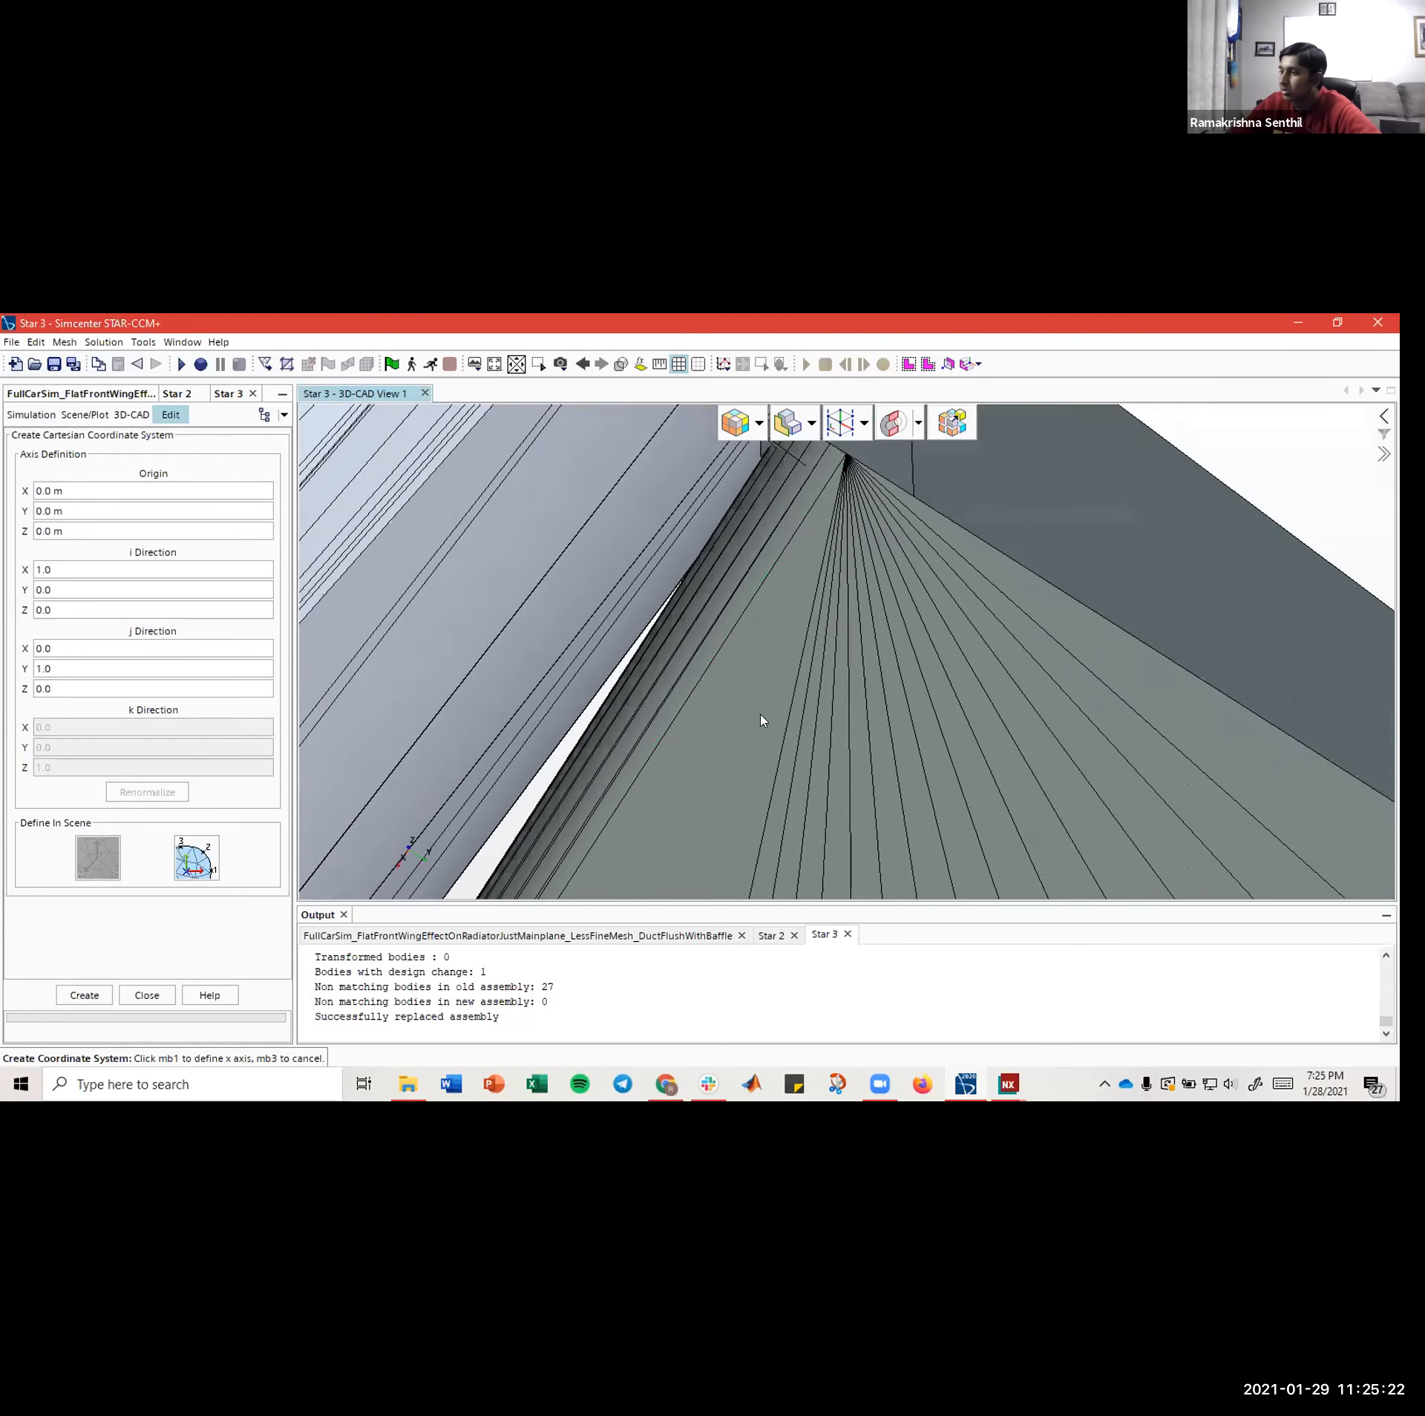
scroll(570, 840, "up", 4)
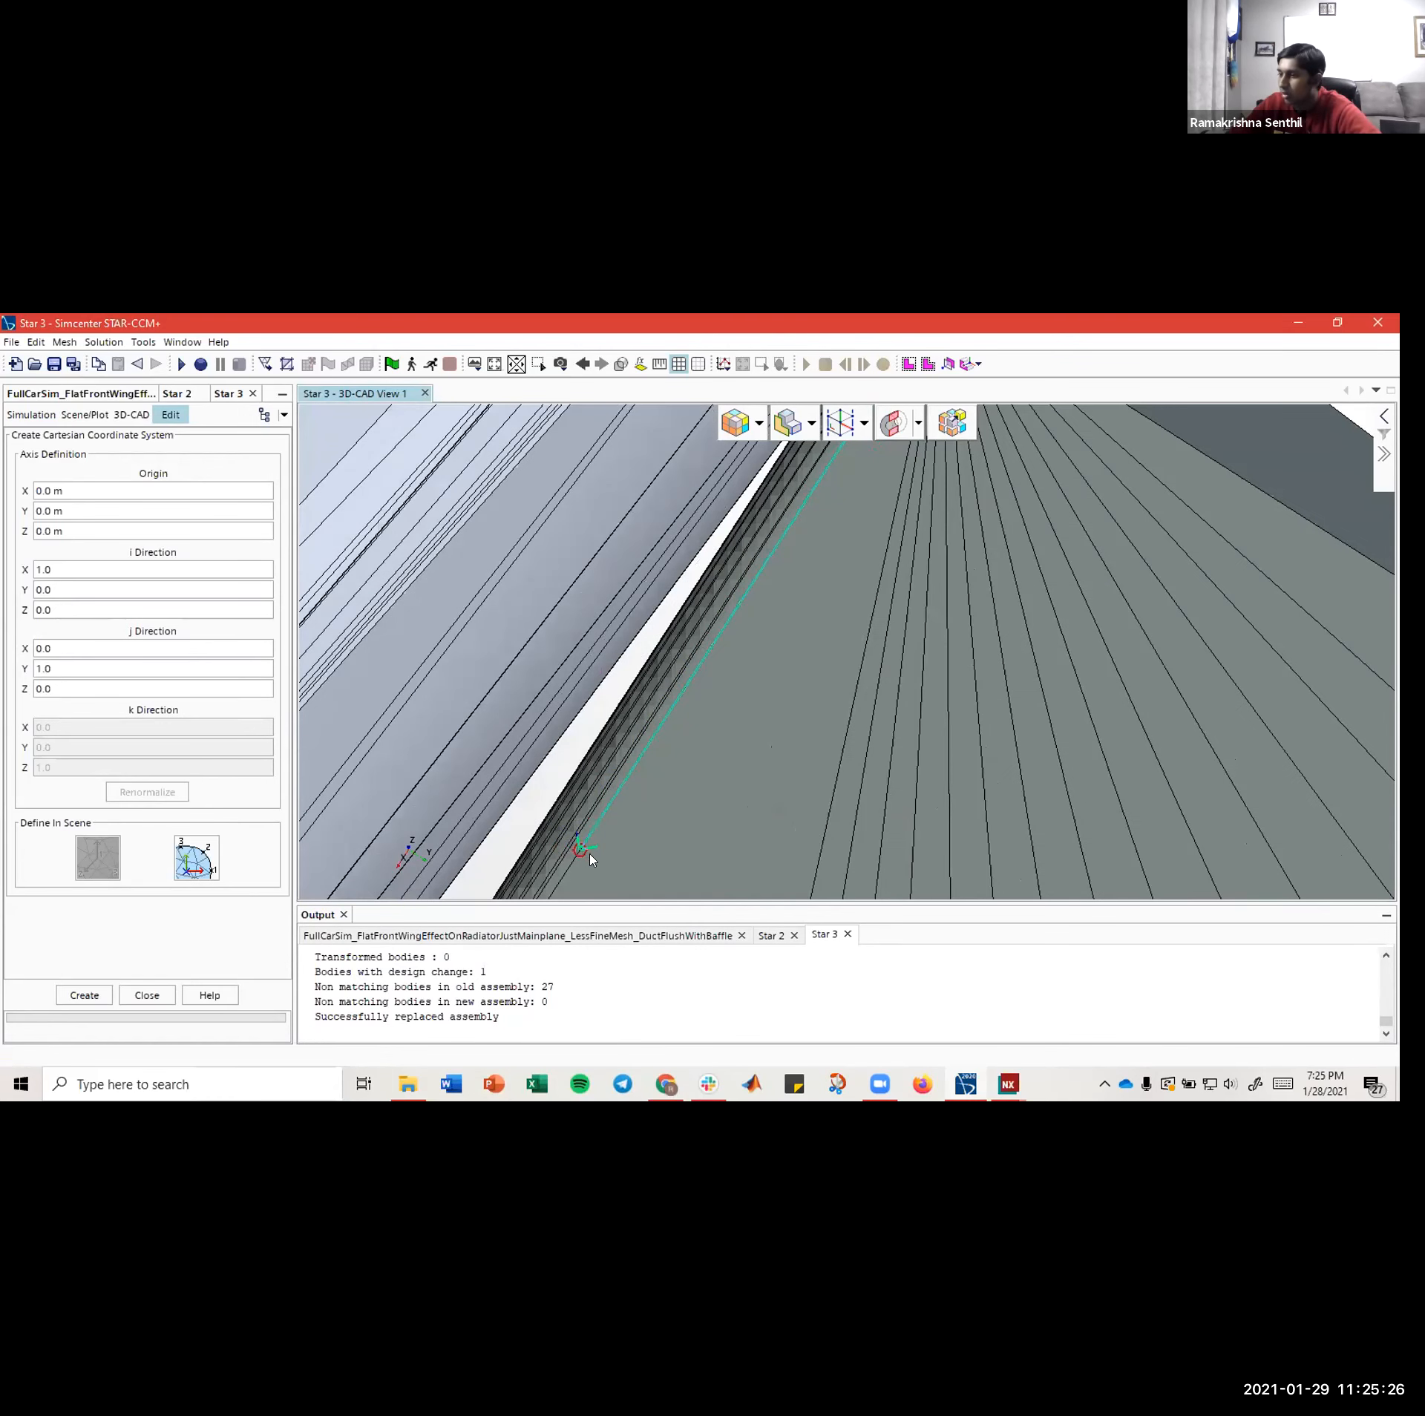
scroll(551, 869, "up", 3)
scroll(573, 871, "down", 3)
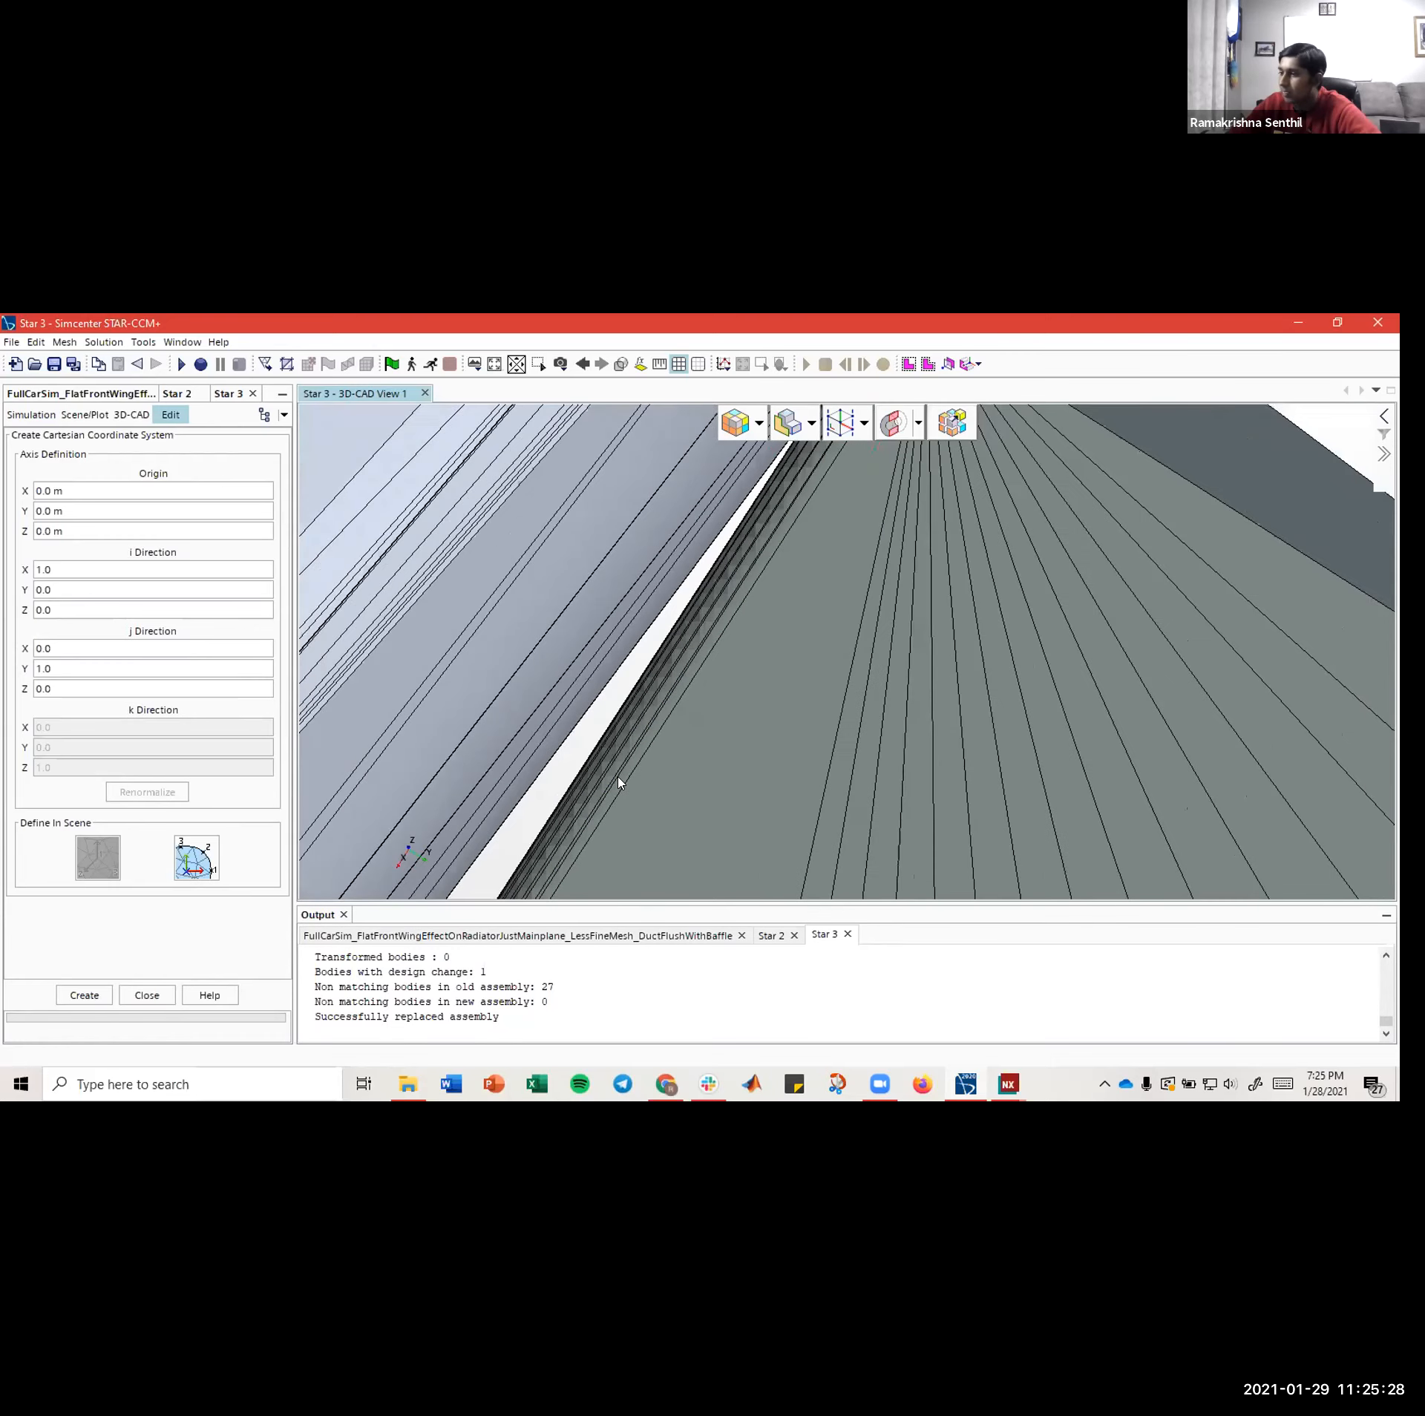
scroll(669, 714, "down", 3)
scroll(721, 654, "up", 3)
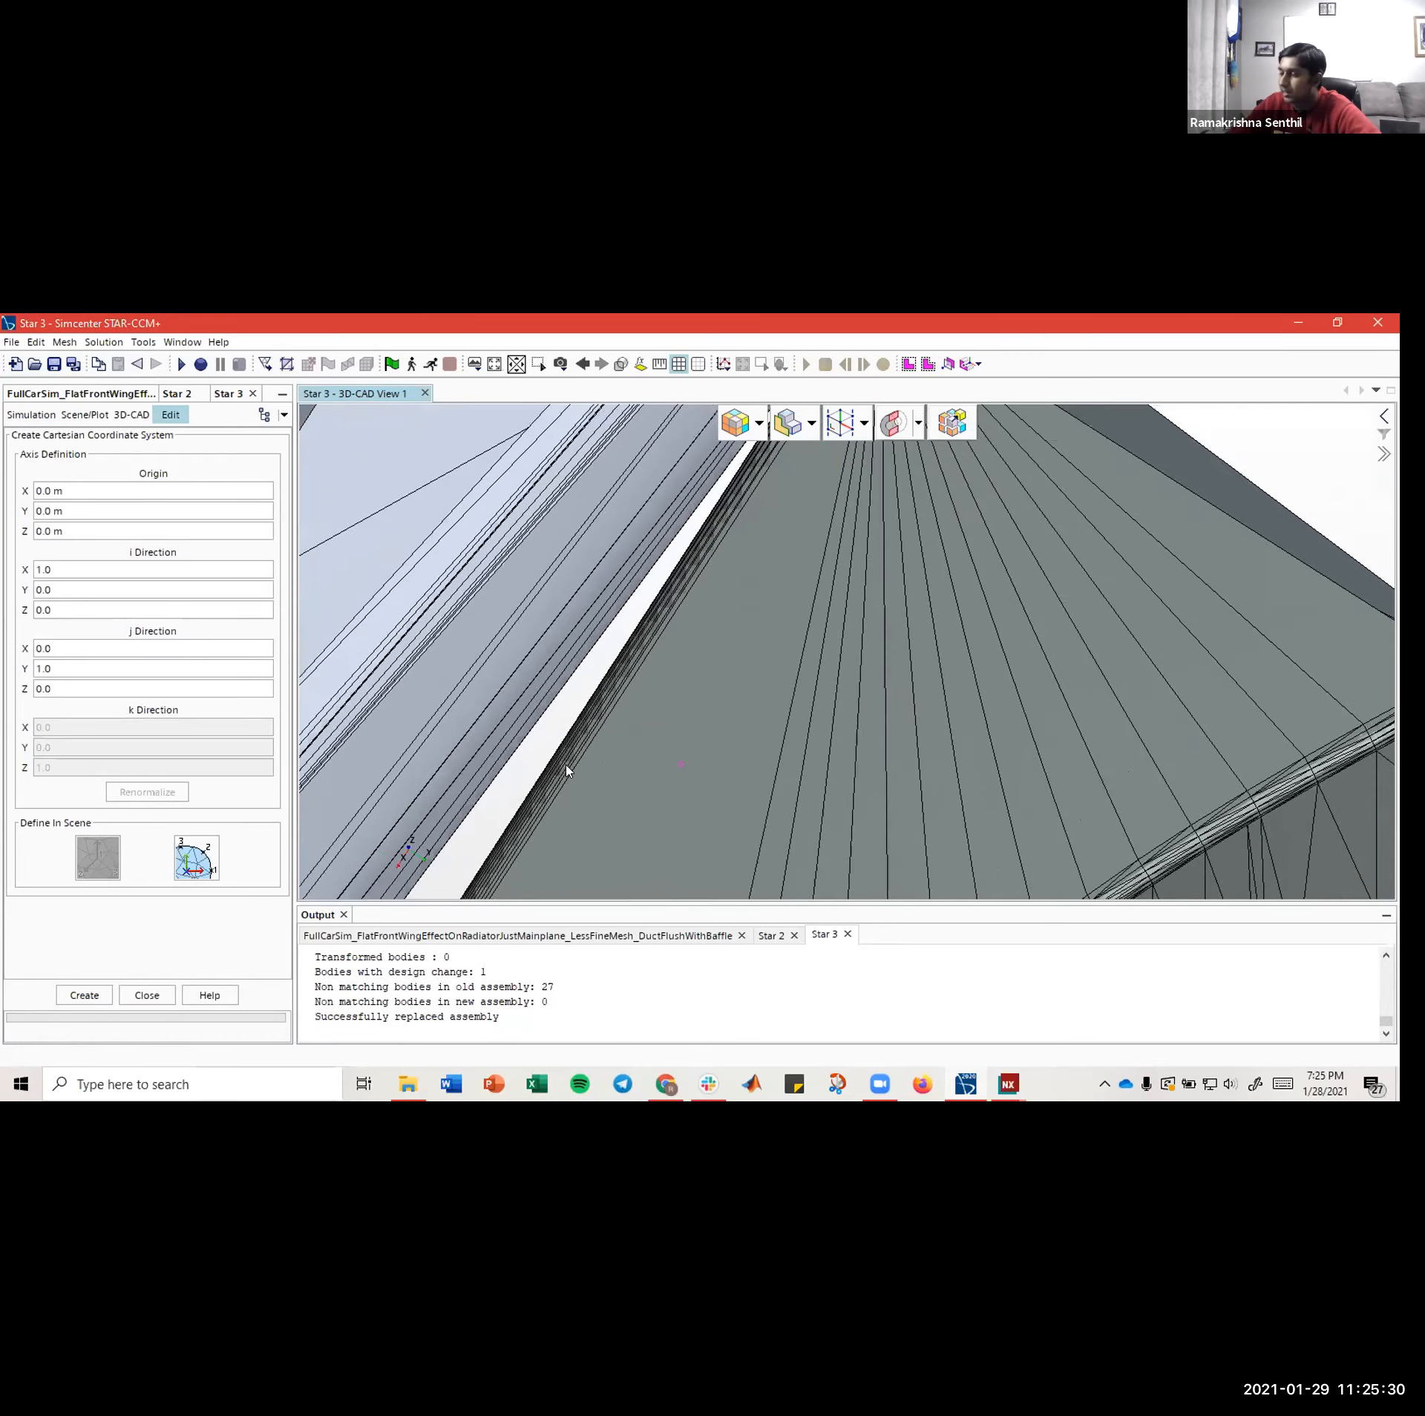
scroll(567, 771, "up", 5)
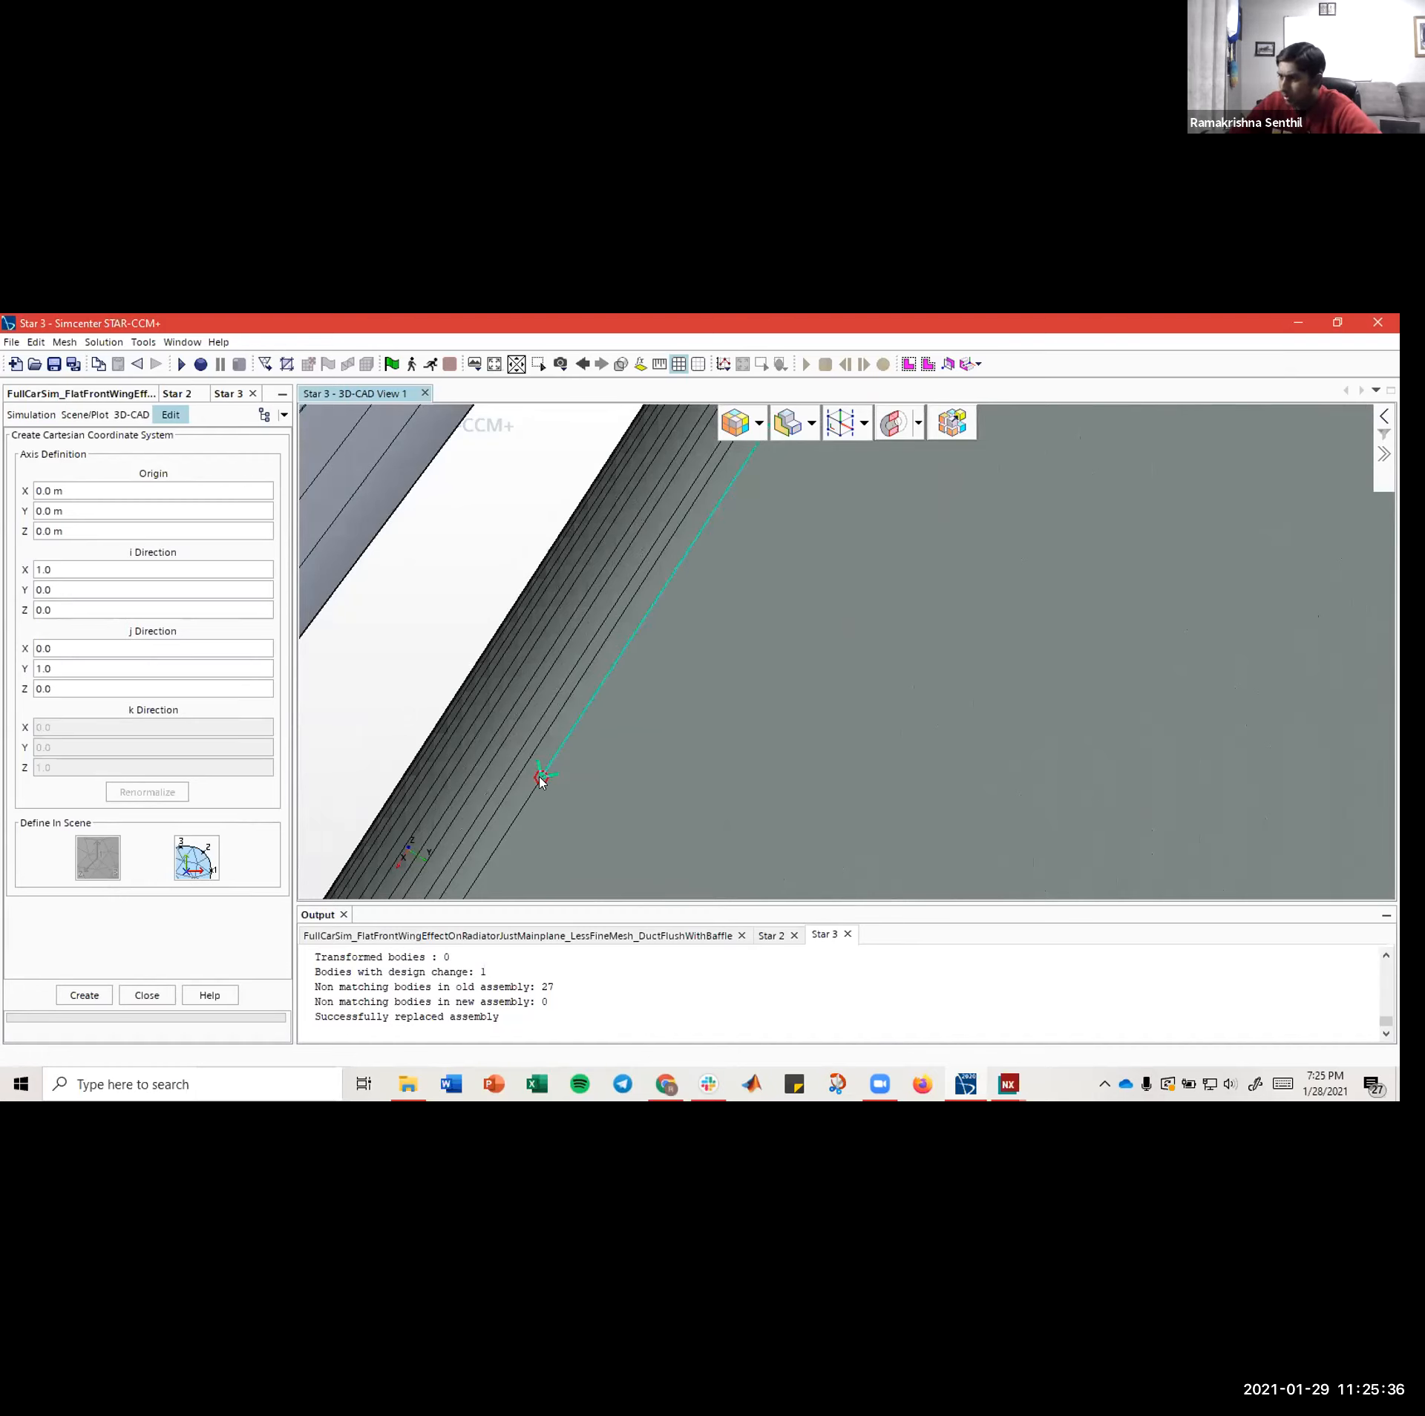
left_click(541, 778)
- Define the coordinate system's y and z axes with a point on the rear edge of the duct's top face, near the outer corner
scroll(662, 786, "down", 3)
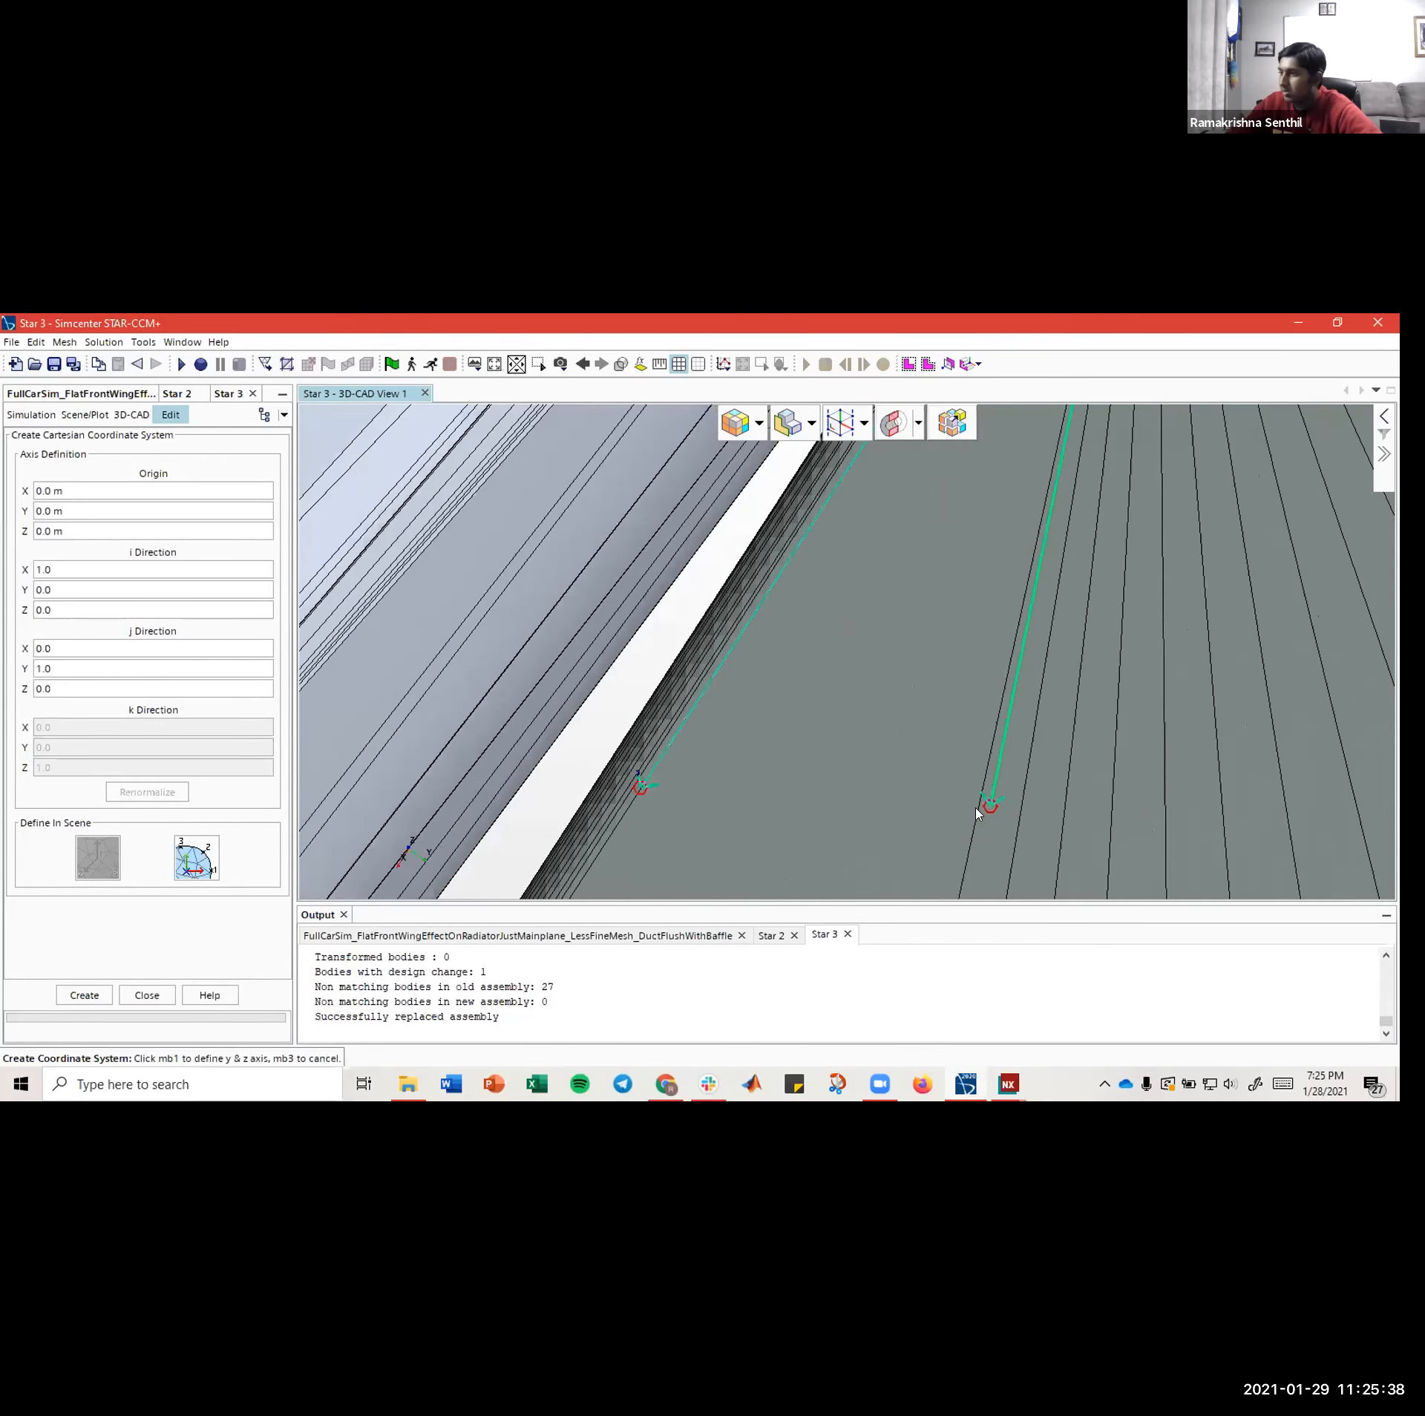
scroll(998, 809, "down", 3)
scroll(859, 839, "down", 3)
scroll(997, 688, "up", 5)
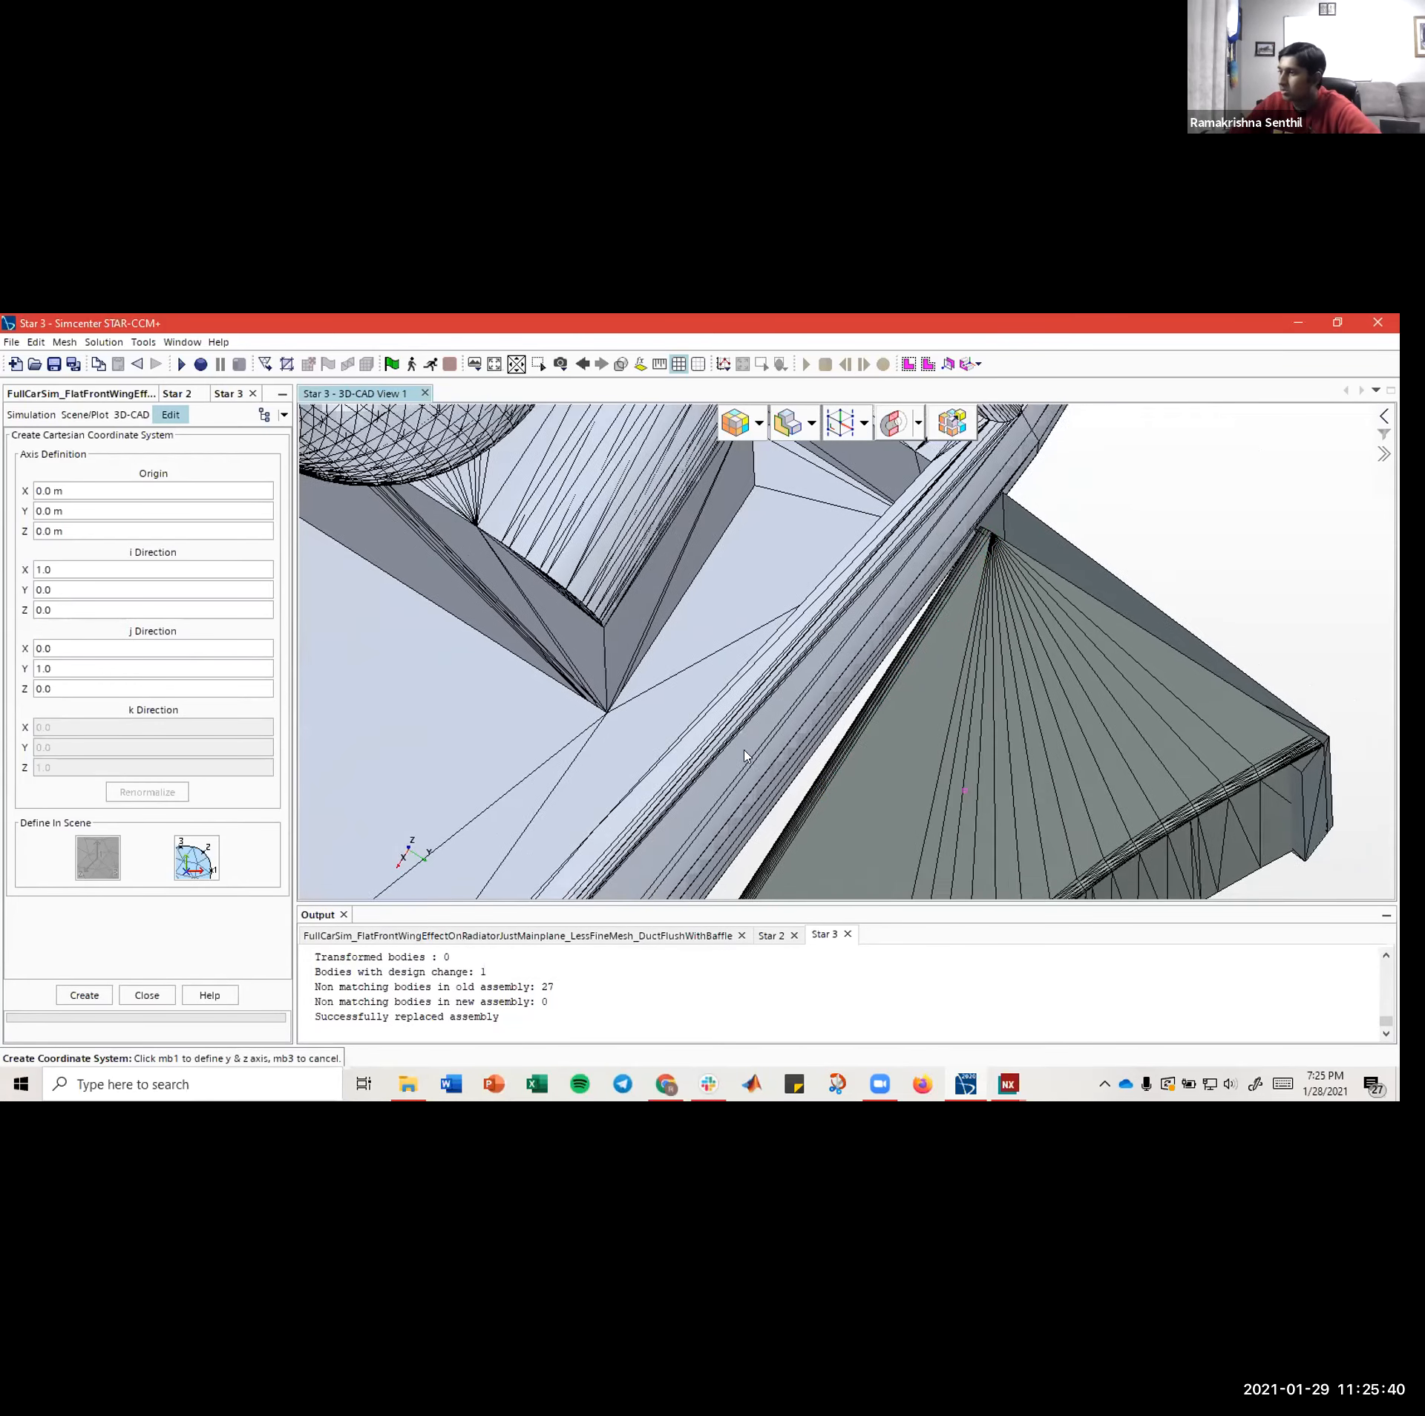
scroll(894, 670, "up", 2)
scroll(766, 625, "down", 5)
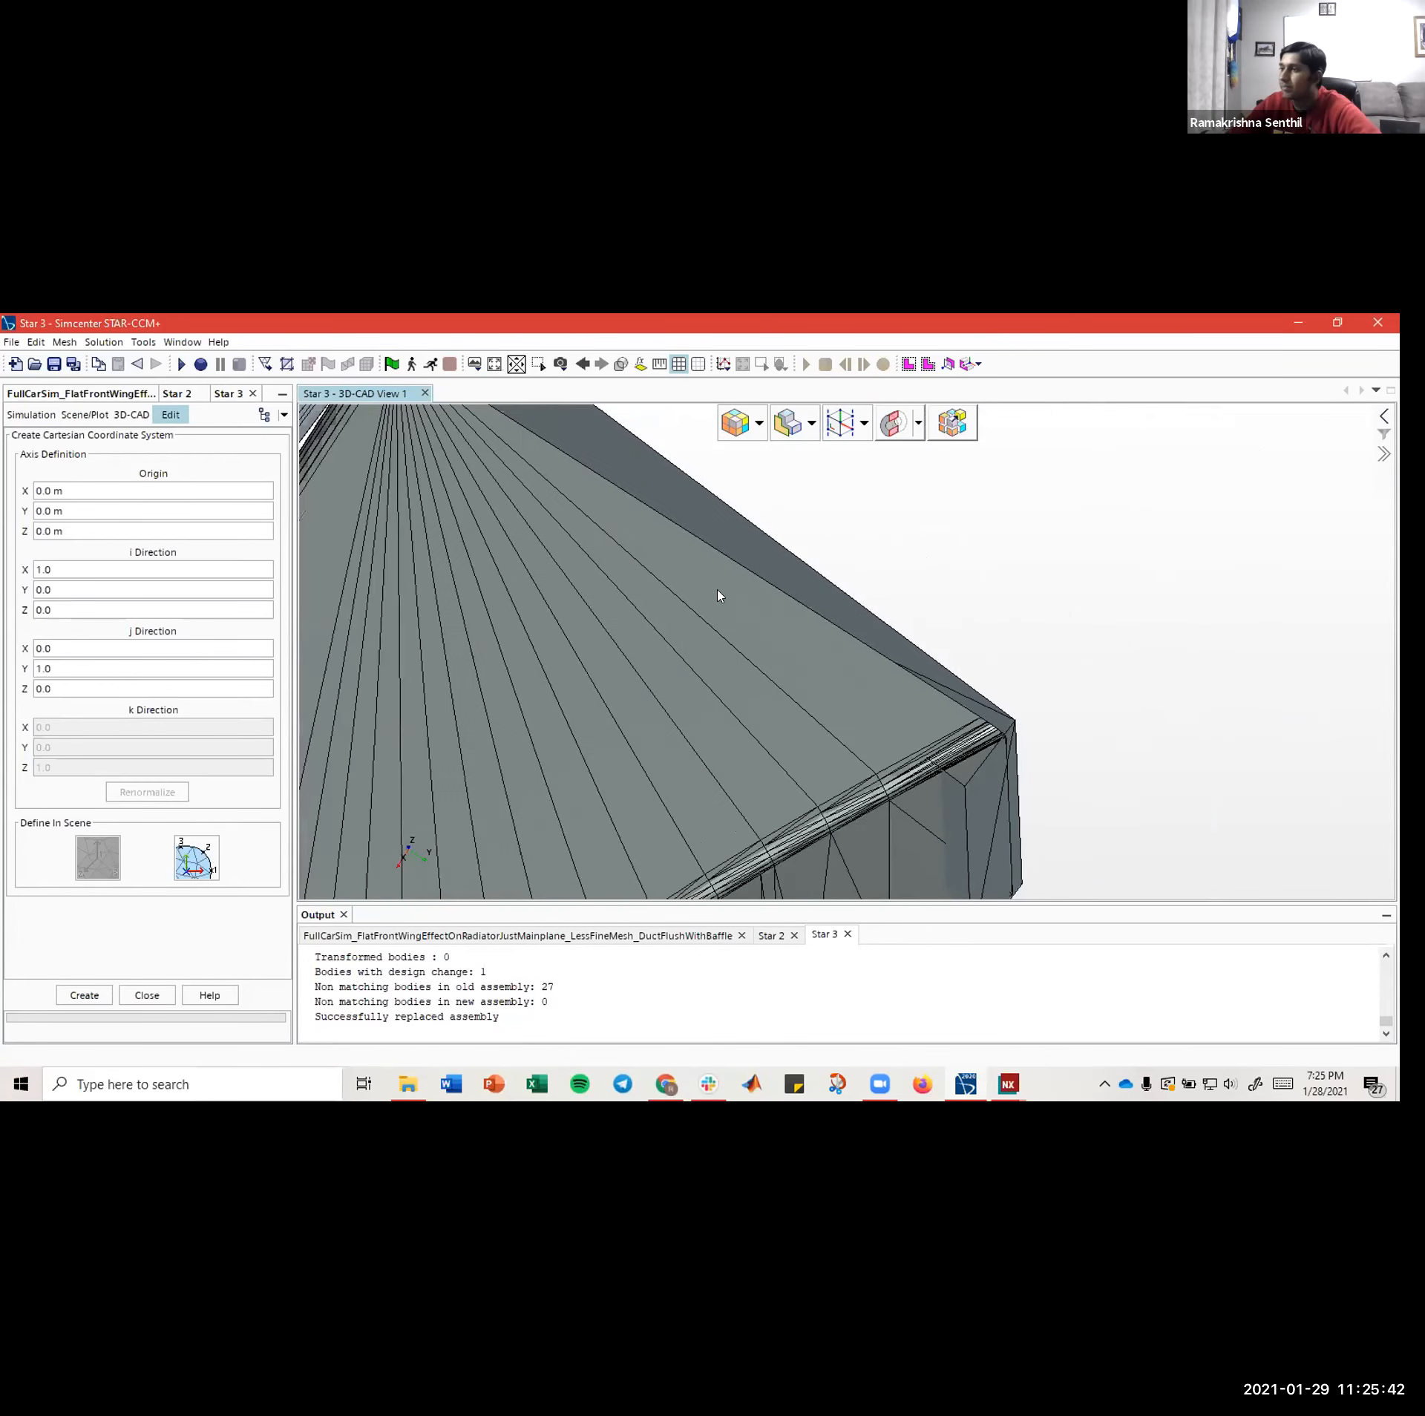
scroll(818, 774, "up", 5)
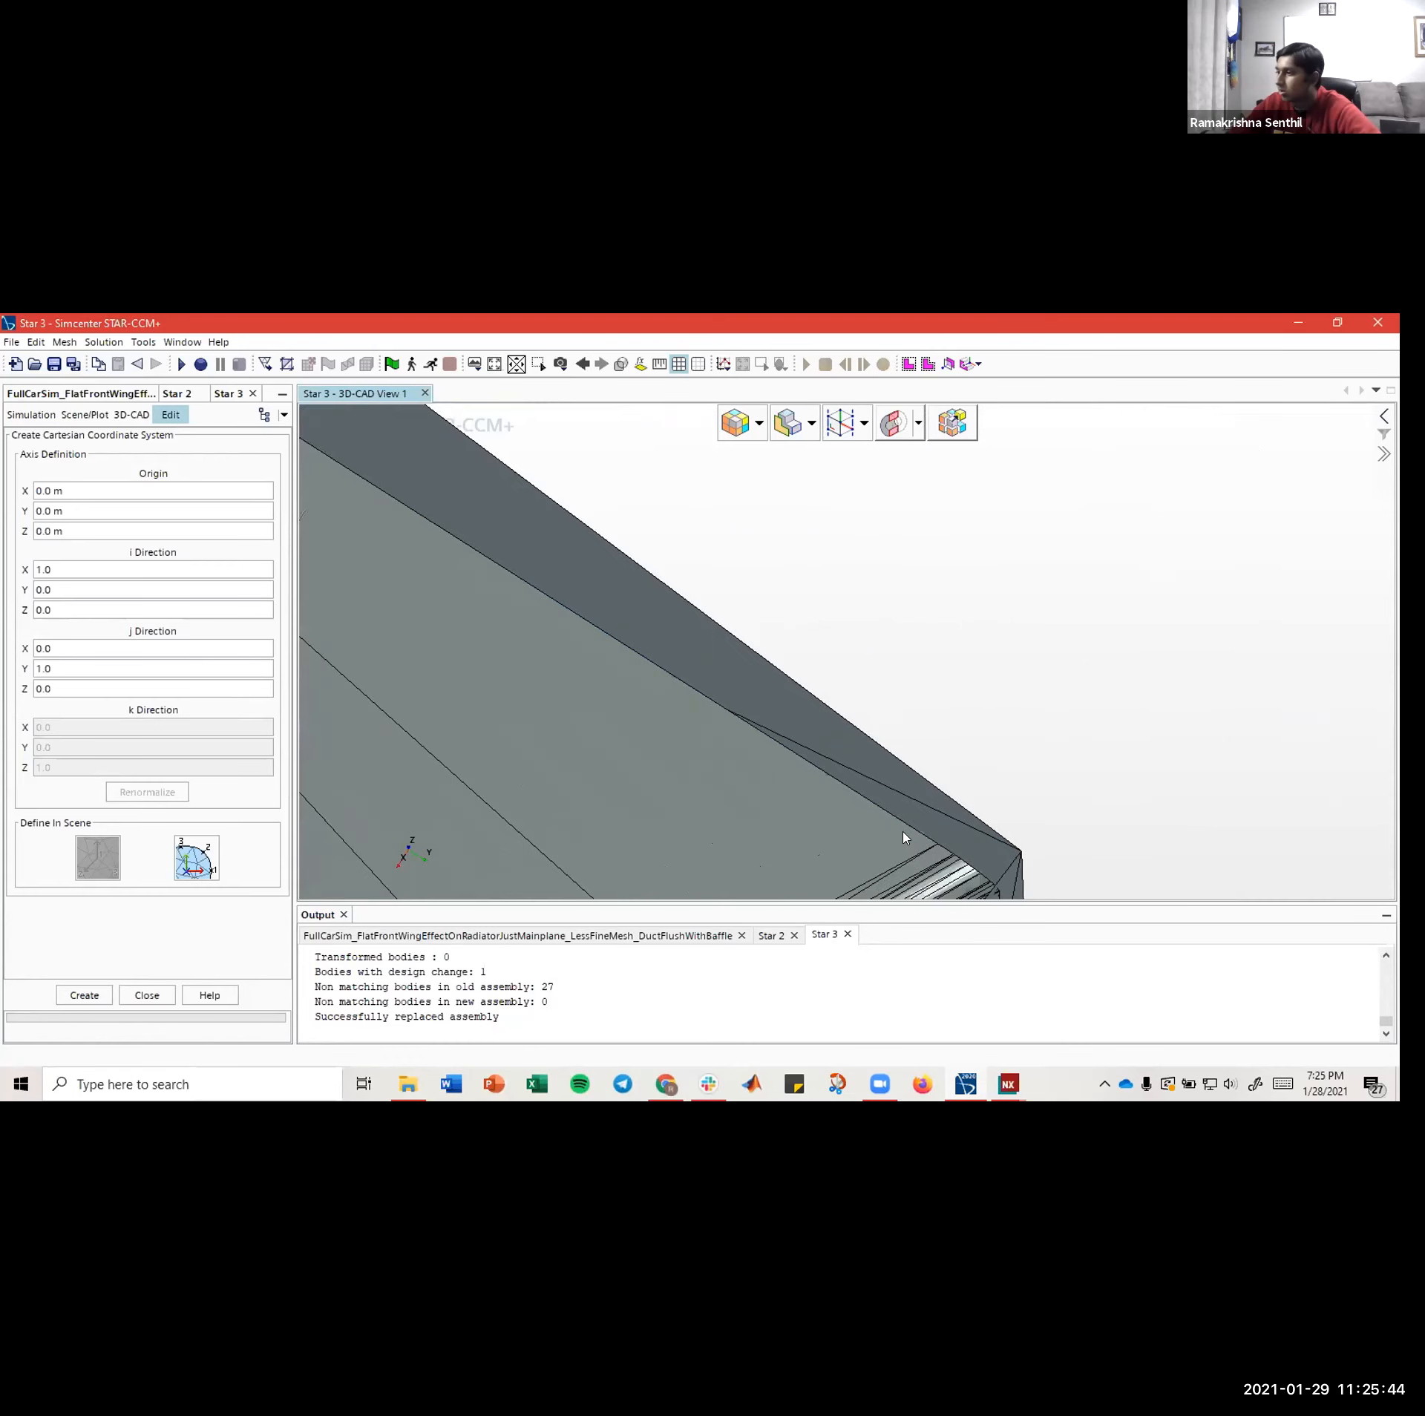
scroll(903, 814, "up", 4)
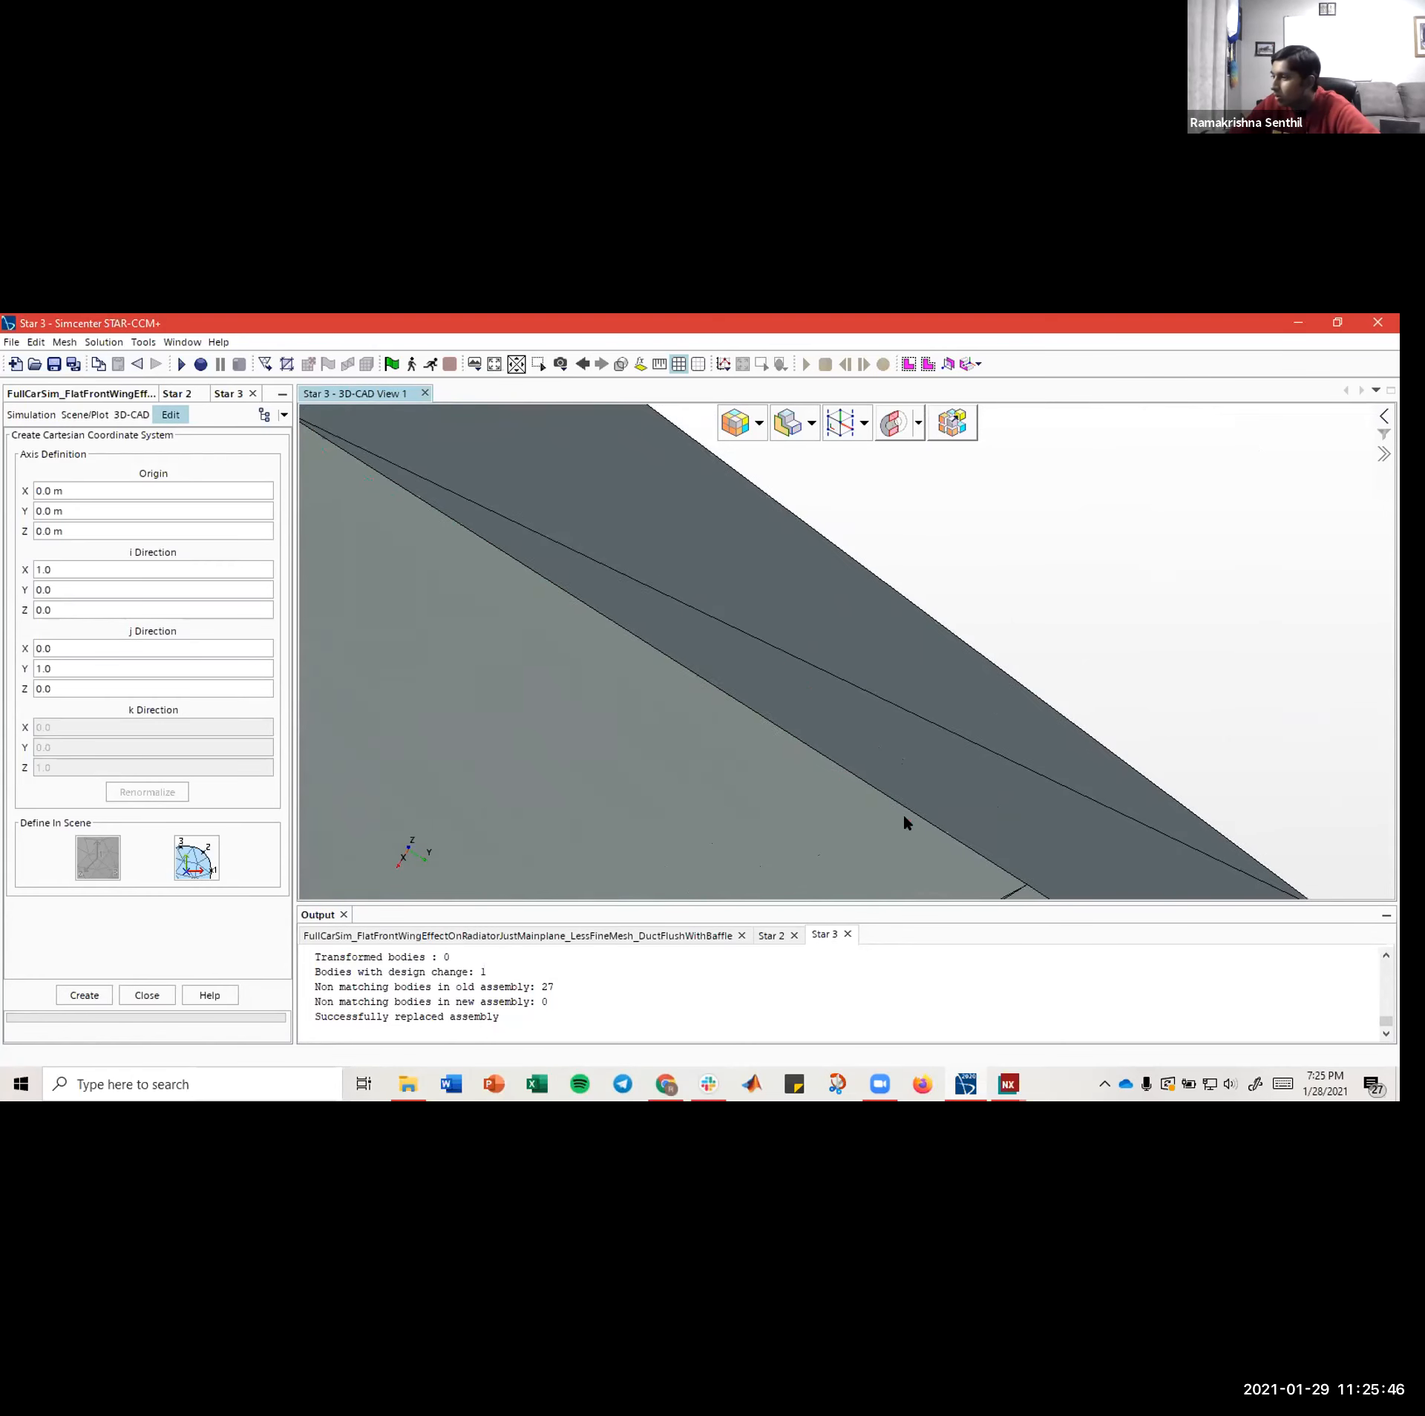
left_click(960, 832)
- Check the axis triad at the duct's upper inner corner, create the Cartesian coordinate system and close its definition
scroll(596, 773, "down", 6)
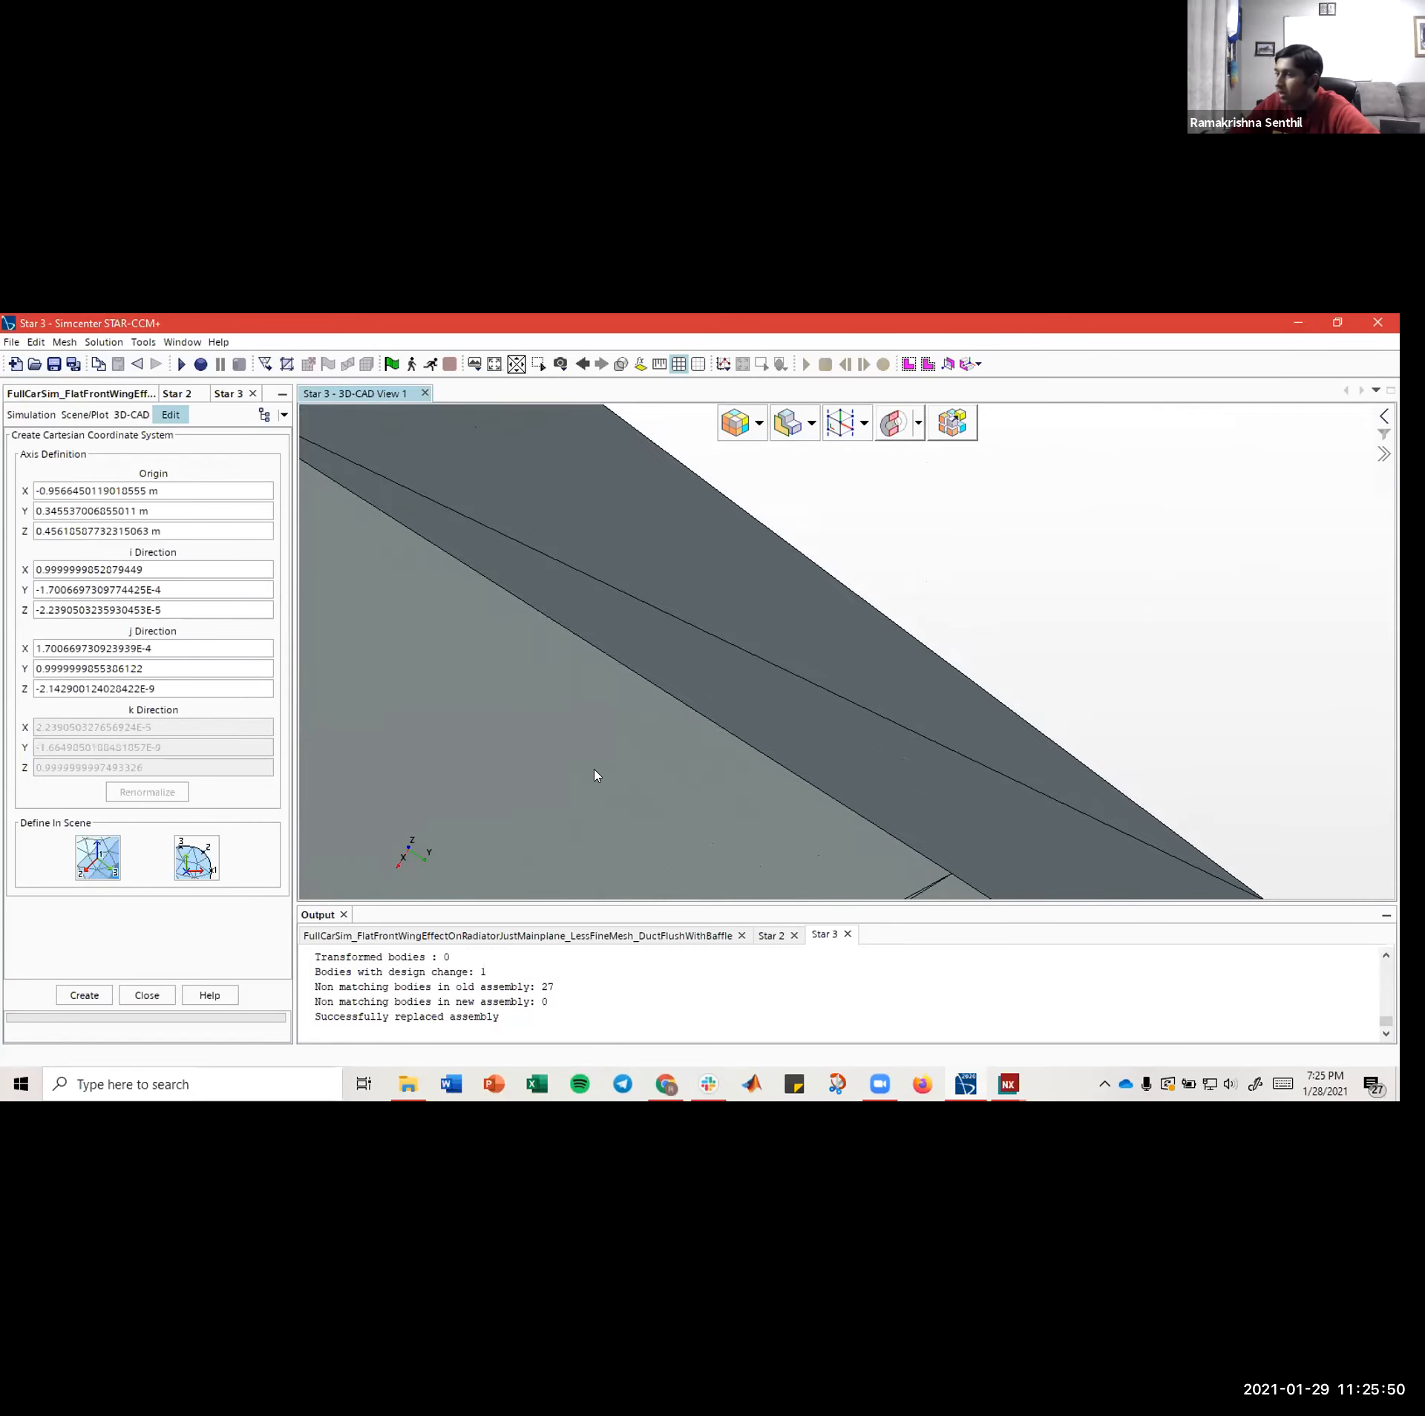
right_click_drag(478, 740, 867, 756)
scroll(509, 586, "down", 3)
right_click_drag(509, 586, 909, 802)
scroll(648, 590, "up", 2)
scroll(648, 593, "up", 5)
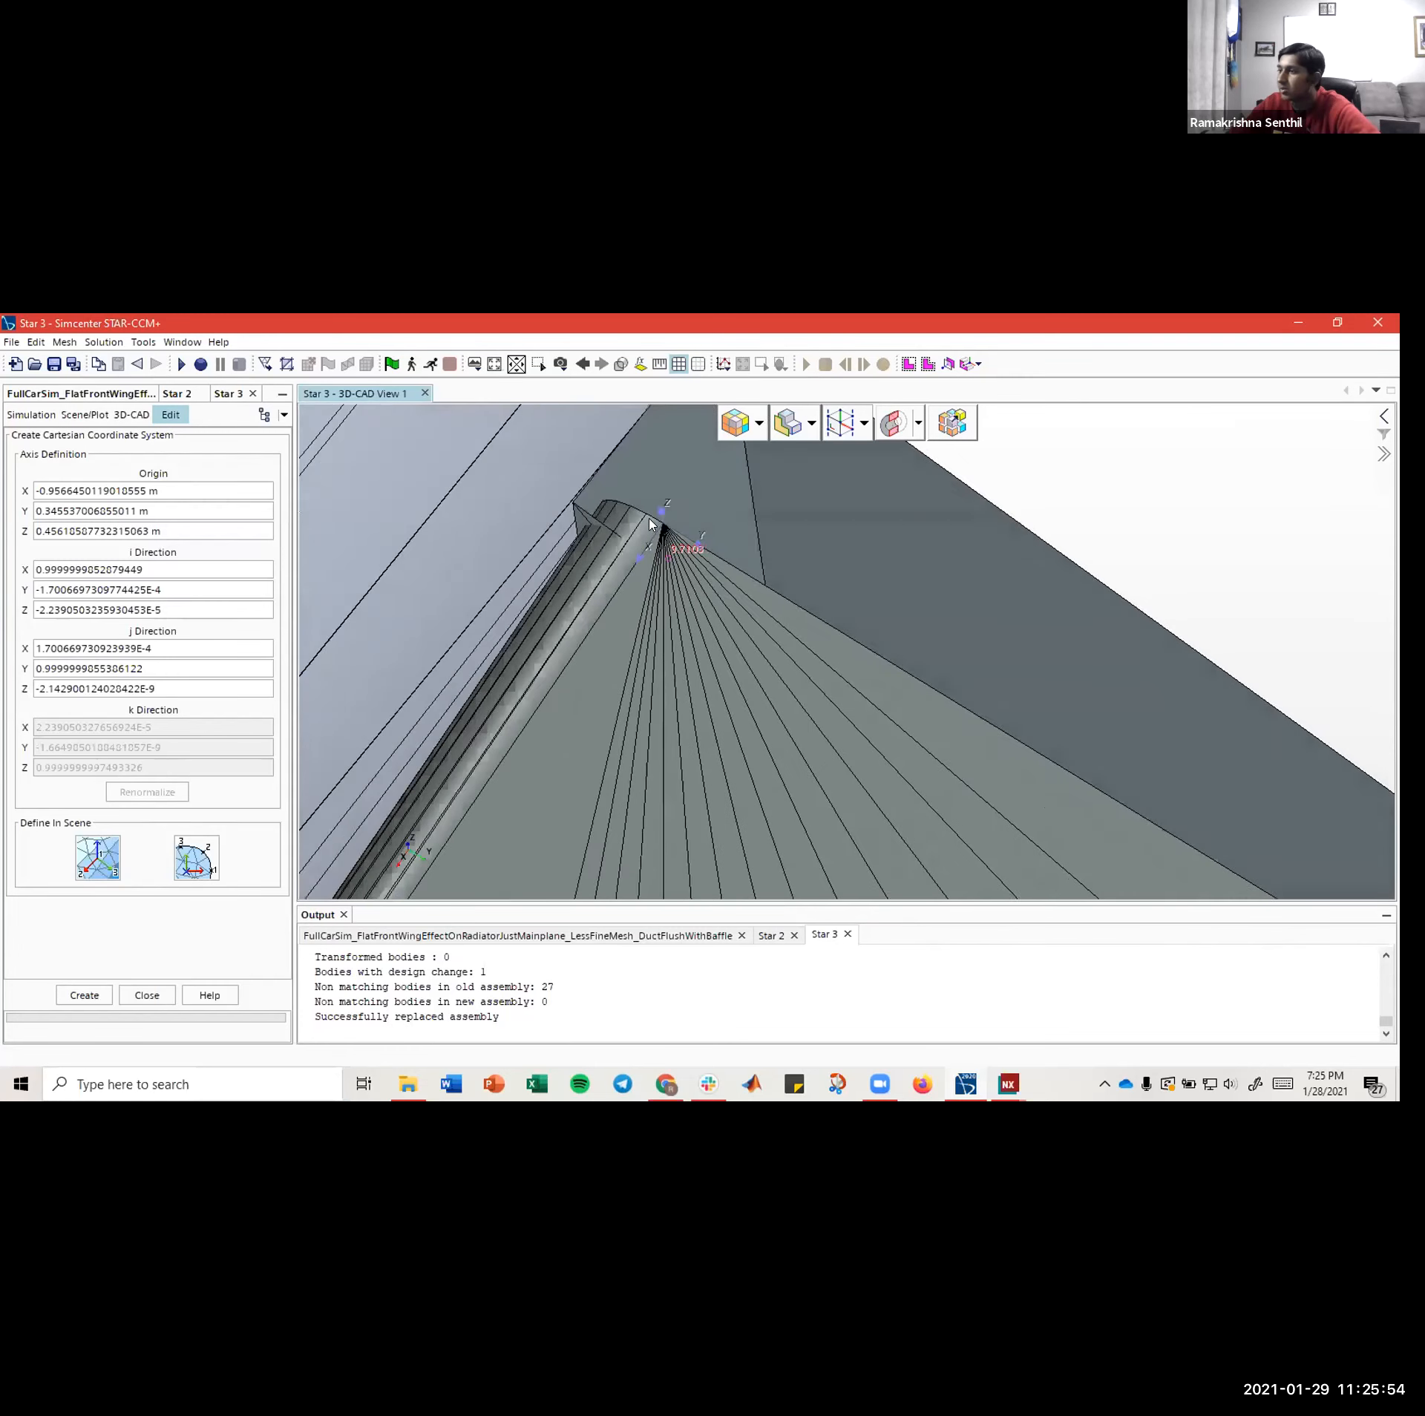
scroll(665, 539, "up", 5)
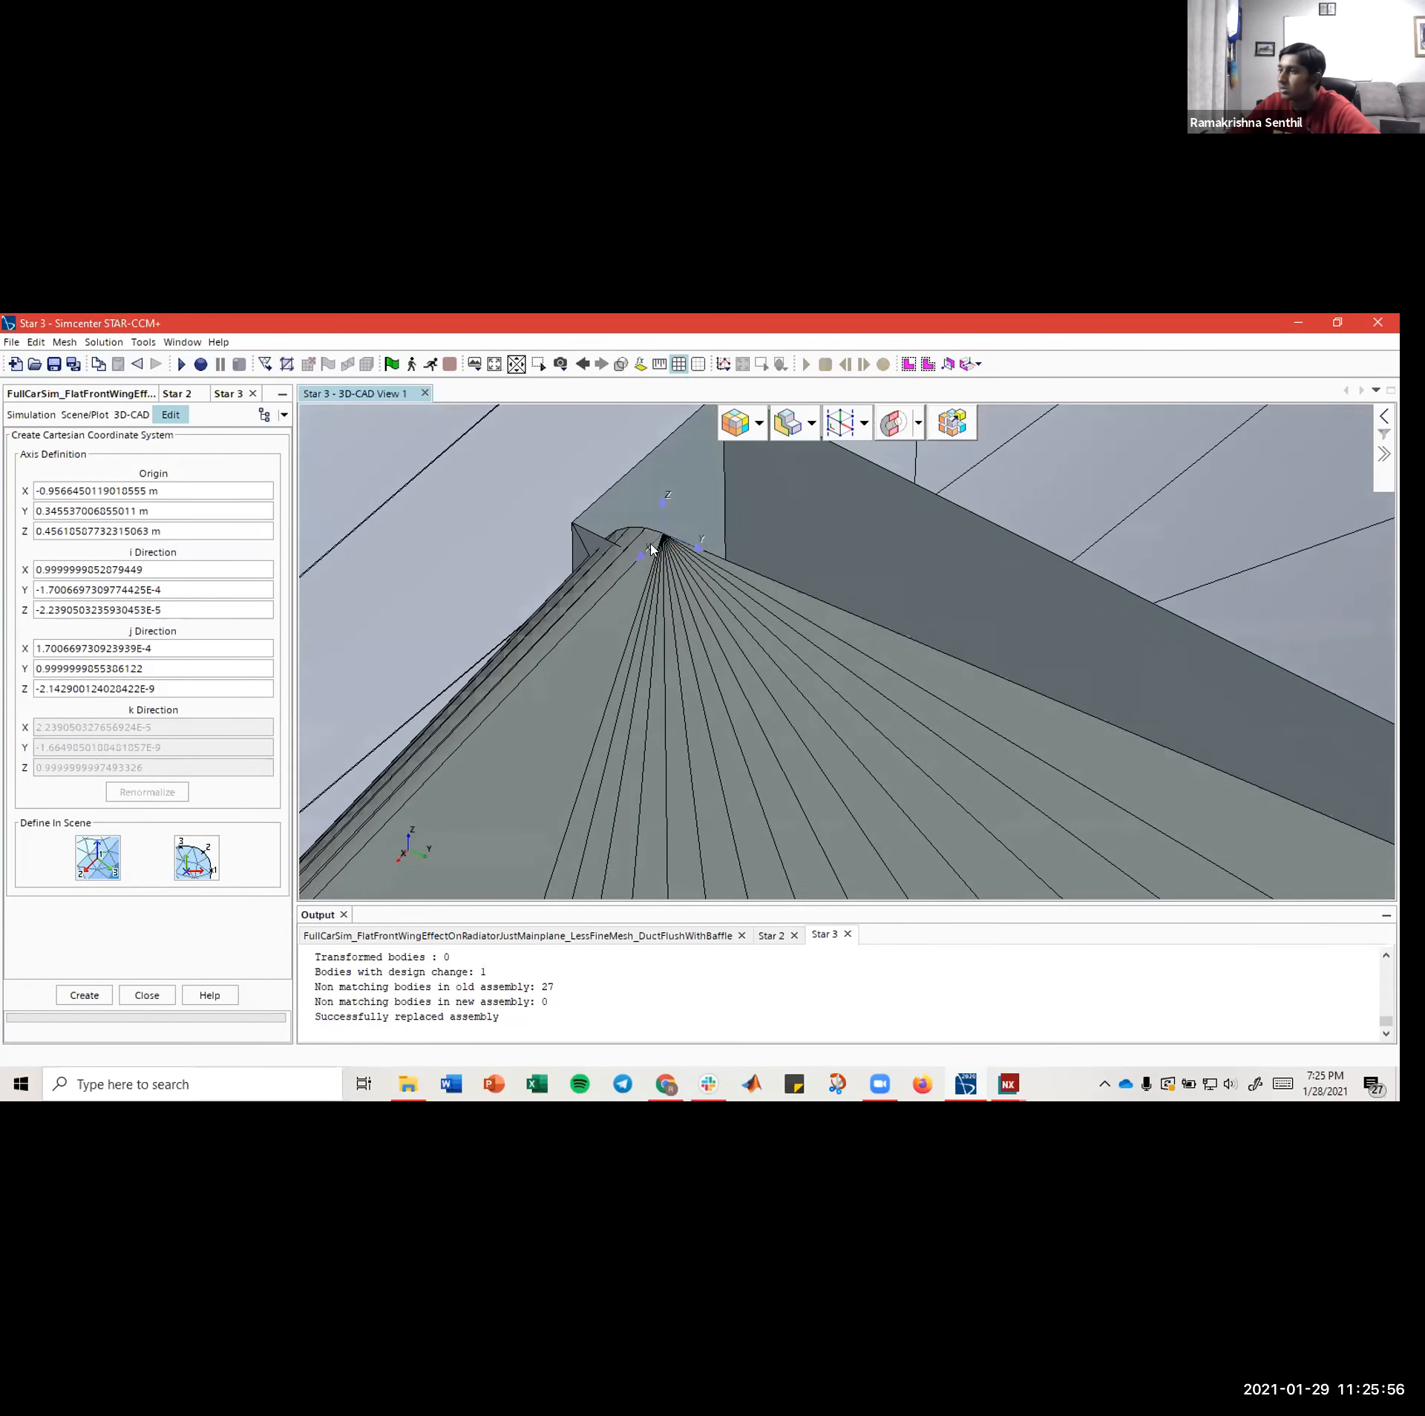
left_click_drag(676, 537, 575, 658)
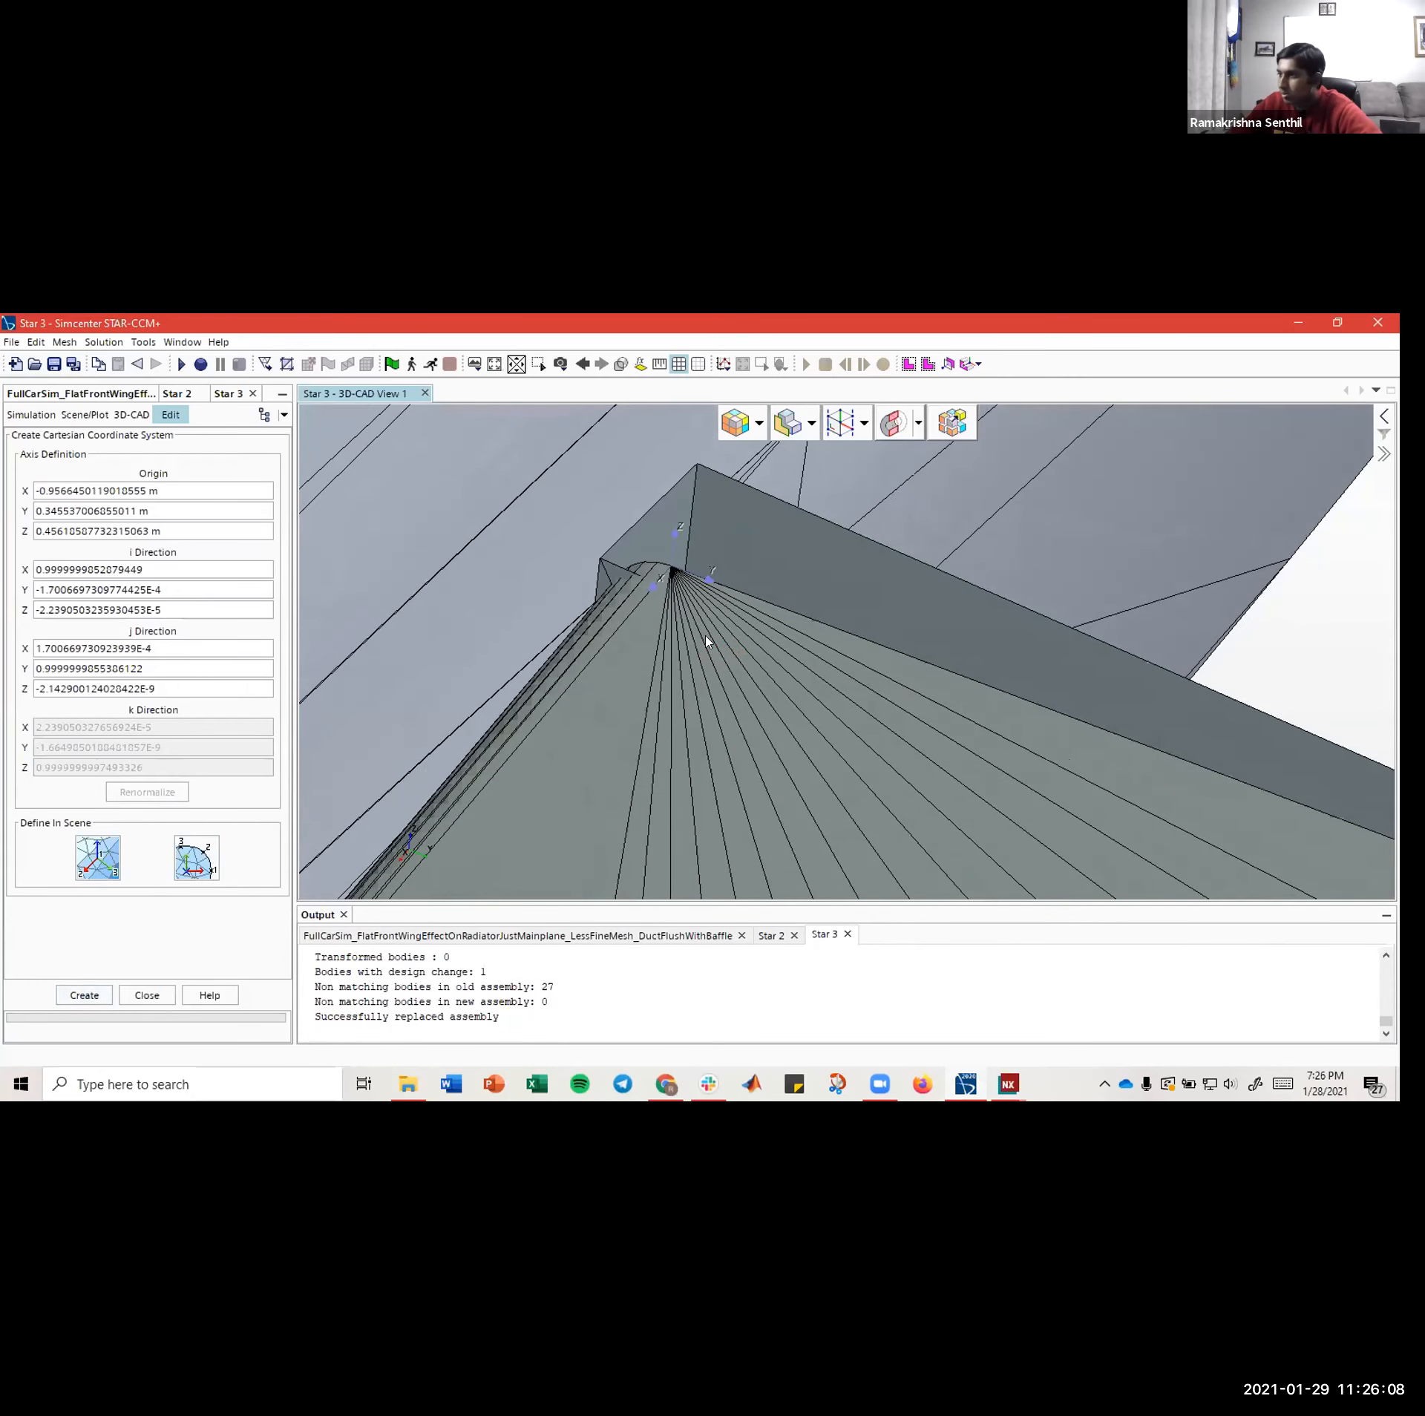
mouse_move(707, 641)
left_mouse_down()
mouse_move(670, 670)
mouse_move(692, 541)
mouse_move(633, 545)
mouse_move(669, 760)
mouse_move(662, 662)
mouse_move(697, 649)
left_mouse_up()
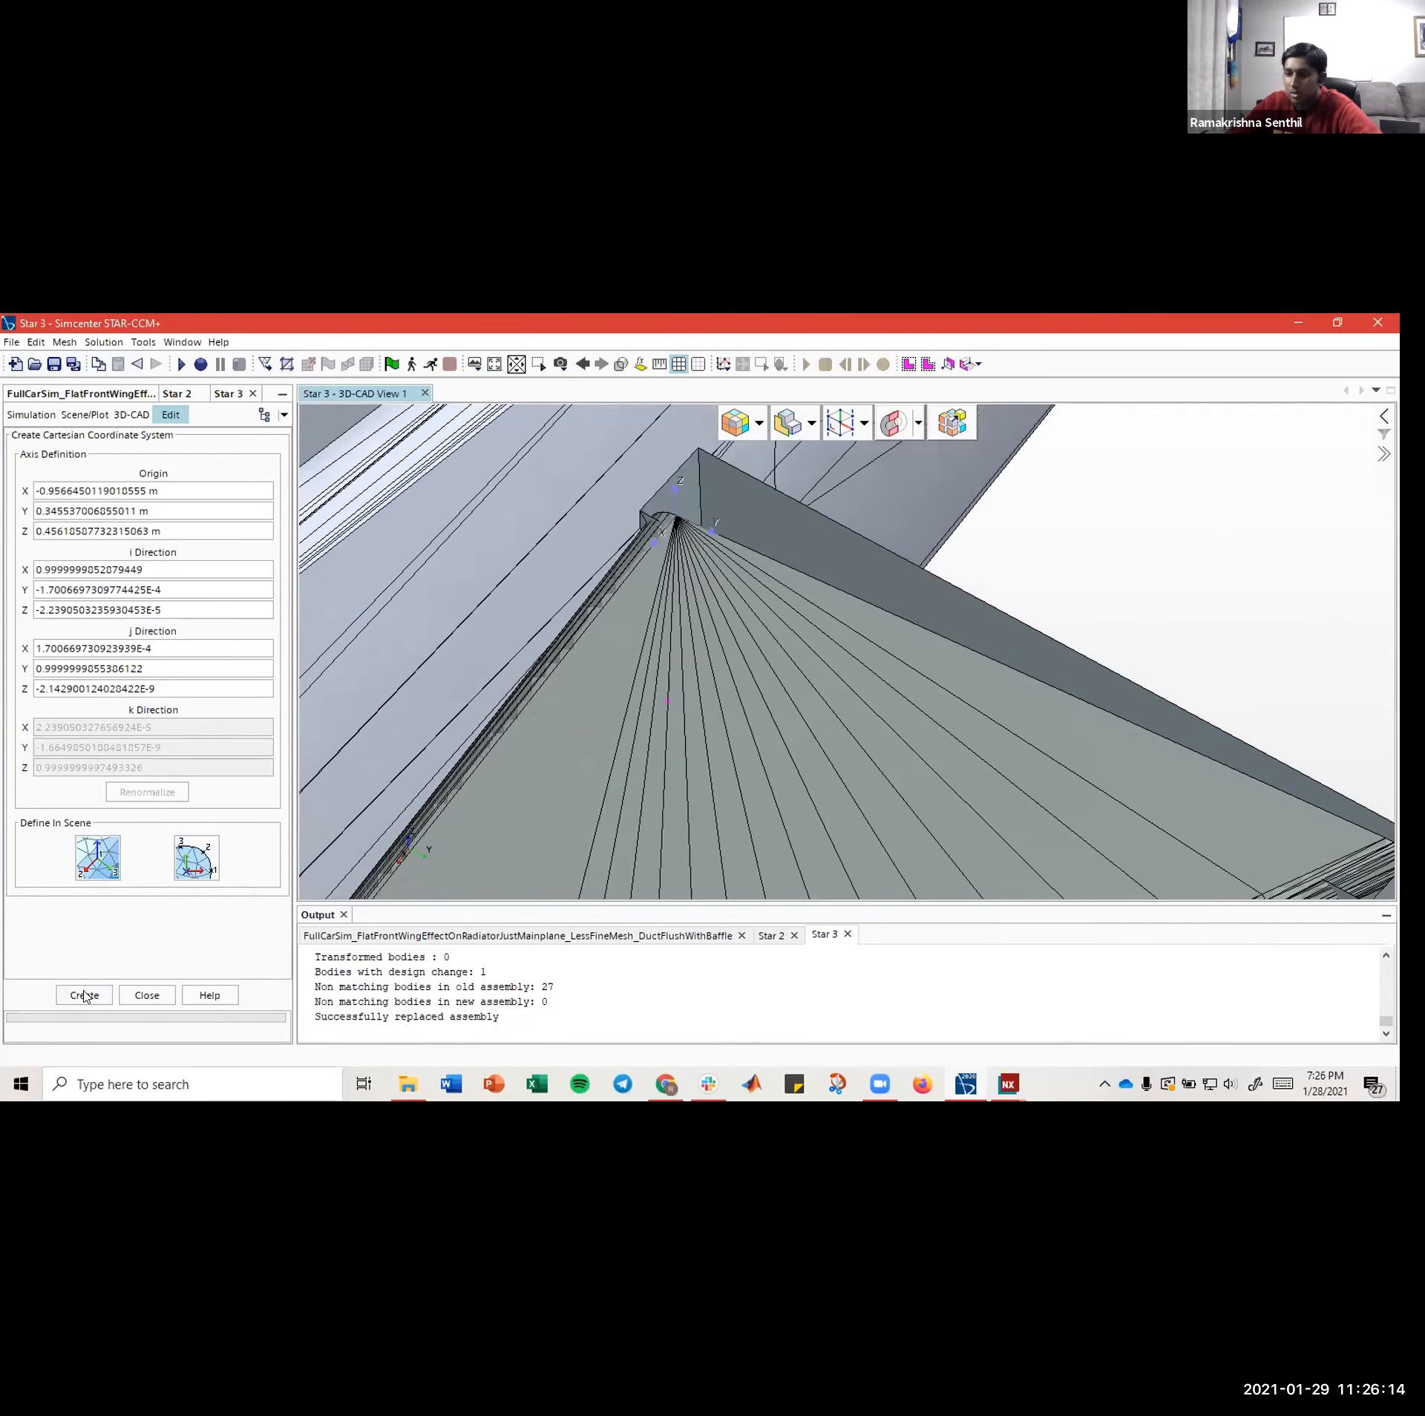
left_click(85, 995)
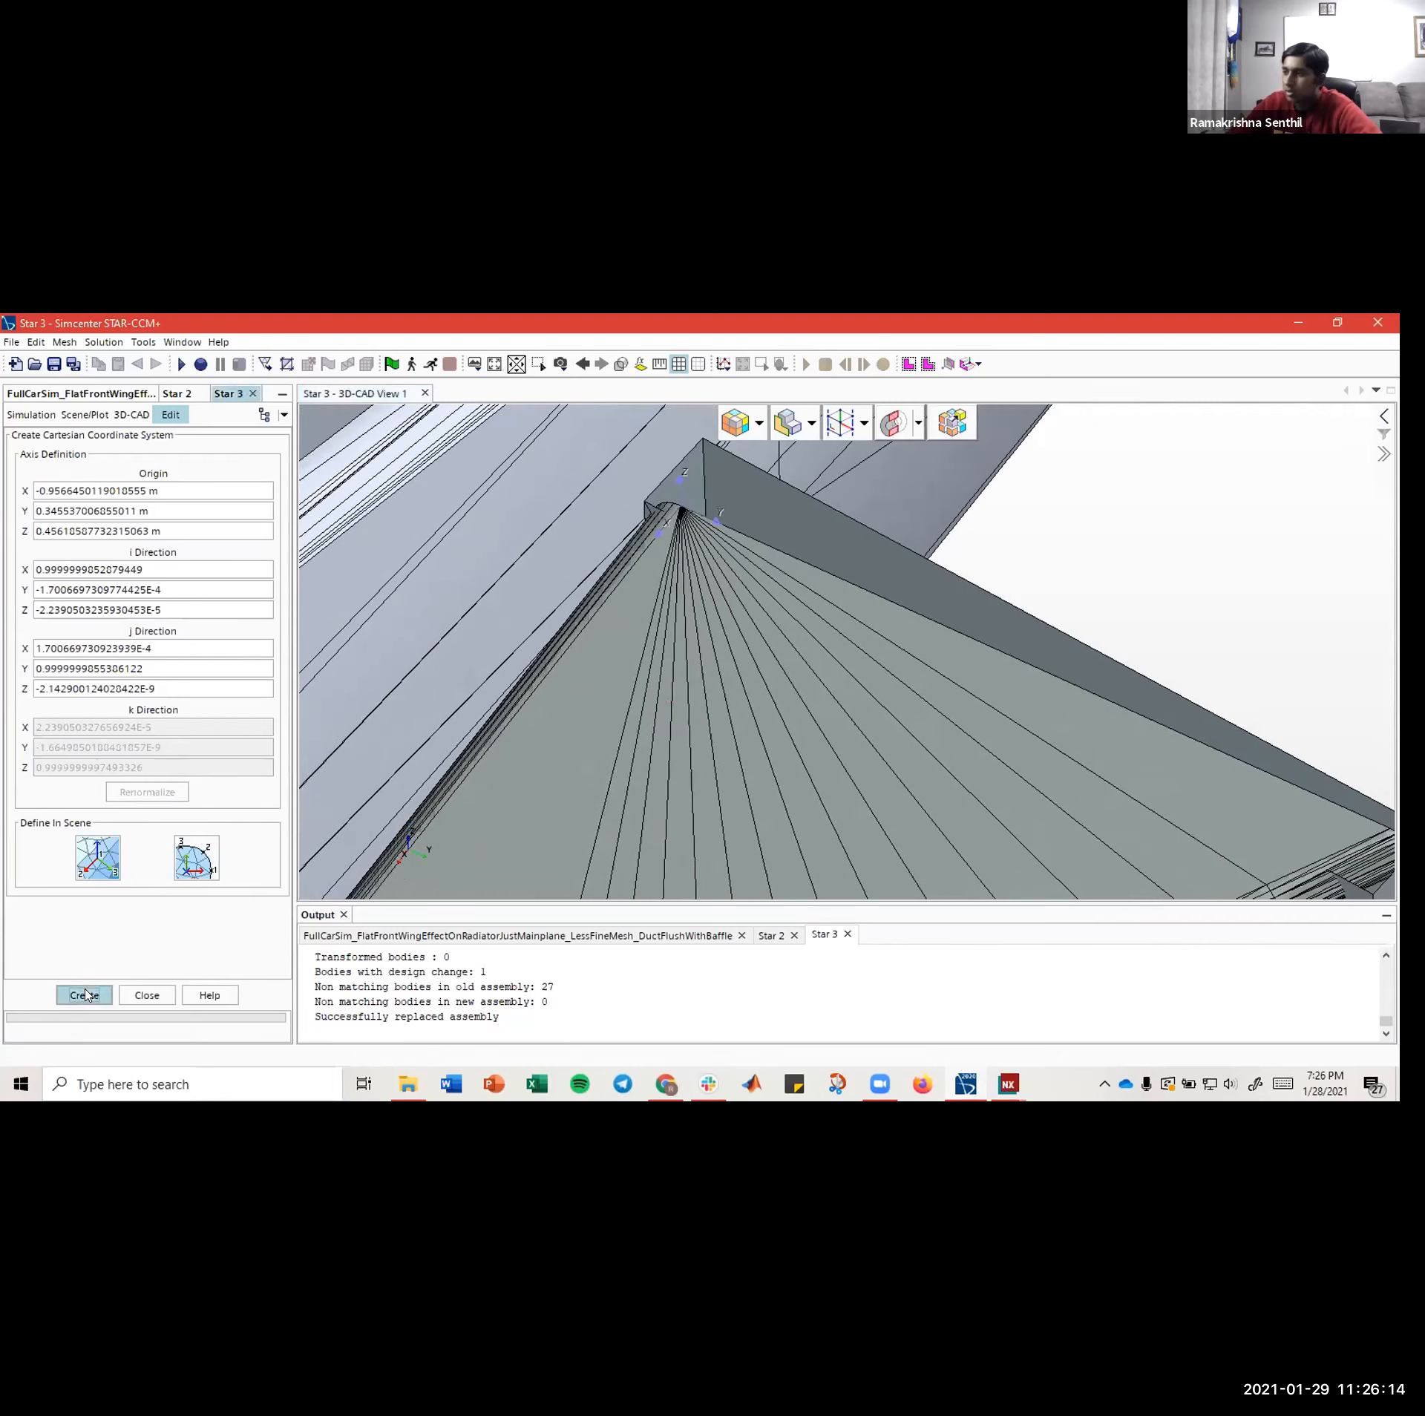
left_click(147, 996)
- Start a Rotate transform on the DUCT body of the 3D-CAD model
scroll(109, 621, "up", 2)
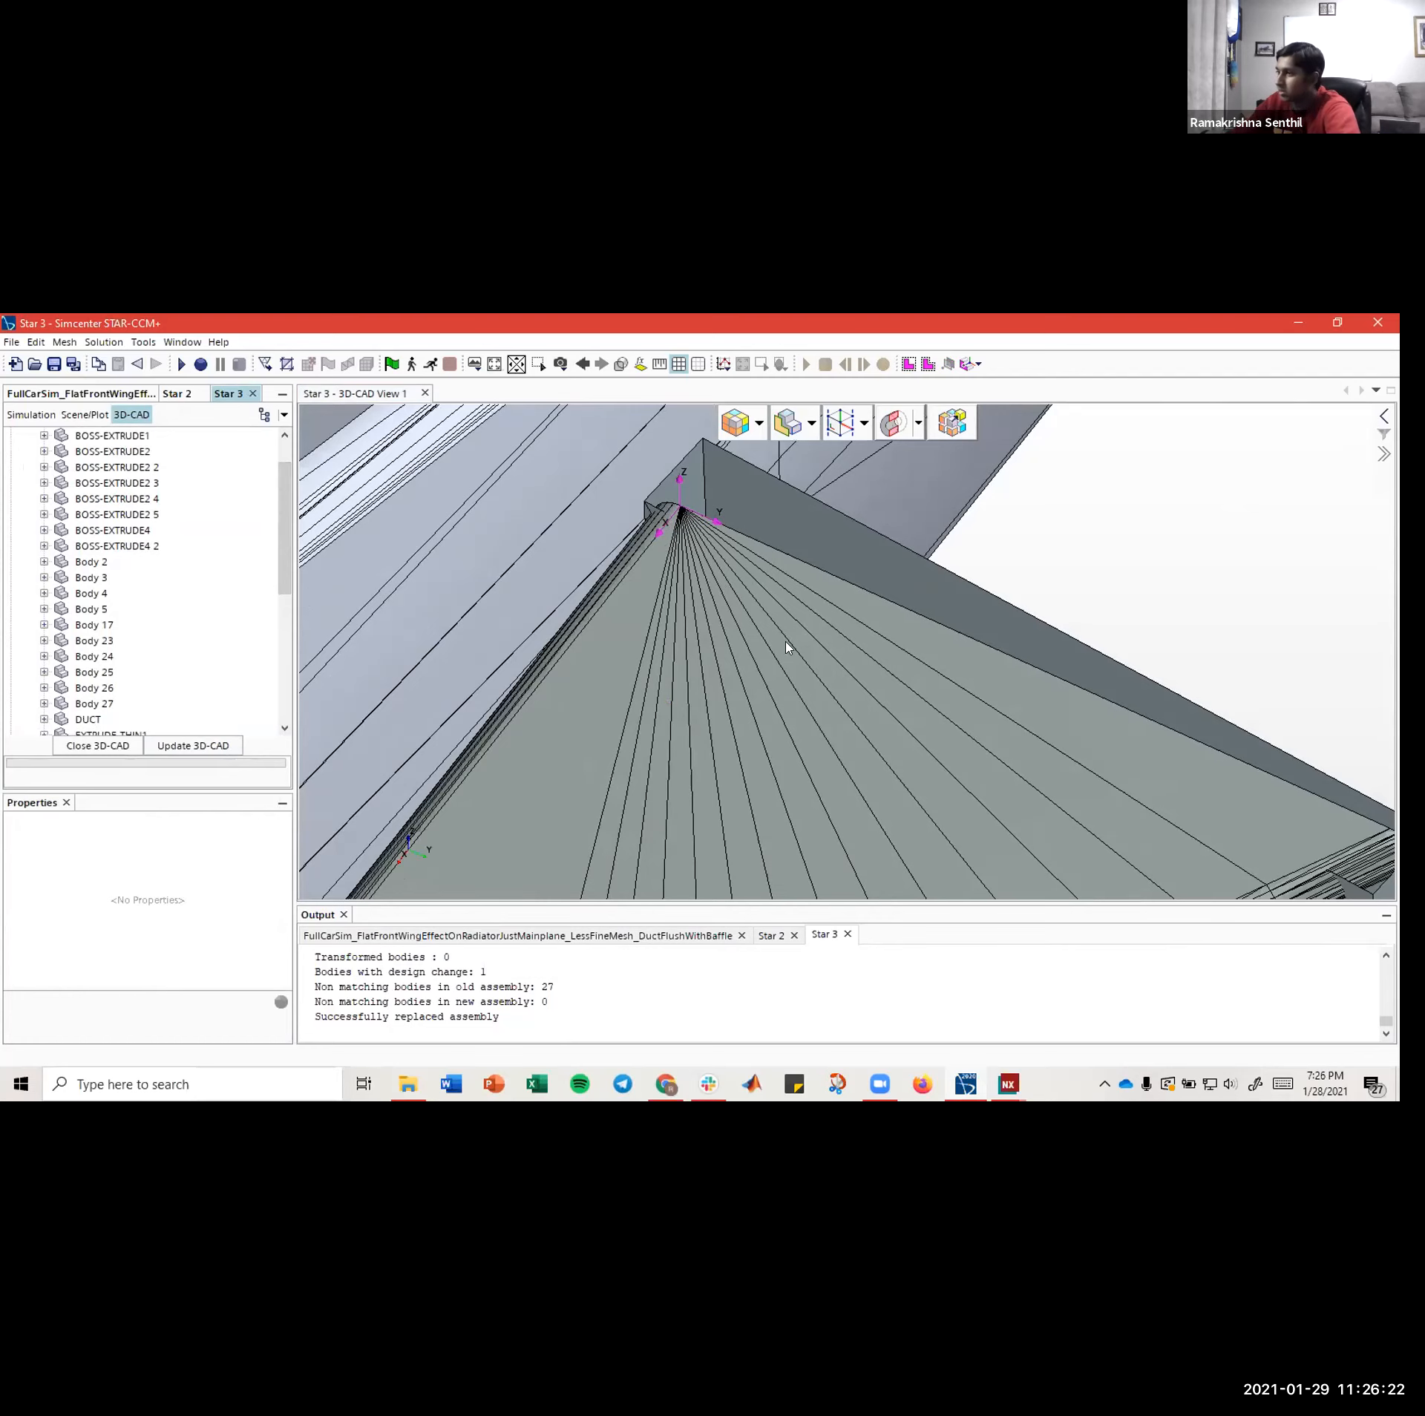
scroll(787, 647, "down", 5)
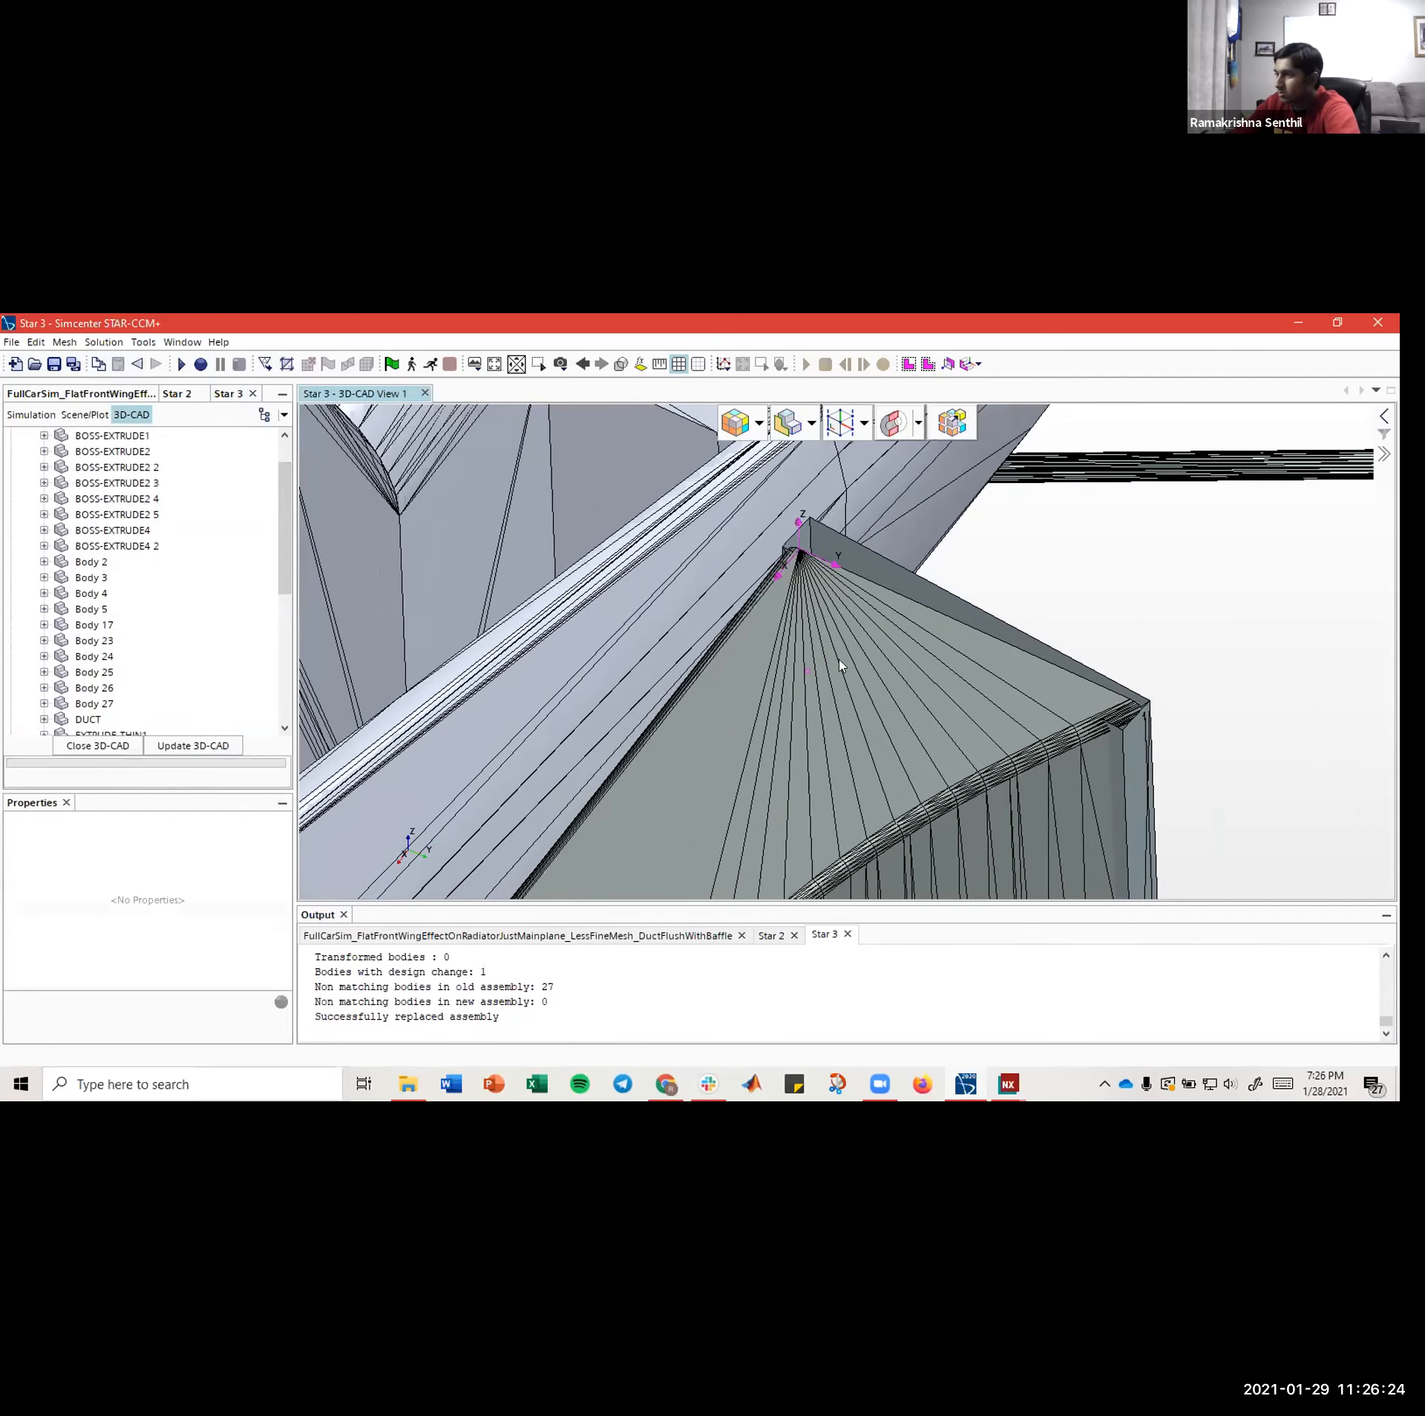
scroll(95, 452, "up", 1)
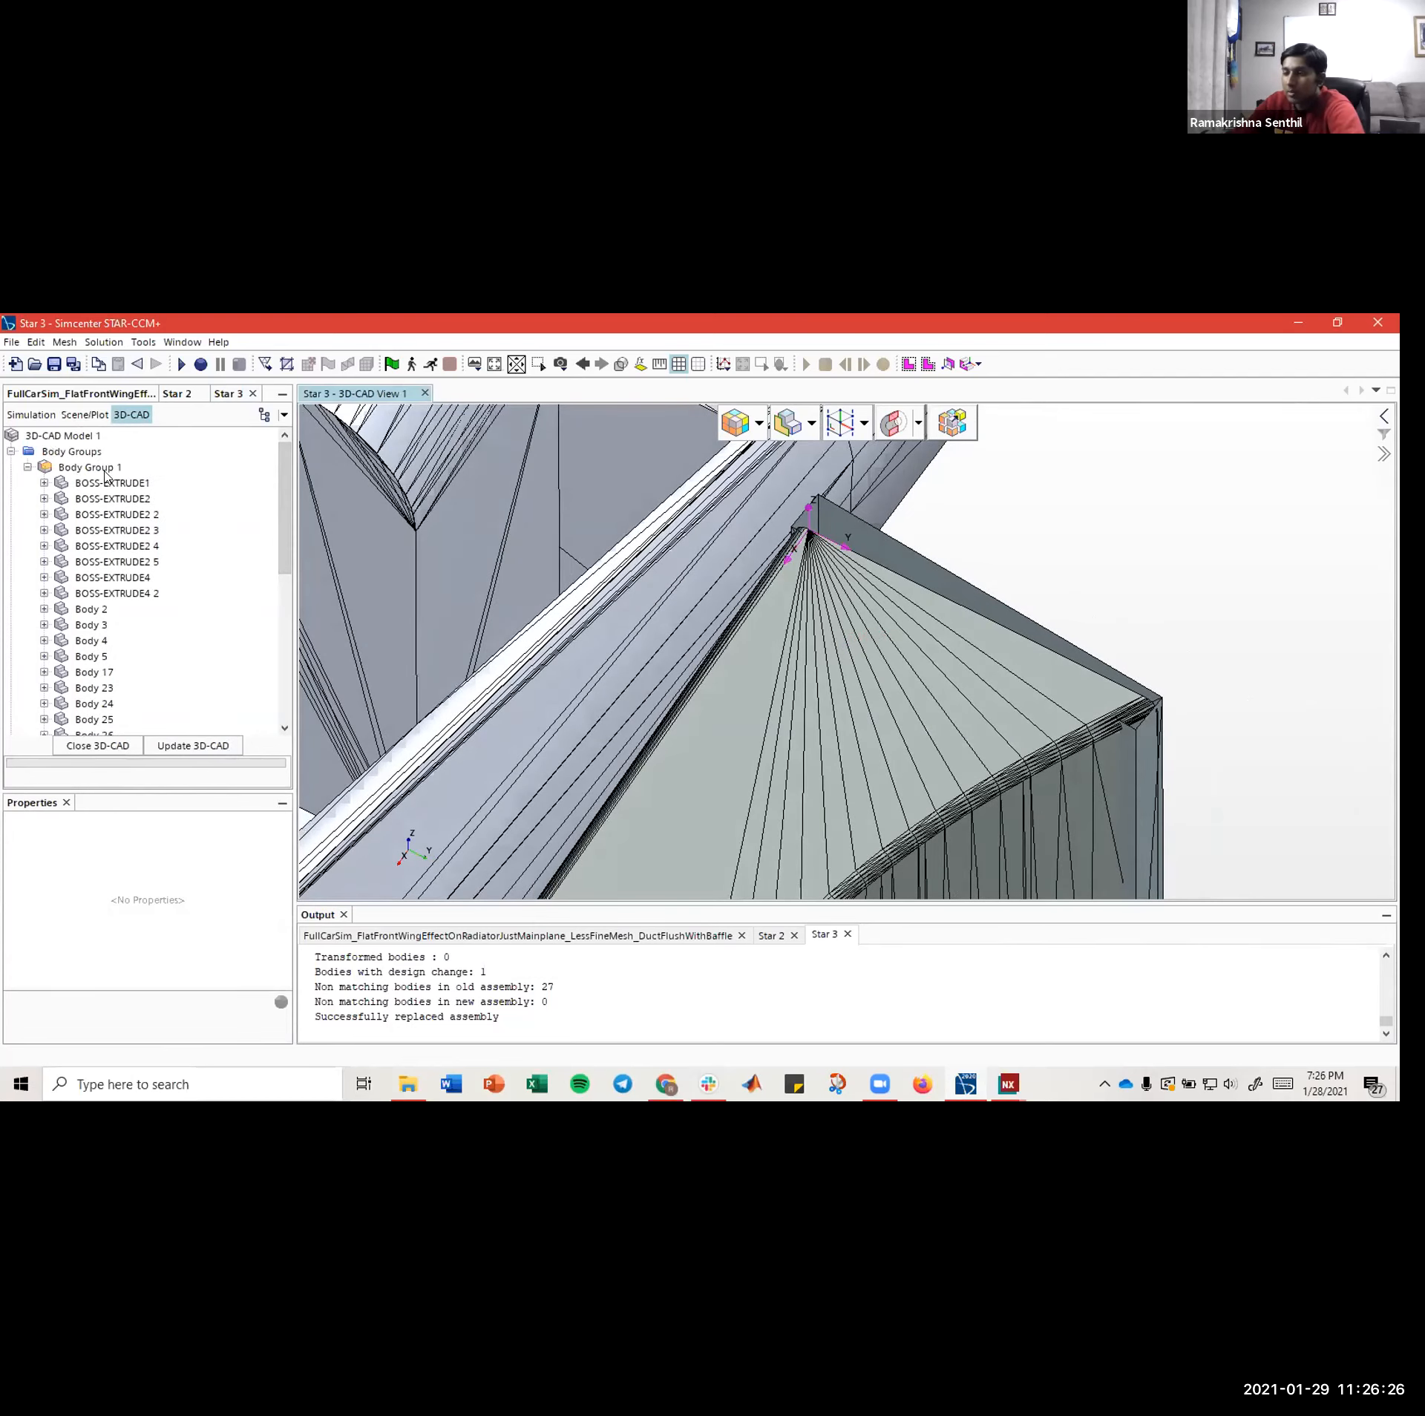
left_click_drag(910, 645, 849, 600)
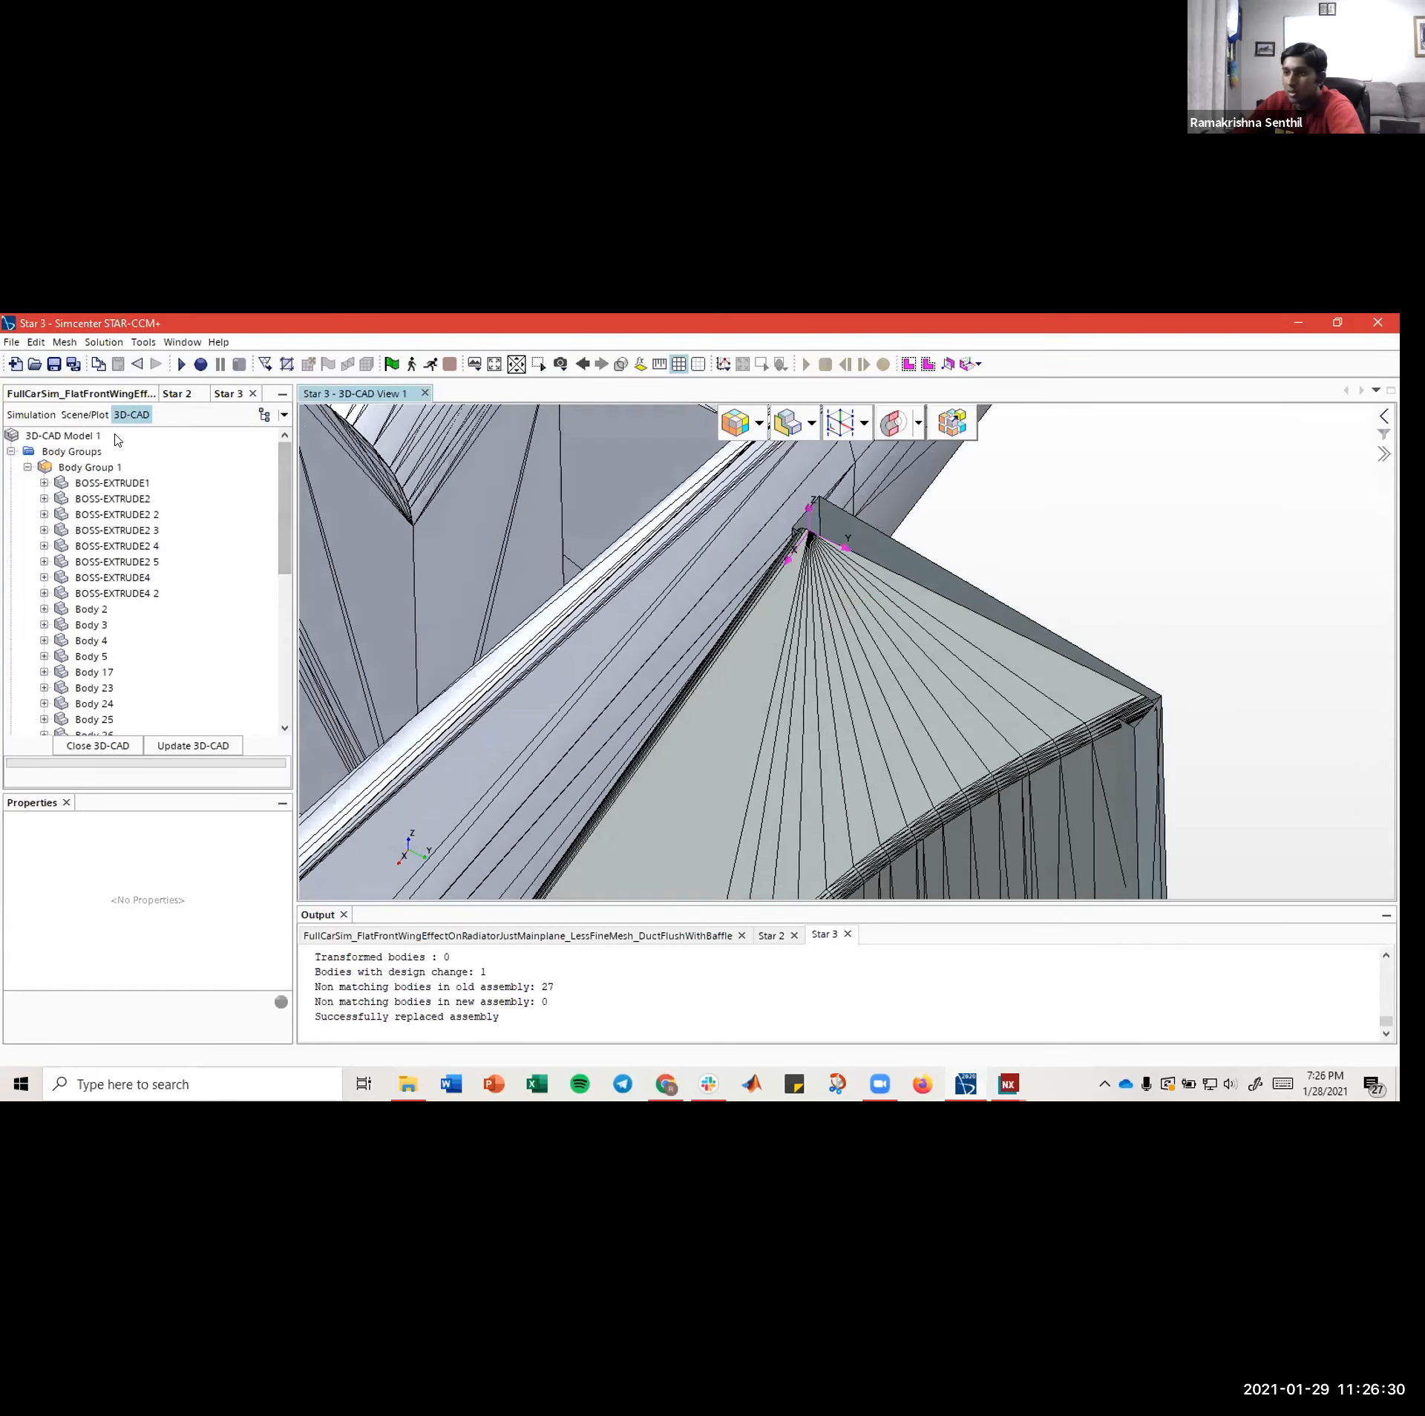
left_click(130, 421)
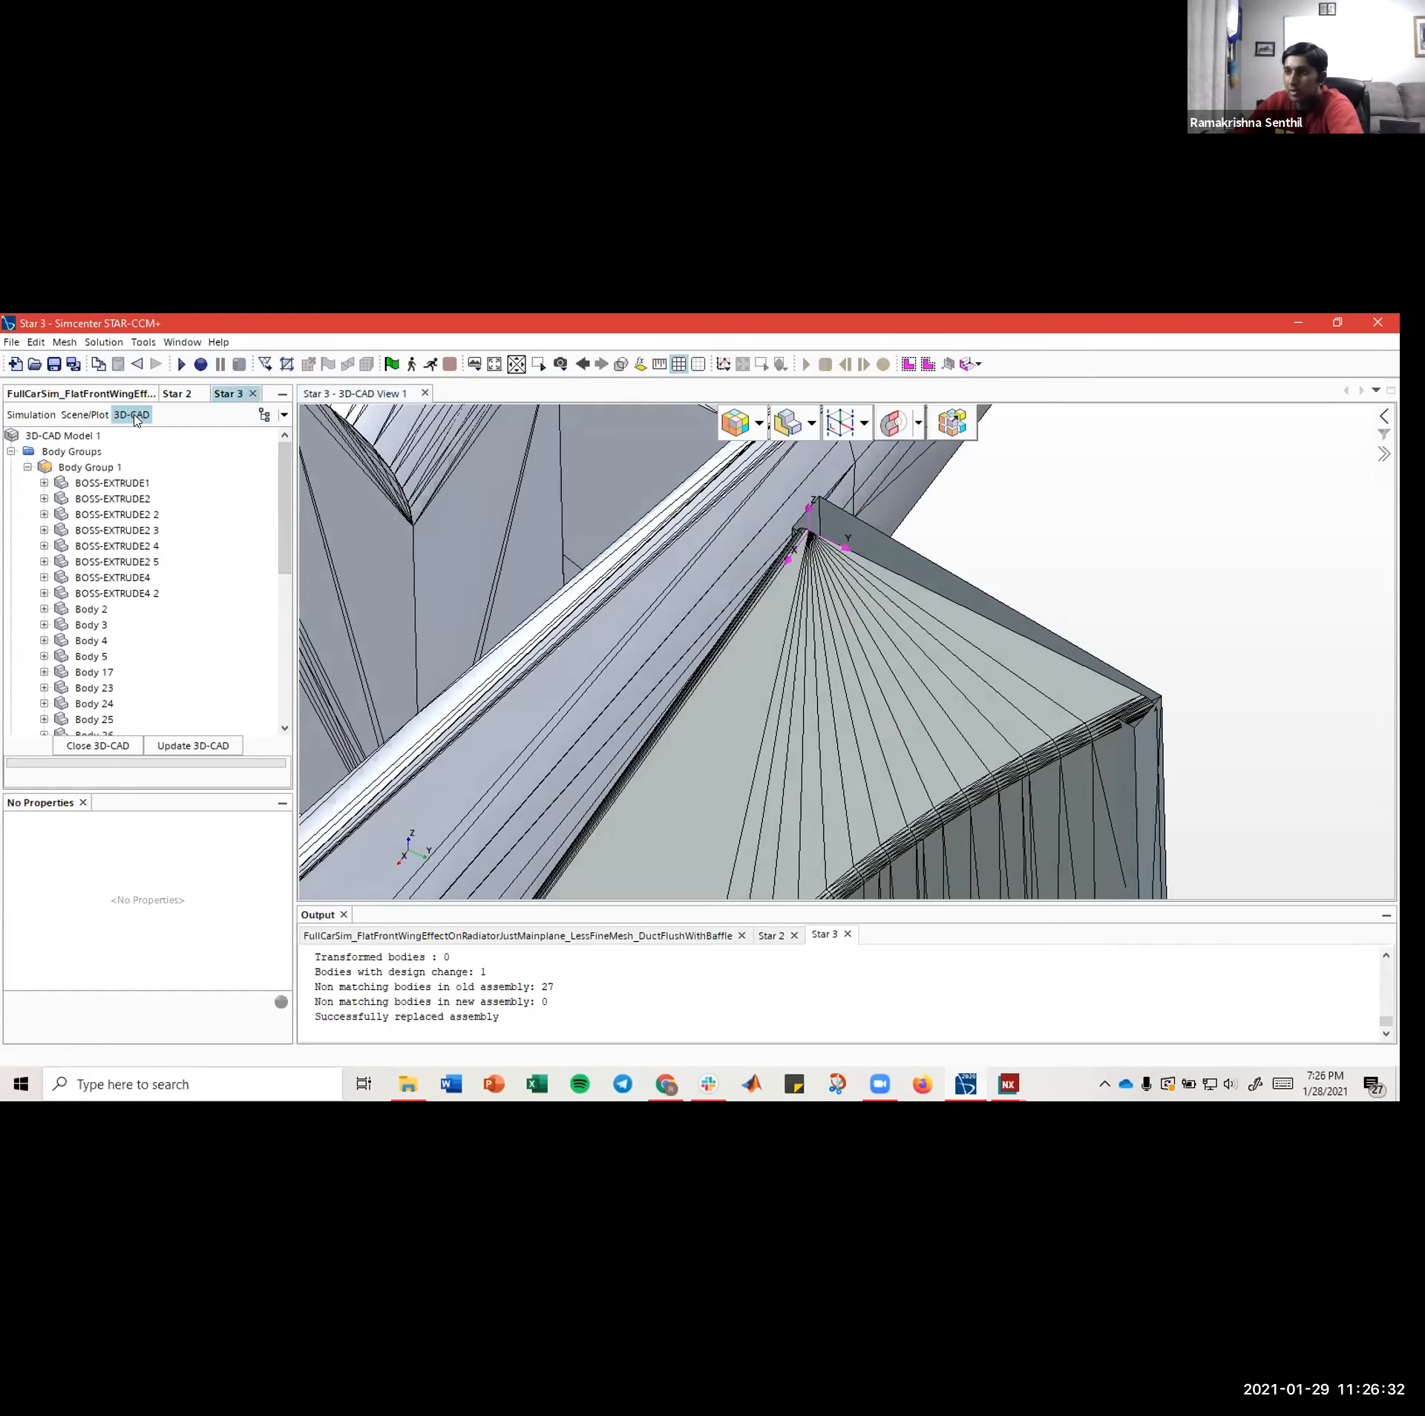
scroll(93, 600, "down", 4)
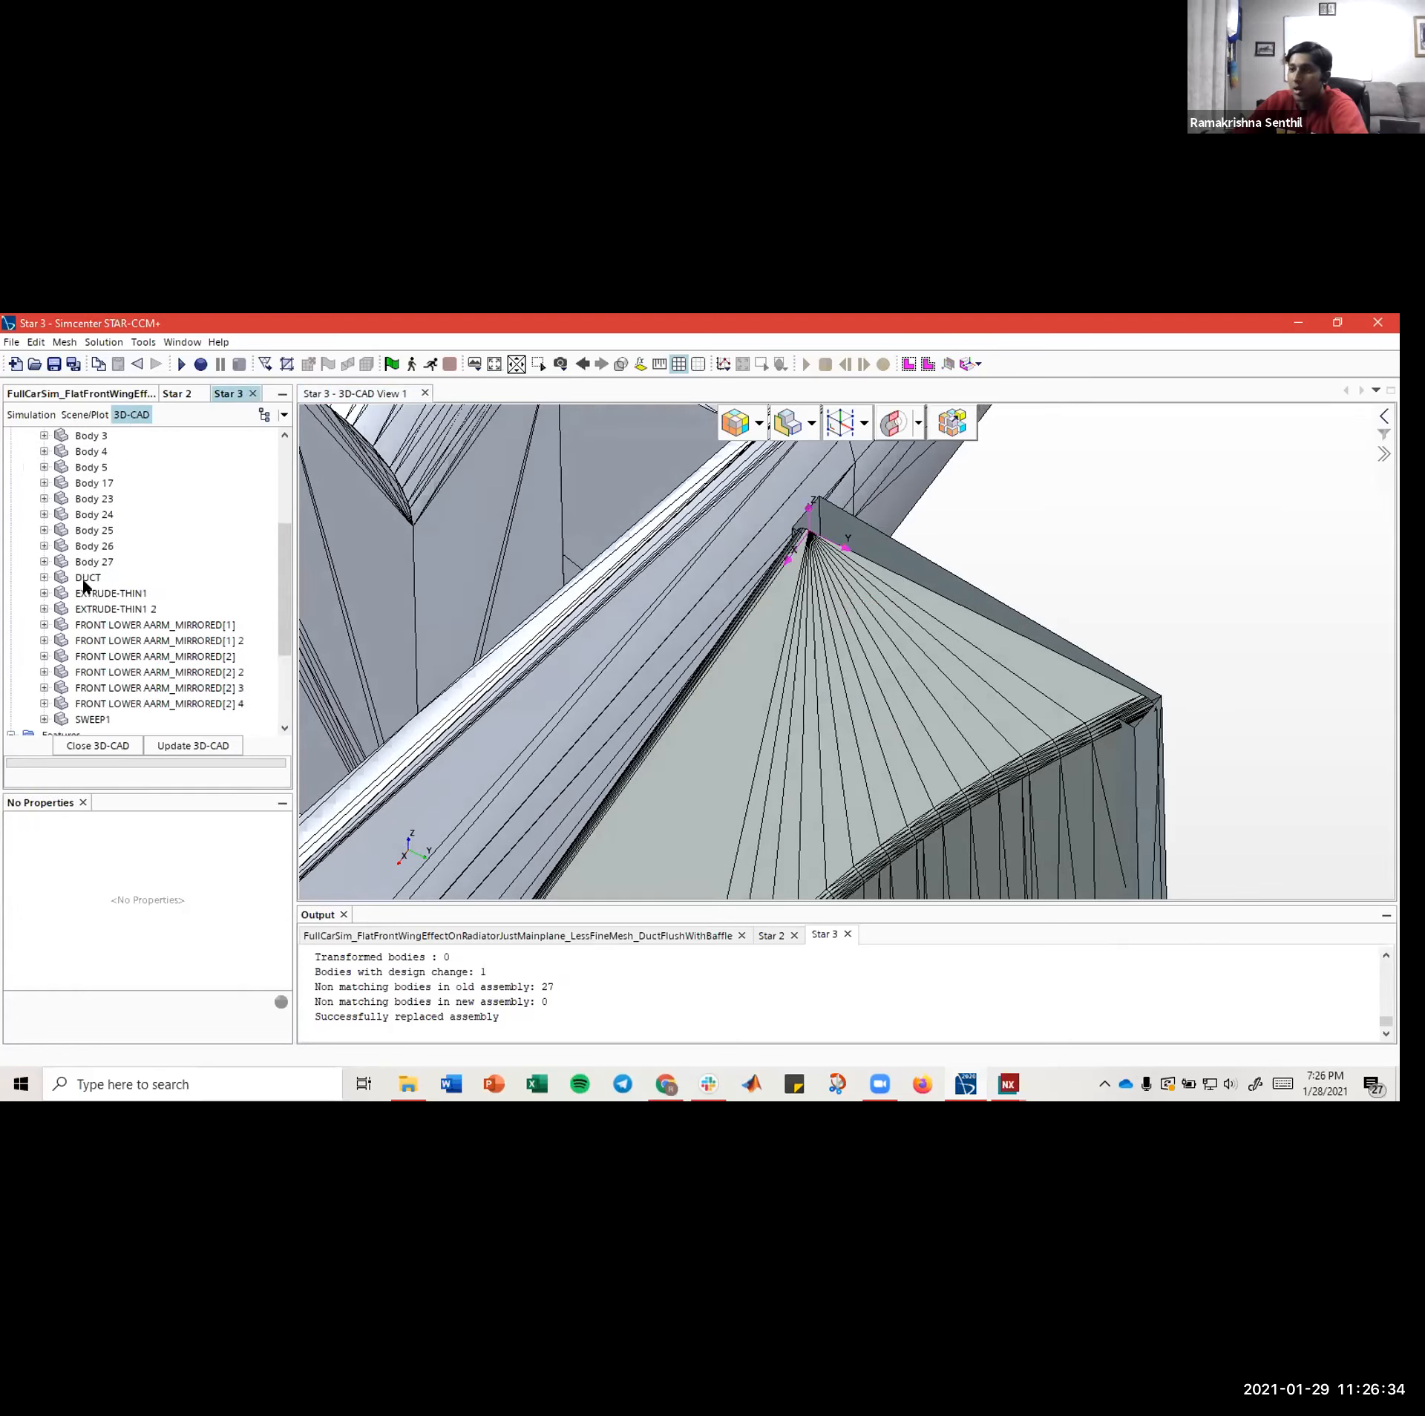
left_click(83, 578)
right_click(83, 576)
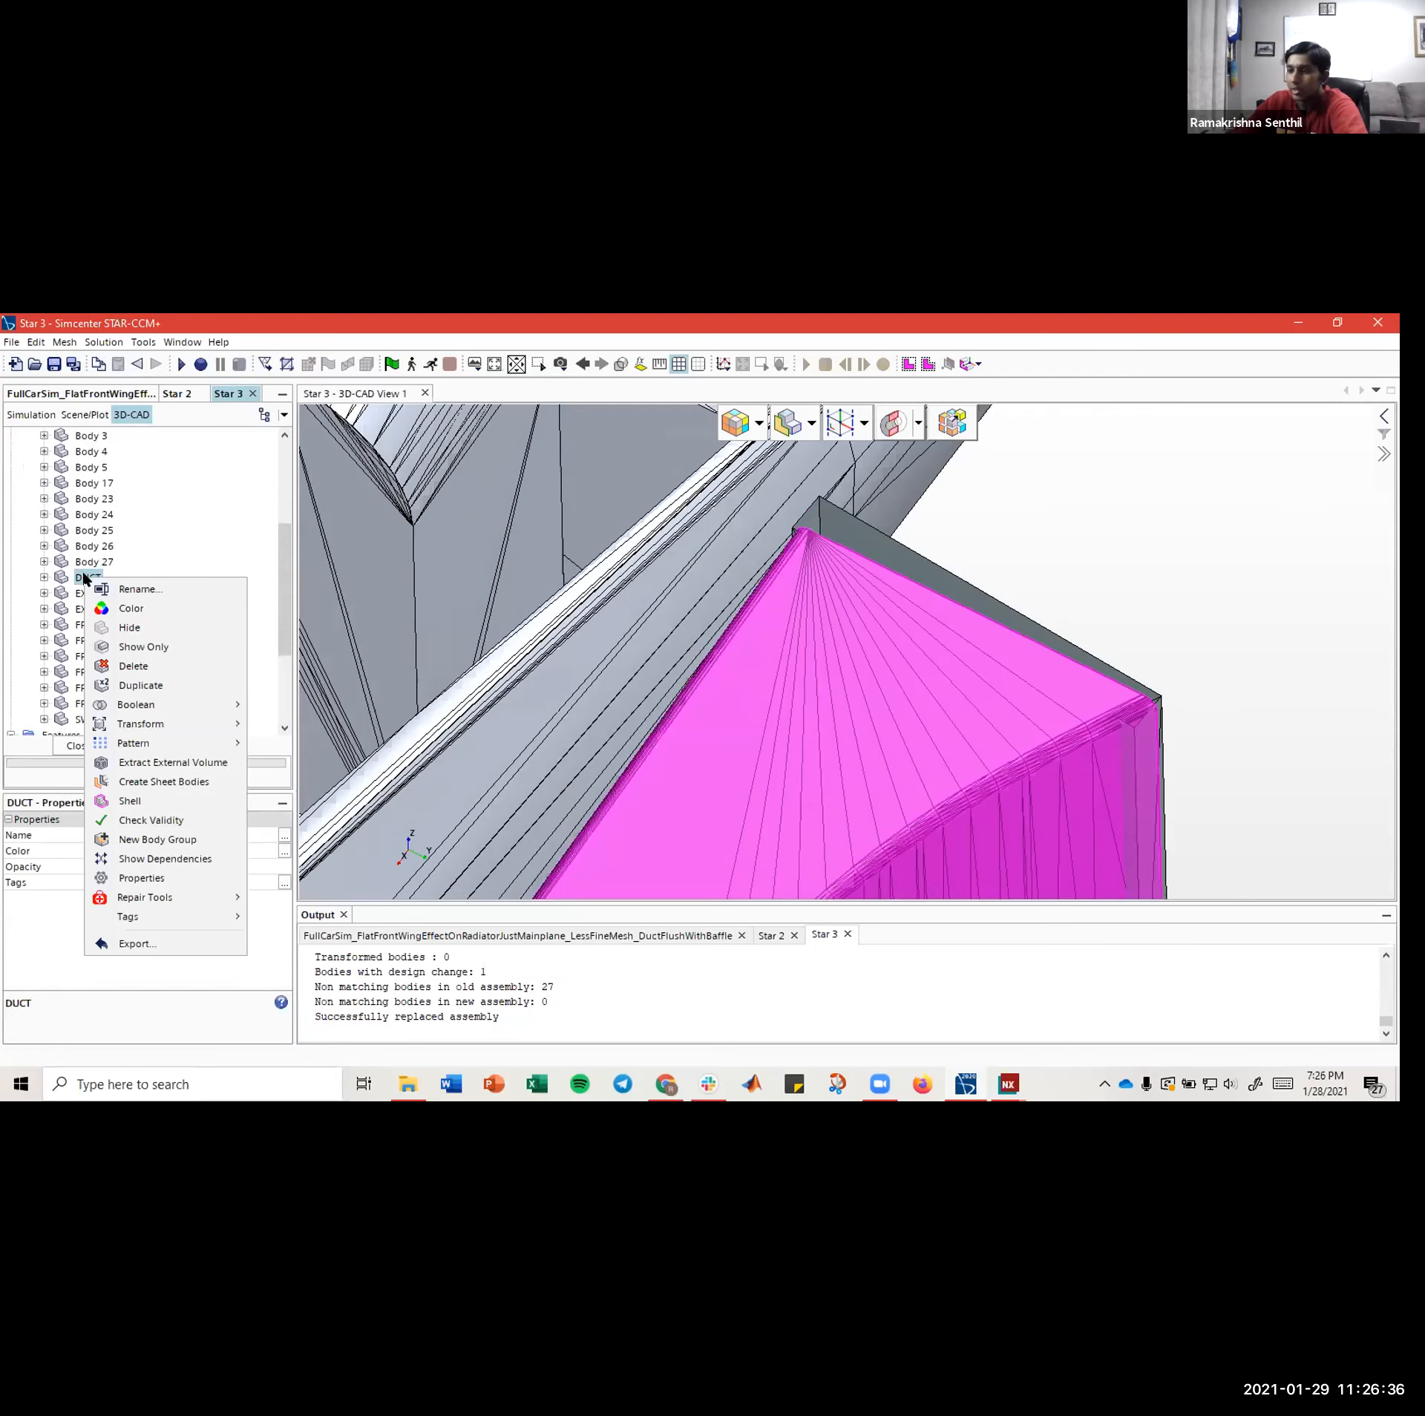
mouse_move(143, 725)
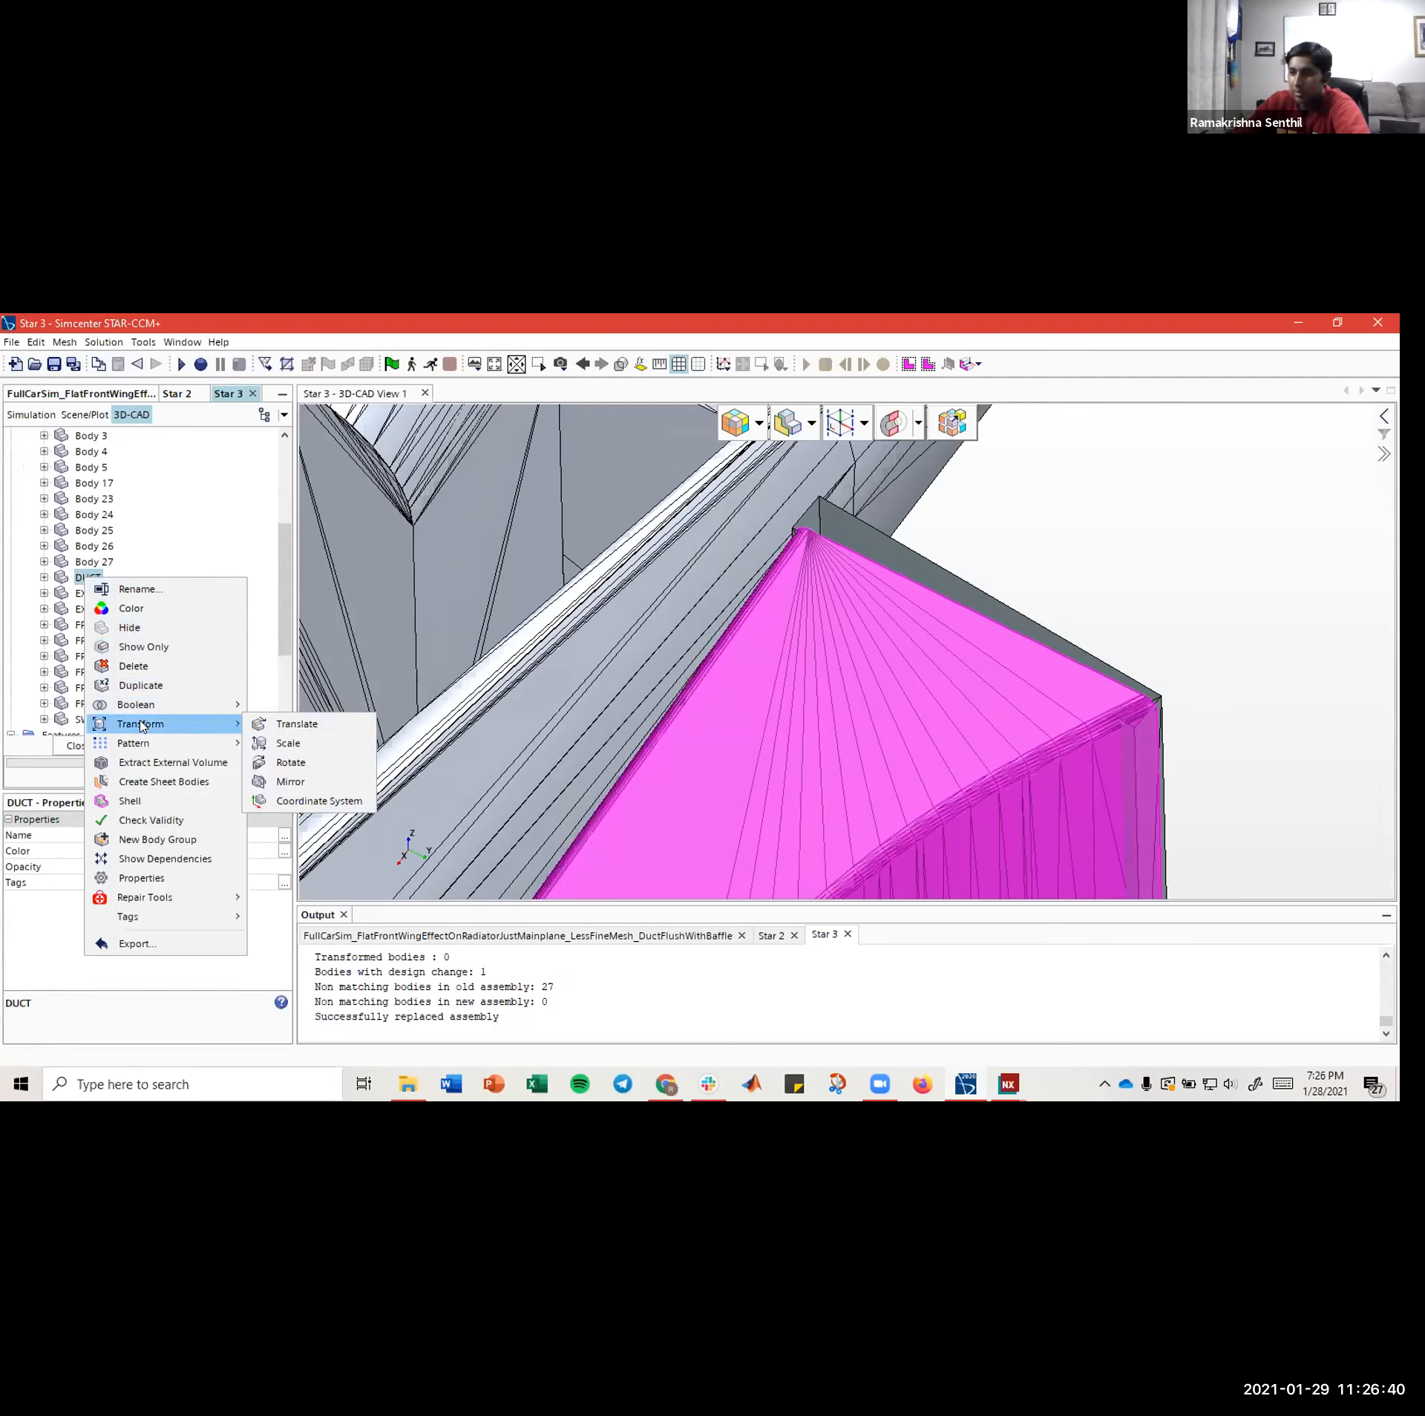
left_click(290, 762)
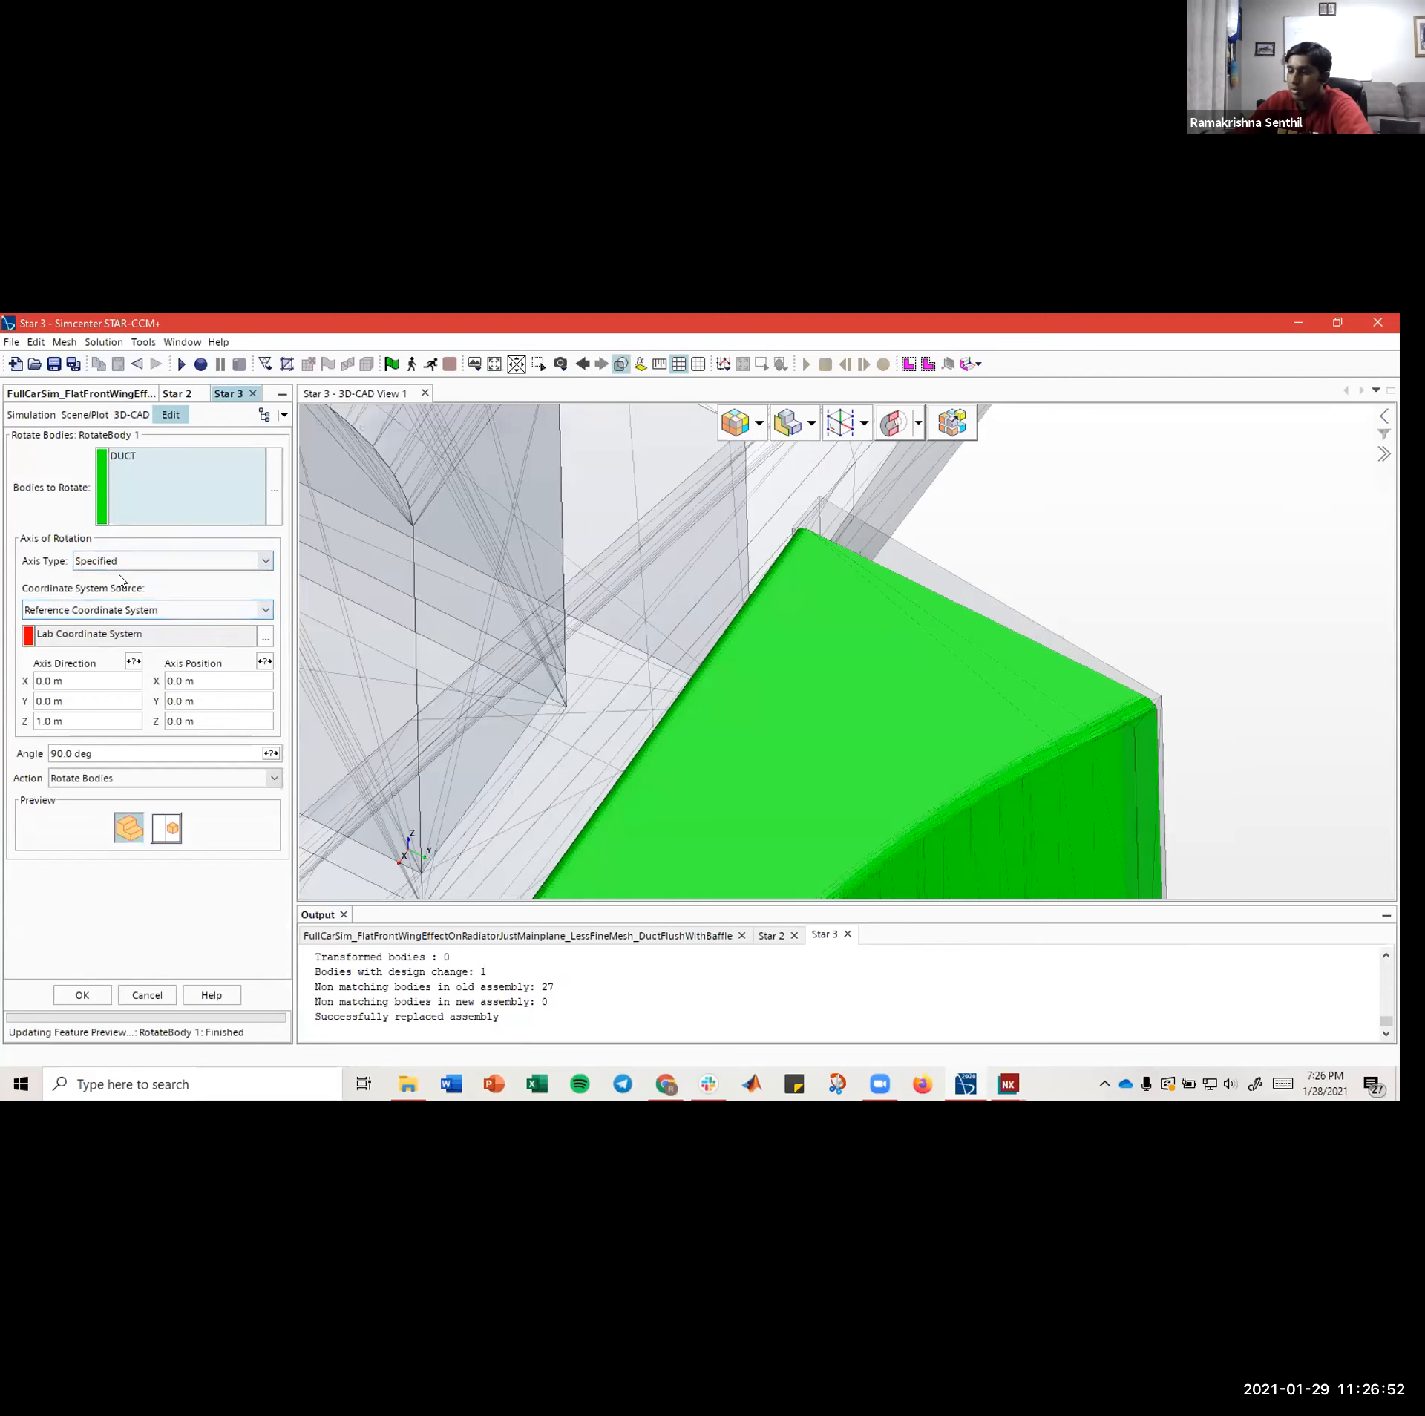
- Set the rotation's coordinate system source to Imported and choose Cartesian 1 under Laboratory
left_click(265, 612)
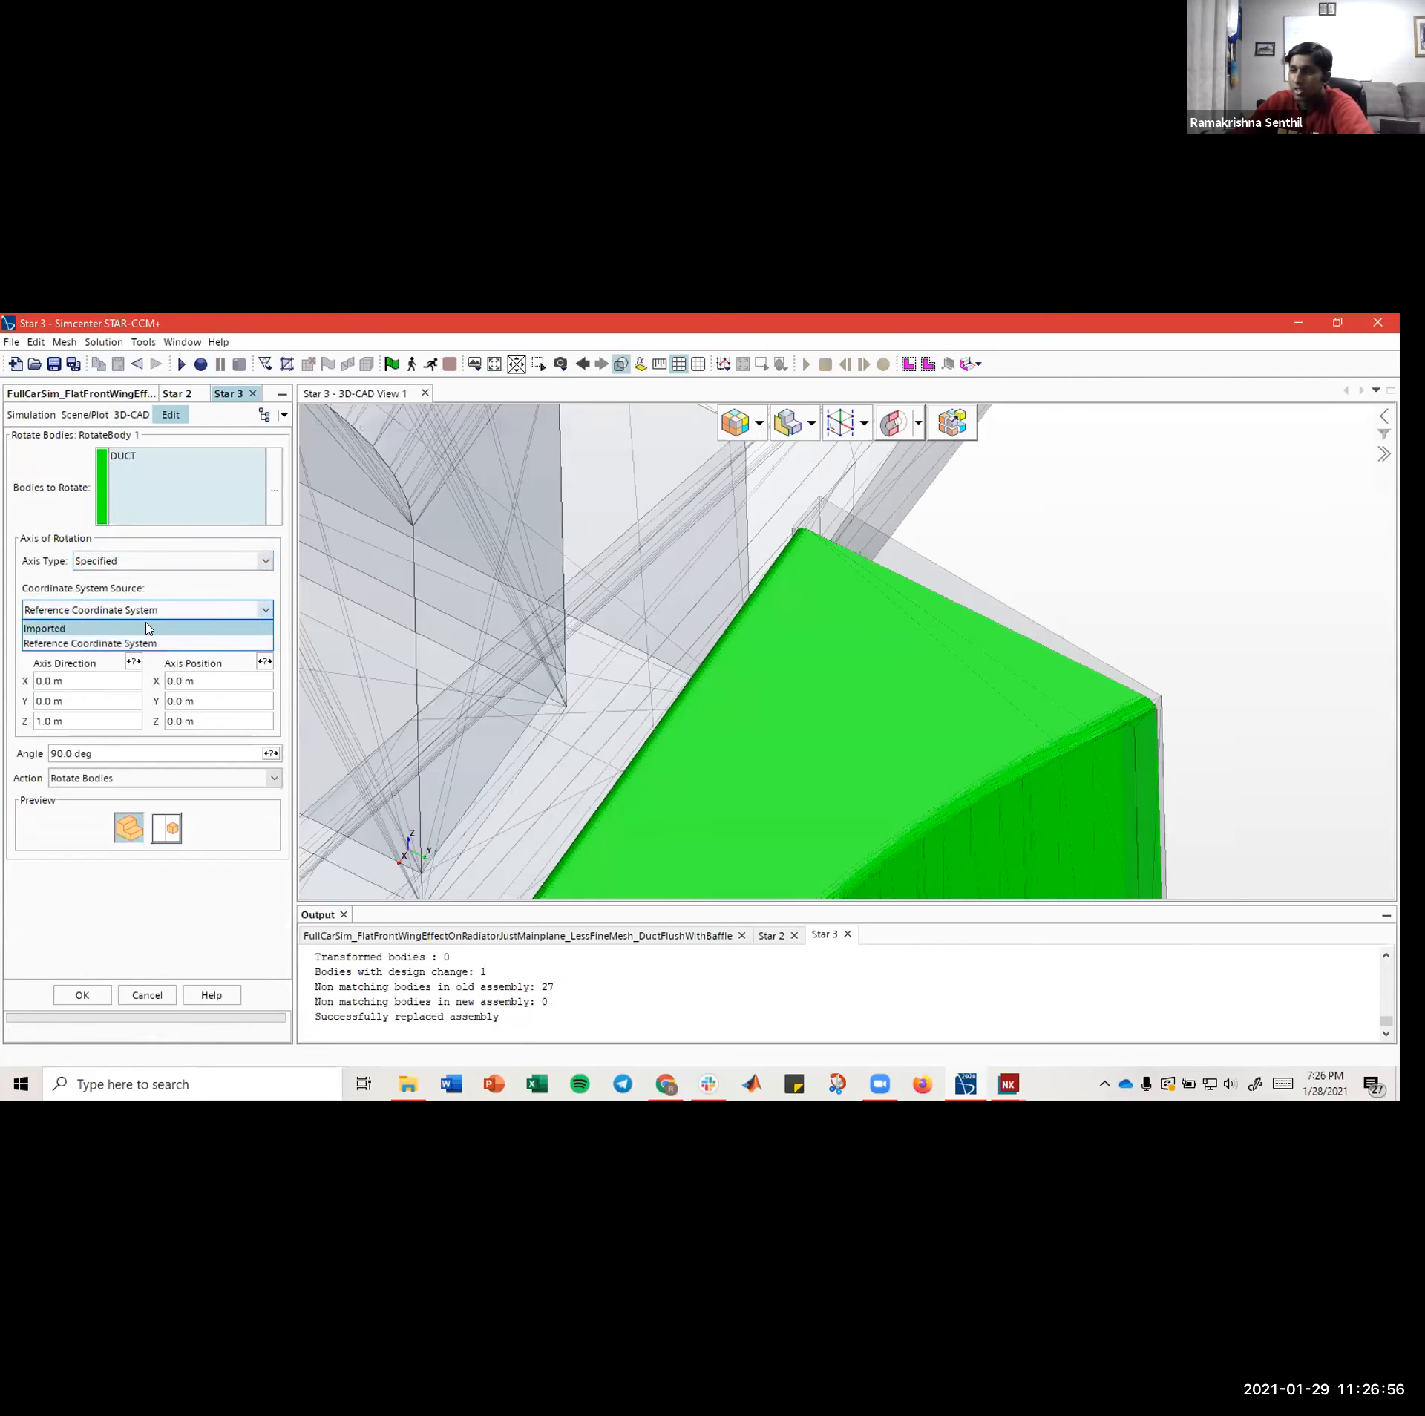
left_click(84, 628)
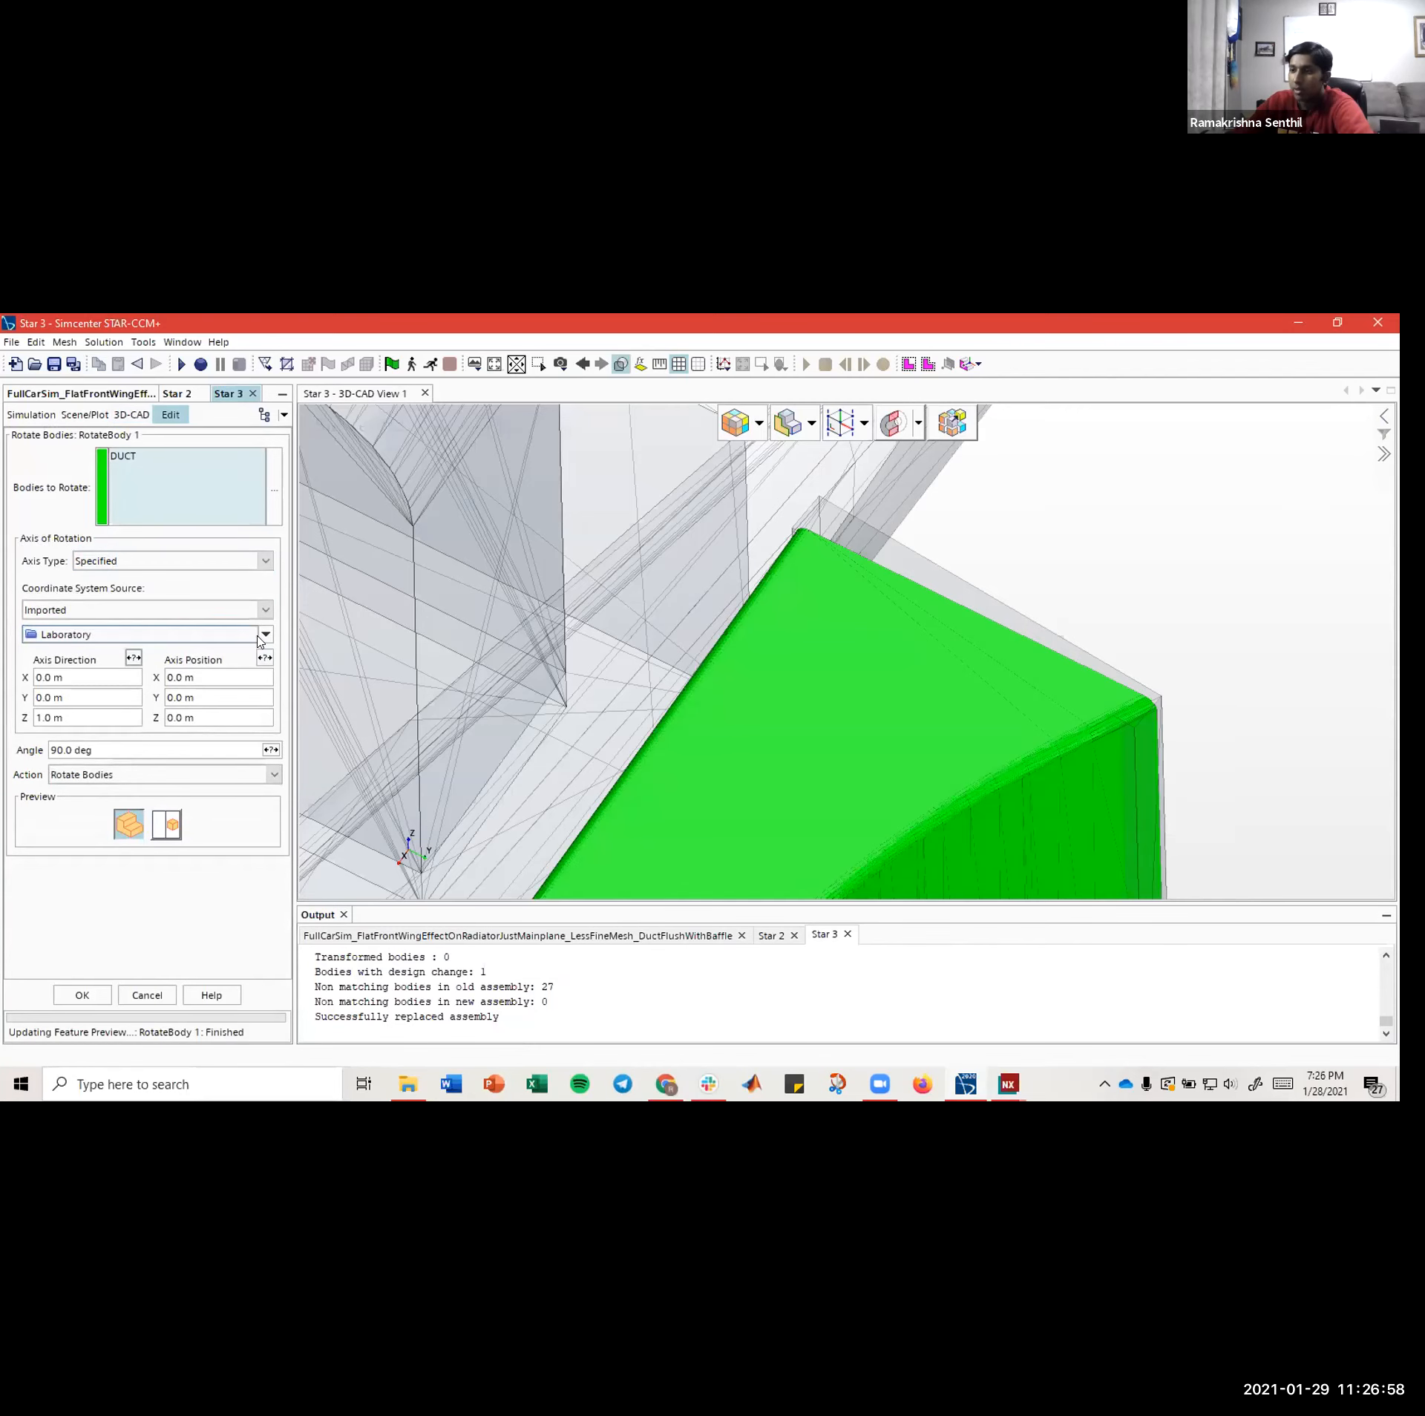
left_click(264, 635)
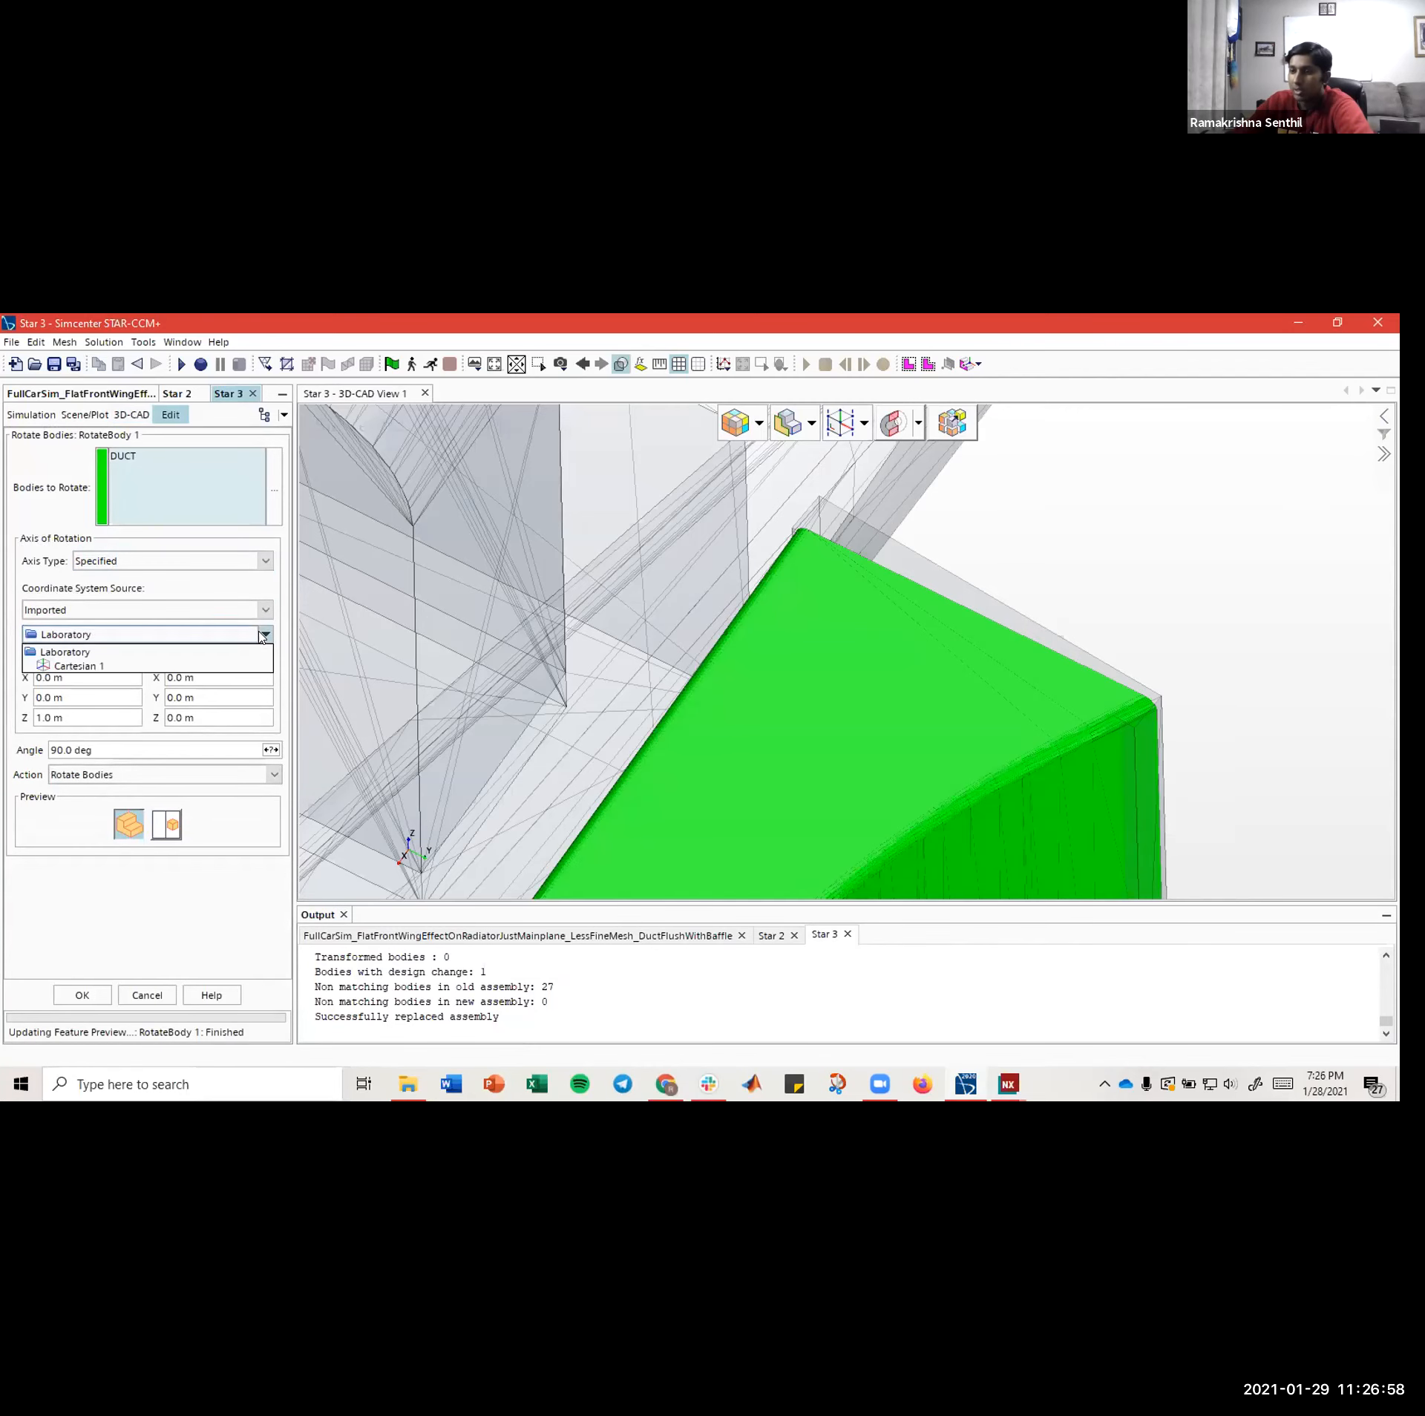
left_click(95, 667)
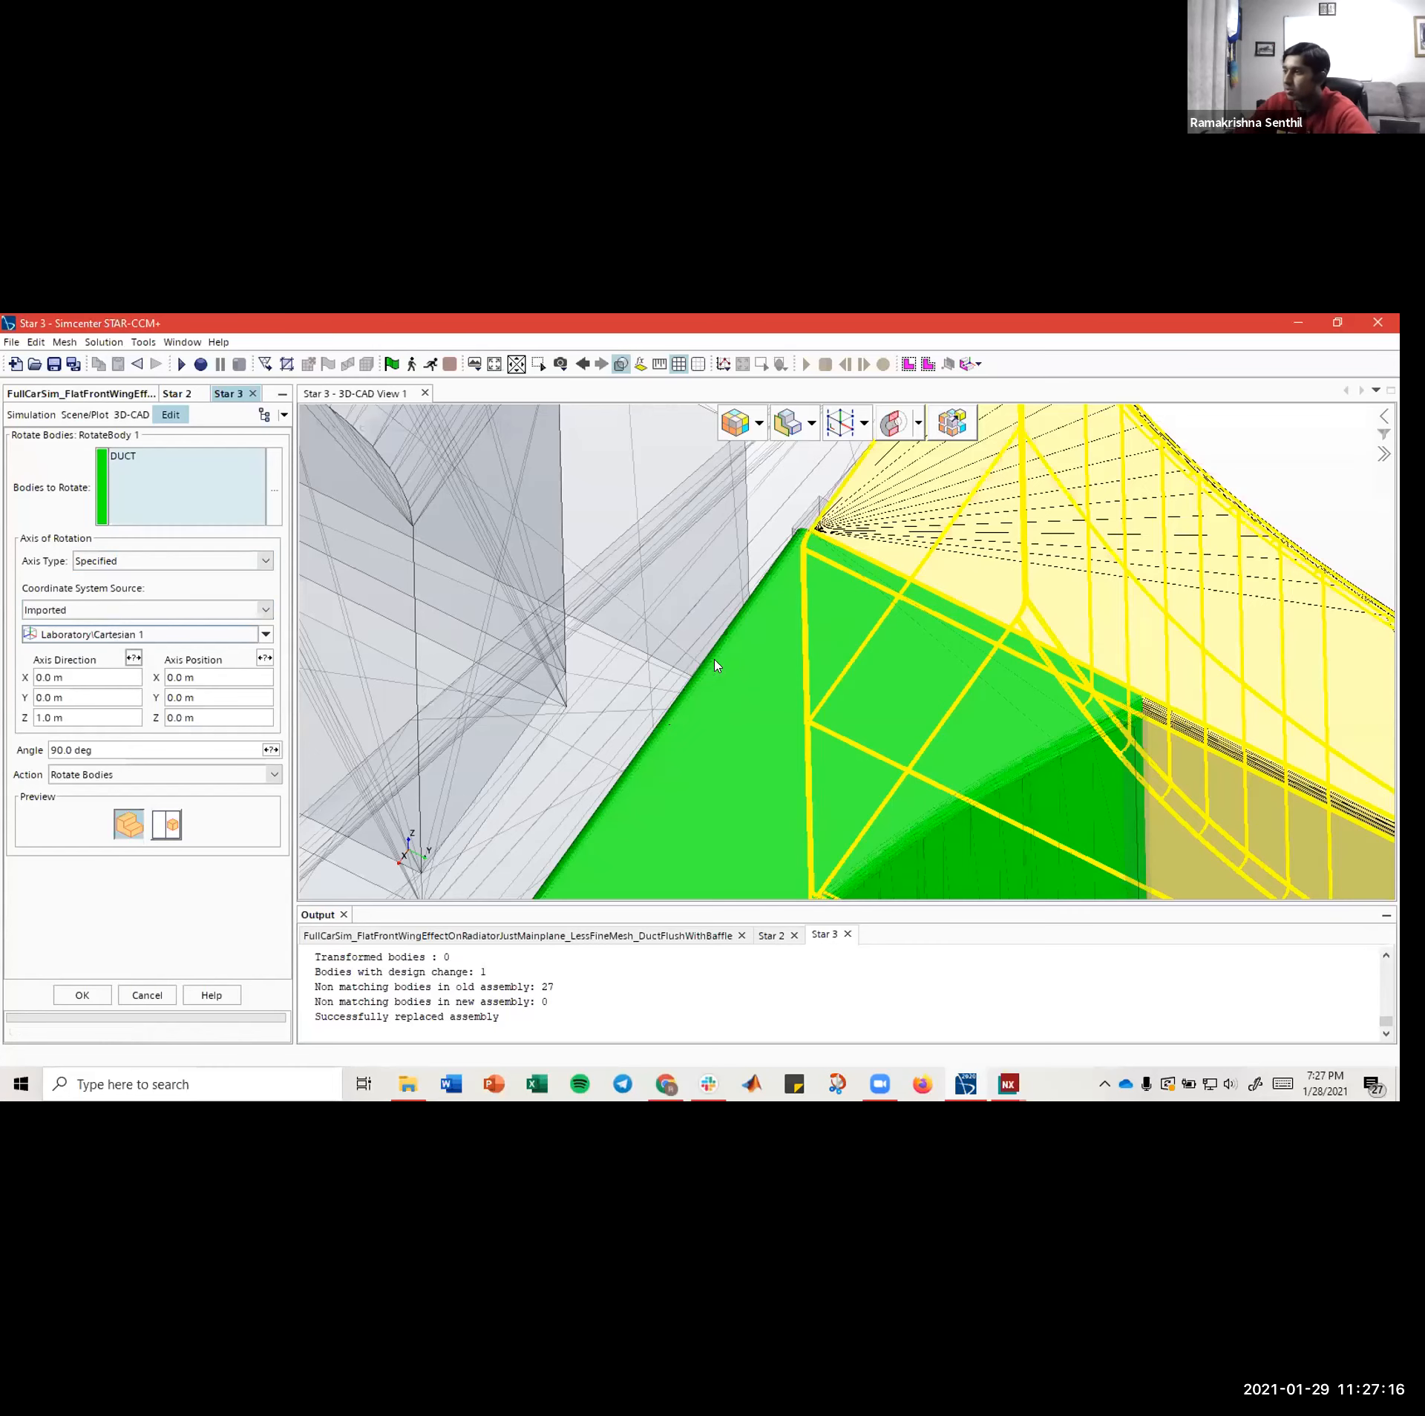
- Inspect the duct's rotation preview around the new origin and set the rotation angle to 5 deg
scroll(800, 648, "down", 4)
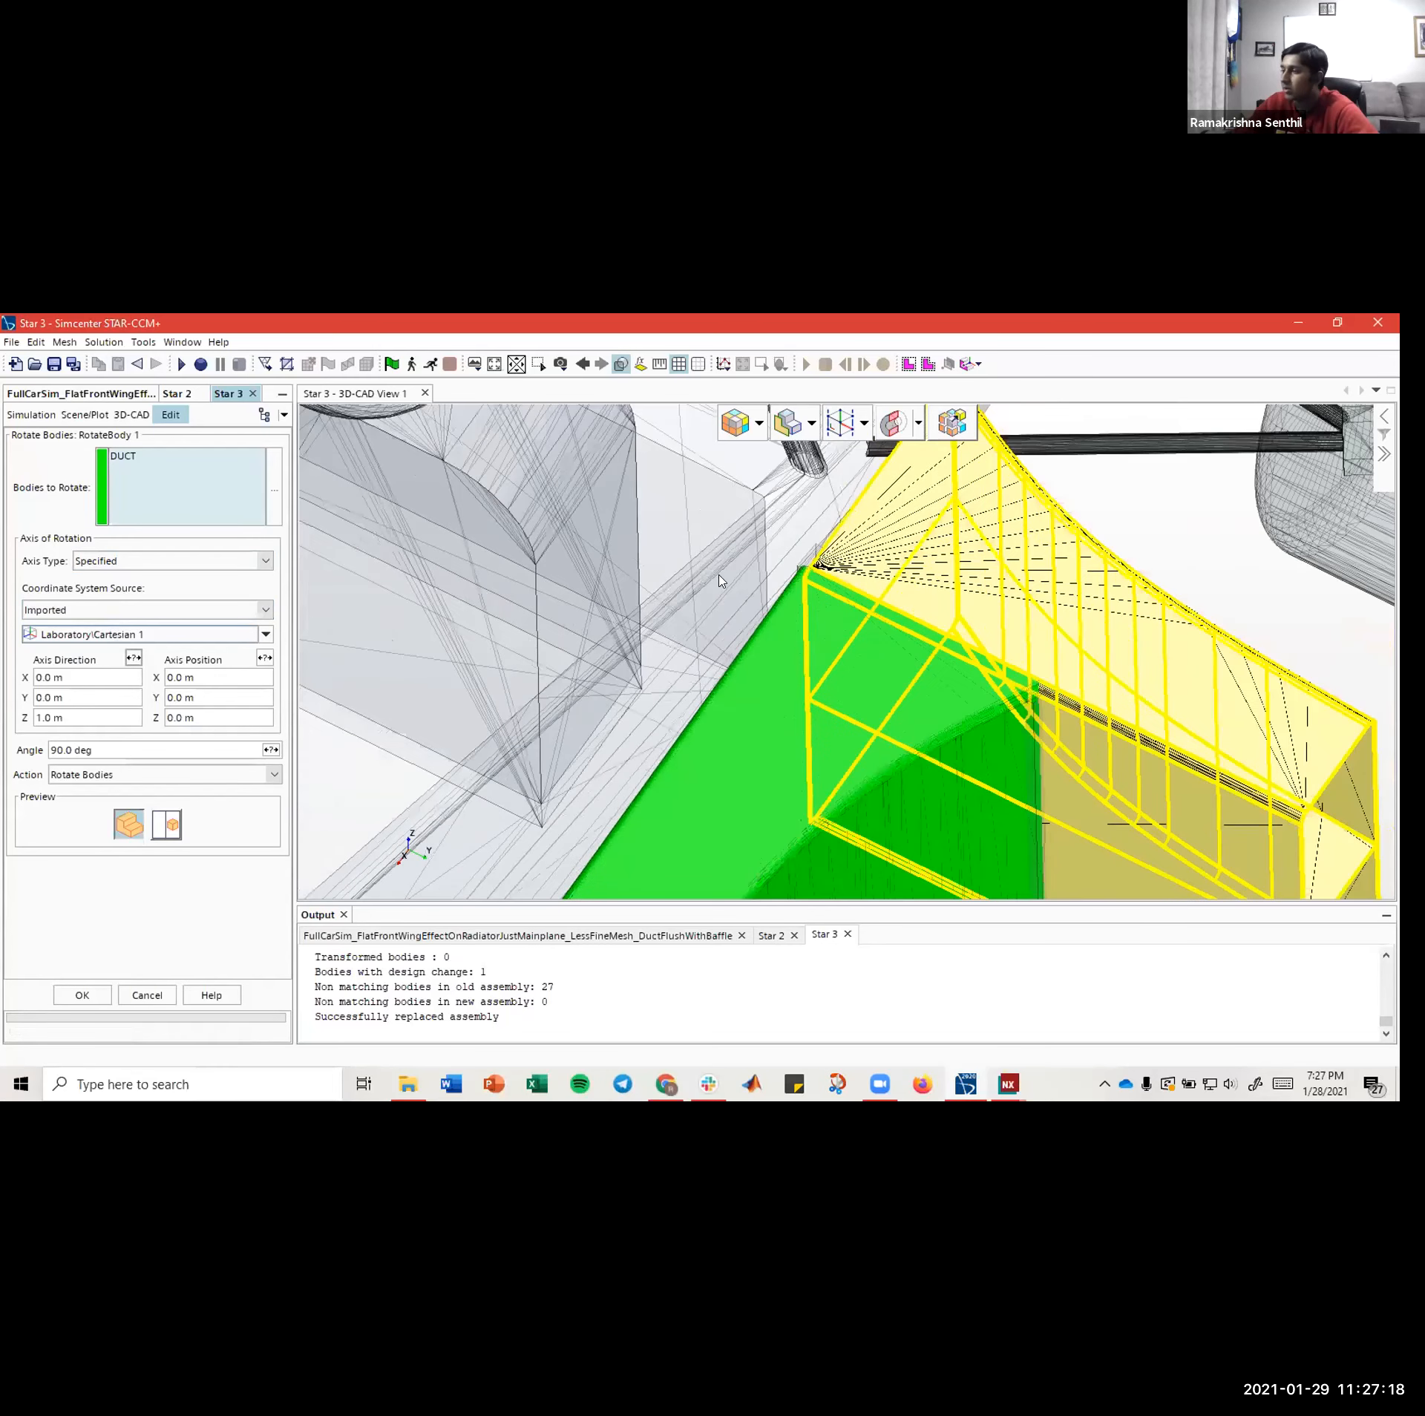
scroll(773, 670, "down", 5)
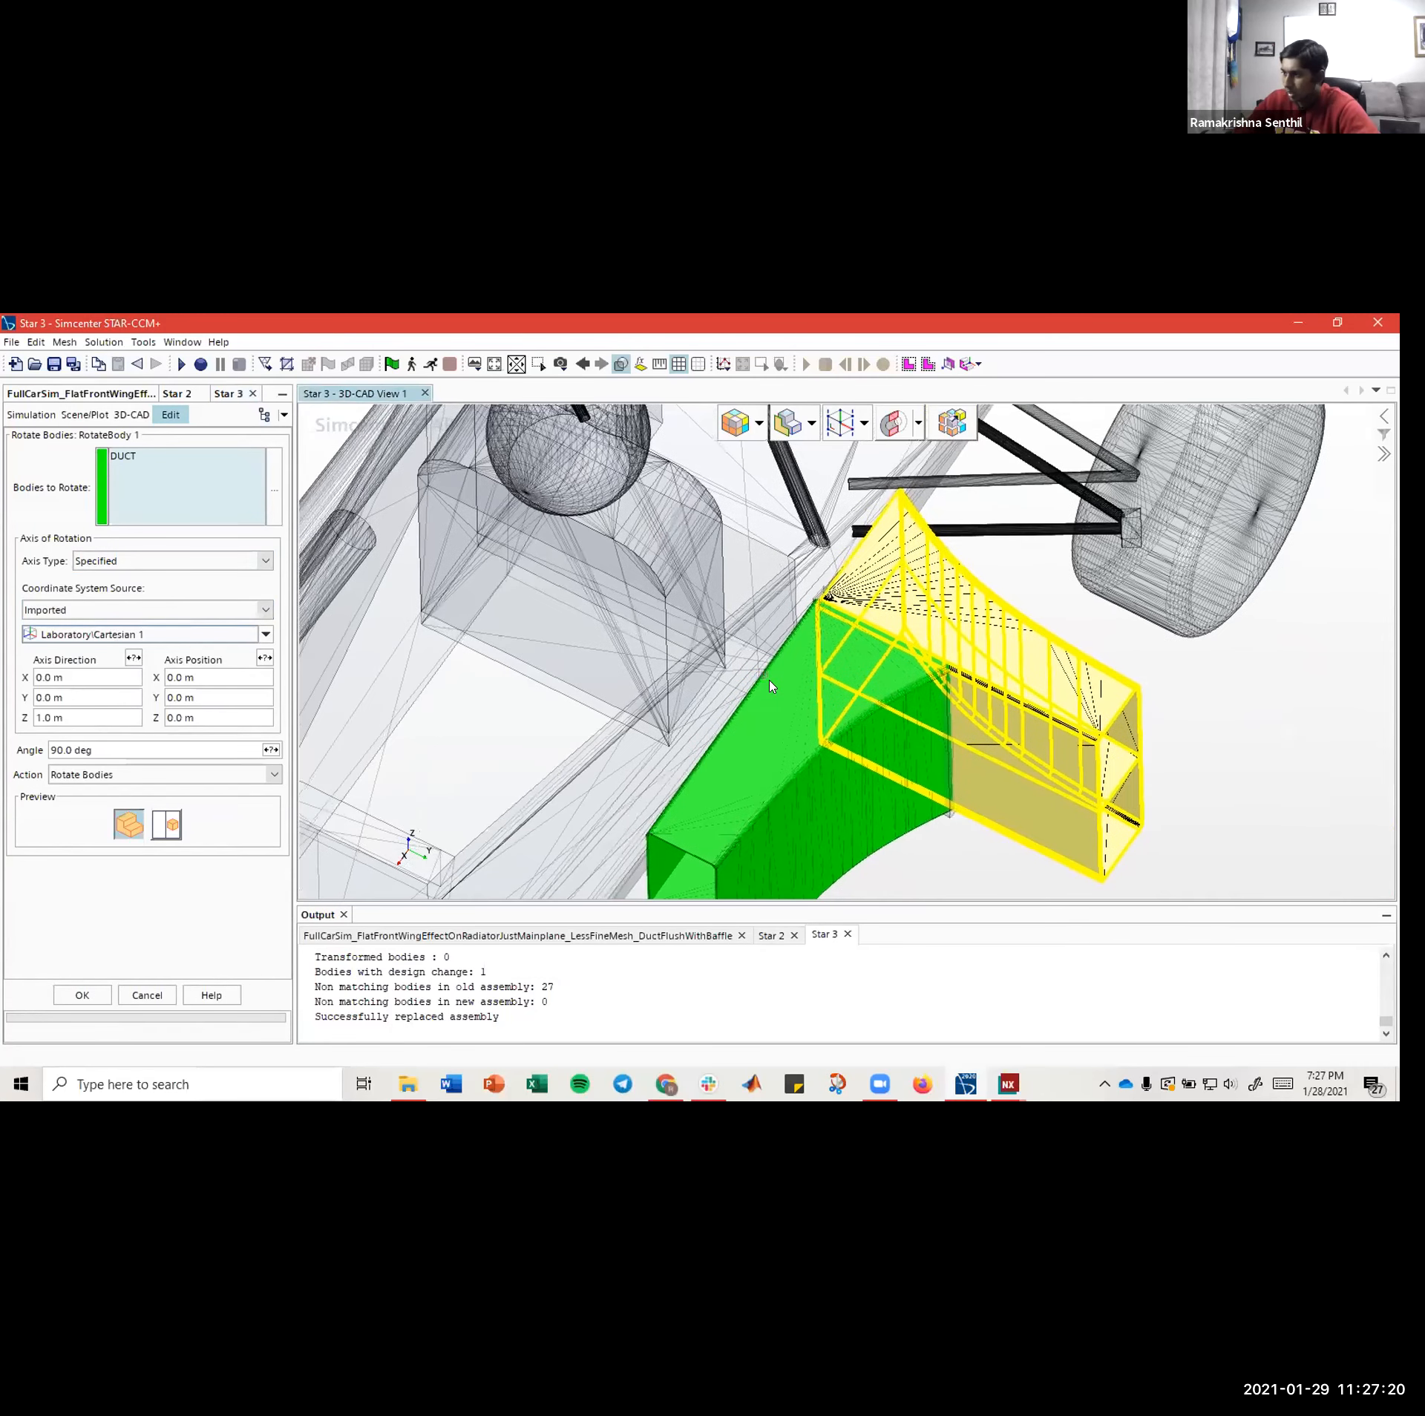
left_click_drag(775, 662, 817, 577)
scroll(817, 578, "up", 5)
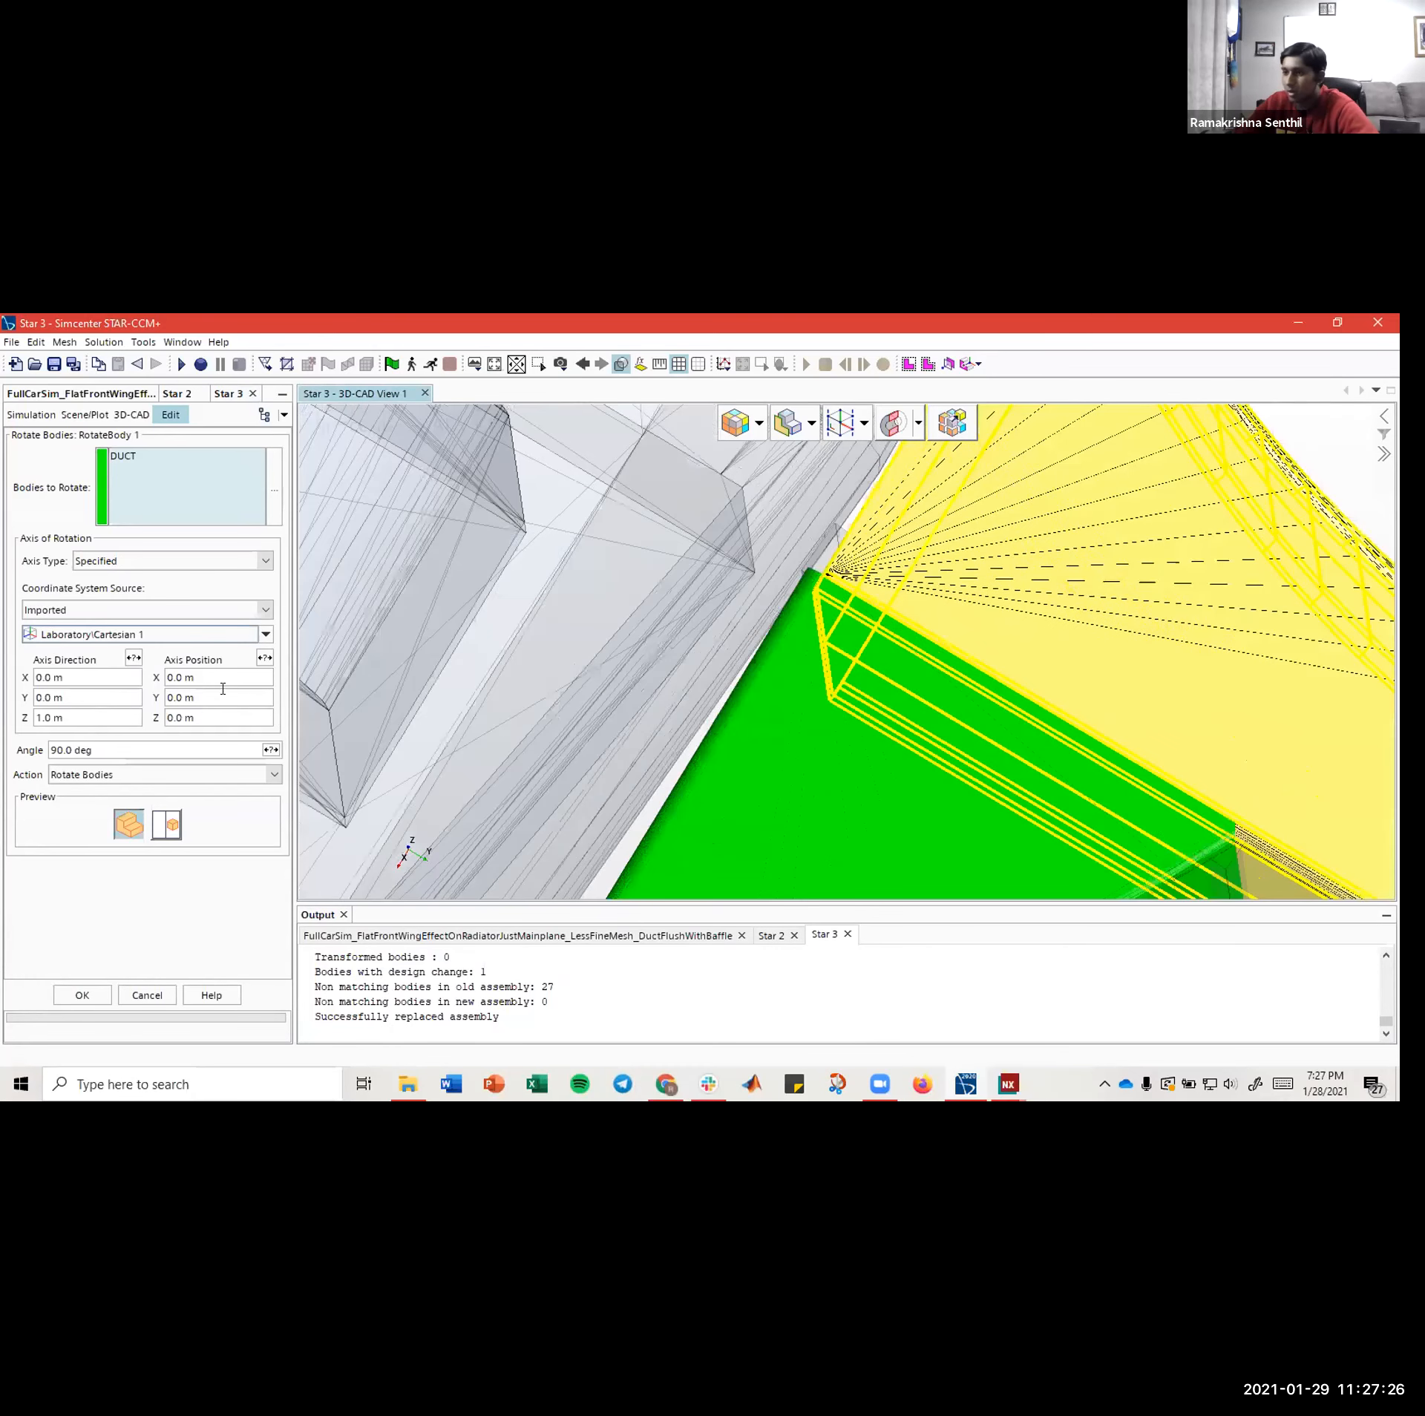
left_click(121, 748)
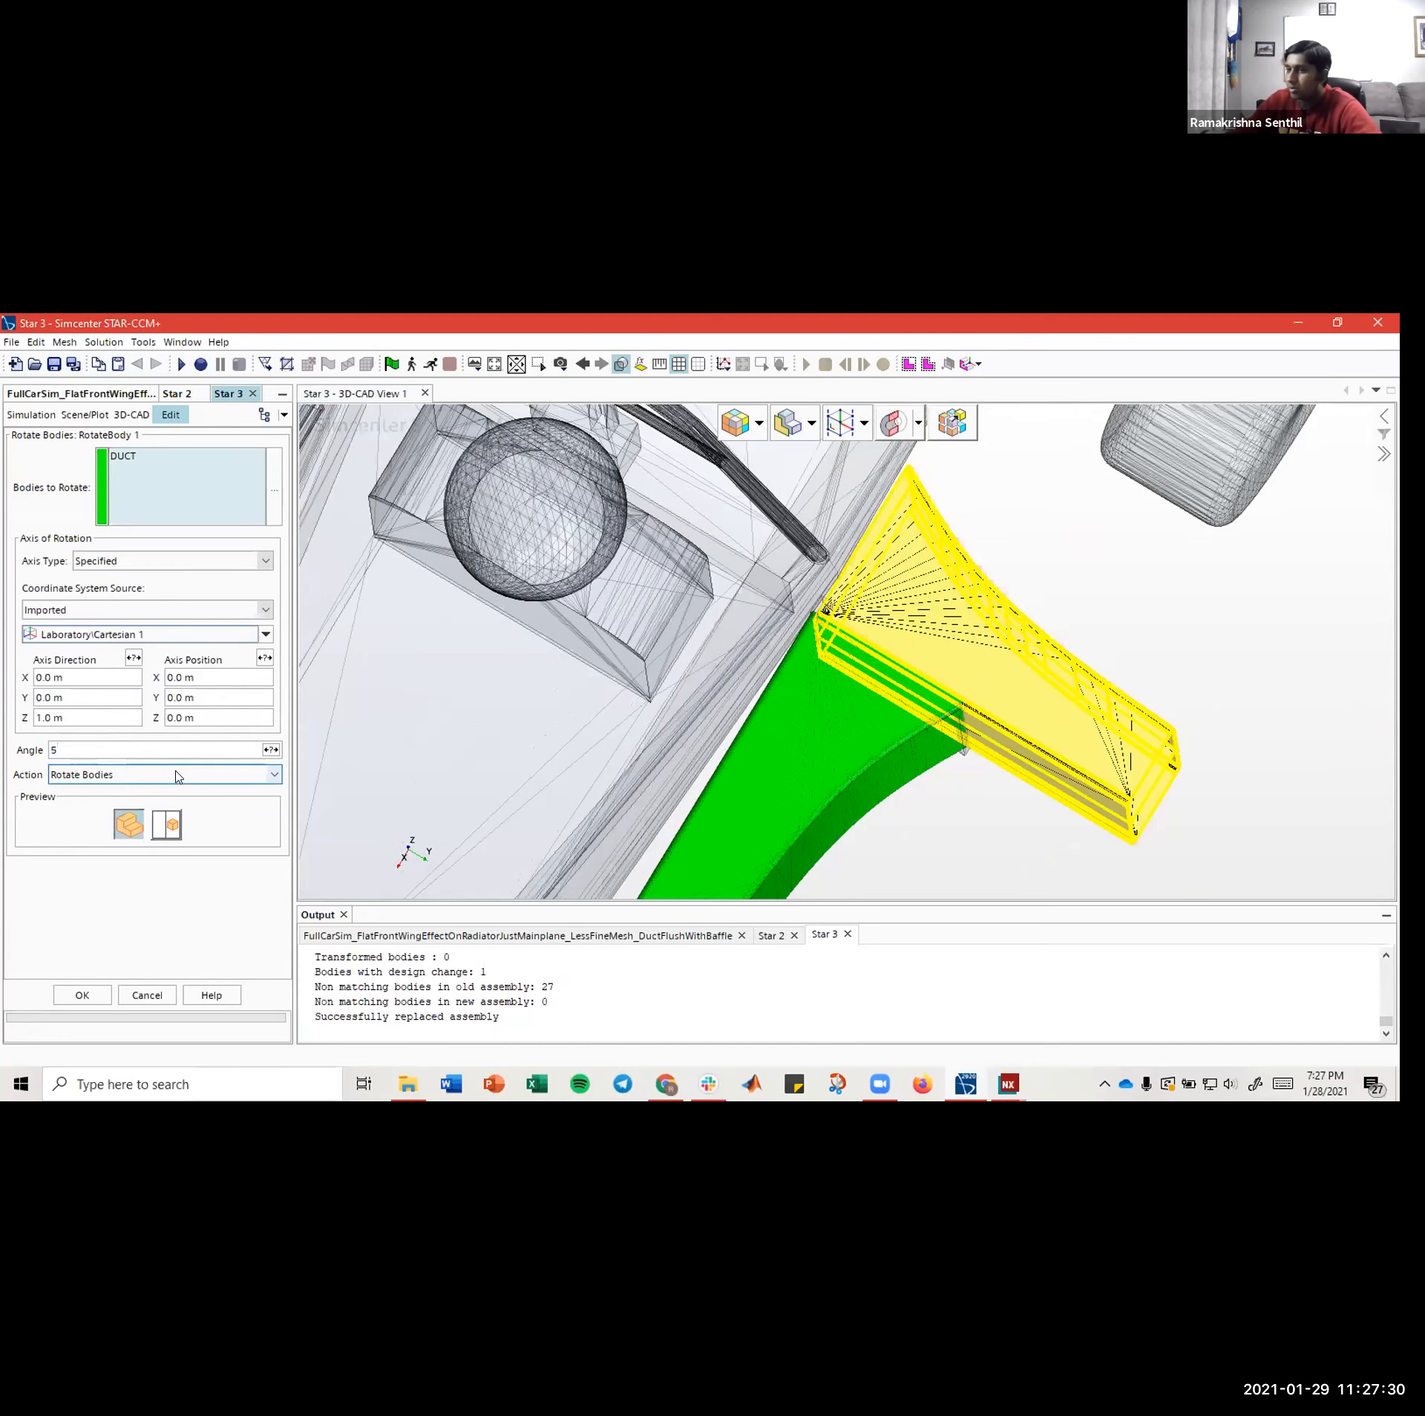
key("Return")
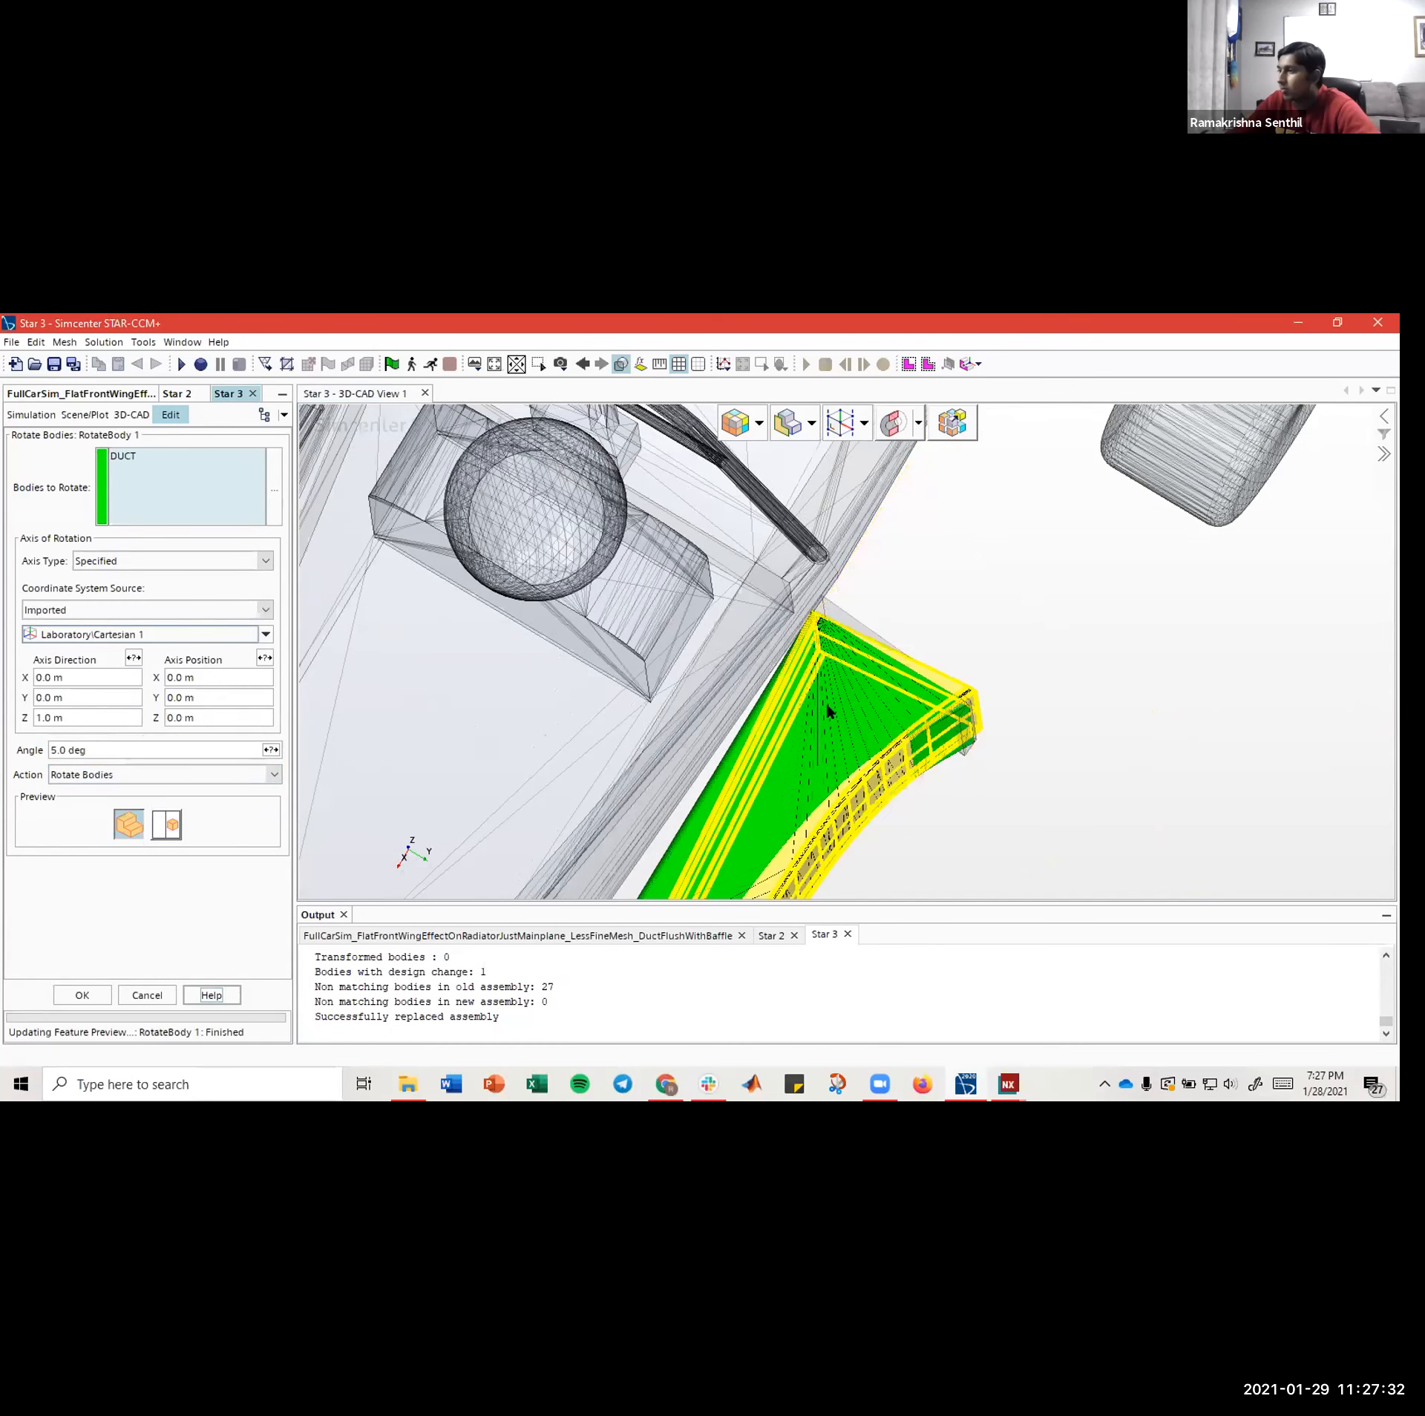
- Set the duct's rotation angle to -5 deg
left_click_drag(827, 708, 883, 673)
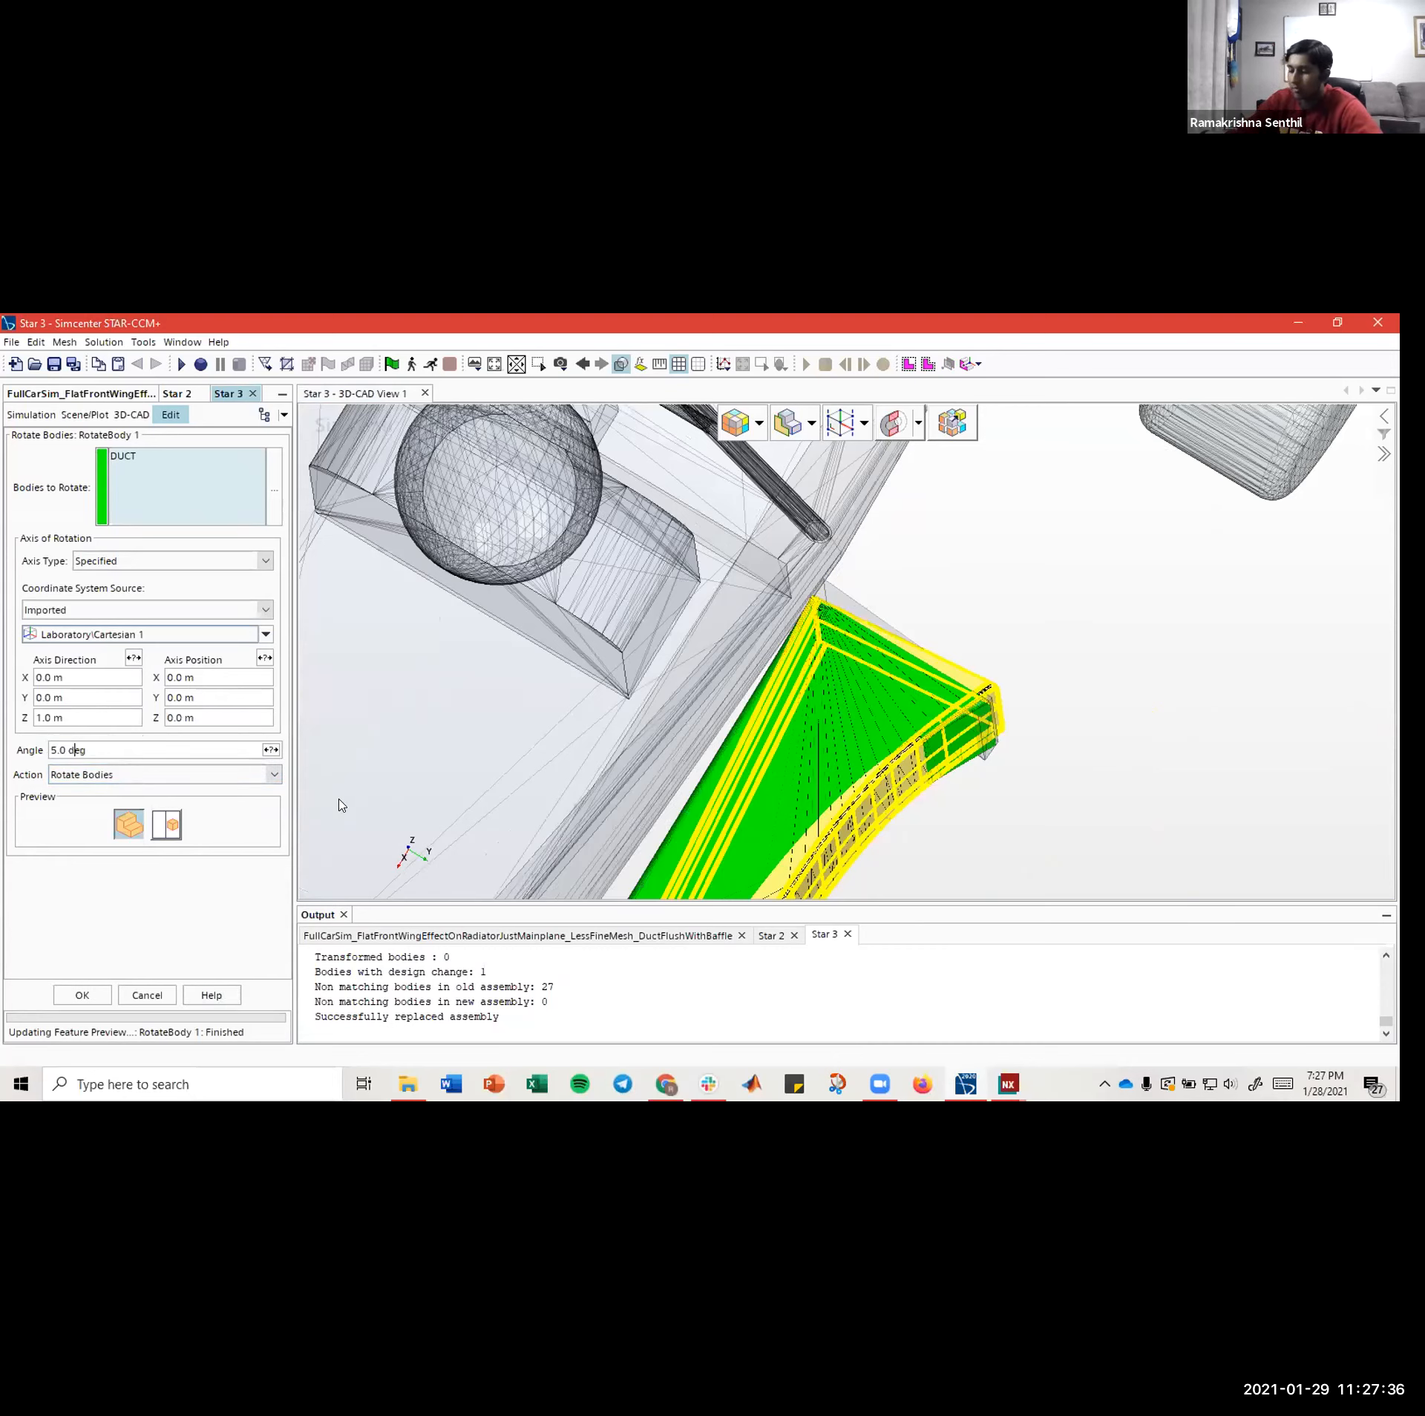
type("-5")
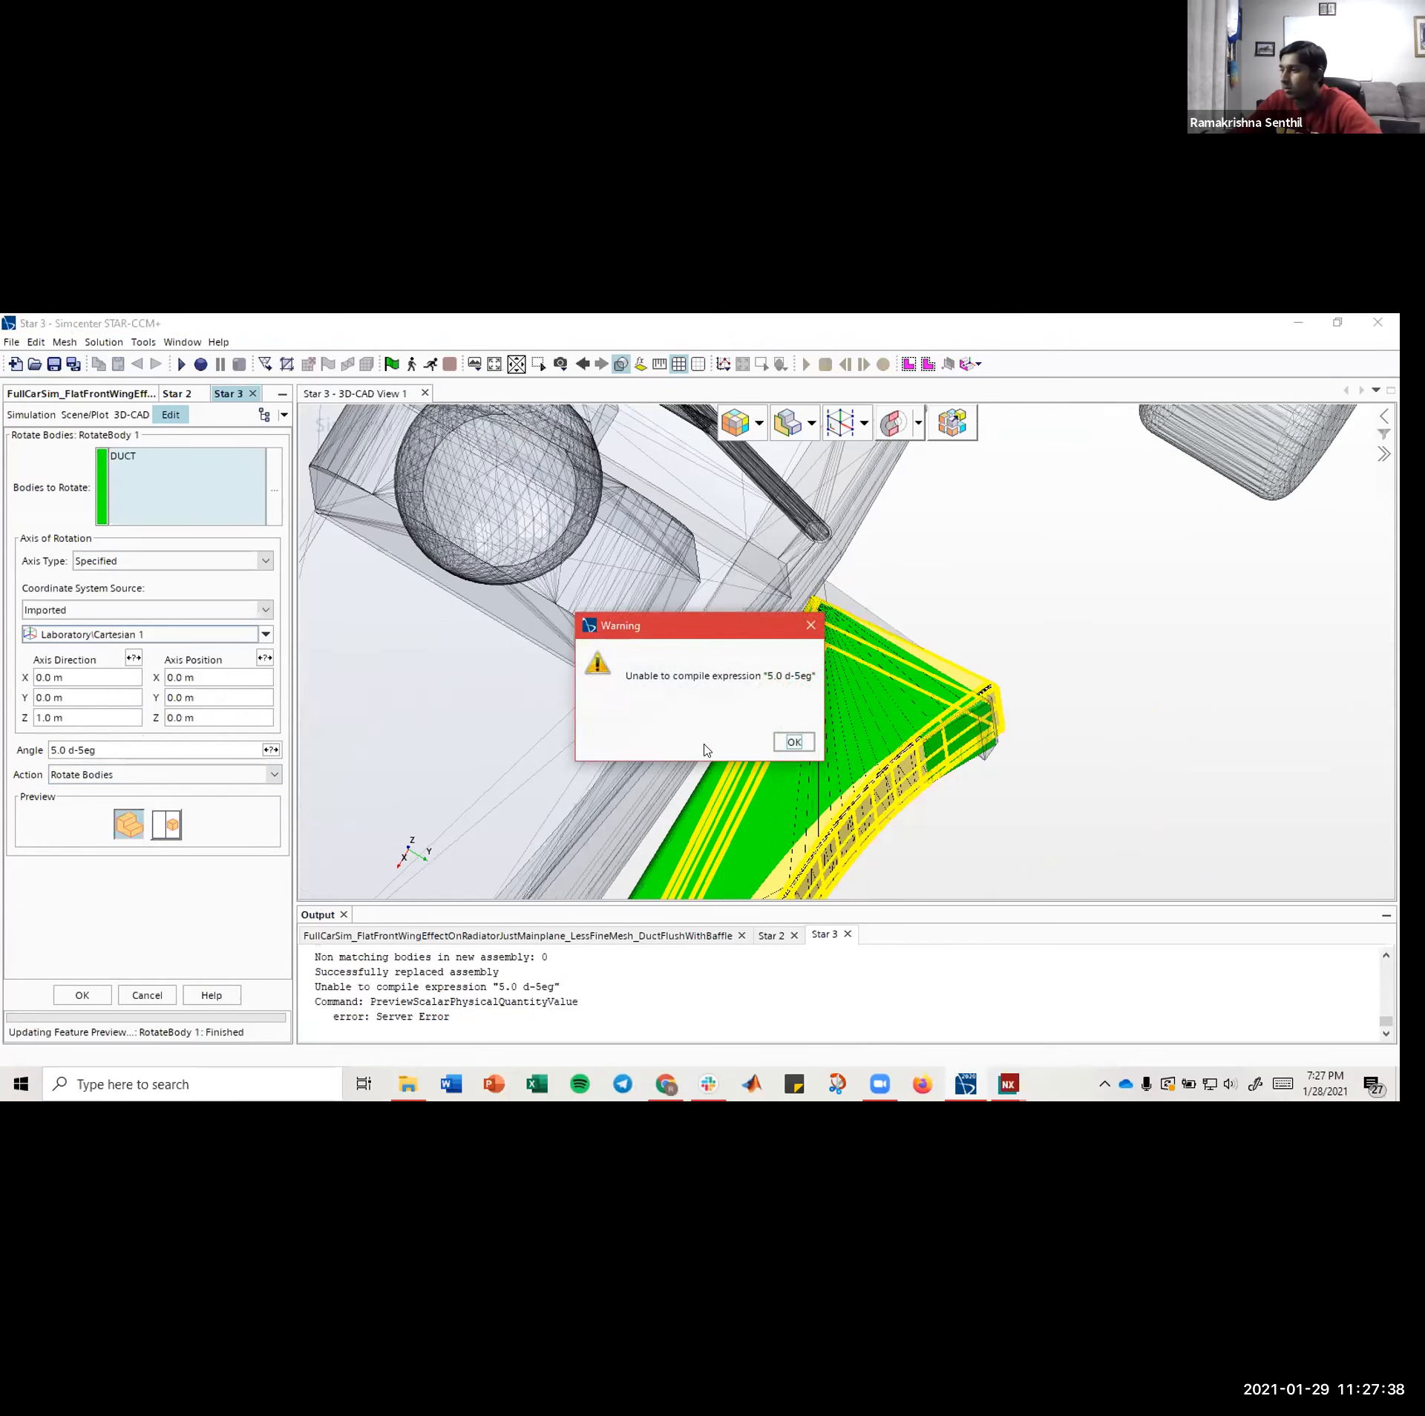
left_click(790, 743)
left_click(78, 750)
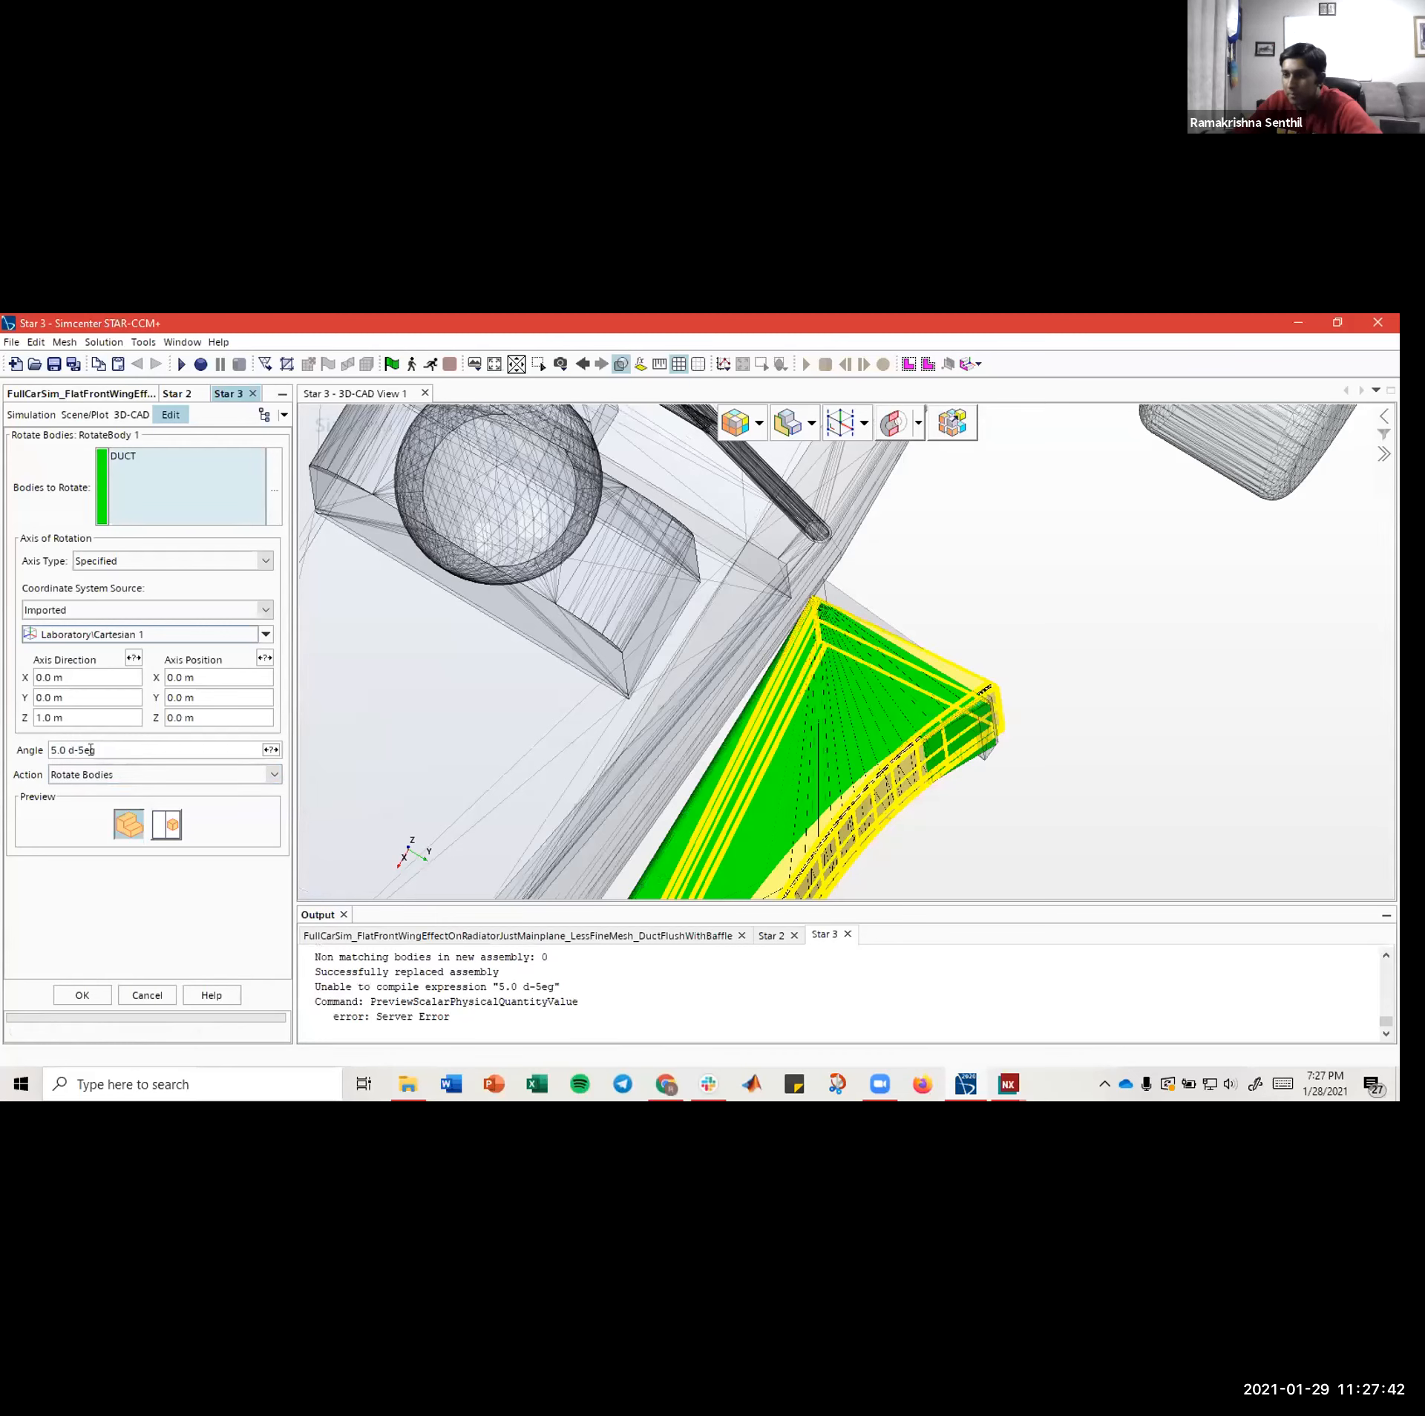
key("BackSpace")
key("BackSpace")
key("BackSpace")
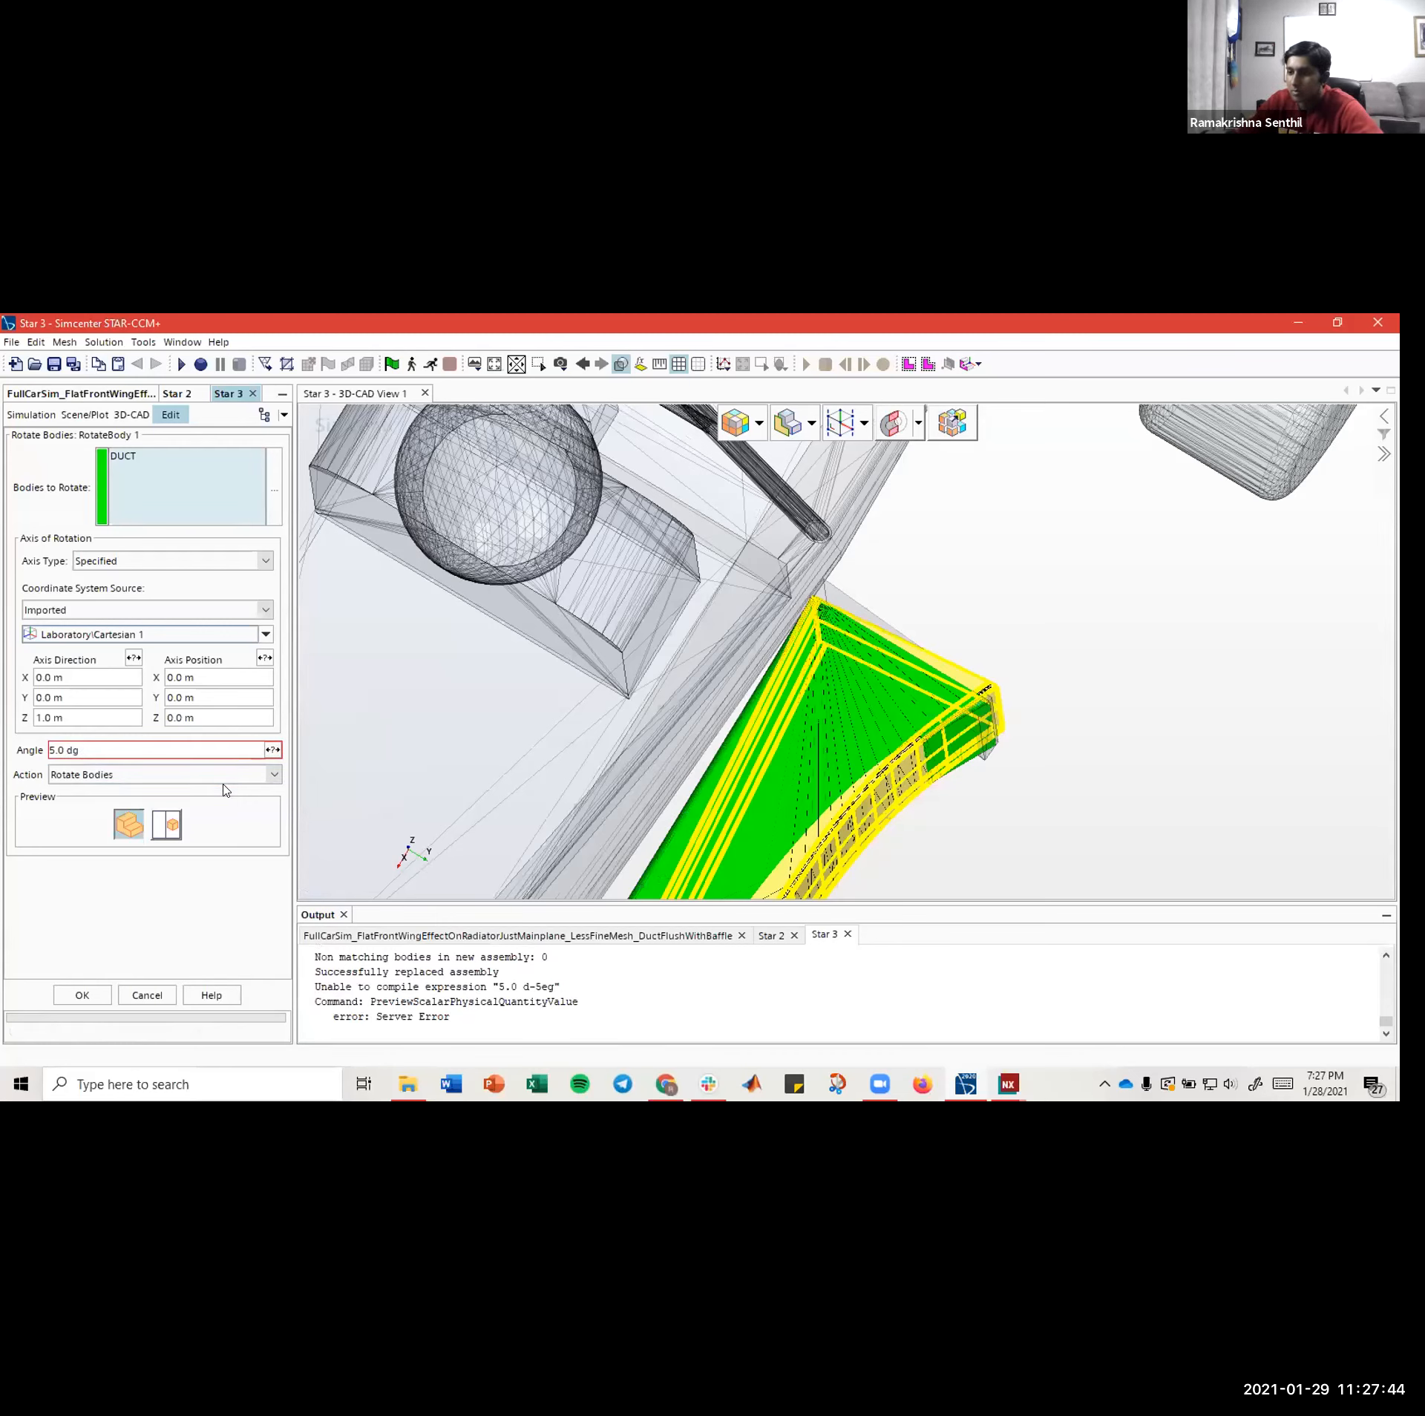
type("e")
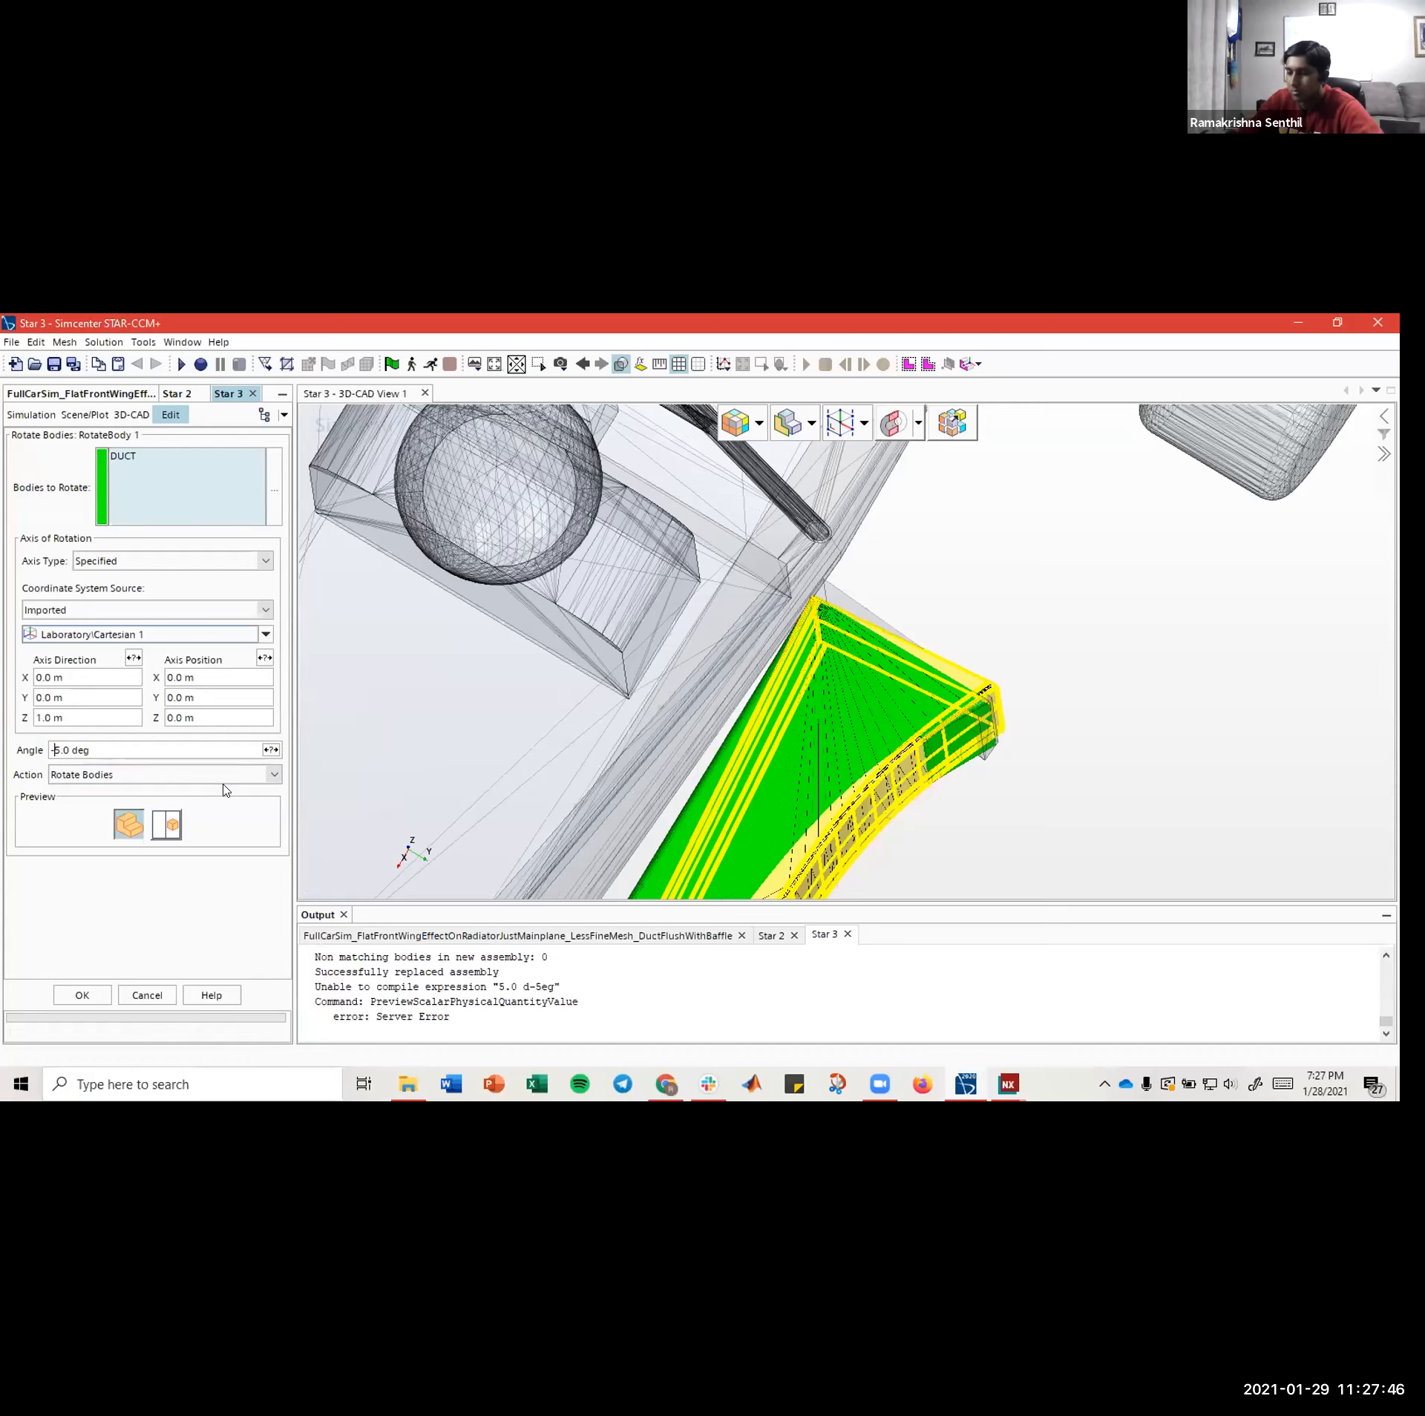
key("Return")
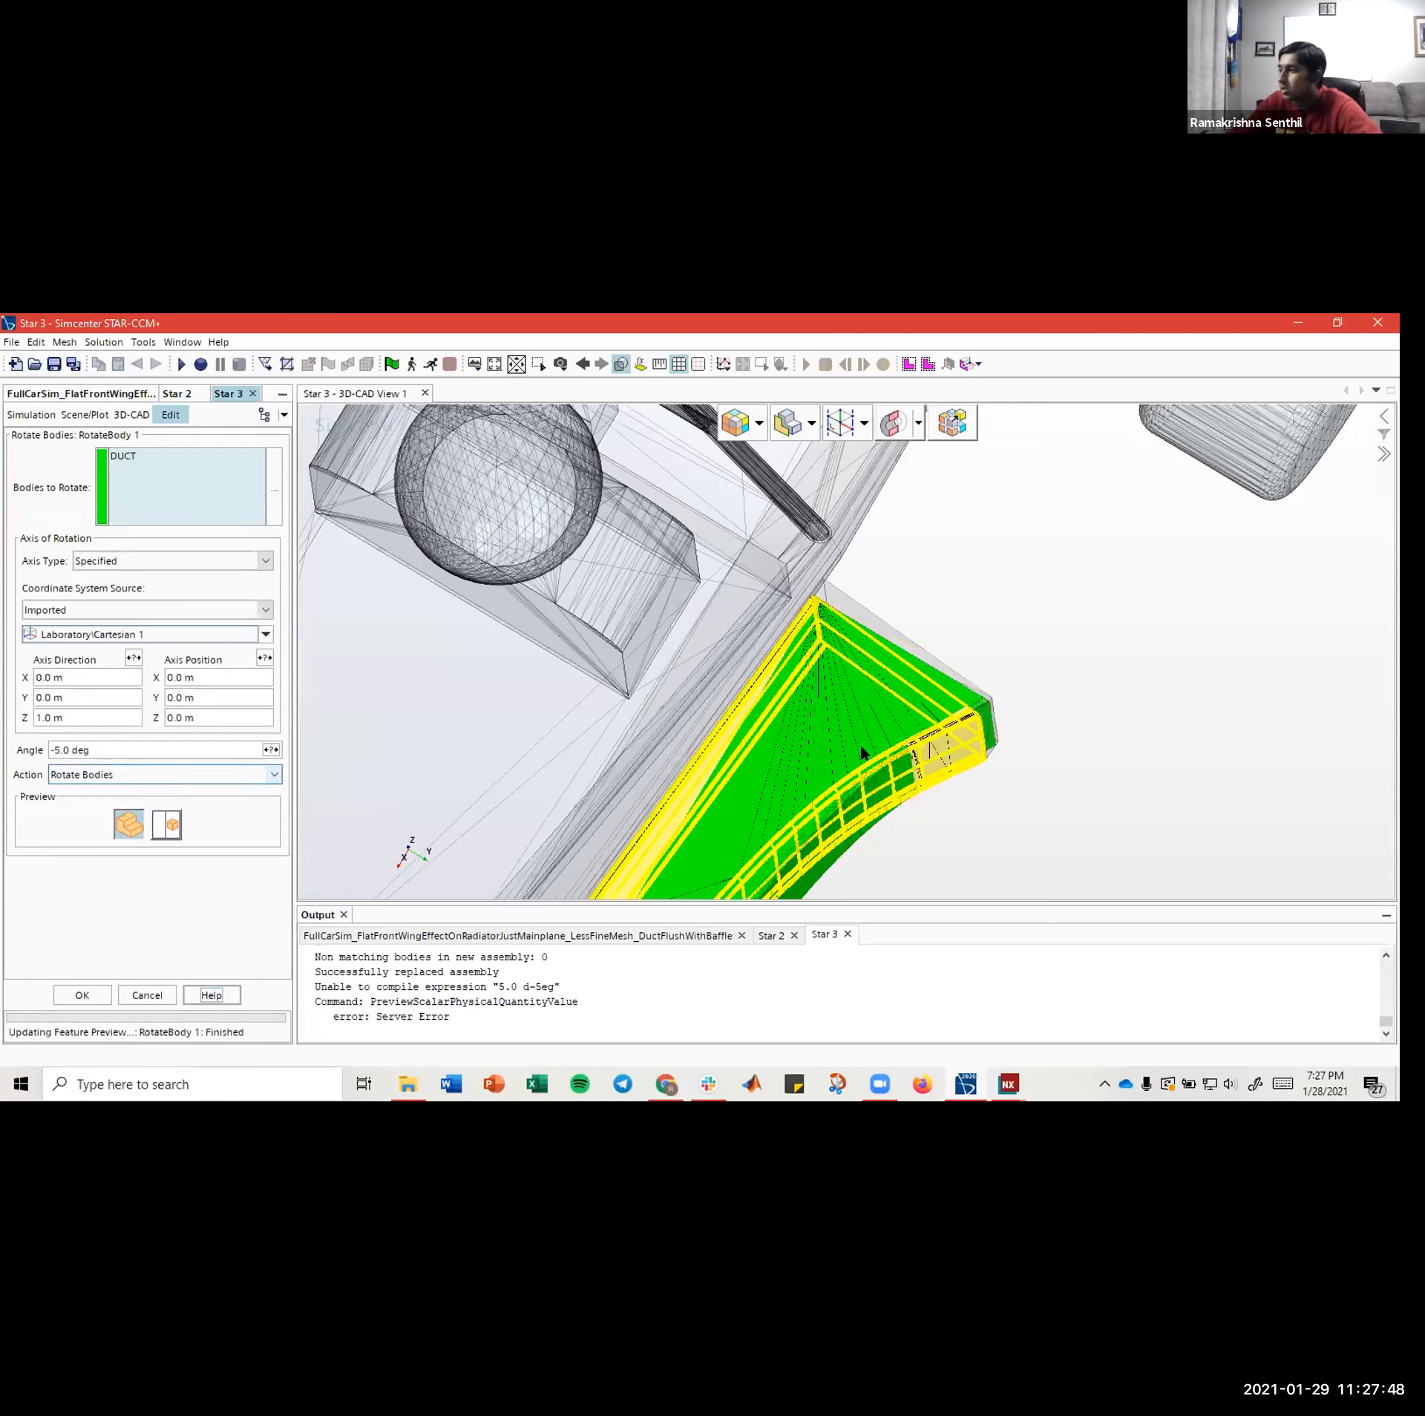
- Examine the duct's rotation preview from above, comparing its end edge with the slanted neighbouring panel at the outer and inner corners
left_click_drag(960, 699, 843, 519)
key("t")
scroll(822, 480, "up", 5)
right_click_drag(779, 460, 718, 526)
scroll(716, 526, "up", 3)
scroll(717, 528, "up", 5)
scroll(789, 503, "down", 3)
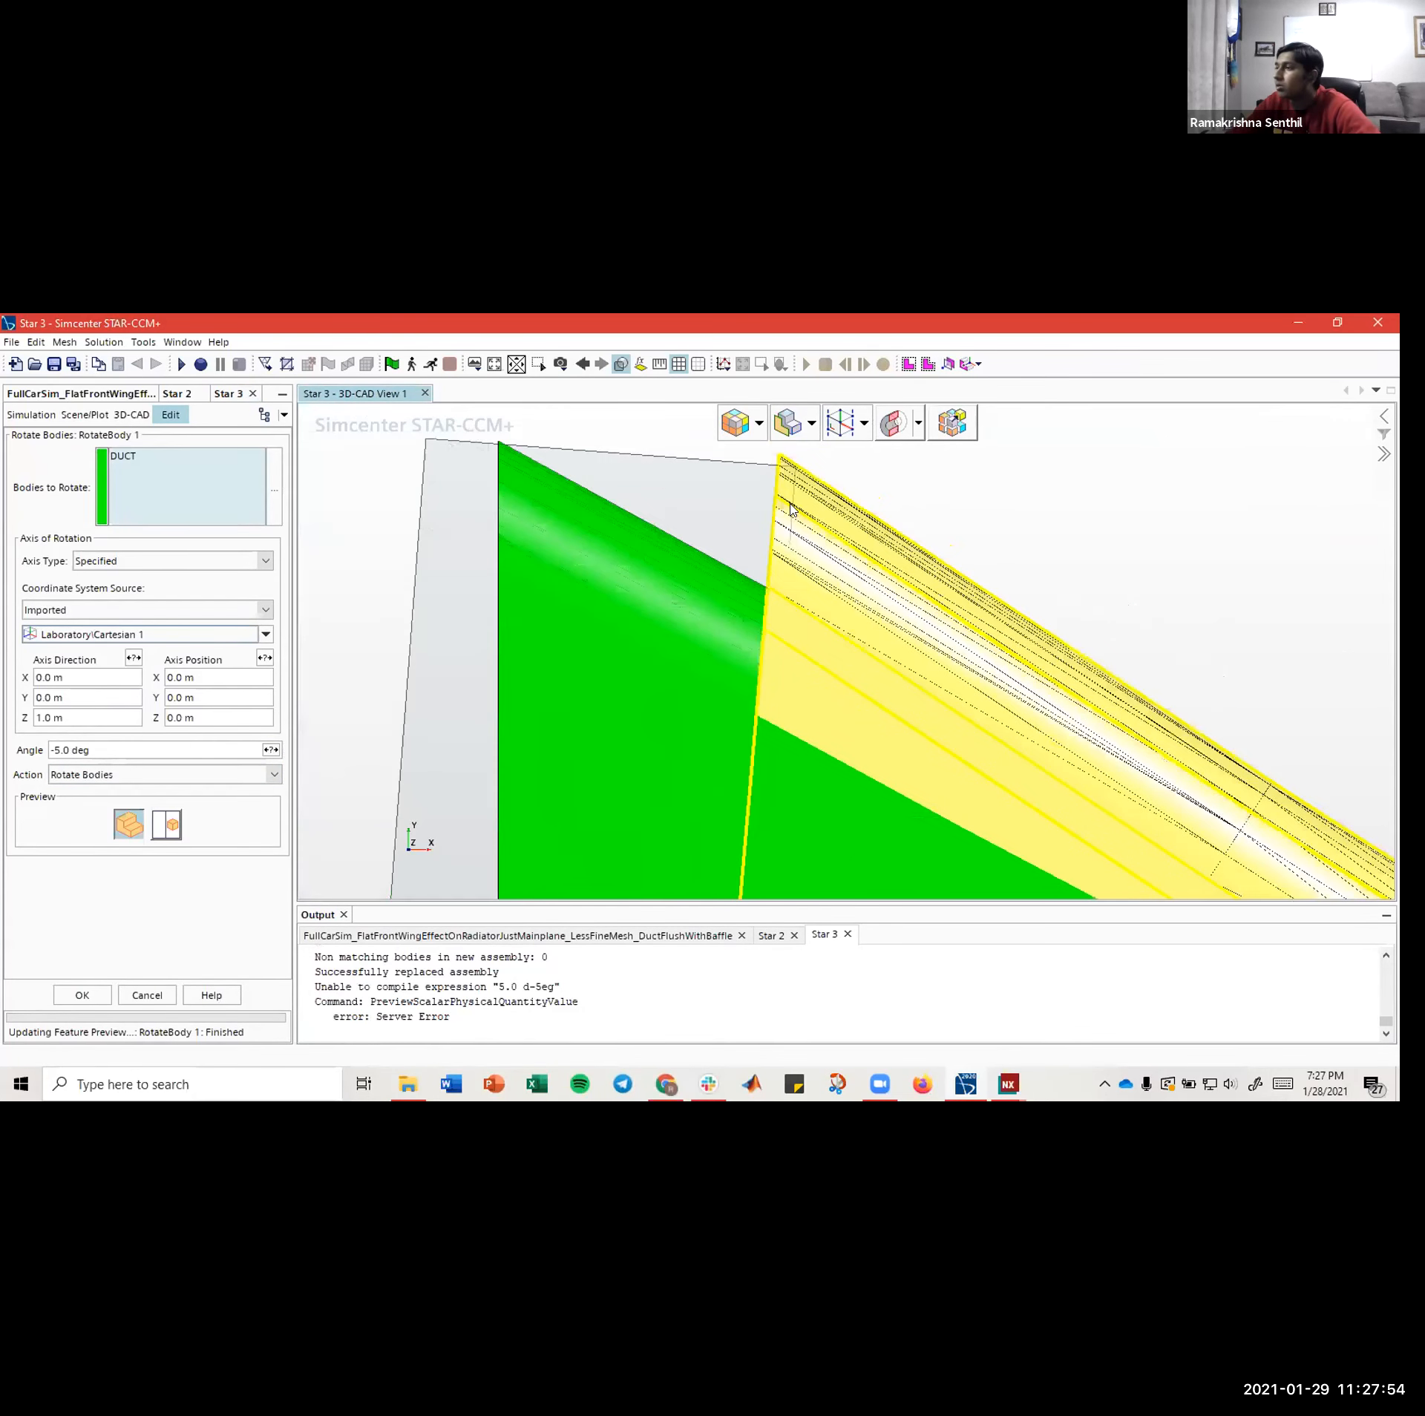
scroll(789, 513, "up", 5)
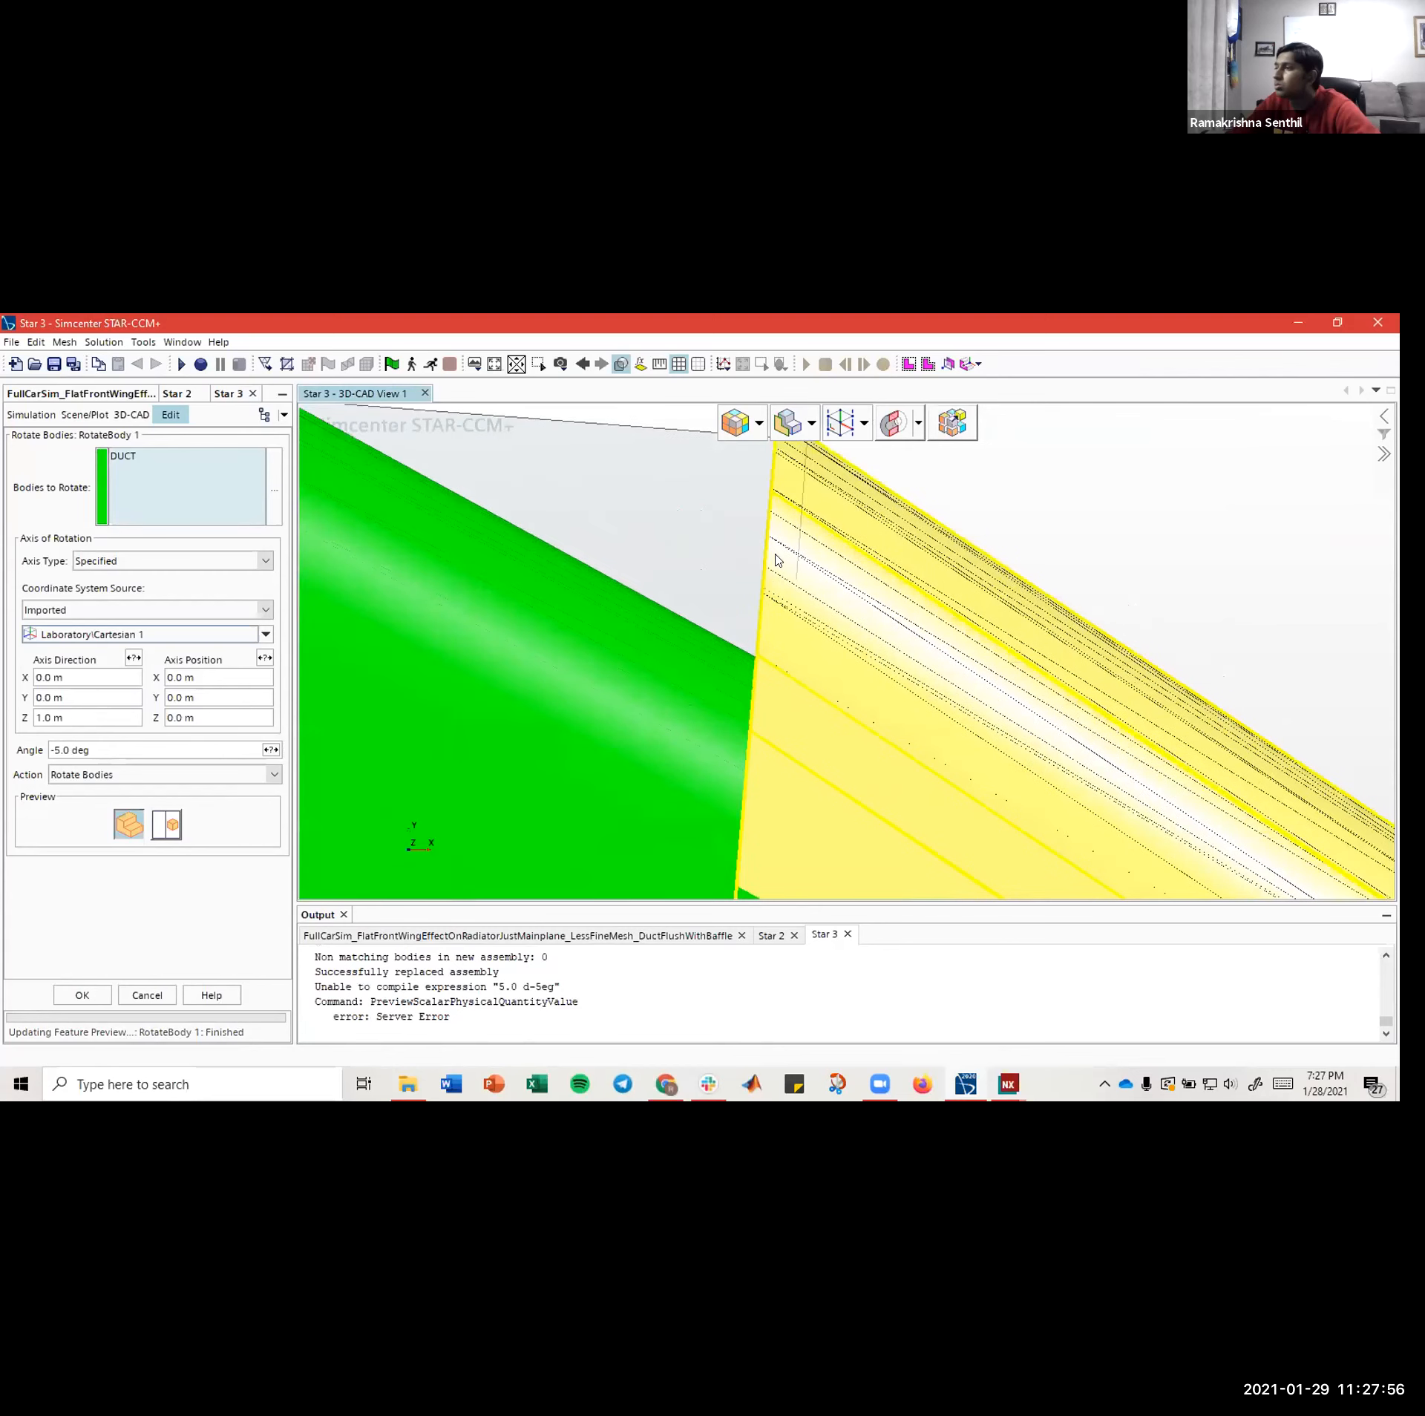
scroll(775, 562, "down", 2)
scroll(779, 590, "down", 2)
scroll(760, 521, "up", 3)
scroll(736, 670, "down", 3)
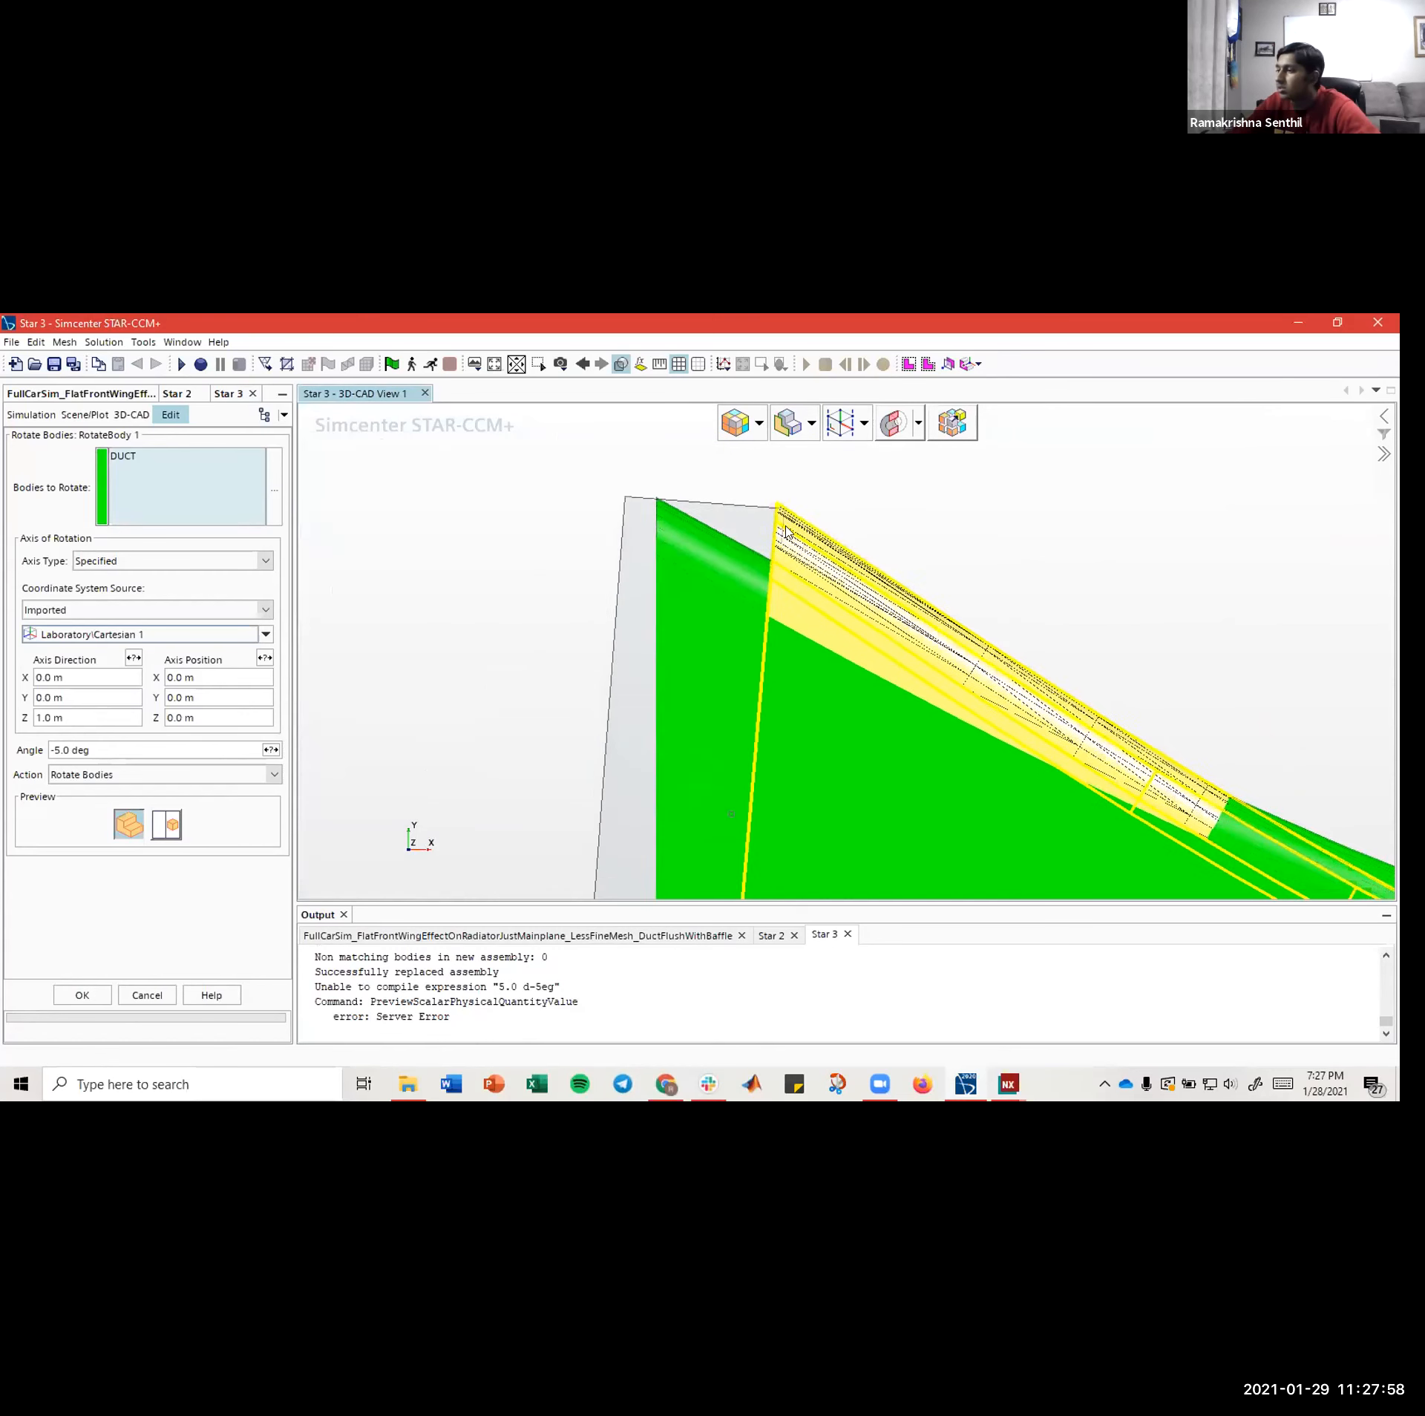
scroll(757, 683, "up", 5)
scroll(756, 683, "down", 4)
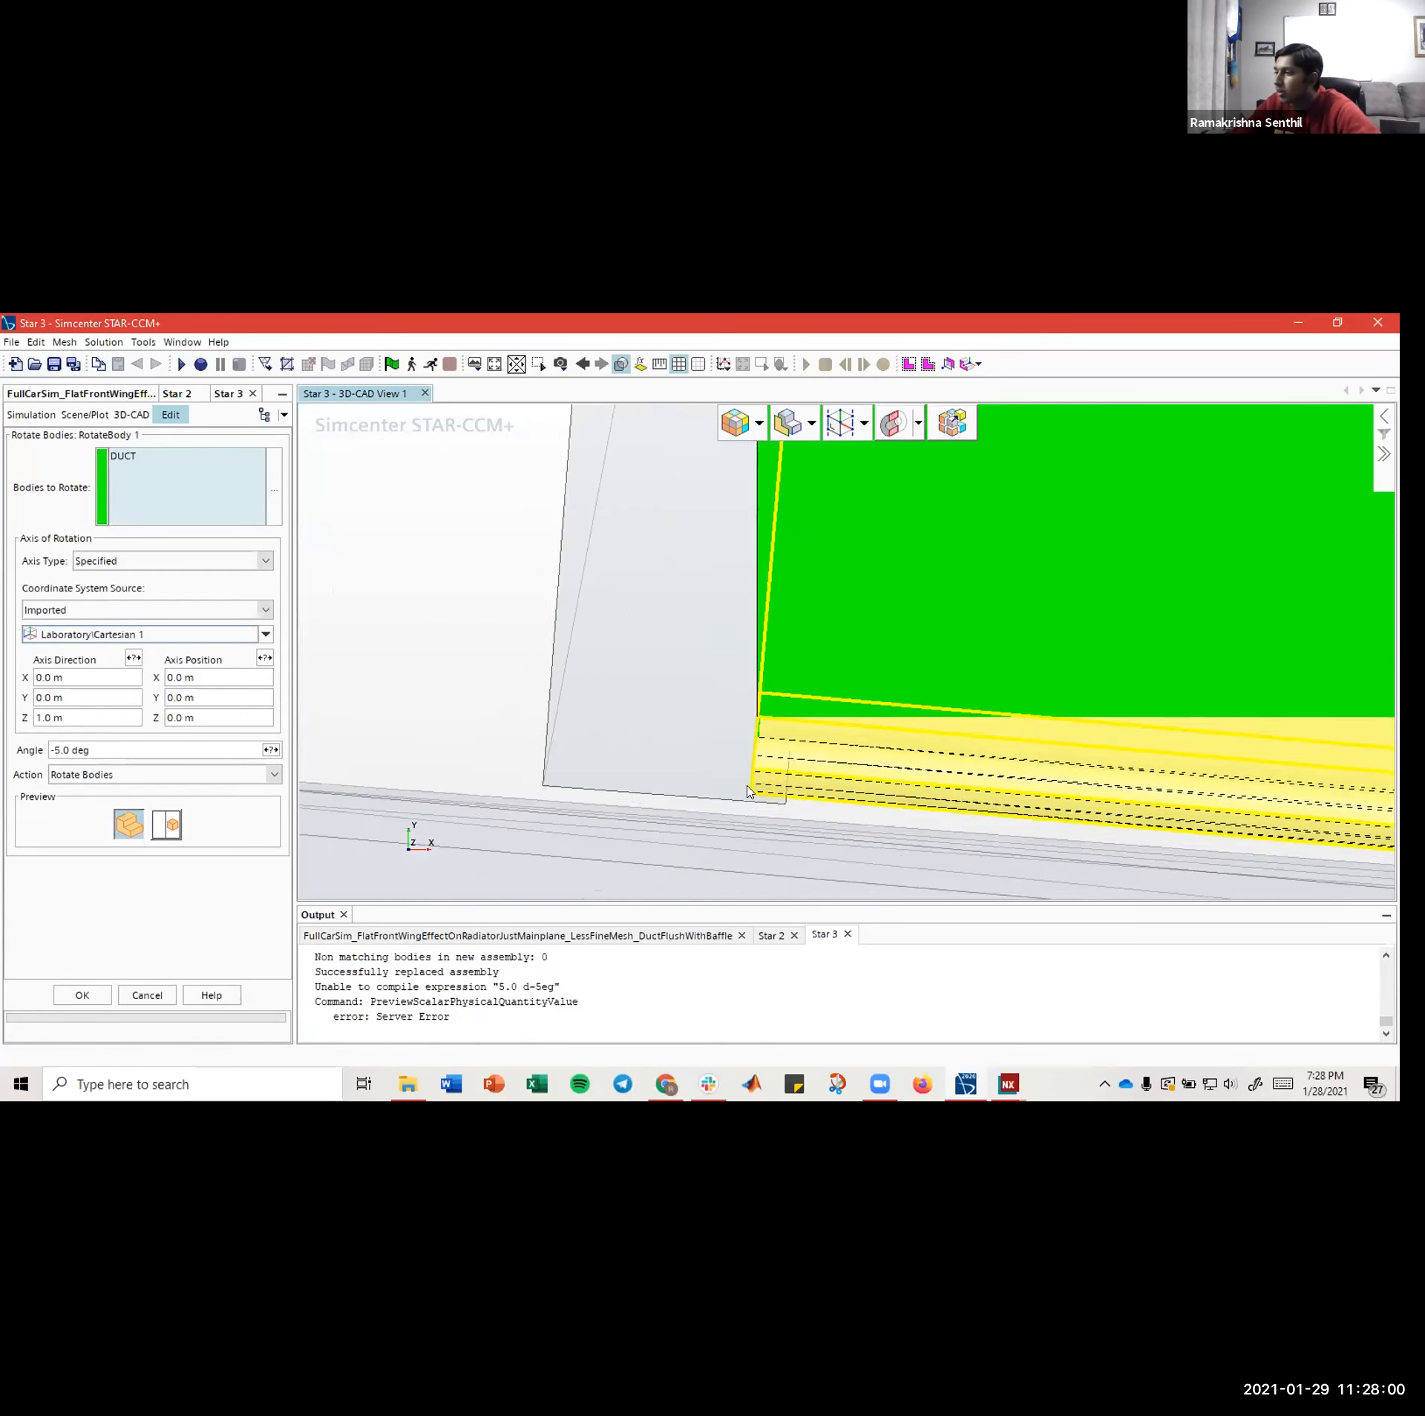
scroll(756, 796, "down", 4)
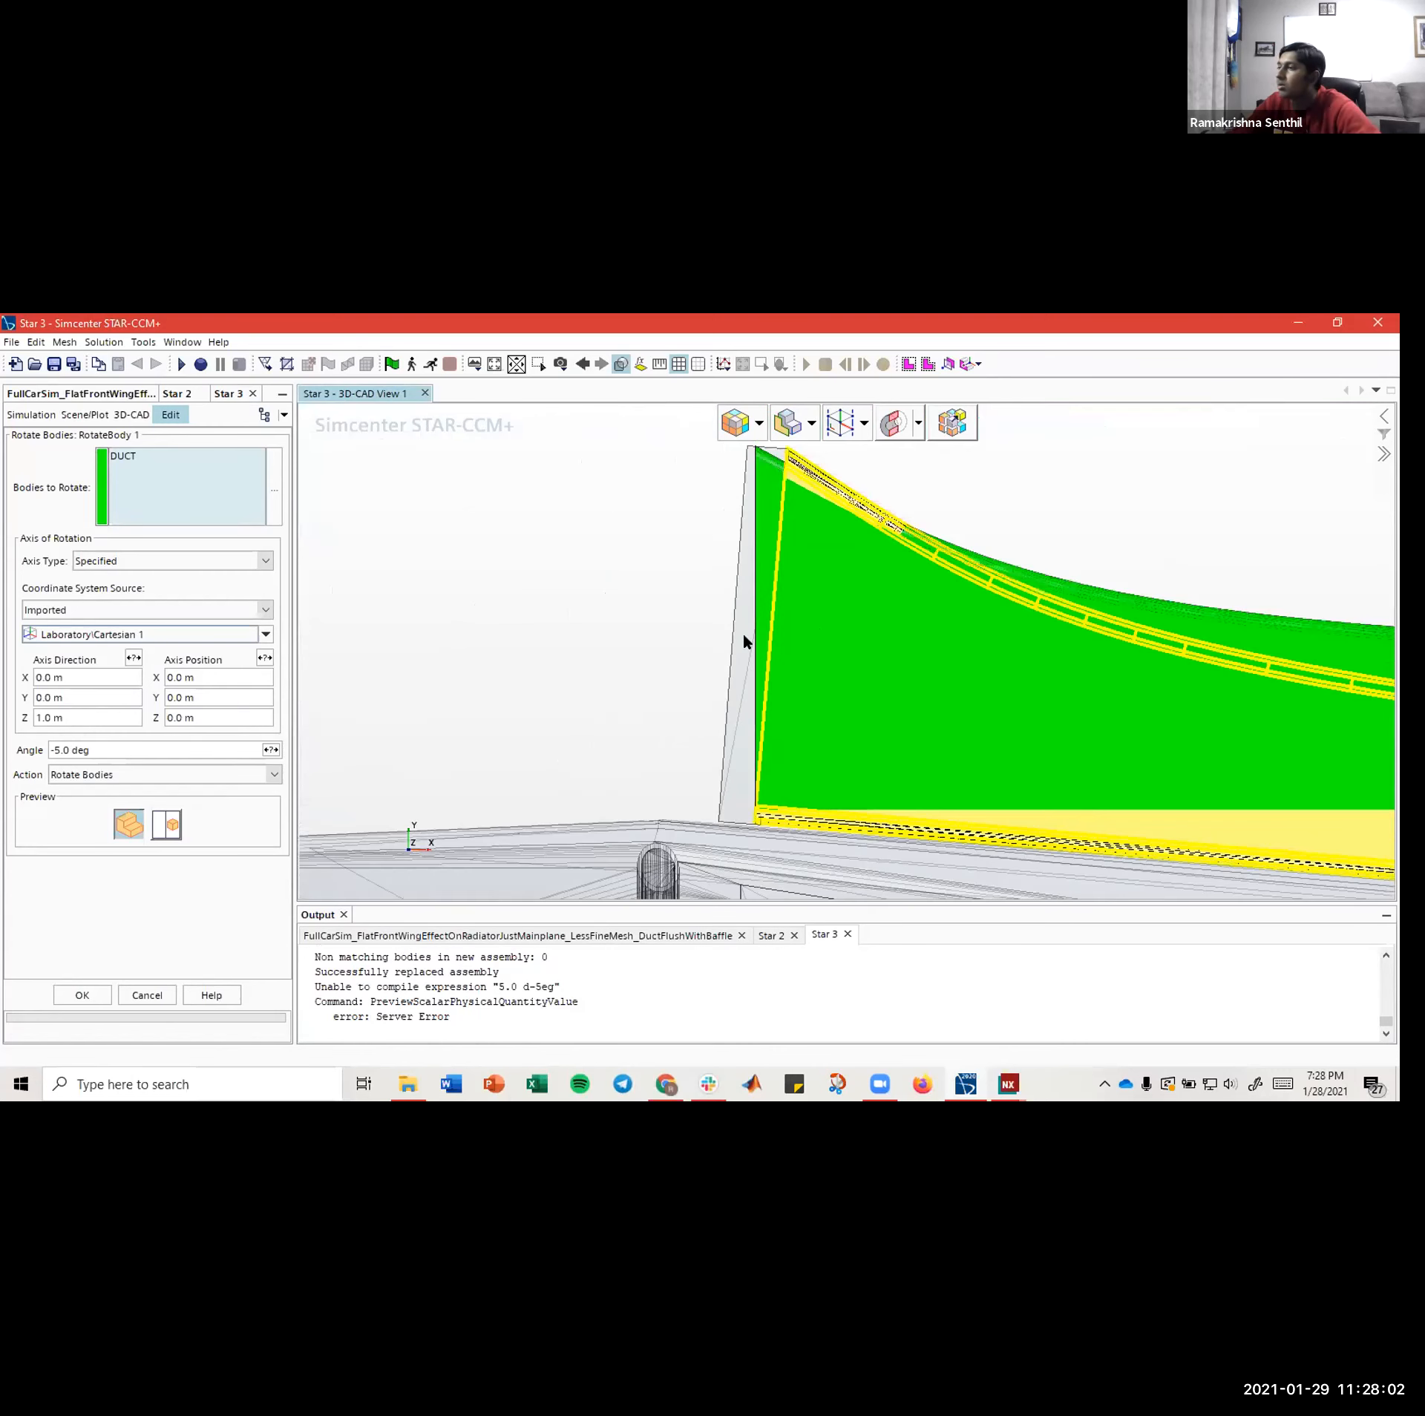
scroll(692, 618, "up", 6)
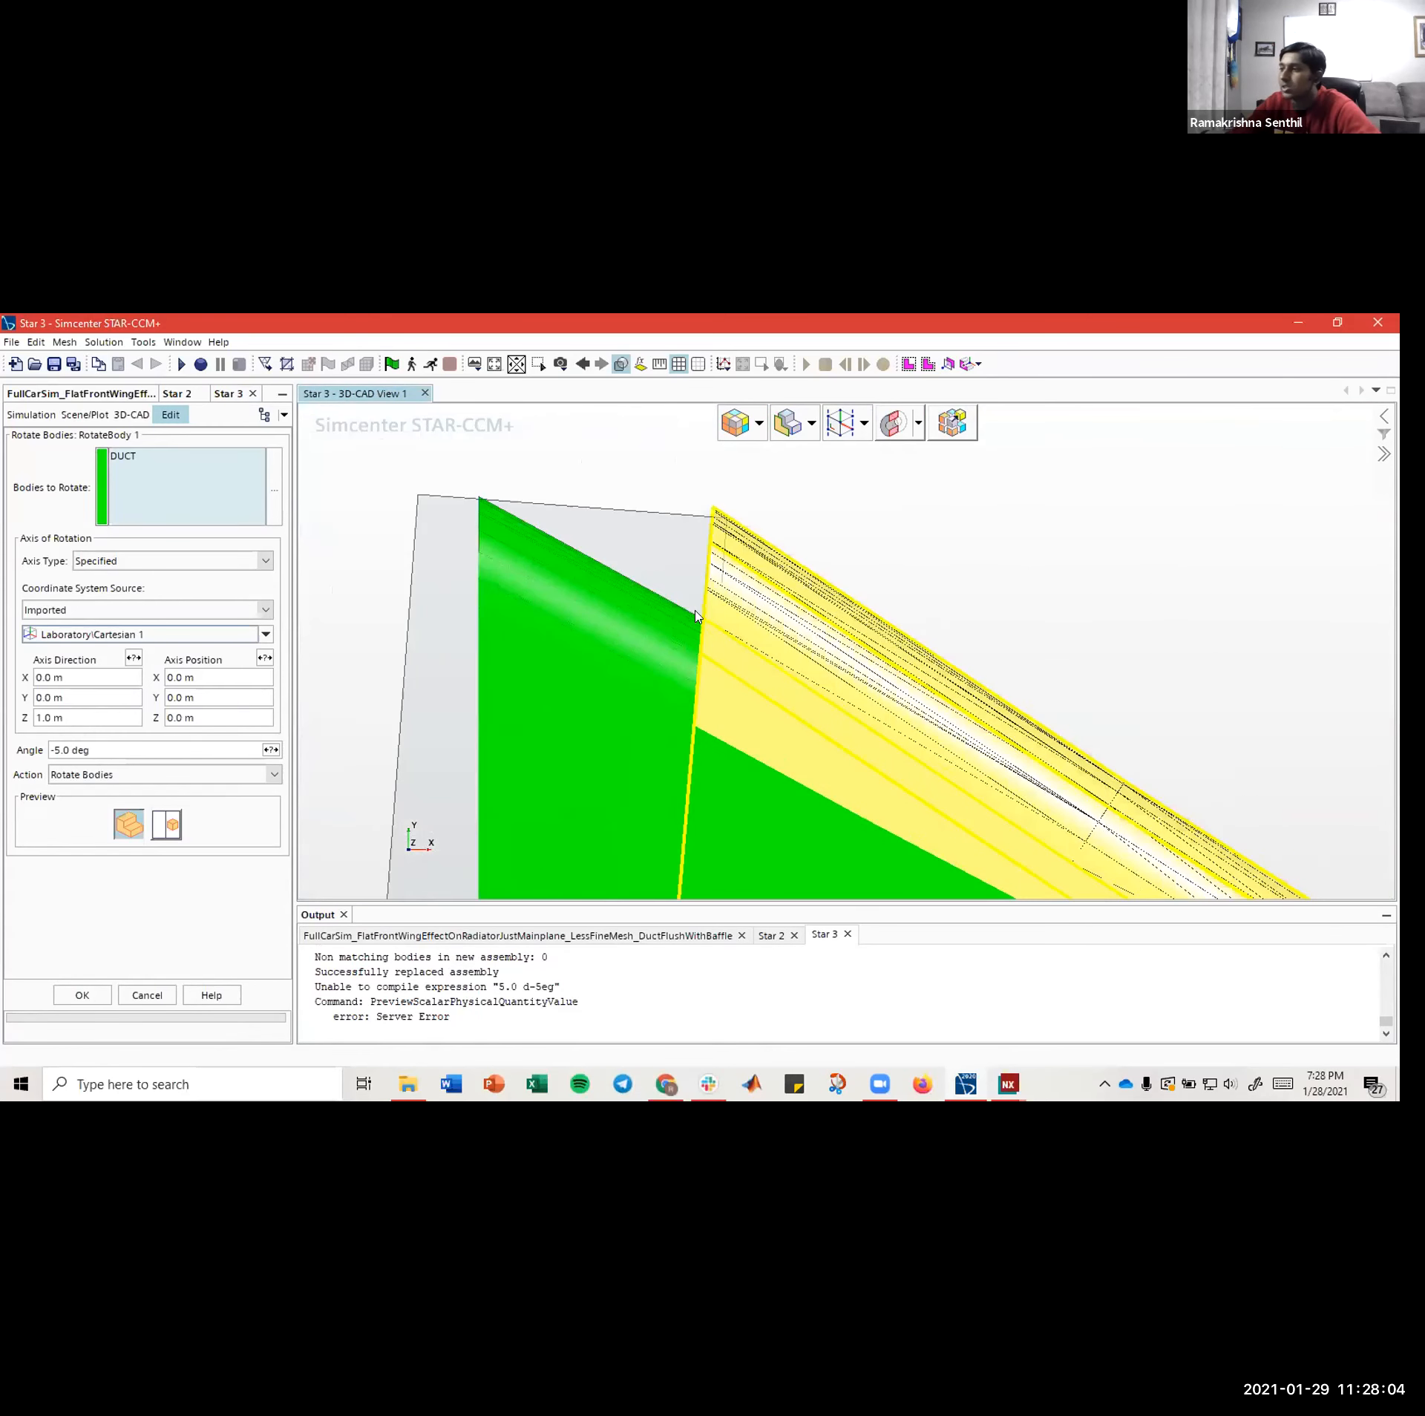
scroll(695, 617, "down", 3)
- Set the duct's rotation angle to -4.5 deg
triple_click(56, 749)
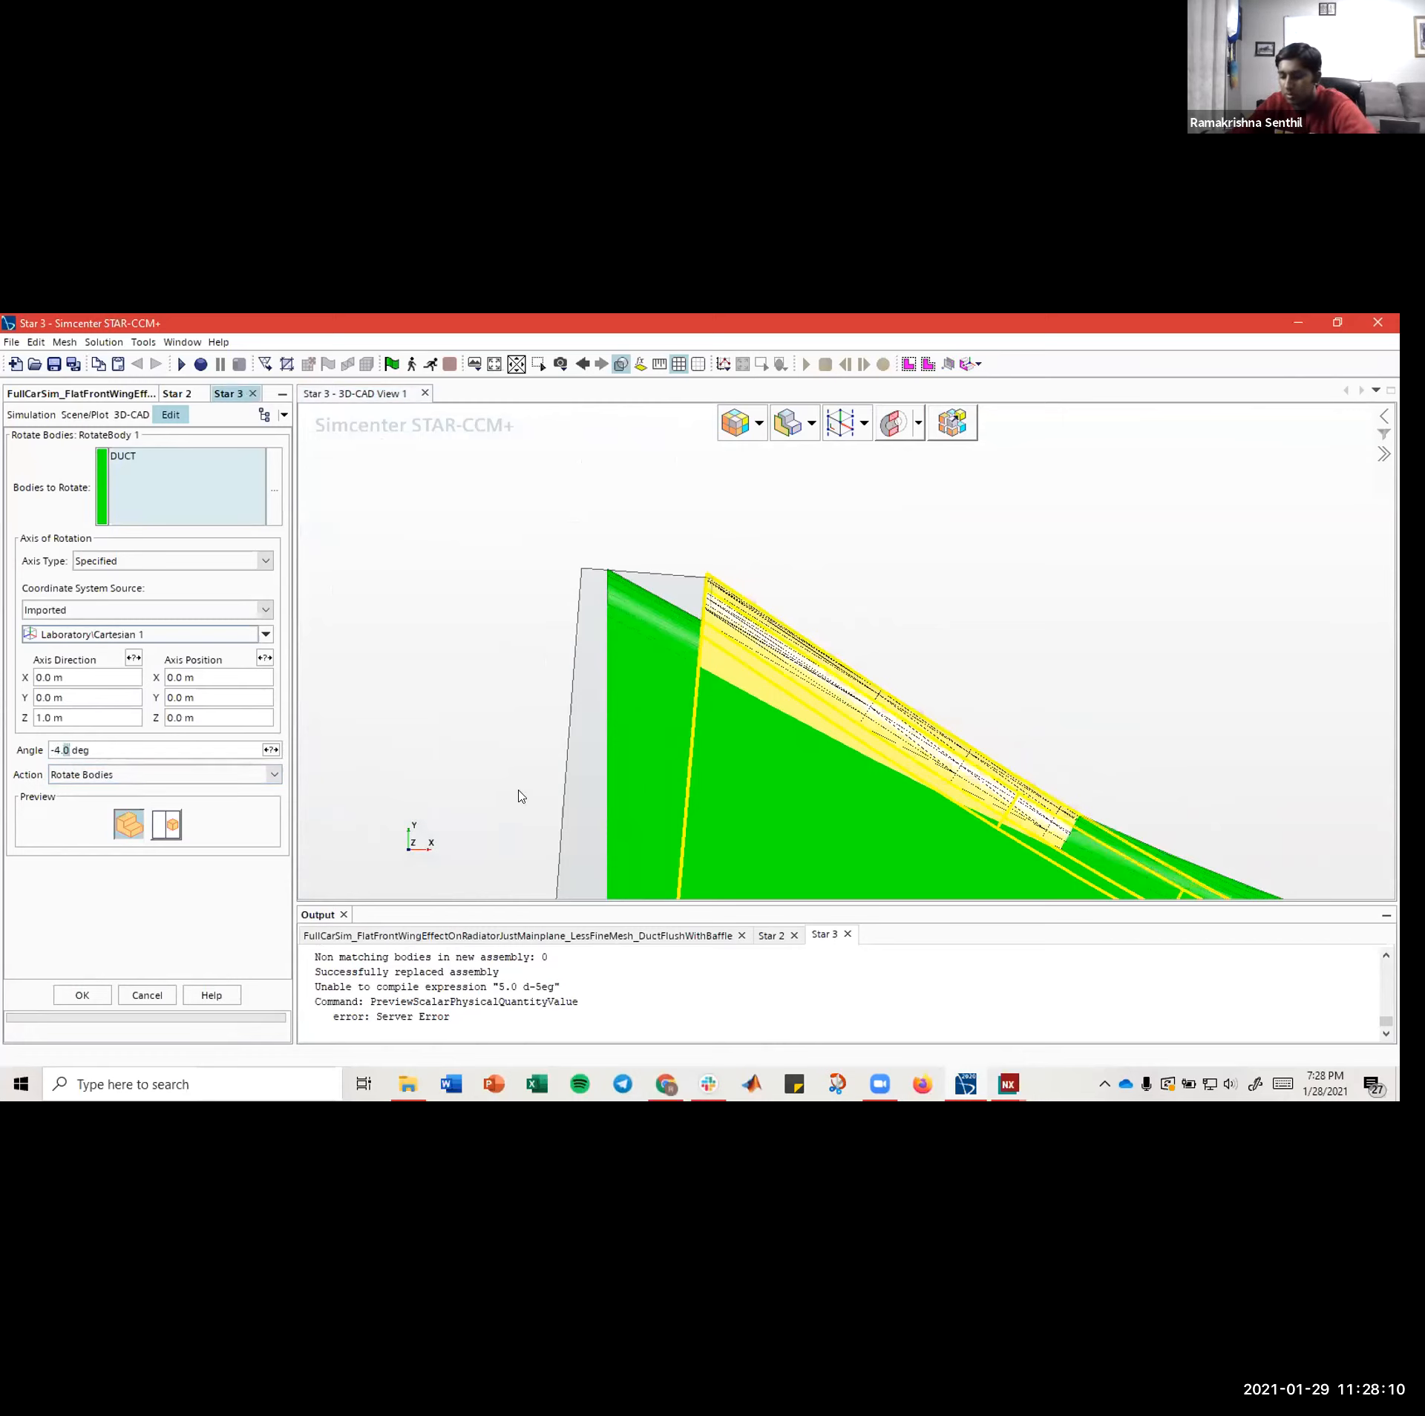
key("Return")
scroll(694, 712, "up", 2)
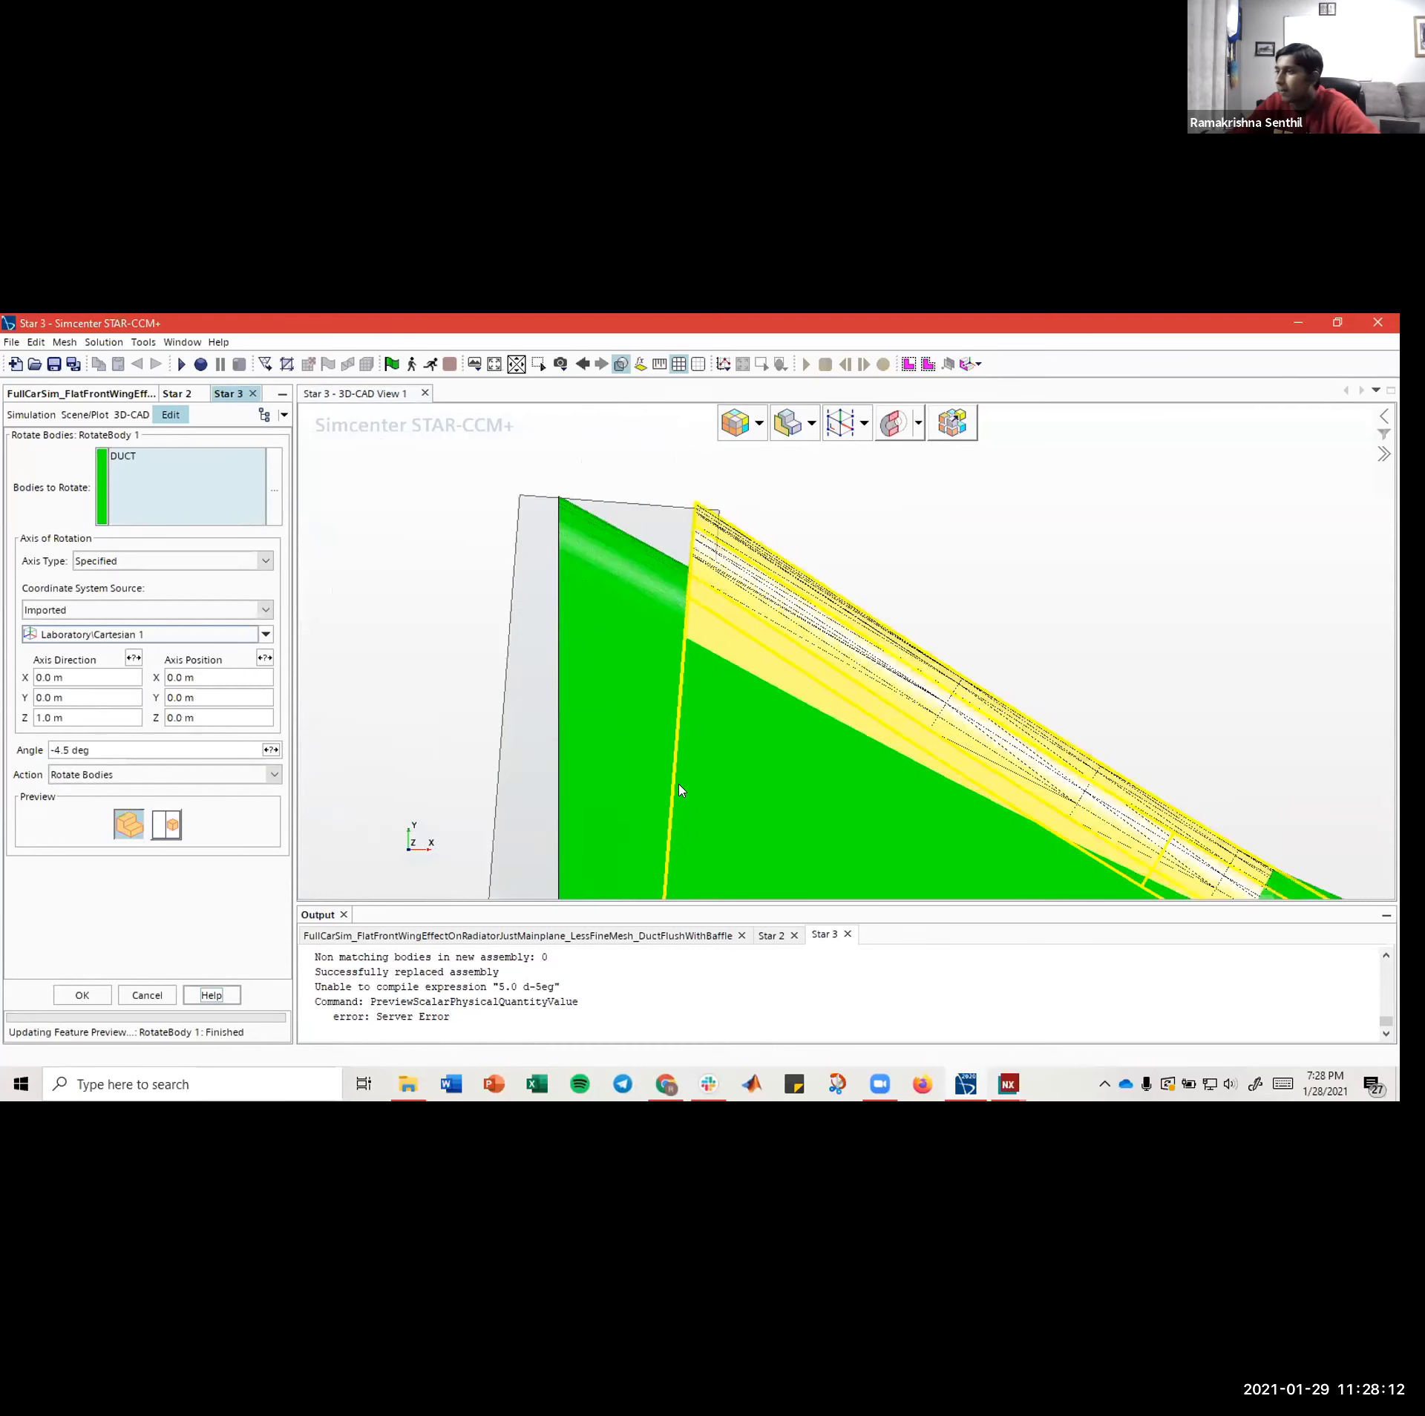
- Check the updated rotation preview at the duct's inner and outer corners for alignment with the slanted panel
scroll(680, 789, "down", 4)
right_click_drag(669, 839, 716, 517)
right_click_drag(681, 891, 684, 680)
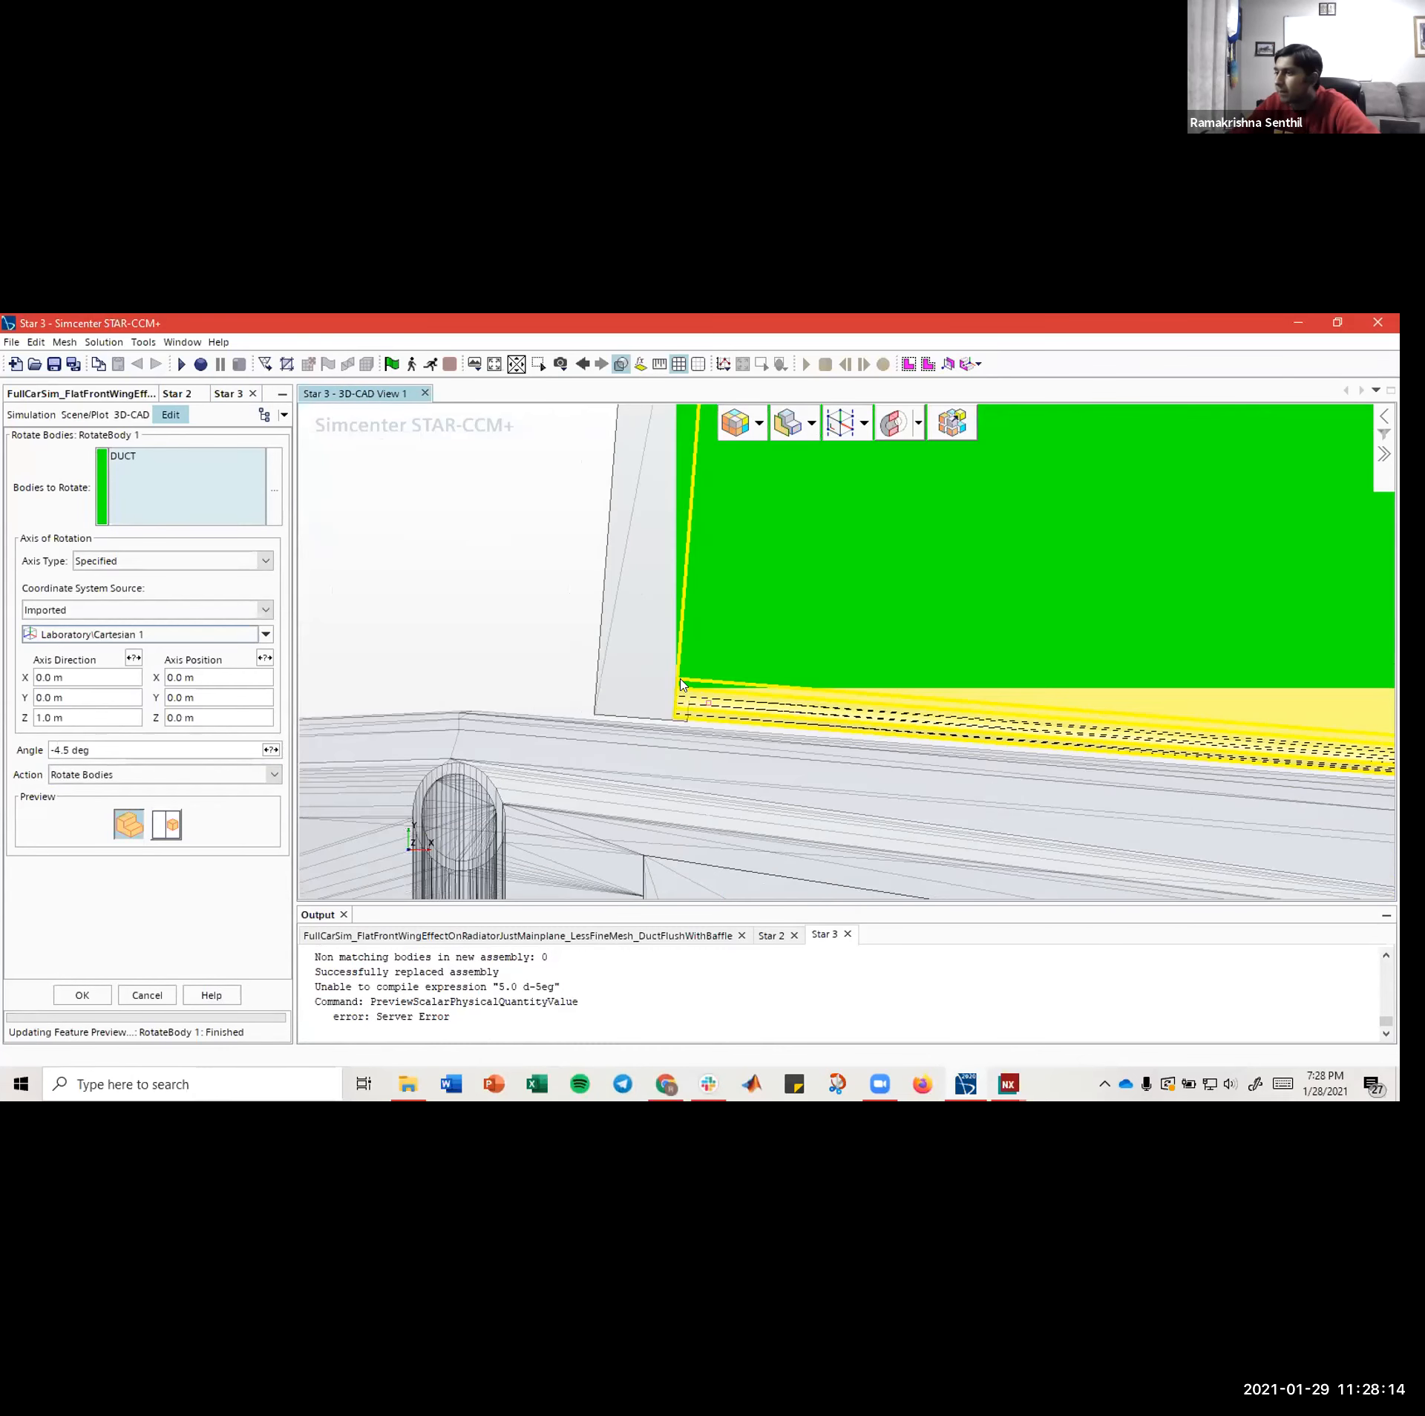
scroll(677, 726, "up", 7)
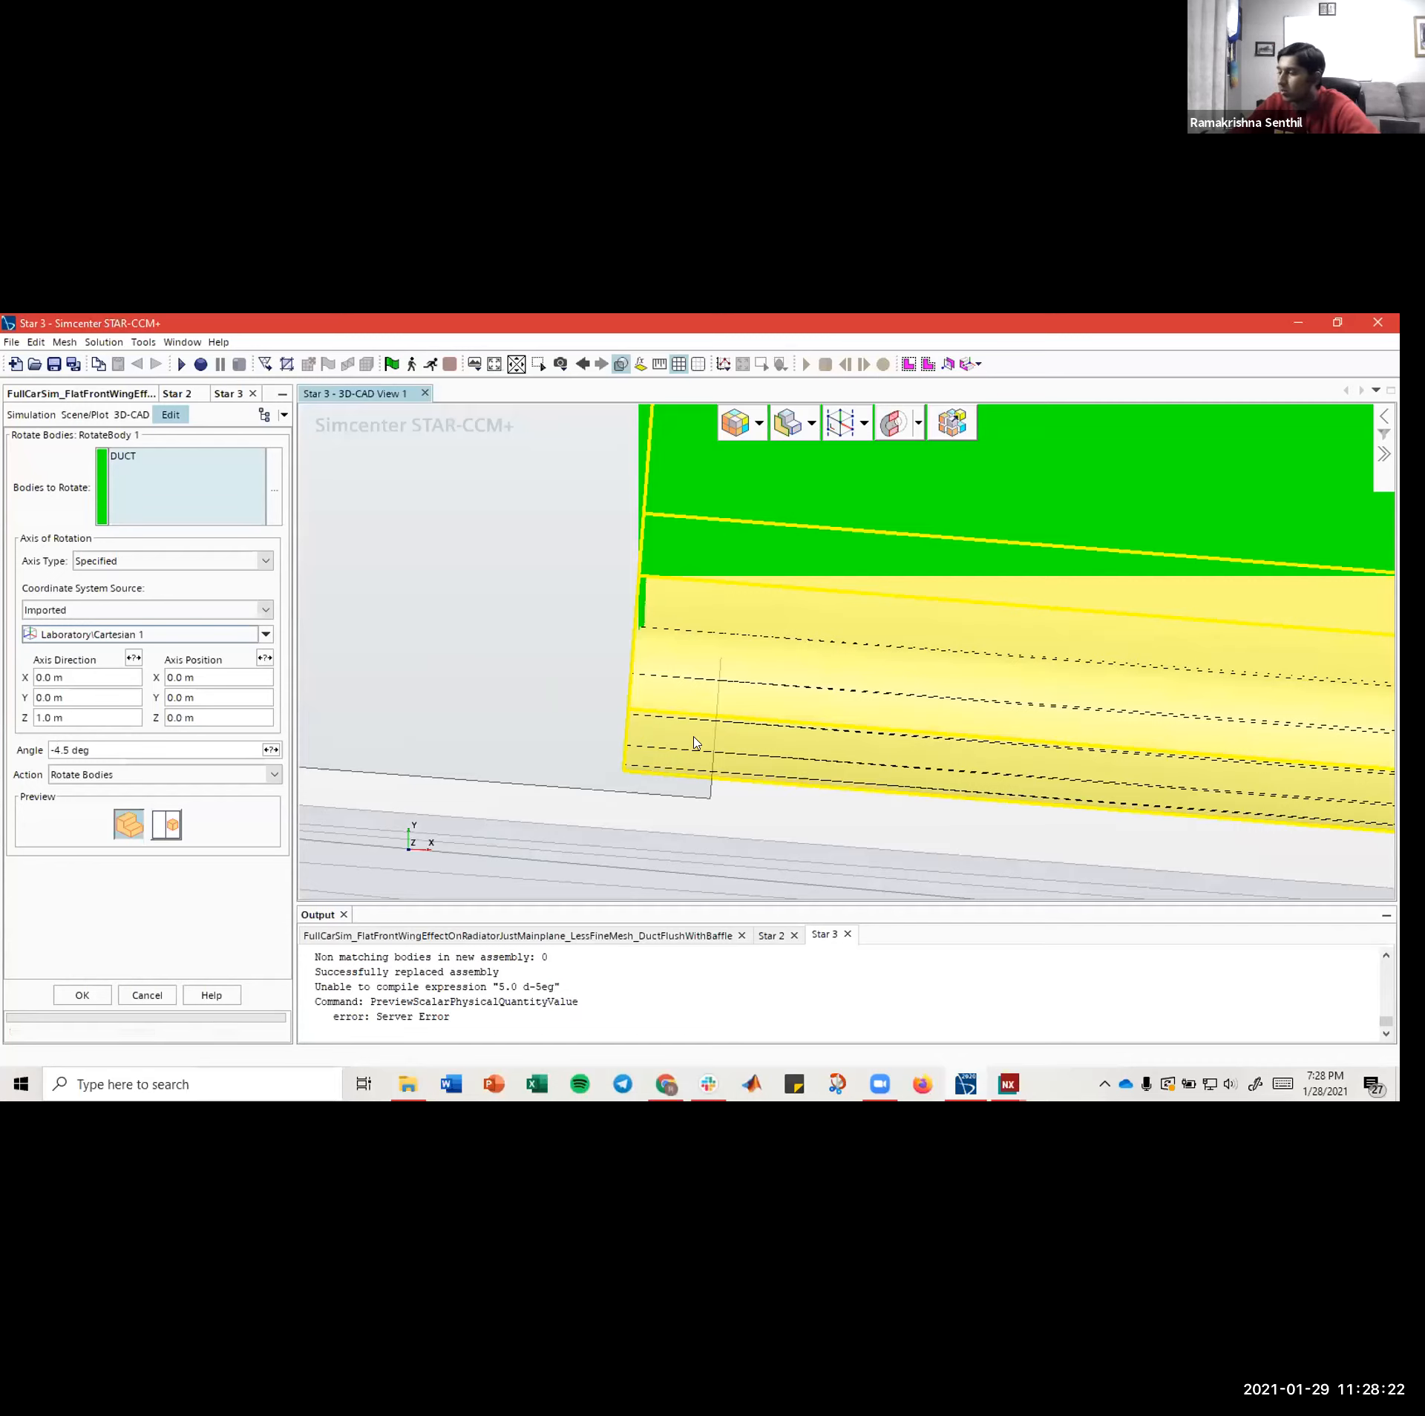
scroll(677, 744, "up", 10)
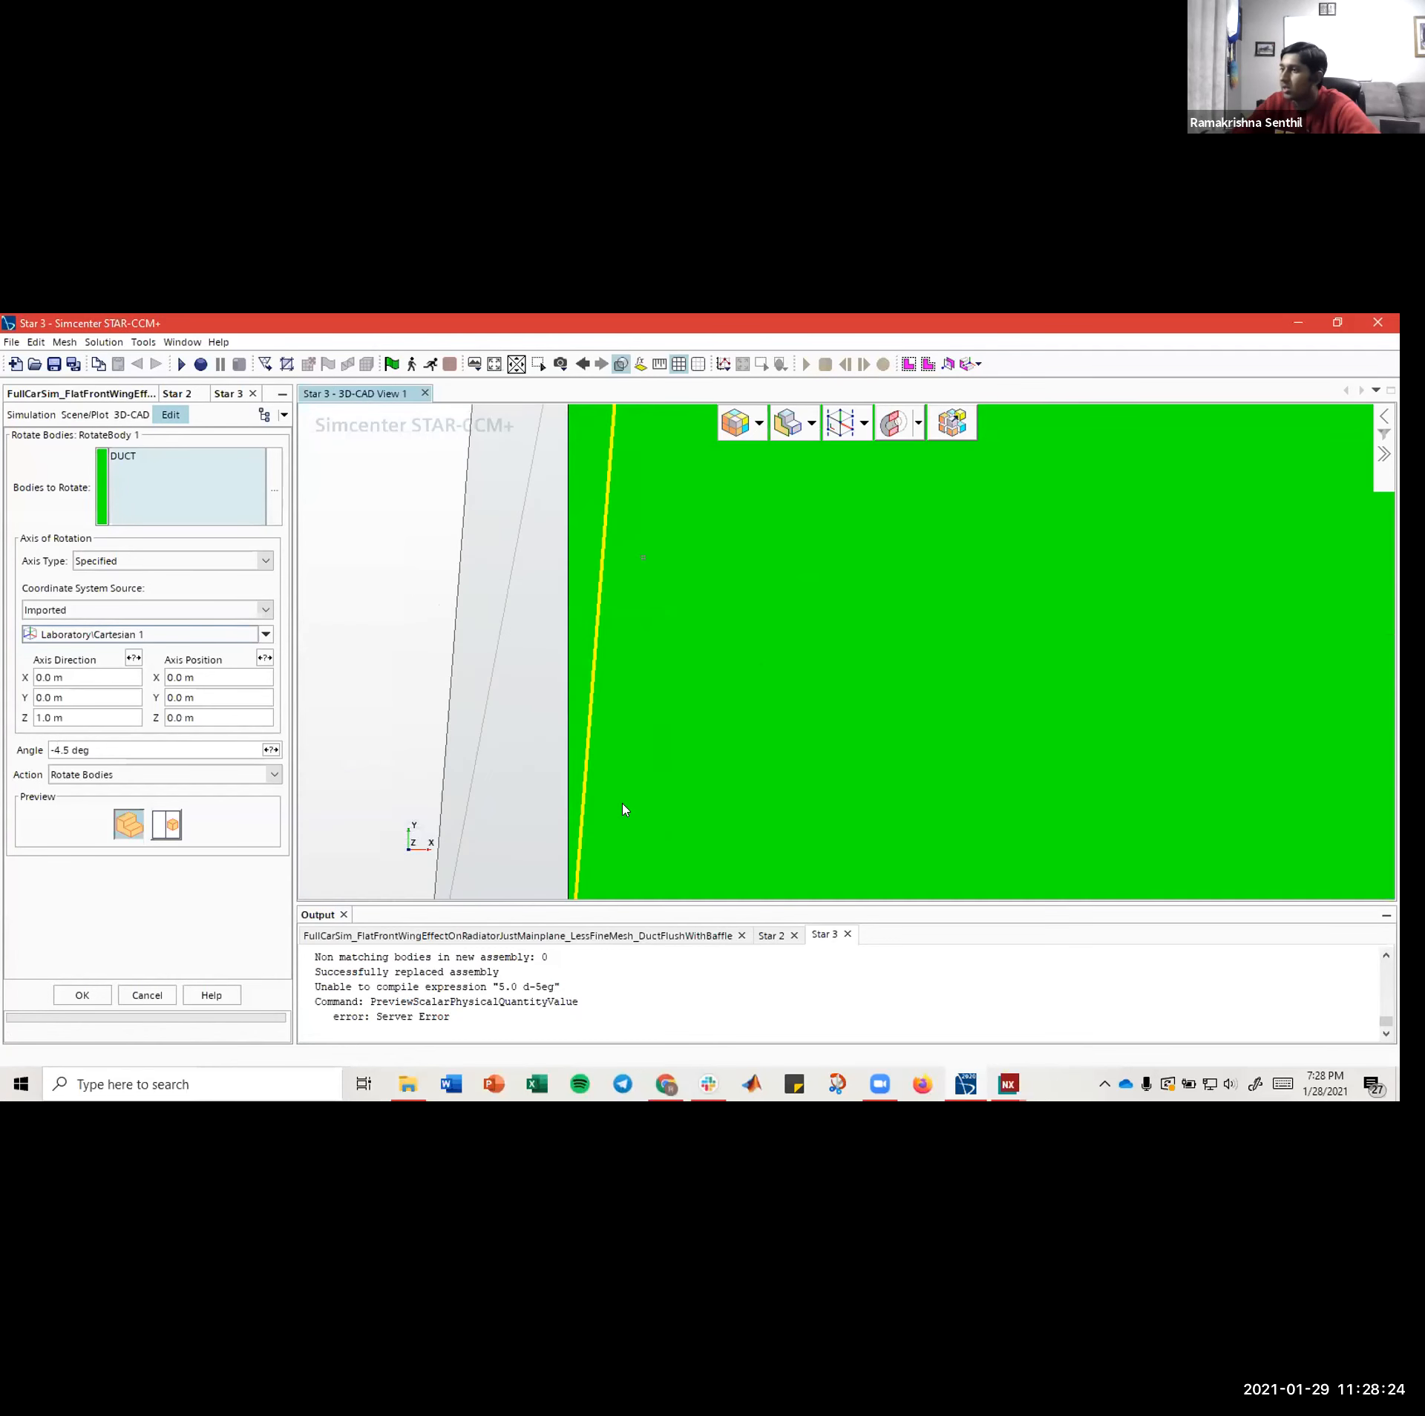
scroll(625, 809, "down", 10)
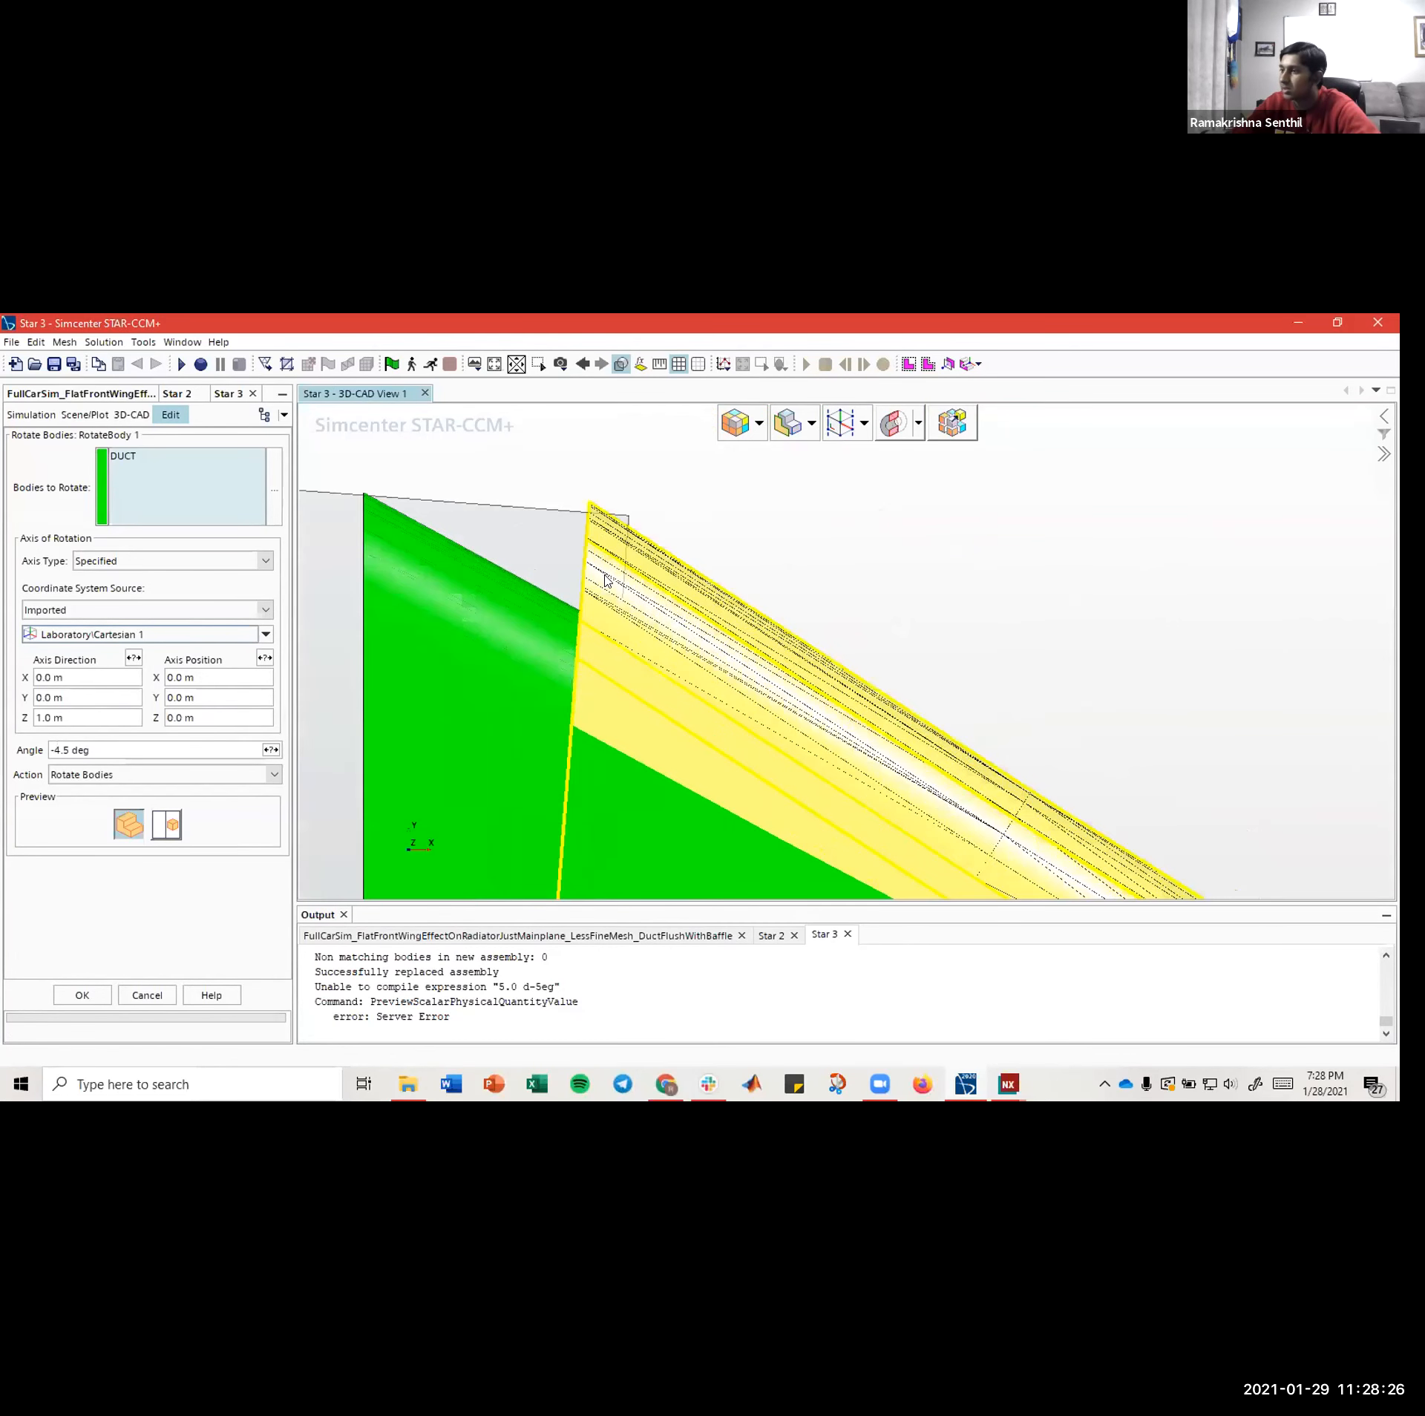
scroll(608, 655, "down", 5)
scroll(670, 617, "up", 10)
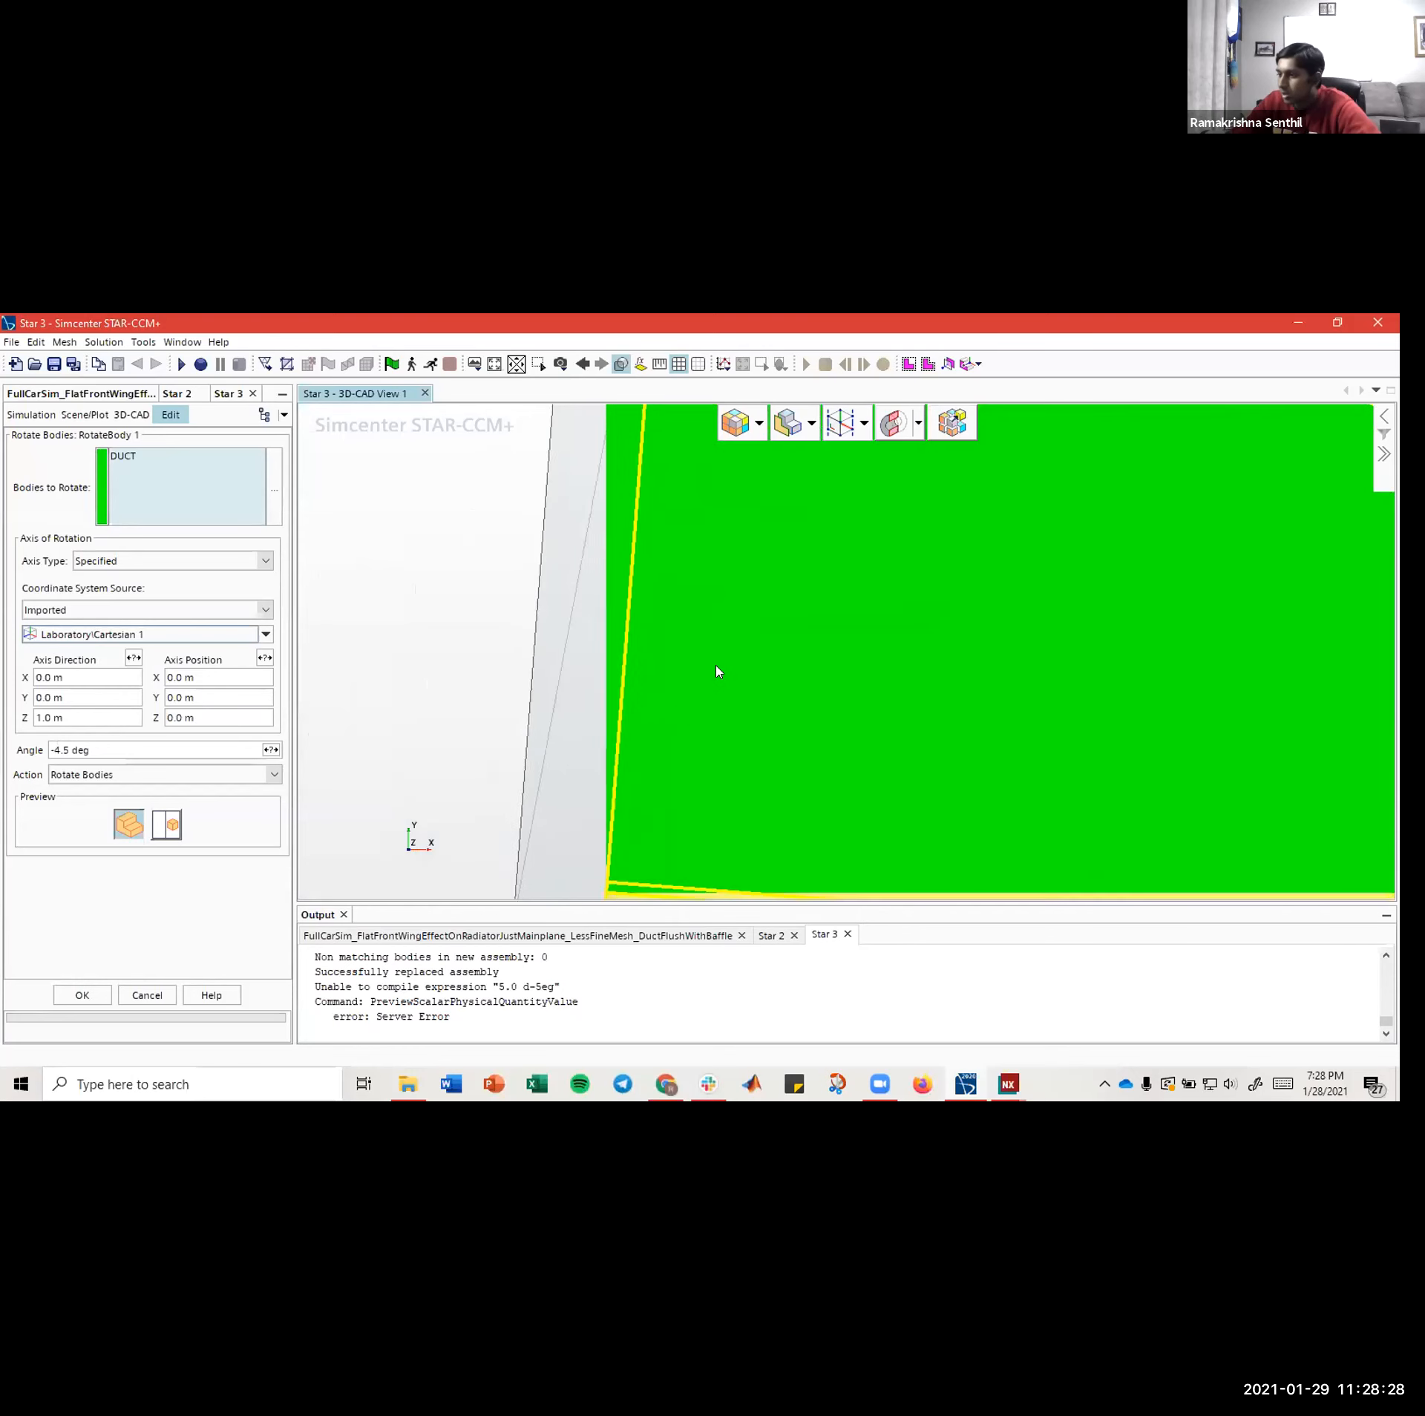
scroll(718, 672, "down", 6)
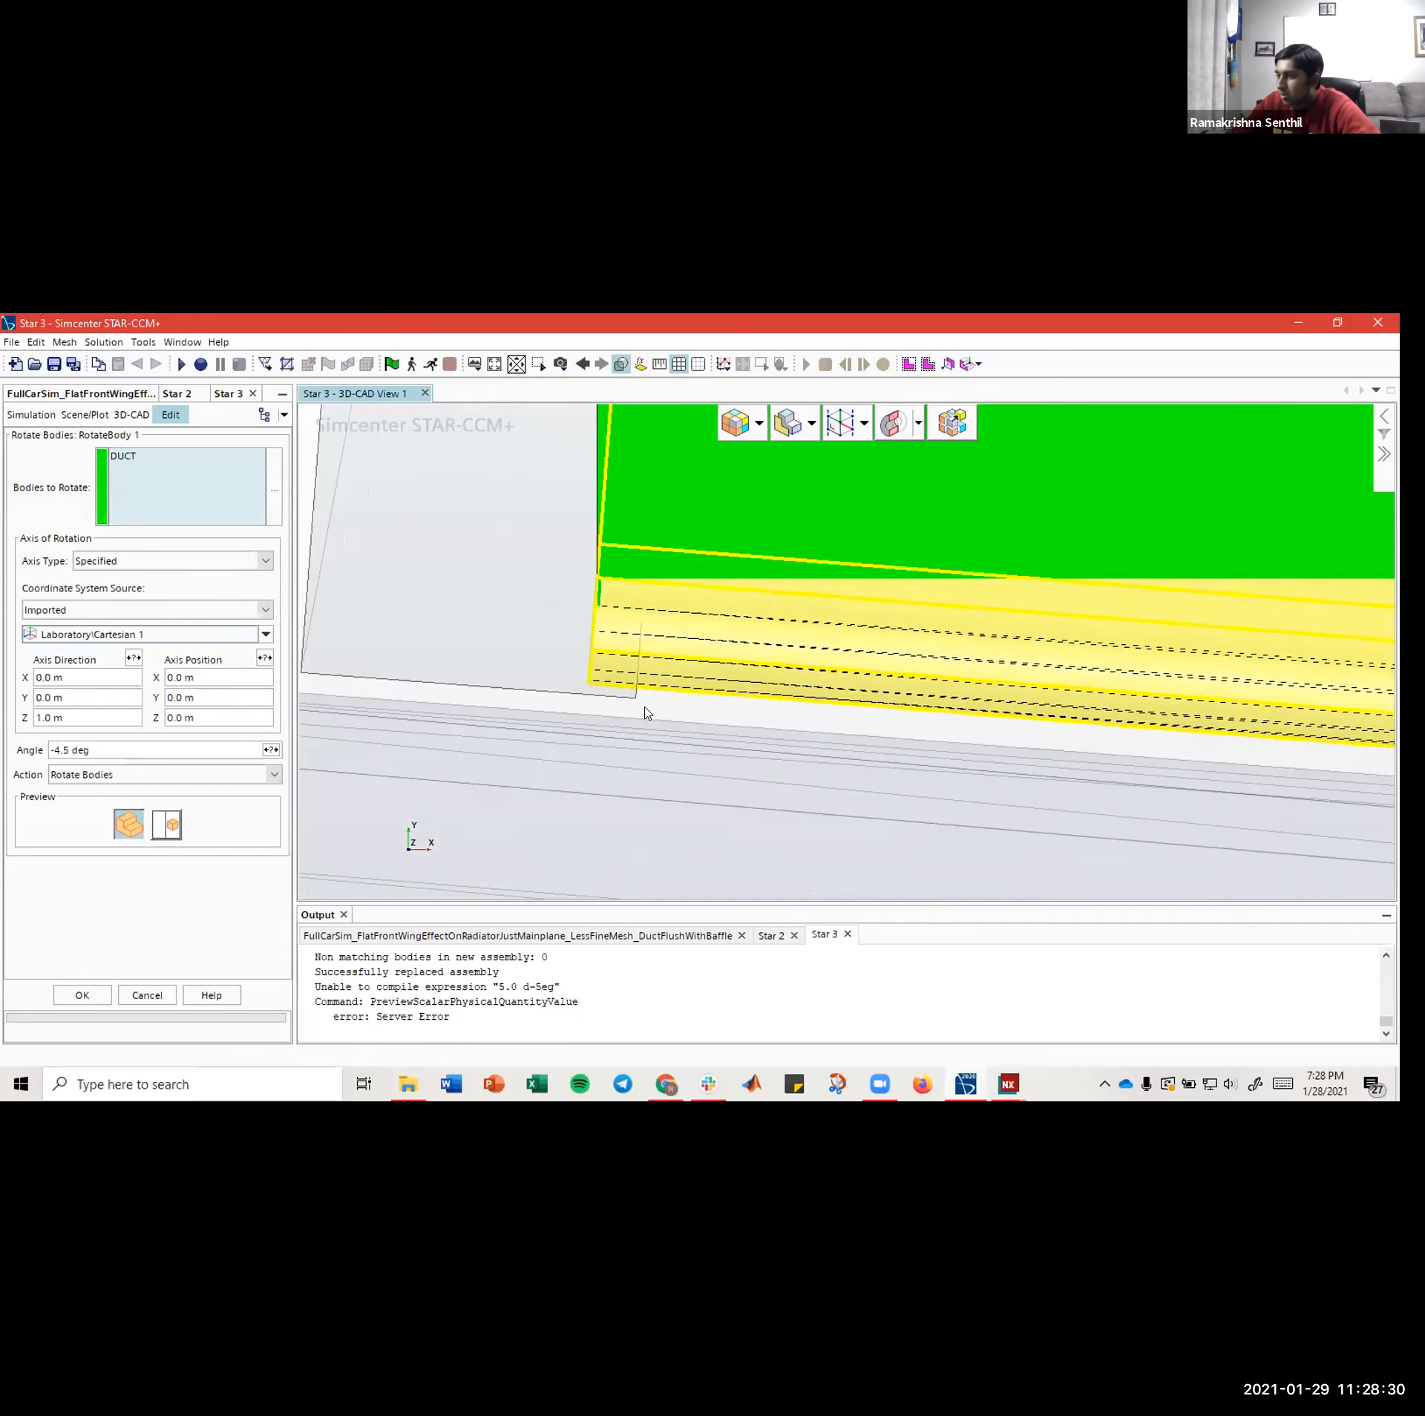
scroll(633, 703, "down", 5)
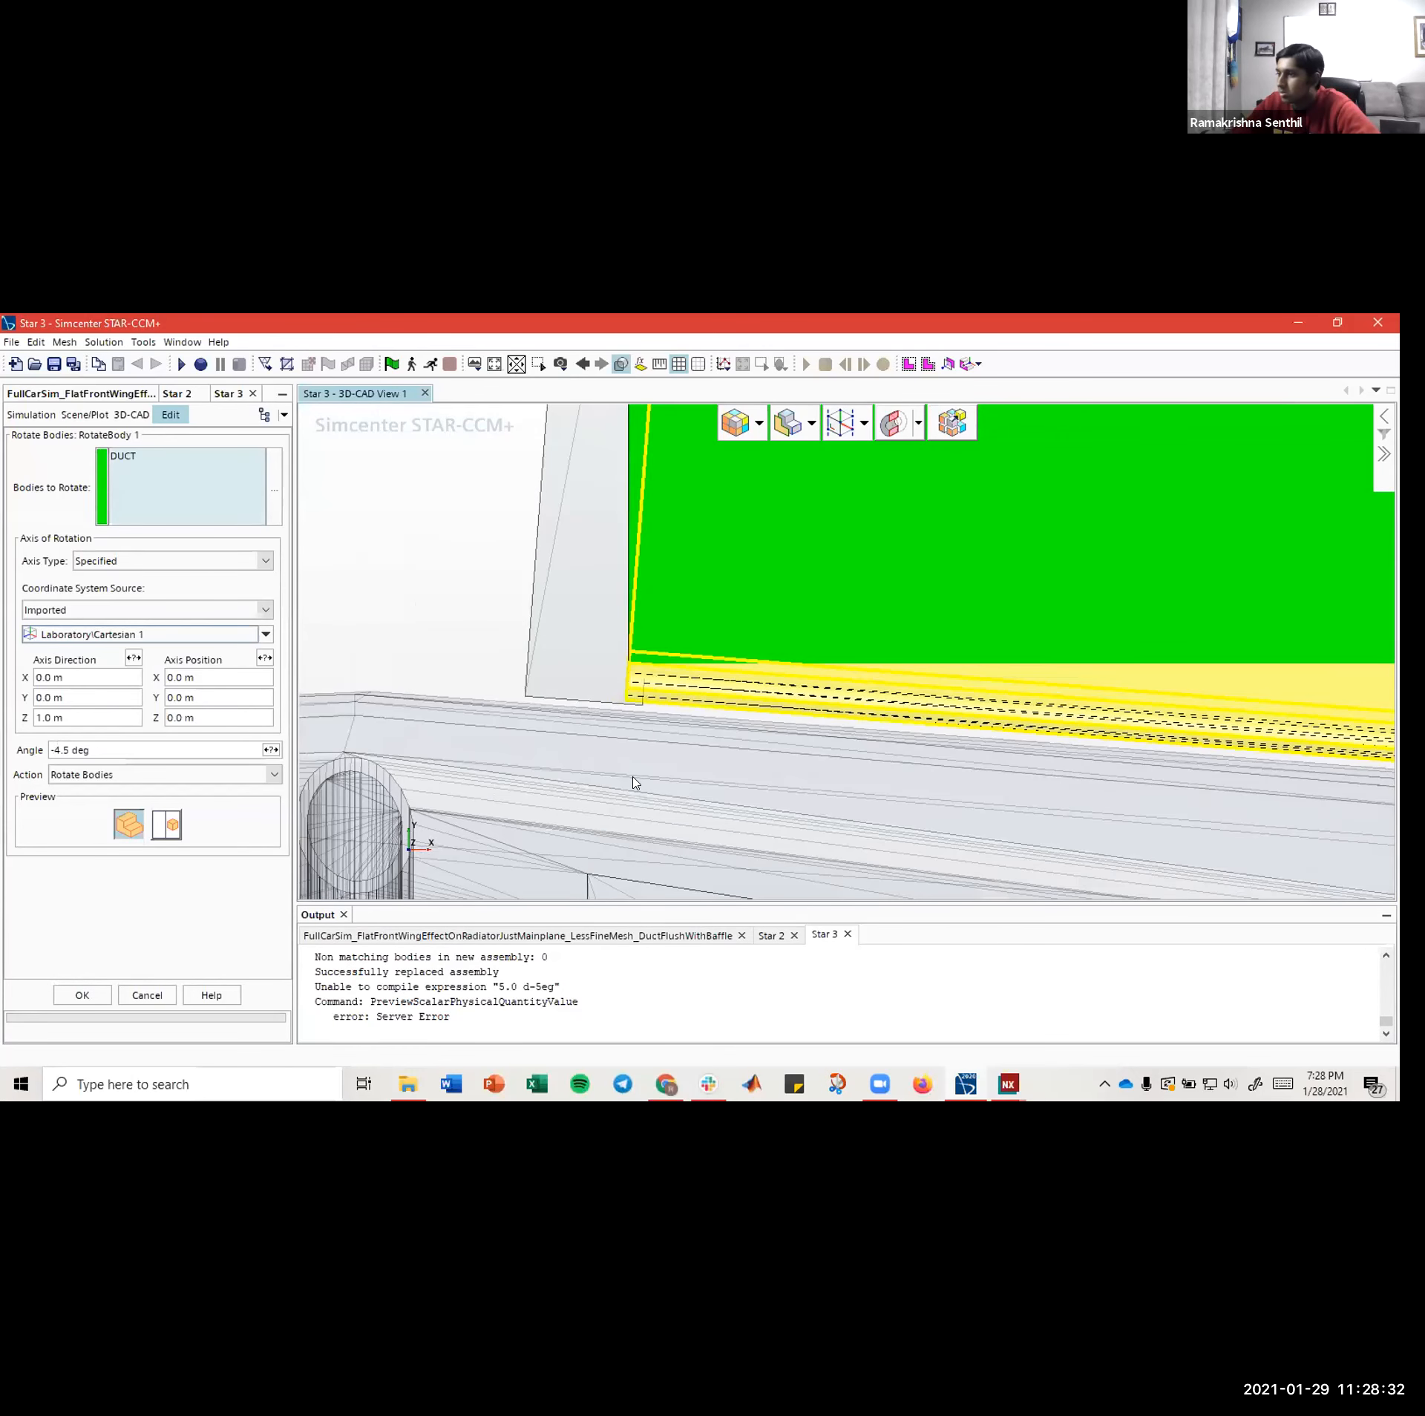
right_click_drag(643, 416, 585, 632)
scroll(627, 696, "down", 3)
right_click_drag(633, 521, 610, 714)
scroll(610, 714, "down", 3)
scroll(565, 555, "up", 5)
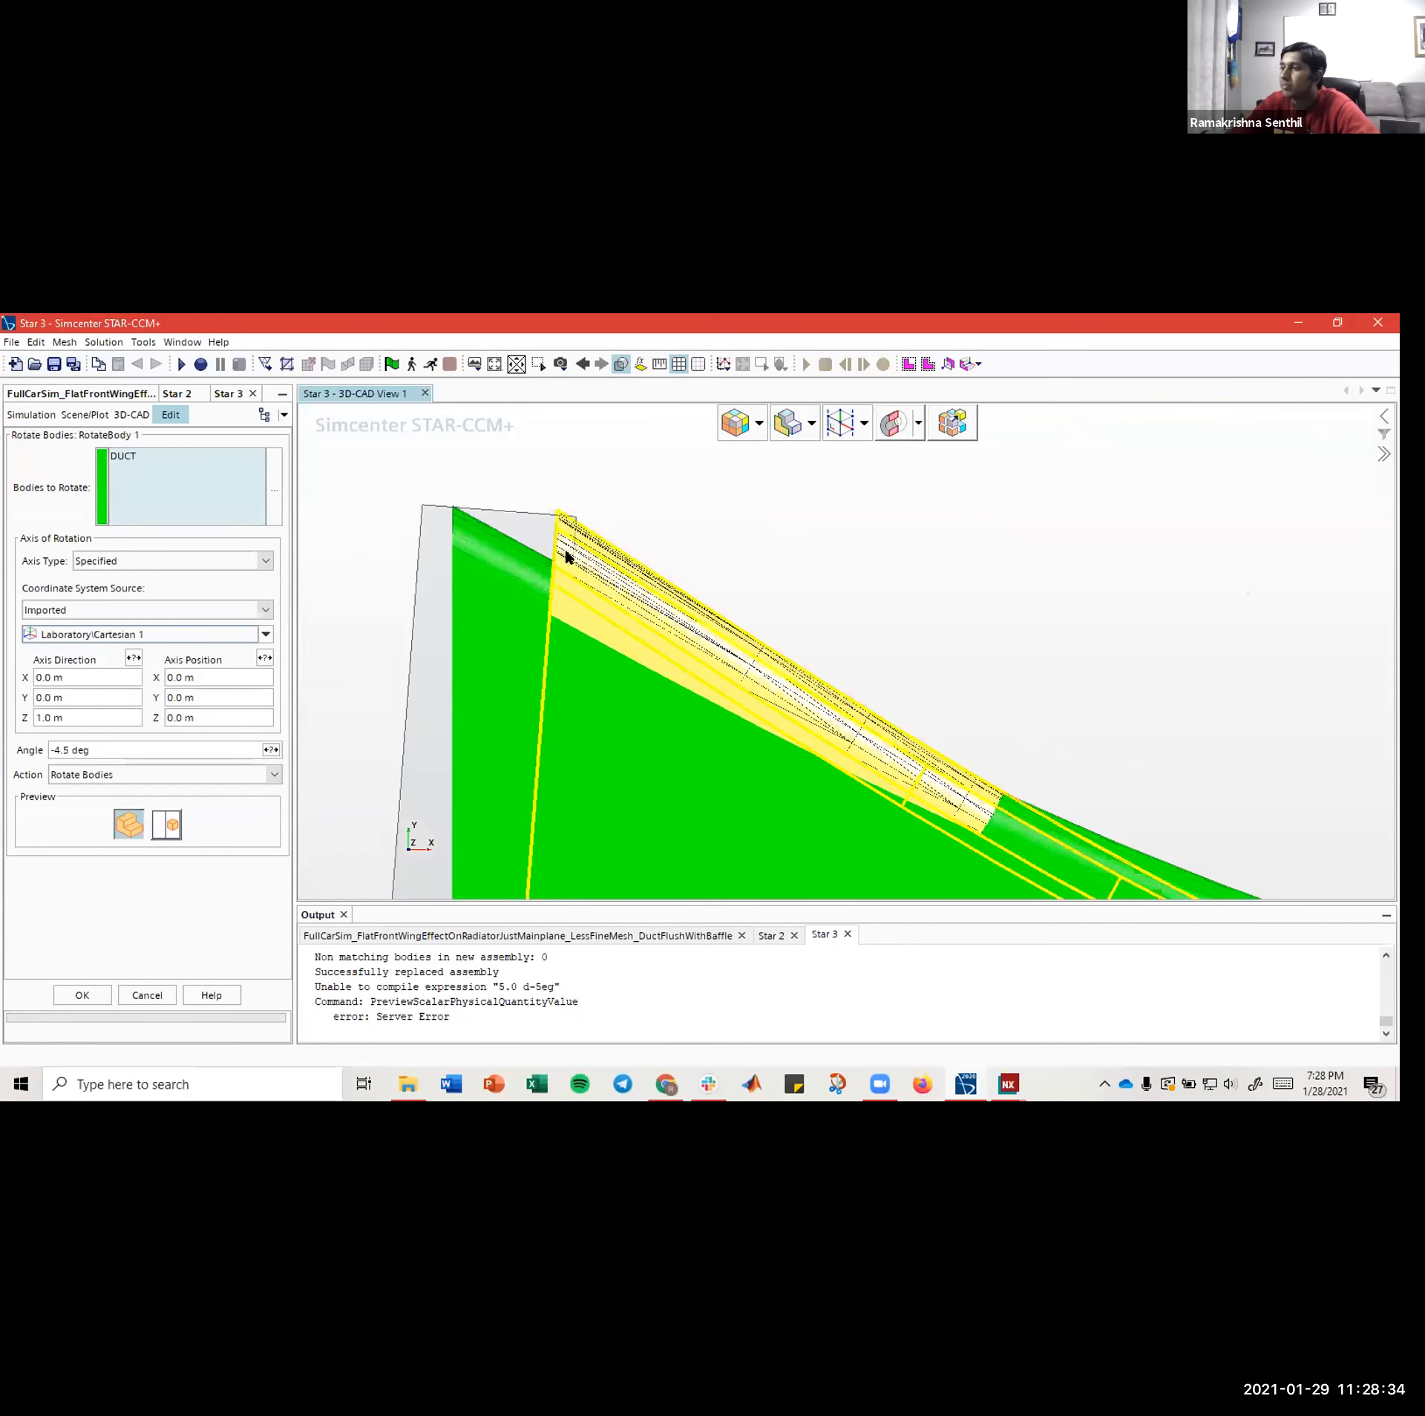
scroll(565, 551, "up", 3)
mouse_move(560, 590)
right_mouse_down()
mouse_move(559, 655)
mouse_move(587, 527)
right_mouse_up()
scroll(567, 640, "down", 2)
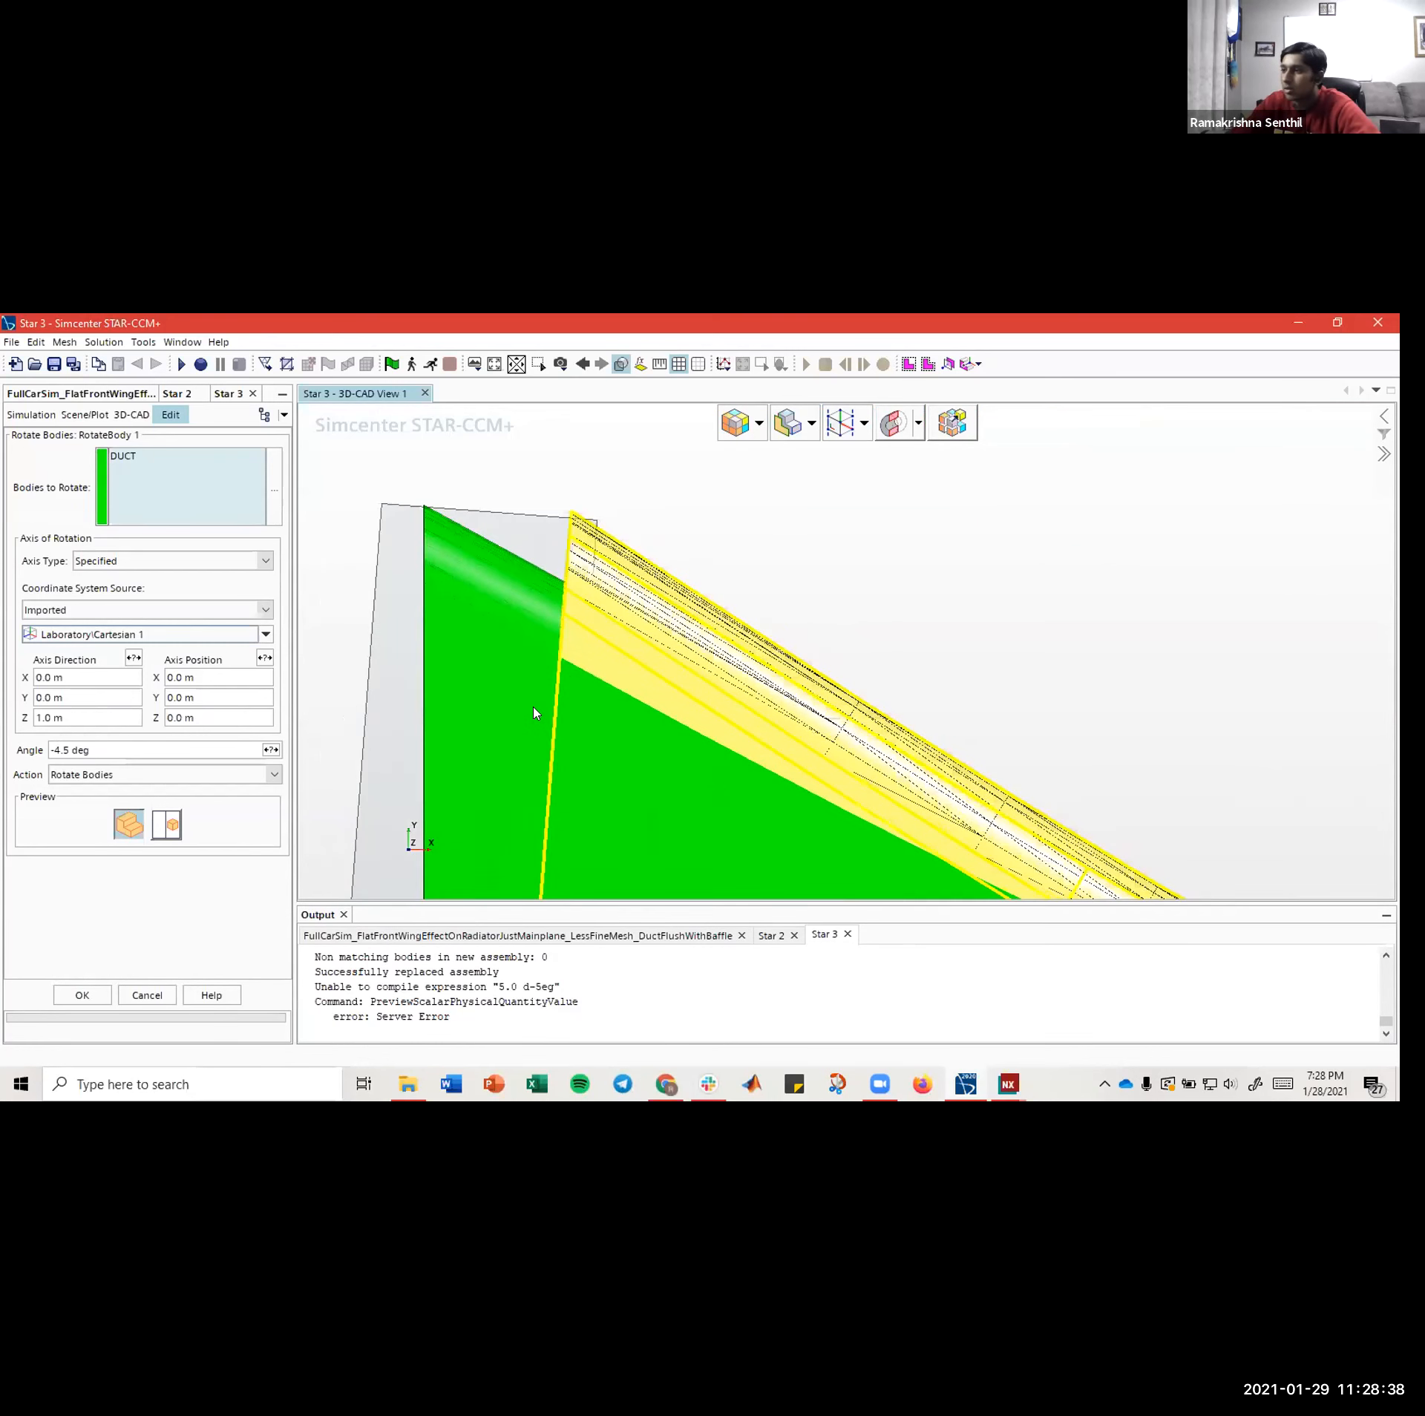
- Accept the Rotate Bodies feature for the DUCT body
right_click_drag(533, 714, 566, 658)
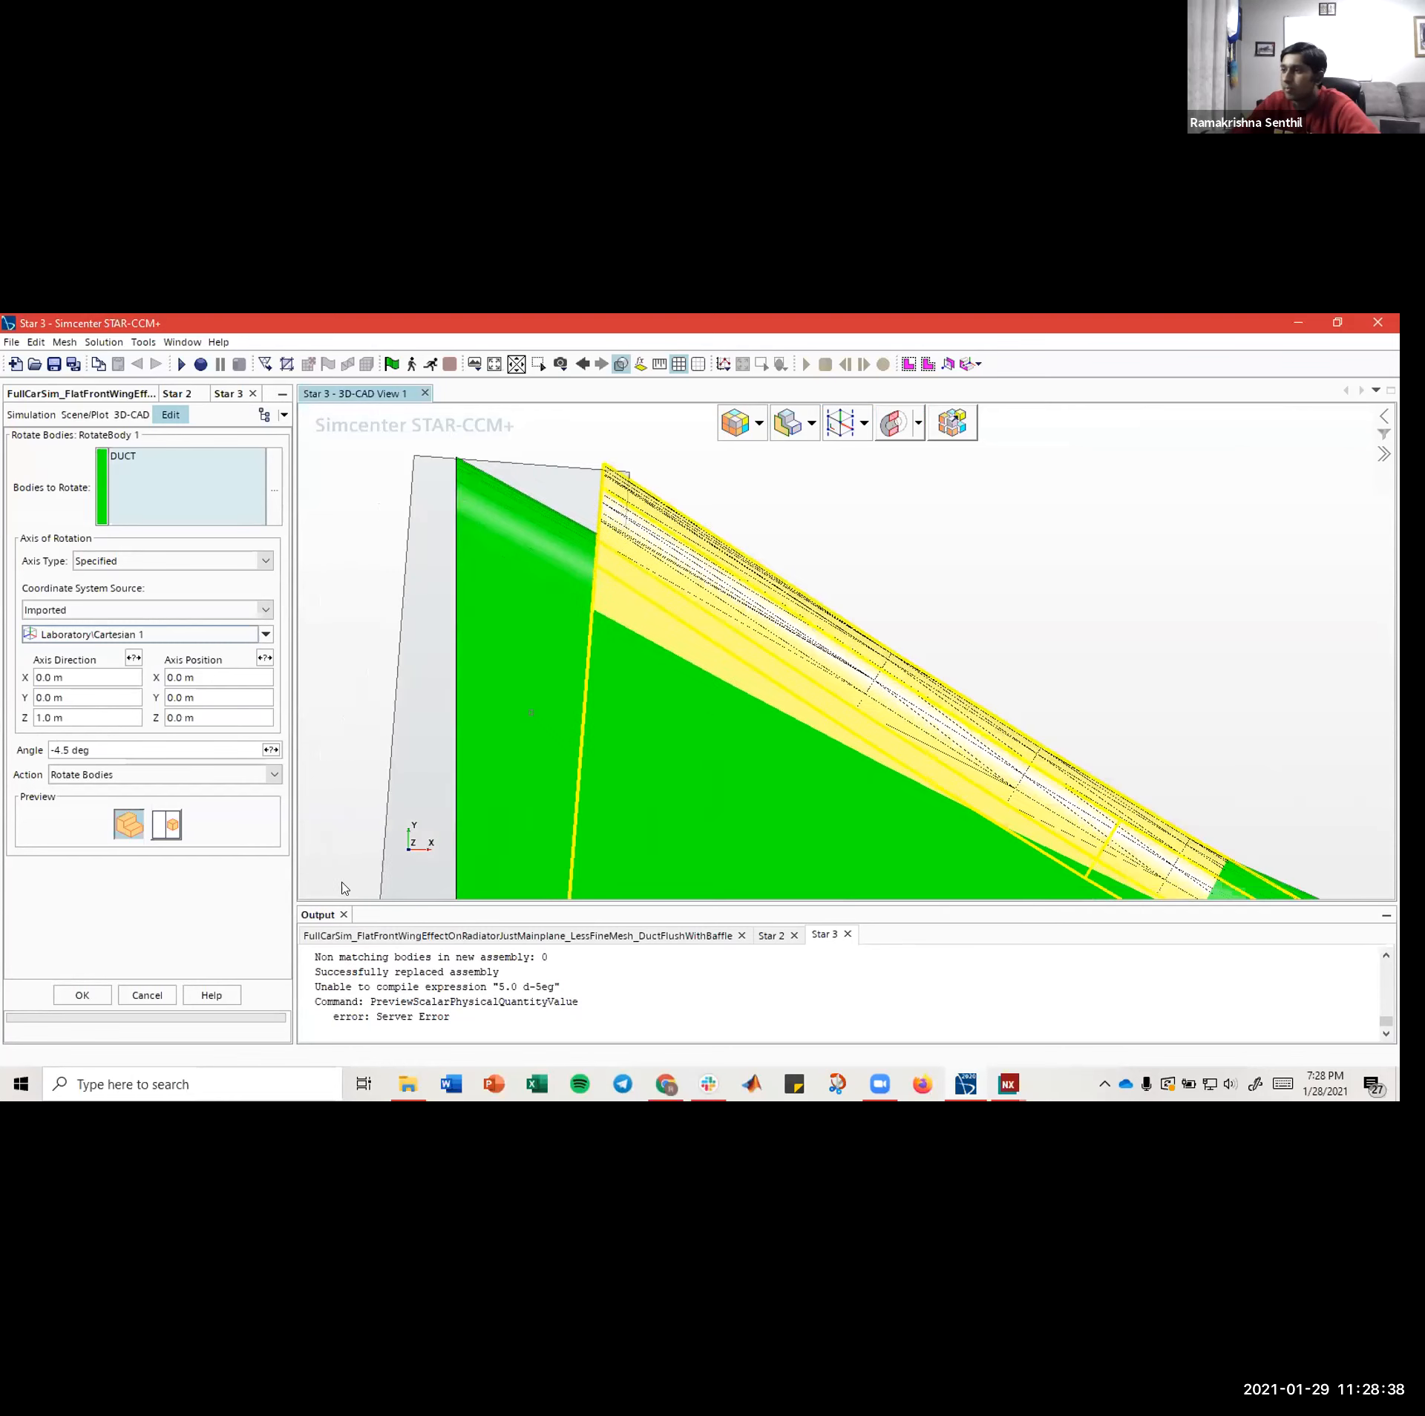
left_click(84, 995)
scroll(593, 795, "up", 2)
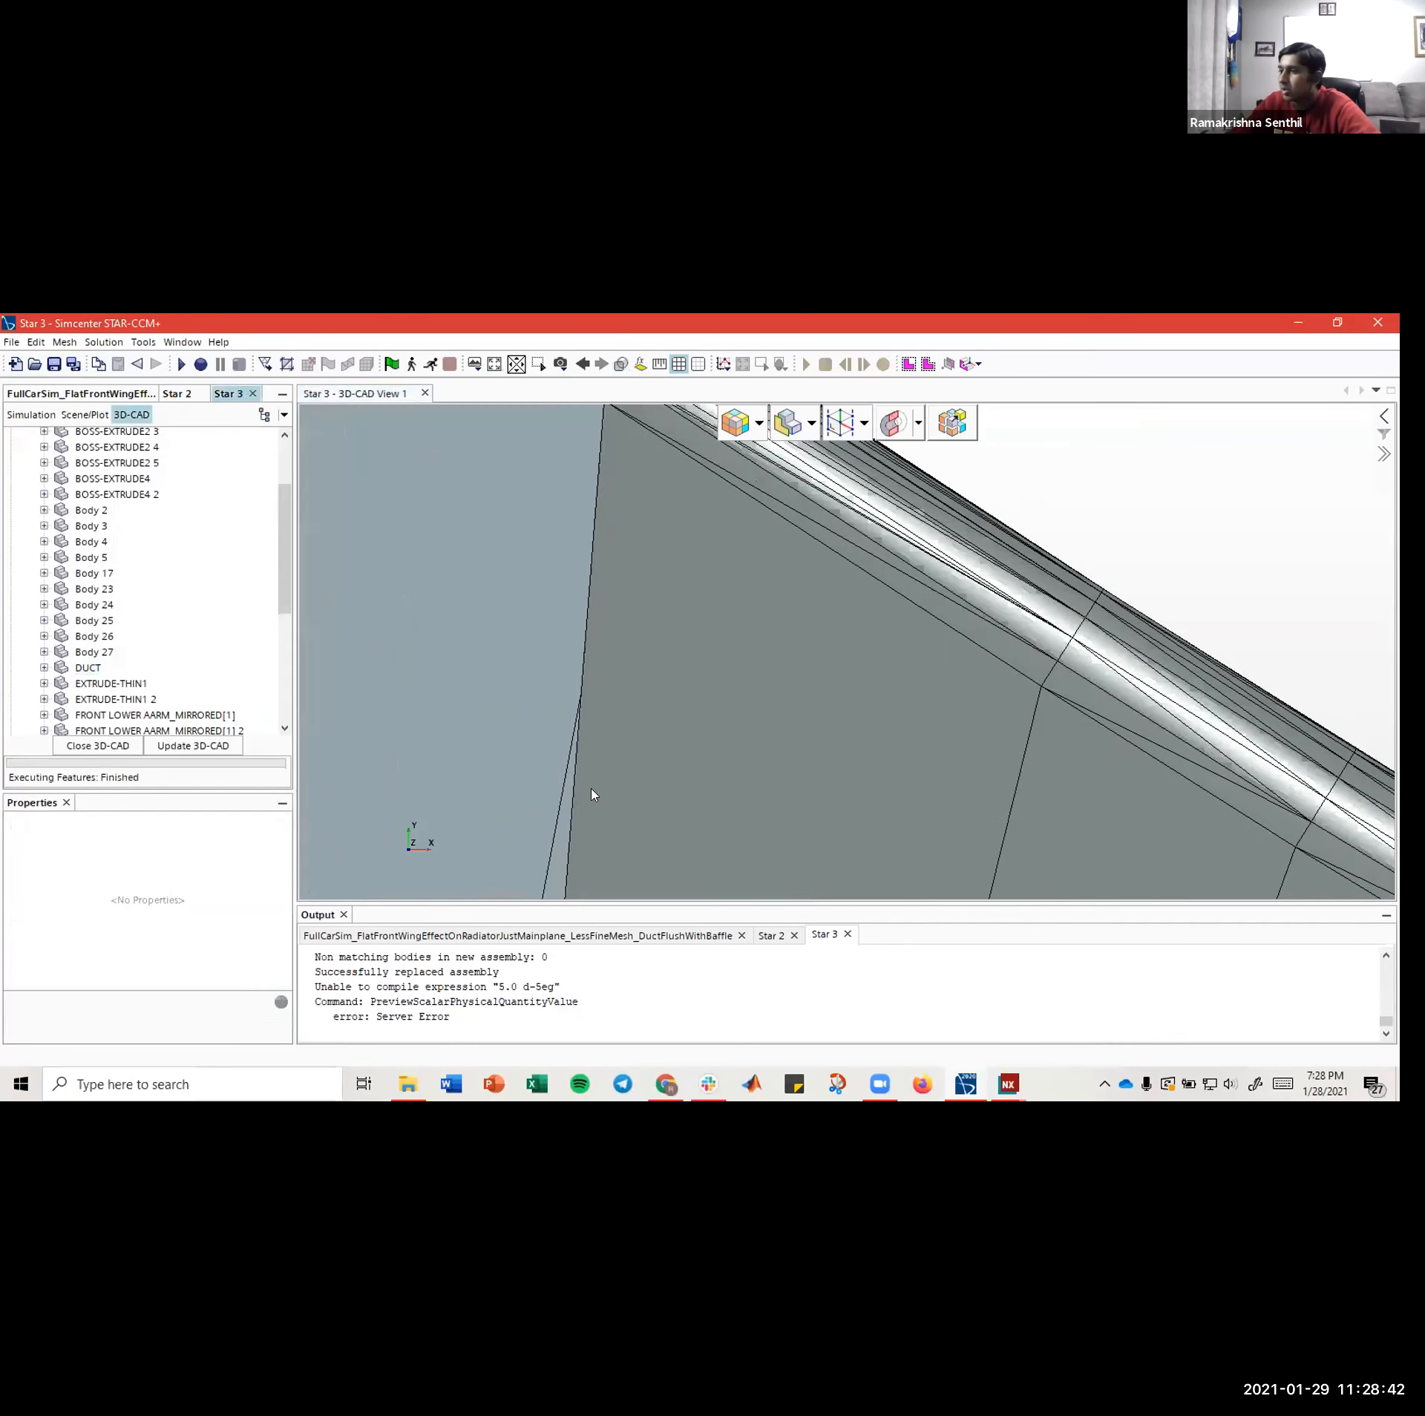
- Inspect how the rotated duct meets the panel and the car body along its end edge and at both corners
scroll(593, 794, "down", 5)
mouse_move(594, 790)
right_mouse_down()
mouse_move(589, 682)
mouse_move(634, 557)
right_mouse_up()
mouse_move(692, 738)
left_mouse_down()
mouse_move(797, 752)
mouse_move(694, 742)
mouse_move(674, 757)
left_mouse_up()
scroll(675, 741, "down", 4)
right_click_drag(707, 793, 681, 642)
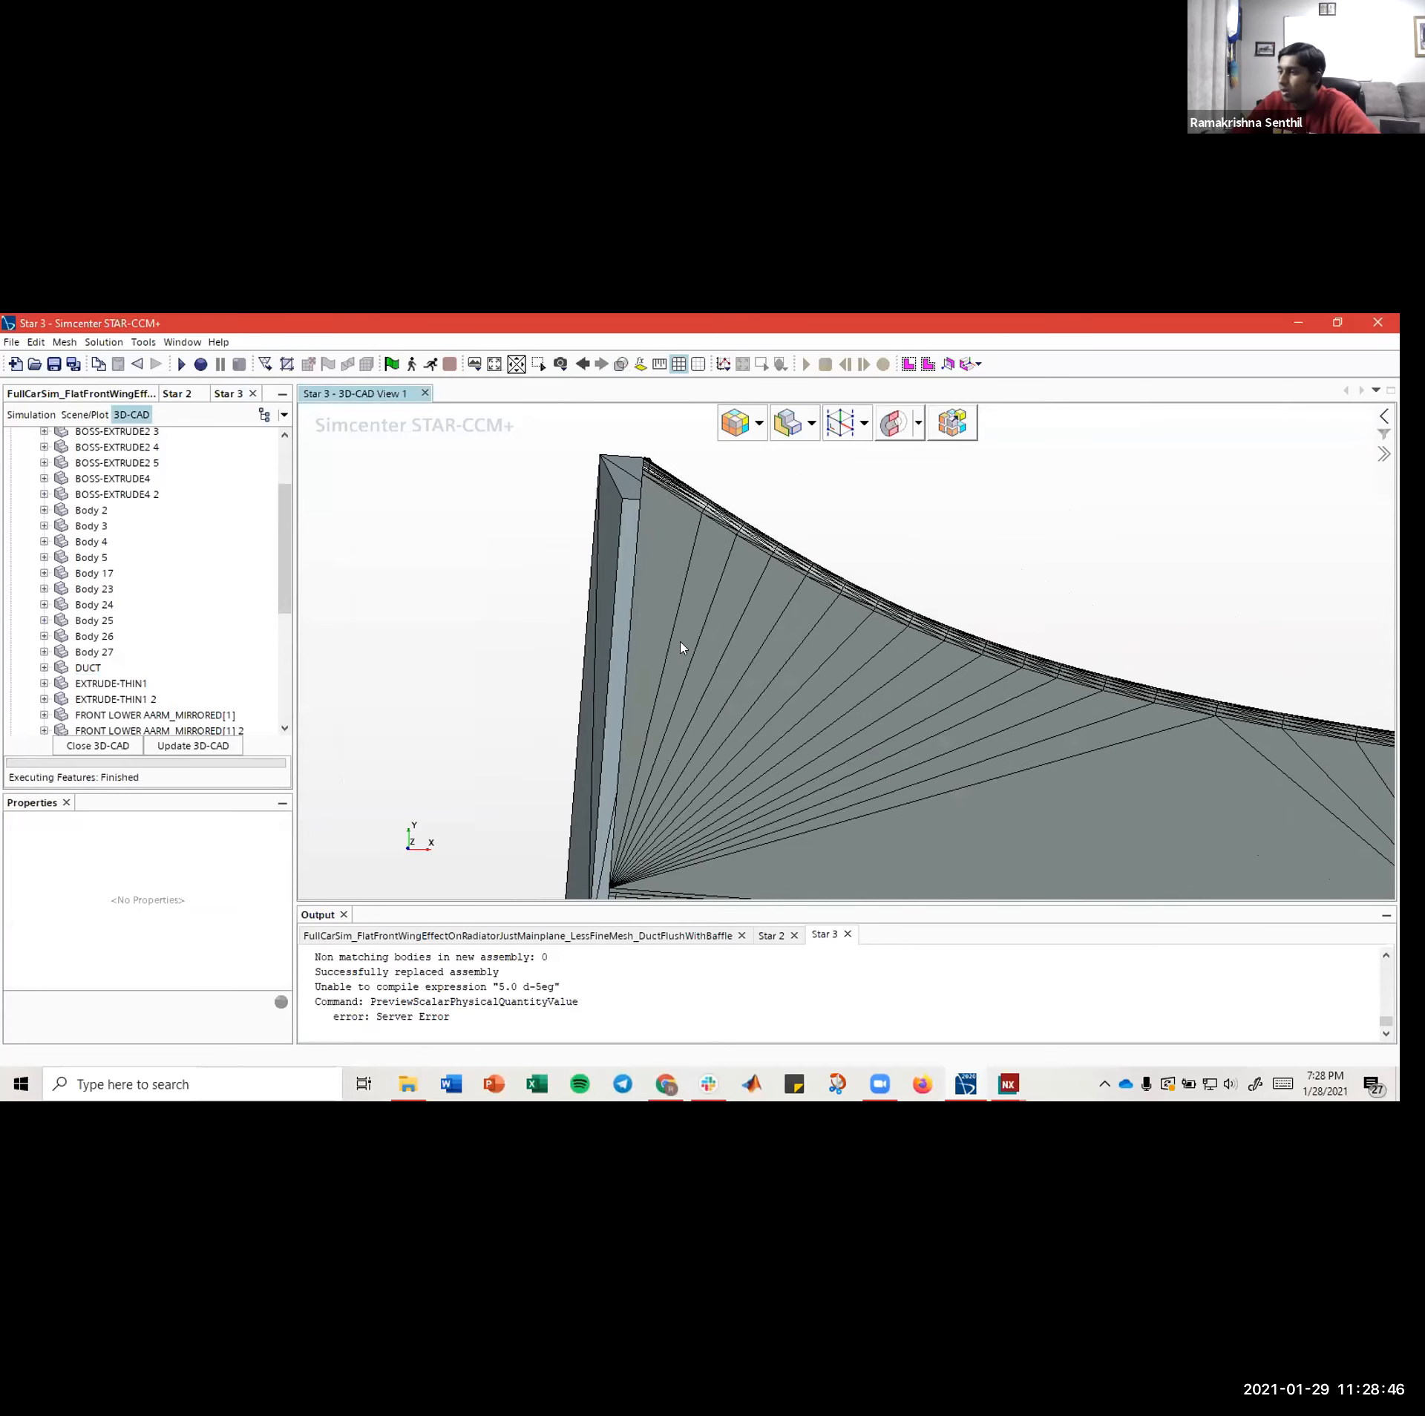
right_click_drag(684, 855, 710, 675)
left_click_drag(712, 685, 637, 737)
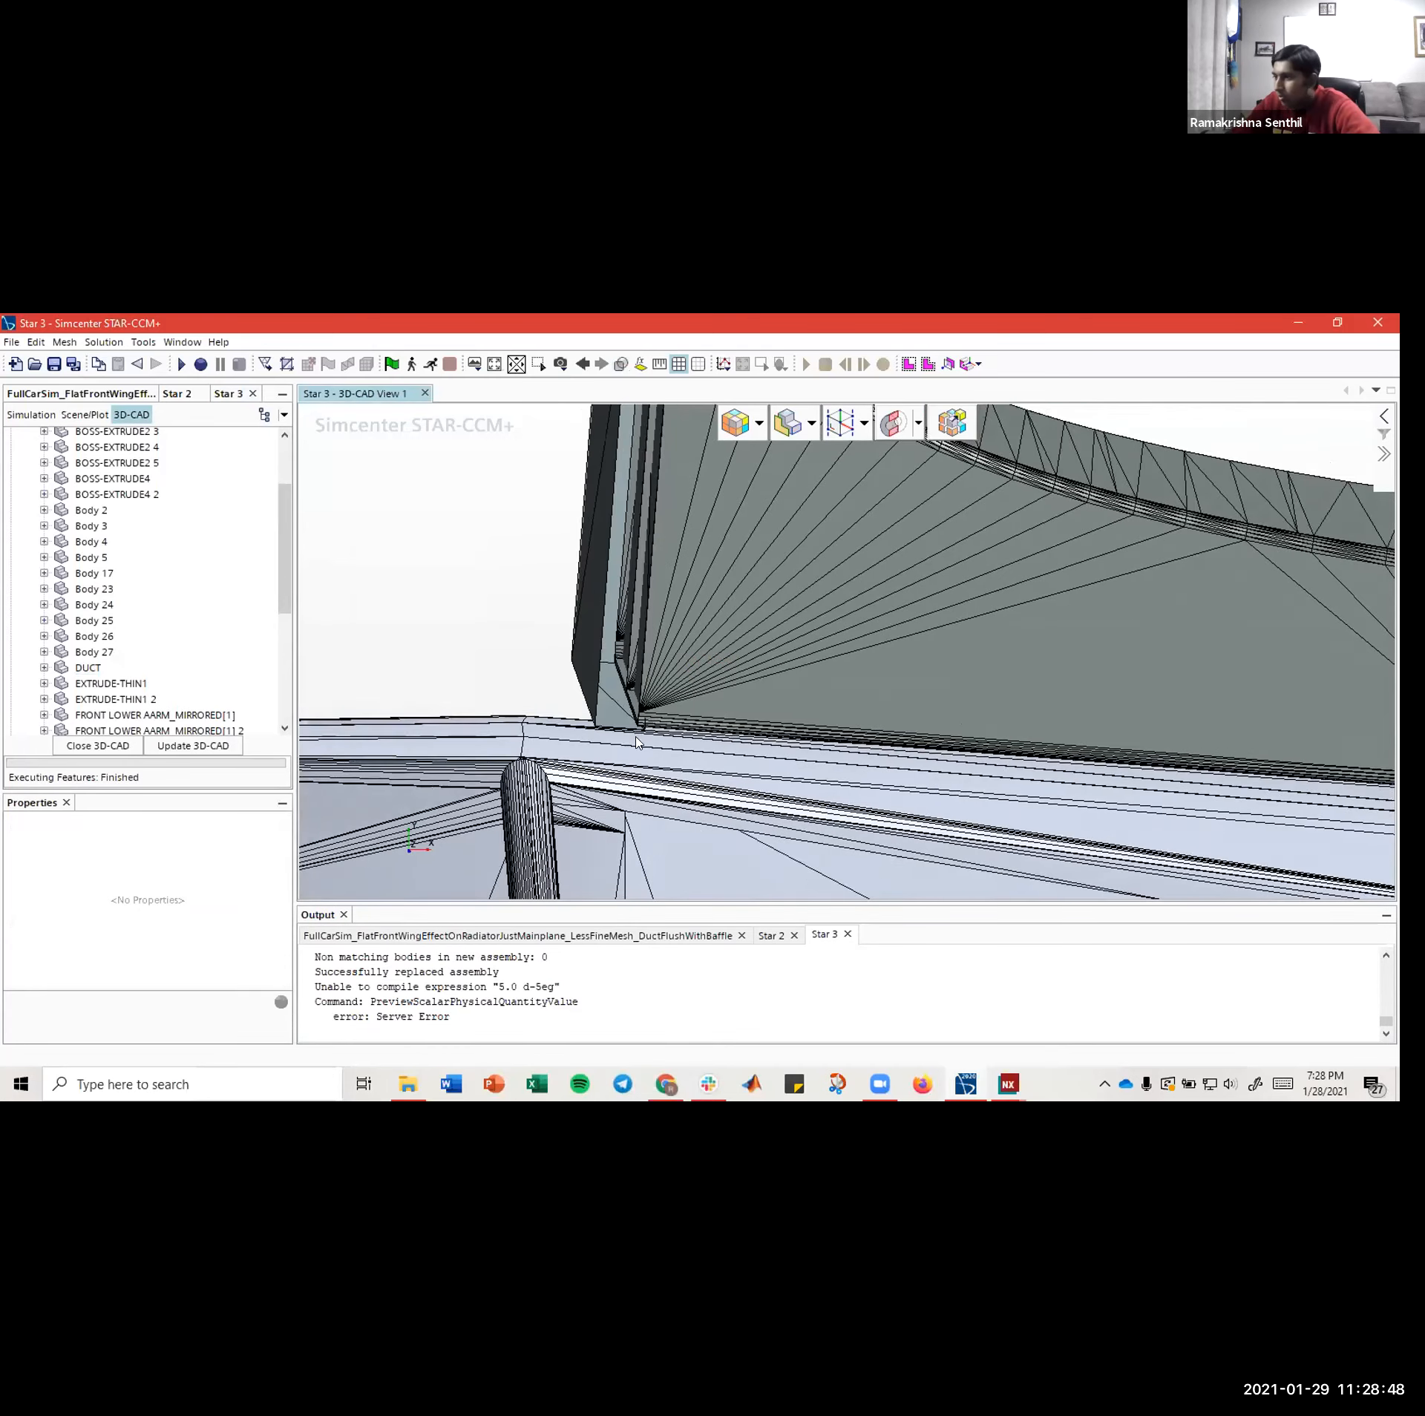
scroll(640, 733, "up", 4)
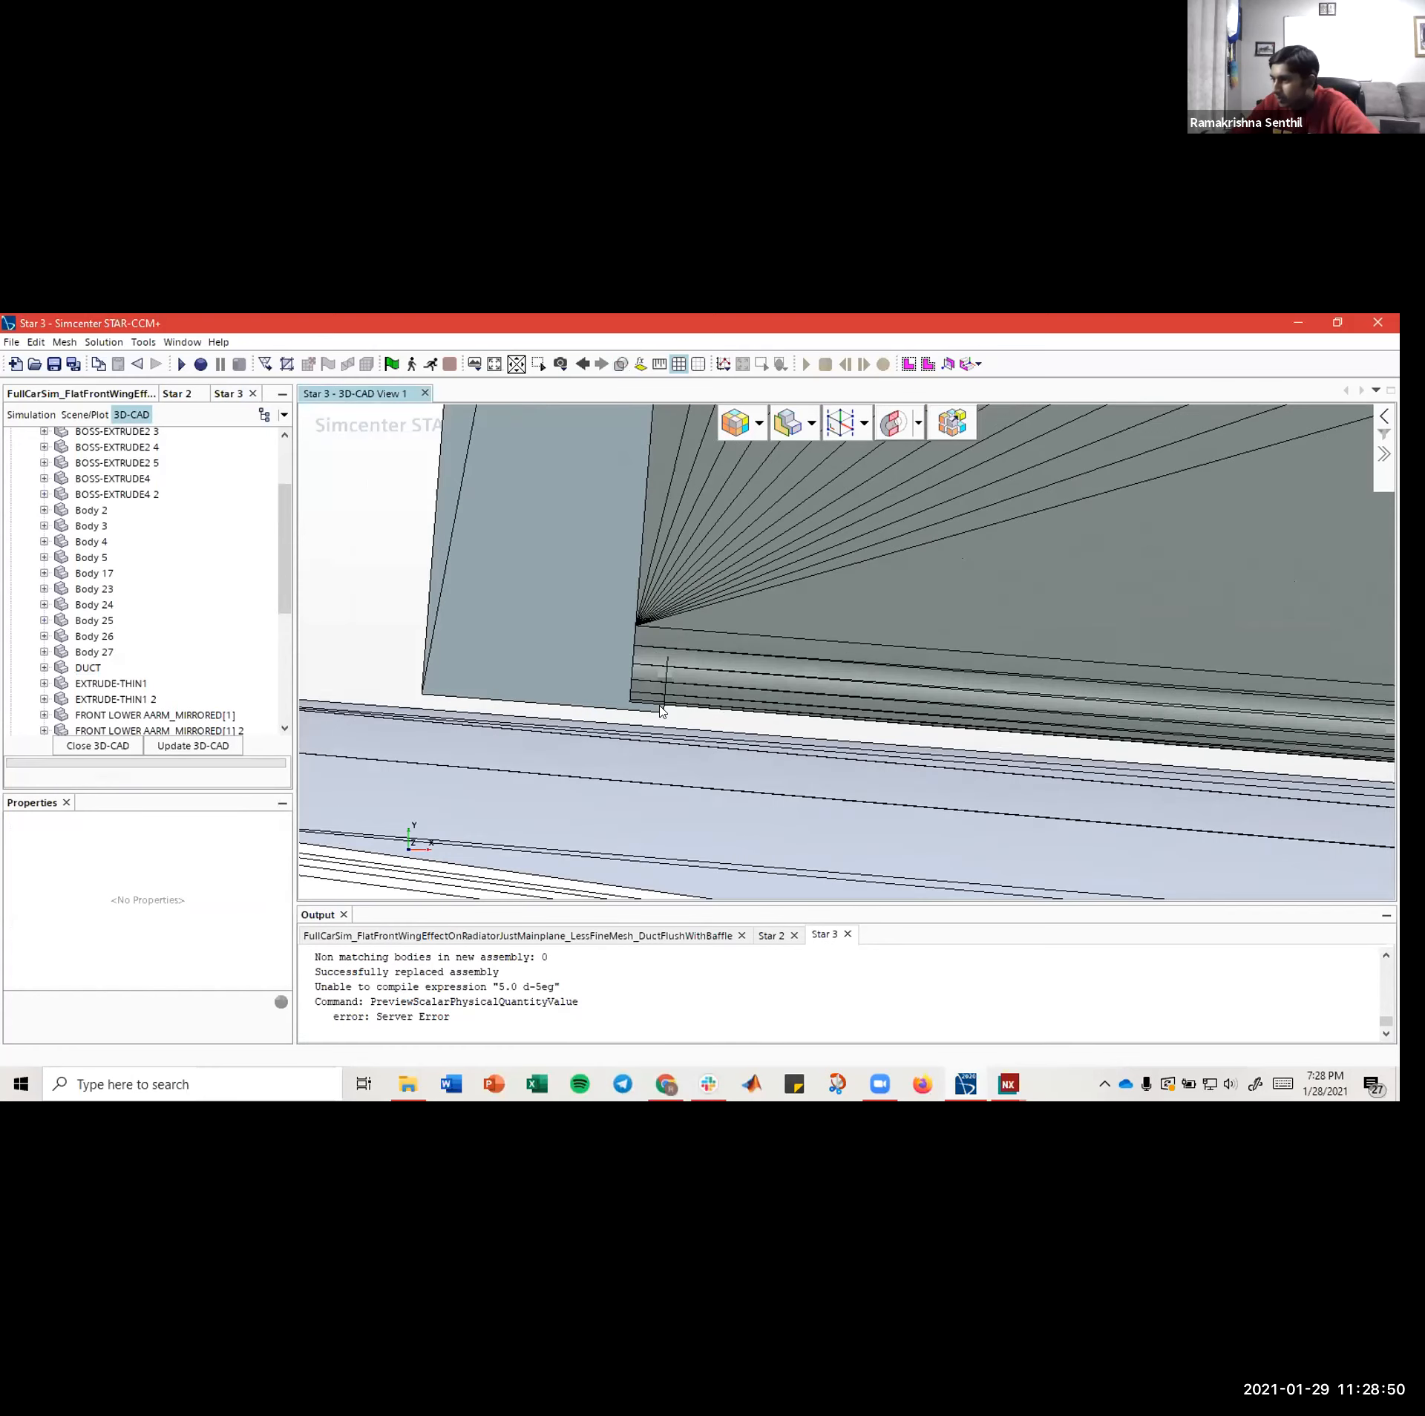
scroll(662, 707, "down", 5)
right_click_drag(669, 557, 643, 719)
scroll(643, 719, "down", 3)
right_click_drag(658, 469, 628, 597)
scroll(637, 483, "up", 8)
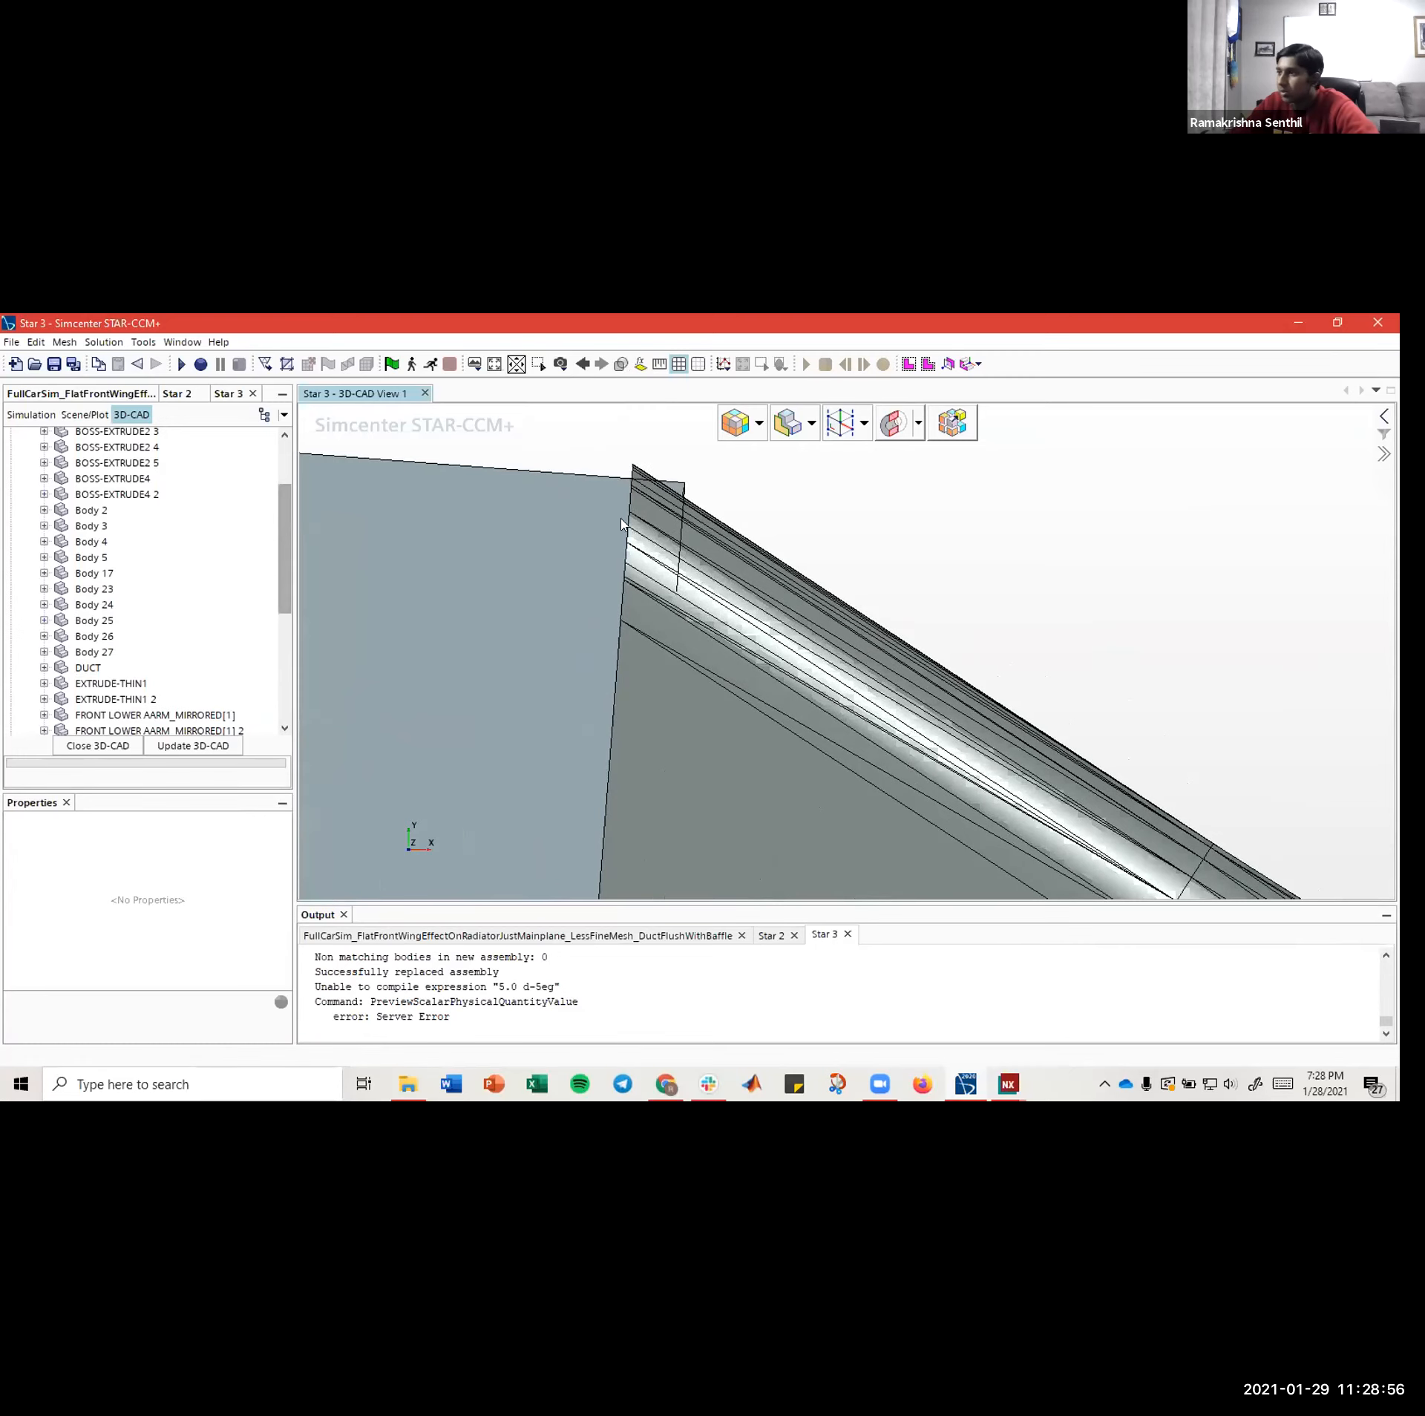
scroll(688, 658, "down", 6)
right_click_drag(685, 780, 617, 825)
scroll(647, 670, "up", 4)
- Open the MoveBody 1 feature of the 3D-CAD model for editing
left_click(84, 415)
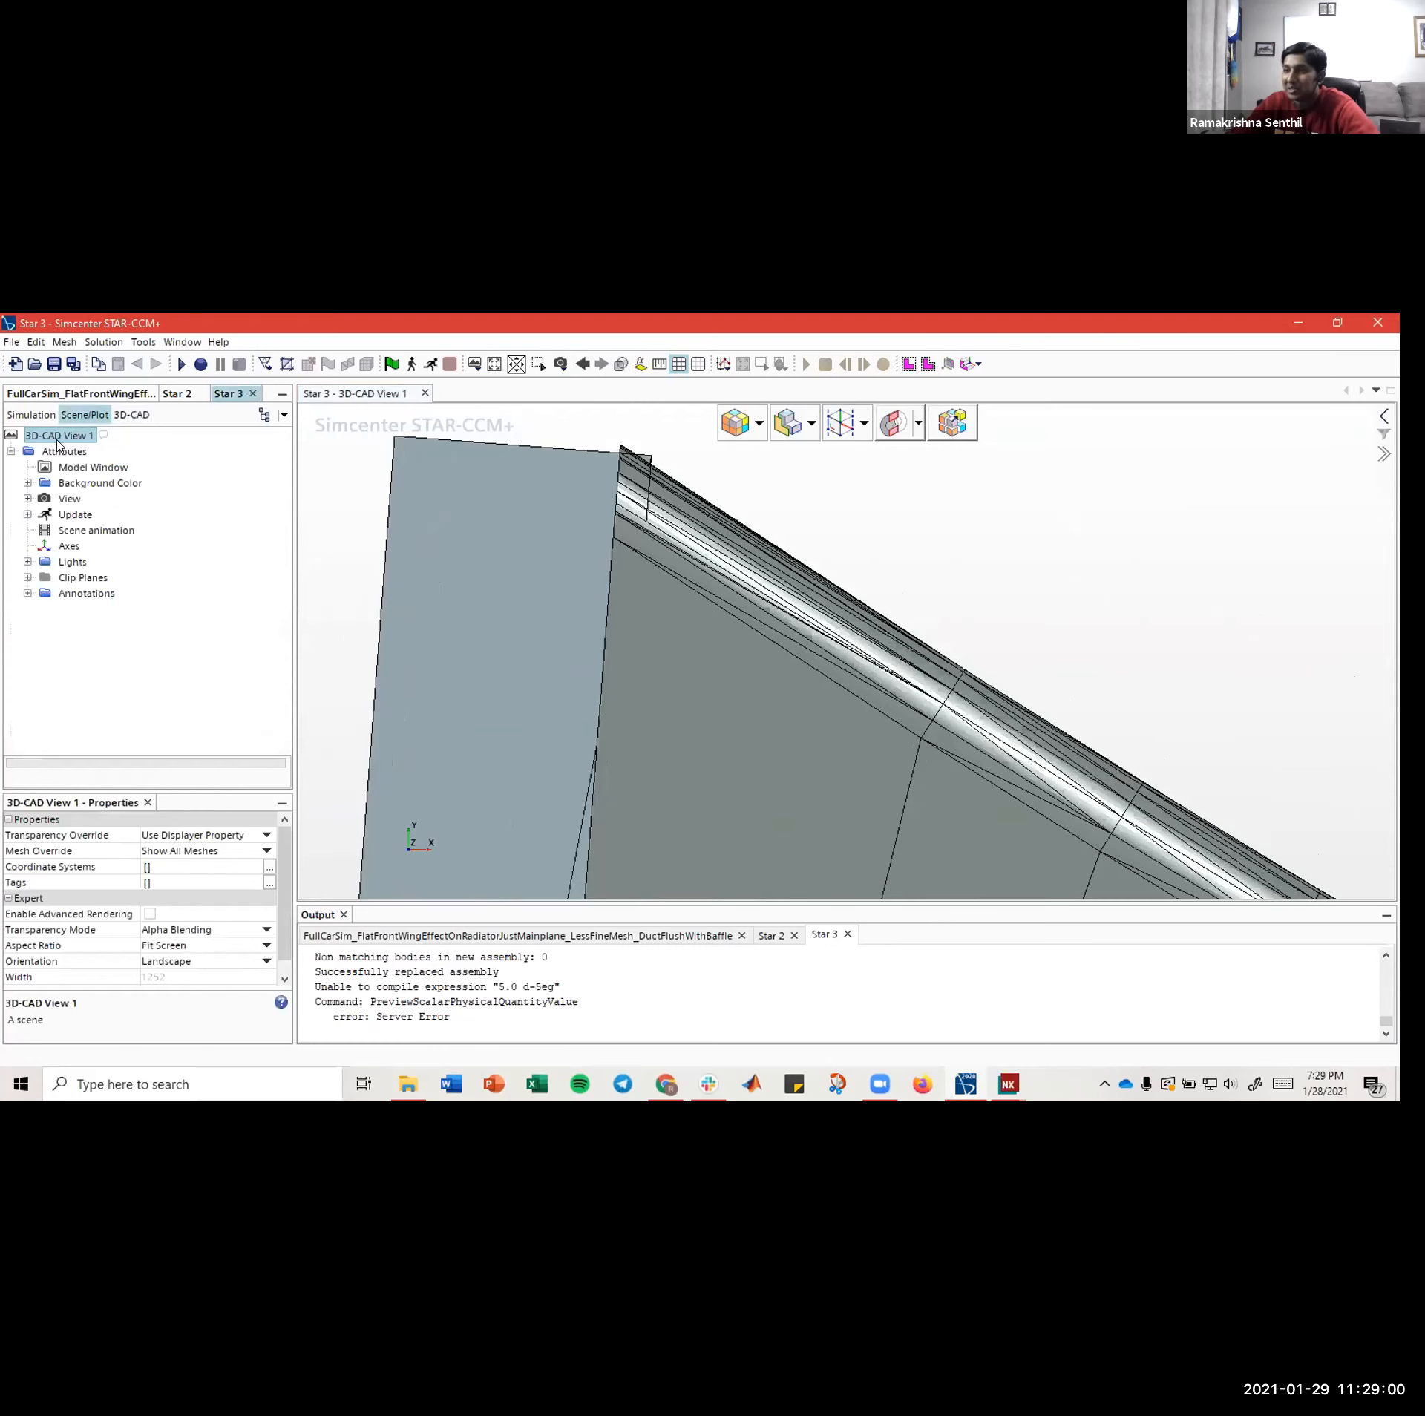
left_click(127, 415)
scroll(116, 554, "down", 5)
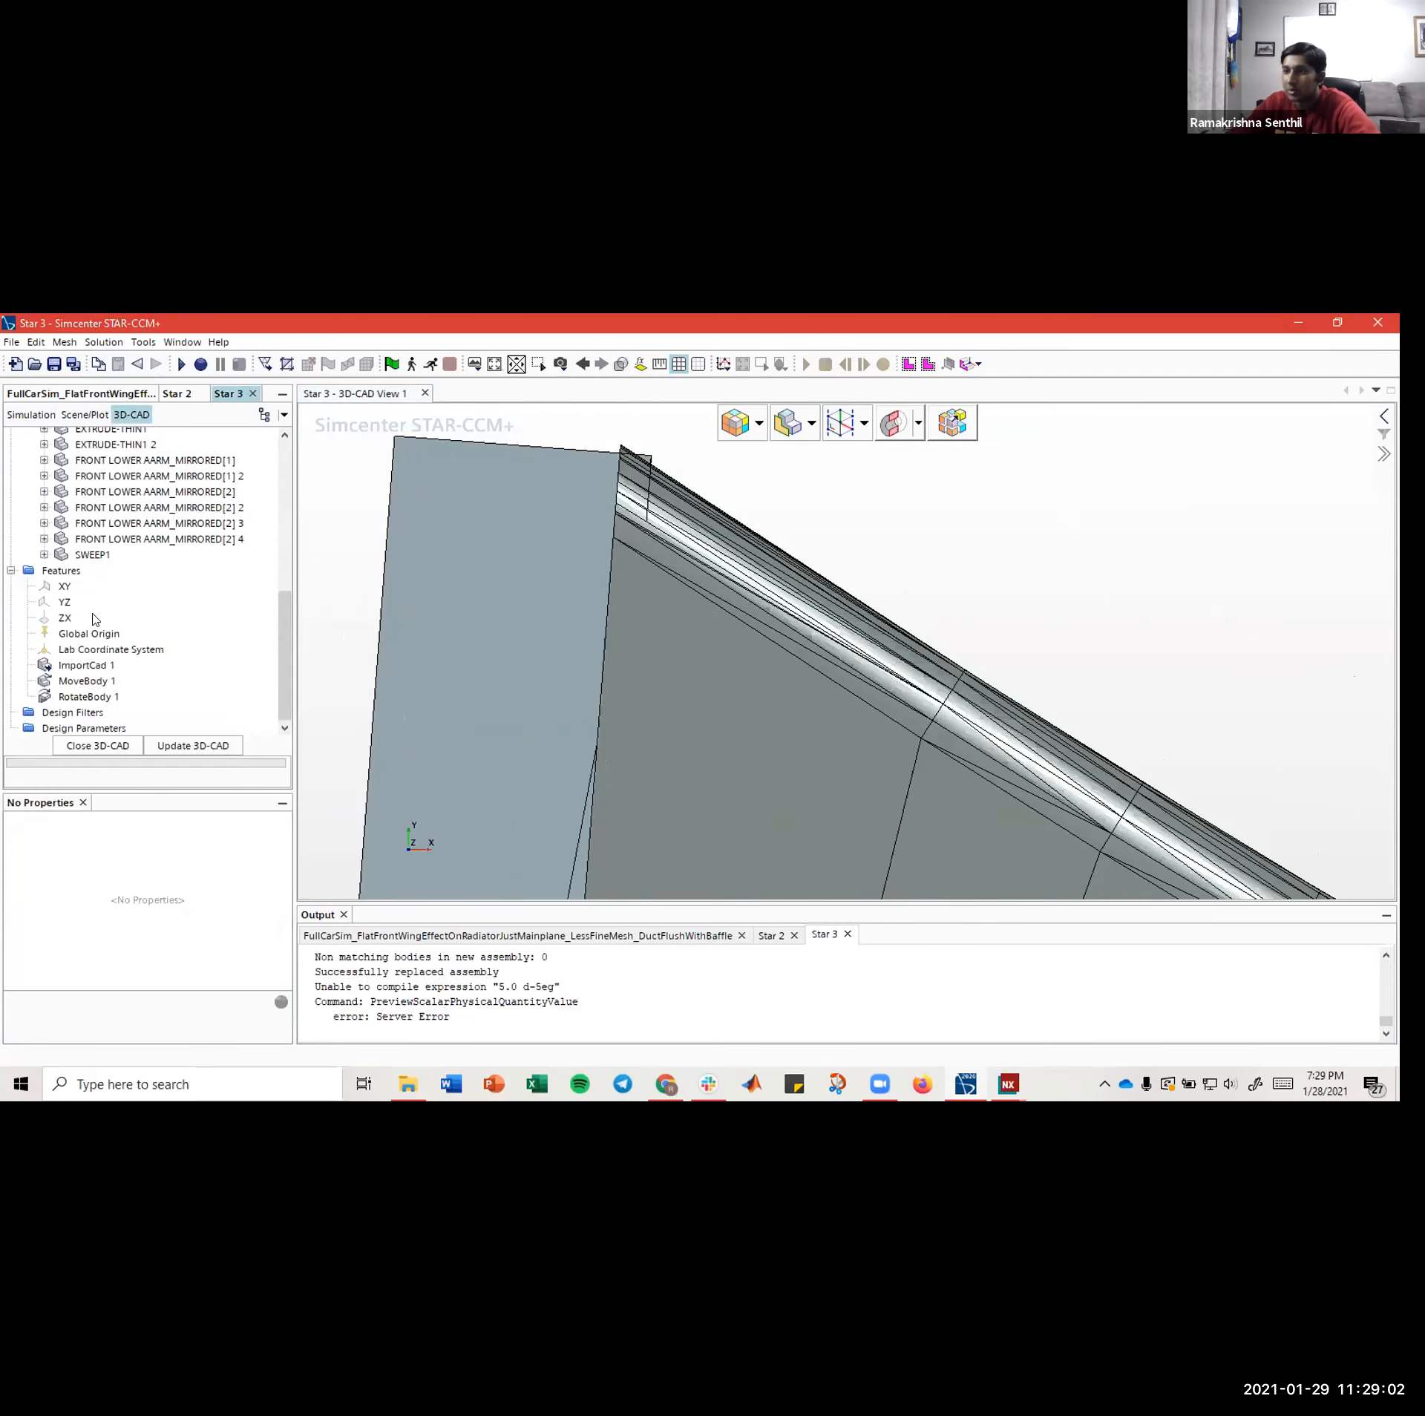
left_click(88, 681)
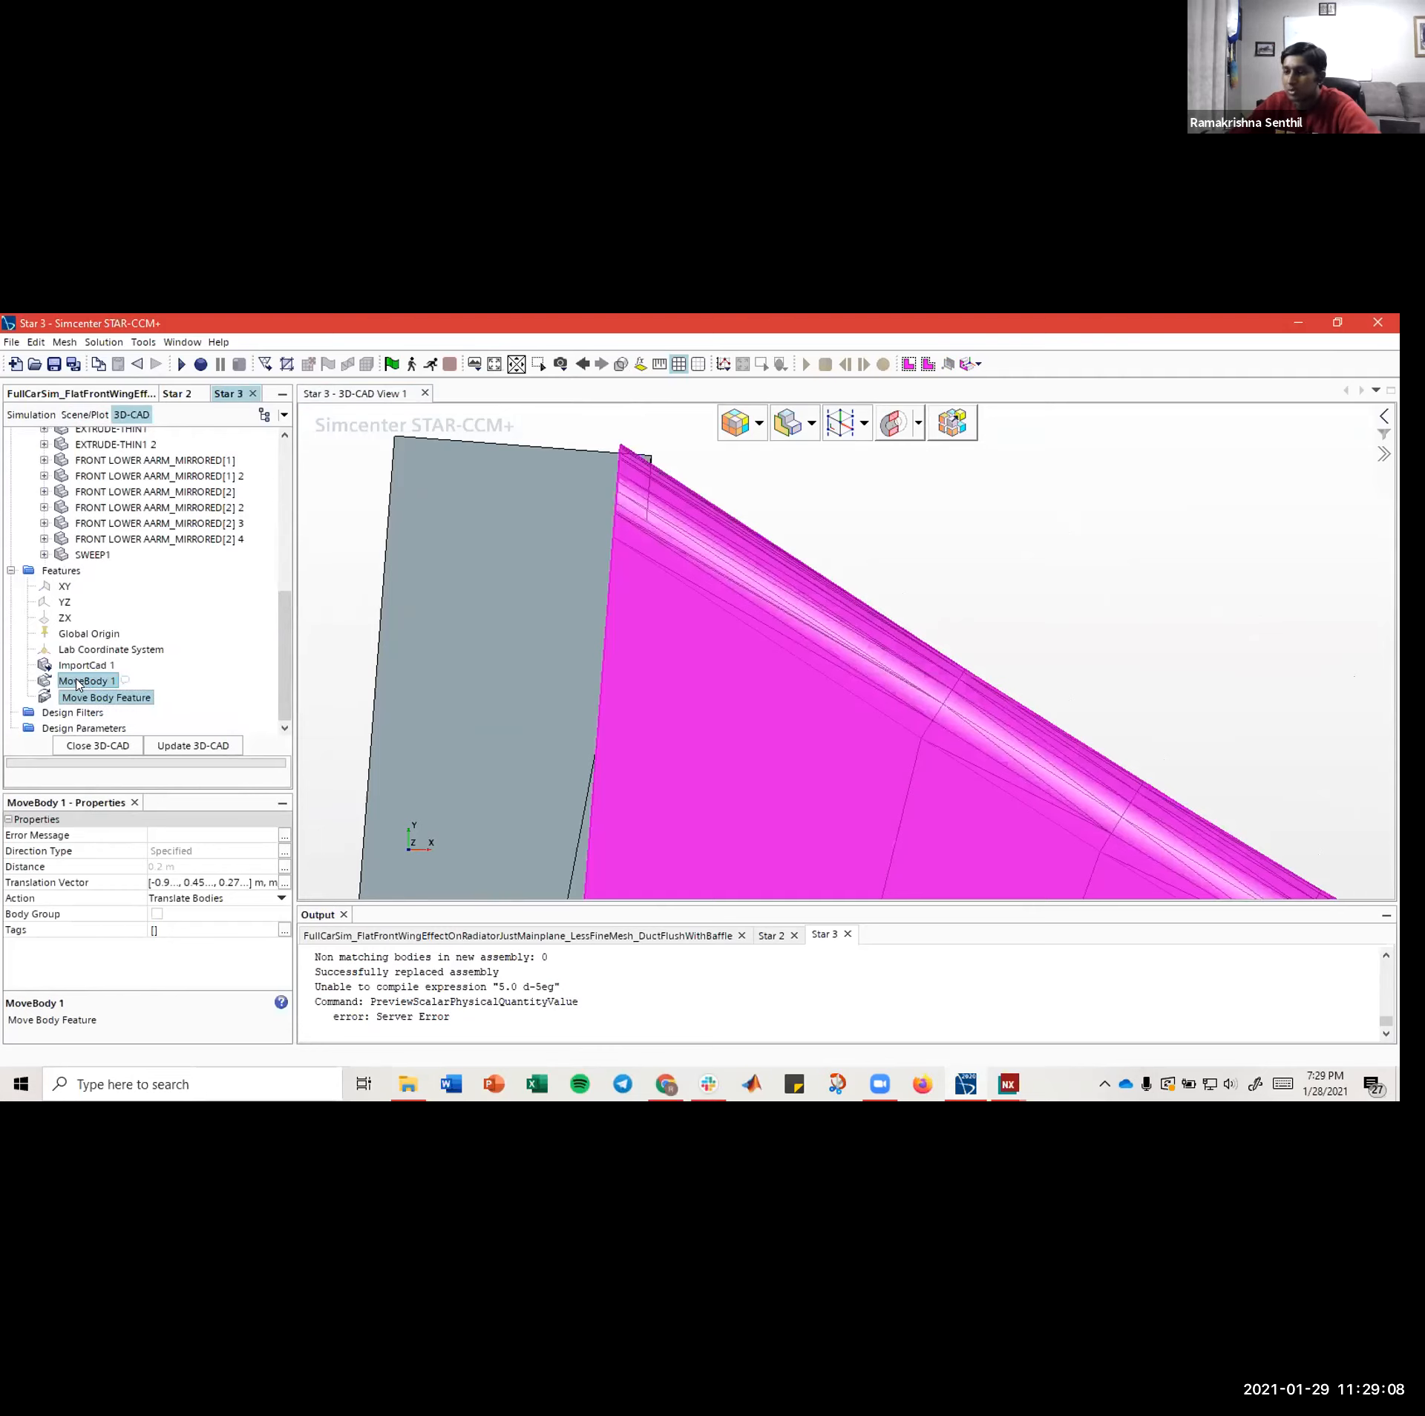
right_click(79, 683)
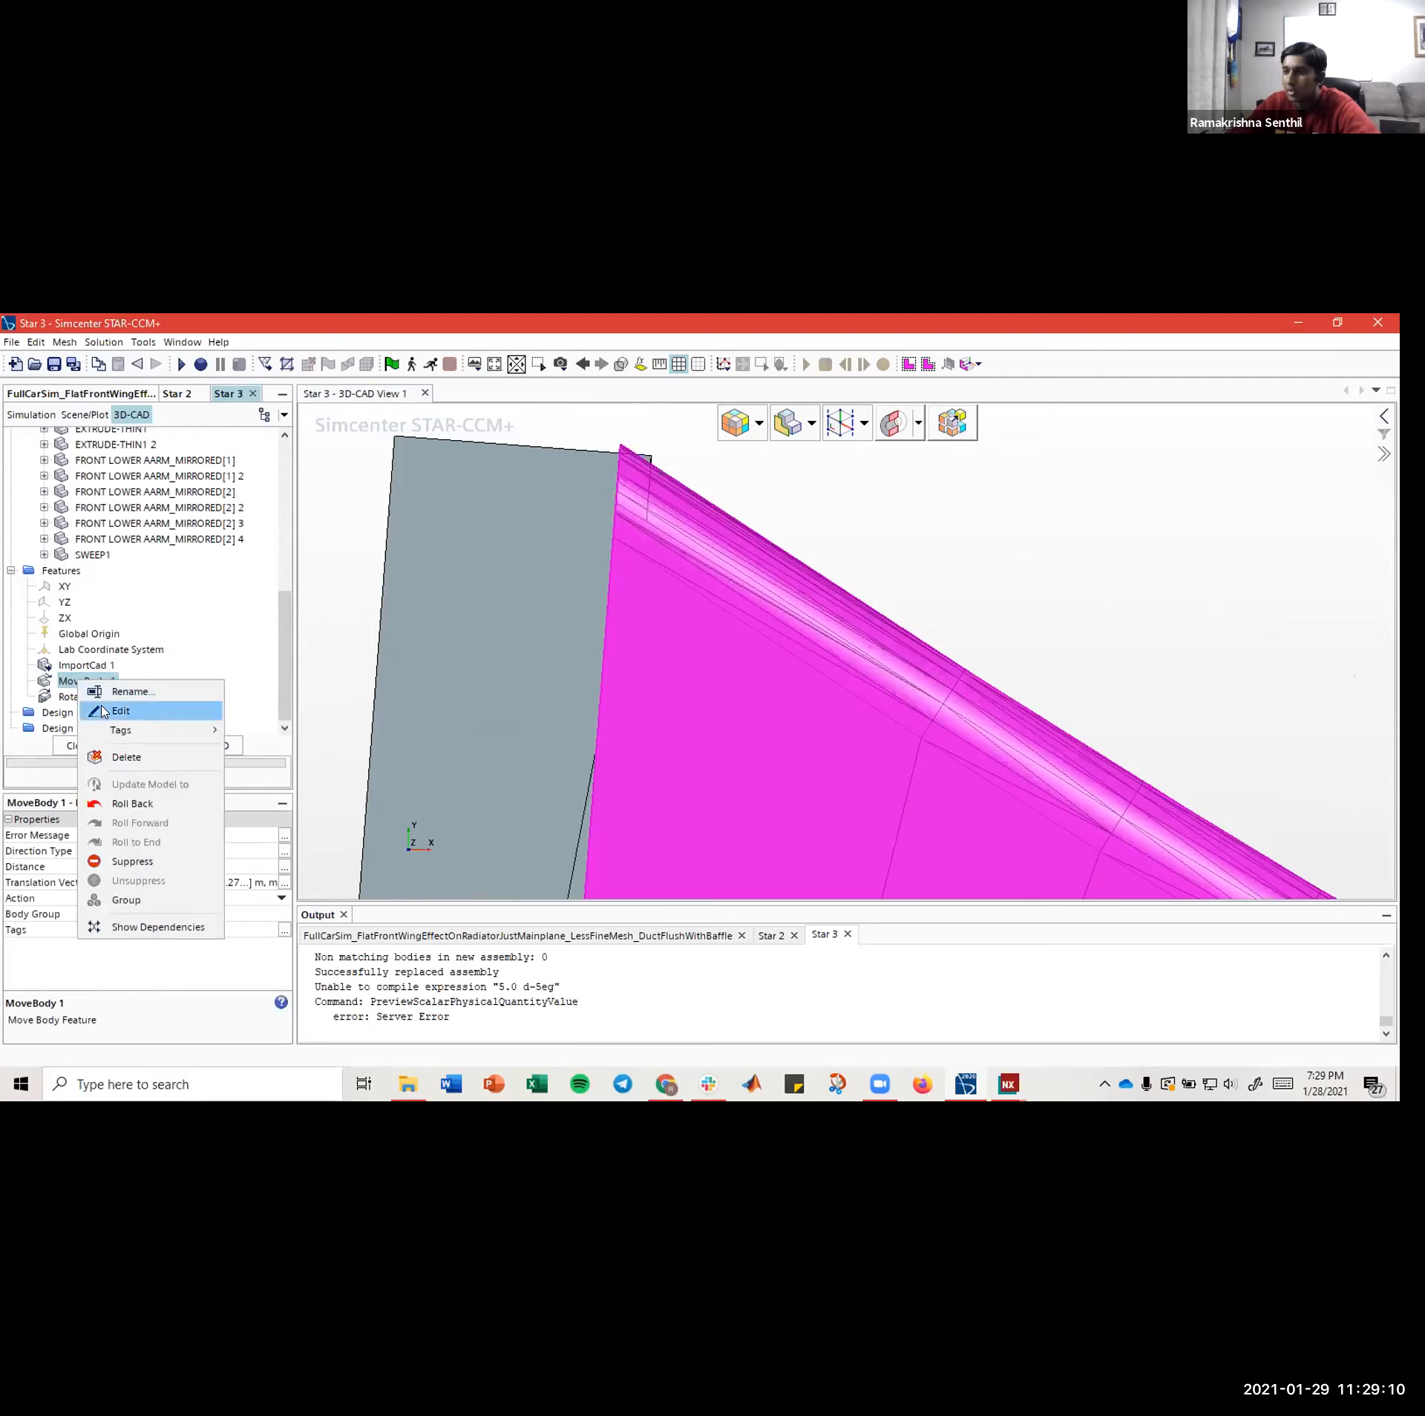
left_click(104, 713)
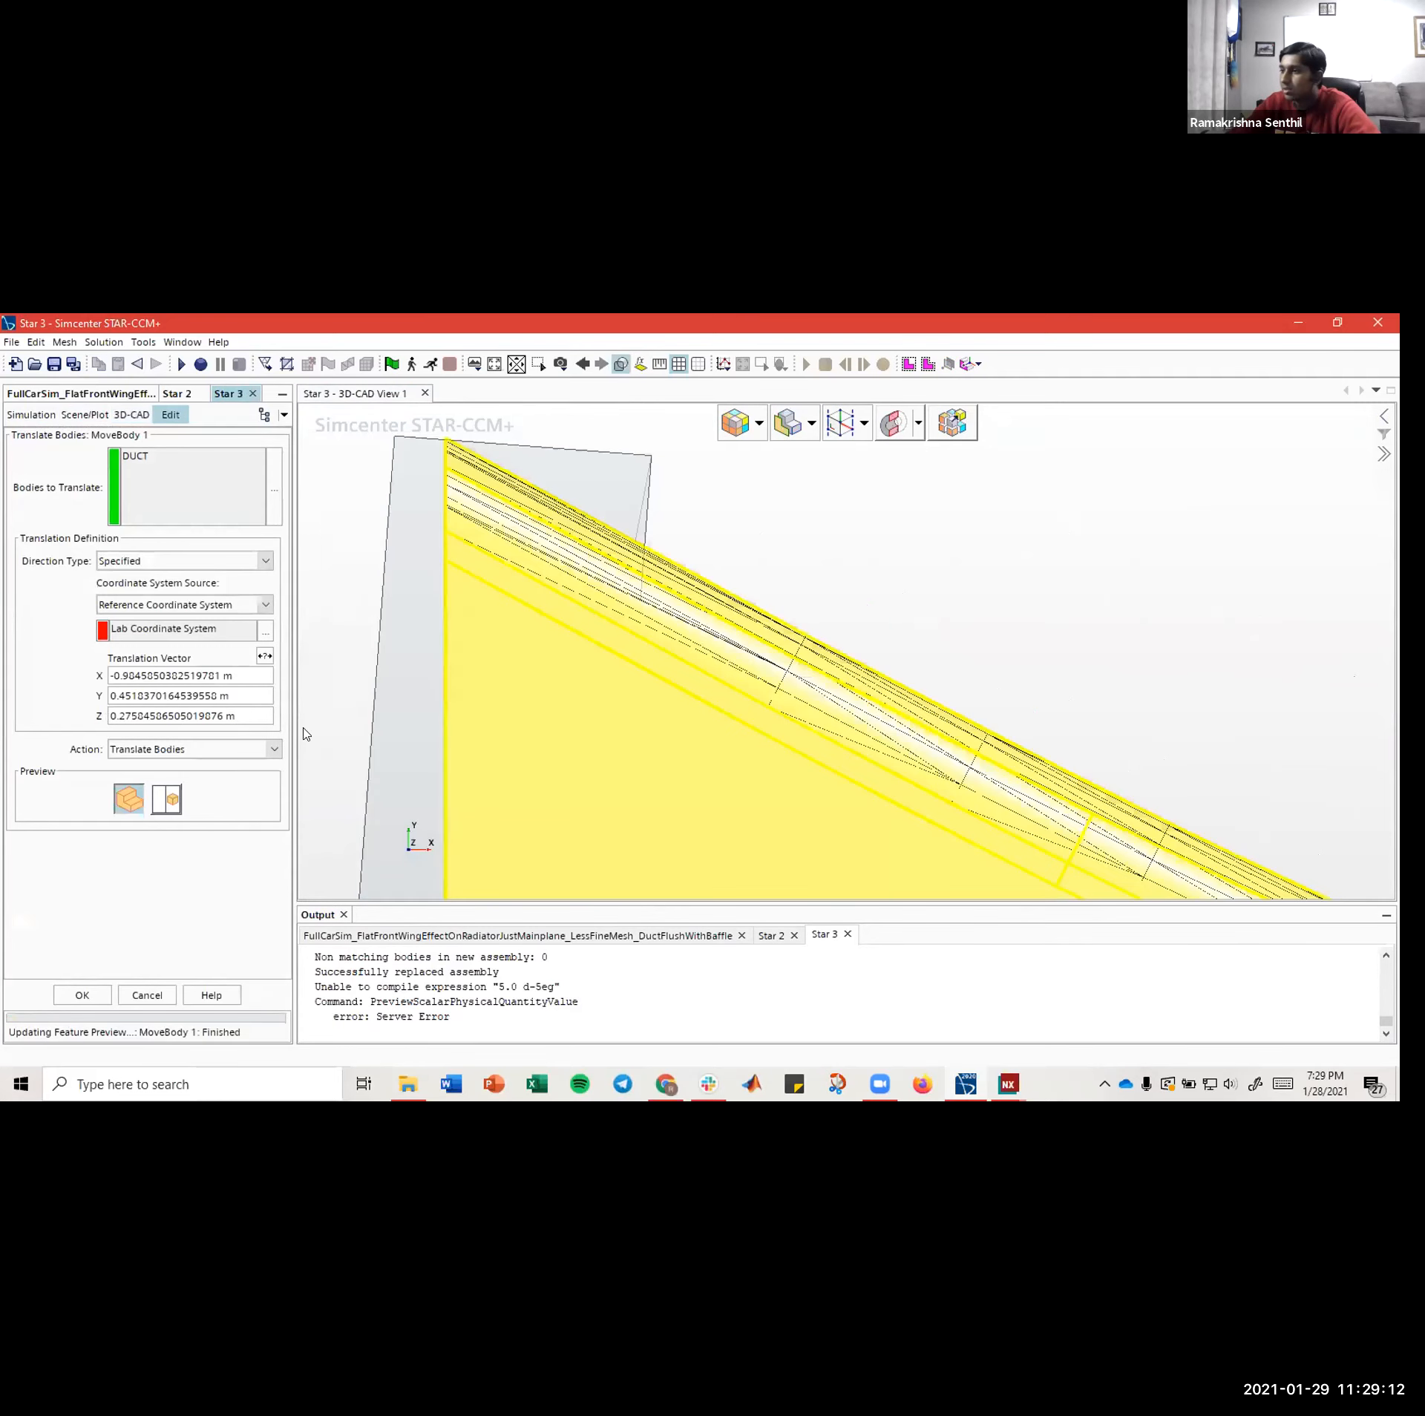
mouse_move(305, 734)
left_mouse_down()
mouse_move(413, 742)
mouse_move(386, 754)
mouse_move(464, 646)
mouse_move(474, 665)
mouse_move(450, 757)
mouse_move(493, 576)
mouse_move(301, 733)
left_mouse_up()
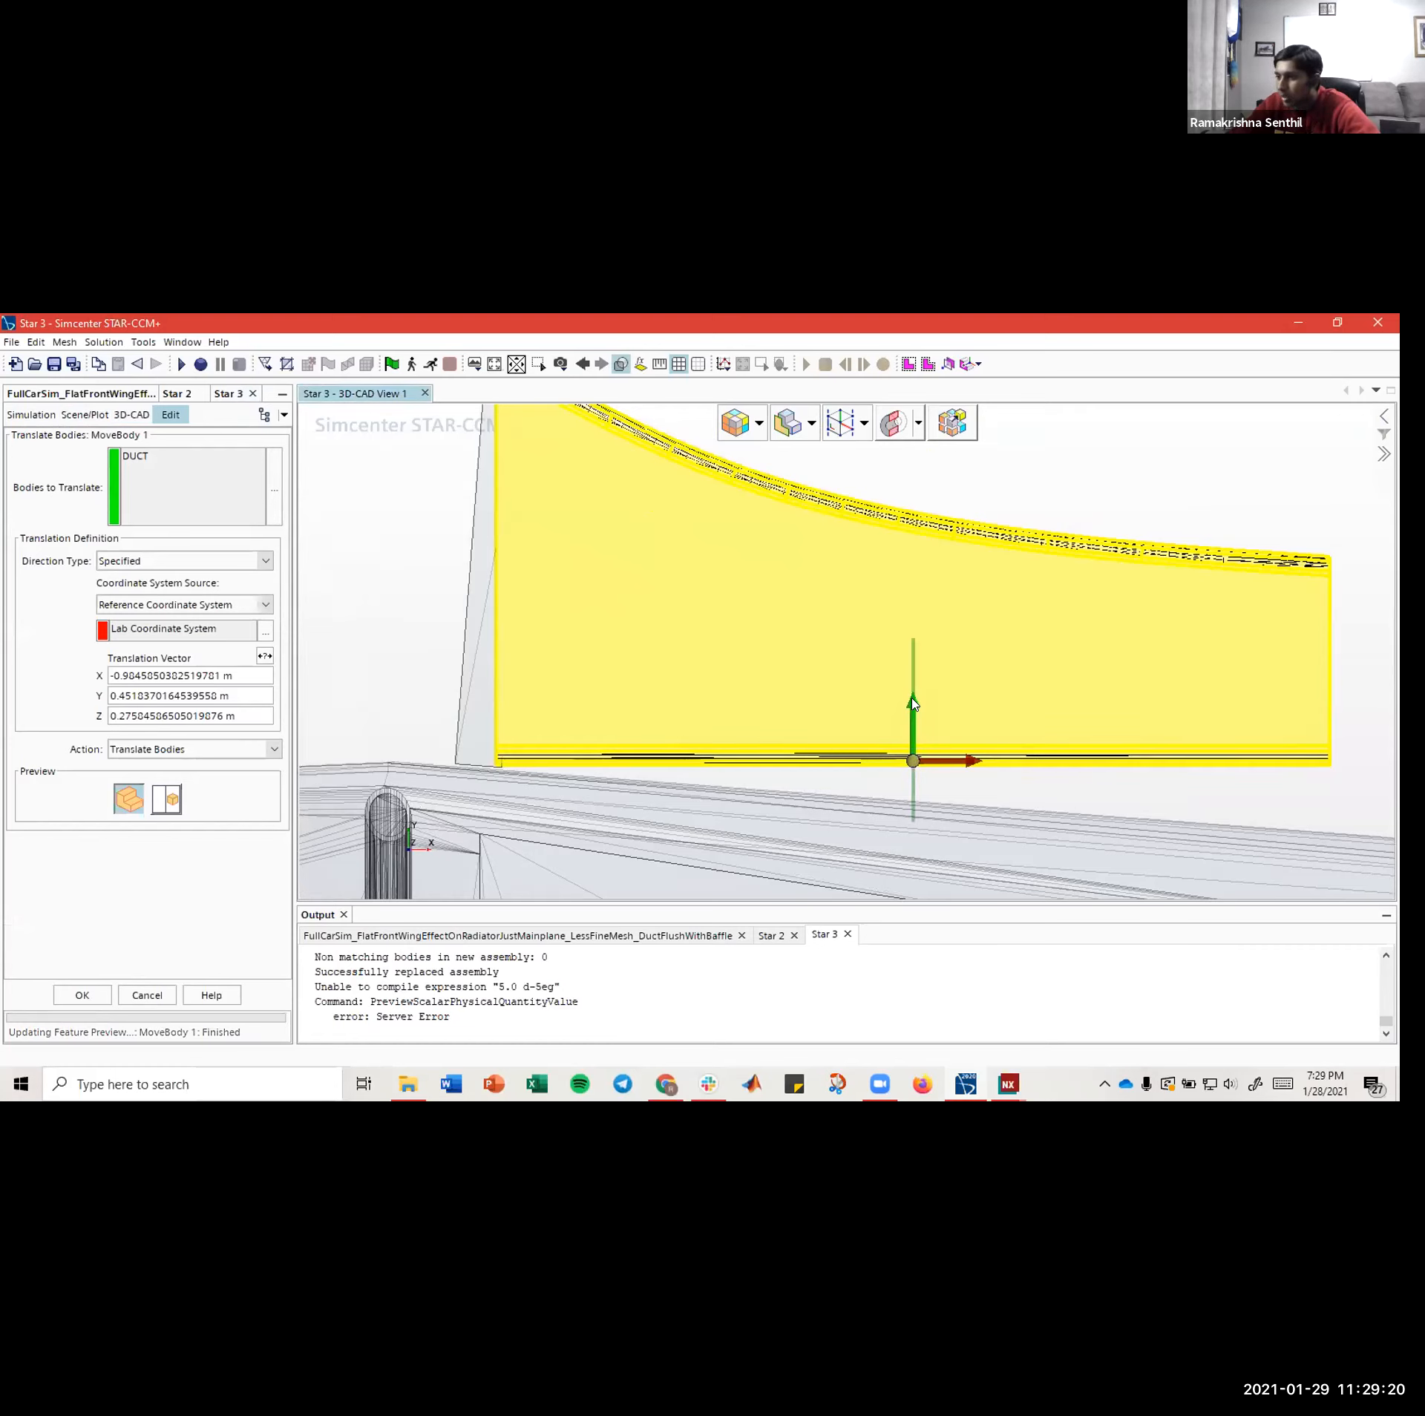
- Shift the DUCT body slightly along Y in MoveBody 1 to about 0.45104 m and accept the translation
left_click_drag(914, 703, 915, 705)
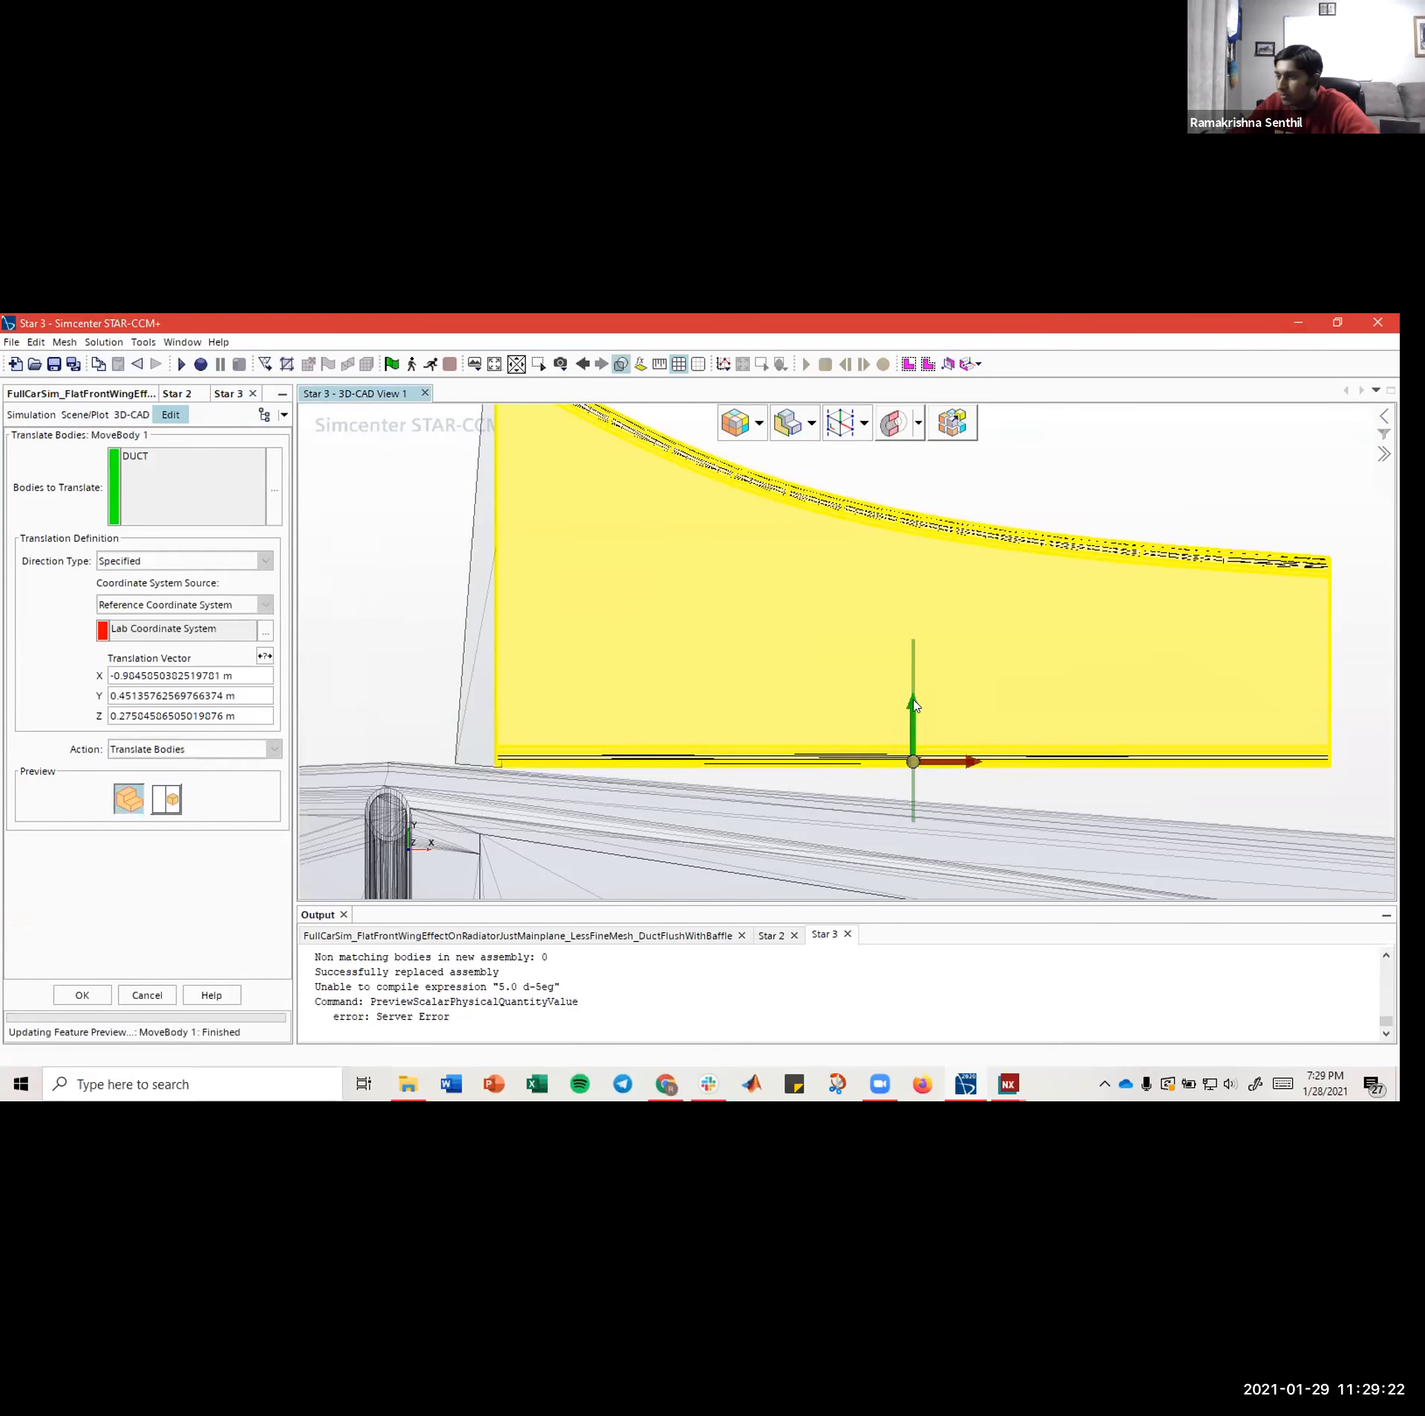
scroll(914, 725, "up", 2)
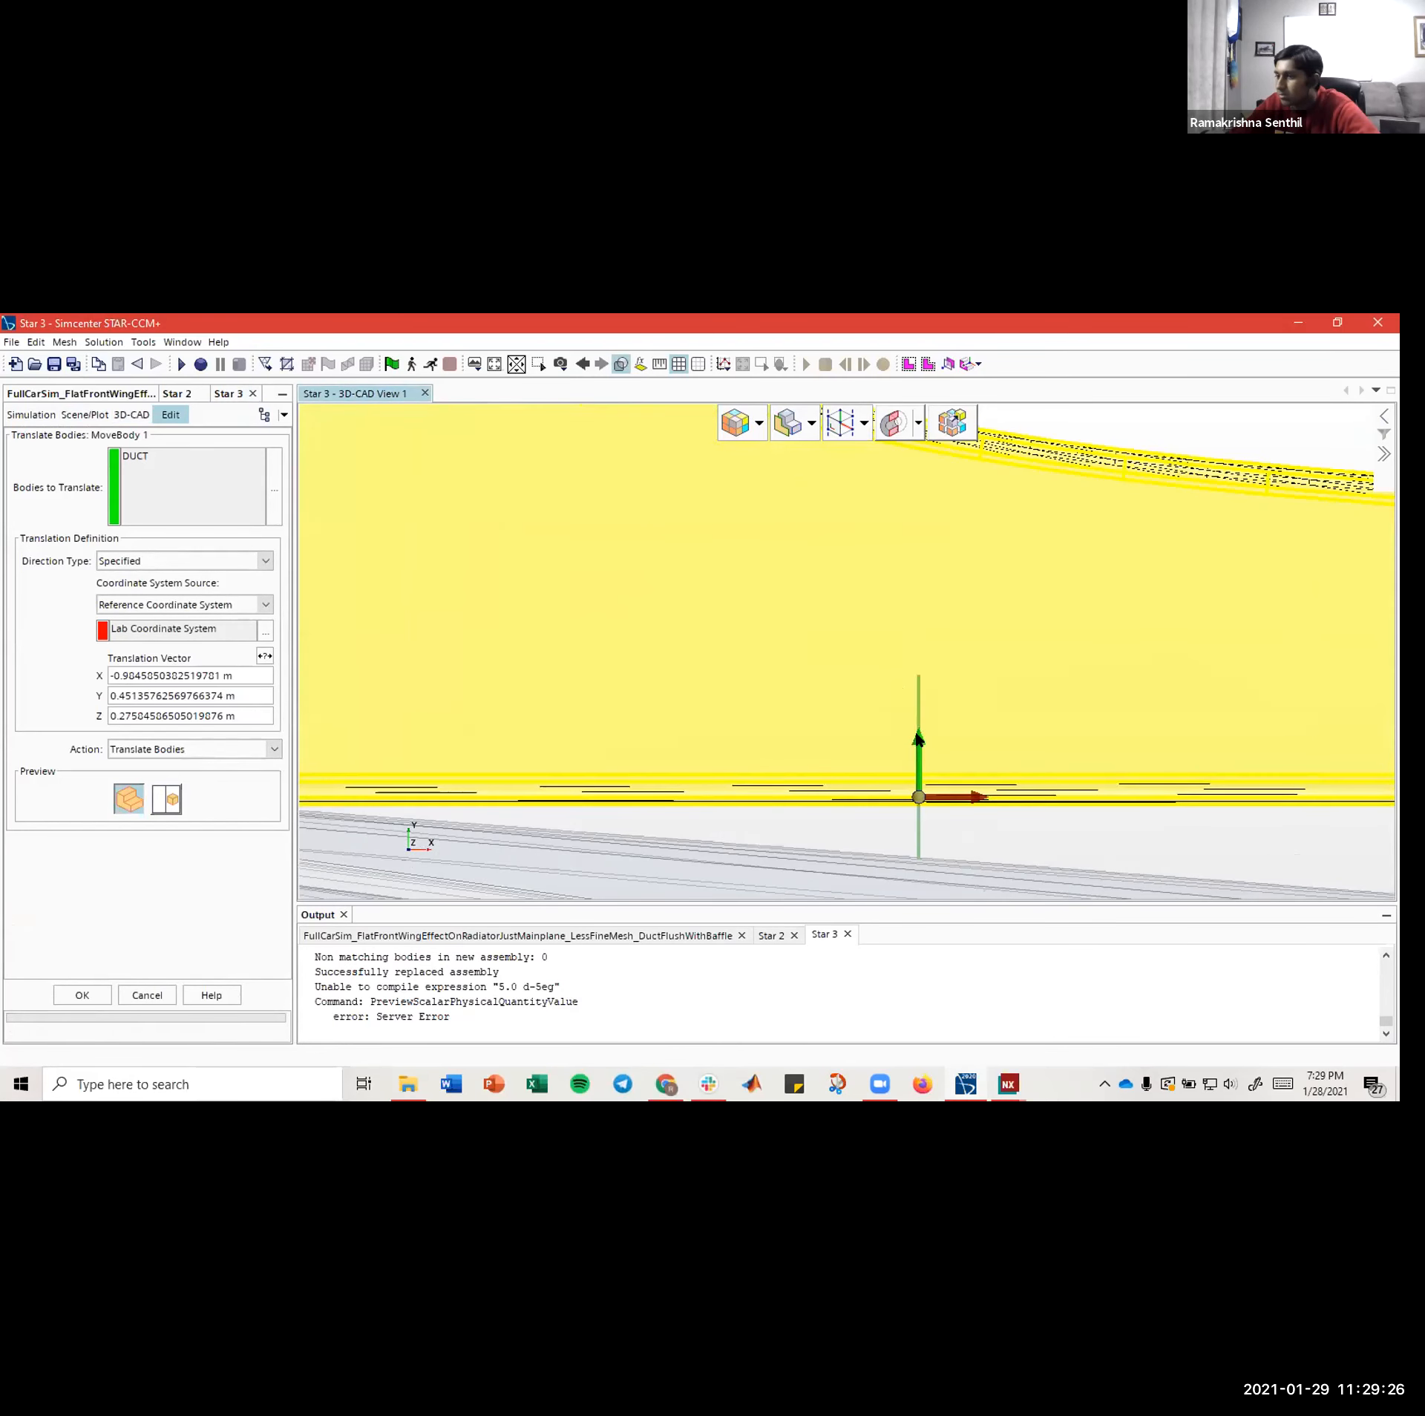
left_click_drag(918, 739, 920, 740)
scroll(455, 720, "down", 3)
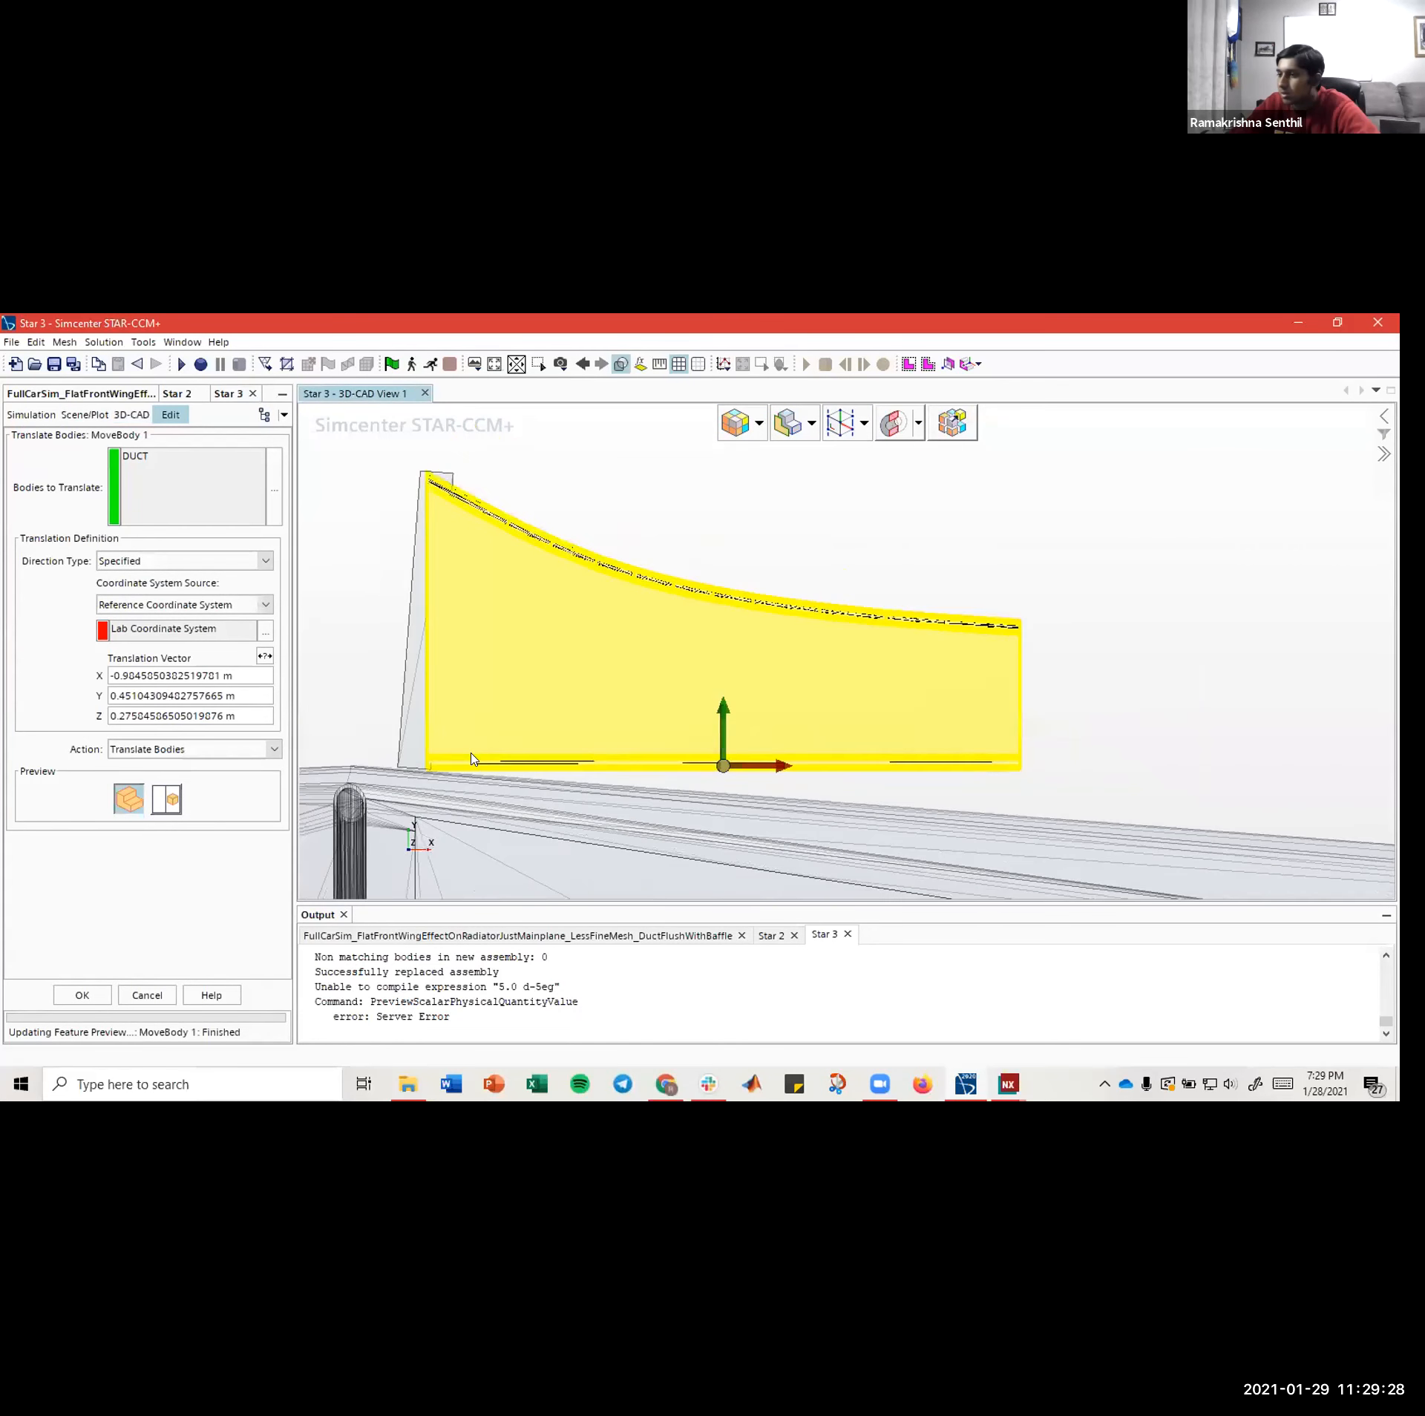
scroll(446, 781, "up", 5)
left_click(107, 995)
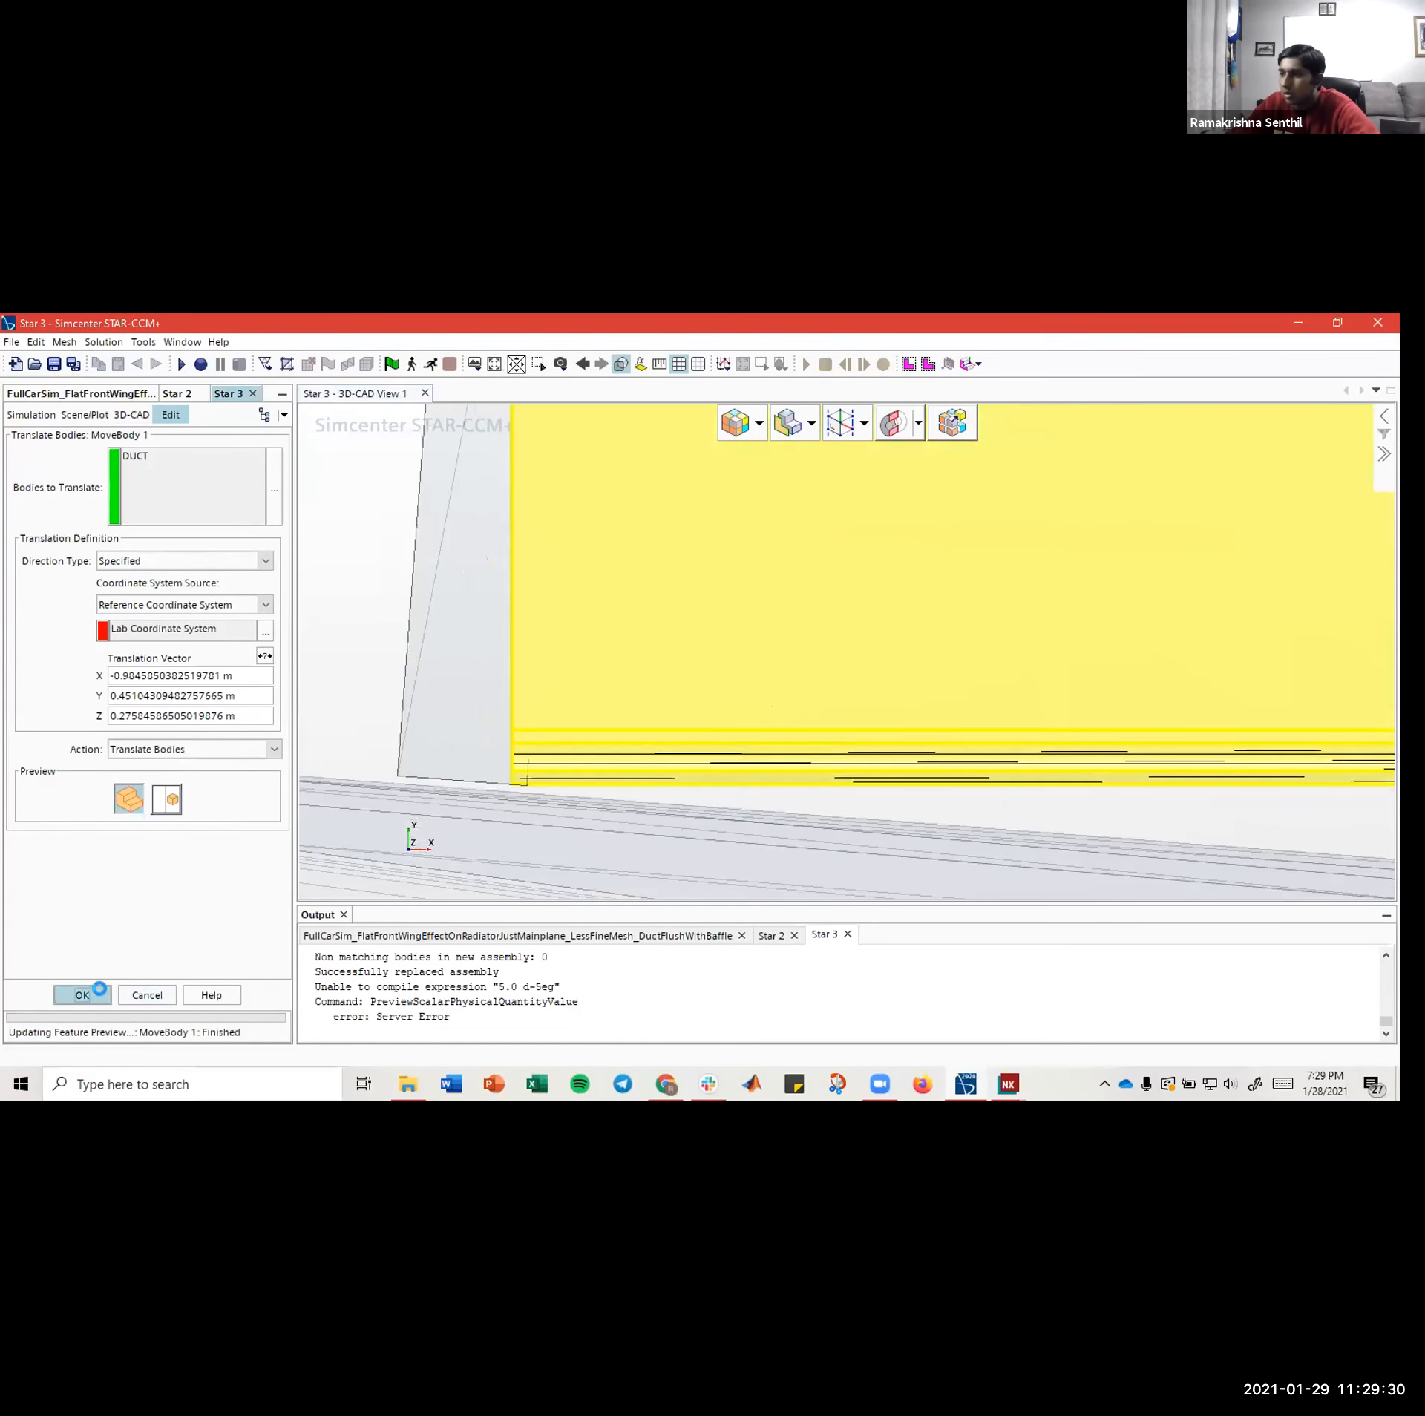
- Inspect how the repositioned duct meets the slanted panel and the car body at its upper and lower corners
scroll(537, 750, "down", 6)
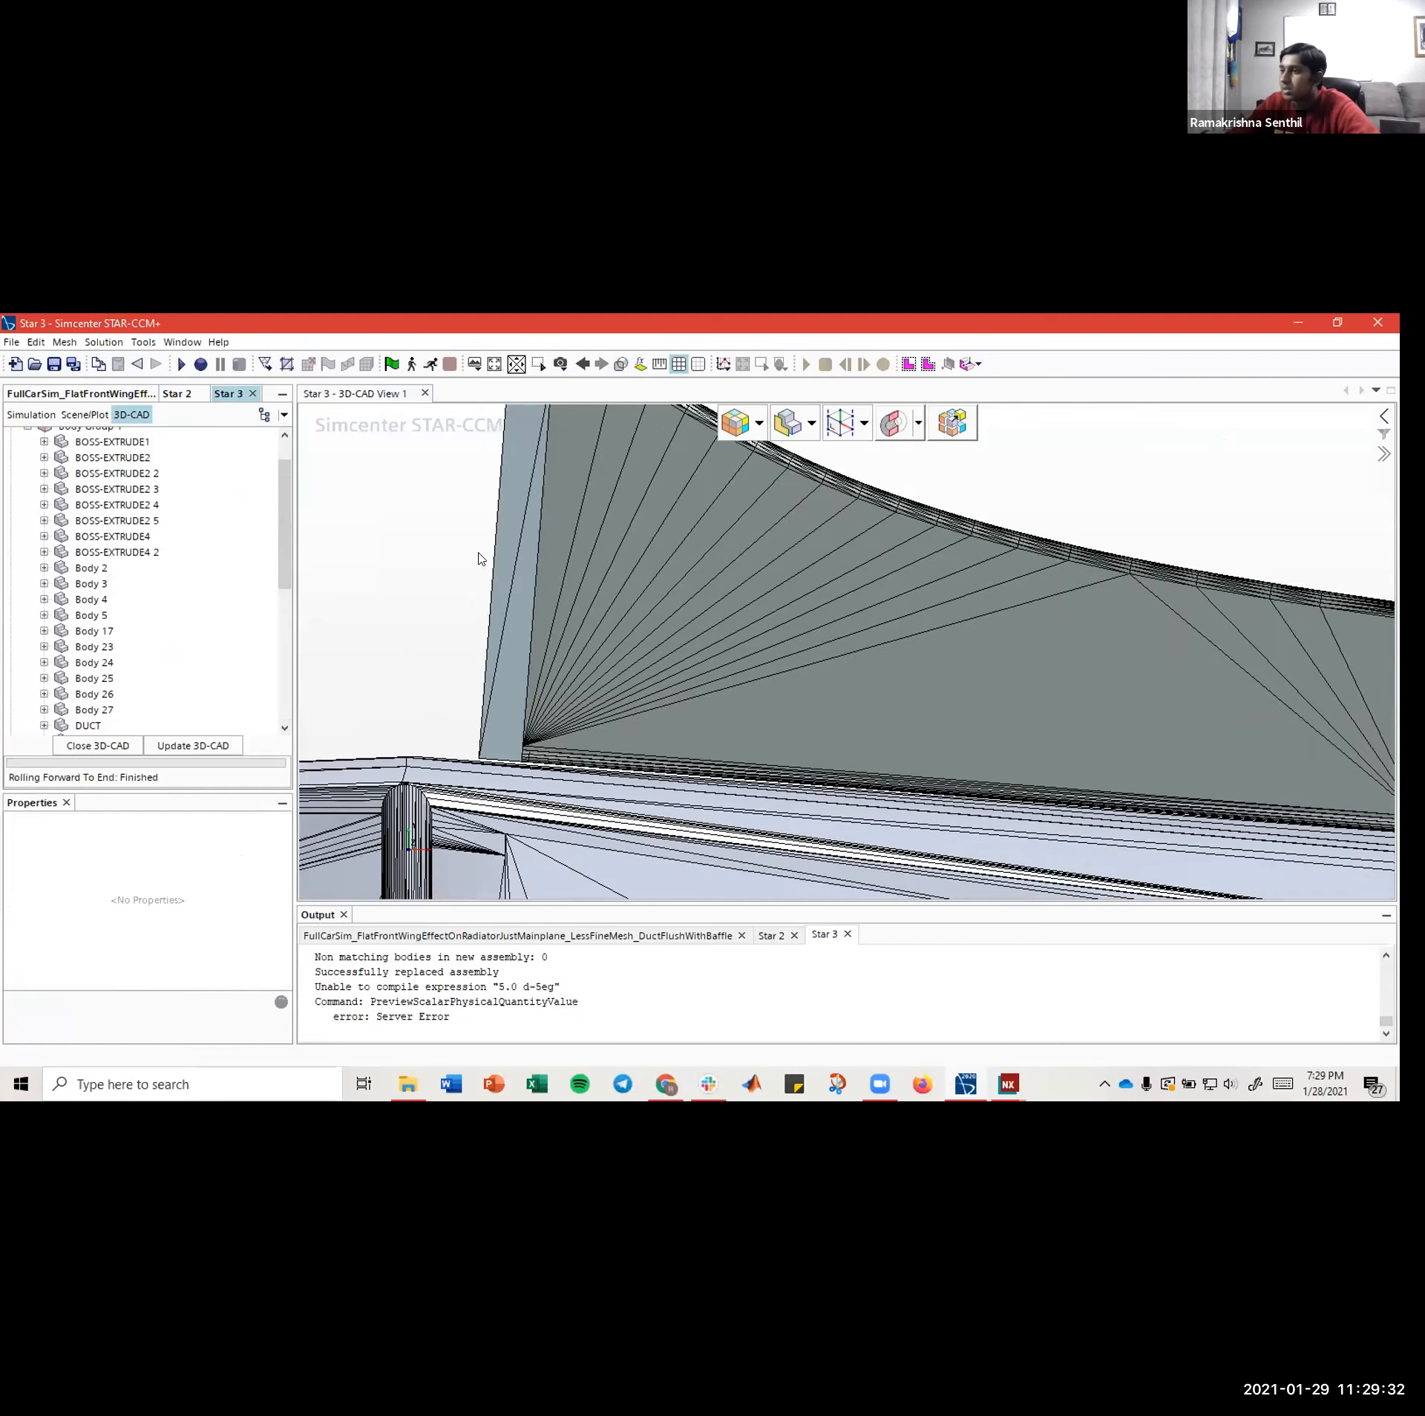
scroll(481, 530, "up", 5)
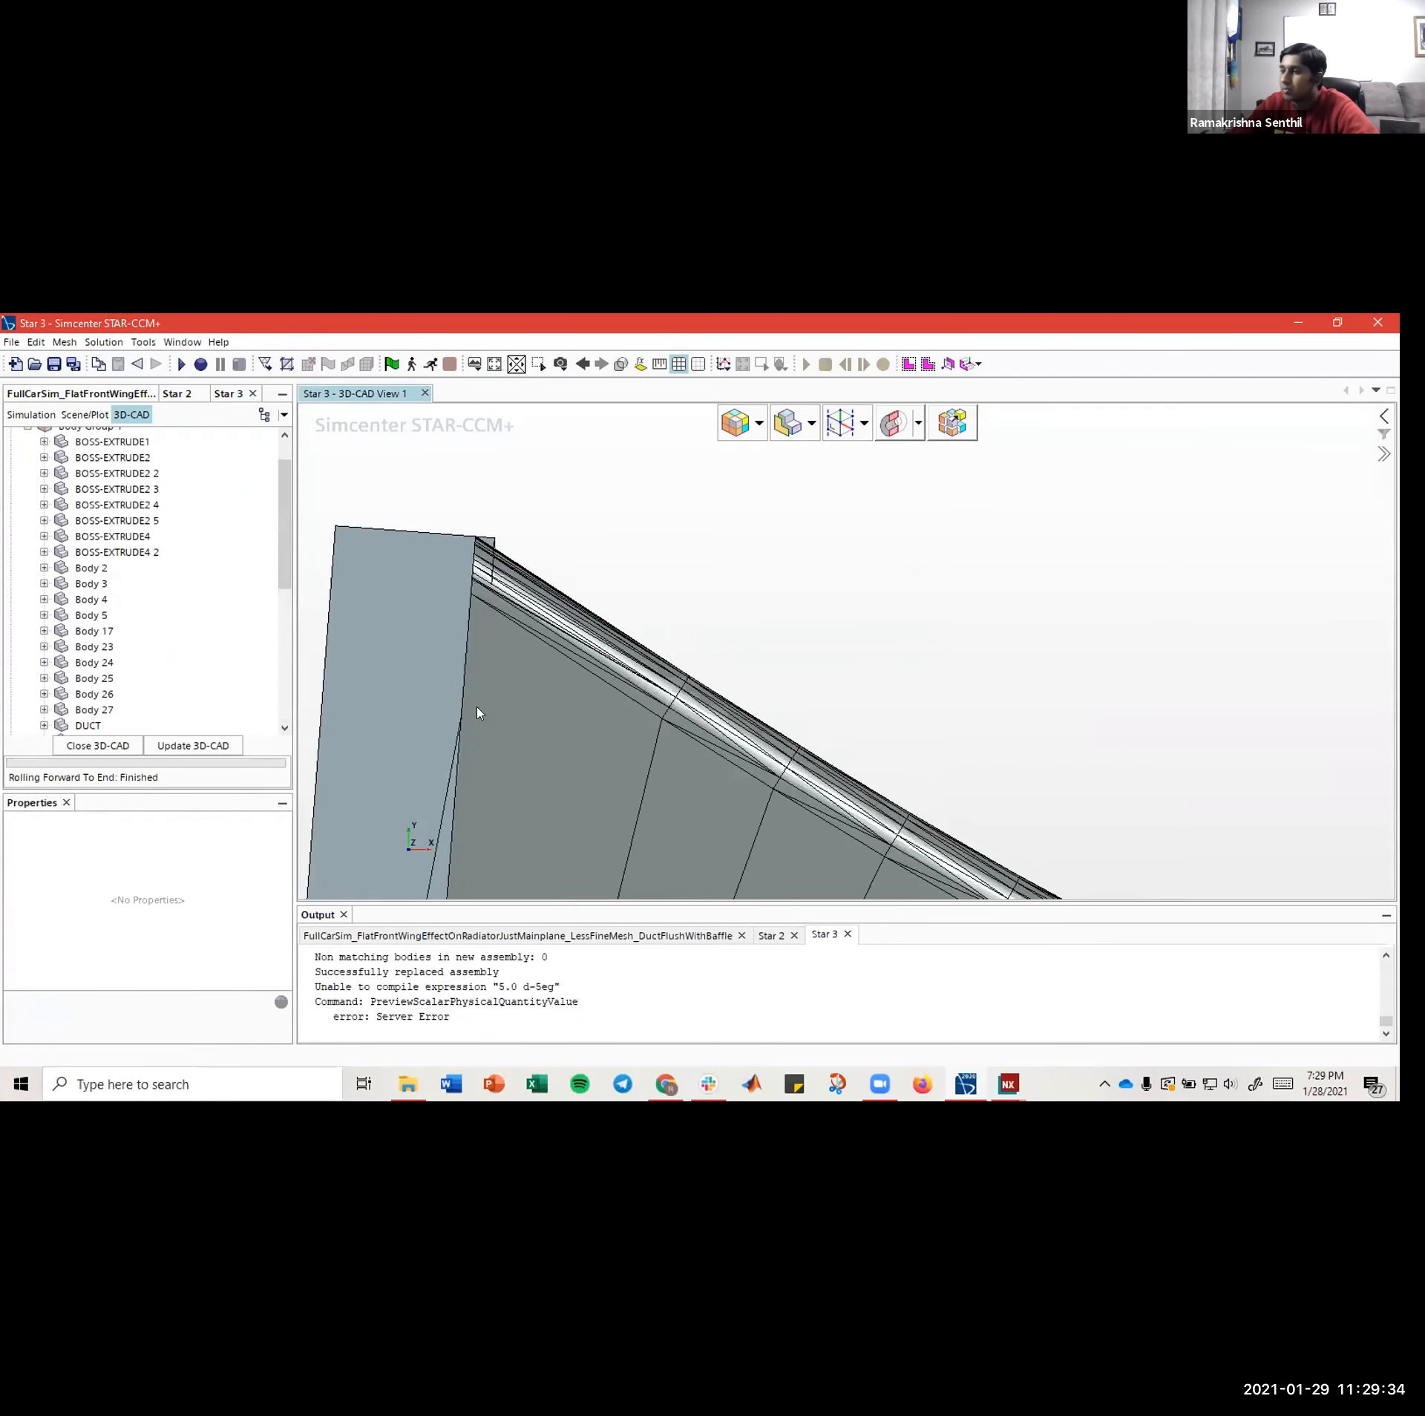
scroll(508, 718, "down", 3)
right_click_drag(536, 737, 593, 651)
left_click_drag(593, 651, 553, 728)
scroll(553, 734, "down", 5)
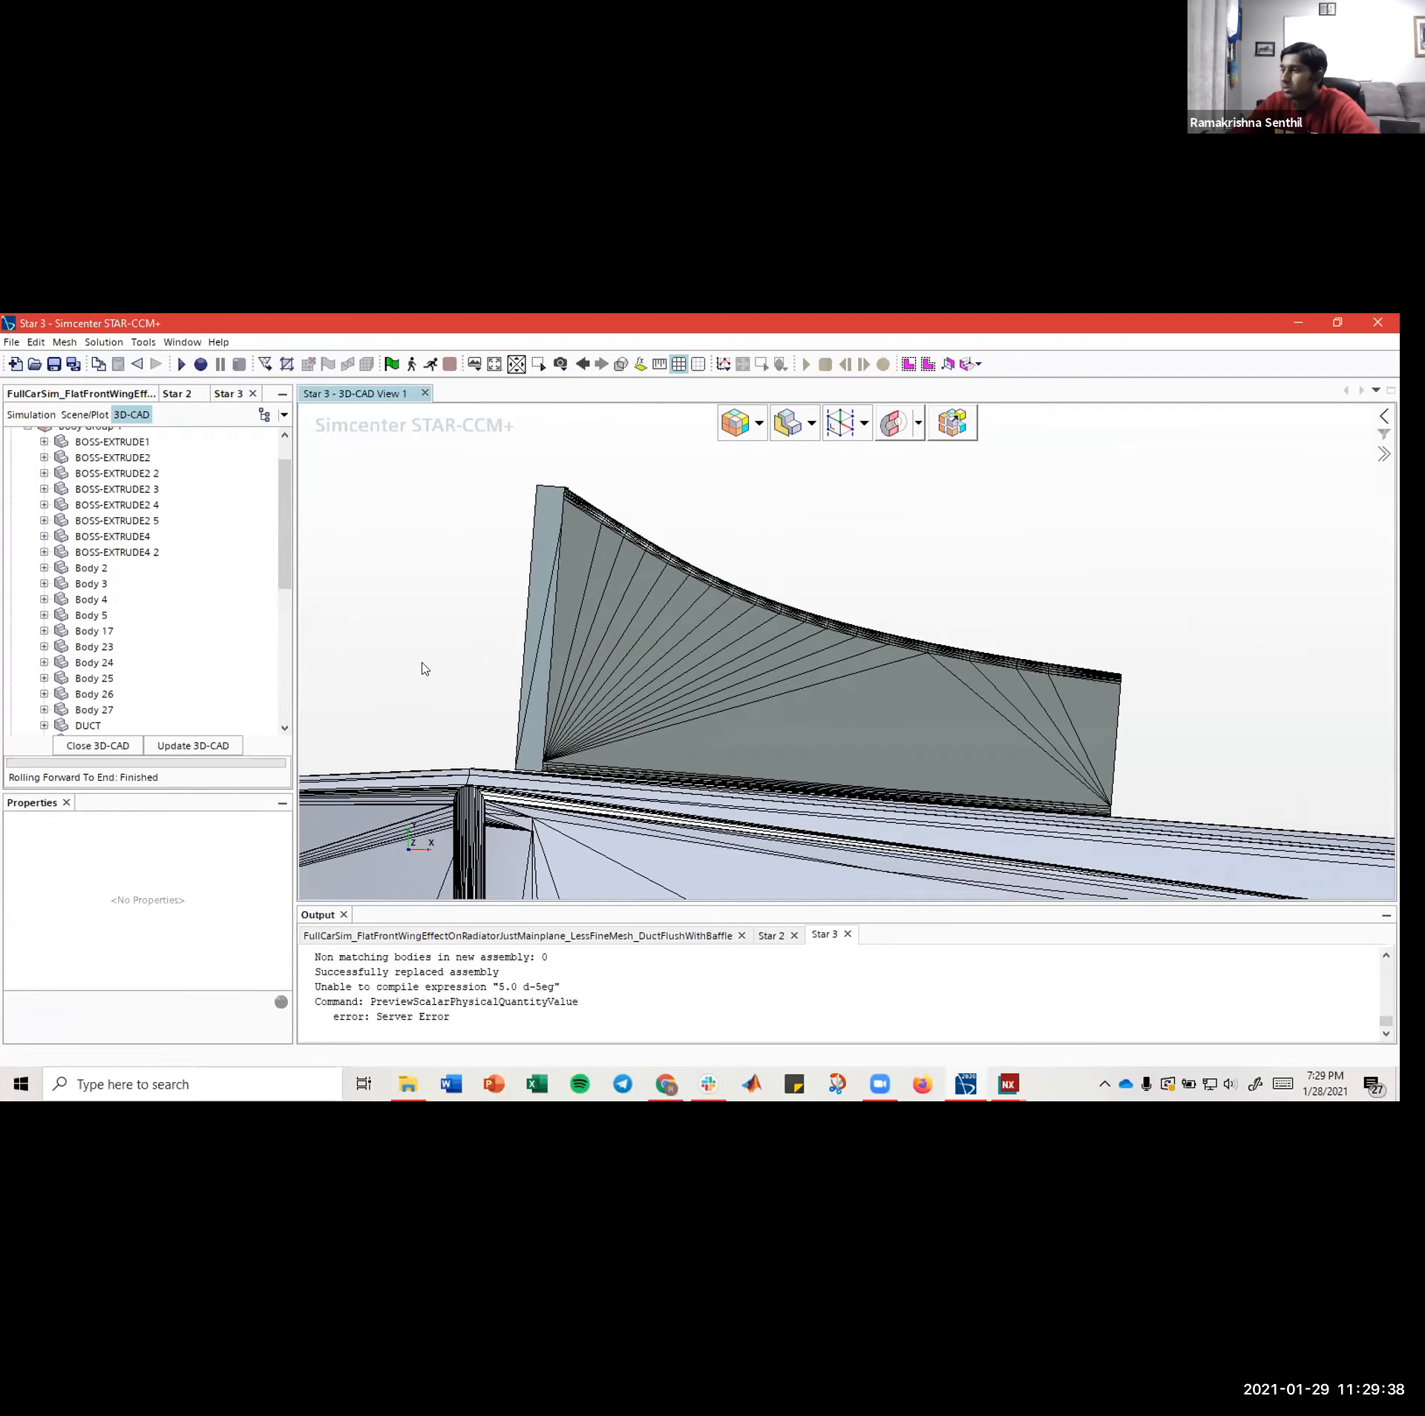
- Hide the mesh lines and view the repositioned duct against the whole car from the front
left_click_drag(659, 824, 907, 697)
left_click(677, 371)
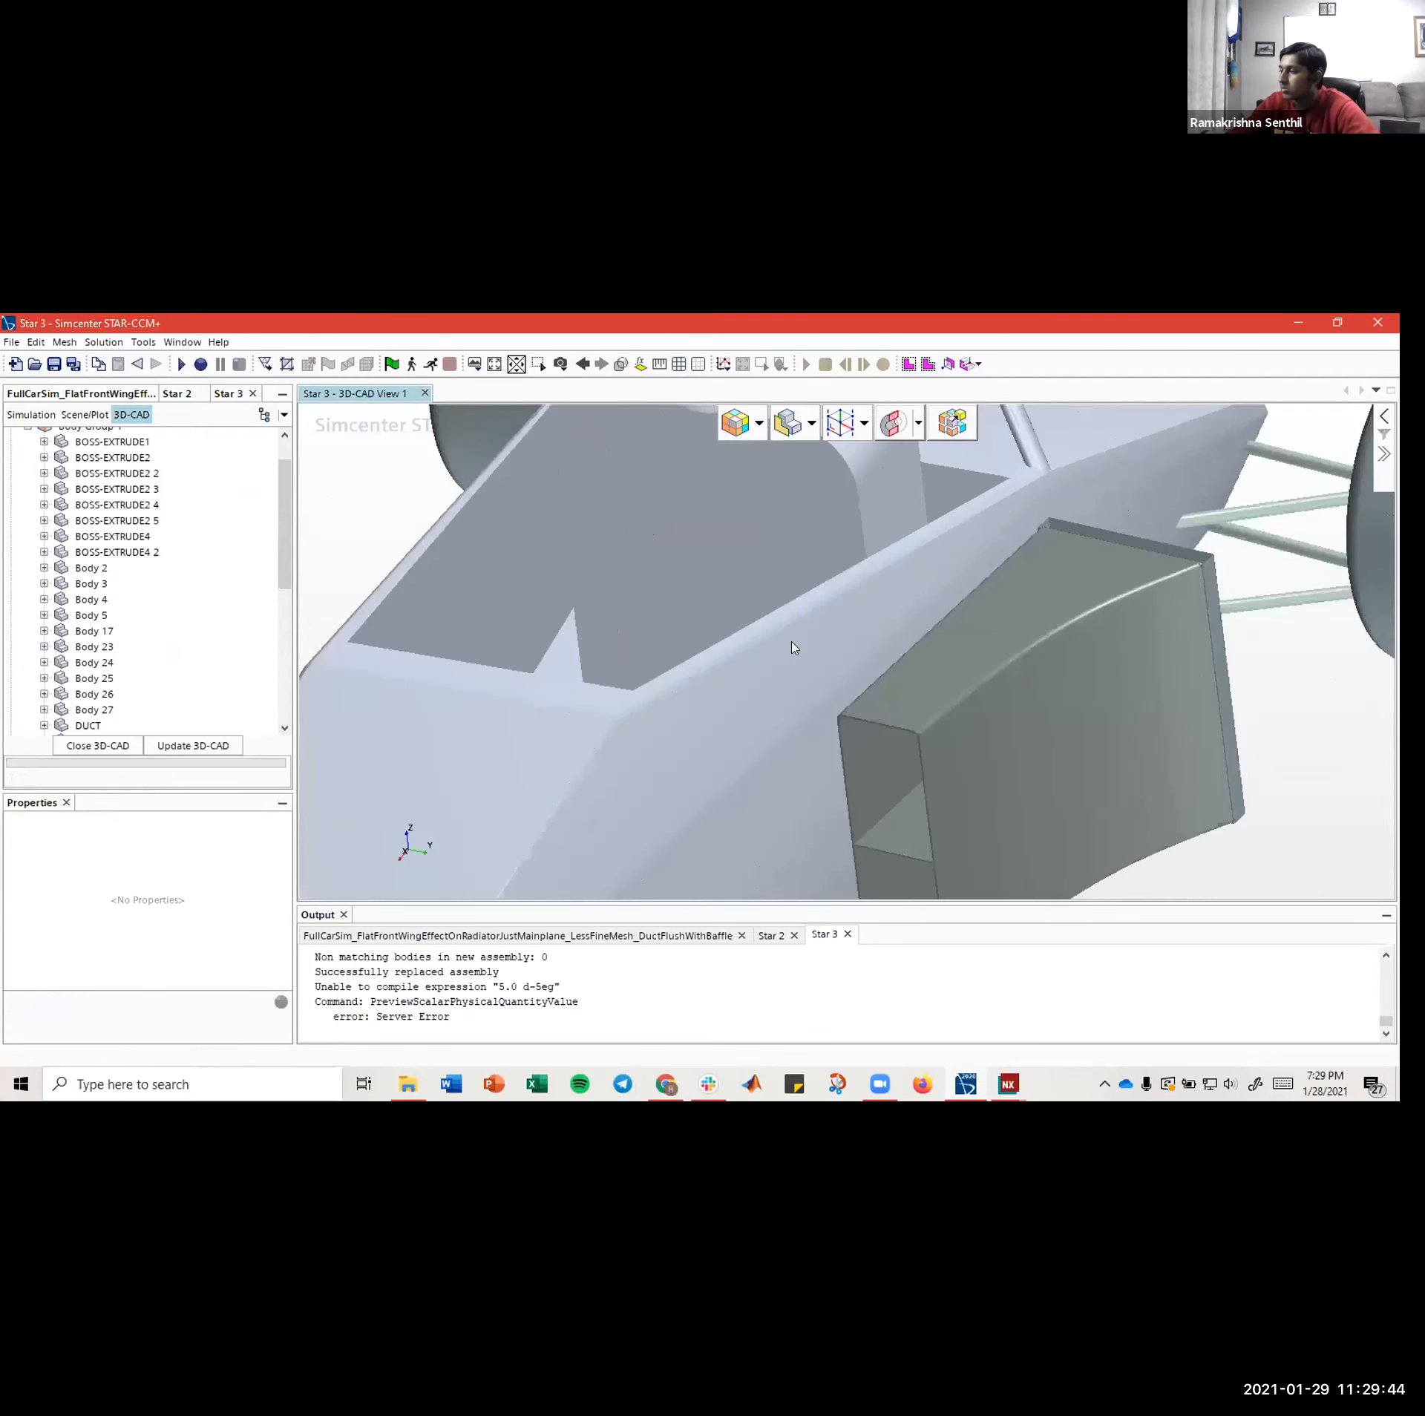
left_click_drag(764, 632, 808, 633)
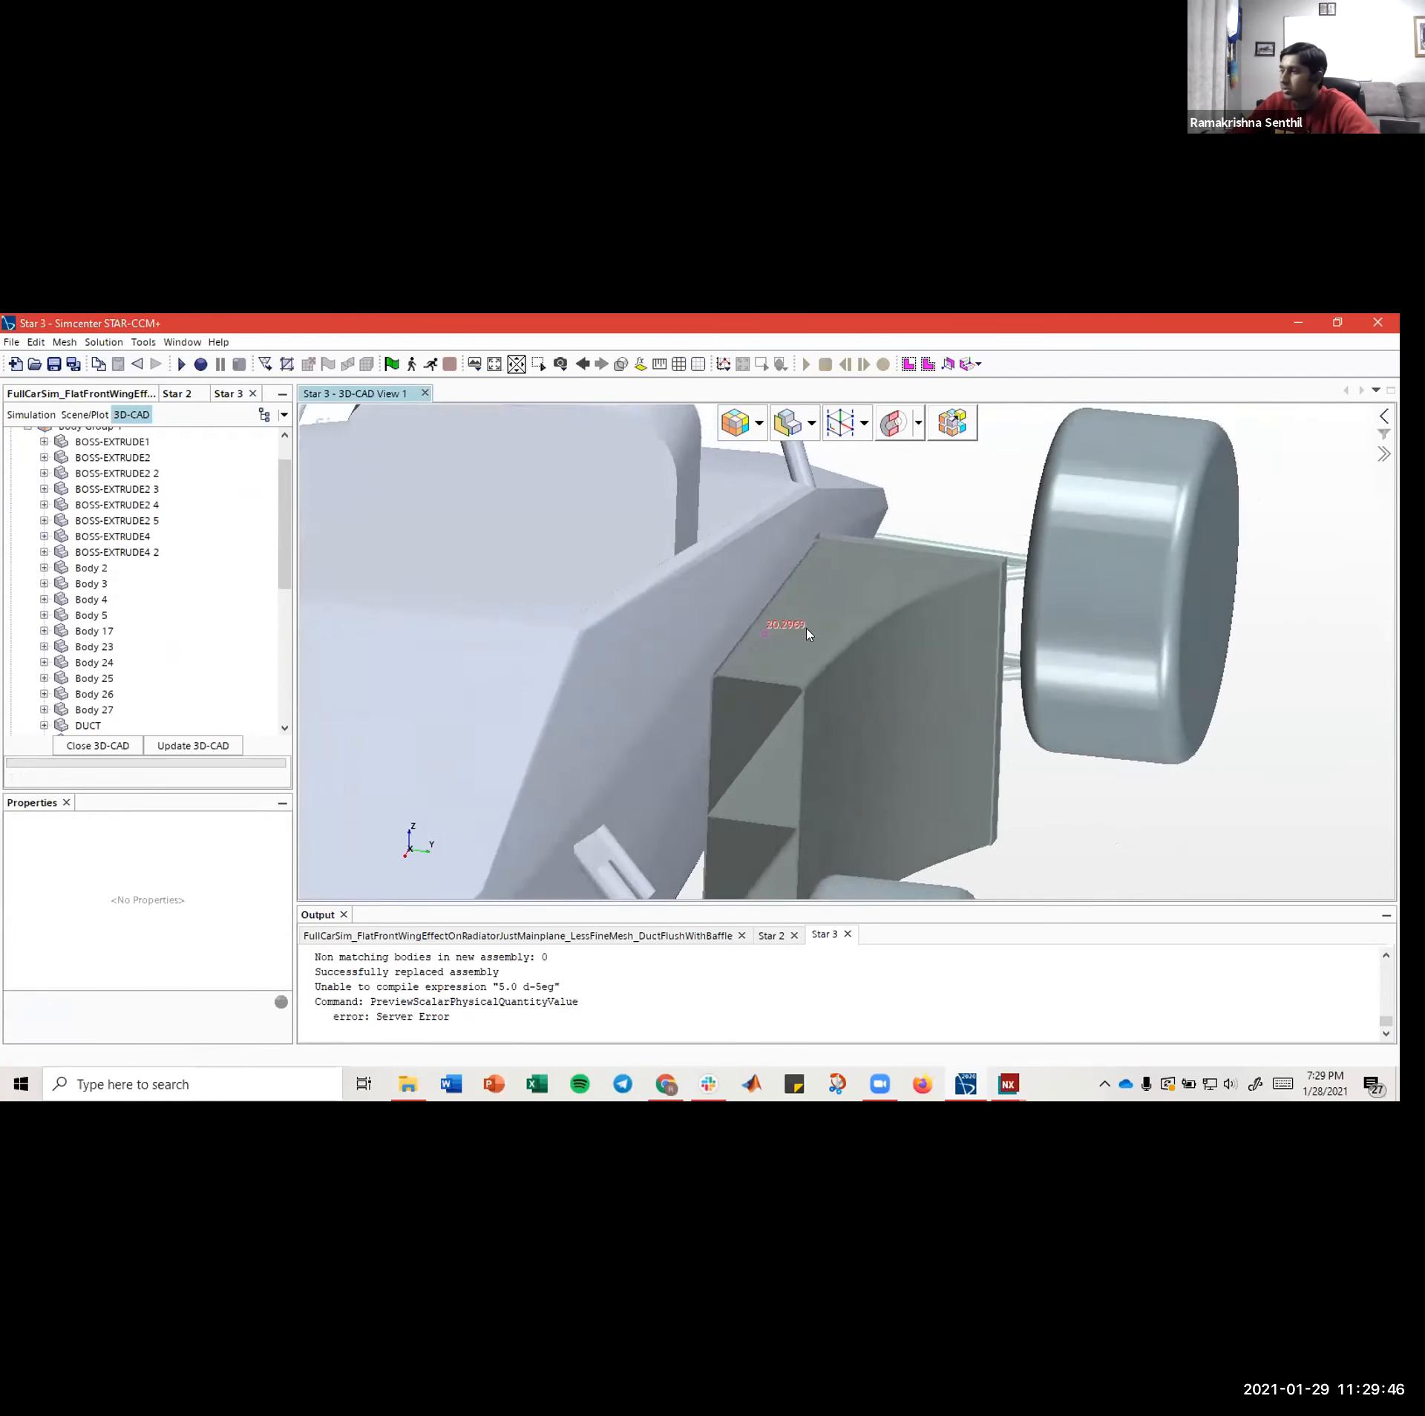
scroll(808, 681, "up", 3)
scroll(822, 702, "down", 3)
scroll(832, 717, "down", 3)
right_click_drag(849, 664, 899, 635)
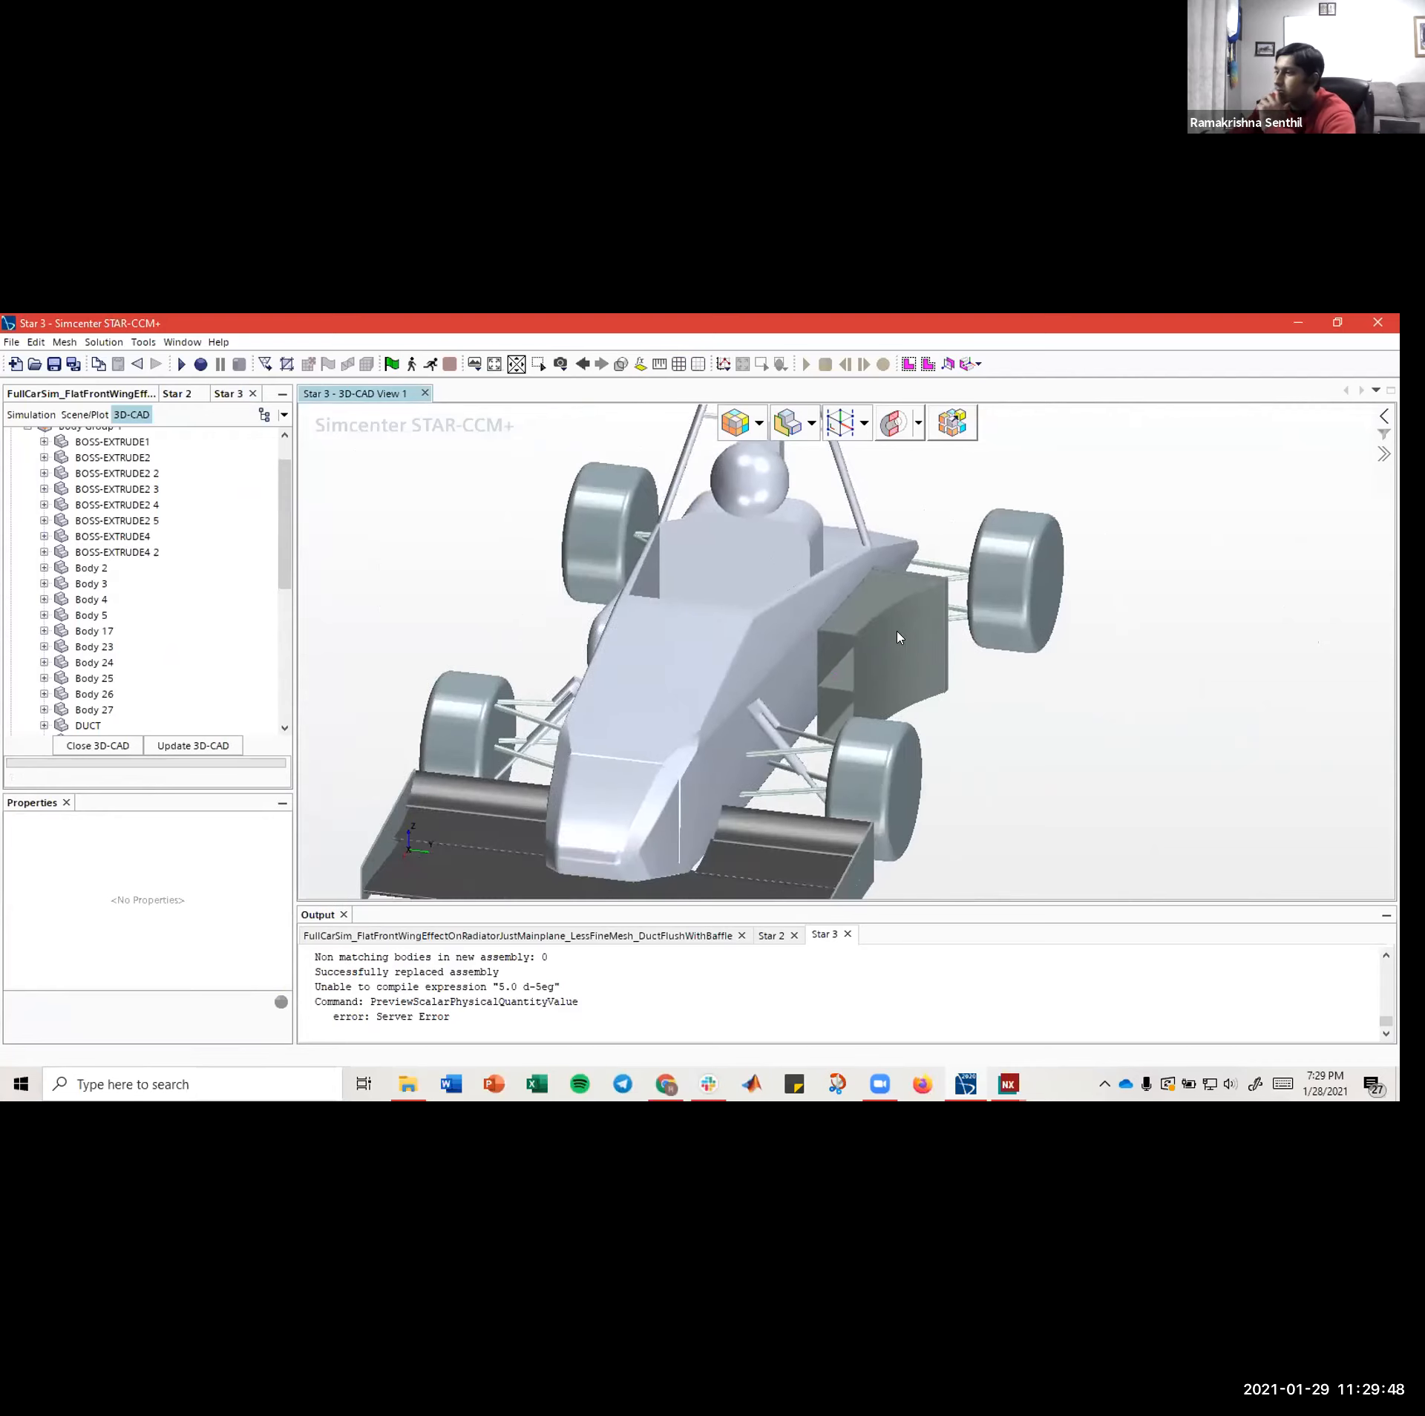
left_click_drag(899, 635, 799, 720)
scroll(798, 720, "up", 2)
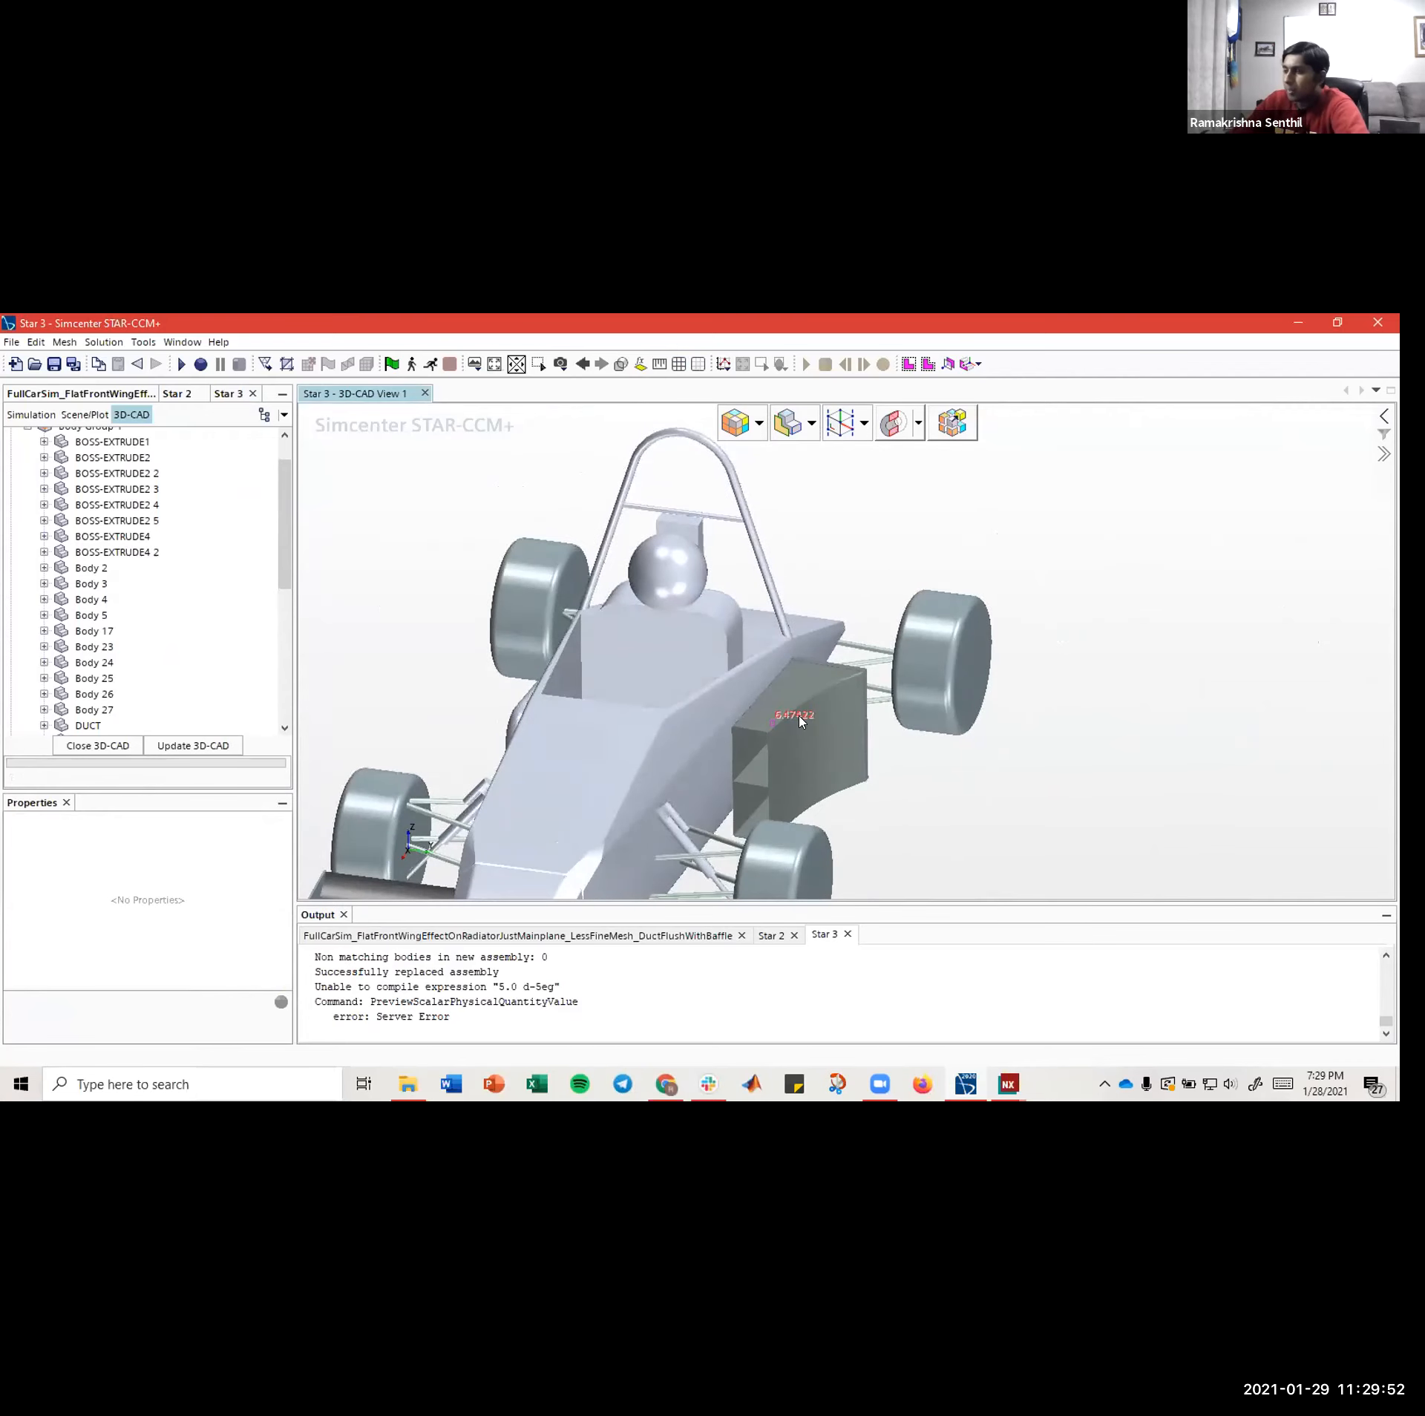
scroll(147, 621, "up", 1)
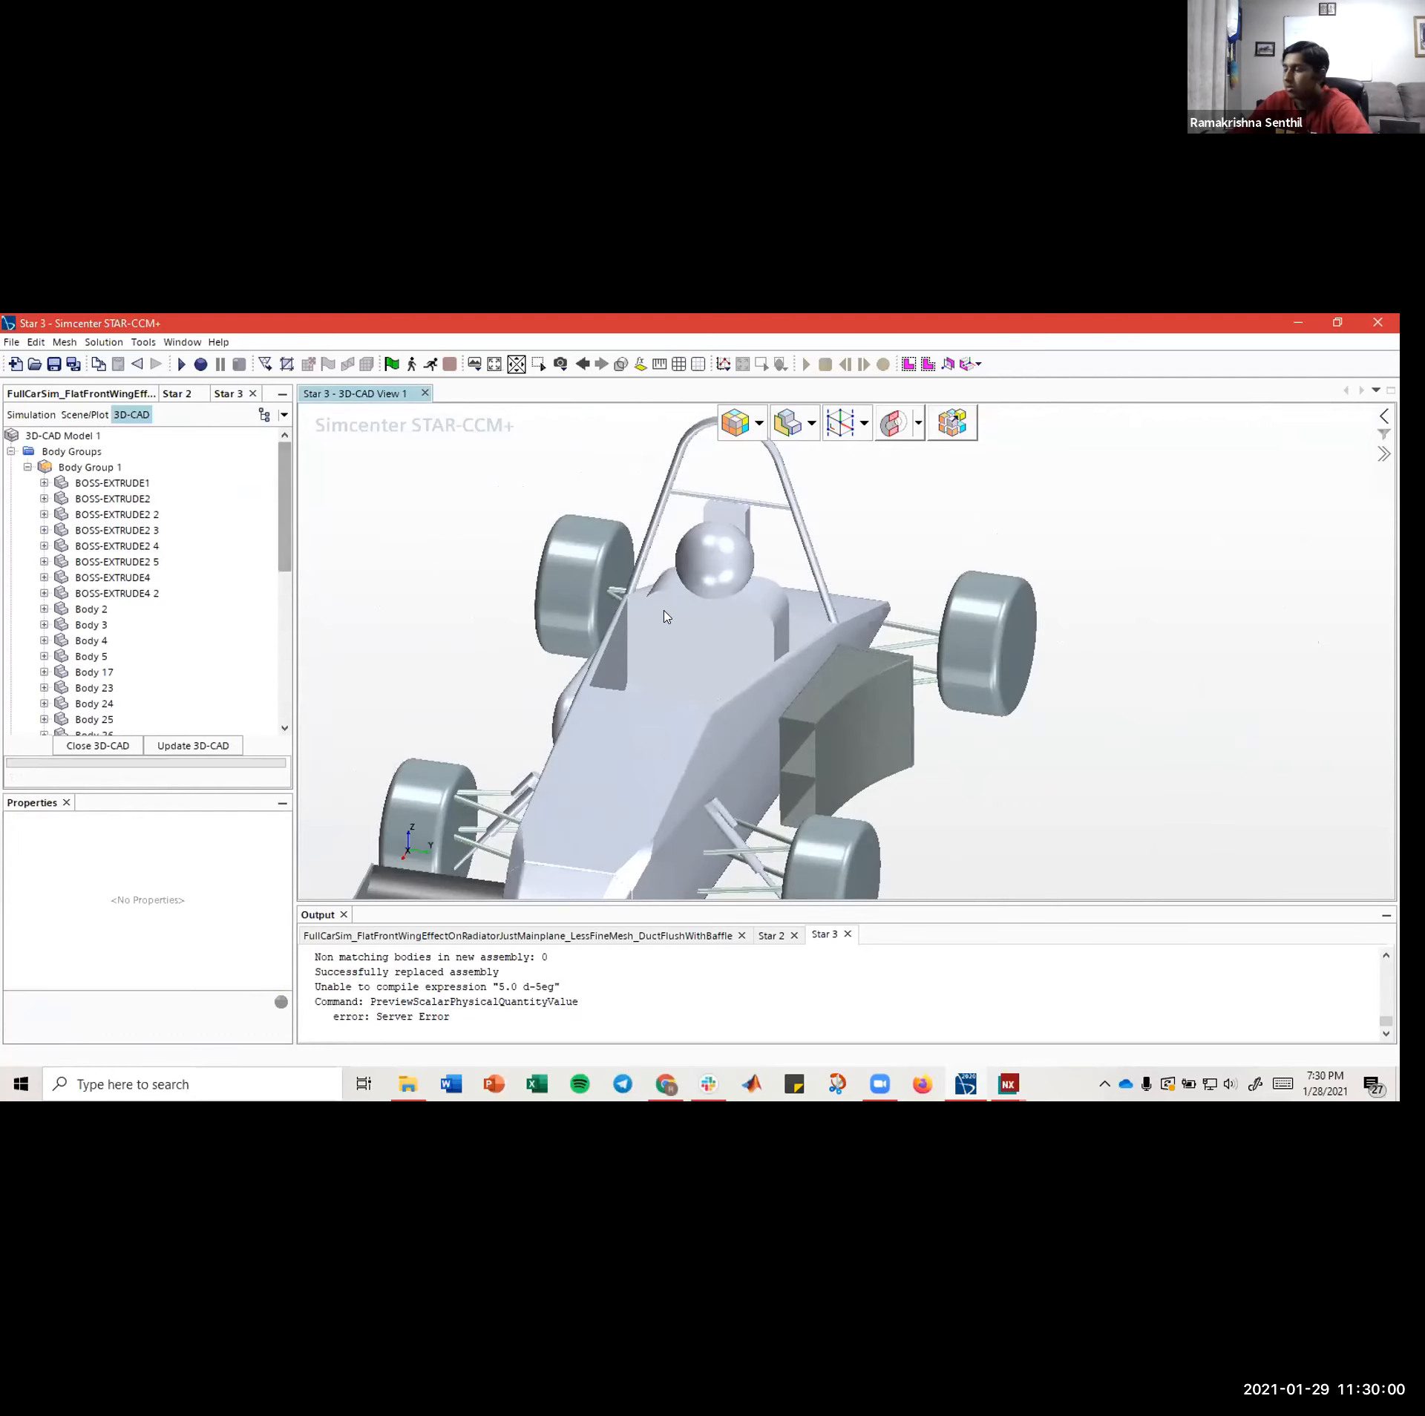
right_click_drag(760, 643, 745, 598)
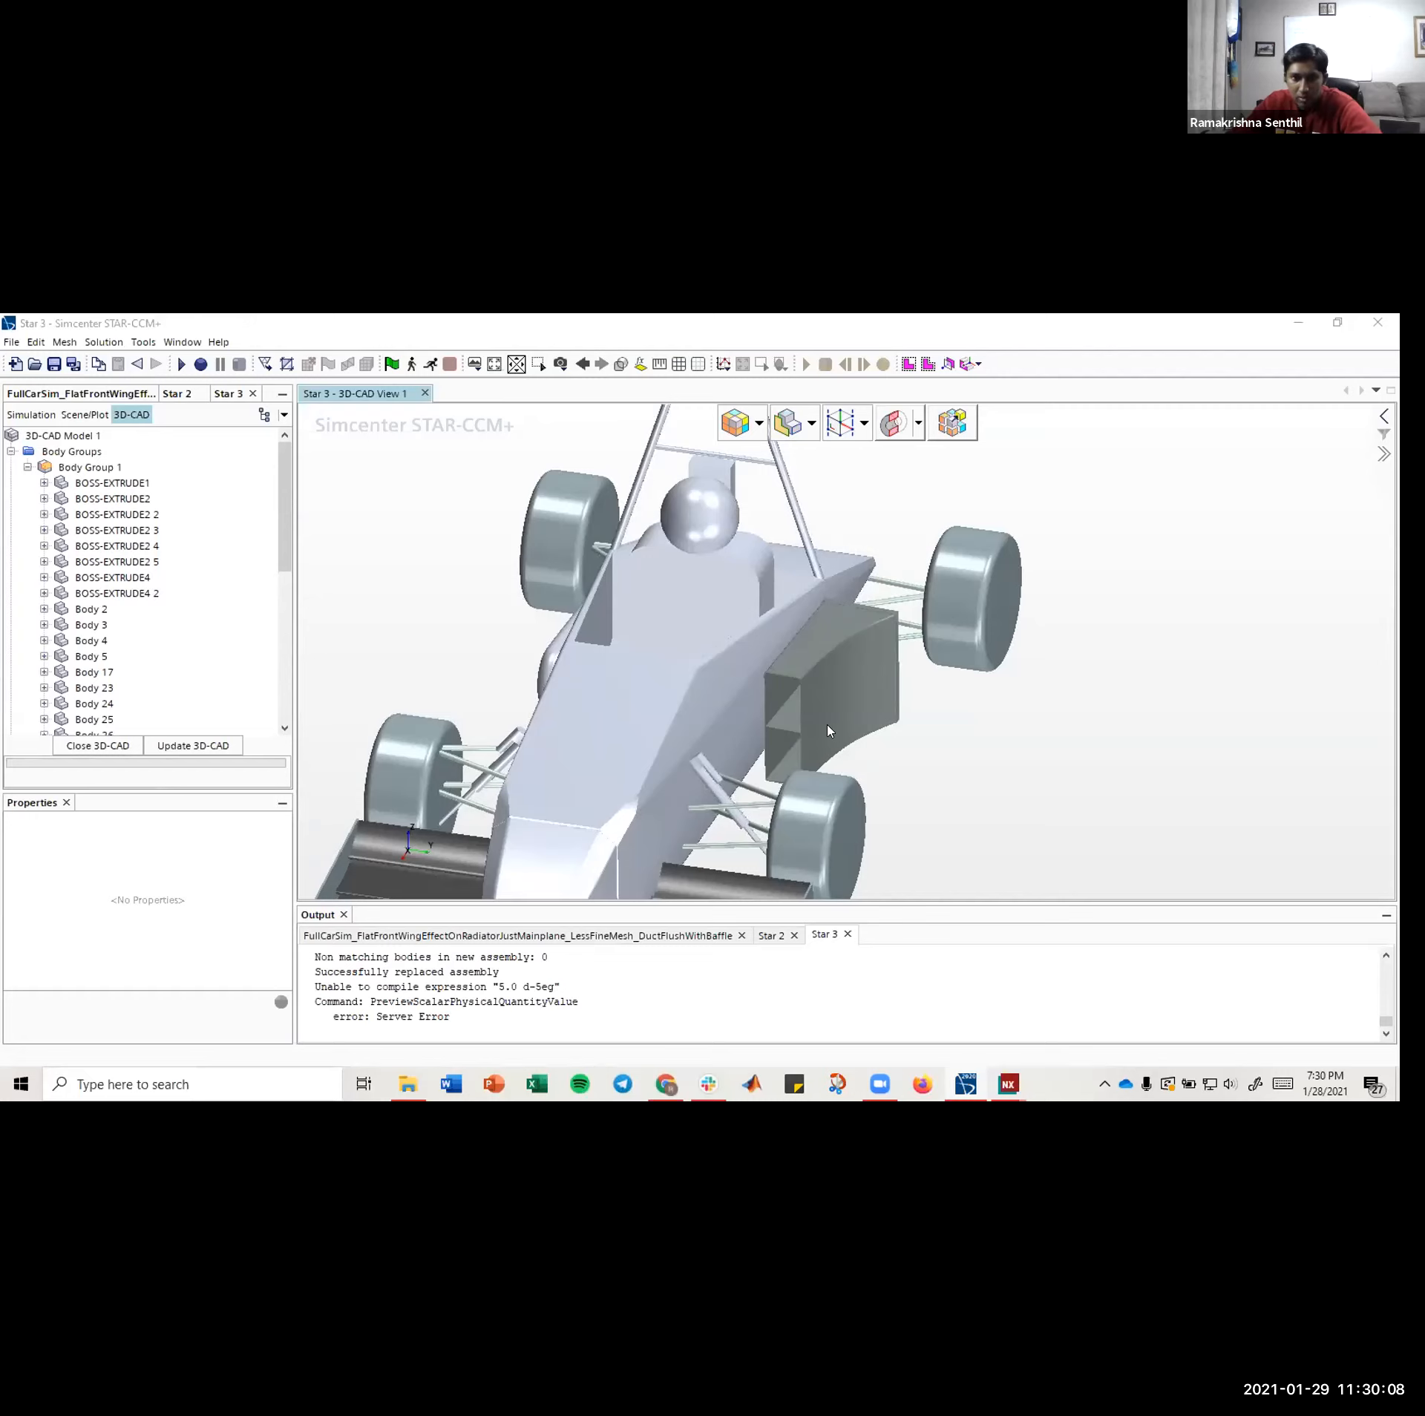
left_click_drag(763, 619, 716, 627)
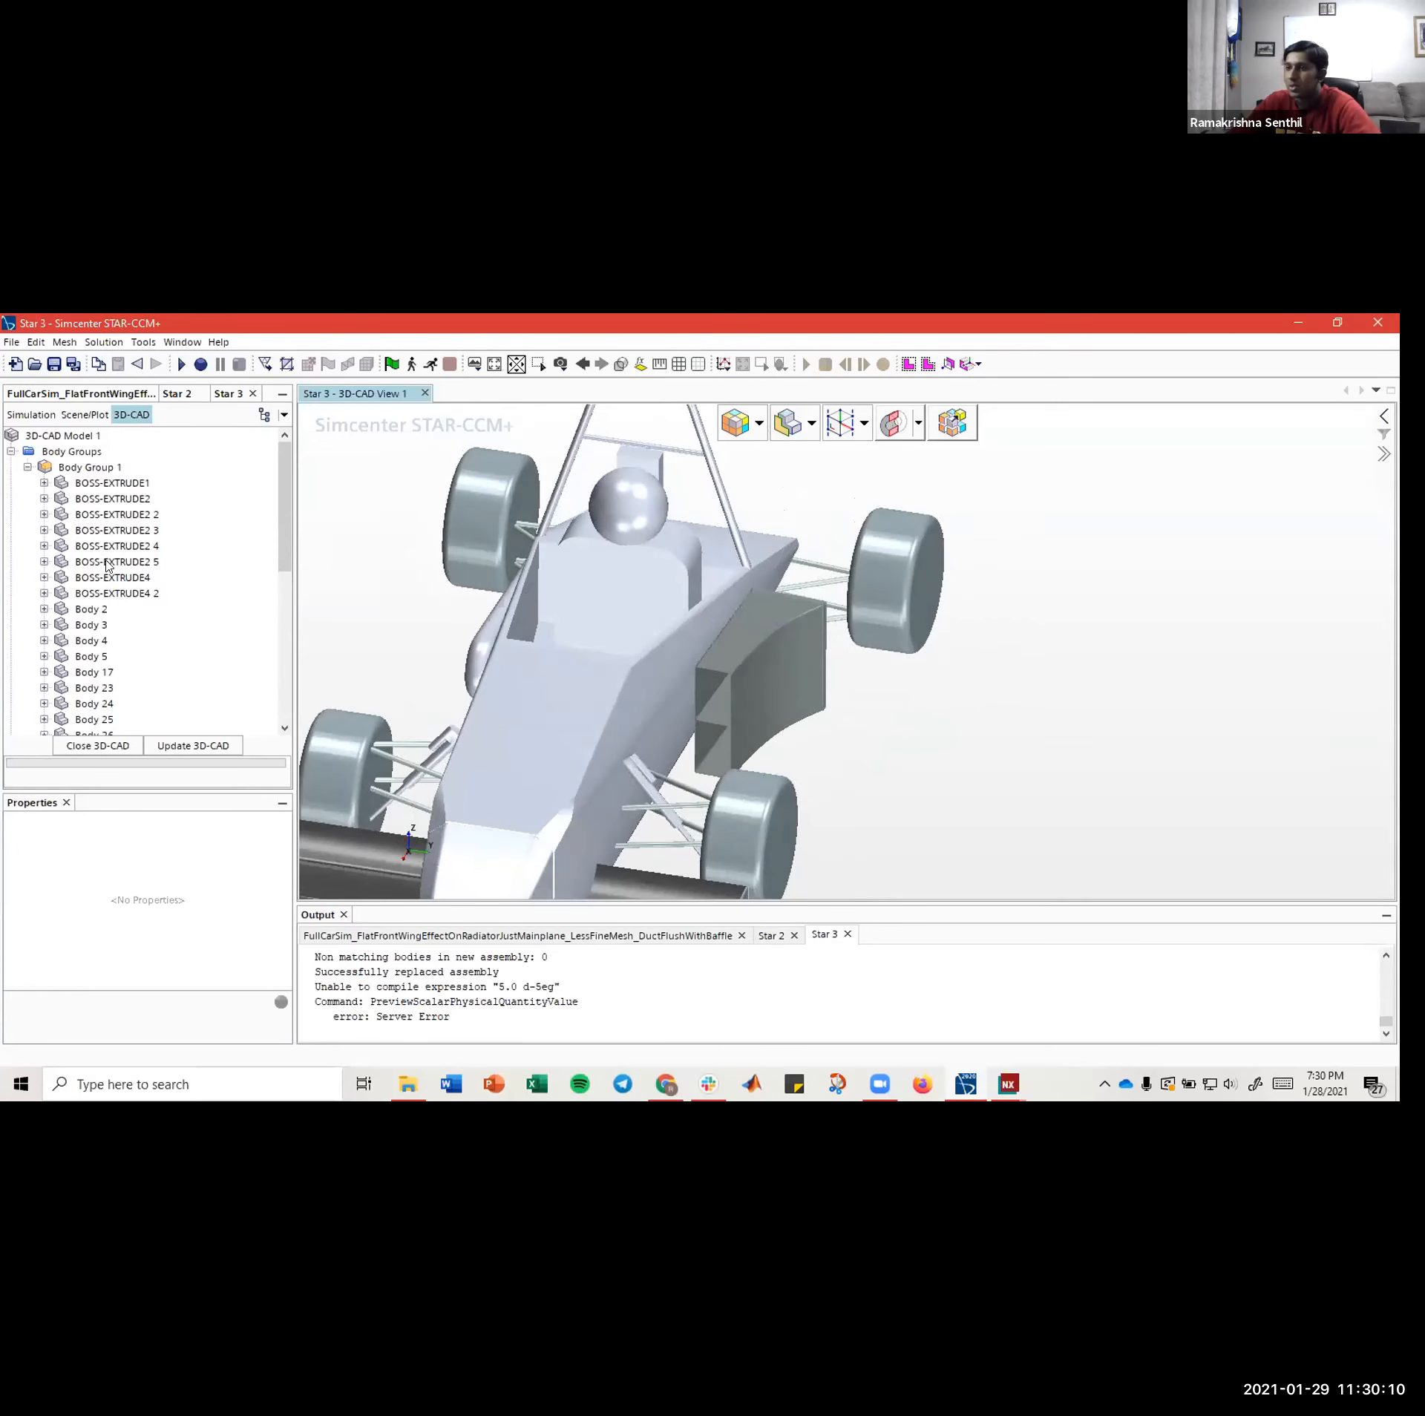
- Select the RotateBody 1 feature of the 3D-CAD model and view its properties
scroll(106, 474, "down", 8)
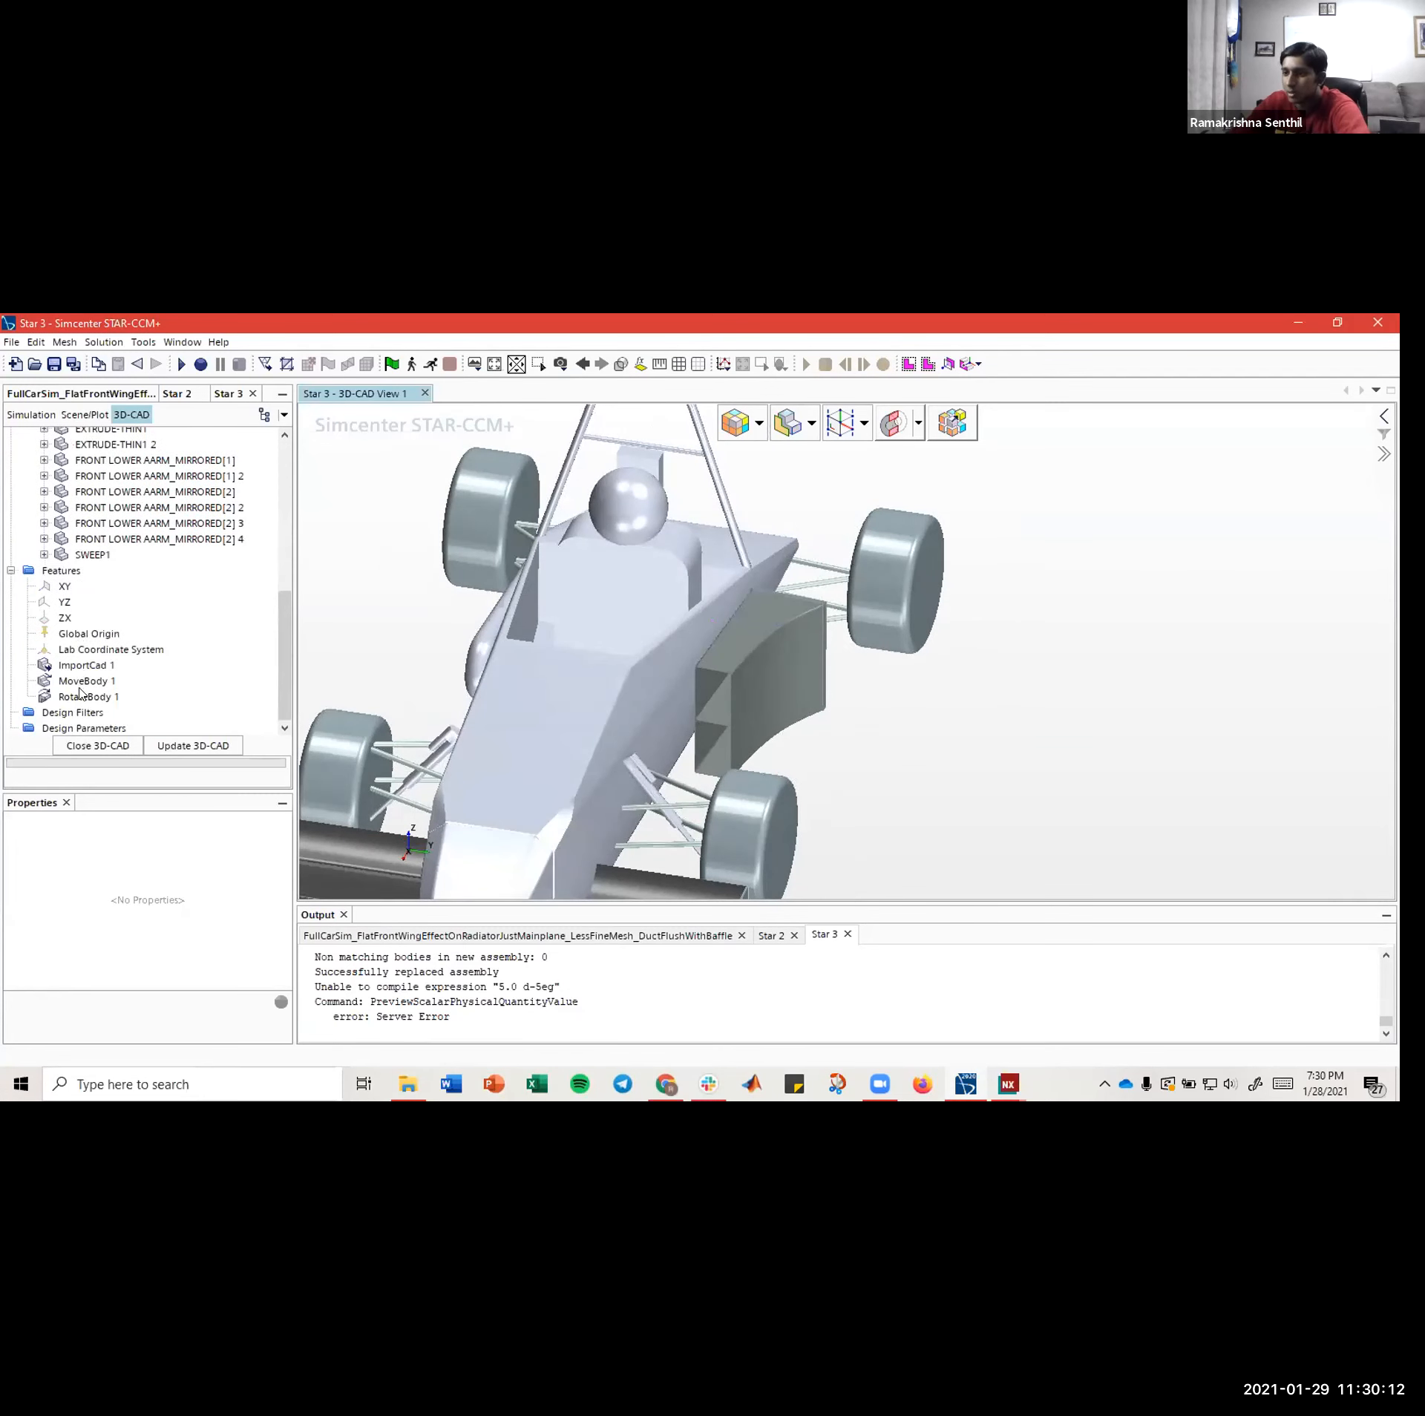
left_click(69, 697)
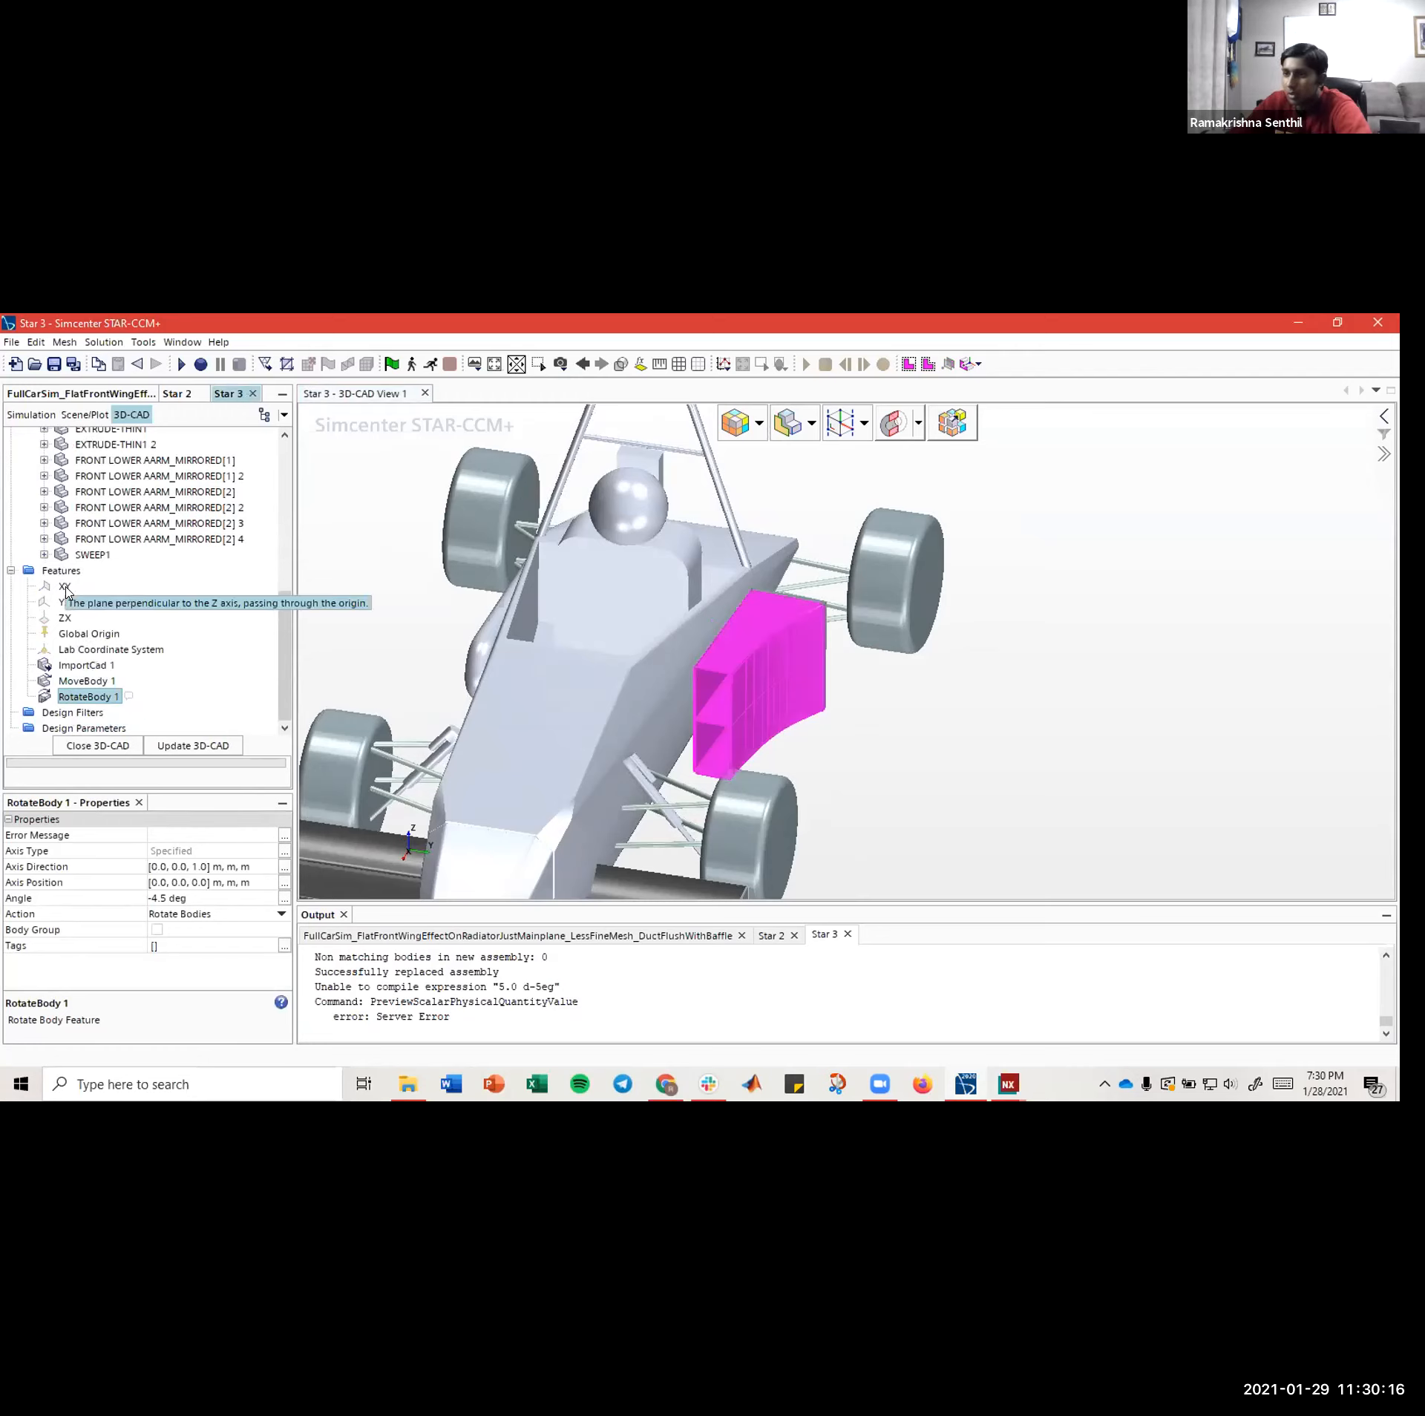
scroll(88, 633, "up", 8)
scroll(91, 612, "down", 4)
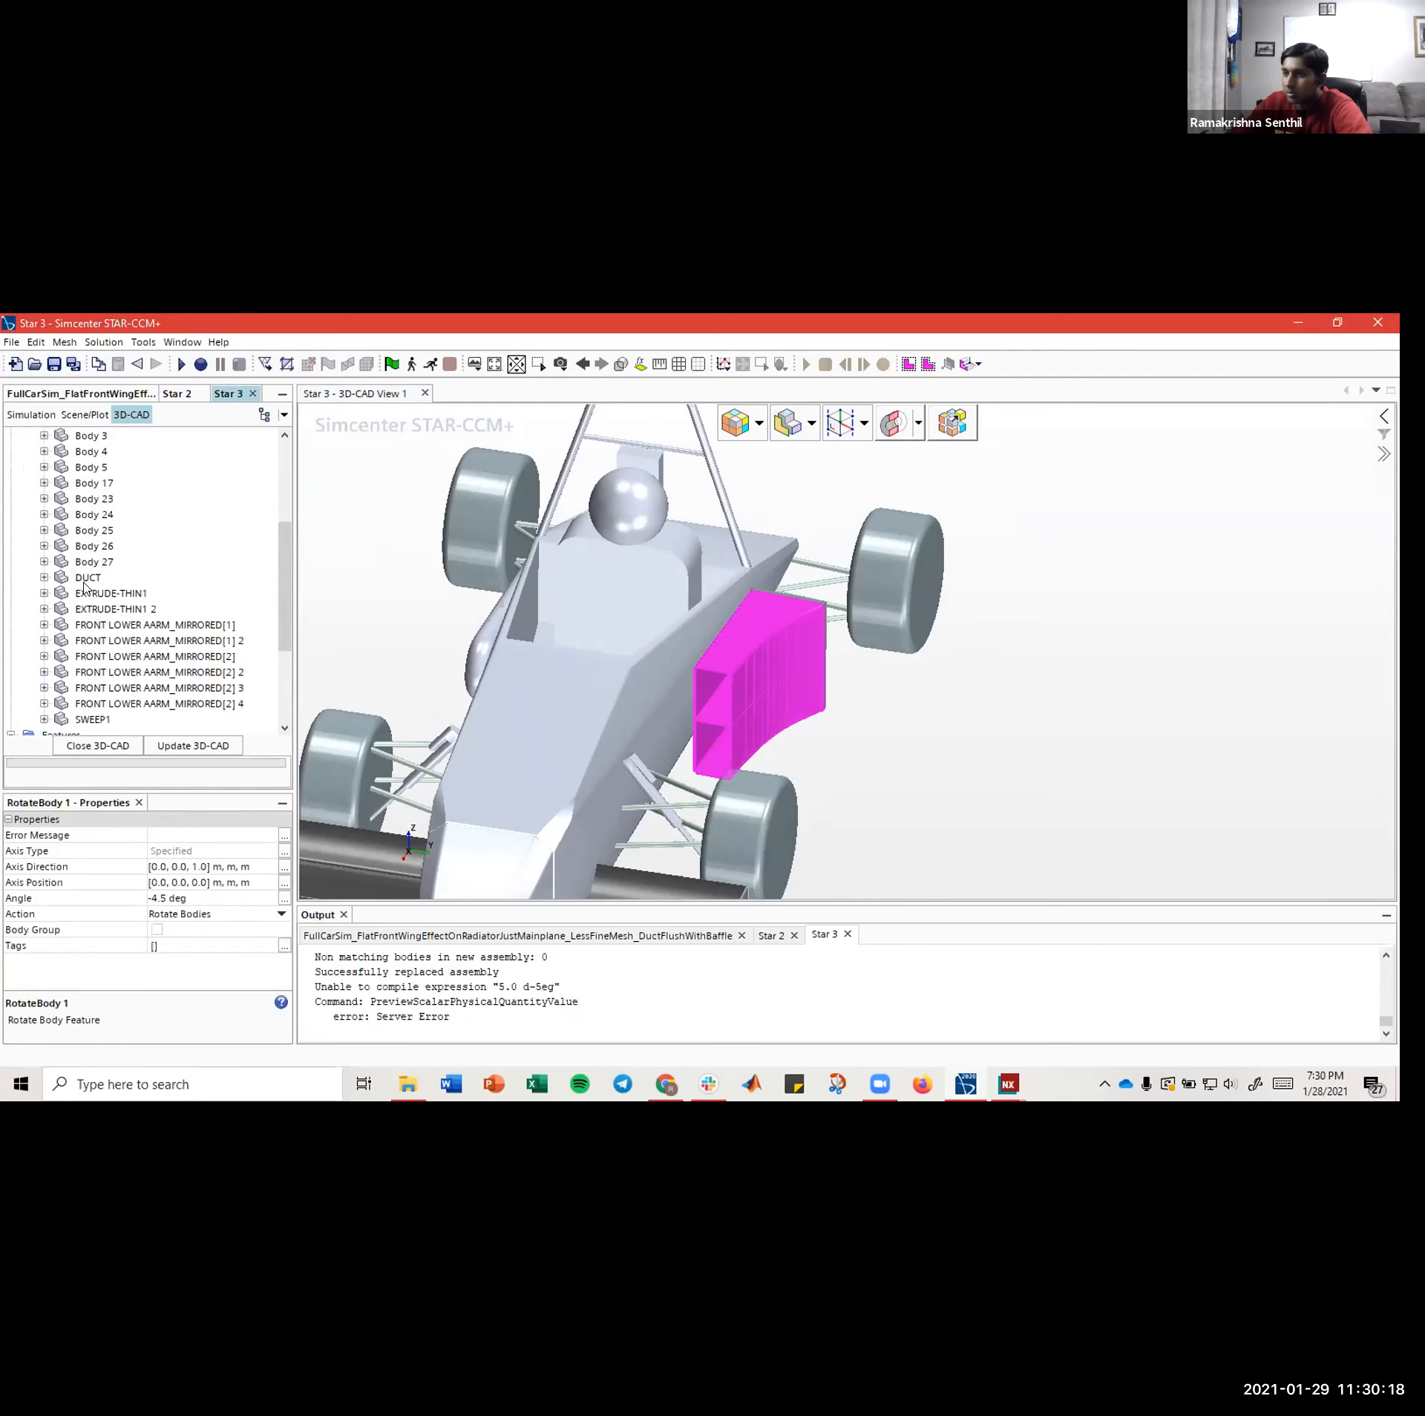
- Start a second Rotate transform for the DUCT body to show its settings, and cancel it without applying
left_click(83, 581)
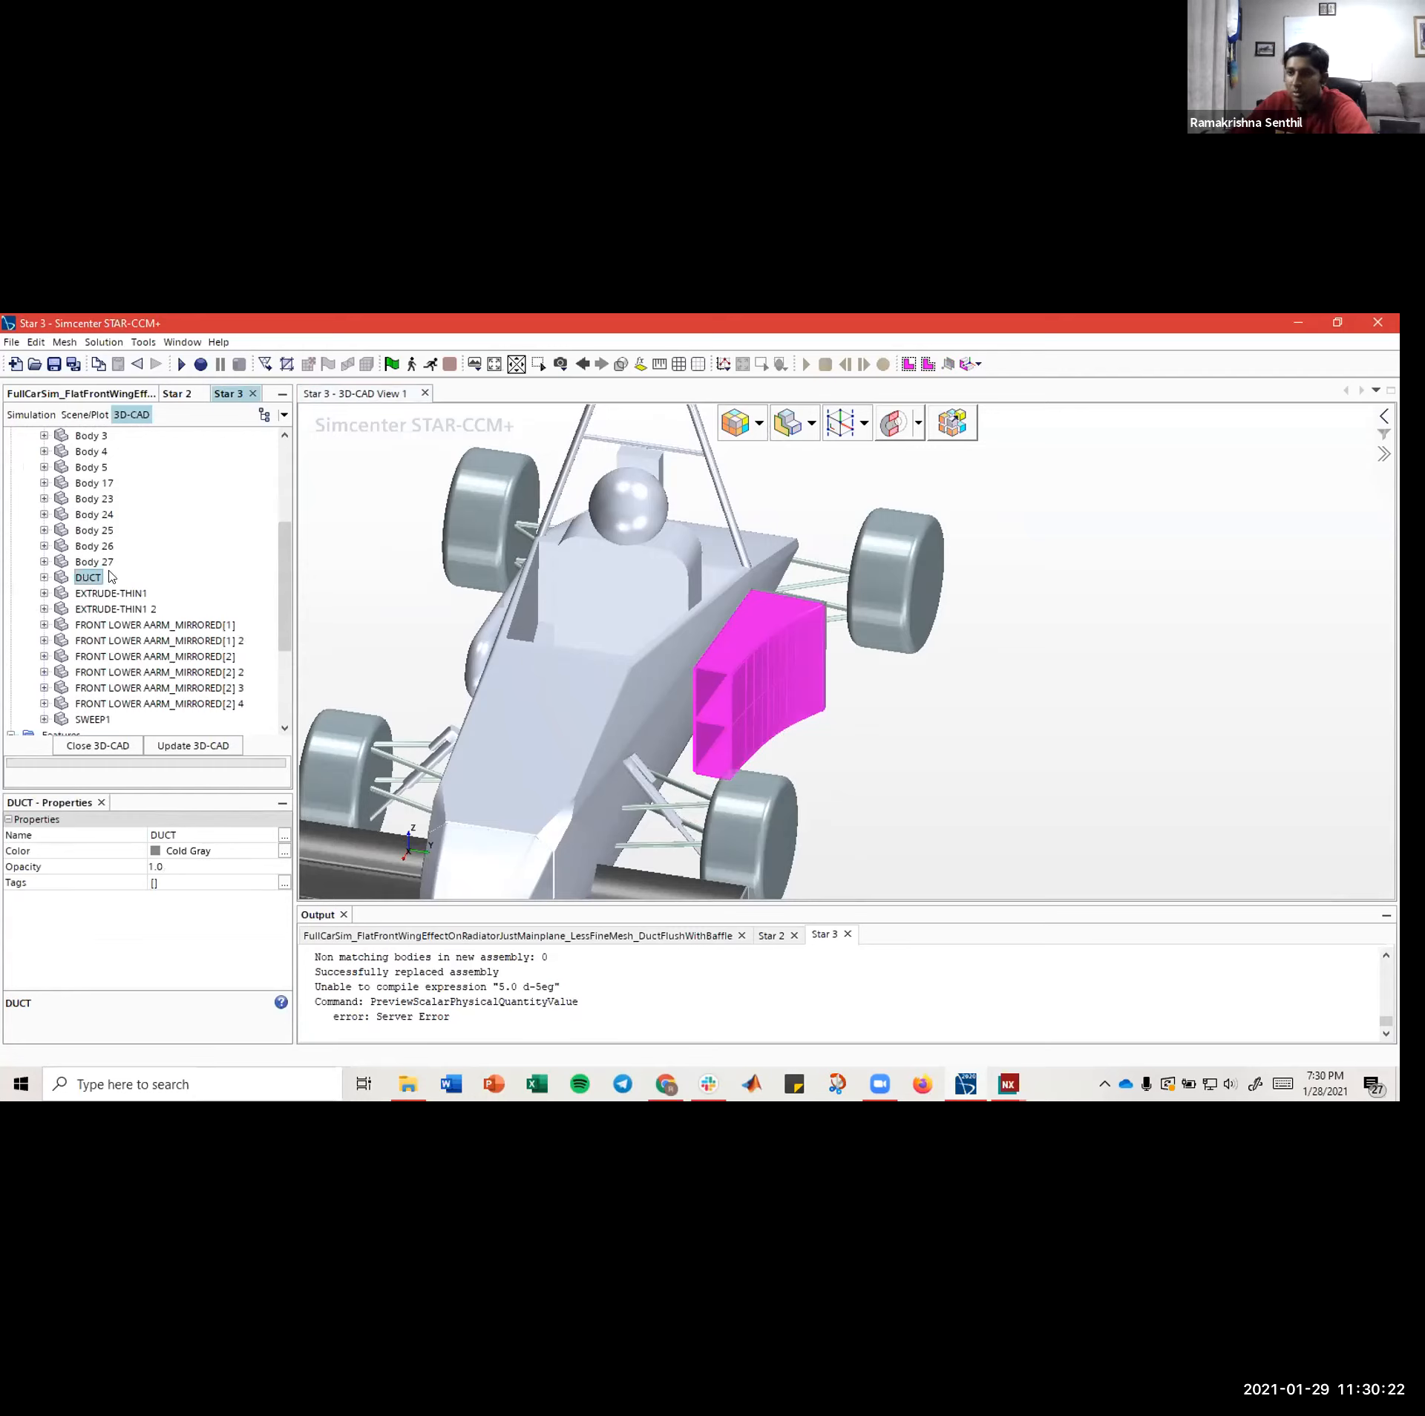
right_click(80, 575)
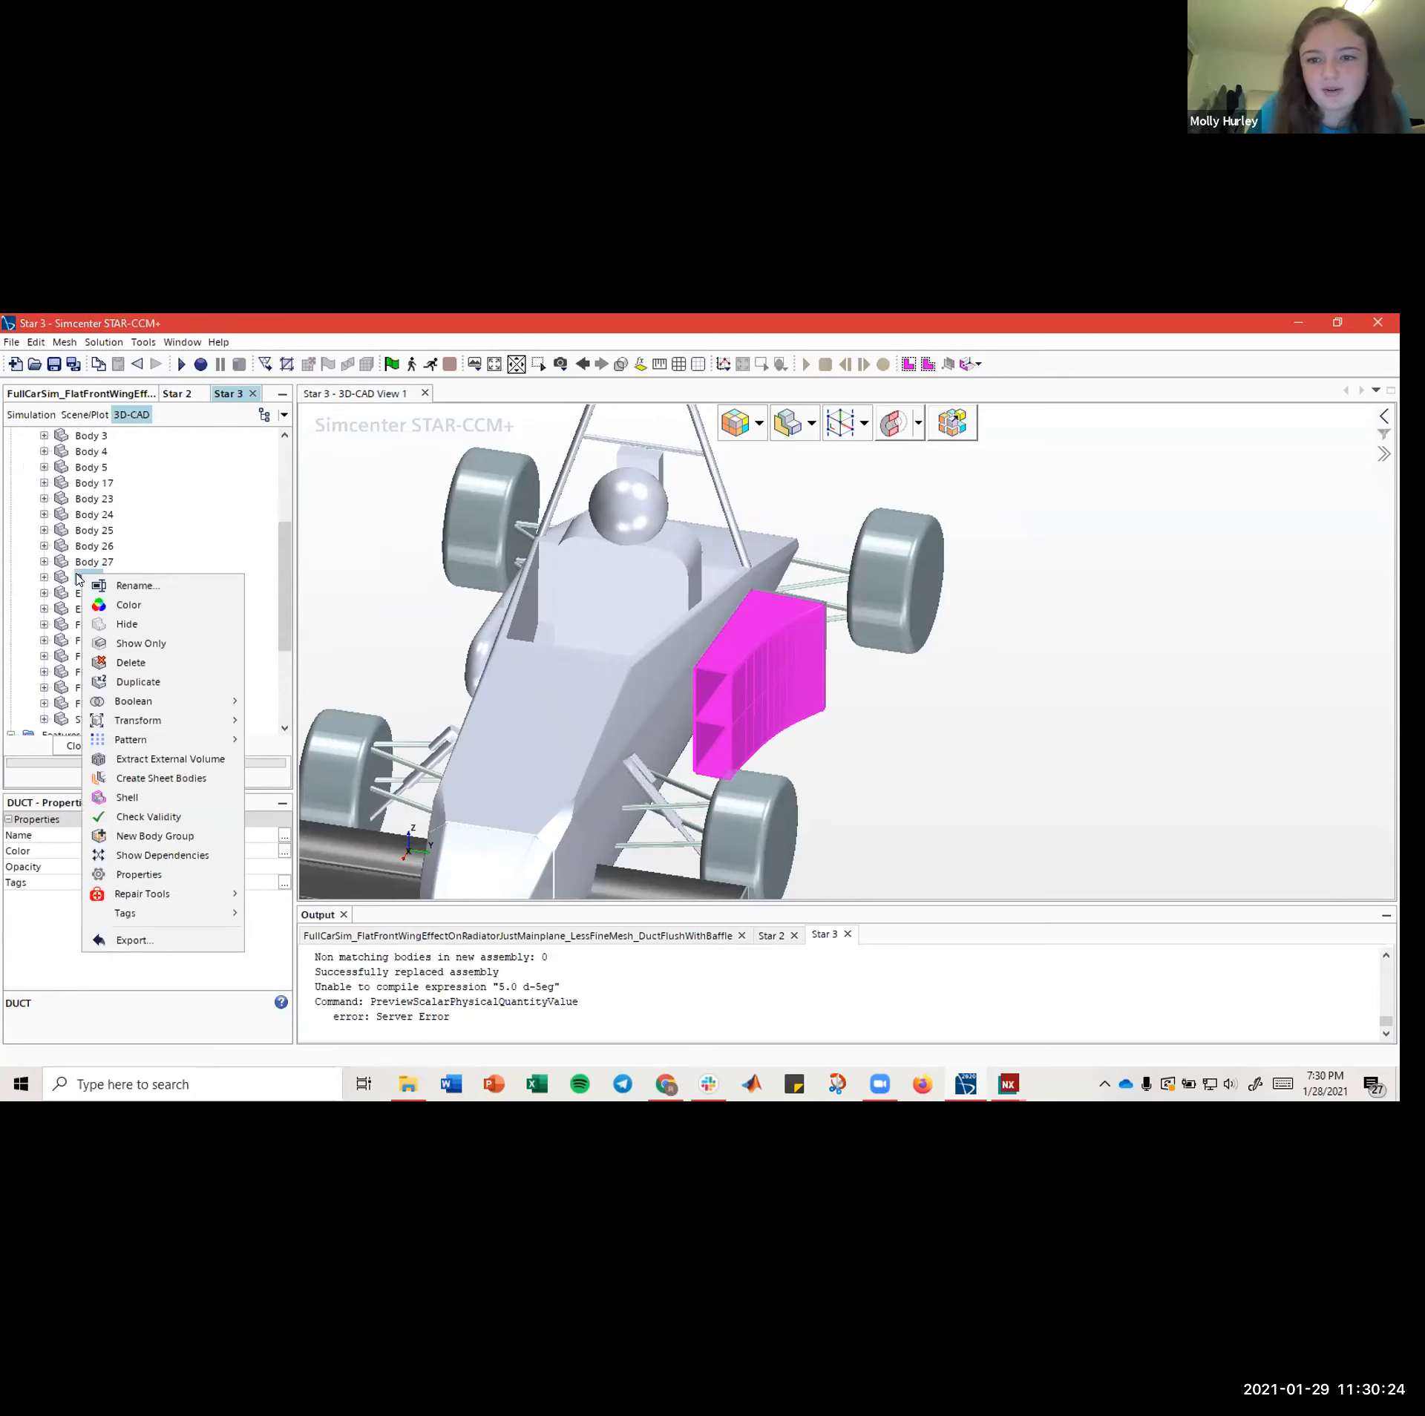
left_click(76, 576)
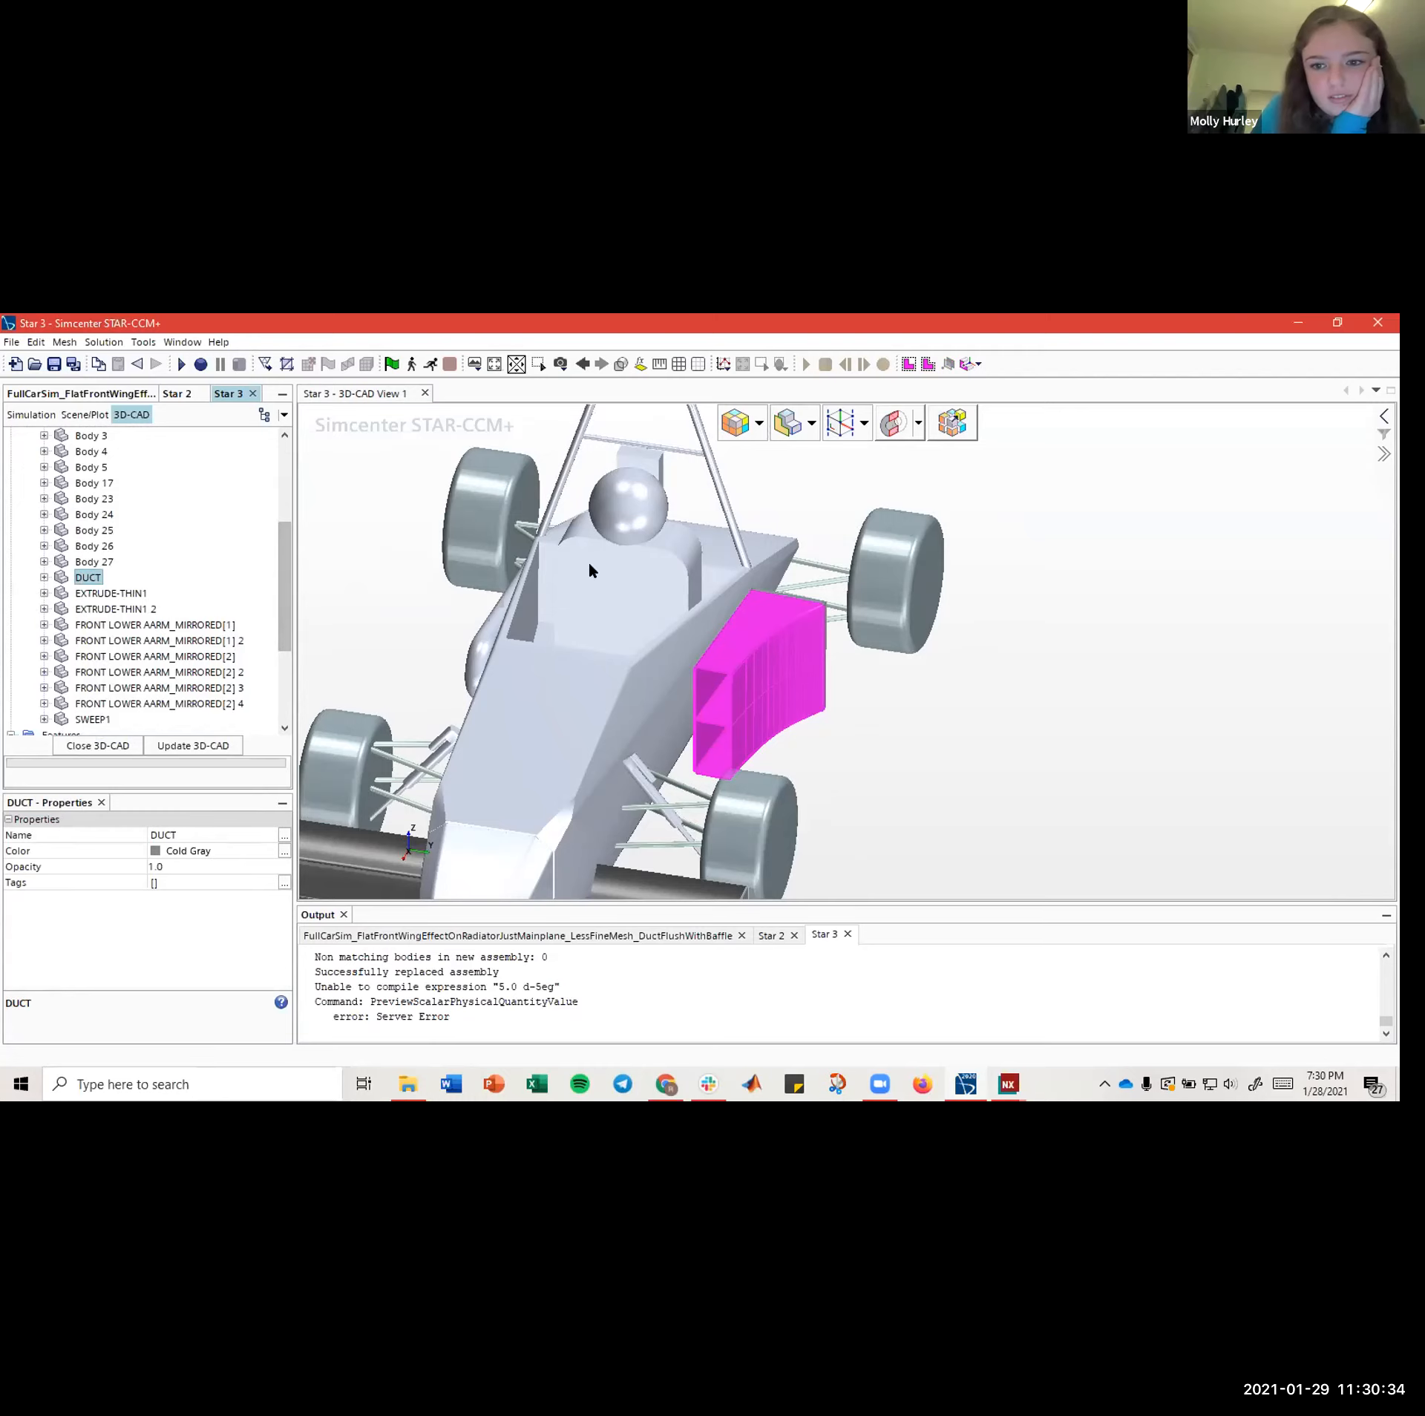
right_click_drag(651, 576, 673, 599)
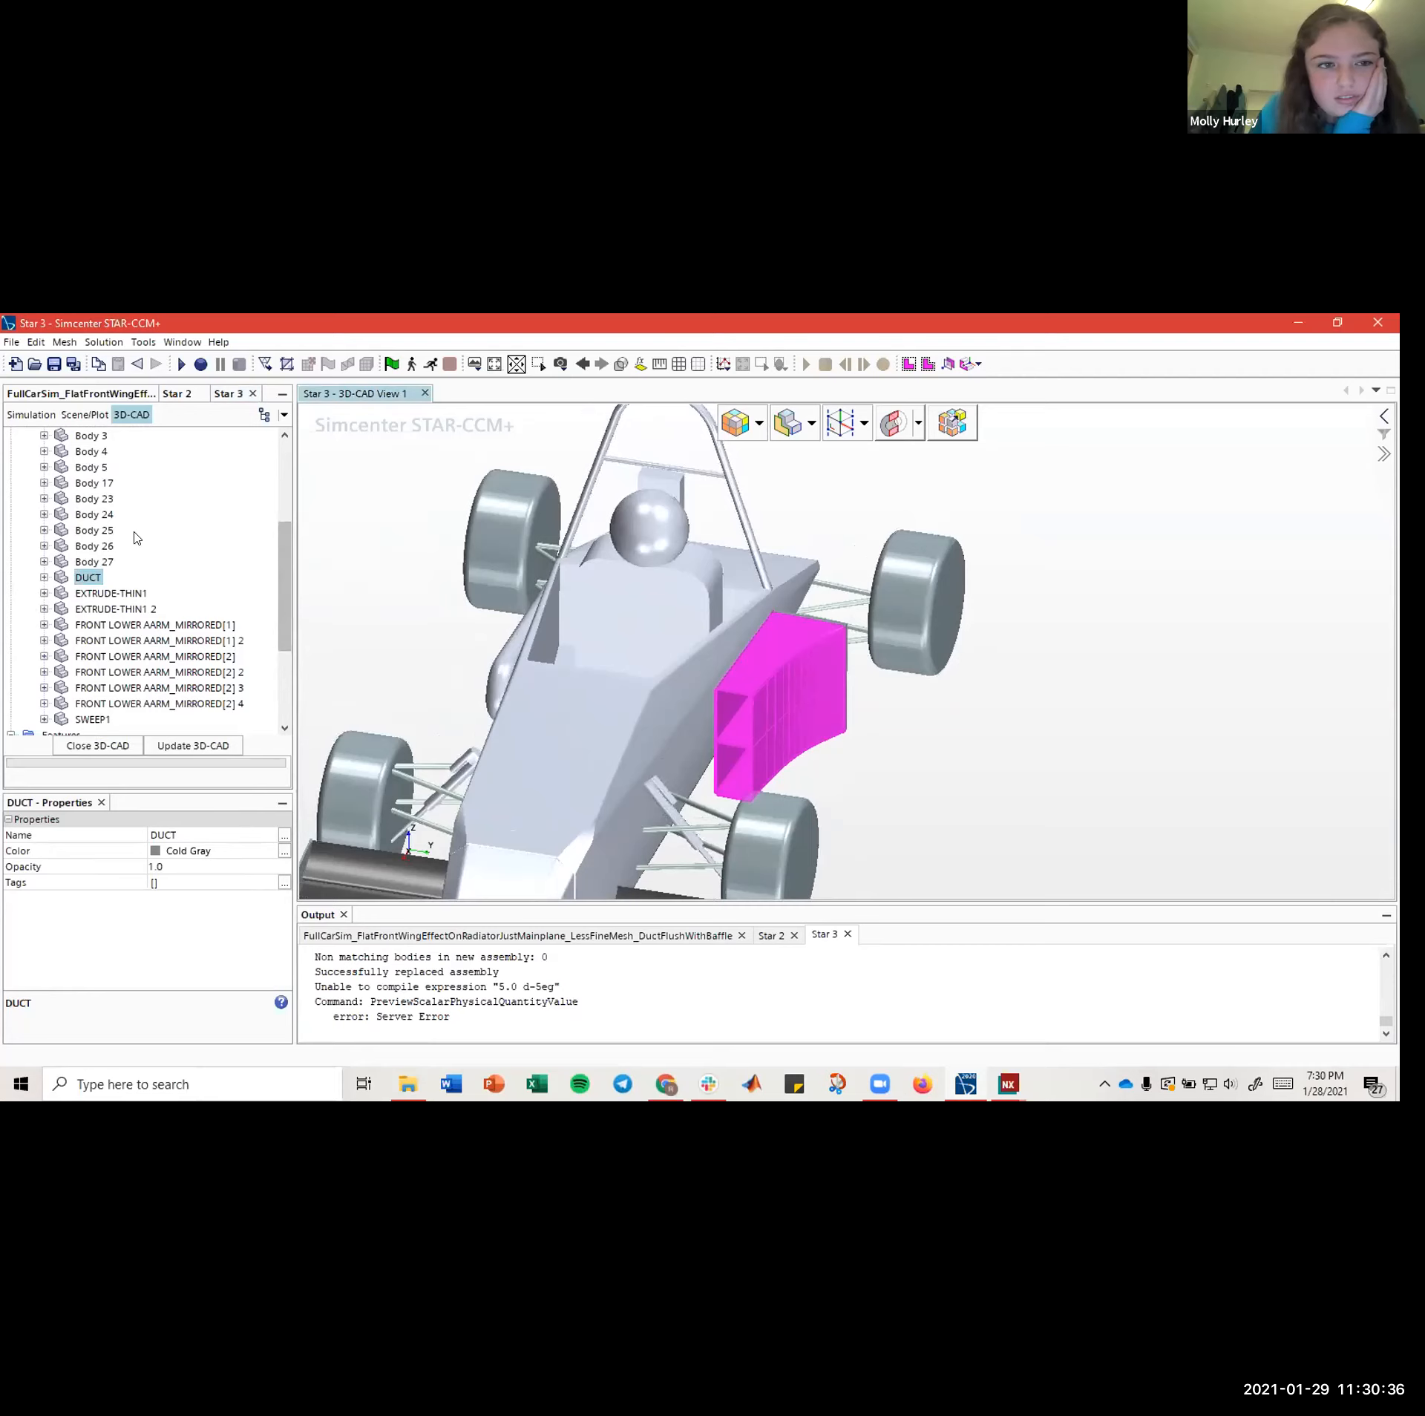
right_click(88, 579)
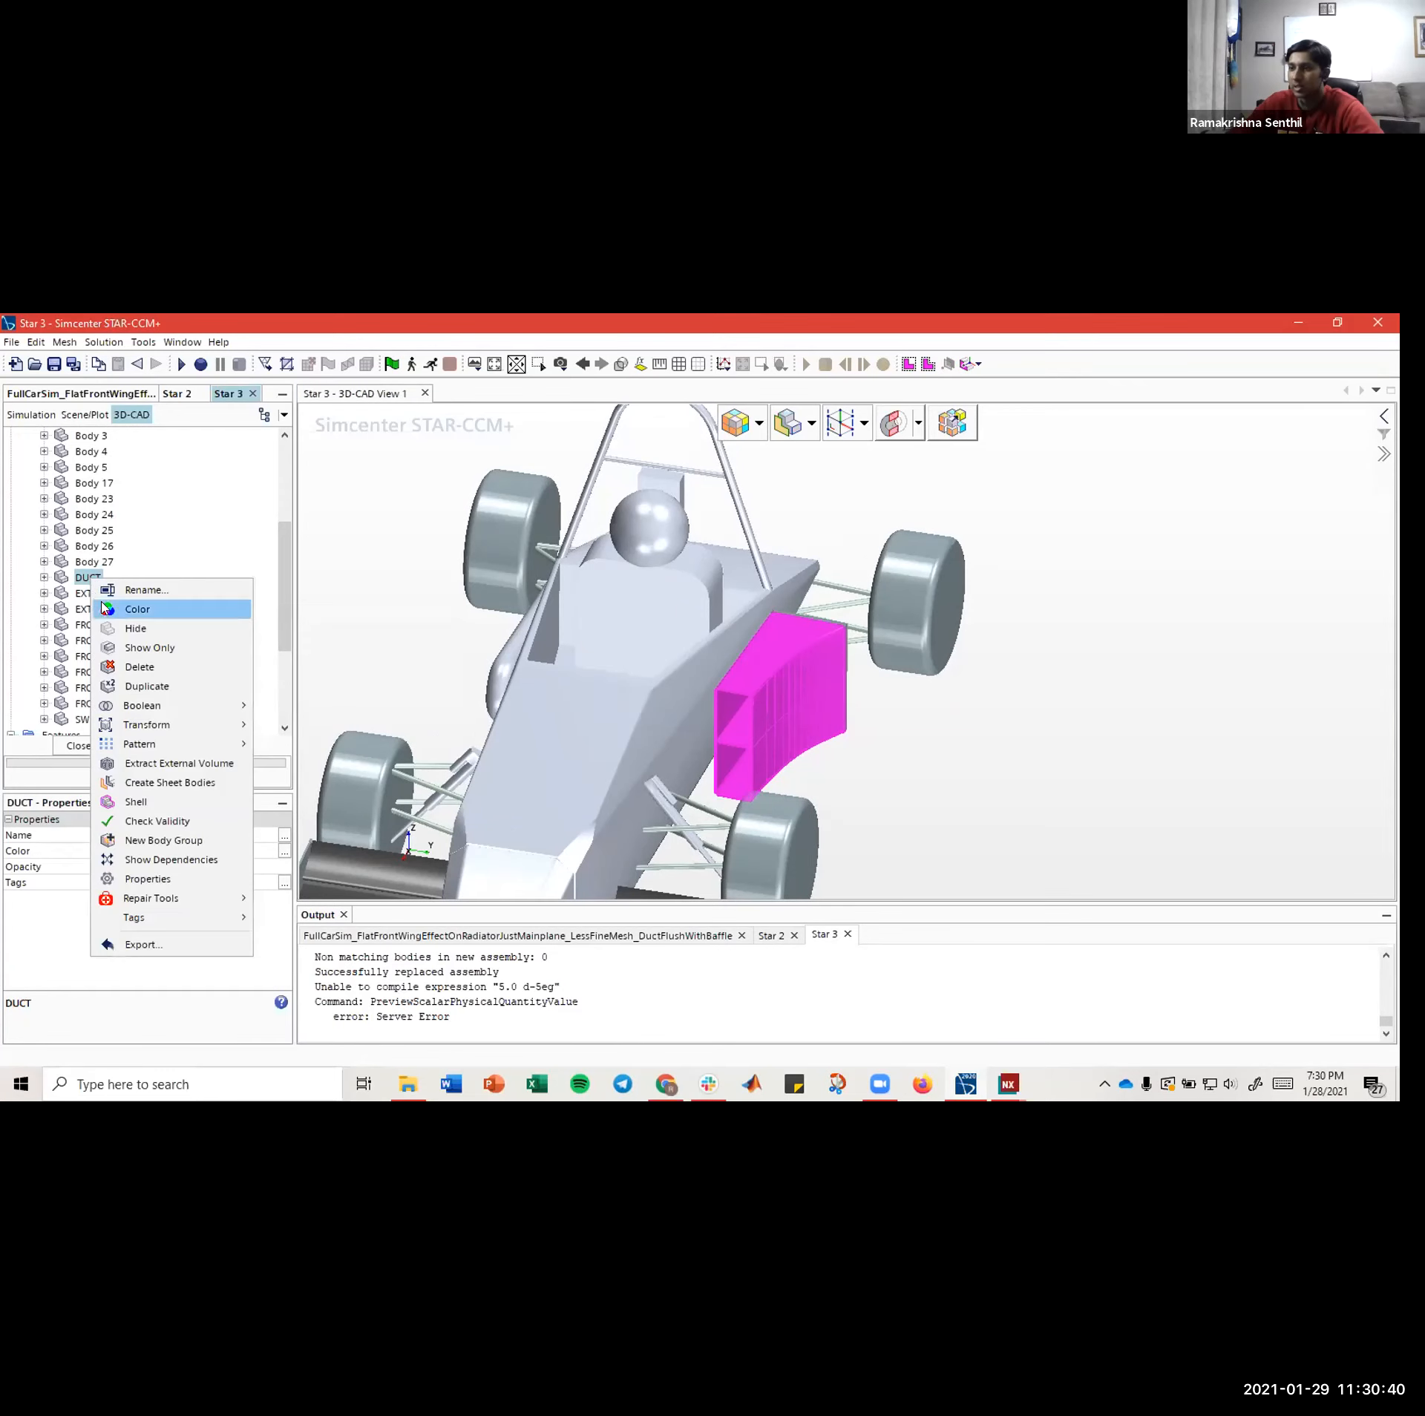
left_click(82, 580)
right_click(82, 580)
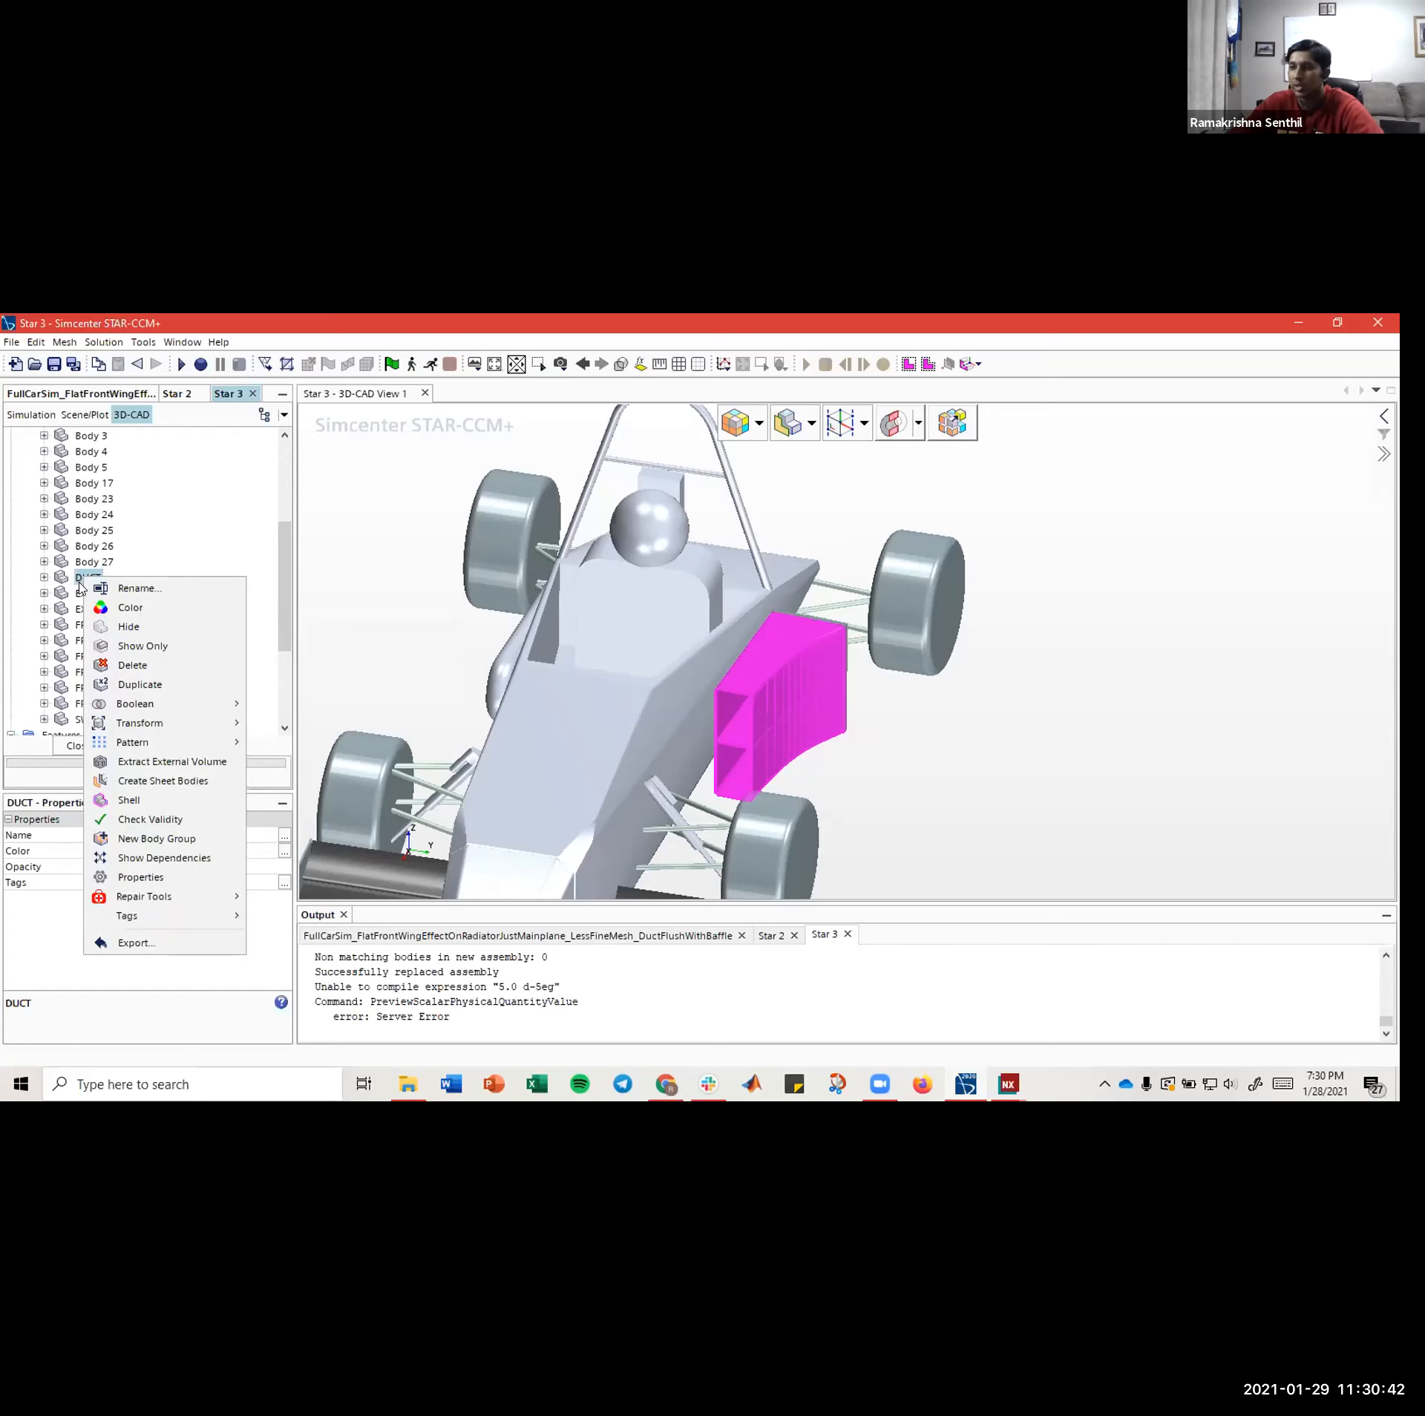
mouse_move(145, 726)
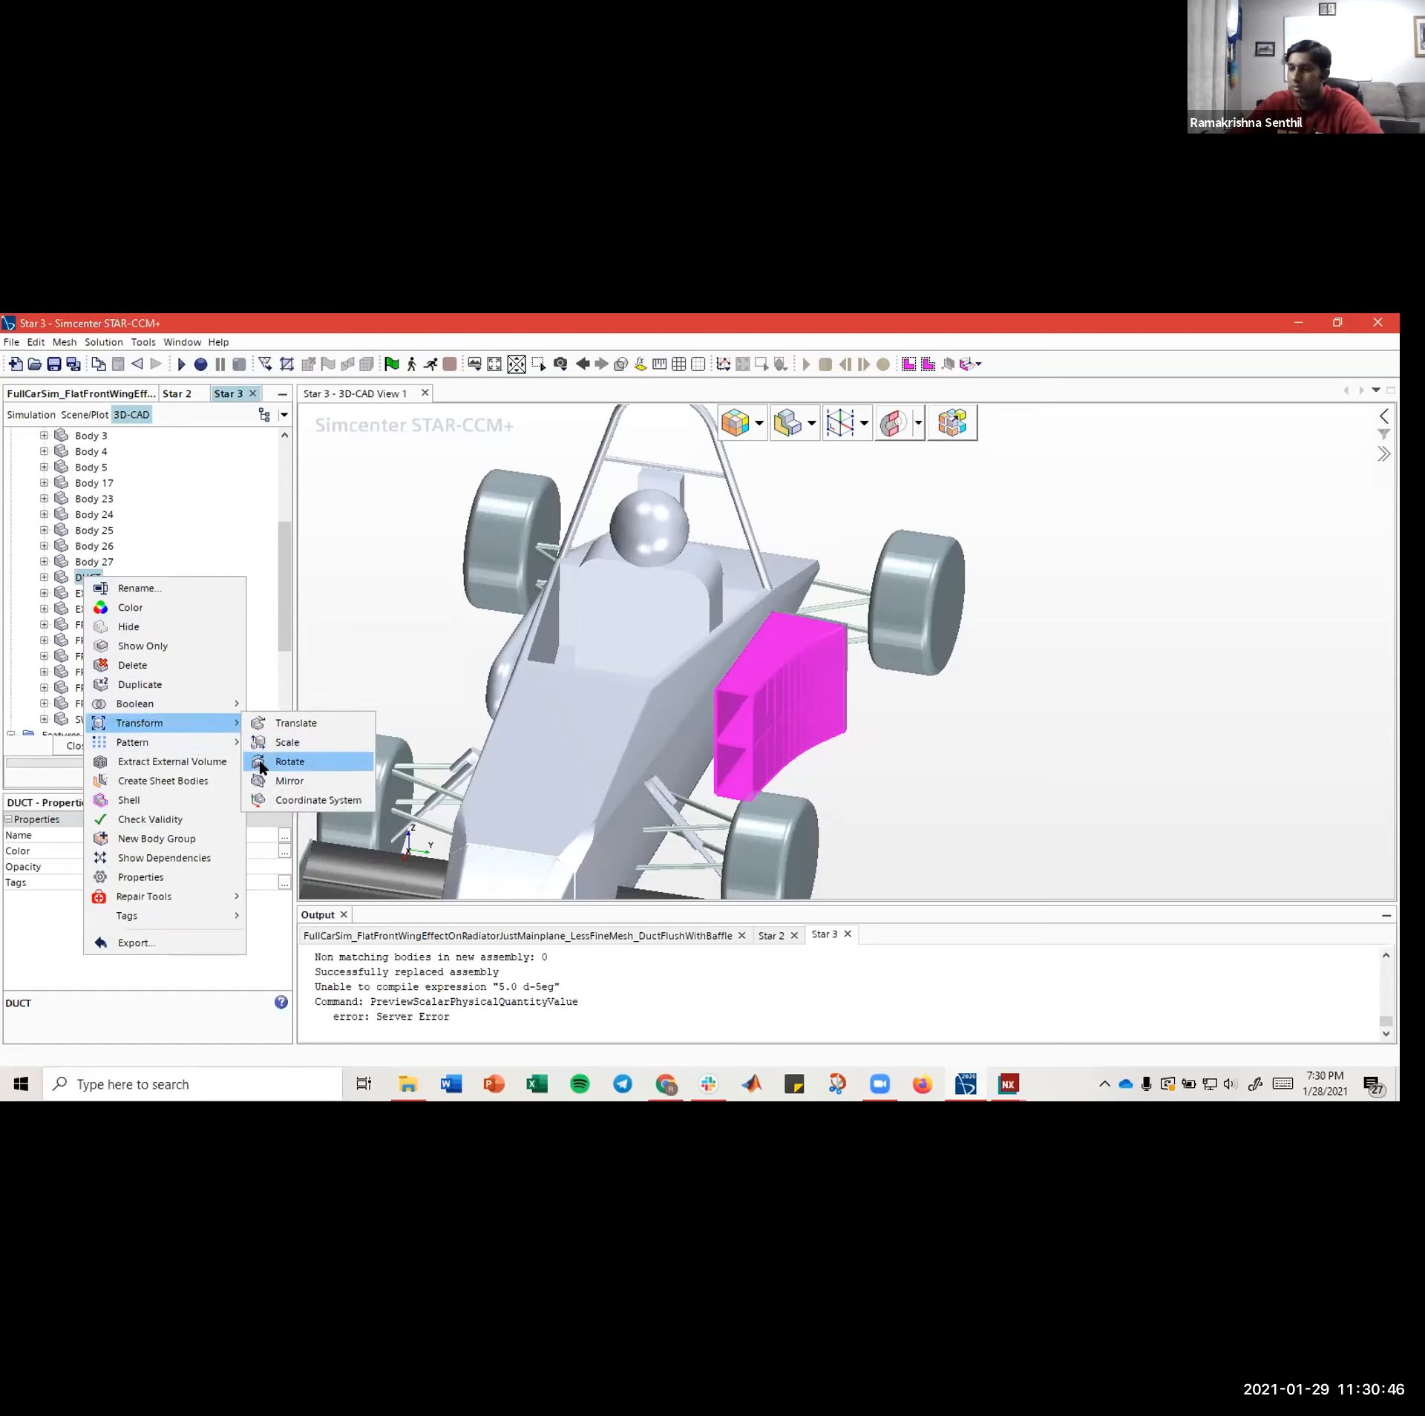
left_click(262, 764)
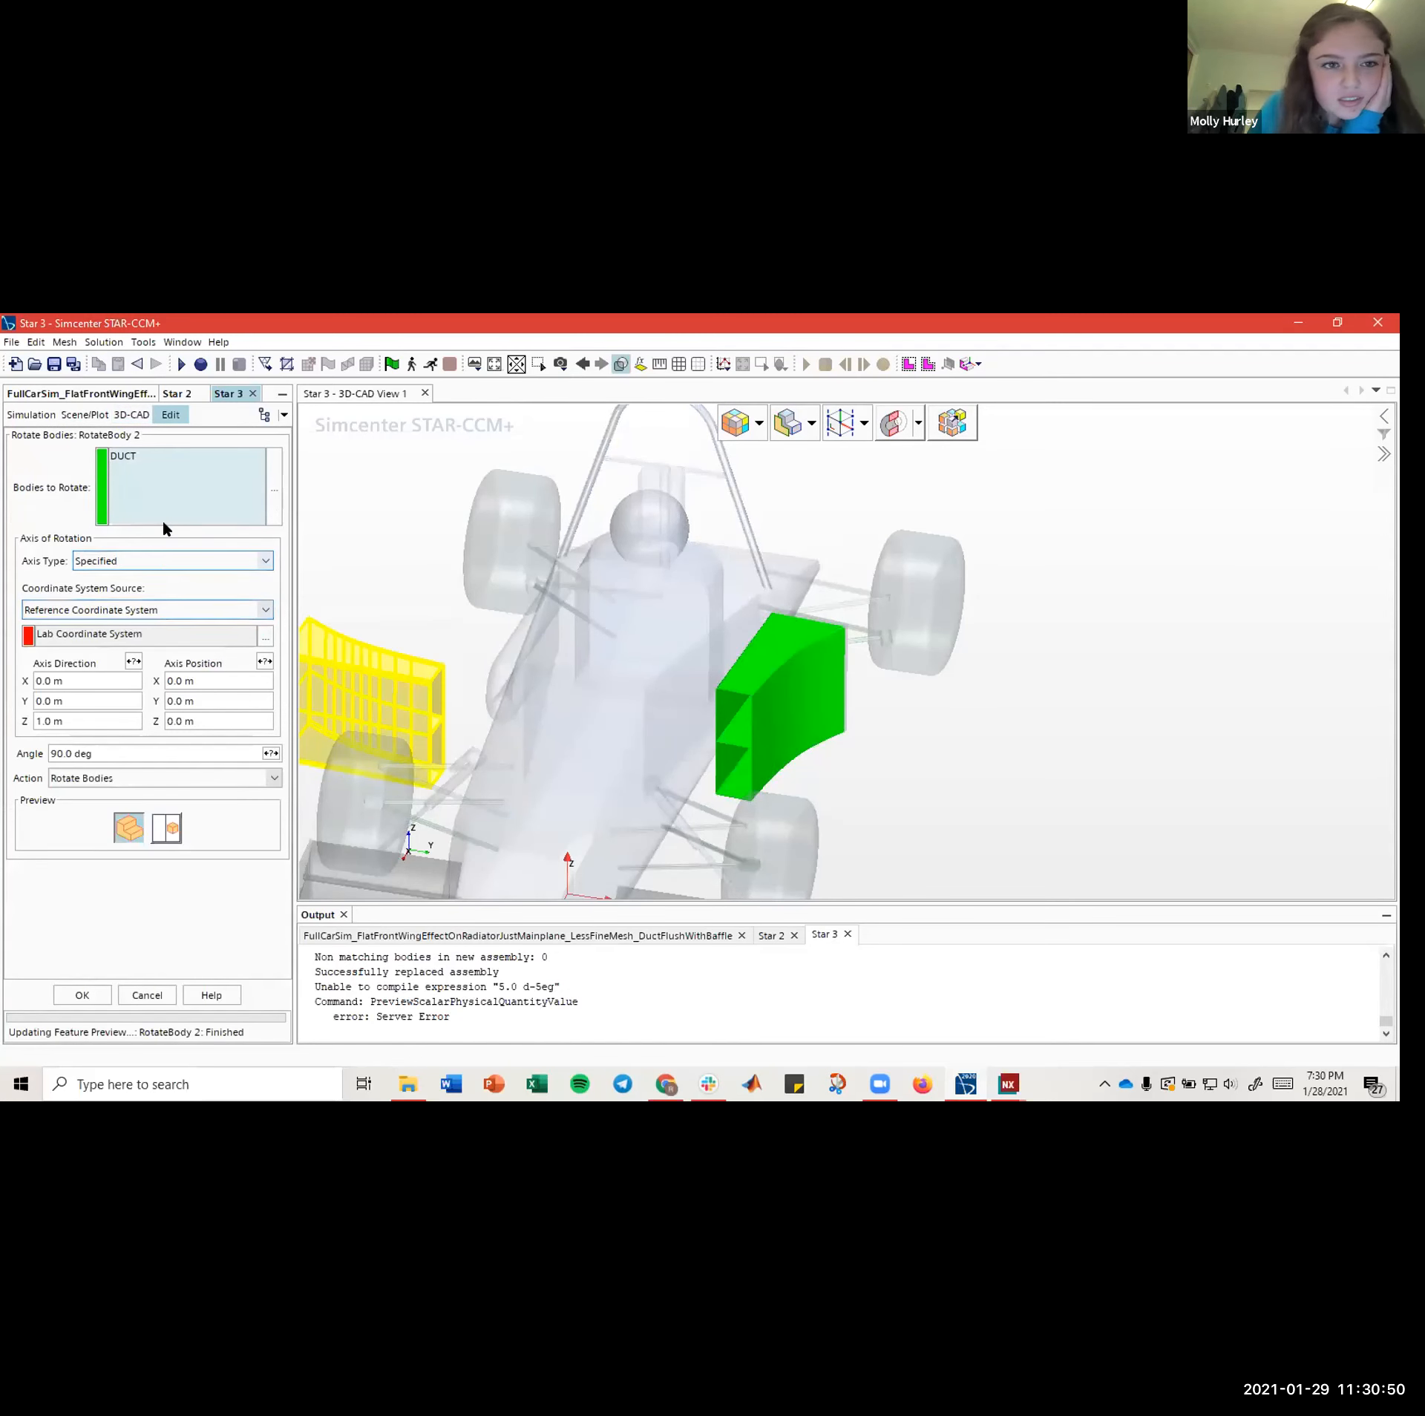
left_click(150, 994)
left_click(85, 654)
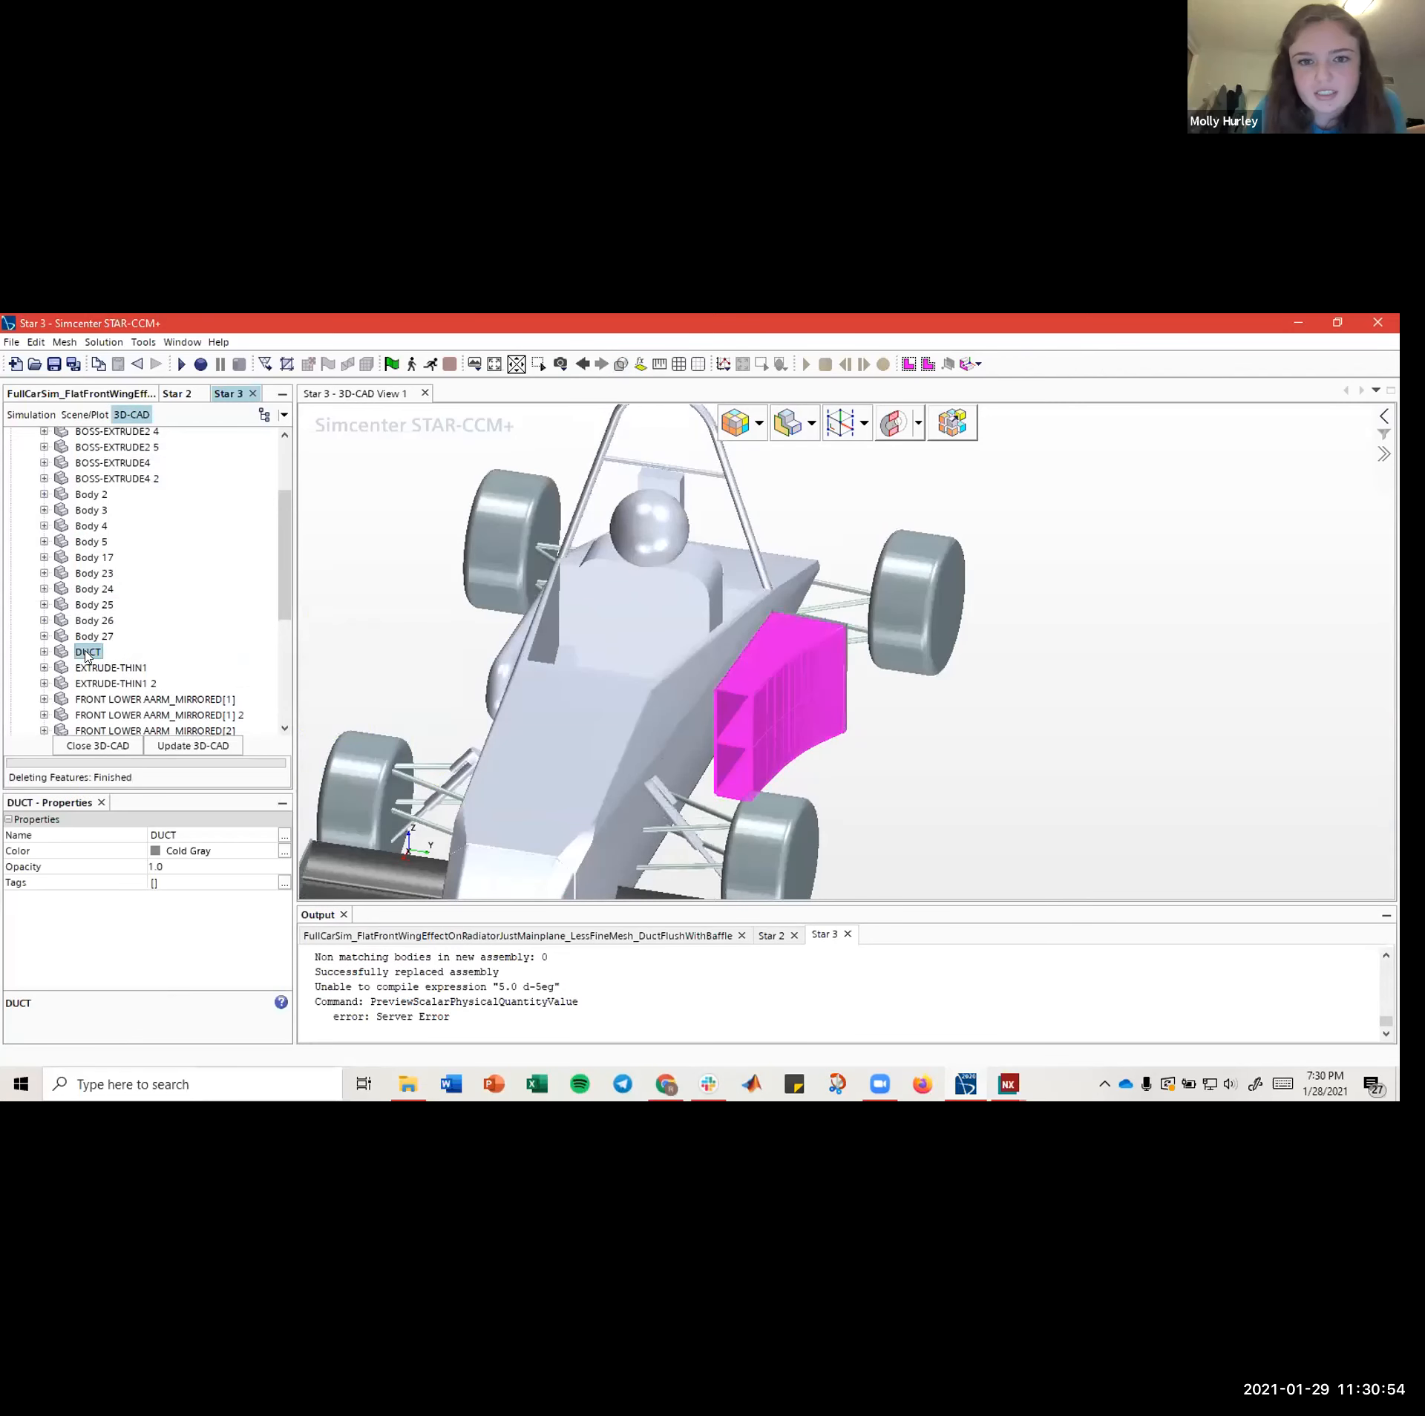
right_click(83, 653)
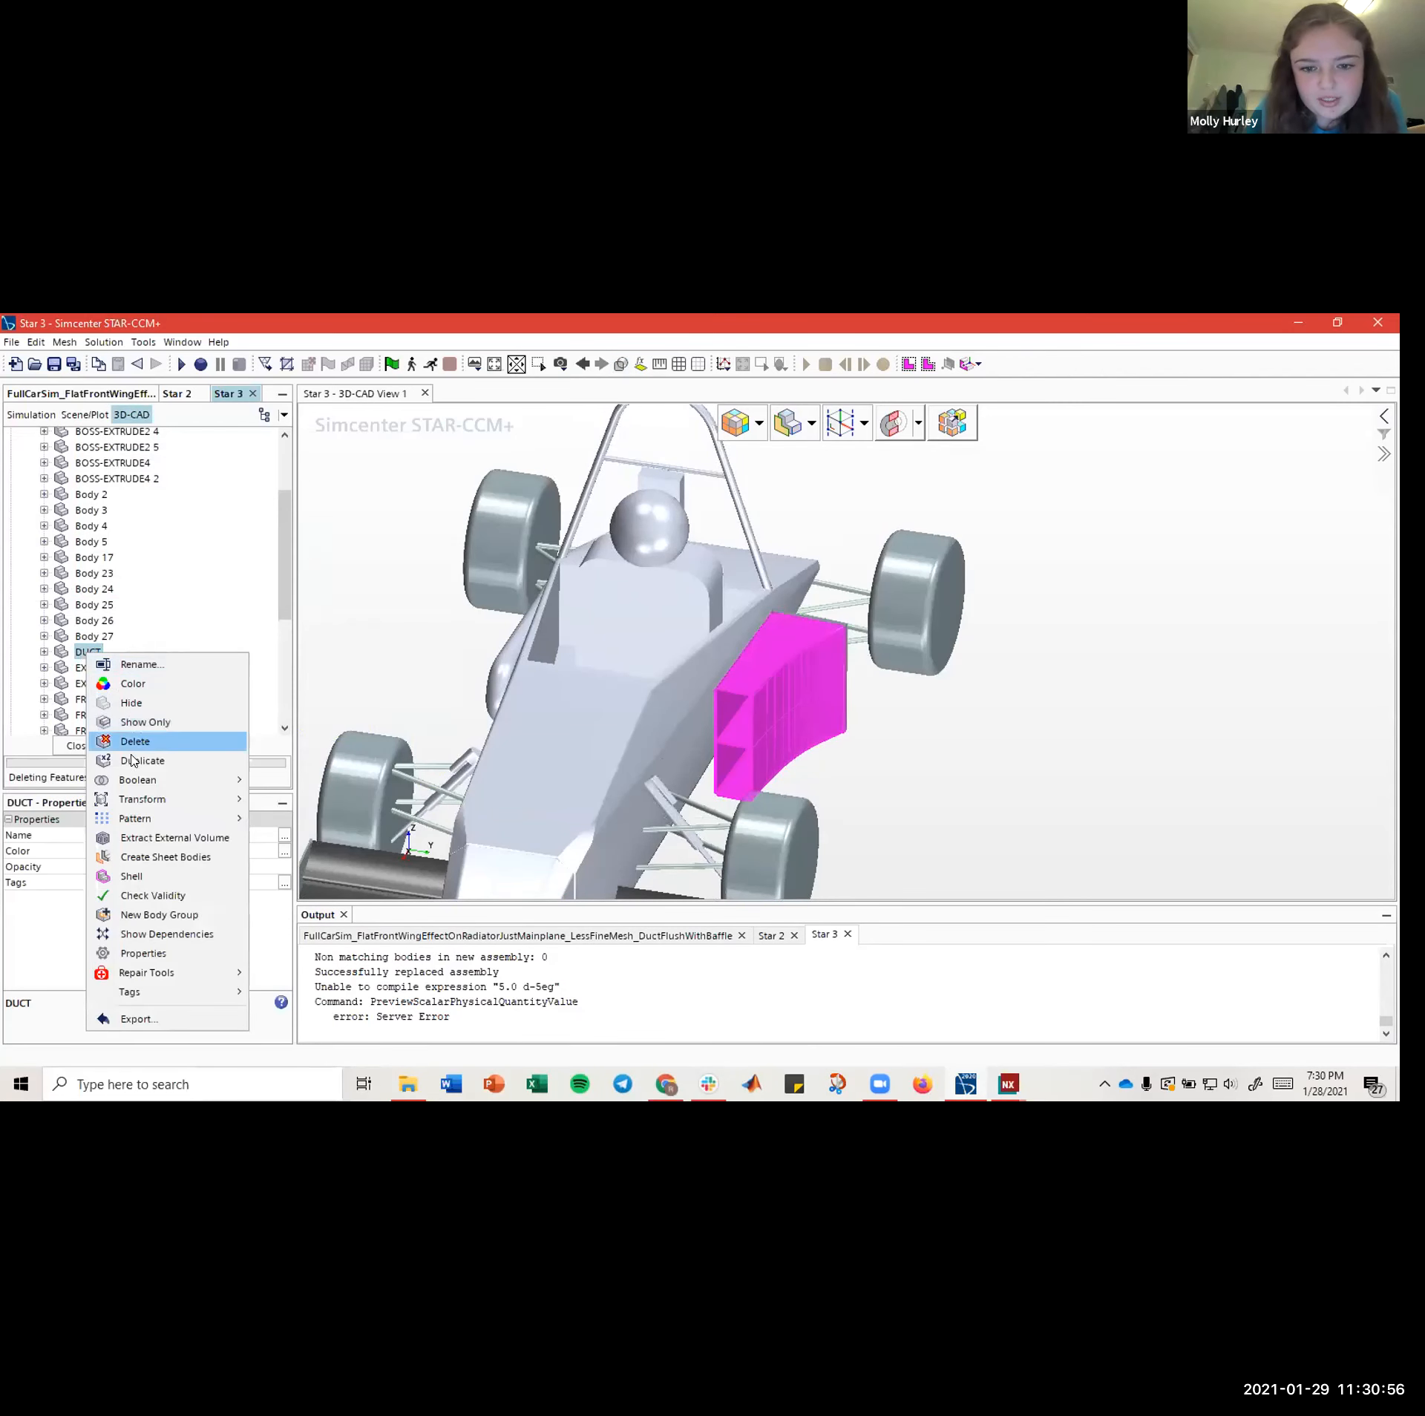
mouse_move(162, 804)
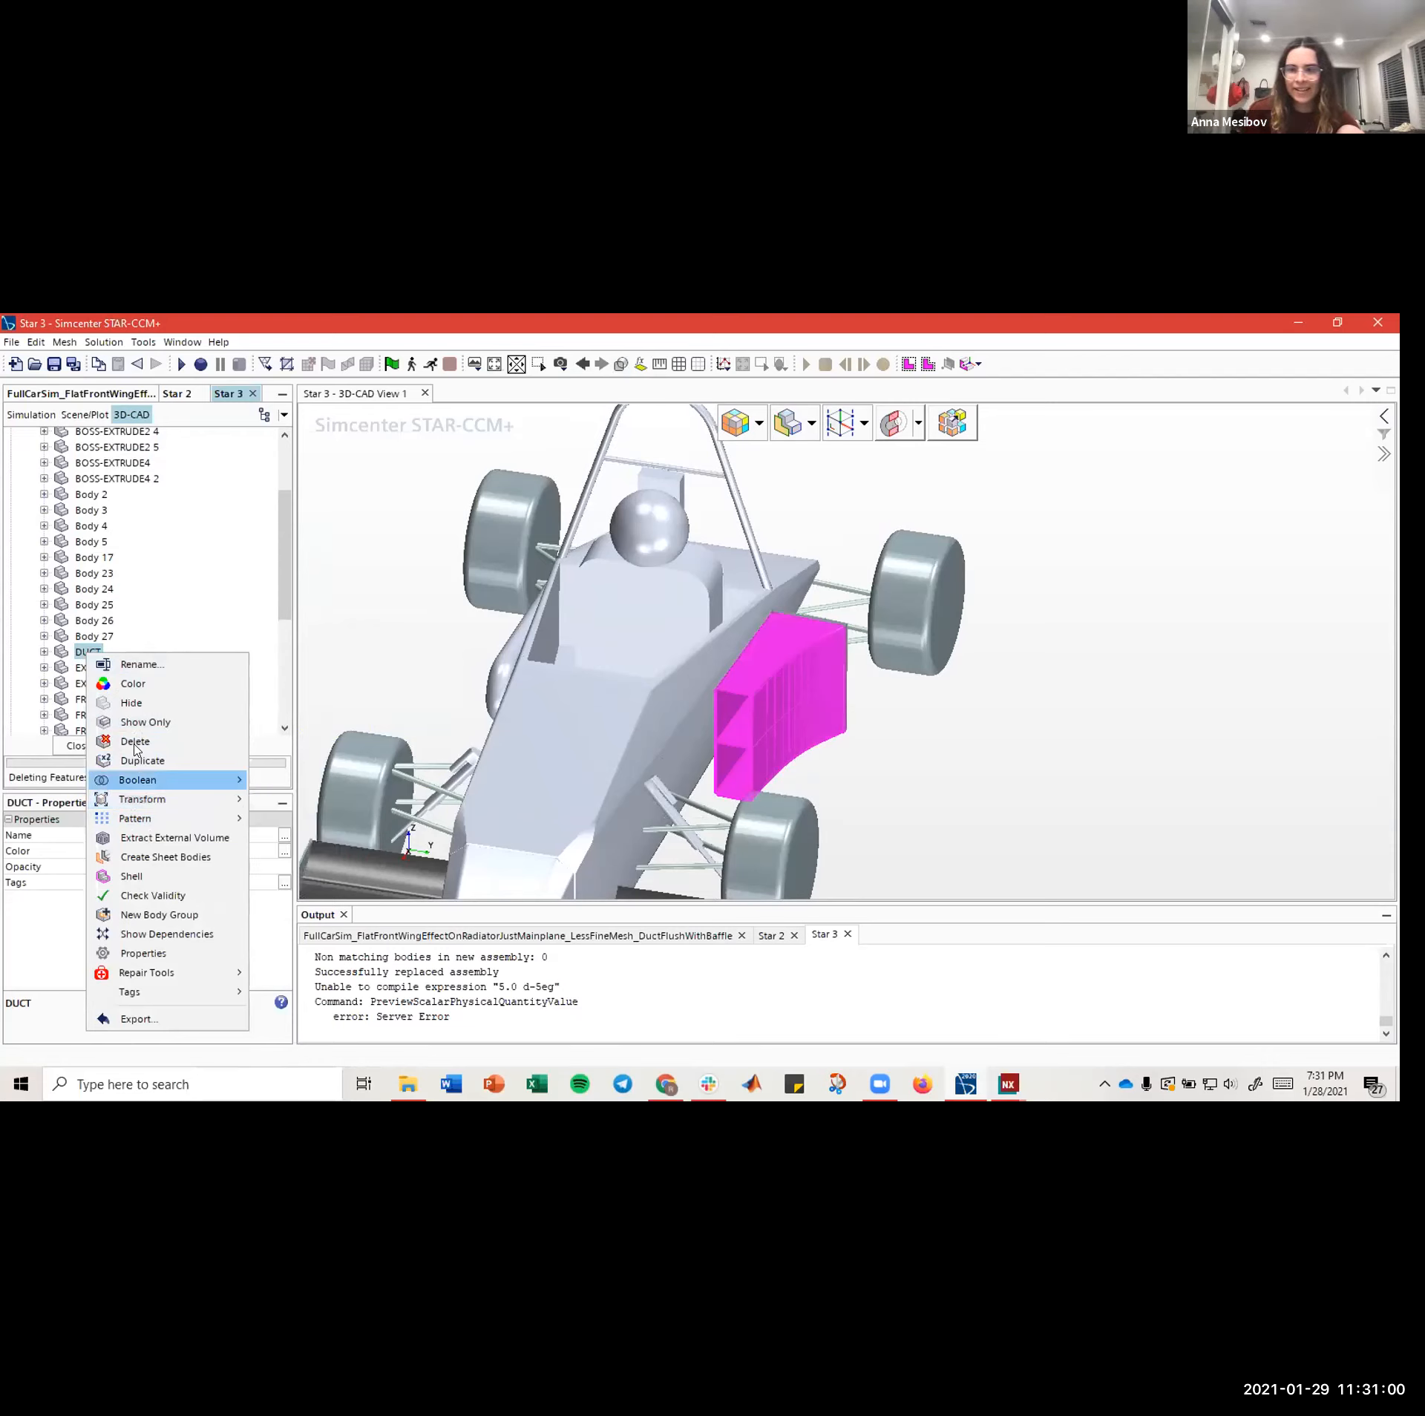
left_click(82, 658)
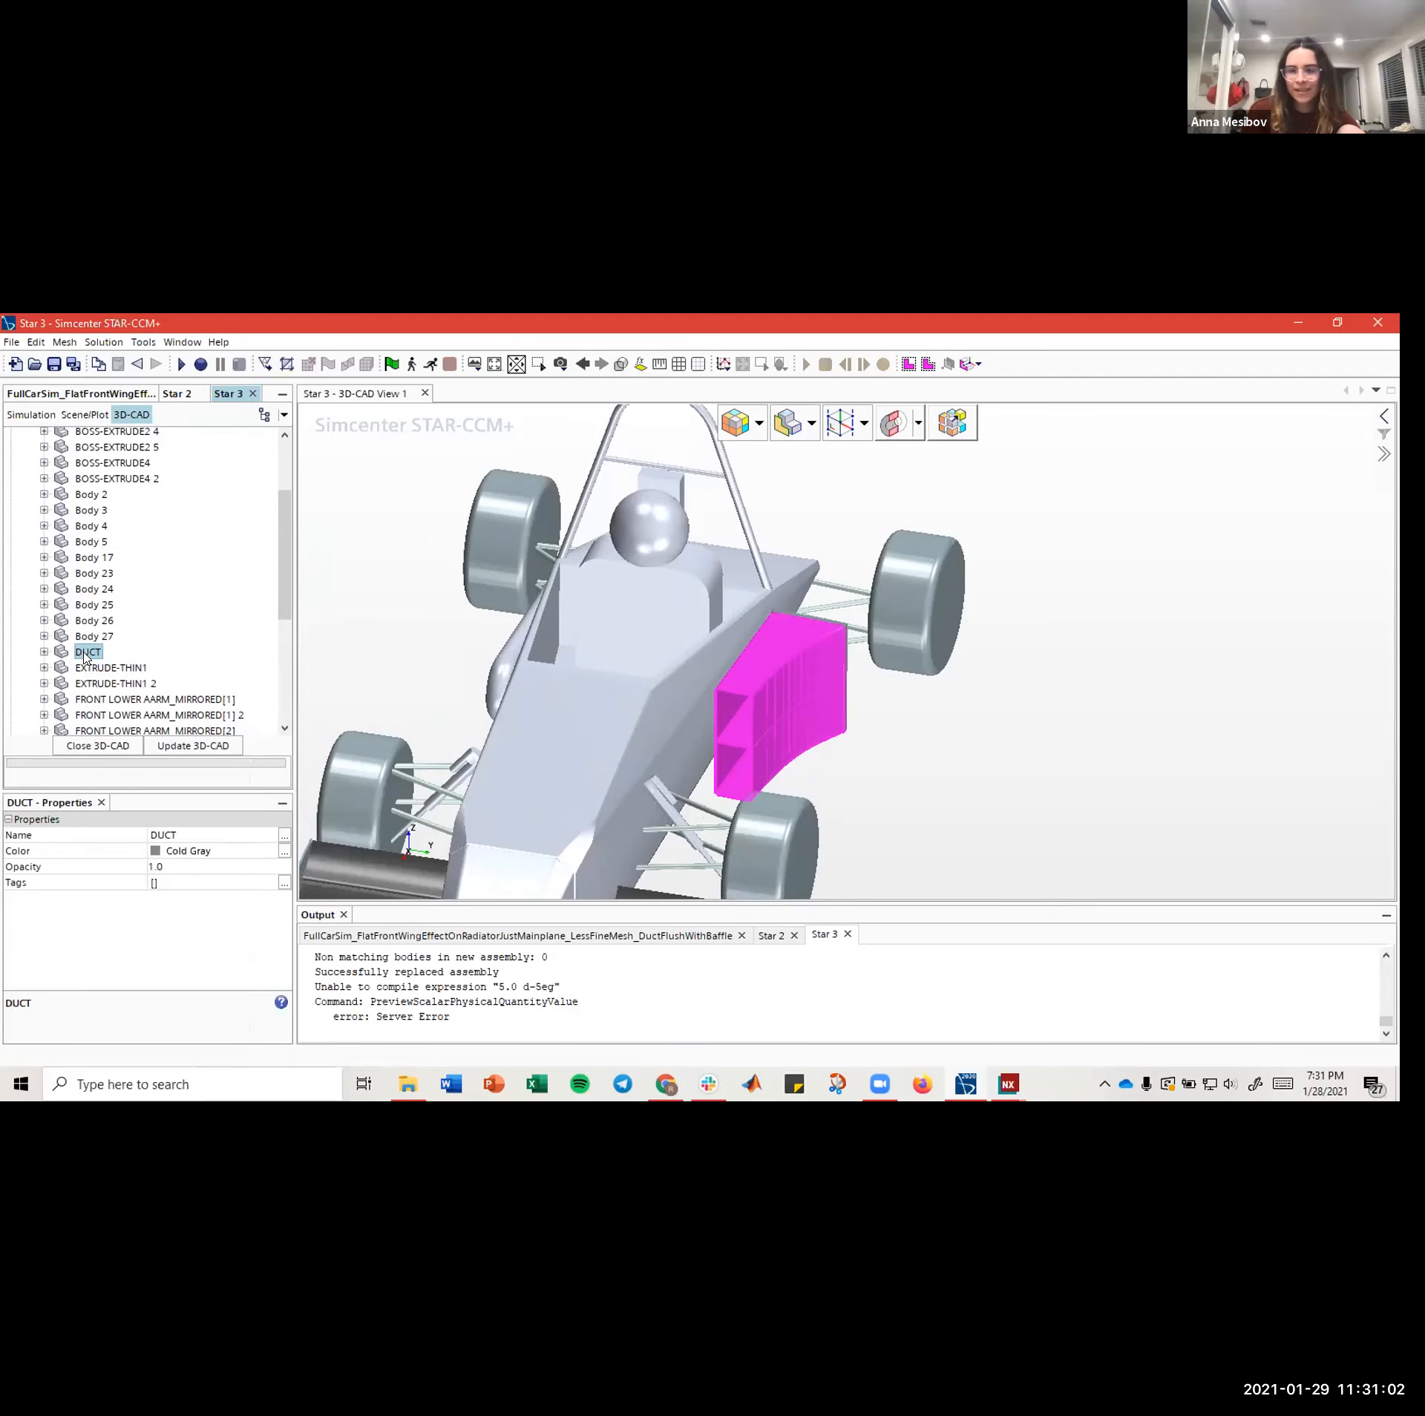
scroll(86, 657, "down", 3)
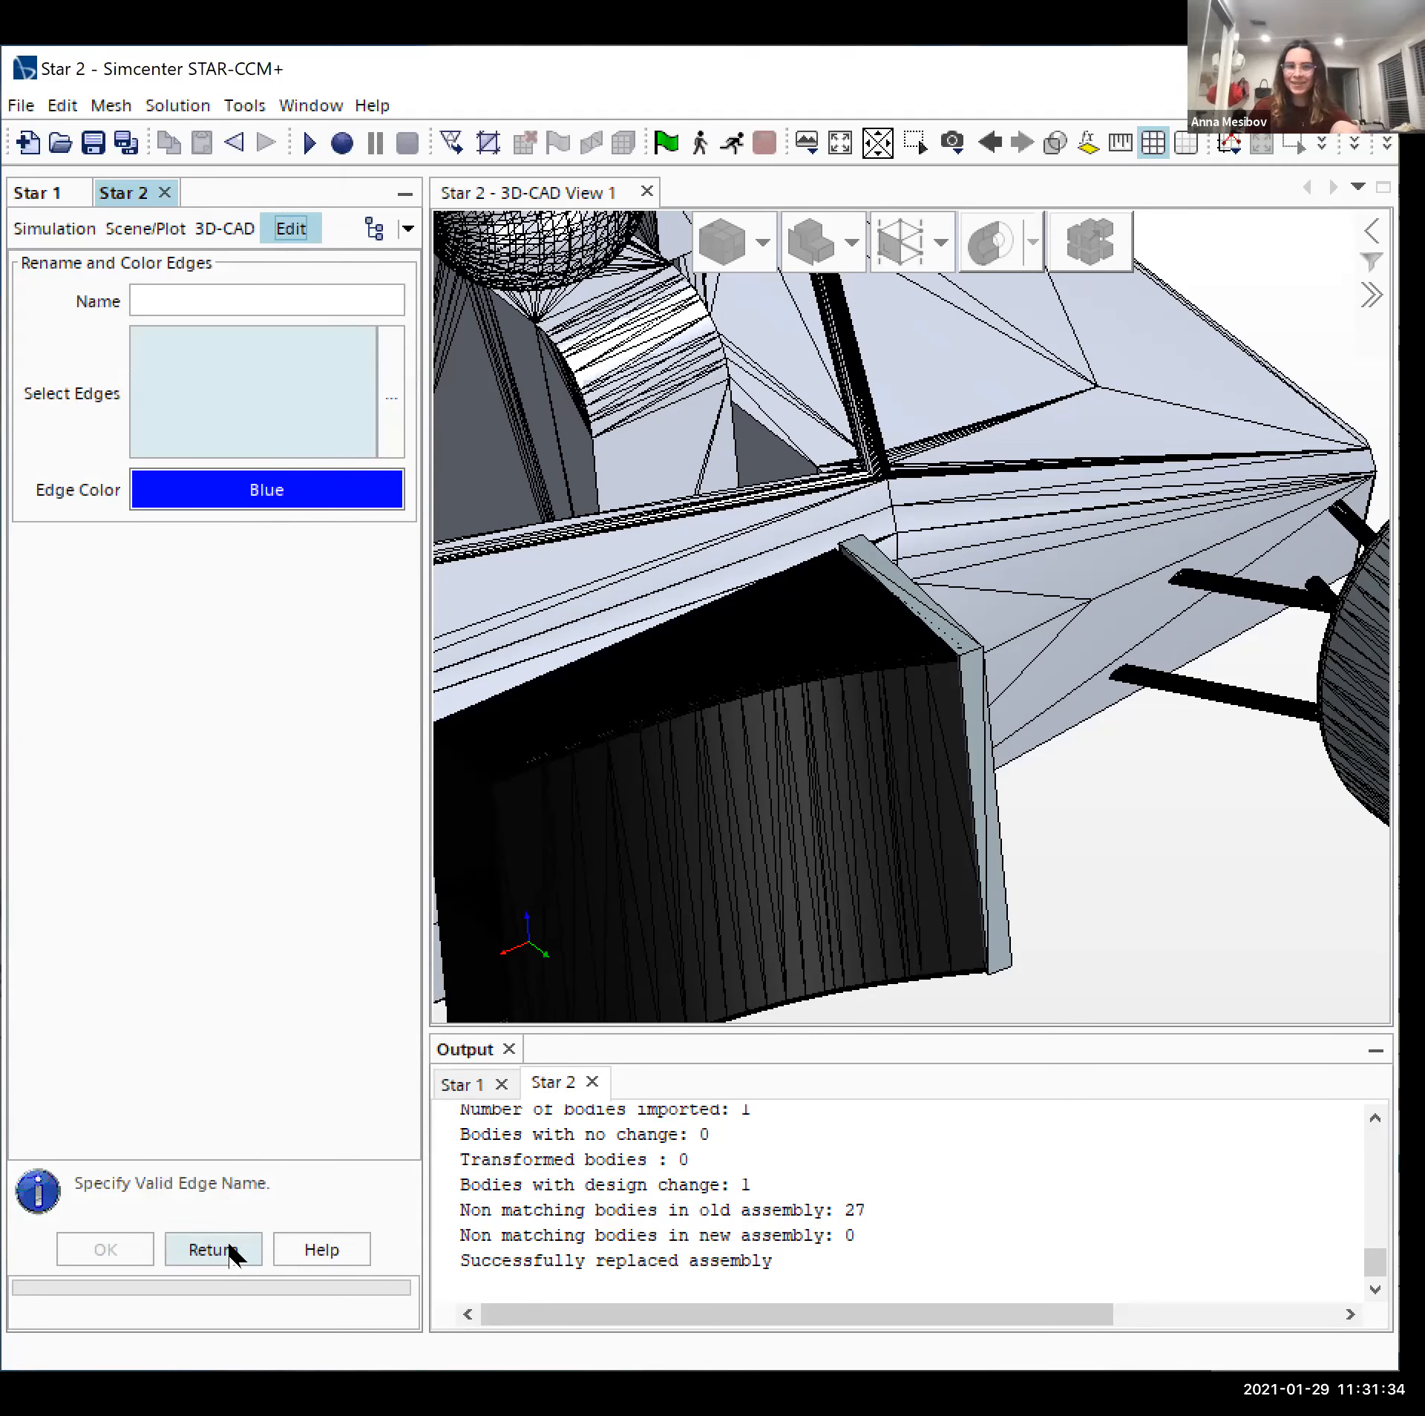
- Leave the Rename and Color Edges settings in the Star 2 simulation and check the Transform options of the DUCT body
left_click(231, 1251)
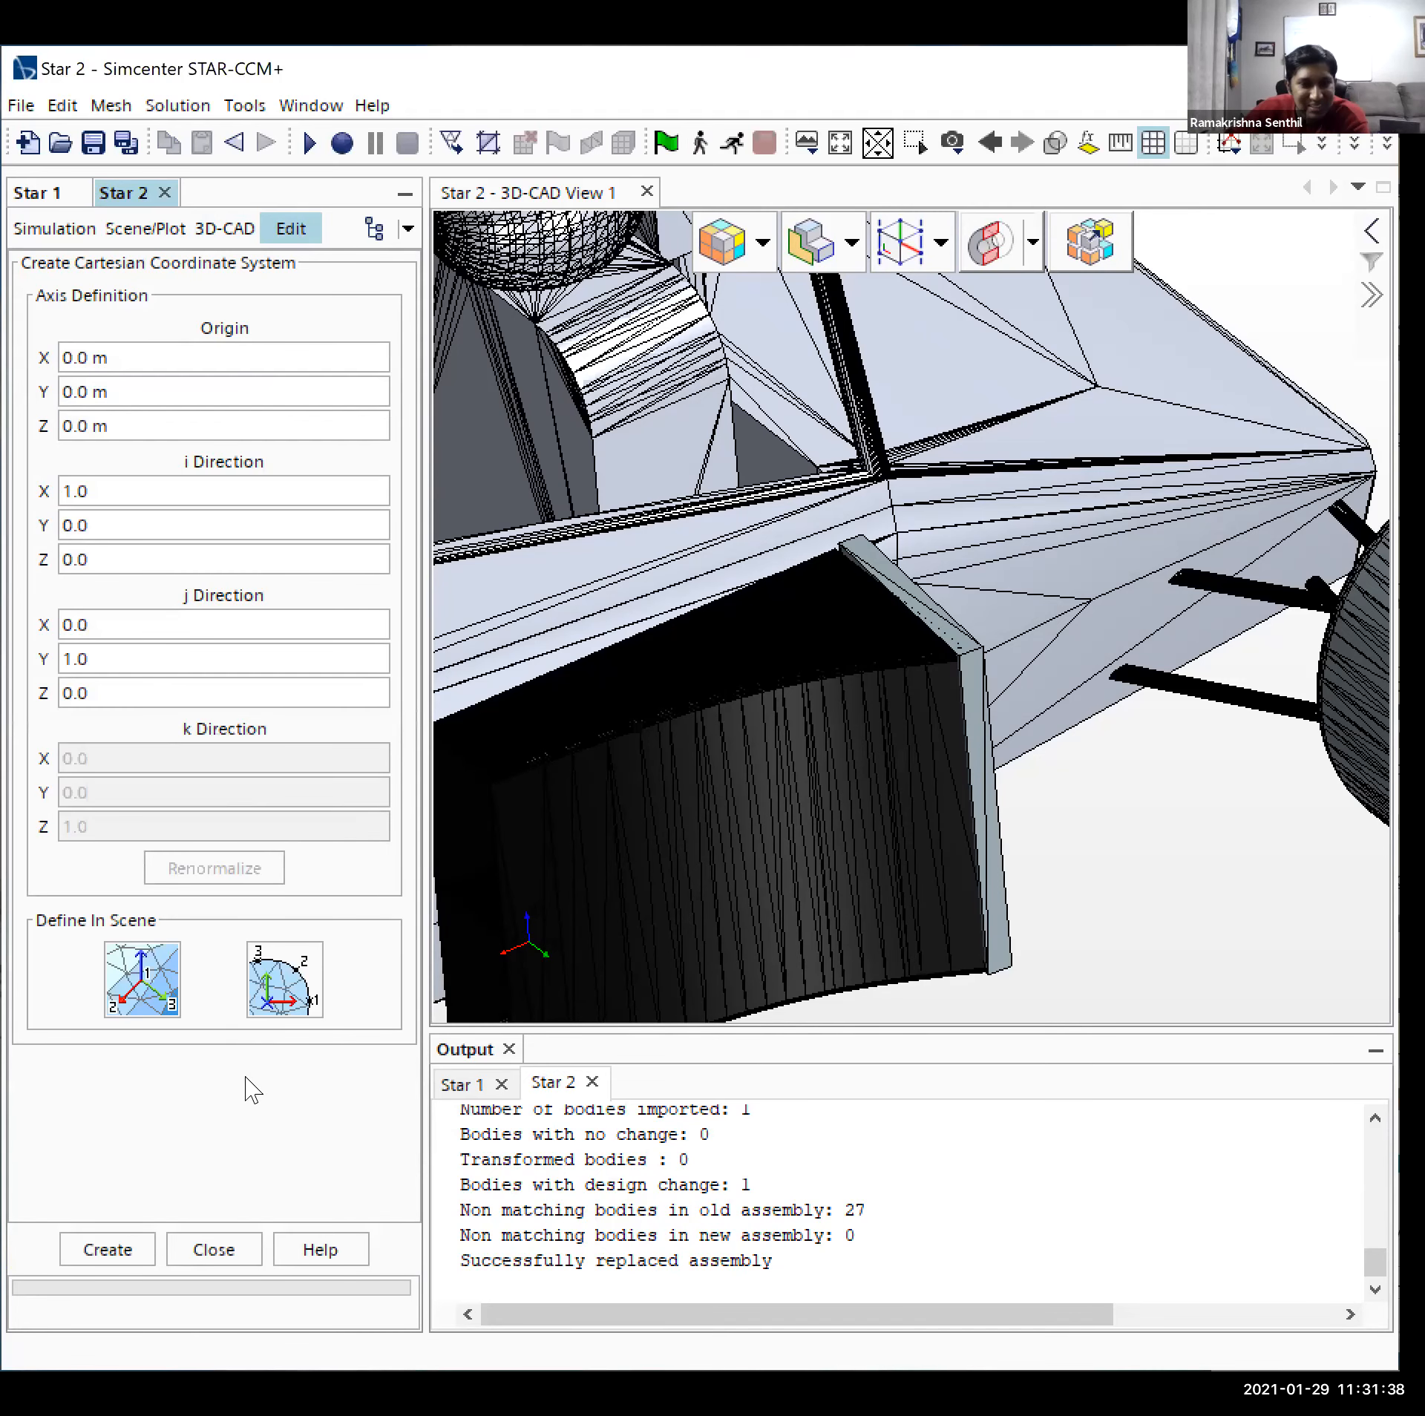
left_click(226, 231)
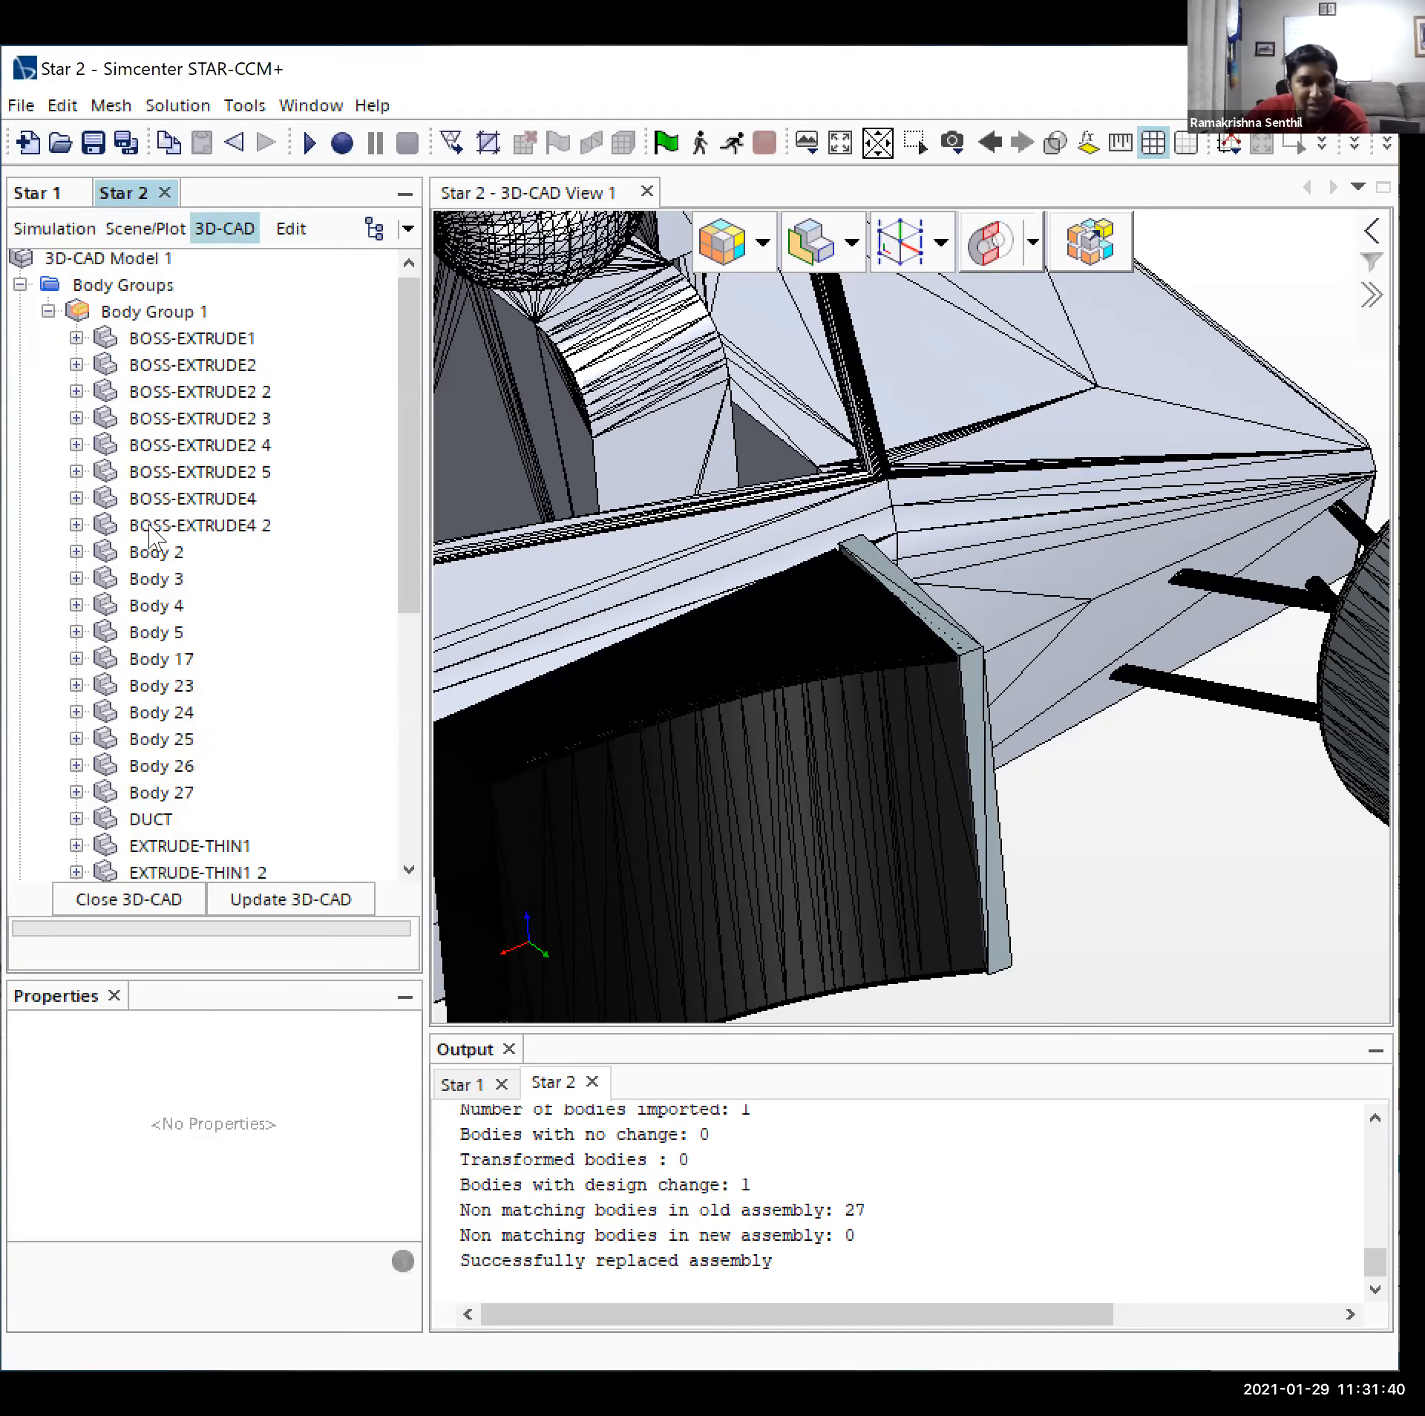
left_click(172, 823)
right_click(172, 823)
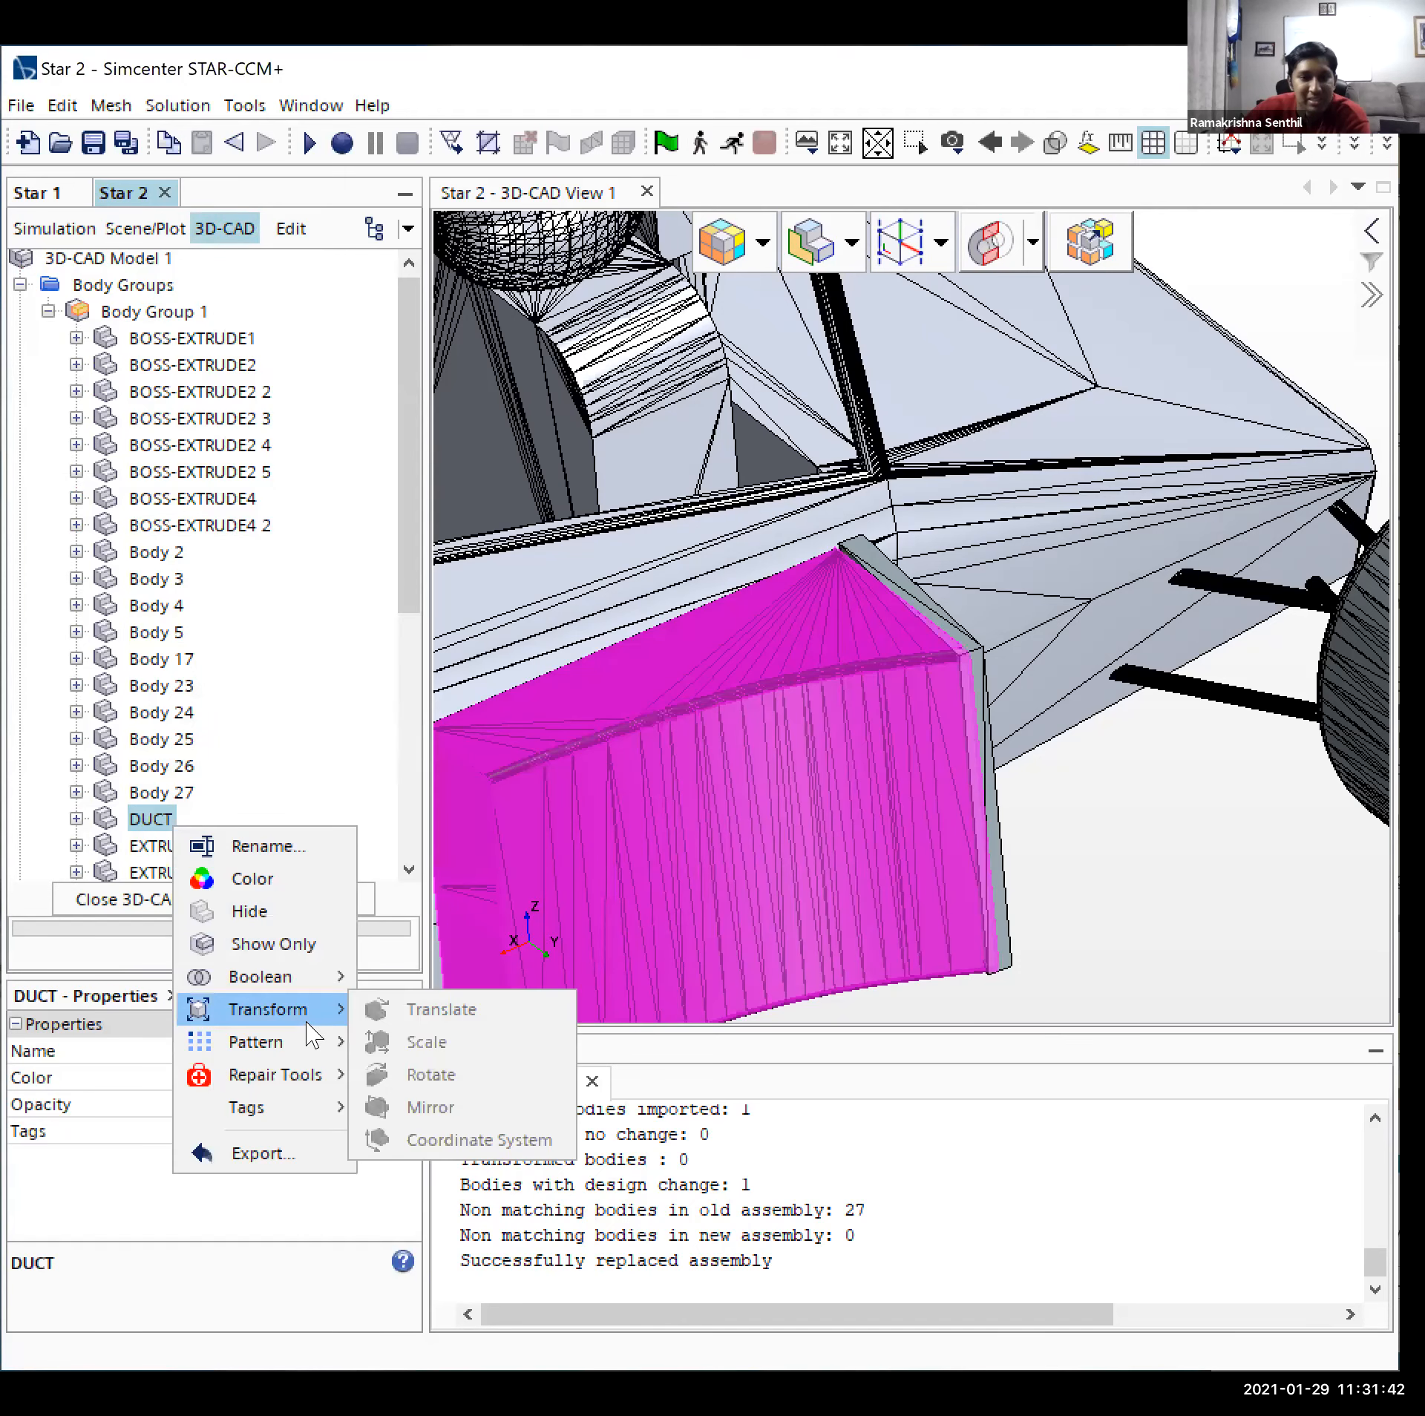
- Return to the pending Create Cartesian Coordinate System settings and close them without creating a coordinate system
left_click(282, 240)
left_click(290, 232)
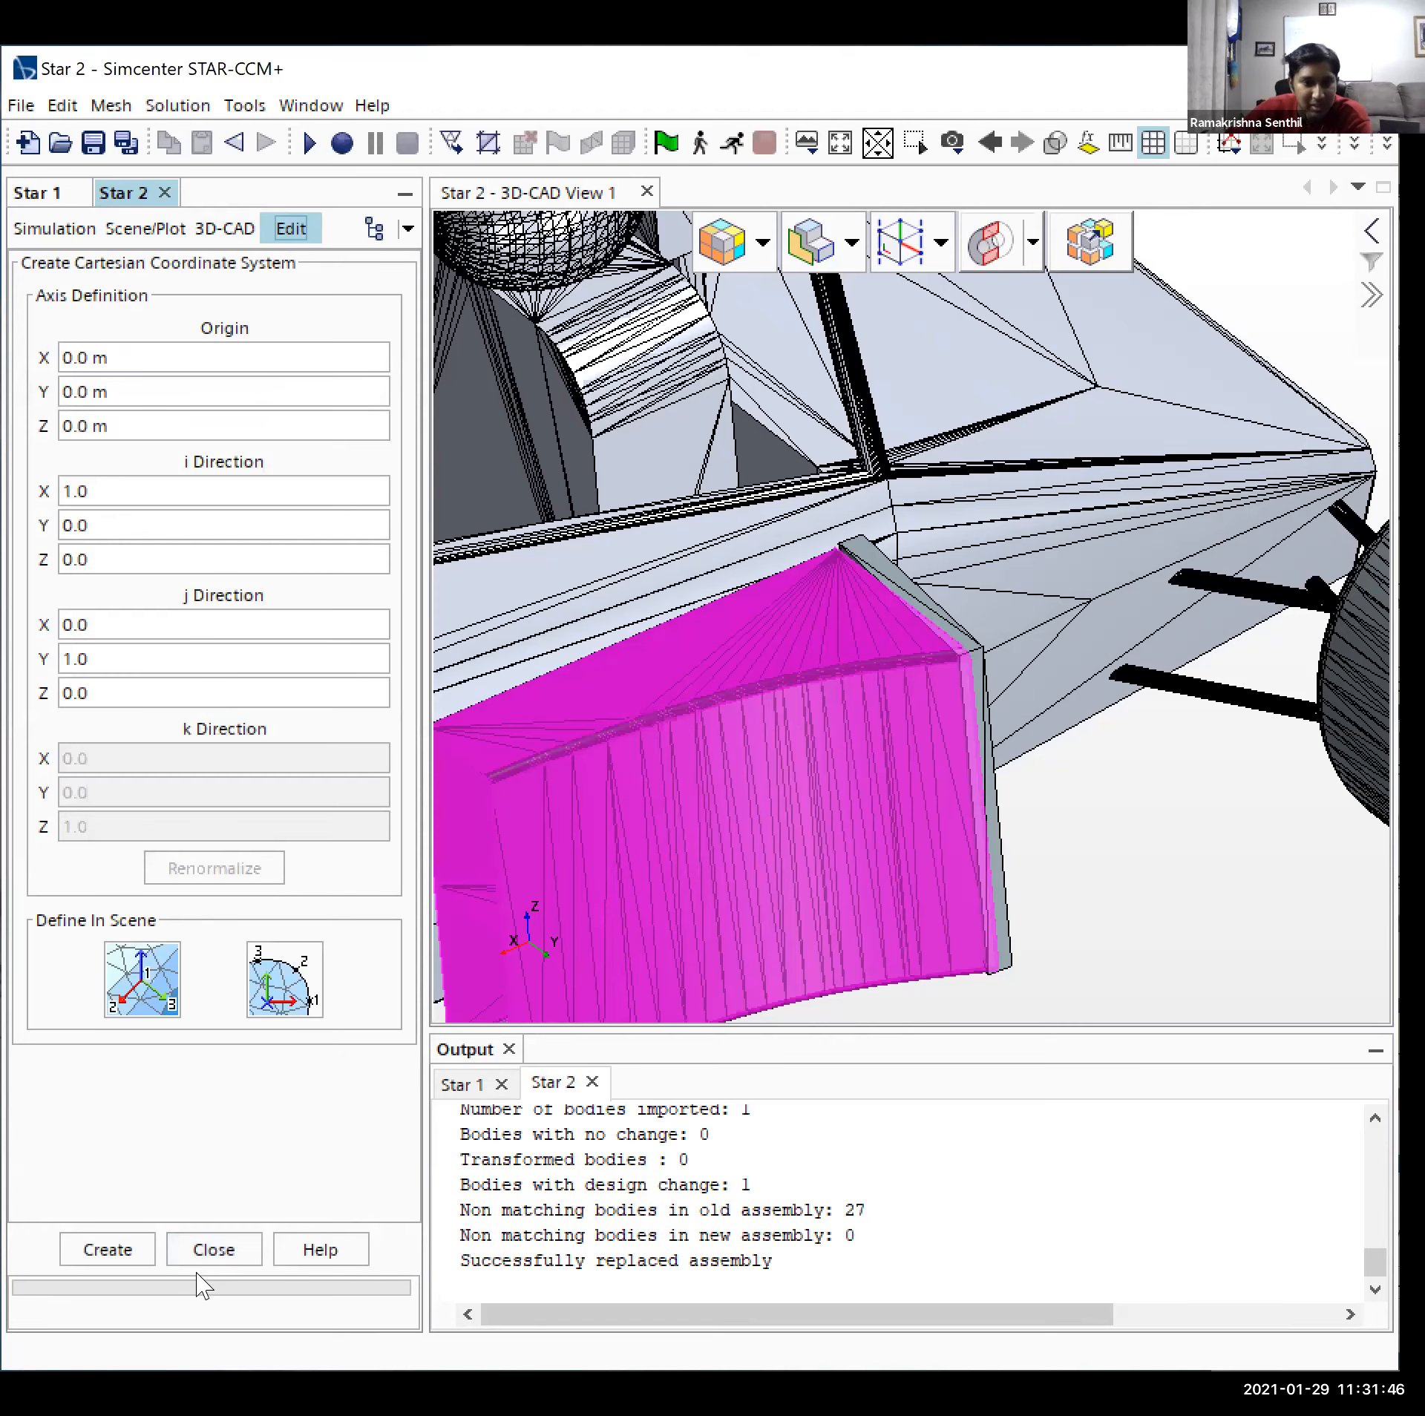
left_click(207, 1255)
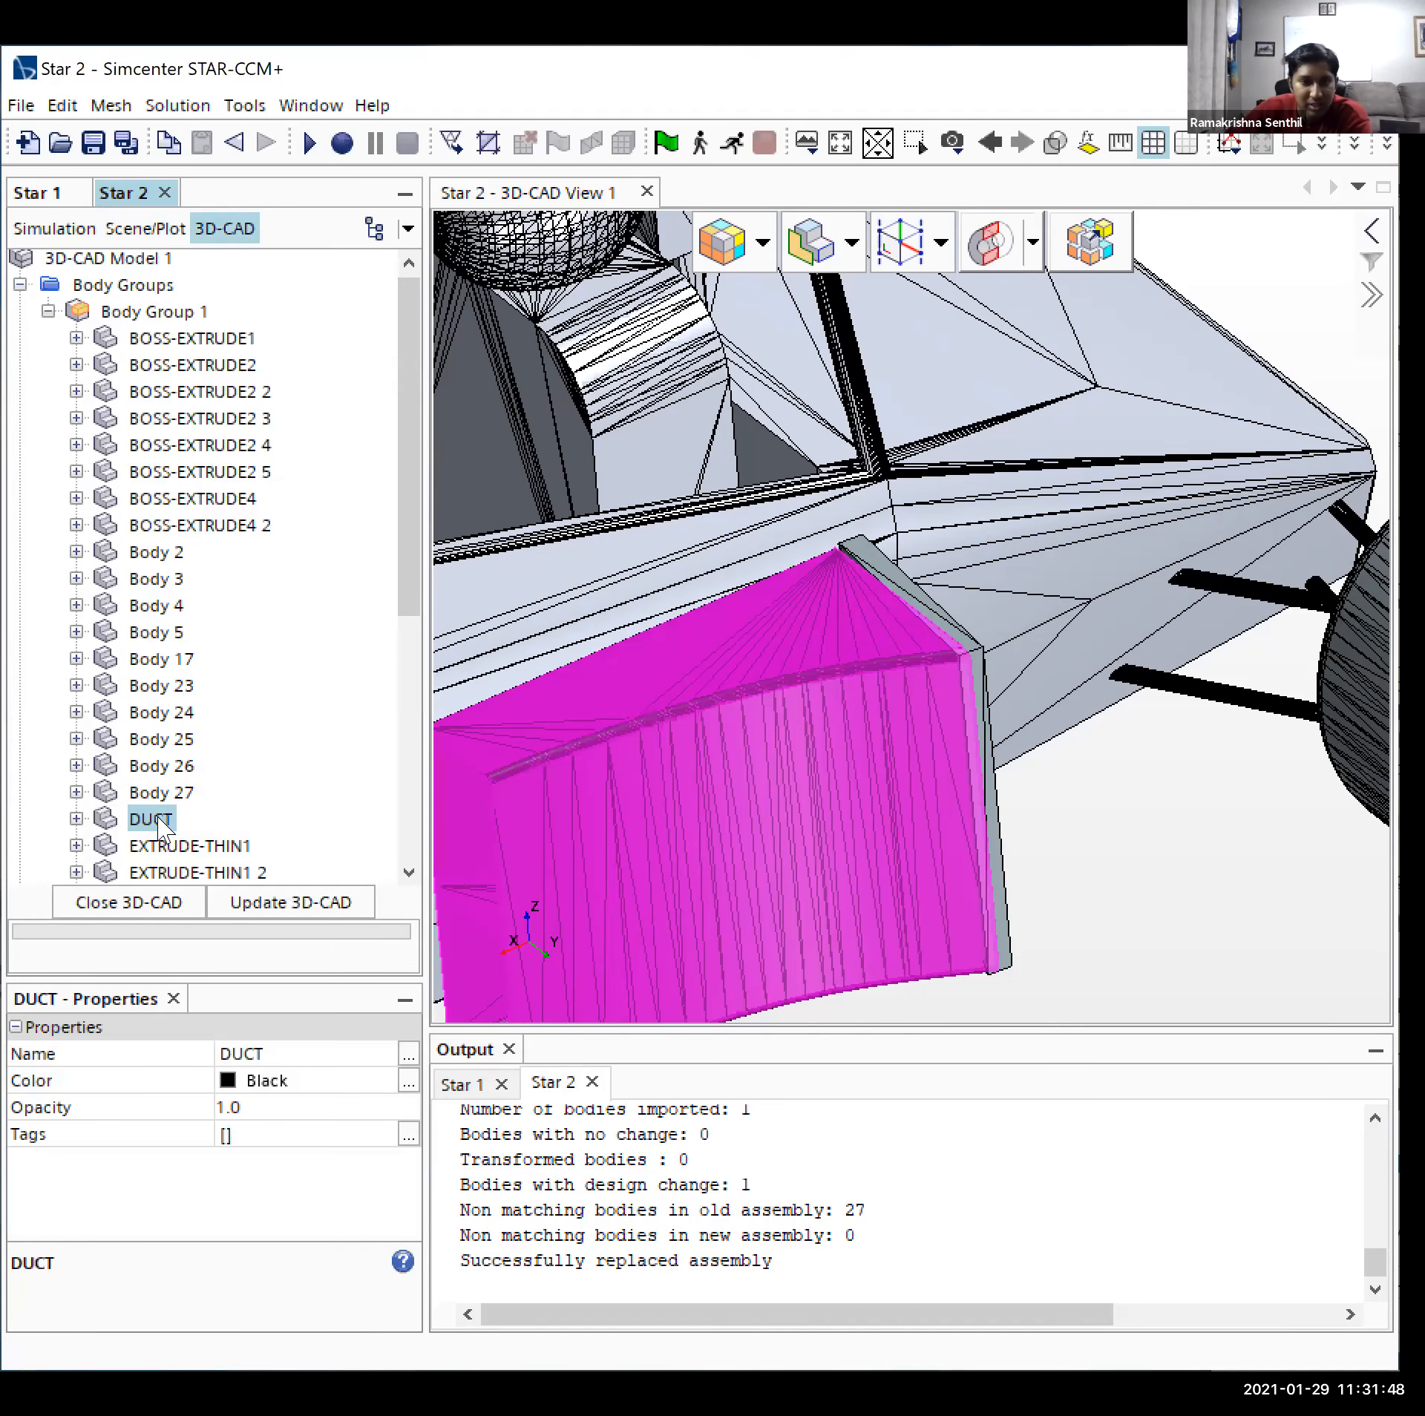
- Start a Rotate transform for the DUCT body using the imported coordinate system Laboratory\Cartesian 1
right_click(161, 821)
mouse_move(253, 1067)
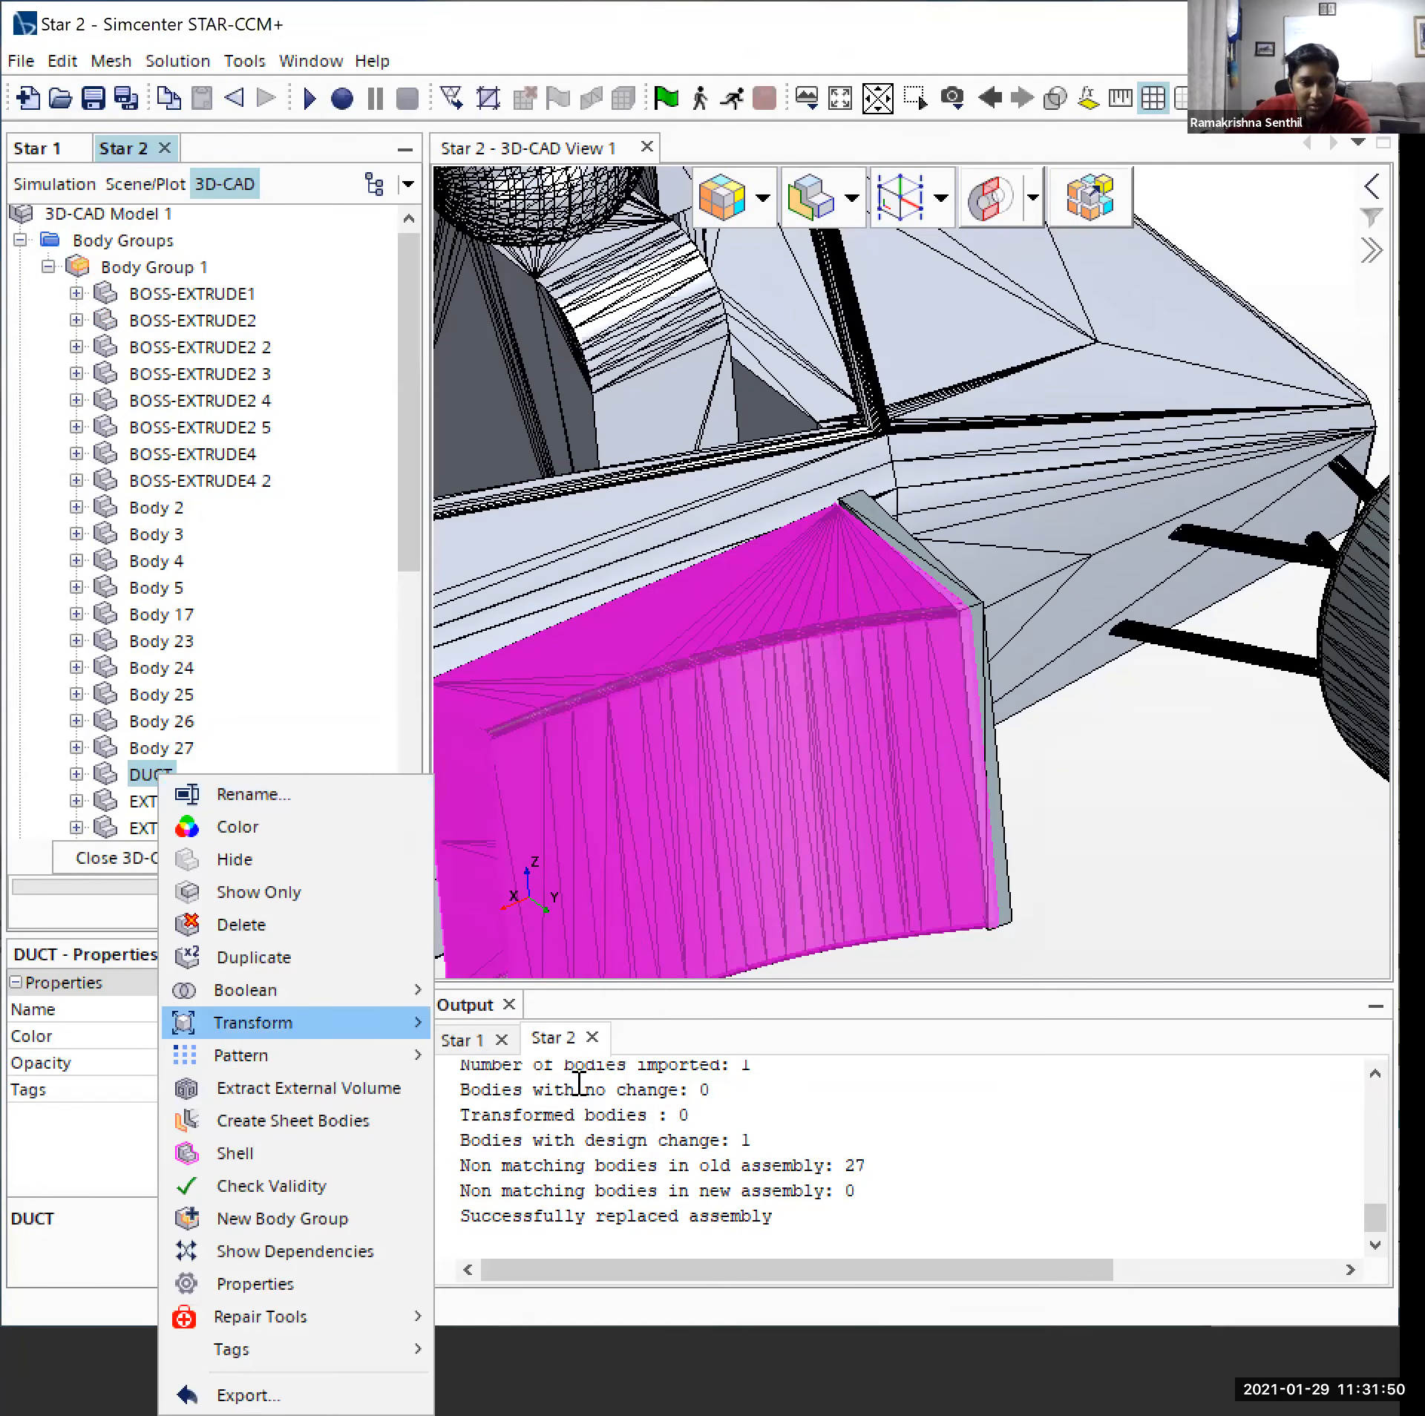
scroll(823, 536, "up", 1)
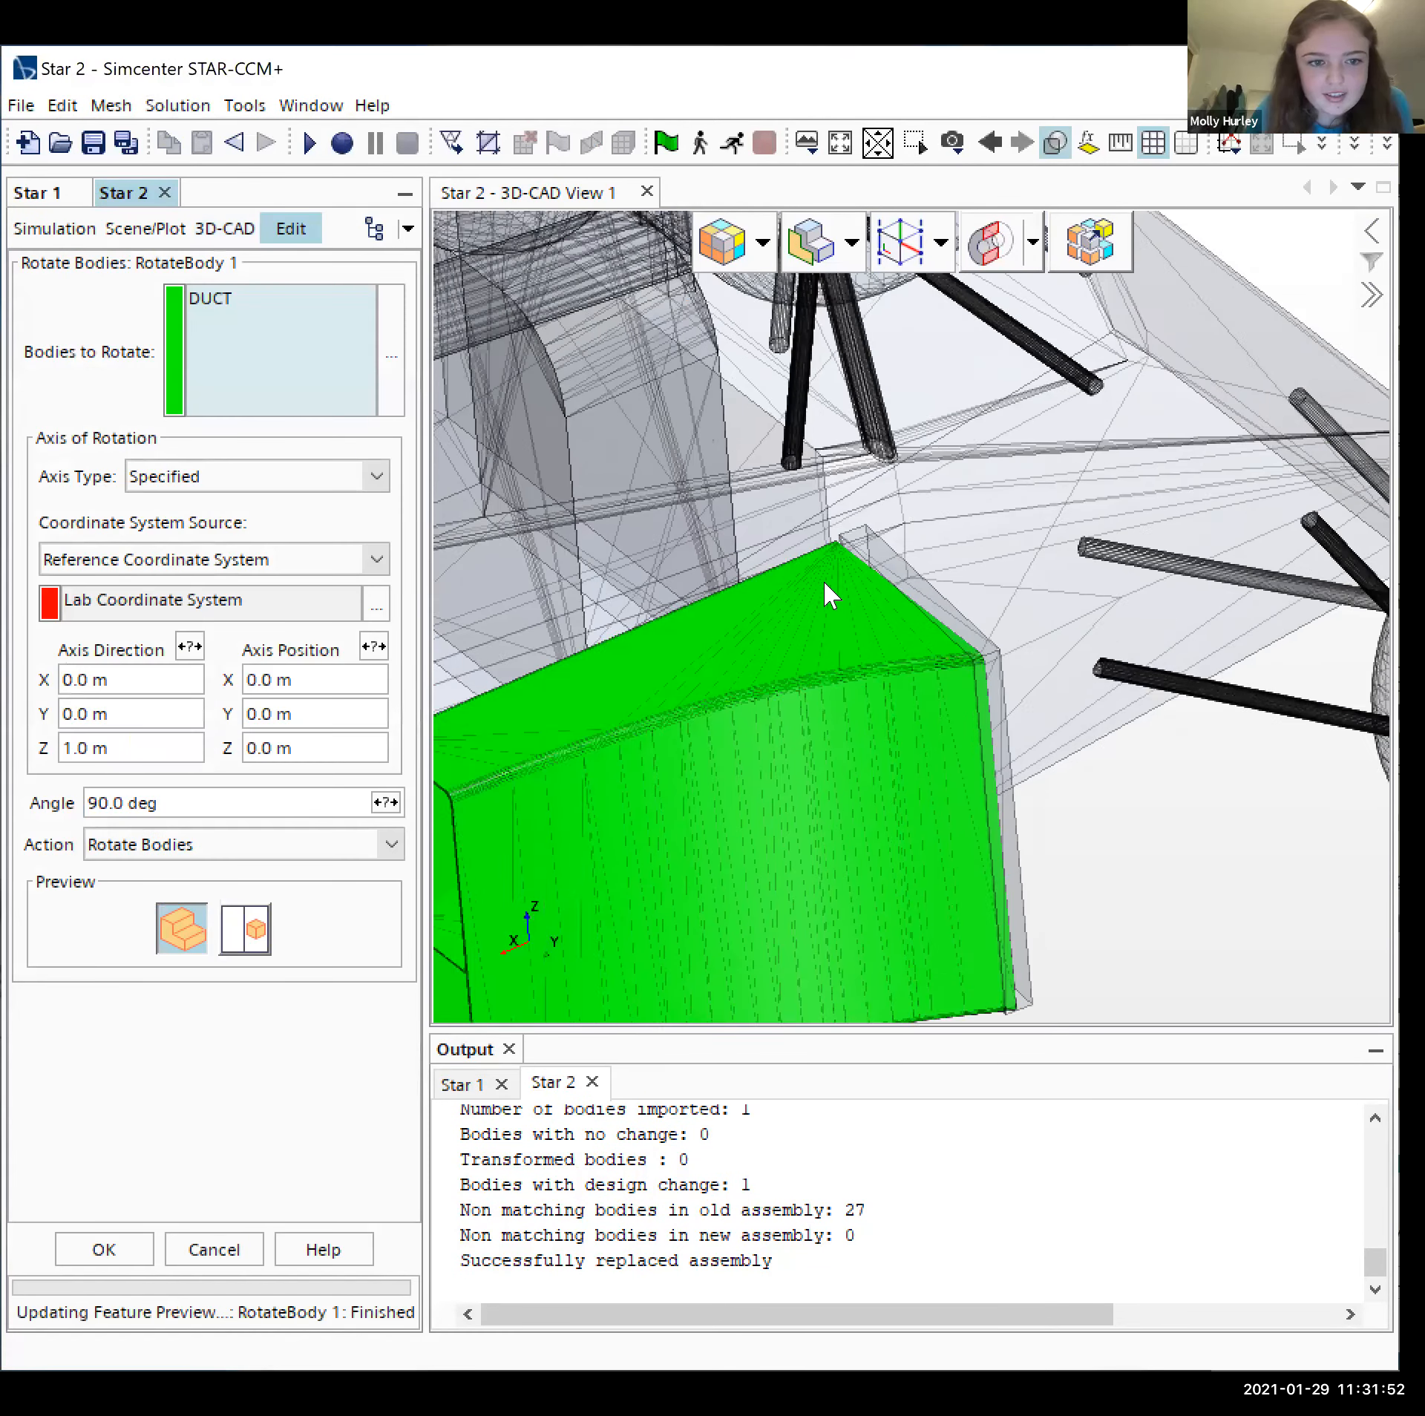
scroll(823, 536, "down", 1)
scroll(833, 581, "up", 5)
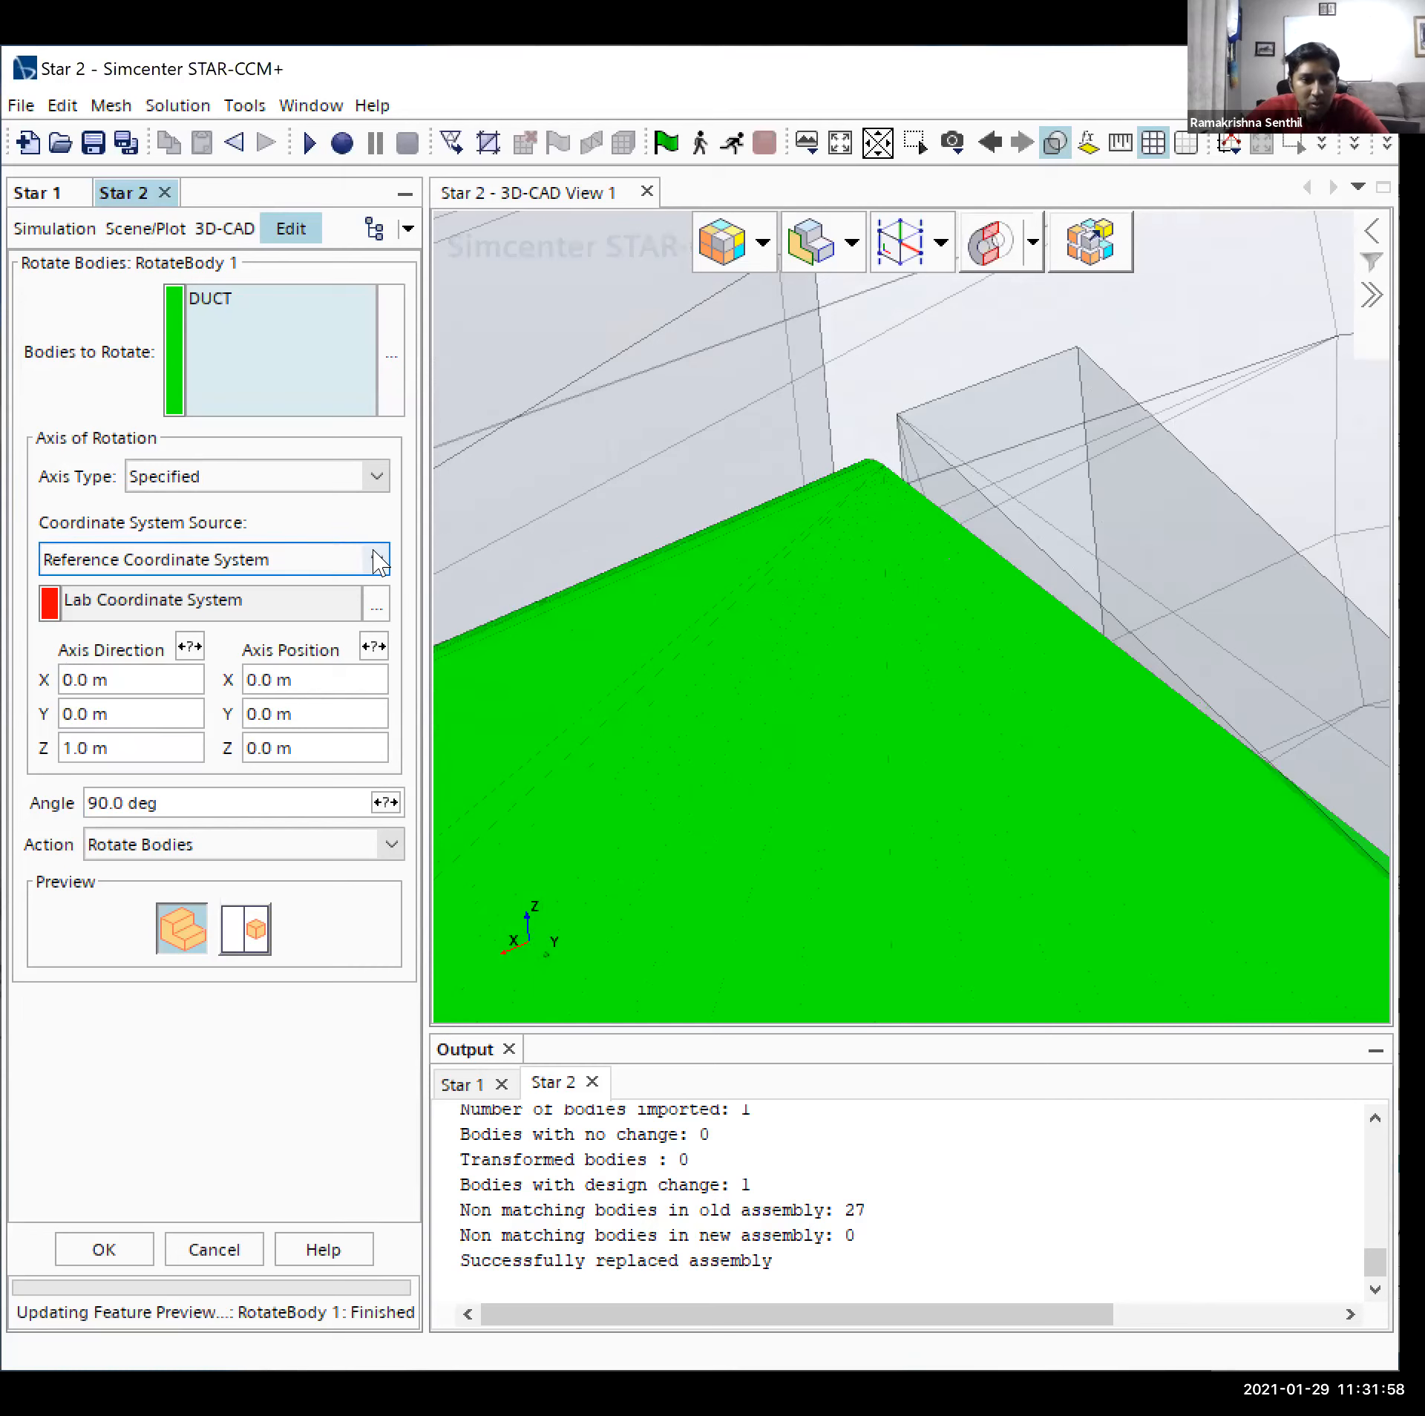
left_click(376, 560)
left_click(375, 560)
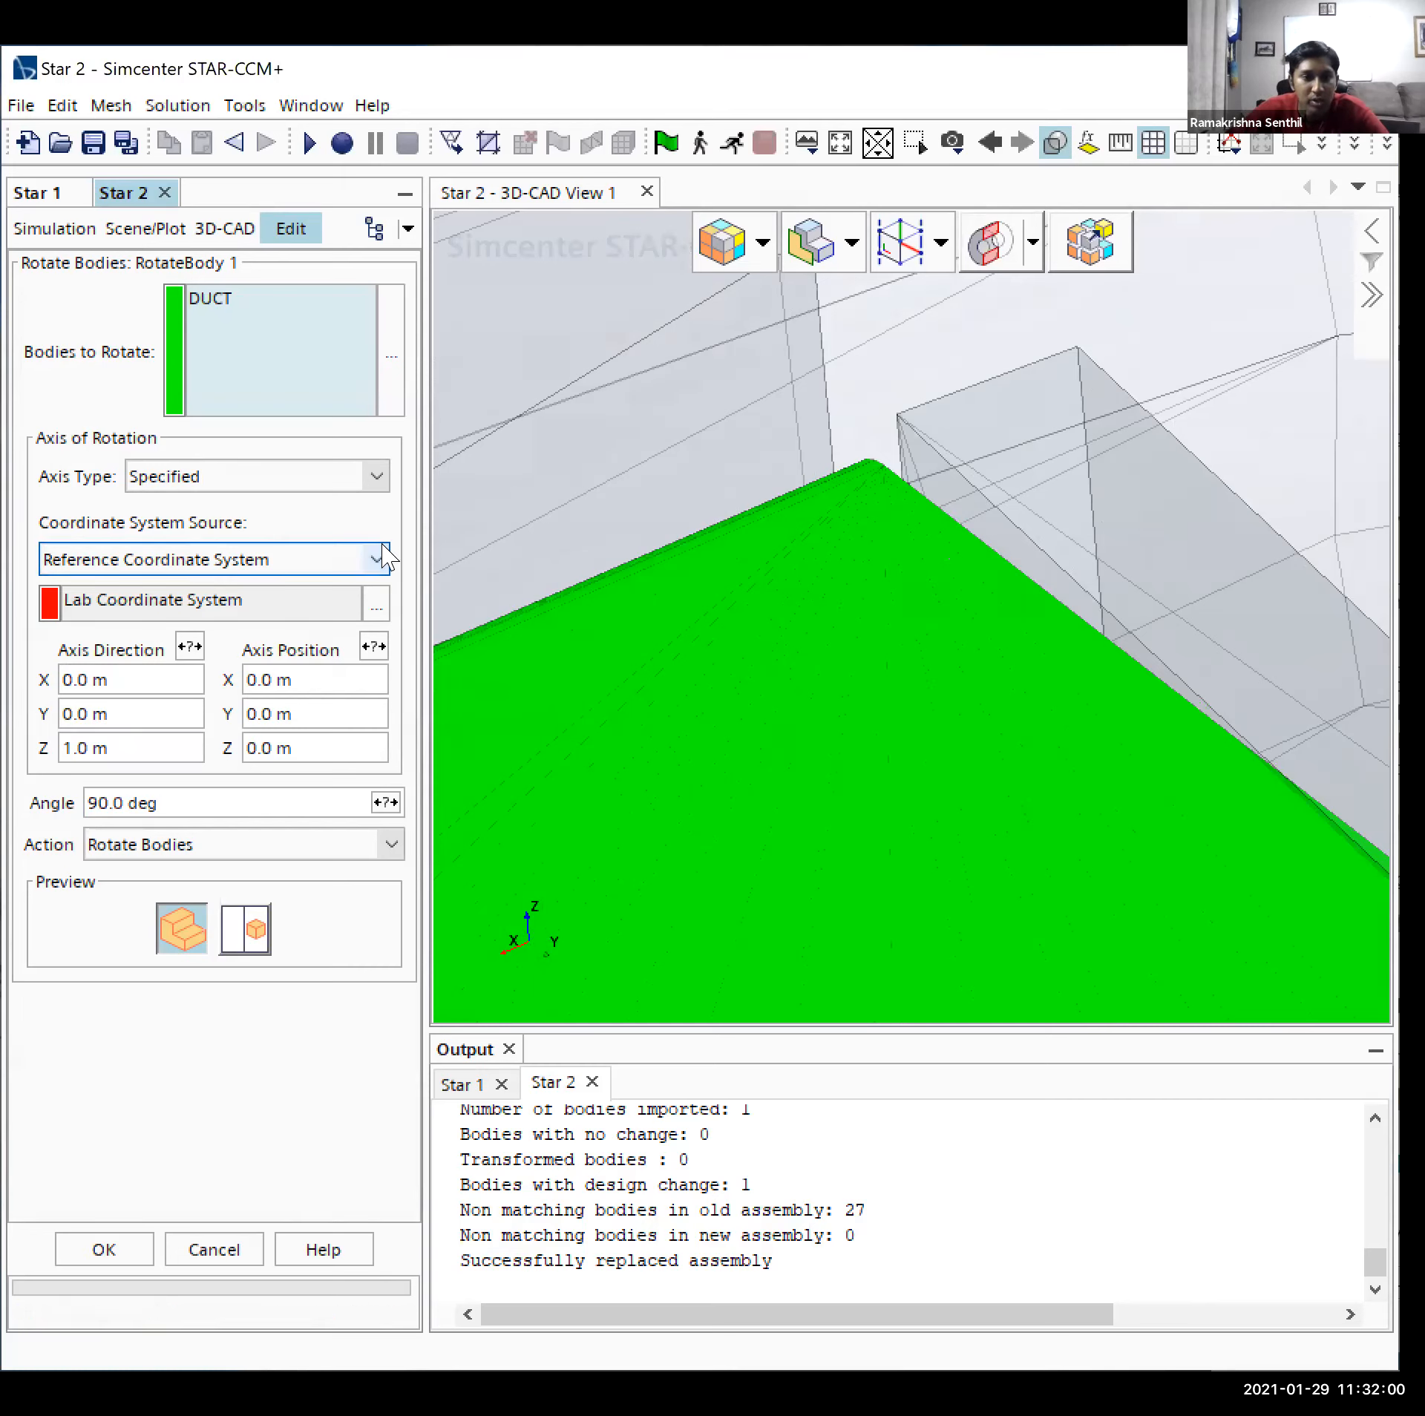
left_click(375, 559)
left_click(320, 591)
left_click(376, 600)
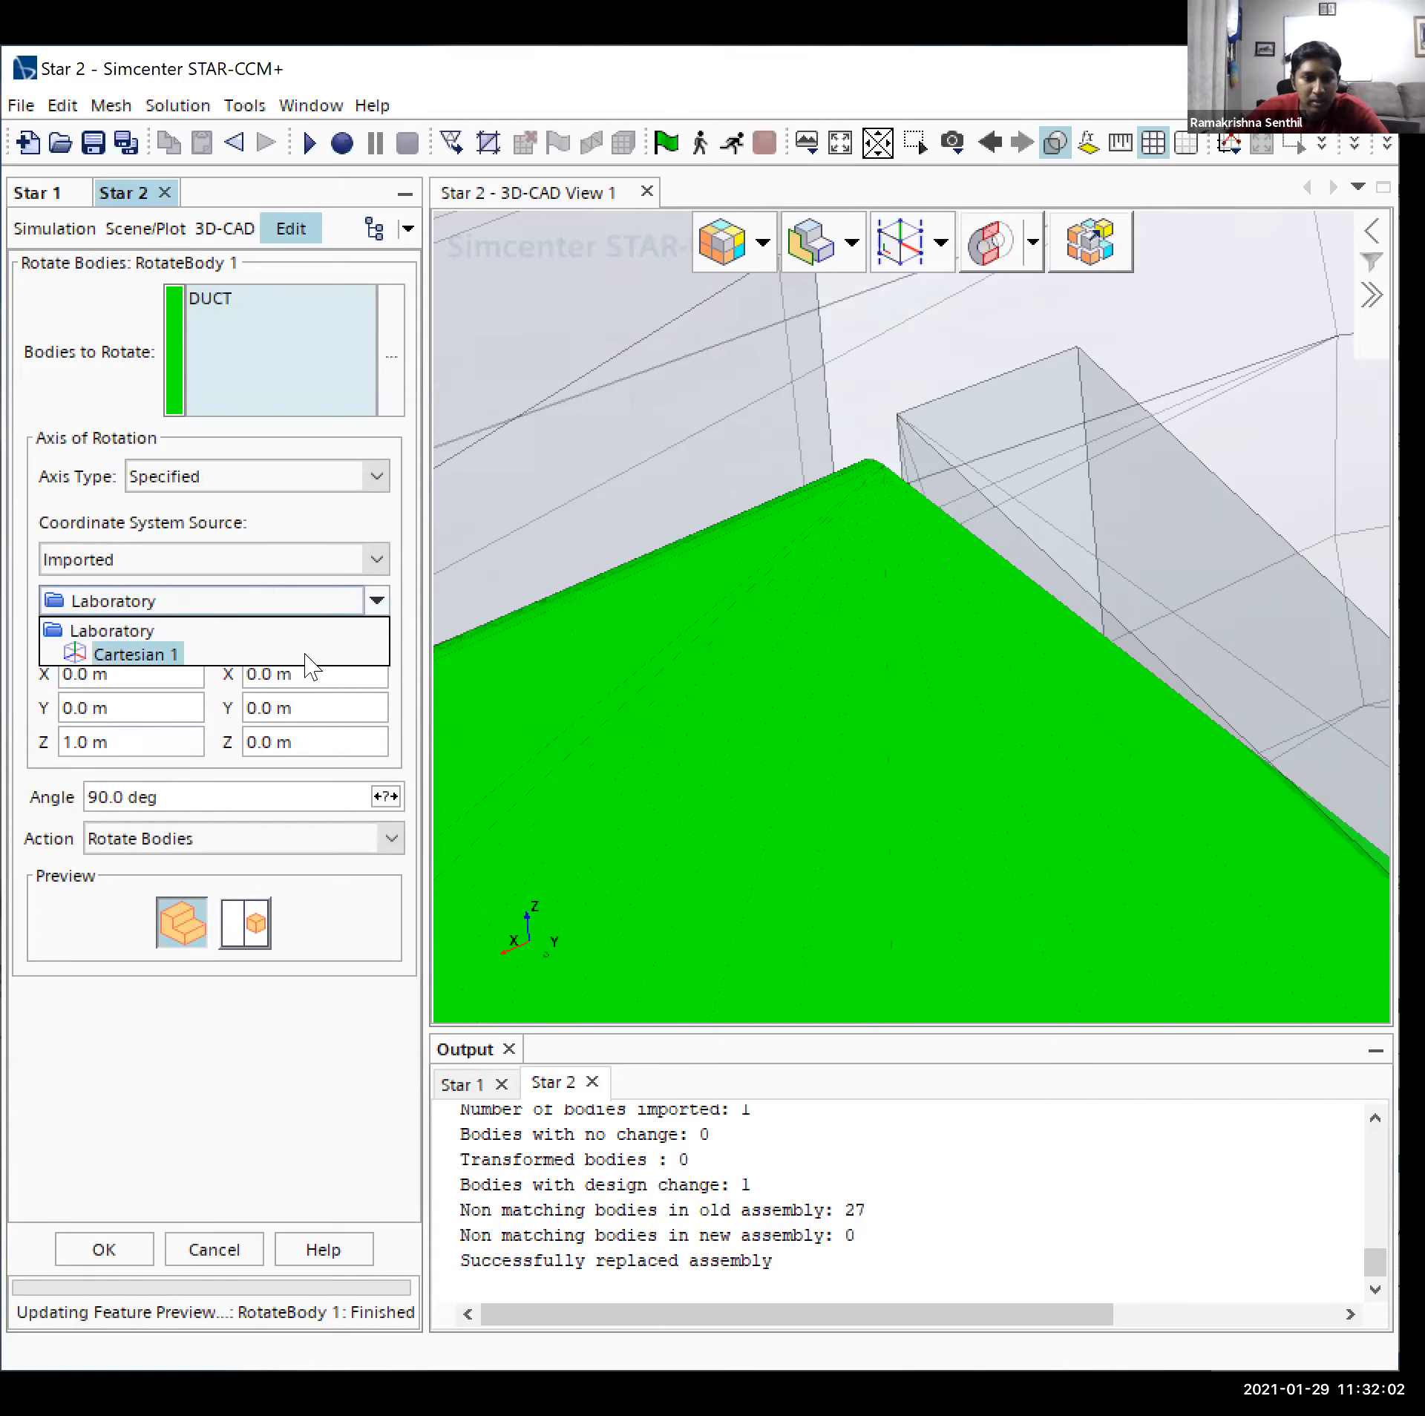
left_click(310, 655)
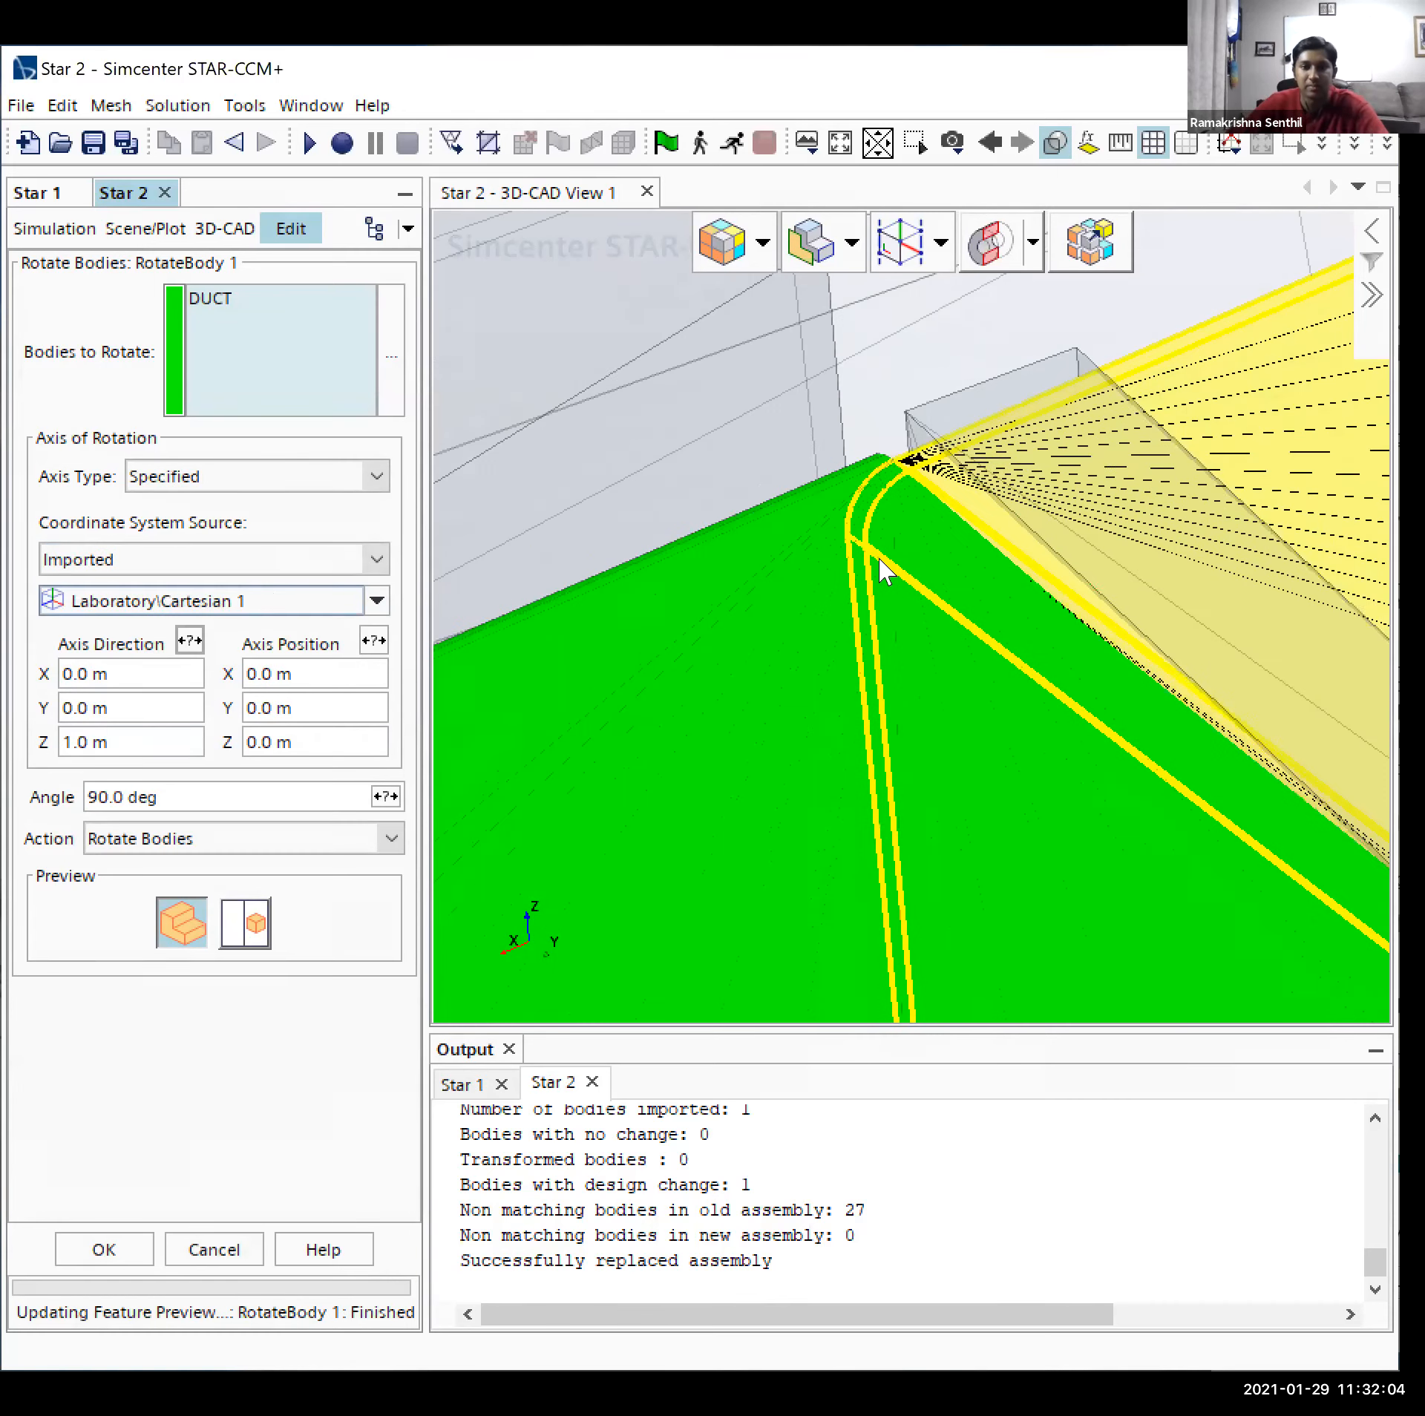
- Set the rotation angle of the DUCT body to -4.5 deg and apply the rotation
scroll(898, 580, "down", 8)
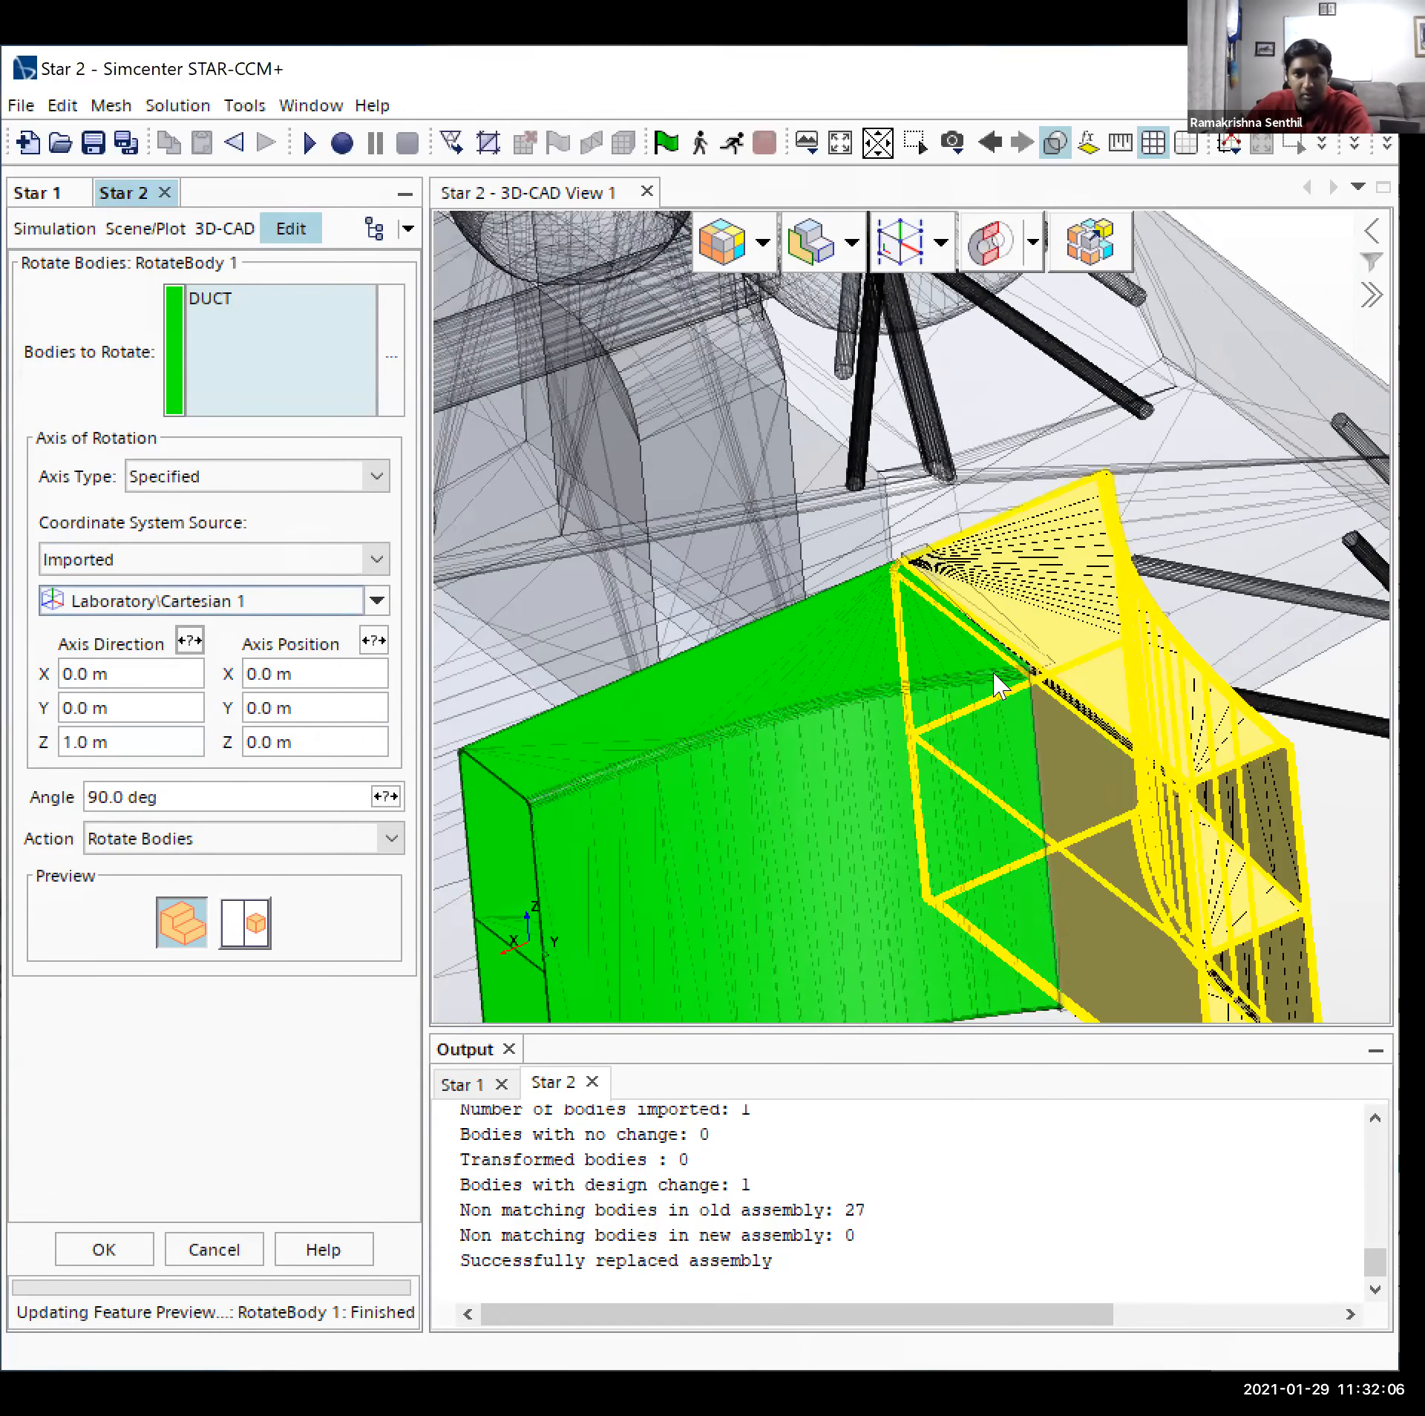
scroll(967, 688, "down", 4)
scroll(933, 690, "up", 10)
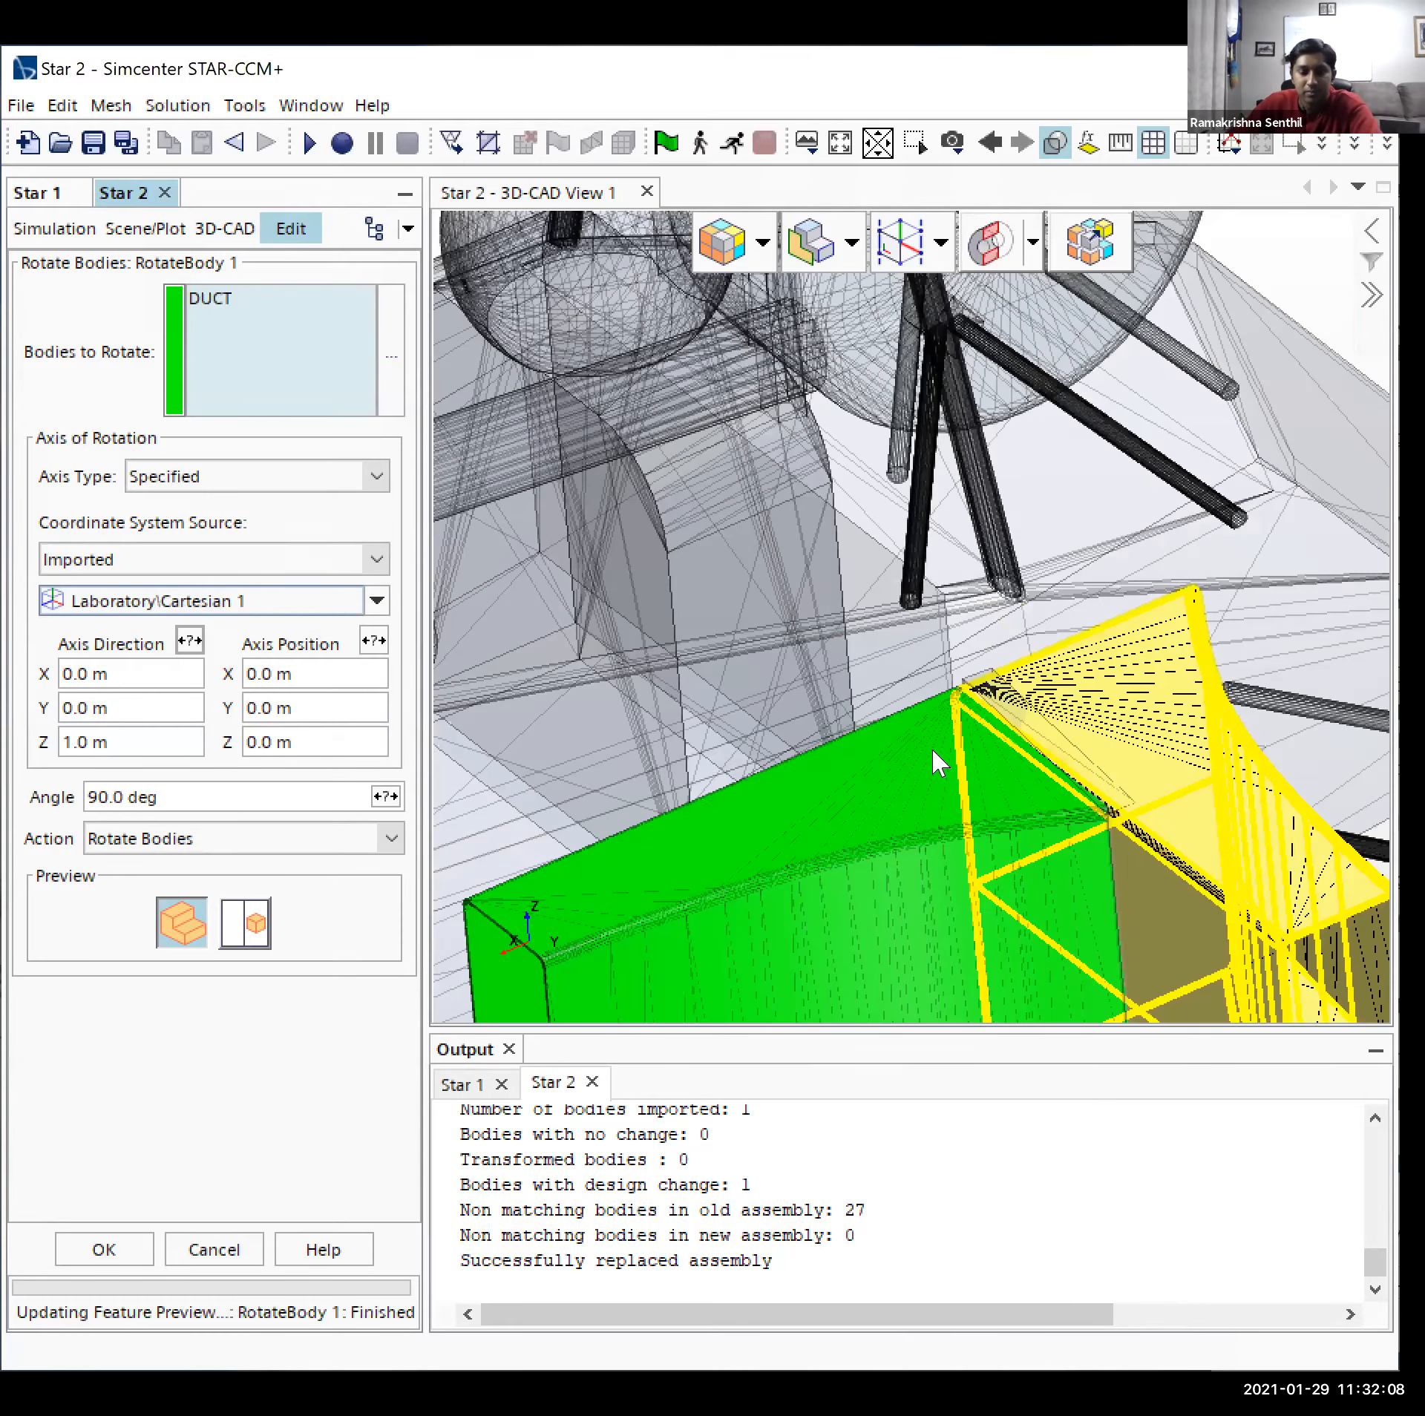
scroll(959, 781, "down", 4)
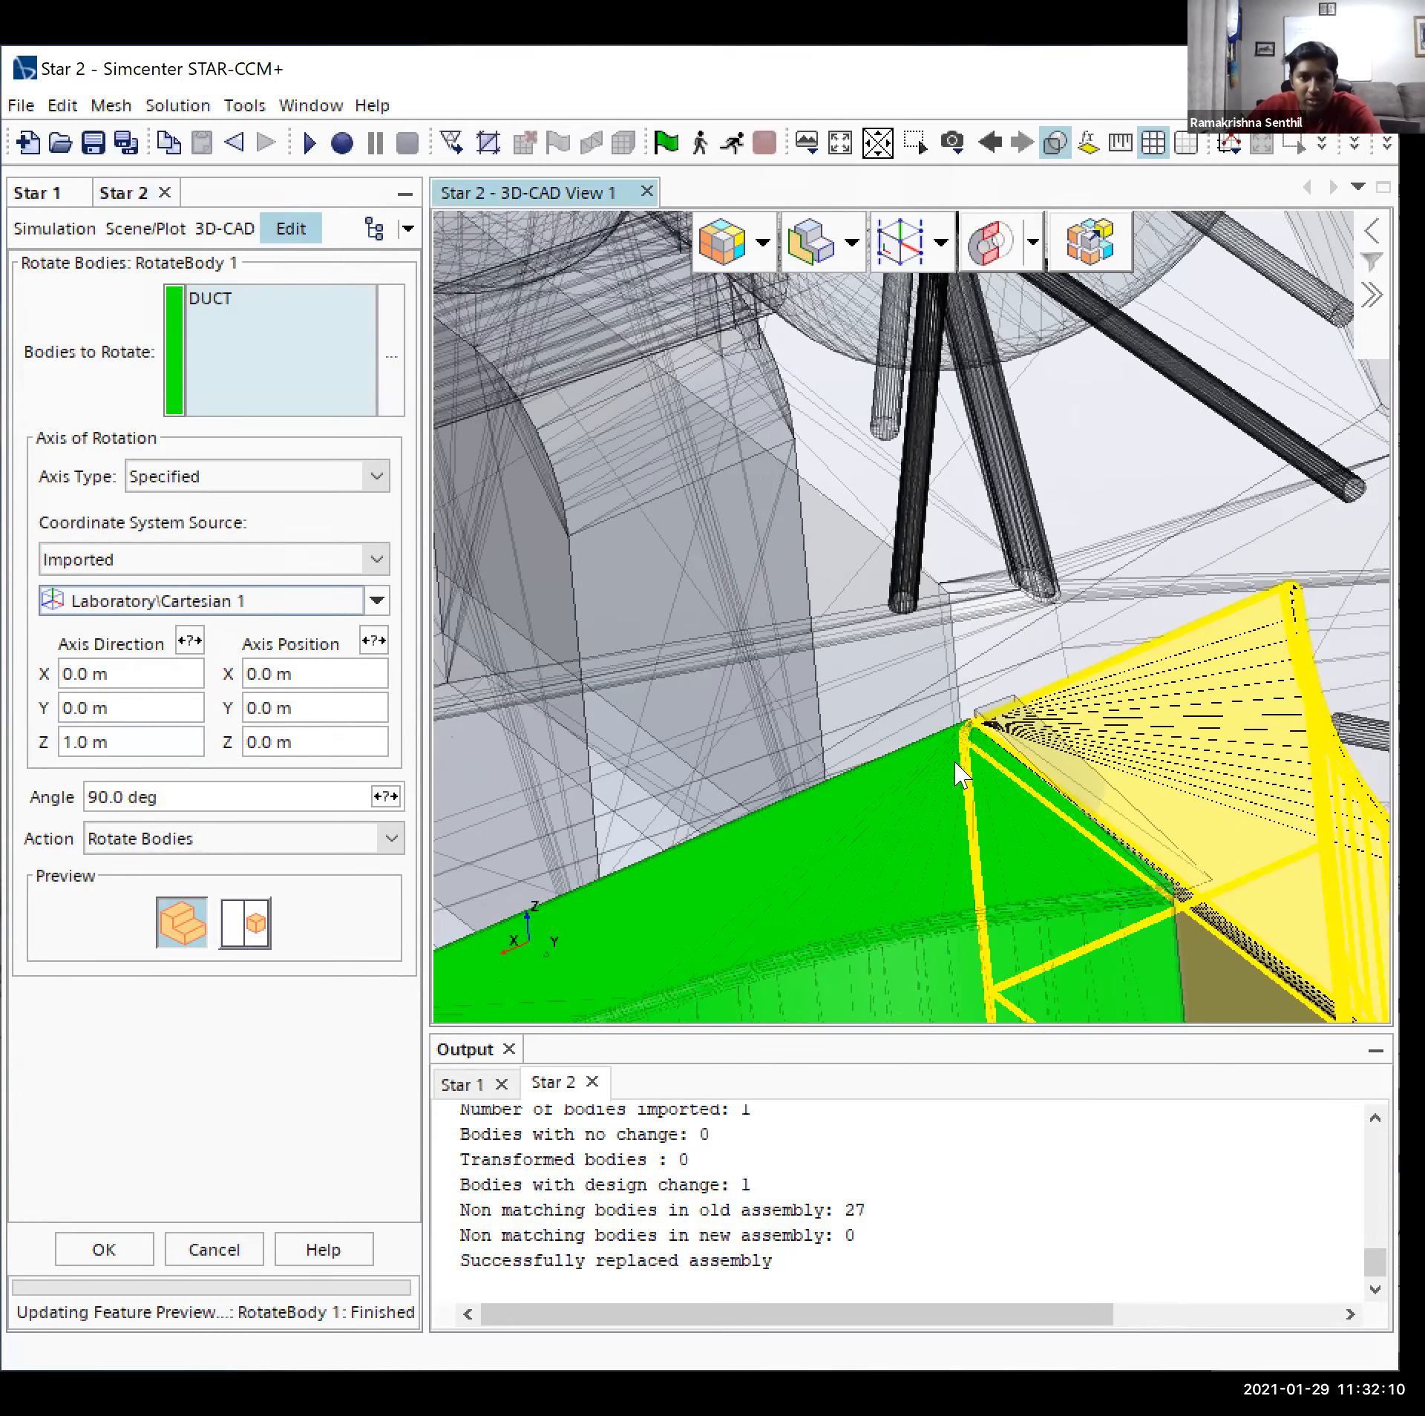
left_click_drag(957, 801, 941, 885)
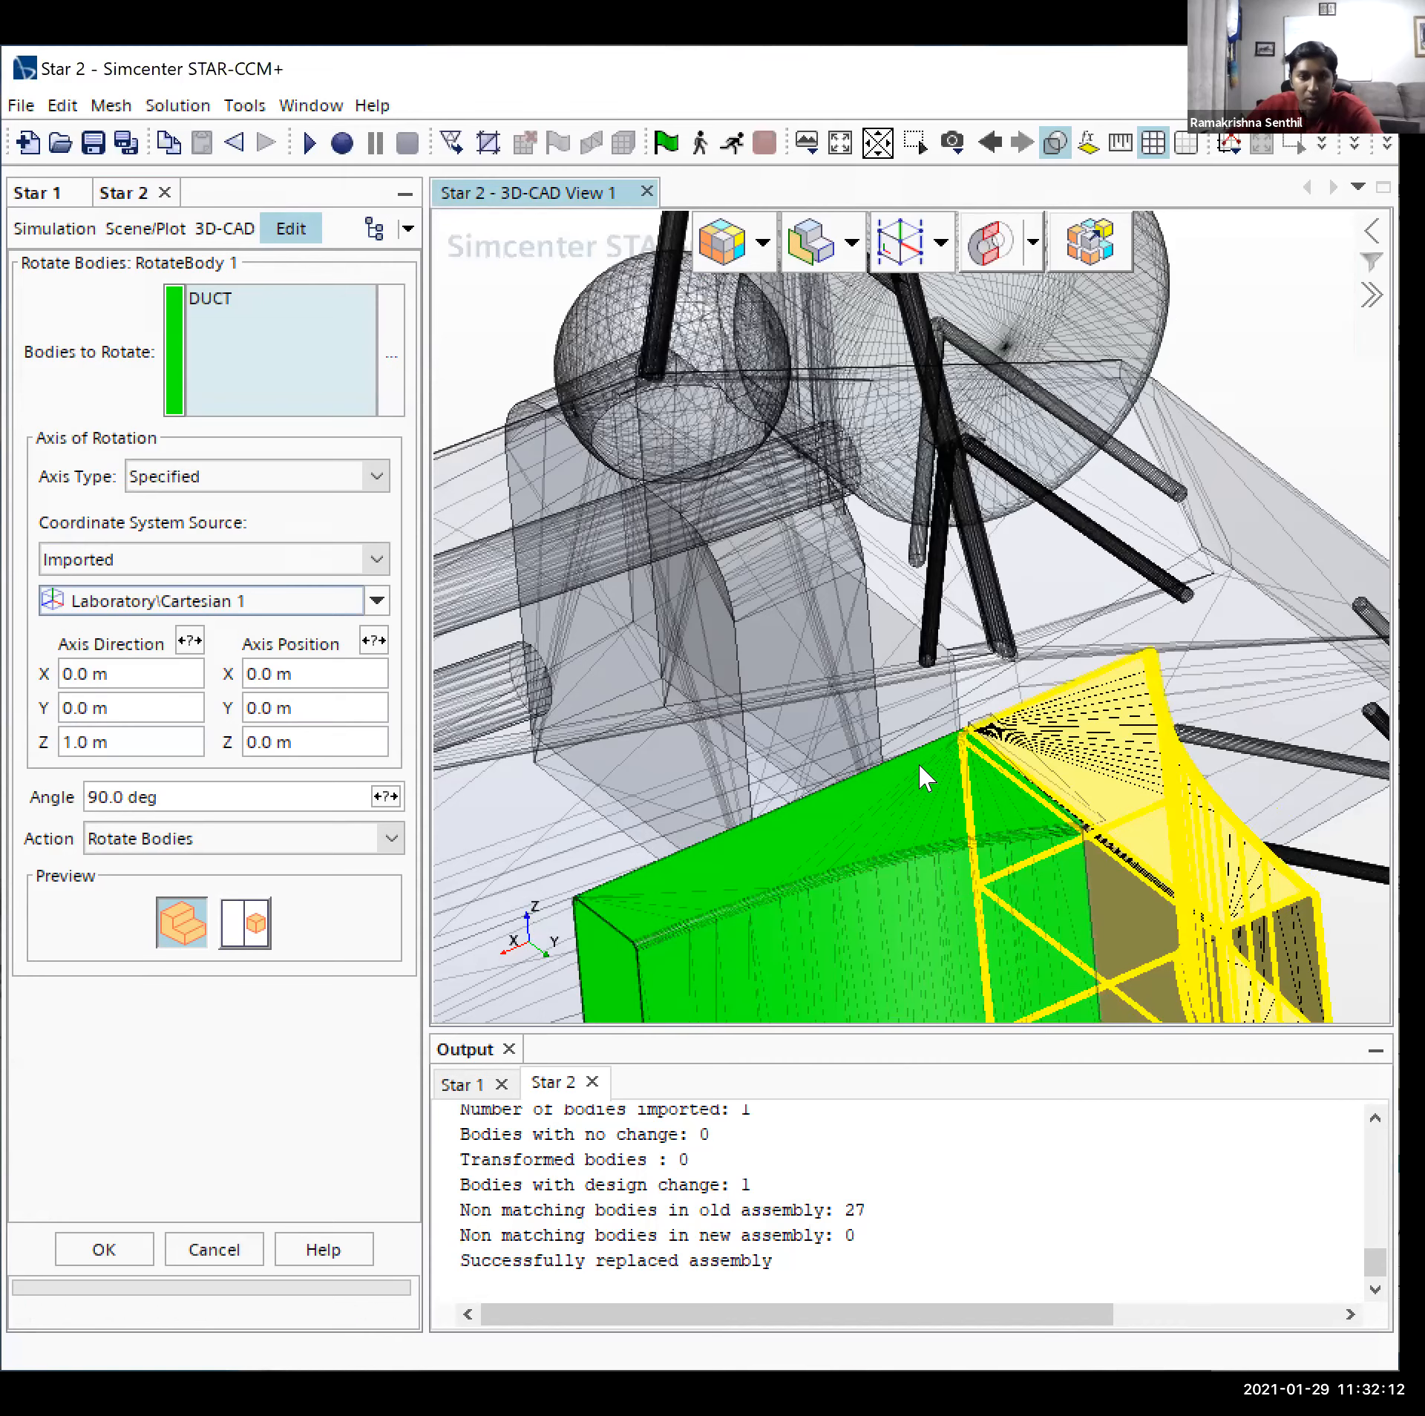
right_click_drag(919, 762, 879, 672)
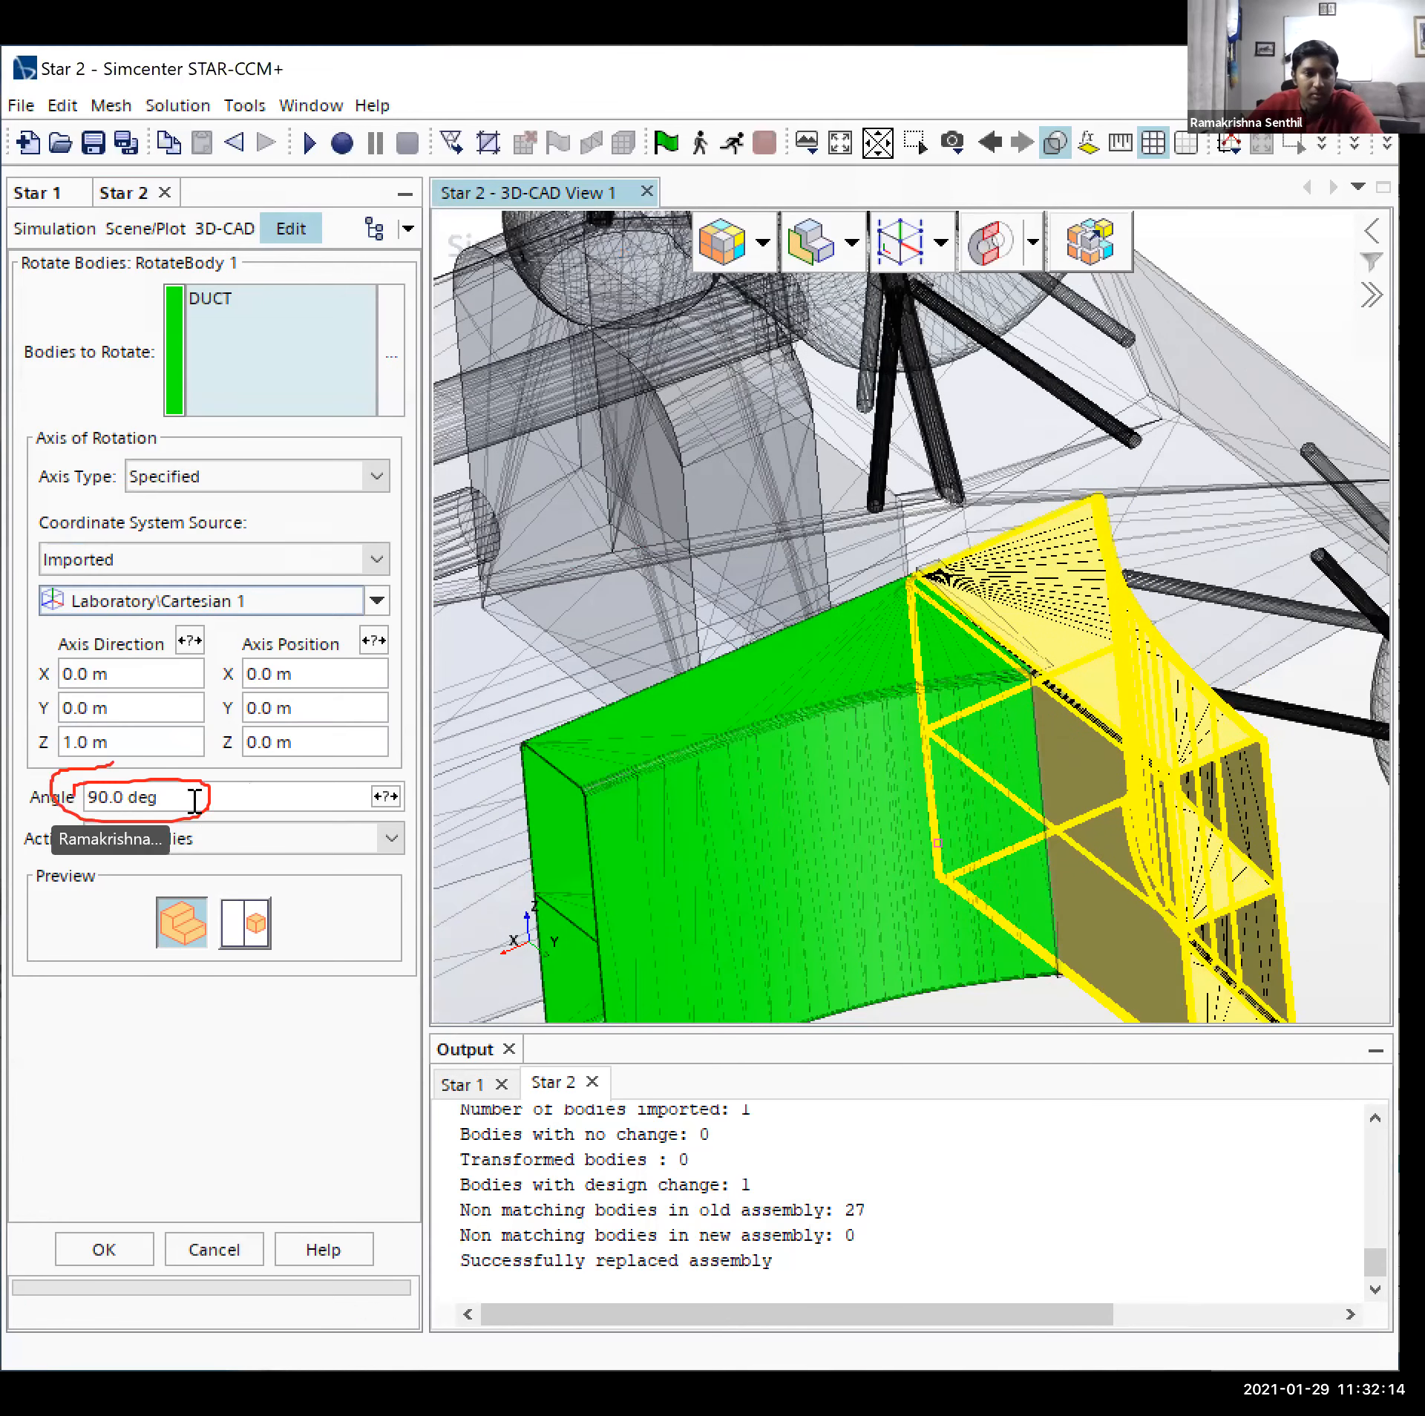
left_click(104, 803)
left_click_drag(108, 798, 76, 802)
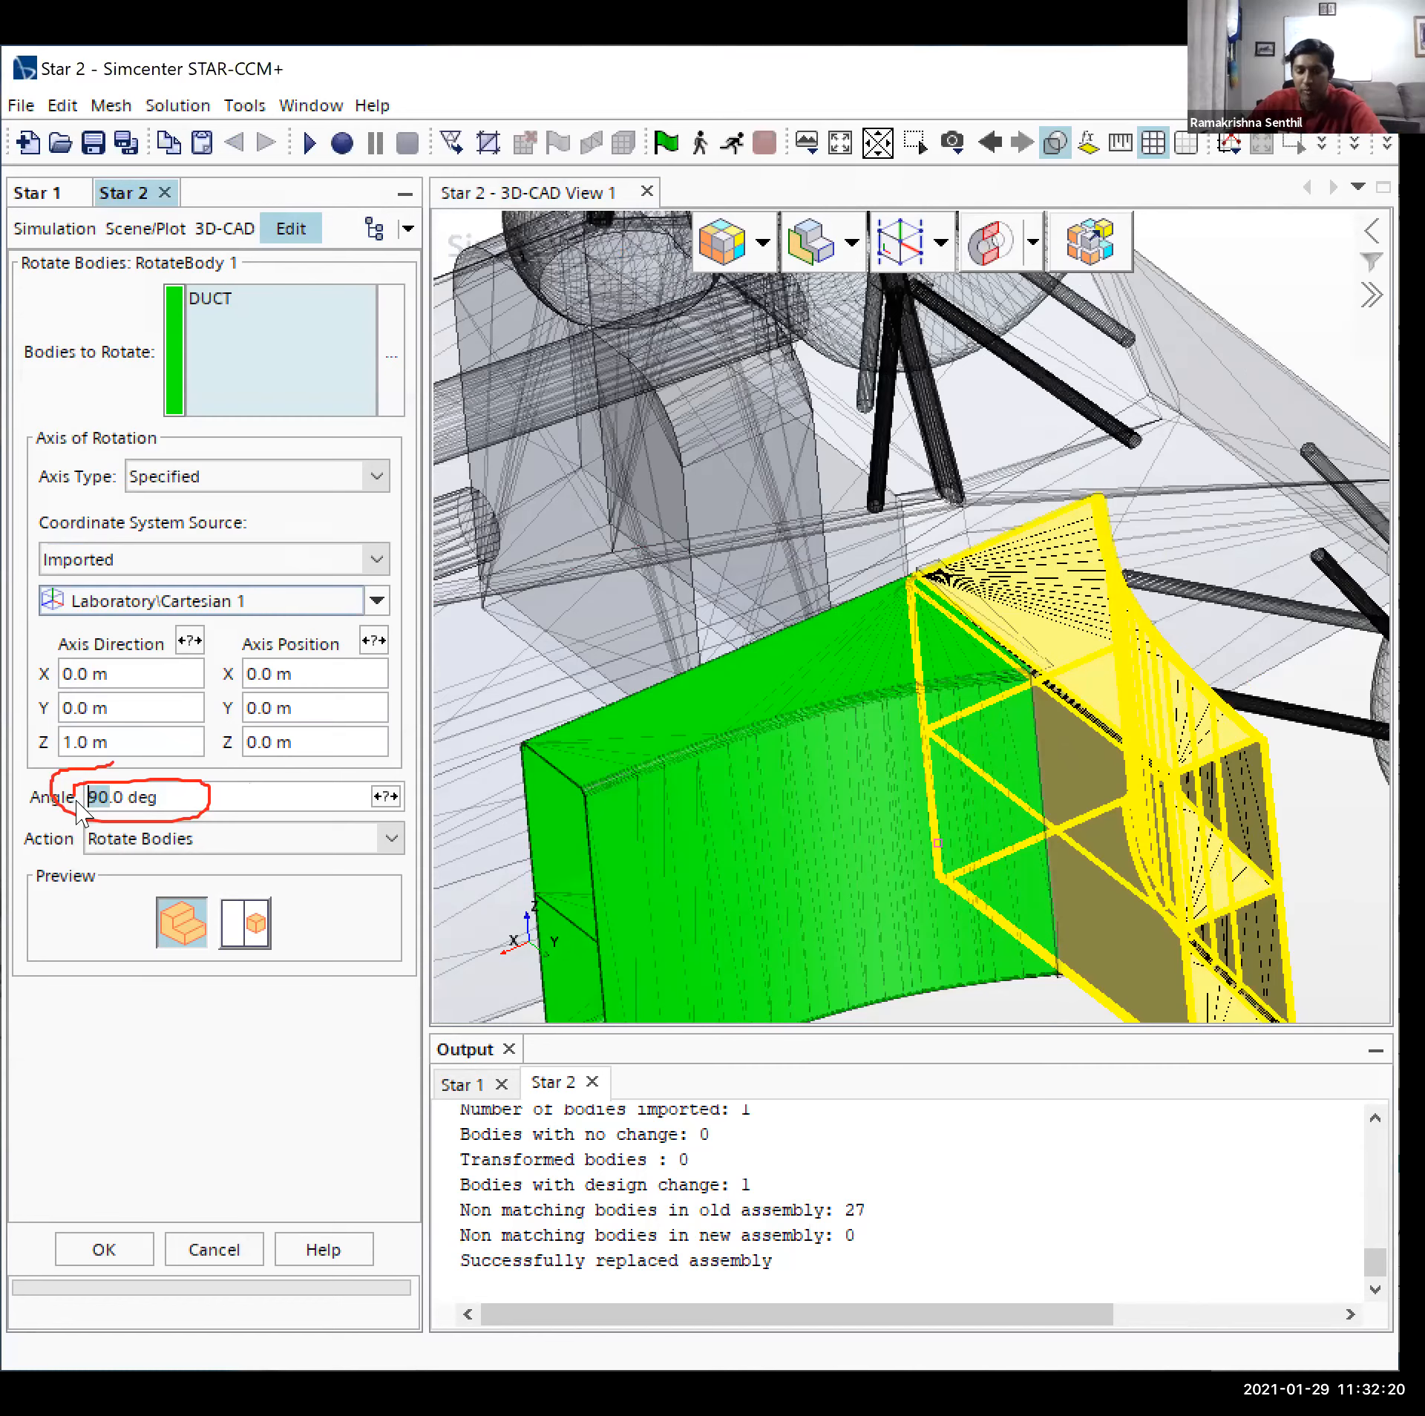
type("-4.5")
key("Return")
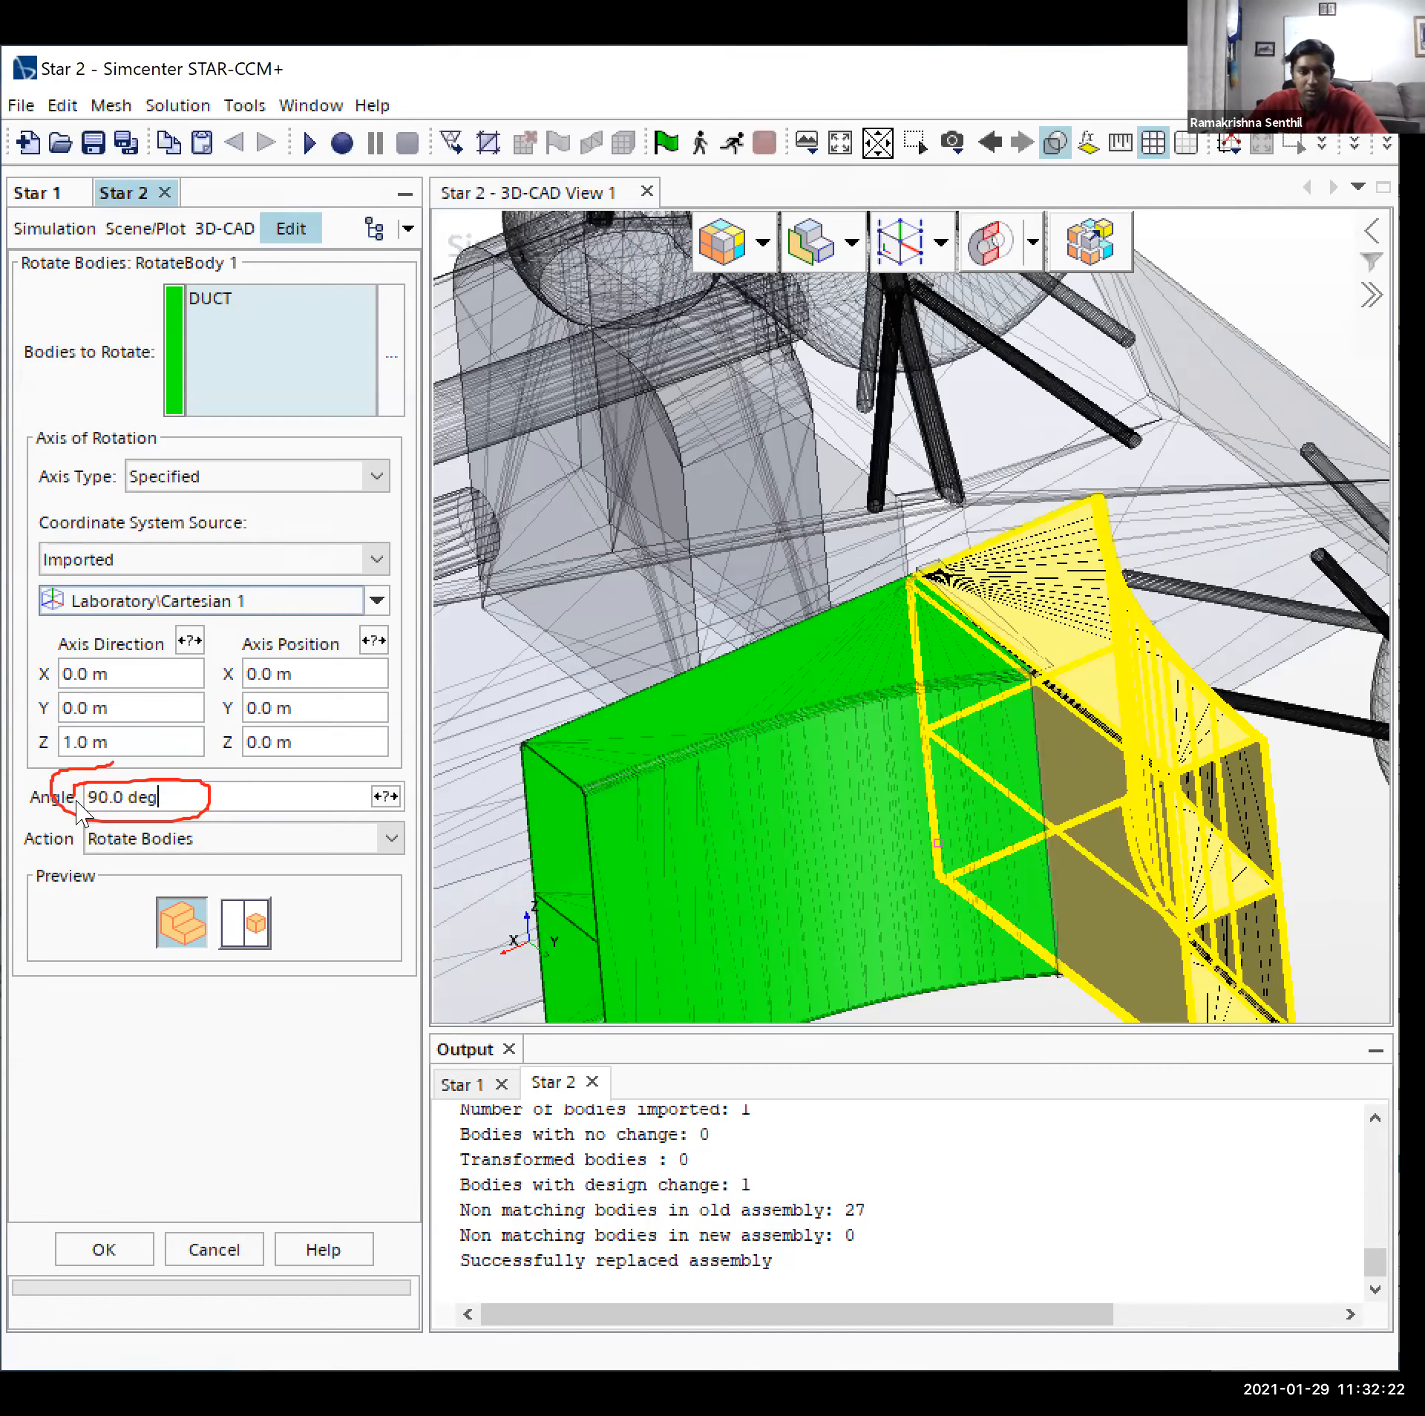
left_click_drag(123, 797, 159, 797)
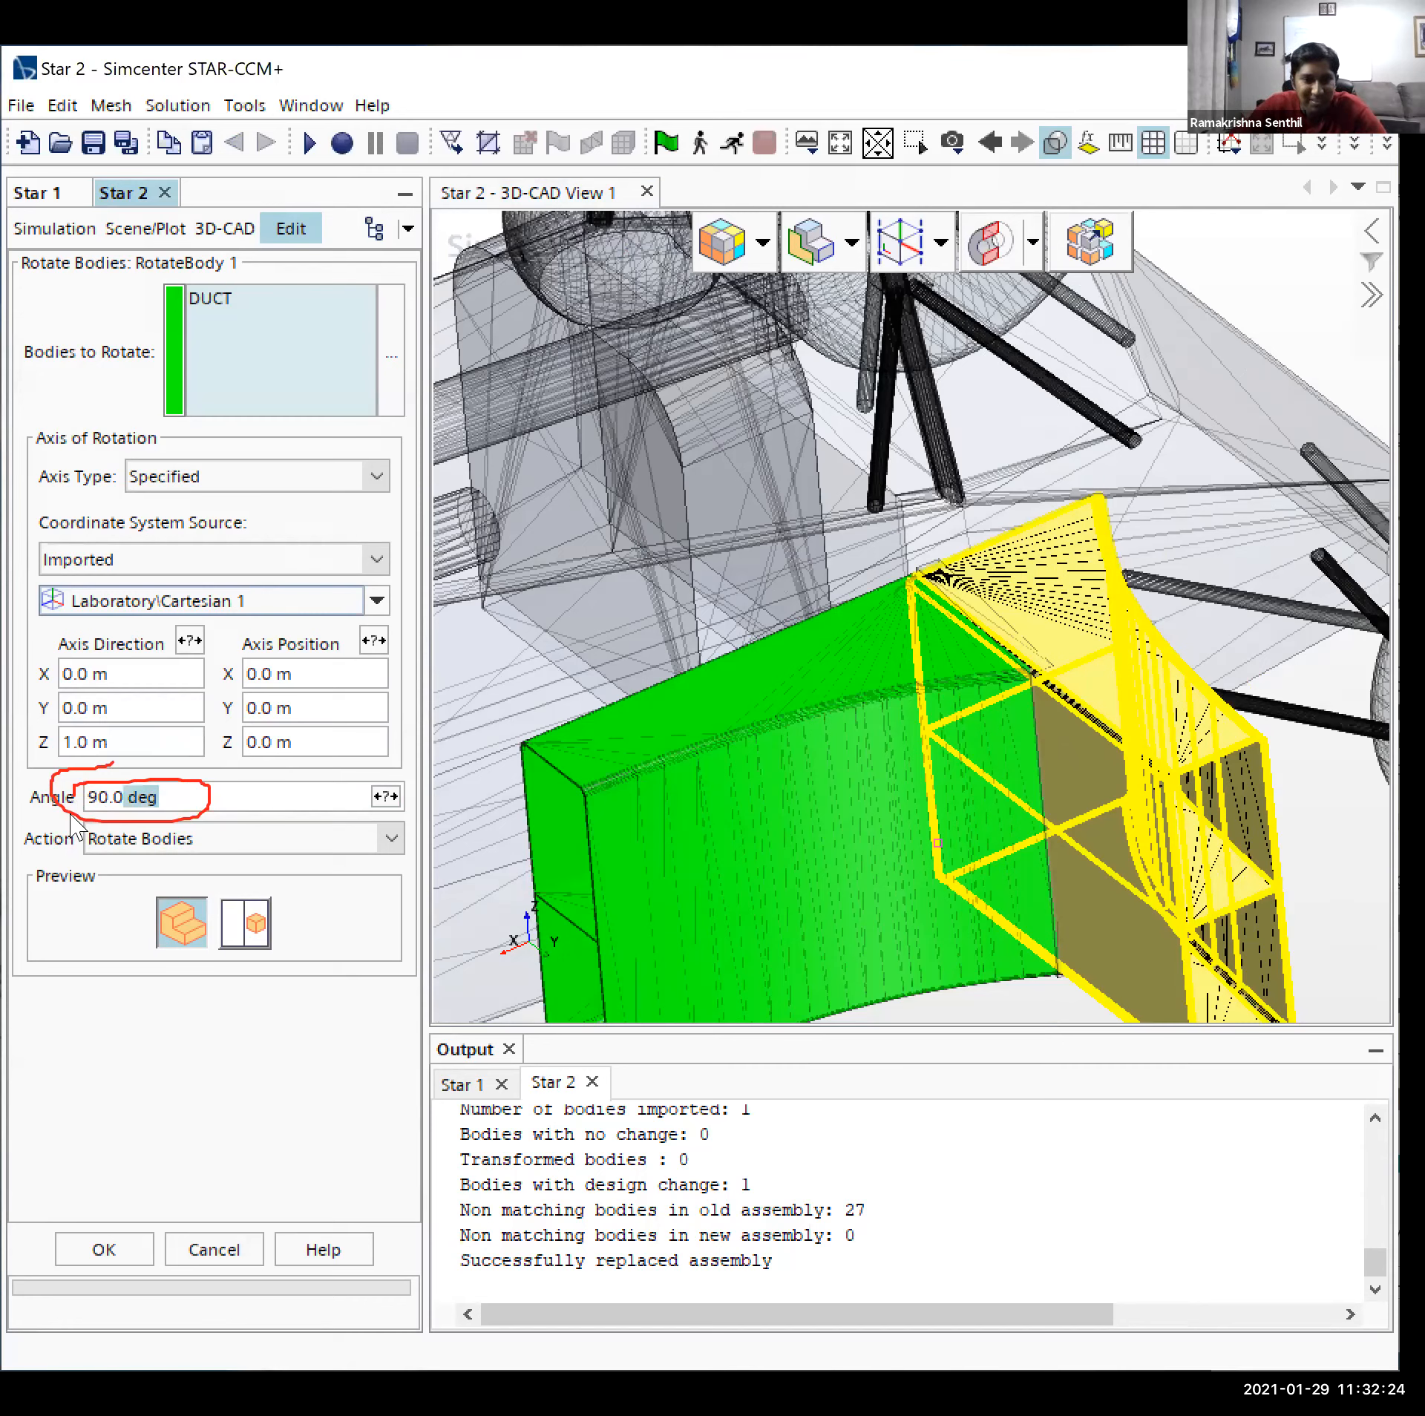
left_click(124, 797)
key("BackSpace")
key("BackSpace")
key("BackSpace")
key("BackSpace")
type("-4.5")
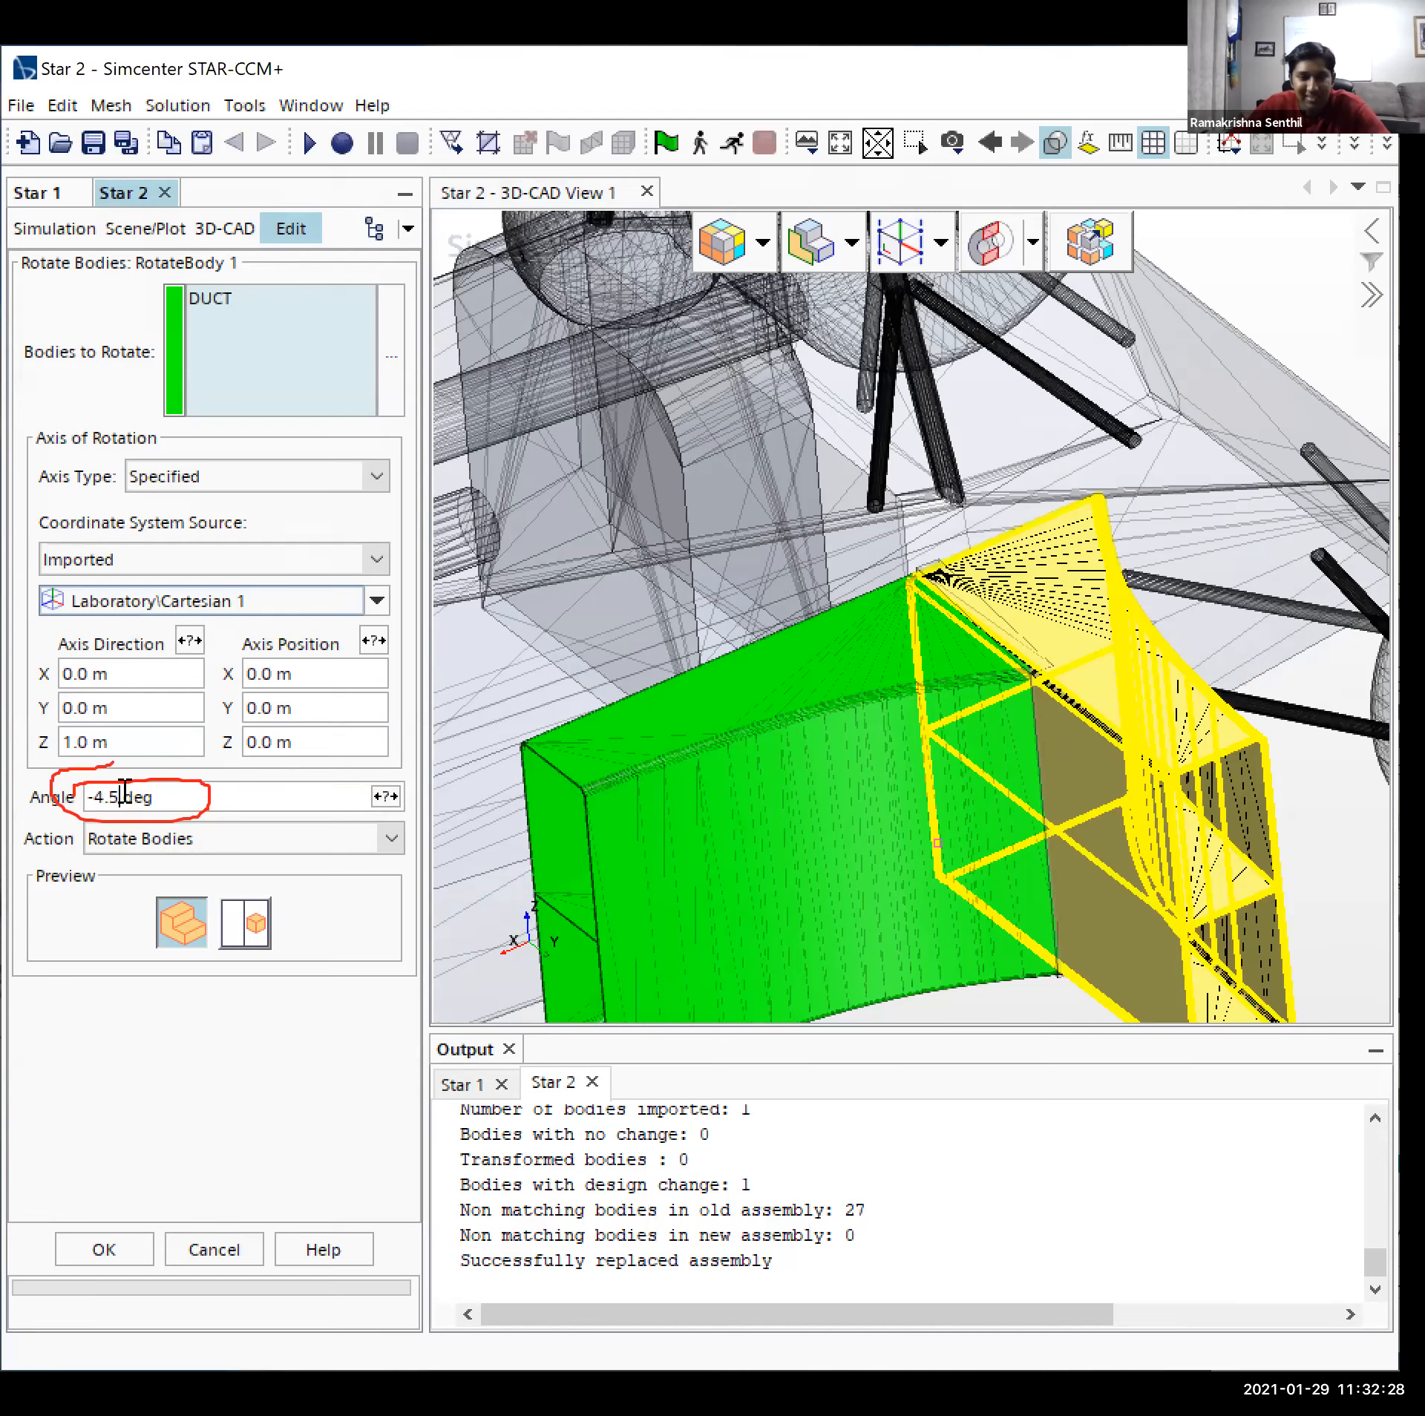
key("Return")
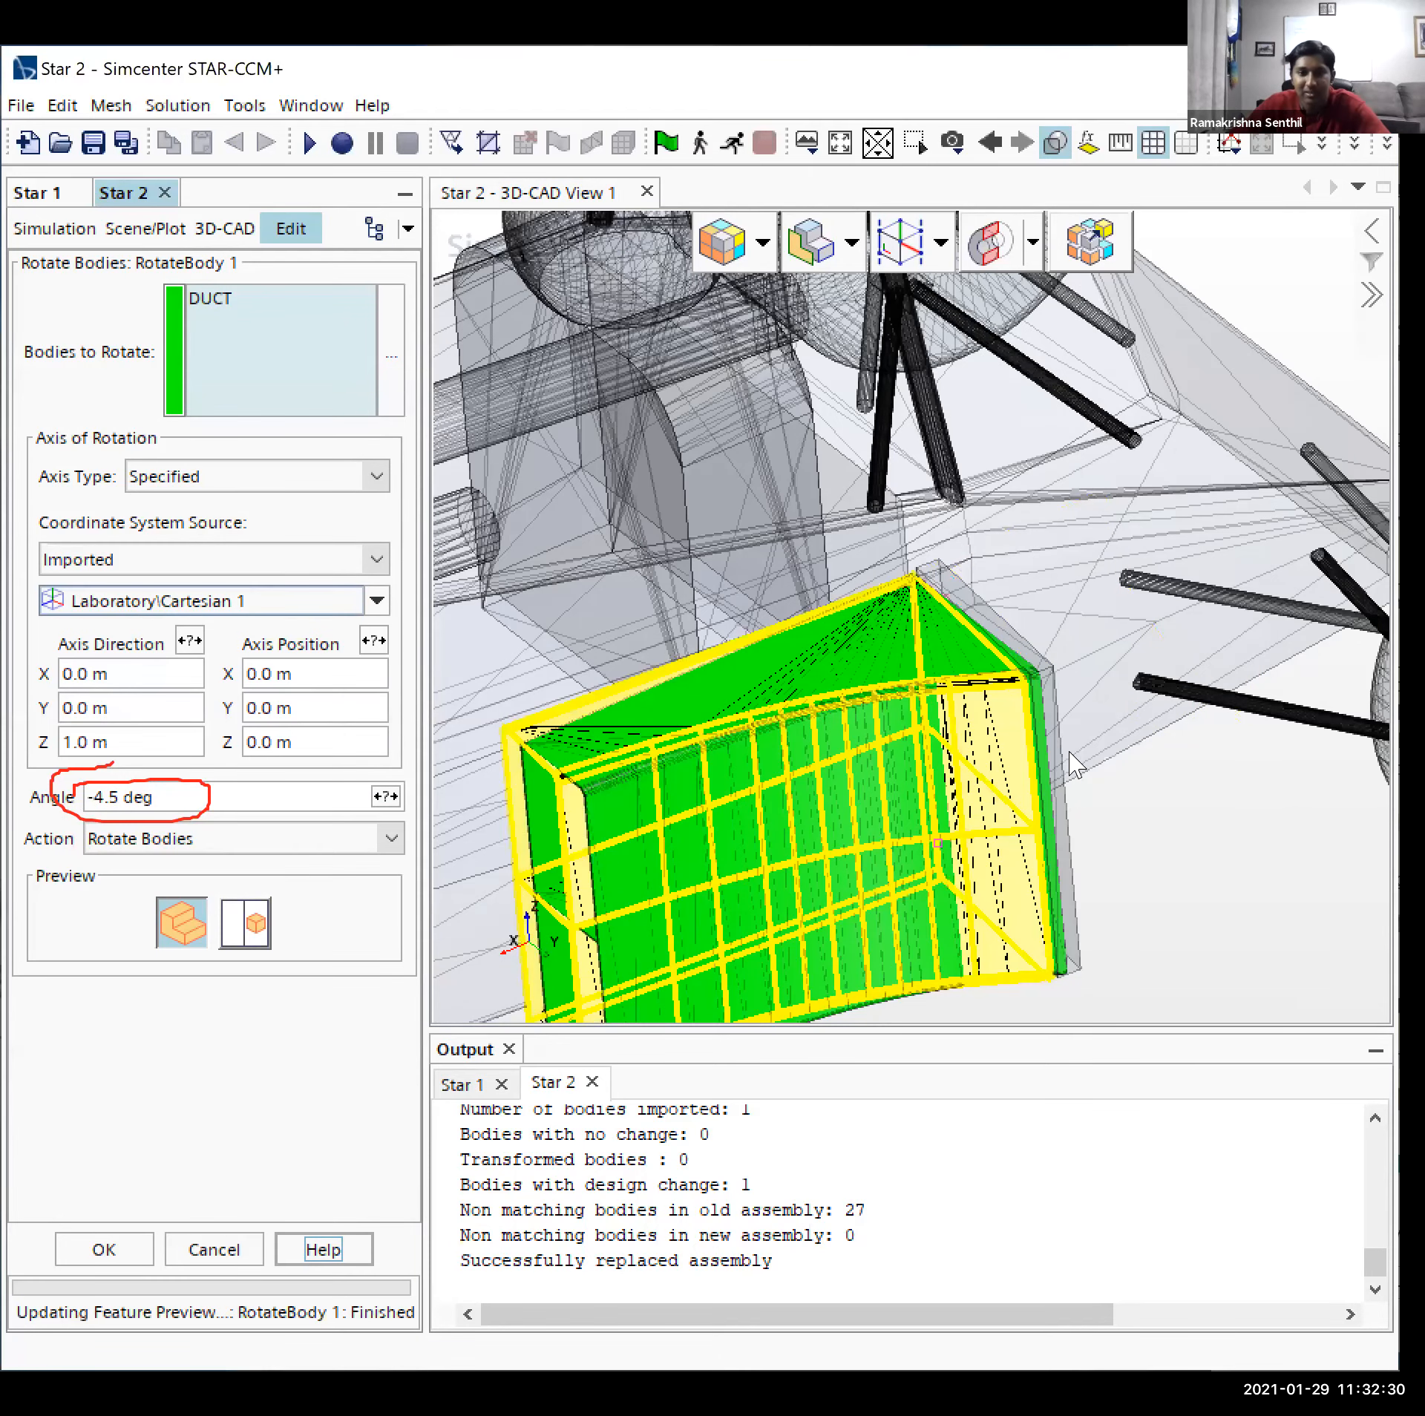
left_click(137, 1258)
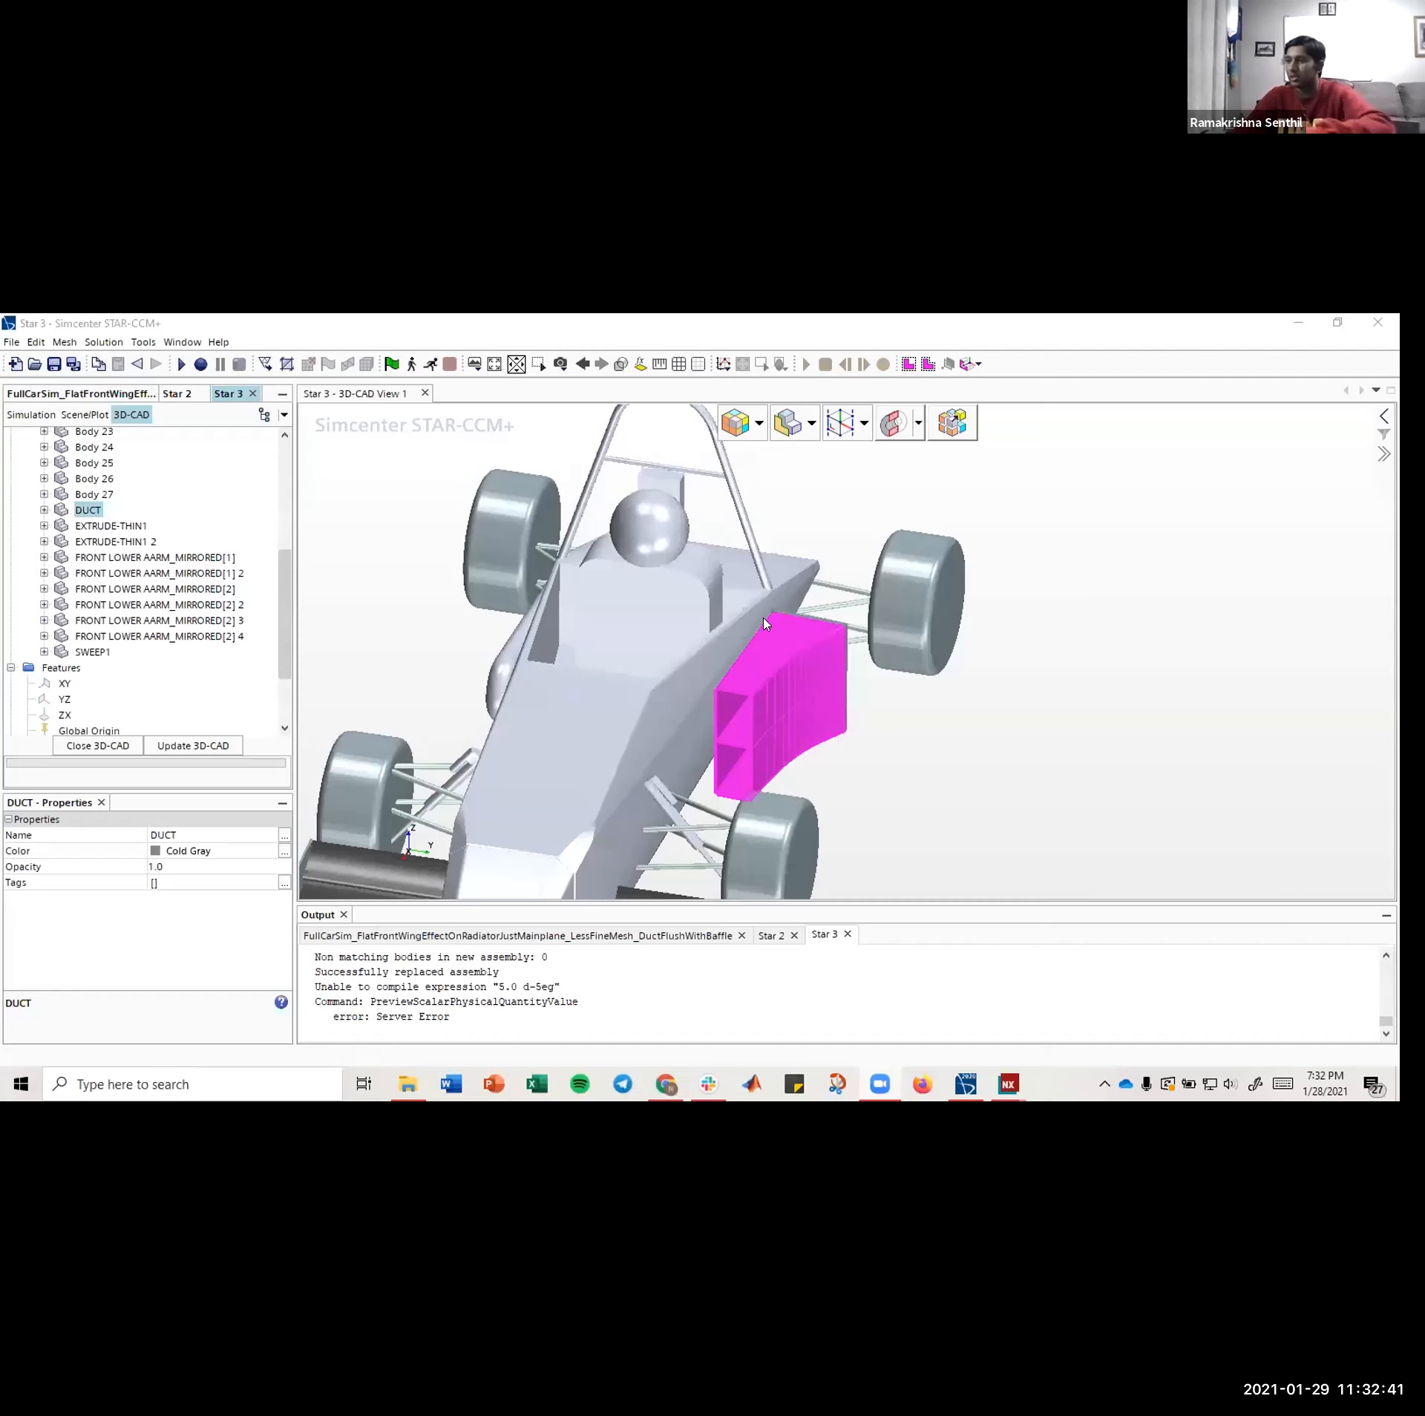
- Examine the position of the rotated duct beside the car body in the Star 3 model
left_click_drag(819, 654, 660, 659)
scroll(789, 722, "up", 5)
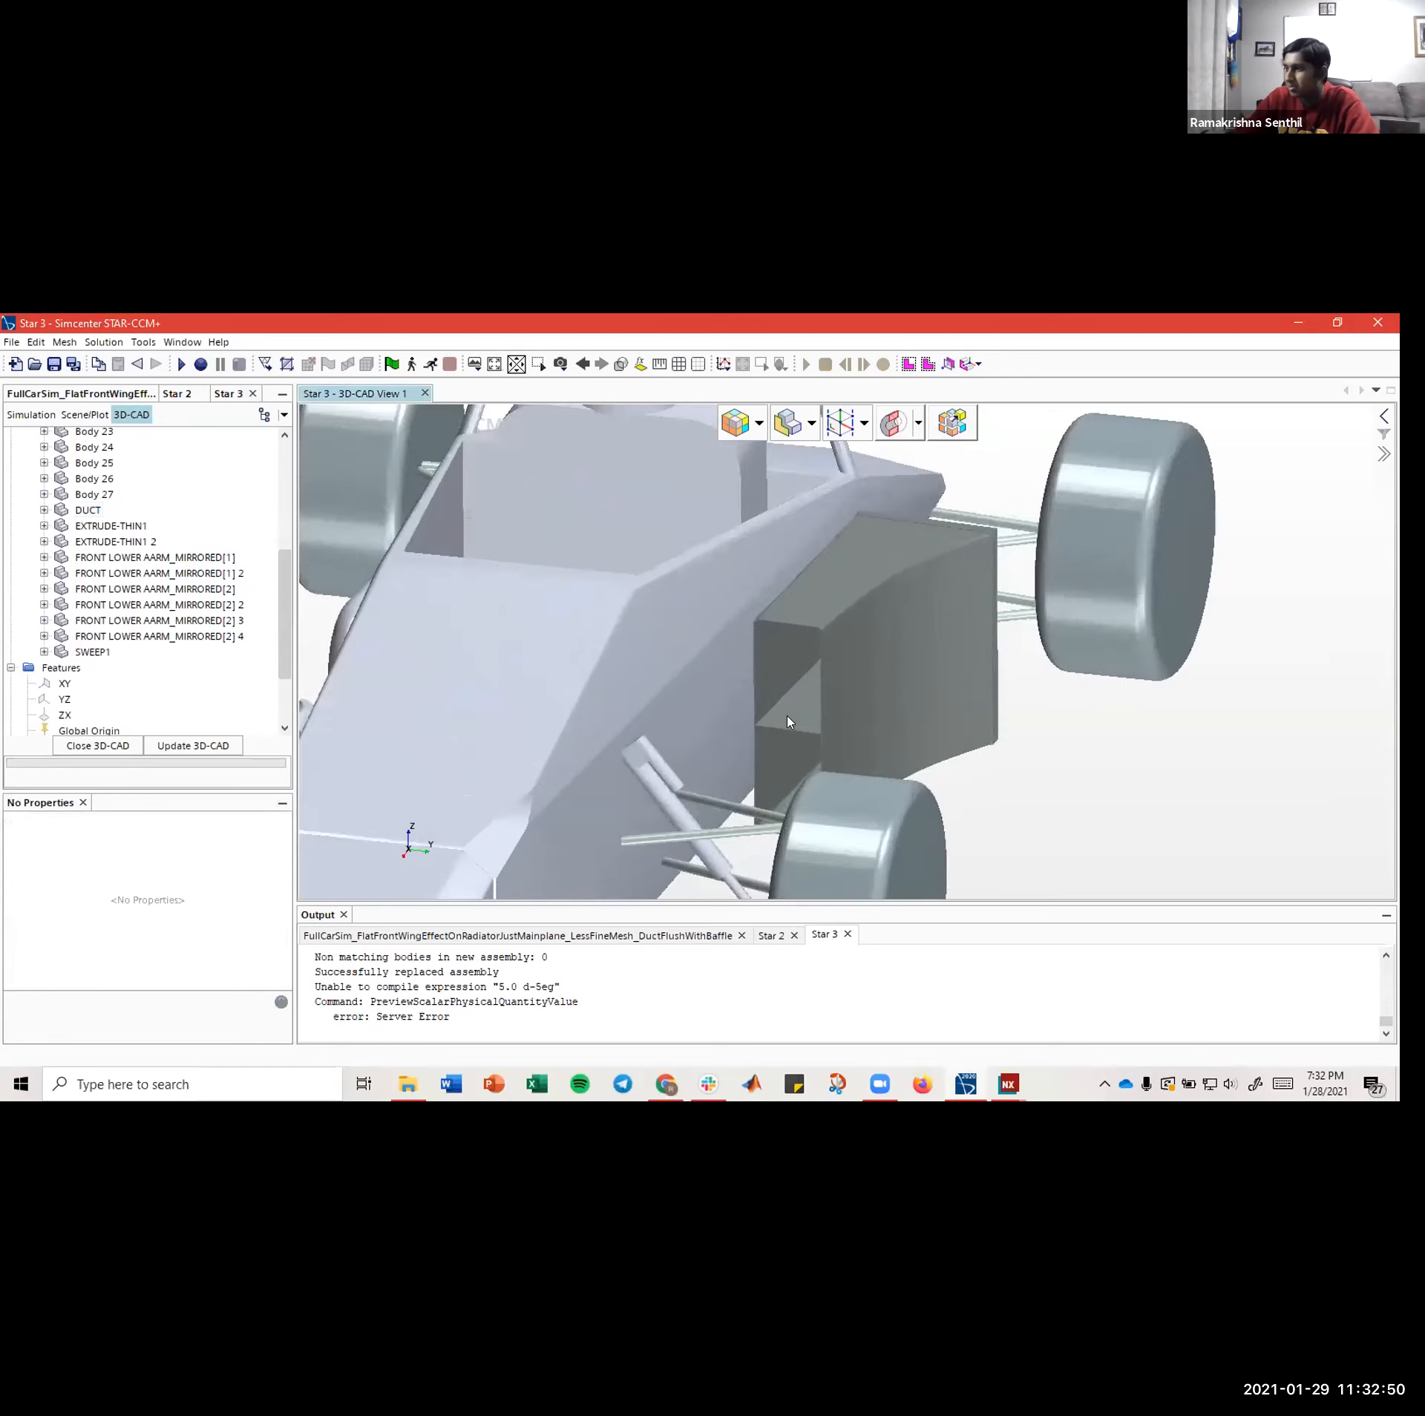
scroll(789, 721, "down", 5)
left_click_drag(812, 724, 957, 774)
left_click(1040, 786)
scroll(894, 753, "down", 3)
scroll(822, 731, "up", 4)
scroll(857, 667, "down", 5)
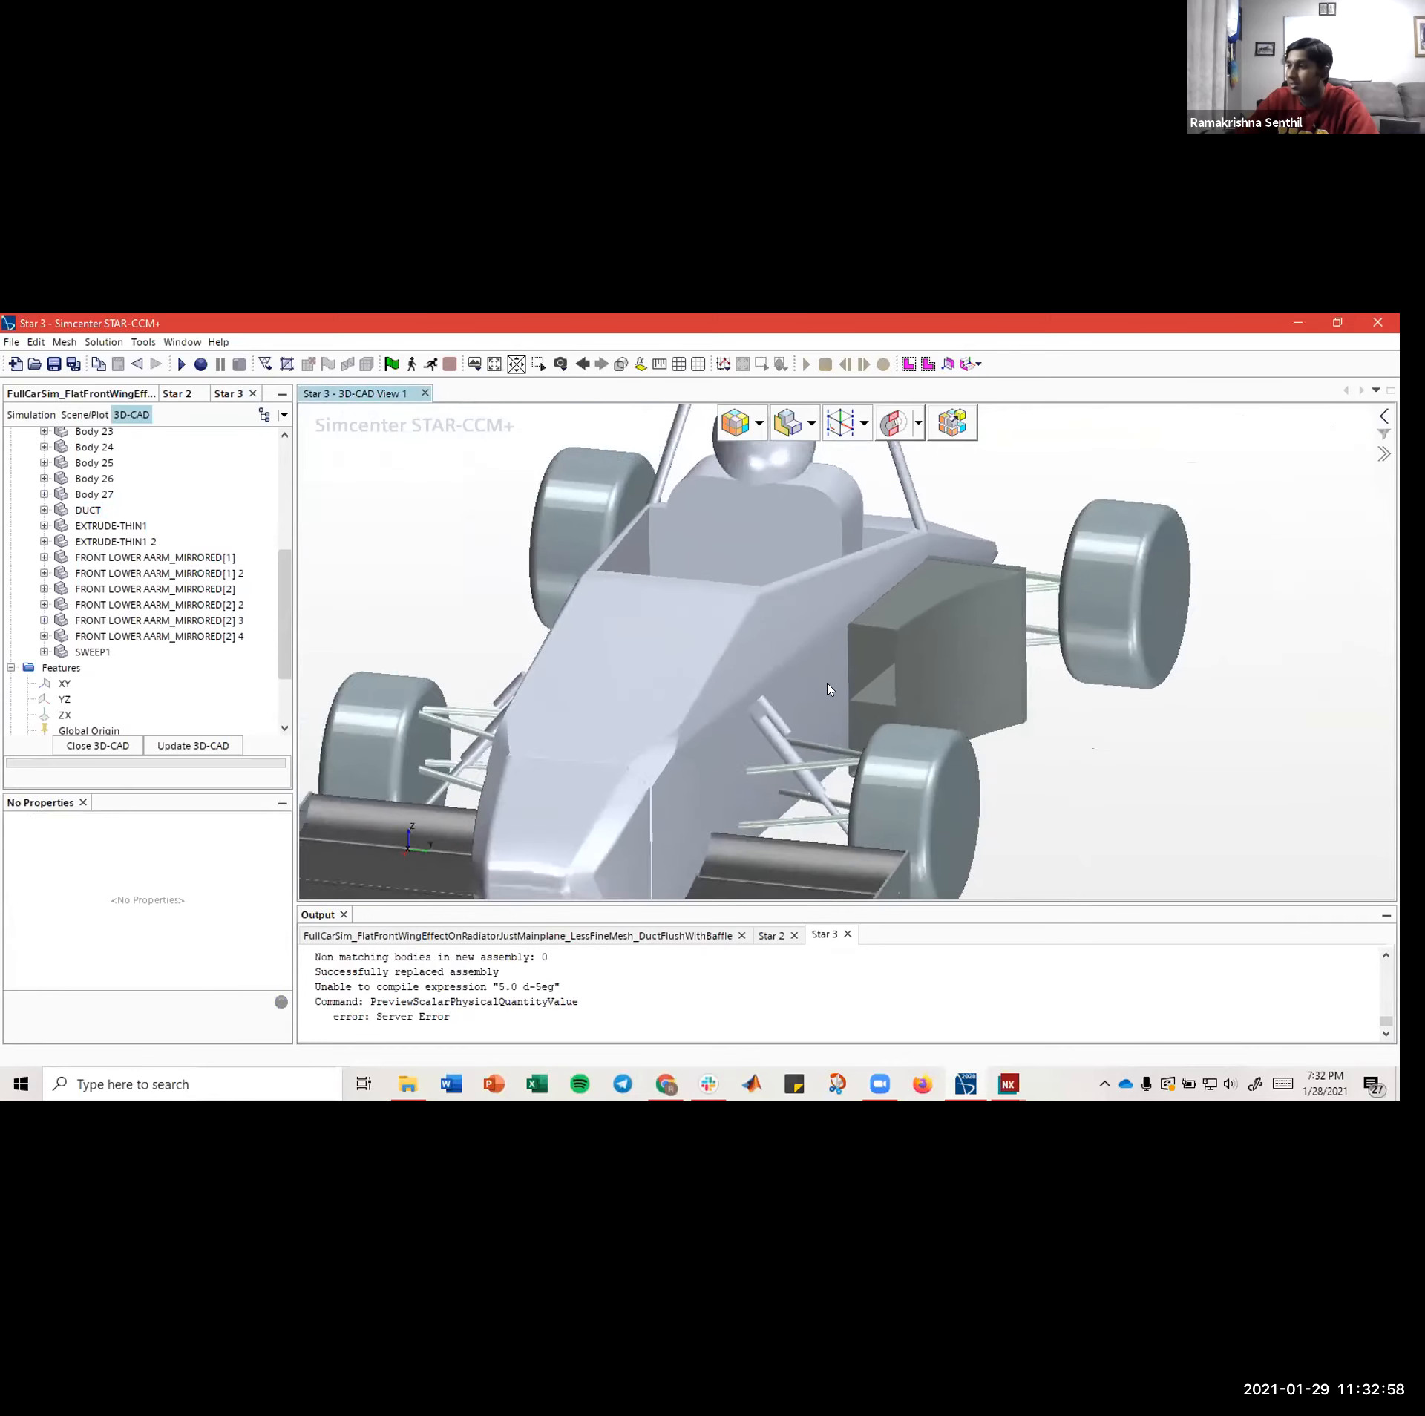
left_click_drag(800, 655, 758, 652)
scroll(749, 659, "down", 2)
scroll(749, 658, "down", 2)
scroll(752, 659, "up", 4)
right_click_drag(758, 653, 752, 648)
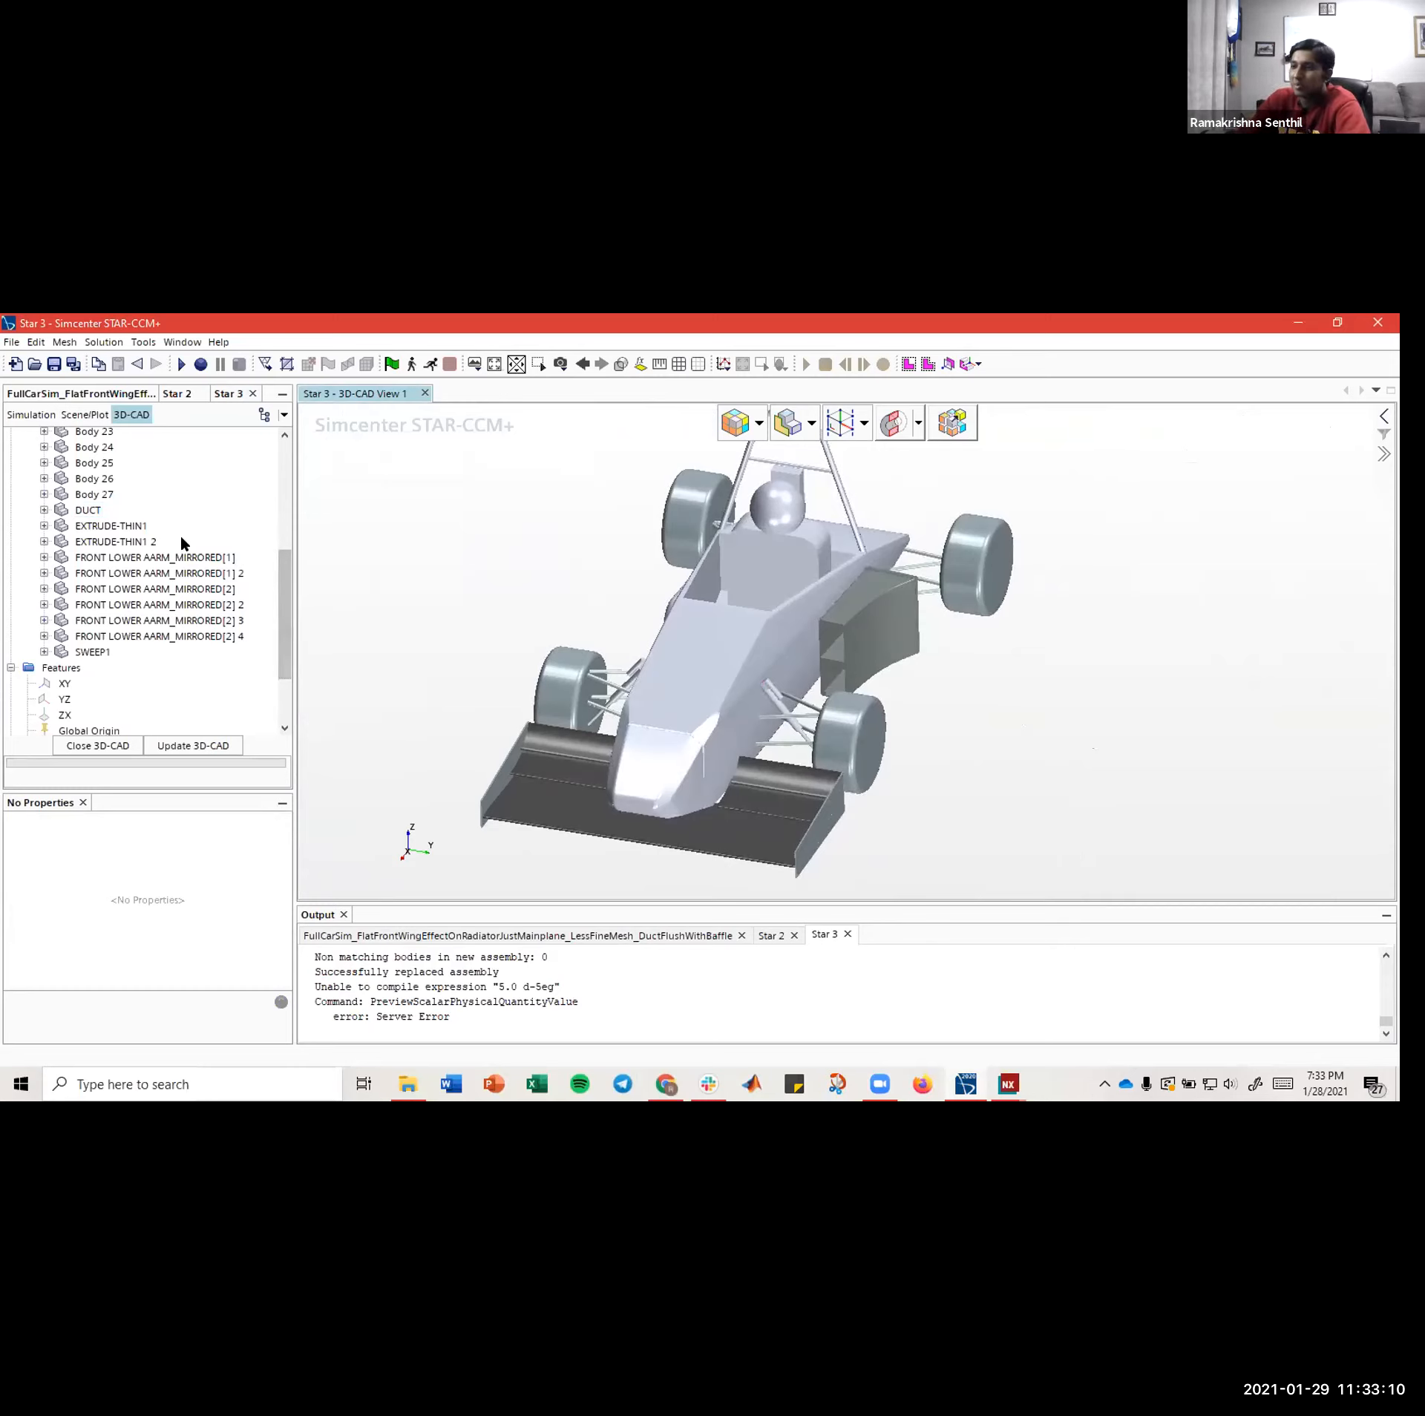
scroll(190, 573, "up", 5)
scroll(200, 581, "up", 1)
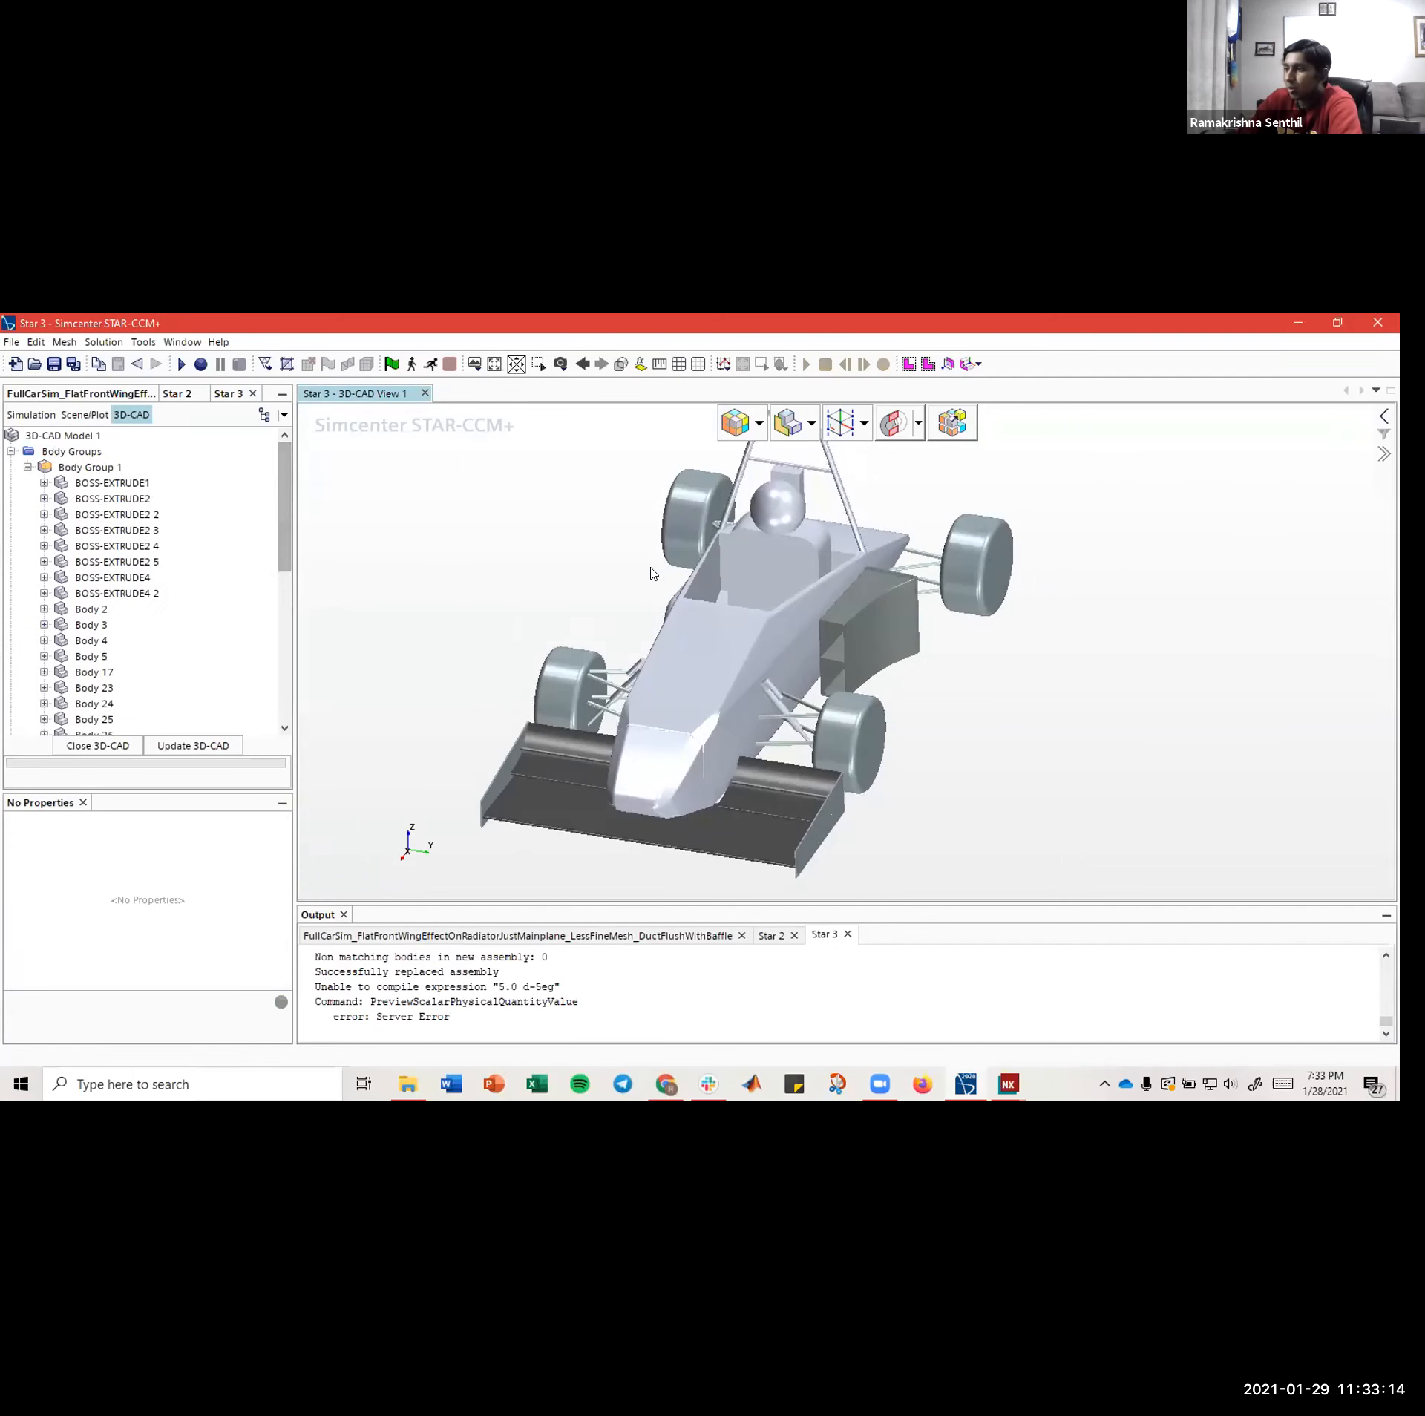
middle_click_drag(662, 622, 683, 633)
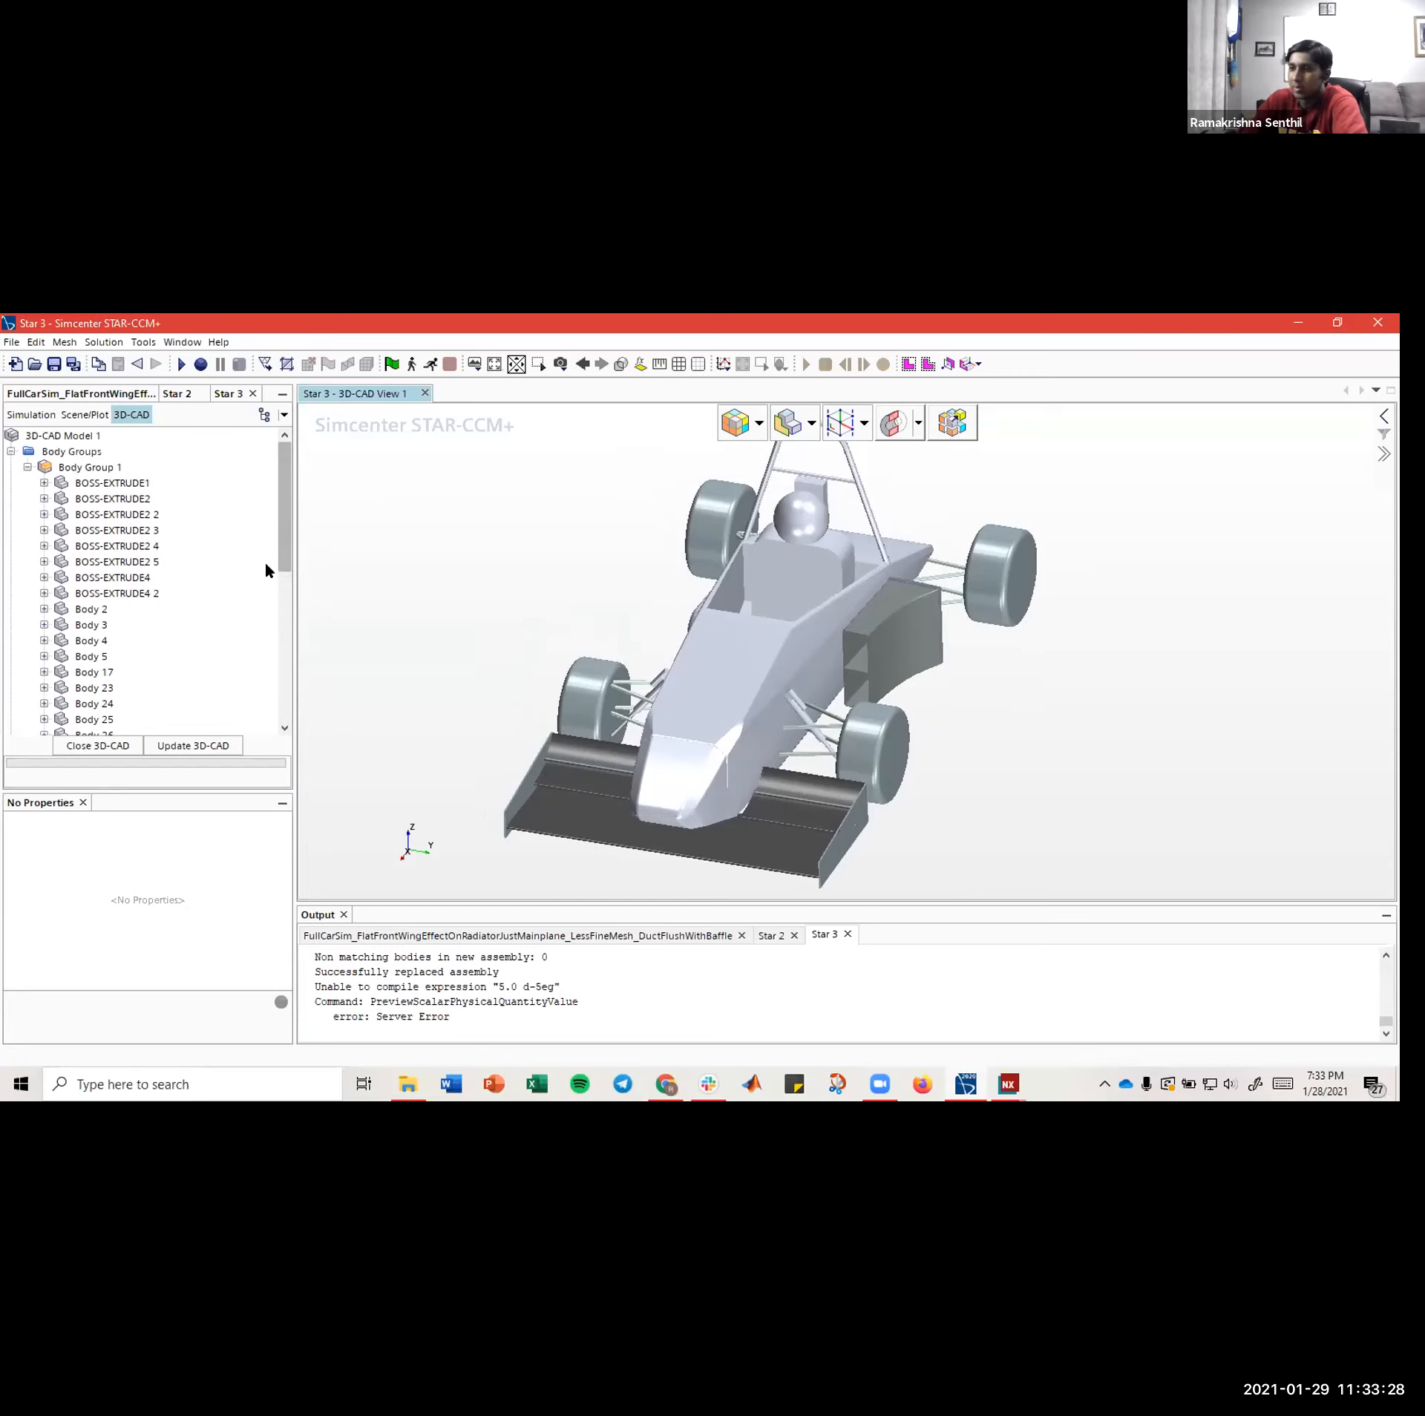
scroll(261, 568, "down", 8)
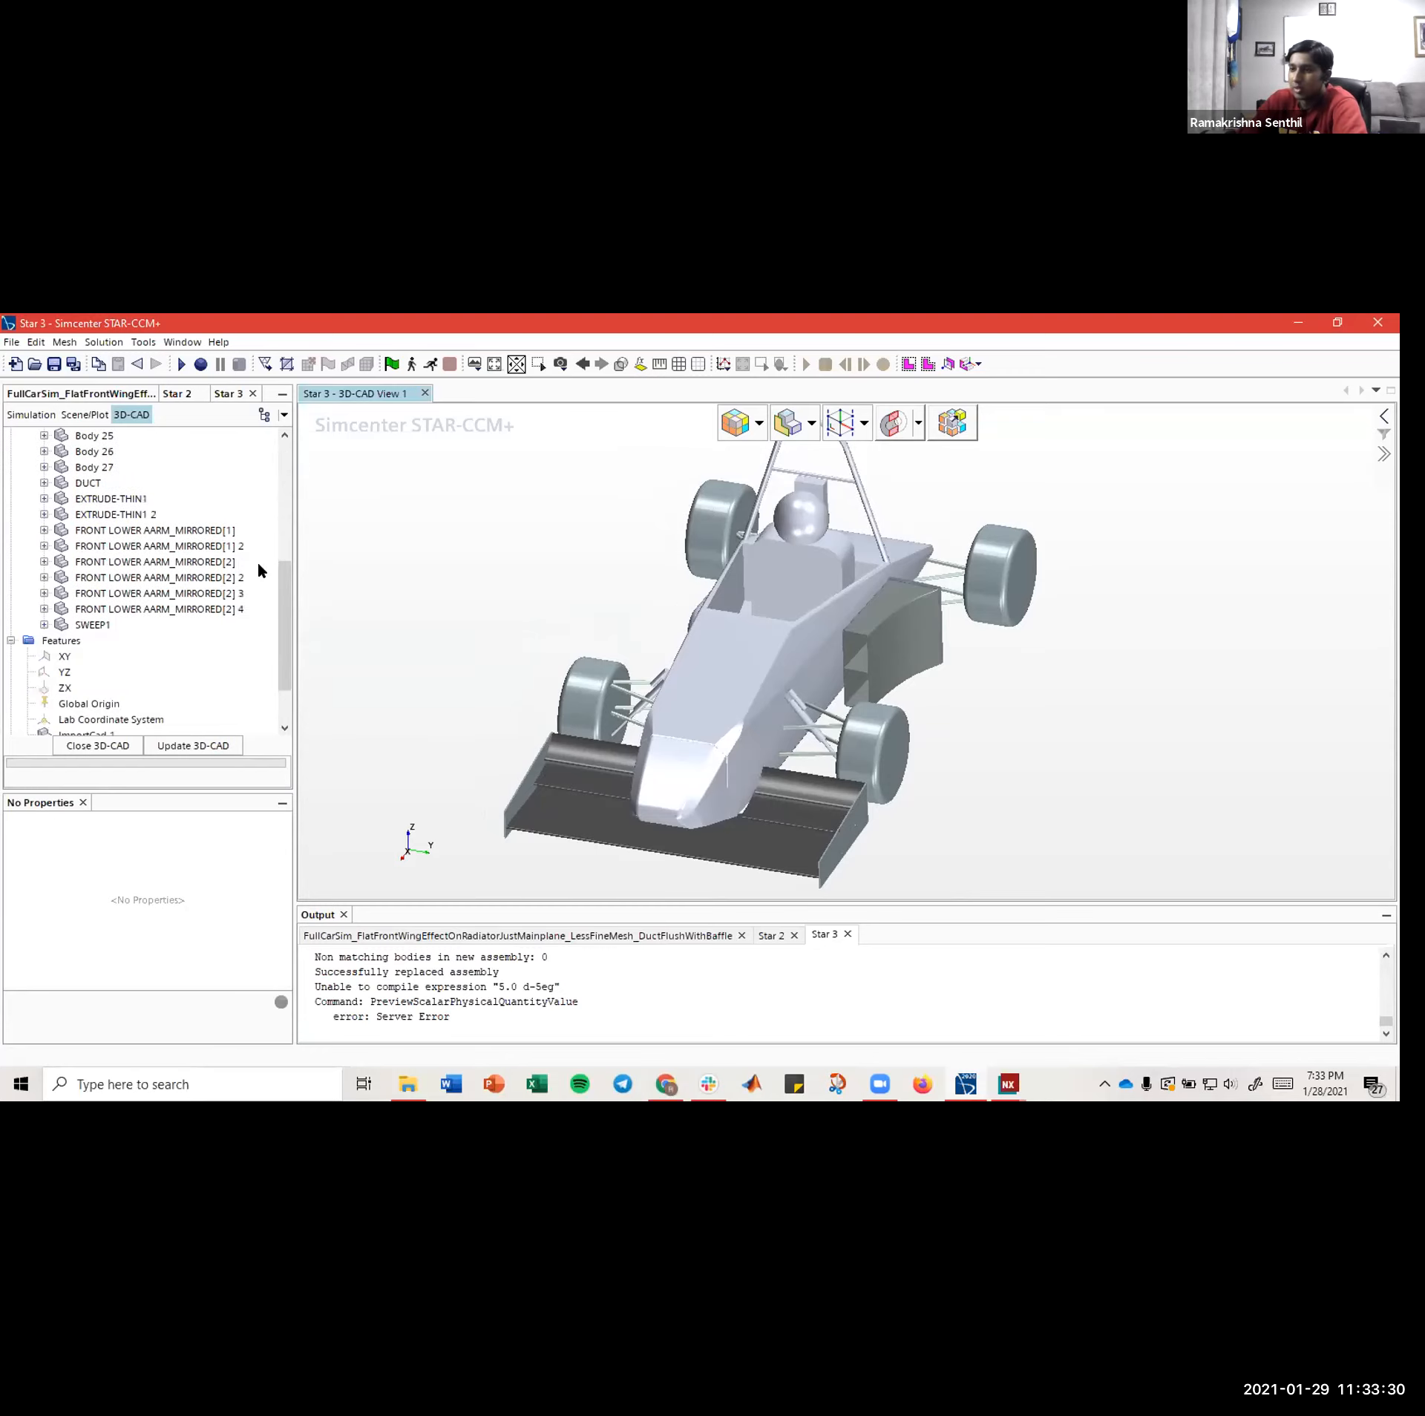
scroll(260, 571, "up", 10)
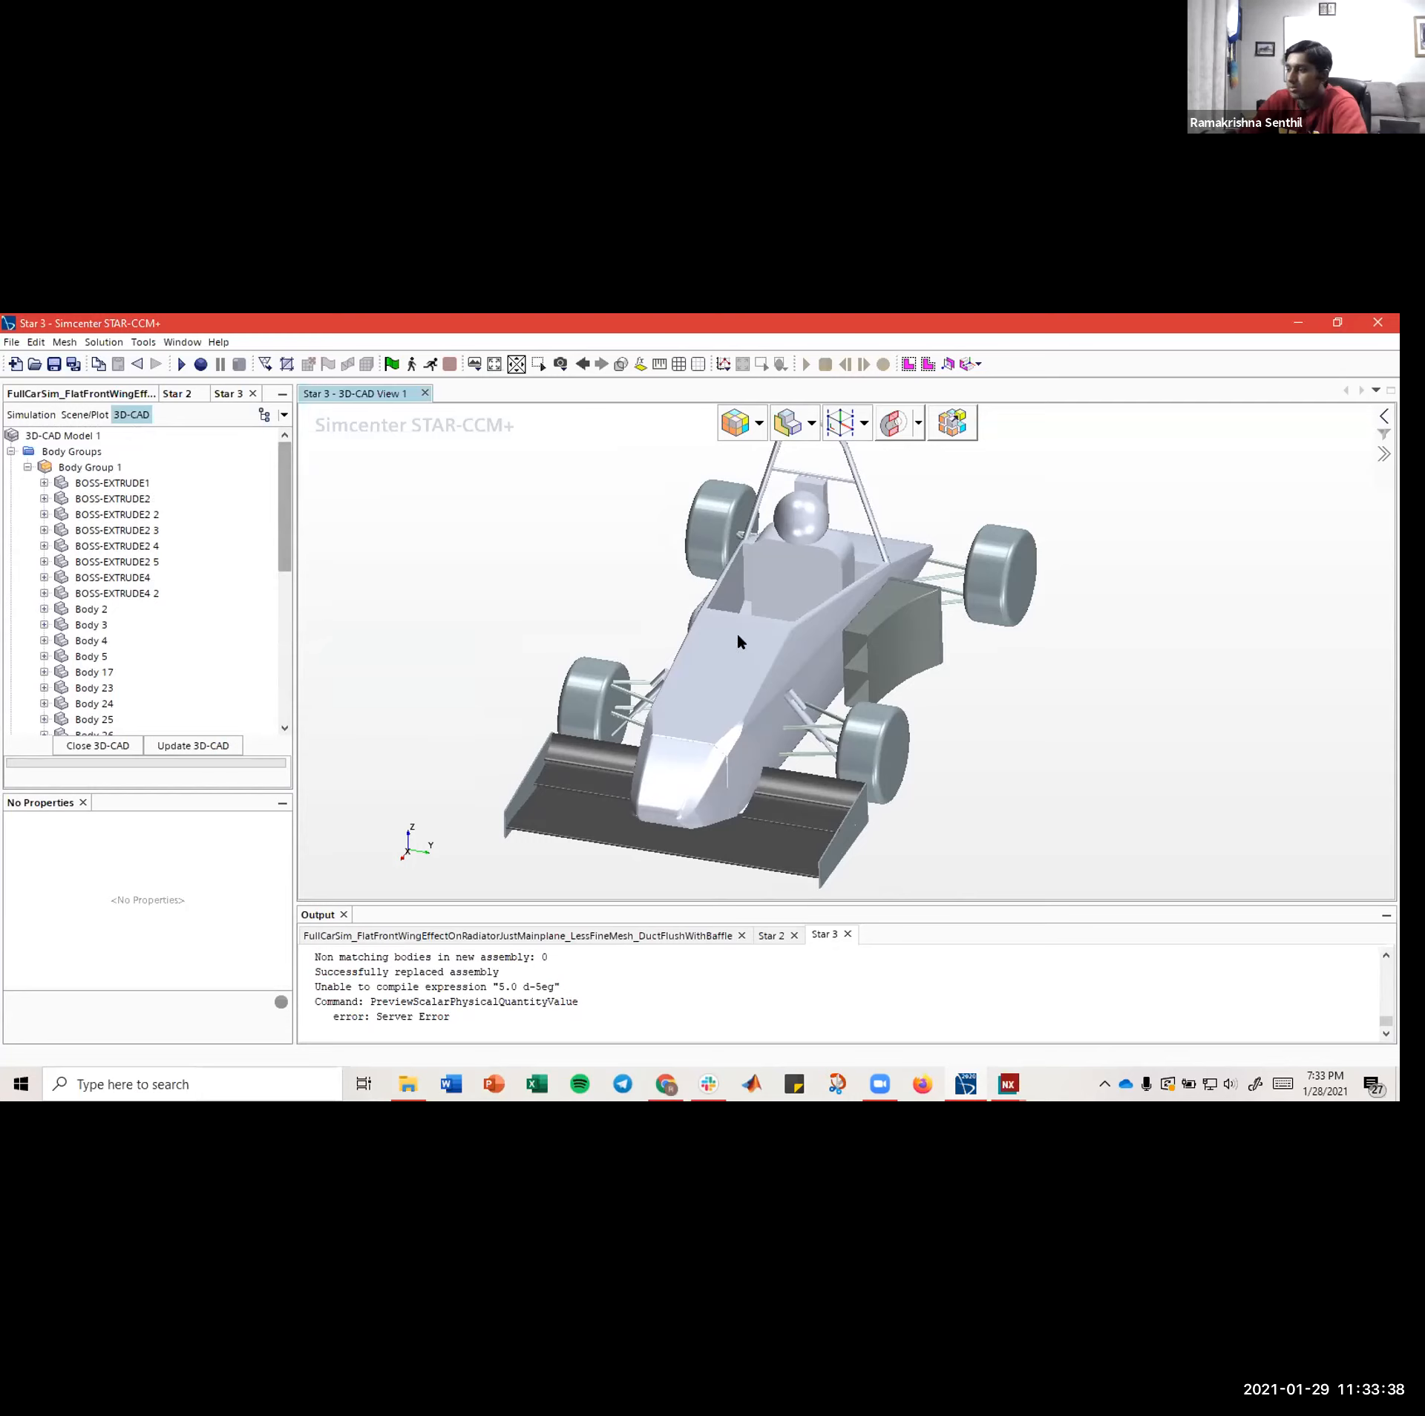
mouse_move(738, 625)
right_mouse_down()
mouse_move(719, 647)
mouse_move(678, 623)
mouse_move(748, 623)
mouse_move(755, 600)
mouse_move(737, 616)
right_mouse_up()
left_click_drag(736, 616, 744, 619)
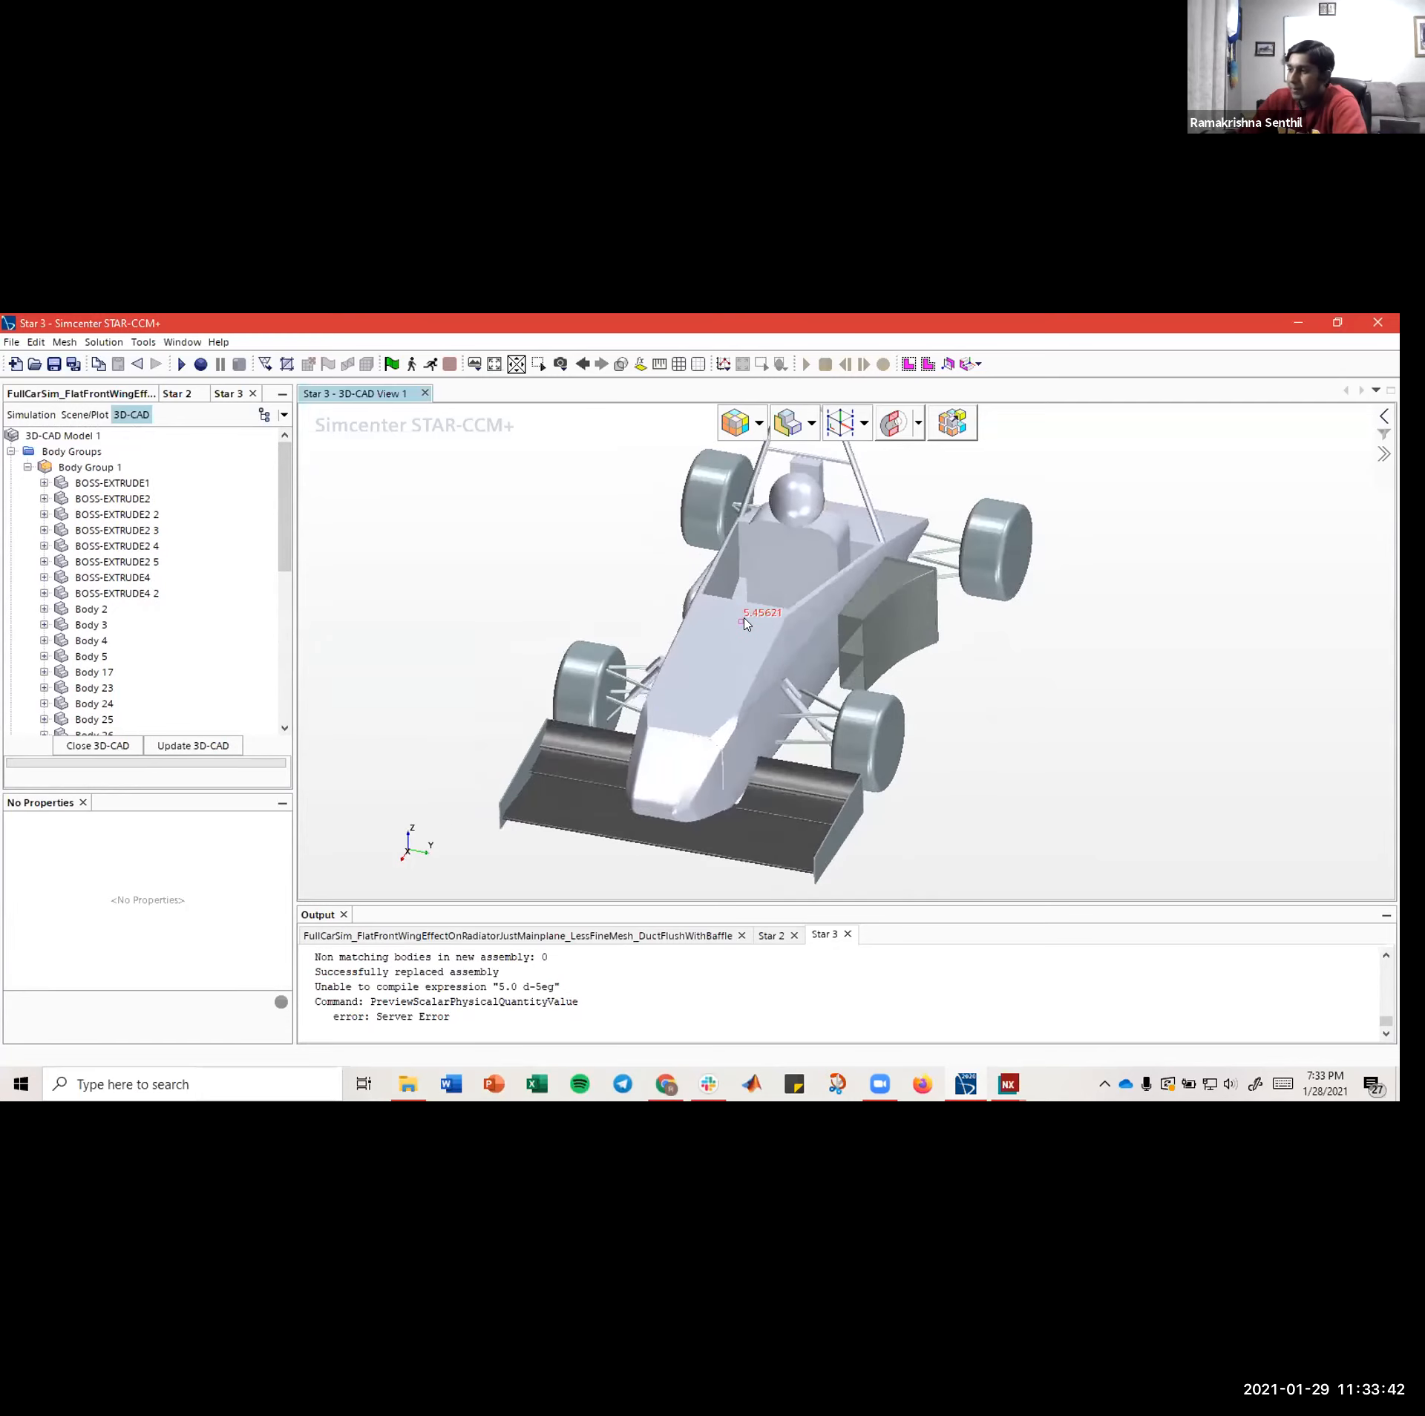
mouse_move(743, 618)
right_mouse_down()
mouse_move(723, 679)
mouse_move(735, 716)
mouse_move(731, 683)
right_mouse_up()
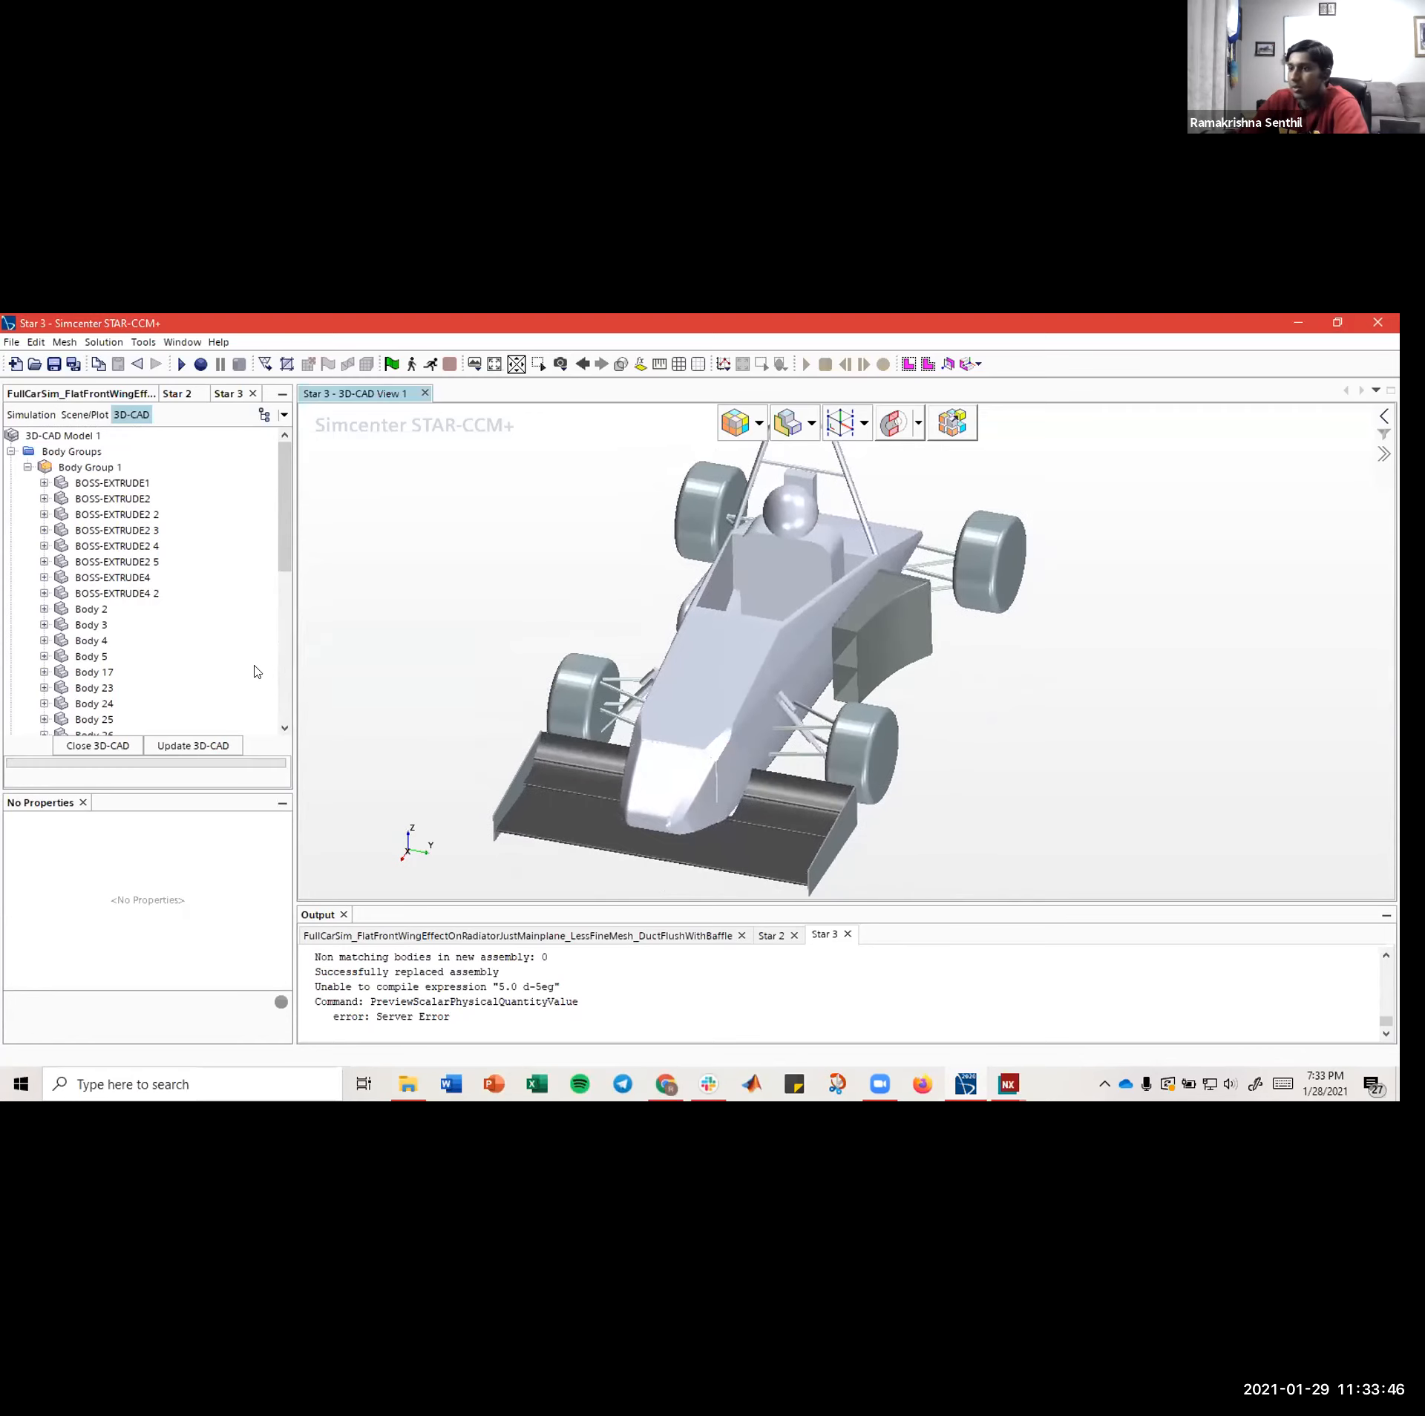
- Close 3D-CAD, collapse the simulation's Tools branch and expand Geometry down to 3D-CAD Model 1
left_click(122, 748)
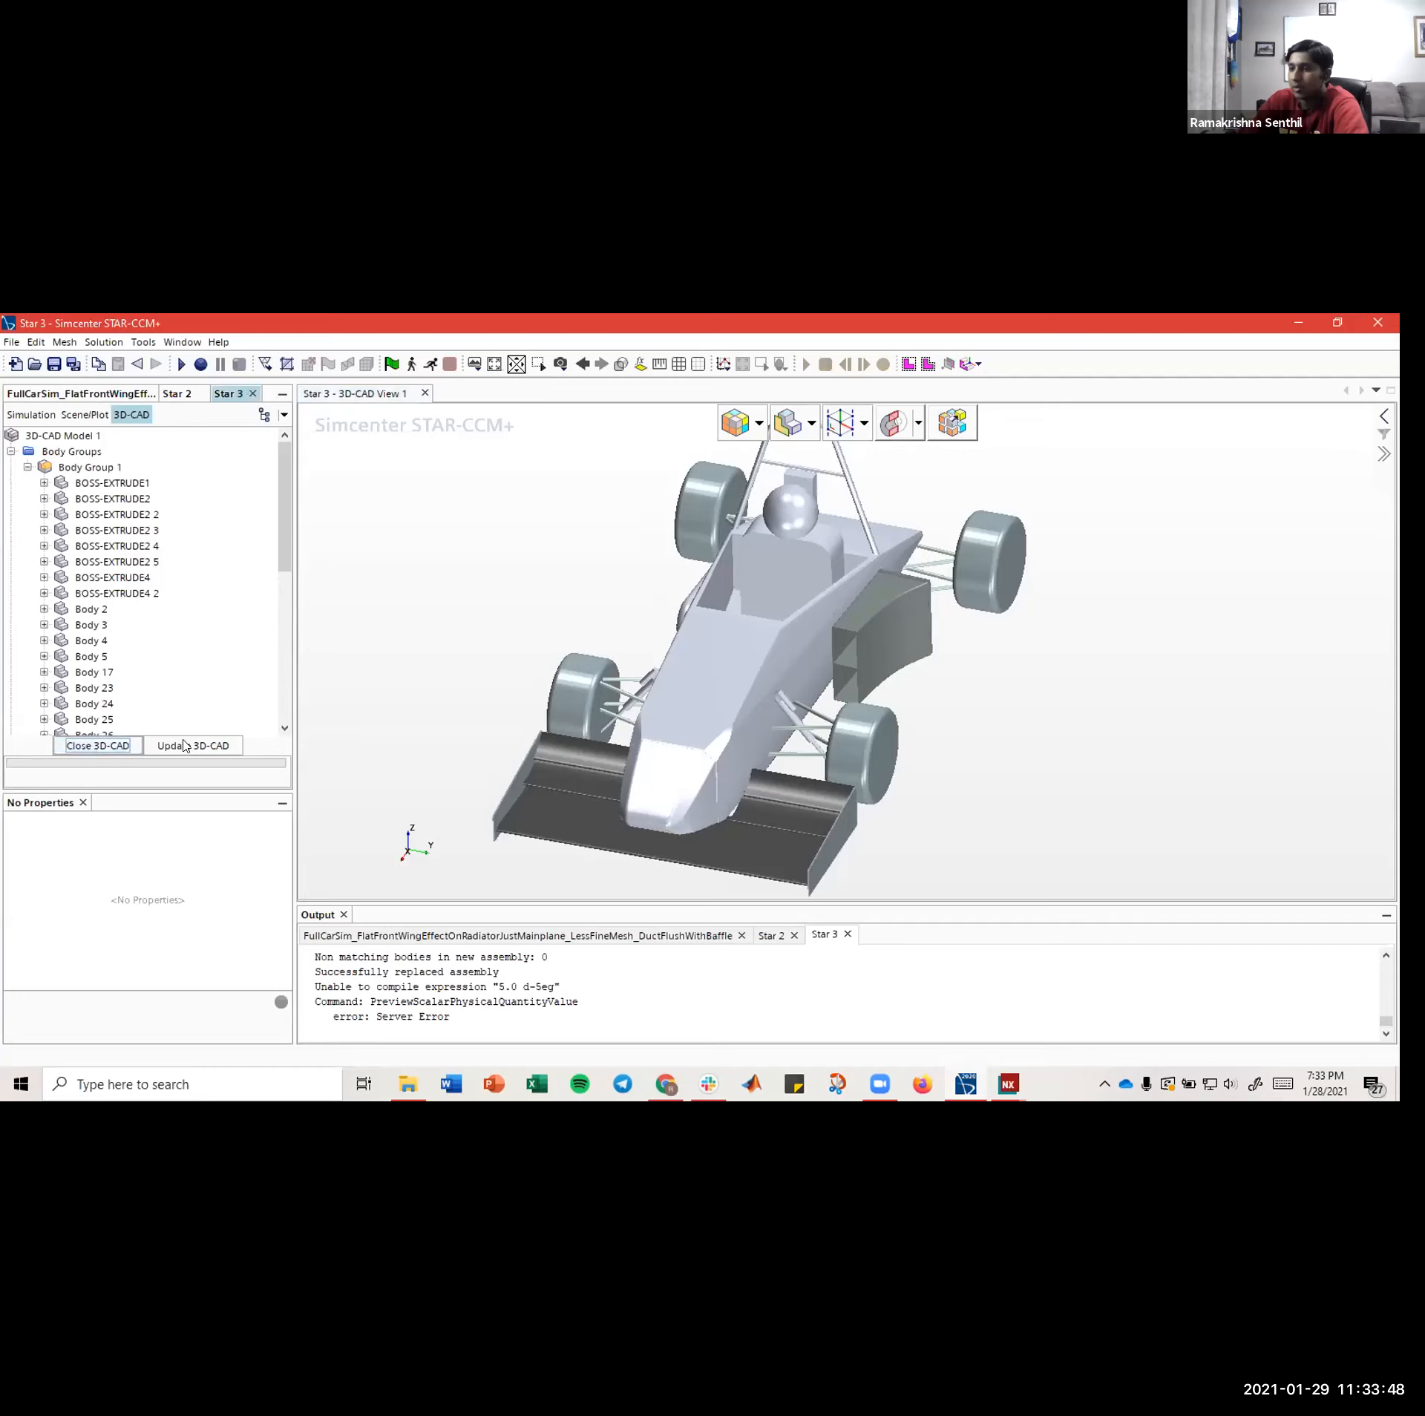
left_click(87, 750)
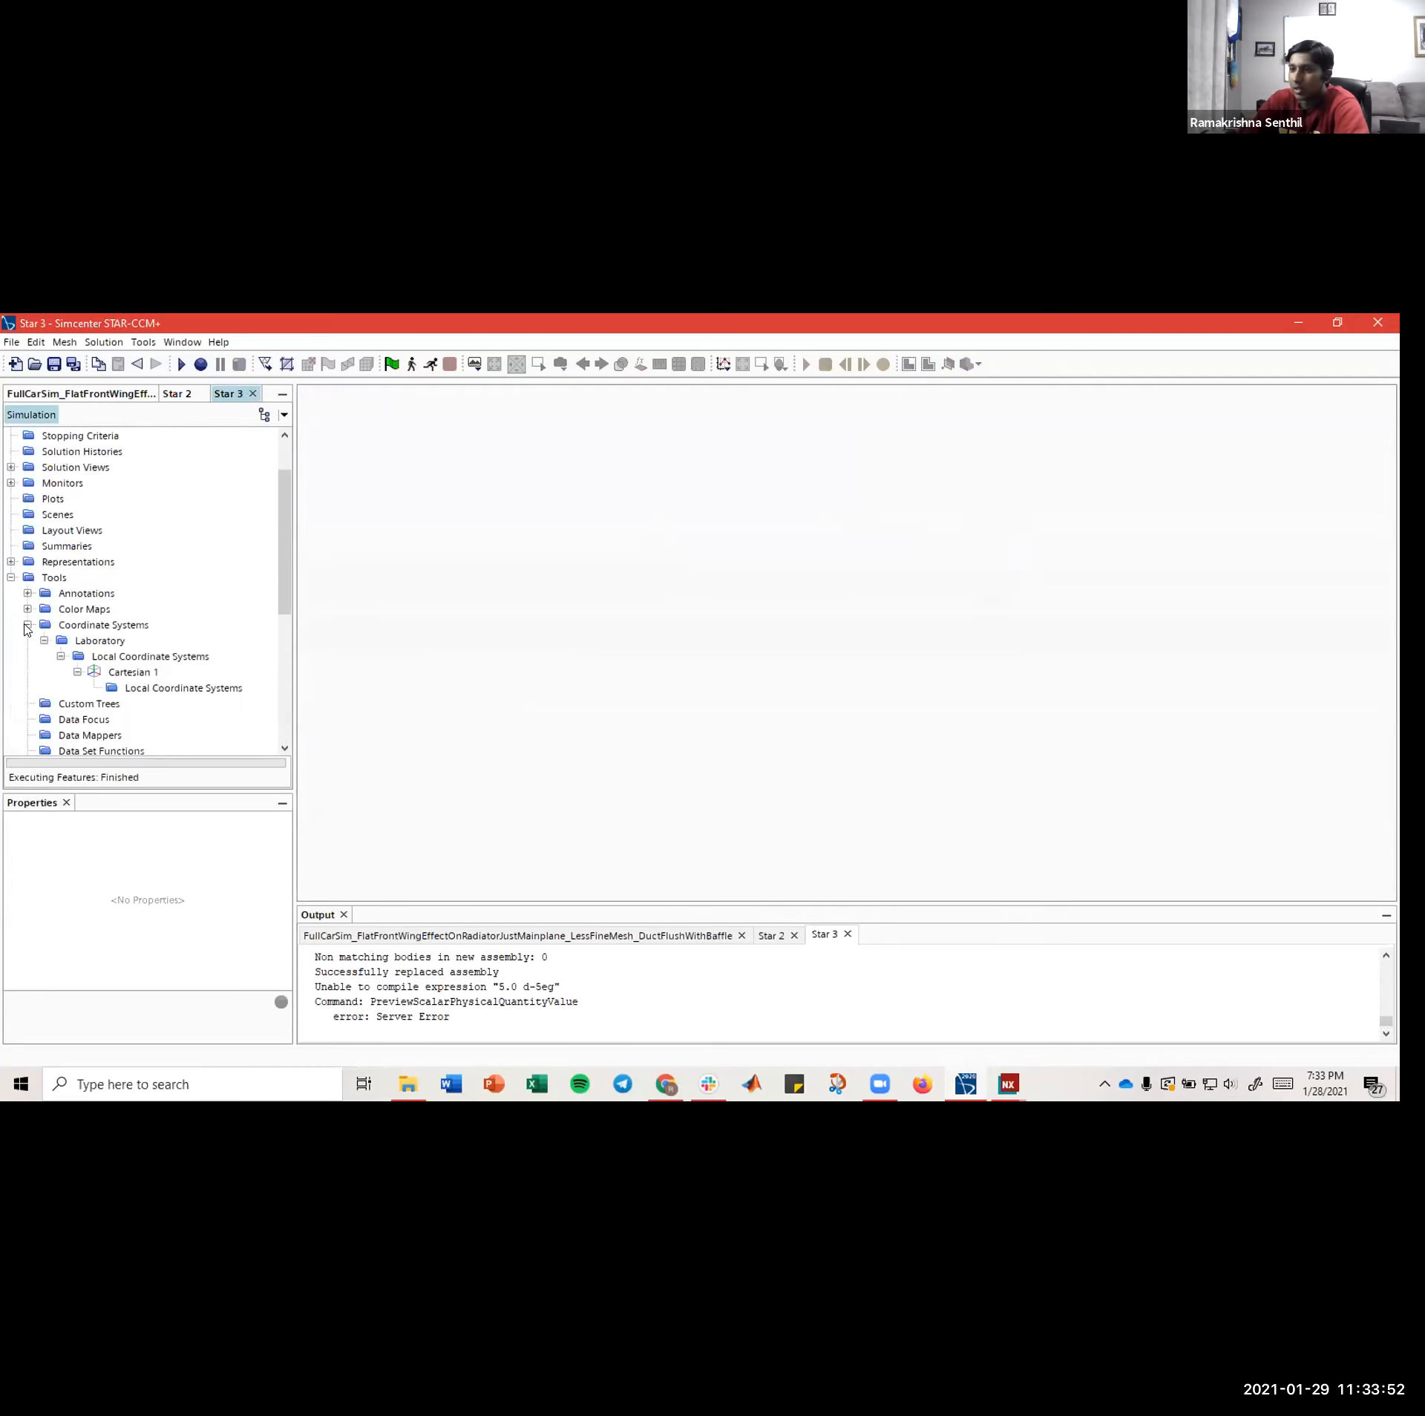
left_click(27, 625)
left_click(11, 577)
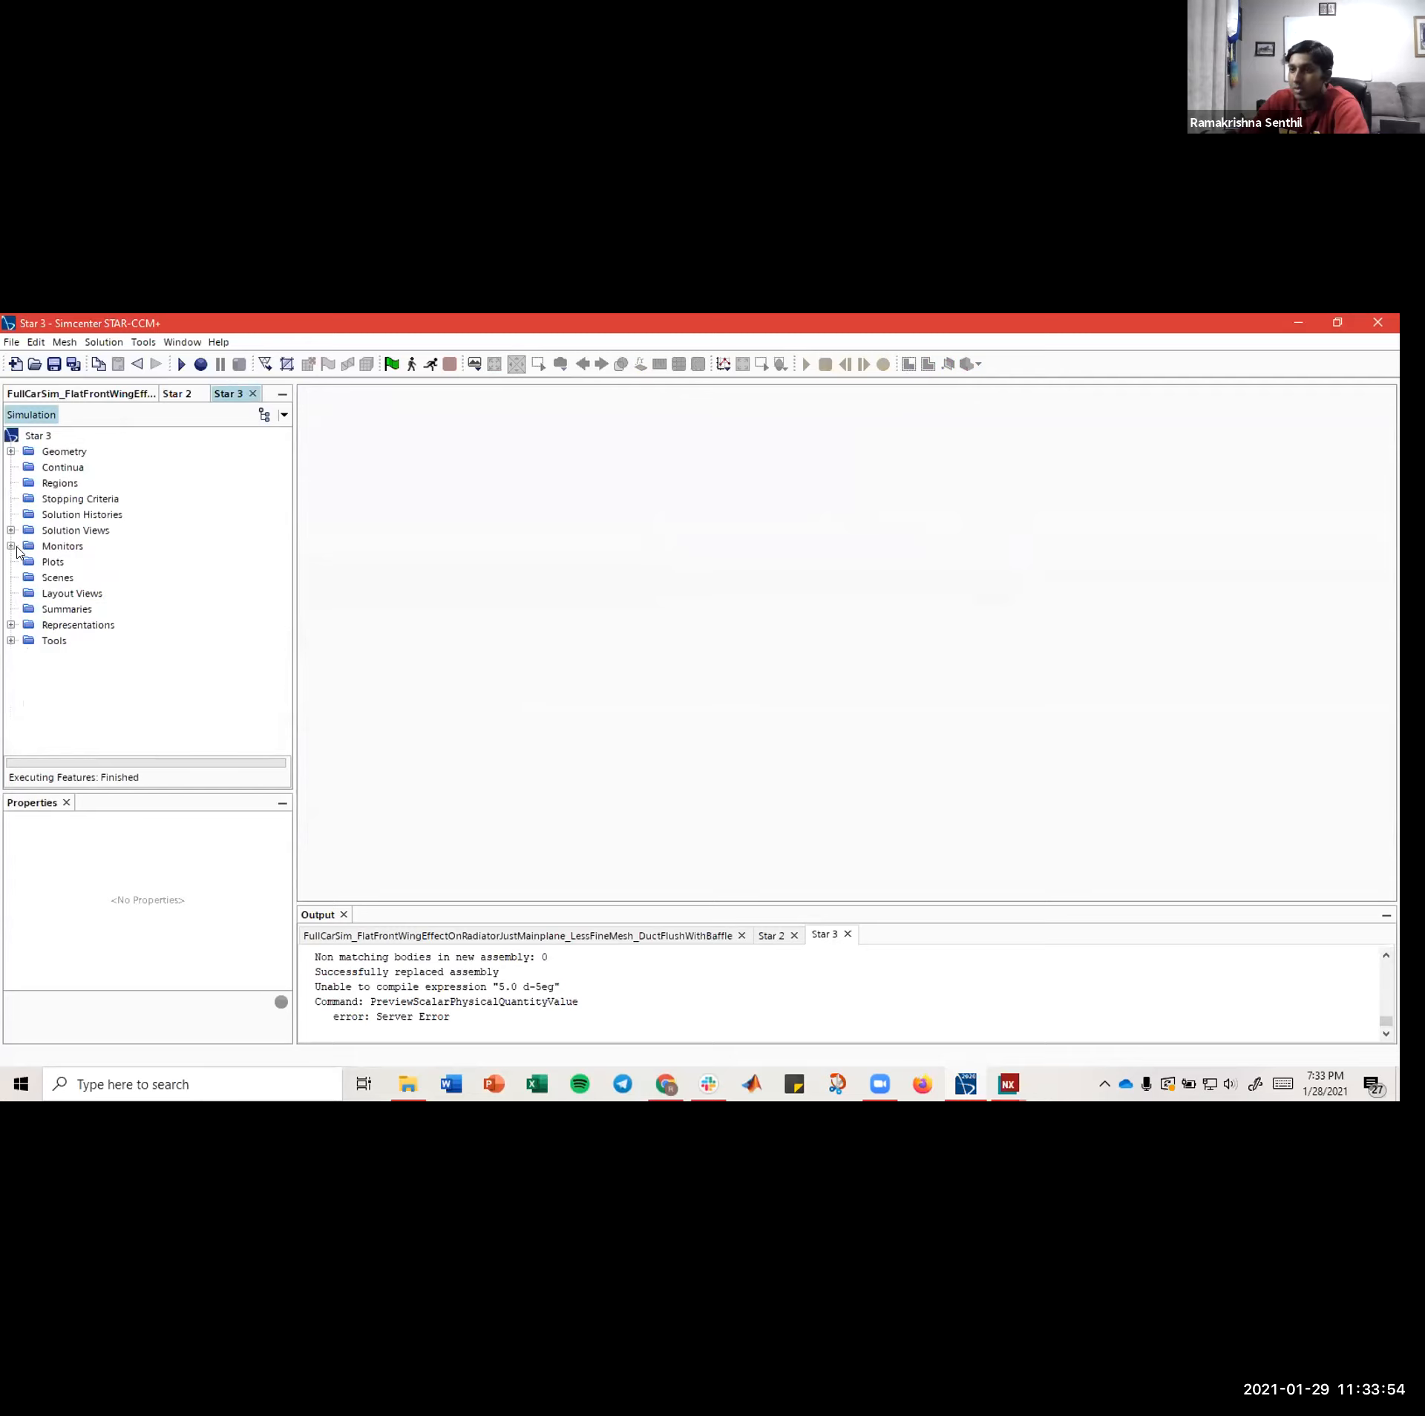
left_click(11, 452)
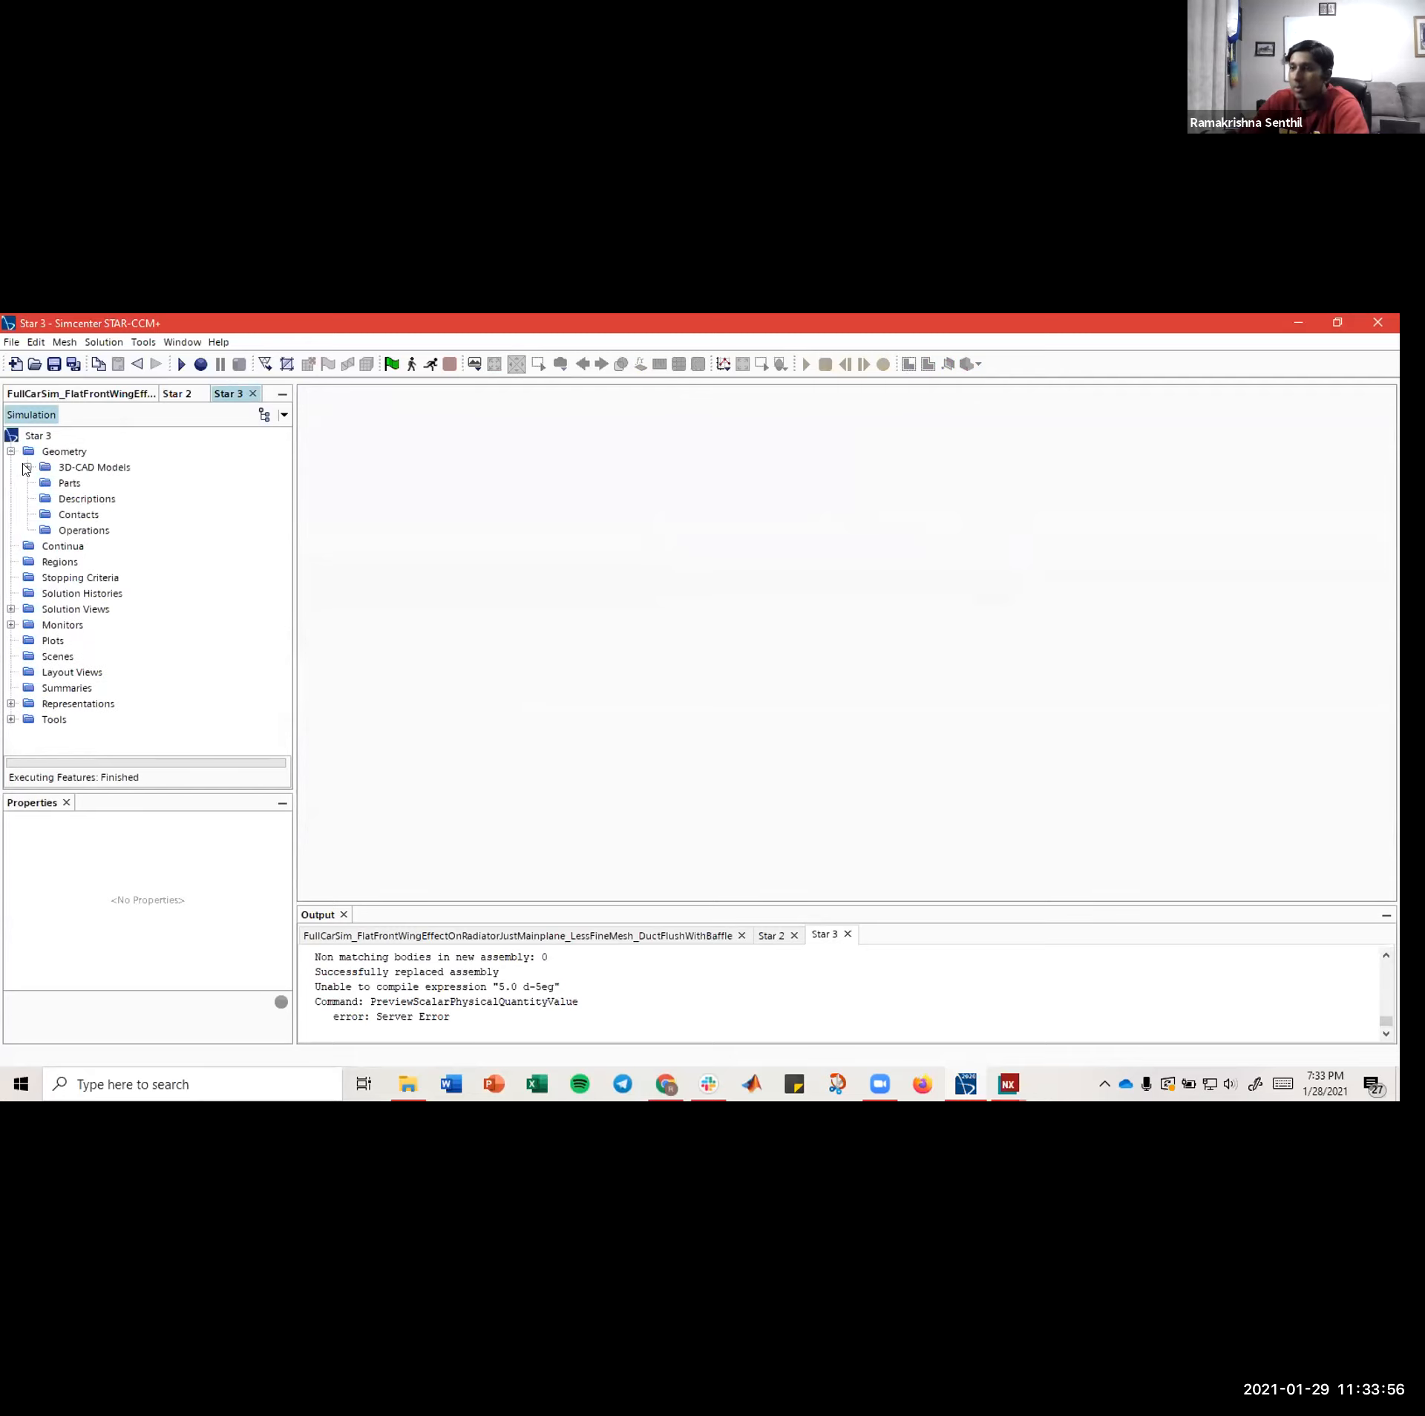
left_click(27, 467)
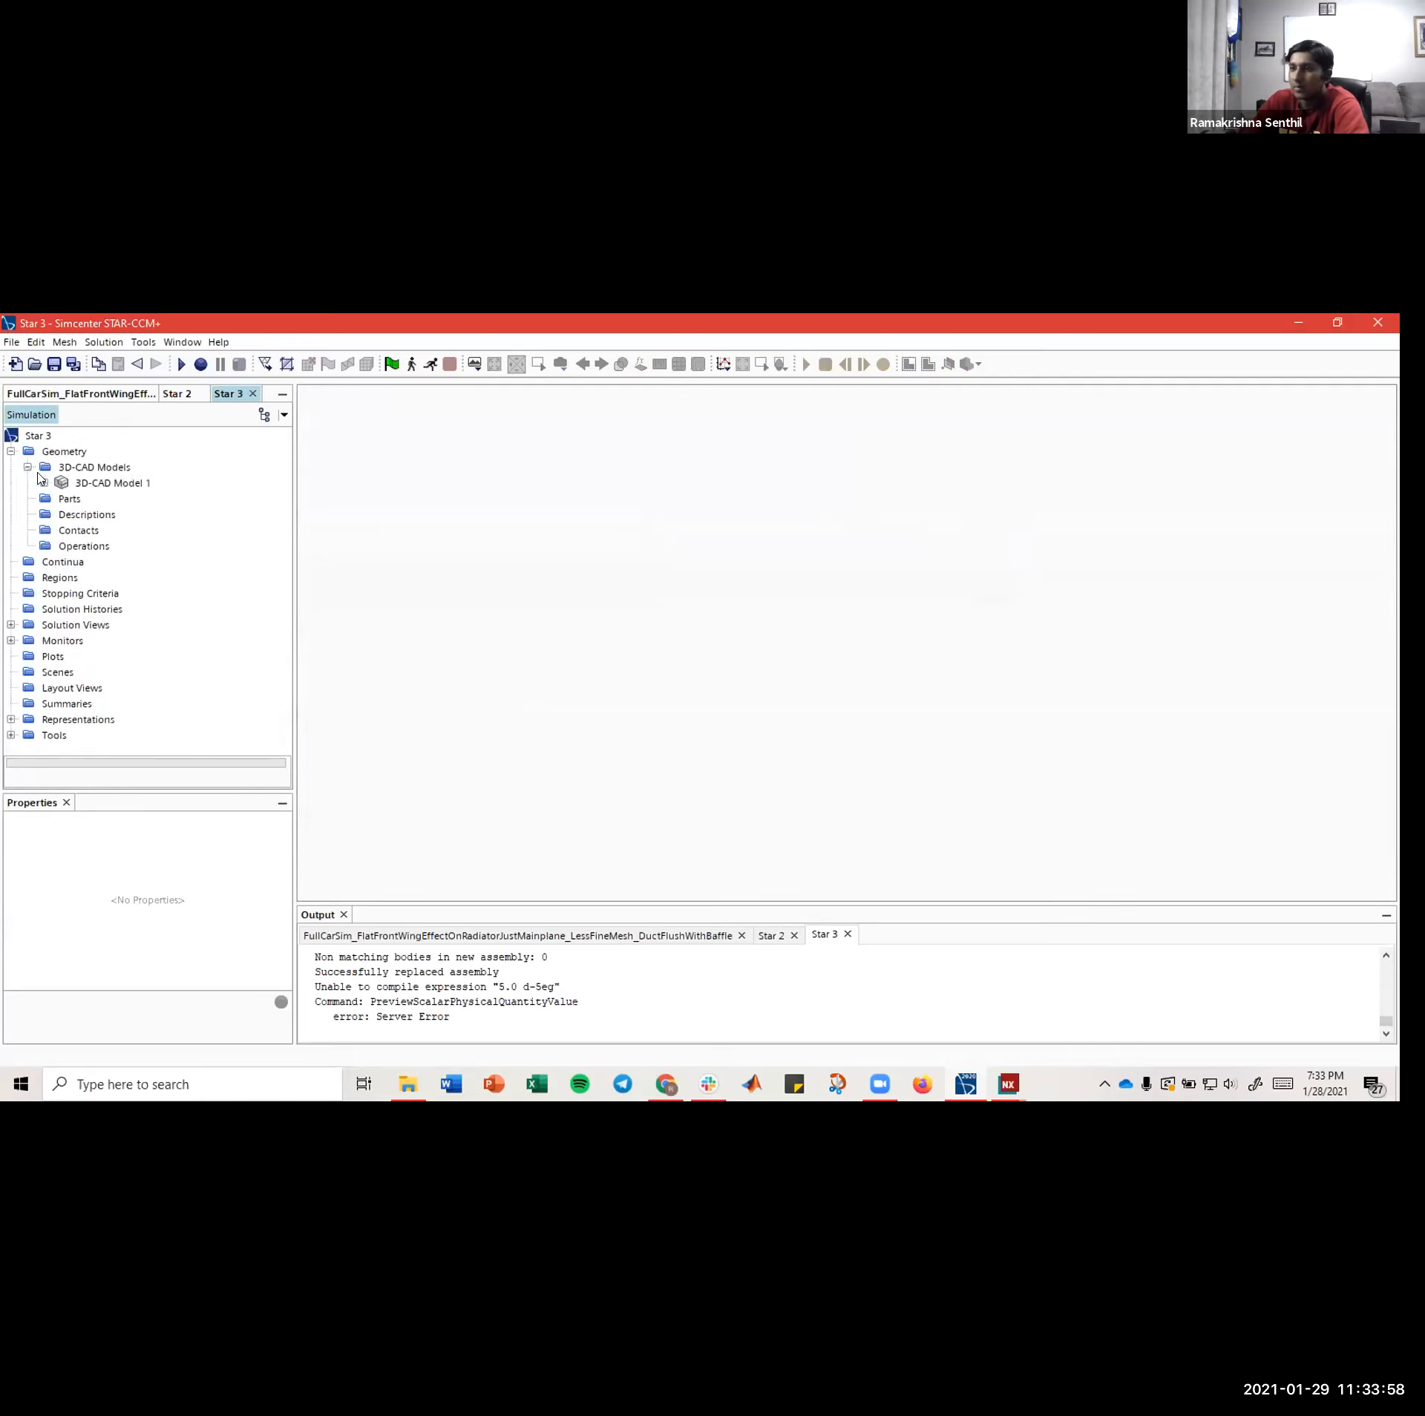
left_click(78, 467)
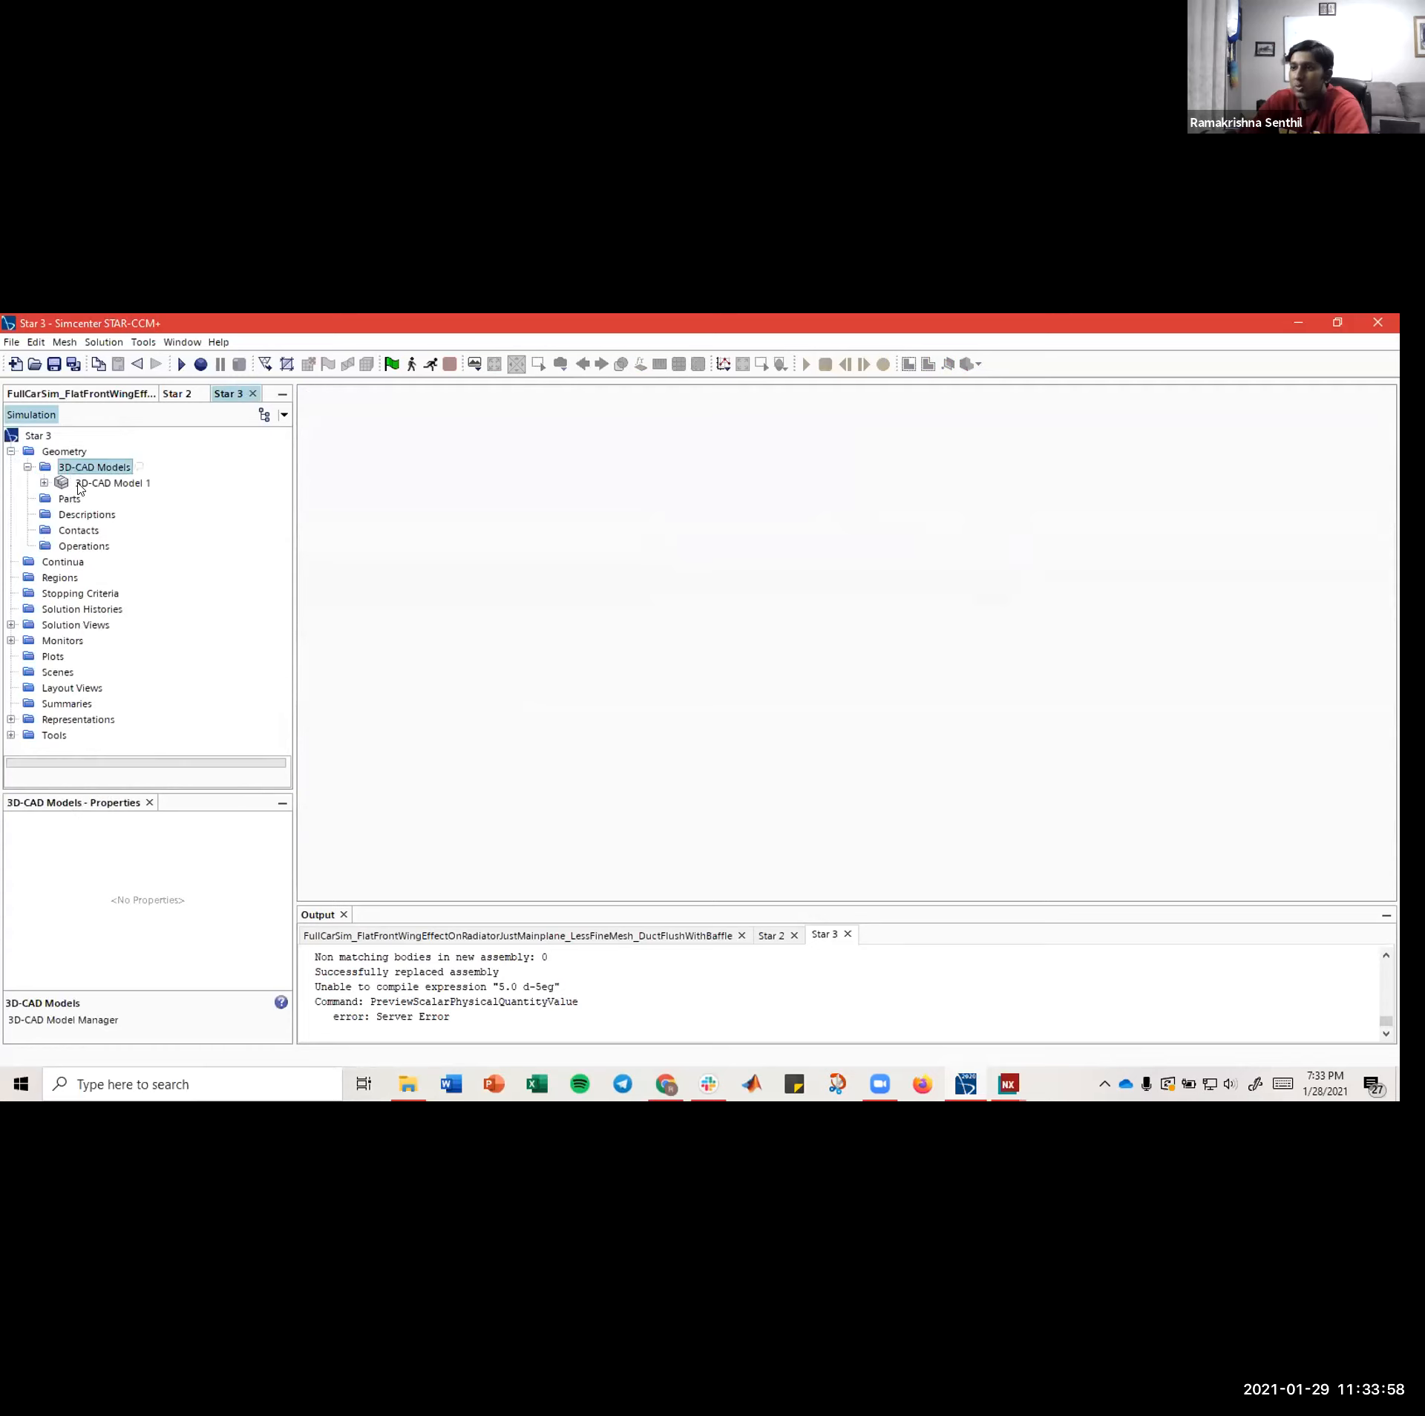
- Save the simulation in the Documents folder as ExternalFlowTutorial
left_click(54, 366)
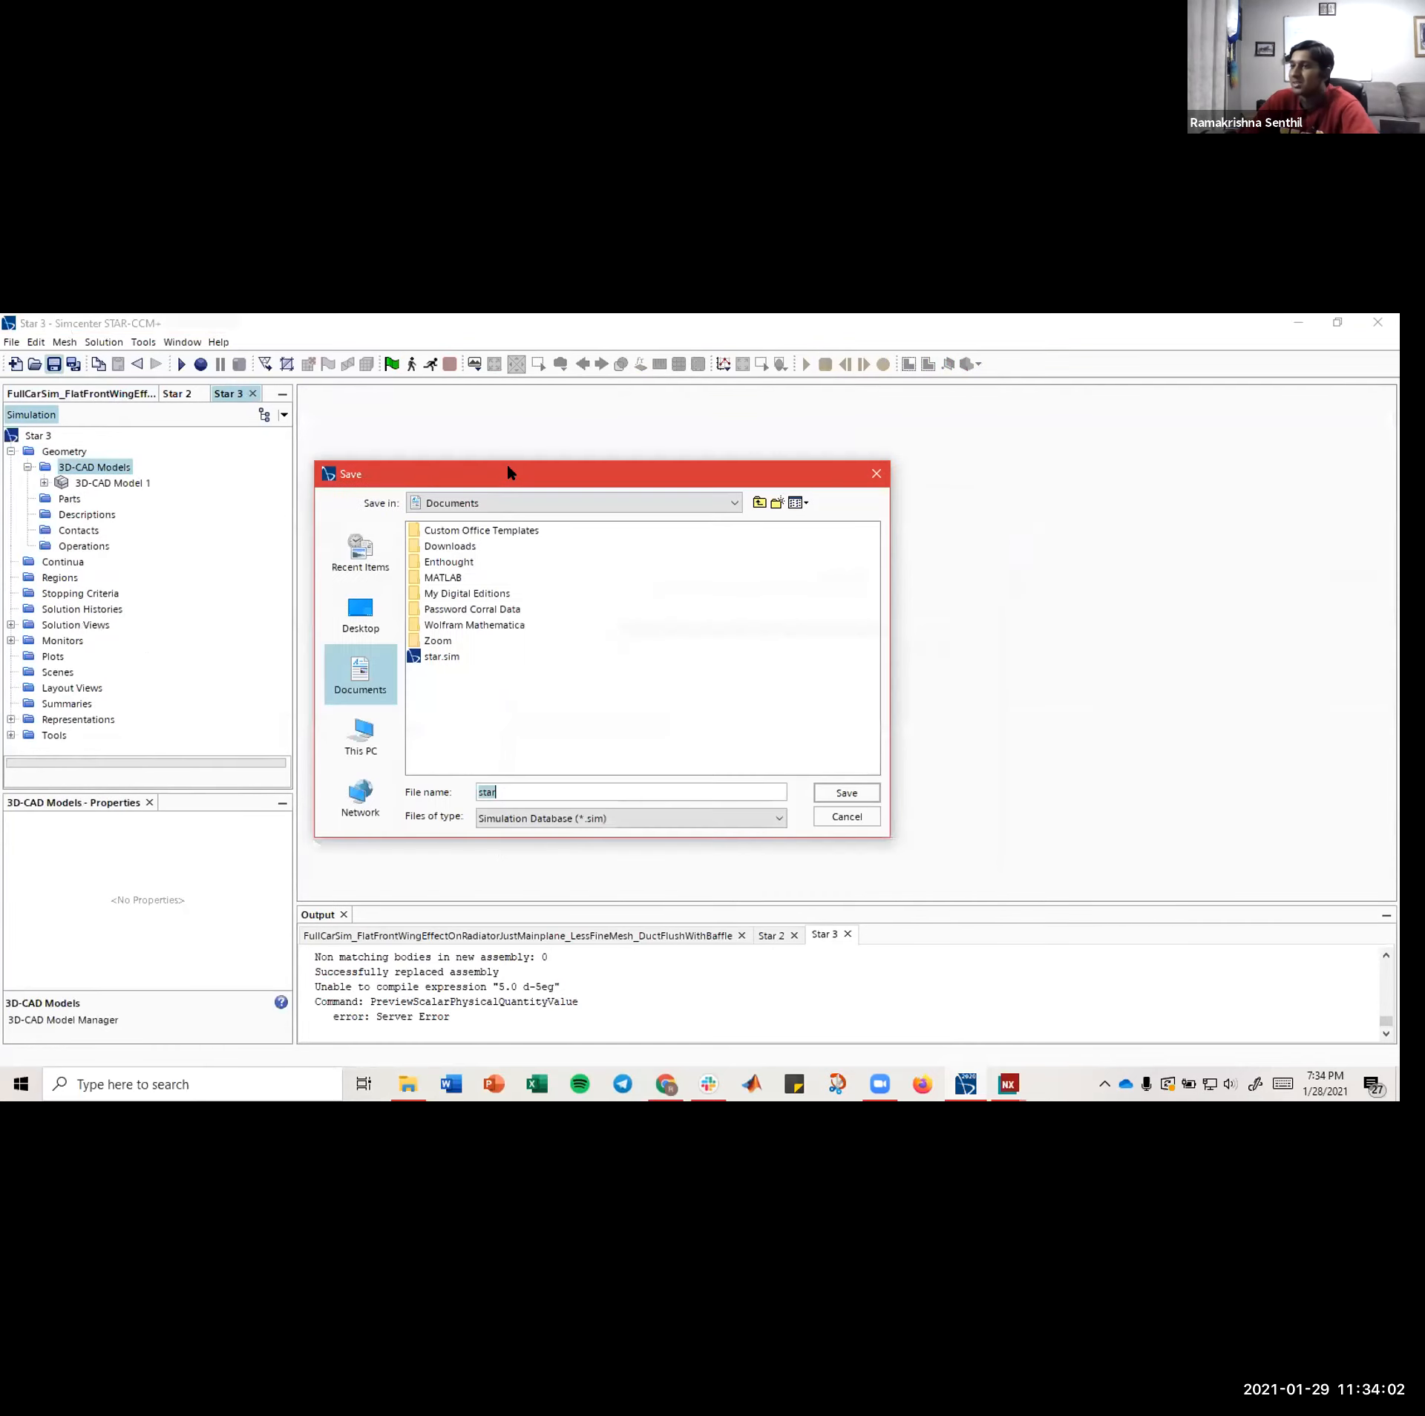
left_click_drag(512, 473, 525, 452)
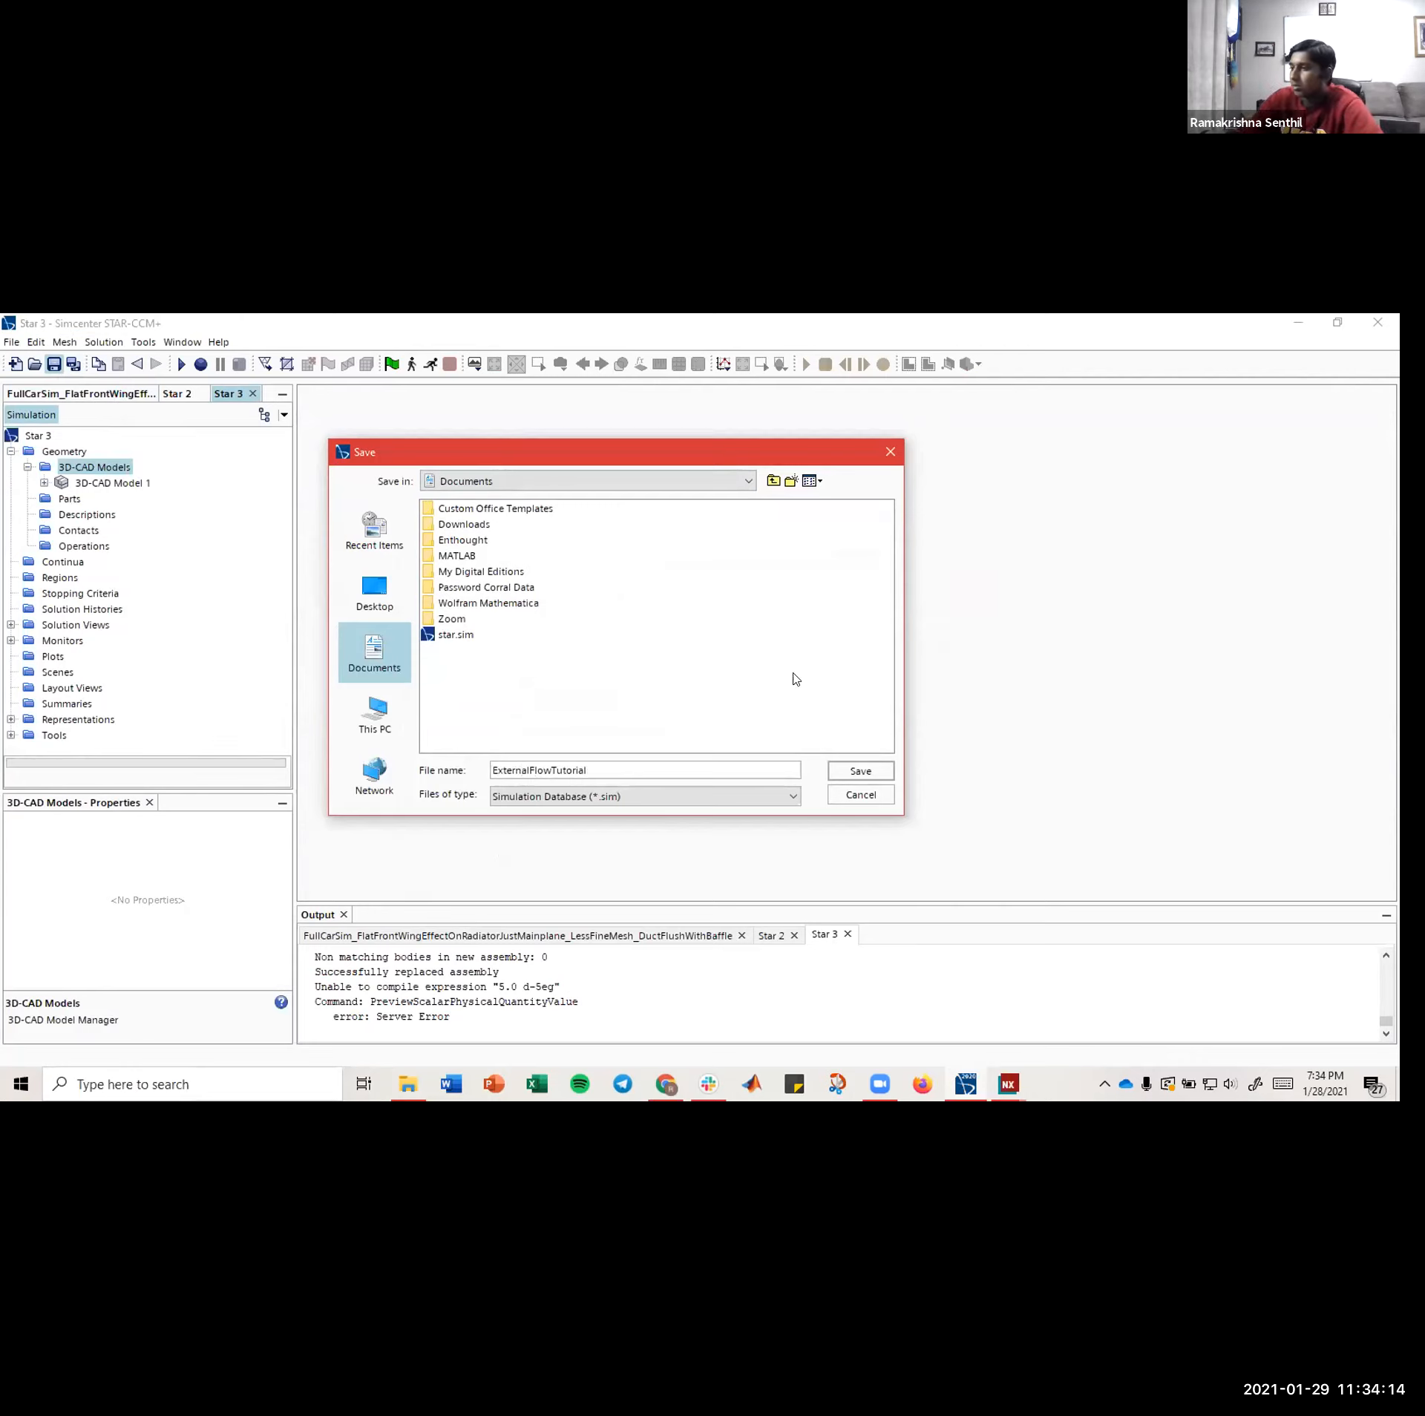
left_click(860, 771)
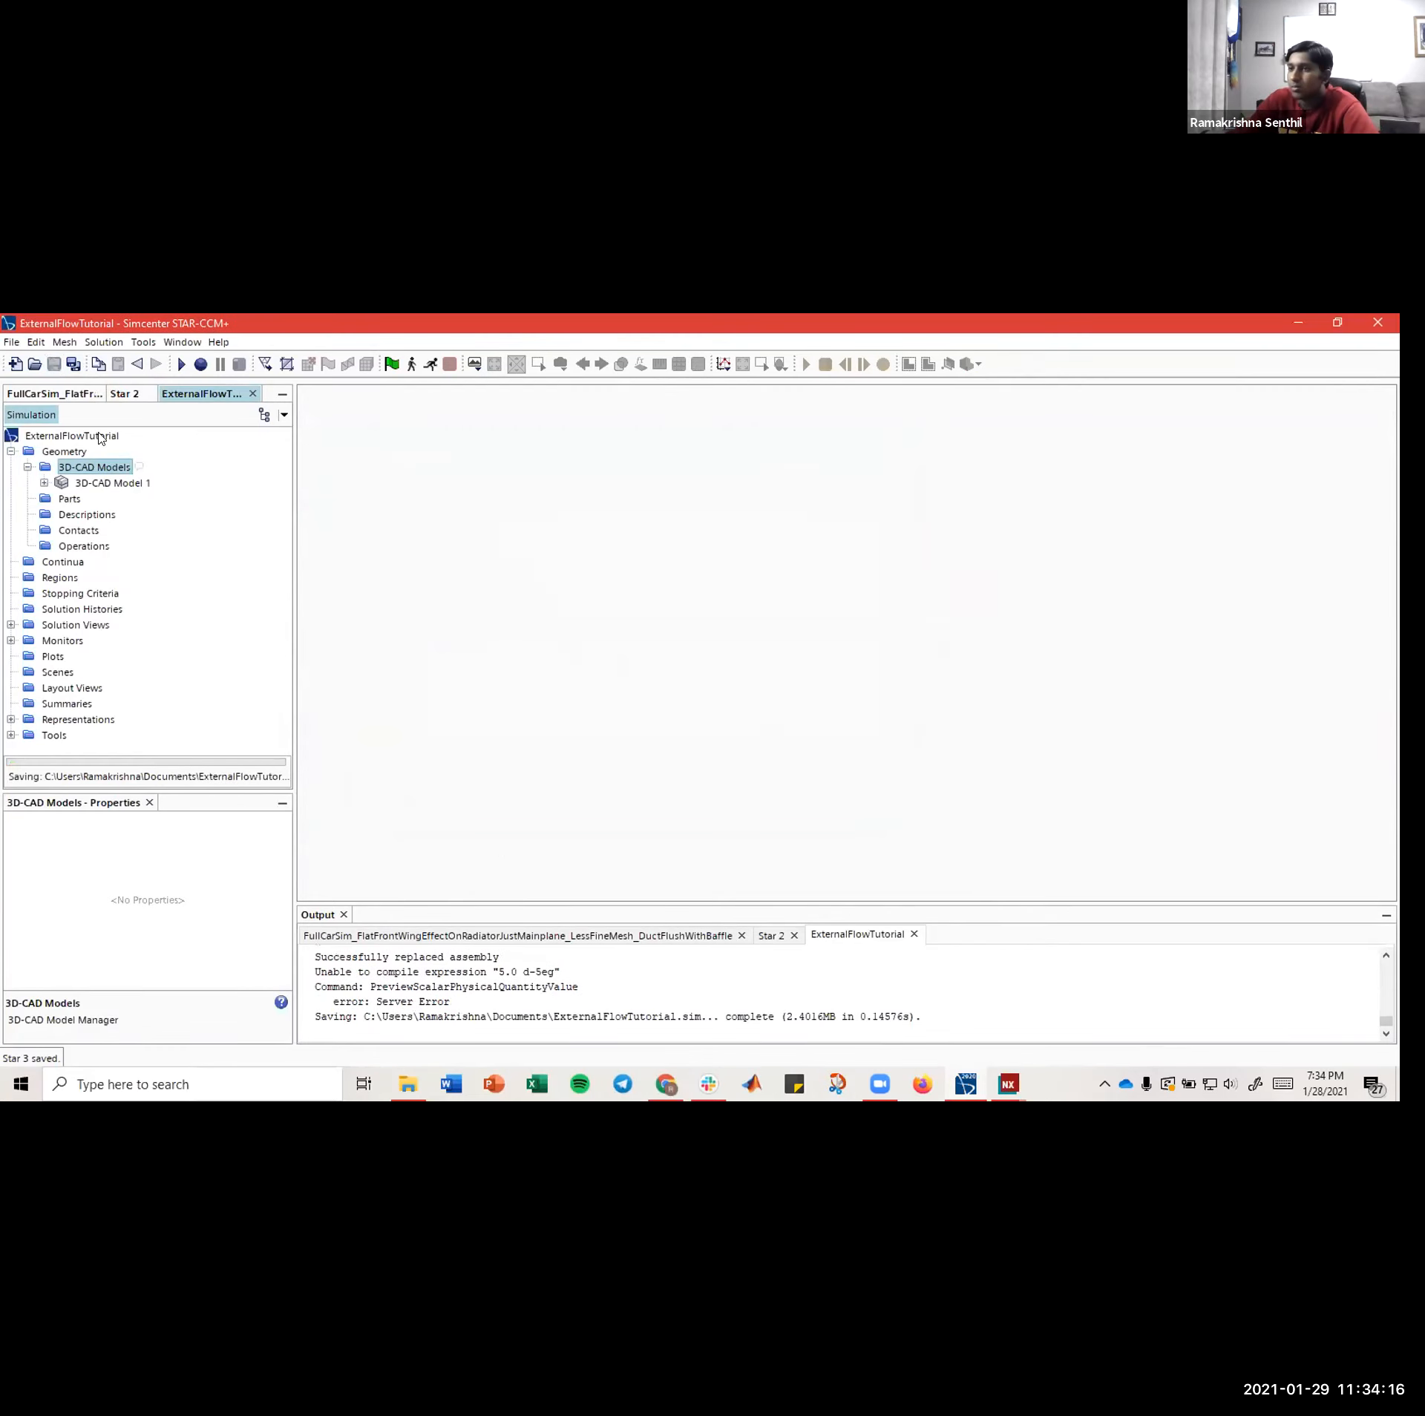
- Create a geometry part from 3D-CAD Model 1 with Solid Body type, Sharp CAD edges and Medium tessellation density
left_click(117, 484)
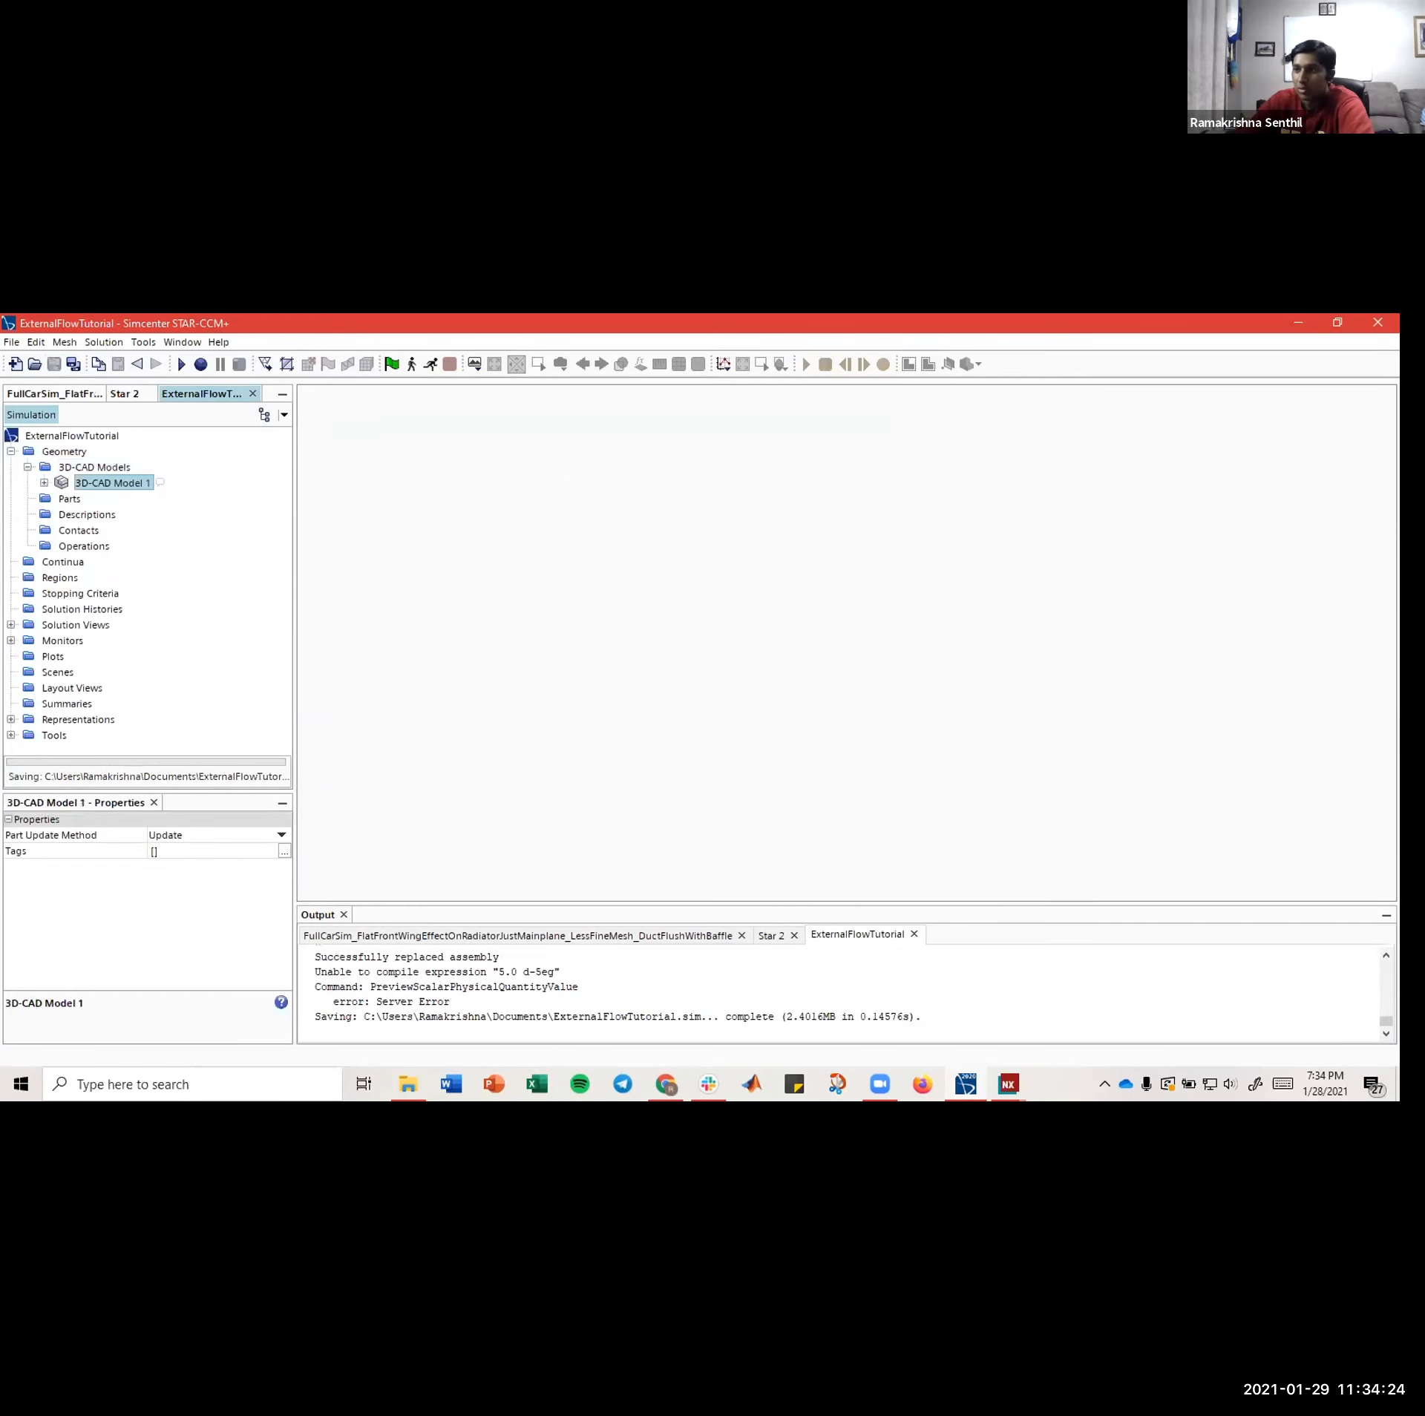
right_click(127, 484)
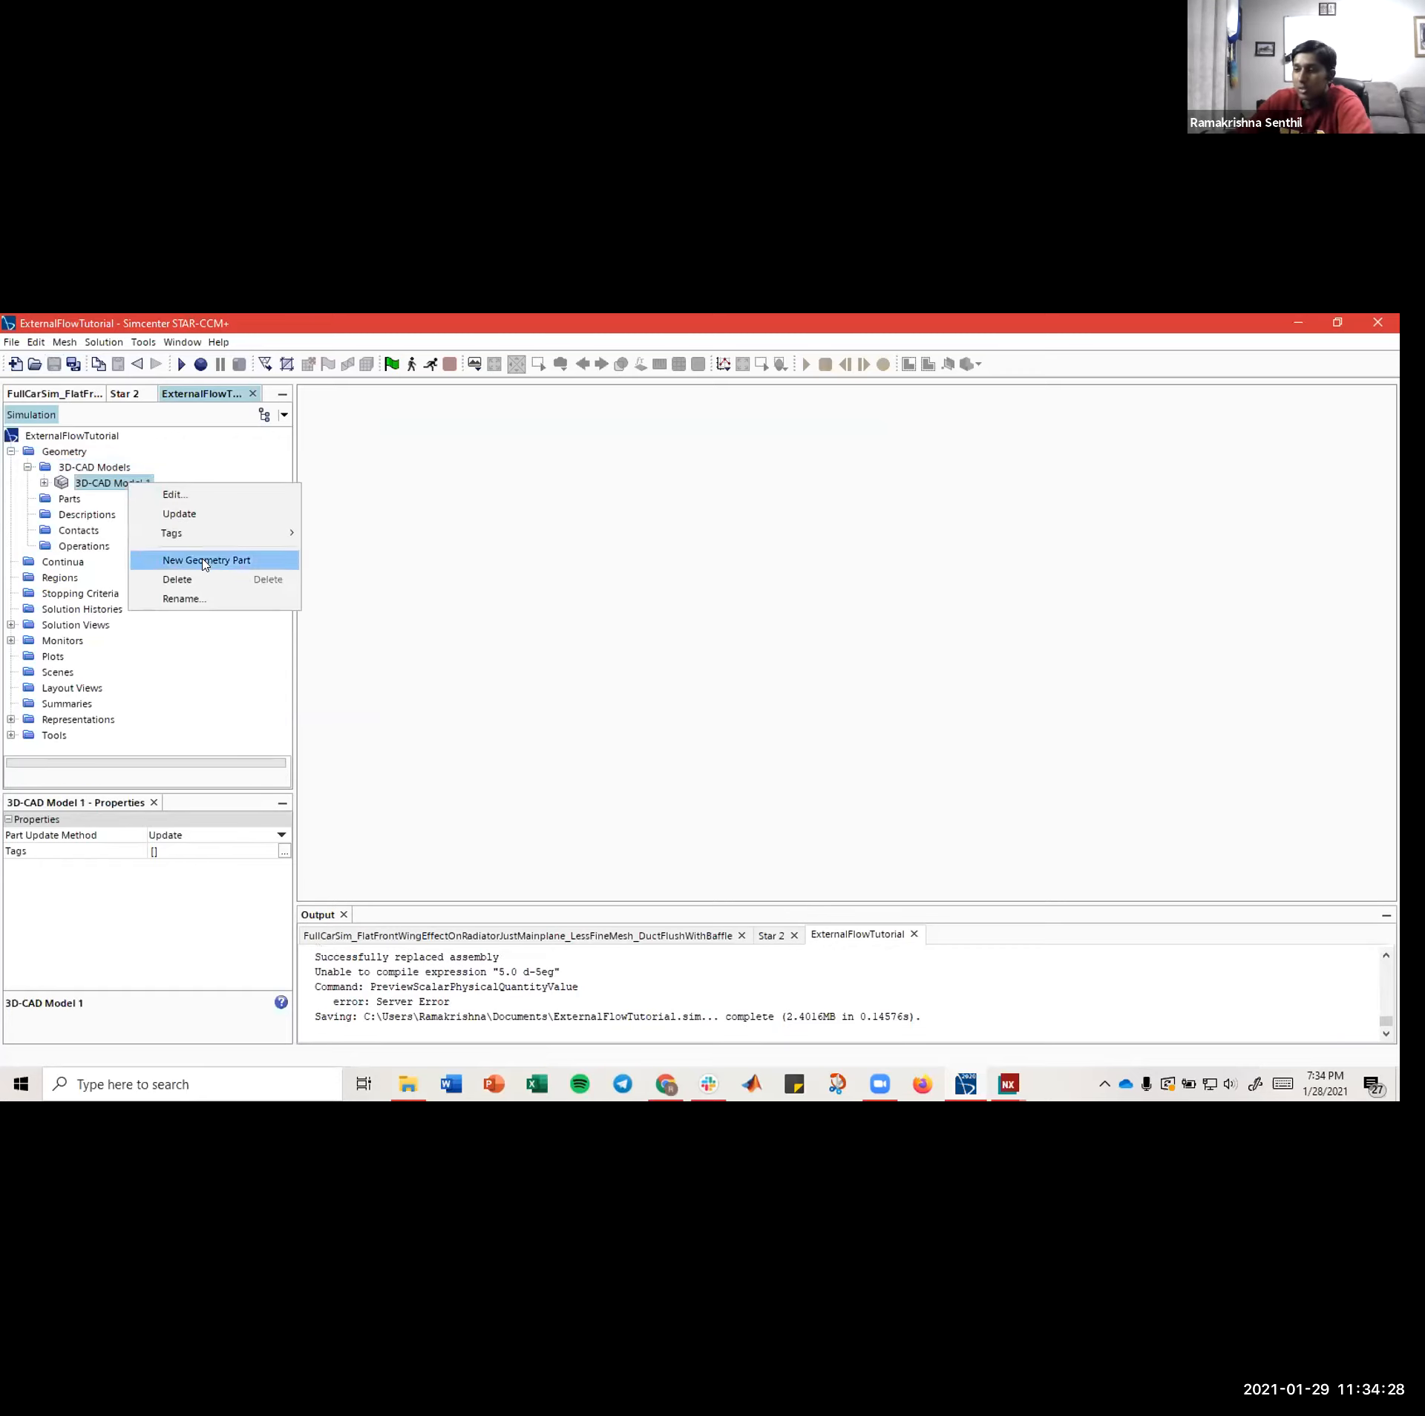
left_click(206, 564)
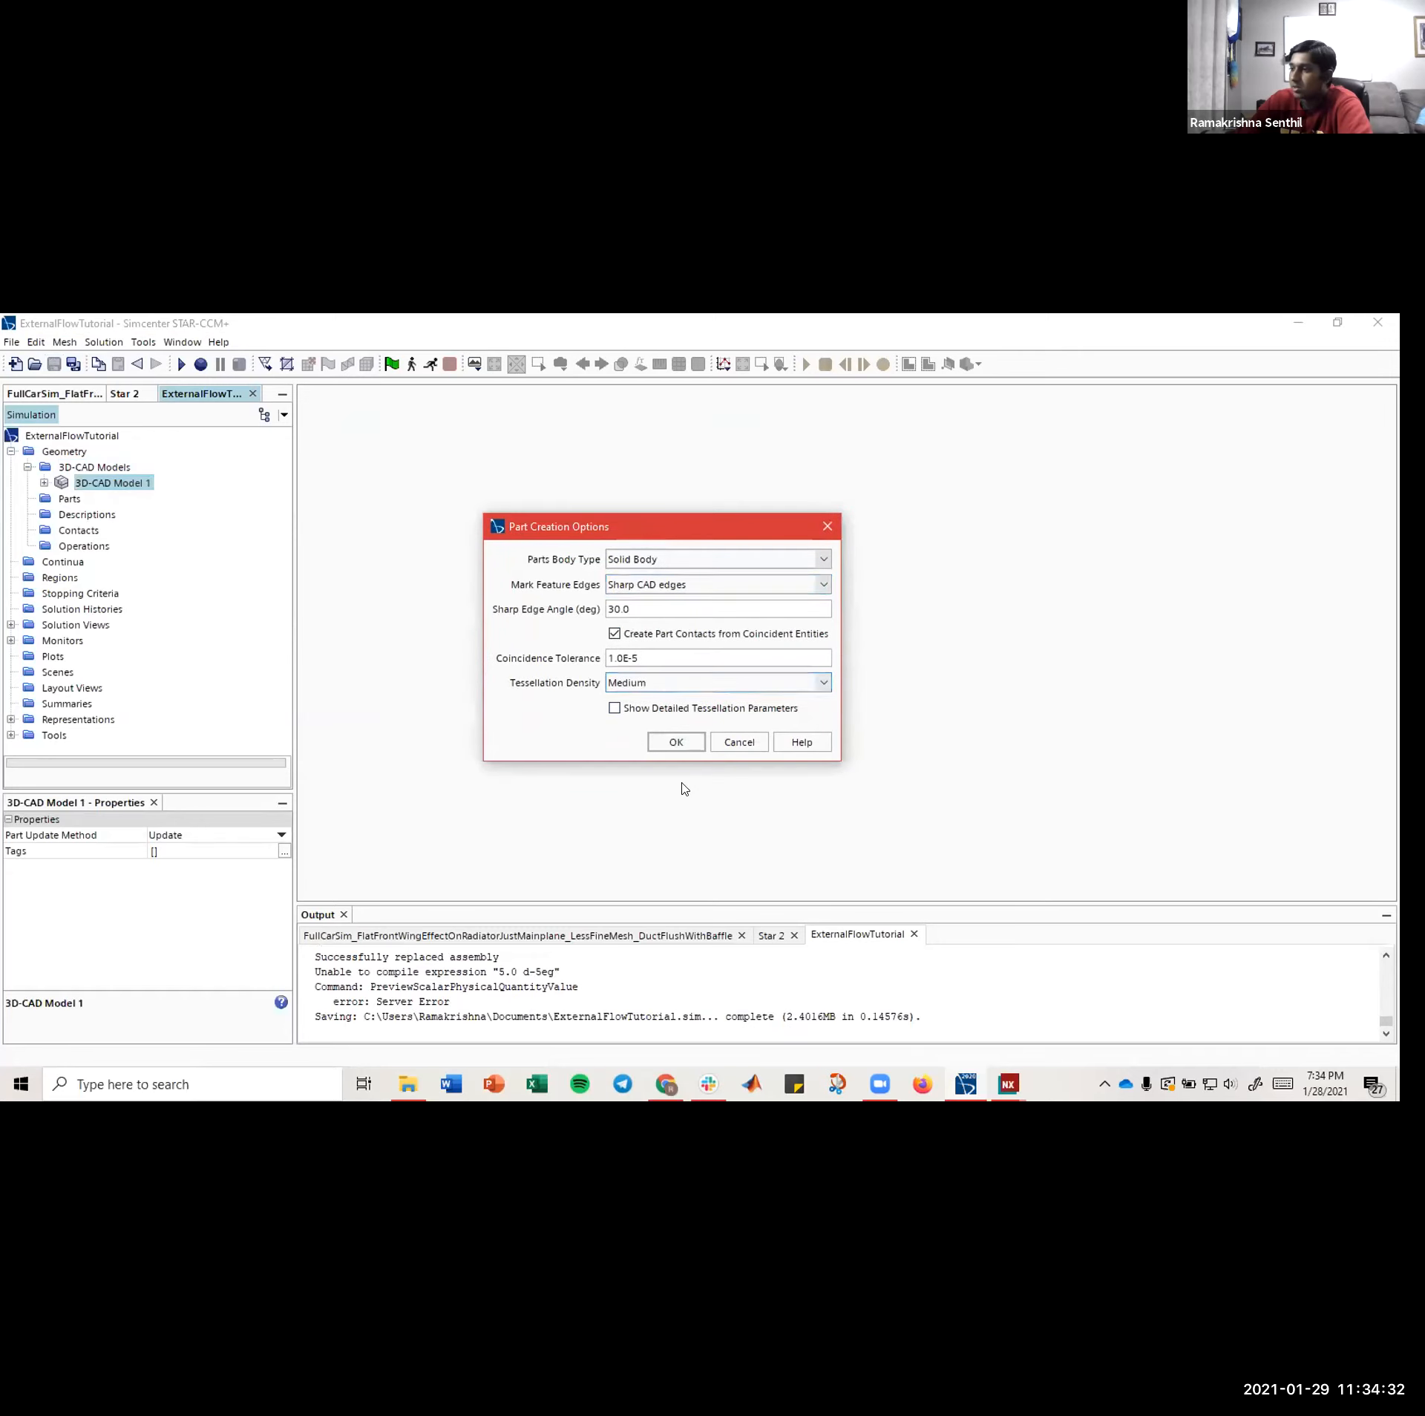
left_click(692, 742)
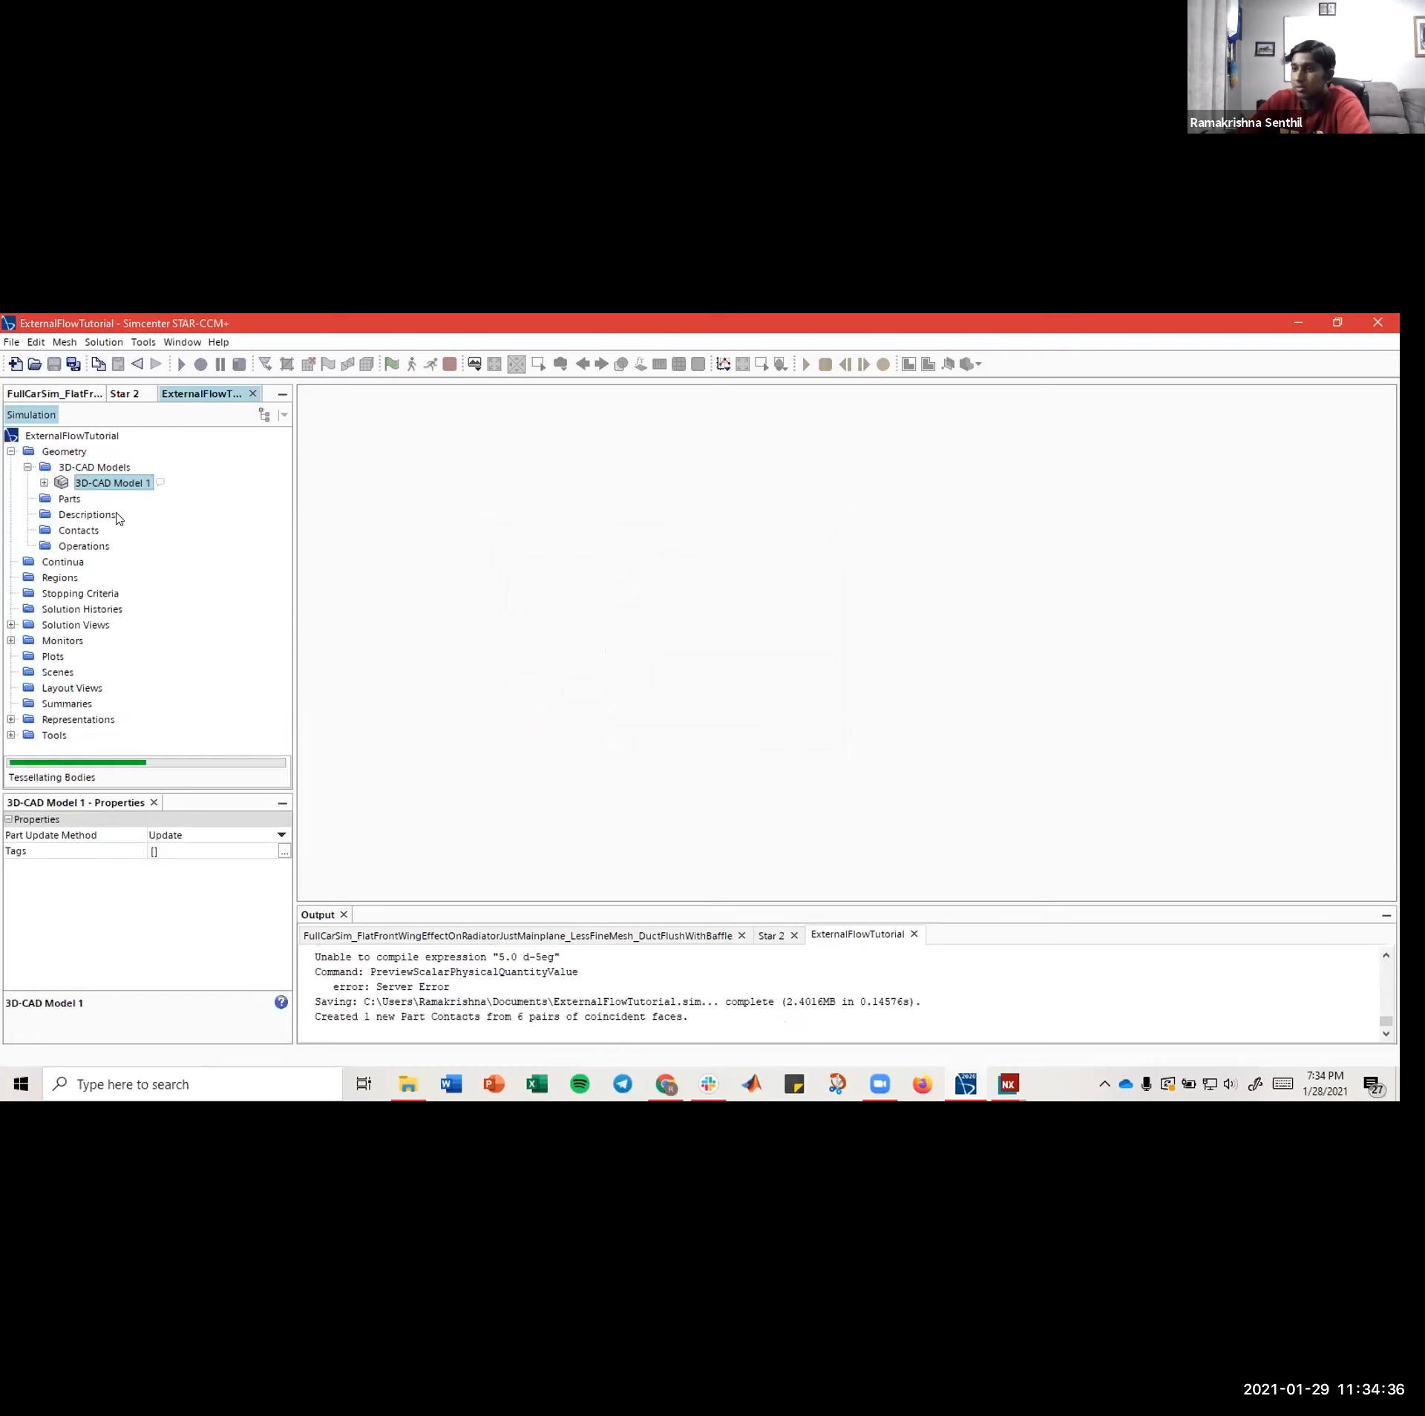
left_click(100, 513)
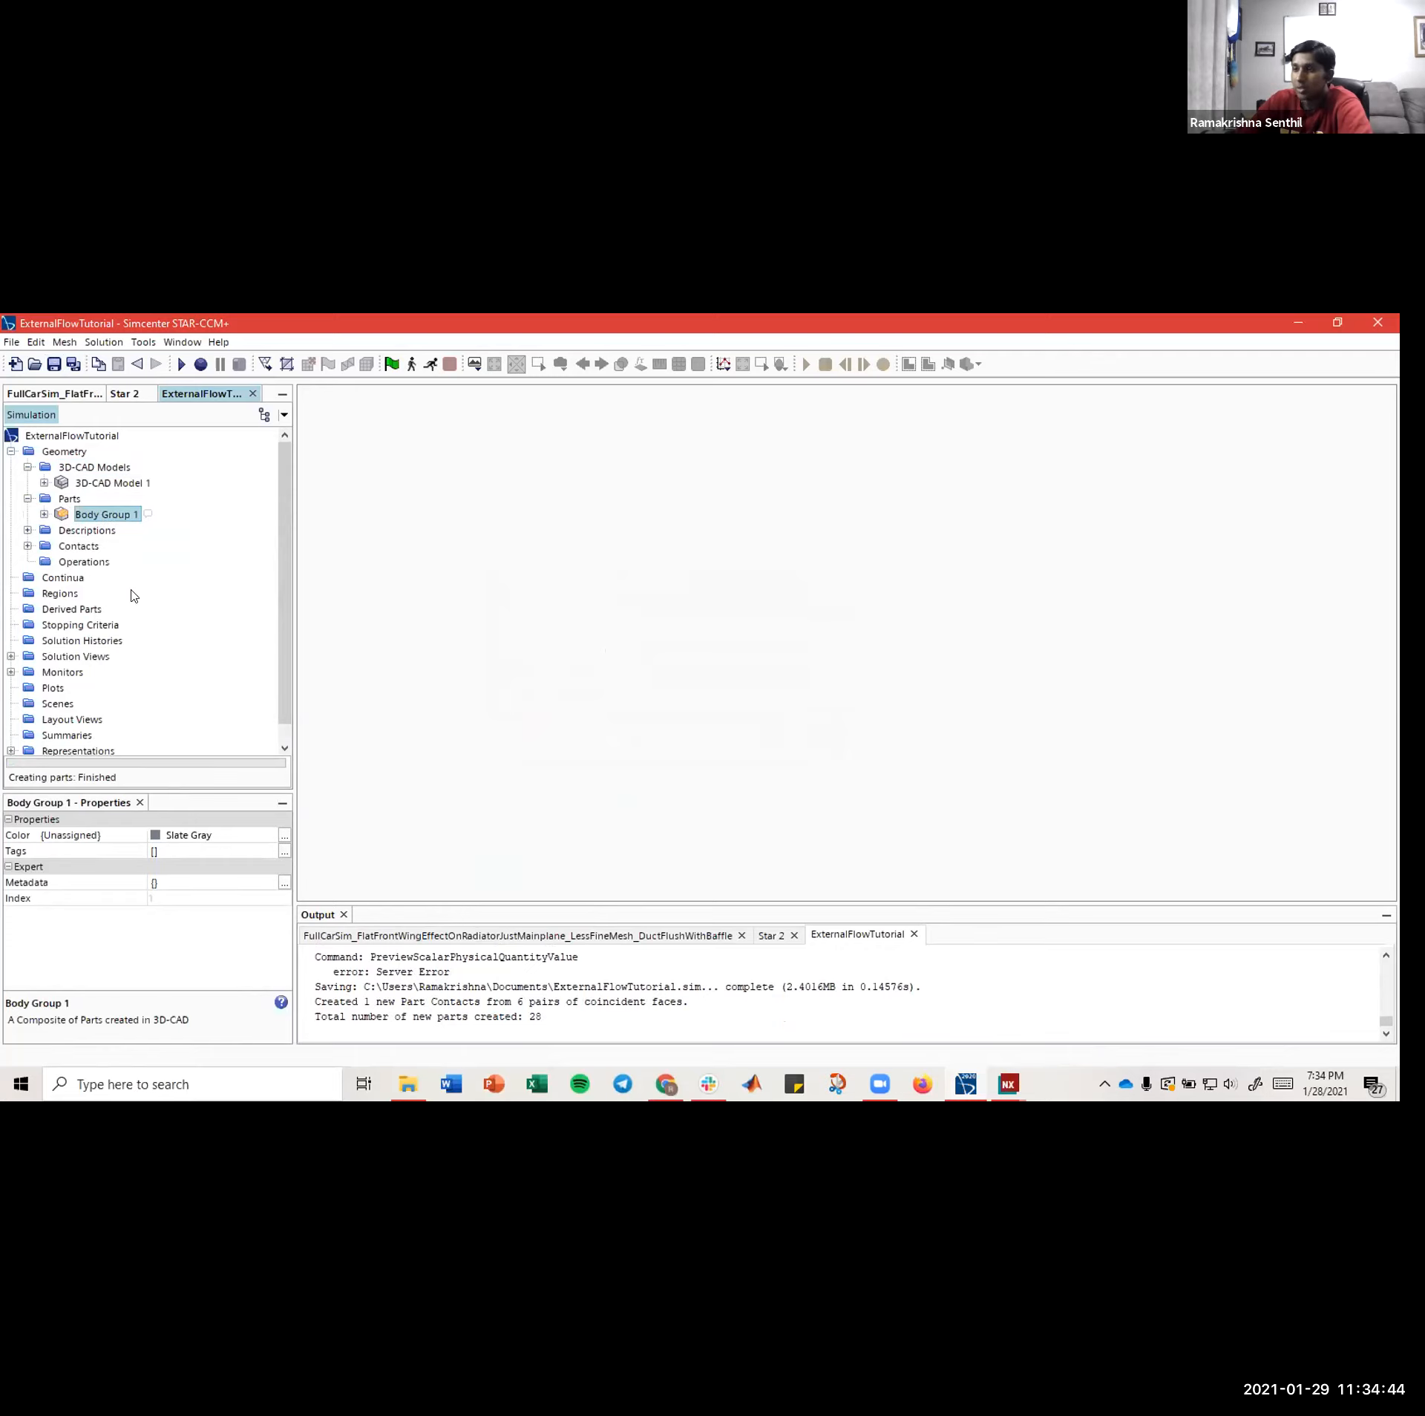
left_click(148, 483)
left_click(106, 516)
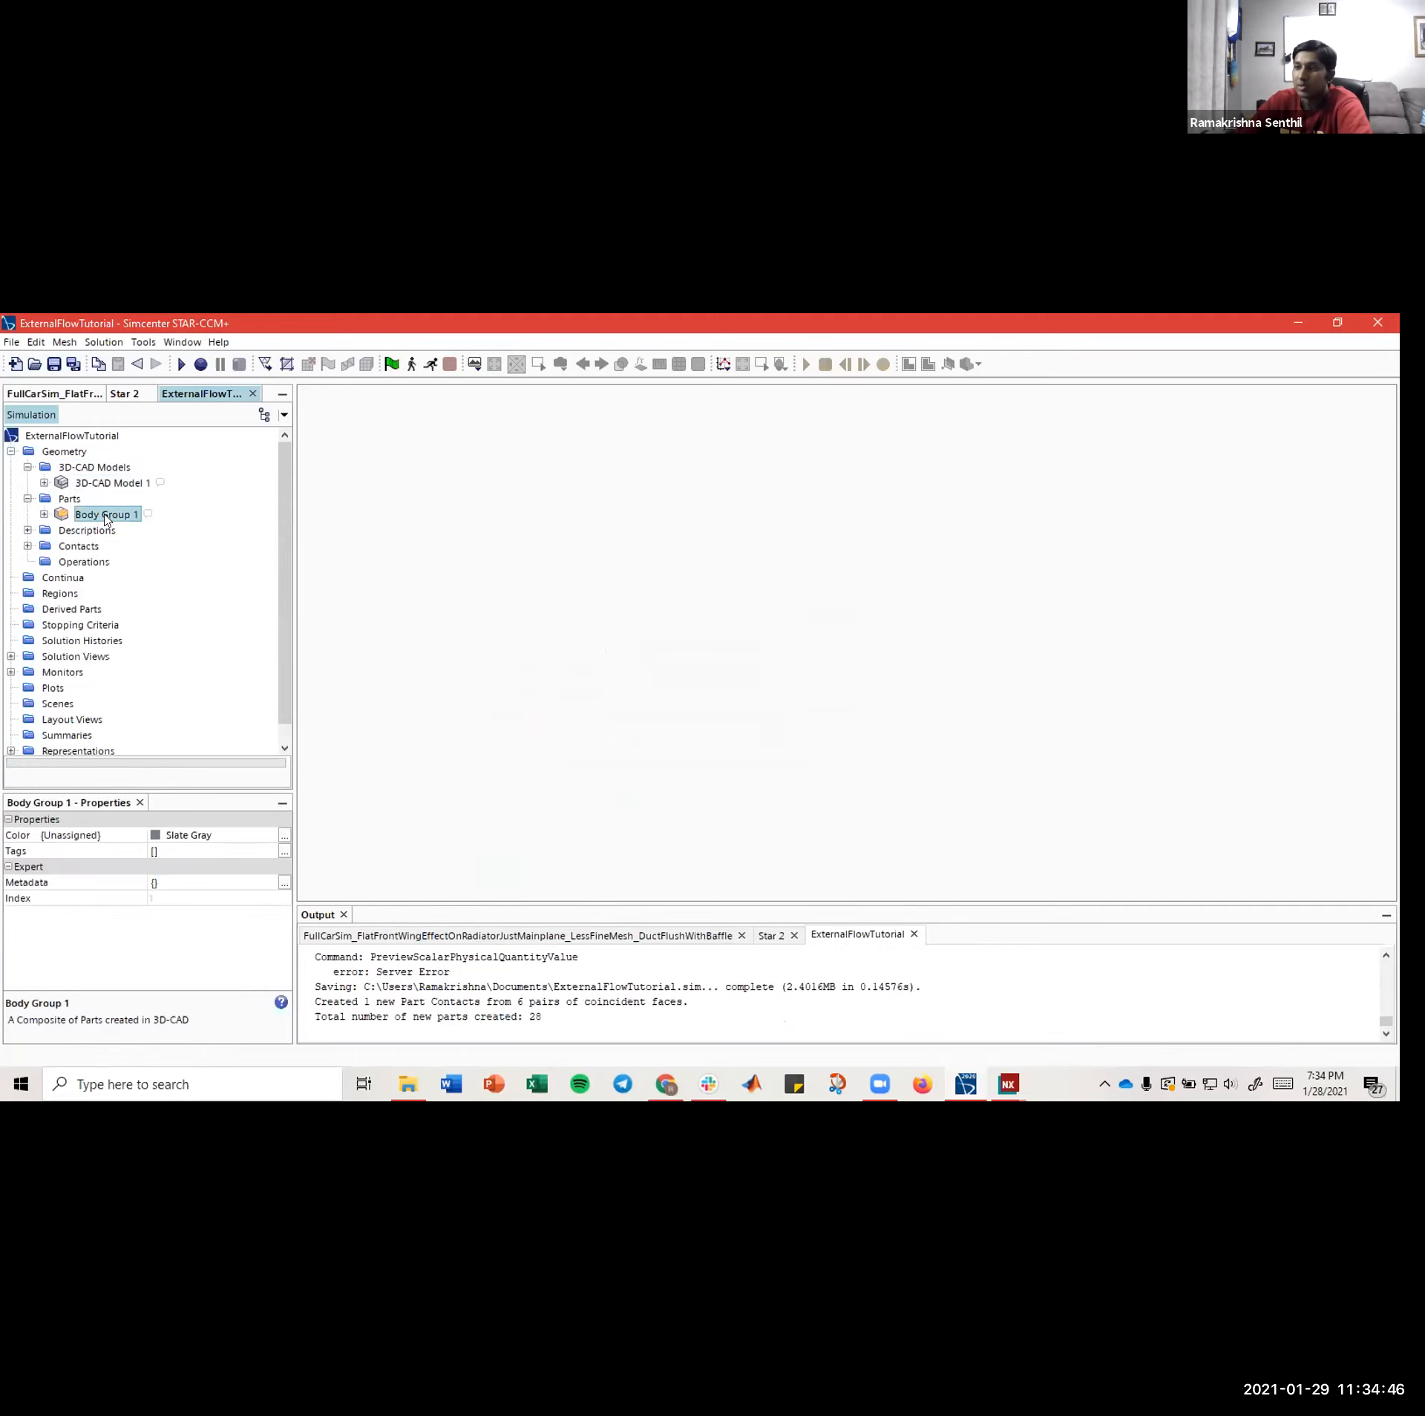
- Create a new geometry scene for the simulation's parts
scroll(192, 548, "down", 1)
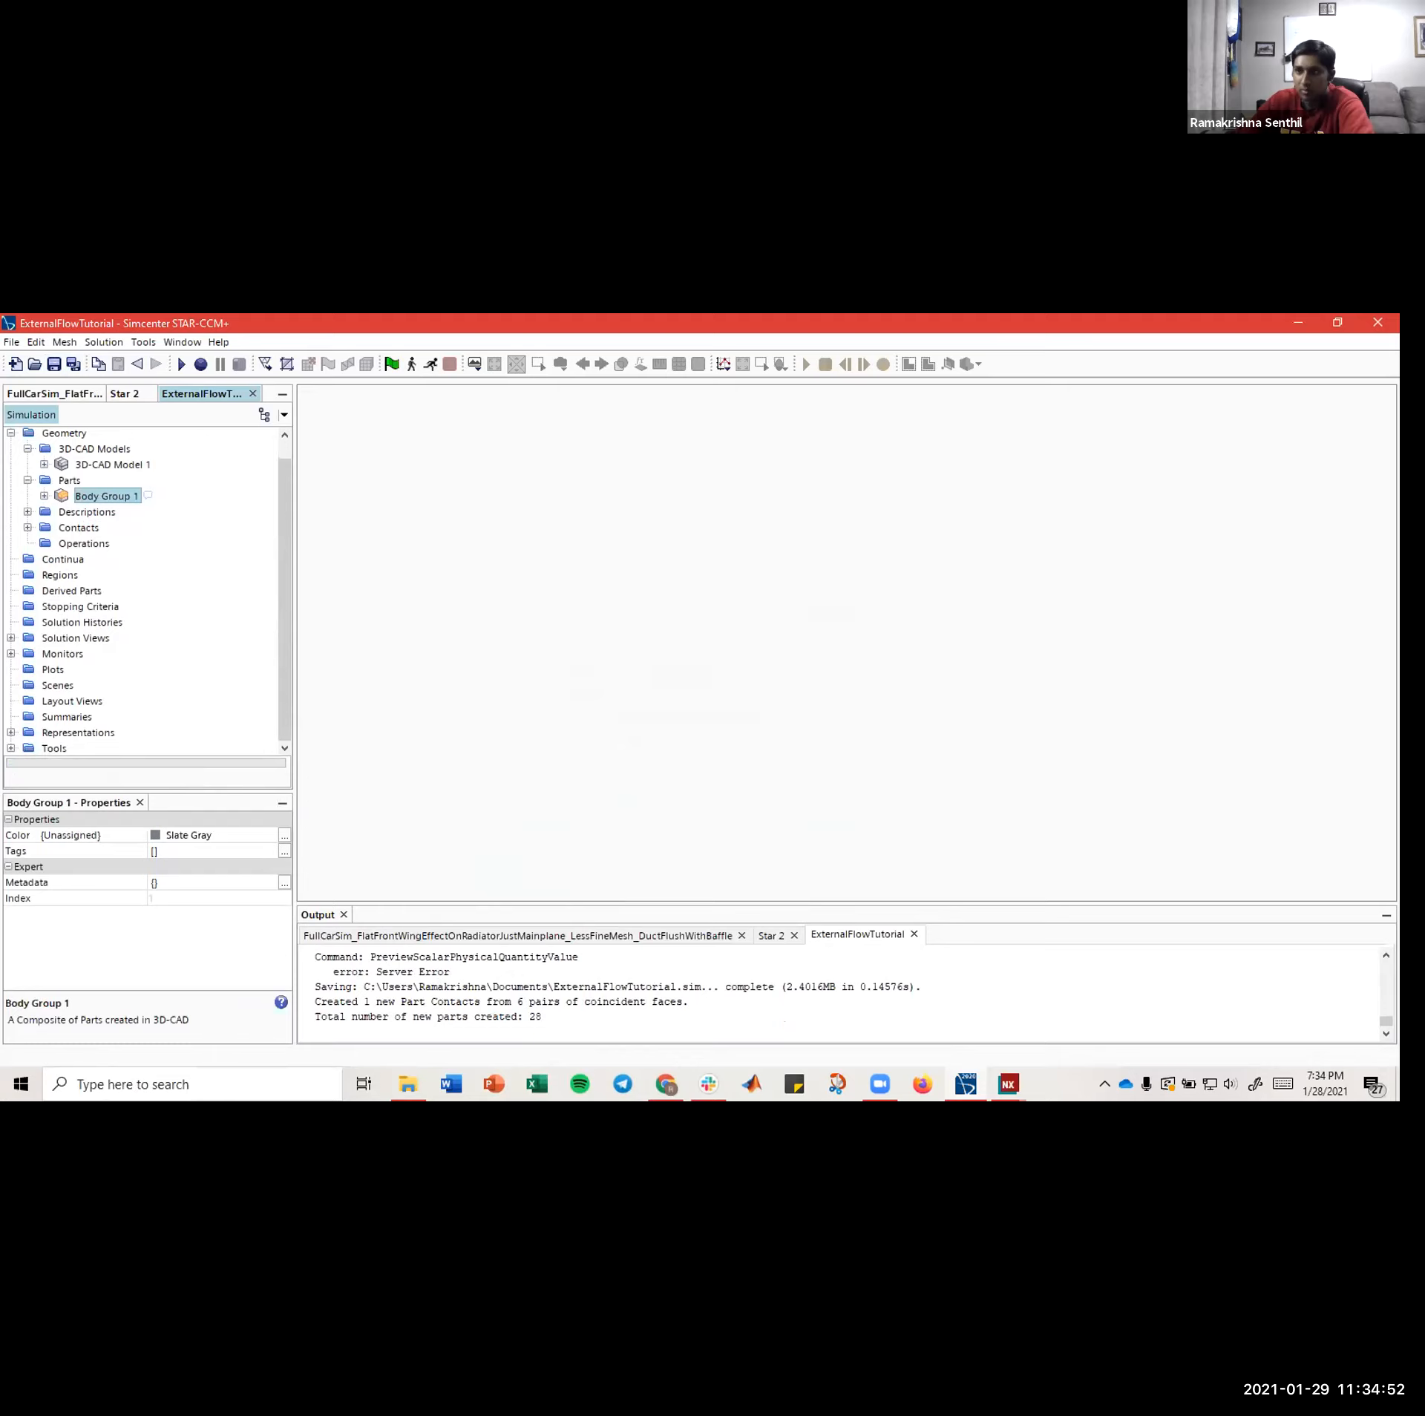
left_click(58, 686)
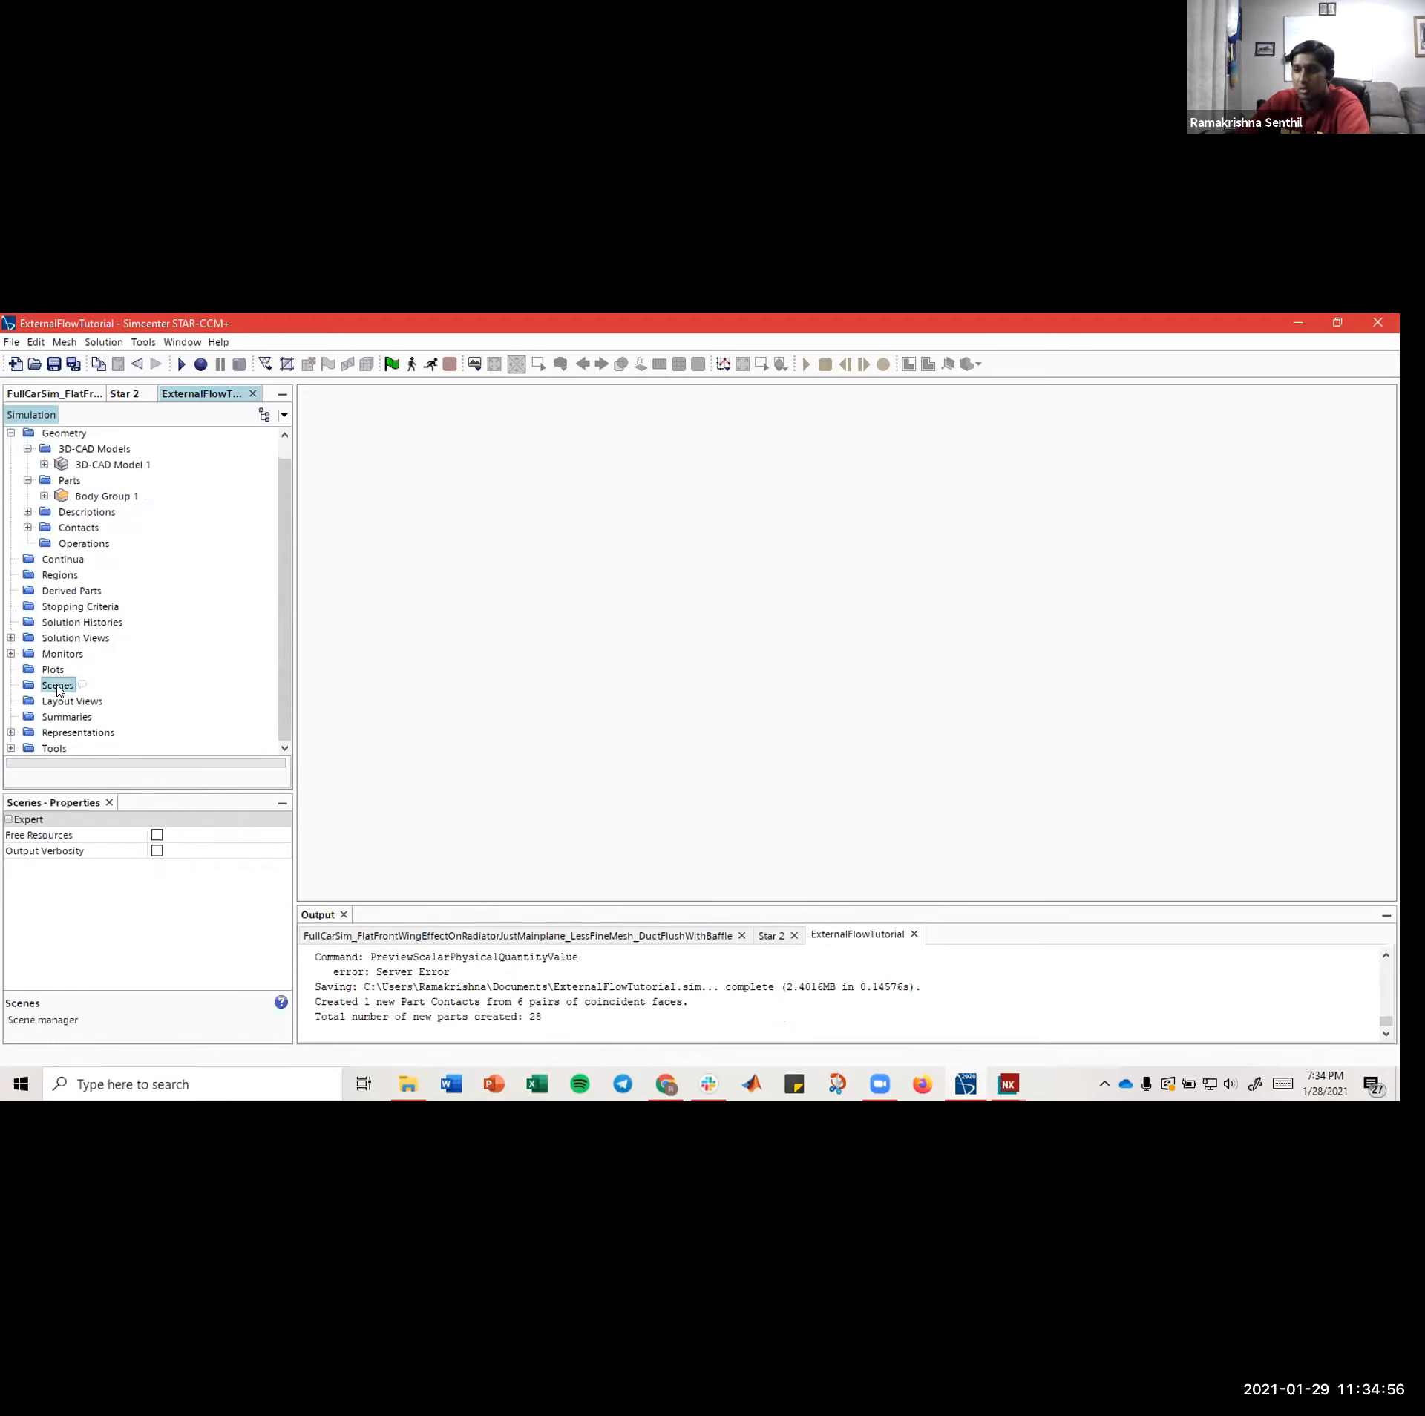
right_click(58, 686)
mouse_move(119, 699)
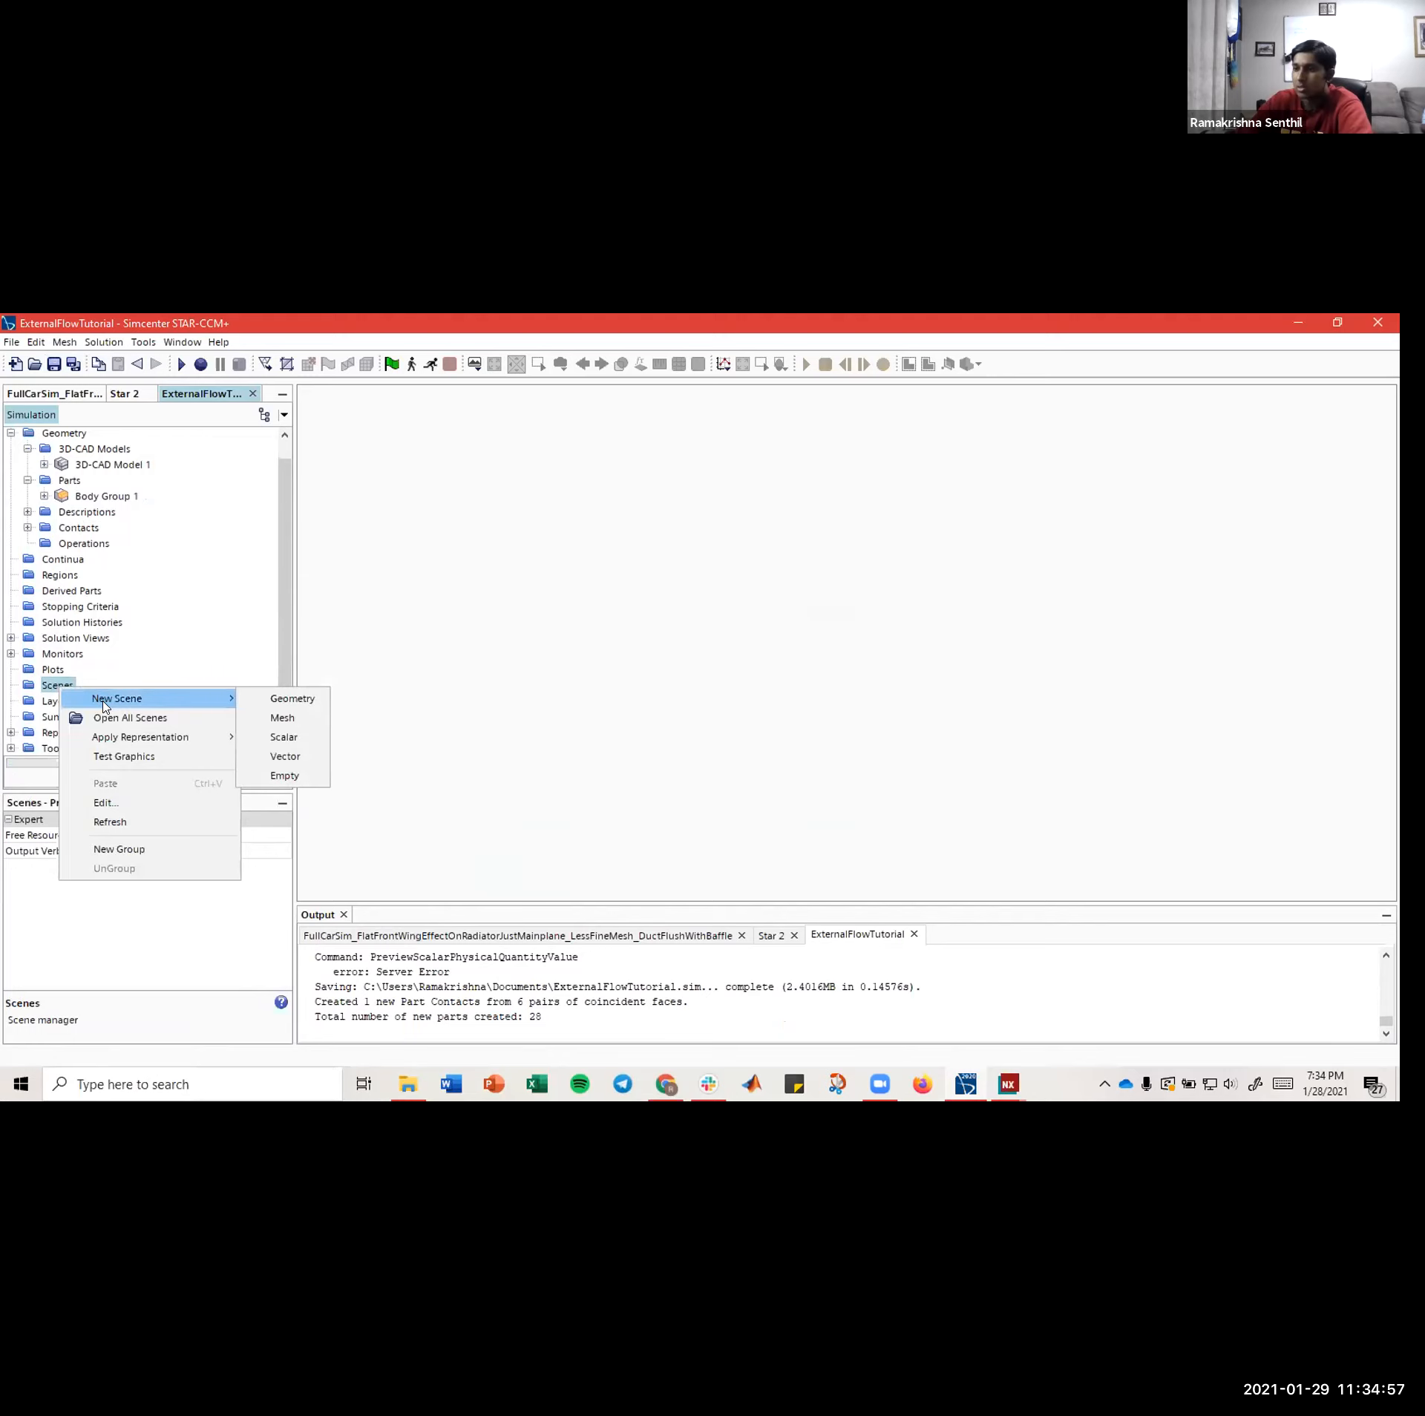
left_click(292, 699)
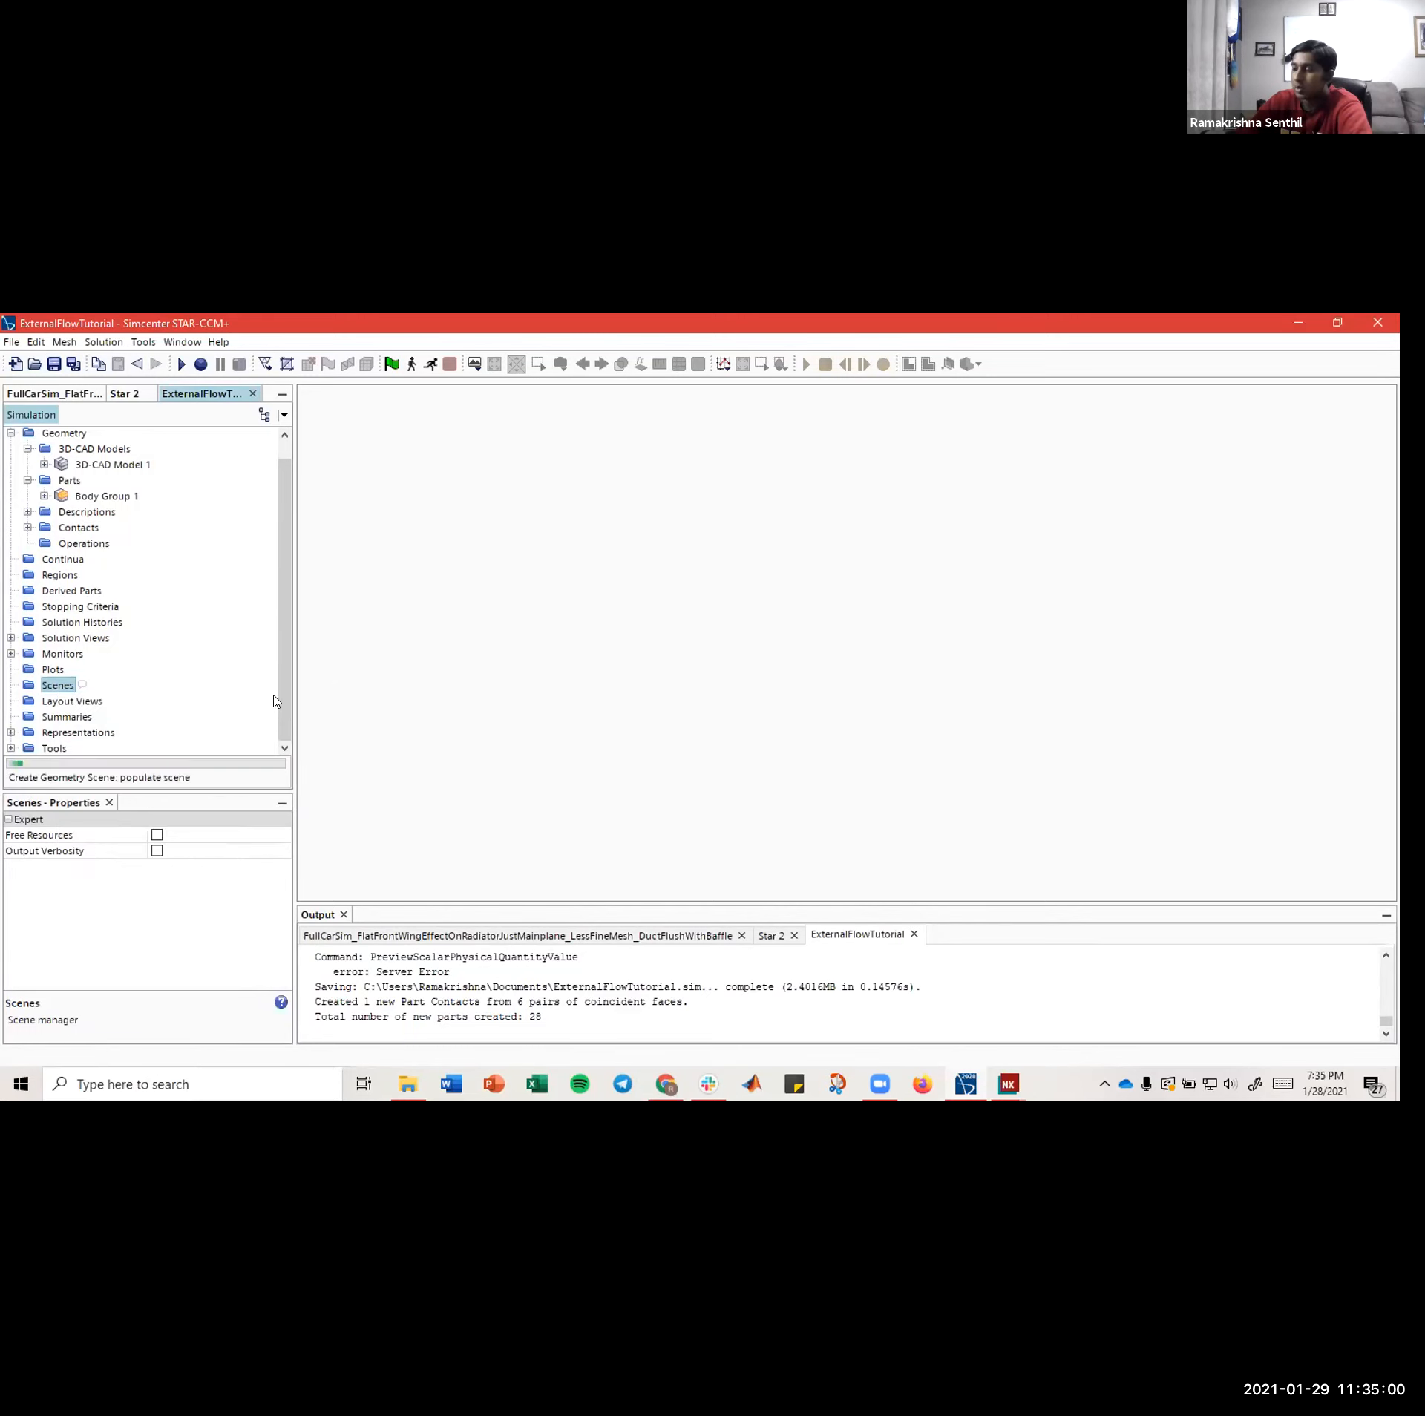
- Examine the front wing, the wheel behind it and the side duct's inlet in the geometry scene
left_click_drag(776, 562, 842, 685)
scroll(841, 685, "up", 8)
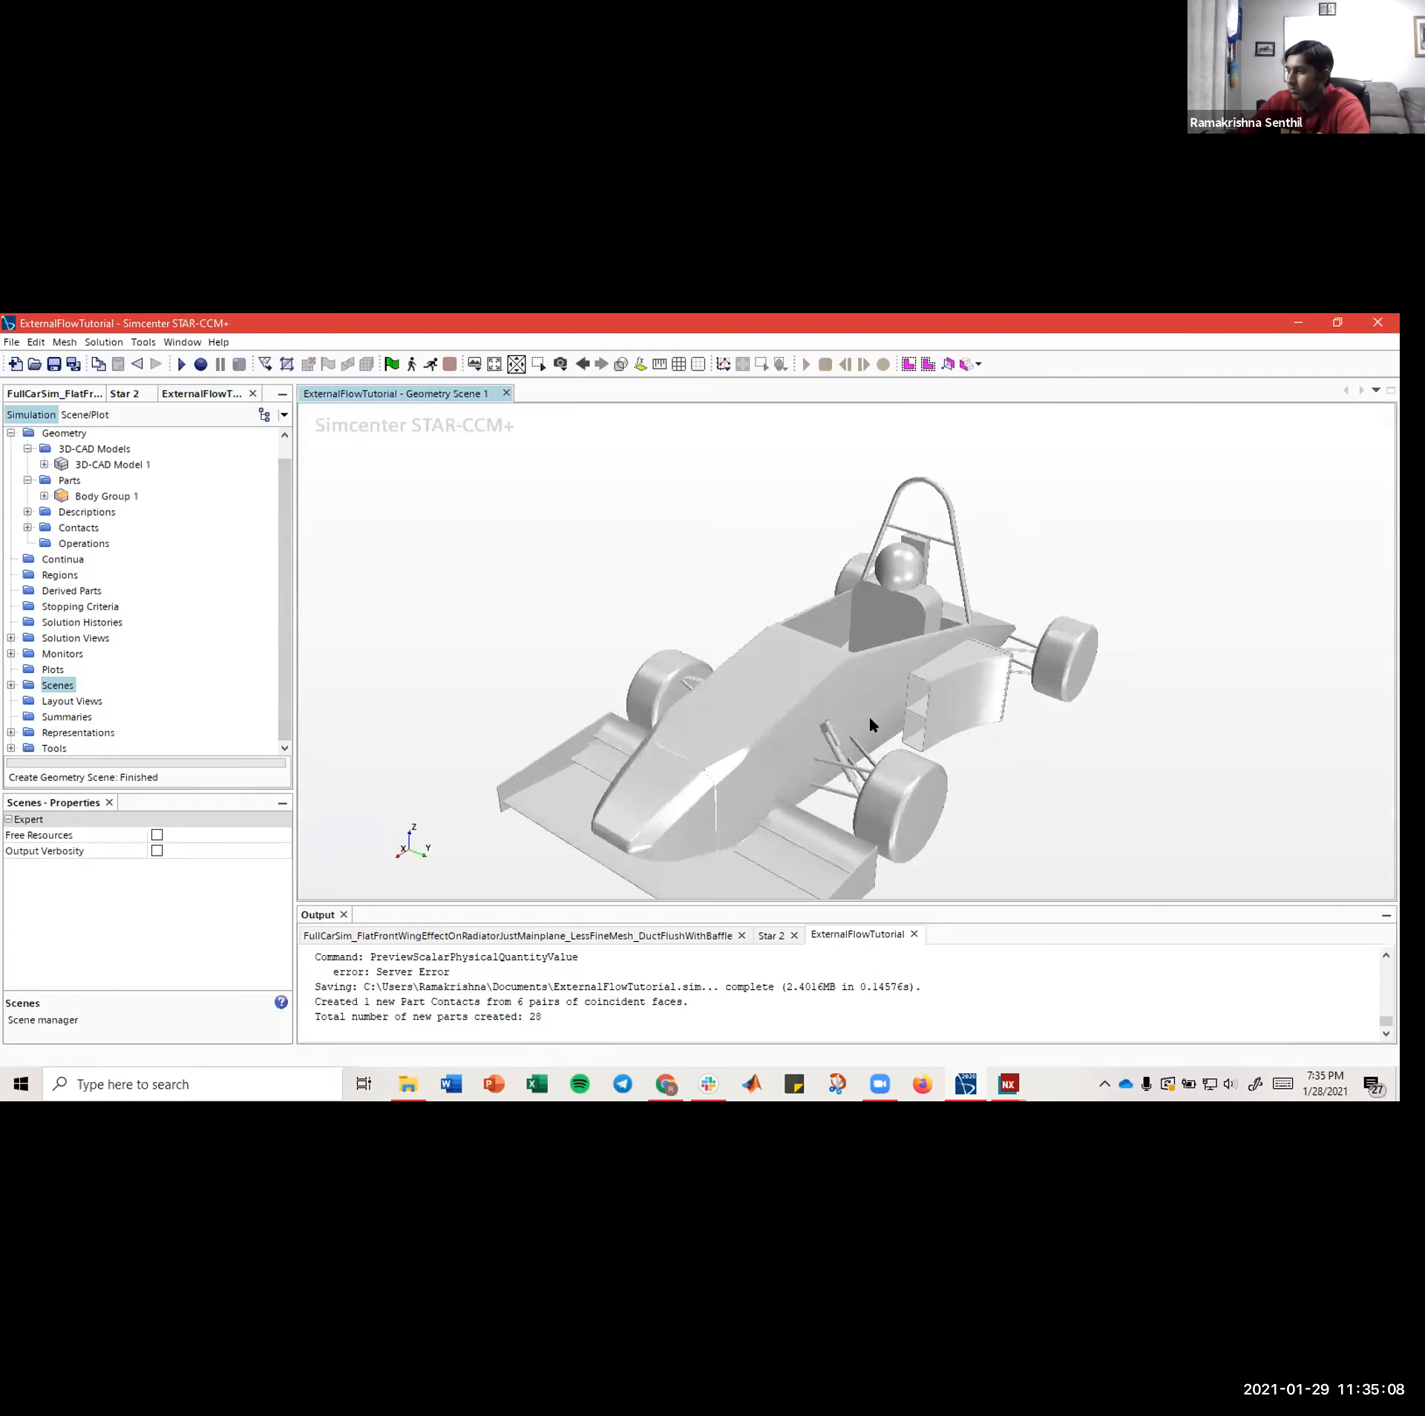
left_click_drag(848, 640, 722, 758)
scroll(808, 690, "down", 1)
scroll(752, 702, "down", 4)
scroll(766, 798, "up", 5)
scroll(775, 797, "down", 5)
right_click_drag(598, 630, 585, 637)
left_click_drag(915, 633, 956, 637)
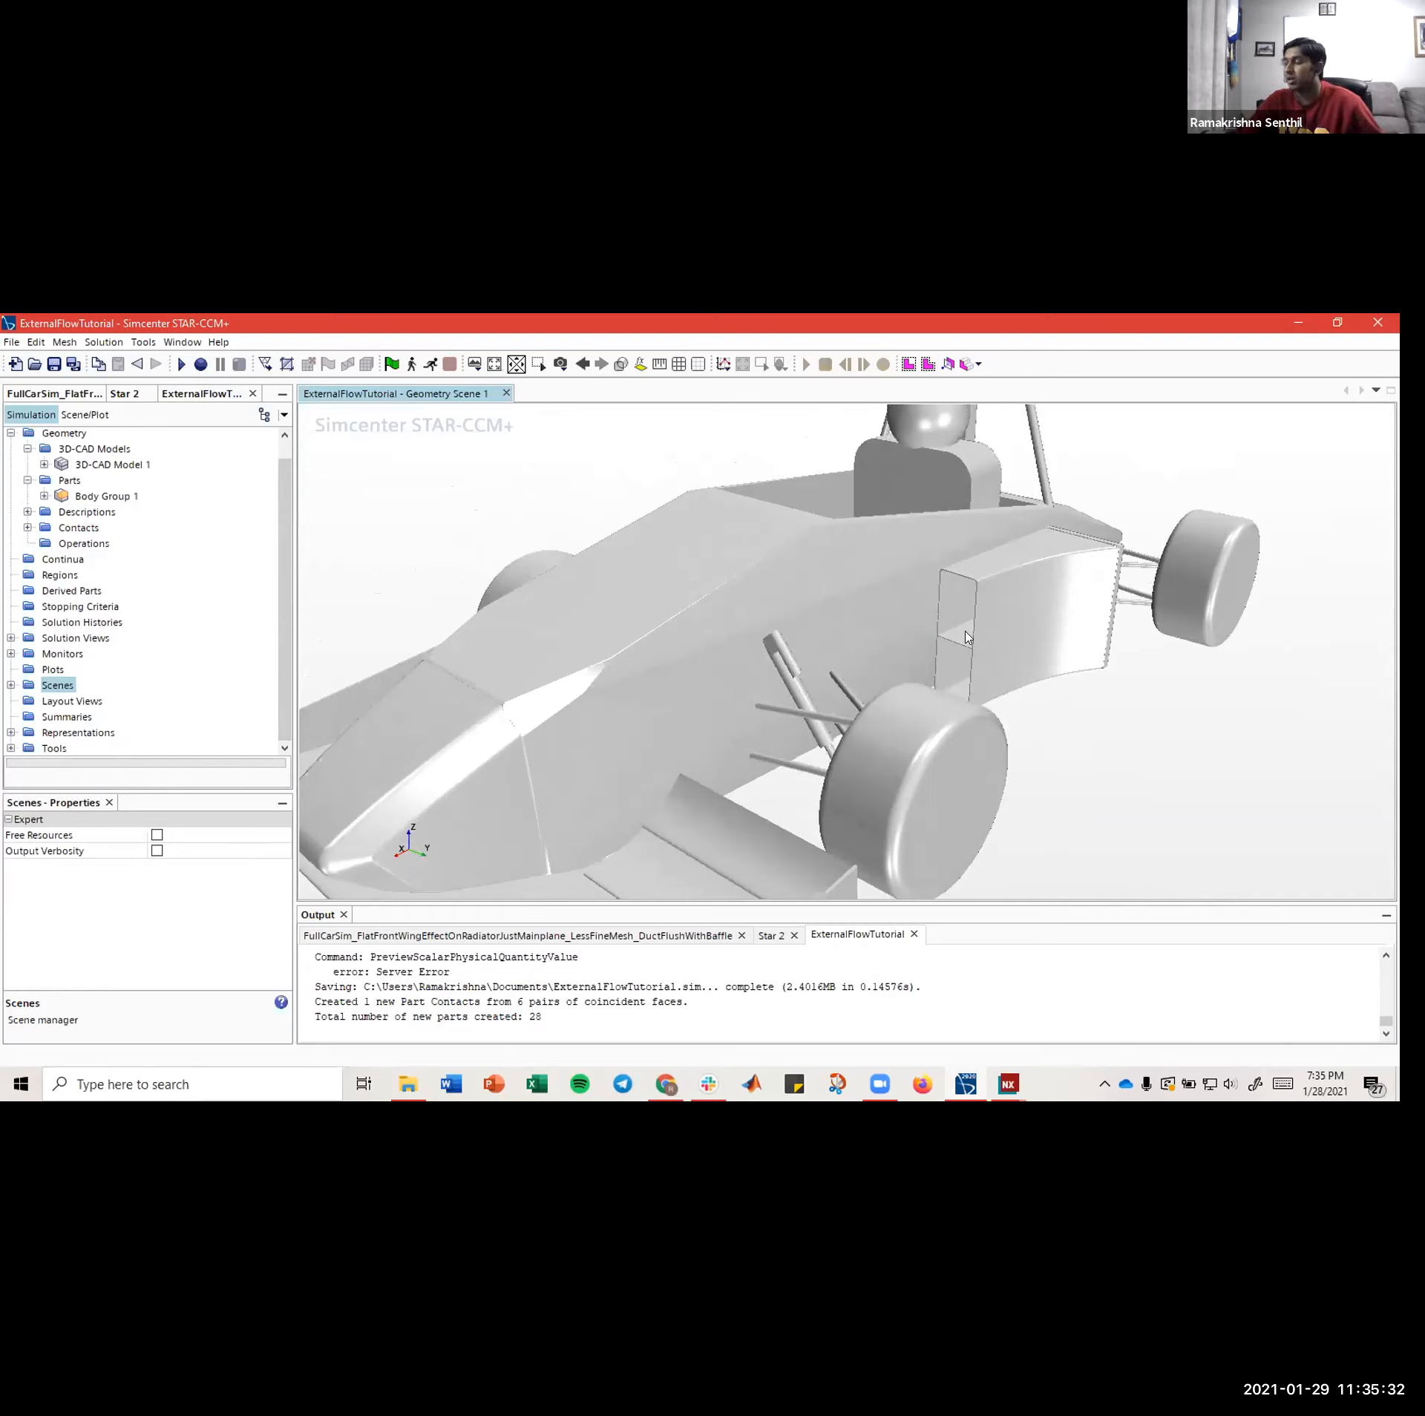
left_click_drag(921, 644, 759, 787)
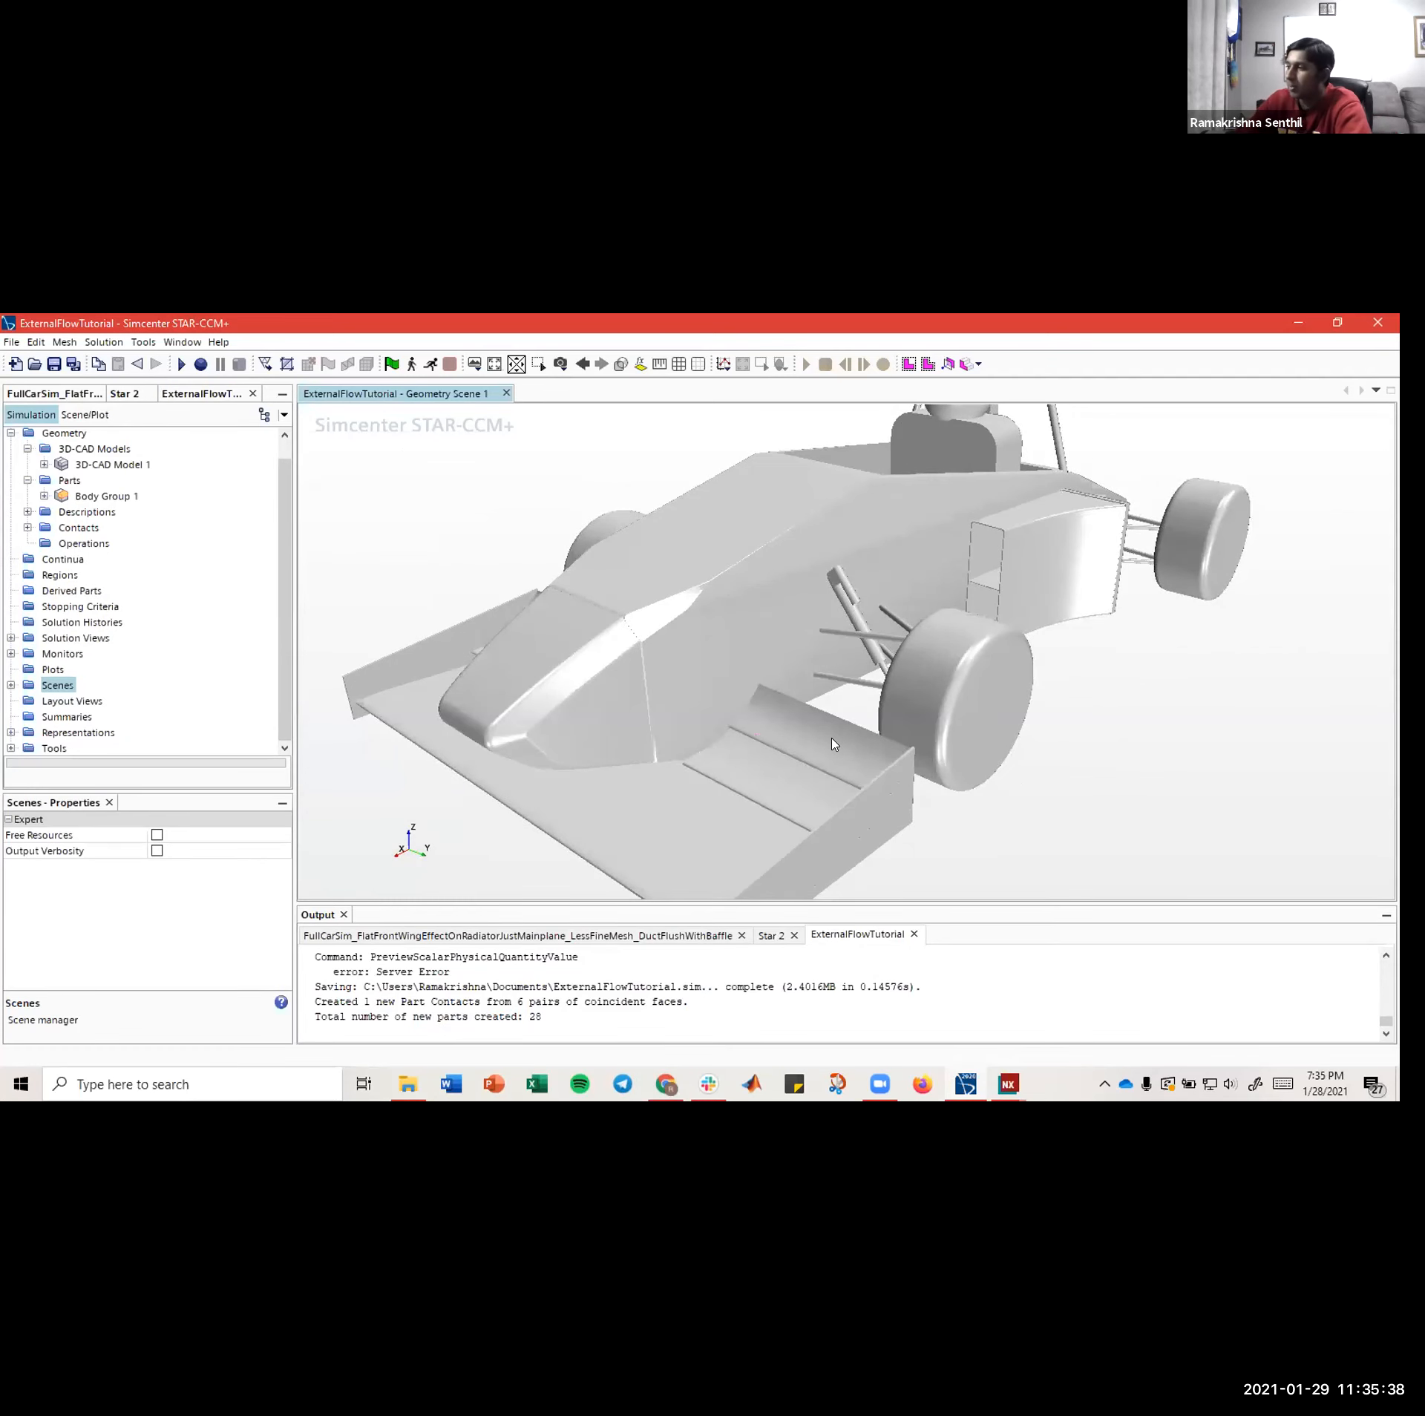
left_click_drag(793, 656, 999, 573)
right_click_drag(971, 595, 1002, 611)
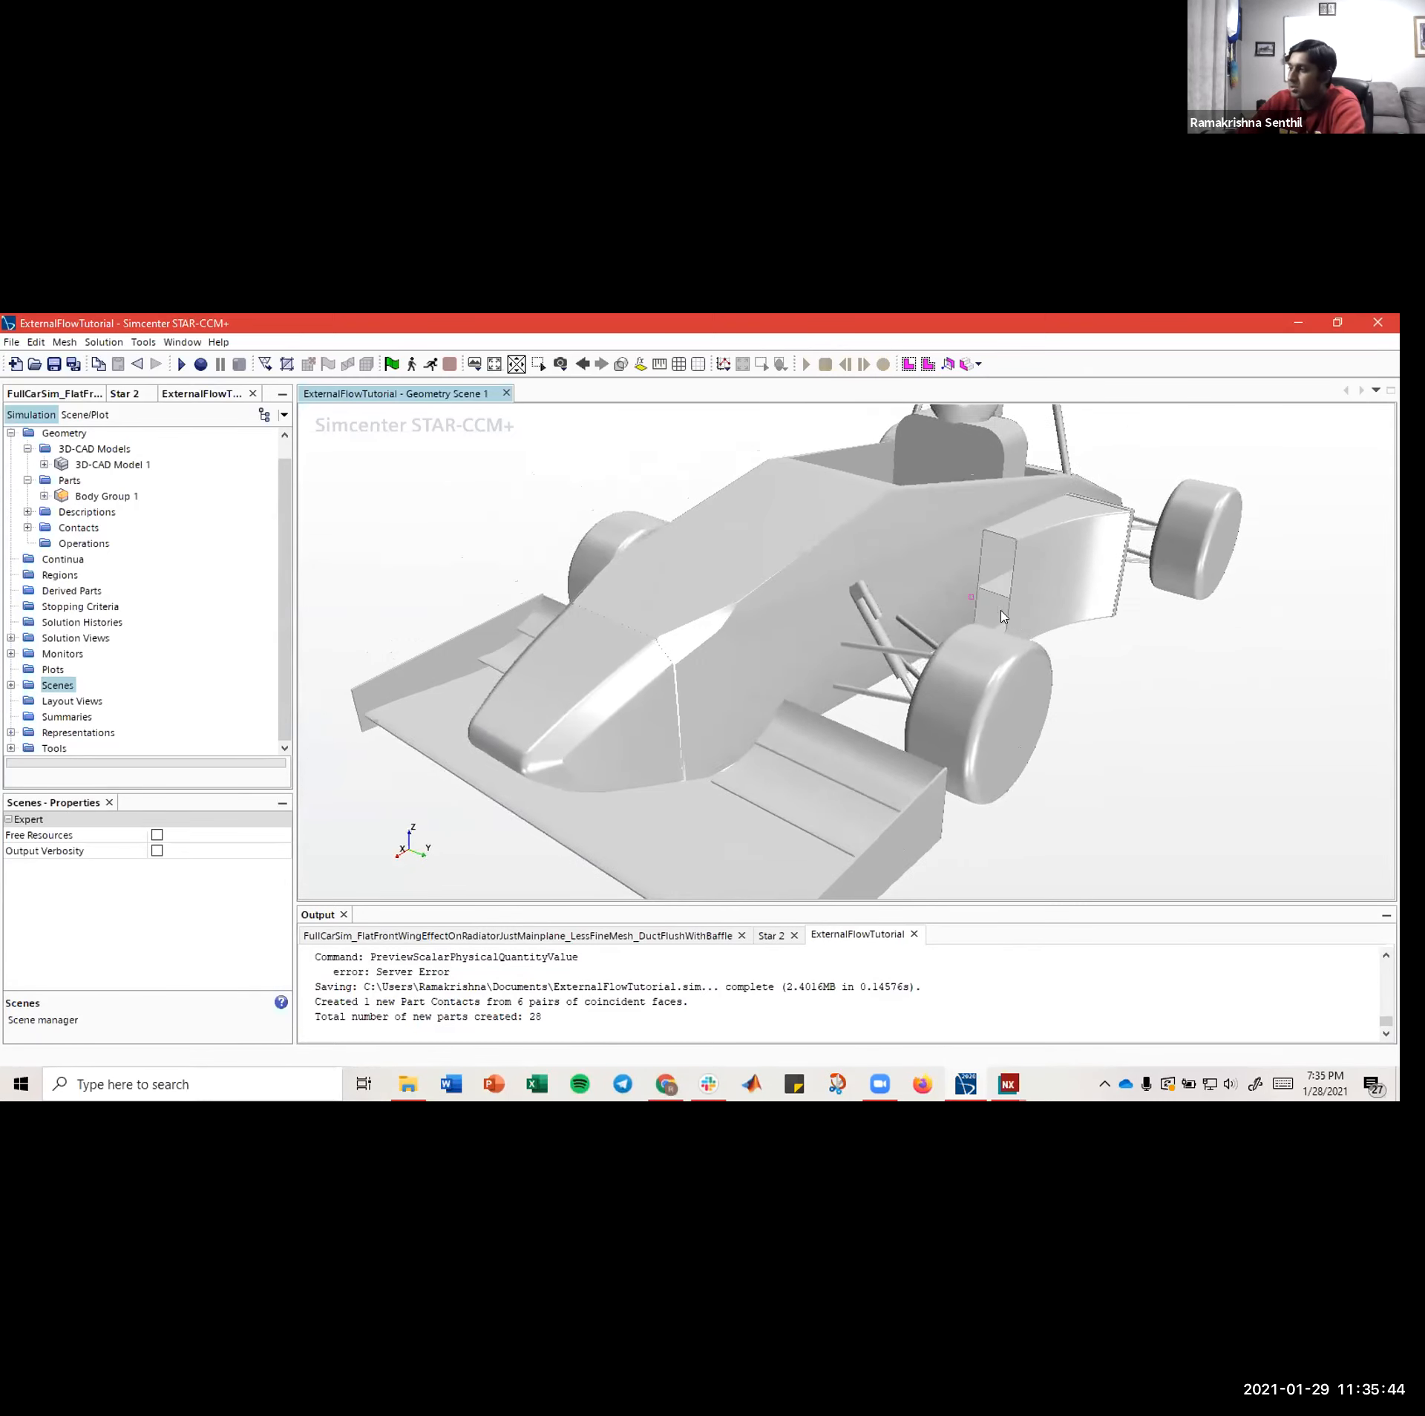
left_click_drag(1004, 614, 833, 749)
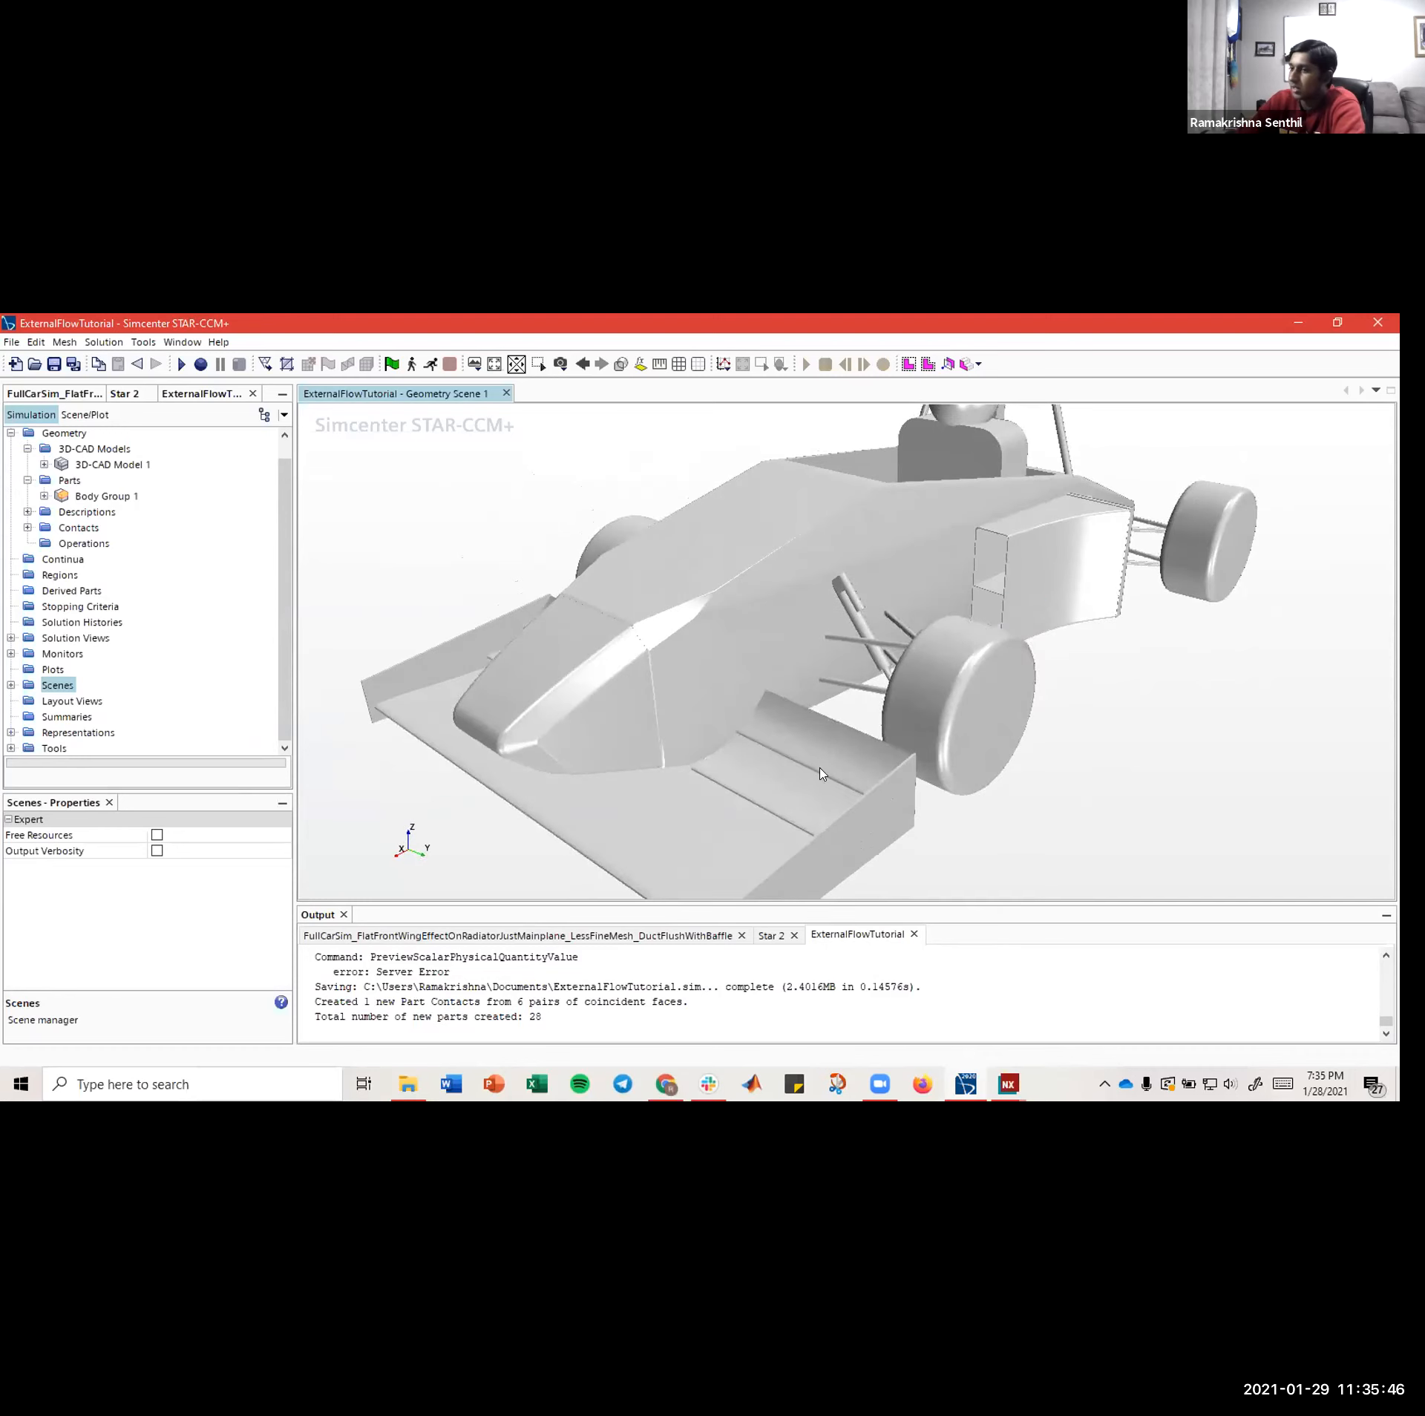
right_click_drag(789, 709, 765, 706)
left_click_drag(763, 708, 795, 661)
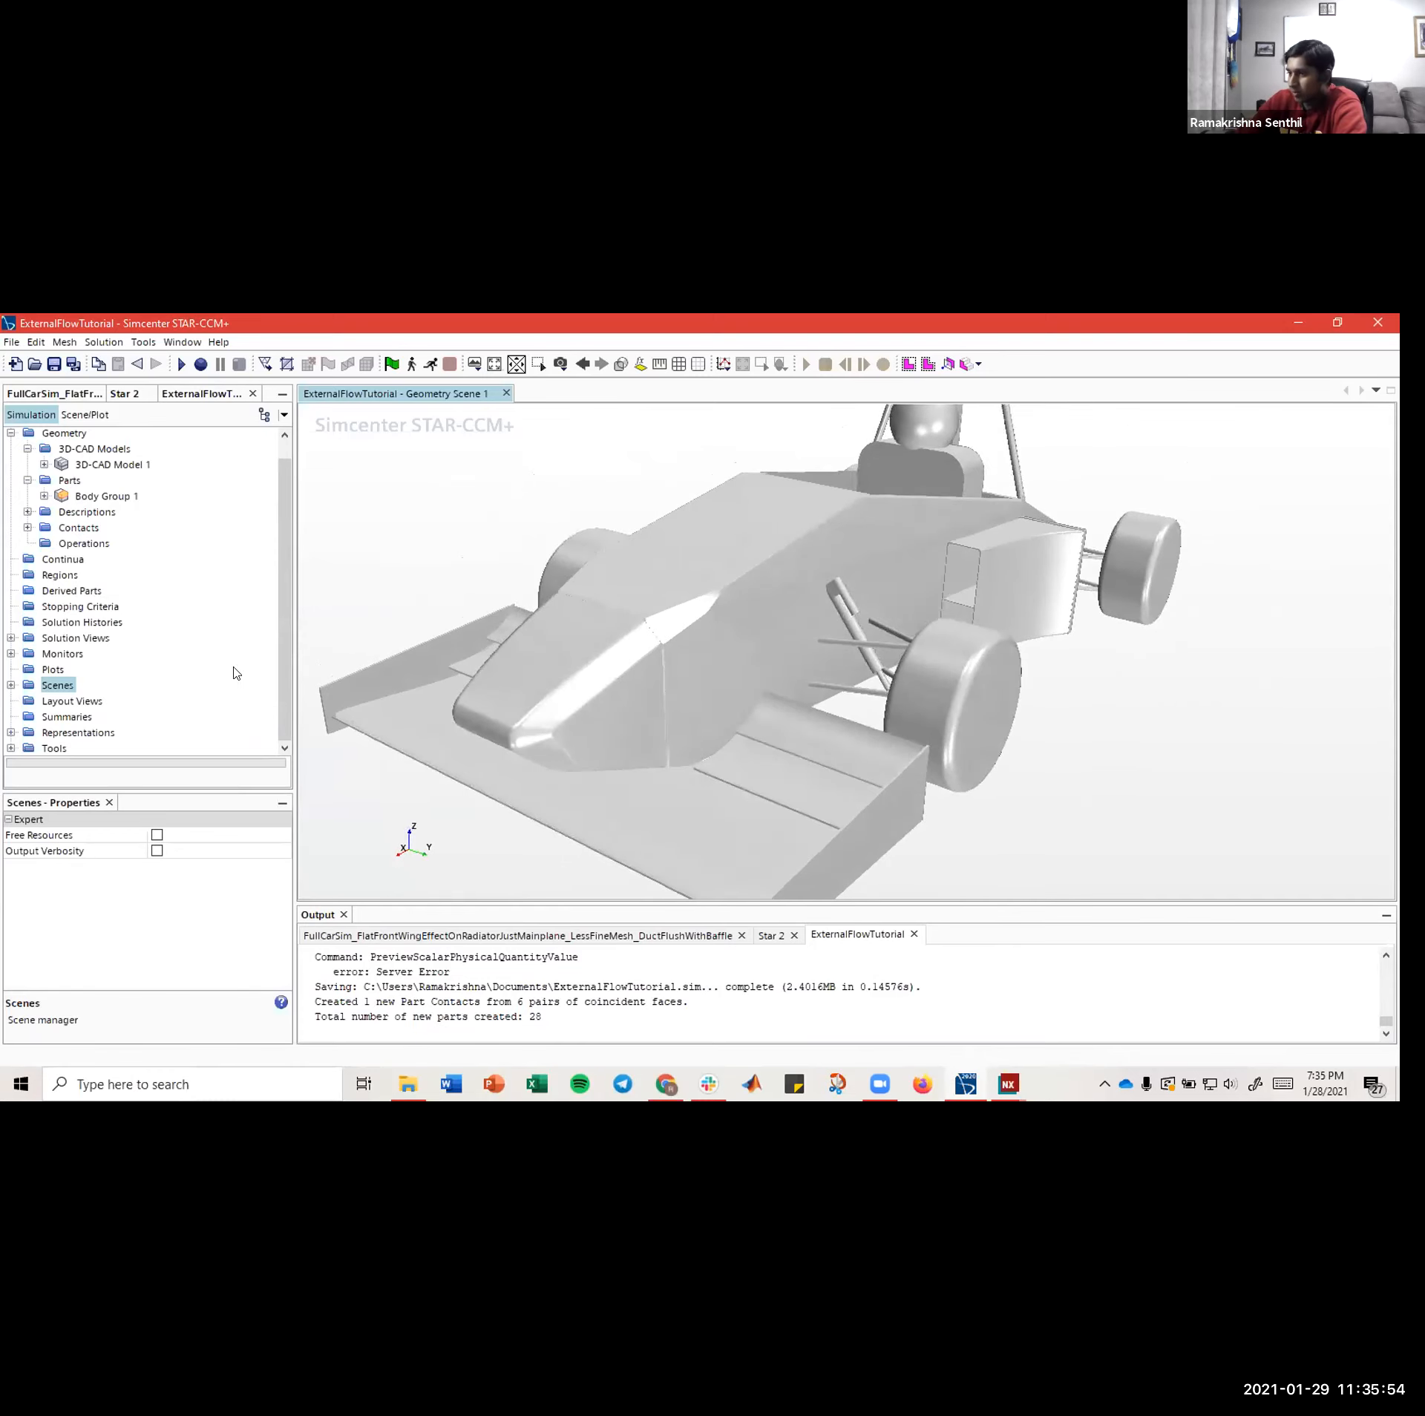
- Expand Body Group 1, identify the front wing's rearmost flap on the duct side, Body 2, and delete it
scroll(187, 633, "up", 1)
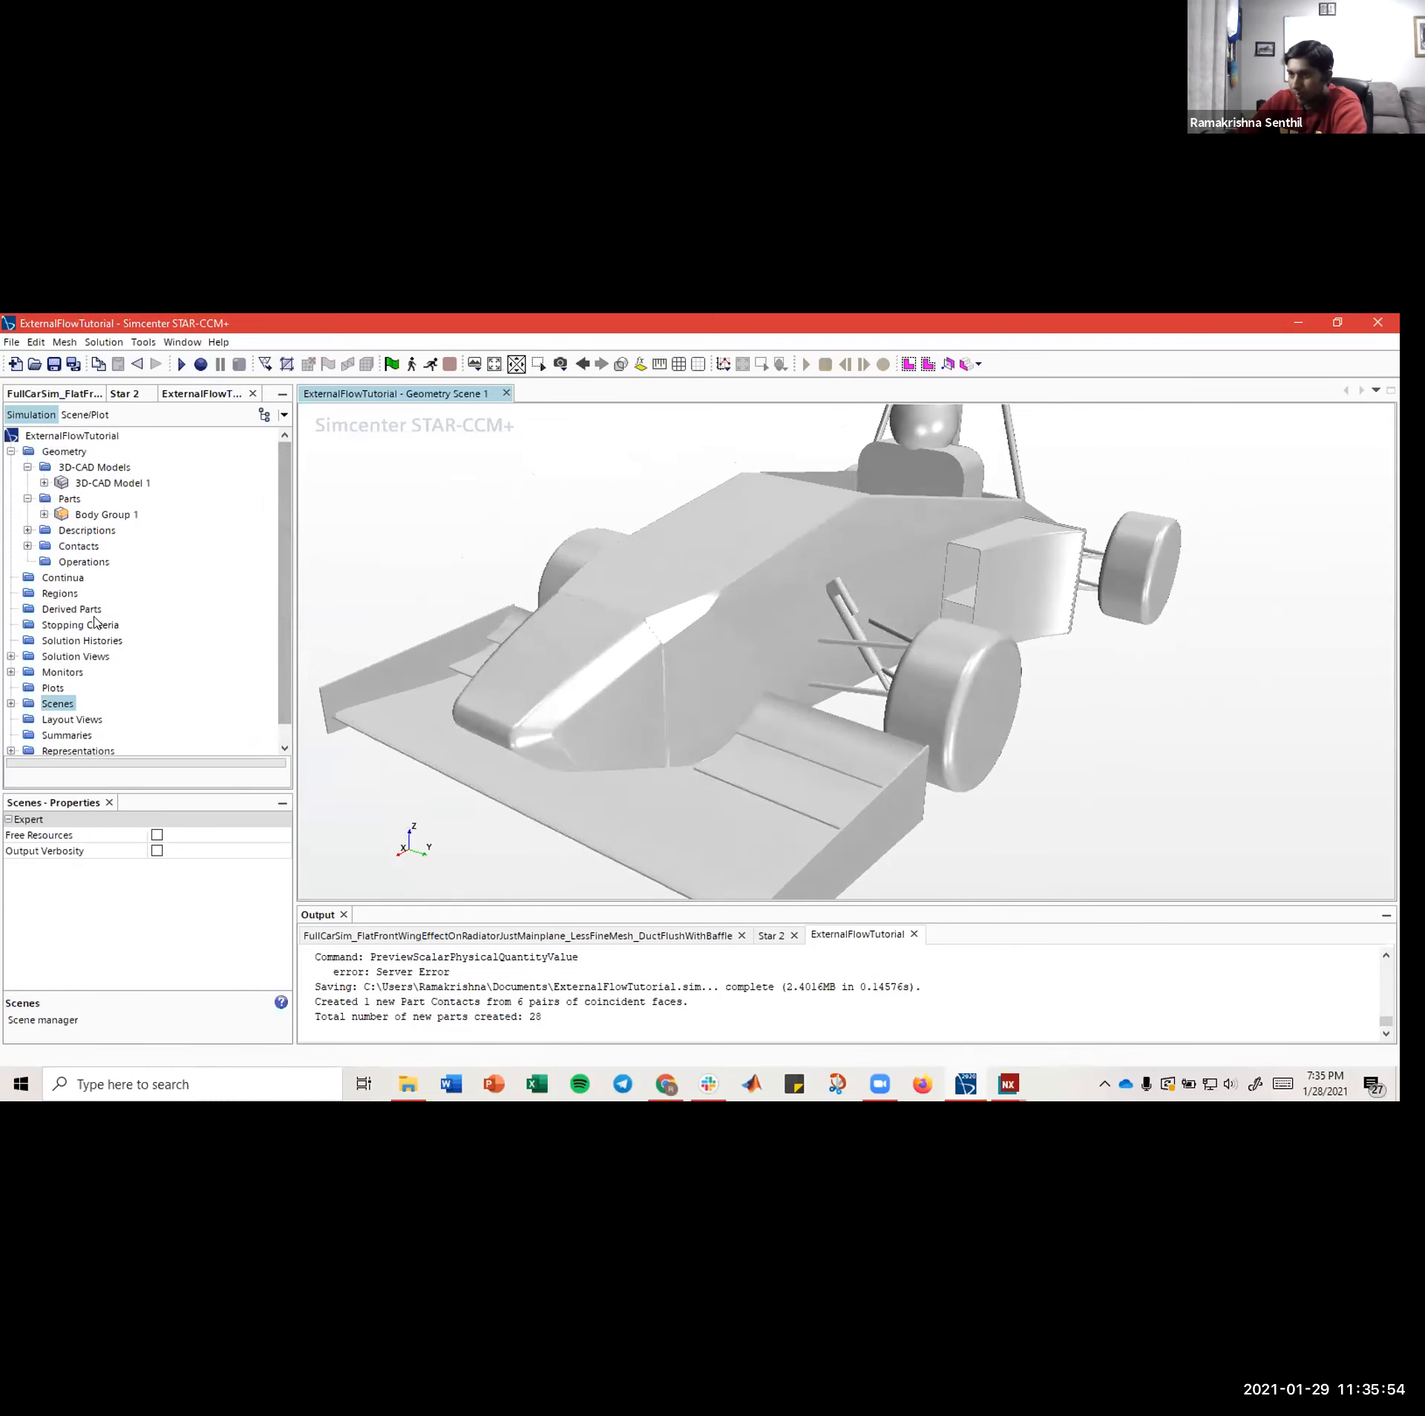
left_click(43, 513)
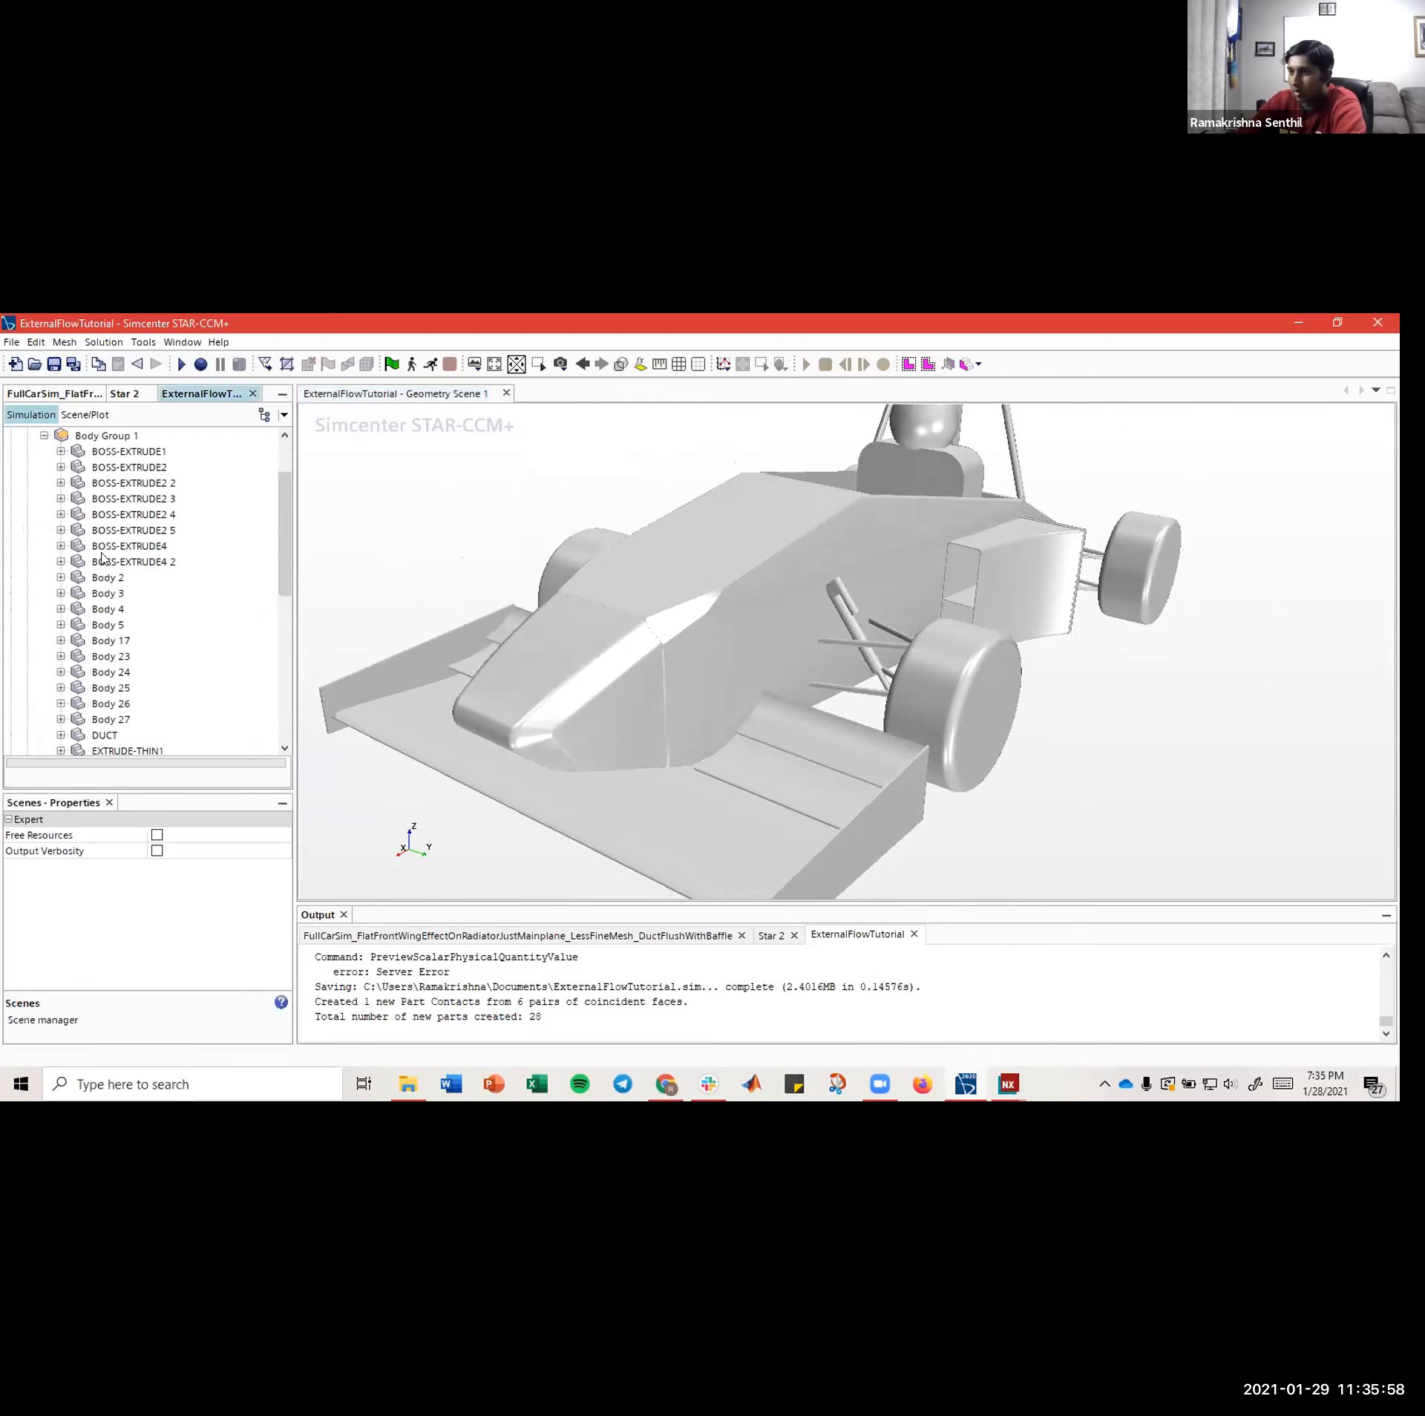
left_click(119, 450)
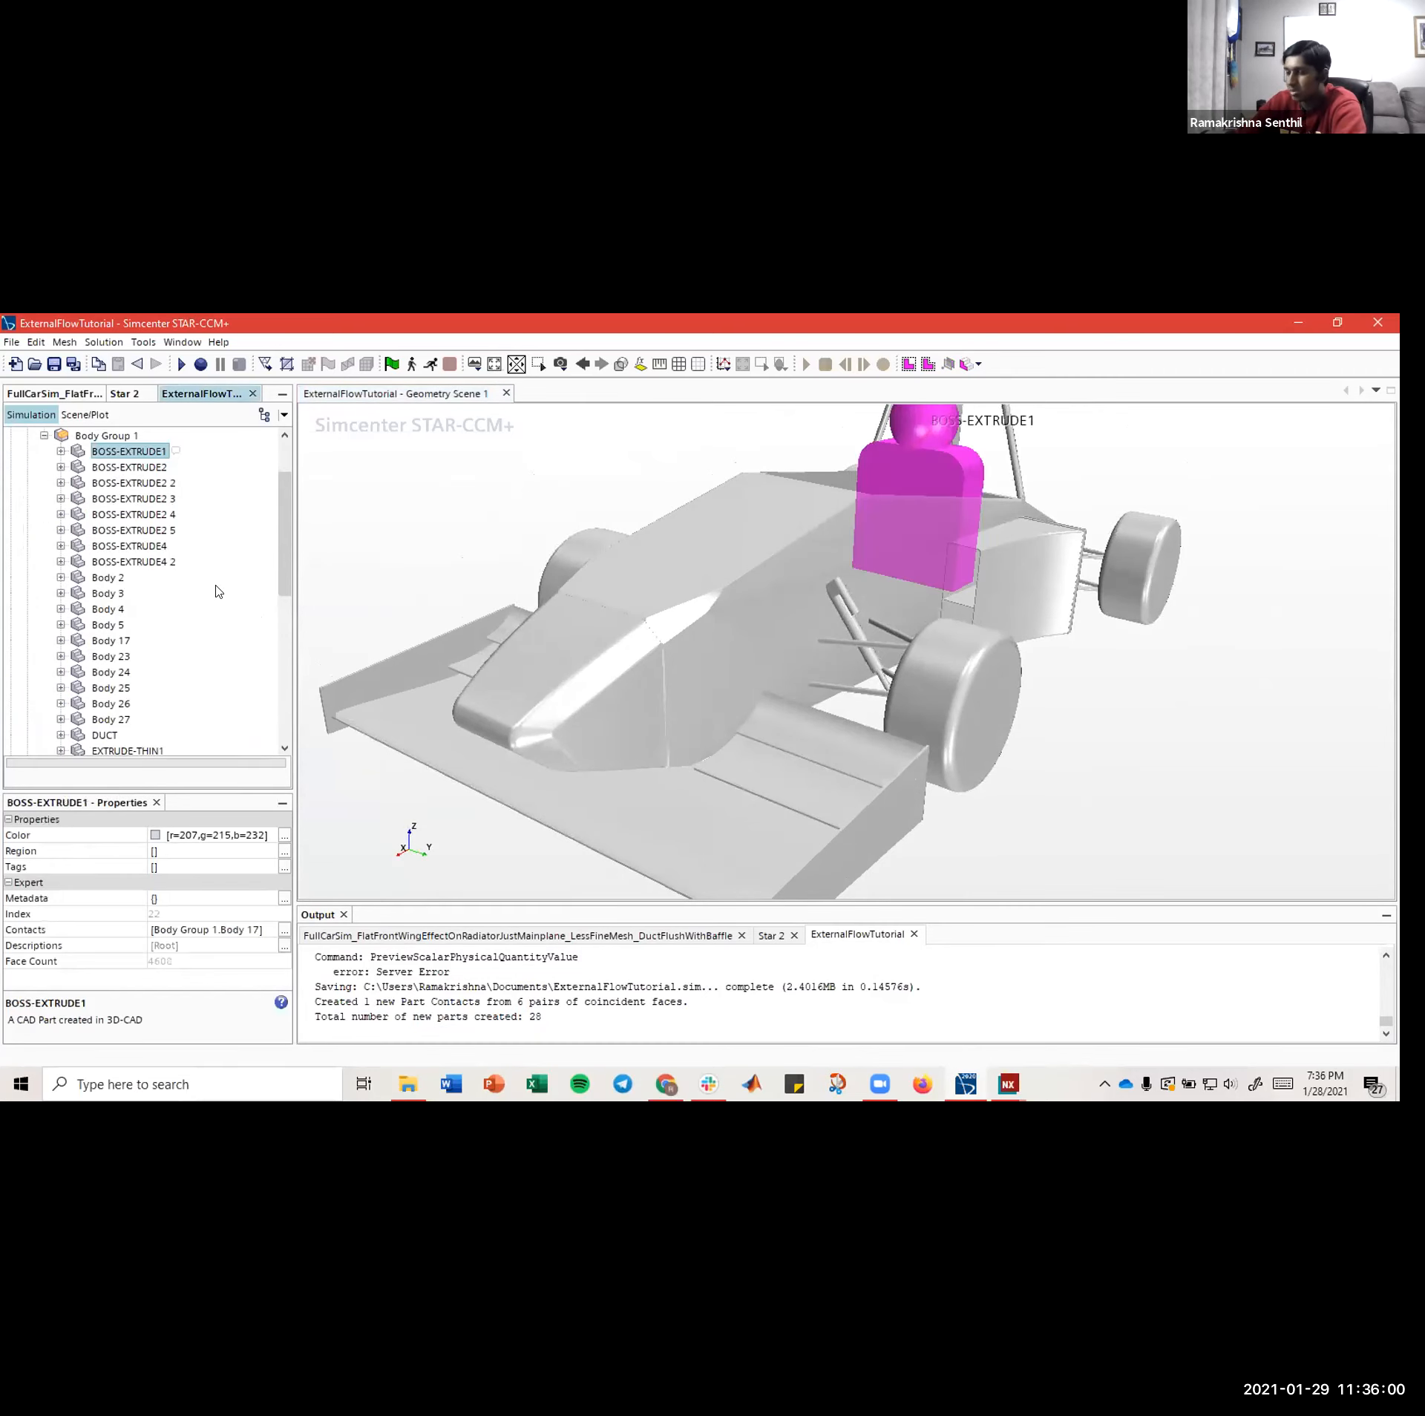
key("Down")
key("Down")
key("Down")
key("Down")
key("Up")
key("Down")
key("Down")
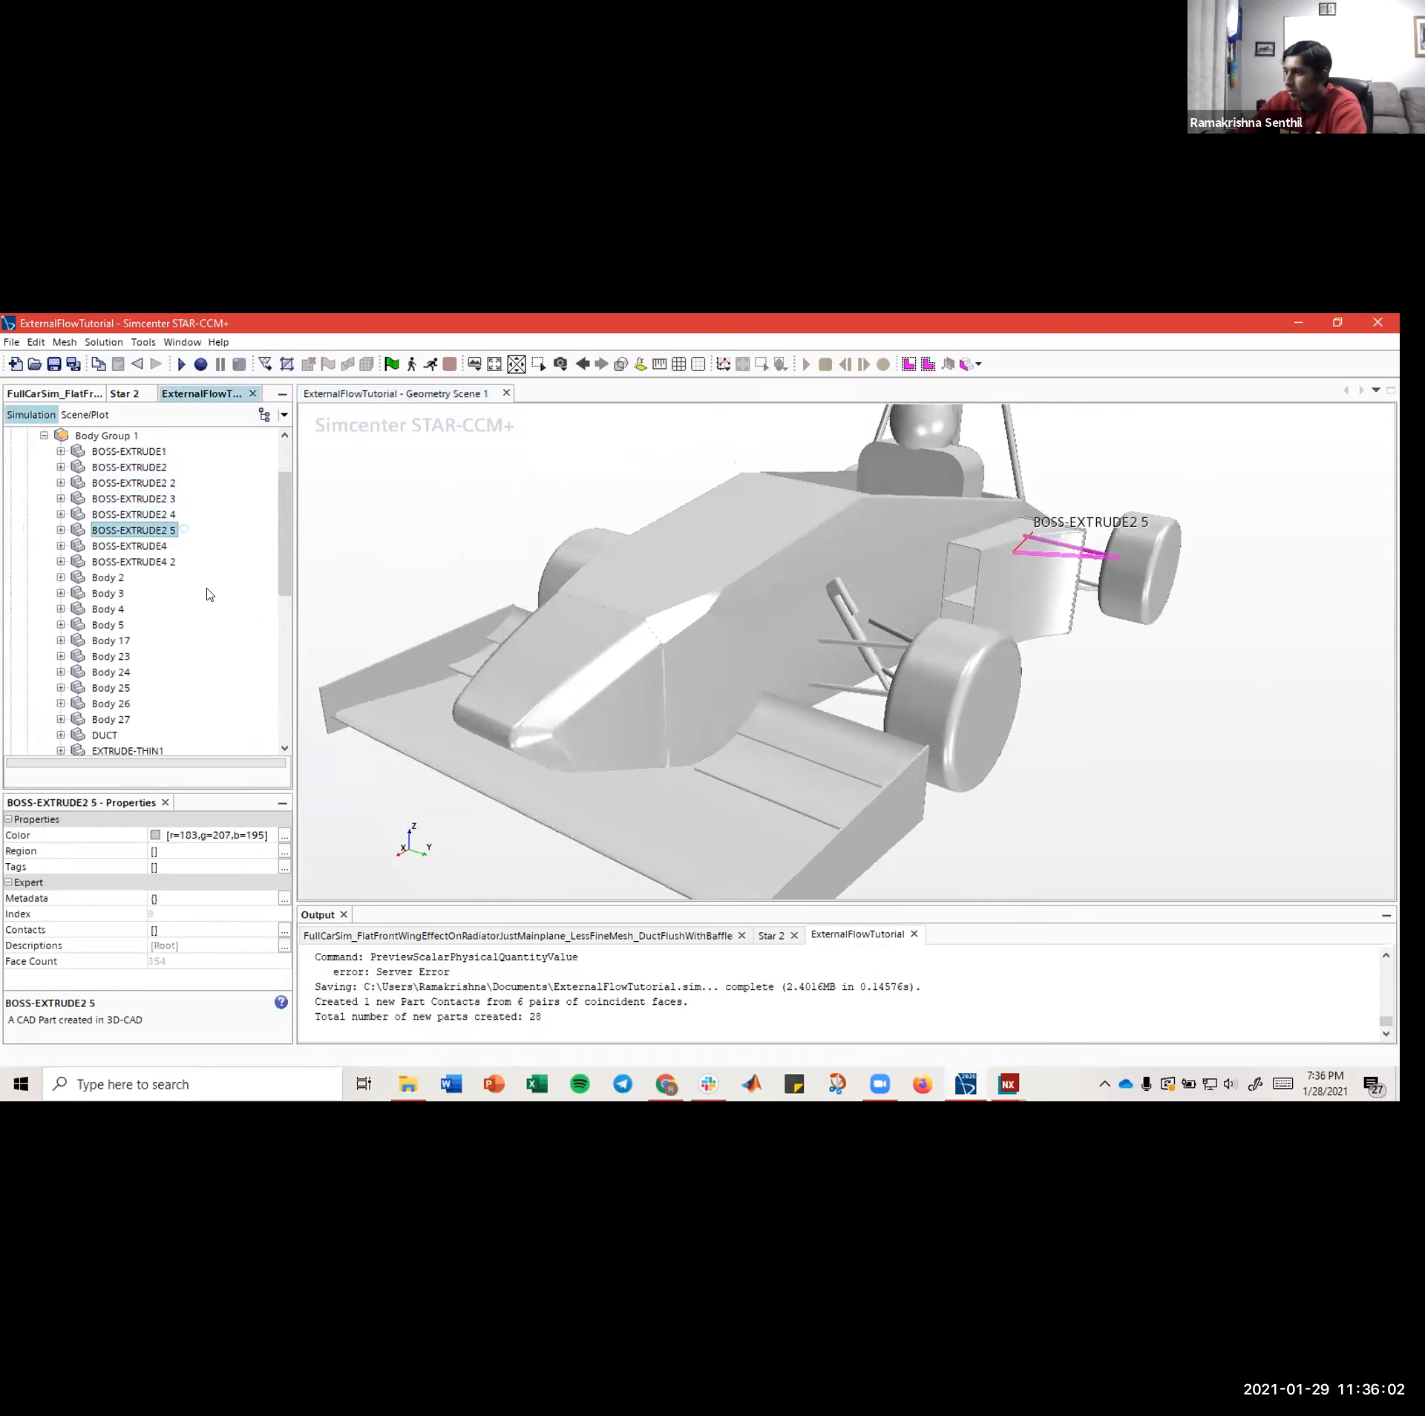
key("Down")
key("Down")
key("Down")
key("Down")
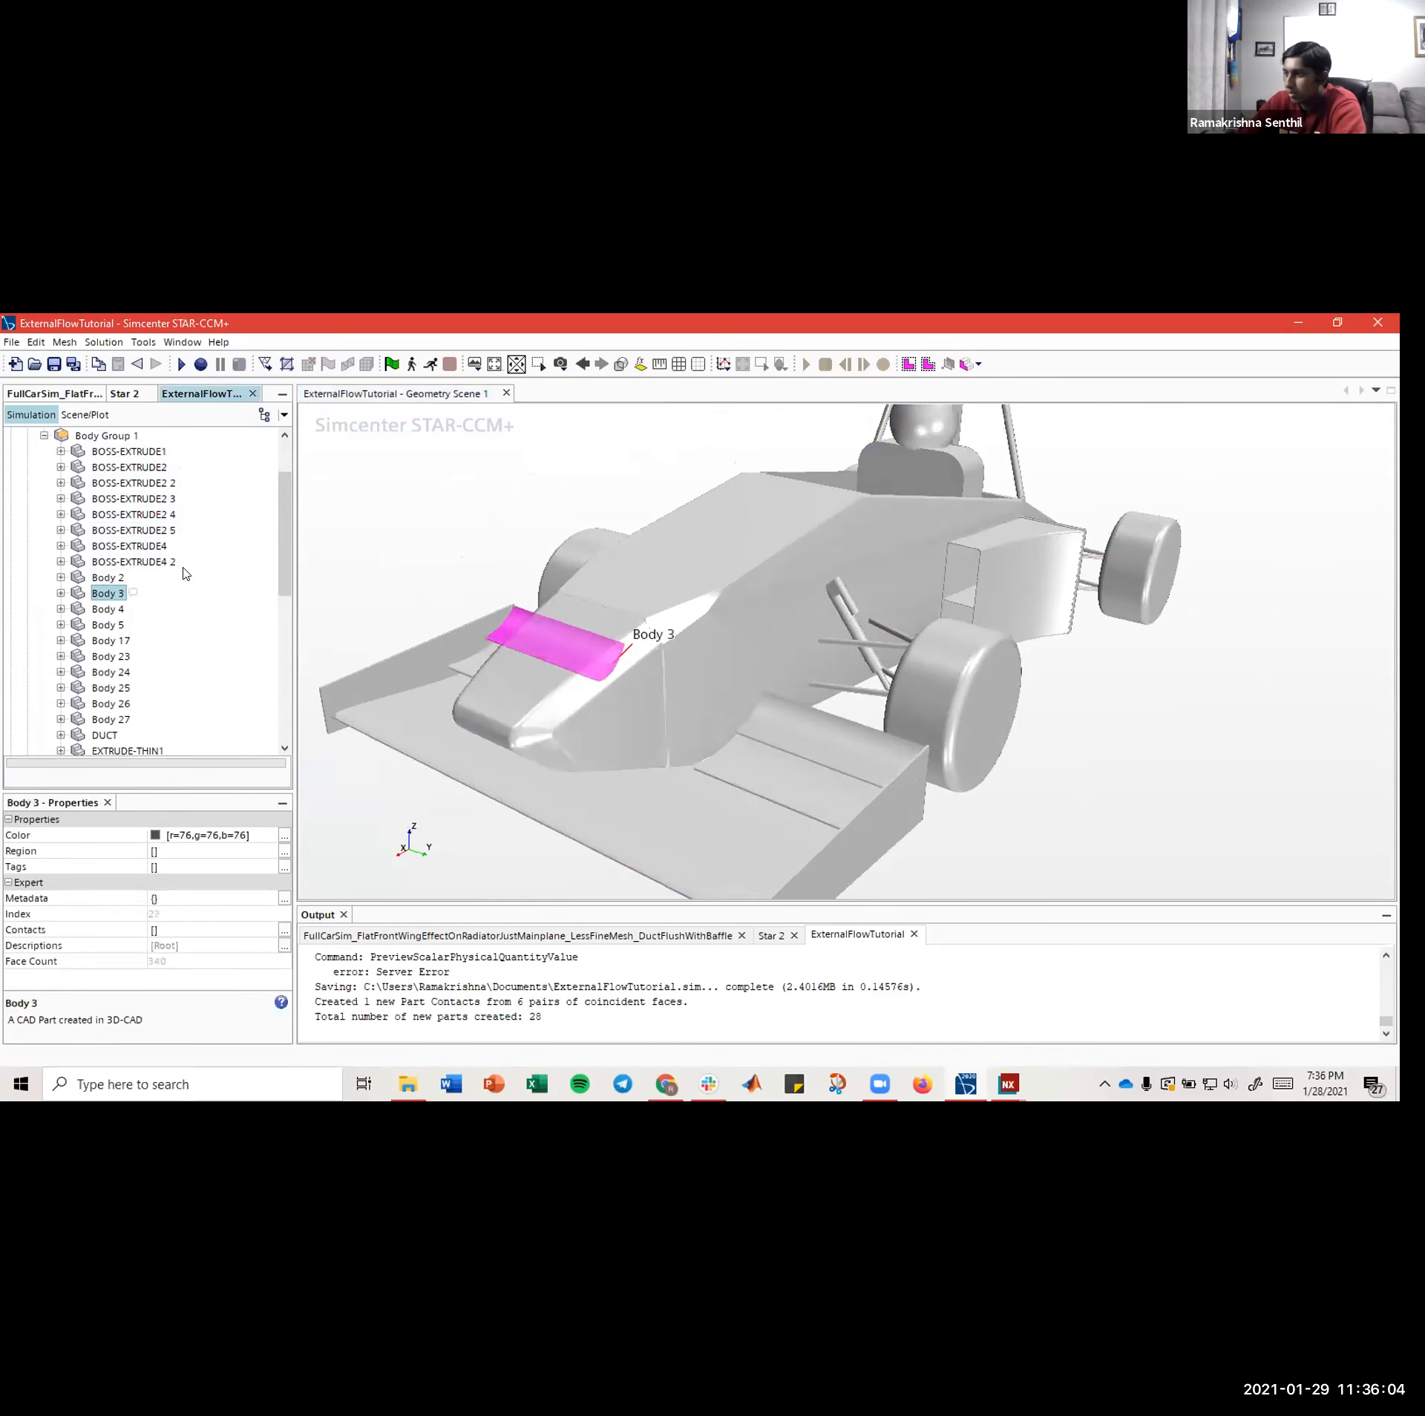
key("Up")
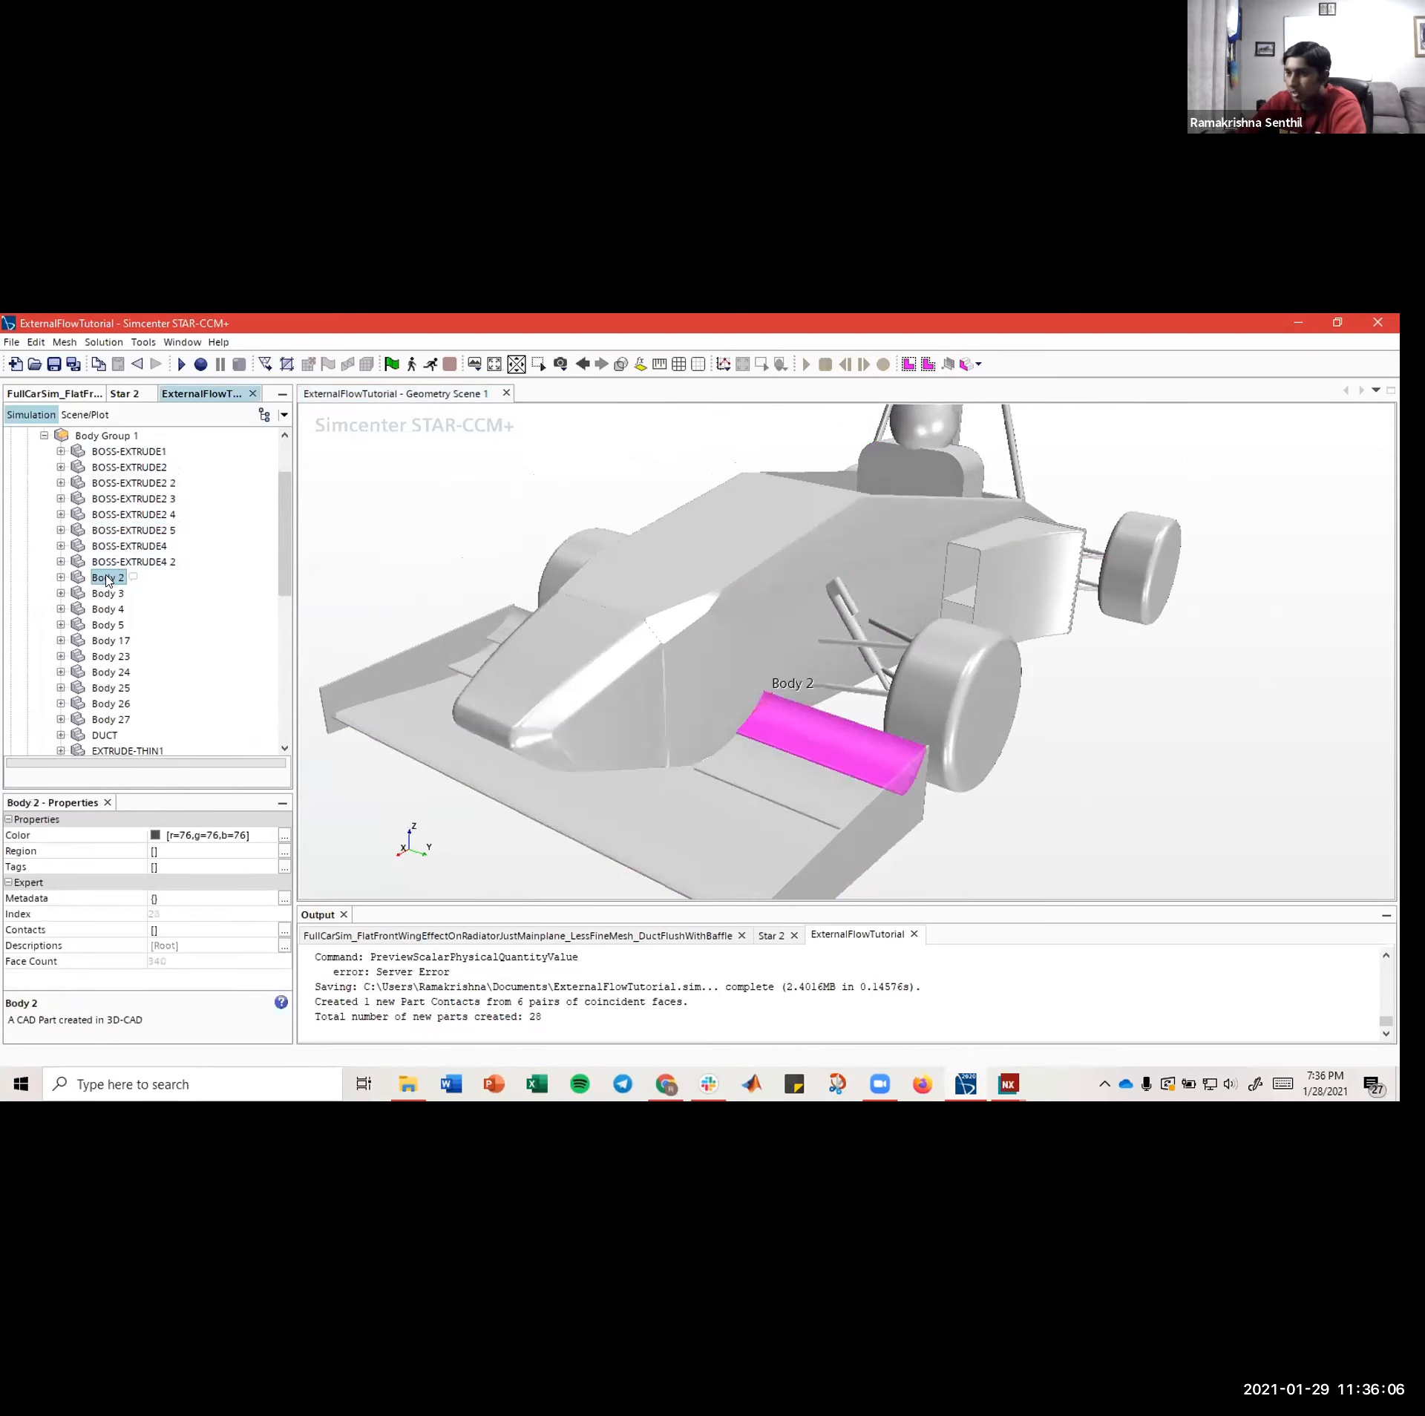
right_click(107, 579)
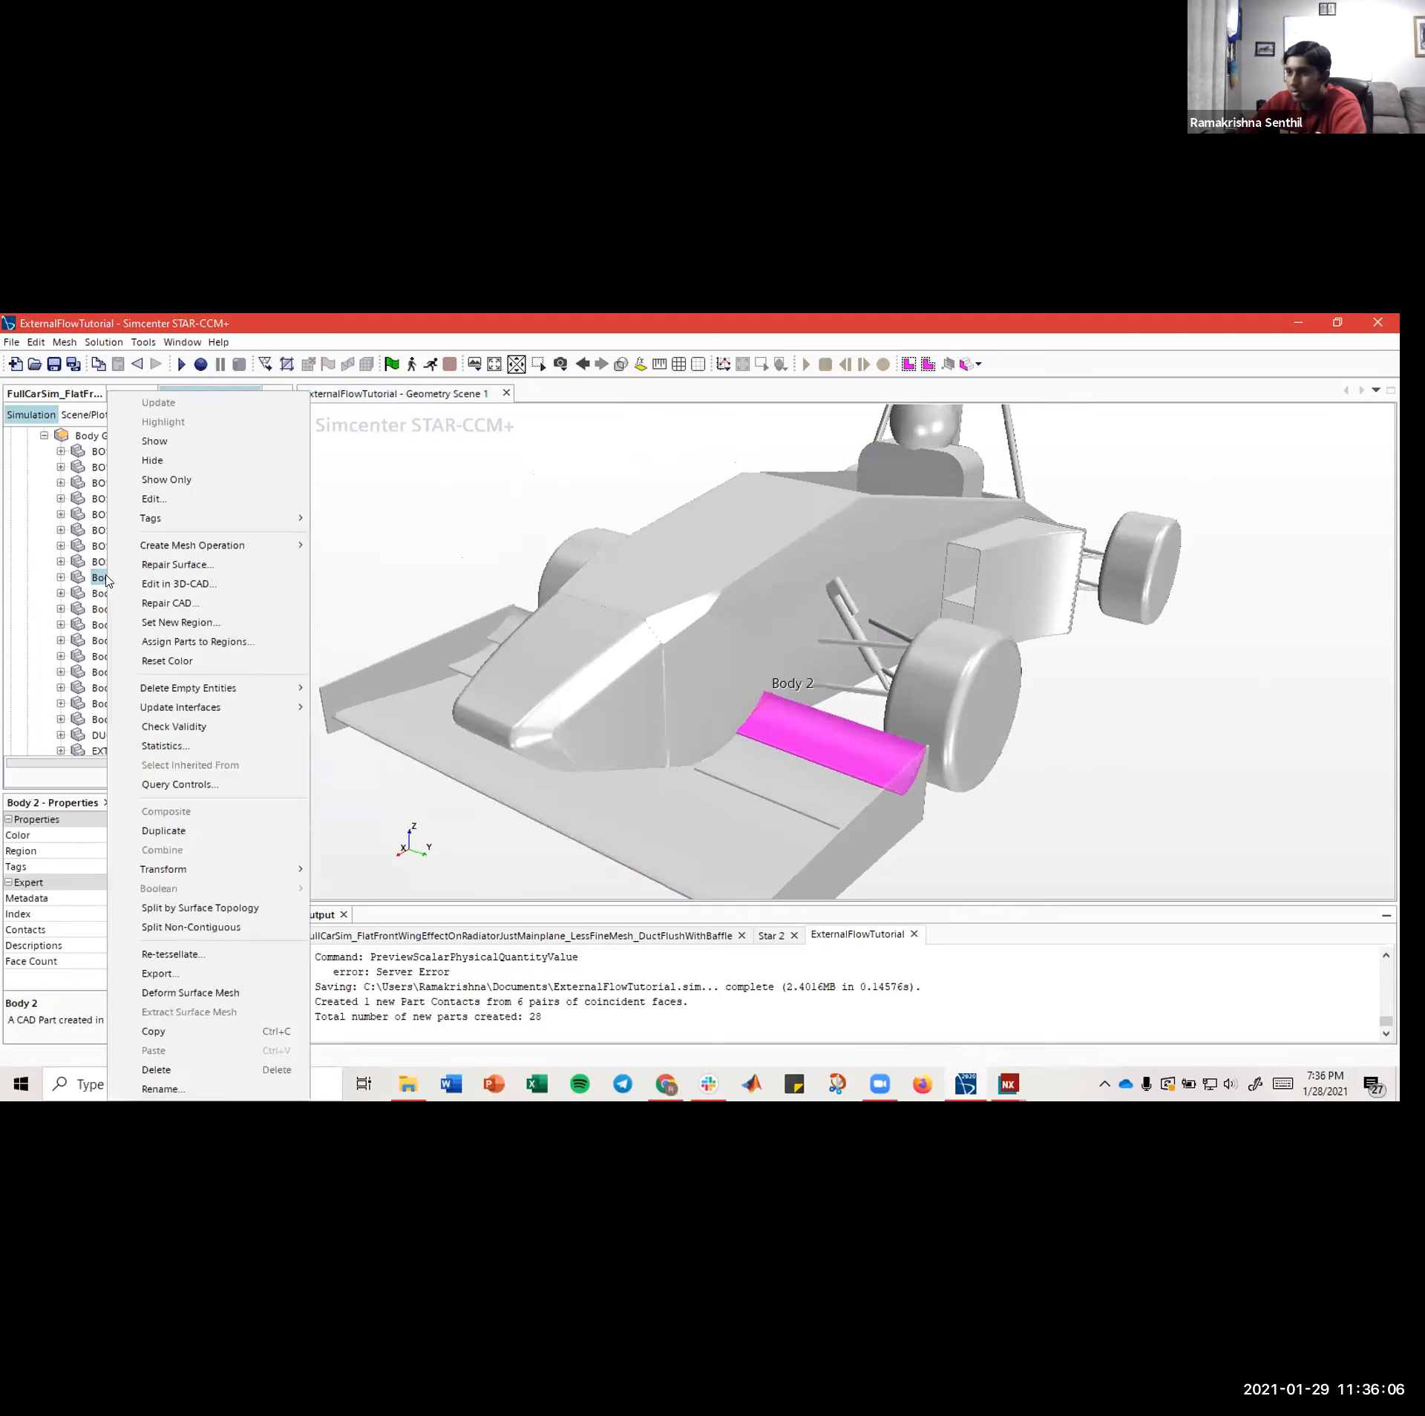
left_click(215, 1070)
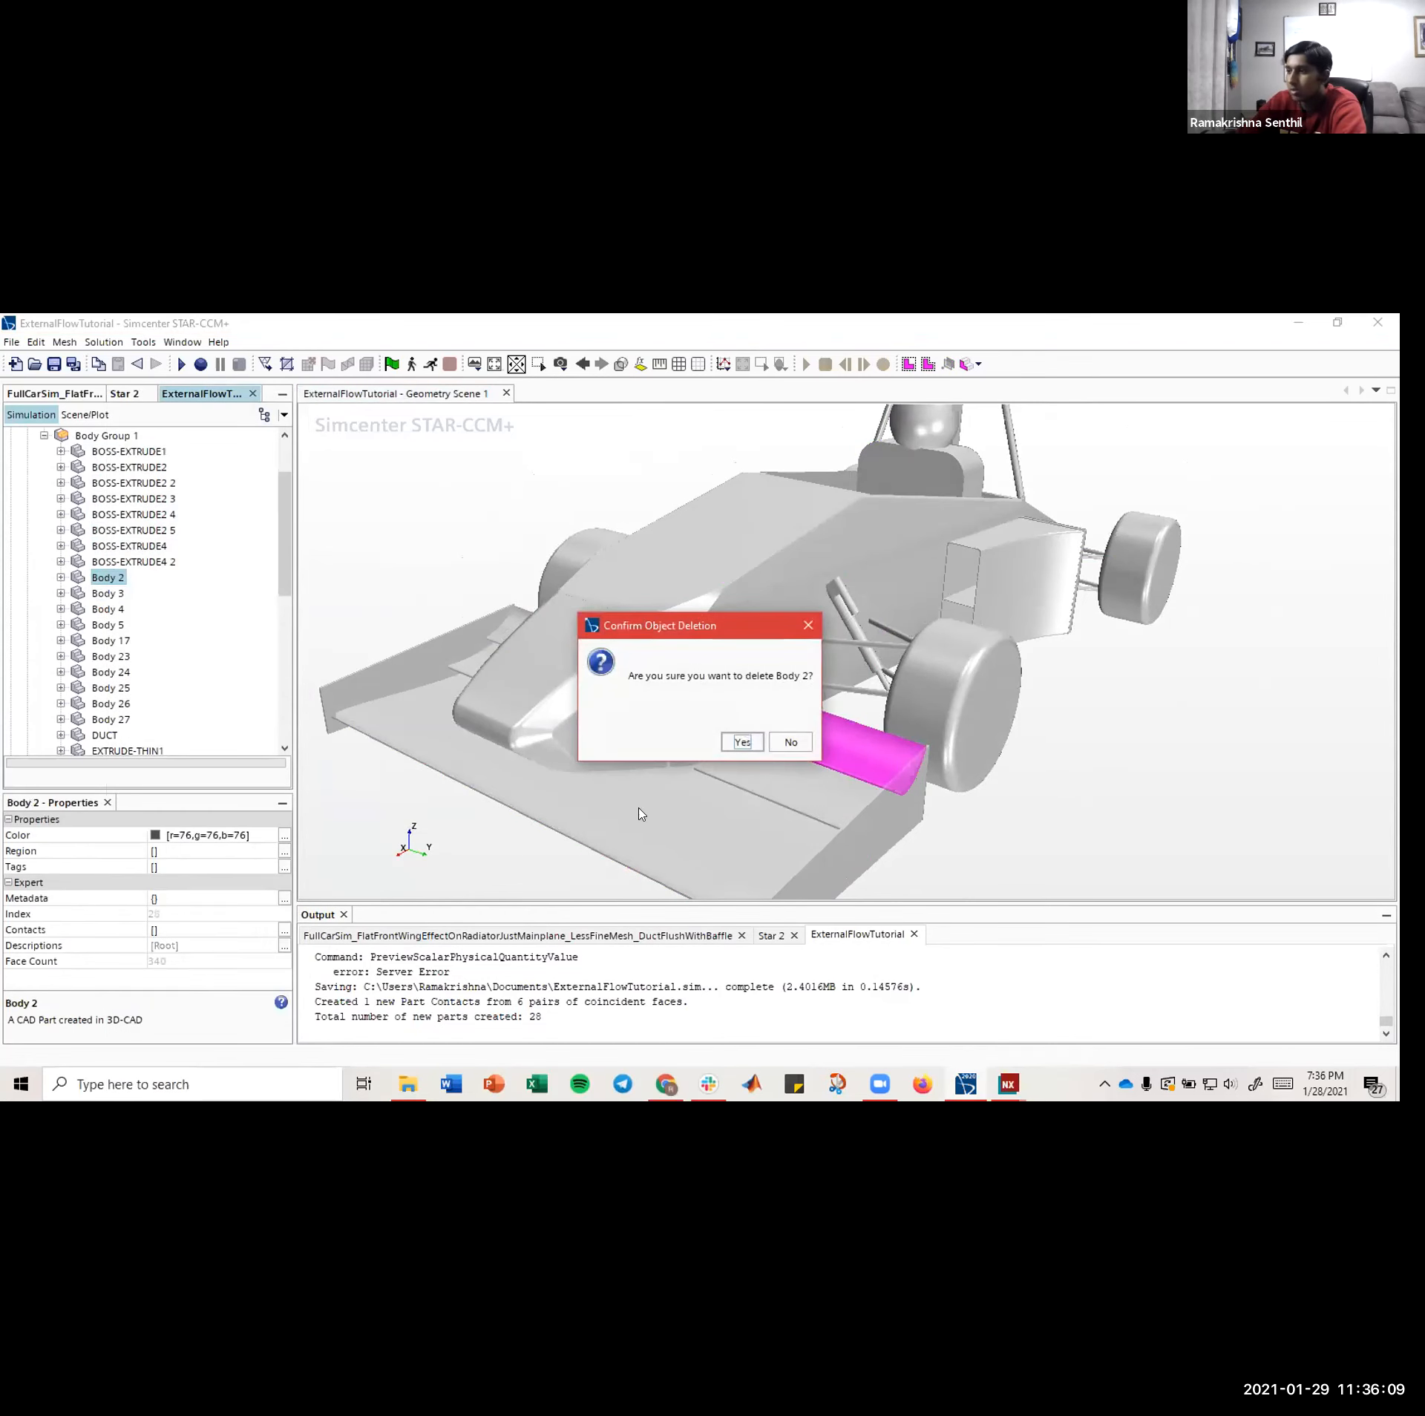
left_click(747, 735)
- Delete Body 4, the remaining front wing flap on the duct side, from Body Group 1
left_click(117, 575)
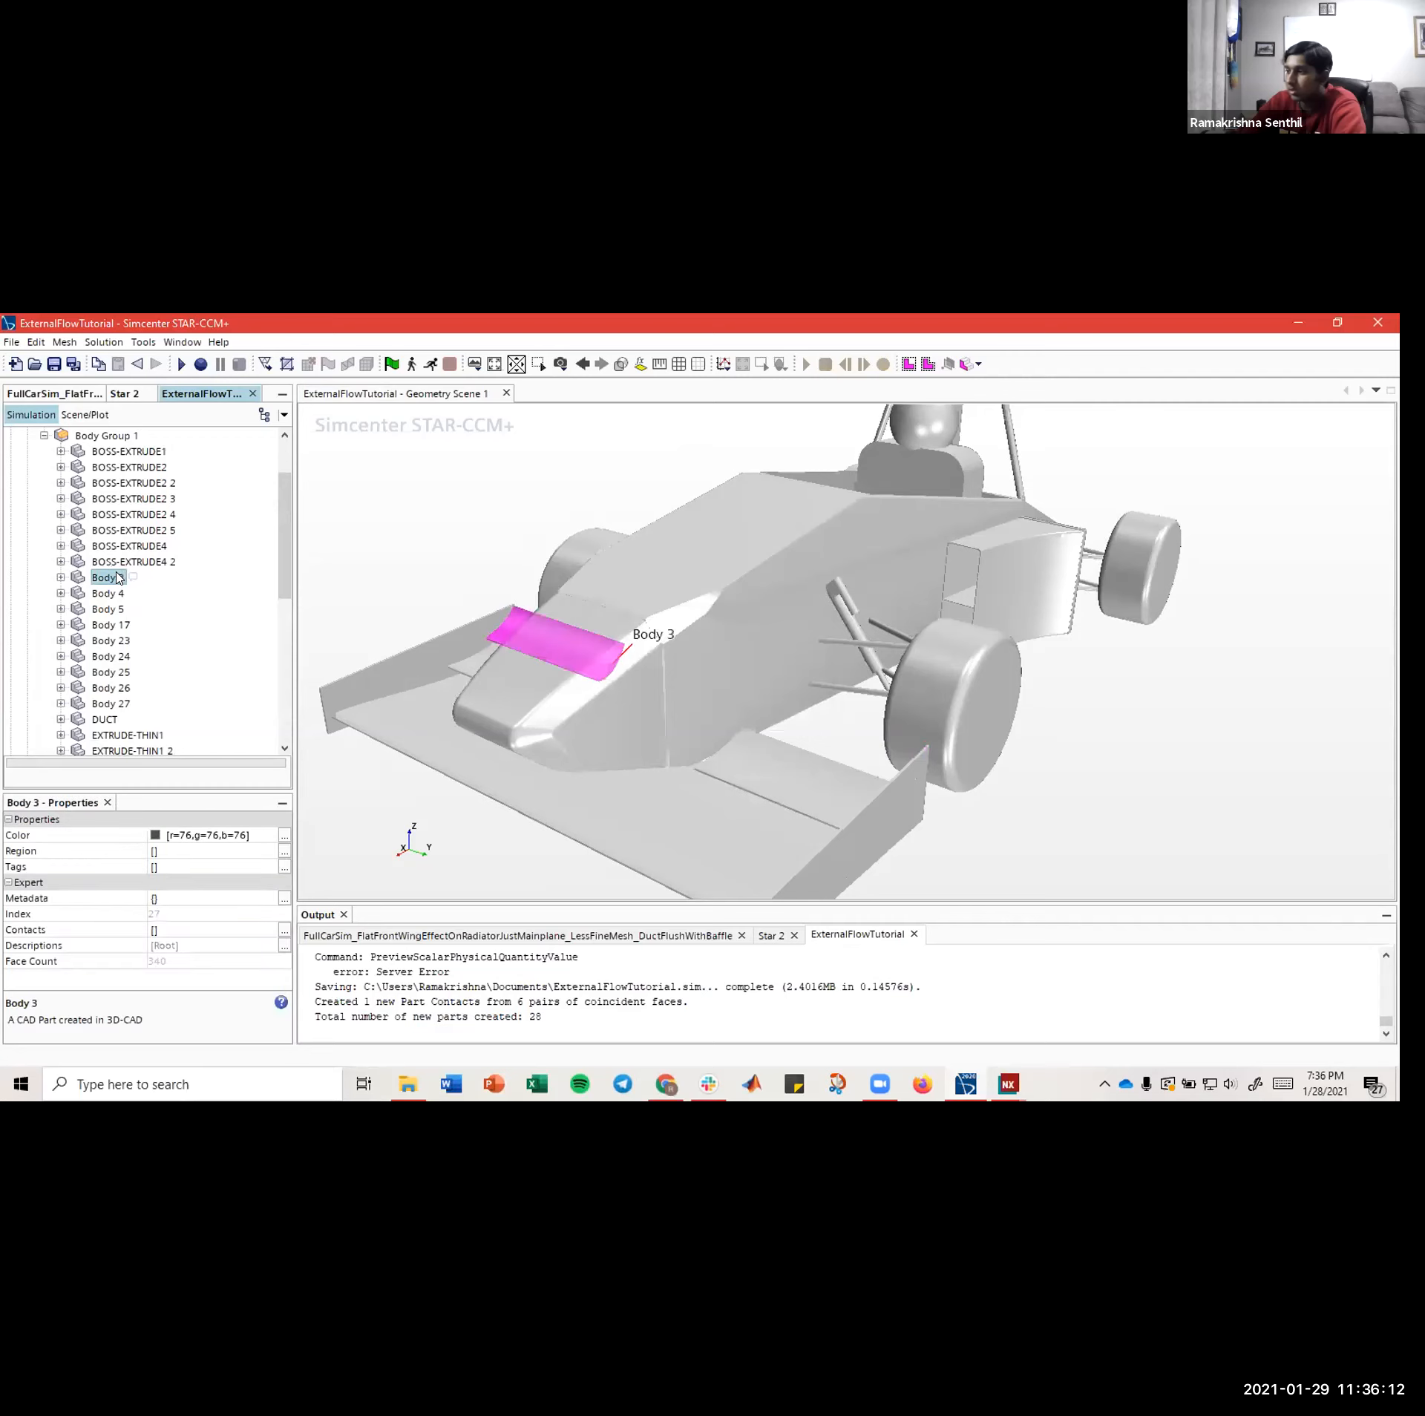
key("Down")
key("Down")
key("Up")
right_click(98, 600)
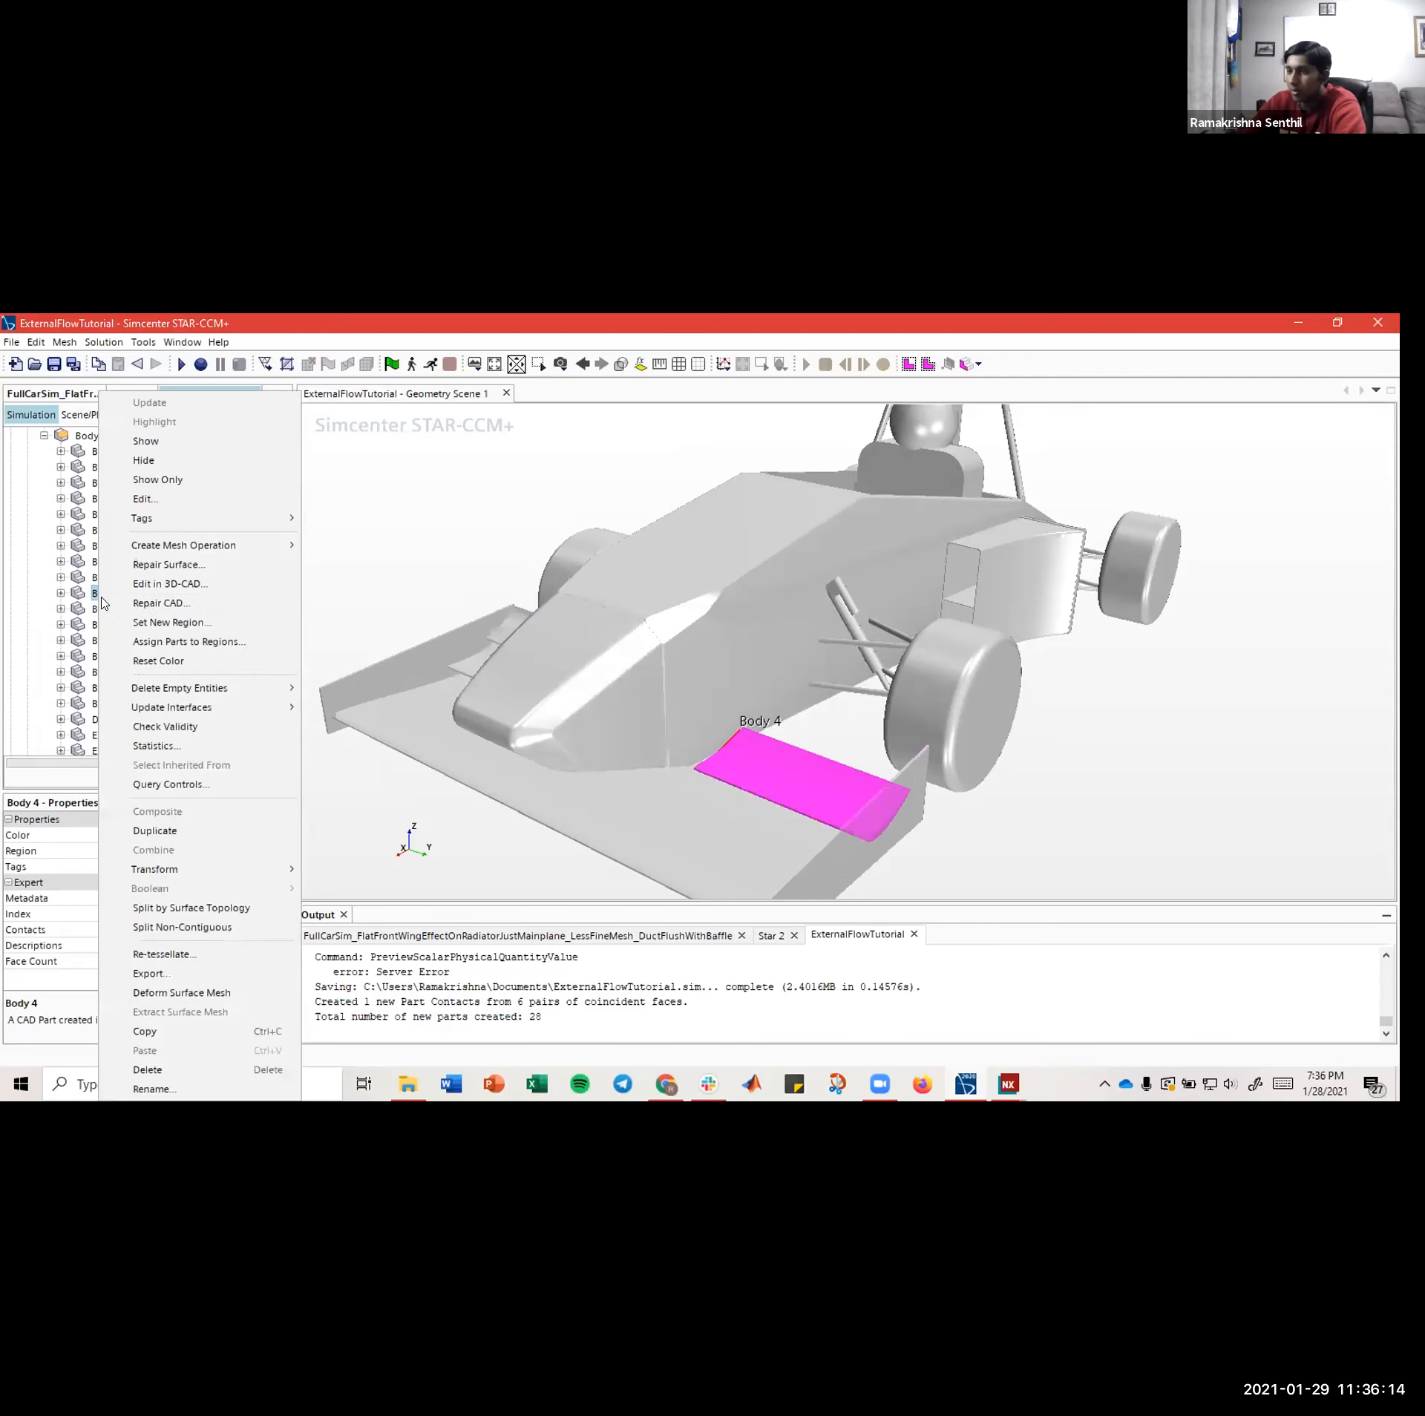
left_click(195, 1069)
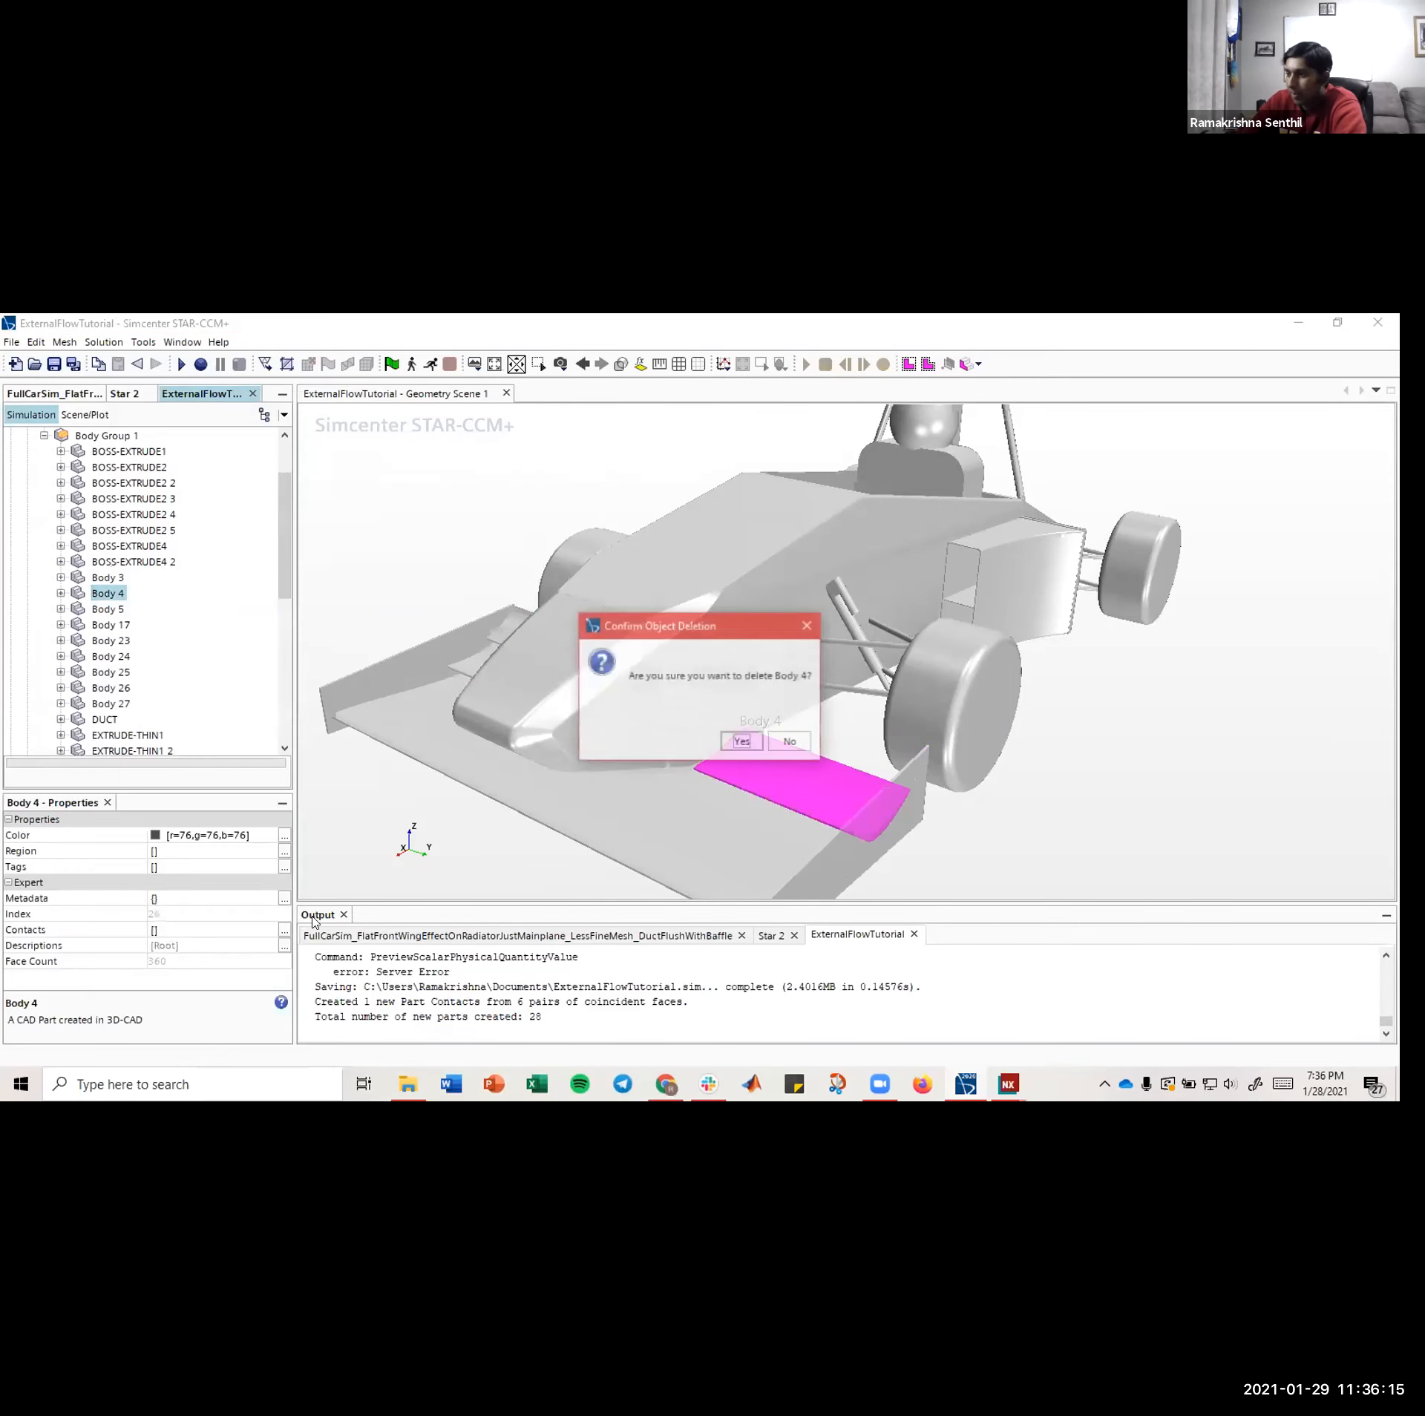
left_click(759, 731)
- Examine the flat front wing section and the path from it to the side duct
left_click_drag(808, 740, 1139, 685)
scroll(1130, 679, "down", 5)
right_click_drag(1053, 696, 884, 779)
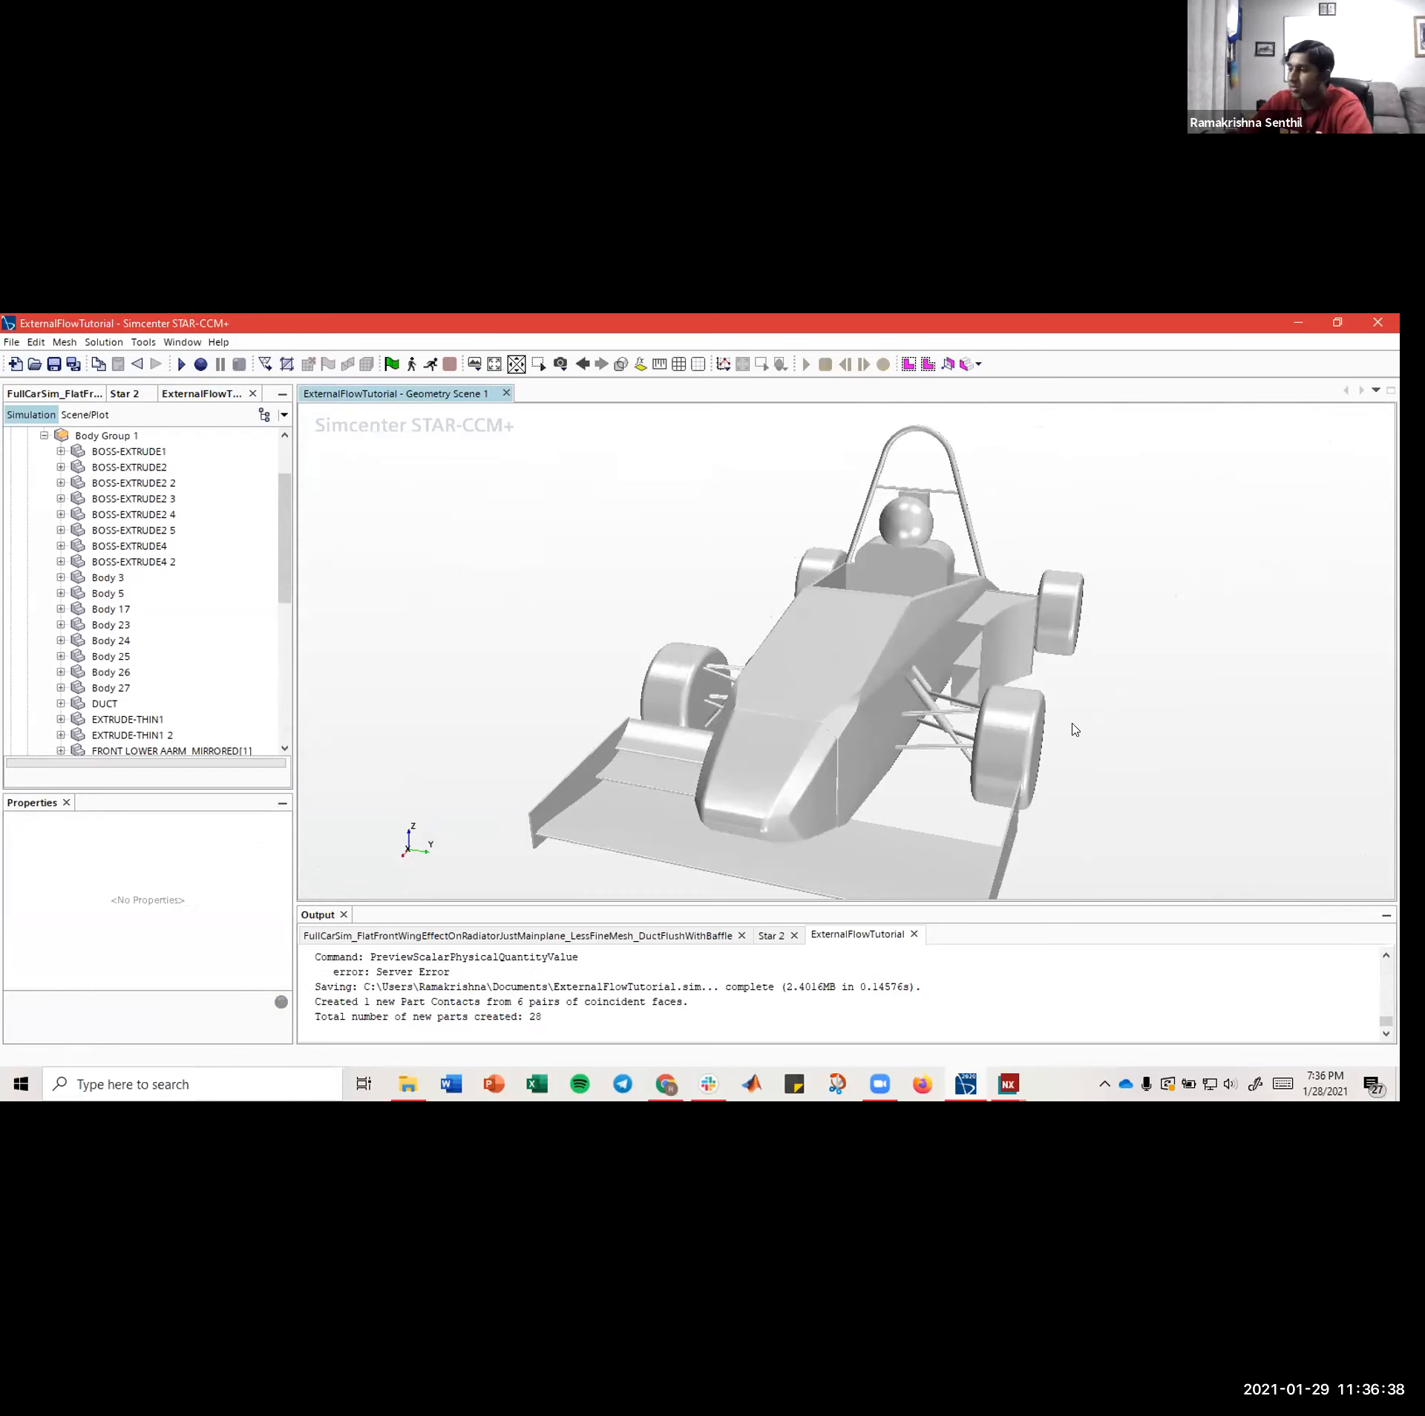
mouse_move(1016, 734)
right_mouse_down()
mouse_move(1011, 748)
mouse_move(1006, 704)
mouse_move(963, 762)
right_mouse_up()
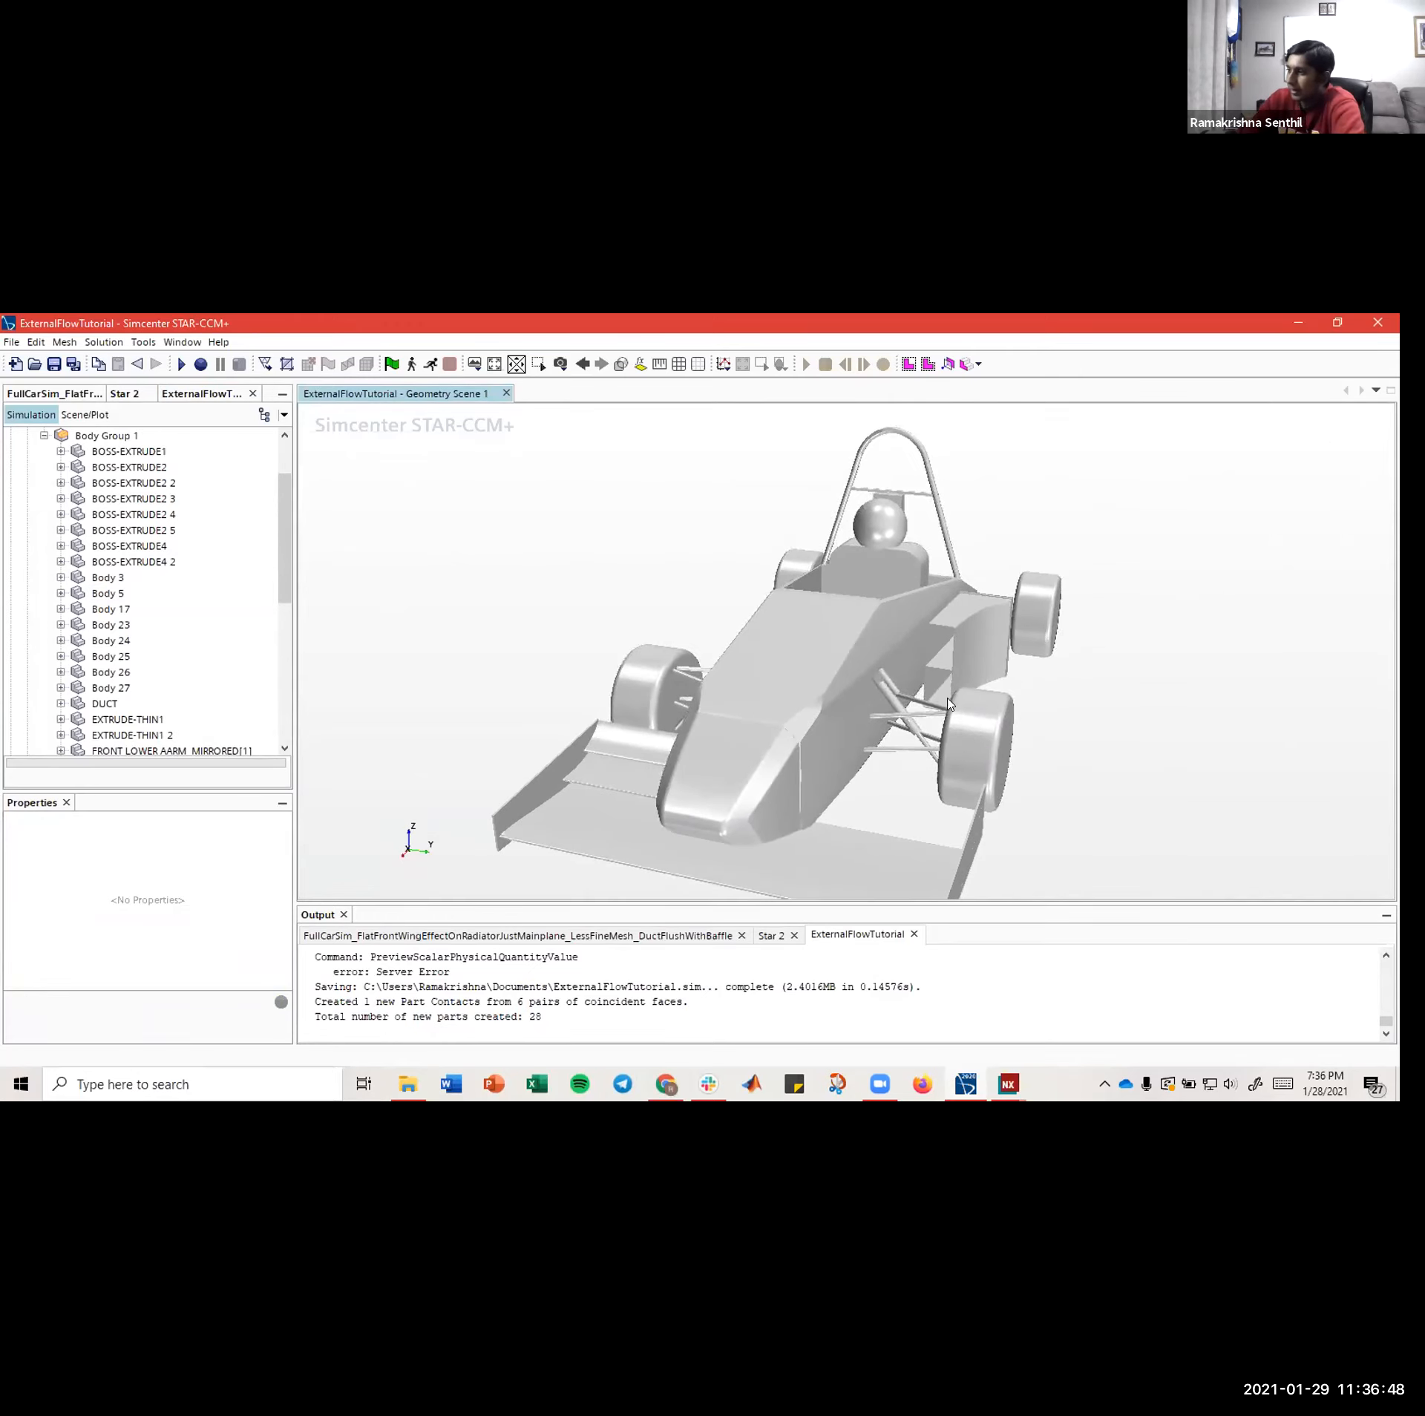
mouse_move(959, 671)
left_mouse_down()
mouse_move(1049, 658)
mouse_move(969, 648)
mouse_move(1001, 605)
mouse_move(989, 622)
mouse_move(946, 619)
left_mouse_up()
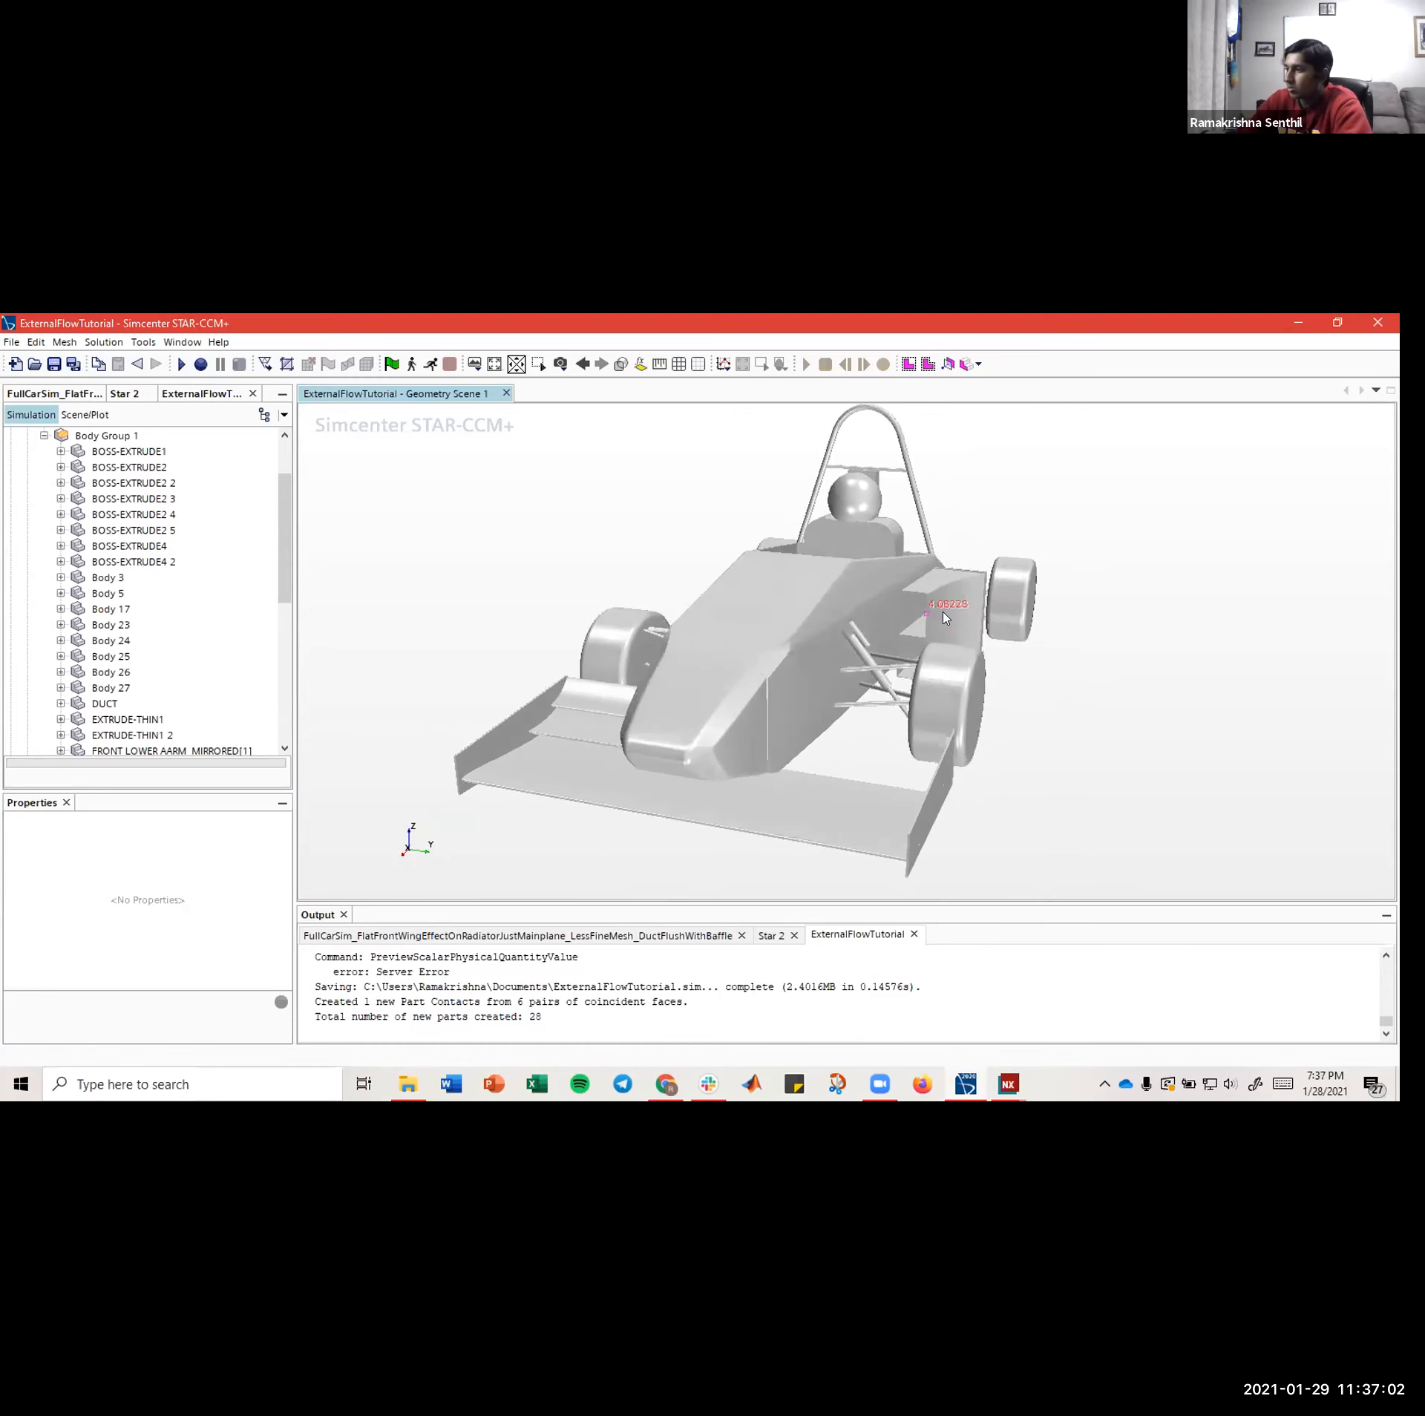
left_click_drag(747, 670, 766, 708)
- Collapse Body Group 1 in the simulation's Parts branch
scroll(148, 595, "up", 2)
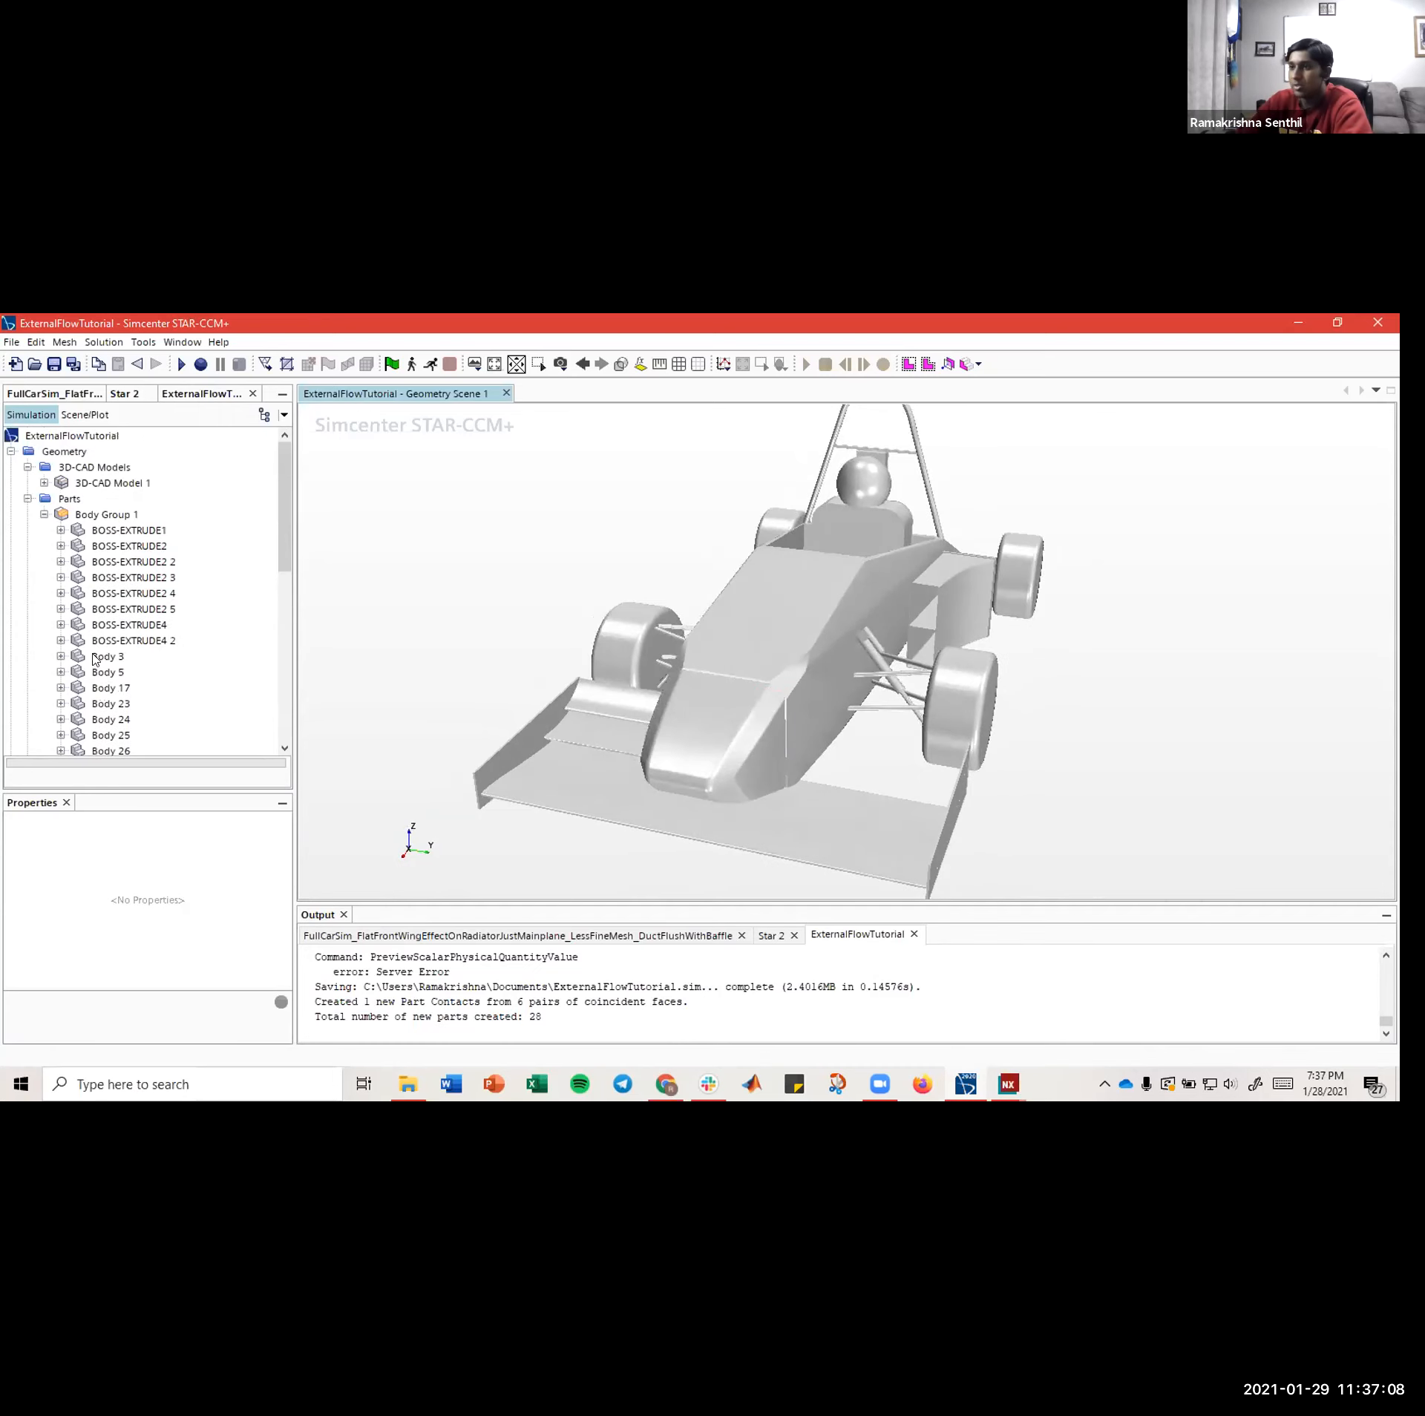
left_click(44, 514)
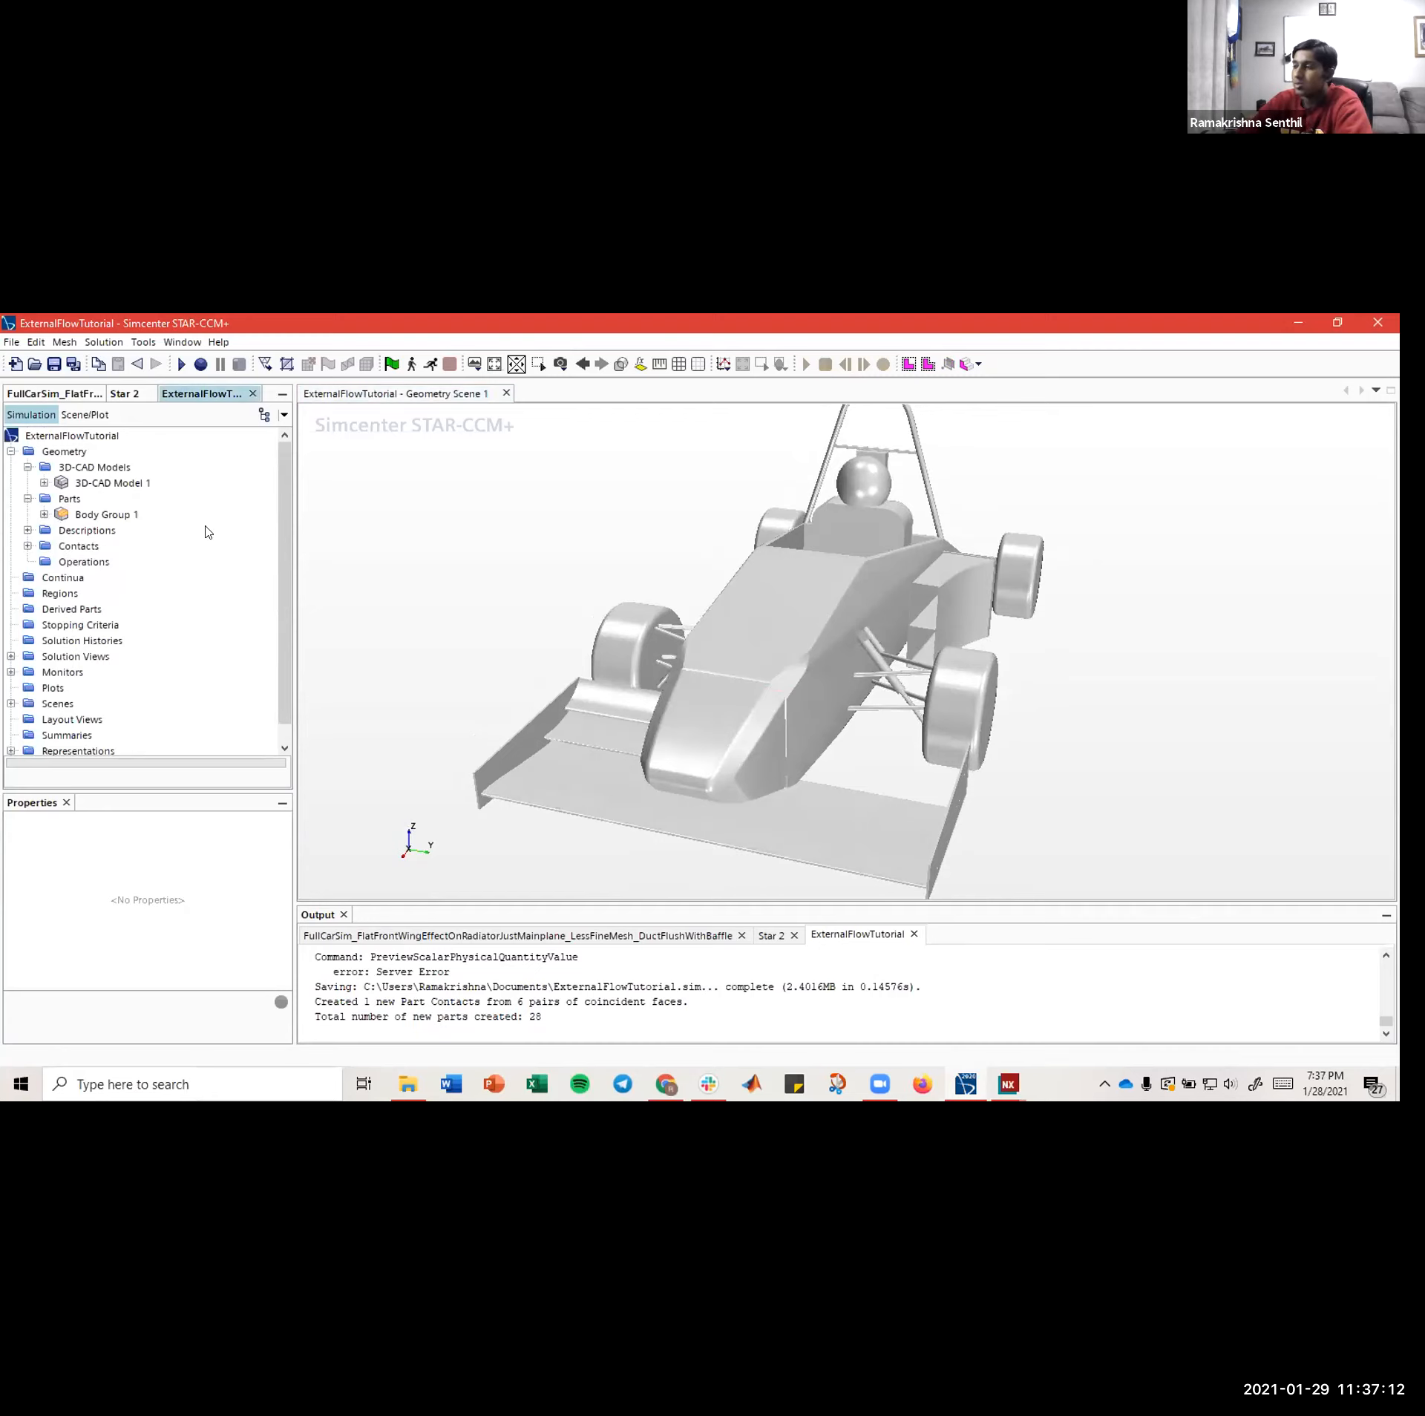
mouse_move(766, 680)
left_mouse_down()
mouse_move(735, 692)
mouse_move(753, 670)
left_mouse_up()
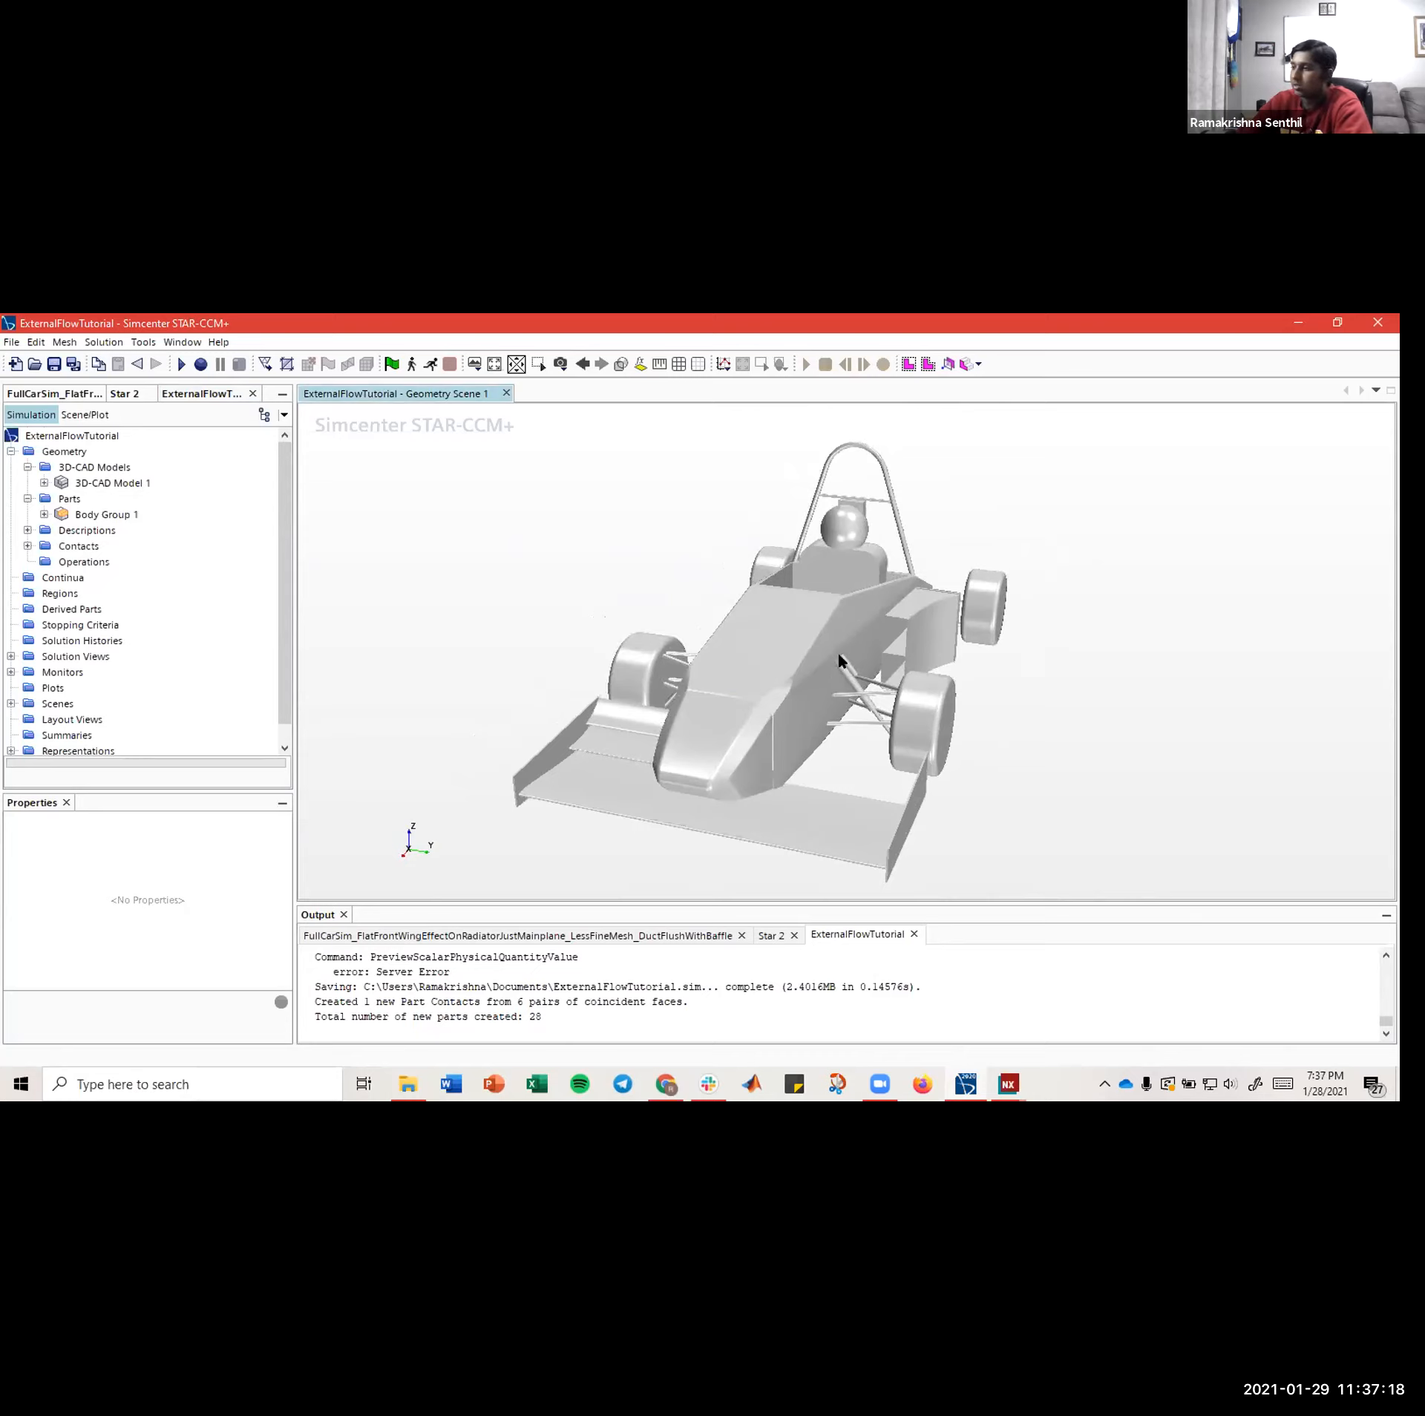
scroll(920, 734, "up", 5)
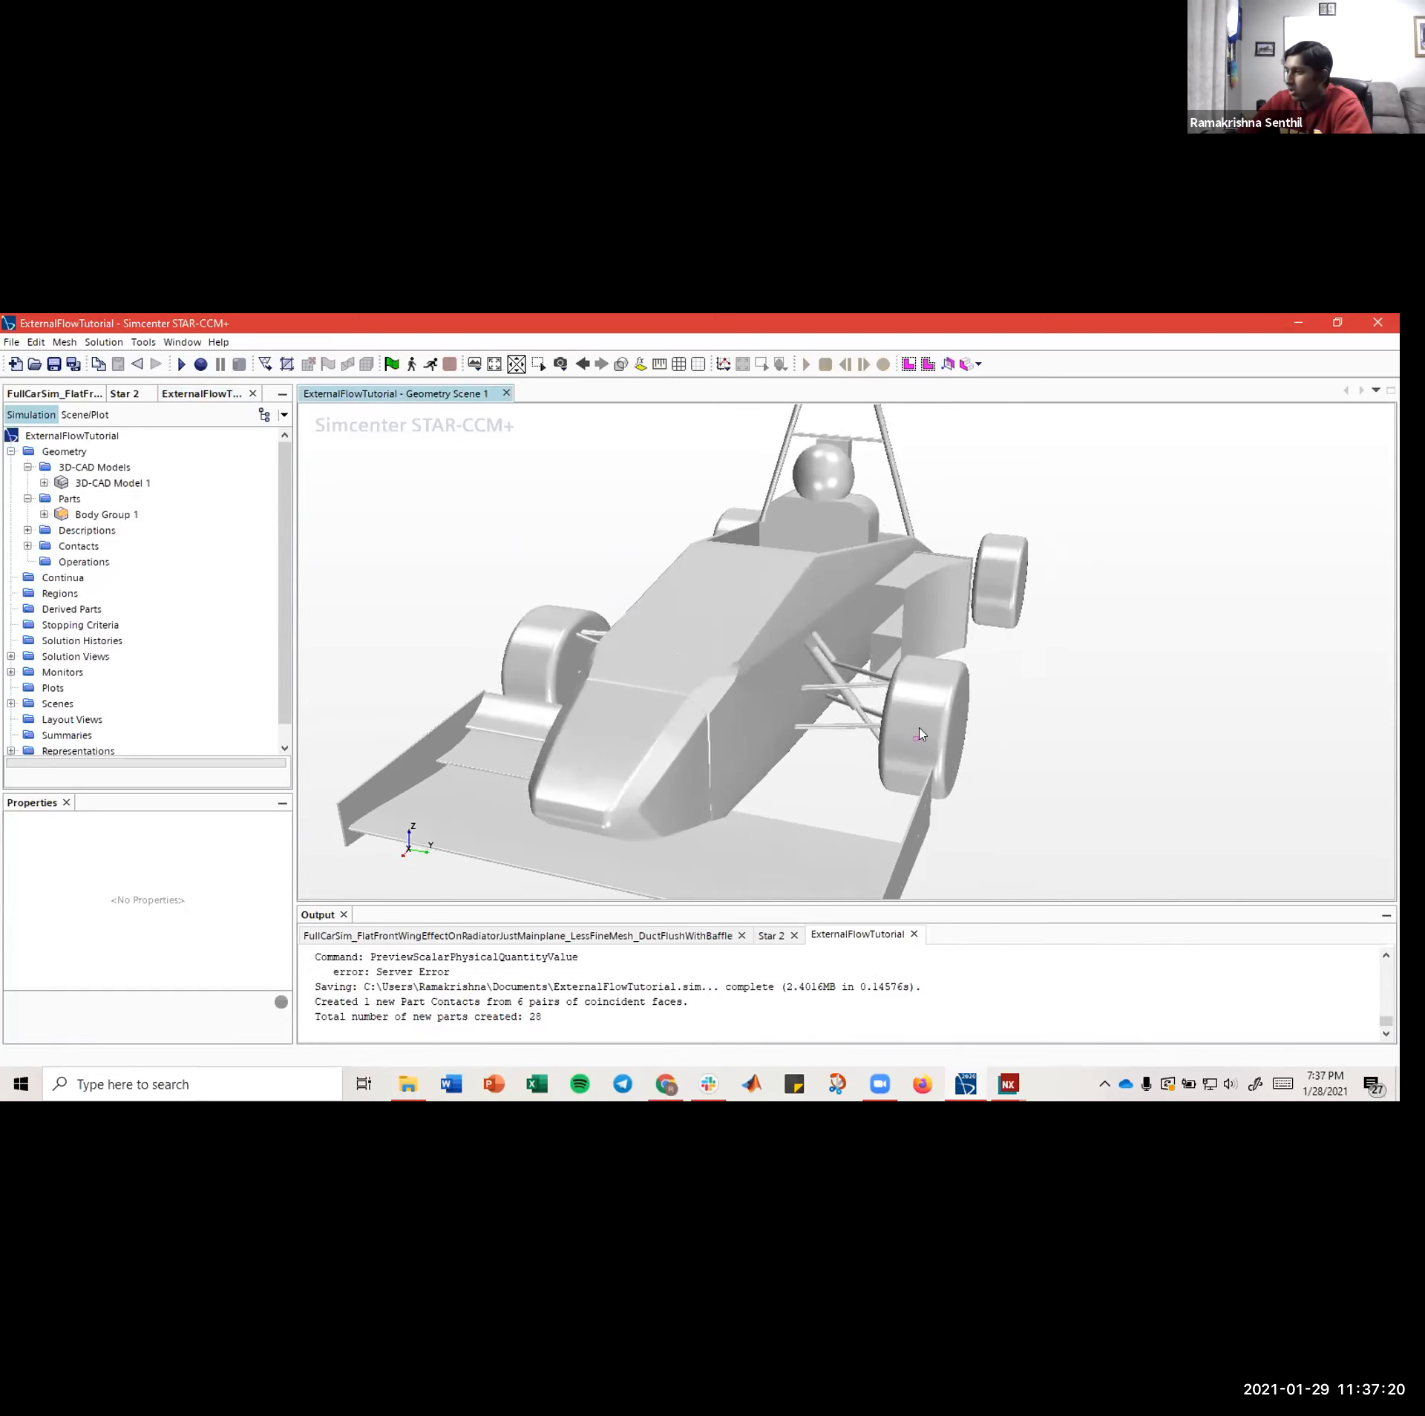
scroll(927, 732, "down", 3)
right_click_drag(929, 732, 892, 757)
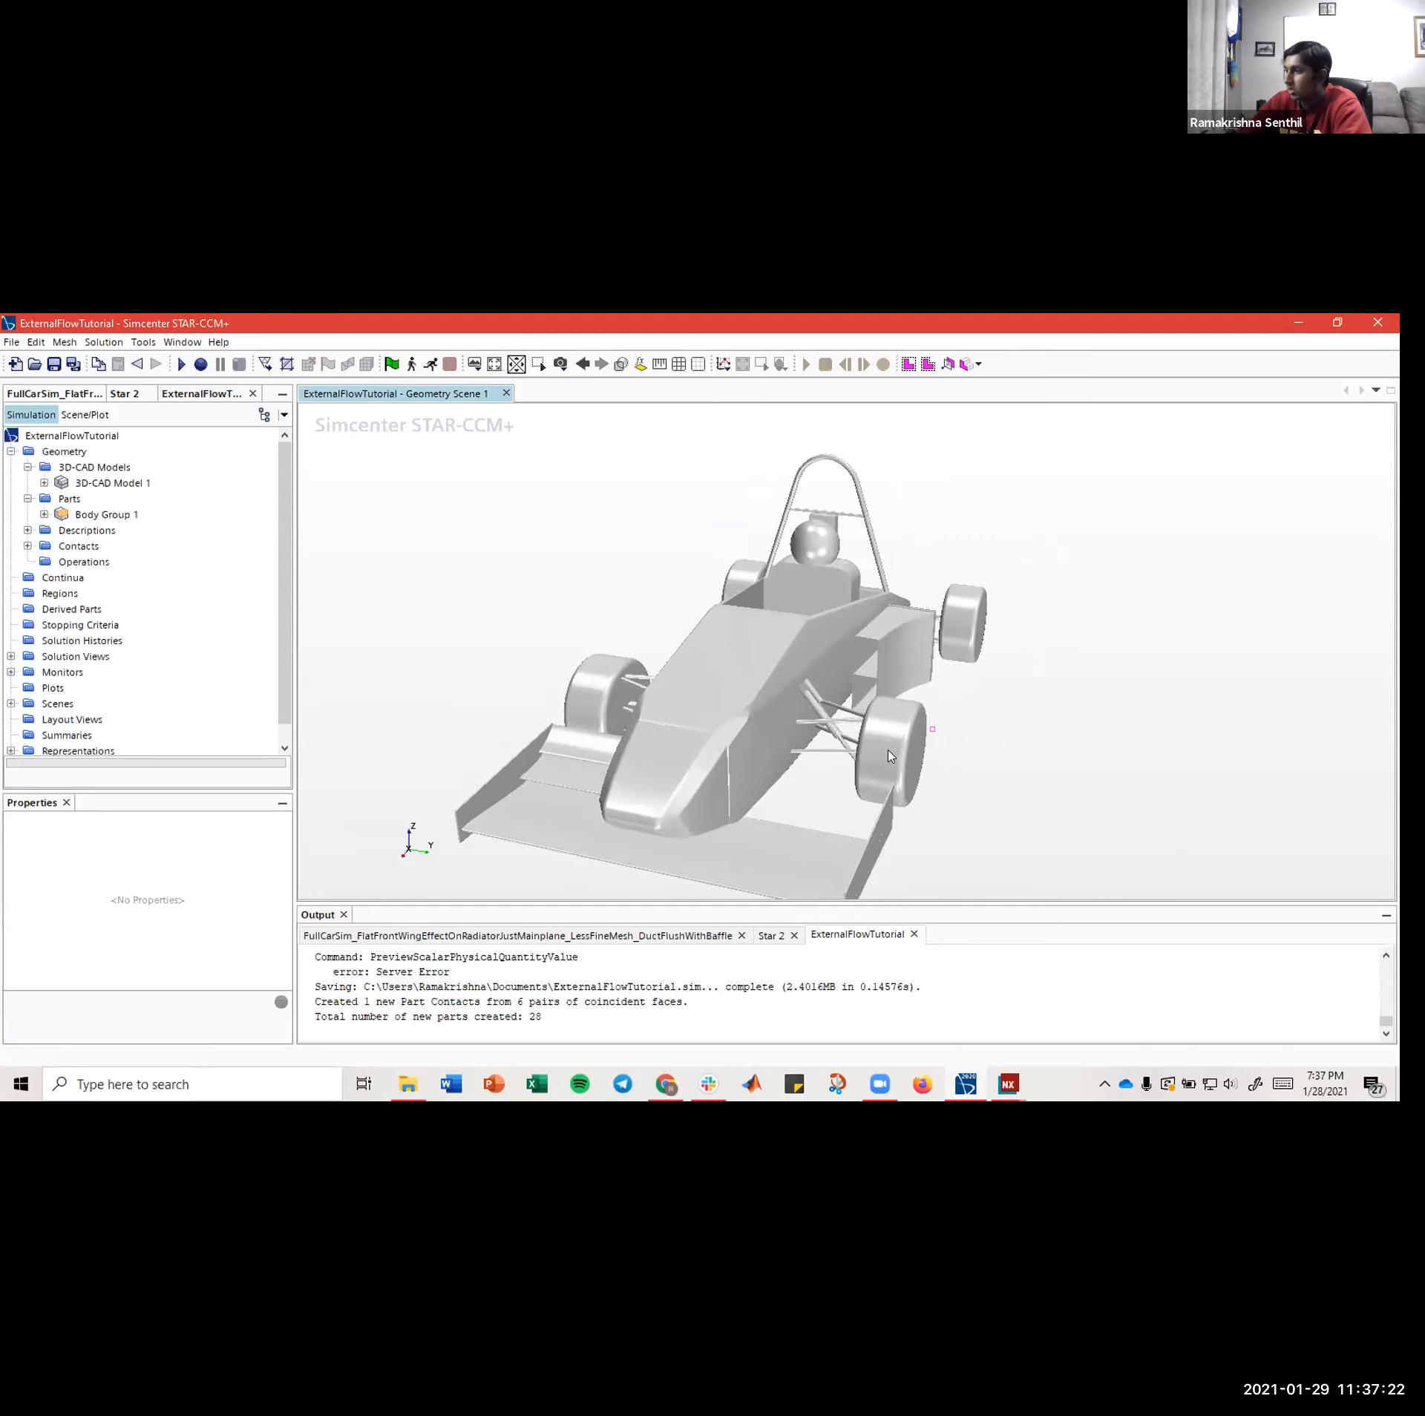
left_click(67, 499)
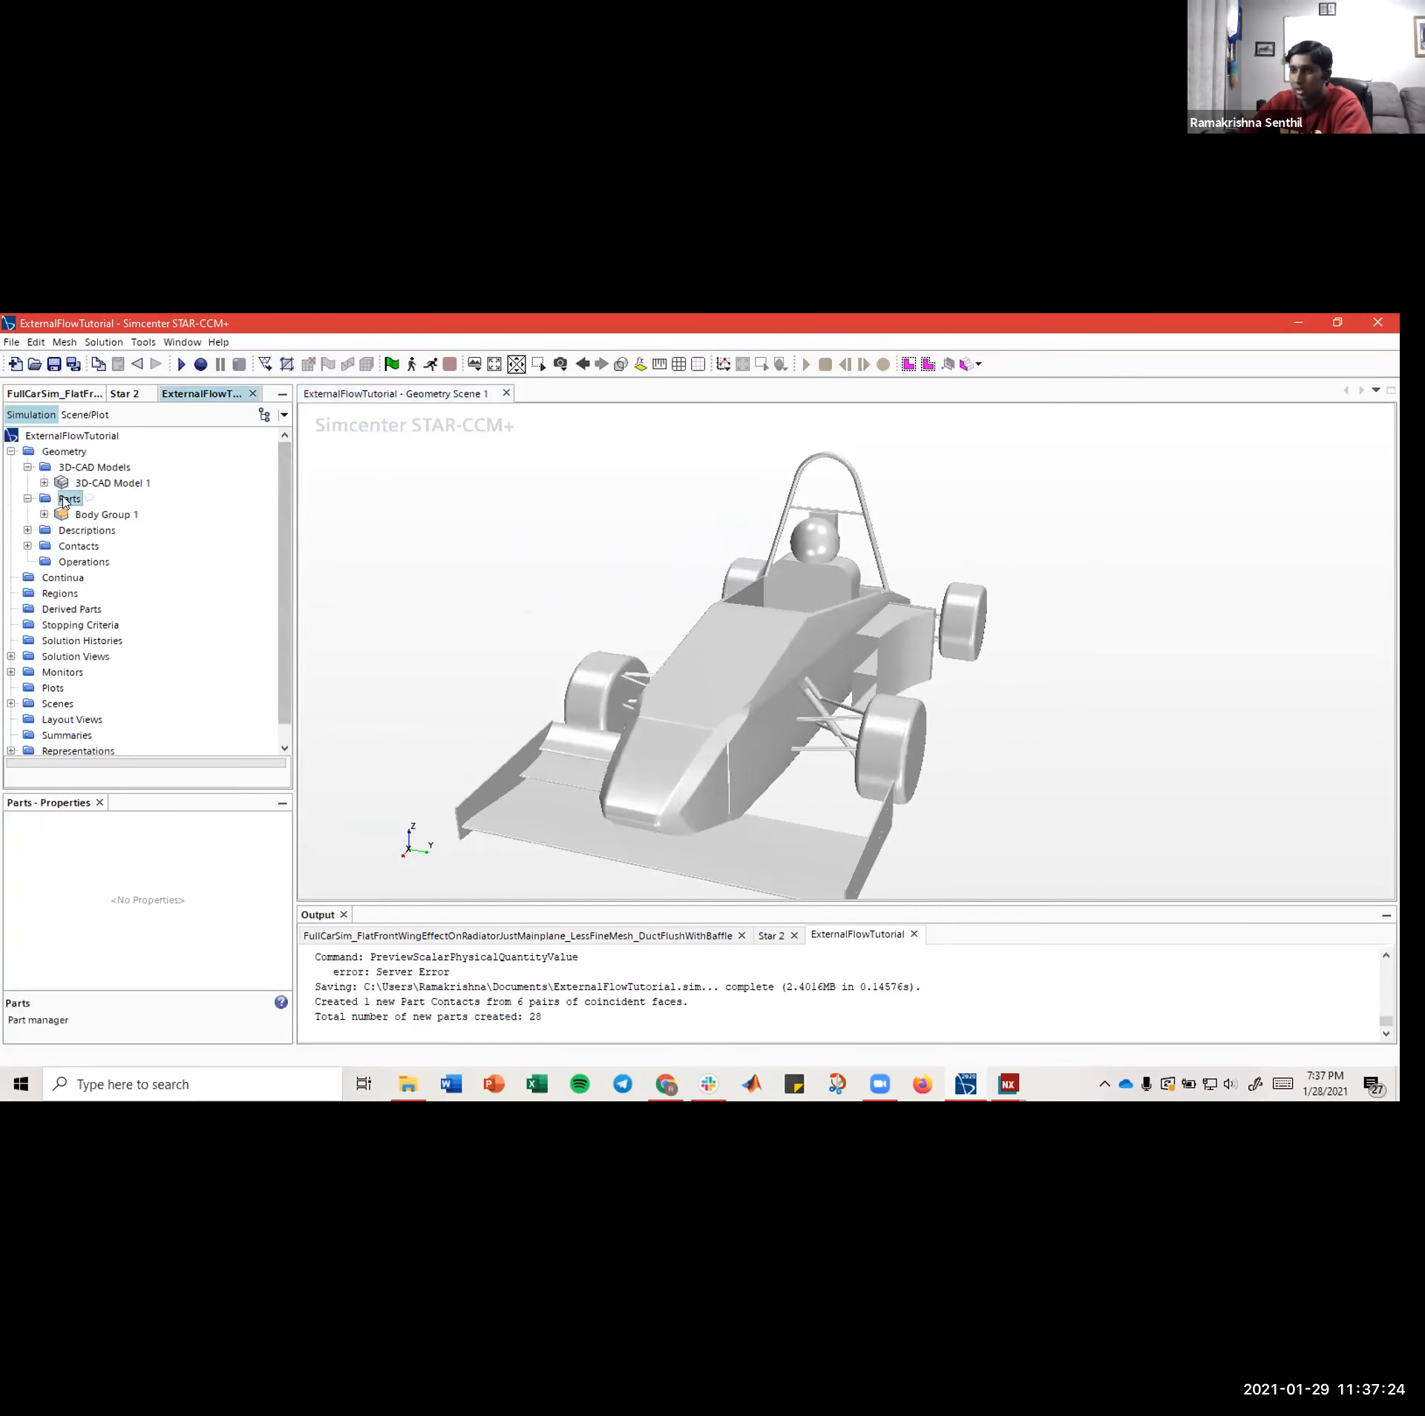
right_click(65, 500)
mouse_move(216, 575)
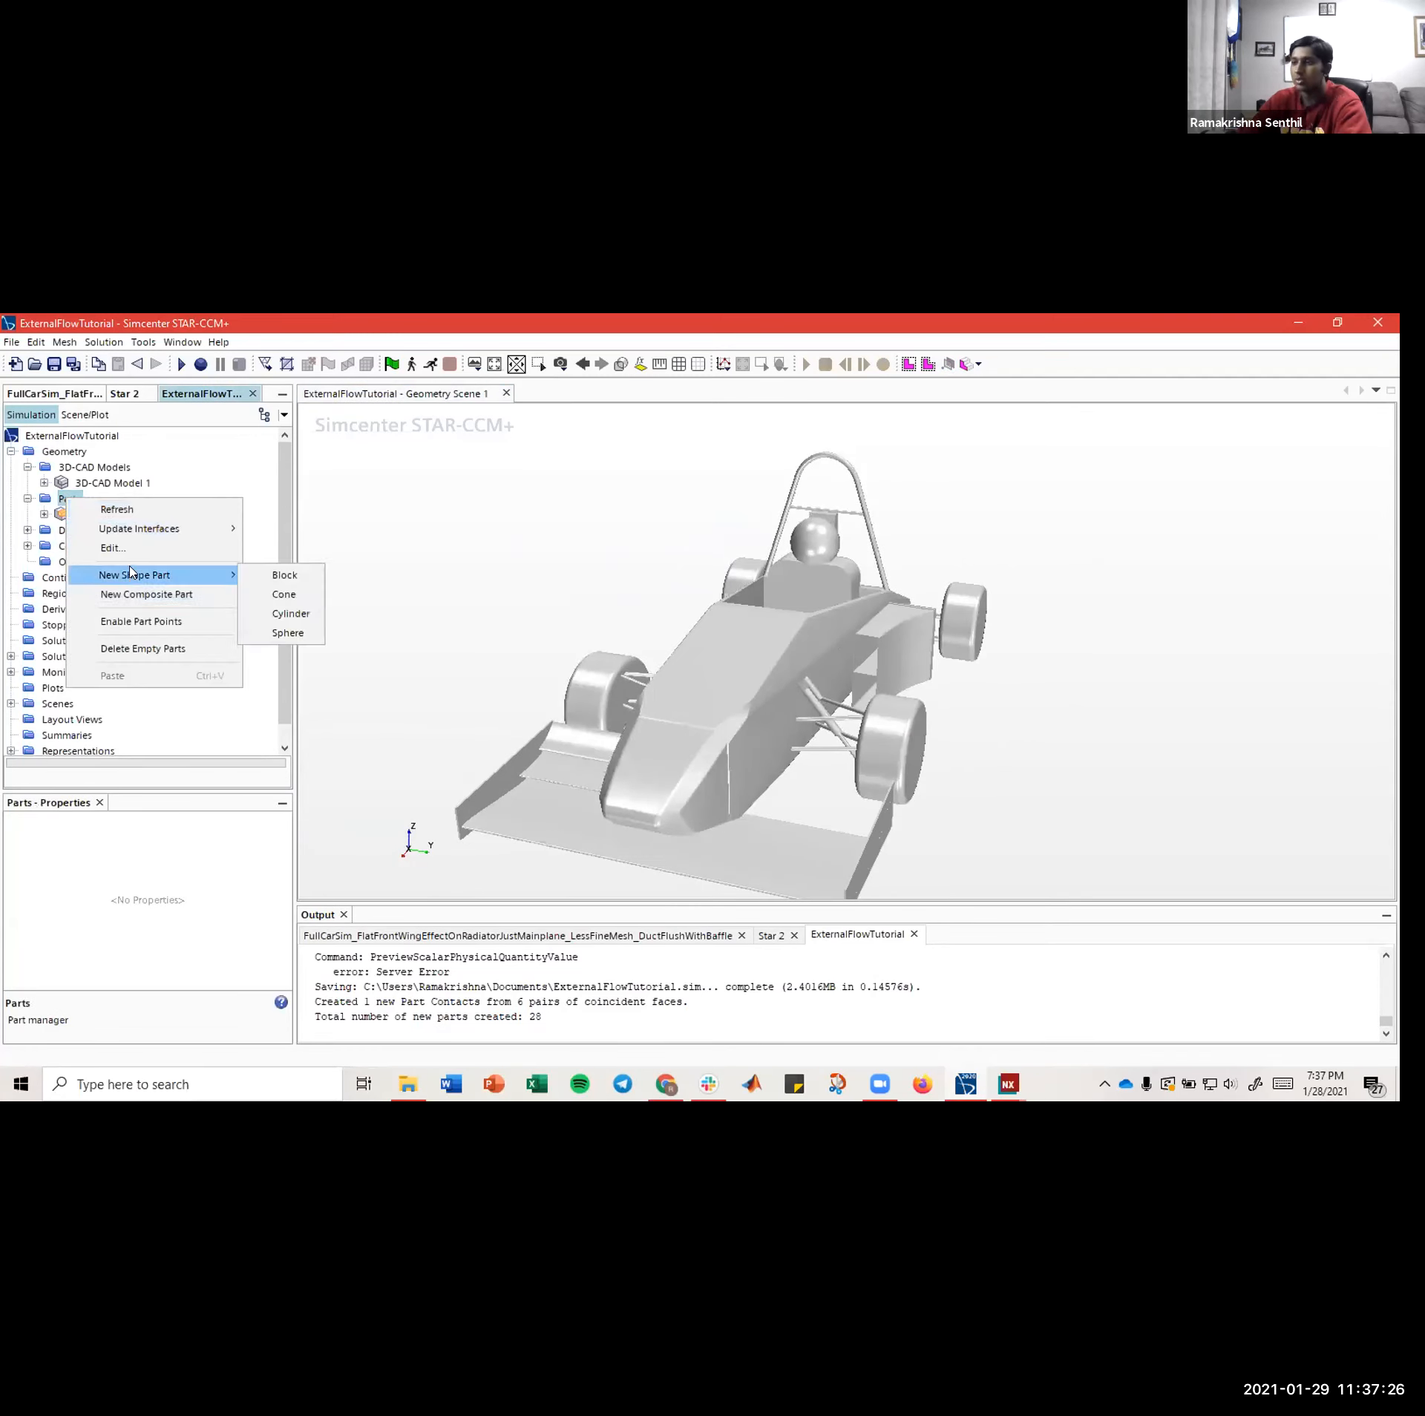
left_click(277, 579)
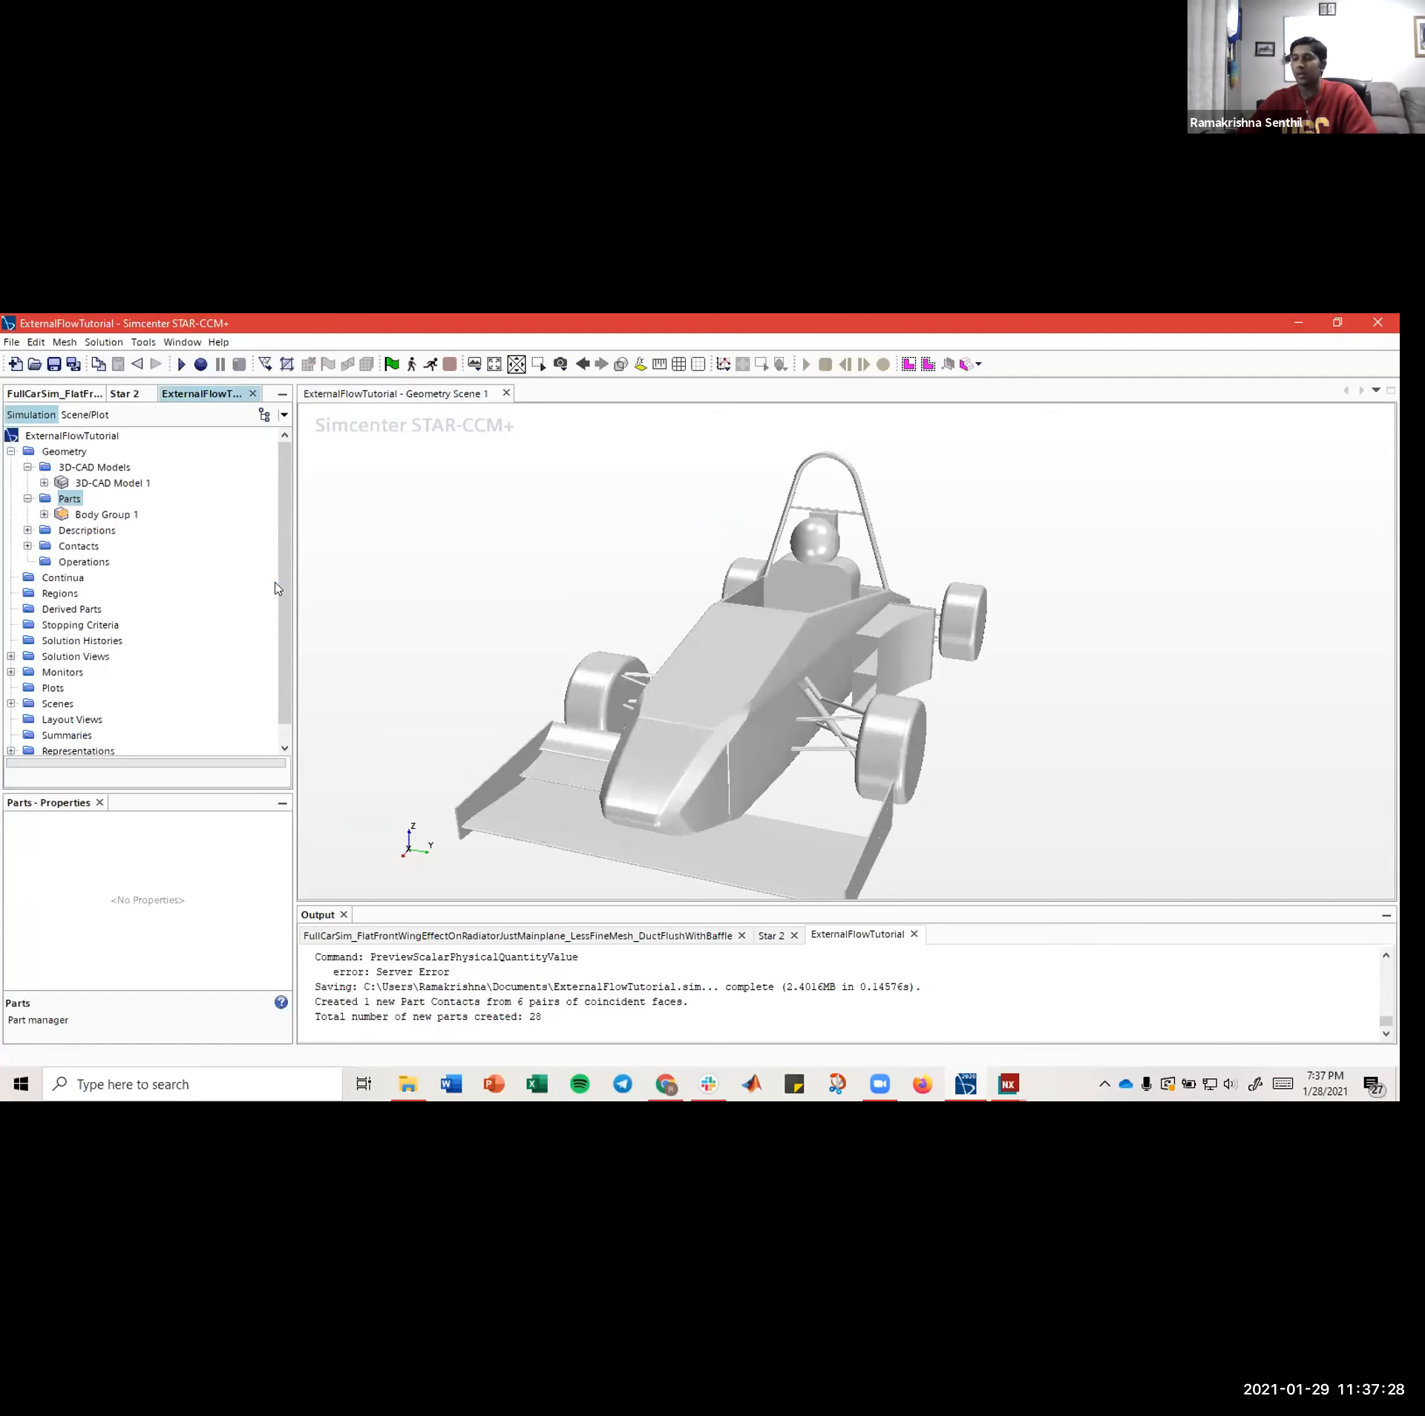
scroll(1066, 726, "down", 3)
scroll(1063, 713, "up", 5)
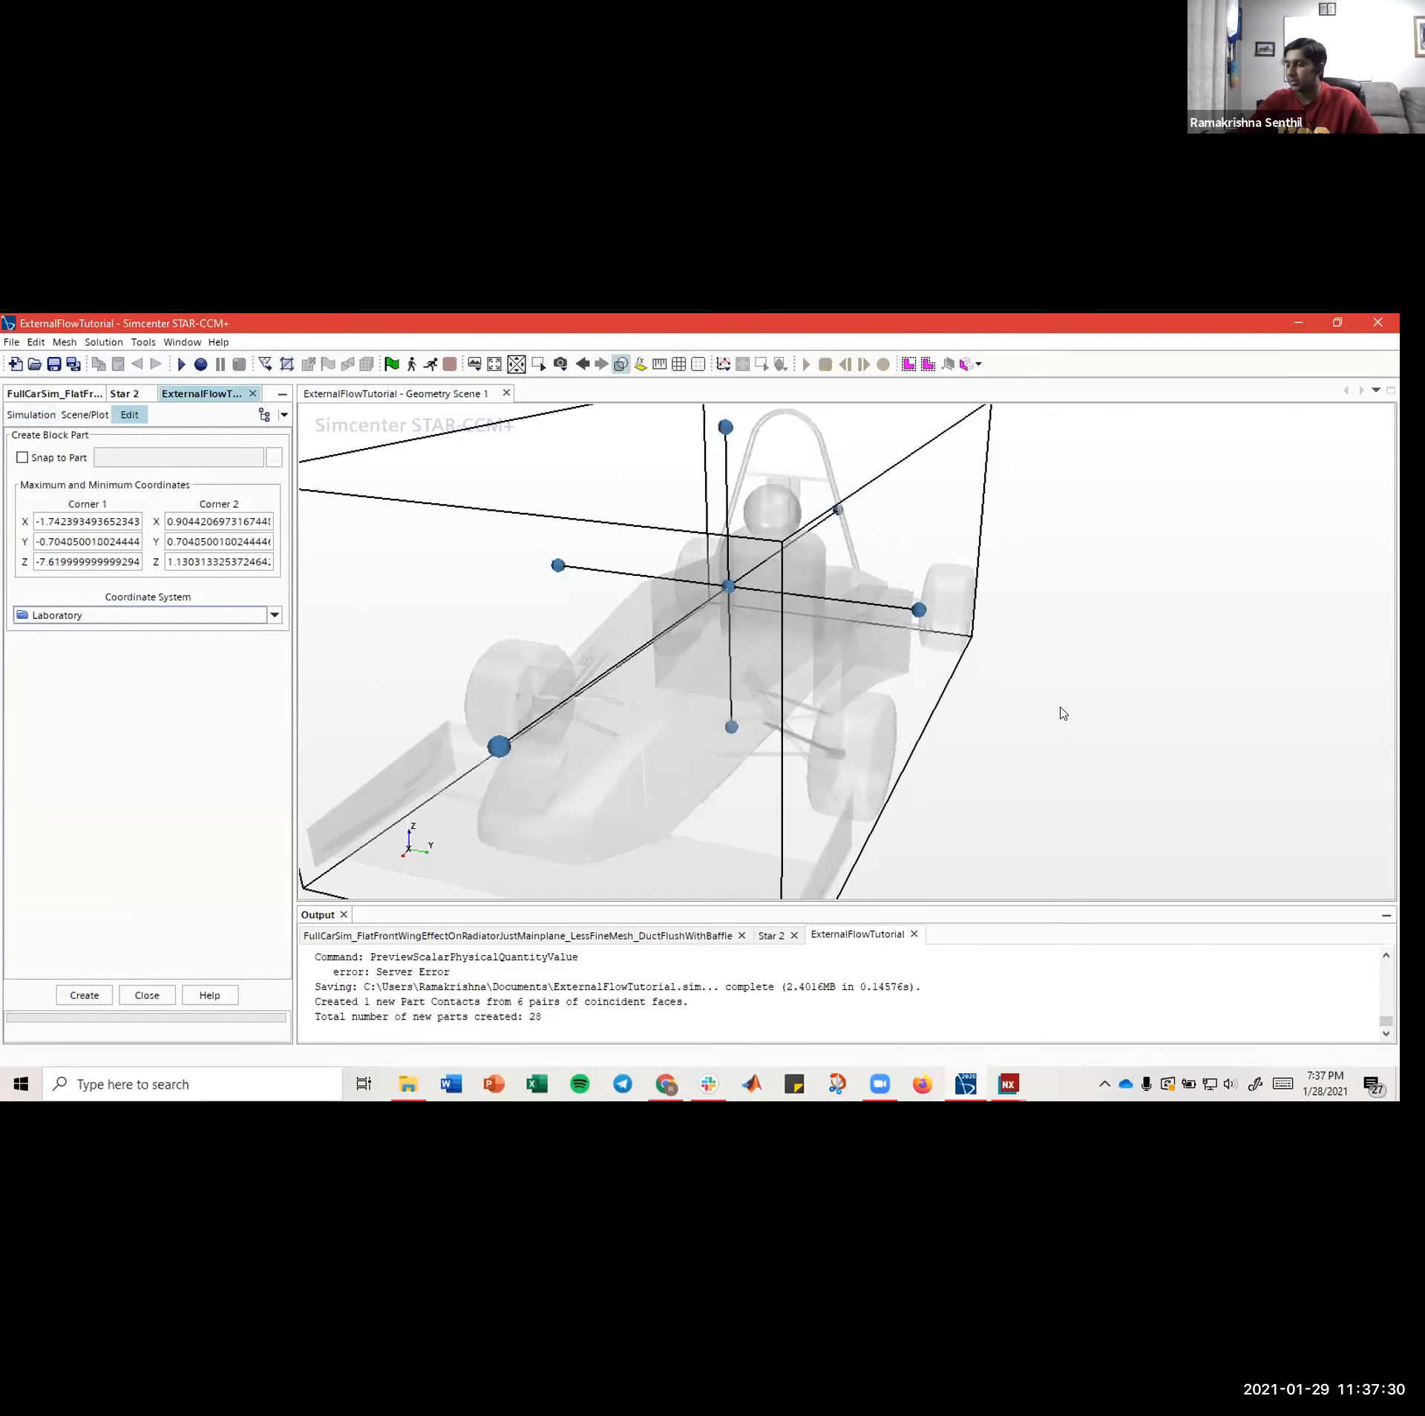
scroll(1069, 704, "down", 3)
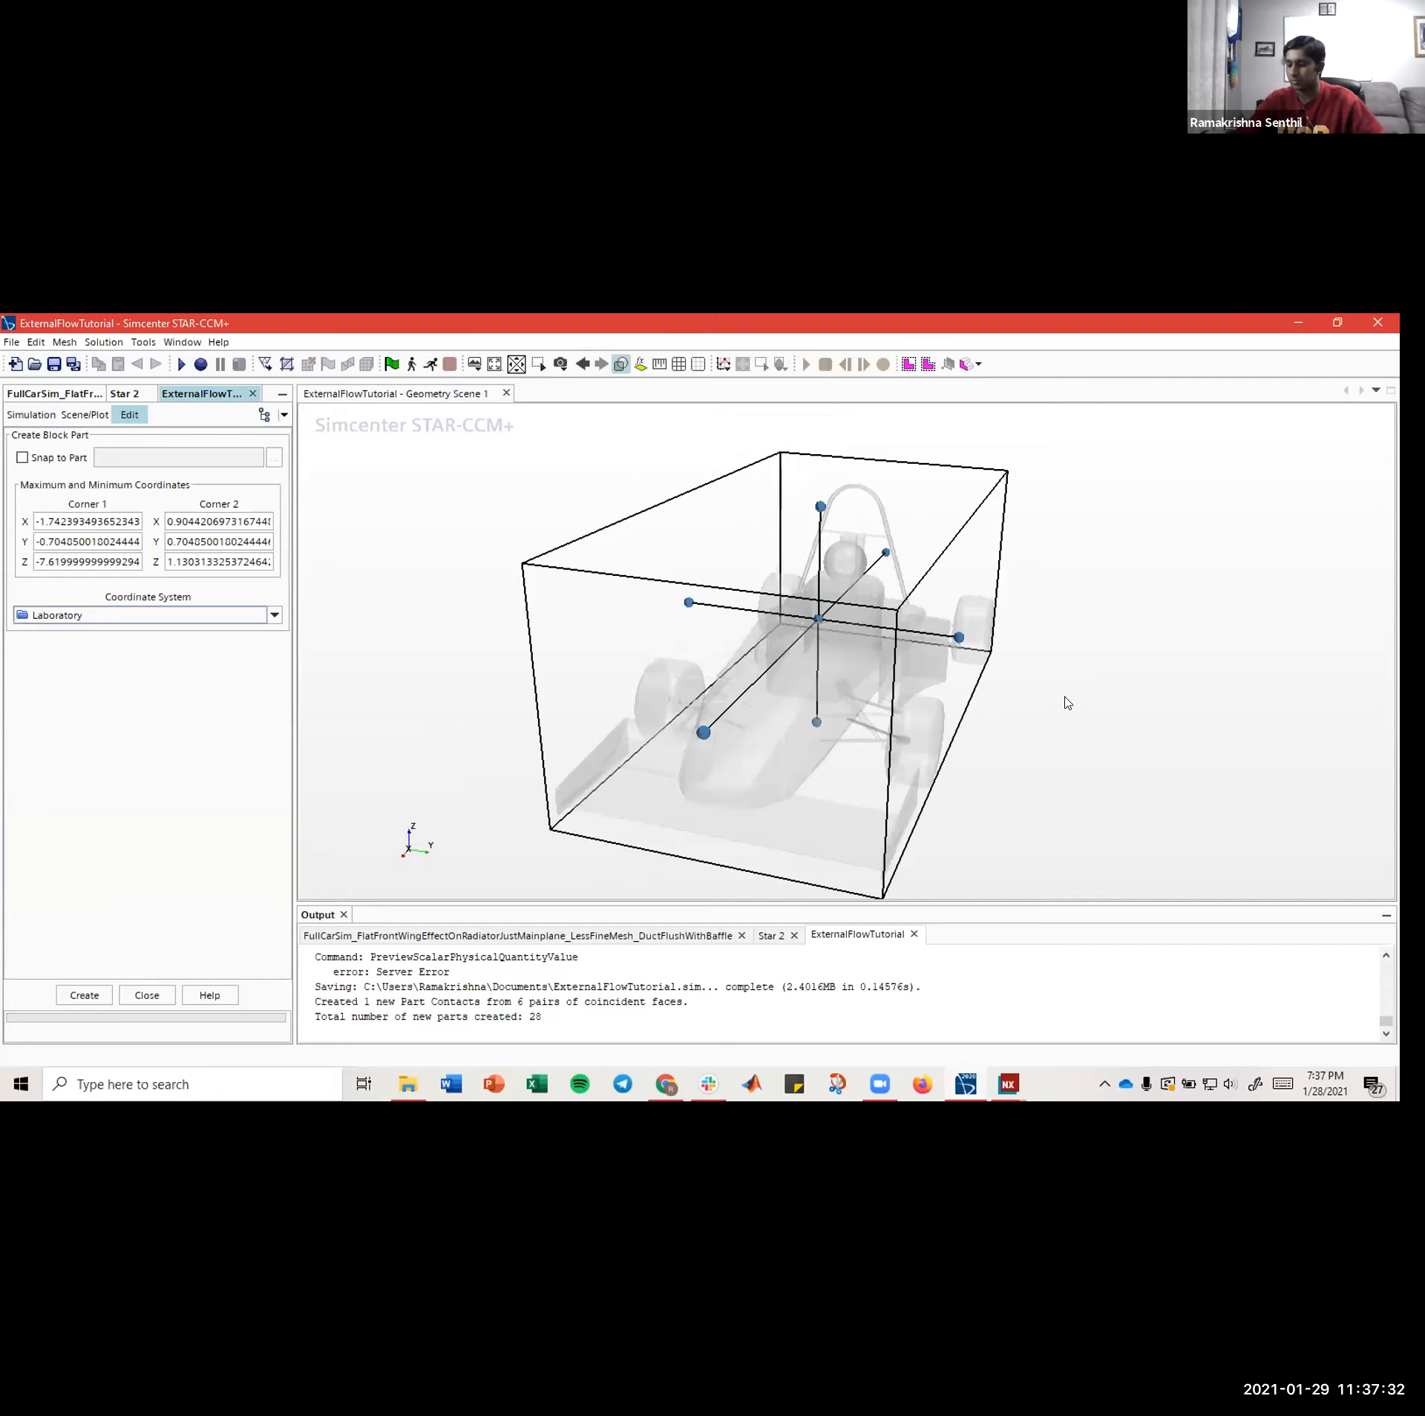
scroll(1060, 716, "down", 3)
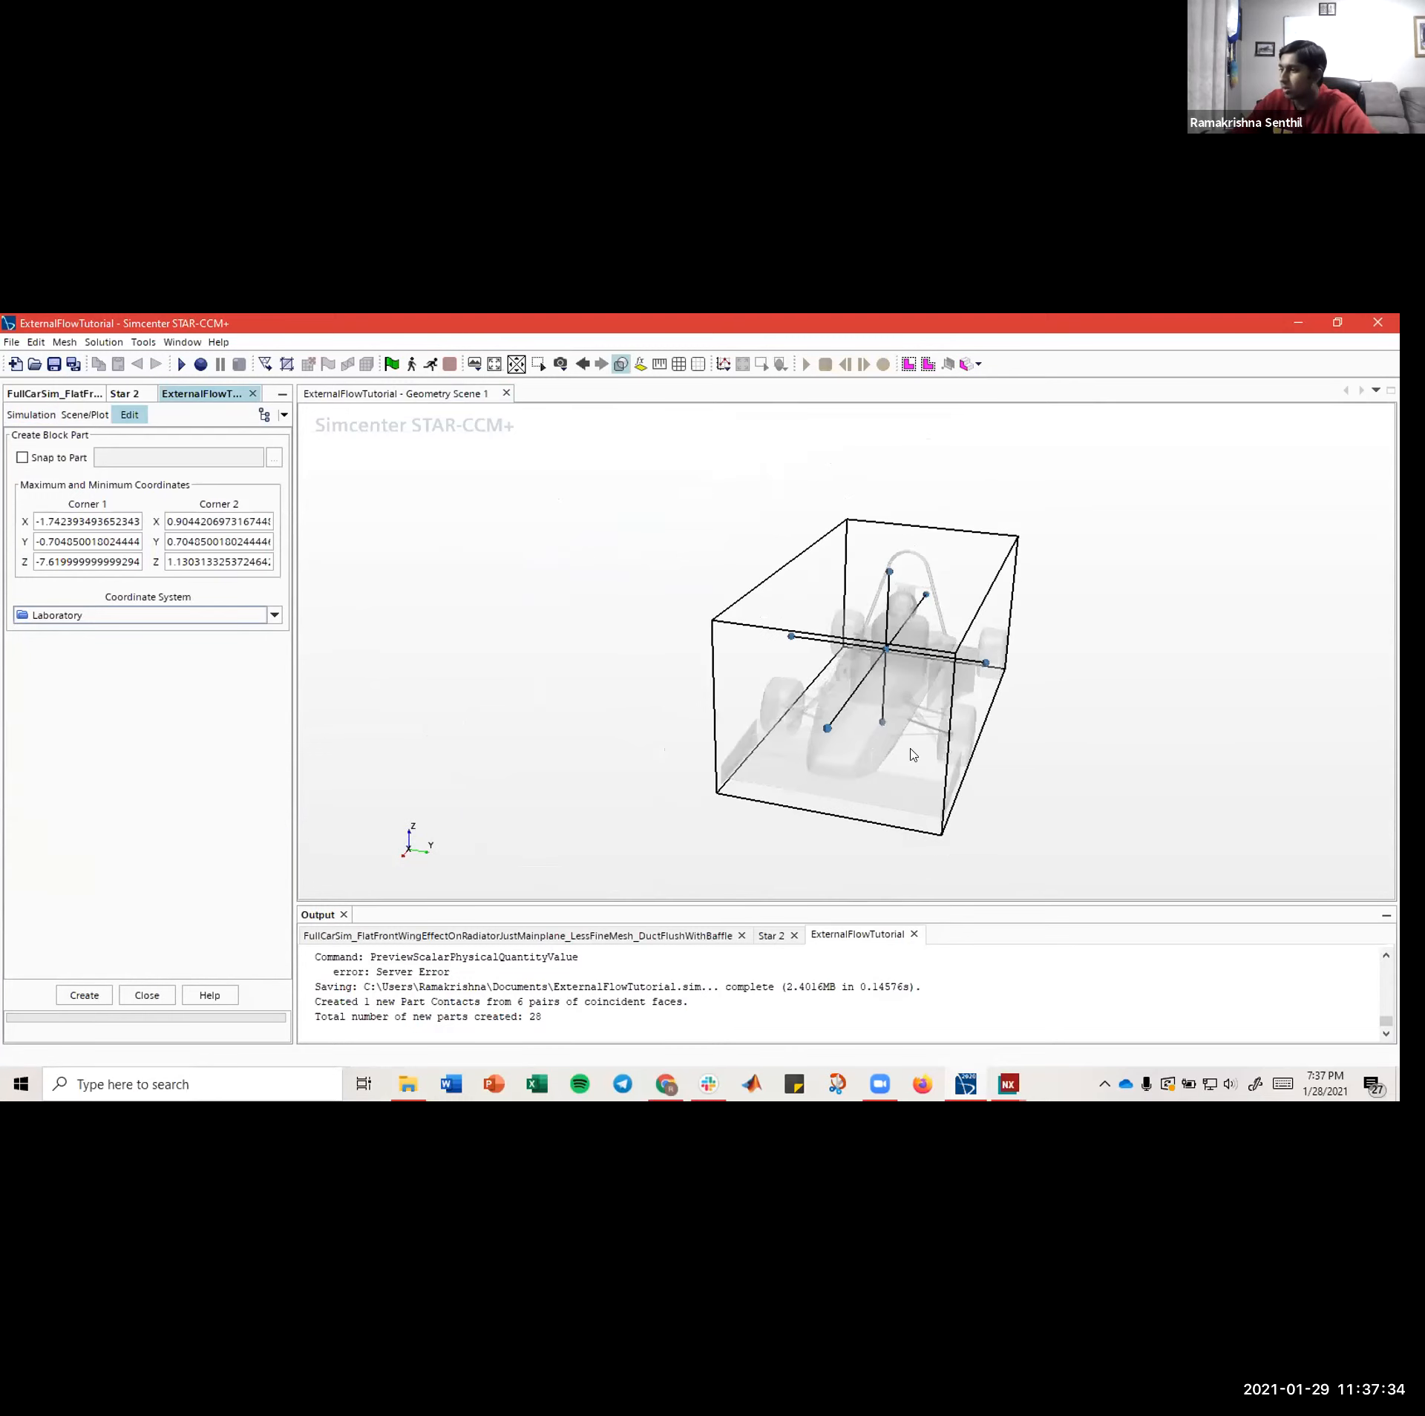
left_click_drag(825, 731, 624, 785)
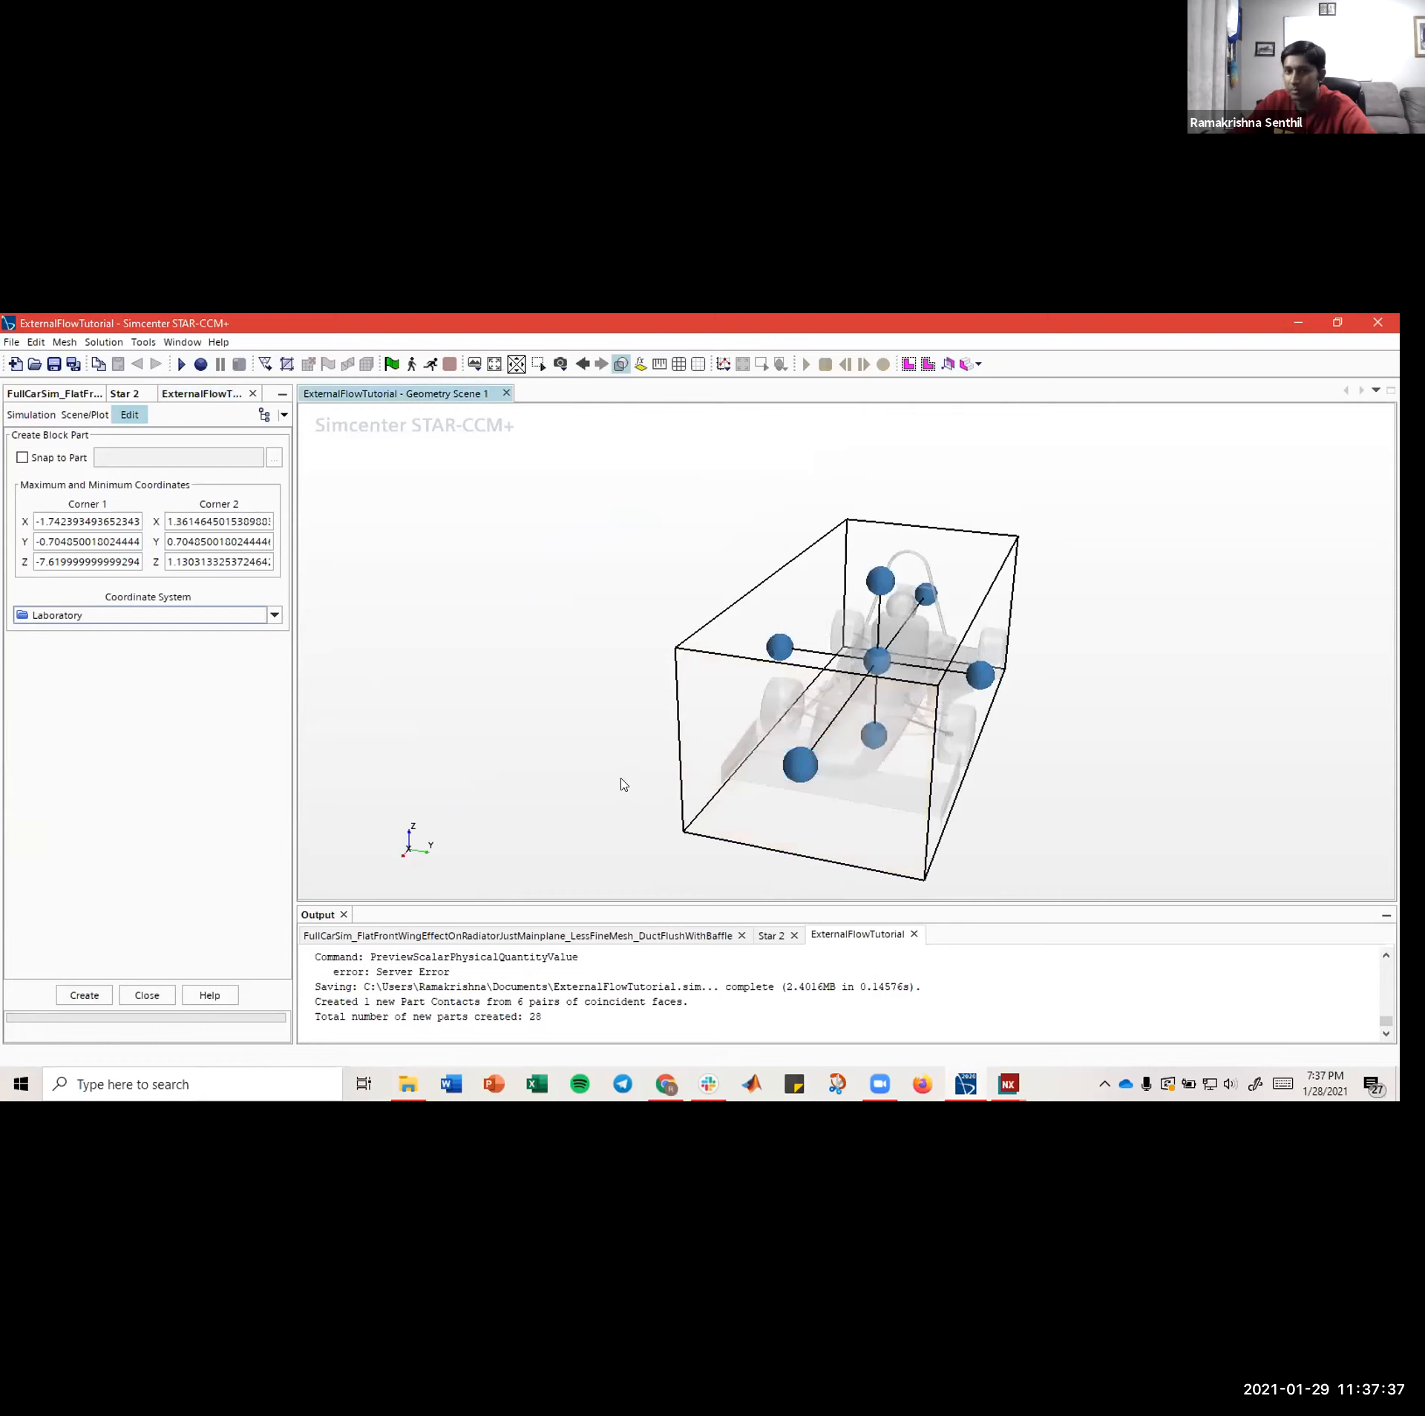
left_click(141, 995)
- Start a new block shape part and stretch it along X, from about -2.76 m behind the car to about 1.69 m ahead
right_click(61, 502)
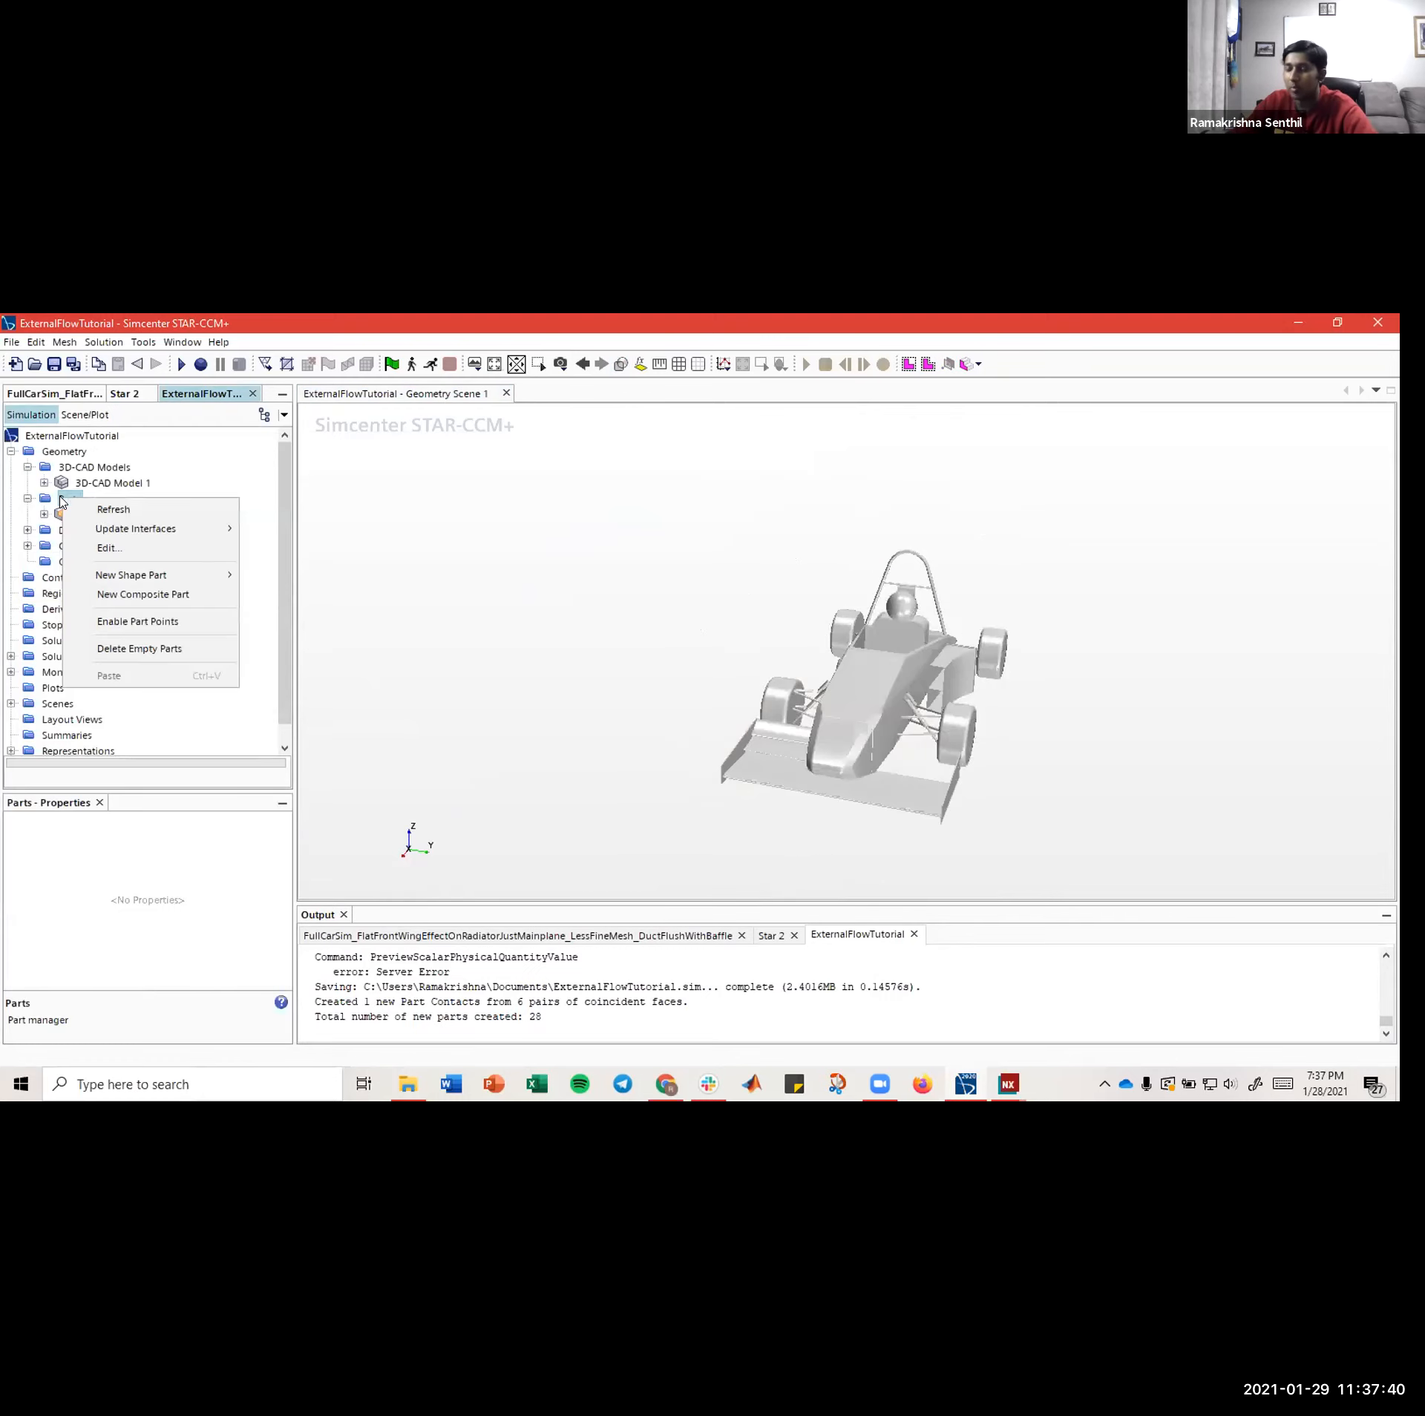
mouse_move(109, 580)
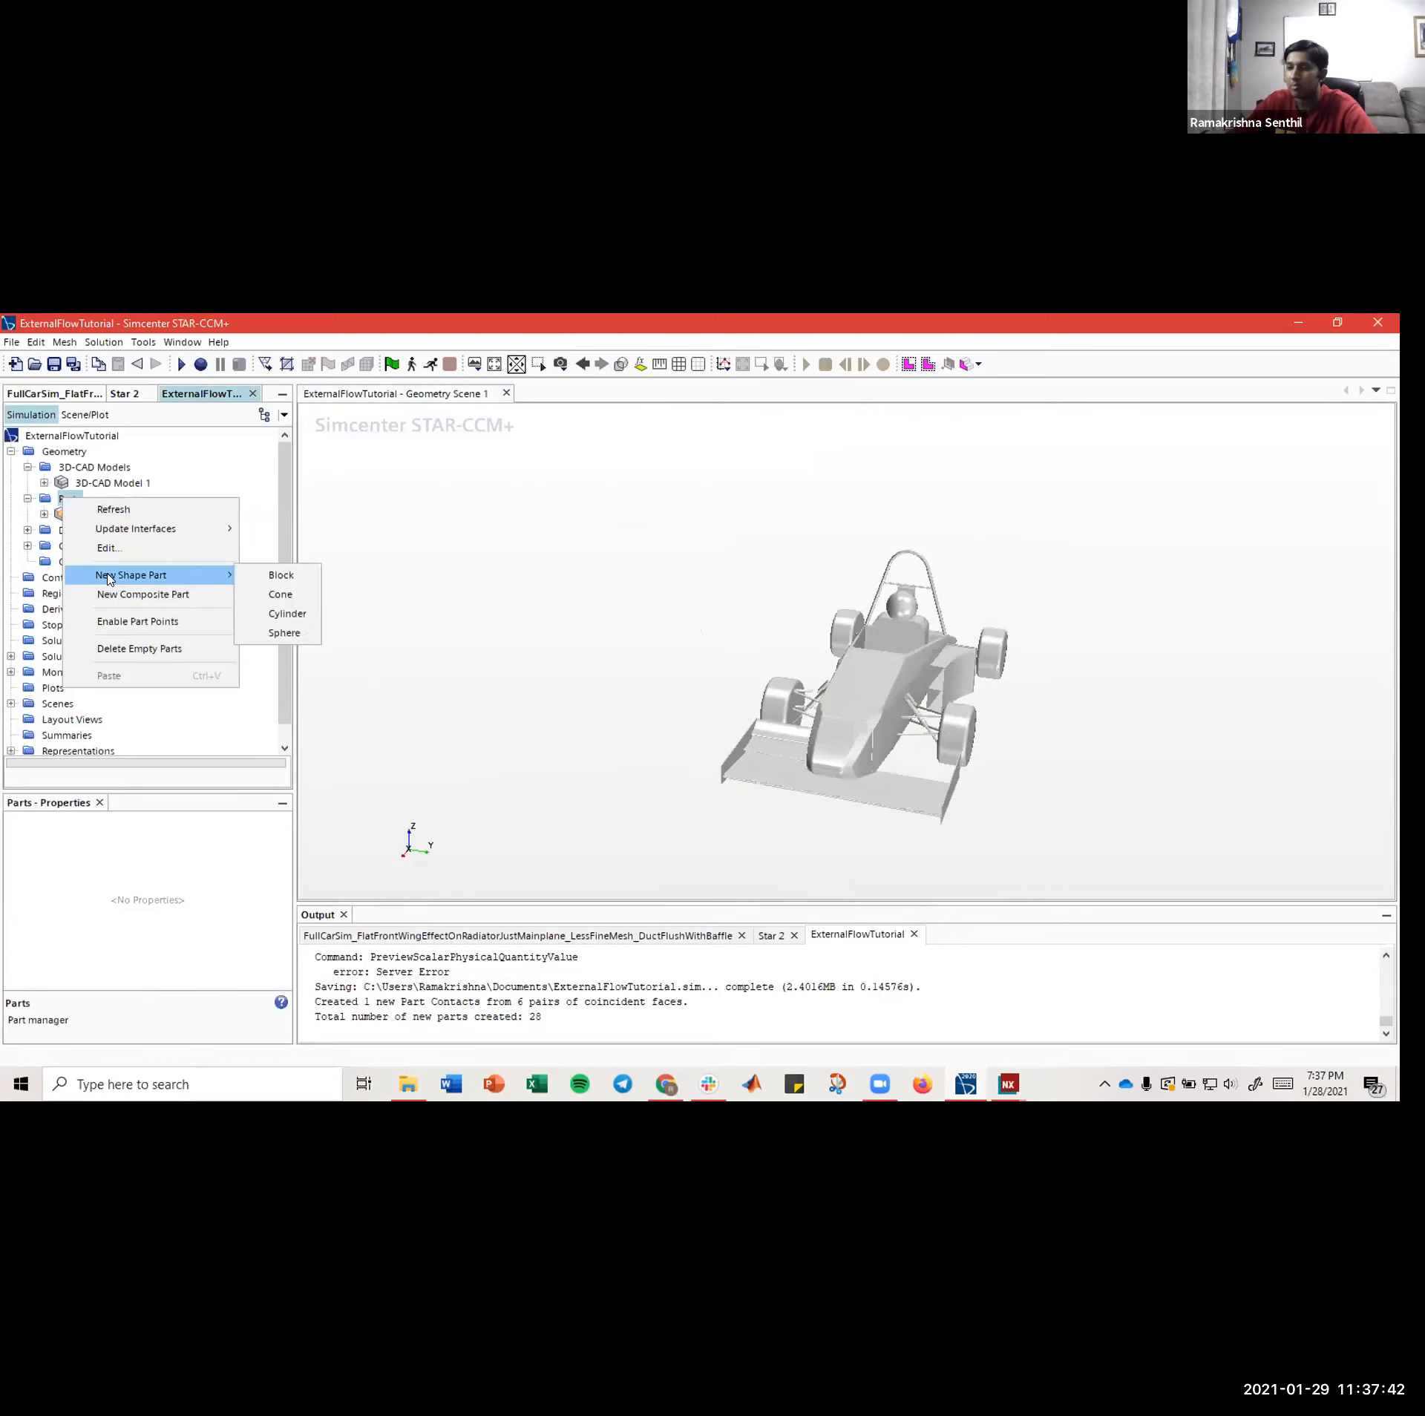
left_click(270, 576)
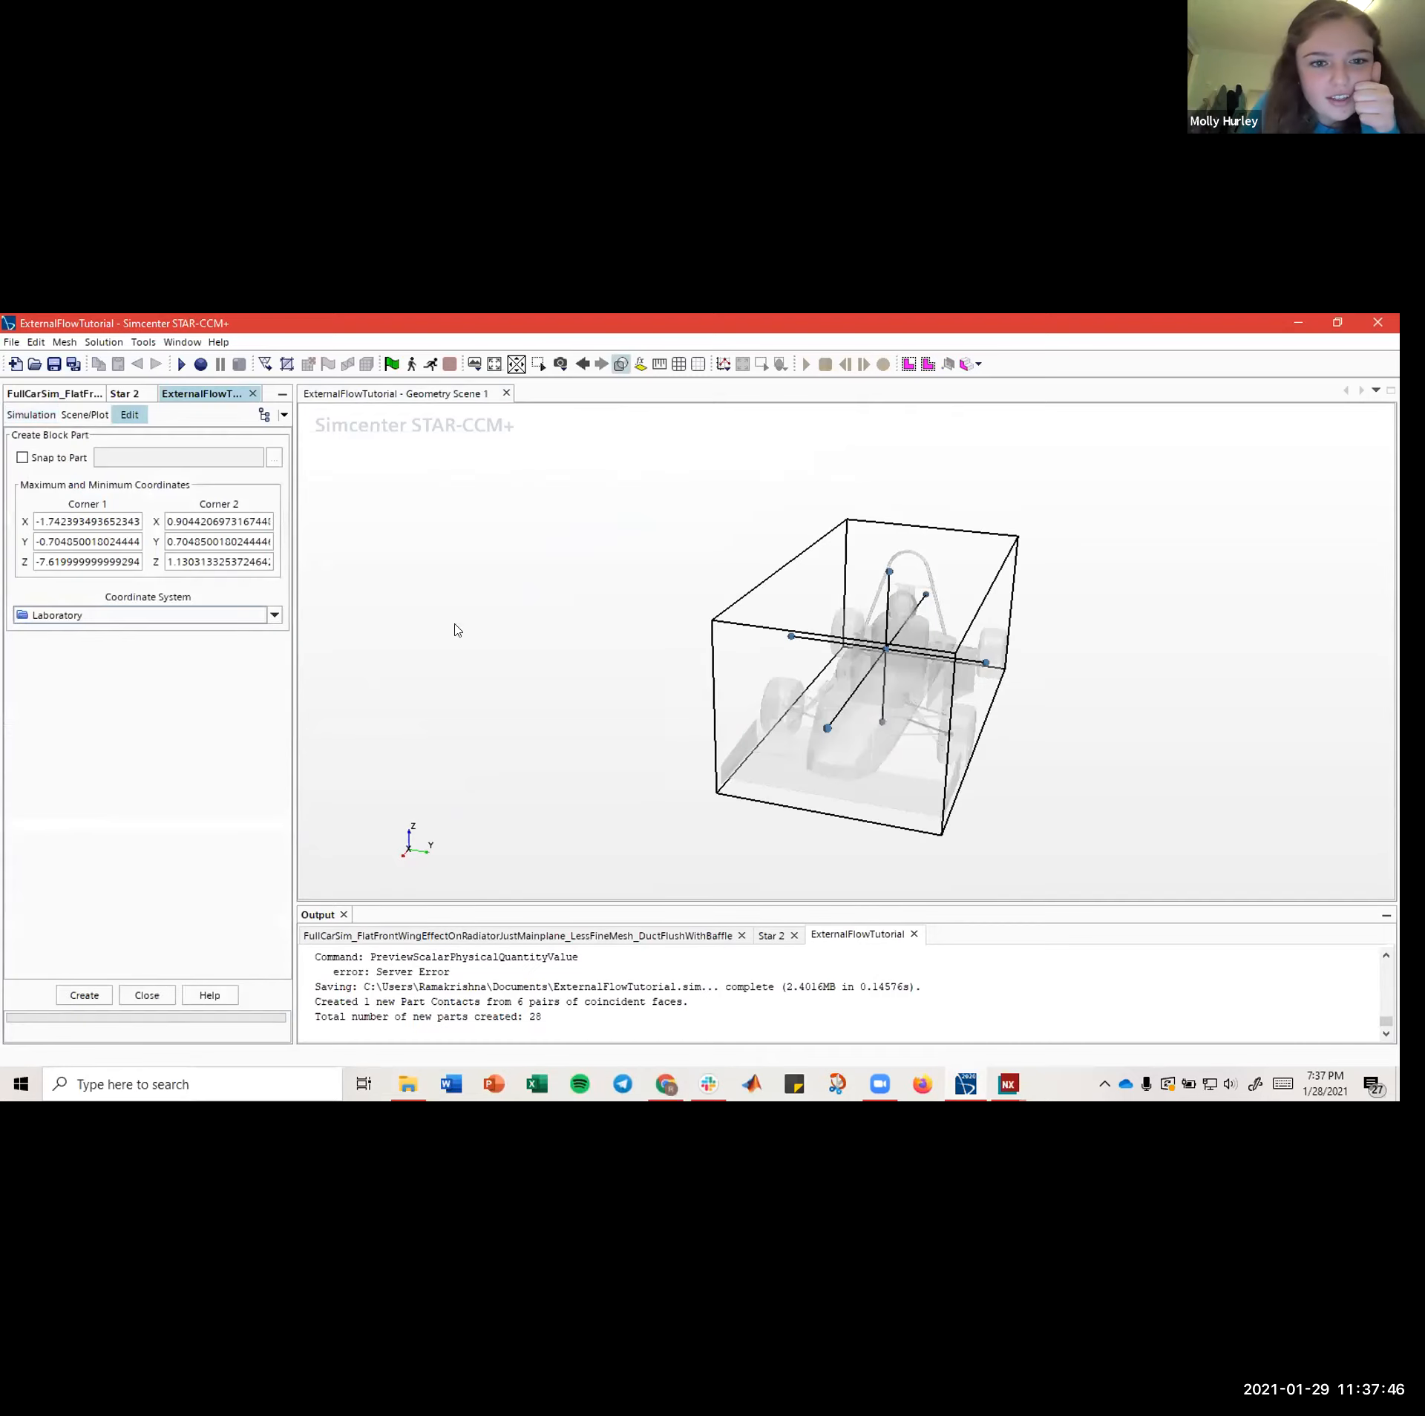
mouse_move(573, 666)
right_mouse_down()
mouse_move(522, 627)
mouse_move(583, 662)
mouse_move(571, 654)
right_mouse_up()
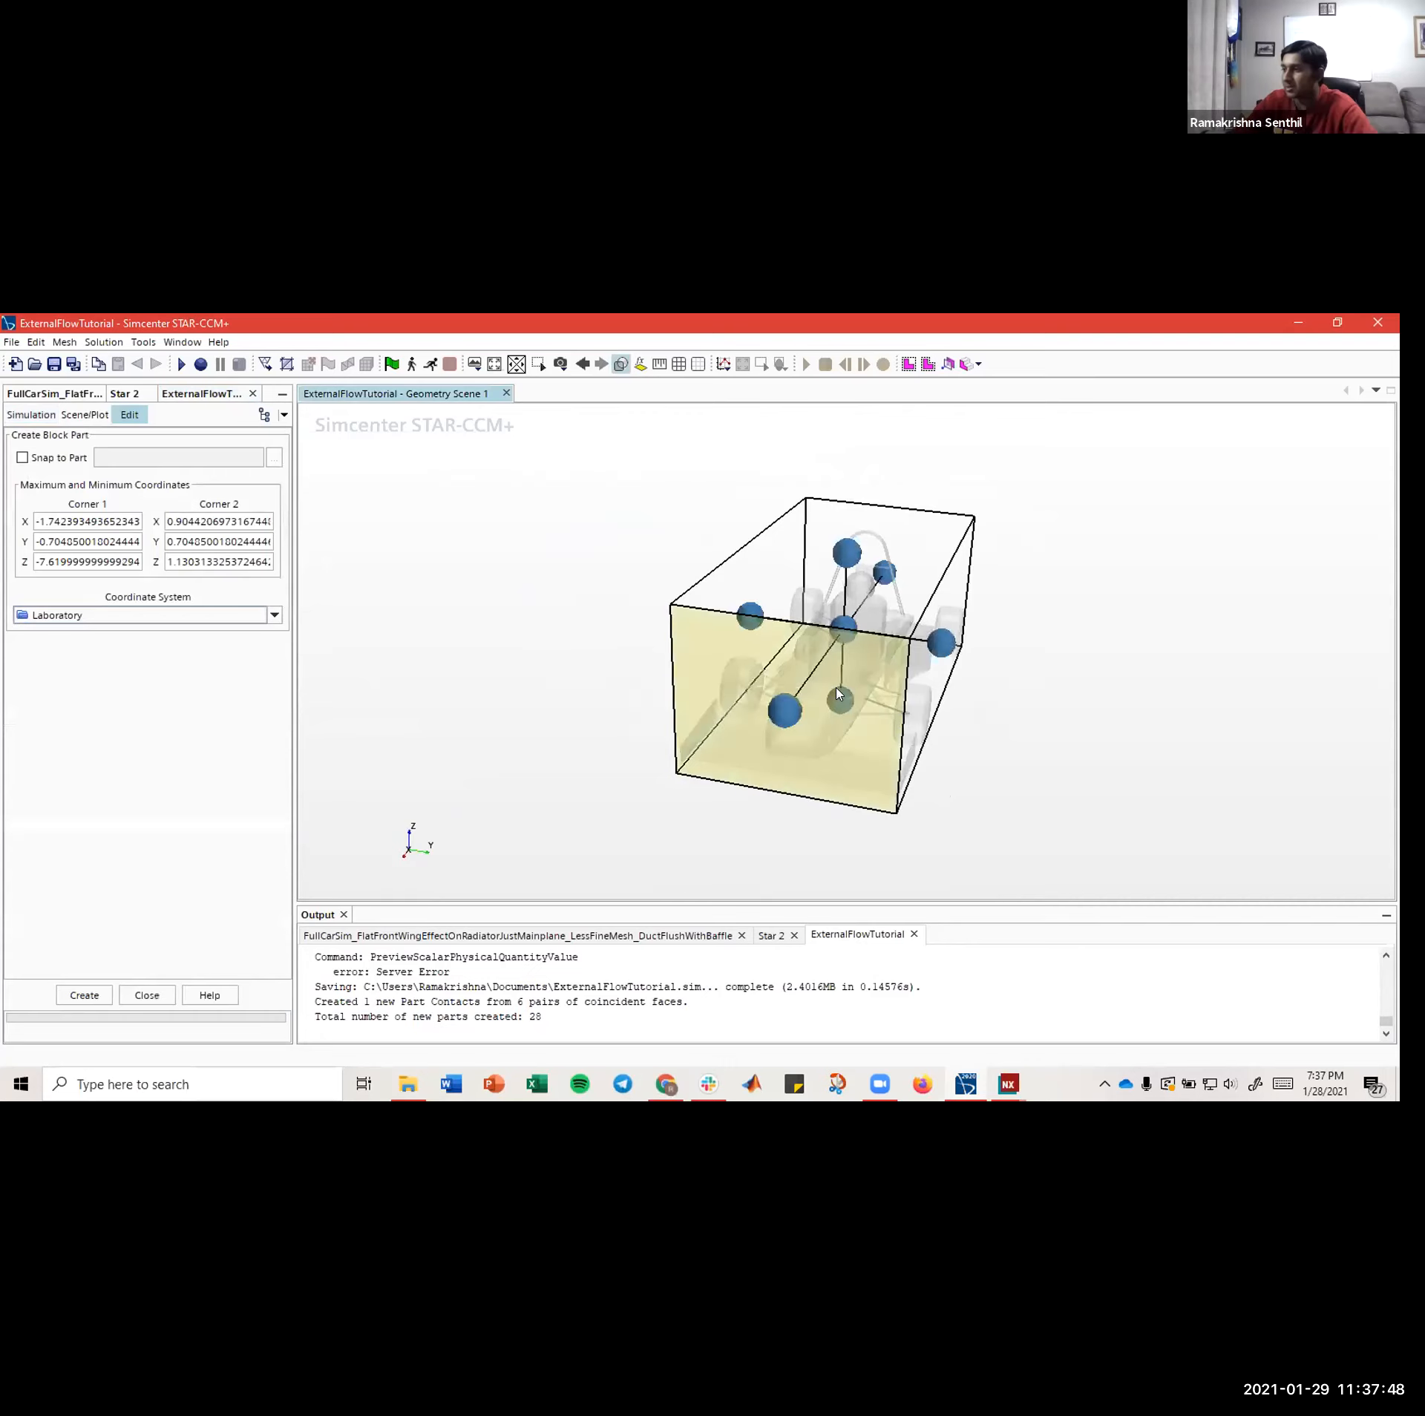
left_click_drag(791, 712, 742, 780)
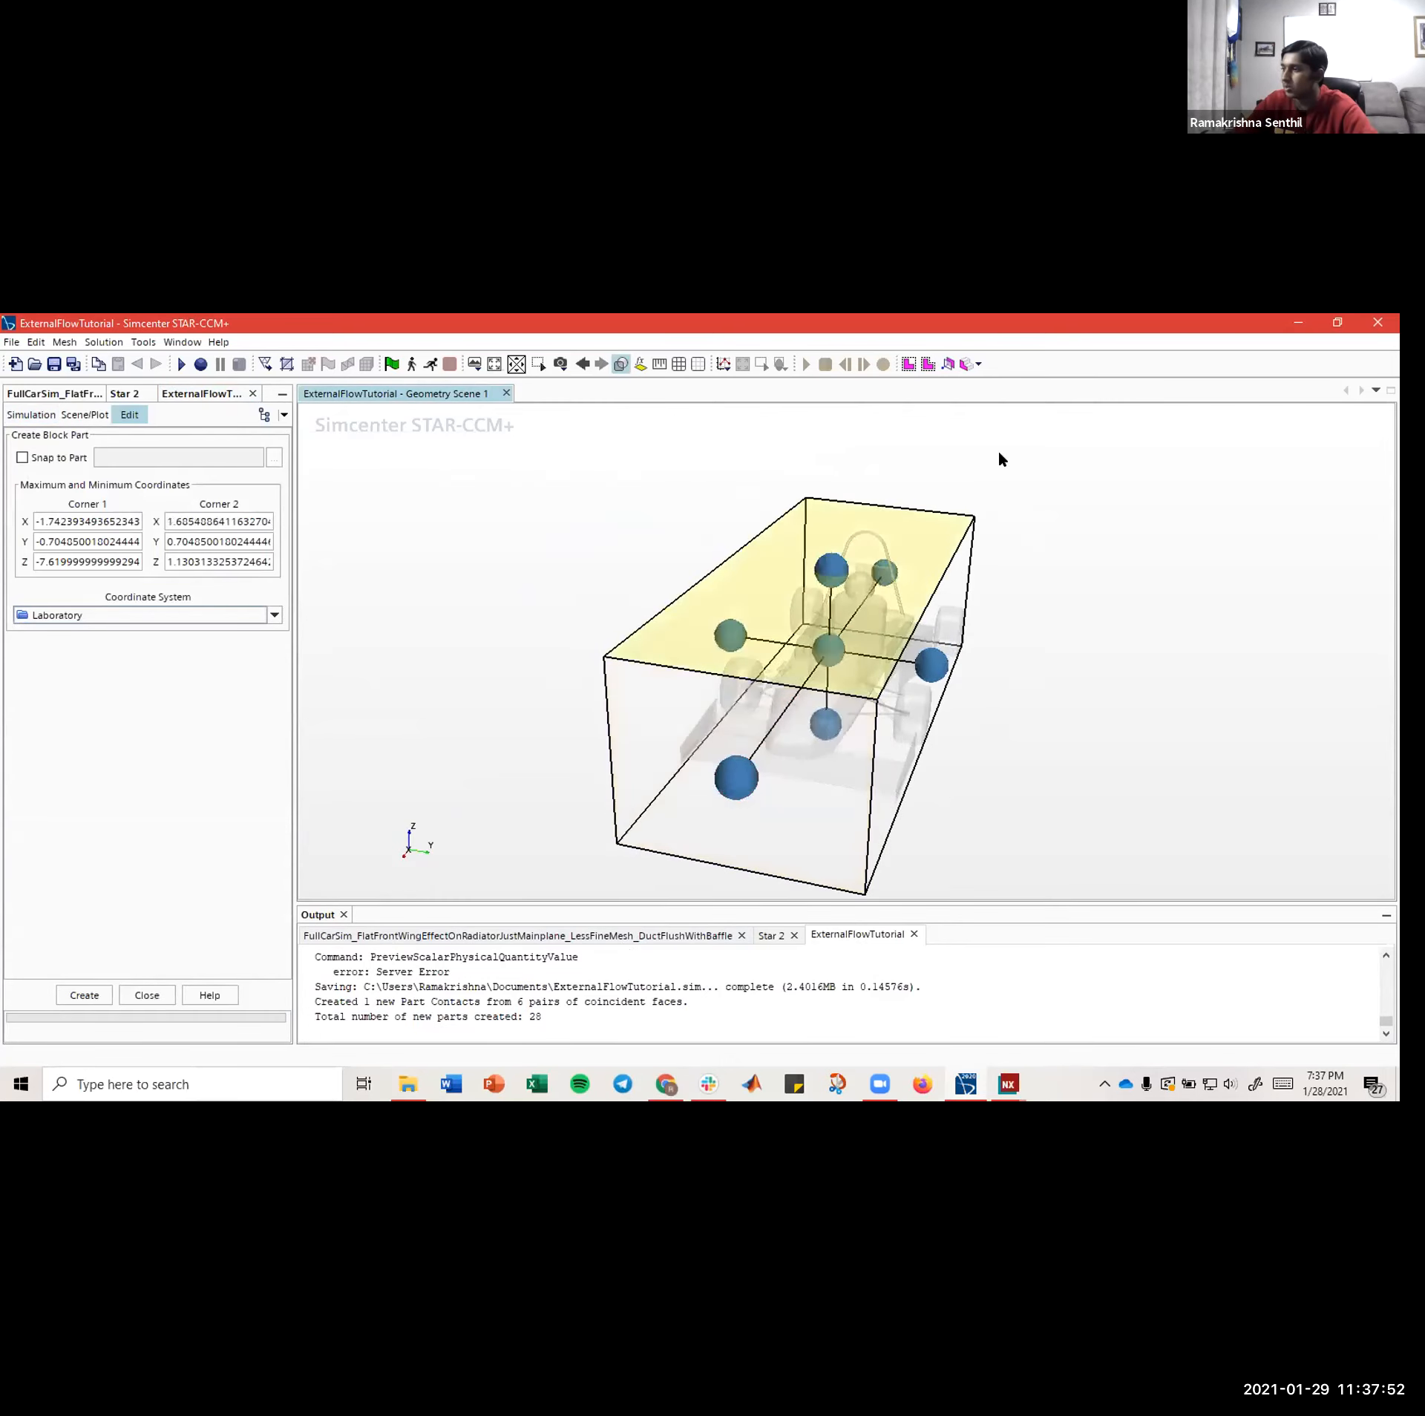
left_click_drag(884, 572, 1132, 408)
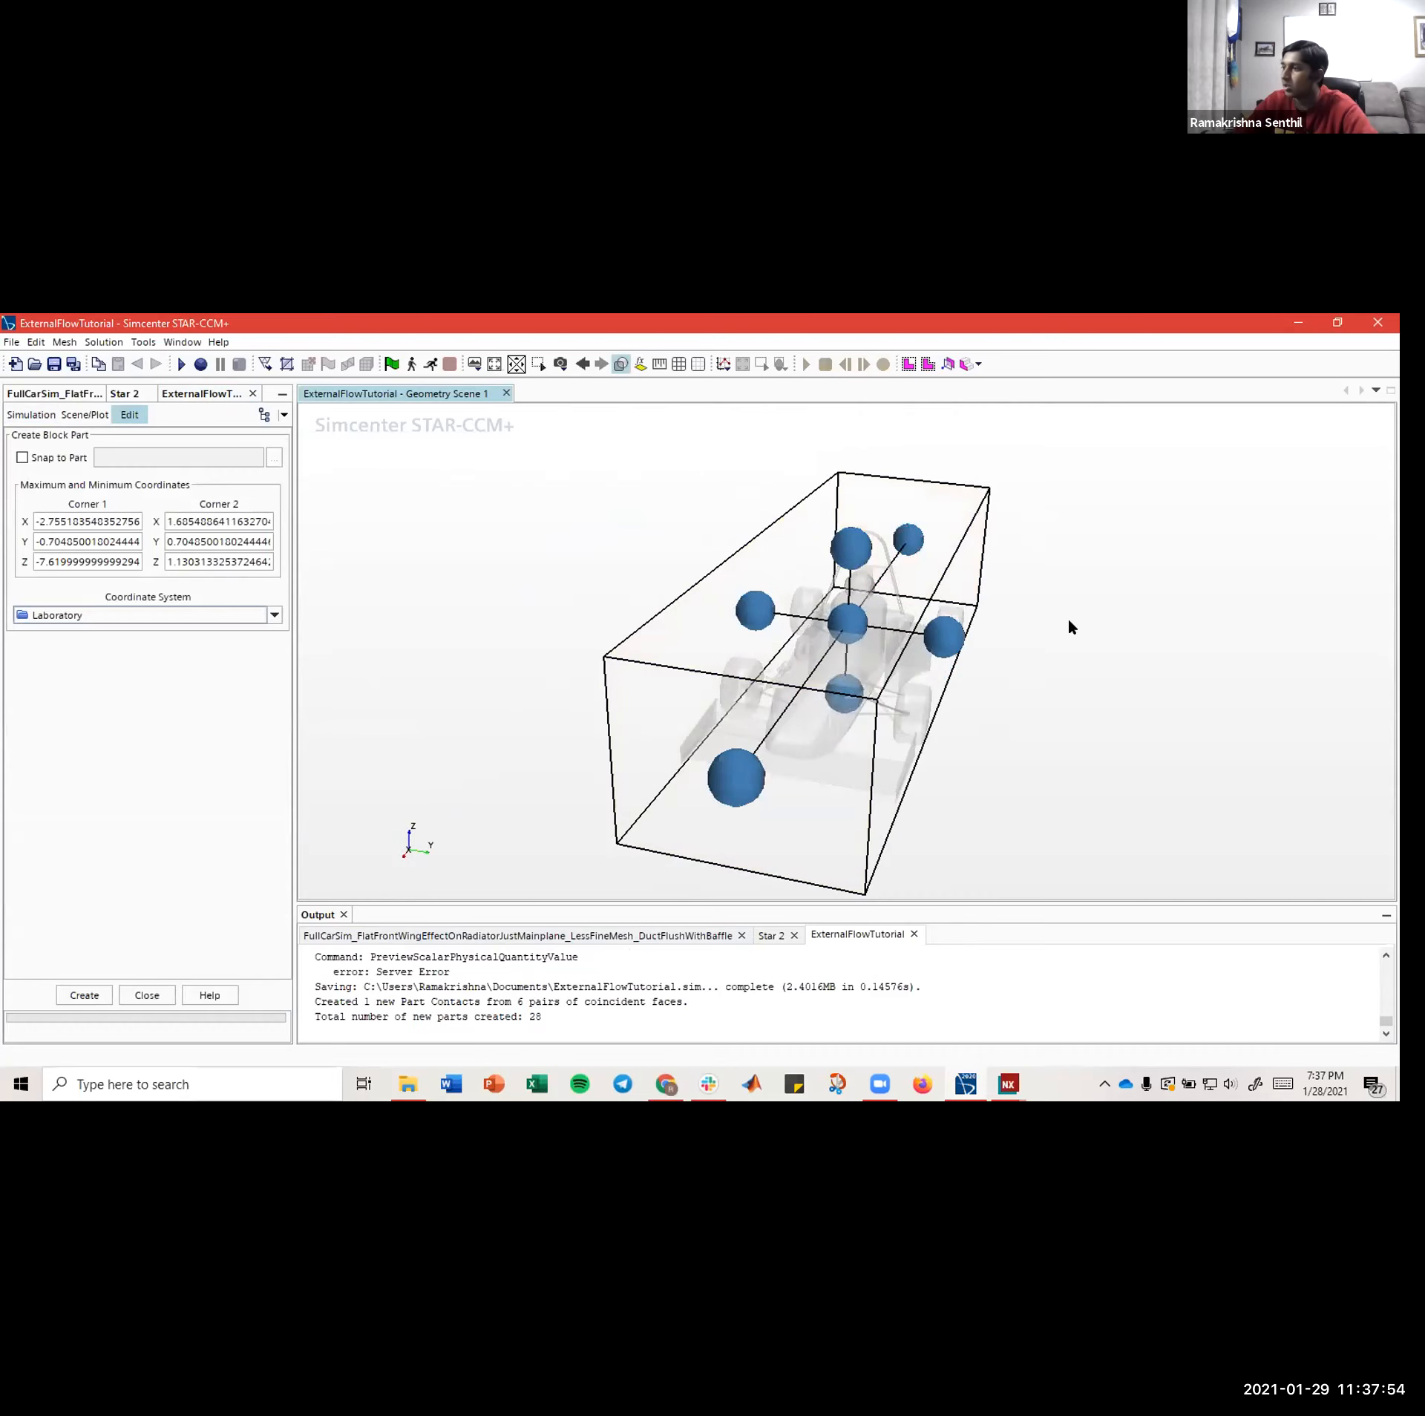
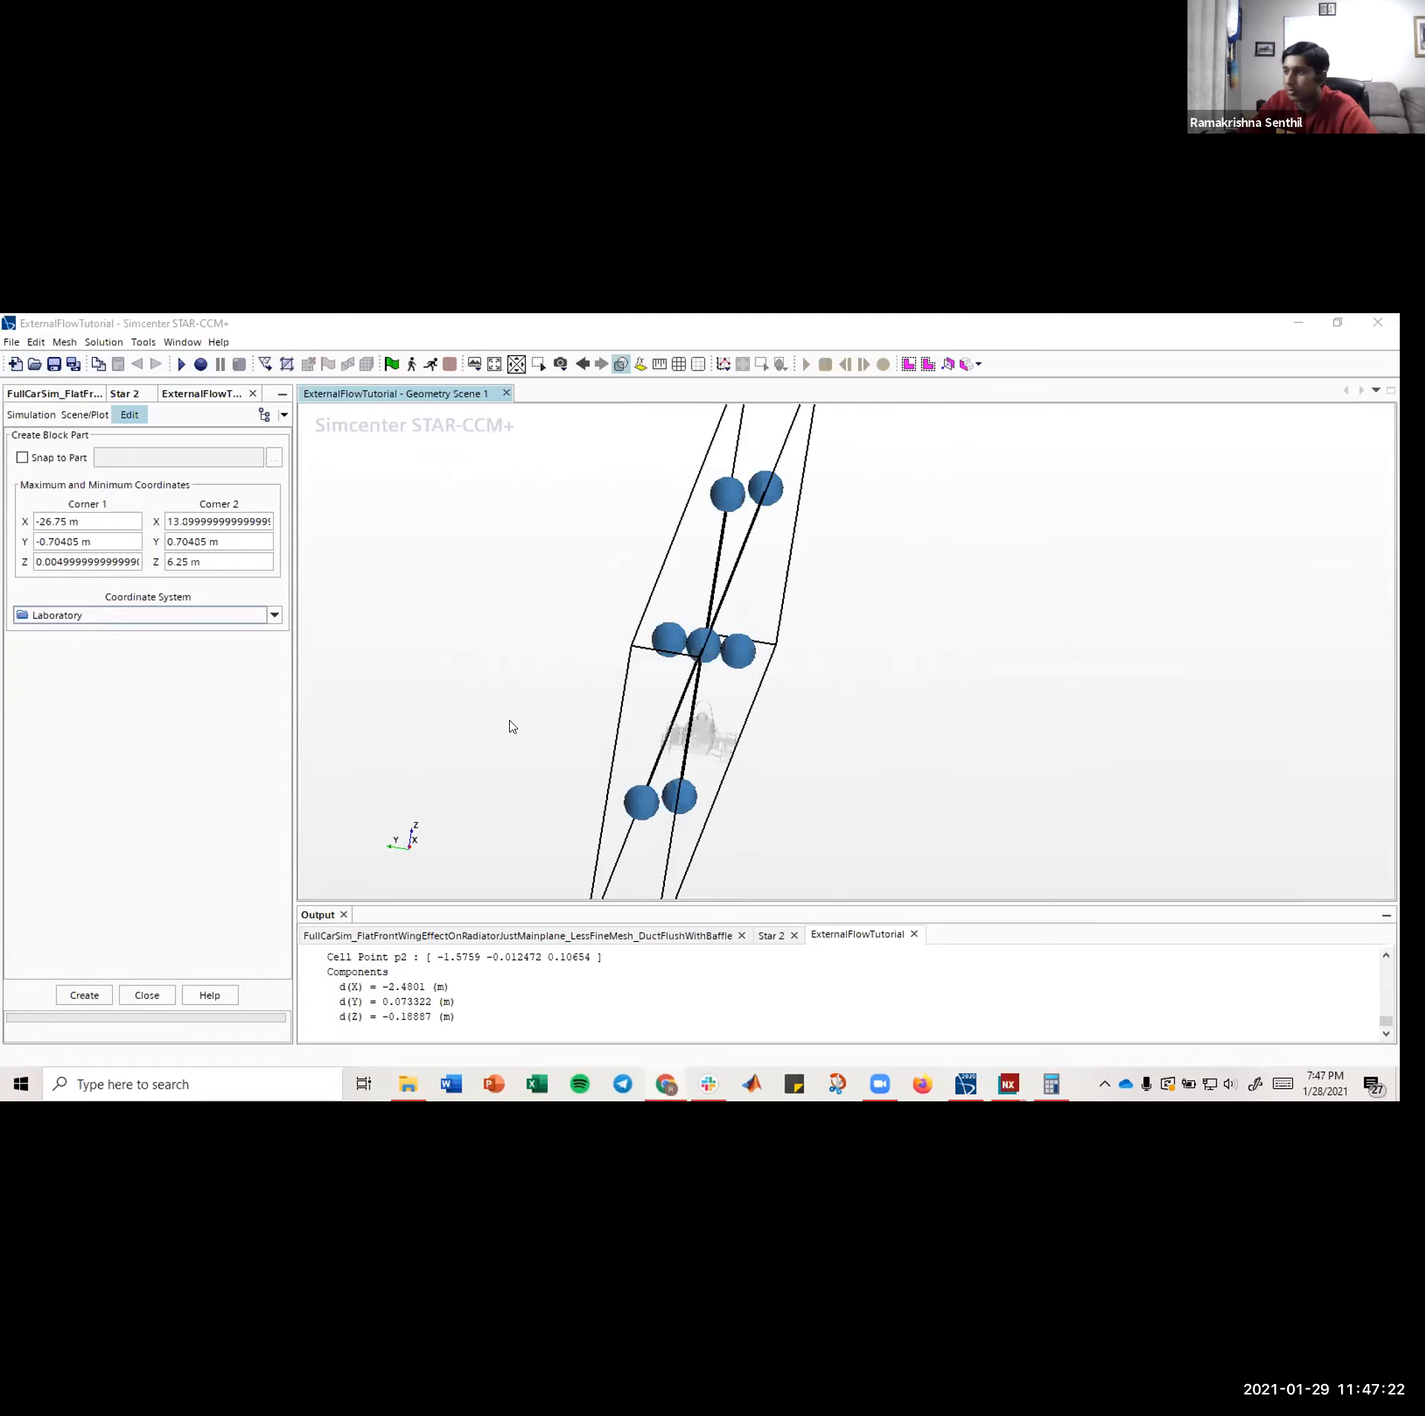
- Set the block's Corner 2 Y coordinate to 5.55 m
left_click_drag(508, 725, 63, 549)
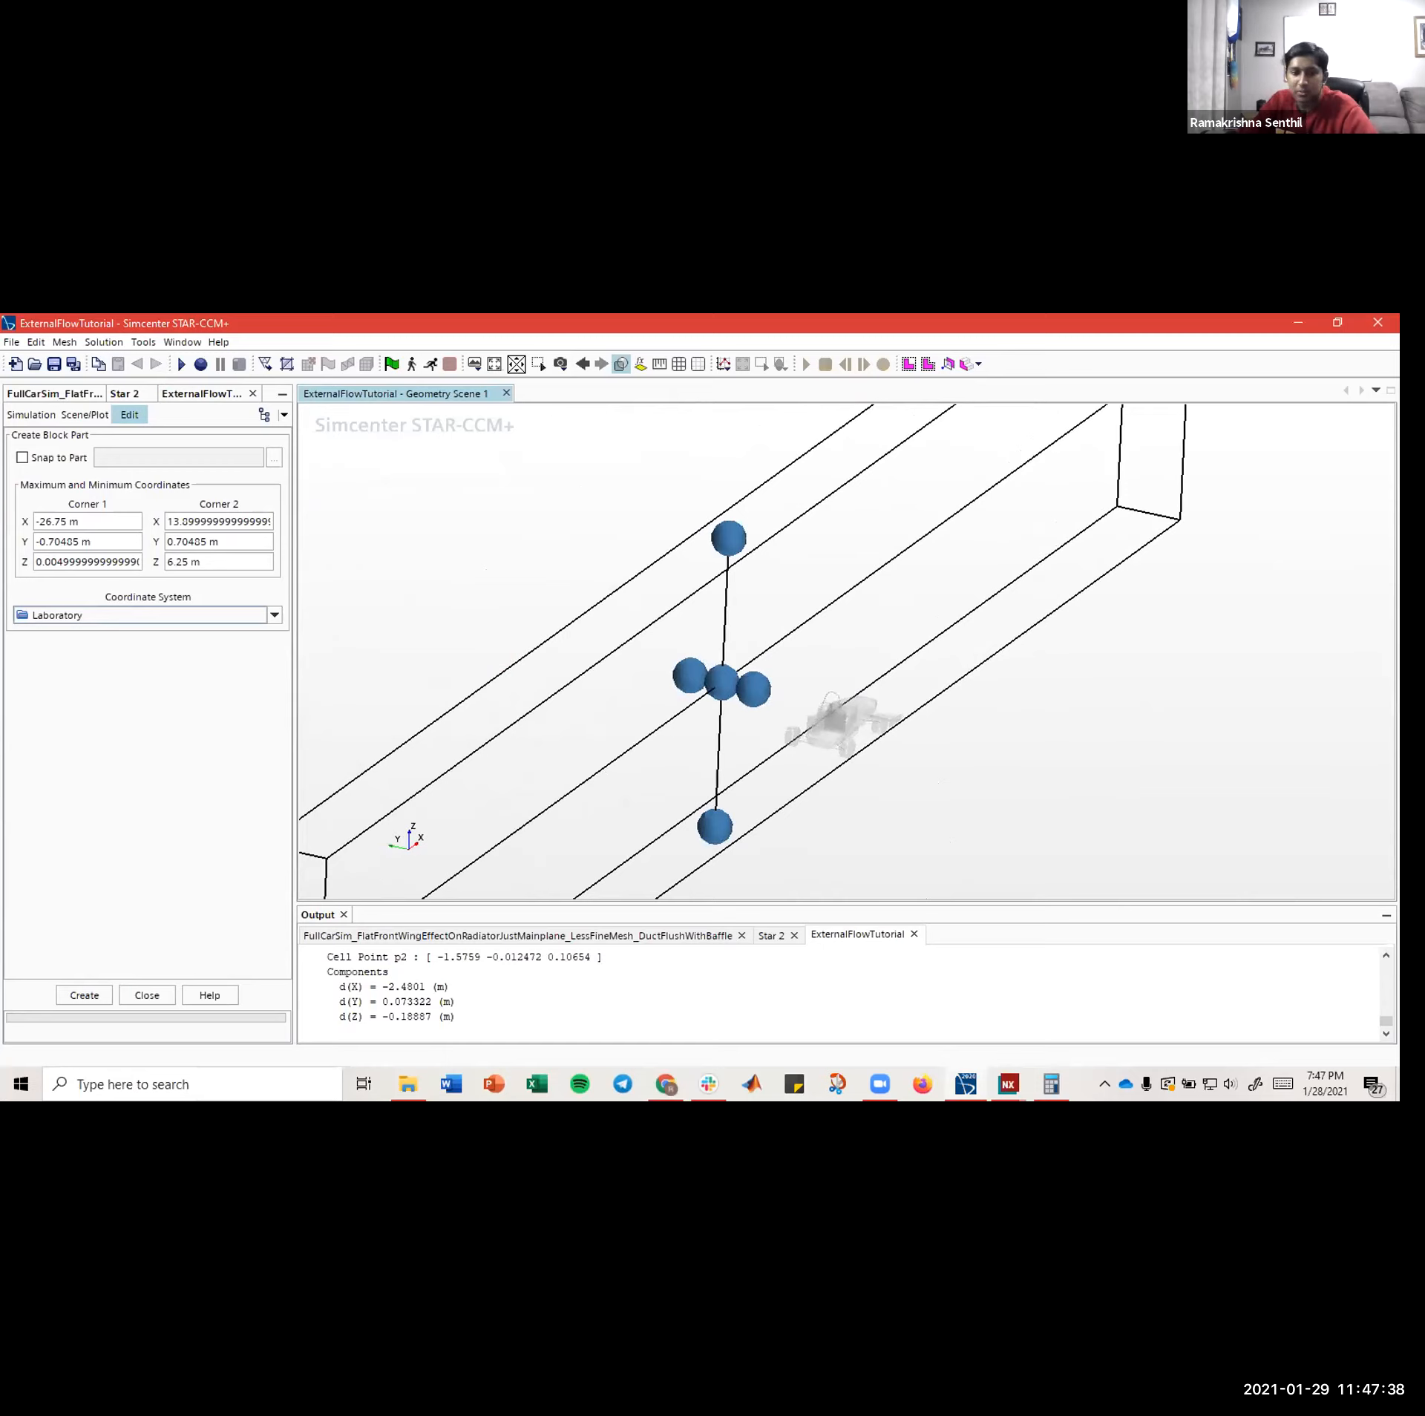
key("alt+Tab")
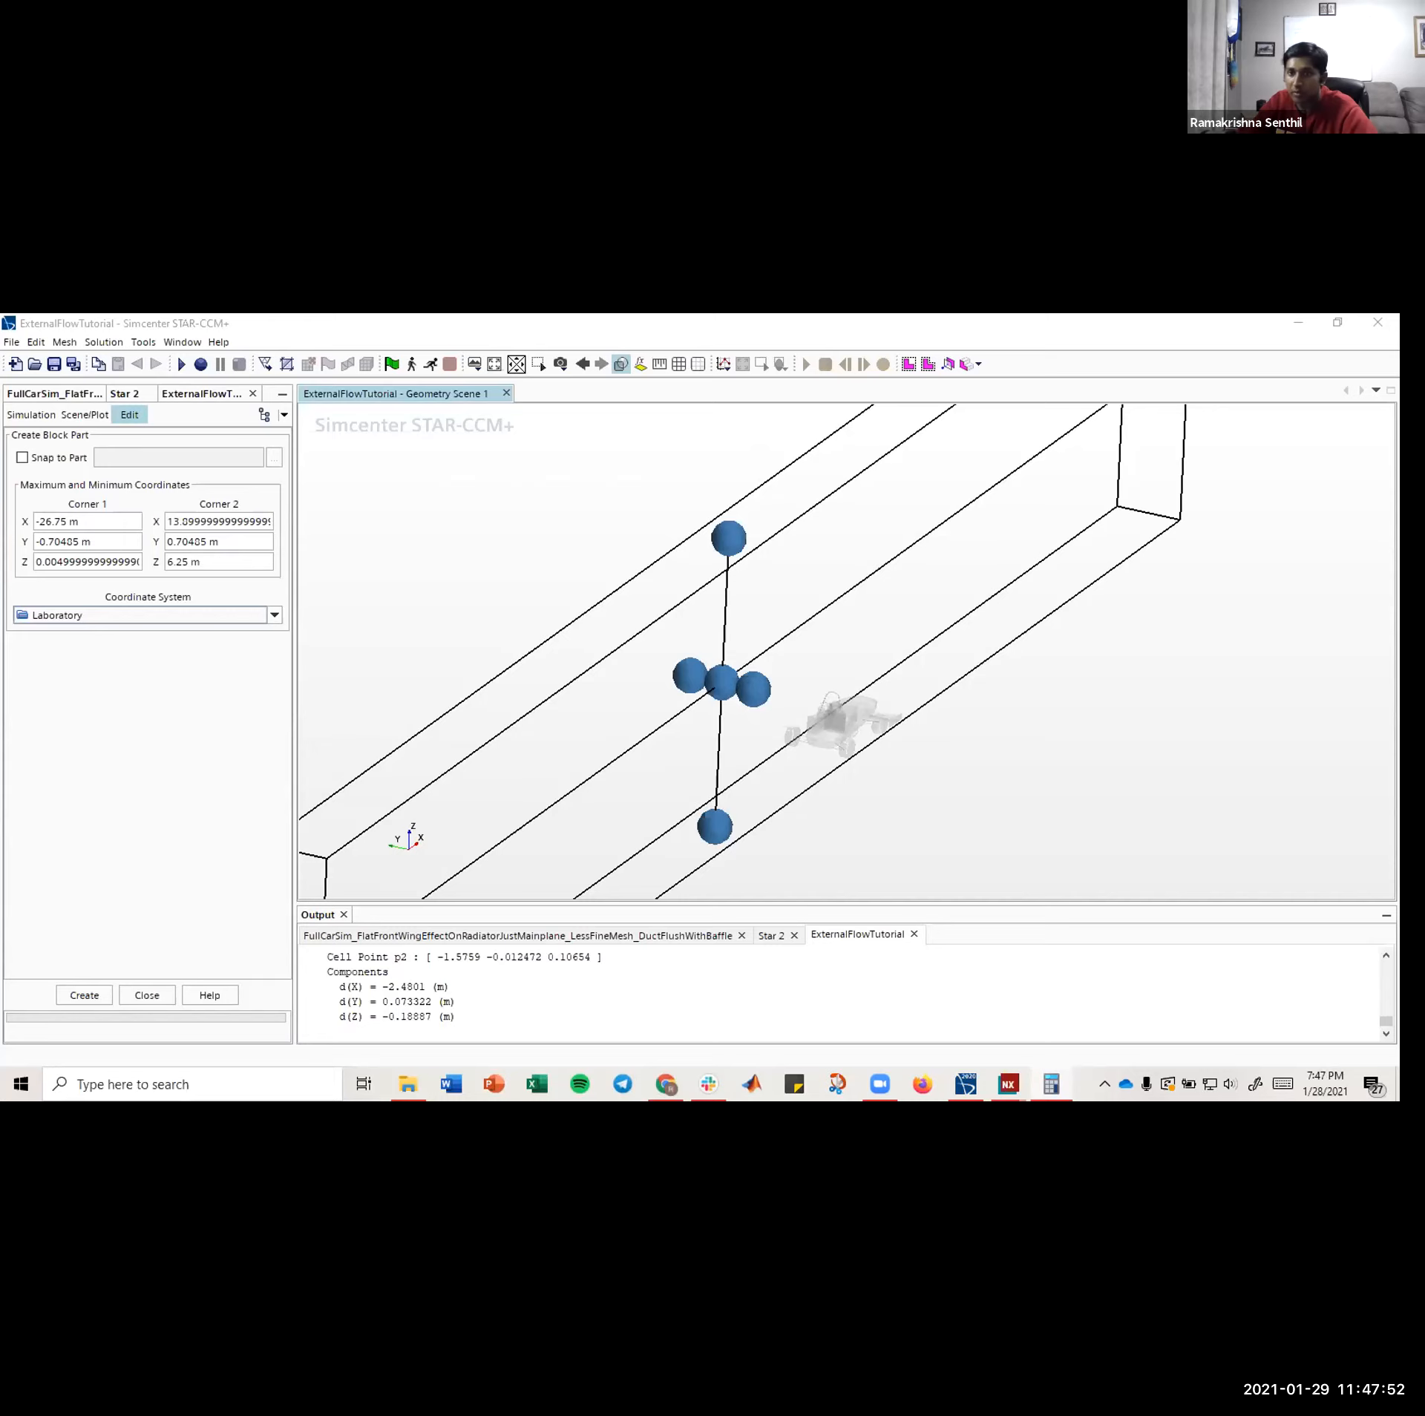
left_click(201, 571)
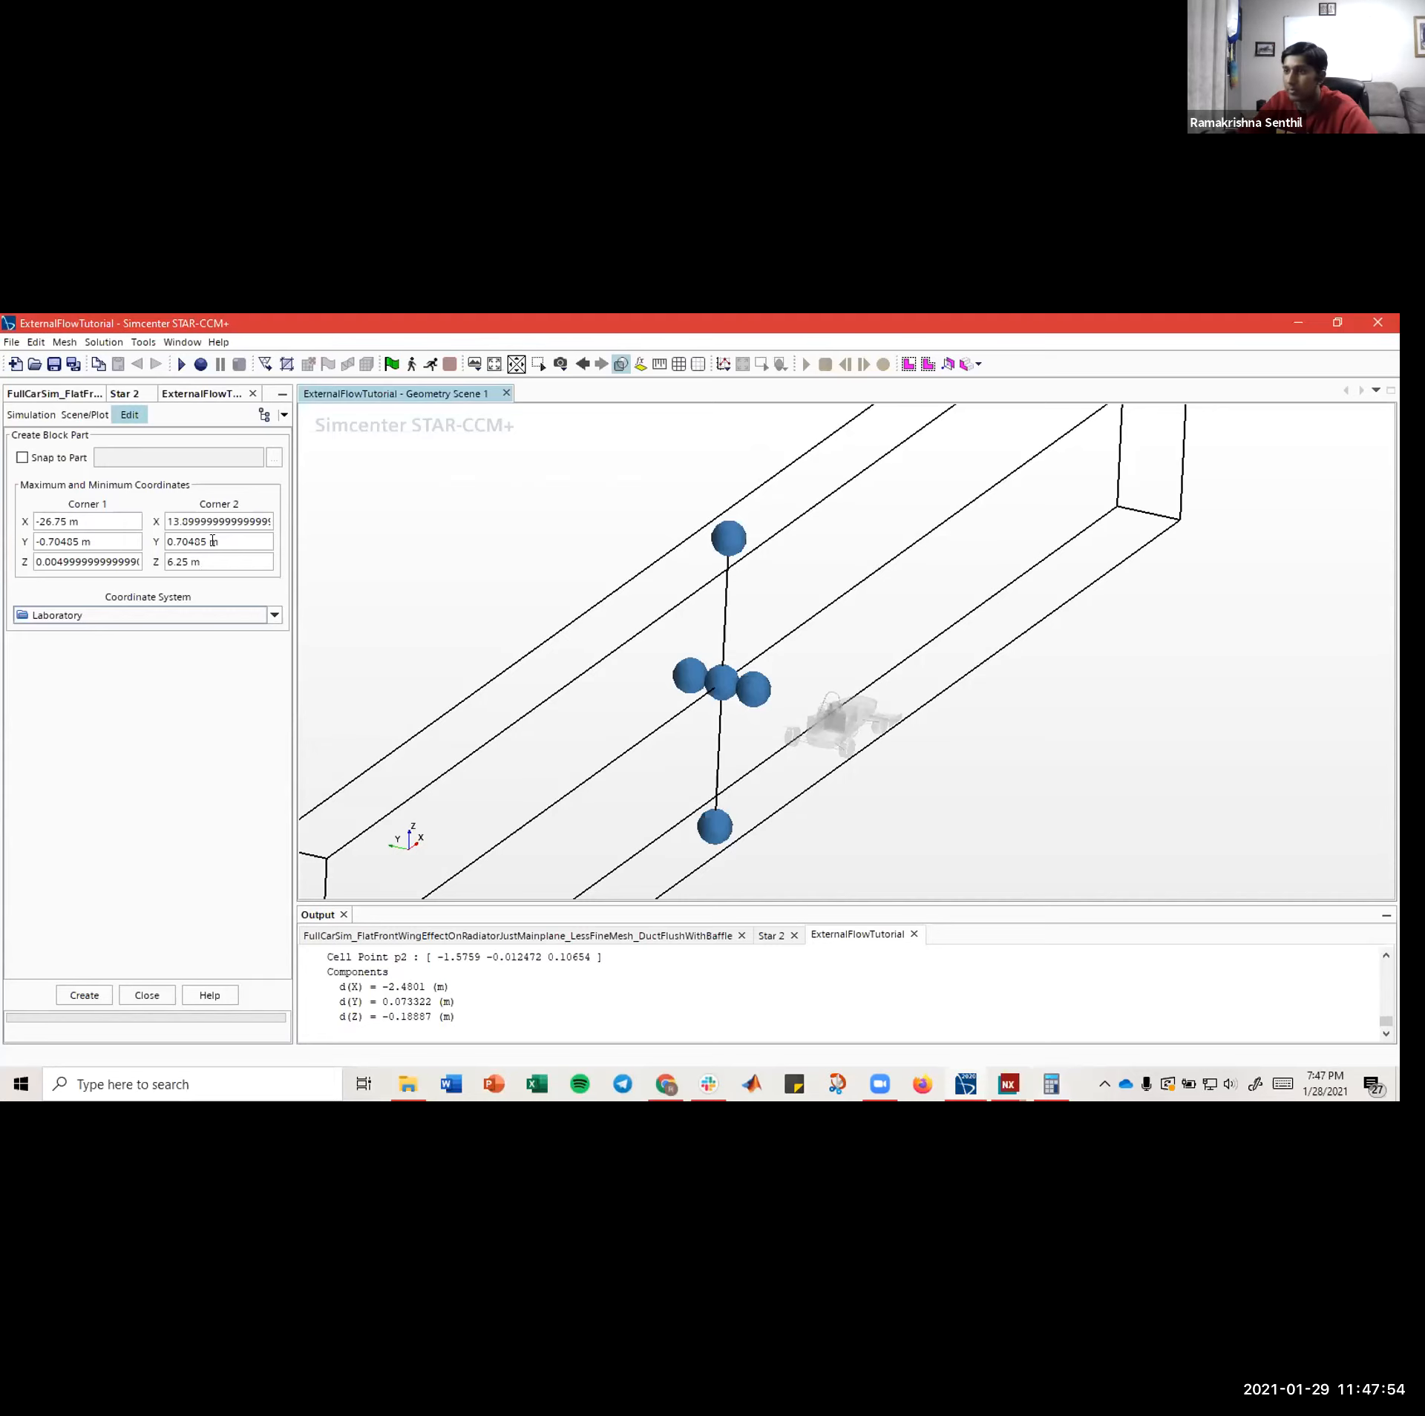
left_click_drag(485, 526, 679, 624)
left_click_drag(846, 722, 821, 718)
left_click(160, 542)
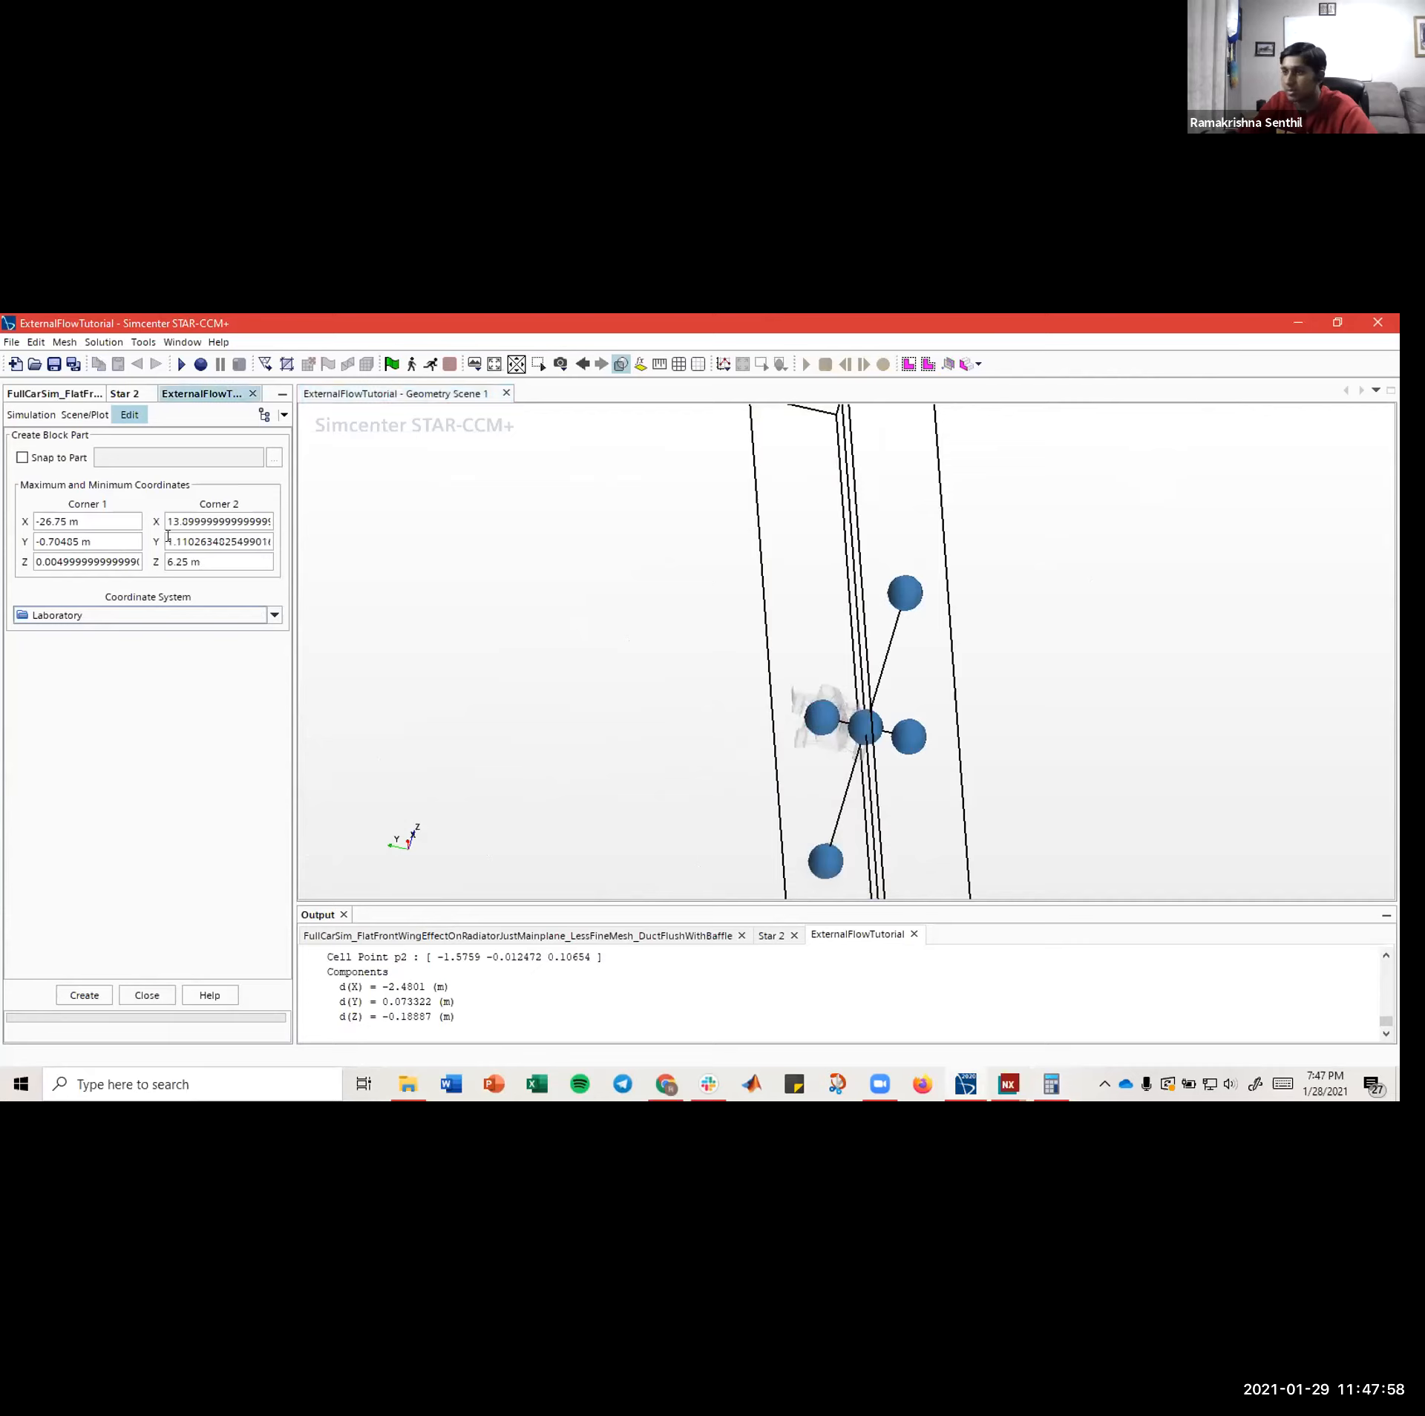
triple_click(167, 538)
type("5")
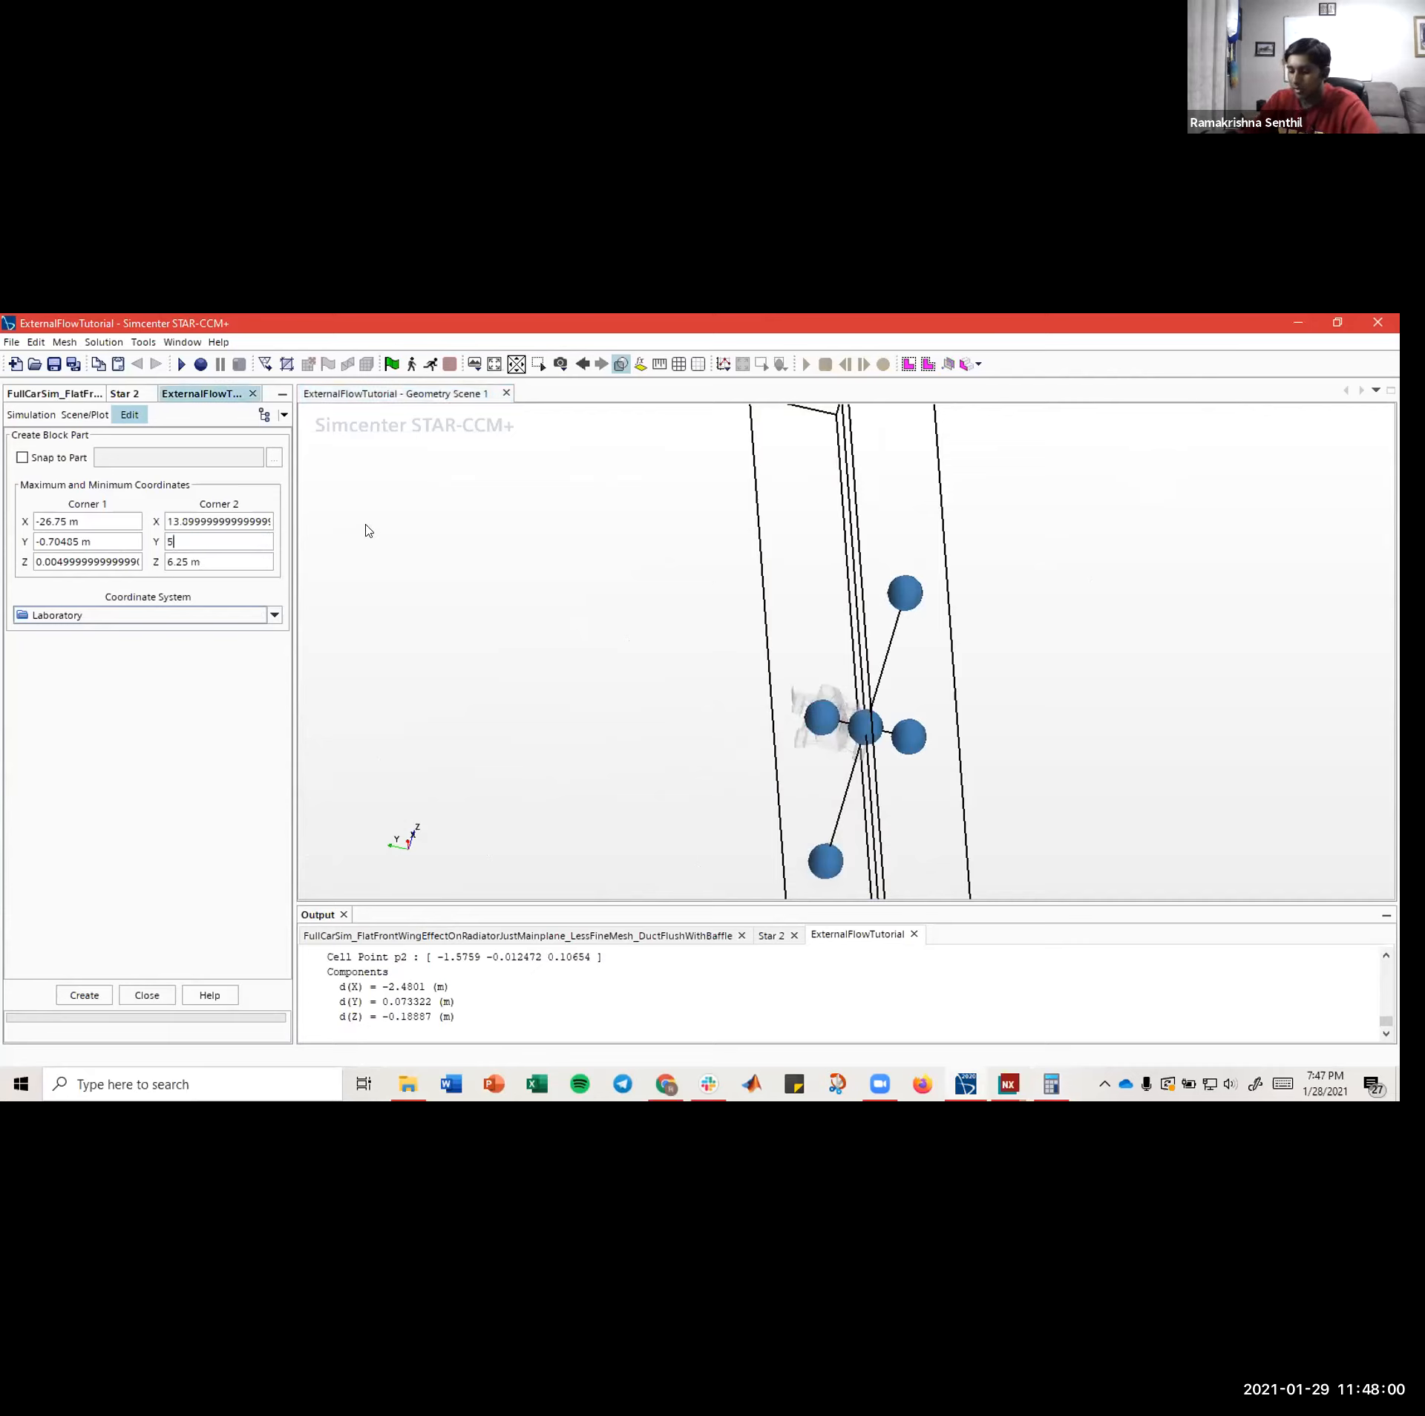
type(".55")
key("Tab")
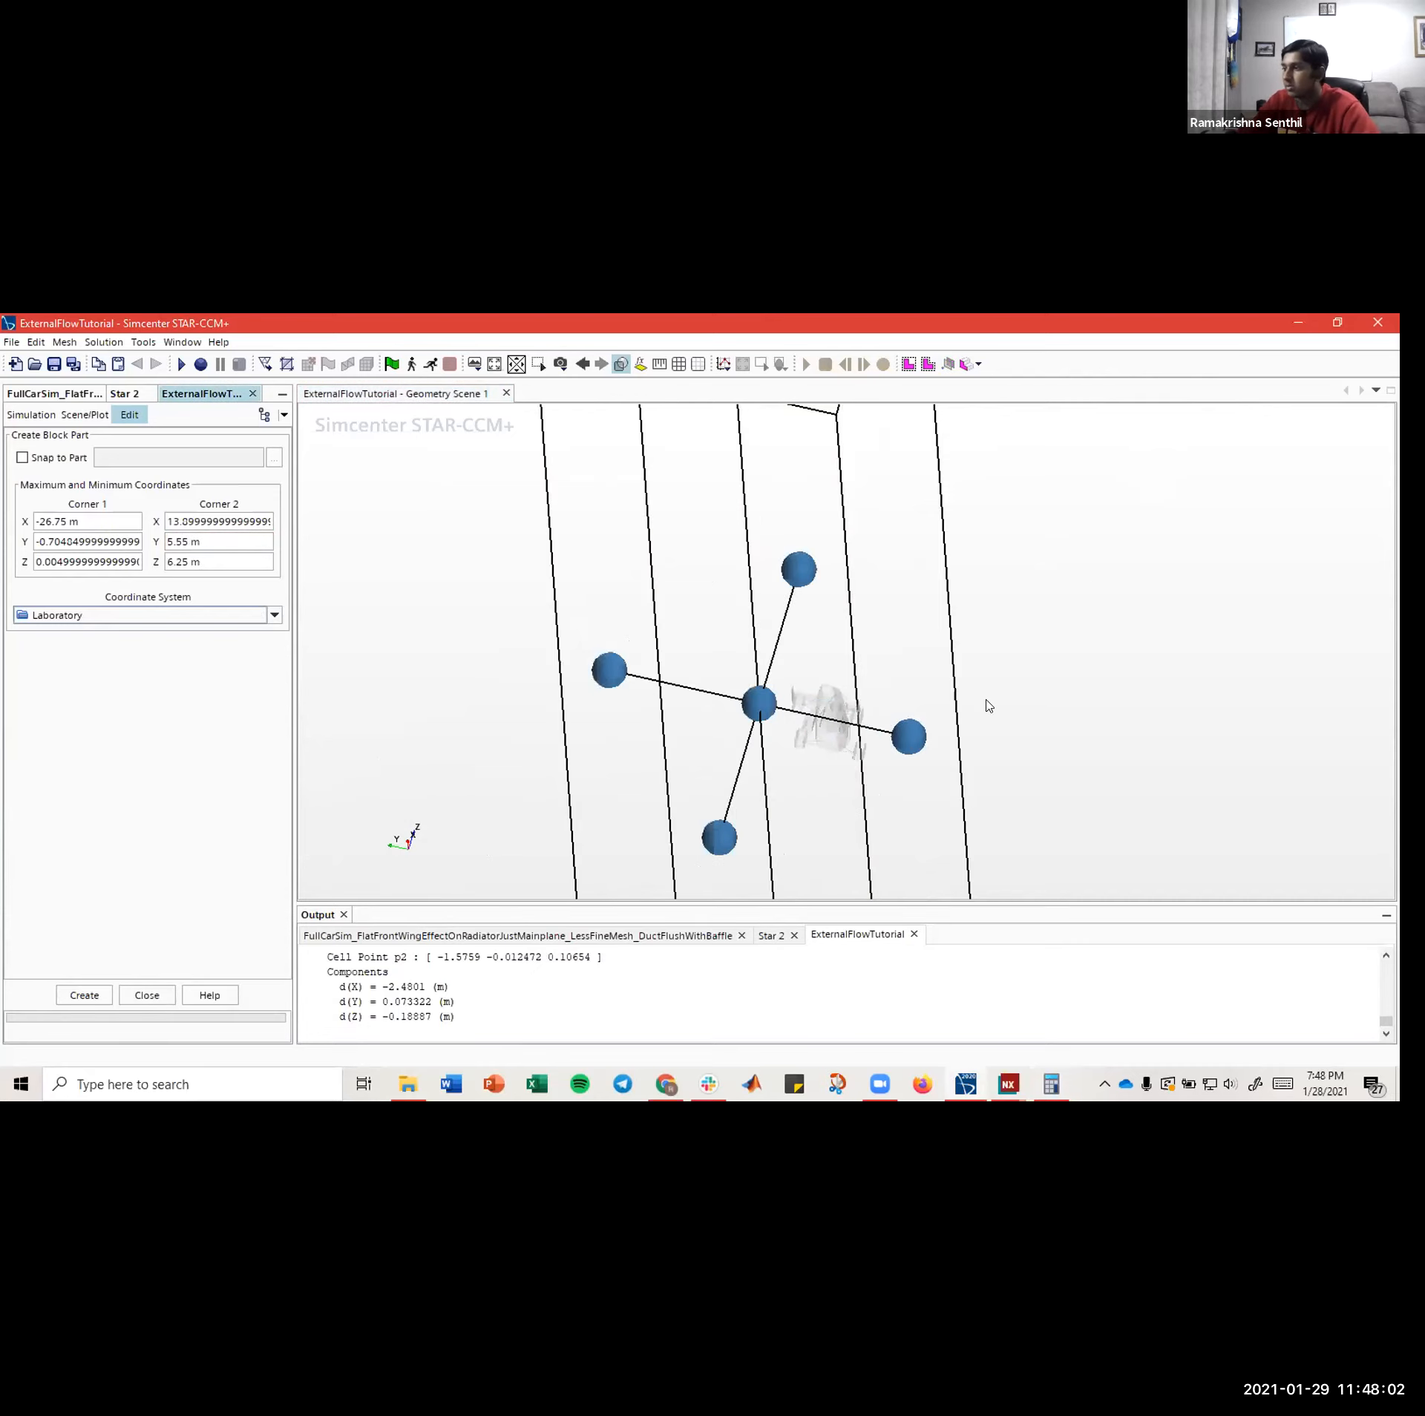
- Examine the block's extents around the car from the side and at an angle
mouse_move(989, 706)
left_mouse_down()
mouse_move(1158, 712)
mouse_move(1120, 645)
mouse_move(1333, 813)
mouse_move(767, 602)
mouse_move(533, 586)
mouse_move(744, 662)
mouse_move(601, 648)
mouse_move(996, 665)
mouse_move(1041, 688)
mouse_move(1263, 630)
mouse_move(1213, 658)
mouse_move(1190, 646)
mouse_move(1047, 748)
mouse_move(999, 735)
mouse_move(1011, 754)
mouse_move(994, 762)
mouse_move(859, 756)
mouse_move(837, 770)
mouse_move(932, 770)
mouse_move(800, 787)
mouse_move(752, 742)
mouse_move(792, 773)
mouse_move(715, 817)
mouse_move(642, 788)
mouse_move(700, 754)
left_mouse_up()
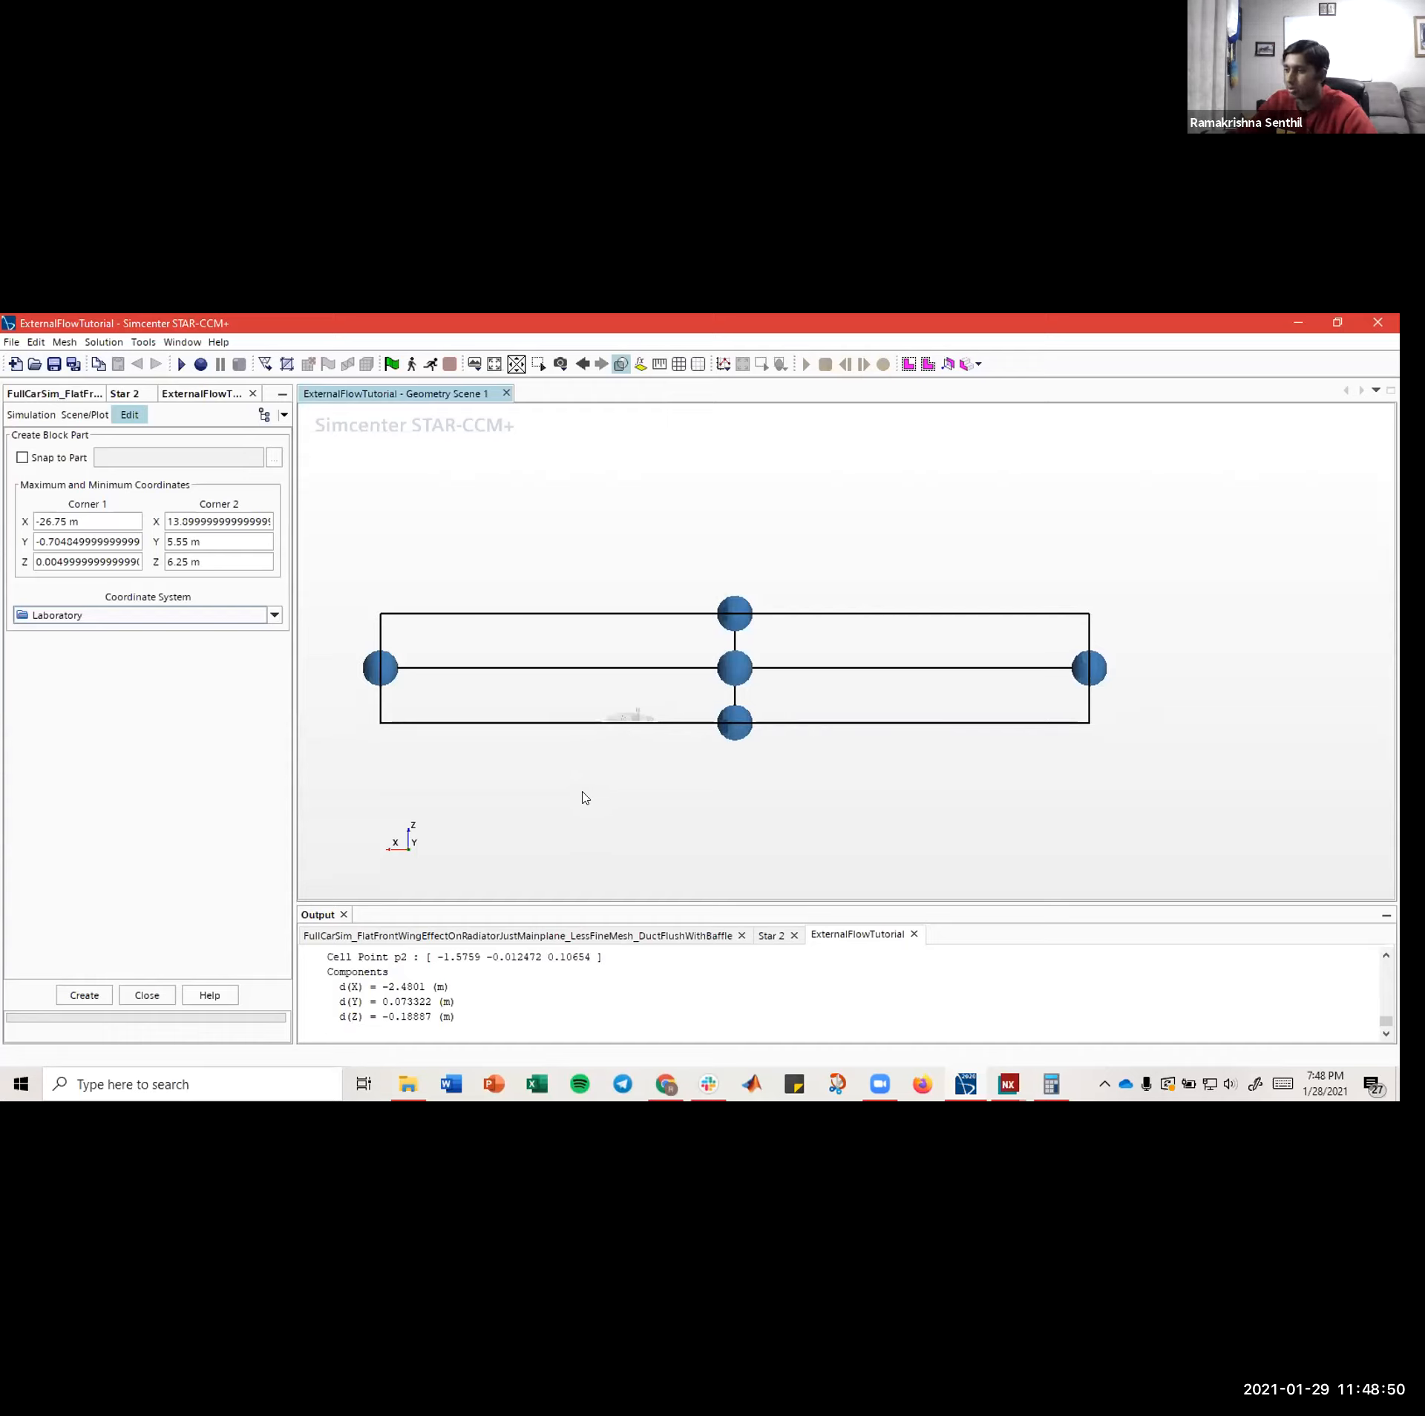
mouse_move(582, 793)
left_mouse_down()
mouse_move(817, 839)
mouse_move(650, 832)
mouse_move(719, 636)
left_mouse_up()
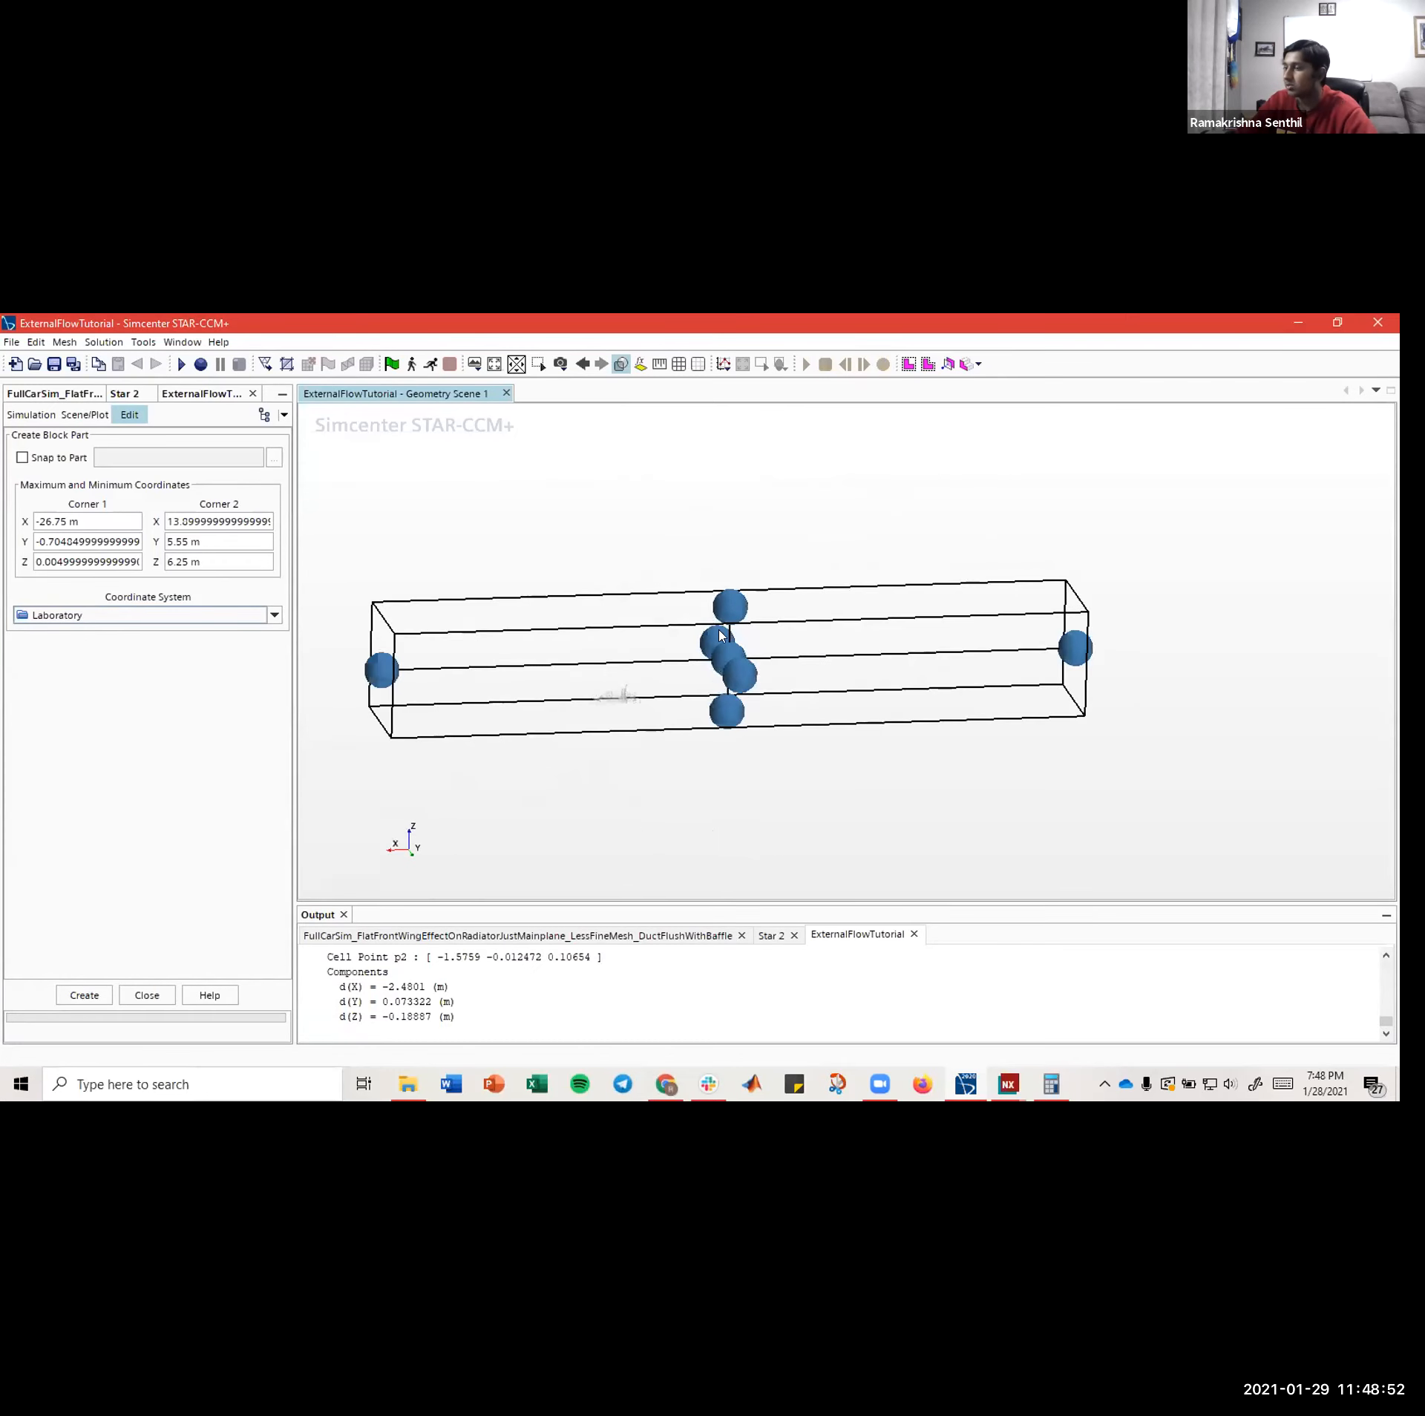
key("f")
key("s")
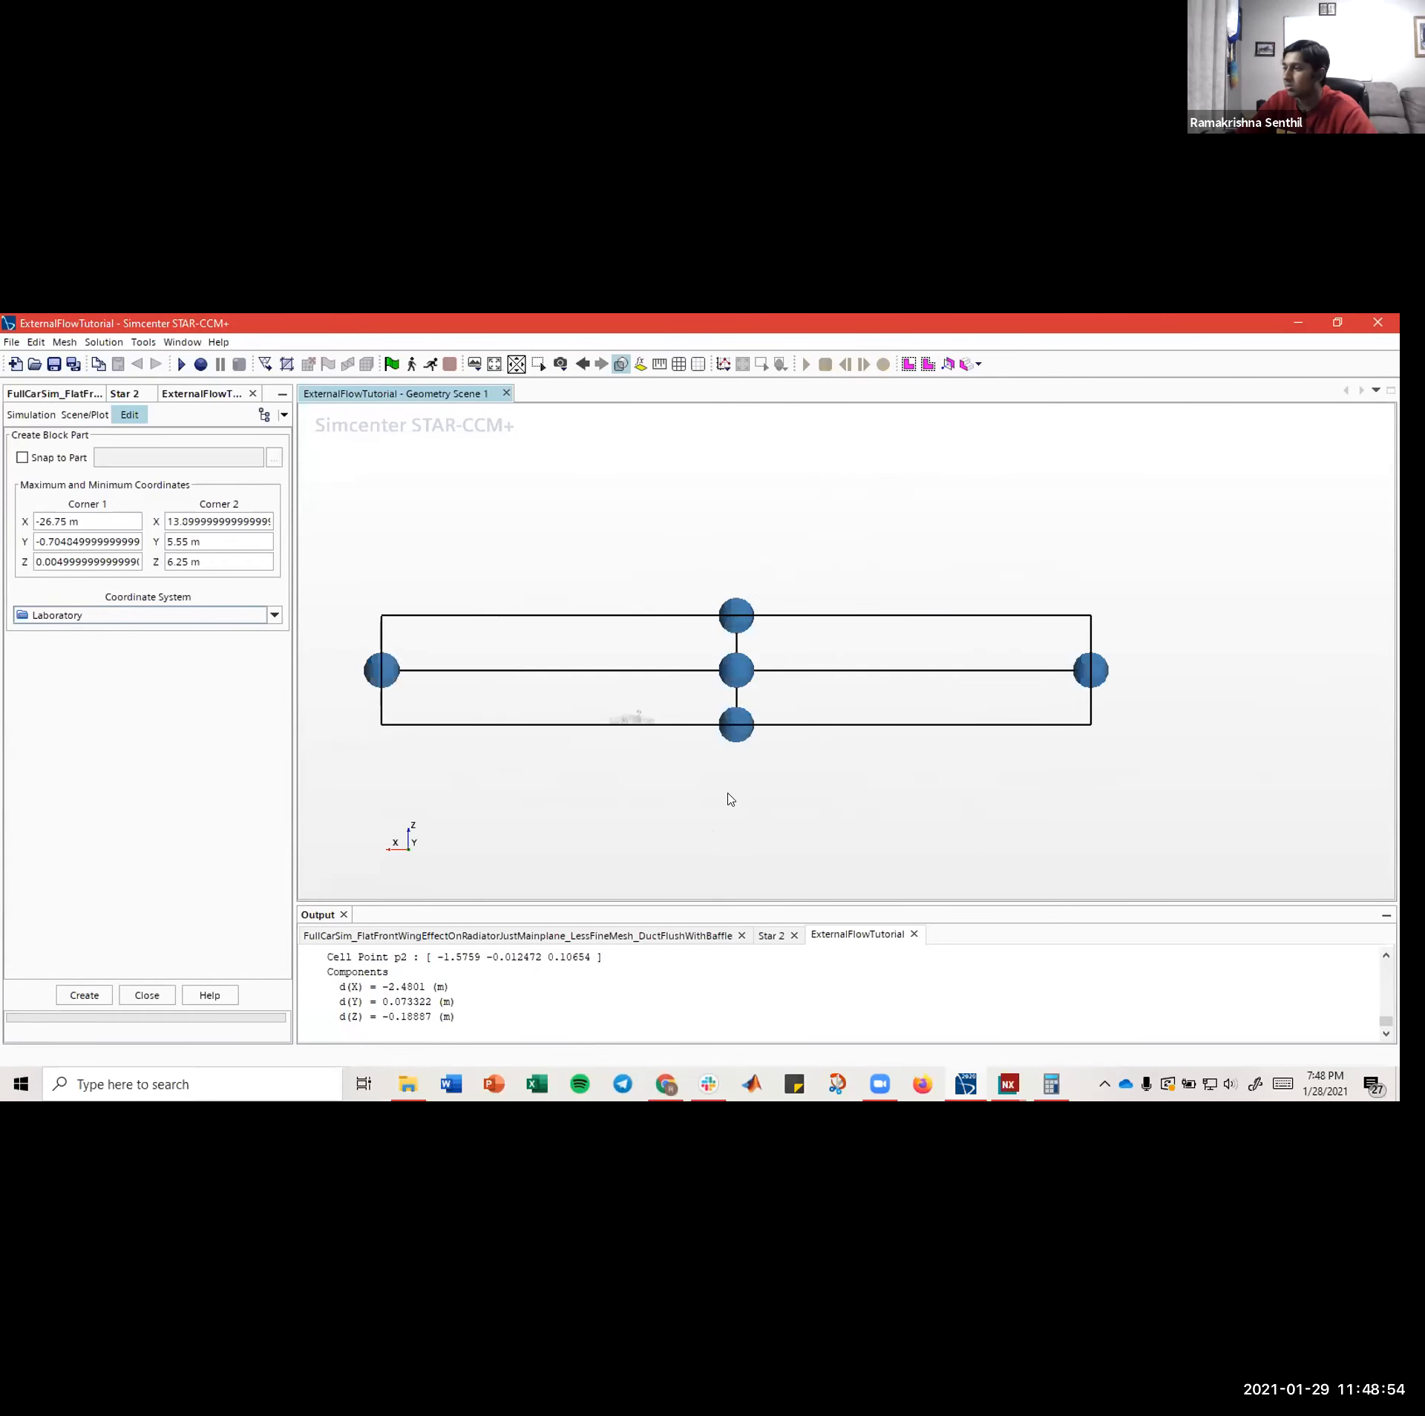
scroll(601, 769, "up", 2)
scroll(602, 781, "down", 4)
mouse_move(602, 784)
left_mouse_down()
mouse_move(862, 841)
mouse_move(897, 841)
mouse_move(939, 809)
mouse_move(927, 831)
mouse_move(939, 783)
mouse_move(906, 755)
mouse_move(834, 785)
left_mouse_up()
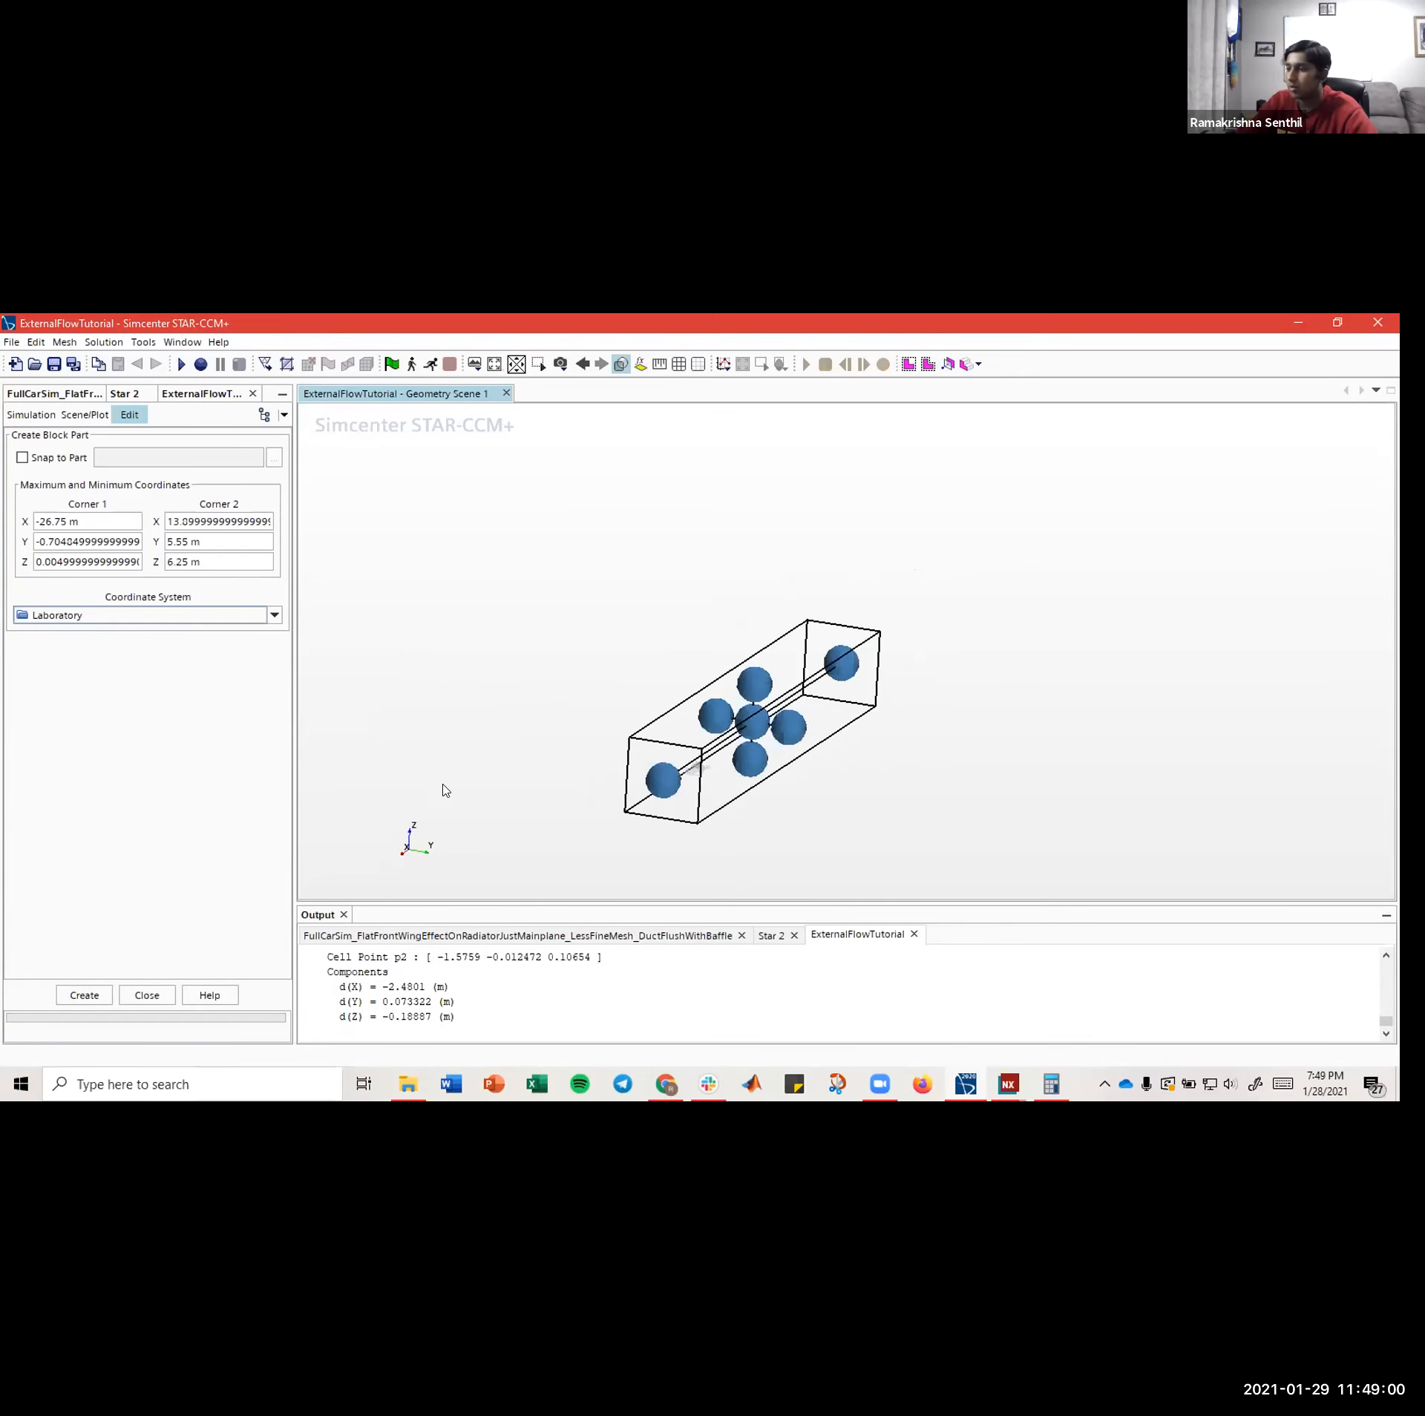
- Create the block part spanning X -26.75 to 13.9 m, Y -0.70485 to 5.55 m and Z 0.005 to 6.25 m in Laboratory coordinates
left_click(86, 996)
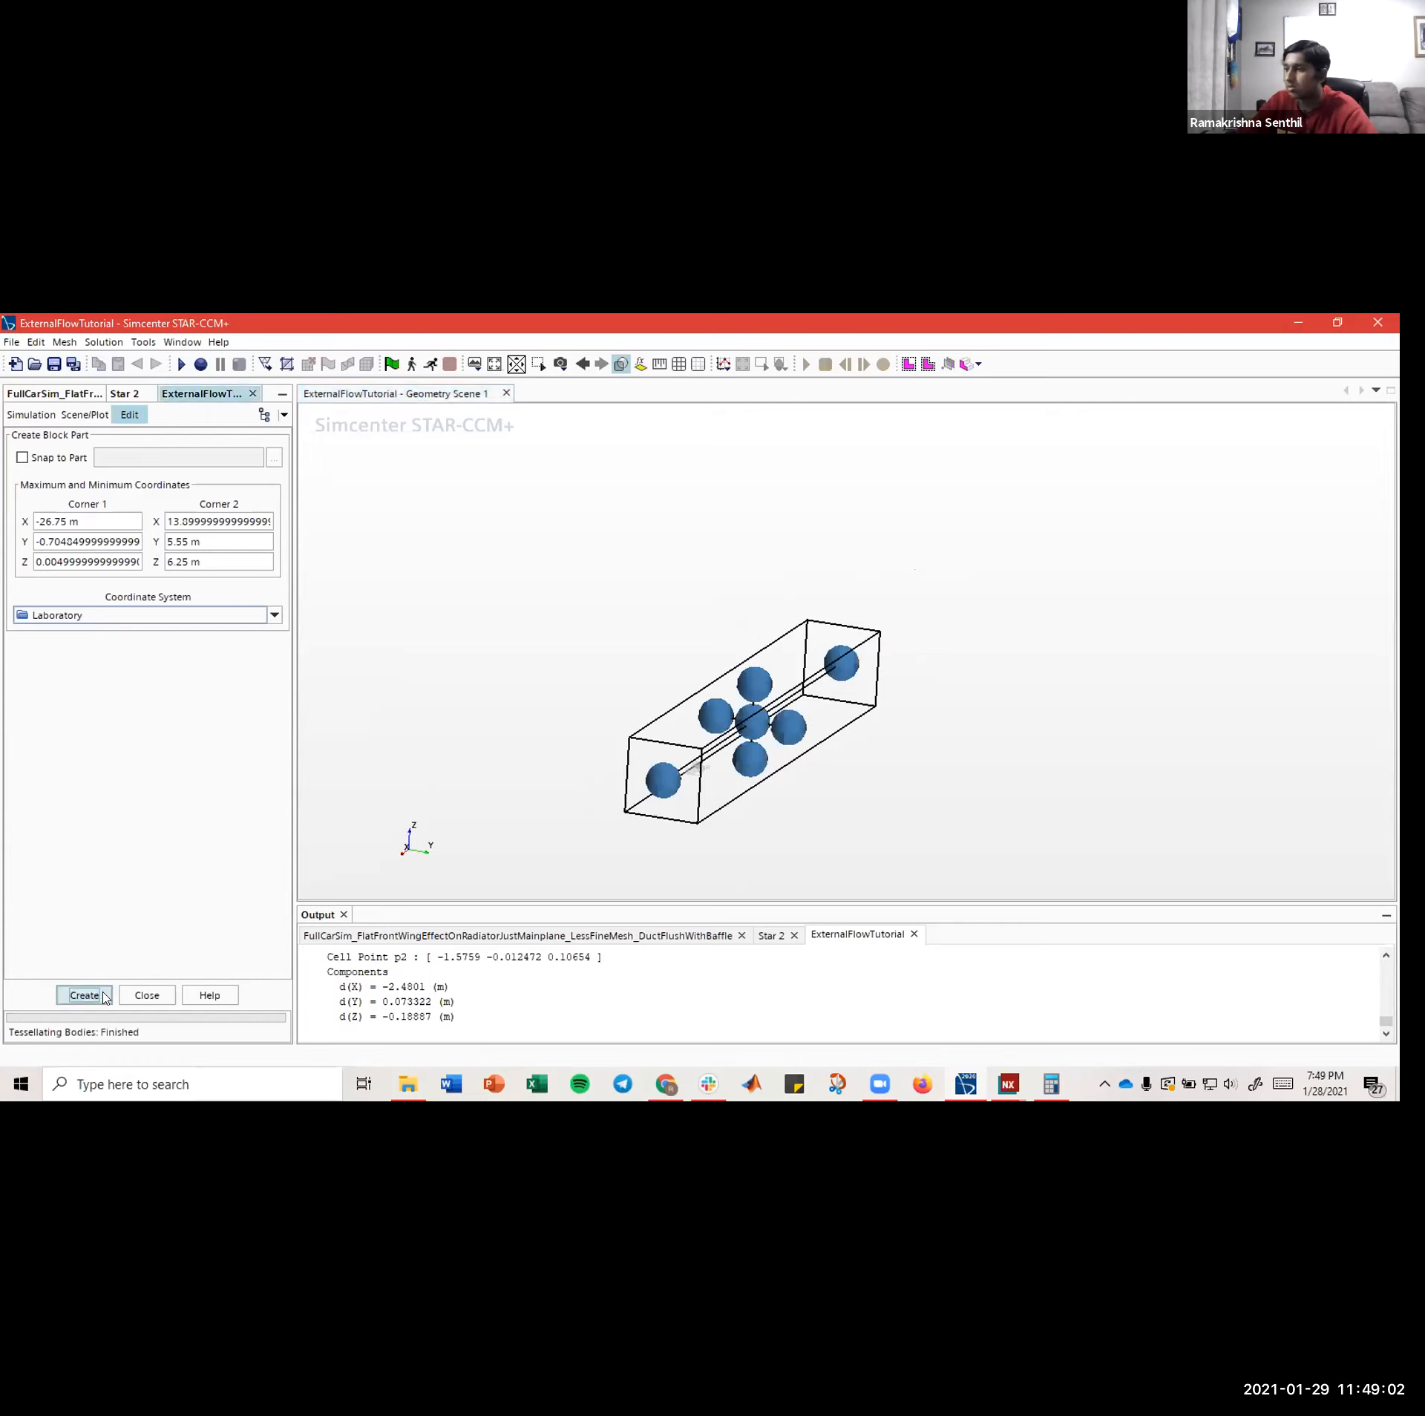
left_click(144, 996)
left_click(87, 513)
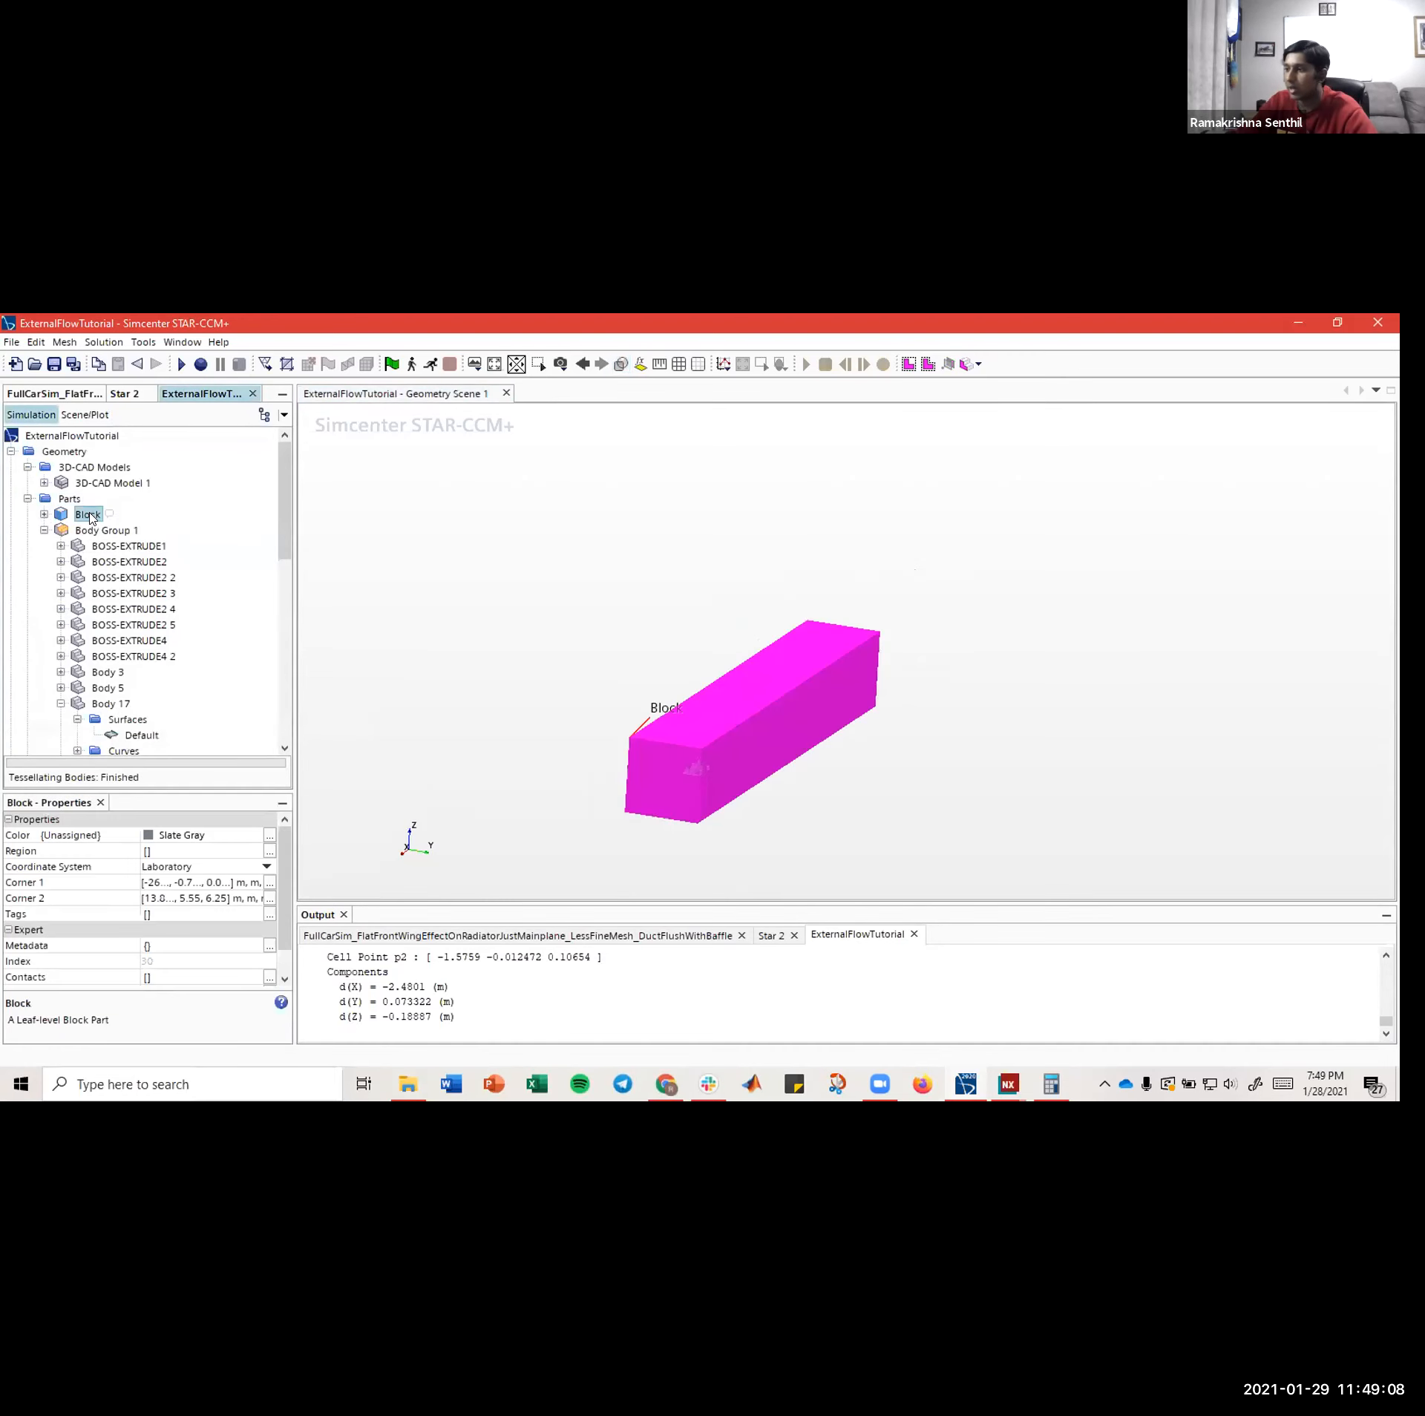
left_click(509, 661)
scroll(115, 615, "up", 9)
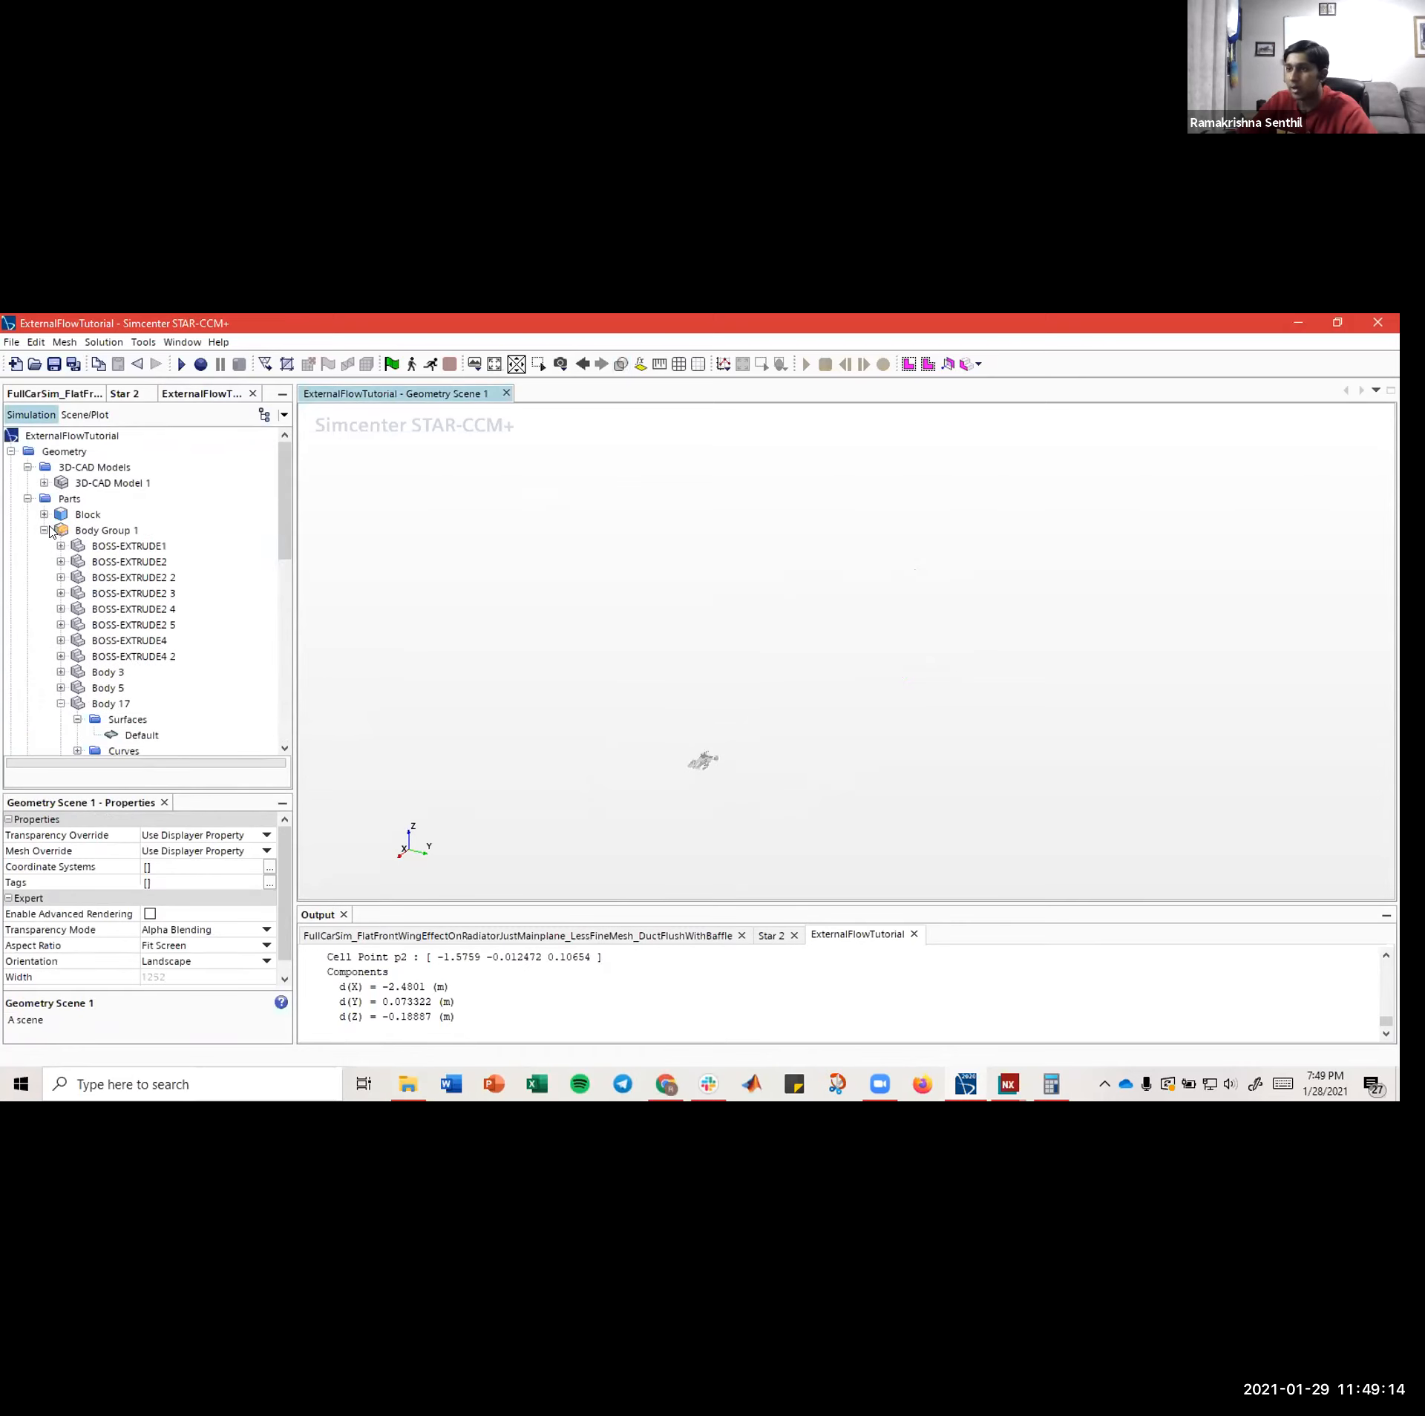
- Collapse Body Group 1 in the simulation tree and expand the parts list of Geometry Scene 1's Outline 1 displayer
left_click(45, 530)
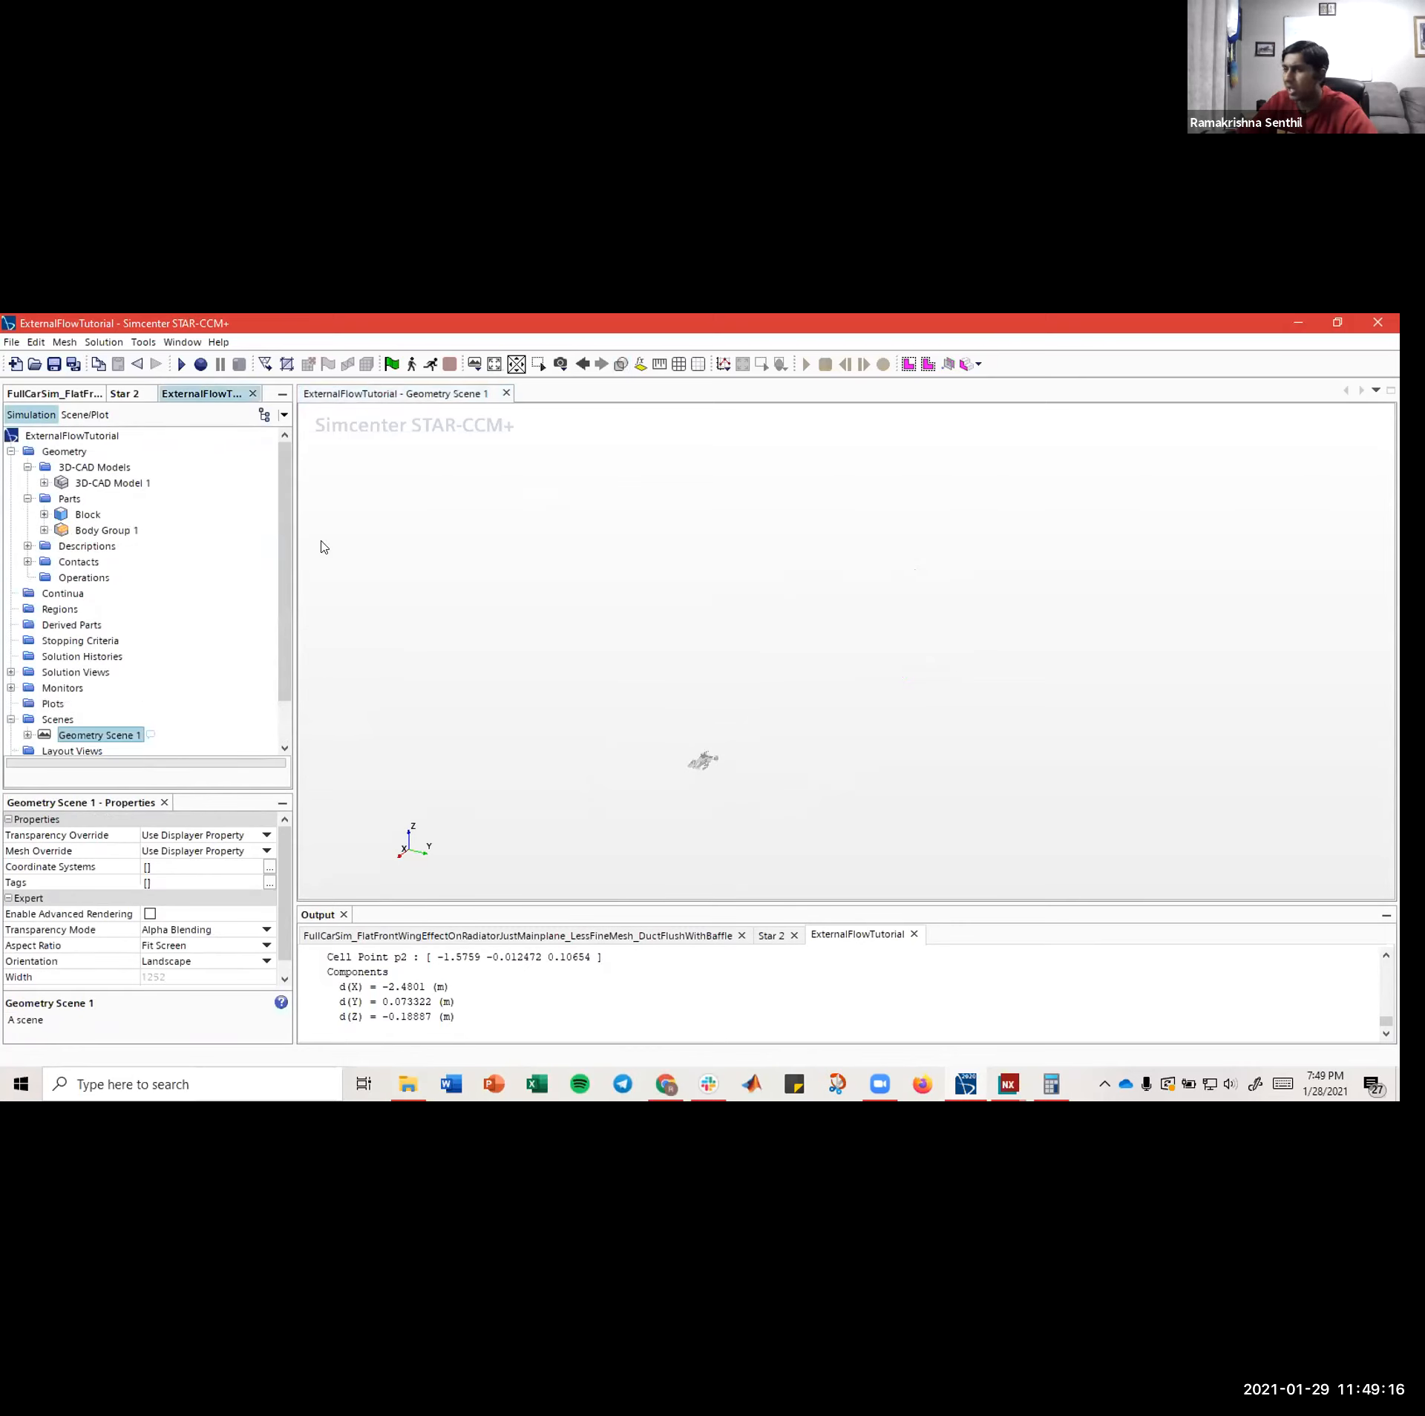
mouse_move(638, 653)
left_mouse_down()
mouse_move(627, 630)
mouse_move(606, 635)
left_mouse_up()
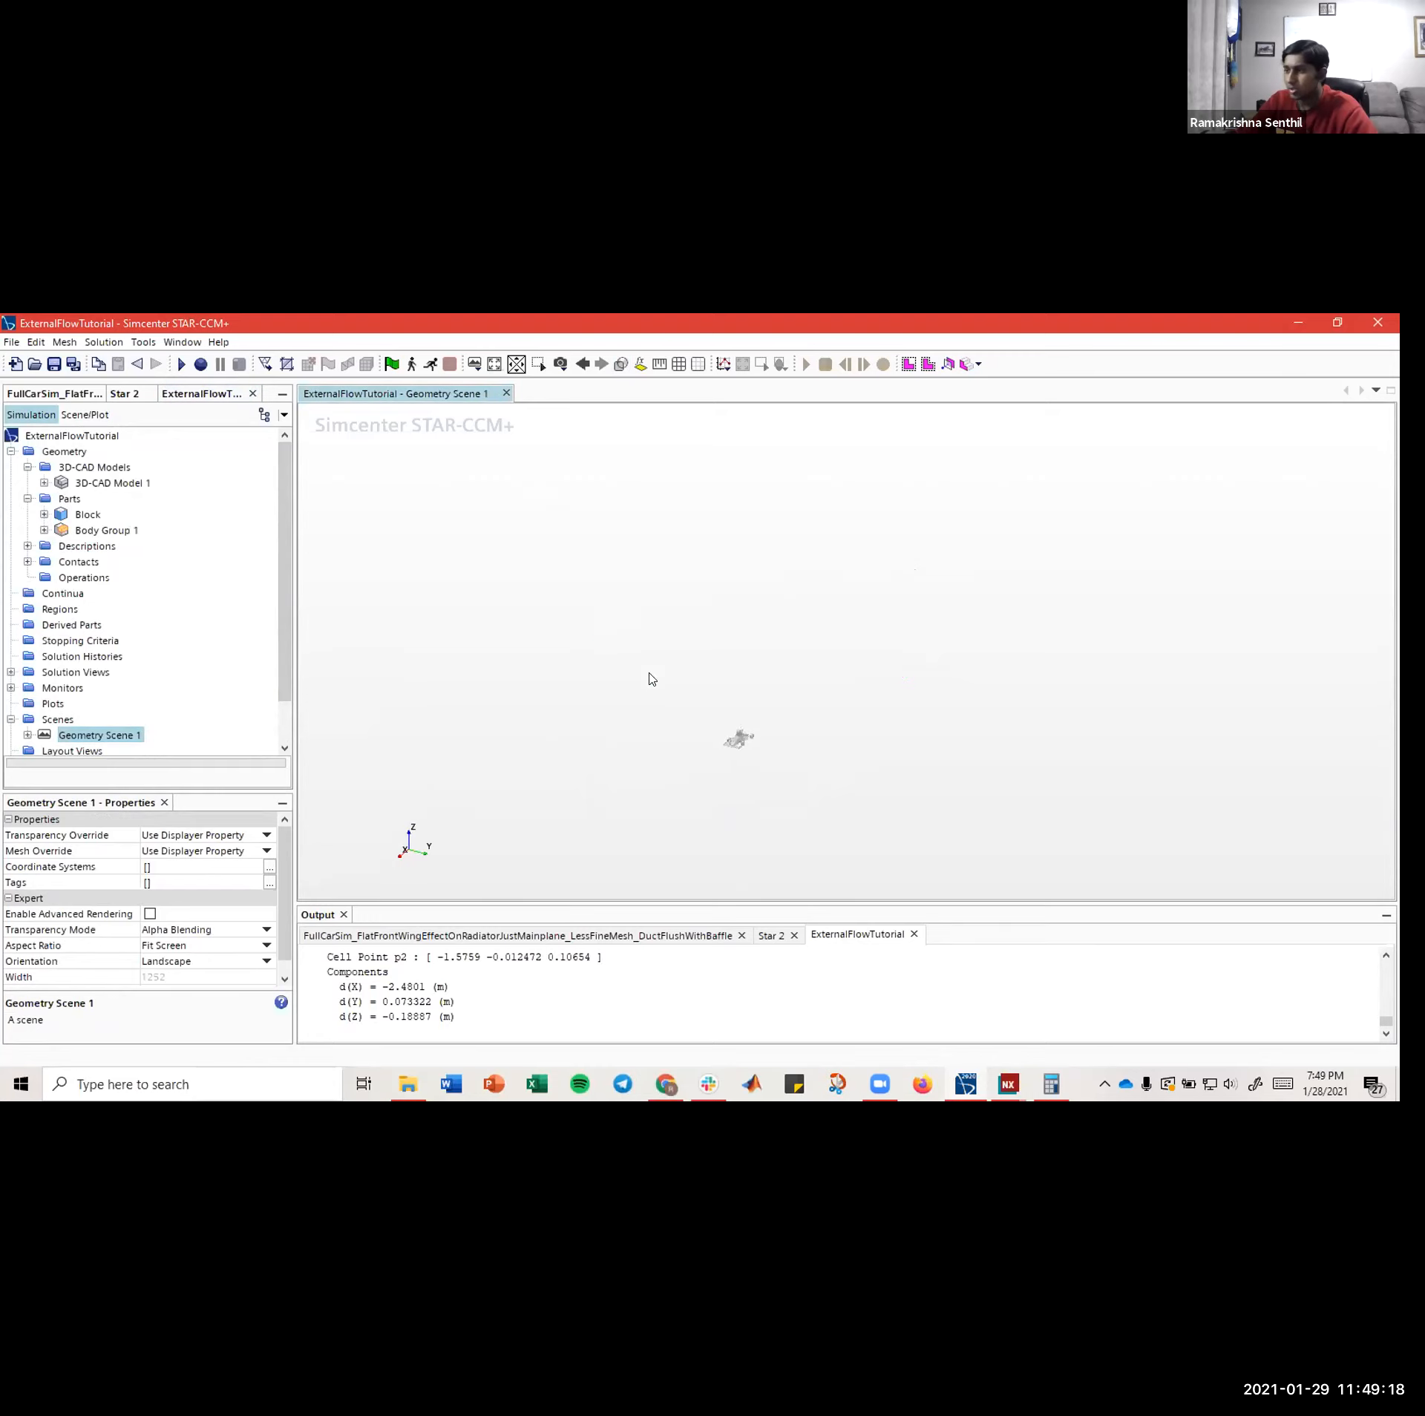
scroll(725, 771, "up", 6)
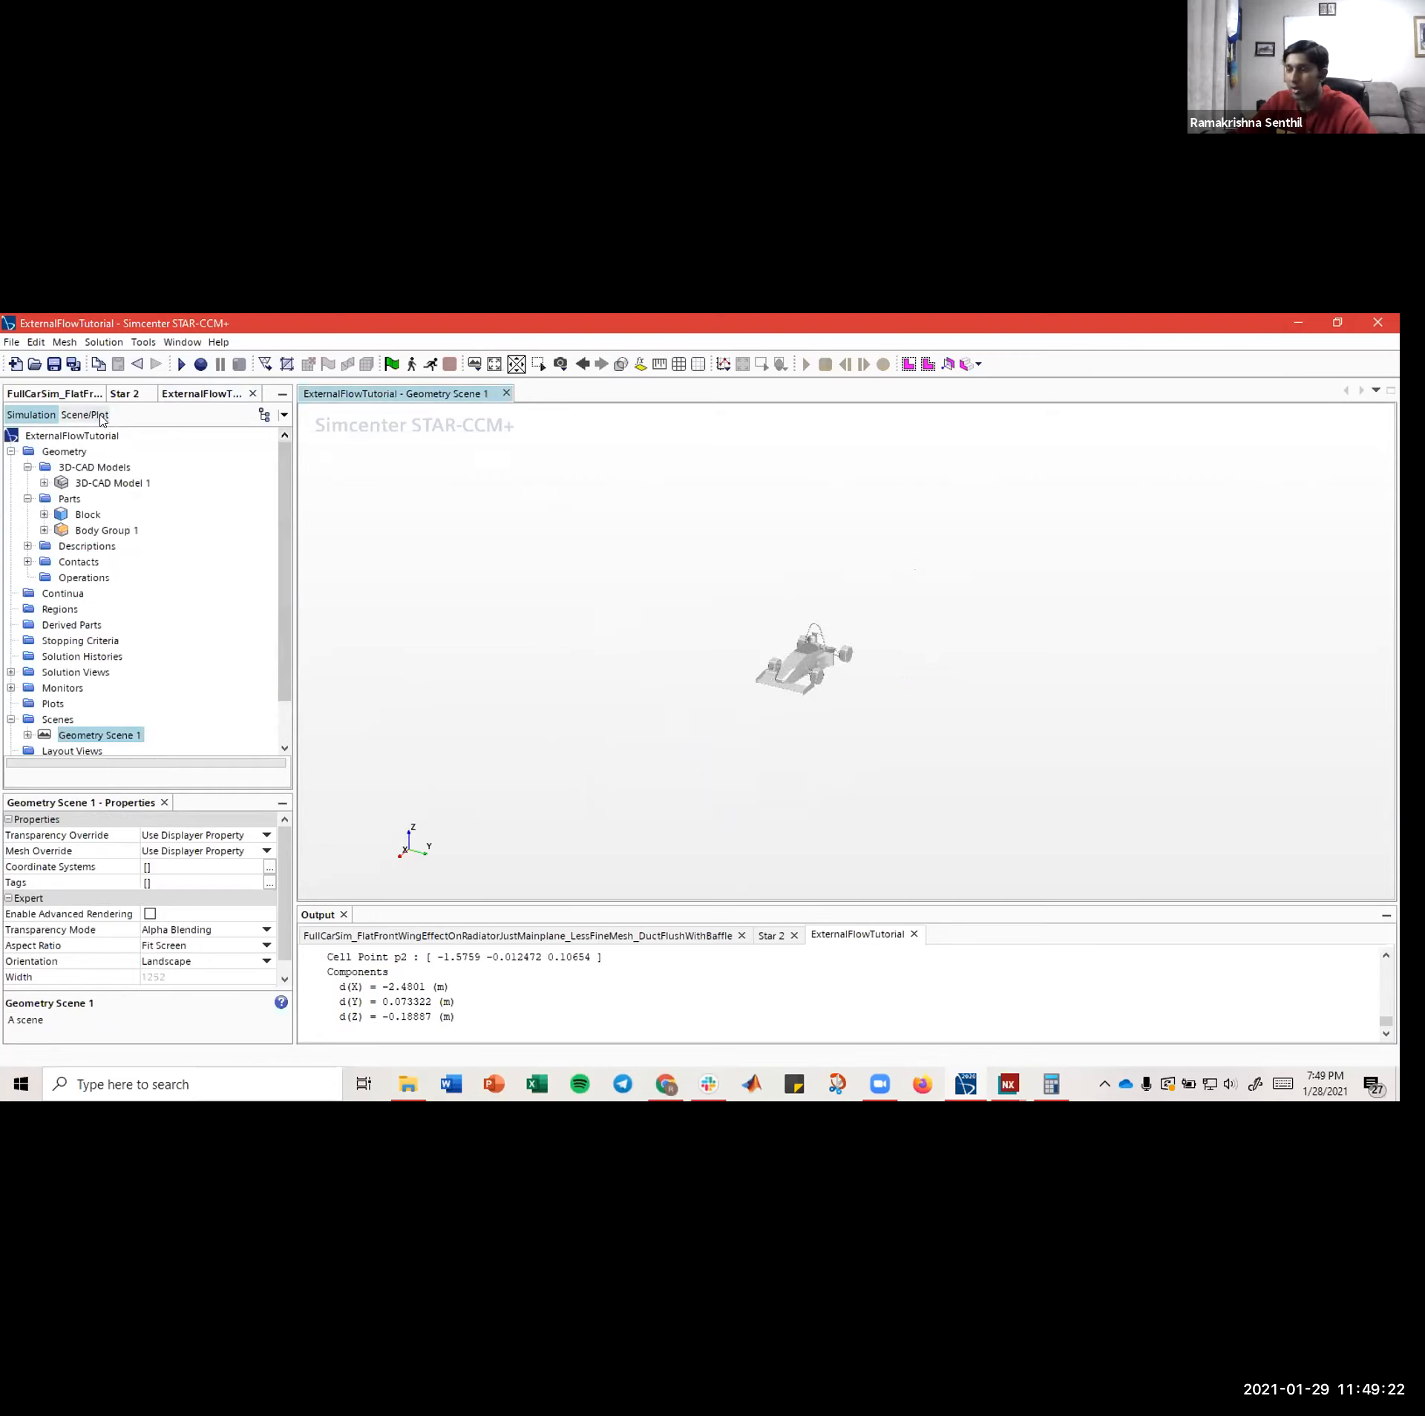
left_click(85, 414)
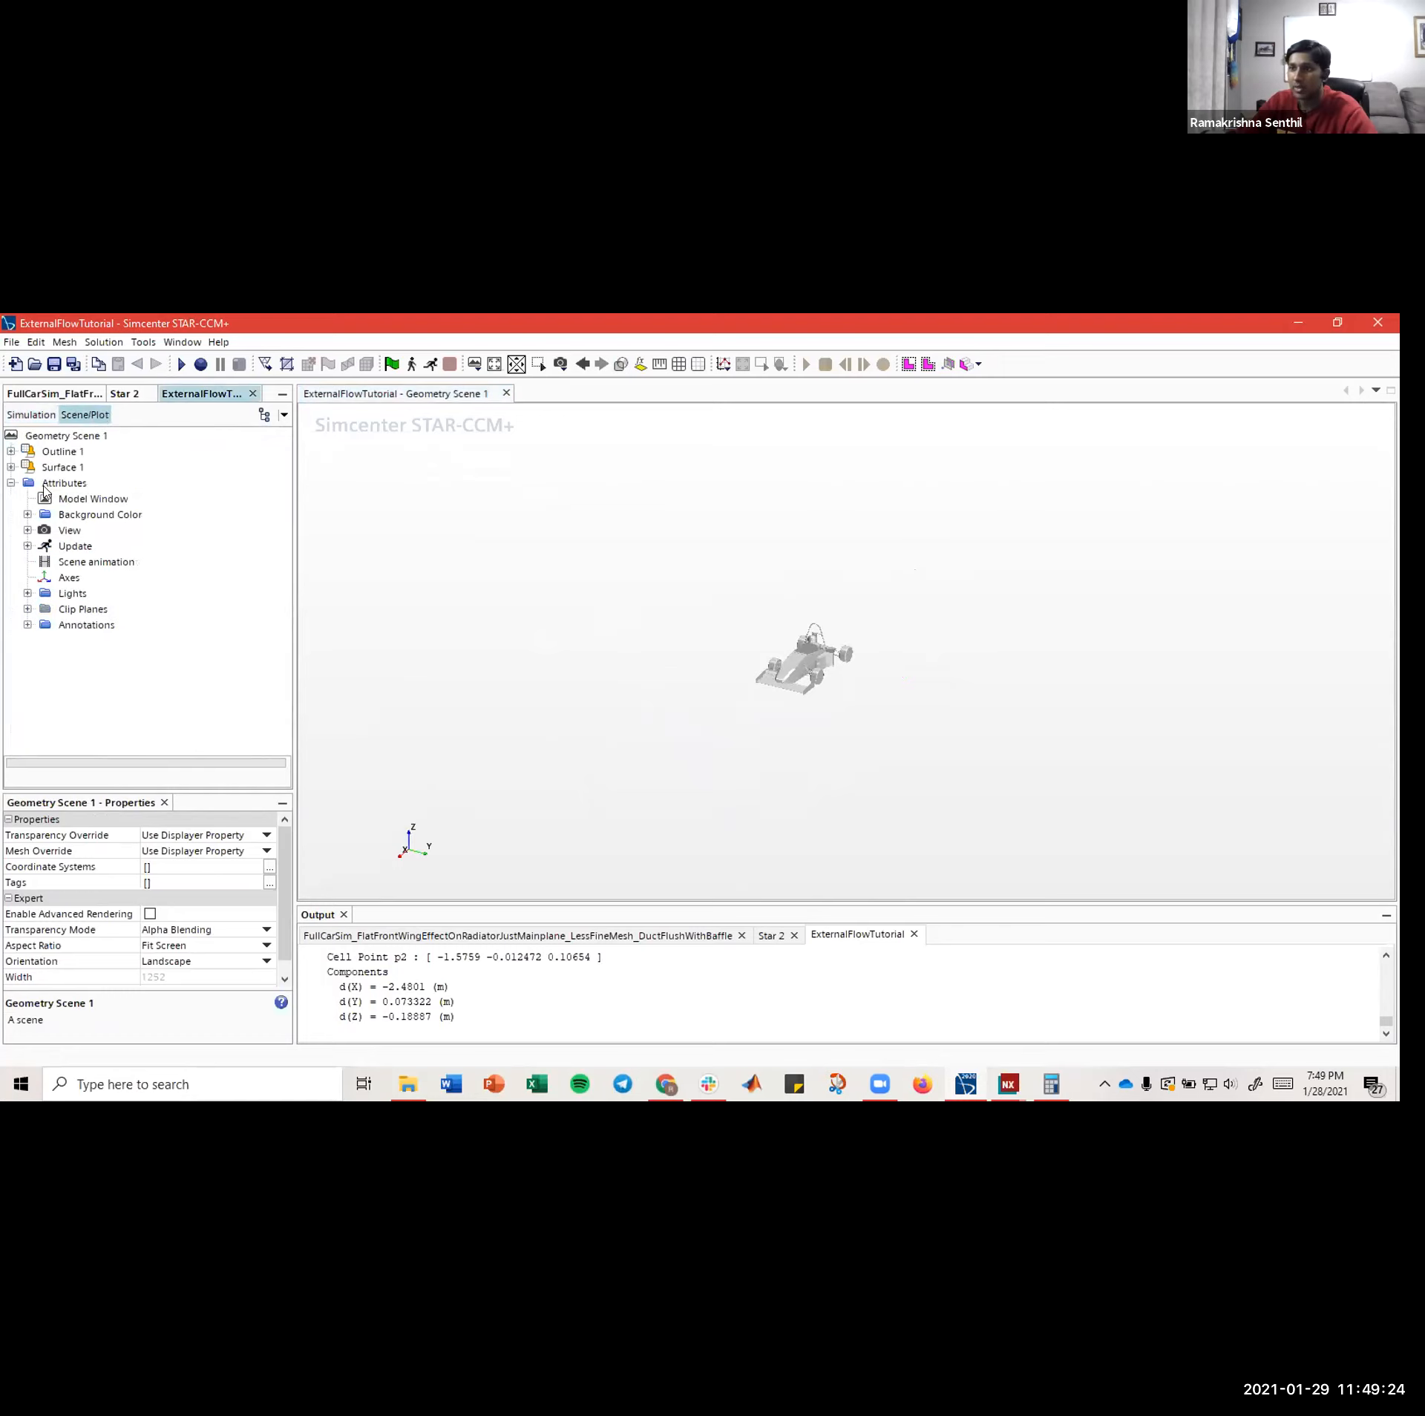
left_click(10, 452)
left_click(27, 483)
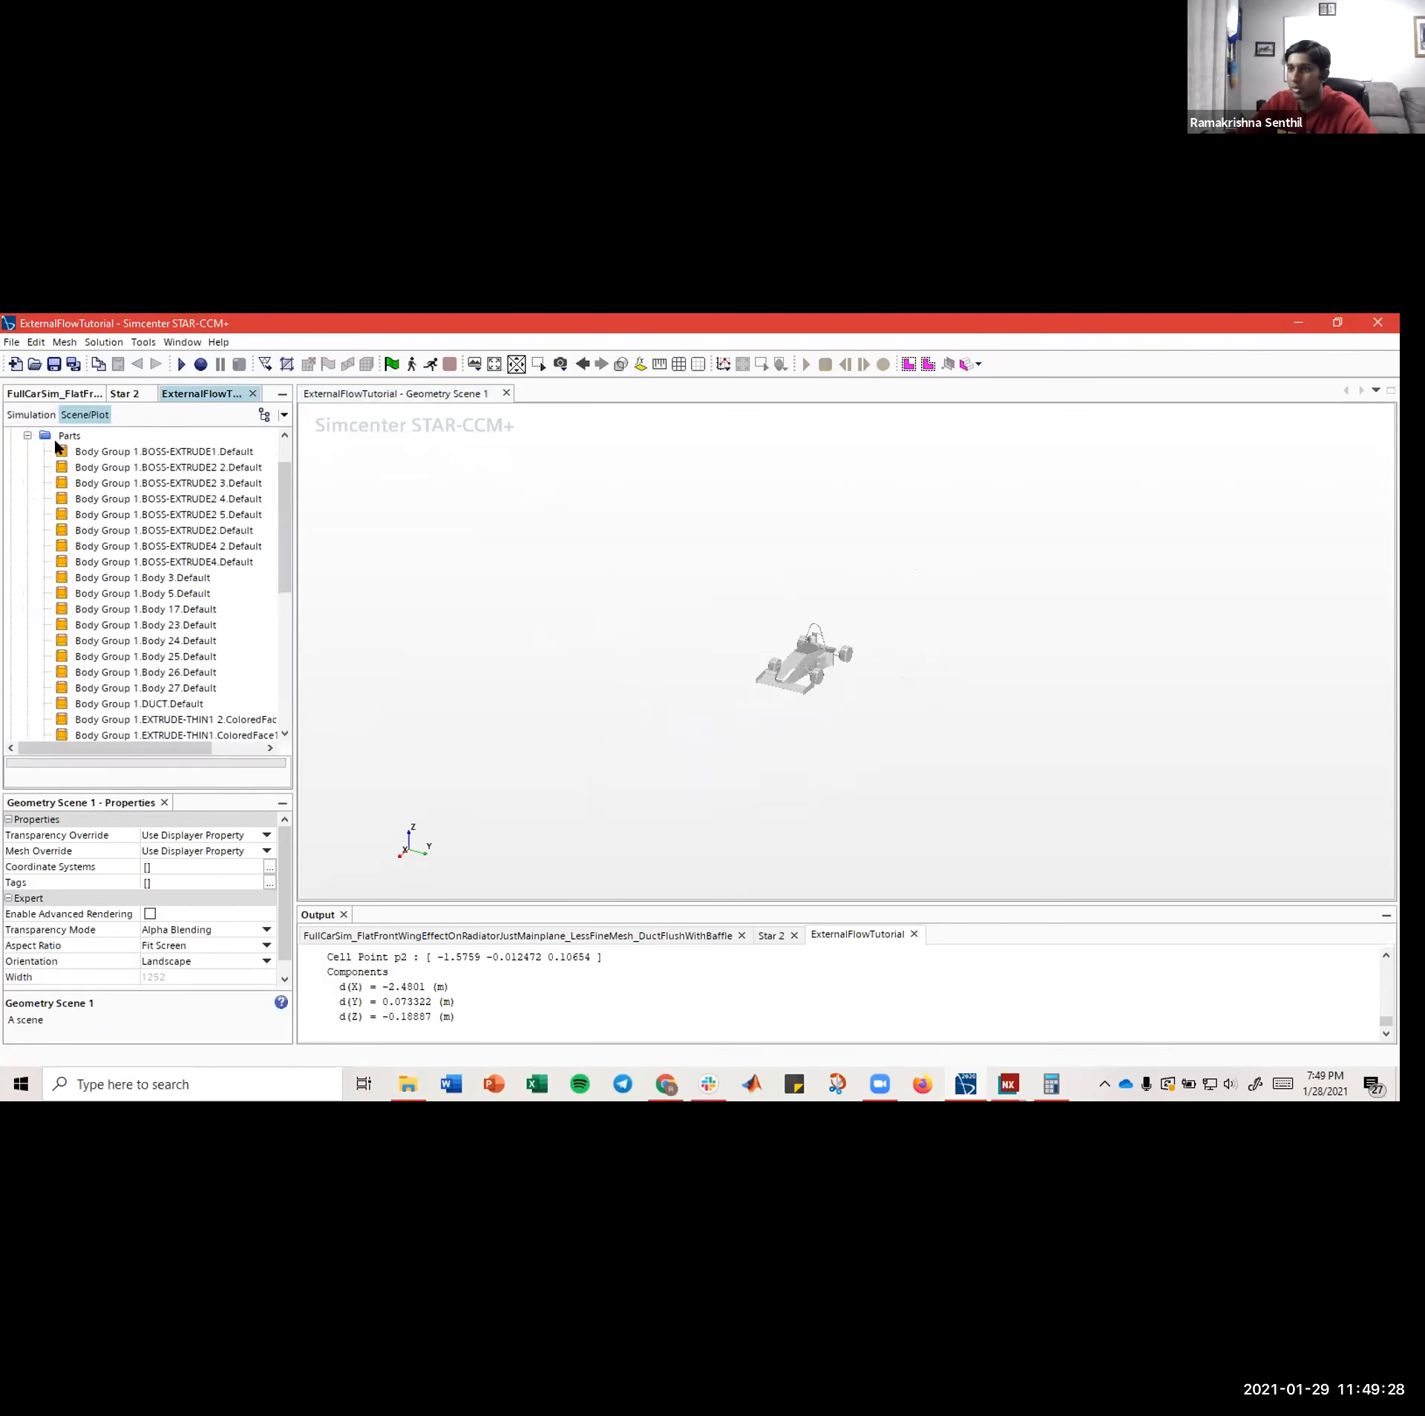
scroll(77, 491, "down", 10)
scroll(77, 490, "up", 10)
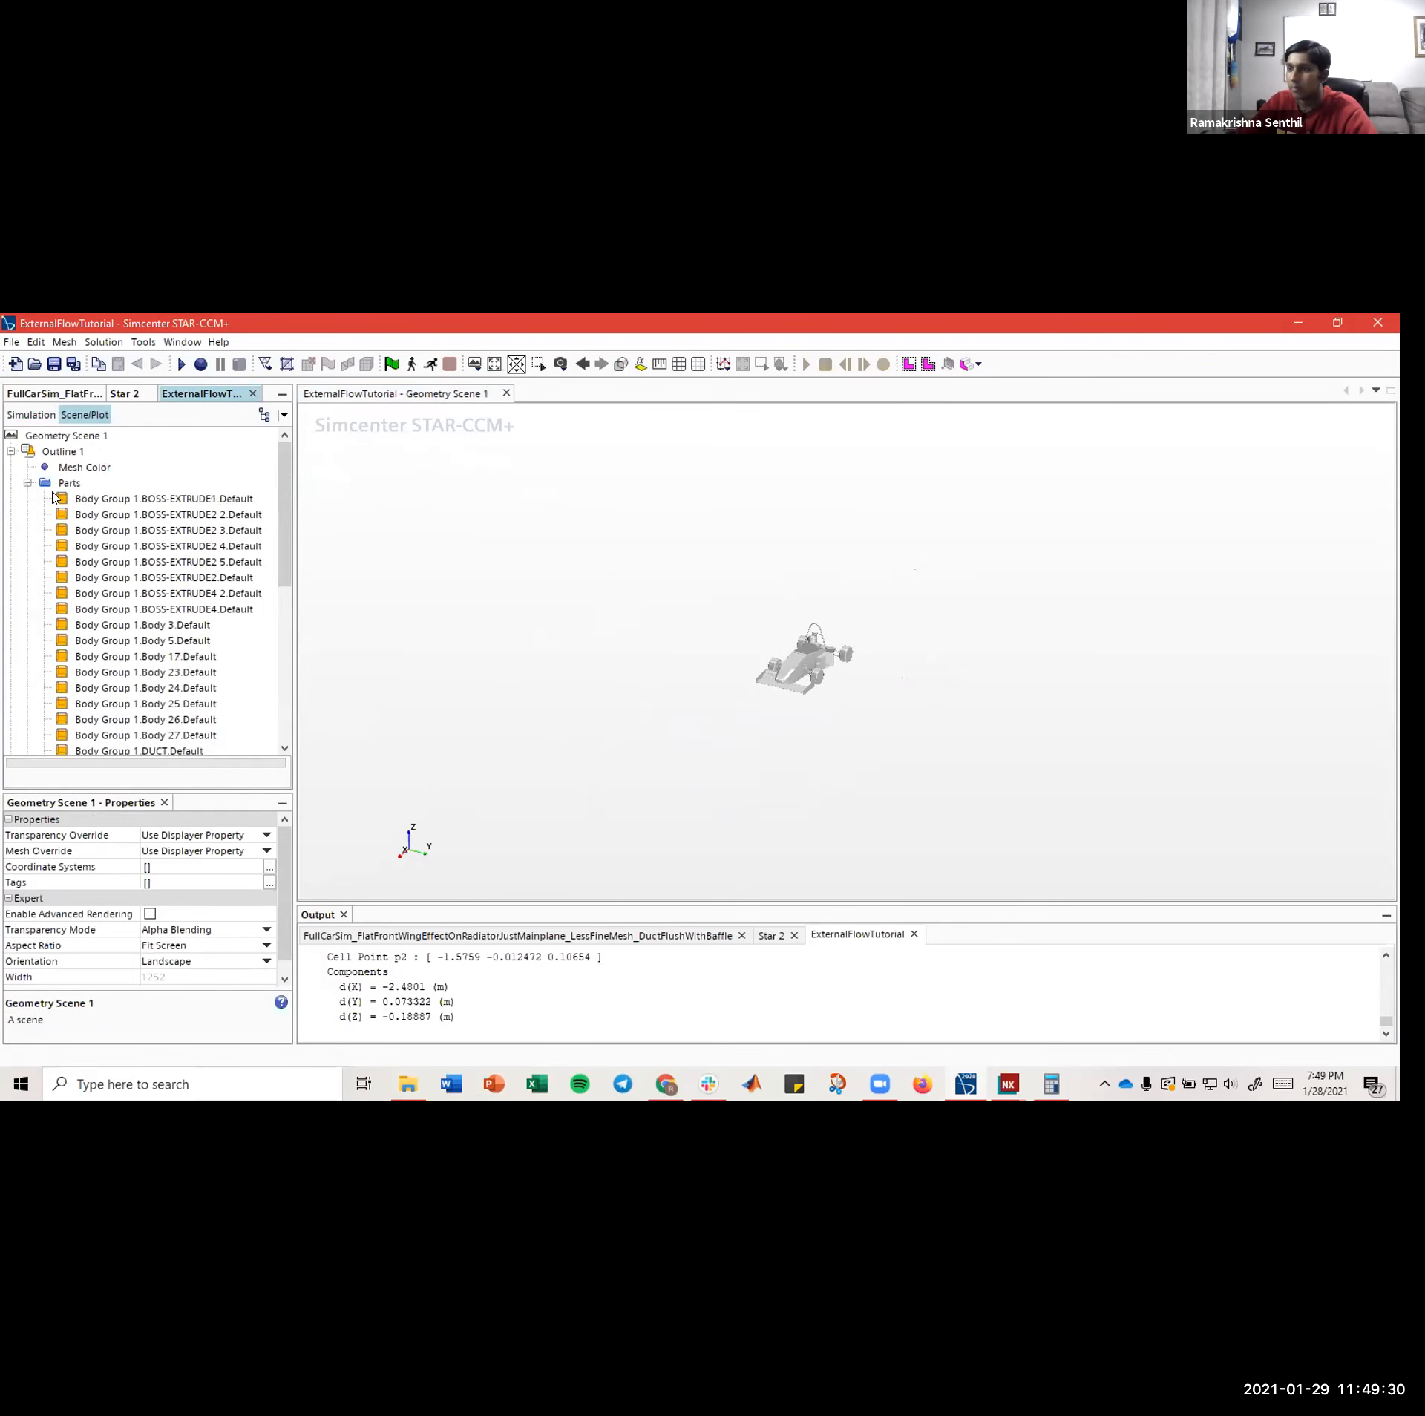
left_click(67, 483)
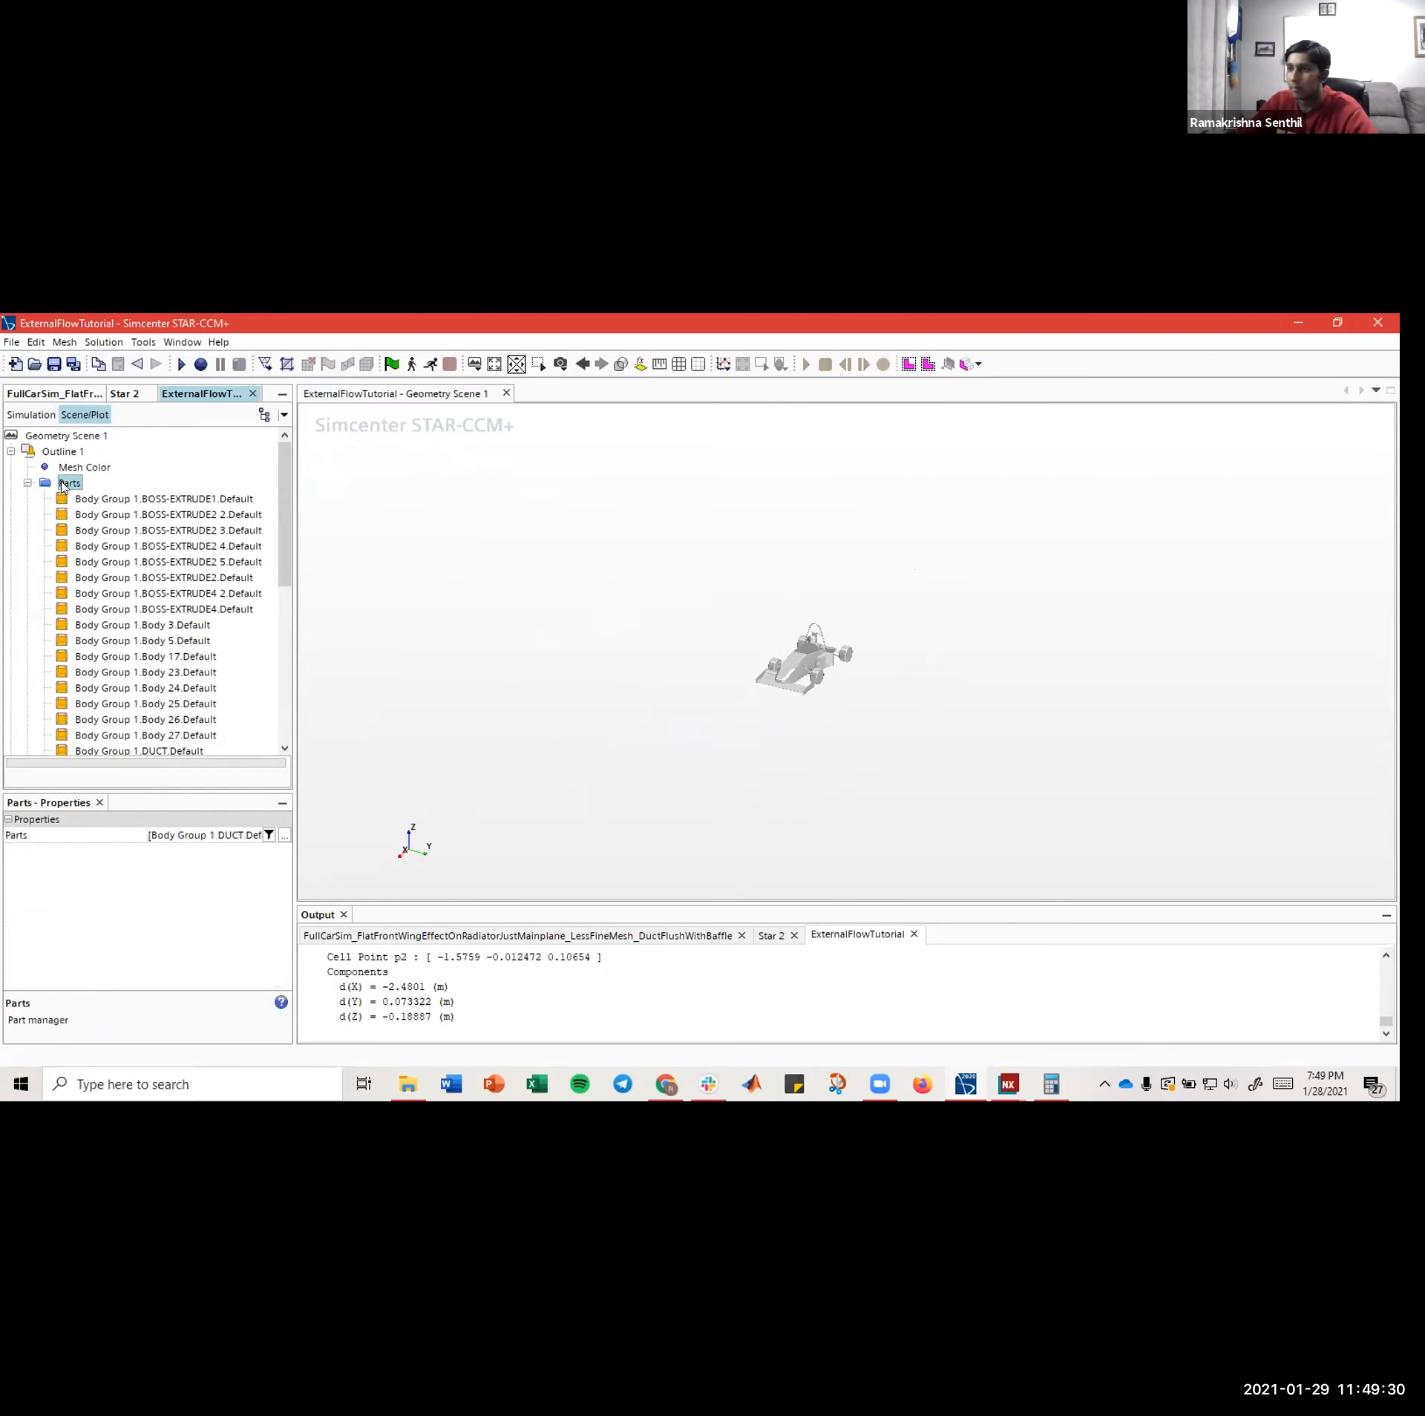
left_click(285, 835)
left_click_drag(189, 367, 304, 389)
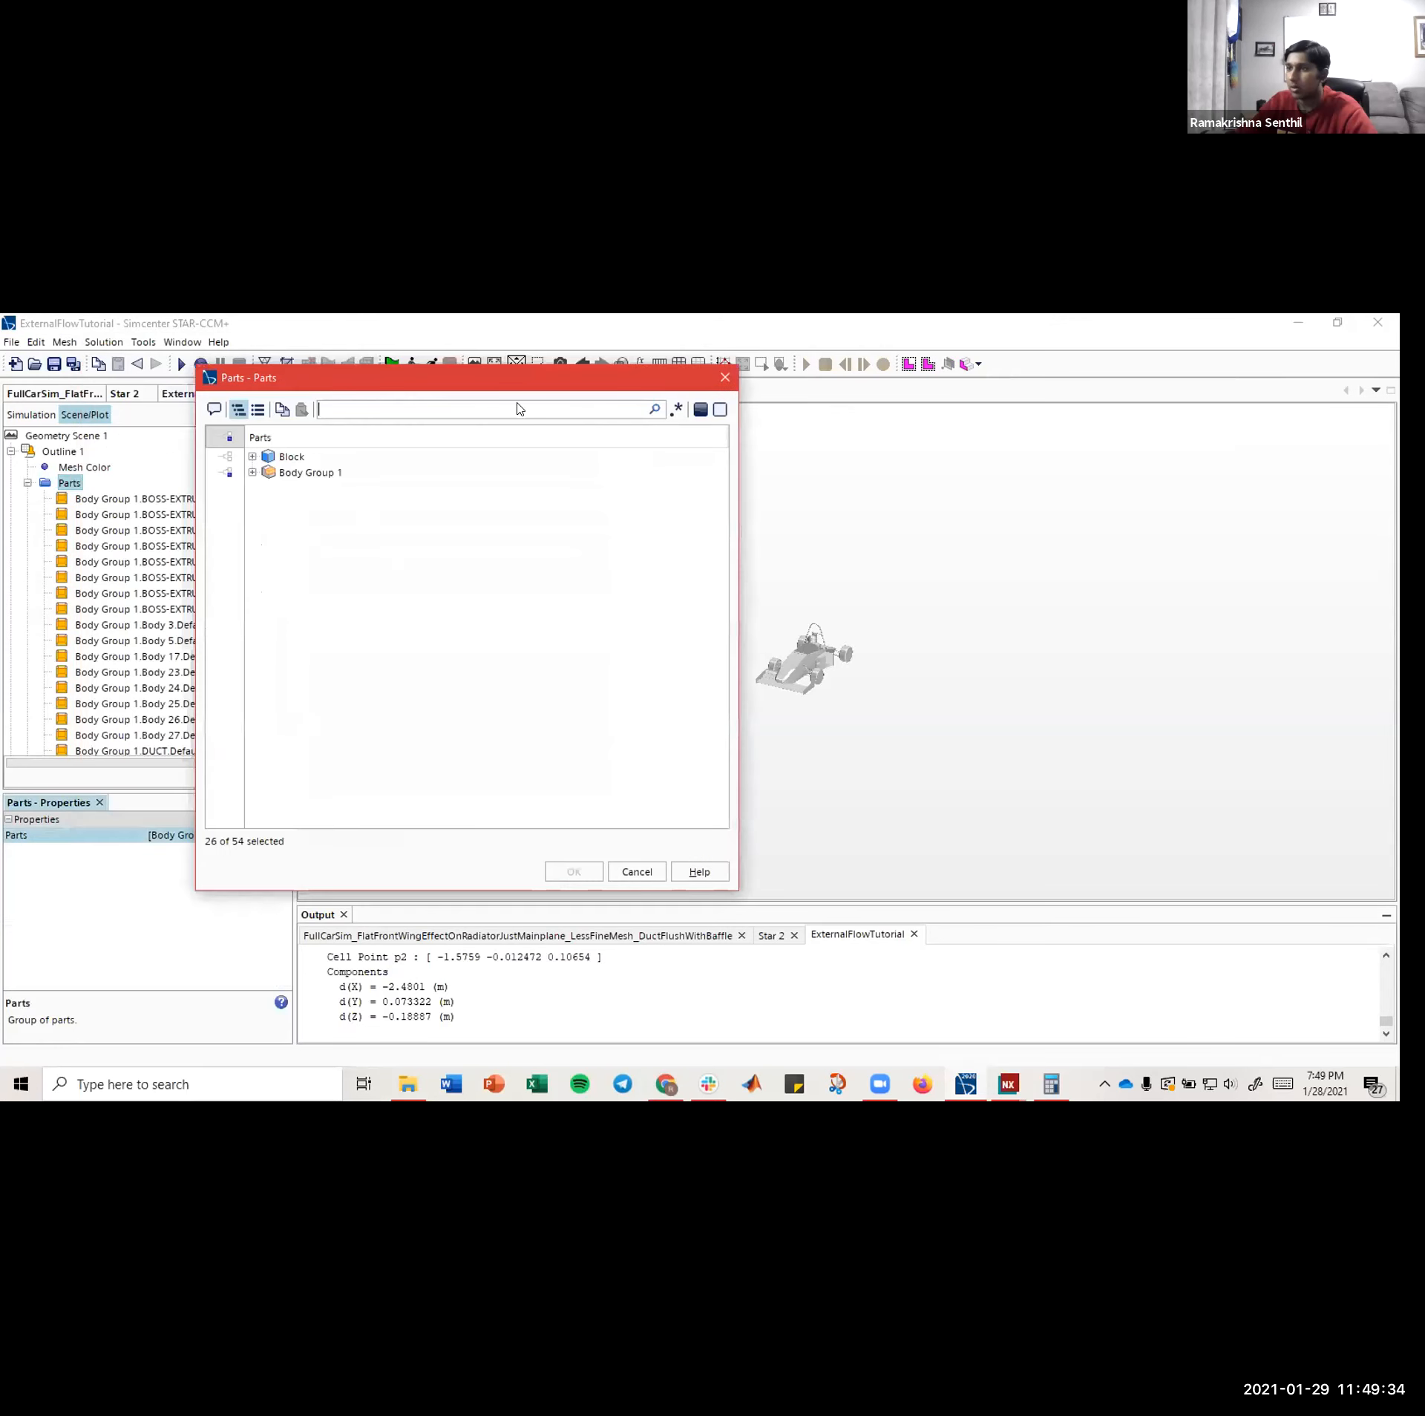
left_click(727, 373)
- Add the Block with its surfaces and curves to the parts of the Outline 1 displayer
left_click(67, 484)
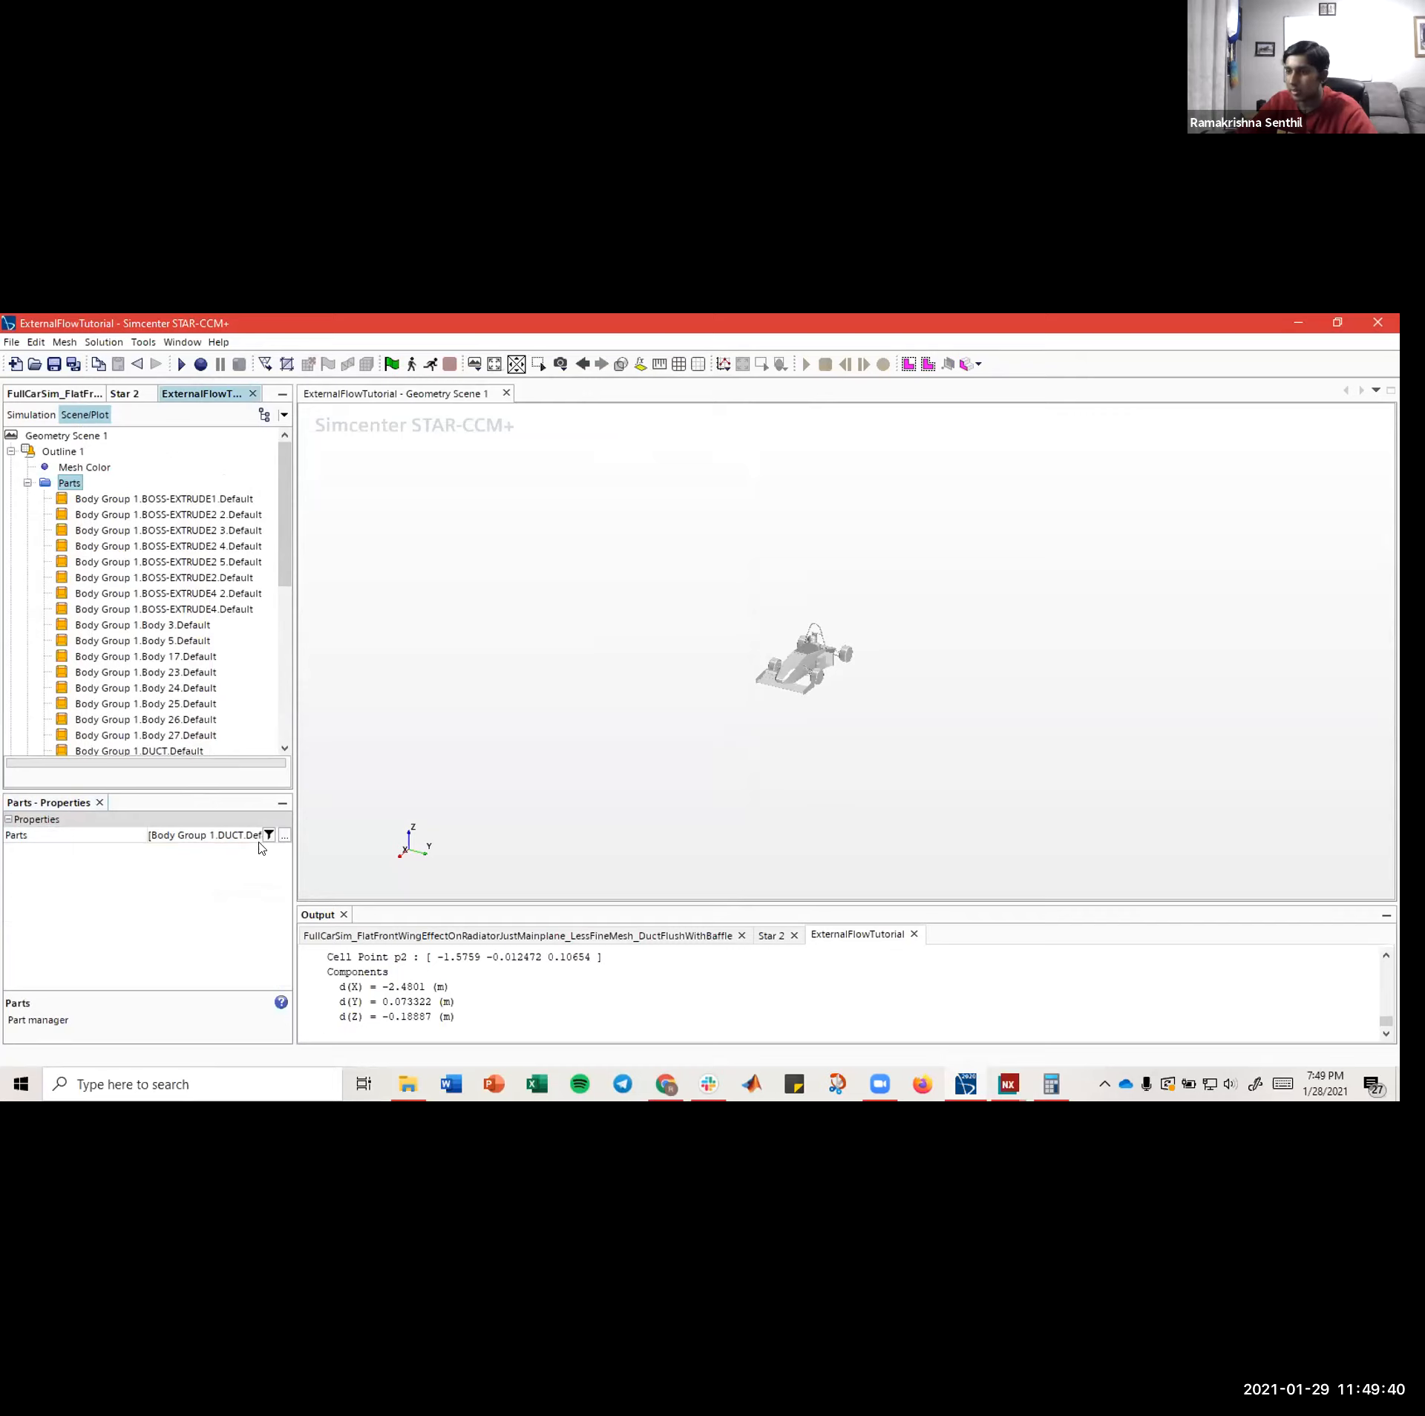
left_click(285, 836)
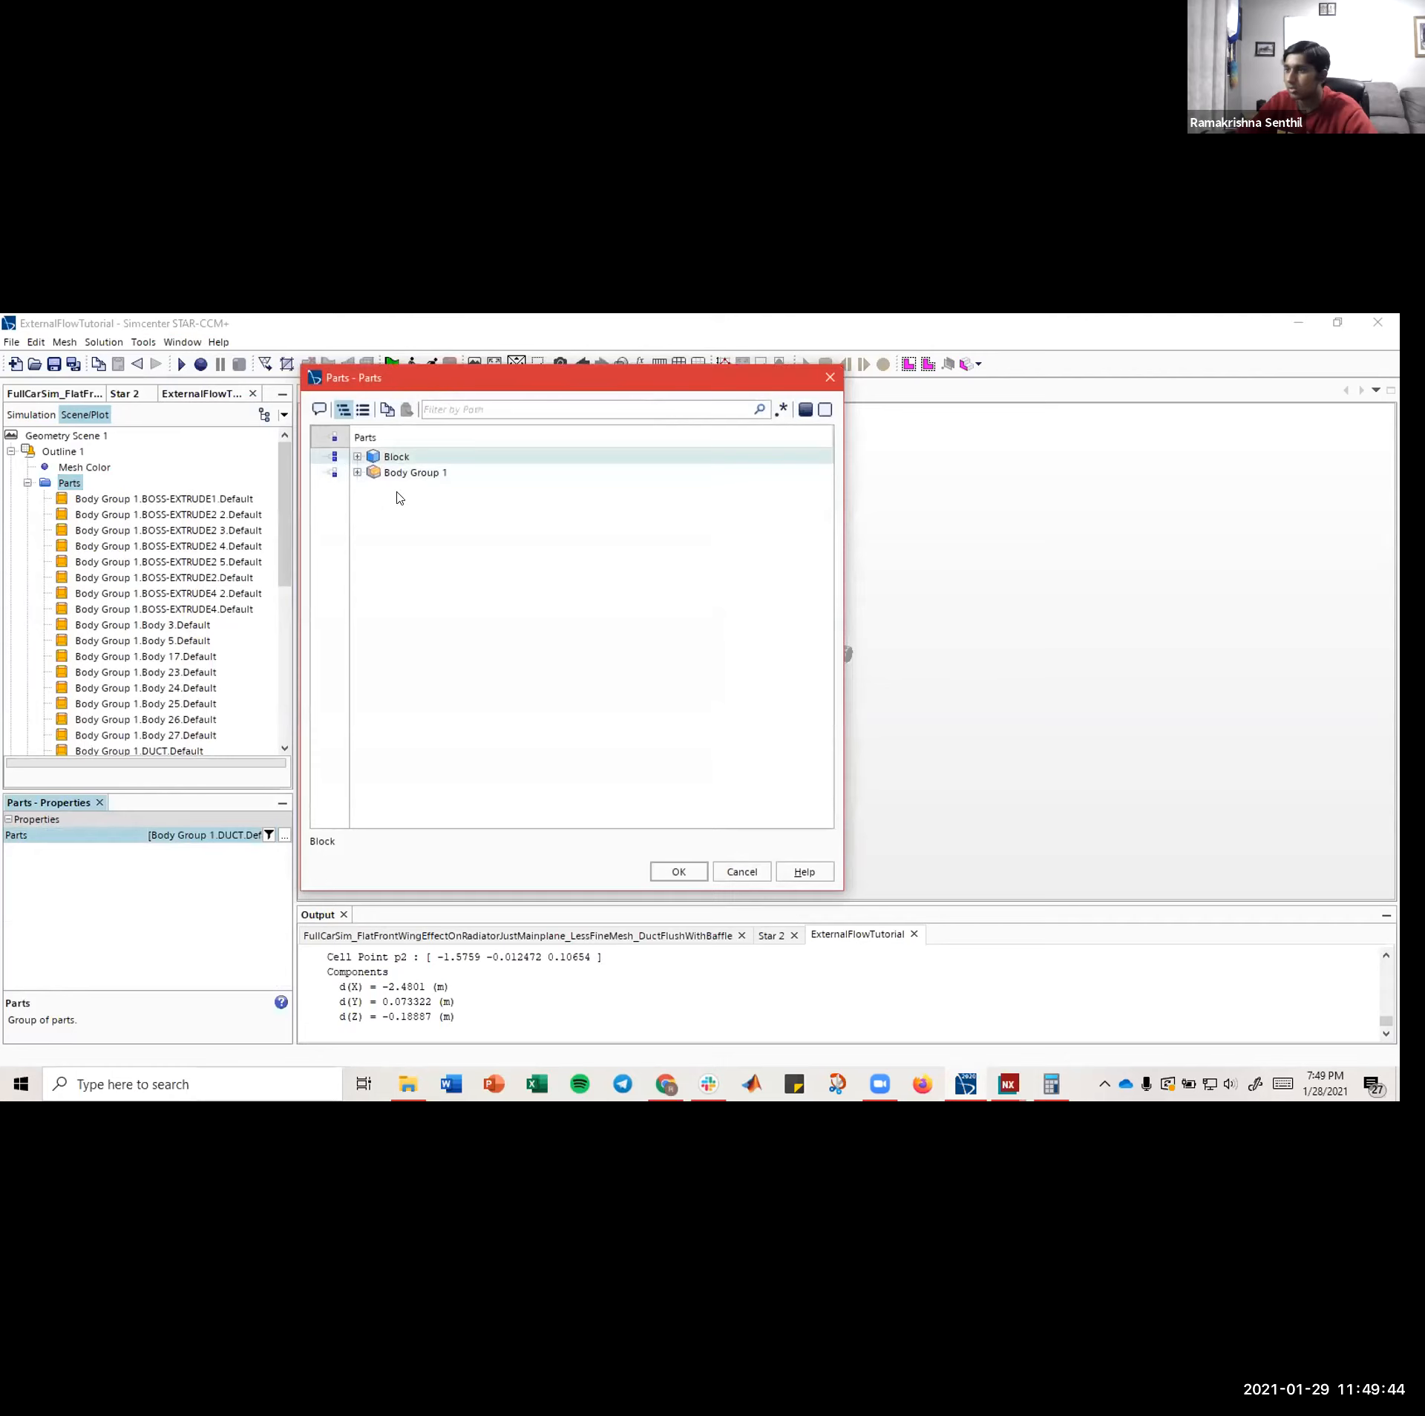
left_click(358, 457)
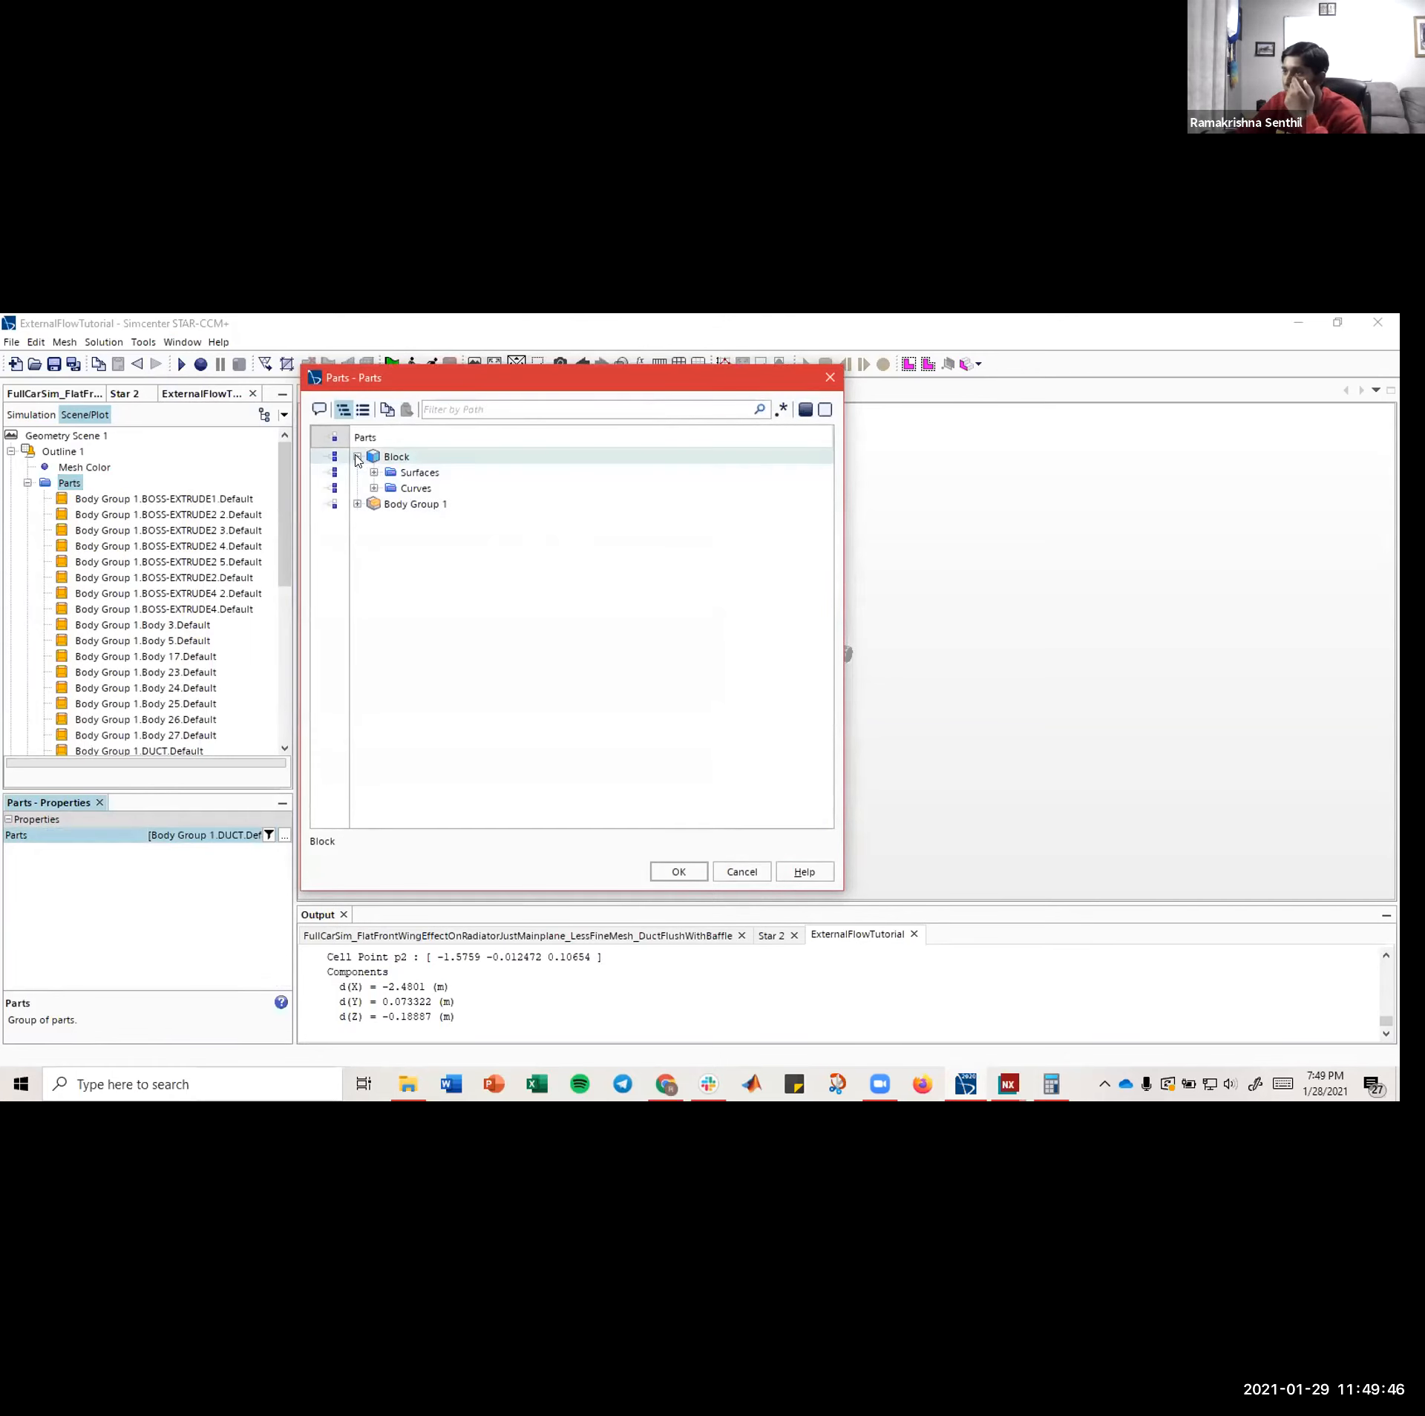
left_click(358, 503)
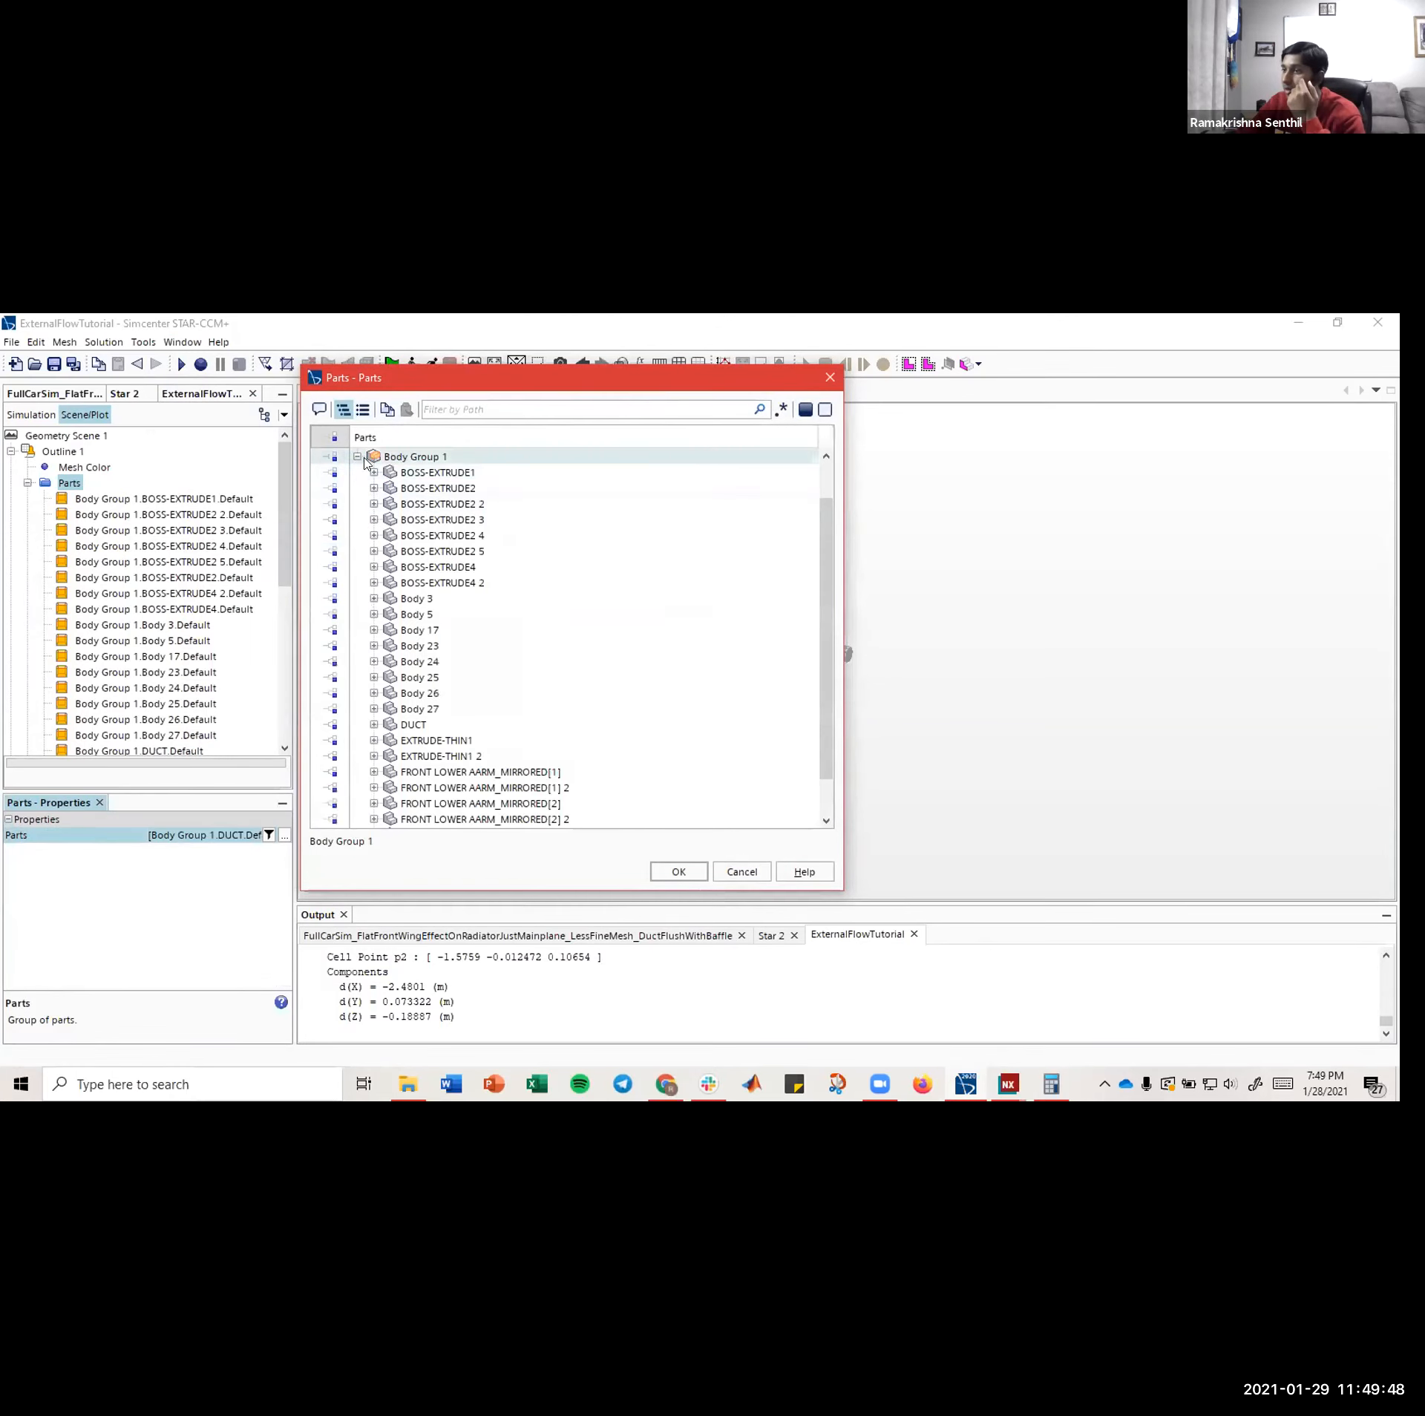
scroll(363, 476, "up", 3)
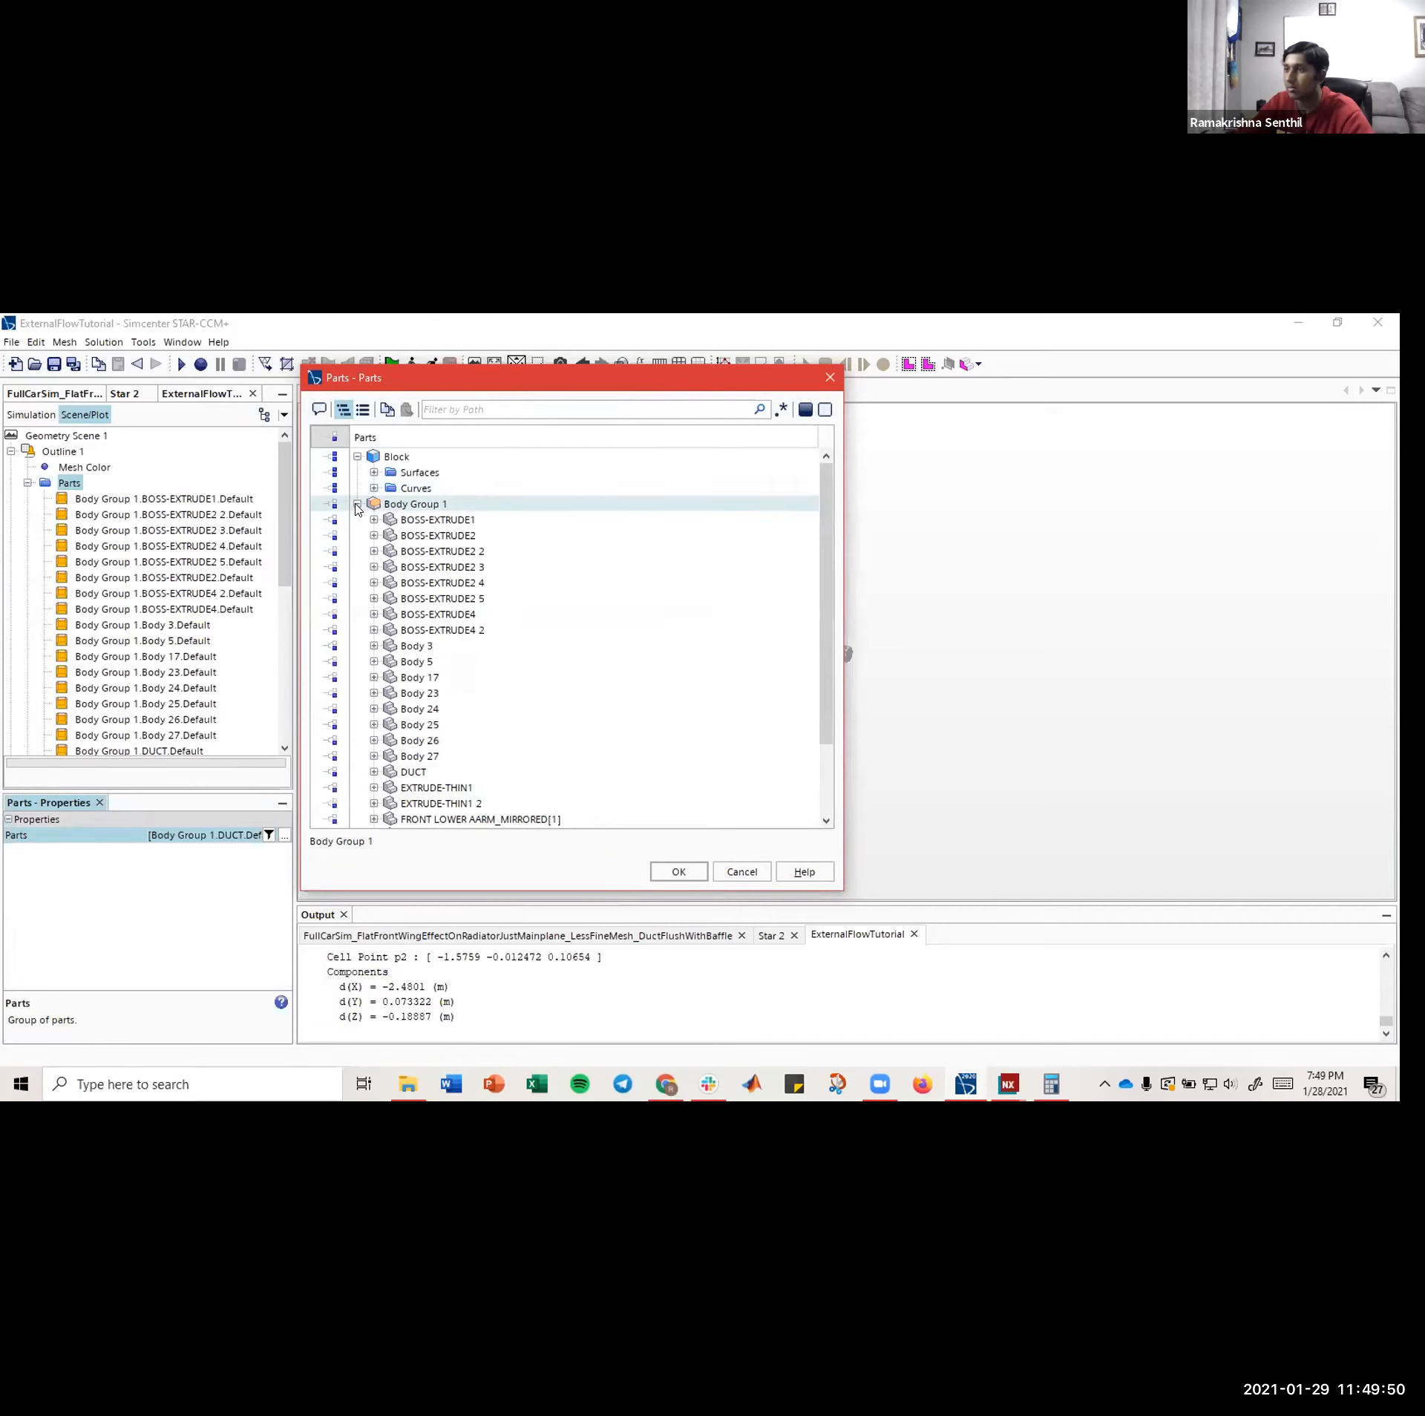
left_click(357, 505)
left_click(357, 504)
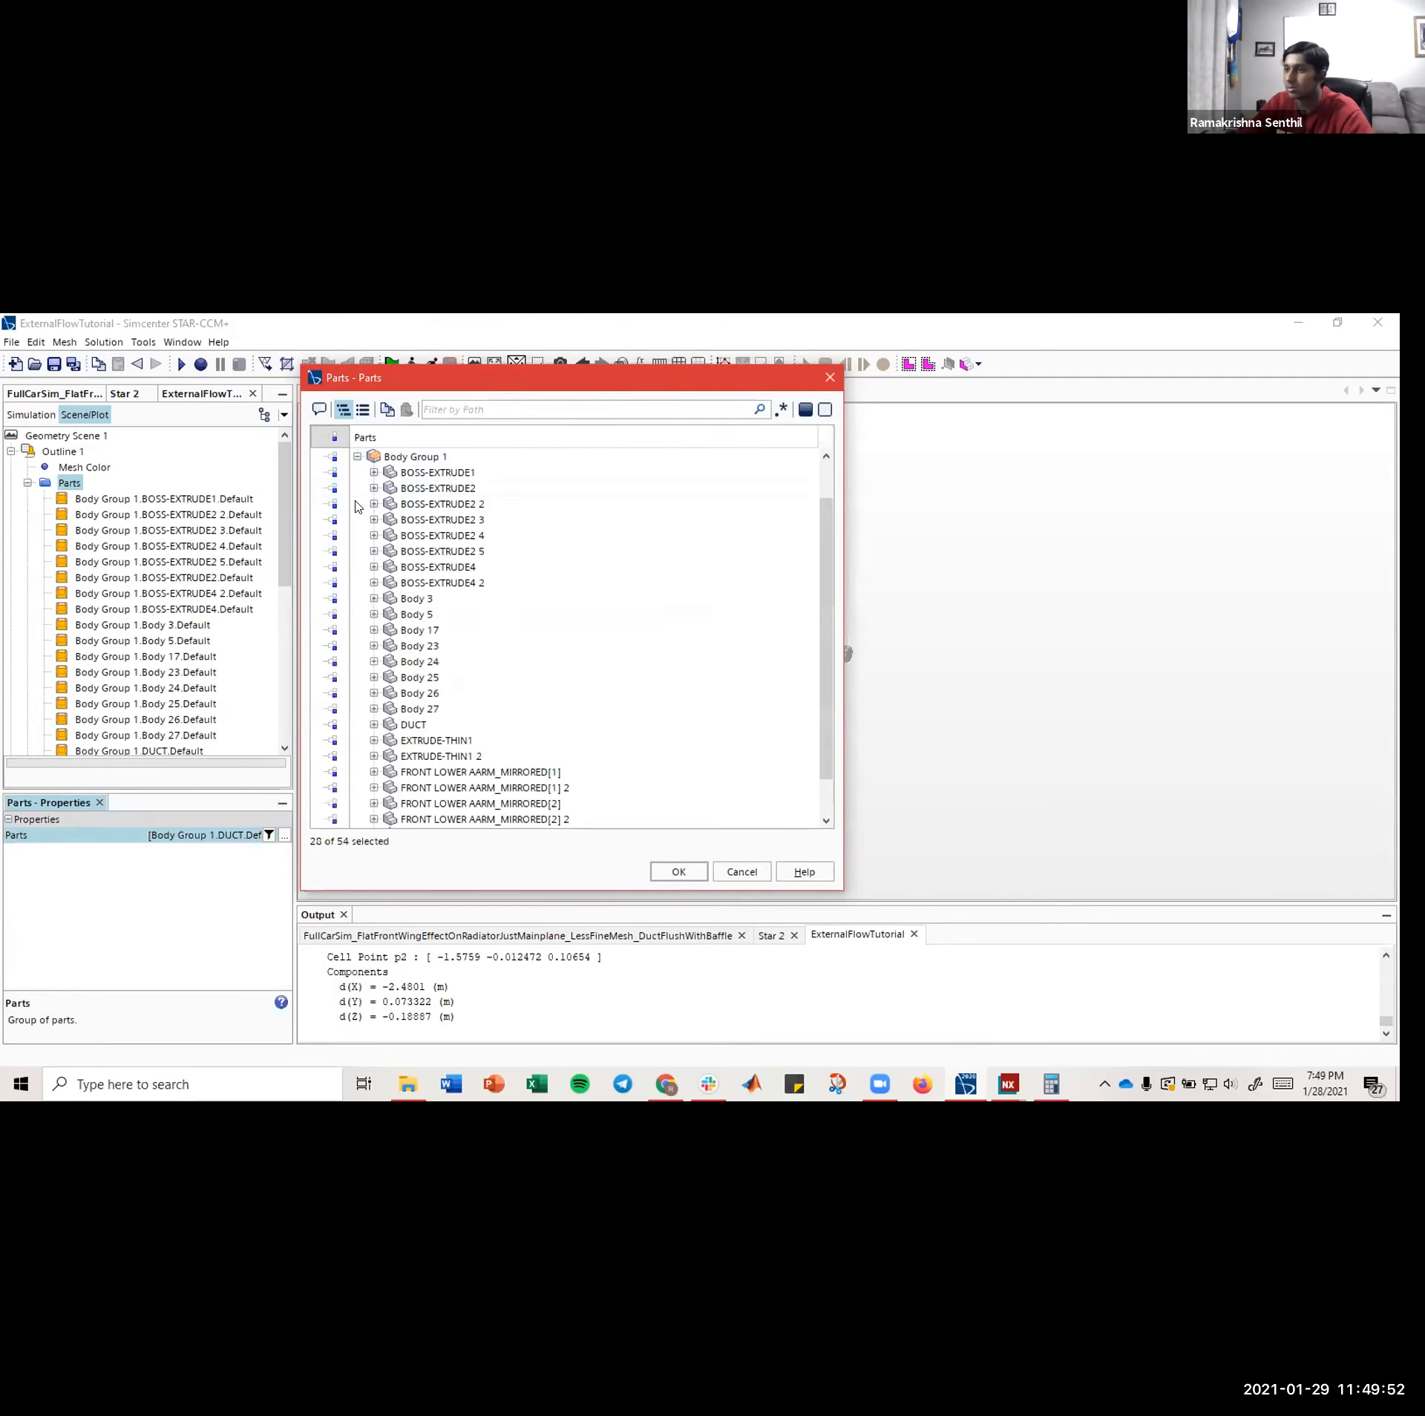
scroll(355, 506, "up", 3)
left_click(356, 504)
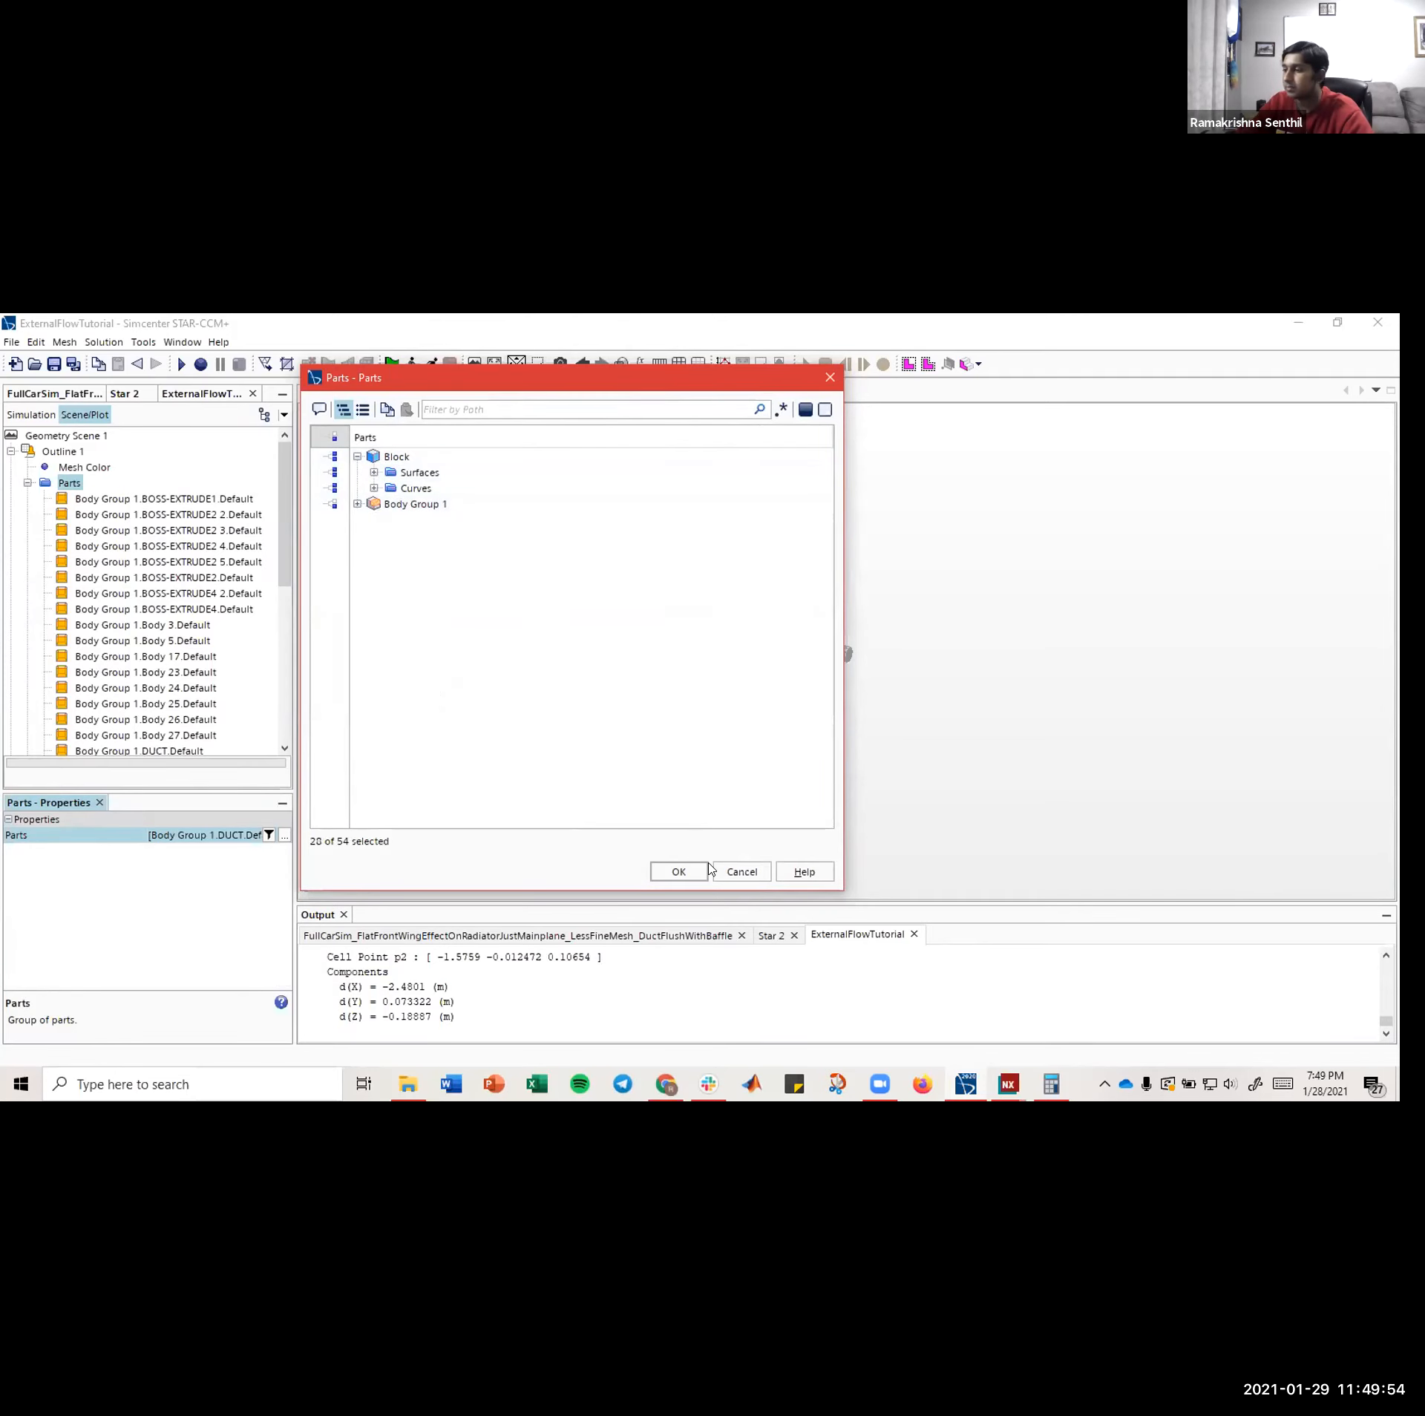
left_click(678, 870)
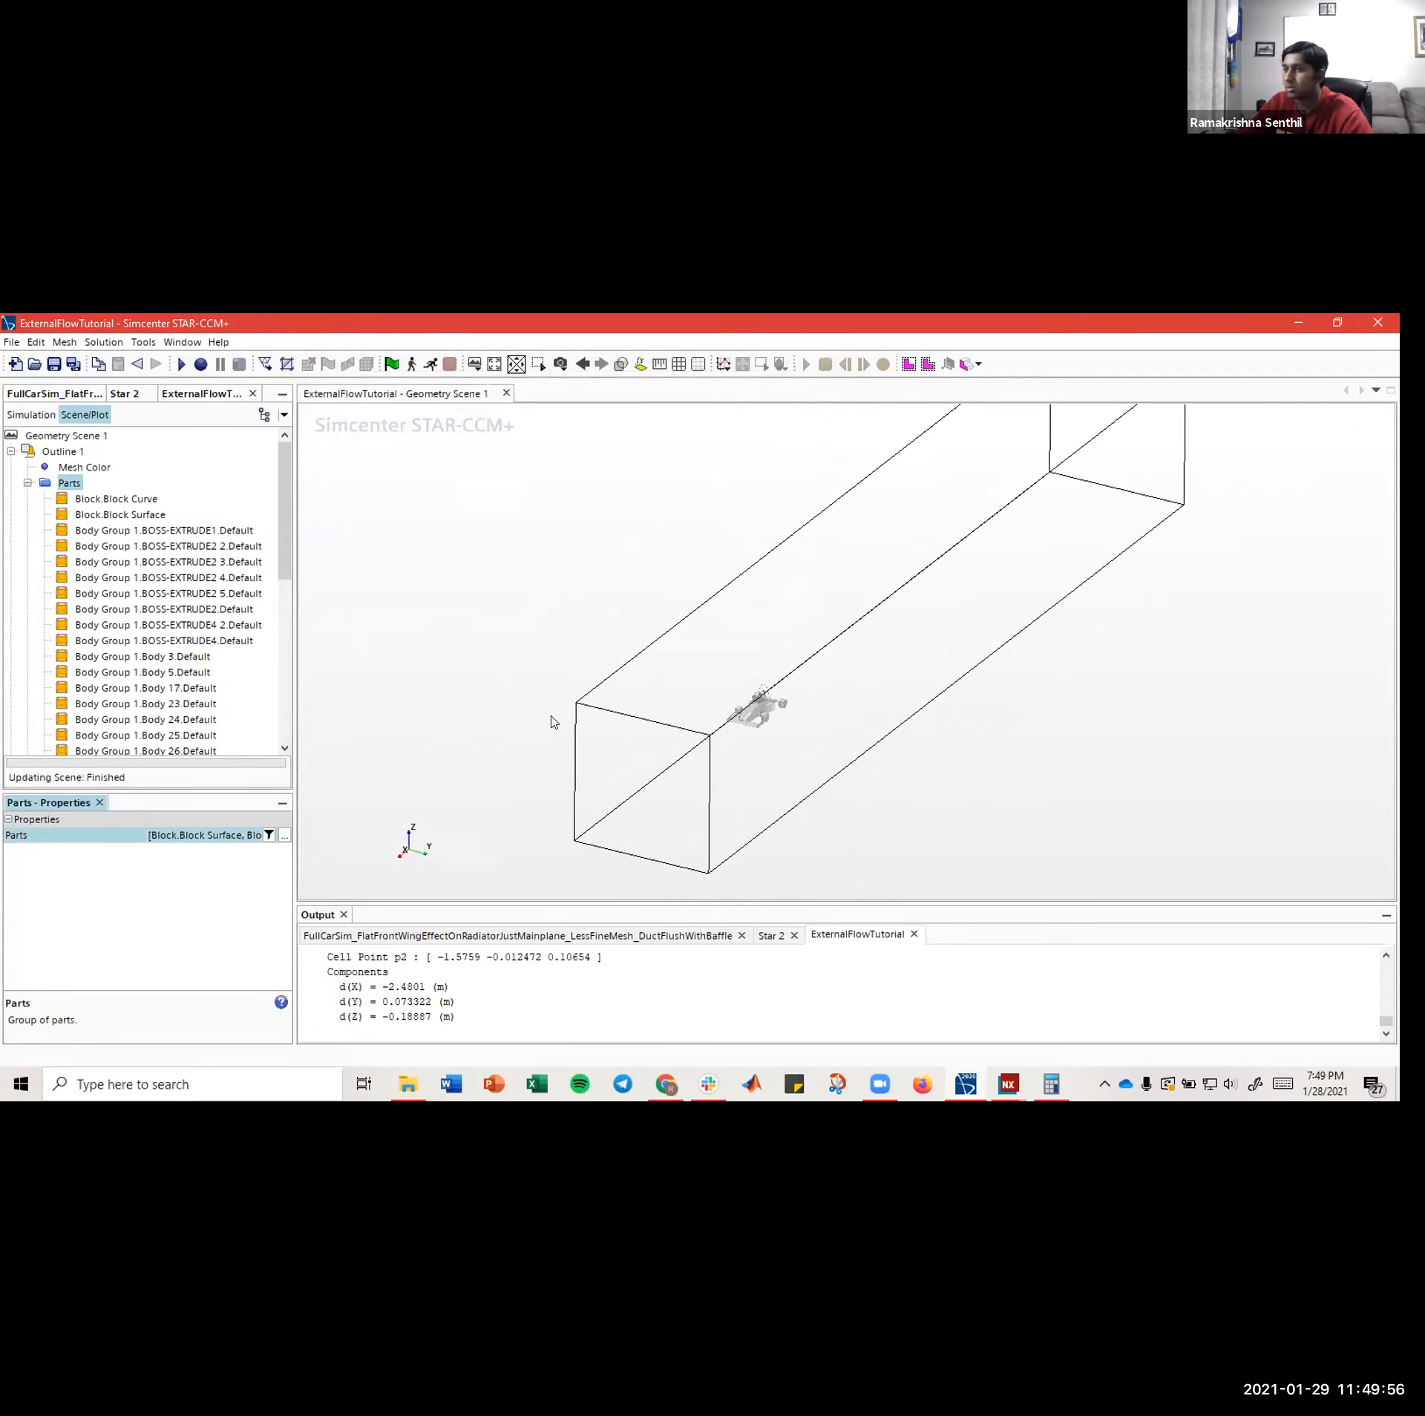
- Add the Block to the parts of the Surface 1 displayer in the geometry scene
mouse_move(569, 585)
left_mouse_down()
mouse_move(506, 586)
mouse_move(565, 596)
left_mouse_up()
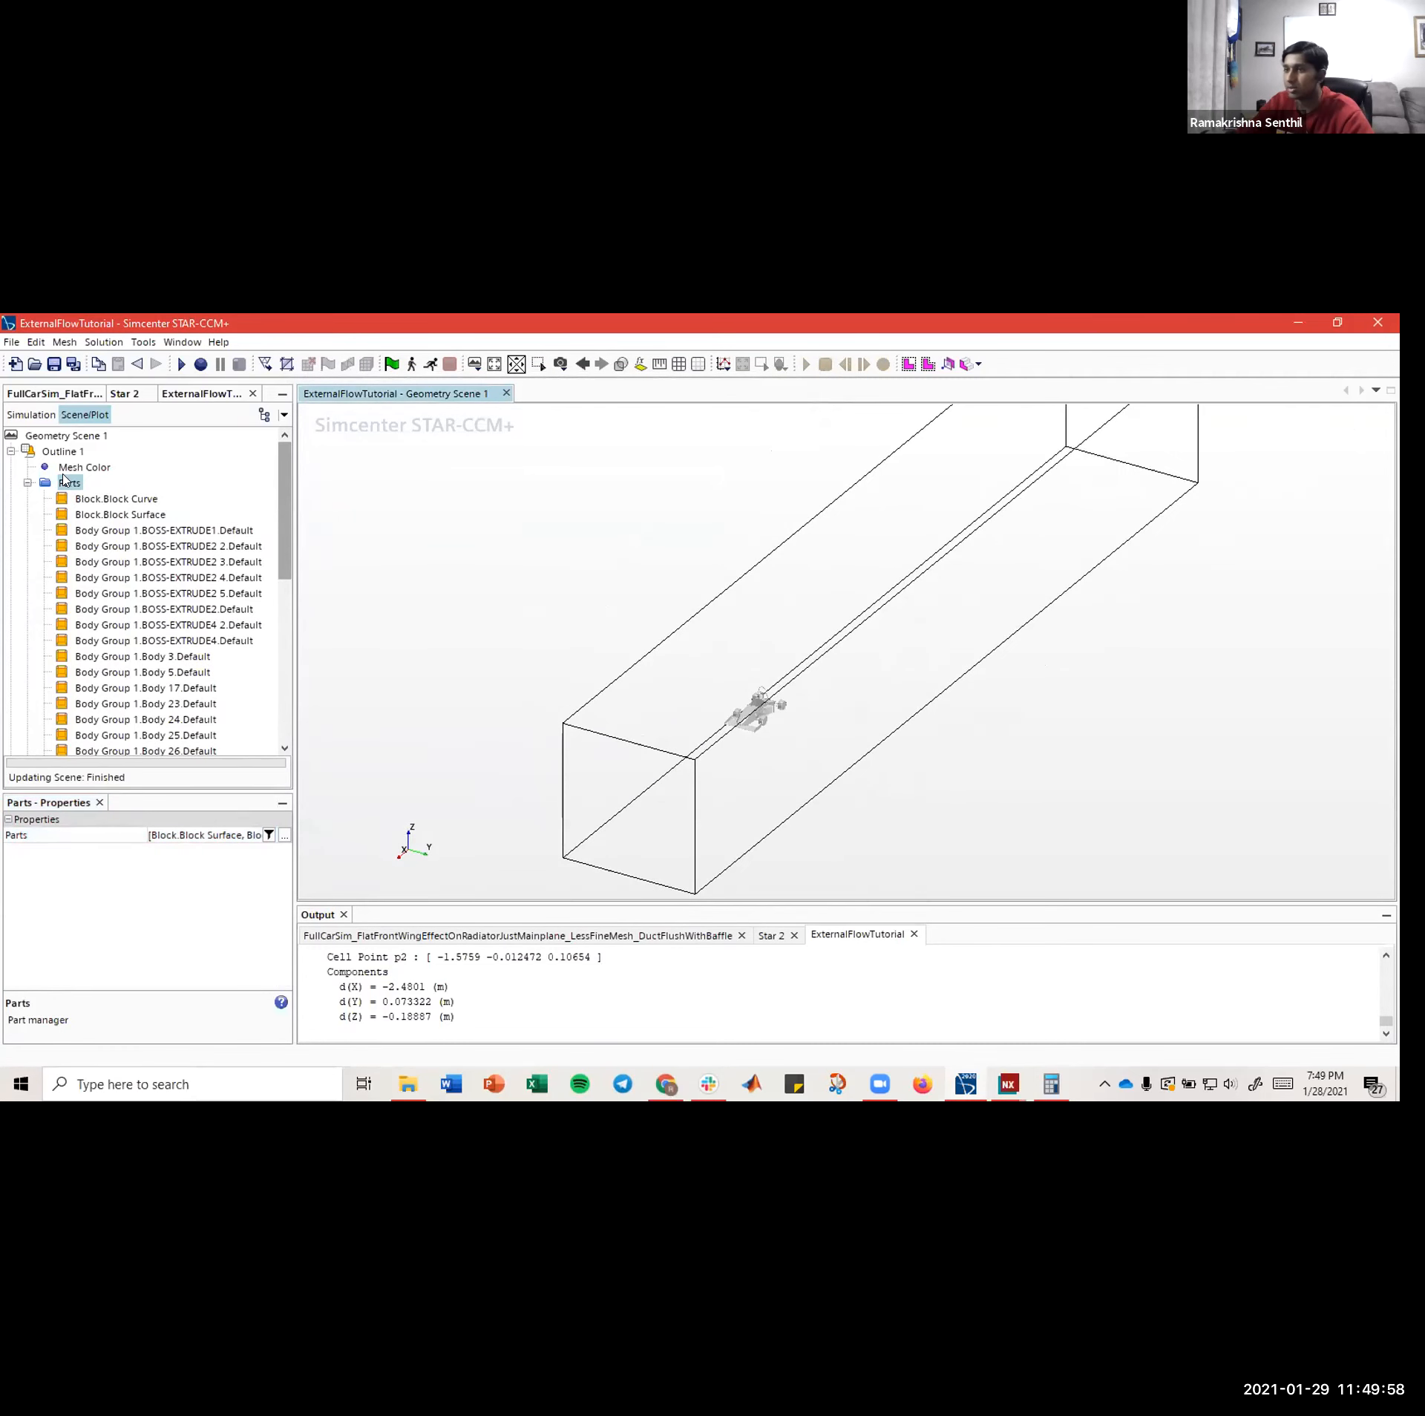
left_click(11, 451)
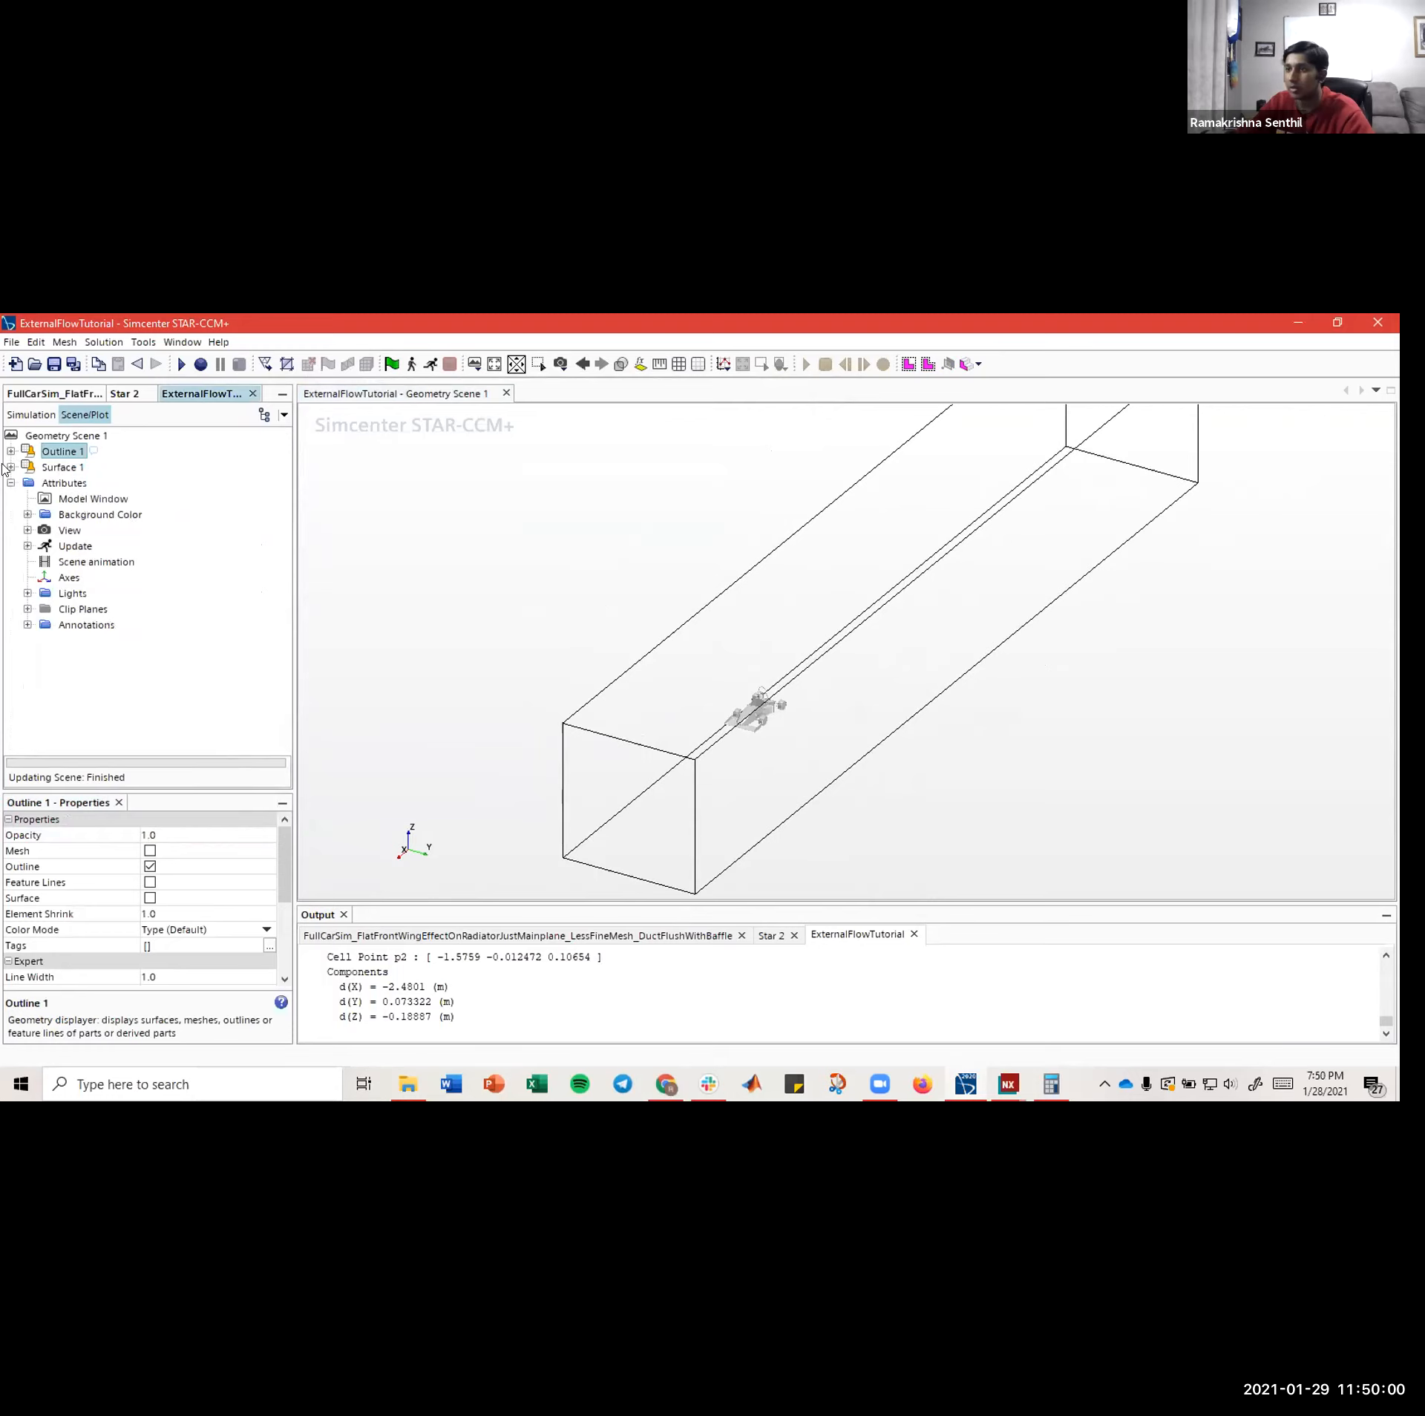
left_click(11, 467)
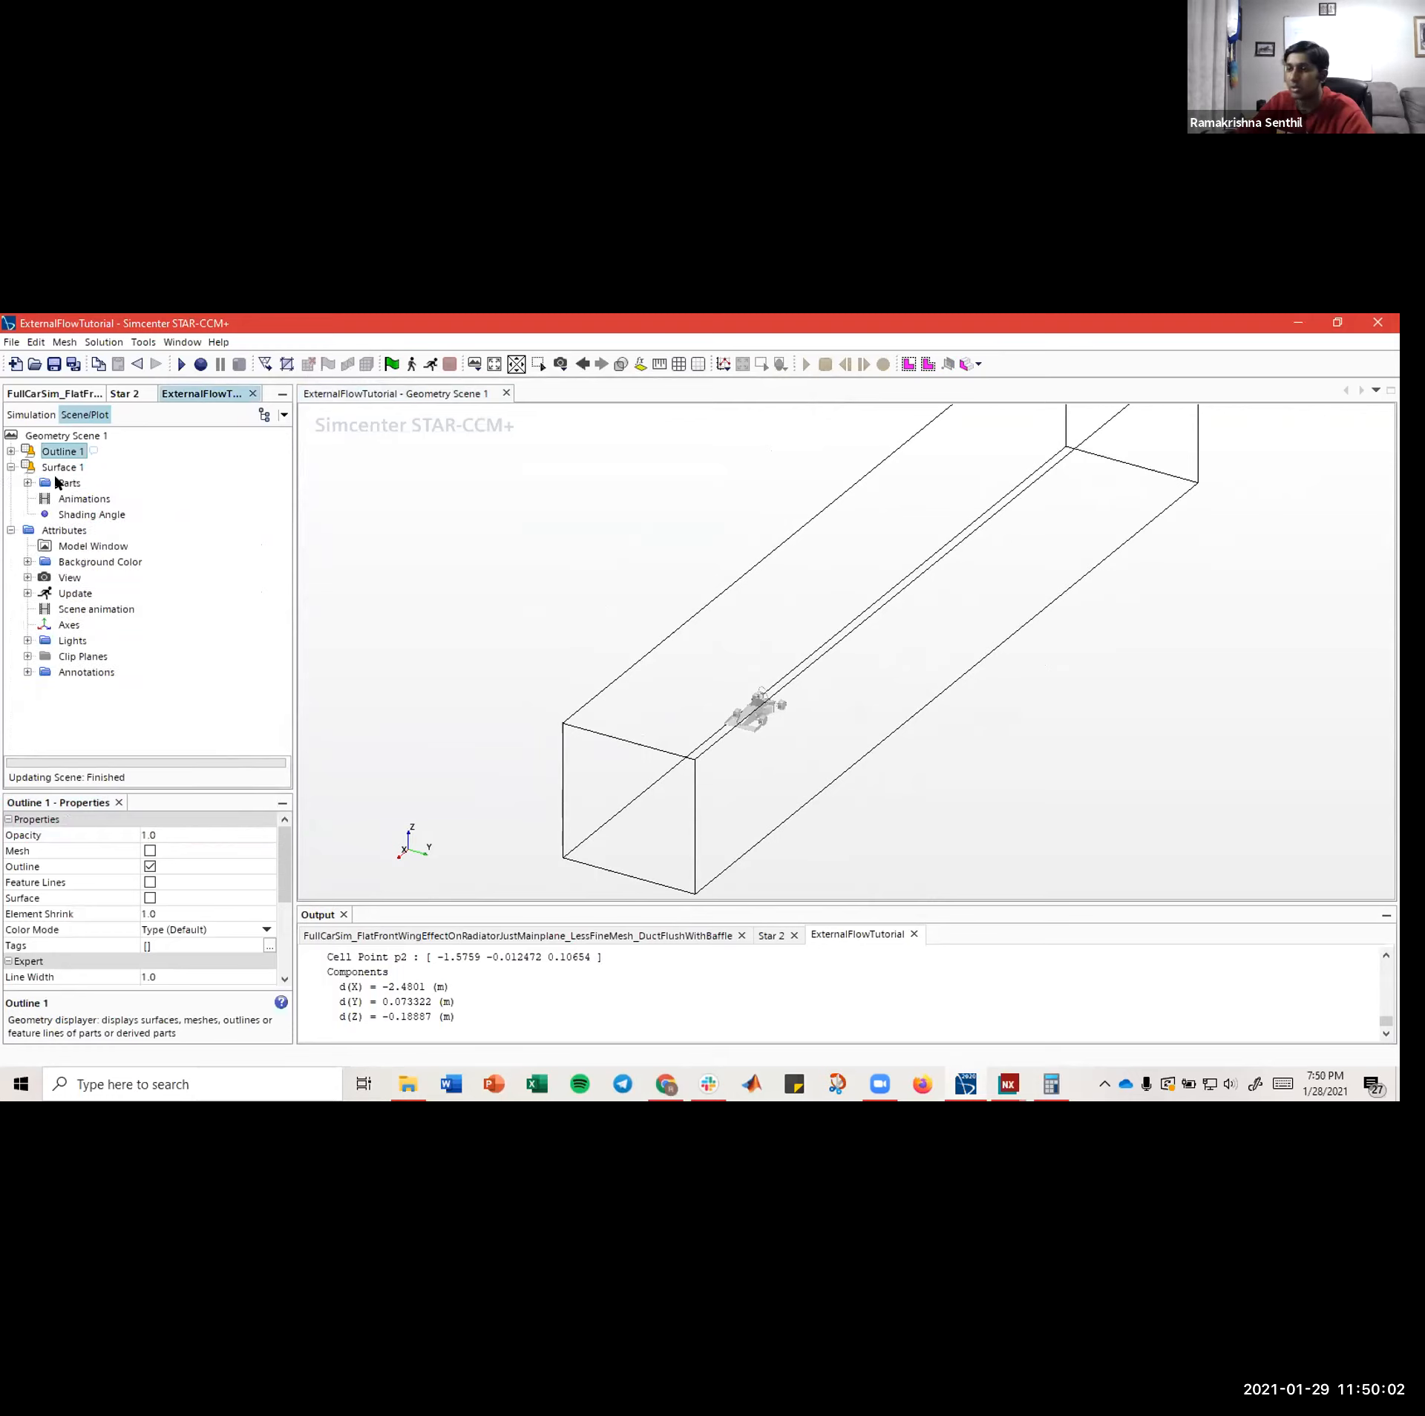
left_click(61, 484)
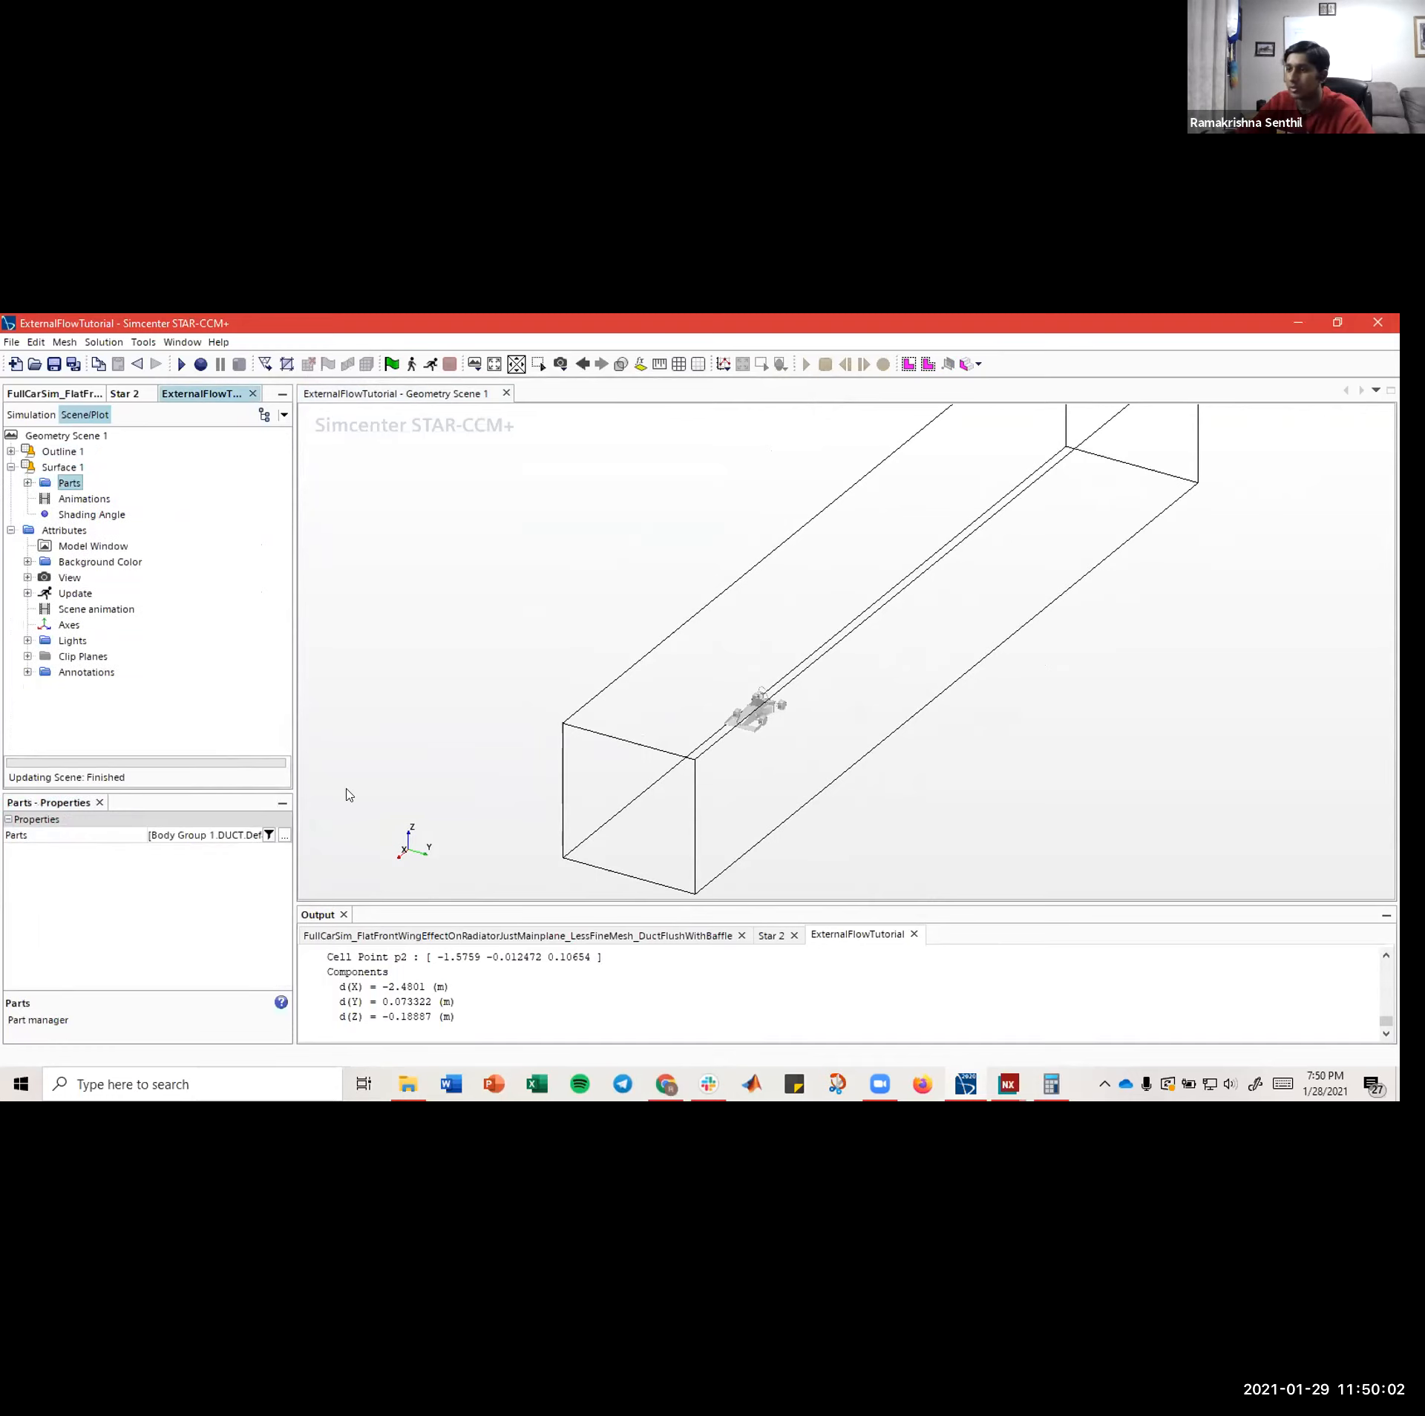
left_click(285, 836)
left_click_drag(407, 393, 374, 388)
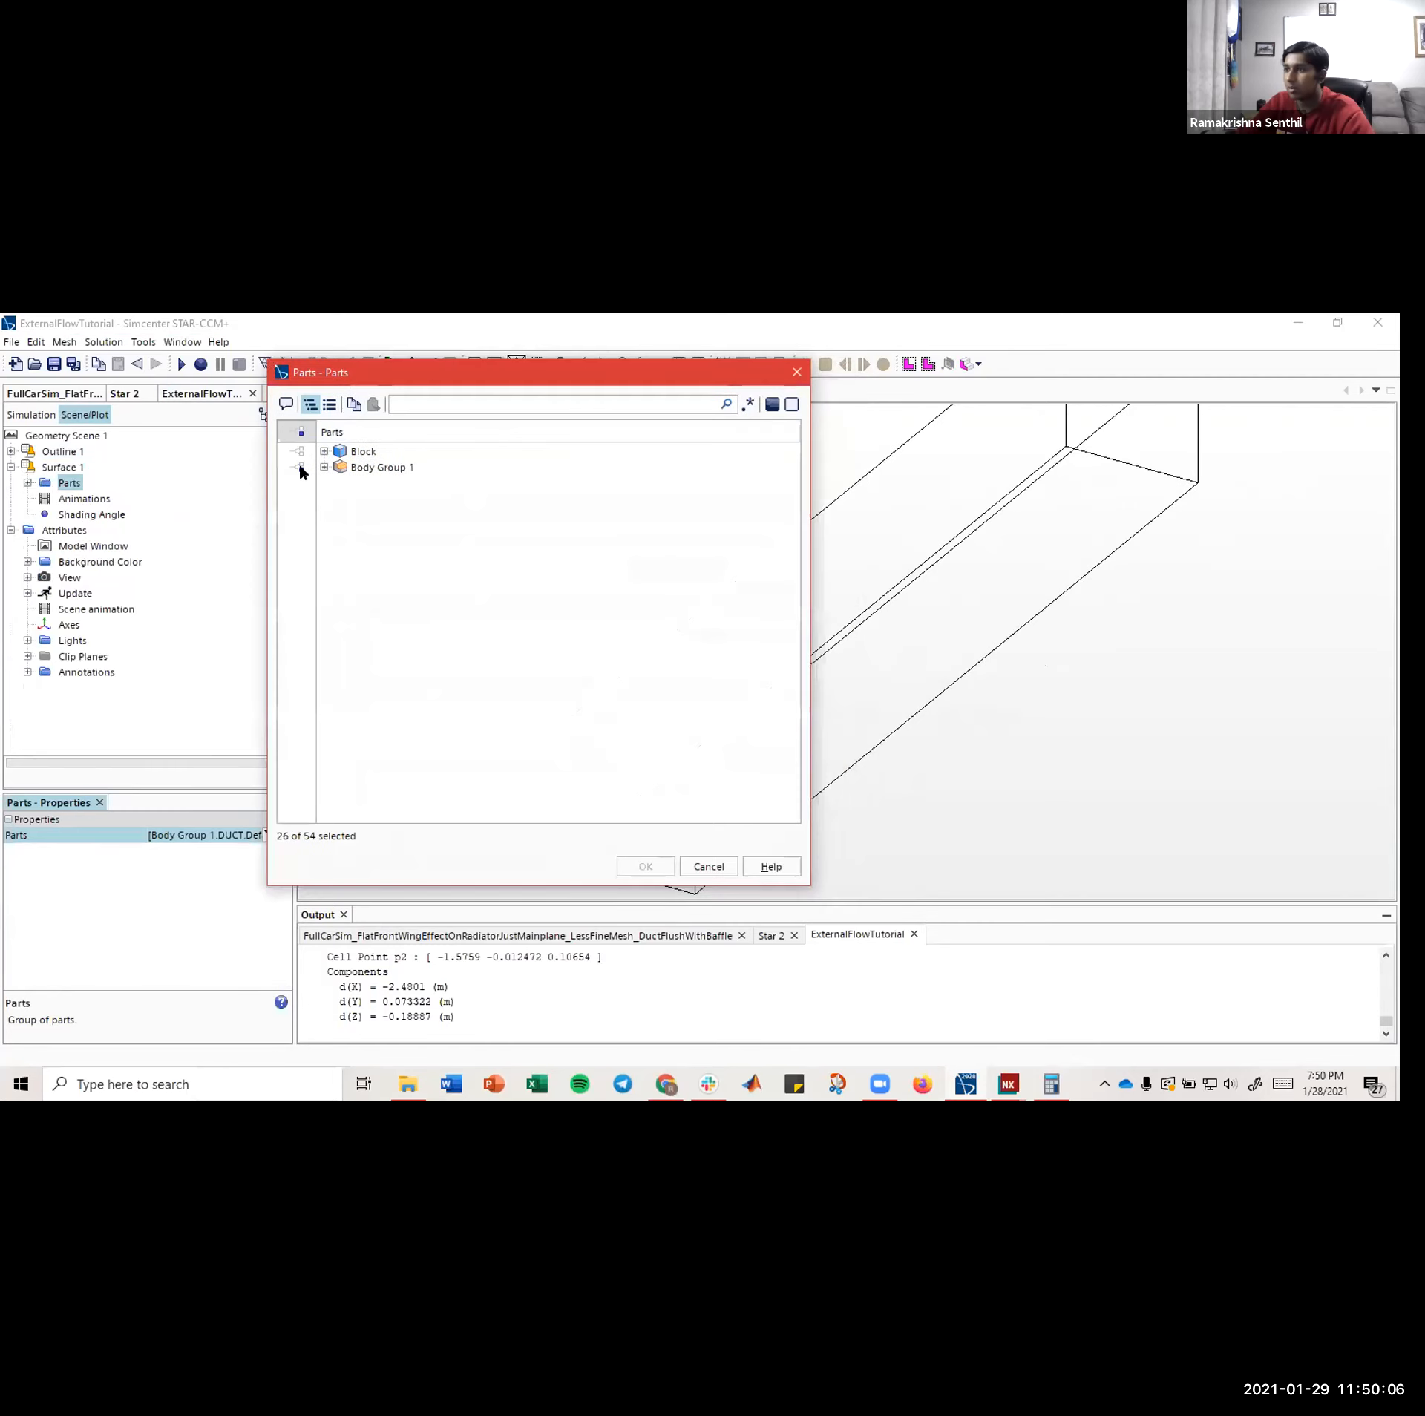
left_click(302, 451)
left_click(644, 867)
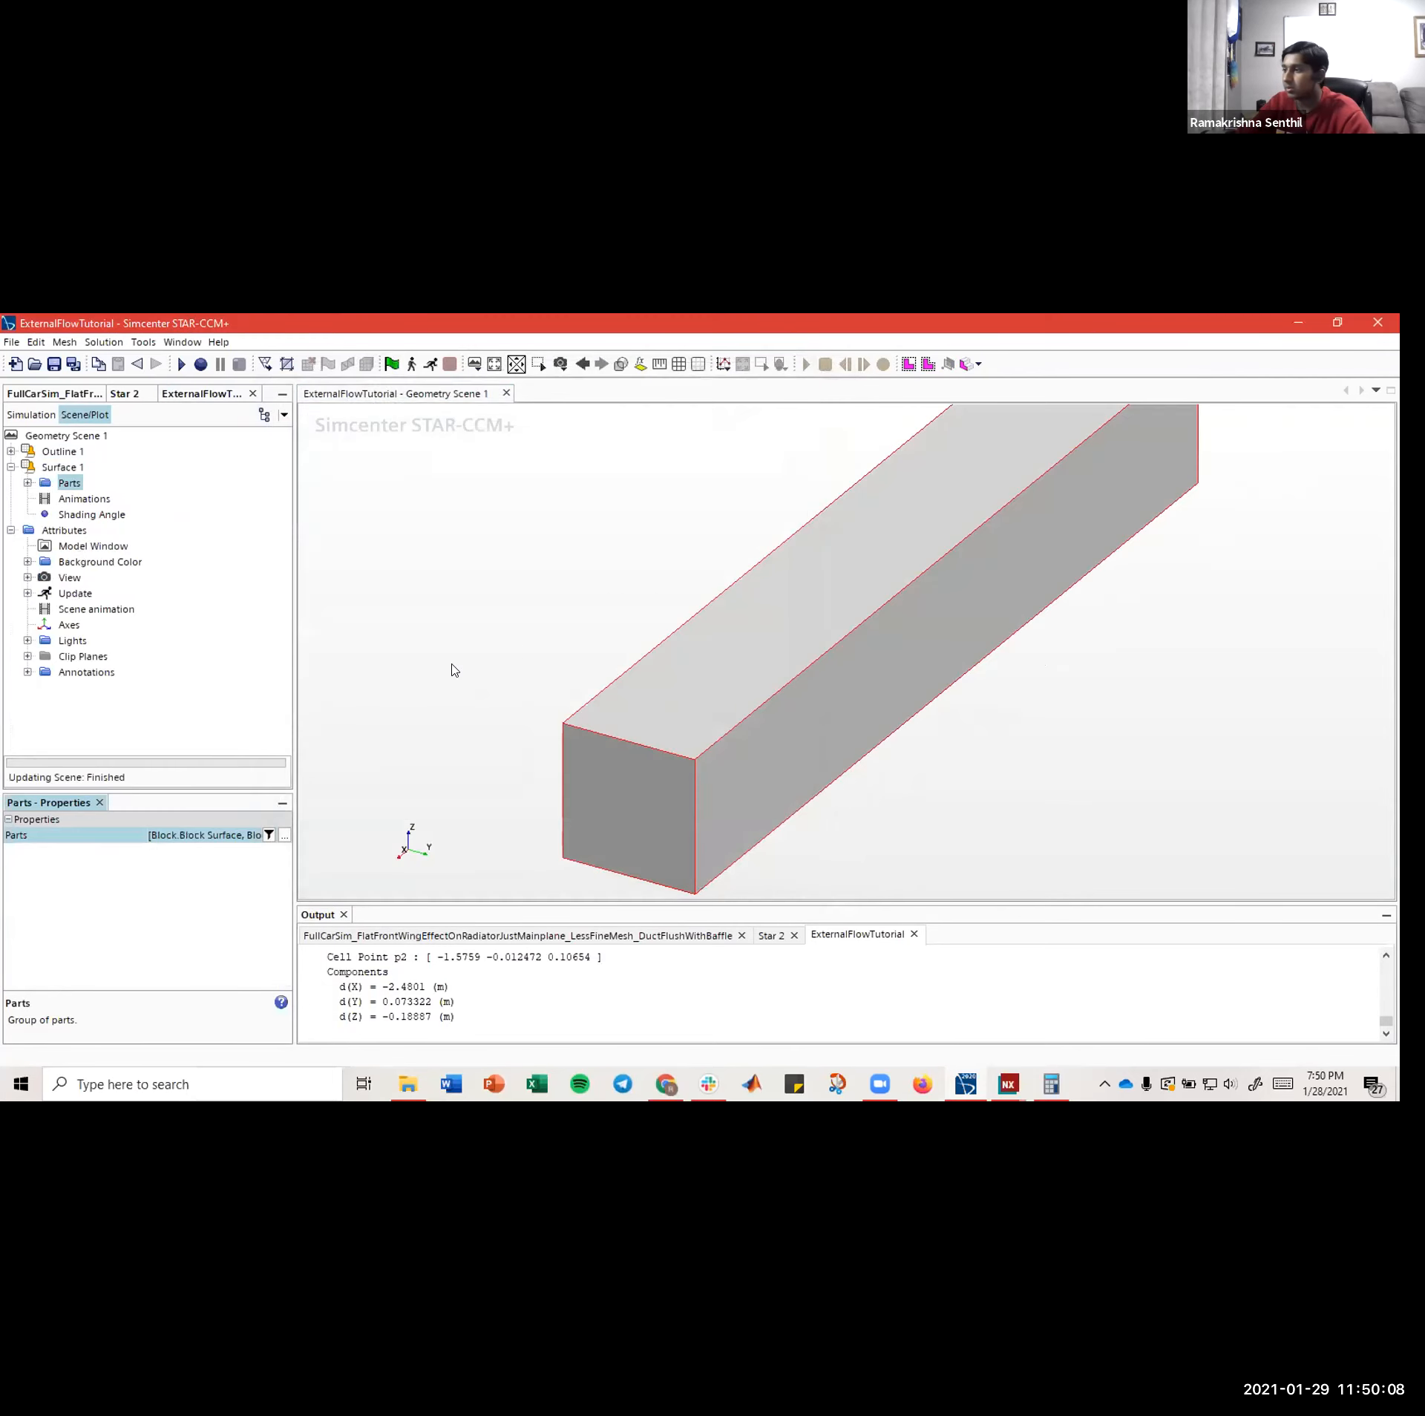
- Try to add the Block part to the geometry scene through the existing Outline 1 and Surface 1 displayers
left_click_drag(451, 668, 607, 762)
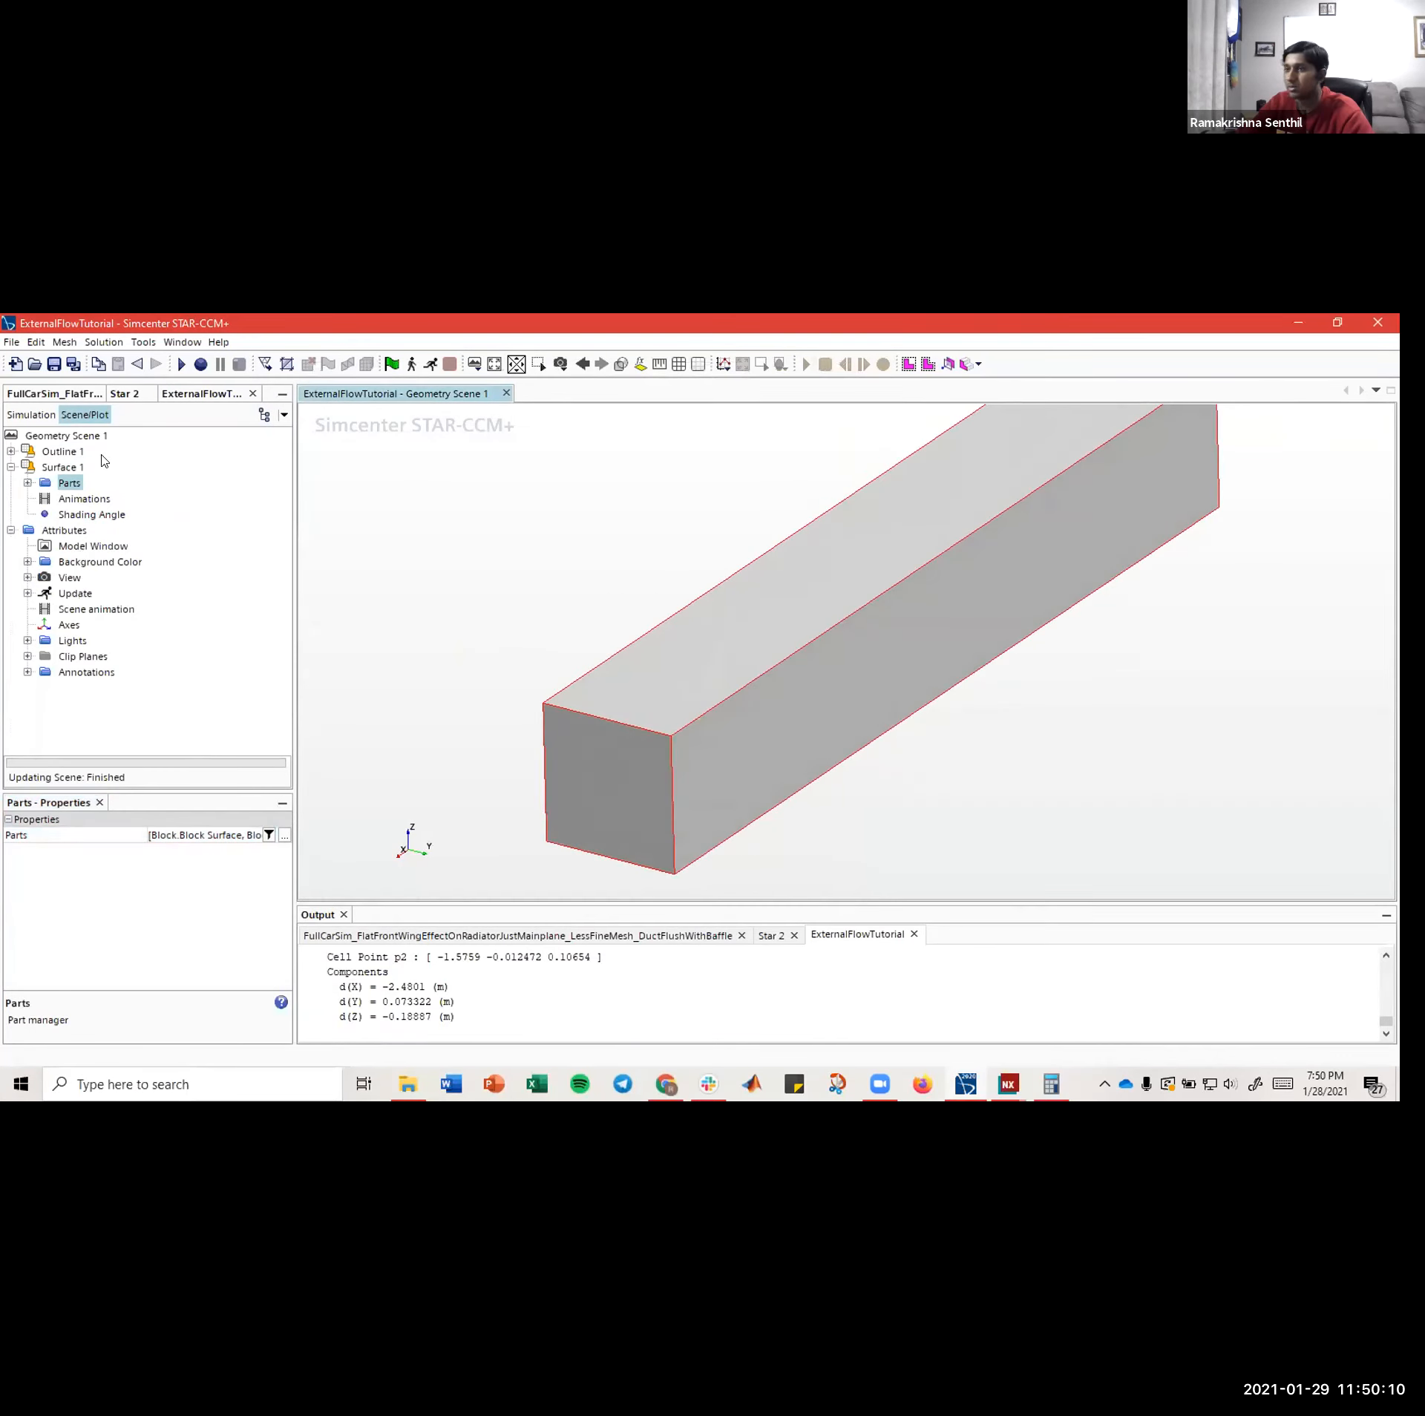
left_click(41, 418)
left_click_drag(75, 501, 648, 658)
double_click(547, 614)
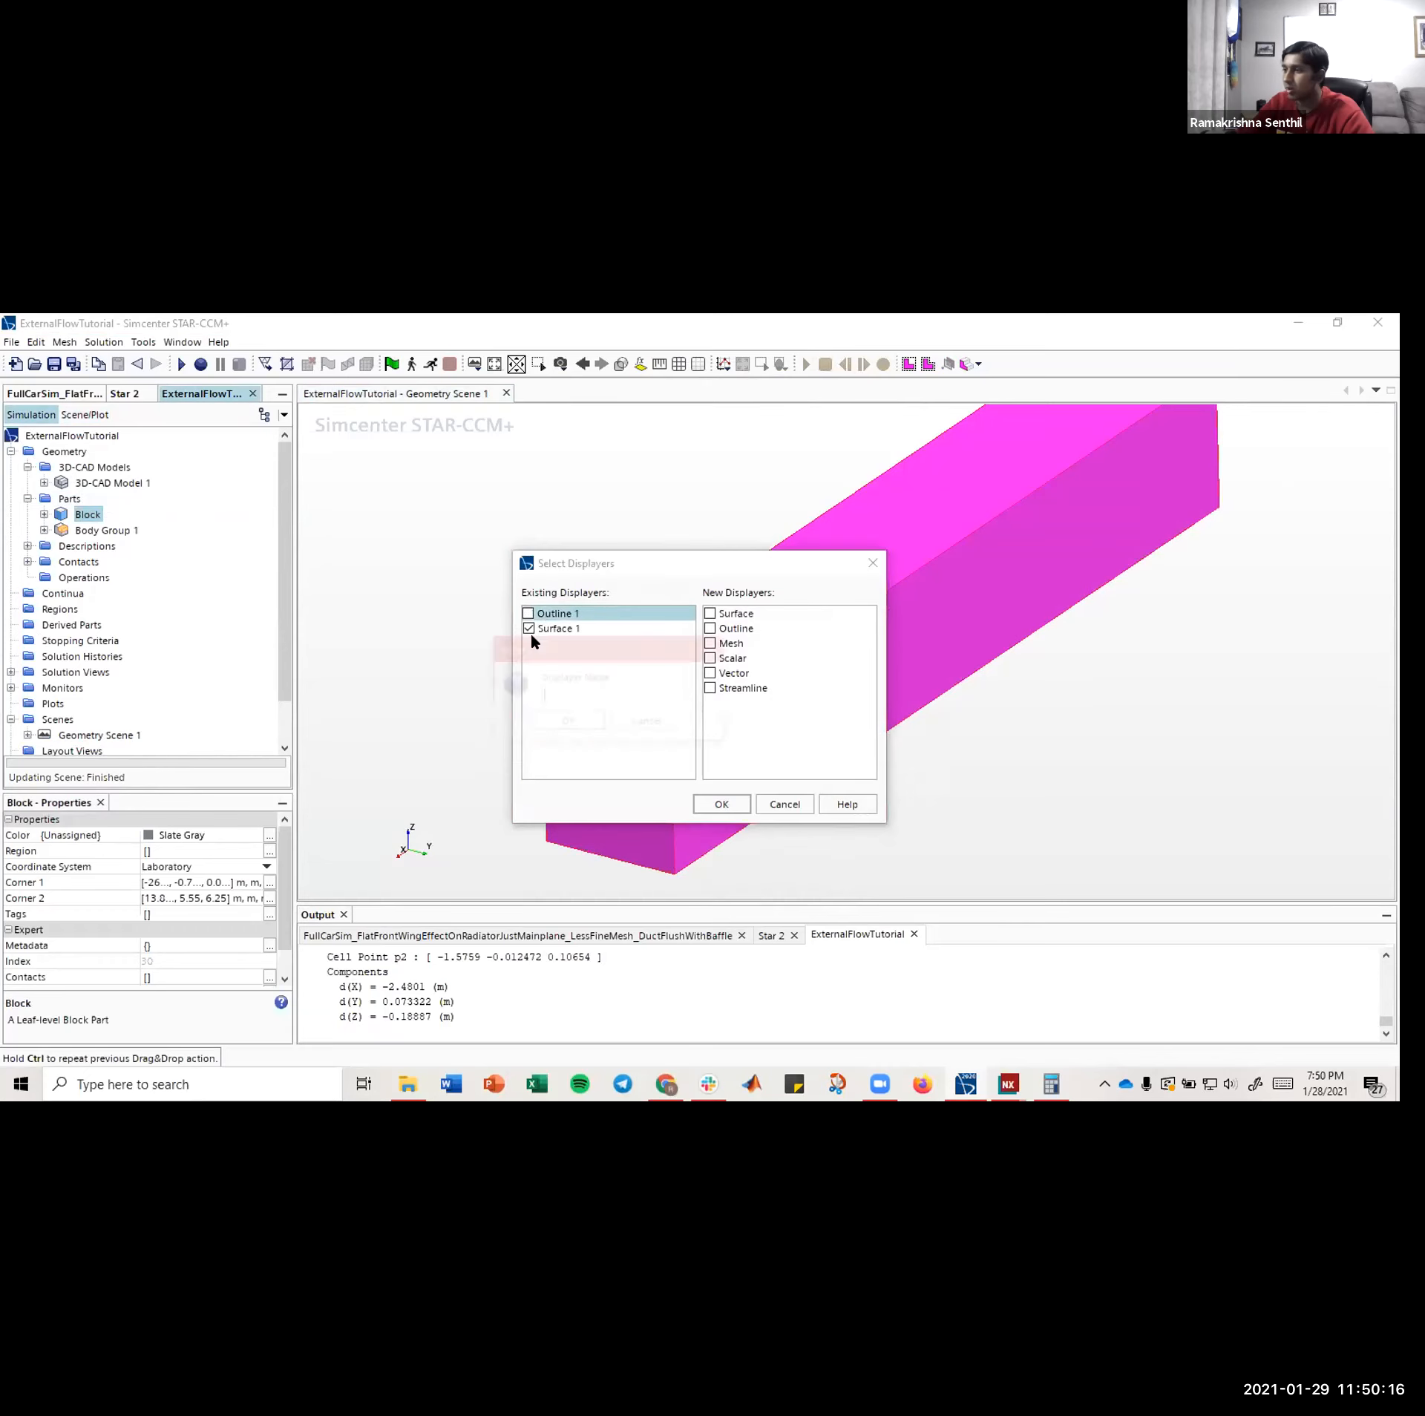
left_click(644, 722)
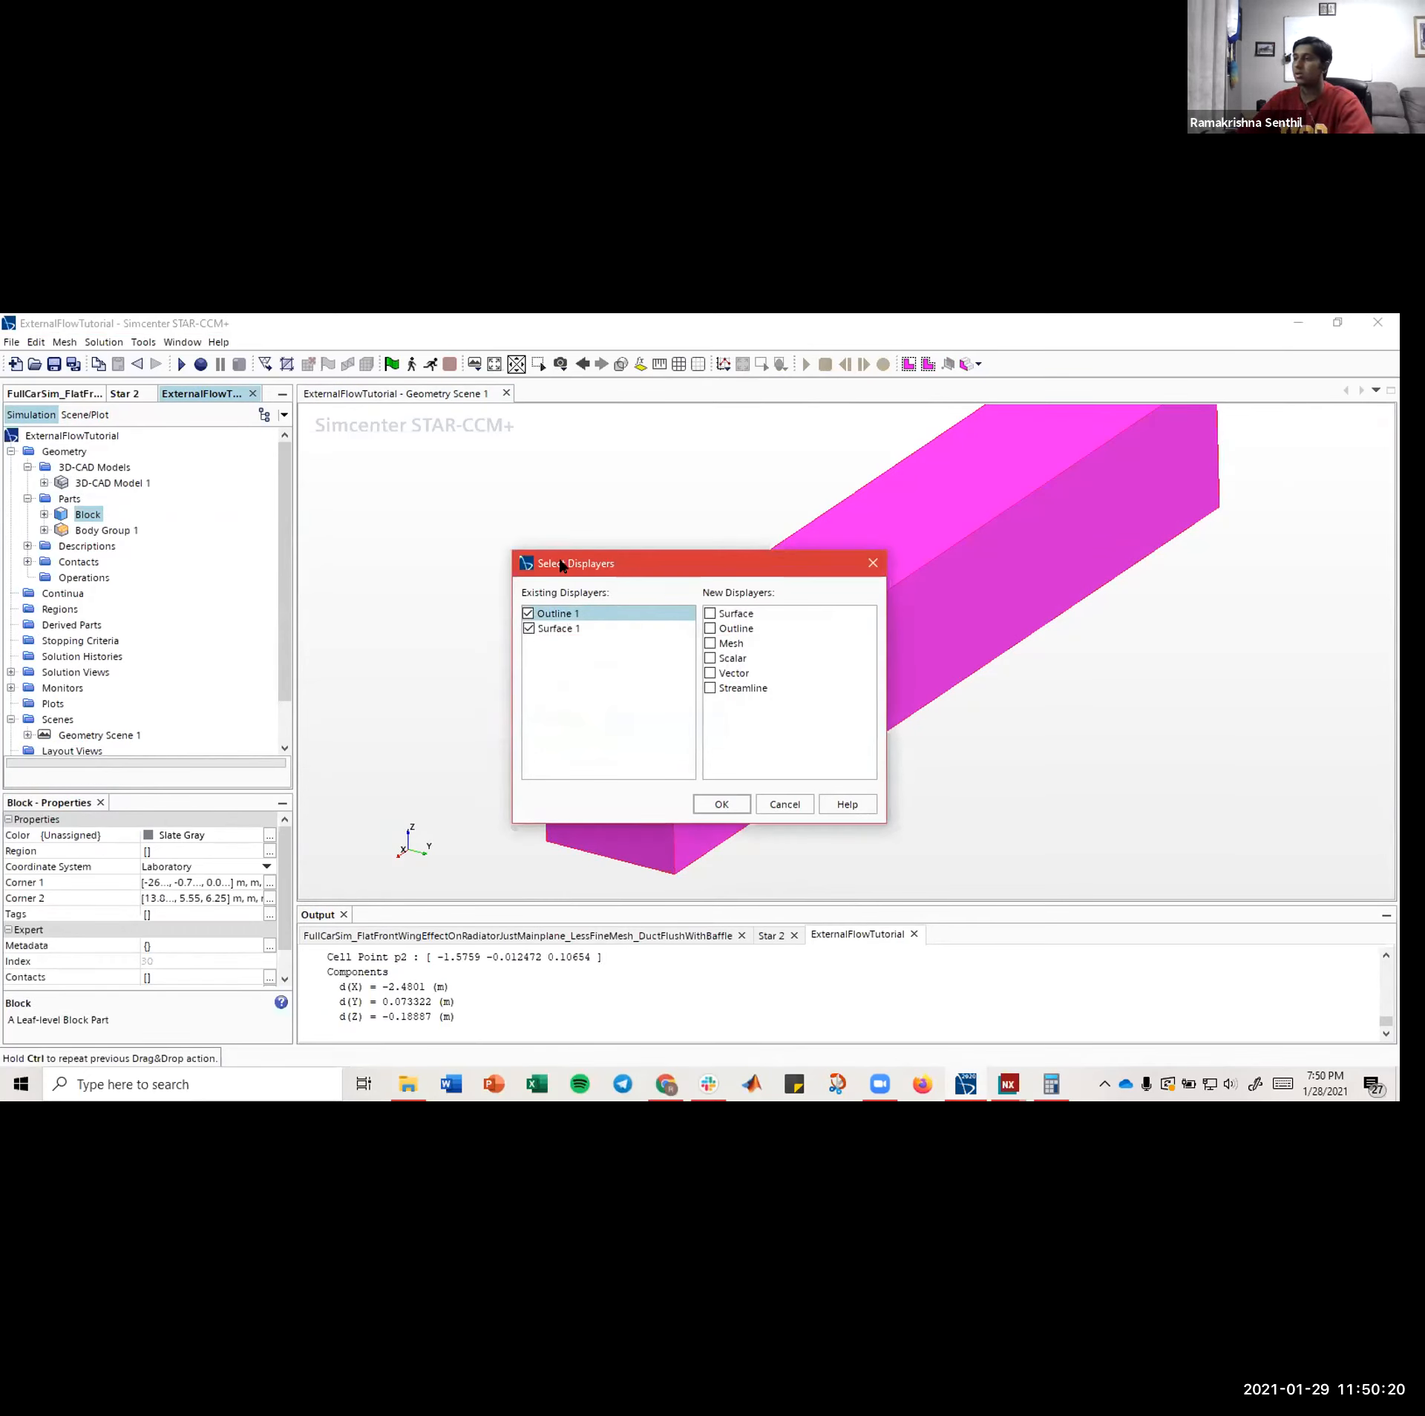
left_click_drag(560, 566, 825, 578)
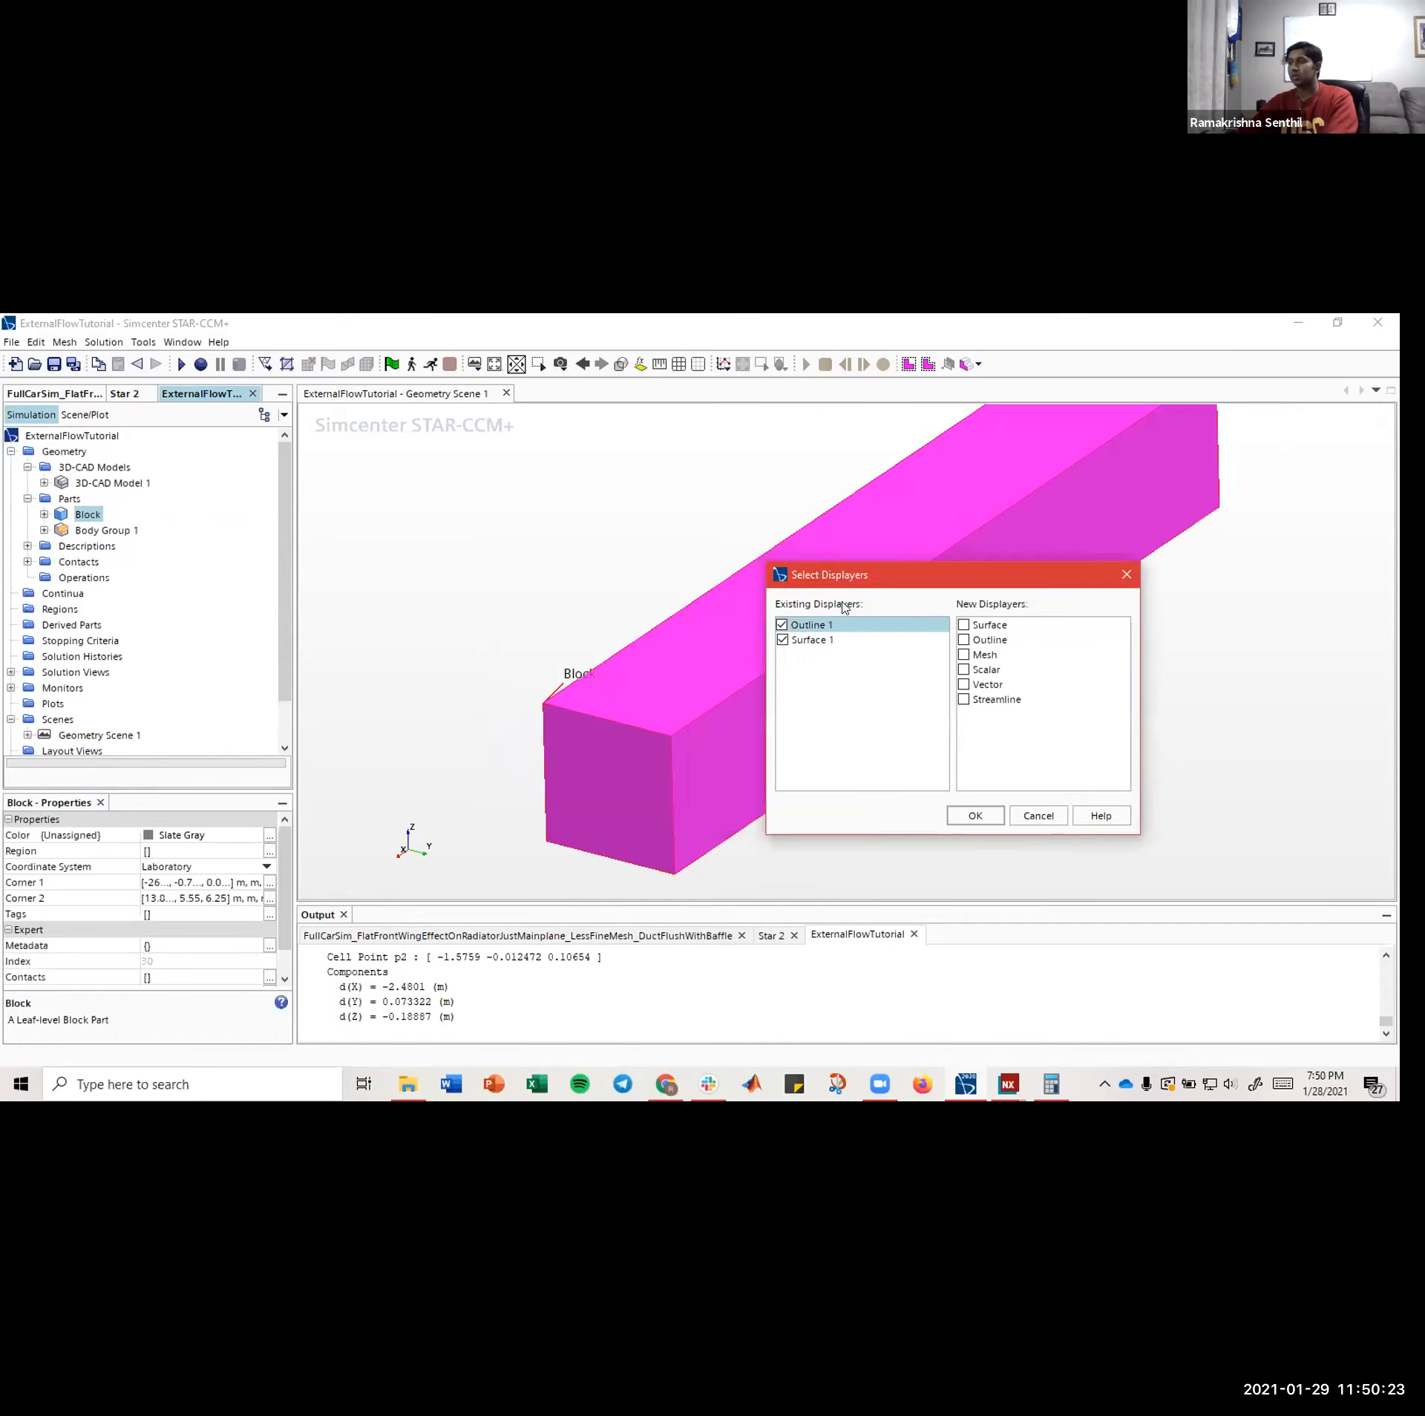
left_click(1034, 816)
- Examine the block's end face and underside in the geometry scene, including where the car's wheels meet the floor
left_click(599, 577)
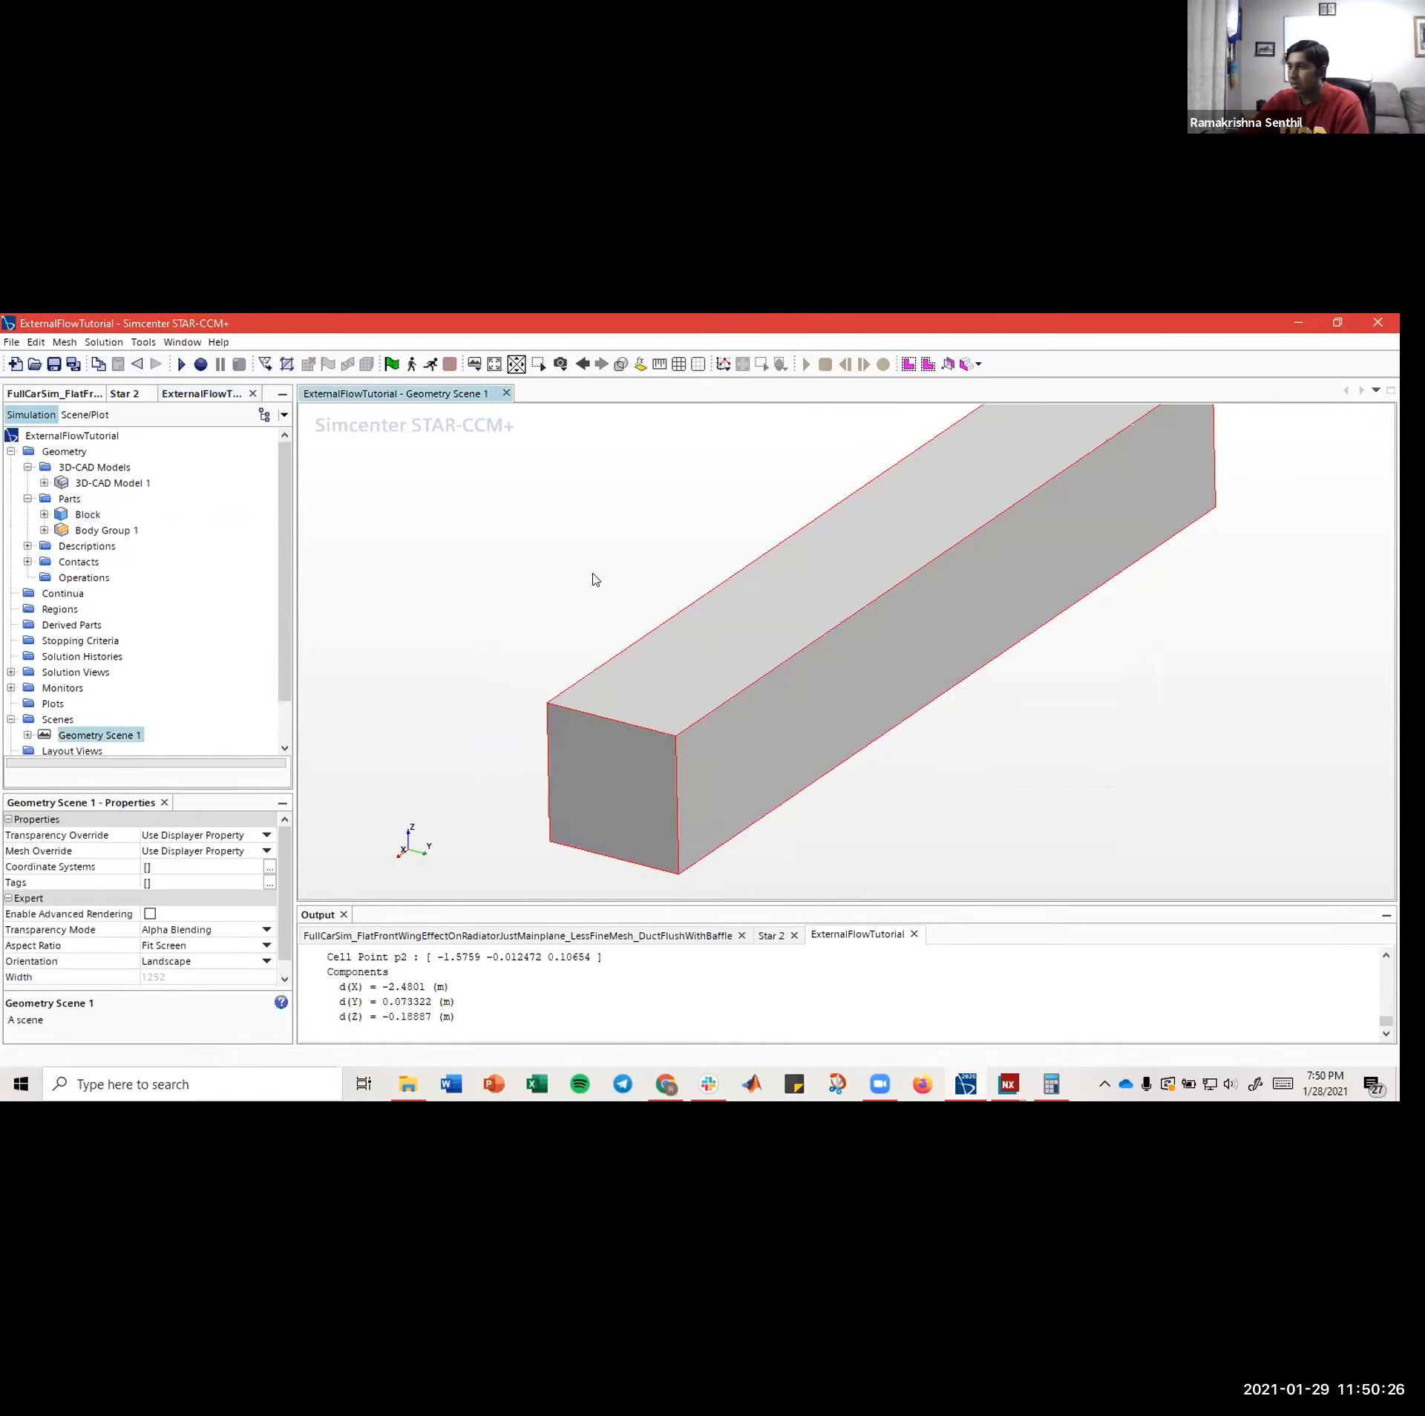
middle_click_drag(565, 574, 483, 561)
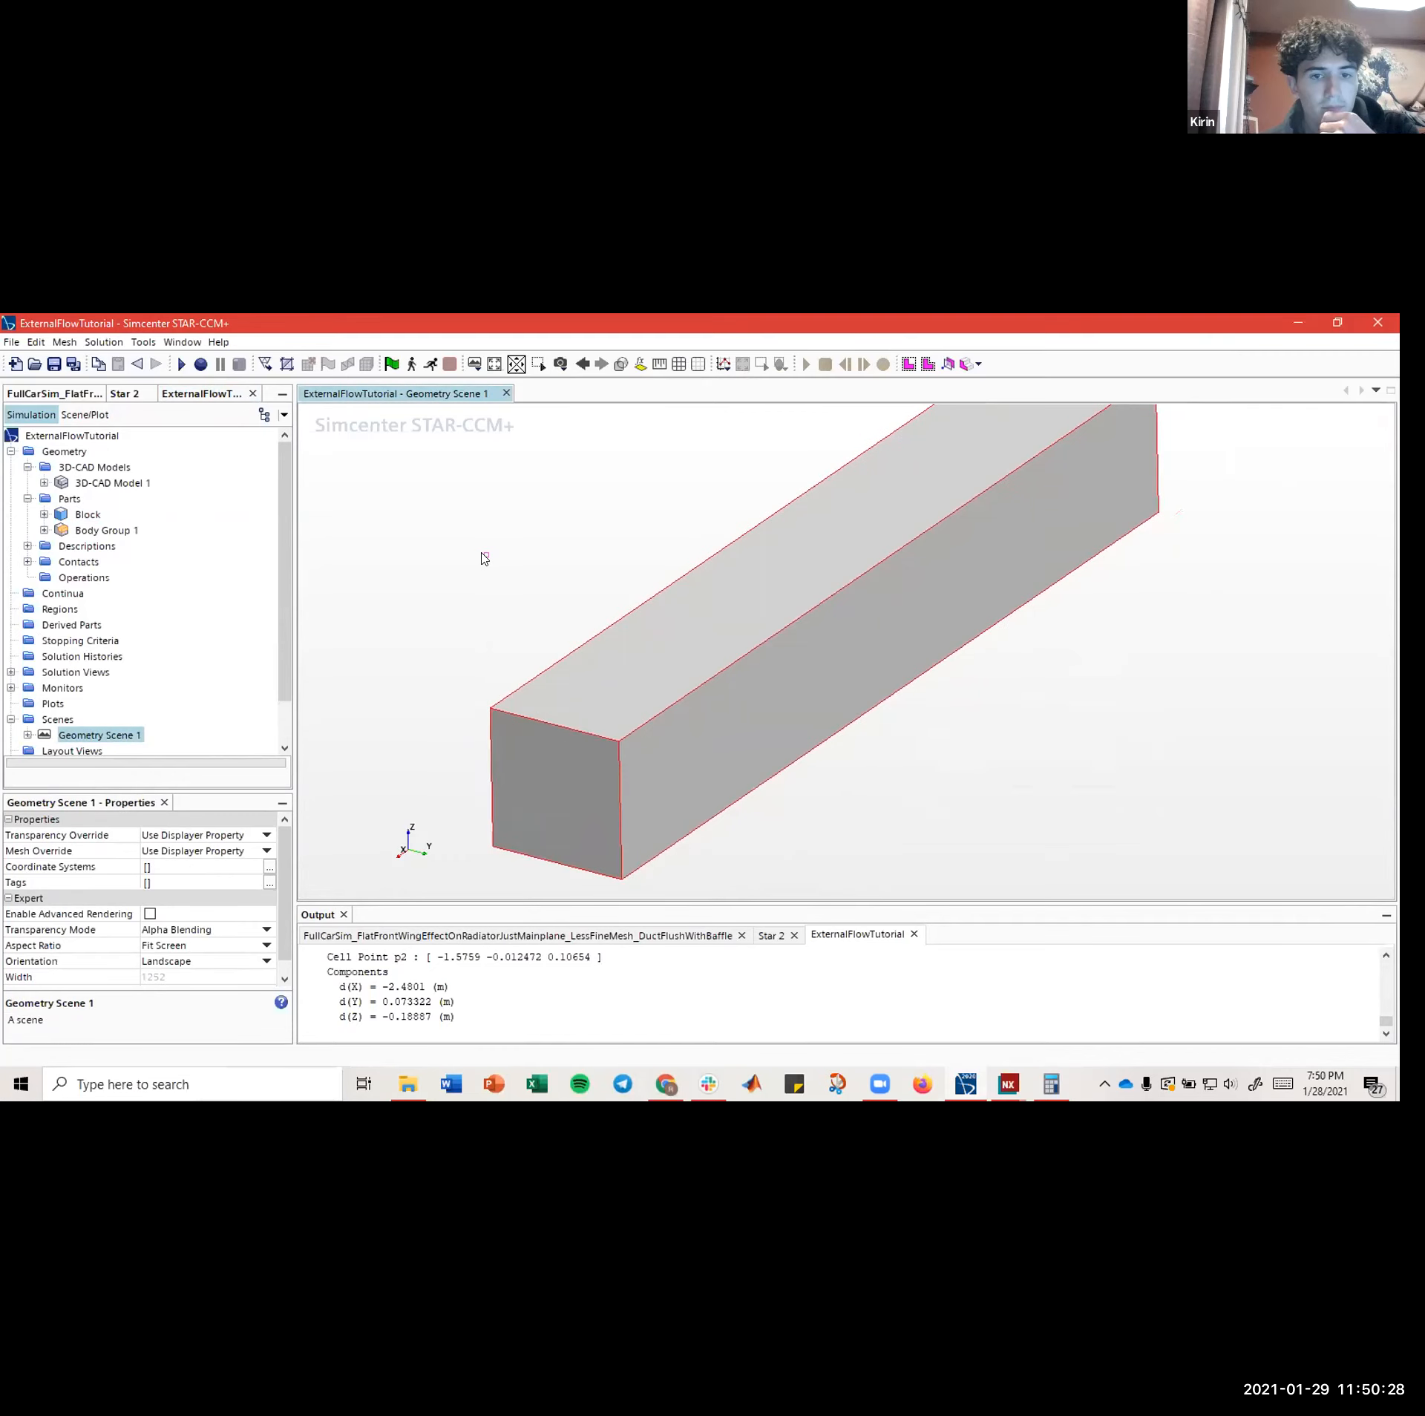
right_click_drag(482, 554, 477, 534)
left_click_drag(563, 549, 490, 582)
mouse_move(610, 586)
left_mouse_down()
mouse_move(576, 596)
mouse_move(576, 700)
mouse_move(942, 707)
mouse_move(637, 693)
mouse_move(712, 684)
mouse_move(853, 724)
left_mouse_up()
scroll(554, 622, "up", 6)
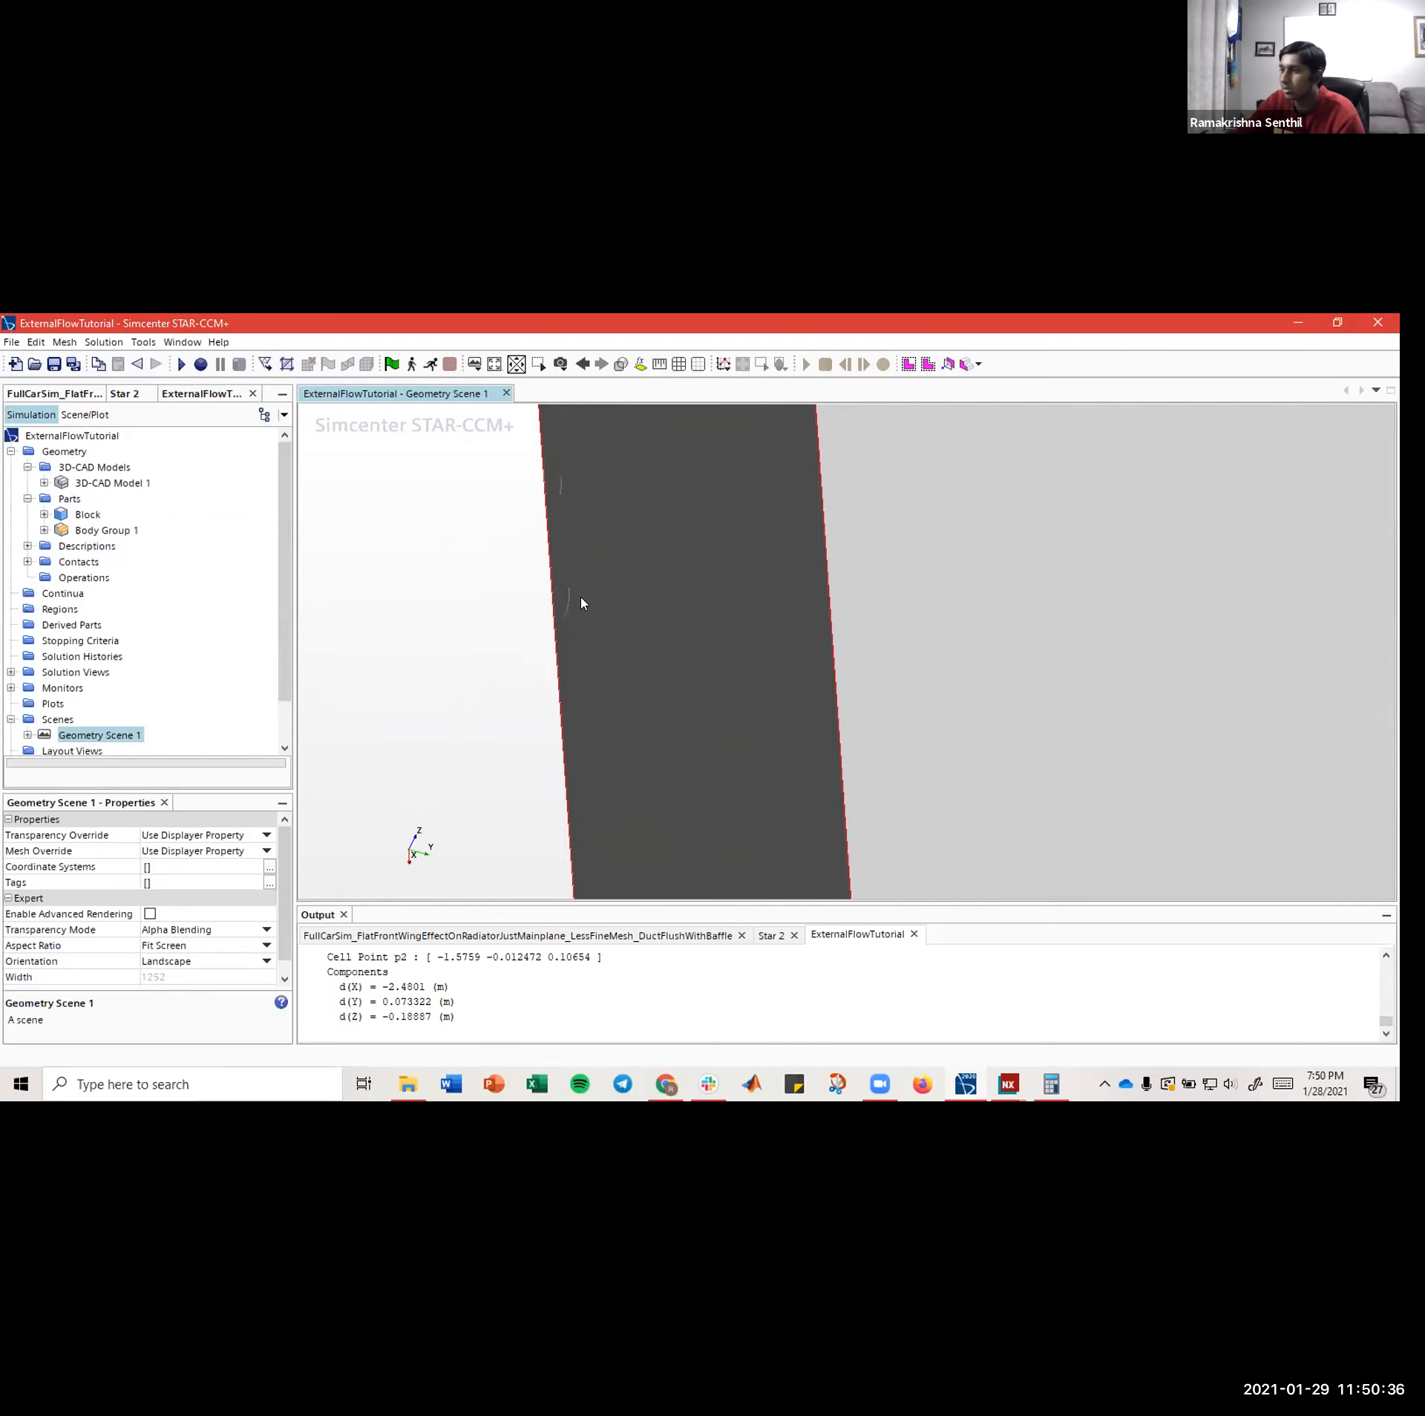
scroll(600, 631, "down", 4)
mouse_move(619, 651)
left_mouse_down()
mouse_move(560, 648)
mouse_move(531, 599)
mouse_move(548, 593)
mouse_move(469, 577)
mouse_move(543, 606)
left_mouse_up()
left_click_drag(570, 643, 703, 659)
- Edit the Block part so its Corner 1 Y coordinate is 0 m, apply the change and finish editing
left_click(93, 485)
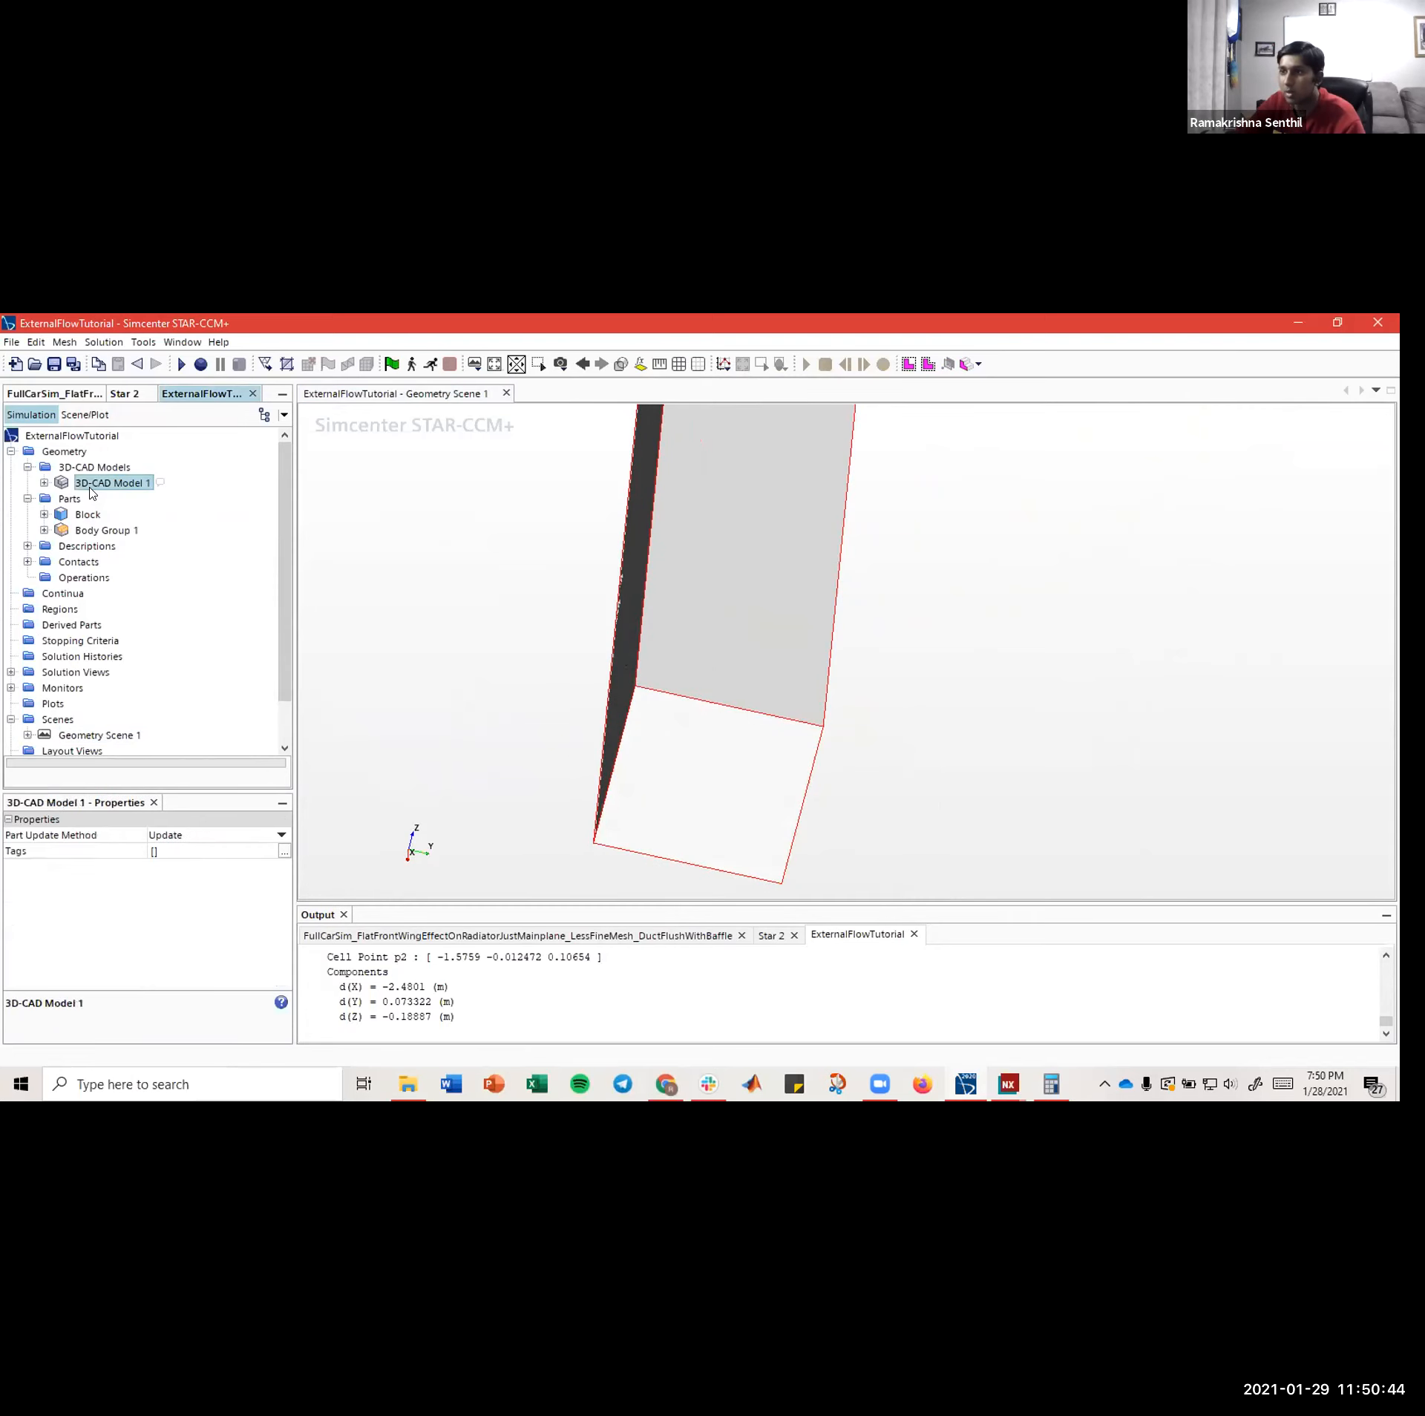
left_click(86, 516)
right_click(87, 515)
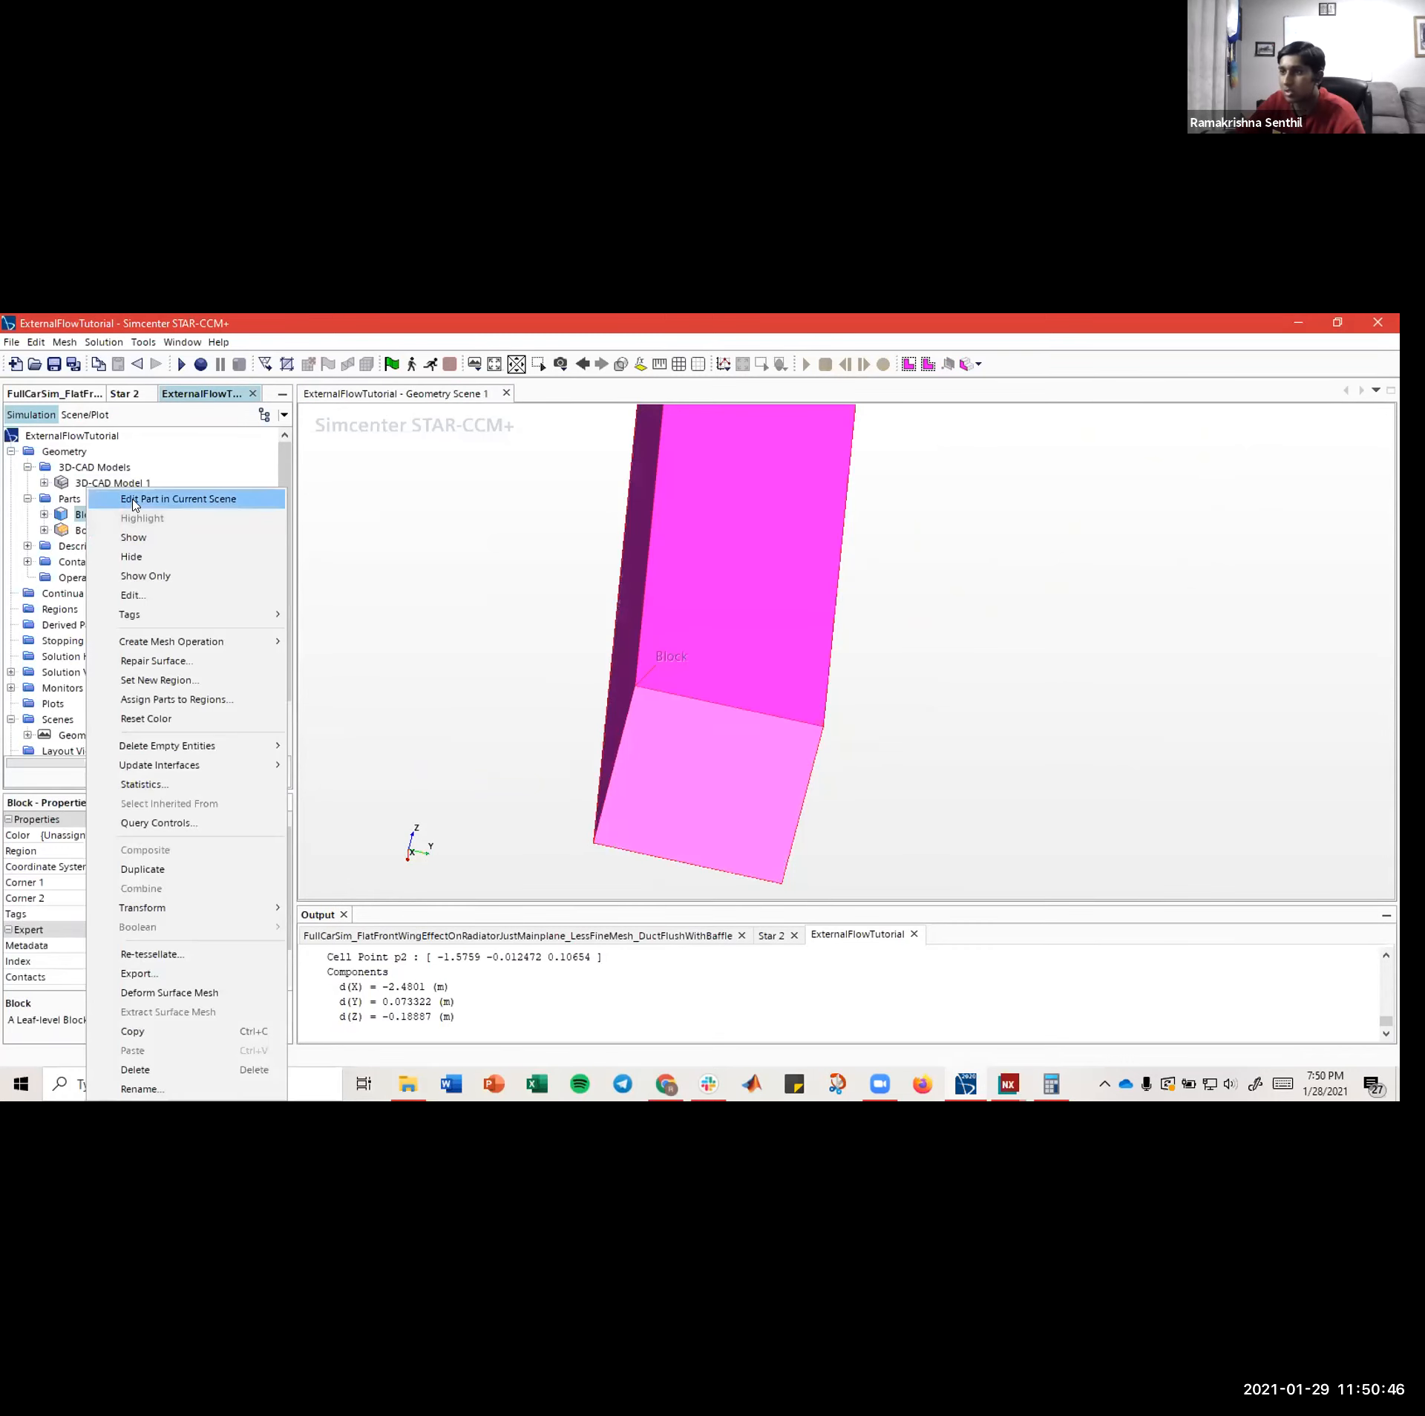
left_click(135, 498)
scroll(551, 668, "up", 5)
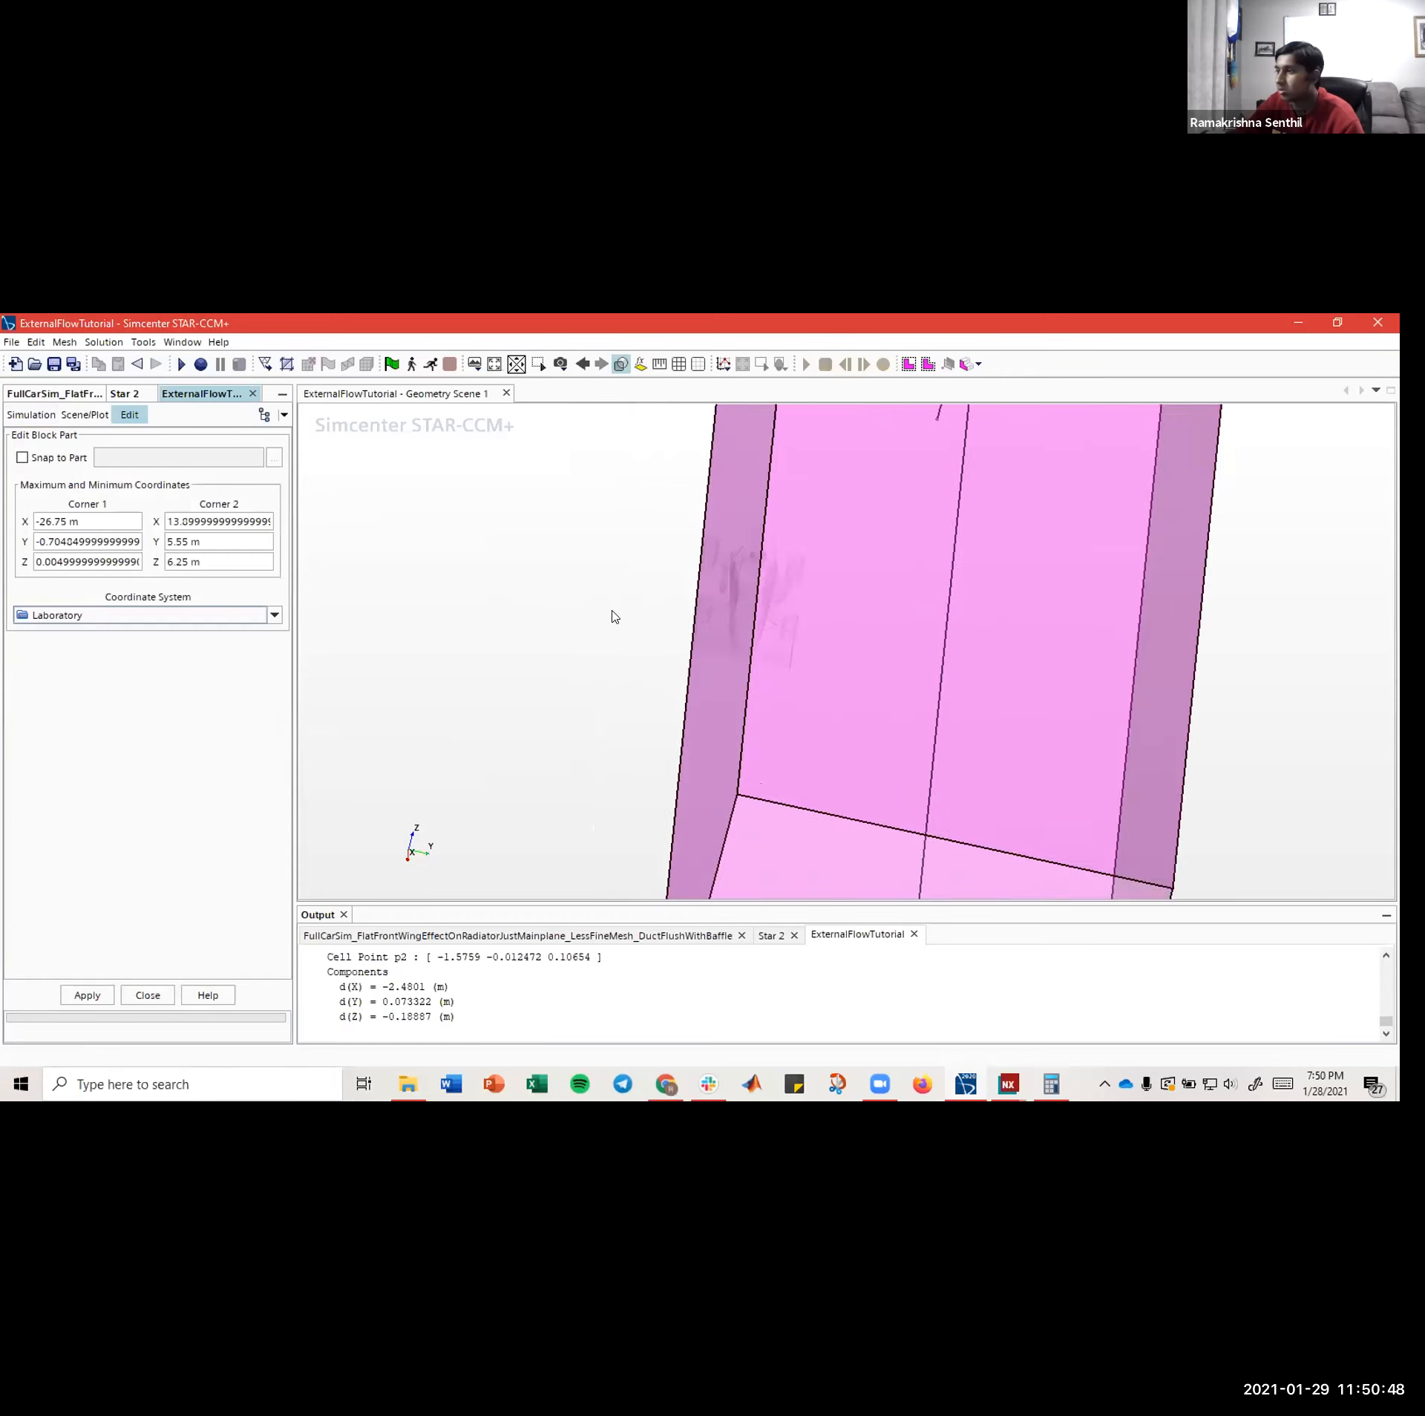
scroll(614, 616, "down", 4)
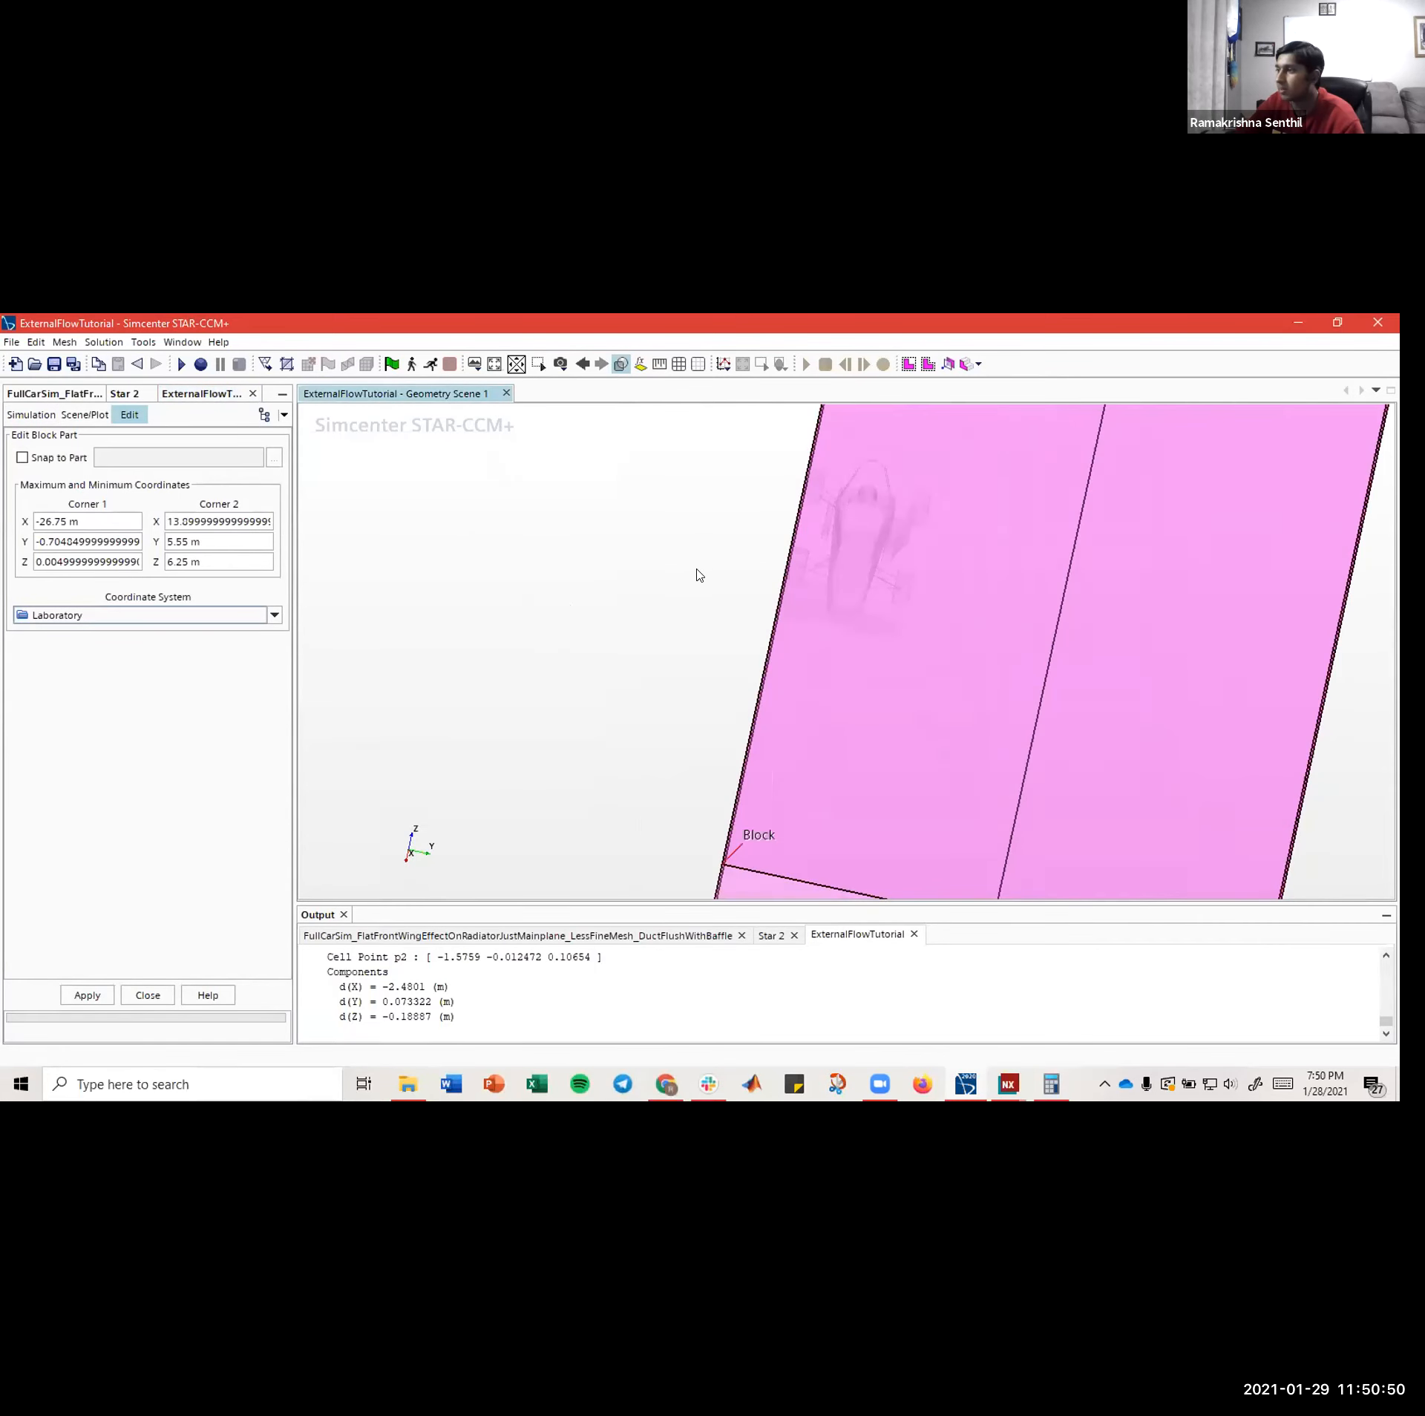
left_click_drag(766, 497, 806, 504)
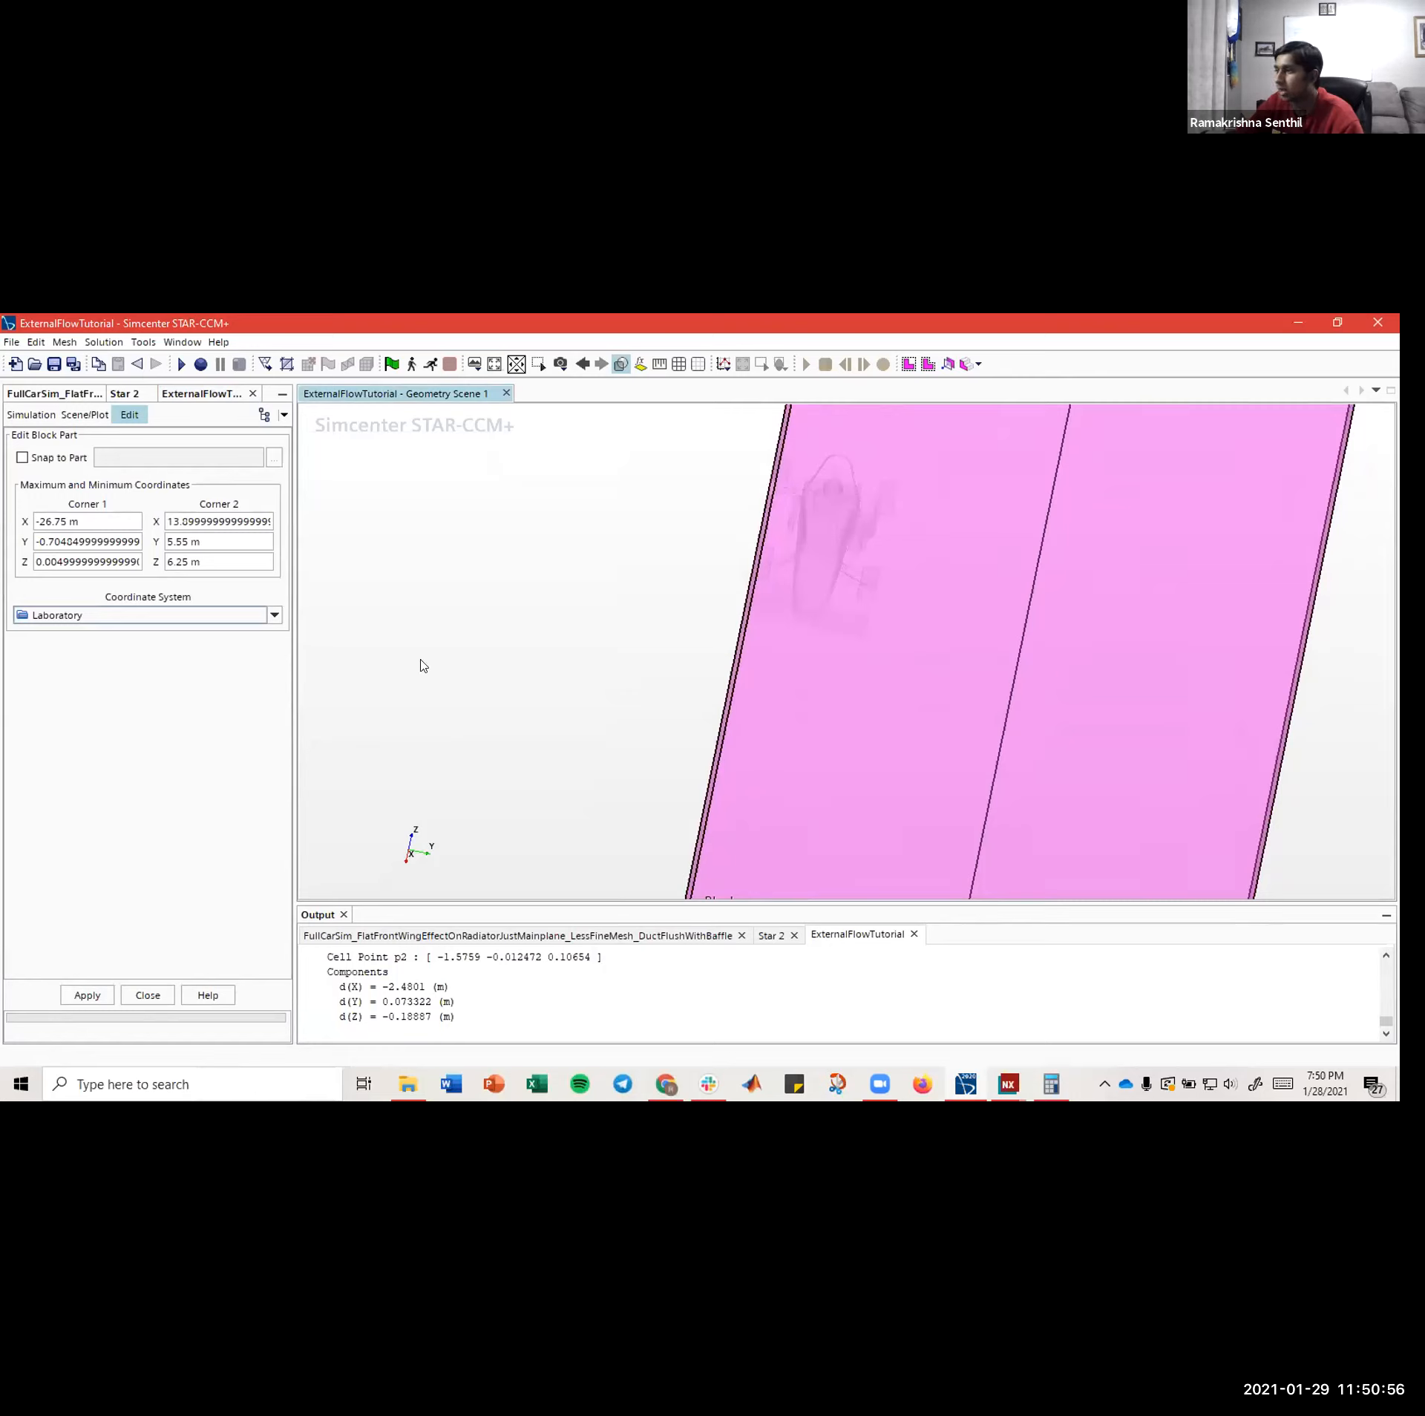
left_click_drag(31, 541, 149, 541)
key("BackSpace")
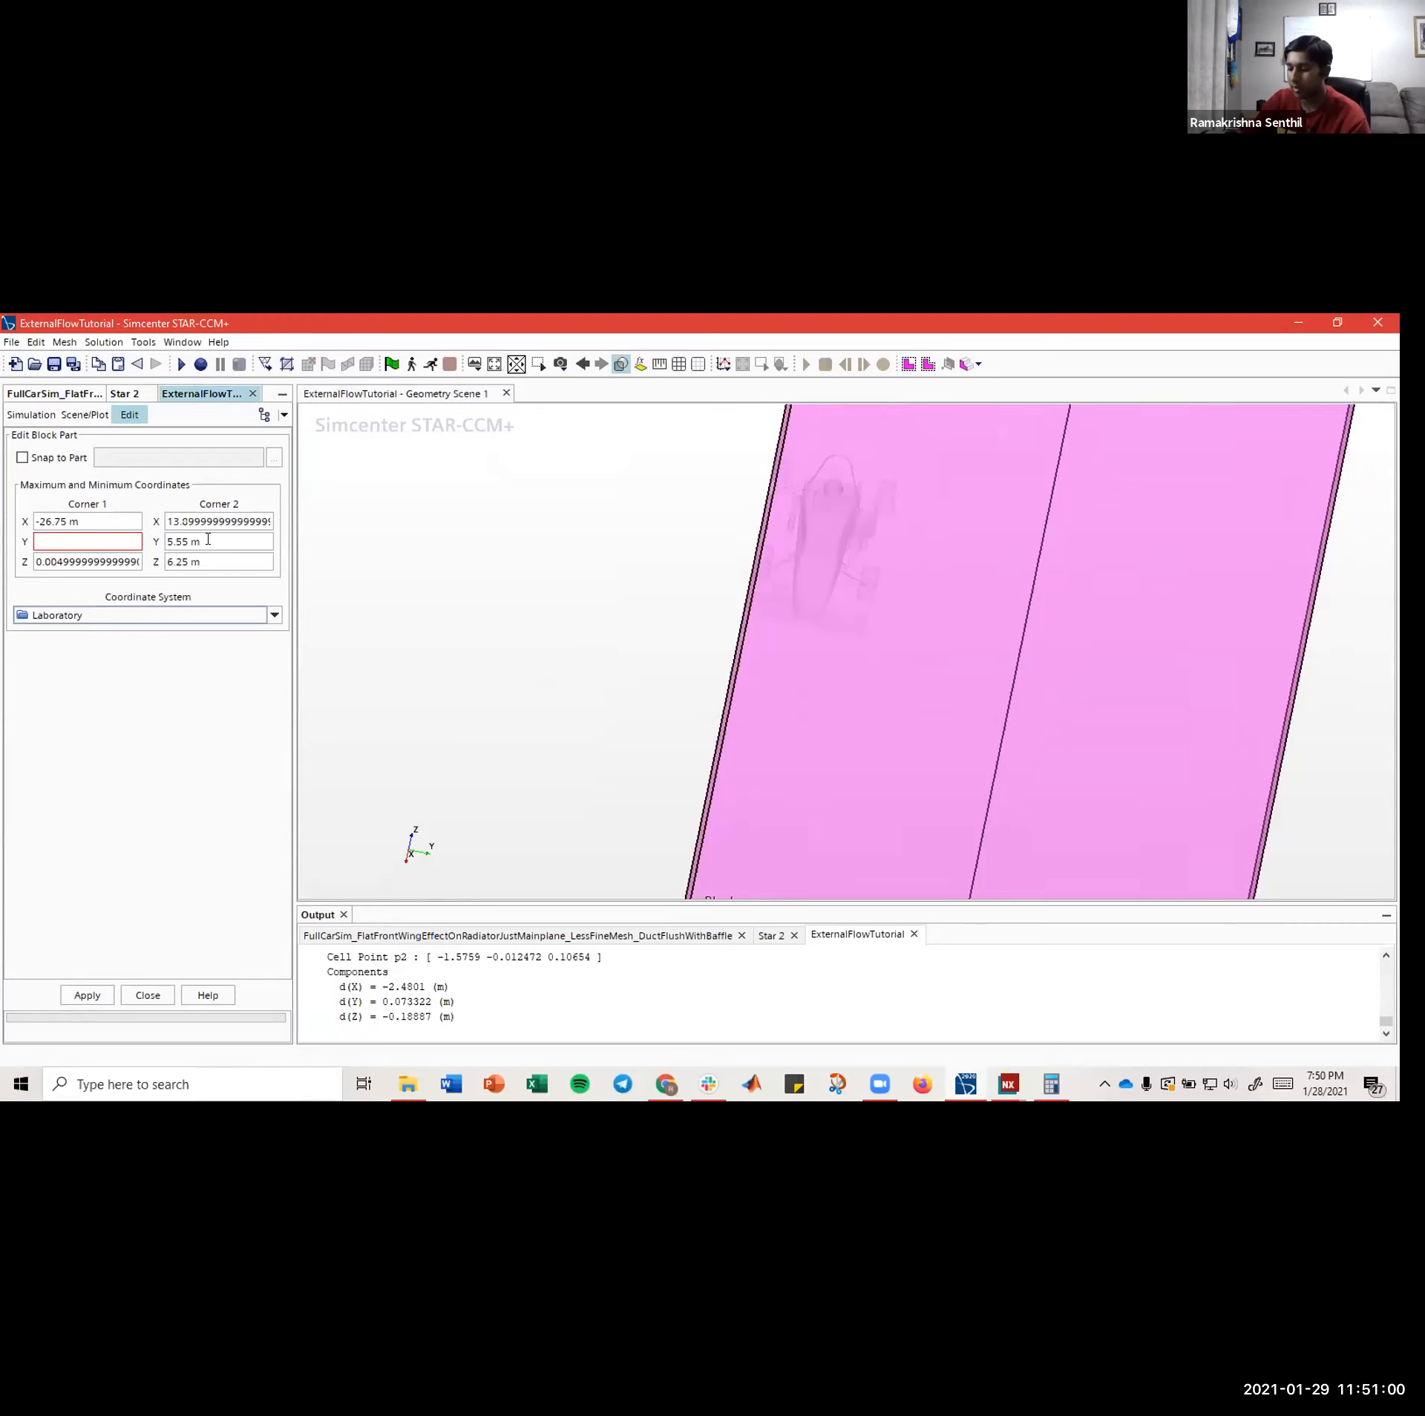
type("0")
key("Tab")
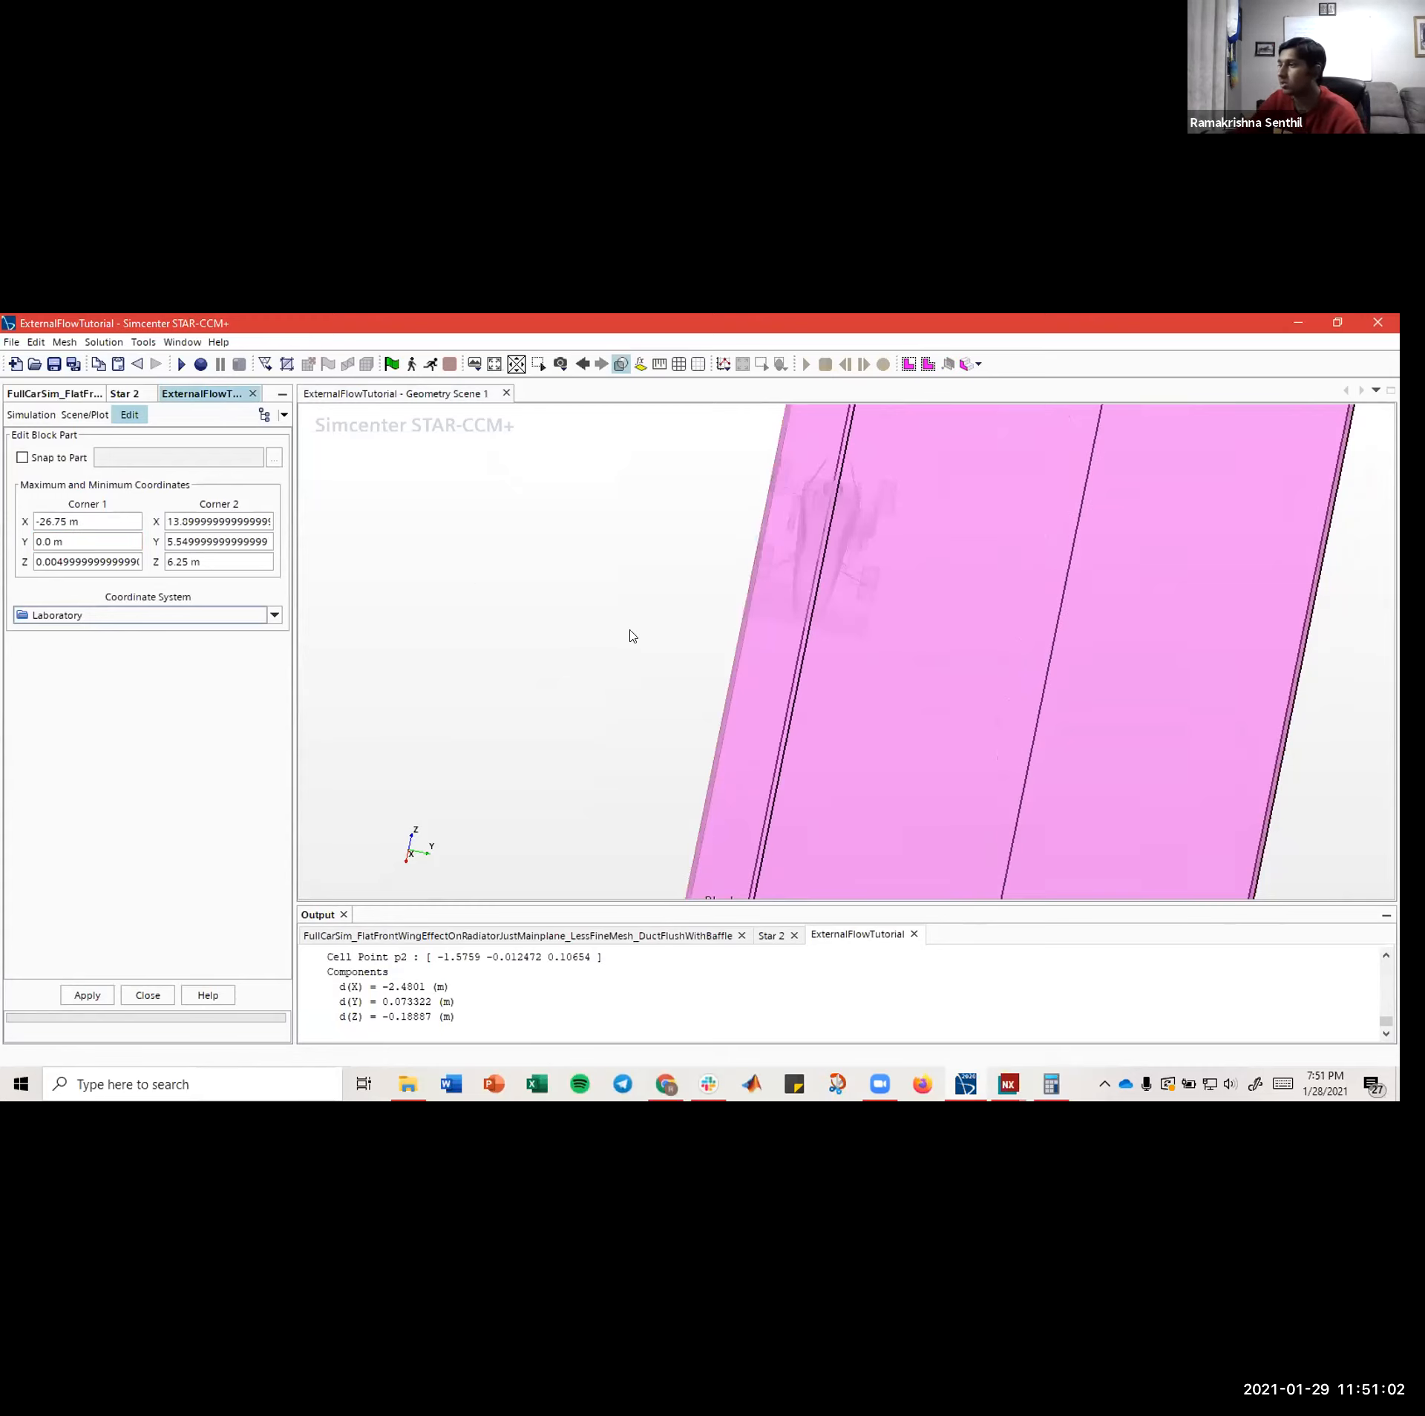
left_click_drag(631, 630, 152, 852)
left_click(87, 995)
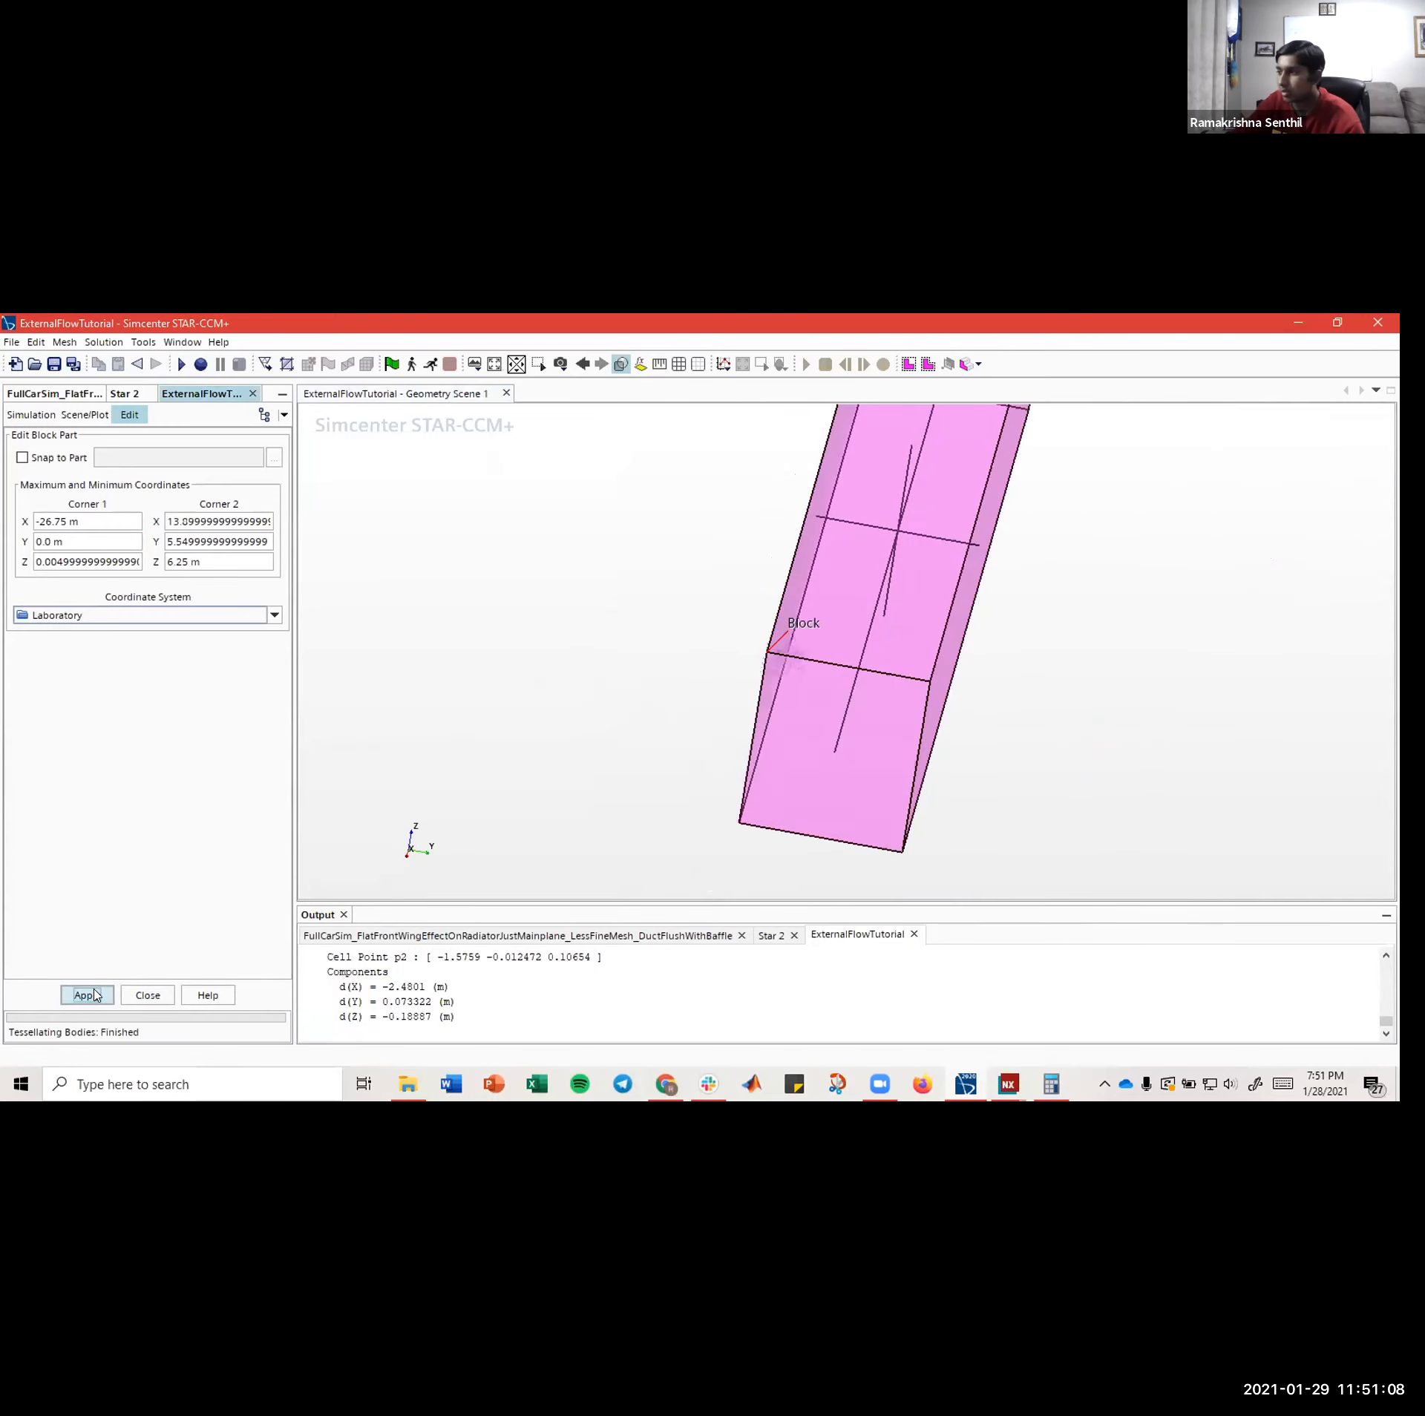
left_click(147, 995)
- Examine the resized block's end face, top and long sides in the geometry scene
left_click(640, 747)
left_click_drag(637, 744, 595, 650)
scroll(637, 688, "up", 5)
scroll(542, 672, "down", 5)
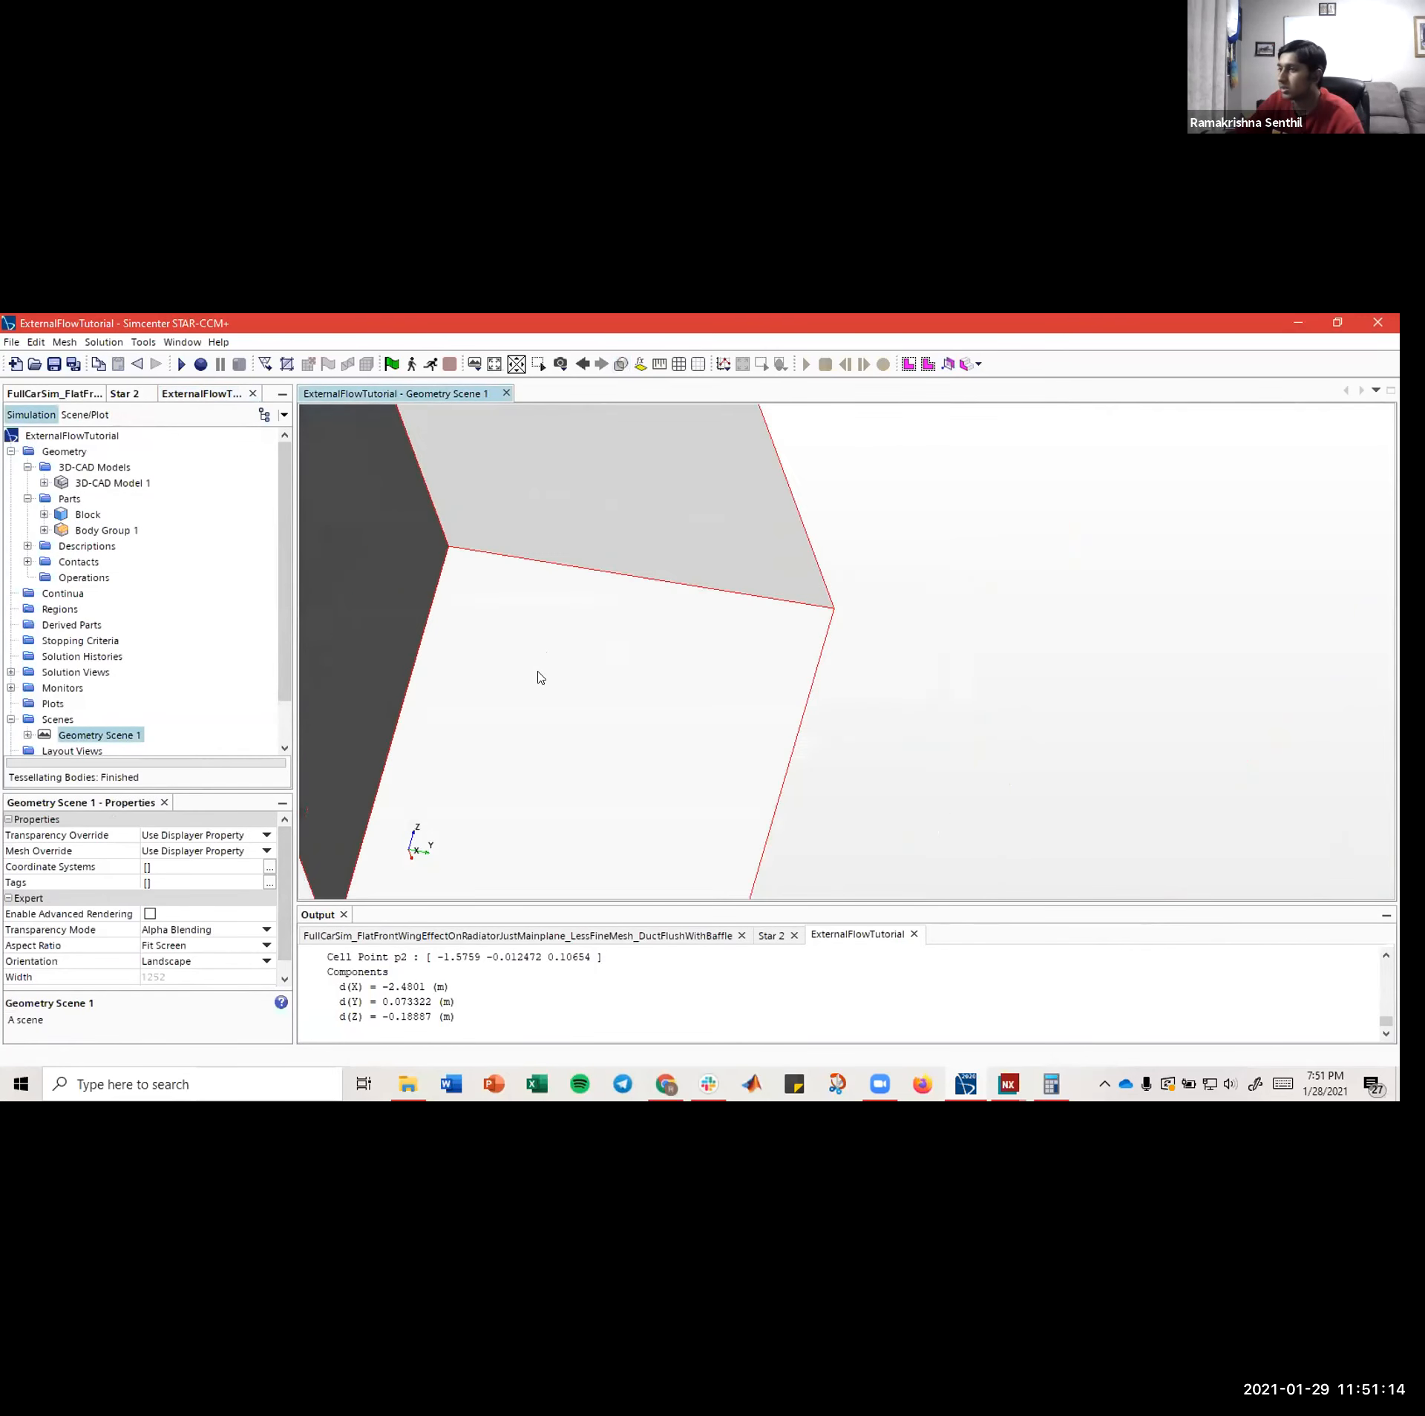
scroll(542, 678, "down", 5)
mouse_move(786, 662)
left_mouse_down()
mouse_move(732, 665)
mouse_move(775, 671)
left_mouse_up()
left_click(781, 686)
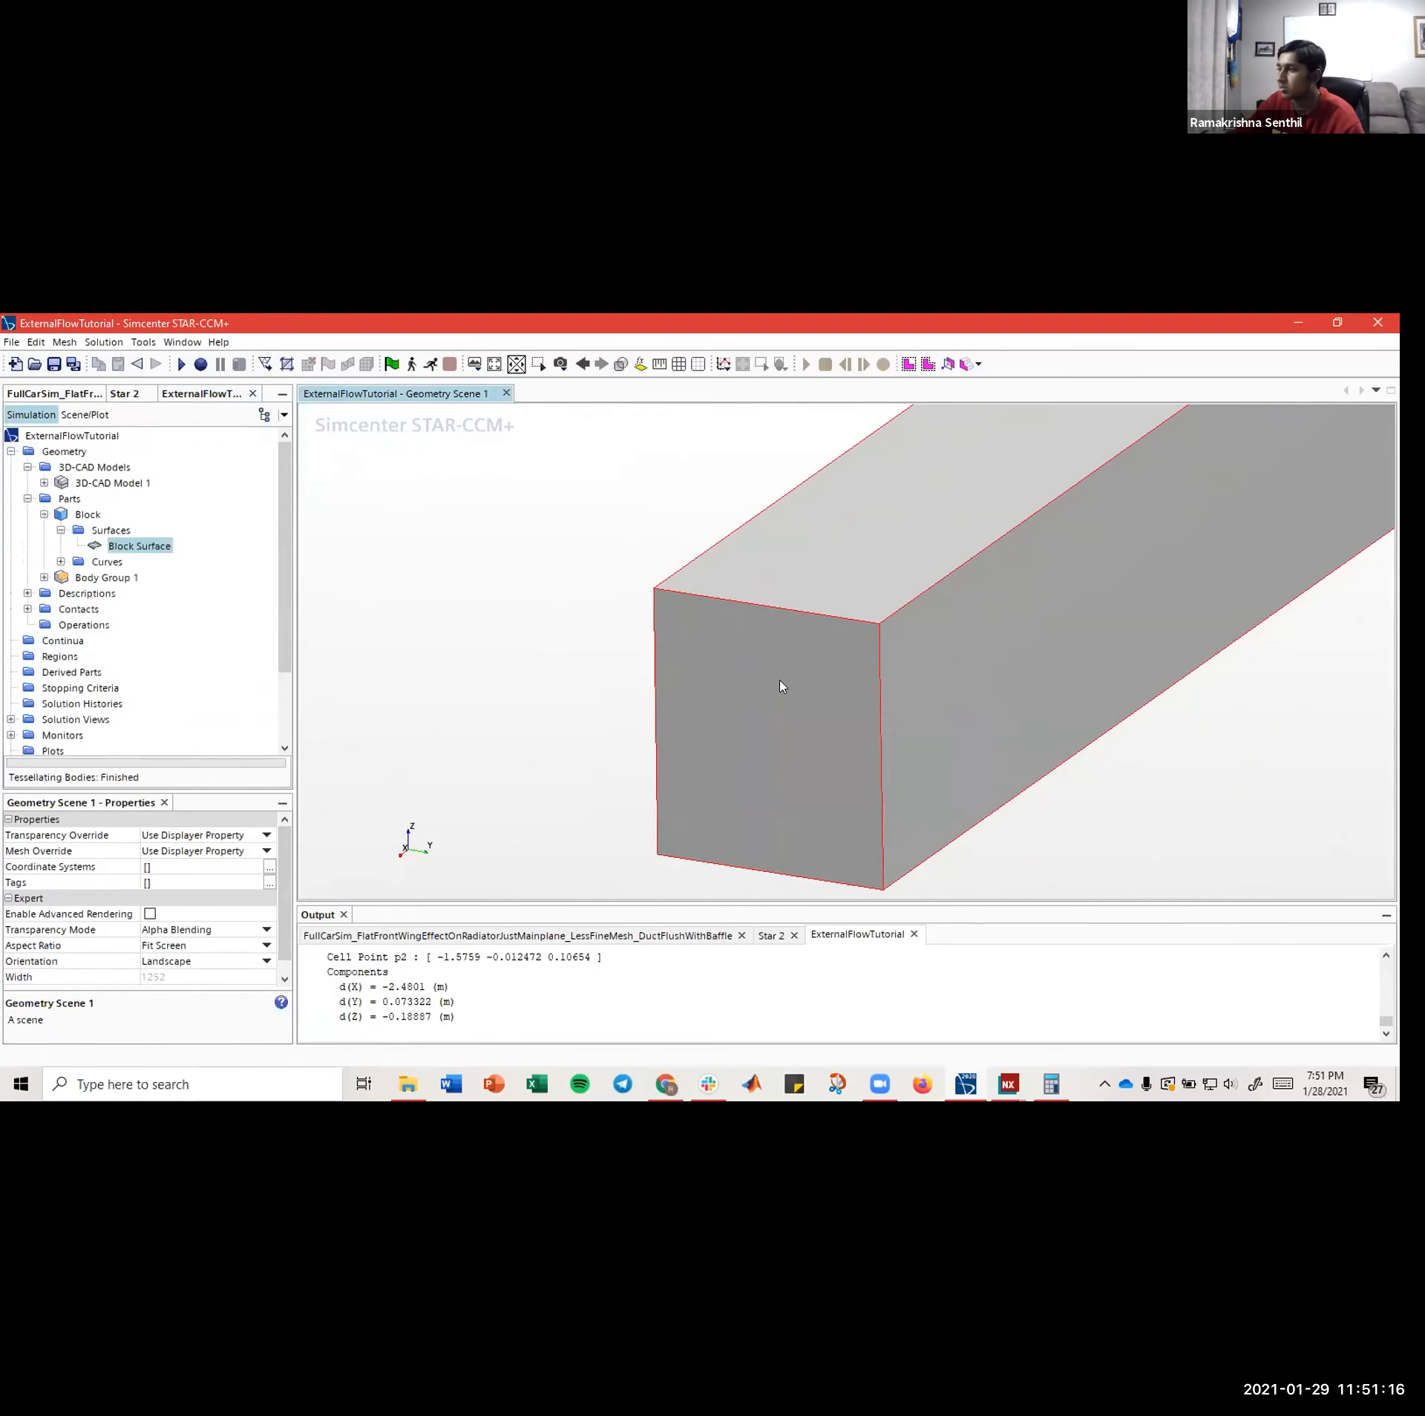
right_click(781, 686)
left_click(592, 671)
left_click(527, 666)
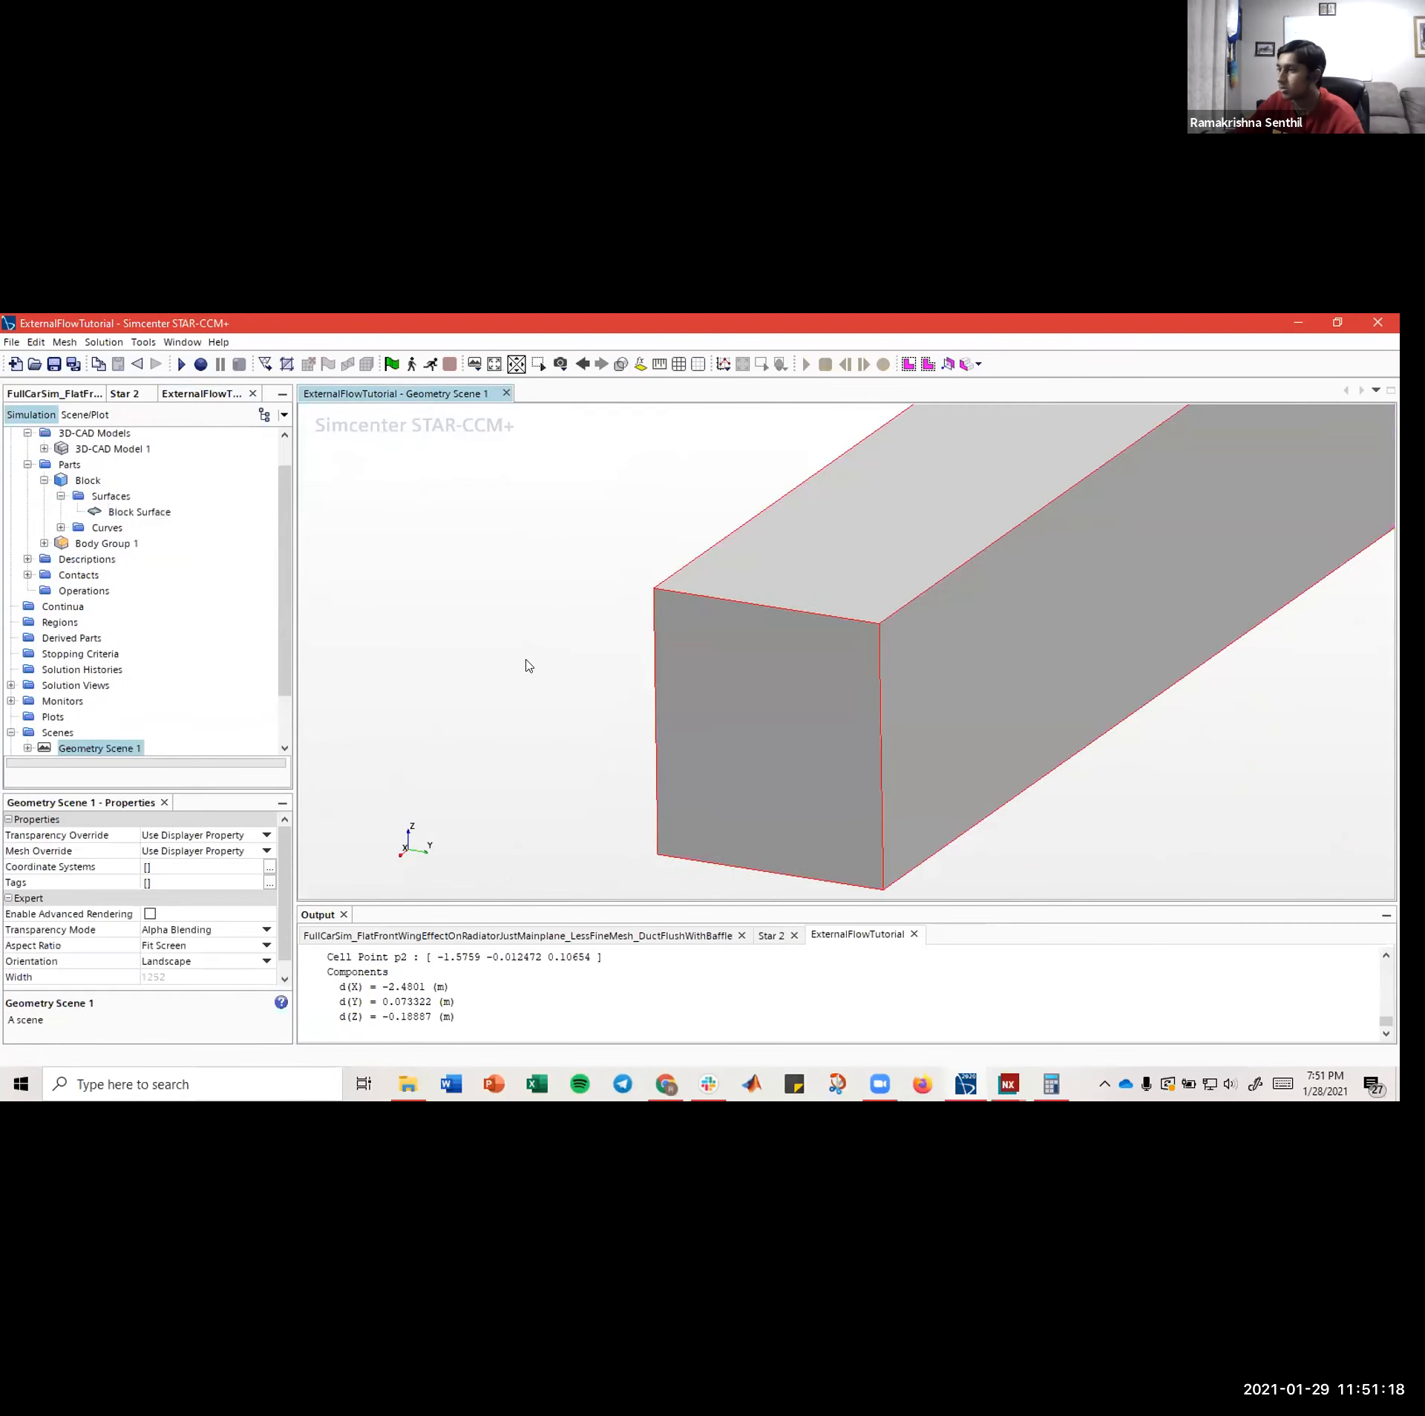
left_click_drag(528, 666, 382, 715)
scroll(121, 621, "up", 2)
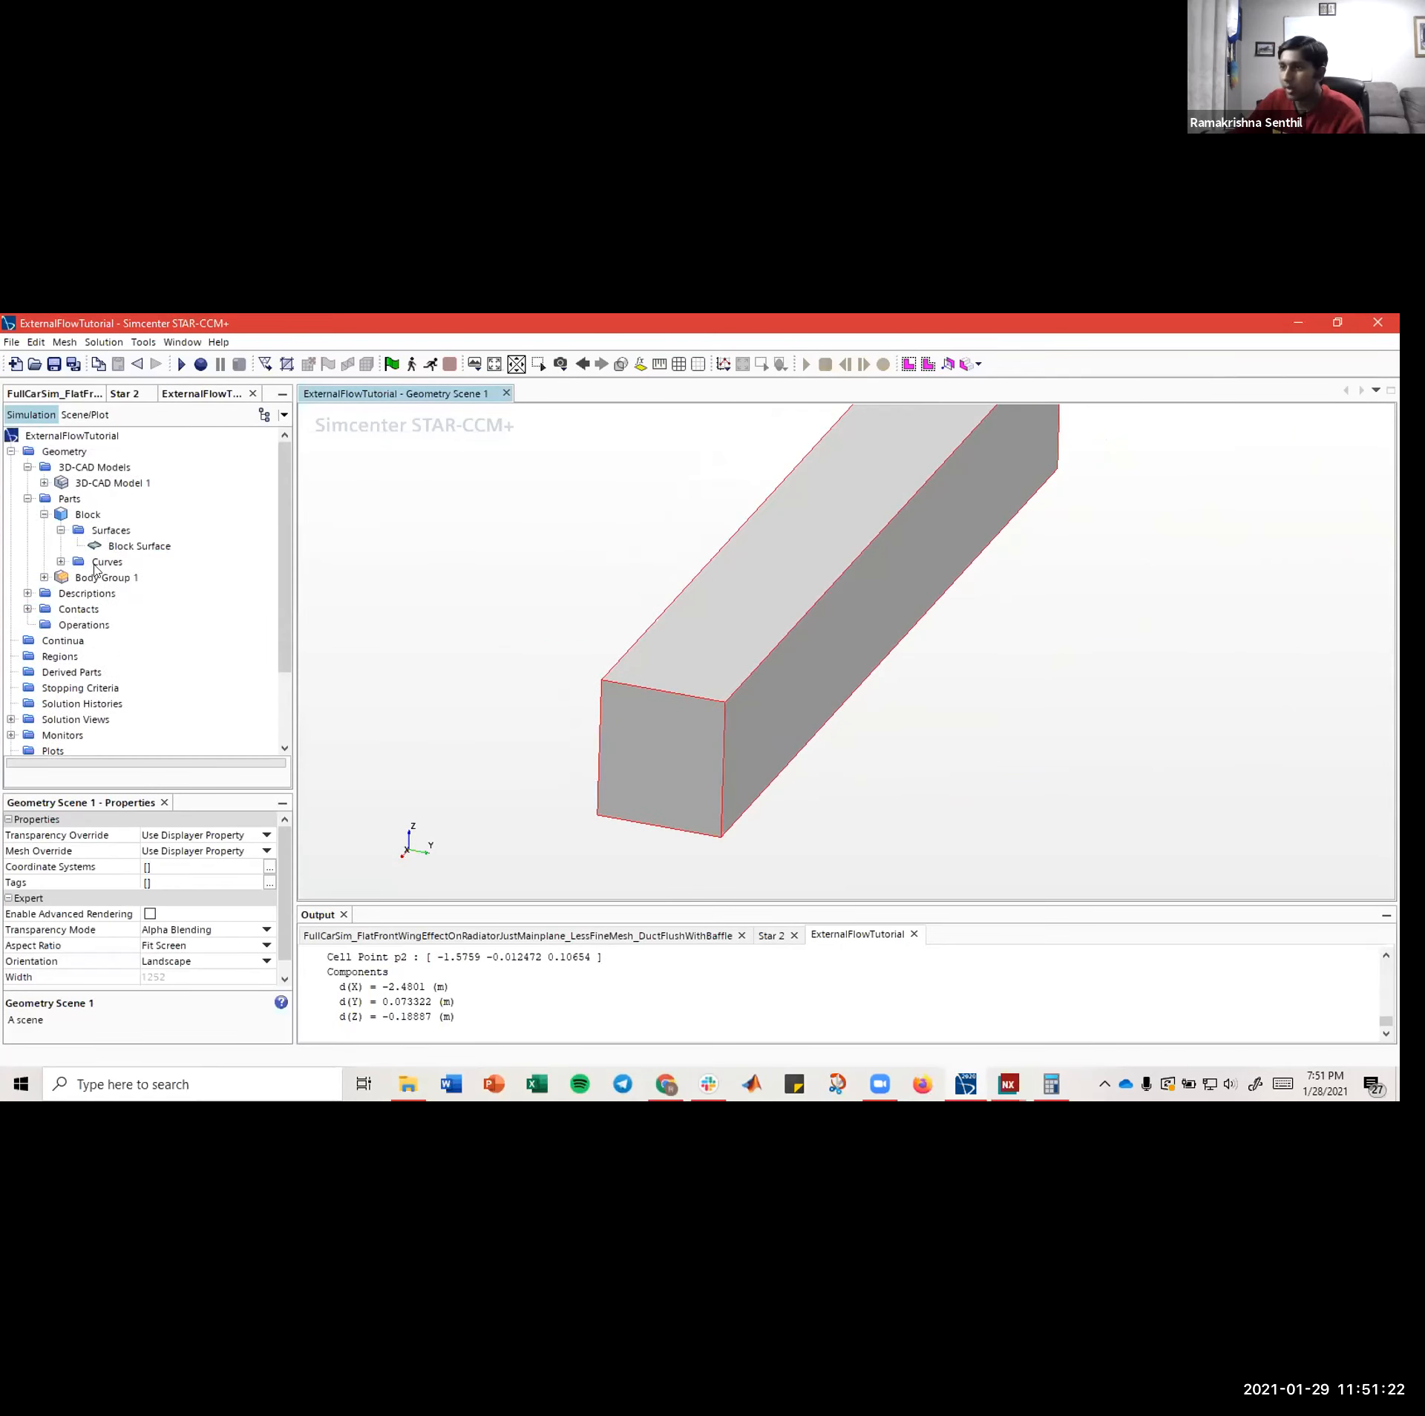
mouse_move(579, 655)
left_mouse_down()
mouse_move(541, 675)
mouse_move(455, 676)
mouse_move(622, 666)
mouse_move(680, 697)
left_mouse_up()
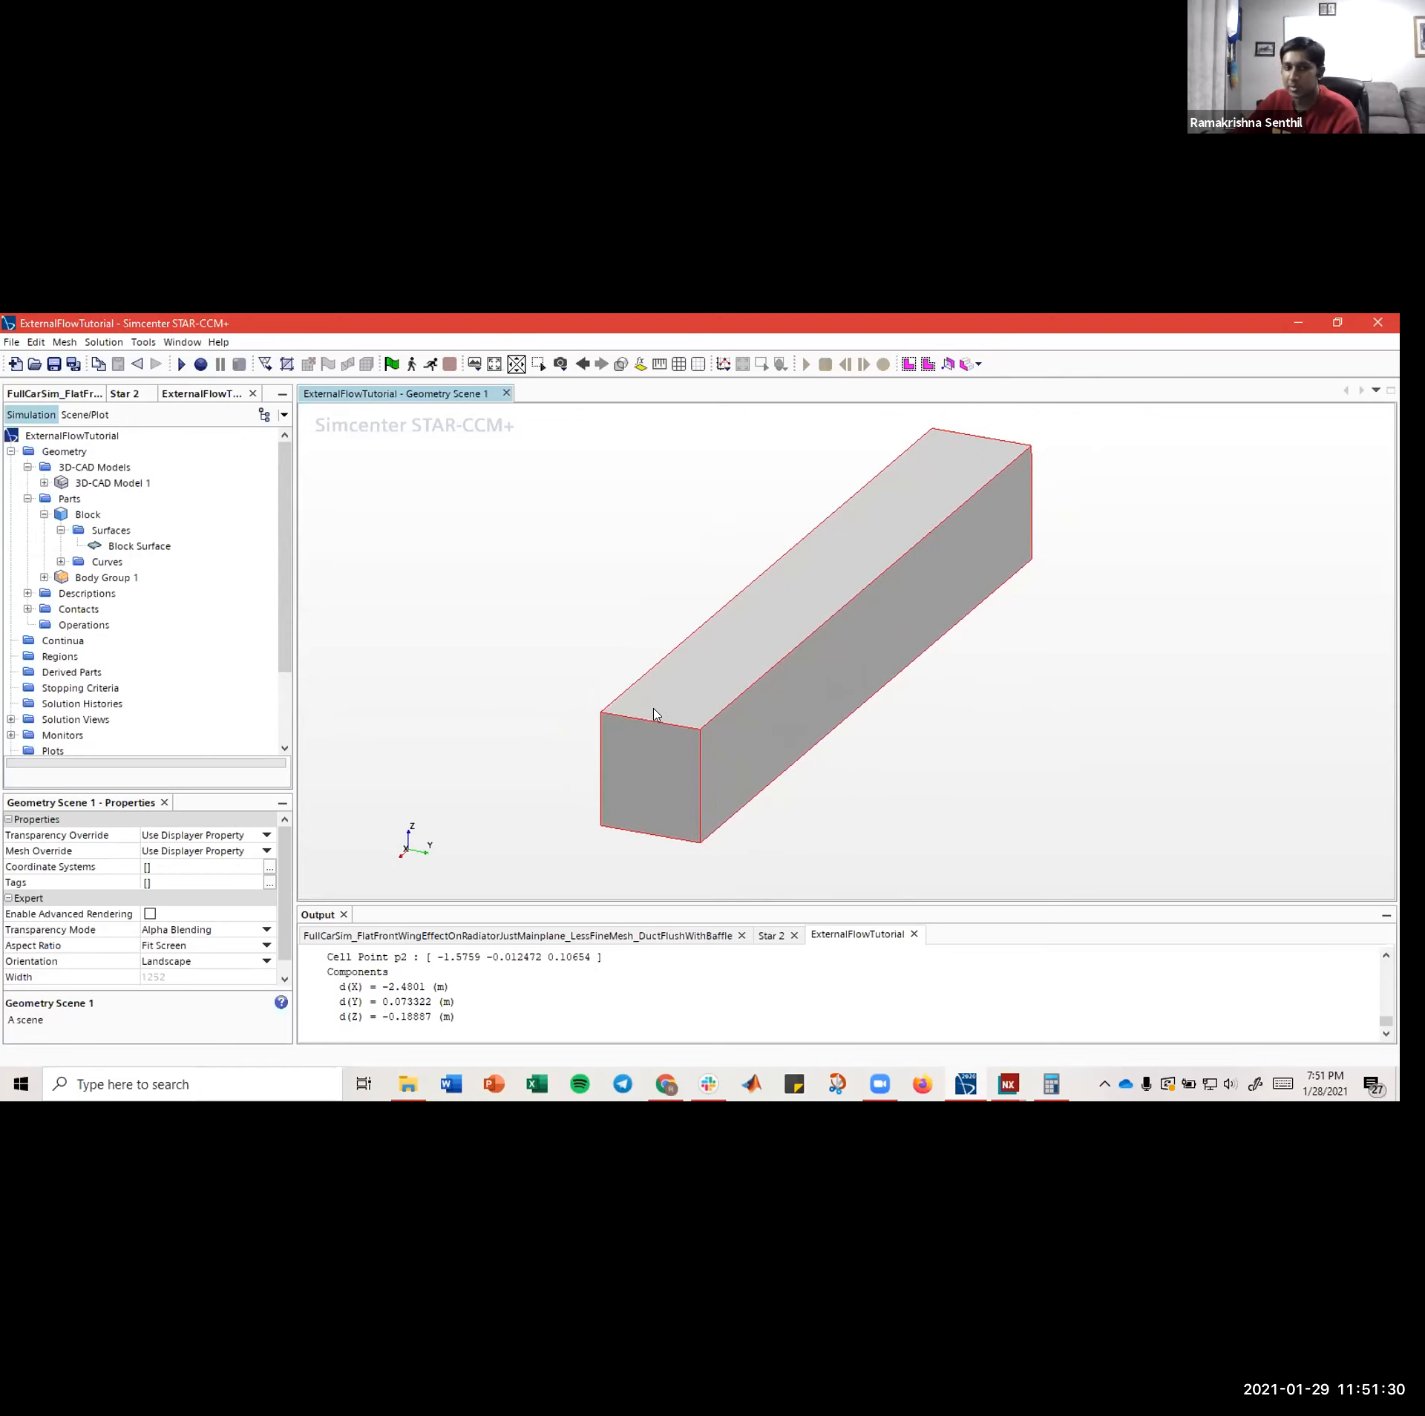
mouse_move(653, 716)
left_mouse_down()
mouse_move(897, 742)
mouse_move(815, 726)
mouse_move(851, 744)
mouse_move(822, 738)
left_mouse_up()
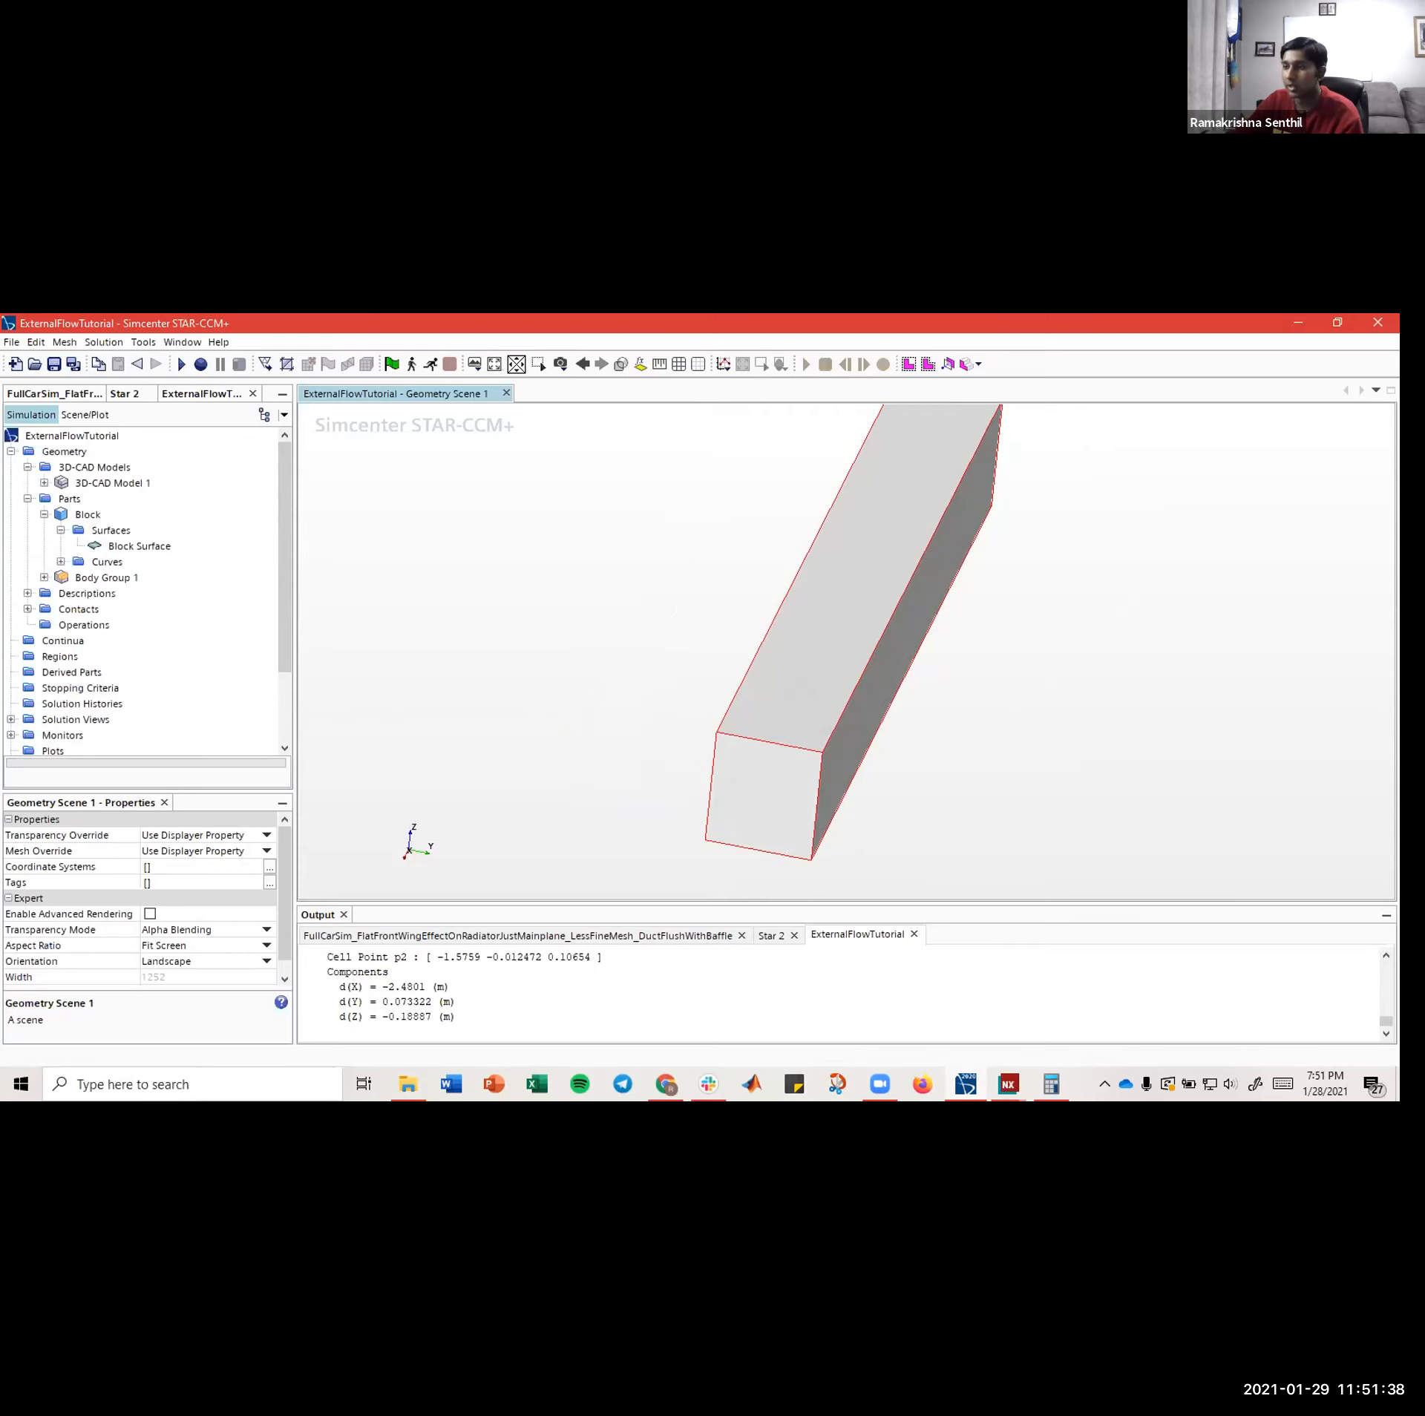
- Split the Block Surface by patch, creating a part surface named Inlet from the end face on the positive X side
left_click(130, 546)
right_click(132, 547)
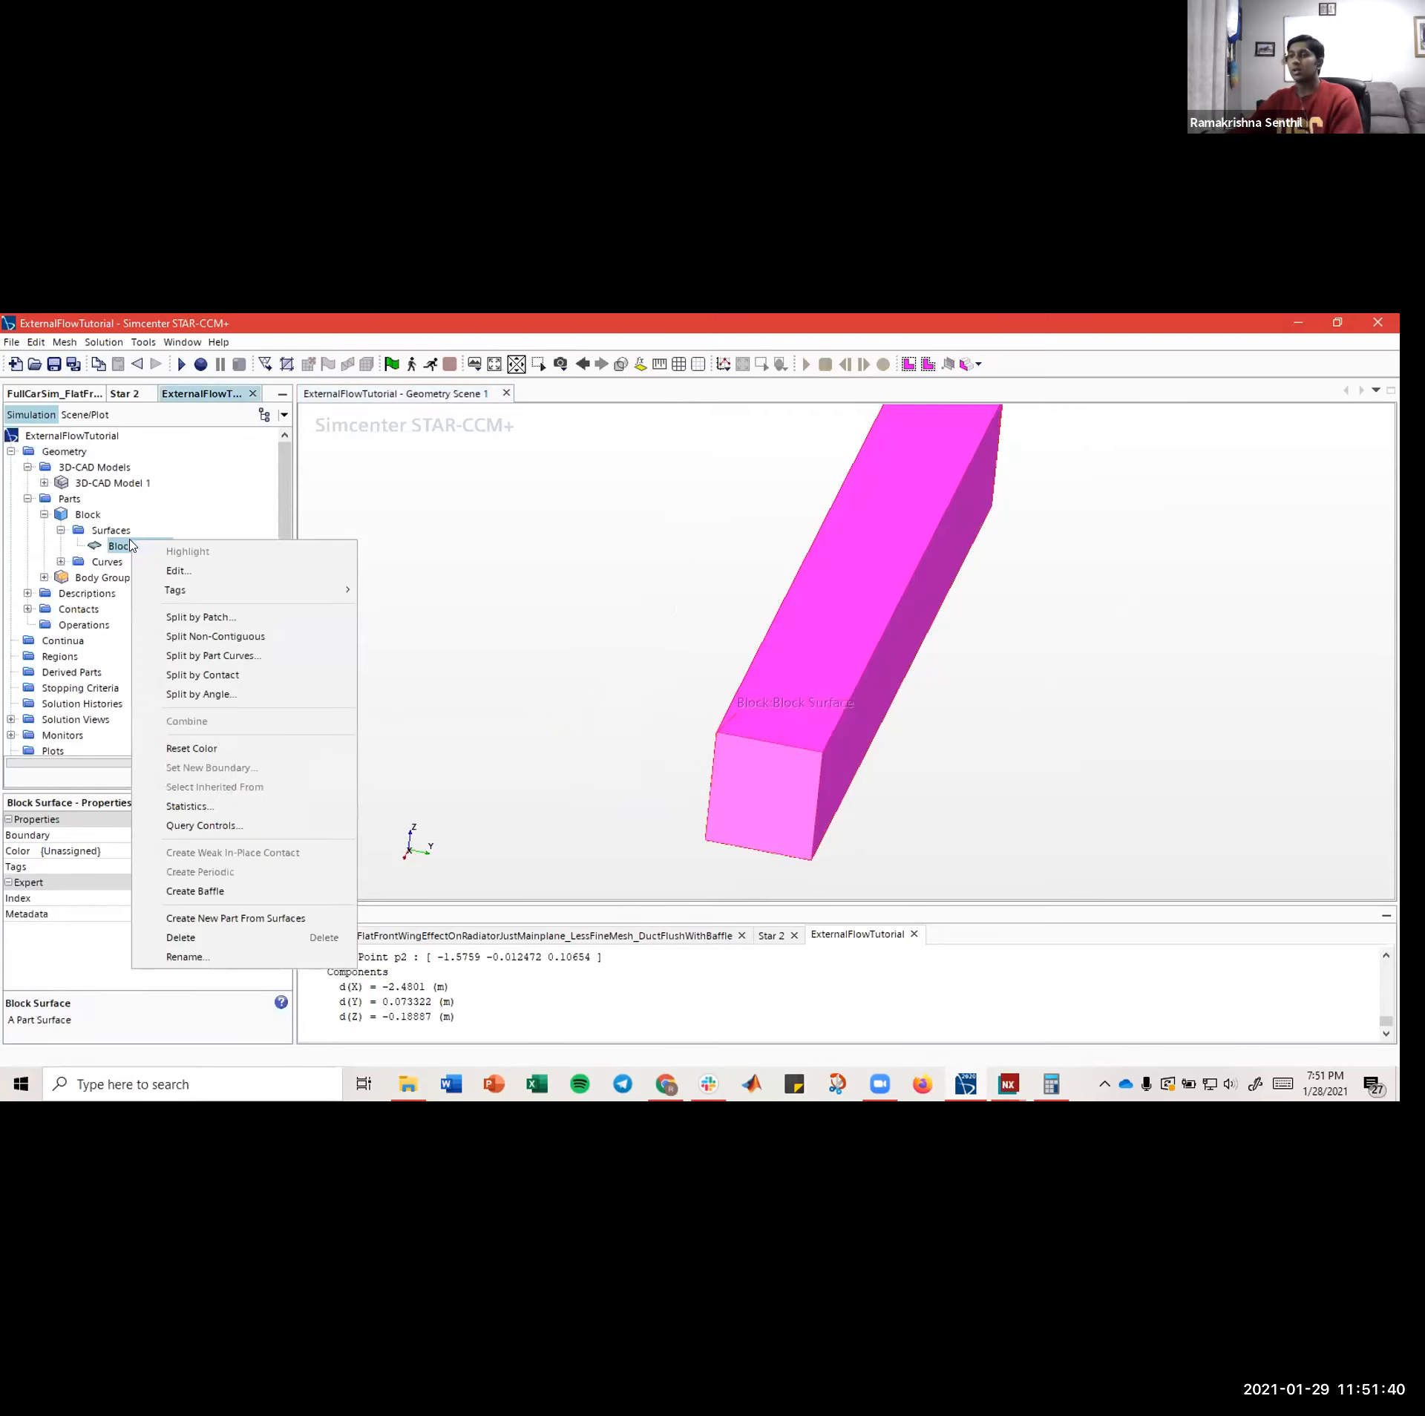
left_click(200, 617)
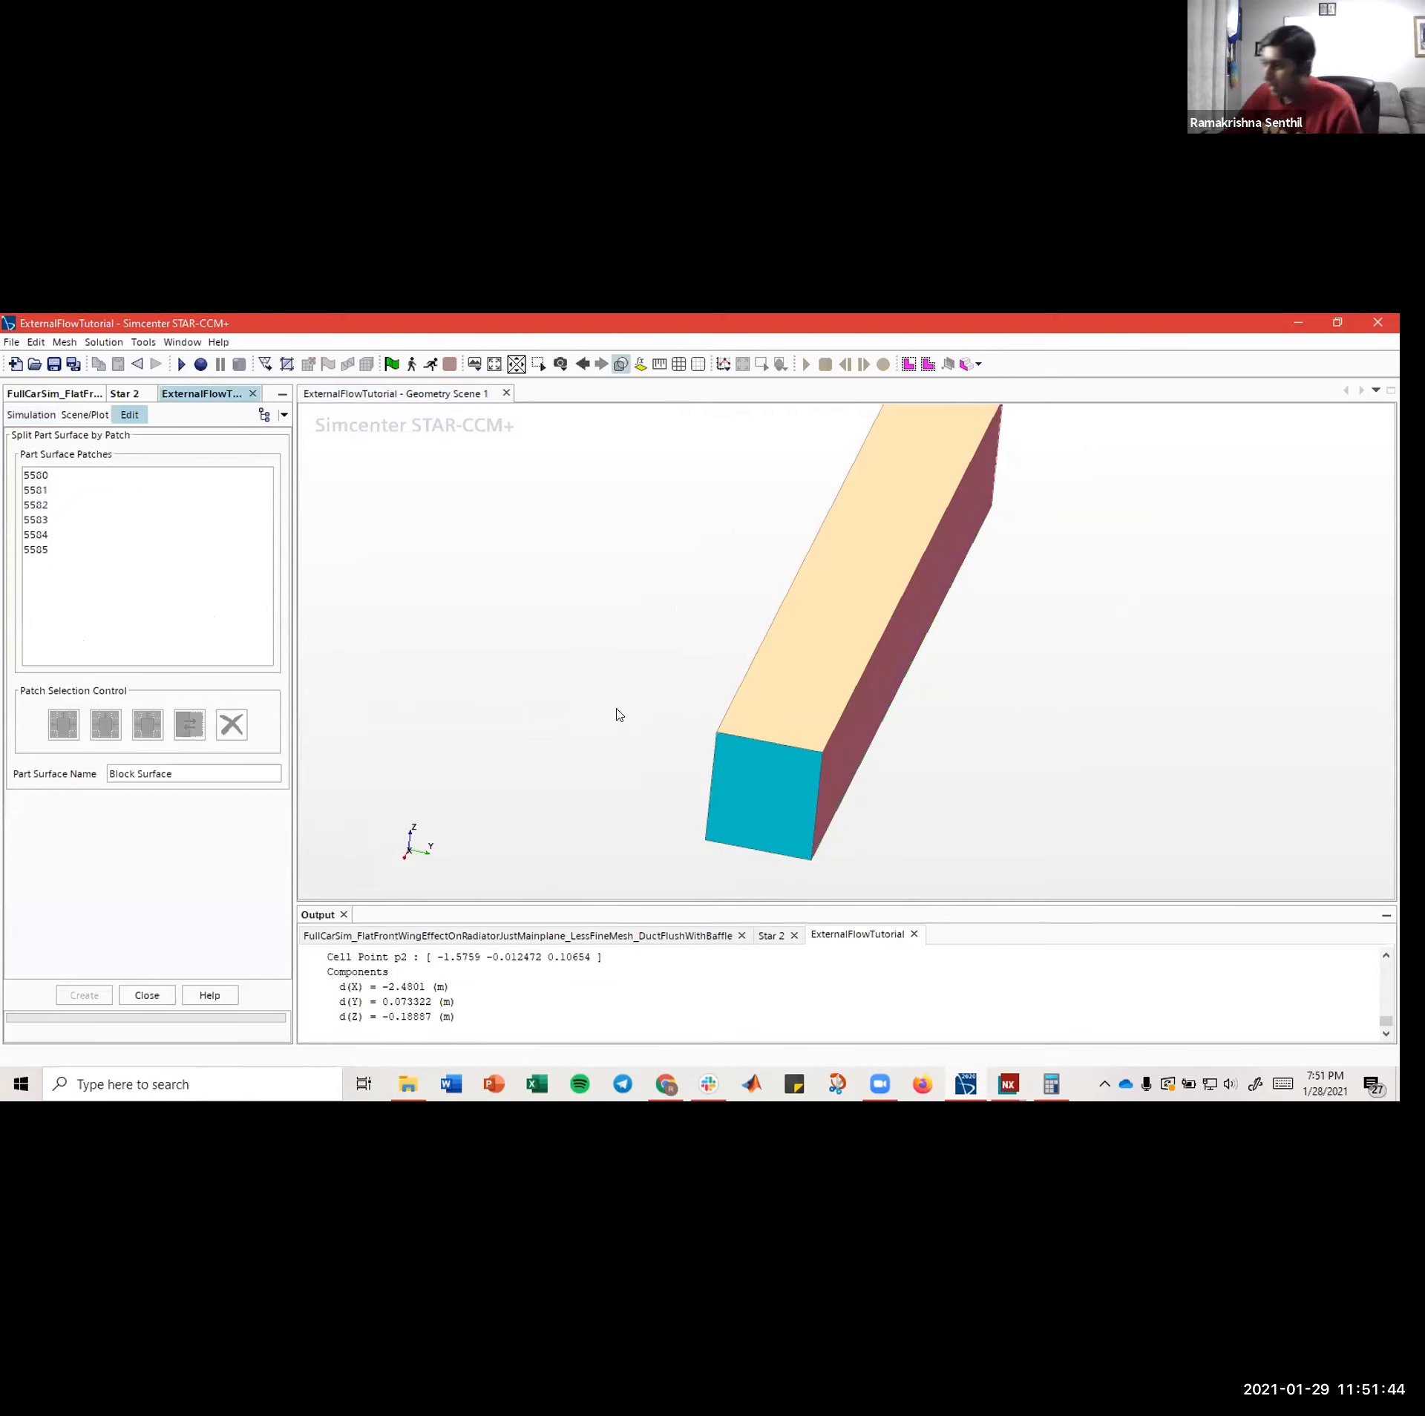
left_click_drag(554, 728, 590, 744)
left_click(710, 817)
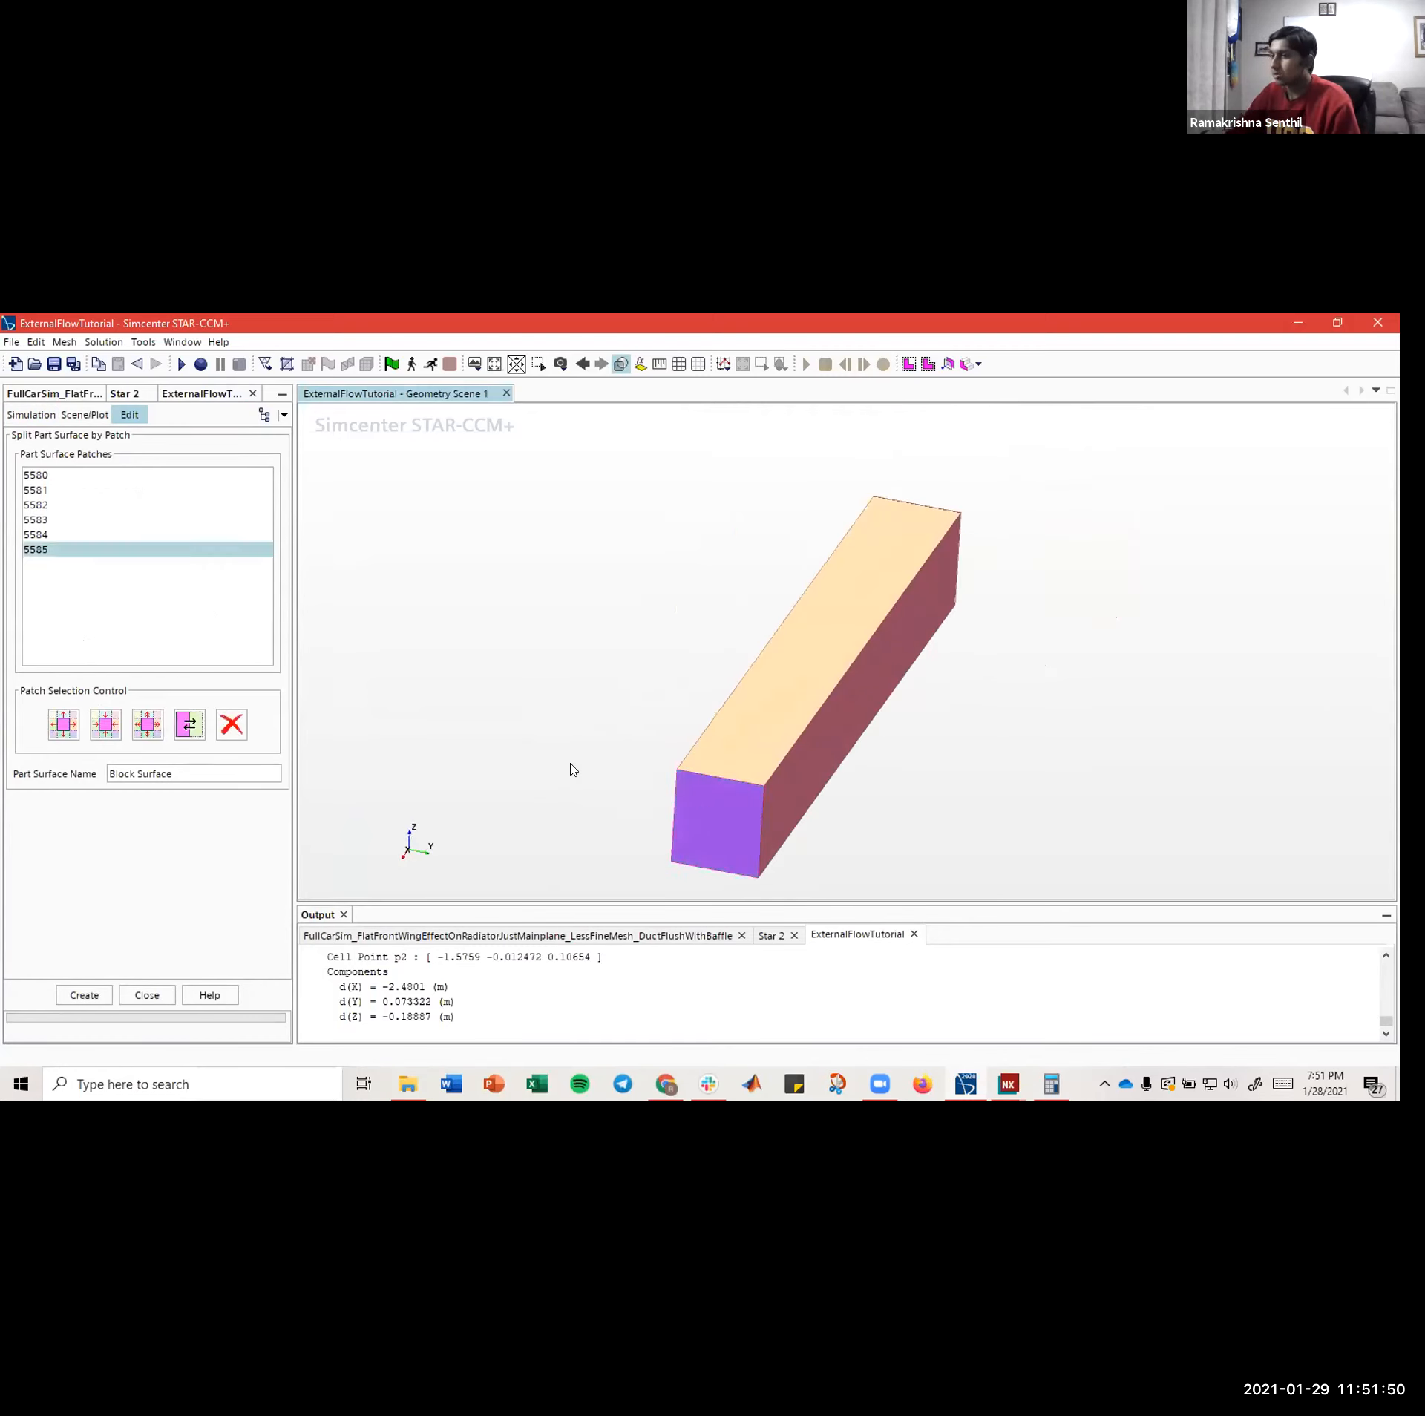
left_click_drag(215, 781, 83, 763)
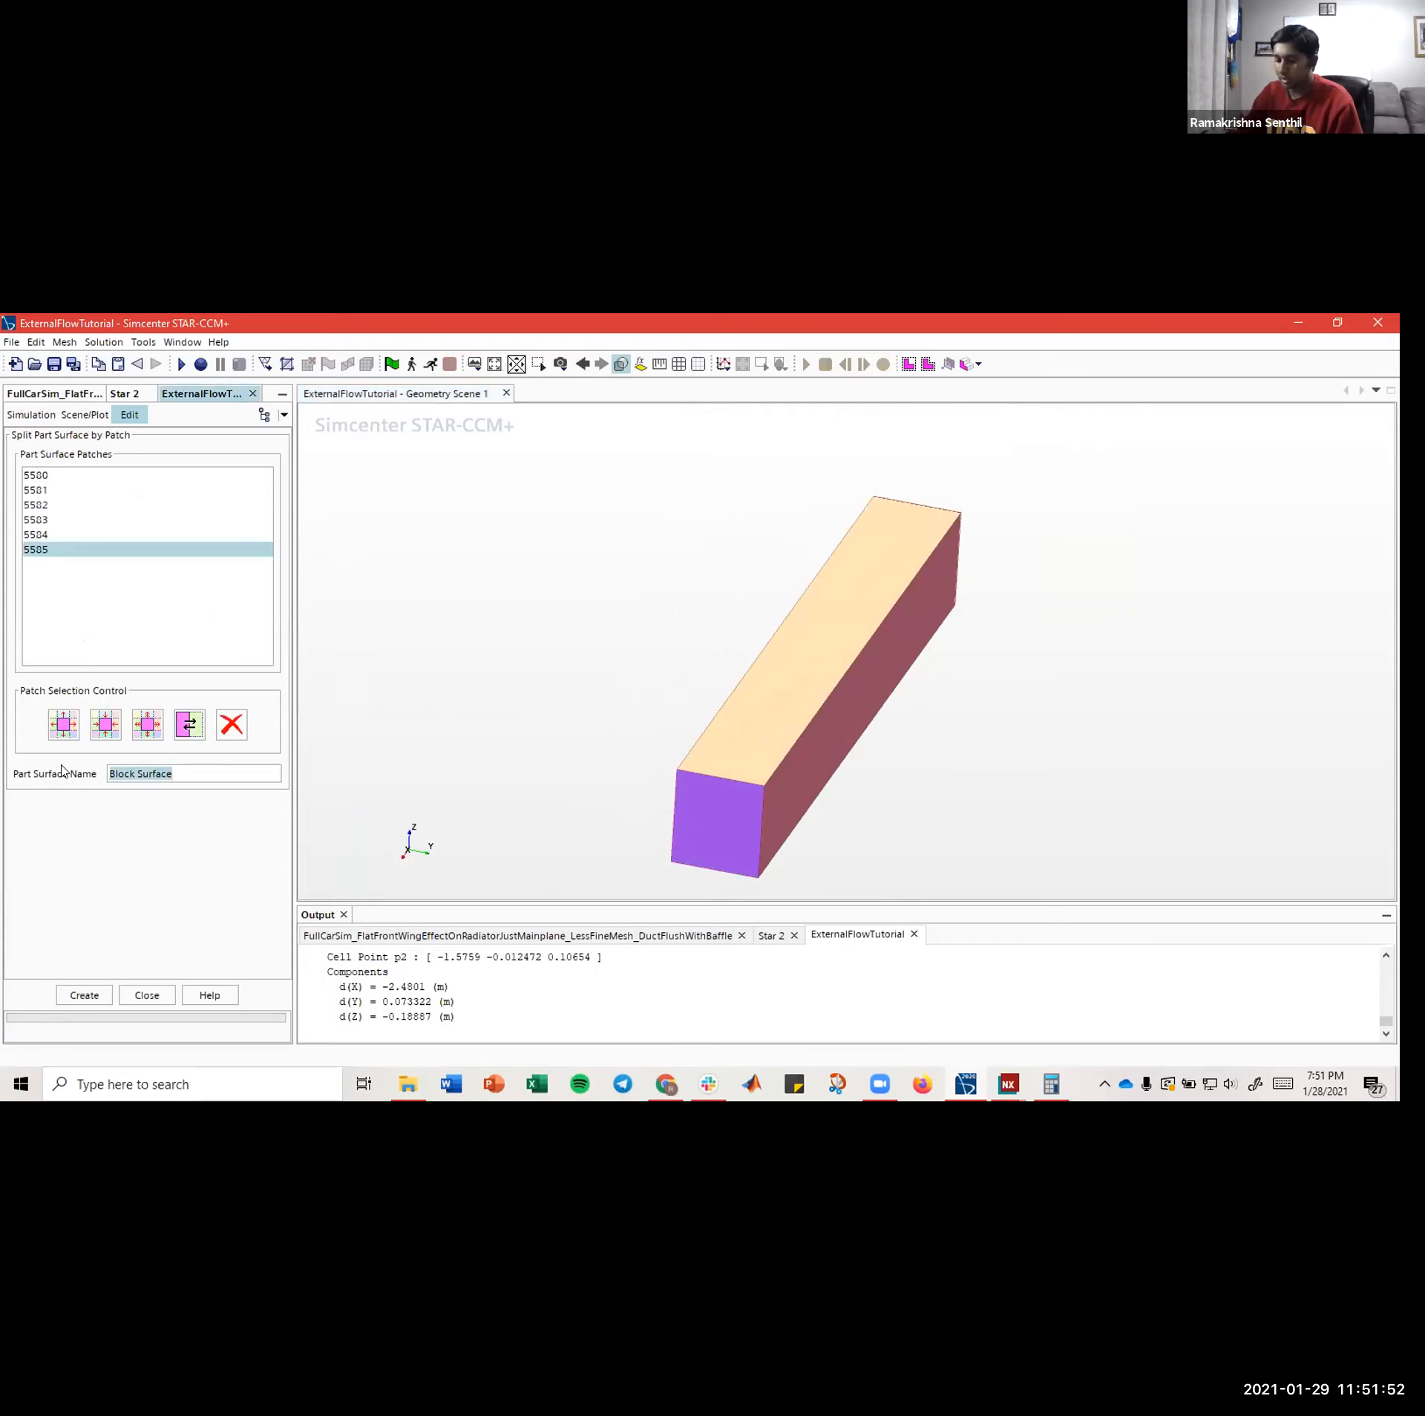
type("Inlet")
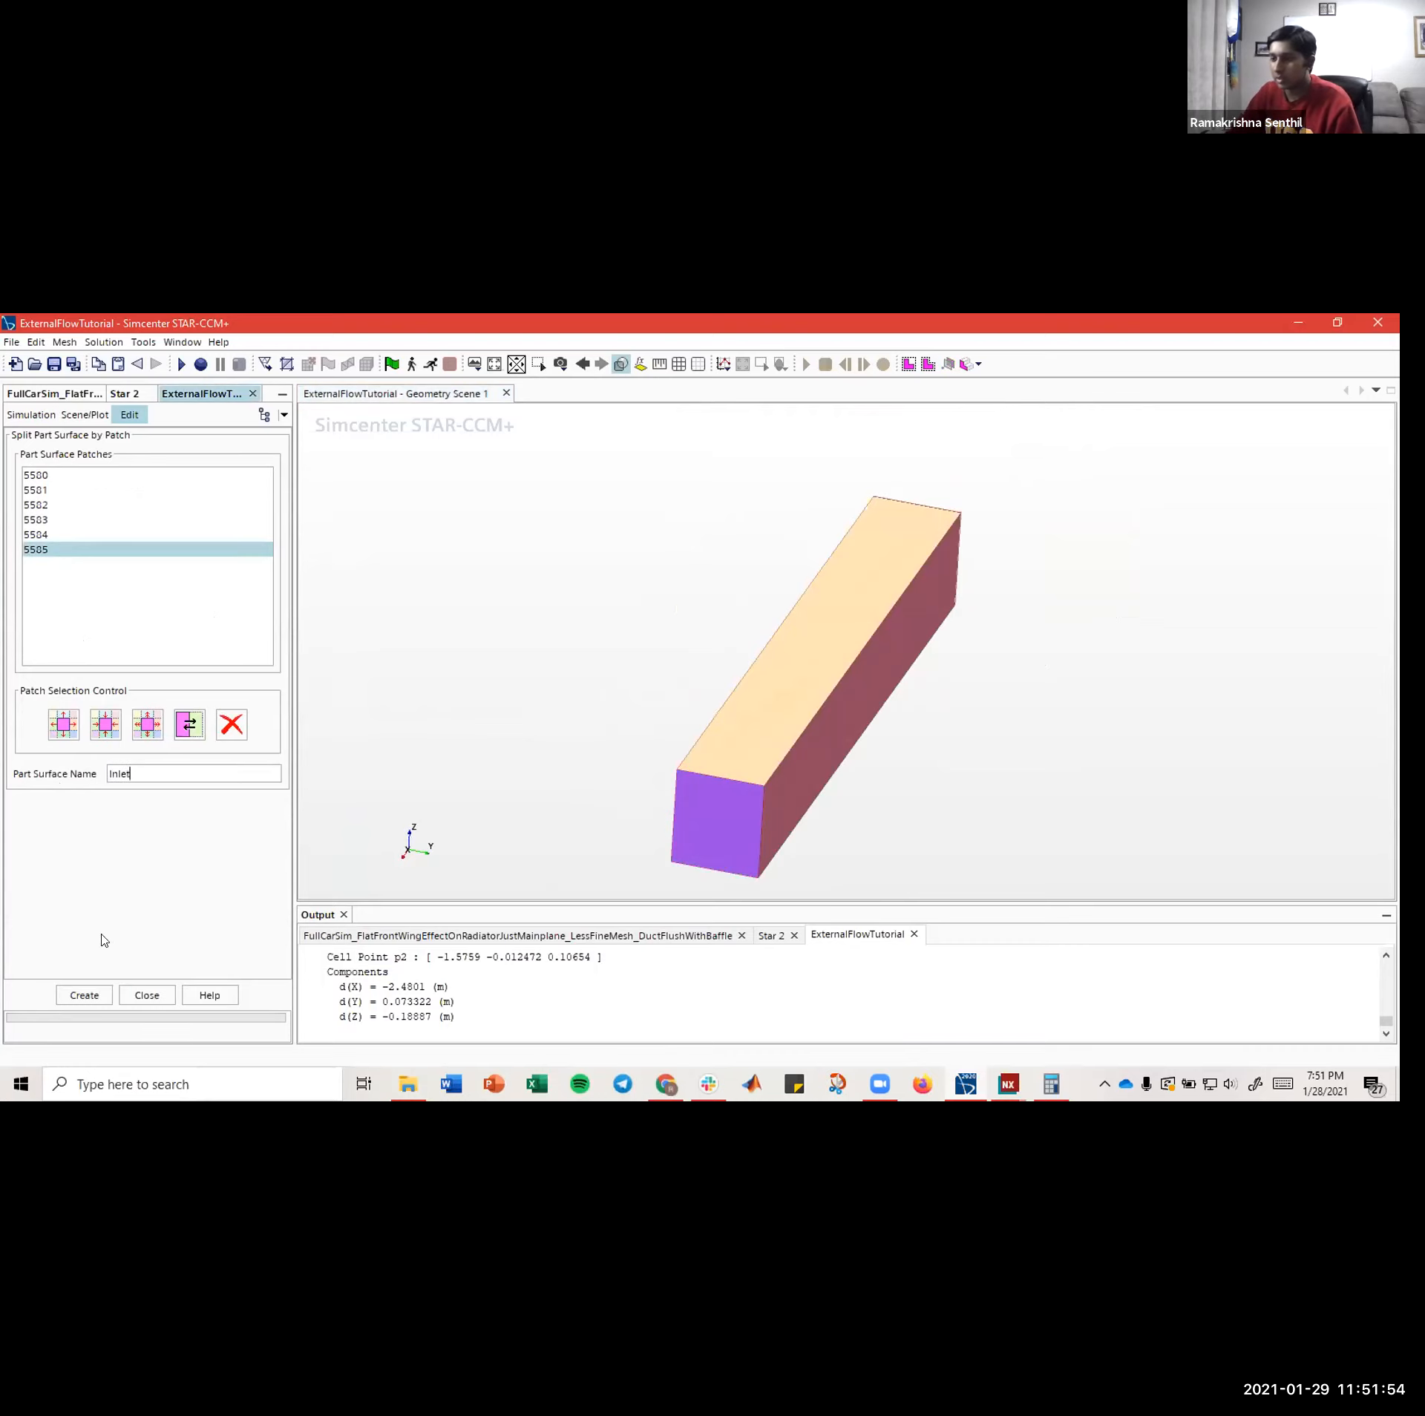
left_click(84, 995)
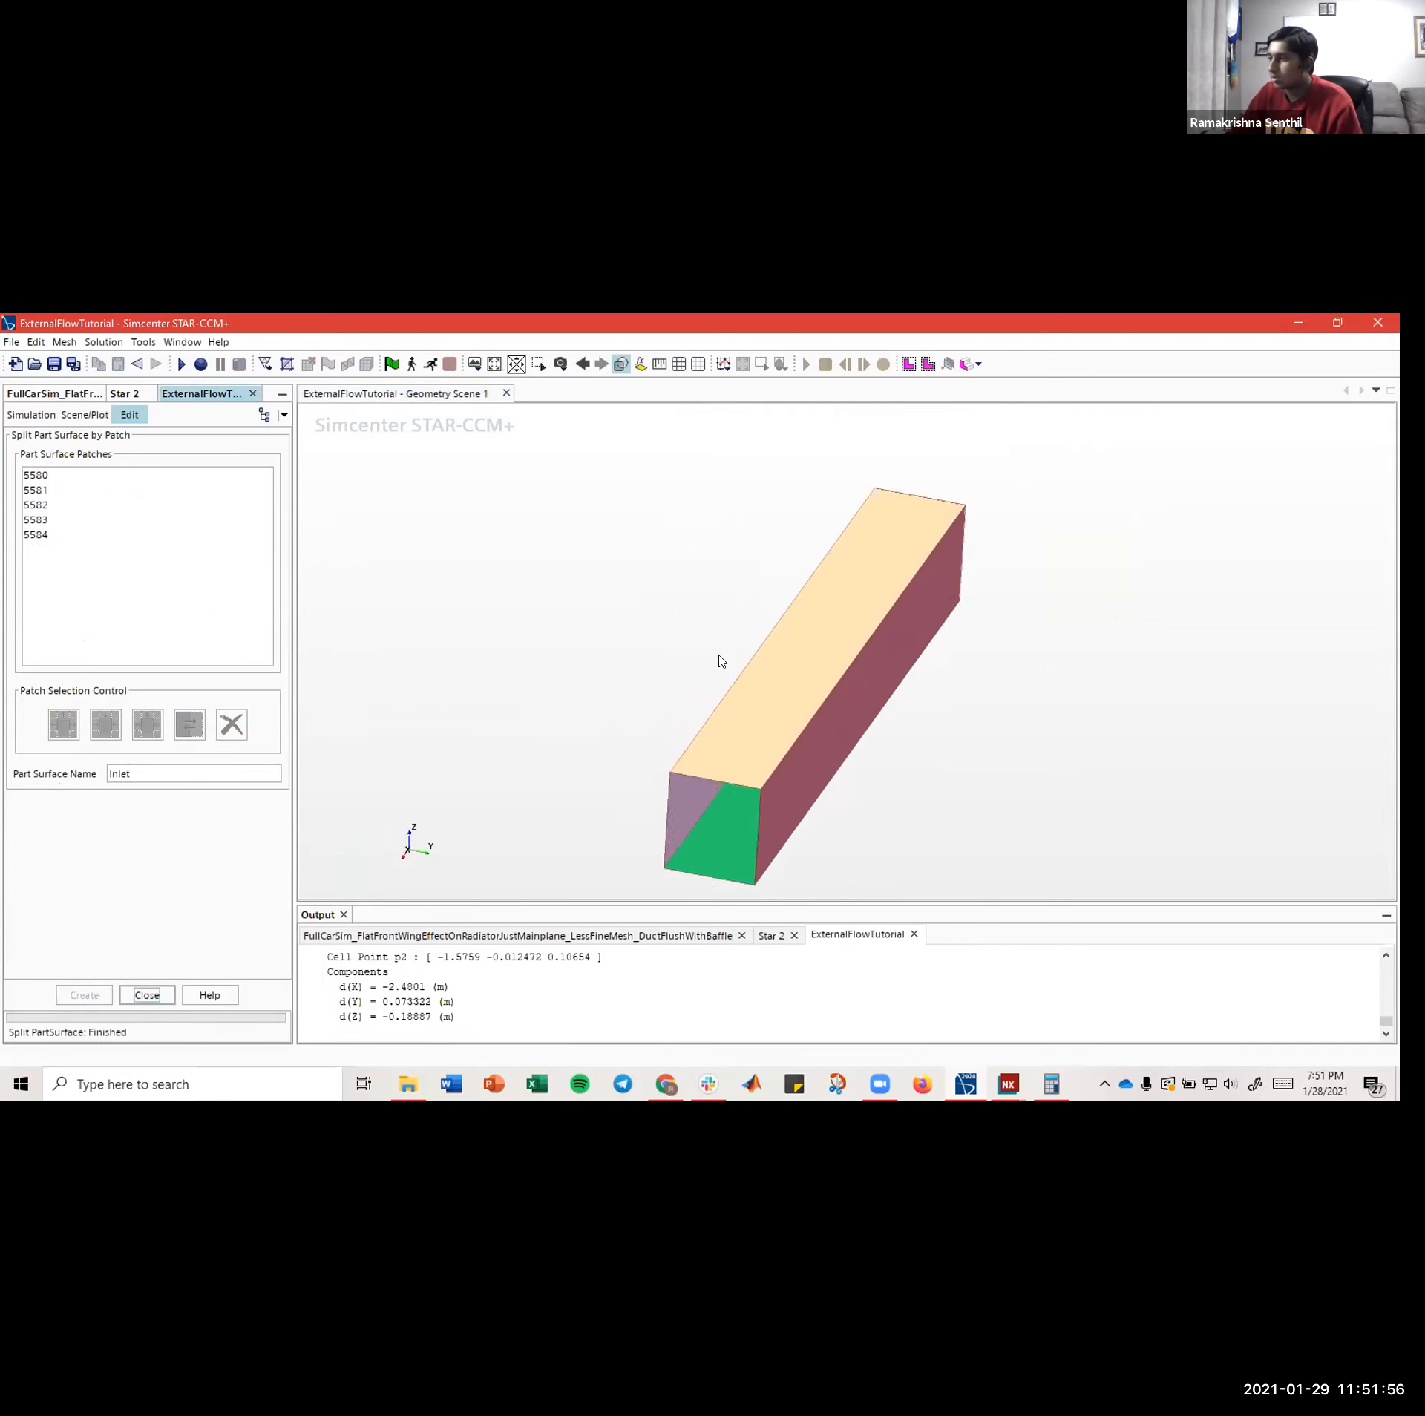
- Create a part surface named Outlet from the block's opposite end face on the negative X side
left_click_drag(720, 661, 1017, 597)
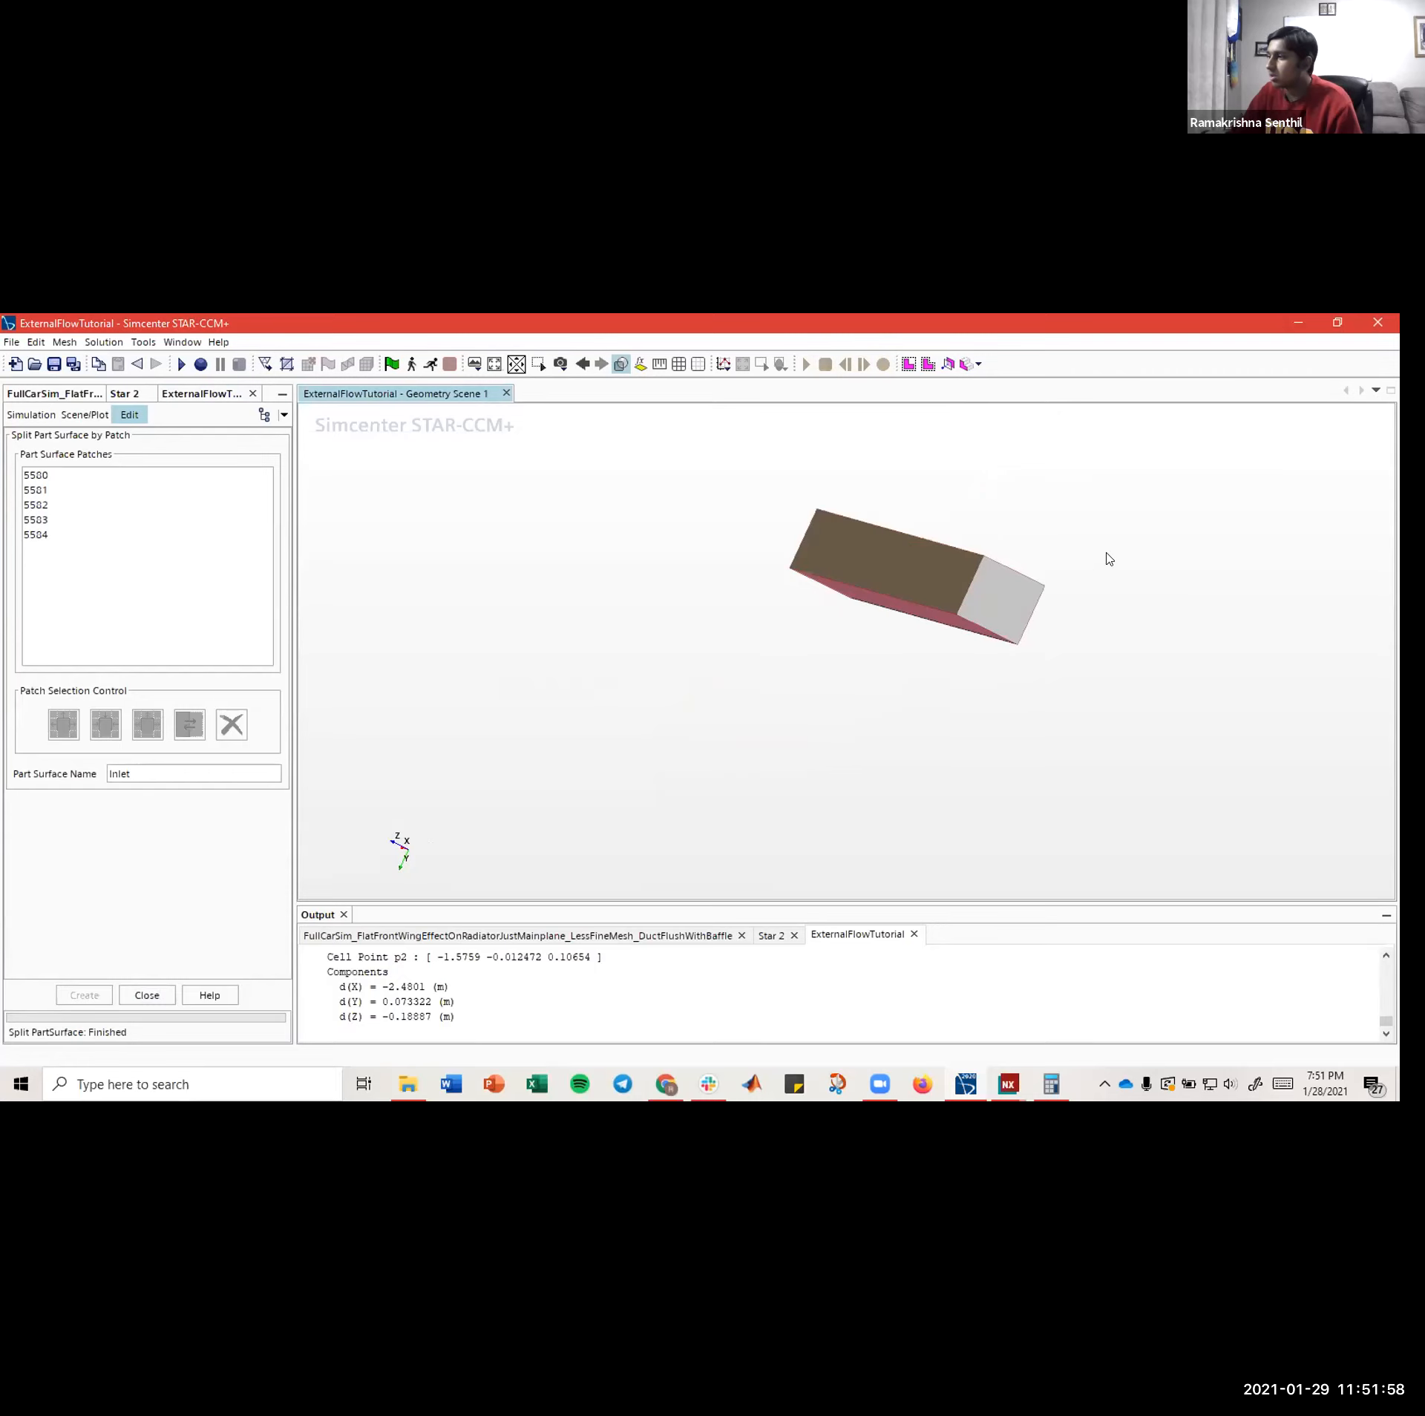
left_click_drag(1110, 560, 1016, 740)
left_click(992, 728)
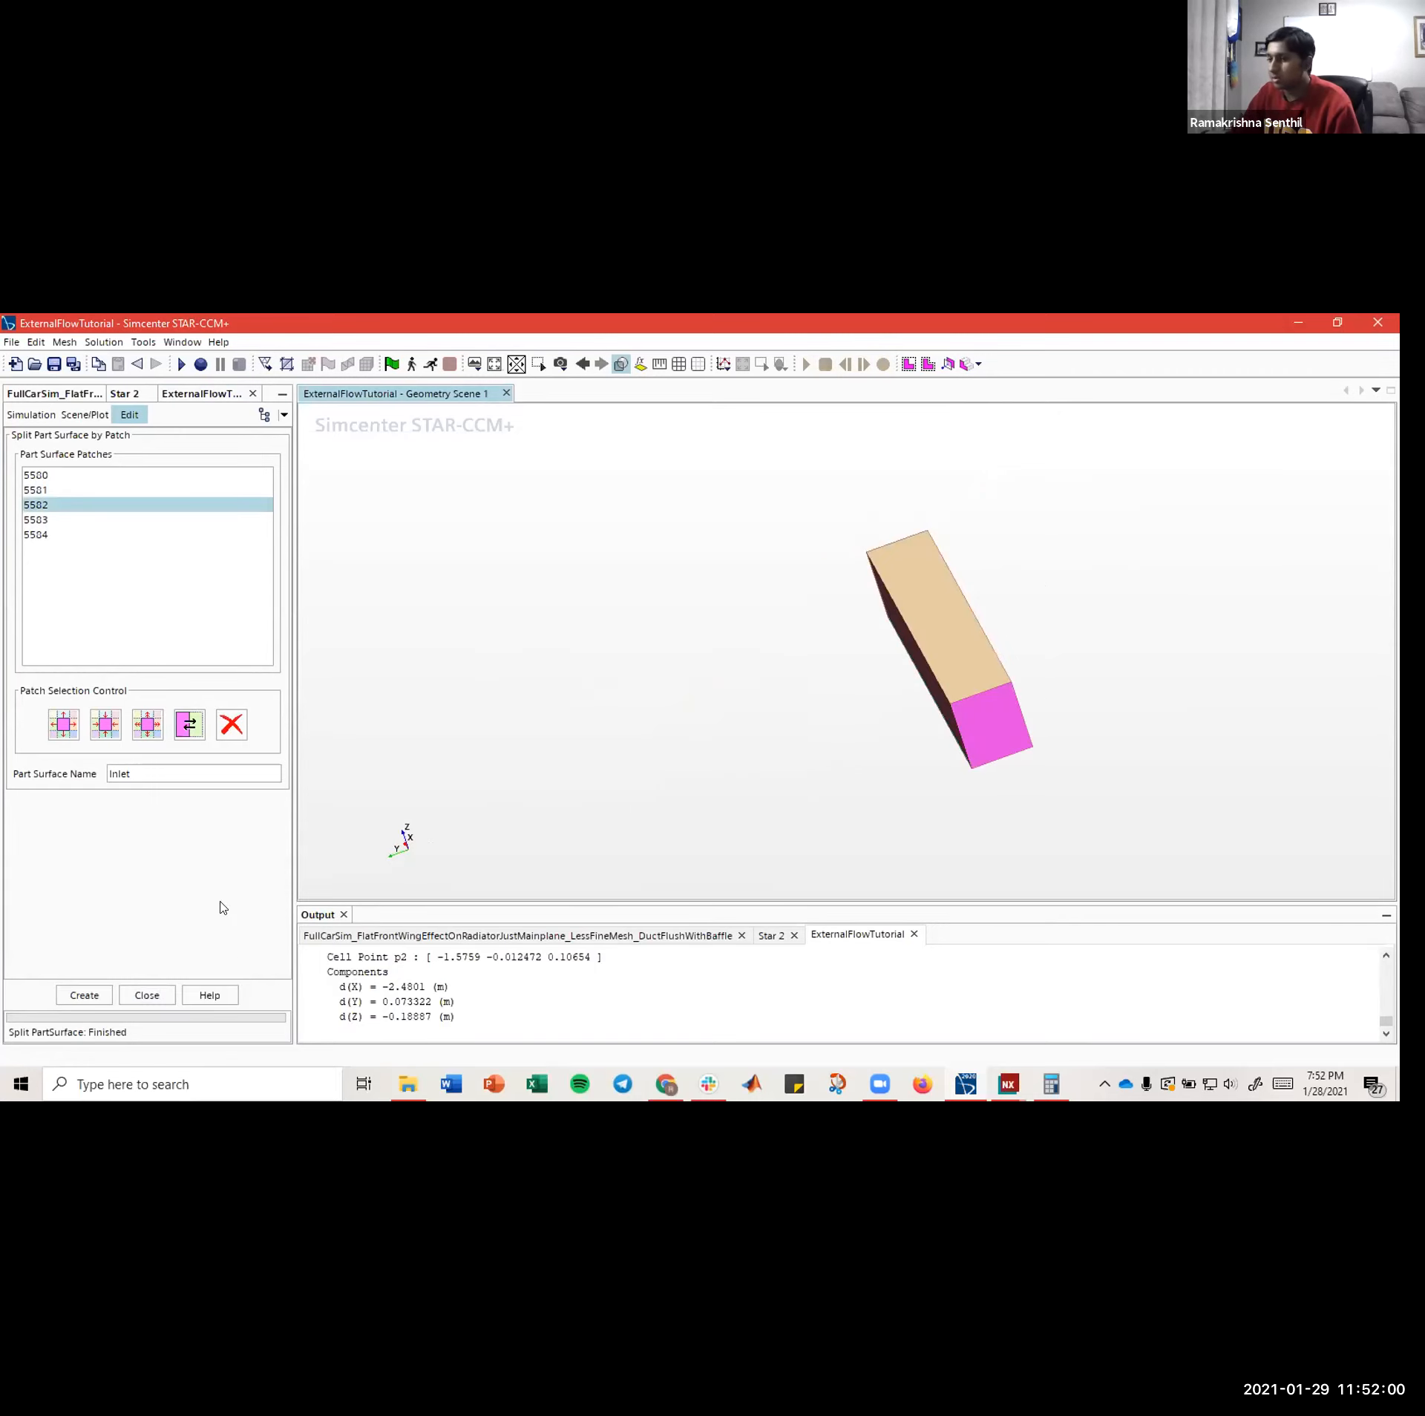
double_click(196, 773)
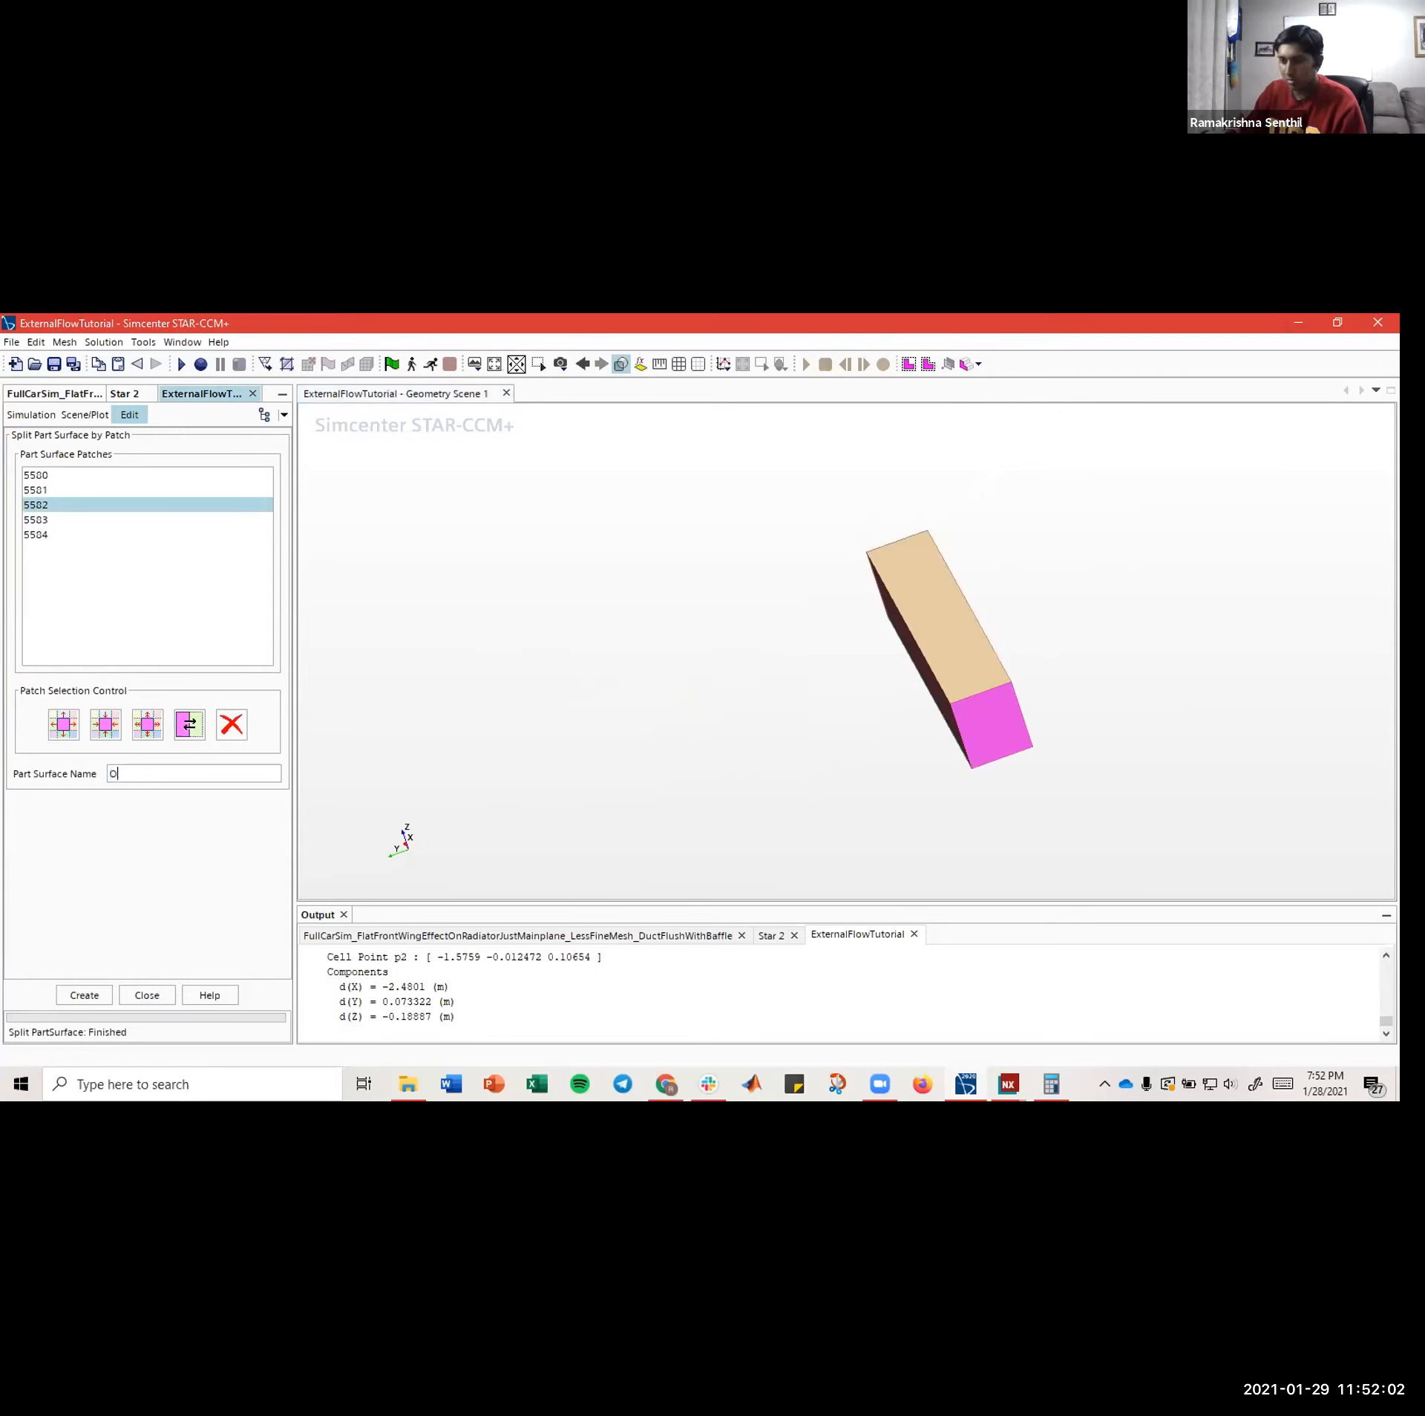
type("Outlet")
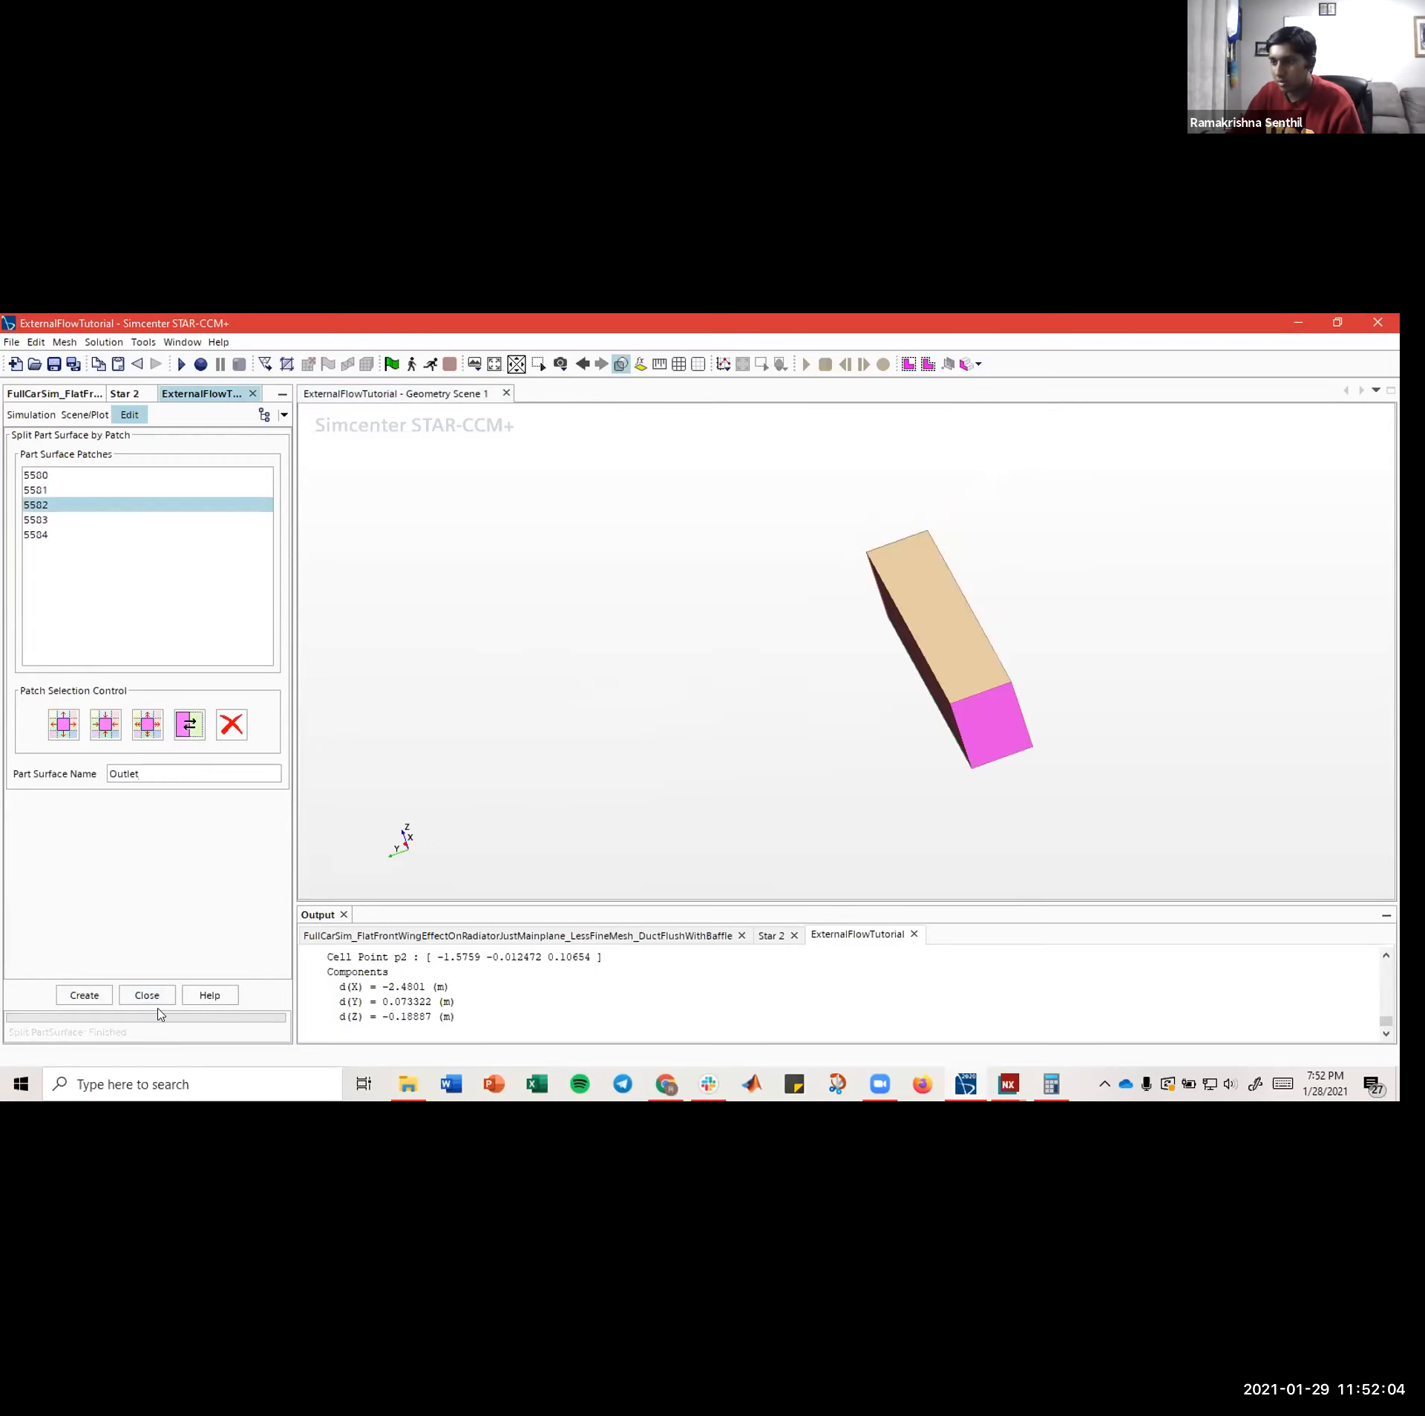
left_click(81, 995)
- Create a part surface named Symmetry from the block's long side face at Y = 0
left_click_drag(512, 707, 744, 566)
left_click(738, 615)
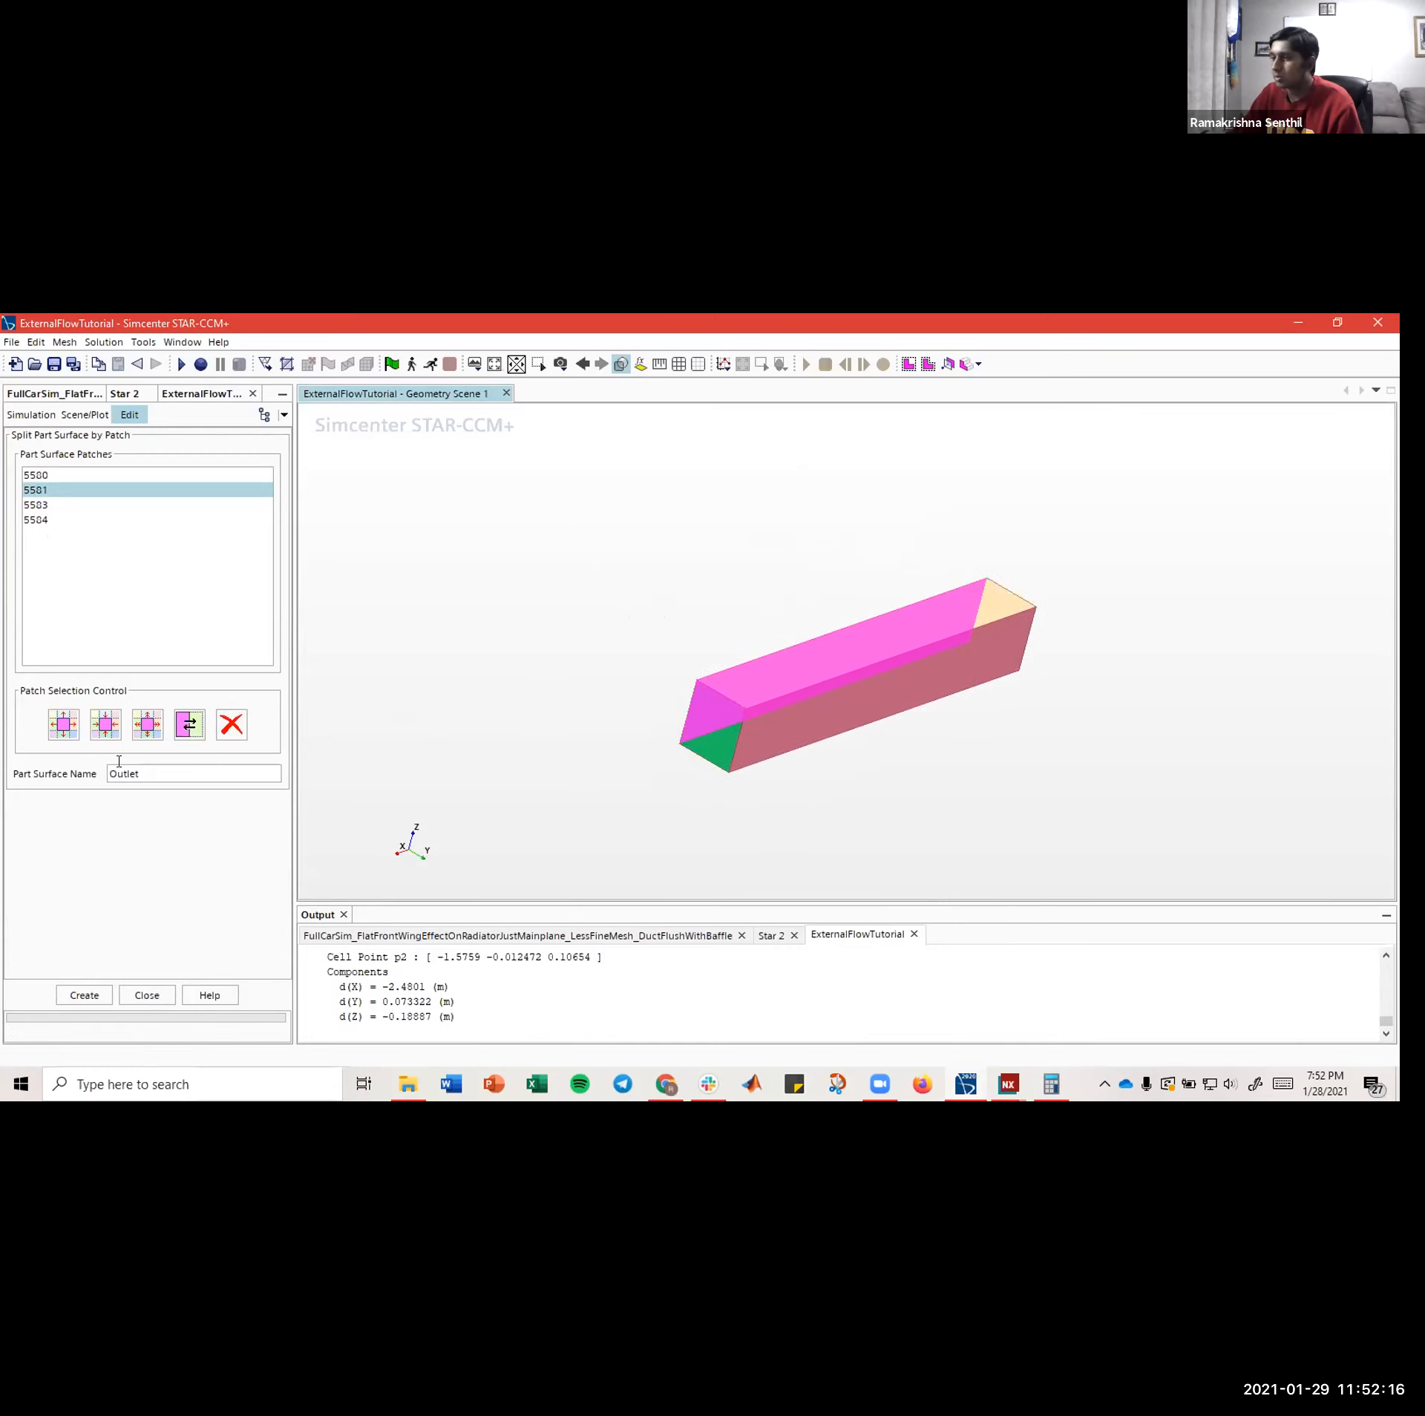
double_click(154, 778)
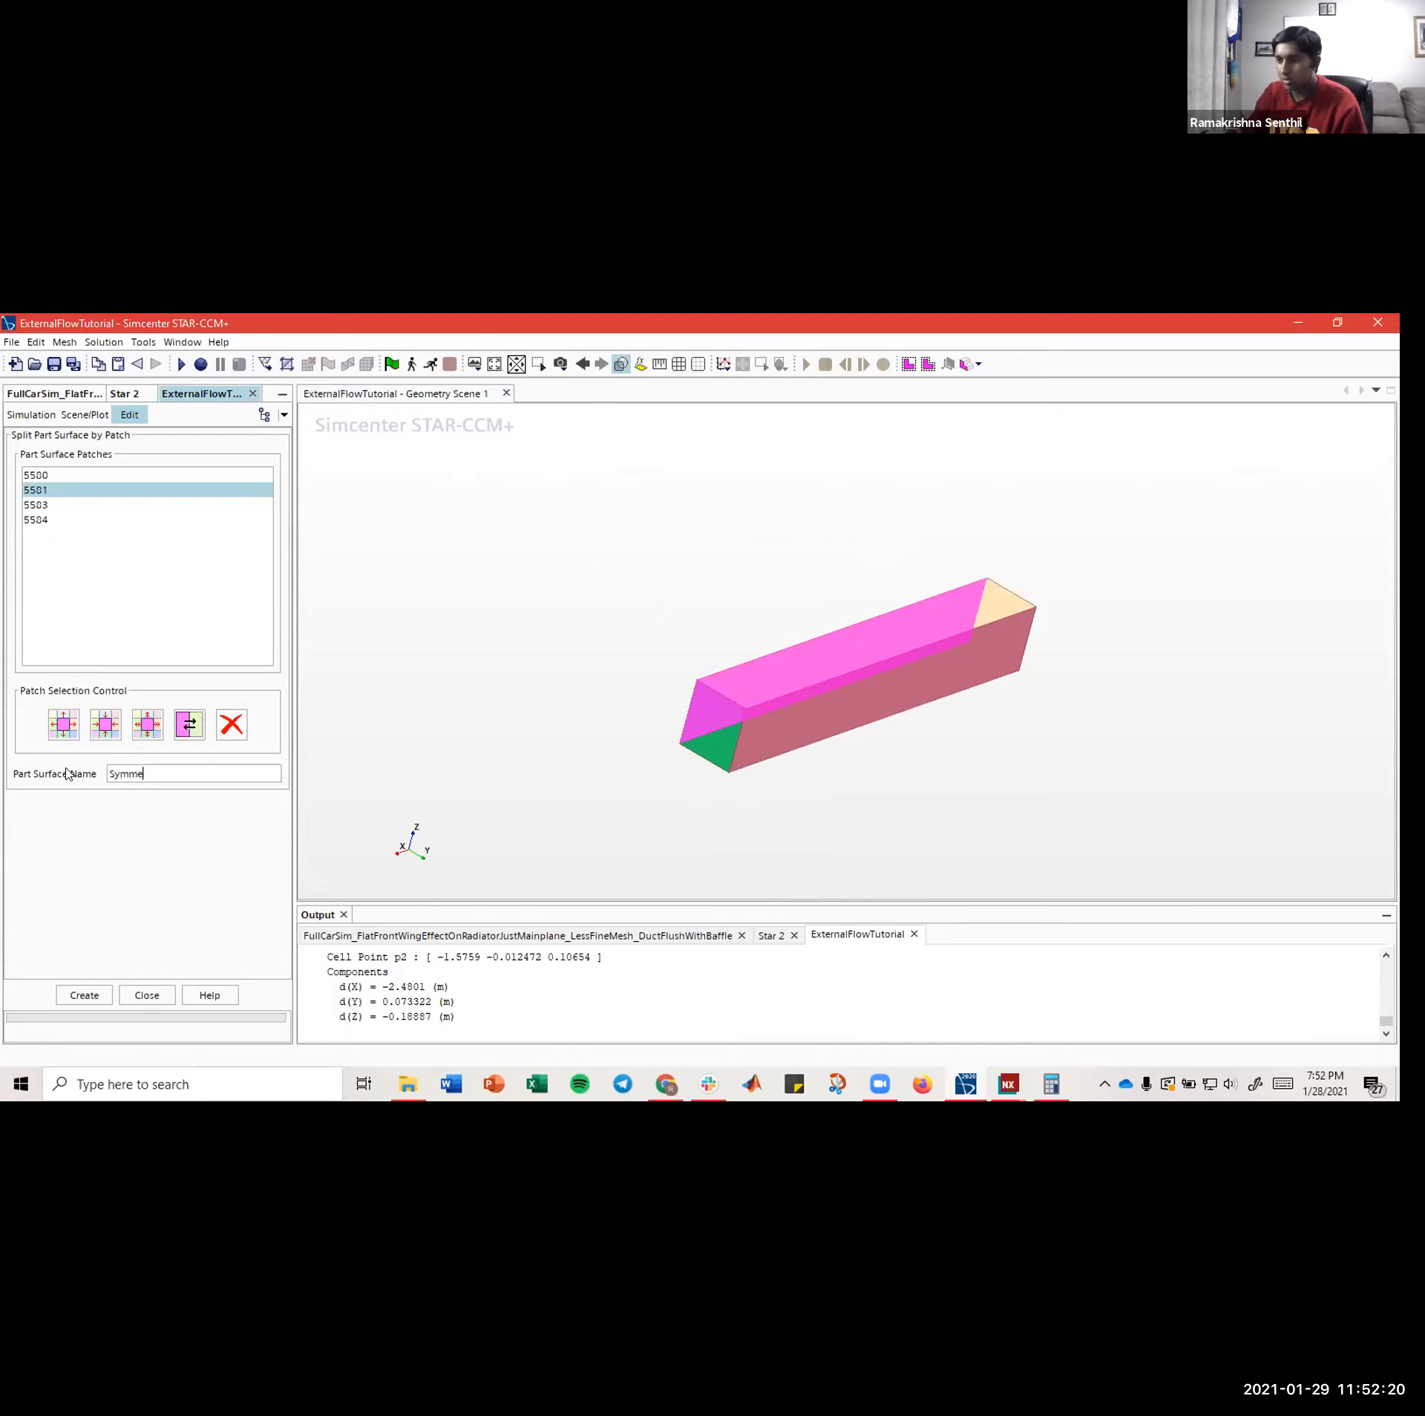
left_click(84, 996)
- Create a part surface named Ground from the block's bottom face and finish the split by patch
left_click_drag(632, 669, 728, 744)
left_click(752, 747)
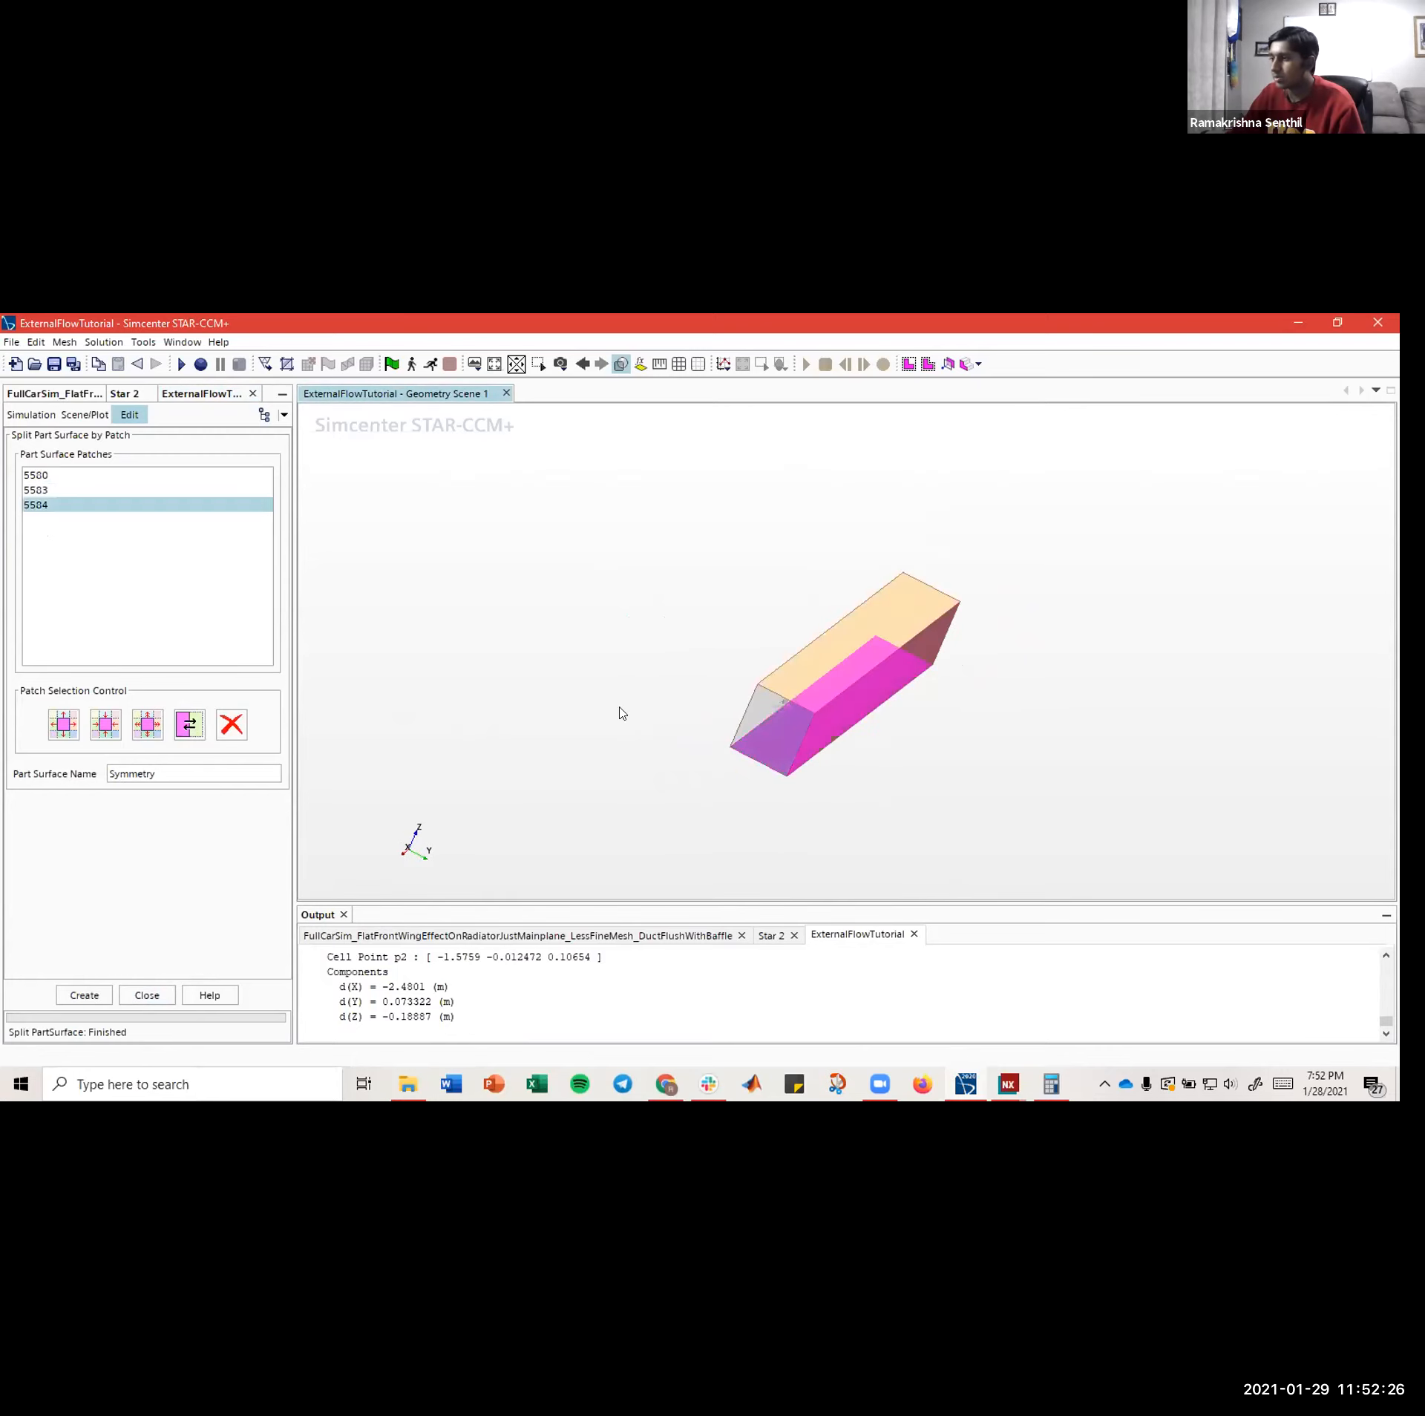
left_click_drag(622, 714, 636, 713)
double_click(182, 775)
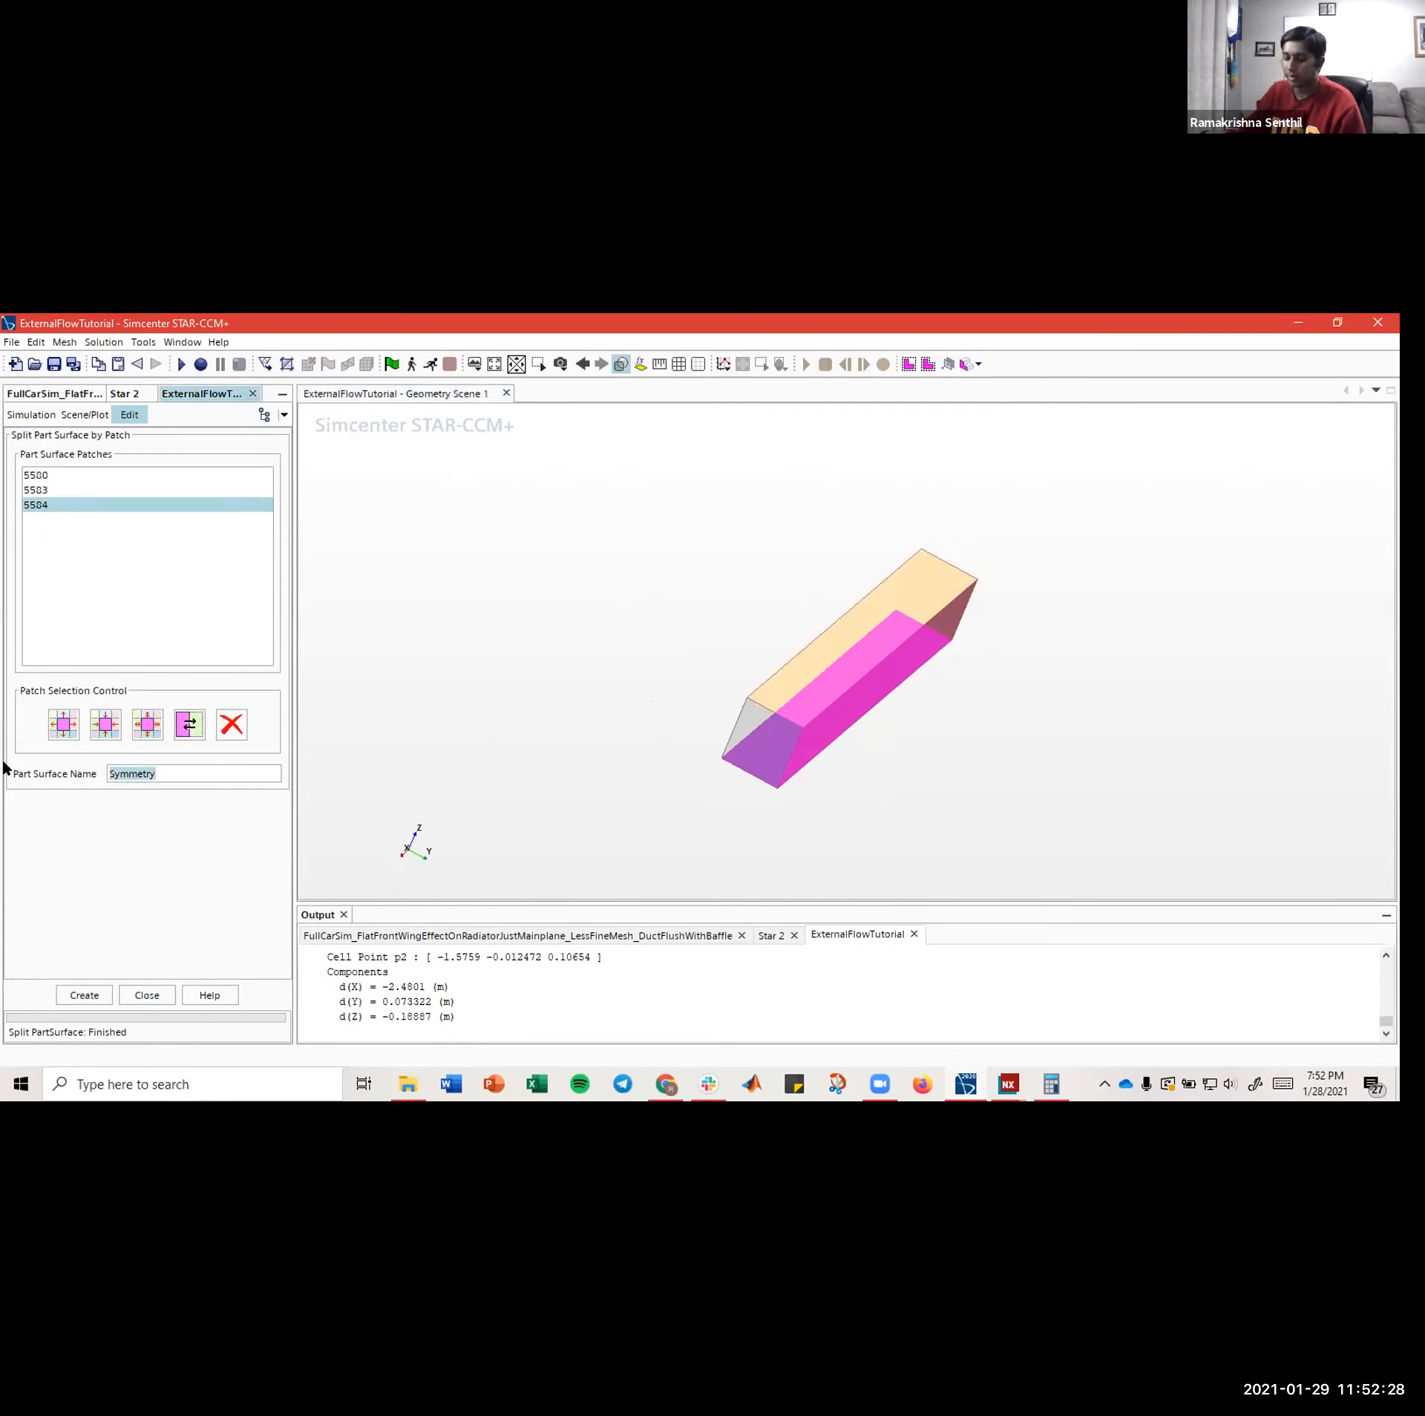
type("Ground")
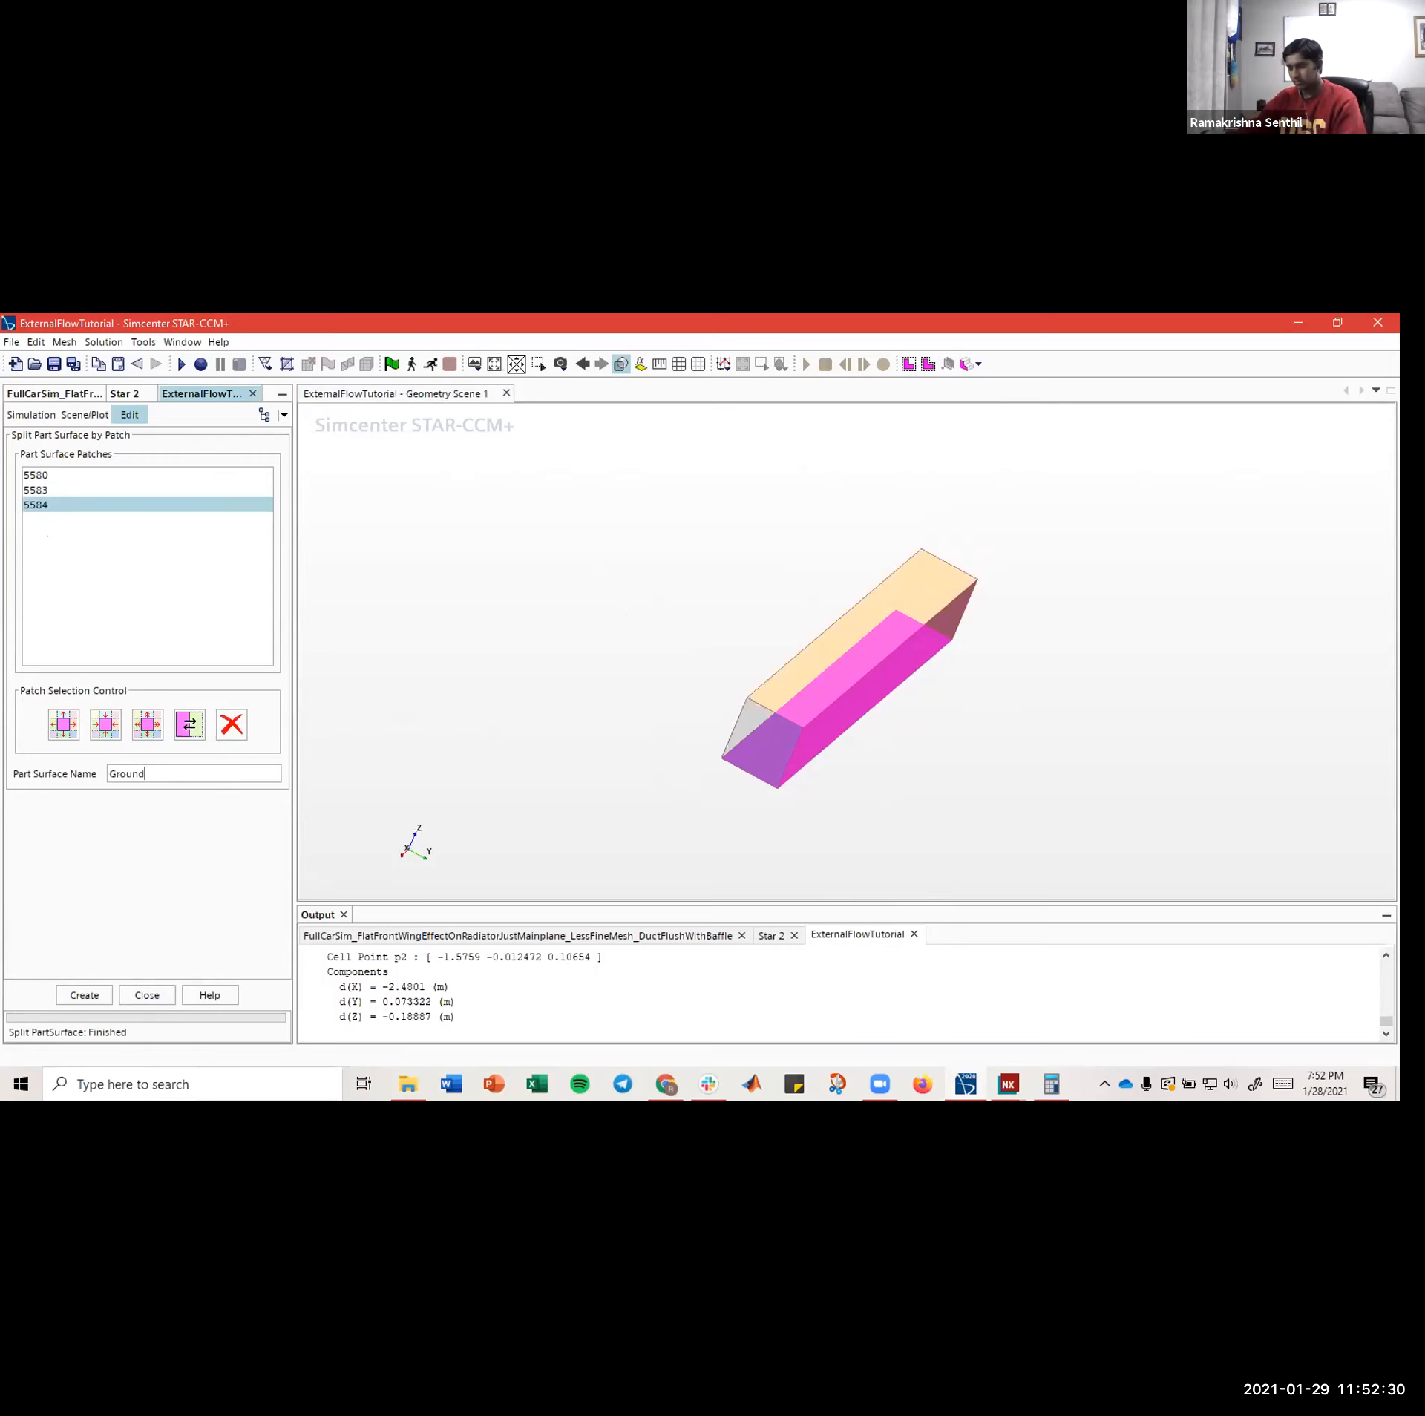
left_click(80, 994)
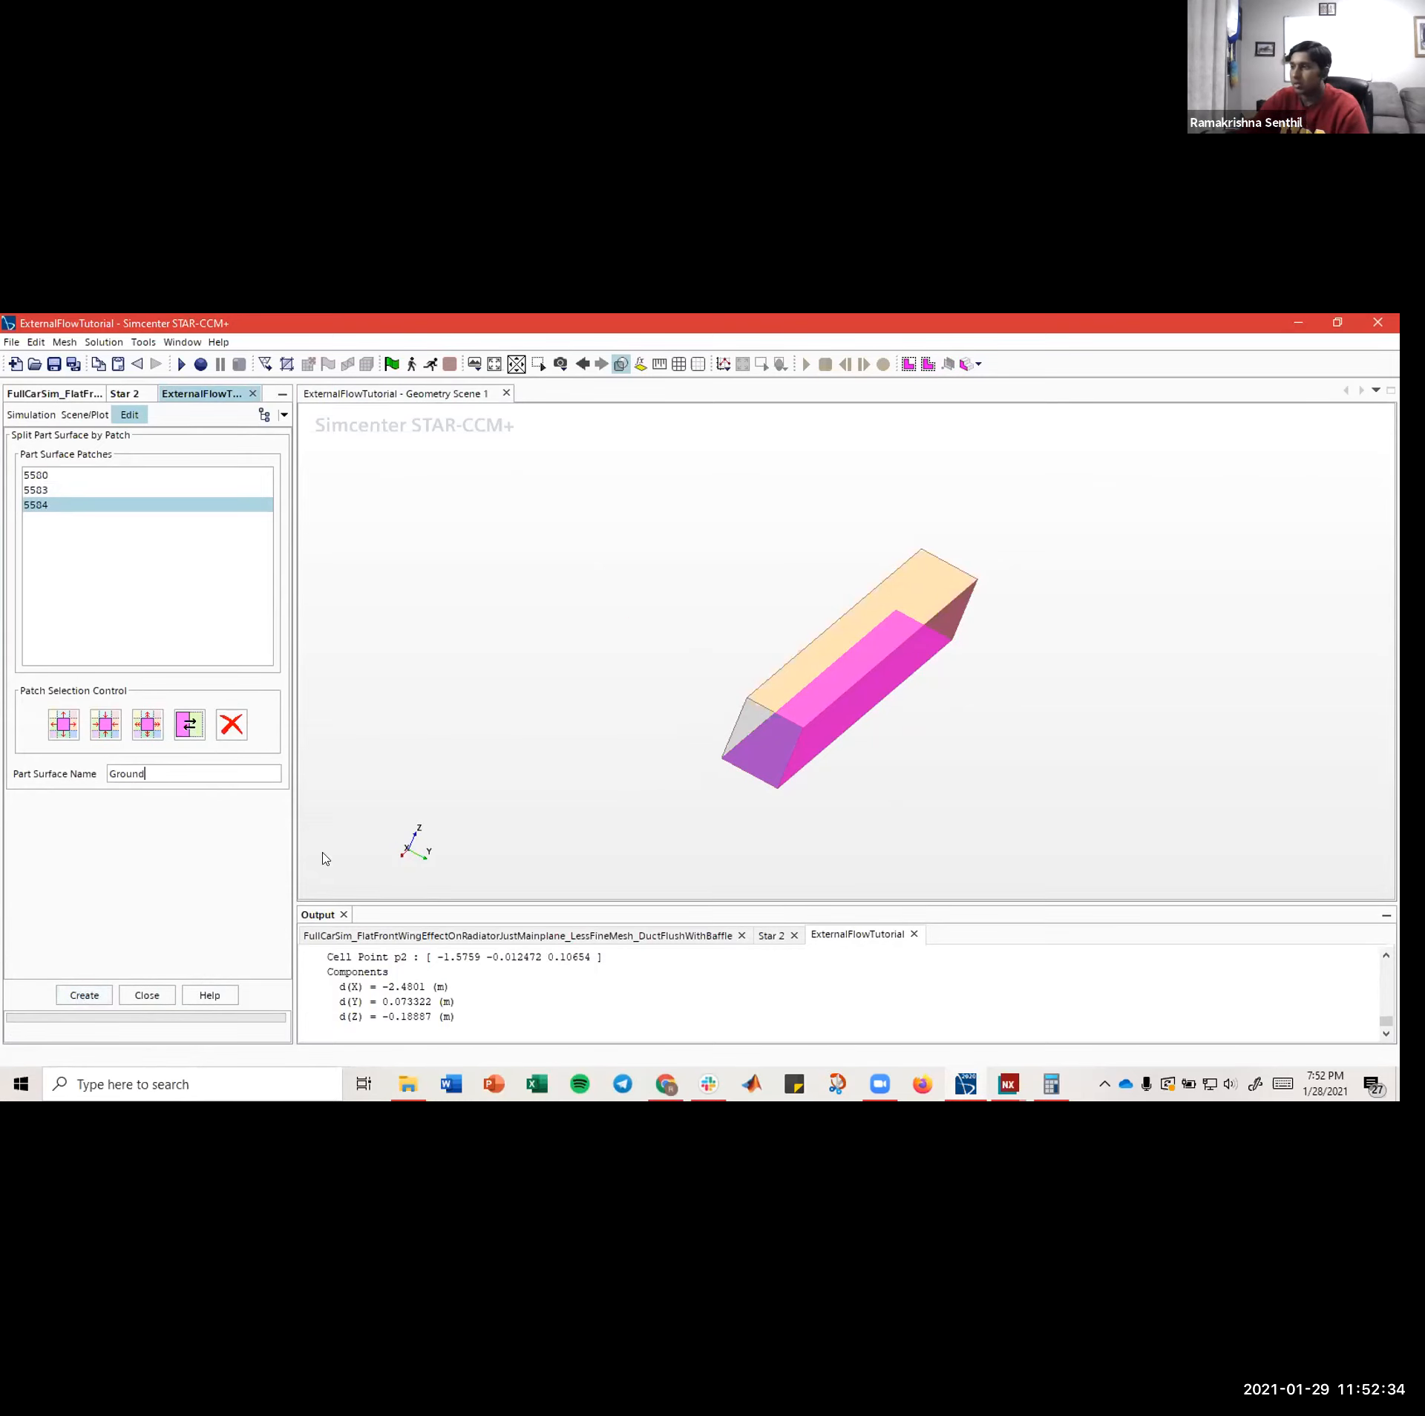
mouse_move(637, 707)
left_mouse_down()
mouse_move(745, 722)
mouse_move(738, 764)
mouse_move(615, 746)
left_mouse_up()
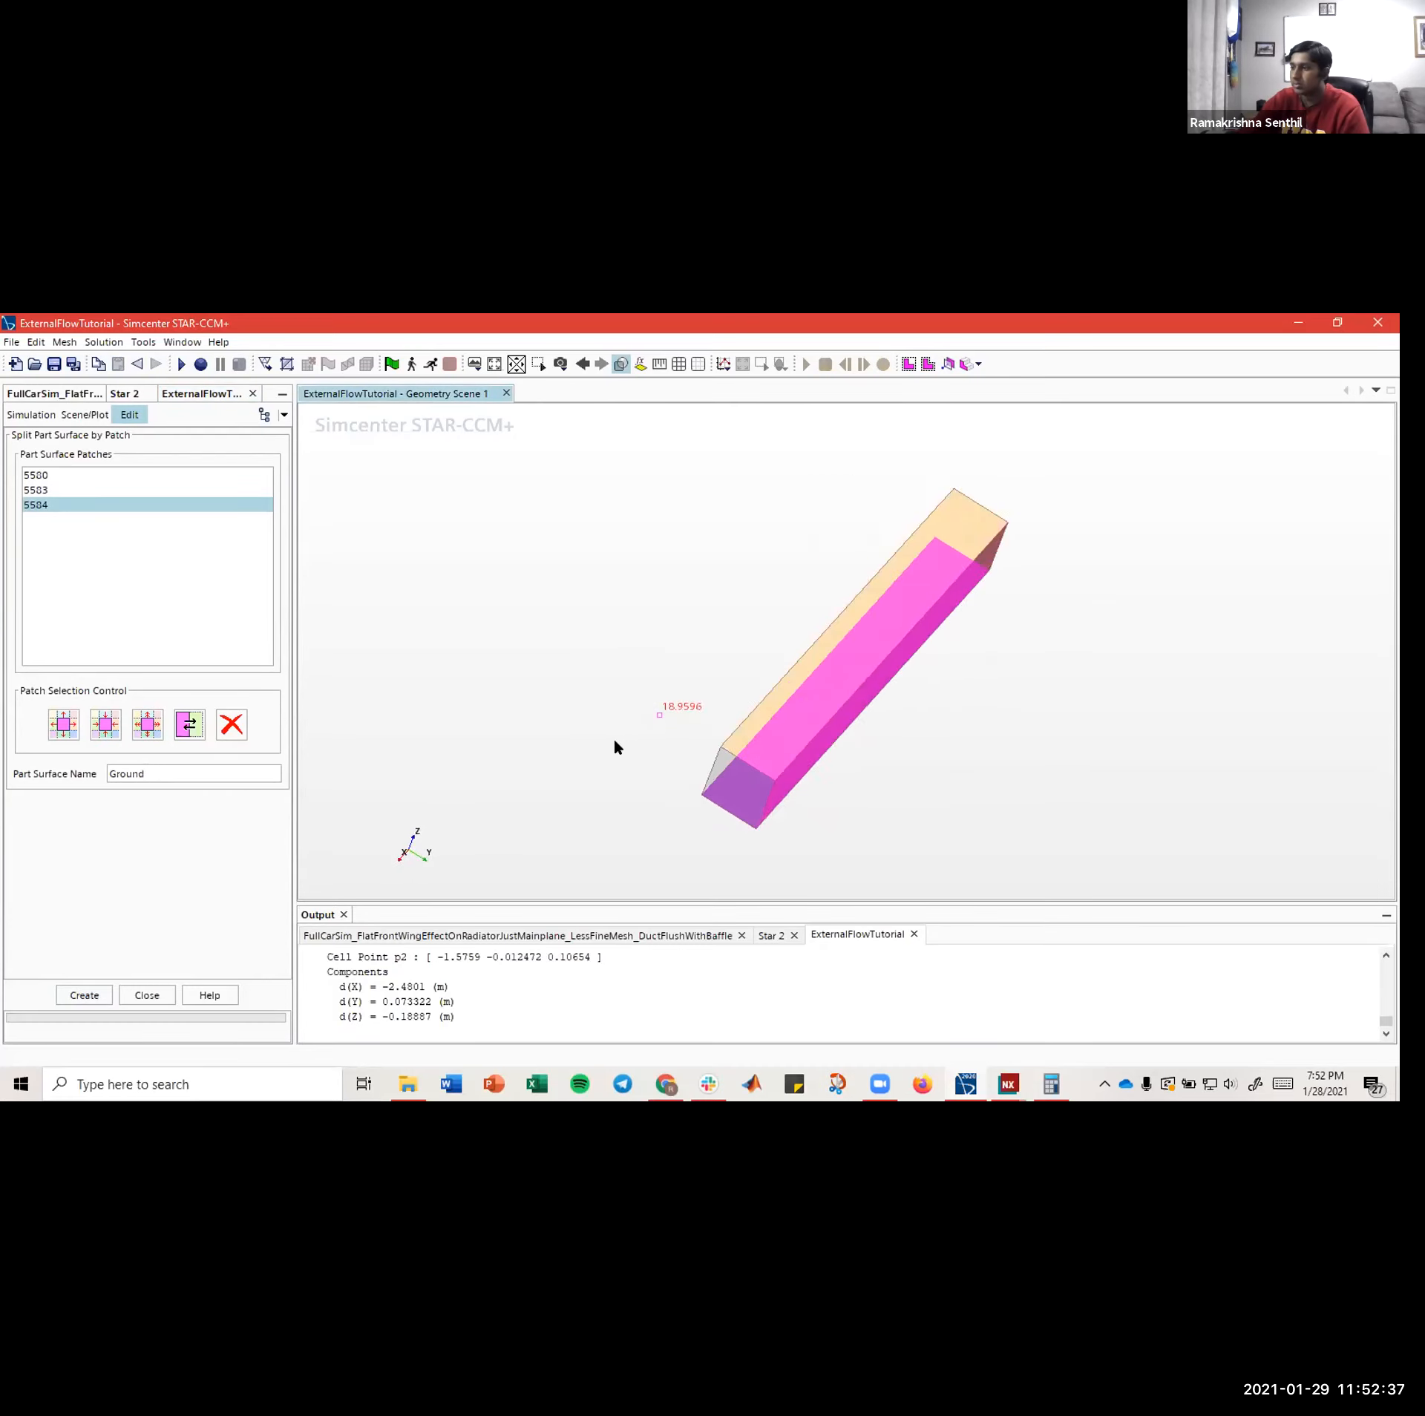
left_click(85, 994)
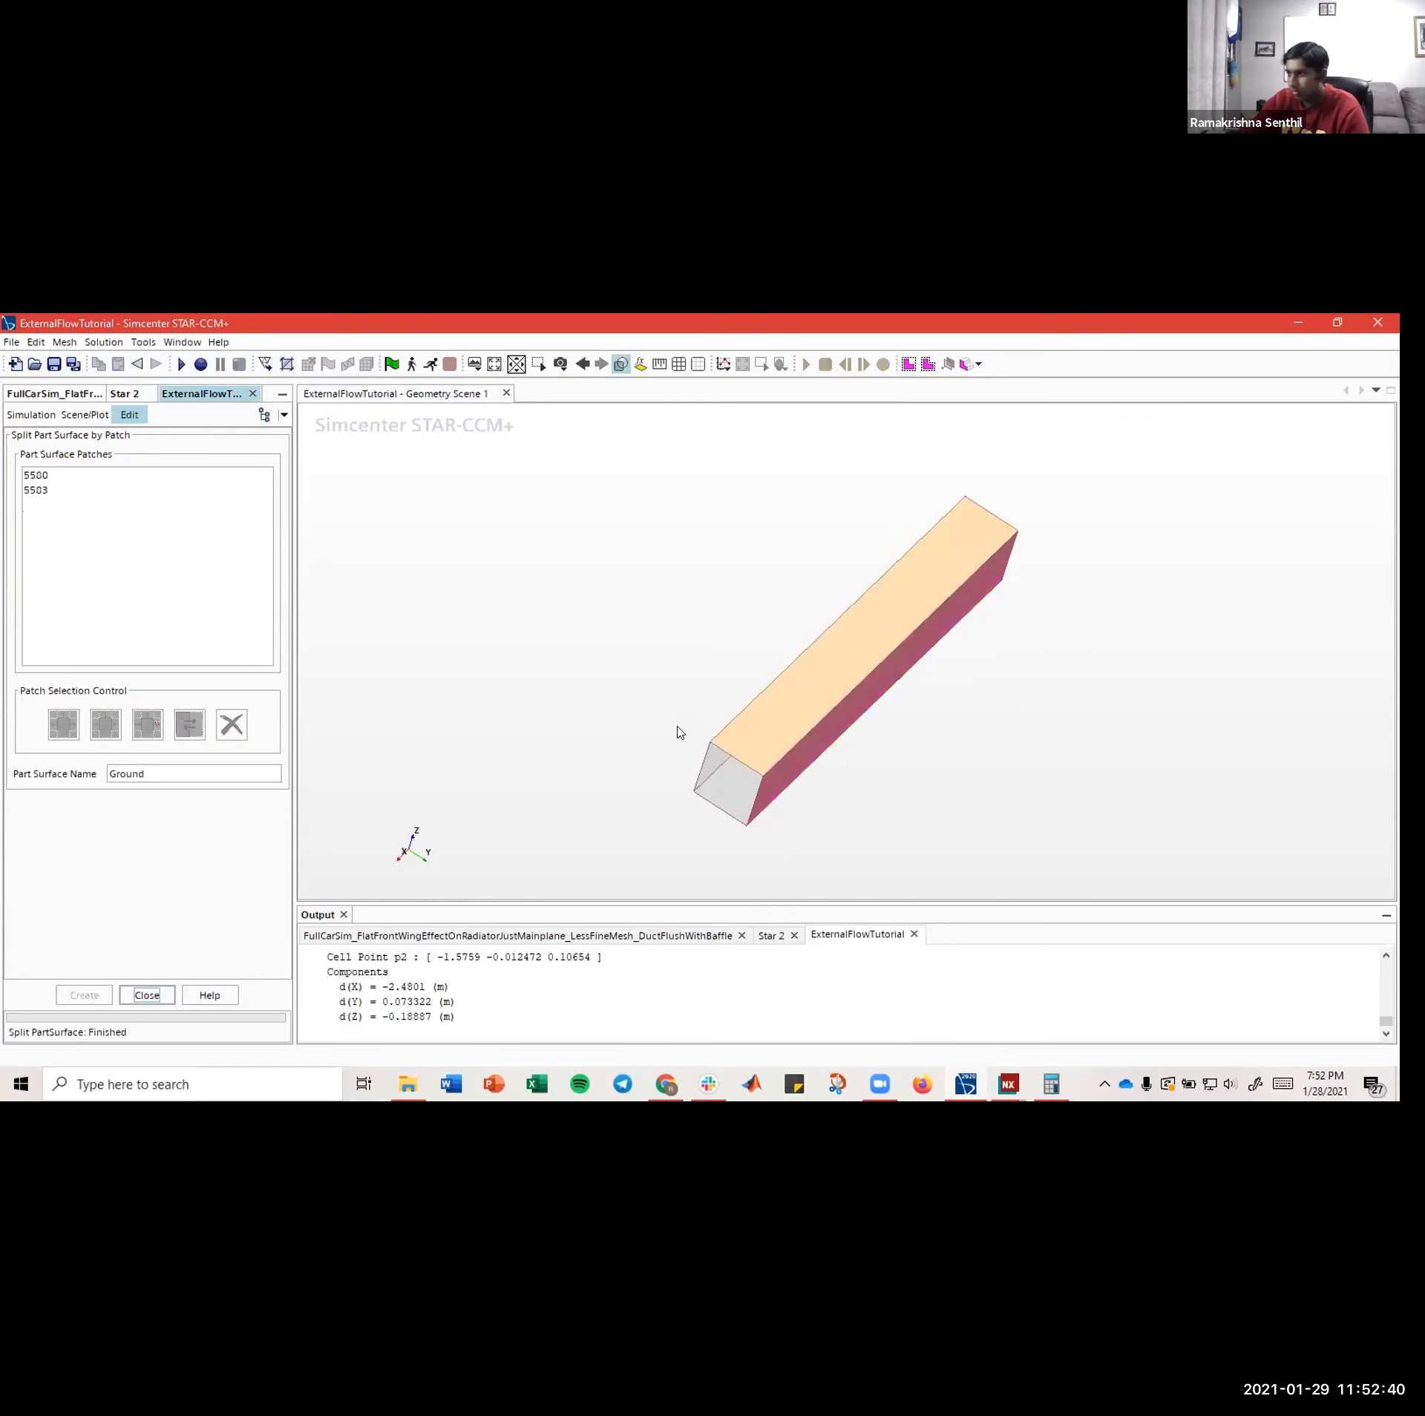
mouse_move(677, 733)
left_mouse_down()
mouse_move(913, 729)
mouse_move(714, 707)
mouse_move(788, 684)
mouse_move(733, 695)
left_mouse_up()
left_click(152, 995)
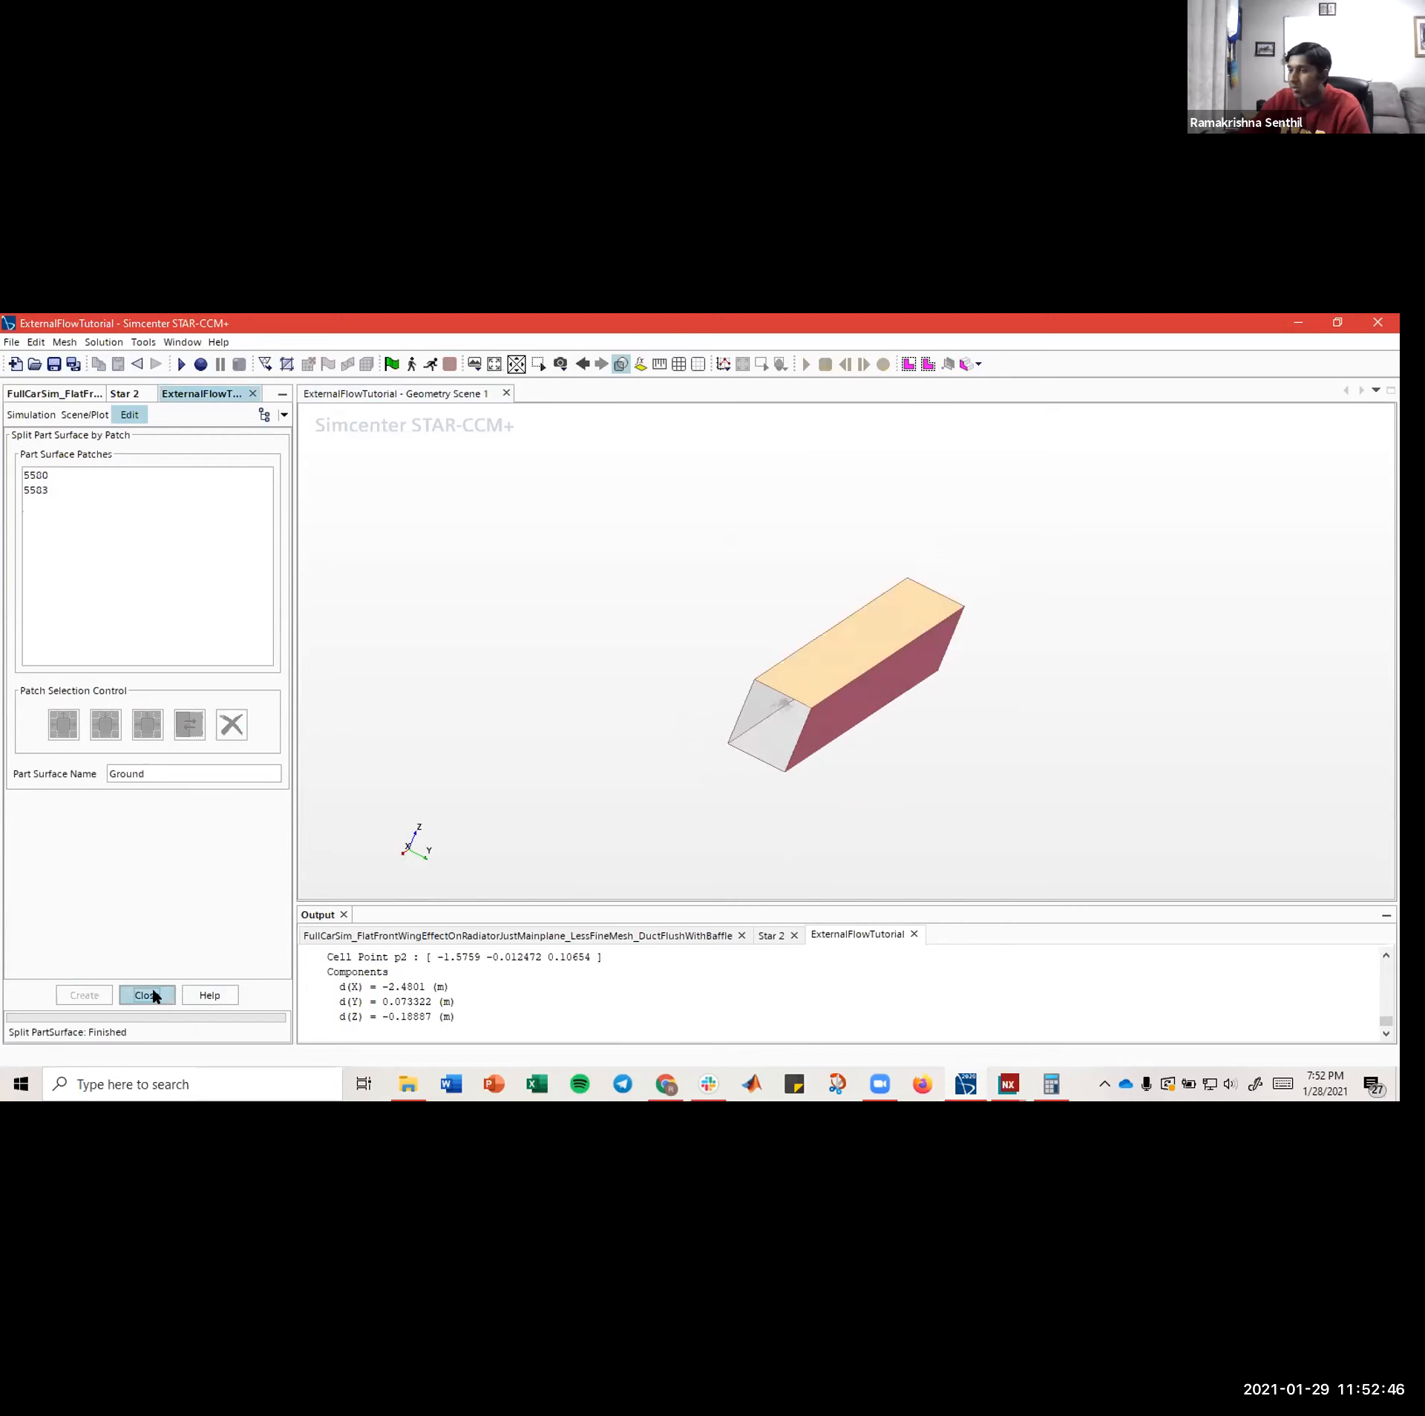
- Highlight the block's Ground, Inlet and Outlet surfaces in turn to check which face each one covers
left_click(131, 564)
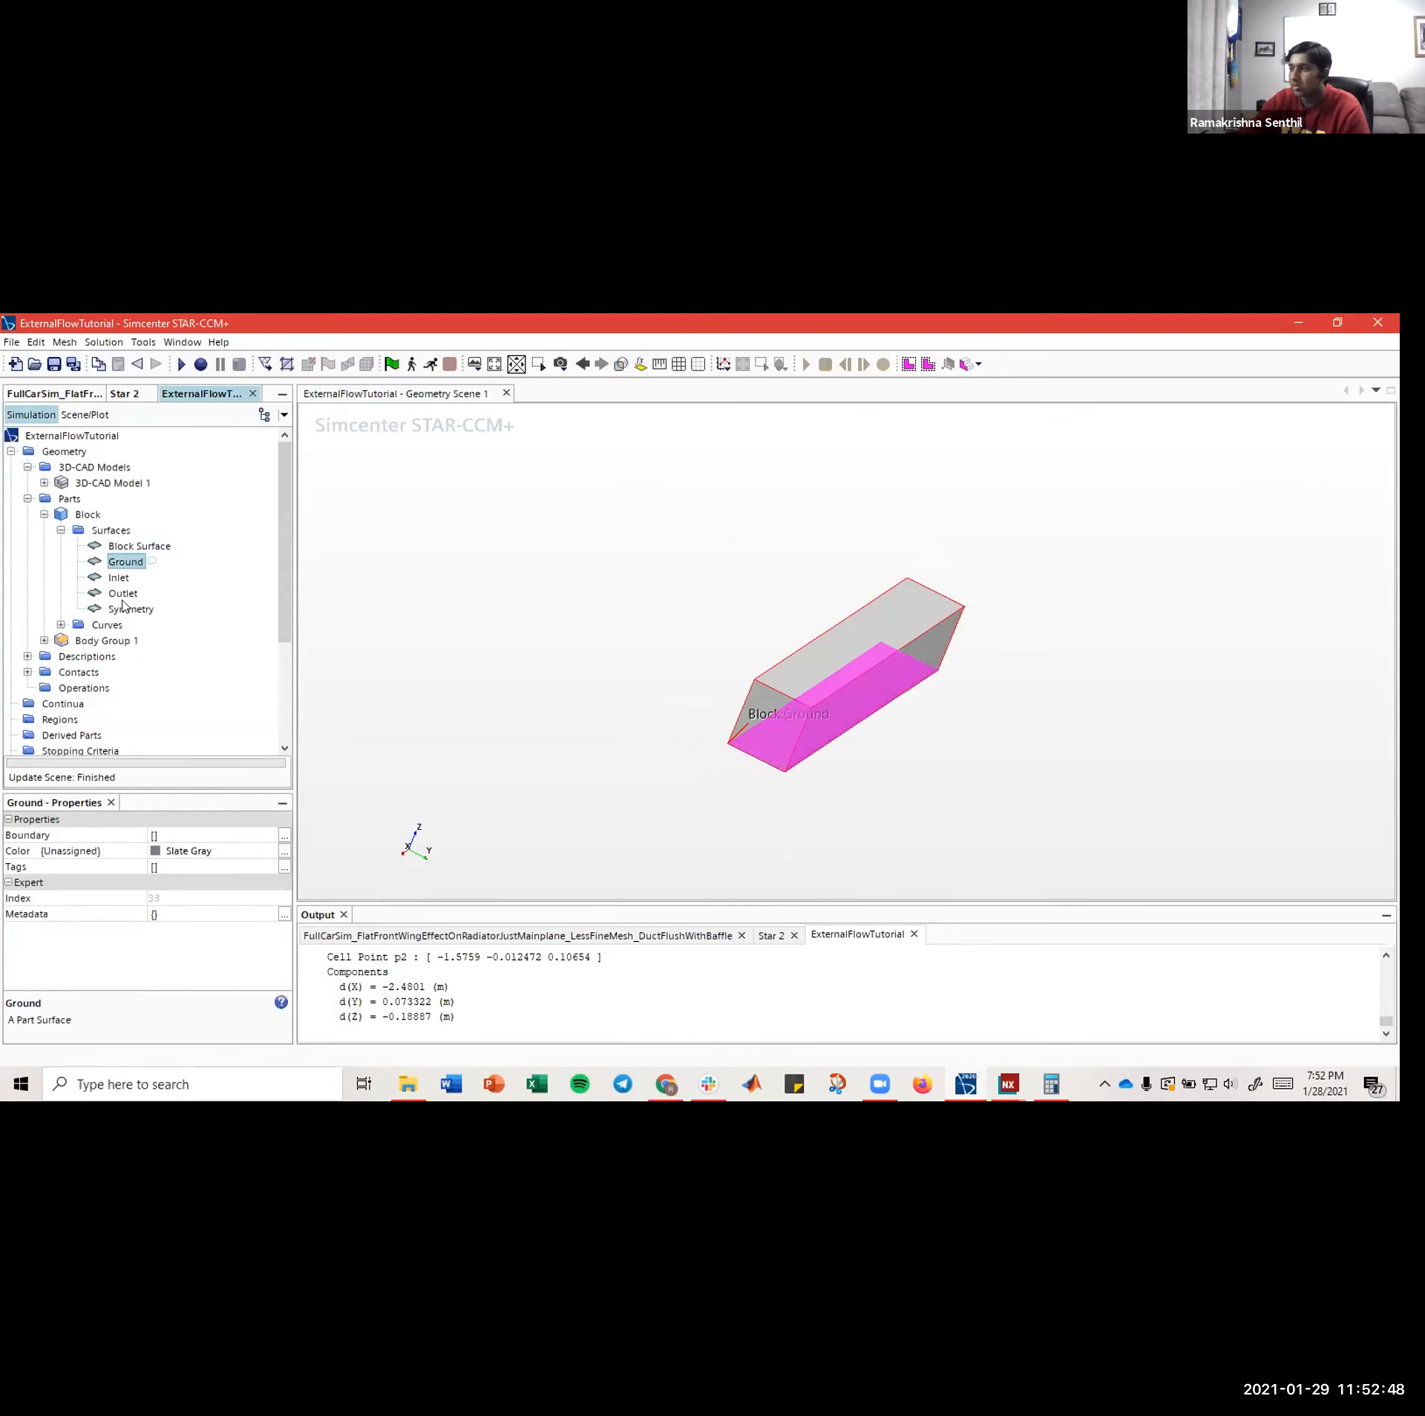
left_click(116, 581)
left_click(116, 597)
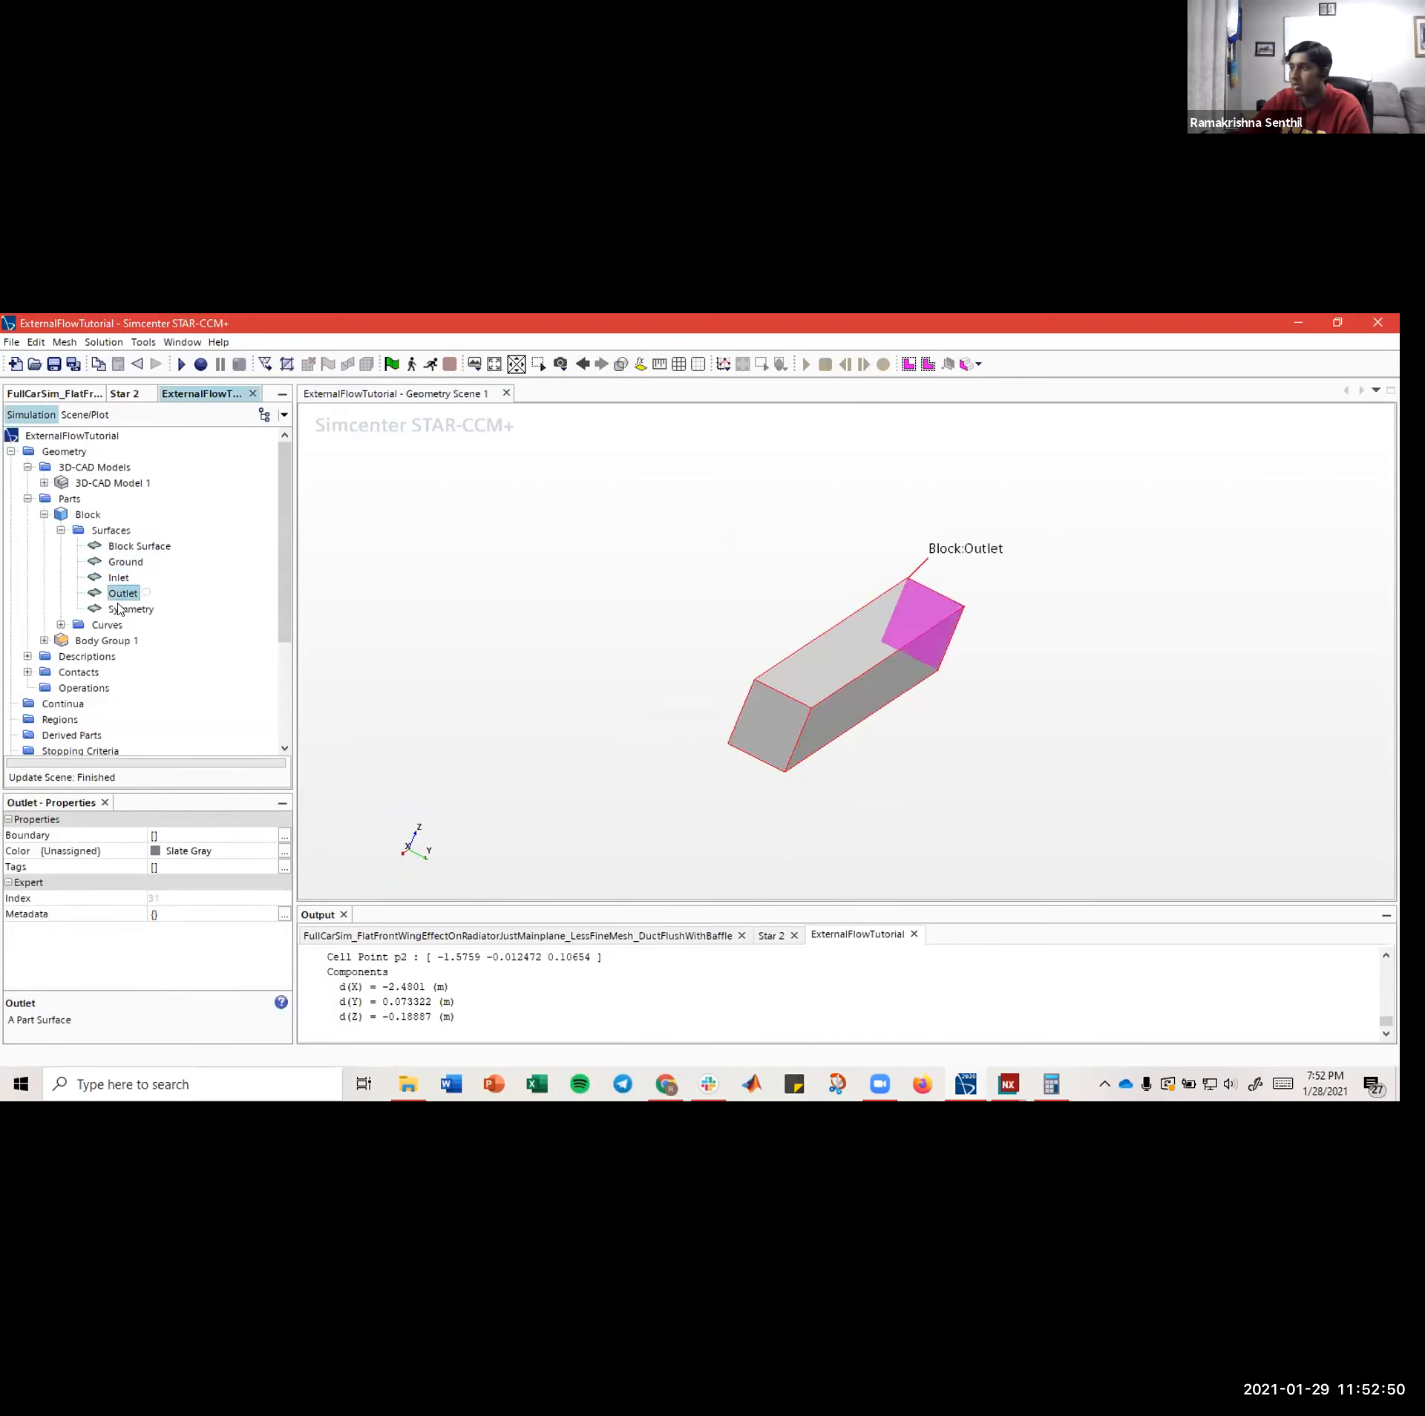
- Highlight the Symmetry, Outlet, Ground, Inlet and remaining Block Surface in turn to review which block faces each one covers
left_click(117, 609)
left_click(119, 594)
left_click(124, 564)
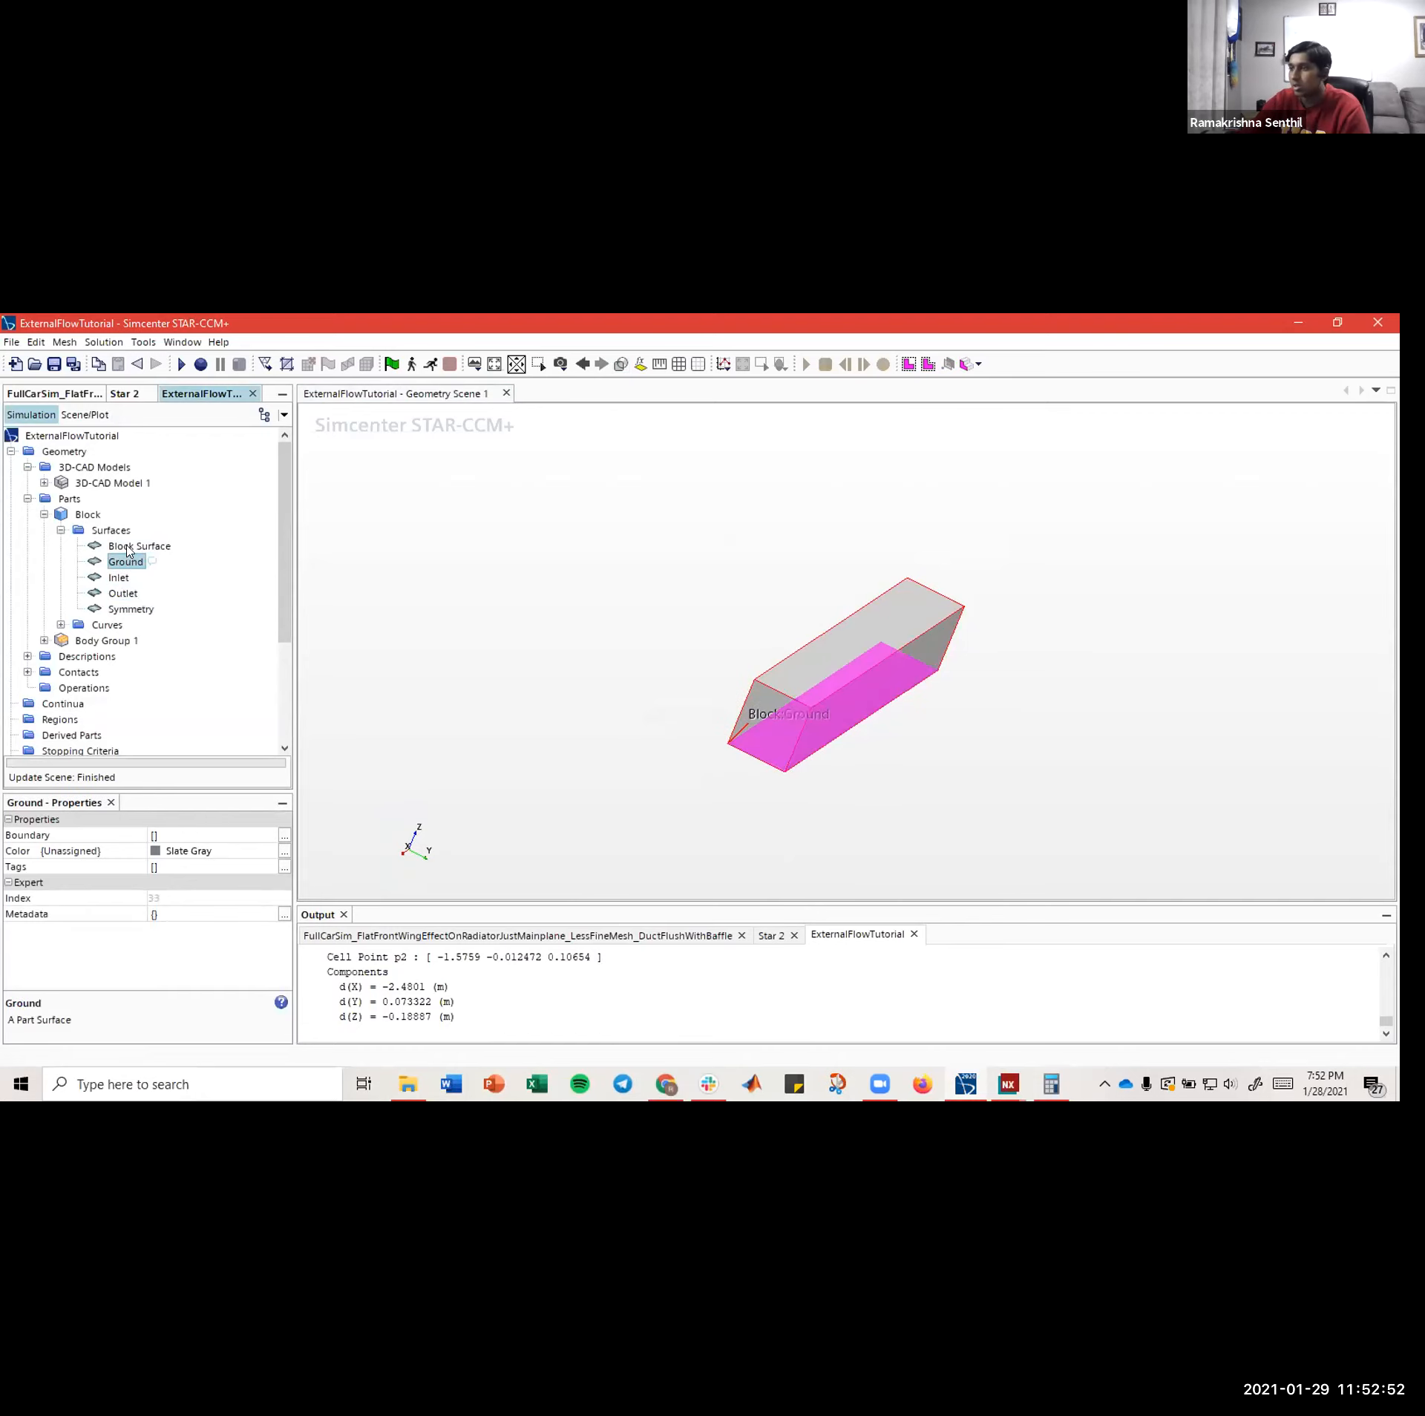
left_click(129, 551)
left_click(126, 564)
left_click(117, 580)
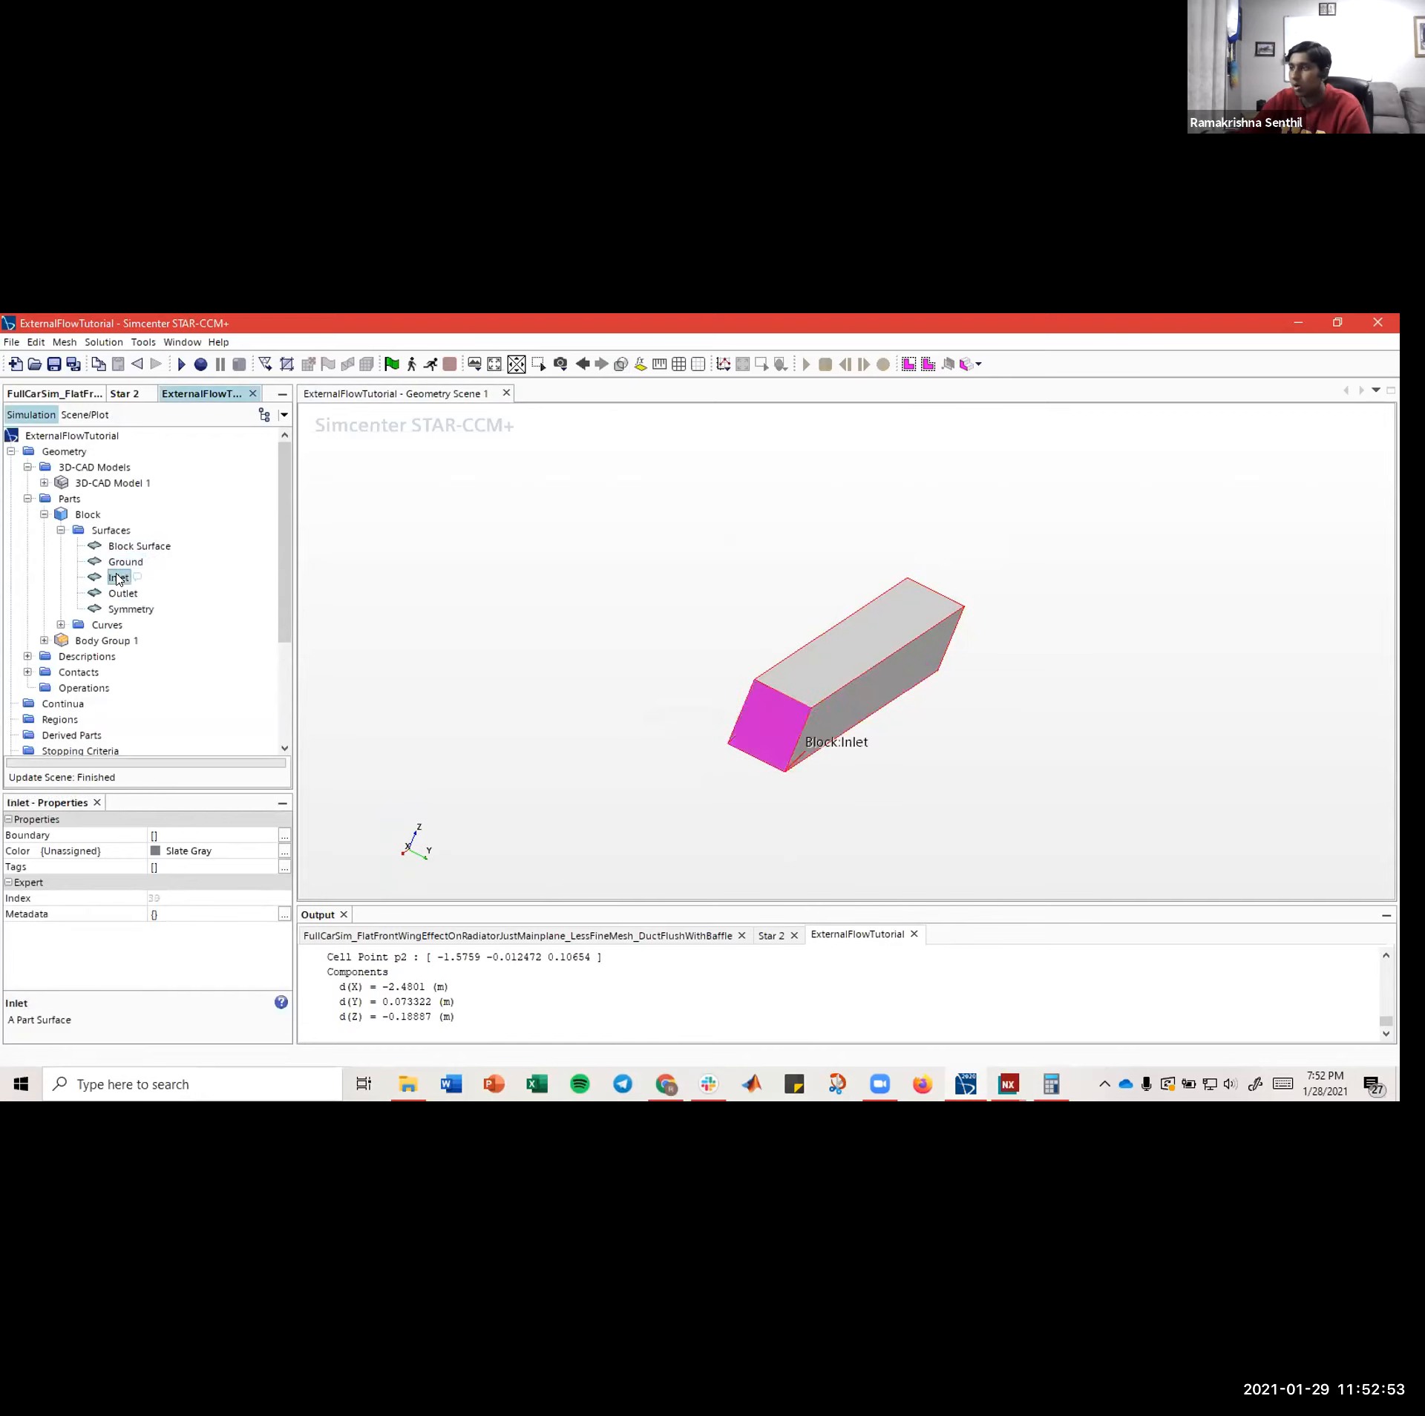
left_click(121, 608)
left_click(120, 595)
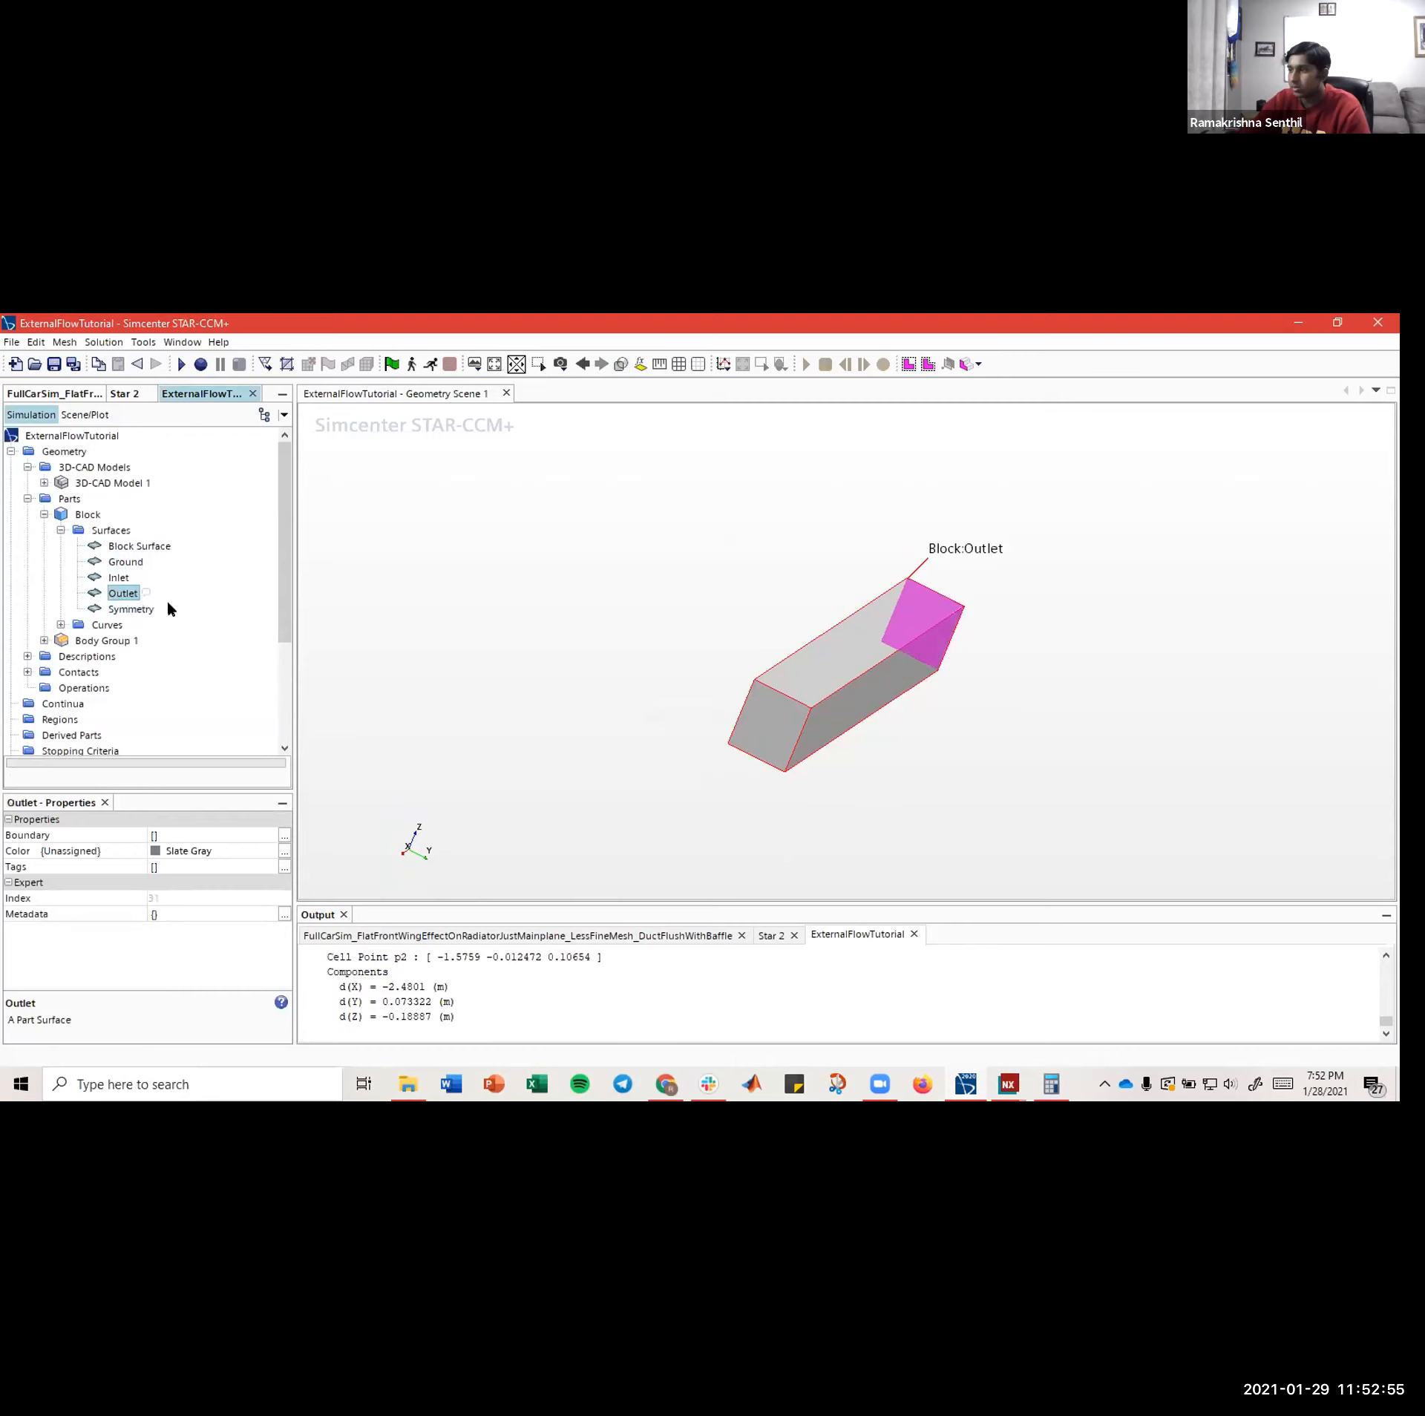
left_click(128, 610)
left_click(125, 564)
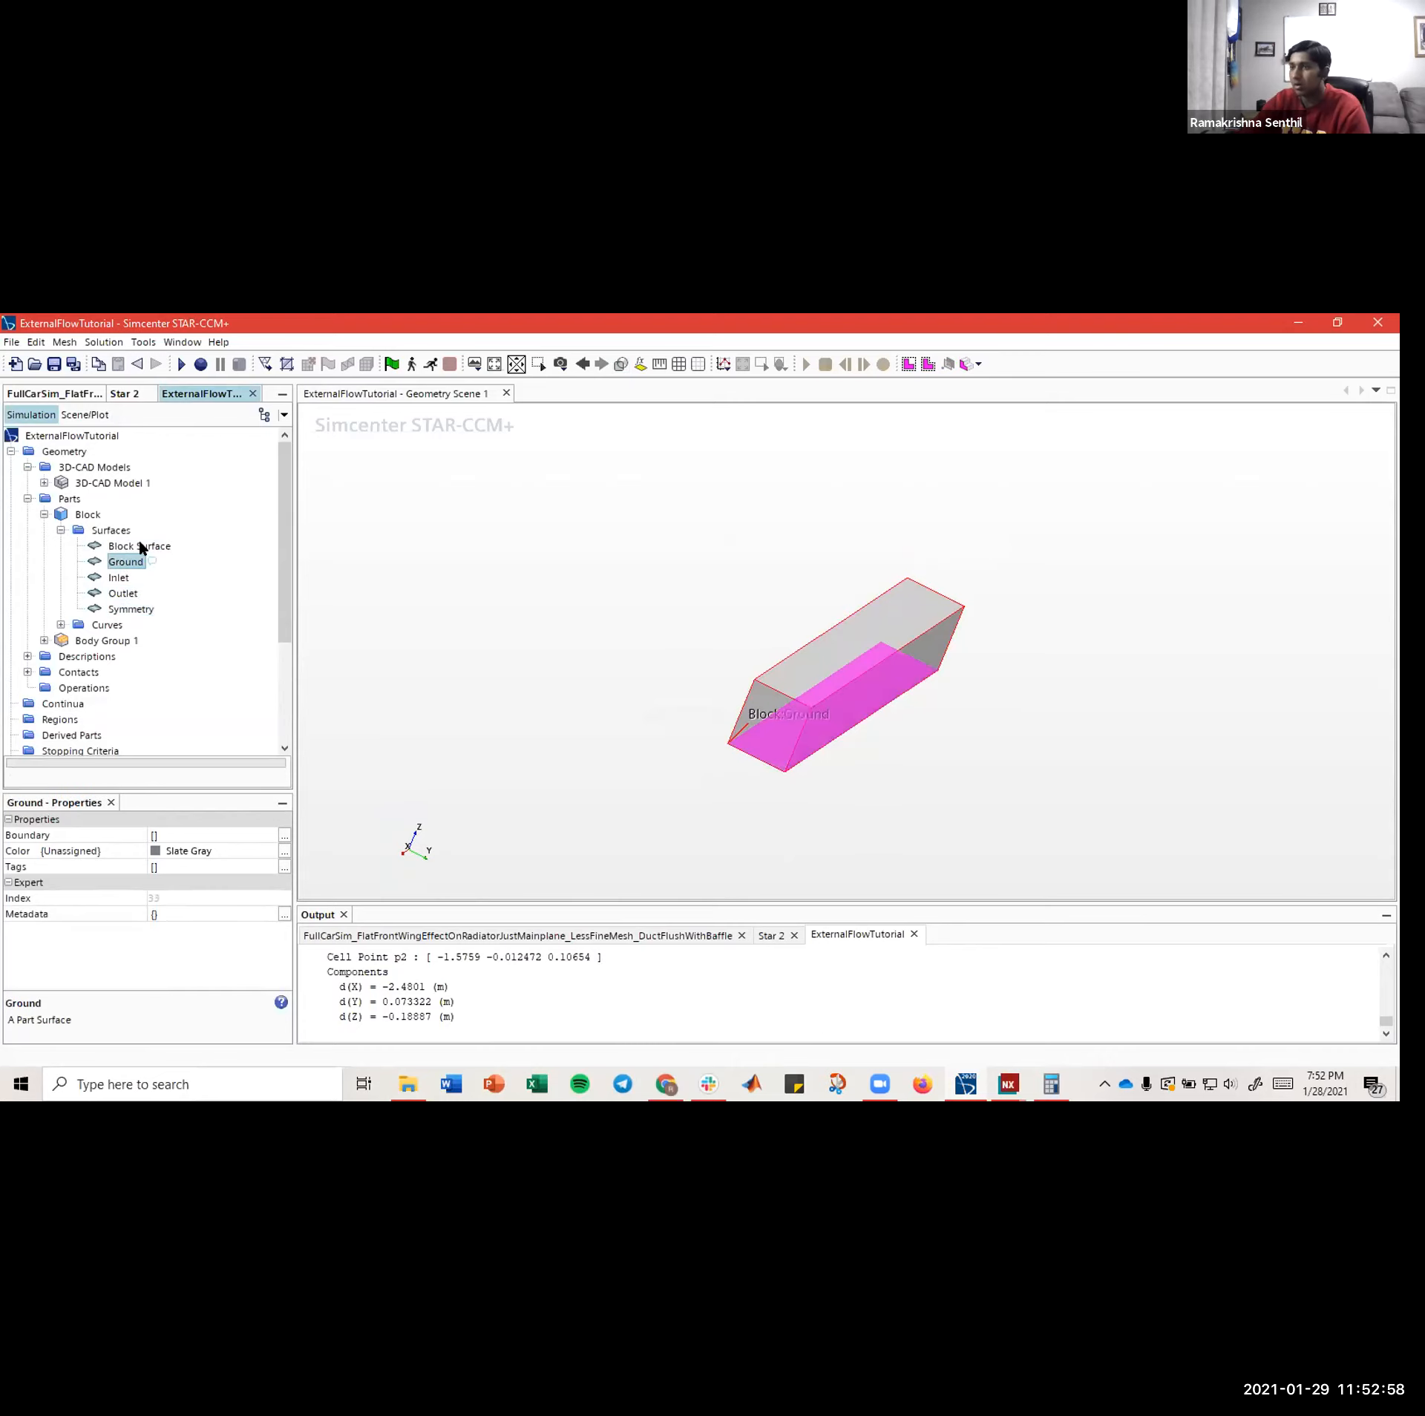
- Rename the block's remaining Block Surface as Walls
left_click(139, 546)
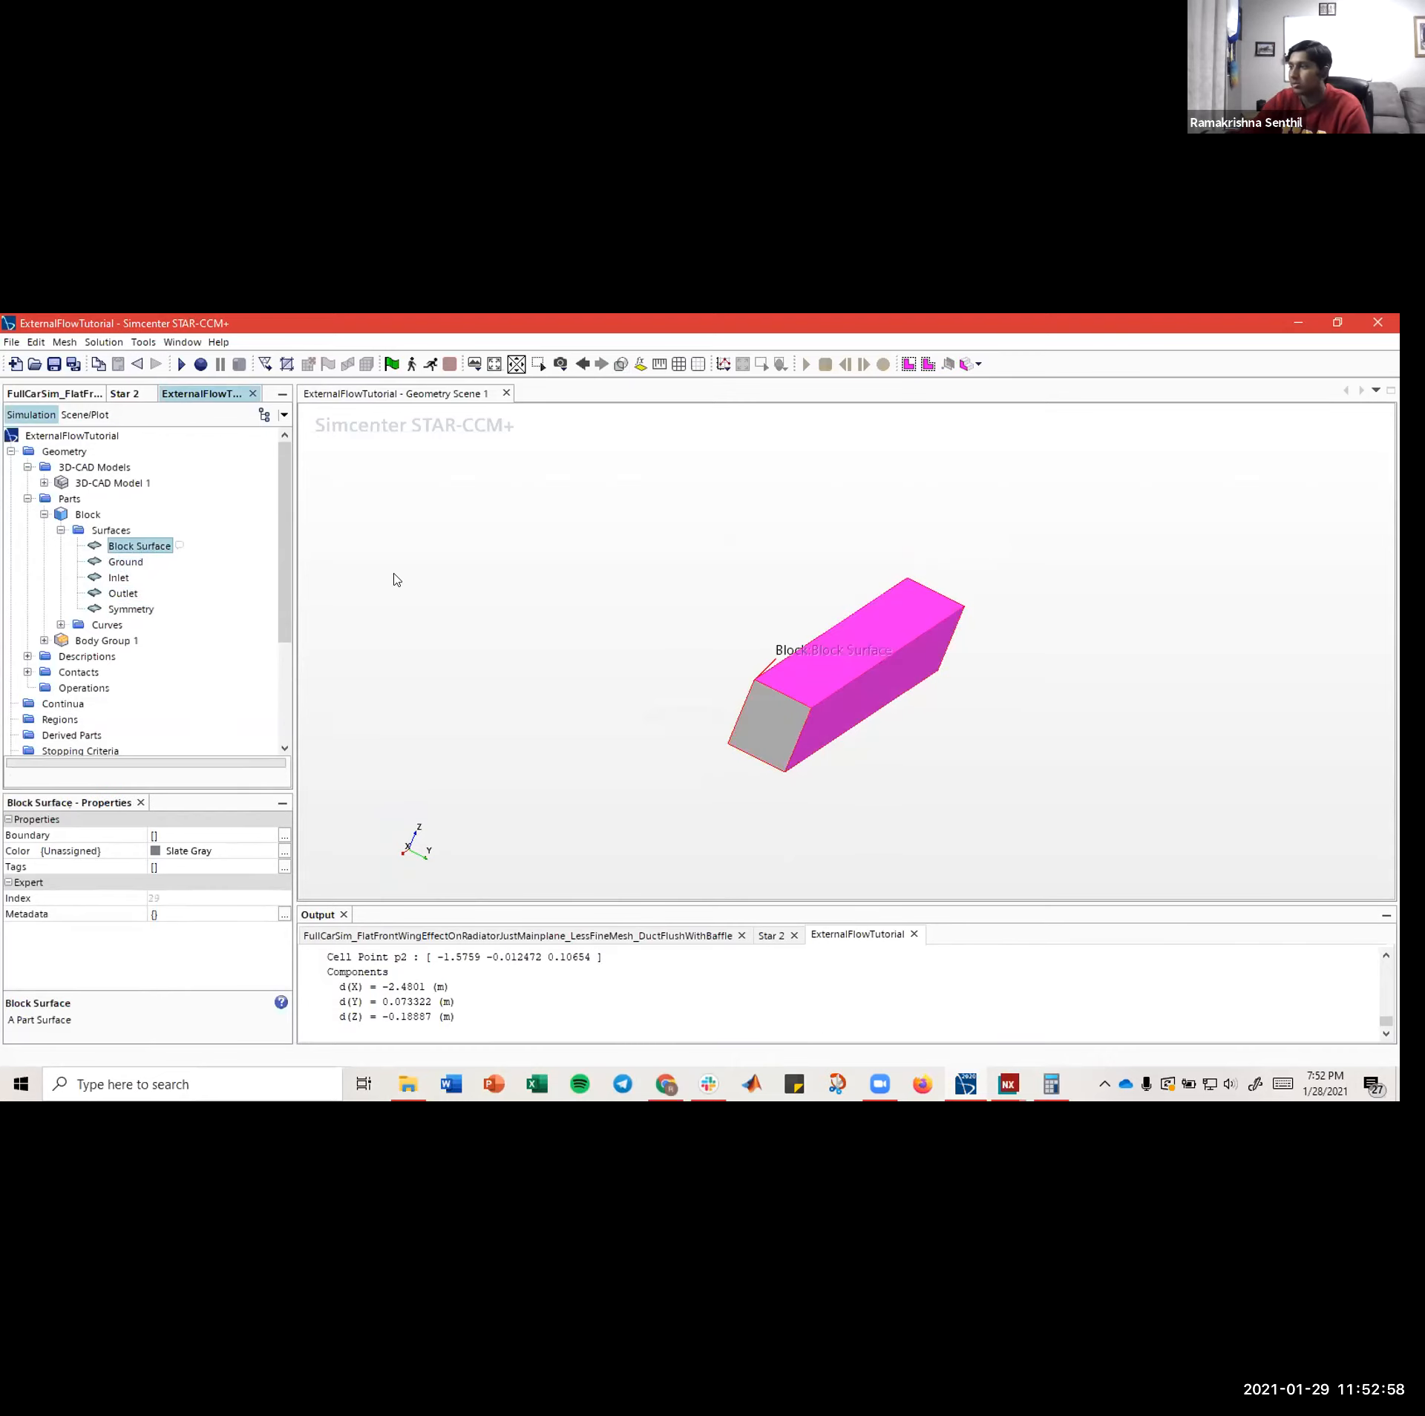
right_click(121, 553)
left_click(218, 954)
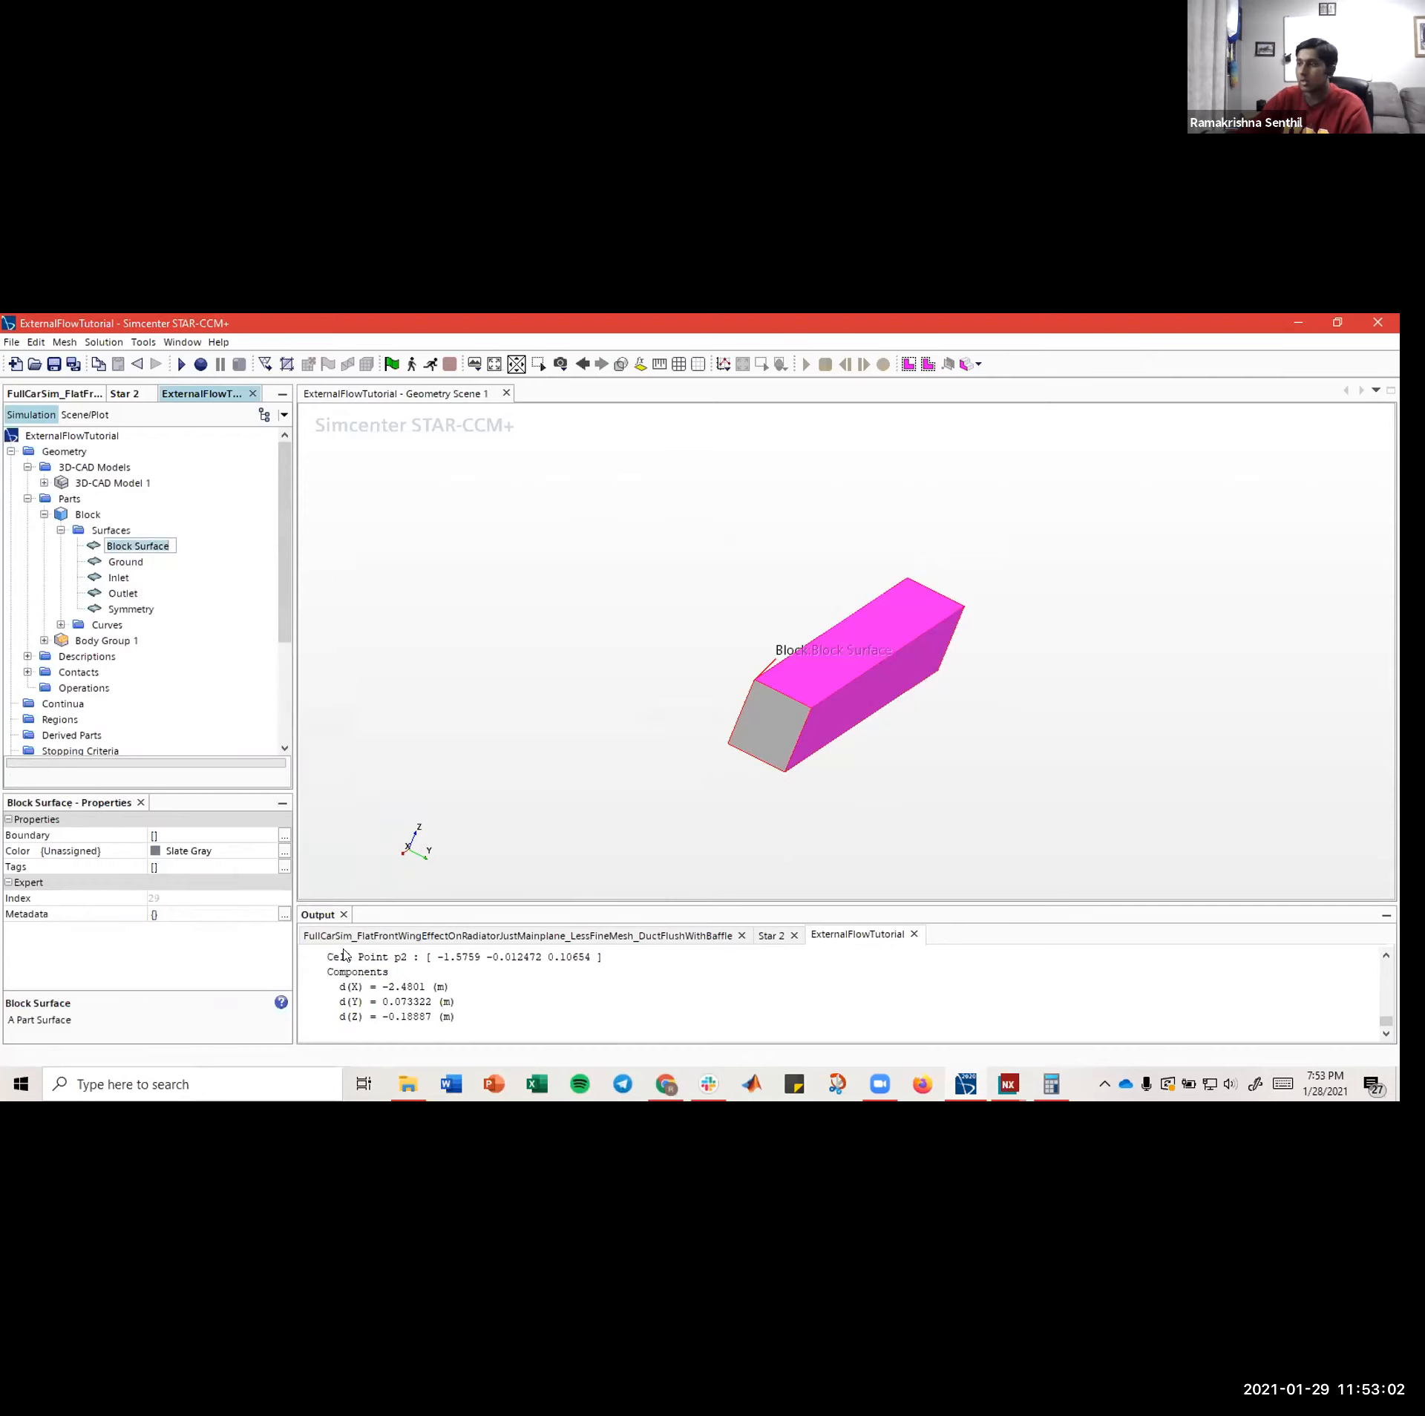
type("Wall")
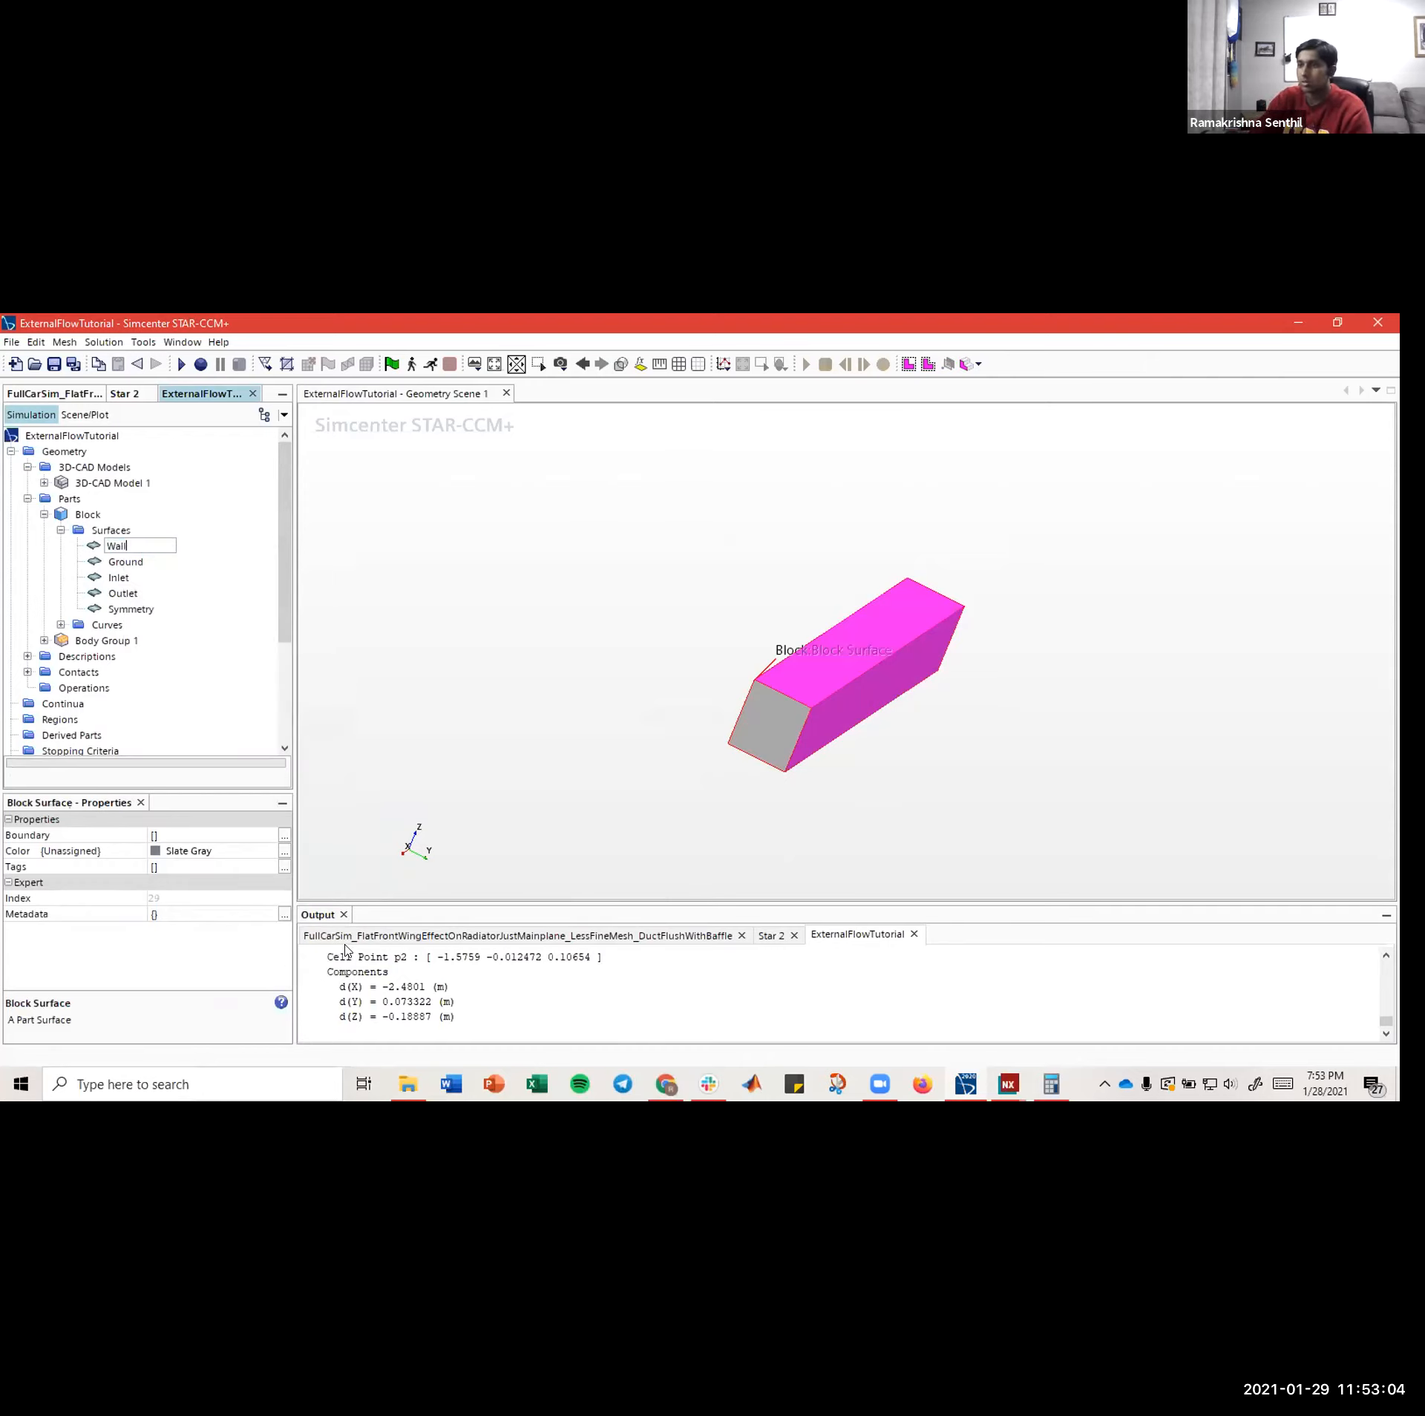
type("s")
key("Return")
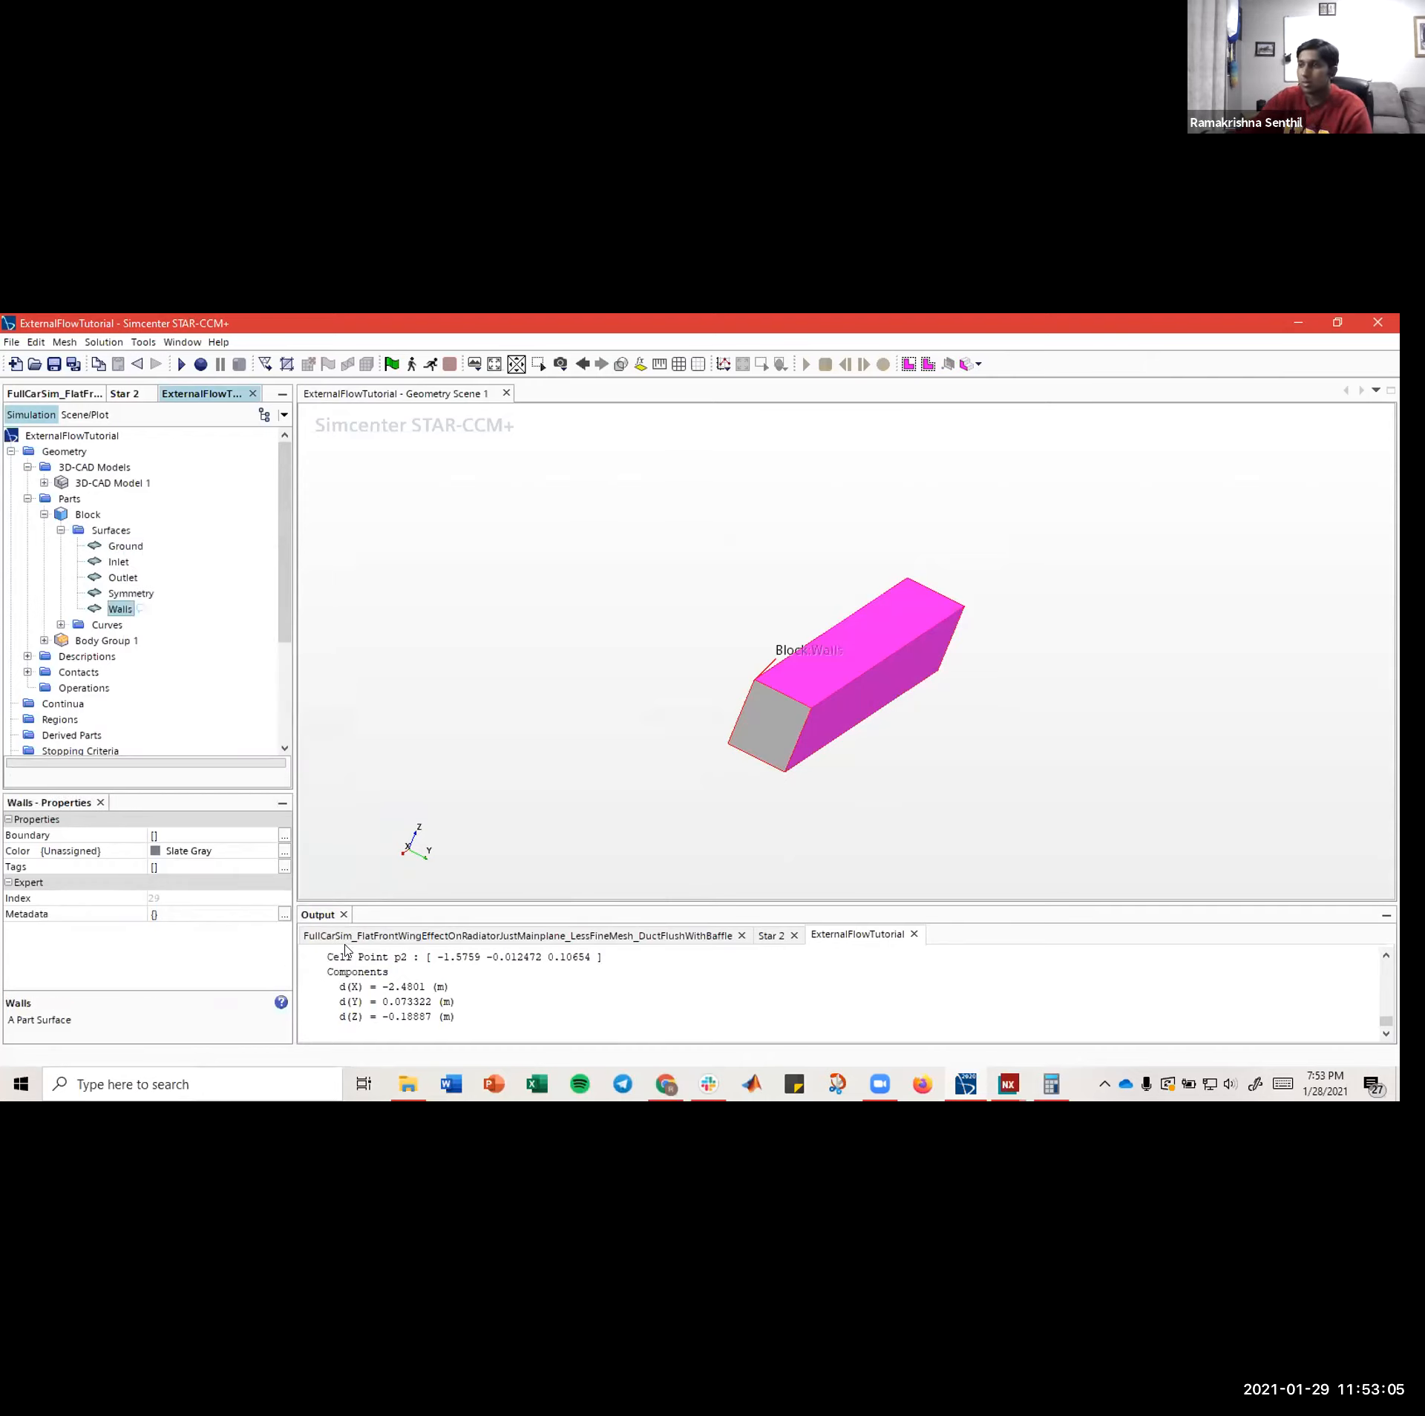
- Recheck the block's Ground and Inlet surfaces and collapse its list of surfaces
left_click(123, 546)
left_click(119, 562)
left_click(107, 548)
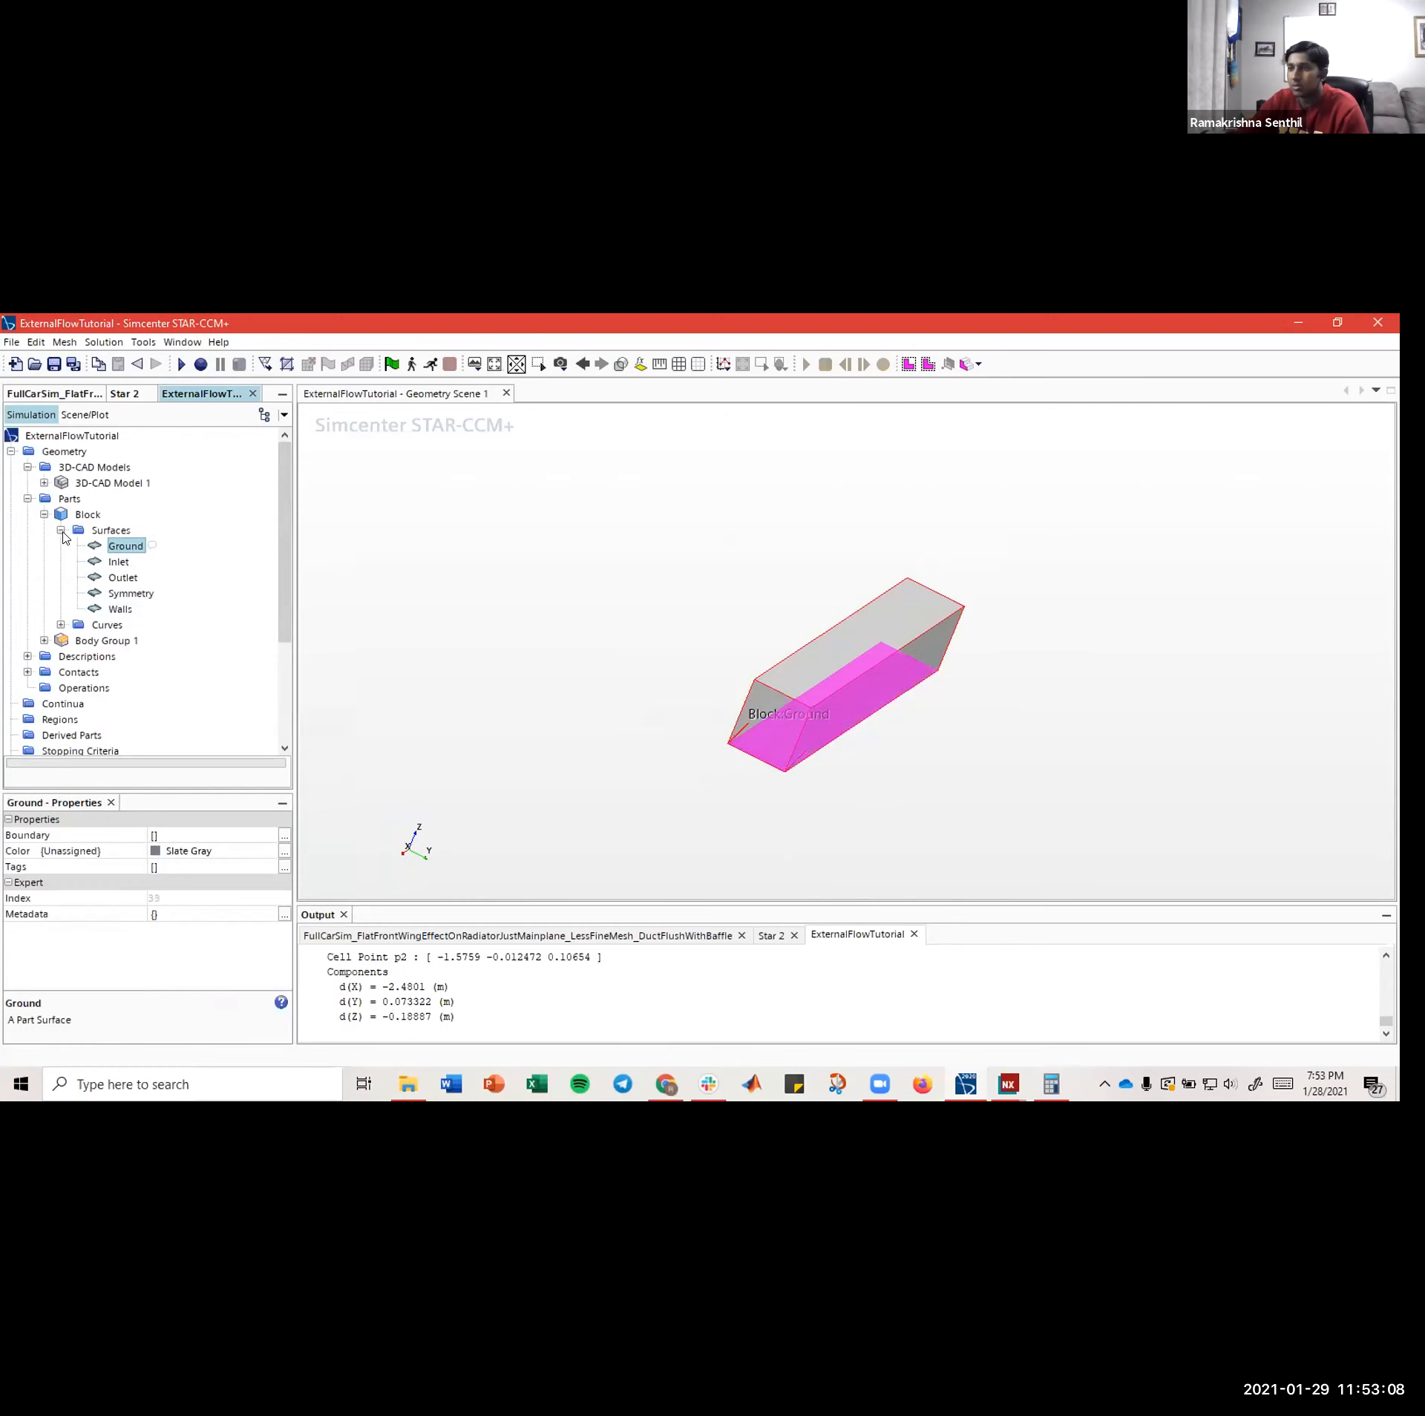
left_click(61, 530)
left_click(108, 546)
left_click(110, 531)
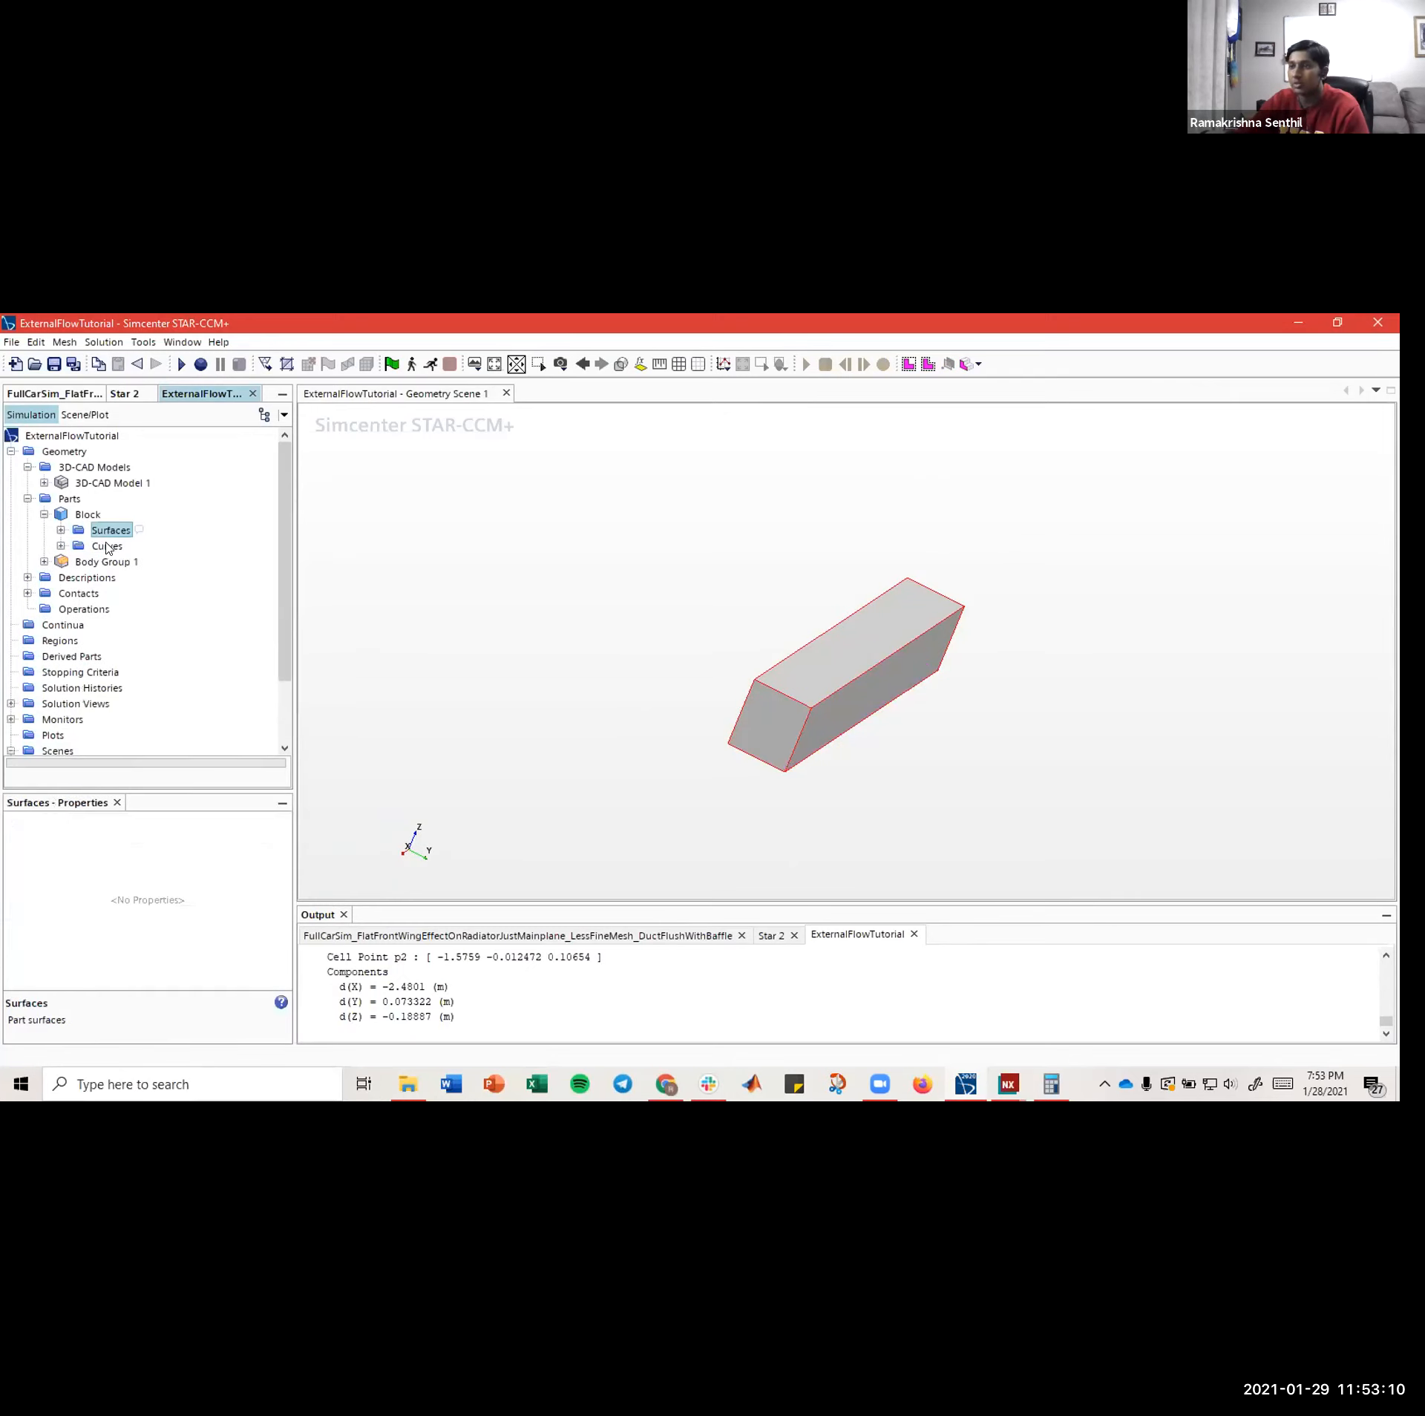
left_click(108, 546)
- Examine from several angles and distances how the car sits across the domain block's symmetry face
left_click_drag(639, 572, 779, 652)
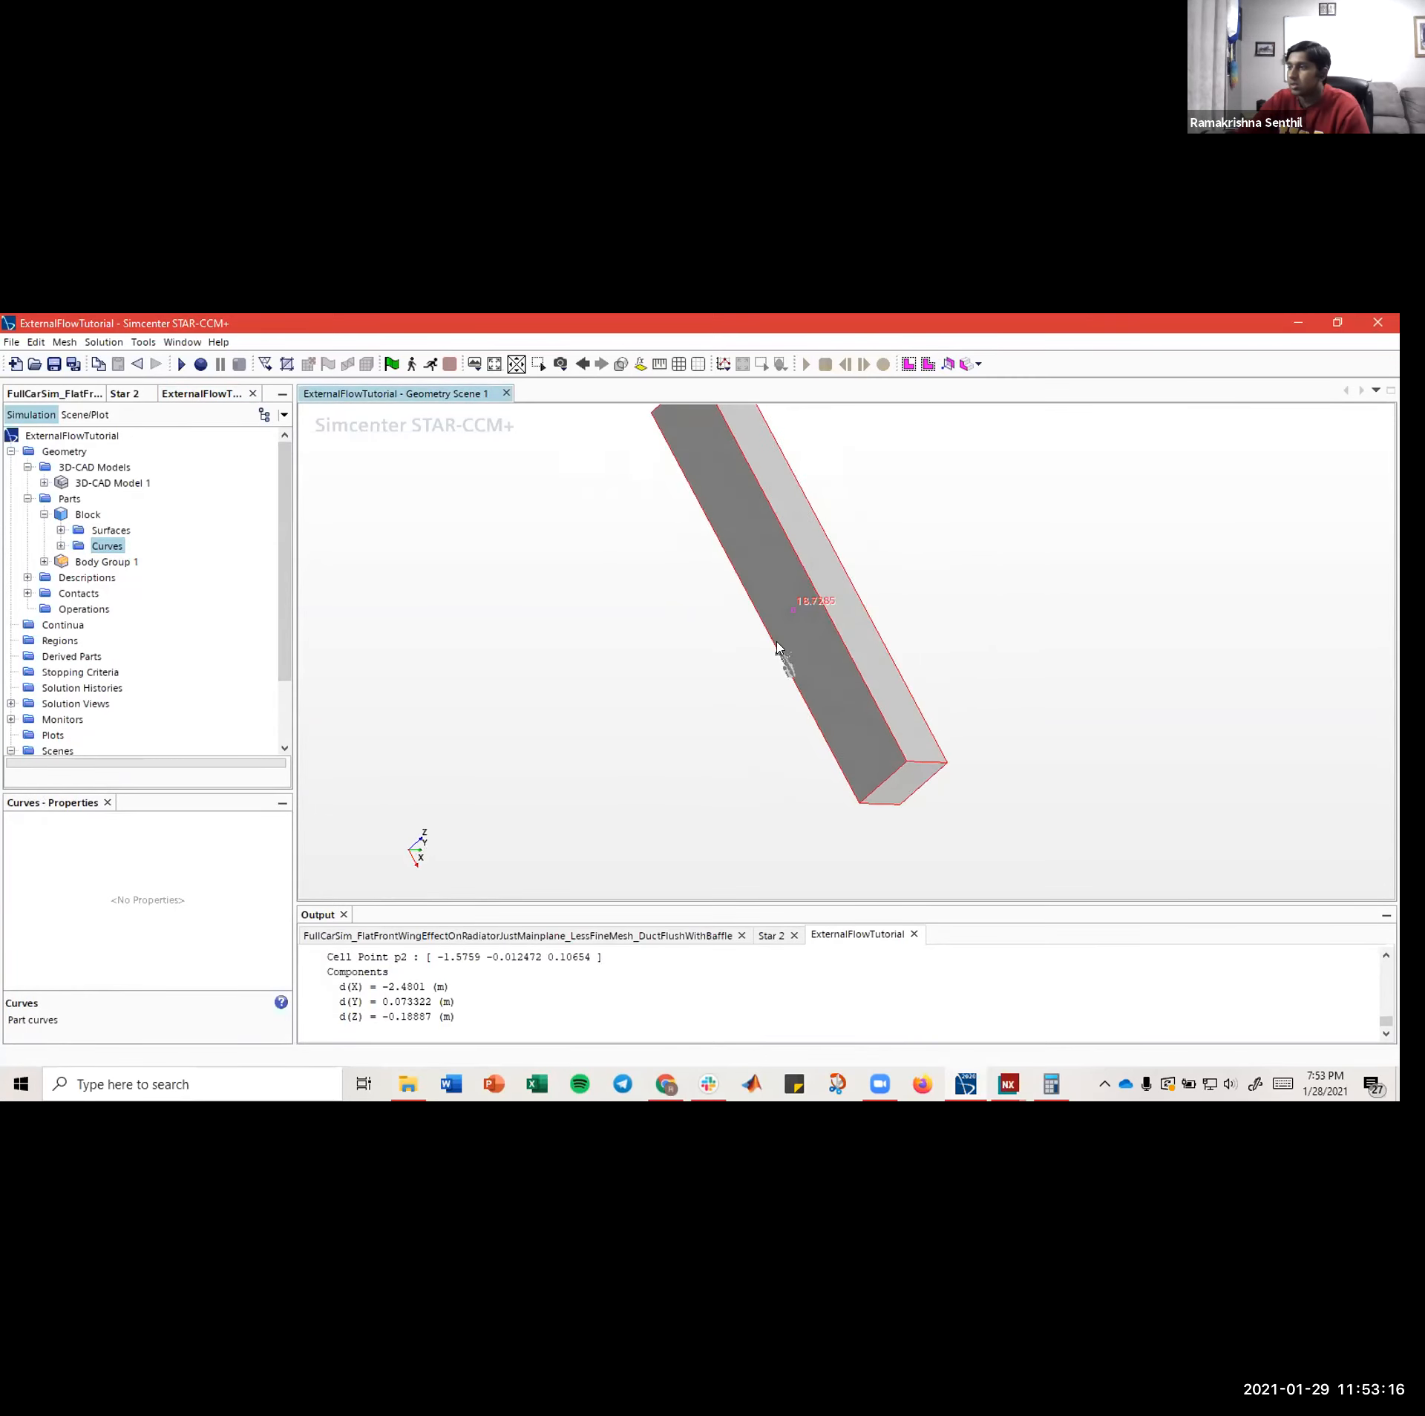
scroll(781, 658, "up", 5)
scroll(792, 659, "up", 3)
right_click_drag(800, 660, 849, 621)
left_click_drag(849, 620, 753, 538)
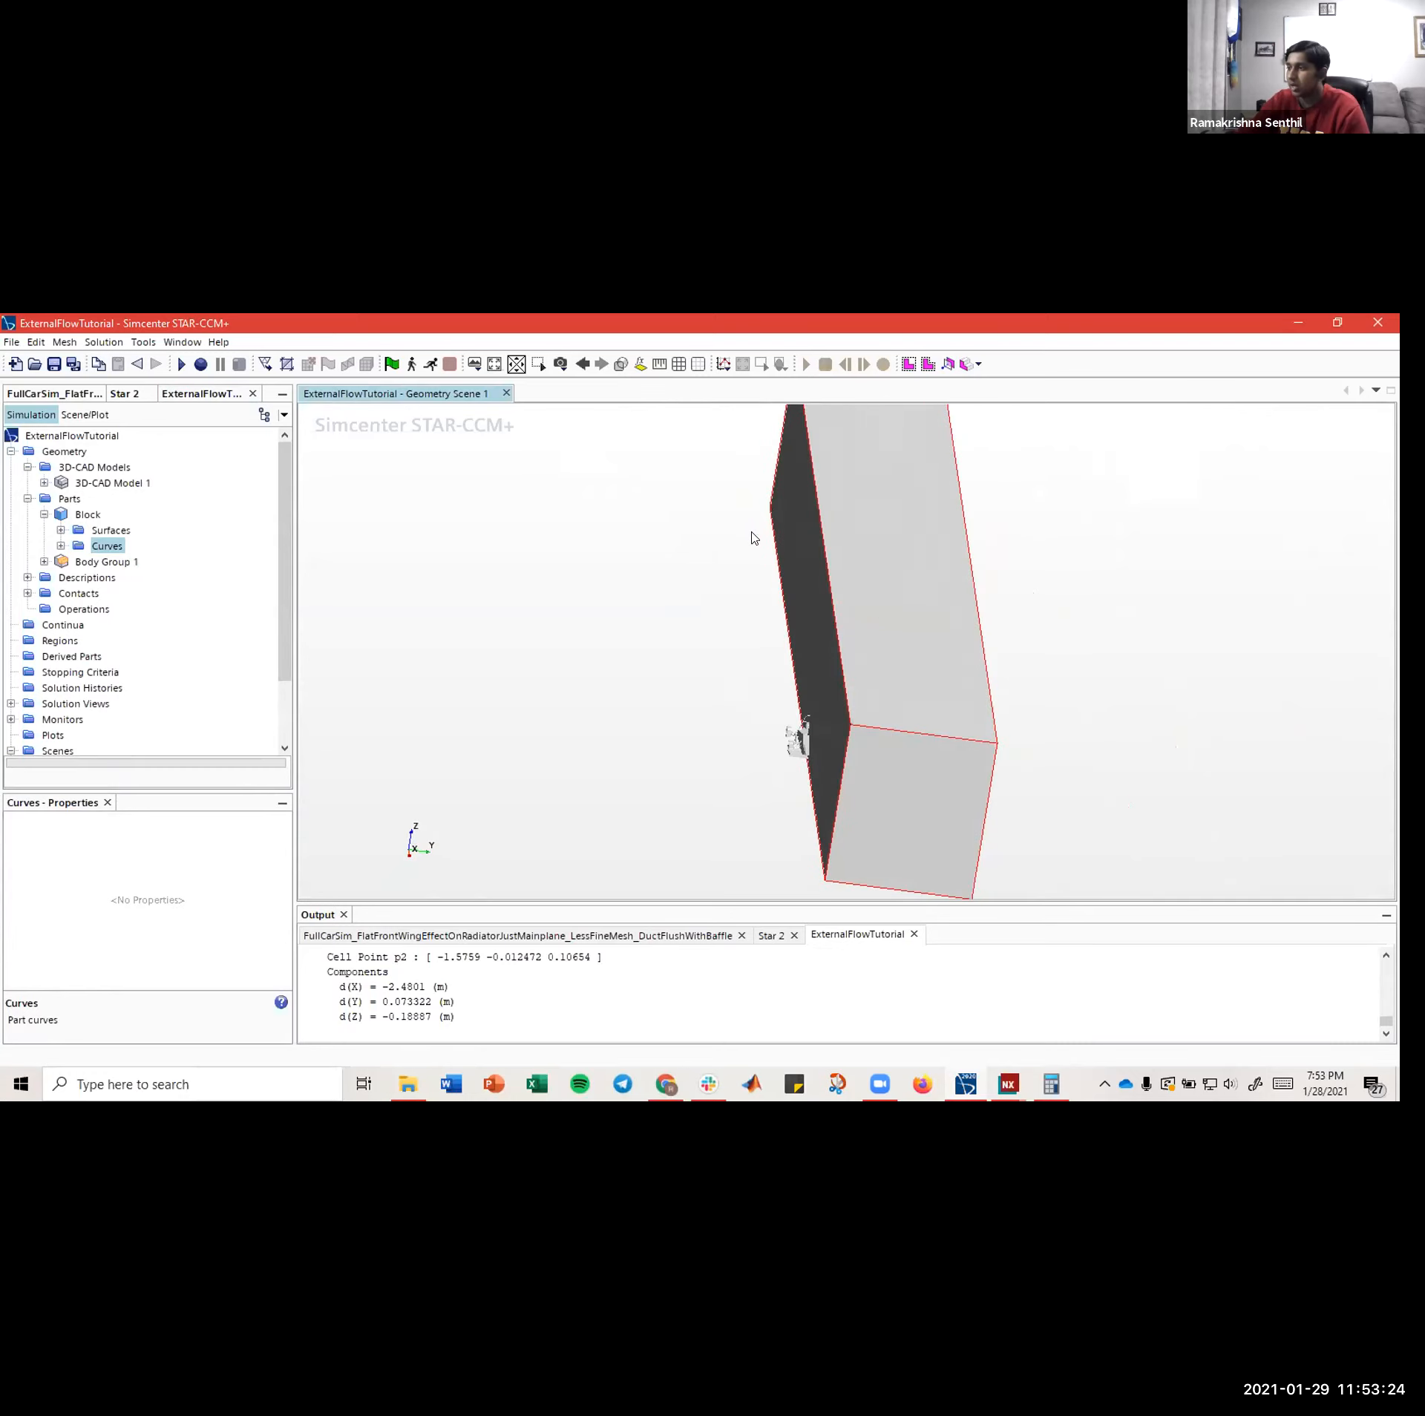
mouse_move(943, 769)
left_mouse_down()
mouse_move(900, 744)
mouse_move(920, 742)
mouse_move(865, 755)
mouse_move(971, 731)
mouse_move(958, 746)
left_mouse_up()
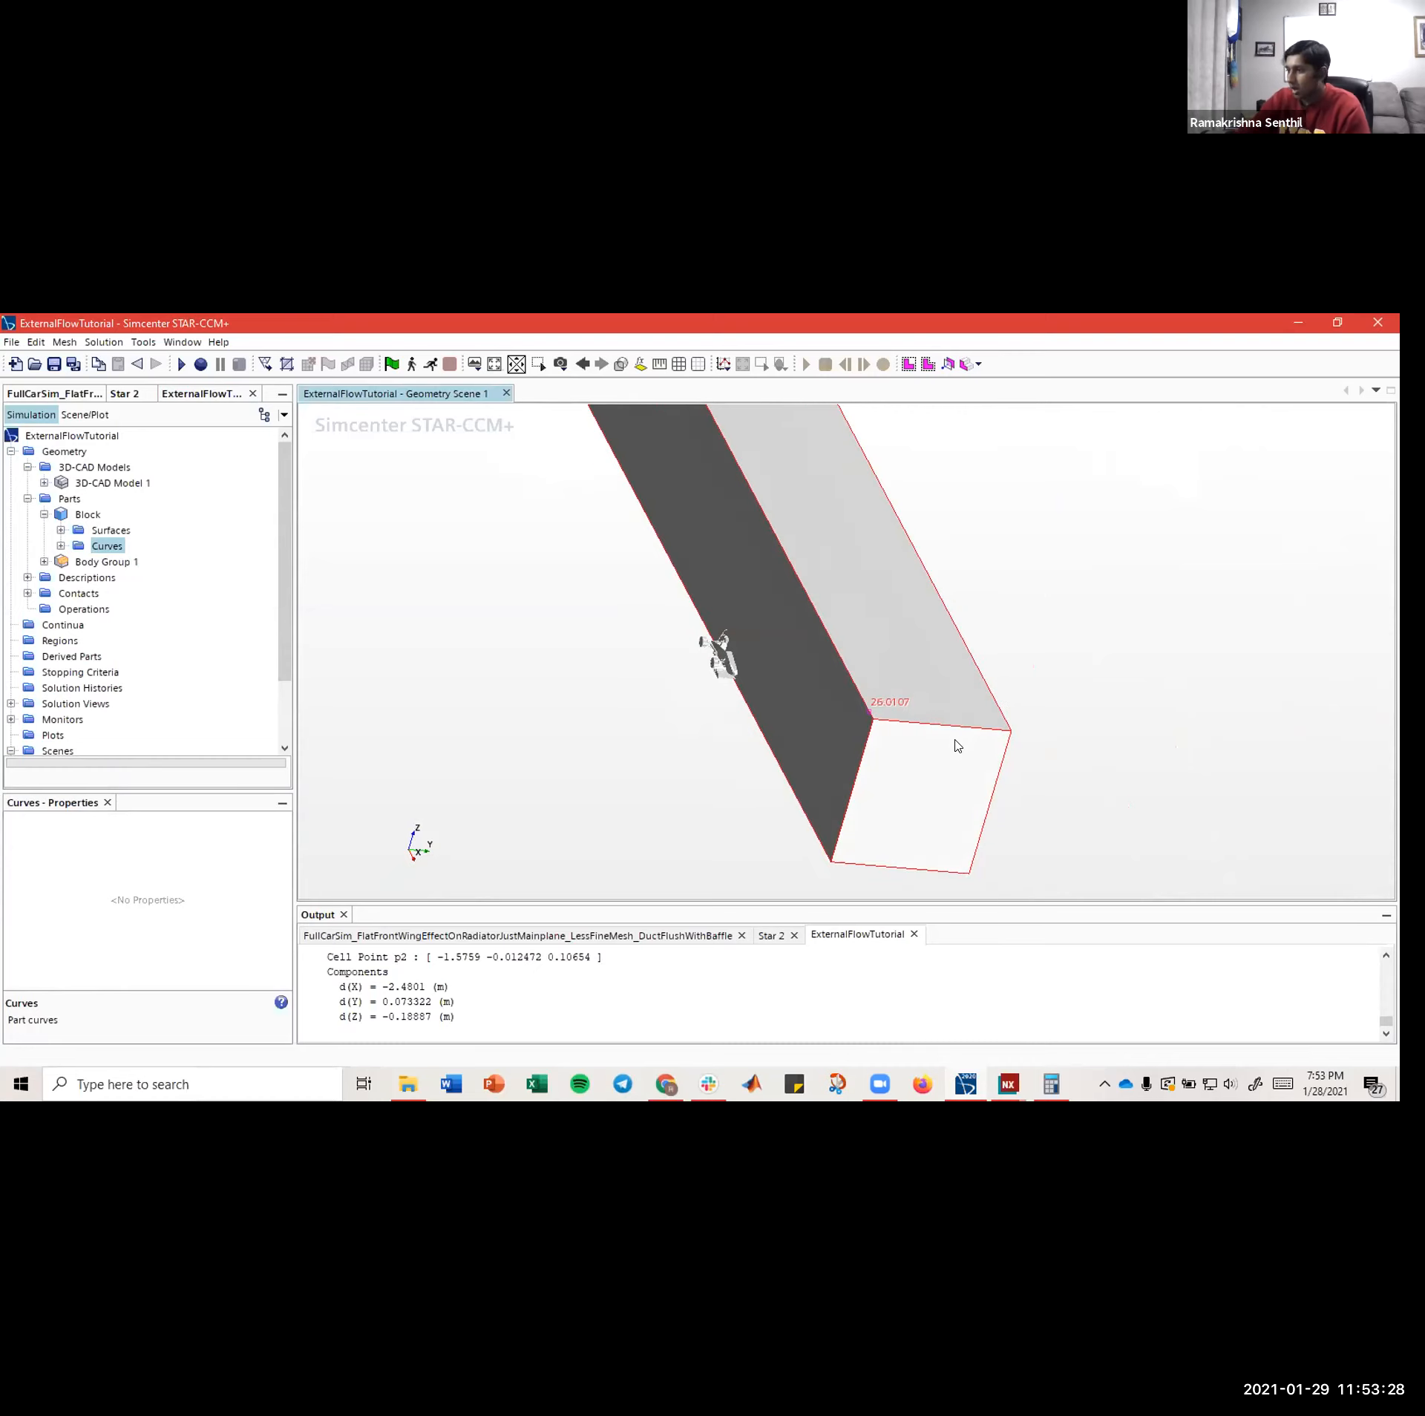
left_click_drag(839, 714, 771, 641)
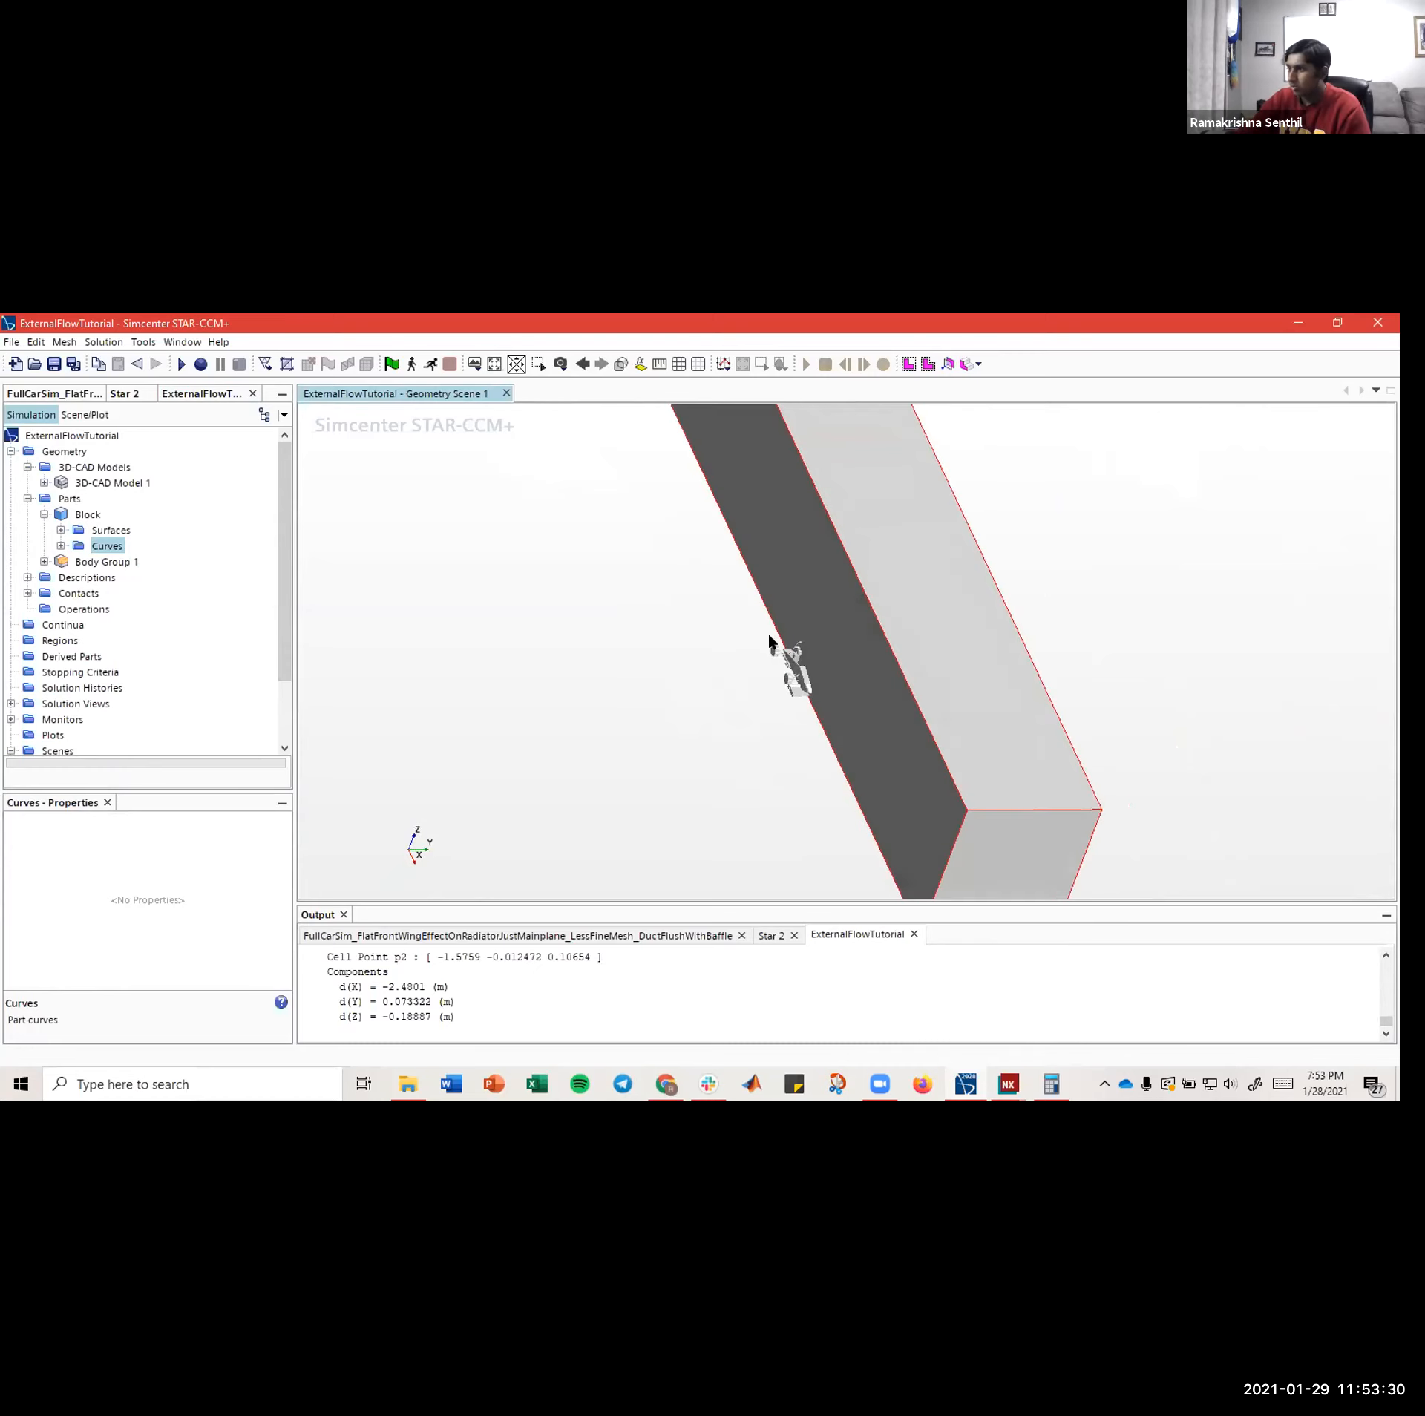
scroll(794, 655, "up", 5)
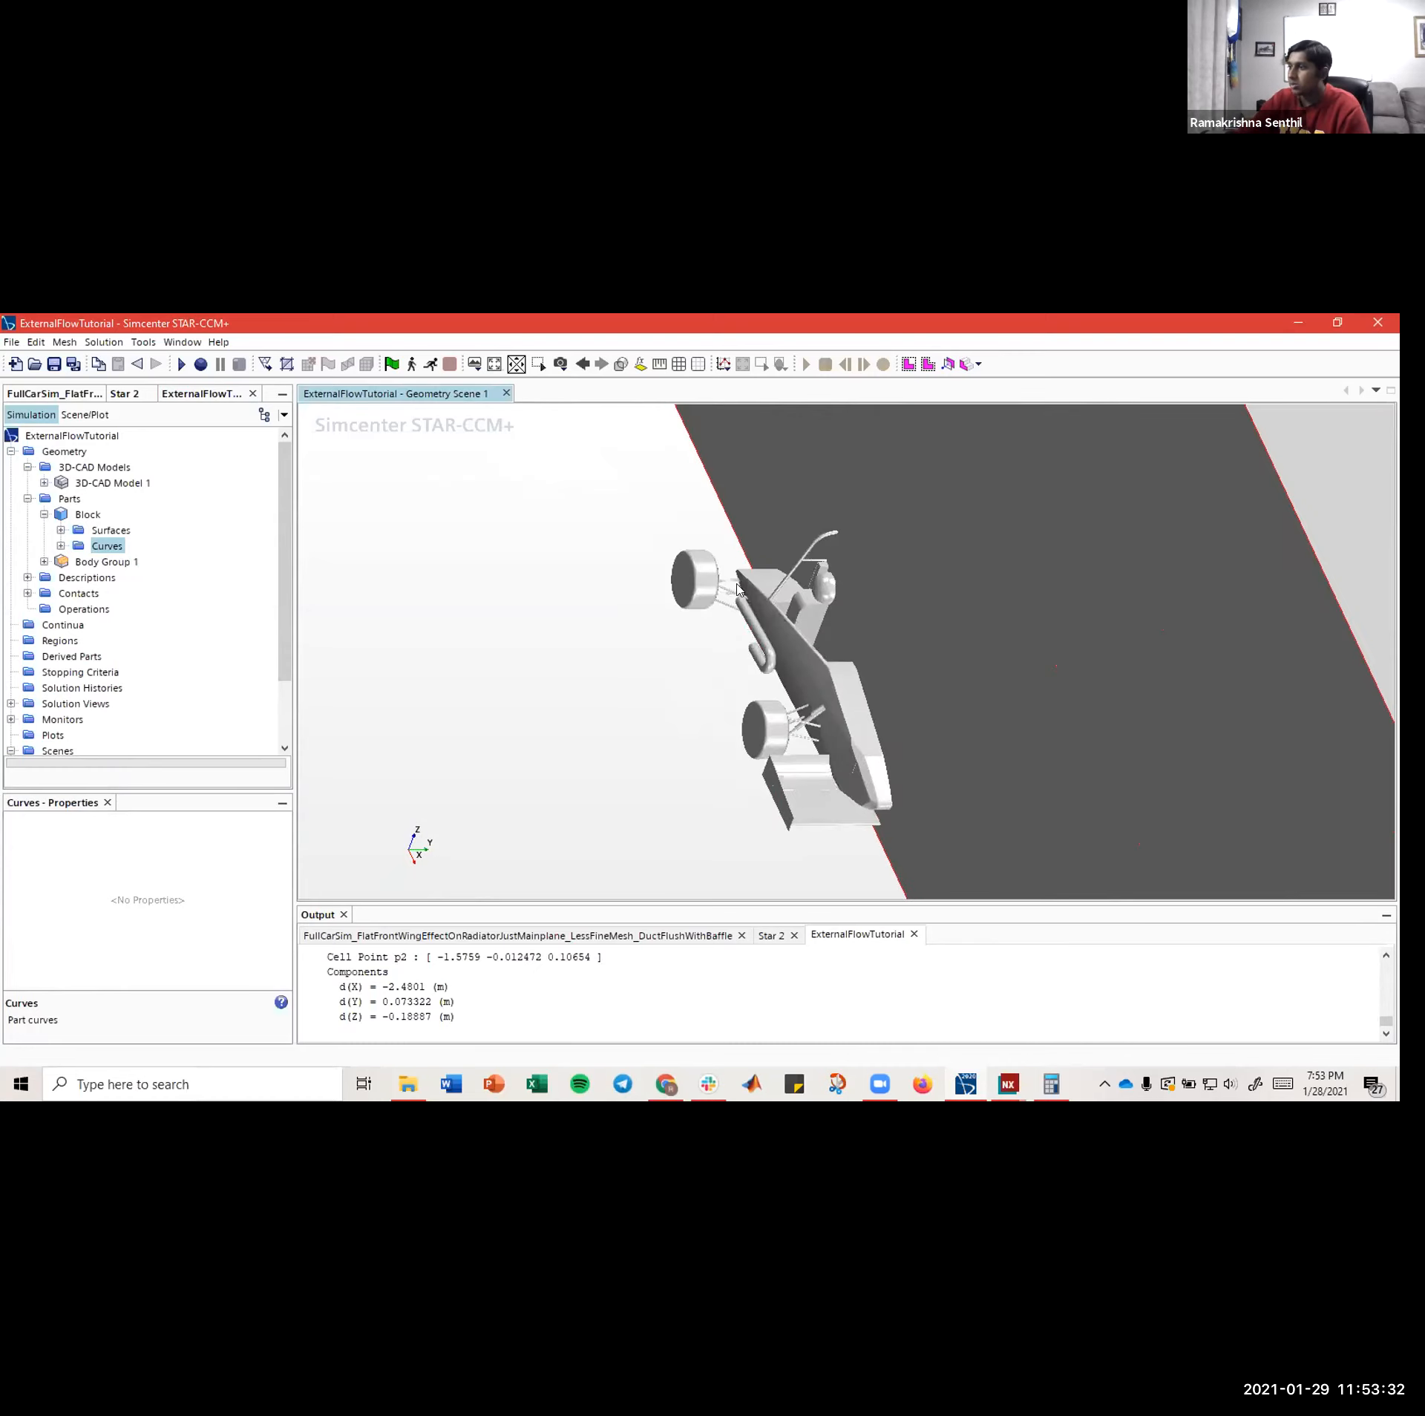
scroll(787, 698, "down", 8)
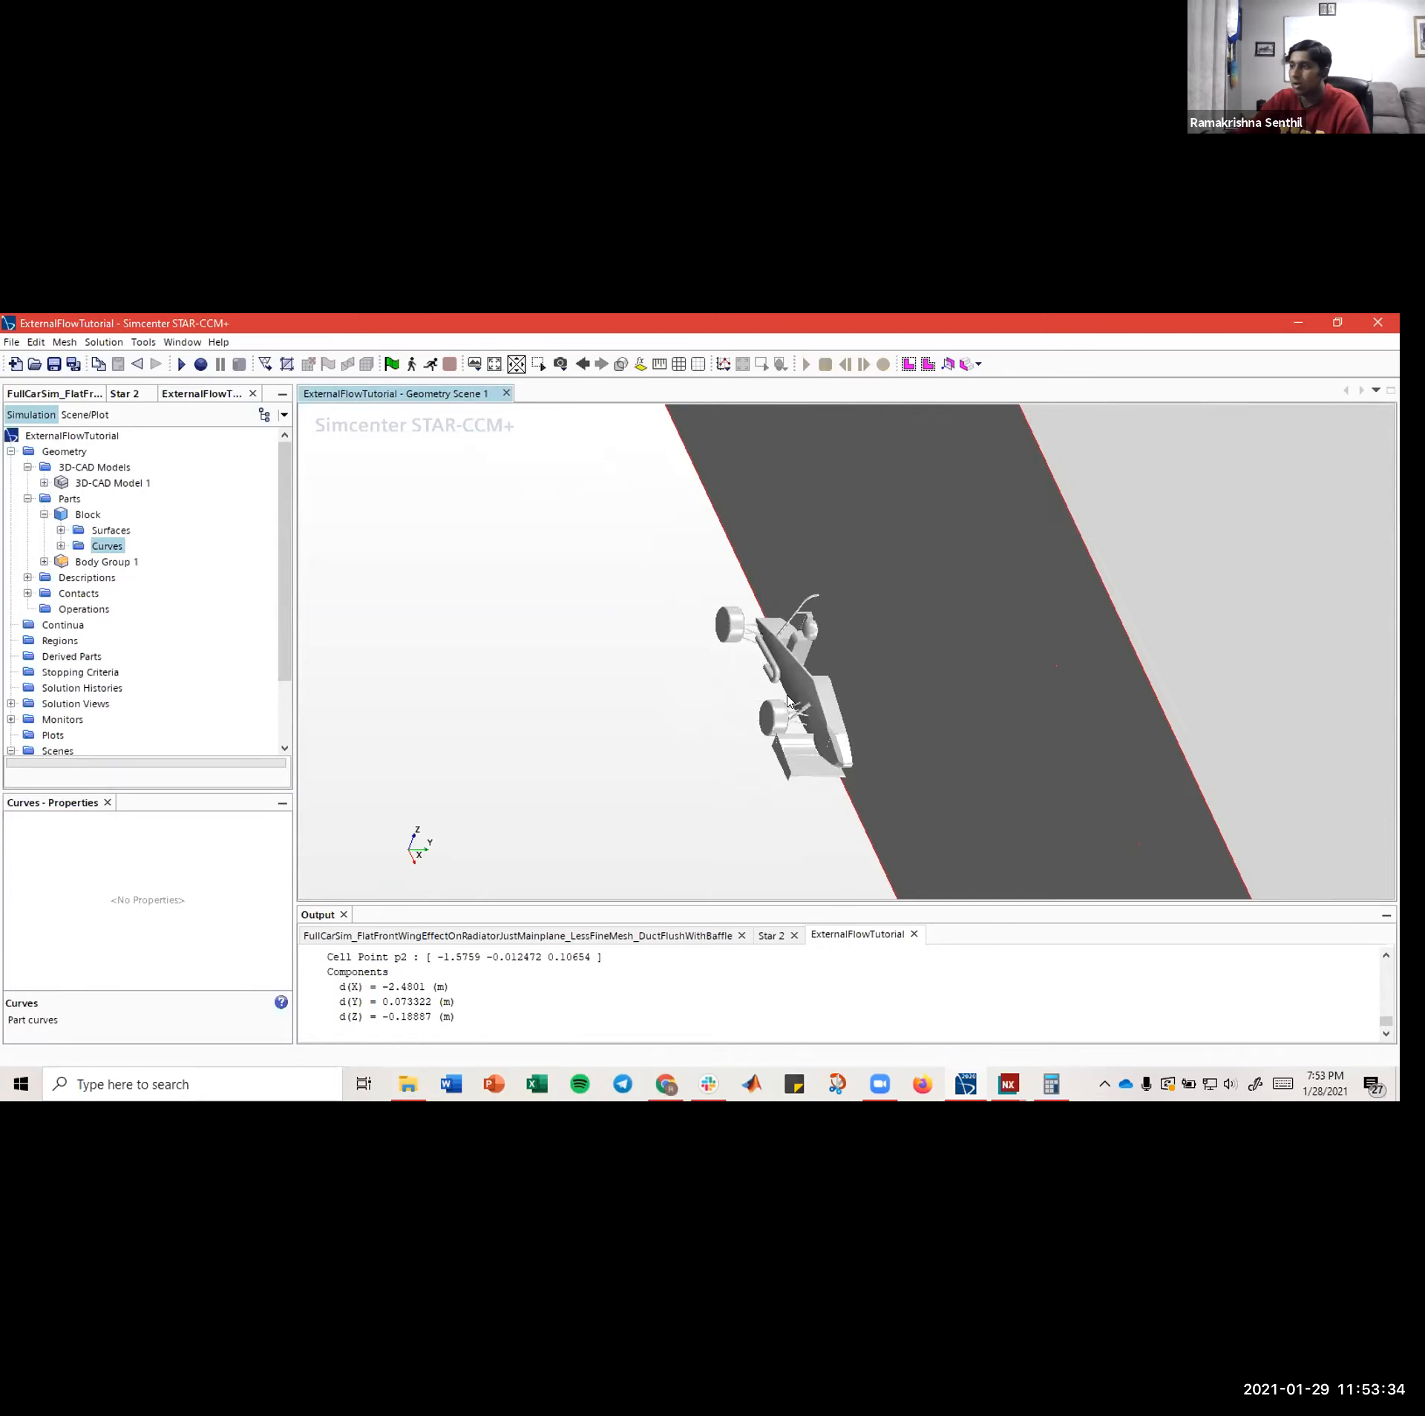
scroll(790, 698, "up", 5)
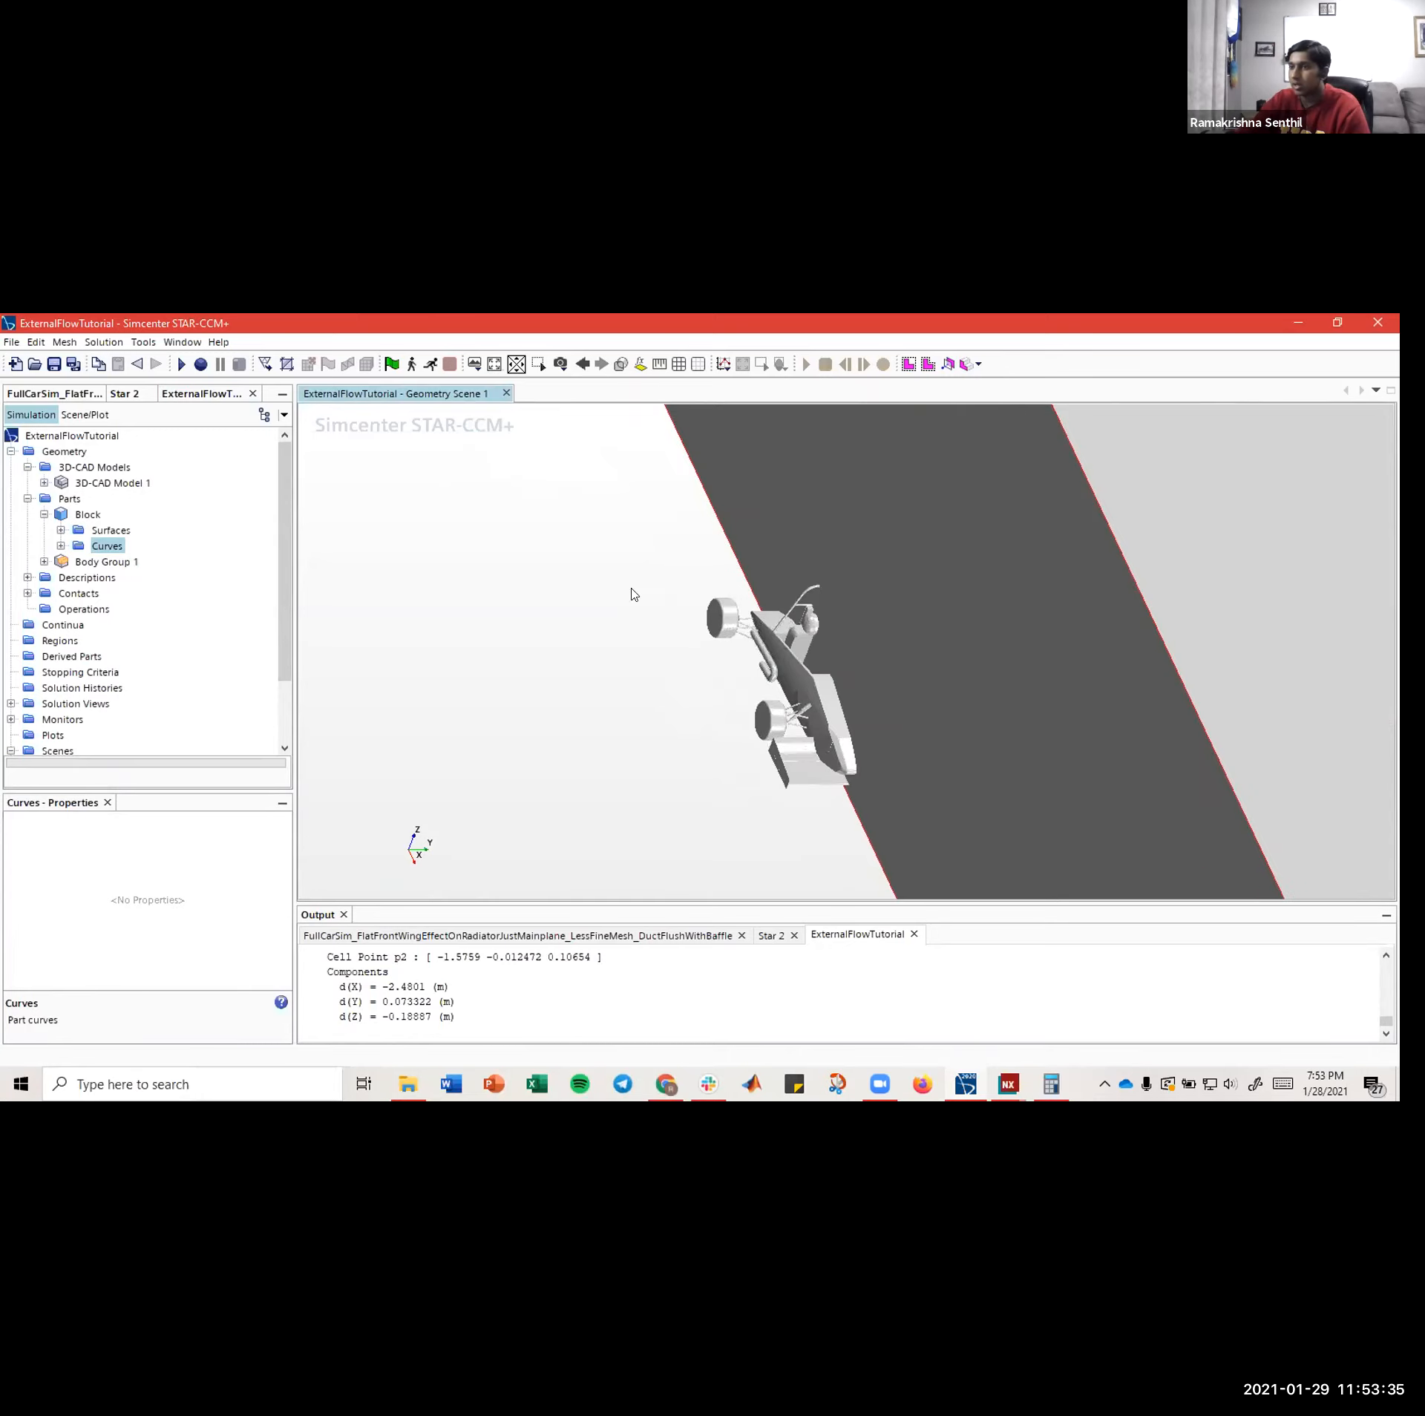
- Start a new Boolean Unite mesh operation and move its setup dialog clear of the simulation tree
left_click(85, 611)
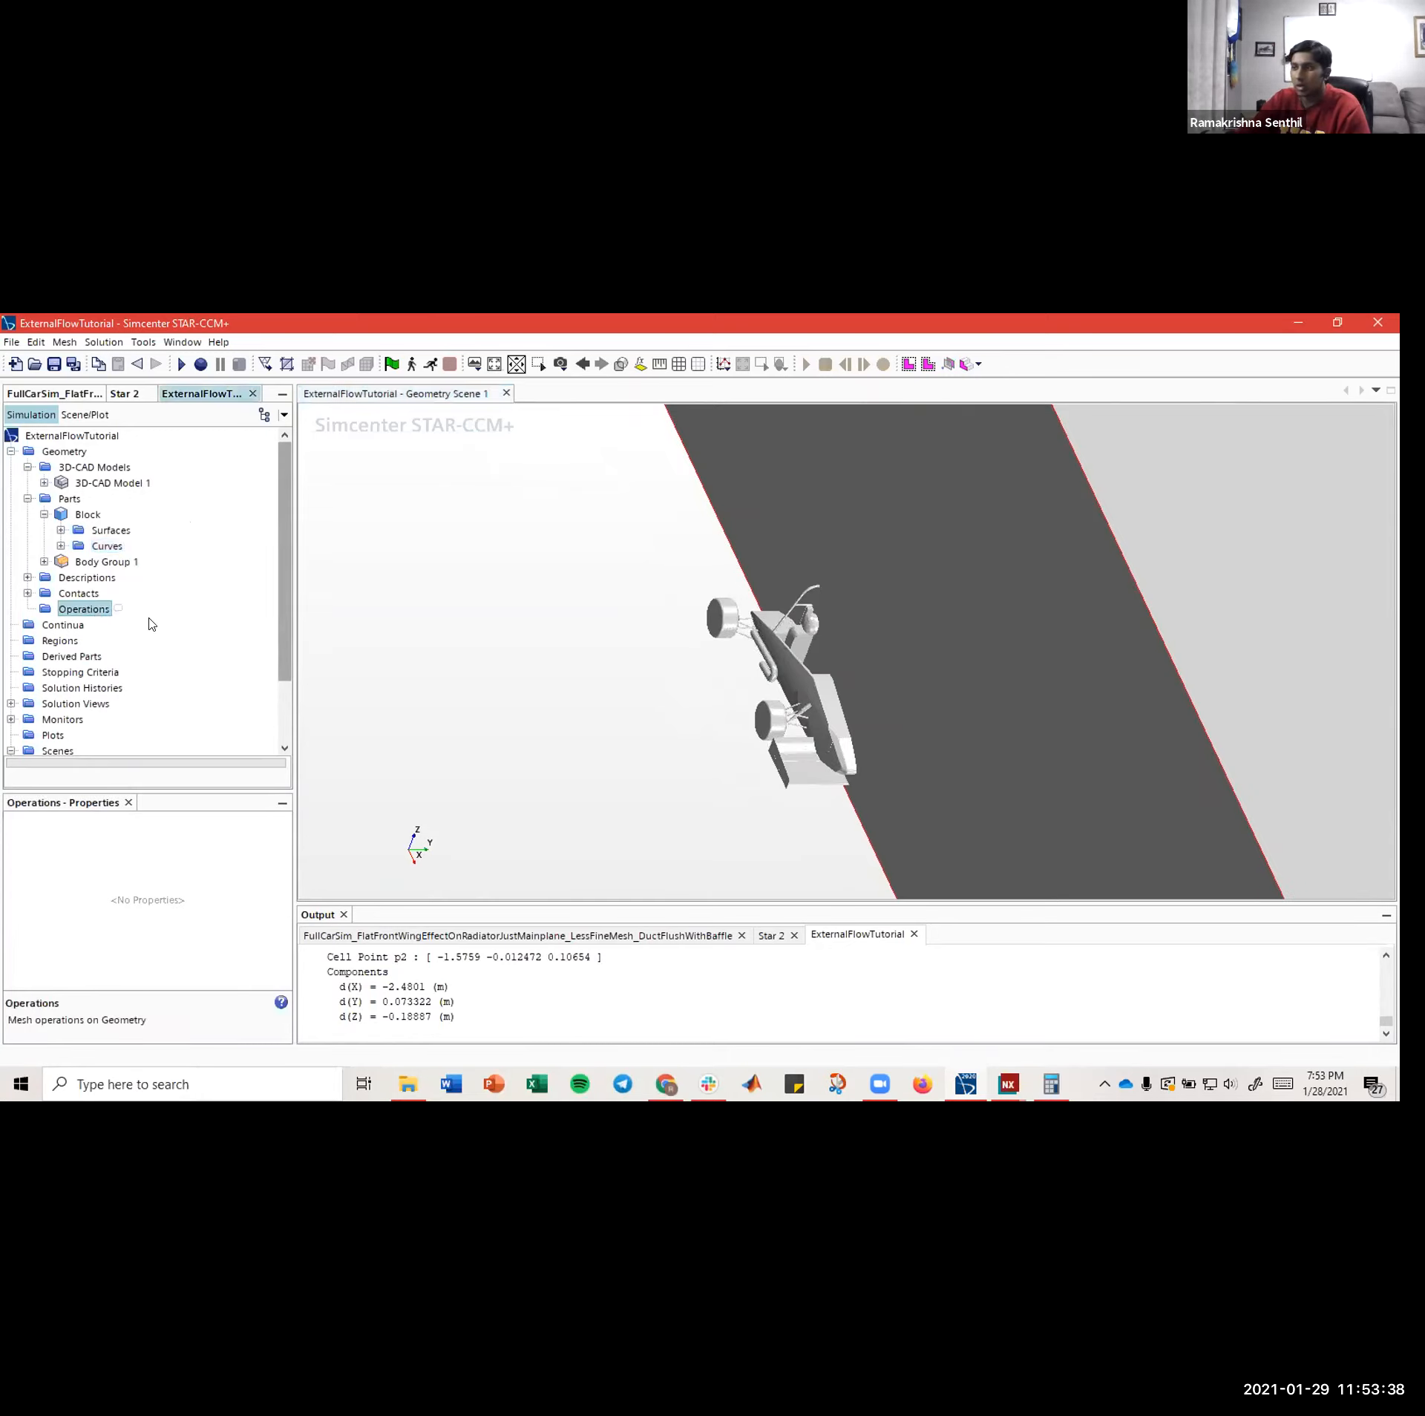
right_click(78, 610)
mouse_move(122, 624)
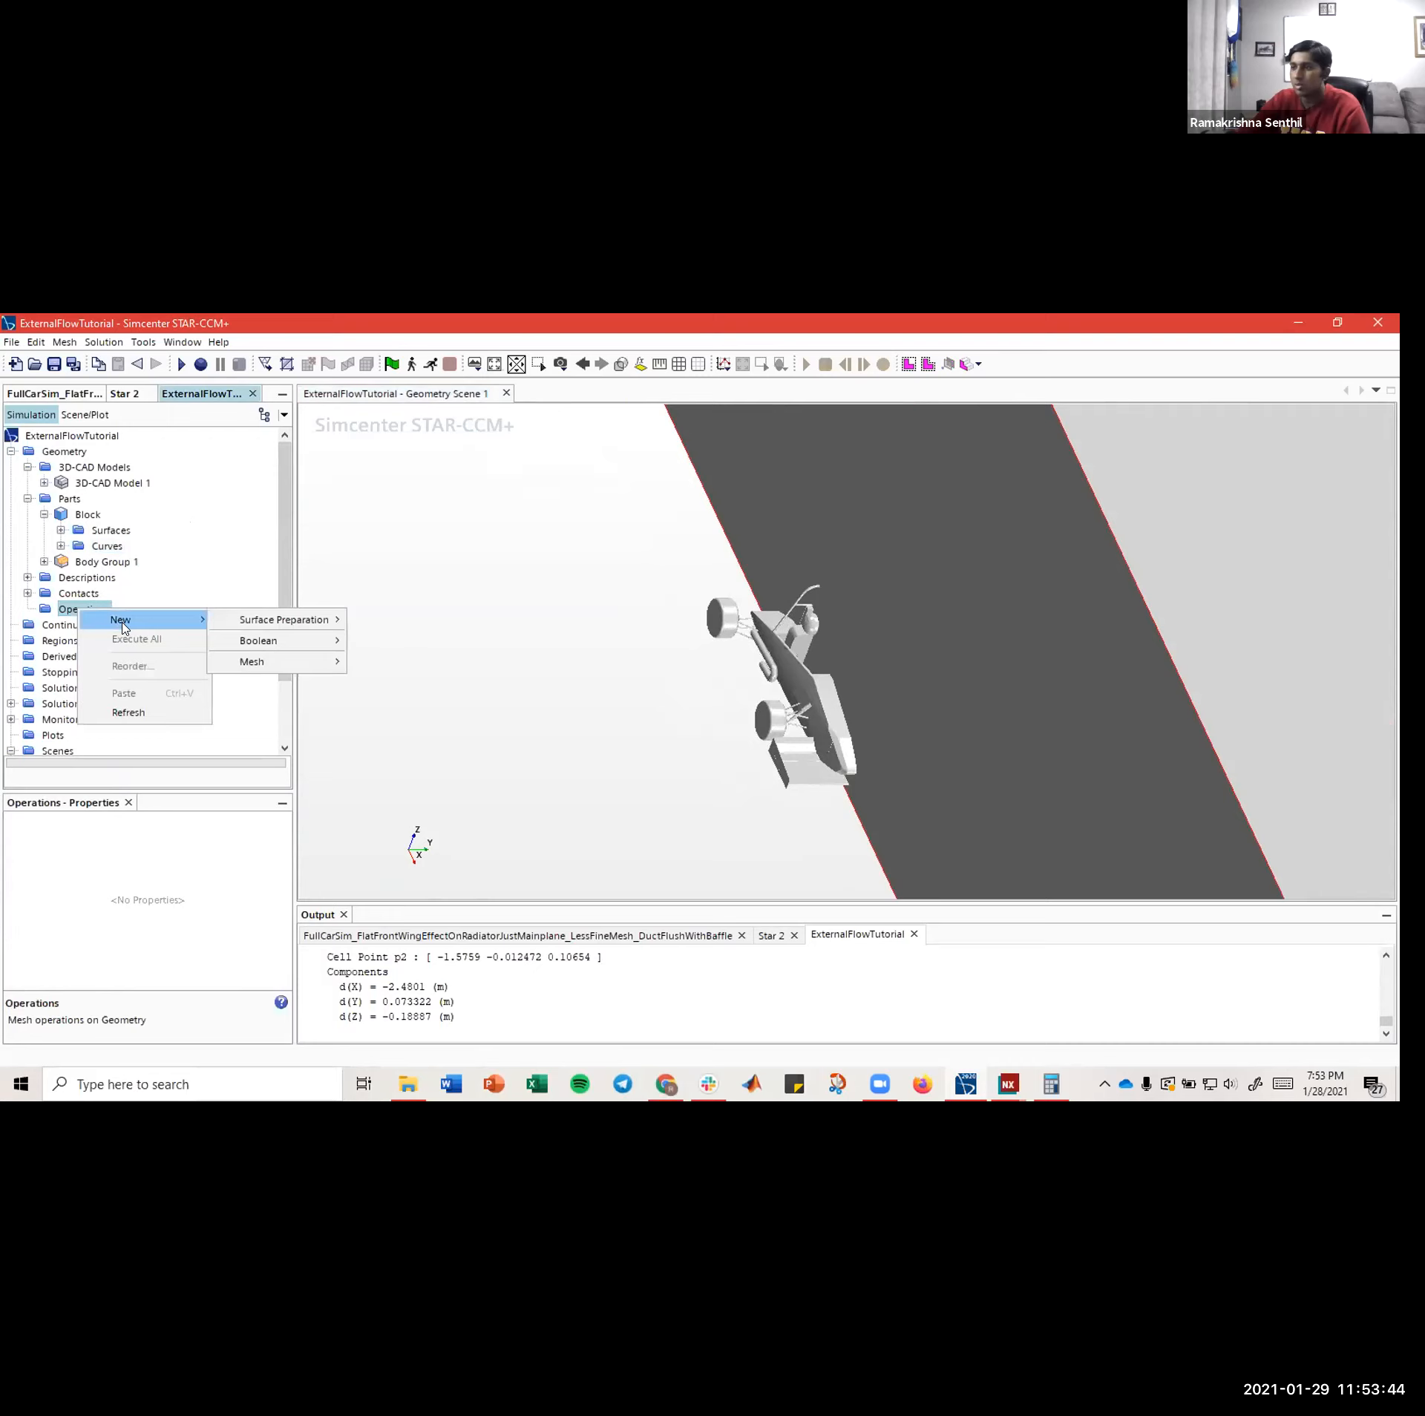
mouse_move(316, 644)
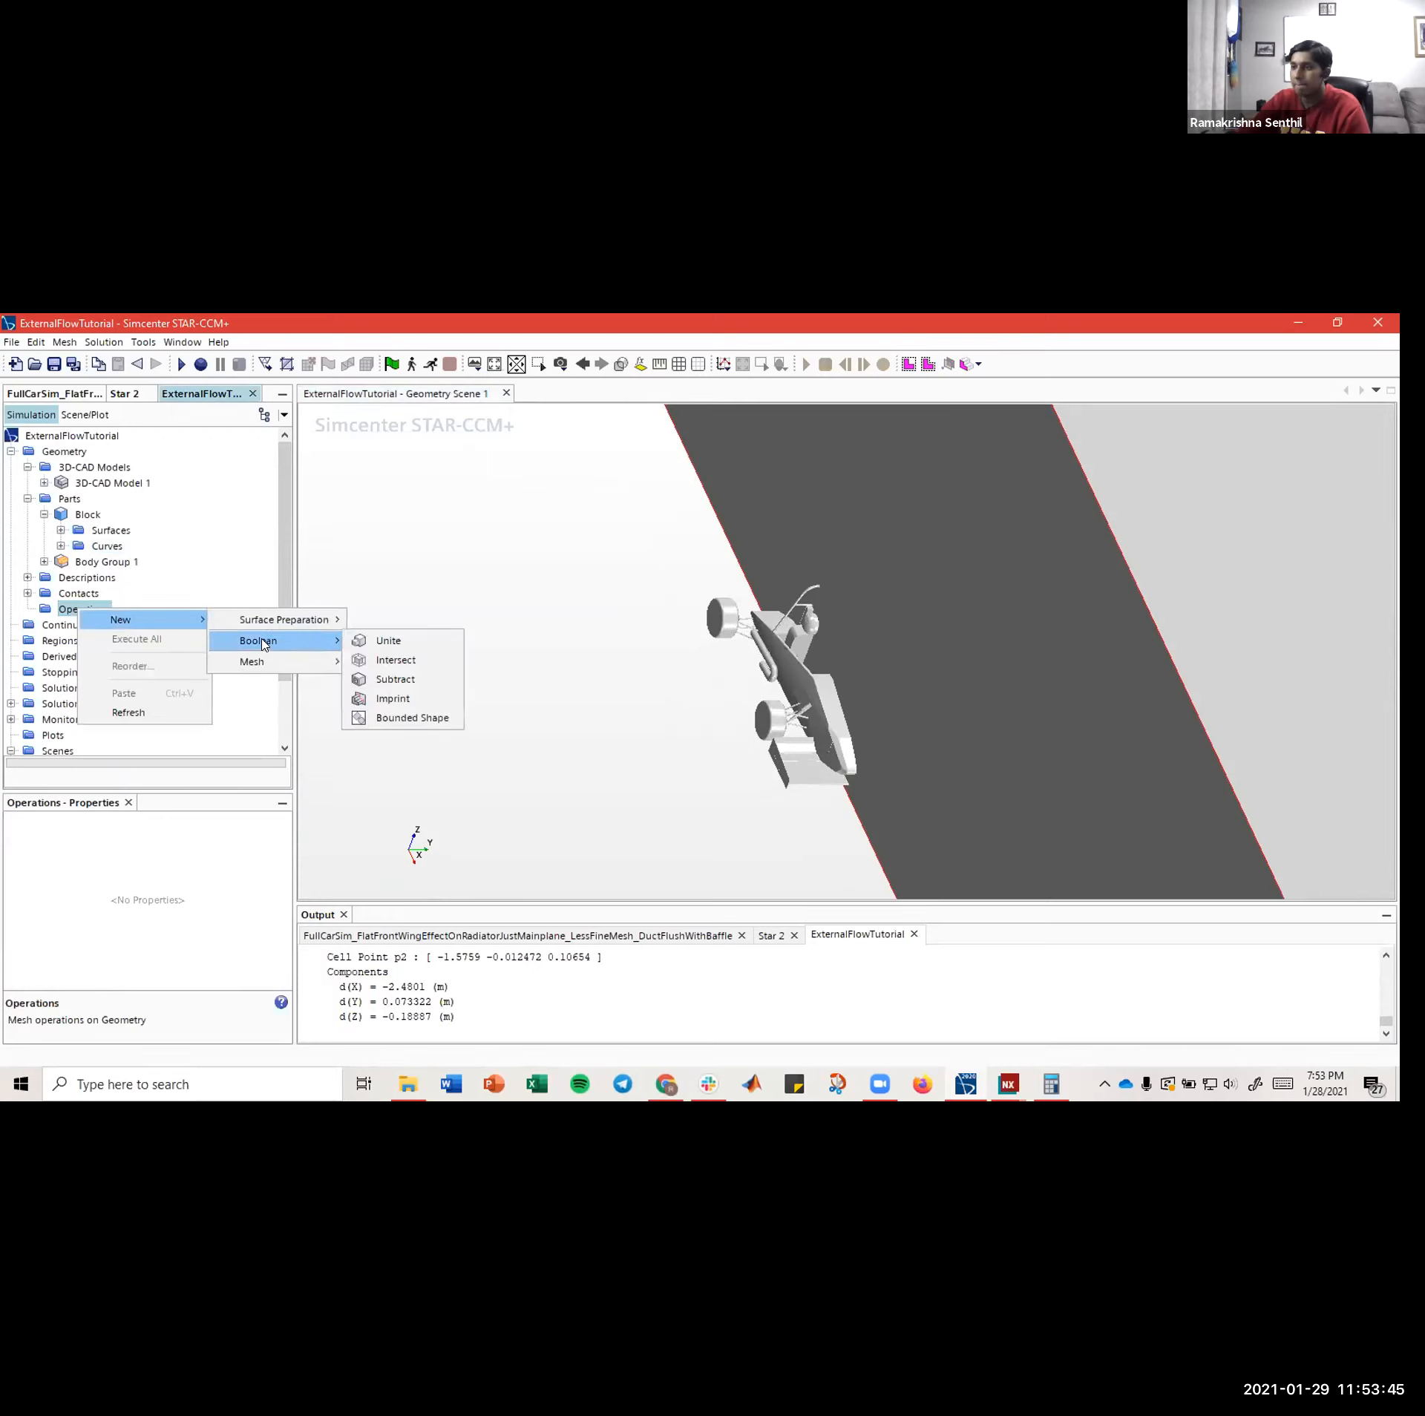
left_click(398, 644)
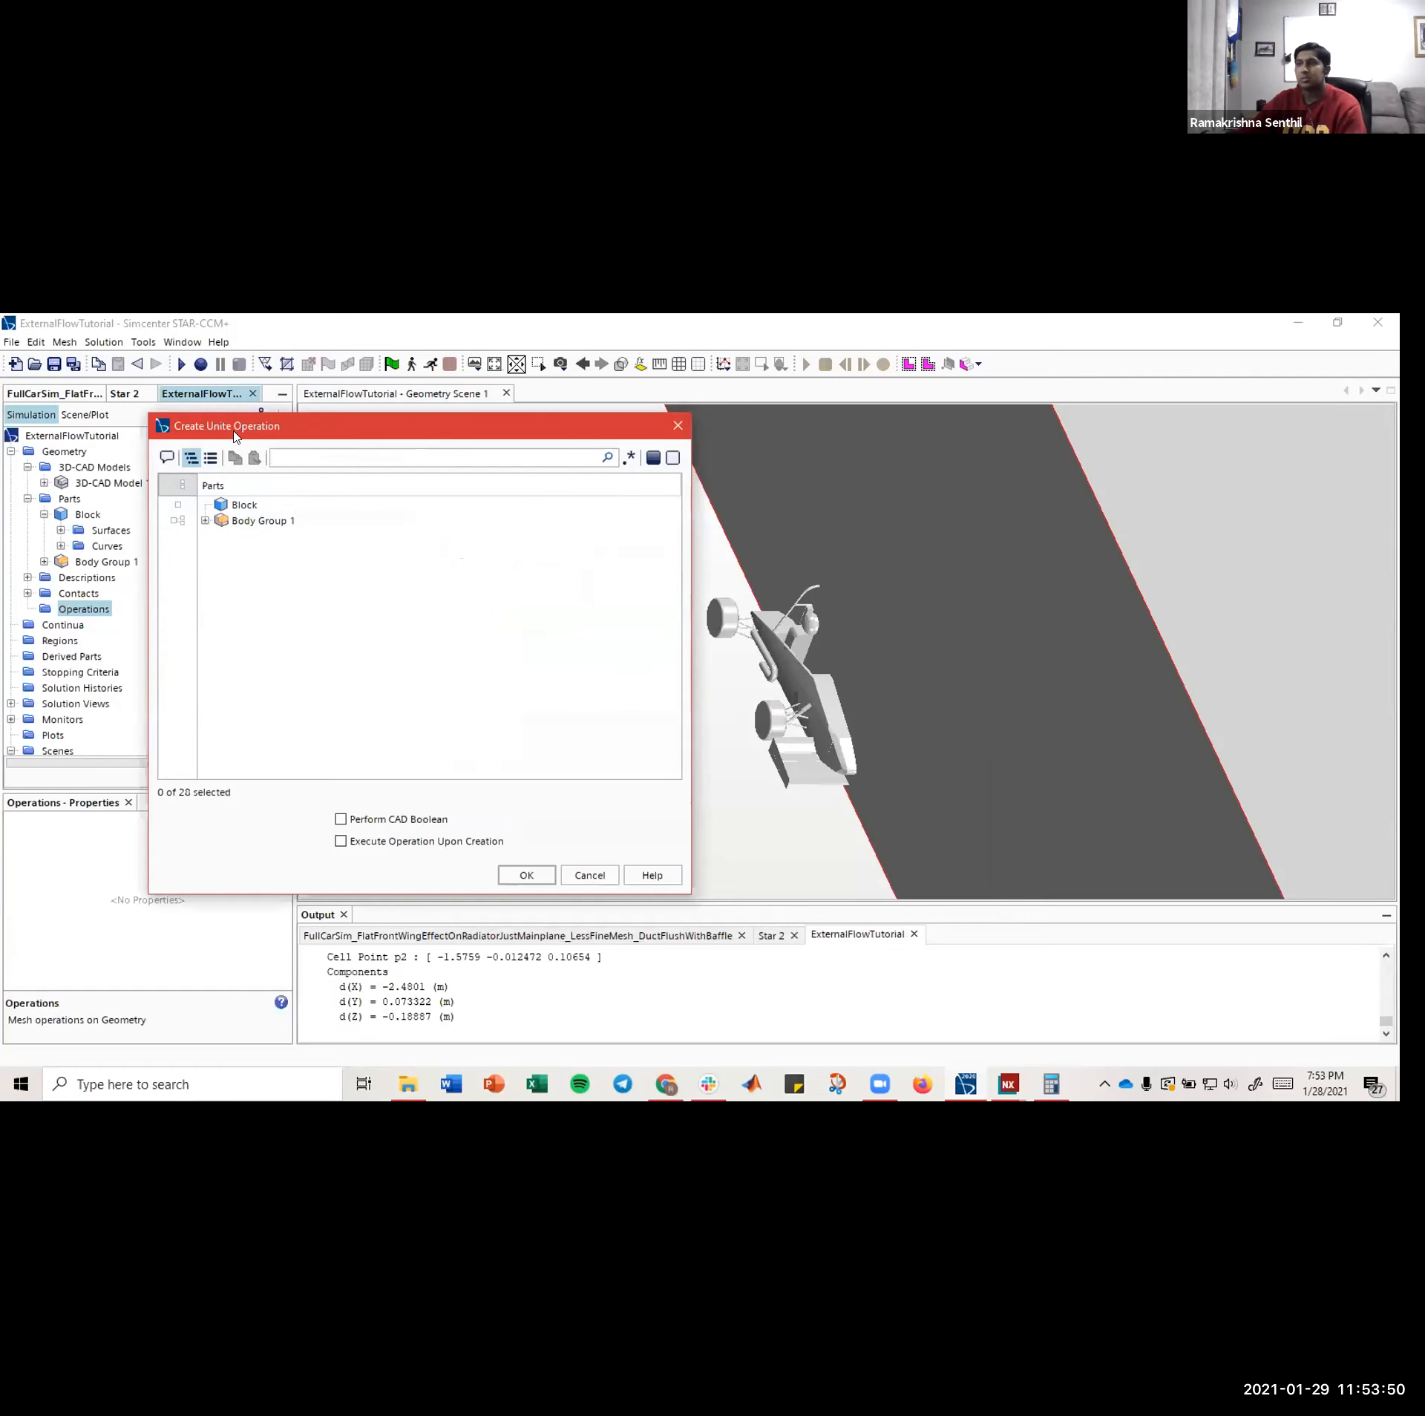
left_click_drag(241, 433, 285, 430)
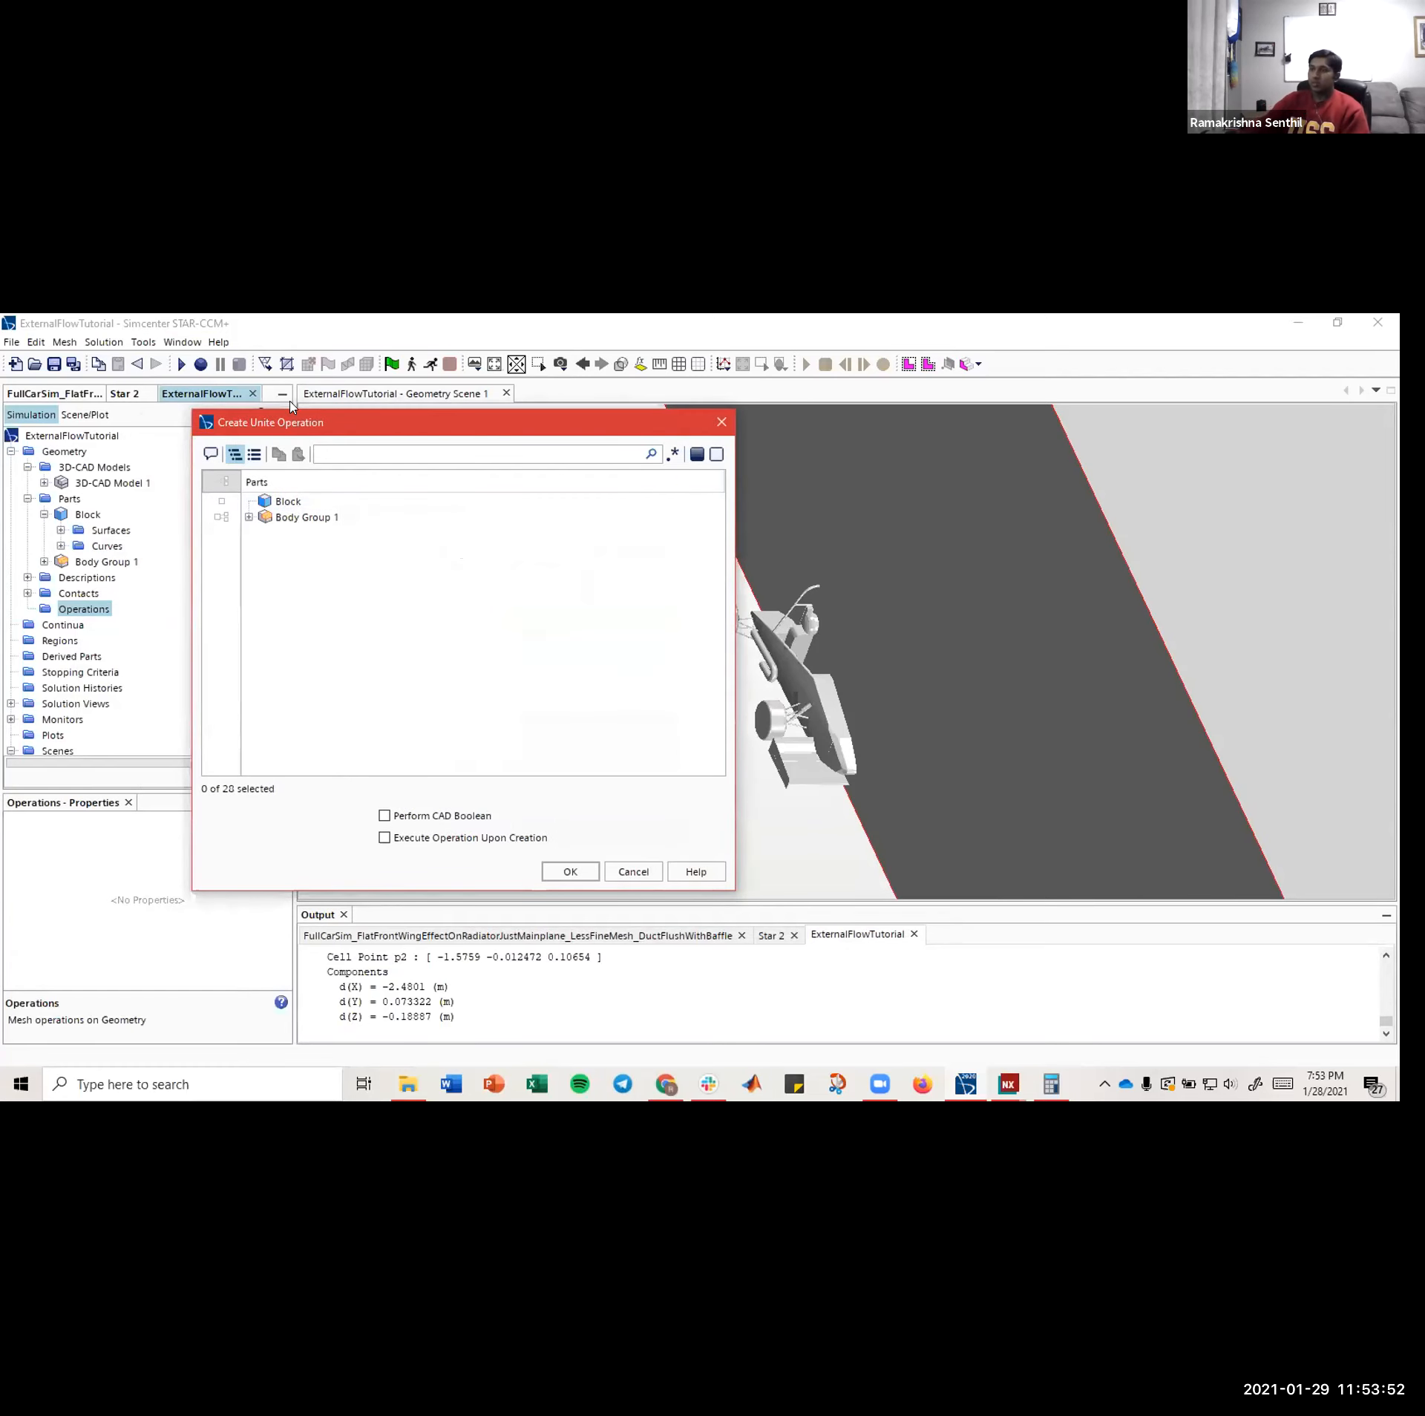
left_click_drag(303, 426, 384, 436)
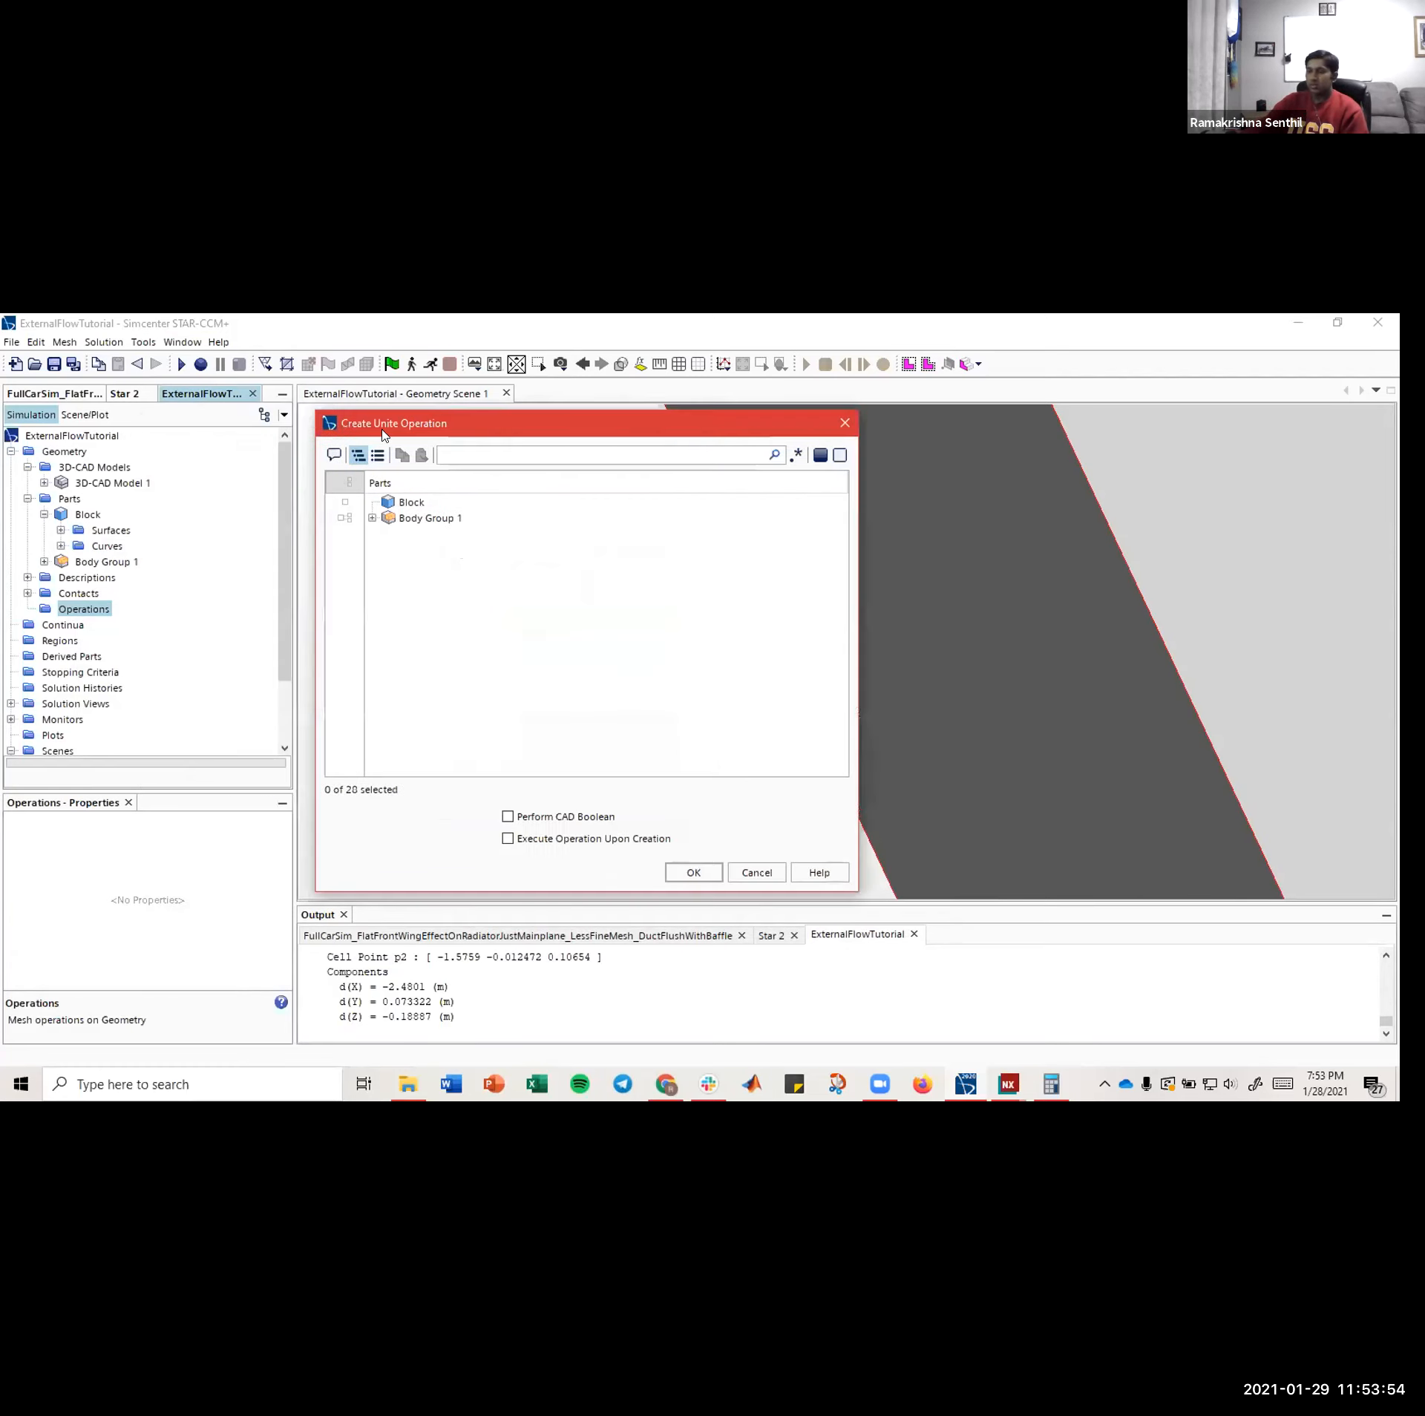
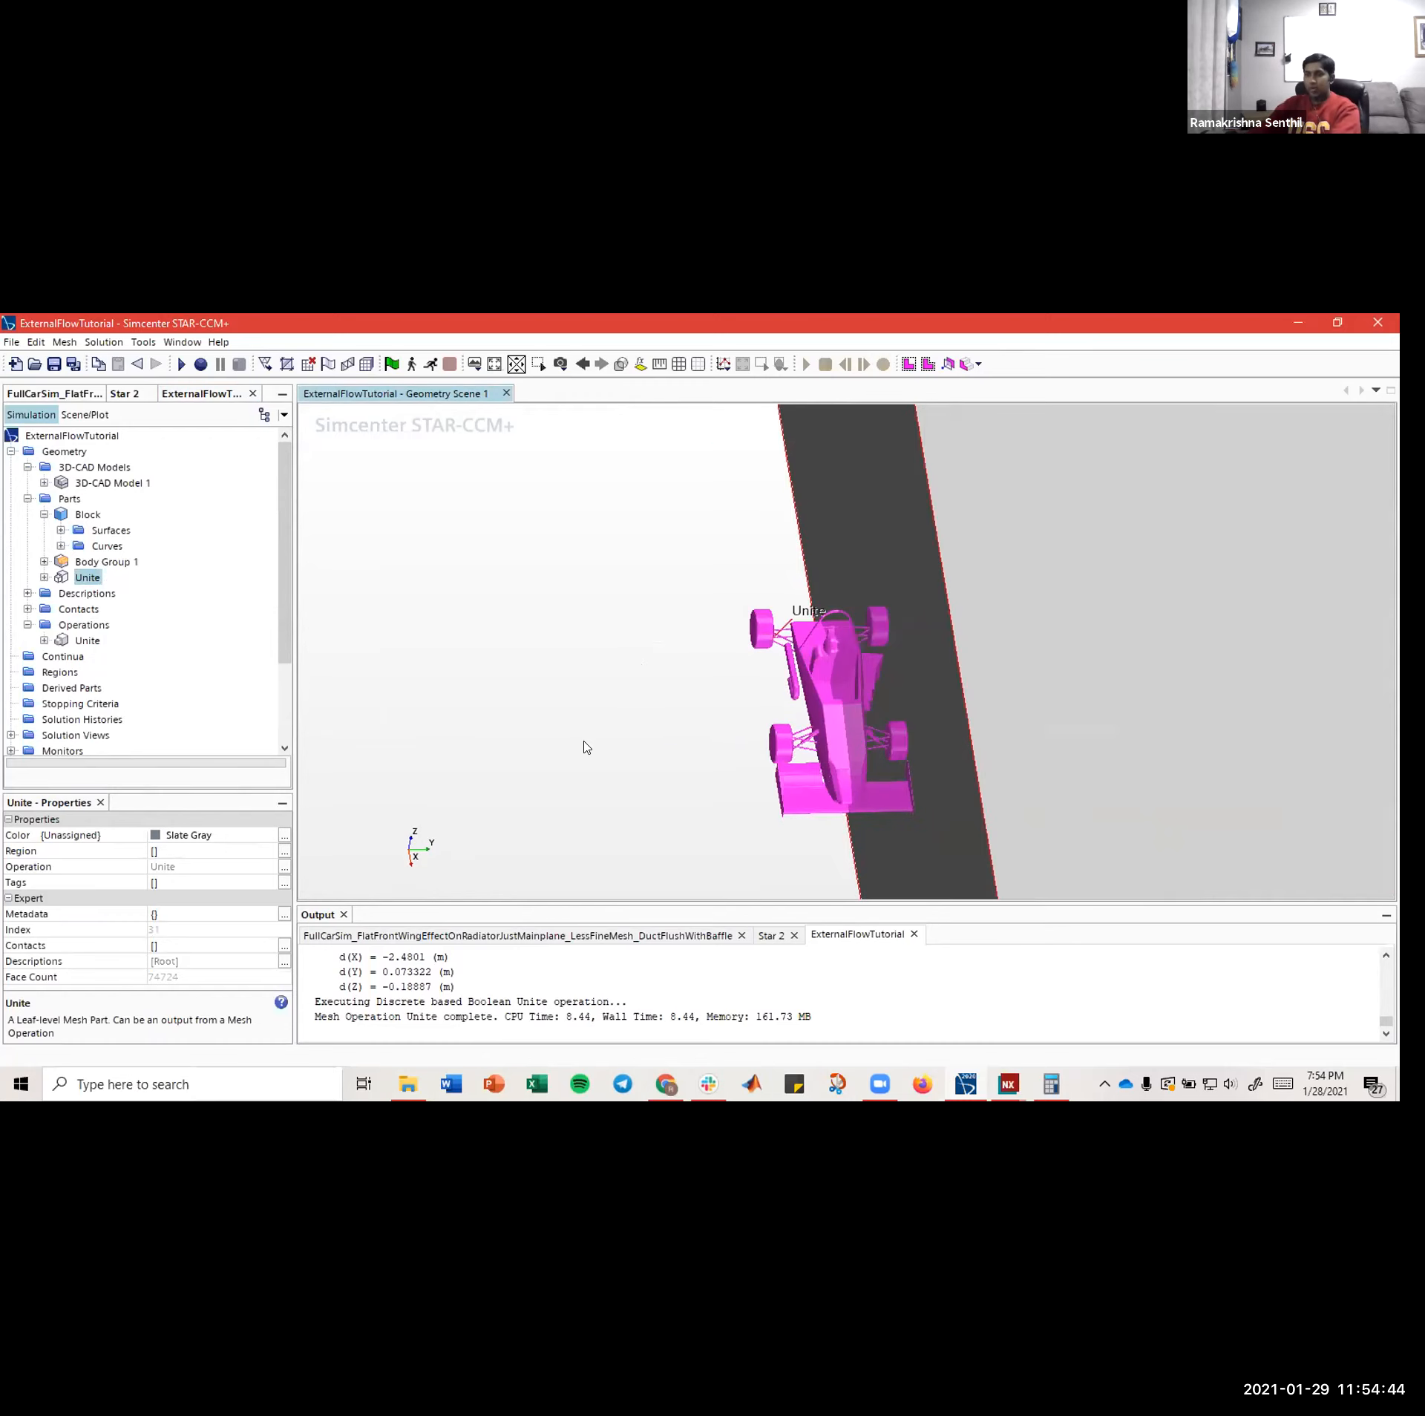
- Start a new Boolean Subtract mesh operation and move its setup dialog off the car
left_click(88, 624)
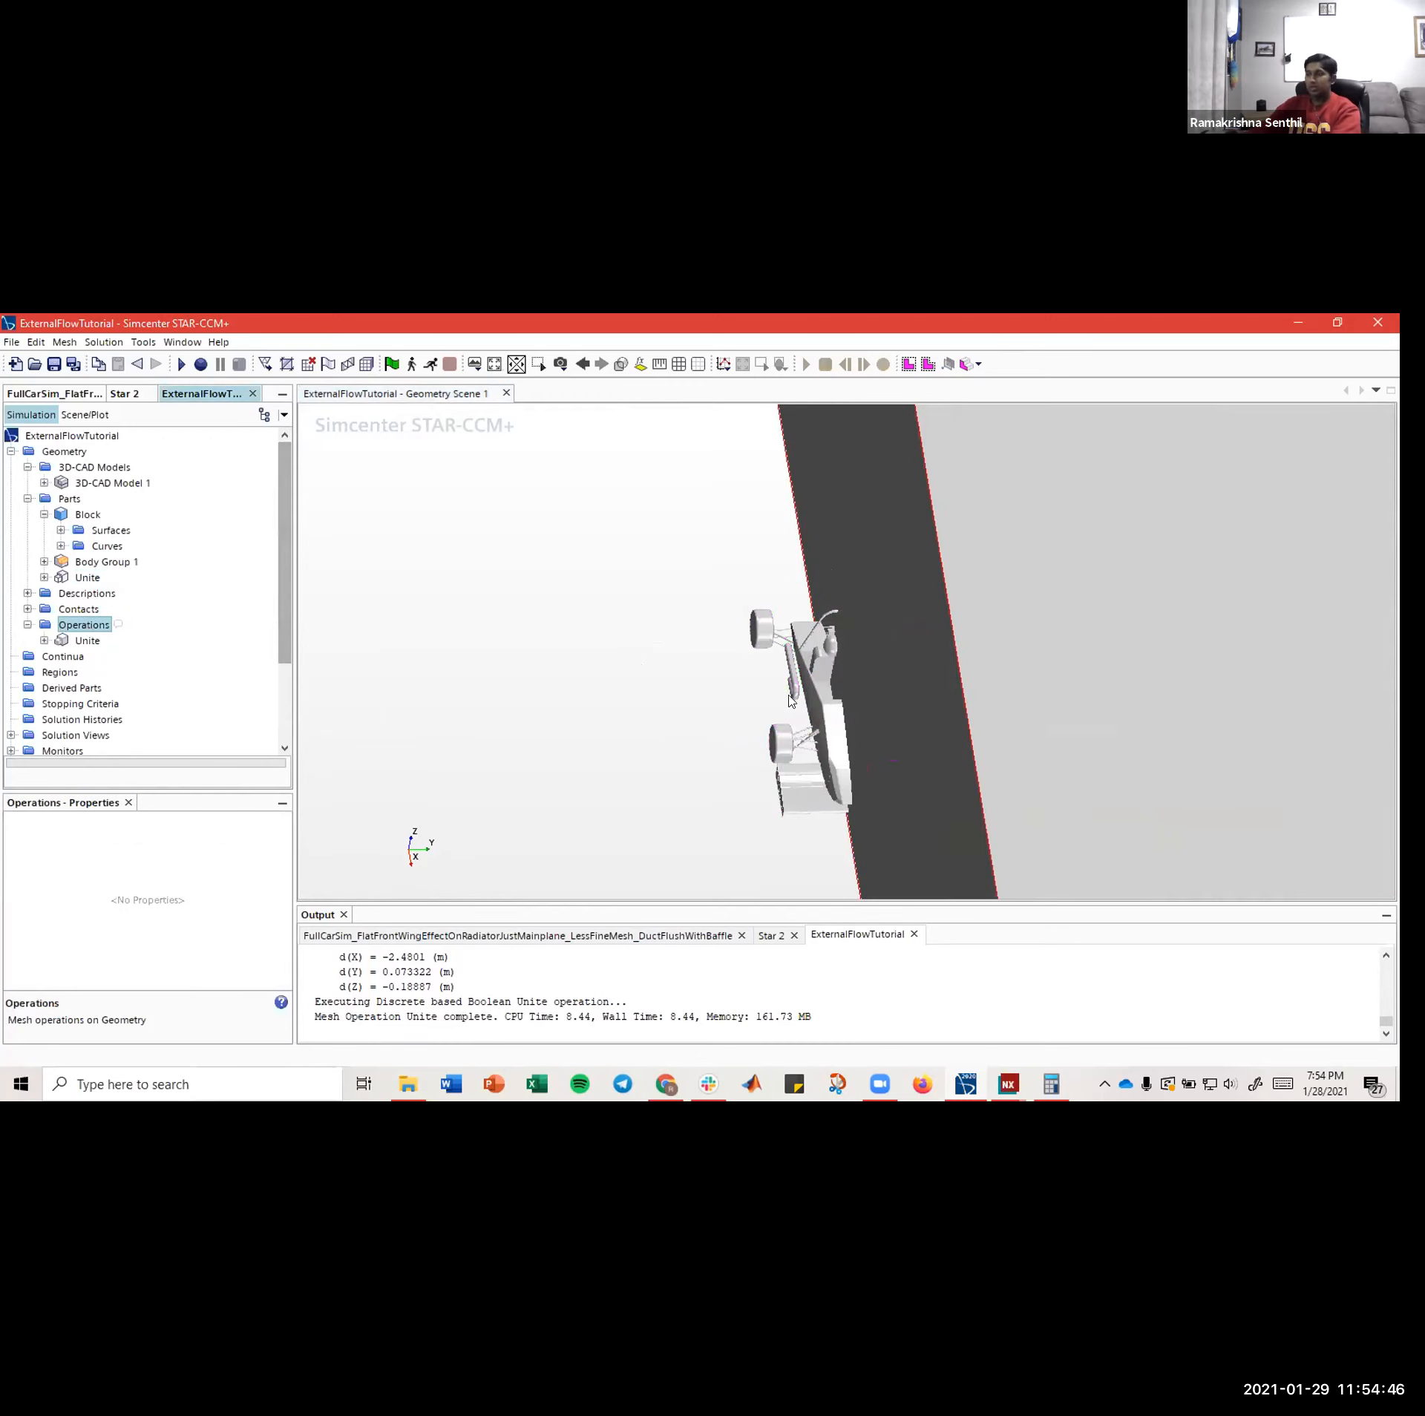
right_click_drag(694, 694, 636, 630)
scroll(653, 668, "down", 3)
left_click_drag(652, 674, 762, 659)
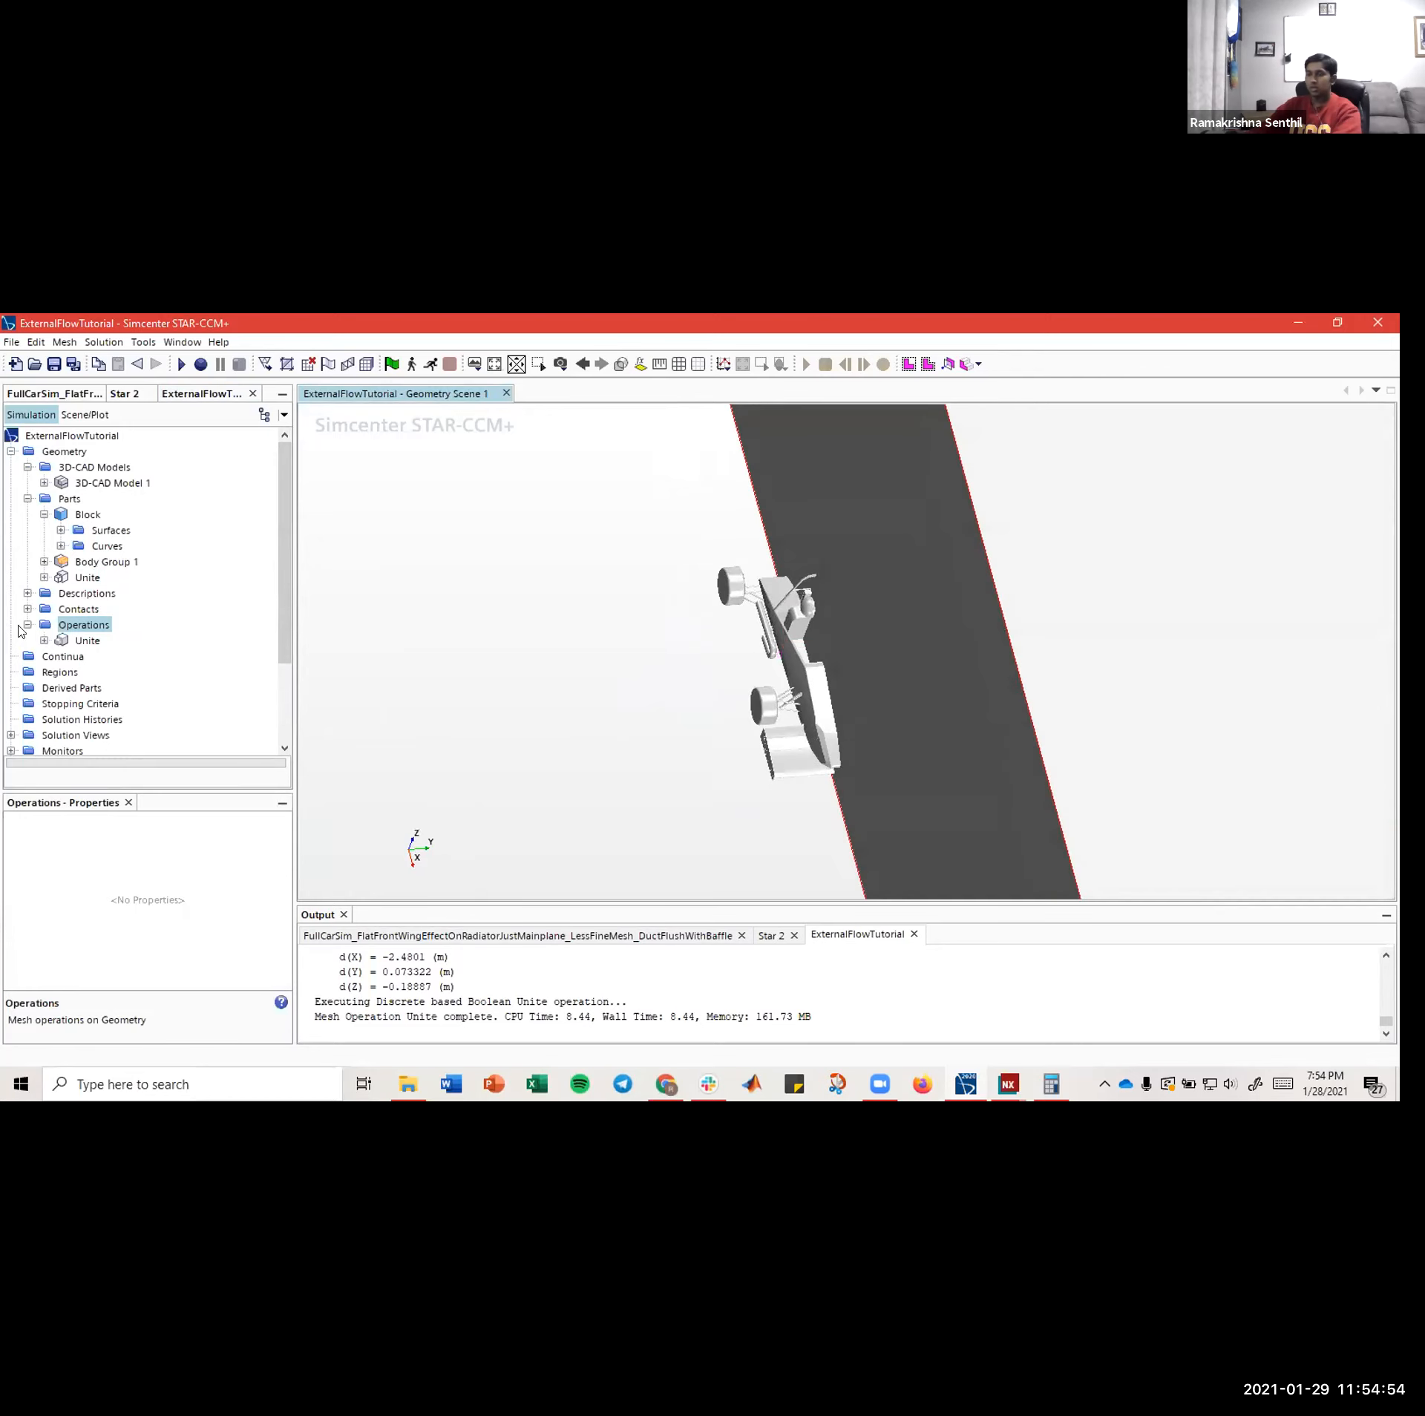
right_click(102, 629)
right_click(88, 629)
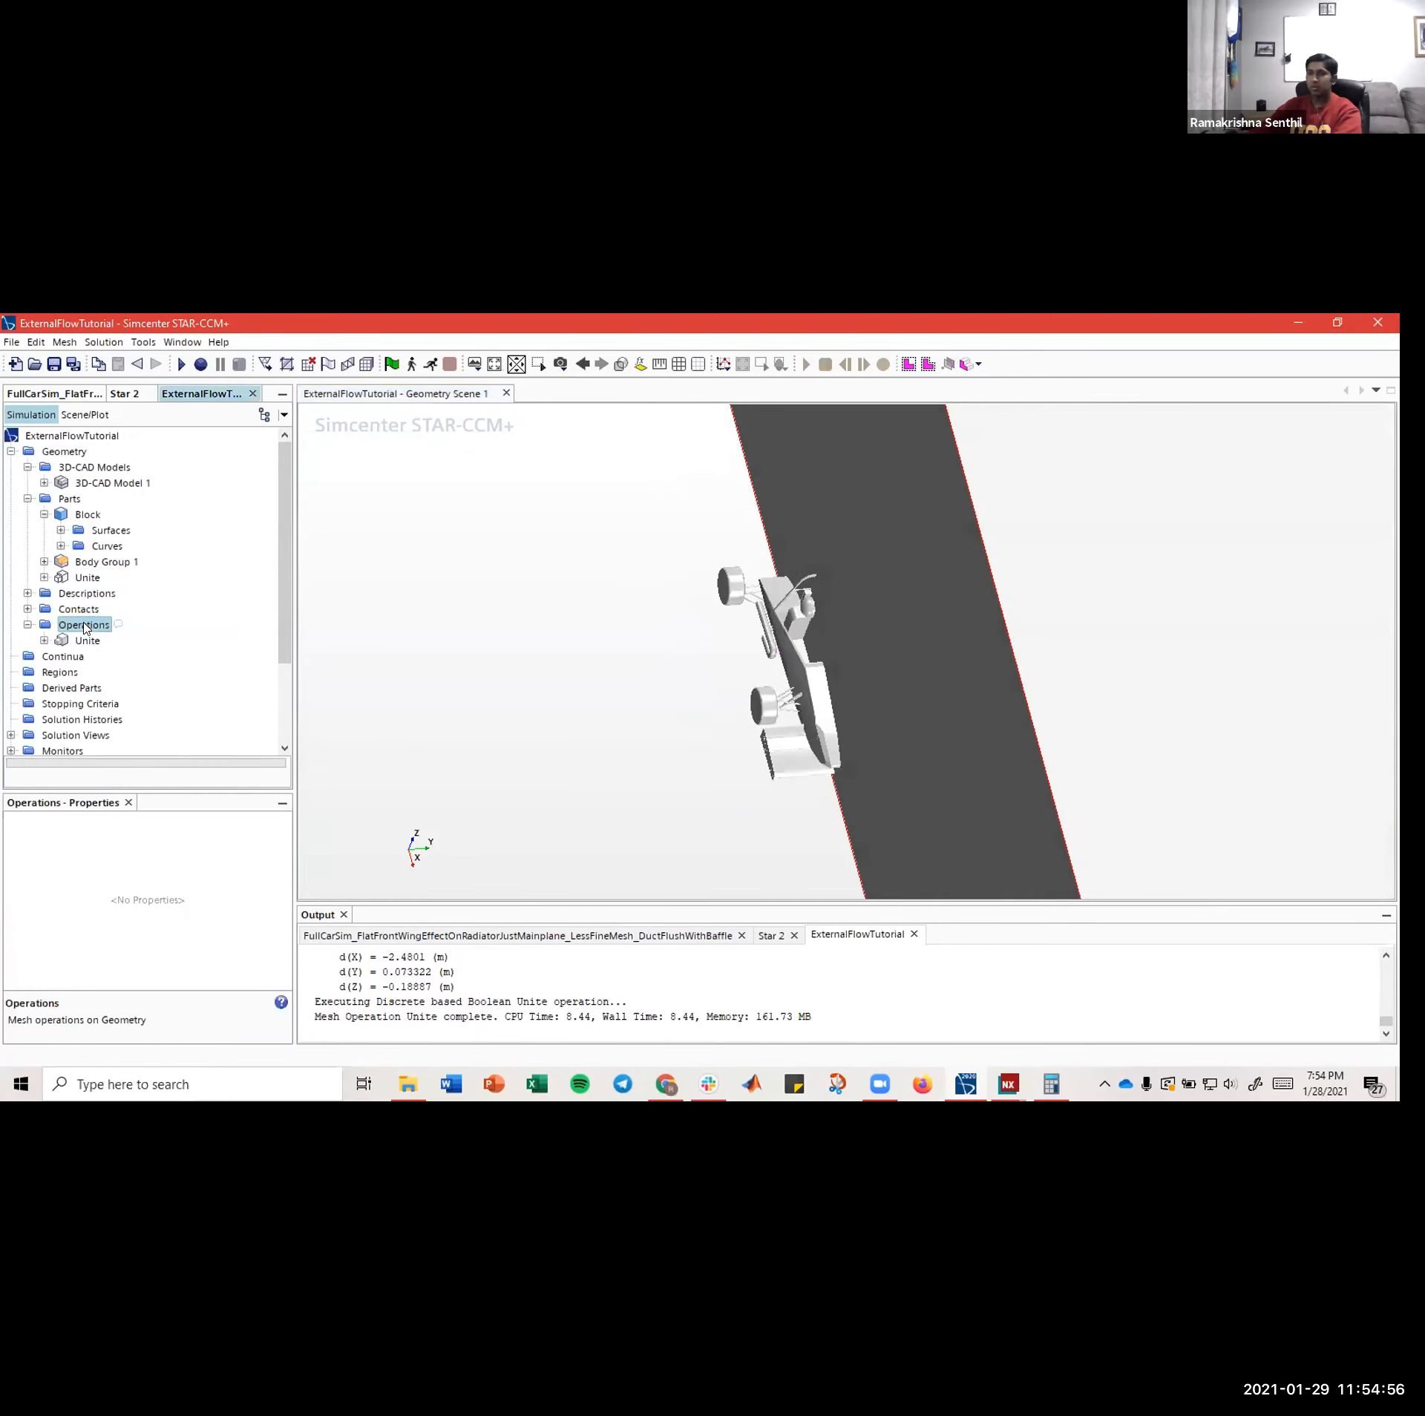
right_click(87, 629)
mouse_move(169, 636)
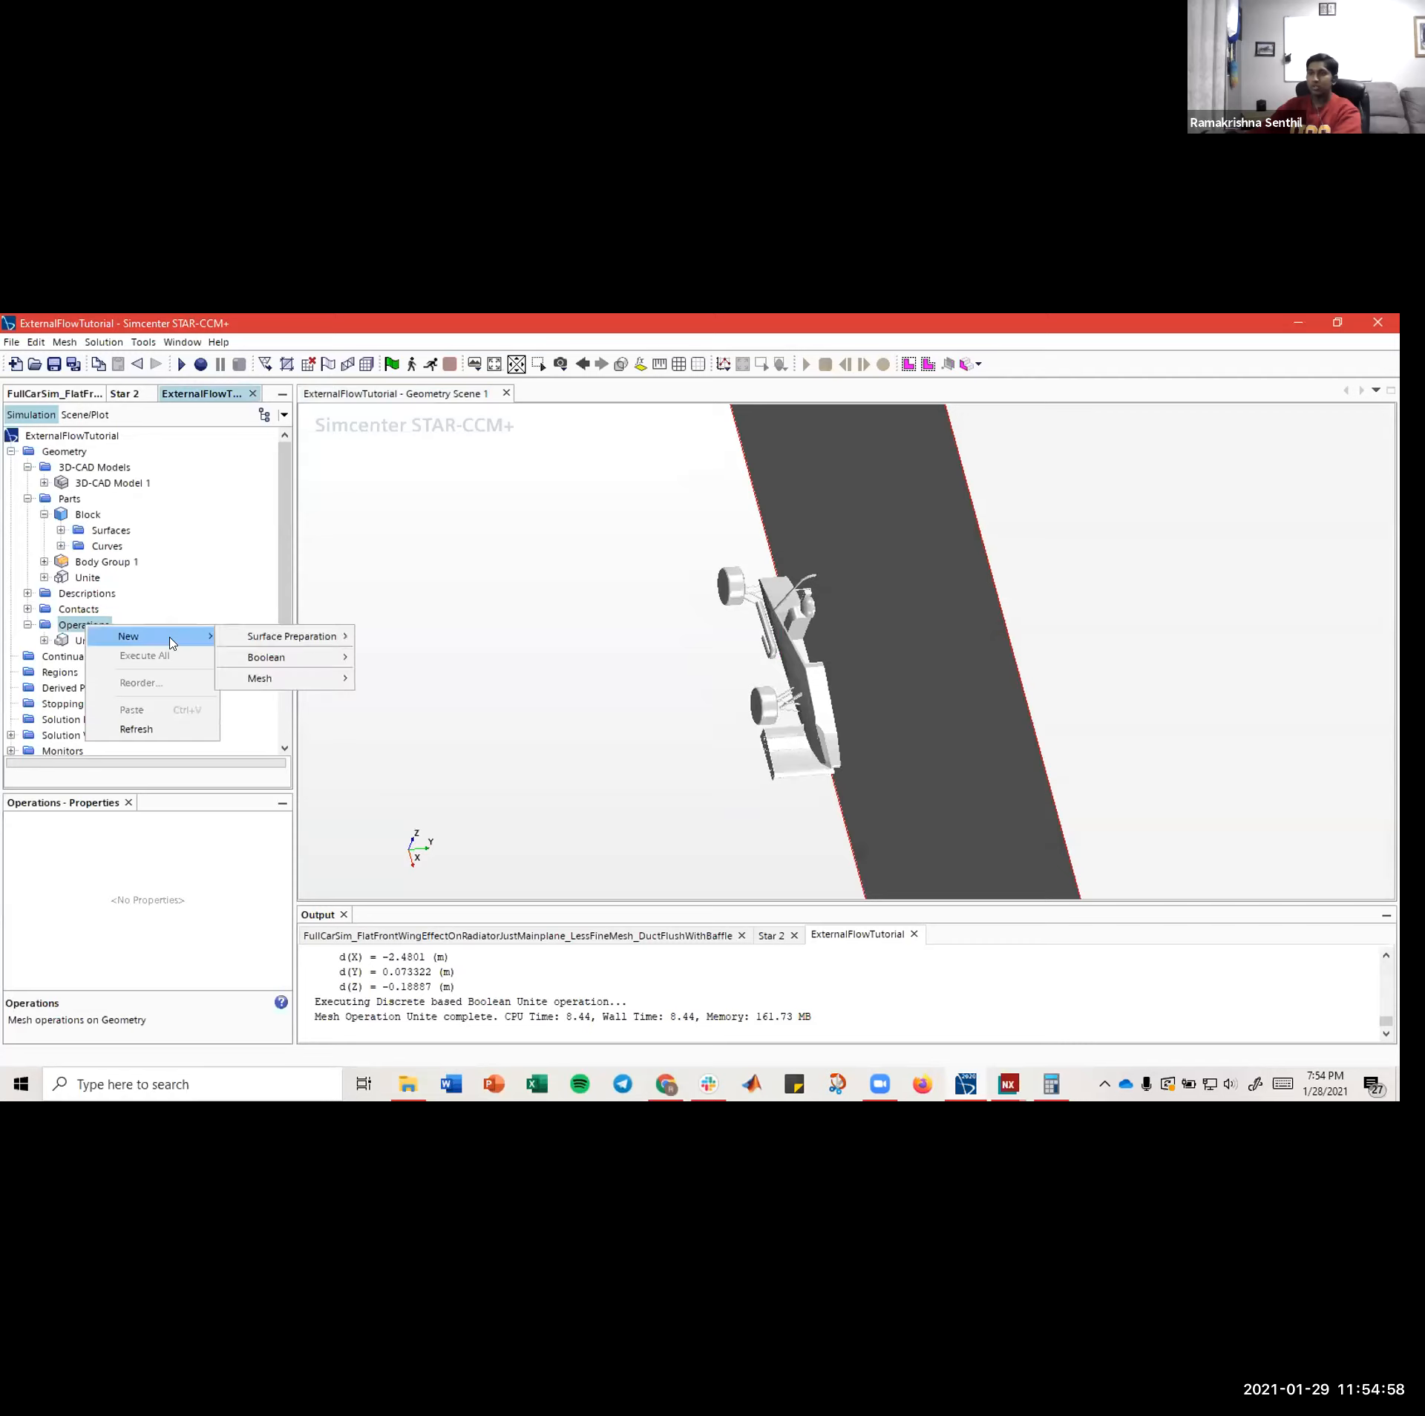
mouse_move(325, 660)
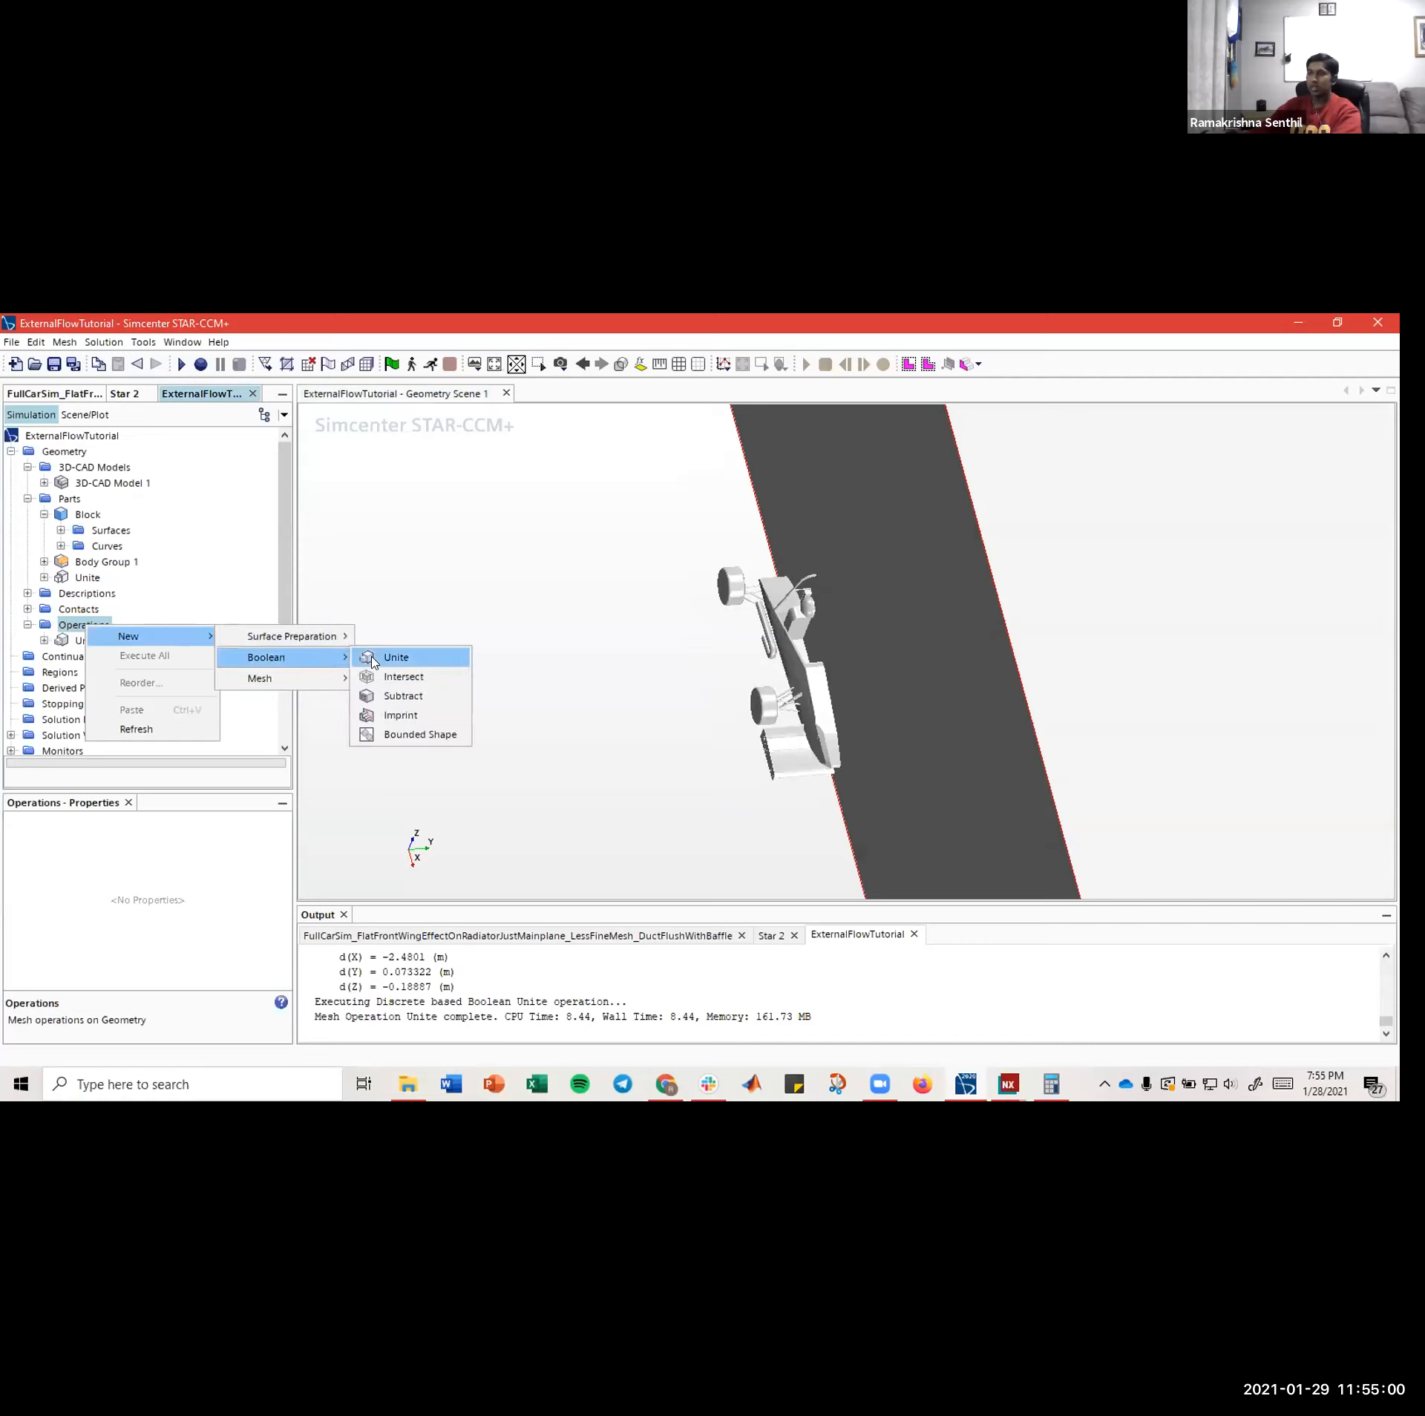
left_click(396, 696)
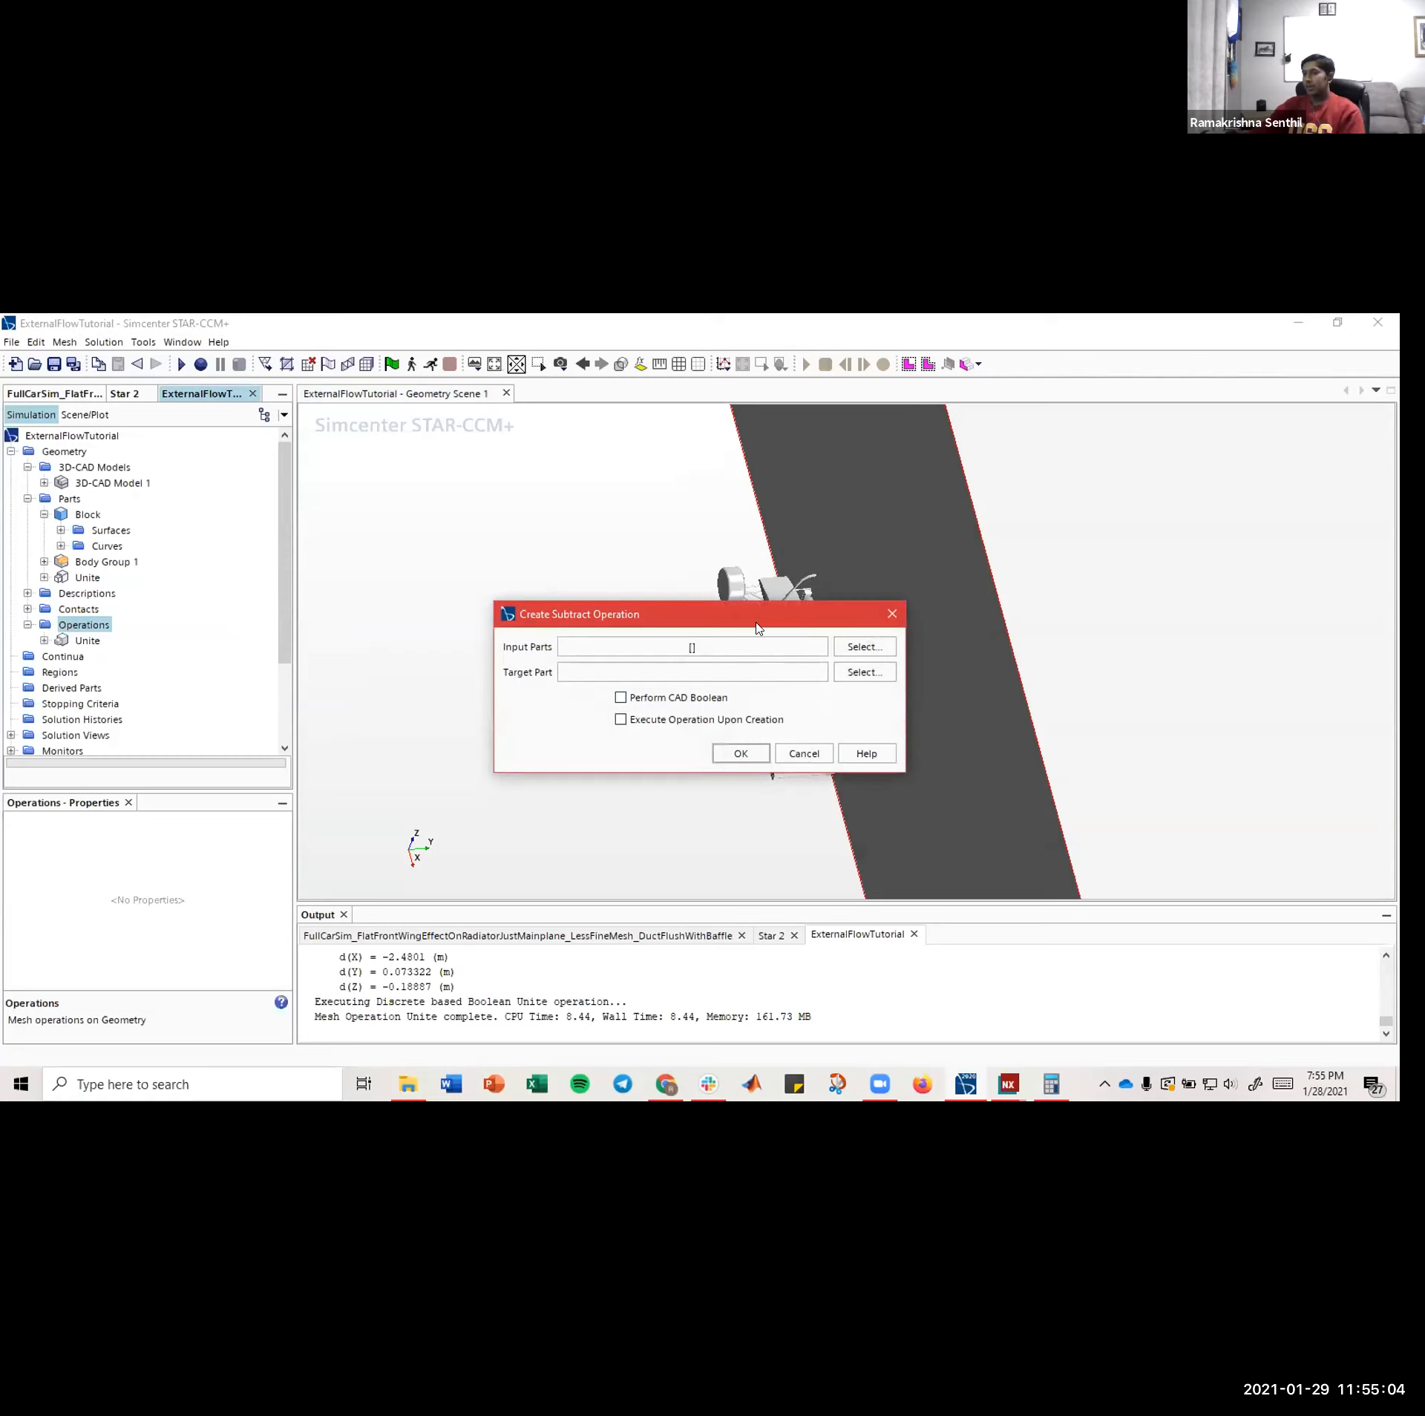
left_click_drag(764, 629, 400, 545)
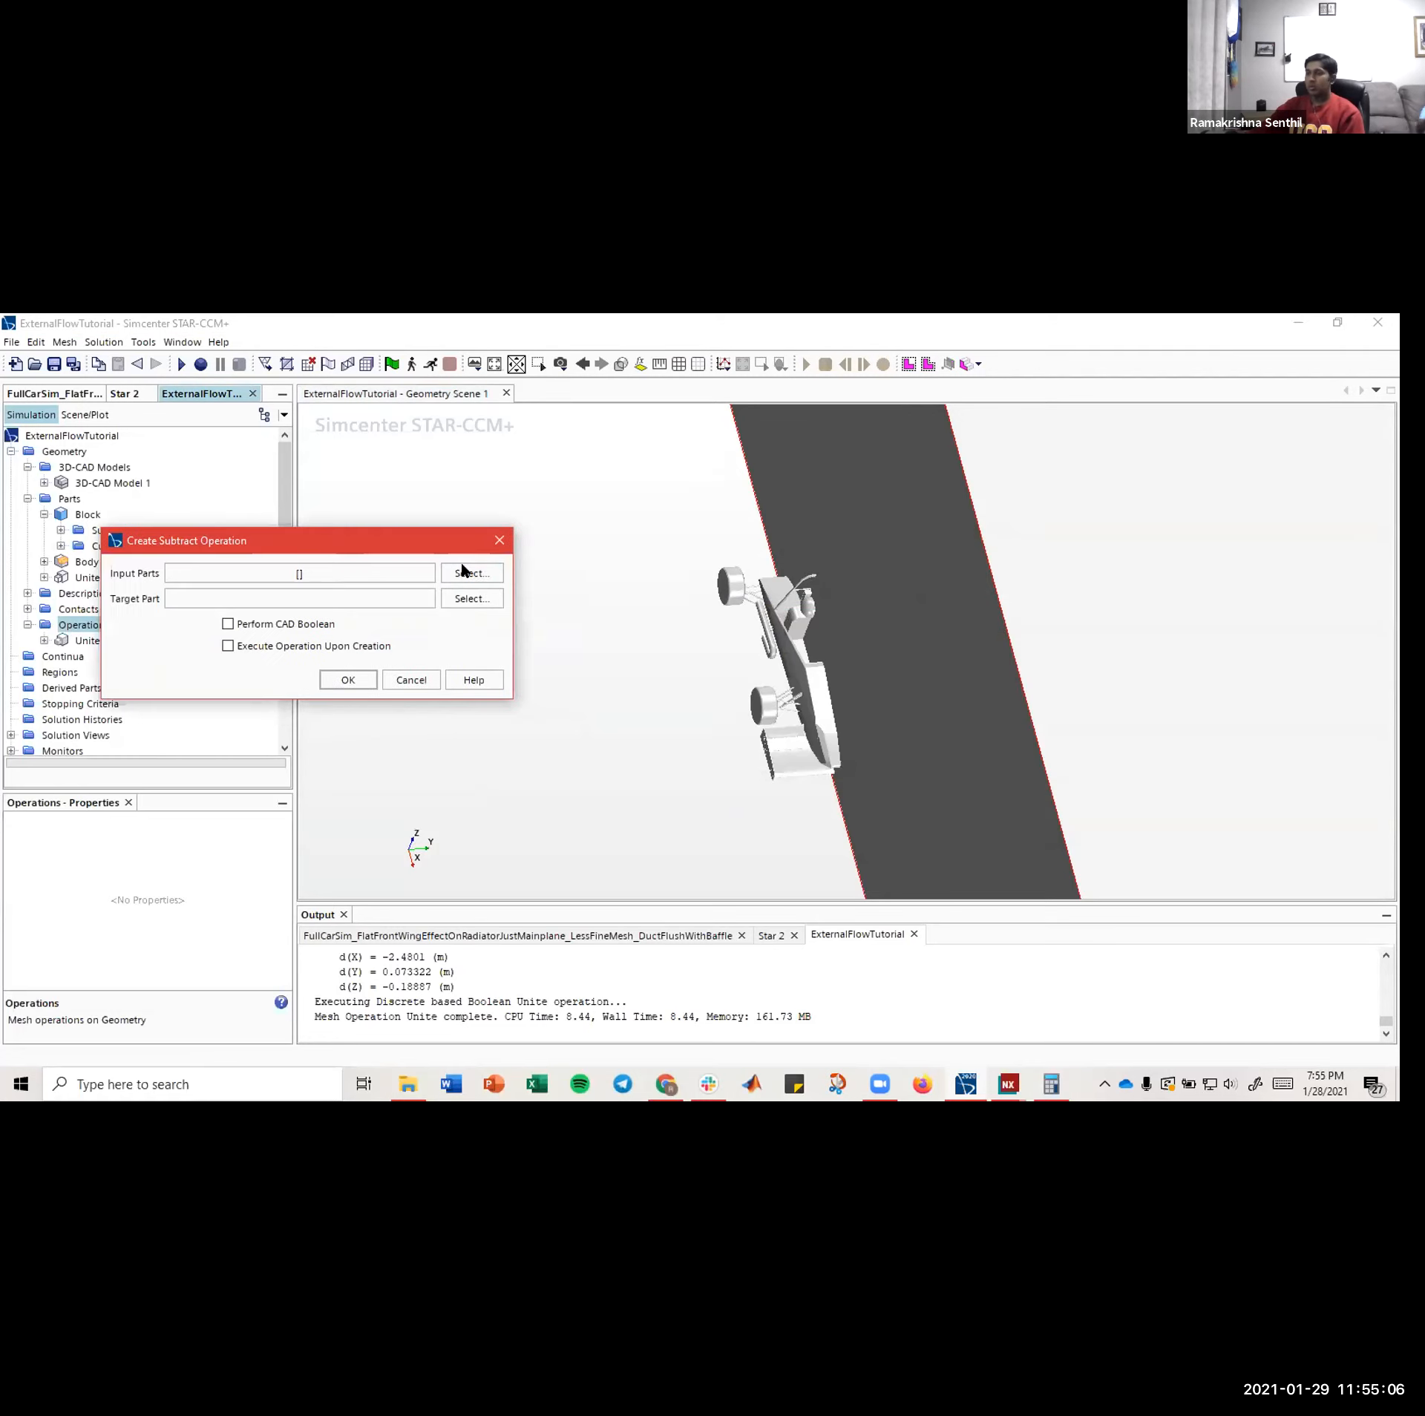
- Choose Block and Unite as the input parts of the subtract operation
left_click(472, 573)
left_click(532, 600)
left_click(531, 570, "ctrl")
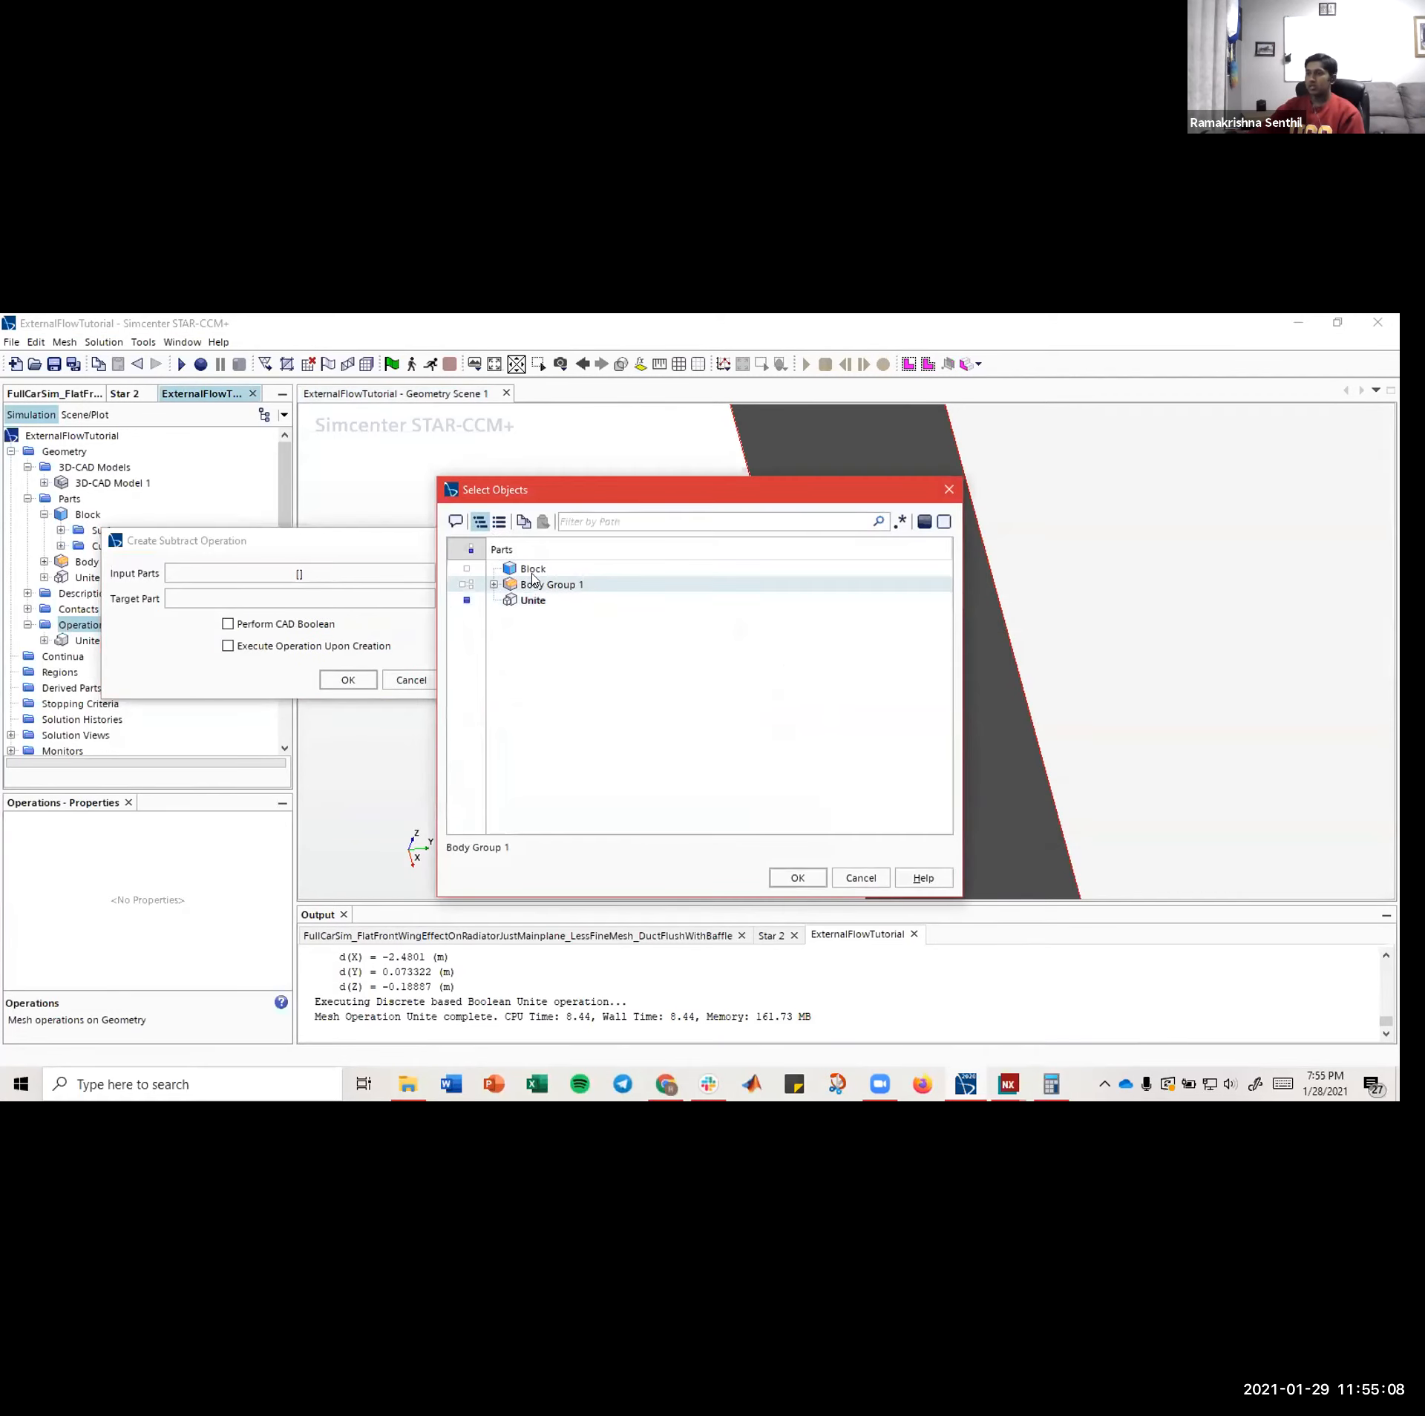
left_click_drag(558, 503, 424, 489)
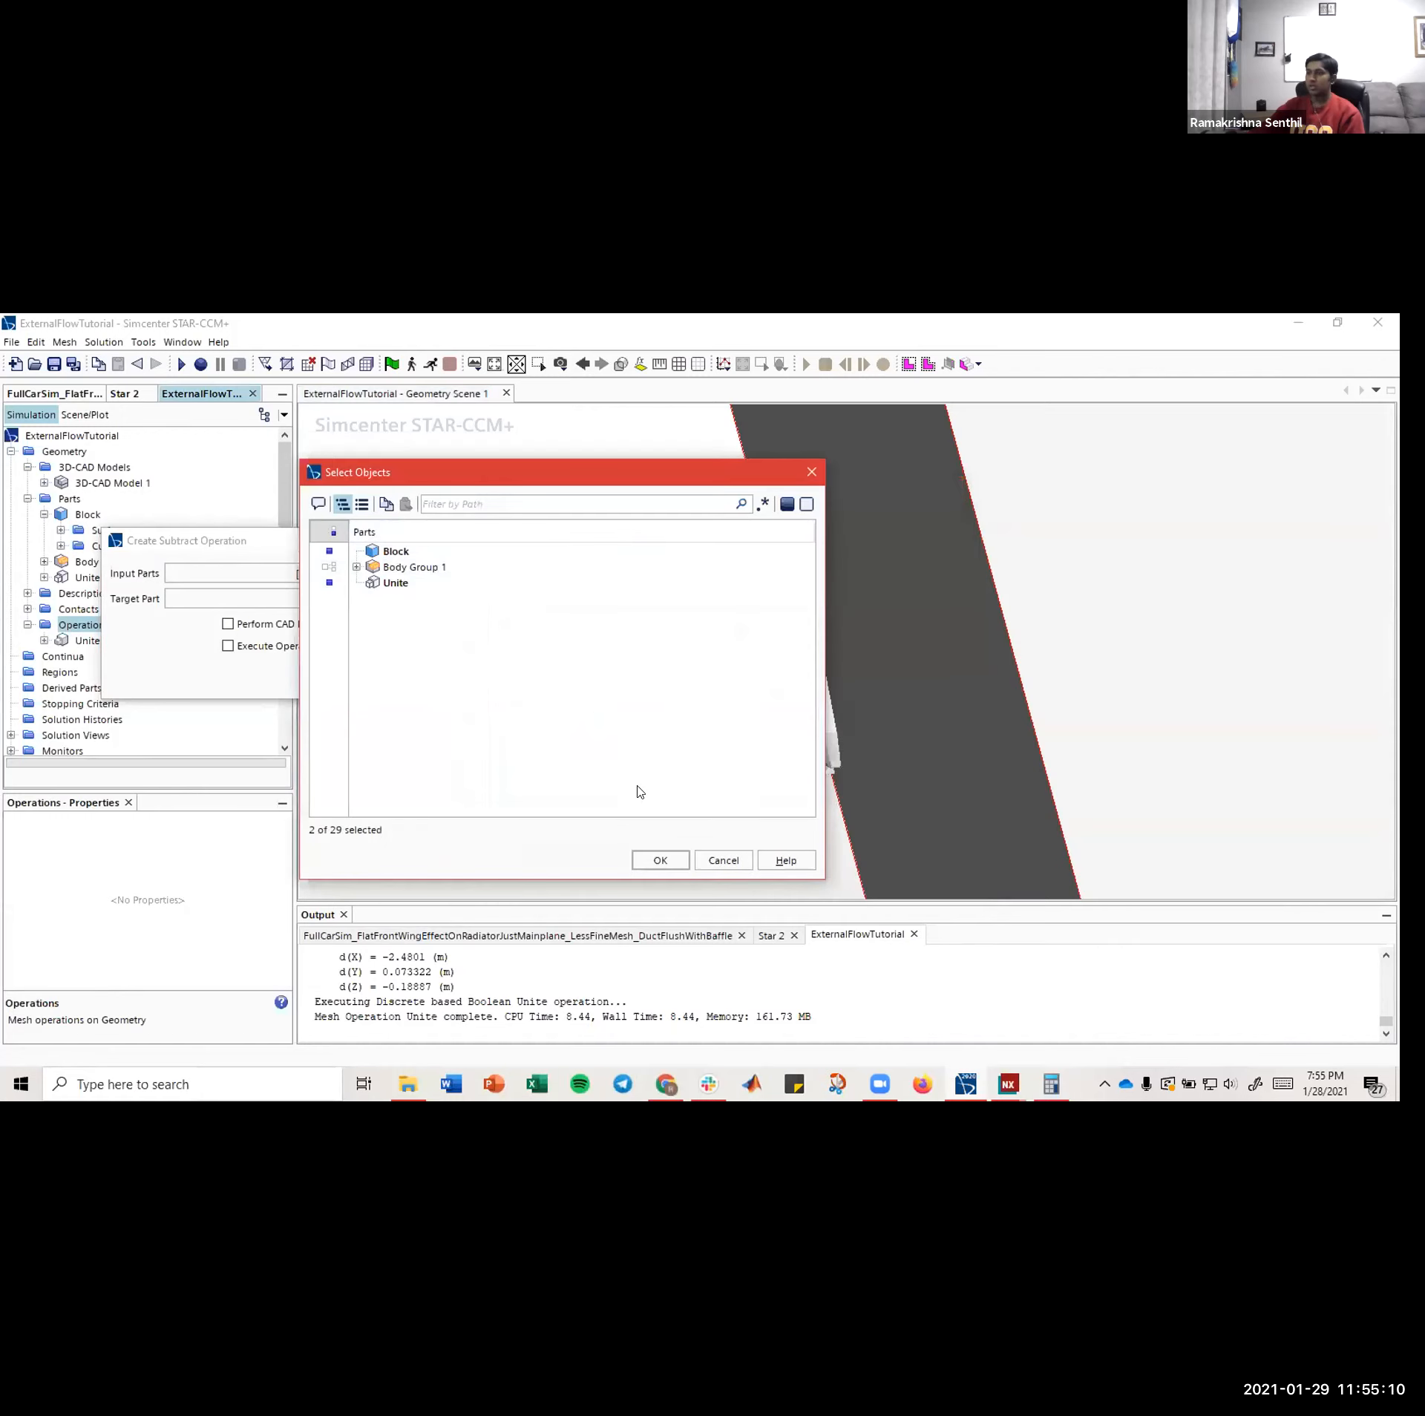
left_click(664, 861)
- Set Block as the subtraction's target part and create the operation with Execute Operation Upon Creation enabled
left_click(471, 599)
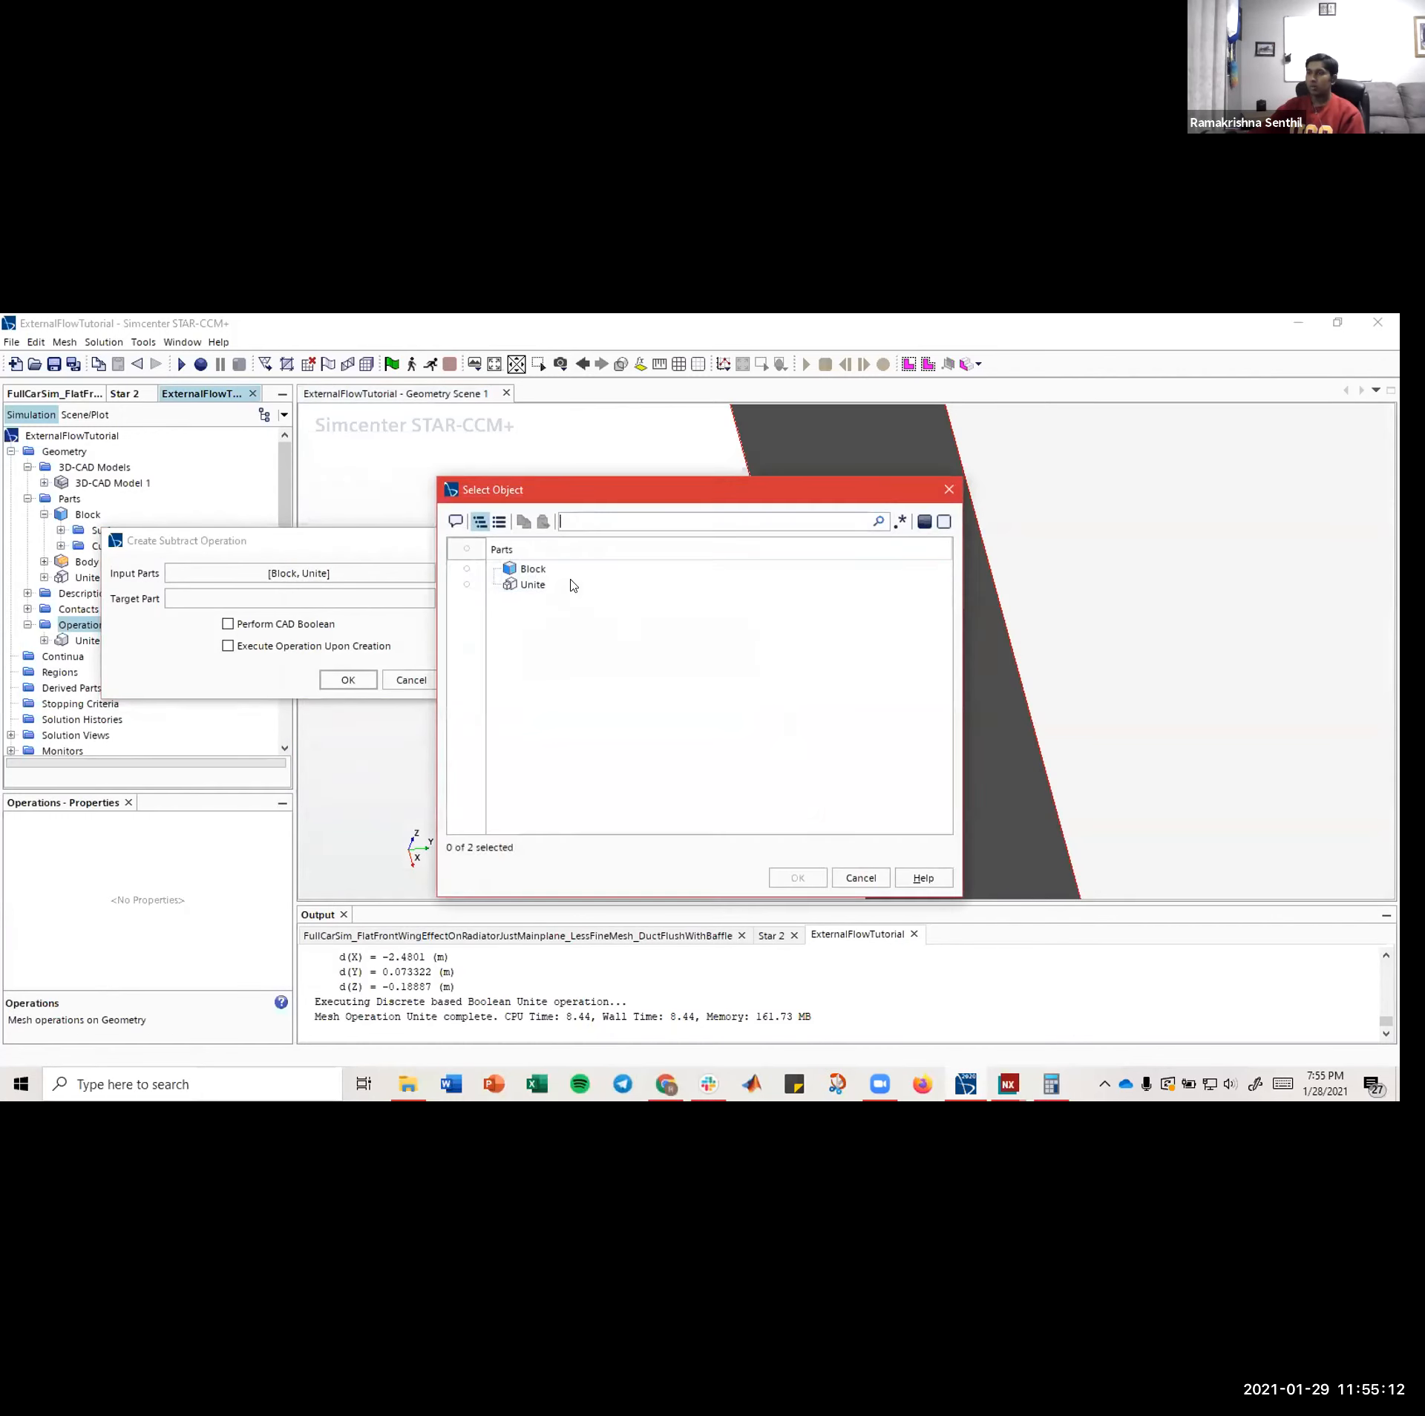
left_click(532, 569)
left_click_drag(564, 491, 439, 479)
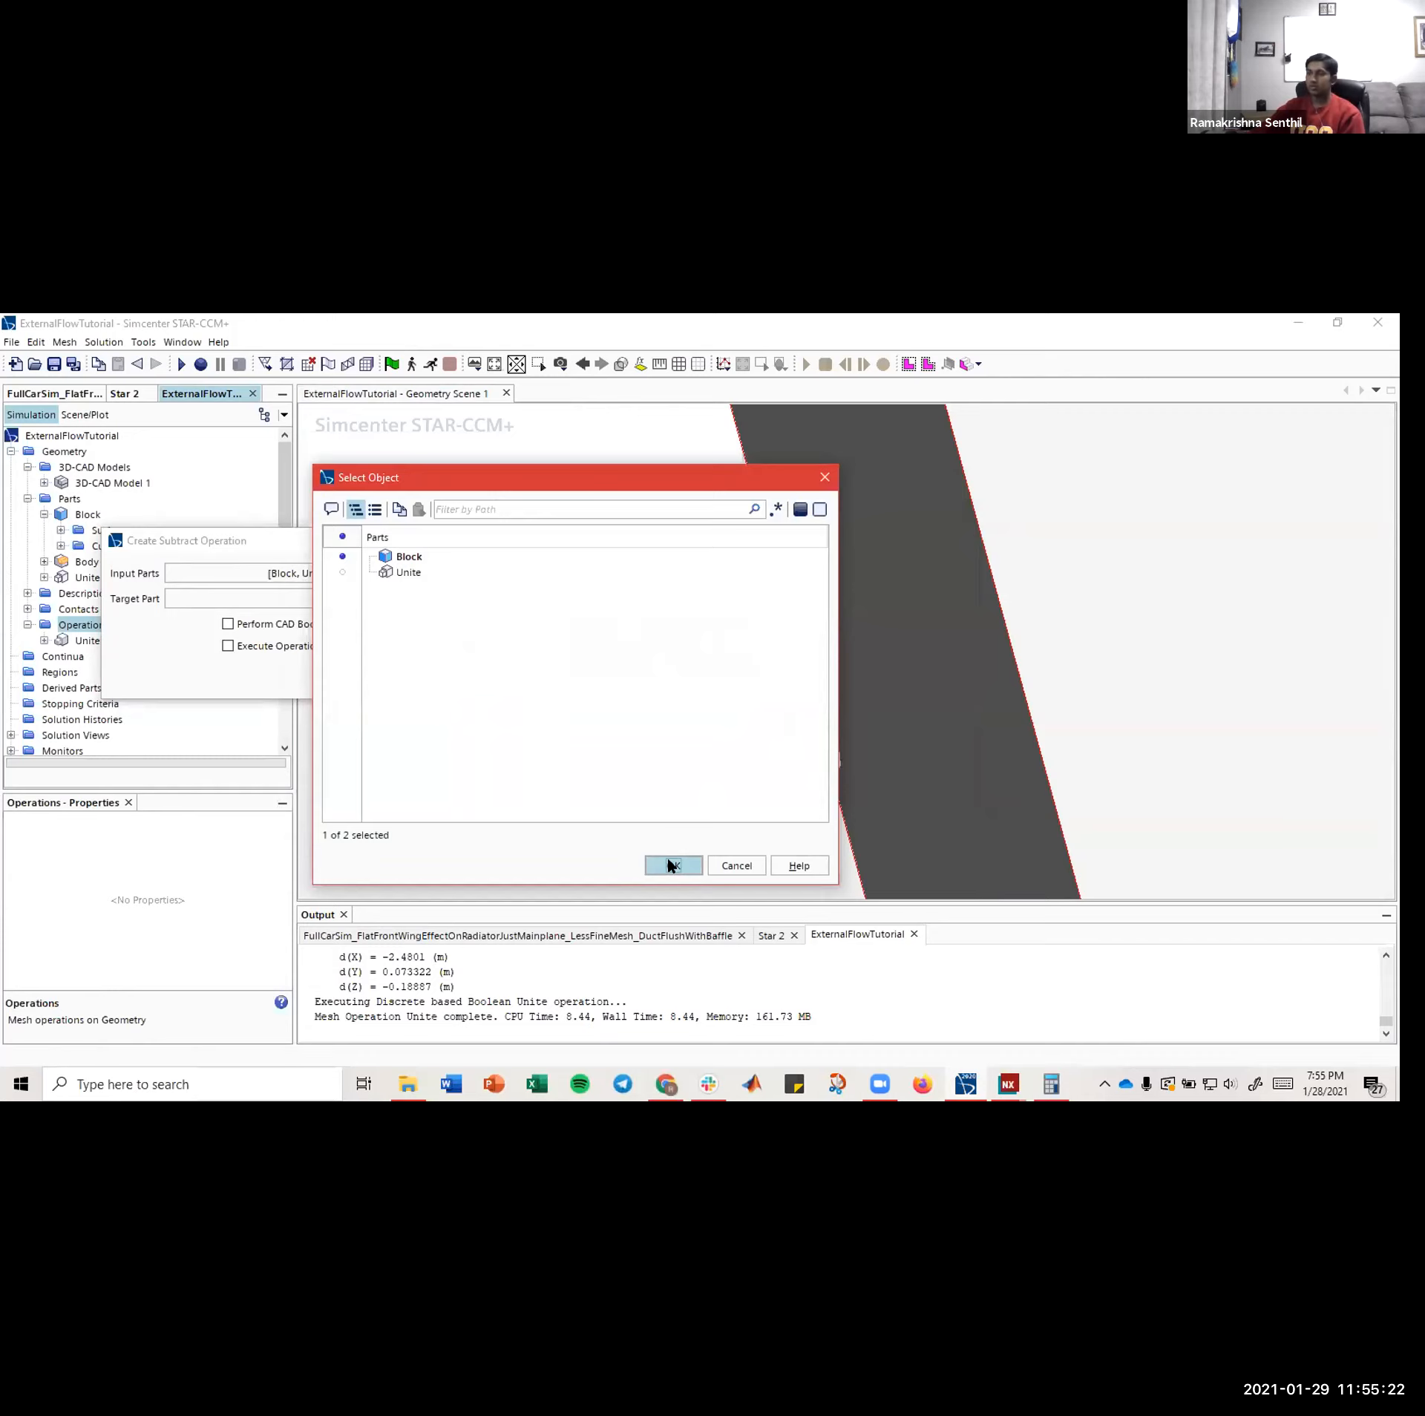
left_click(668, 858)
left_click(277, 646)
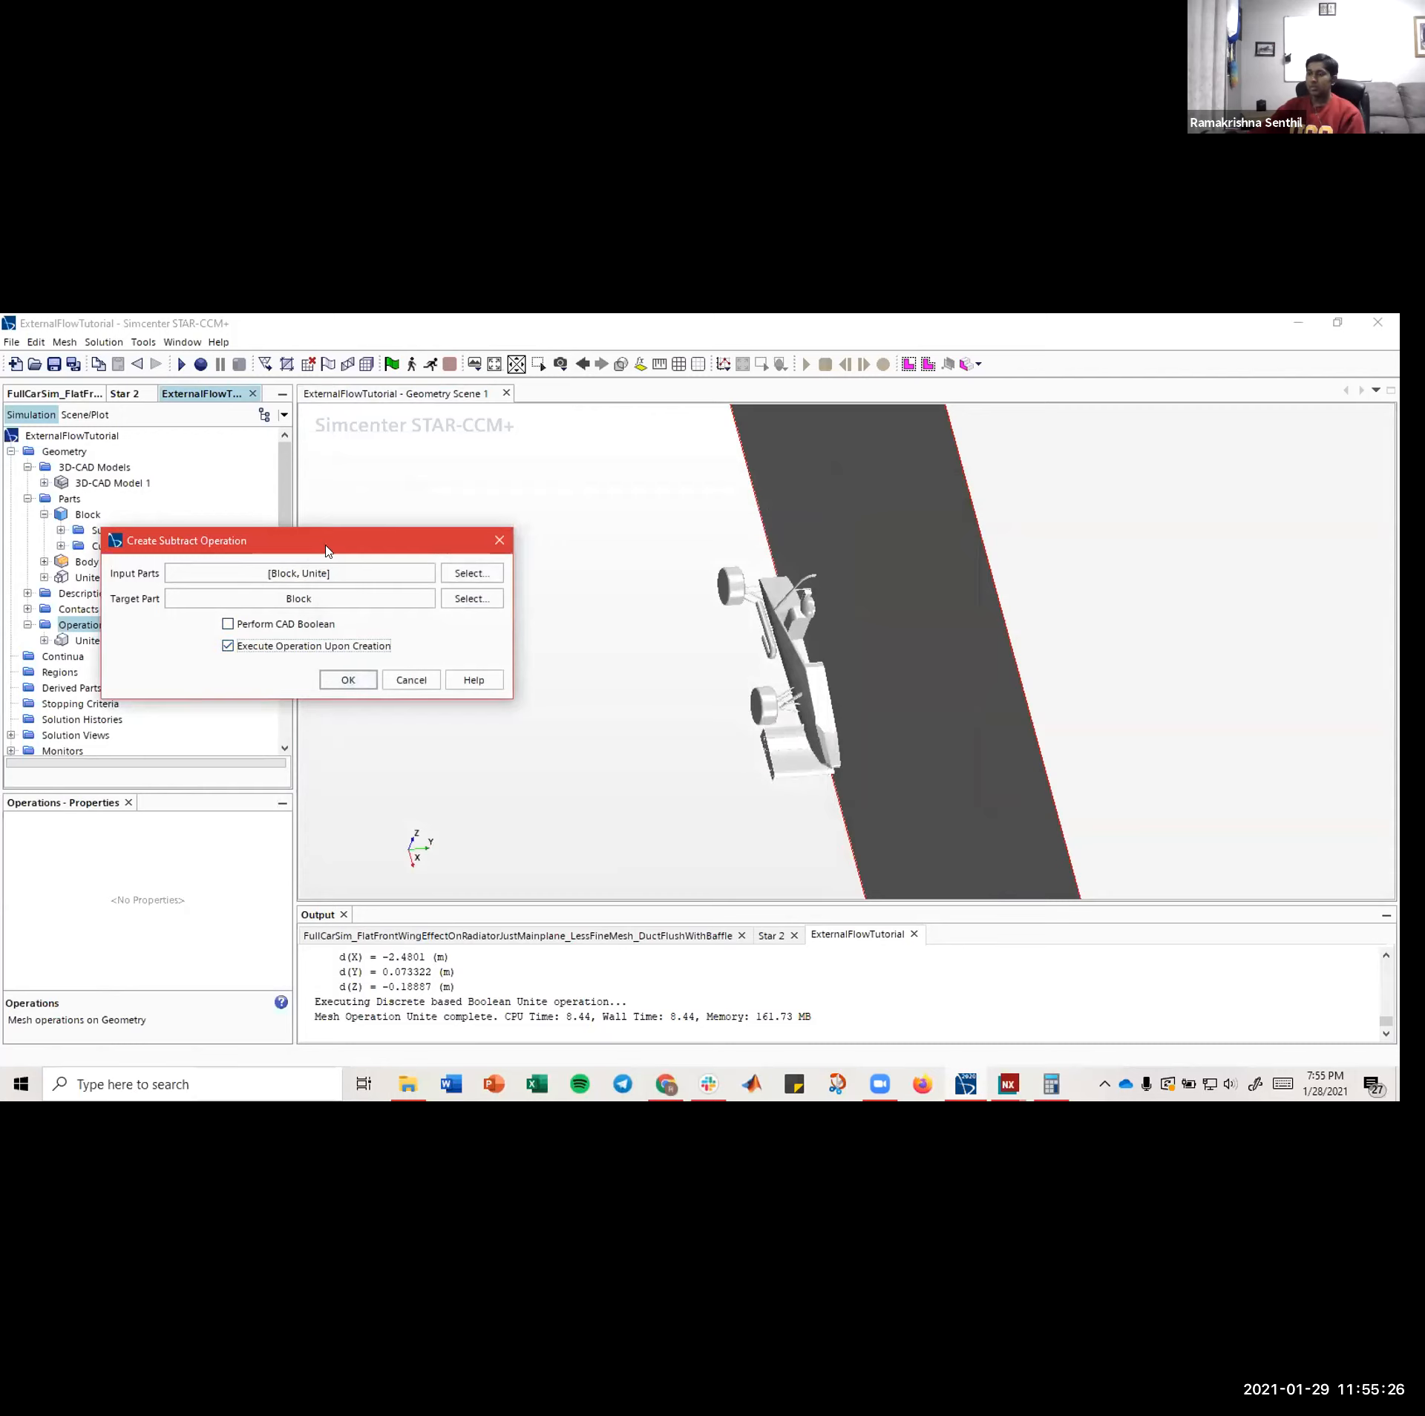
left_click_drag(327, 549, 482, 526)
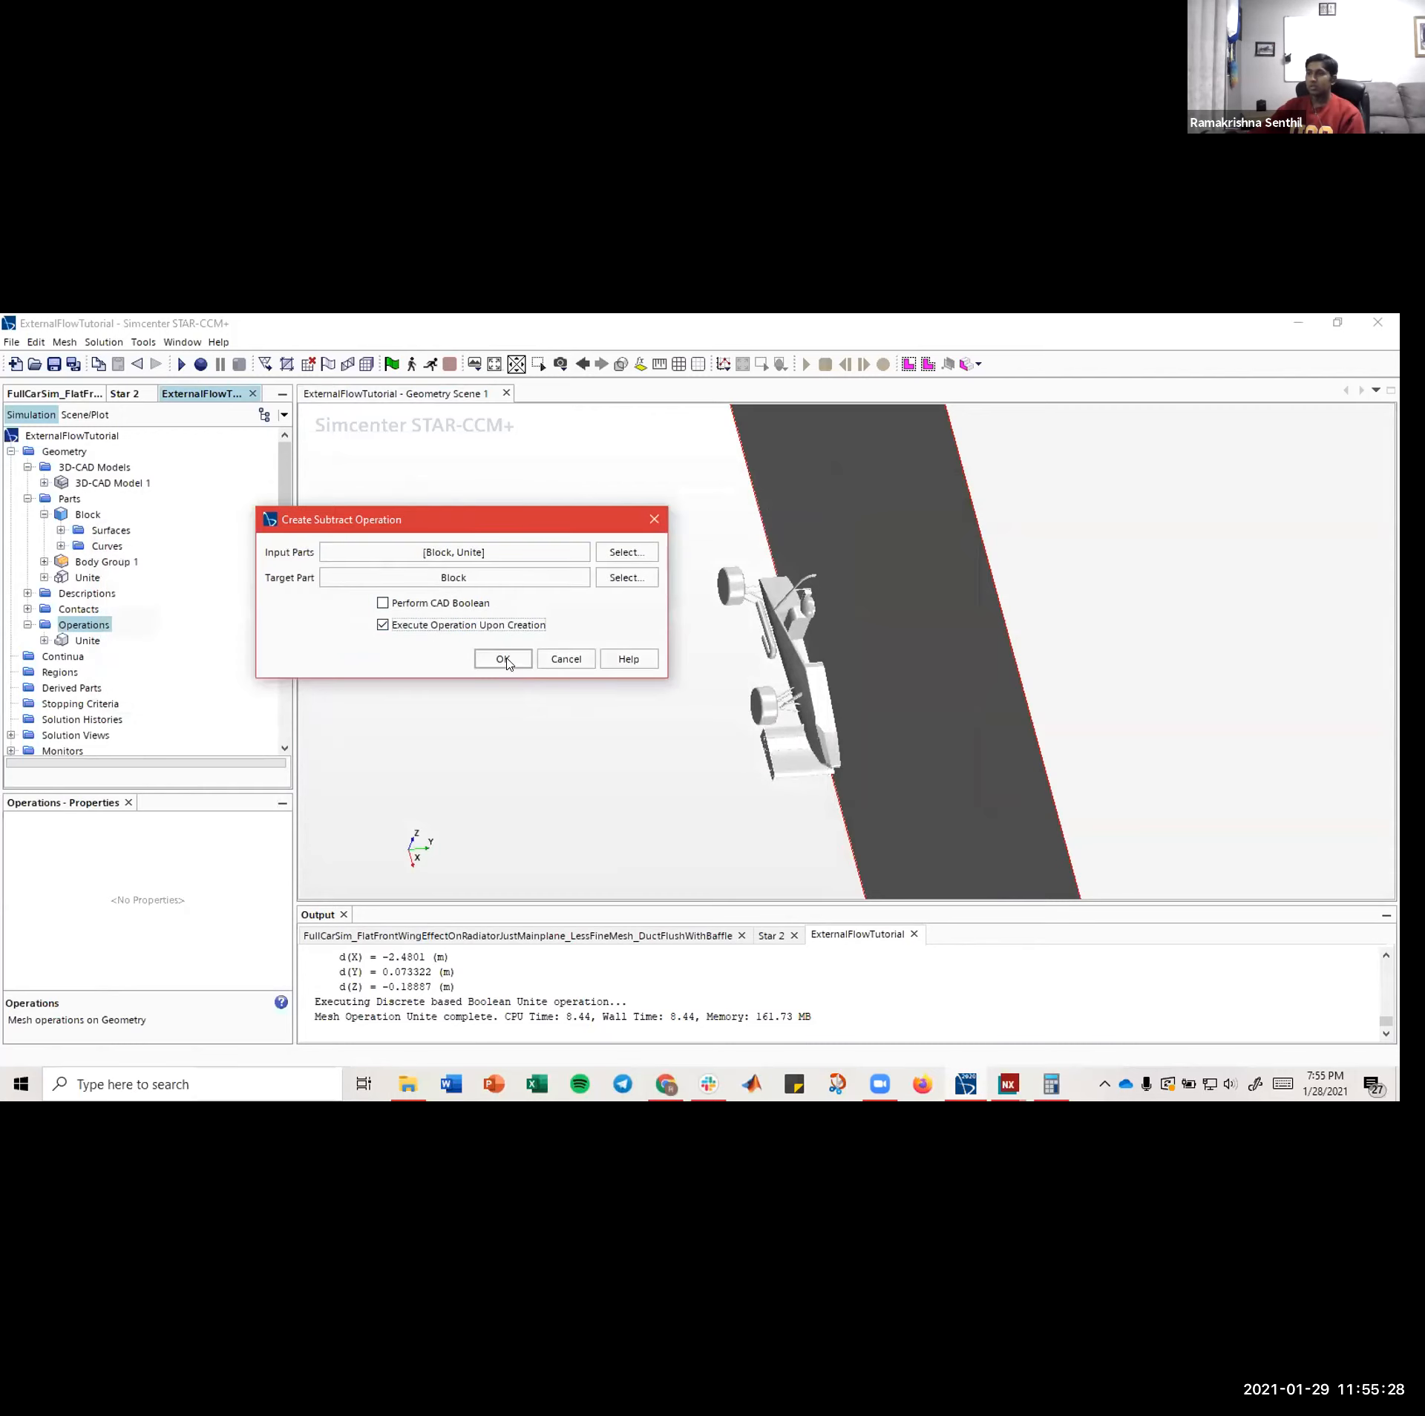
left_click(503, 659)
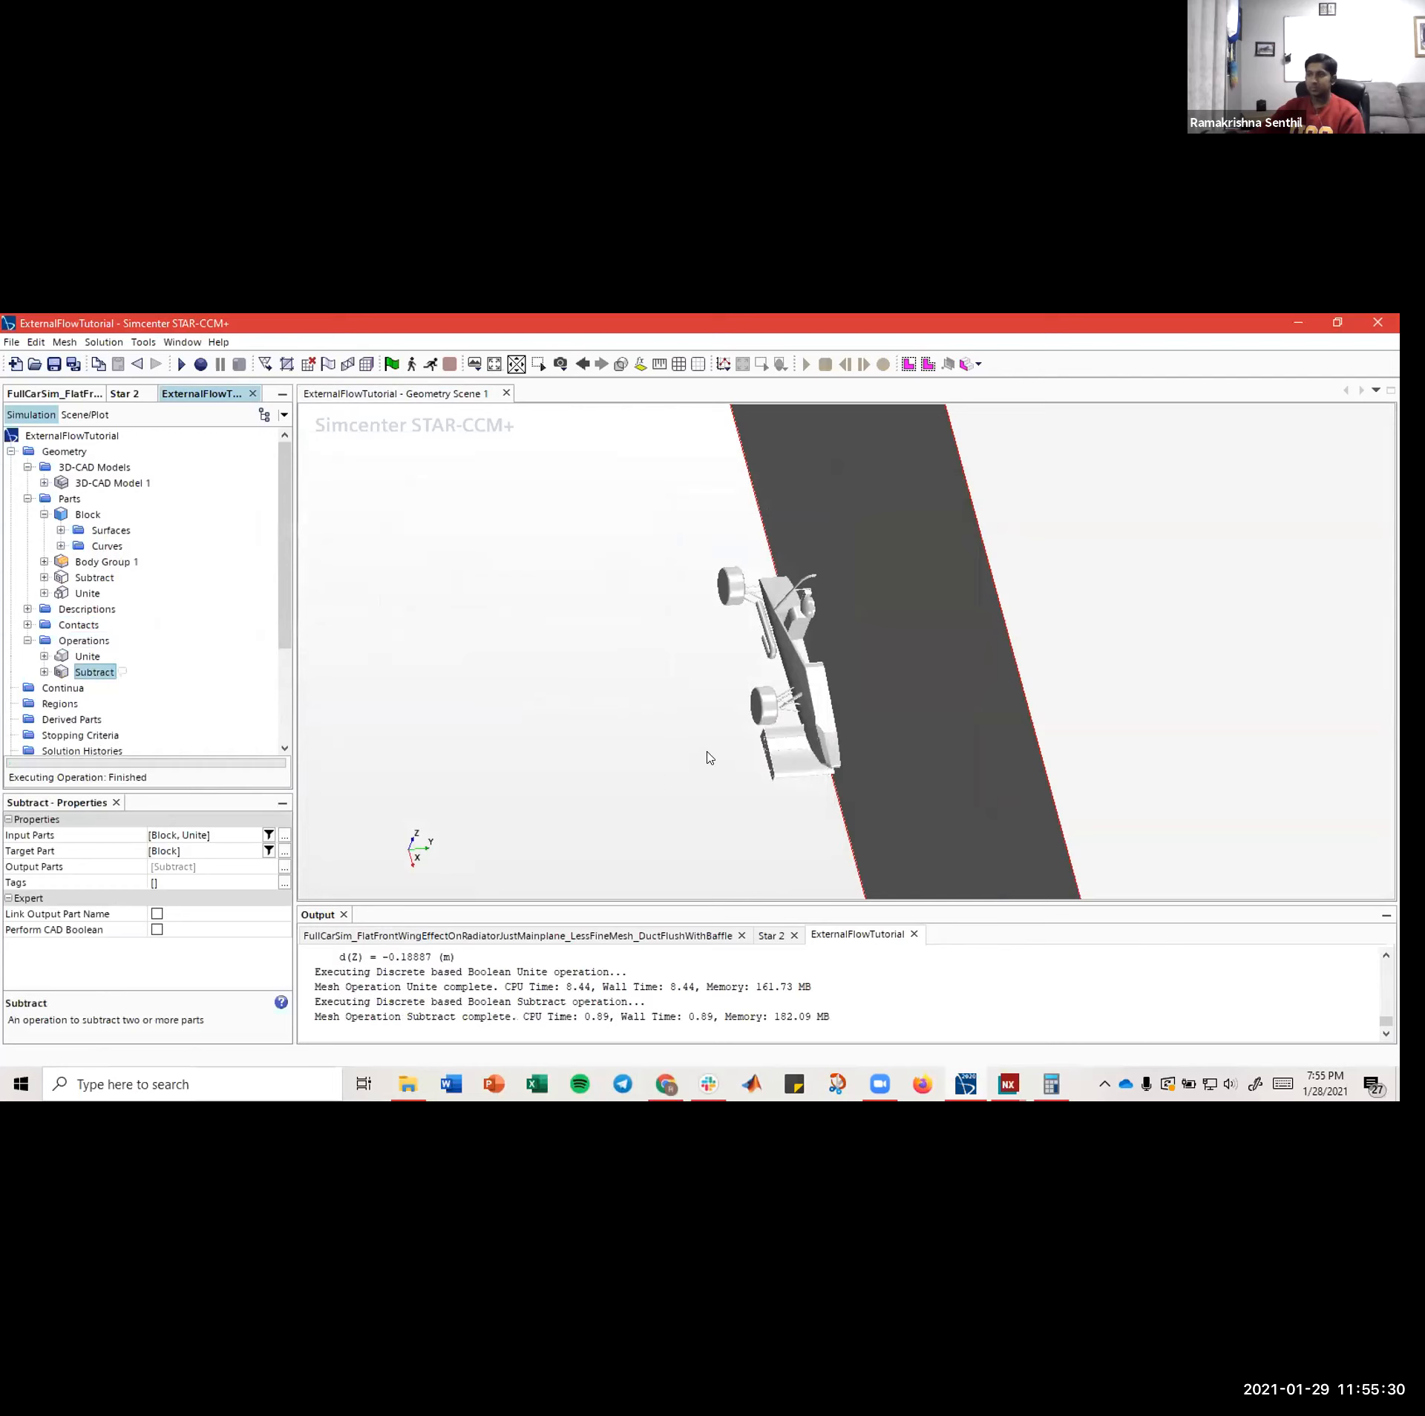
- Highlight the Subtract part and examine the domain and car in the geometry scene from several angles
left_click_drag(710, 757, 600, 714)
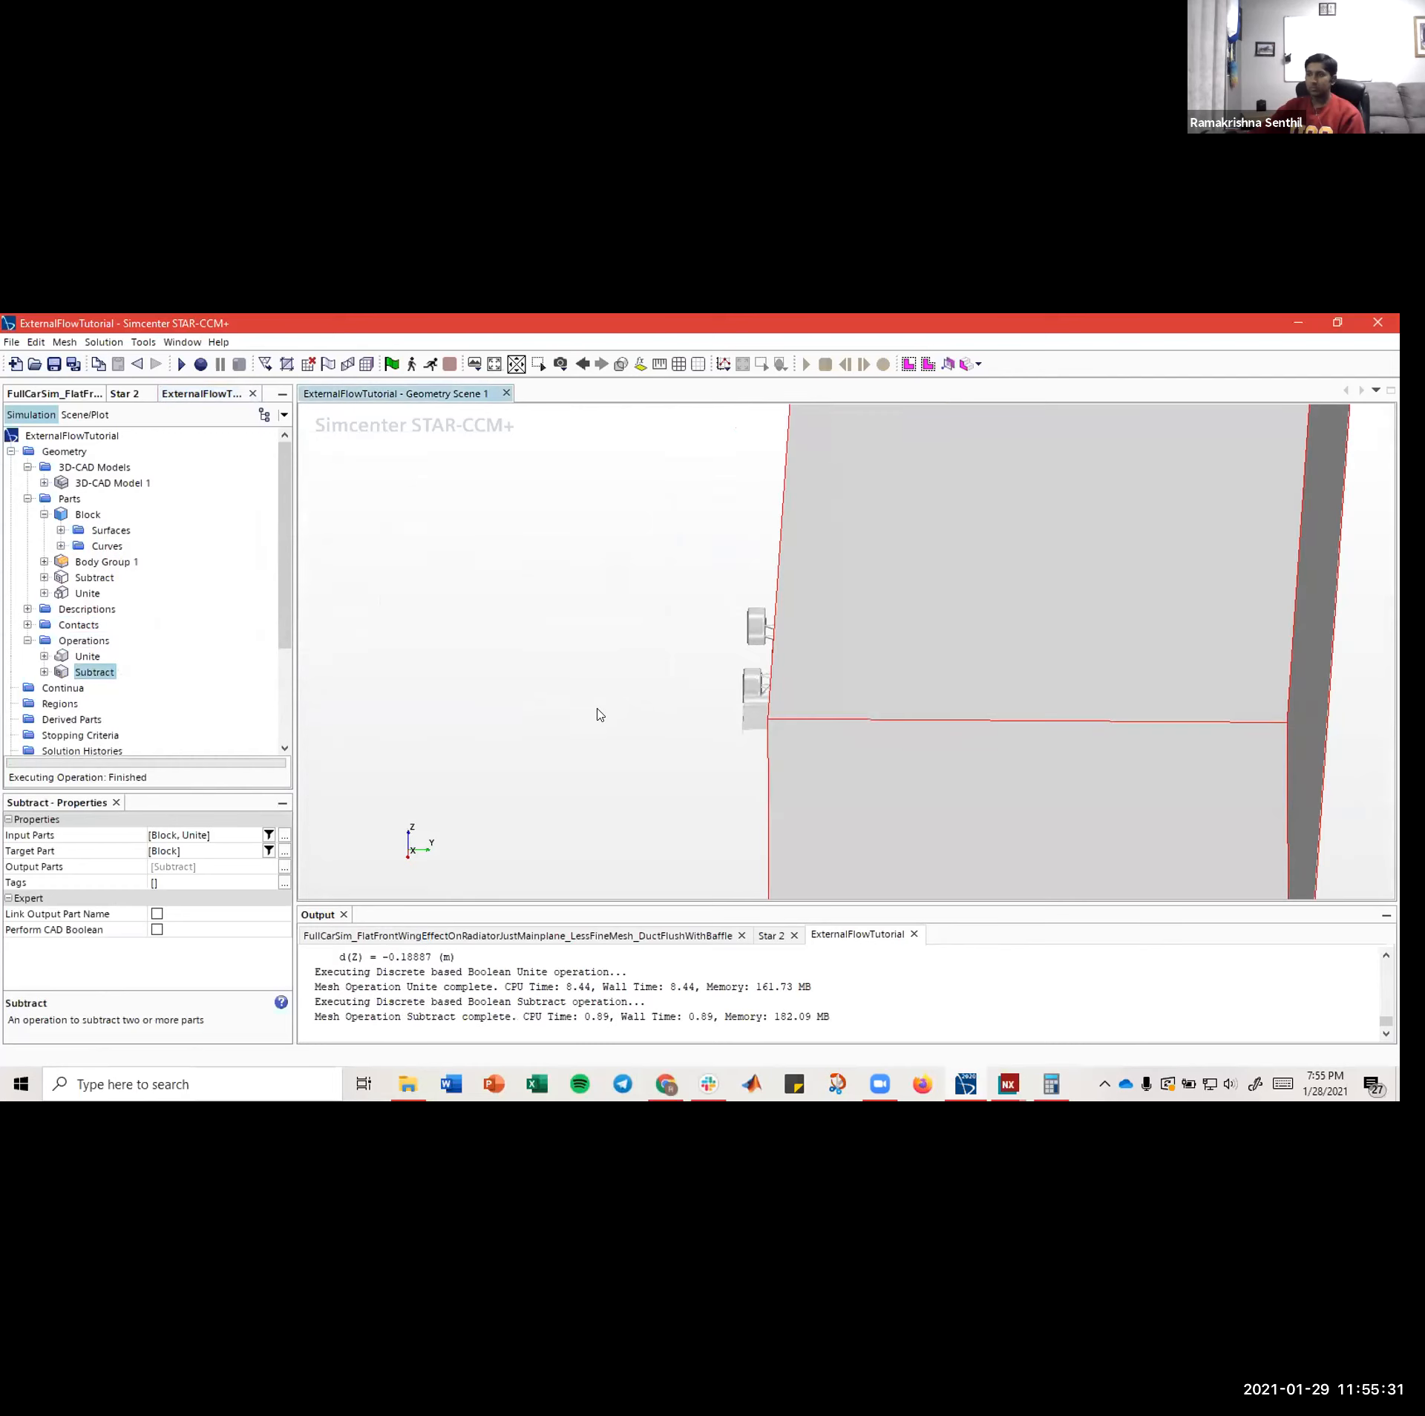
left_click(92, 579)
left_click_drag(480, 725, 416, 633)
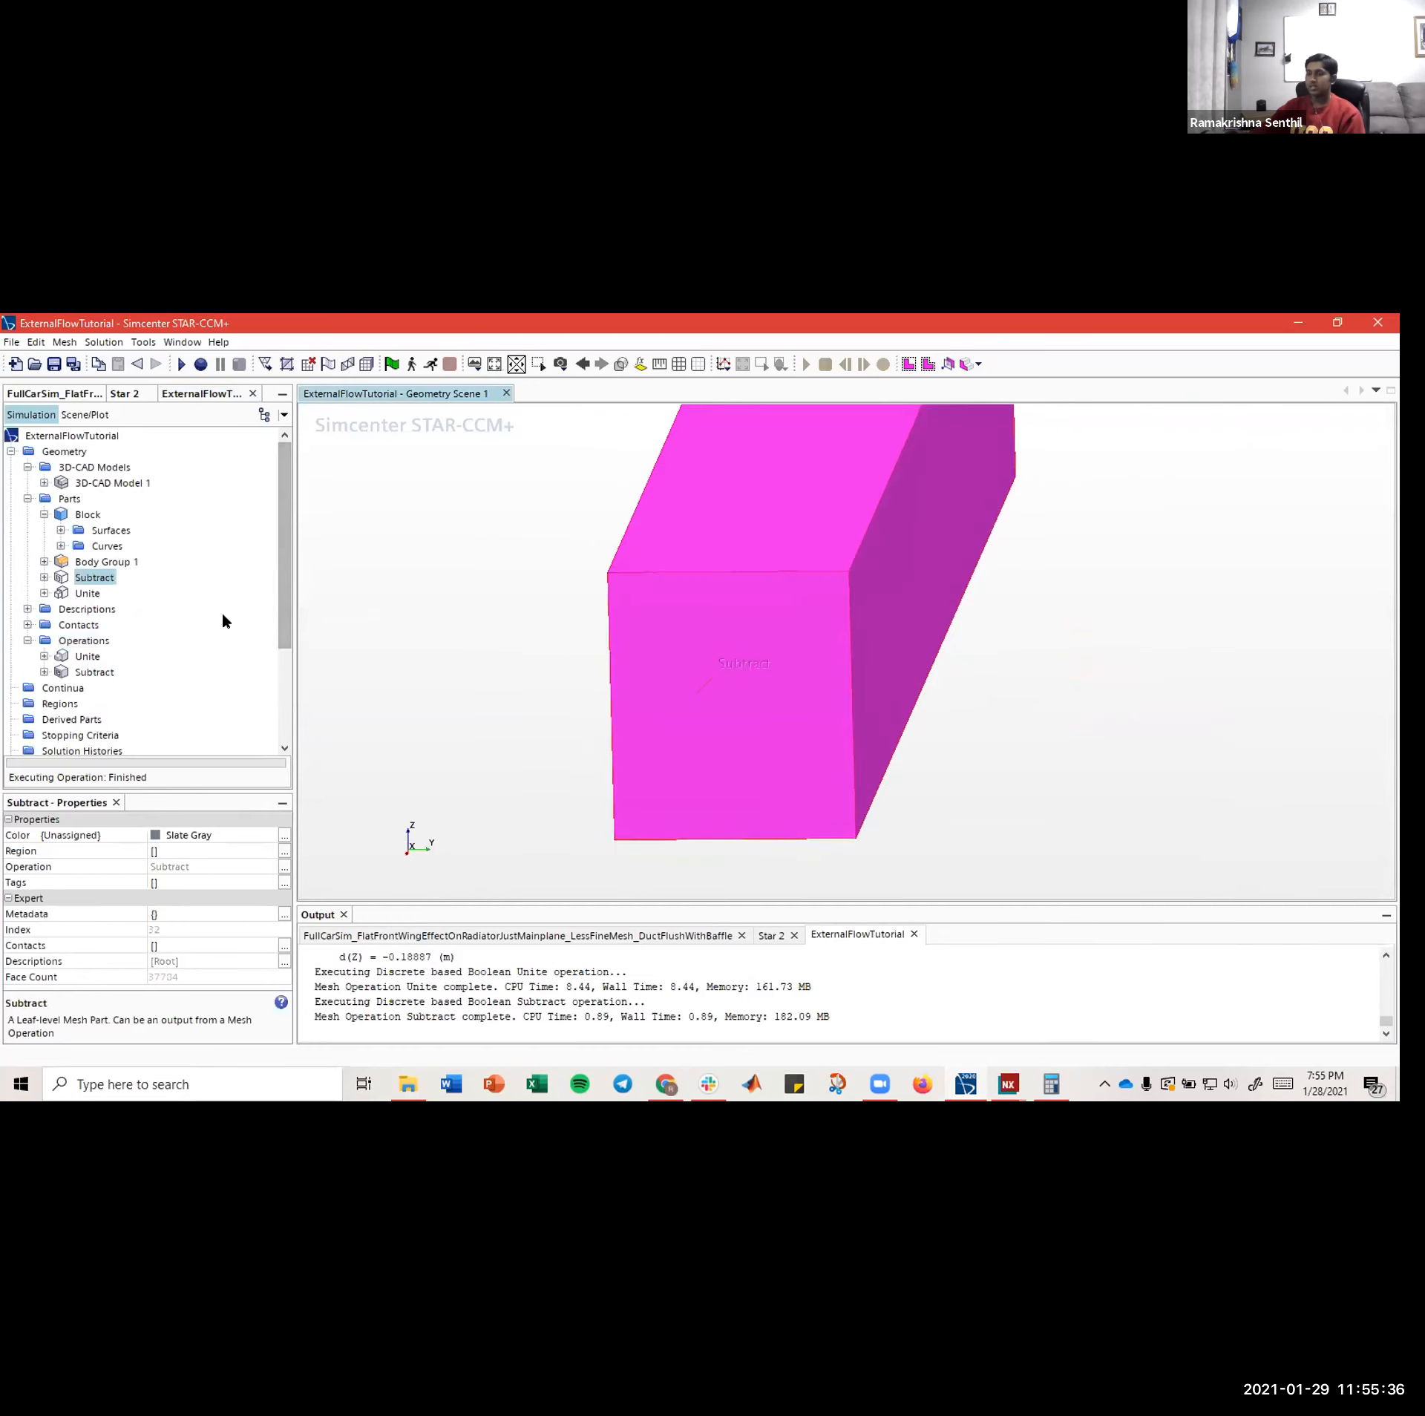
left_click_drag(723, 630, 669, 625)
left_click(764, 724)
scroll(179, 618, "up", 2)
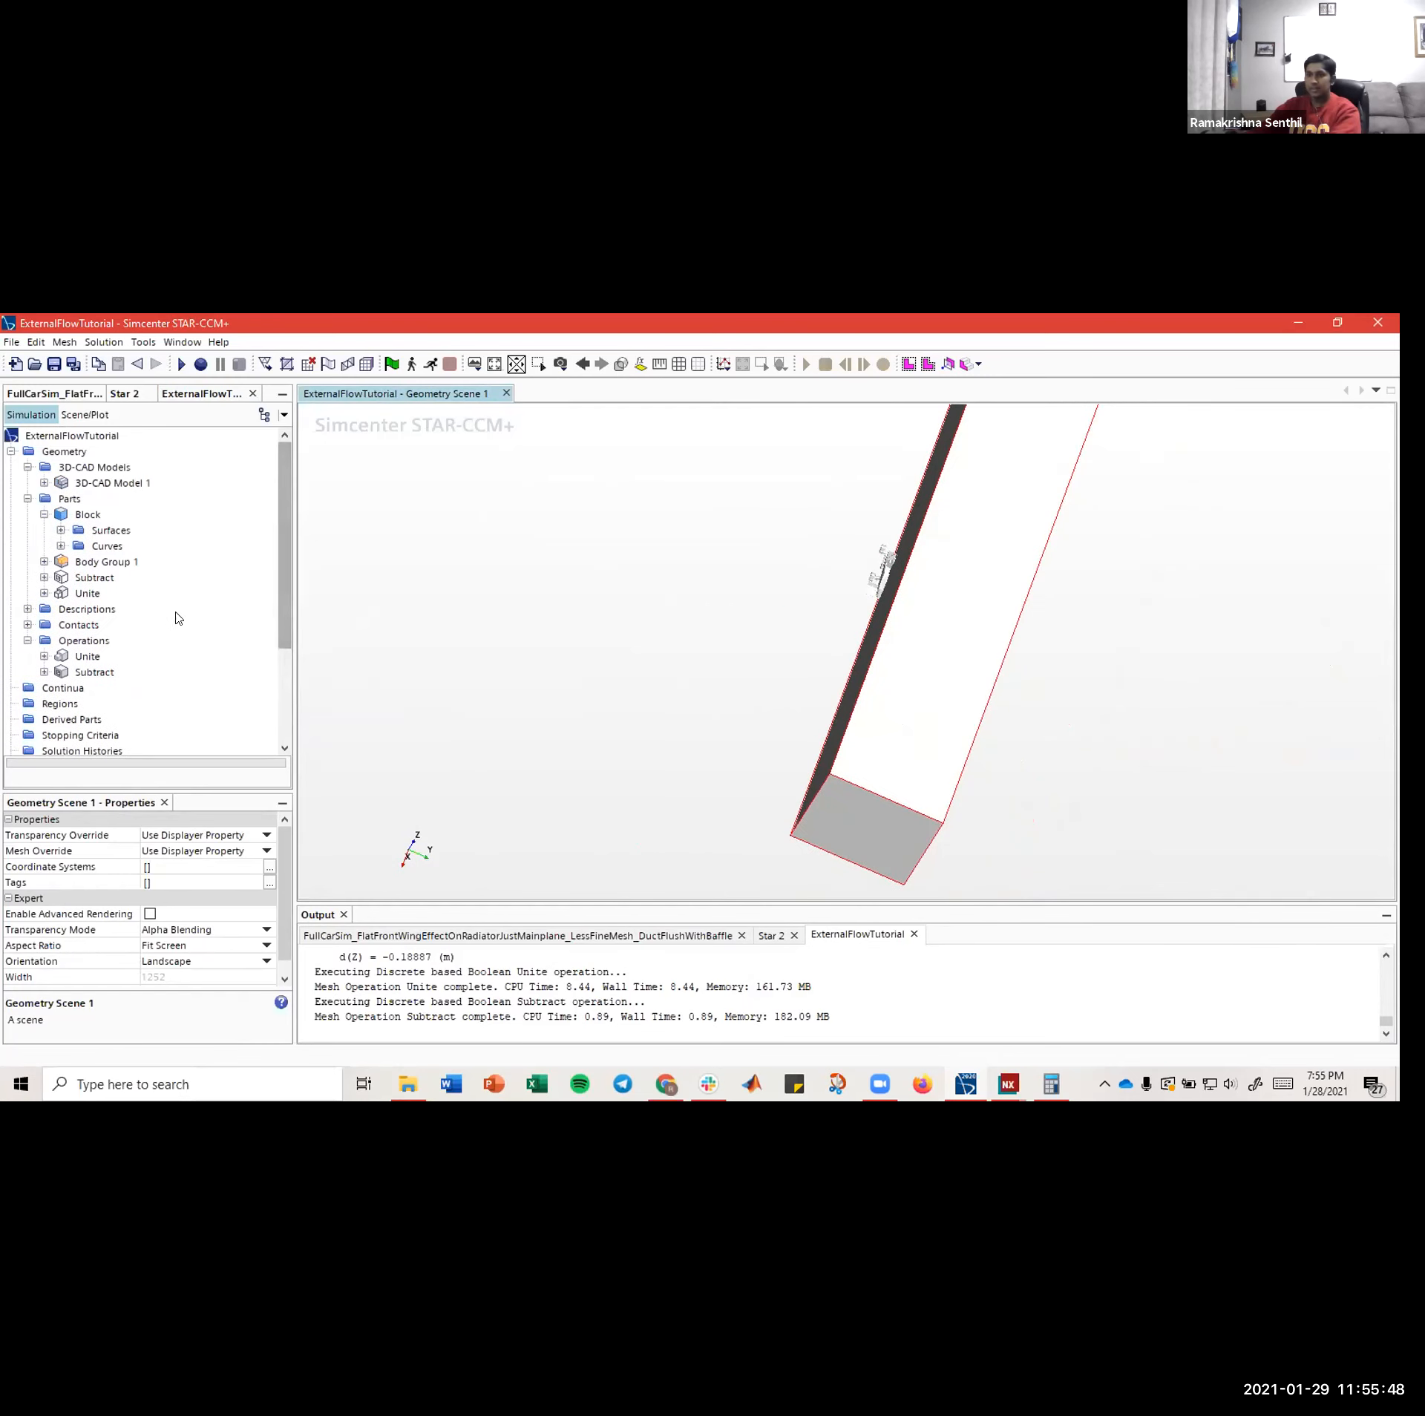
- Collapse the Operations, Block and 3D-CAD Models branches of the simulation tree, keeping the list of parts expanded
left_click(28, 640)
left_click(44, 513)
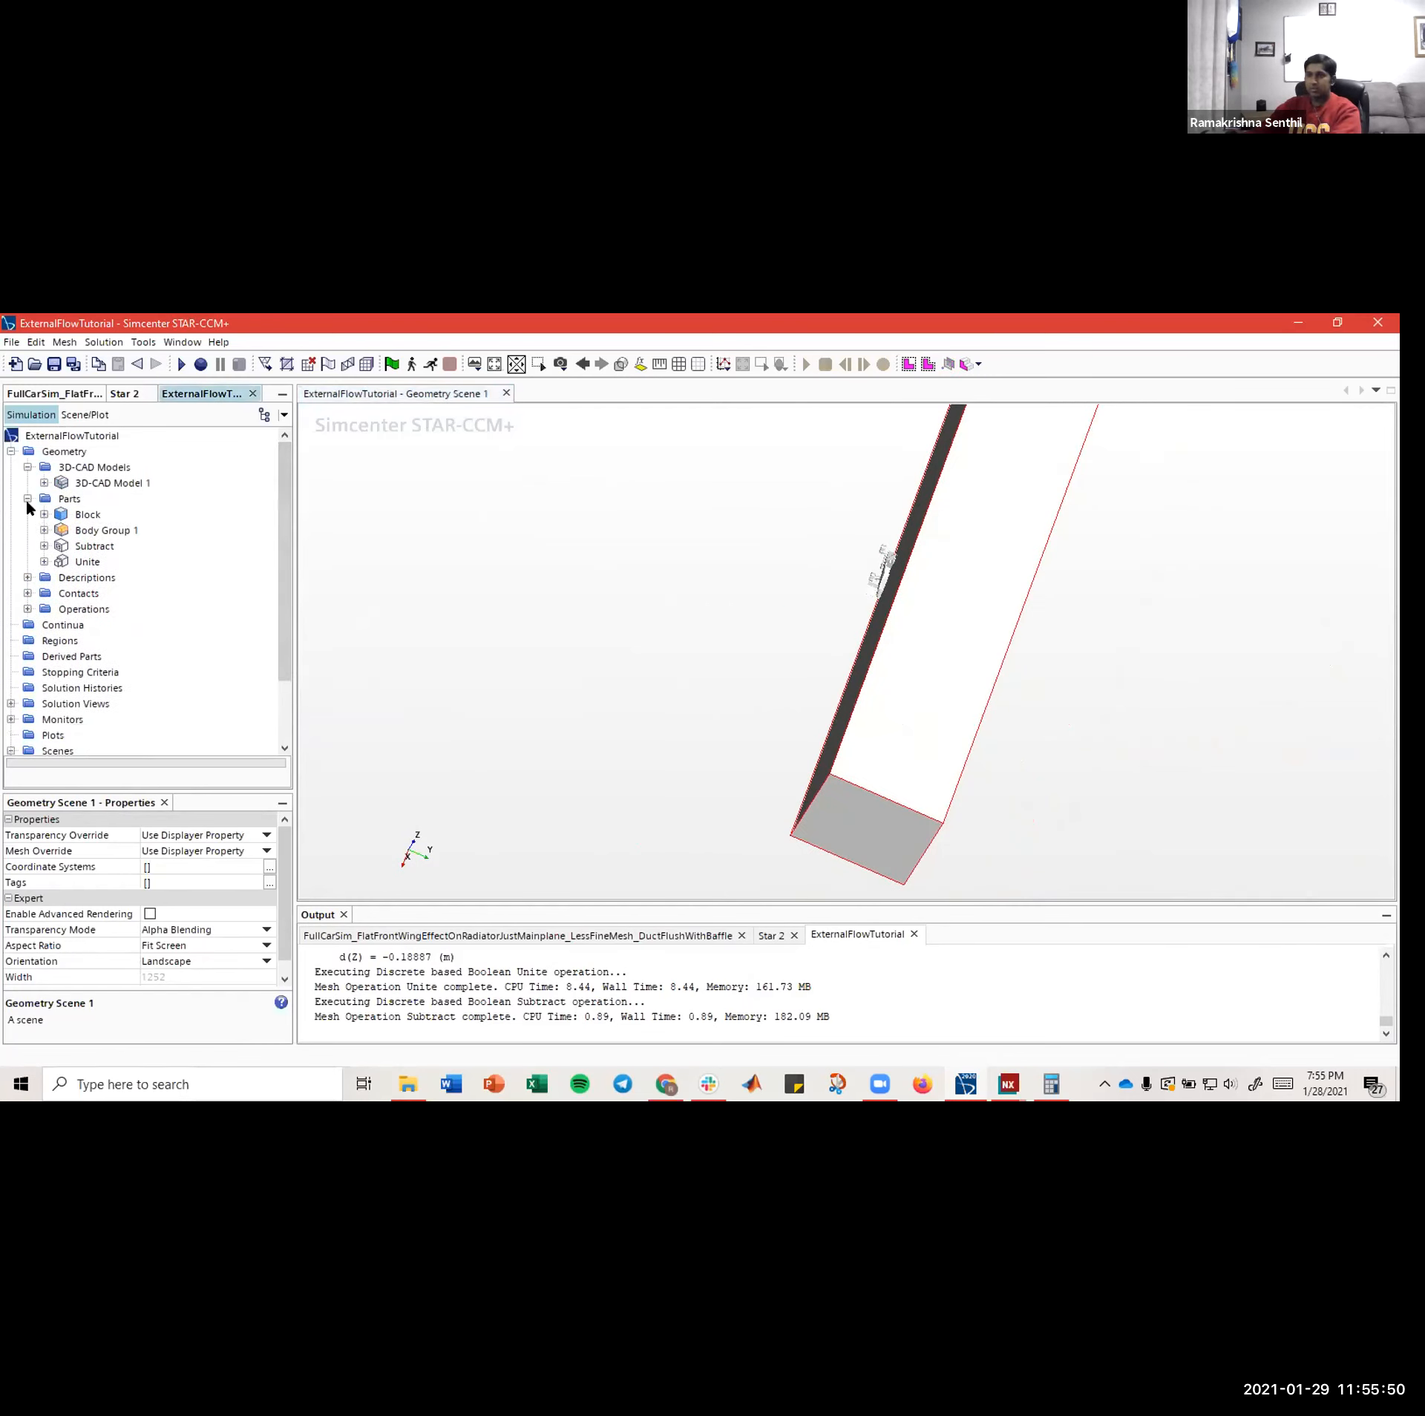
left_click(28, 498)
left_click(28, 467)
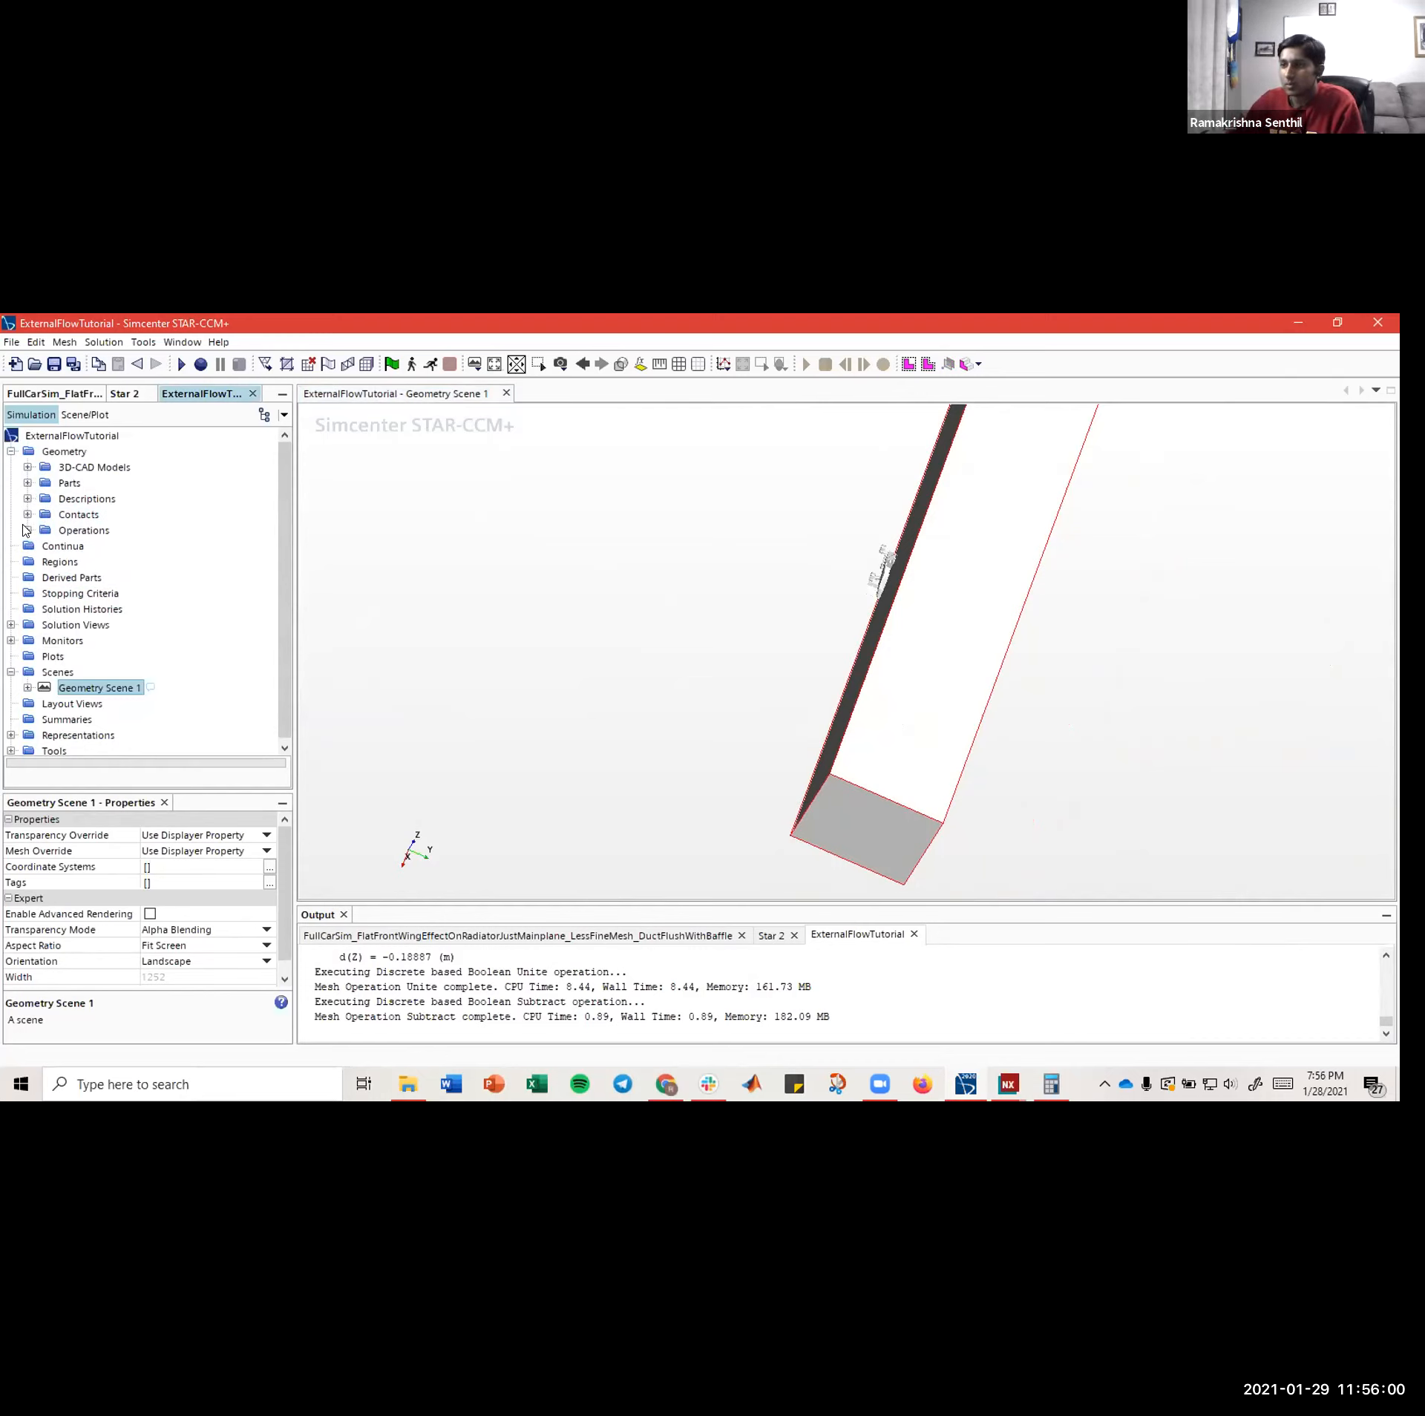
left_click(27, 483)
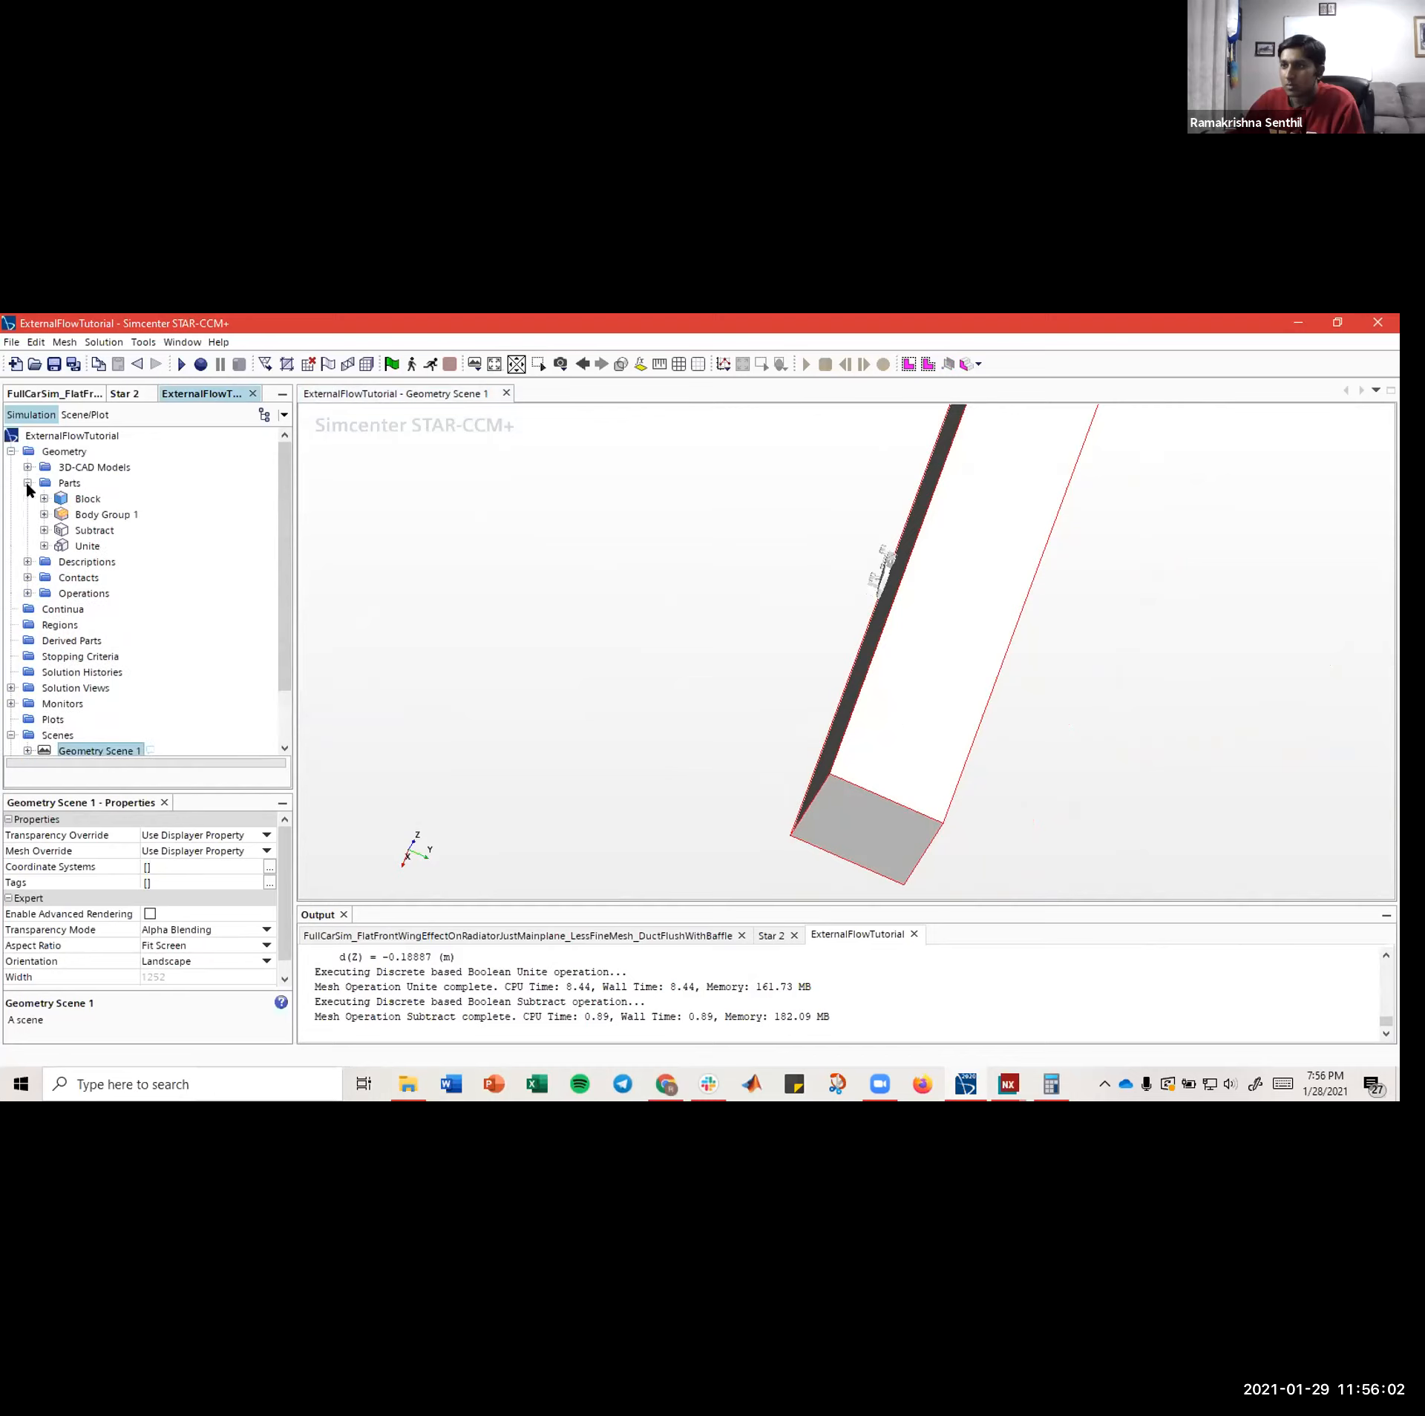
left_click(43, 547)
left_click(43, 547)
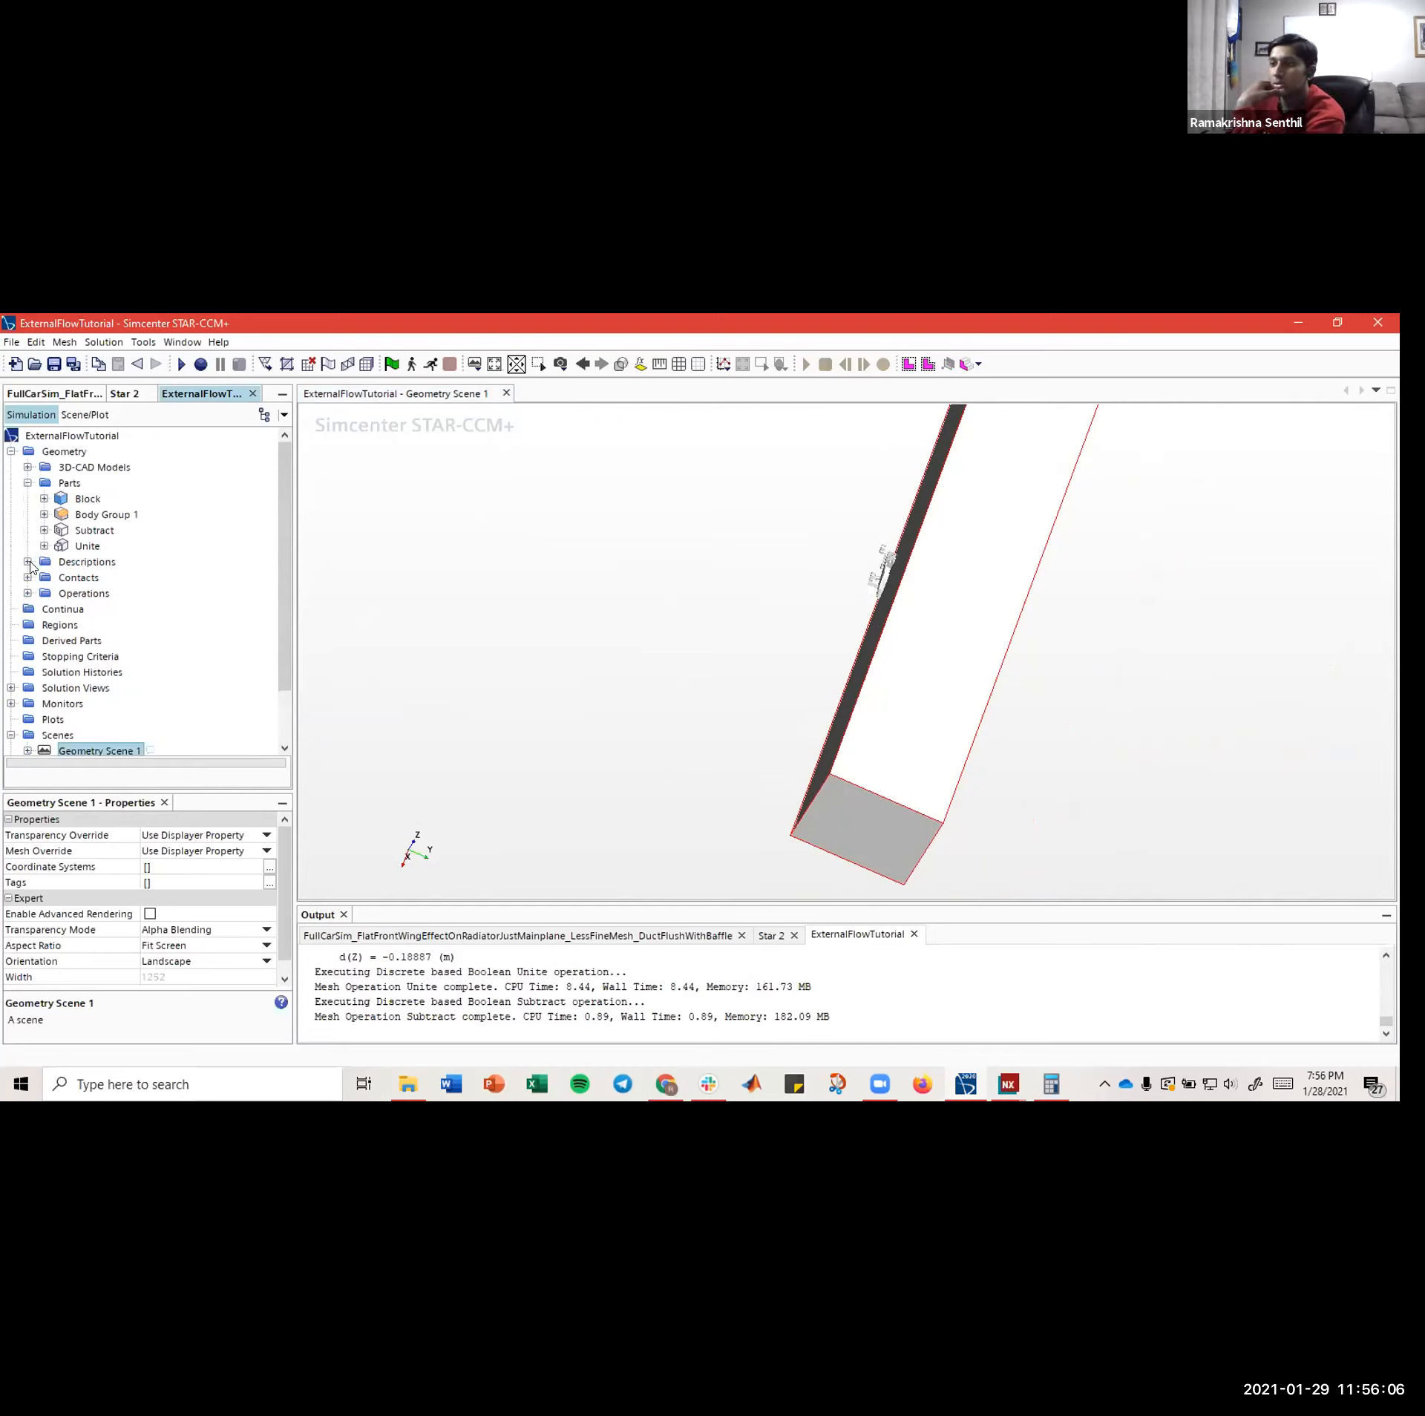
- Highlight the Subtract and Block parts in turn to compare them, viewing the domain from several angles
left_click(89, 530)
left_click(89, 499)
left_click(91, 530)
mouse_move(670, 581)
left_mouse_down()
mouse_move(703, 586)
mouse_move(685, 580)
mouse_move(732, 566)
mouse_move(737, 625)
mouse_move(678, 602)
mouse_move(719, 649)
mouse_move(680, 627)
left_mouse_up()
left_click(700, 607)
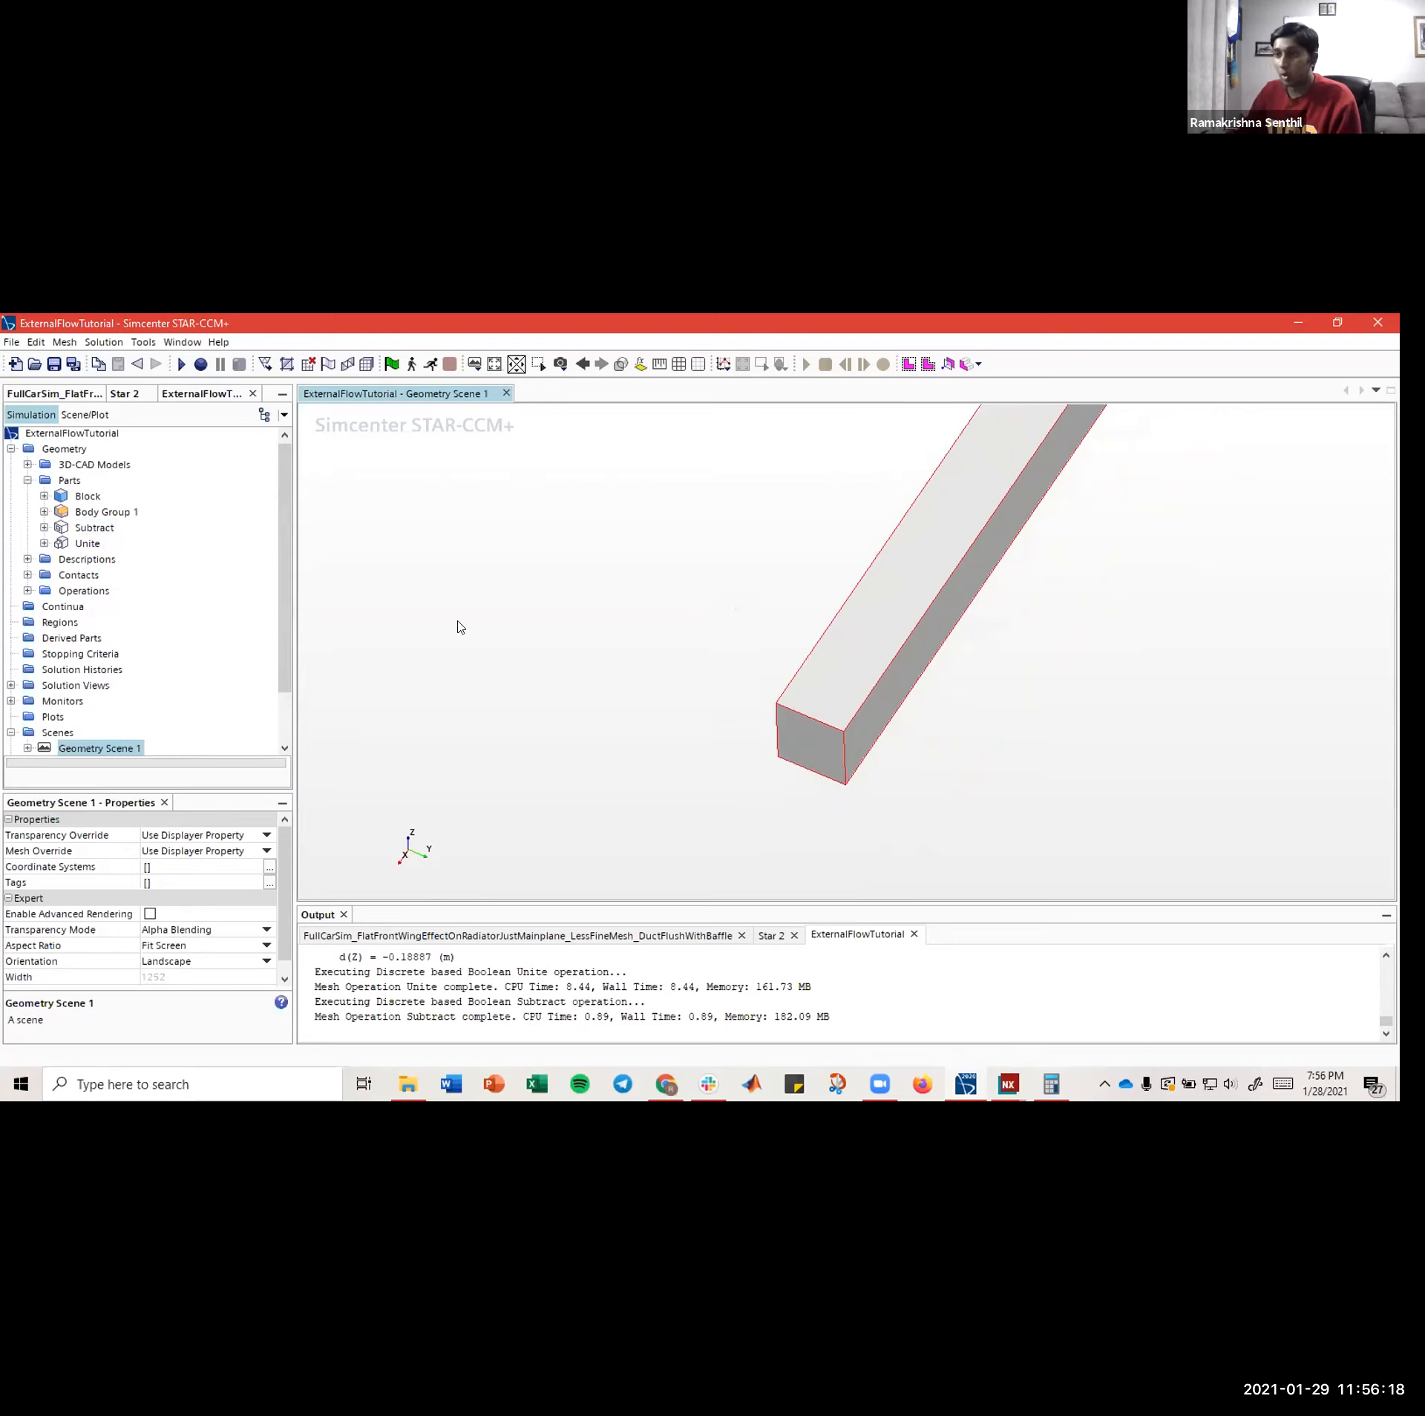
mouse_move(588, 629)
left_mouse_down()
mouse_move(744, 611)
mouse_move(725, 655)
mouse_move(671, 633)
mouse_move(719, 681)
mouse_move(664, 677)
mouse_move(704, 688)
mouse_move(586, 668)
mouse_move(633, 687)
mouse_move(592, 678)
mouse_move(735, 655)
mouse_move(875, 701)
mouse_move(795, 696)
mouse_move(770, 673)
mouse_move(824, 674)
mouse_move(690, 664)
mouse_move(904, 660)
mouse_move(878, 648)
left_mouse_up()
- Open Assign Parts to Regions for the Subtract part and move its dialog clear of the simulation tree
left_click(91, 527)
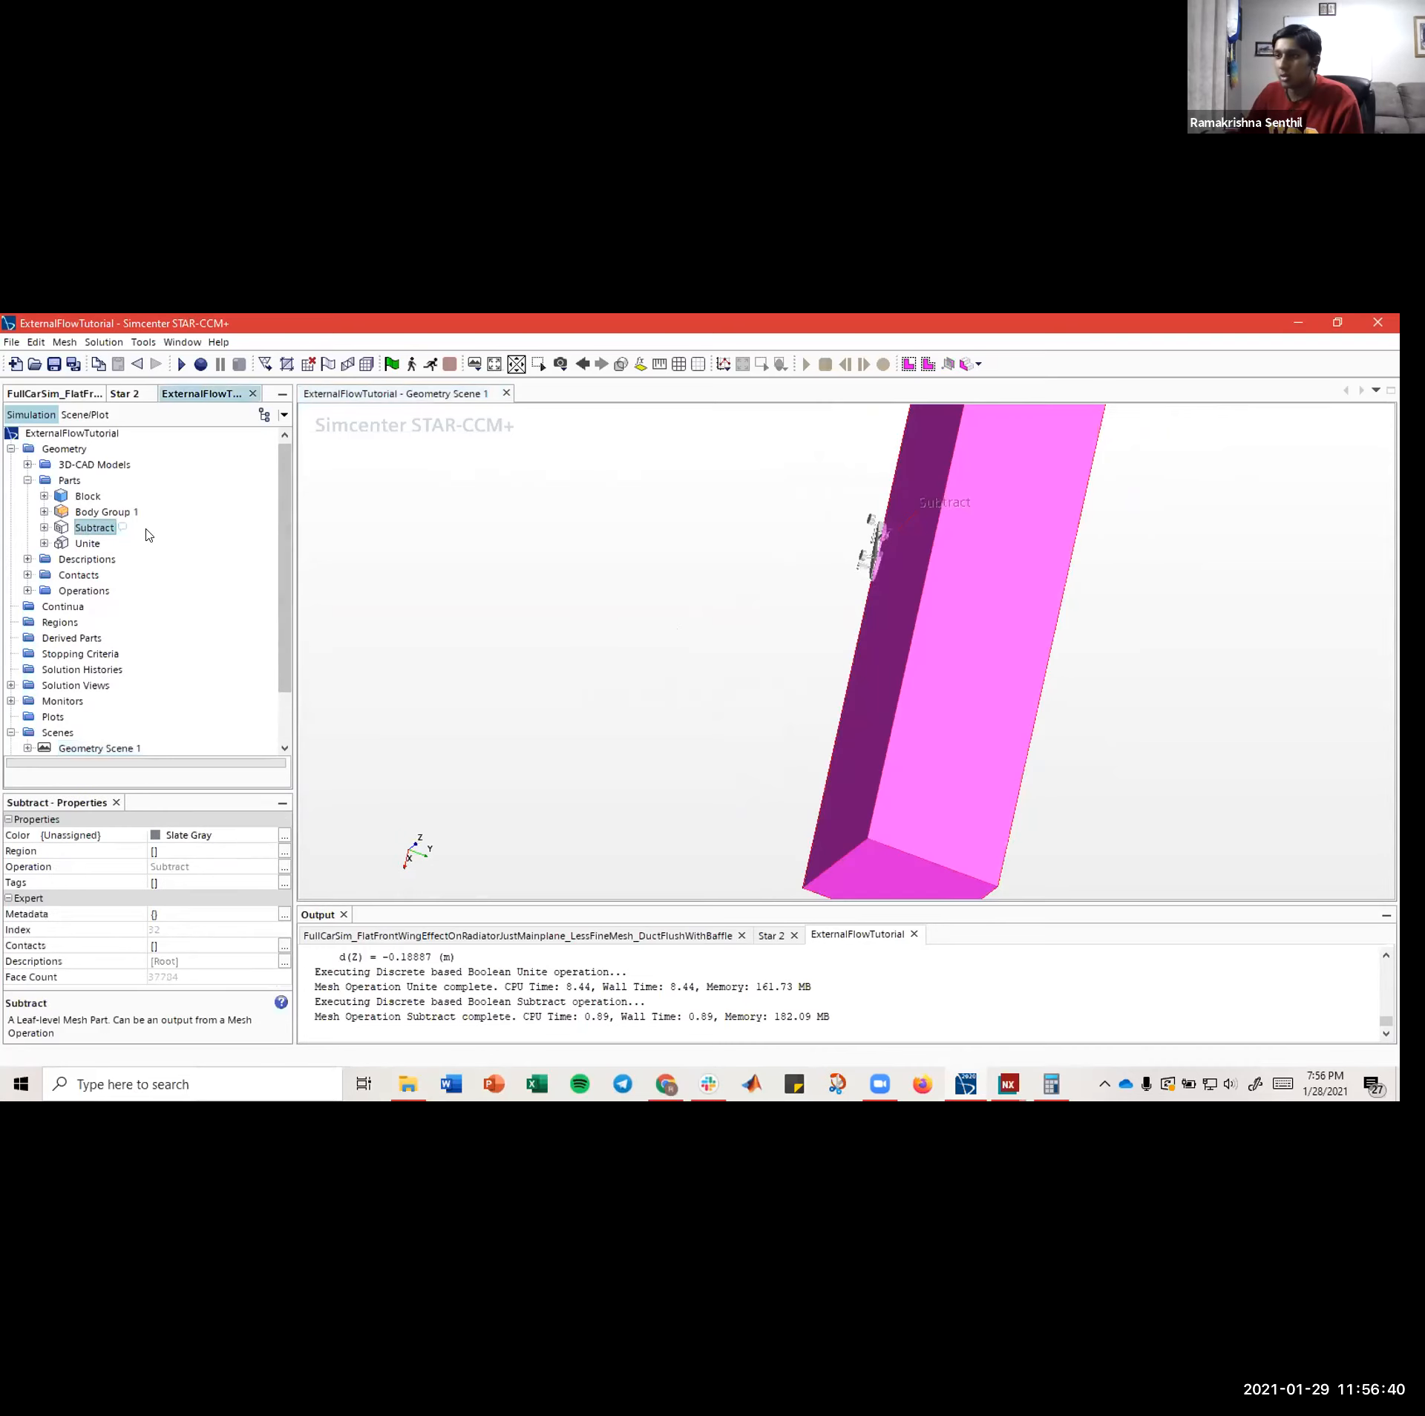
right_click(91, 529)
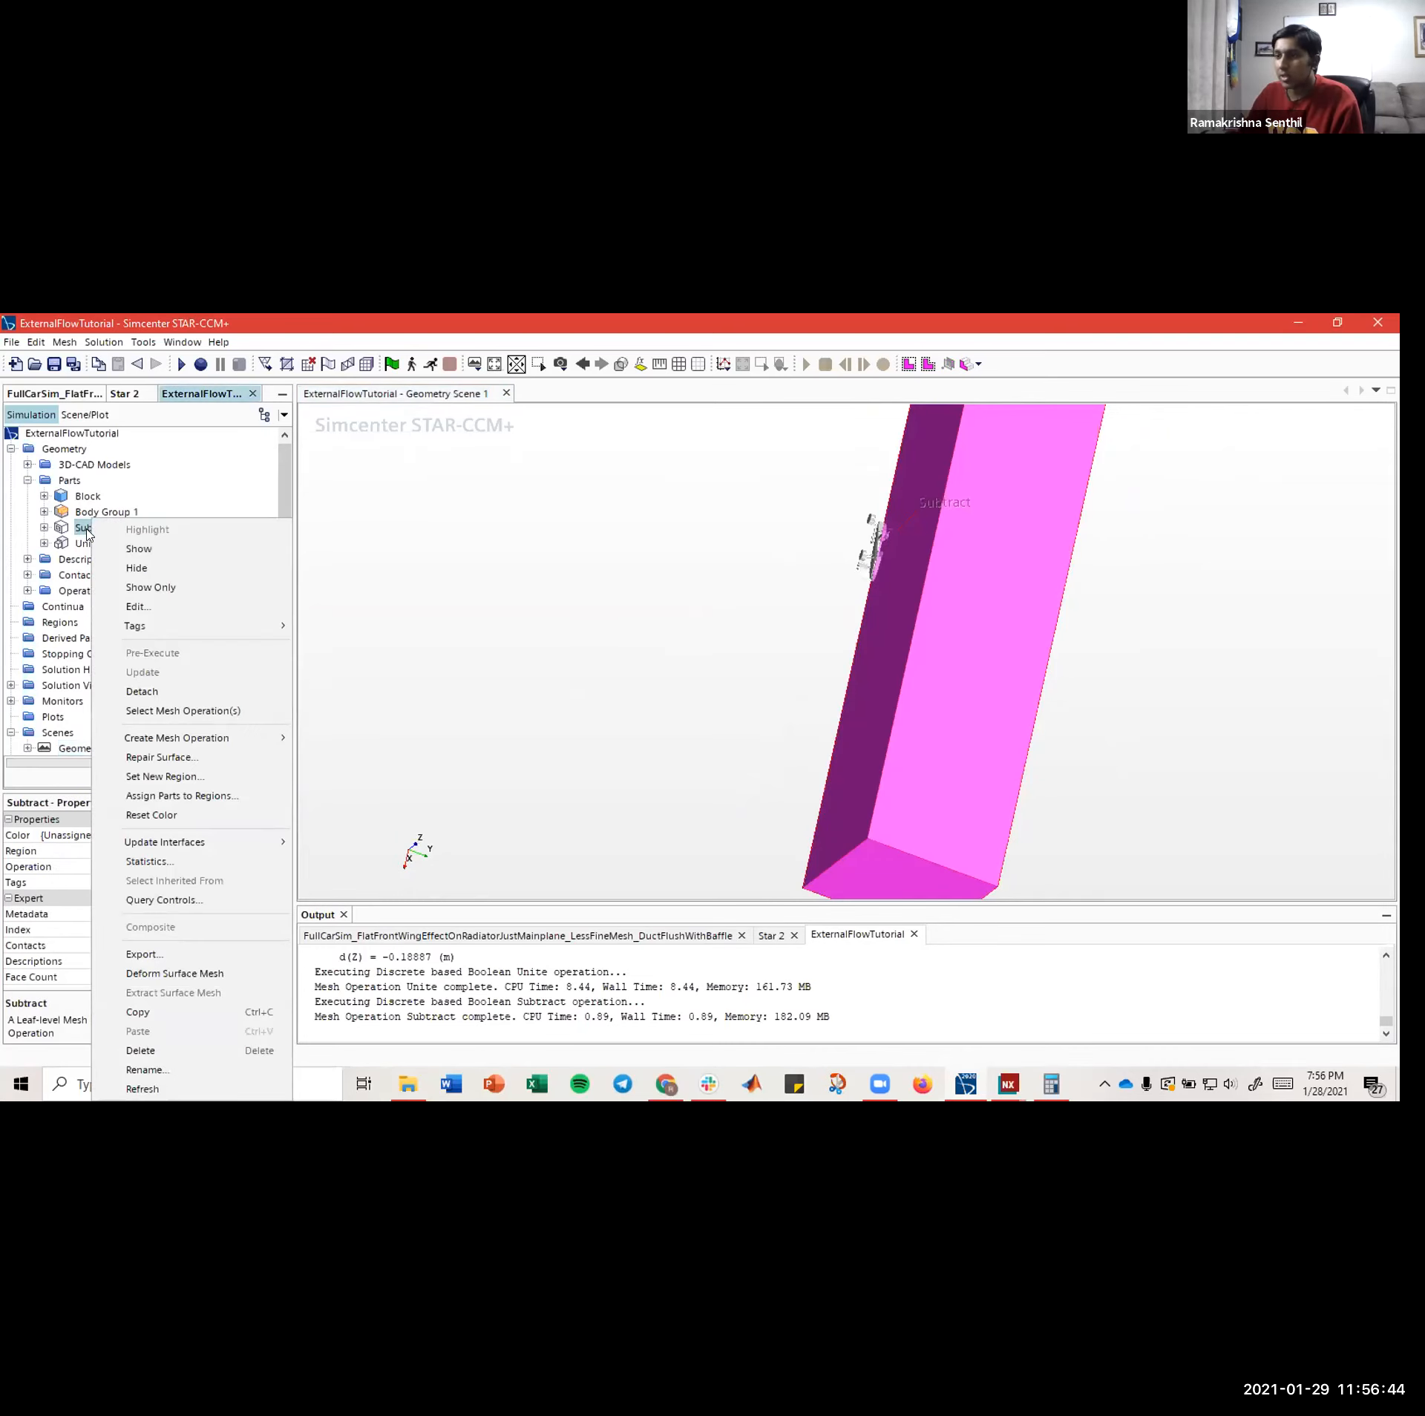
left_click(214, 796)
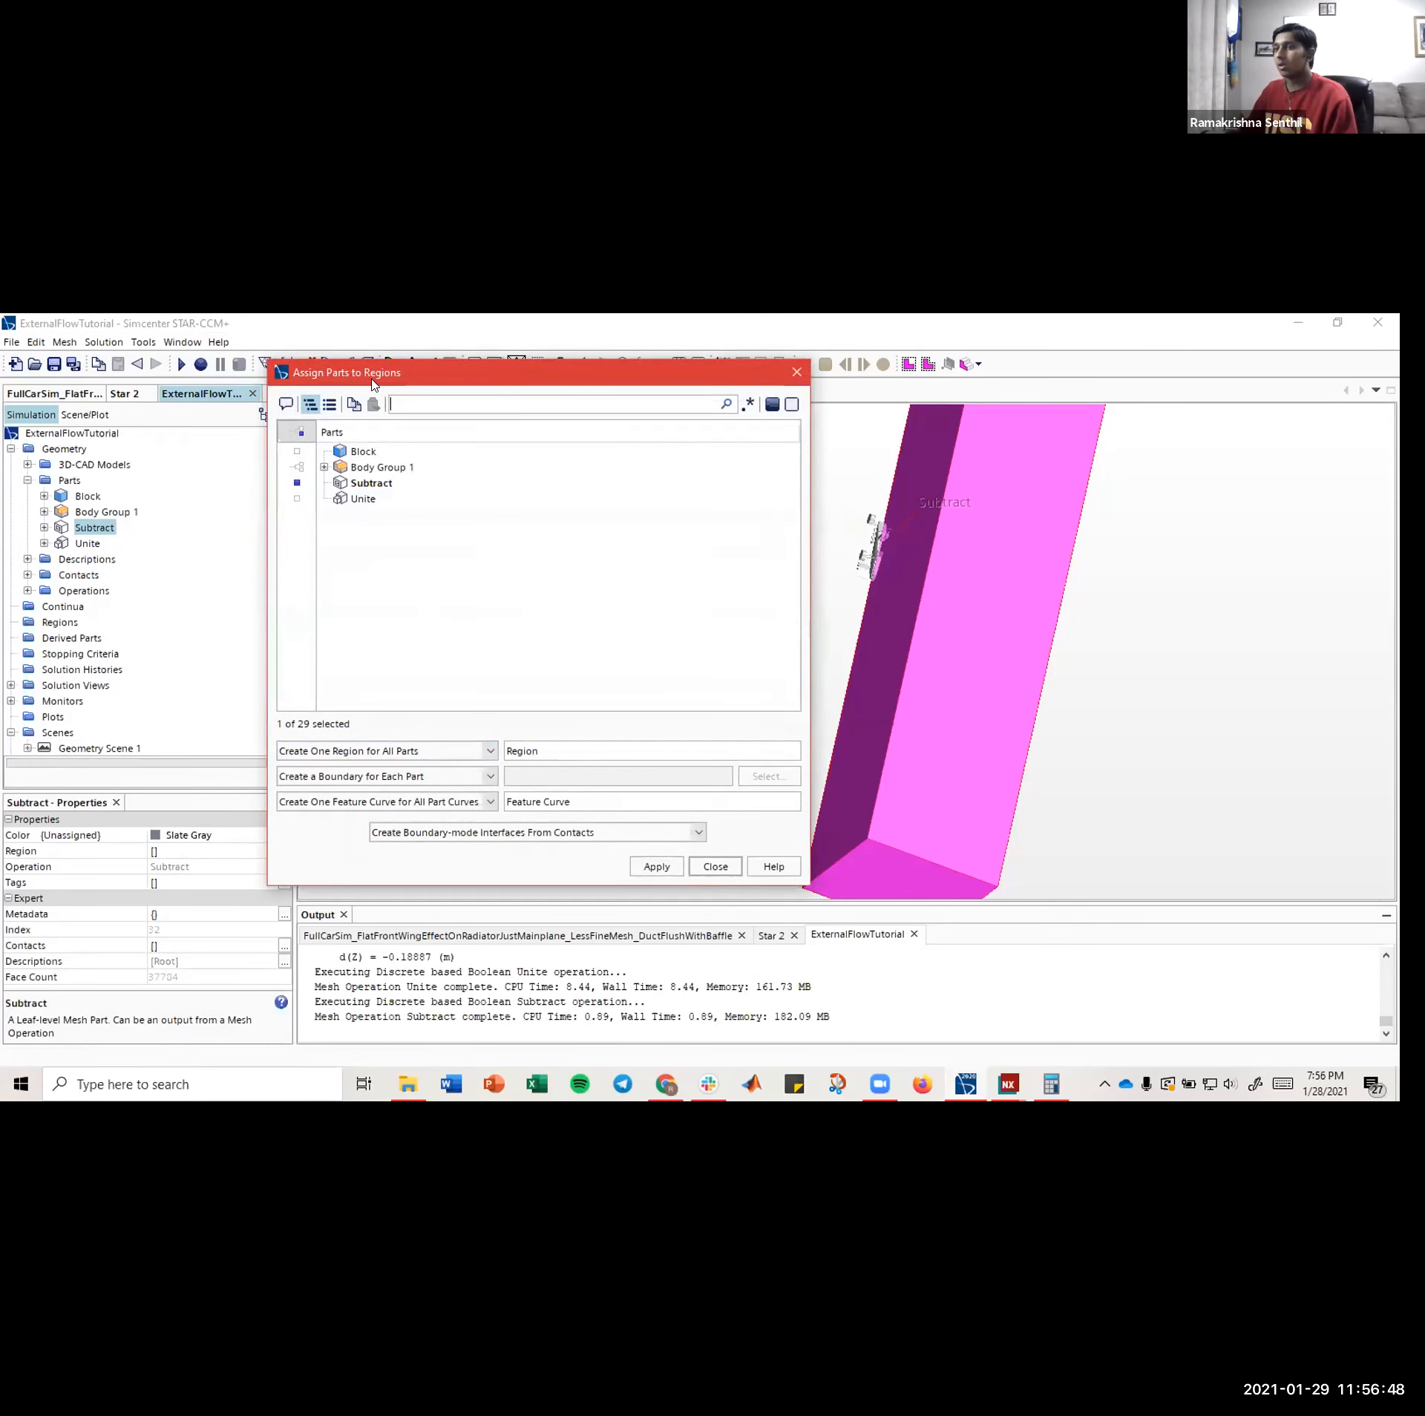
left_click_drag(372, 380, 485, 420)
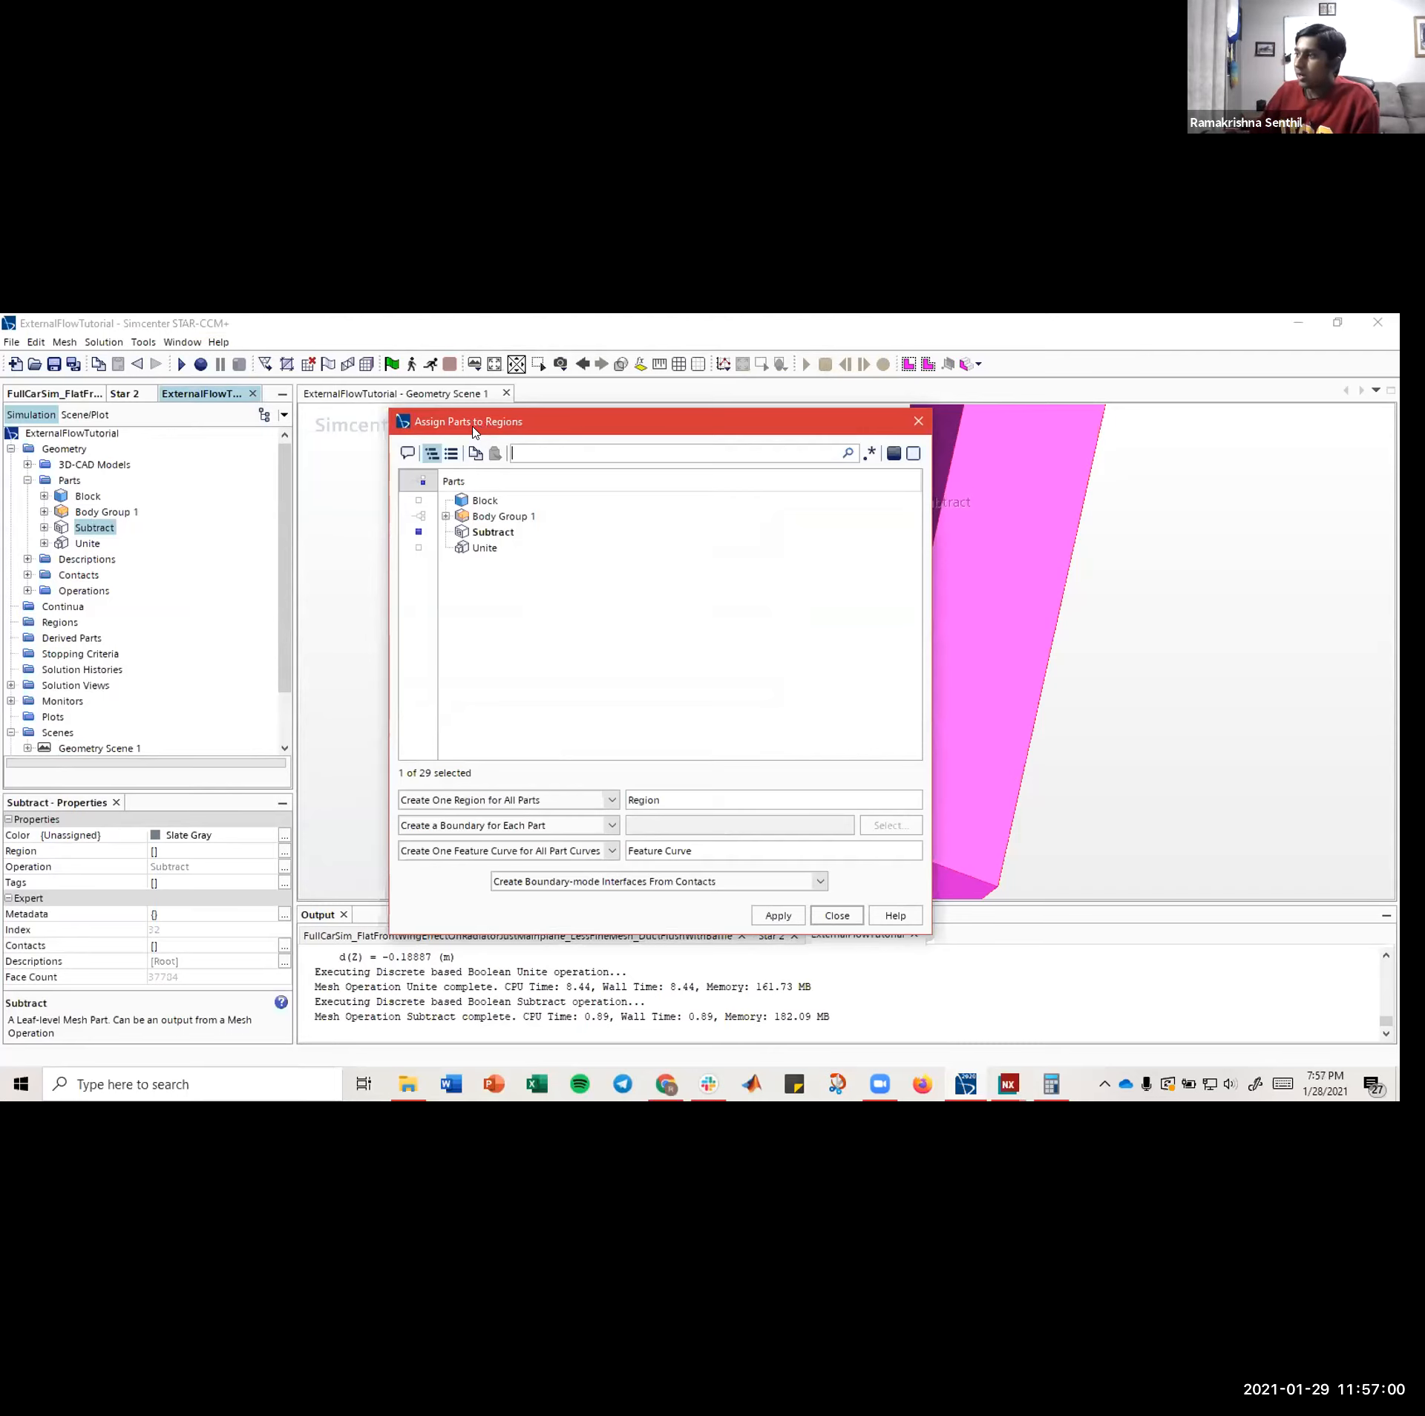
left_click_drag(260, 385, 301, 389)
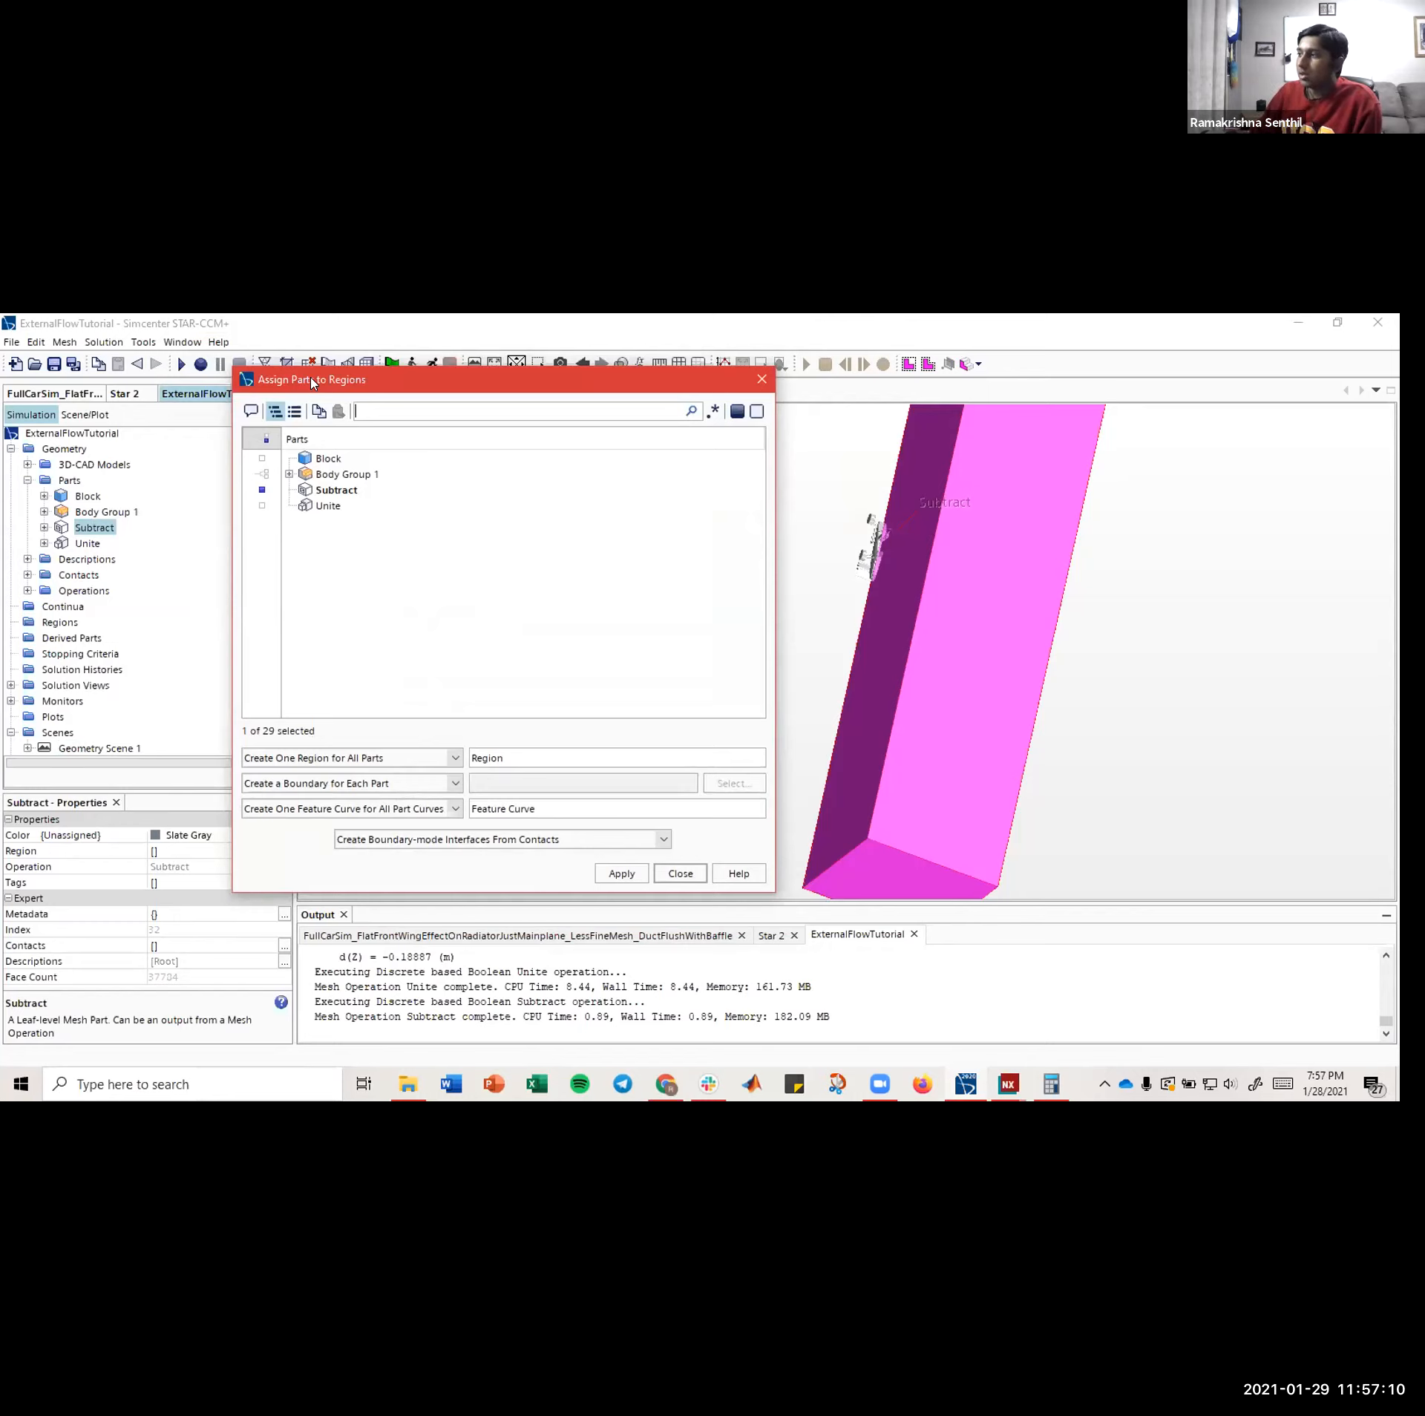
left_click_drag(312, 381, 374, 420)
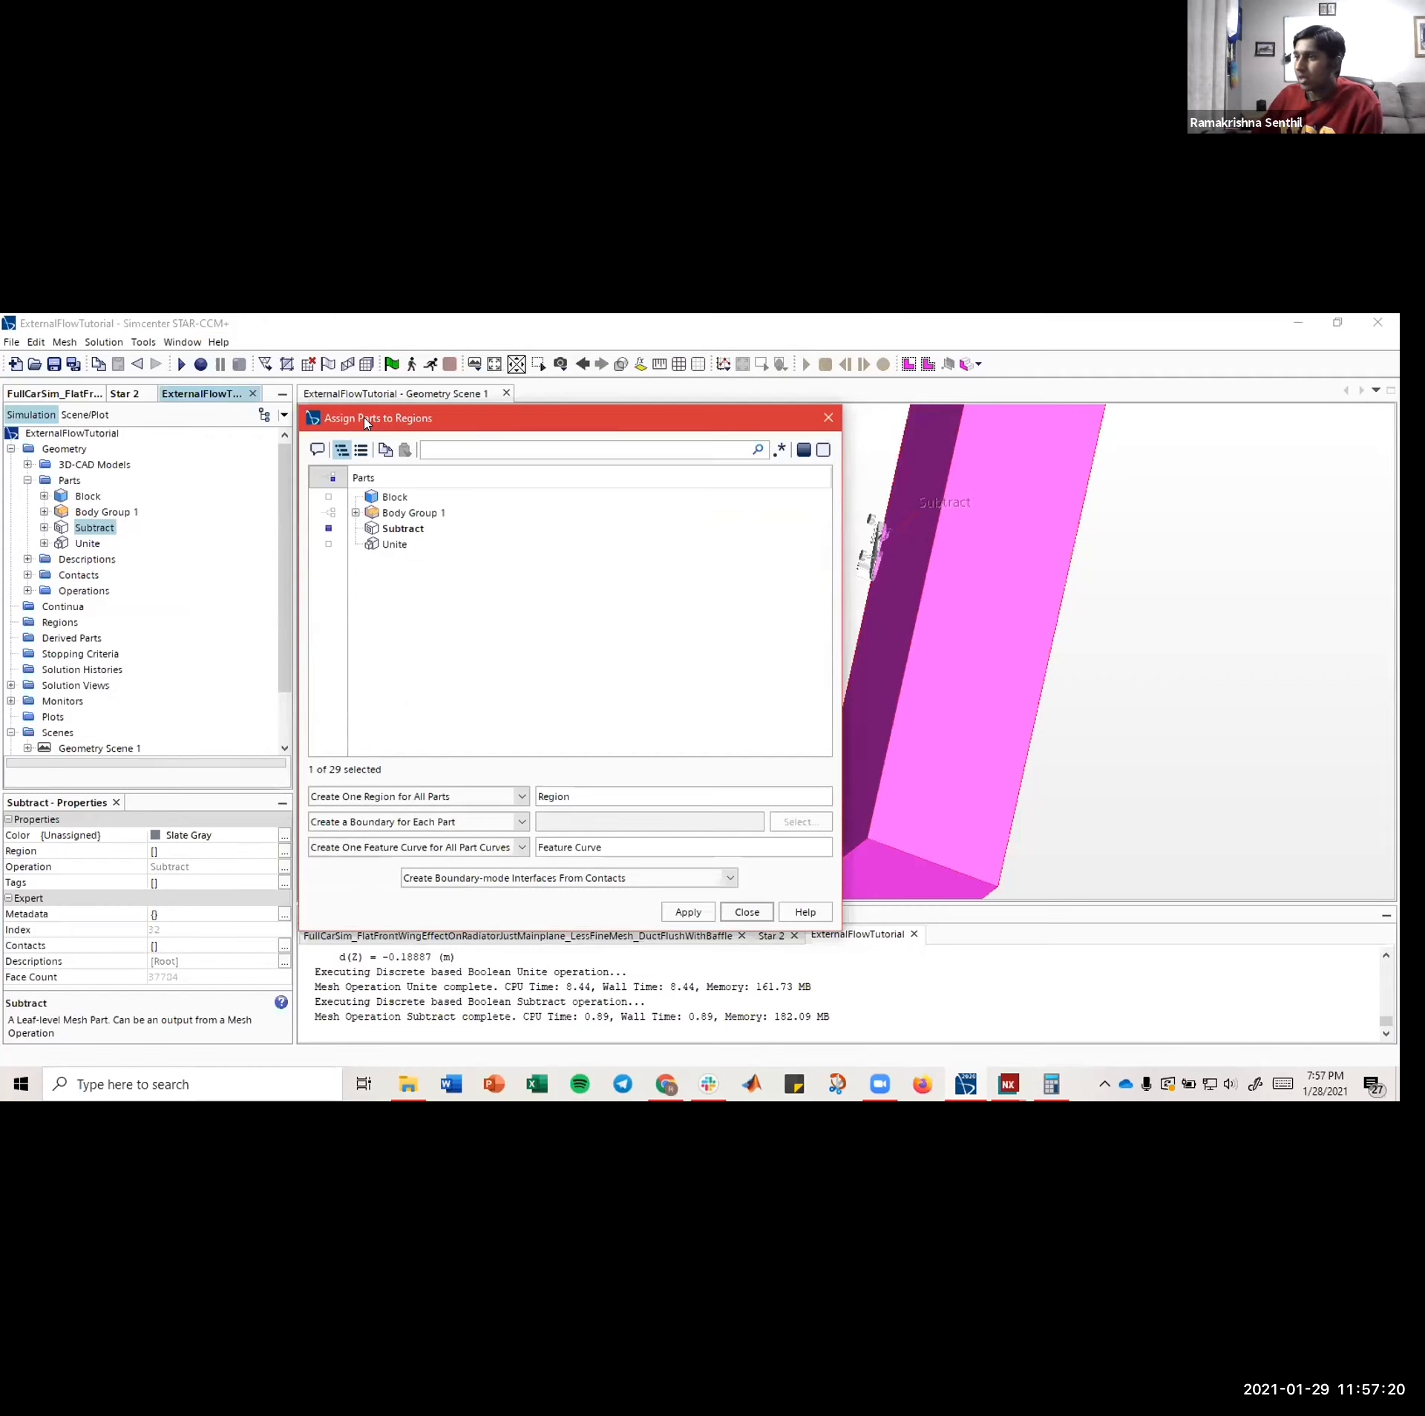
left_click_drag(366, 421, 369, 424)
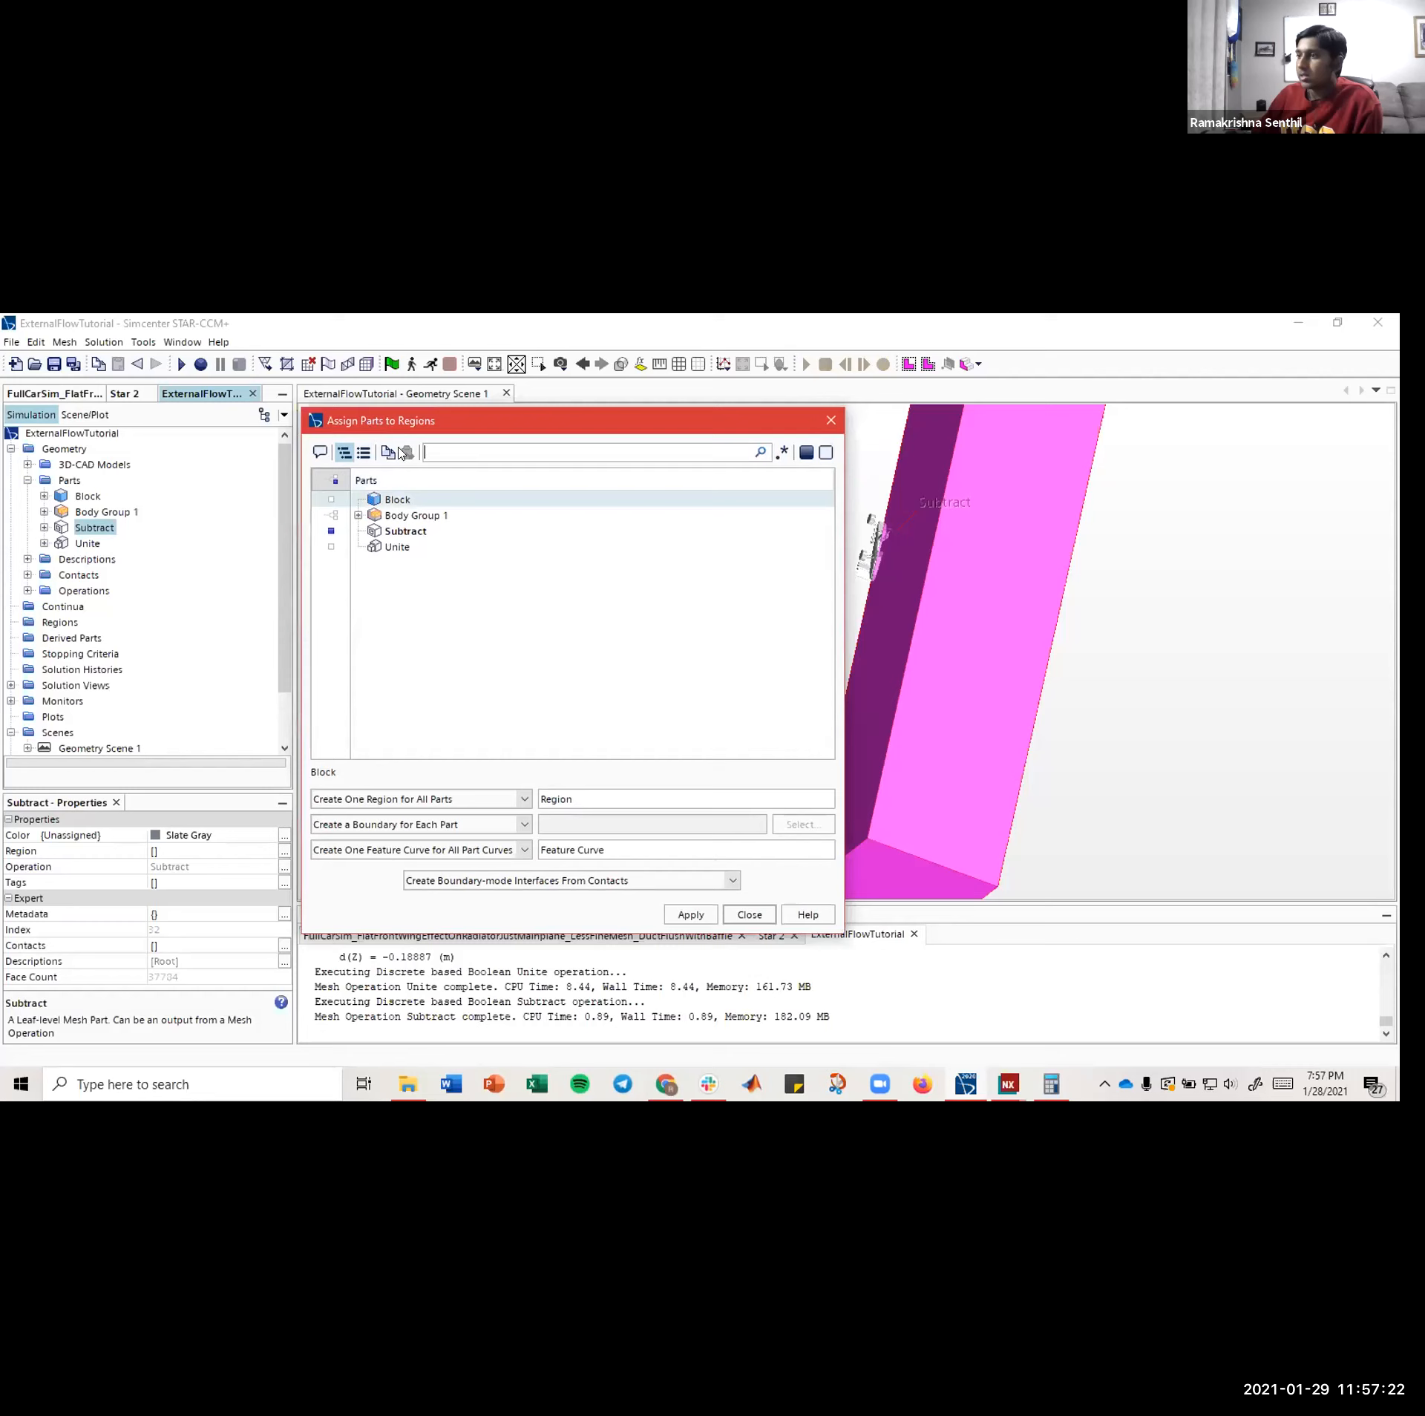
- Expand Body Group 1 in the region assignment's part list and add Body 27 to the selected parts
left_click(357, 516)
scroll(493, 617, "down", 5)
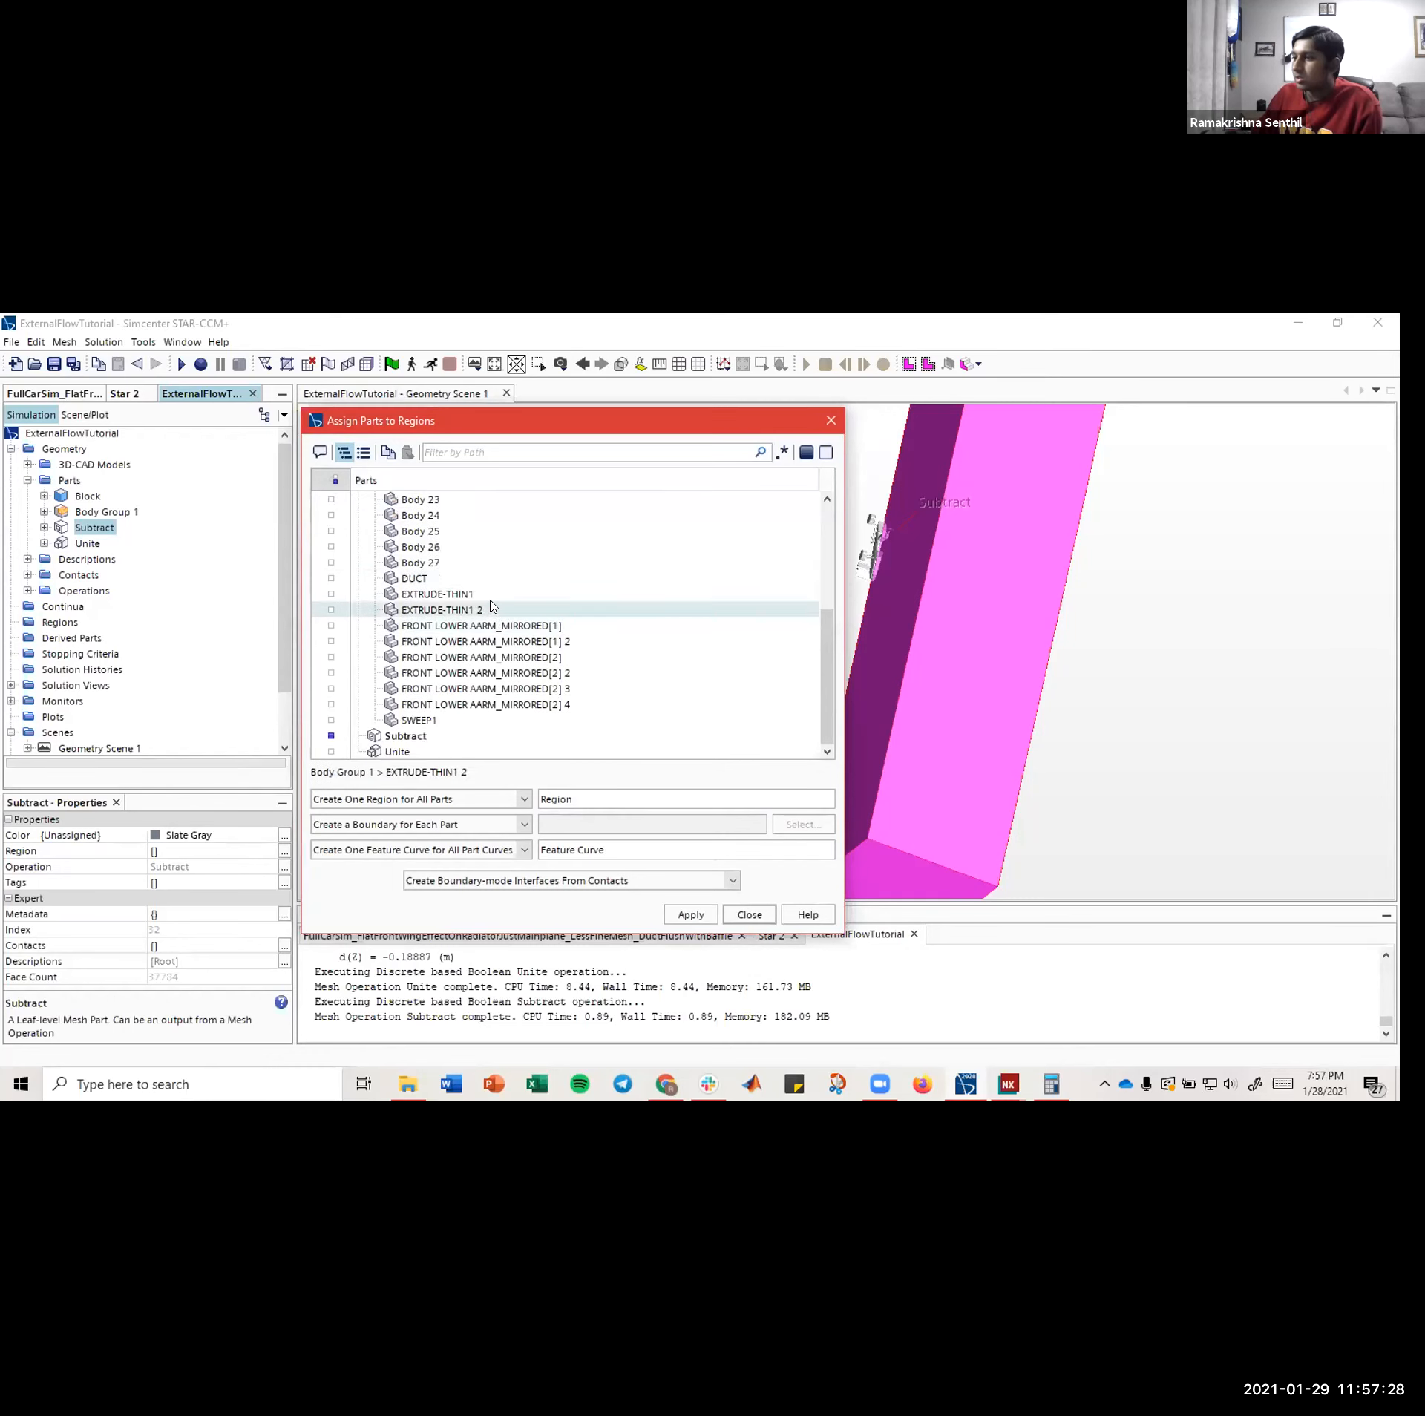
scroll(493, 606, "up", 2)
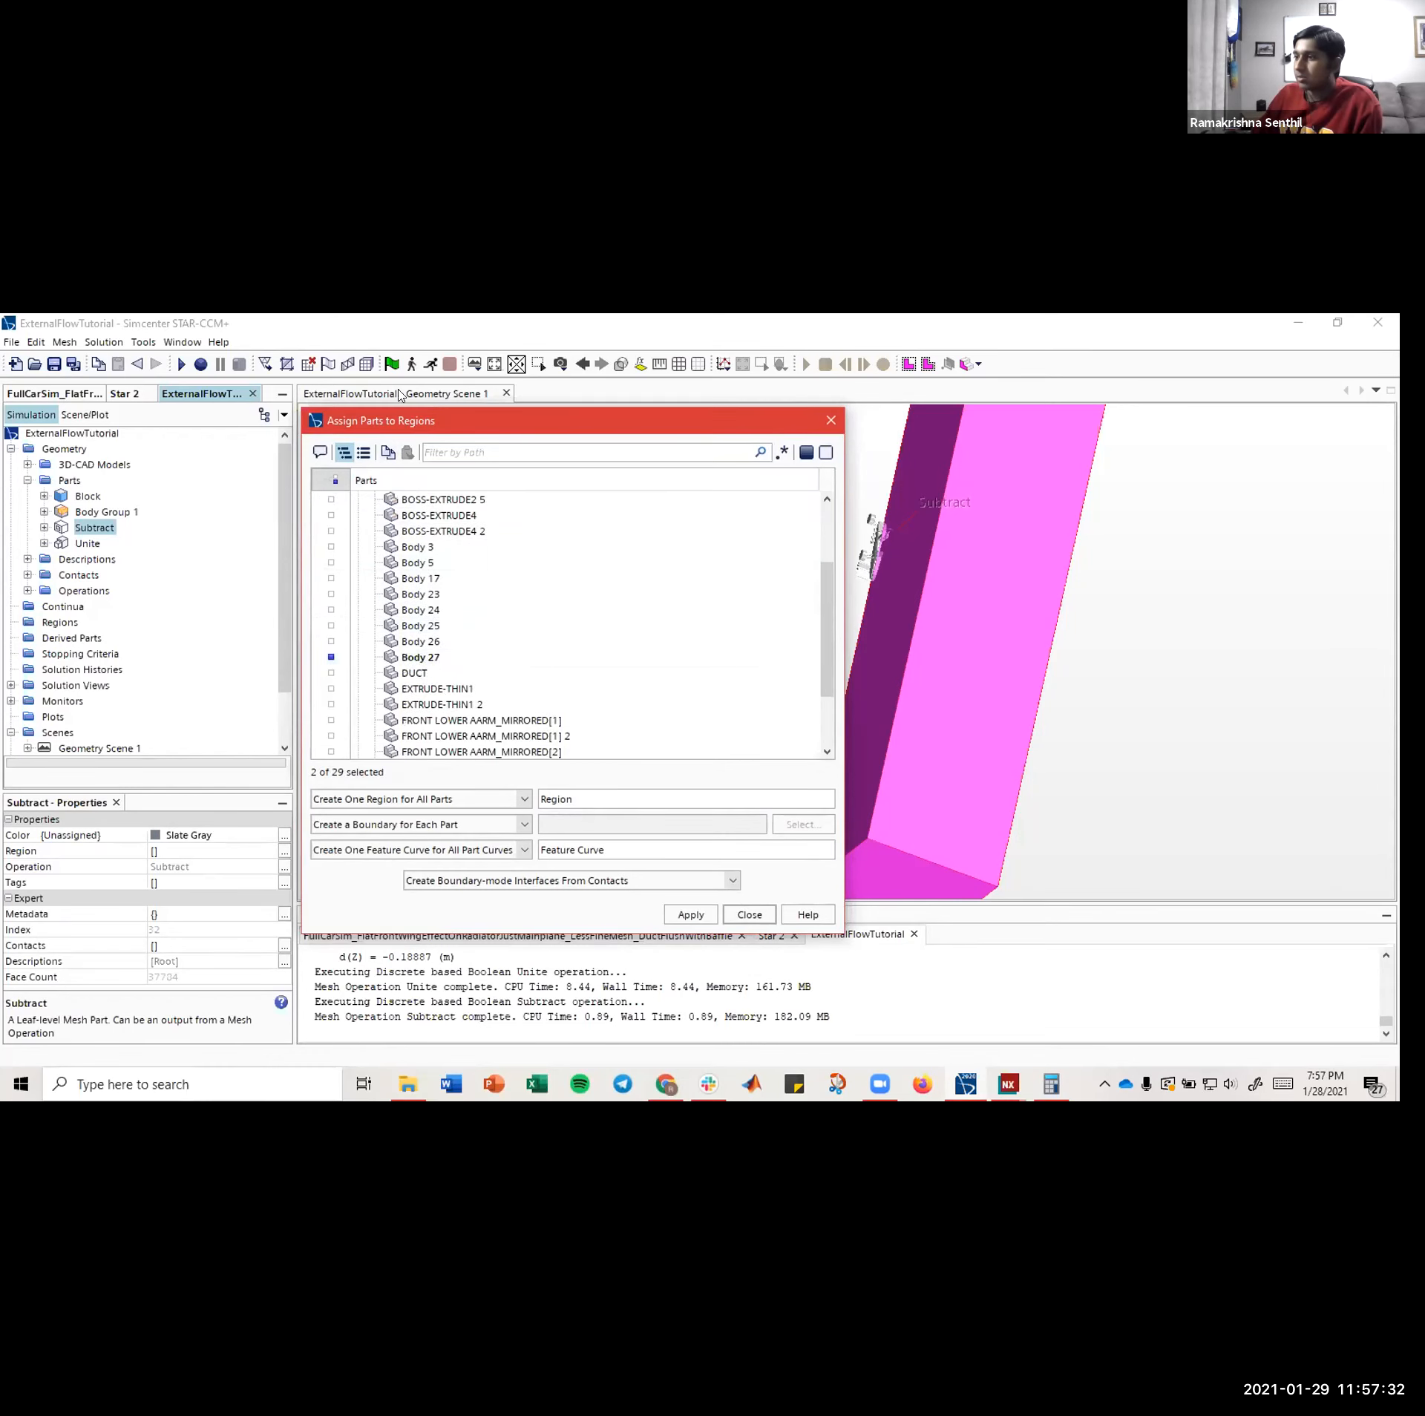
left_click_drag(424, 420, 399, 393)
scroll(415, 570, "up", 3)
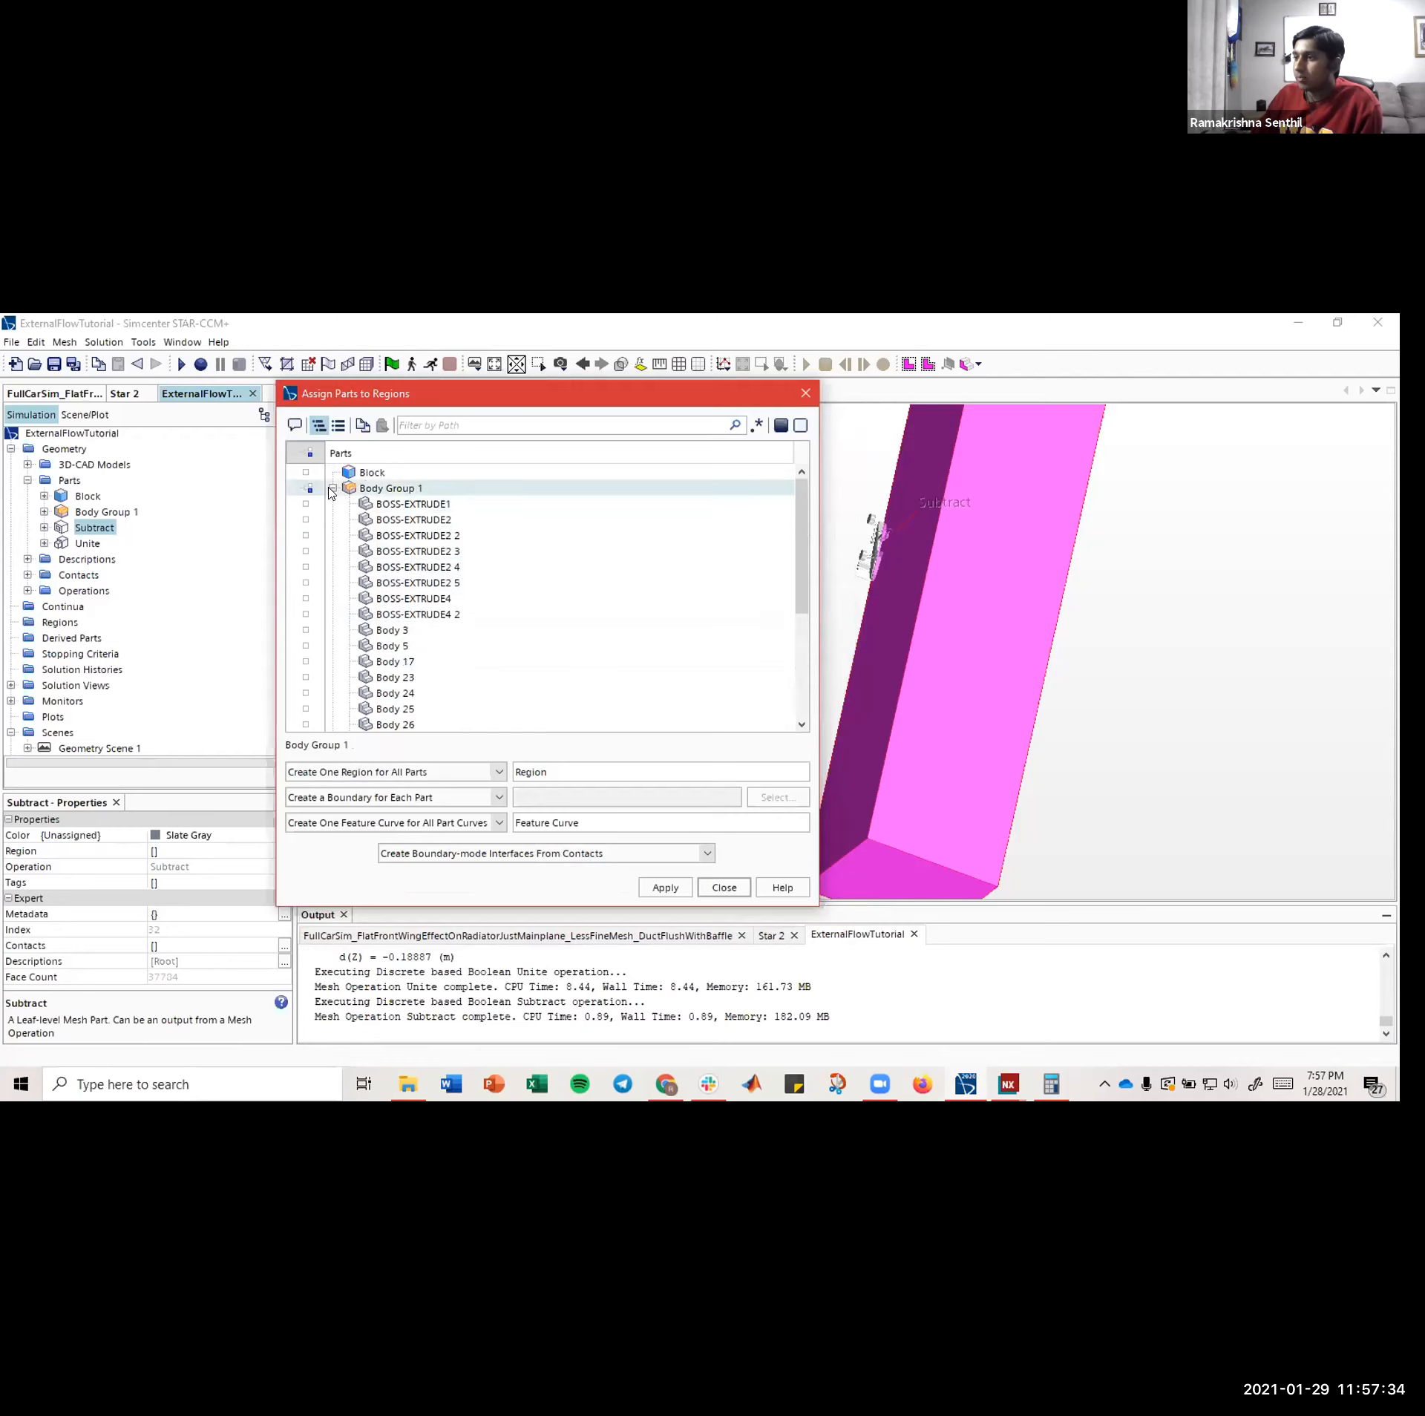
- Look through the bodies of Body Group 1 in the region assignment's part list, checking Body 27 among them
left_click(332, 488)
left_click(332, 489)
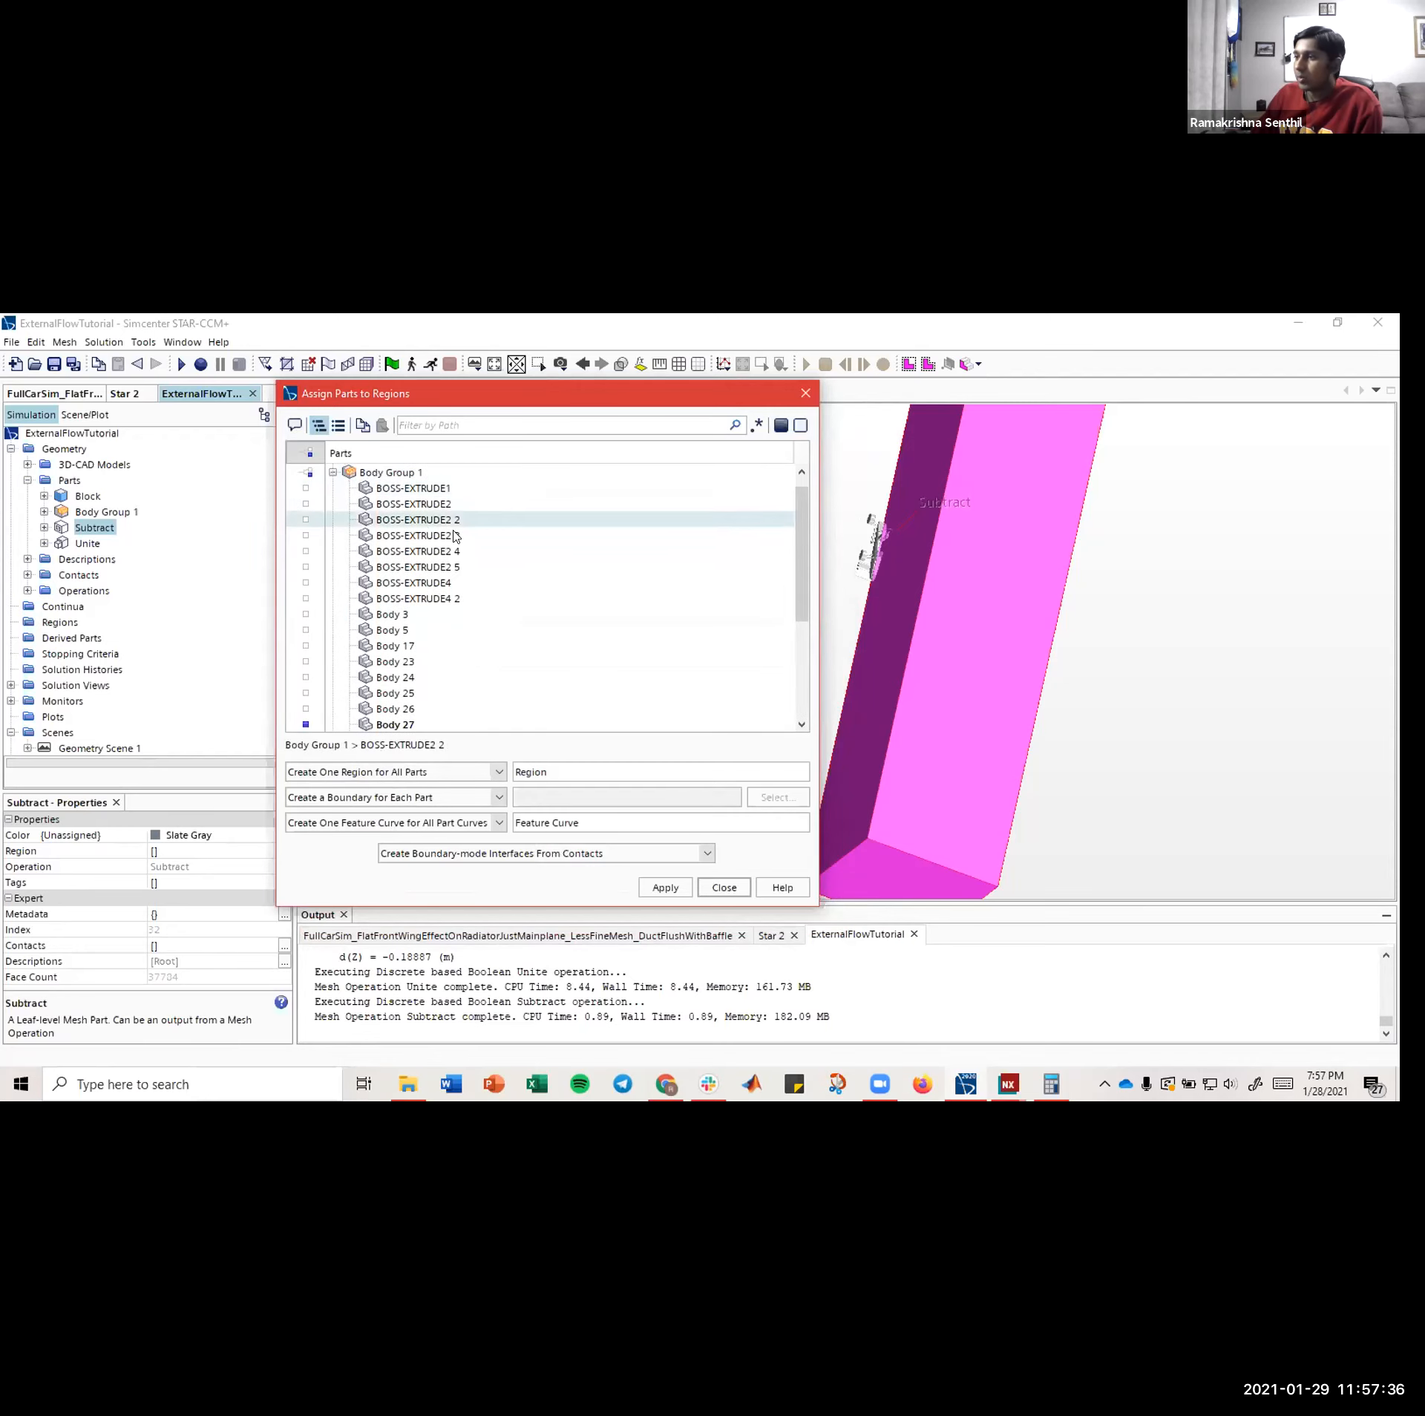
scroll(471, 554, "down", 4)
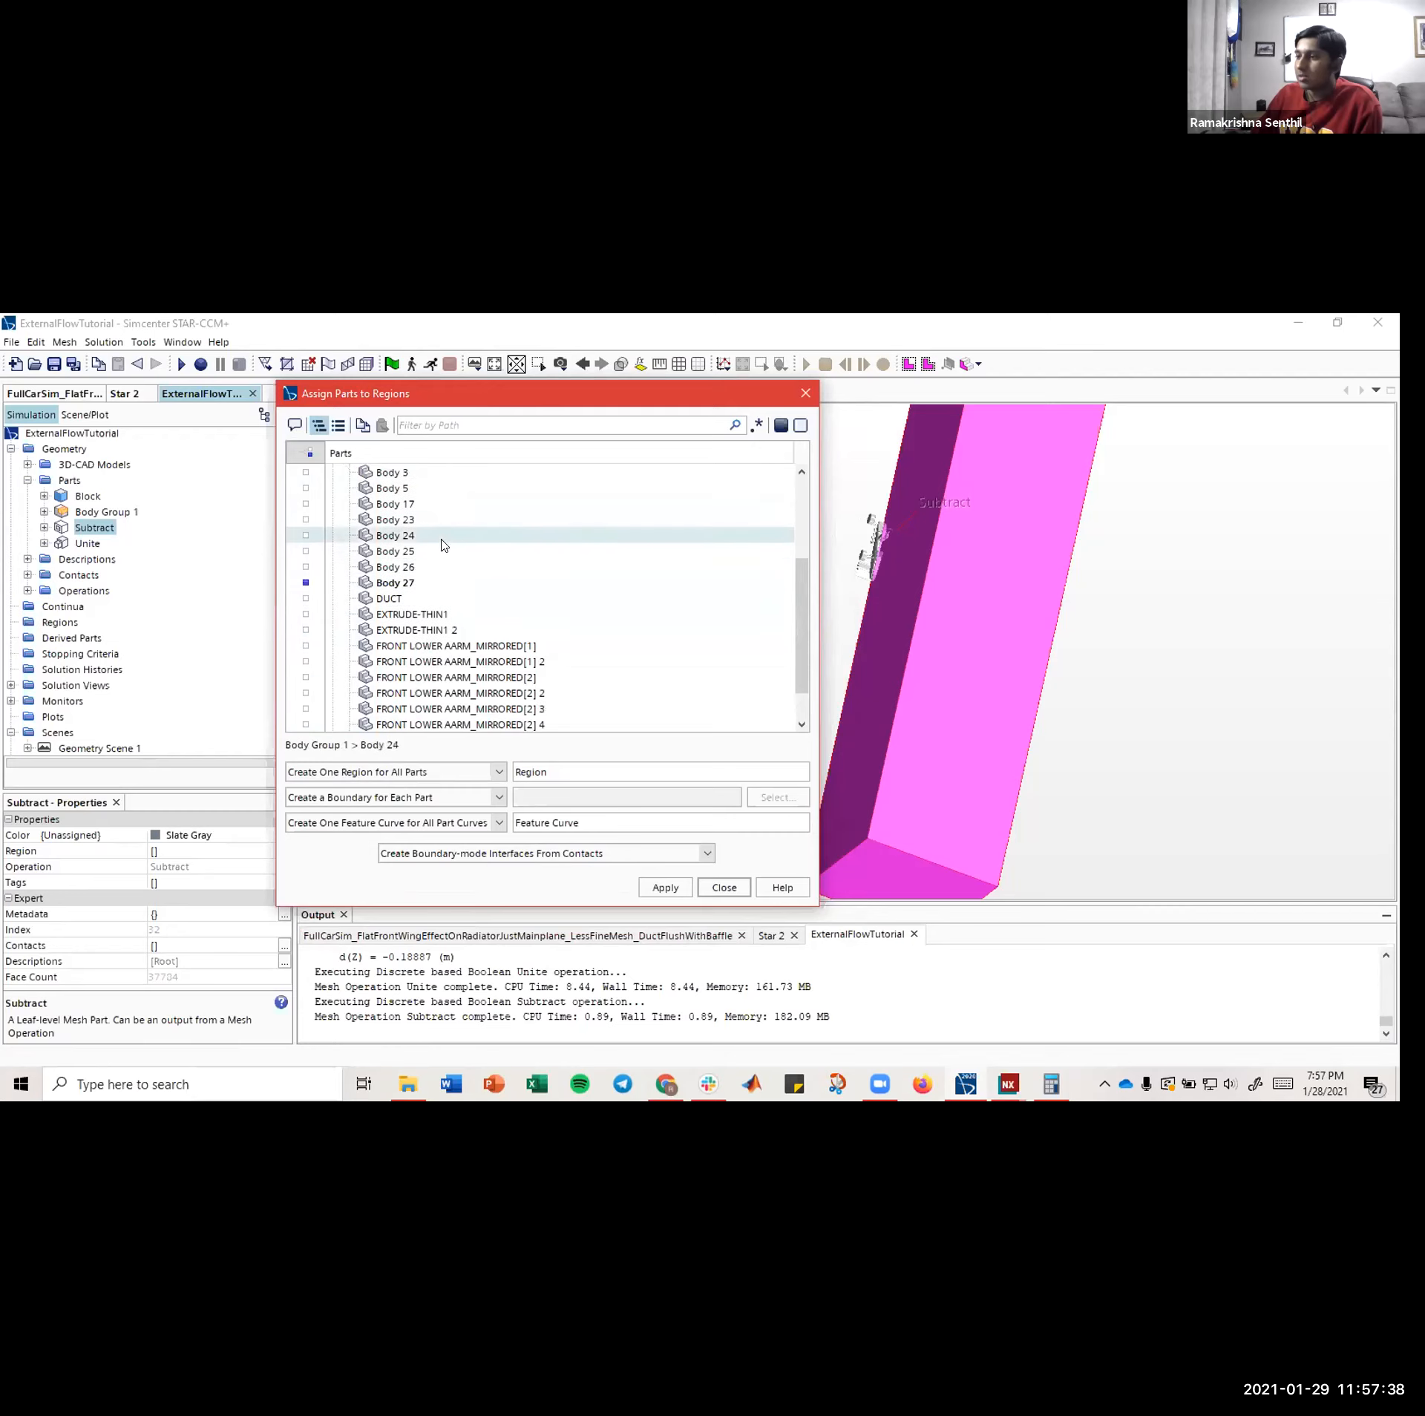
scroll(464, 618, "up", 4)
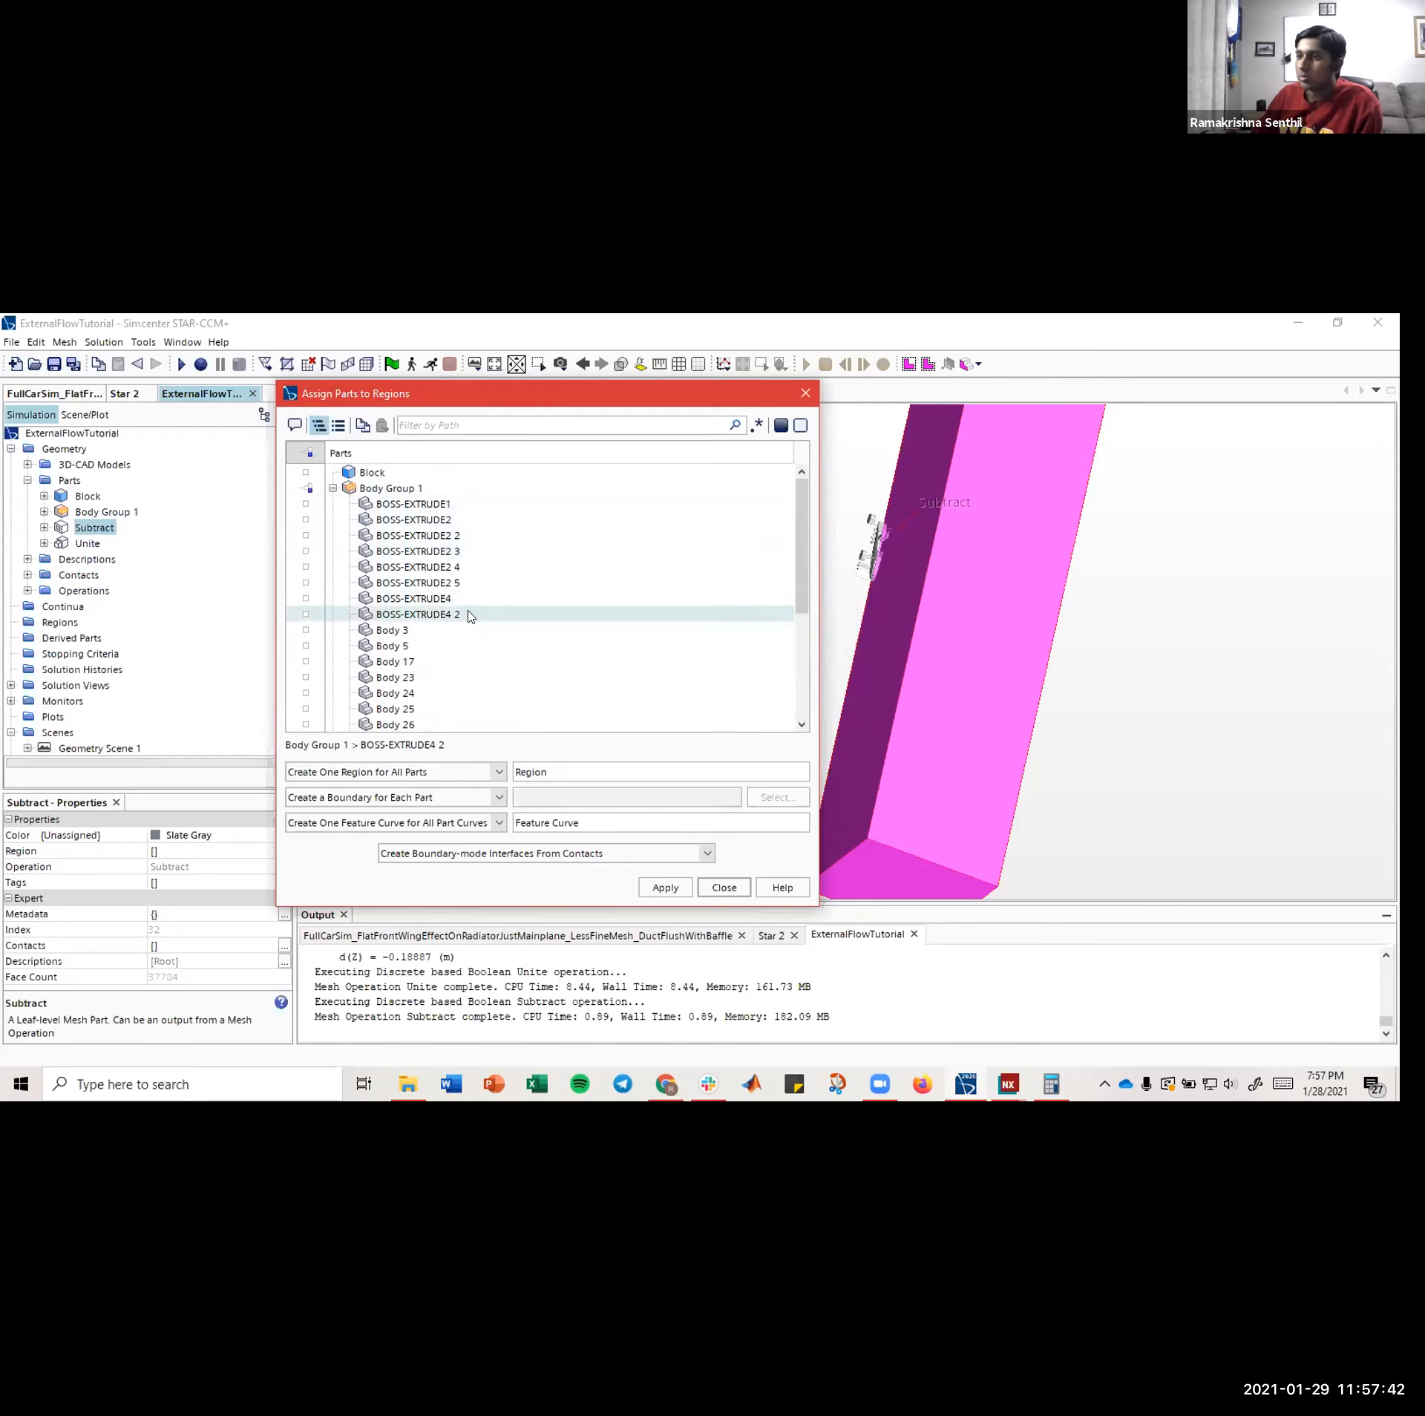
scroll(509, 568, "down", 3)
scroll(509, 568, "down", 1)
scroll(470, 566, "up", 2)
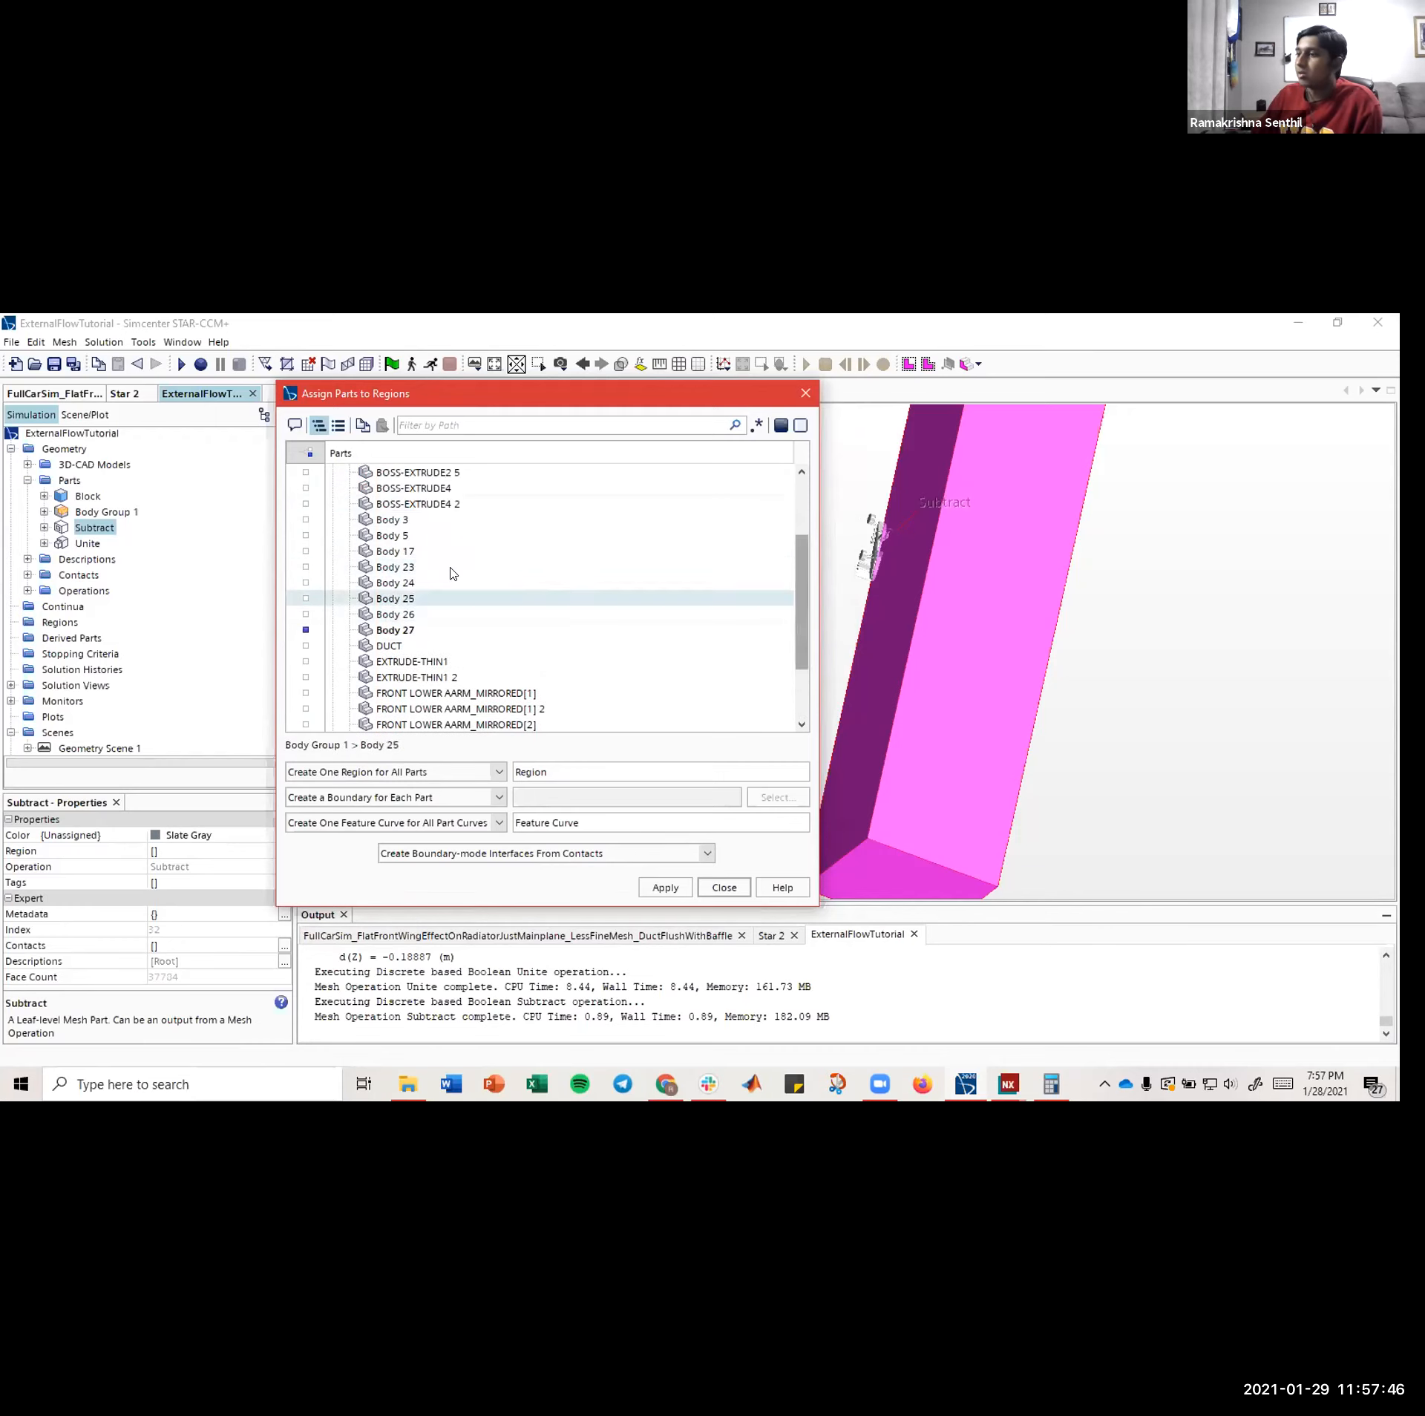
scroll(493, 576, "up", 2)
scroll(498, 580, "down", 1)
scroll(498, 580, "up", 1)
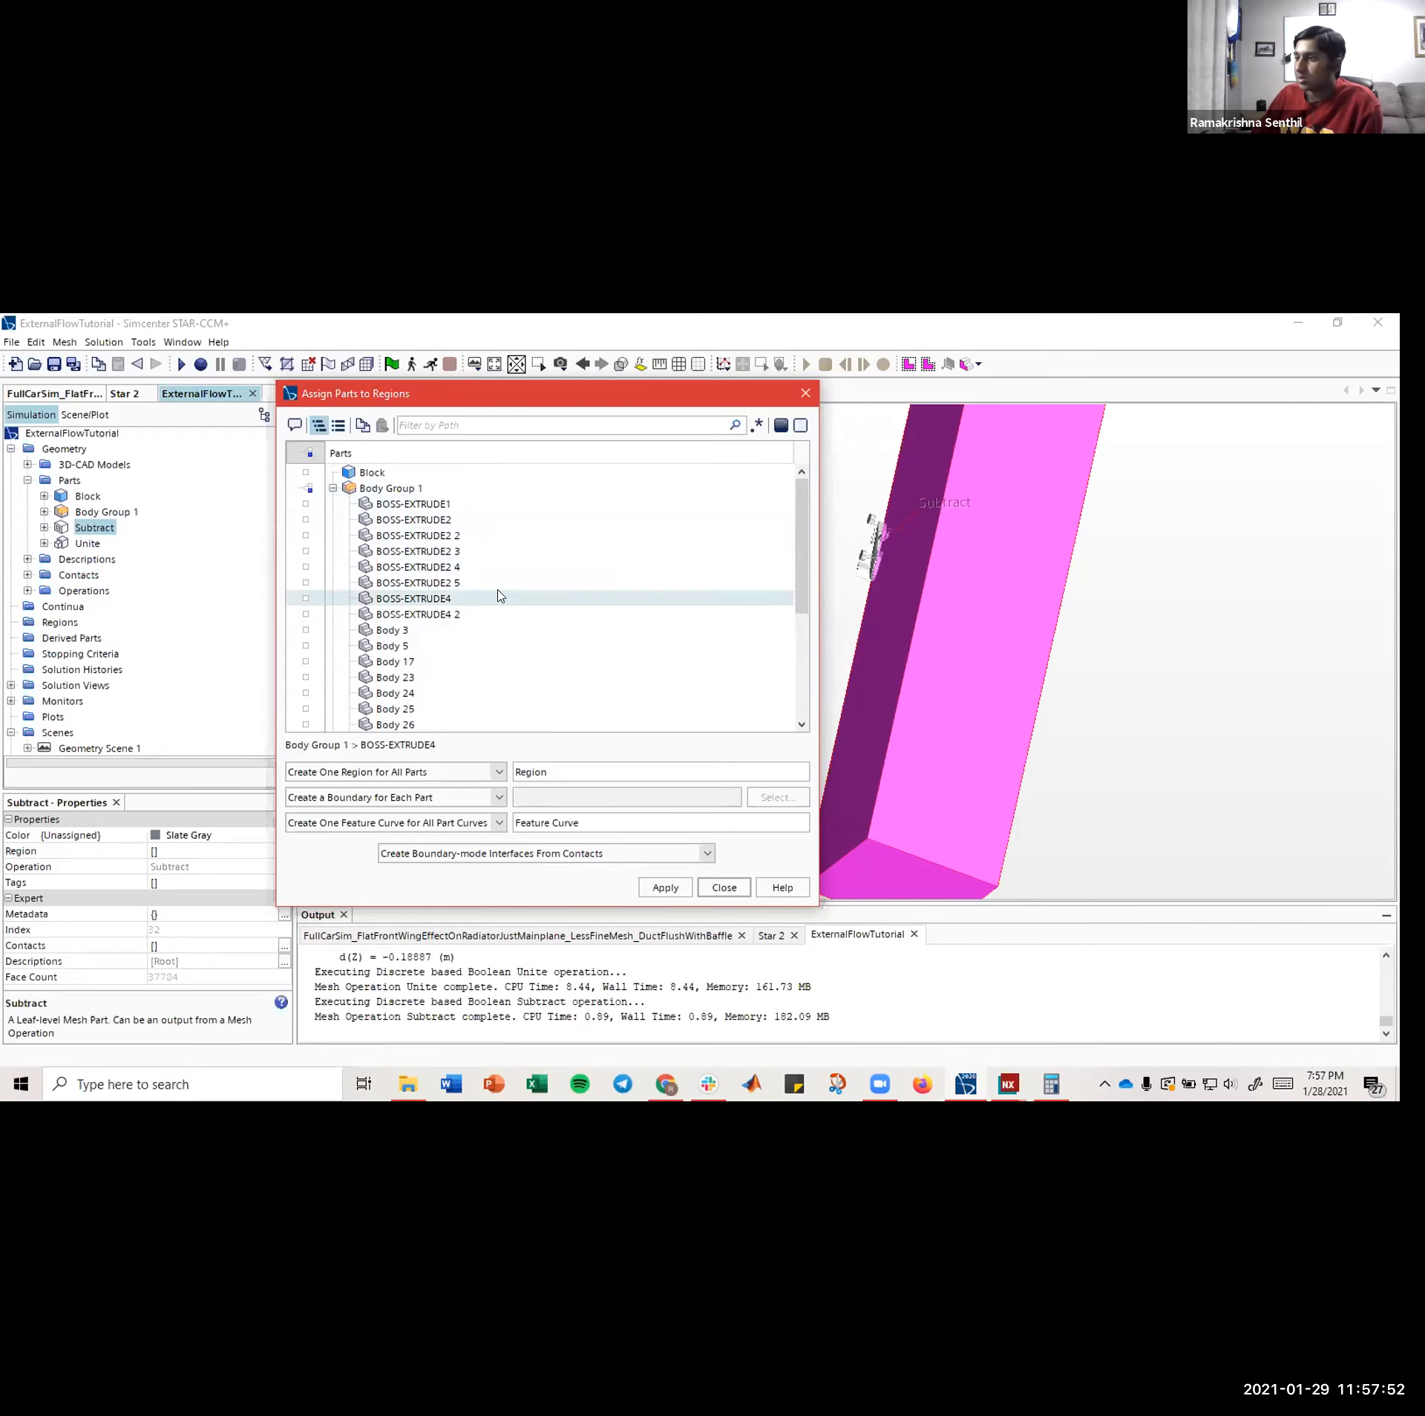
scroll(455, 659, "down", 1)
scroll(428, 673, "up", 1)
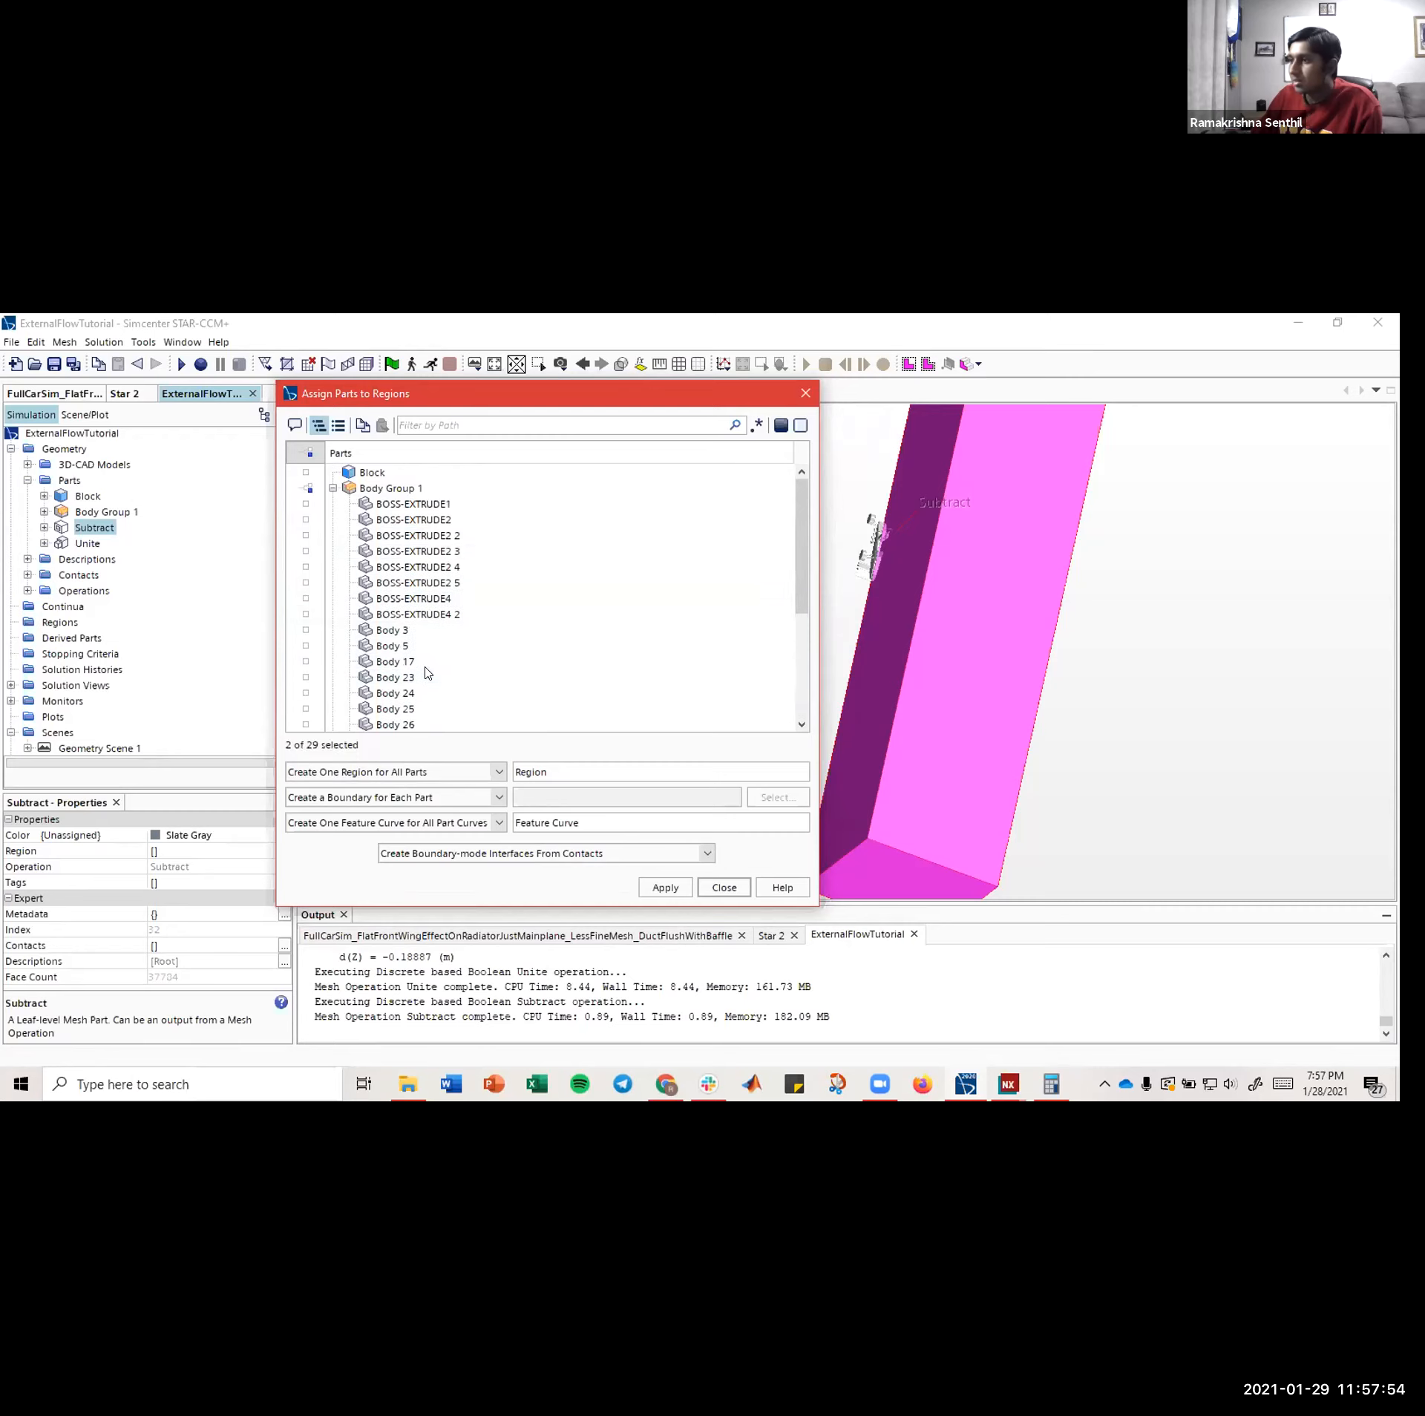
scroll(454, 670, "down", 2)
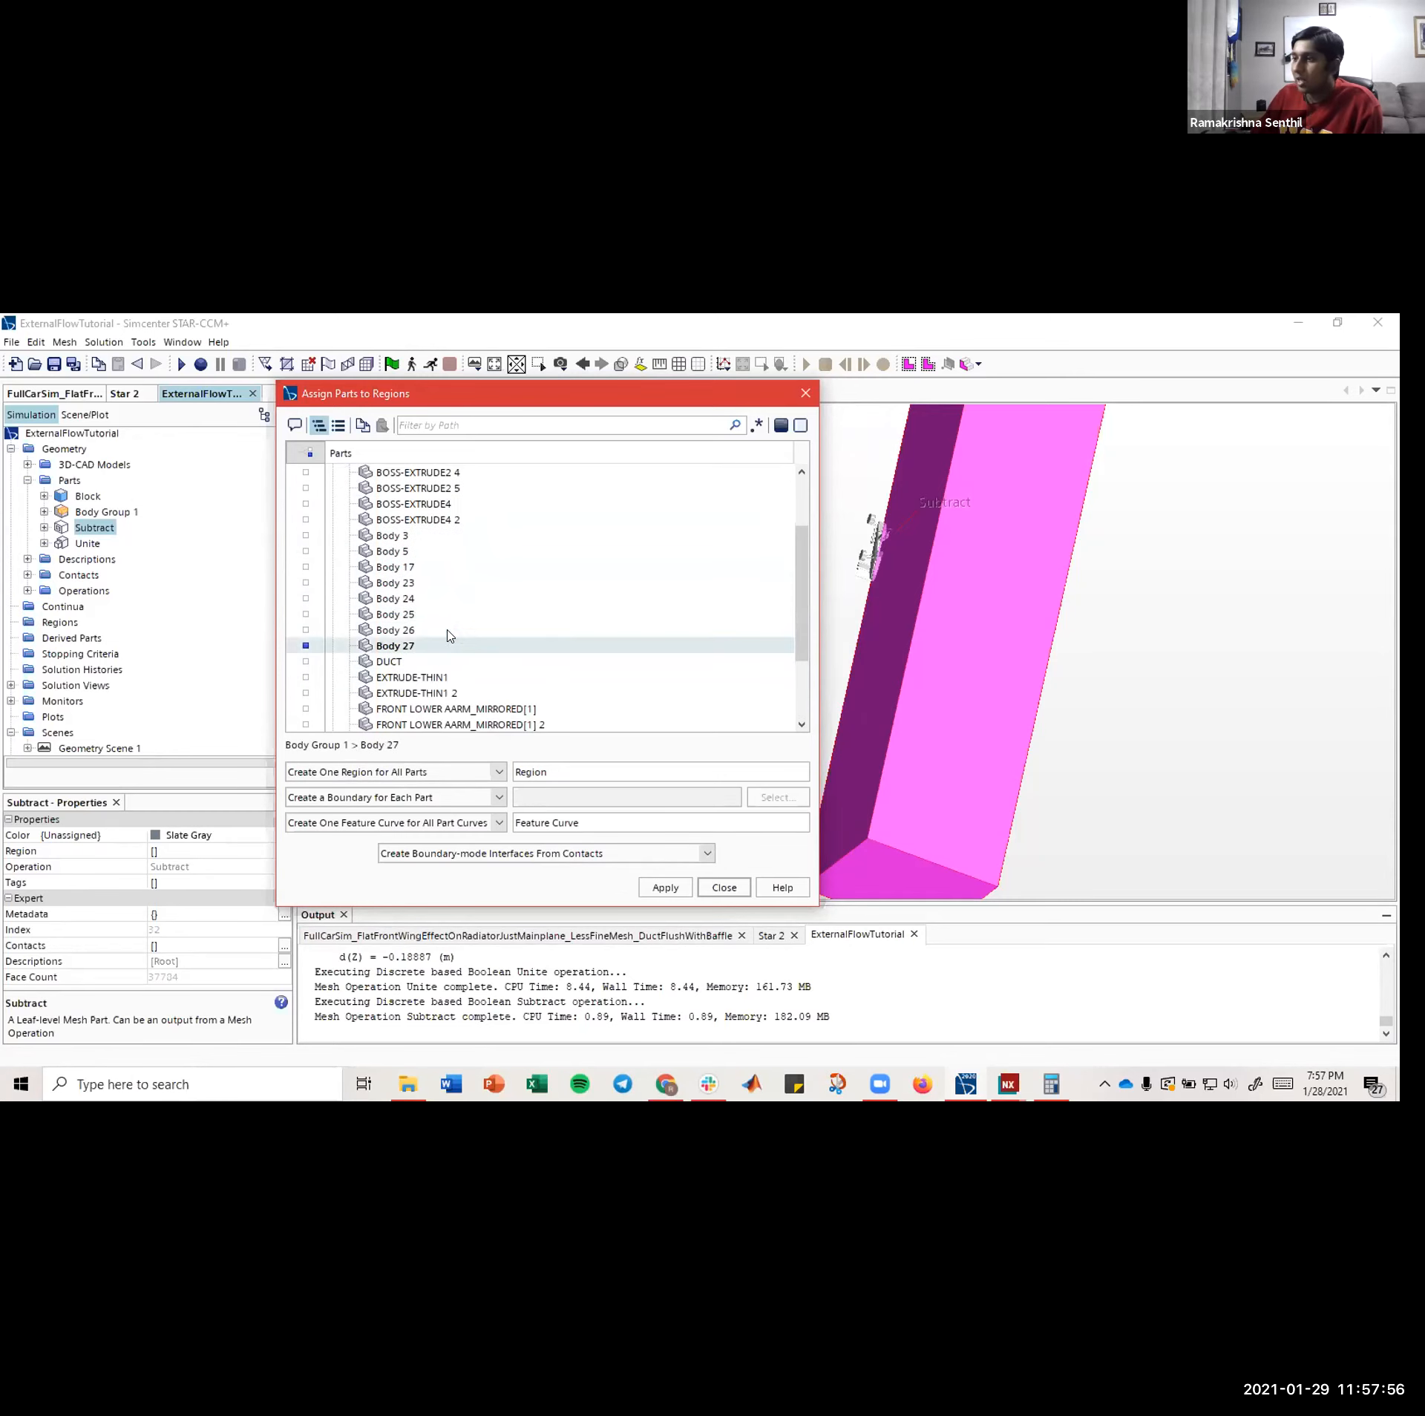
scroll(450, 636, "up", 1)
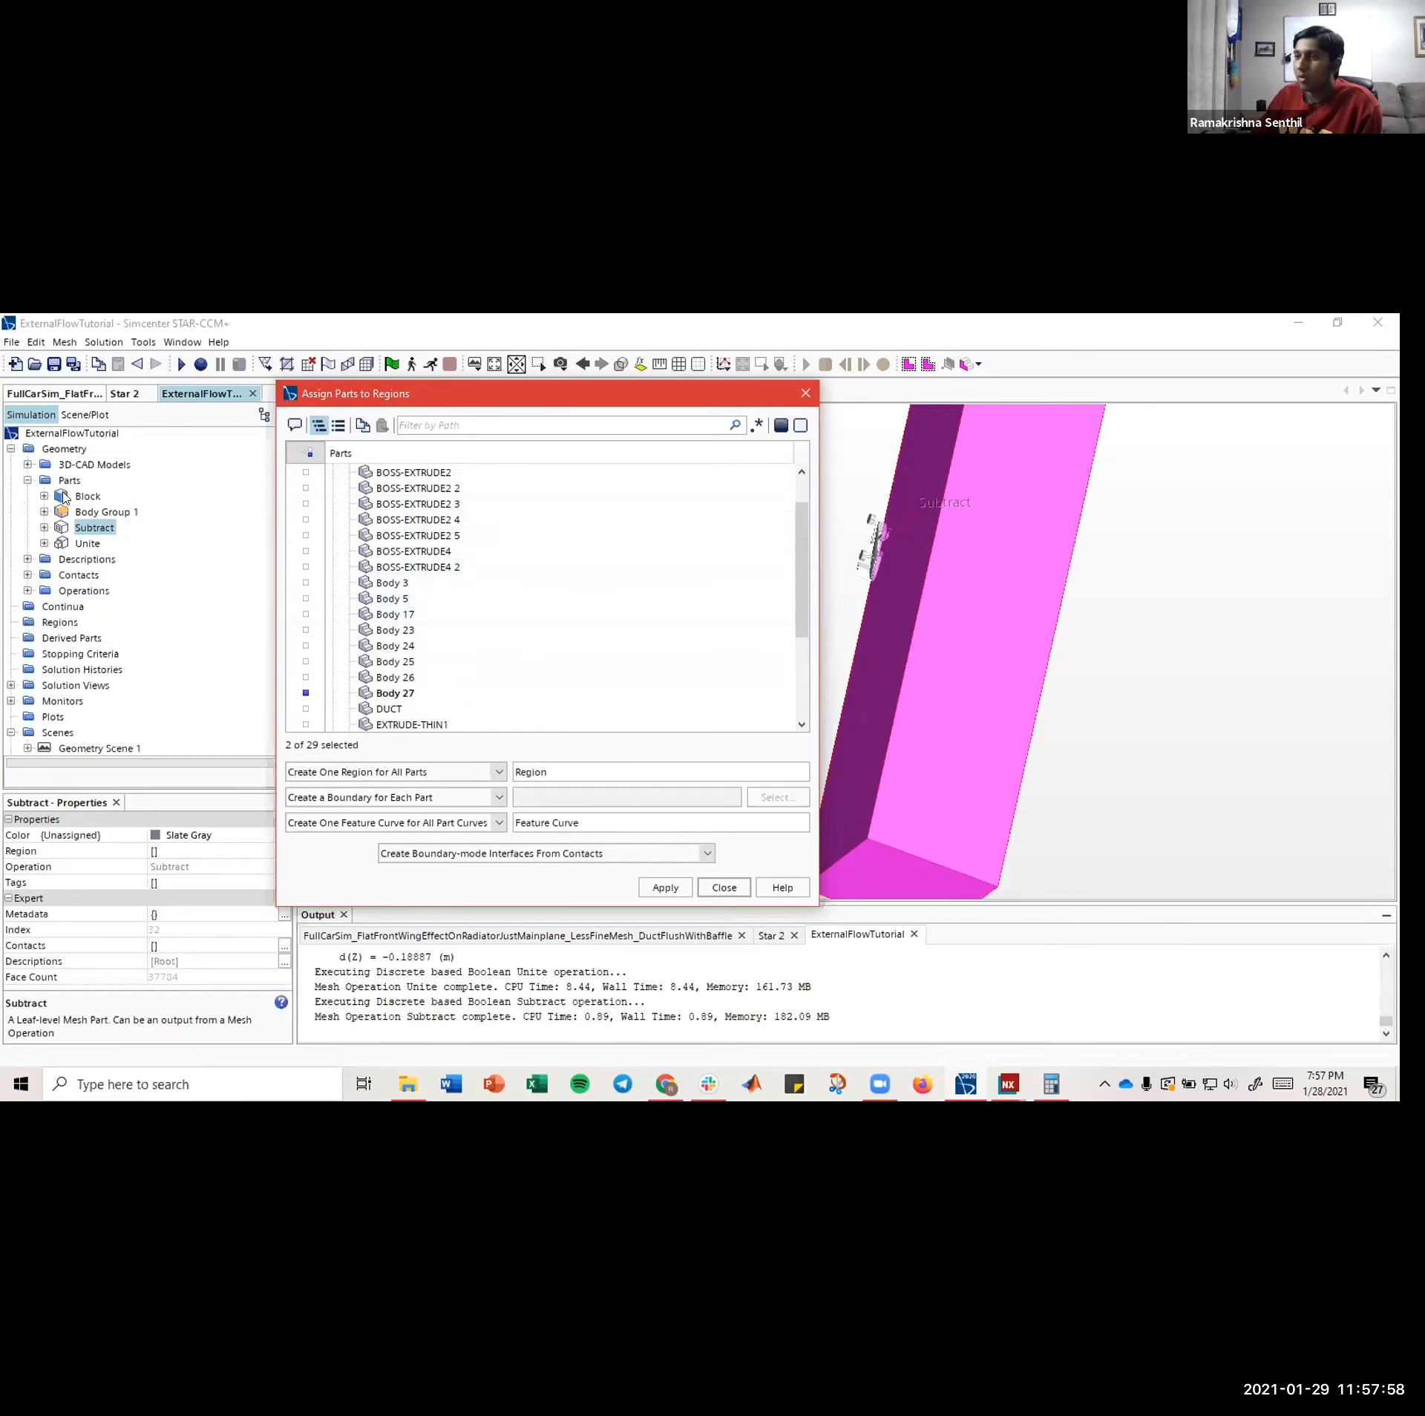
scroll(496, 605, "up", 1)
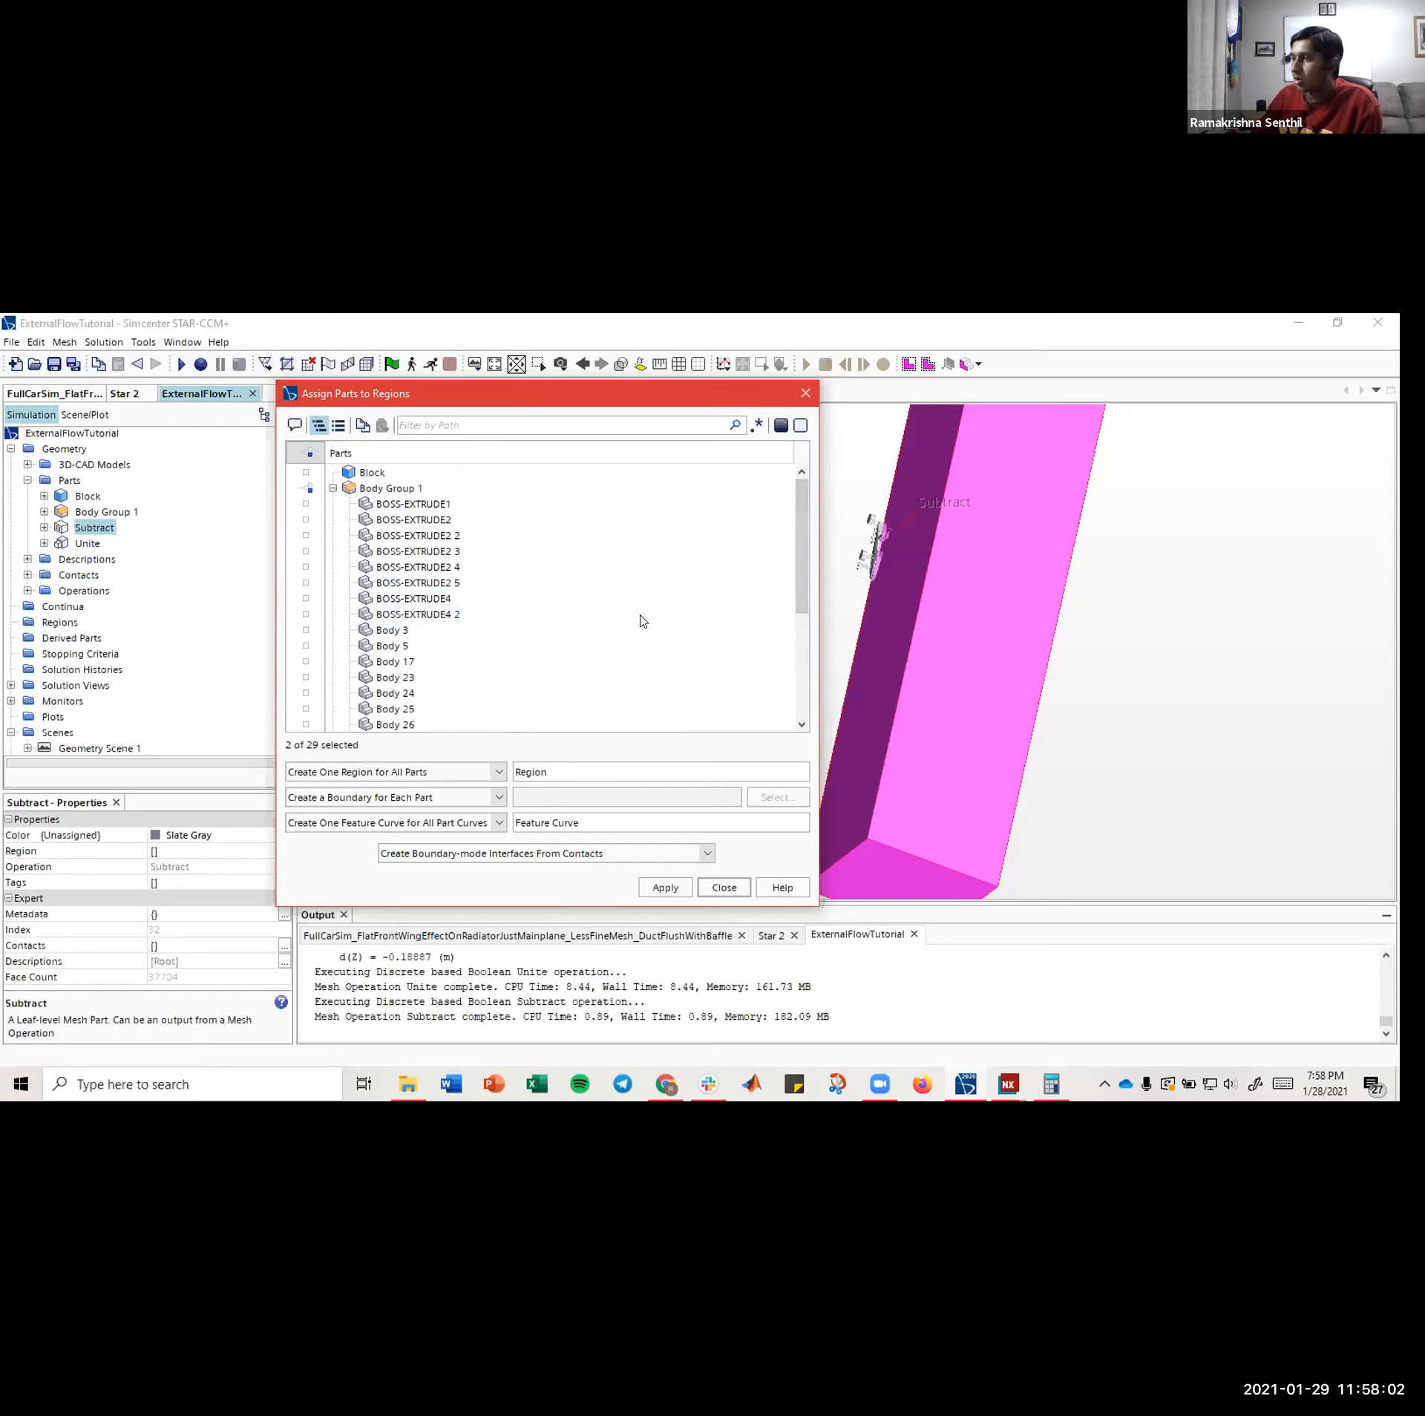
scroll(401, 580, "down", 2)
left_click(405, 646)
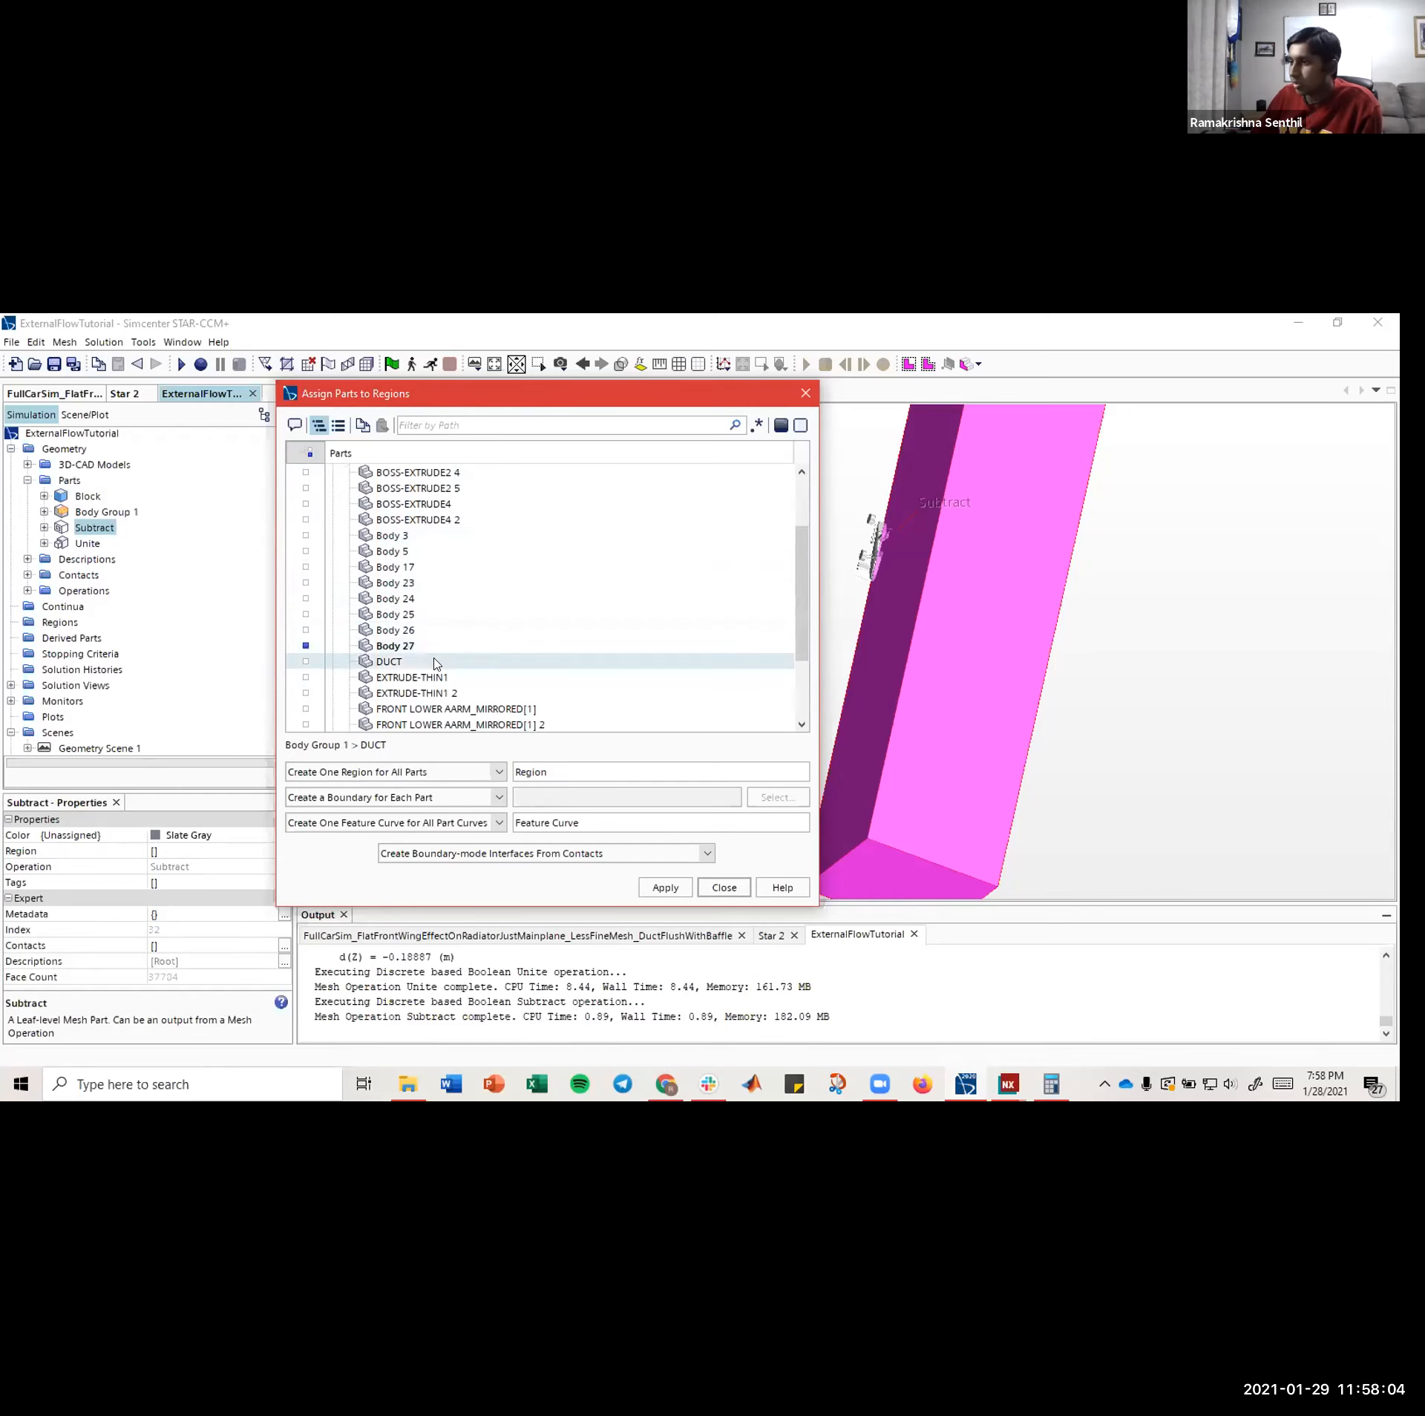
- Collapse Body Group 1 in the part list and set the assignment to create a region for each part
scroll(744, 580, "up", 1)
left_click(618, 583)
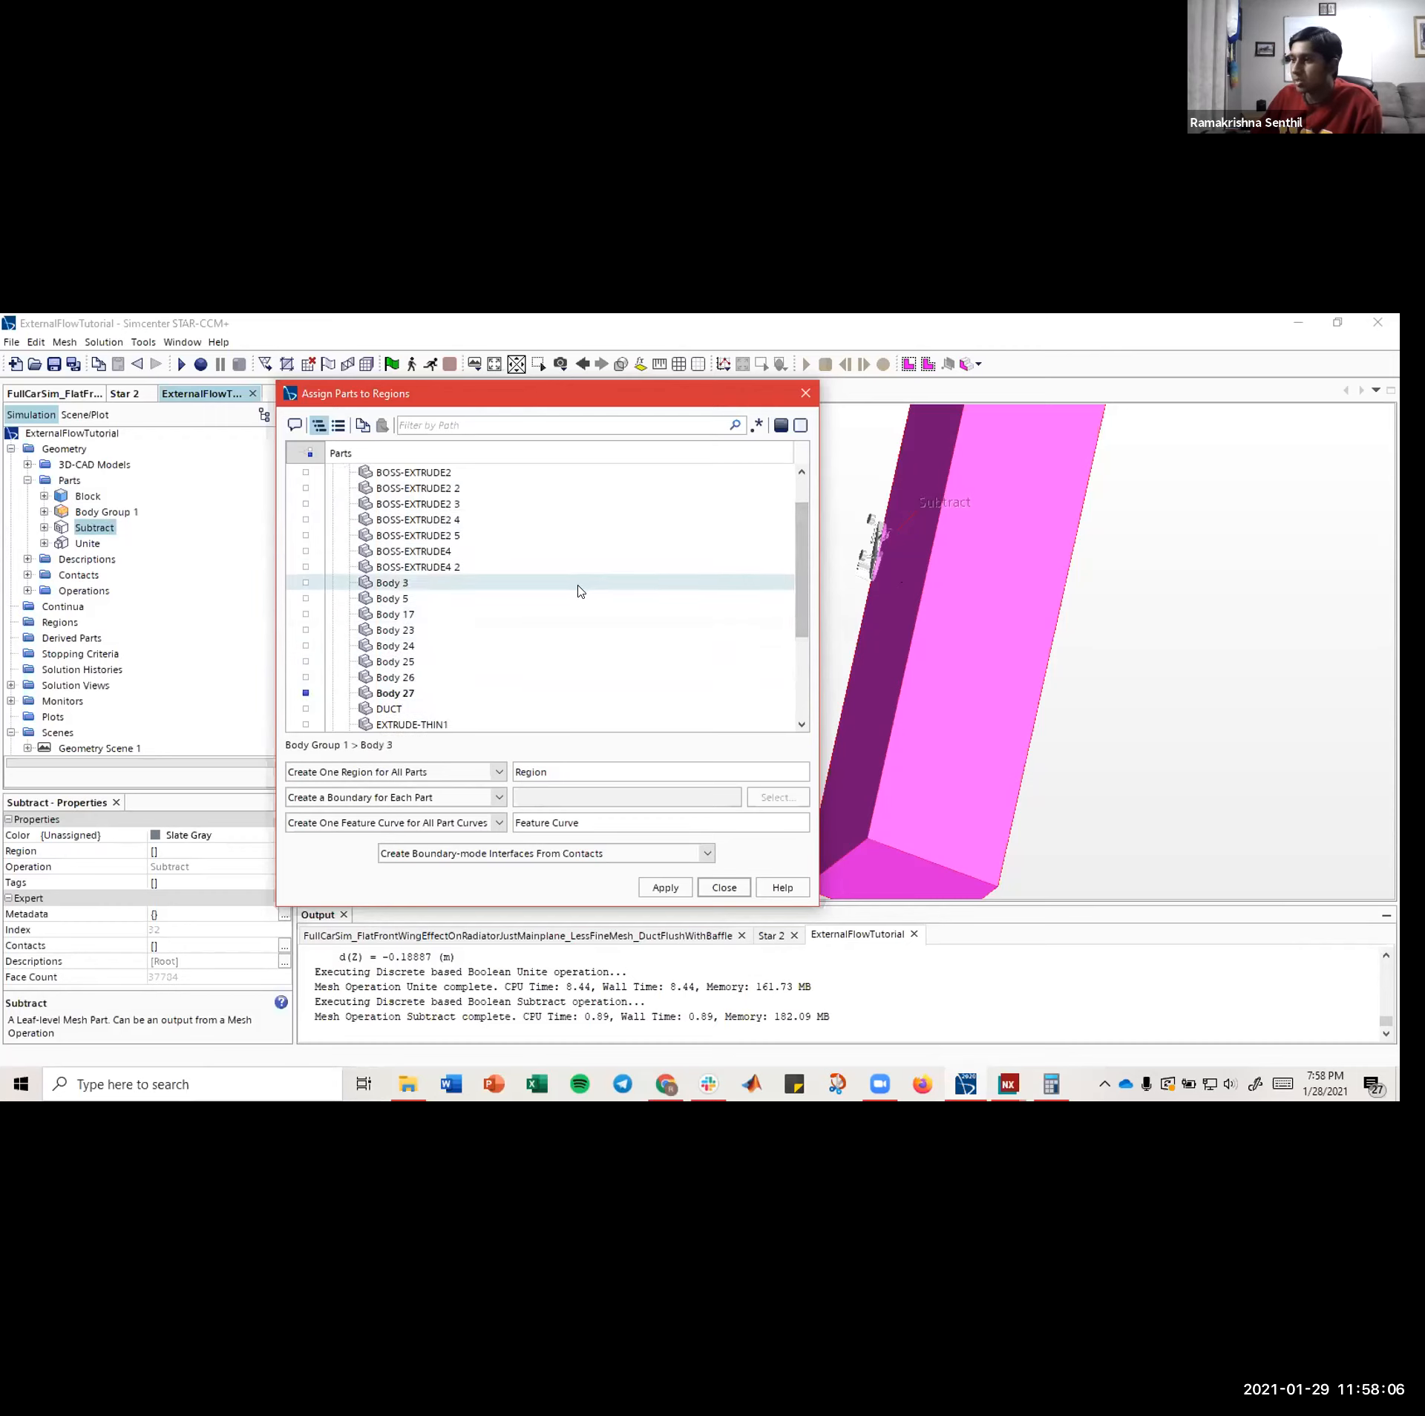
scroll(578, 585, "up", 1)
left_click(333, 488)
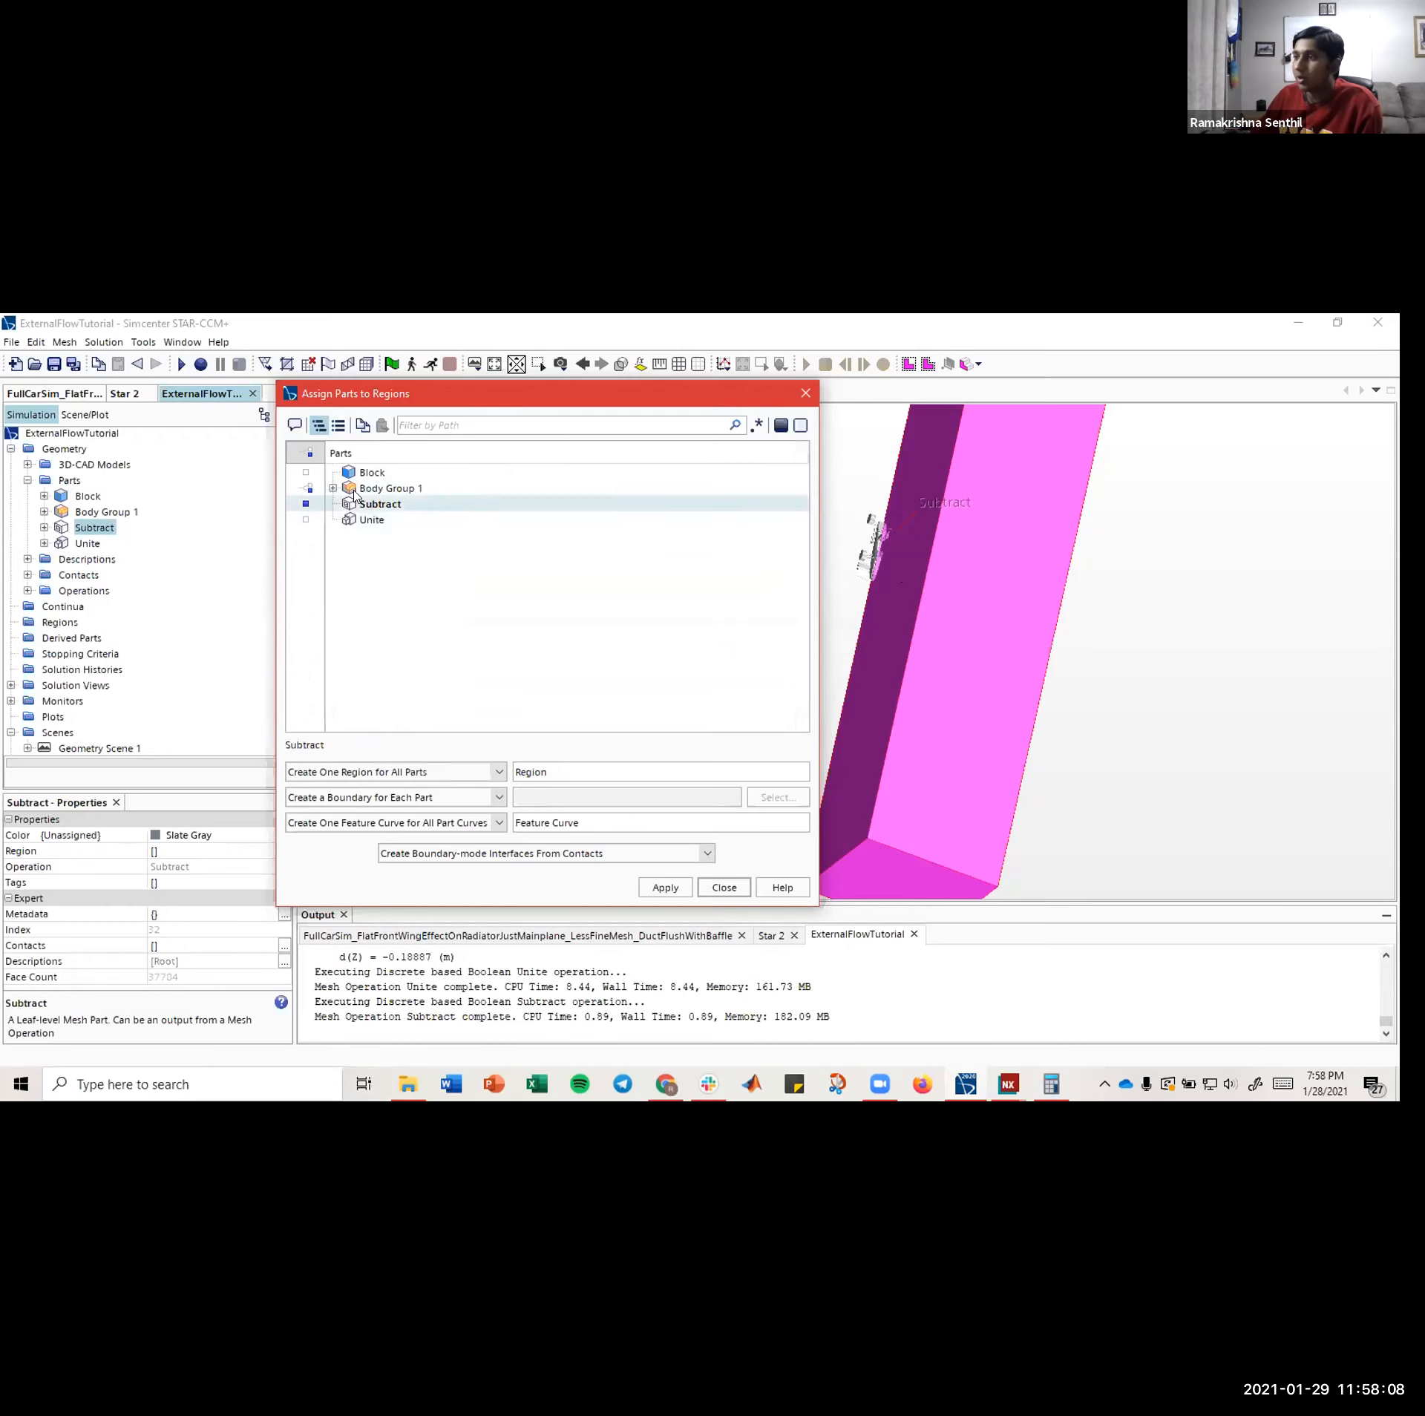
left_click_drag(406, 398, 370, 372)
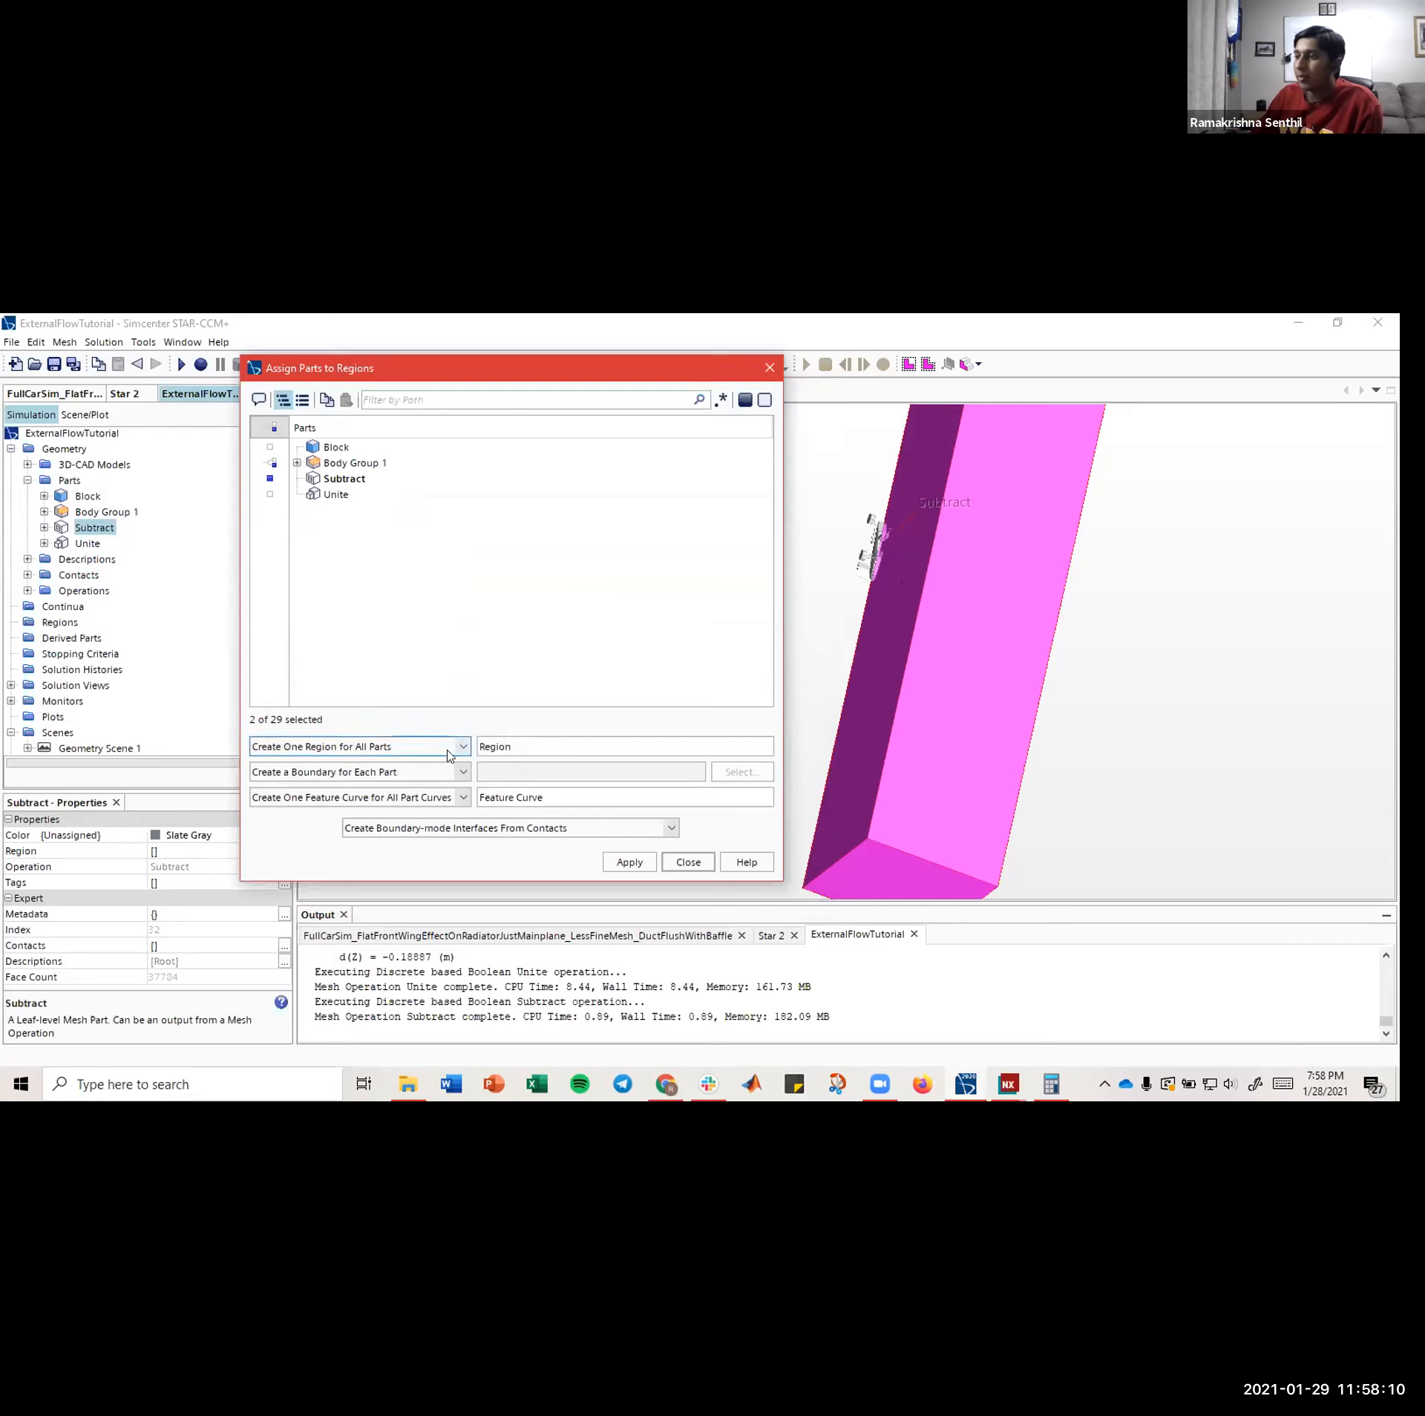
left_click(463, 750)
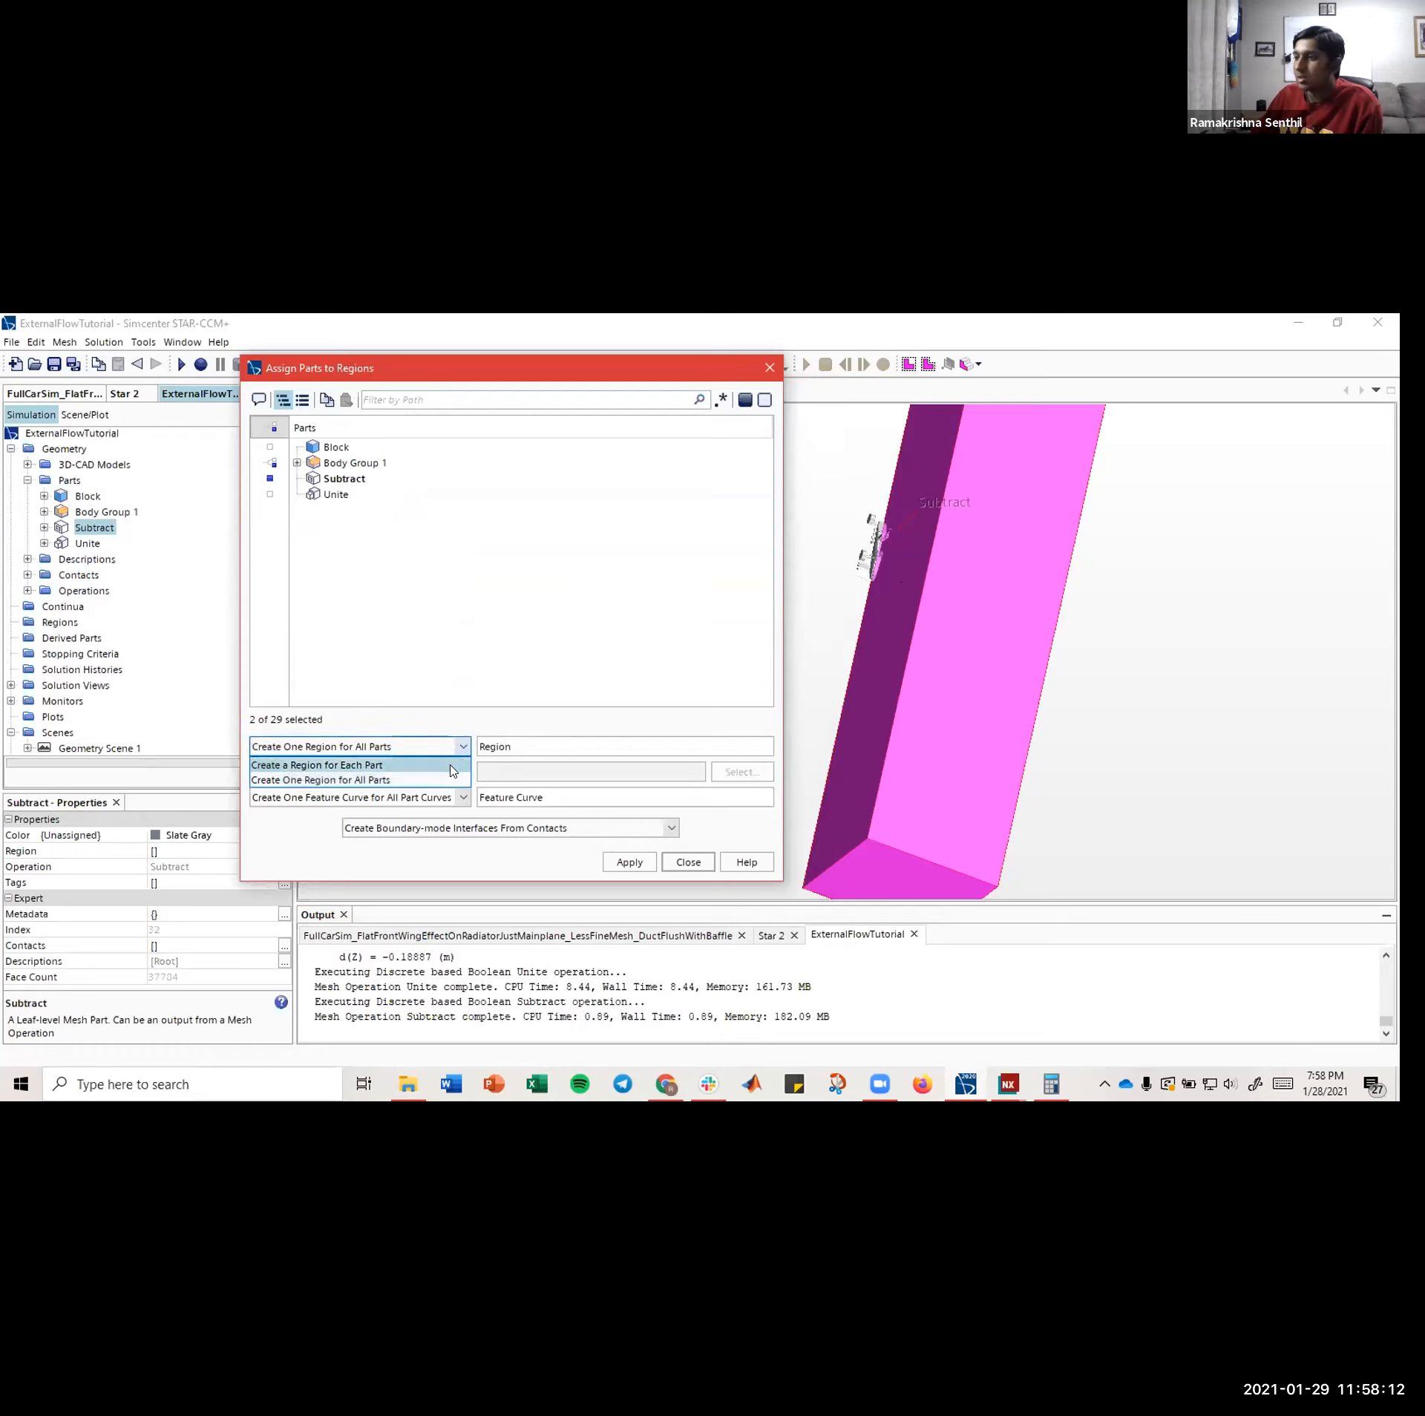
left_click(450, 766)
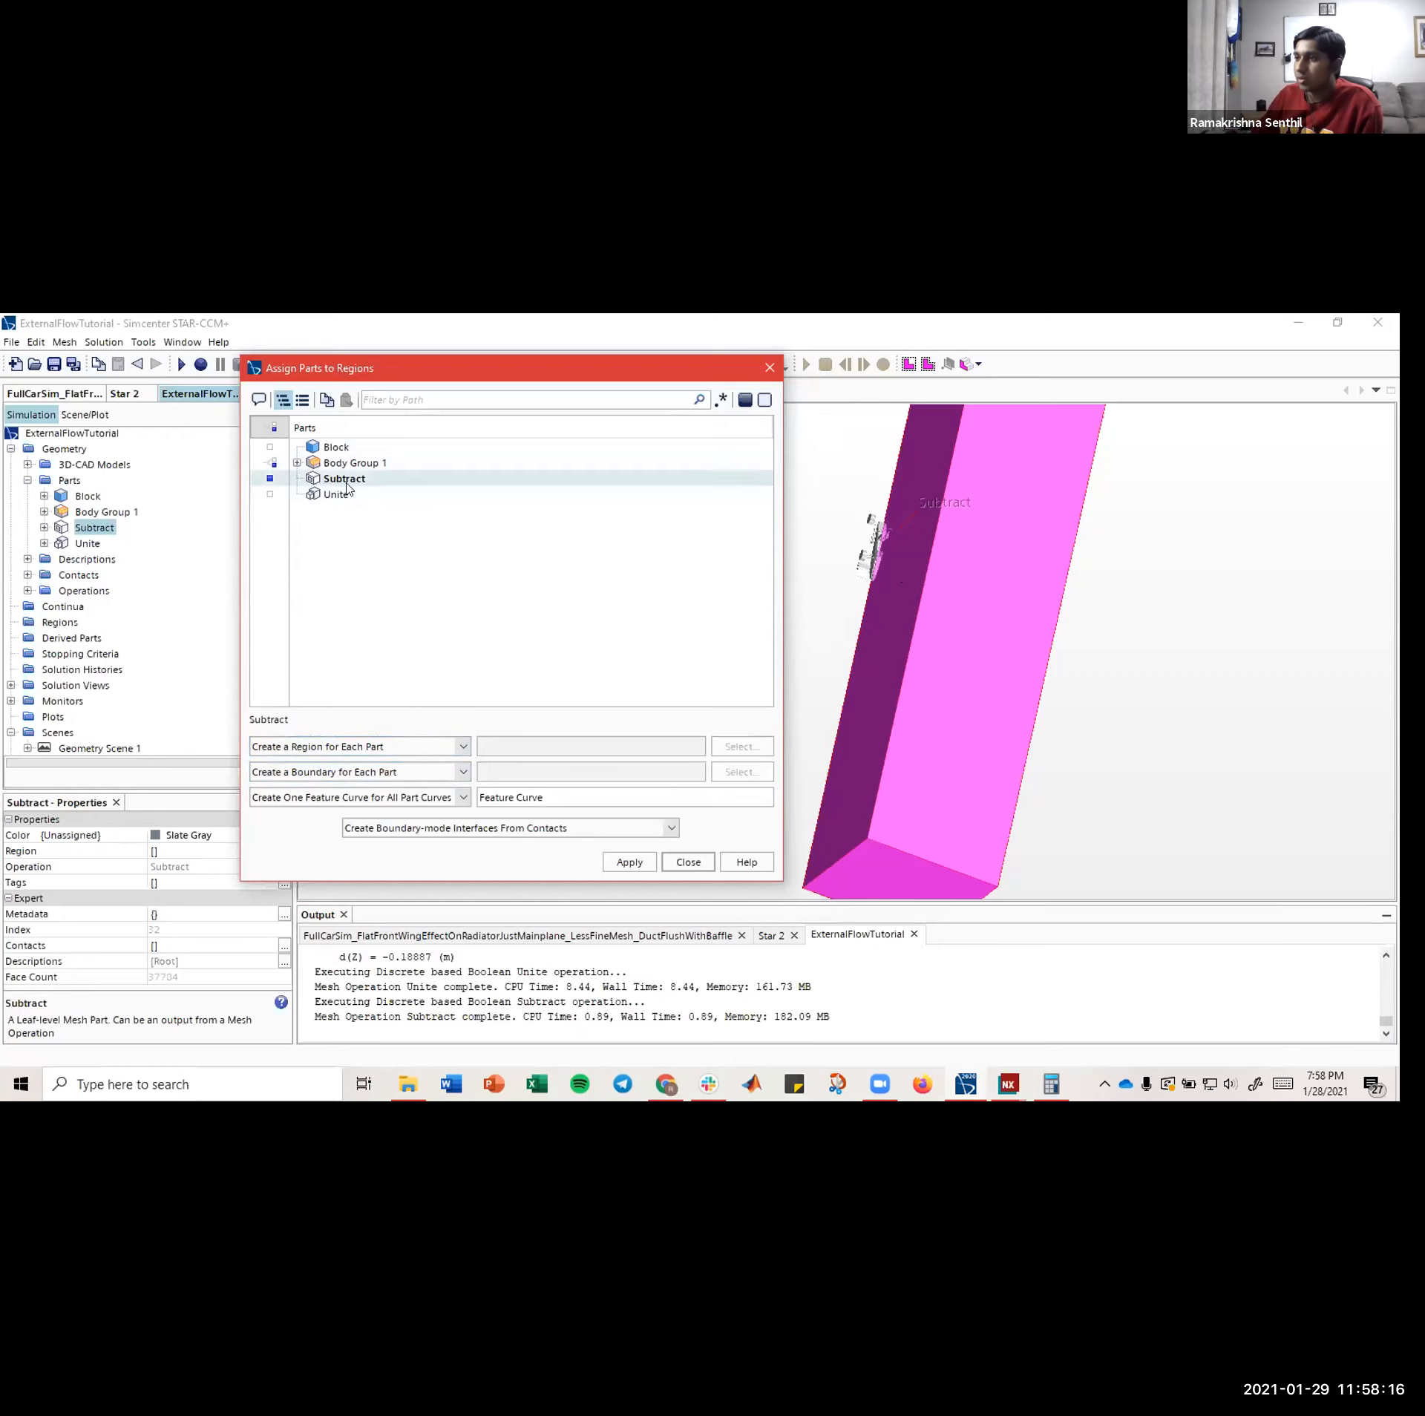
- Check that Body 27 is among the selected parts and set the assignment to create a boundary for each part surface
left_click(298, 462)
left_click(270, 699)
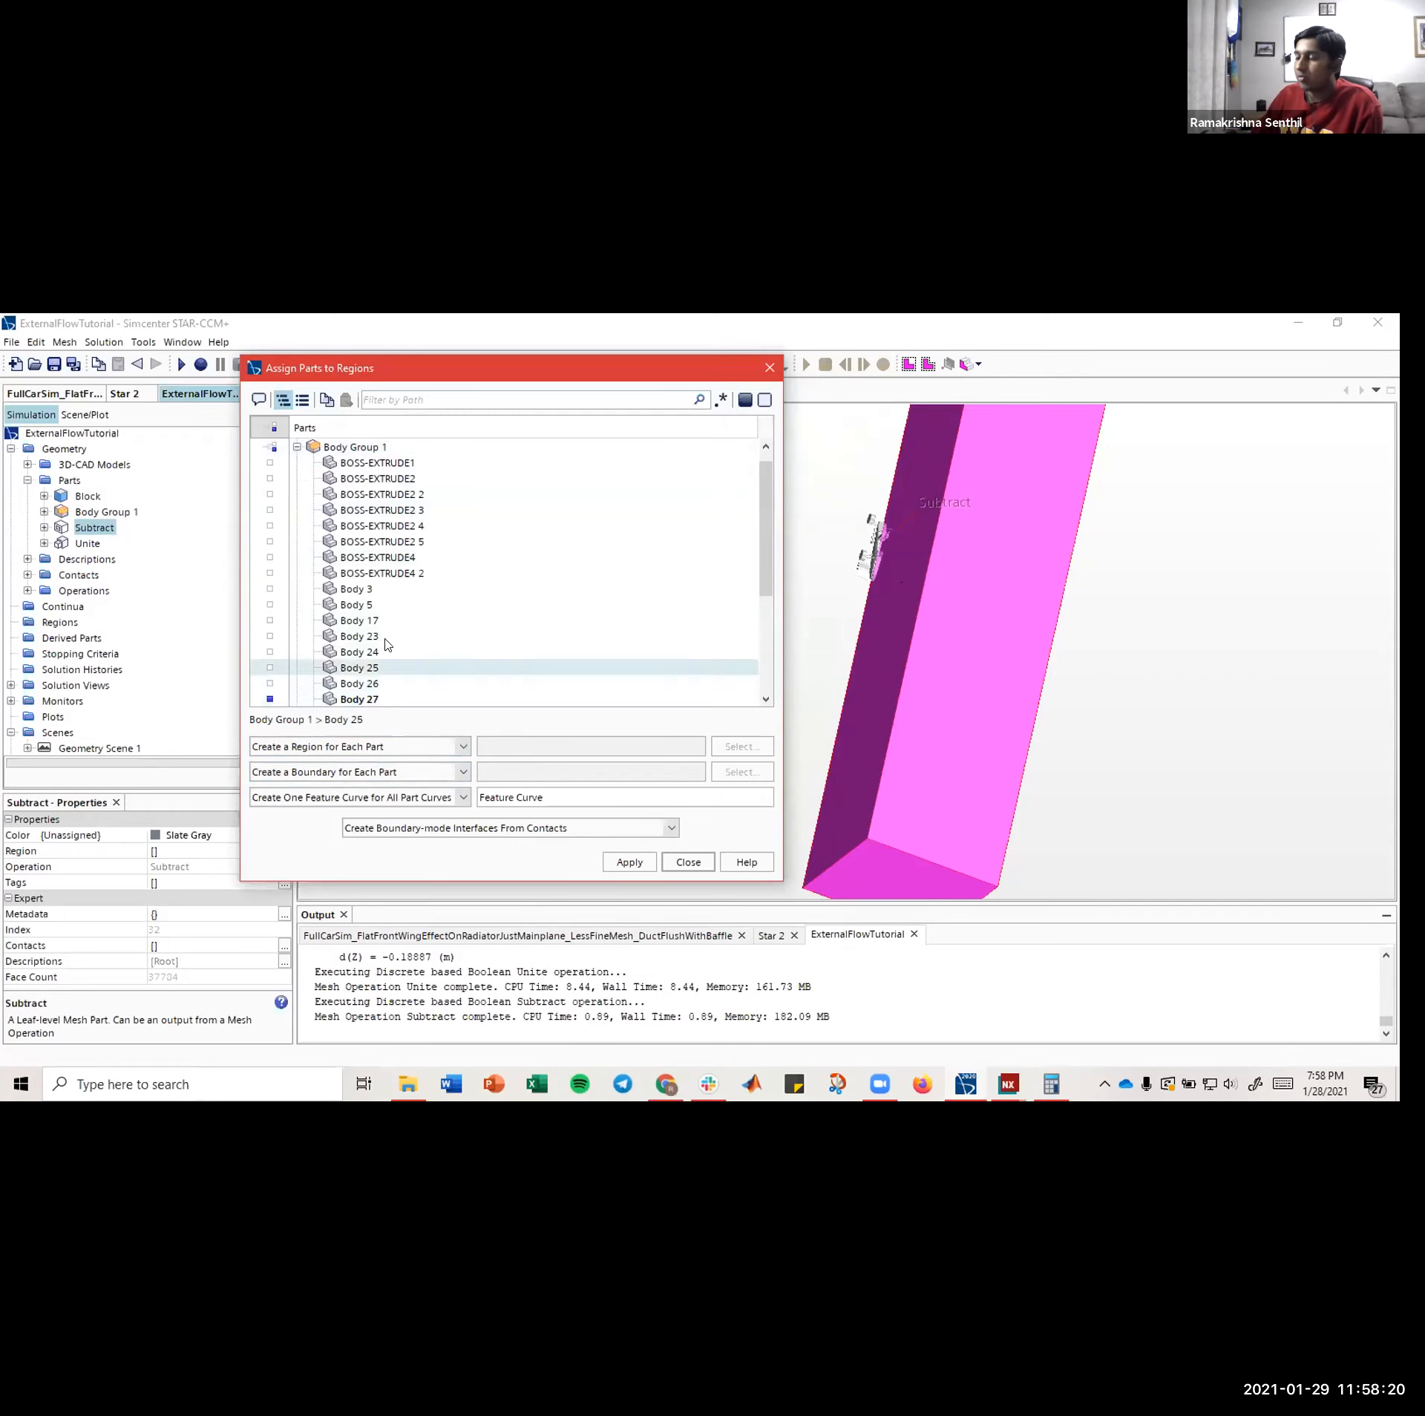
left_click(297, 447)
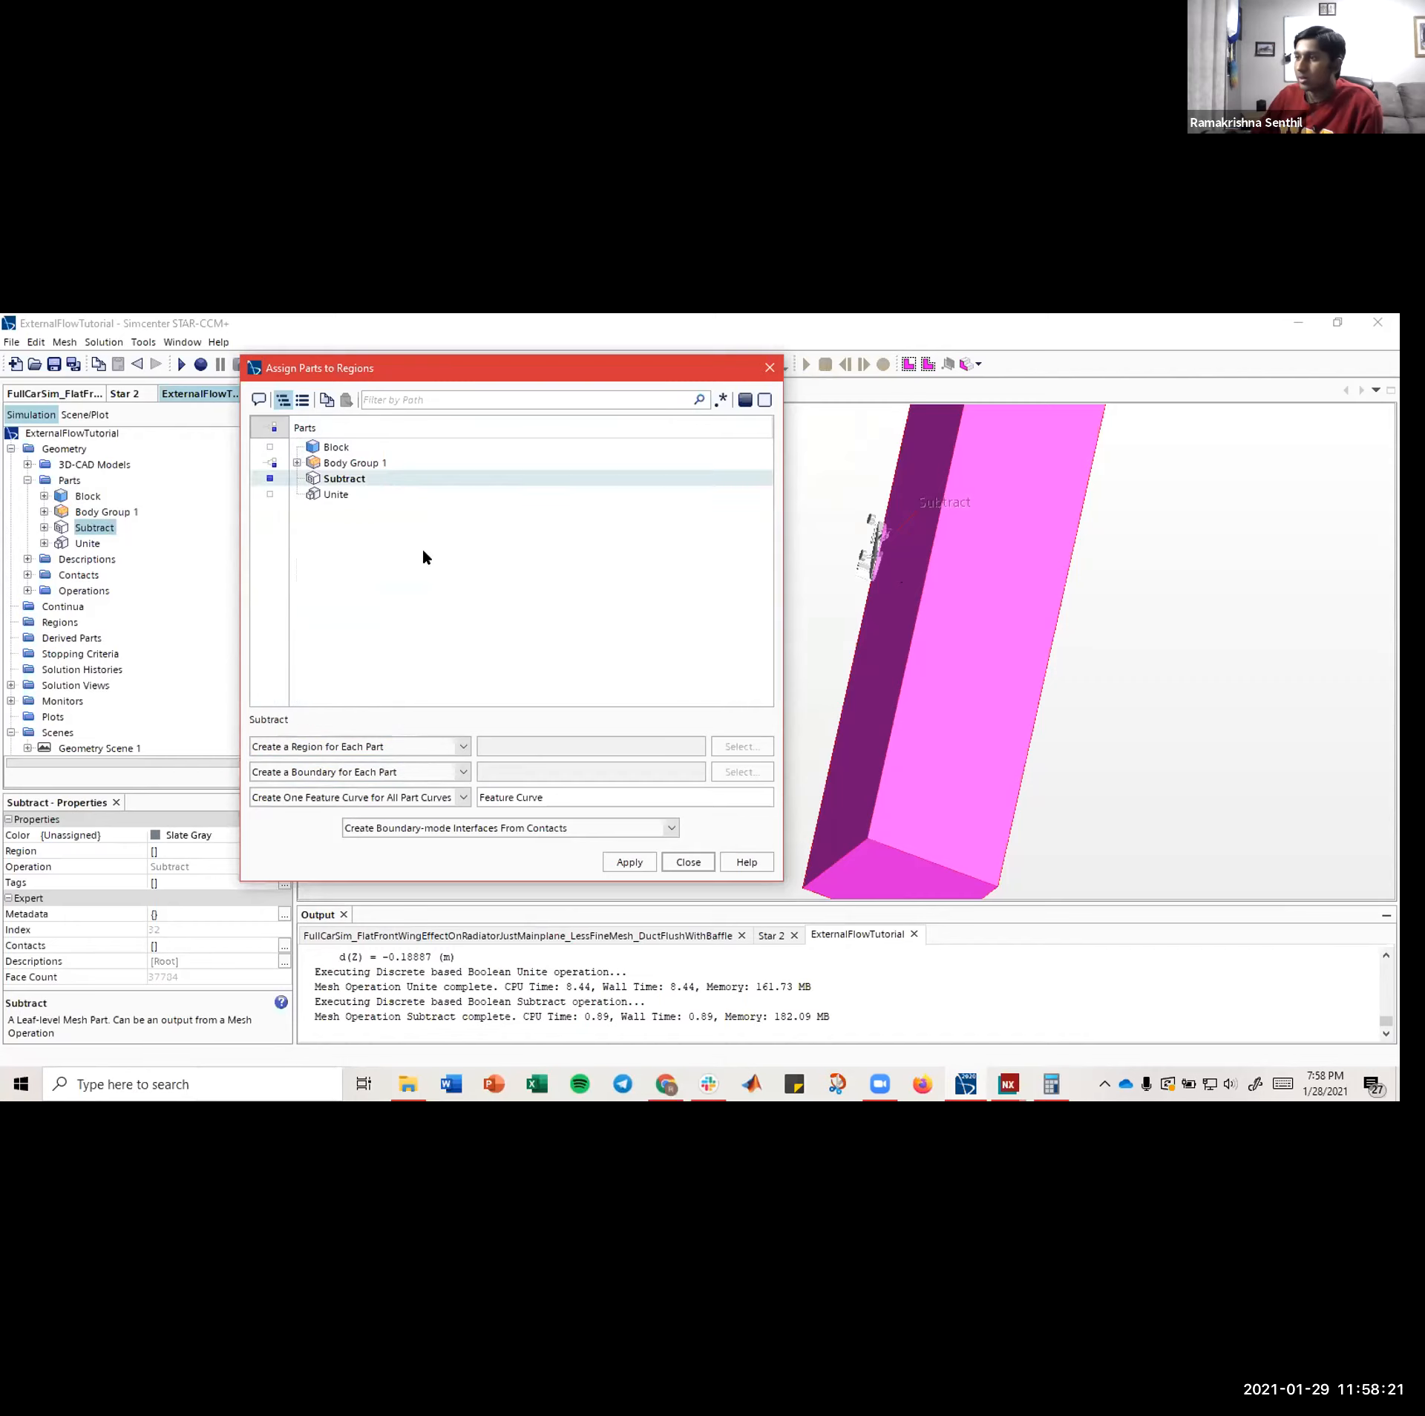
left_click(445, 772)
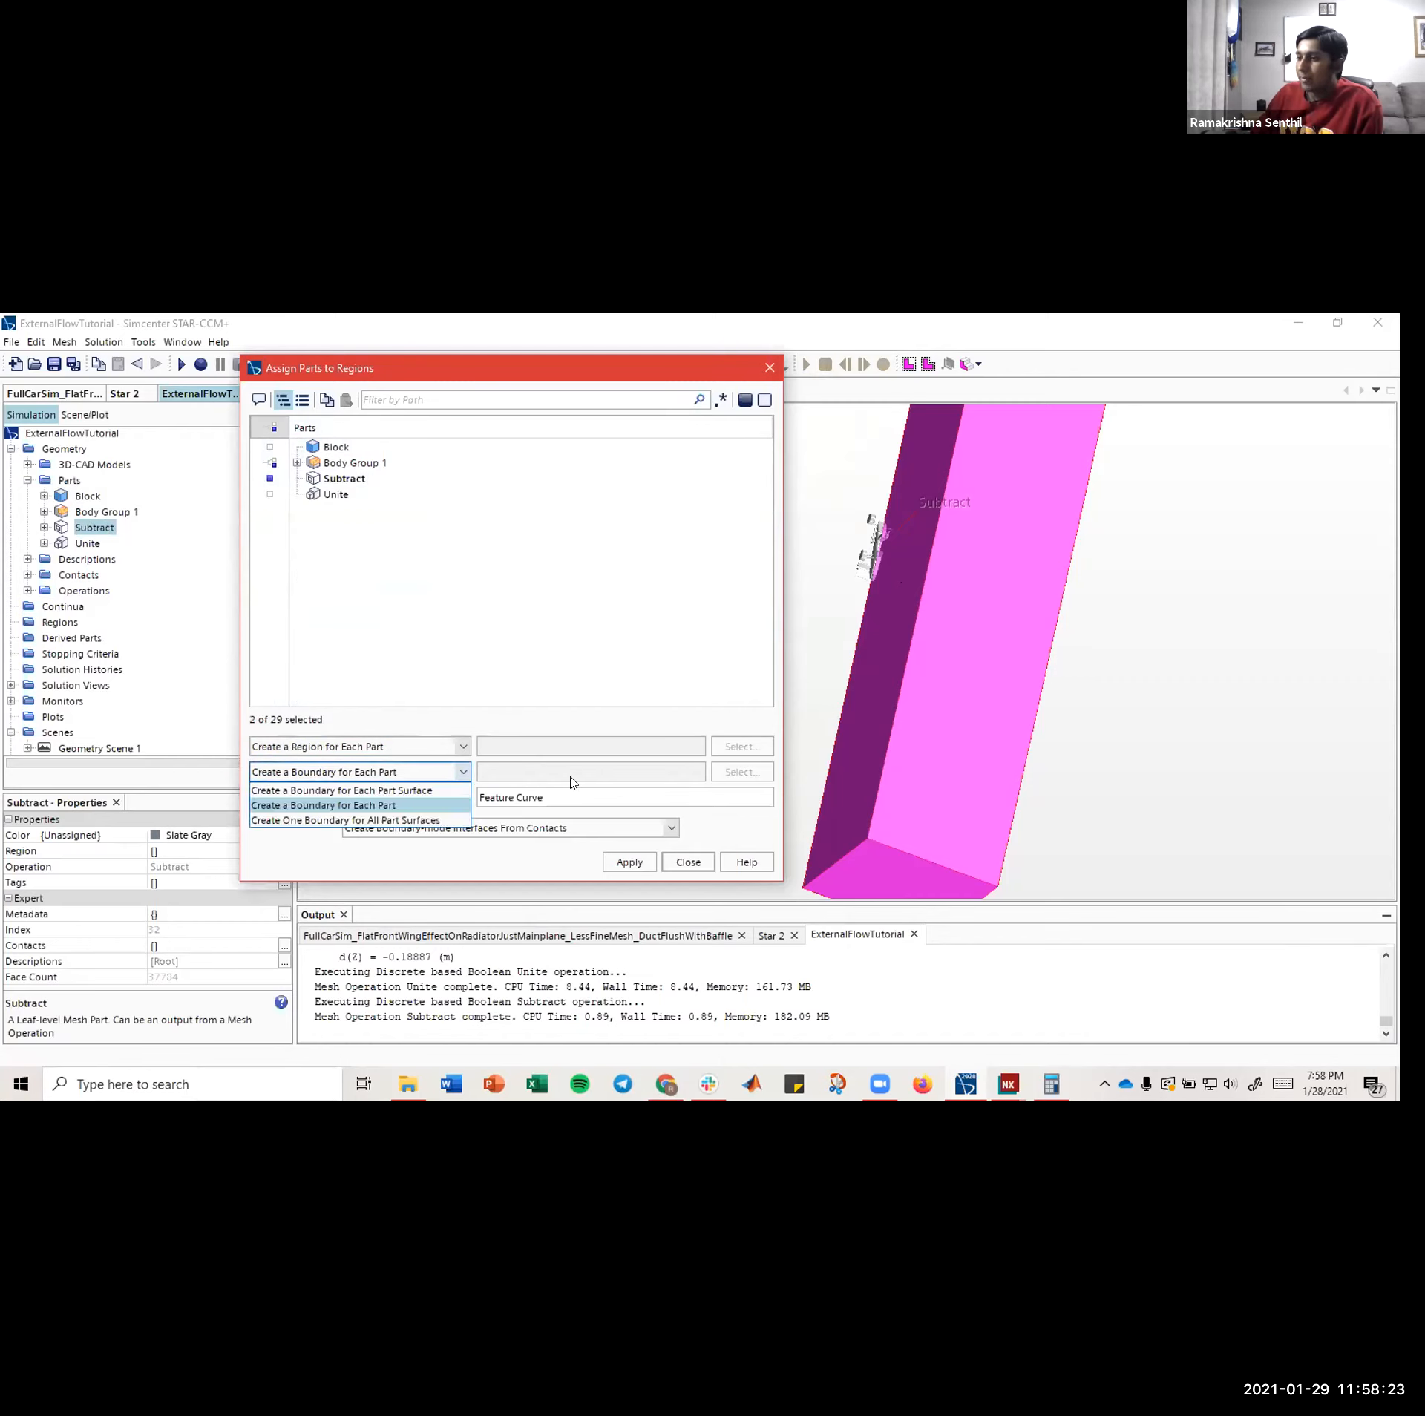
left_click(398, 792)
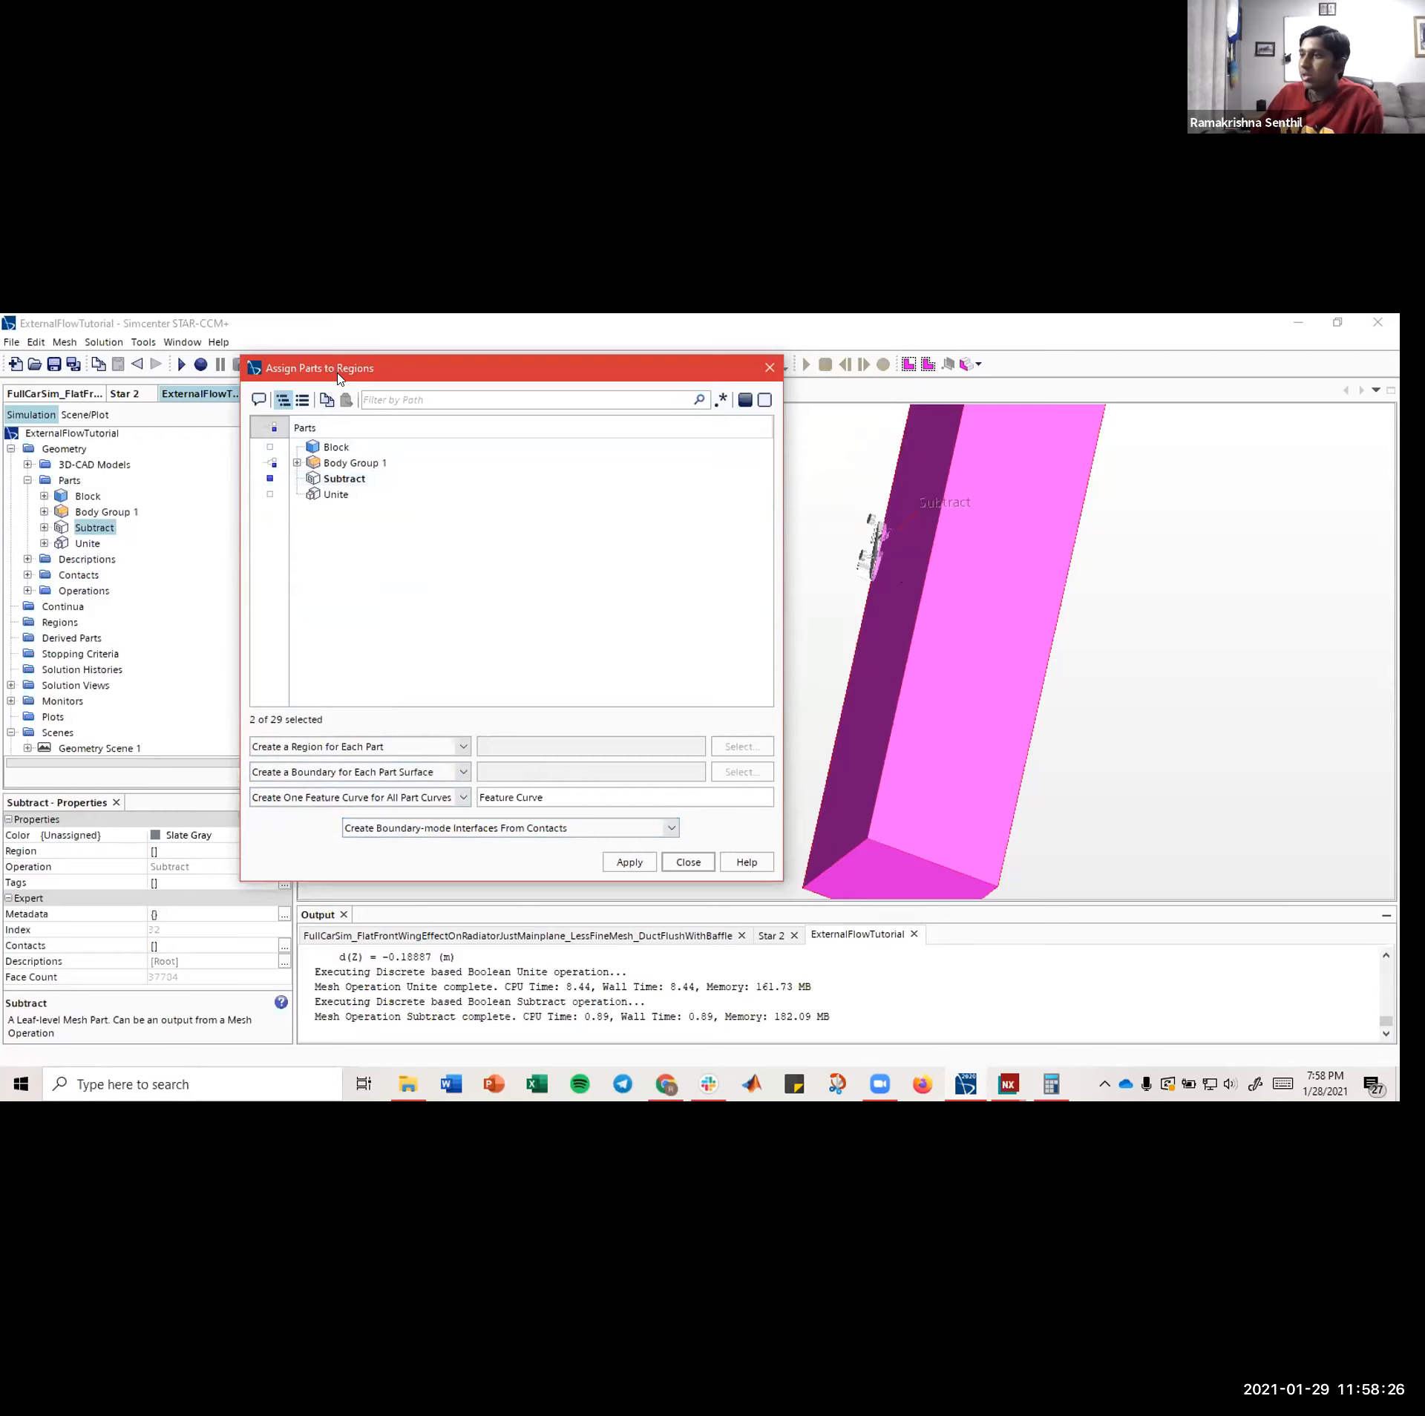
- Apply the region assignment for the Subtract and Body 27 parts and close the dialog
left_click_drag(339, 378, 373, 376)
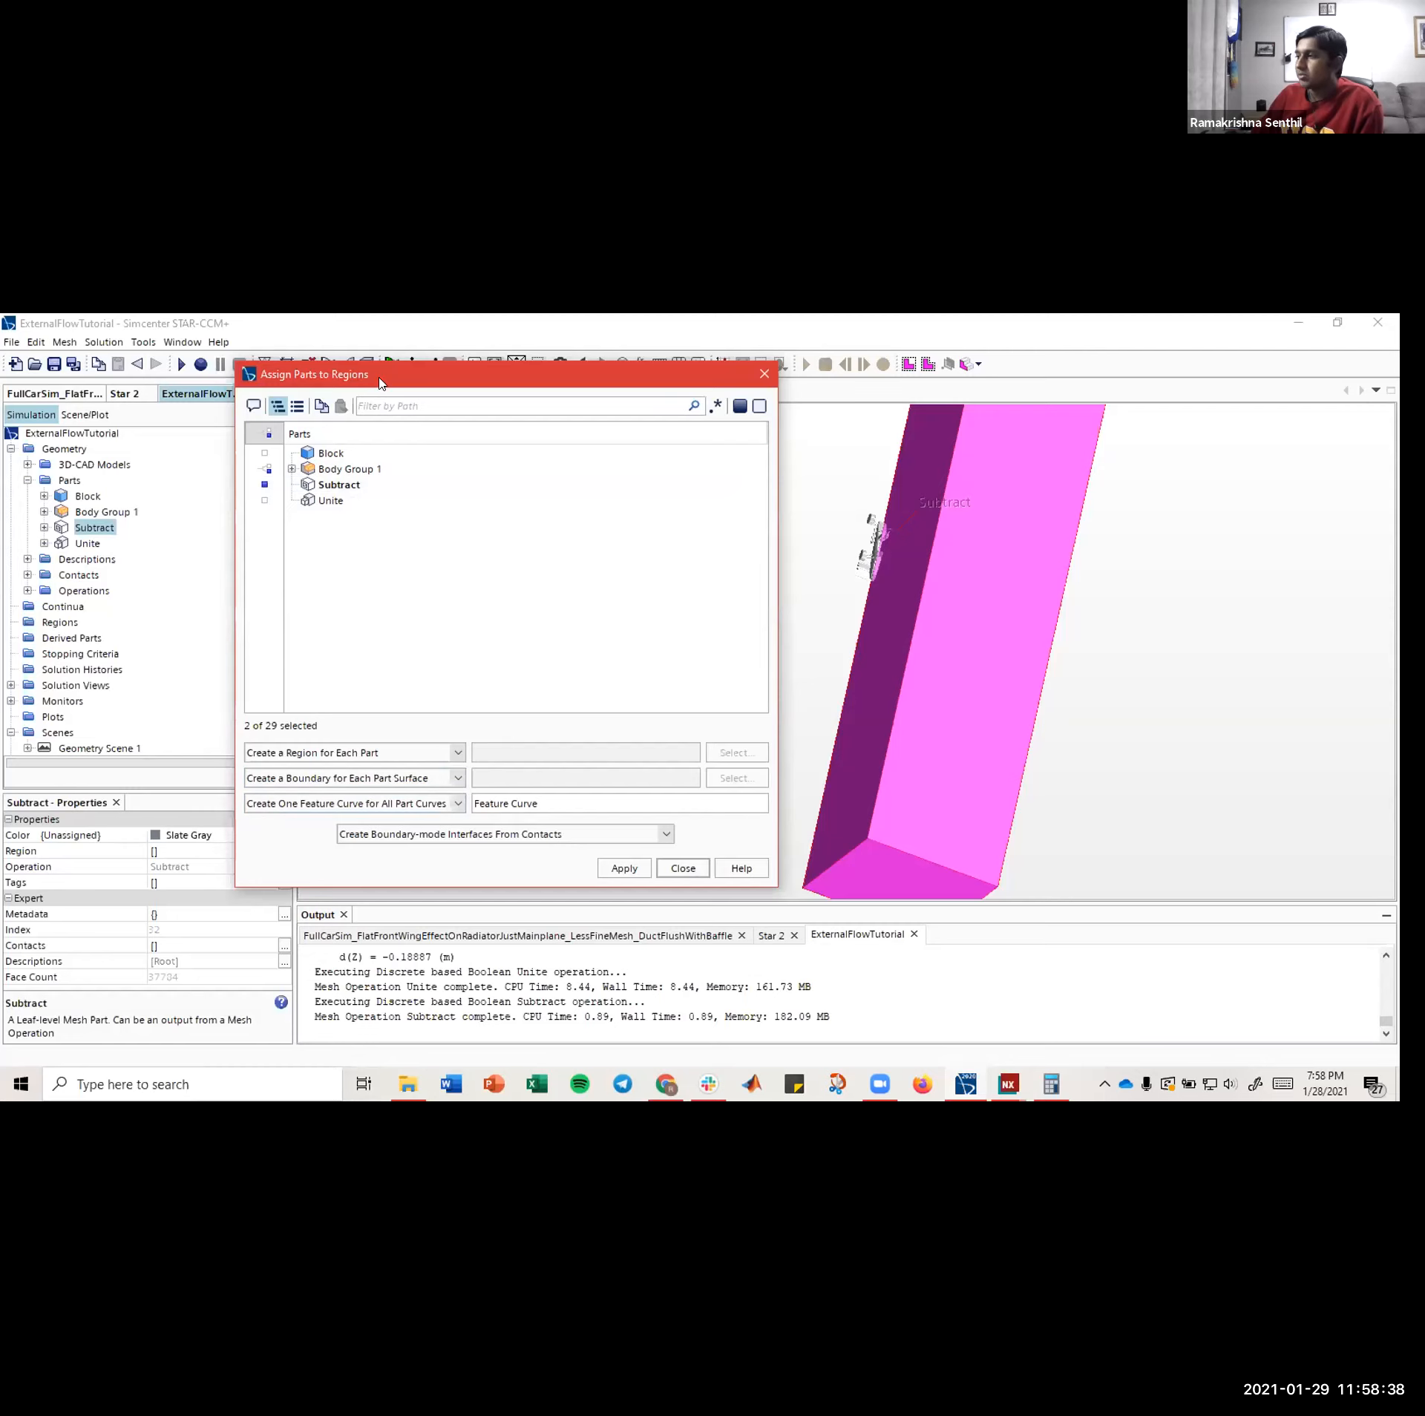
left_click_drag(381, 383, 370, 382)
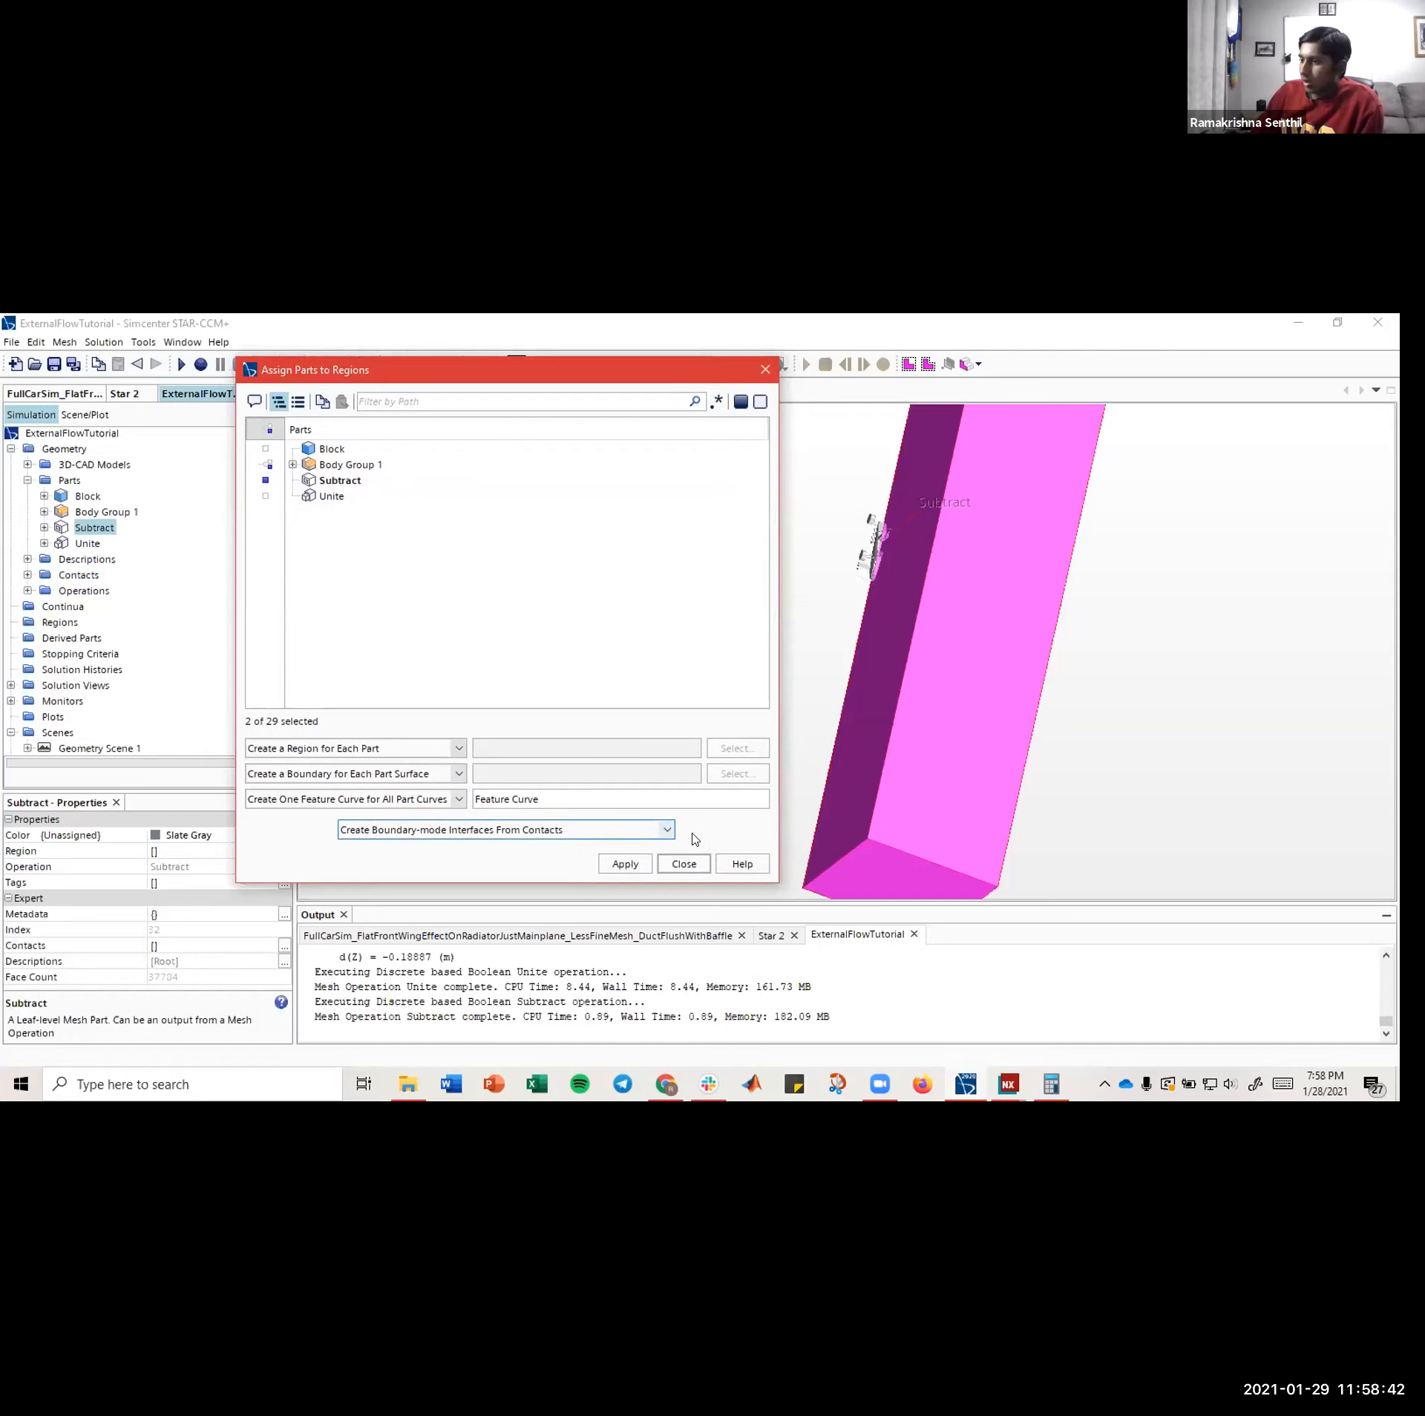
left_click(626, 863)
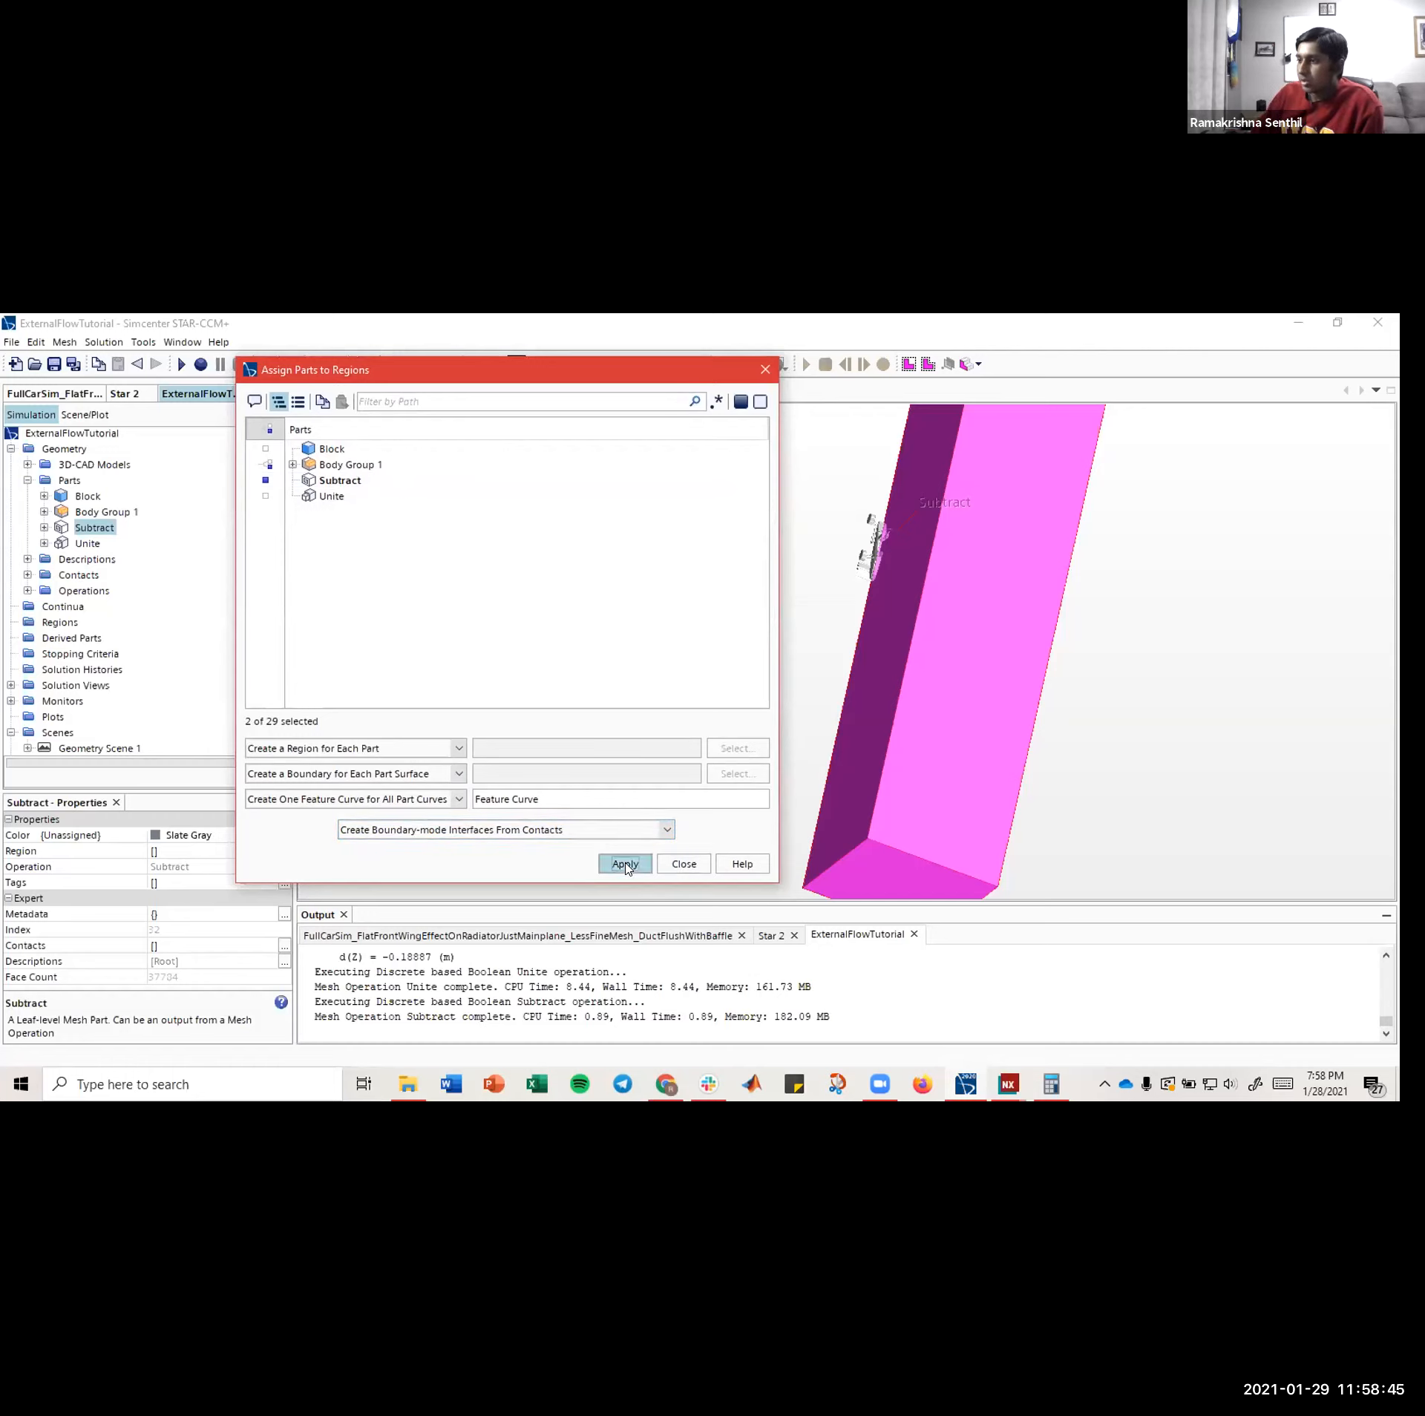
left_click(684, 864)
- Expand the Regions node and highlight the Body Group 1.Body 27 and Subtract regions in turn to compare them in the scene
left_click_drag(649, 683, 733, 658)
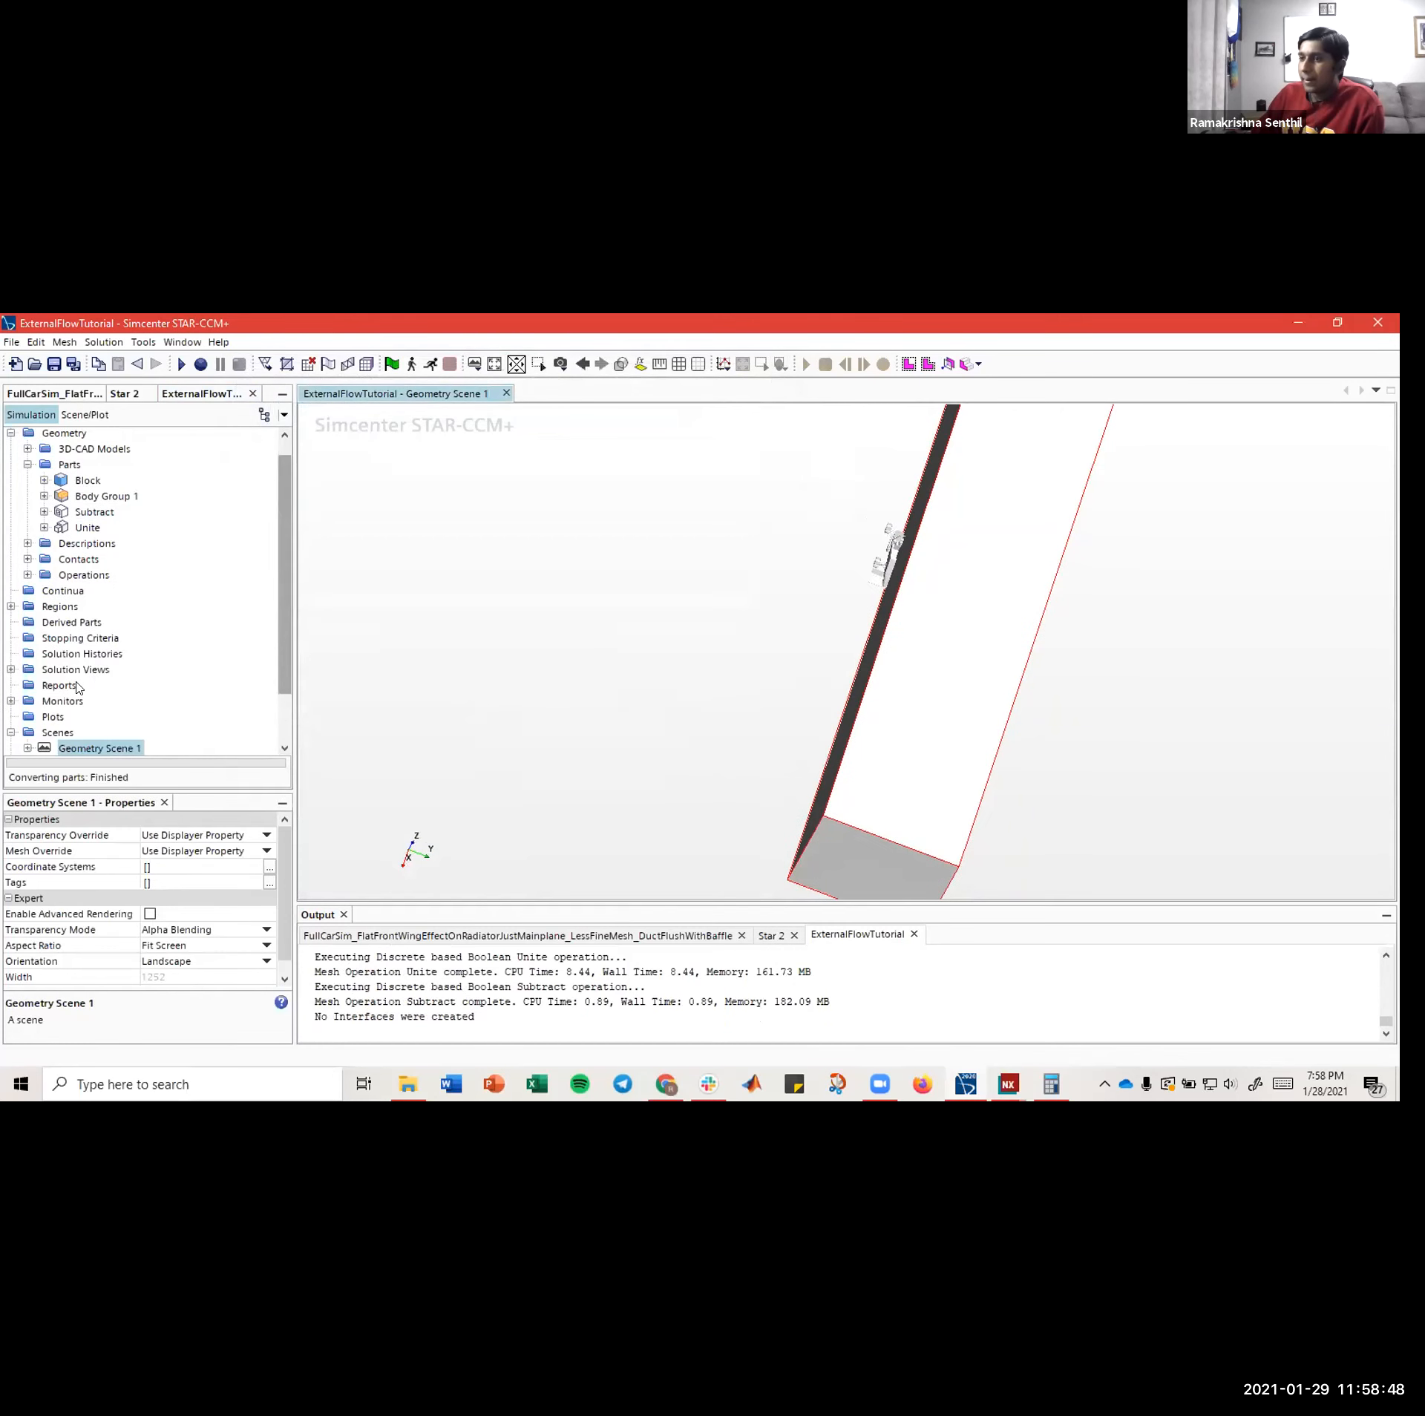
scroll(92, 674, "down", 2)
scroll(74, 603, "up", 2)
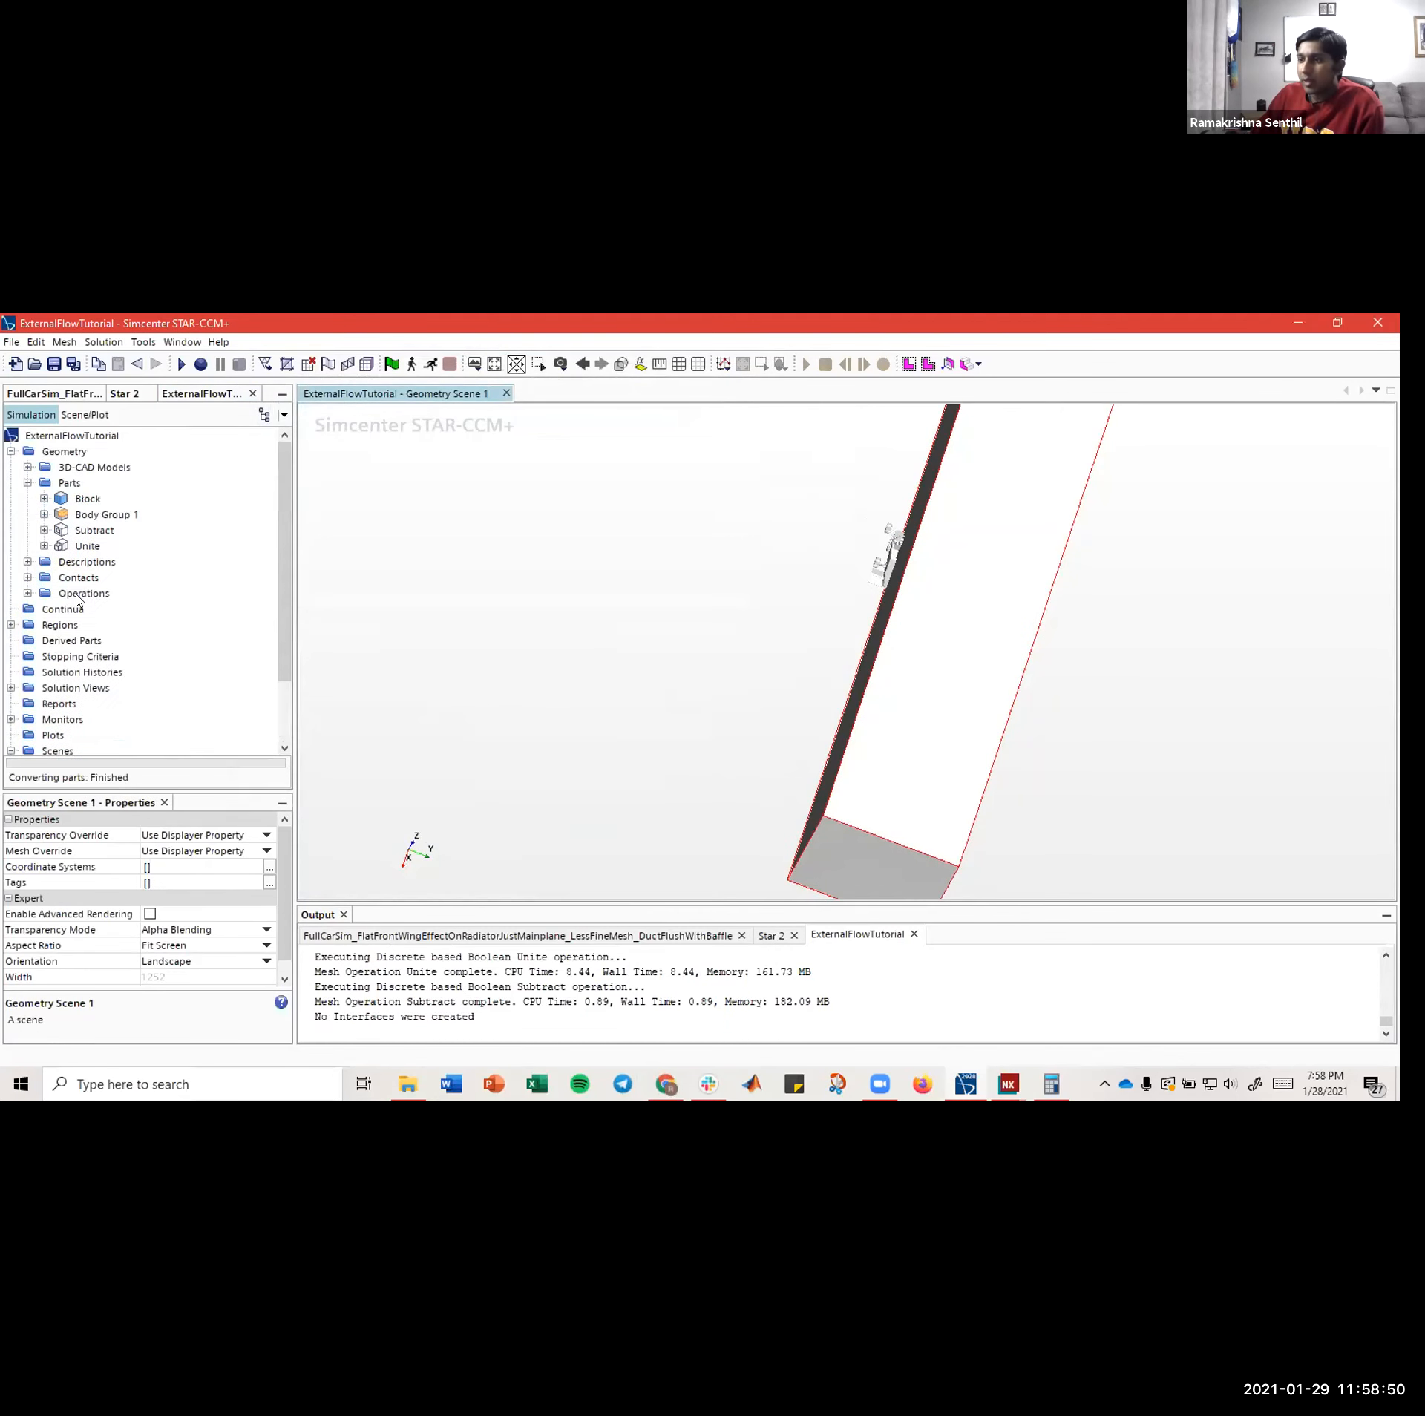
left_click(12, 626)
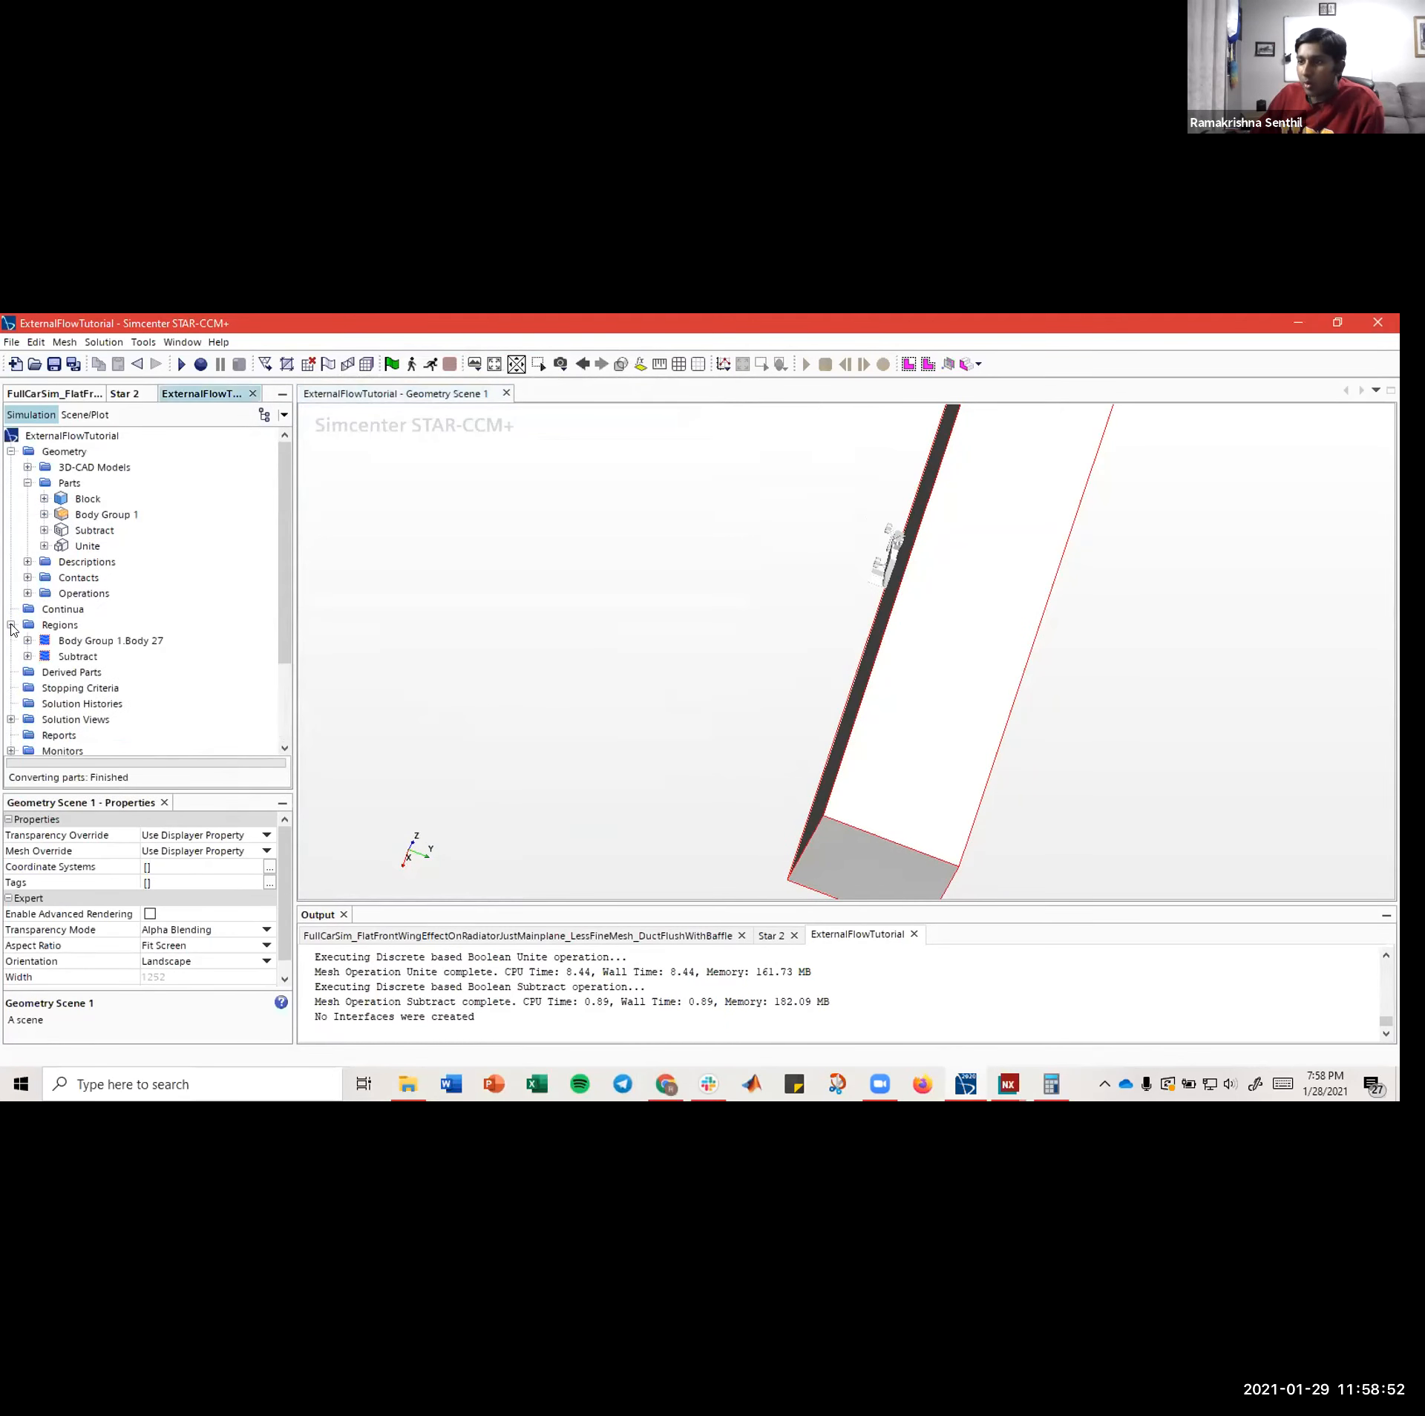
left_click(74, 643)
left_click_drag(621, 589, 755, 621)
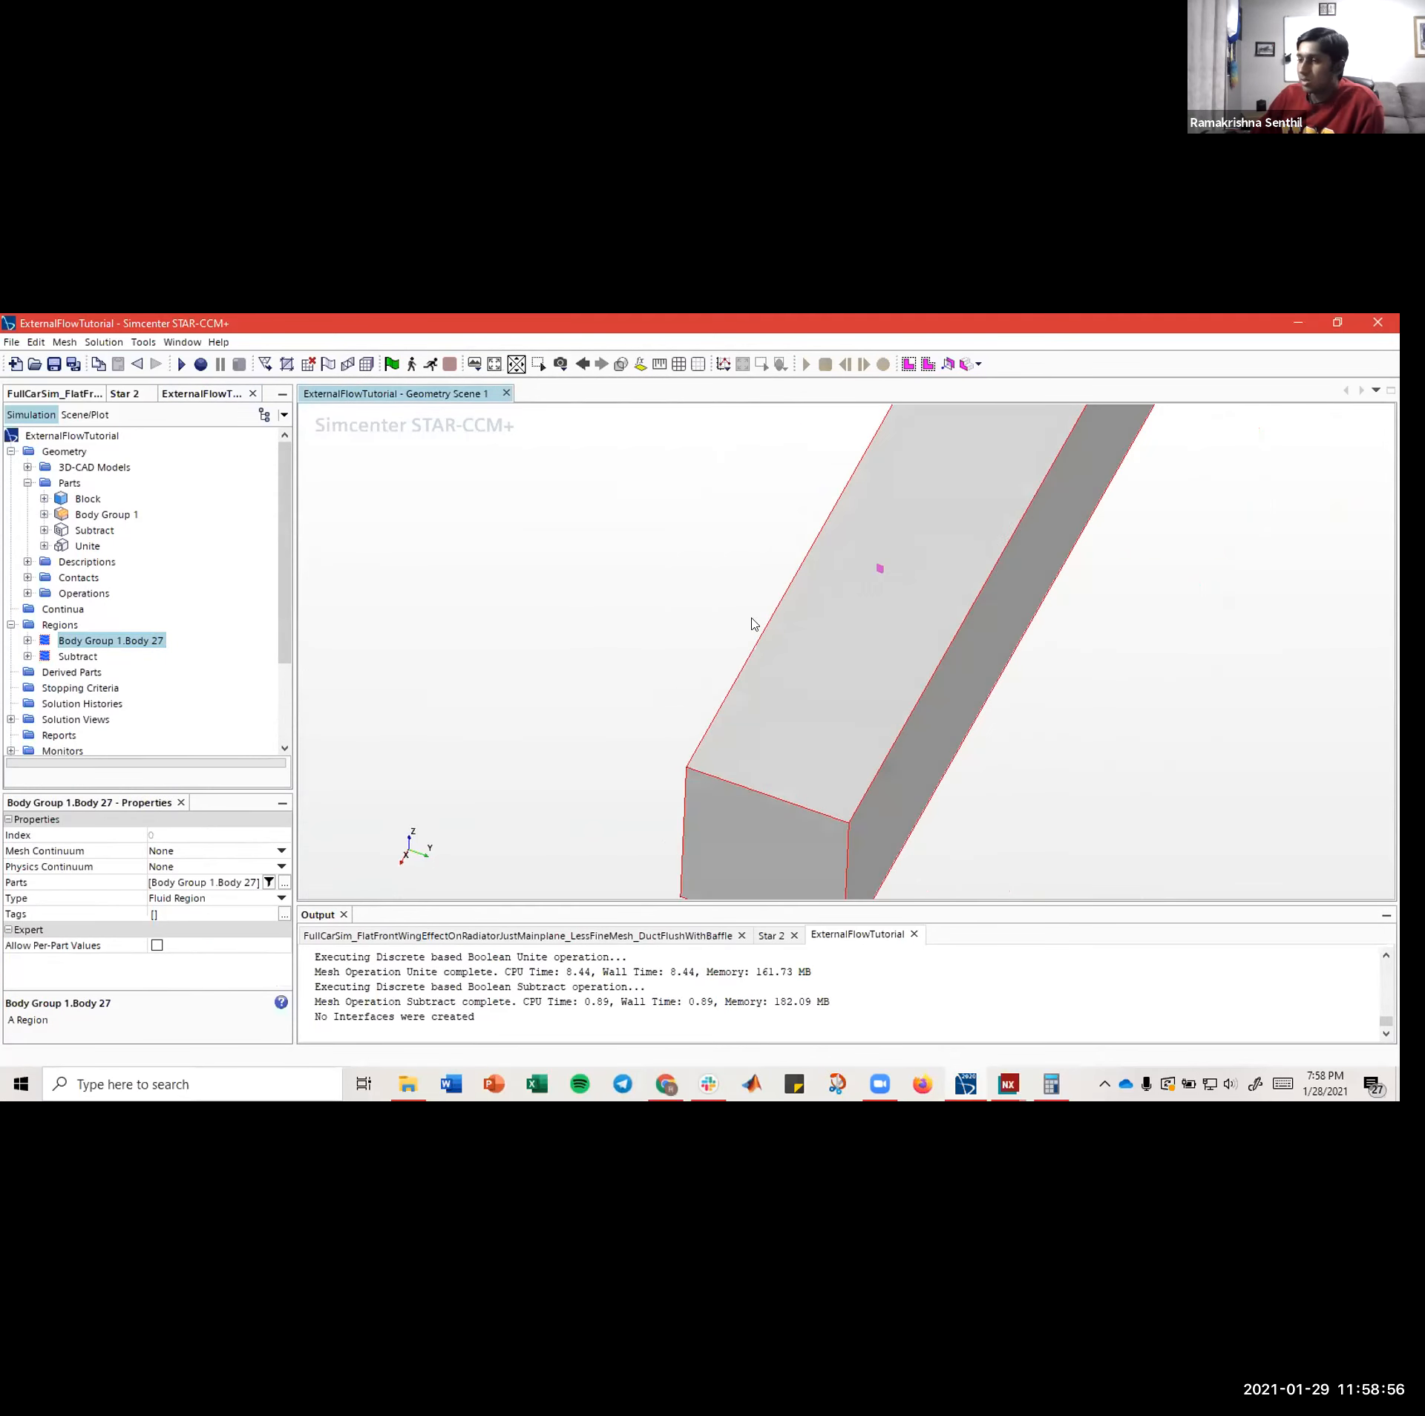
left_click(78, 658)
left_click(98, 642)
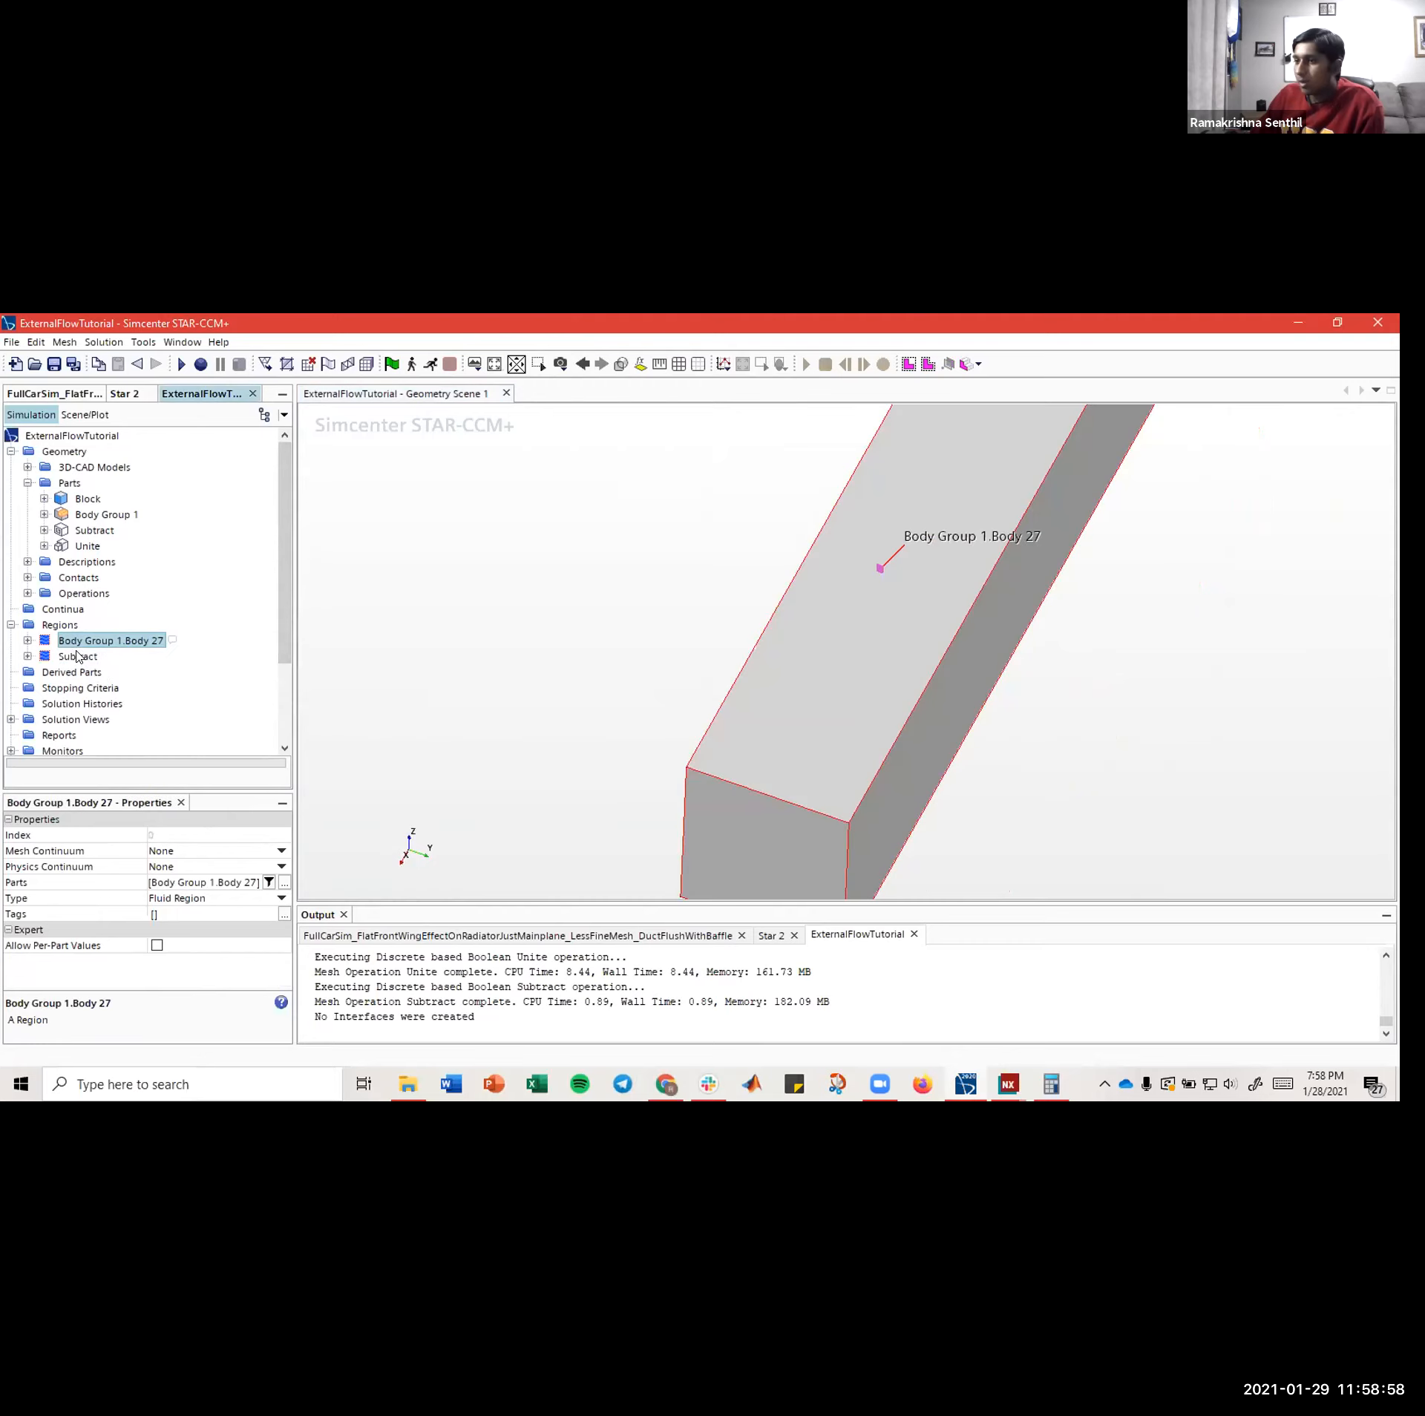
left_click(80, 655)
left_click(83, 643)
left_click(81, 656)
left_click(84, 643)
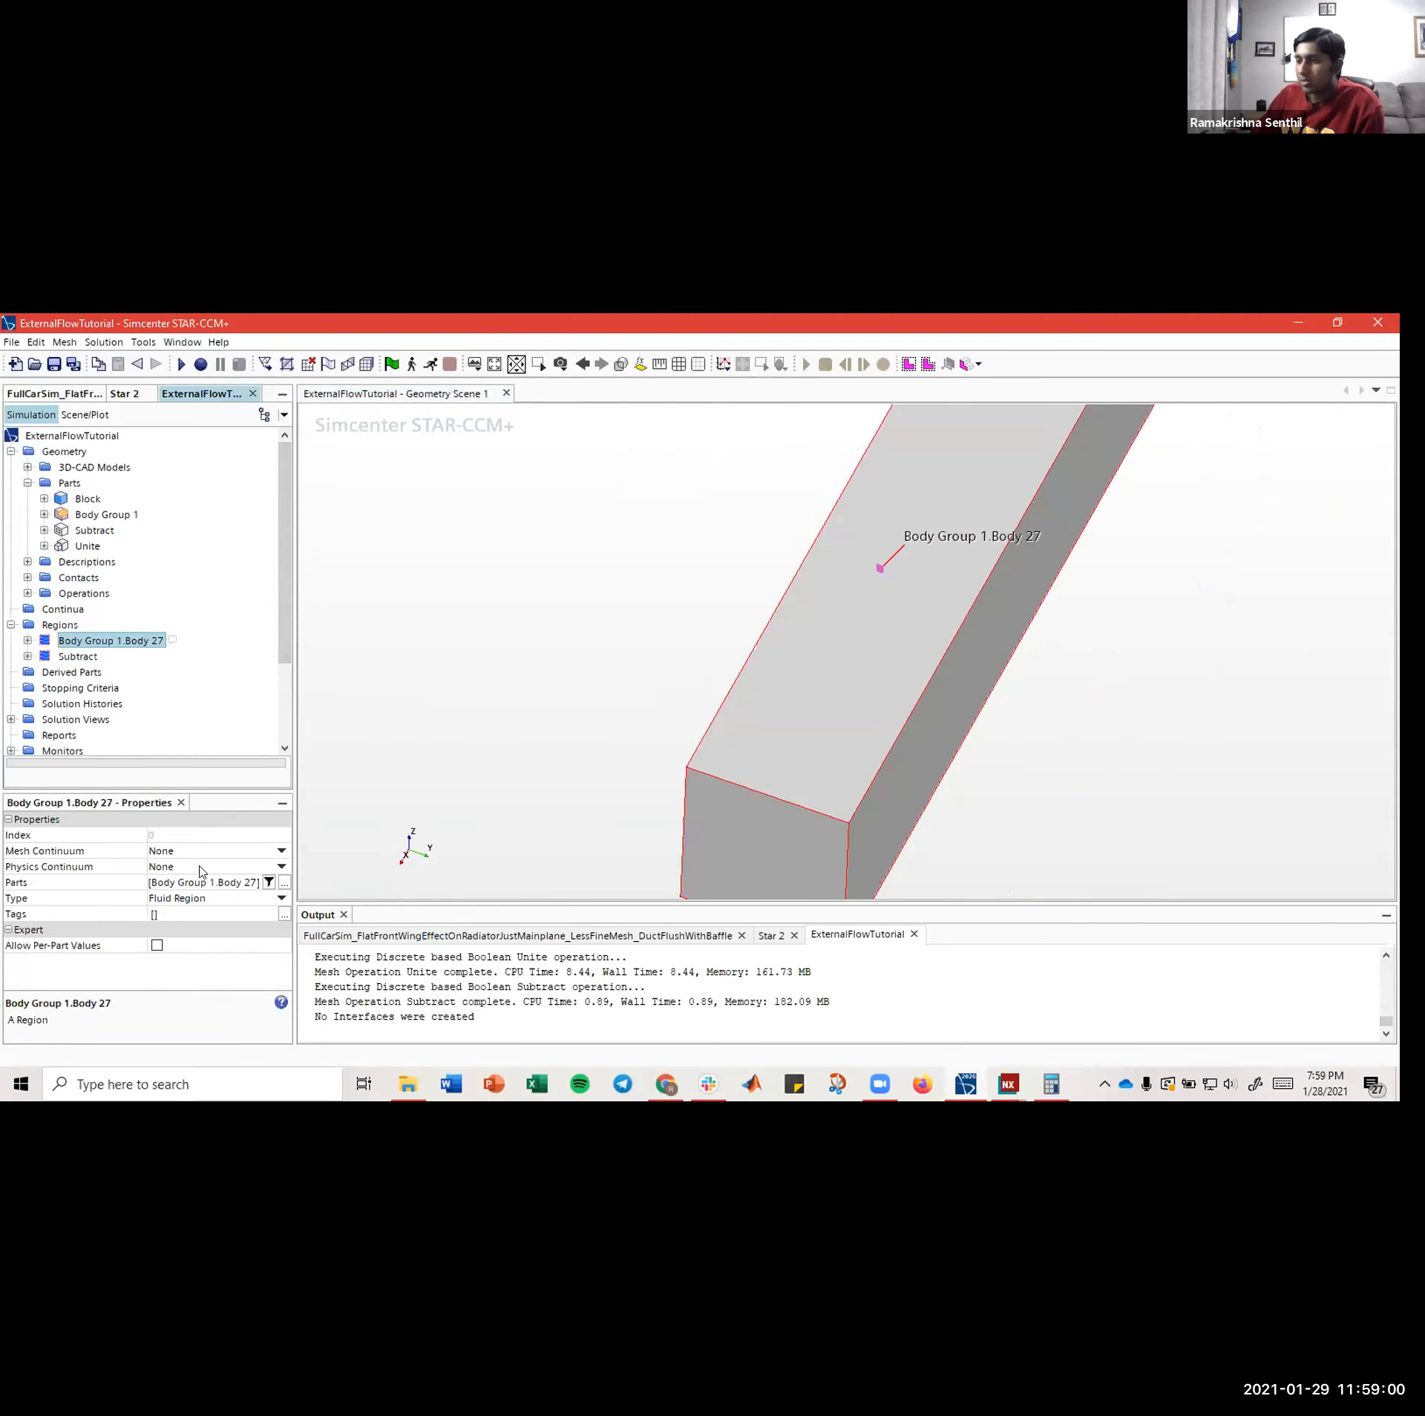
- Set the Body Group 1.Body 27 region's type to Porous Region, comparing it with the Subtract region
left_click(279, 899)
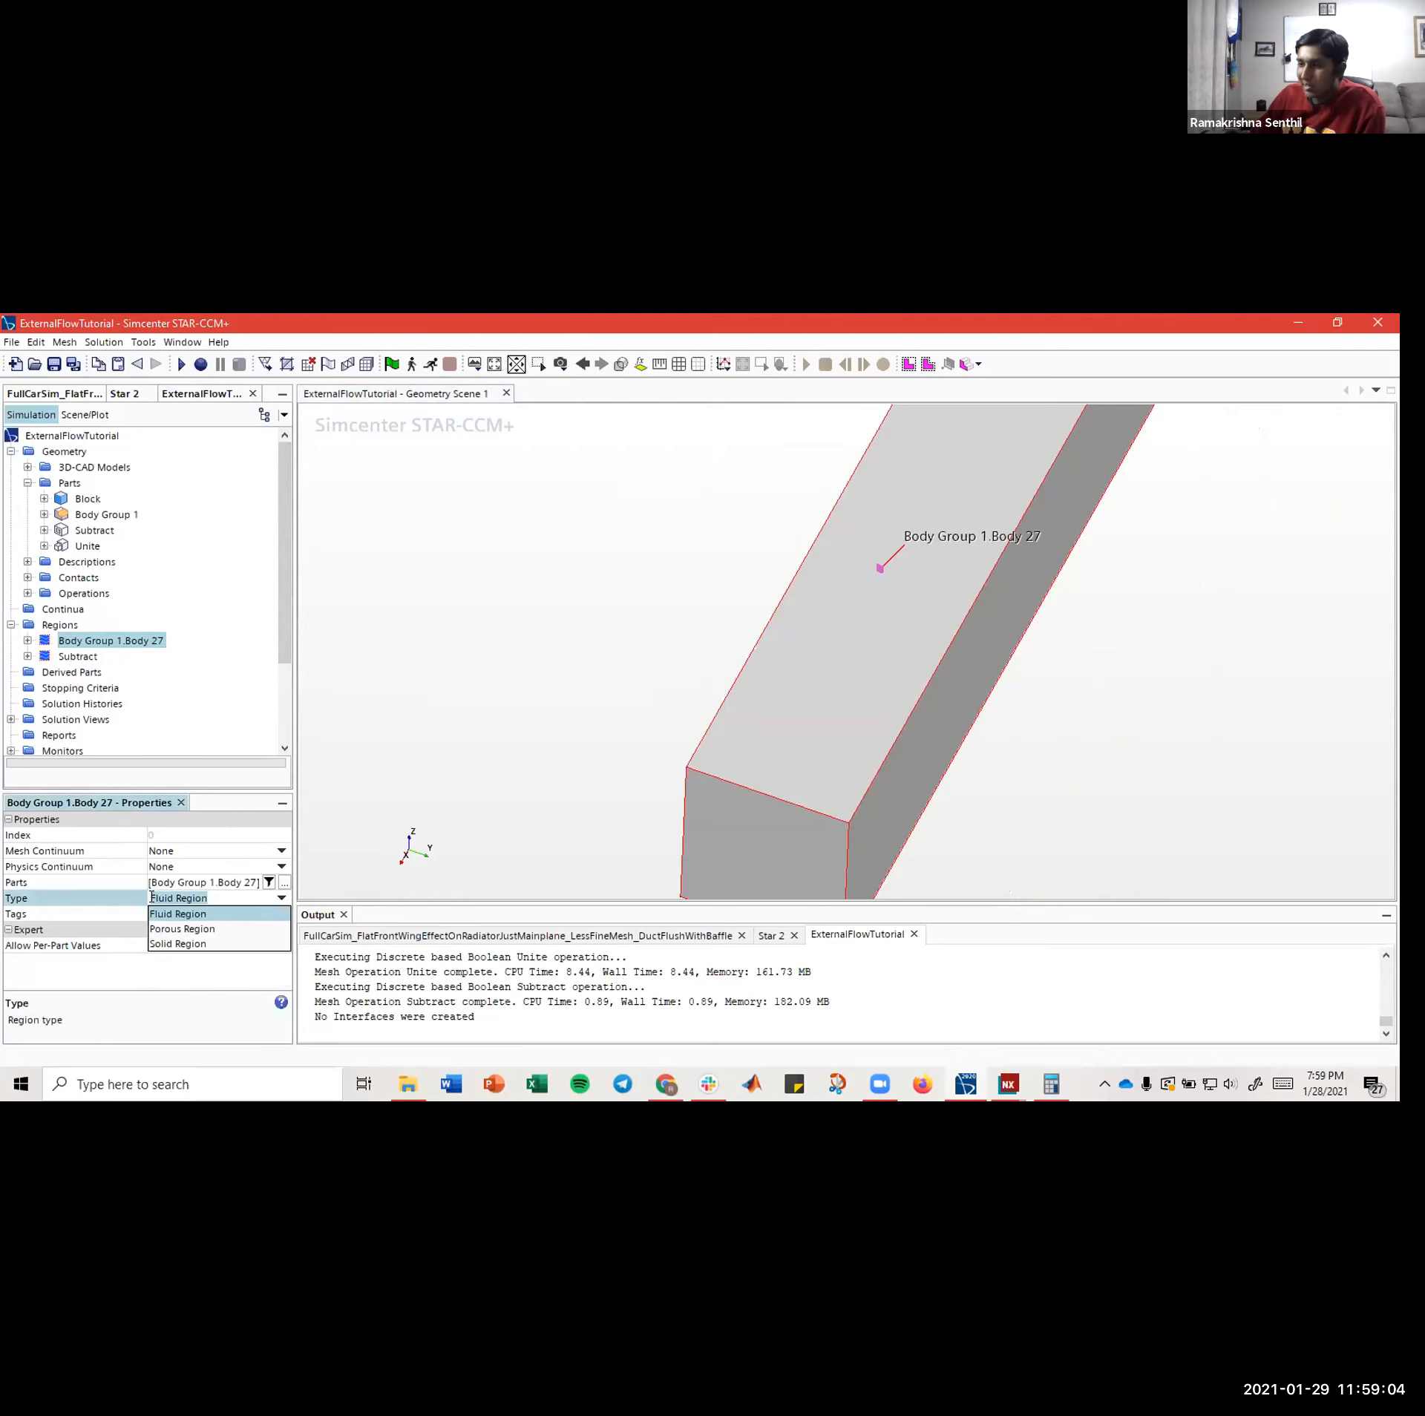
left_click(199, 931)
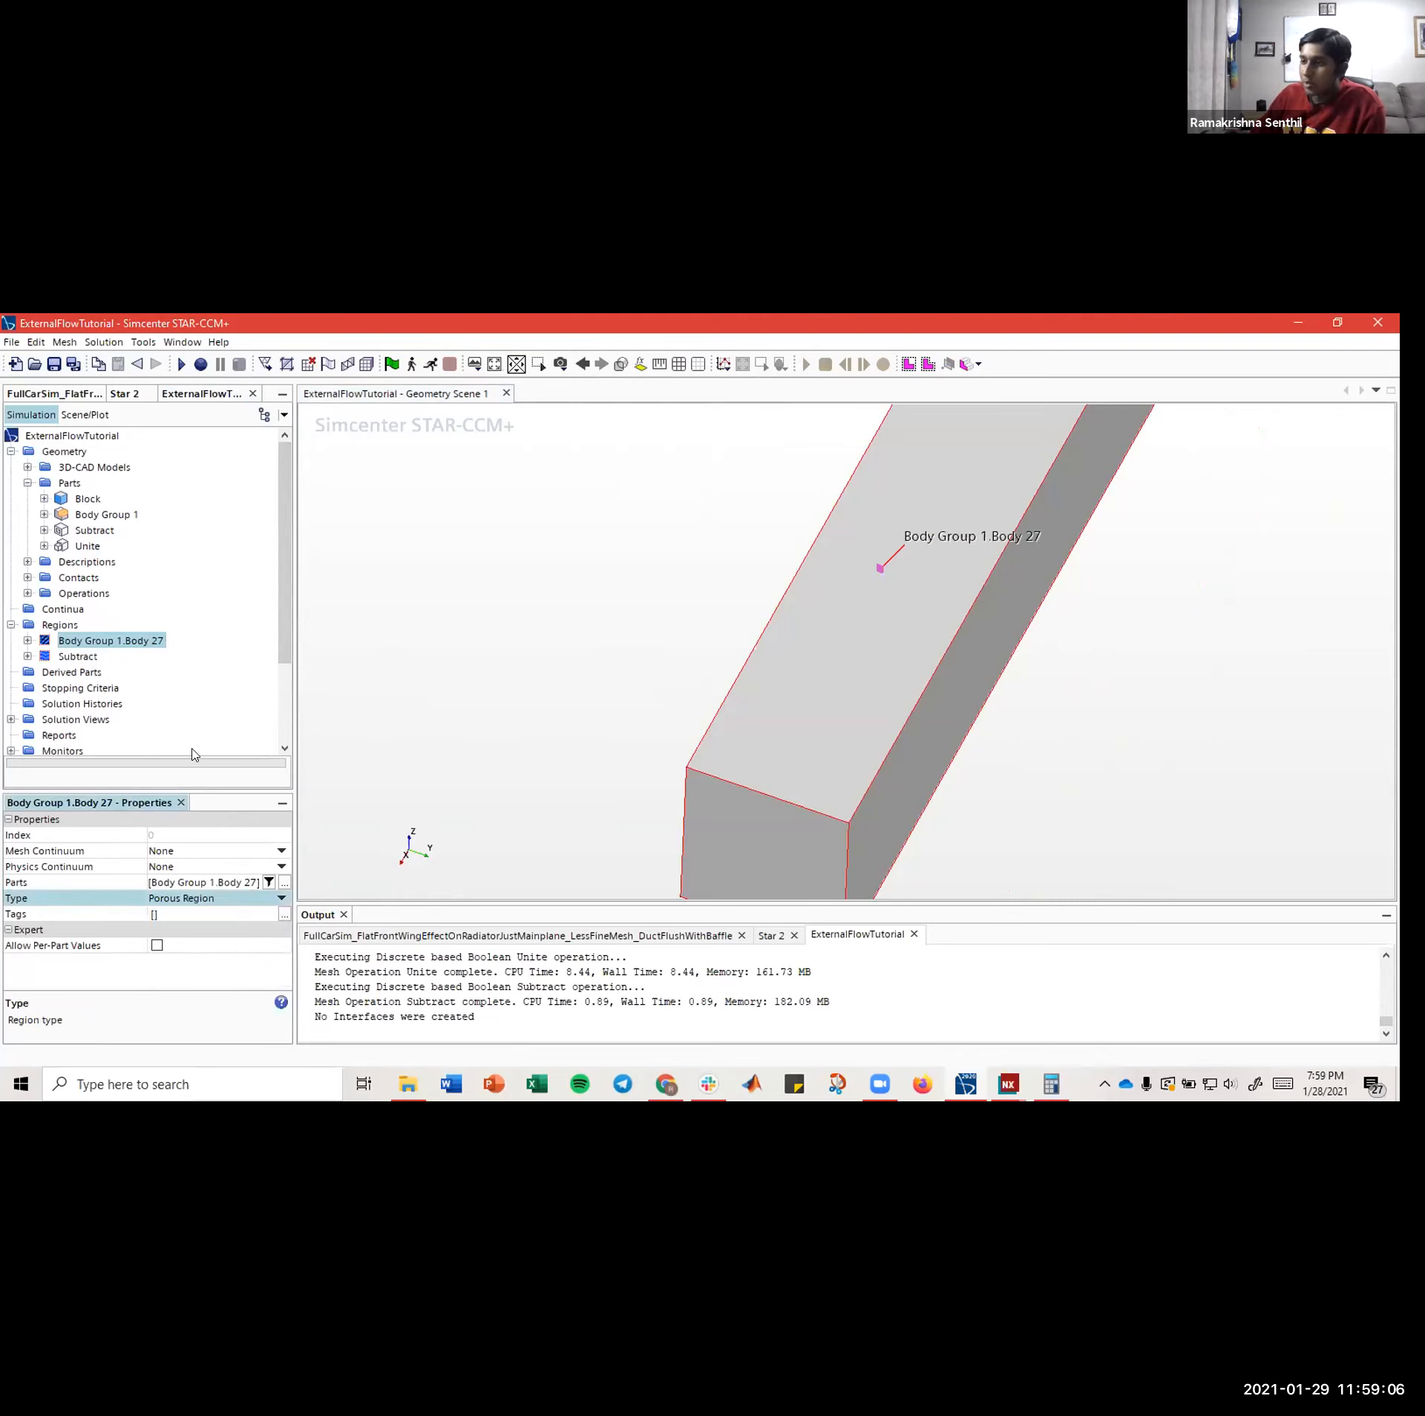
left_click(78, 656)
left_click(74, 640)
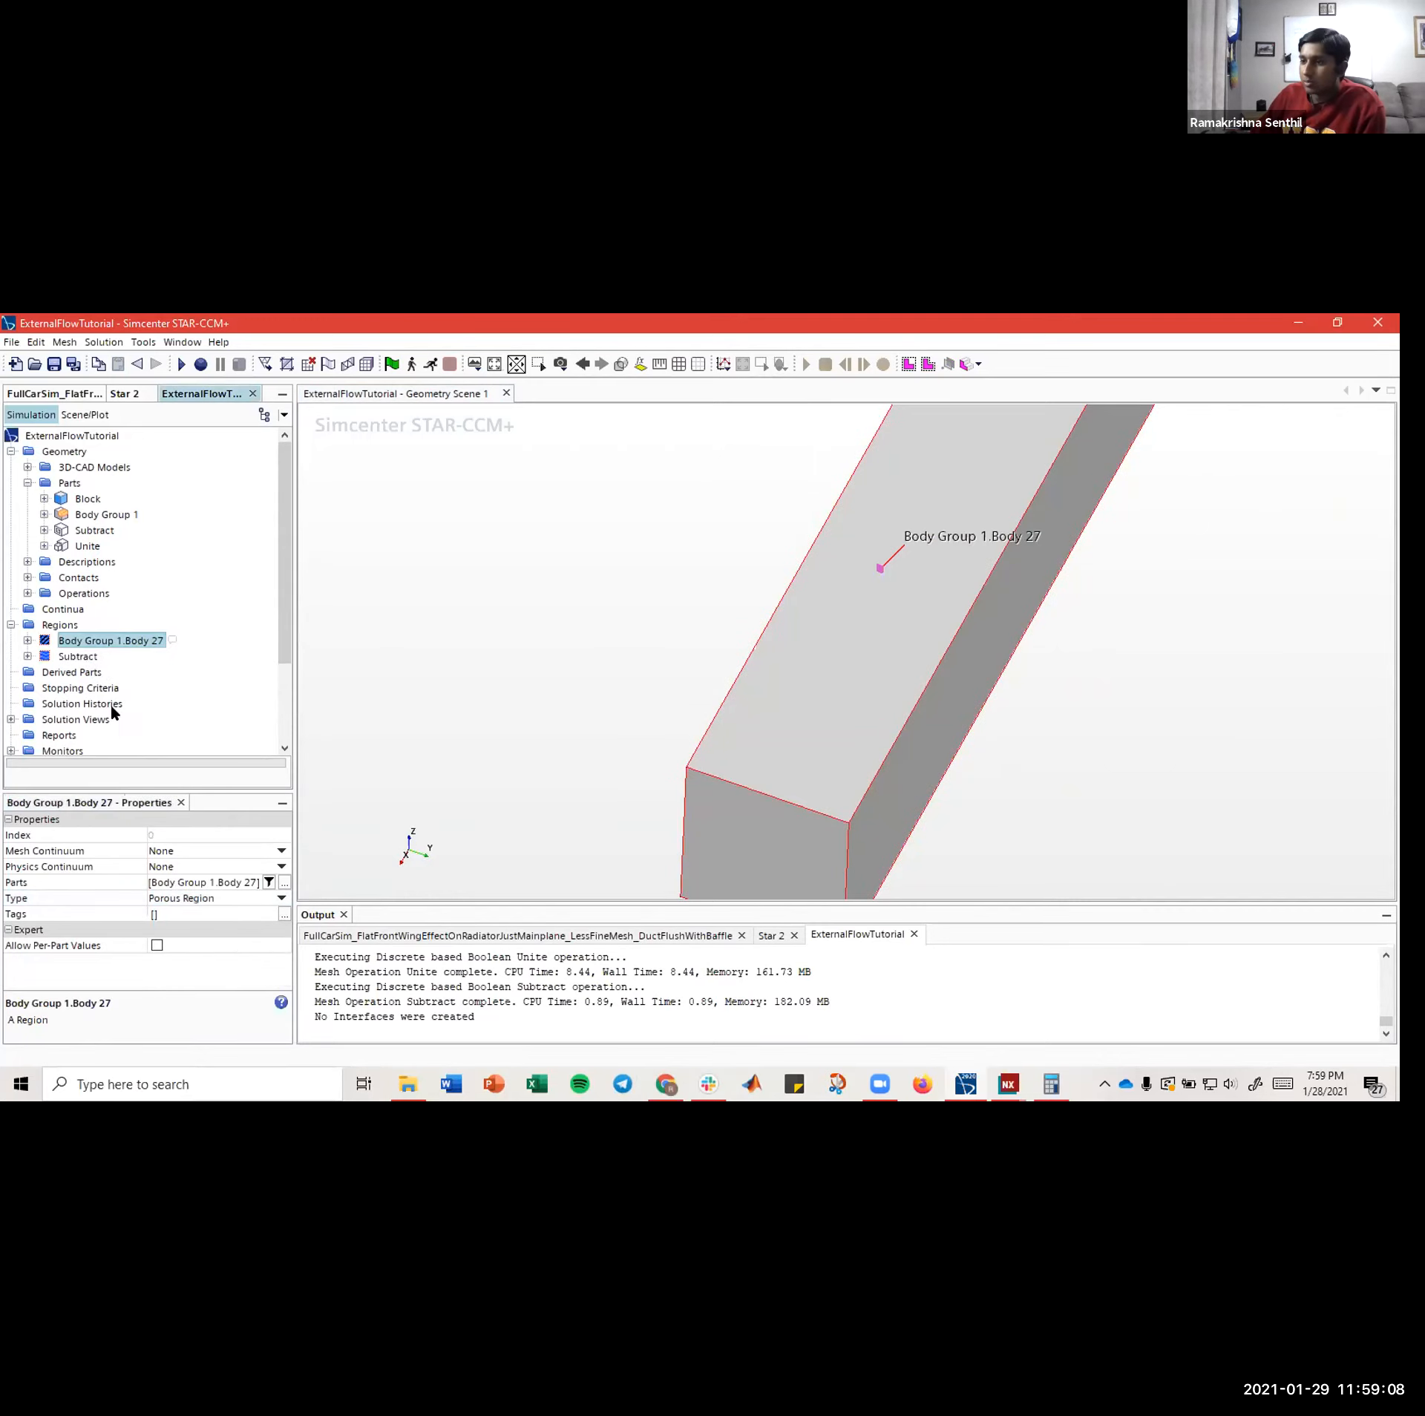
left_click(246, 899)
left_click(179, 930)
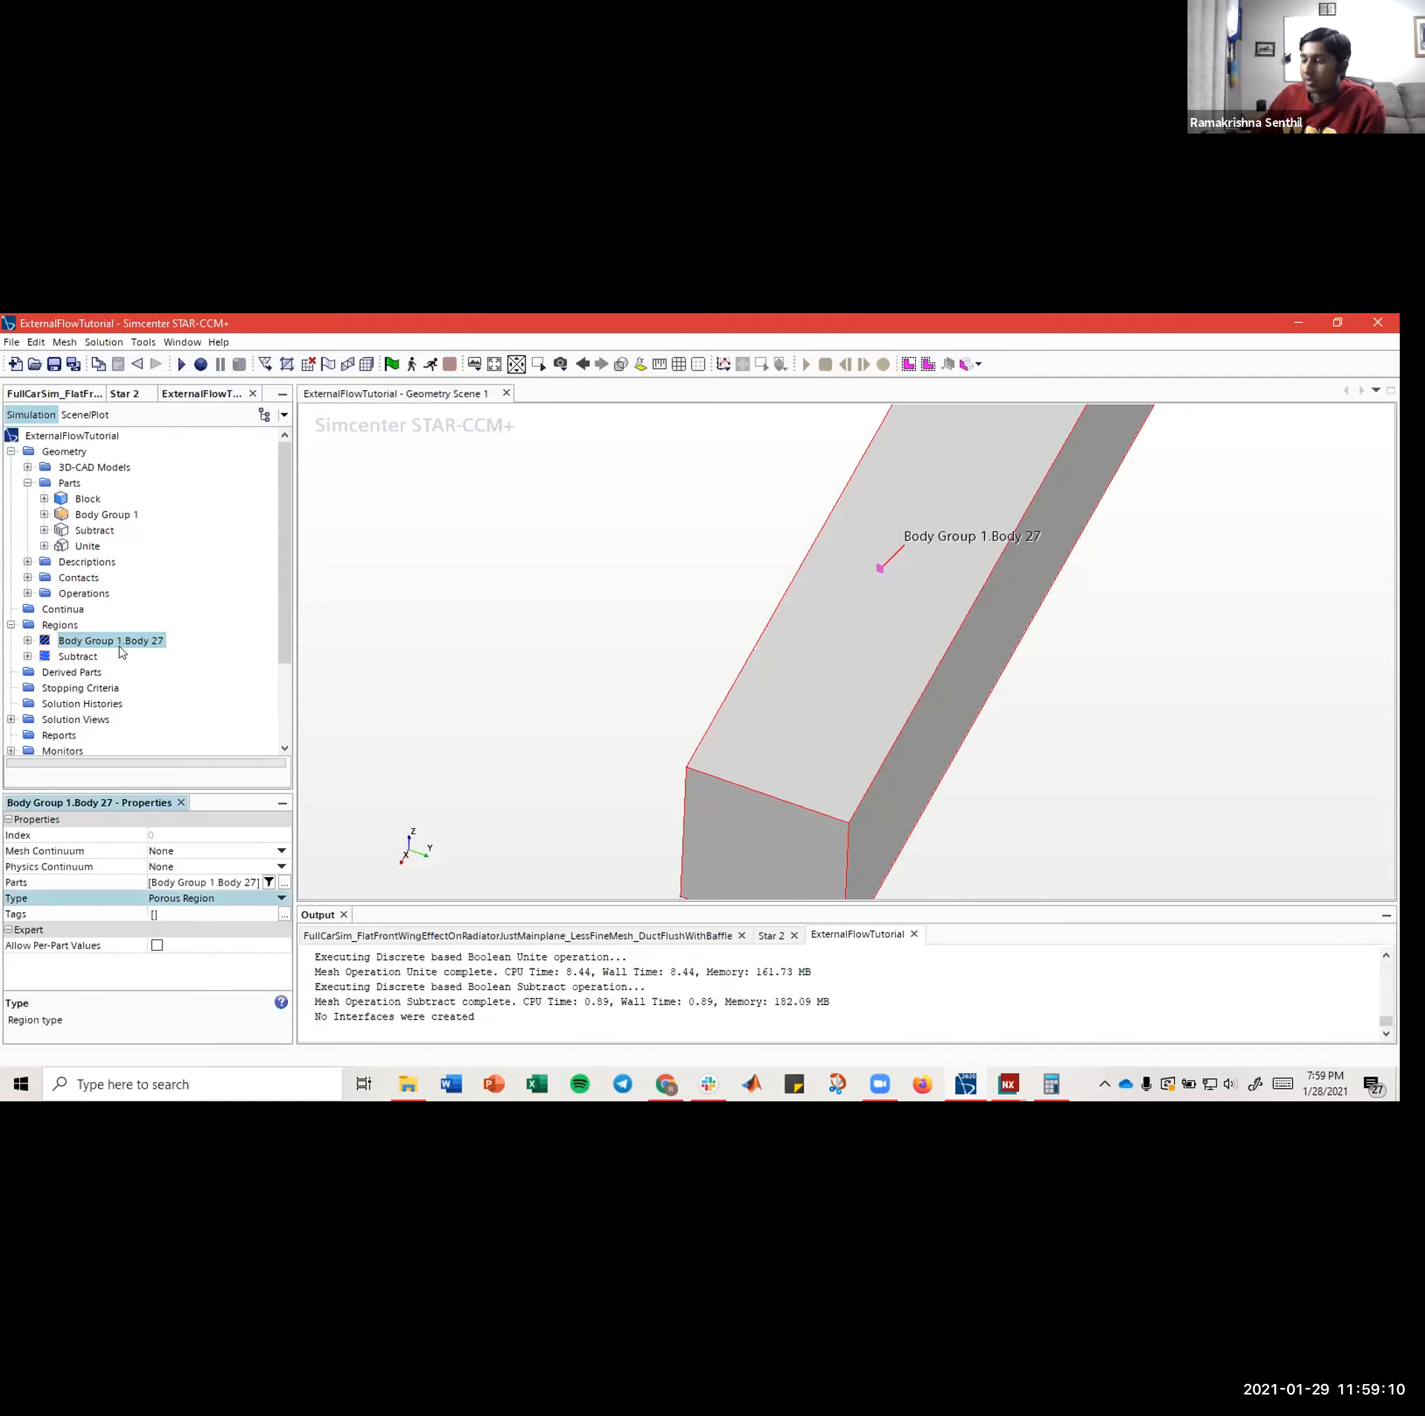
- Rename the Body Group 1.Body 27 region to Radiator and select the renamed region
left_click_drag(603, 655, 566, 643)
right_click(95, 643)
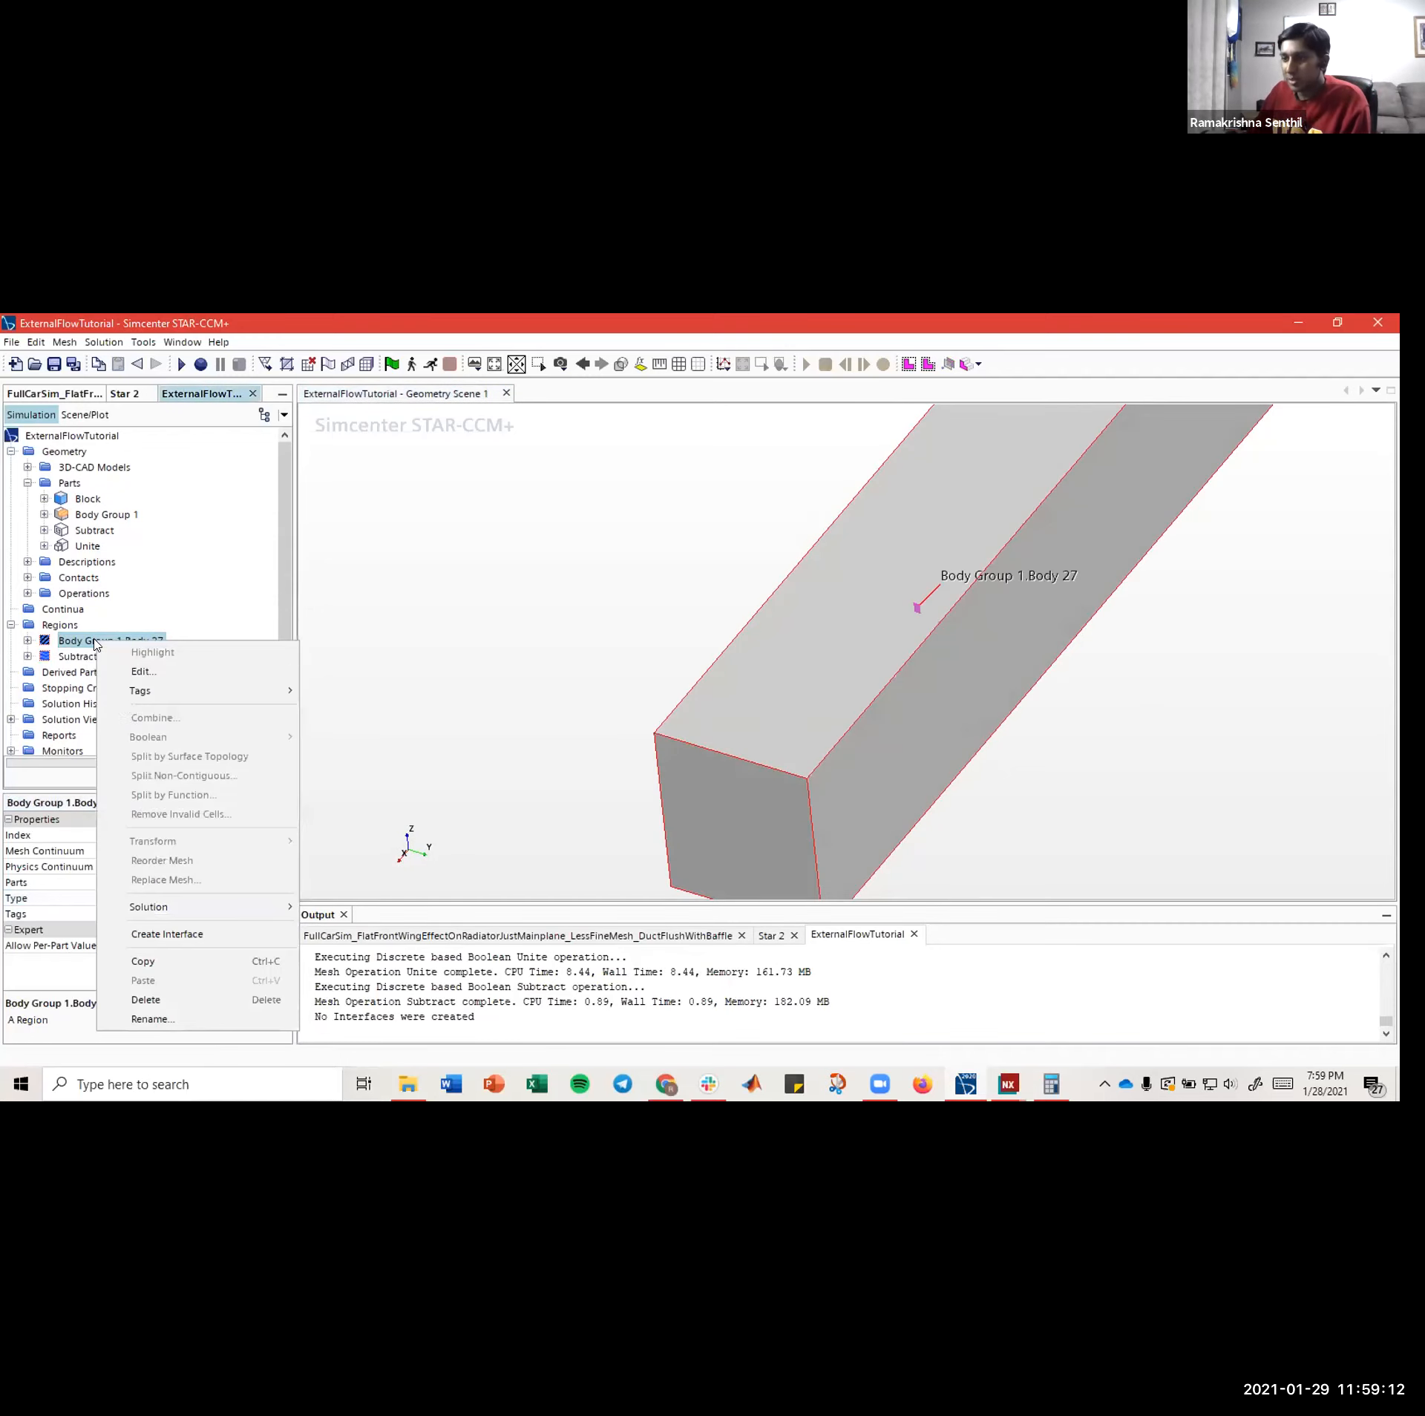
left_click(152, 1019)
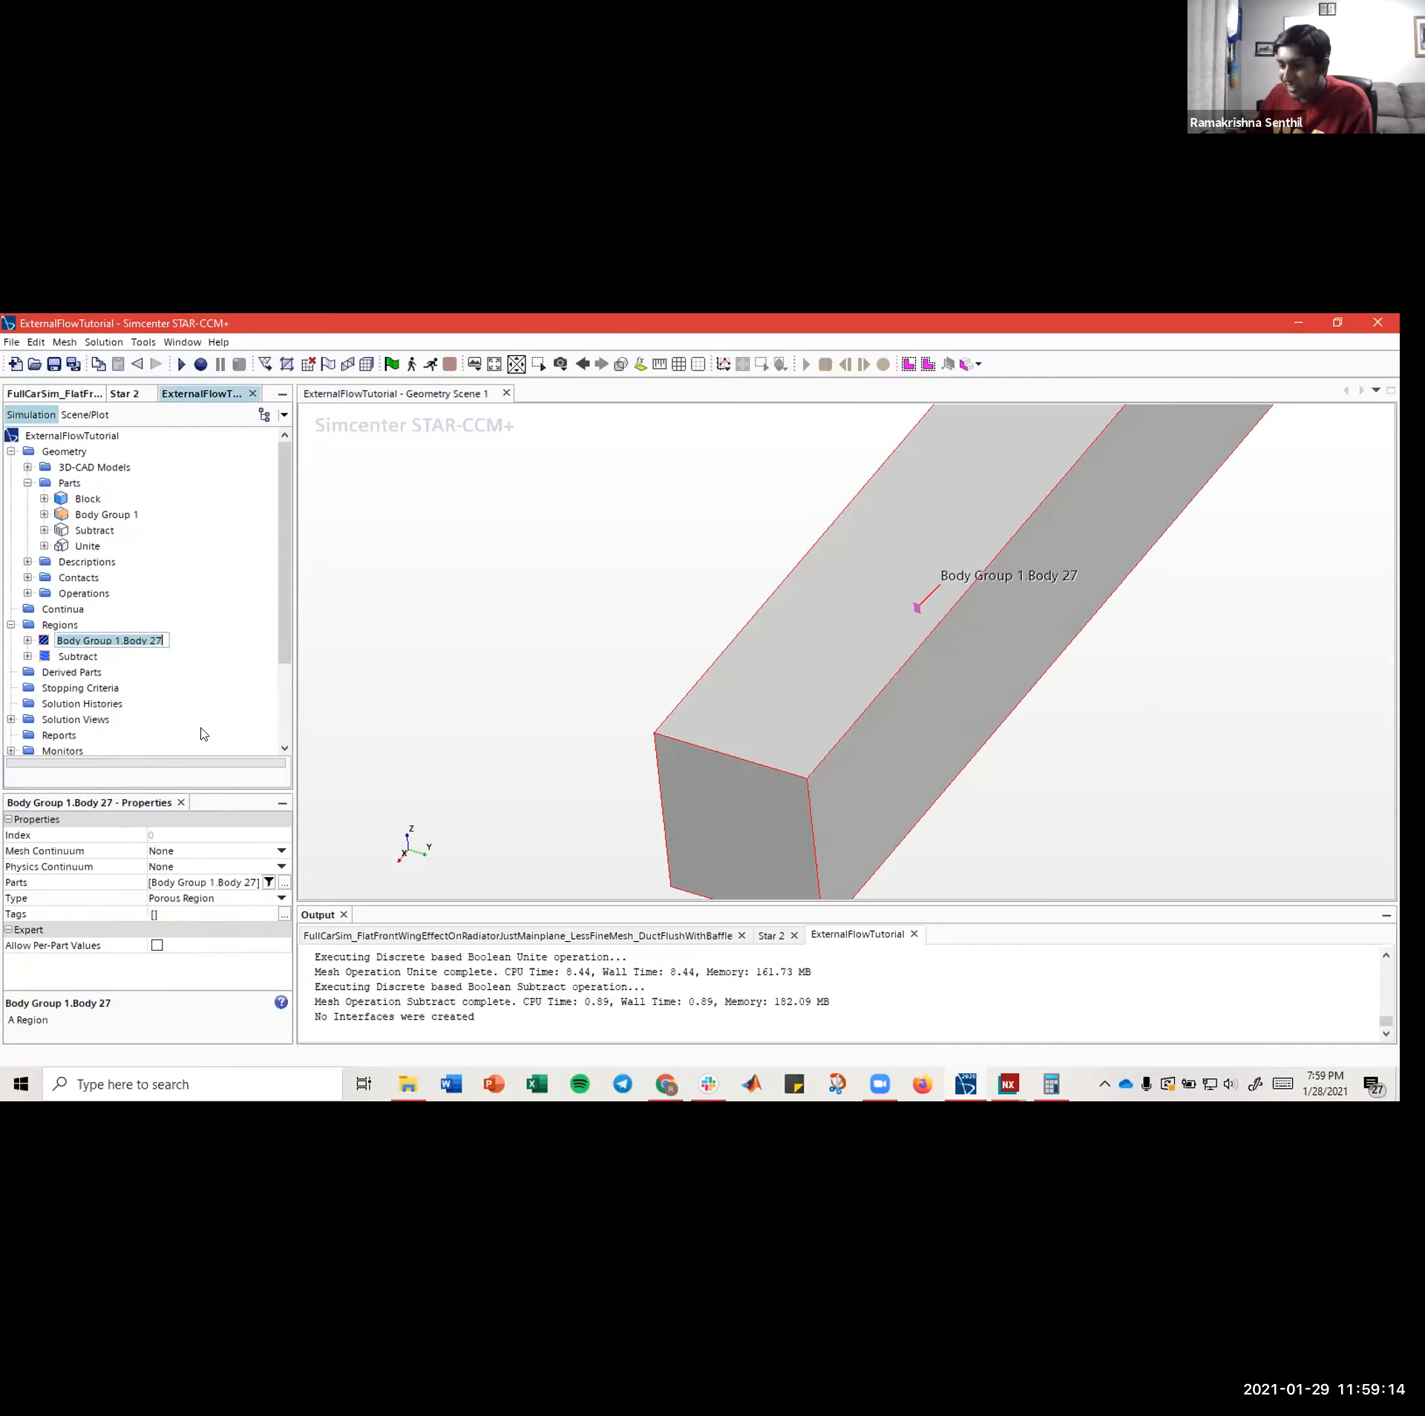
type("Radiator")
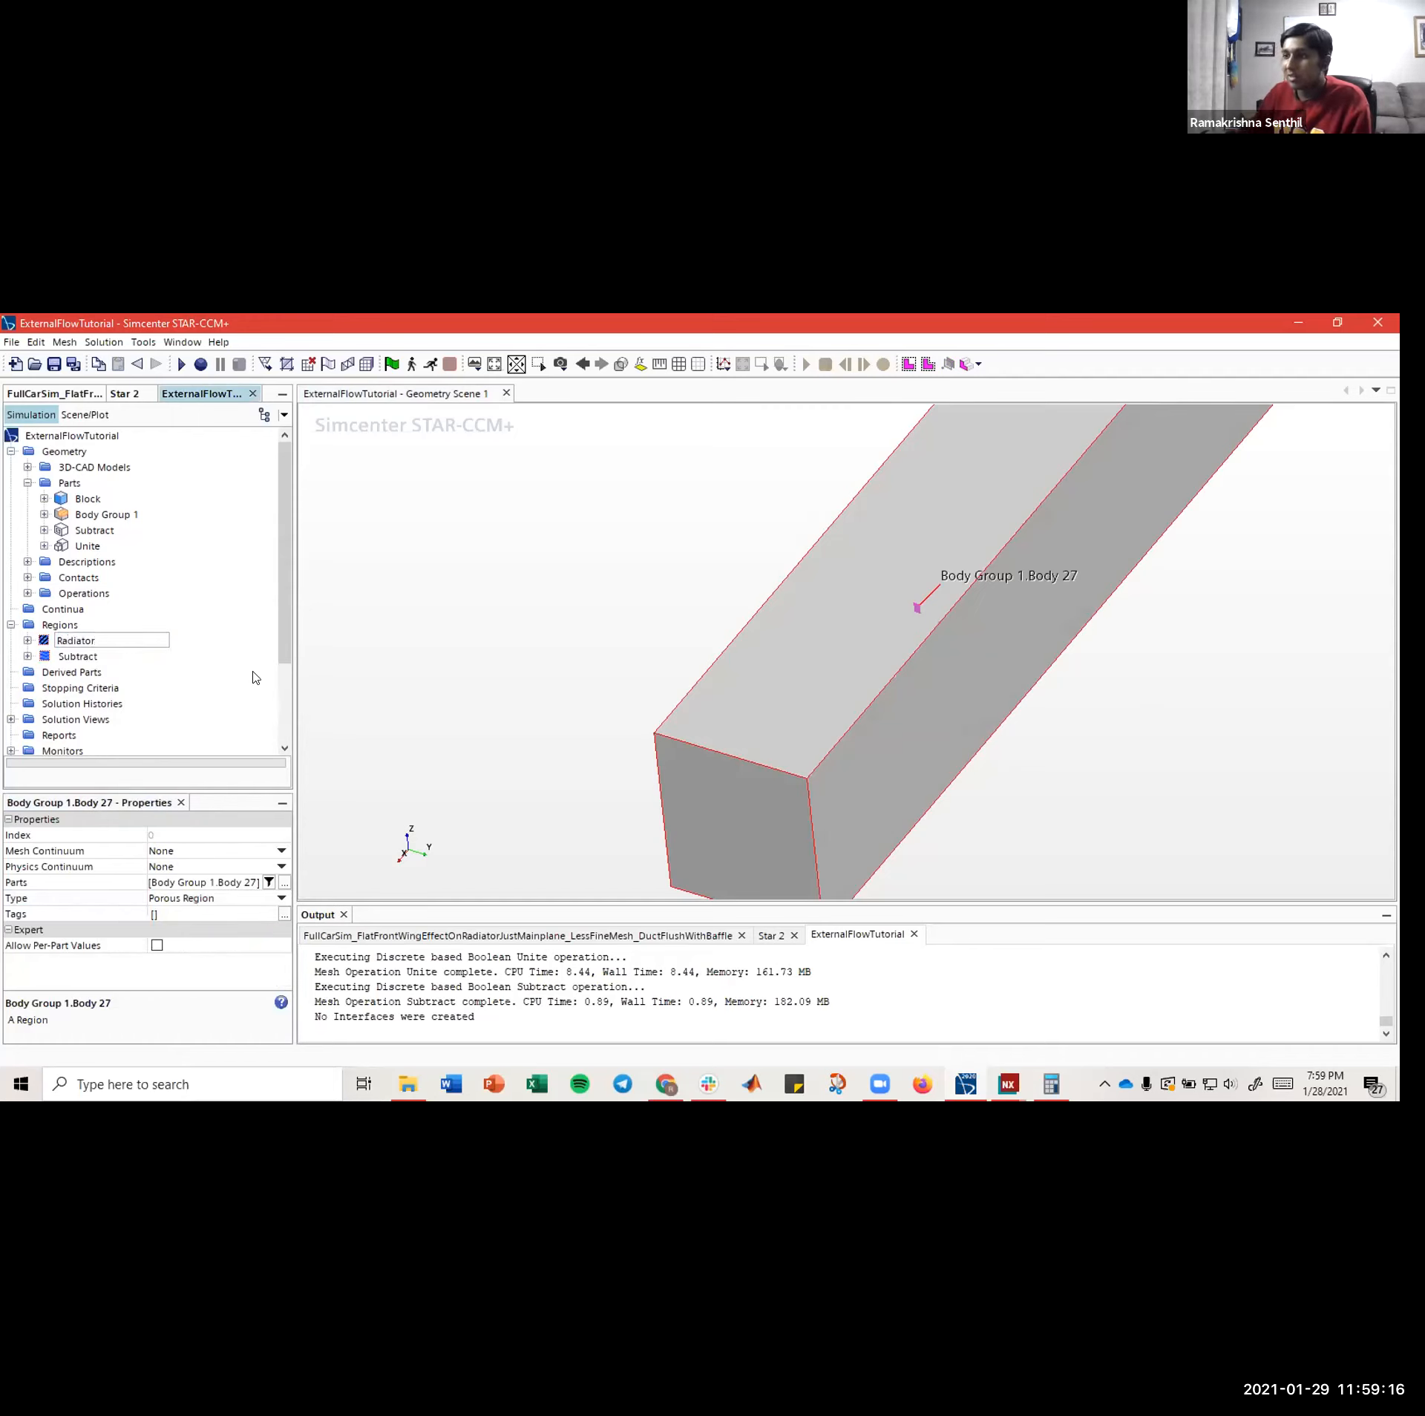
left_click(74, 658)
left_click(75, 641)
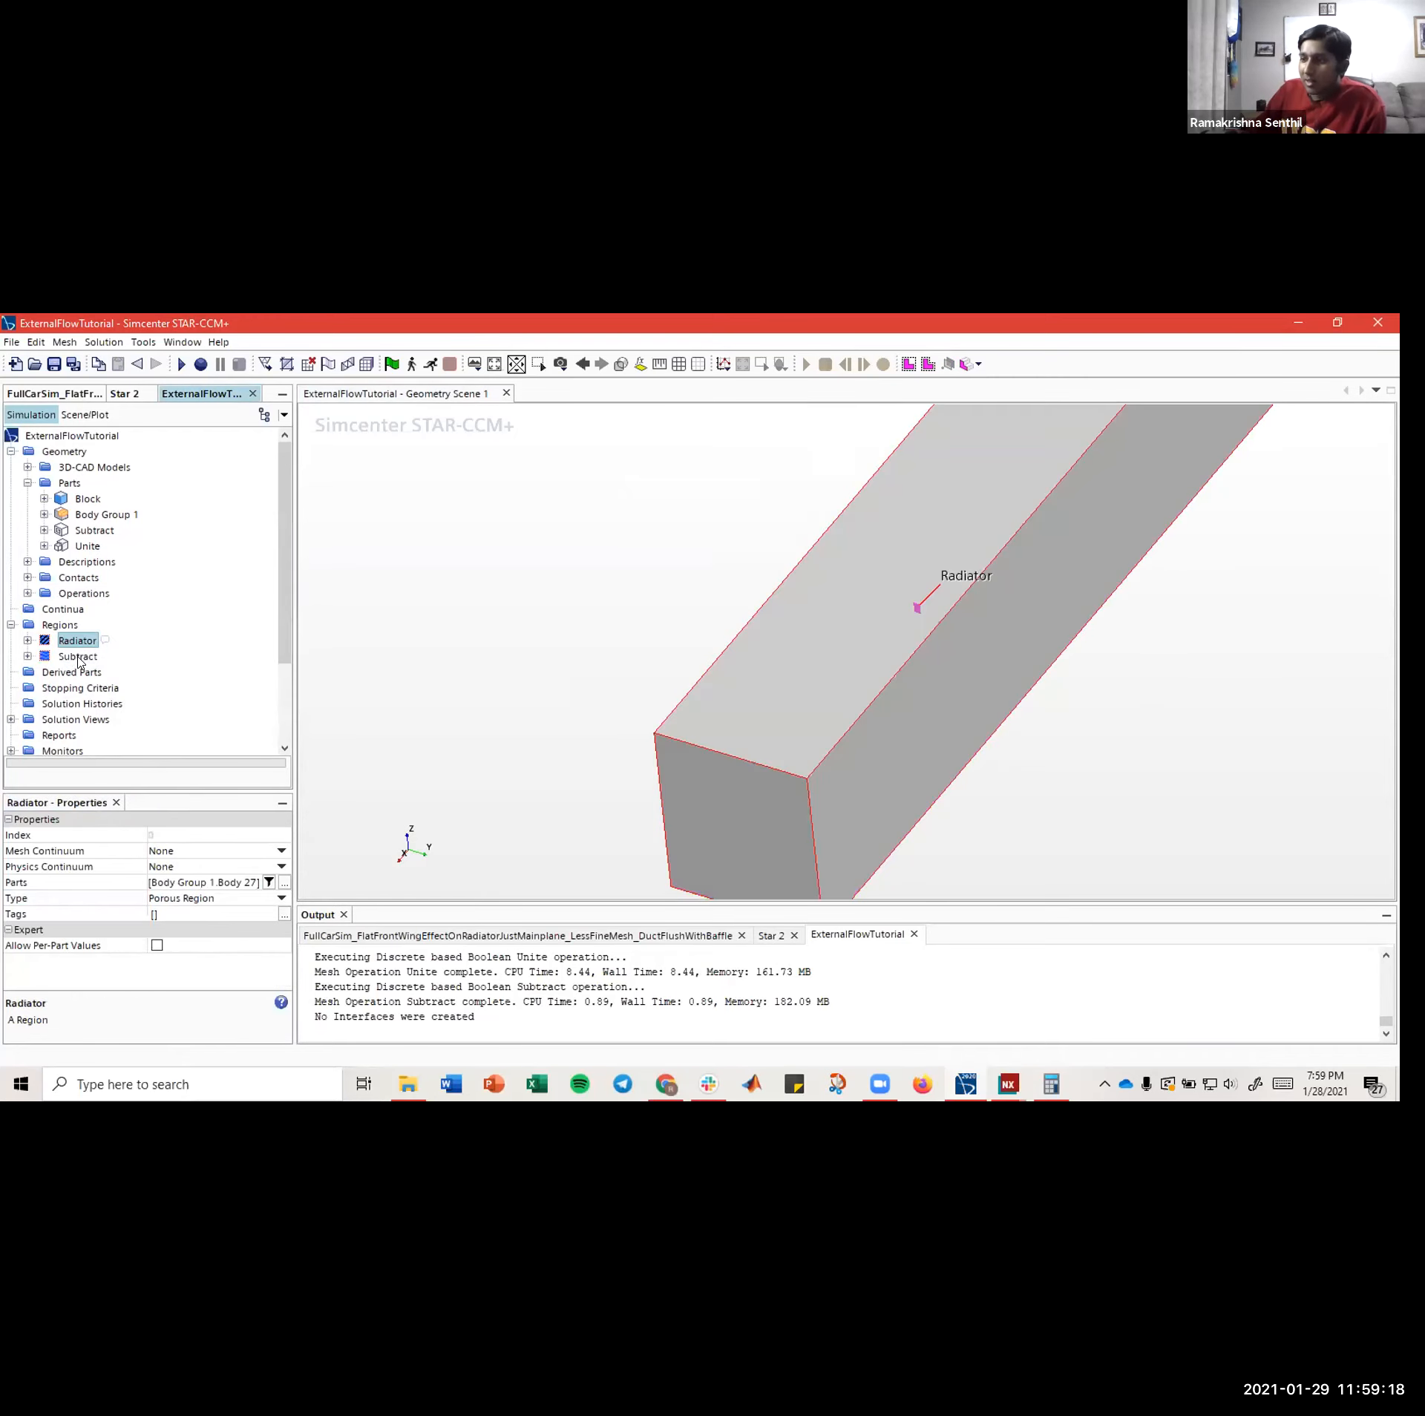
- Expand the Subtract region's boundaries and highlight Block.Ground to examine its location in the whole domain
left_click(79, 658)
left_click_drag(633, 688, 575, 651)
left_click(621, 676)
scroll(601, 674, "down", 4)
left_click_drag(773, 643, 645, 638)
left_click(27, 607)
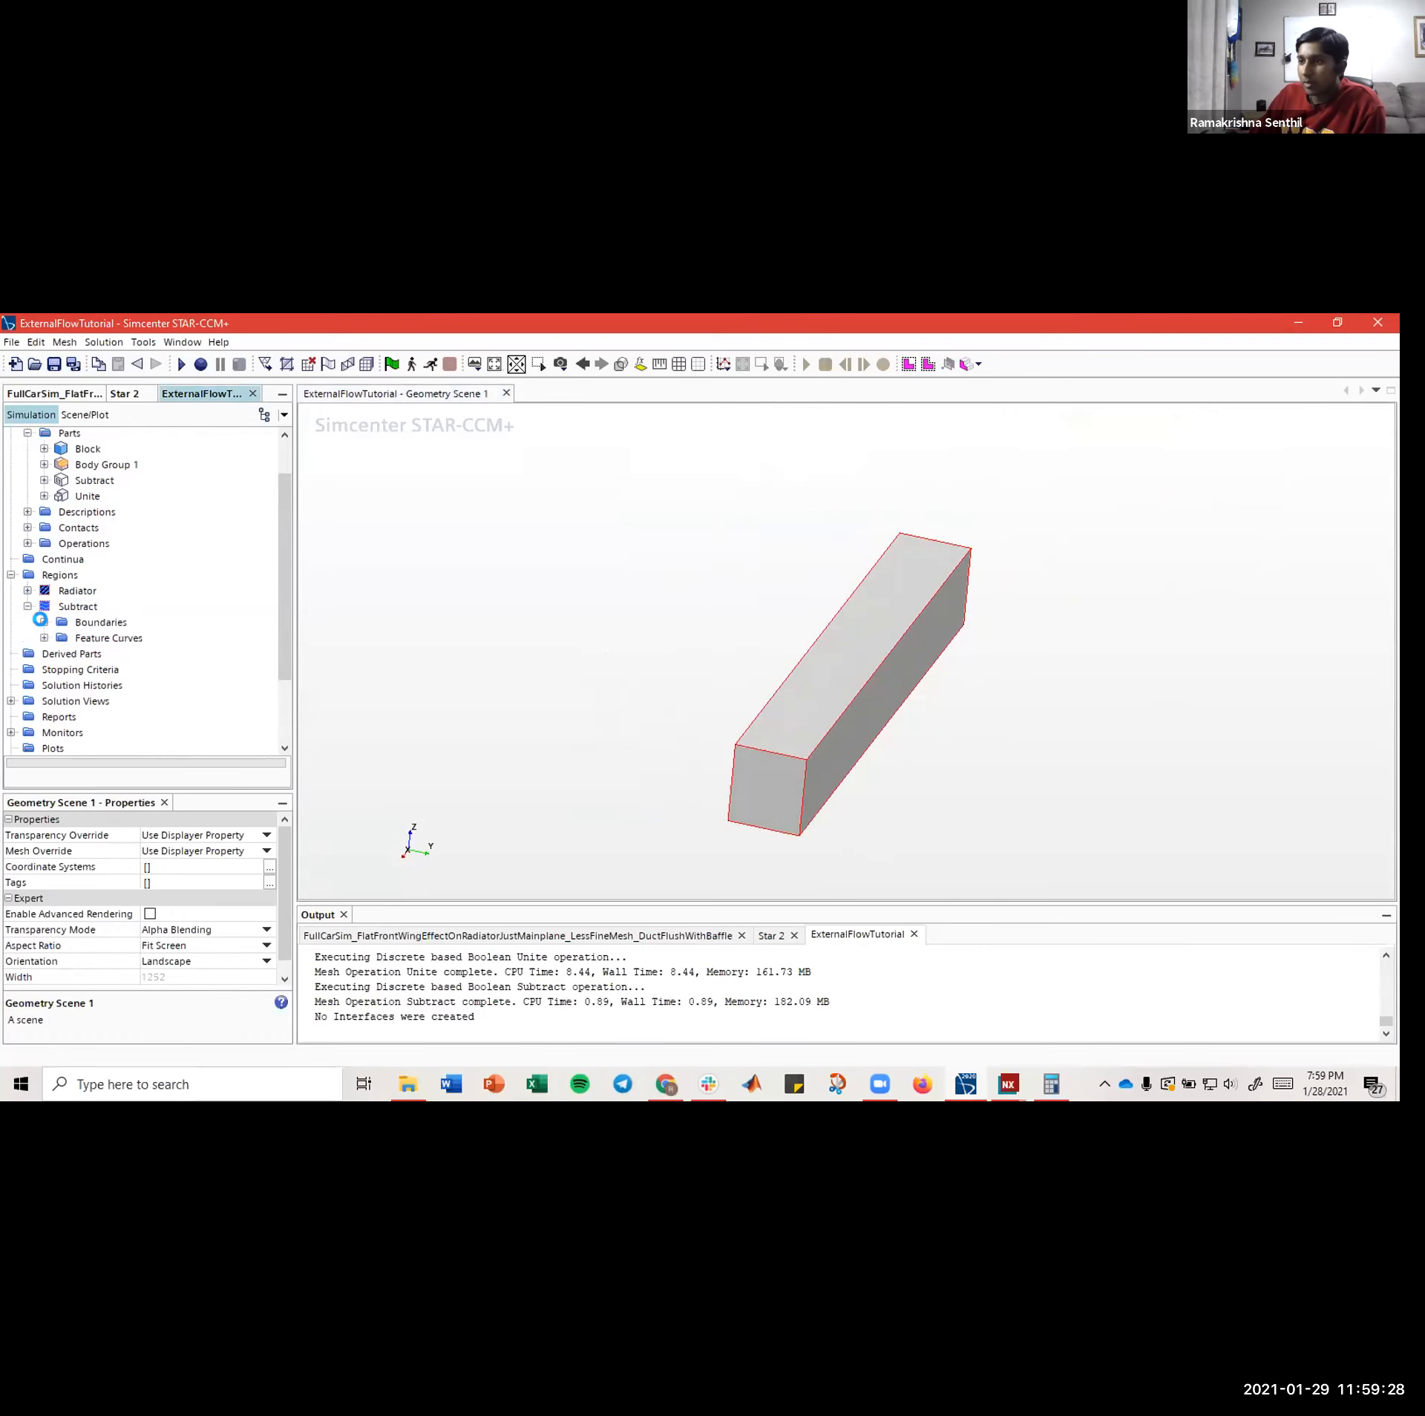
left_click(43, 623)
left_click(124, 451)
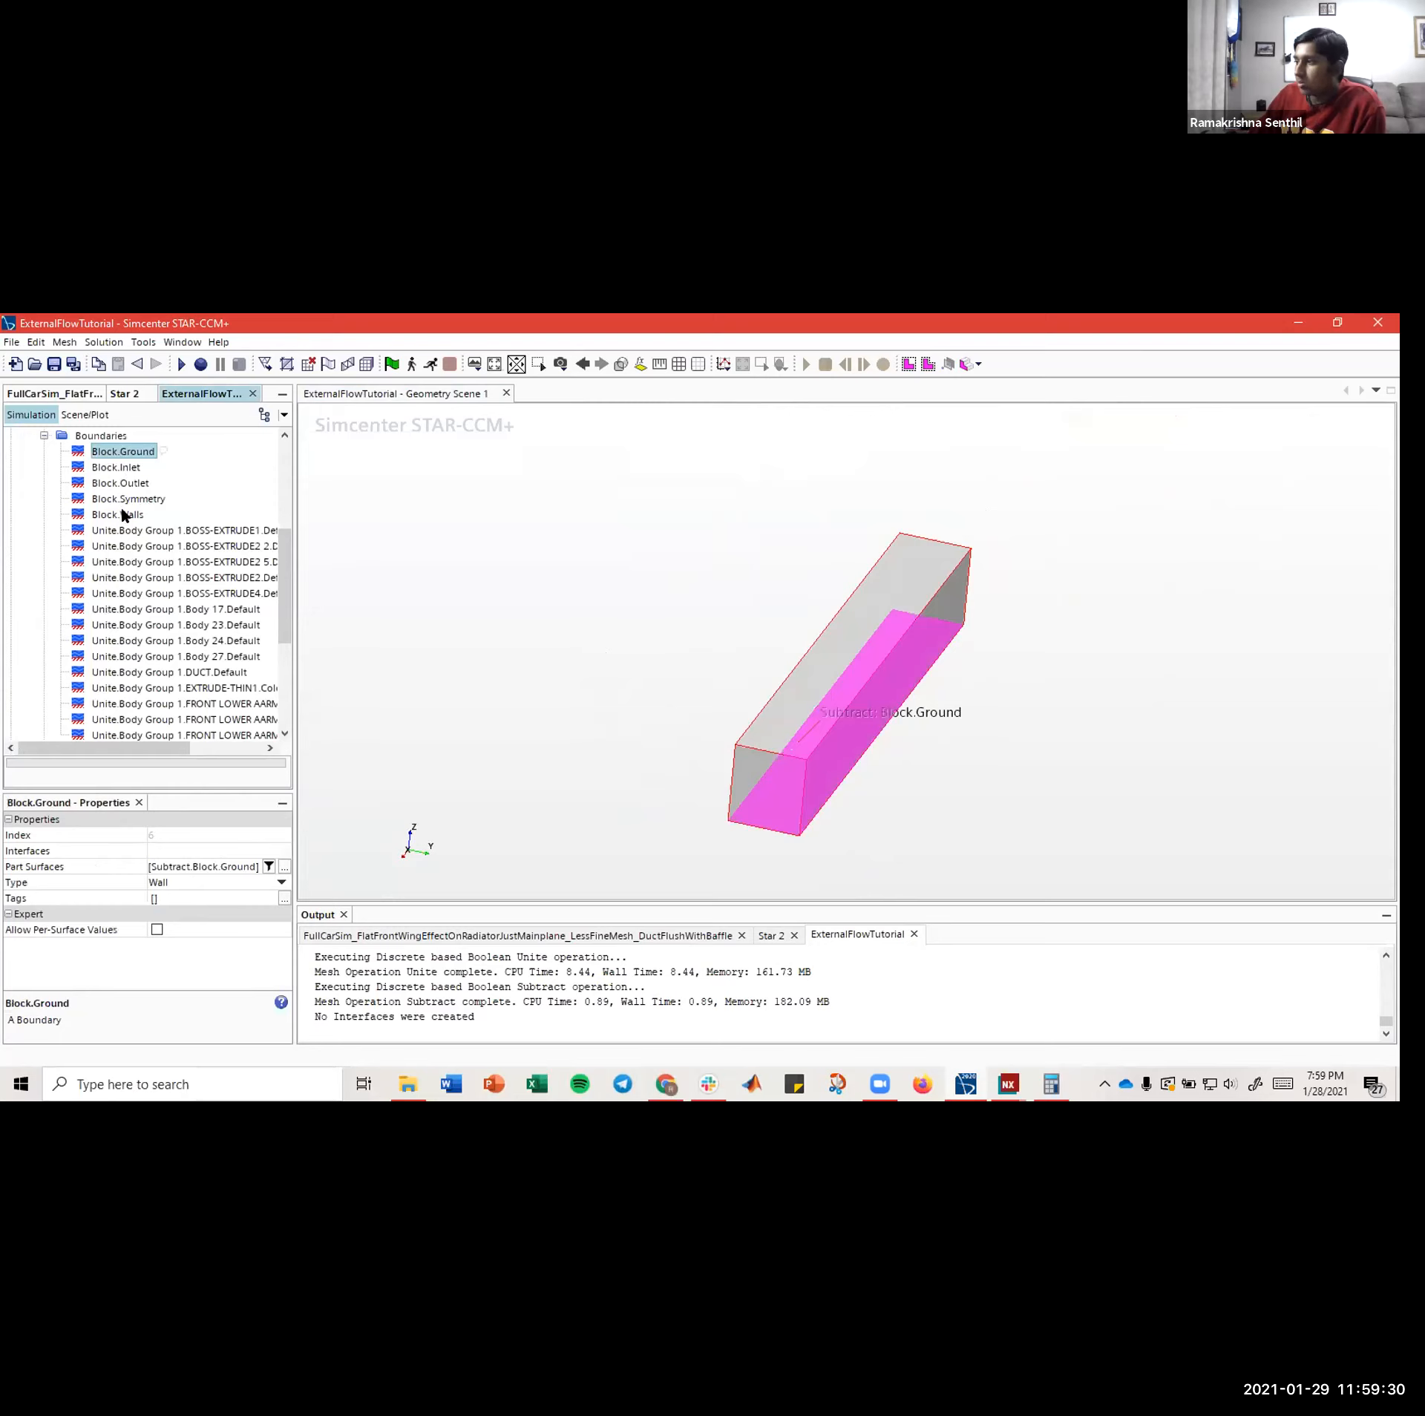
mouse_move(631, 586)
left_mouse_down()
mouse_move(671, 564)
mouse_move(576, 550)
mouse_move(665, 560)
mouse_move(621, 558)
left_mouse_up()
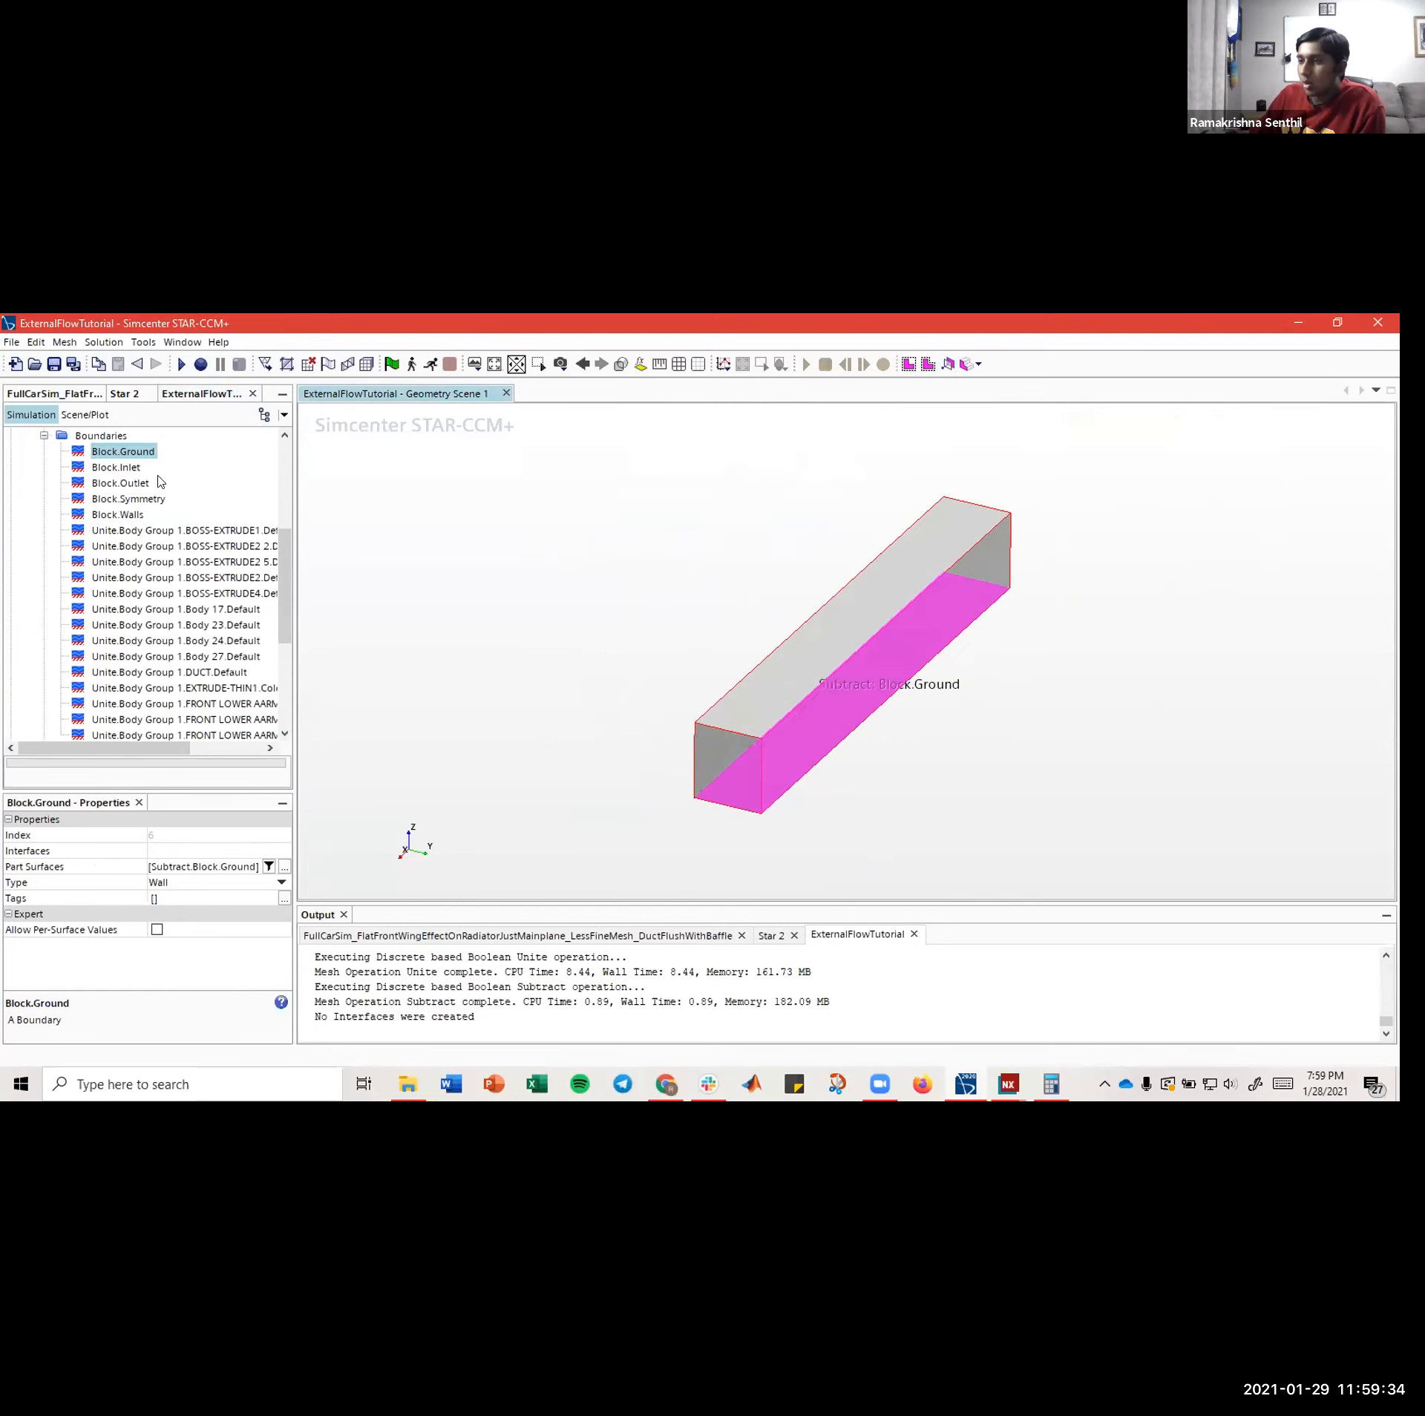
- Set the Subtract region's Block.Inlet boundary type to Velocity Inlet
left_click(118, 468)
left_click(176, 885)
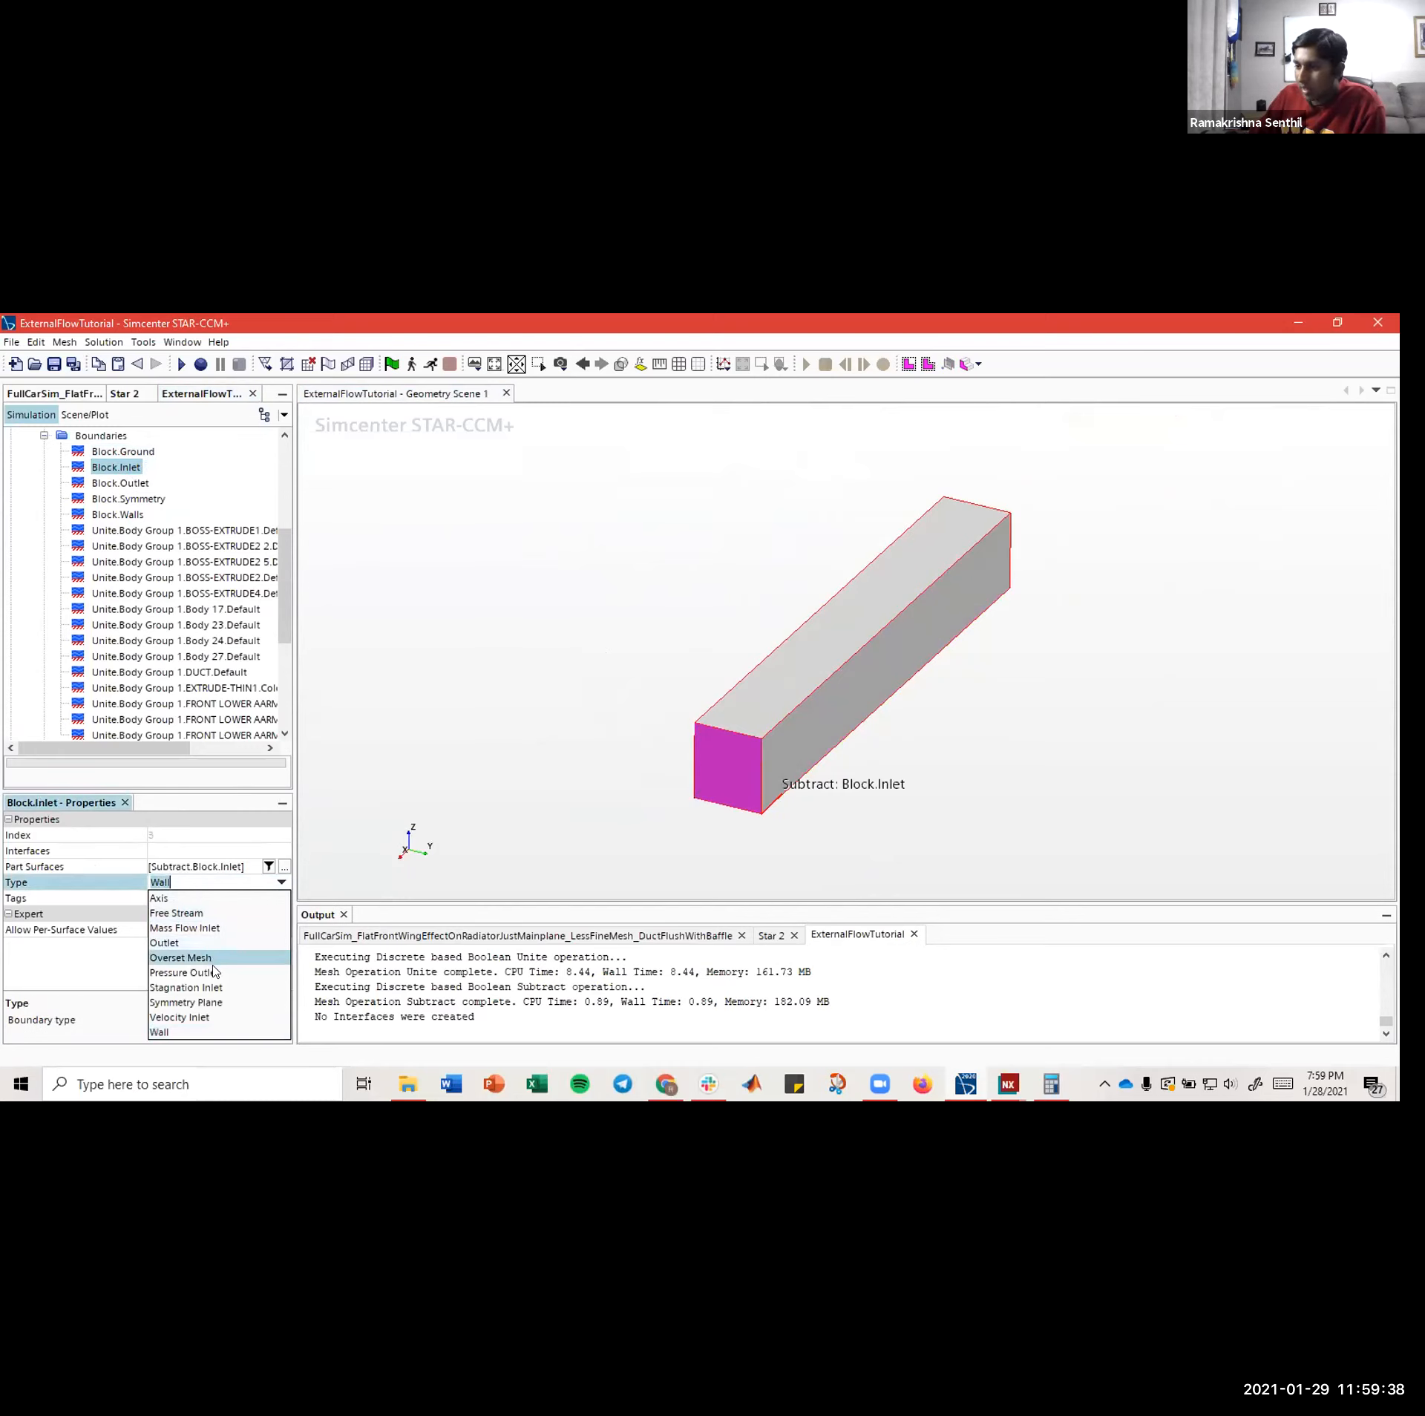
left_click(193, 1017)
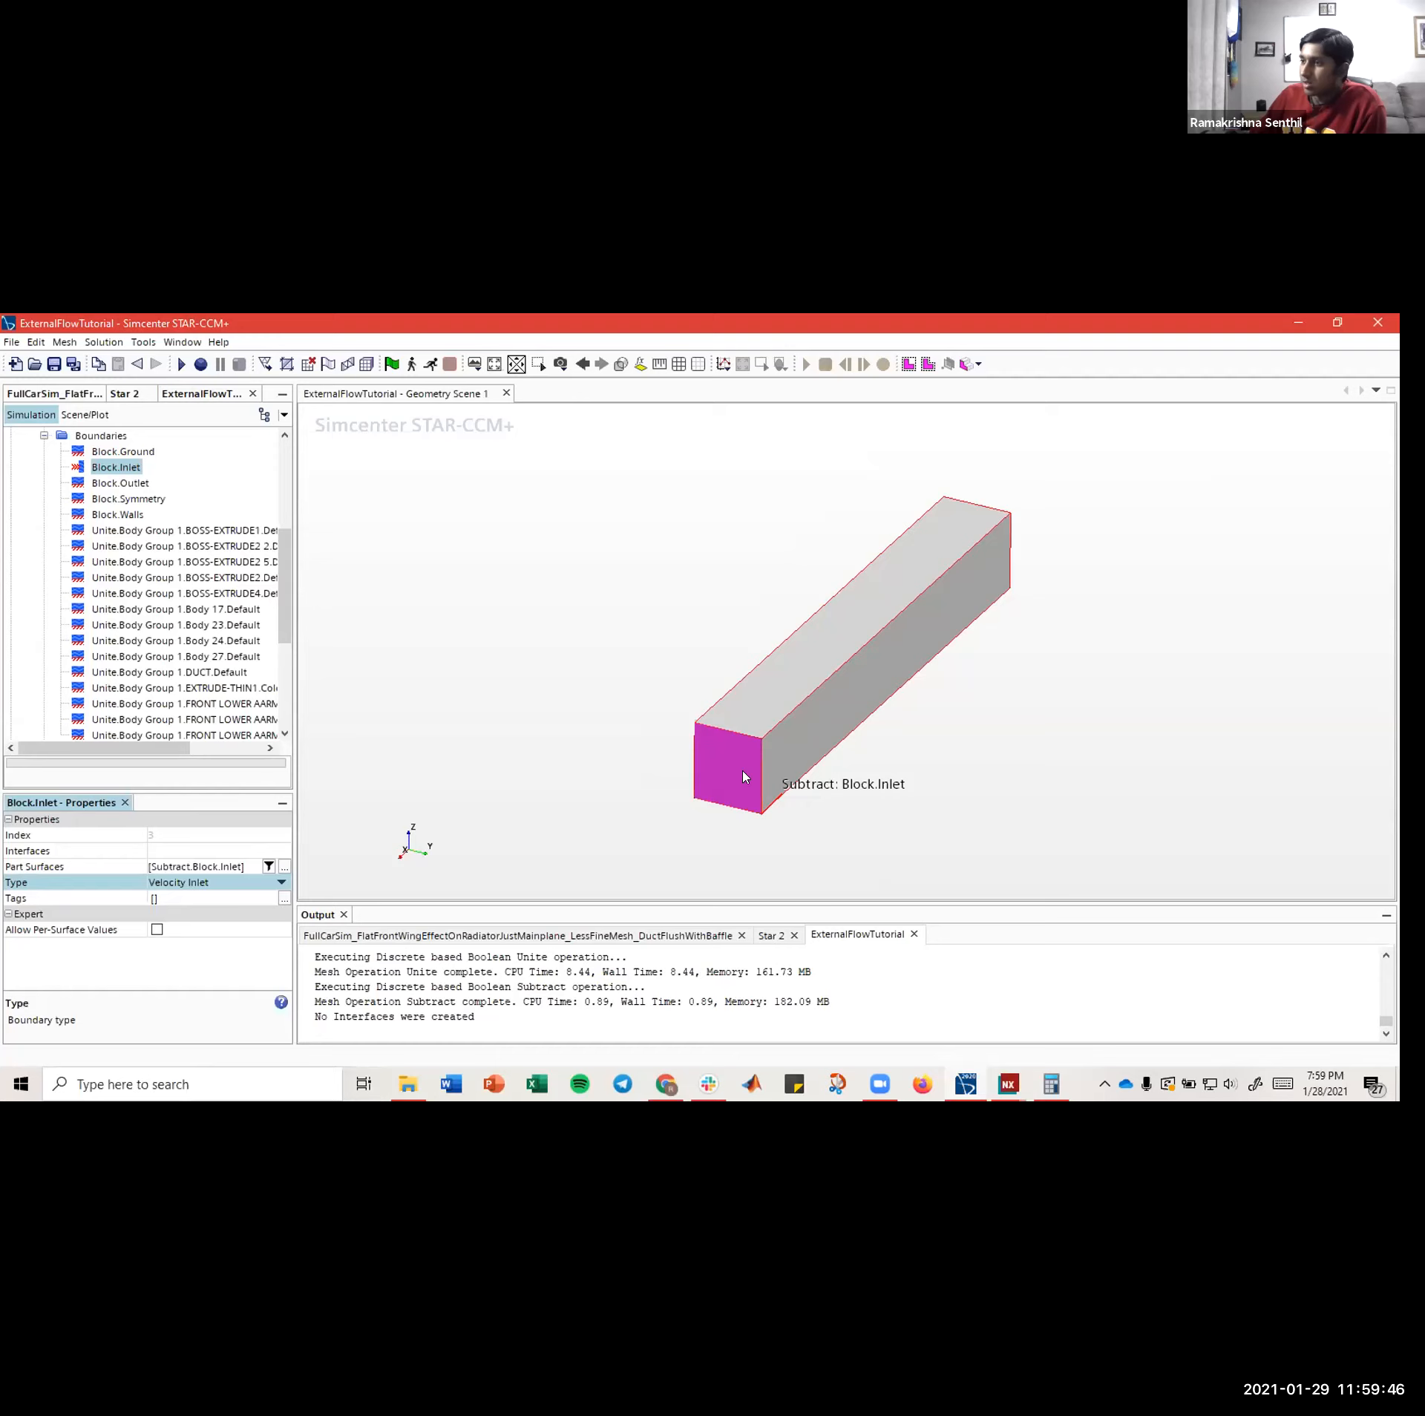
- Set the Subtract region's Block.Outlet boundary type to Pressure Outlet
left_click(119, 483)
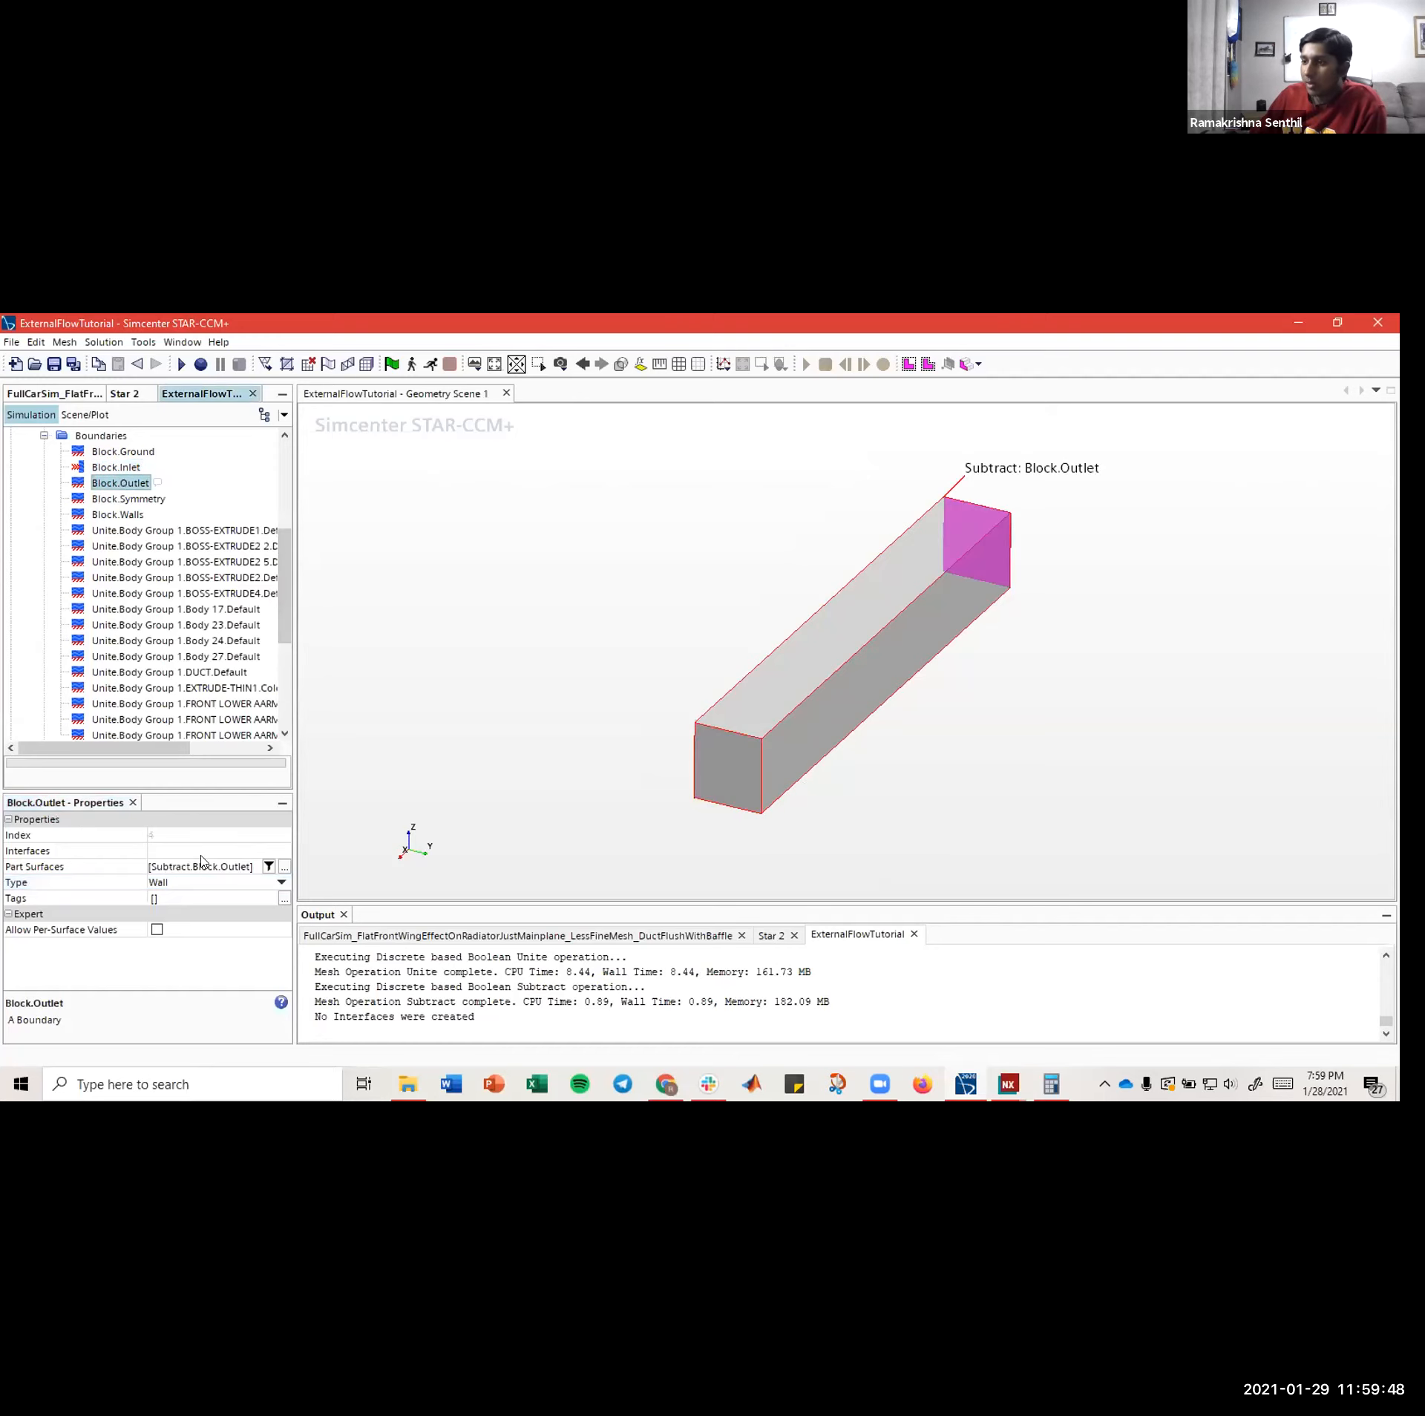
left_click(203, 882)
left_click(203, 881)
left_click(197, 973)
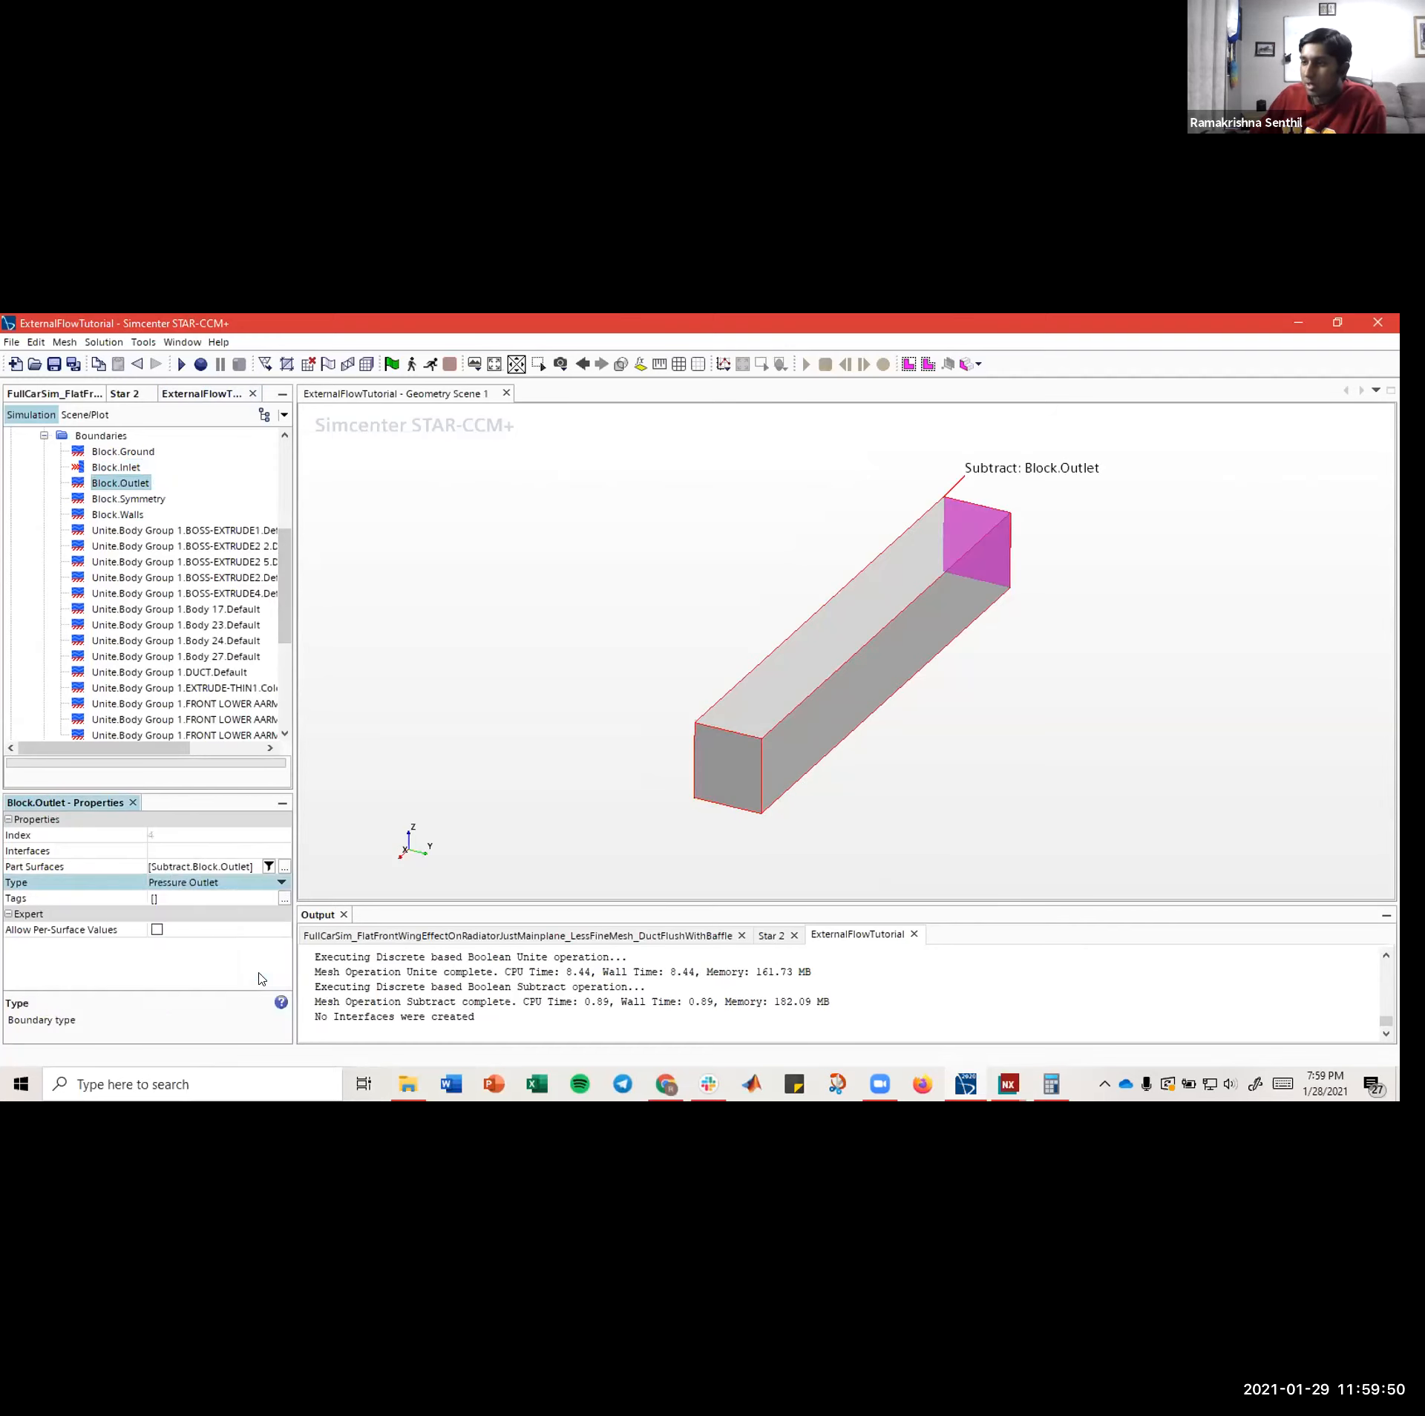
- Set the Subtract region's Block.Symmetry boundary type to Symmetry Plane
left_click(119, 498)
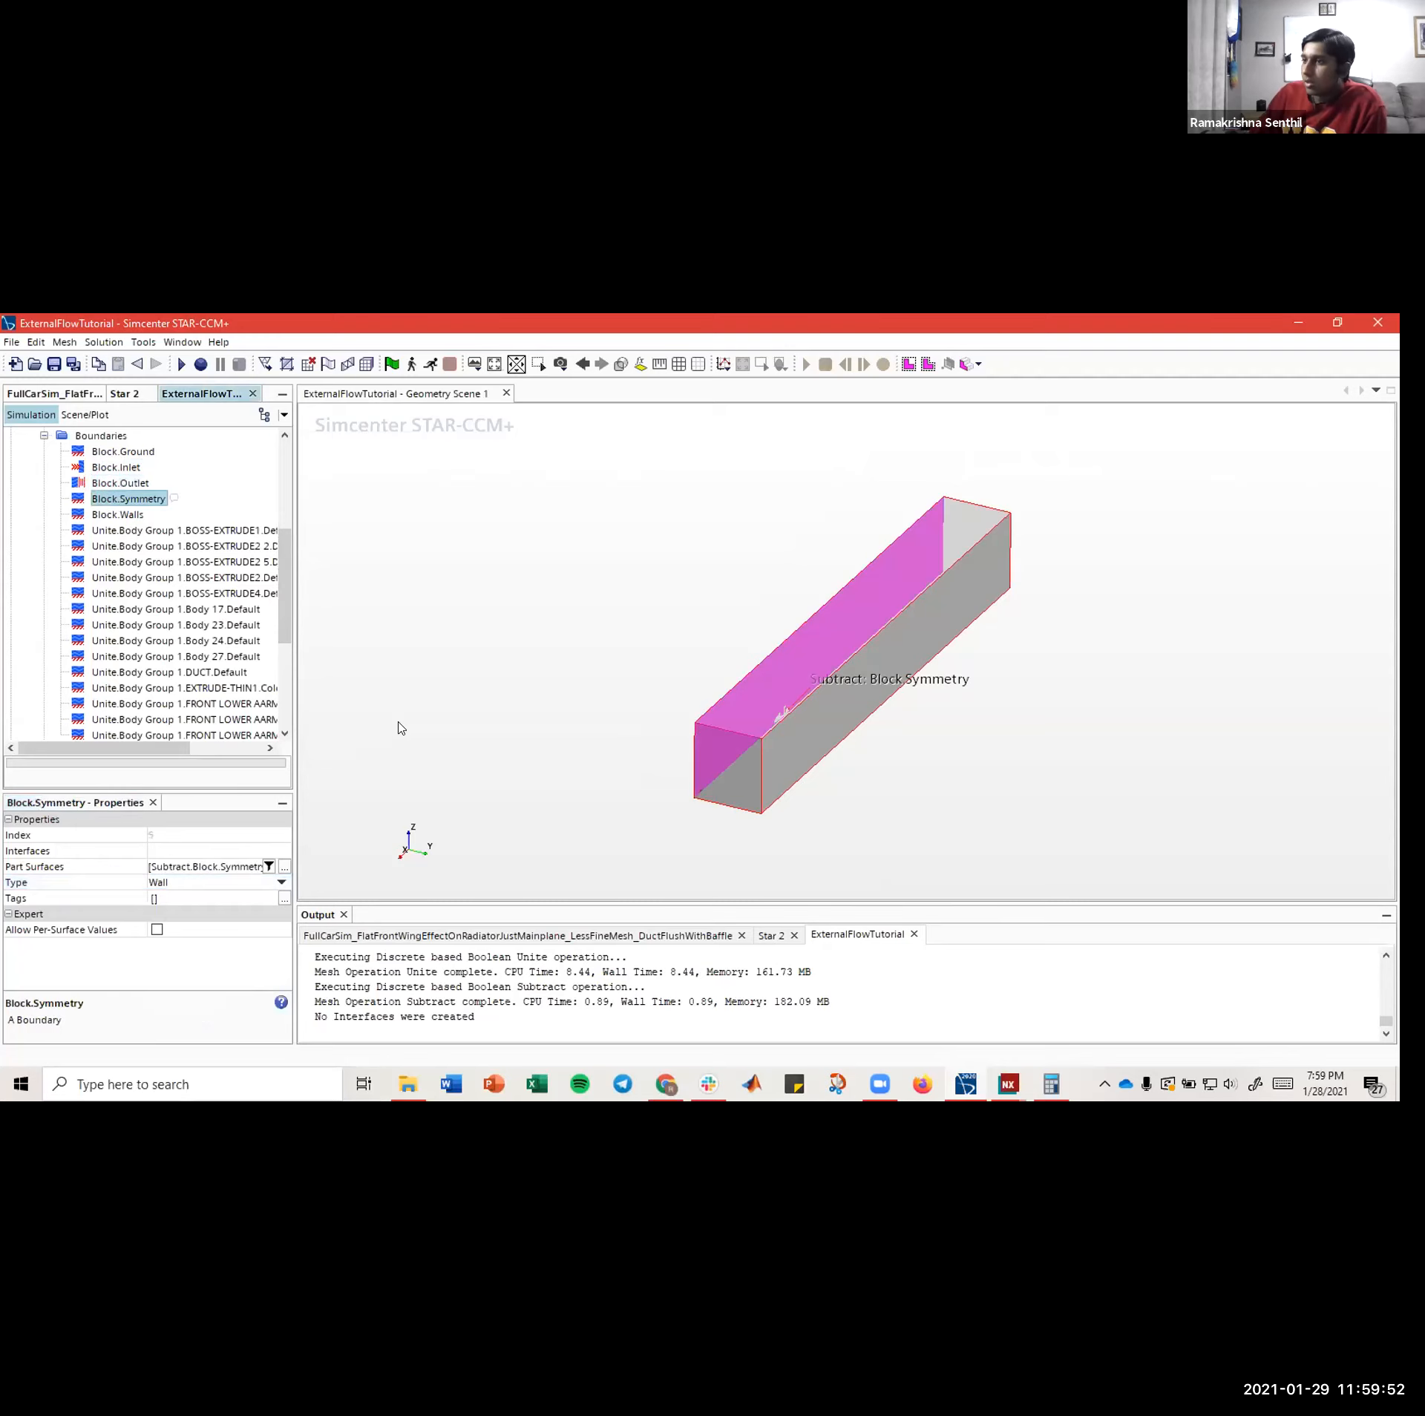
left_click(226, 884)
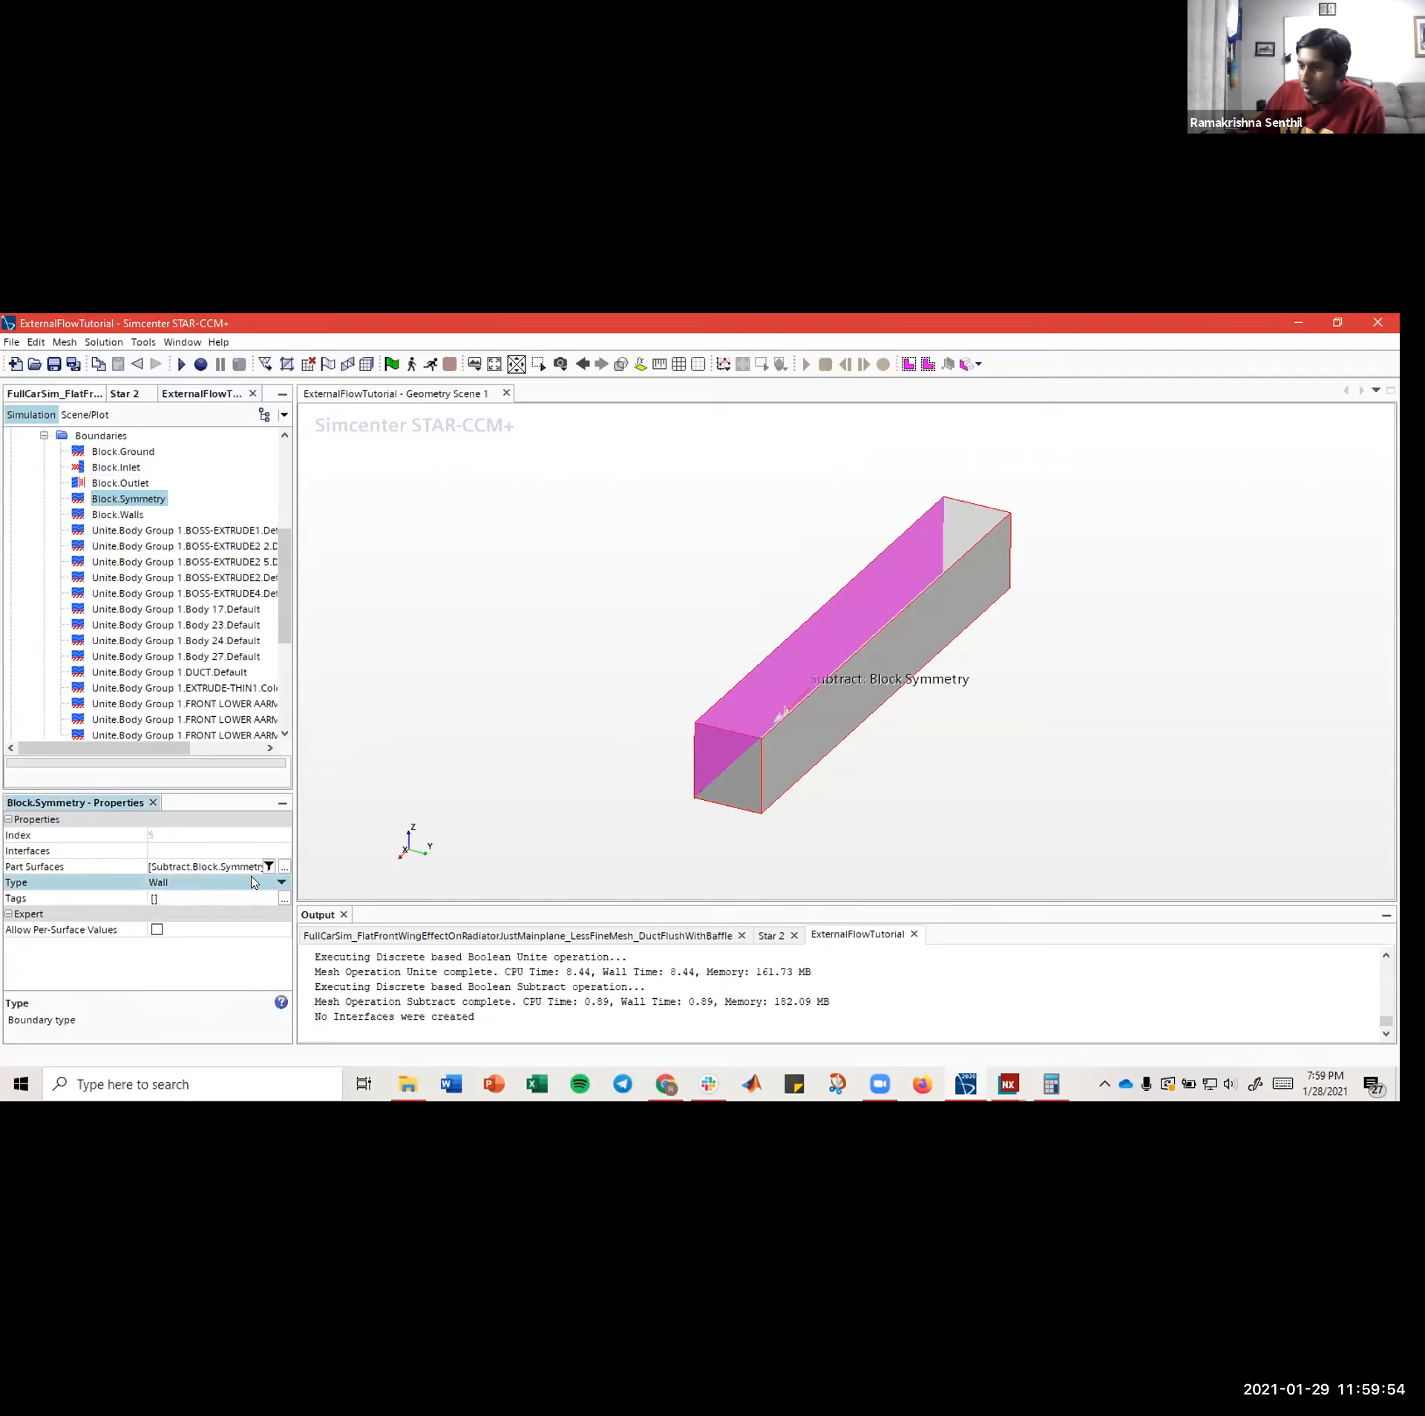
left_click(254, 882)
left_click(213, 1003)
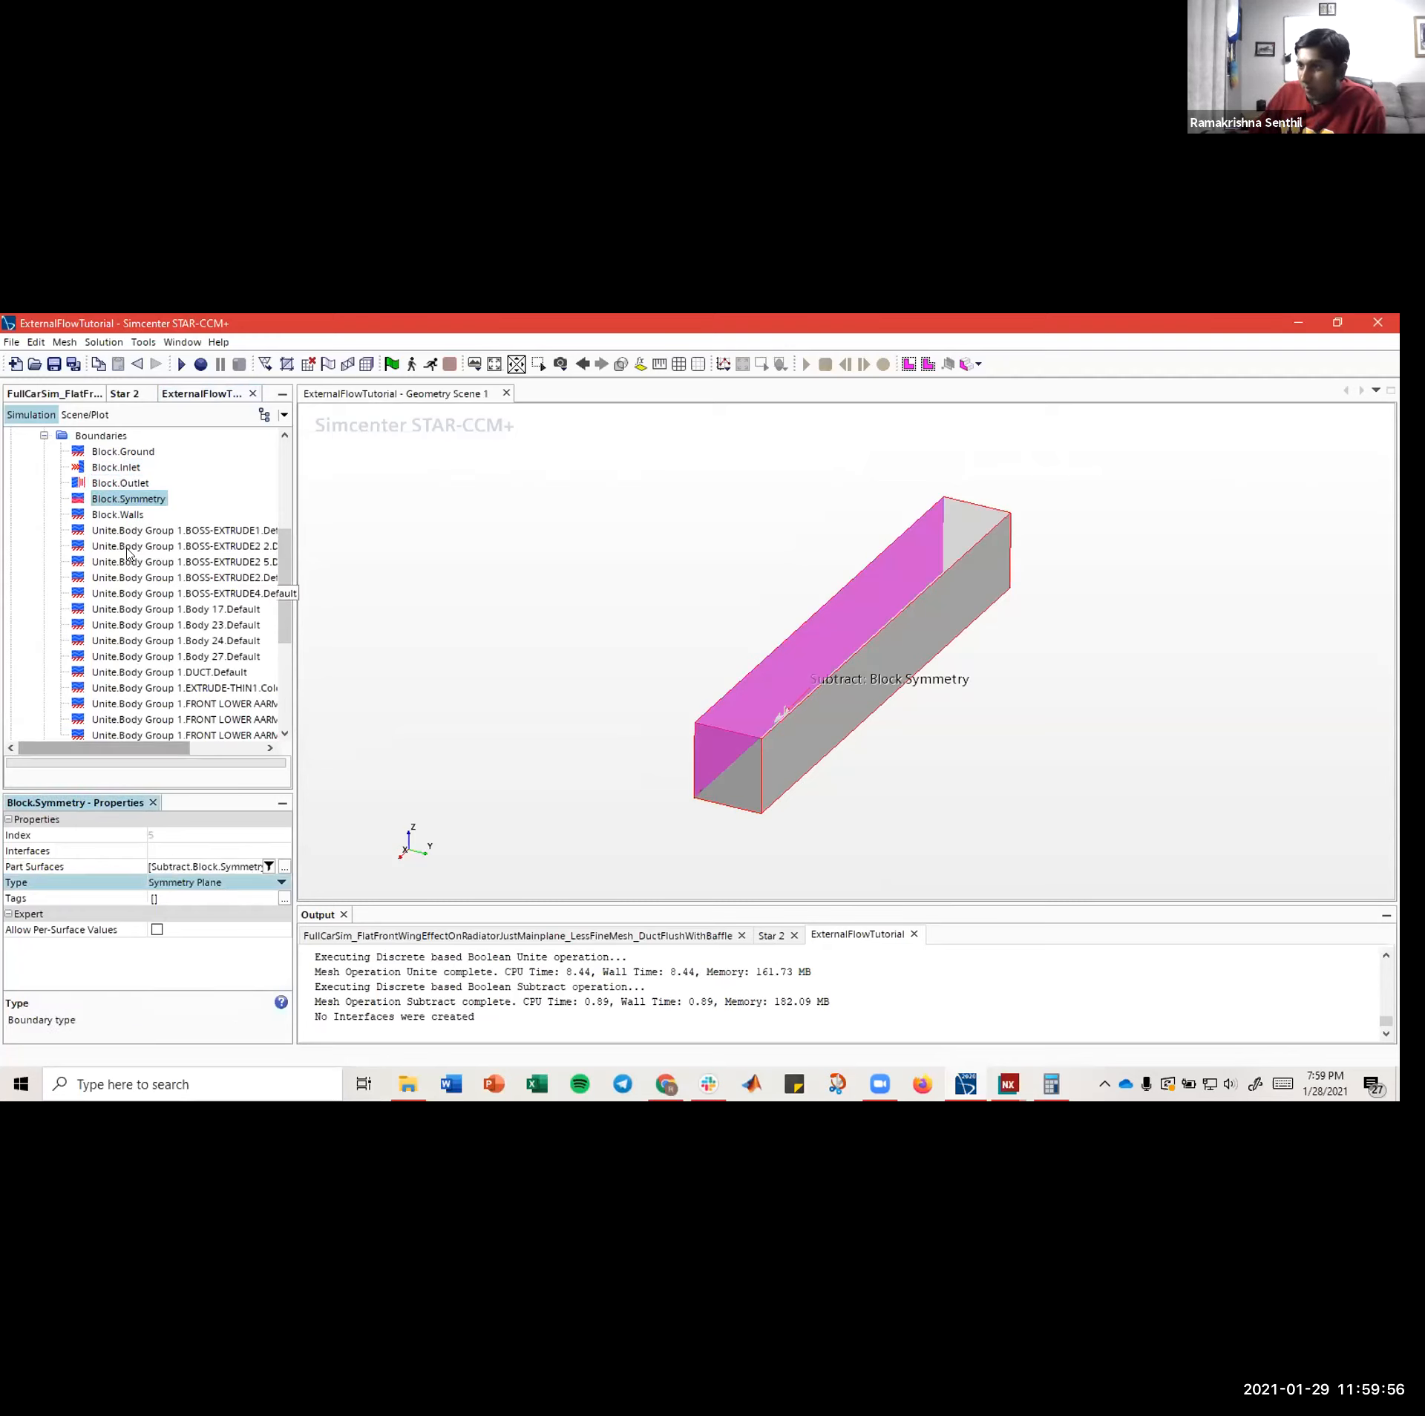
- Set the Subtract region's Block.Walls boundary type to Symmetry Plane
left_click(117, 513)
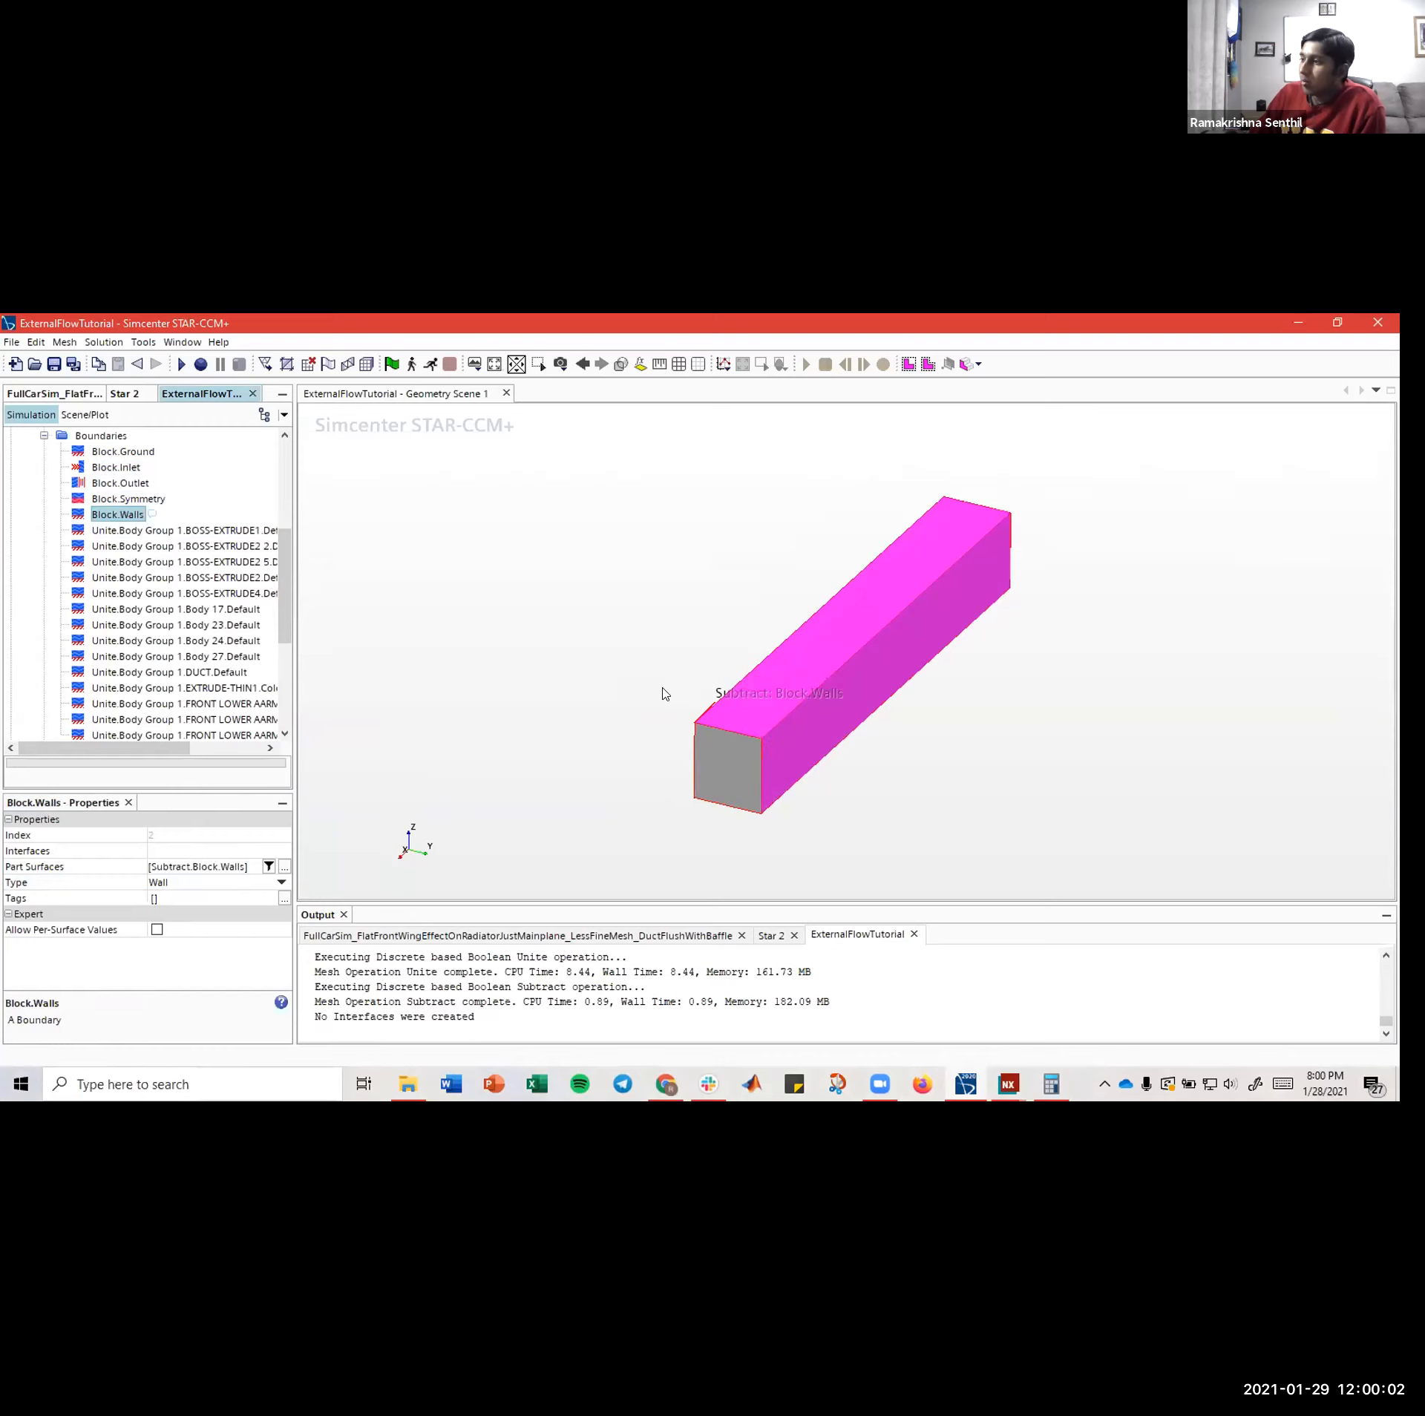
left_click_drag(665, 719, 800, 750)
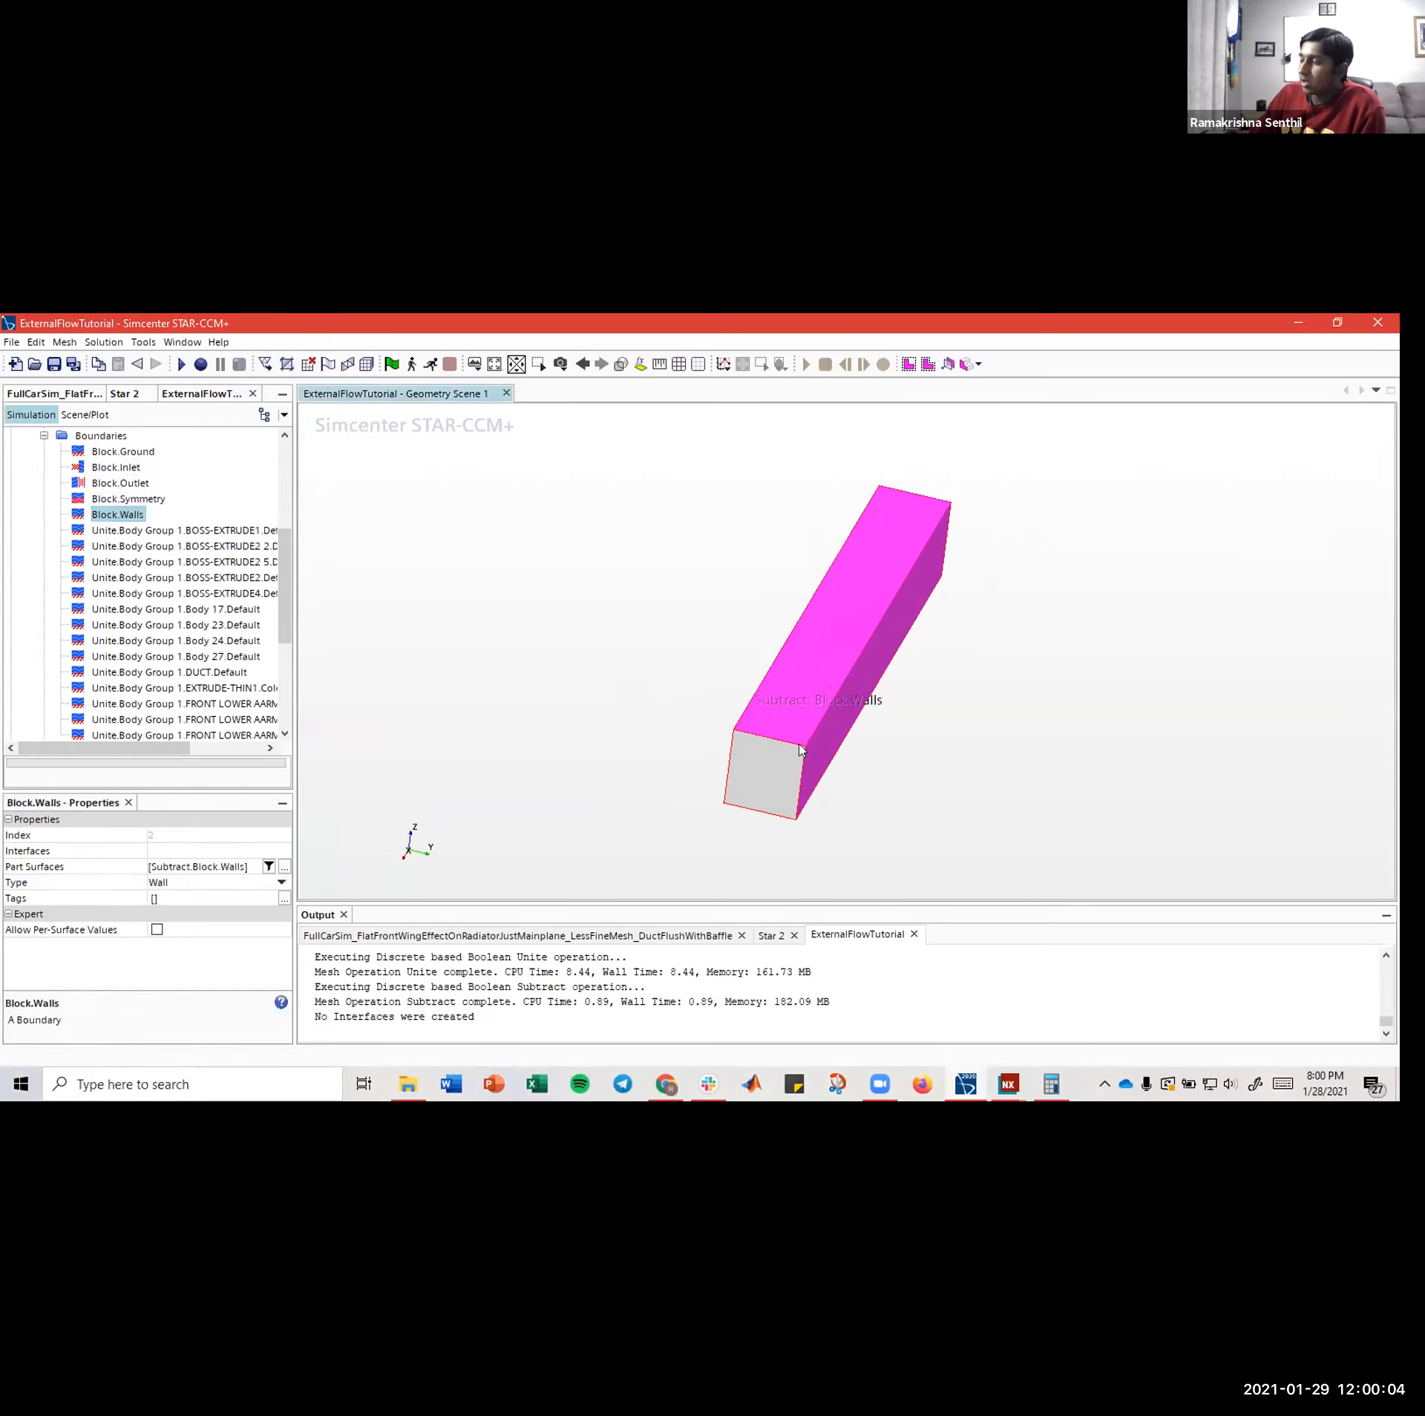
left_click(235, 883)
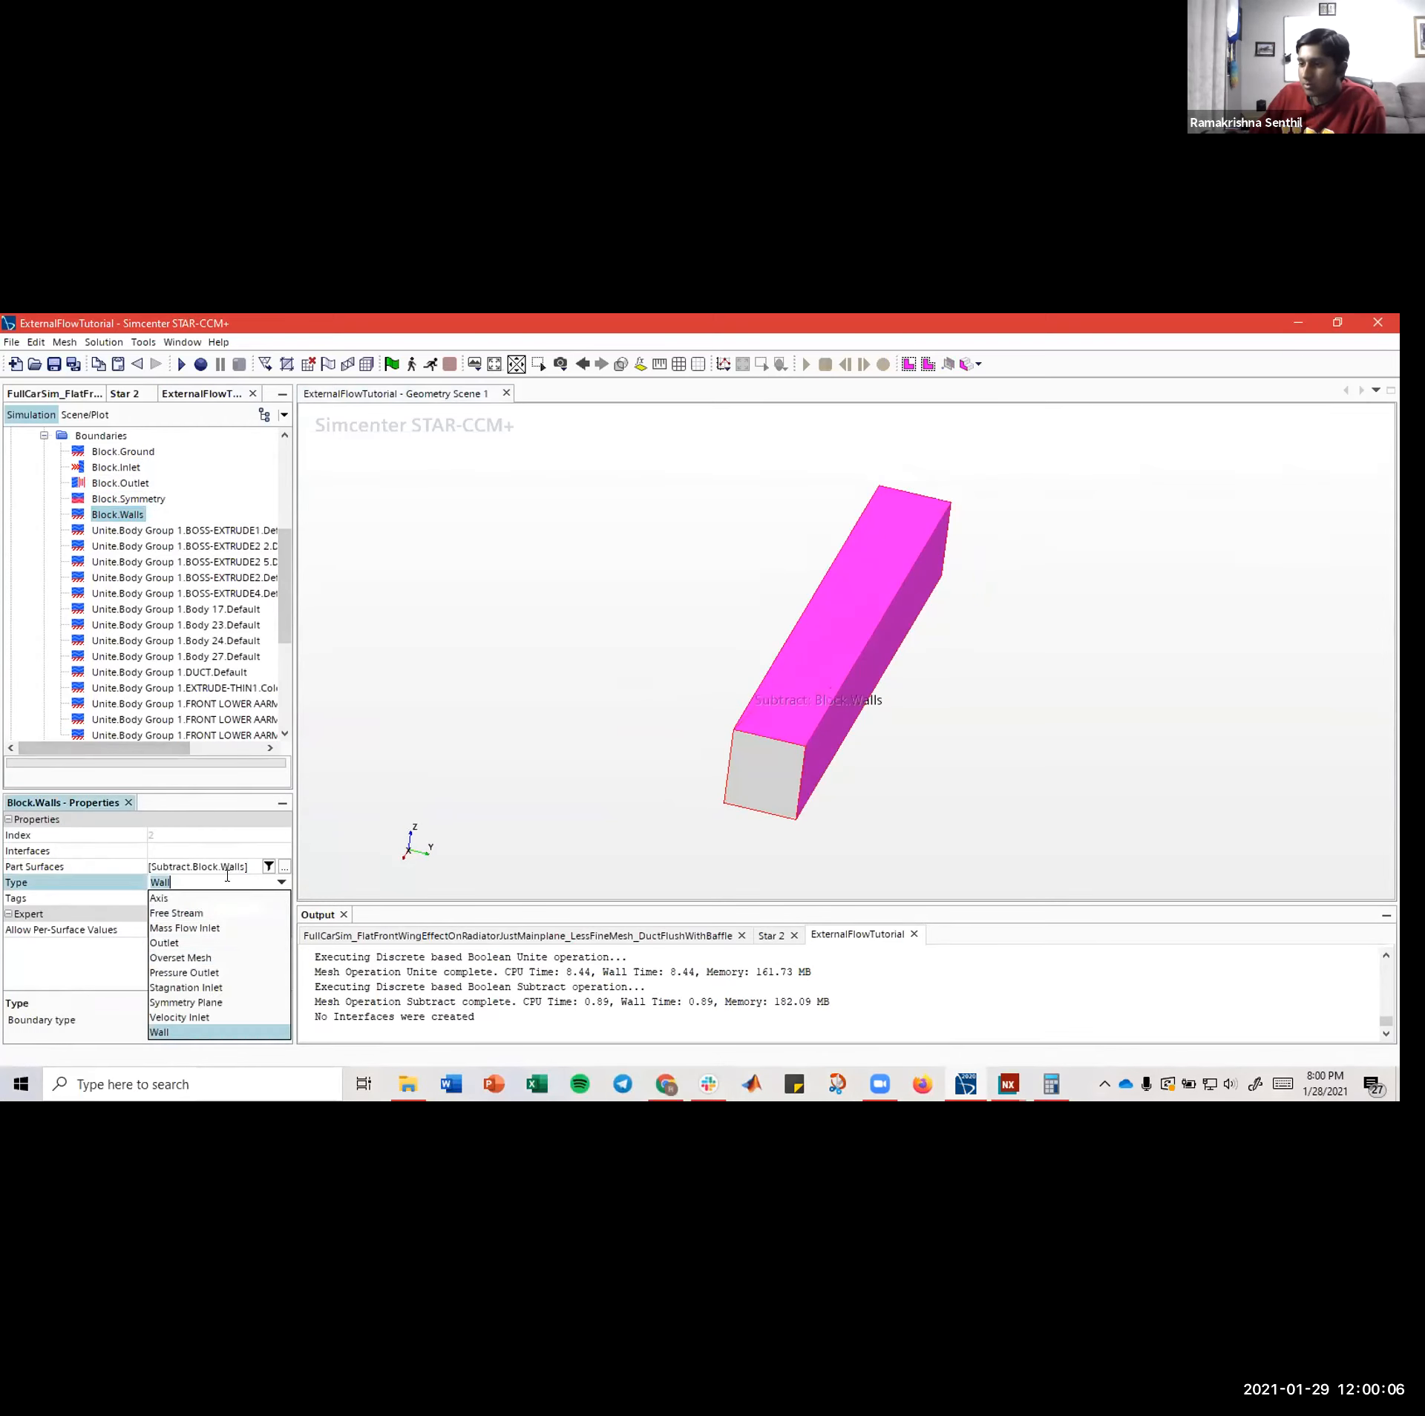
left_click(216, 1004)
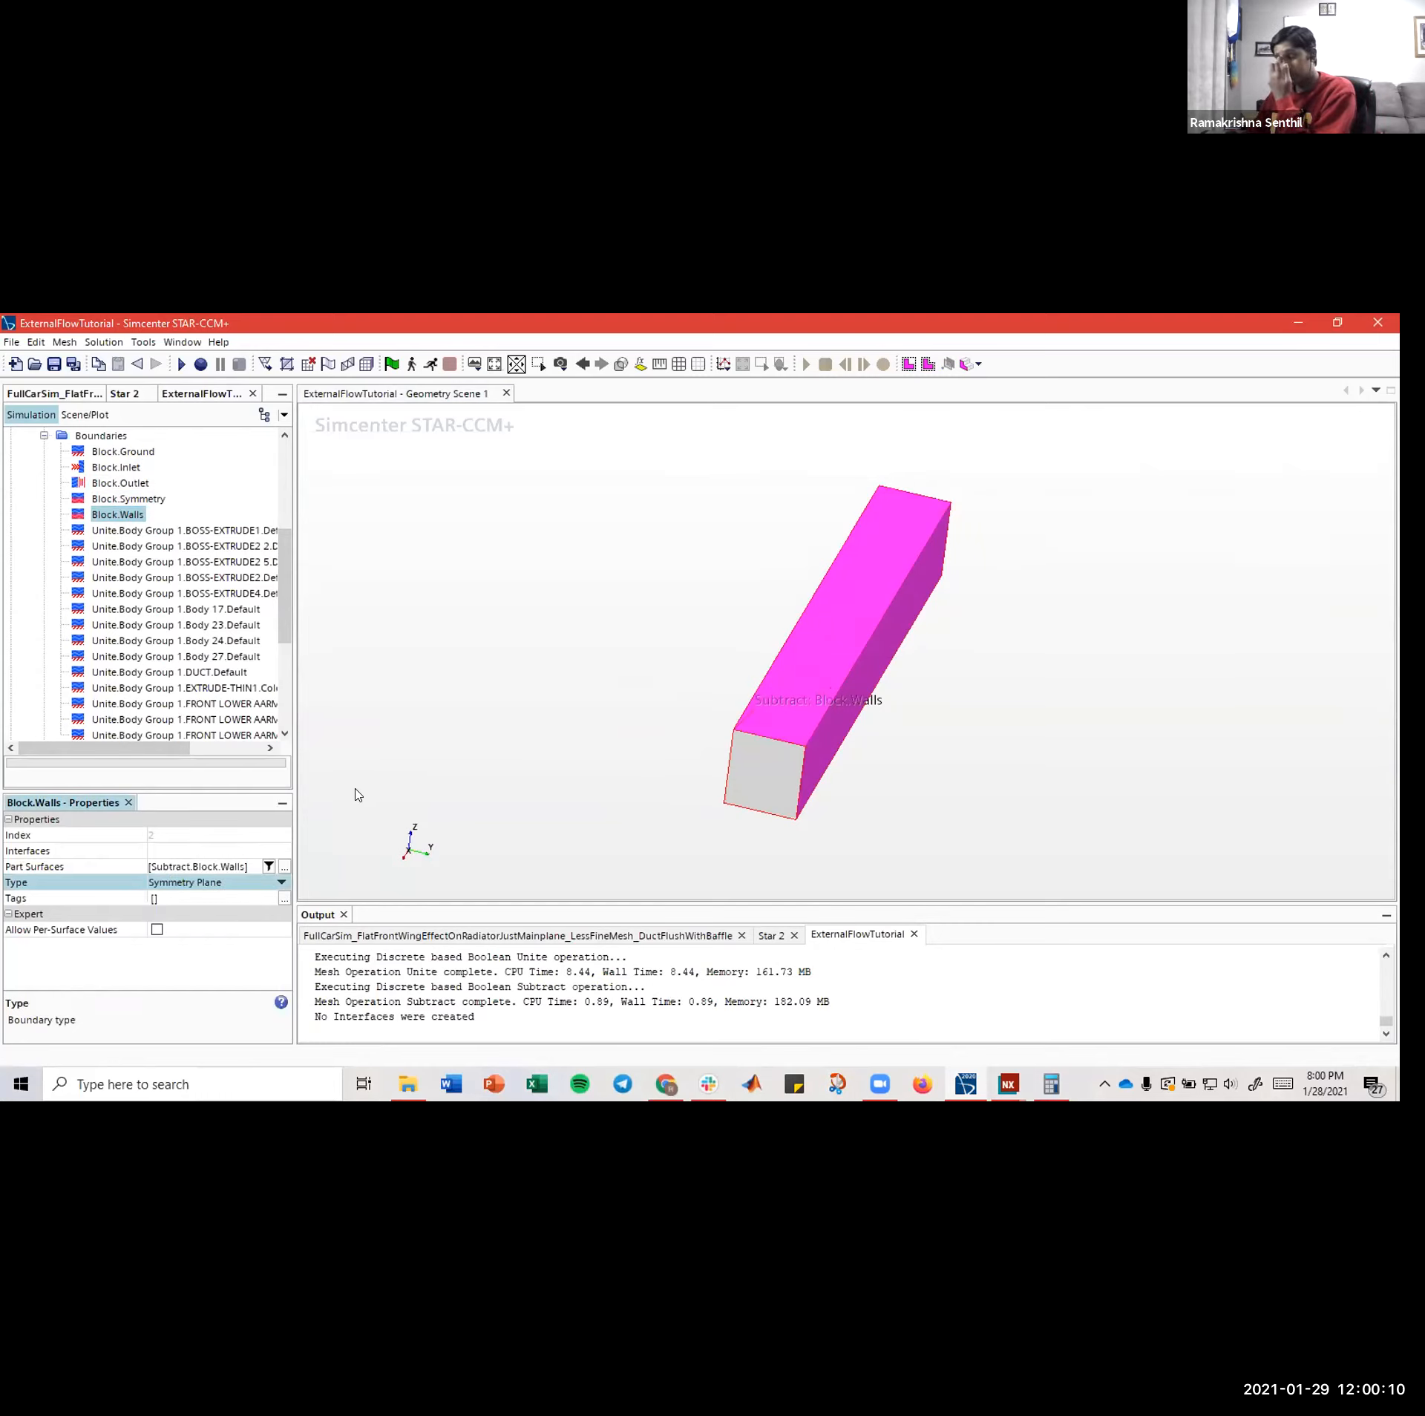
- Highlight the Subtract region's Block.Ground boundary and examine its surface and current boundary type
scroll(130, 551, "up", 2)
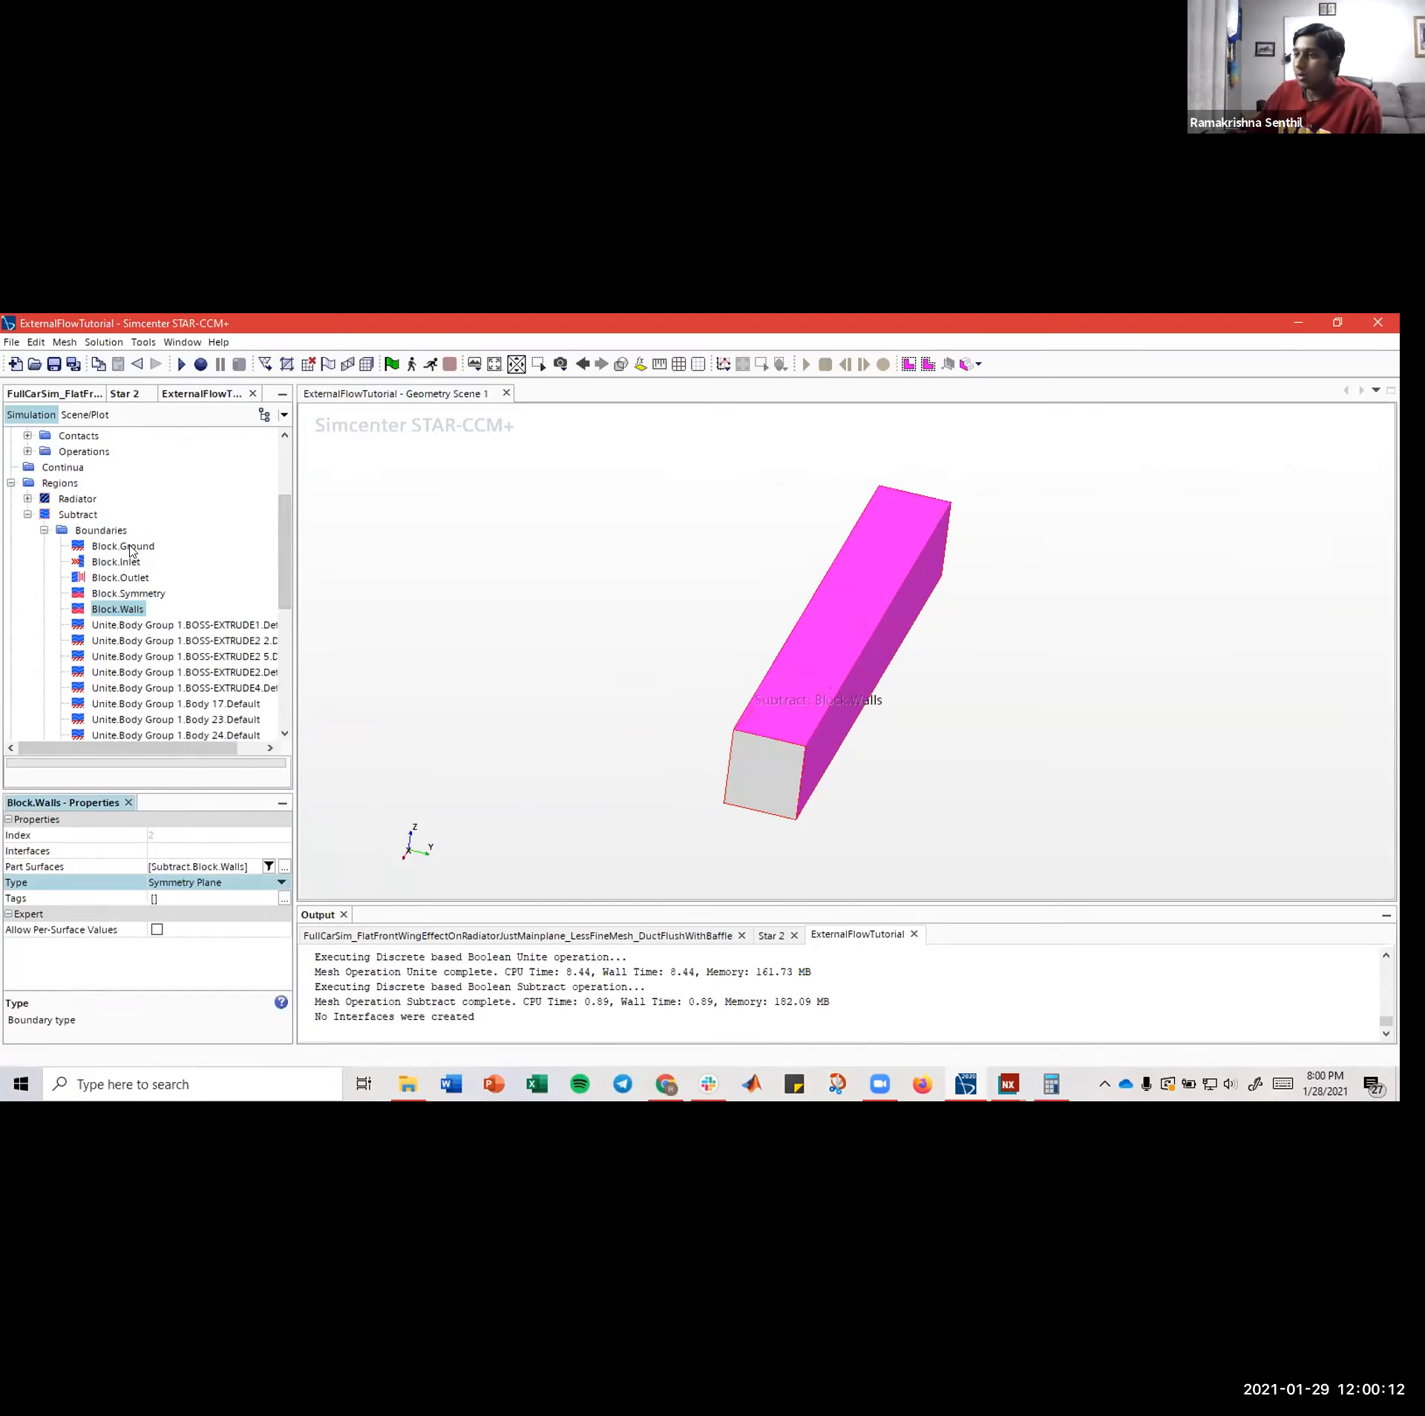
left_click(130, 549)
left_click_drag(652, 531, 659, 736)
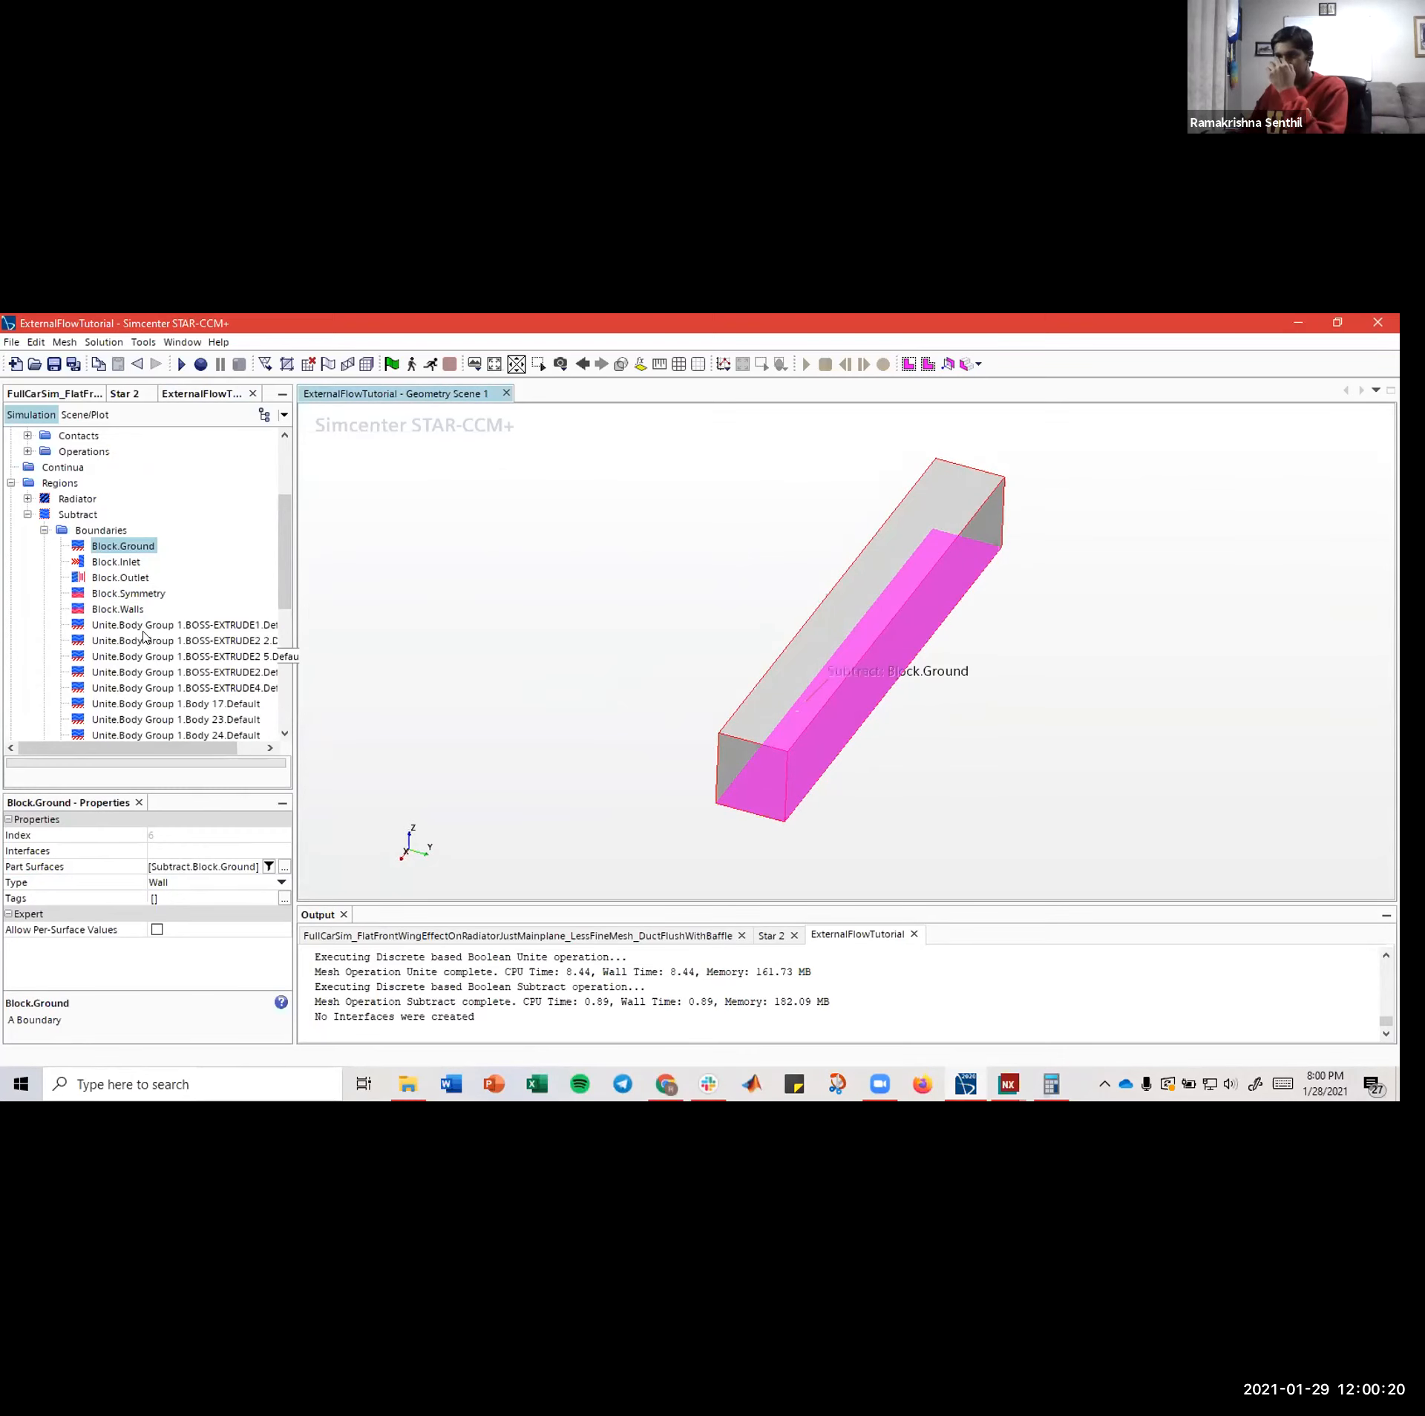
- Collapse the Subtract region and the Geometry branch in the simulation tree
left_click(43, 529)
left_click(27, 514)
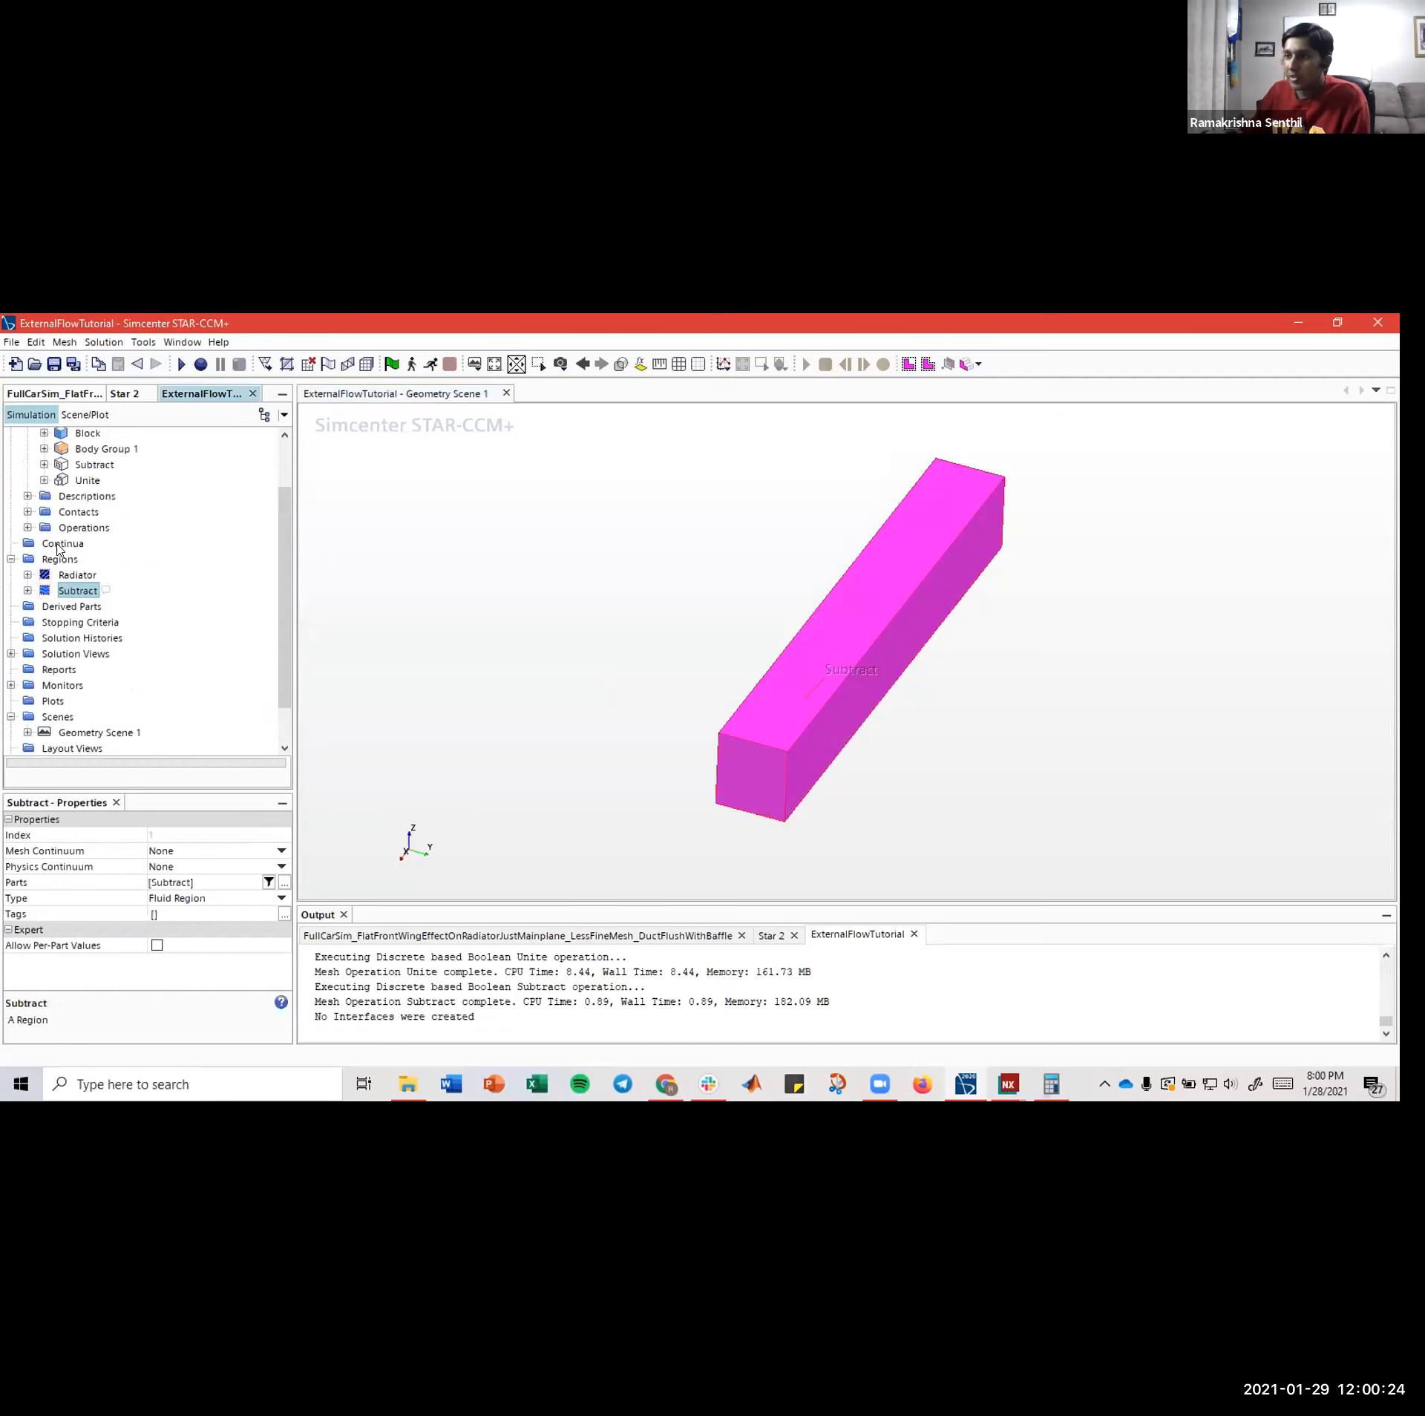
scroll(73, 589, "up", 2)
left_click(27, 484)
left_click(11, 451)
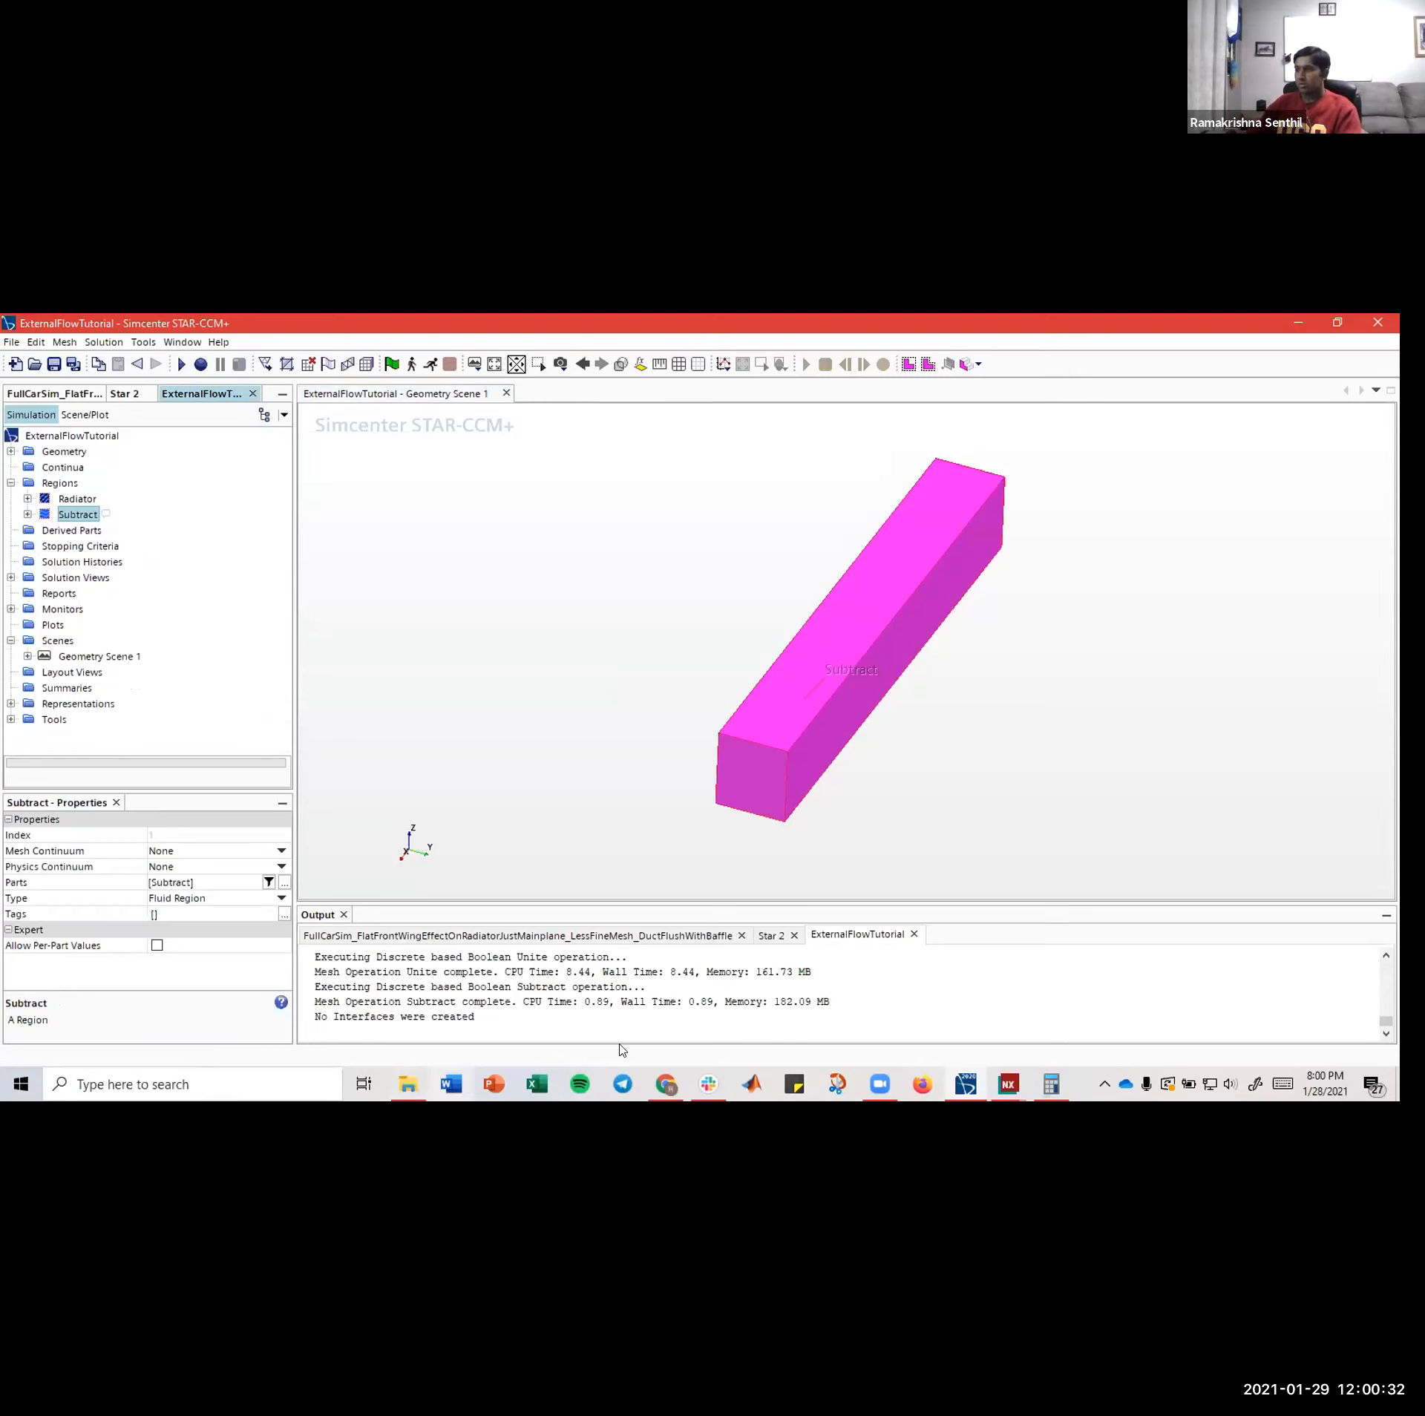
- Hide the block's Walls surface in the geometry scene
left_click(621, 763)
mouse_move(636, 729)
left_mouse_down()
mouse_move(669, 701)
mouse_move(767, 684)
mouse_move(726, 701)
mouse_move(655, 685)
mouse_move(738, 712)
mouse_move(773, 684)
mouse_move(732, 768)
mouse_move(697, 730)
left_mouse_up()
left_click(726, 692)
left_click(638, 678)
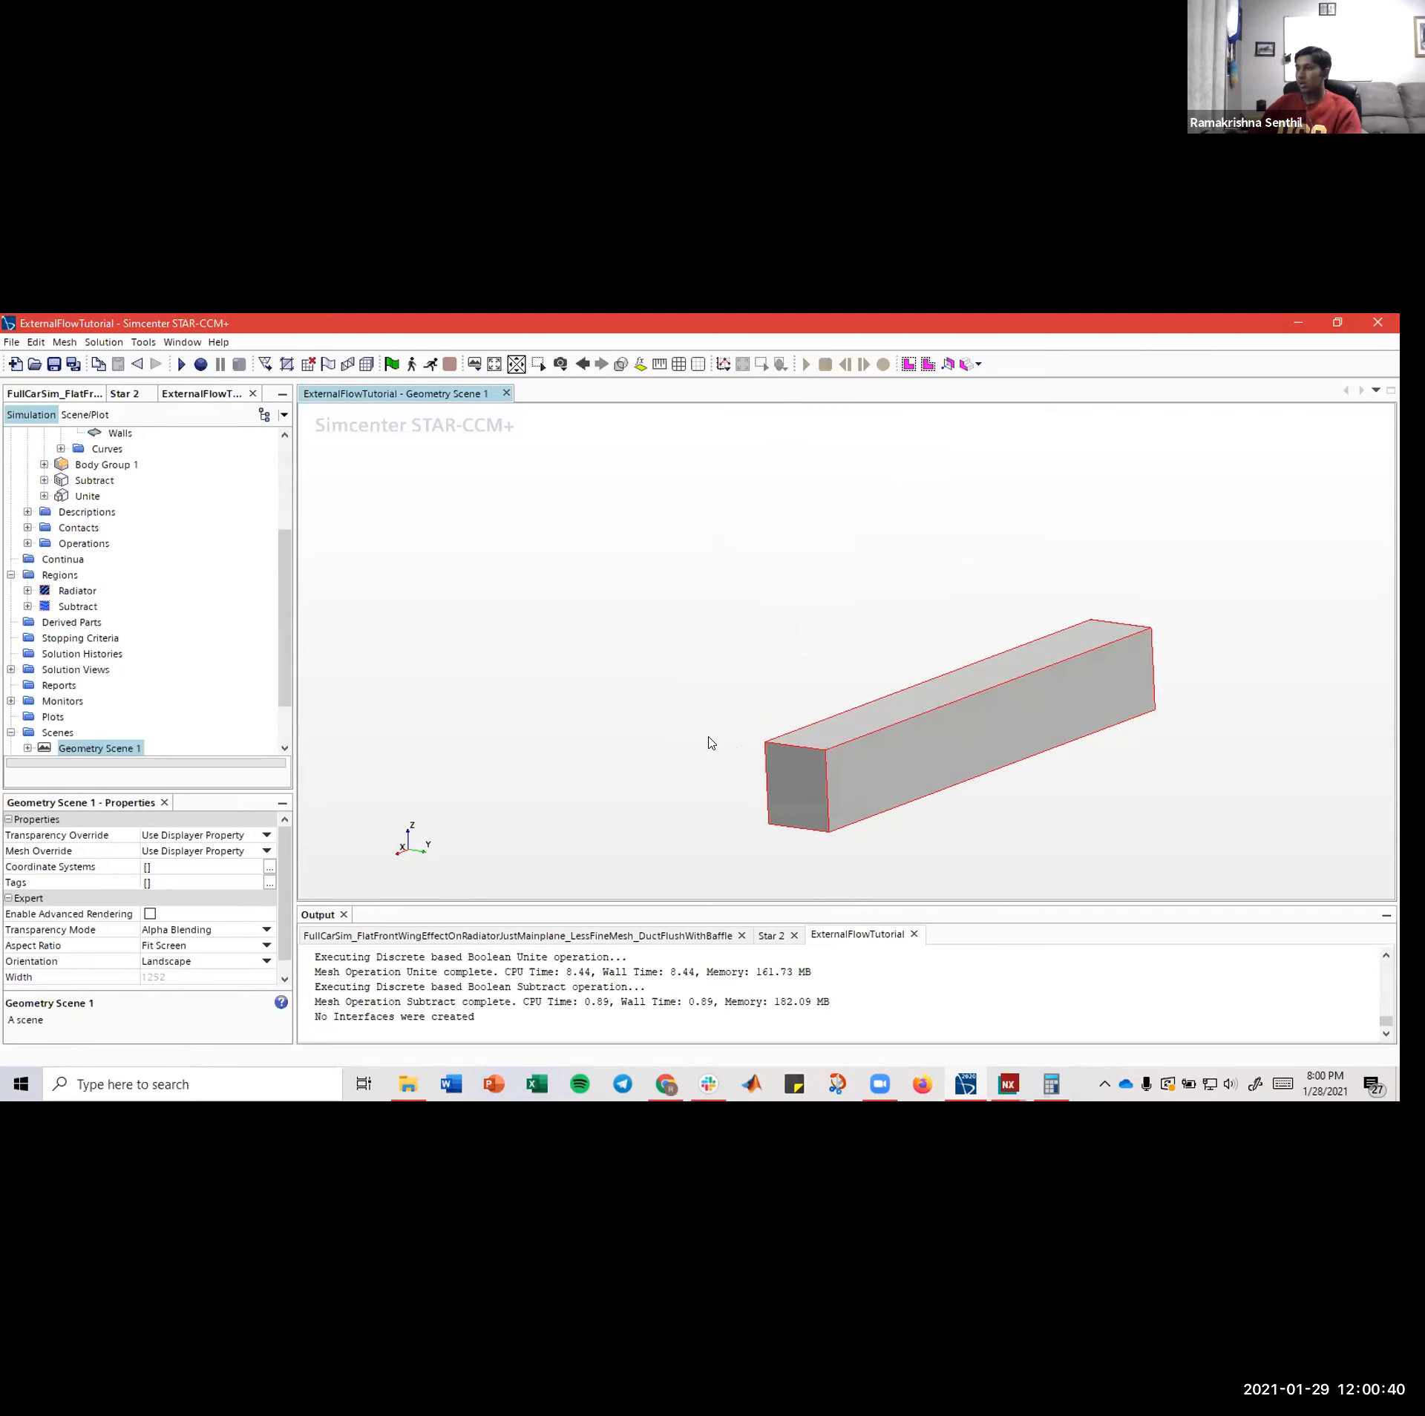
right_click_drag(815, 710, 731, 651)
left_click(800, 696)
right_click(775, 703)
left_click(800, 644)
- Hide the block's Inlet surface to expose the race car inside the domain
left_click(734, 727)
right_click(734, 726)
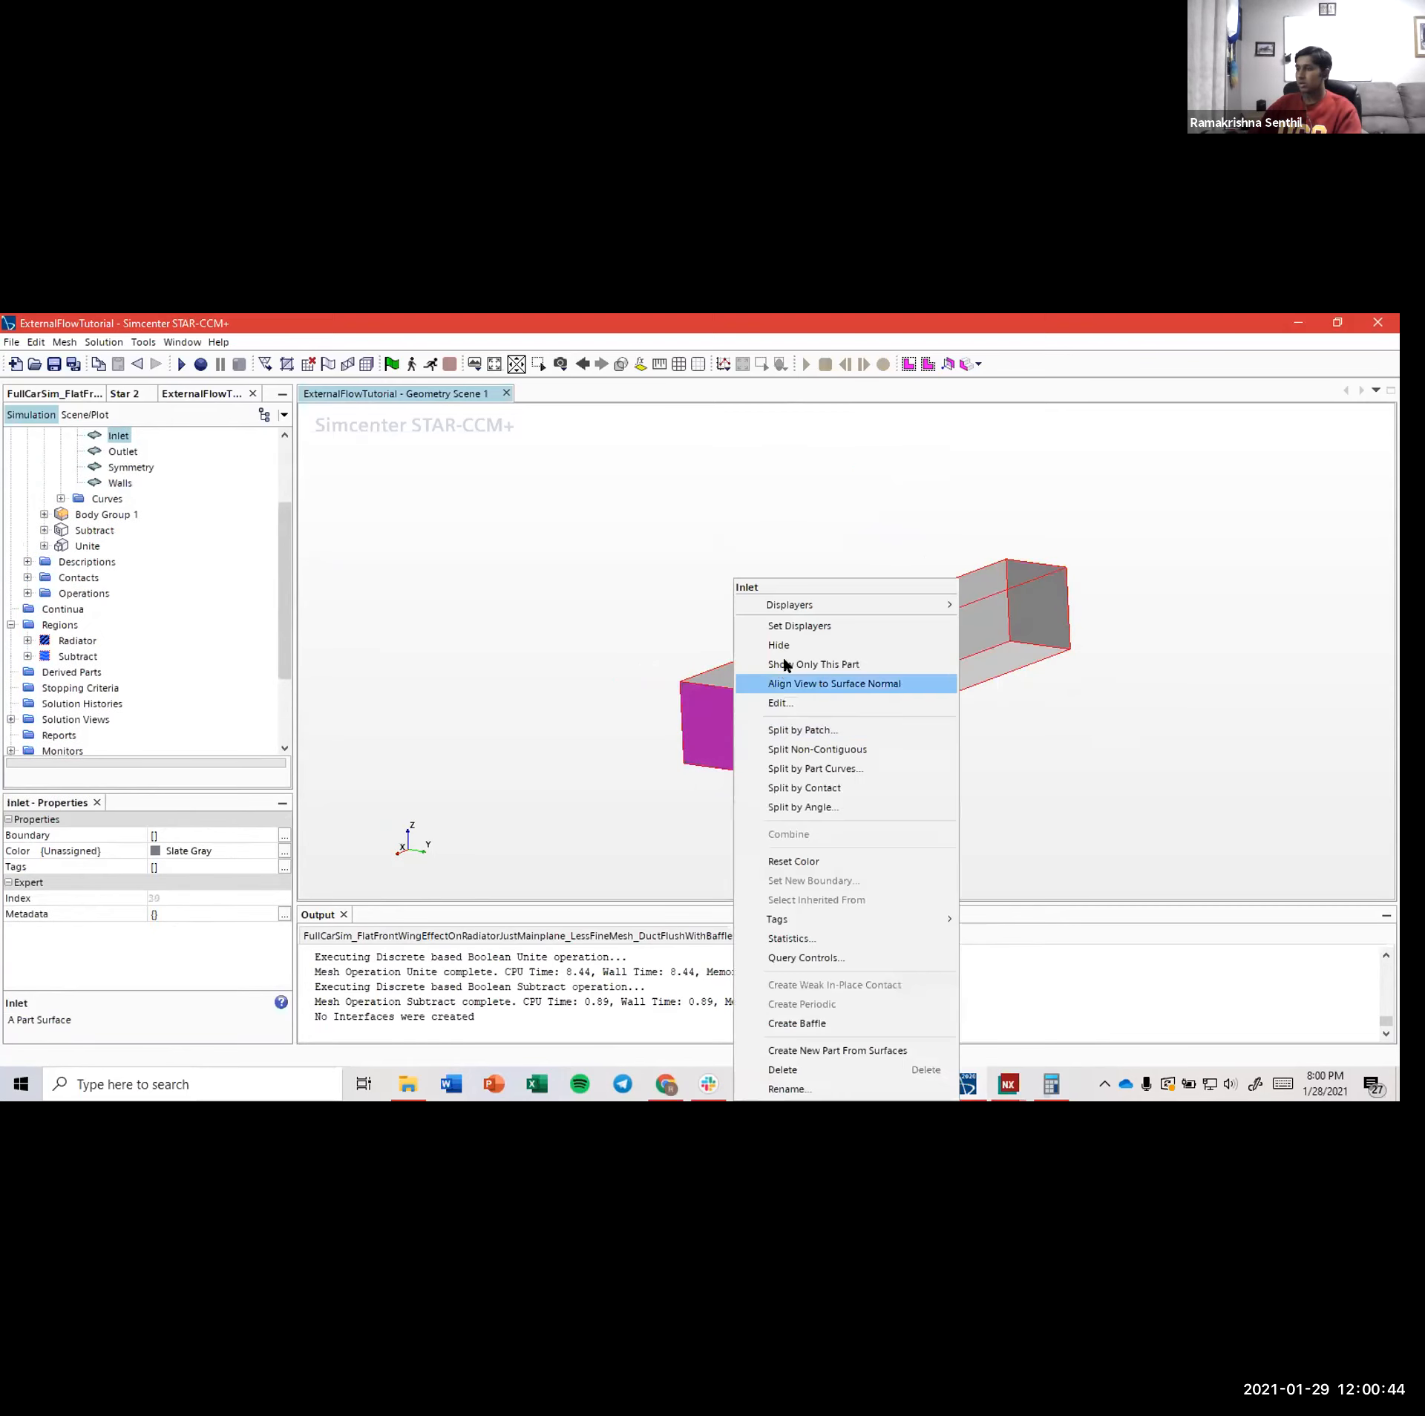
left_click(783, 645)
left_click_drag(782, 642, 776, 712)
scroll(777, 712, "up", 5)
scroll(809, 705, "up", 10)
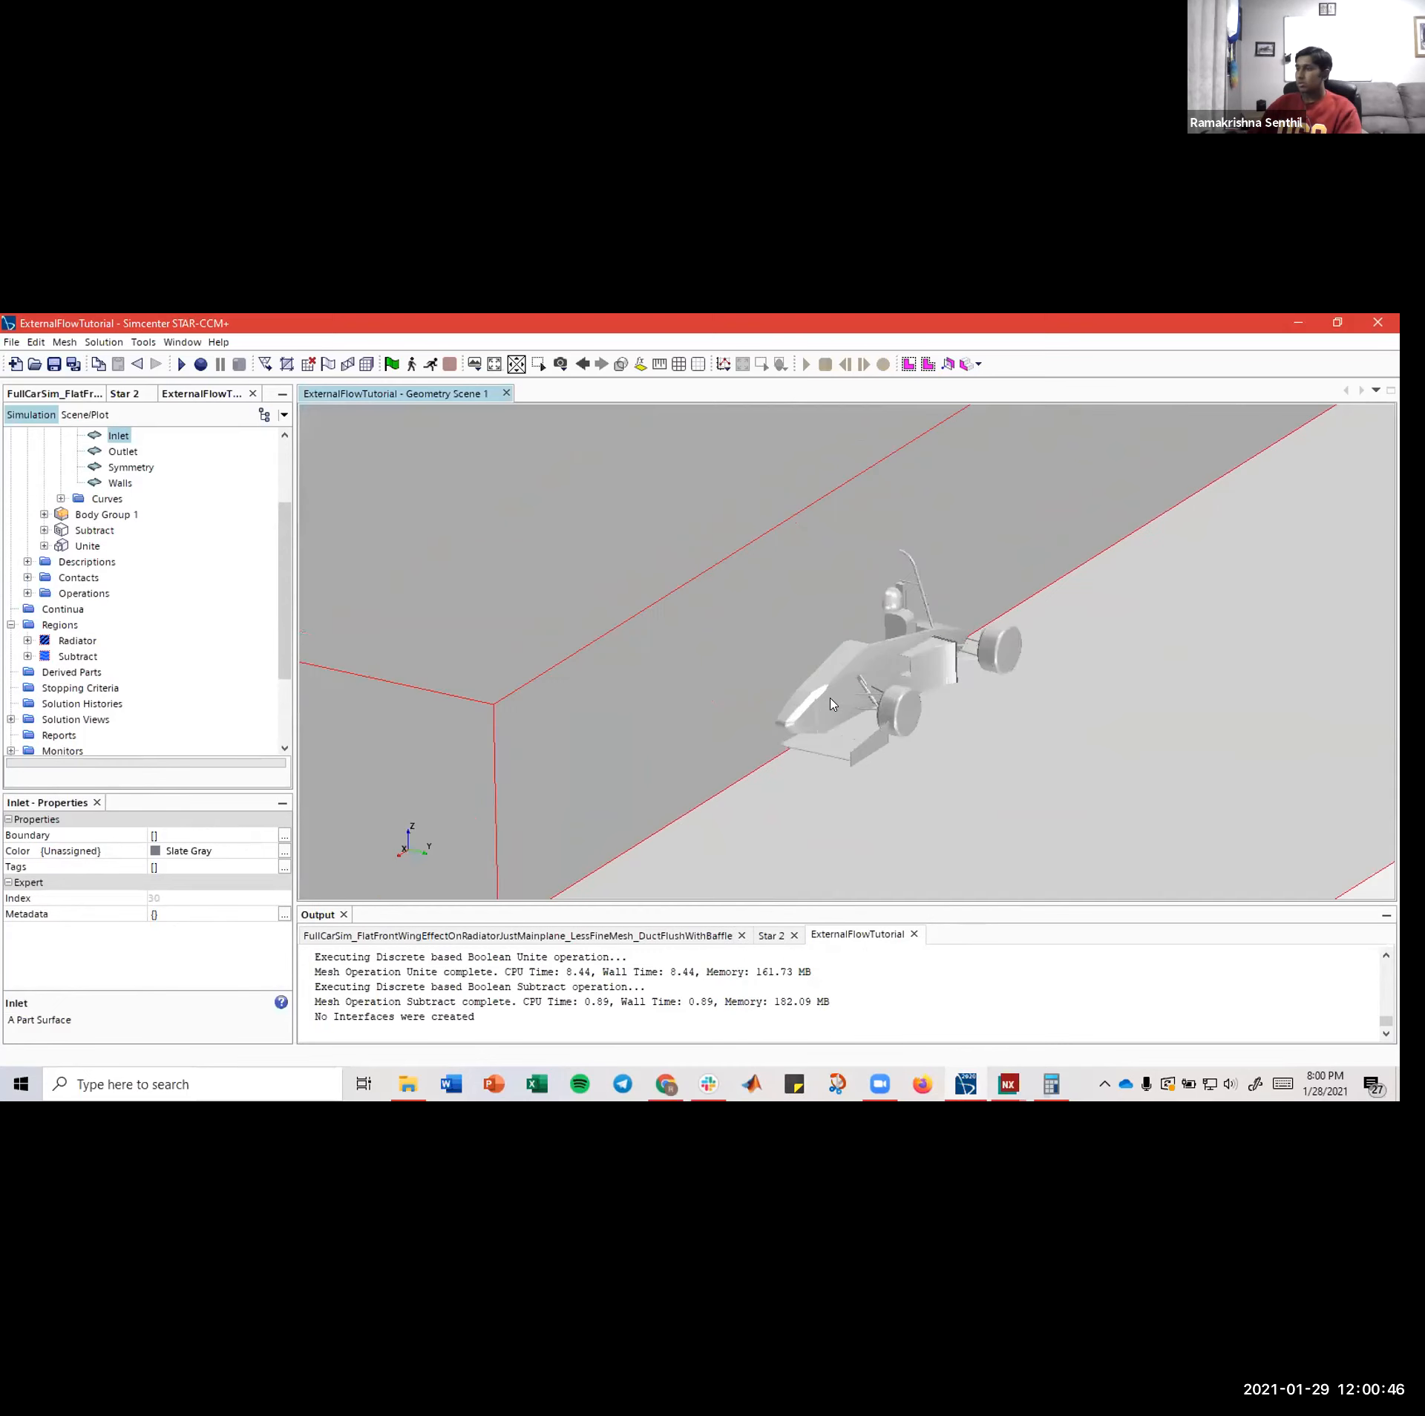
scroll(859, 736, "down", 4)
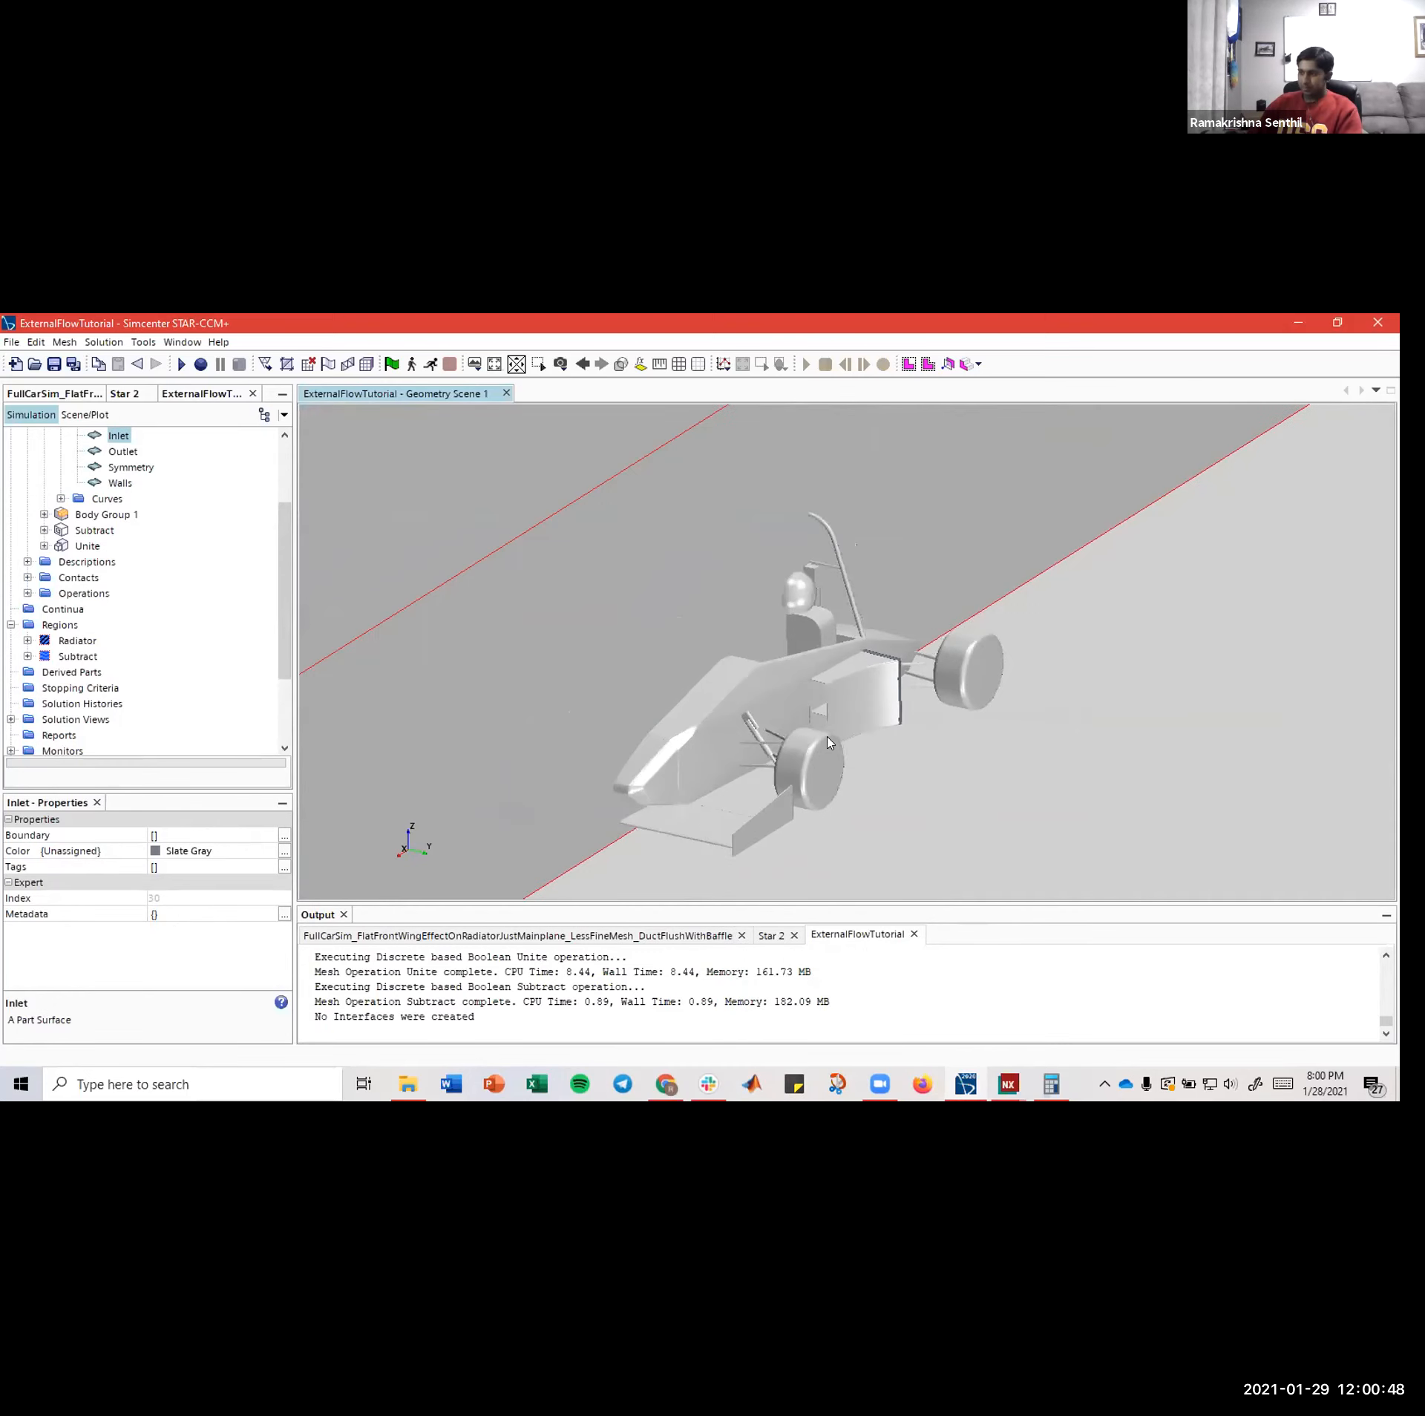
right_click_drag(823, 733, 776, 727)
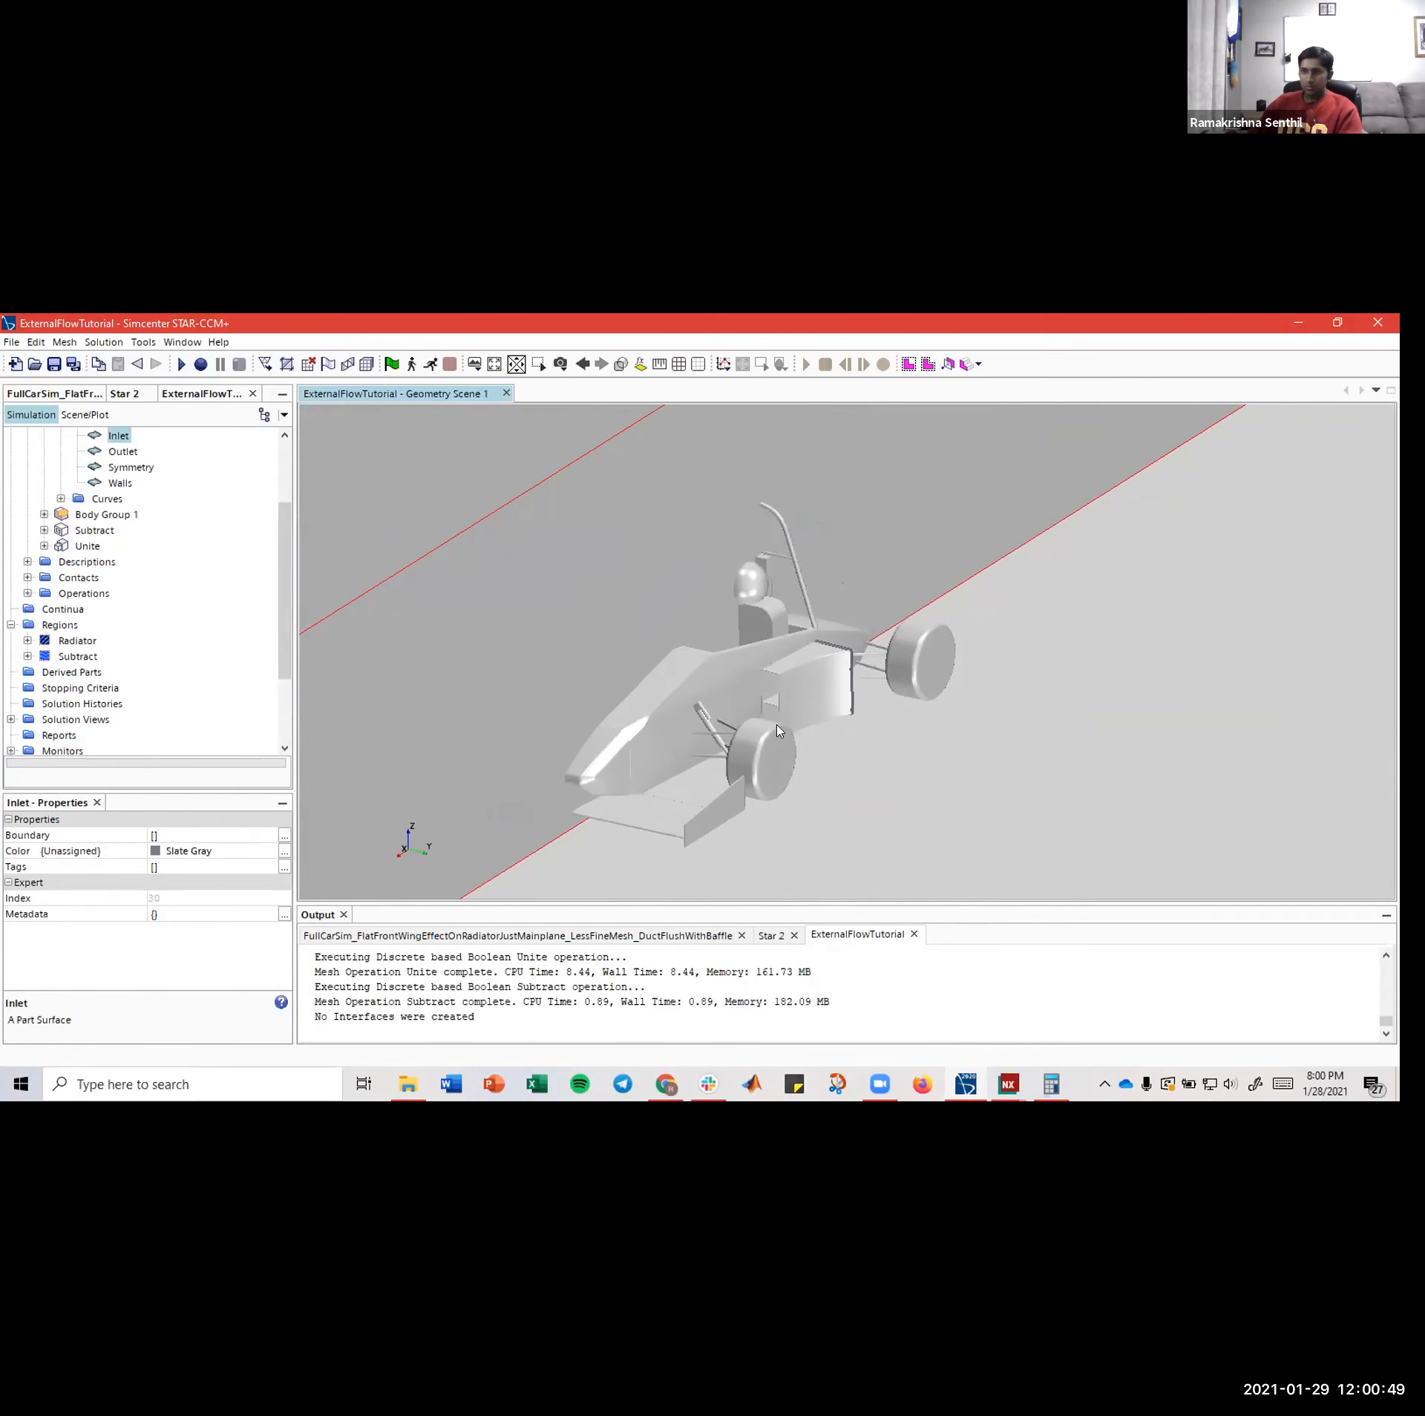
- Create a new physics continuum under Continua
left_click(66, 612)
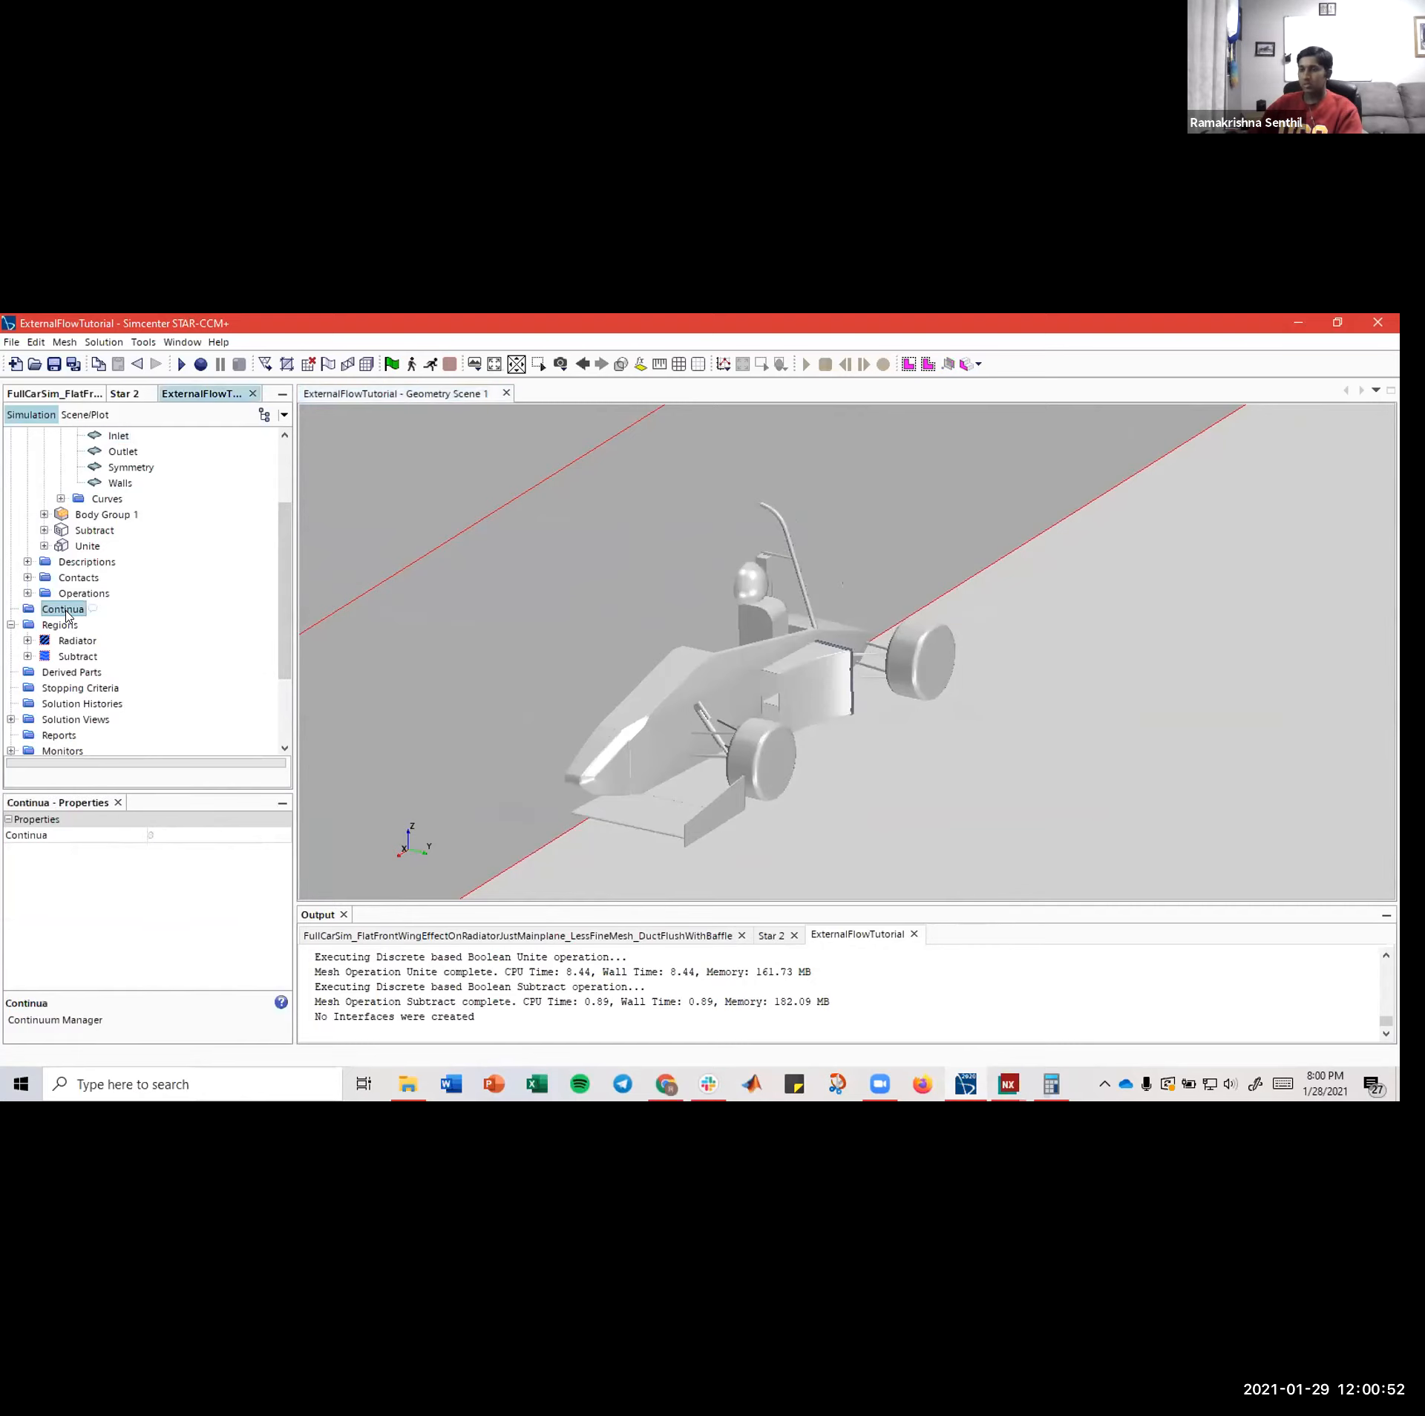
right_click(67, 611)
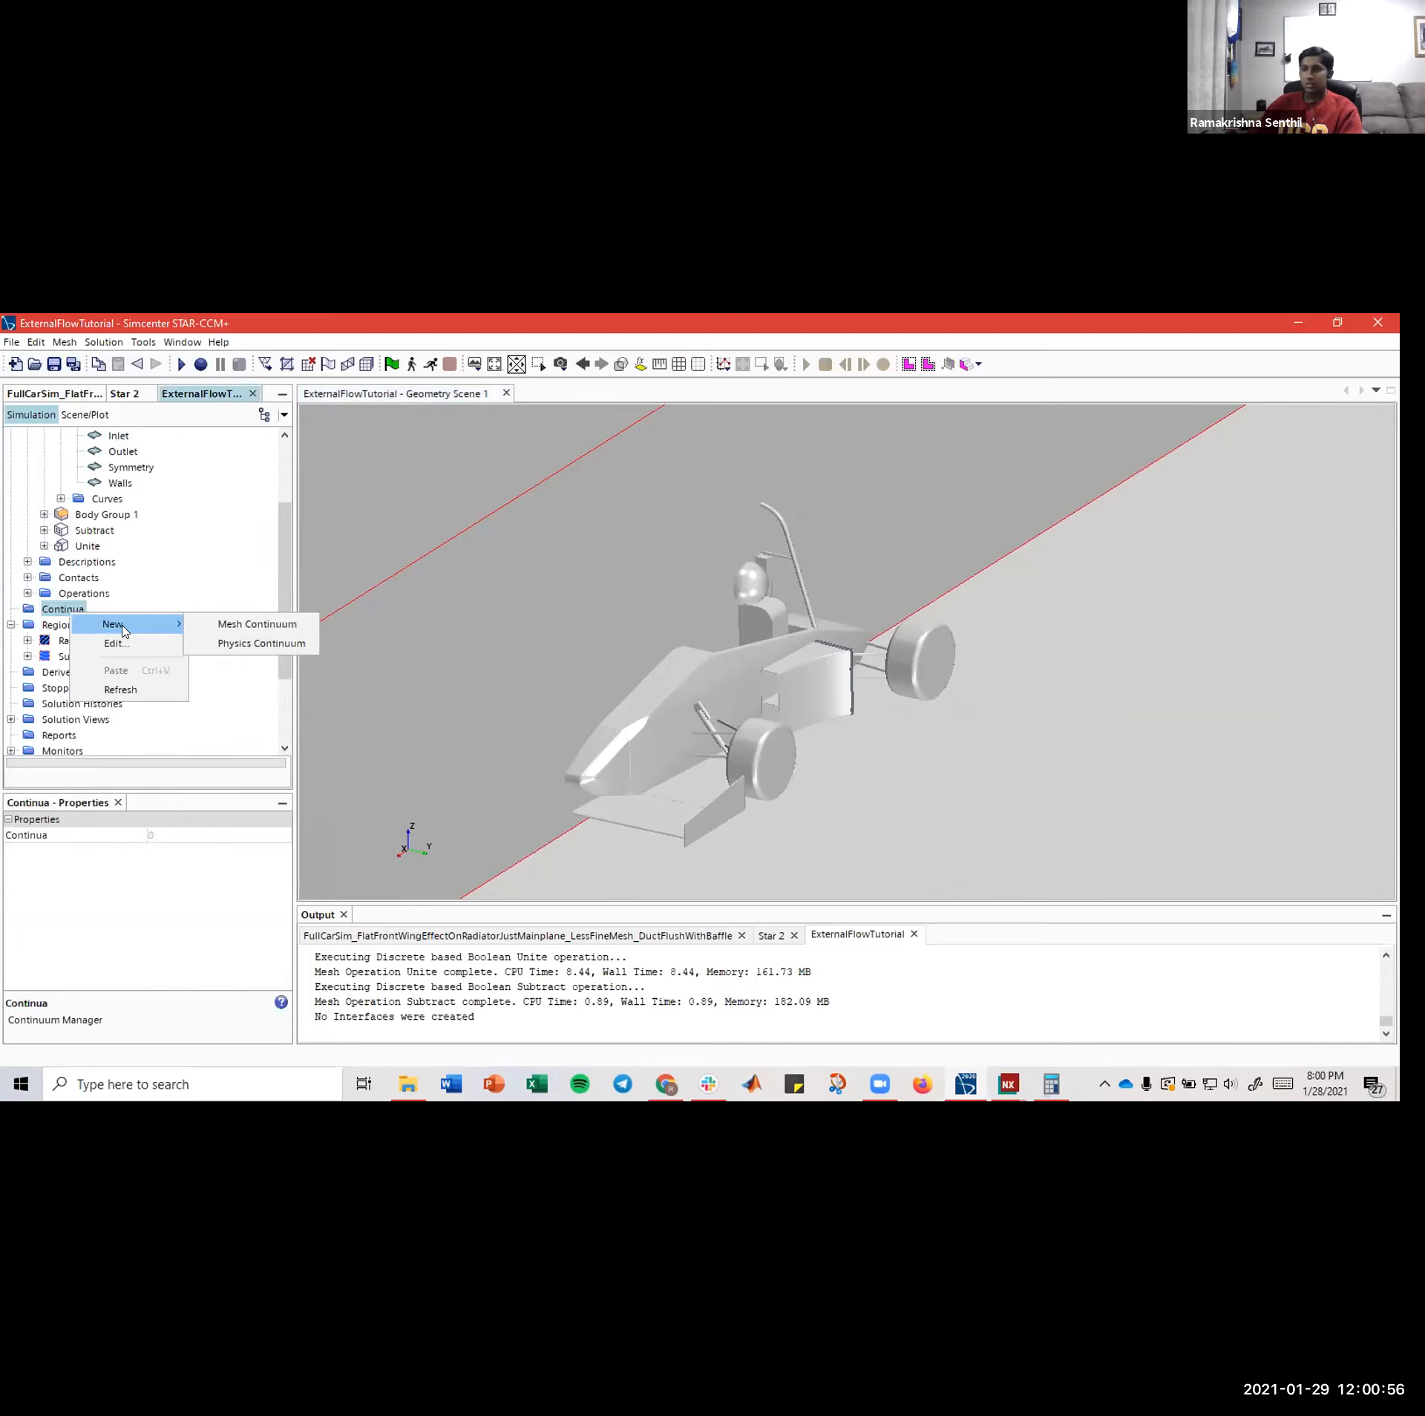
right_click(46, 613)
right_click(52, 612)
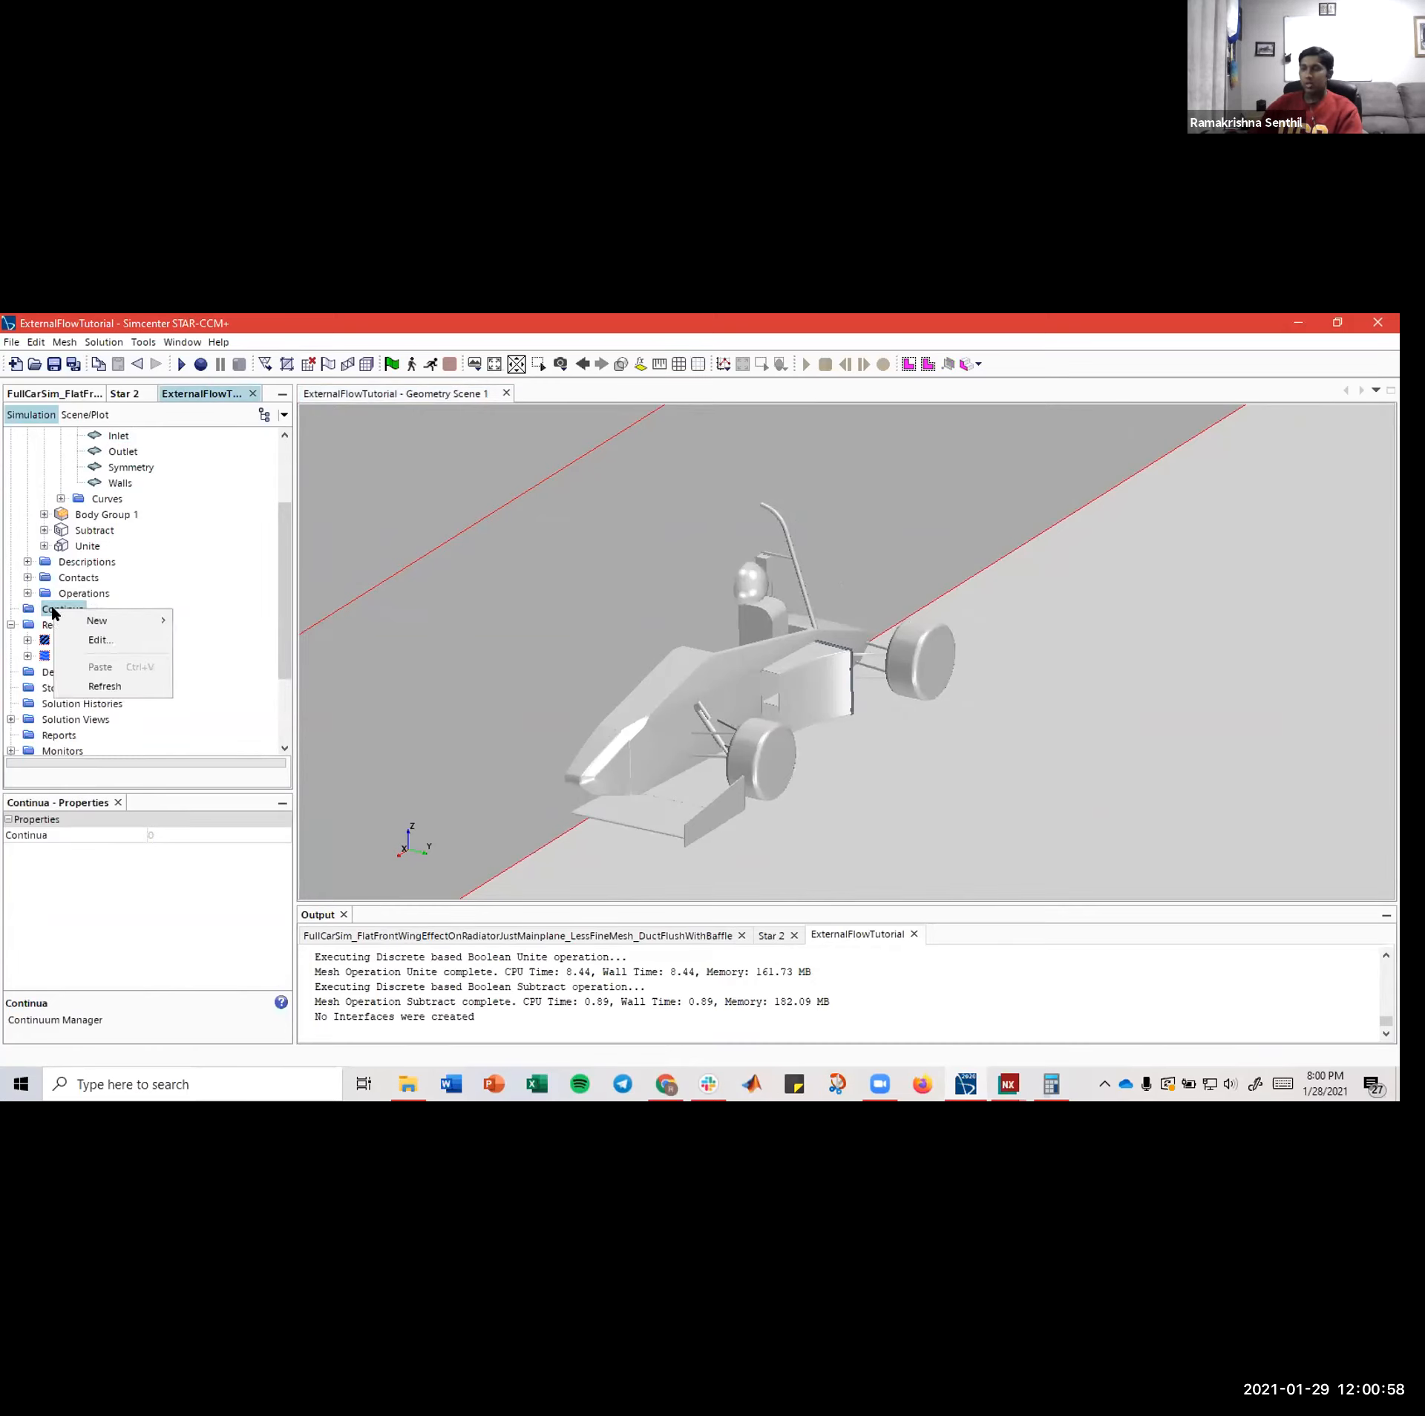
mouse_move(67, 620)
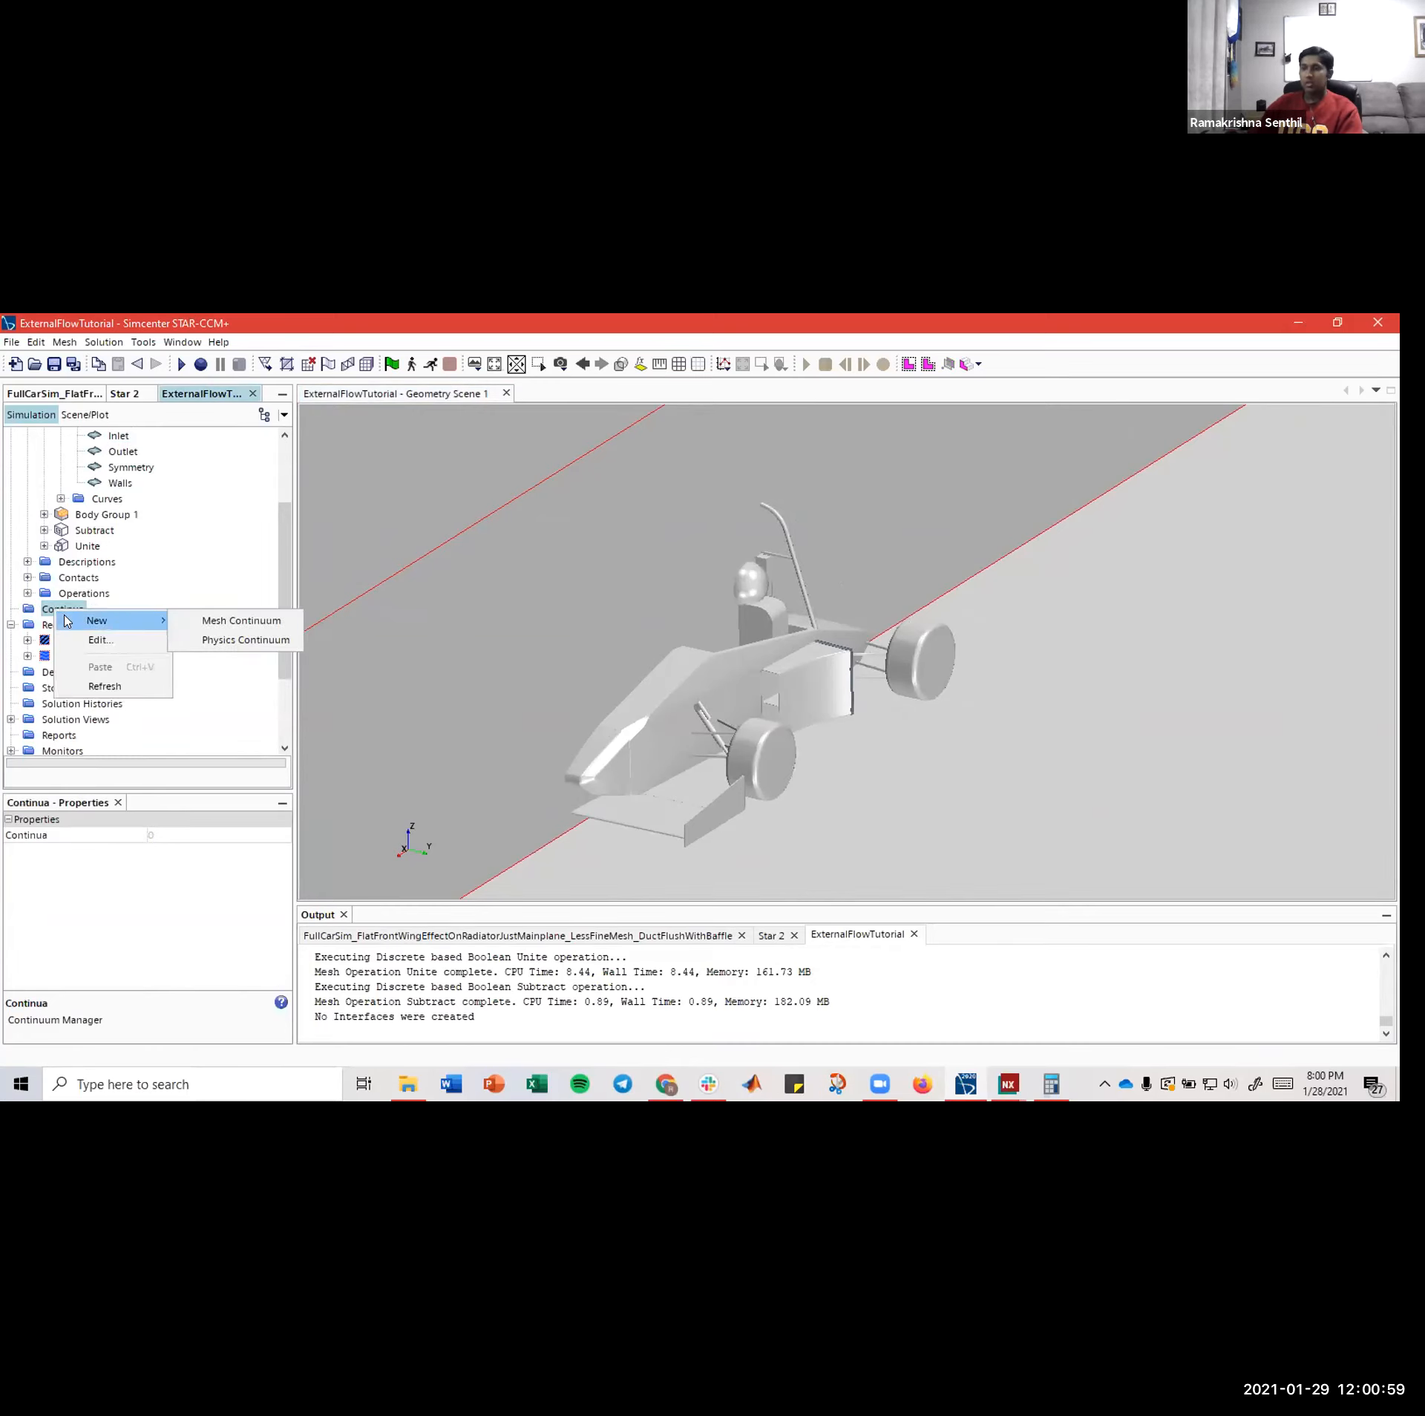
left_click(221, 642)
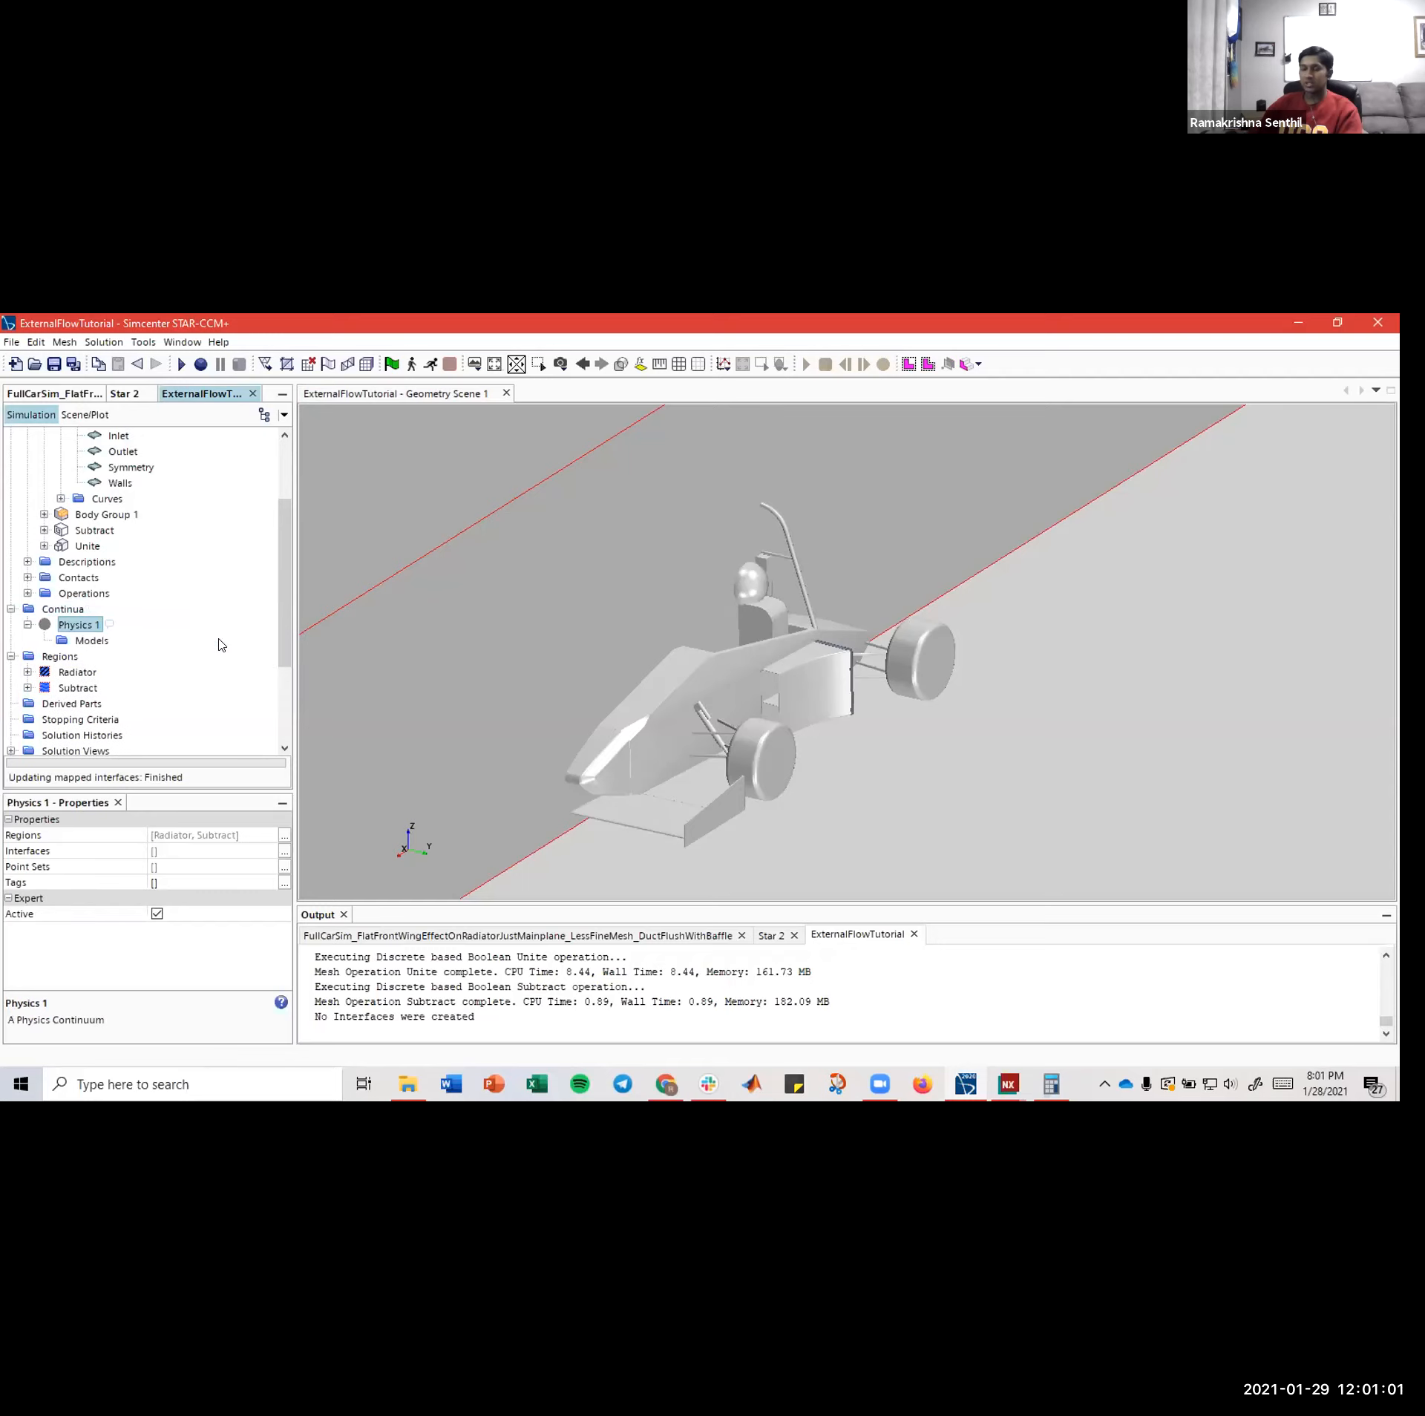
- Open the model selection for the Physics 1 continuum and enable the Three Dimensional space model
right_click(78, 627)
left_click(104, 636)
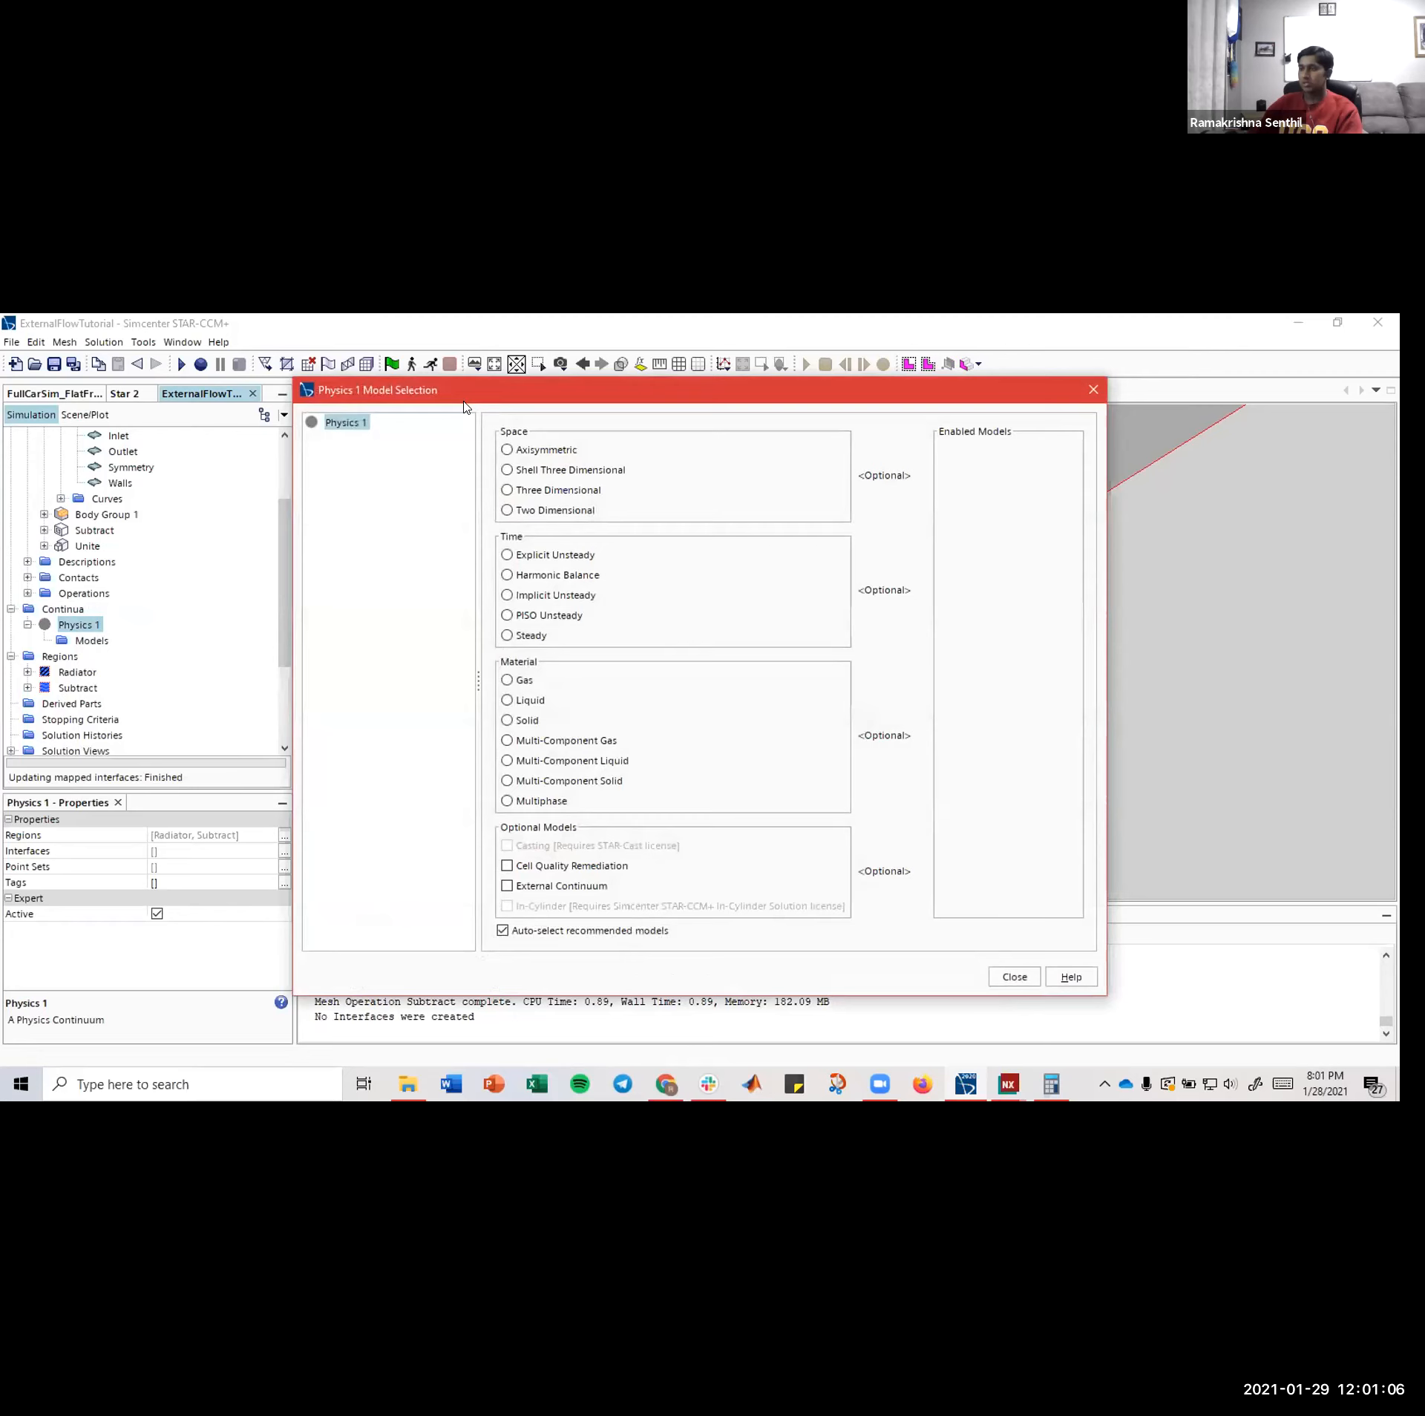
left_click_drag(464, 402, 291, 389)
left_click_drag(525, 381, 439, 380)
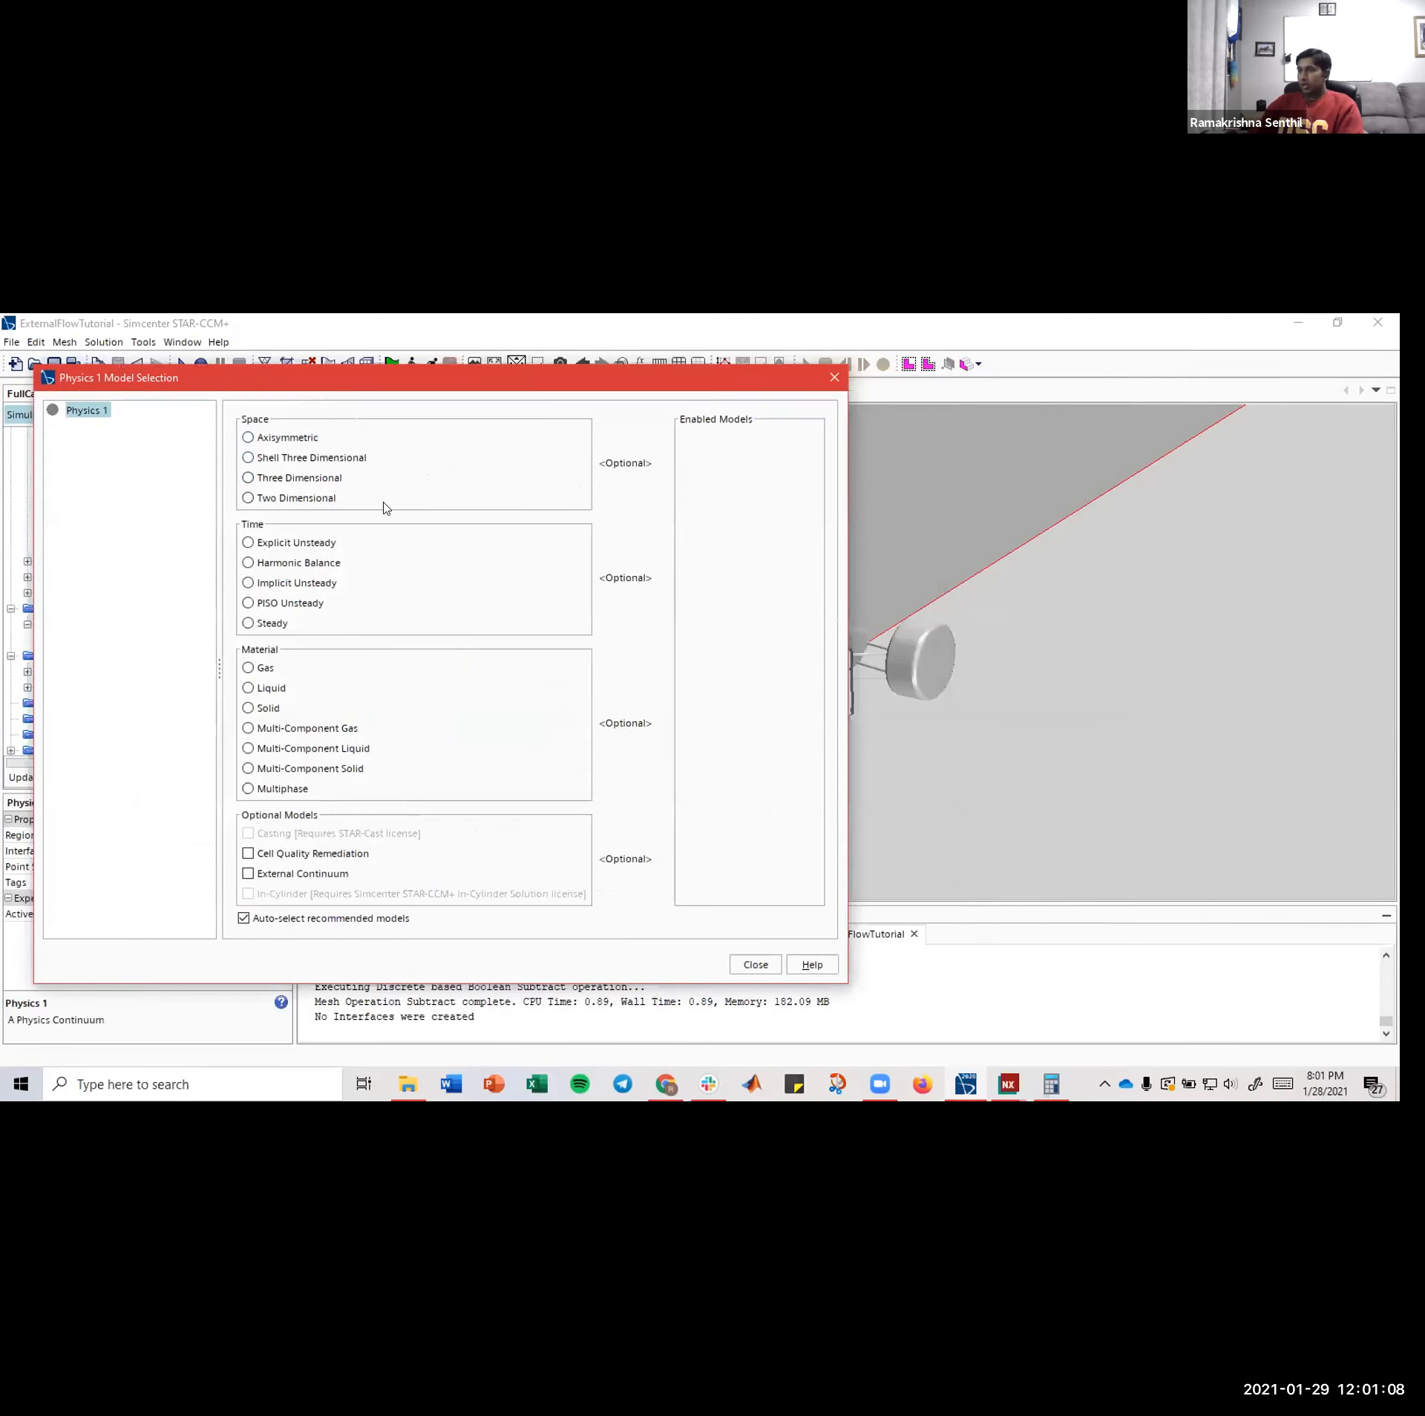
left_click(277, 479)
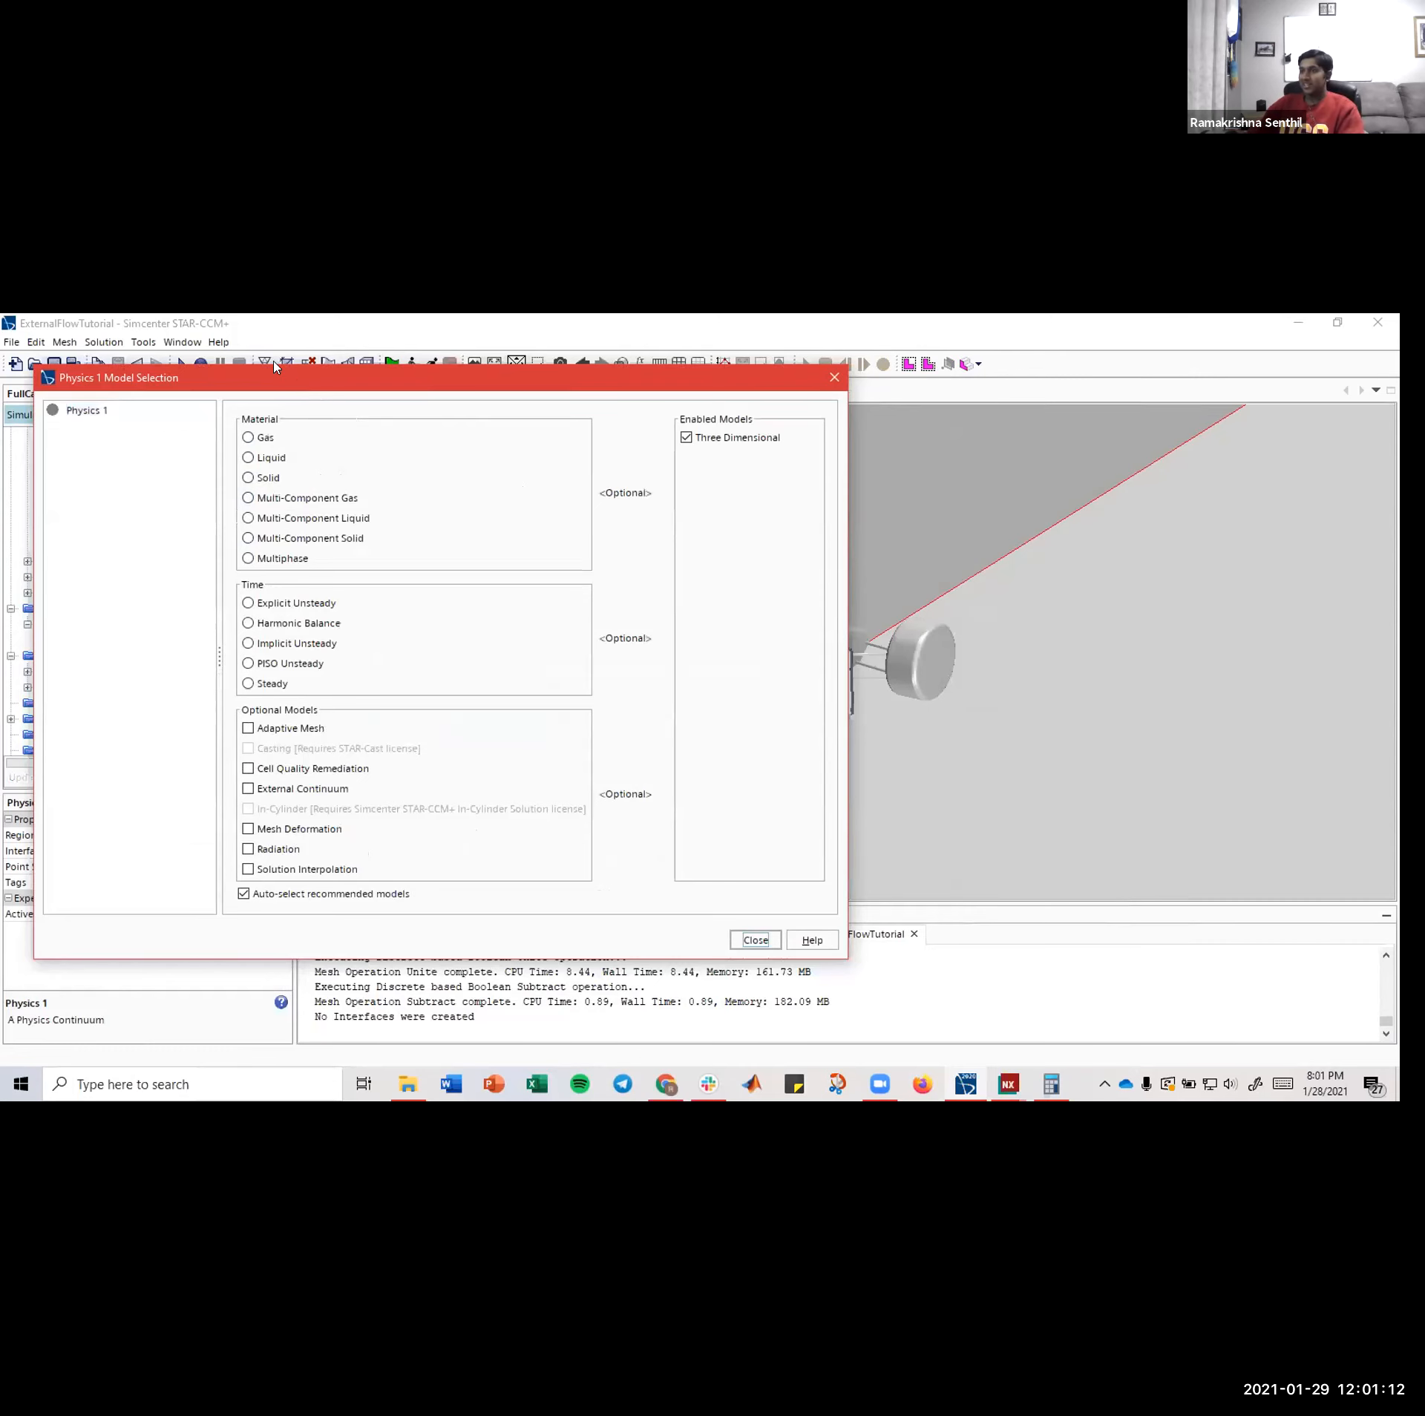
- Add the Gas material and Segregated Flow models to the Physics 1 continuum
left_click_drag(275, 369, 262, 356)
left_click(246, 424)
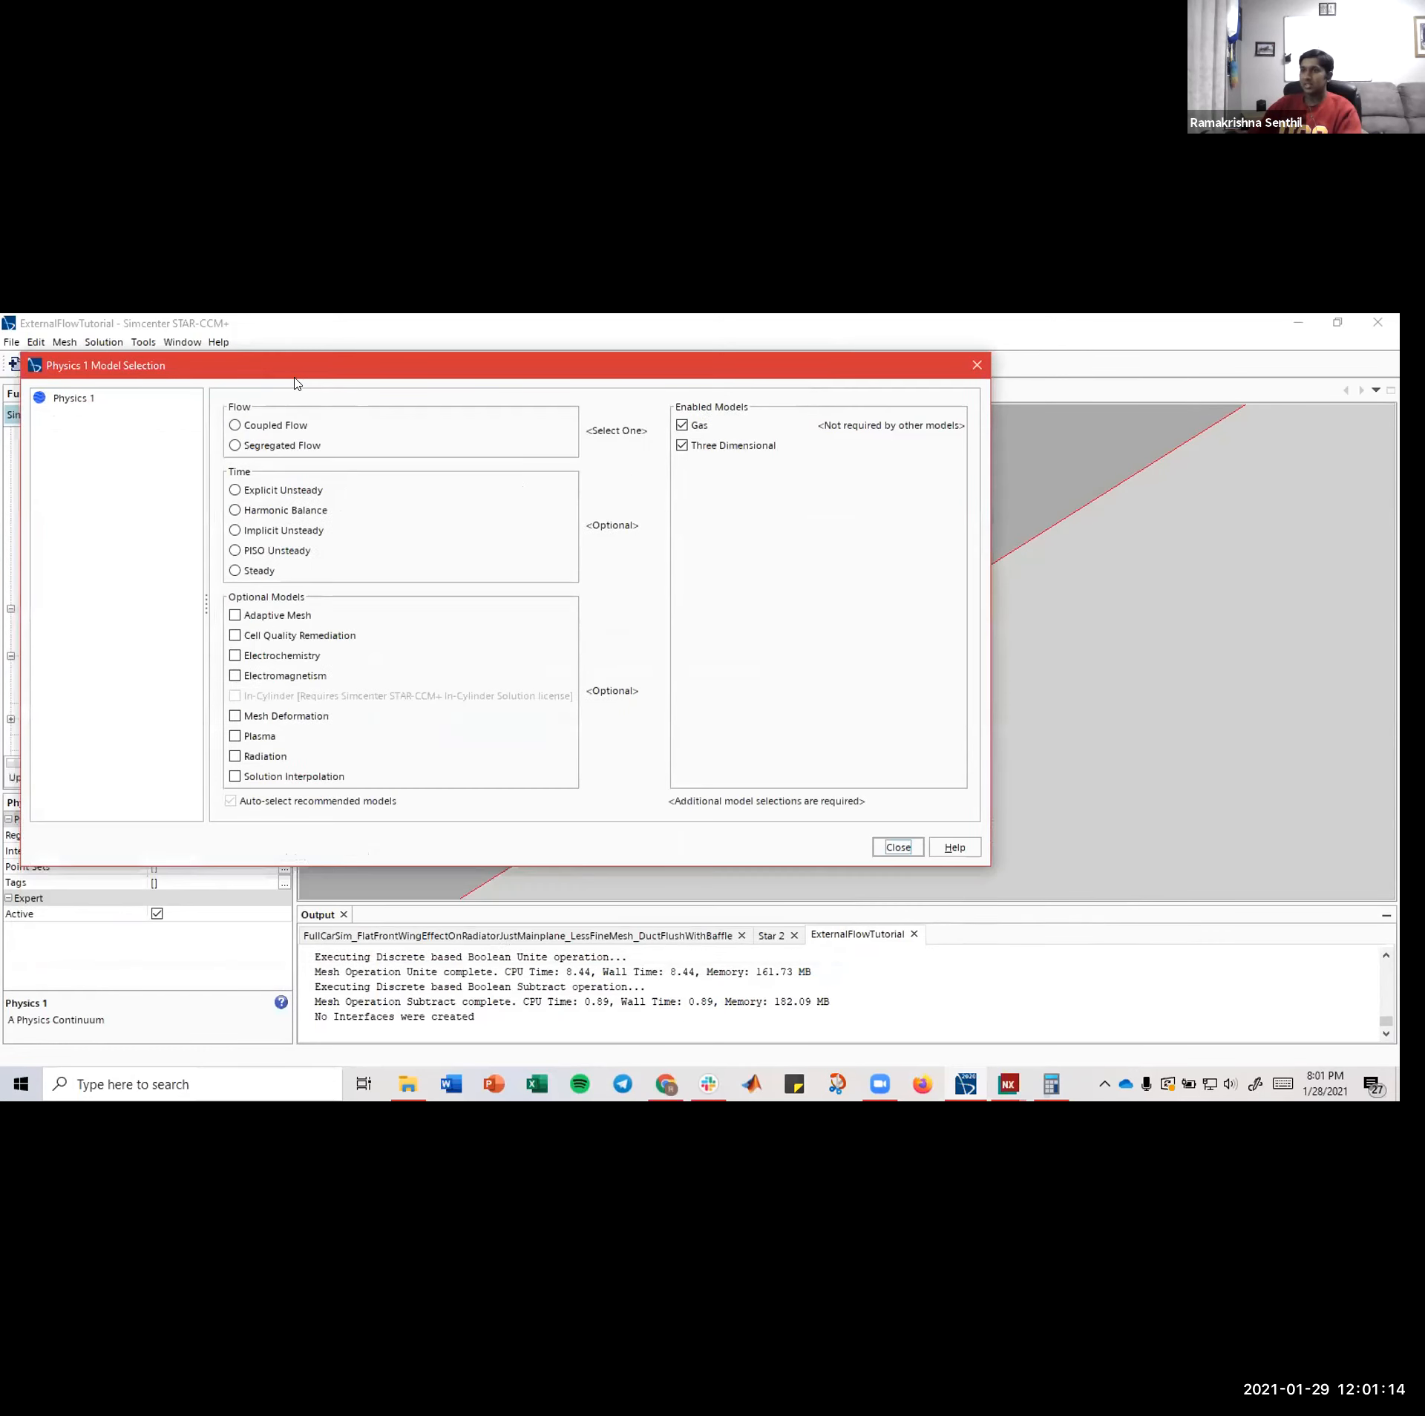
left_click_drag(290, 379, 296, 403)
left_click(275, 470)
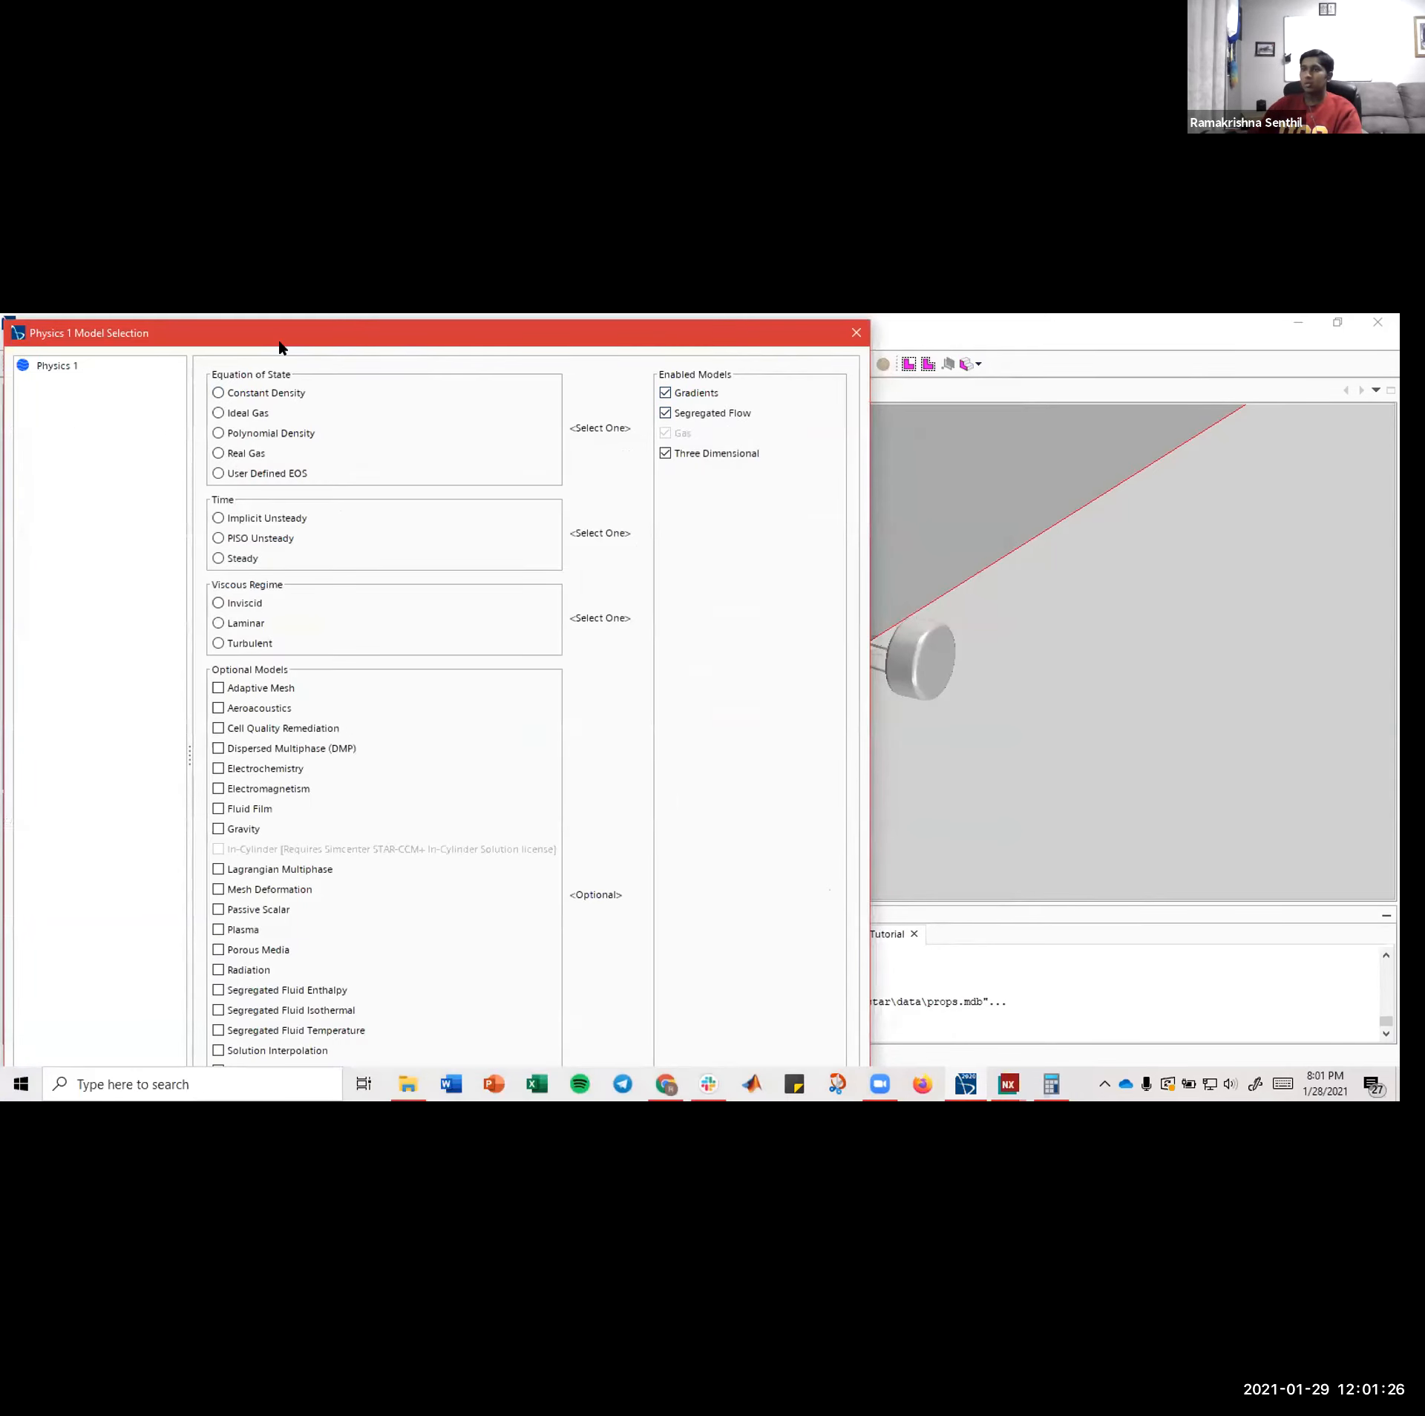
left_click_drag(275, 340, 277, 342)
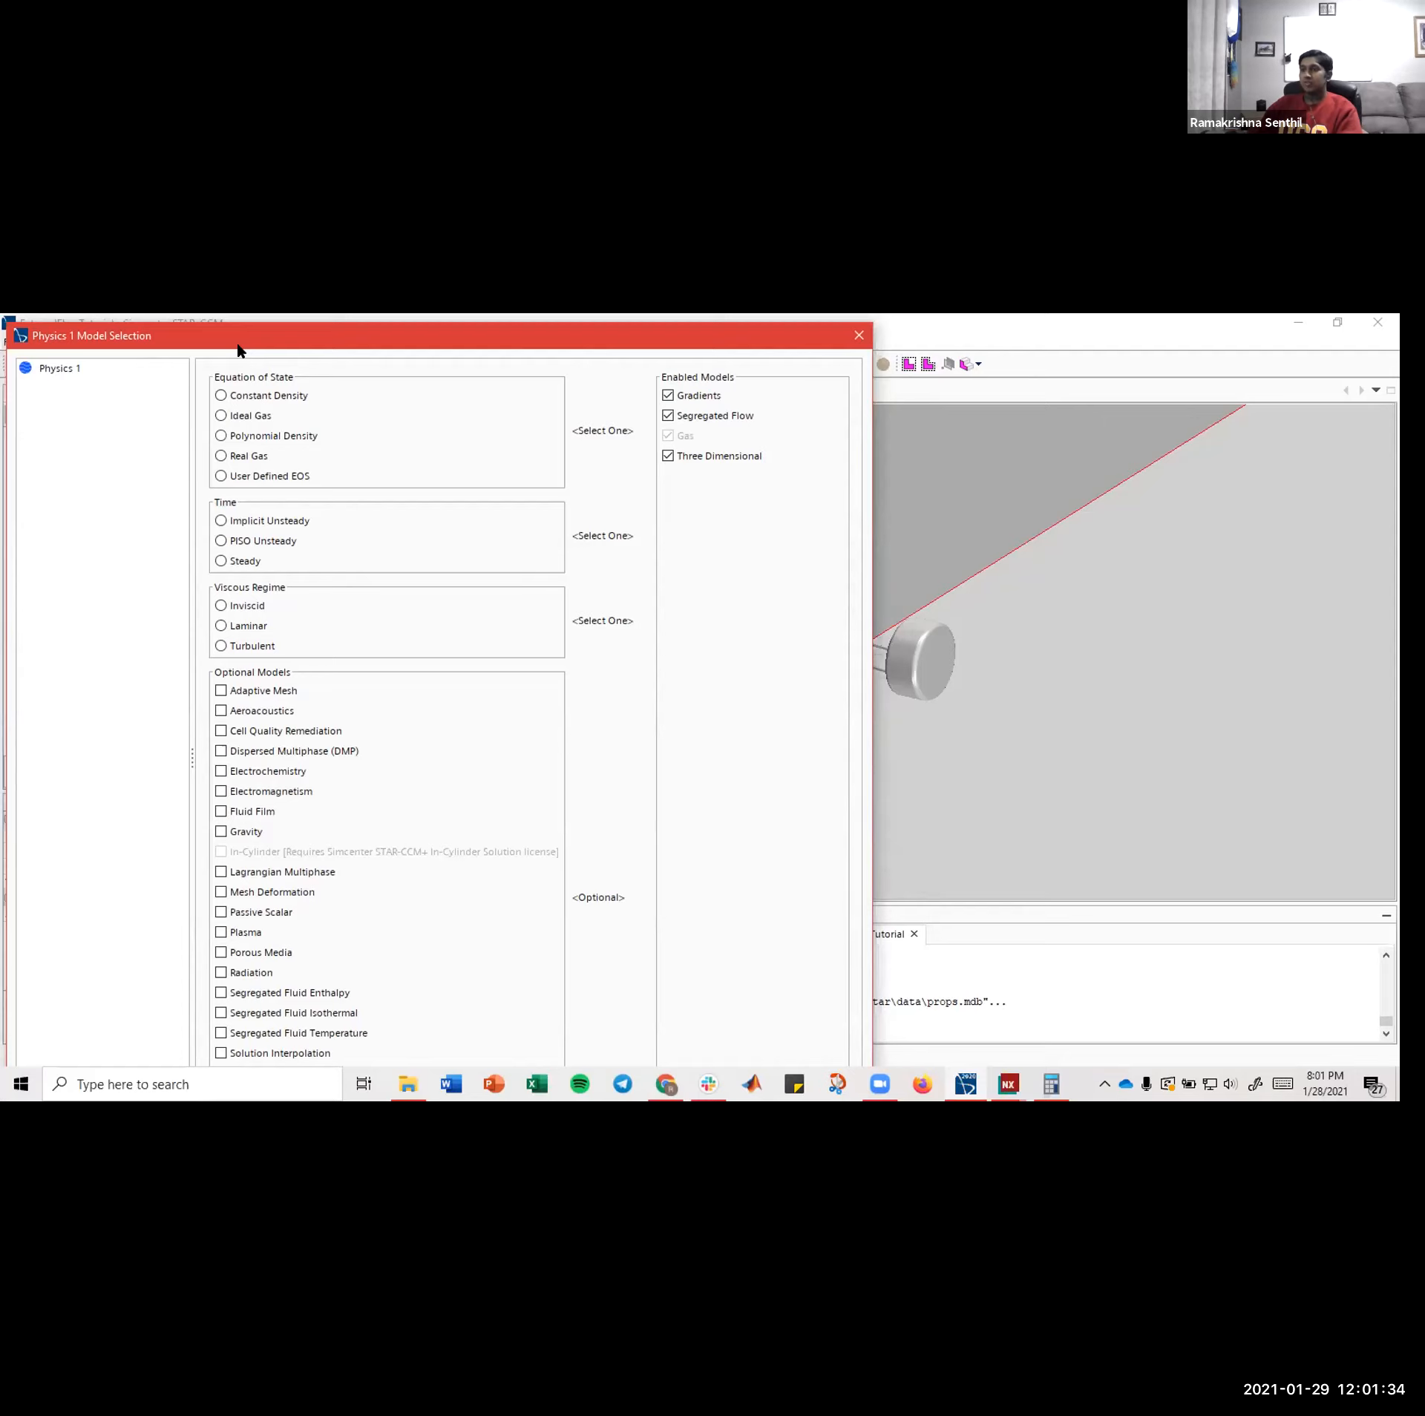
left_click_drag(231, 340, 234, 344)
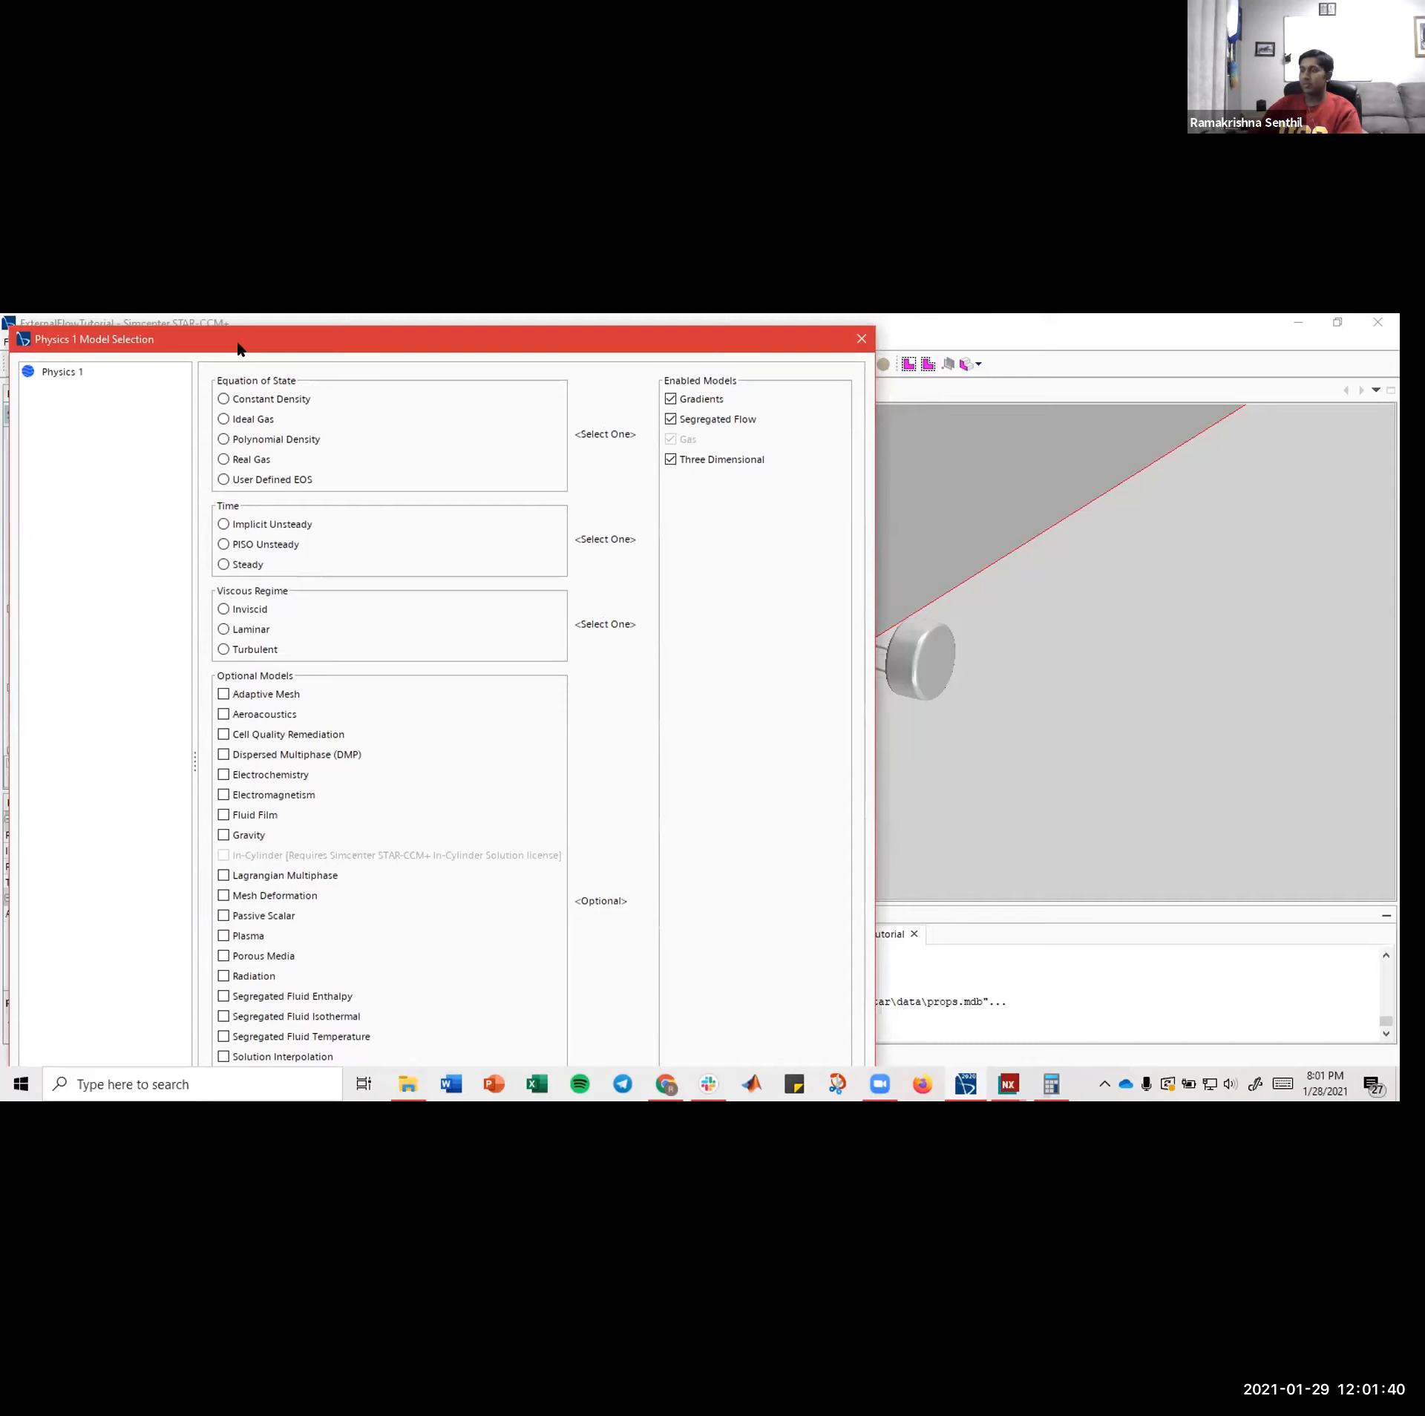
left_click_drag(237, 343, 238, 342)
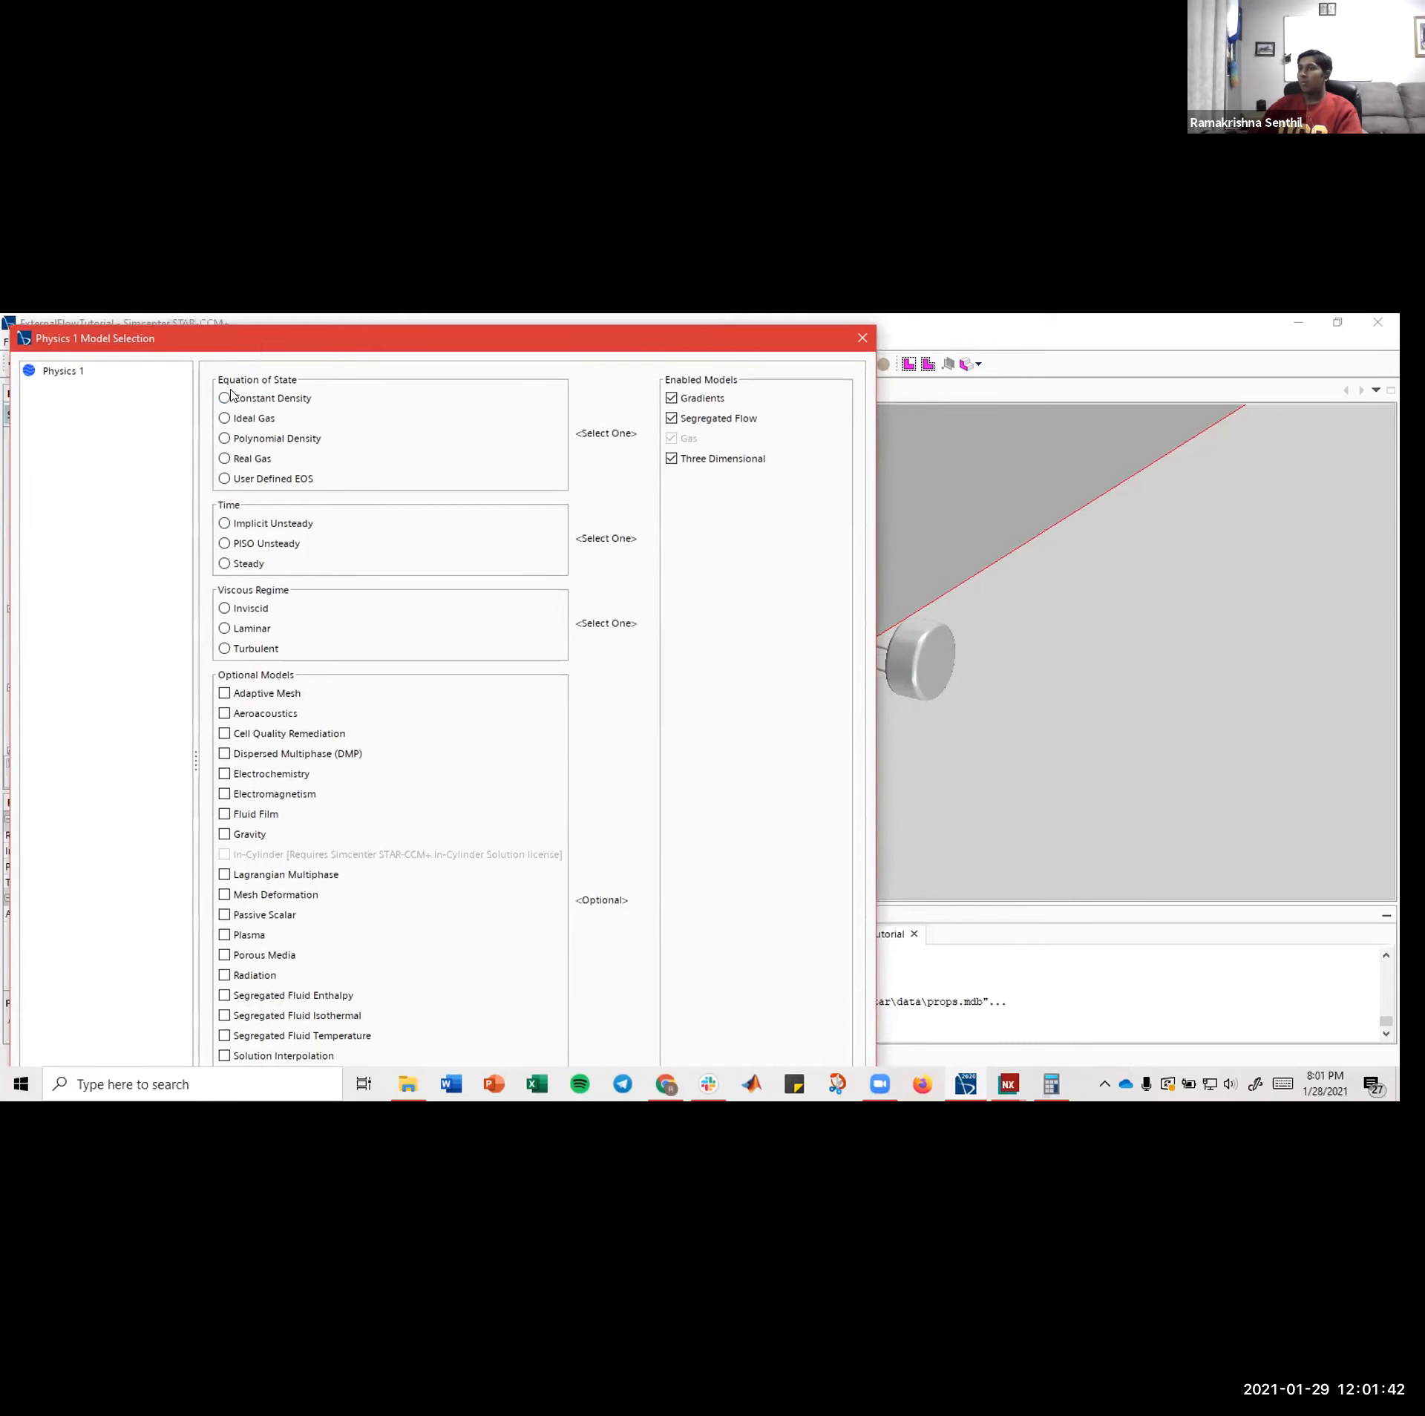
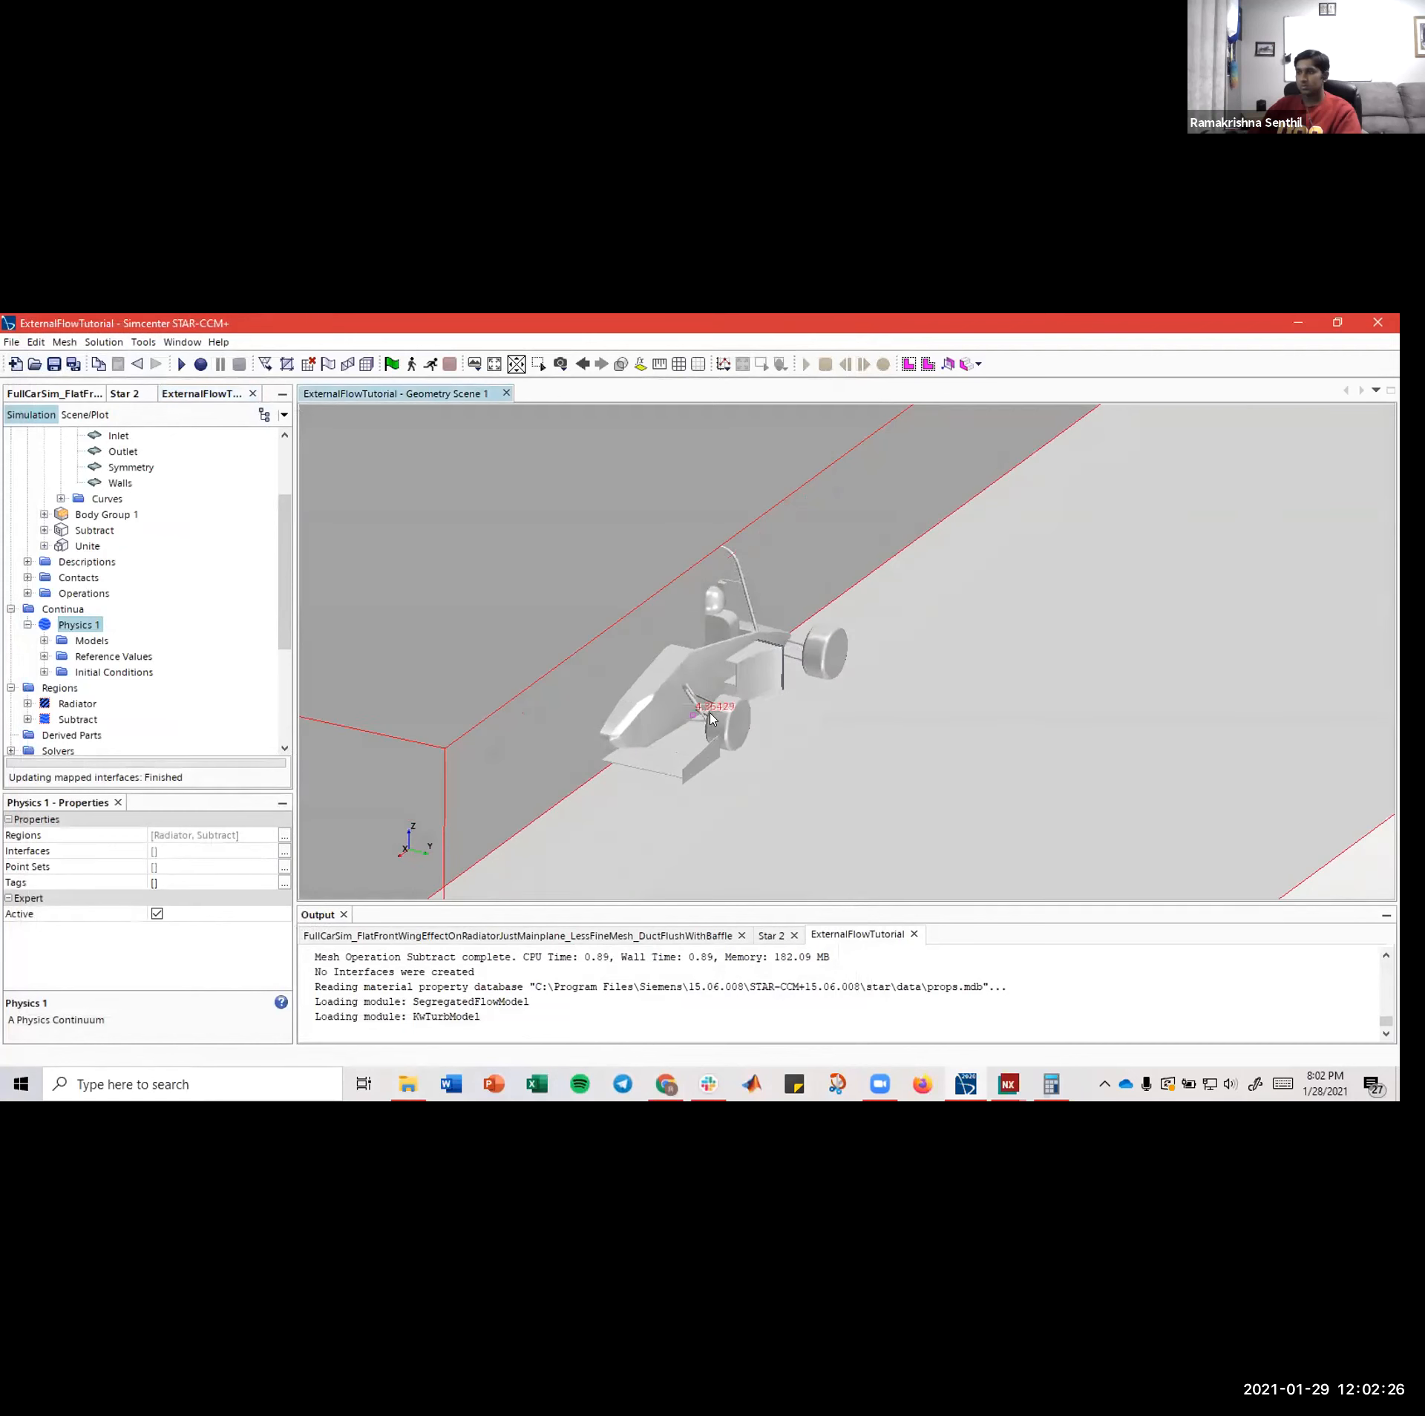
- Expand the Physics 1 continuum's initial conditions and examine the car's placement within the surrounding flow domain
scroll(221, 616, "down", 1)
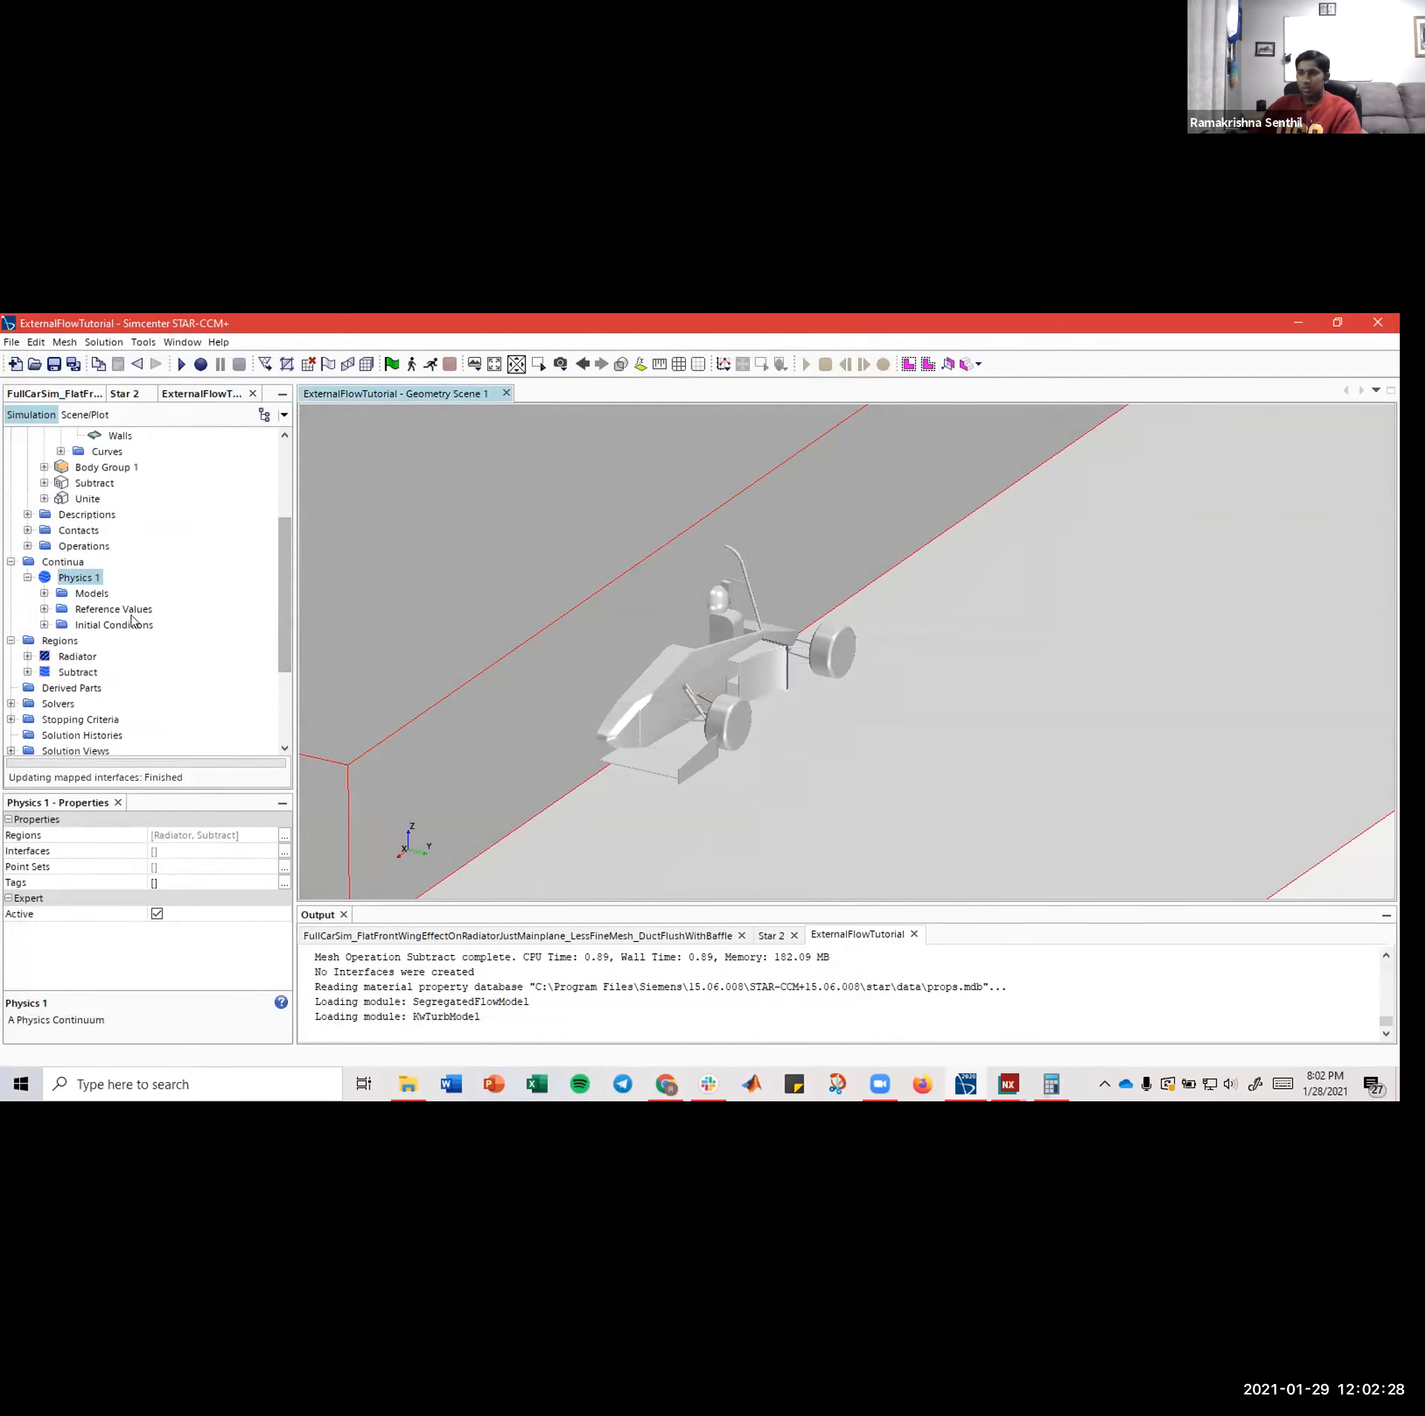
left_click(63, 562)
left_click(68, 579)
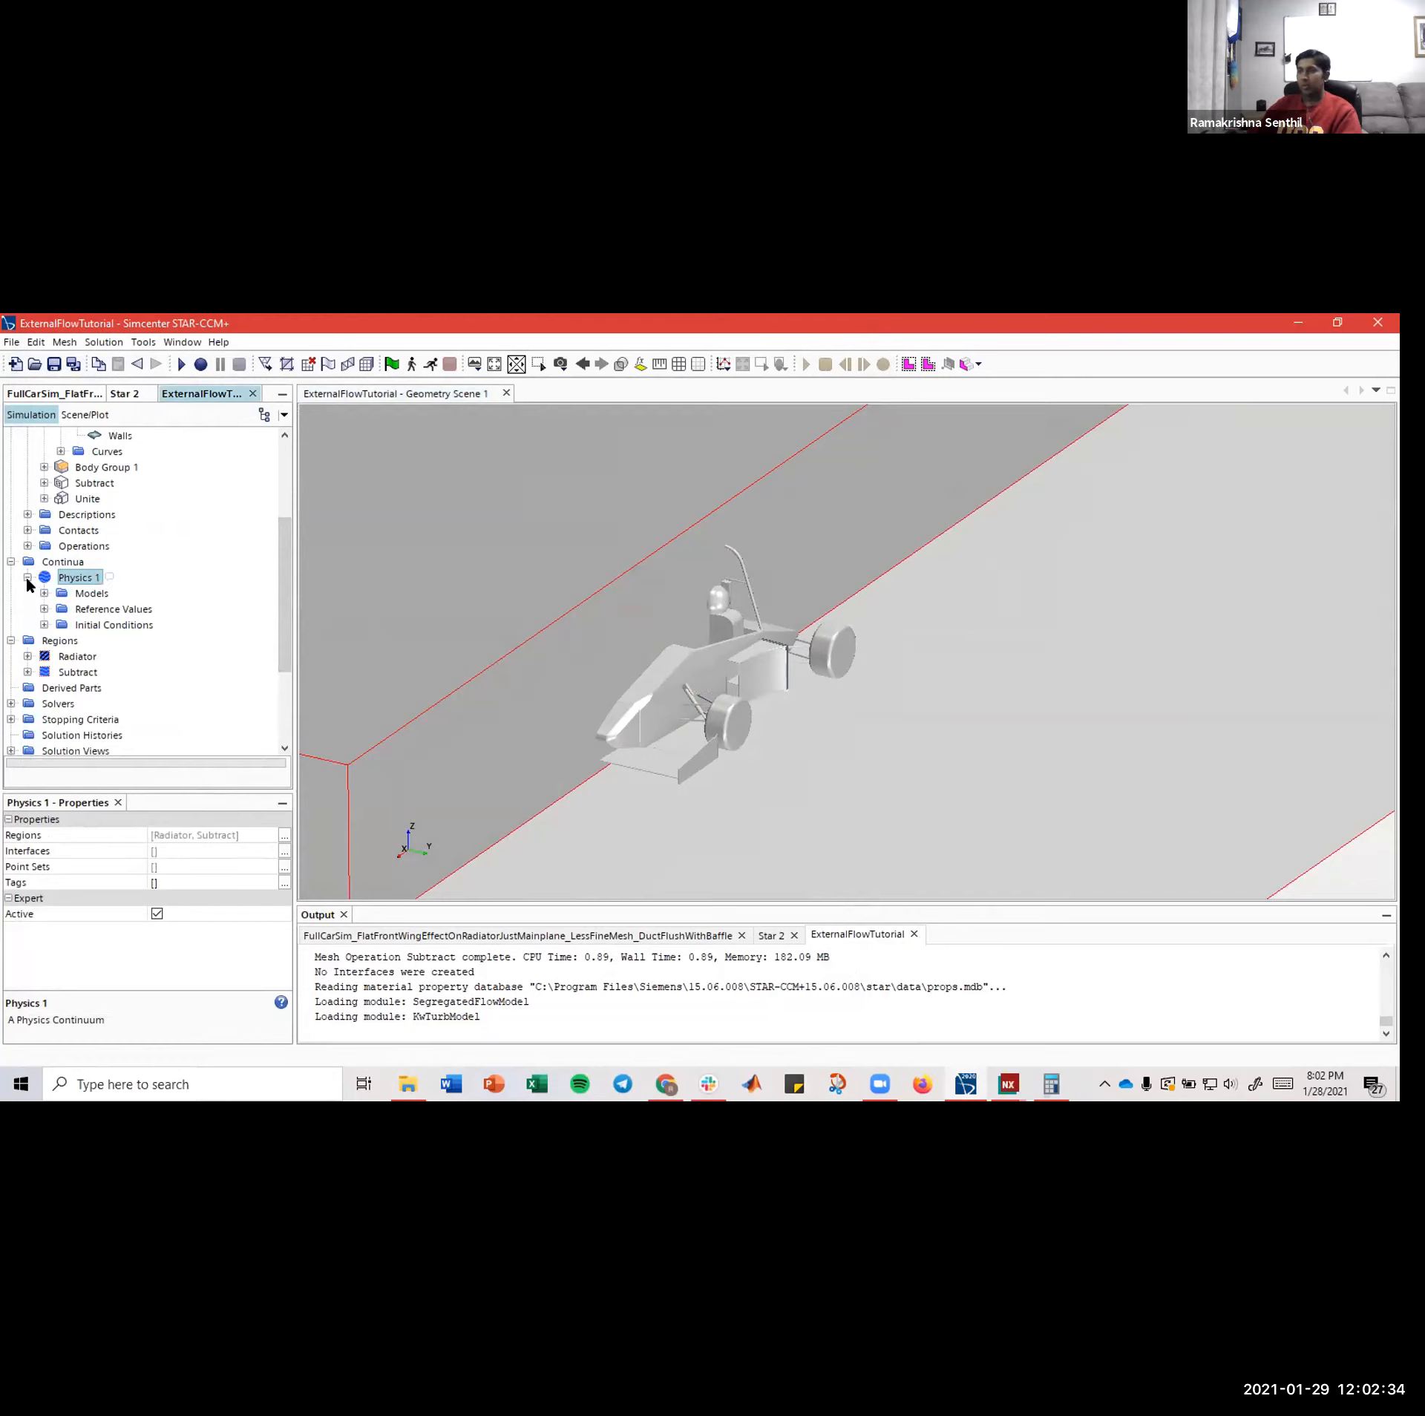
left_click(43, 625)
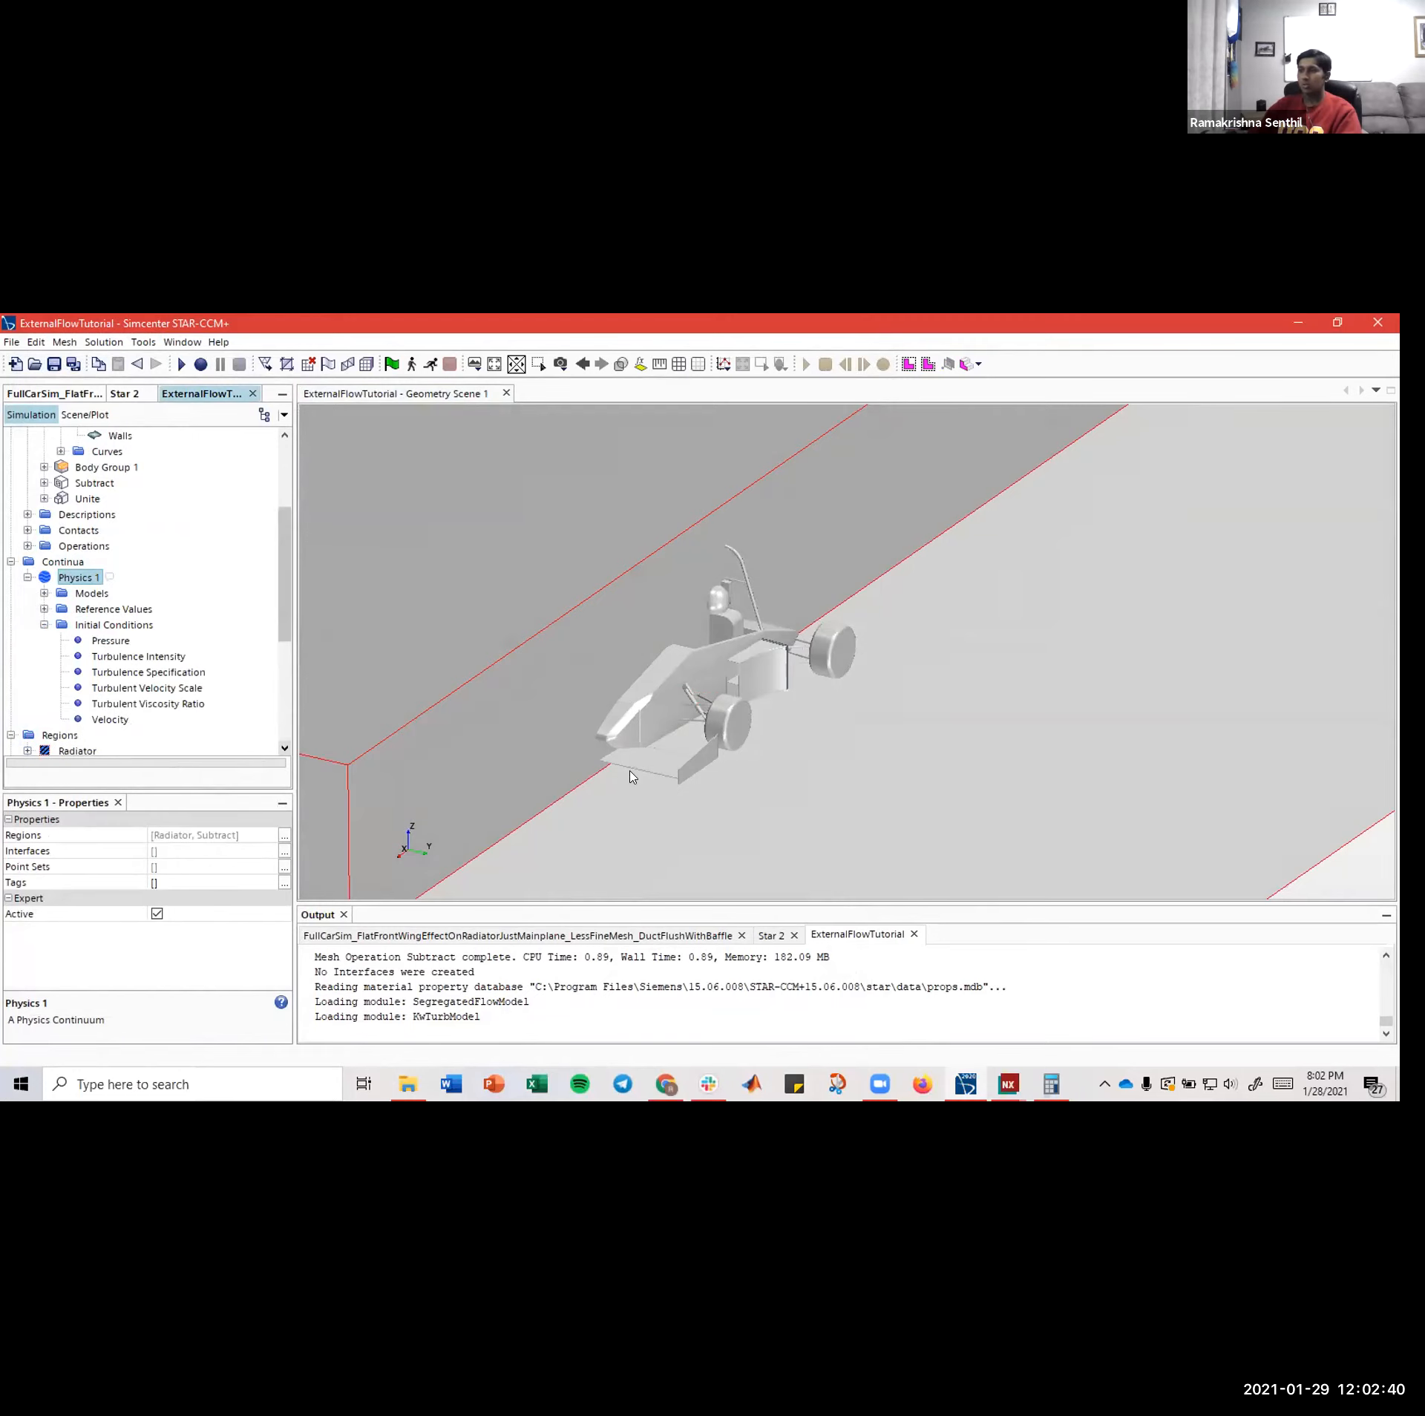
scroll(645, 784, "down", 3)
right_click_drag(646, 783, 690, 701)
mouse_move(690, 702)
left_mouse_down()
mouse_move(731, 737)
mouse_move(705, 714)
left_mouse_up()
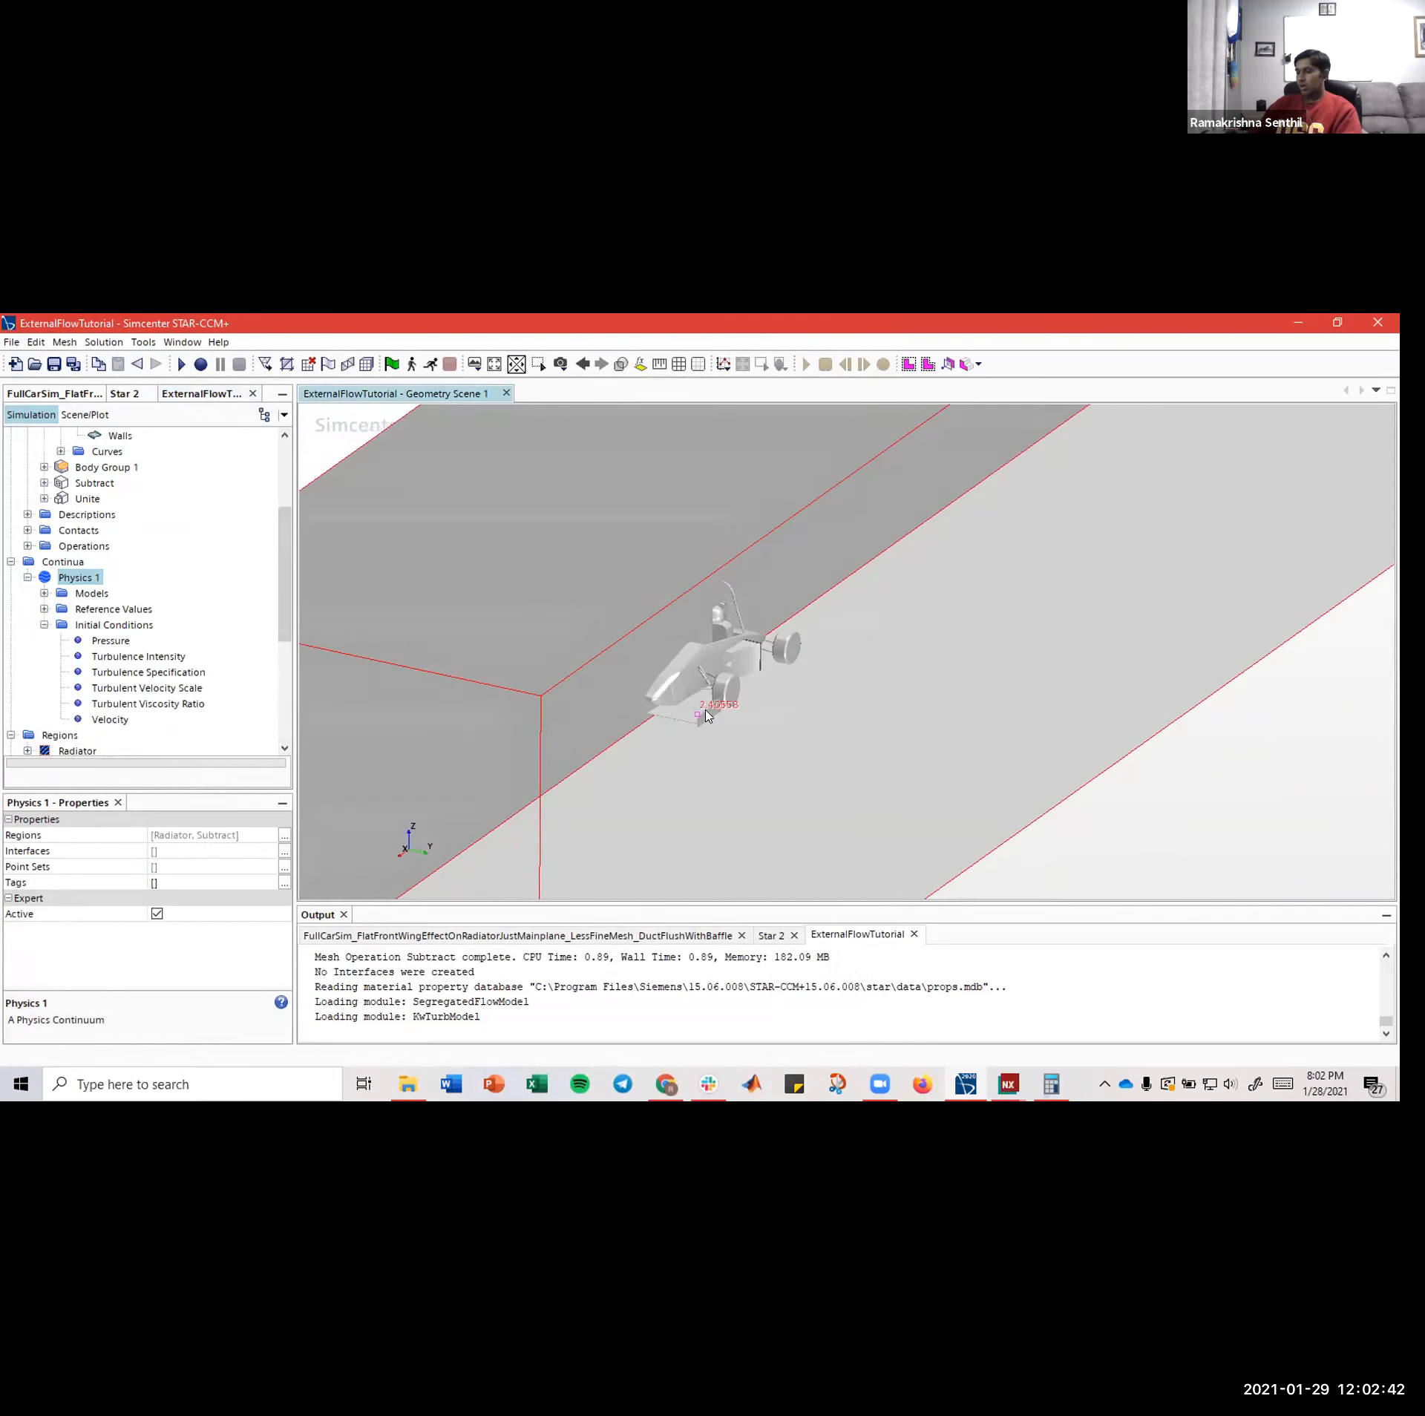
scroll(709, 779, "down", 2)
right_click_drag(708, 754, 723, 642)
left_click_drag(873, 657, 889, 661)
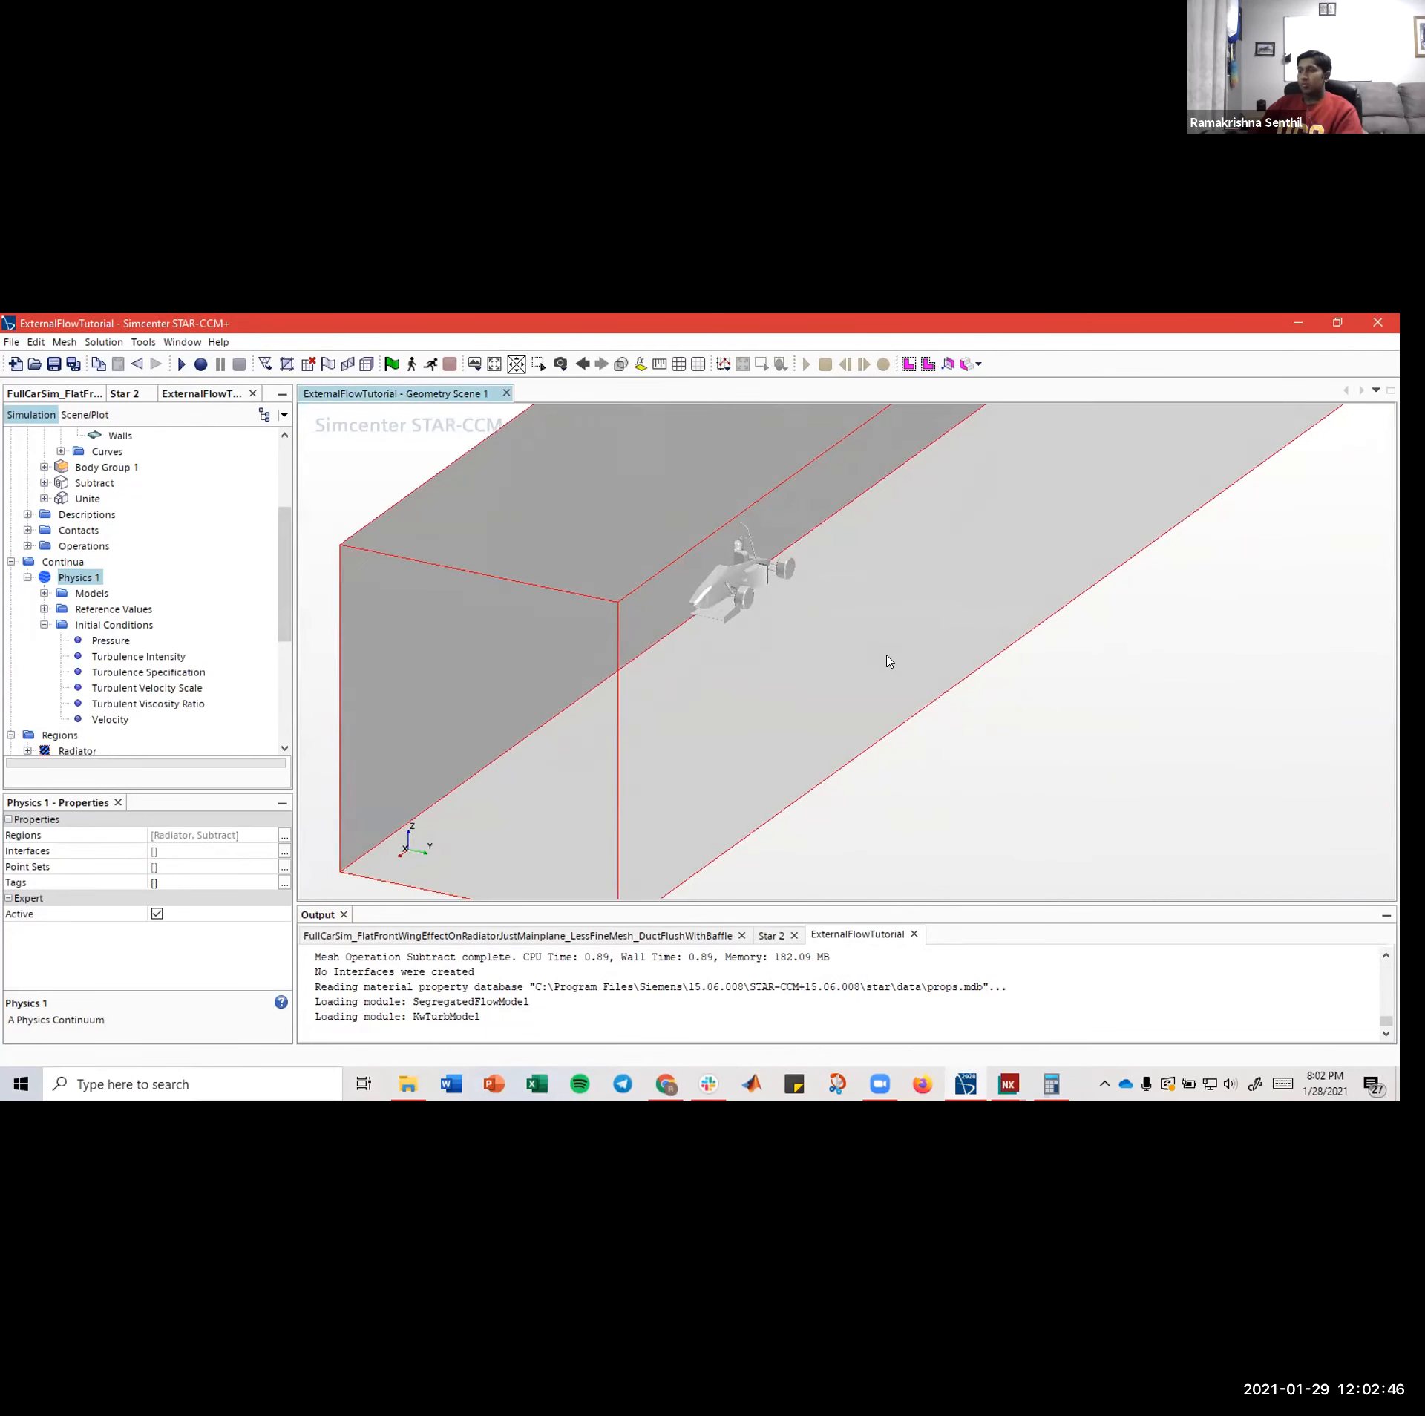
- Set the Physics 1 continuum's initial velocity to [-15.64, 0.0, 0.0] m/s
left_click(111, 719)
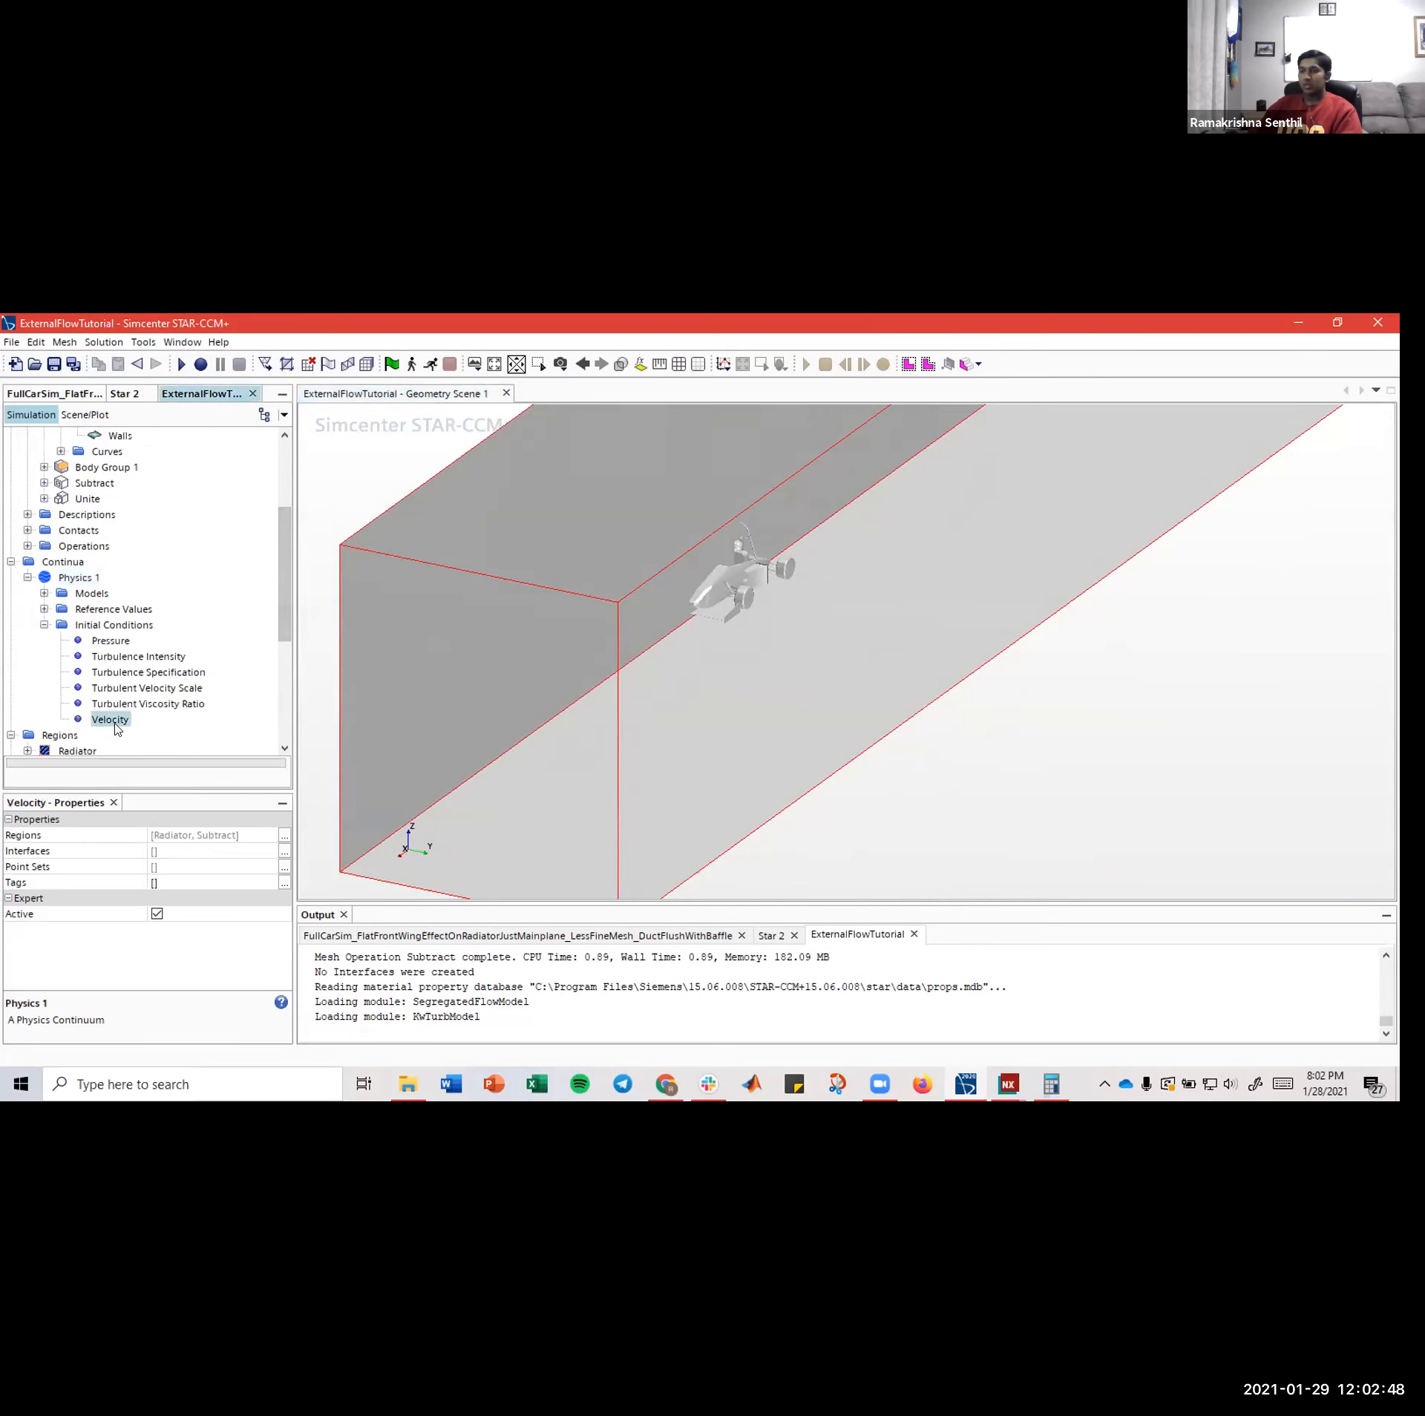
left_click(160, 851)
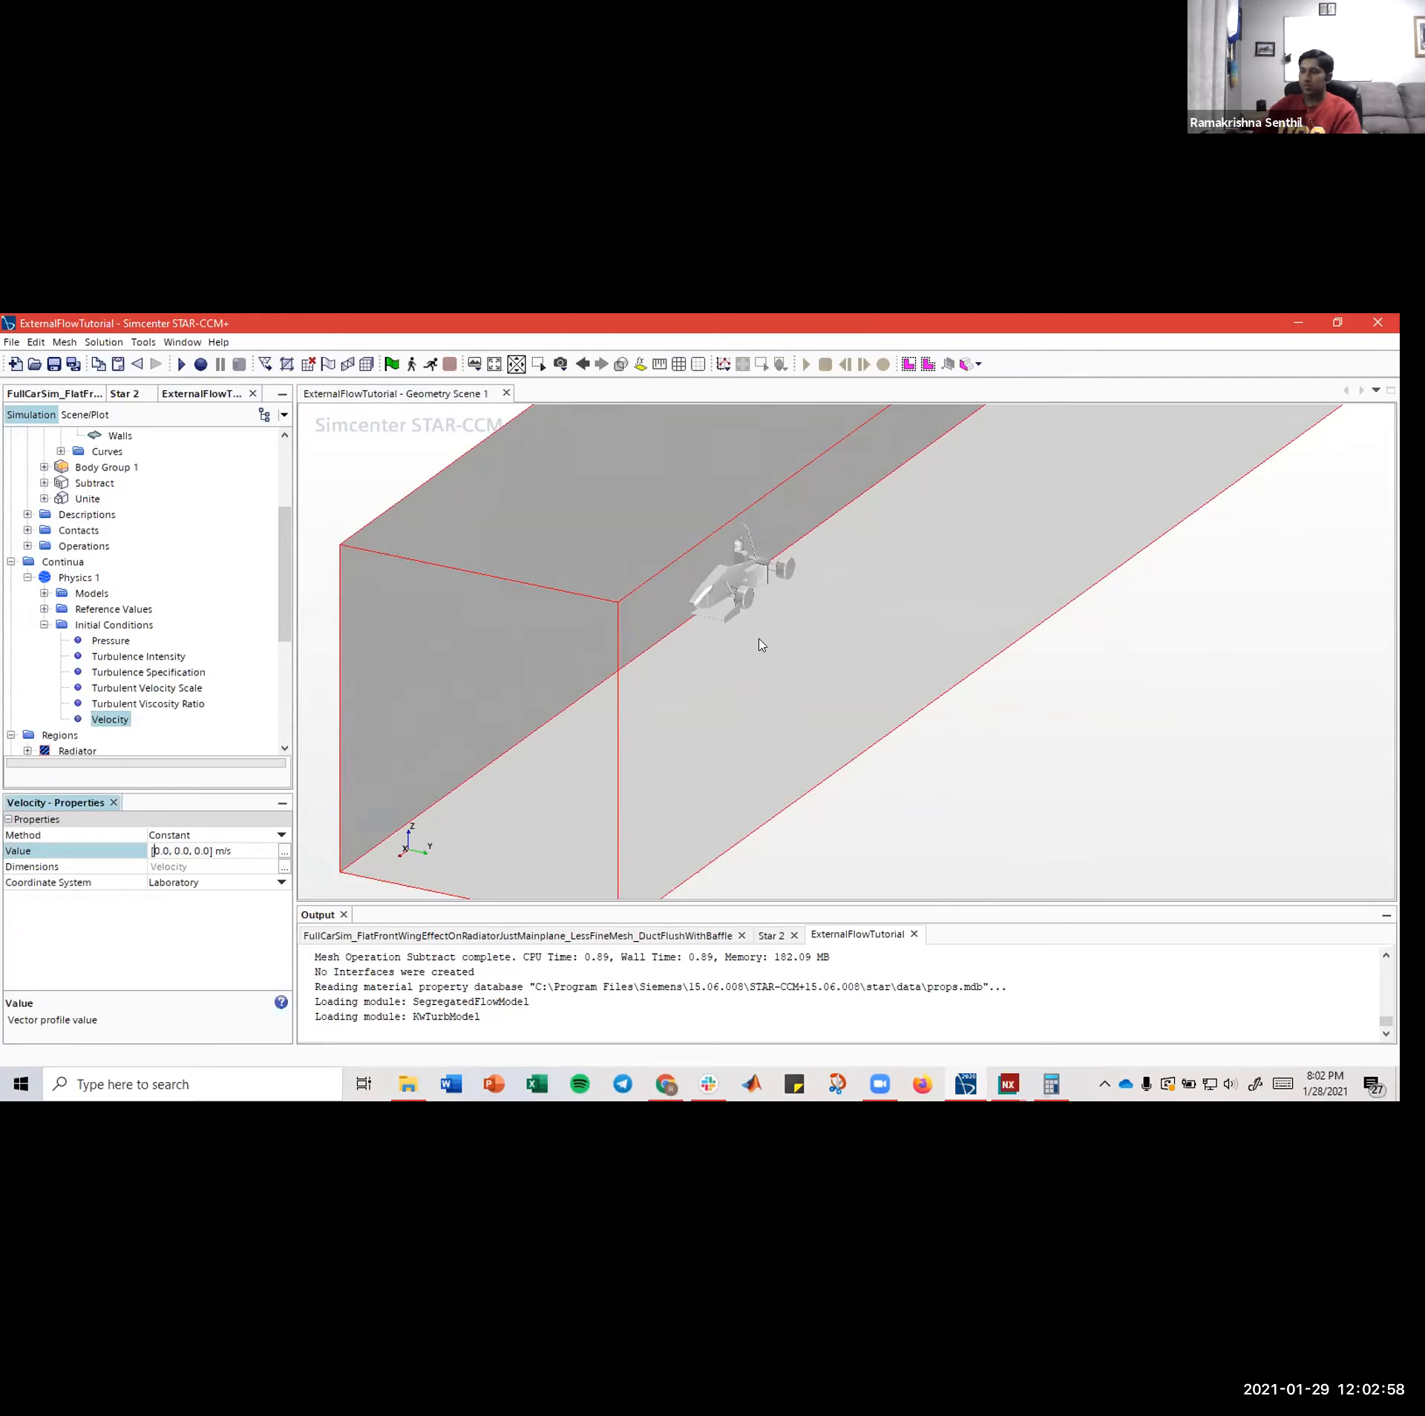
type("-15")
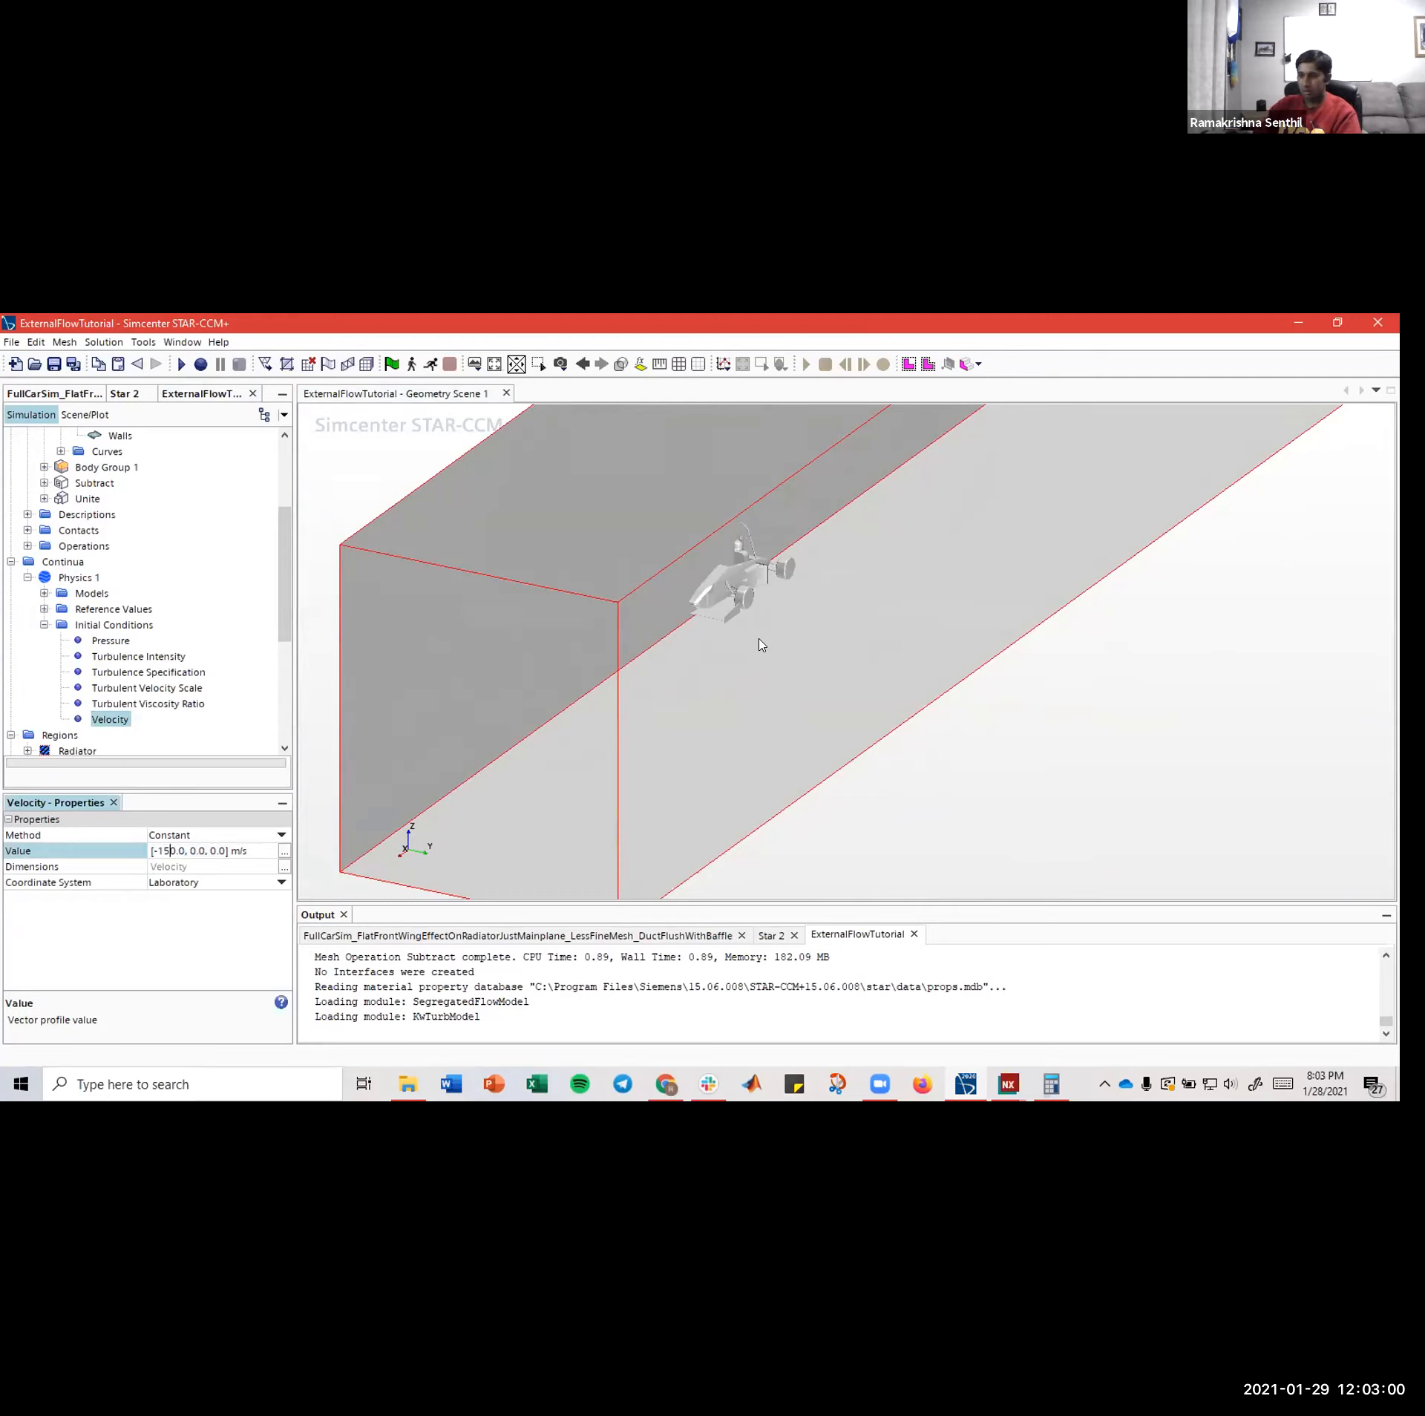
key("Delete")
key("Delete")
key("Delete")
type(".64")
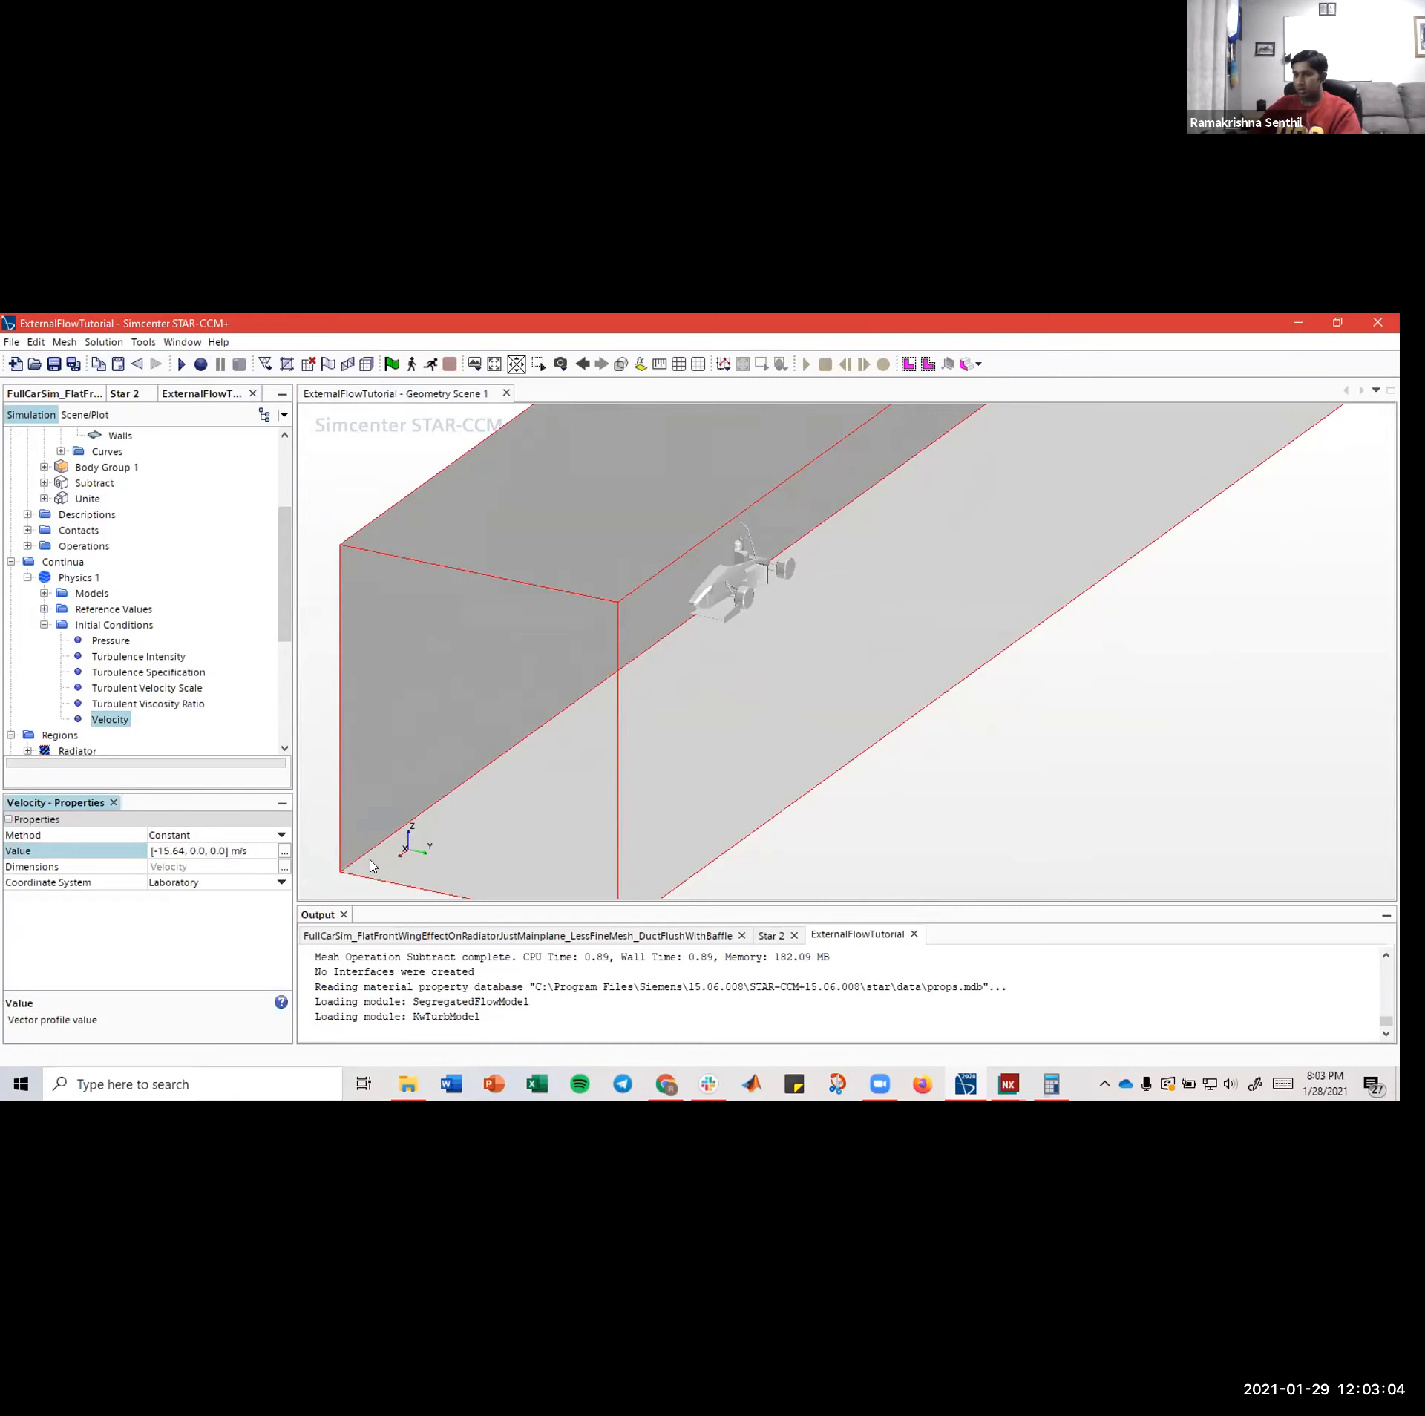
- Examine the flow domain's orientation relative to the coordinate axes and the car's placement along its length
scroll(409, 855, "up", 2)
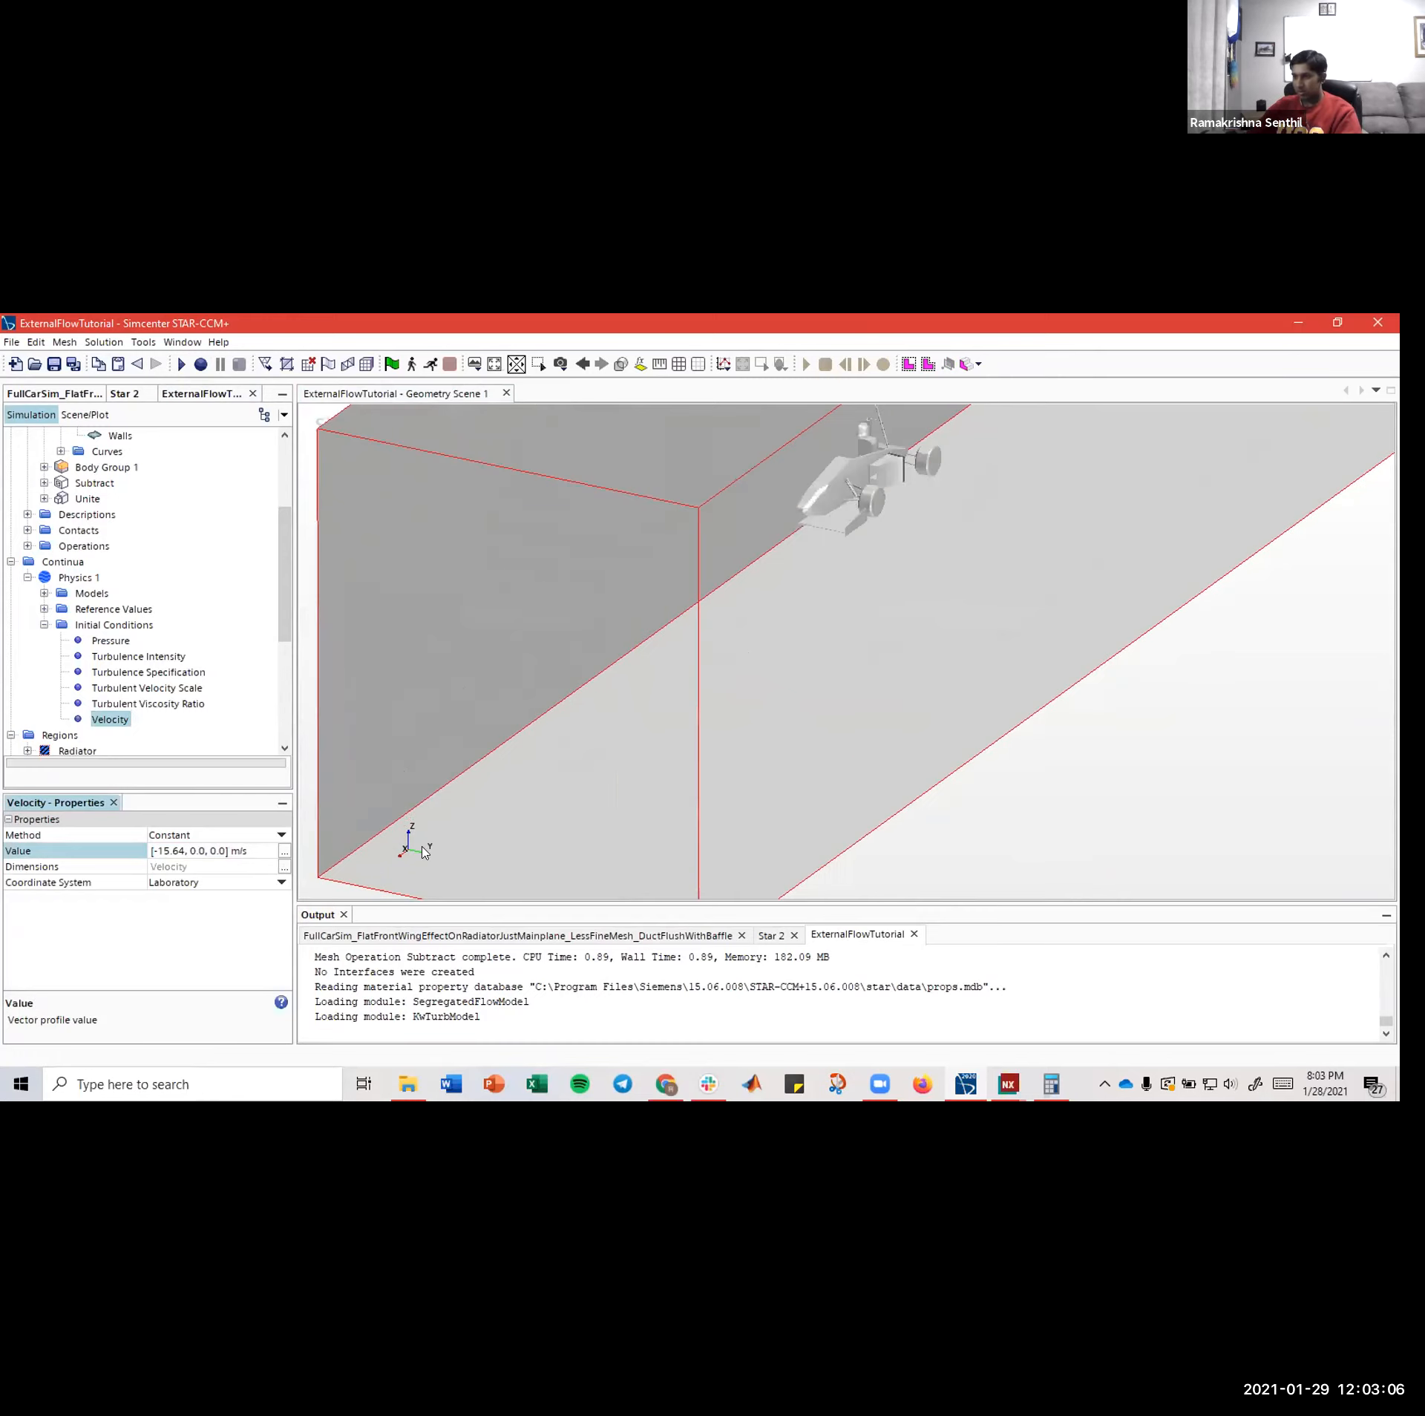
scroll(392, 866, "up", 4)
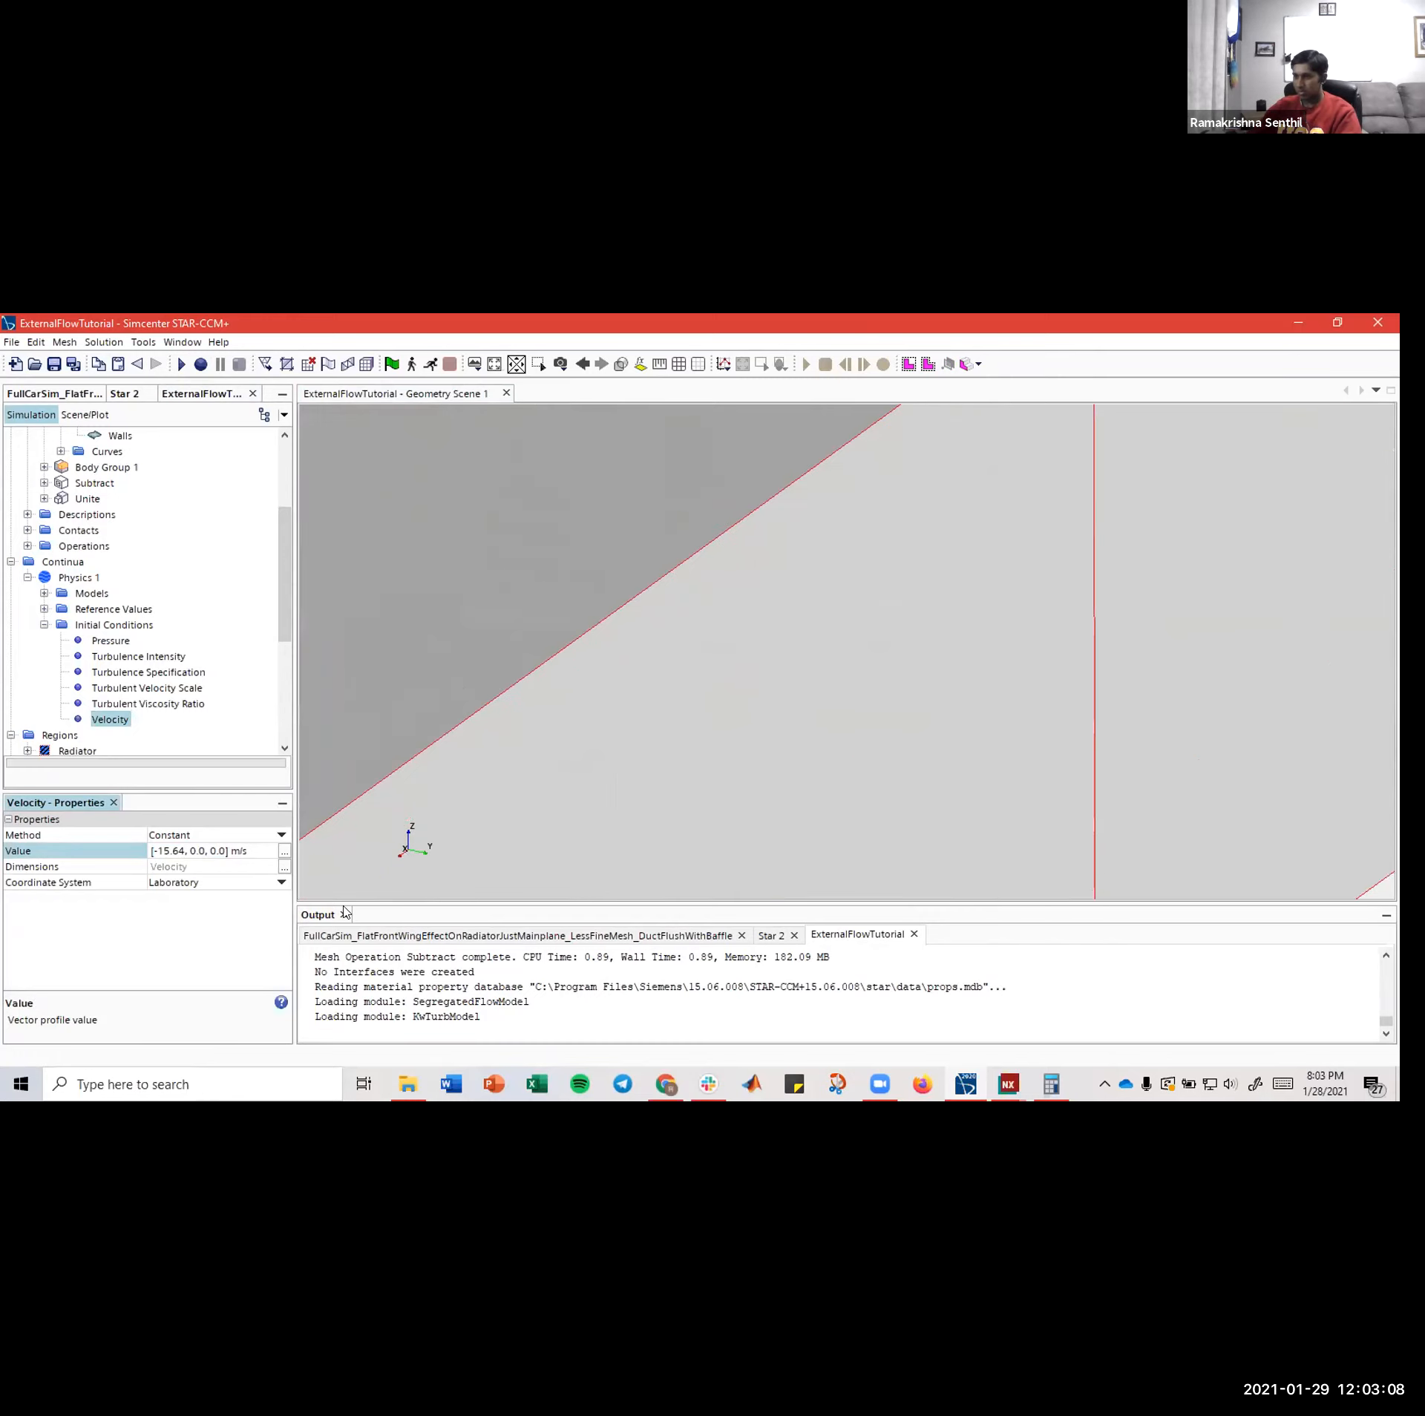
scroll(392, 863, "down", 5)
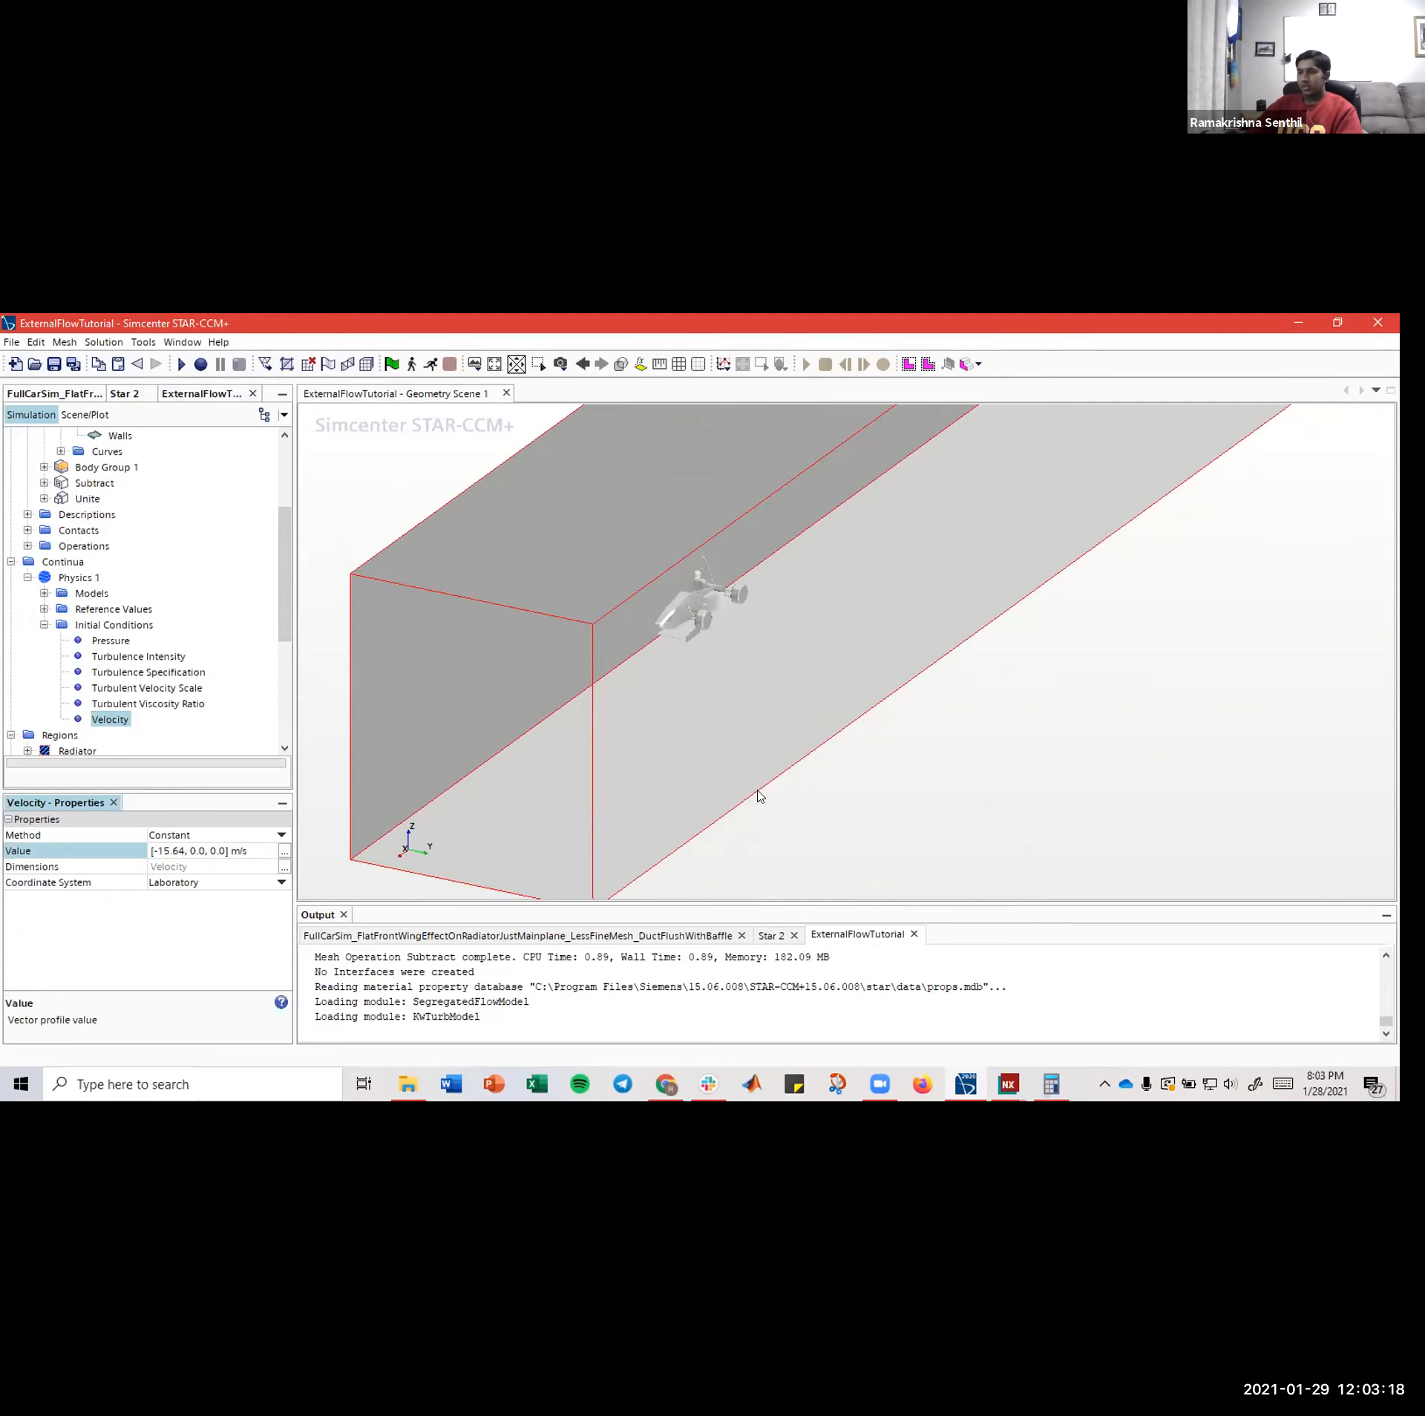
scroll(758, 791, "down", 3)
right_click_drag(834, 703, 784, 750)
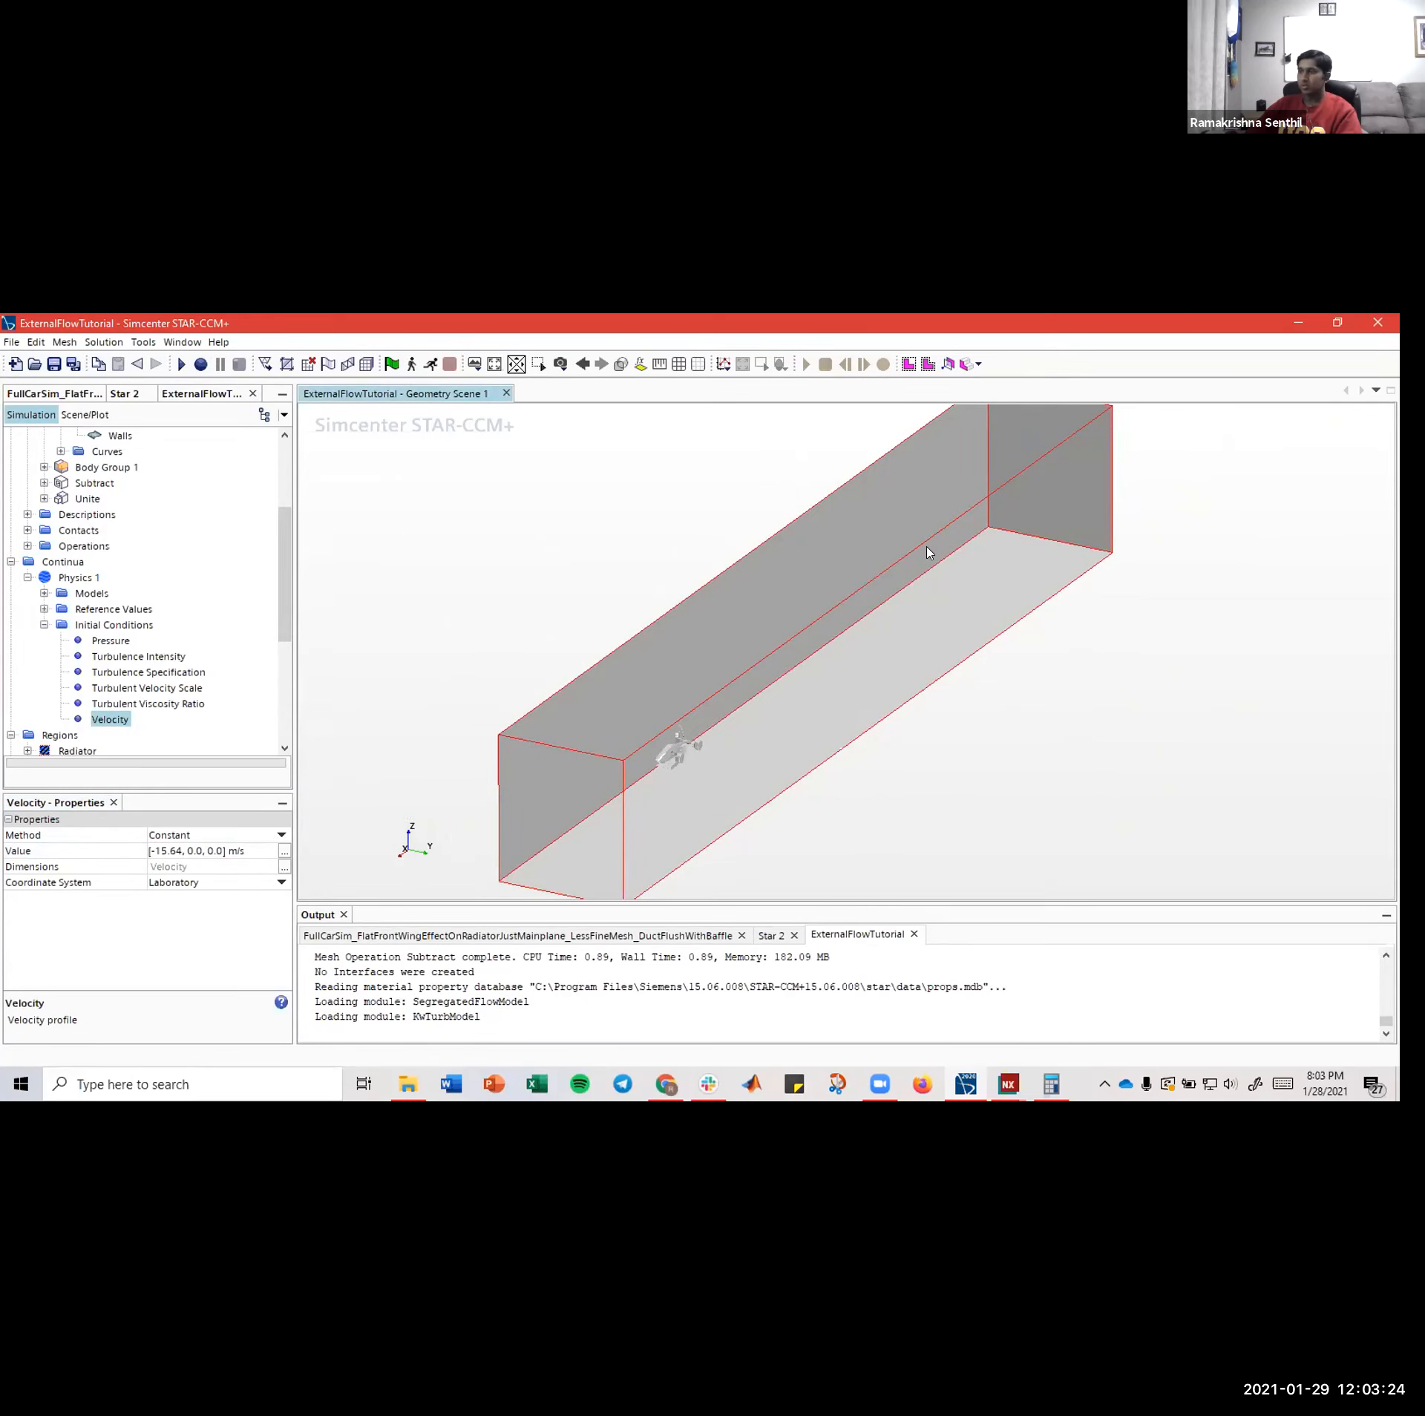
left_click_drag(927, 532, 887, 566)
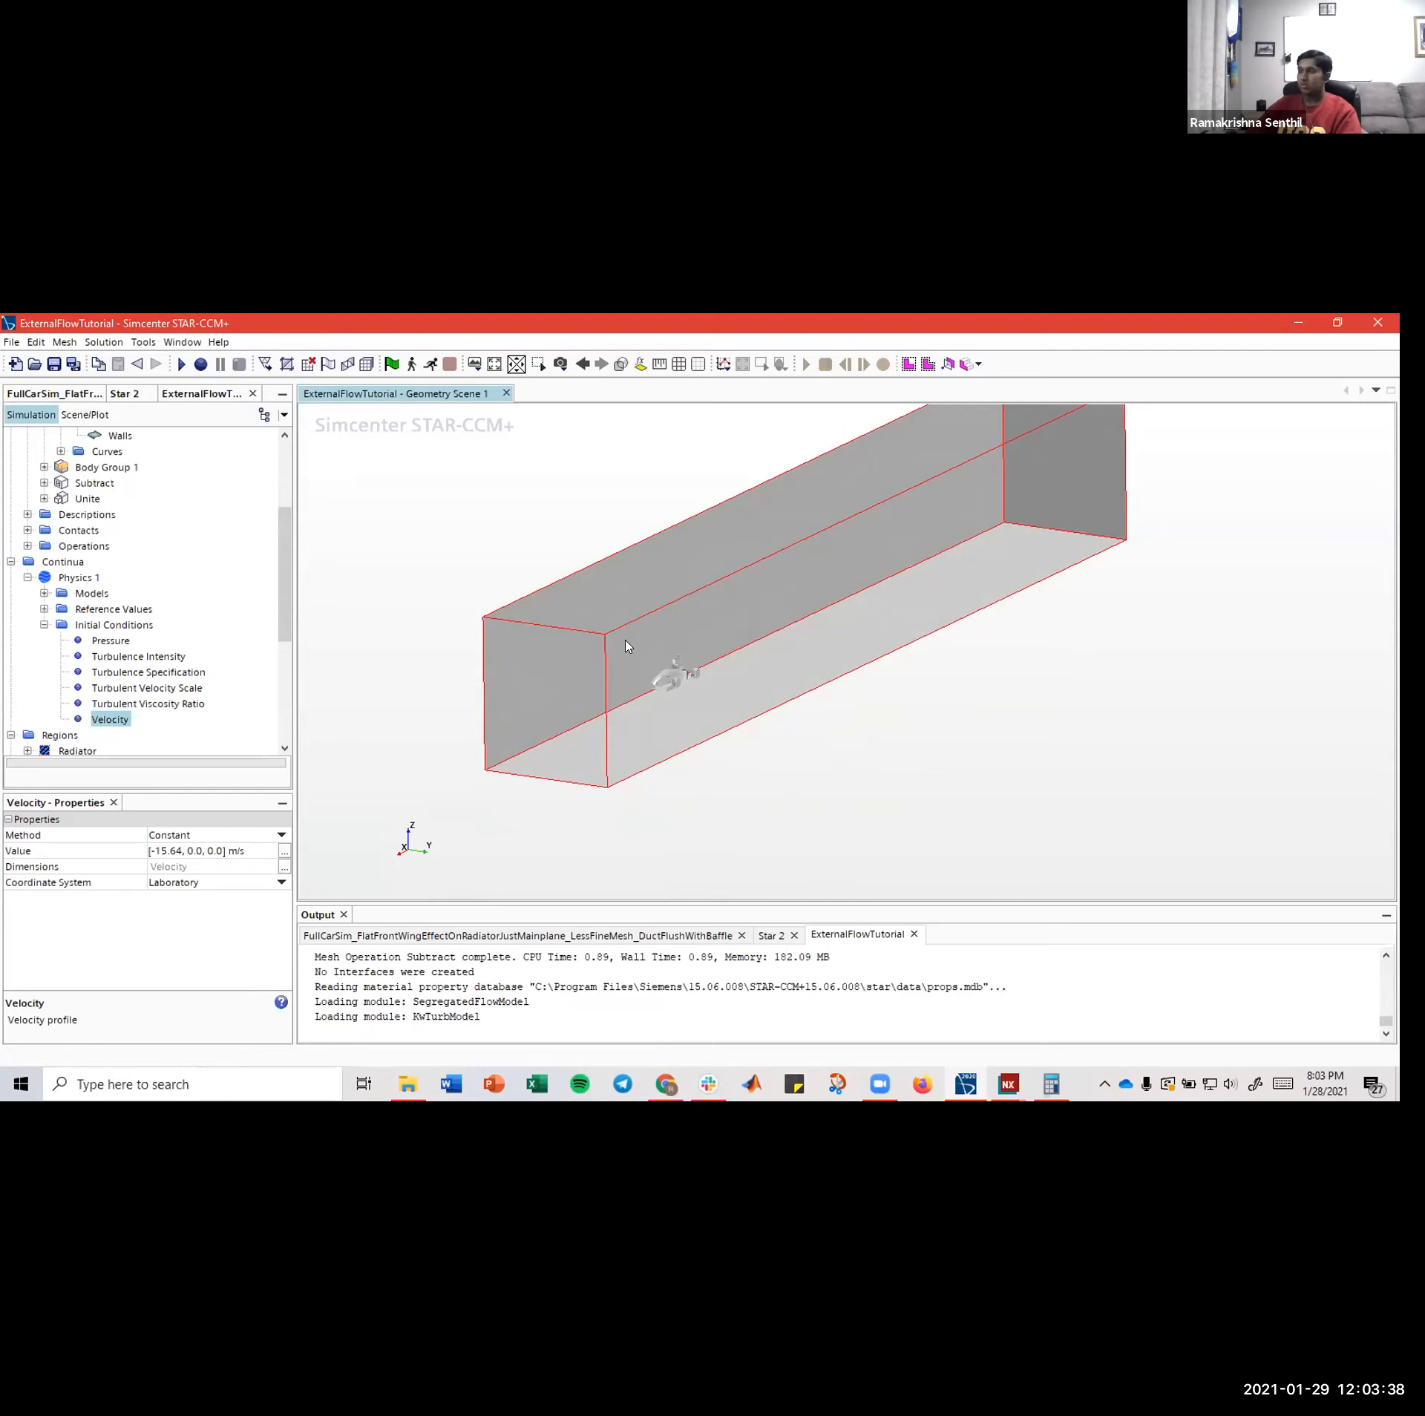
left_click_drag(1088, 477, 1073, 544)
left_click_drag(779, 659, 539, 646)
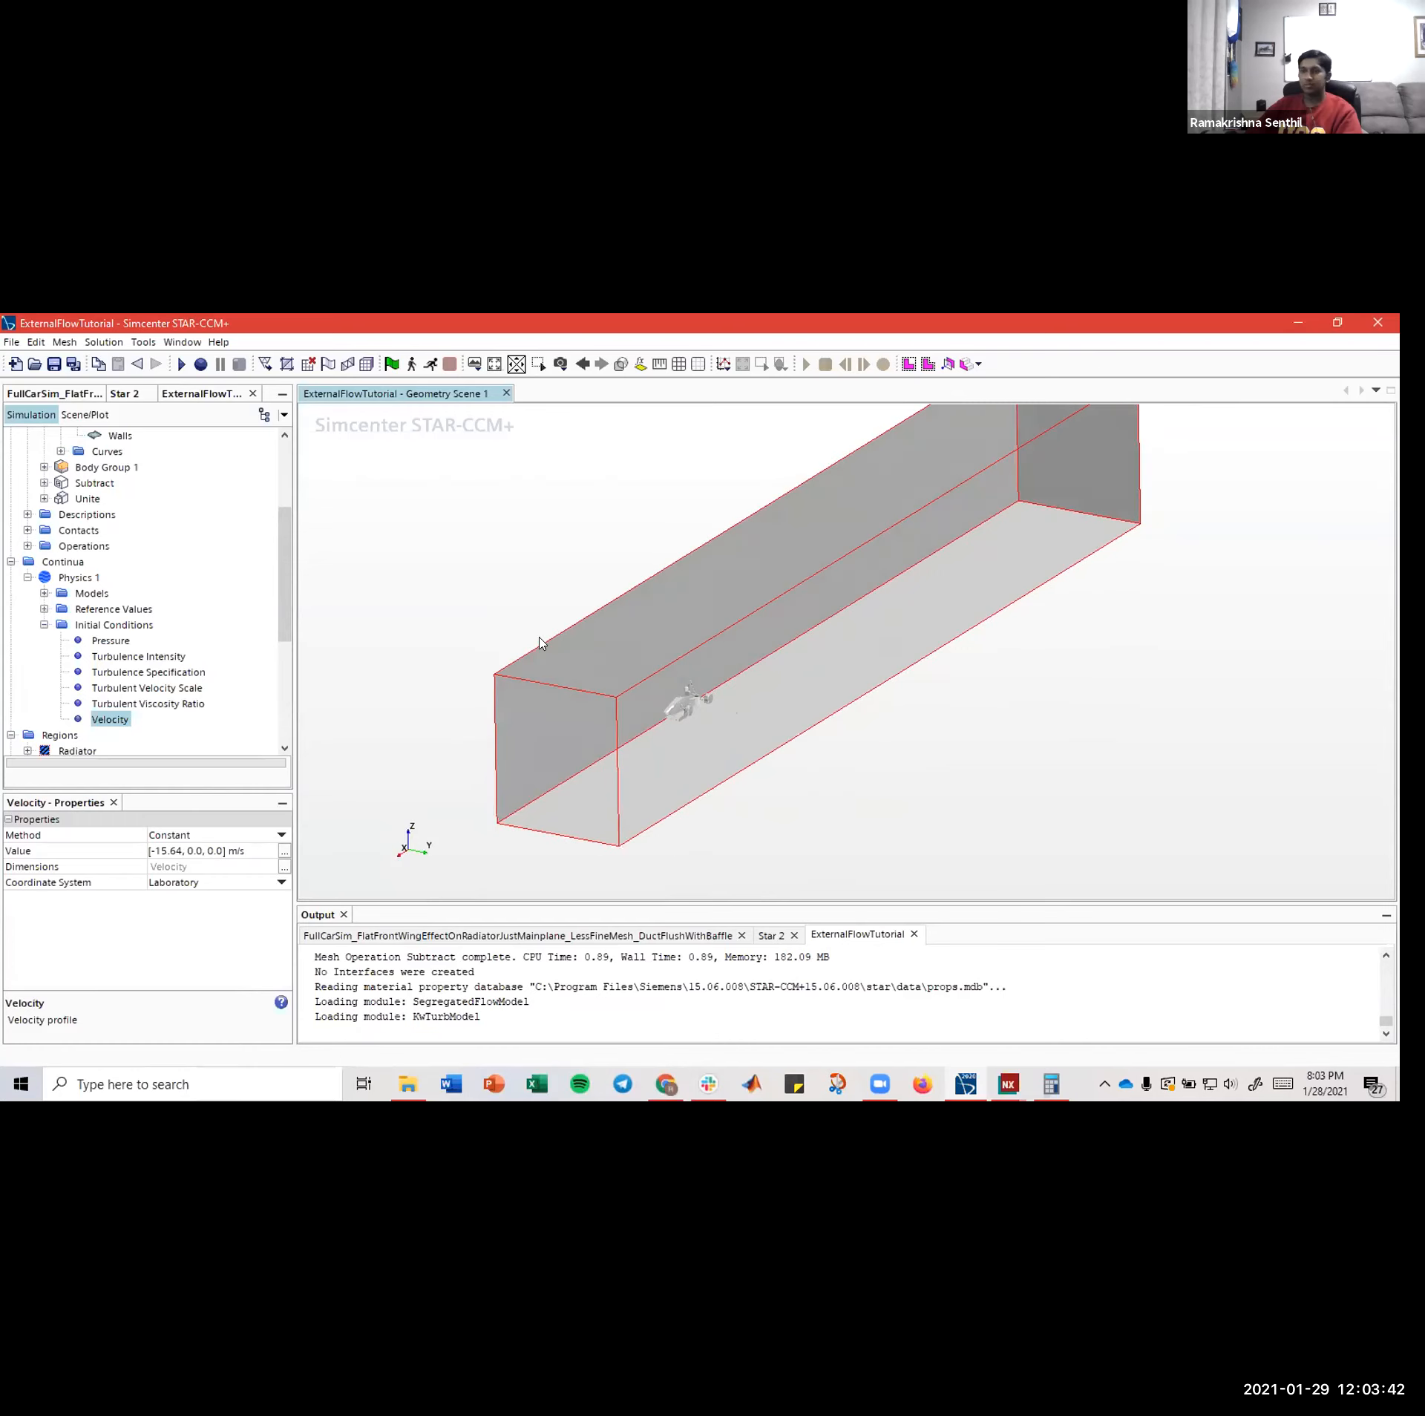
- Look over the Physics 1 continuum's Models, Reference Values and Initial Conditions groups, and collapse the Continua branch
left_click(45, 625)
left_click(106, 609)
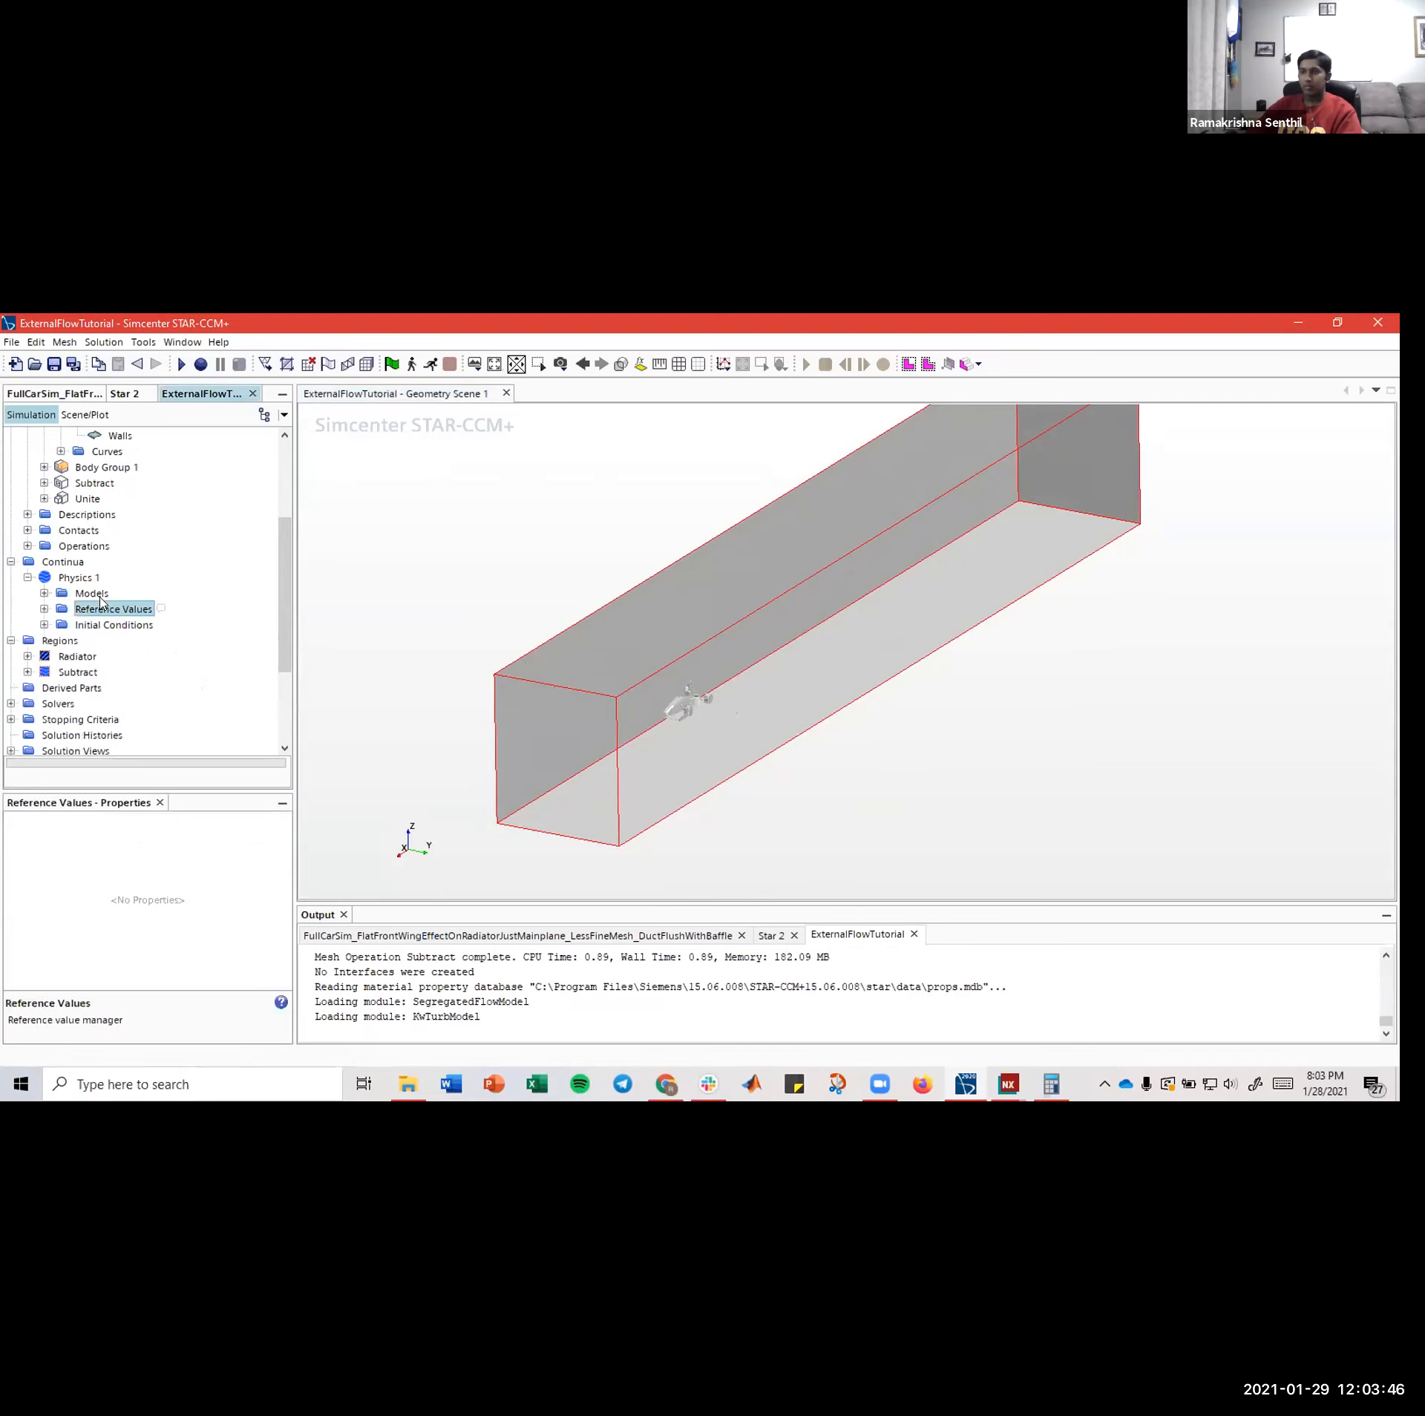
left_click(93, 629)
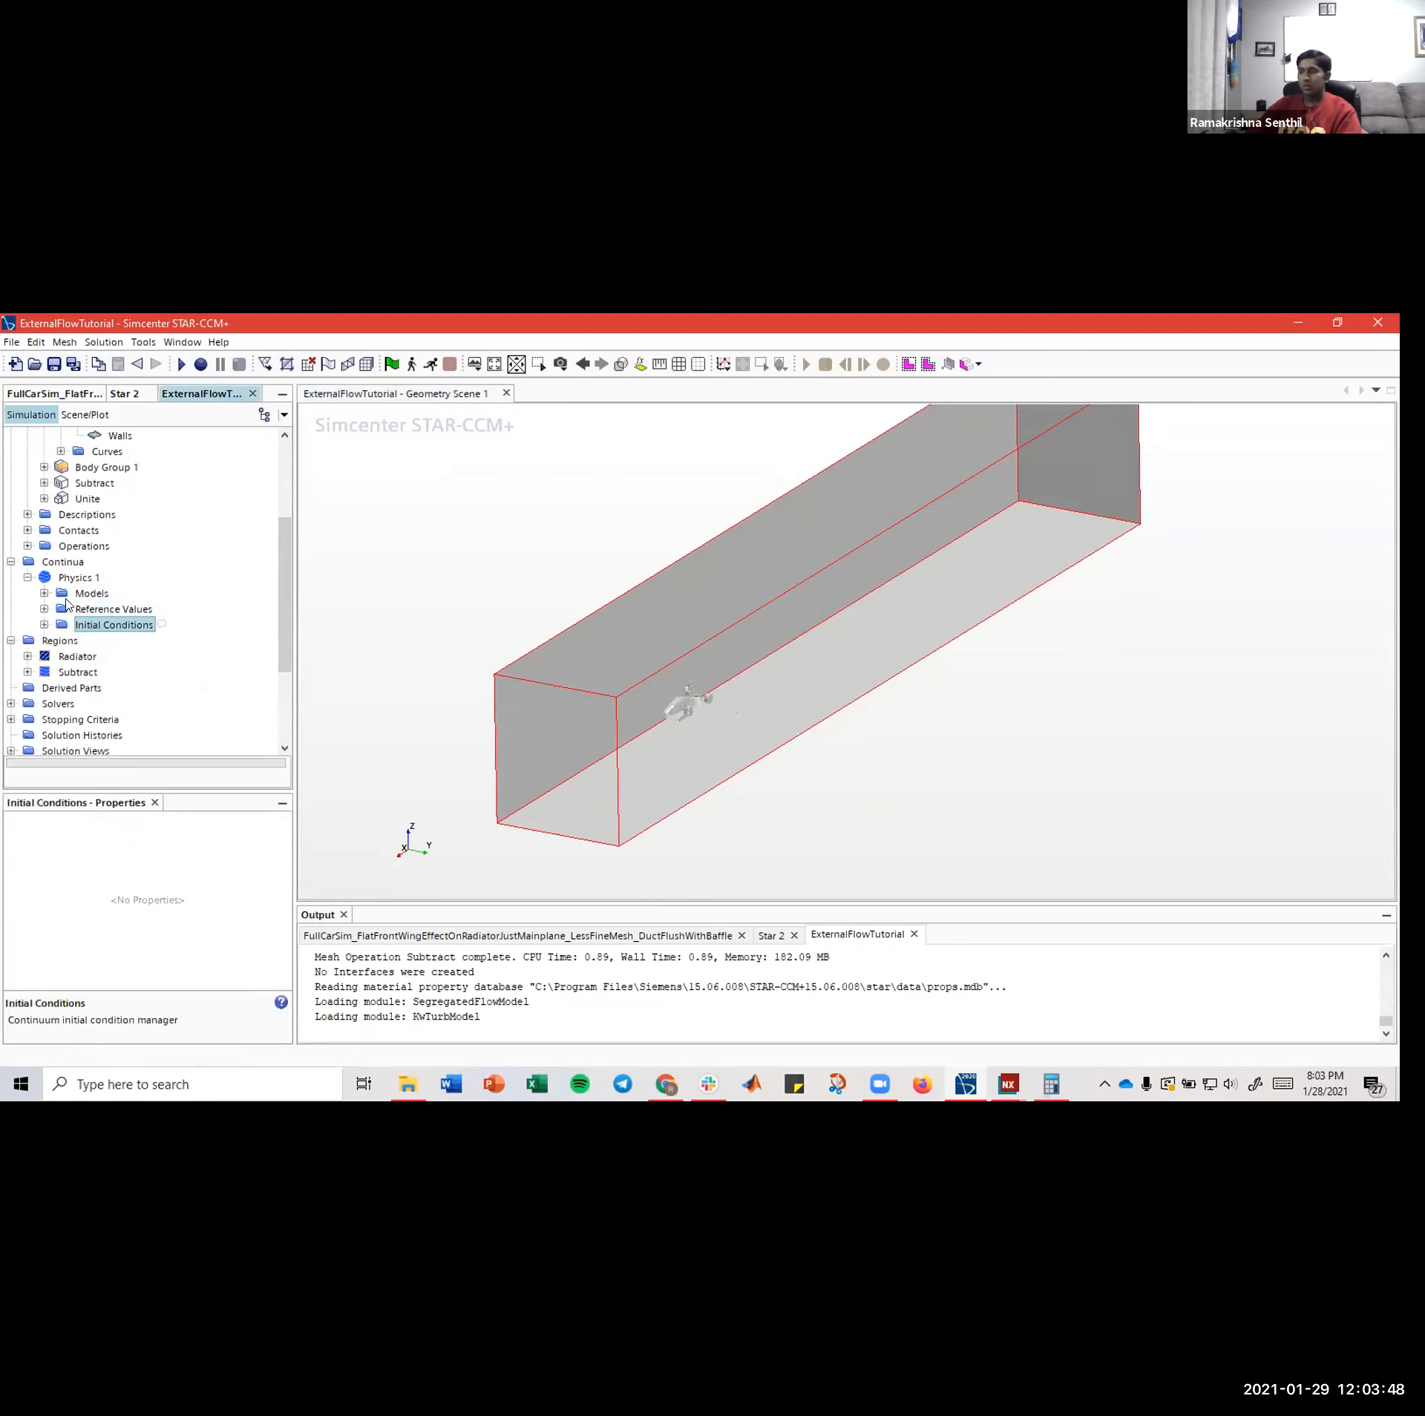
left_click(106, 604)
left_click(101, 595)
left_click(93, 611)
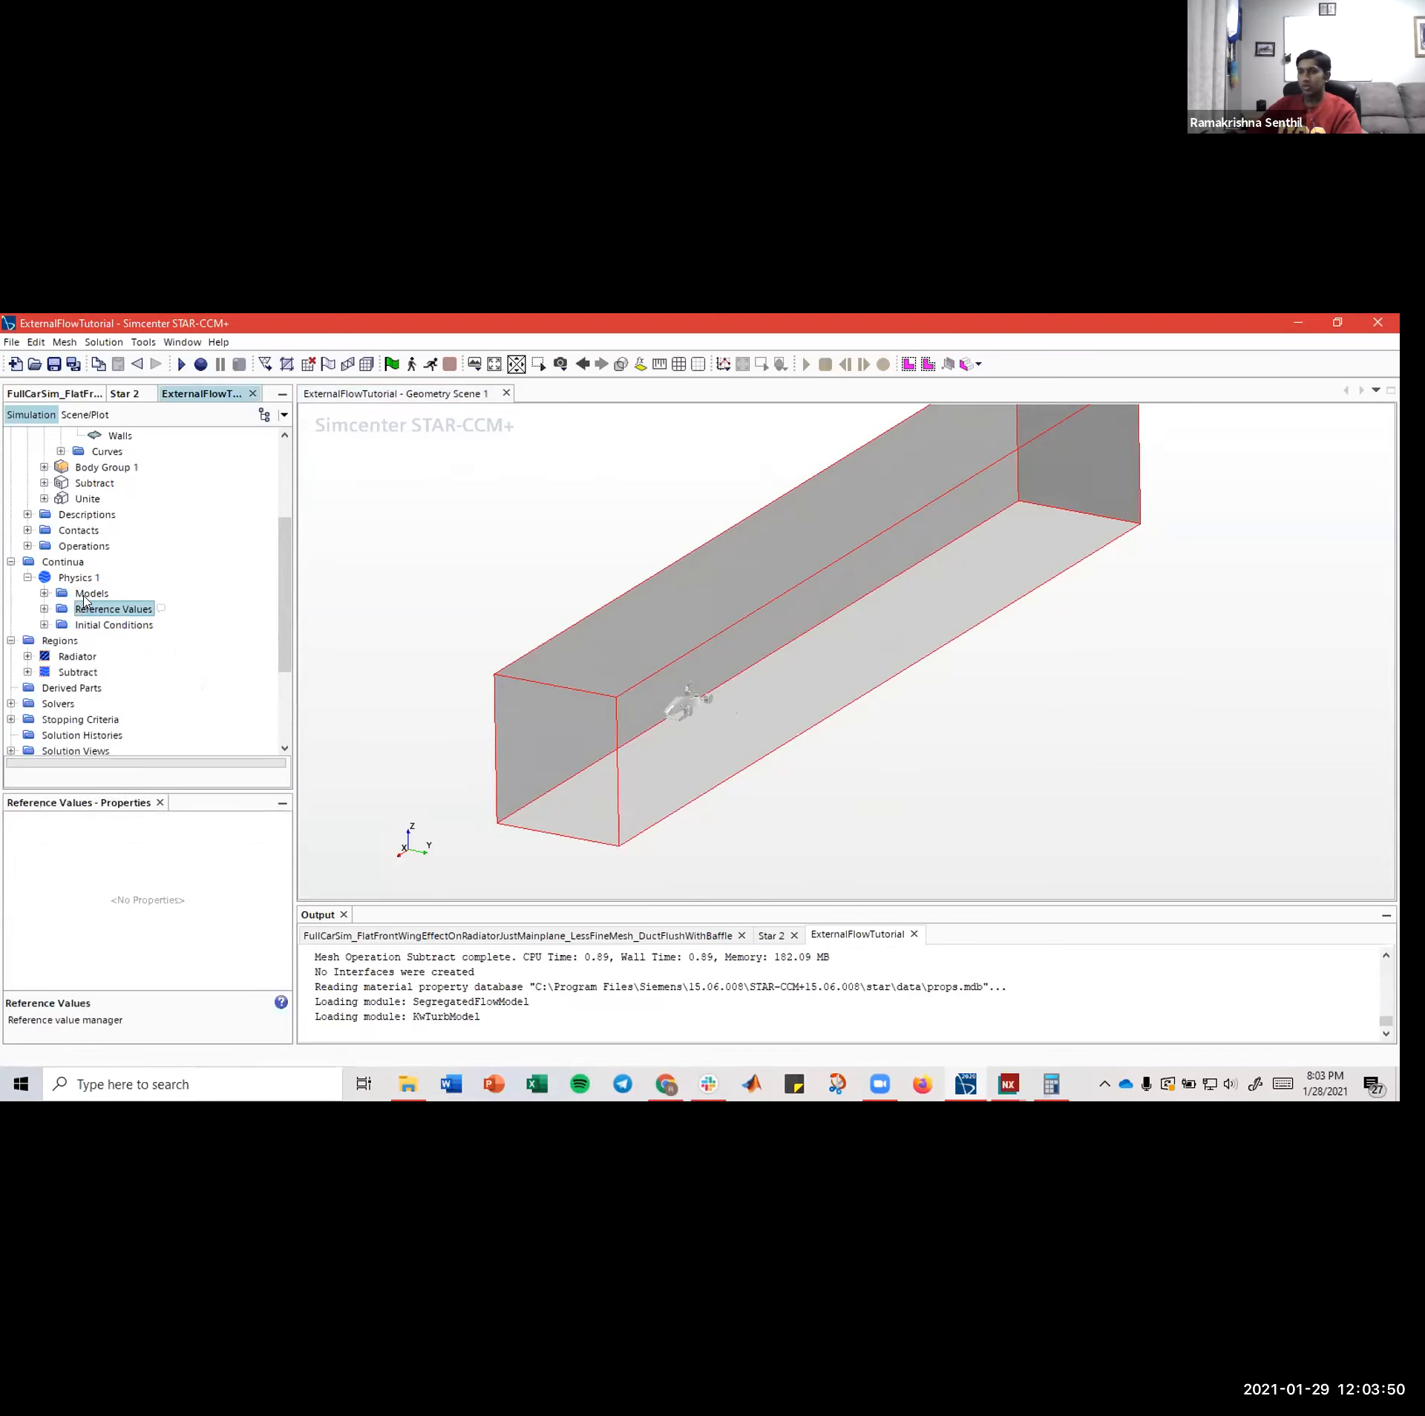
left_click(89, 593)
left_click(26, 577)
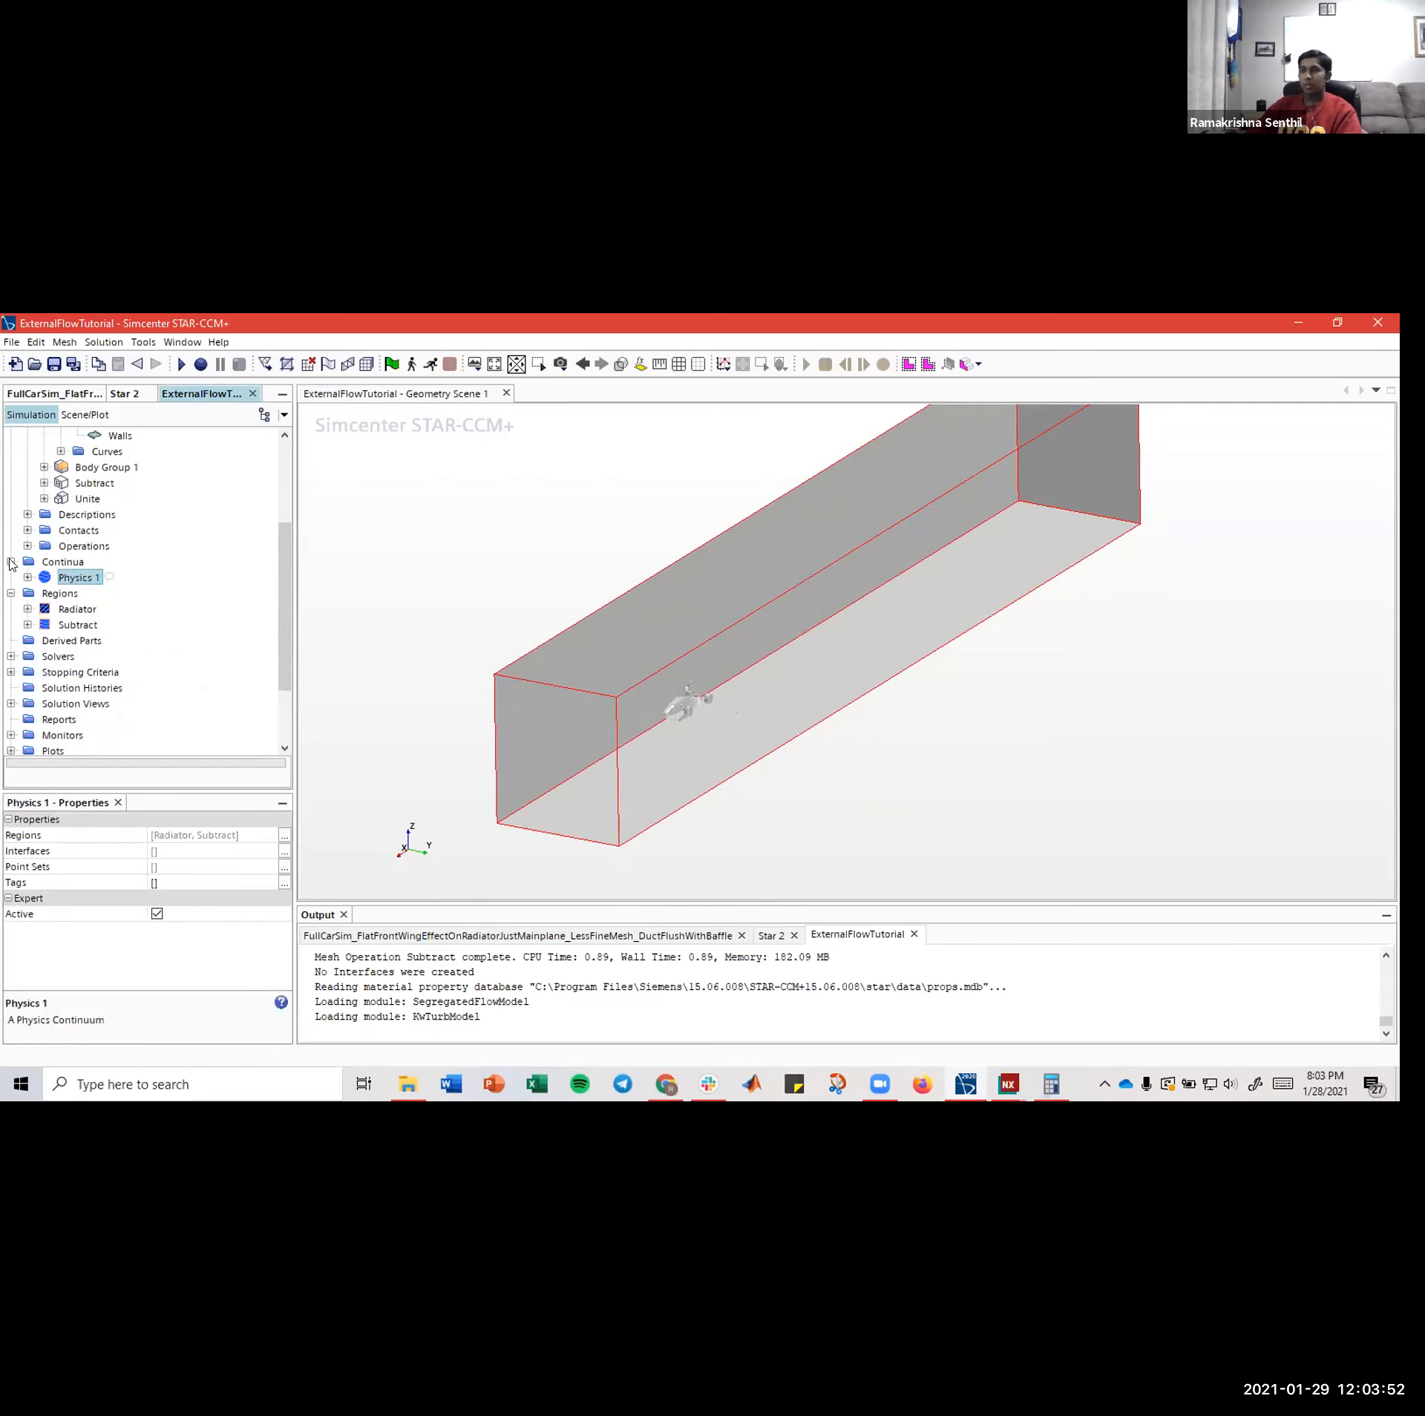
left_click(10, 563)
- Tidy the simulation tree by collapsing the Block's surfaces, the geometry Parts branch and the Scenes branch
scroll(72, 573, "up", 4)
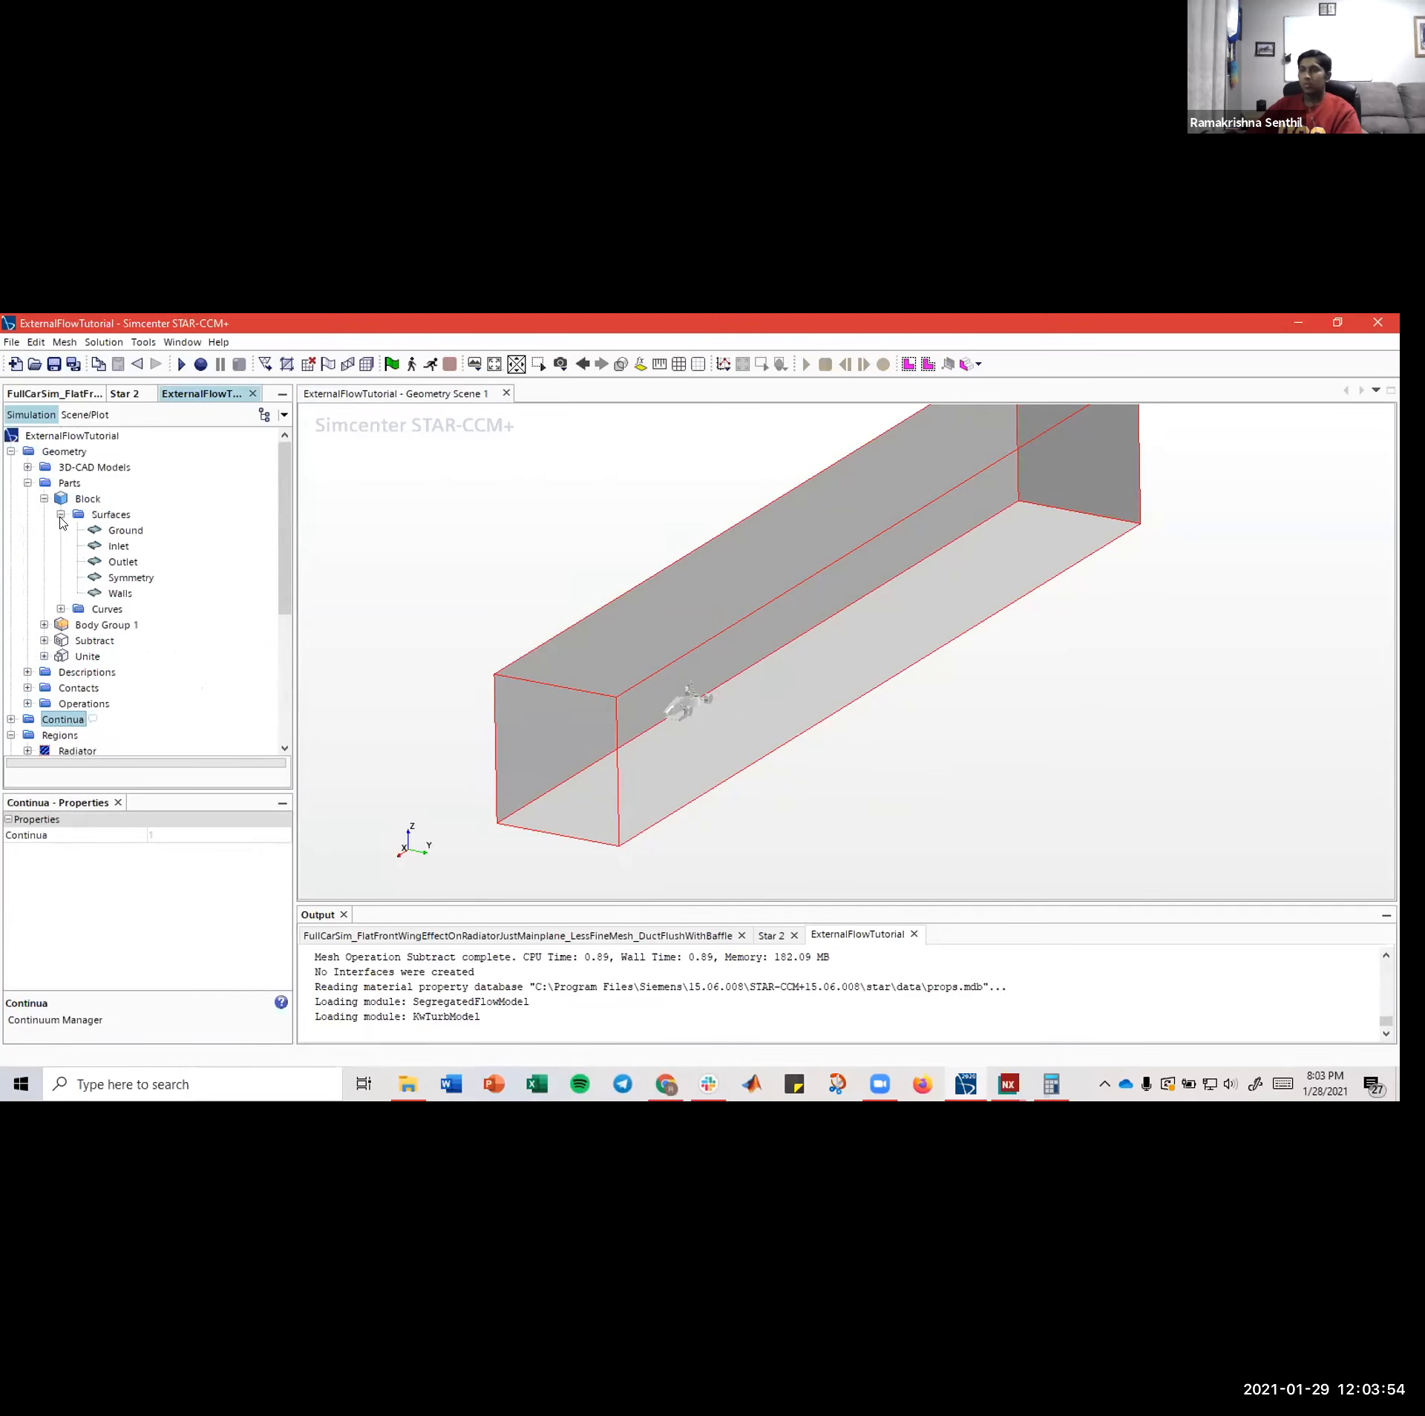
left_click(61, 514)
left_click(44, 498)
left_click(27, 483)
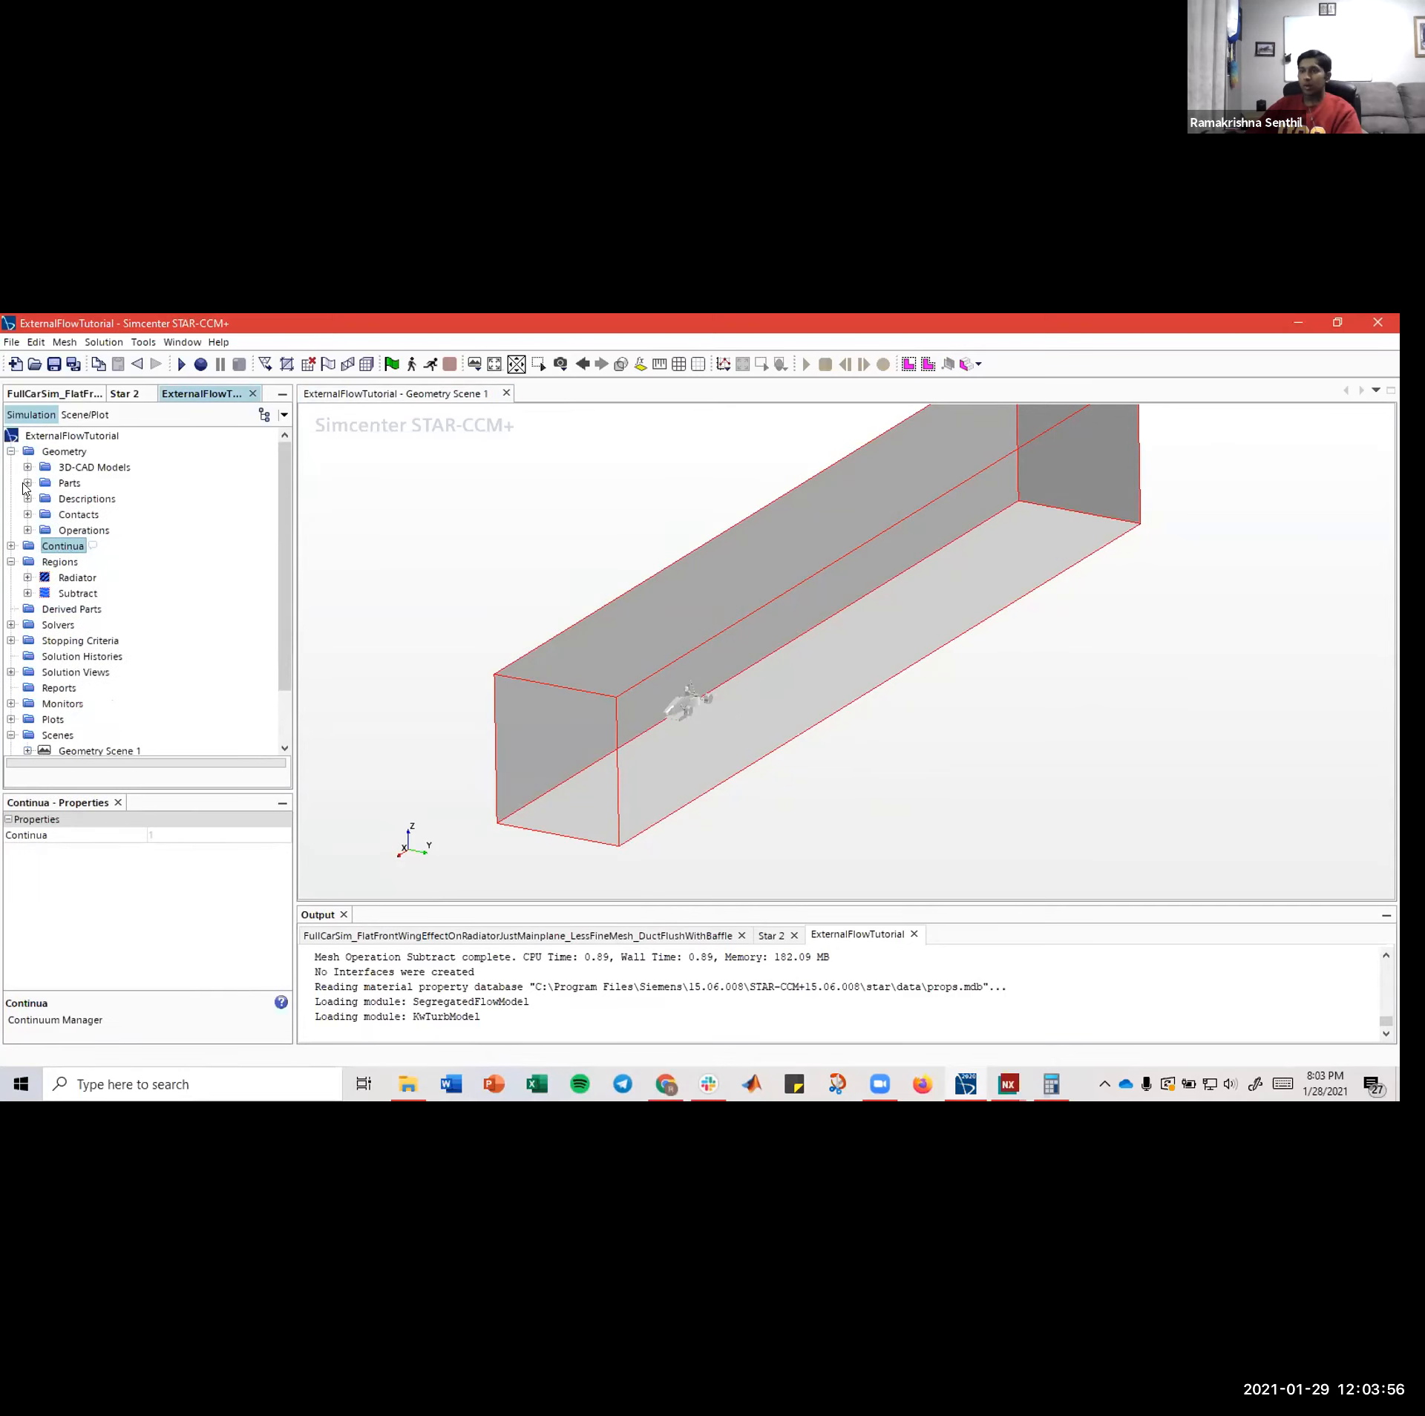
scroll(91, 562, "down", 1)
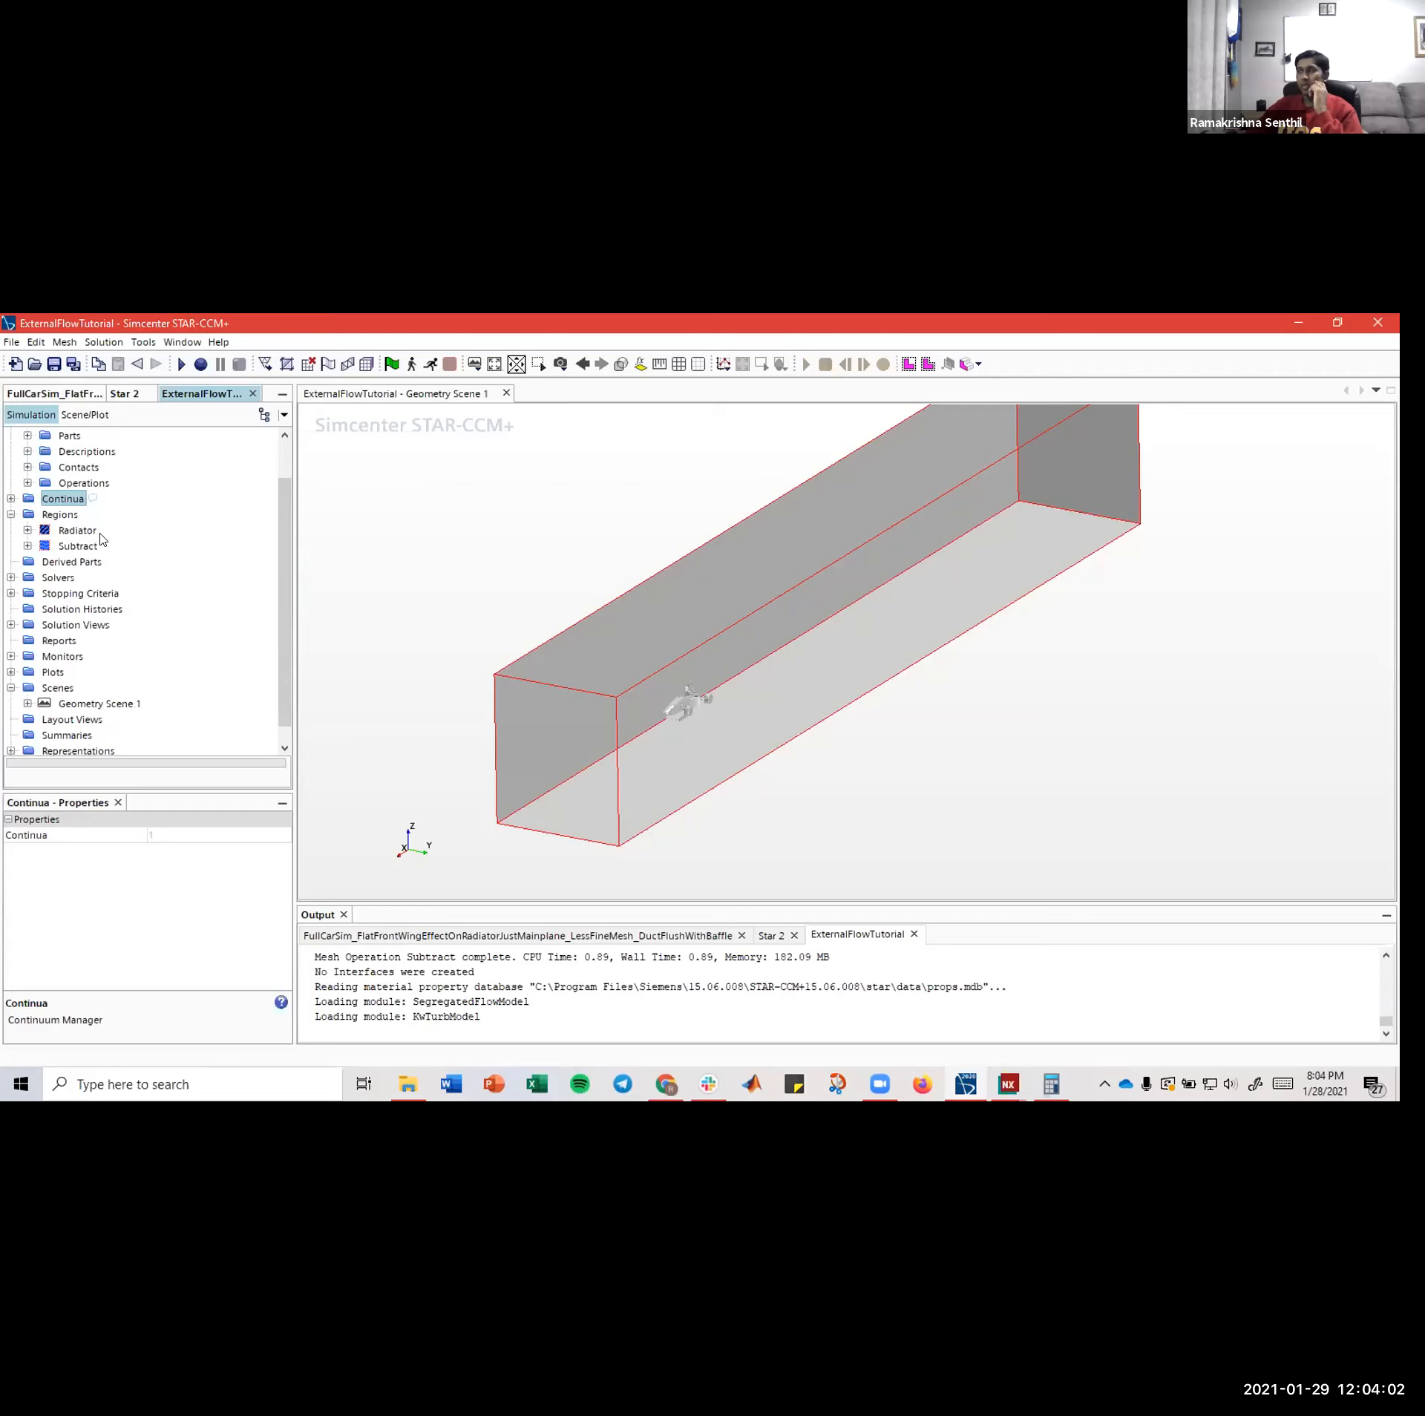
scroll(101, 546, "up", 1)
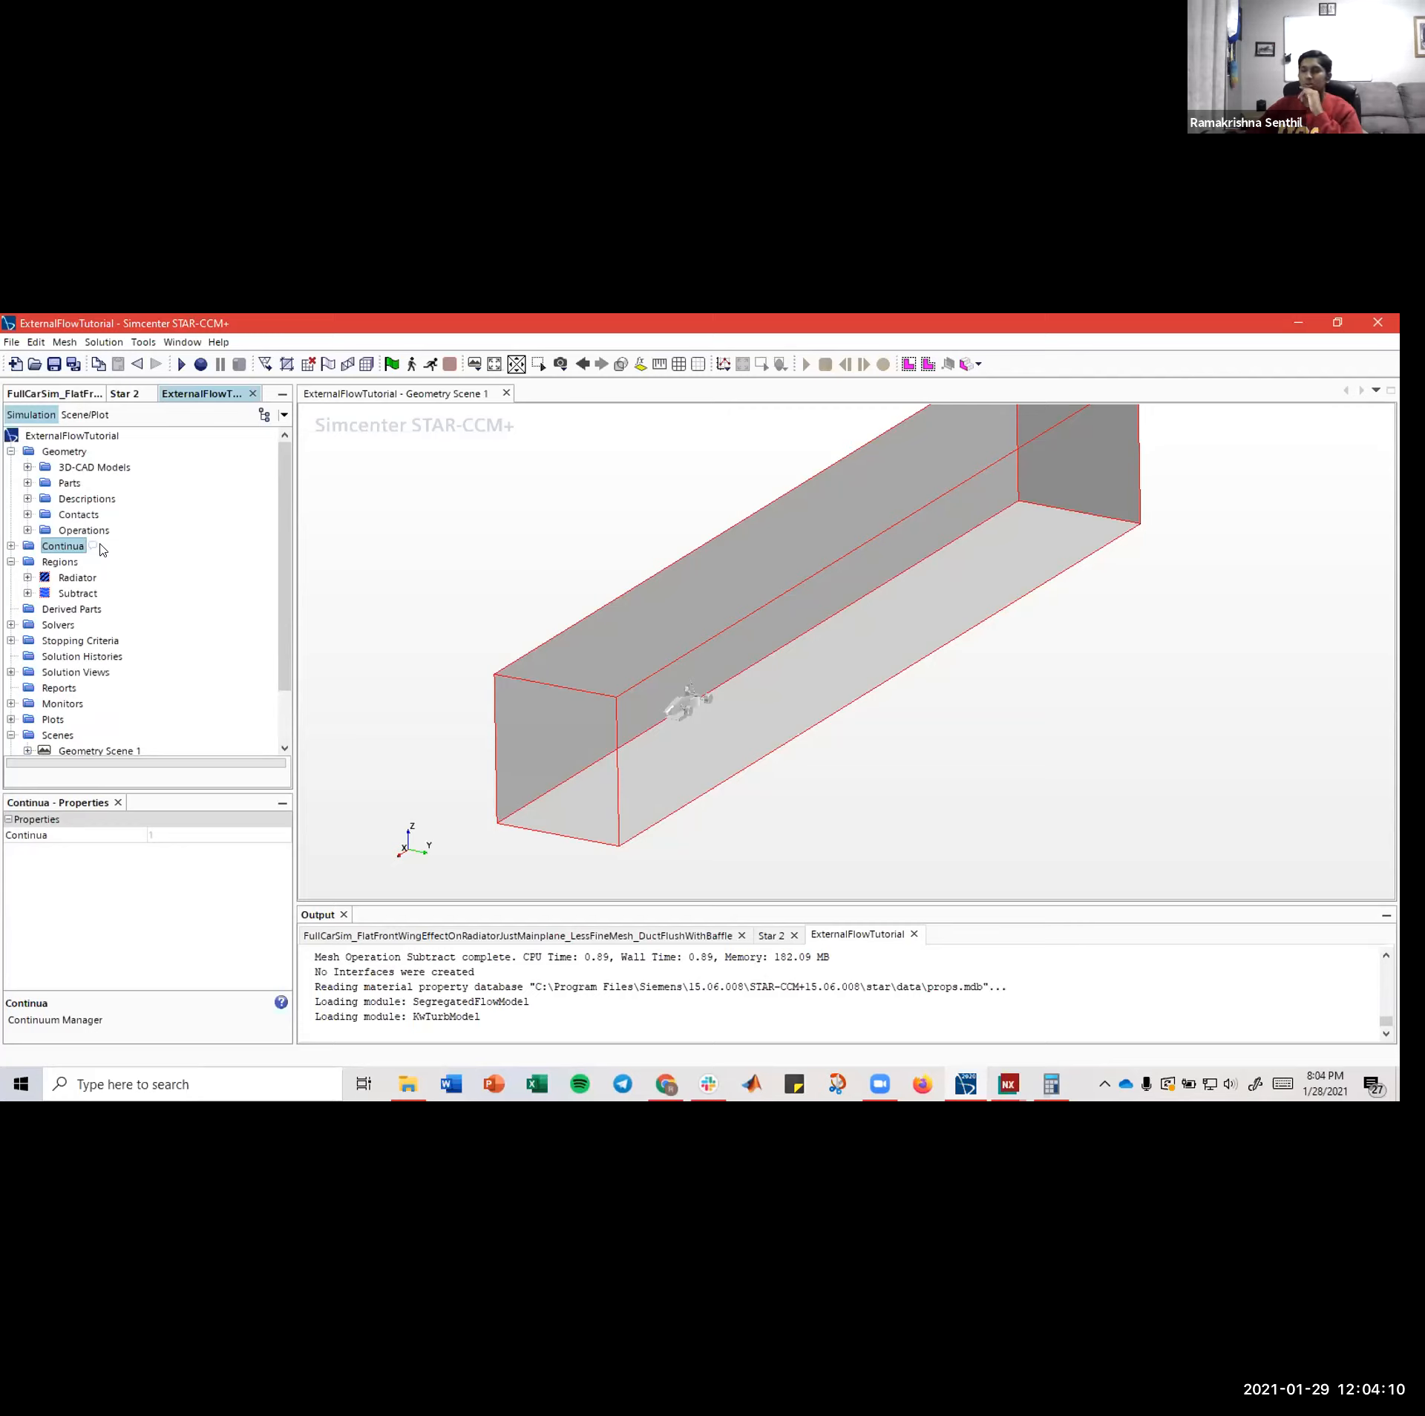
scroll(101, 554, "down", 2)
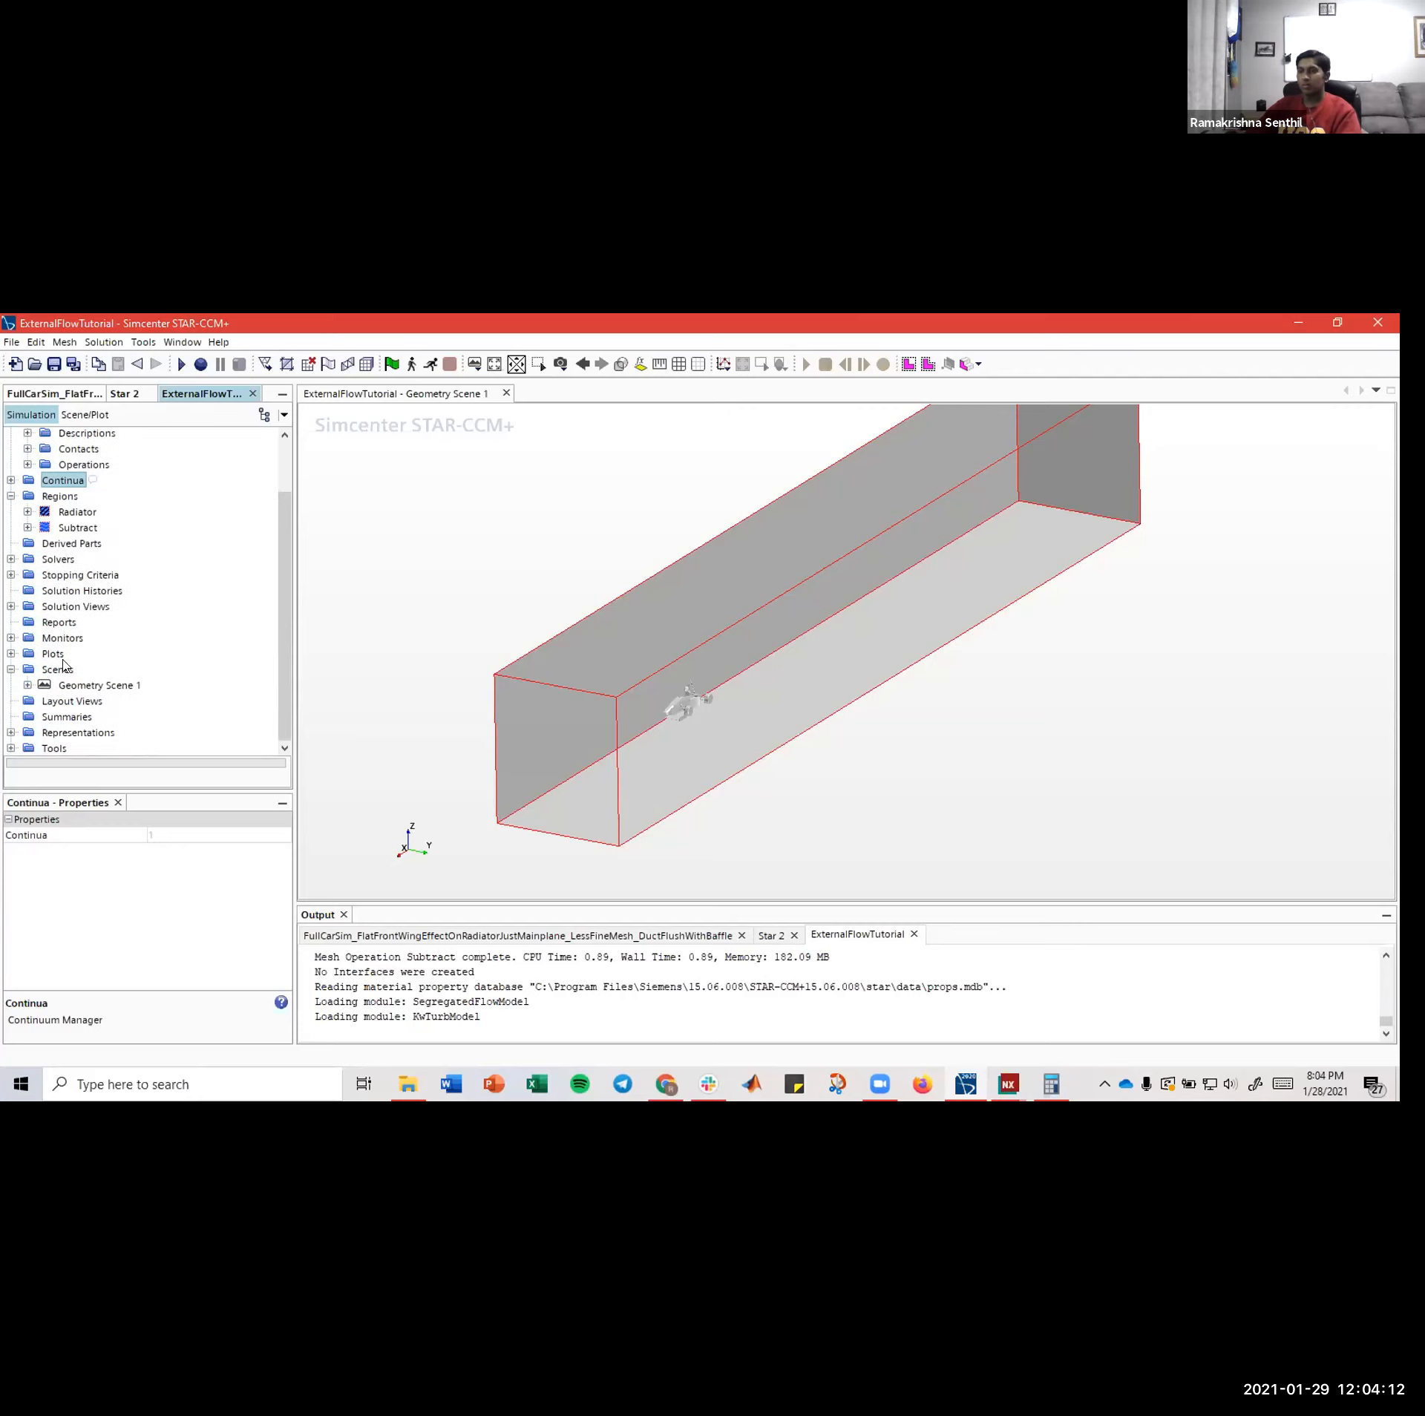
left_click(10, 670)
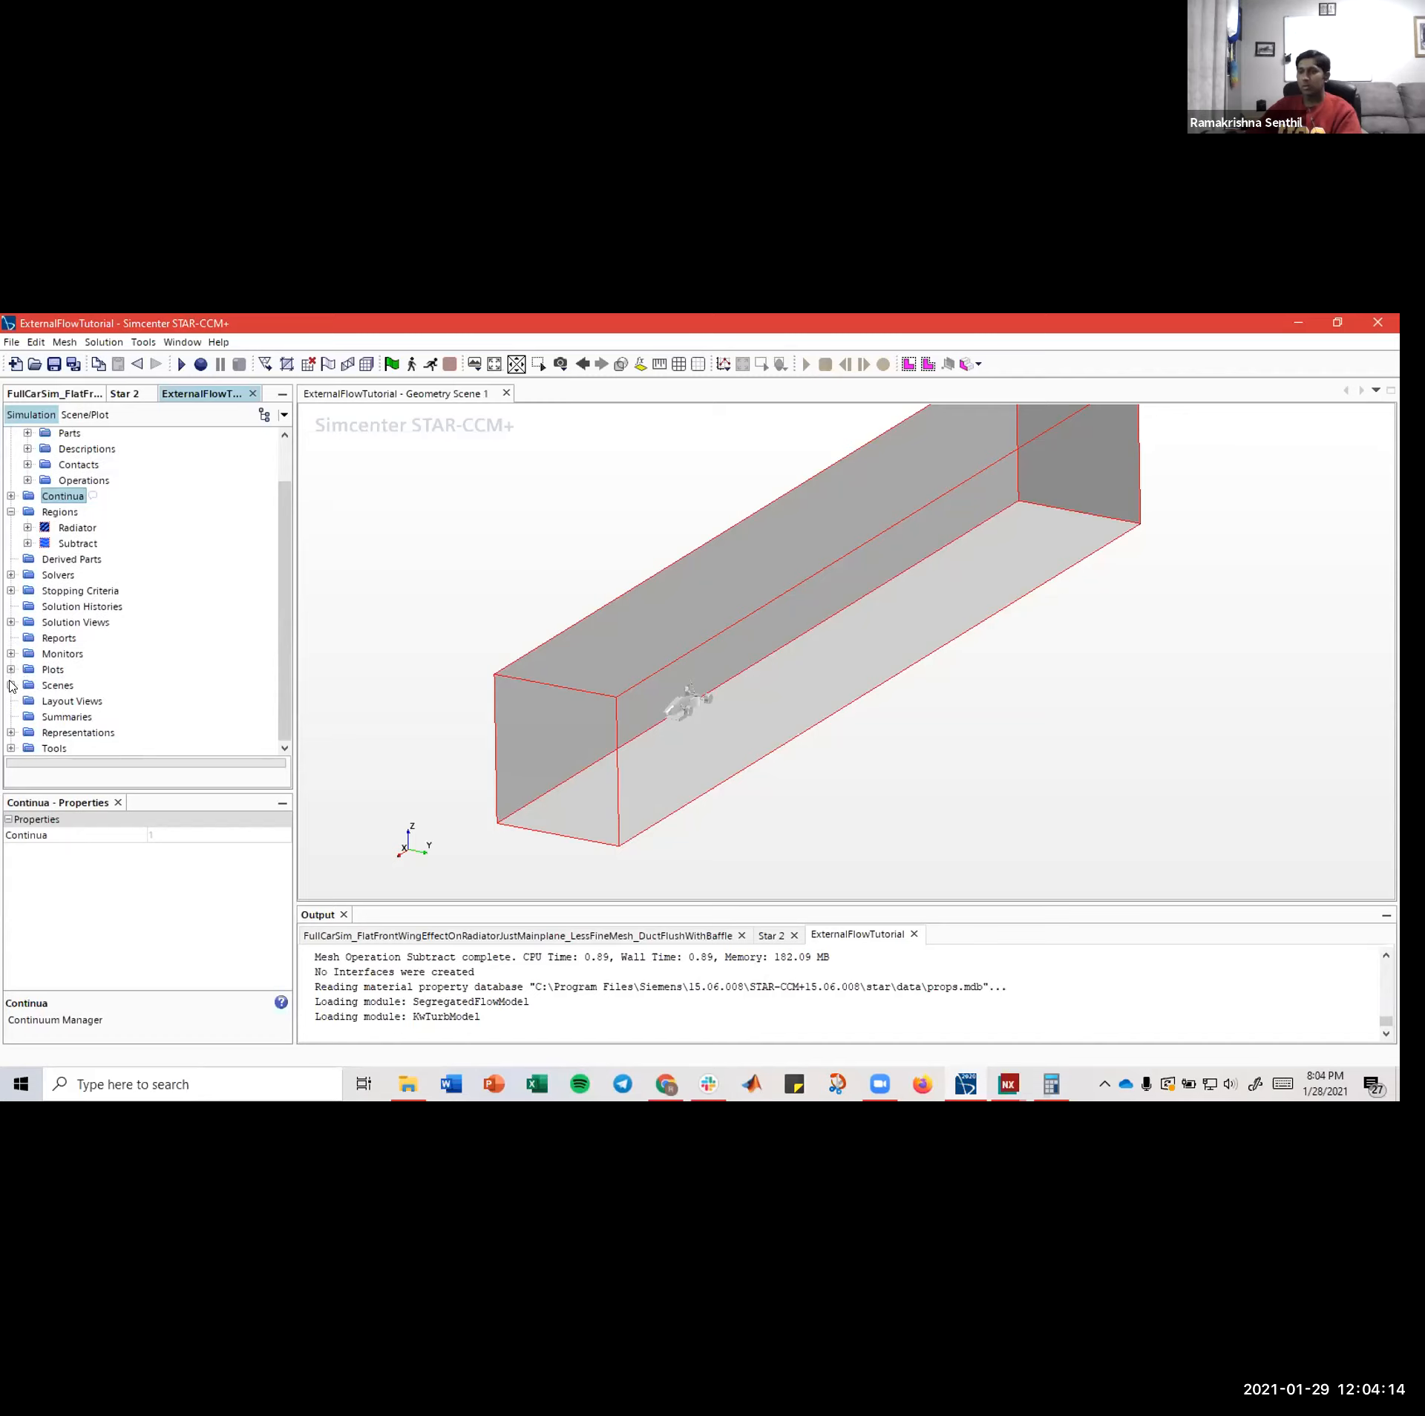
left_click(11, 685)
left_click(11, 684)
scroll(15, 657, "up", 1)
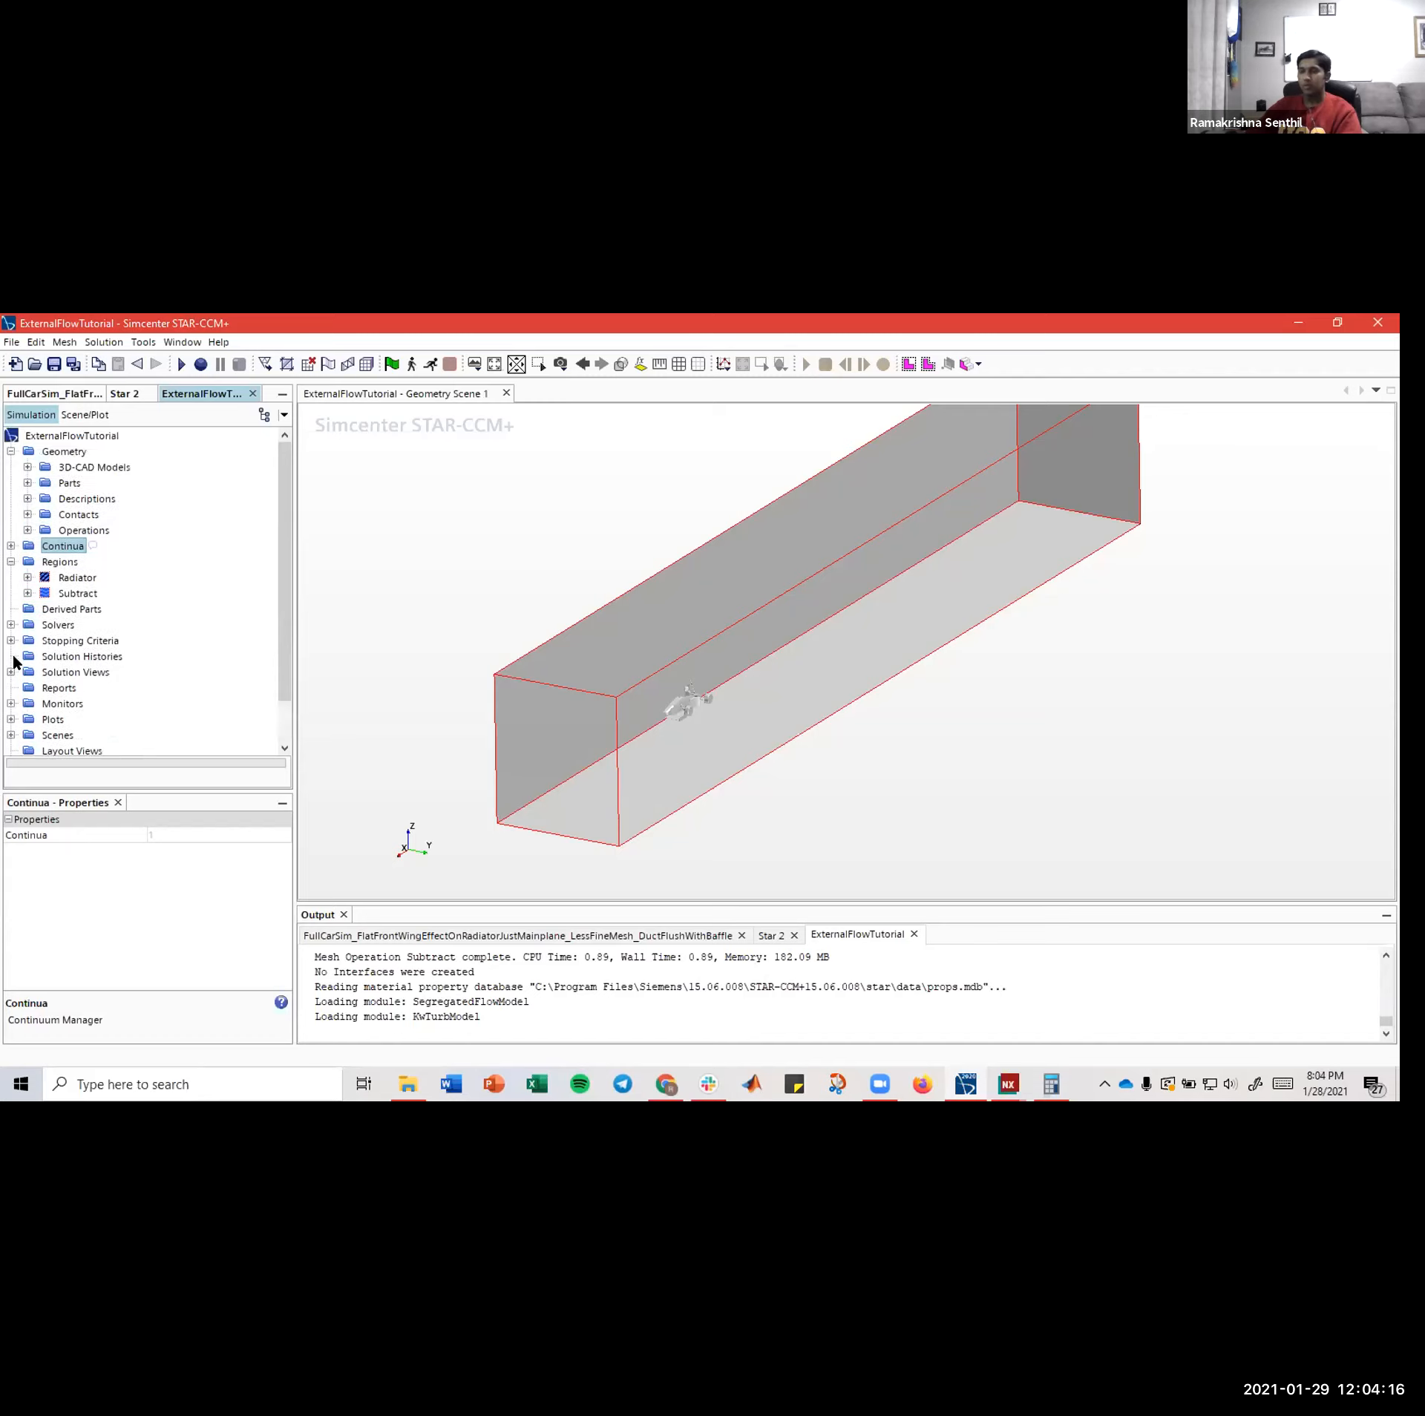
scroll(21, 662, "down", 1)
scroll(33, 677, "up", 1)
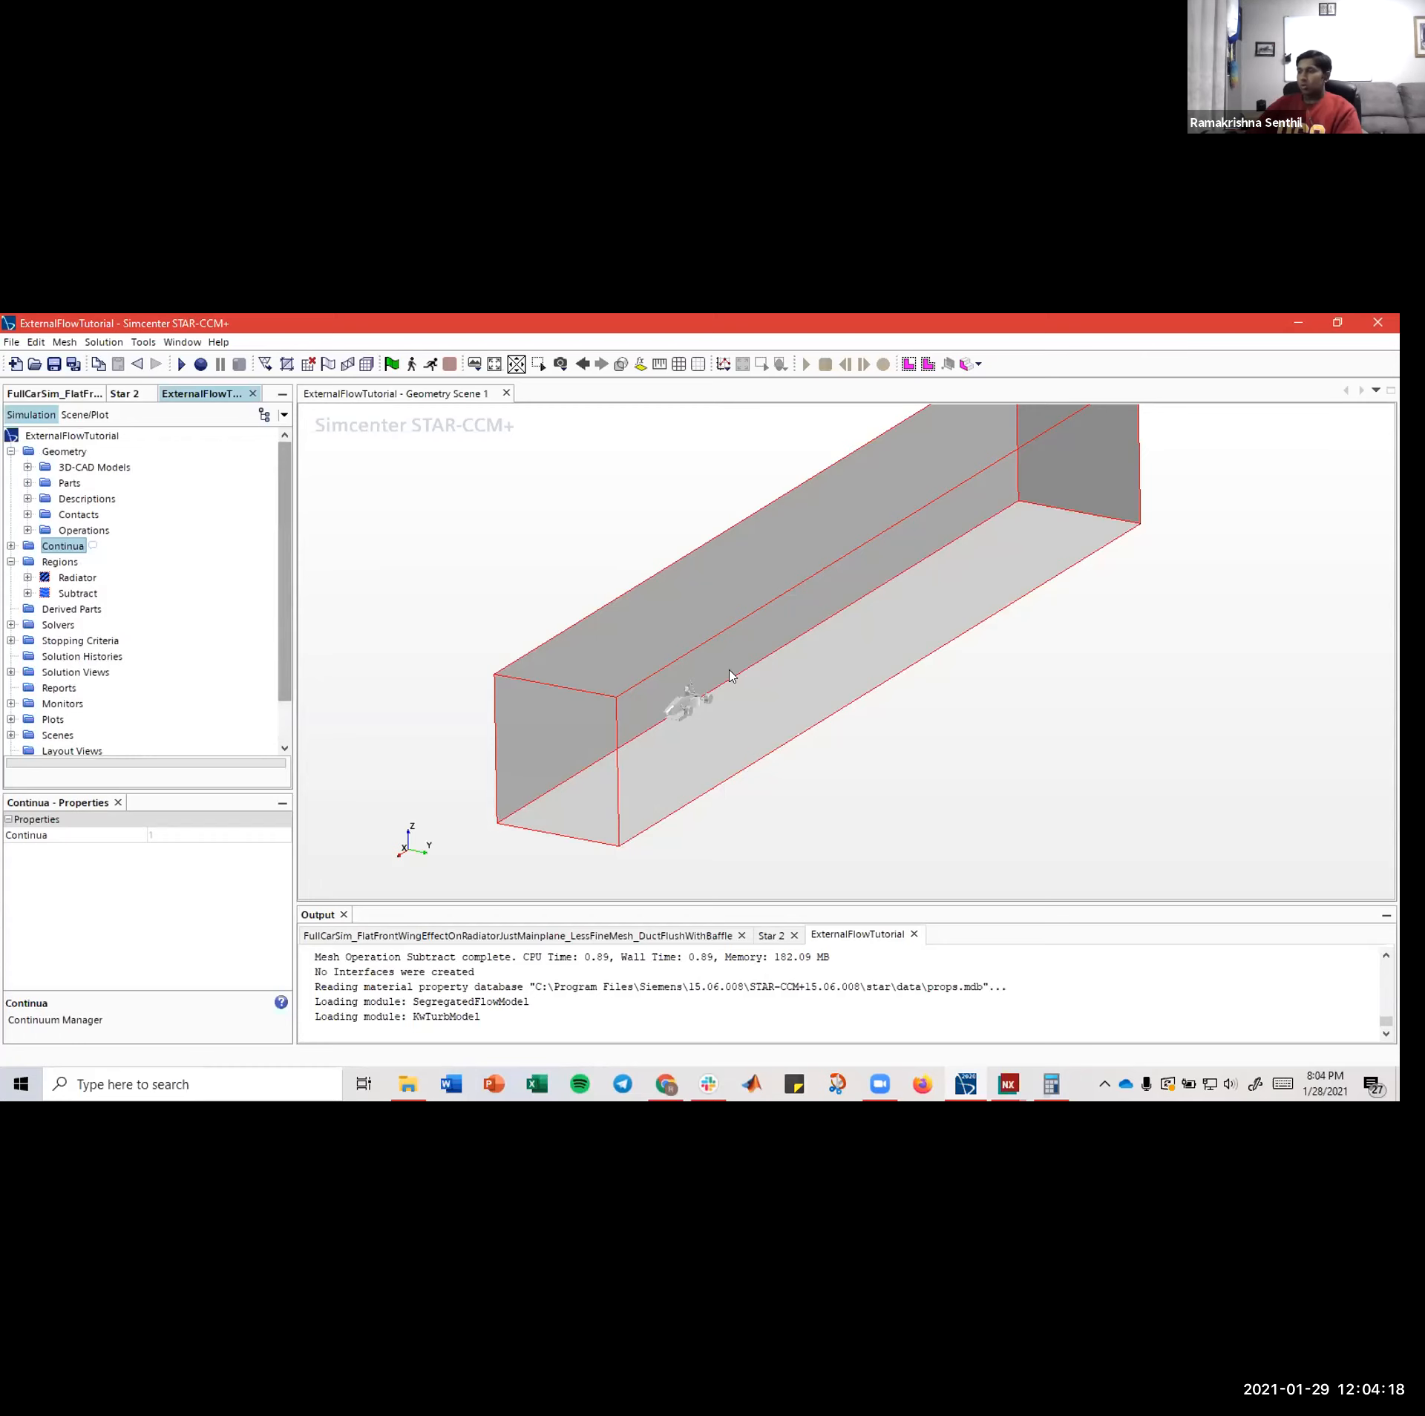
- Rename the Laboratory's local coordinate system Cartesian 1 as Duct
scroll(619, 742, "up", 5)
scroll(618, 742, "up", 10)
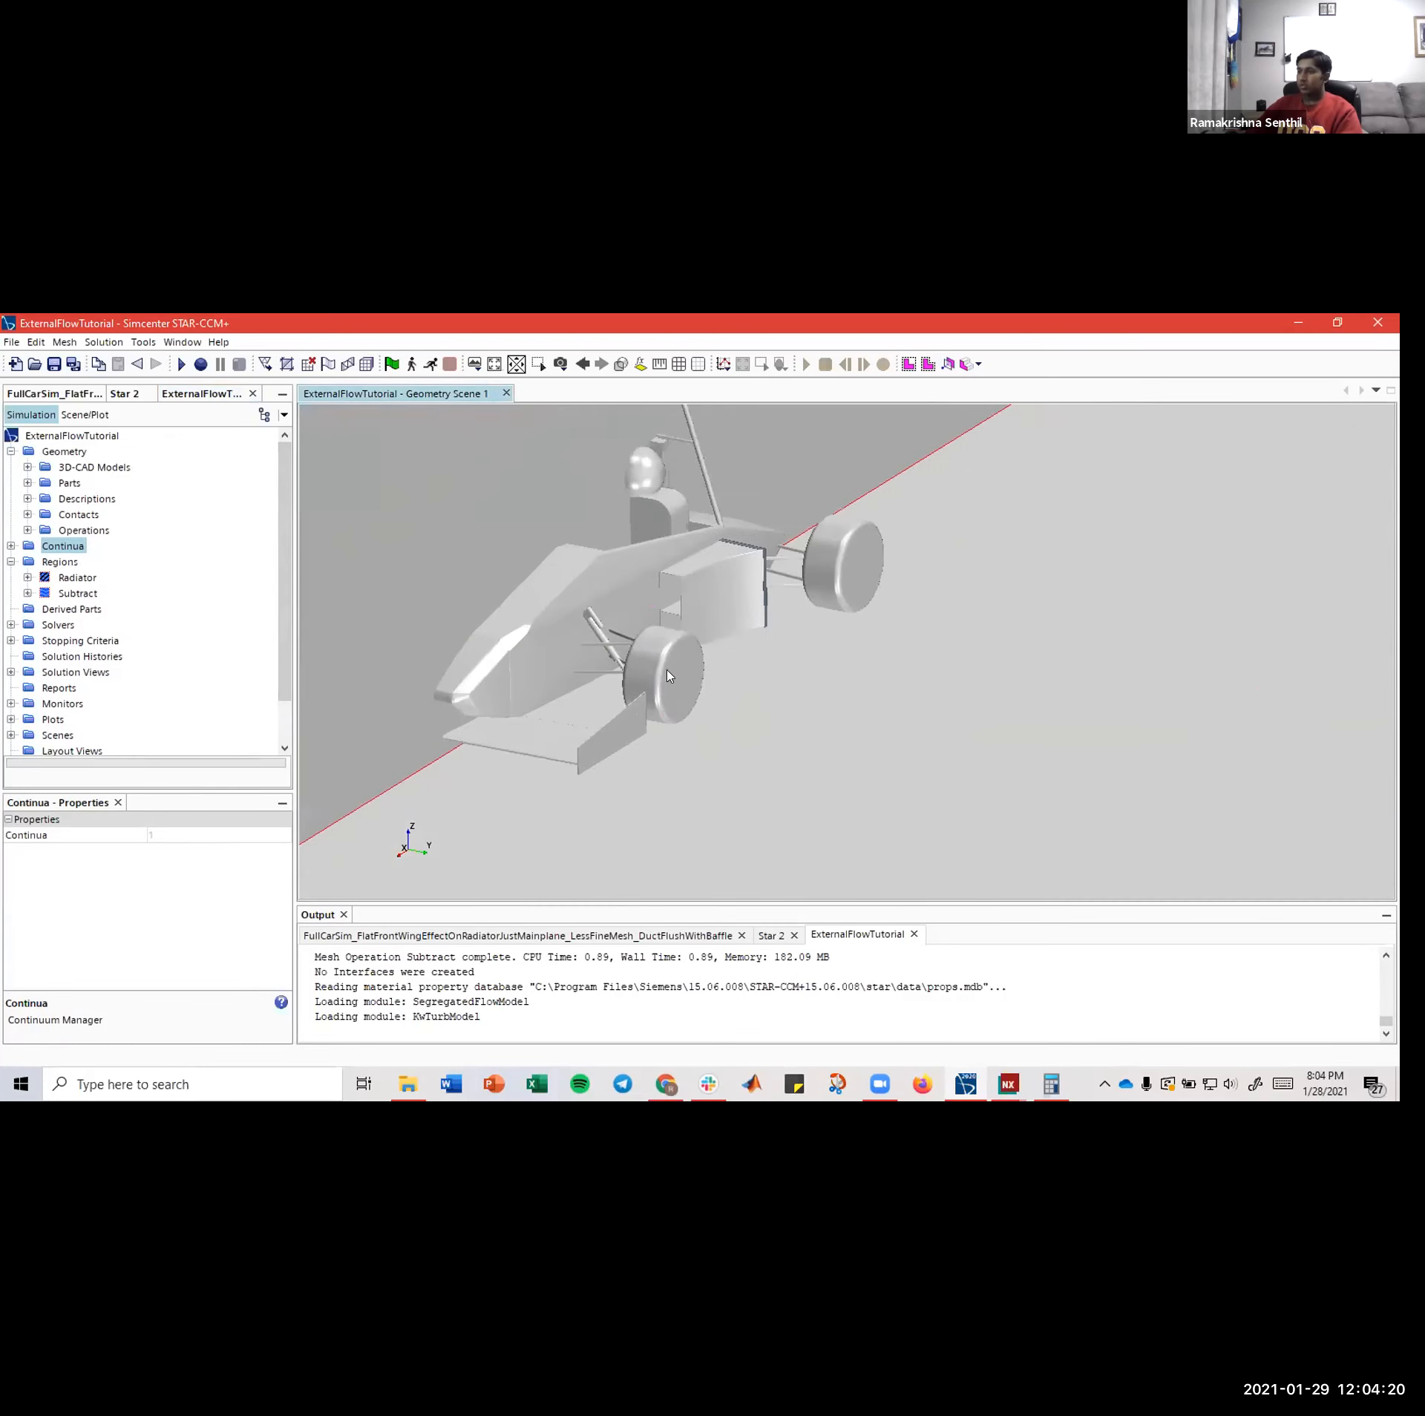
left_click_drag(736, 669, 646, 614)
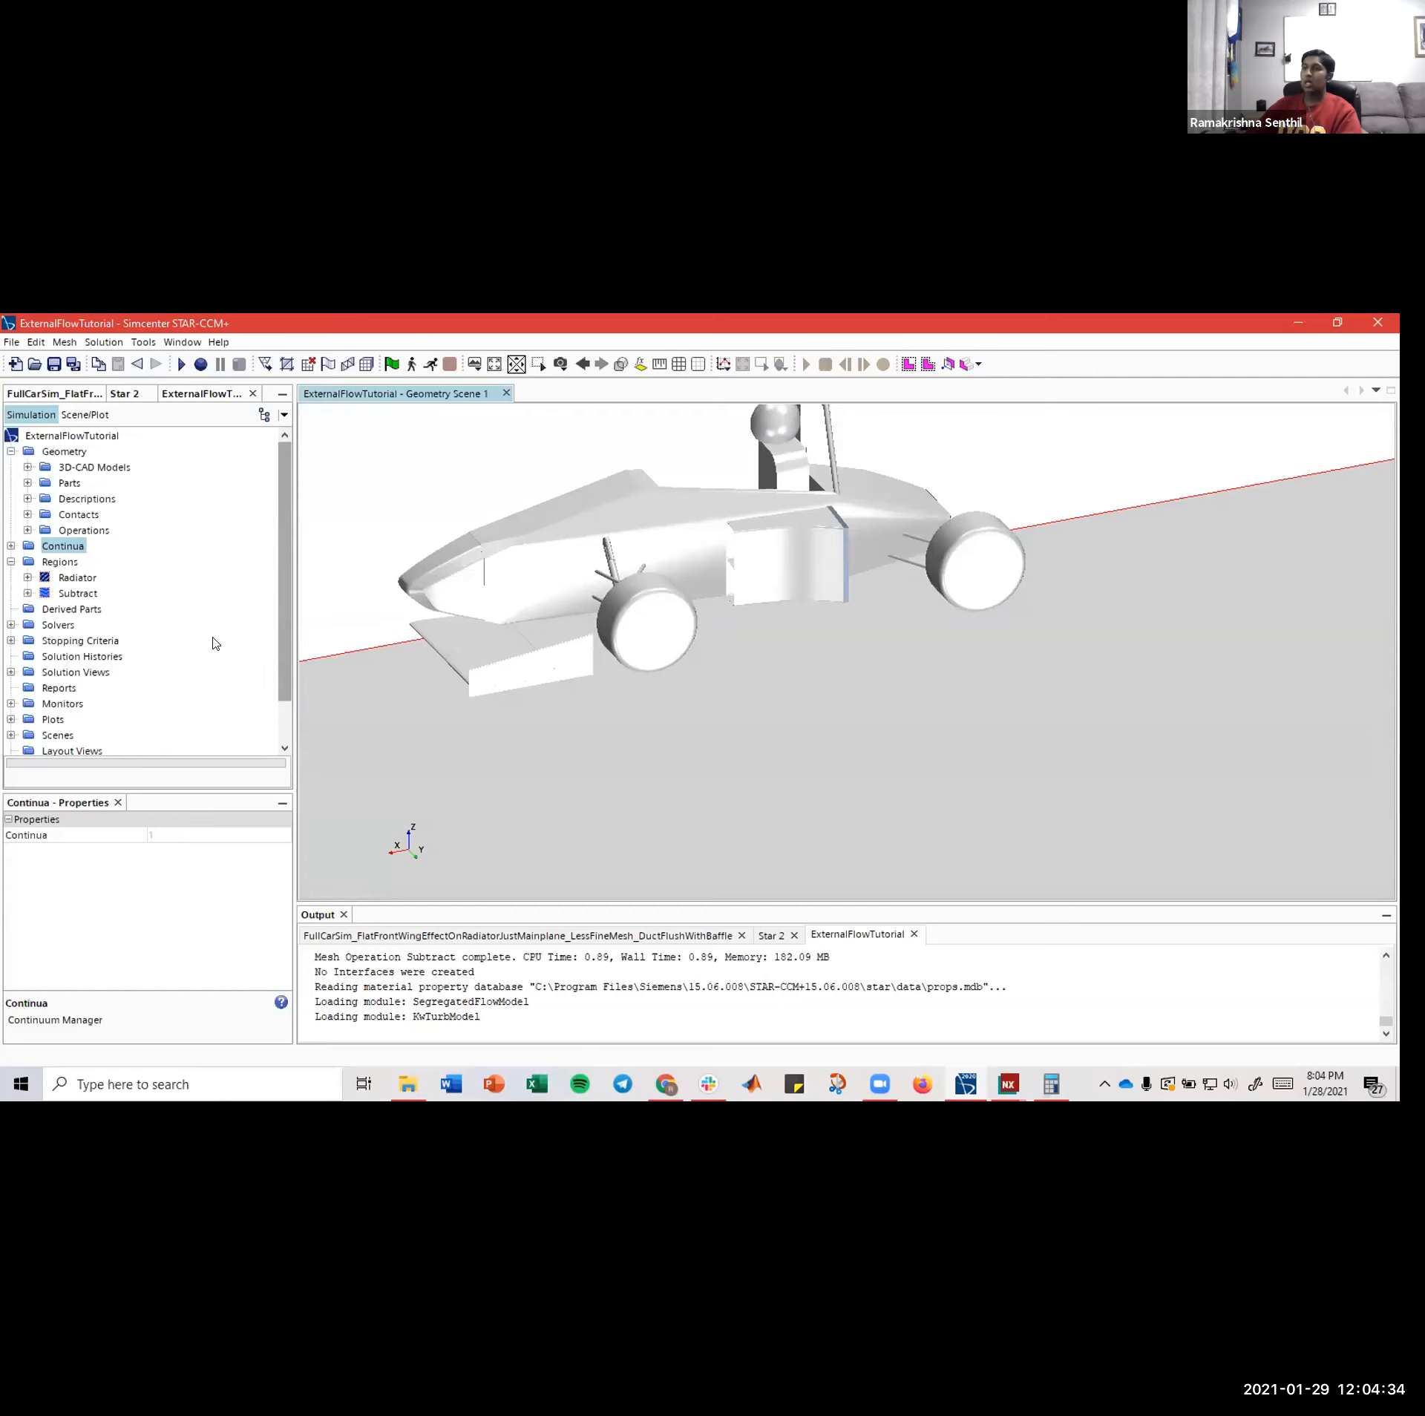
scroll(205, 656, "down", 2)
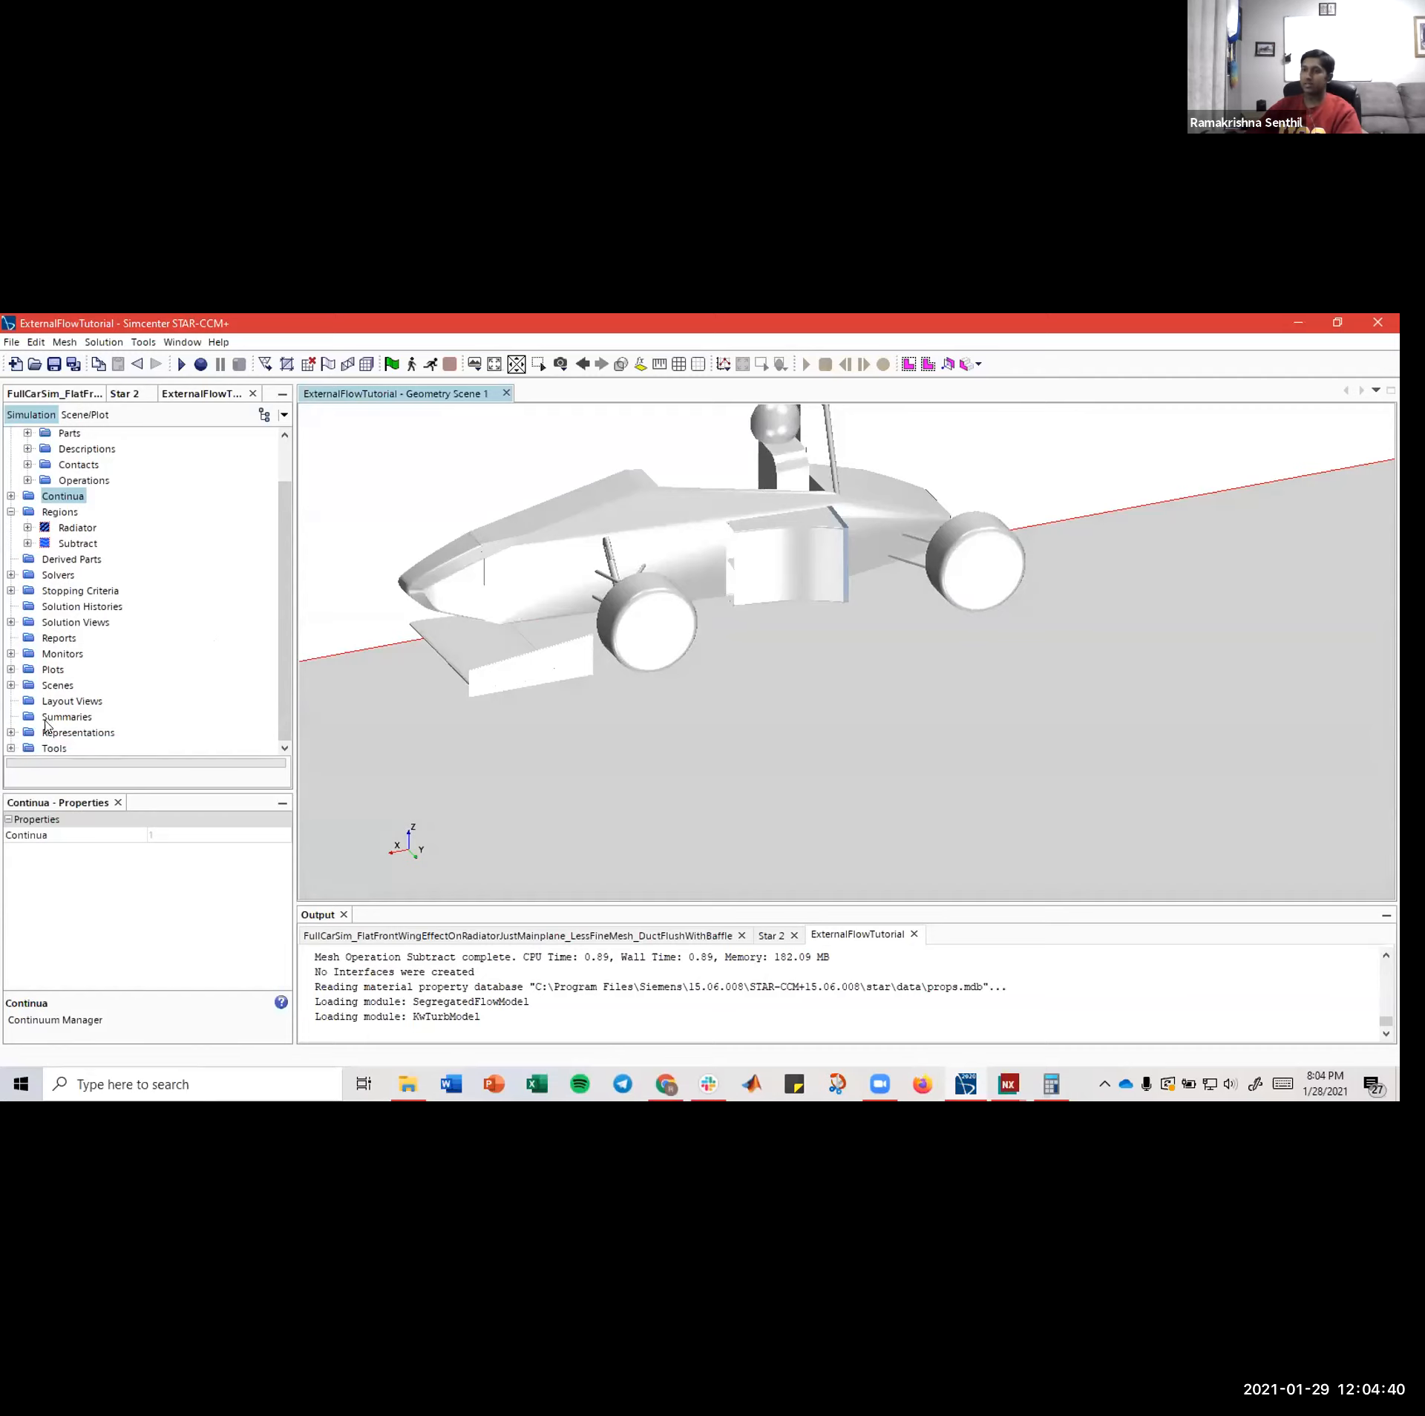
left_click(10, 749)
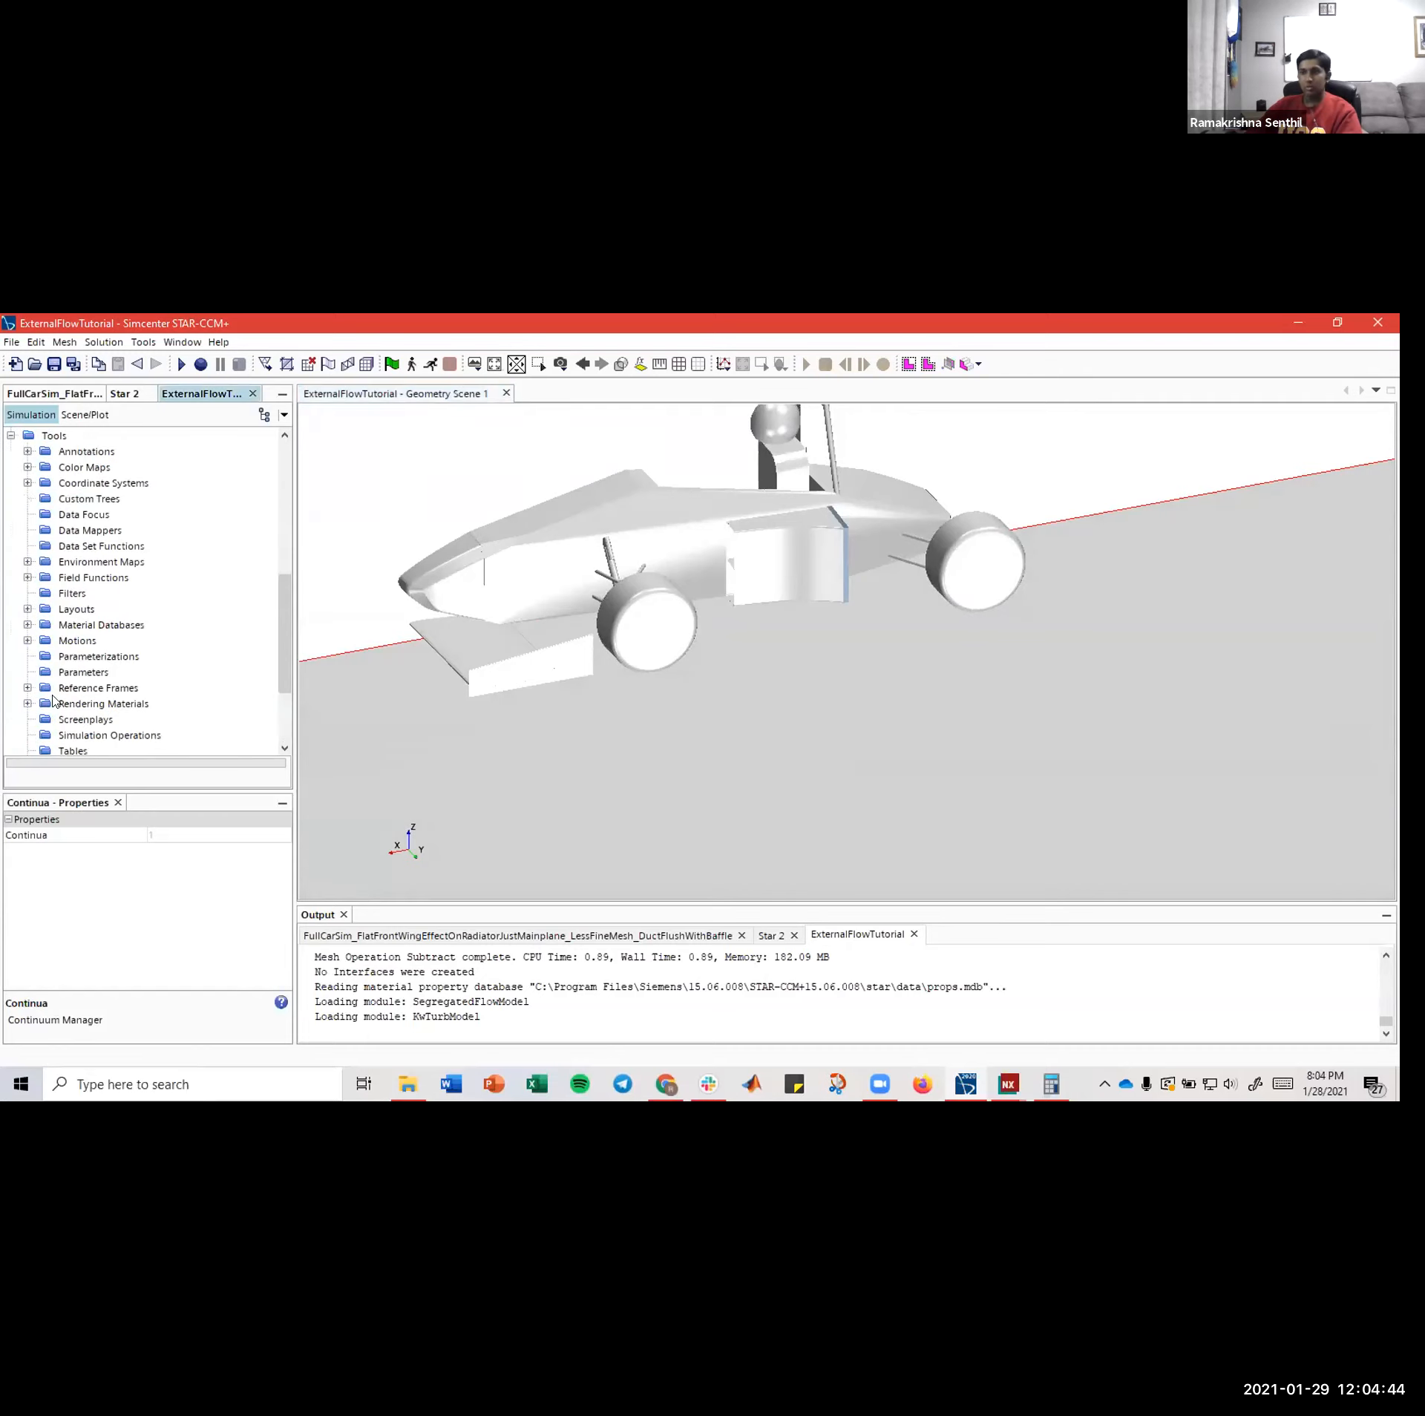
left_click(27, 483)
left_click(44, 499)
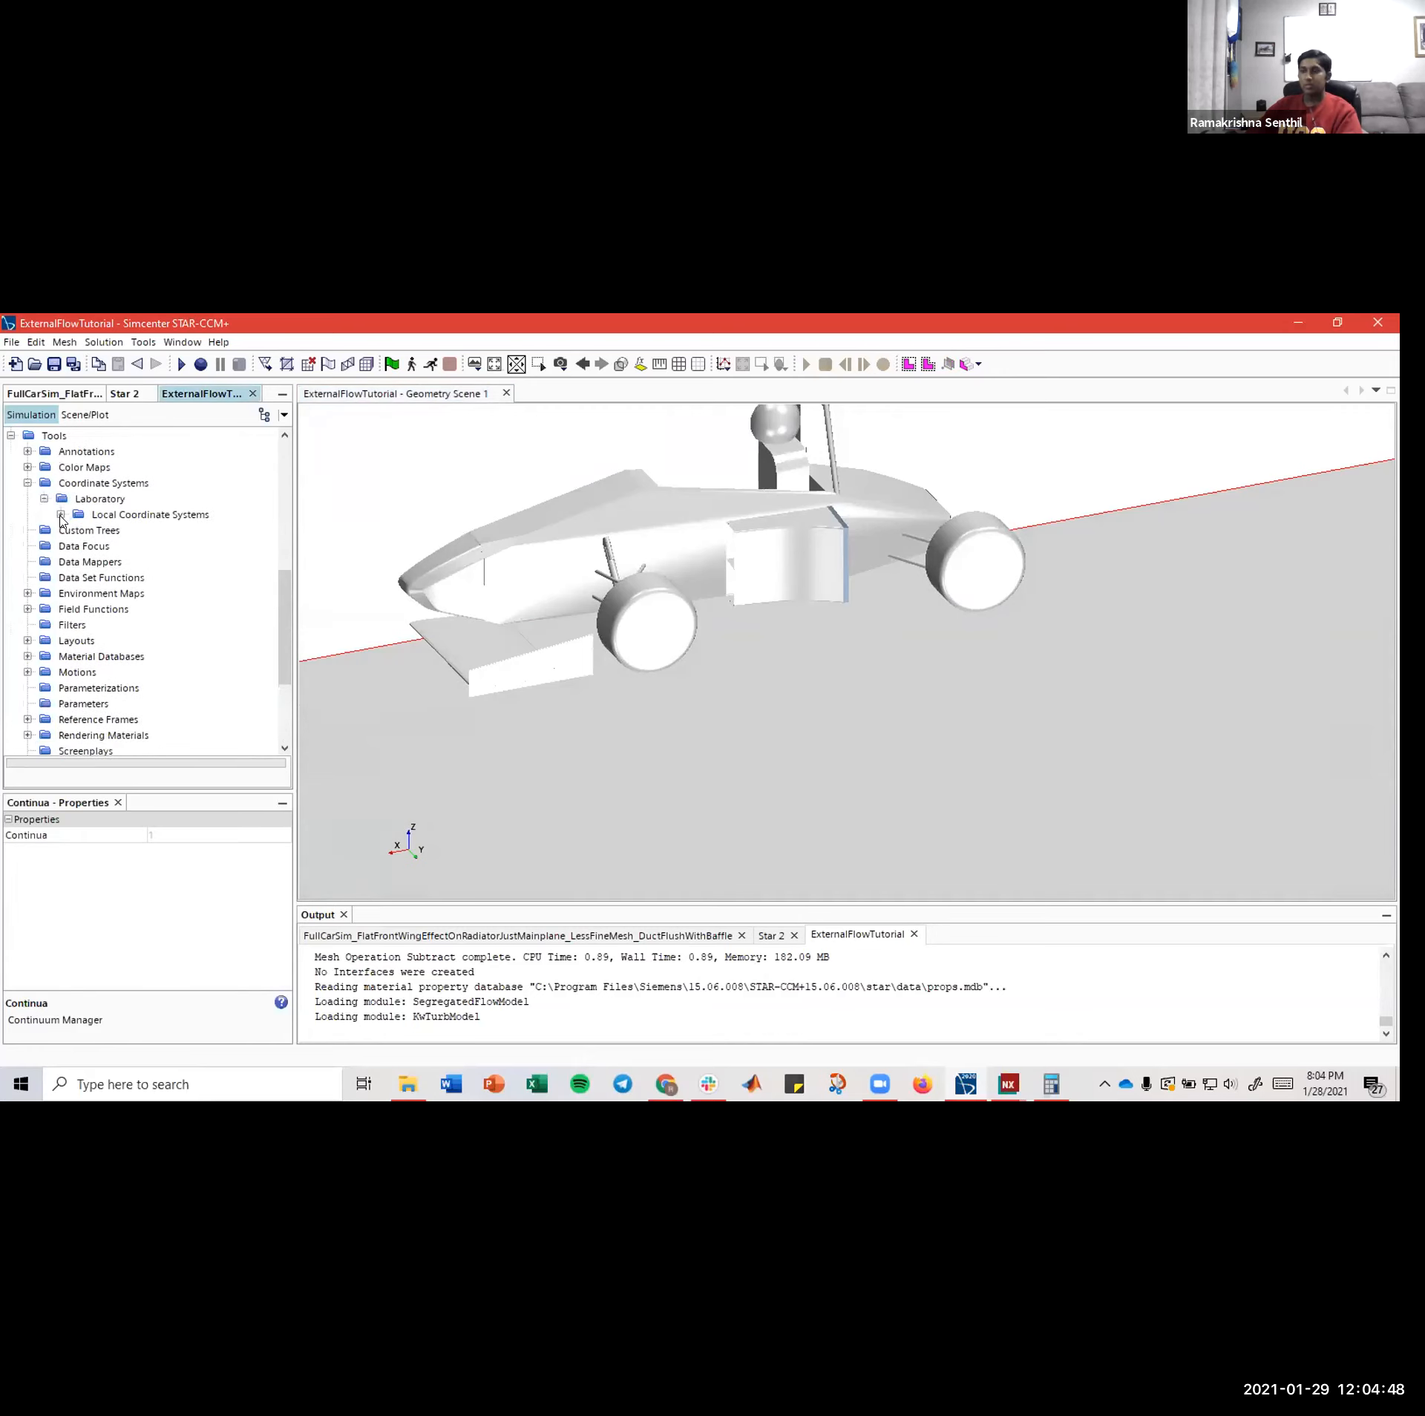
left_click(61, 514)
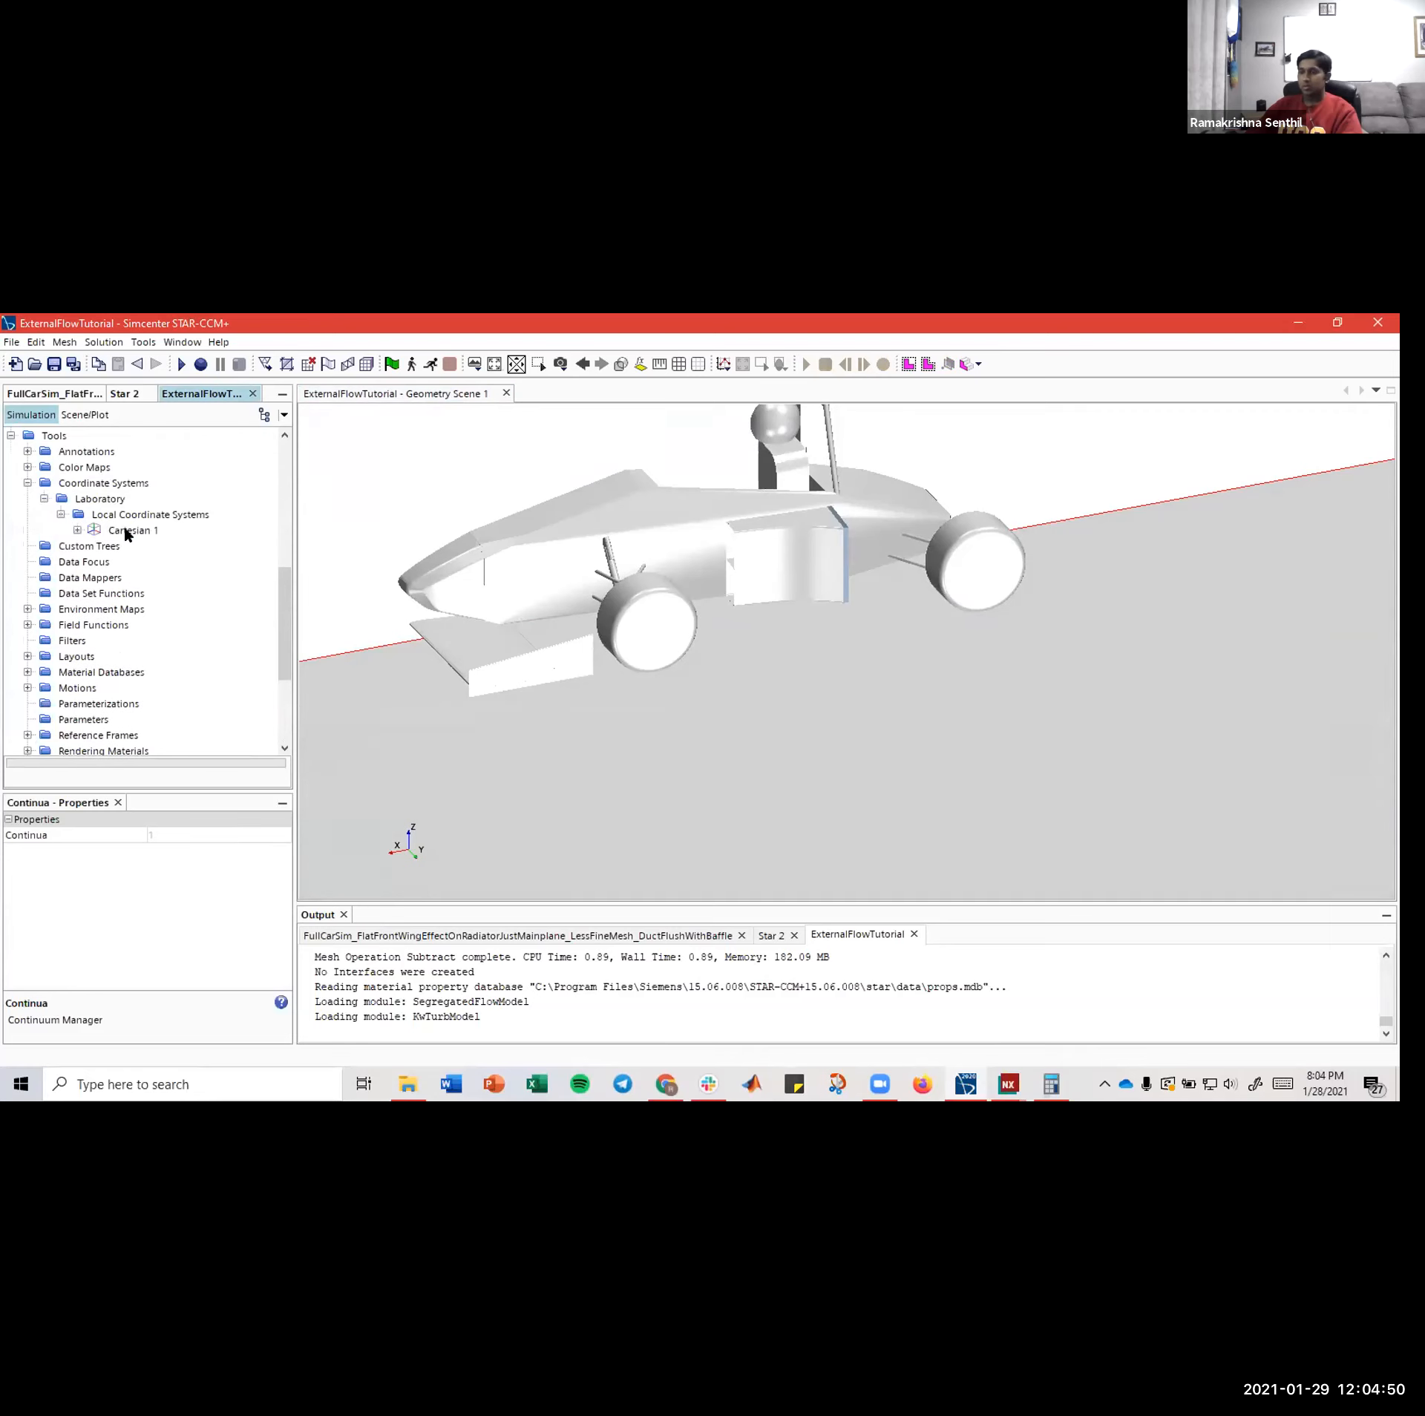
left_click(128, 532)
right_click(125, 534)
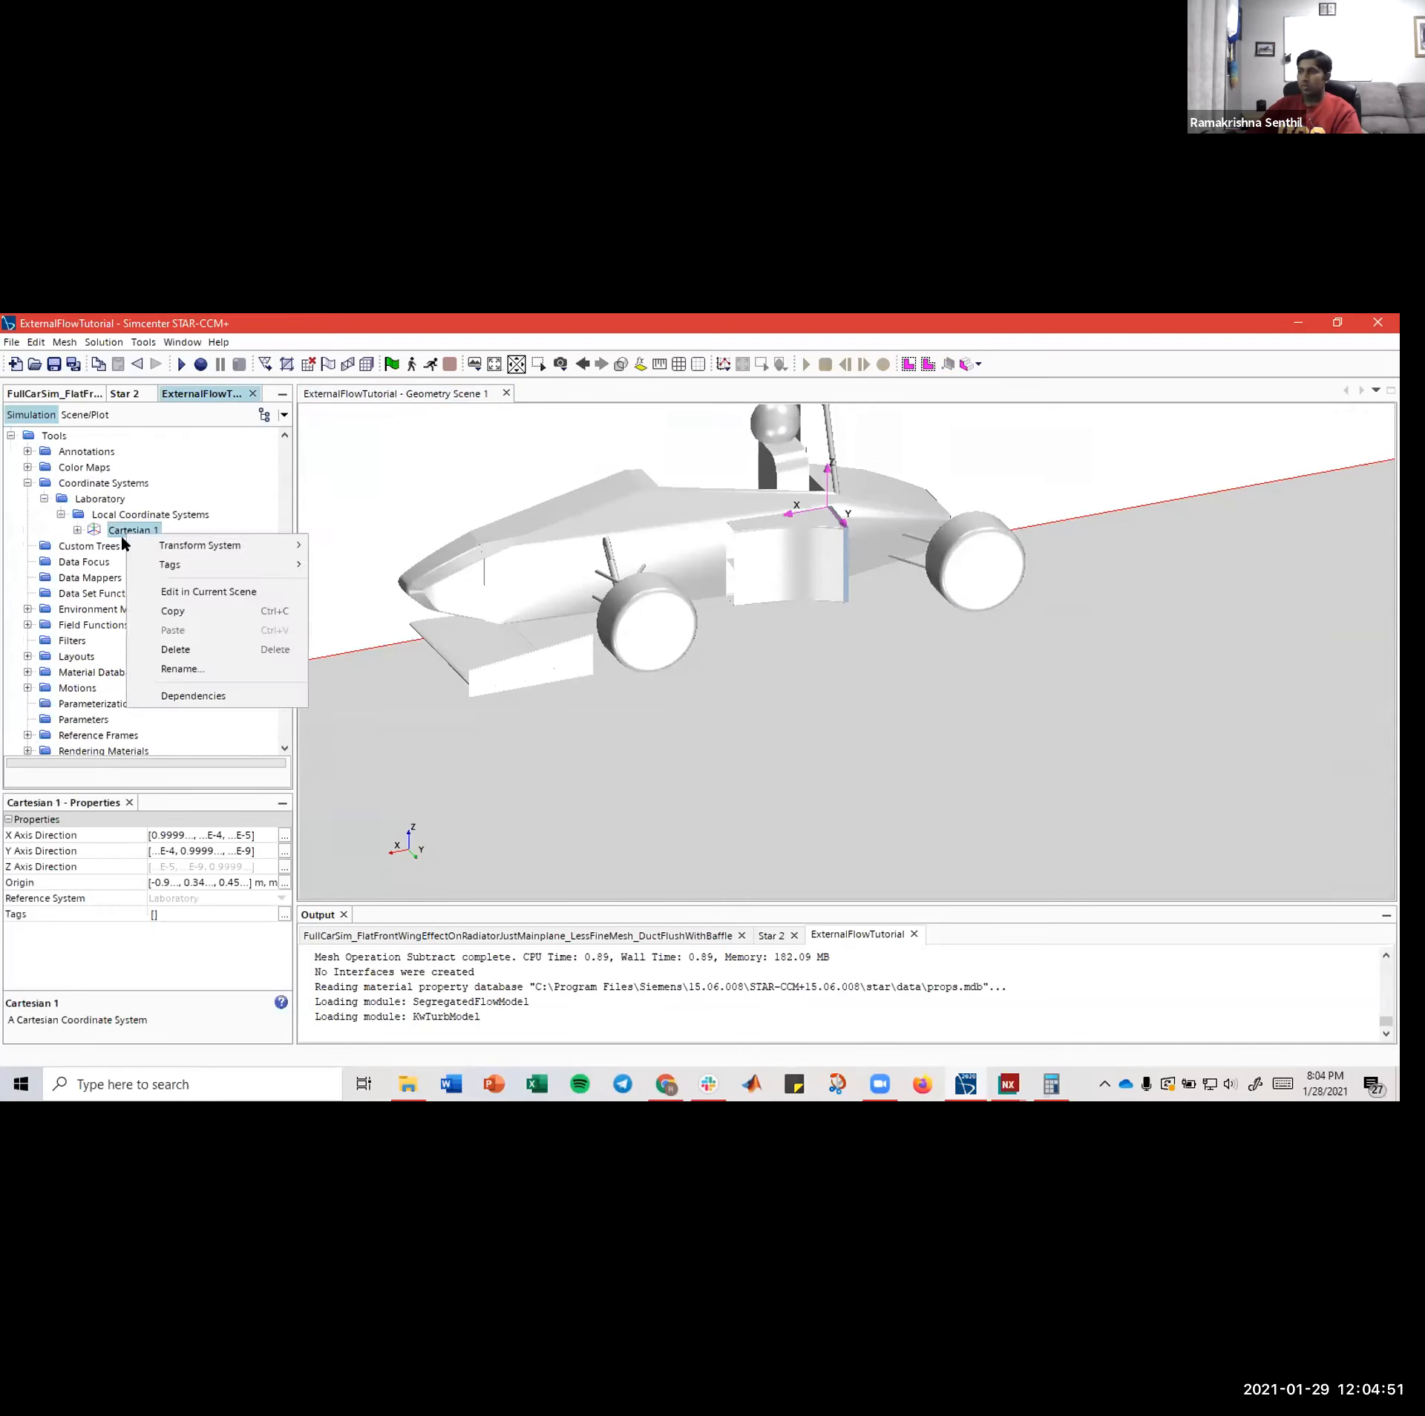
left_click(193, 669)
type("Duct")
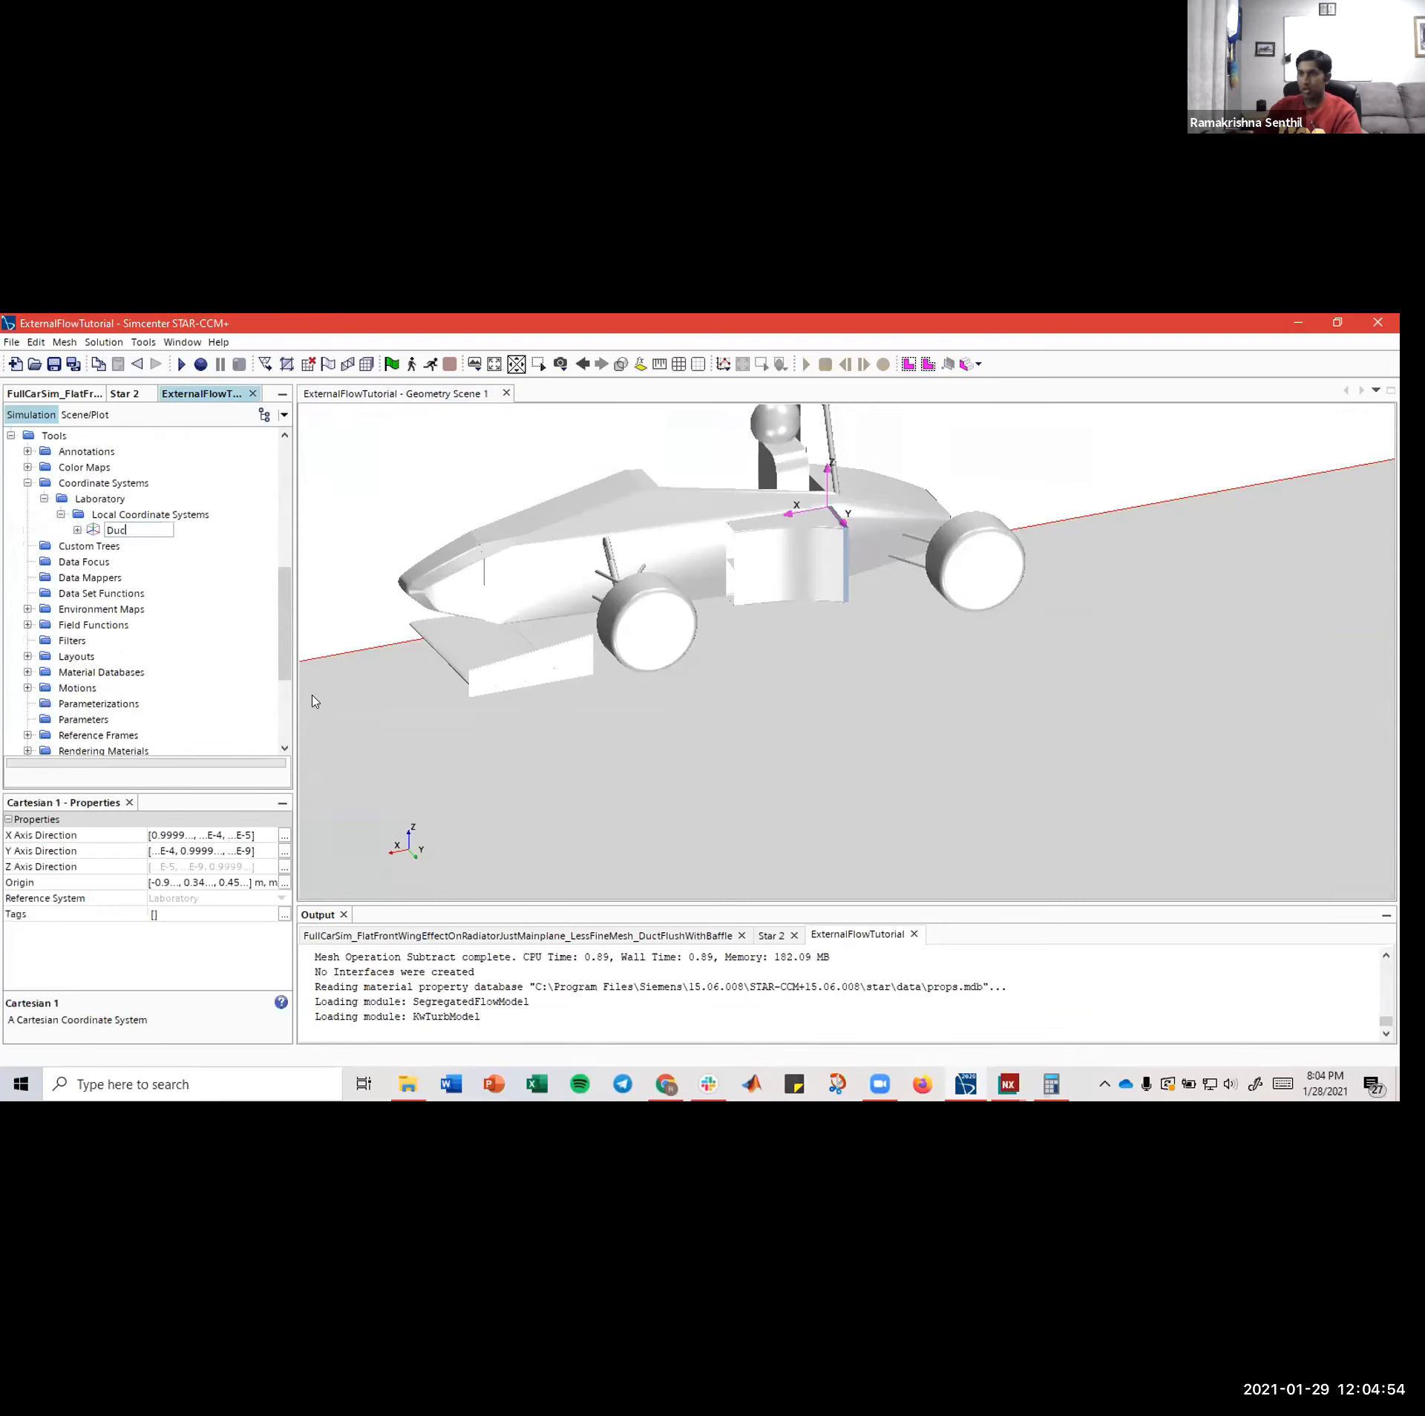
key("Return")
- Start a new Cartesian local coordinate system under Laboratory, defined in the scene by three points on a circle
left_click(161, 513)
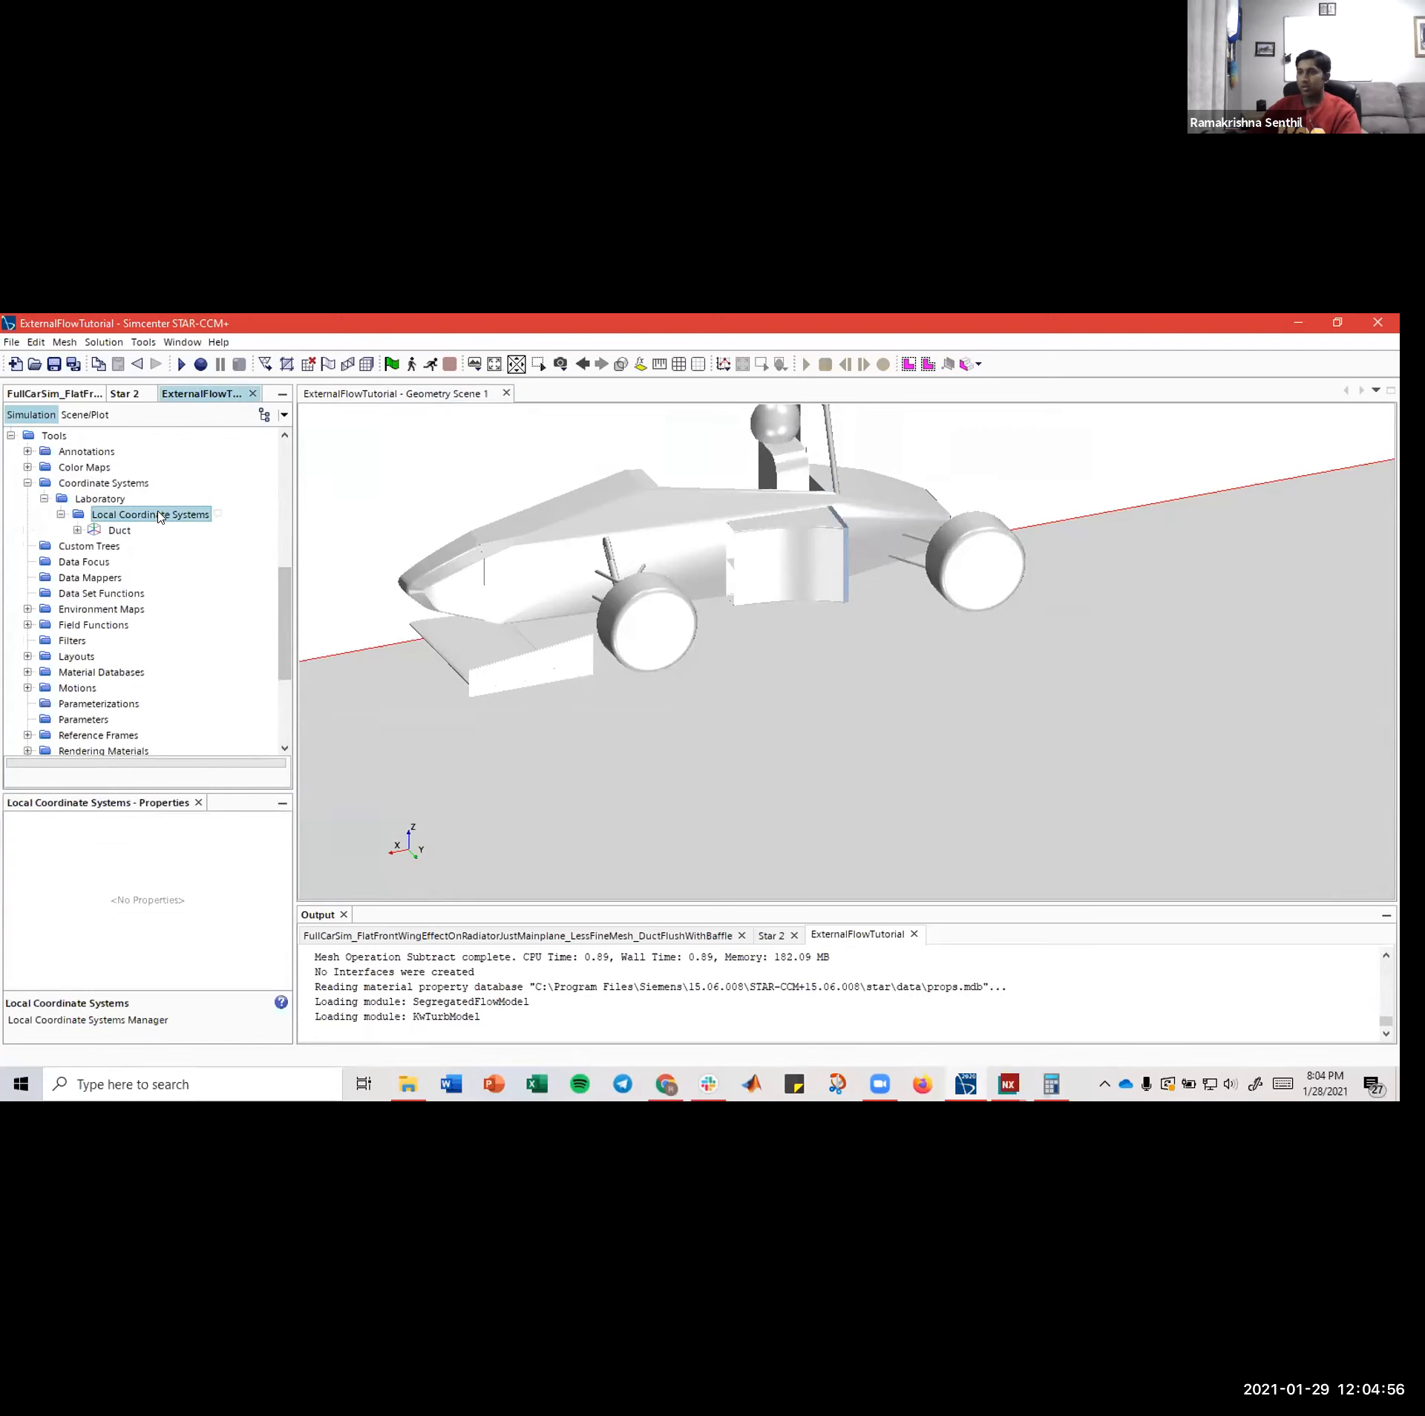
right_click(162, 510)
mouse_move(223, 520)
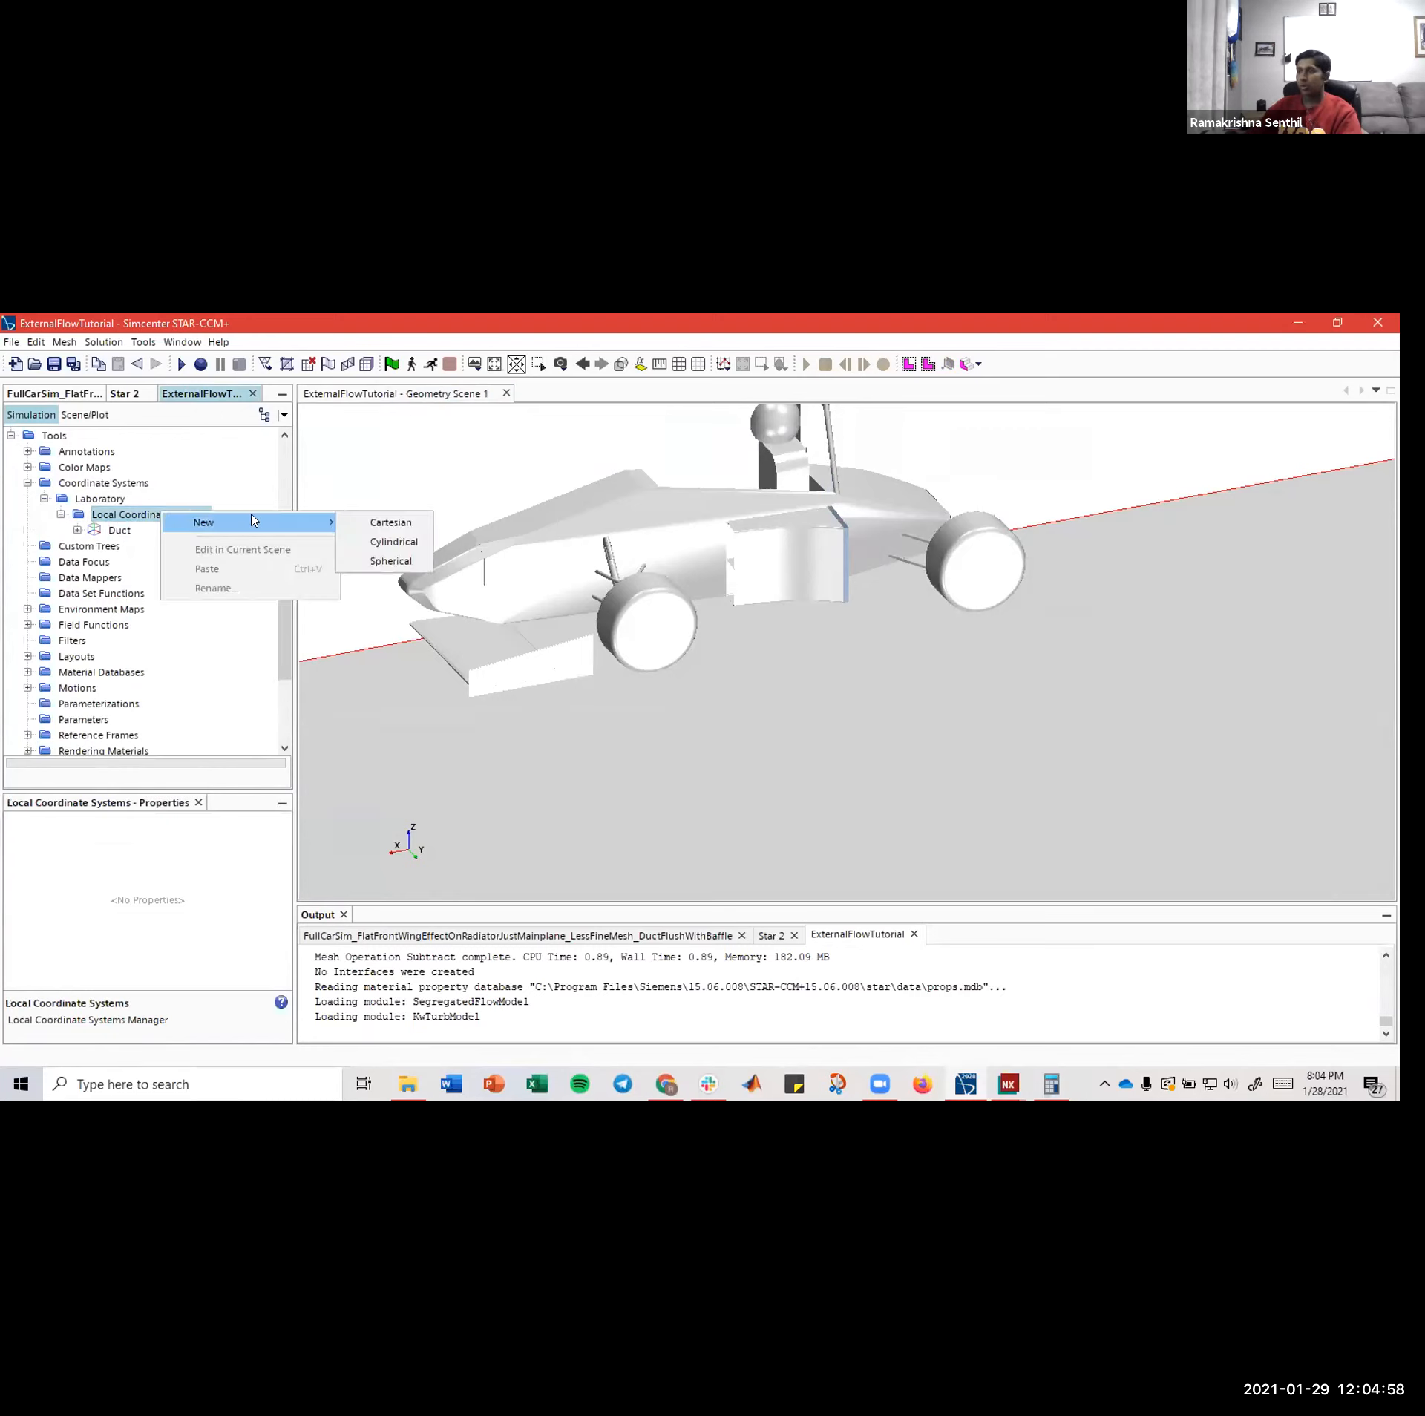
left_click(361, 523)
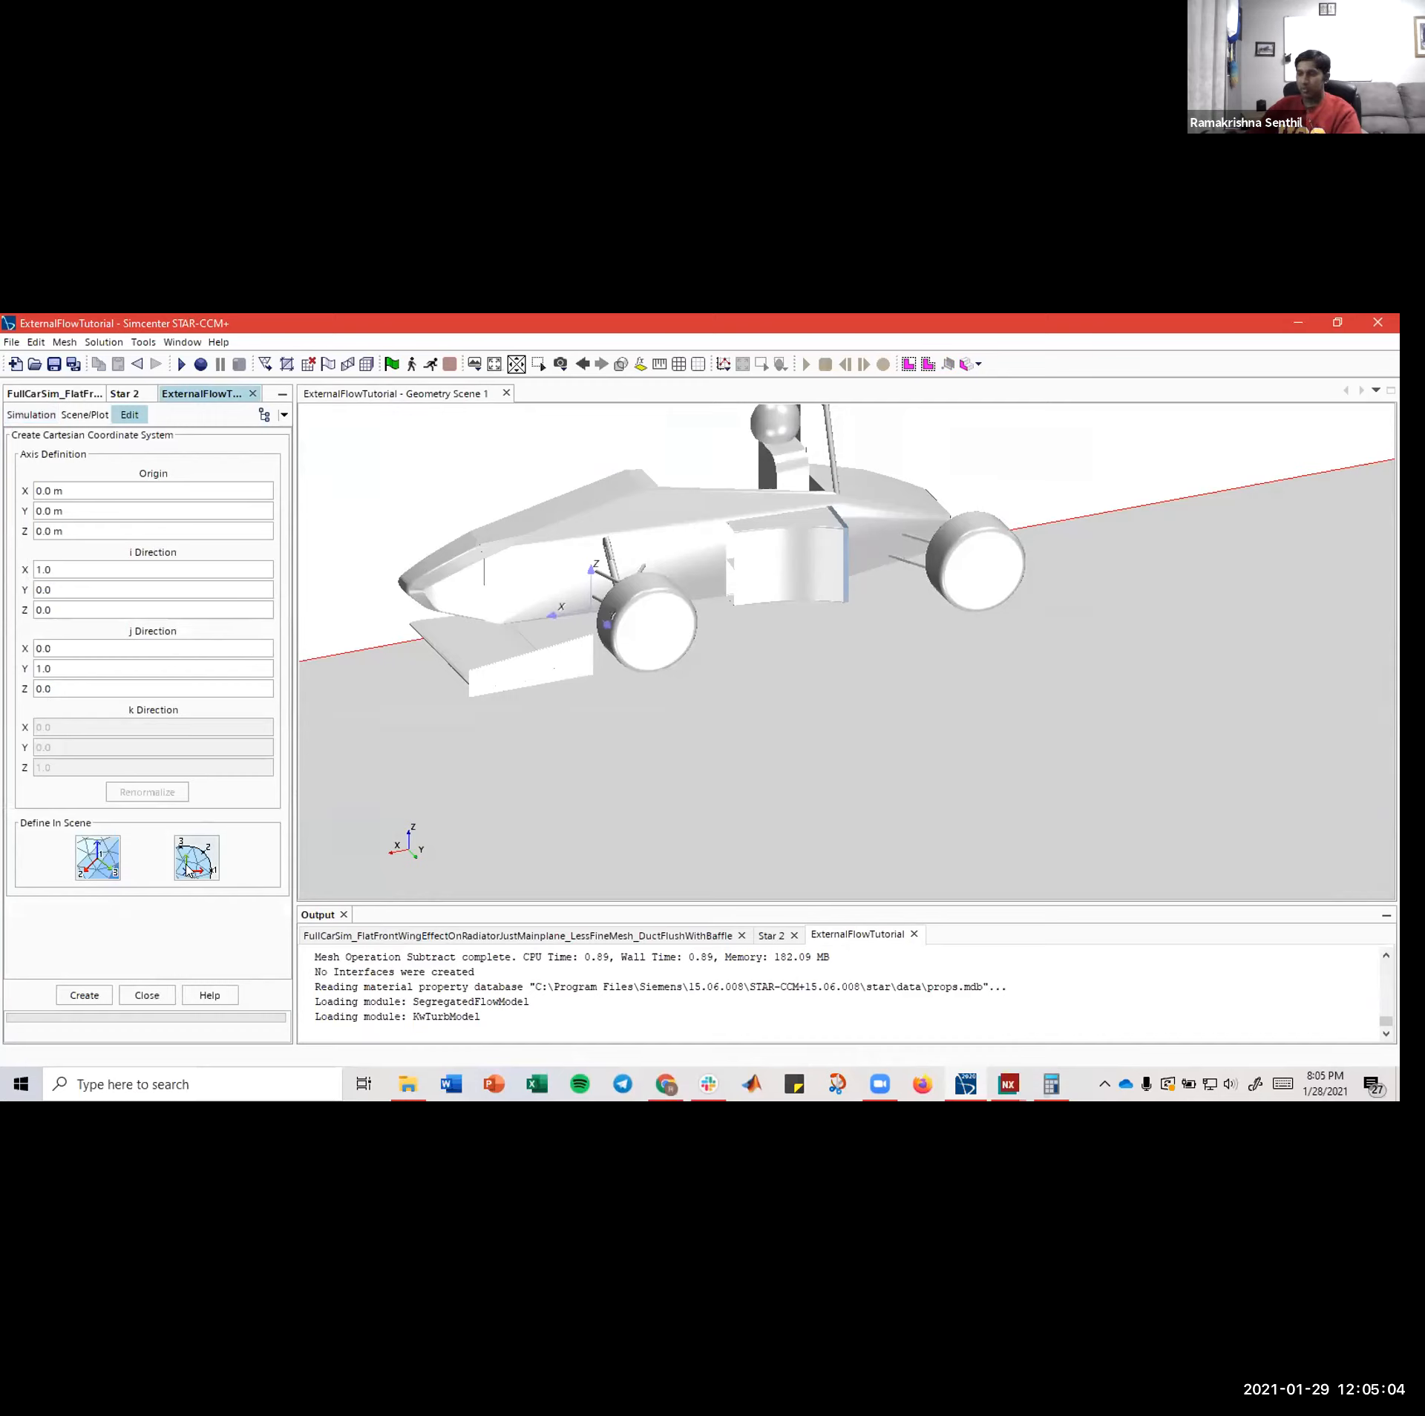
left_click(193, 867)
- Display the surface mesh in Geometry Scene 1 to expose the vertices on the front wheel
scroll(671, 619, "up", 2)
scroll(614, 605, "up", 3)
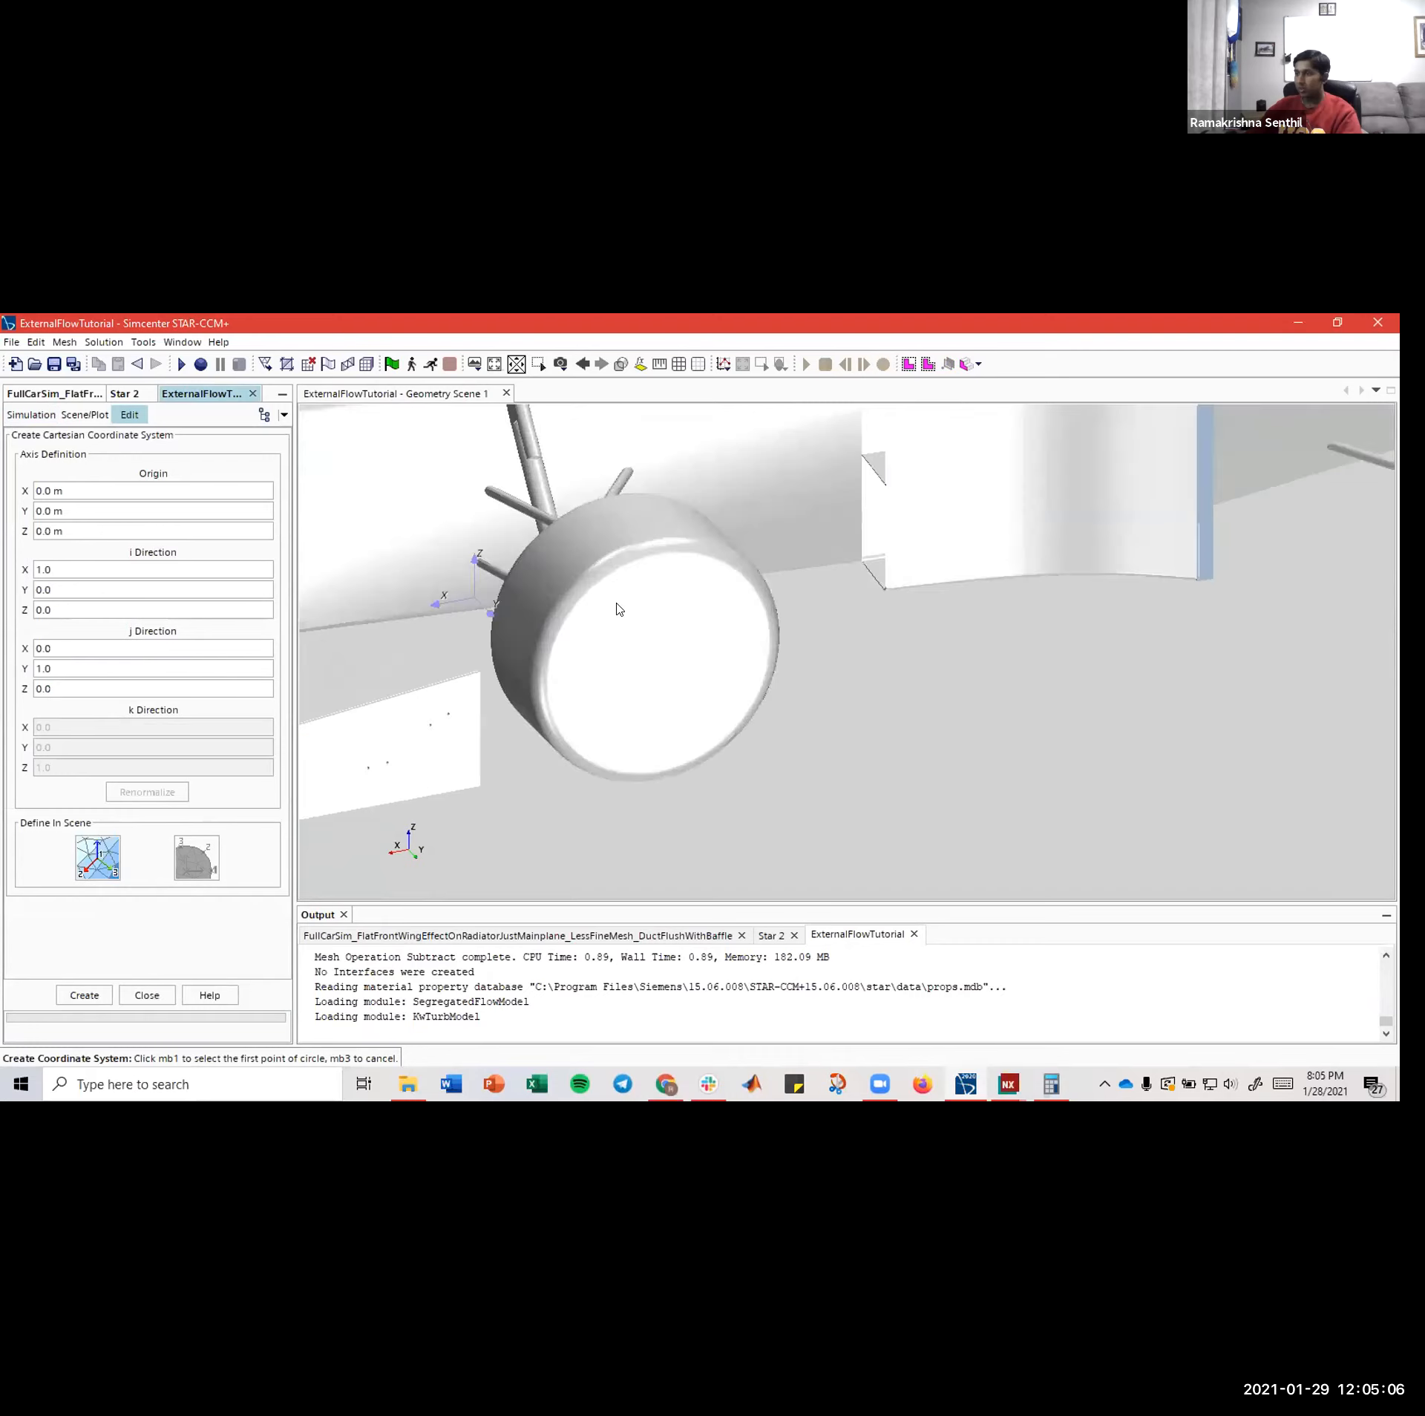
scroll(643, 653, "down", 1)
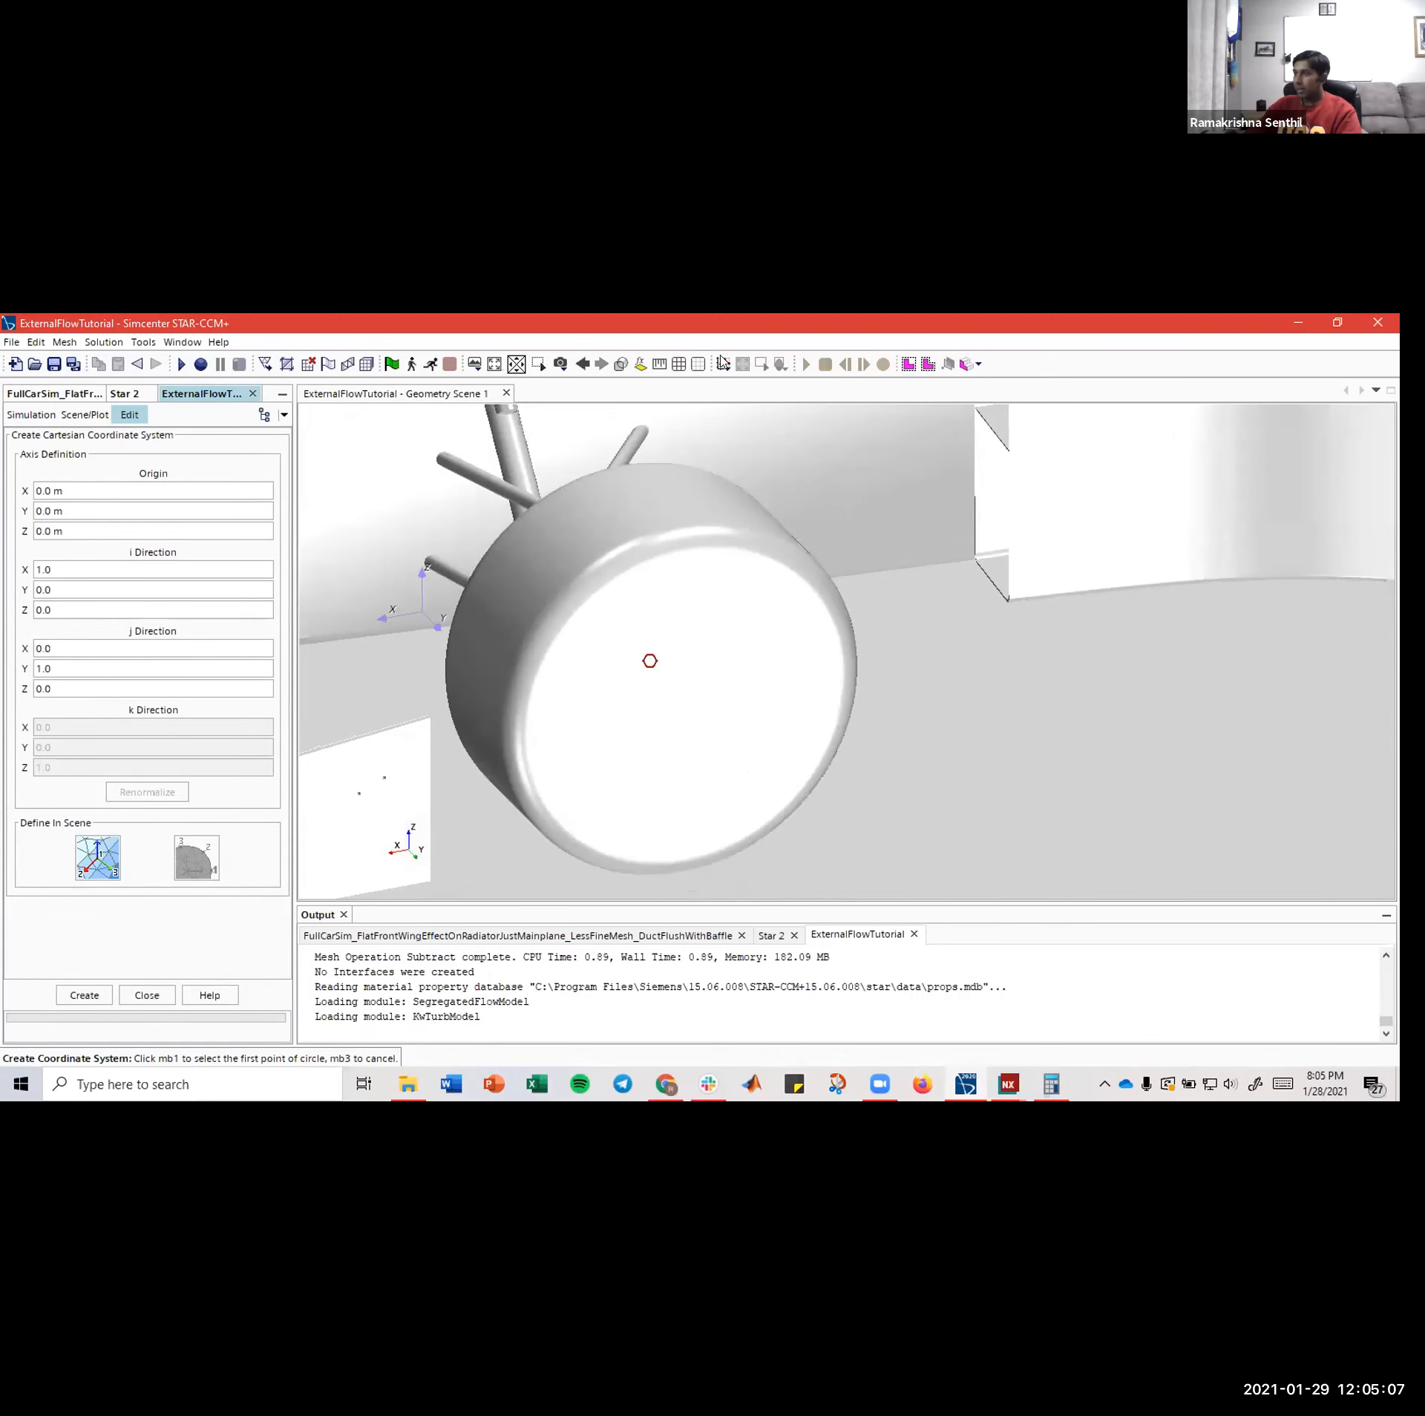
left_click(679, 363)
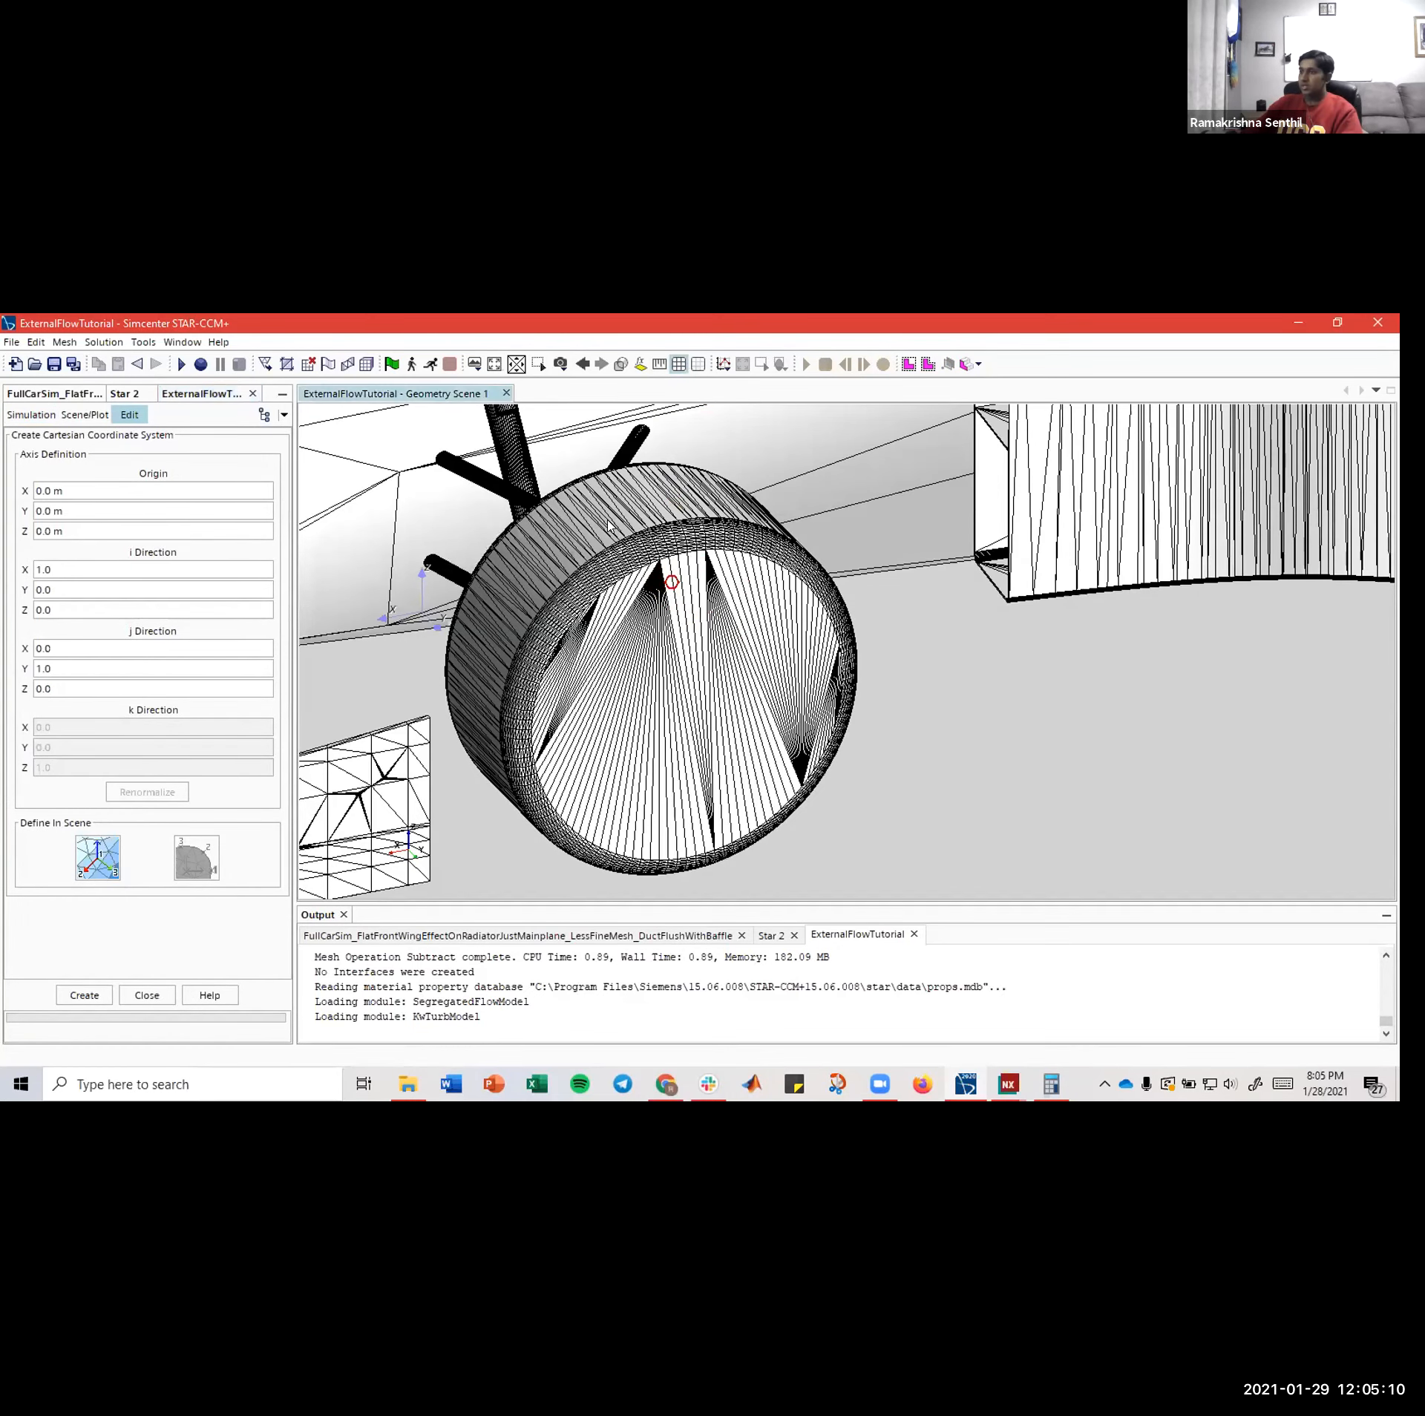
- Set the first circle point on a mesh vertex along the edge of the front wheel's flat outer face
scroll(608, 525, "up", 5)
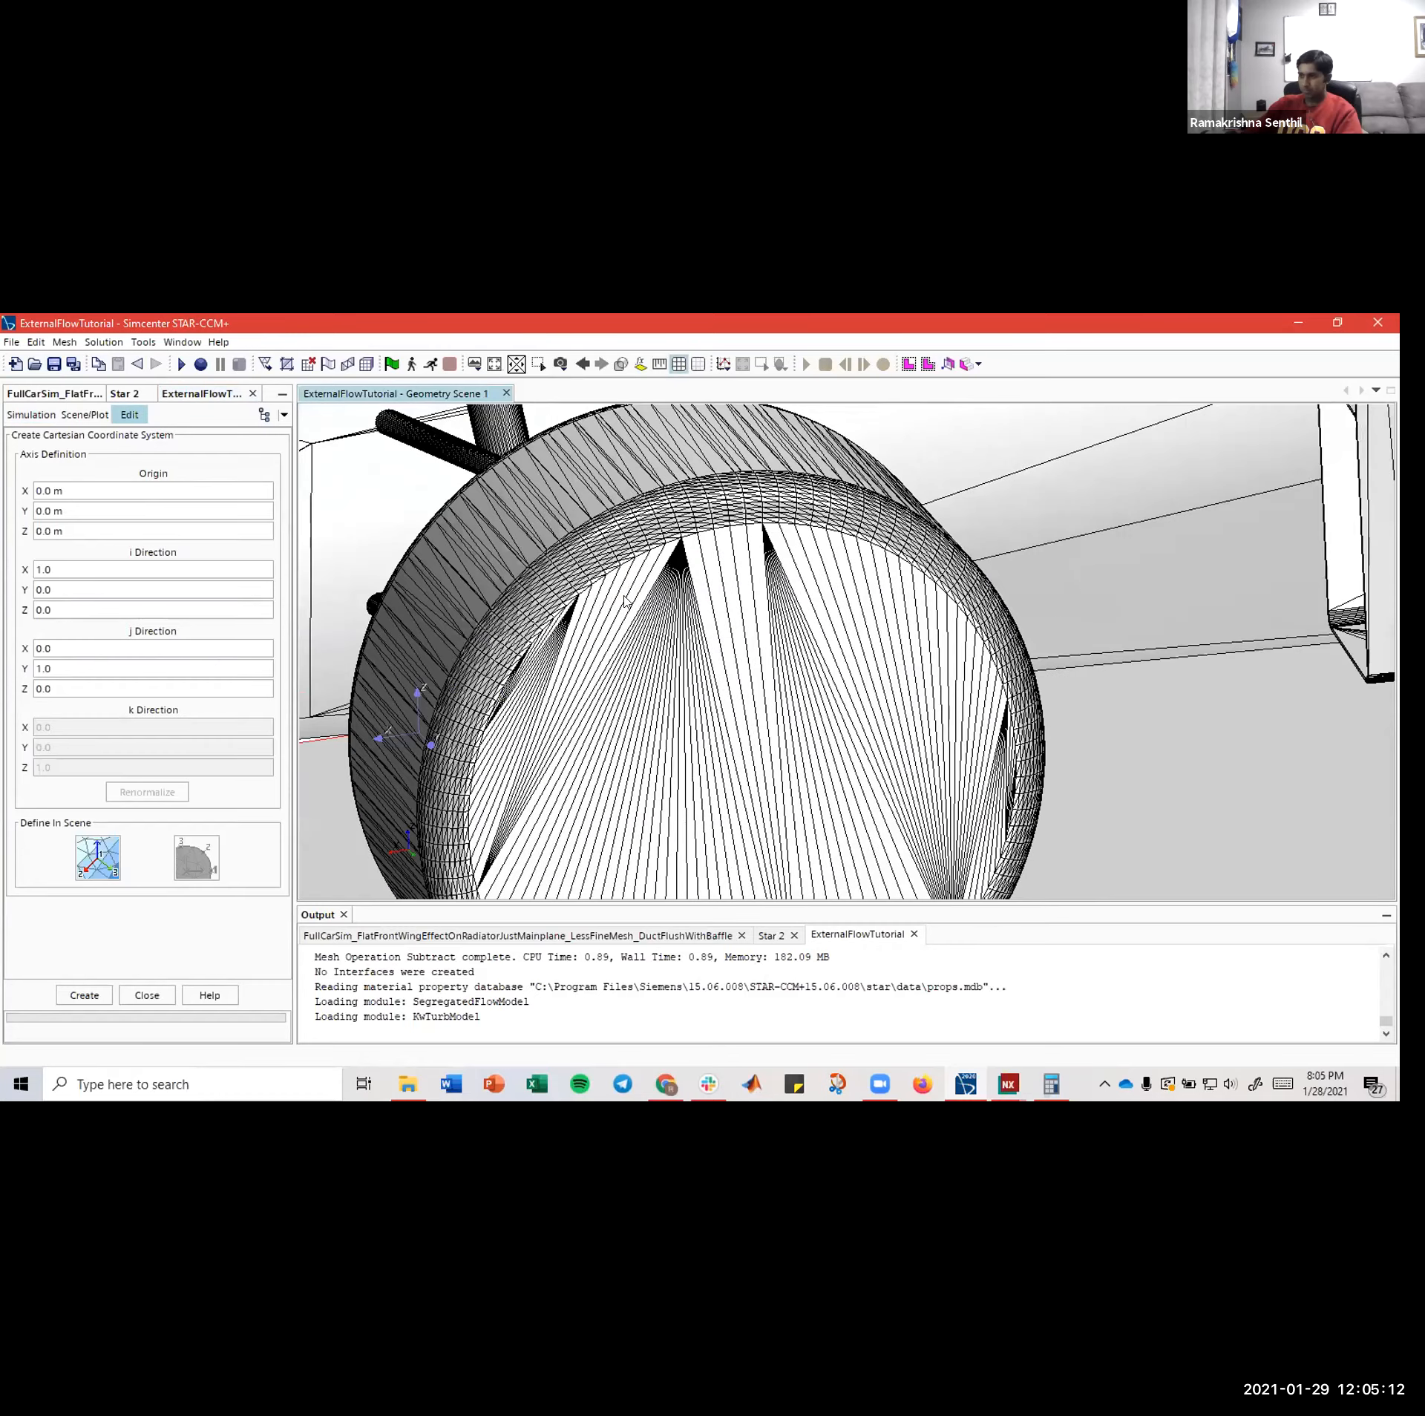
scroll(595, 607, "up", 4)
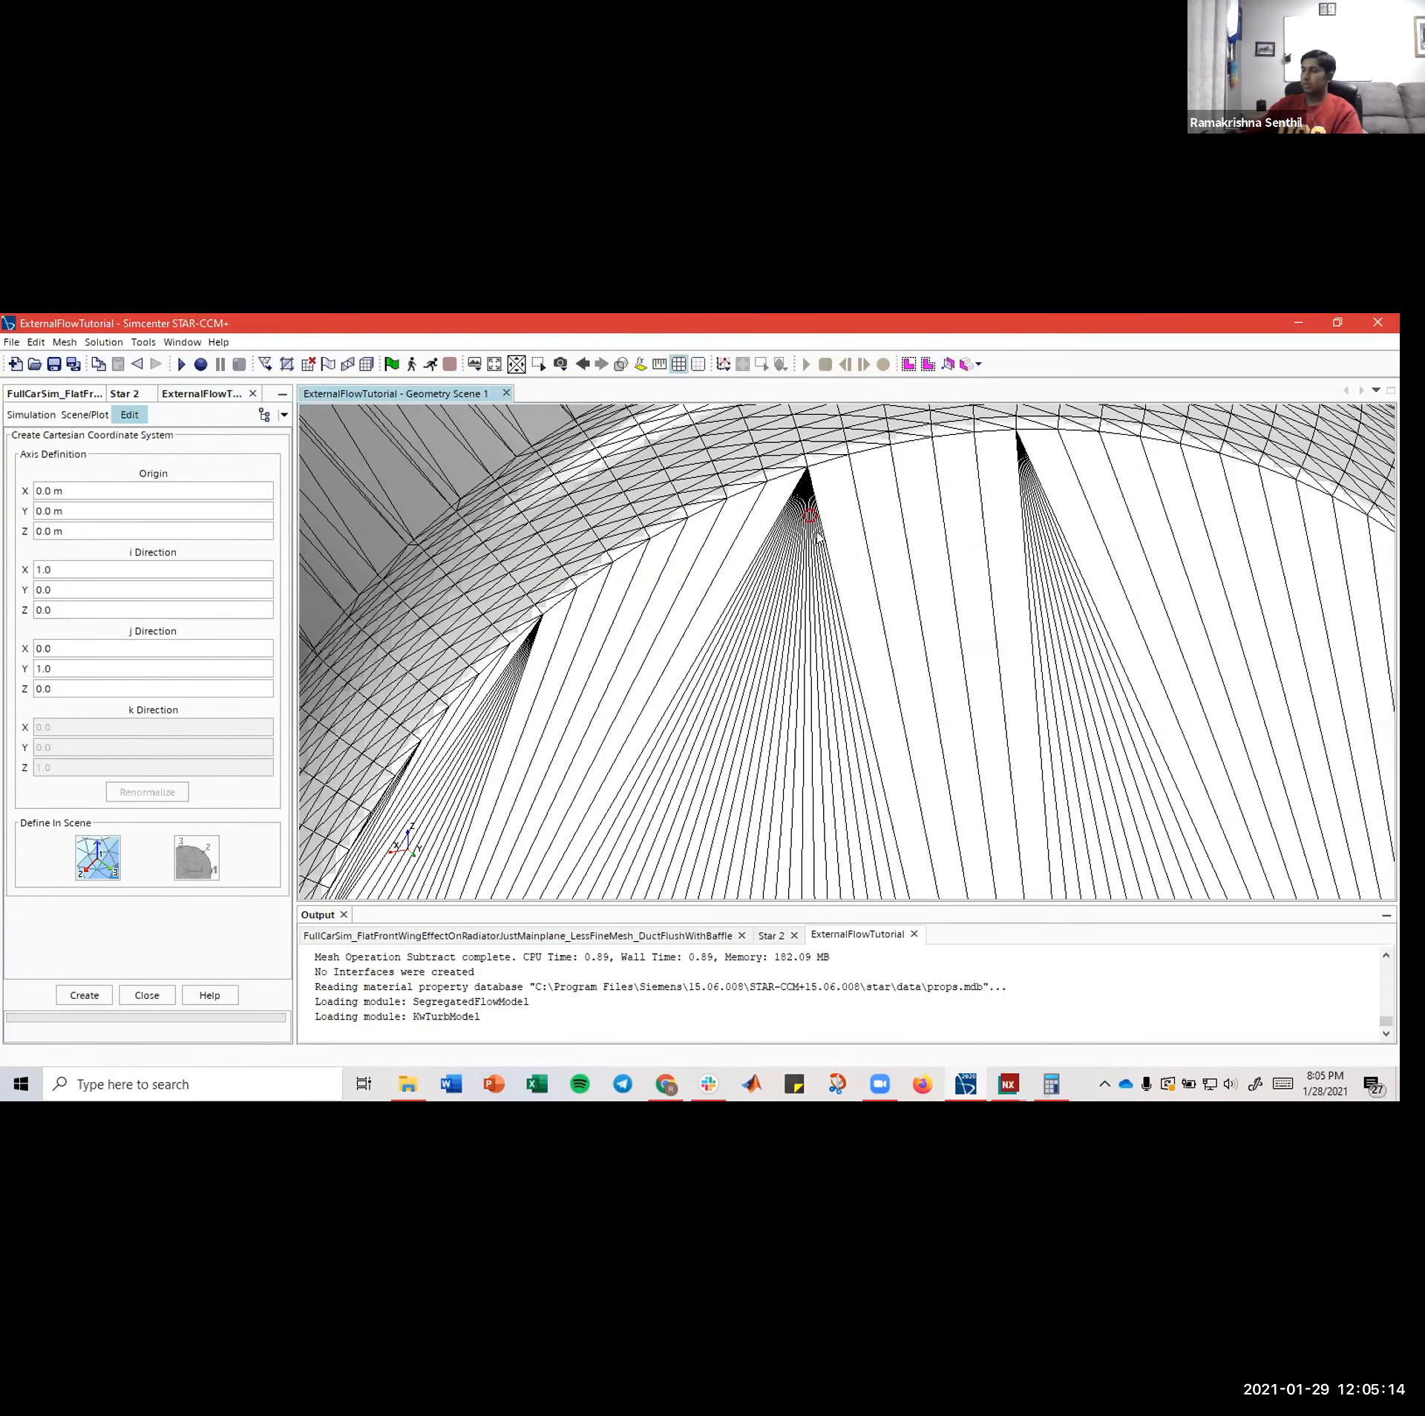
scroll(818, 536, "down", 6)
mouse_move(613, 548)
left_mouse_down()
mouse_move(640, 549)
mouse_move(601, 544)
left_mouse_up()
scroll(602, 544, "up", 4)
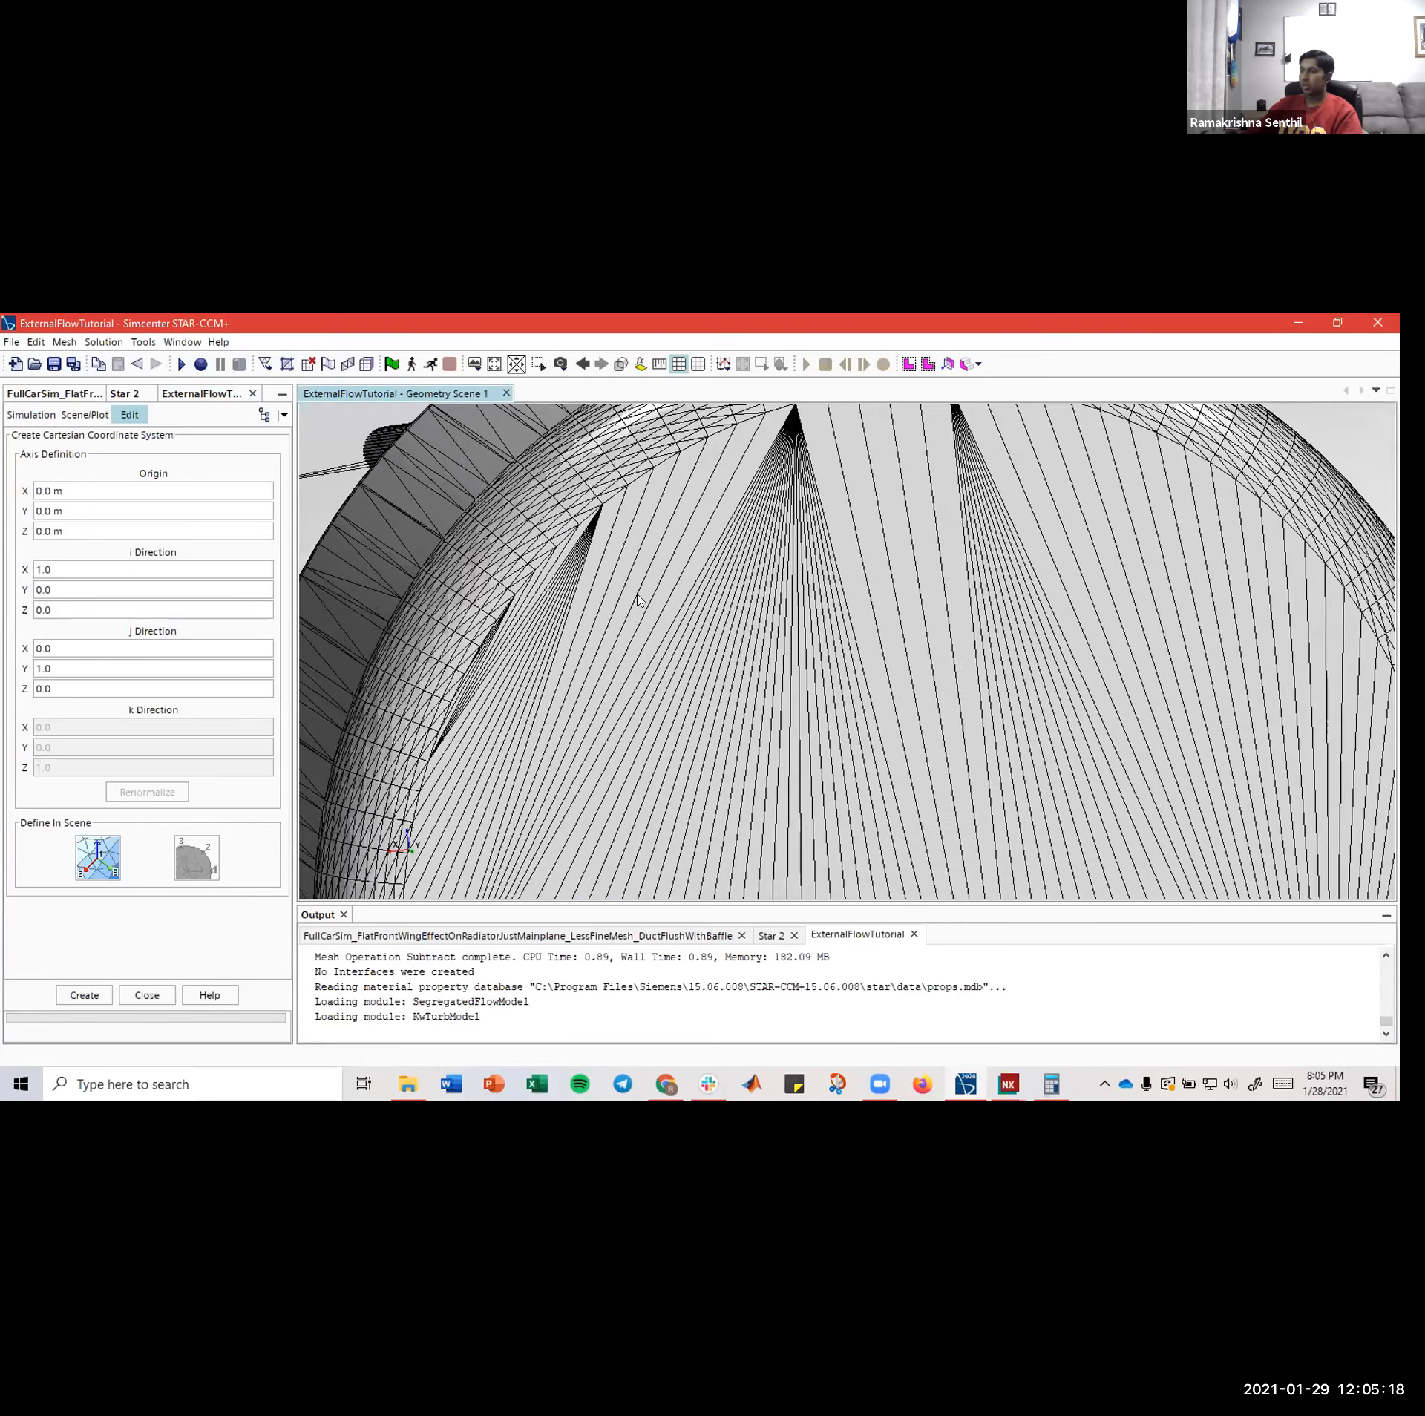
scroll(638, 599, "up", 2)
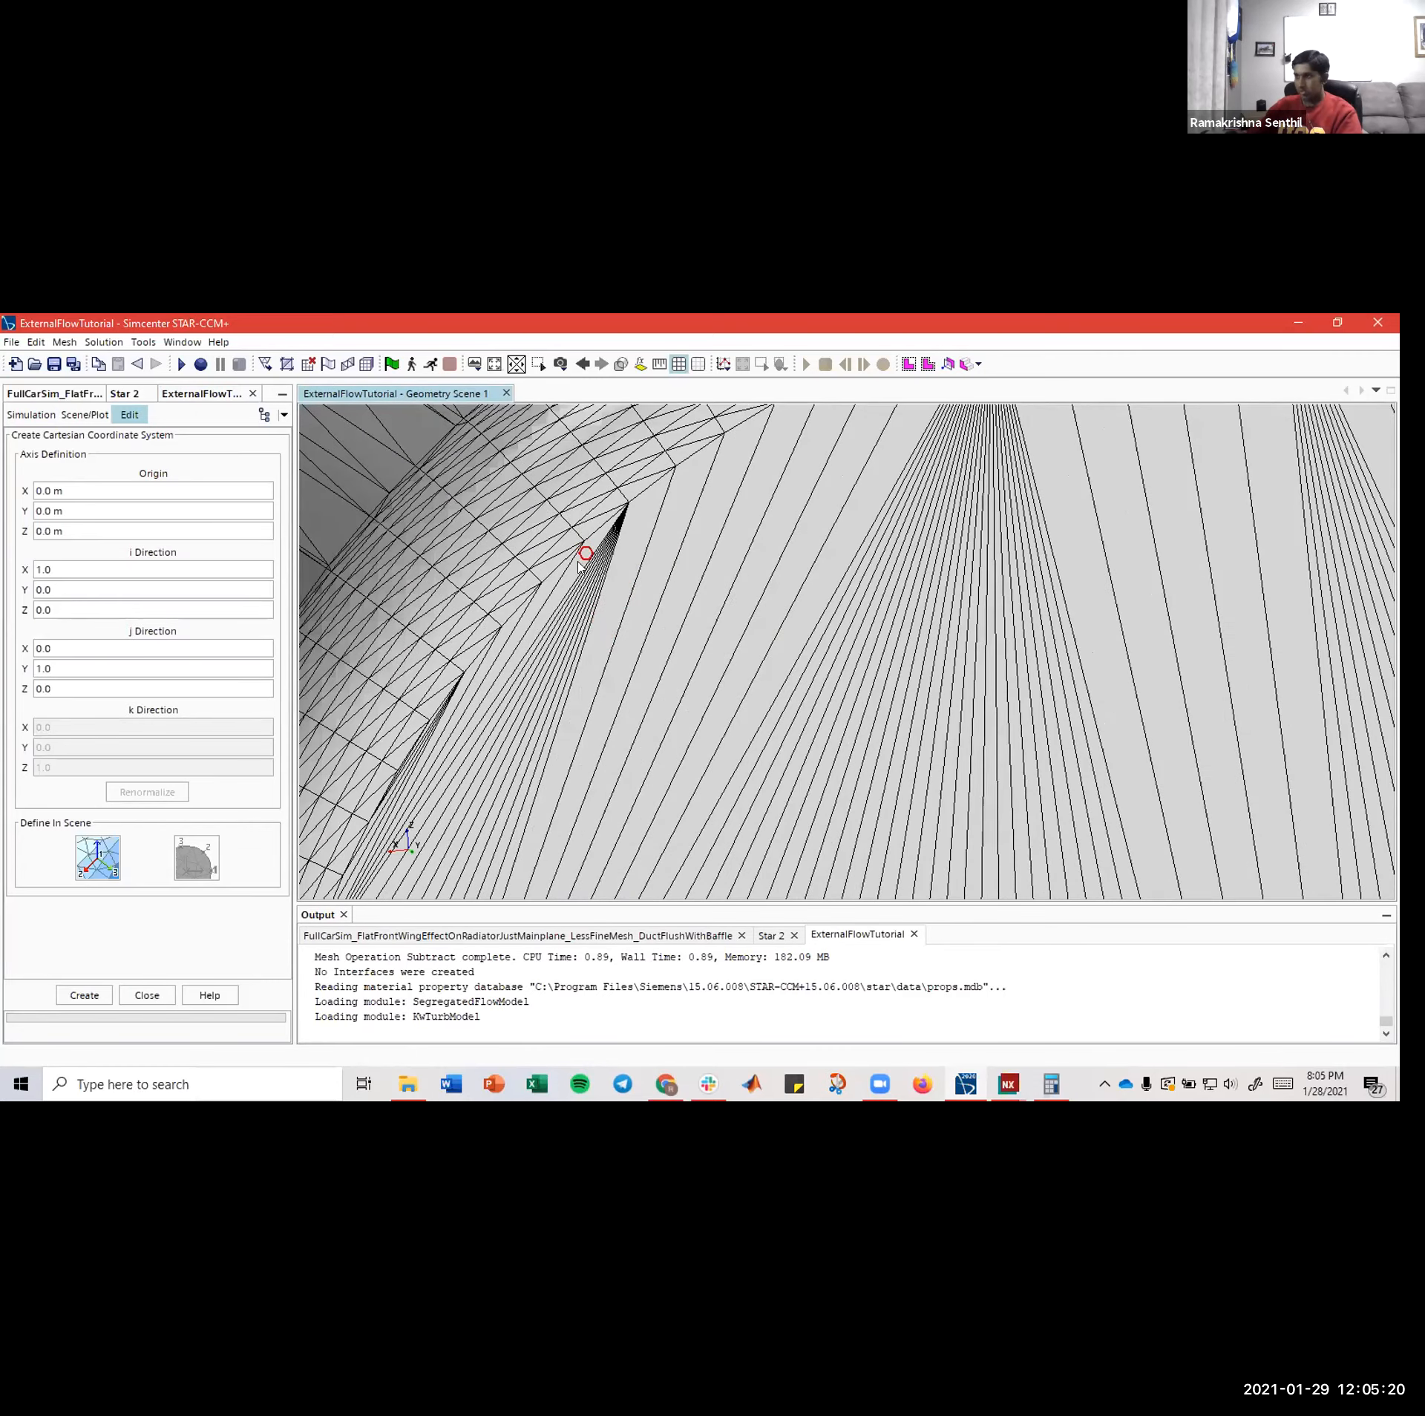
scroll(584, 558, "down", 4)
scroll(592, 520, "up", 5)
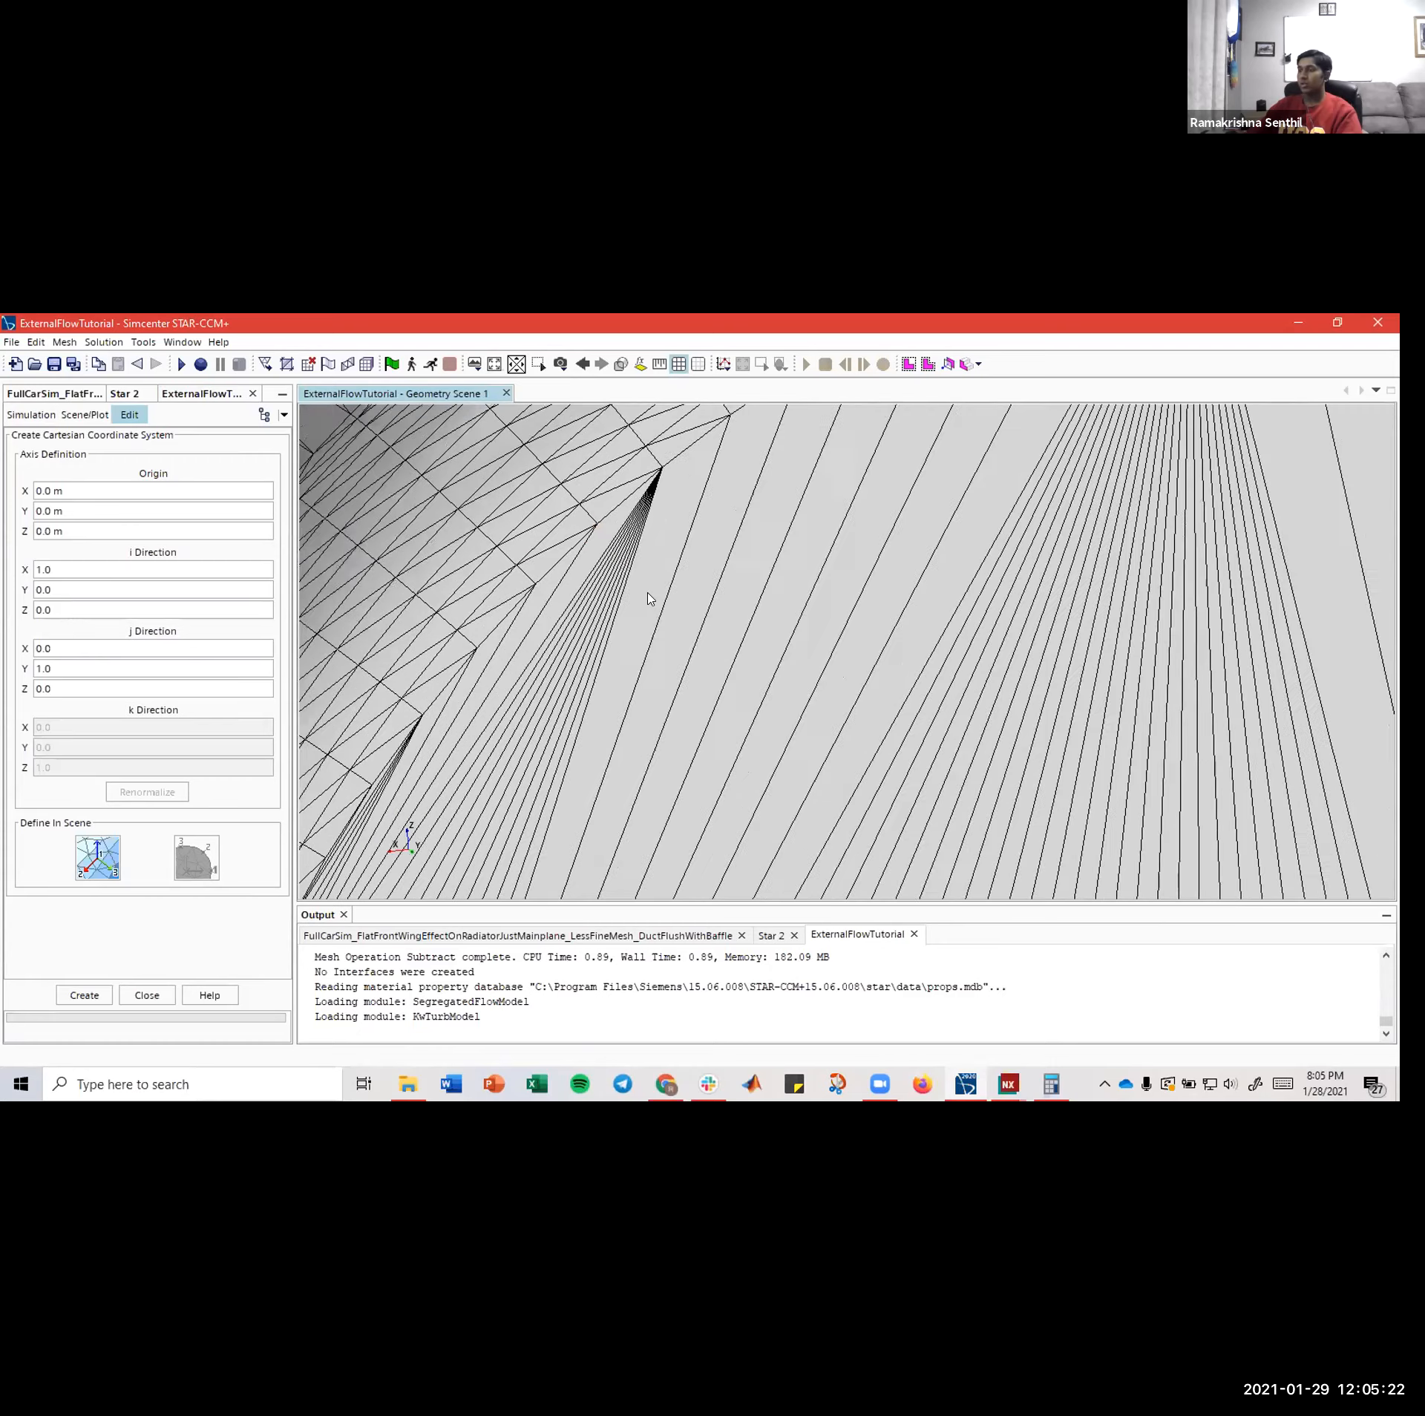
scroll(648, 593, "down", 5)
right_click_drag(894, 506, 773, 541)
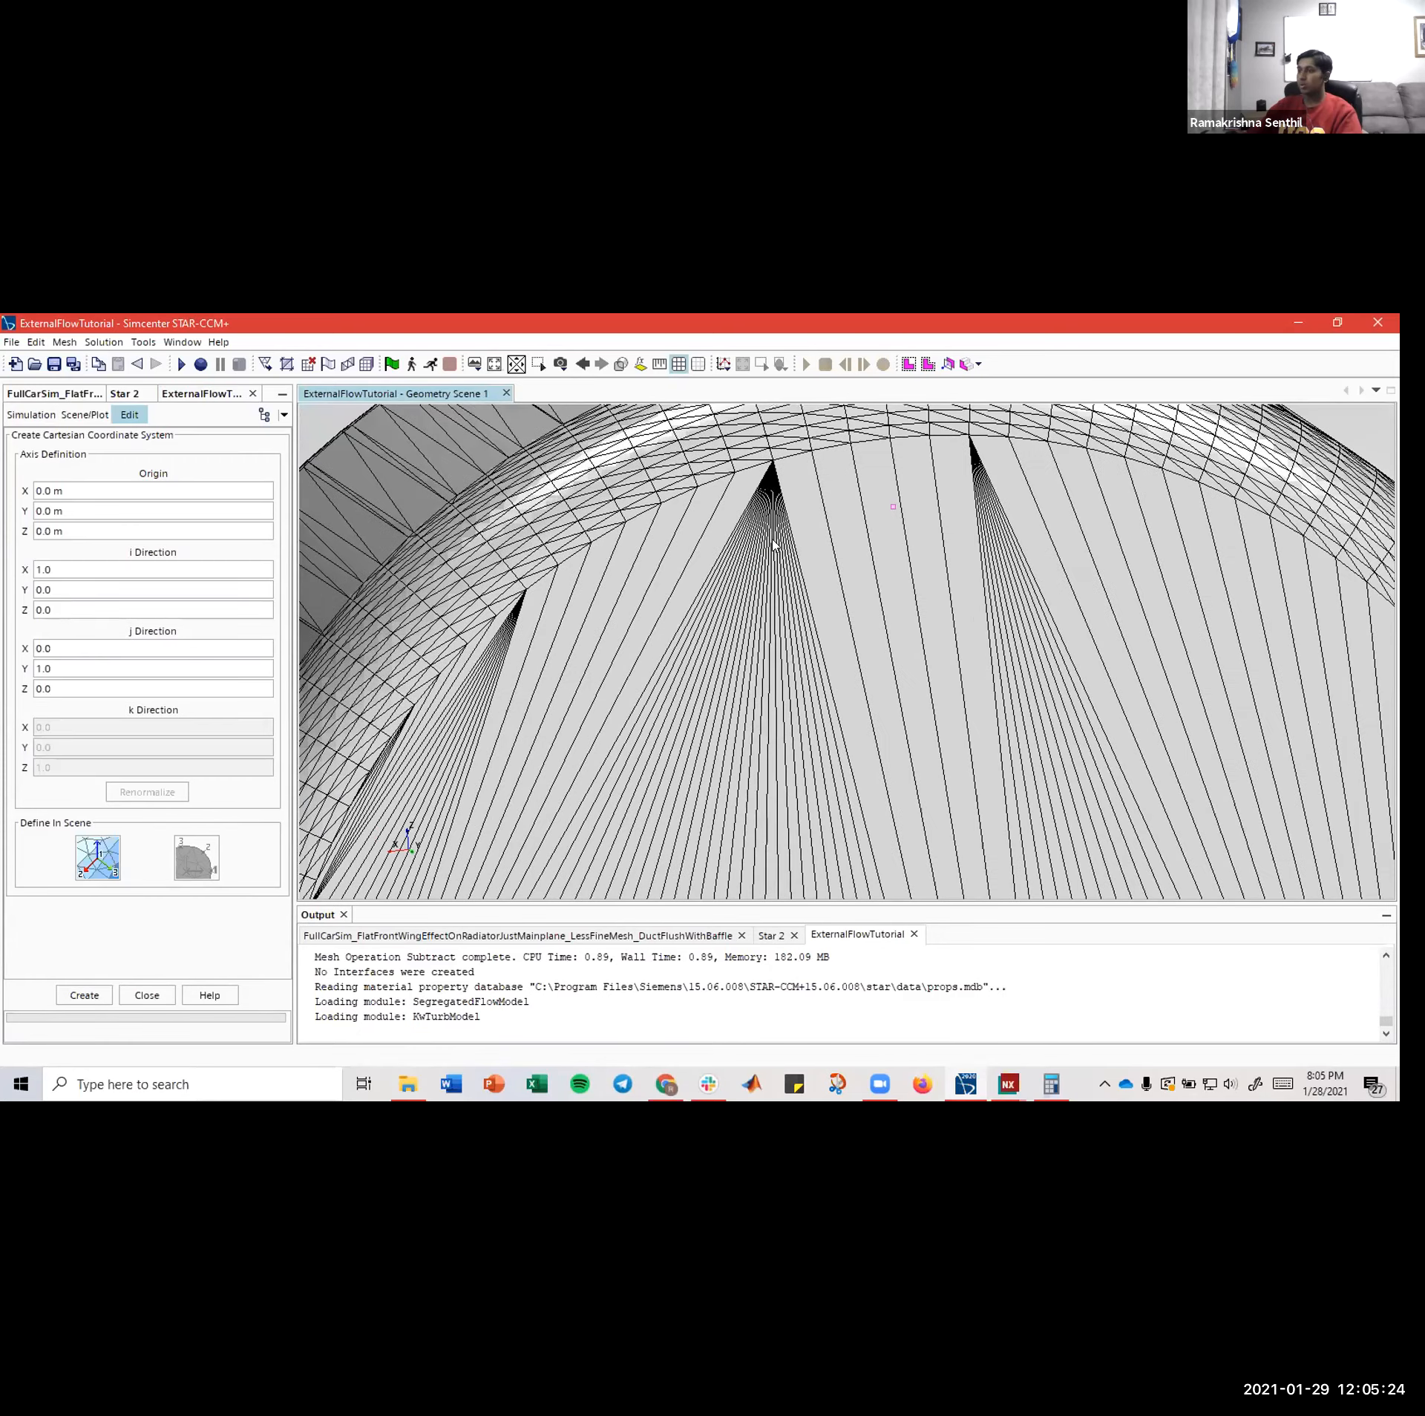
scroll(592, 592, "up", 6)
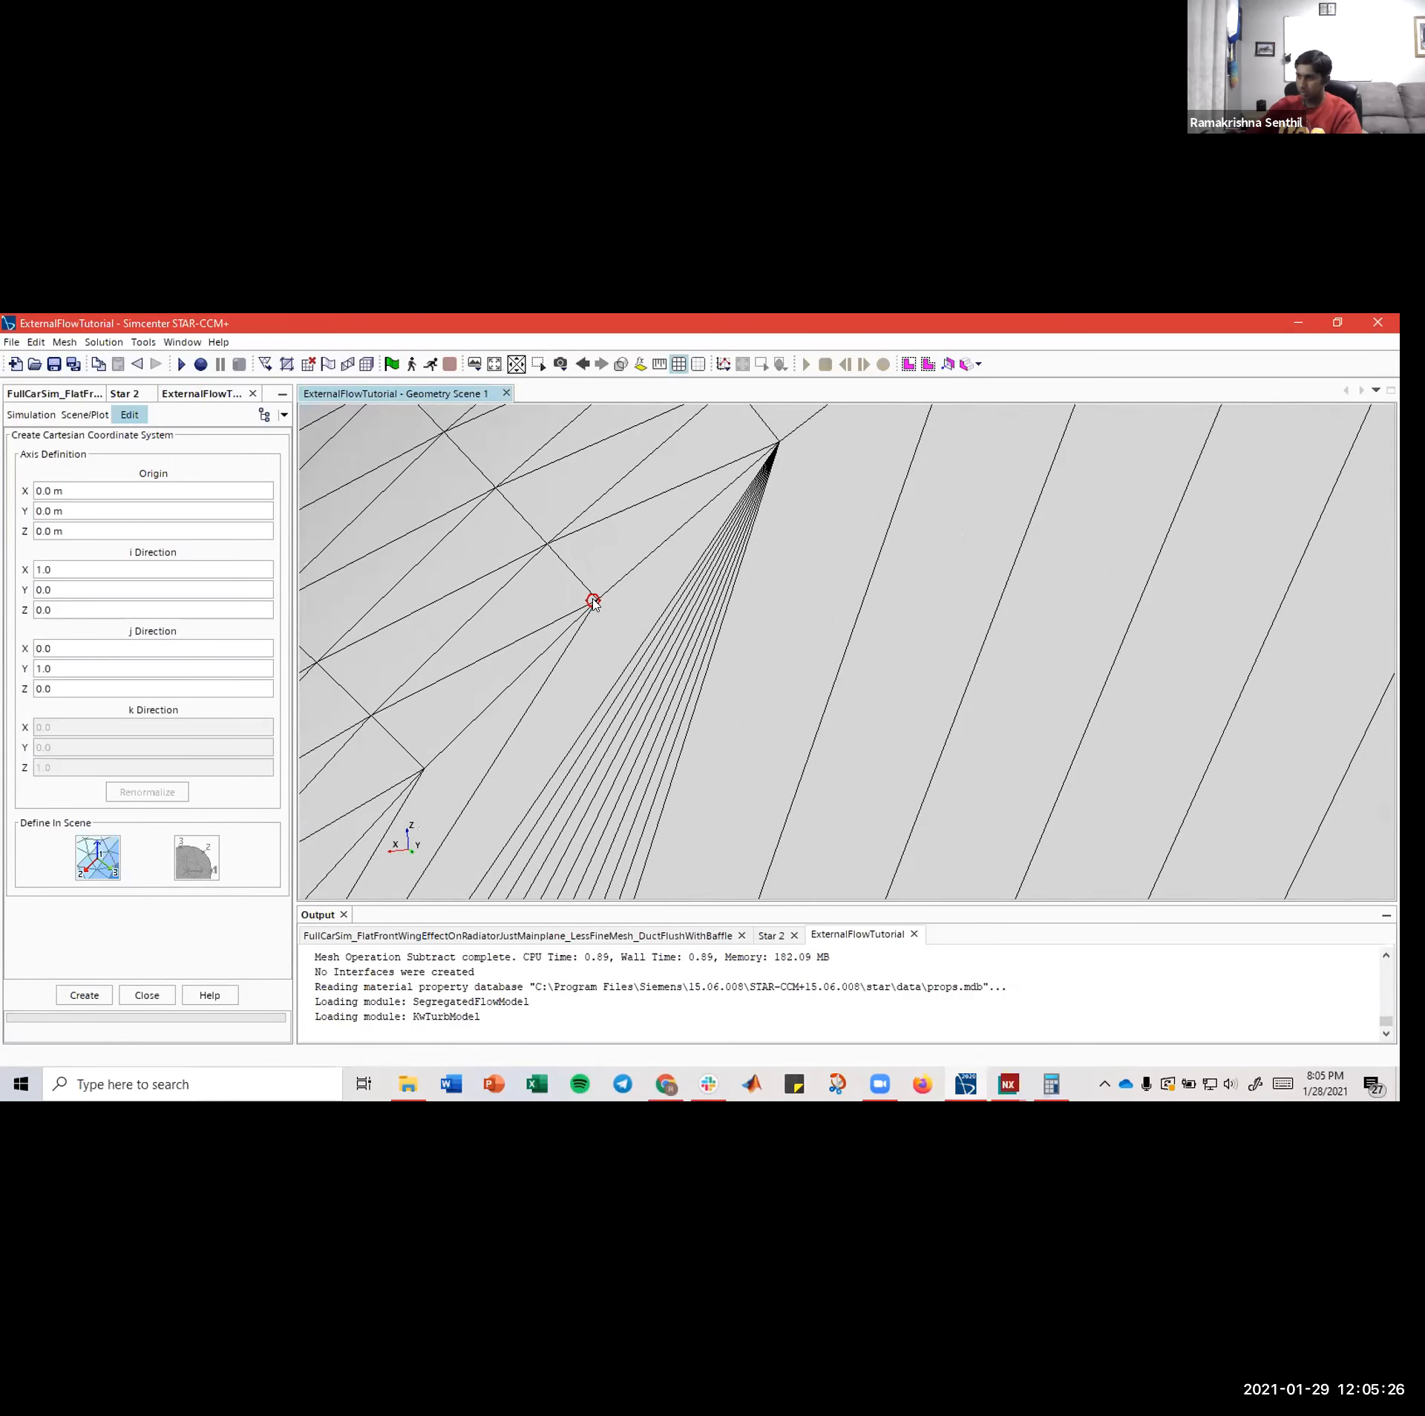
left_click(594, 602)
- Set the second circle point on another mesh vertex further up the front wheel's outer face edge
scroll(855, 532, "down", 4)
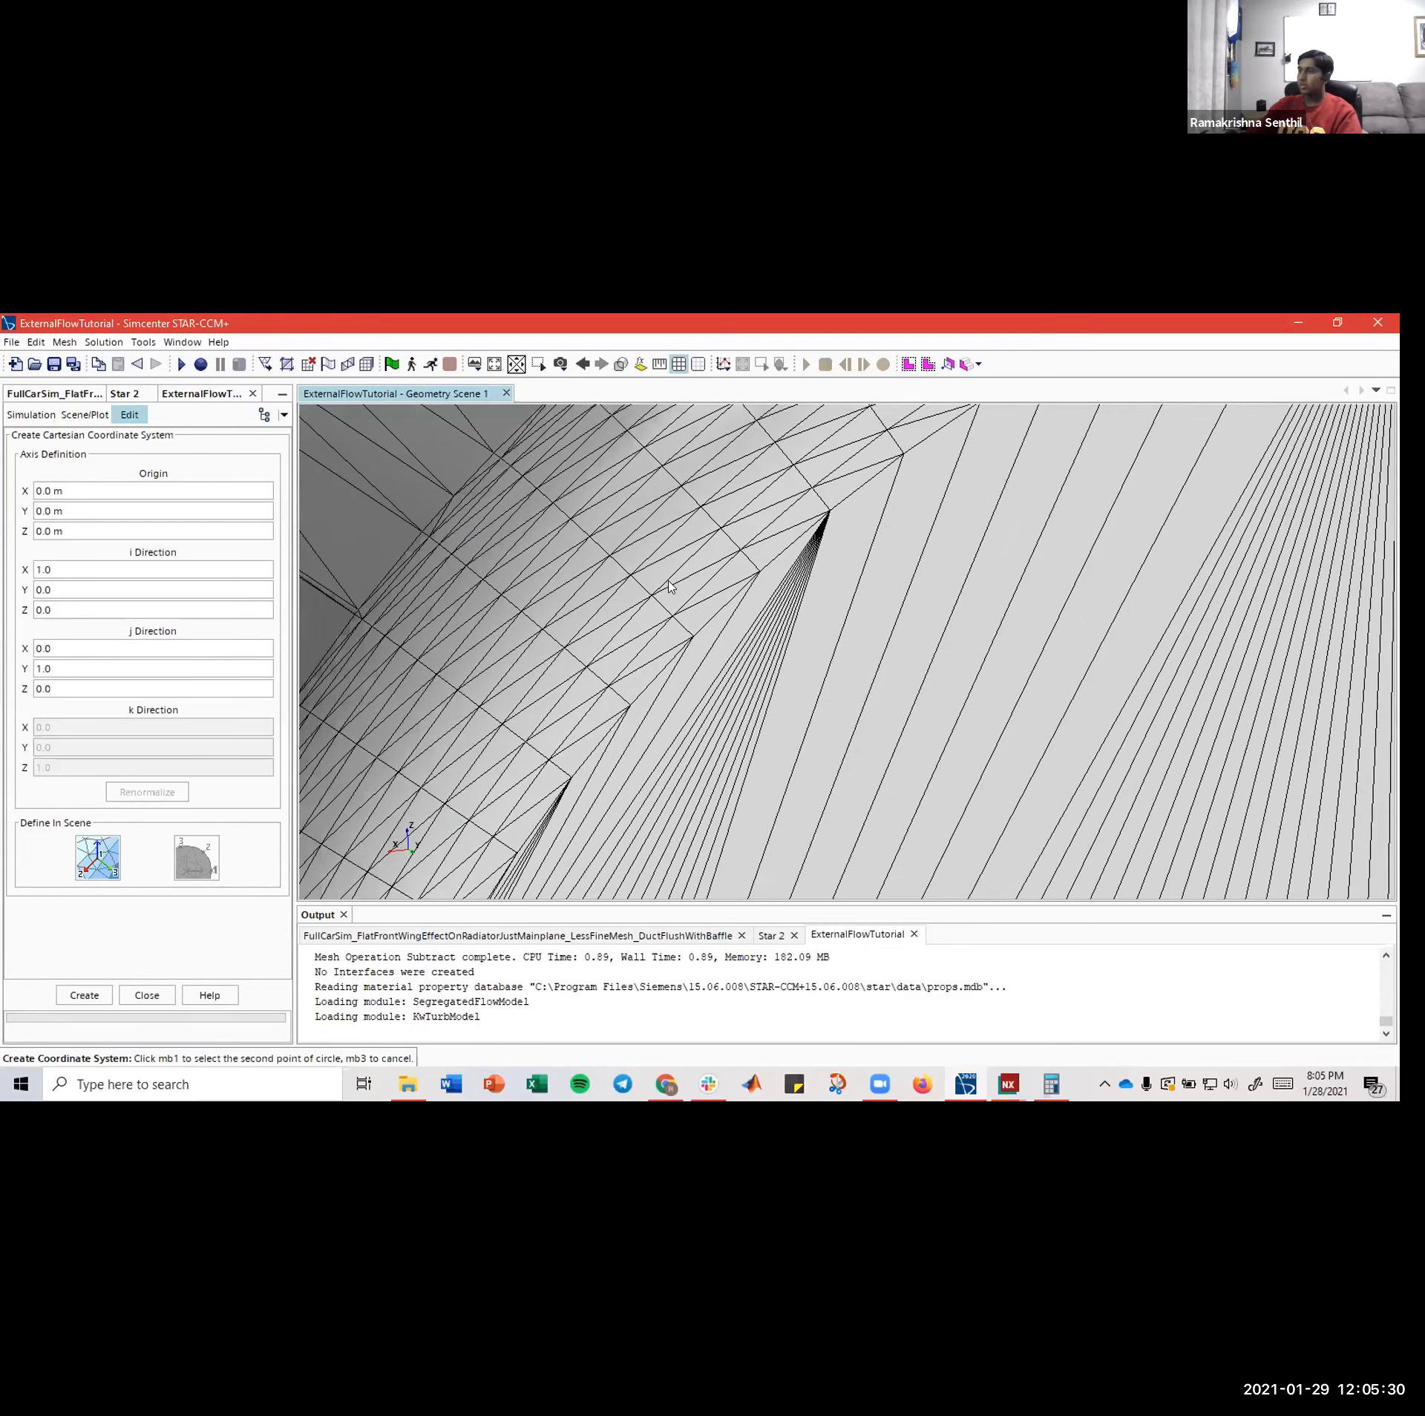
scroll(669, 593, "up", 3)
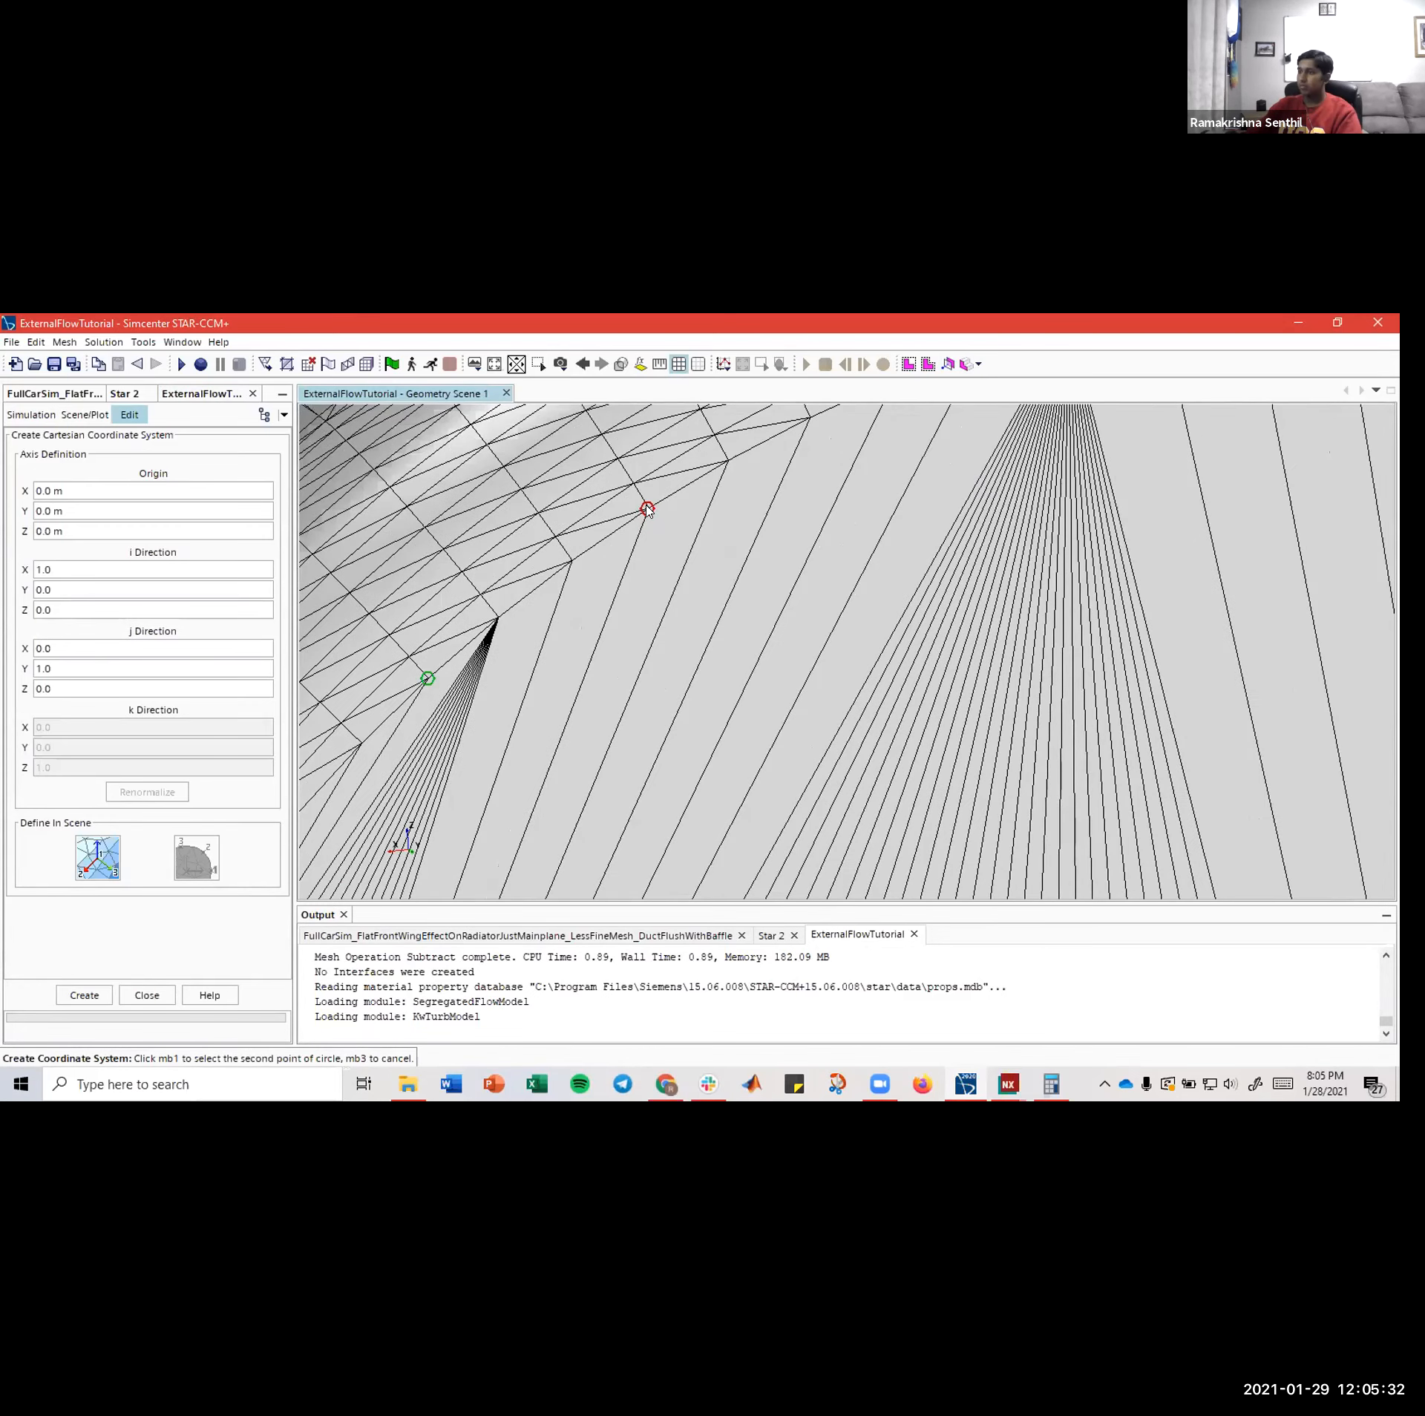
scroll(648, 508, "up", 5)
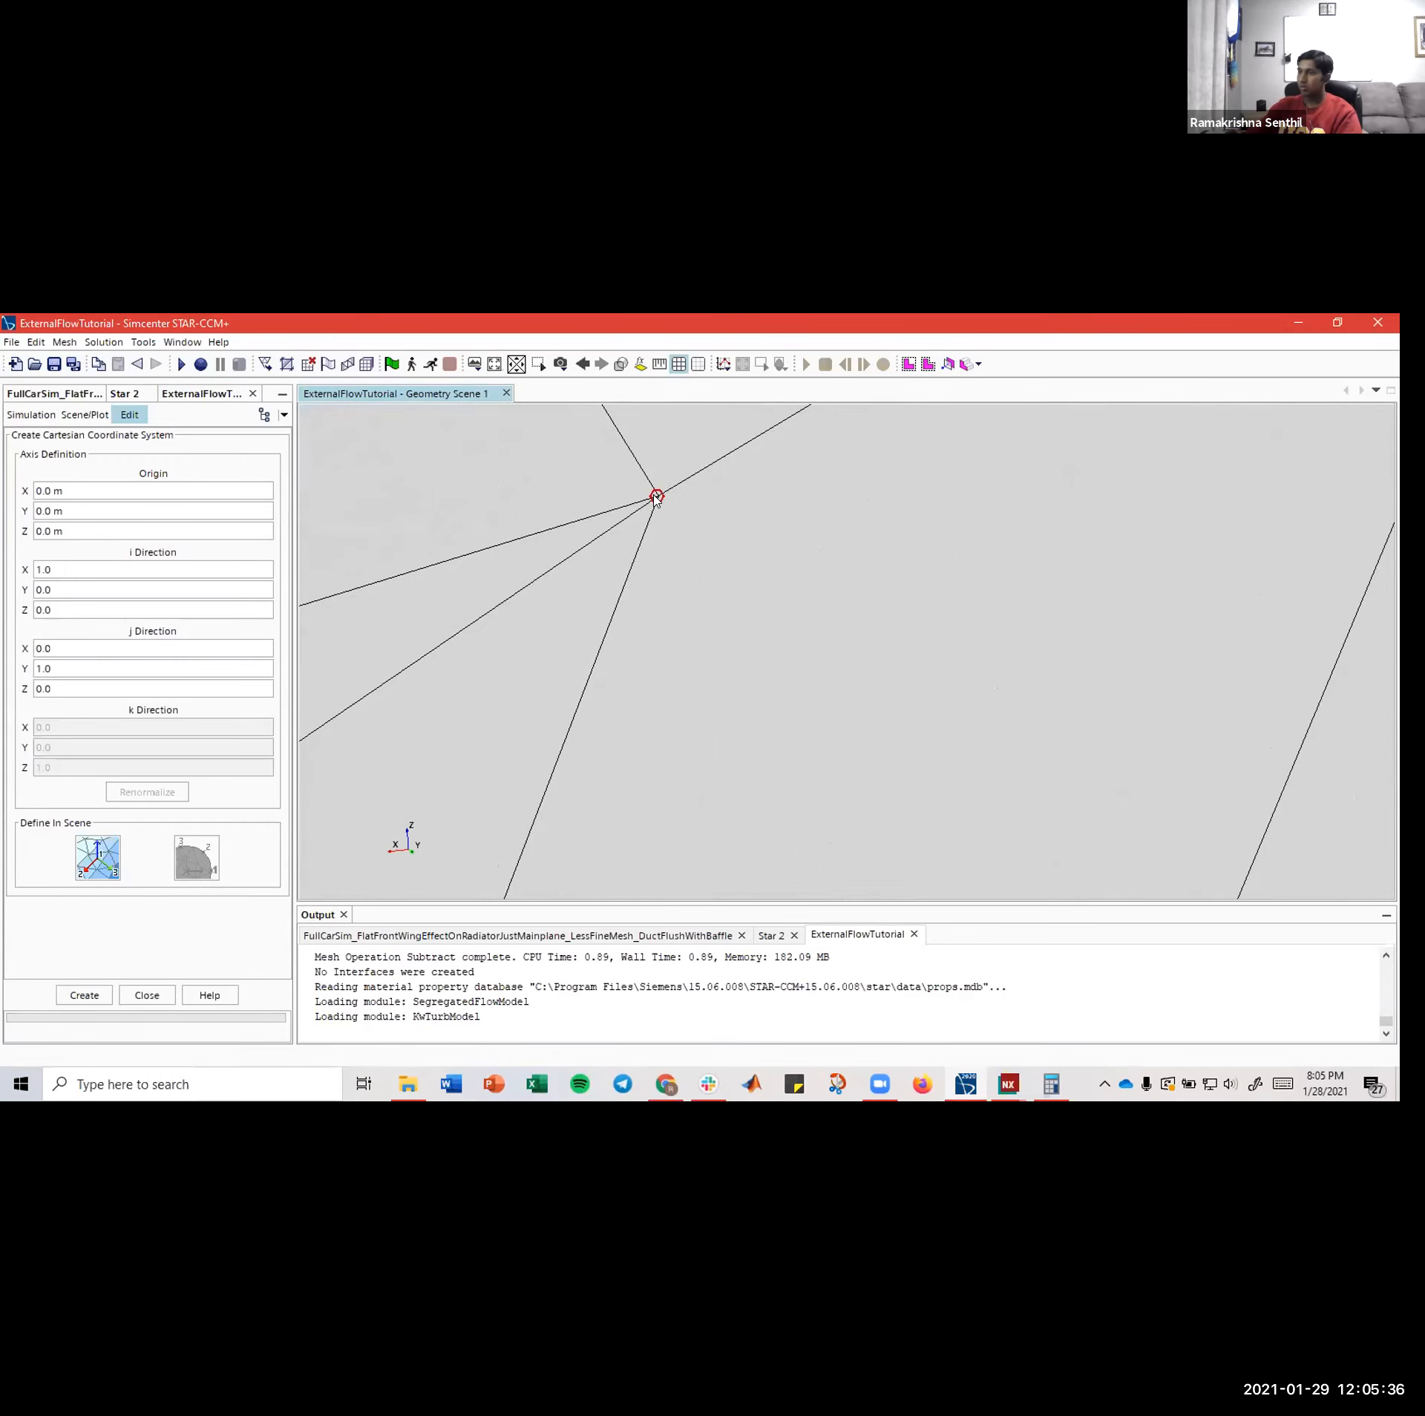
left_click(655, 499)
- Set the third circle point on a vertex of the same face edge, nearer the top of the front wheel
scroll(849, 684, "down", 5)
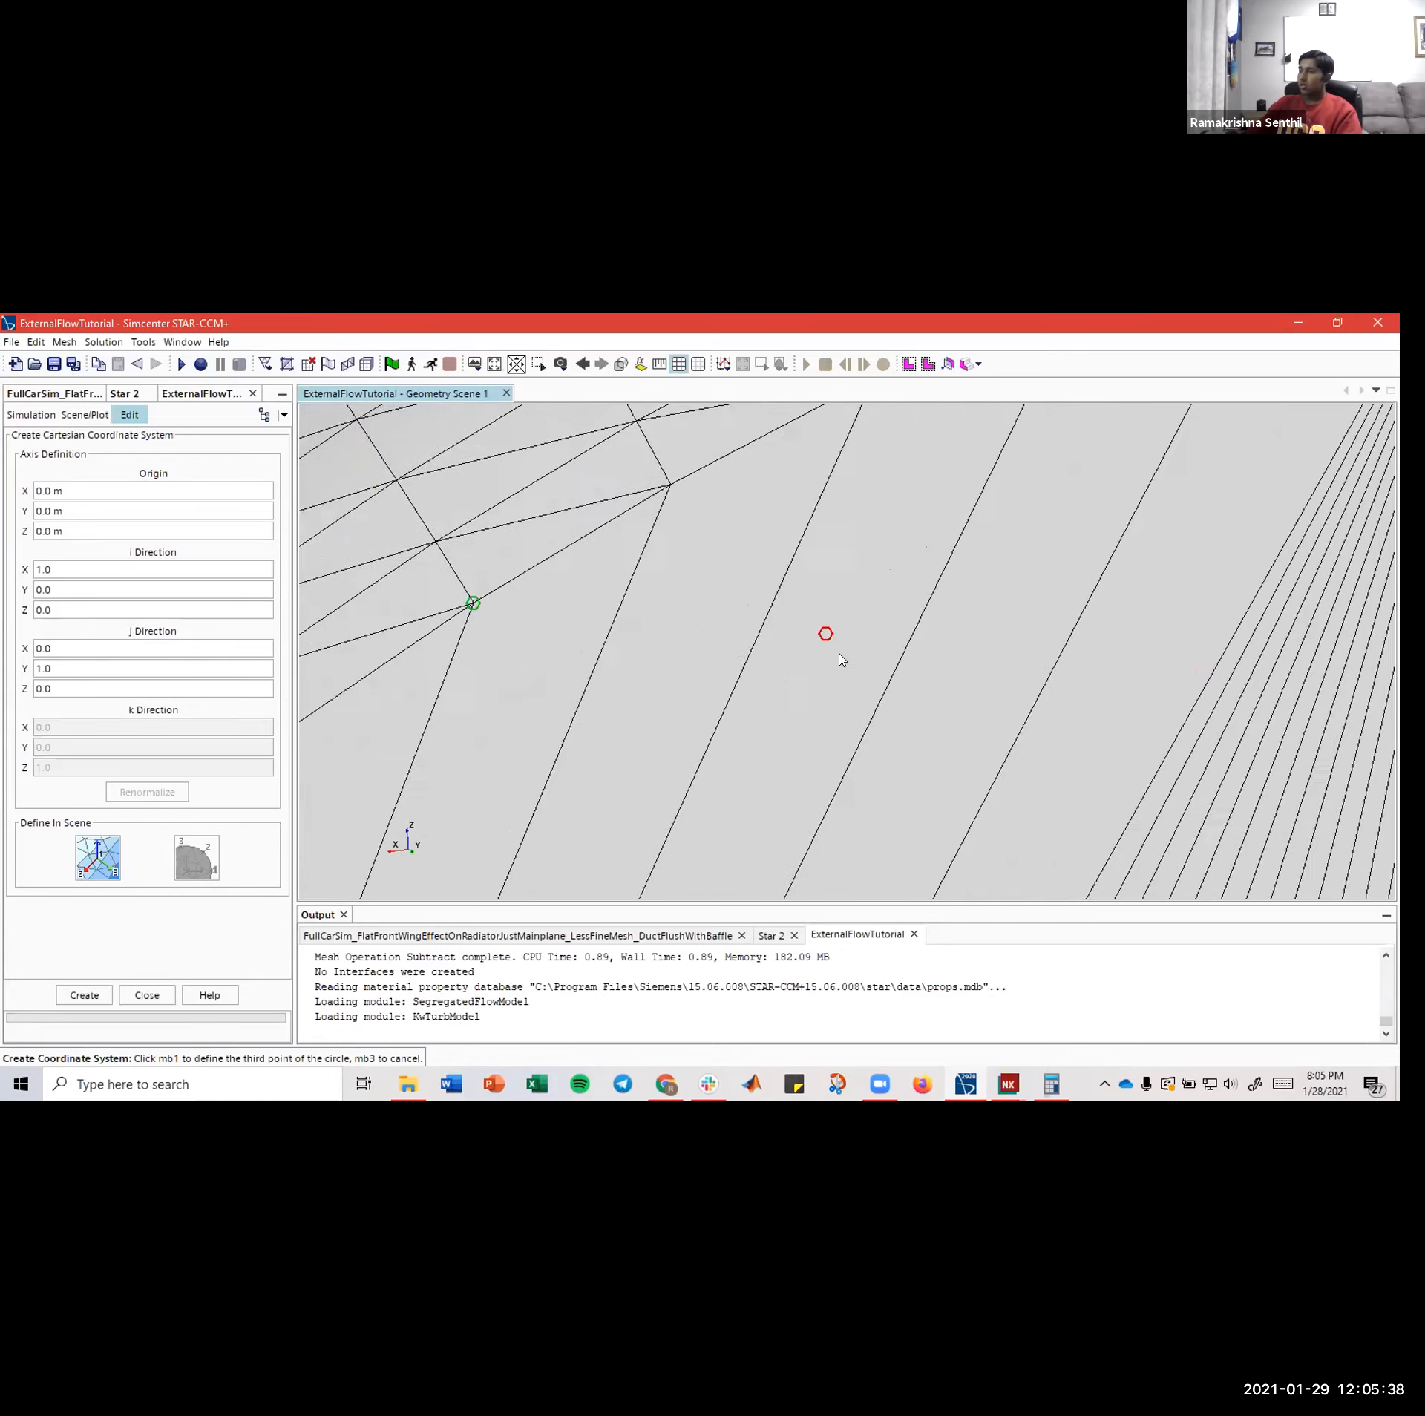
scroll(841, 660, "down", 6)
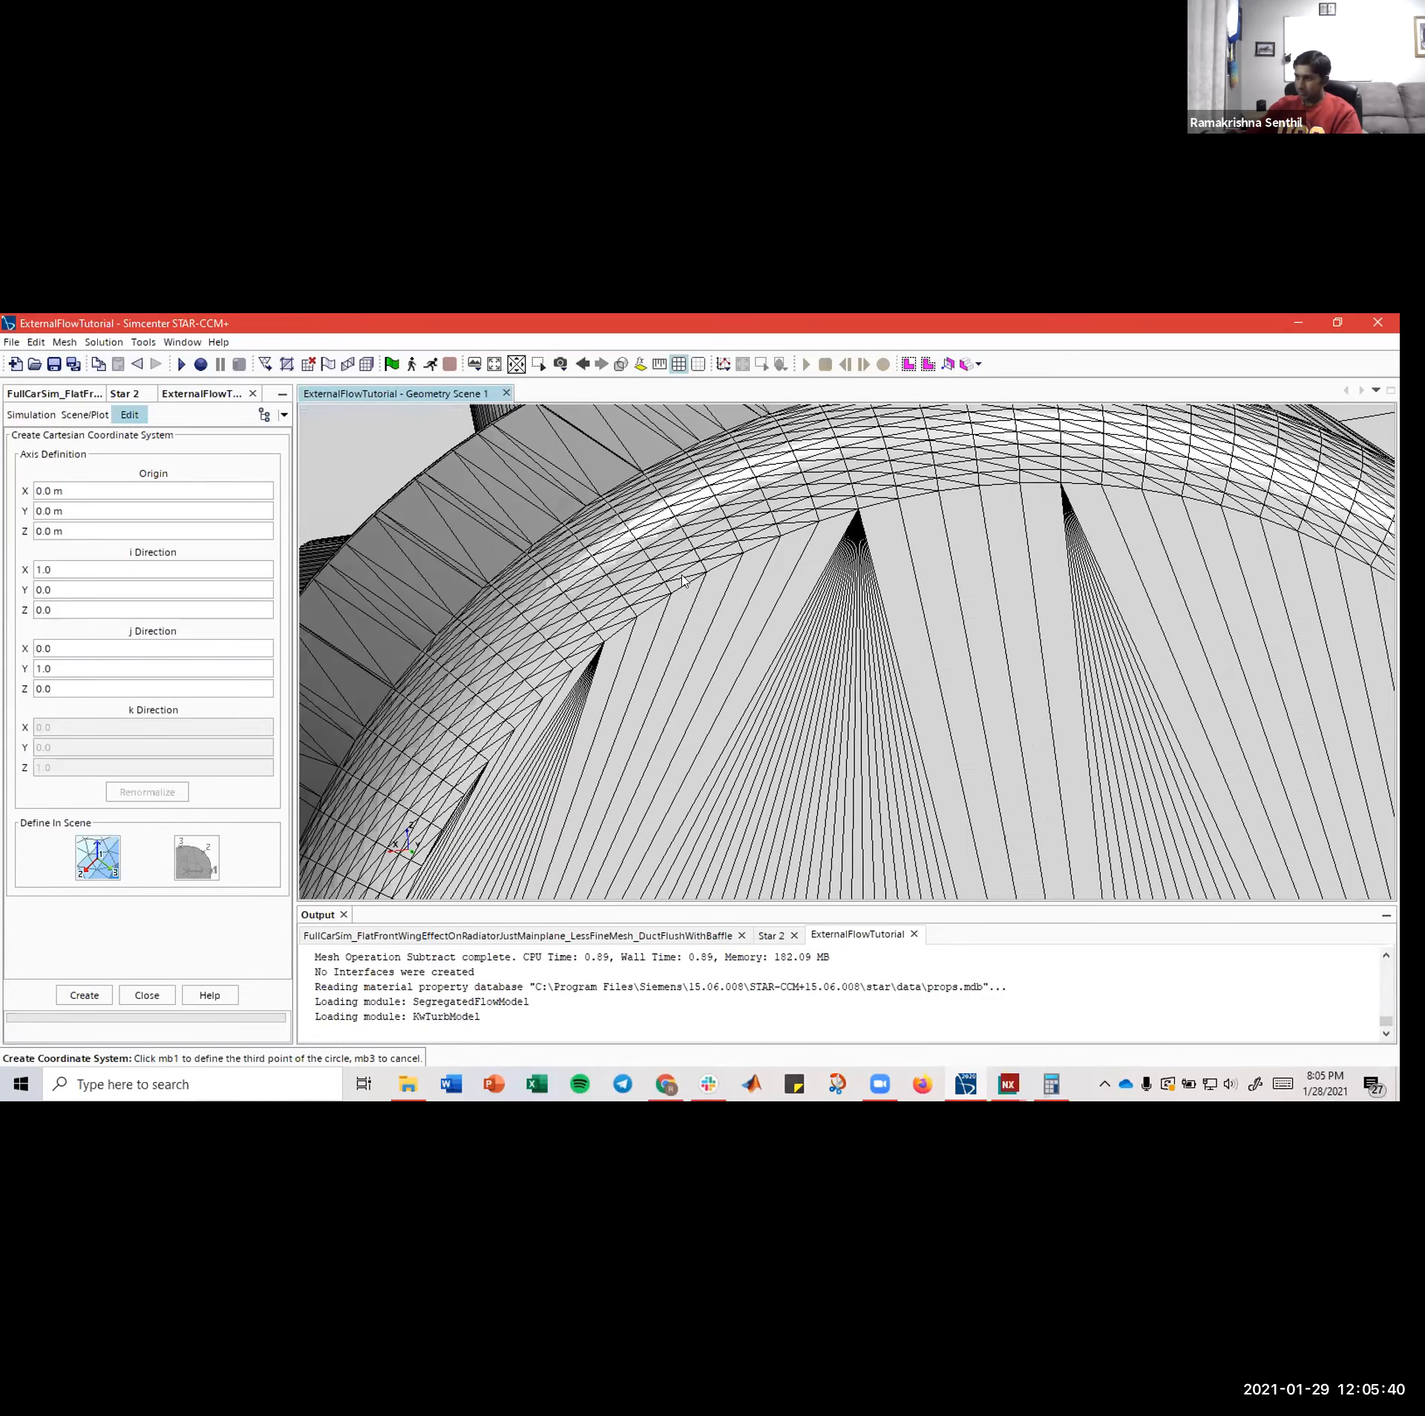
scroll(744, 617, "down", 2)
scroll(595, 573, "up", 5)
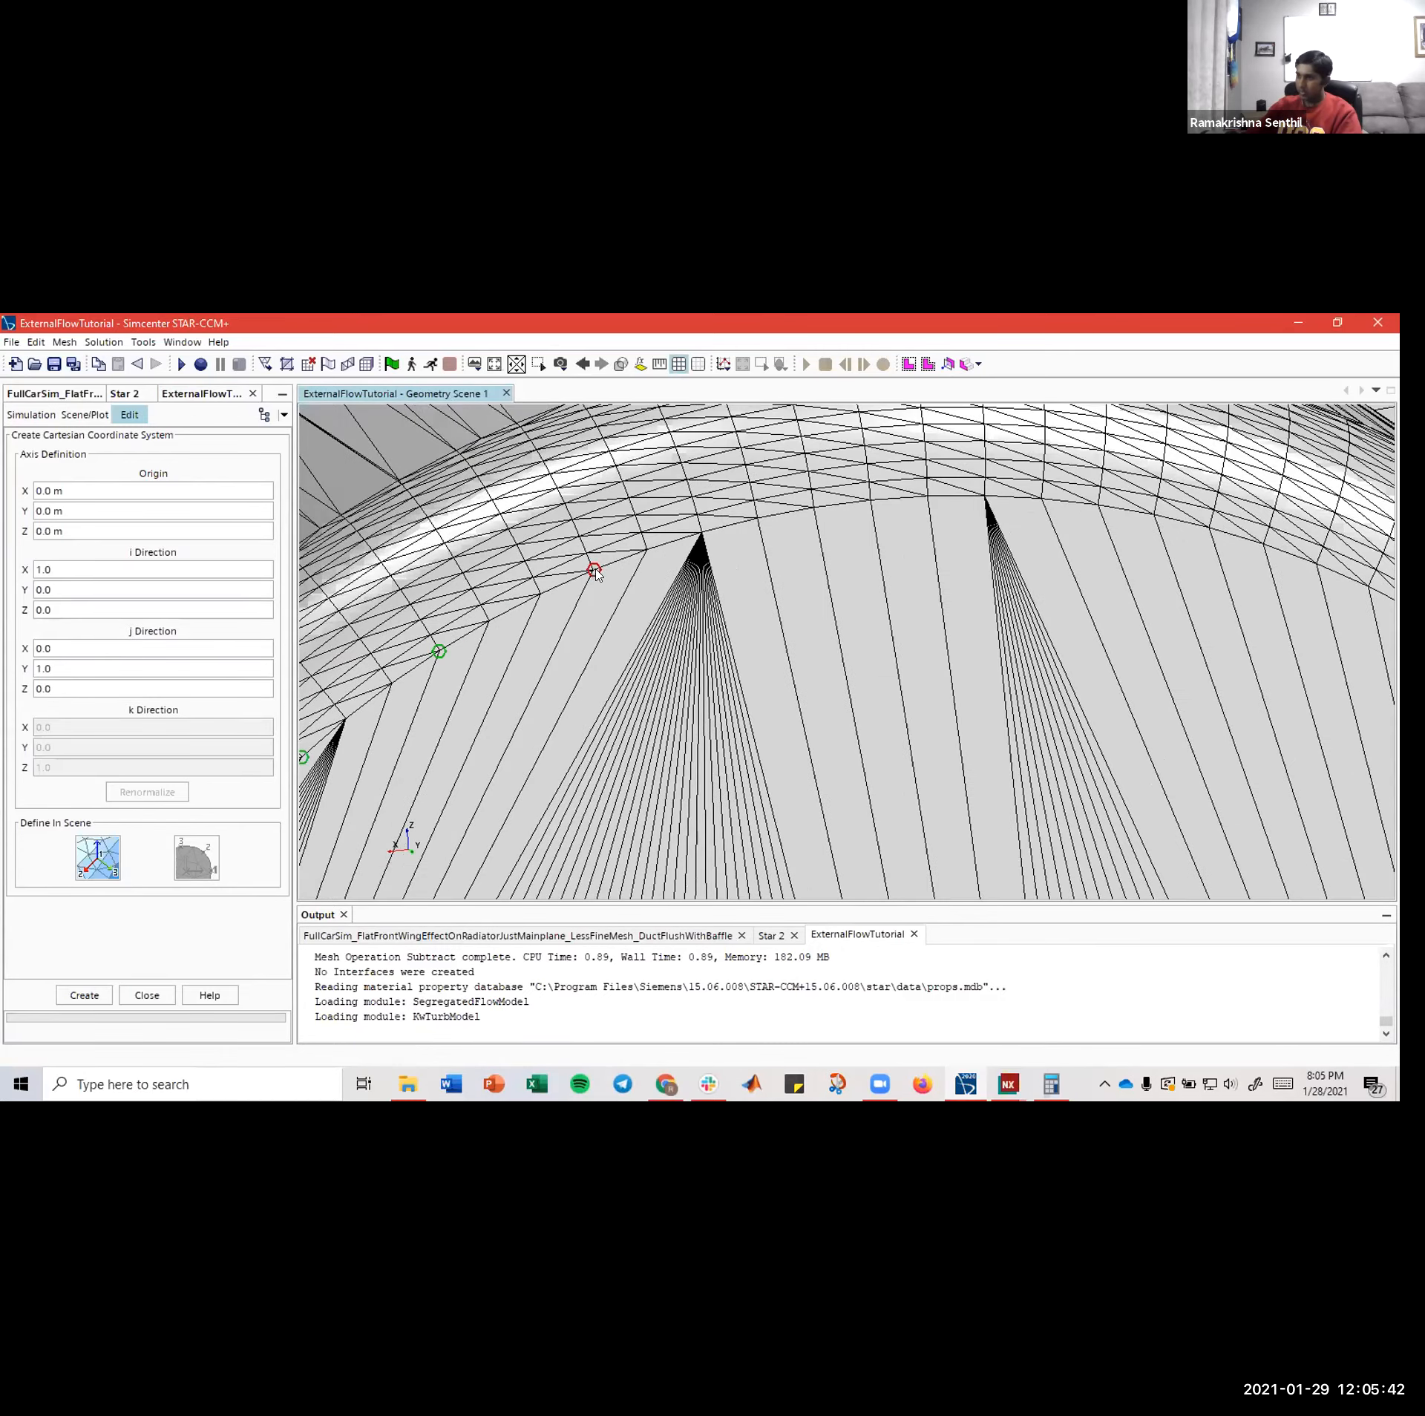
scroll(595, 573, "up", 8)
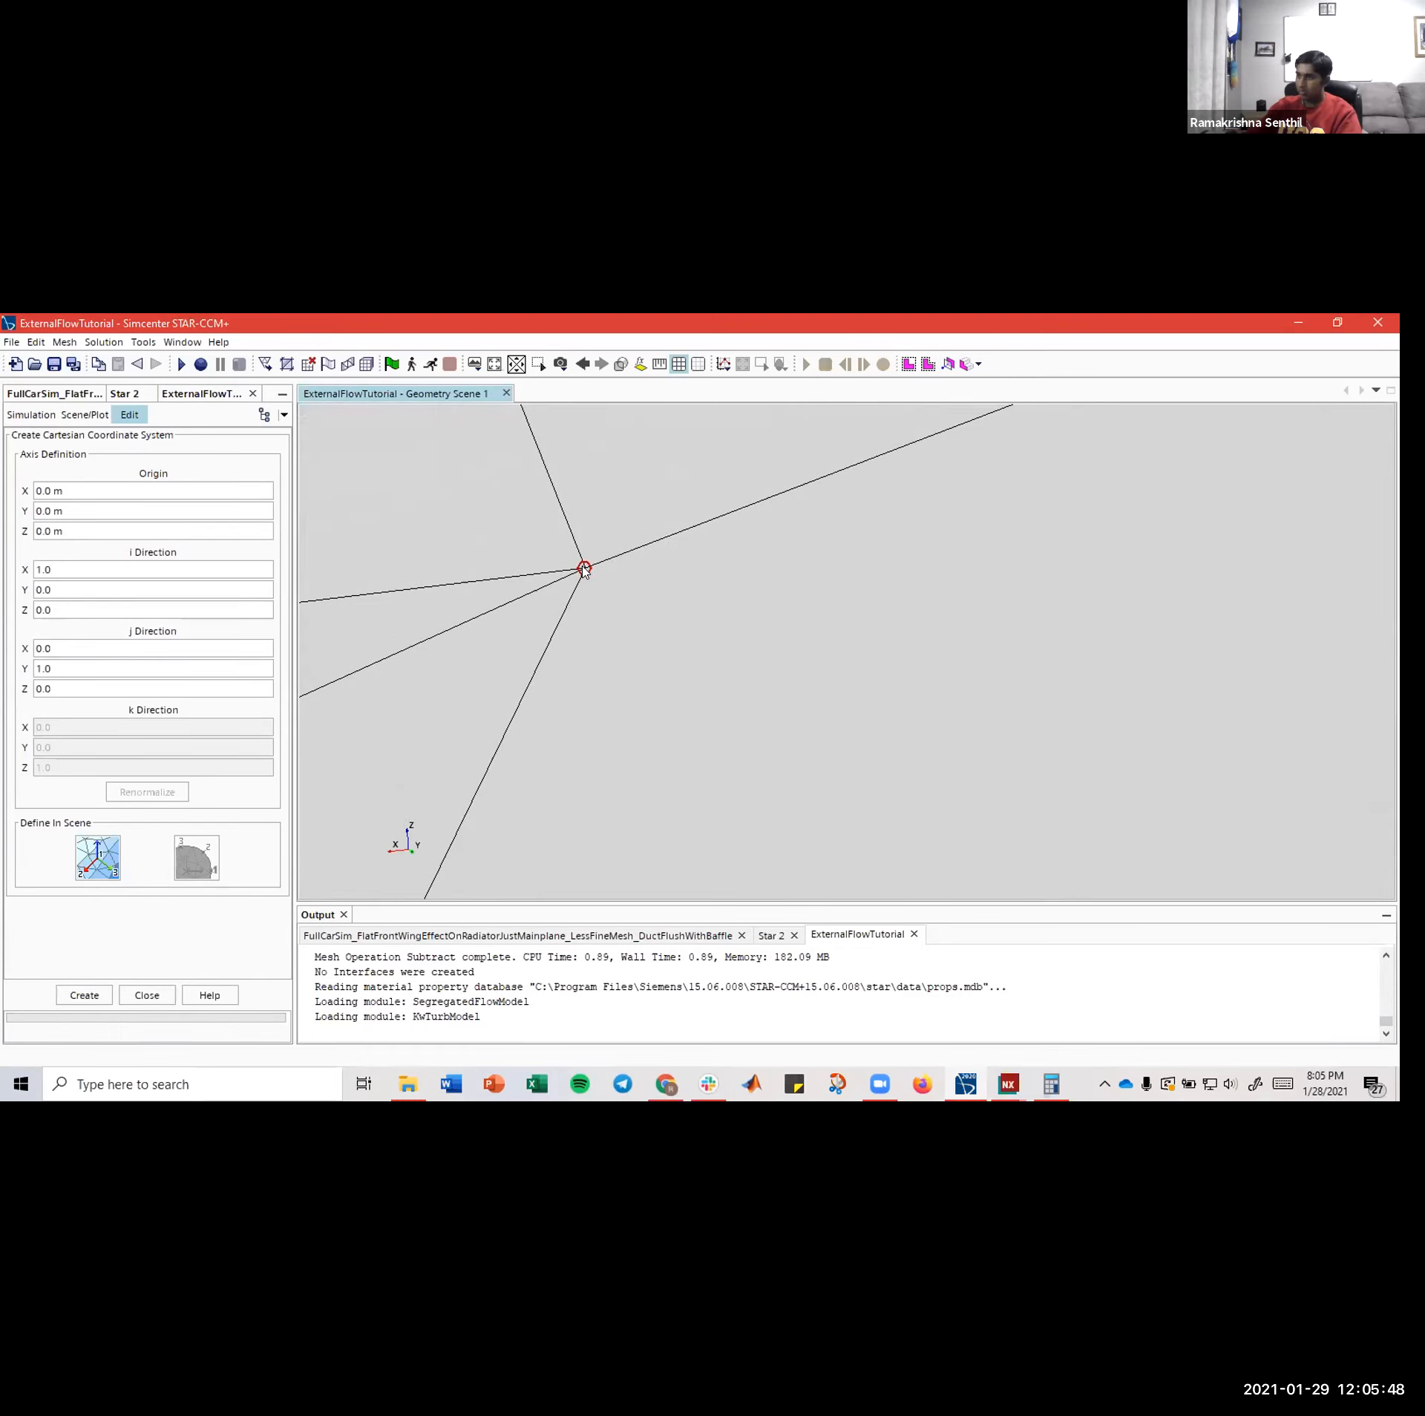
left_click(585, 571)
- Examine the previewed coordinate system's origin and axis directions on the front wheel's outer face, from the side and from above
scroll(699, 652, "down", 10)
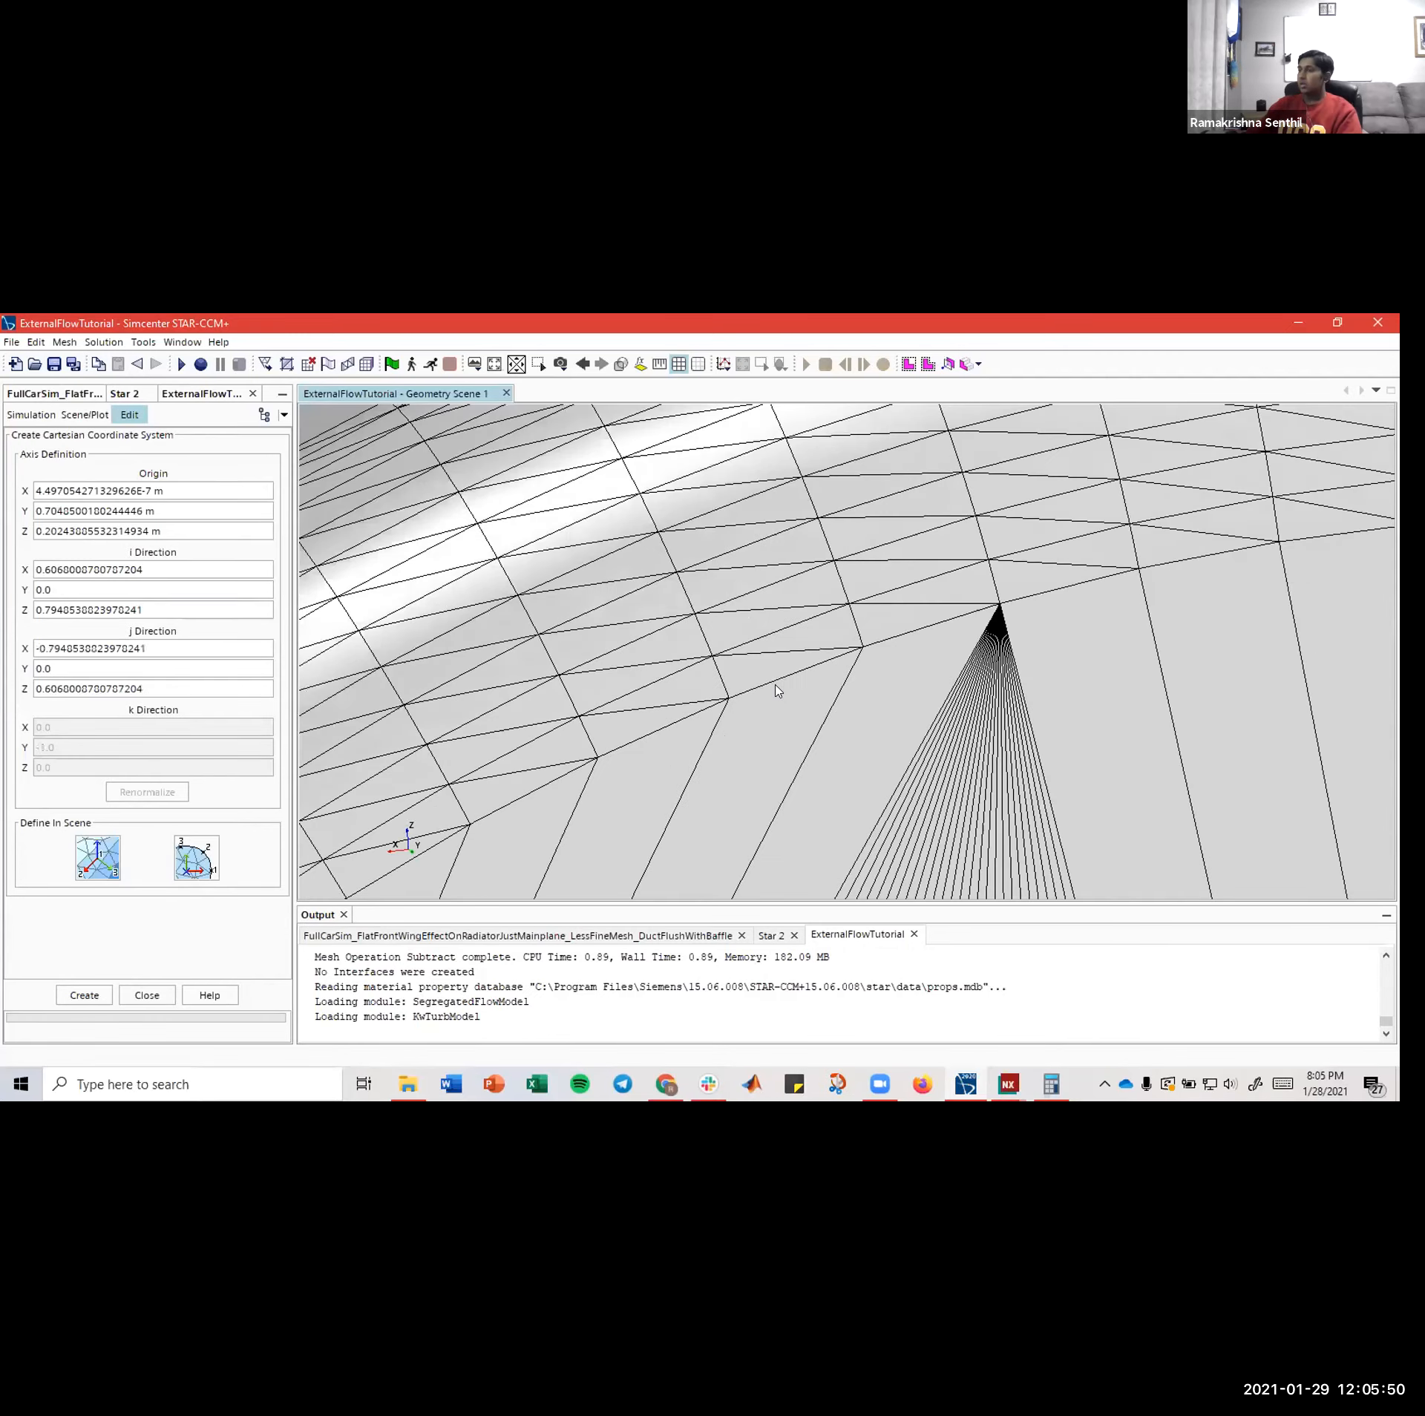
scroll(776, 690, "down", 10)
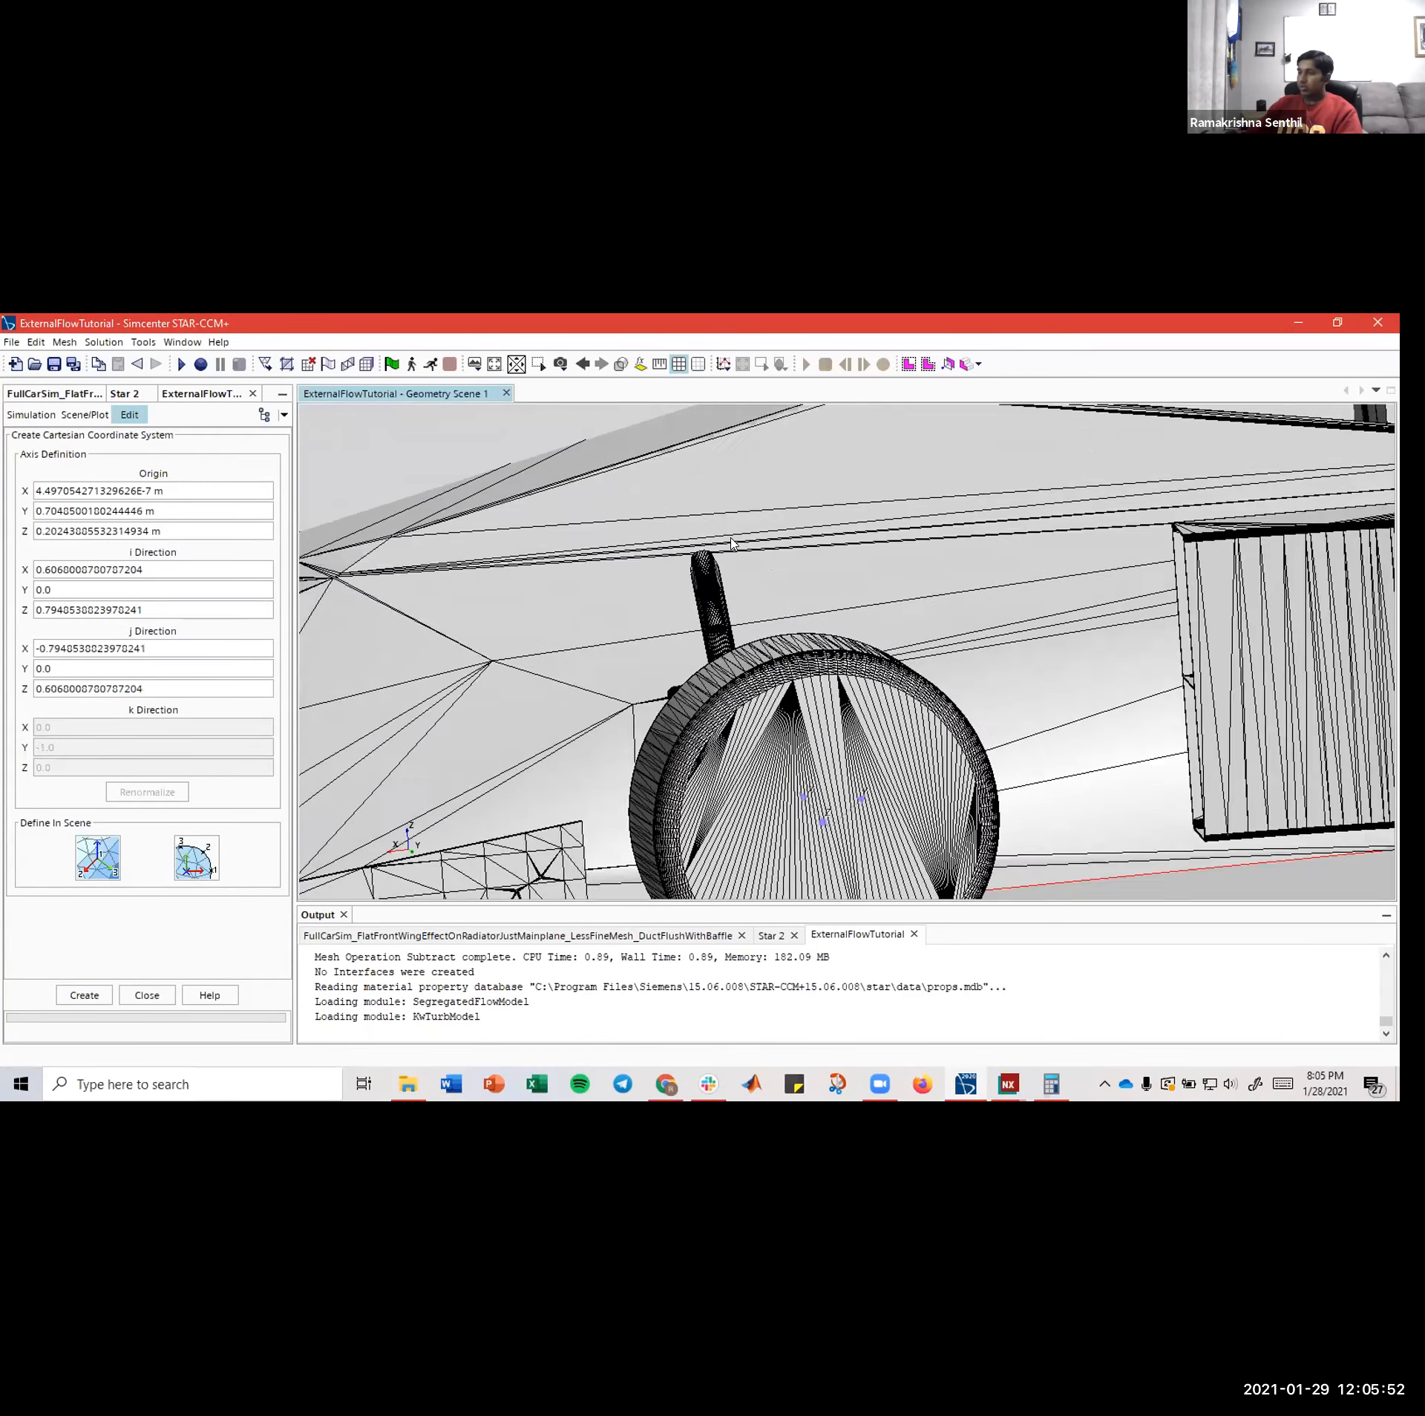
scroll(833, 646, "up", 10)
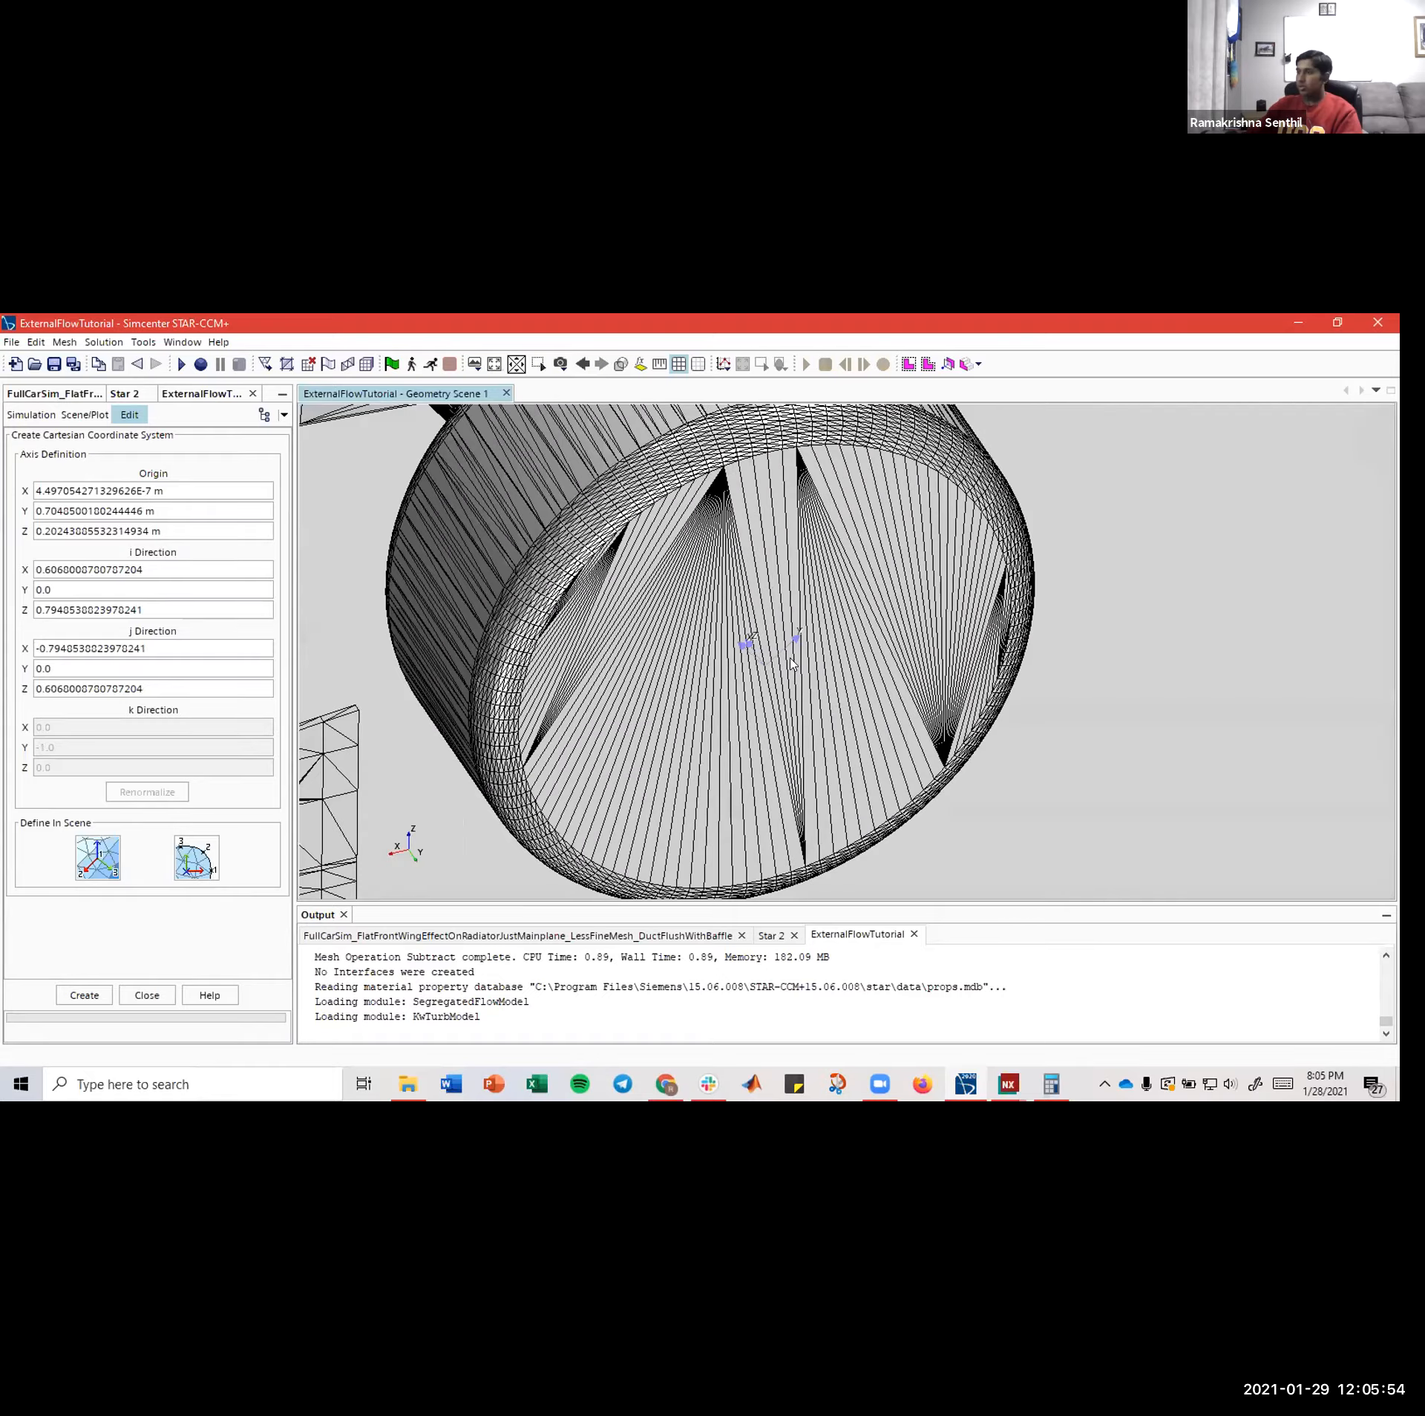
scroll(641, 649, "down", 8)
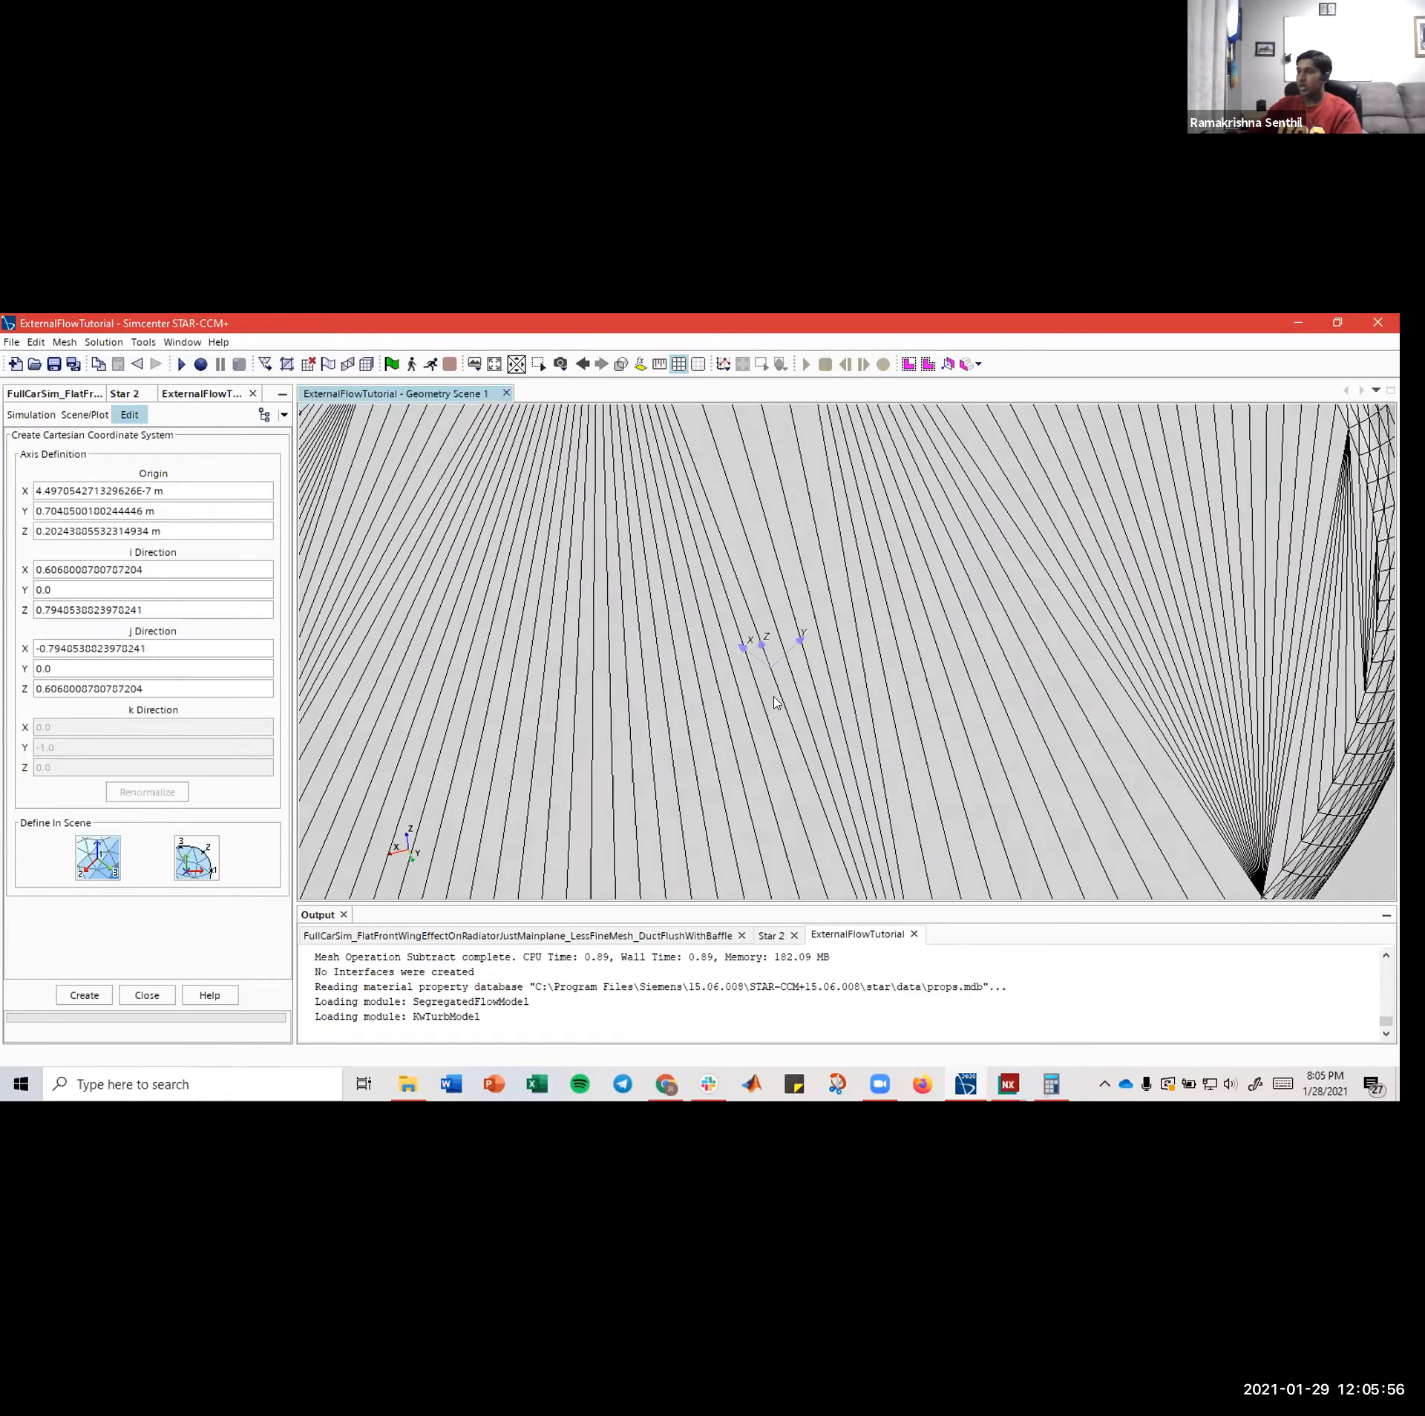
scroll(833, 662, "down", 3)
left_click_drag(1111, 750, 853, 698)
key("t")
scroll(861, 707, "up", 7)
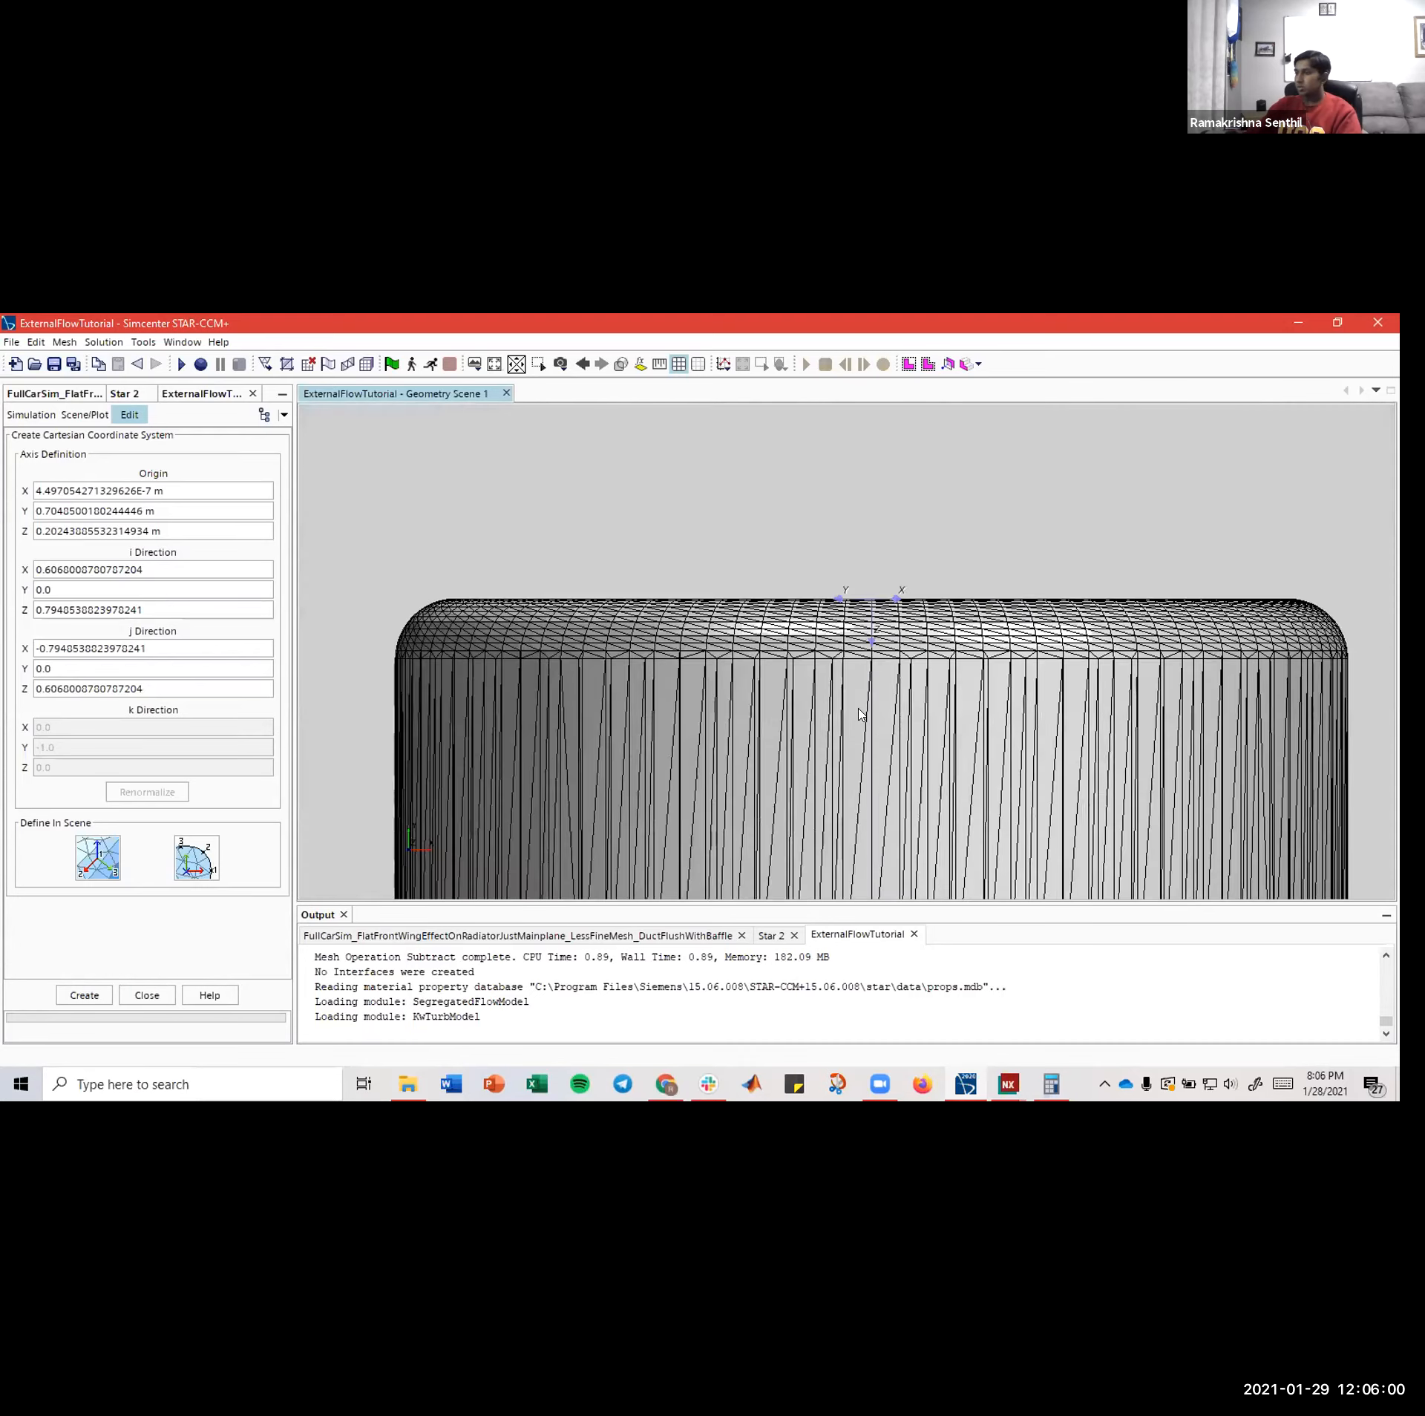
scroll(869, 548, "up", 6)
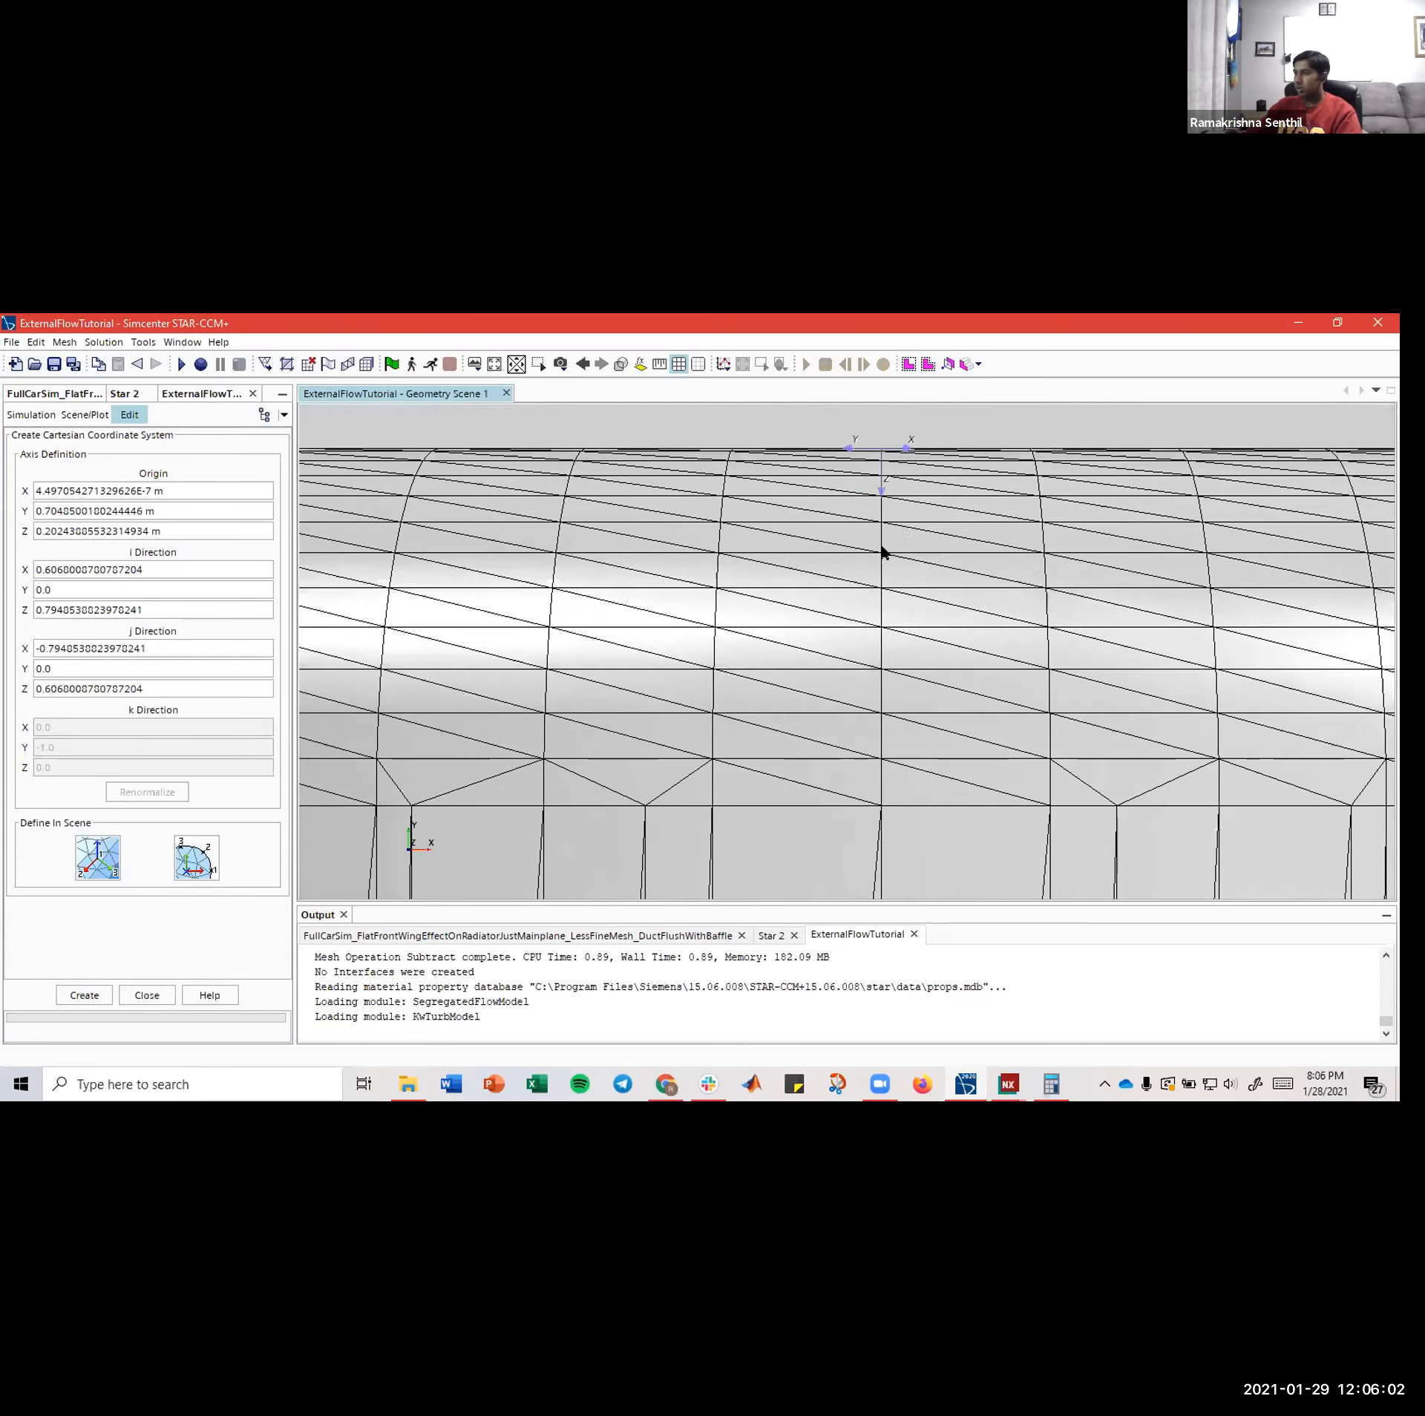
scroll(871, 490, "down", 10)
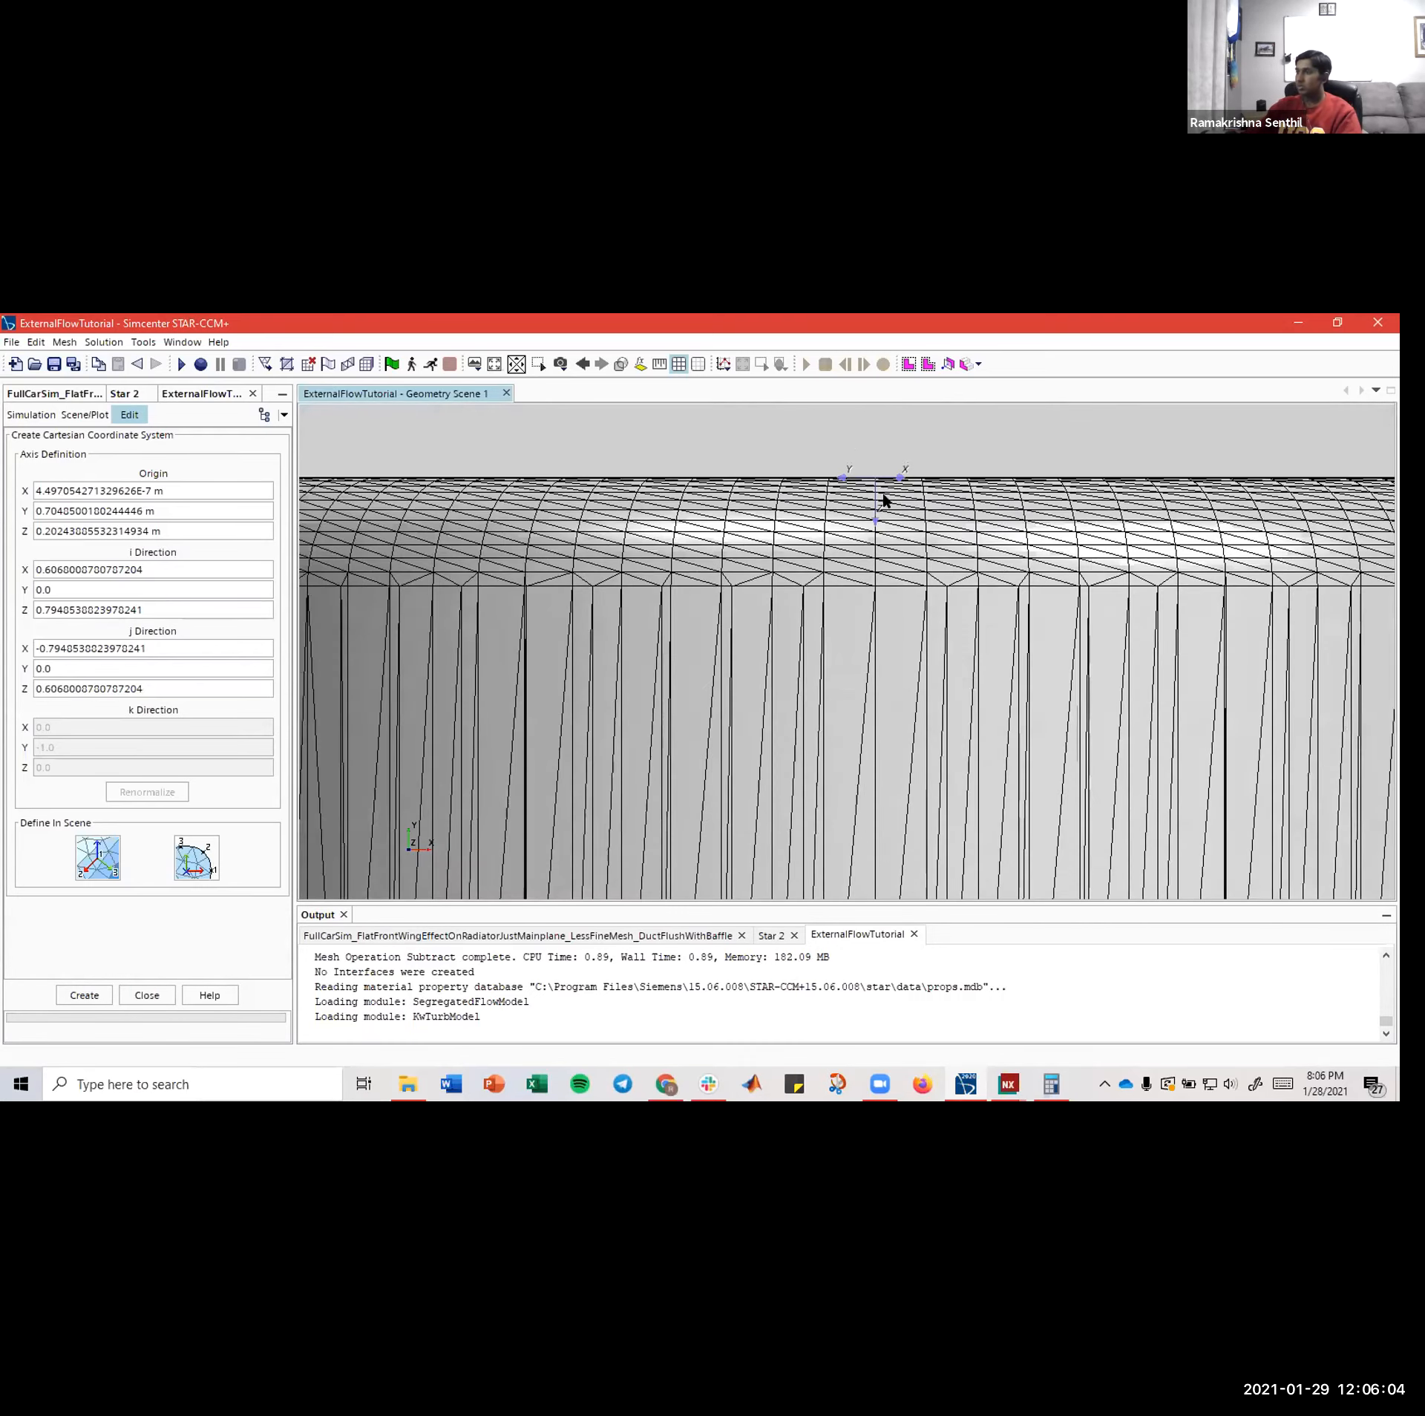
scroll(958, 623, "down", 6)
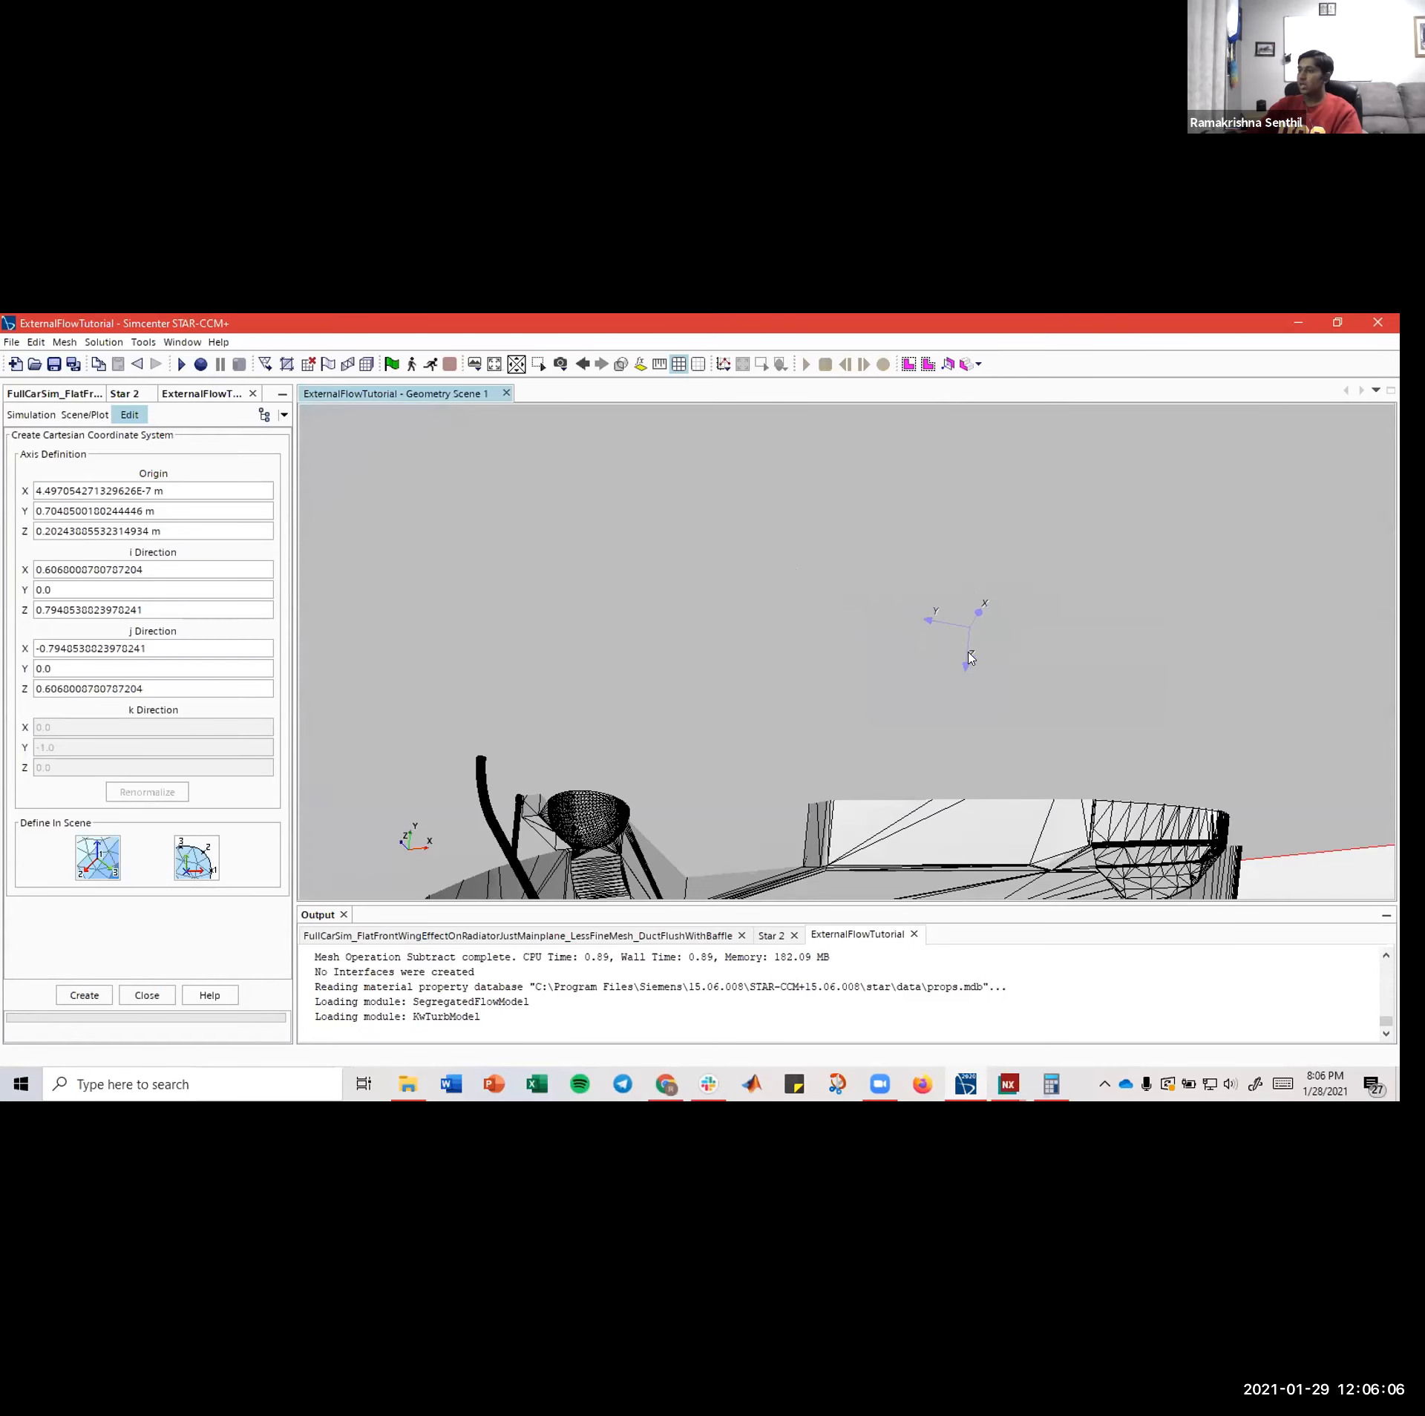
left_click_drag(1006, 678, 804, 703)
scroll(930, 757, "up", 10)
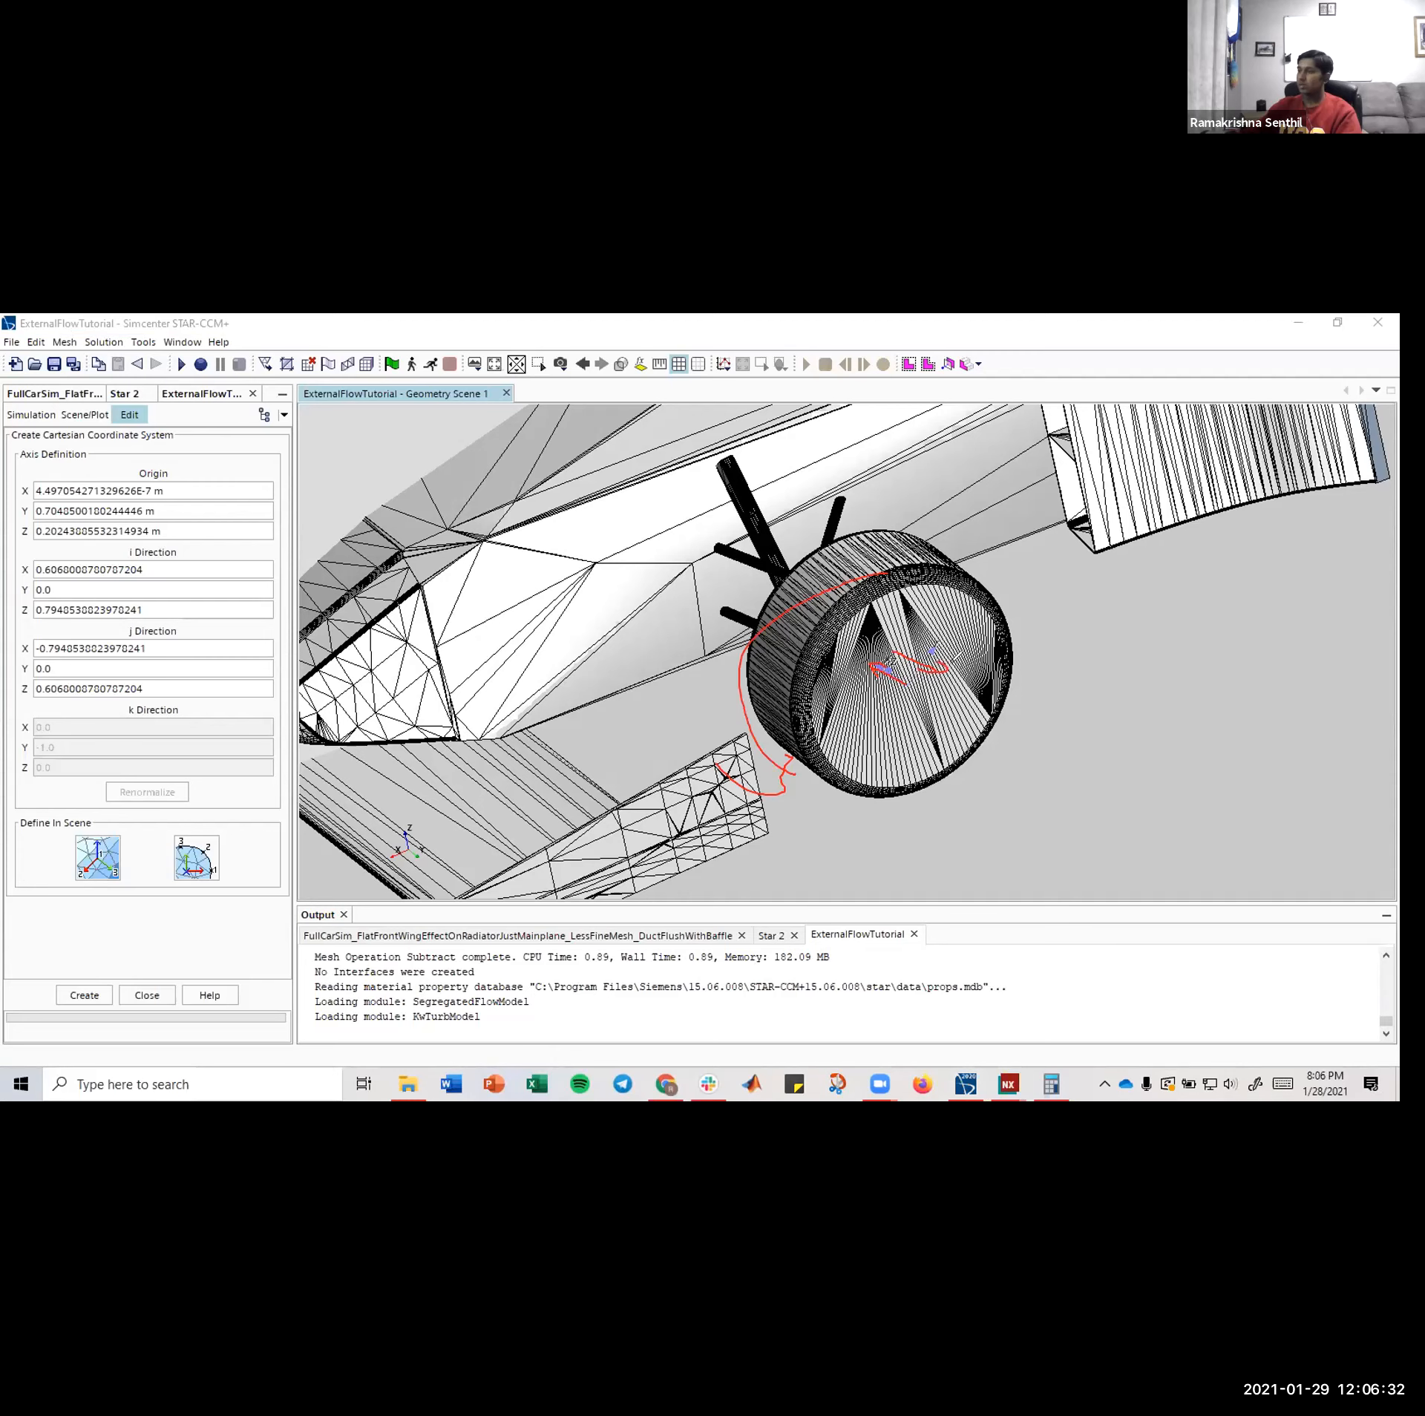
left_click_drag(936, 581, 848, 749)
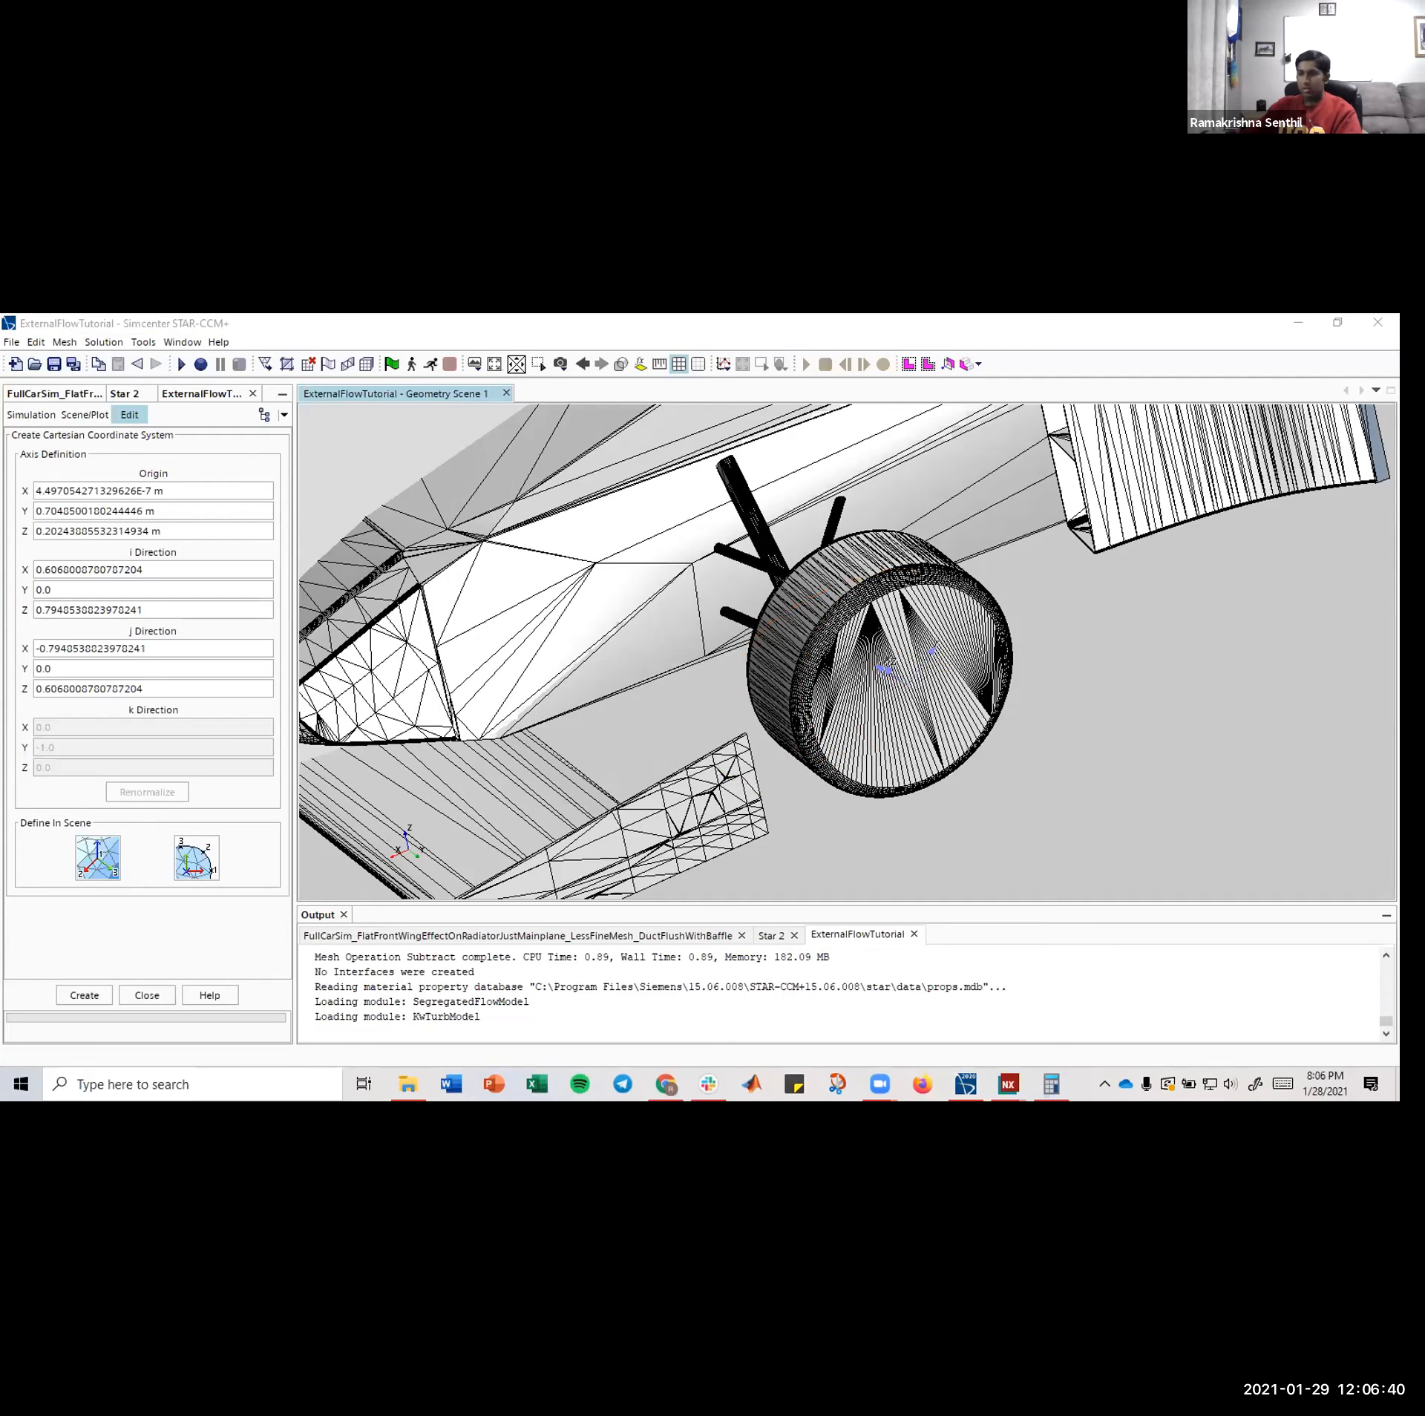
- Create the previewed Cartesian coordinate system on the front wheel and rename it FrontWheel
left_click(86, 996)
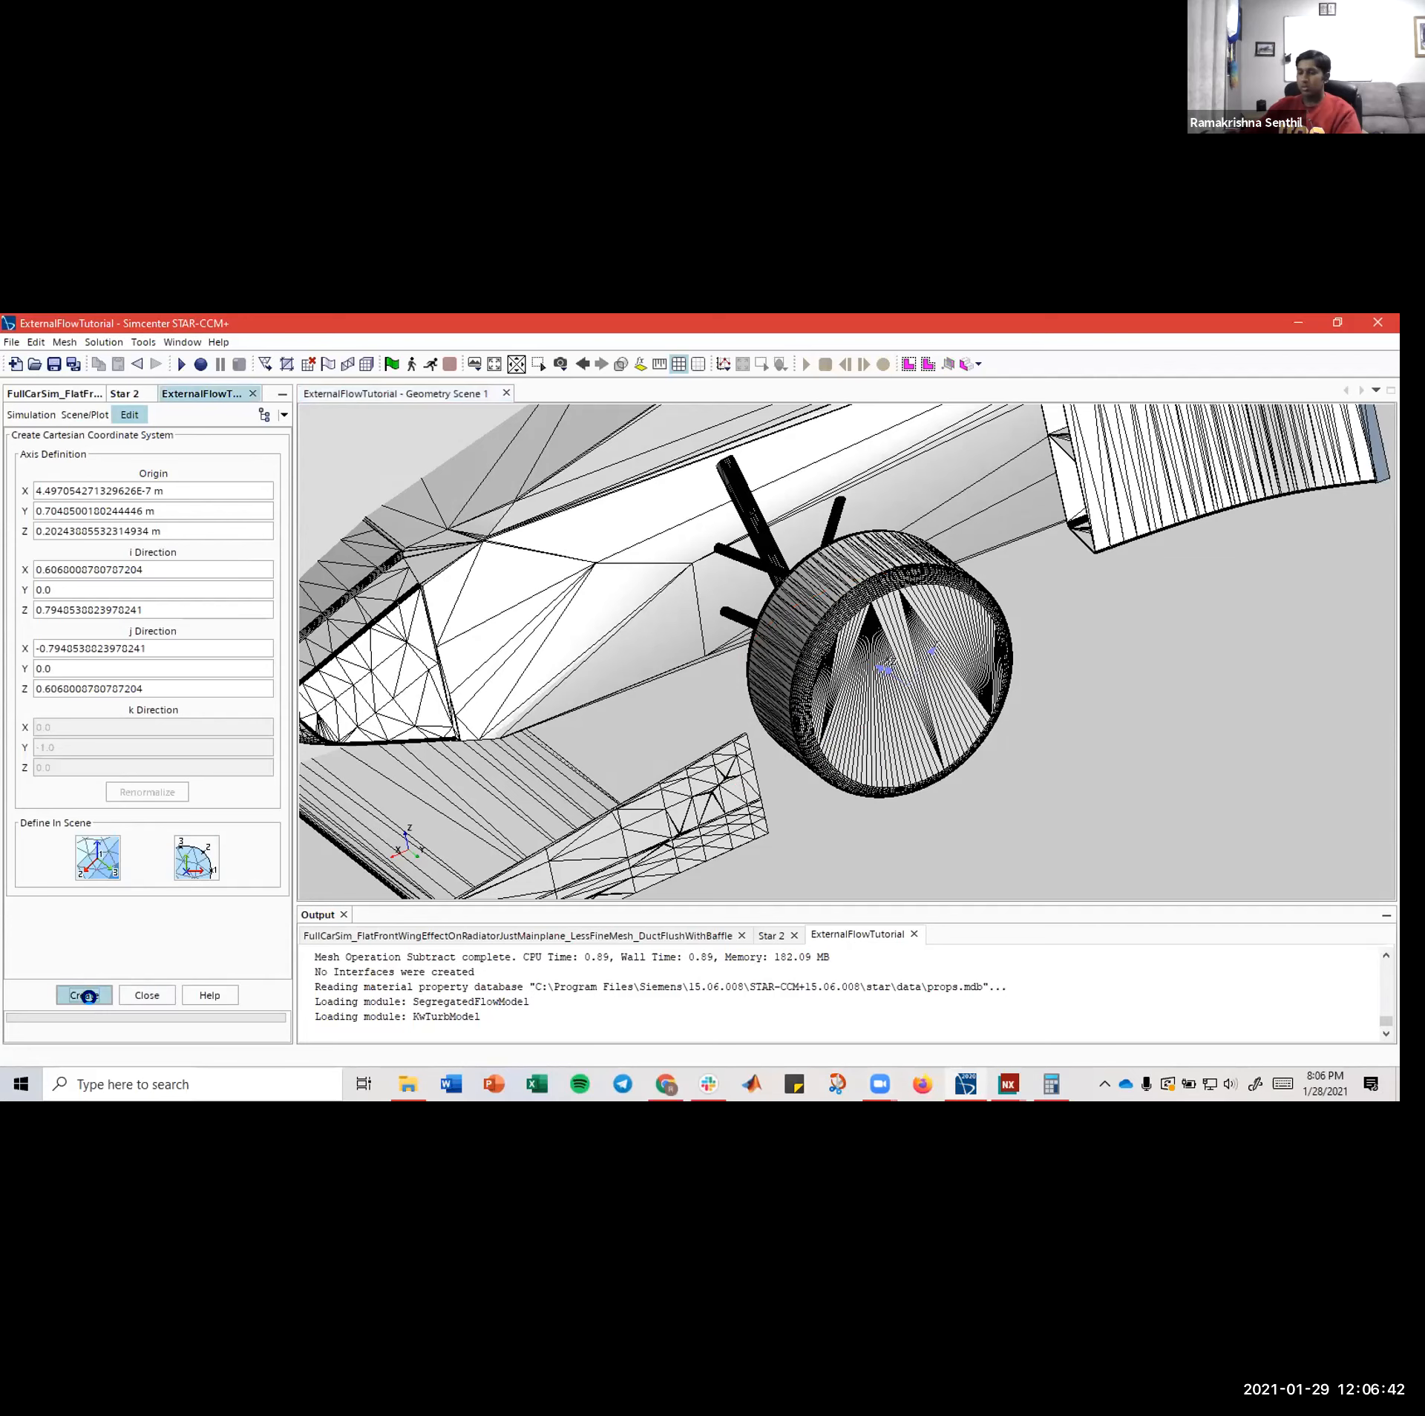
left_click(147, 995)
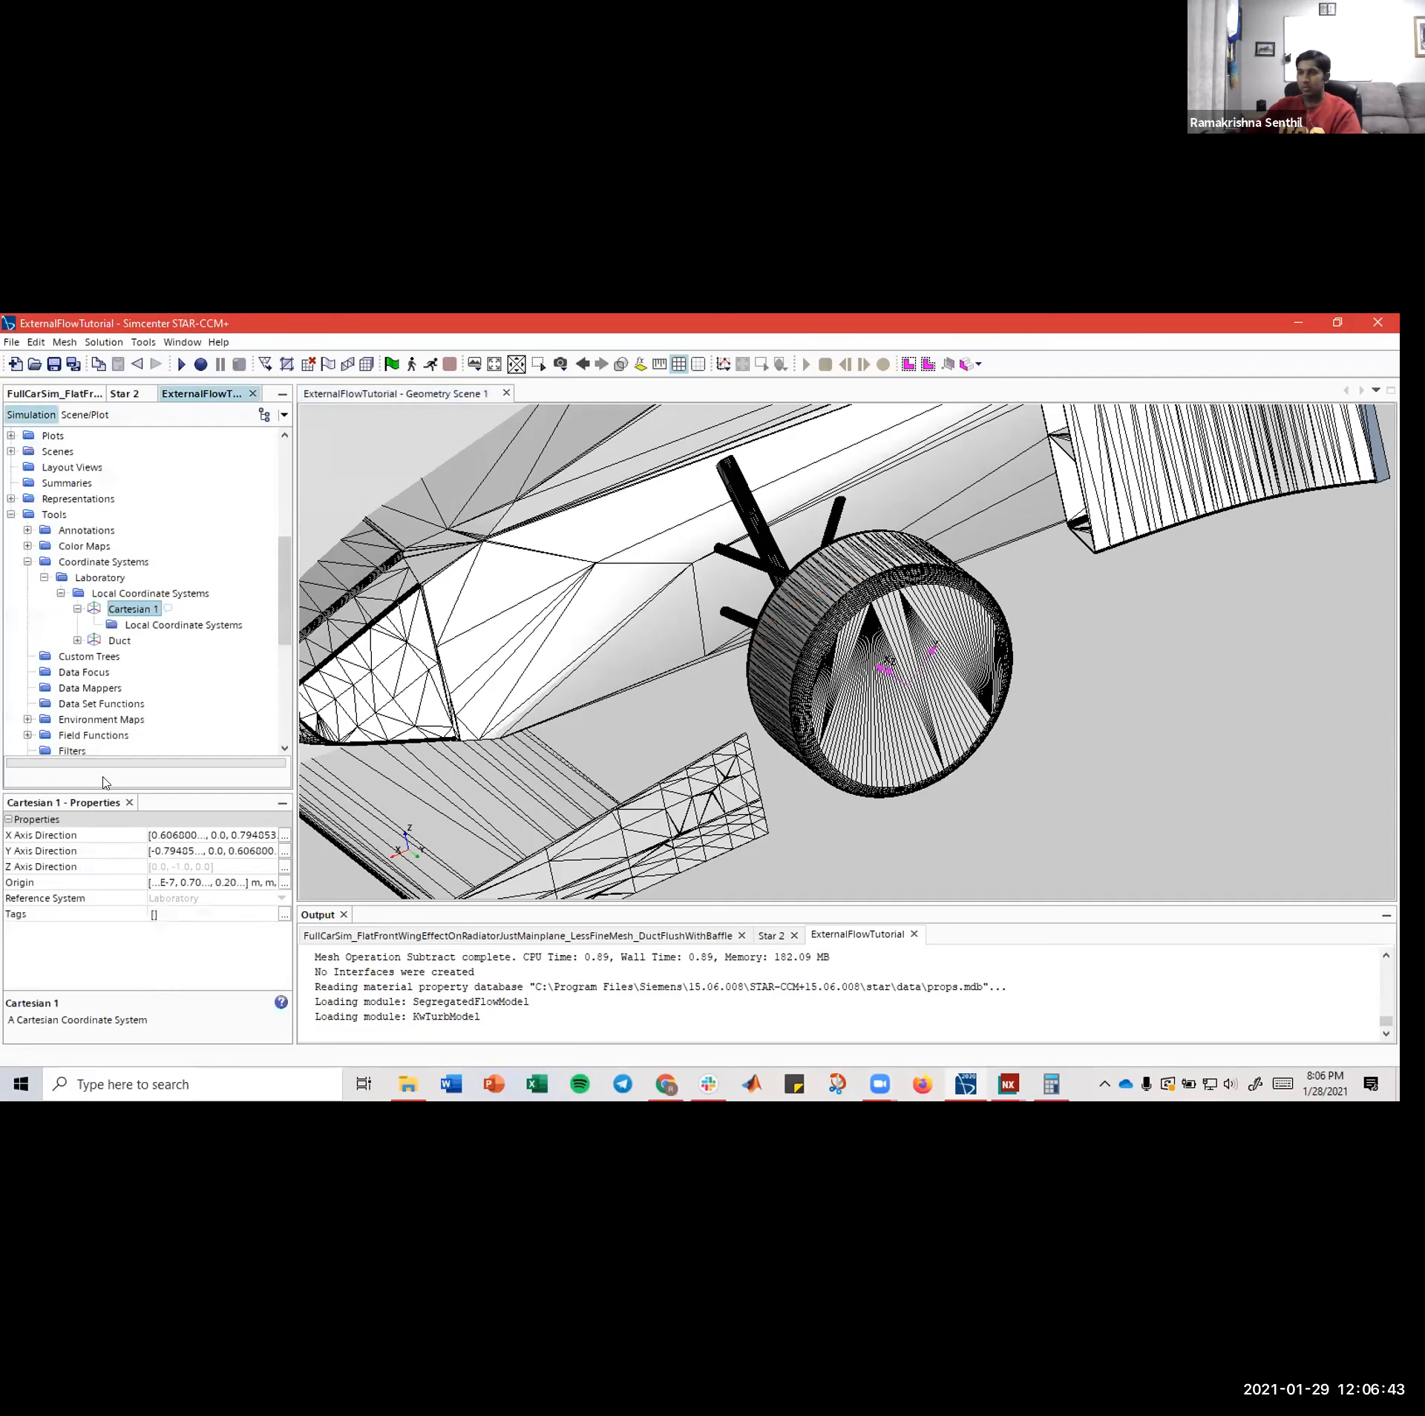
right_click(130, 615)
left_click(191, 746)
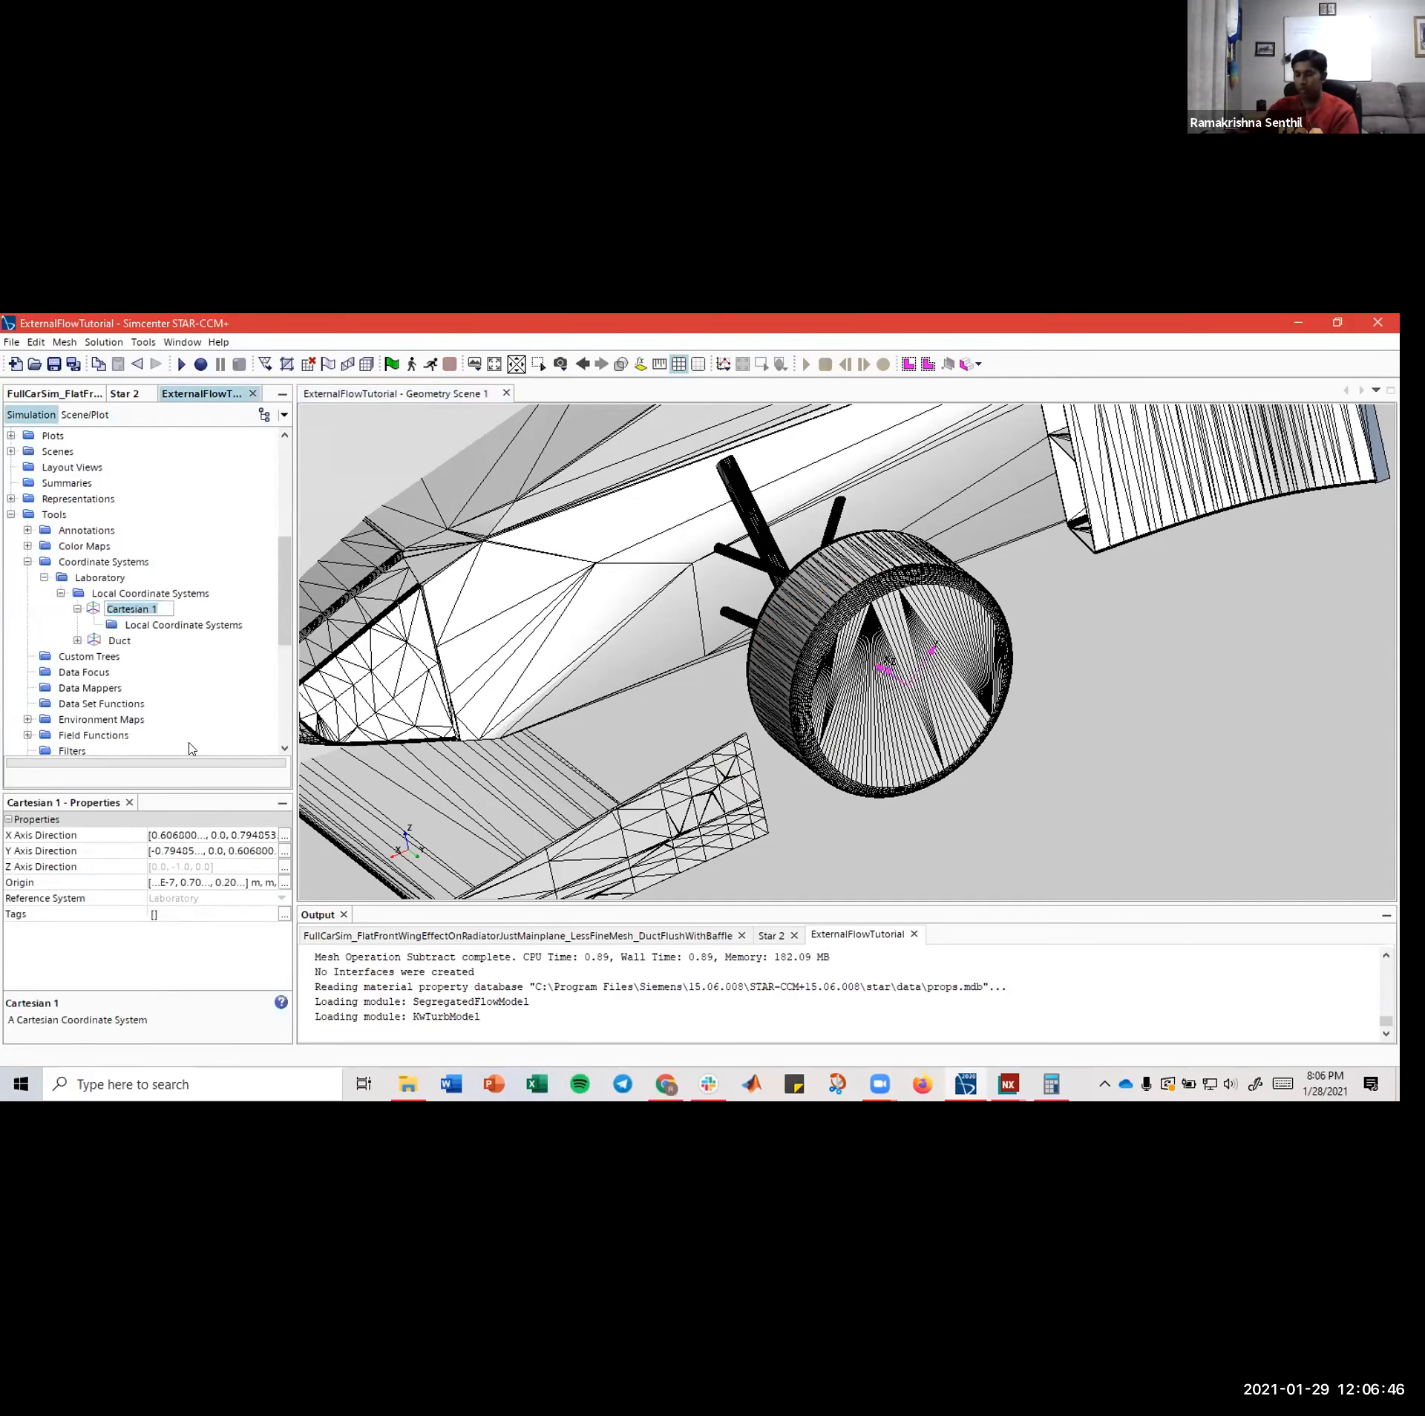
type("FrontWheel")
key("Return")
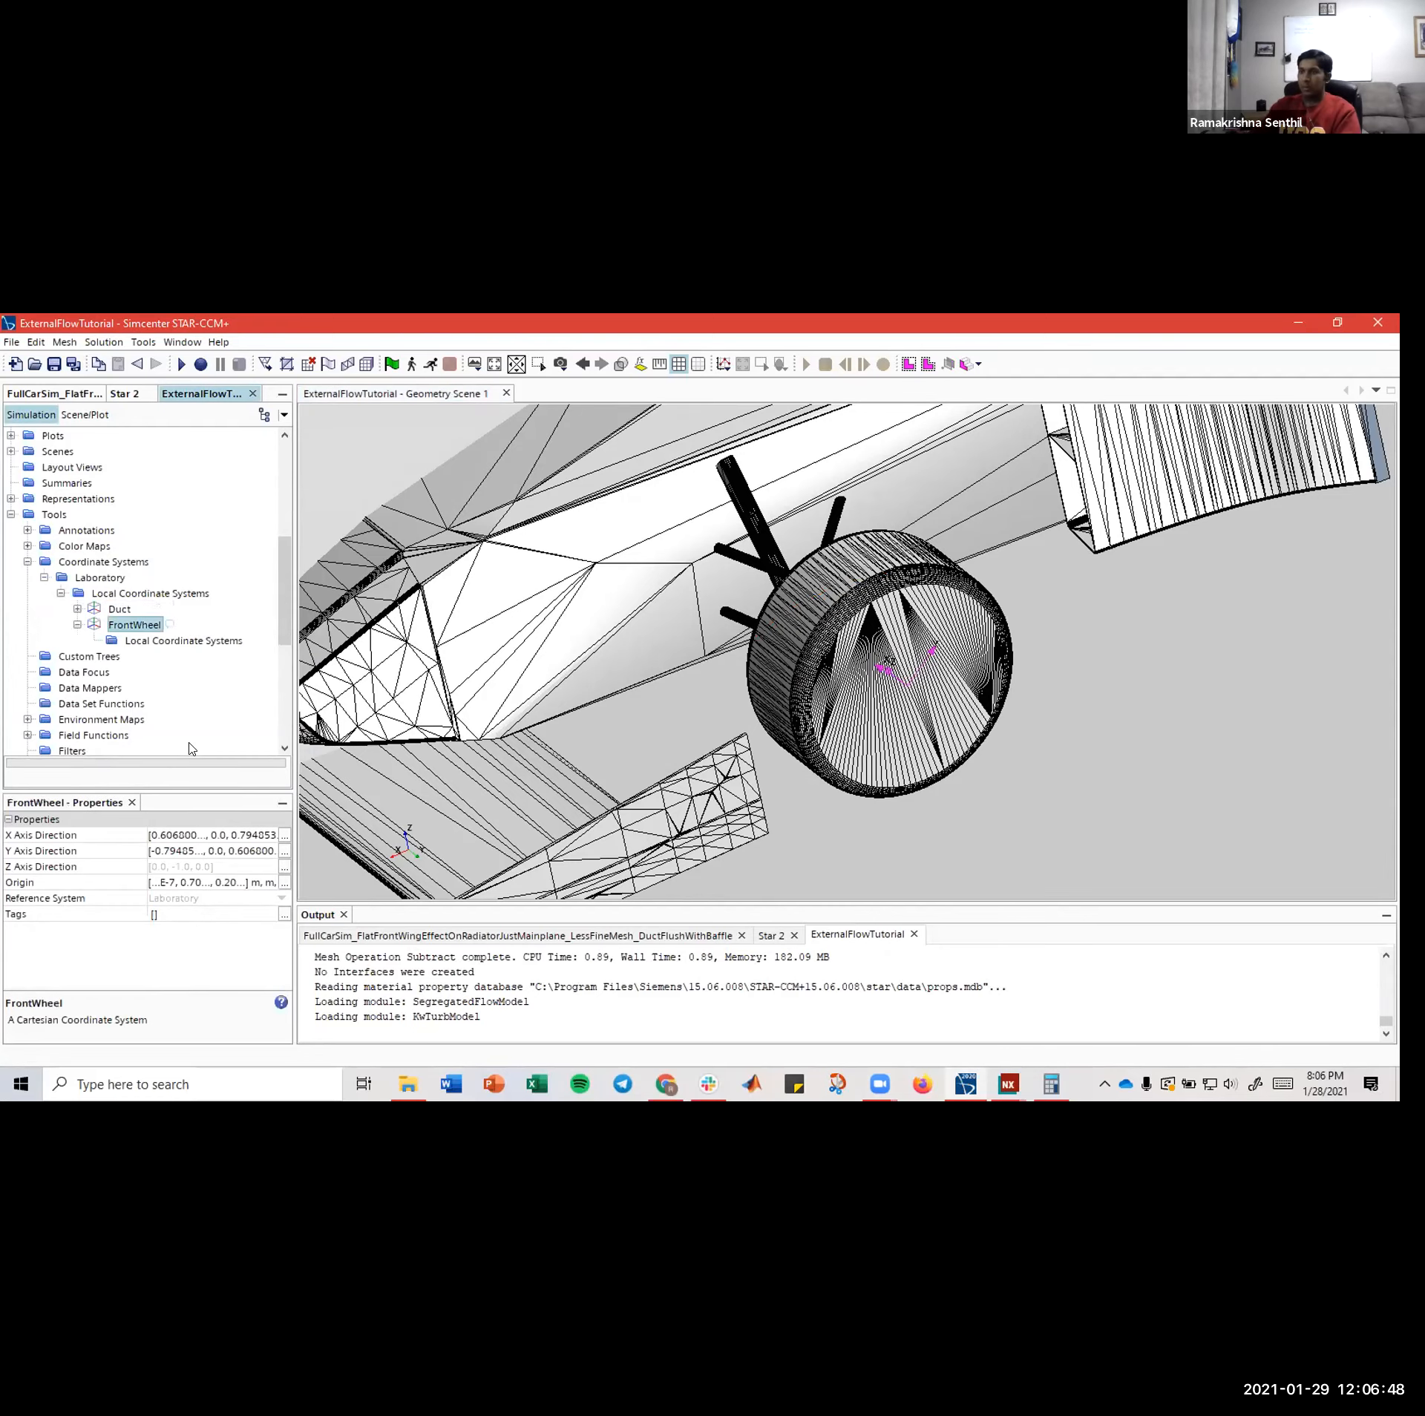
scroll(875, 581, "down", 10)
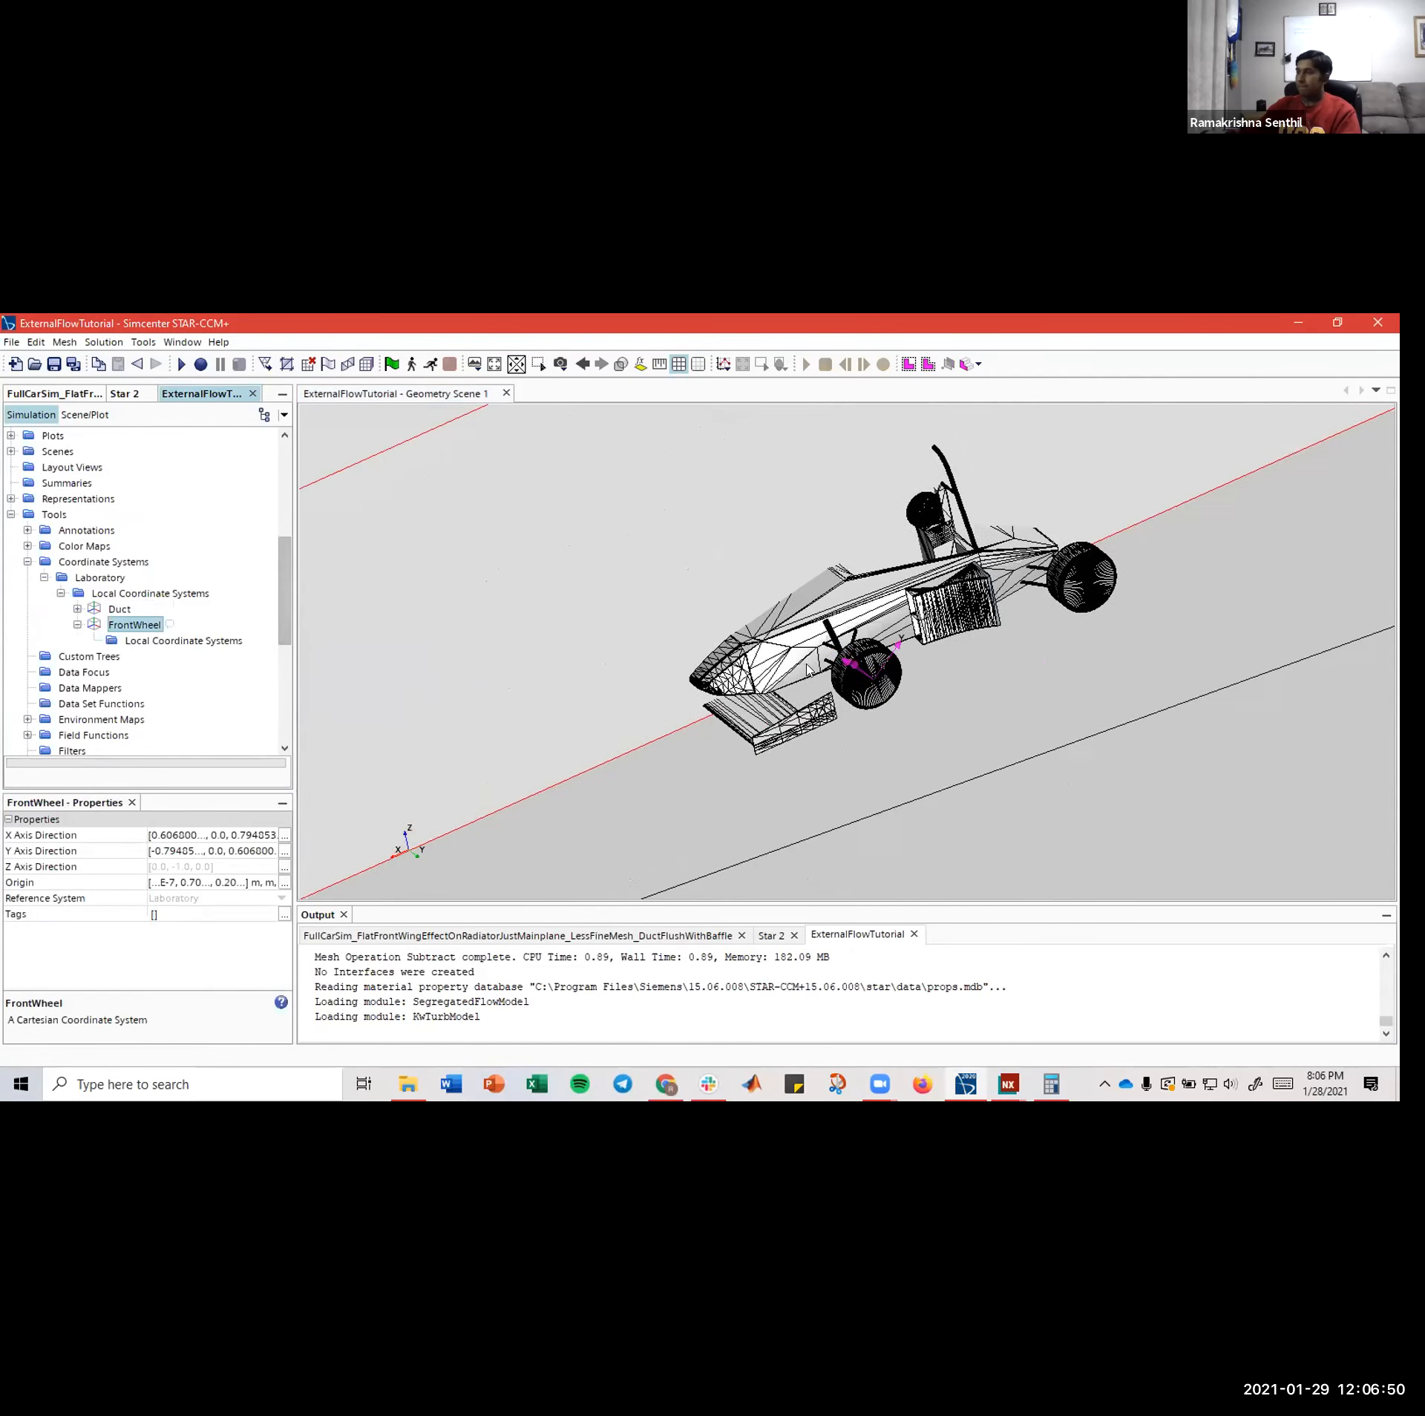
- Start a new local Cartesian coordinate system defined by three circle points and set the first on the rear wheel's outer face edge
scroll(874, 582, "up", 5)
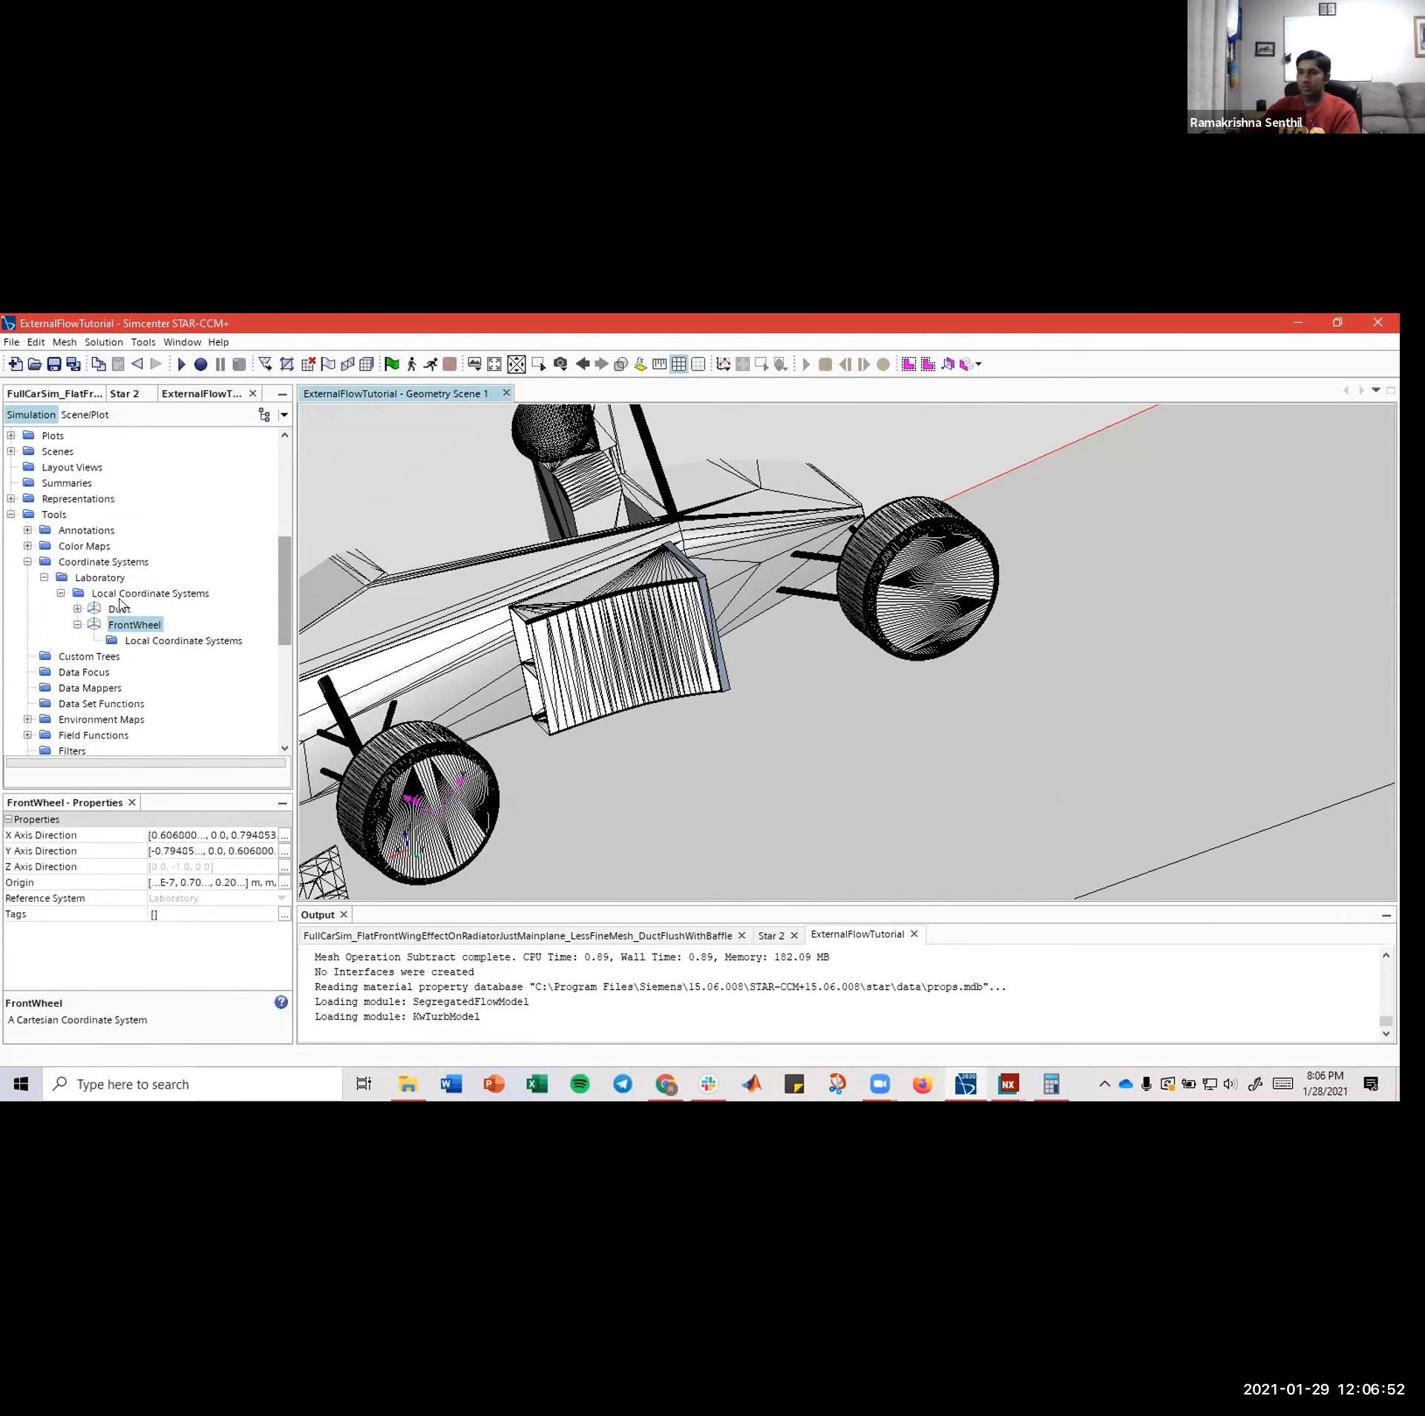
left_click(118, 609)
left_click(119, 620)
left_click(130, 594)
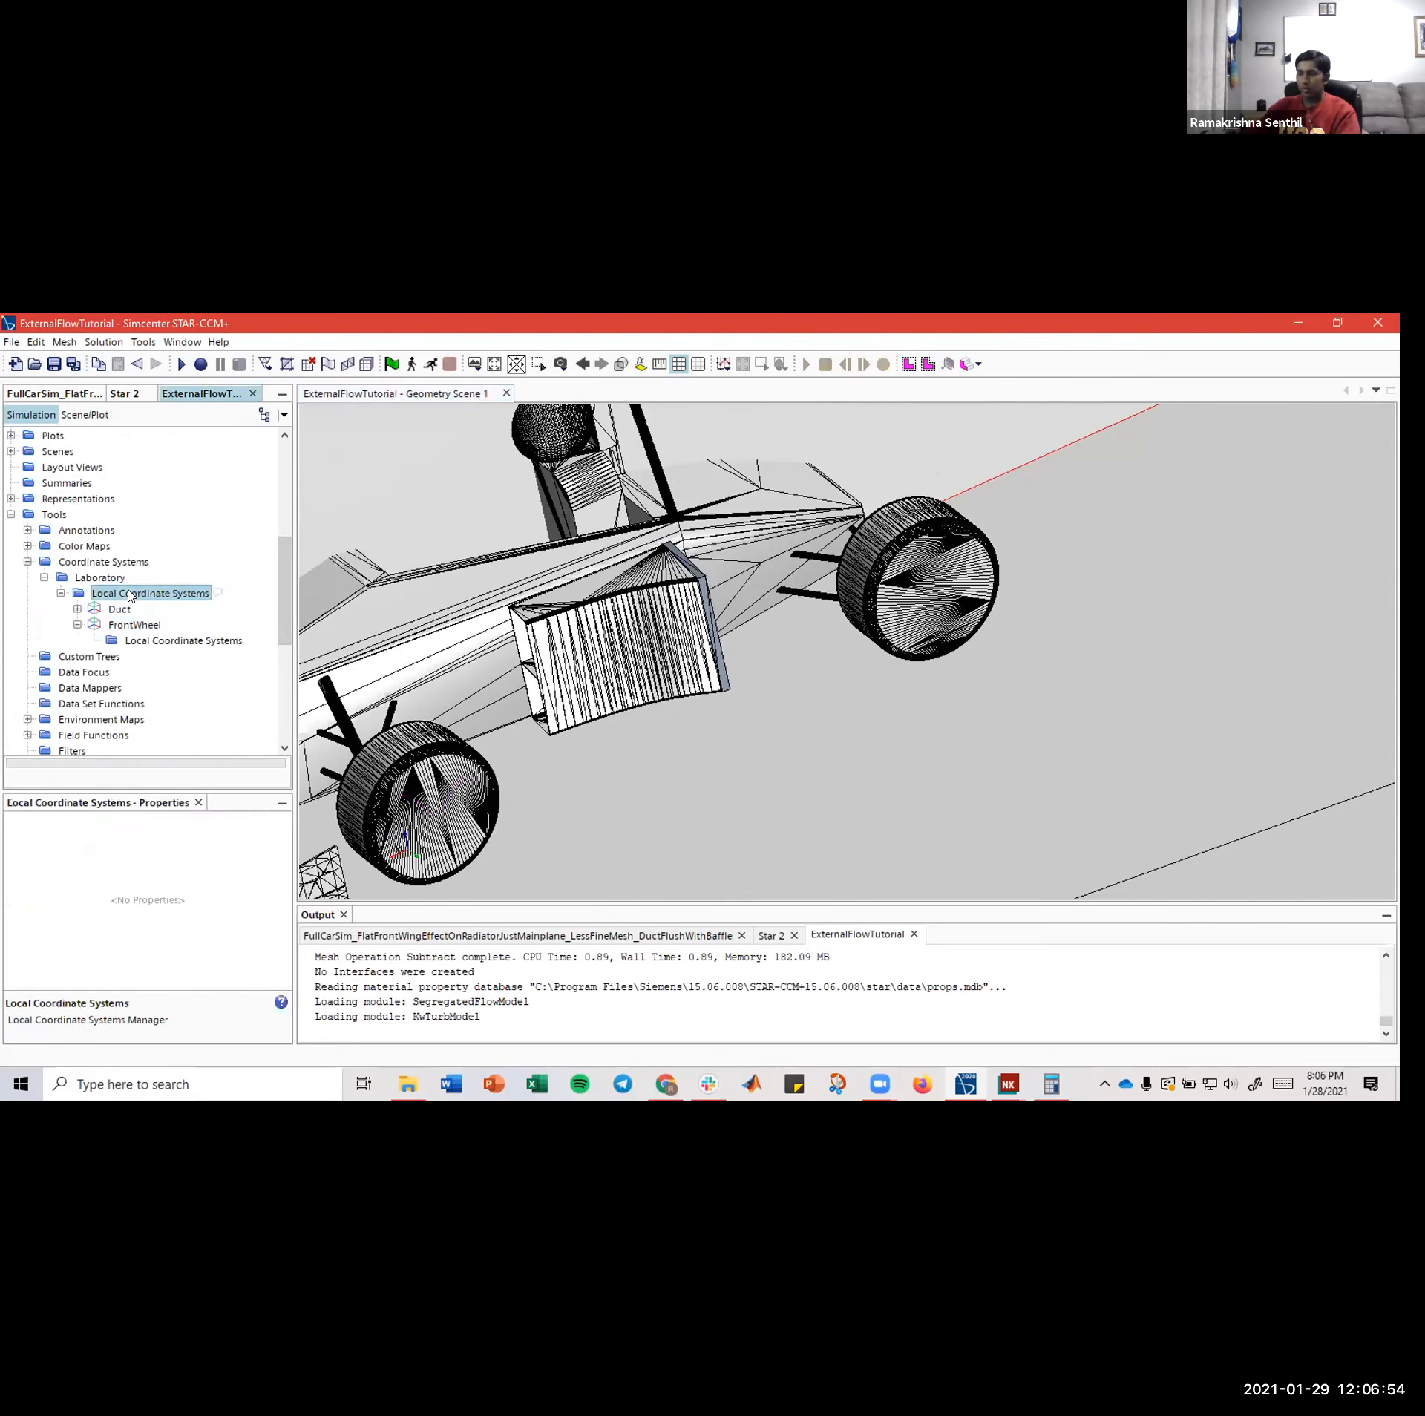
right_click(131, 594)
mouse_move(223, 604)
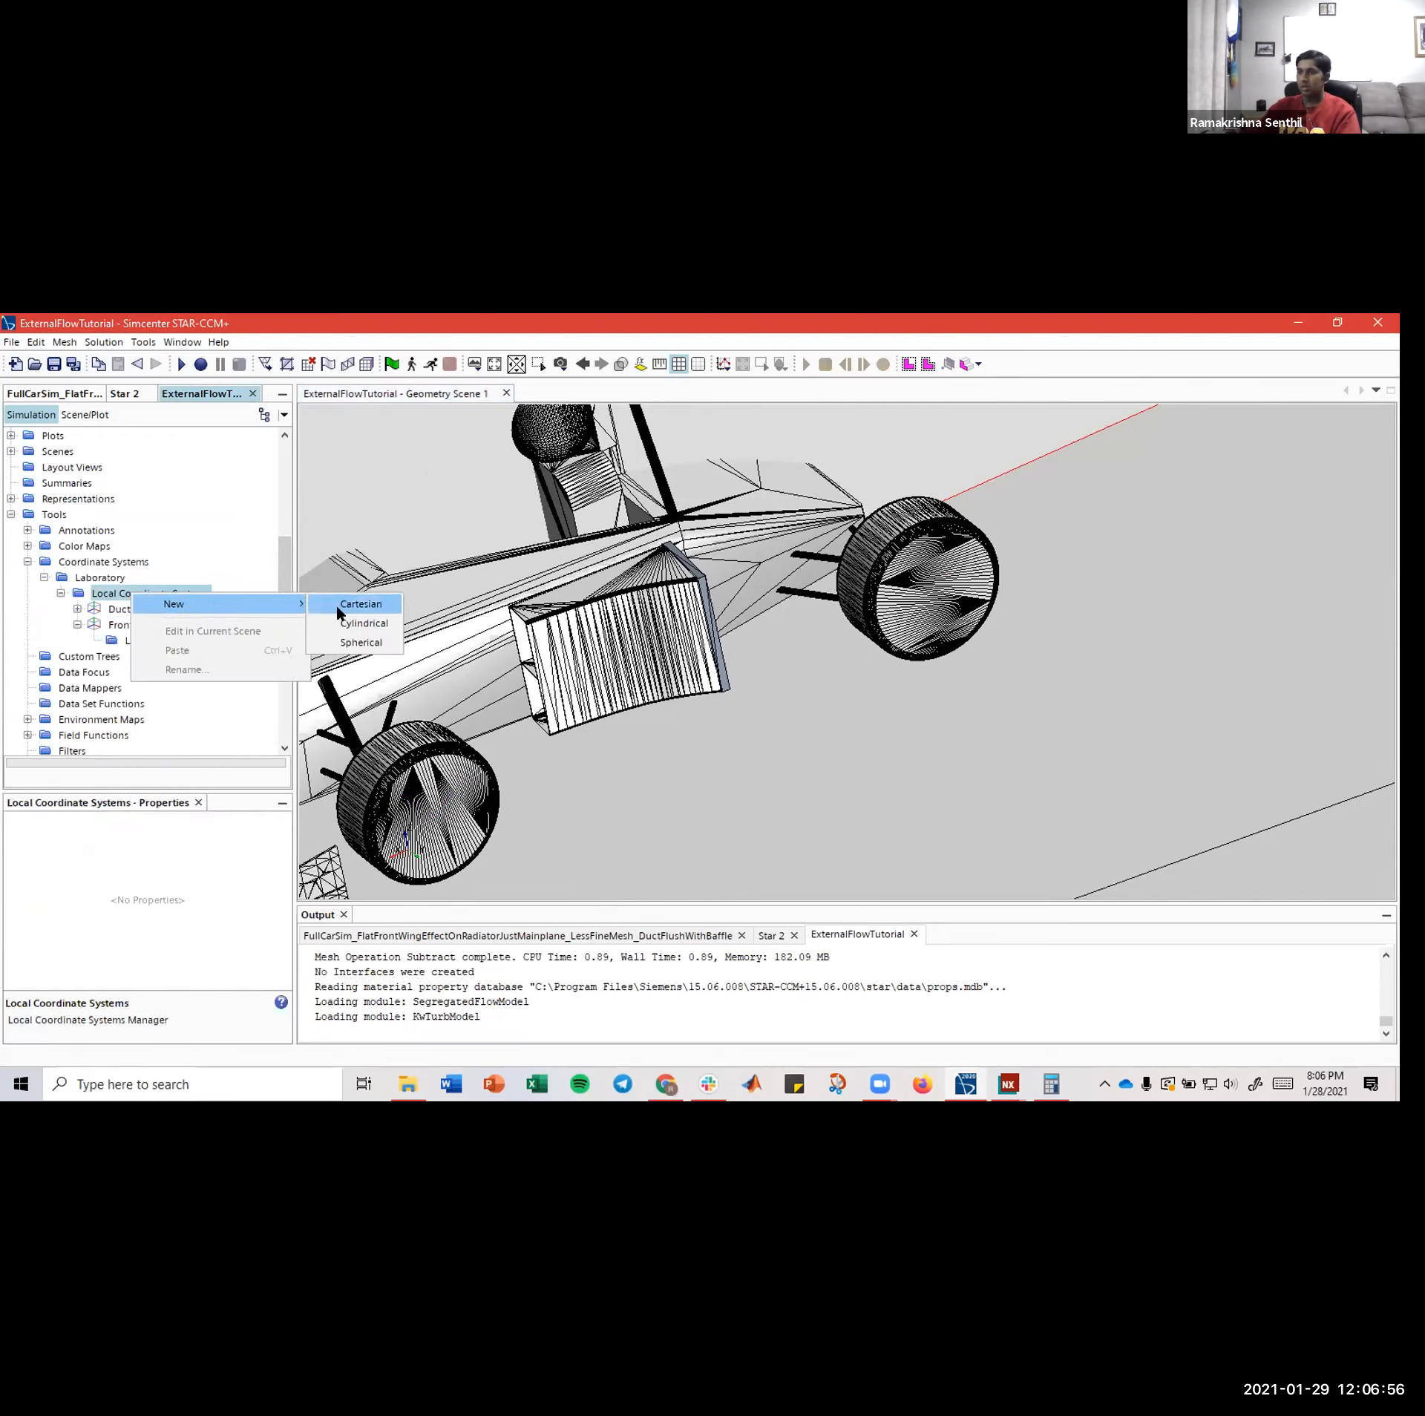
left_click(361, 604)
scroll(885, 584, "up", 4)
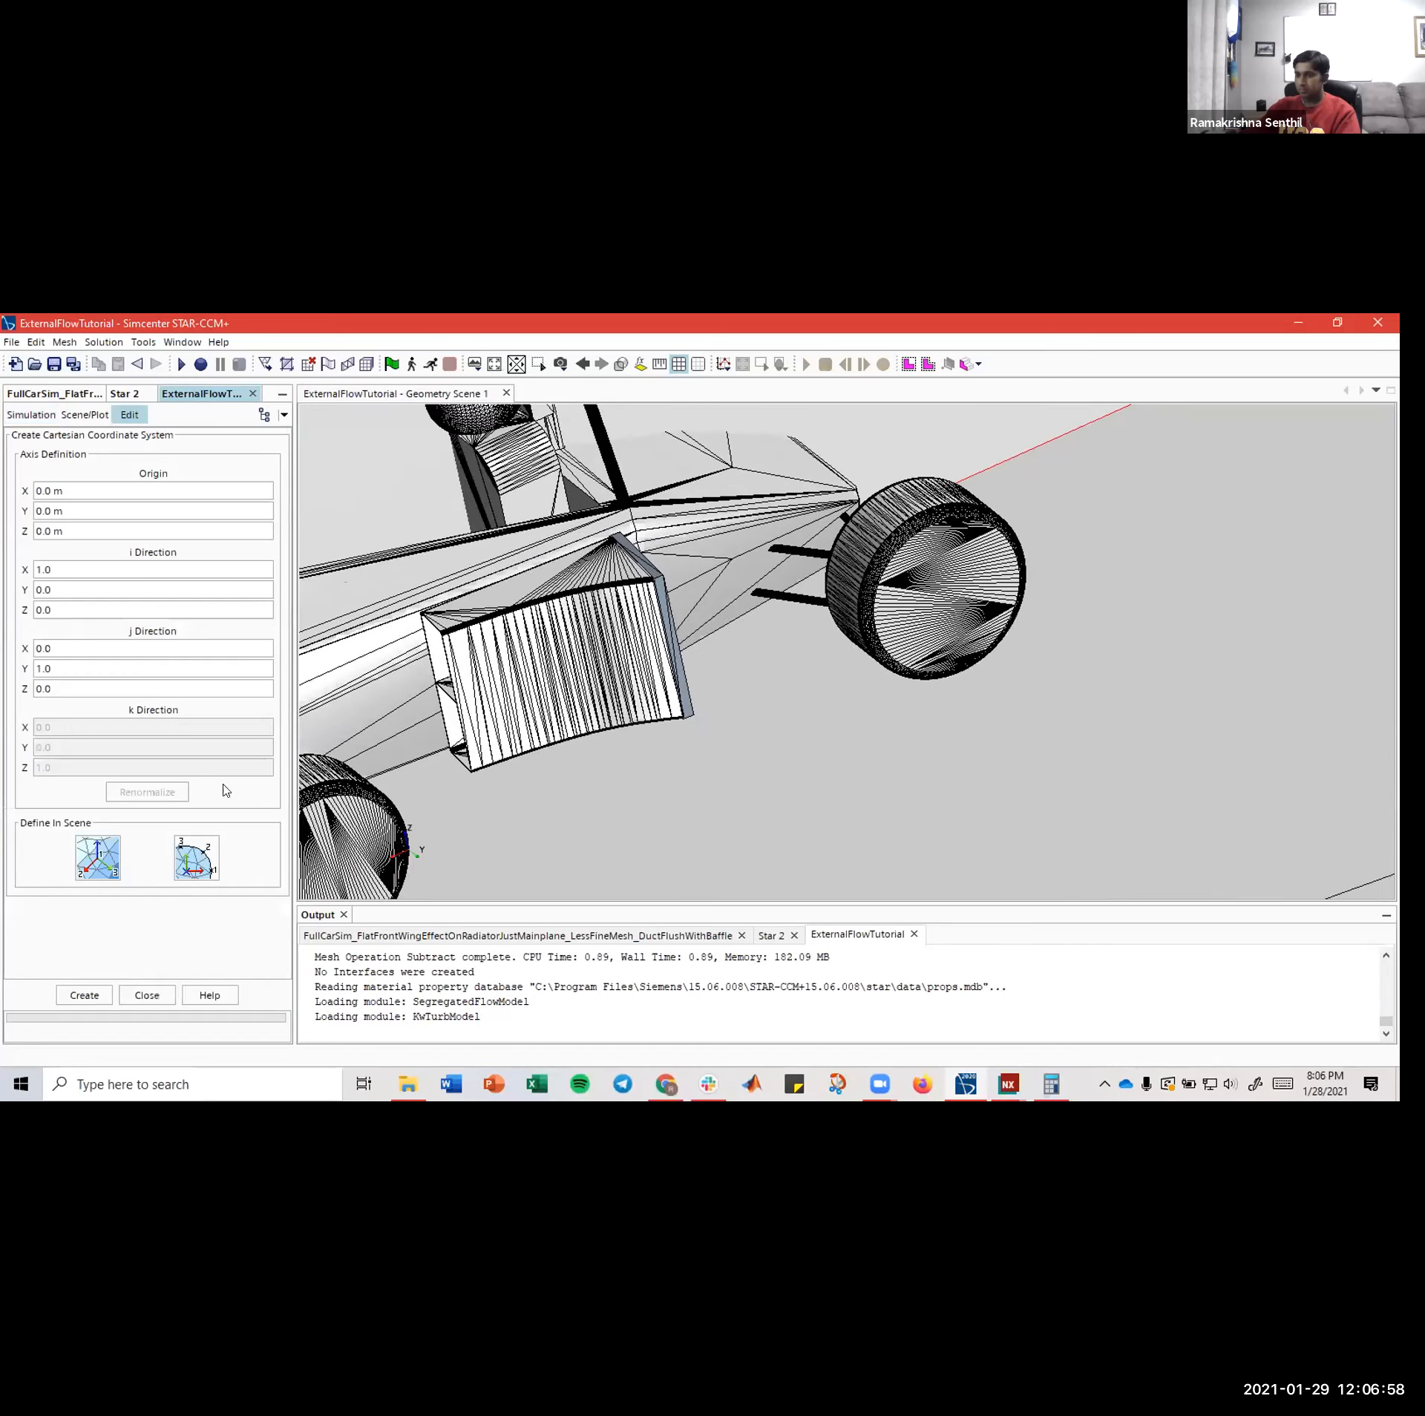
left_click(197, 857)
scroll(820, 715, "up", 8)
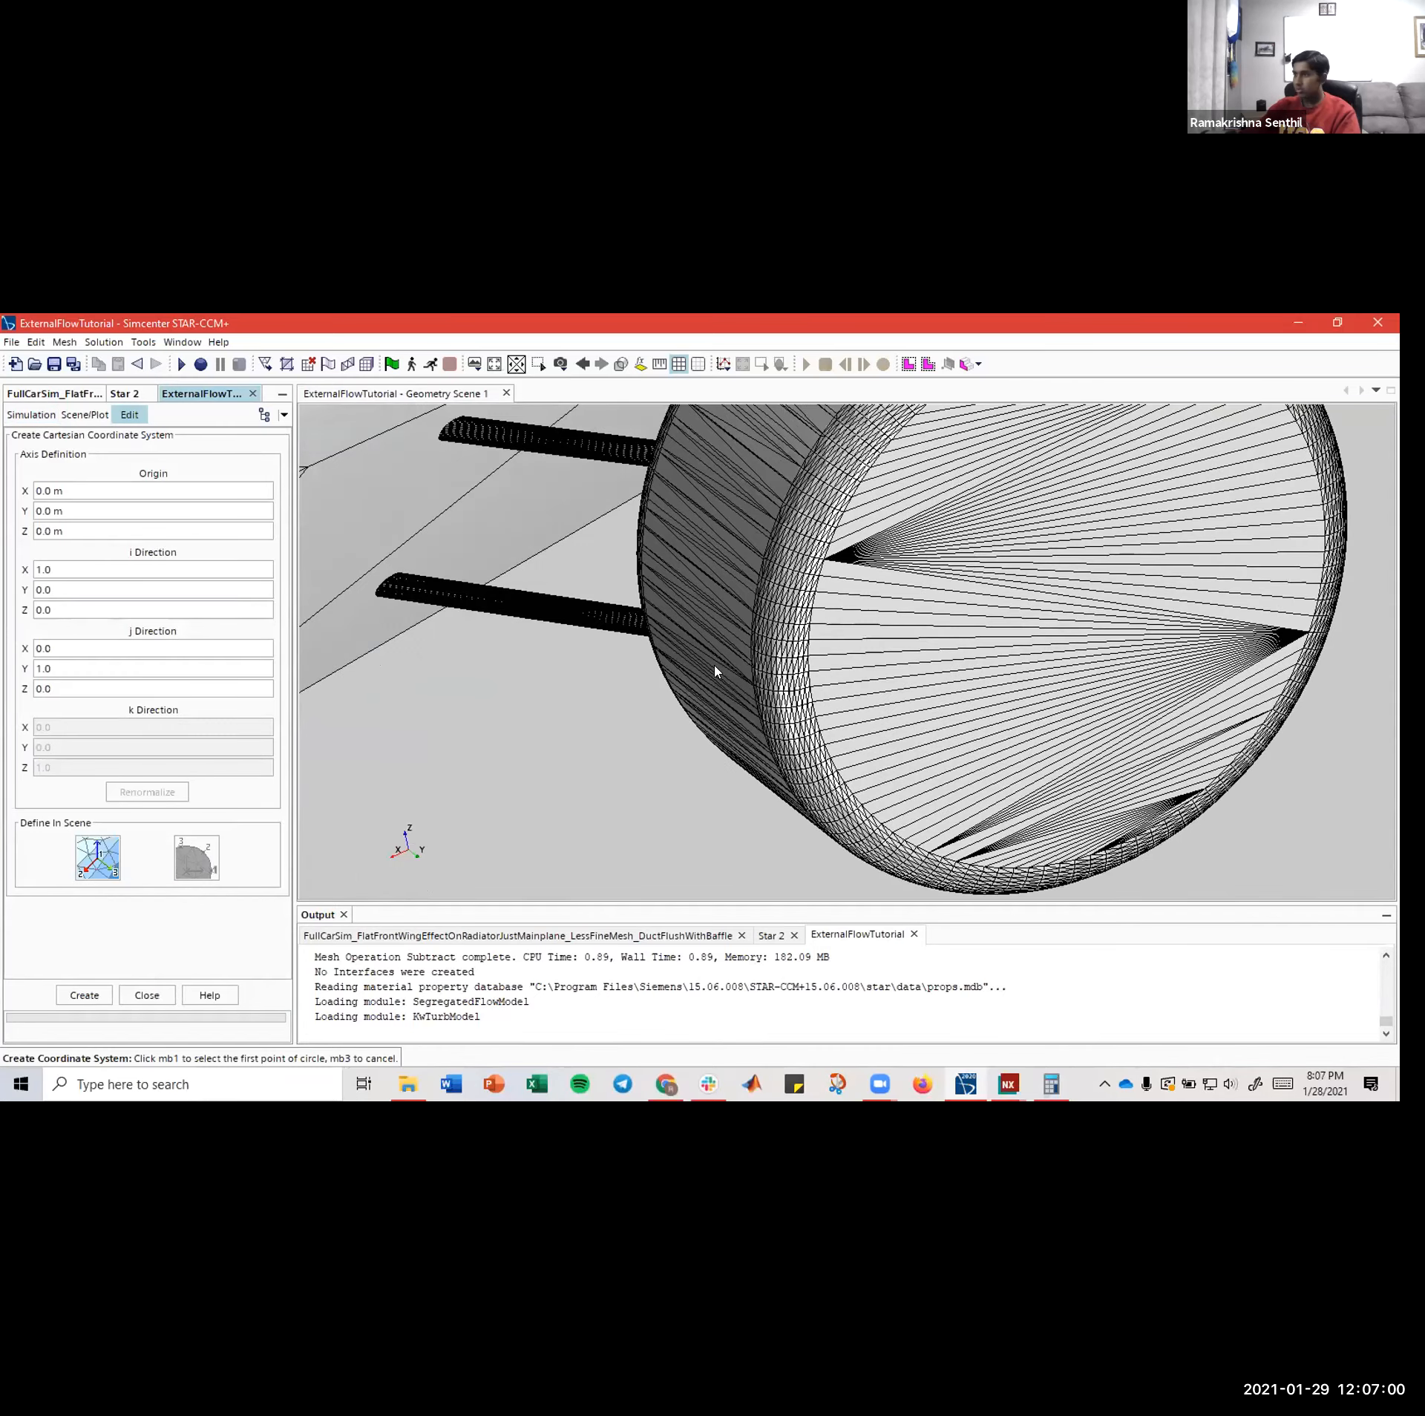
scroll(632, 696, "up", 10)
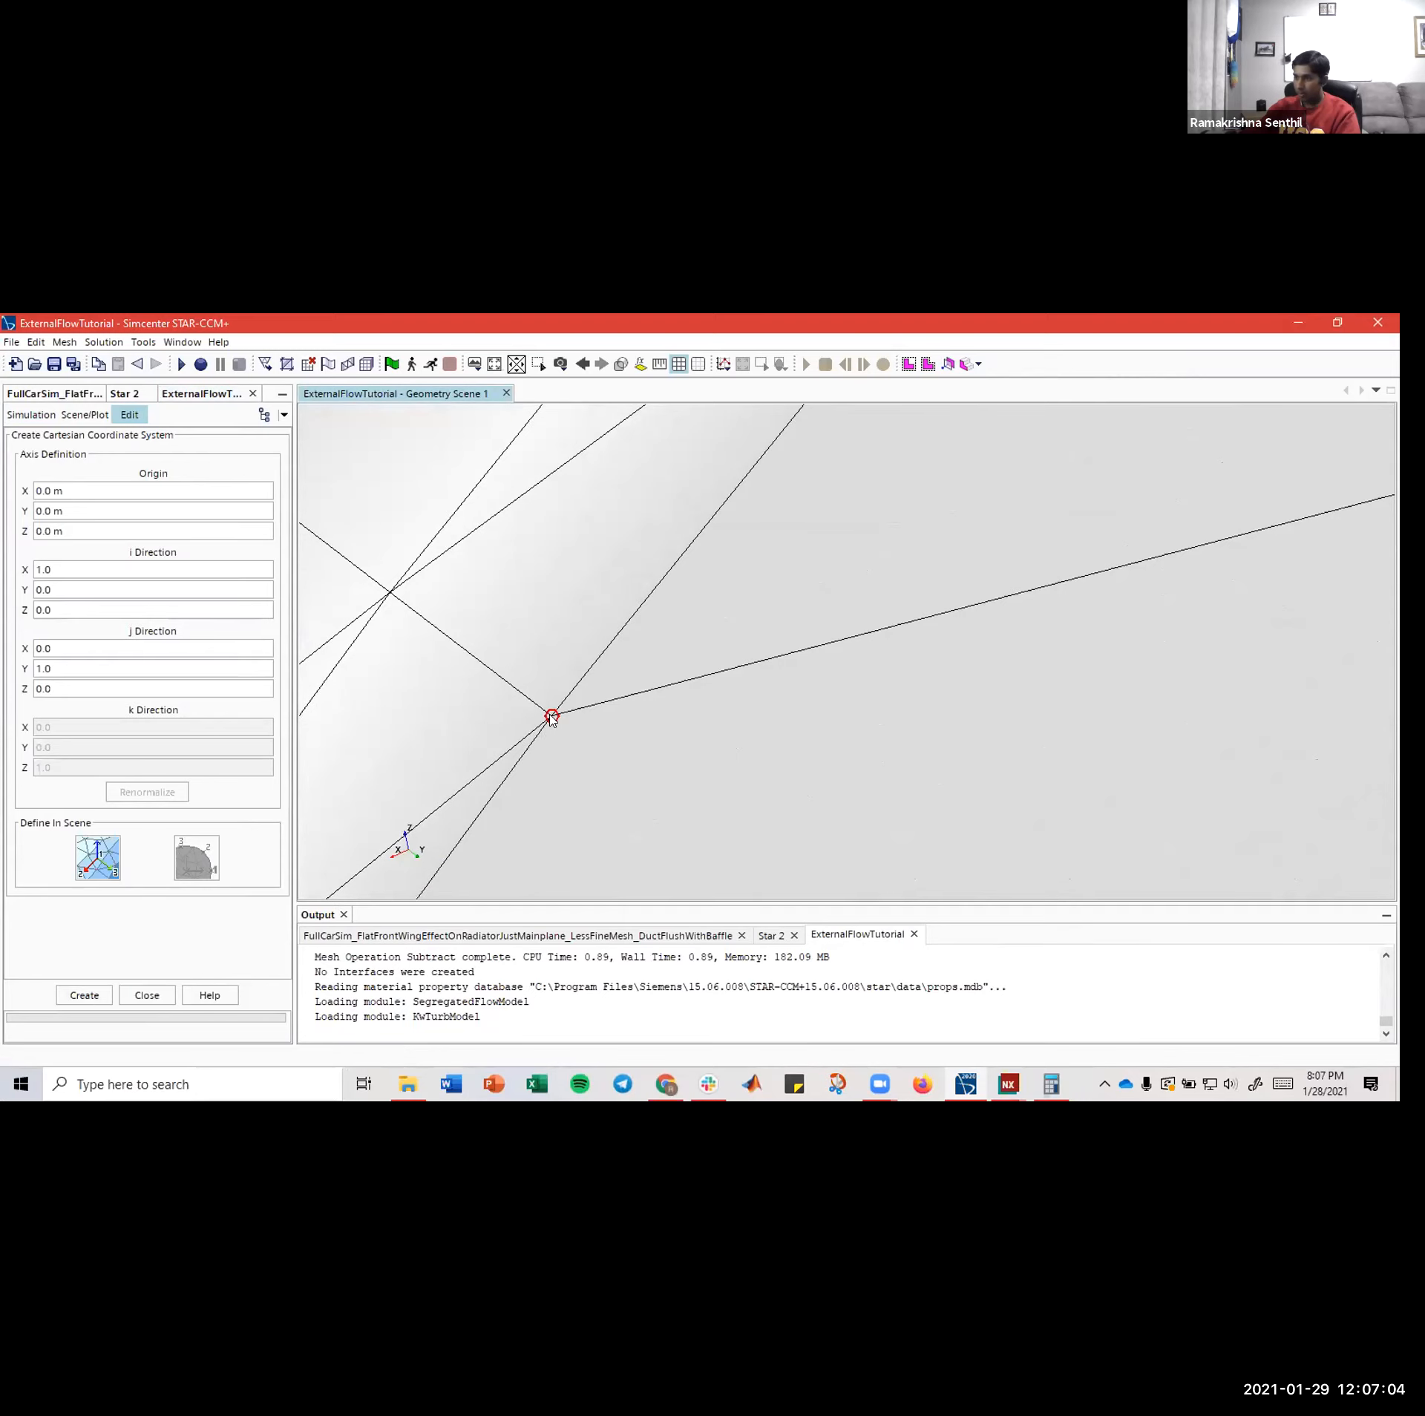
left_click(552, 717)
- Set the second circle point on another mesh vertex further up the rear wheel's outer face edge
scroll(663, 695, "up", 10)
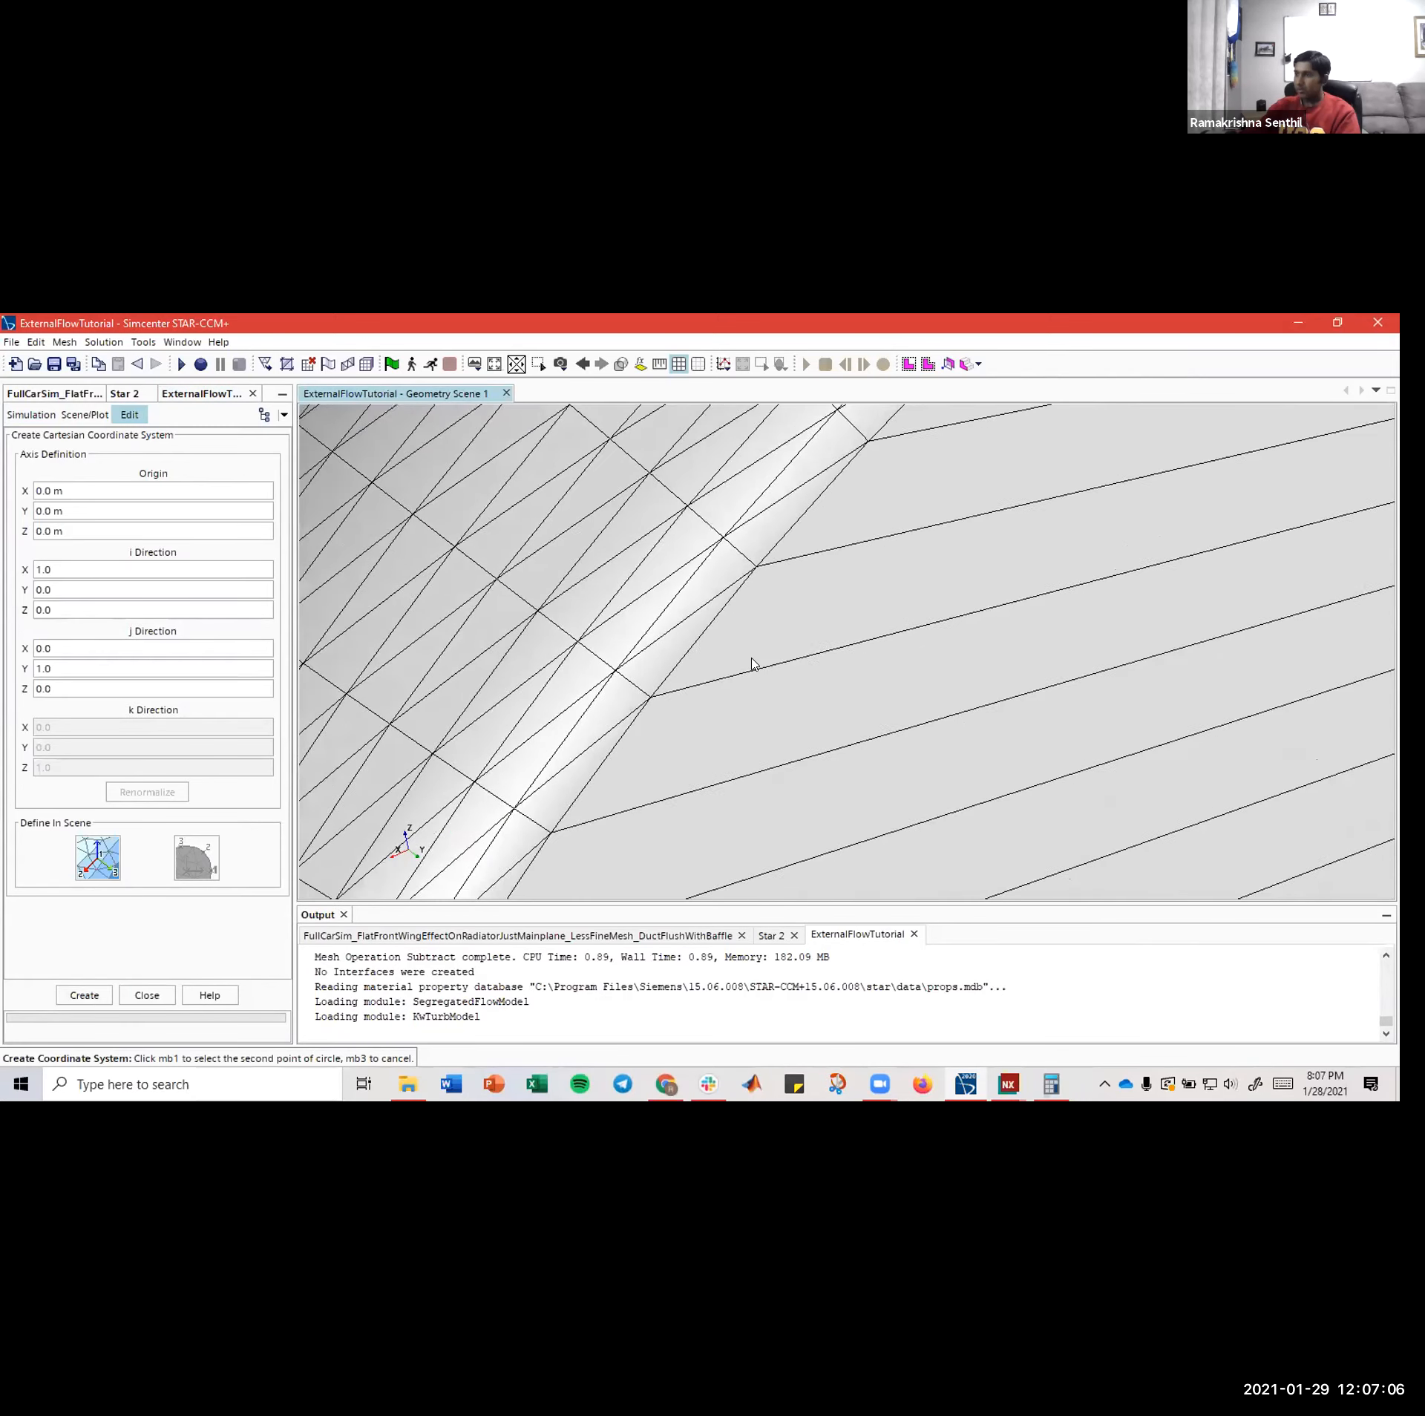
scroll(668, 693, "down", 5)
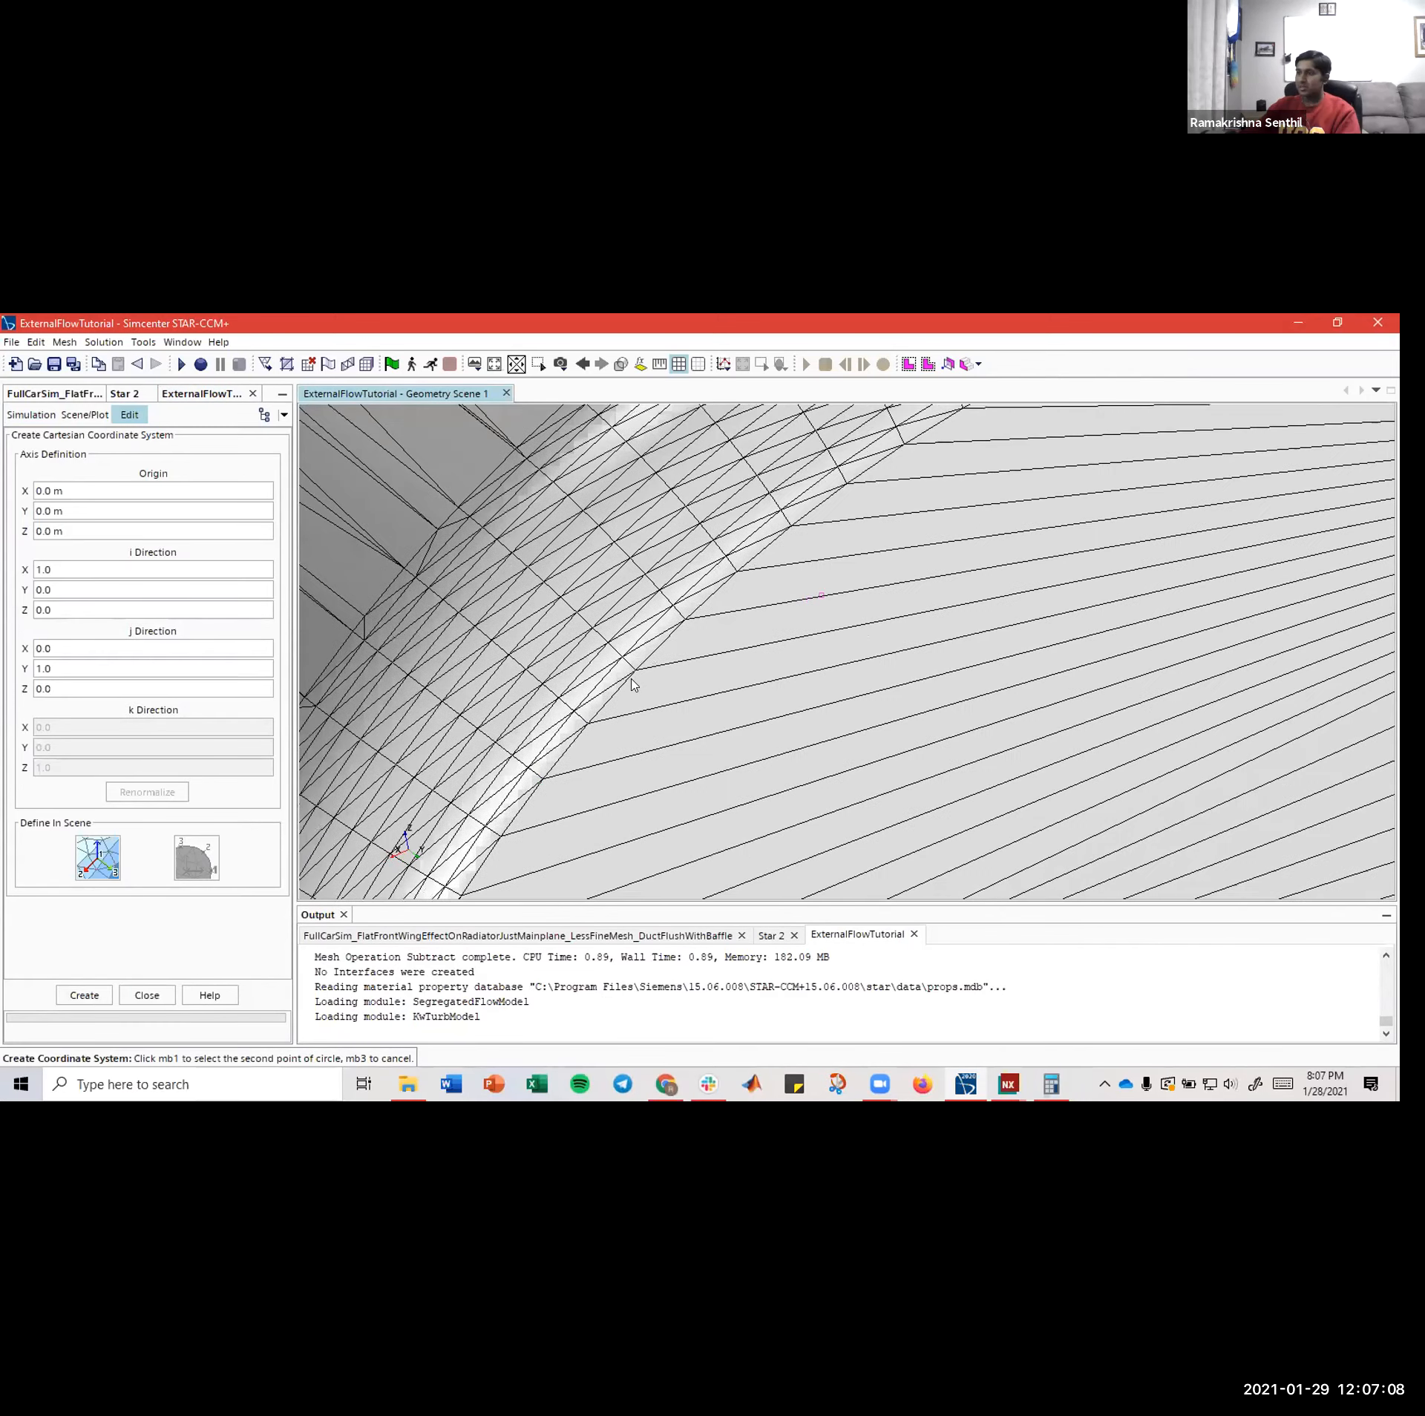
scroll(653, 630, "up", 8)
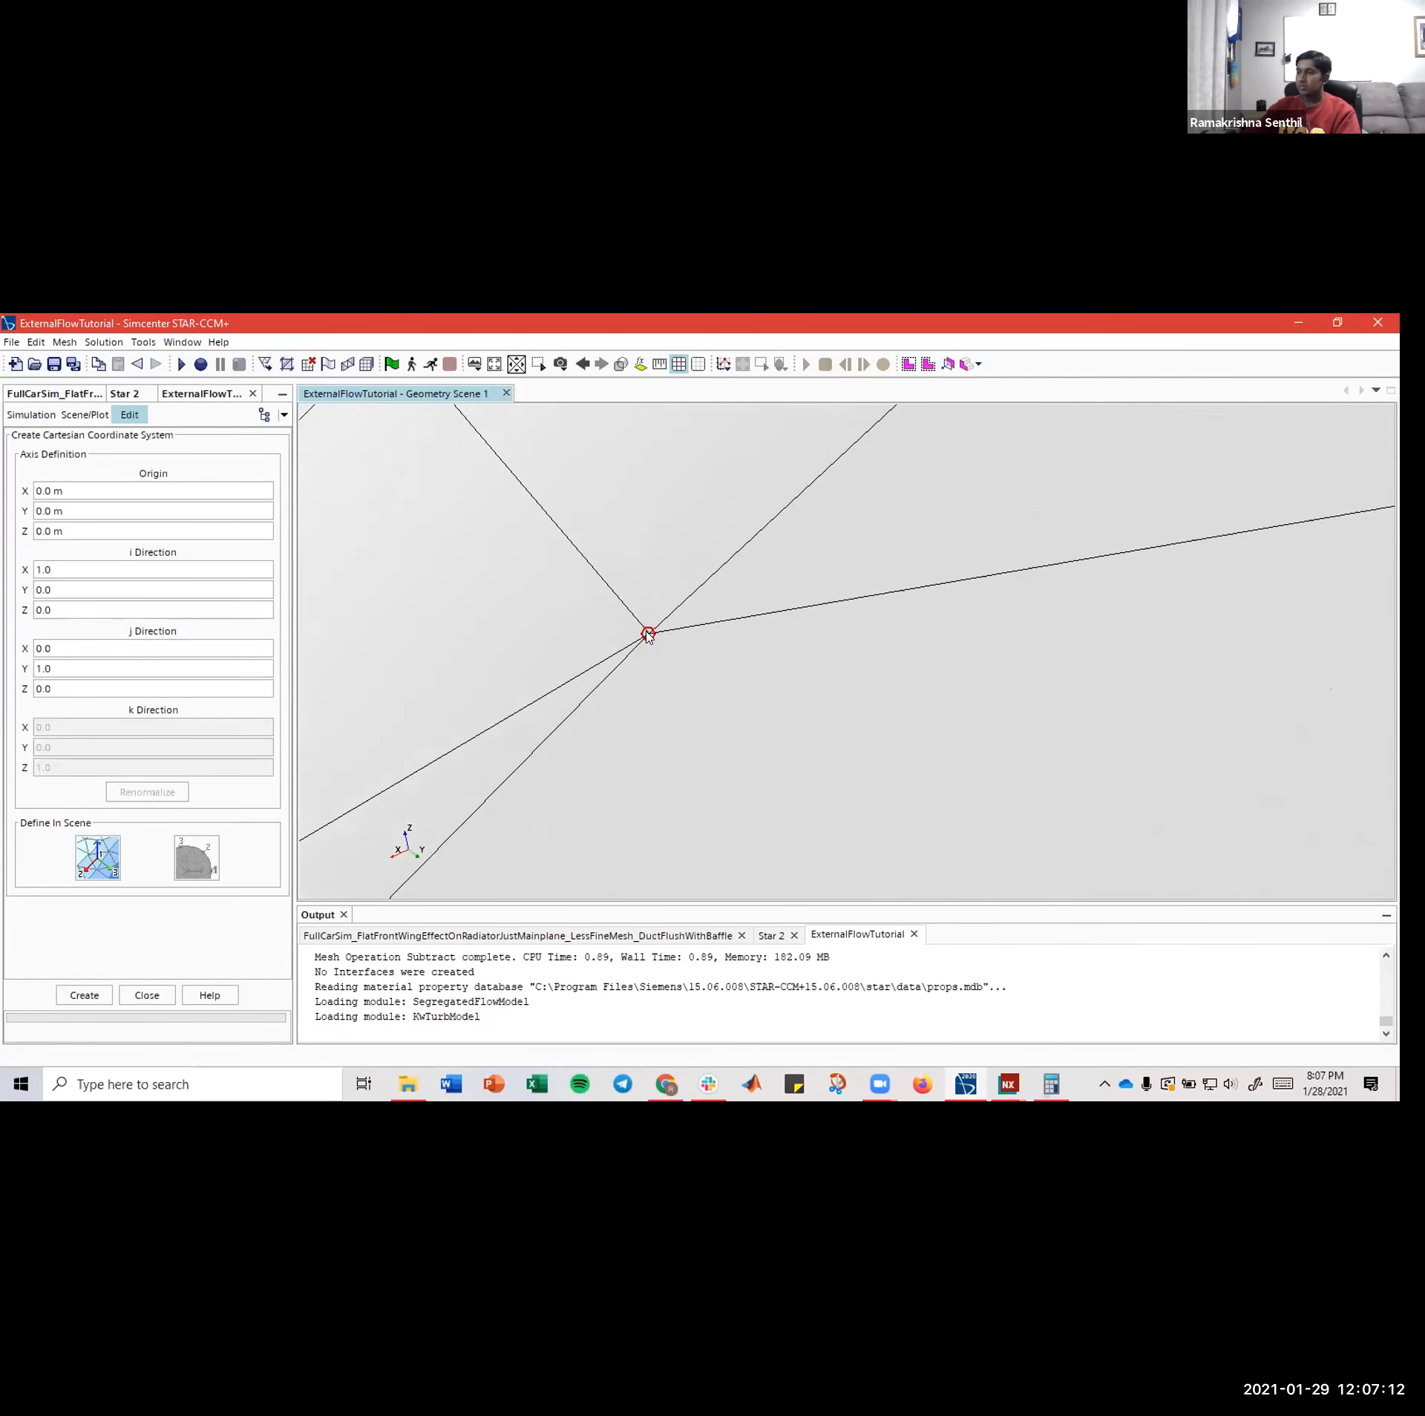
left_click(648, 635)
- Set the third circle point on a vertex of the same rear wheel face edge, nearer the wheel's top
scroll(705, 645, "down", 5)
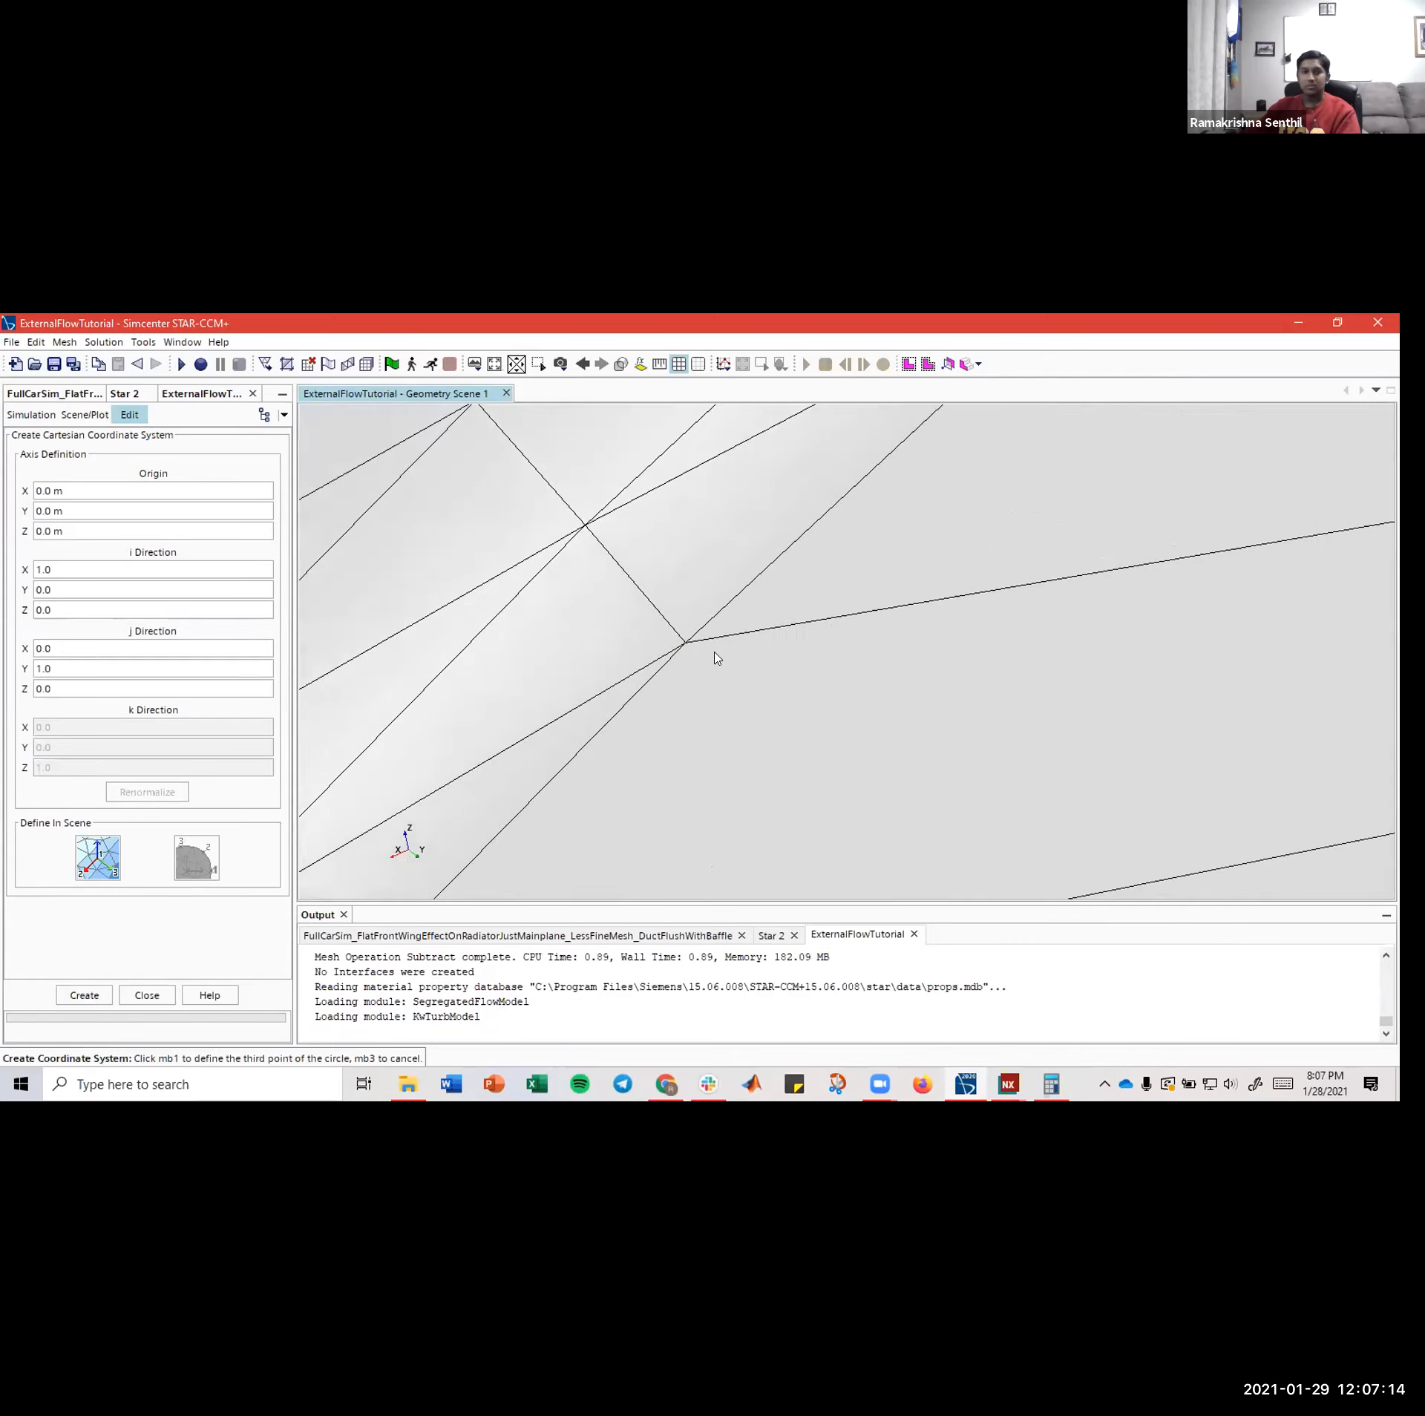
scroll(720, 657, "down", 8)
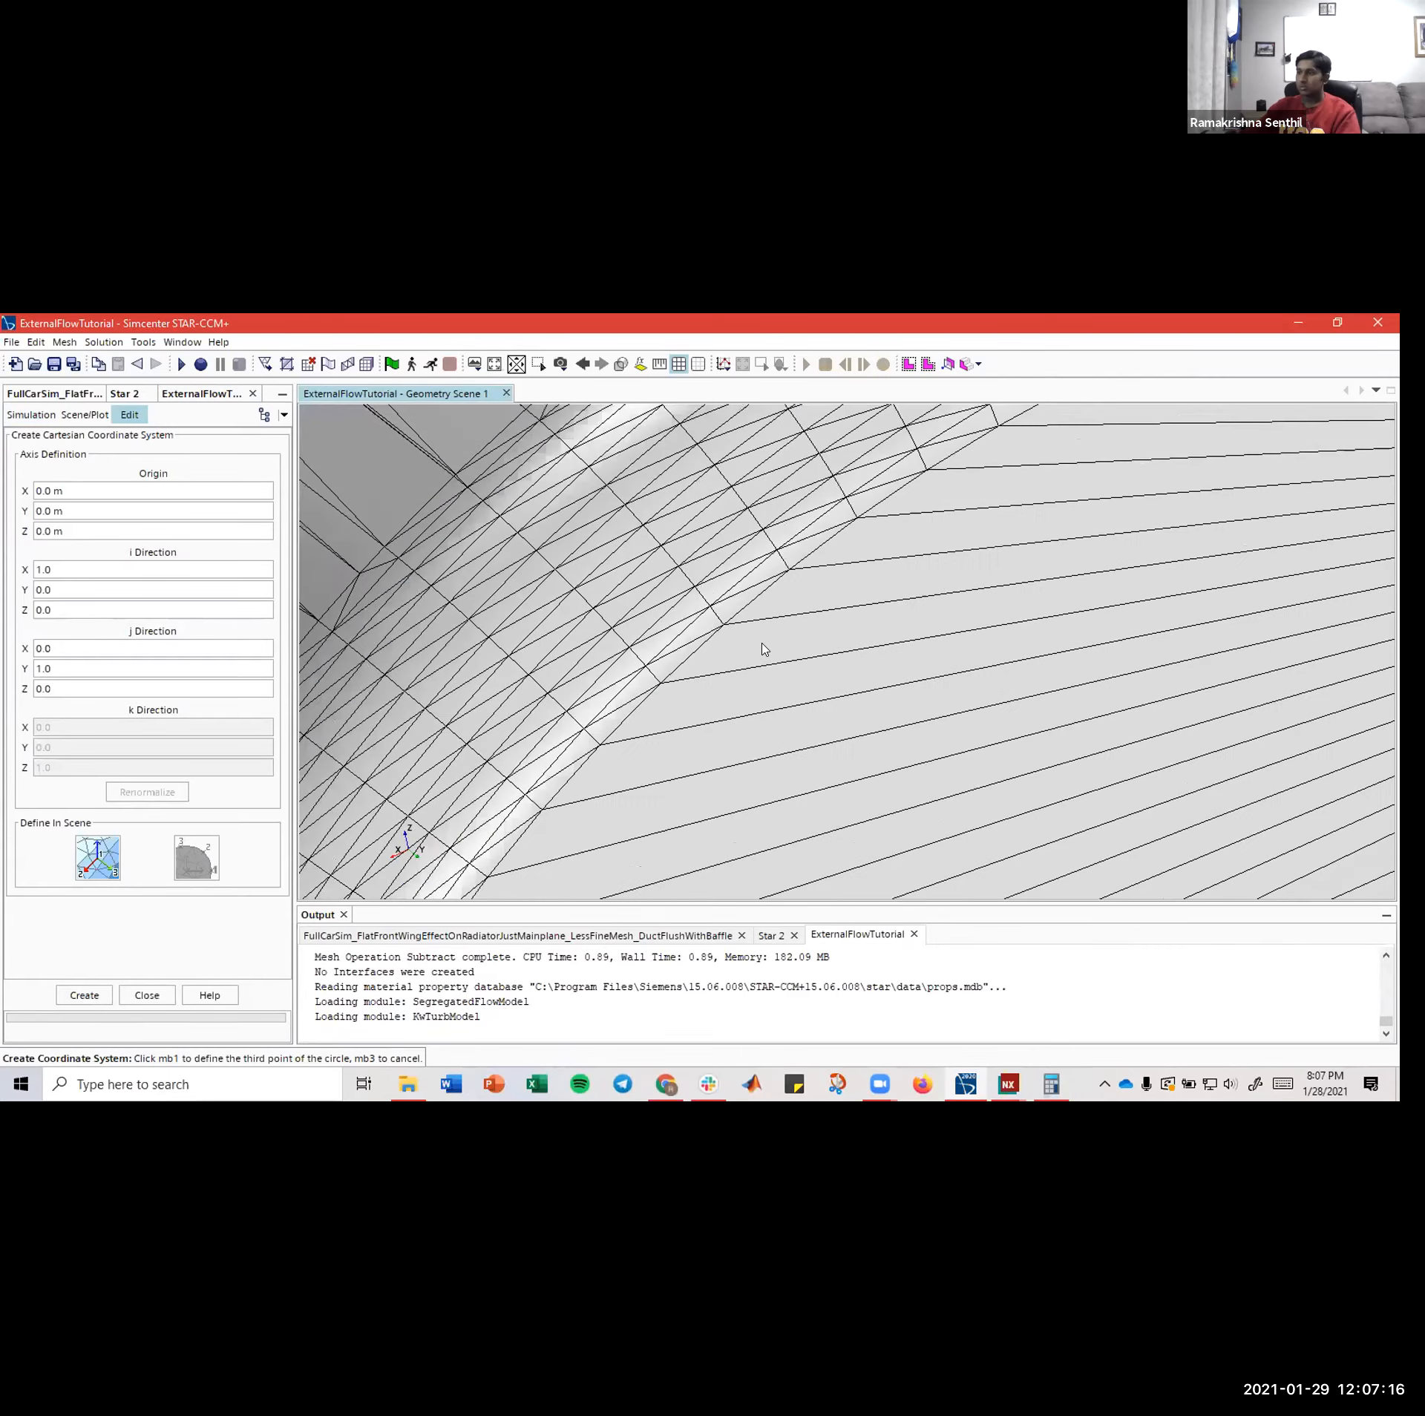
mouse_move(759, 585)
right_mouse_down()
mouse_move(753, 542)
mouse_move(722, 605)
mouse_move(695, 616)
right_mouse_up()
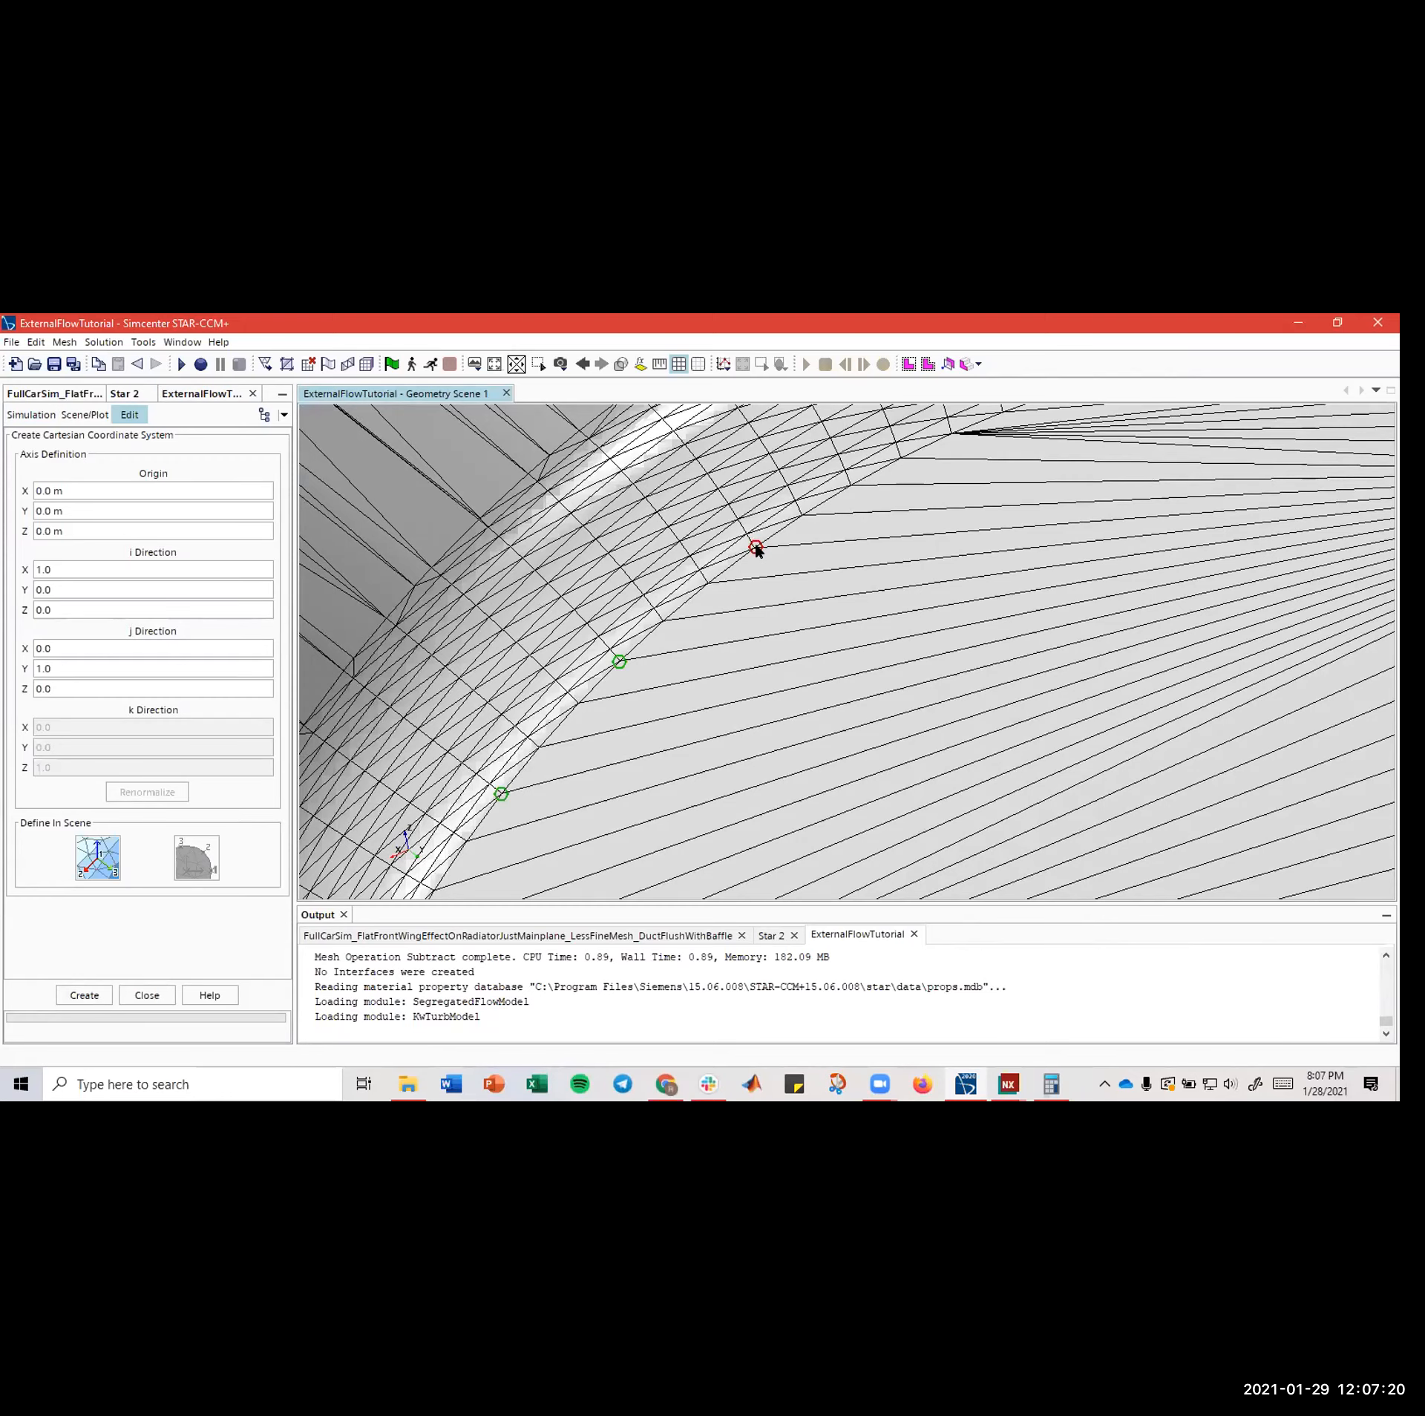
scroll(755, 550, "up", 6)
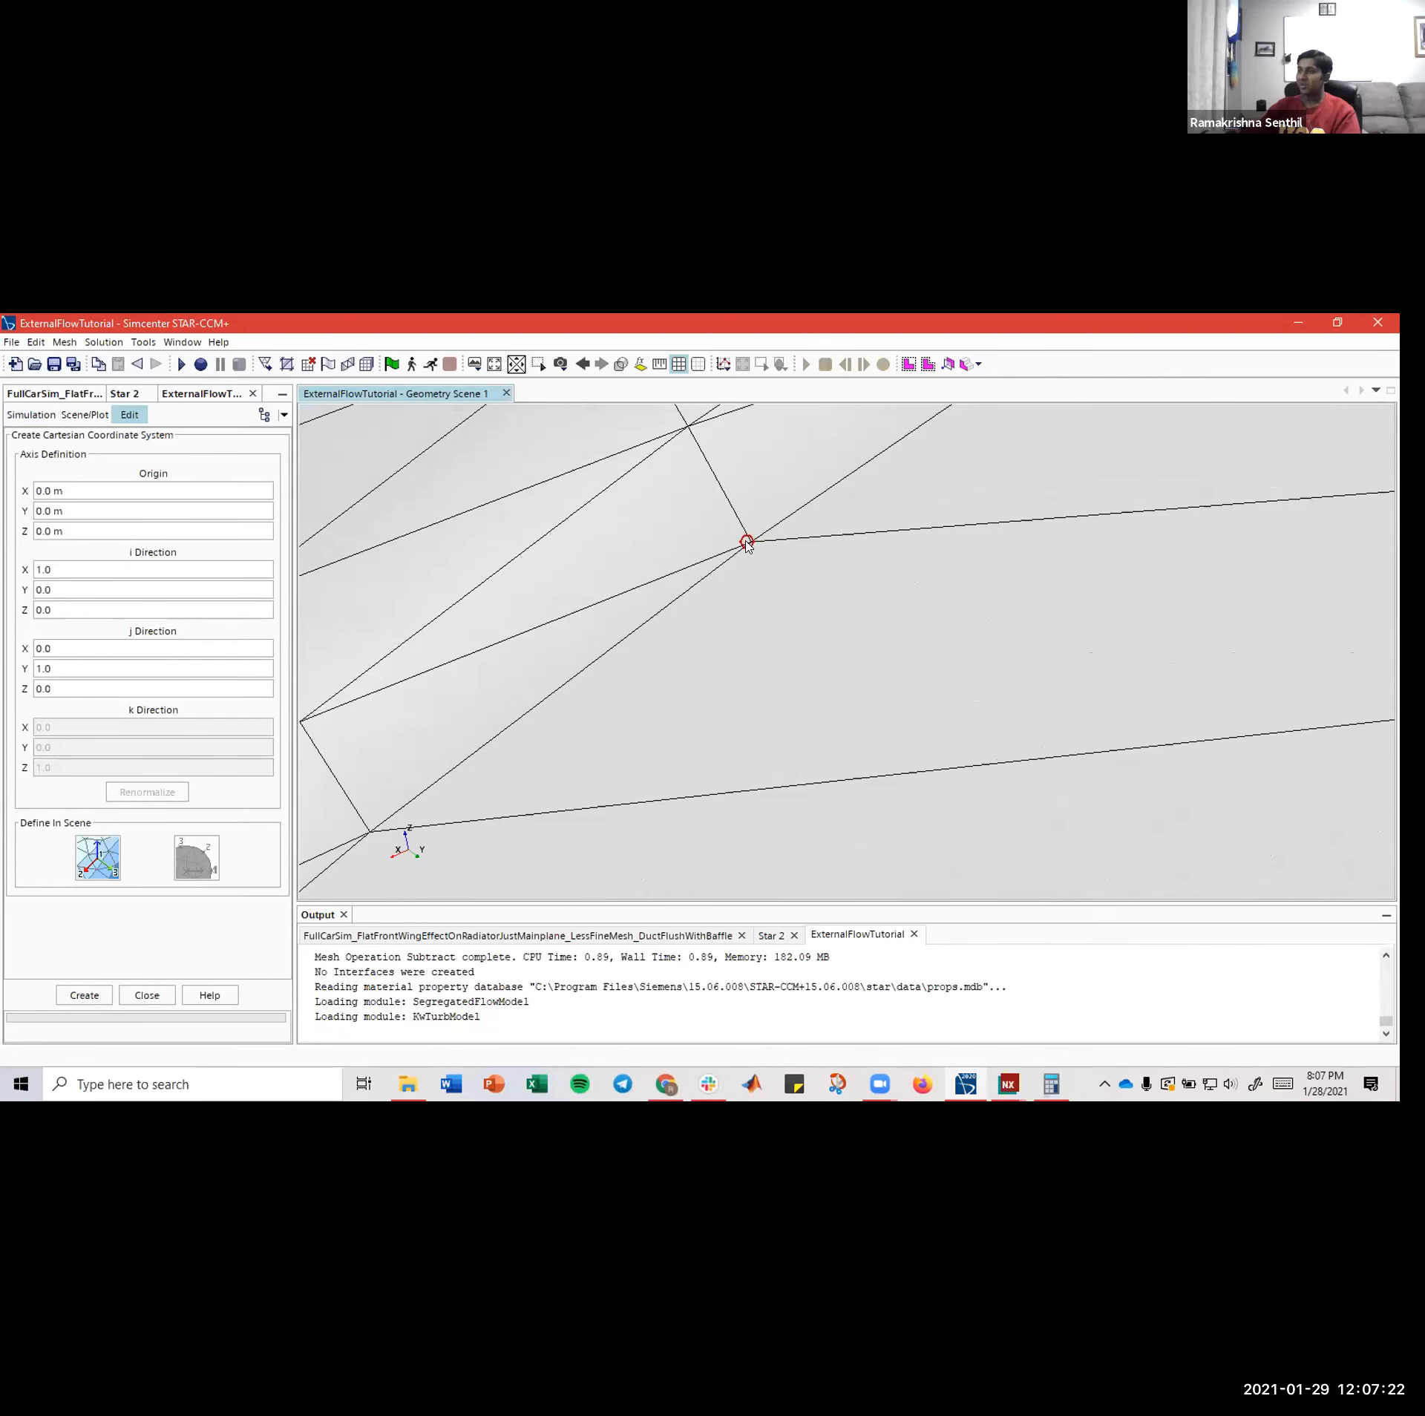
scroll(747, 545, "up", 2)
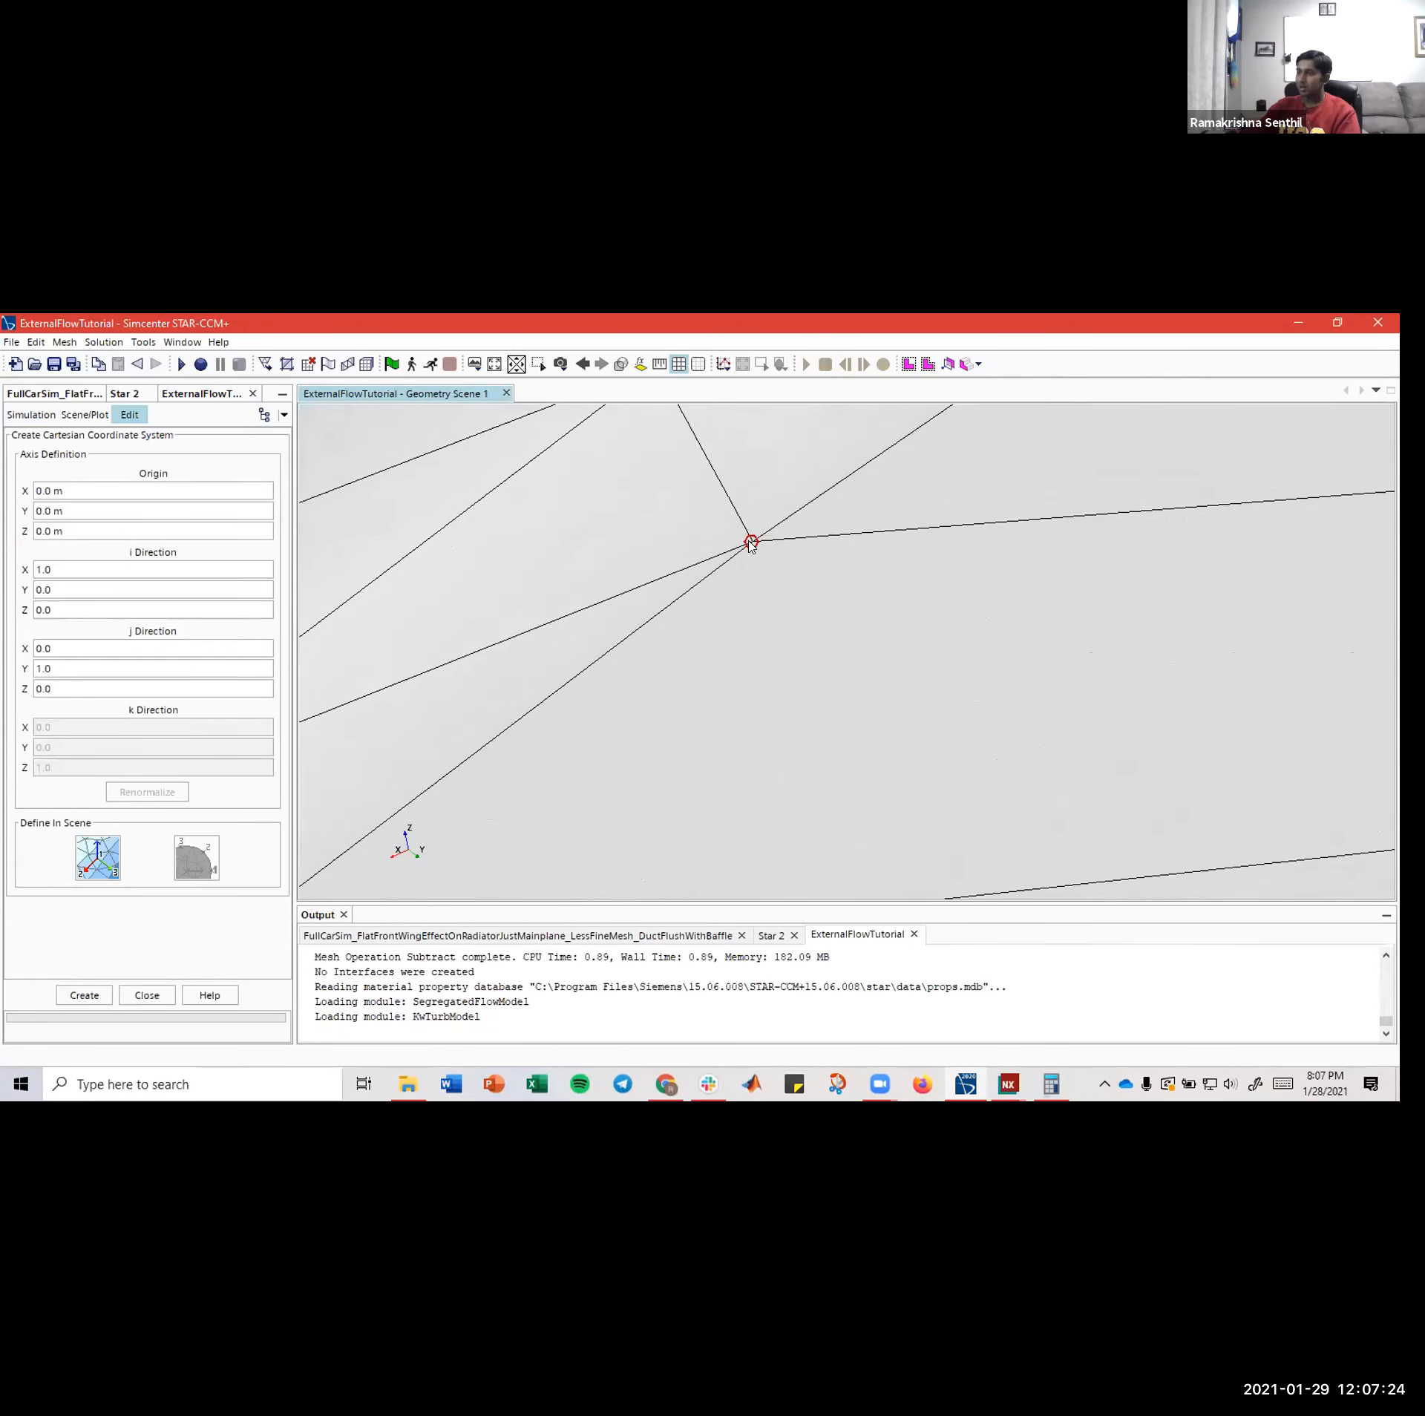
- Examine the previewed coordinate system's origin and axes on the rear wheel's outer face, from an angle, from above and from the front
scroll(765, 660, "down", 10)
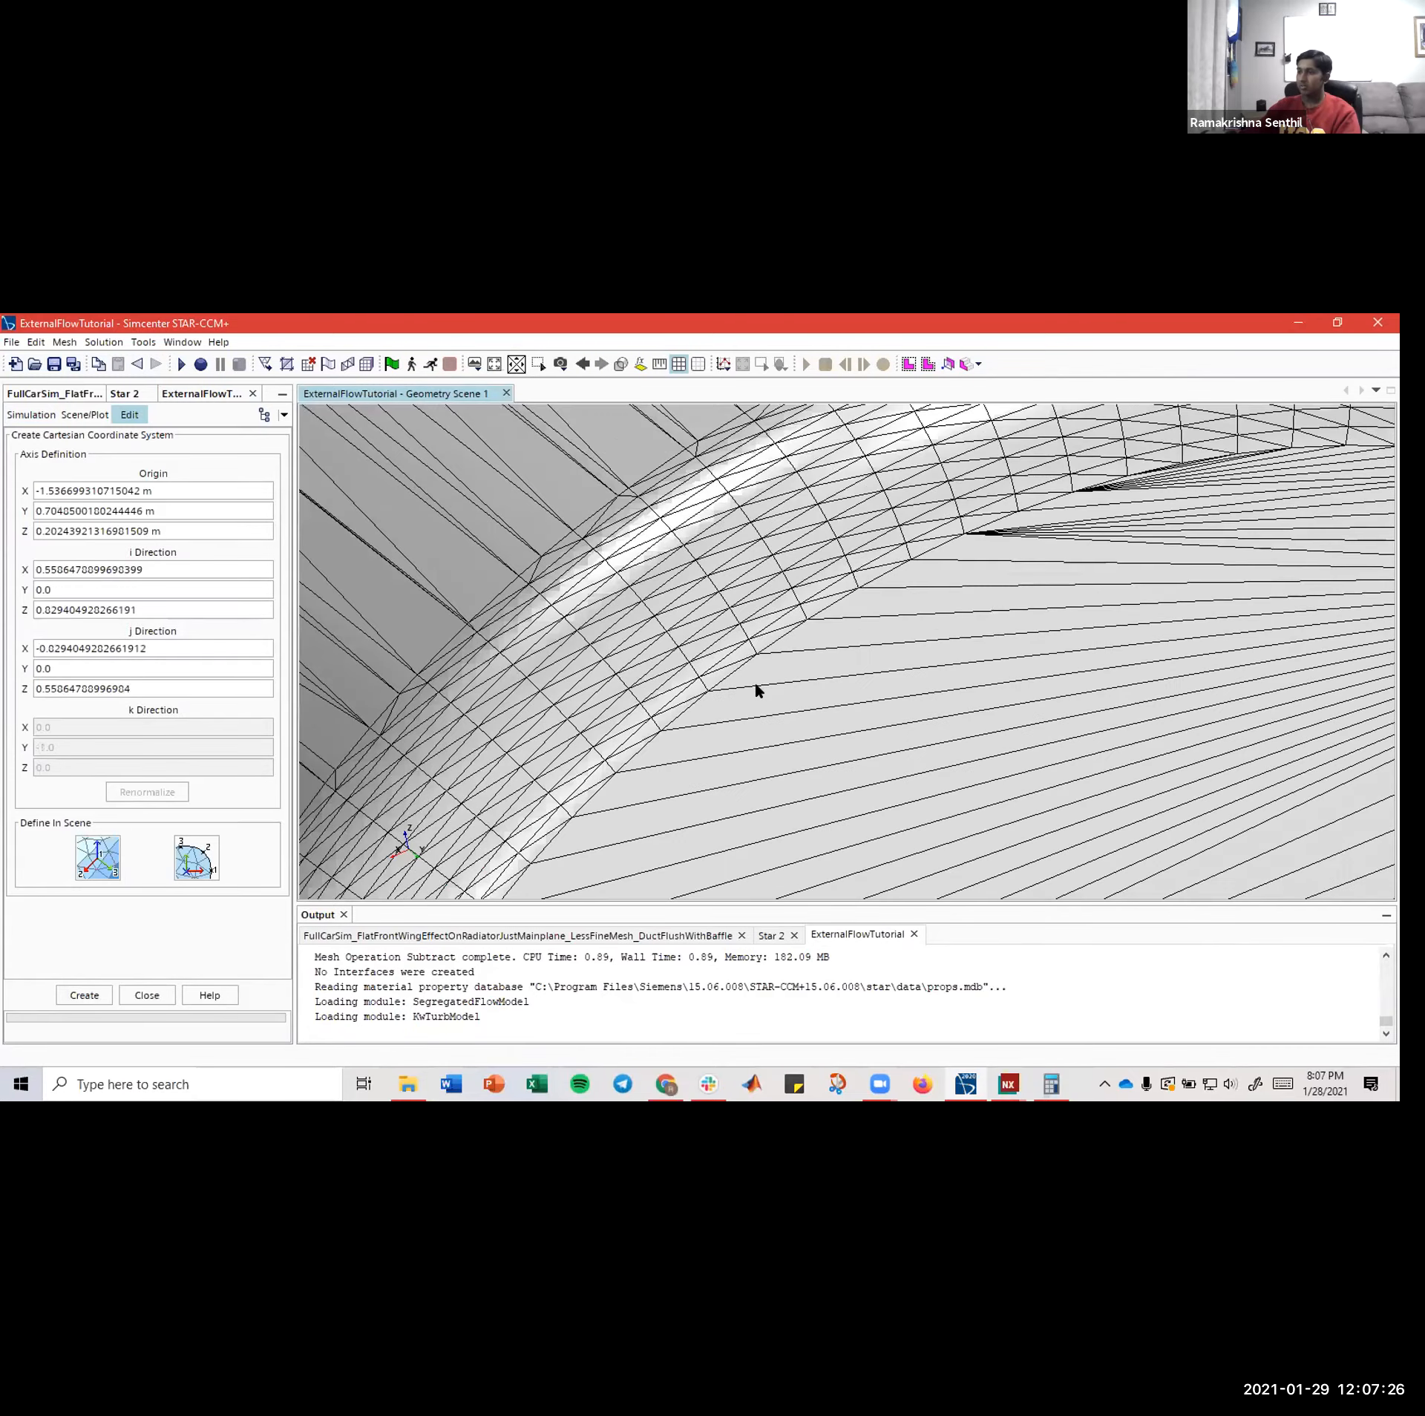
scroll(755, 685, "down", 6)
scroll(829, 661, "down", 4)
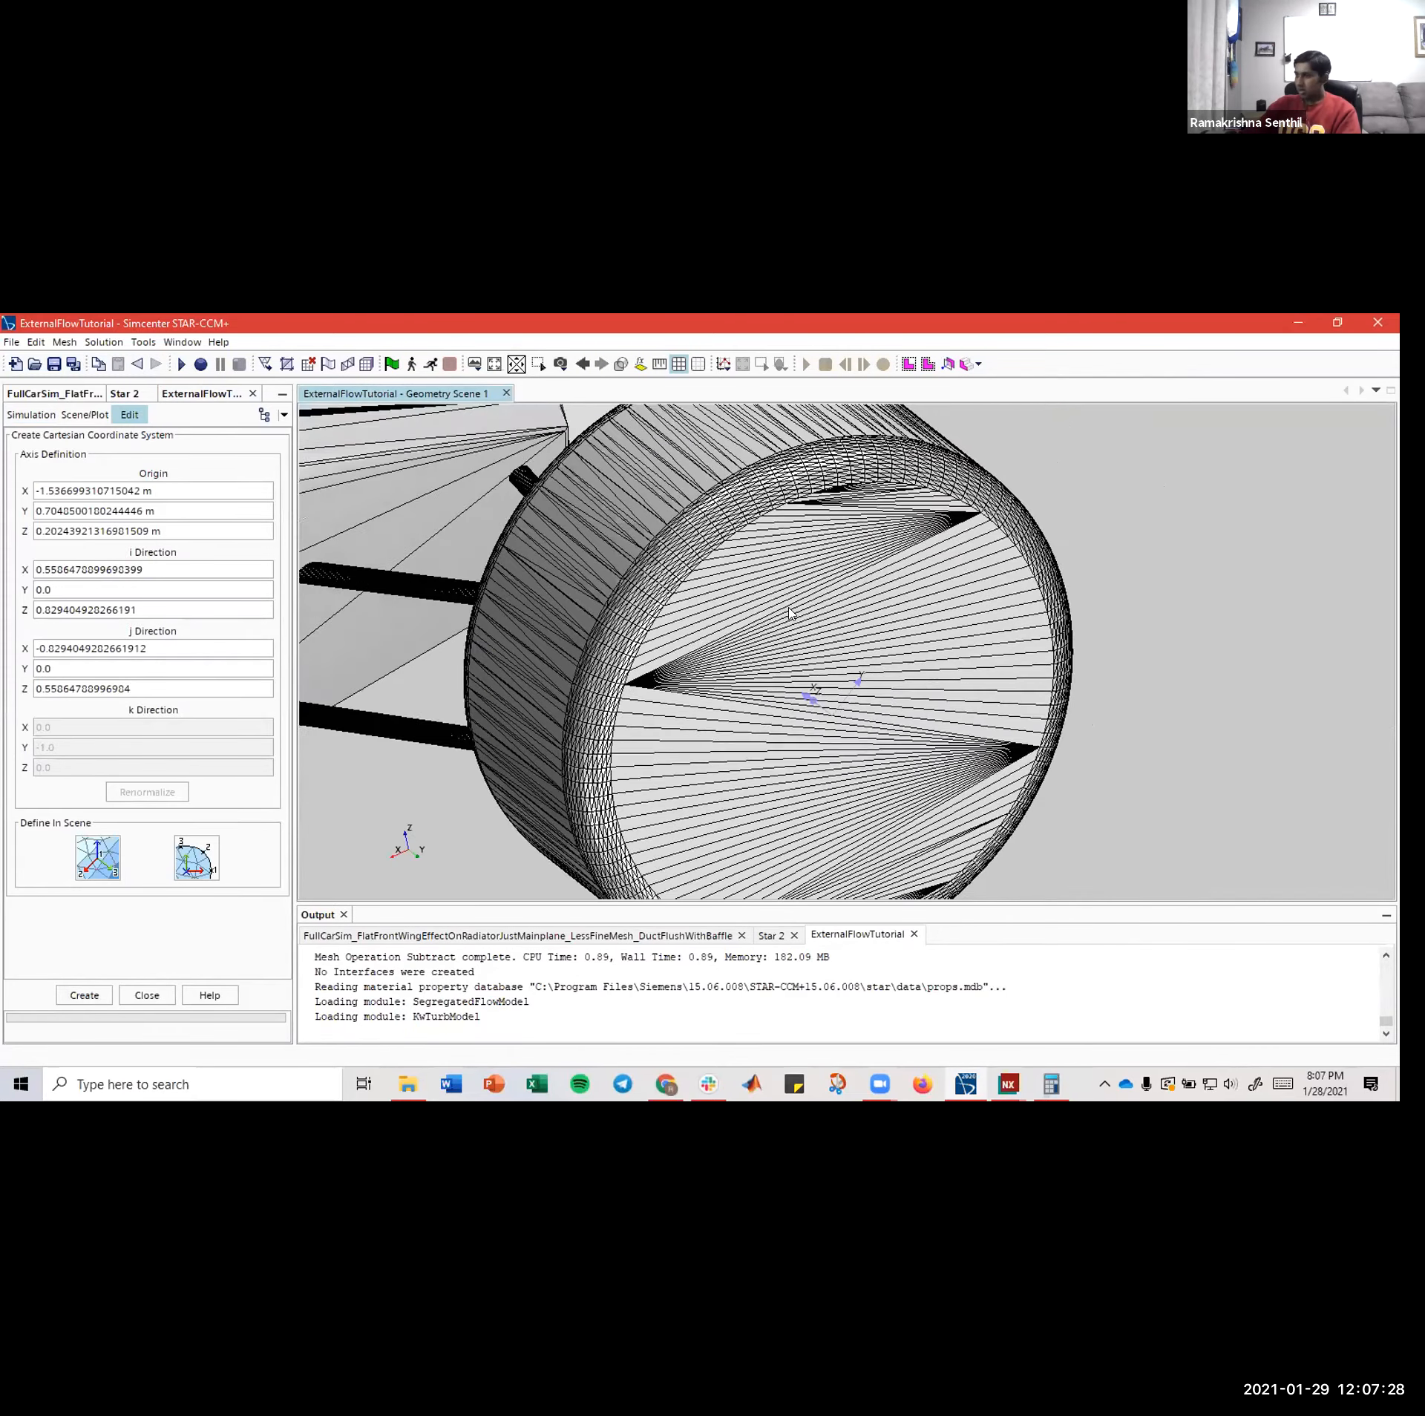
scroll(762, 618, "up", 2)
scroll(766, 610, "down", 2)
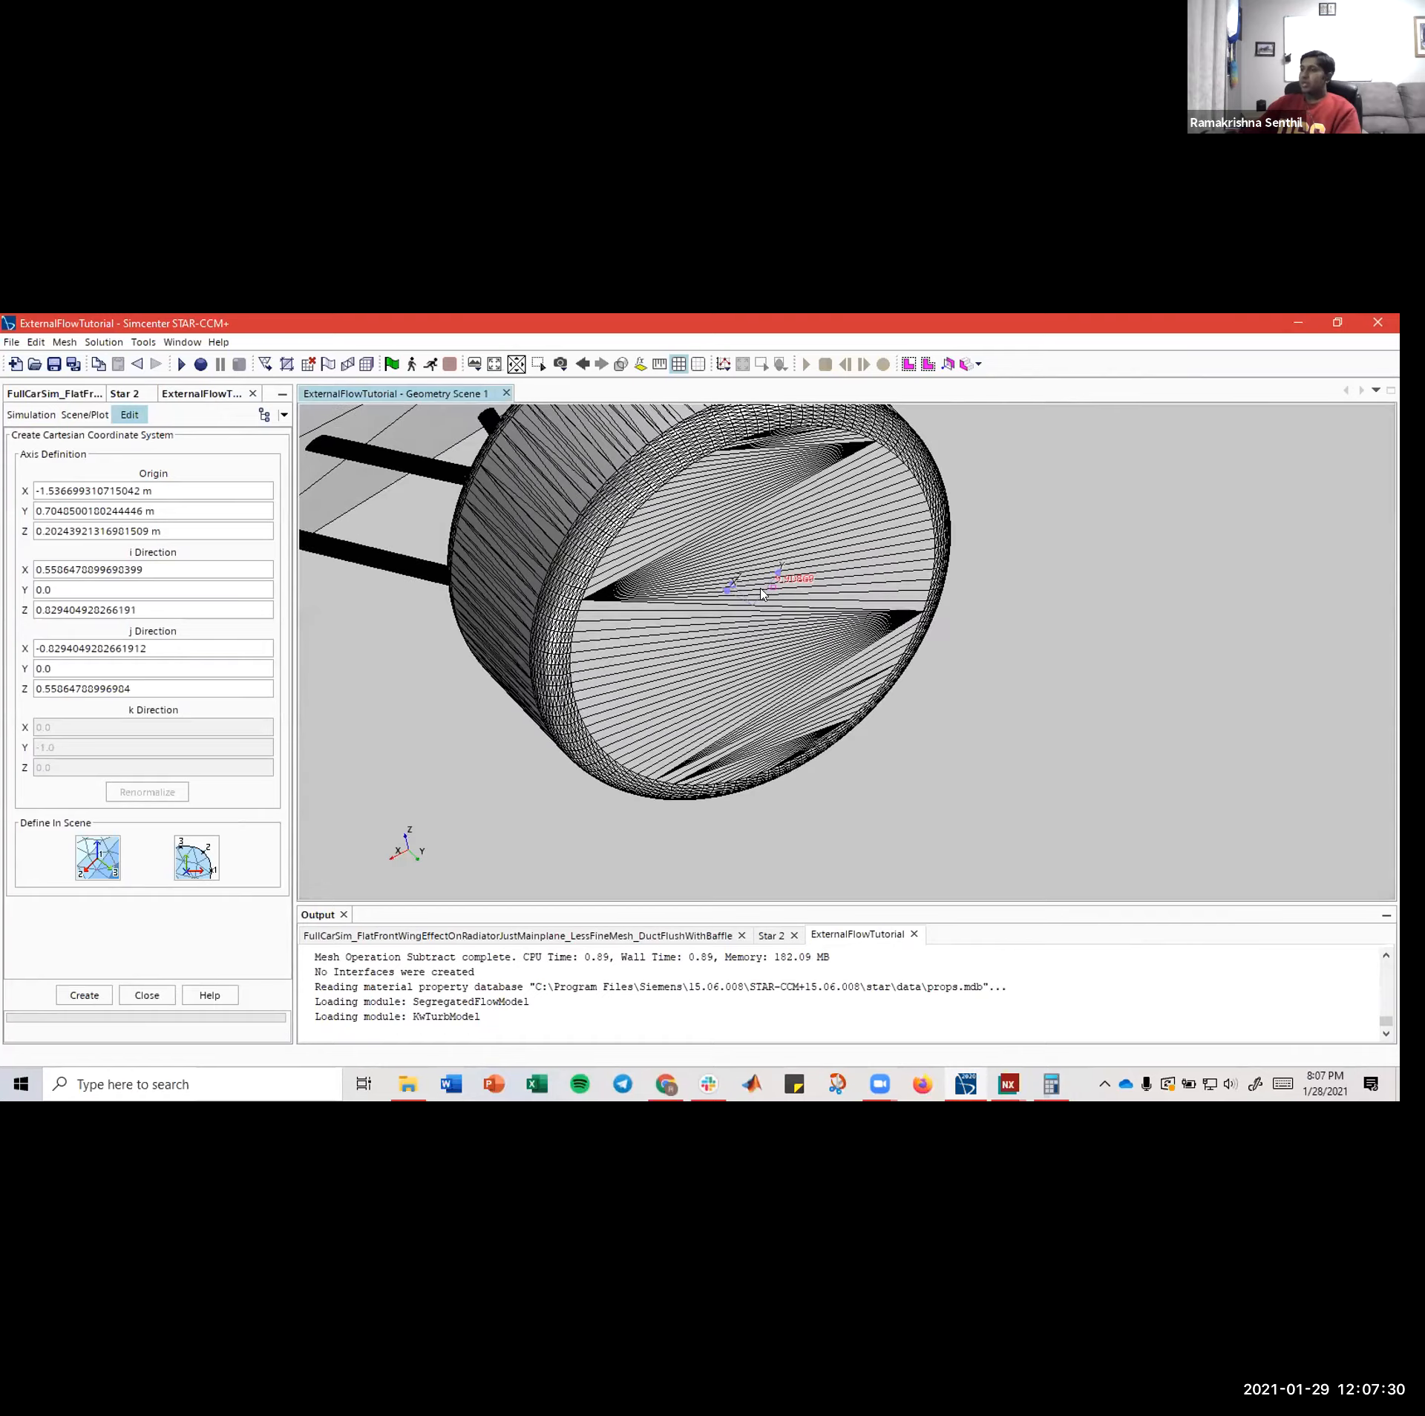
scroll(772, 598, "up", 4)
scroll(788, 607, "up", 1)
key("t")
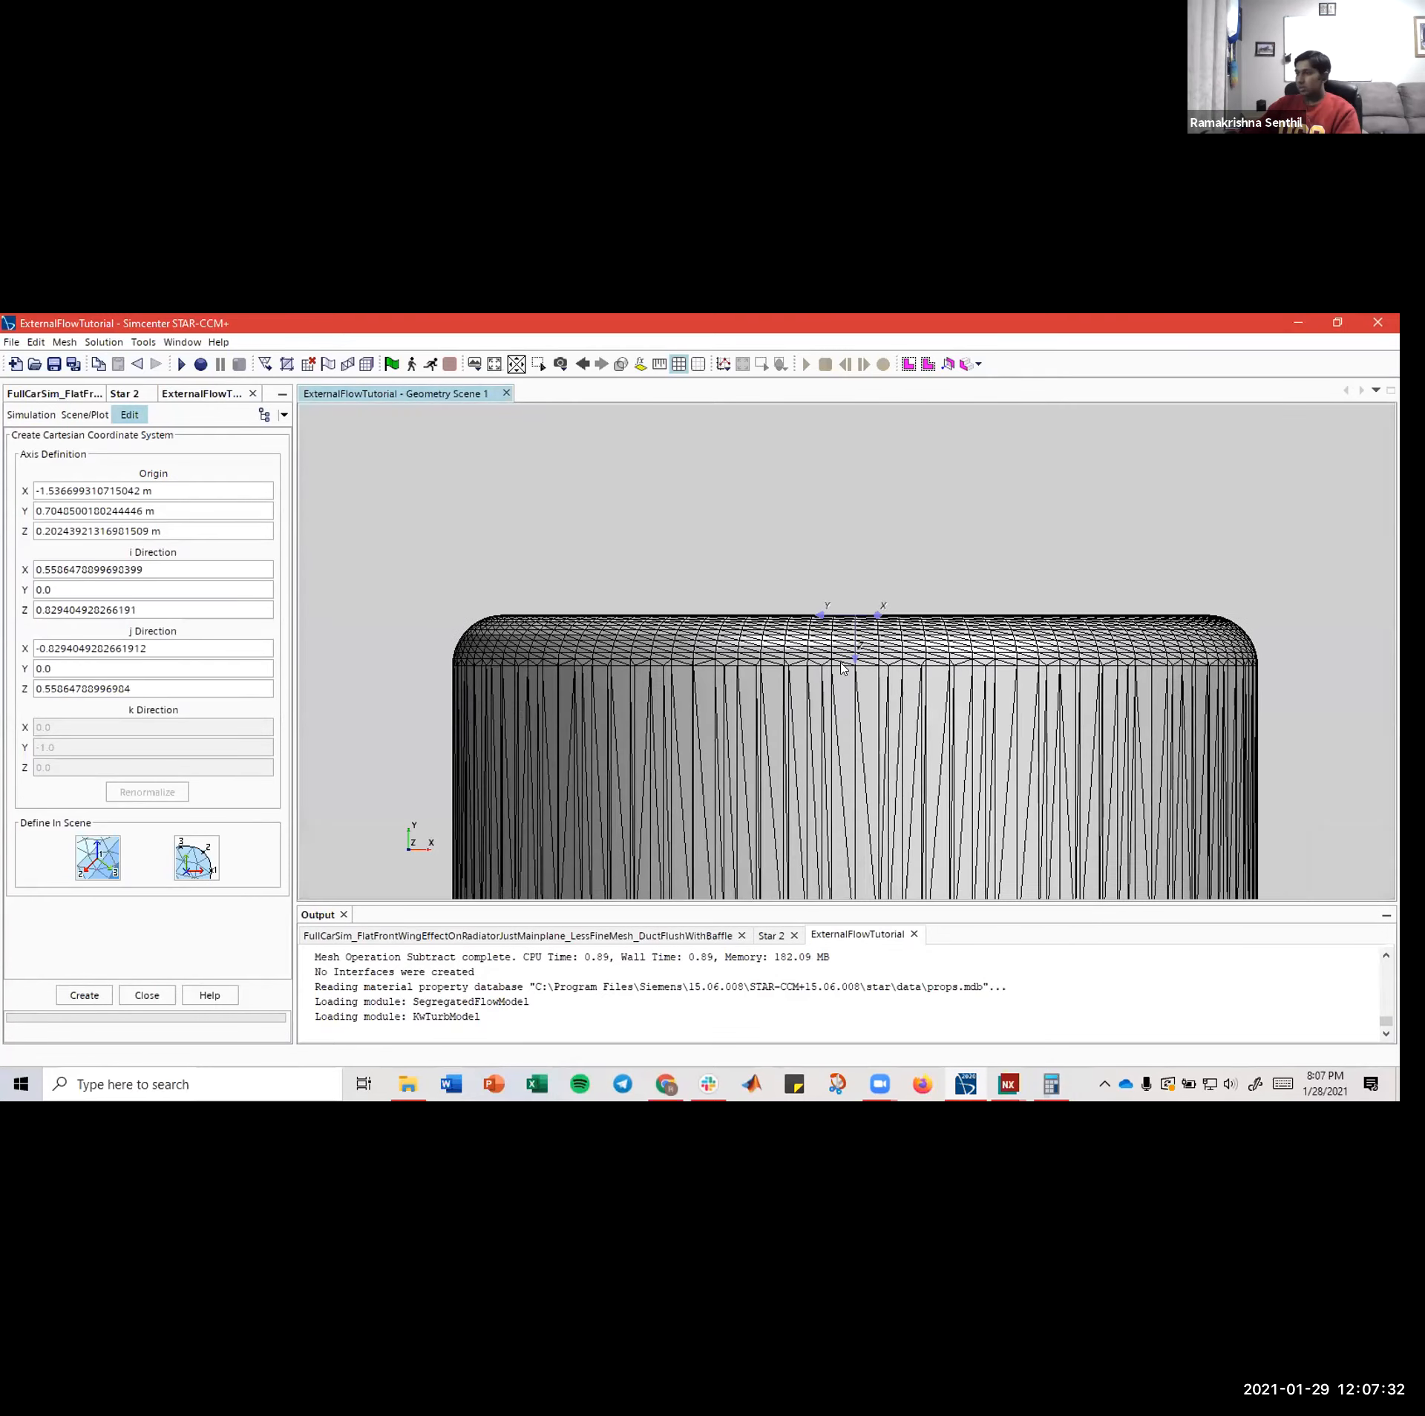
scroll(845, 653, "up", 7)
scroll(839, 515, "up", 6)
scroll(833, 521, "down", 5)
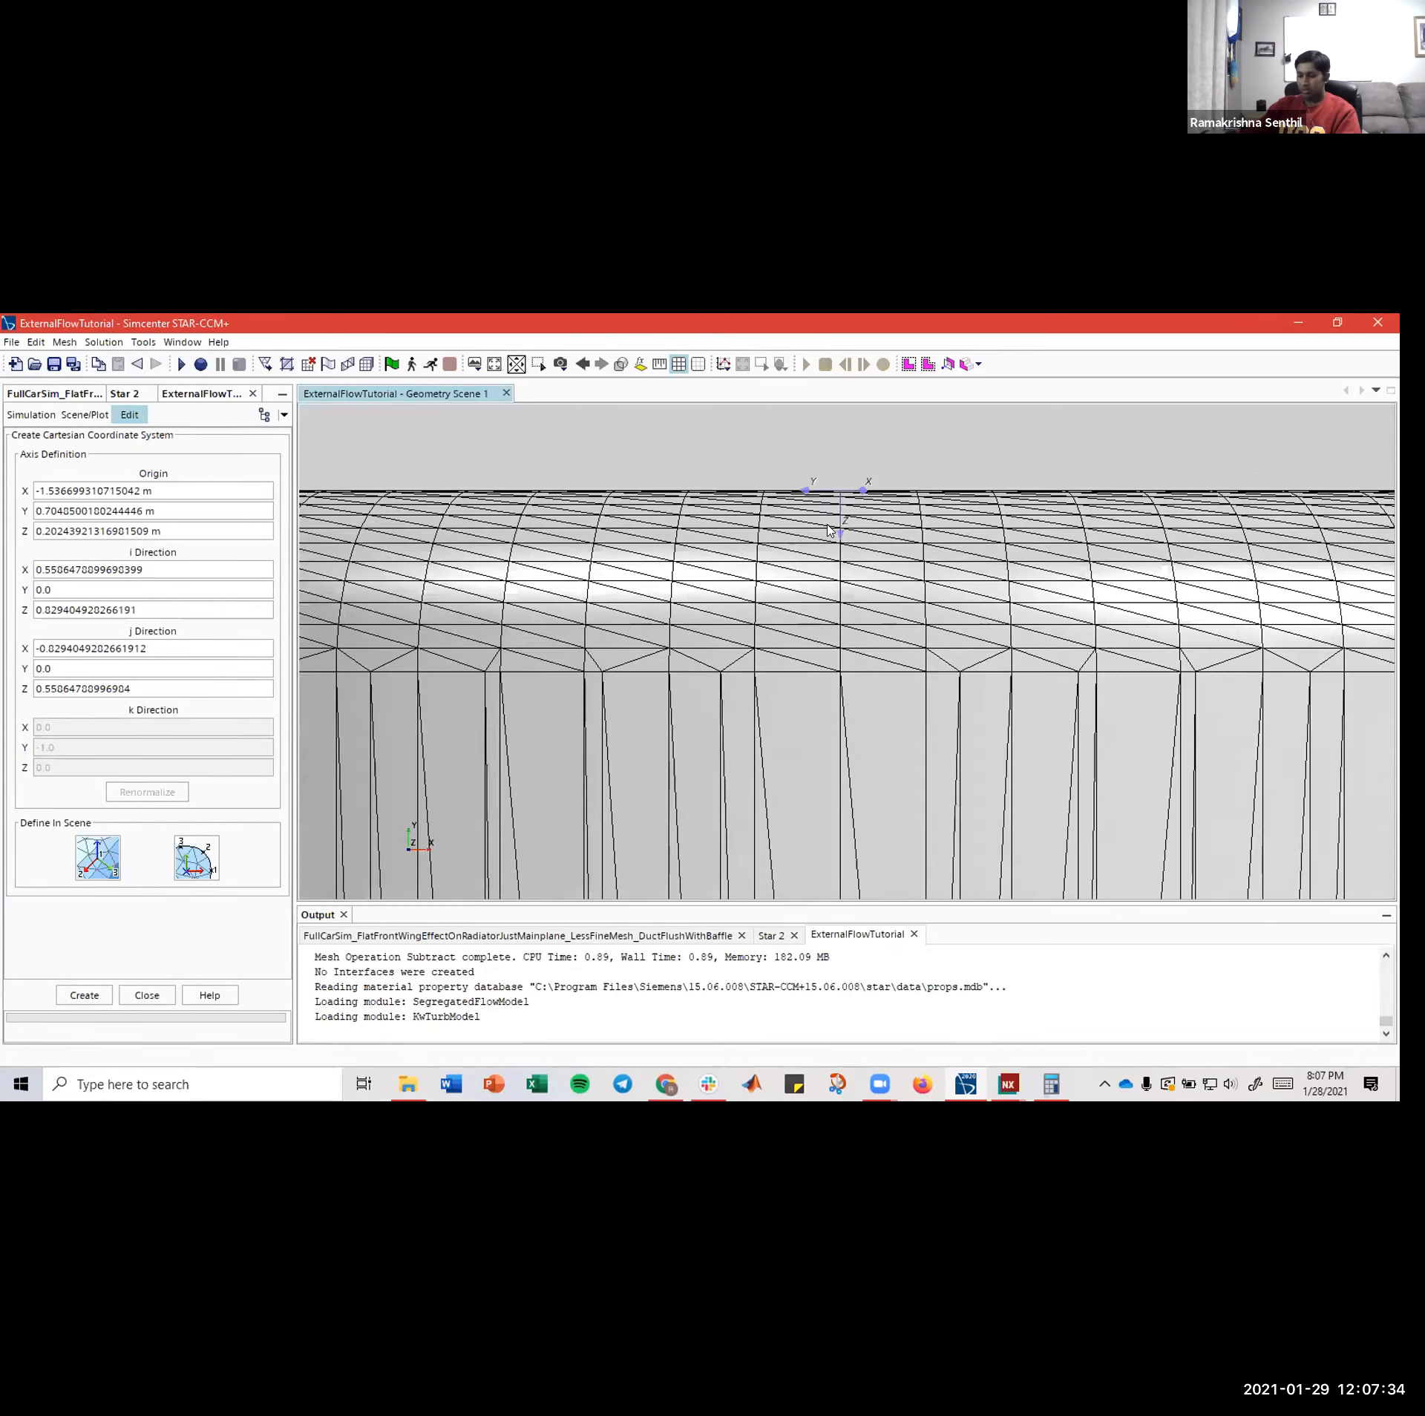
scroll(833, 554, "up", 3)
scroll(848, 669, "down", 10)
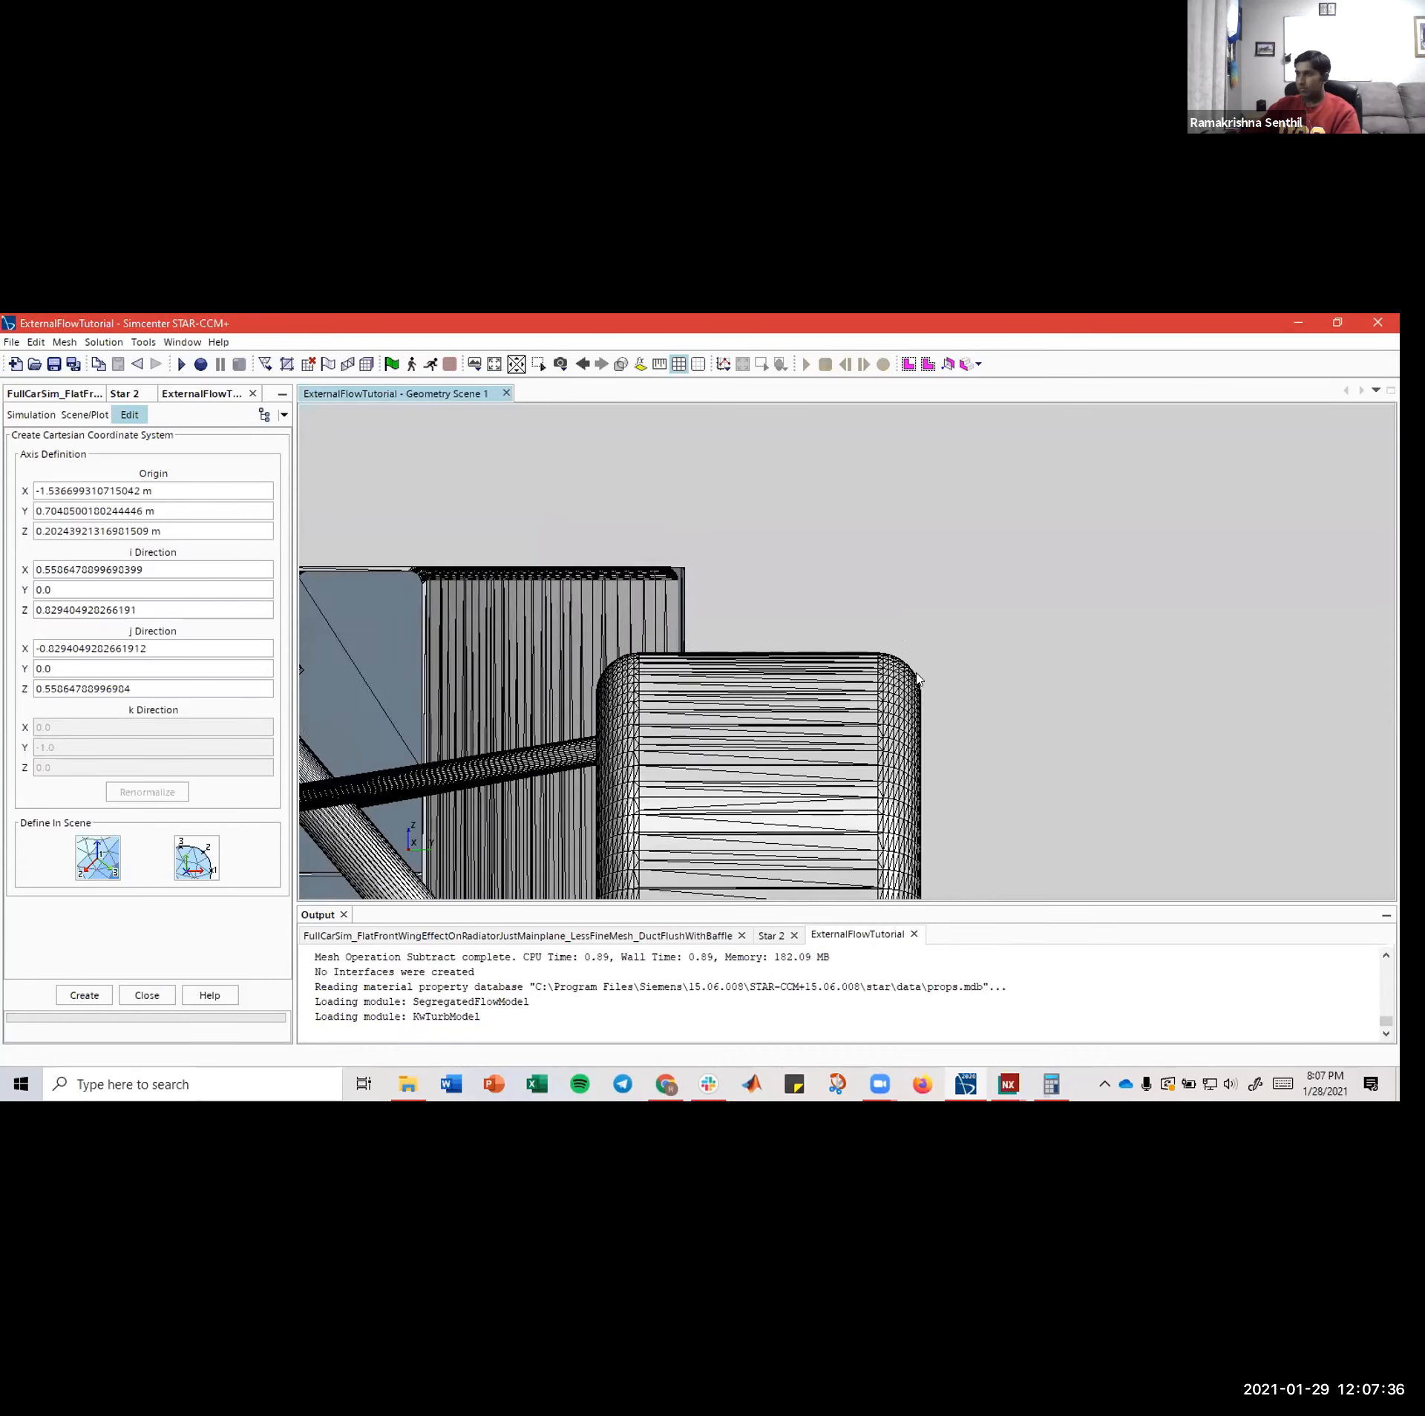
scroll(773, 716, "up", 3)
scroll(808, 752, "down", 6)
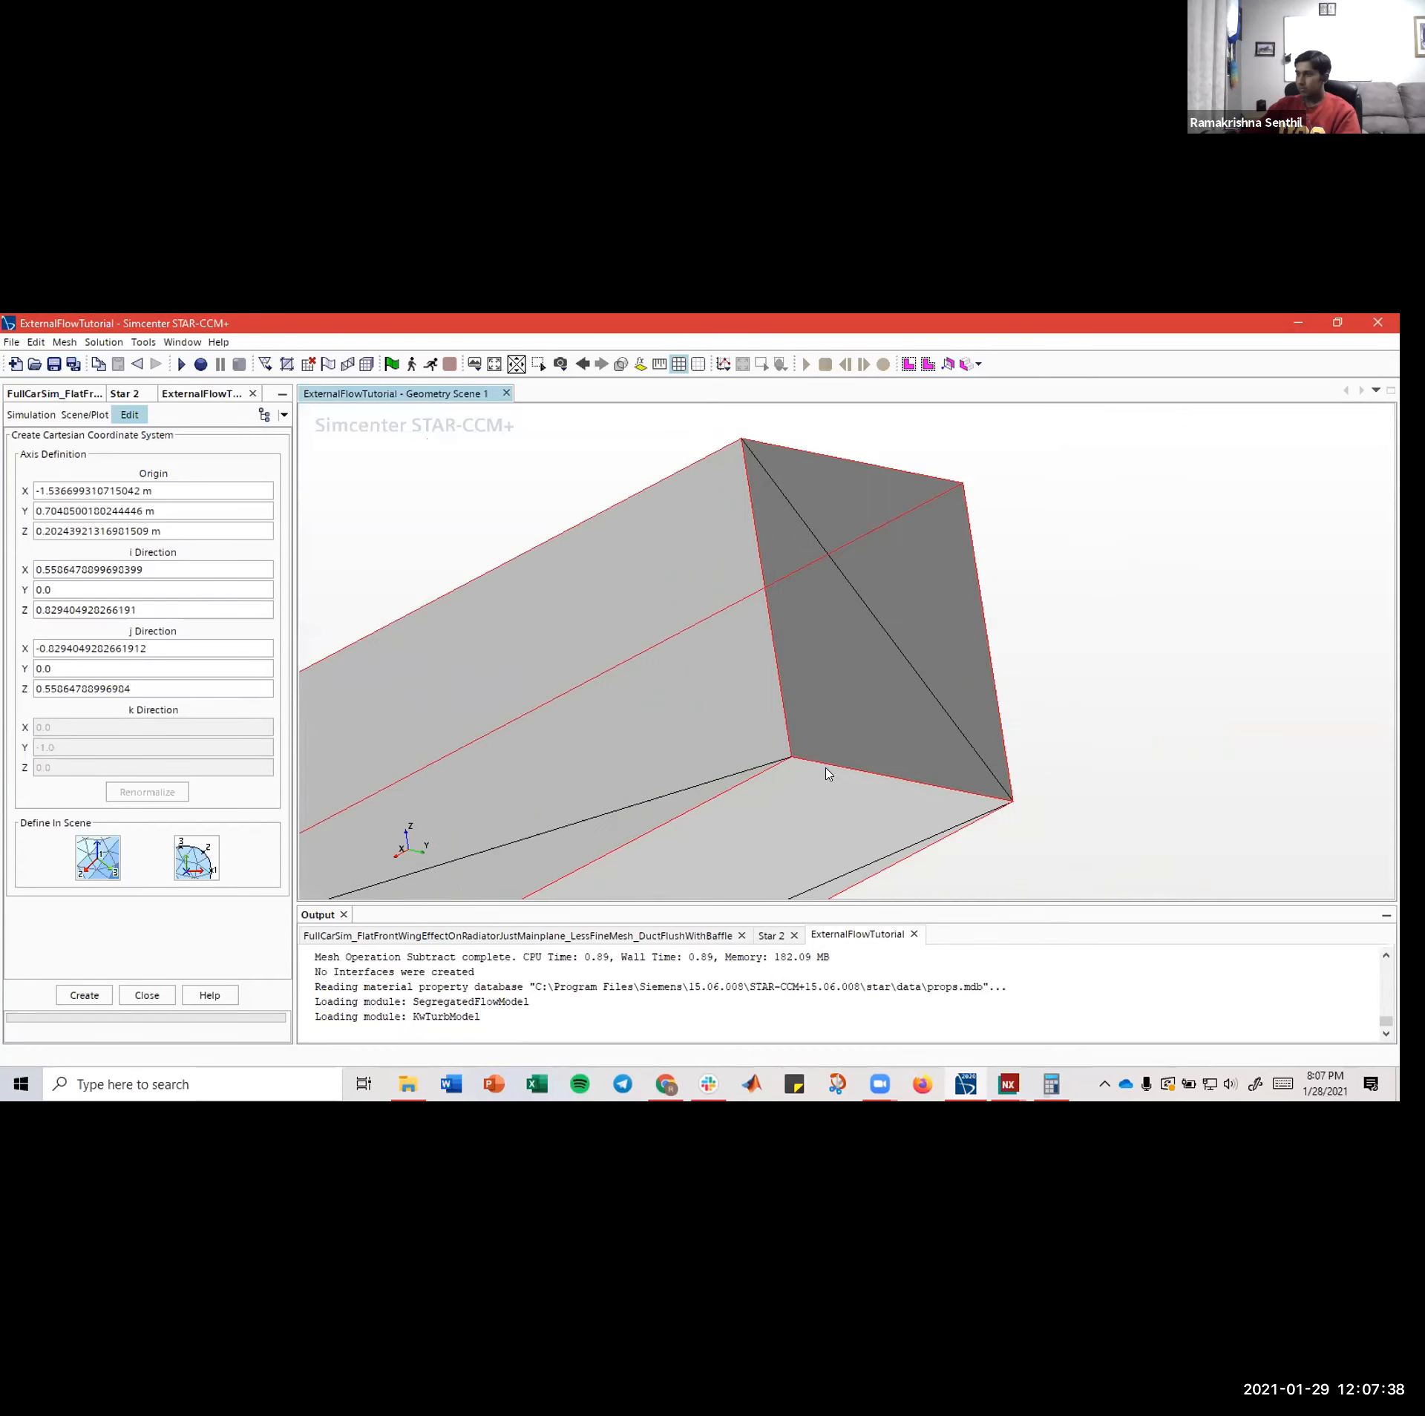
- Check from the side of the car how the previewed coordinate system is centred and oriented on the rear wheel
scroll(749, 764, "up", 8)
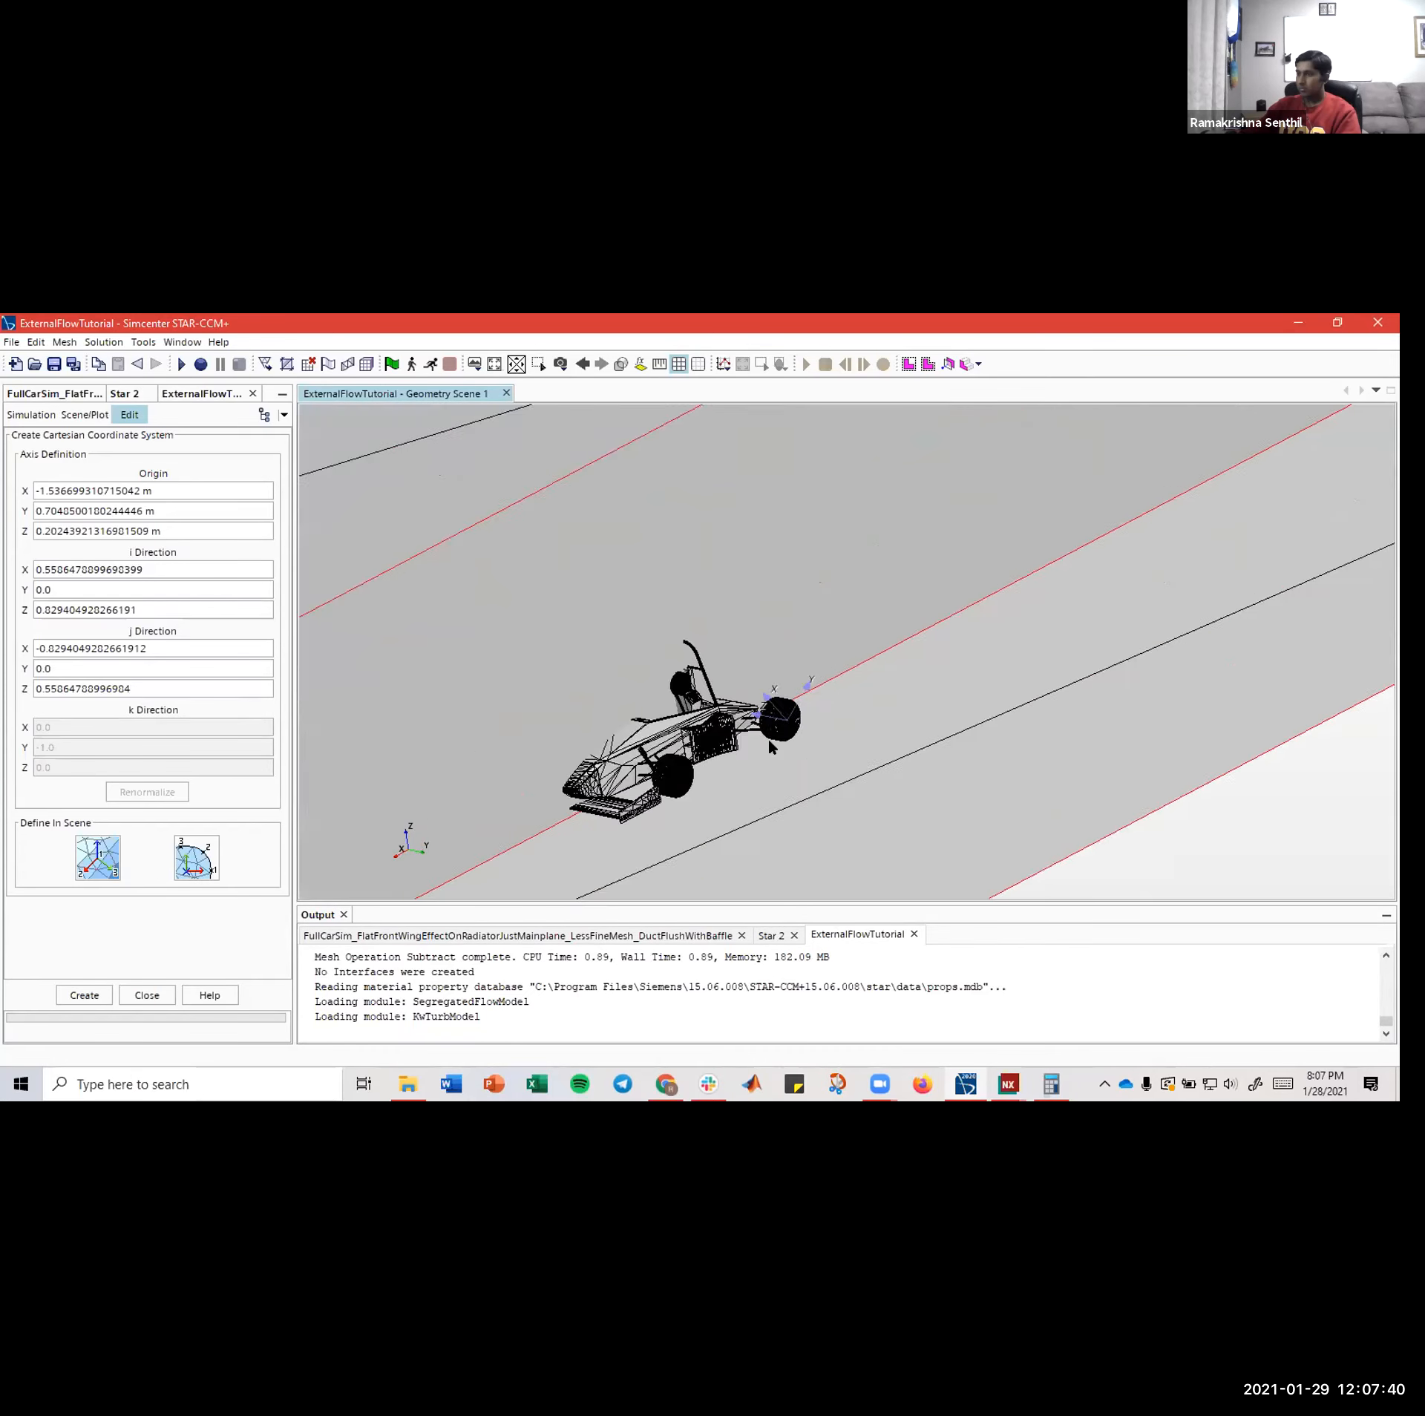
scroll(820, 664, "up", 10)
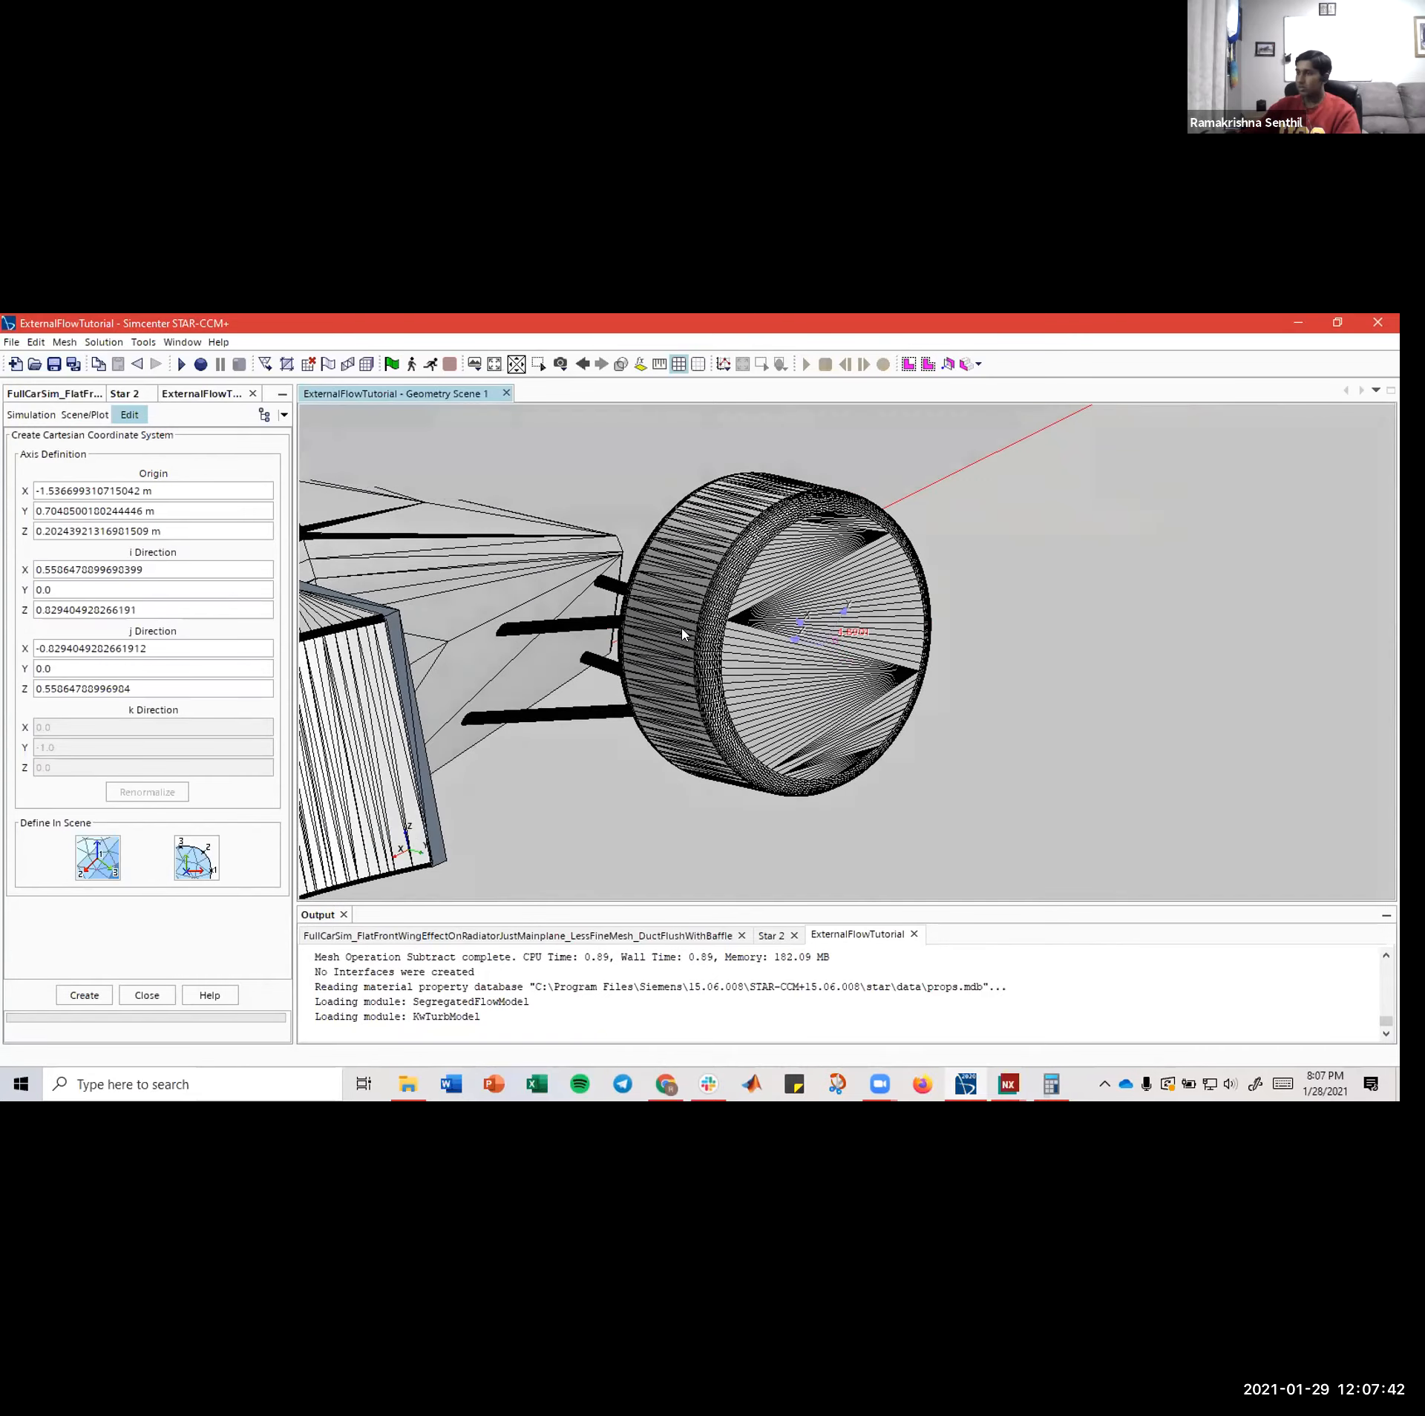
left_click_drag(680, 631, 723, 702)
key("t")
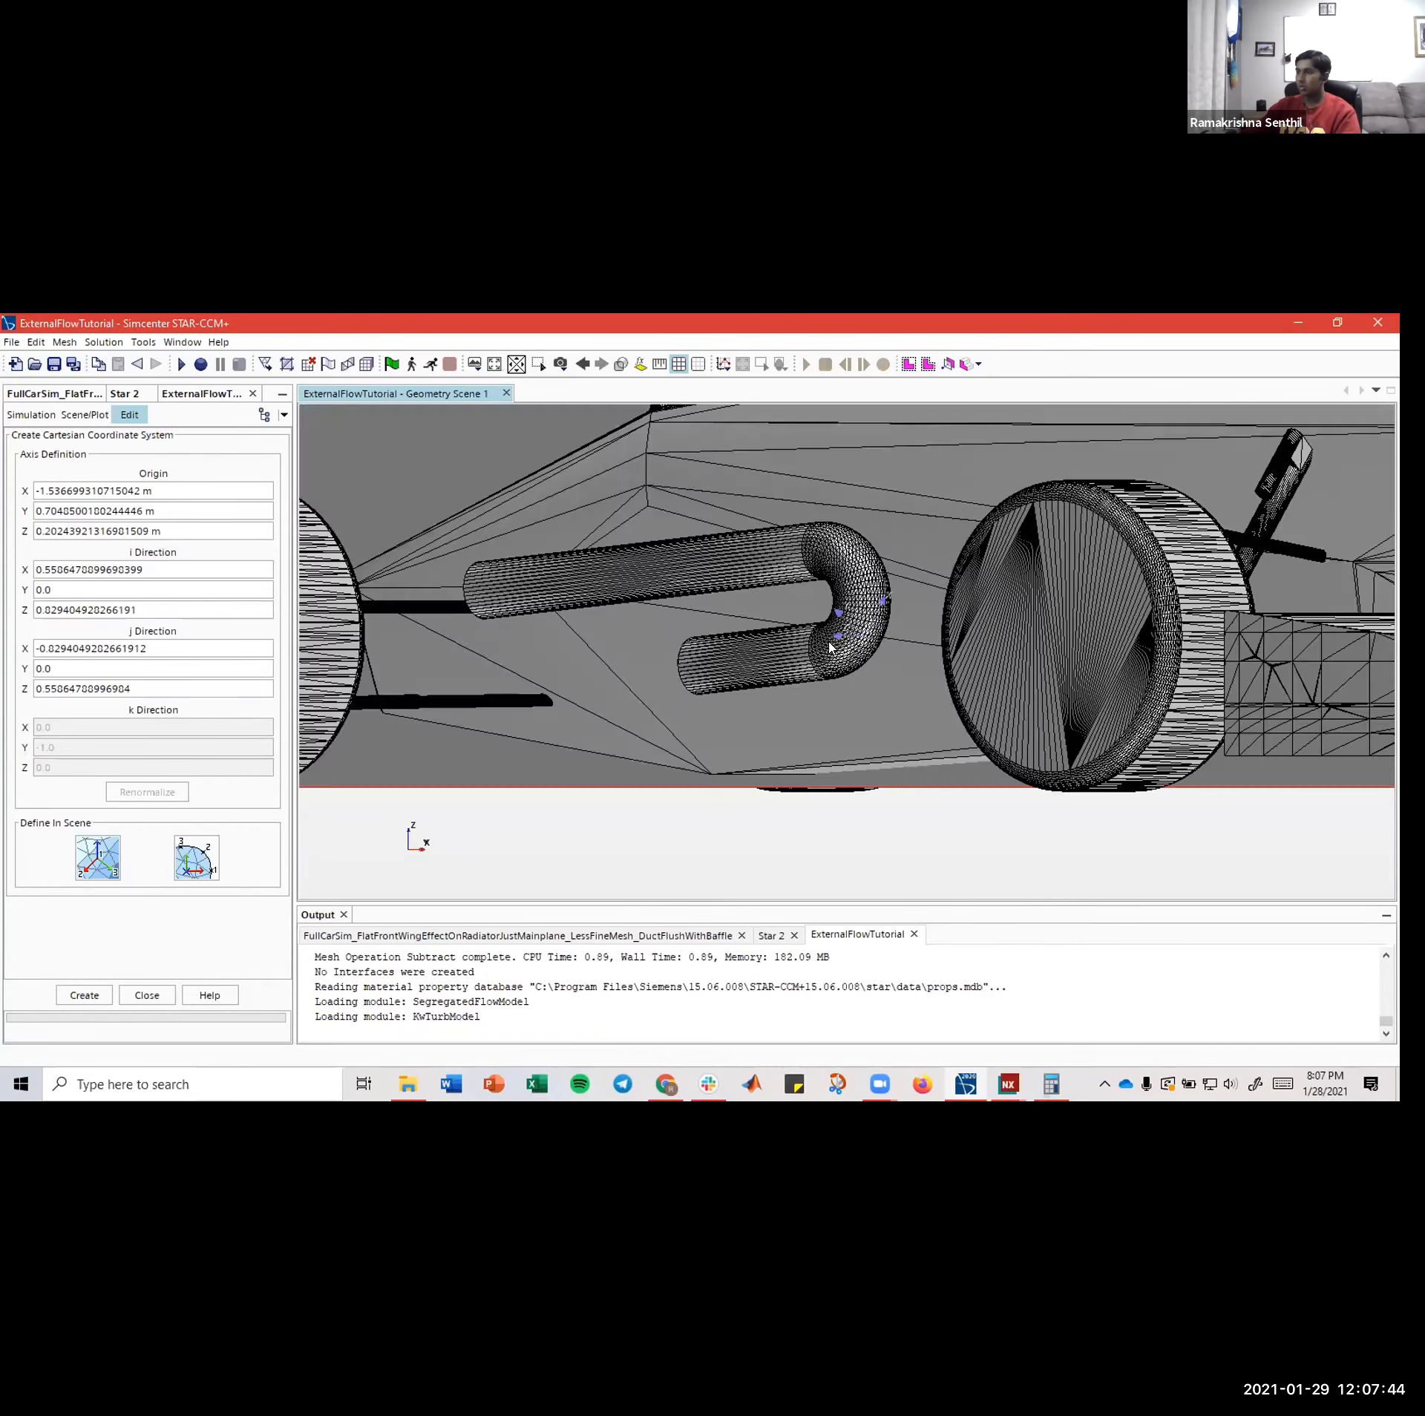
scroll(855, 697, "up", 3)
scroll(833, 654, "up", 3)
scroll(849, 687, "down", 8)
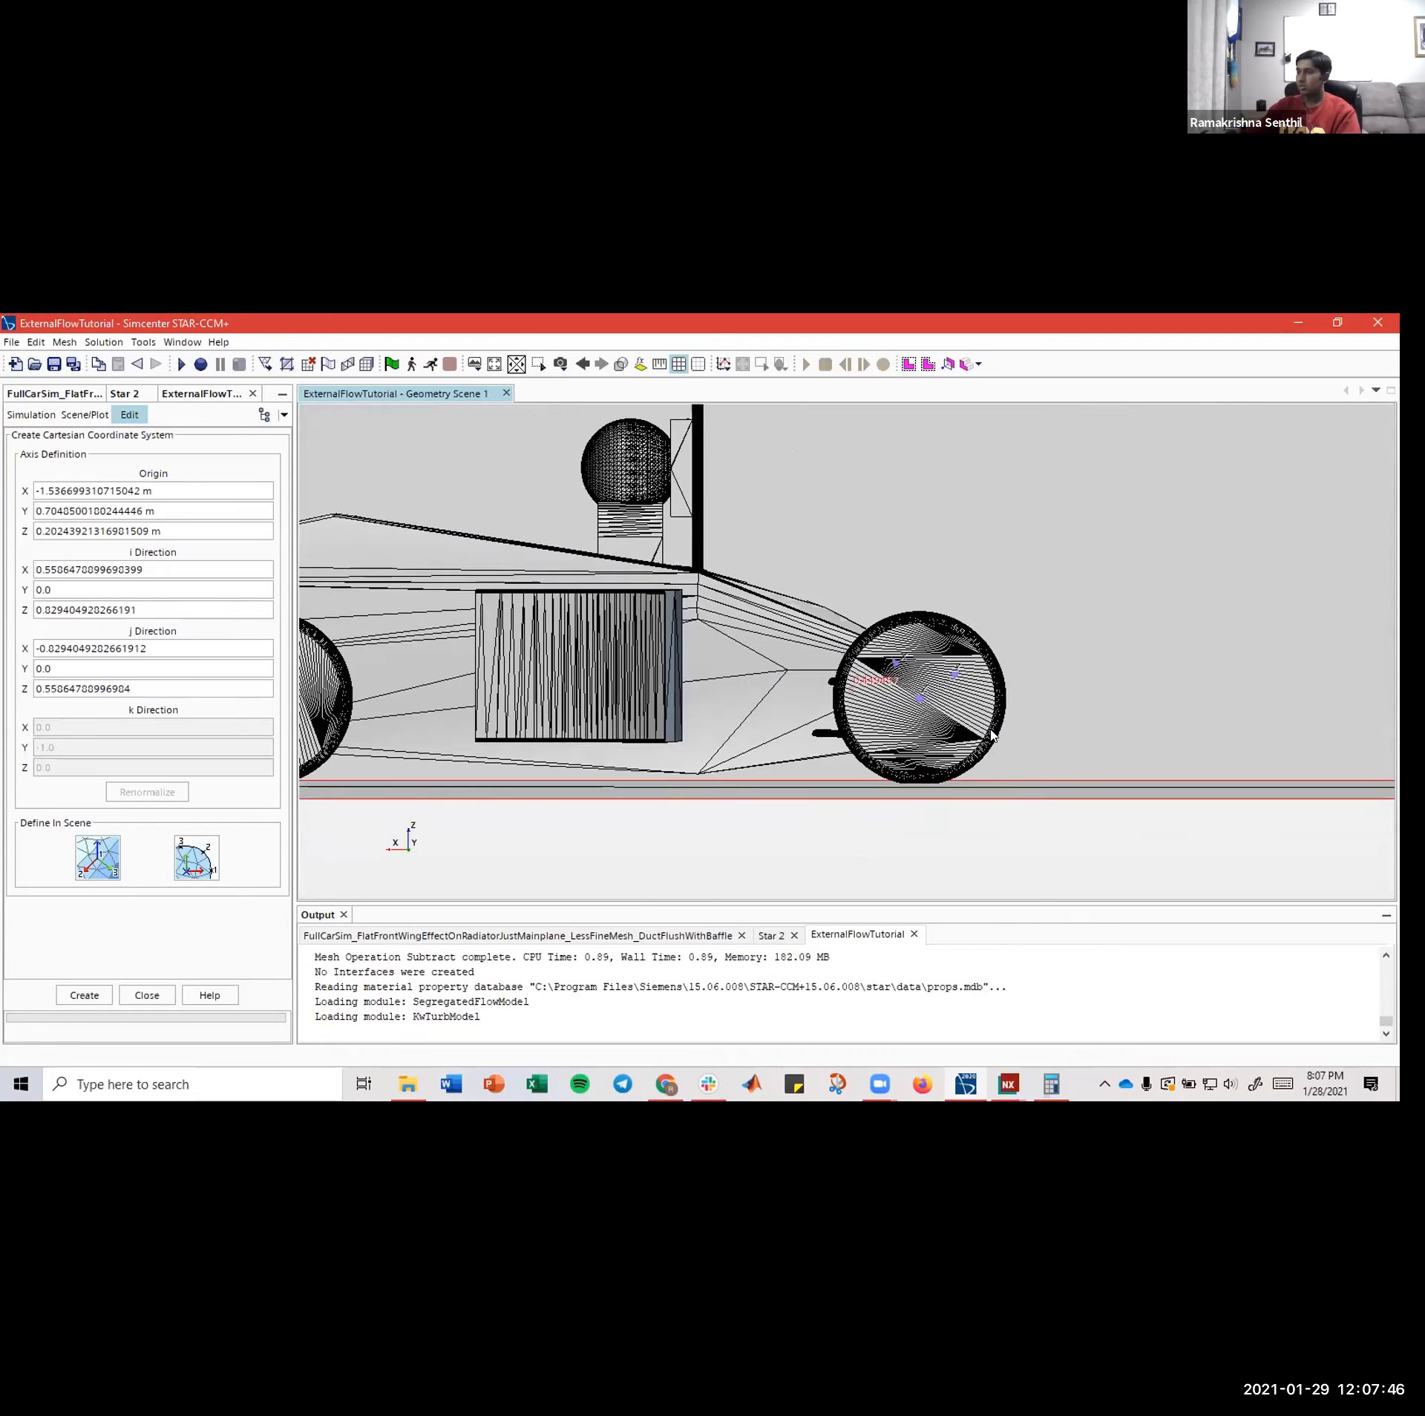
left_click_drag(852, 689, 967, 781)
- Create the previewed Cartesian coordinate system on the rear wheel and rename it RearWheel
left_click(87, 994)
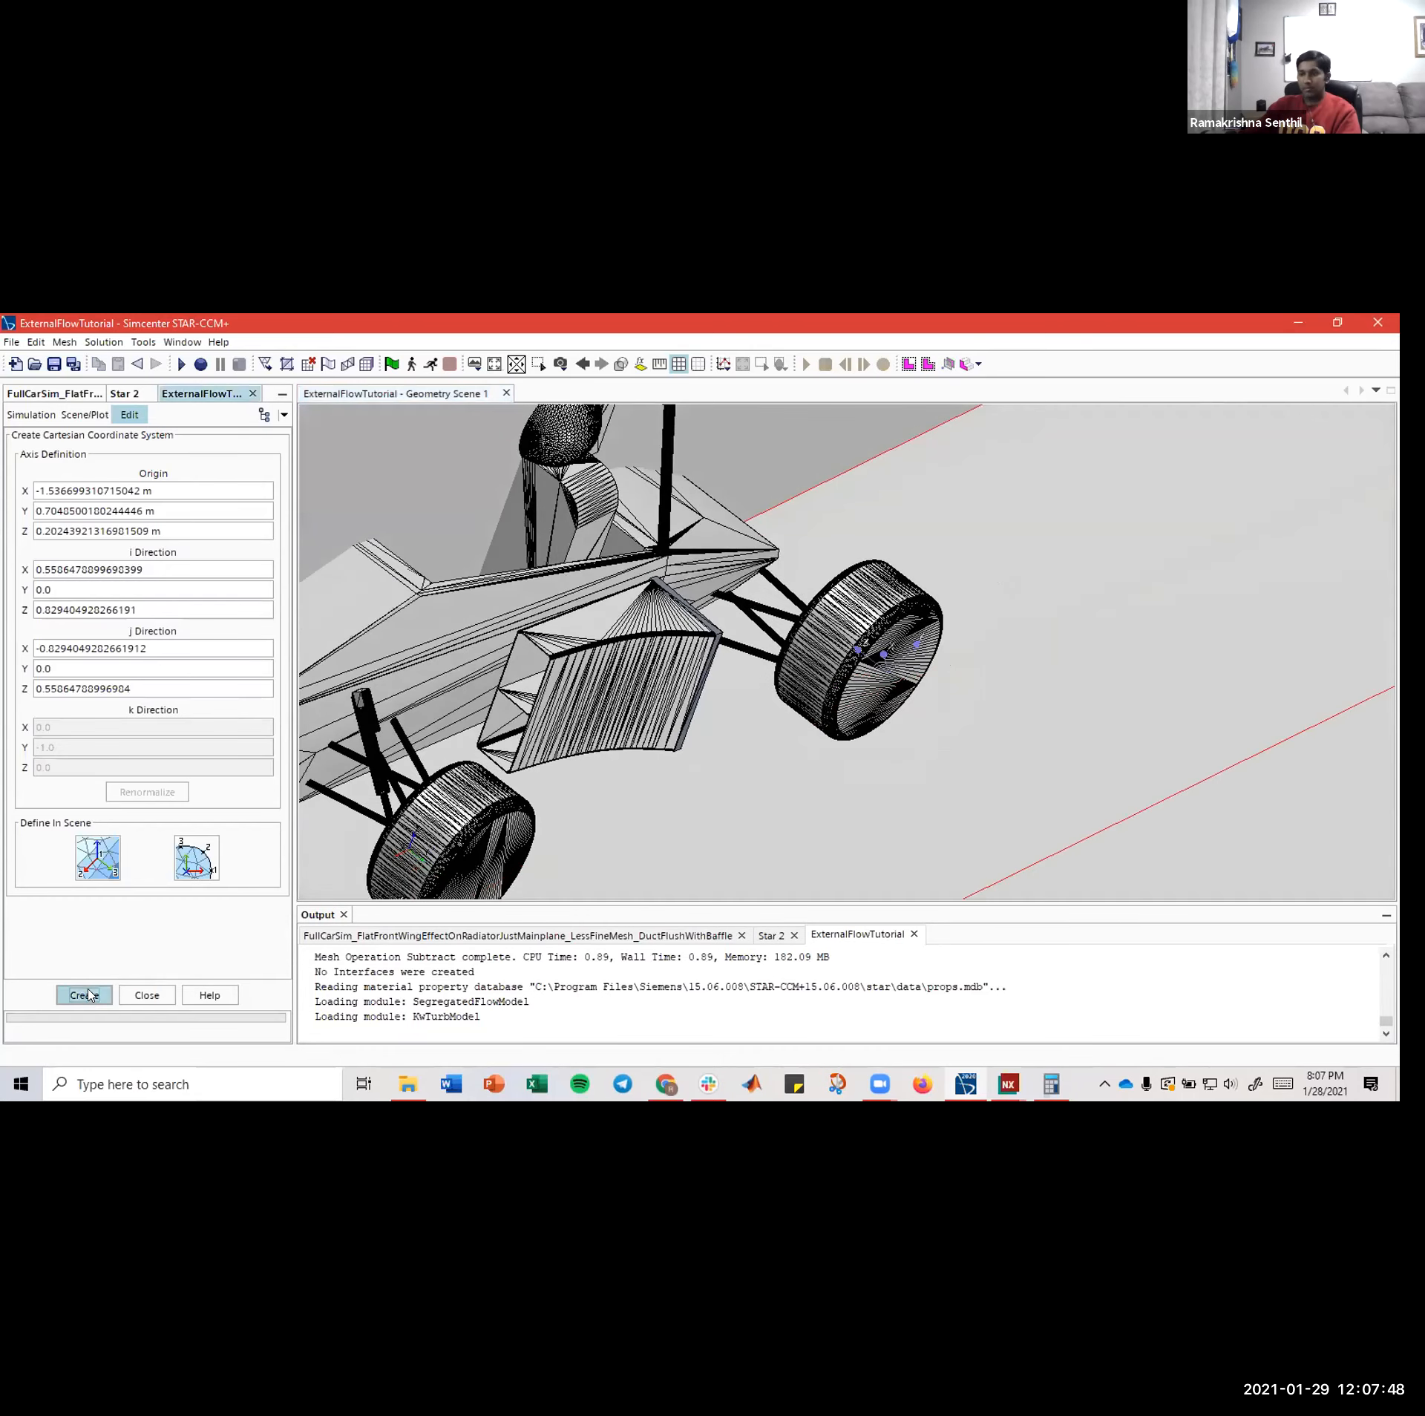
left_click(146, 996)
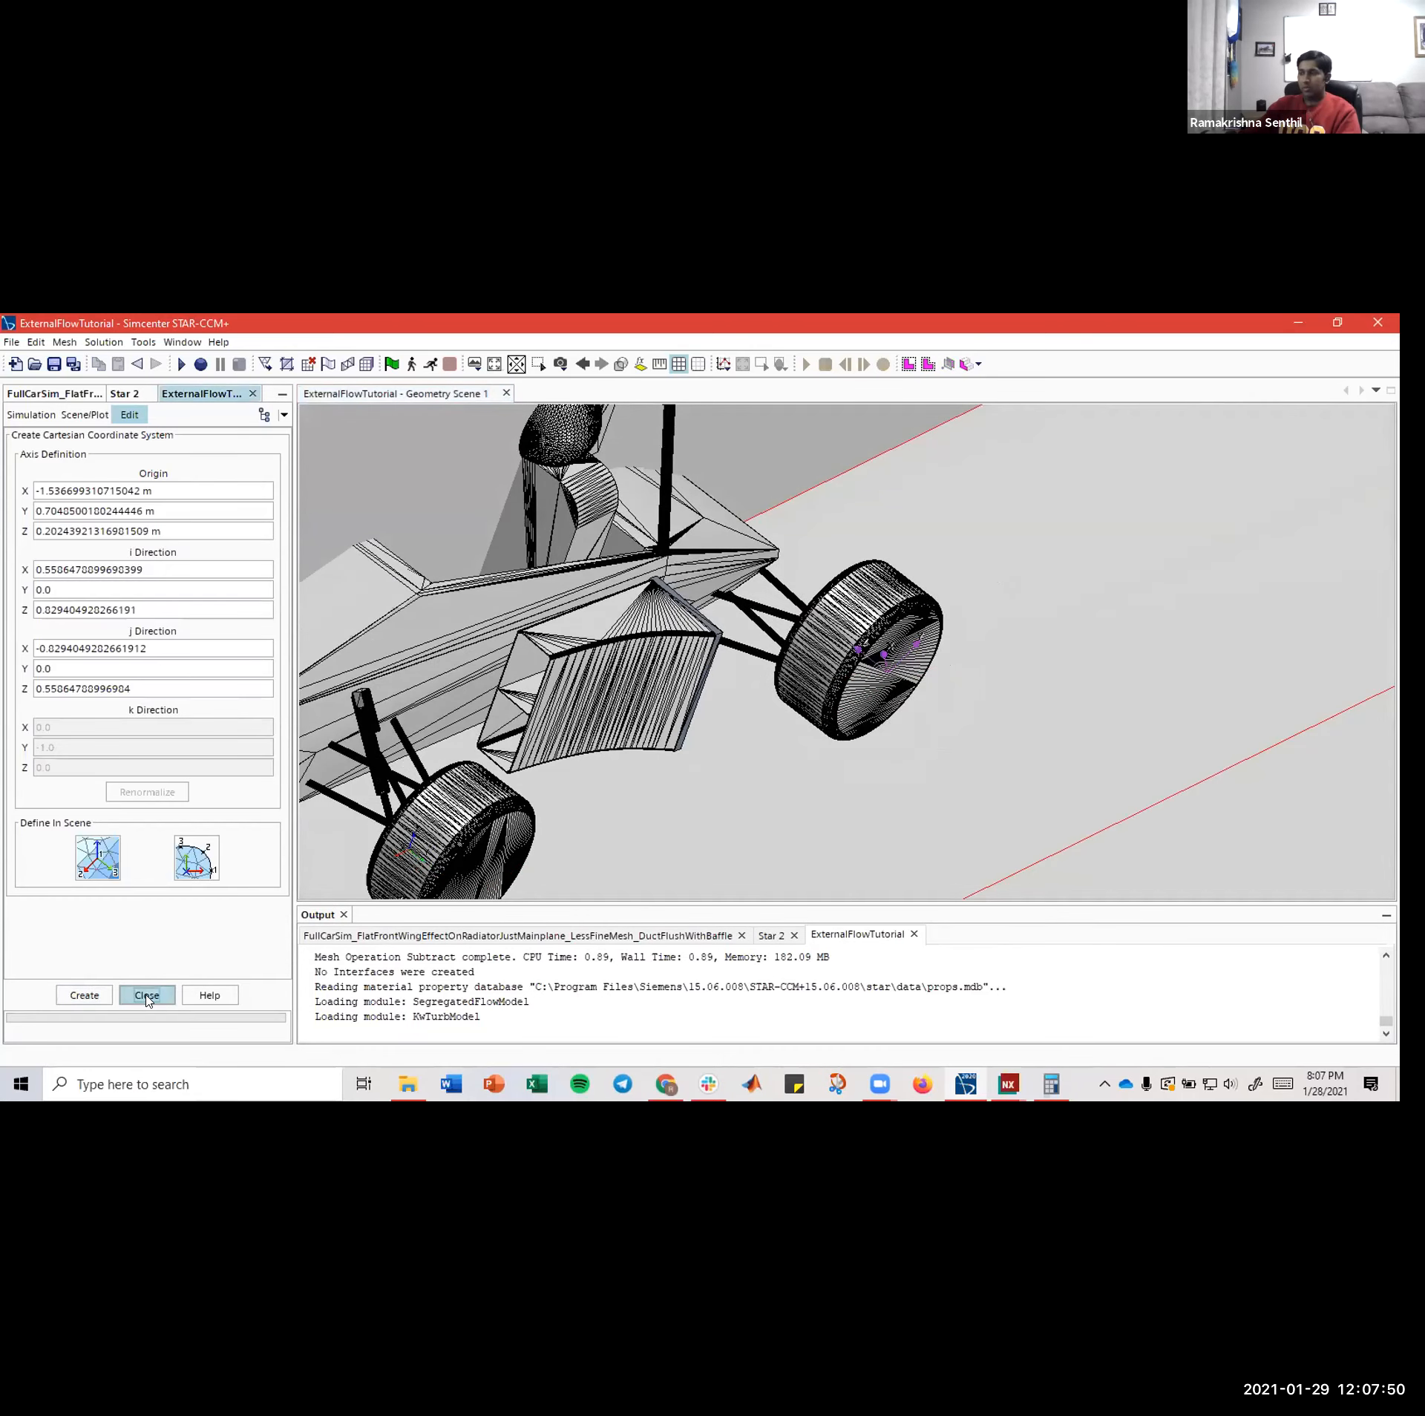
right_click(126, 609)
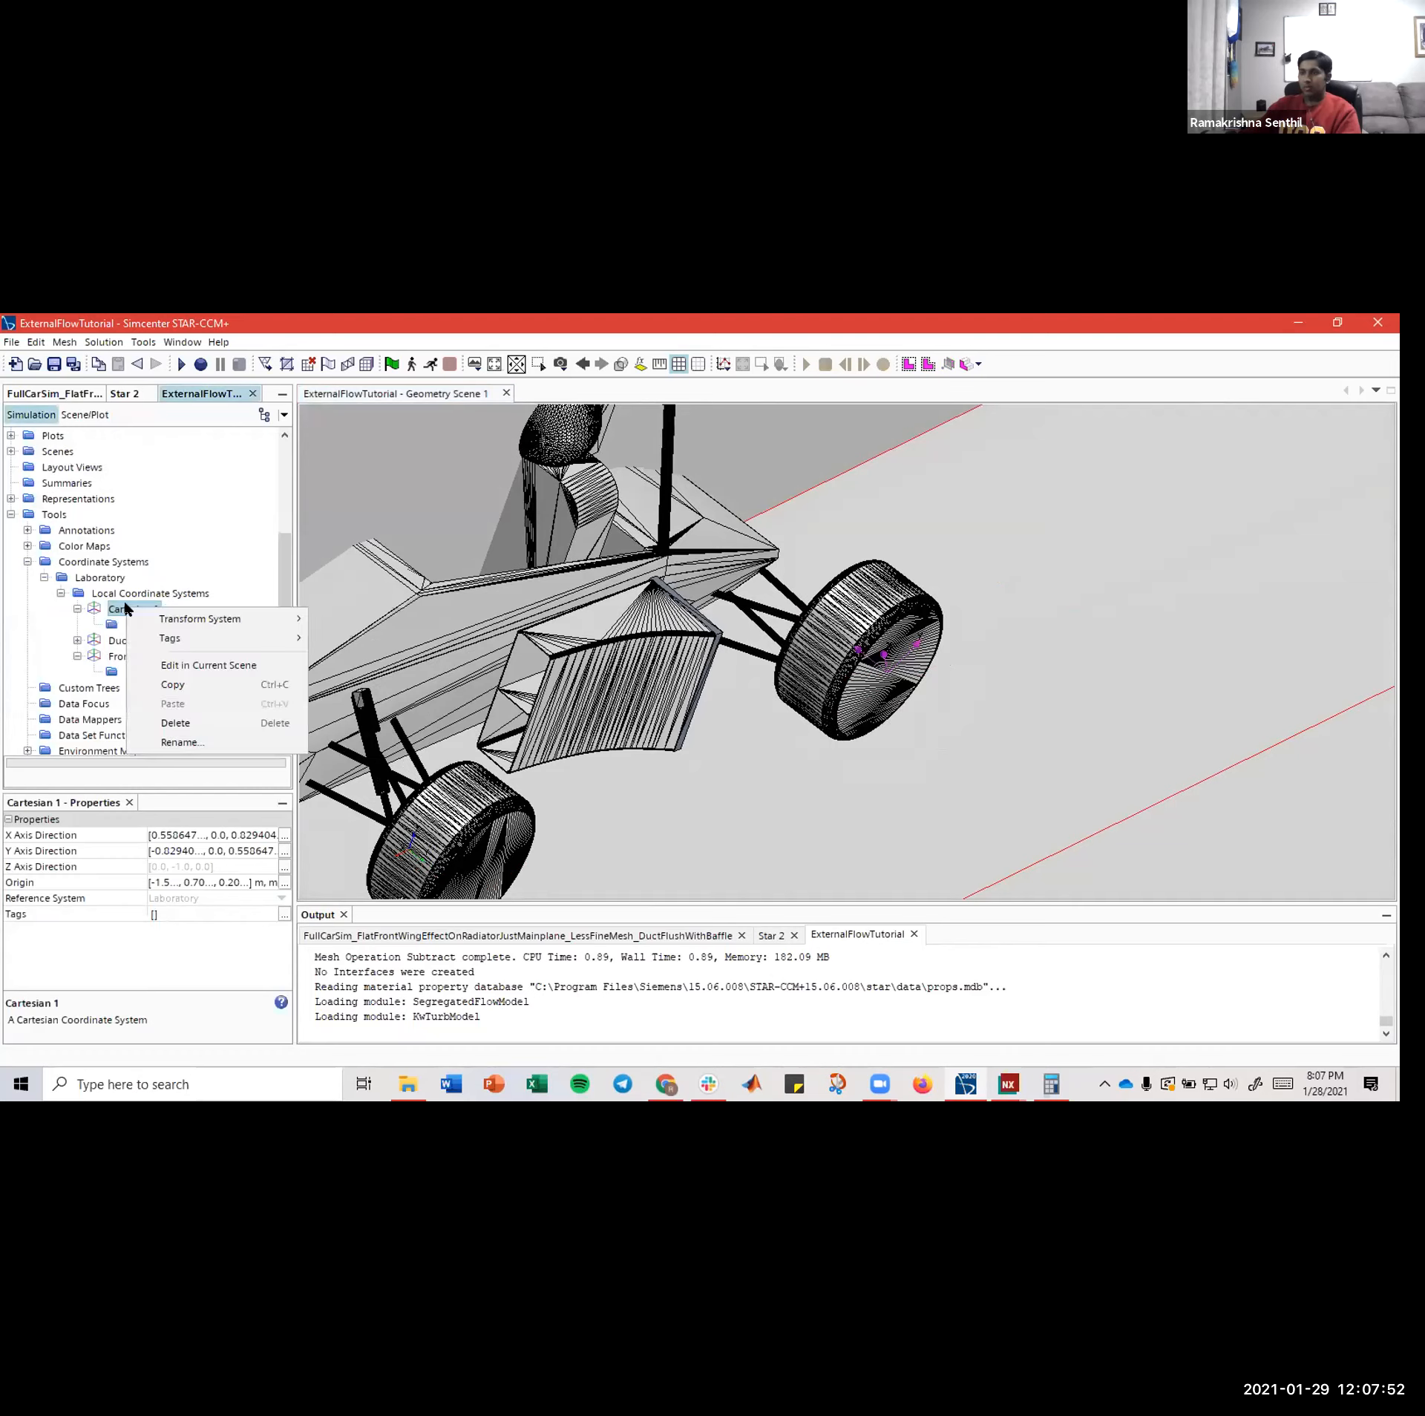
left_click(164, 739)
type("RearWheel")
key("Return")
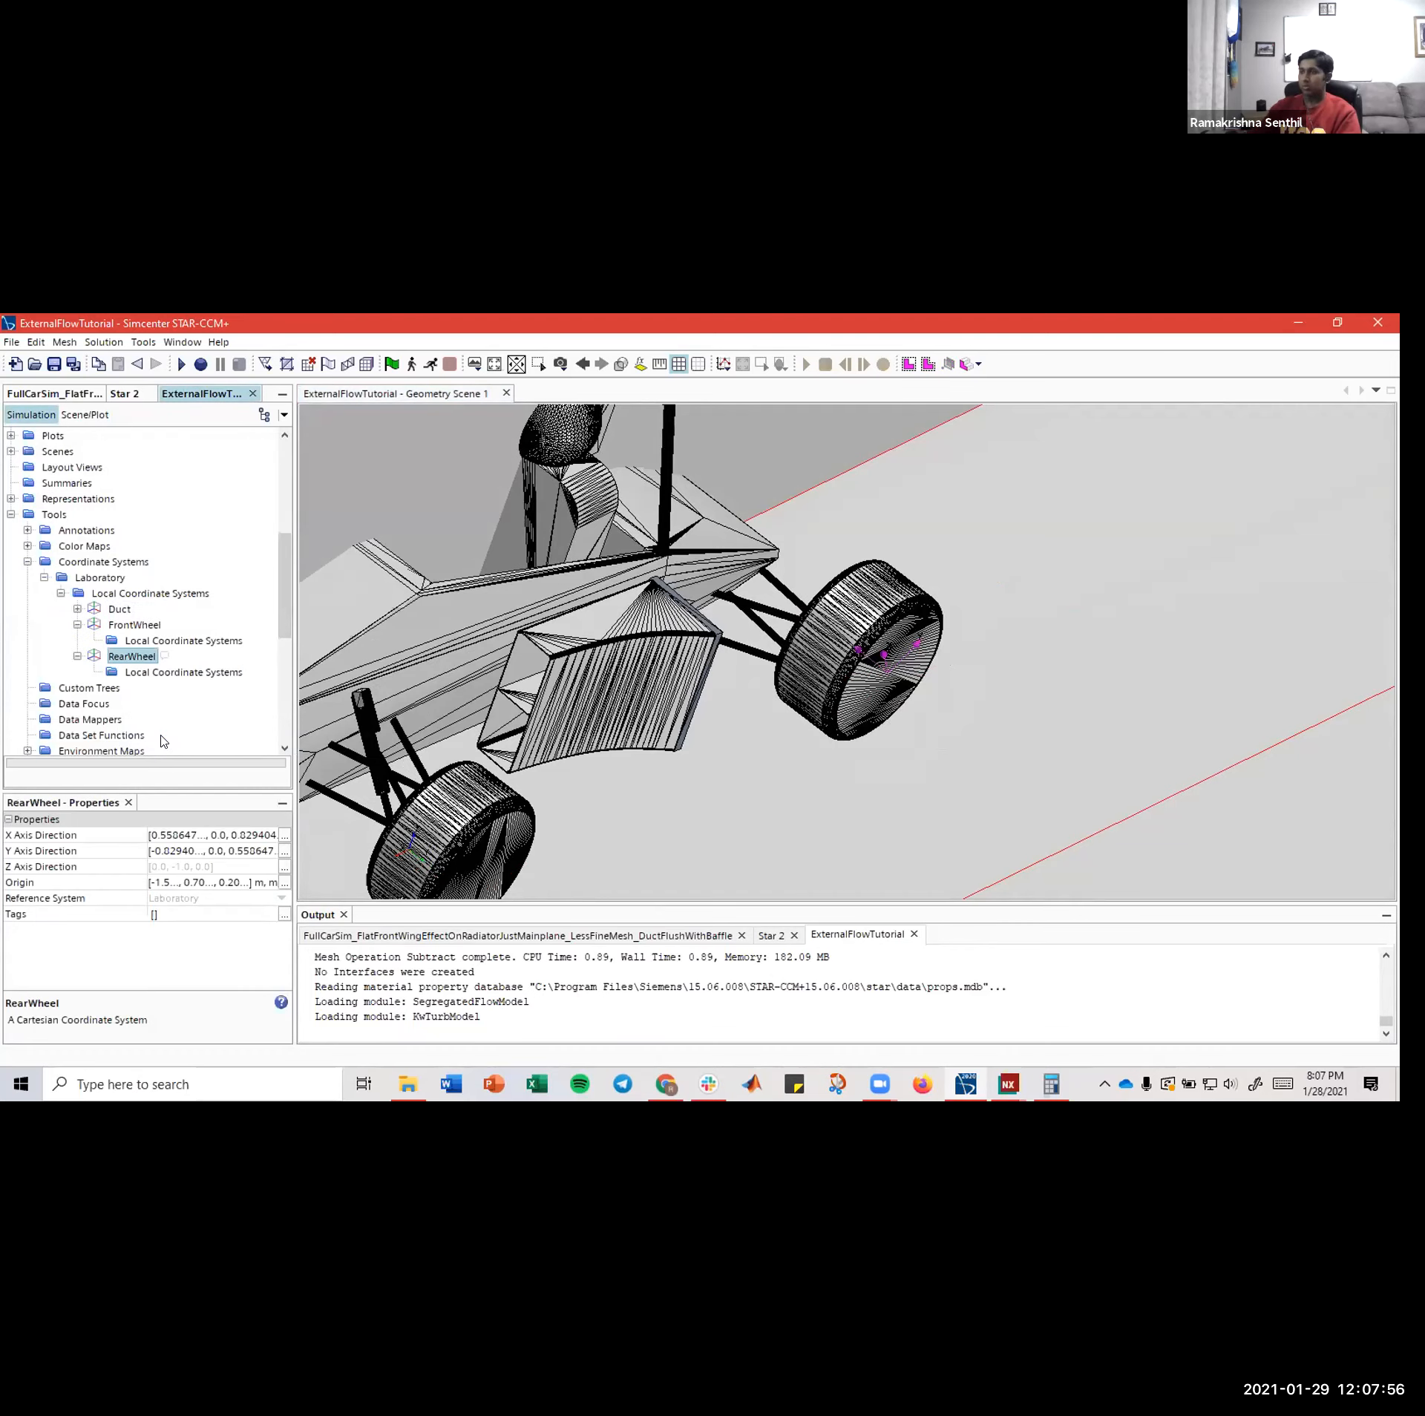
- Review the positions and axes of the Duct and Laboratory coordinate systems on the car
left_click(77, 656)
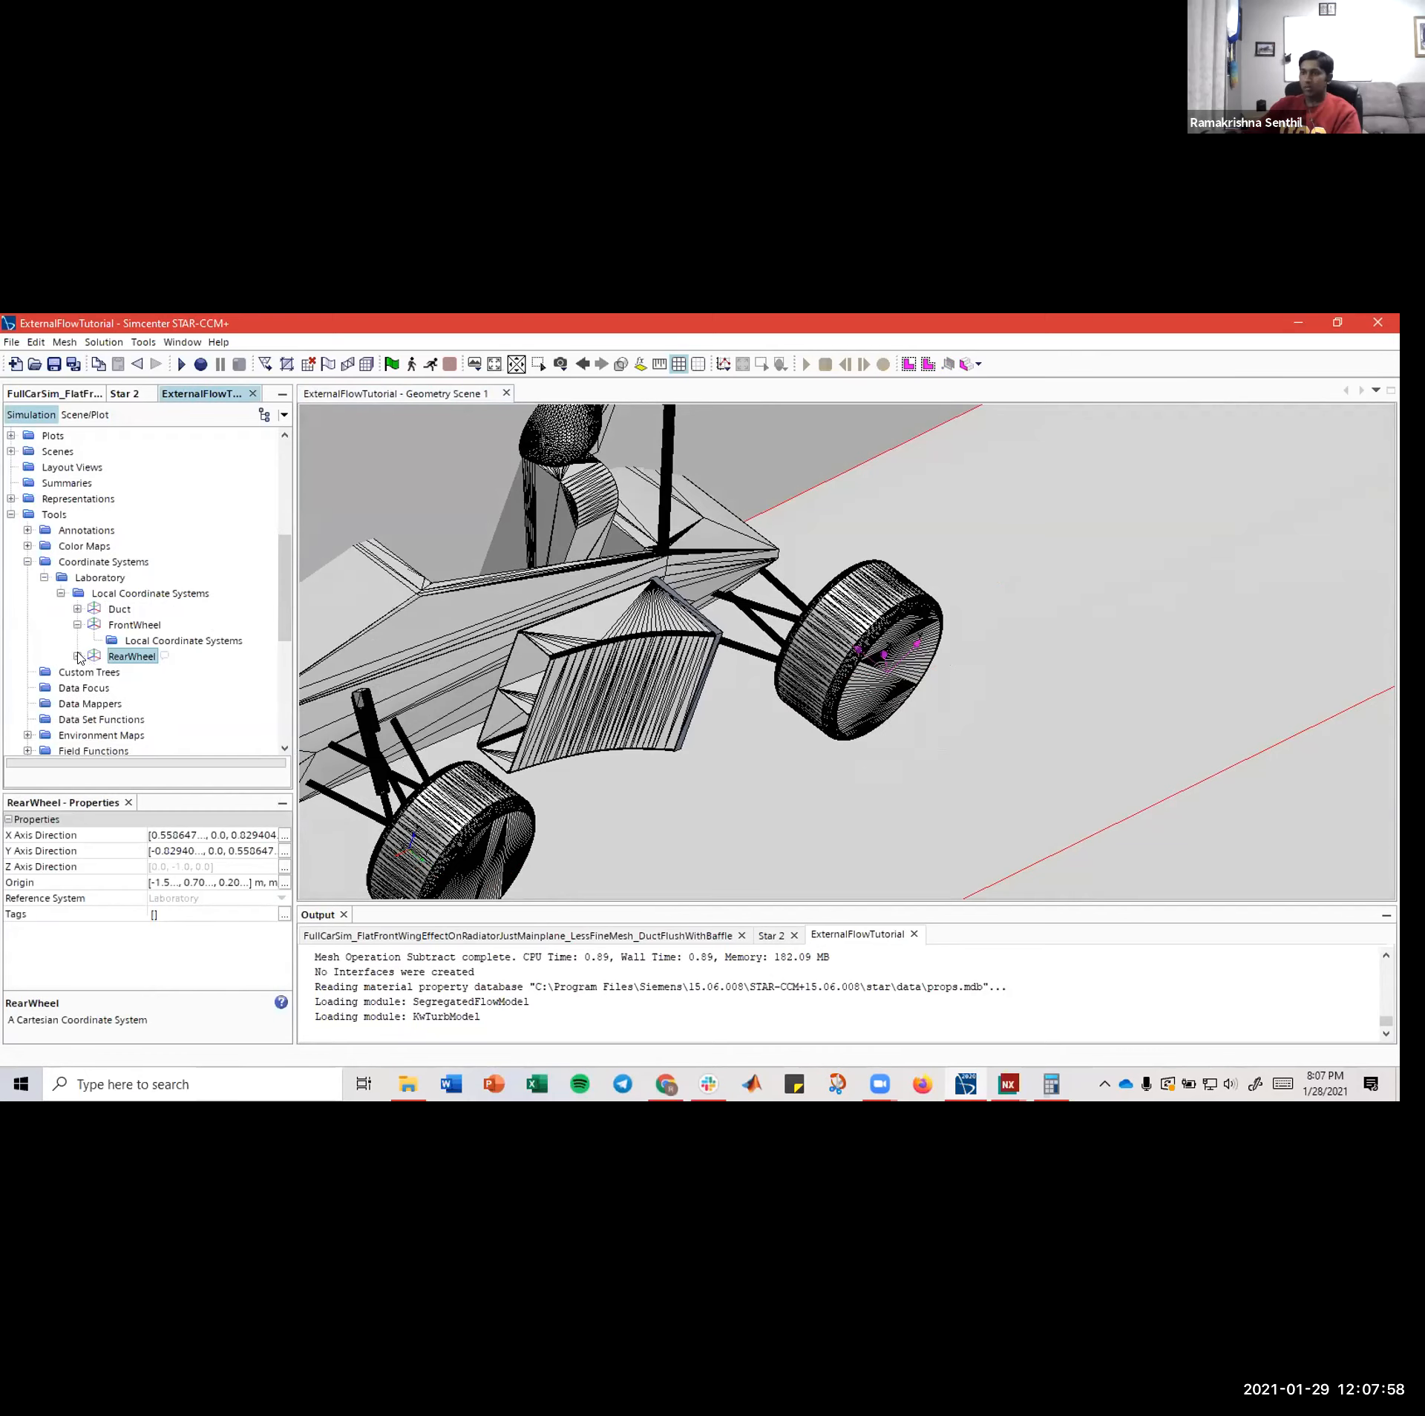
left_click(76, 625)
left_click(101, 613)
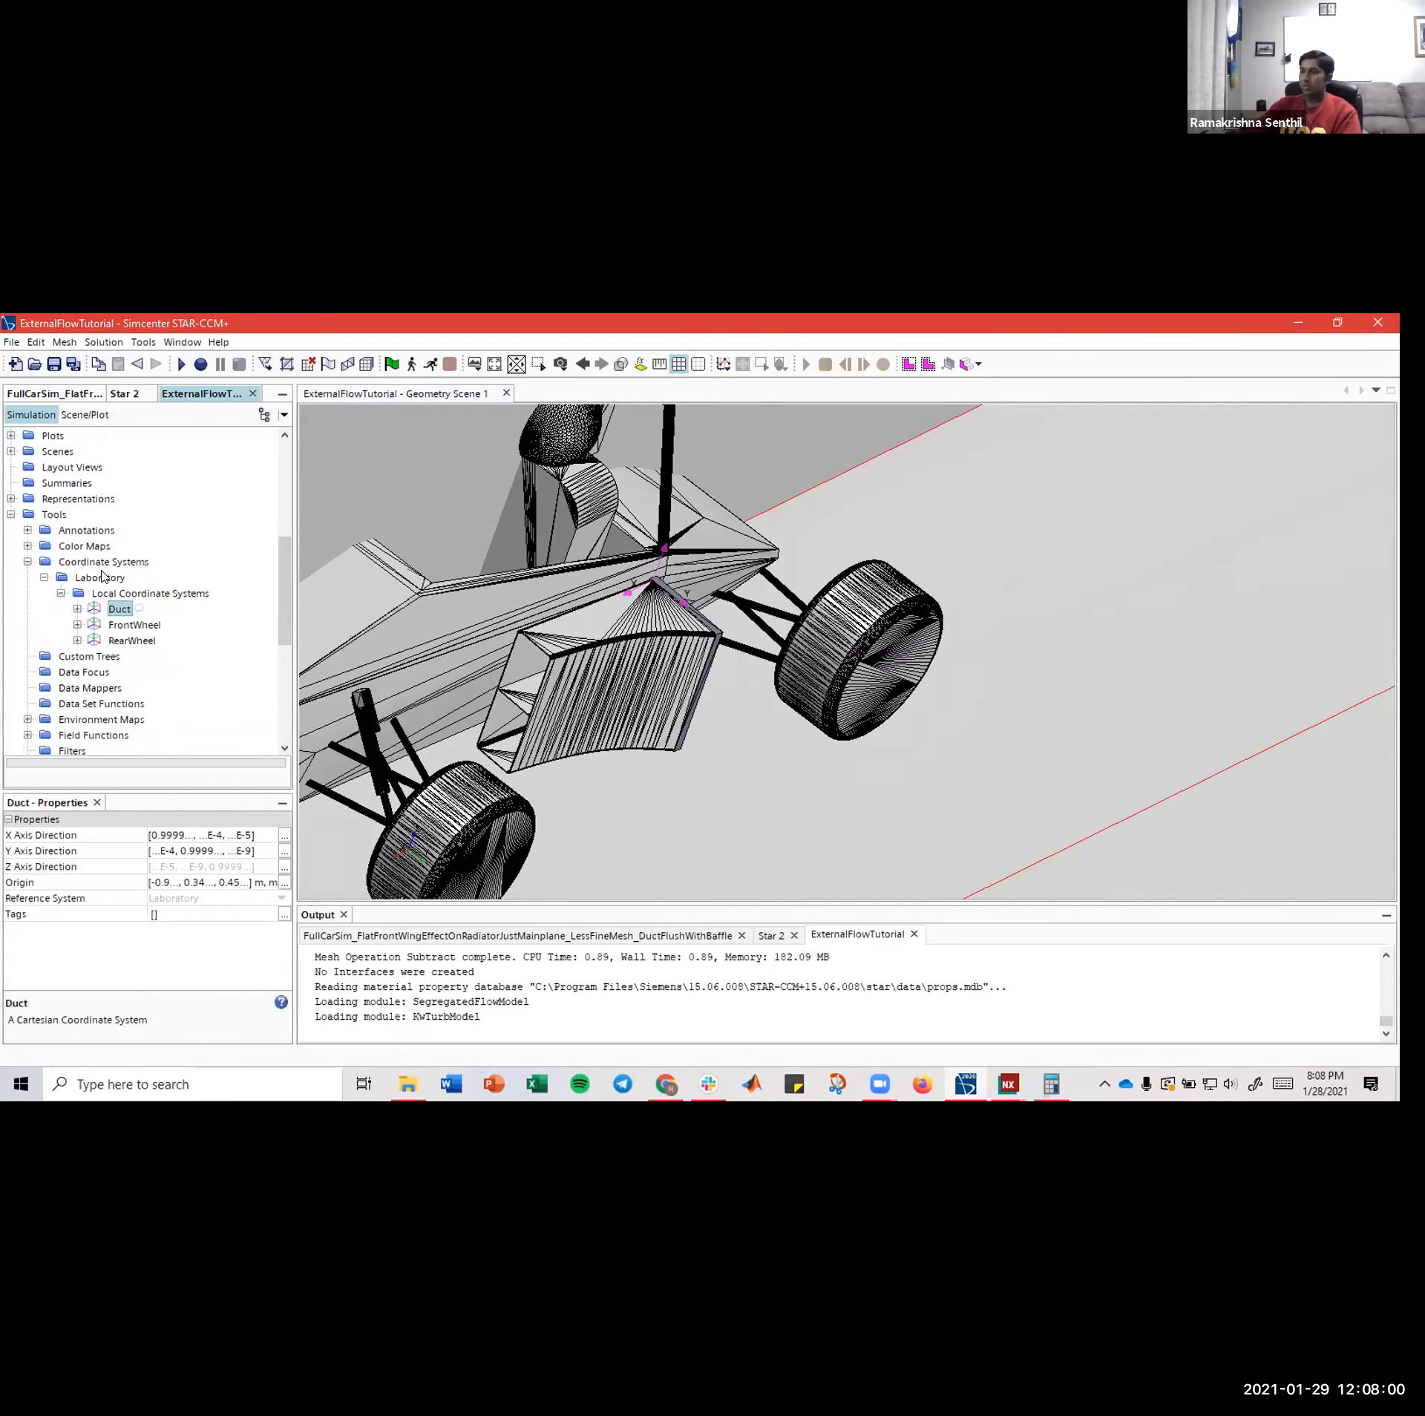
scroll(795, 669, "down", 5)
left_click_drag(796, 669, 688, 653)
left_click(78, 593)
left_click(61, 593)
left_click(80, 578)
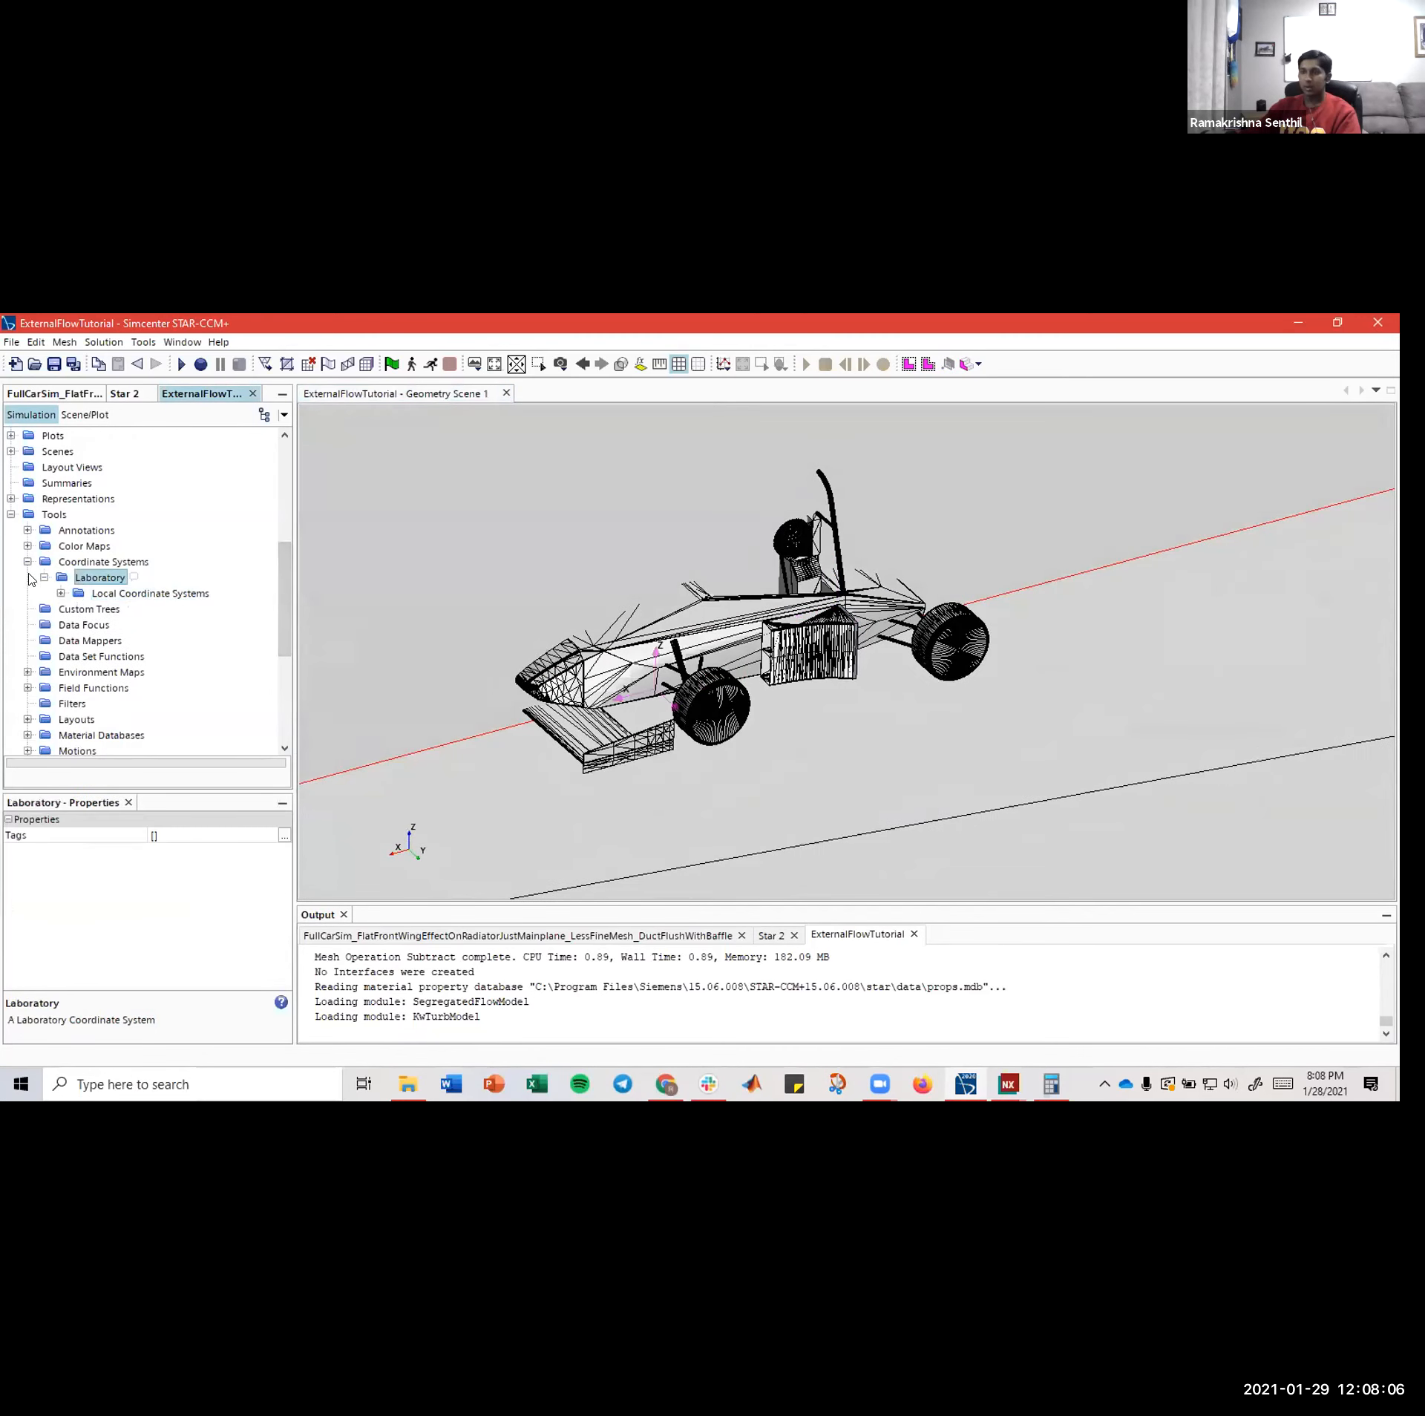
- Collapse the Tools branch and expand the Subtract region to list its boundaries and physics settings
left_click(44, 578)
left_click(28, 562)
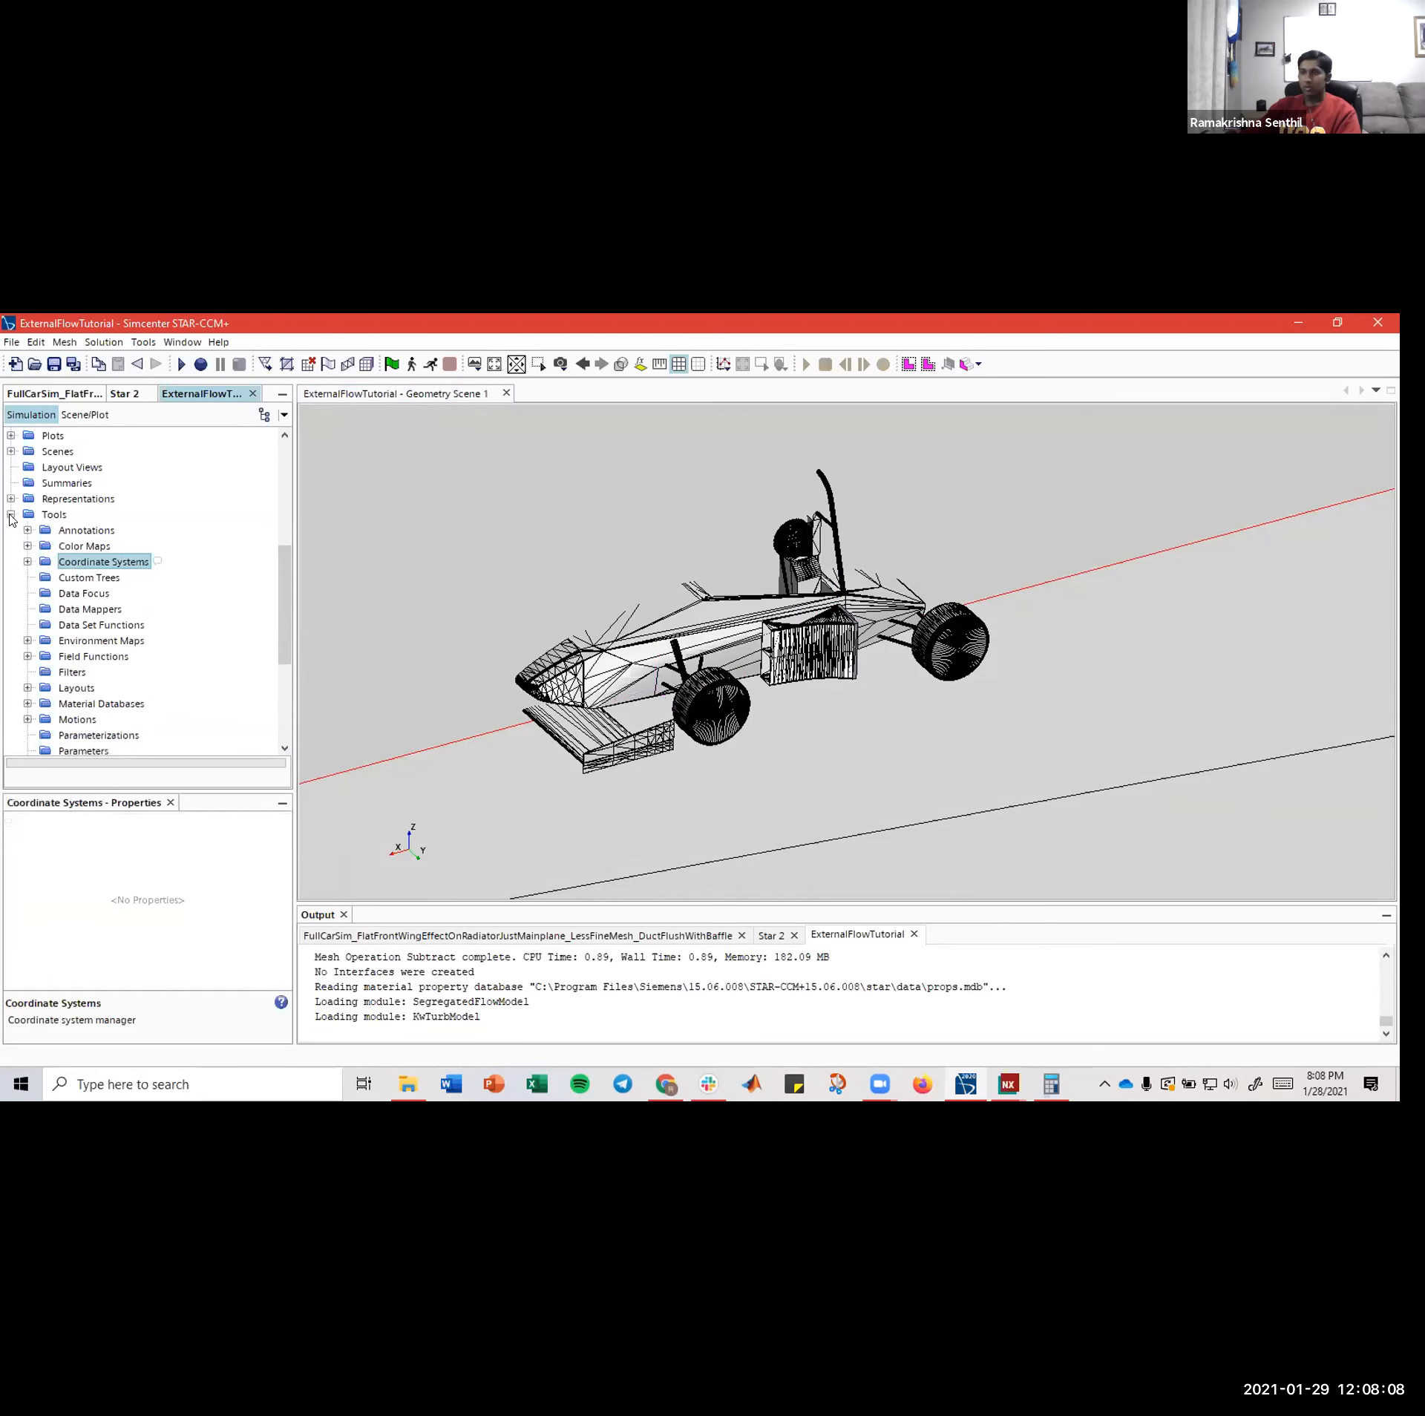
left_click(11, 515)
scroll(63, 604, "up", 1)
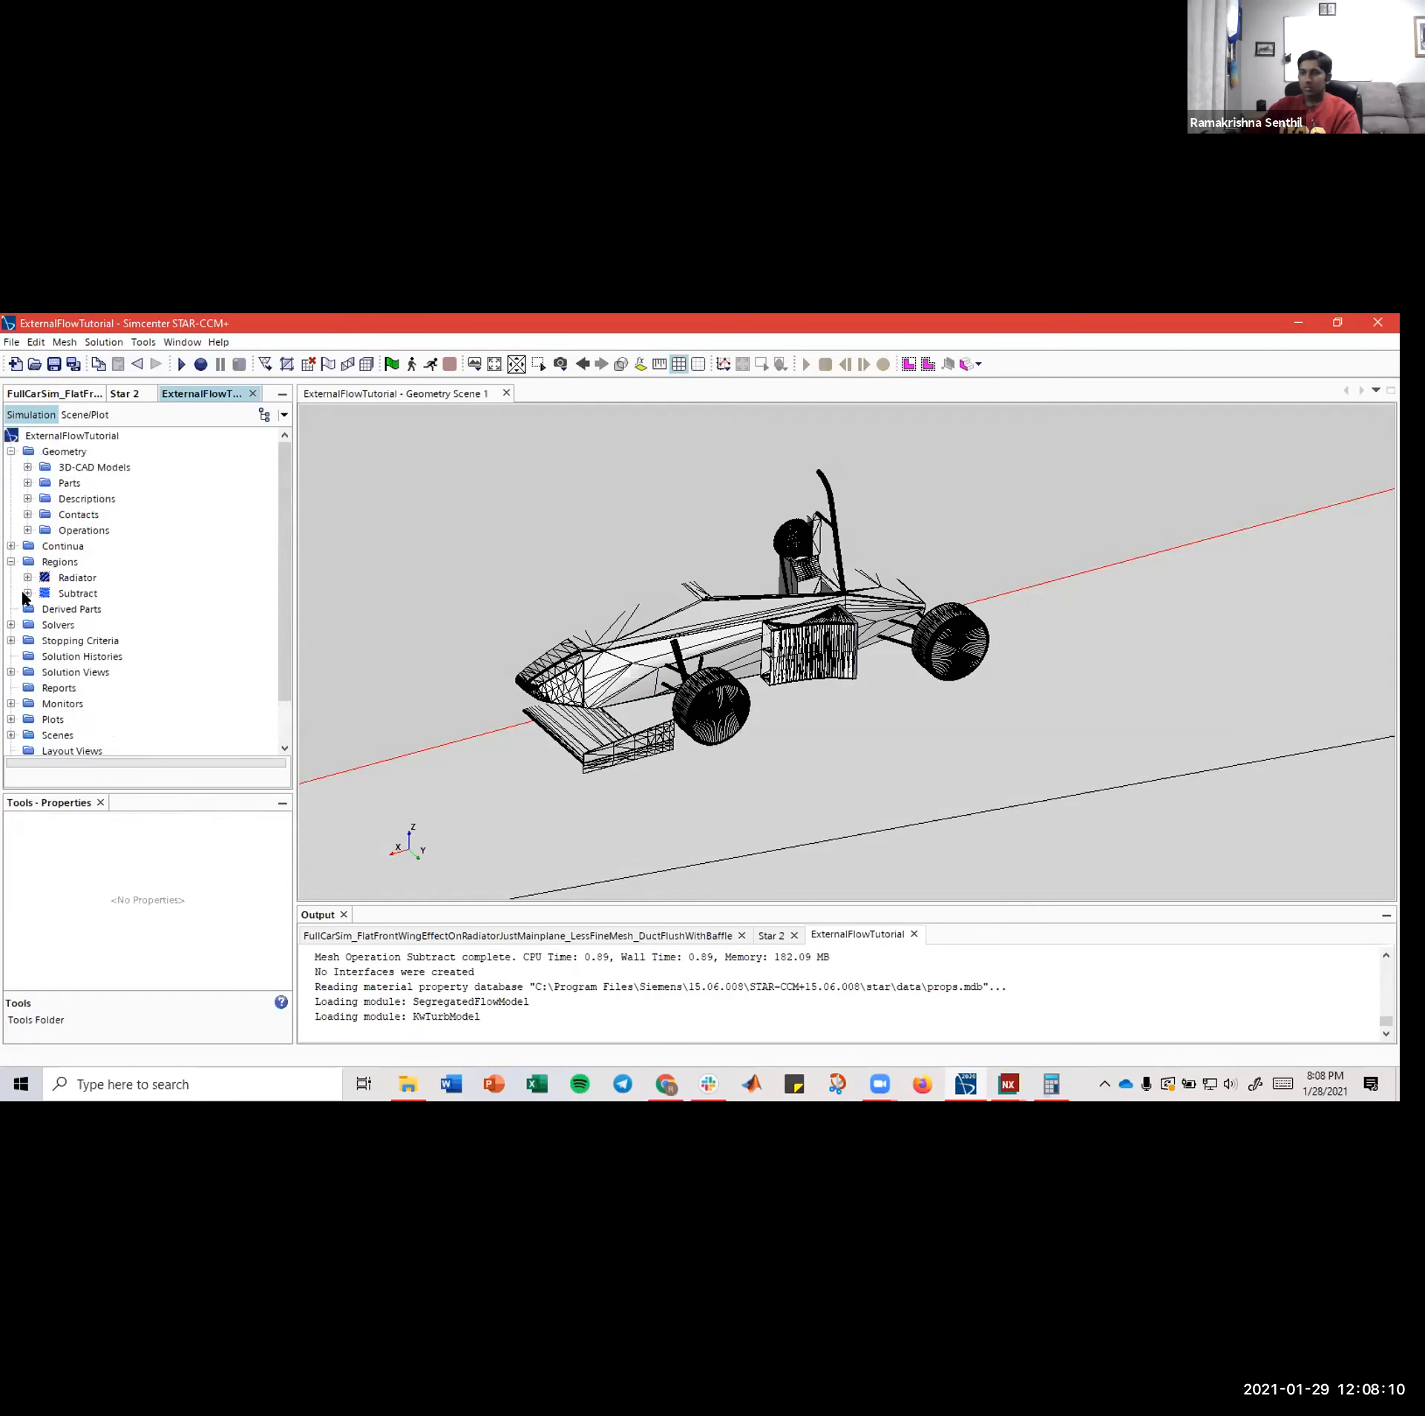
left_click(27, 594)
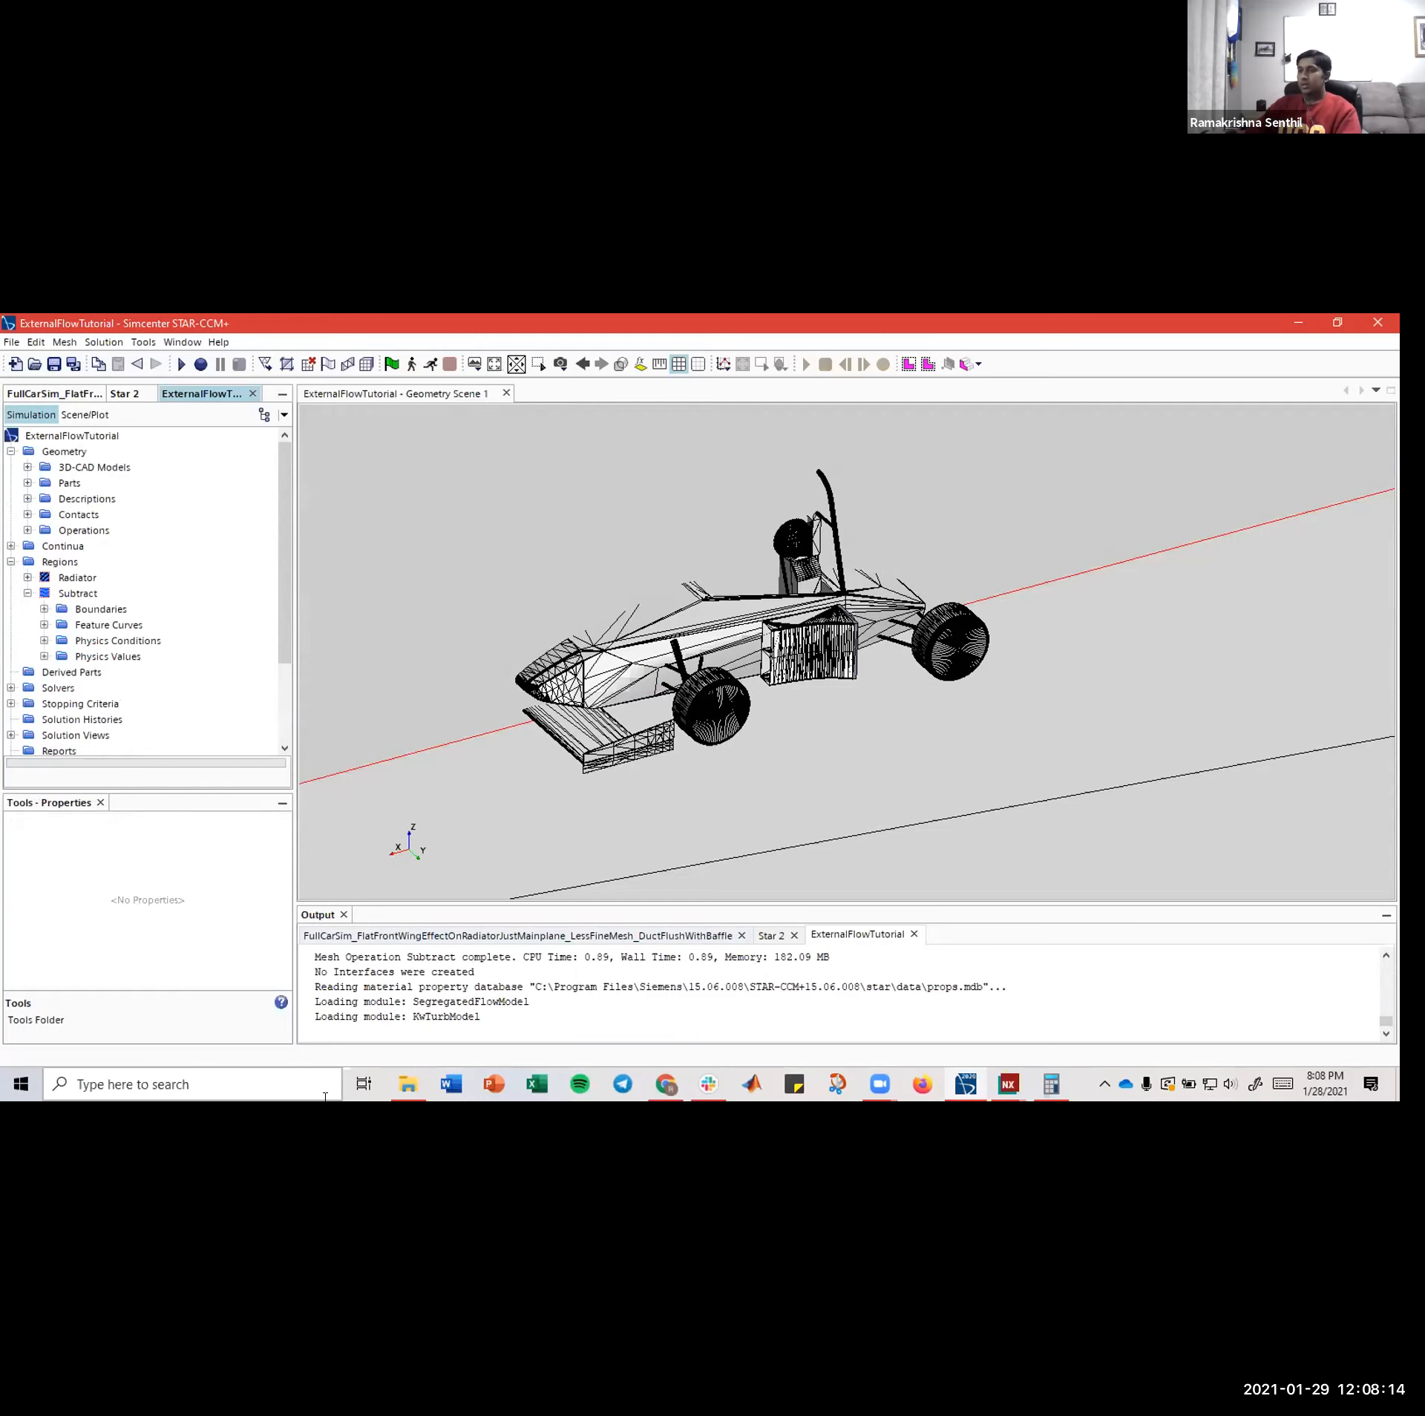
- Set the velocity magnitude of the Subtract region's Block.Inlet boundary to 15.64 m/s
left_click(43, 610)
scroll(74, 565, "up", 2)
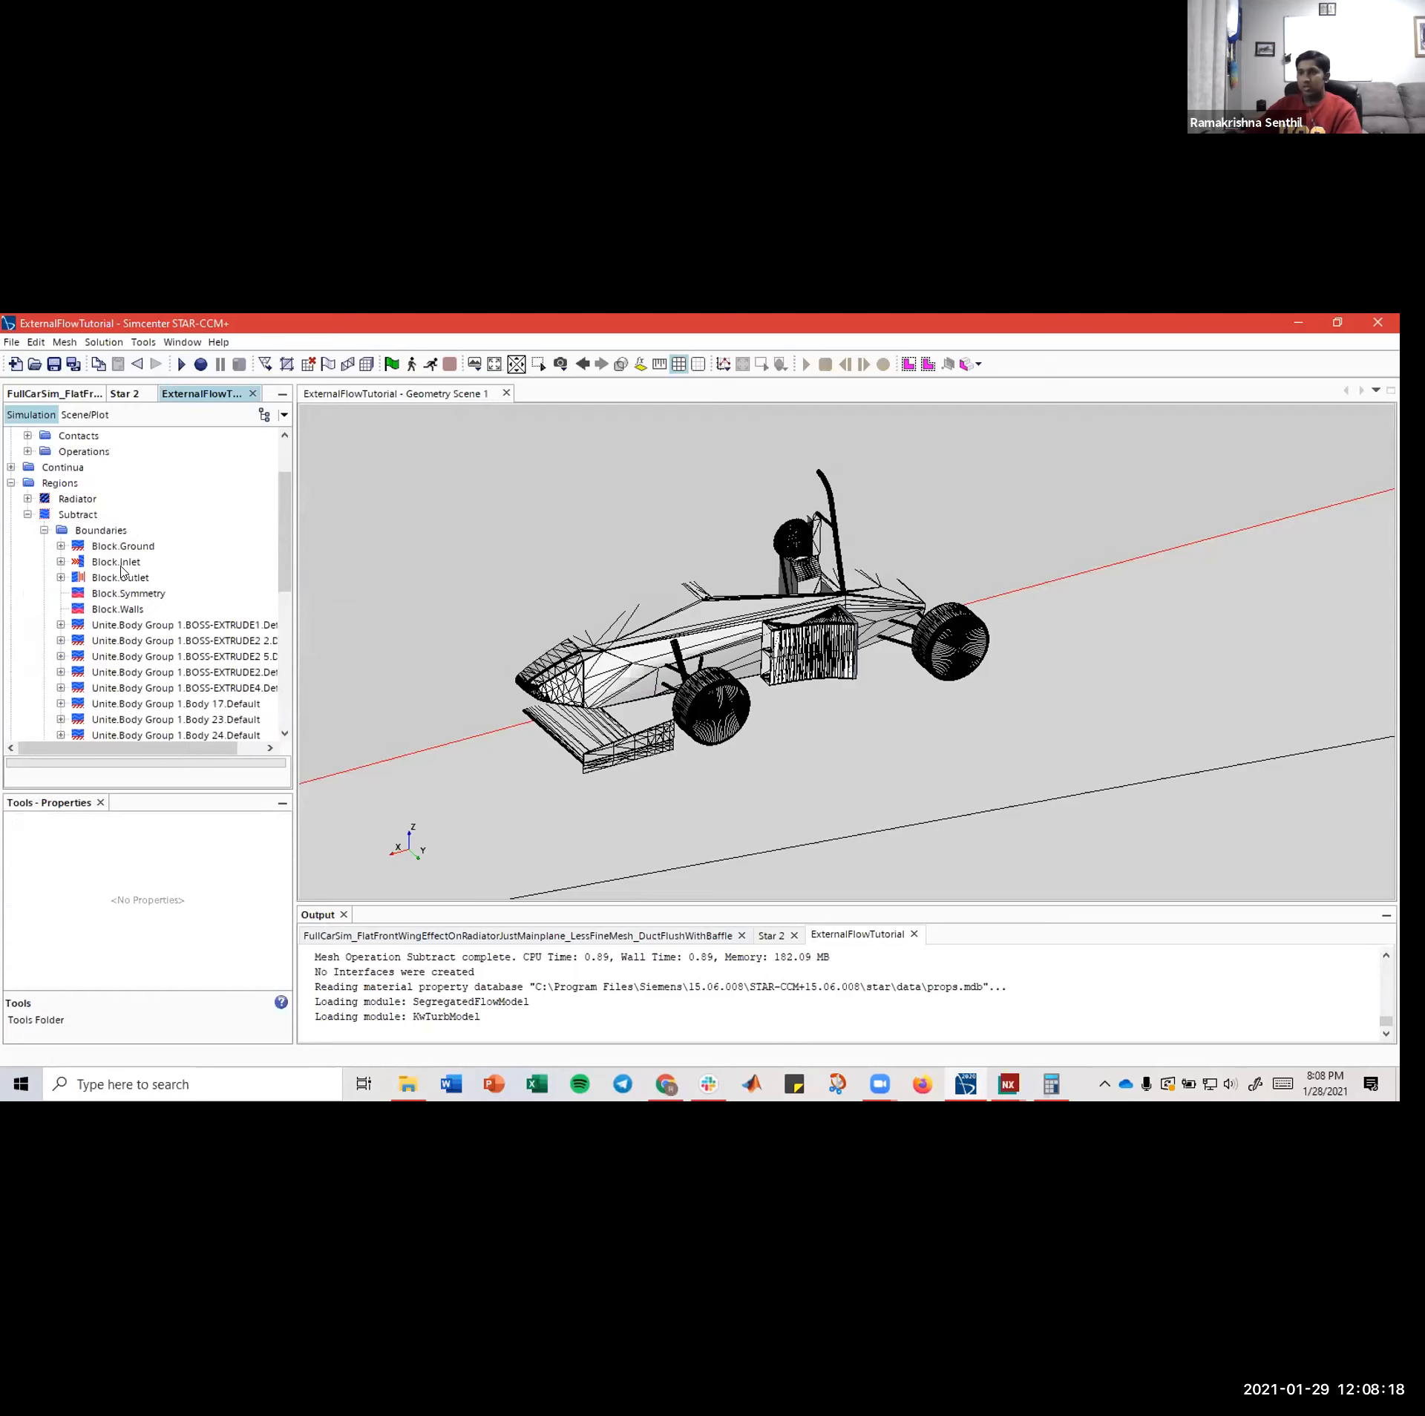
left_click(77, 563)
left_click(59, 561)
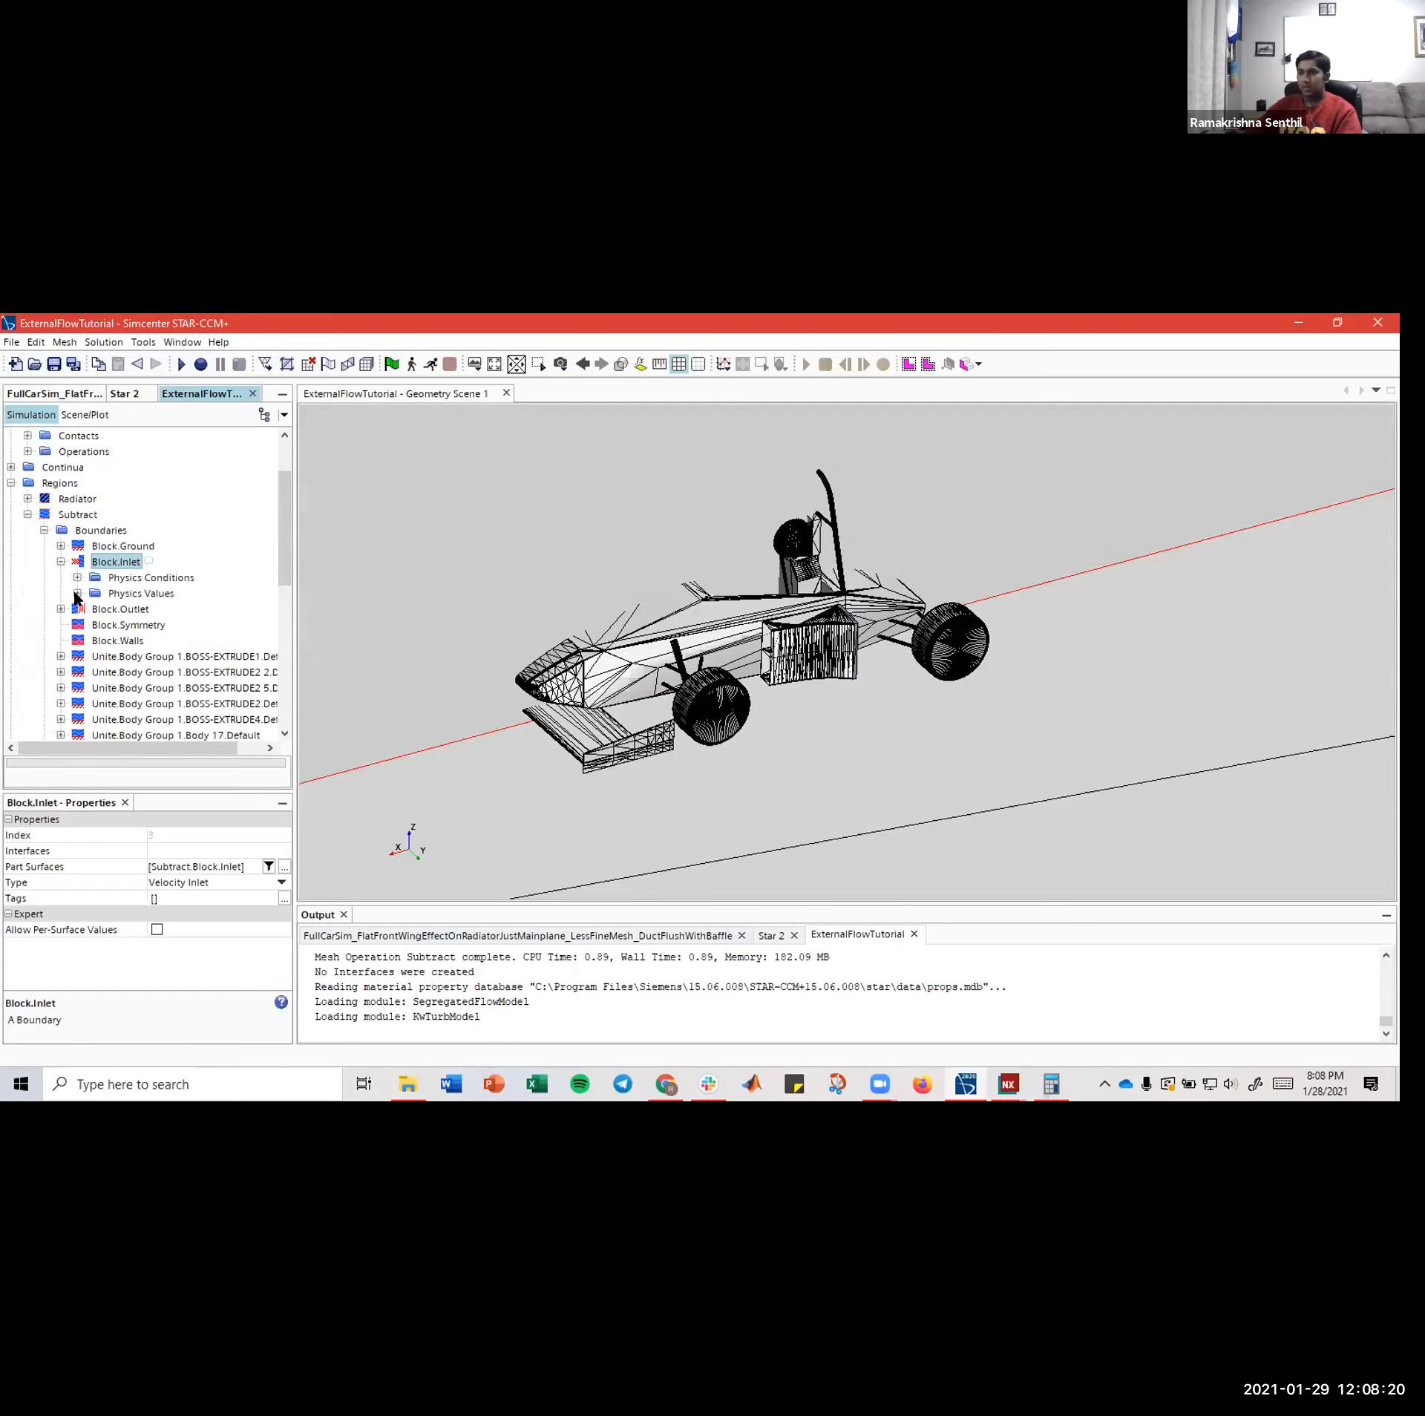
left_click(77, 594)
left_click(133, 642)
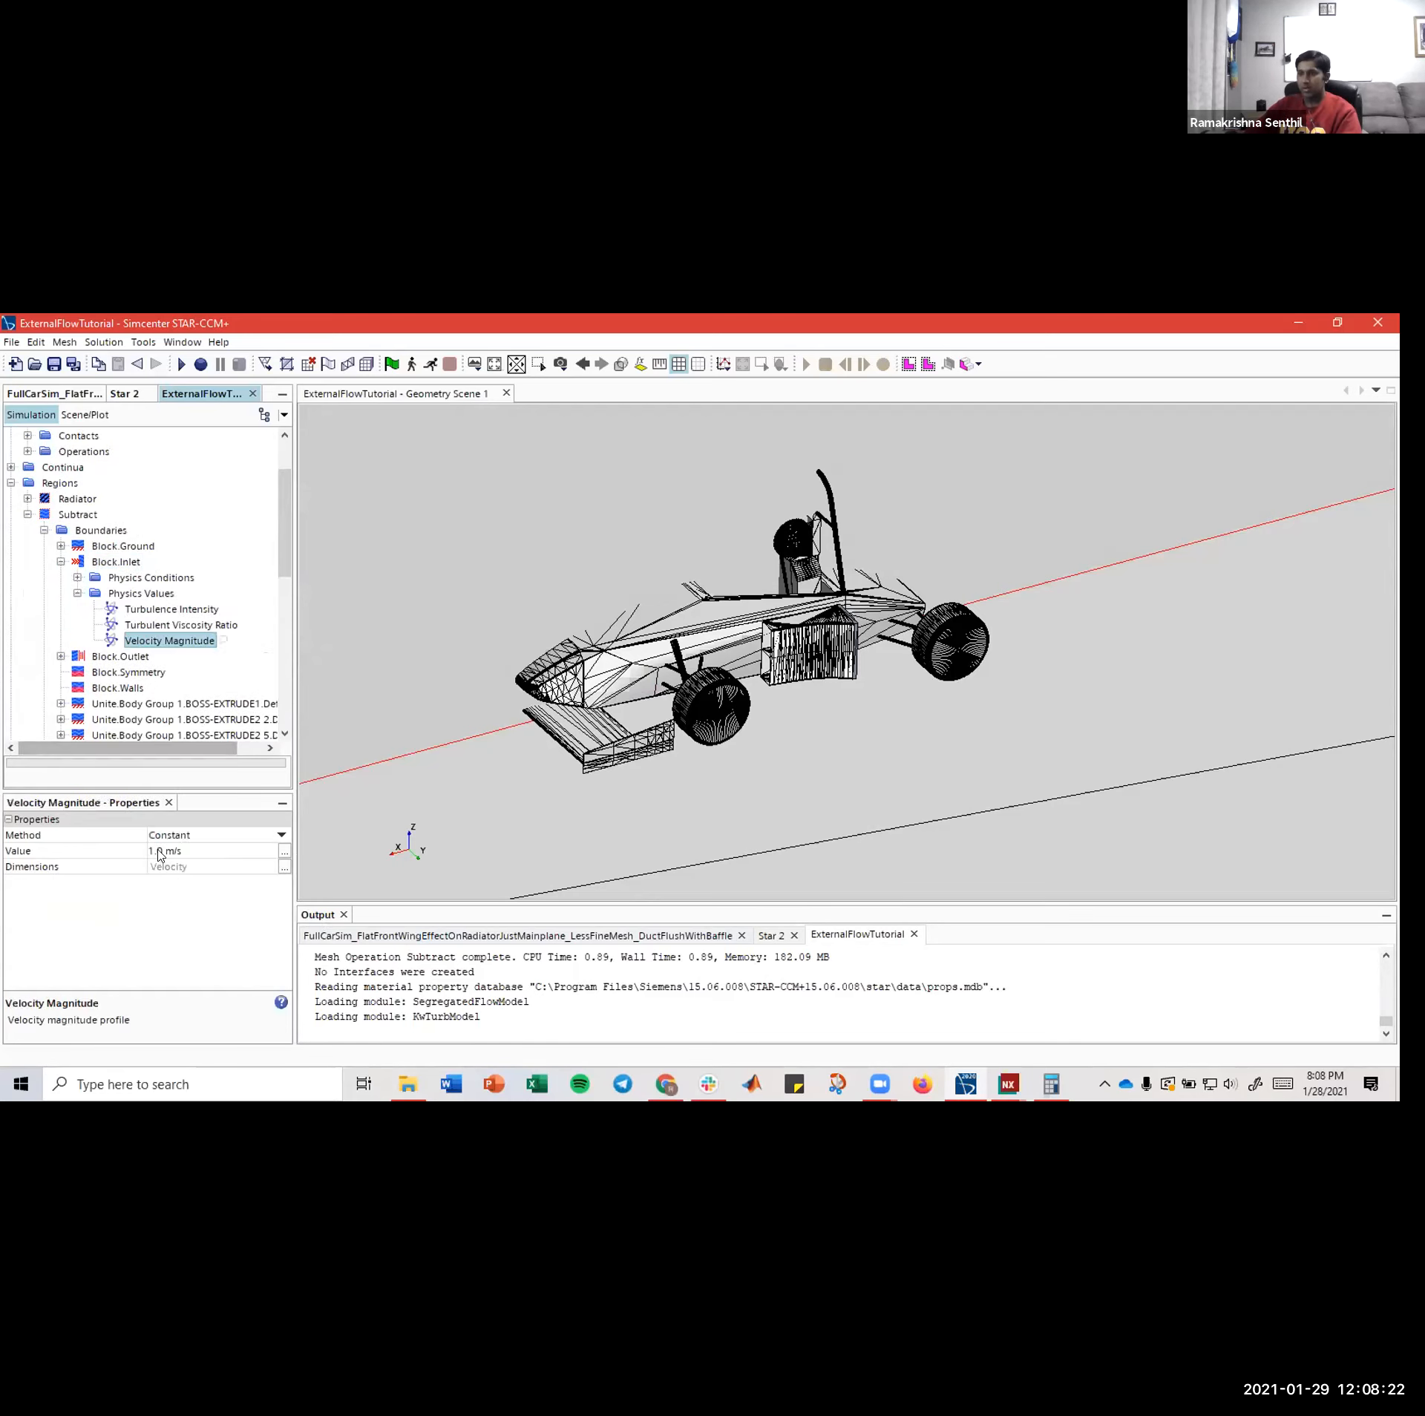
left_click(158, 850)
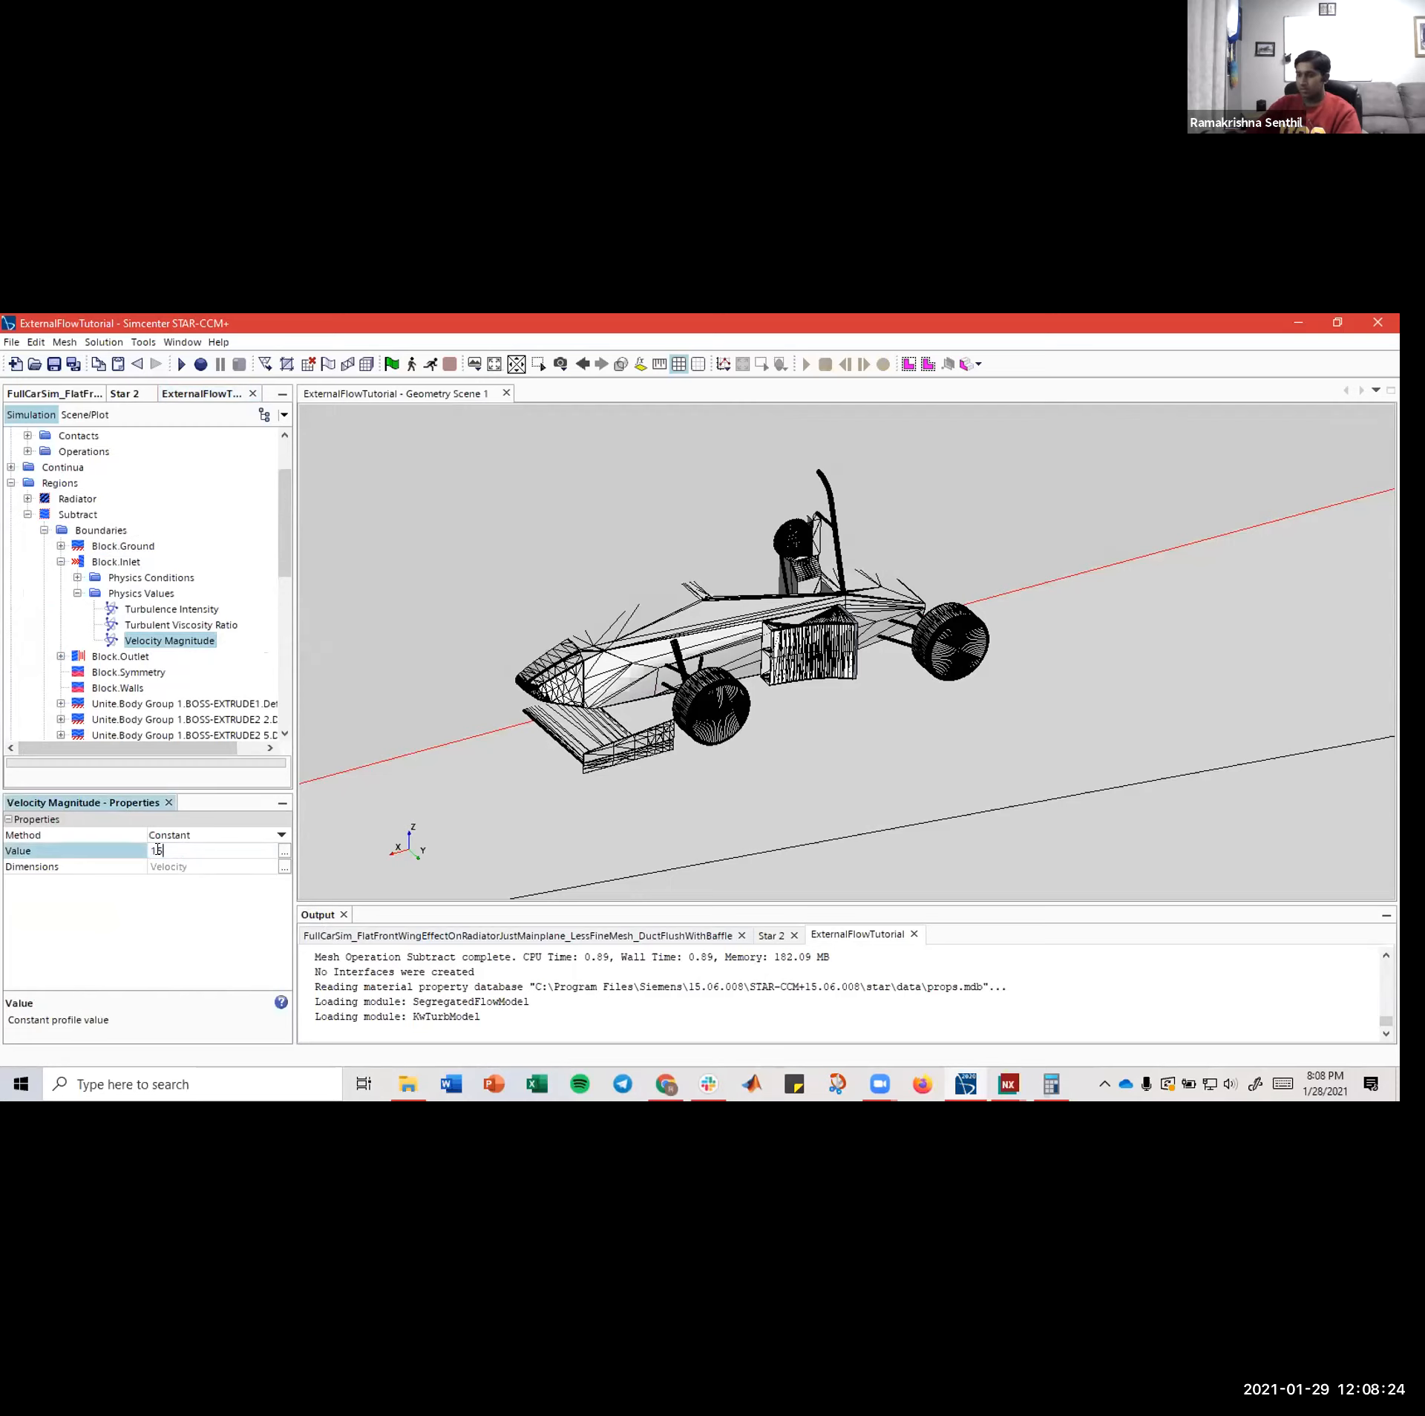
key("Return")
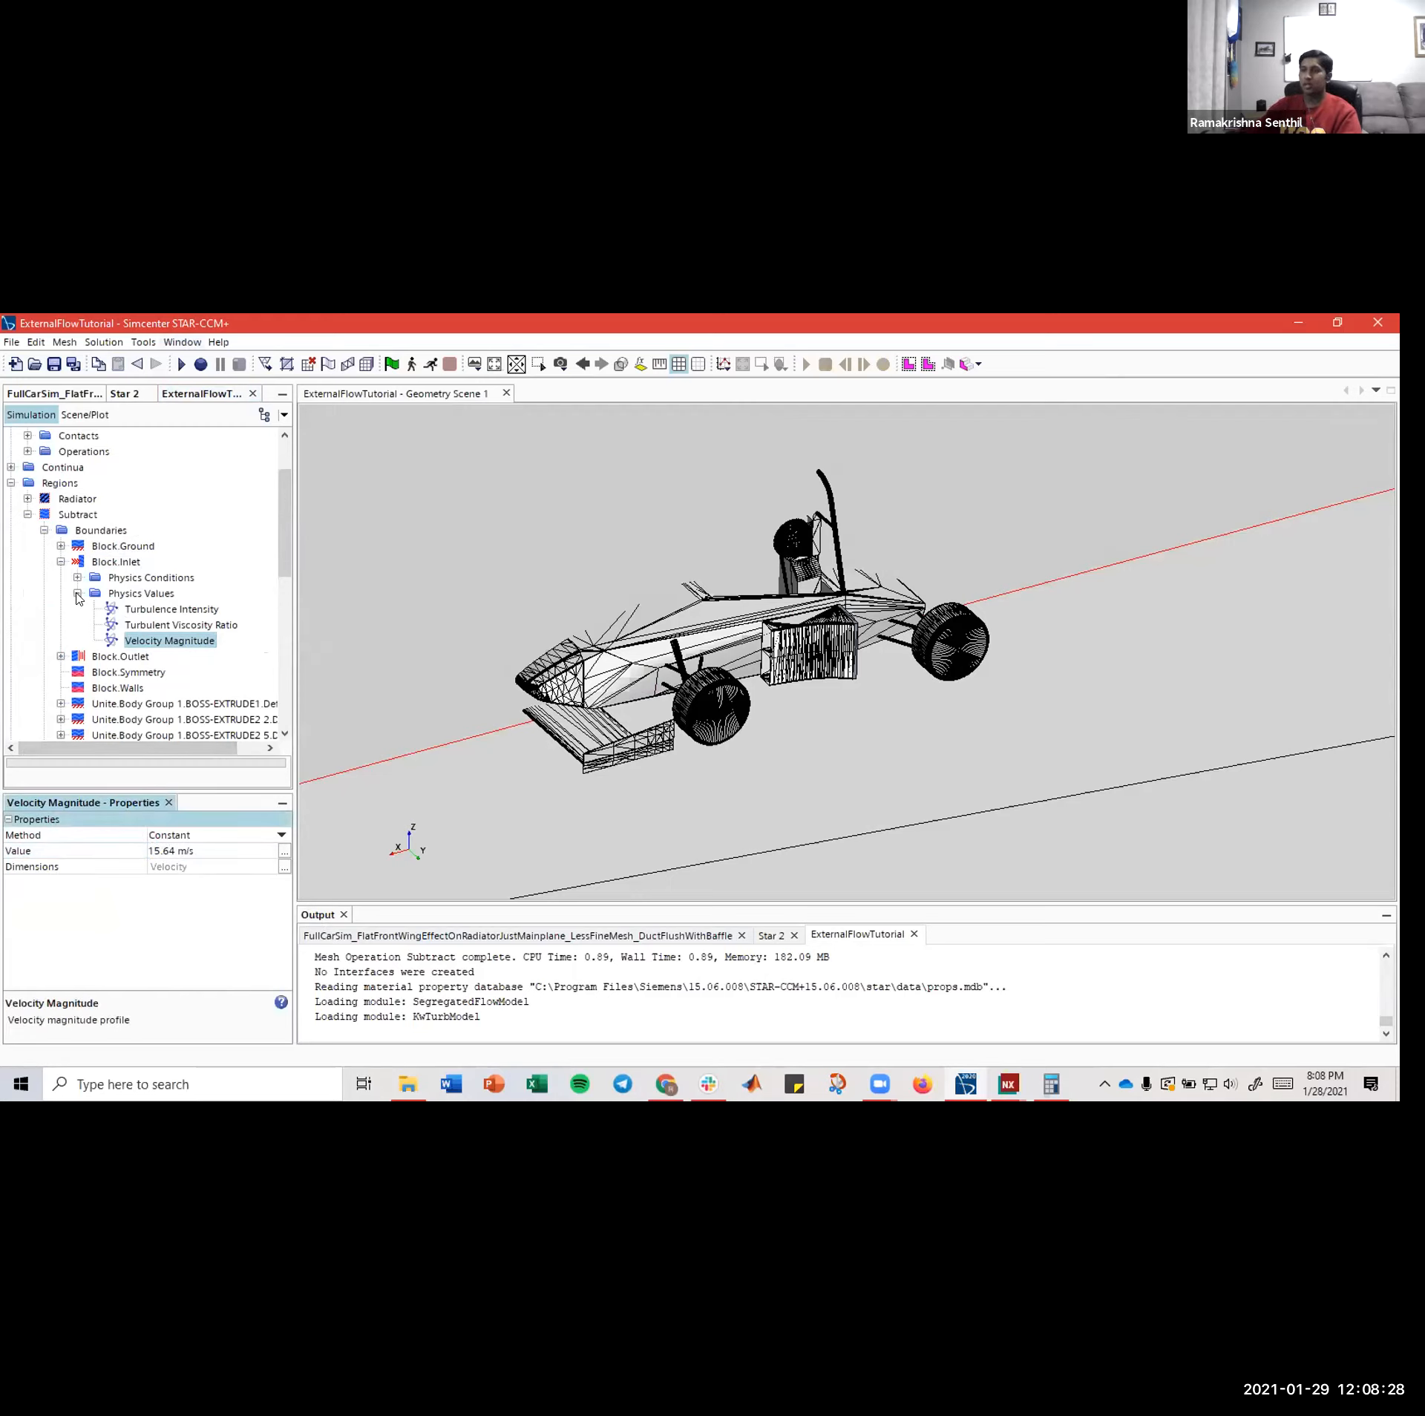
left_click(77, 594)
left_click(61, 563)
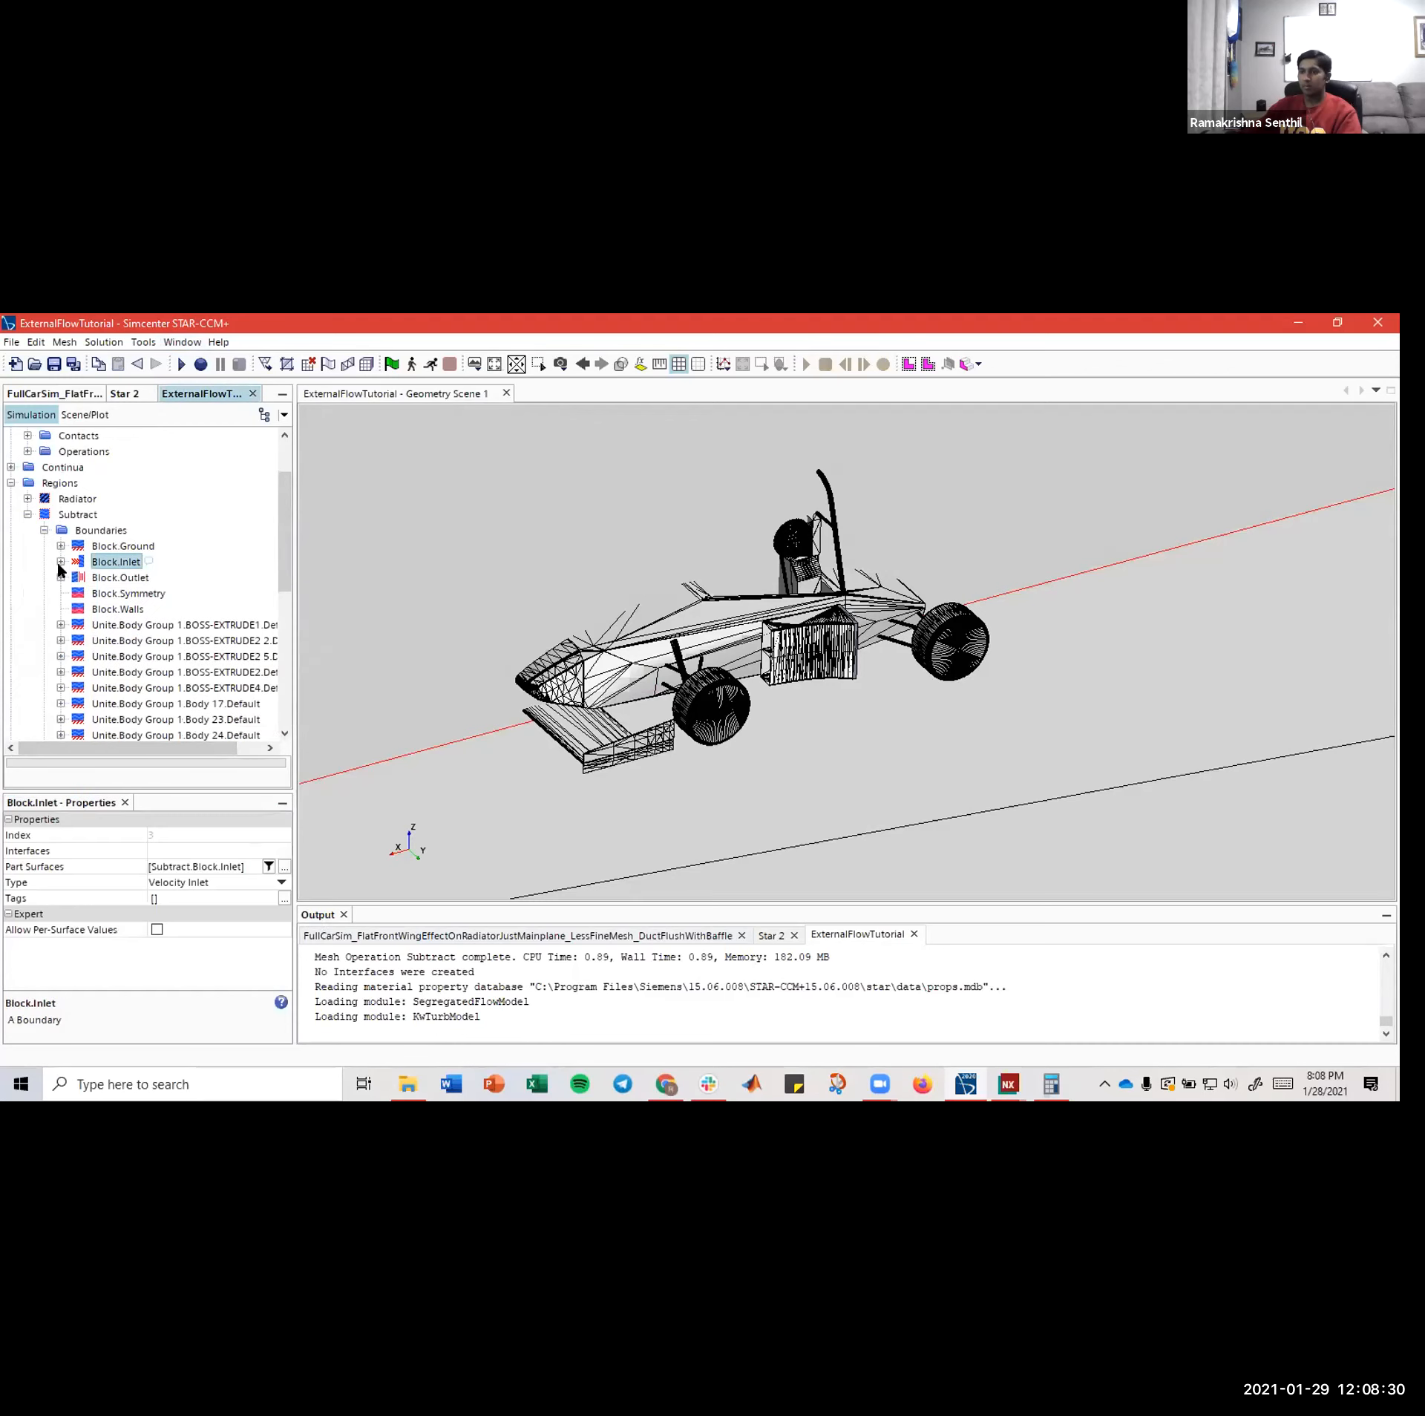
- Step through the Unite.Body Group 1 boundaries of the Subtract region to identify the front and rear wheels on the car
left_click(61, 579)
left_click(61, 579)
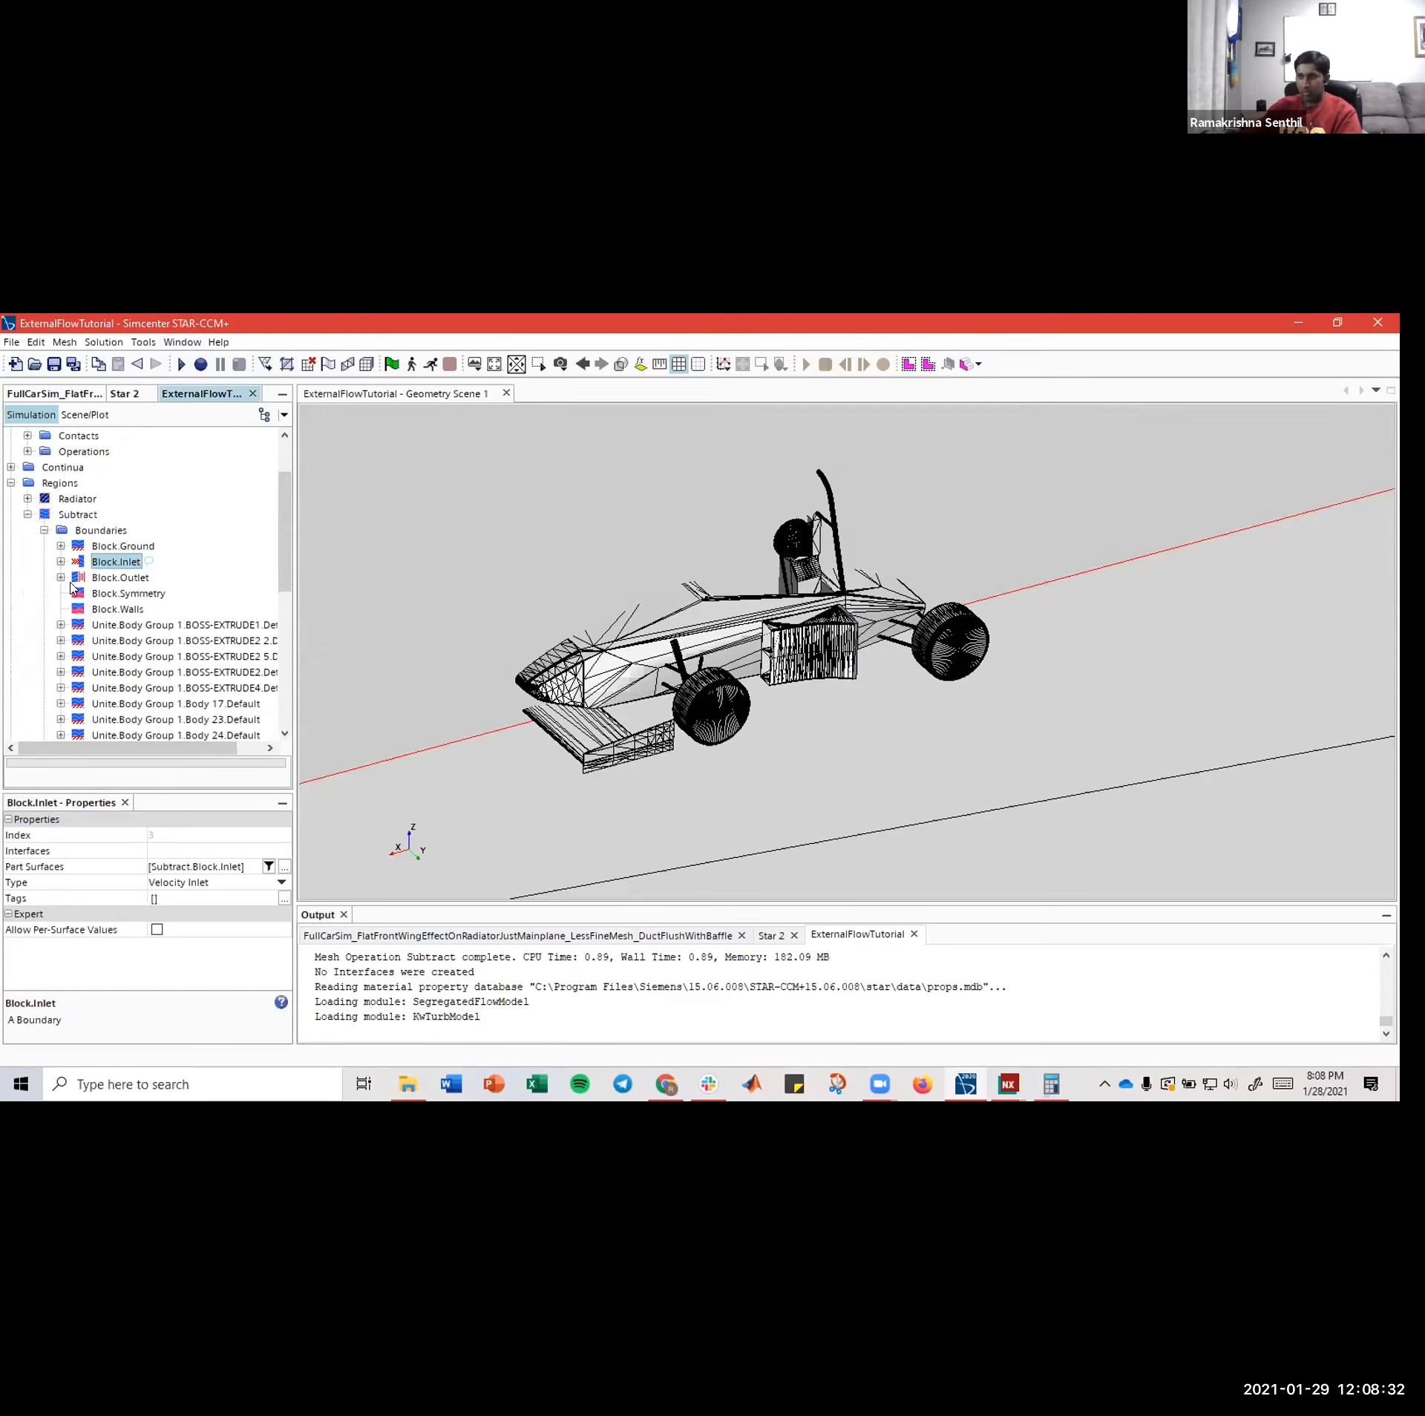
scroll(87, 593, "down", 1)
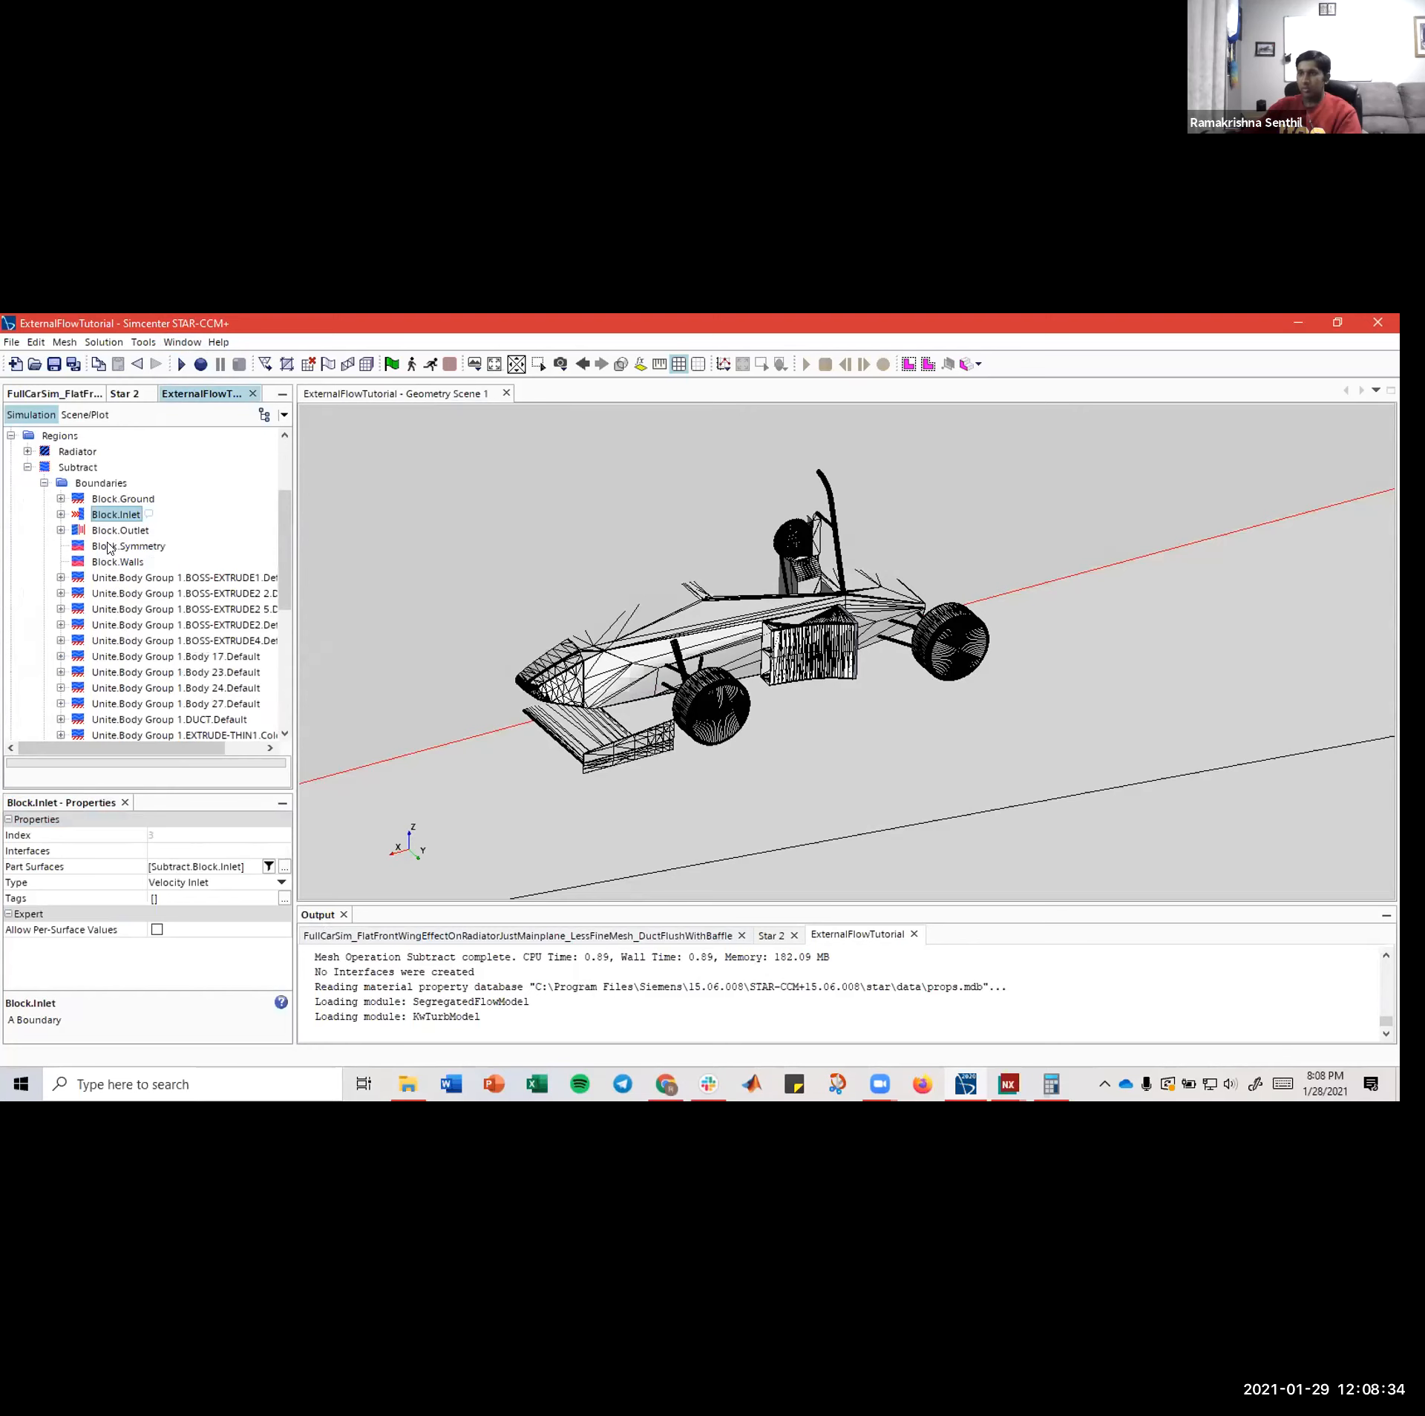
scroll(113, 577, "down", 3)
scroll(115, 573, "up", 1)
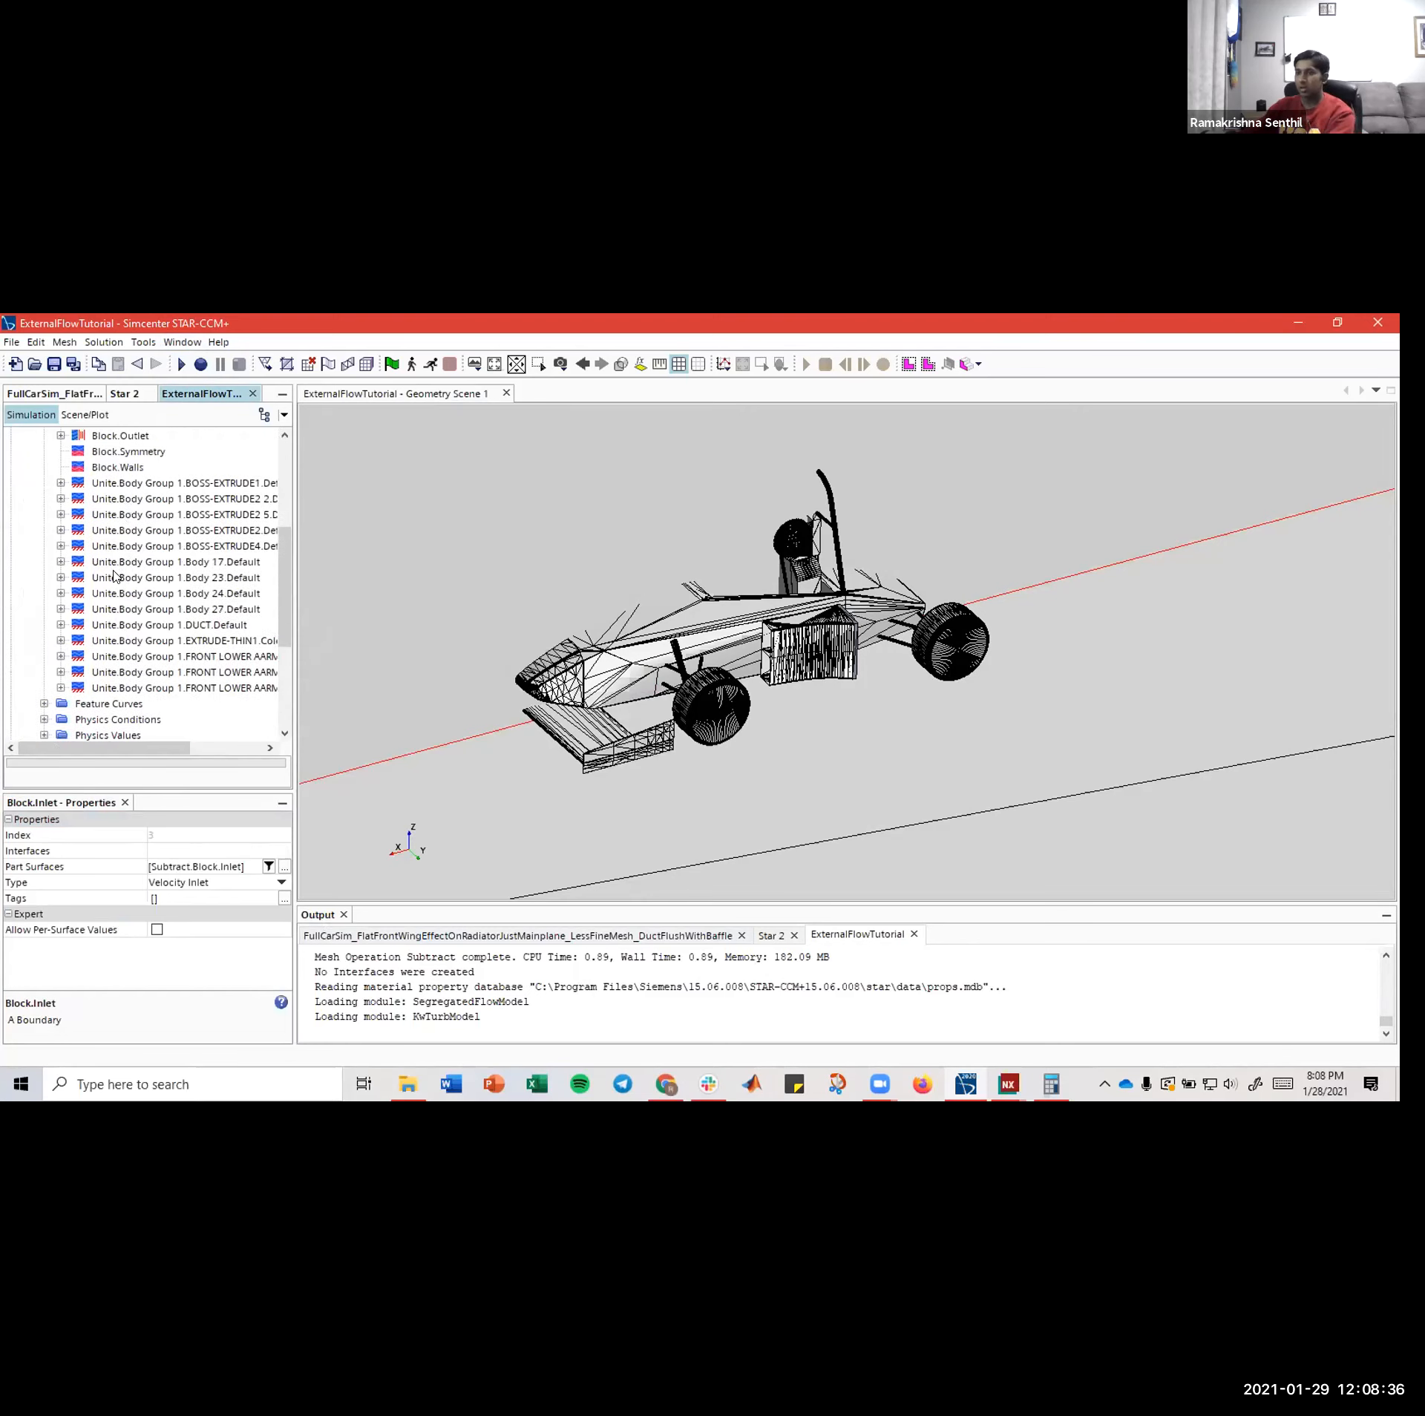
left_click(117, 564)
key("Down")
key("Down")
key("Down")
key("Up")
key("Up")
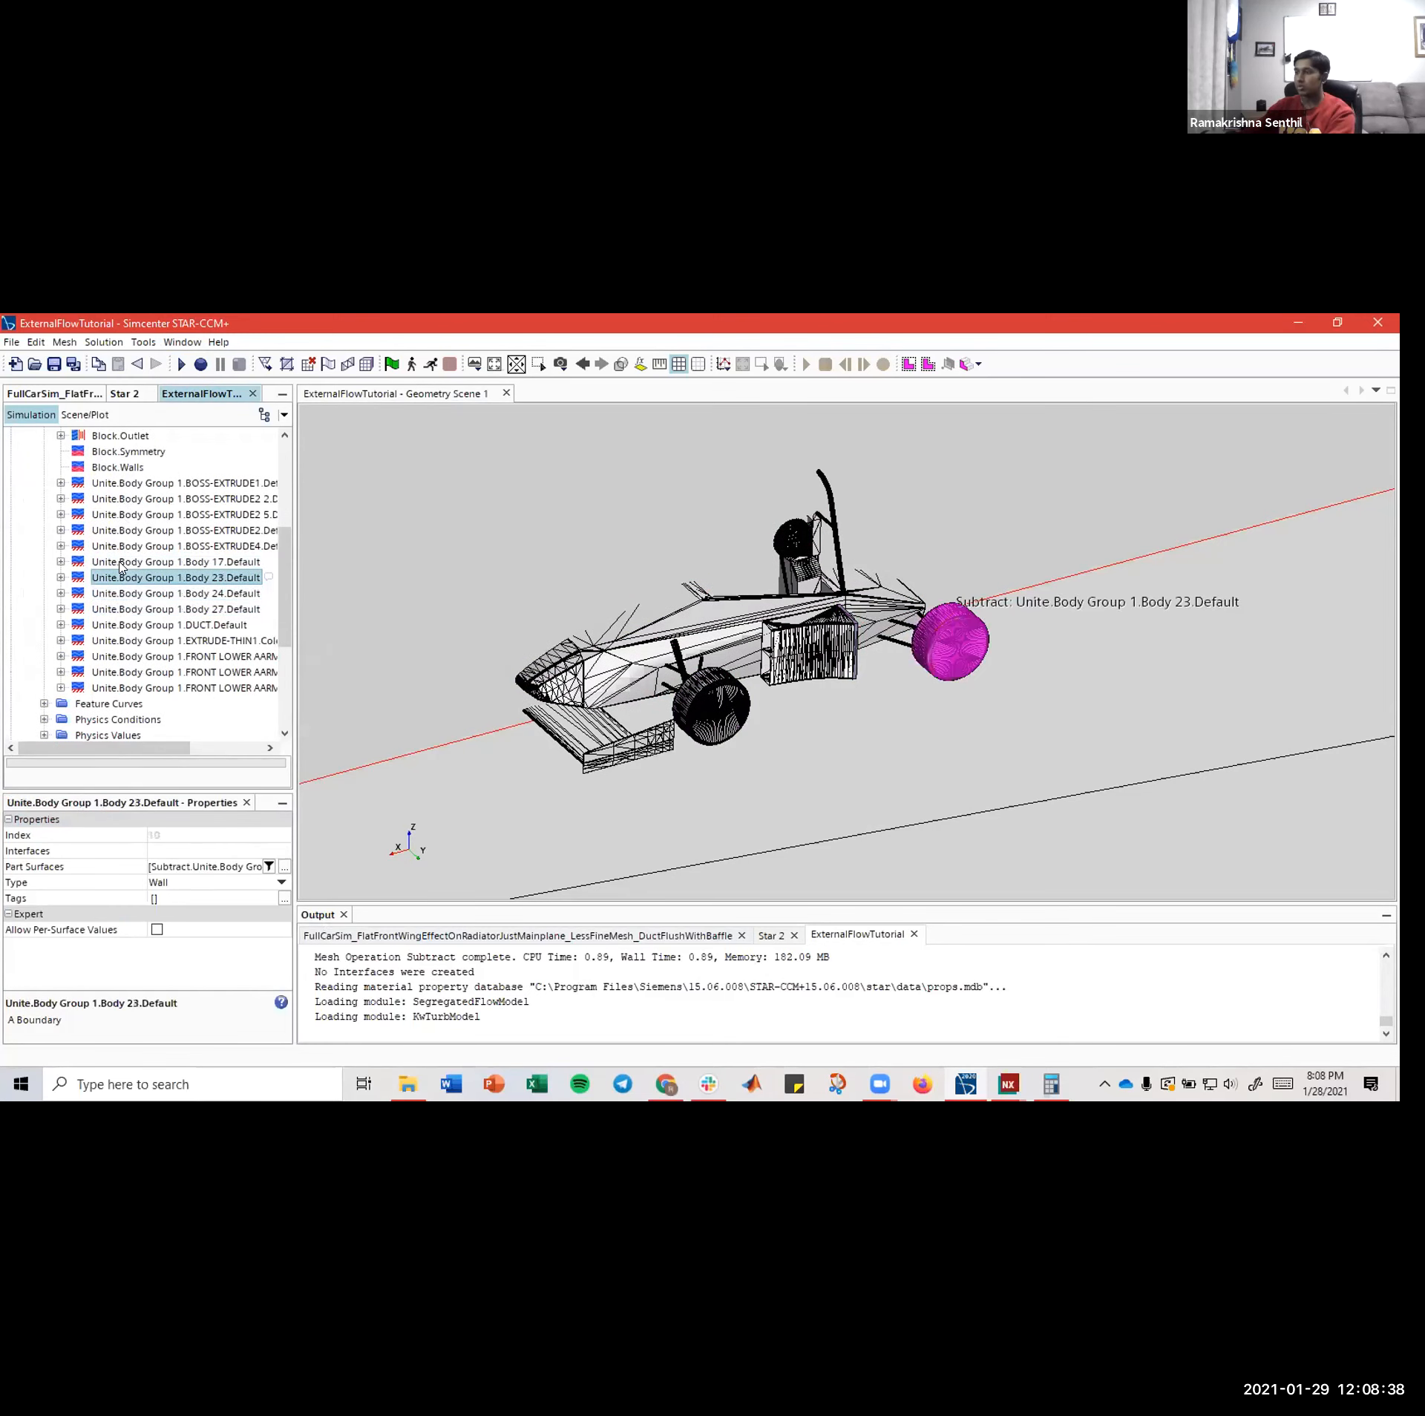
key("Down")
key("Up")
key("Down")
key("Up")
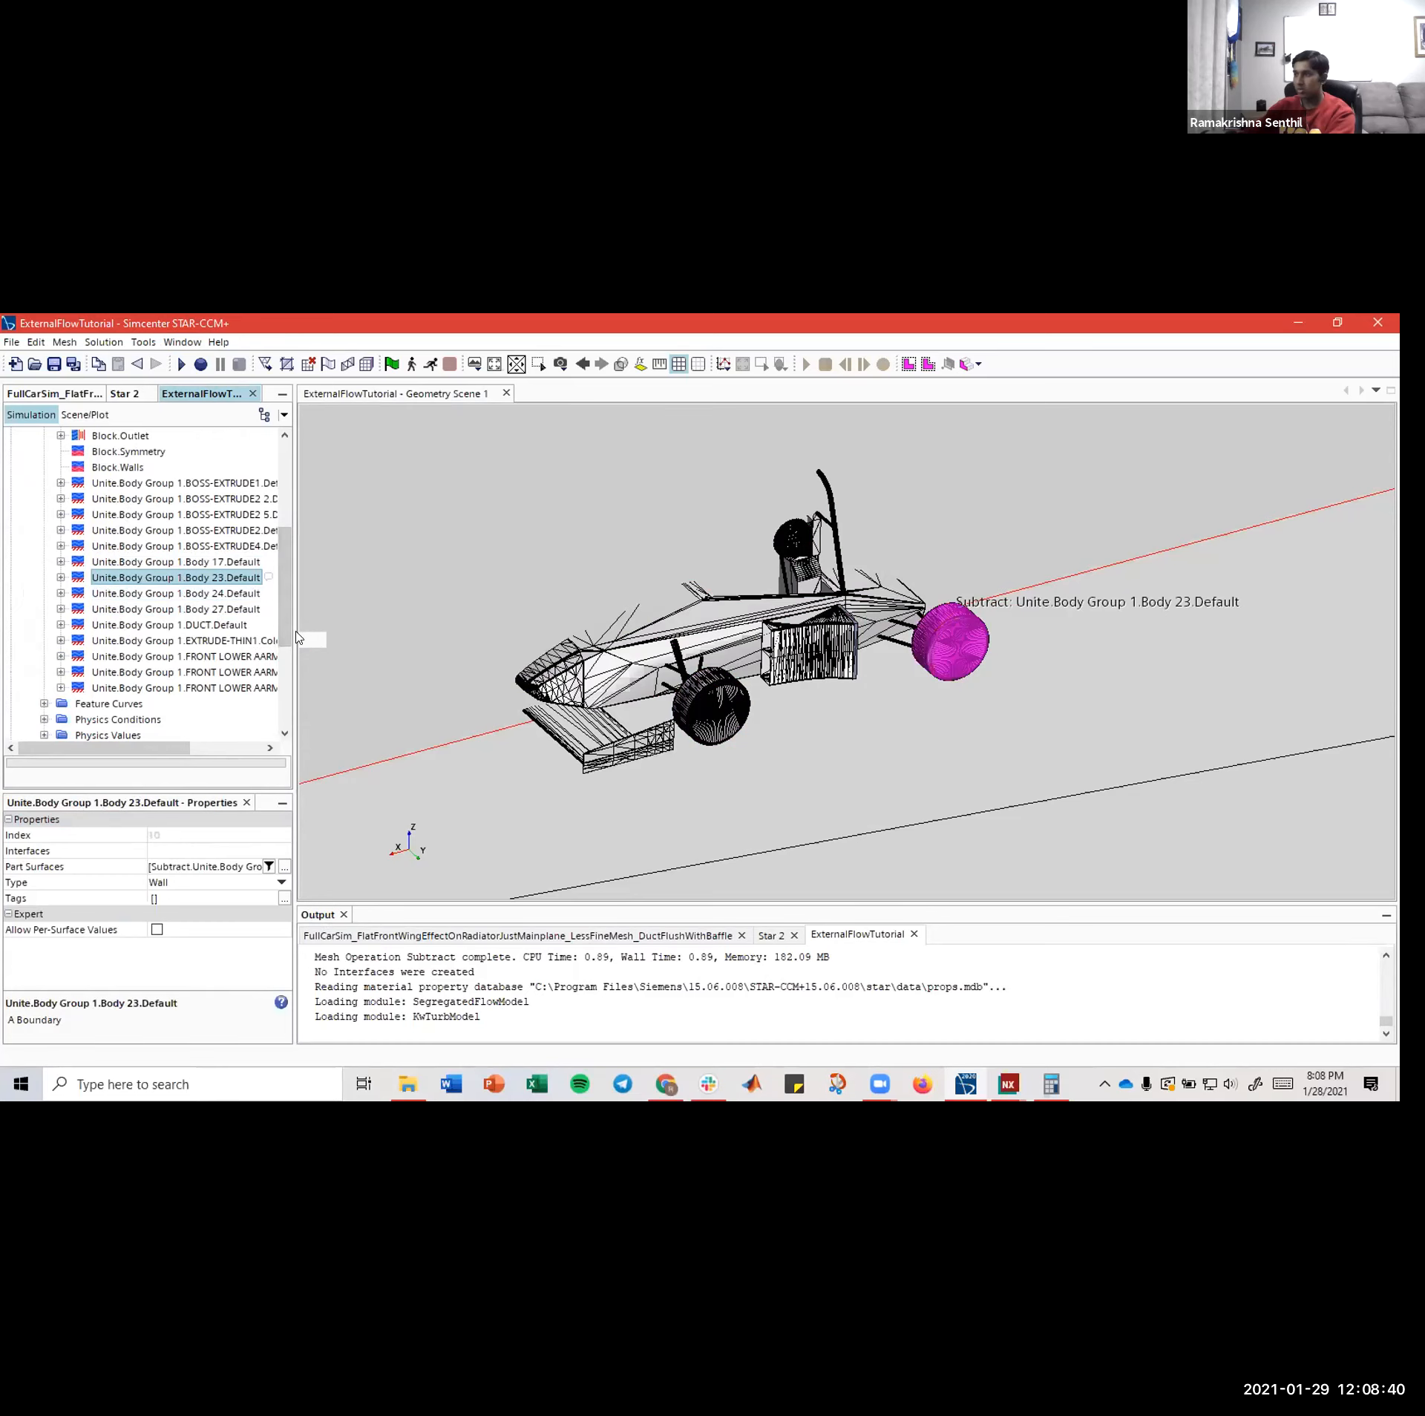
key("Down")
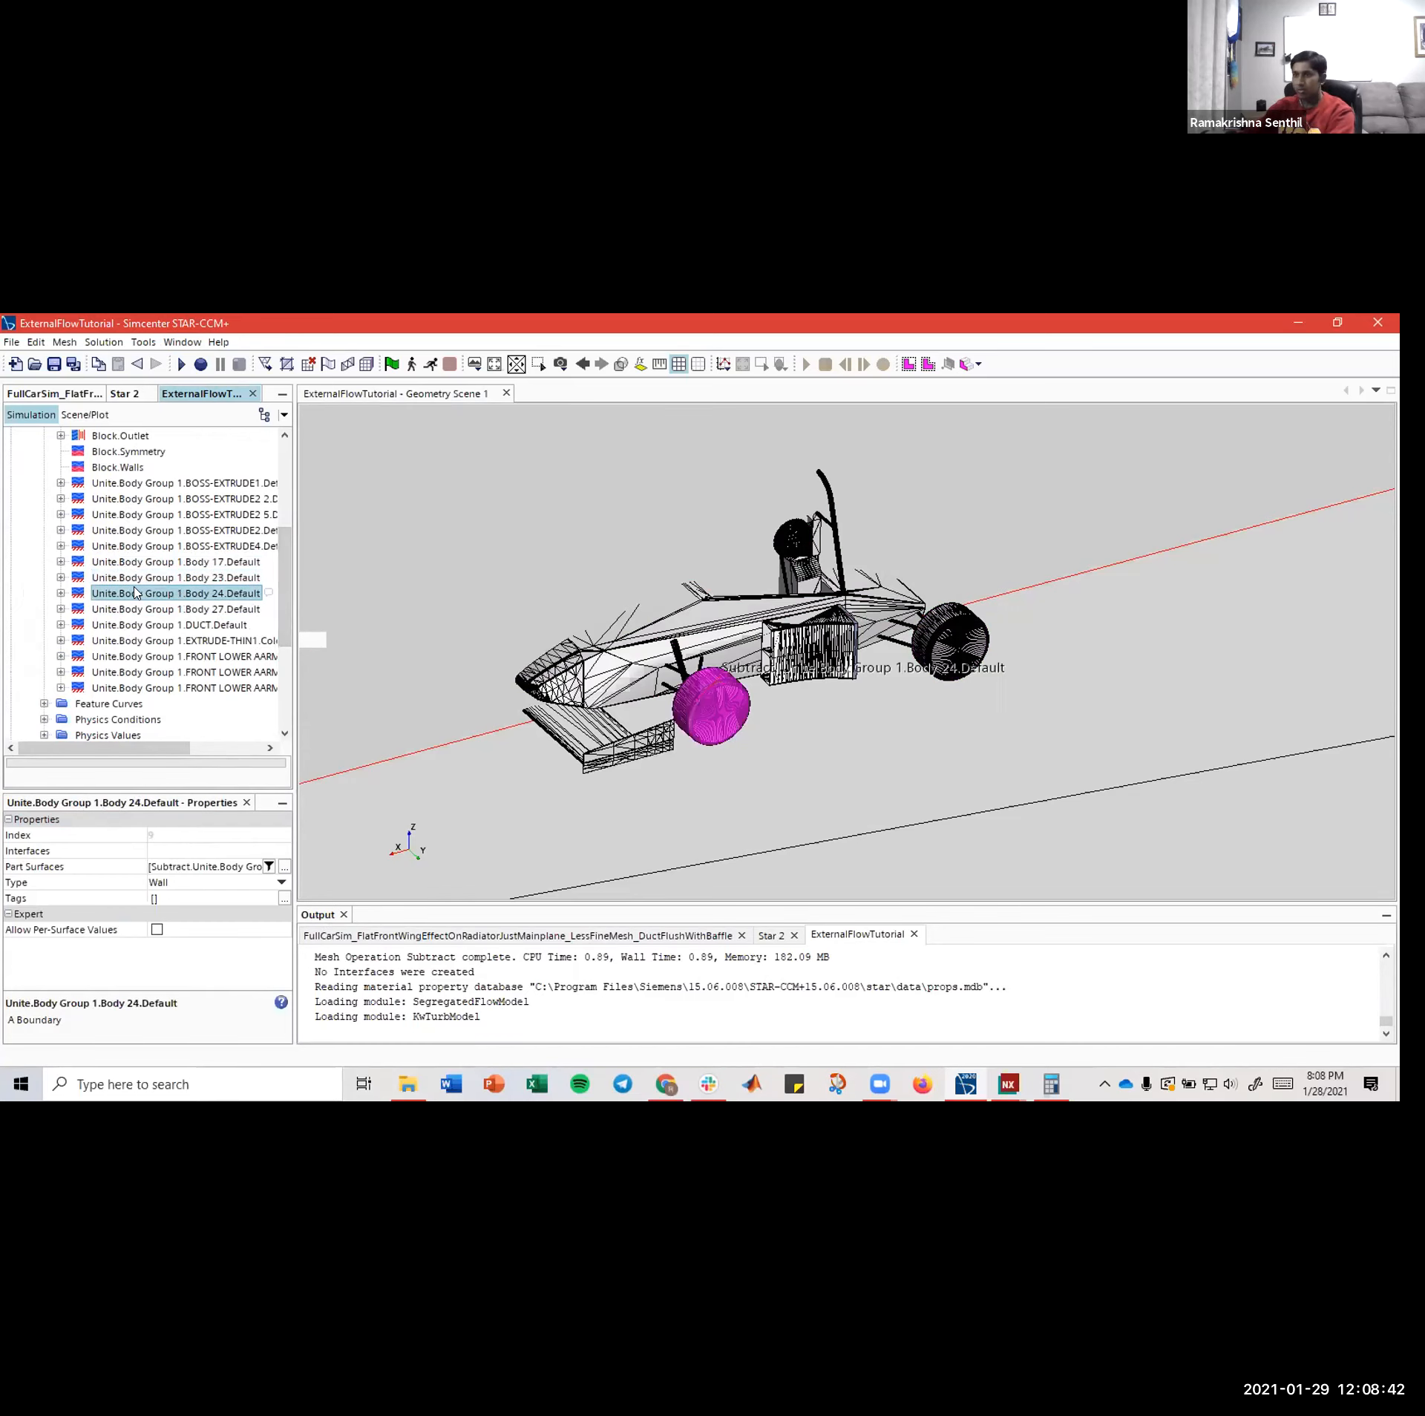
- Review the physics conditions and physics values of the front wheel boundary, Unite.Body Group 1.Body 24.Default
left_click(60, 593)
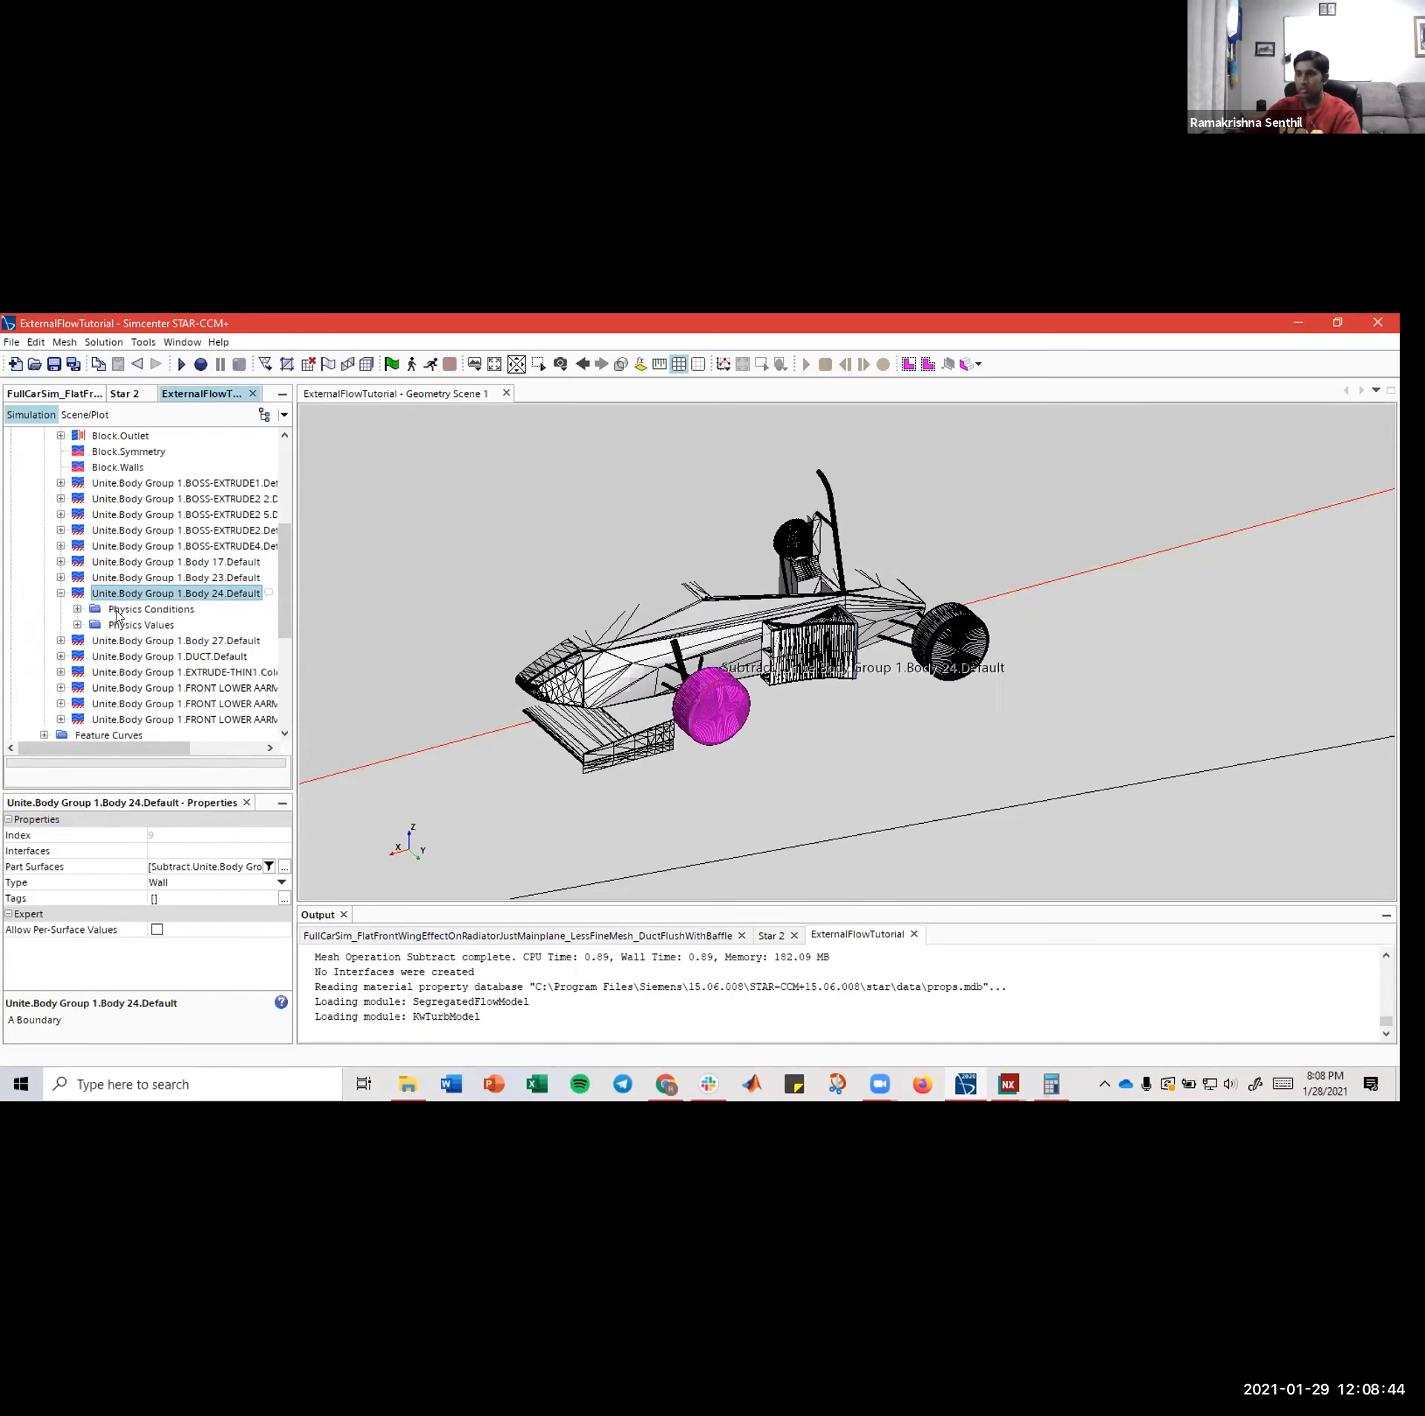
left_click(77, 609)
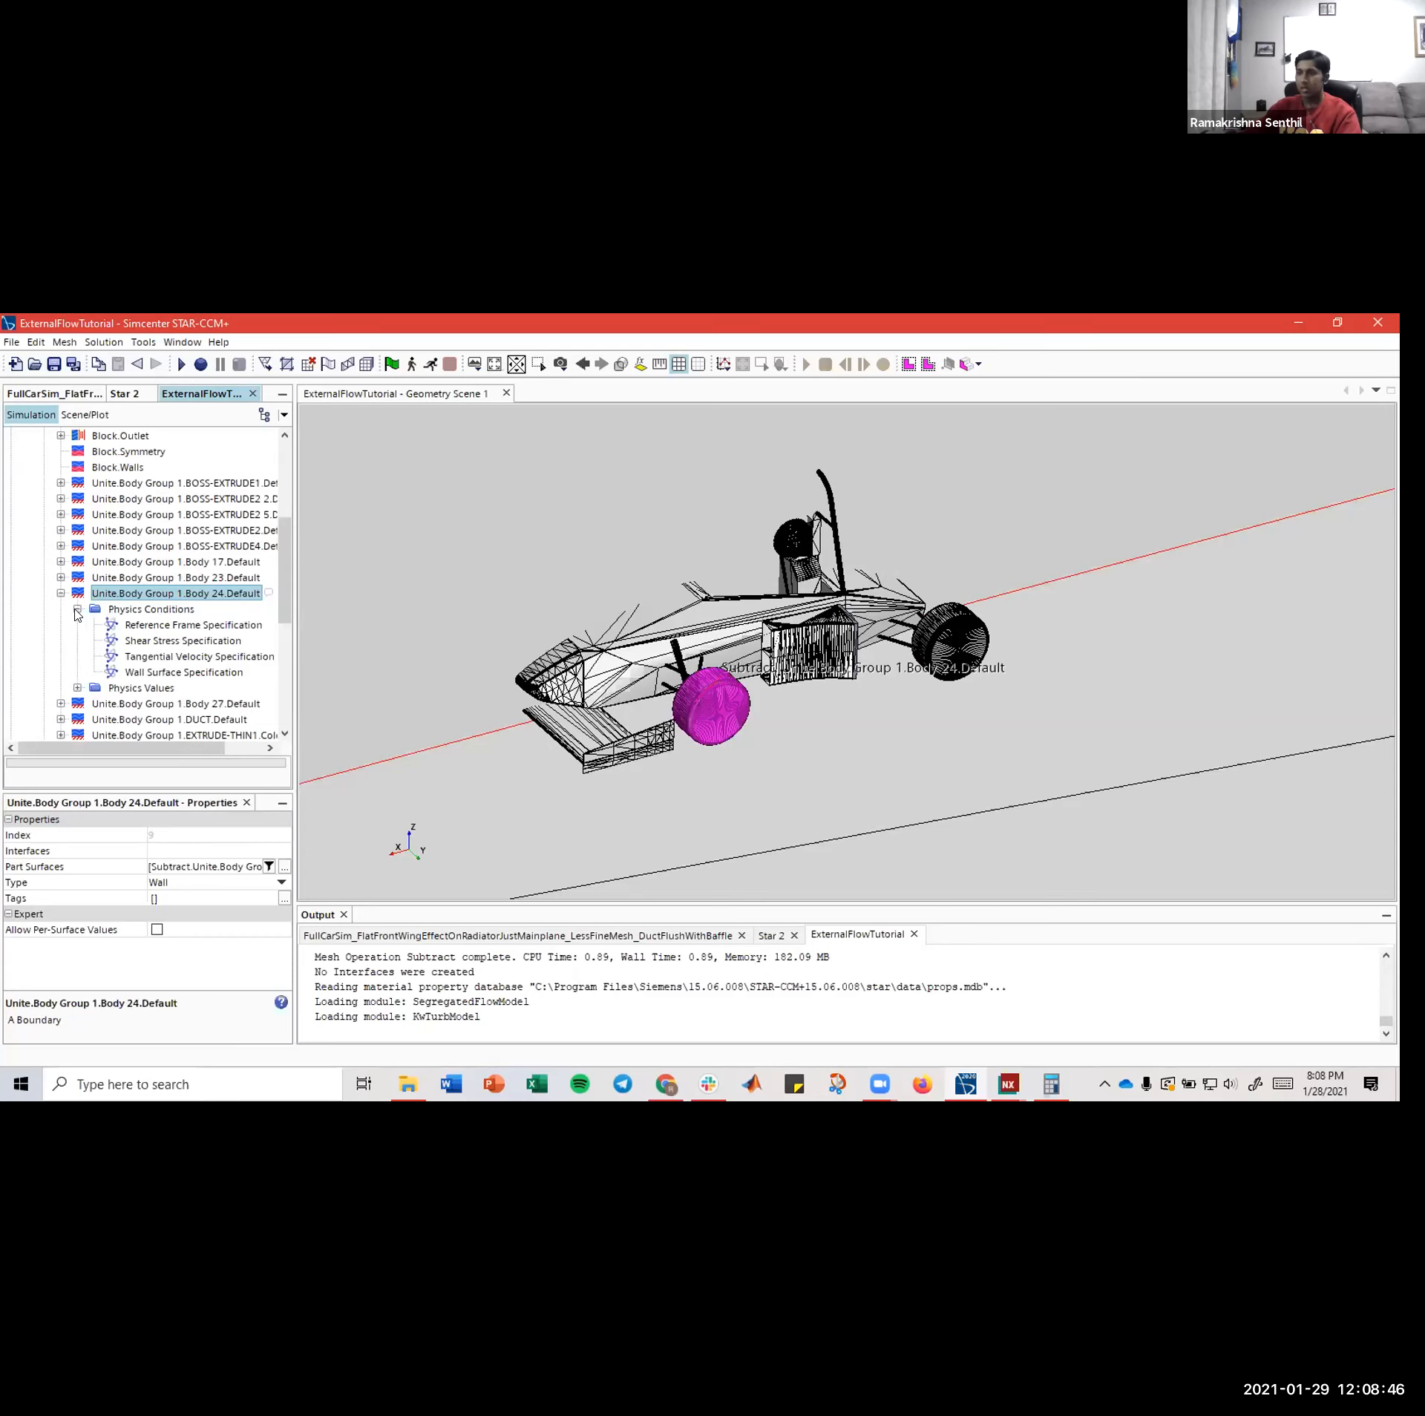
scroll(76, 595, "down", 1)
left_click(77, 563)
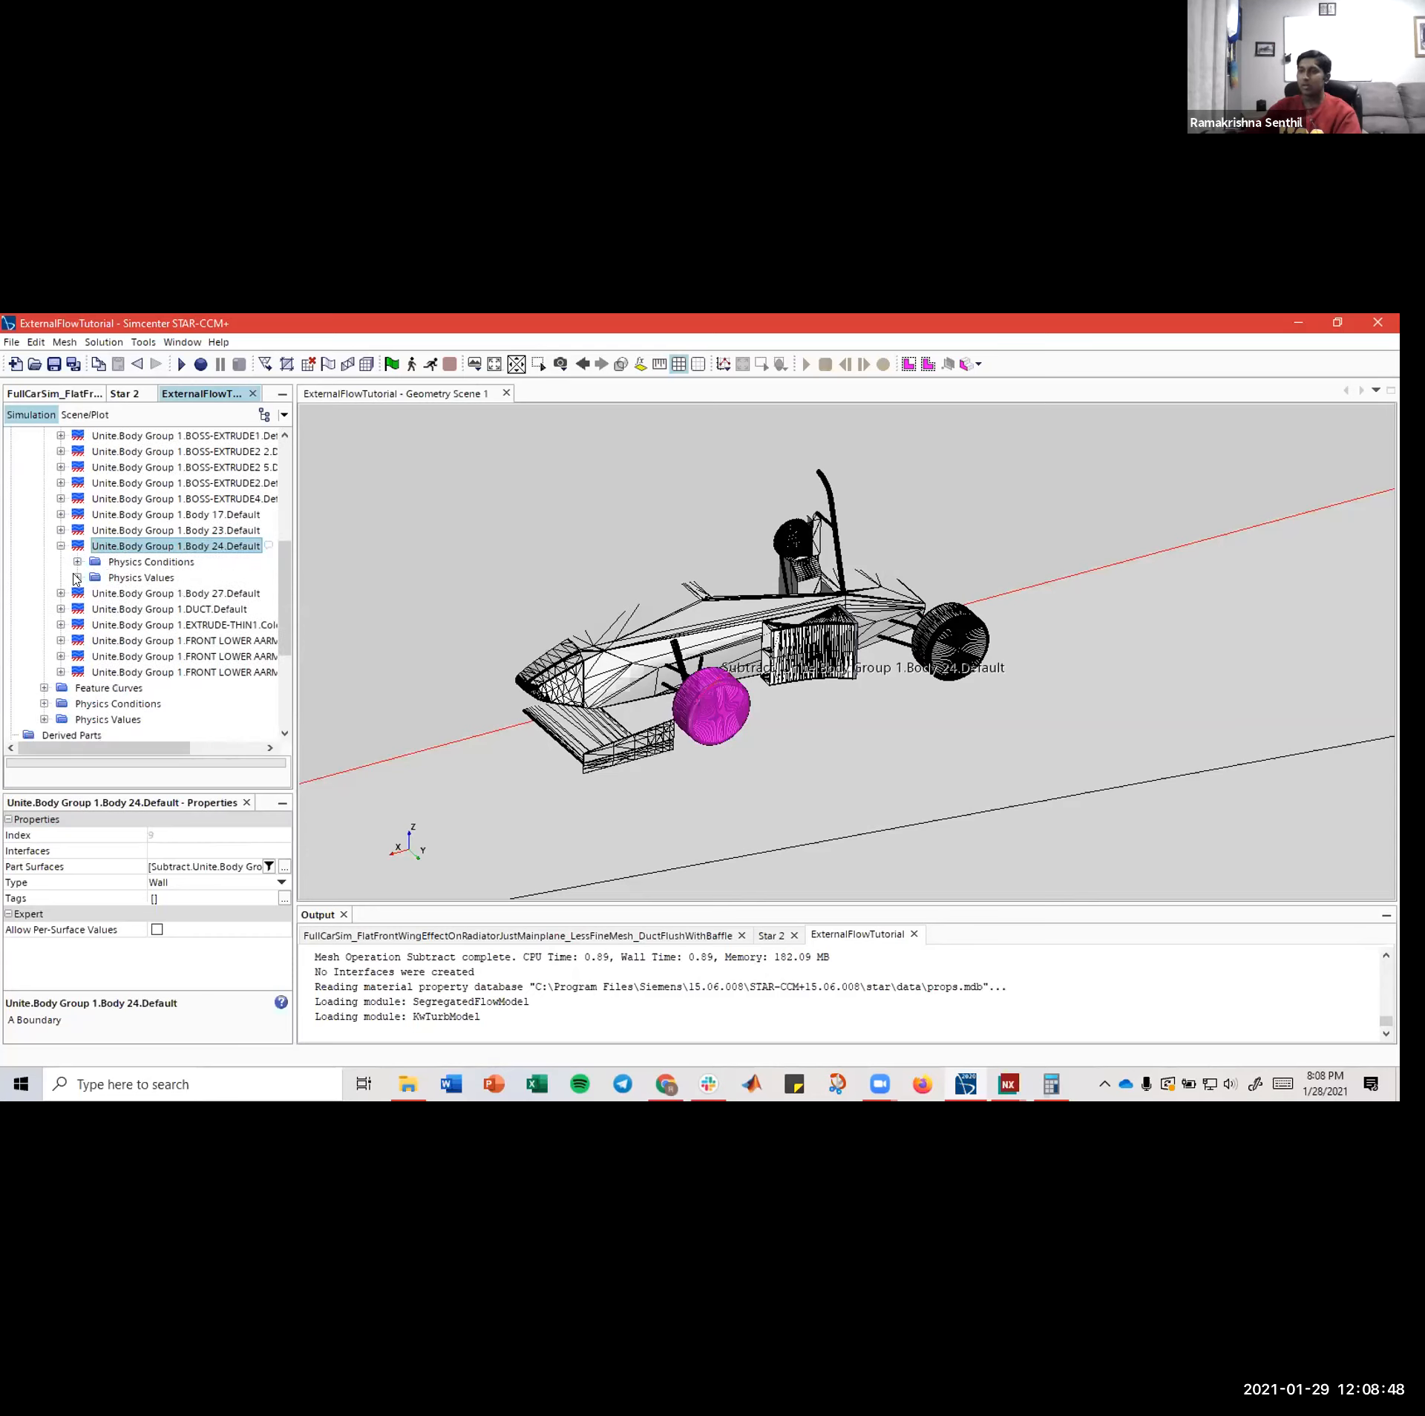
left_click(78, 578)
left_click(77, 578)
left_click(77, 578)
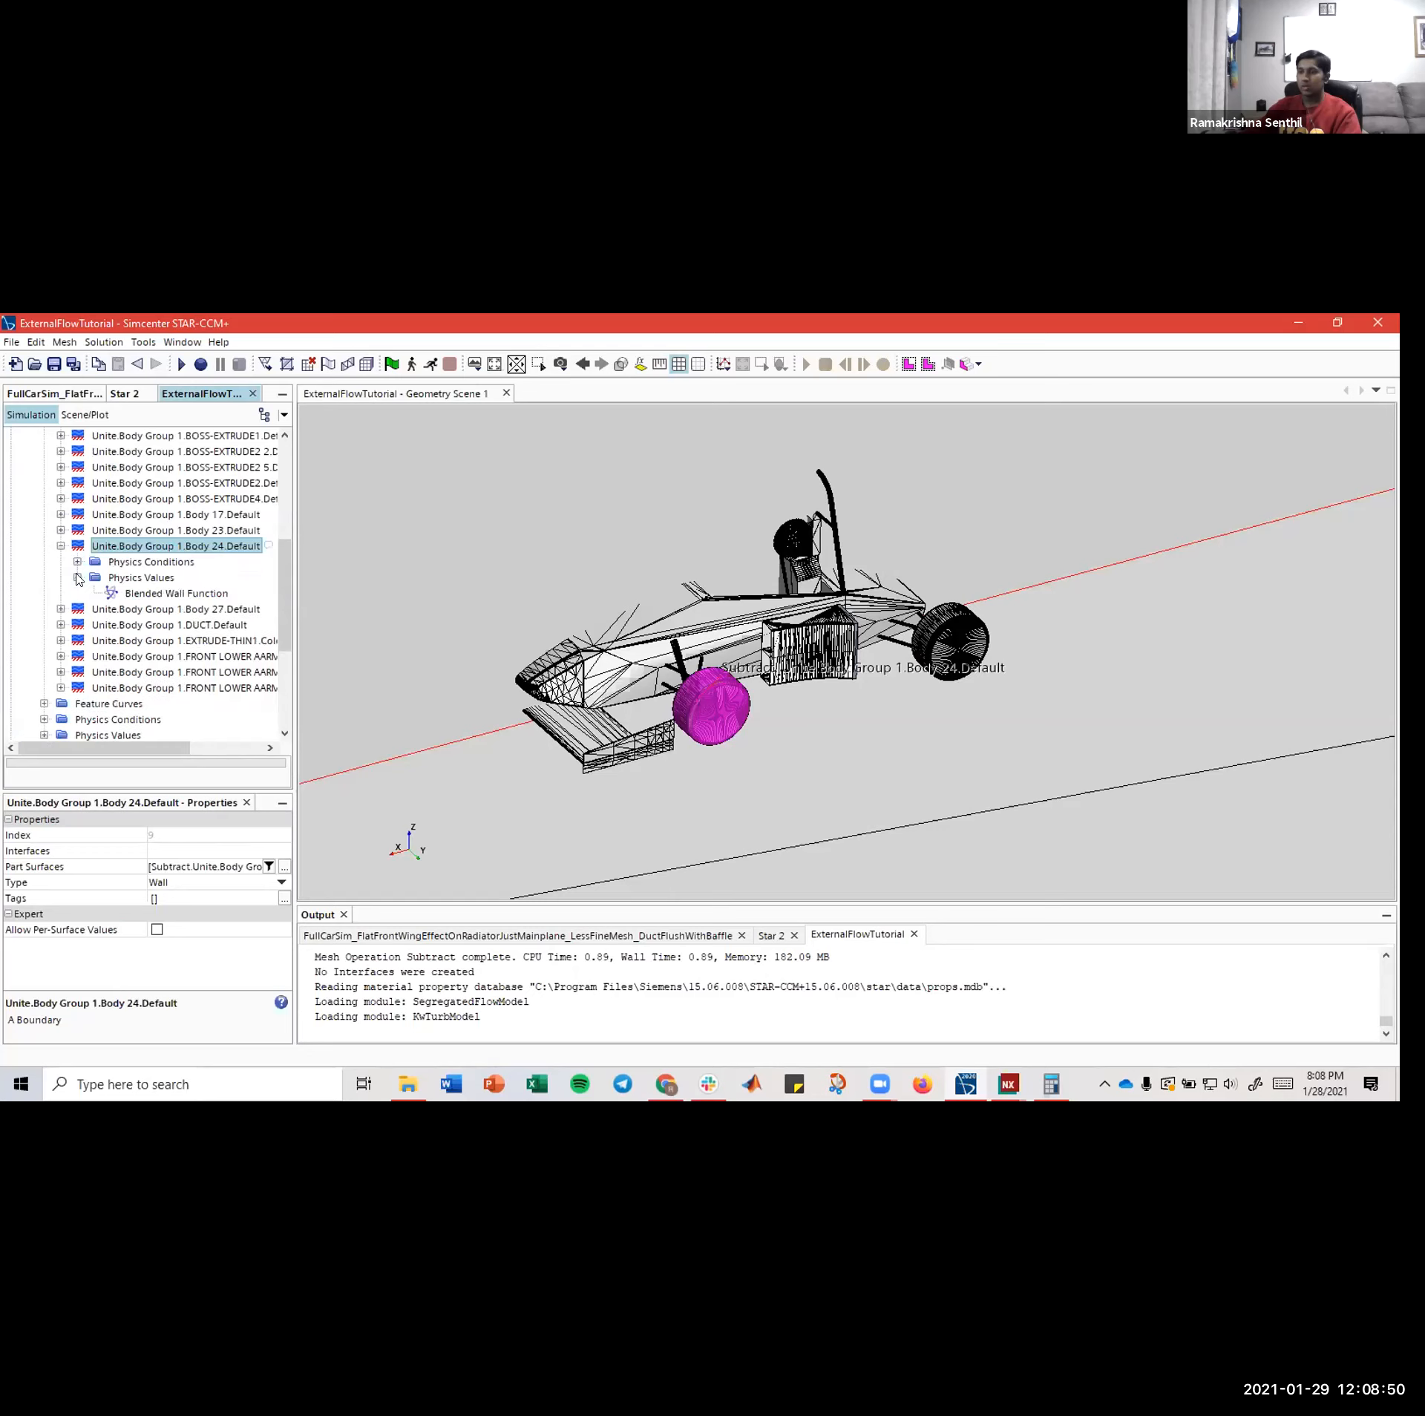
left_click(77, 578)
left_click(77, 563)
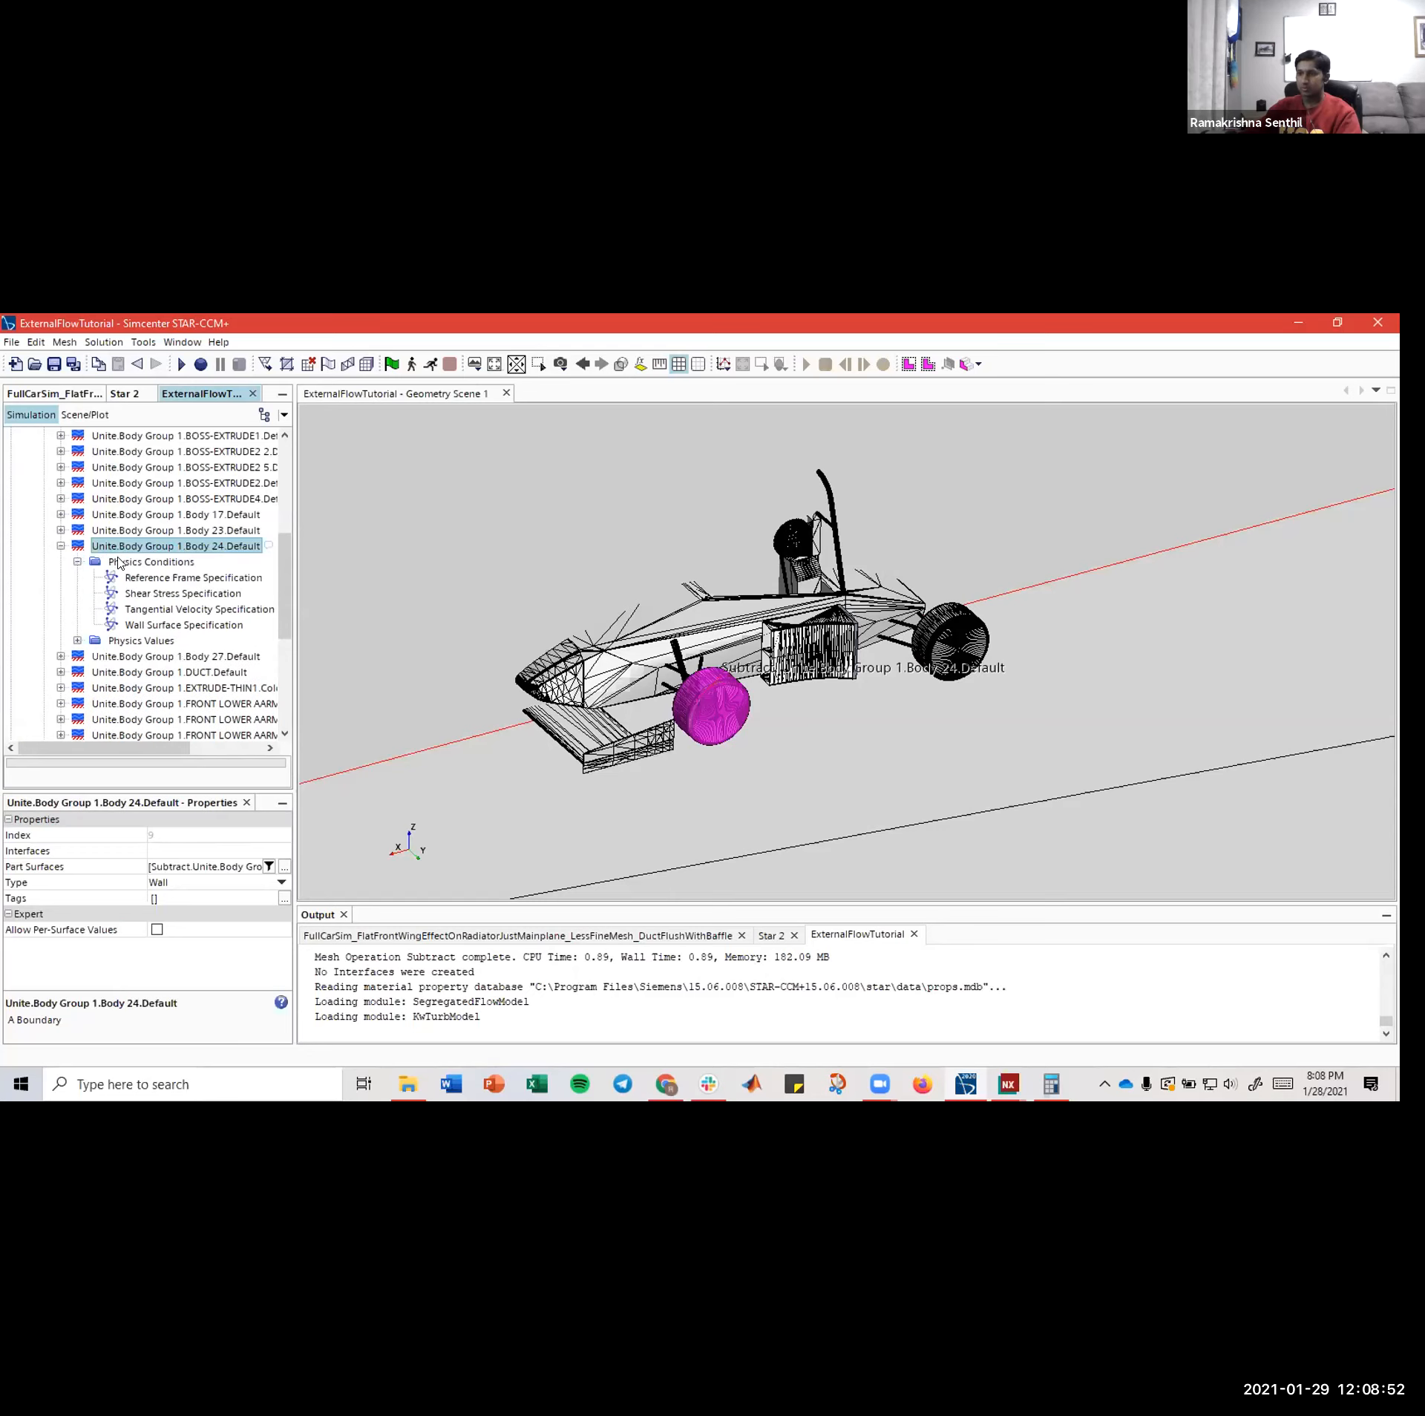
left_click(129, 580)
double_click(138, 596)
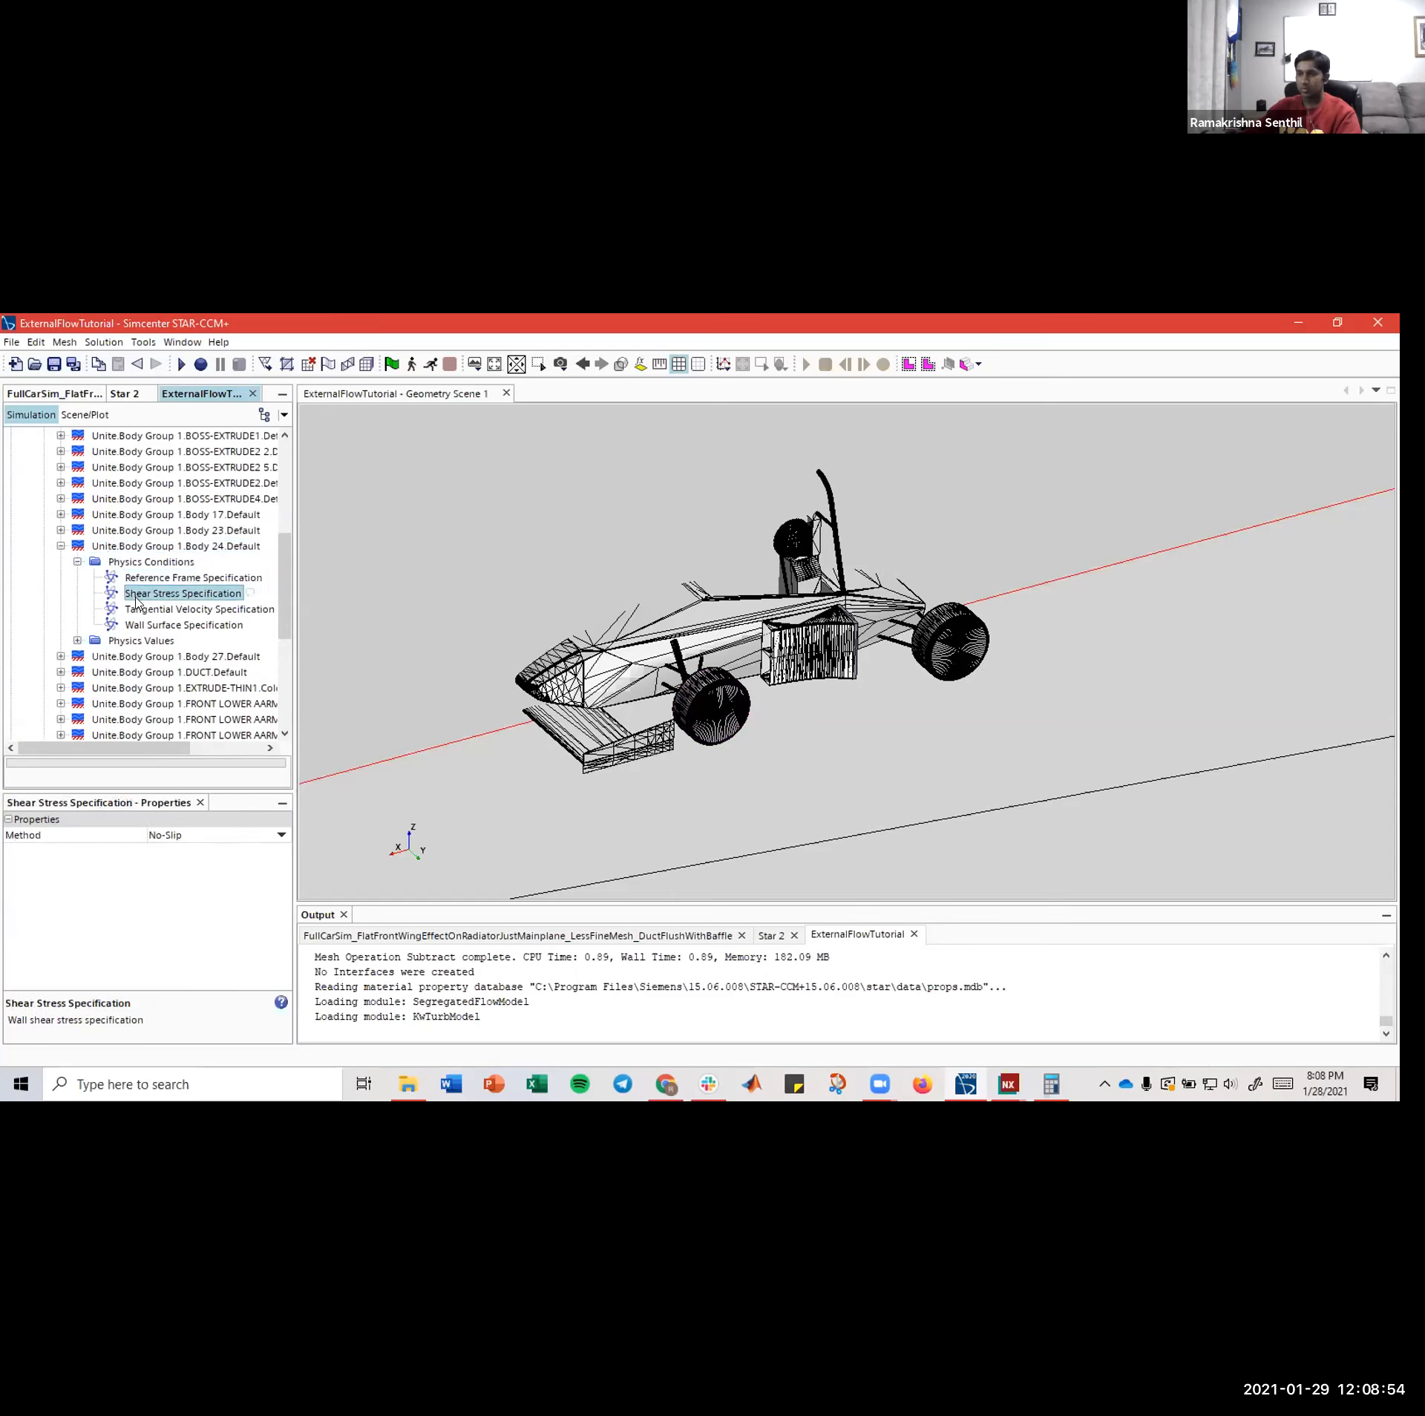
left_click(1091, 975)
- Set the front wheel boundary's tangential velocity specification method to Local Rotation Rate
left_click(209, 607)
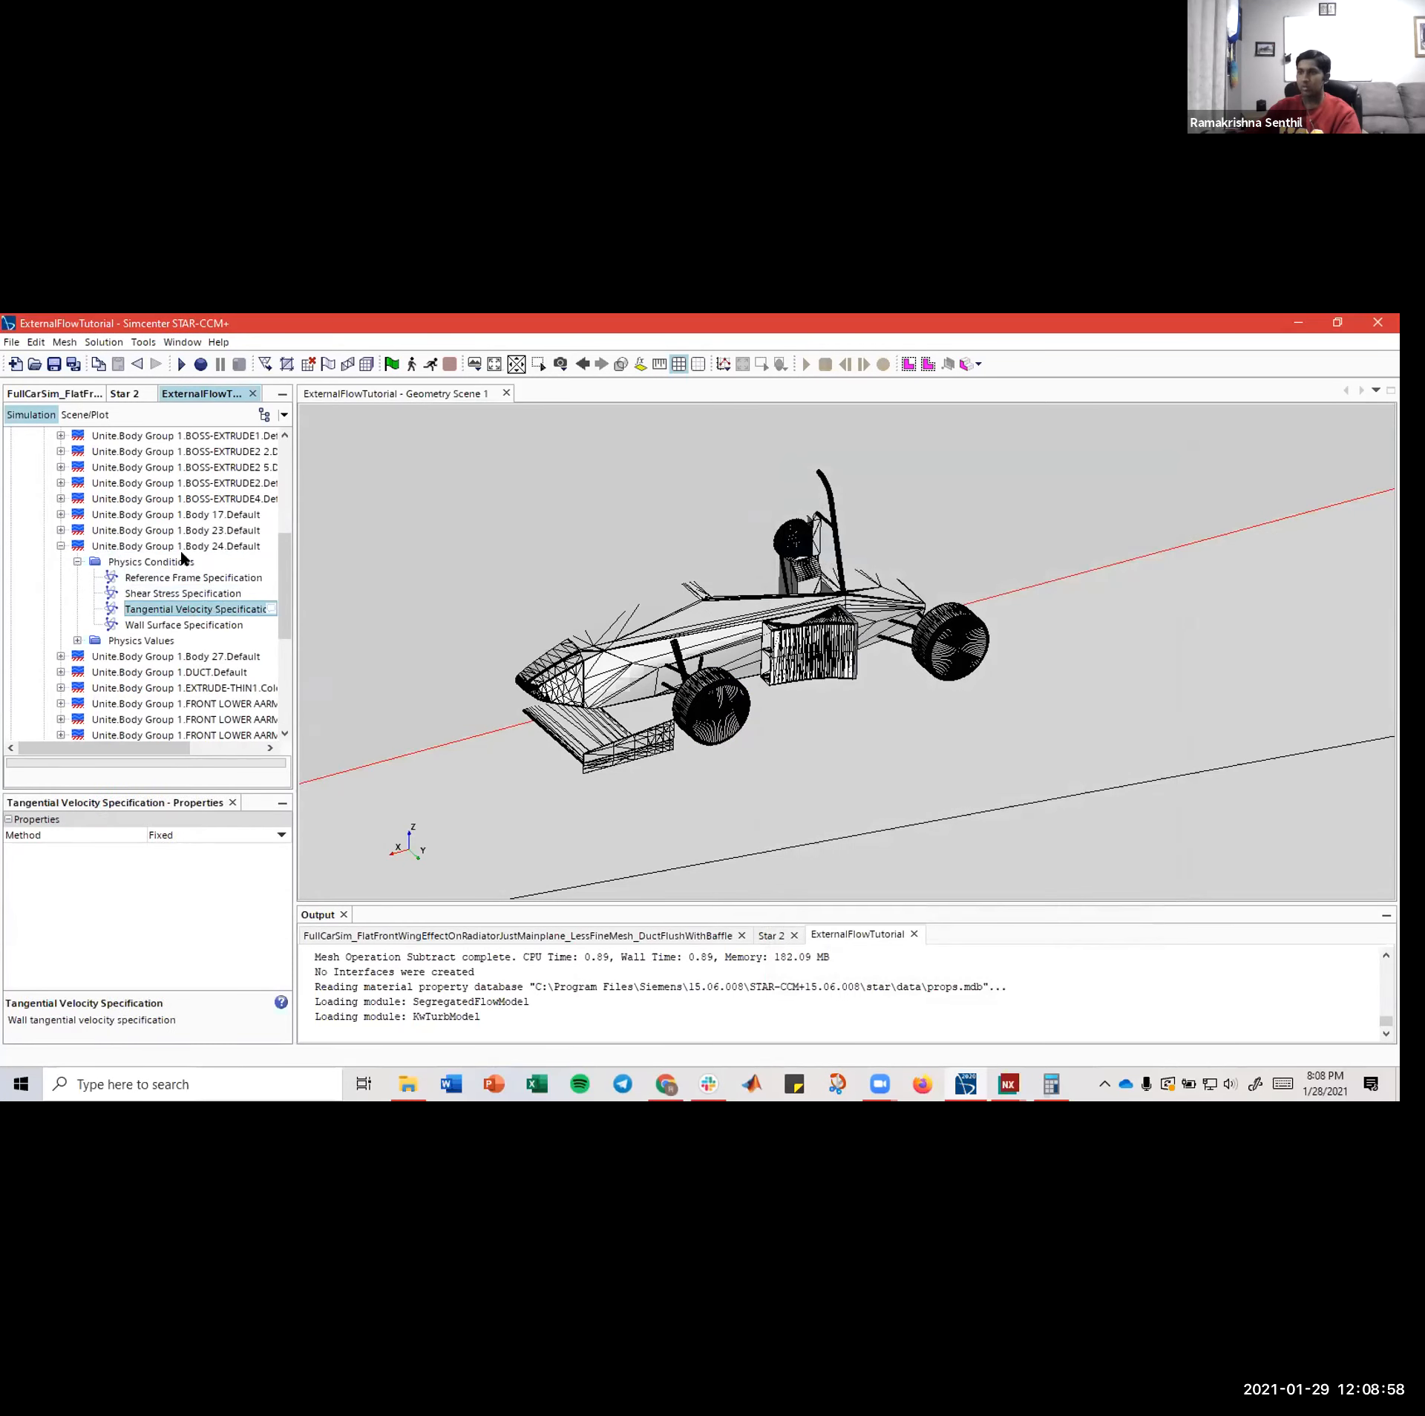
left_click(190, 836)
left_click(92, 845)
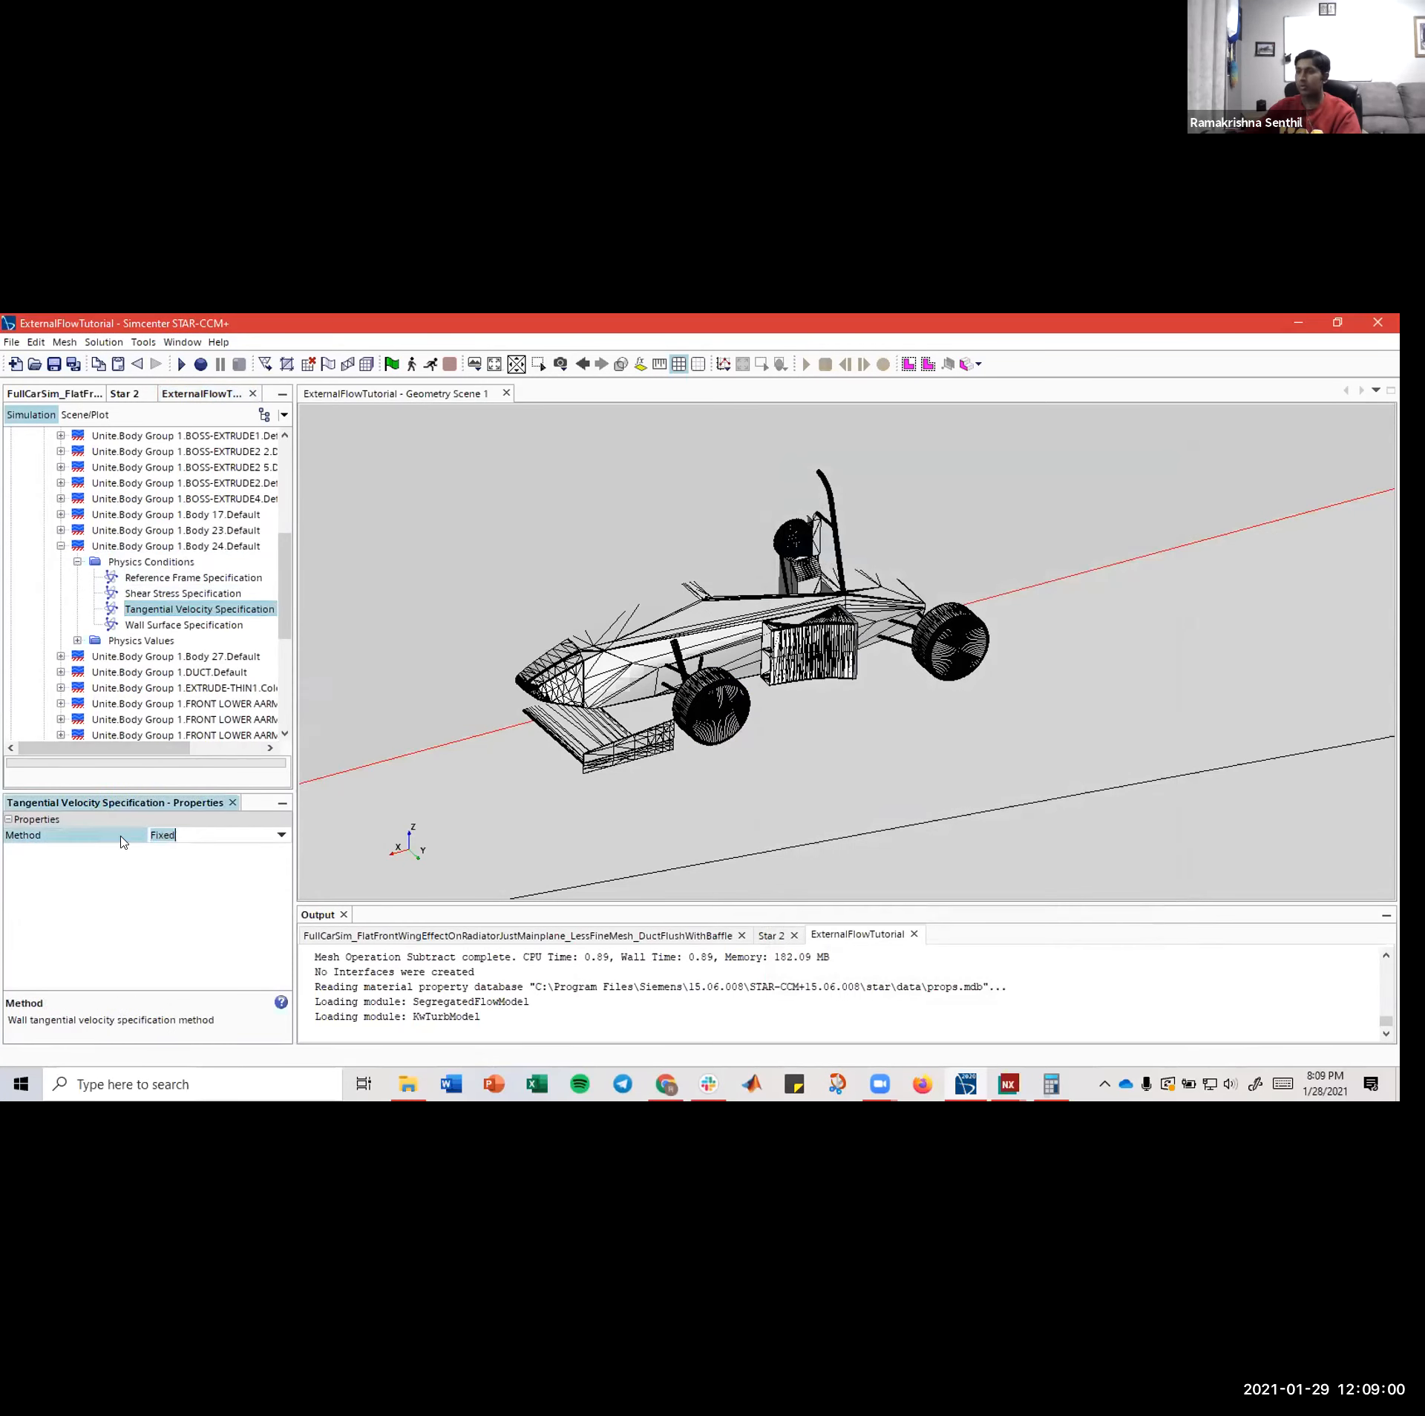
left_click(151, 560)
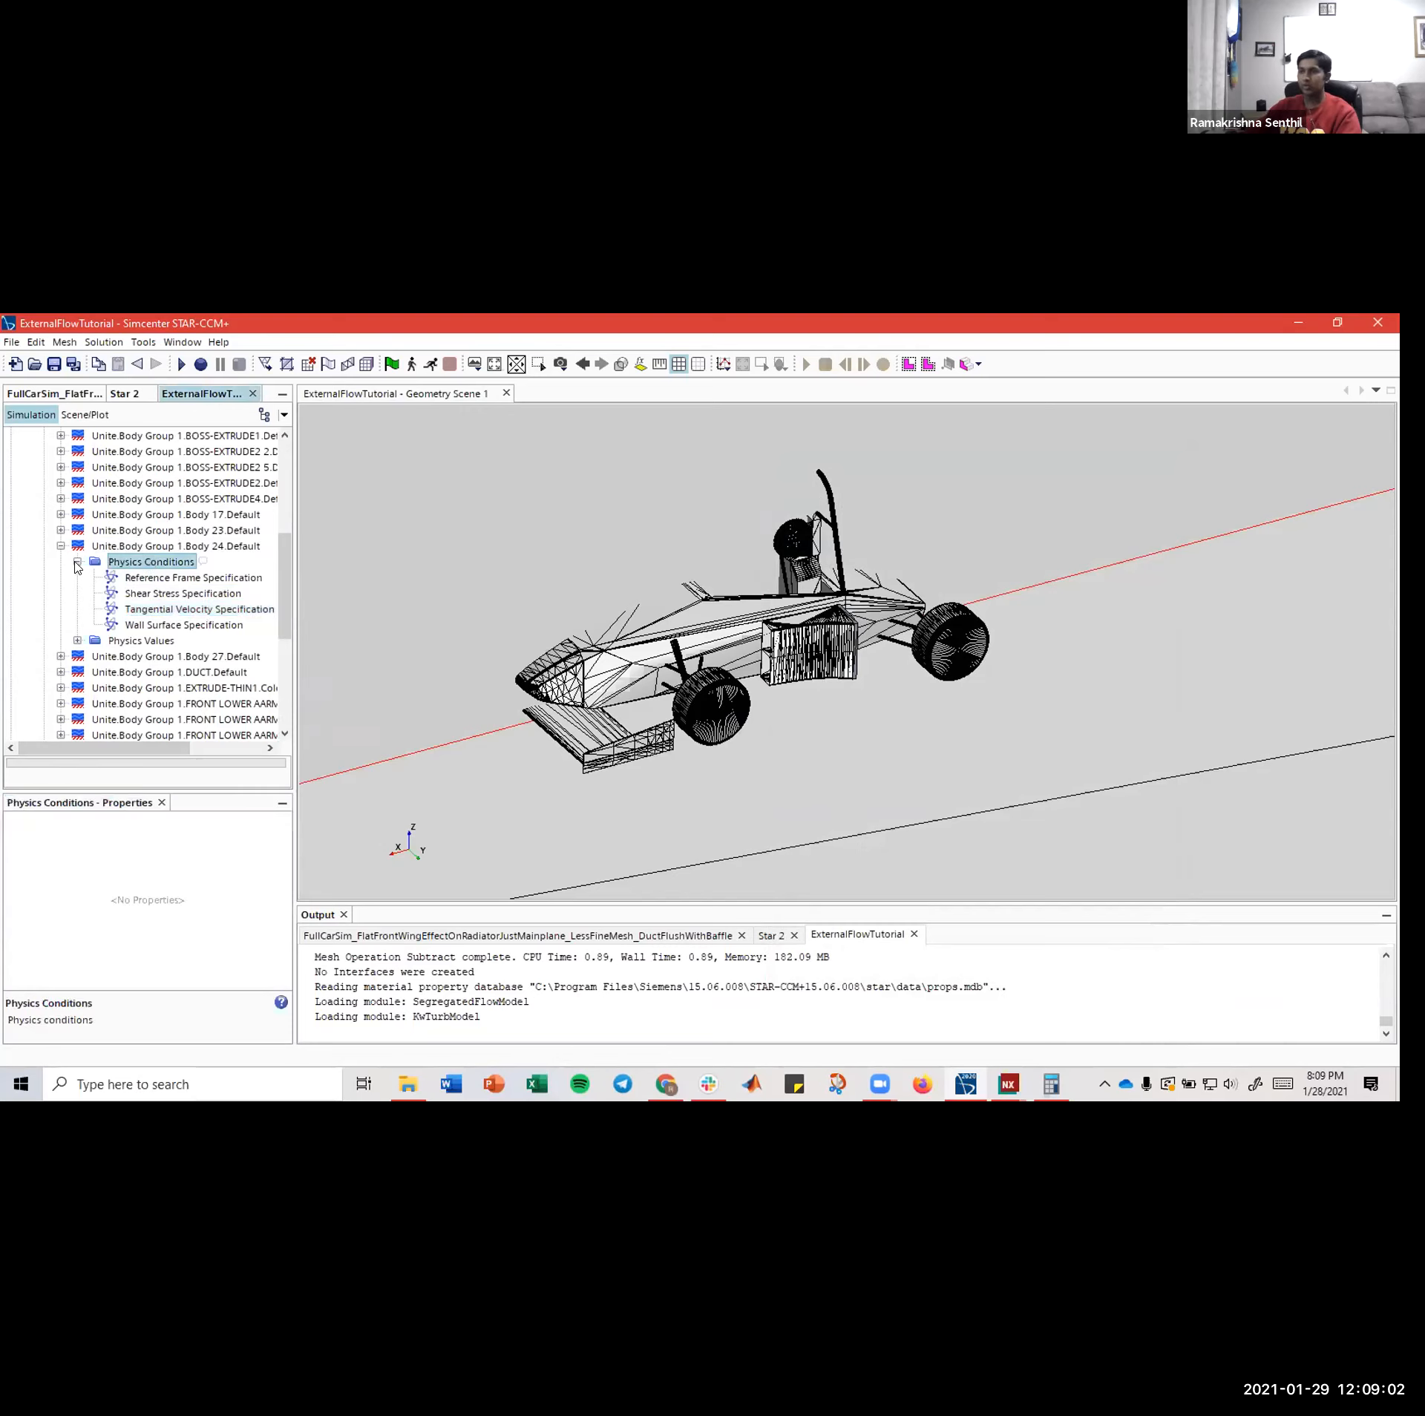
left_click(77, 563)
left_click(79, 565)
left_click(183, 610)
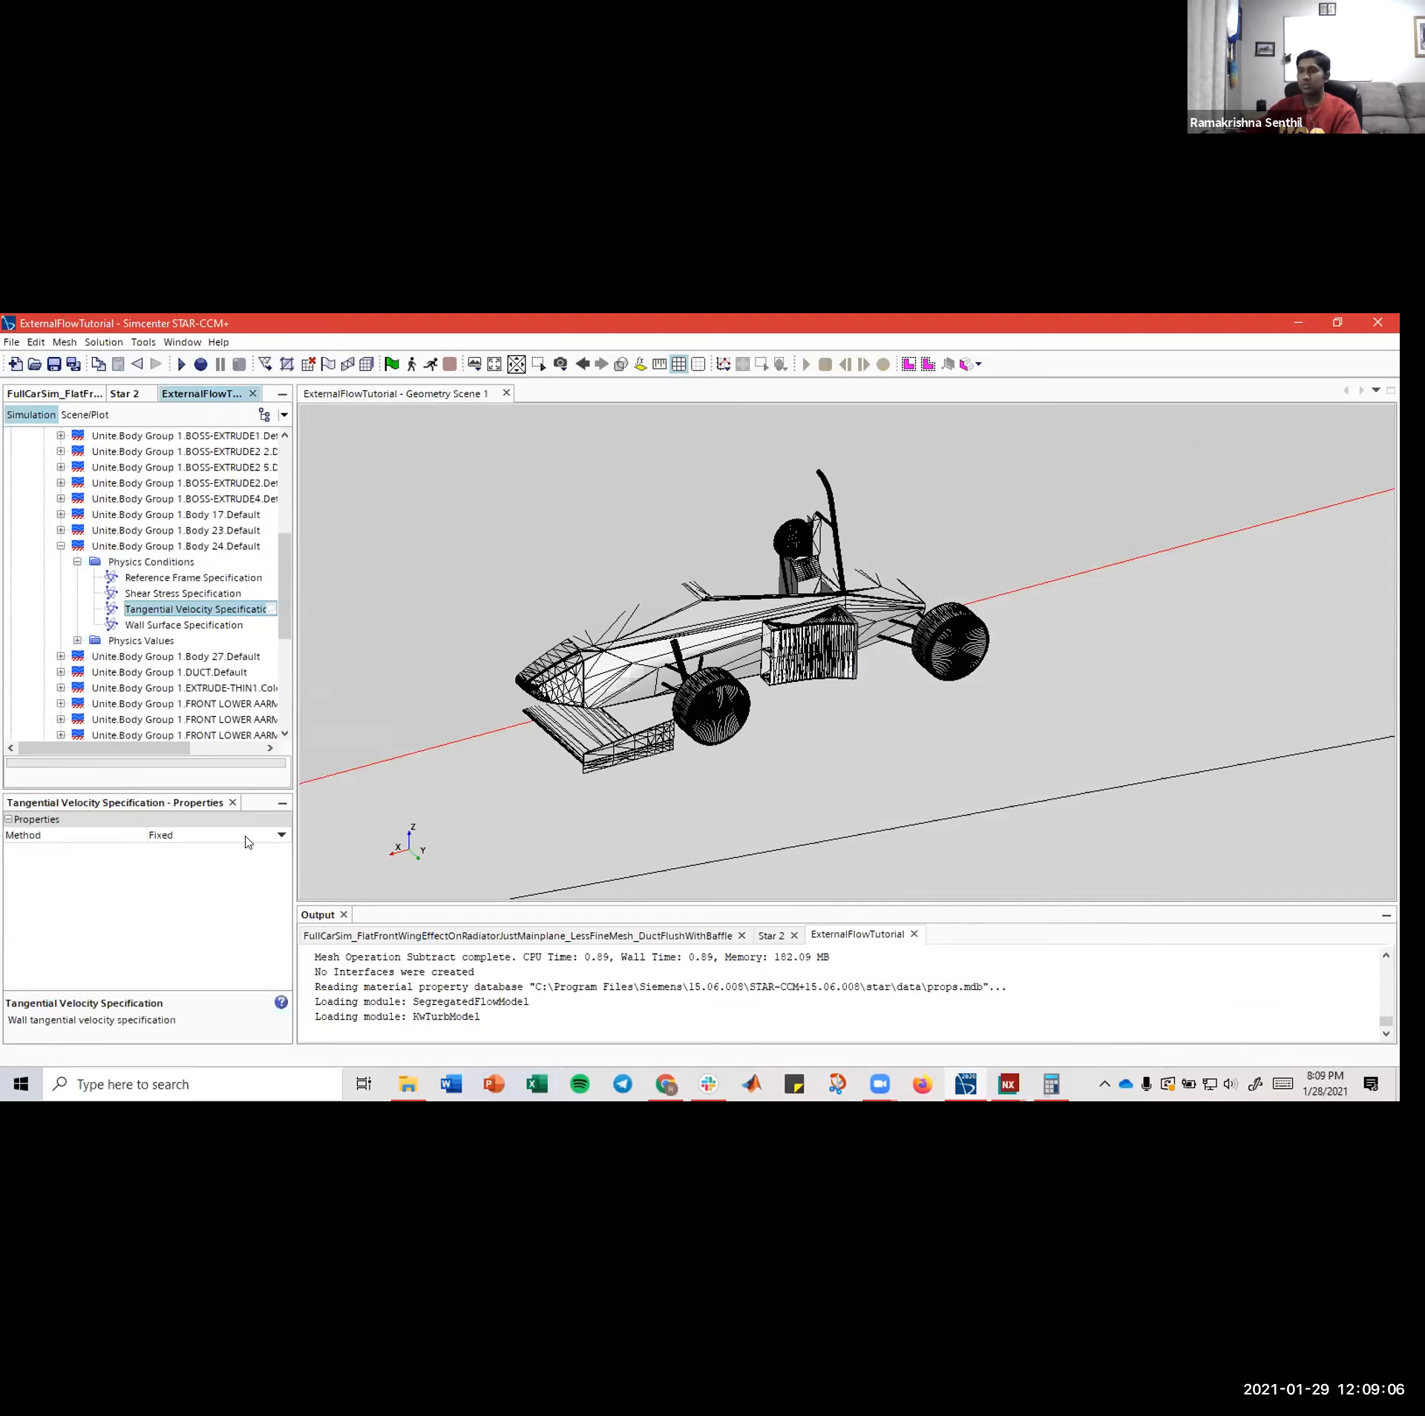
left_click(280, 835)
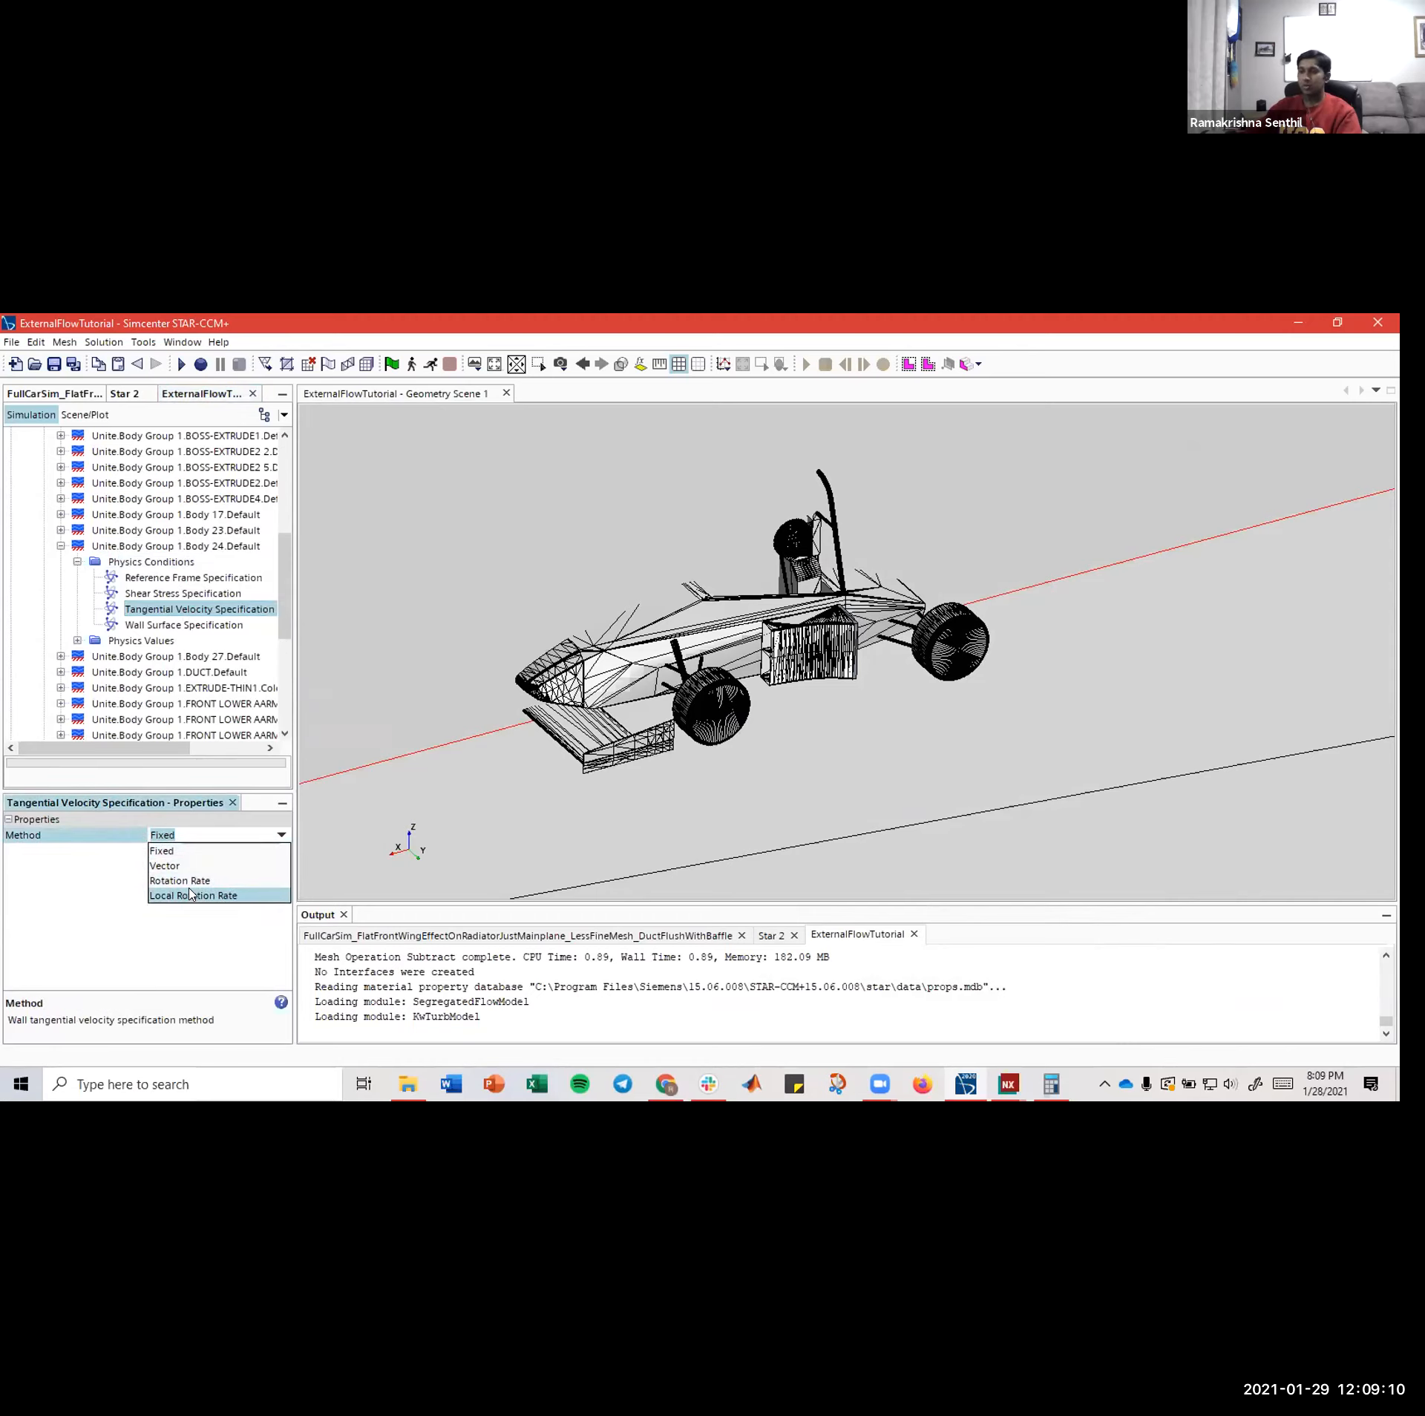
left_click(190, 895)
left_click(163, 624)
left_click(163, 614)
left_click(158, 627)
left_click(164, 611)
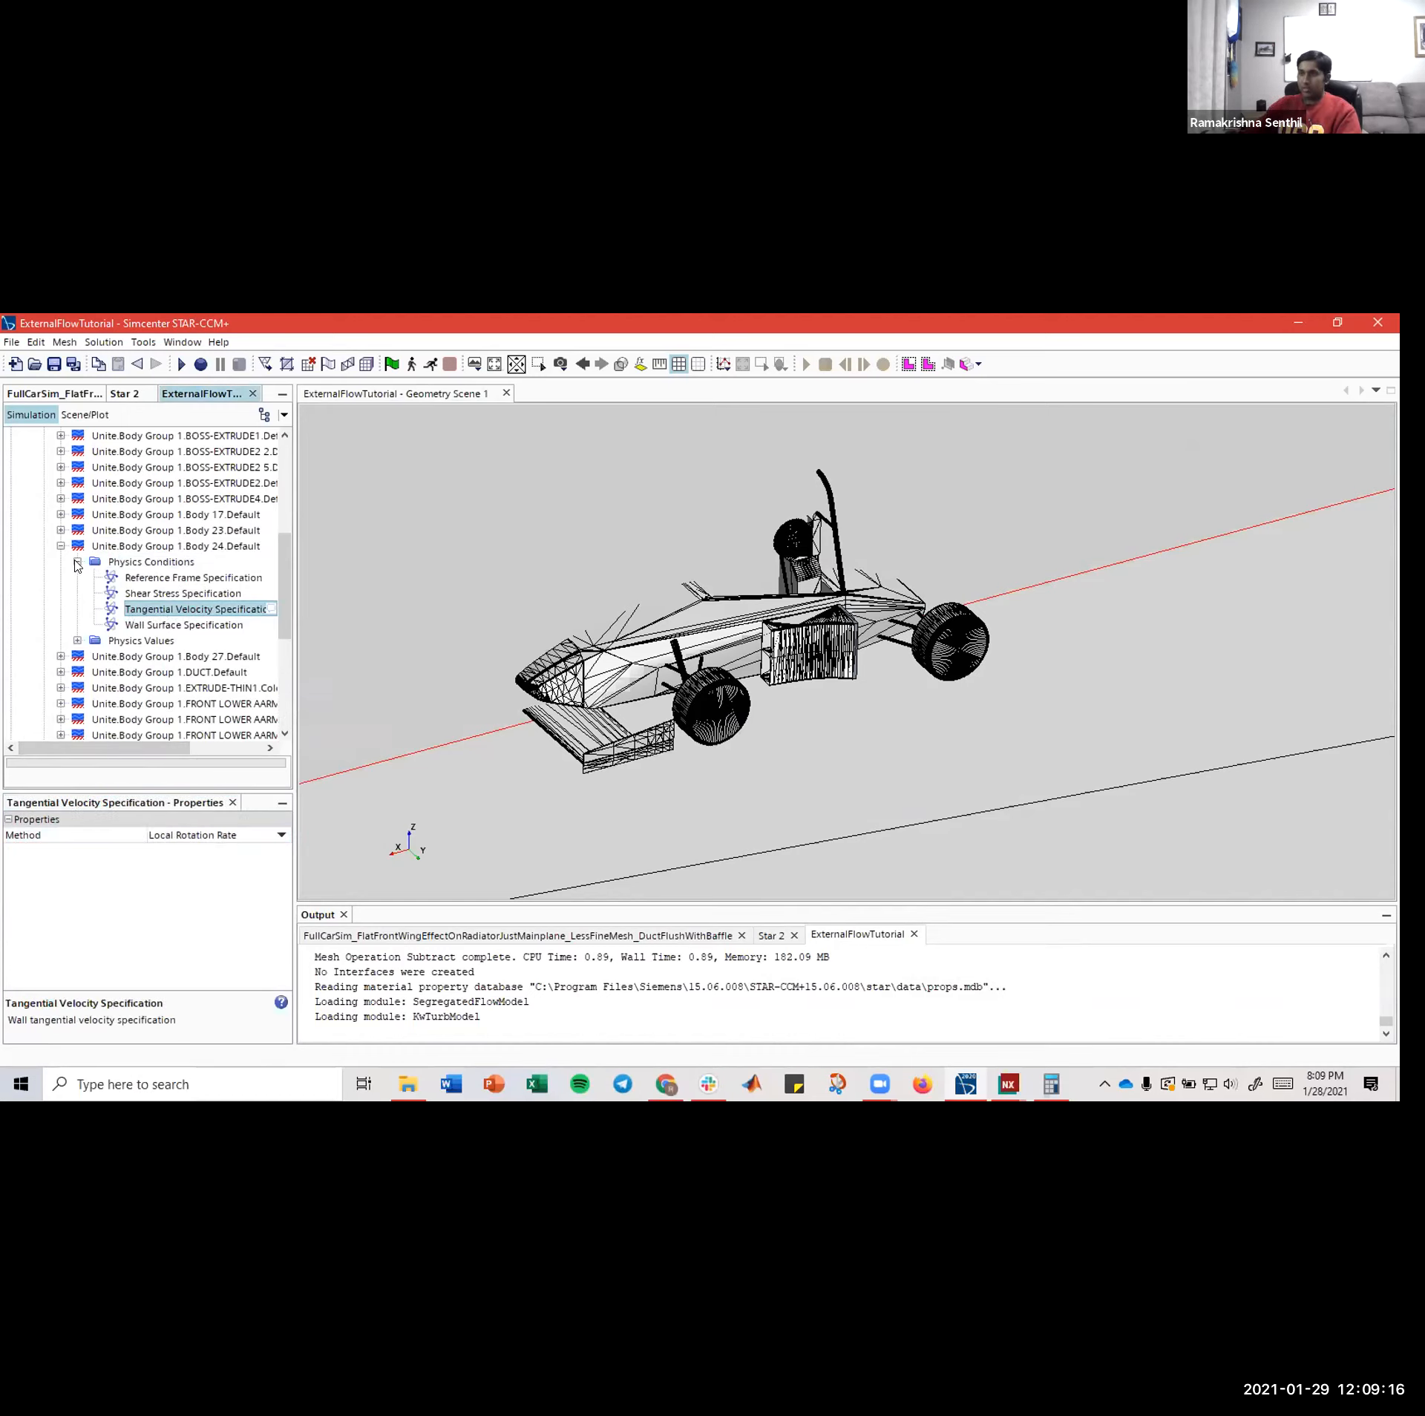
- Define the front wheel boundary's rotation axis in the Laboratory->FrontWheel coordinate system with direction [0.0, 0.0, -1.0]
left_click(77, 563)
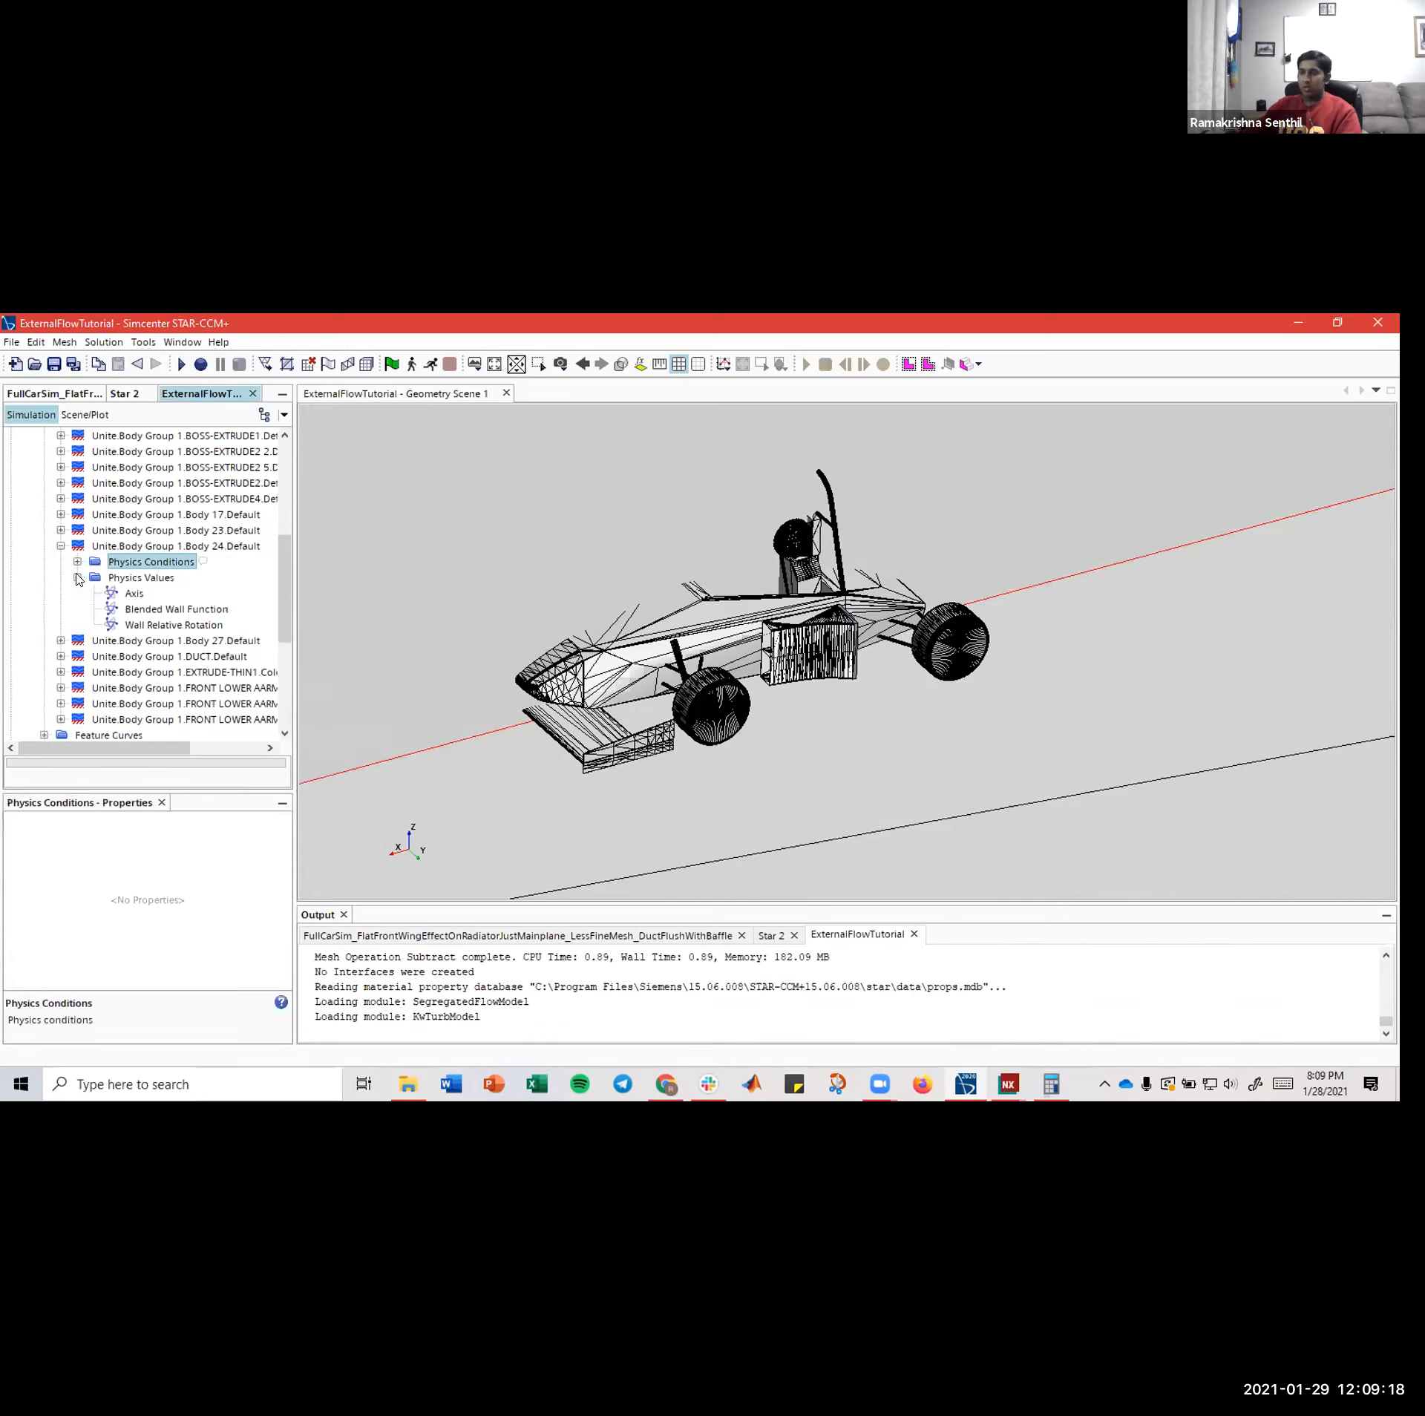
left_click(77, 579)
left_click(132, 594)
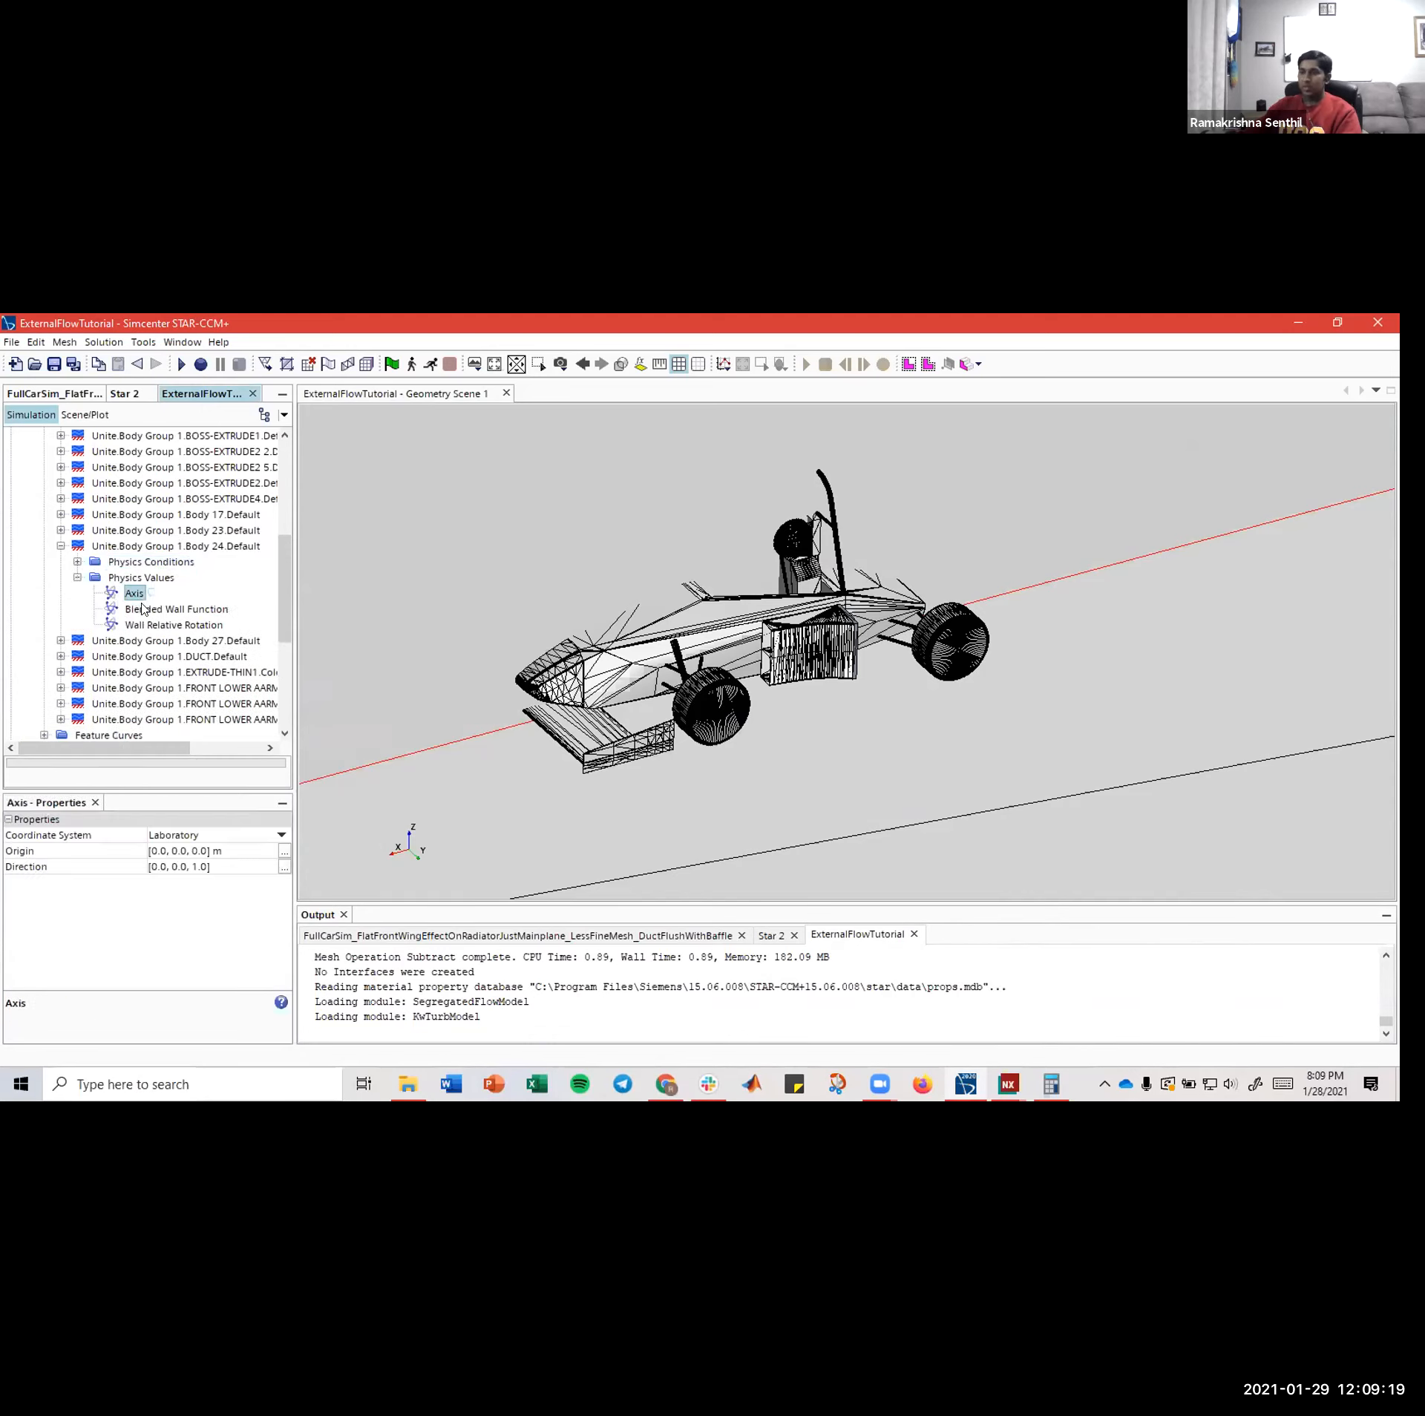
left_click(283, 836)
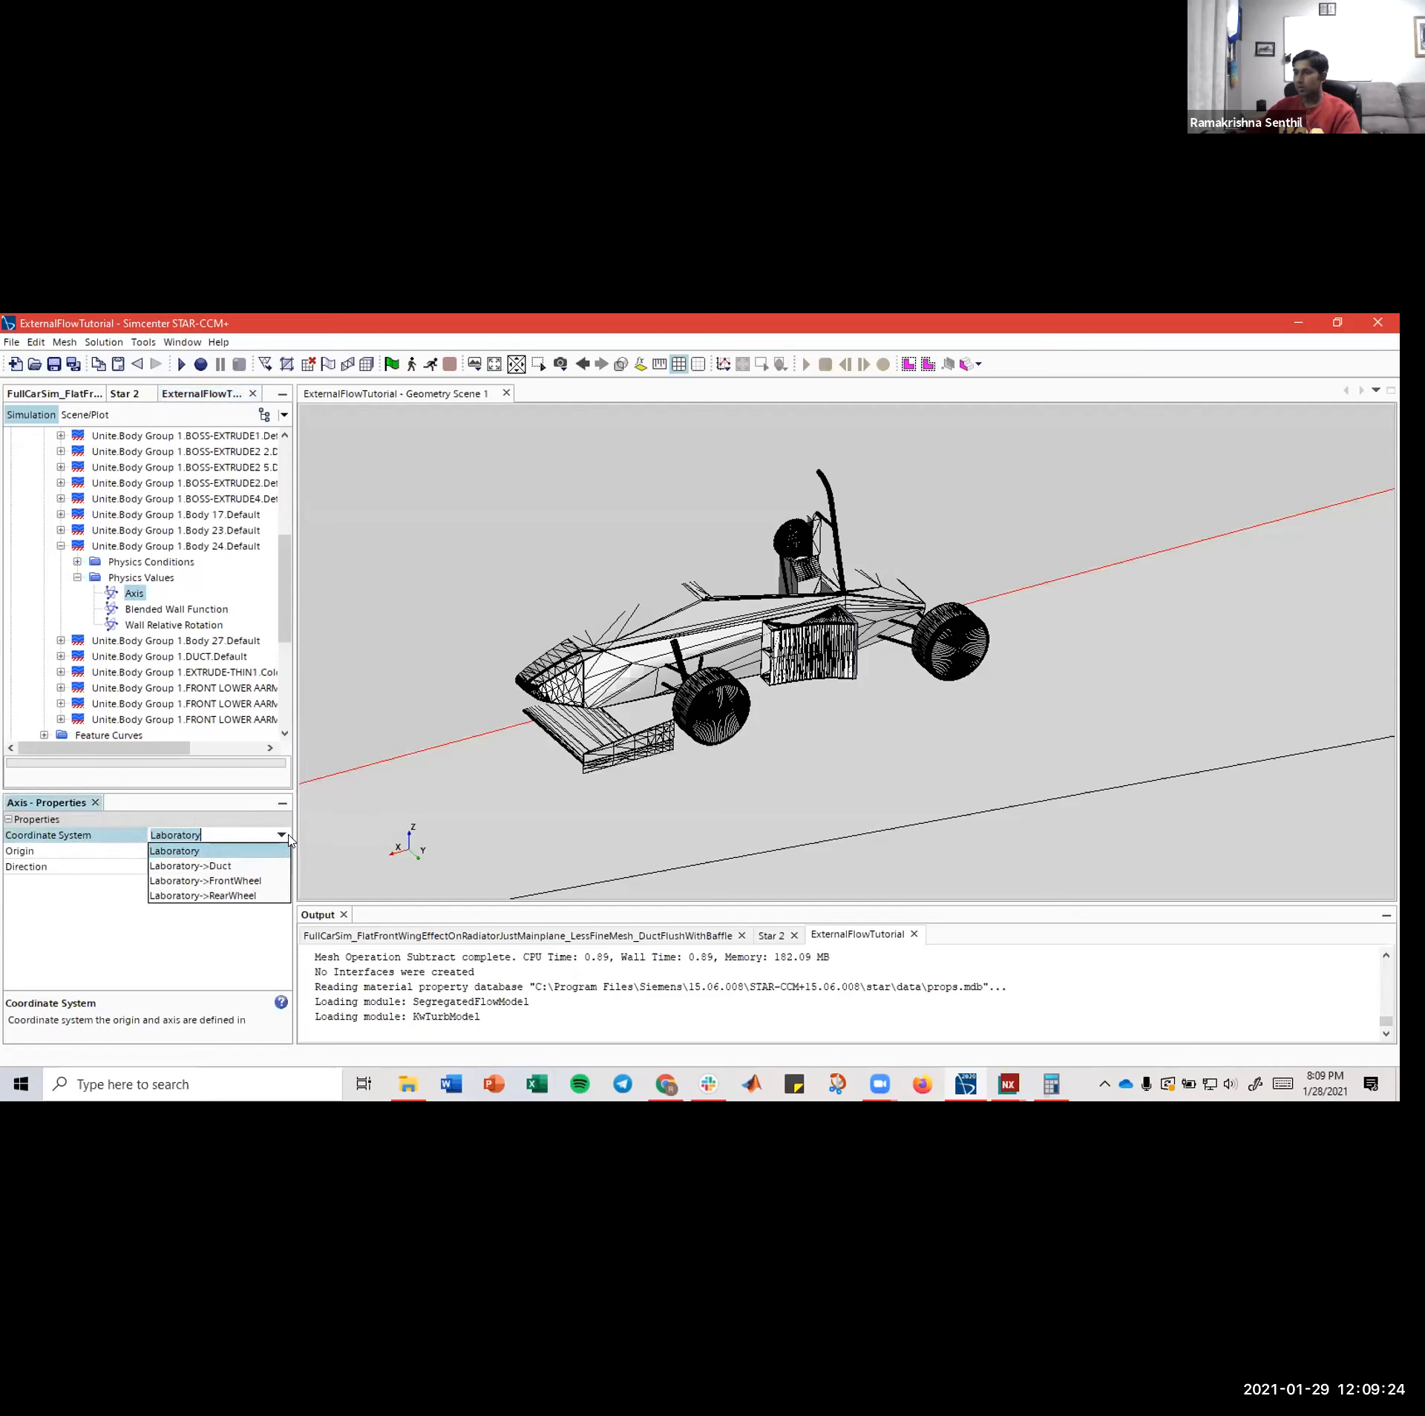
left_click(250, 881)
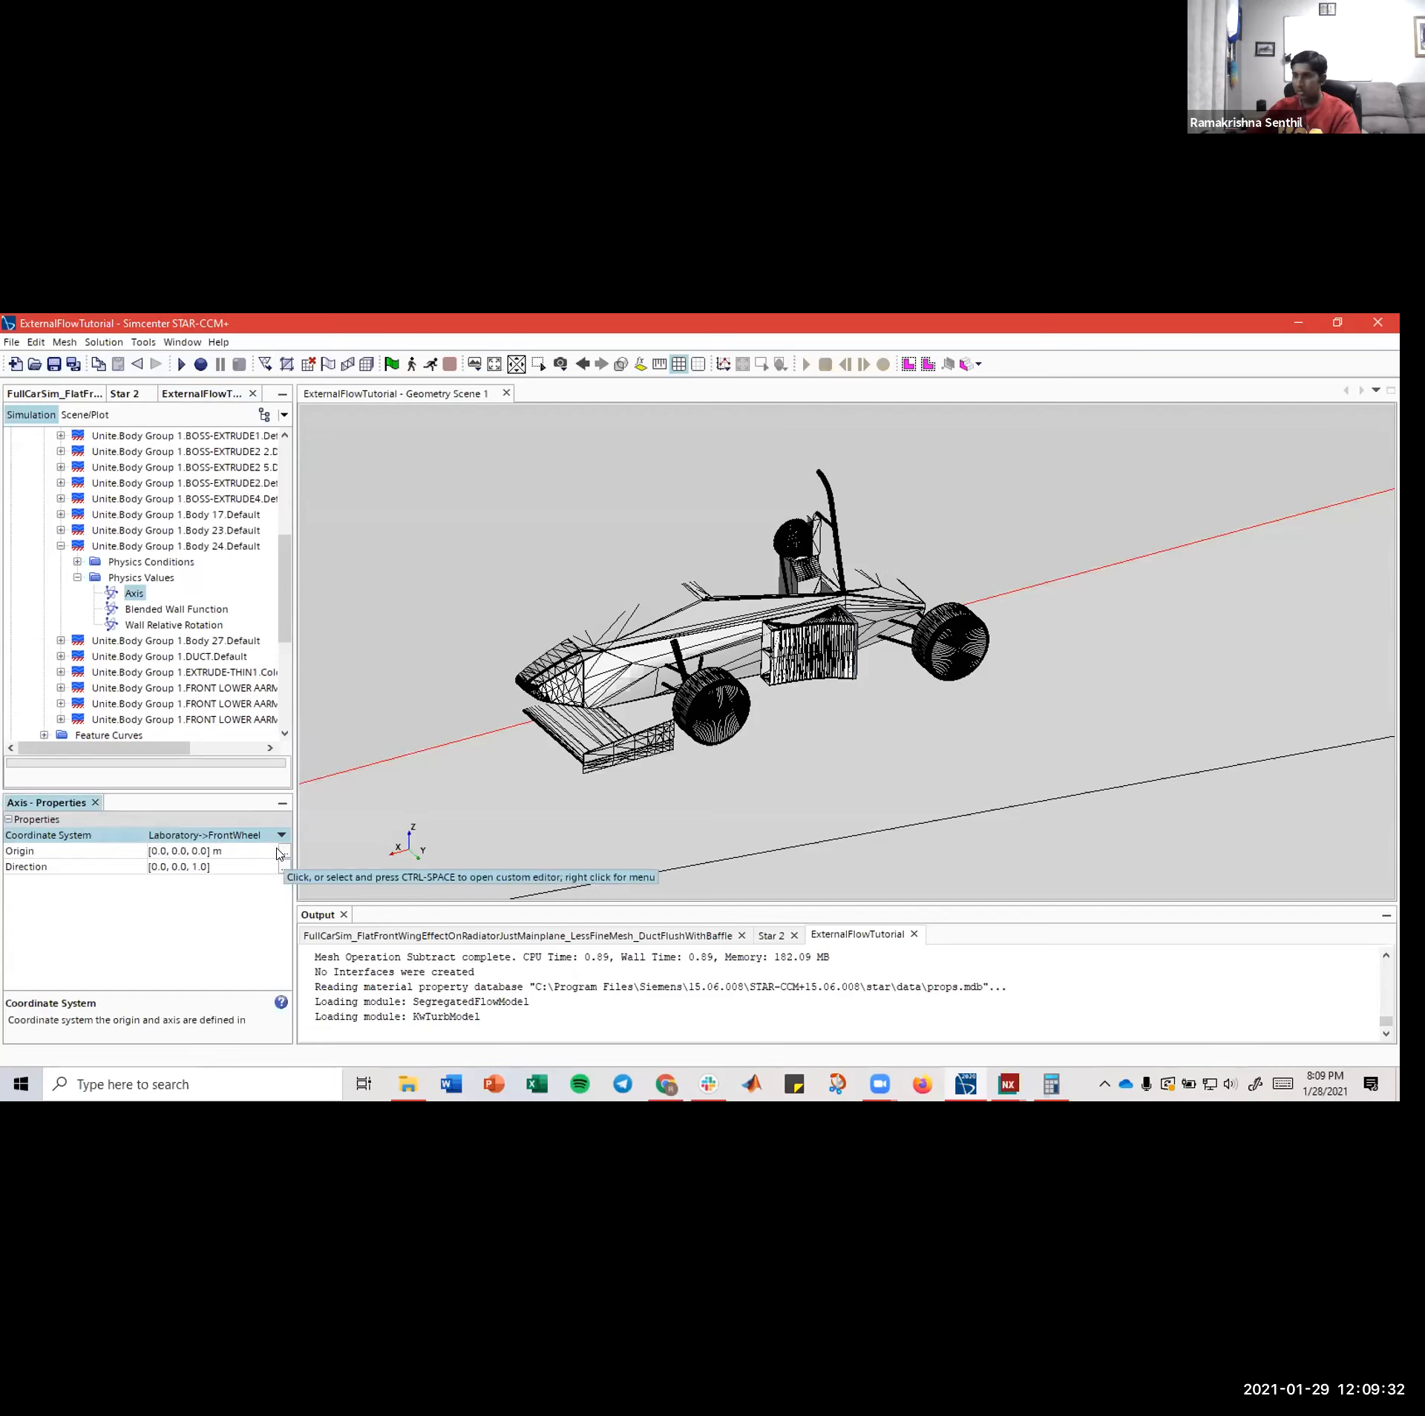
left_click(199, 869)
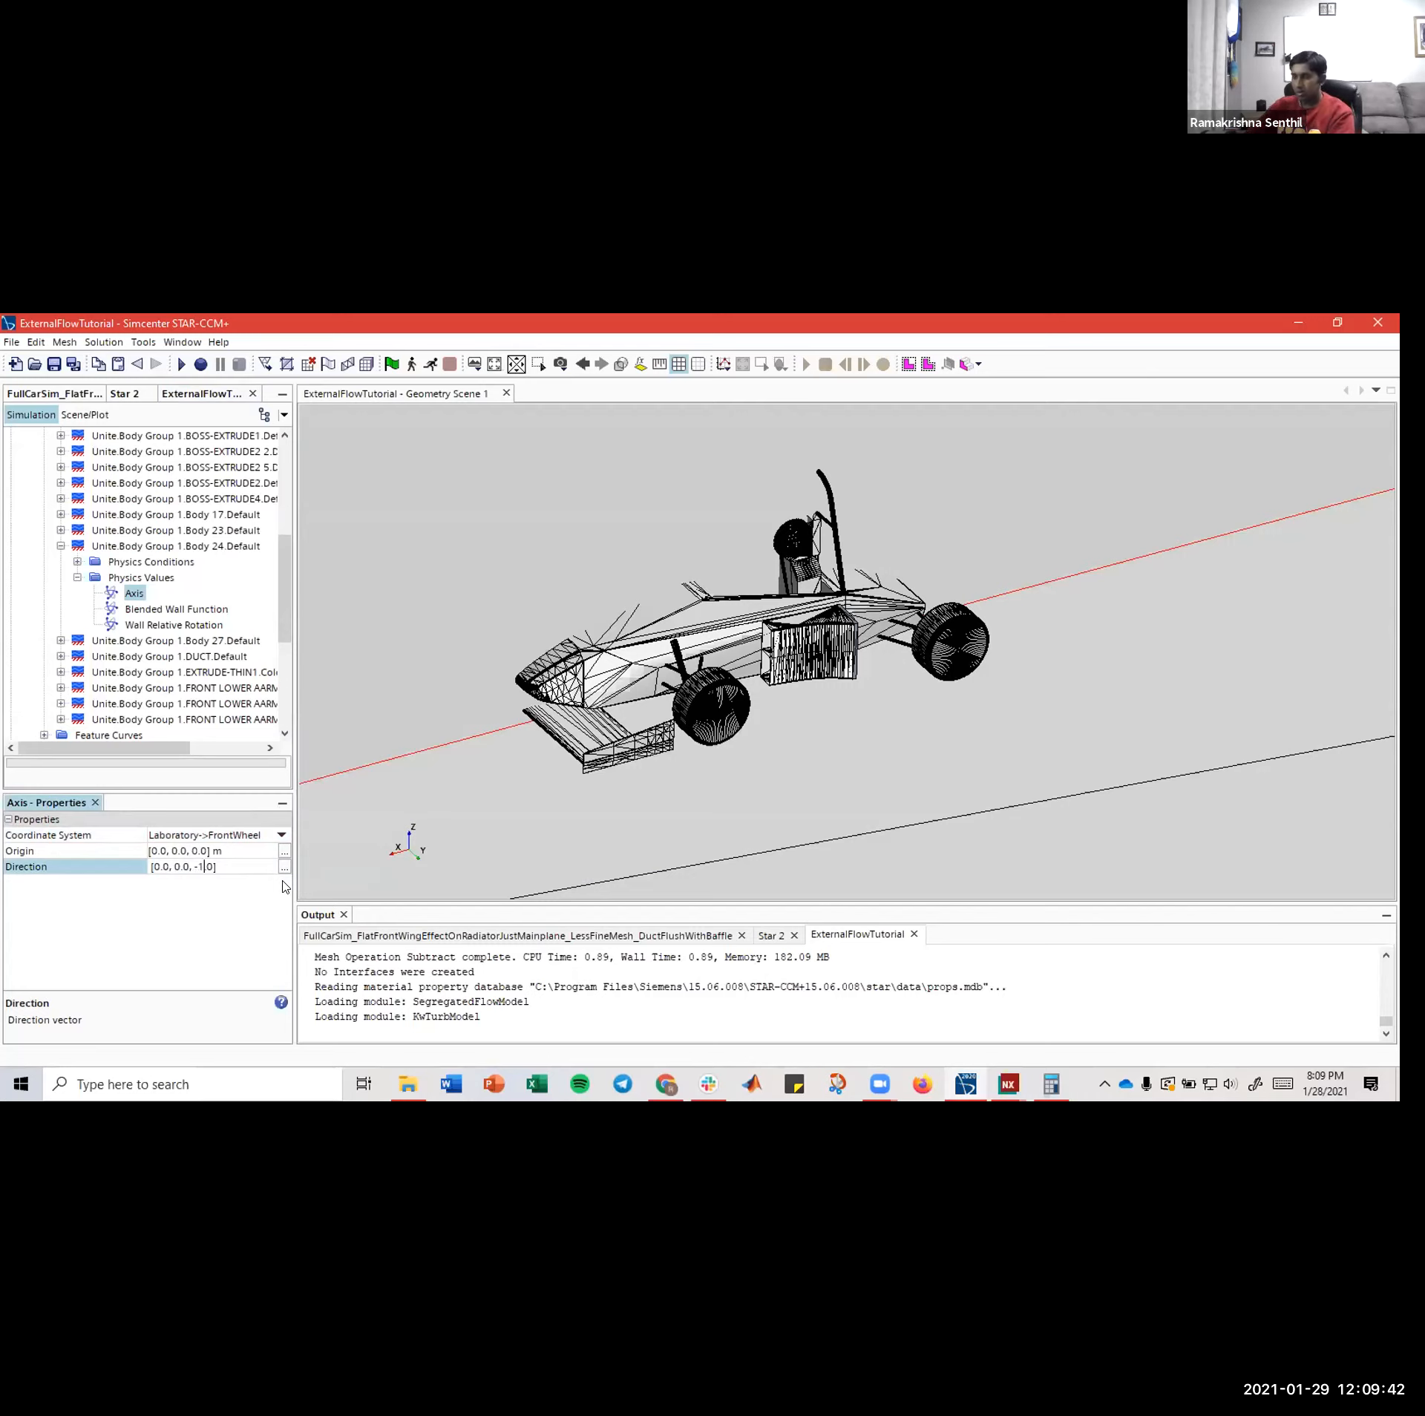
key("Return")
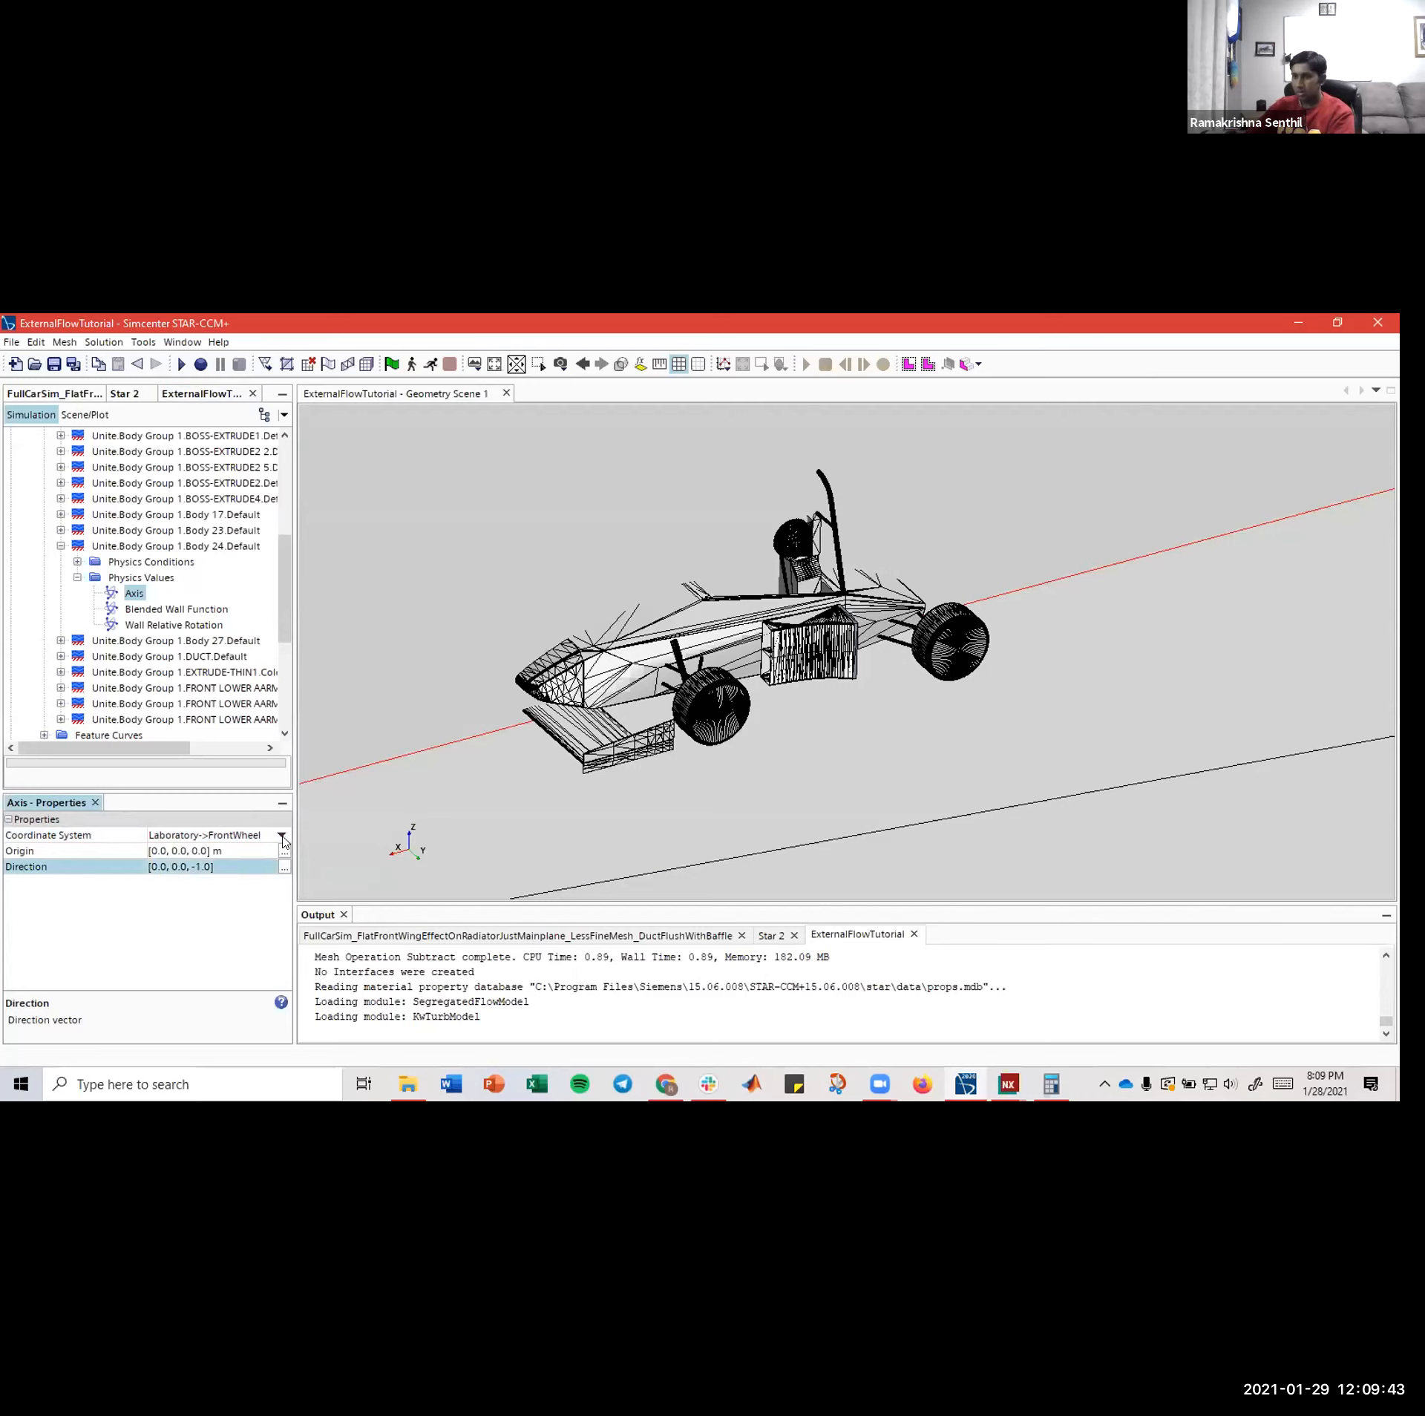
- Open the constant value of the front wheel boundary's Wall Relative Rotation for editing
left_click(155, 624)
left_click(156, 610)
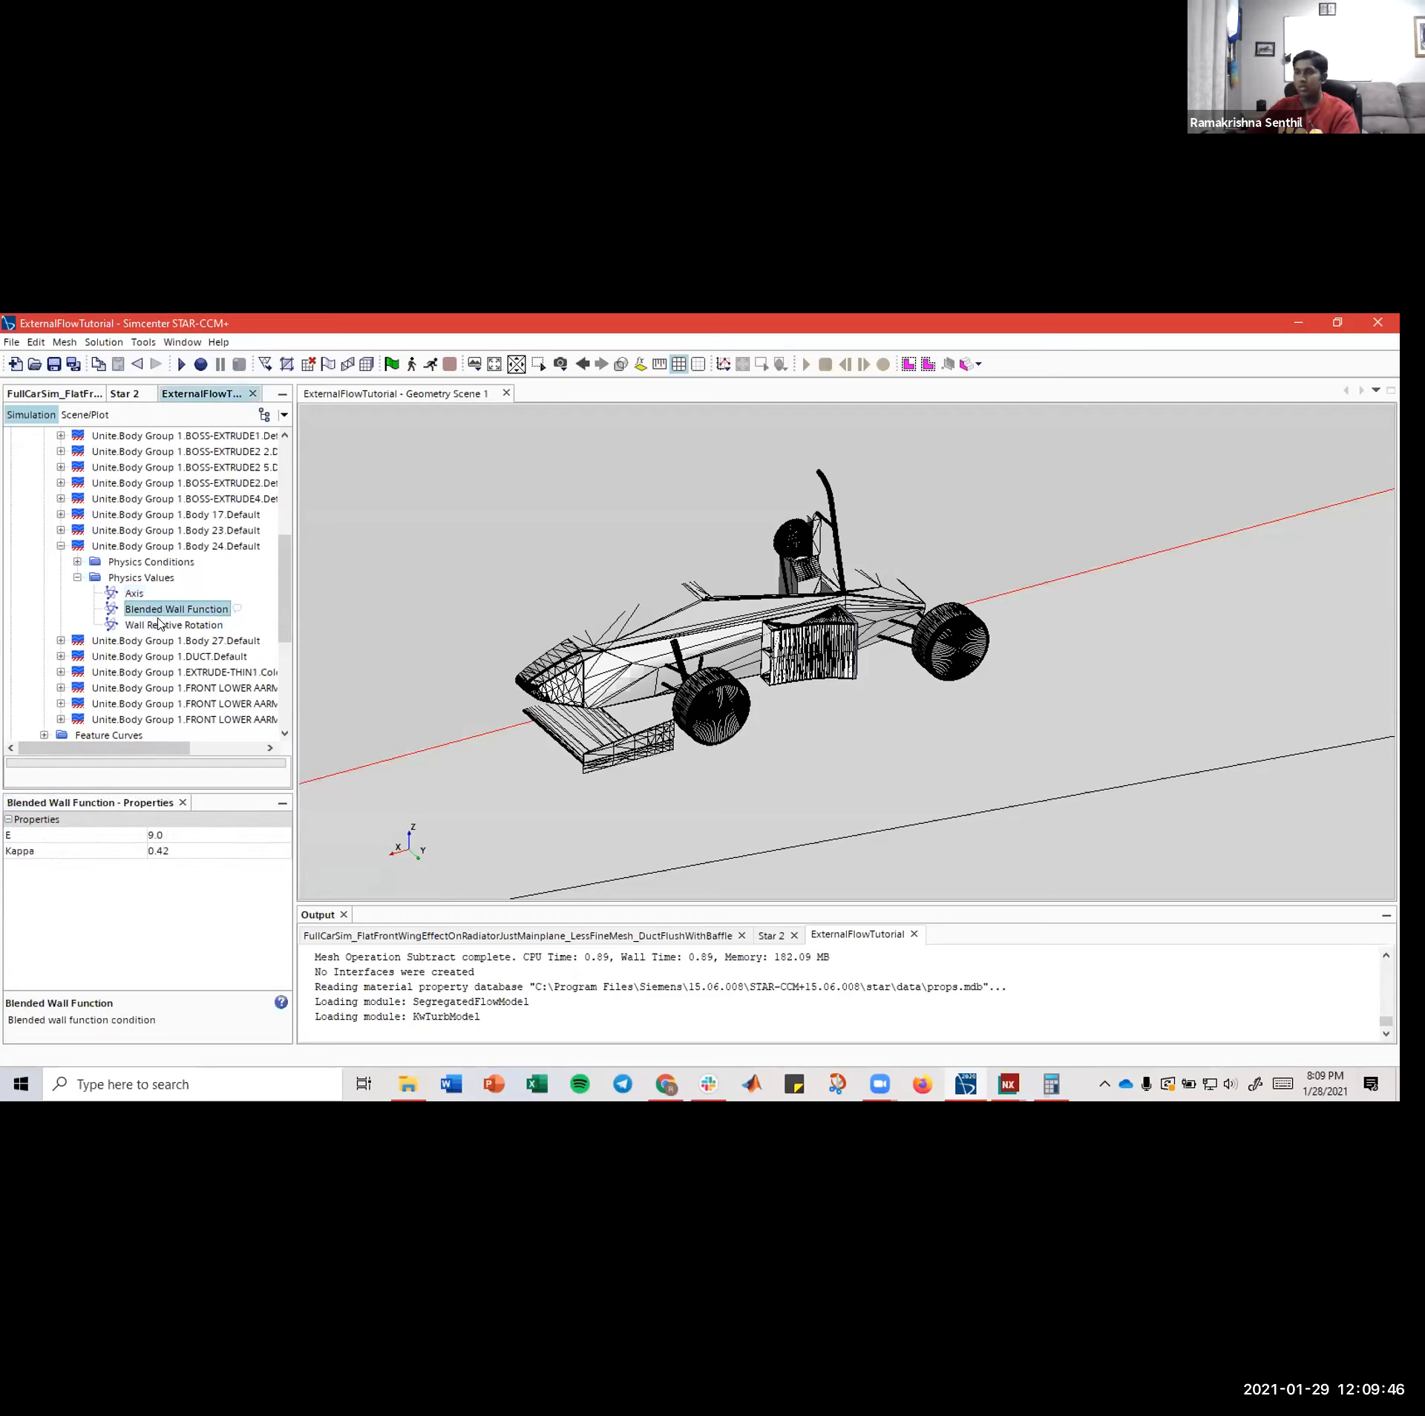
left_click(157, 623)
left_click(163, 853)
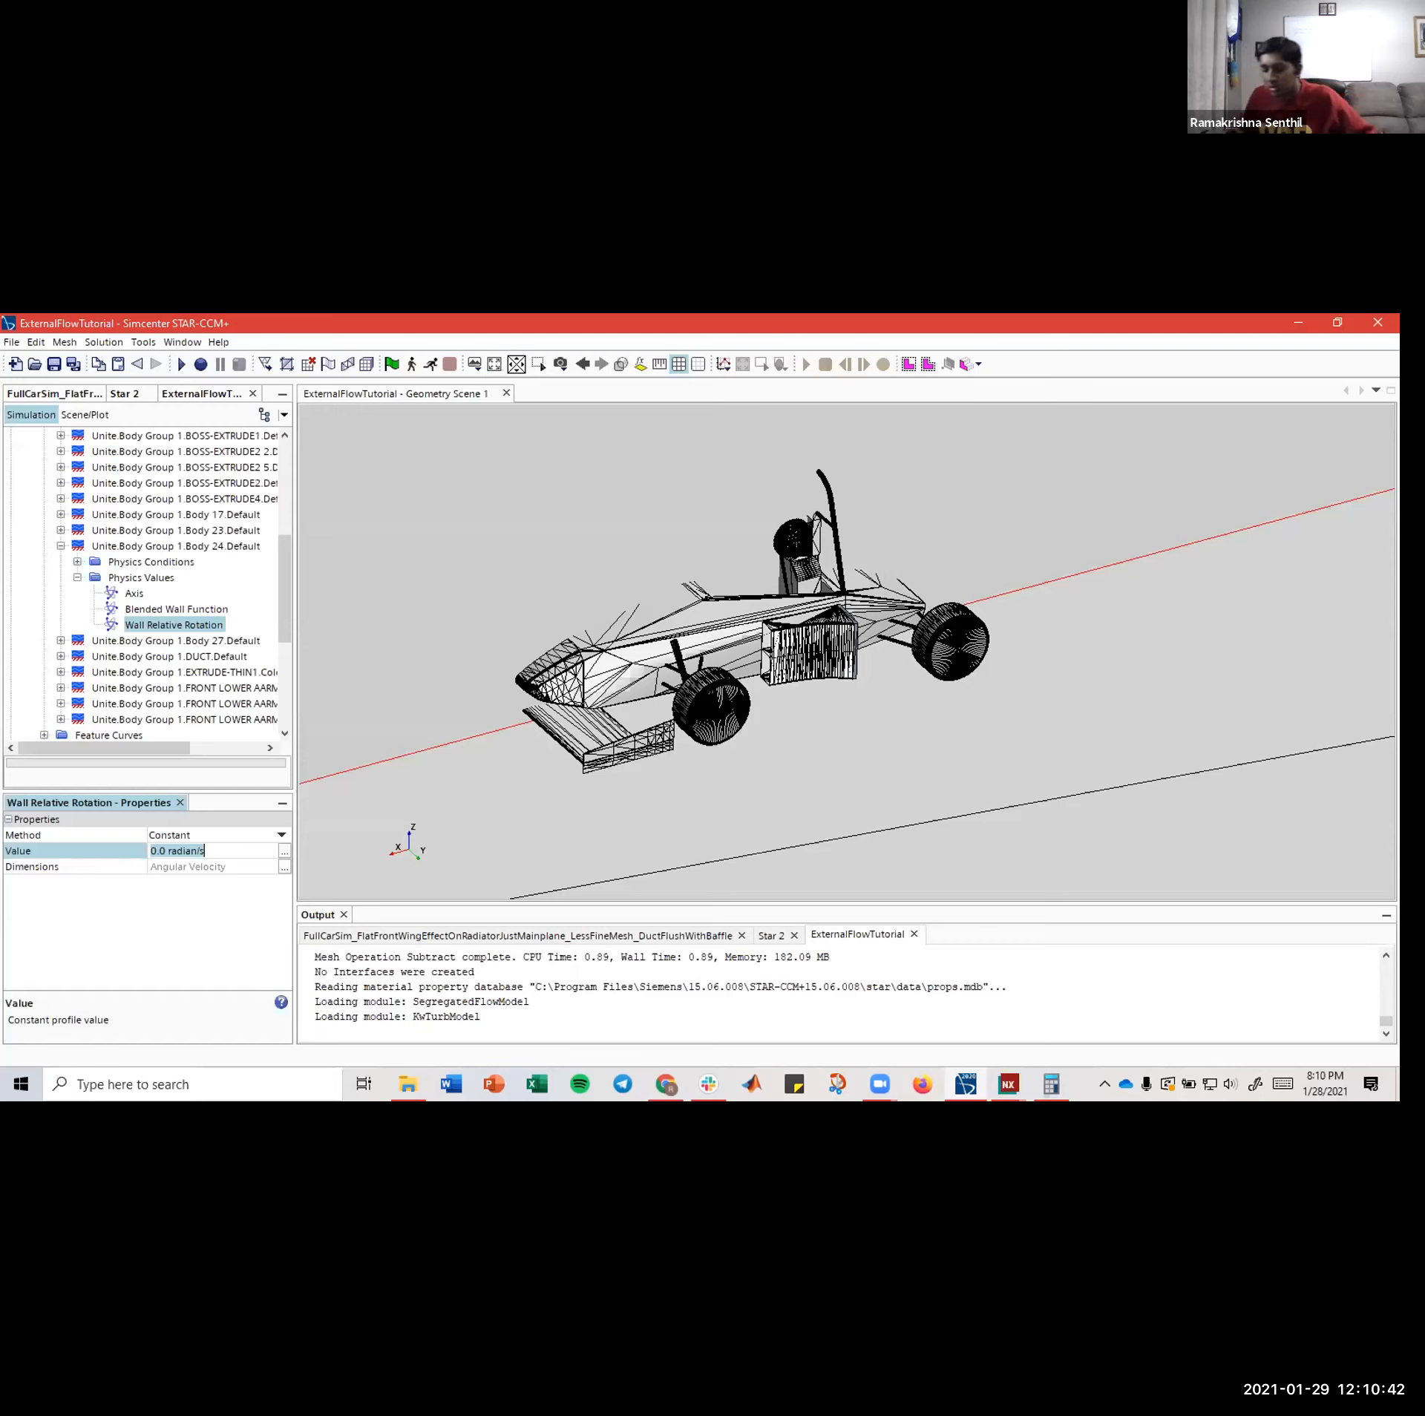
- Measure the front wheel's outer diameter with Measure Distance in a side view and check the ruler line from an oblique angle
left_click(723, 704)
scroll(723, 705, "up", 5)
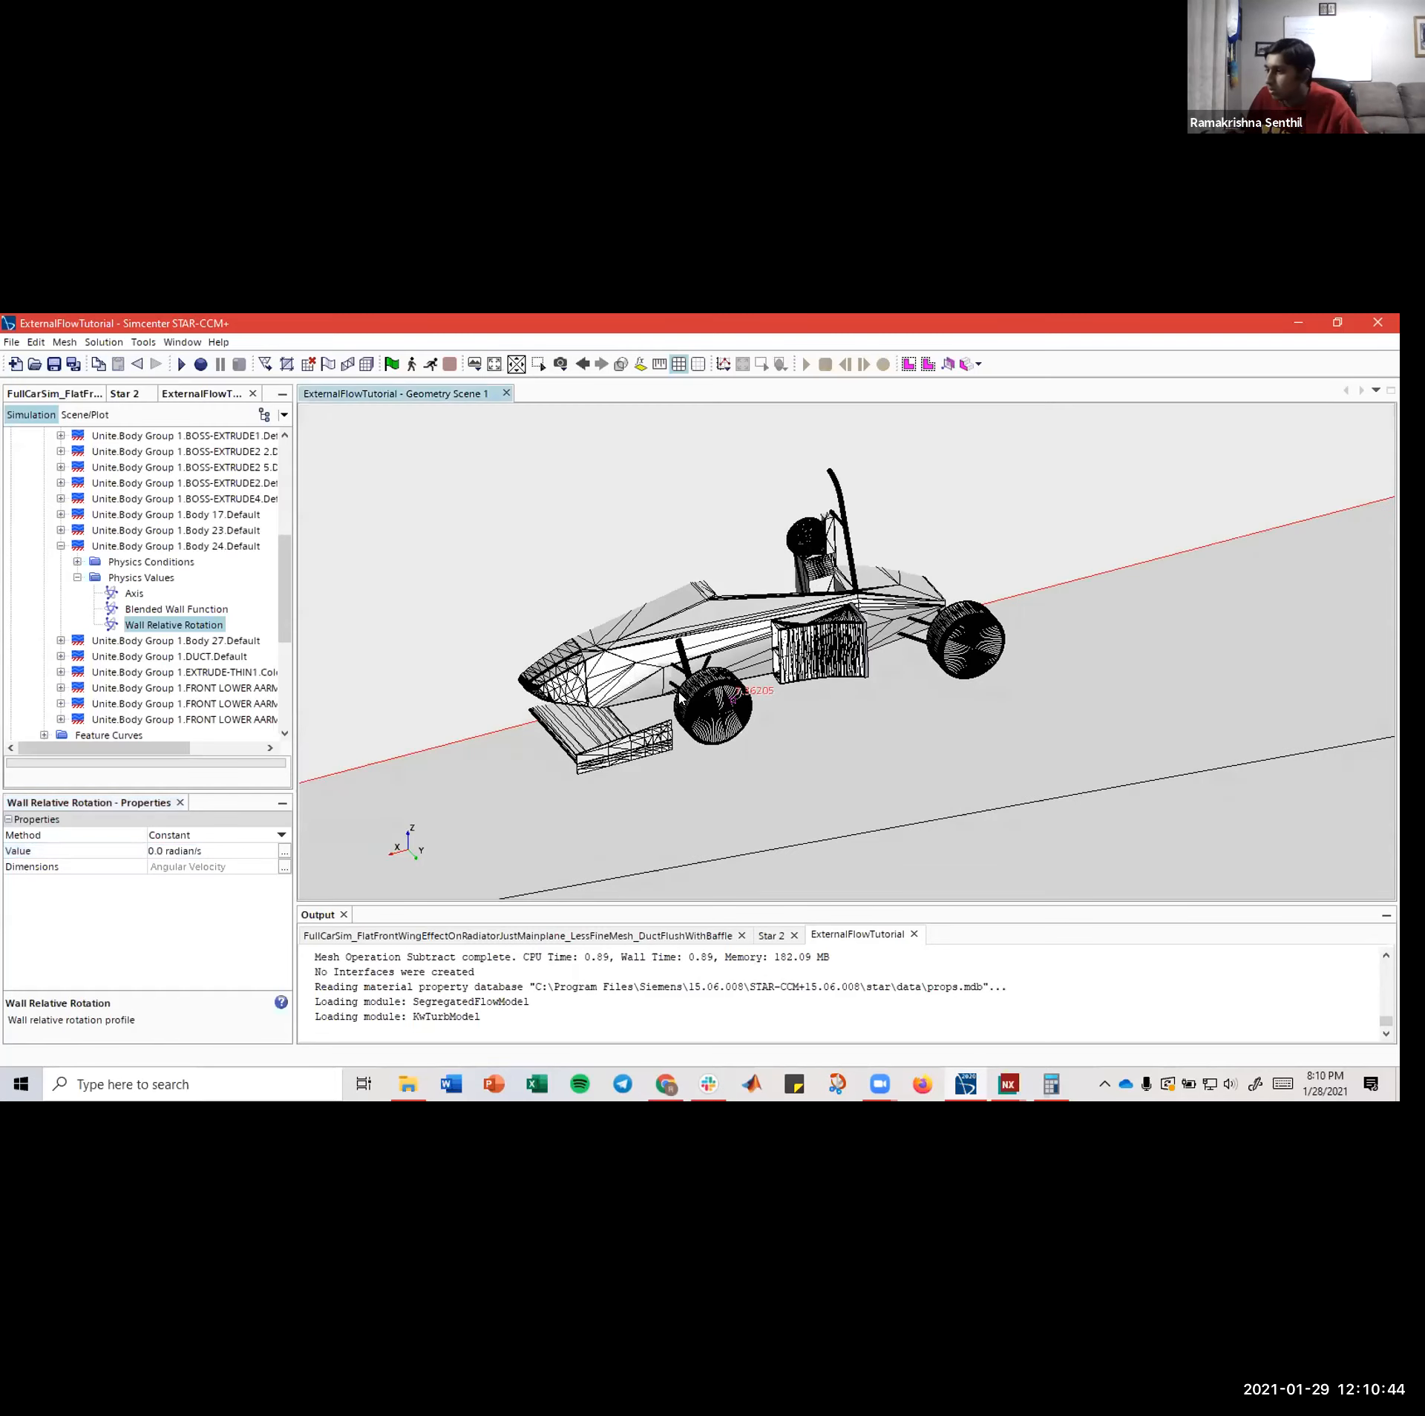
scroll(697, 740, "up", 3)
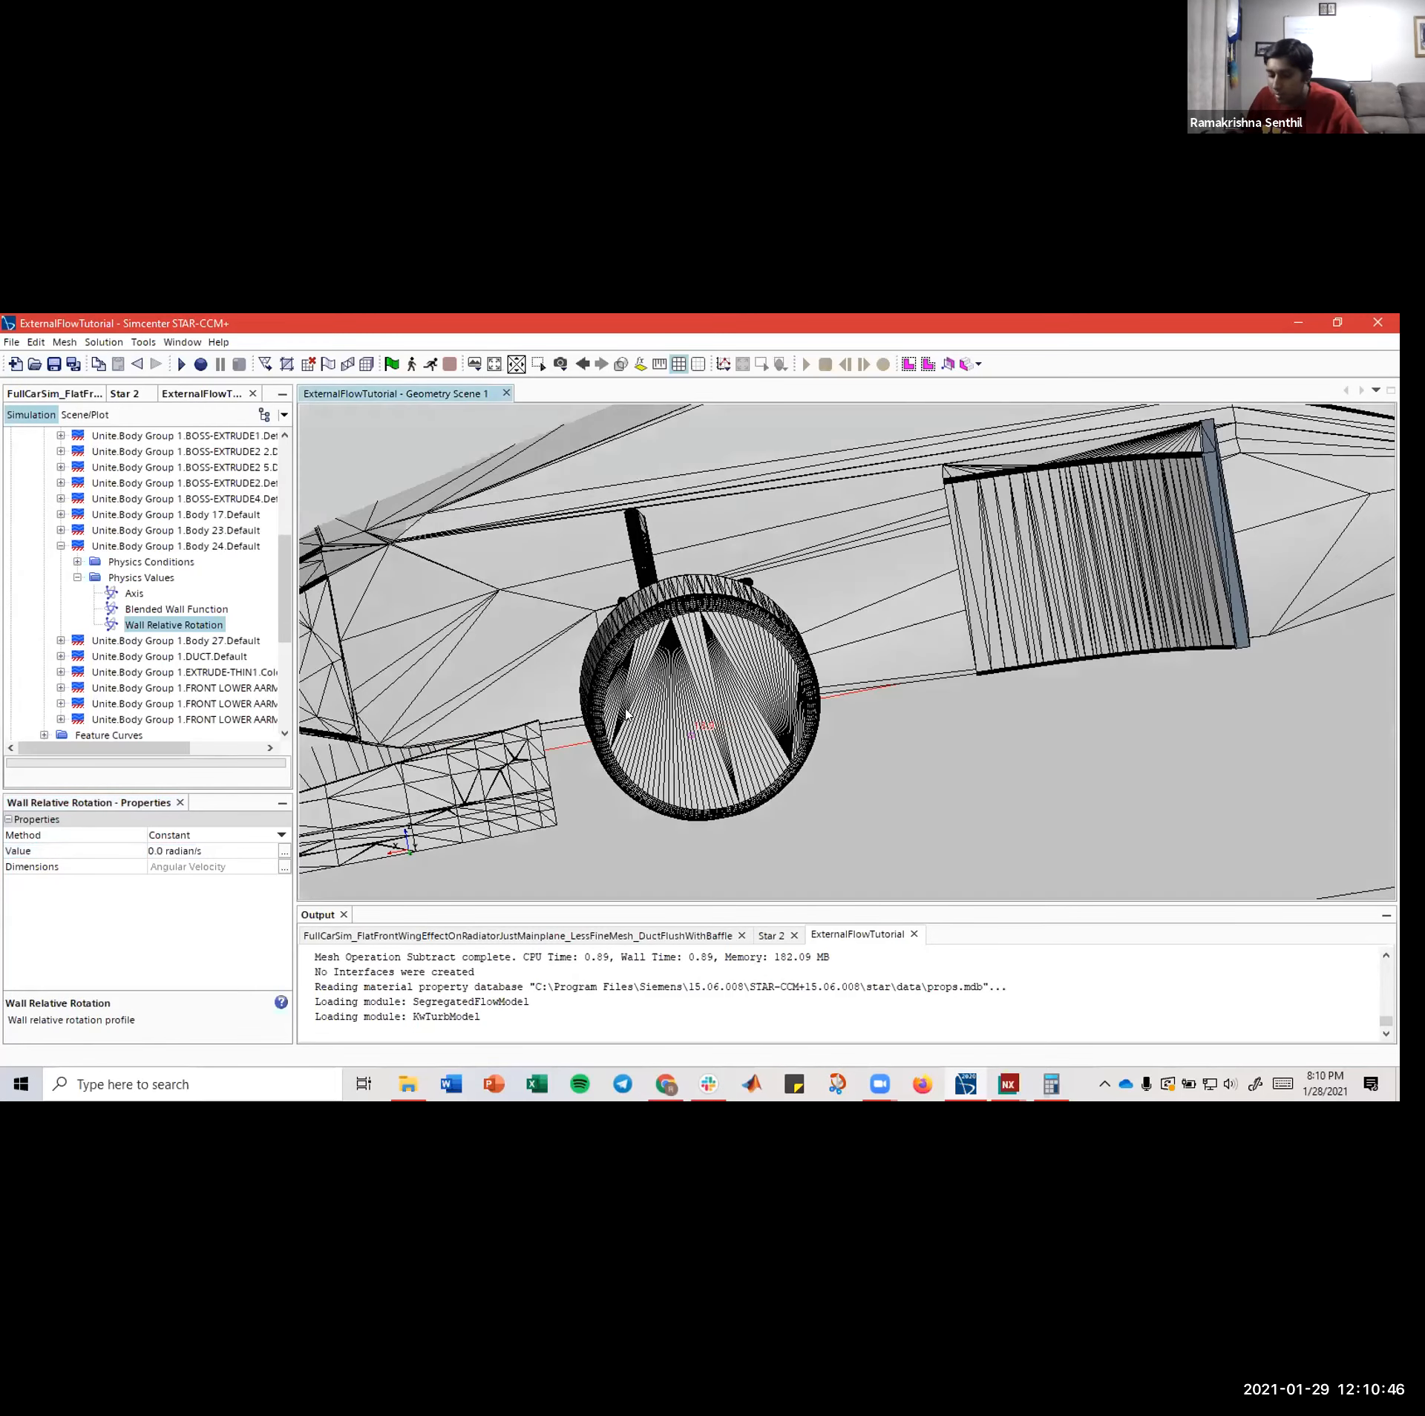
scroll(623, 712, "up", 5)
key("s")
key("s")
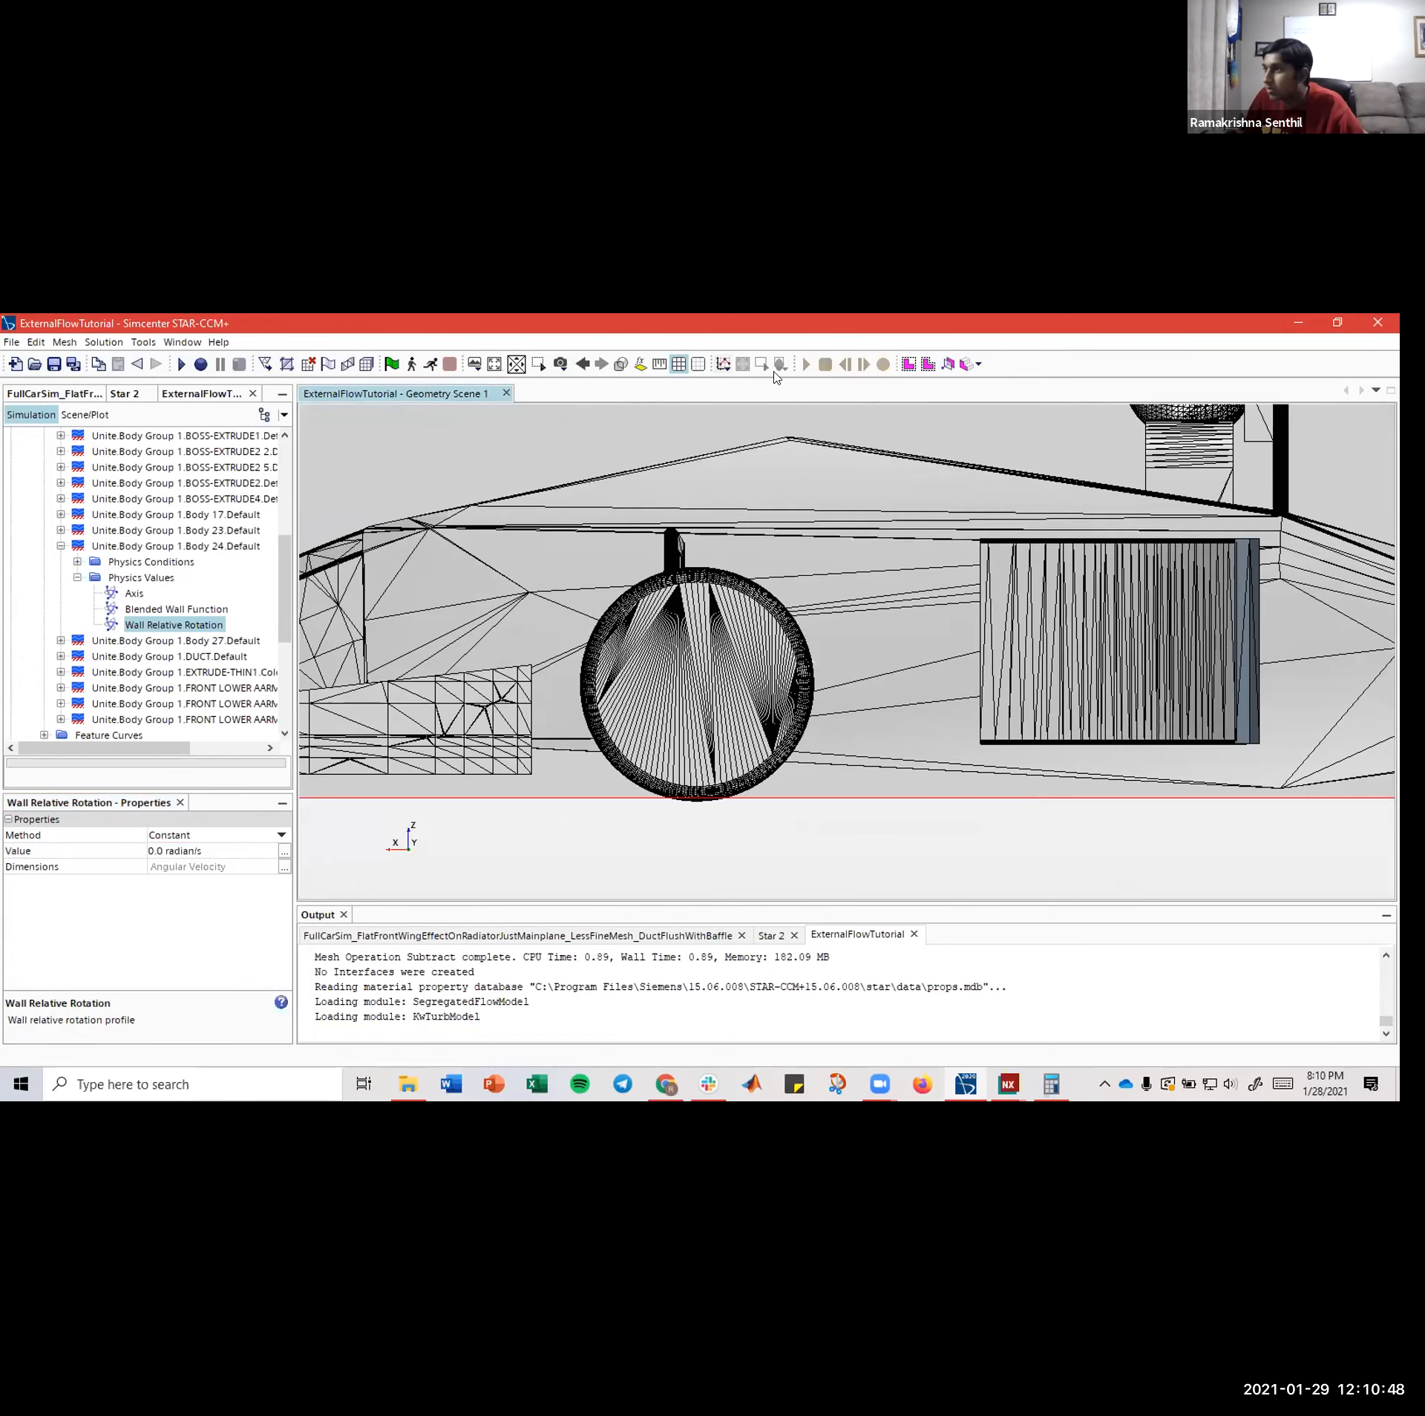
left_click(659, 364)
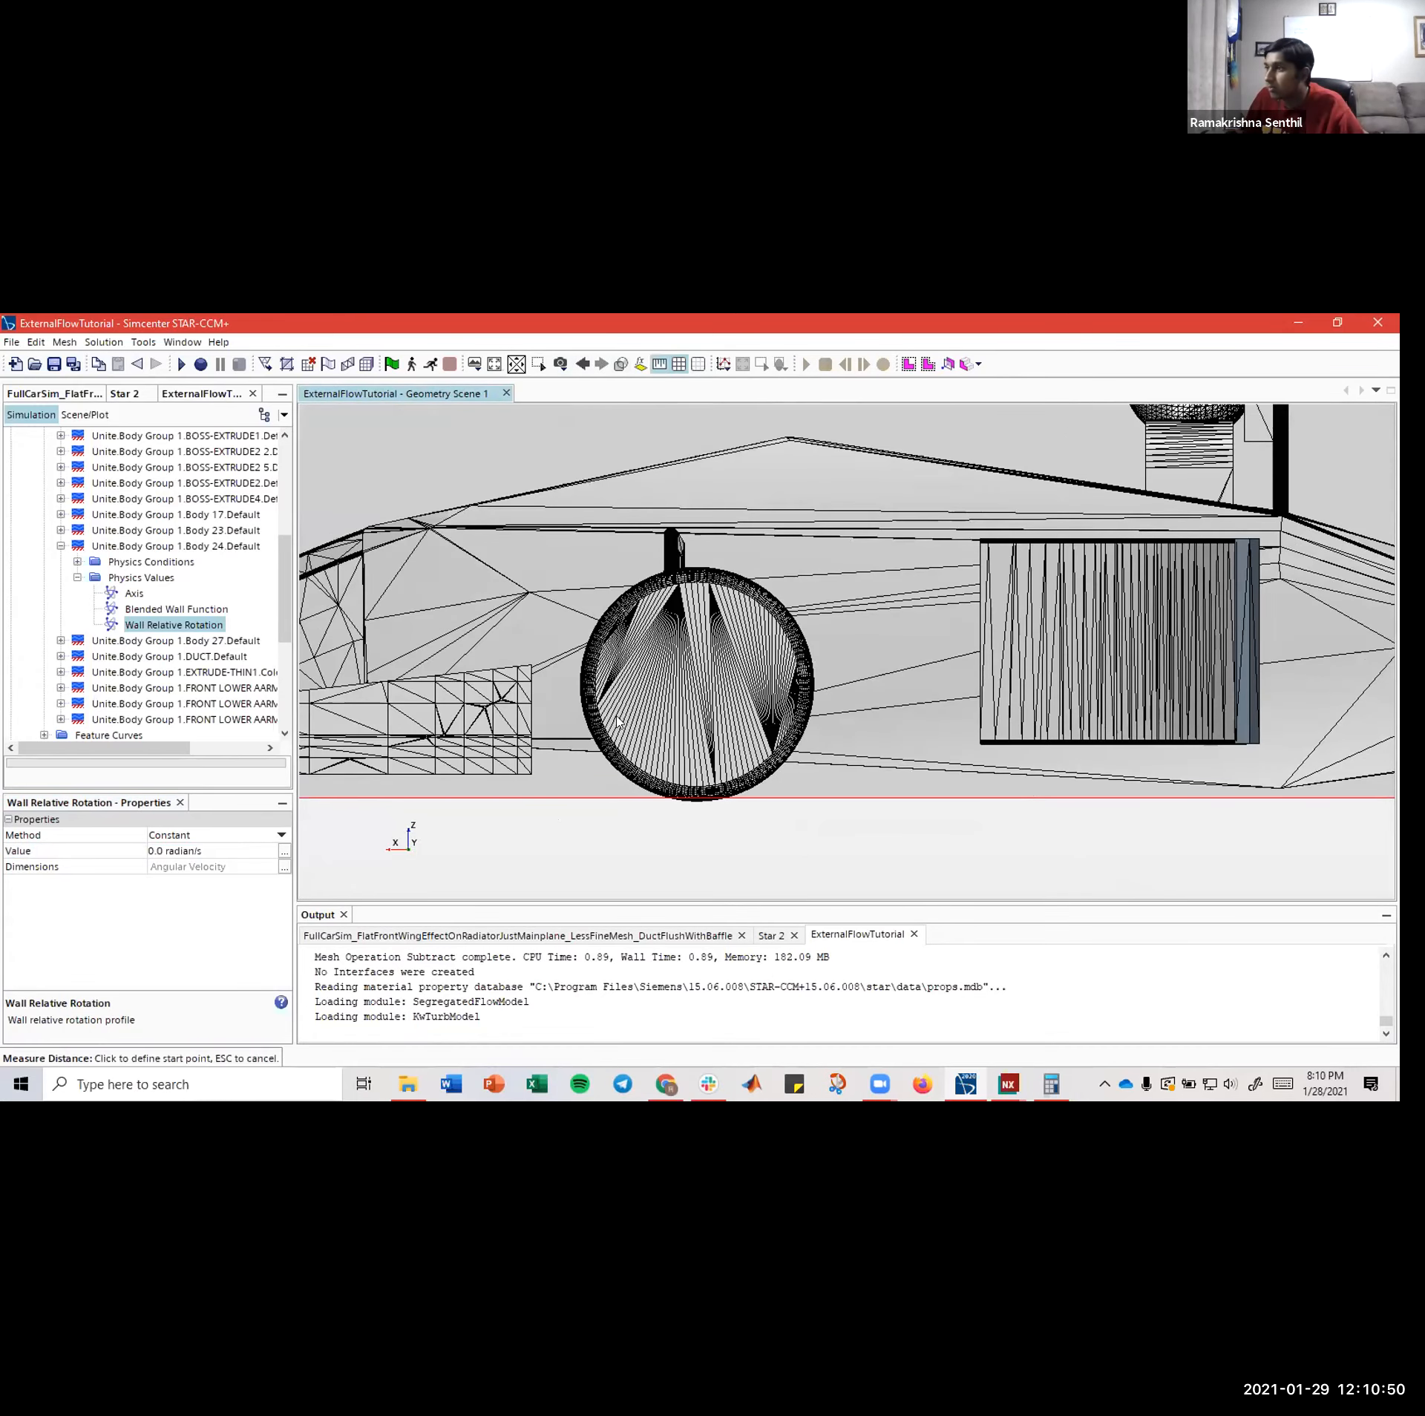
scroll(636, 764, "down", 1)
scroll(636, 764, "down", 2)
scroll(614, 803, "up", 6)
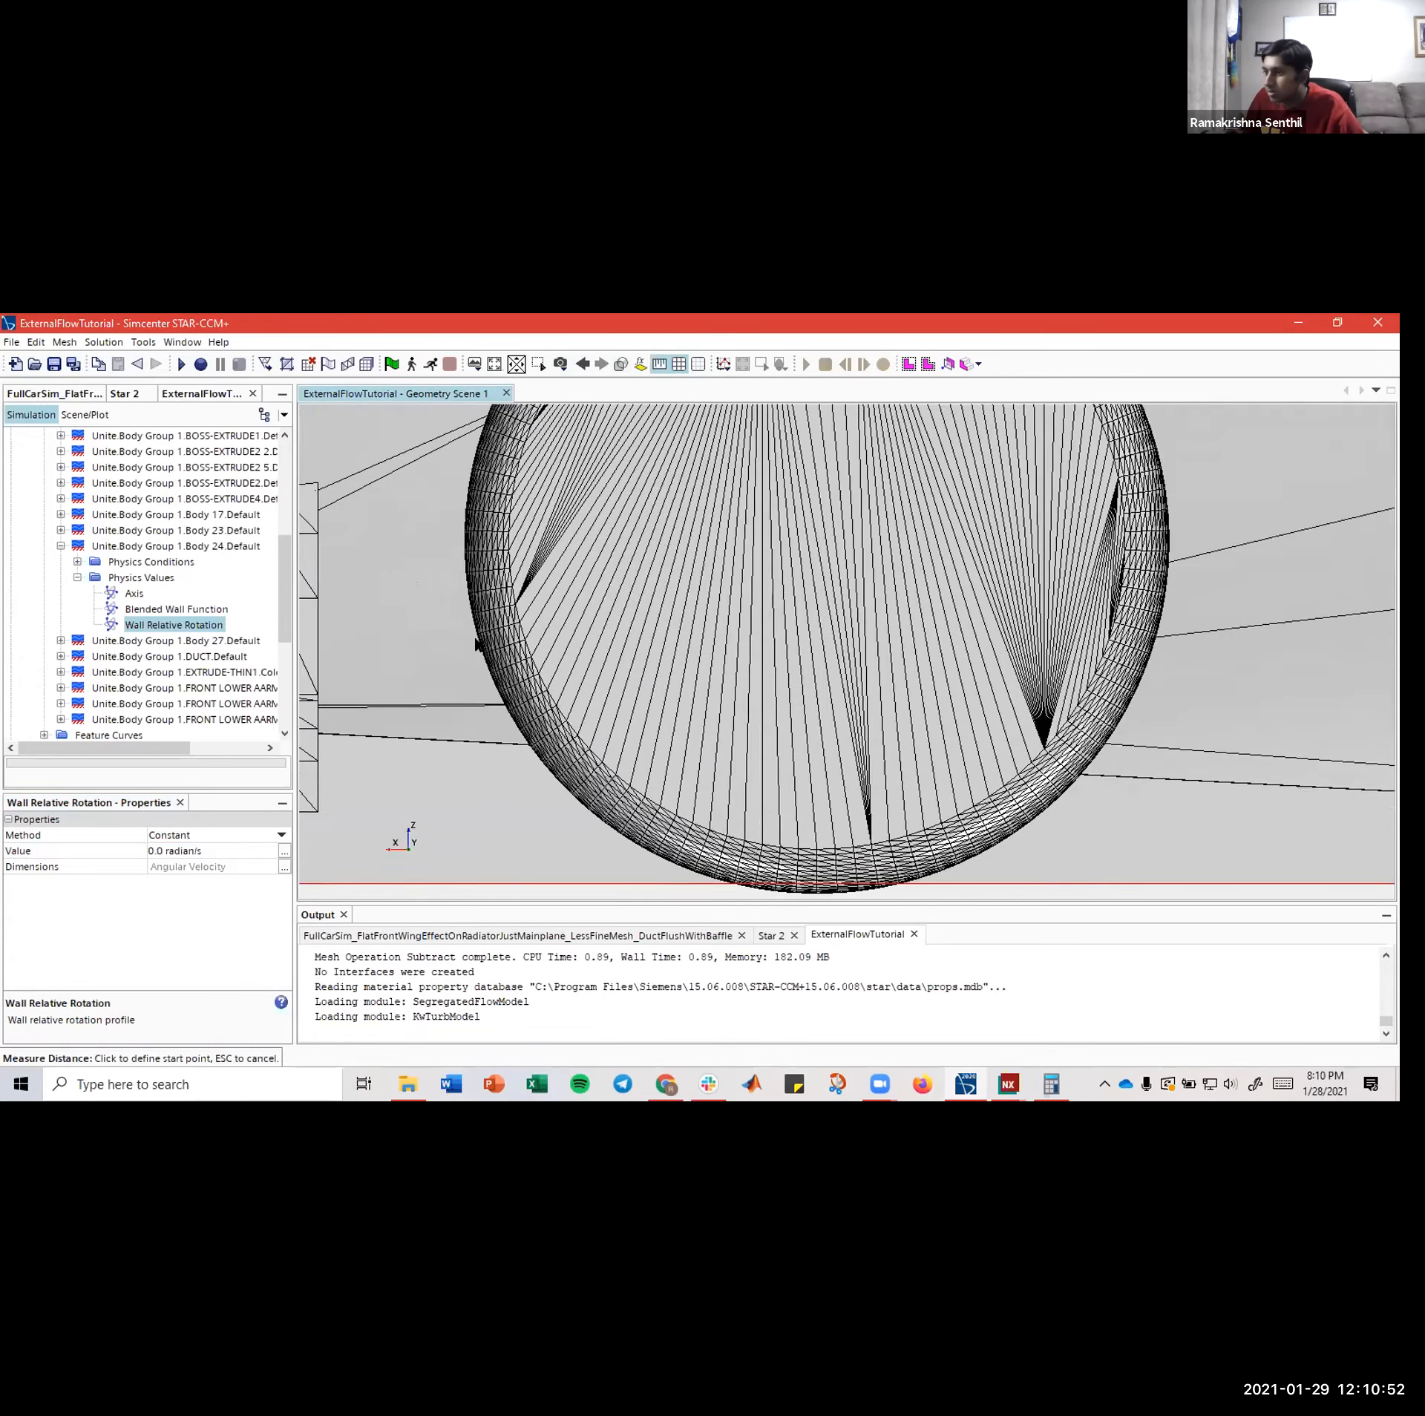
left_click(477, 636)
left_click(1153, 497)
scroll(1131, 454, "down", 3)
right_click_drag(1142, 466, 920, 588)
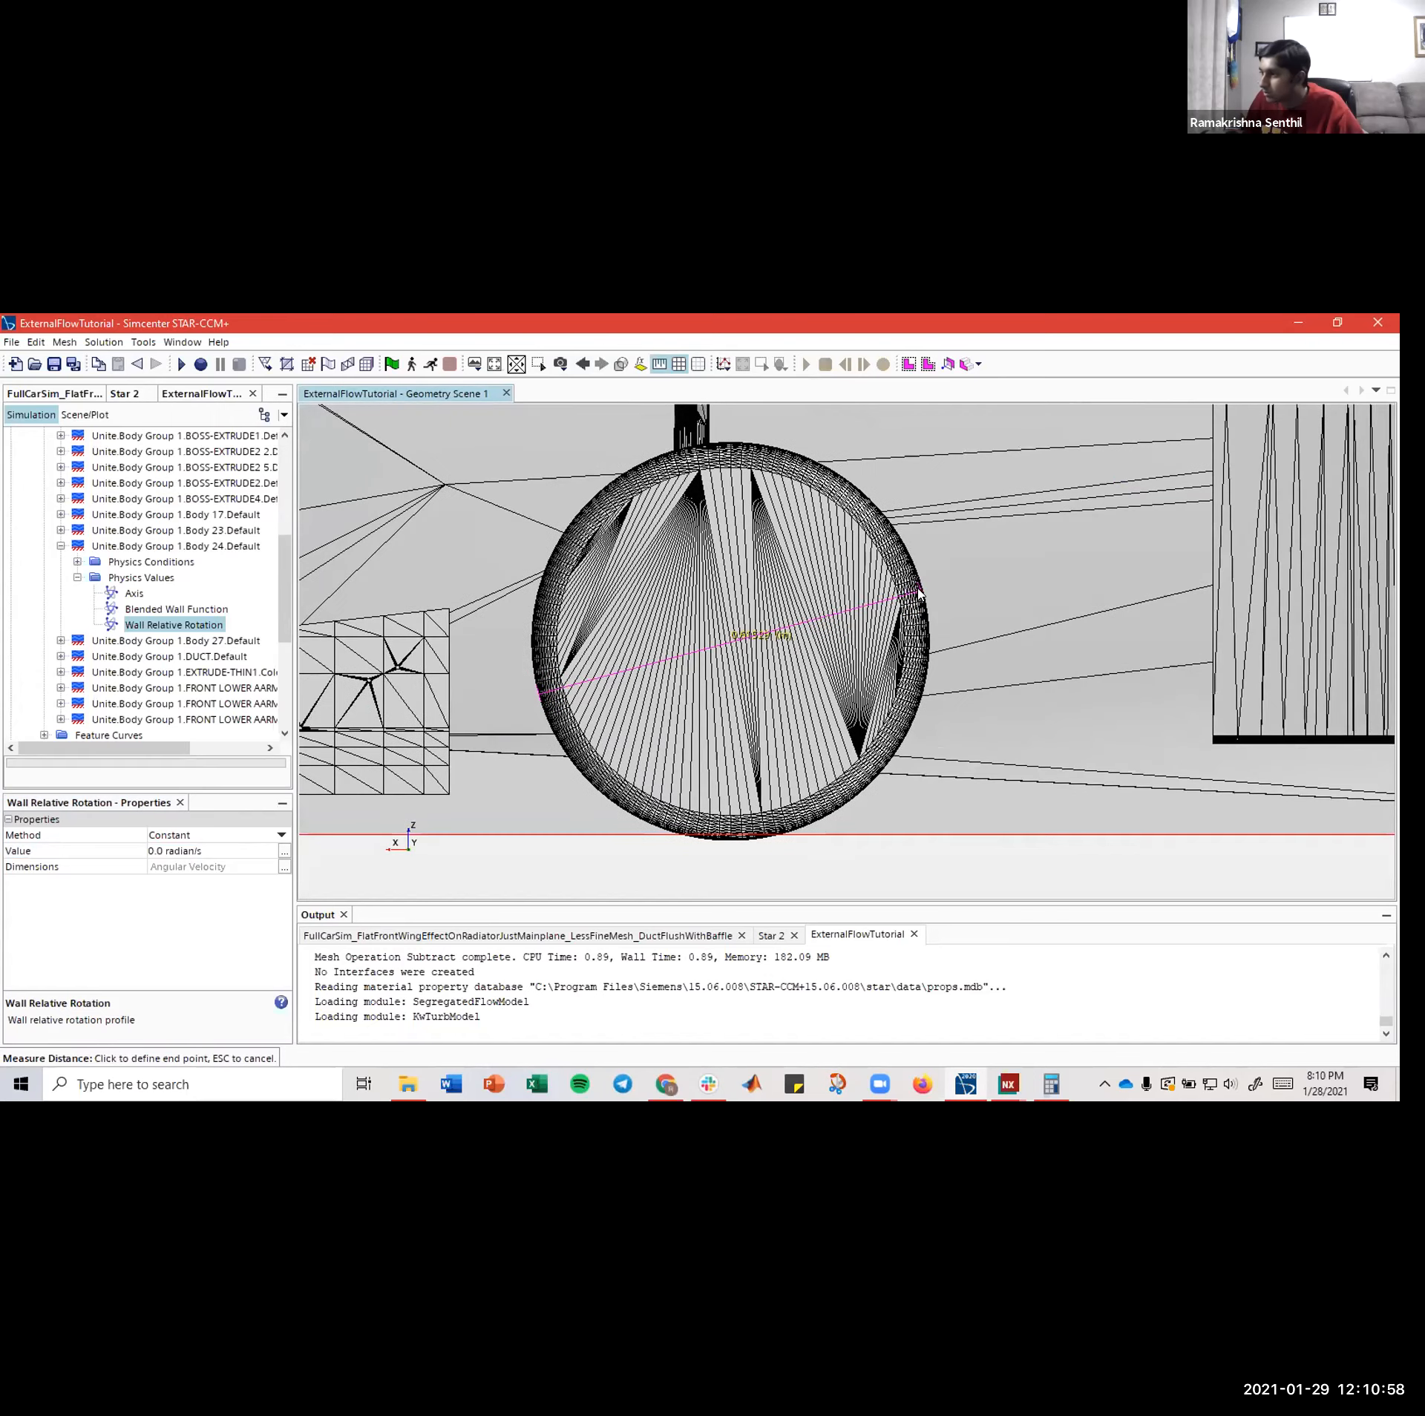
left_click(922, 592)
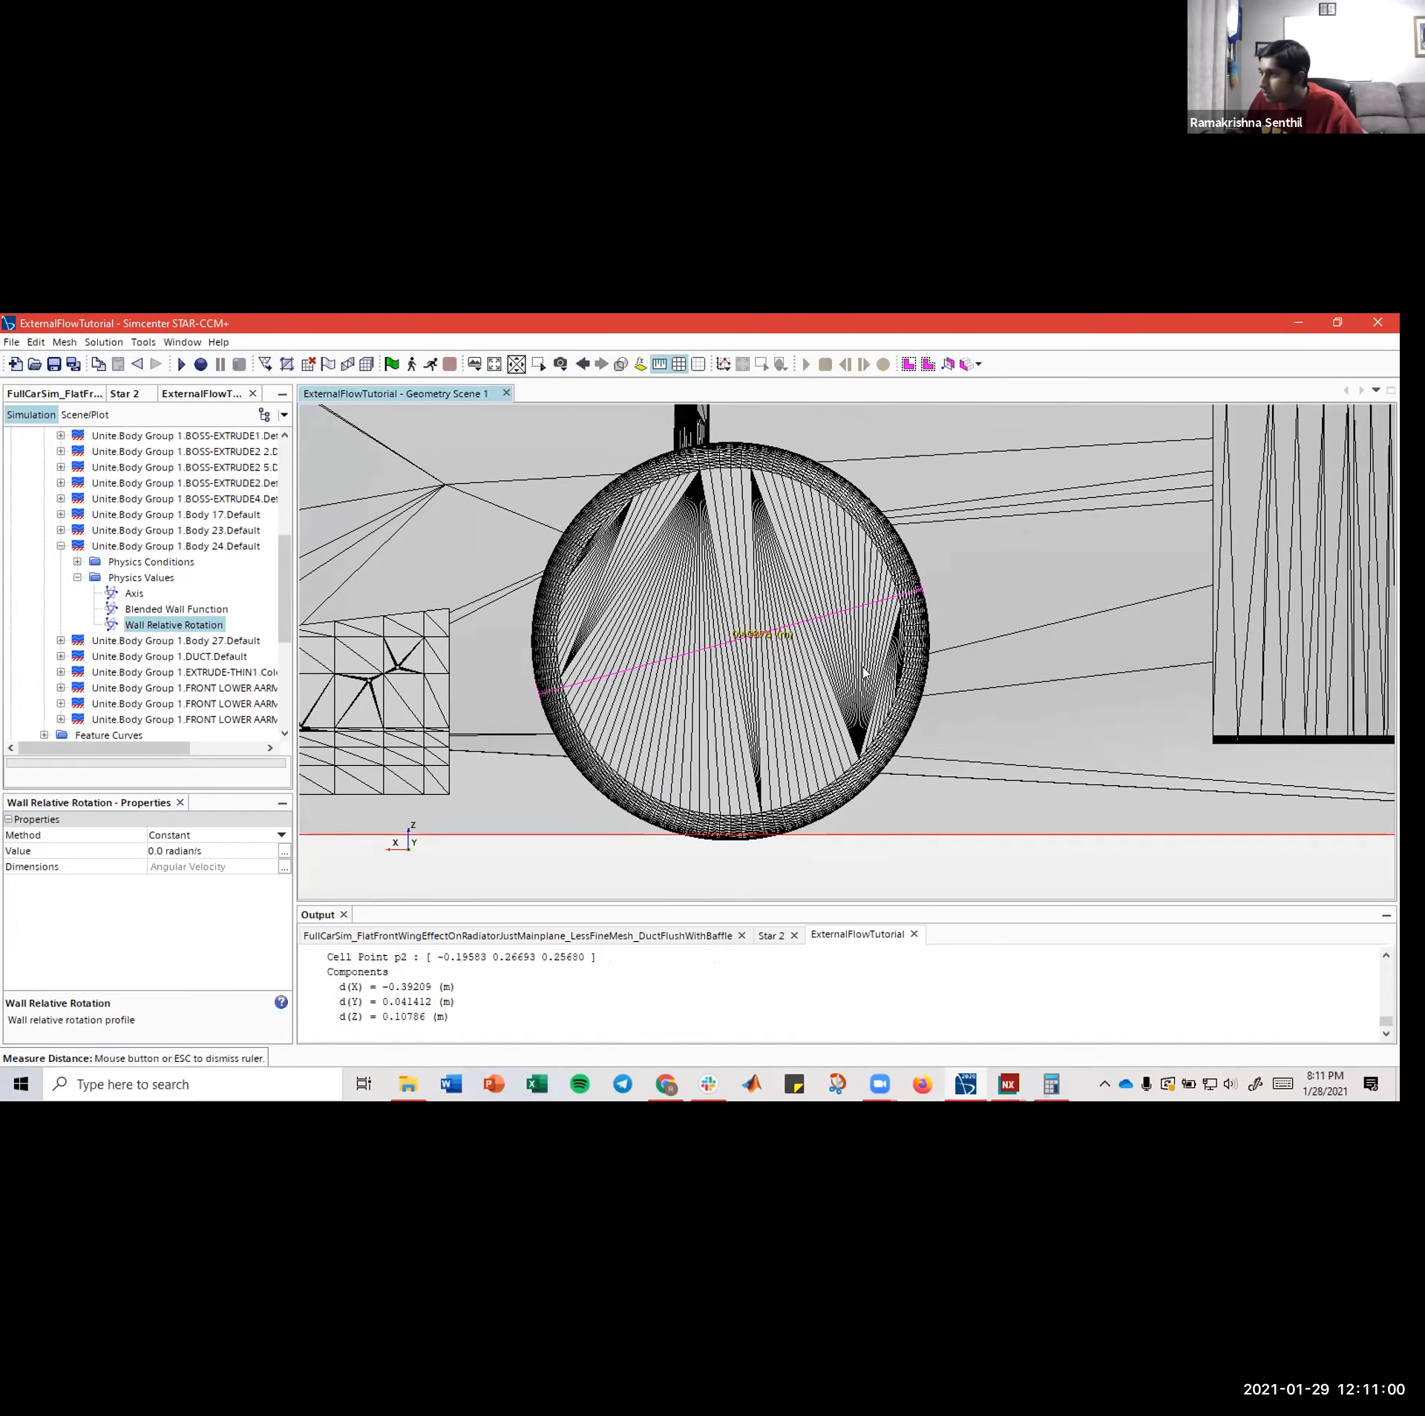
left_click_drag(798, 649, 583, 566)
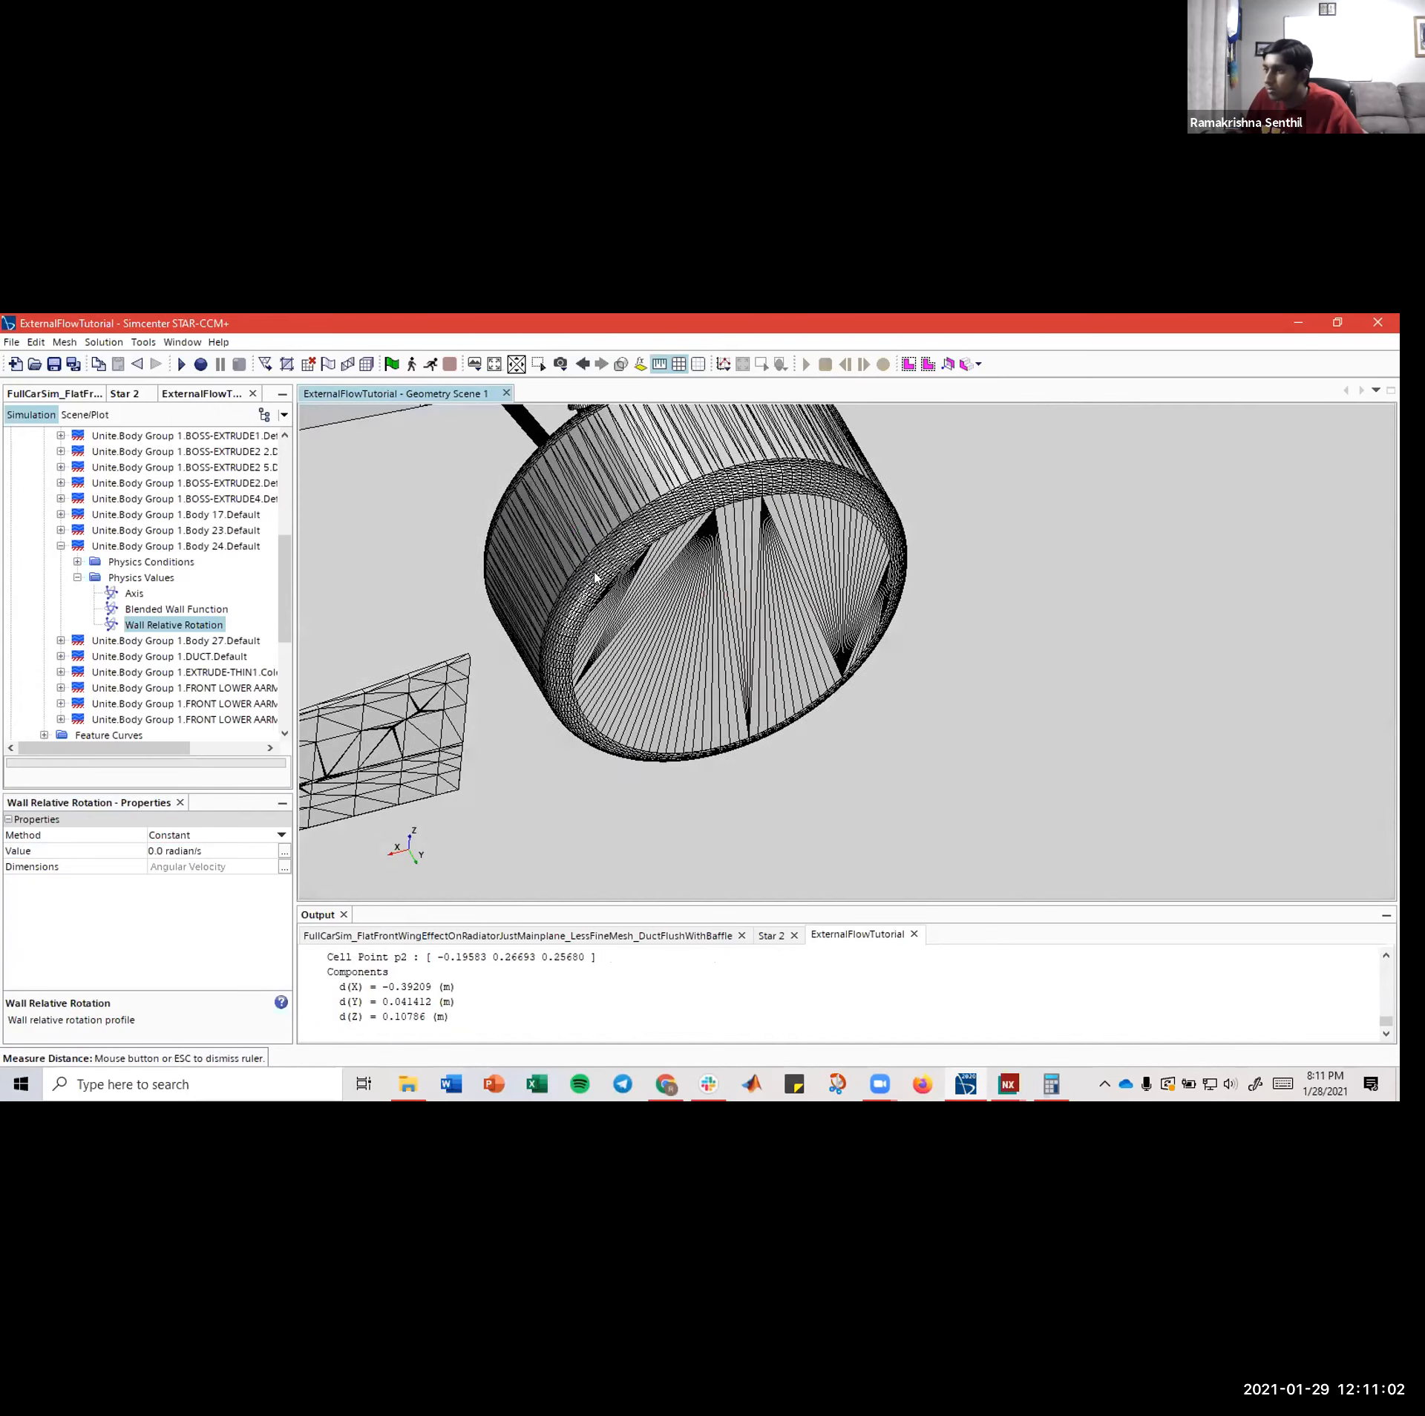
right_click_drag(574, 550, 599, 620)
scroll(615, 645, "down", 4)
left_click_drag(621, 633, 595, 654)
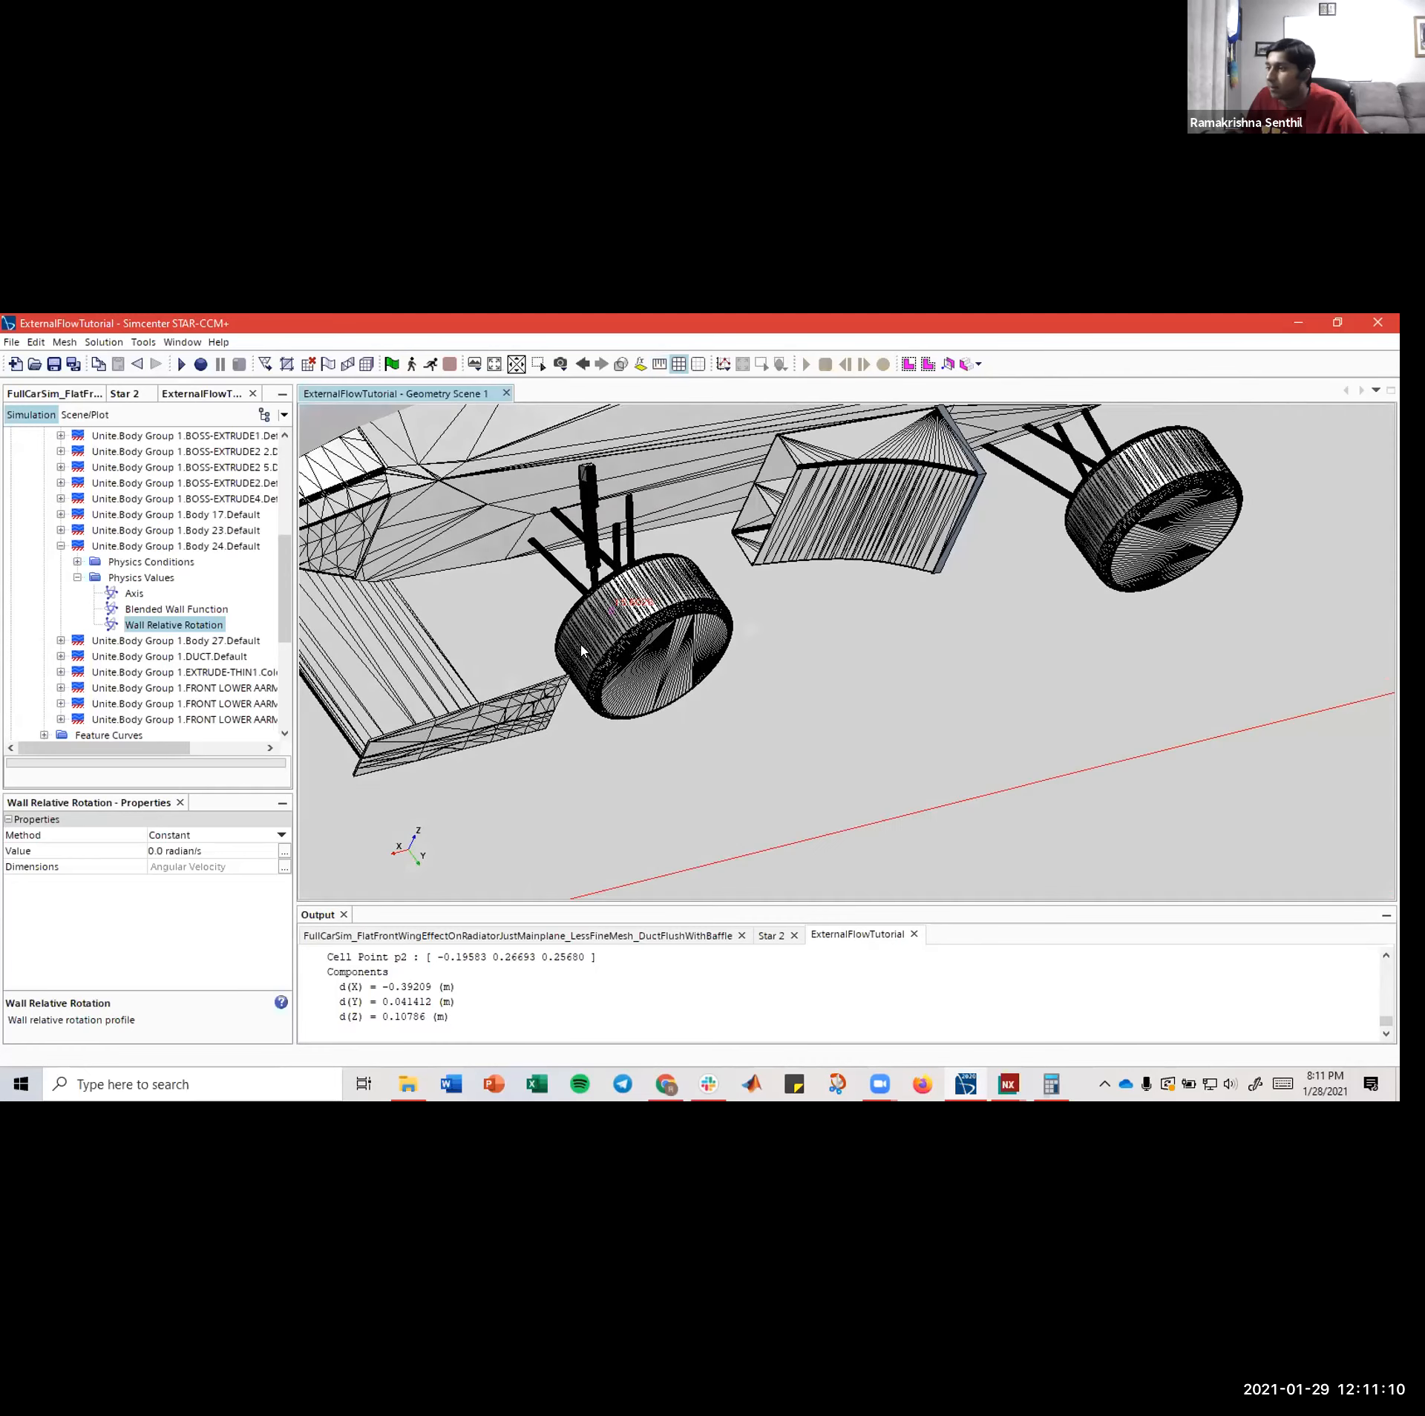
scroll(618, 644, "up", 10)
scroll(620, 646, "up", 3)
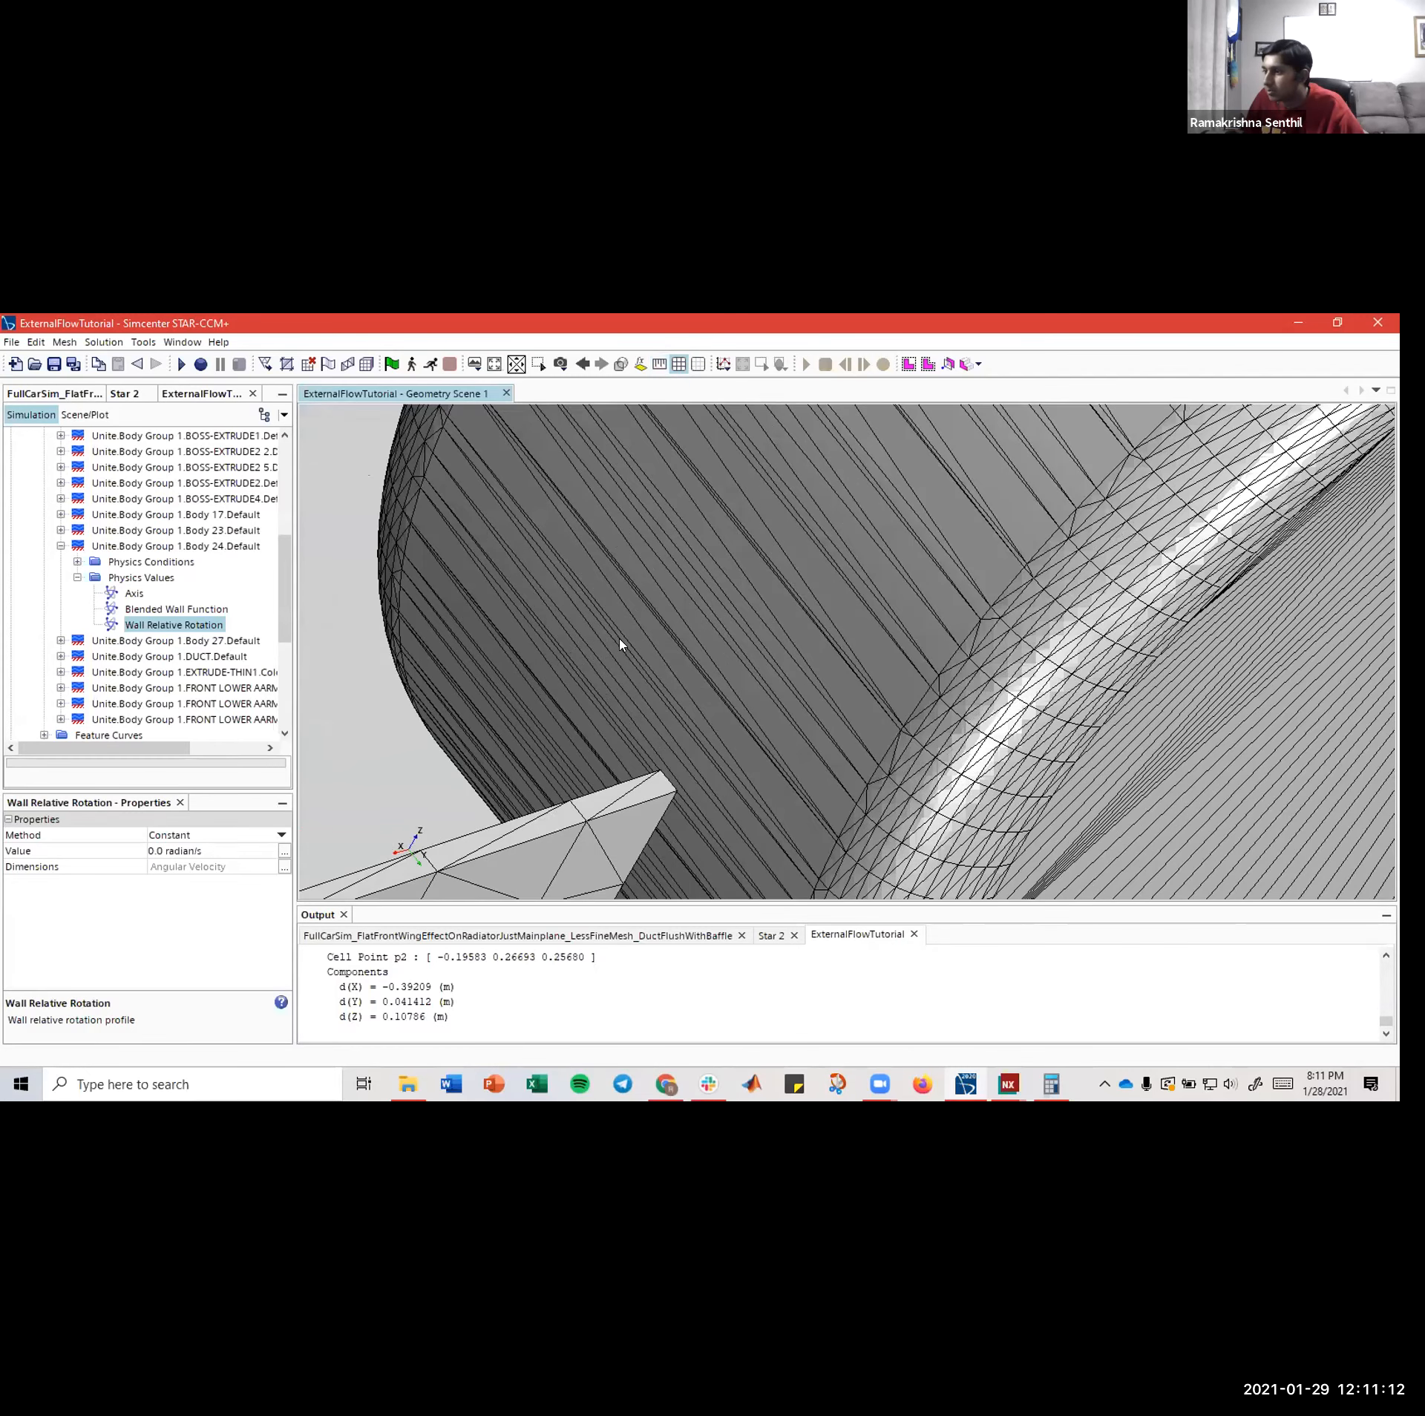
left_click(626, 635)
left_click(659, 363)
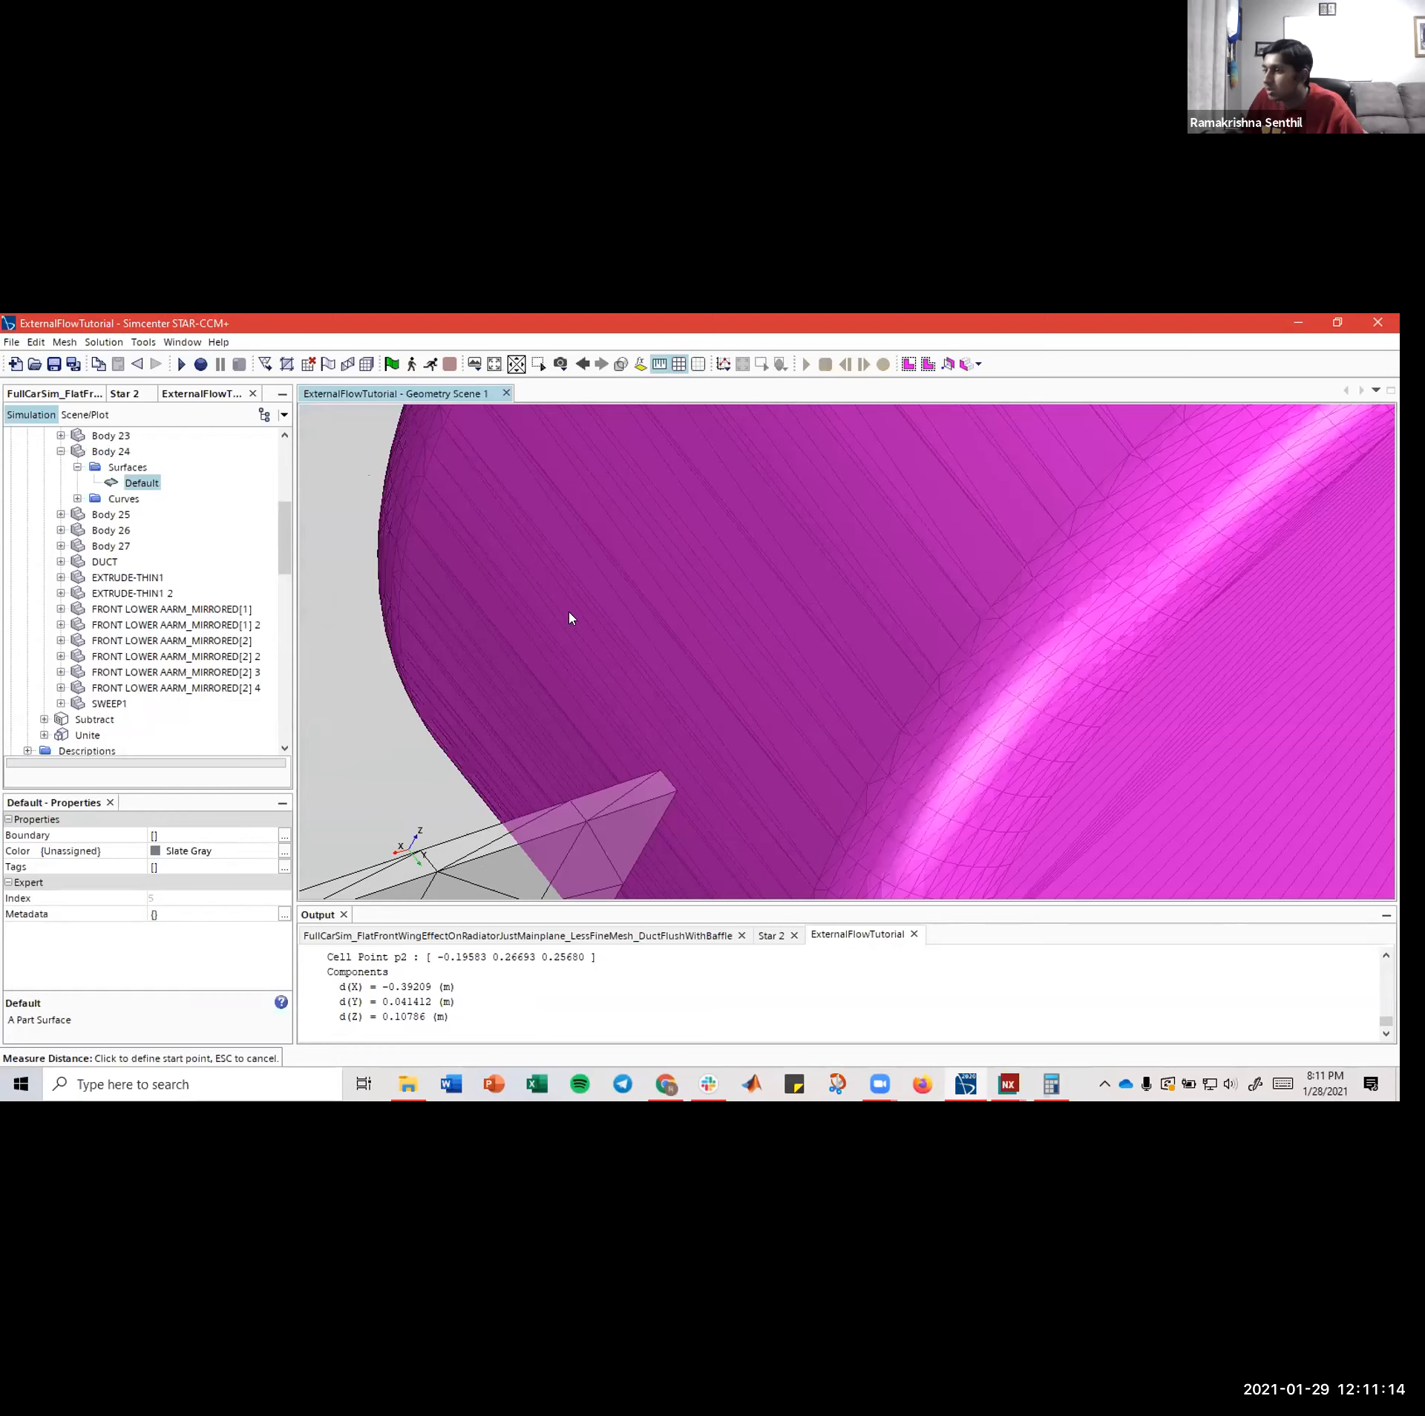
scroll(569, 605, "down", 15)
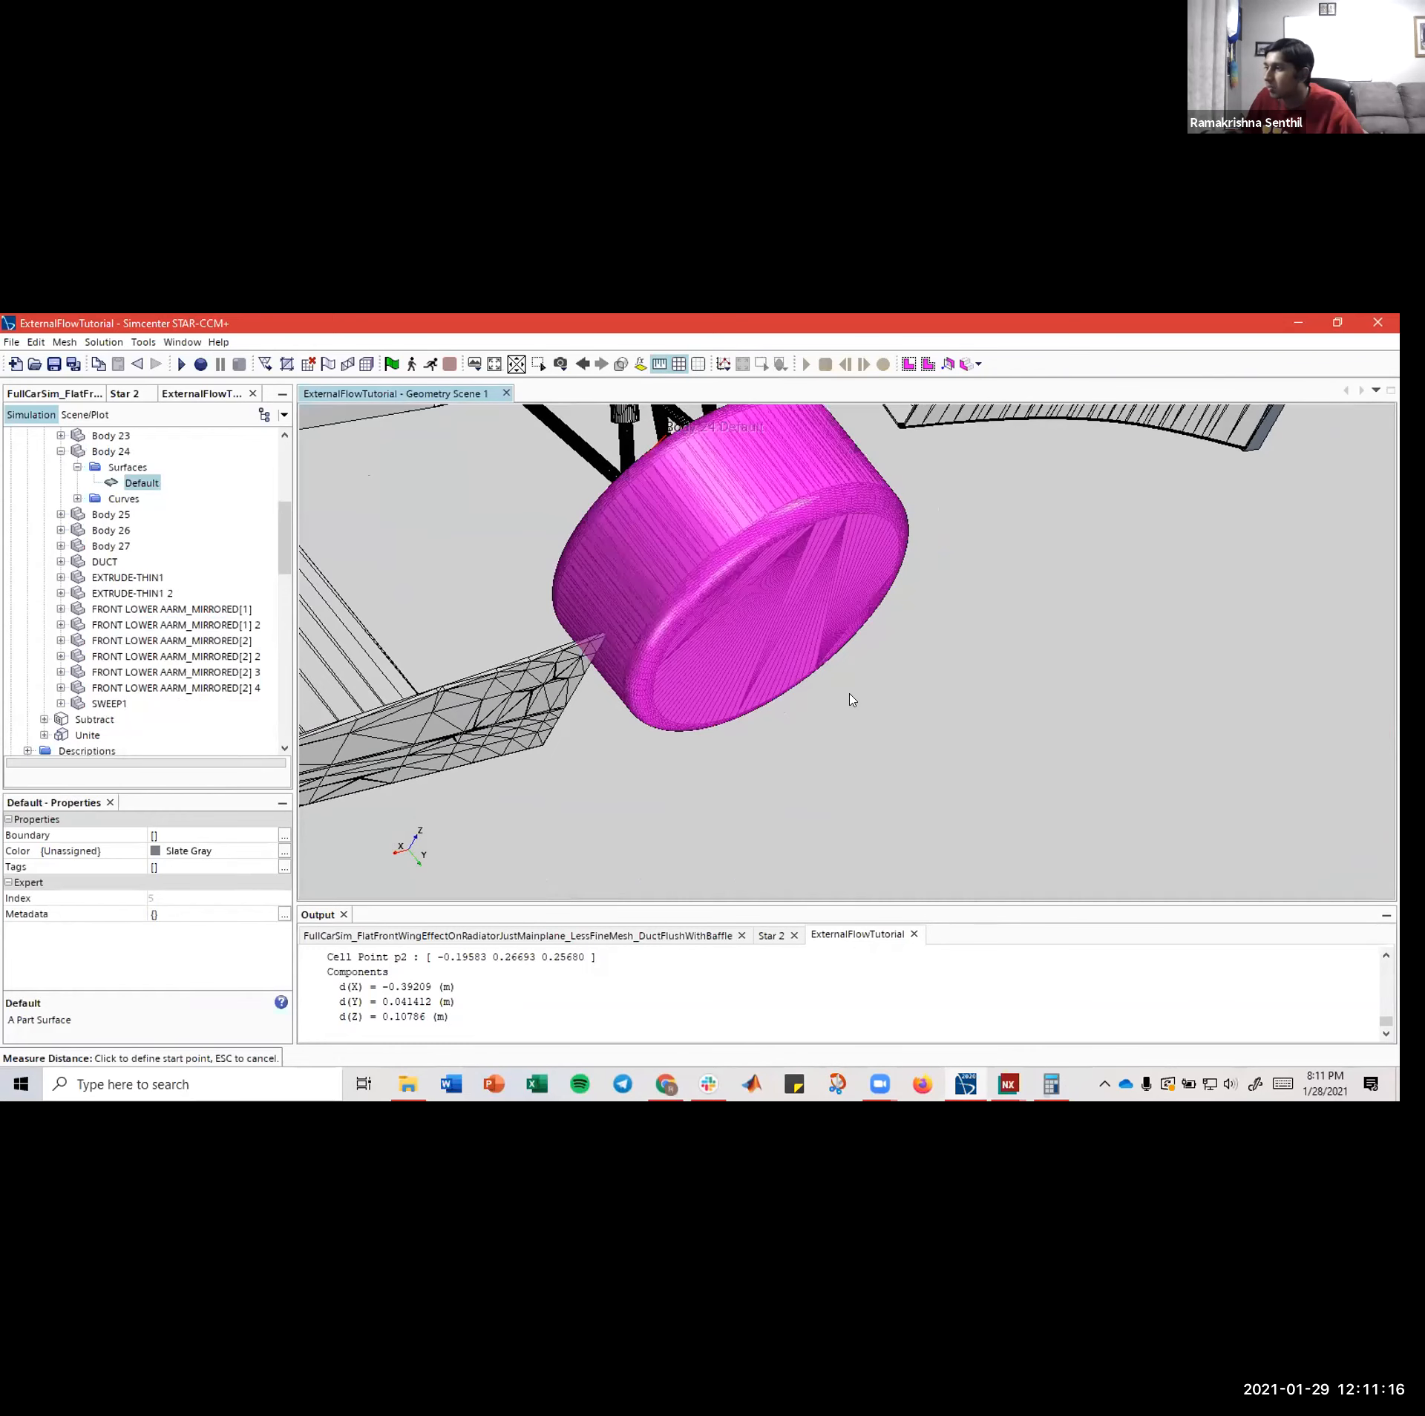
scroll(847, 716, "down", 5)
left_click(895, 830)
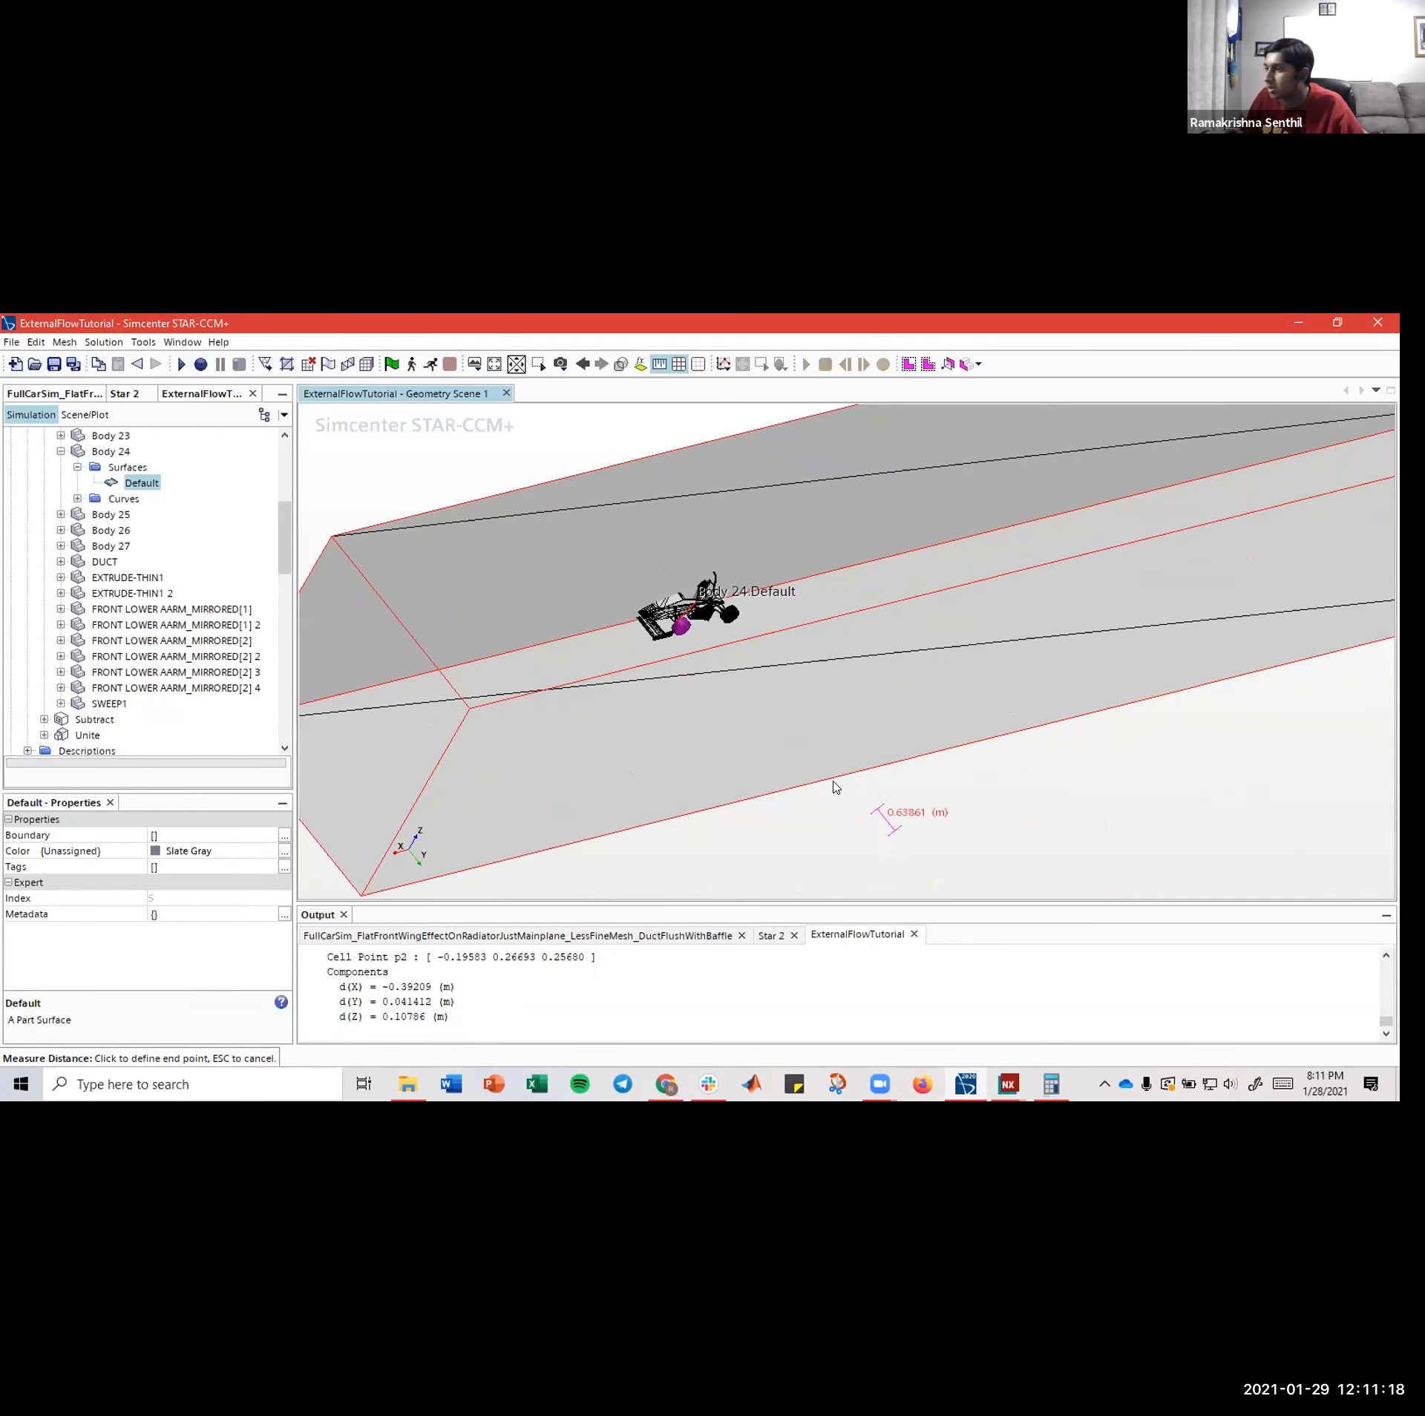
key("Escape")
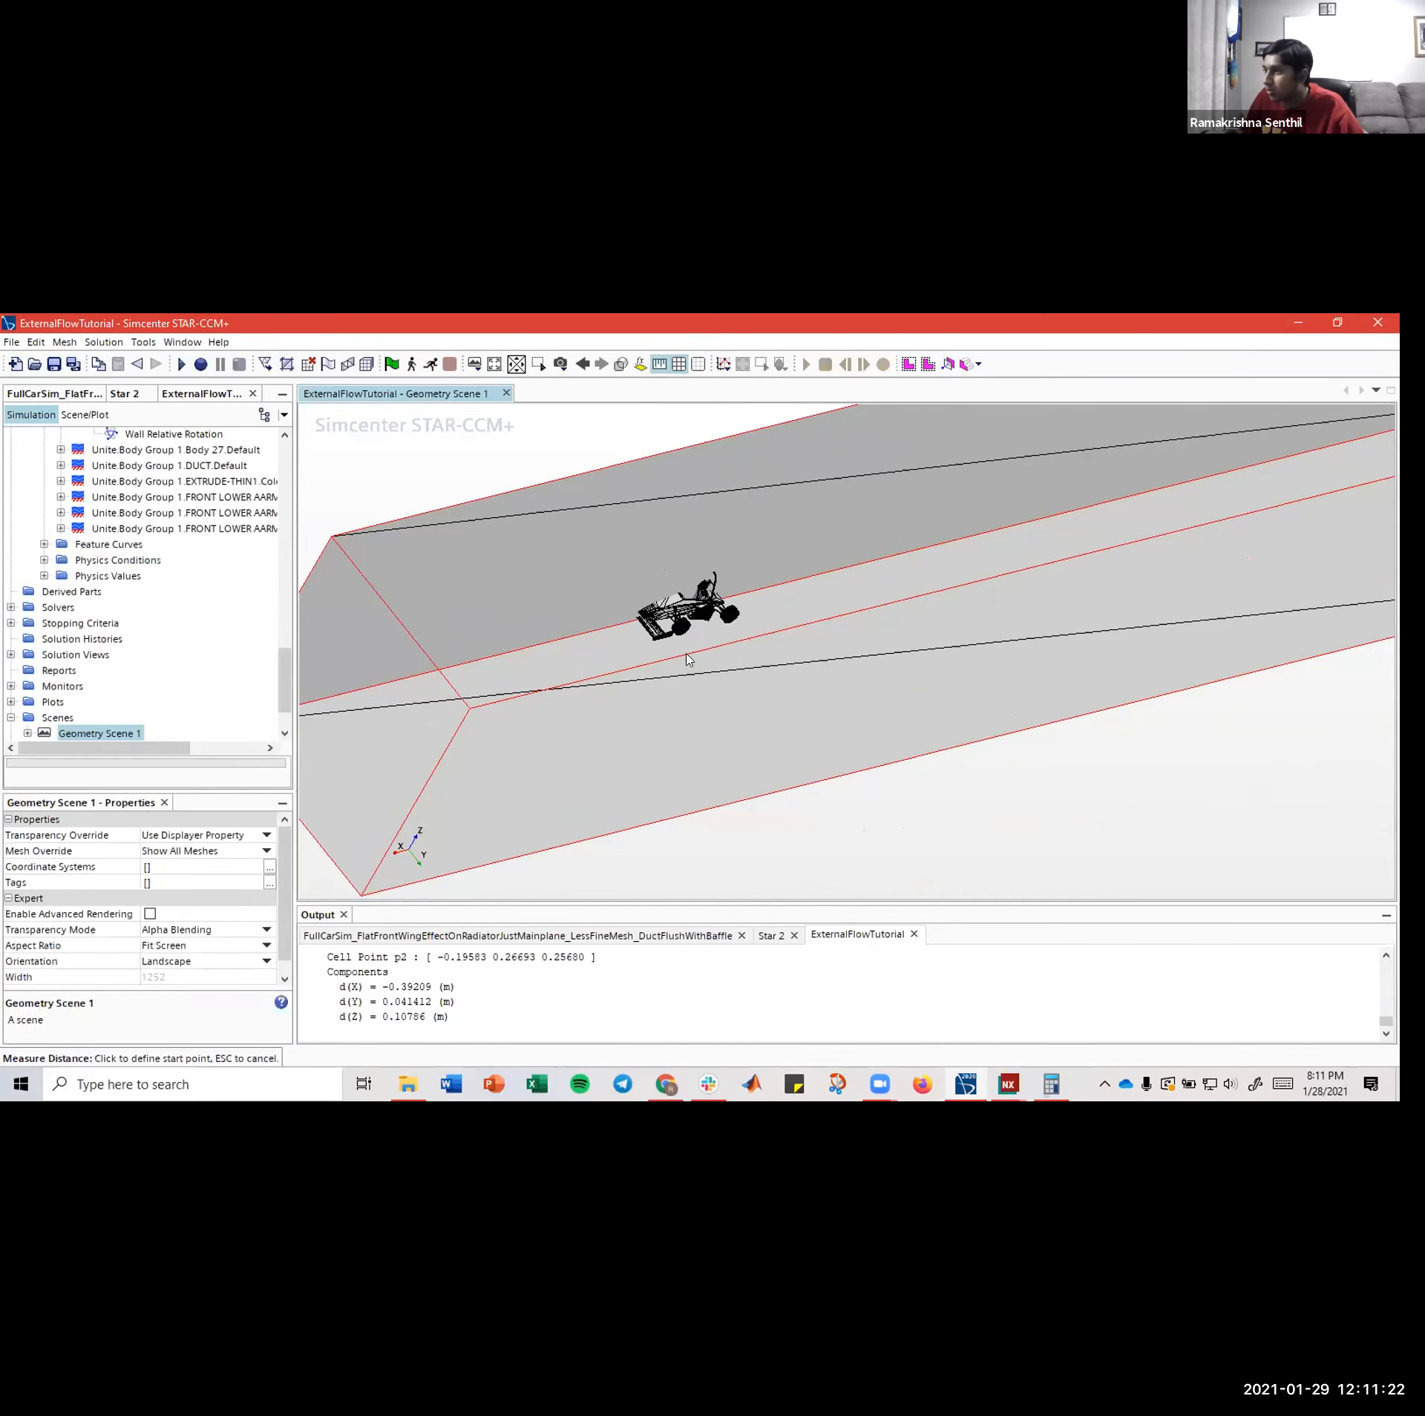
- Measure the distance between opposite sides of the front wheel's tread surface, aligning the ruler's ends in a side view
scroll(689, 654, "up", 10)
scroll(649, 568, "up", 10)
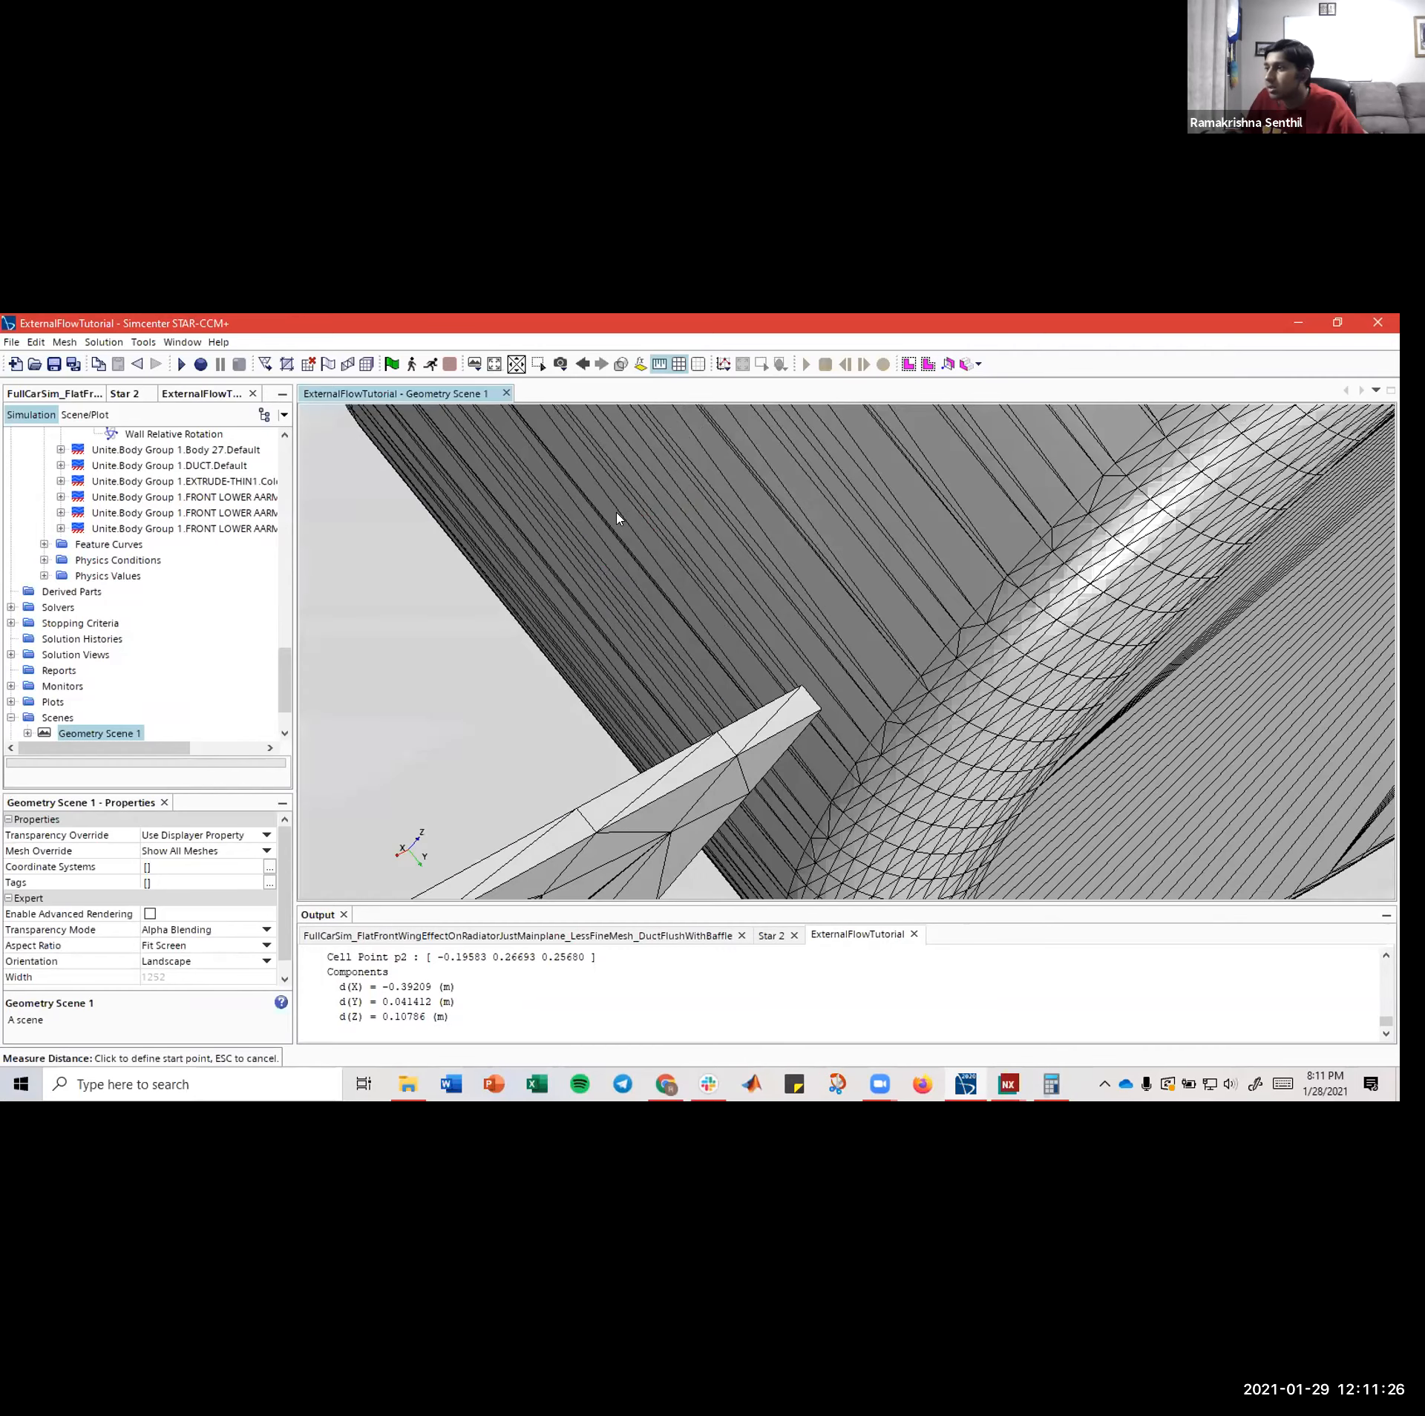
left_click(676, 533)
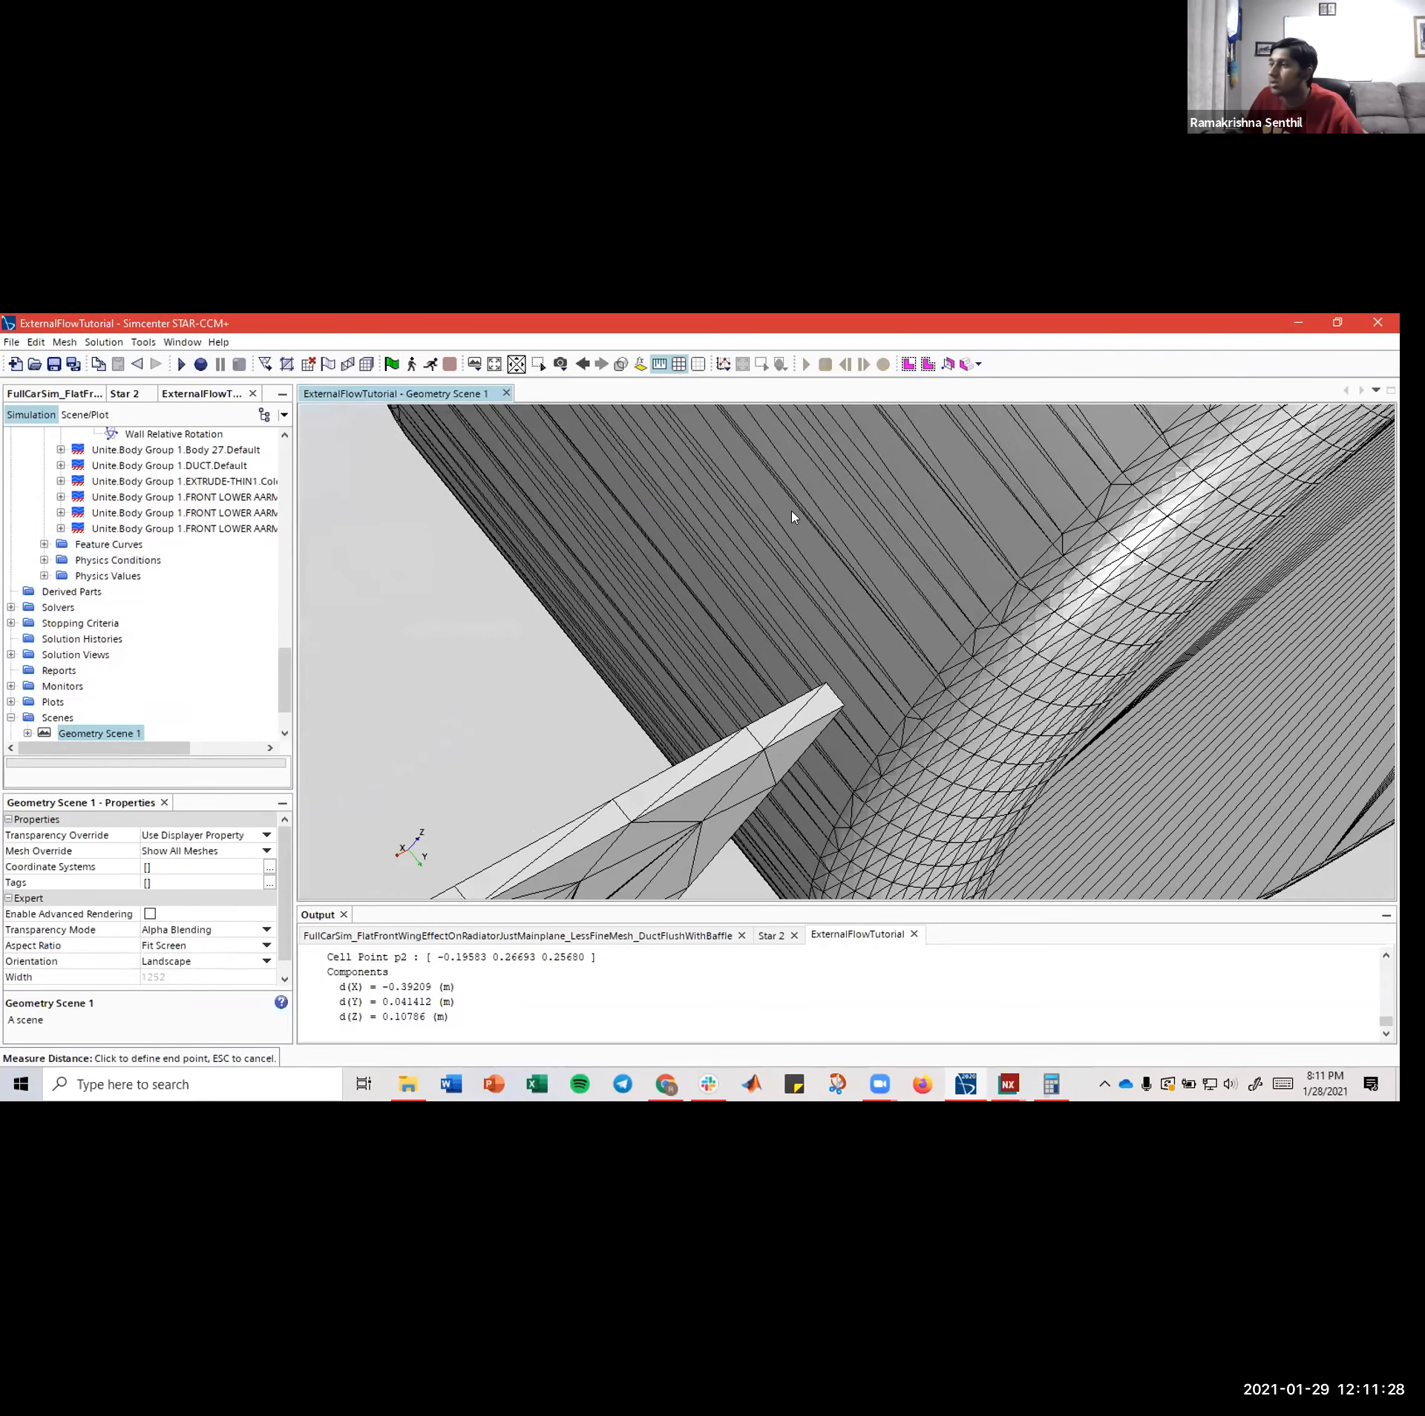
scroll(792, 517, "down", 5)
left_click_drag(640, 509, 920, 576)
key("s")
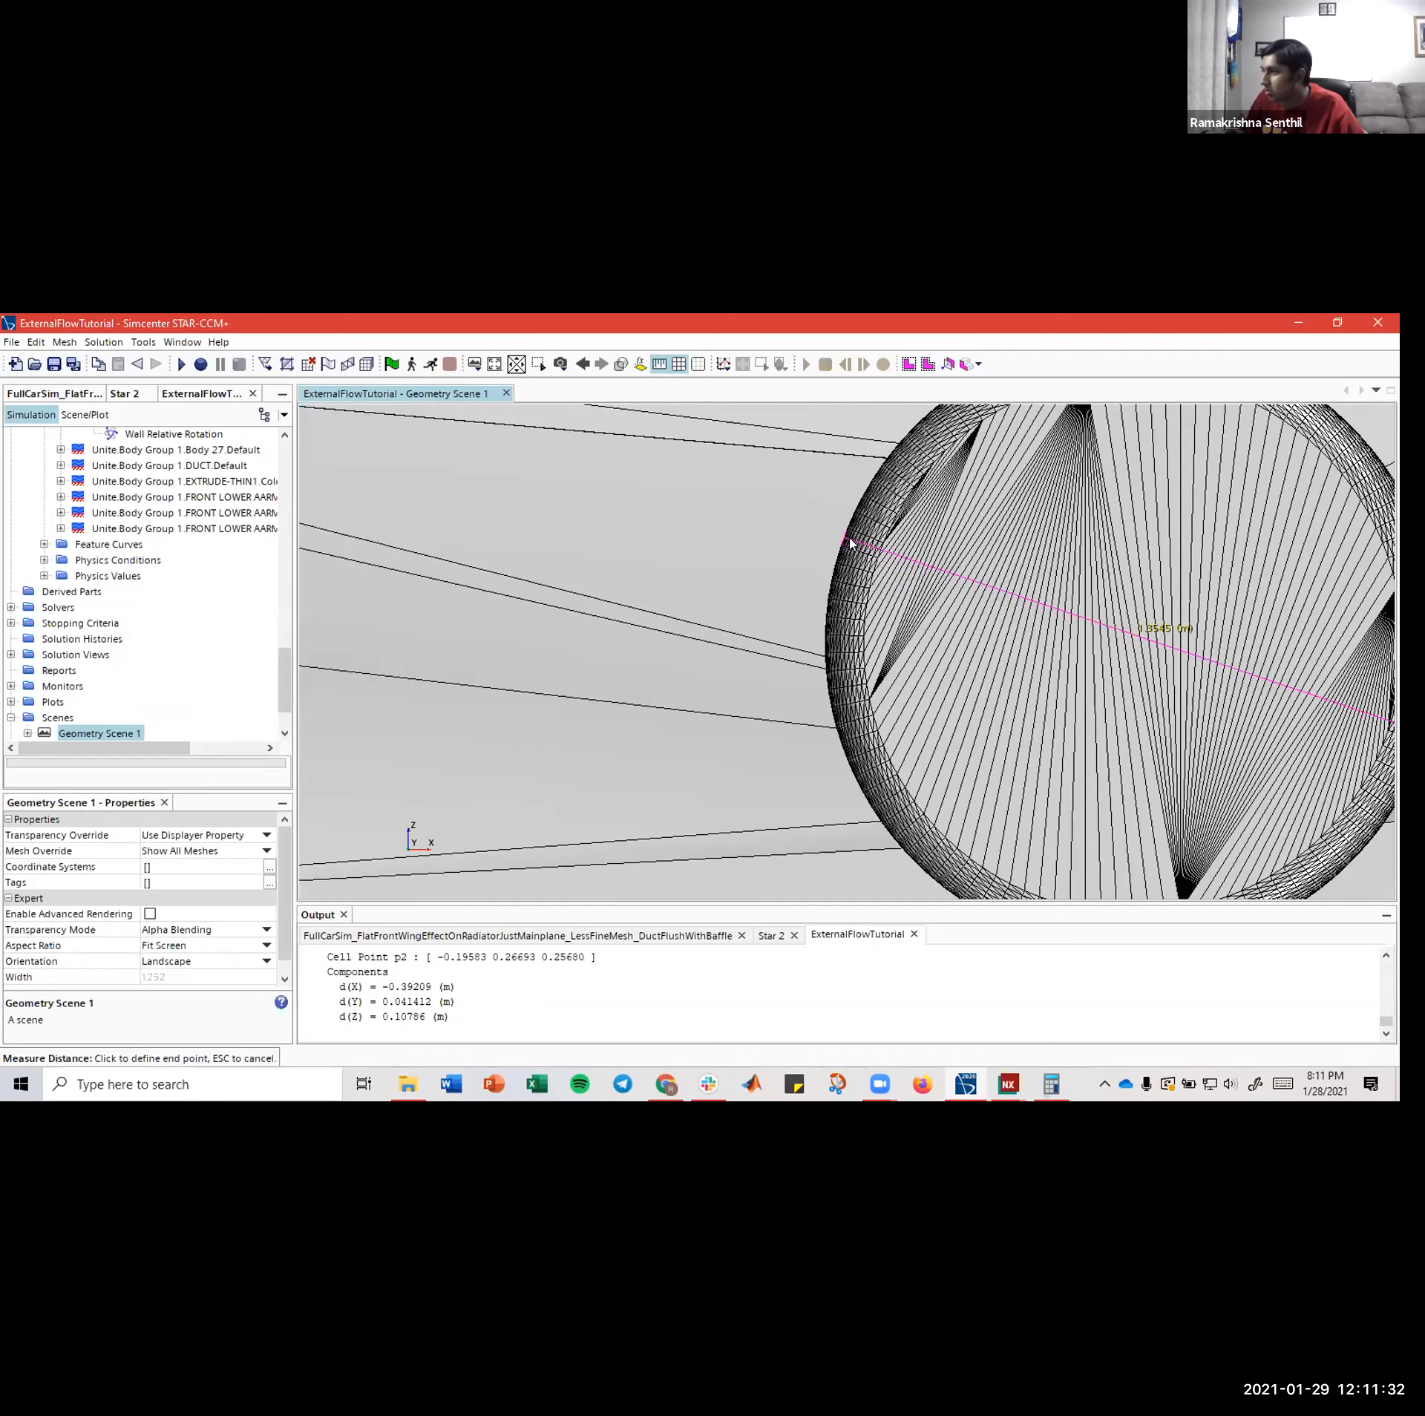
left_click_drag(849, 544, 1108, 574)
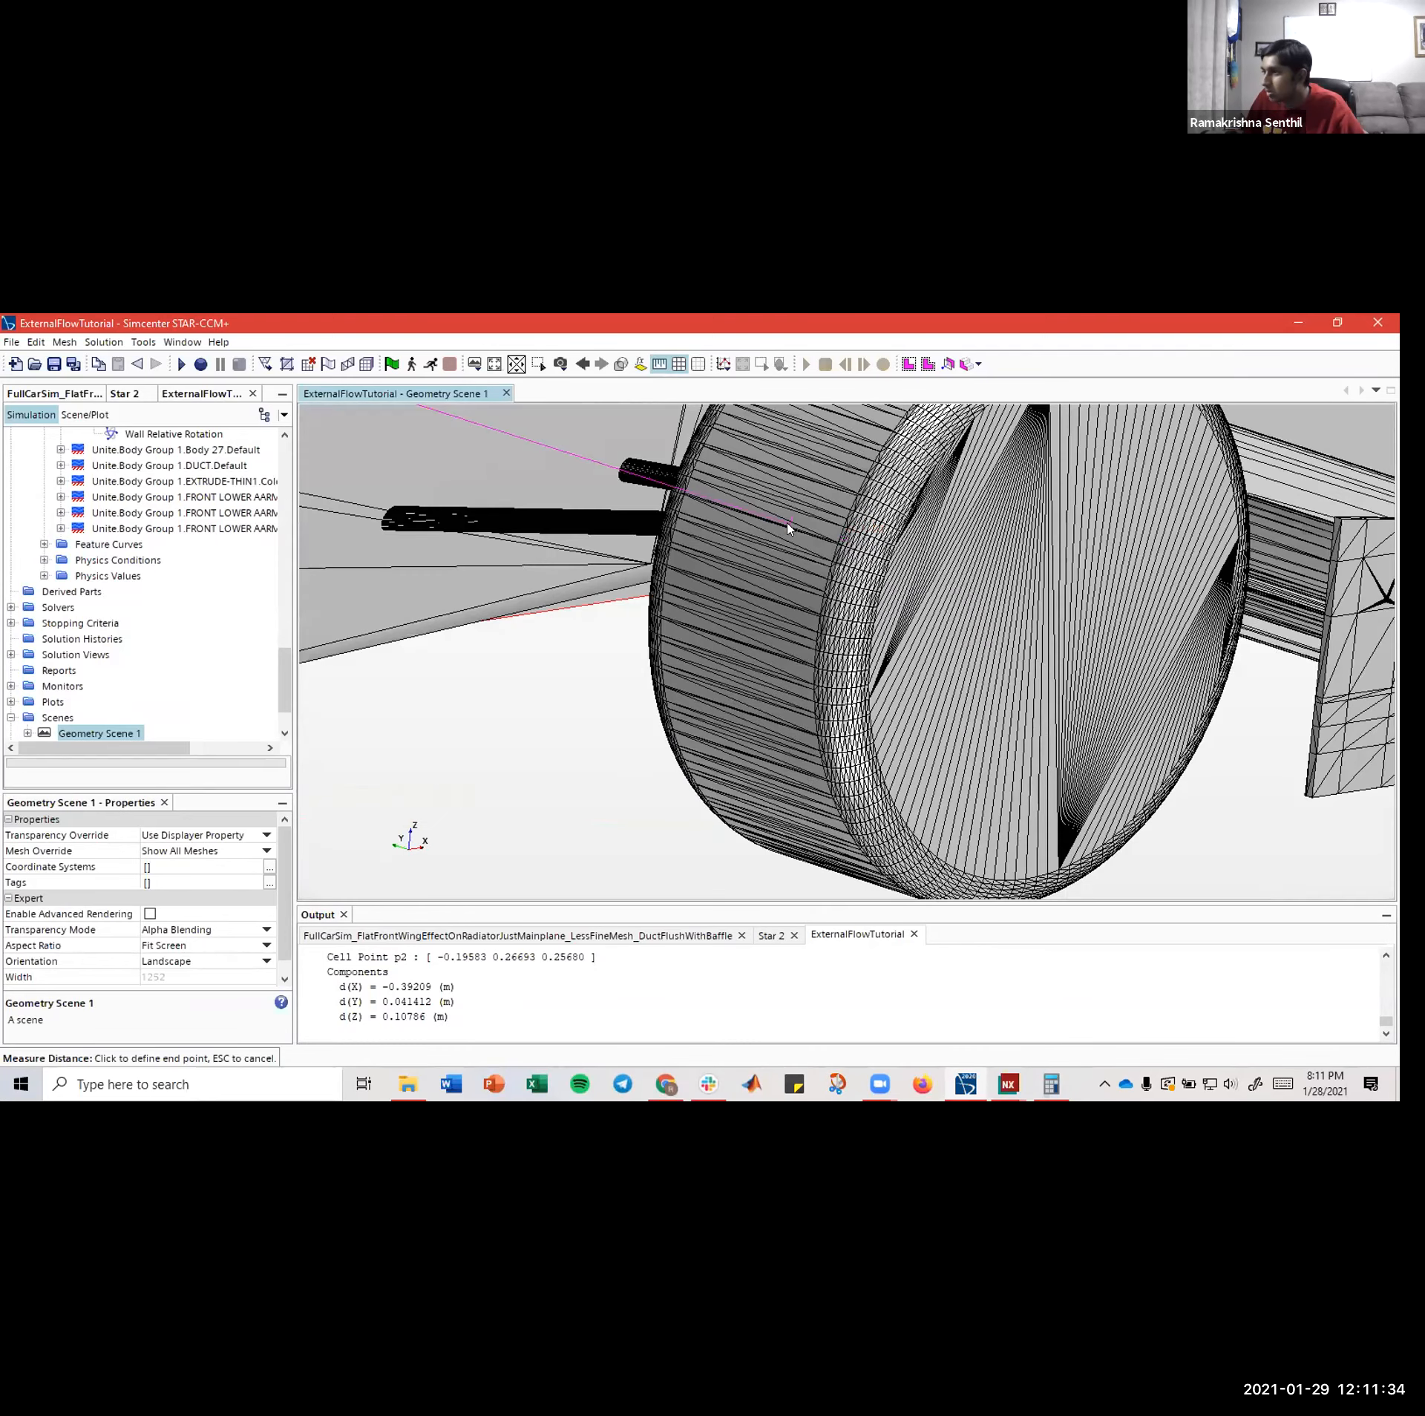
scroll(788, 524, "down", 6)
key("s")
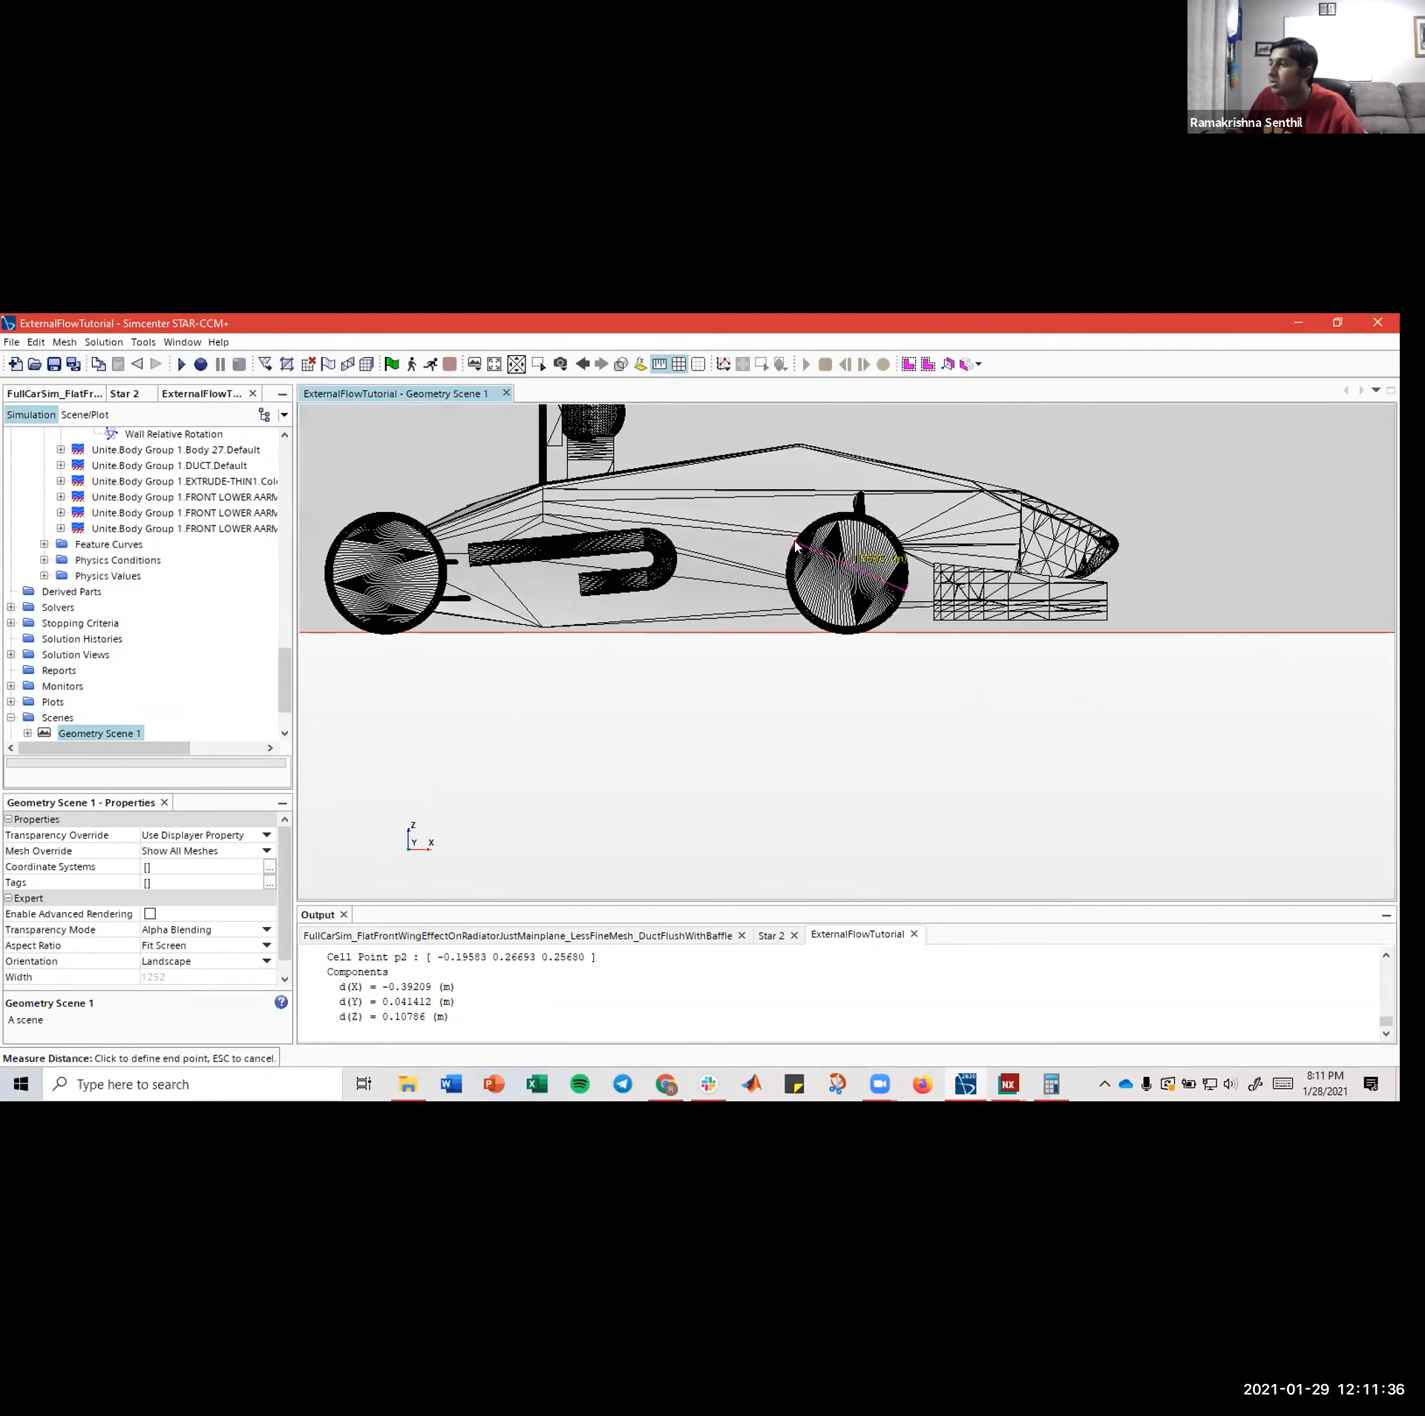
key("s")
left_click_drag(881, 571, 828, 596)
scroll(829, 595, "down", 3)
scroll(847, 580, "up", 7)
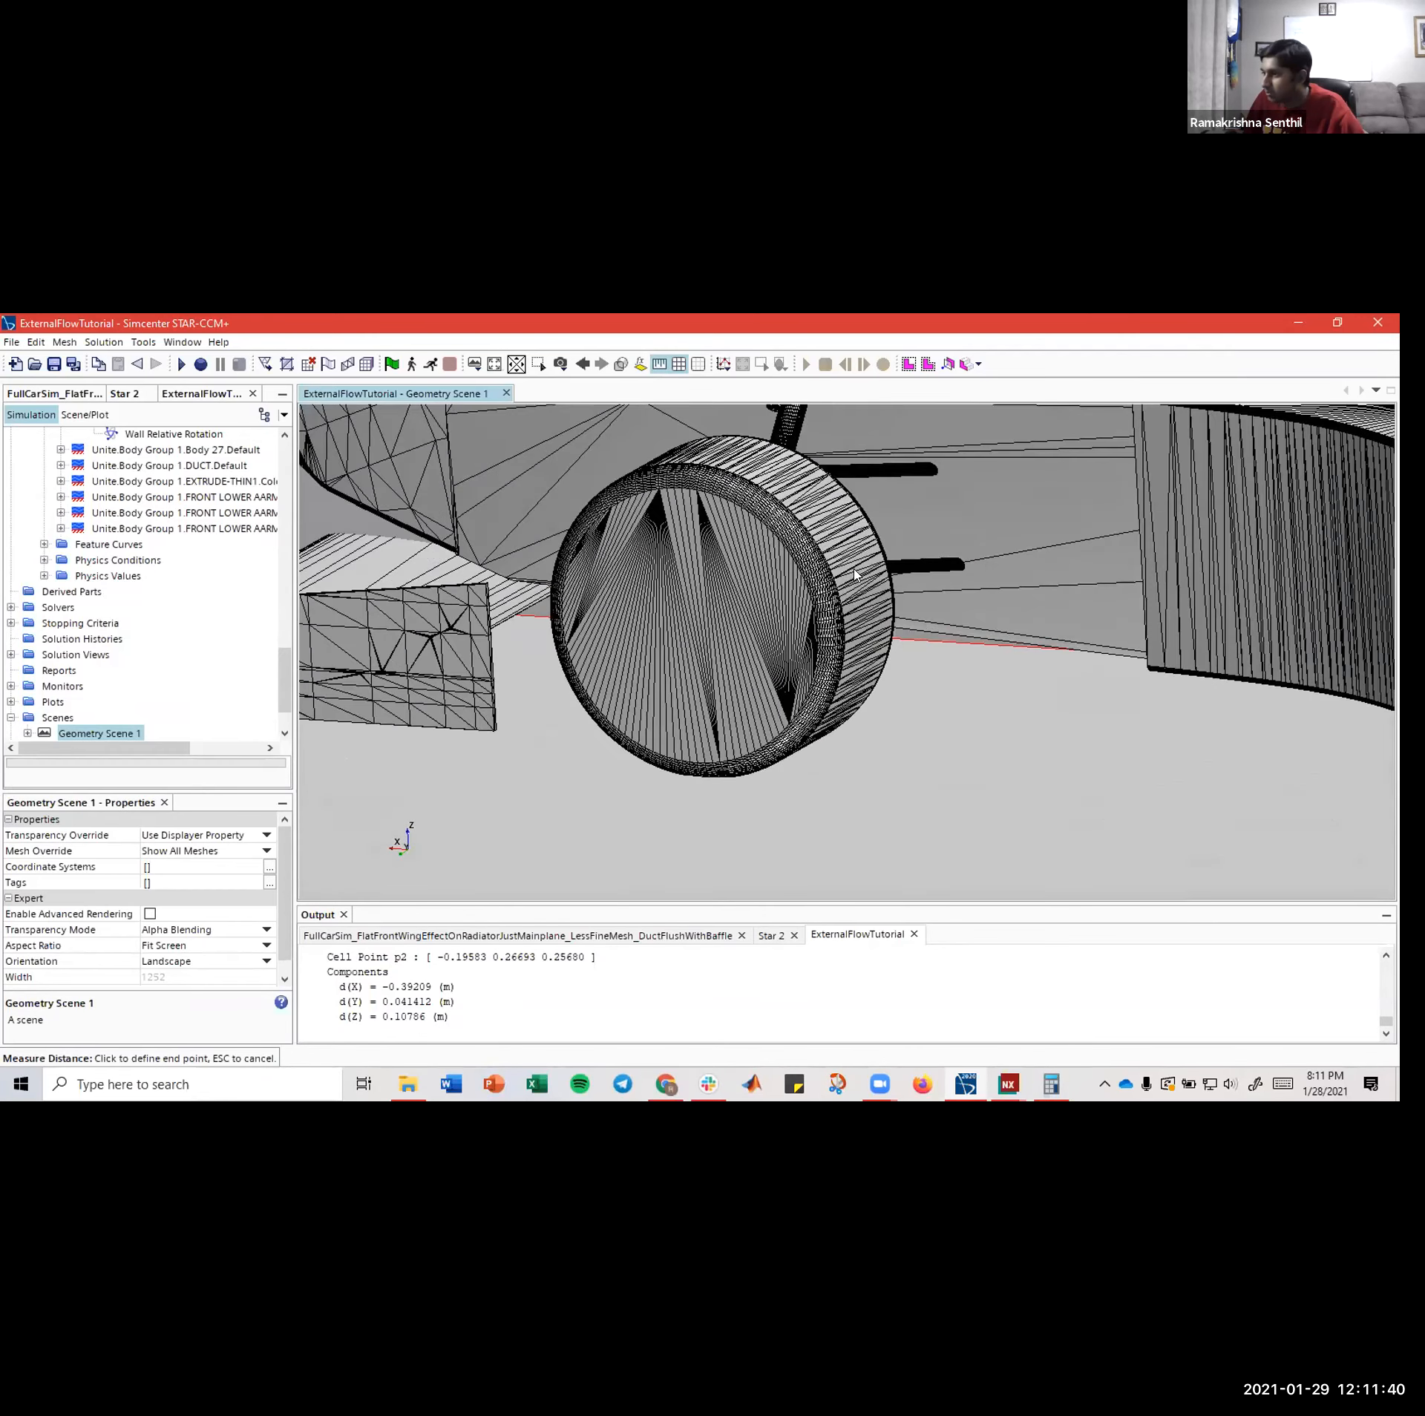
key("s")
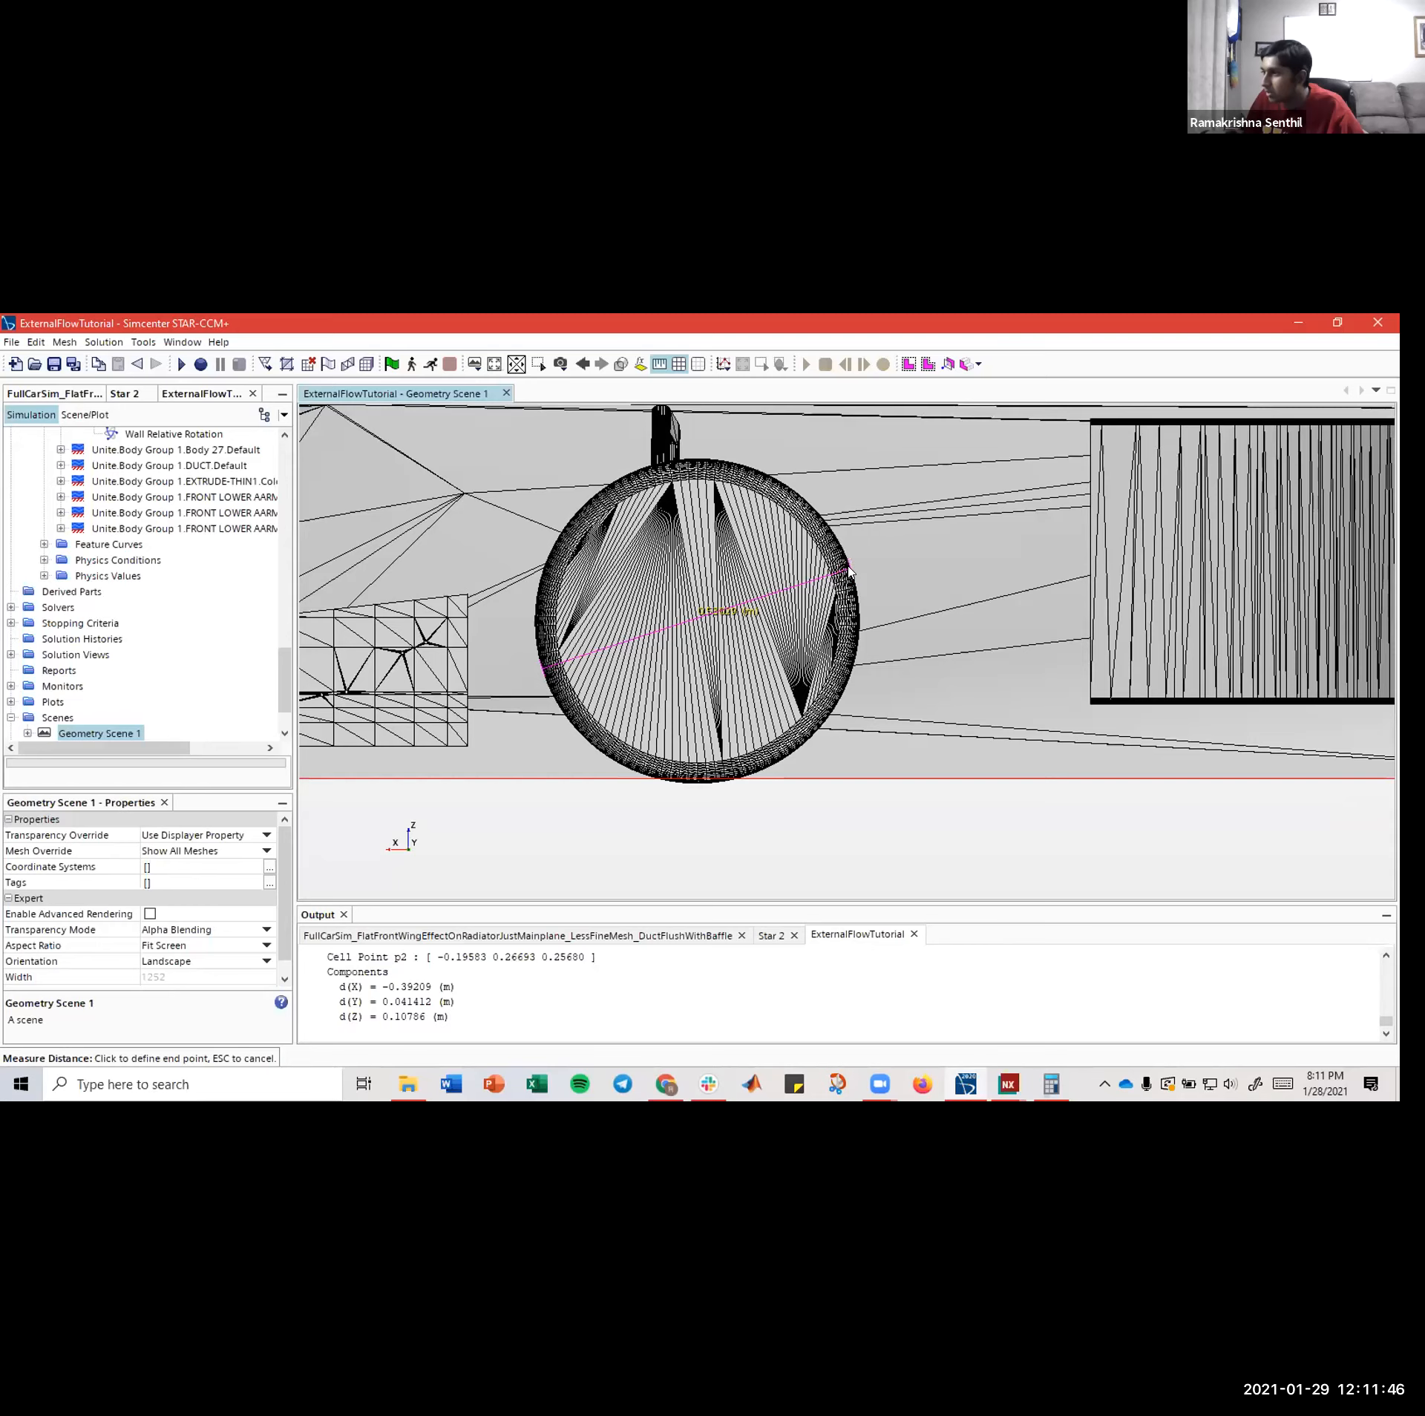
left_click_drag(847, 568, 677, 652)
- Examine the measured line across the front wheel in top and side views to check how well it spans the diameter
left_click(738, 624)
key("t")
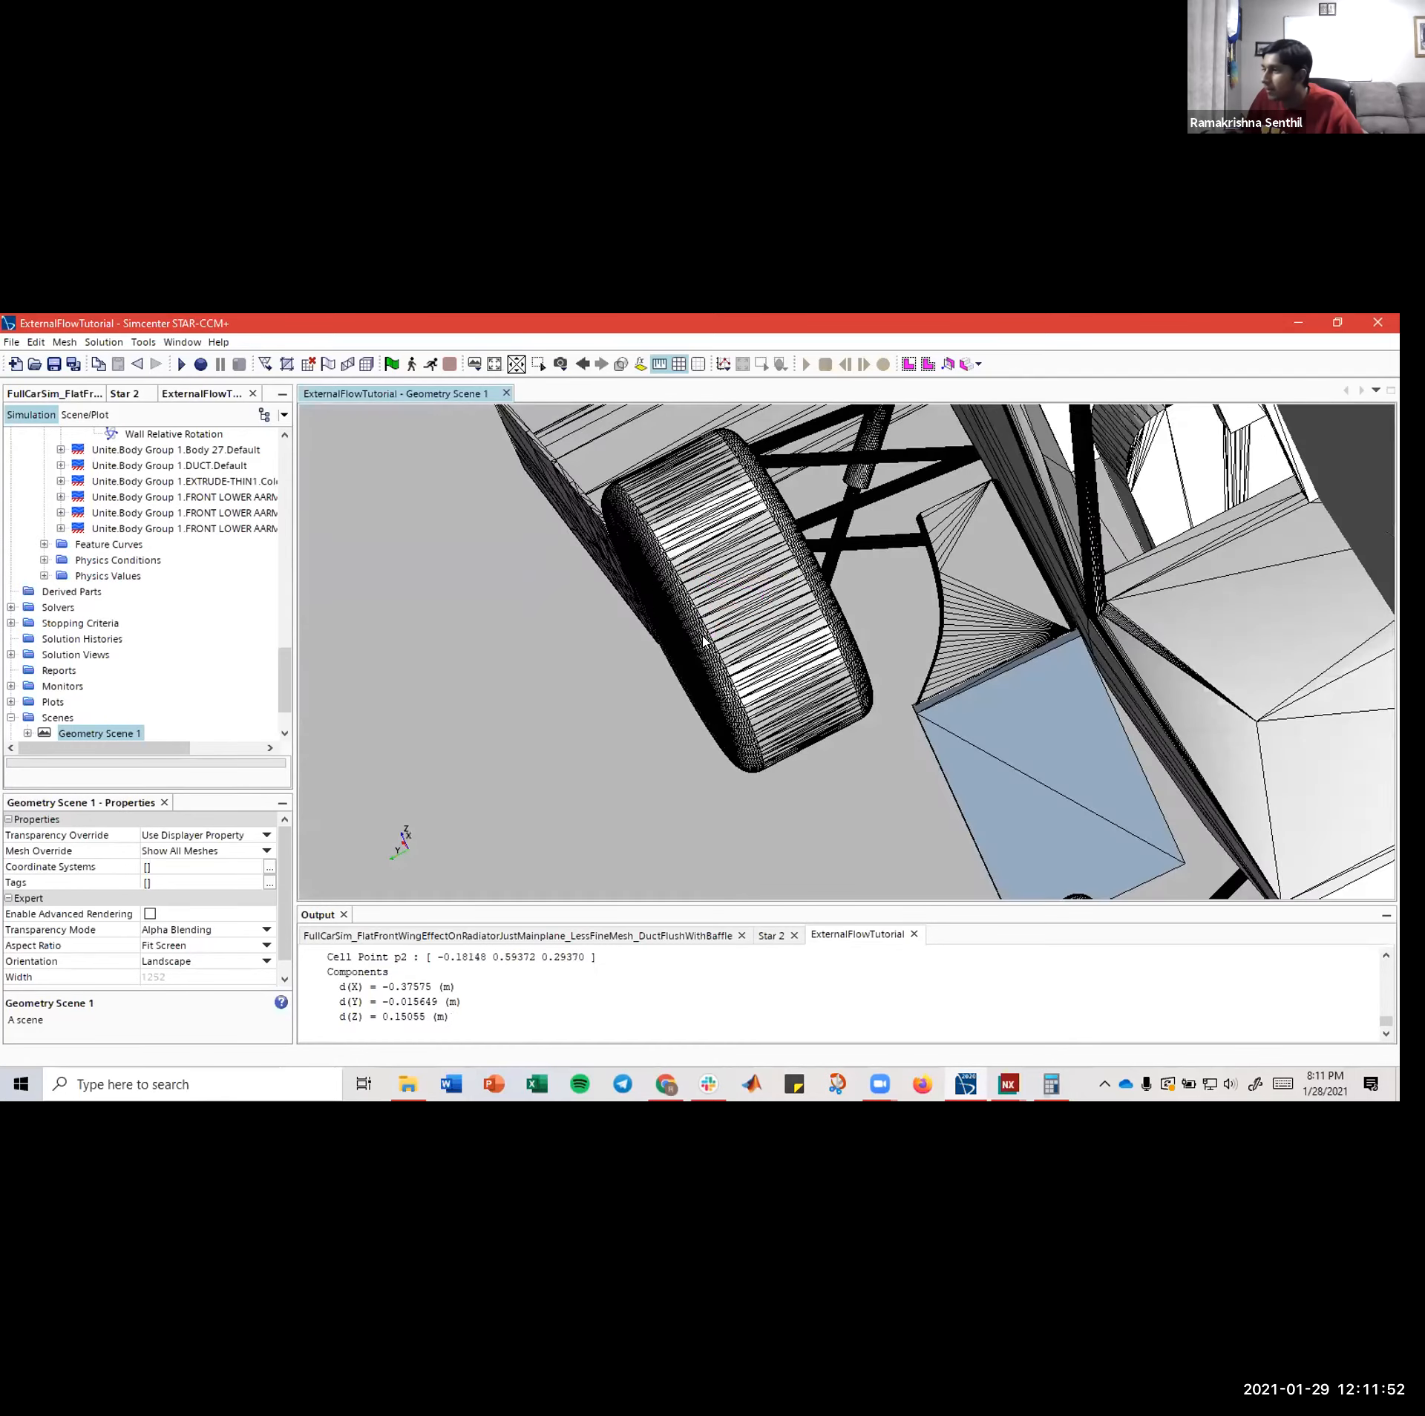
mouse_move(874, 608)
left_mouse_down()
mouse_move(940, 611)
mouse_move(904, 609)
mouse_move(931, 548)
mouse_move(992, 552)
mouse_move(884, 576)
left_mouse_up()
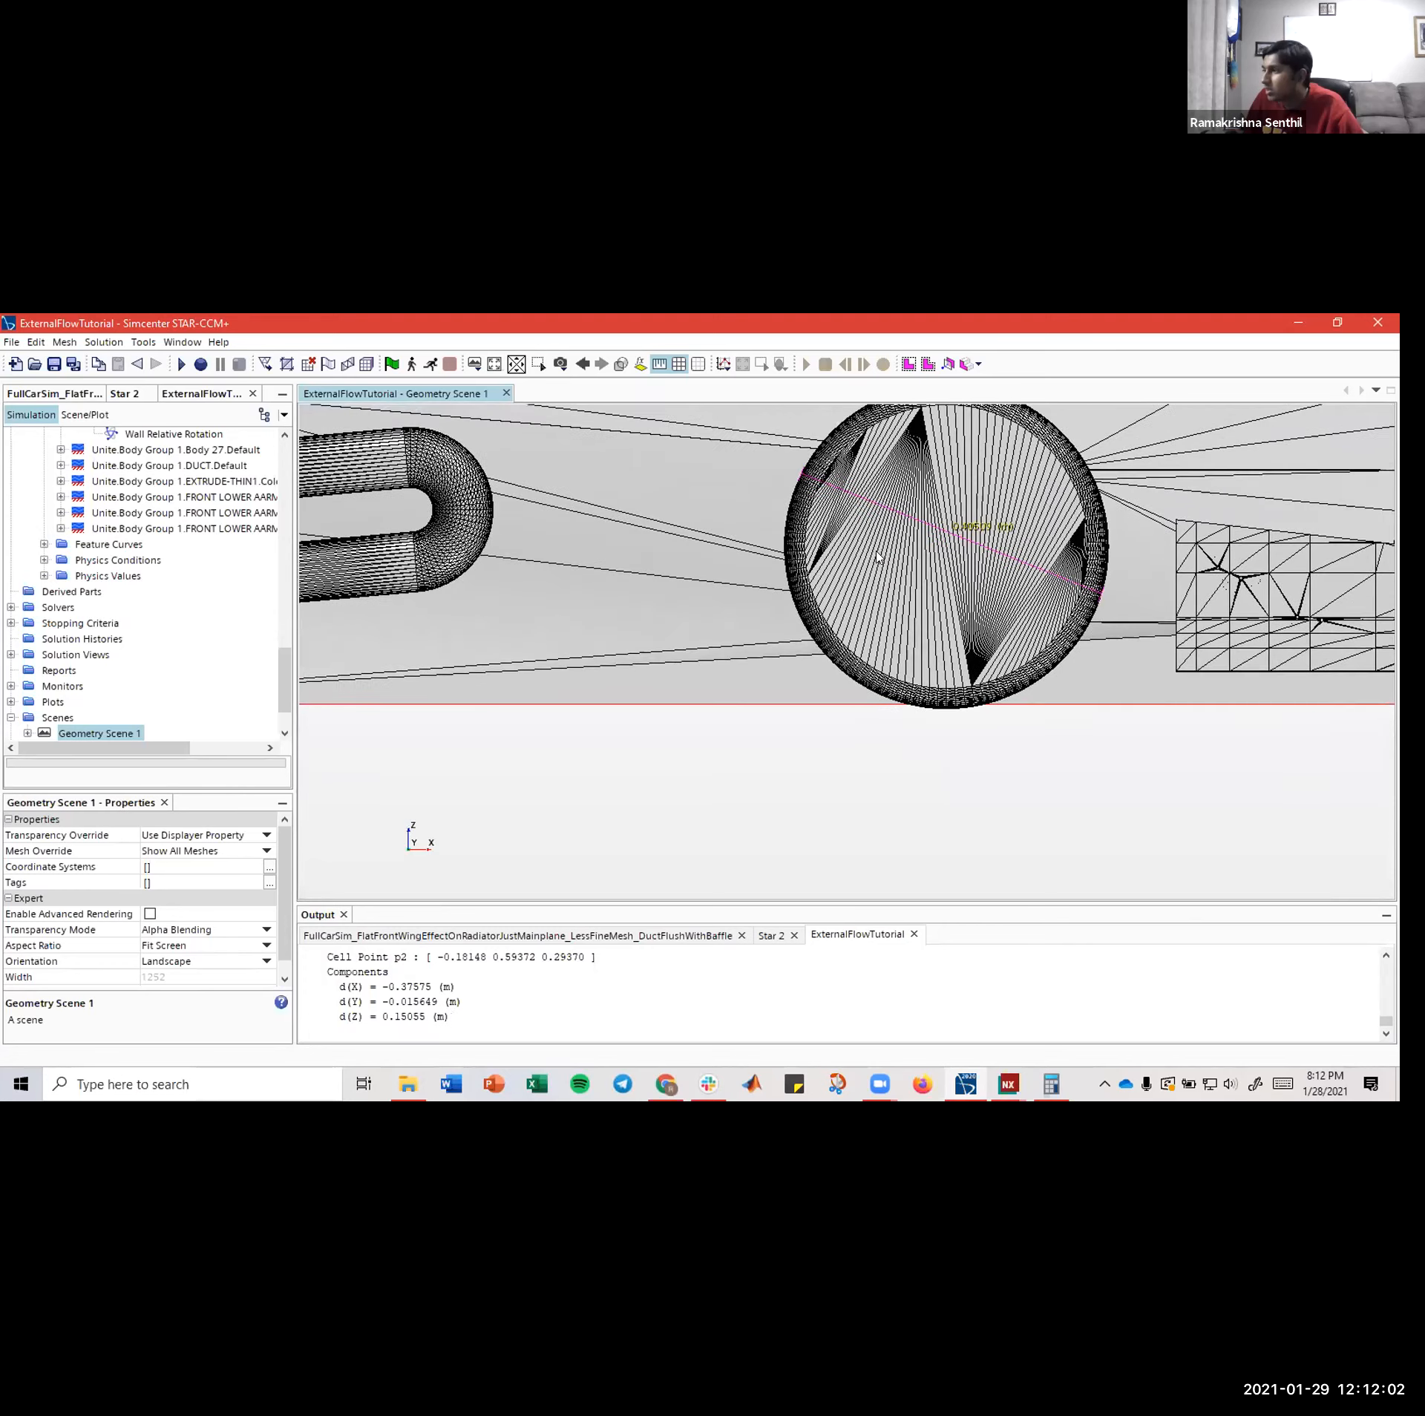
key("t")
scroll(862, 595, "down", 5)
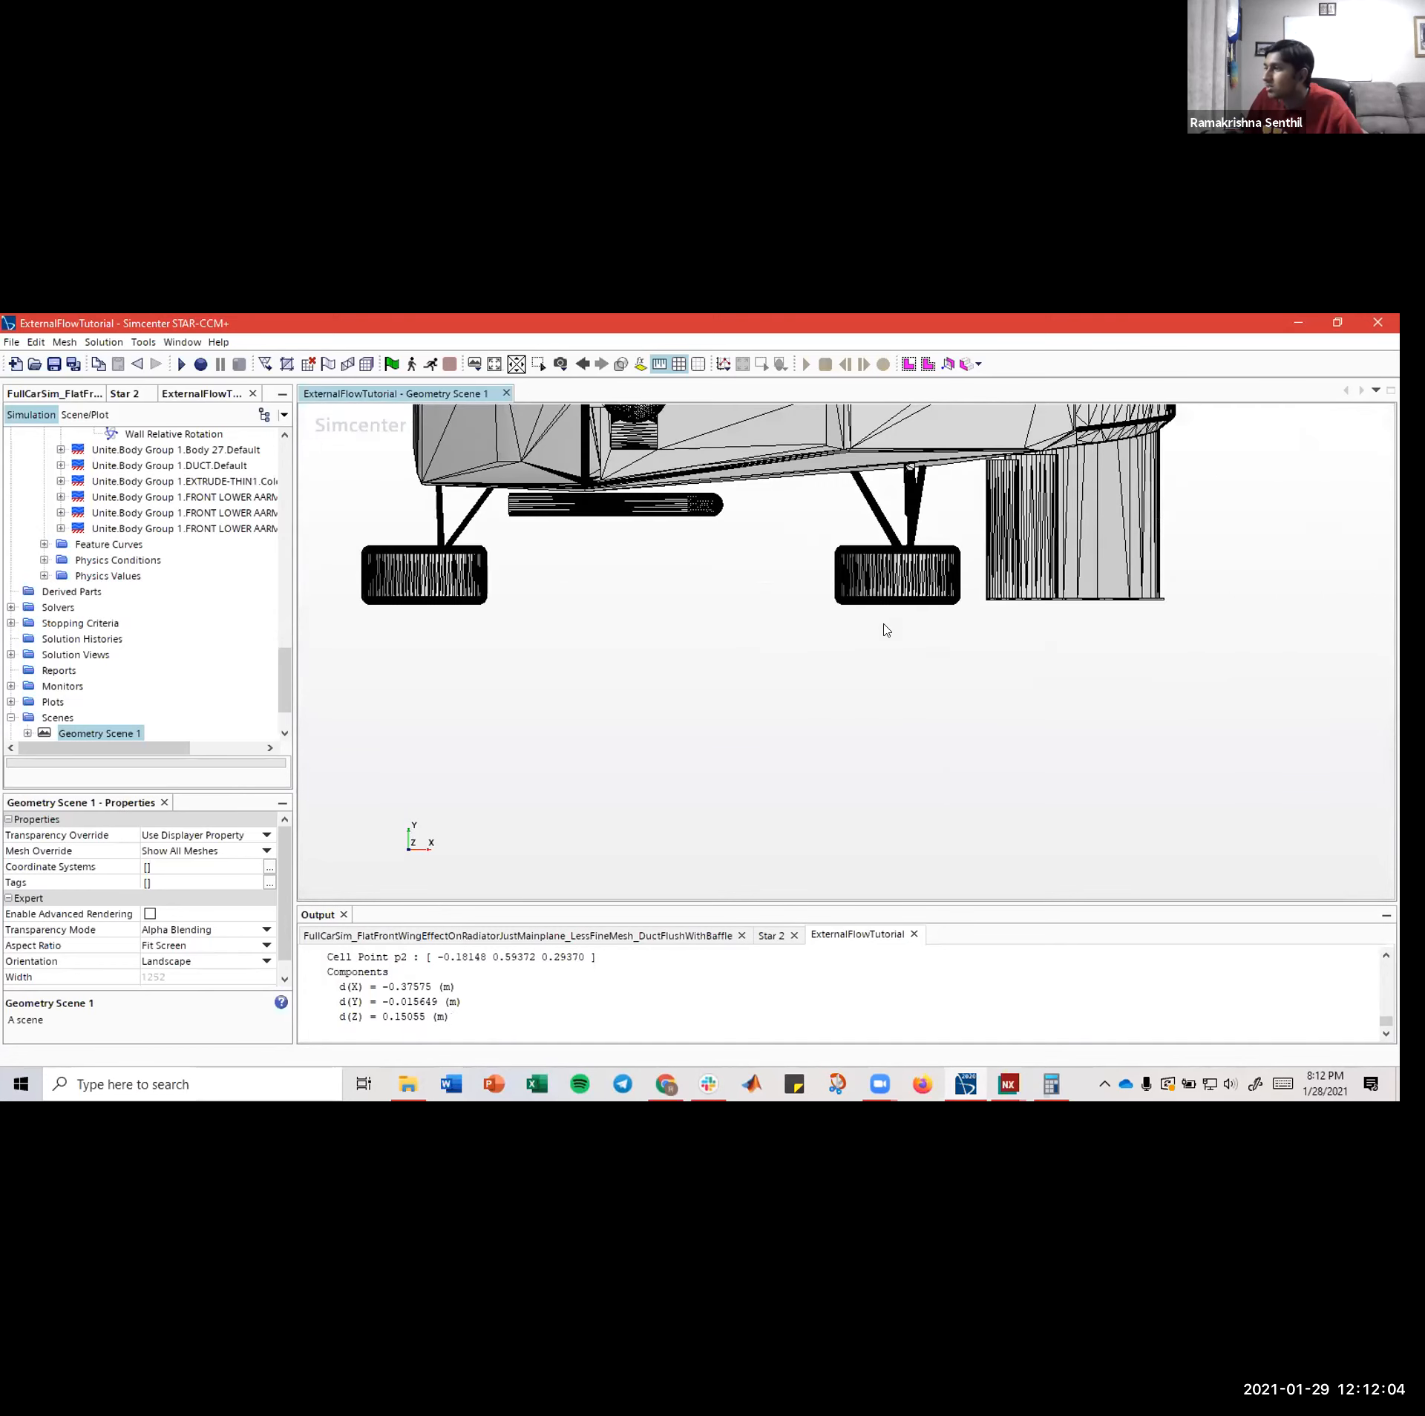
right_click_drag(874, 417, 821, 718)
scroll(817, 580, "up", 3)
scroll(818, 580, "up", 3)
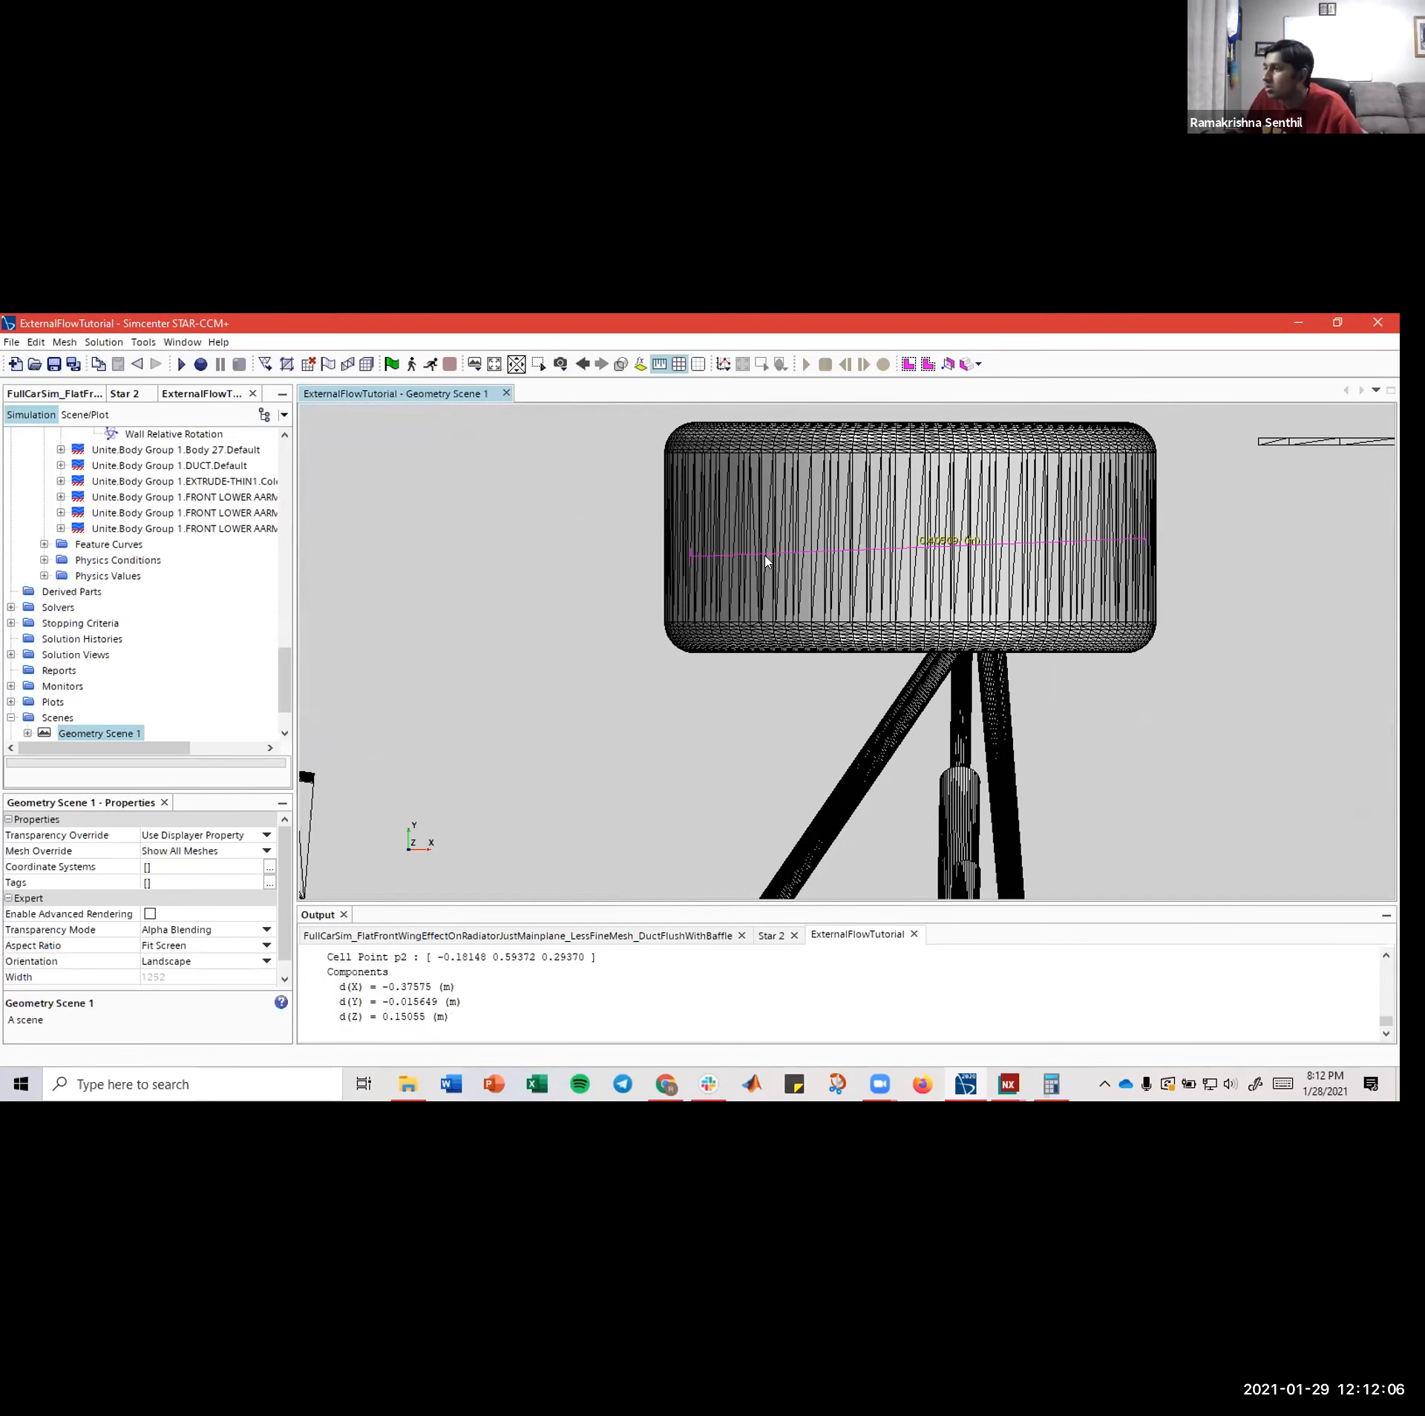
key("s")
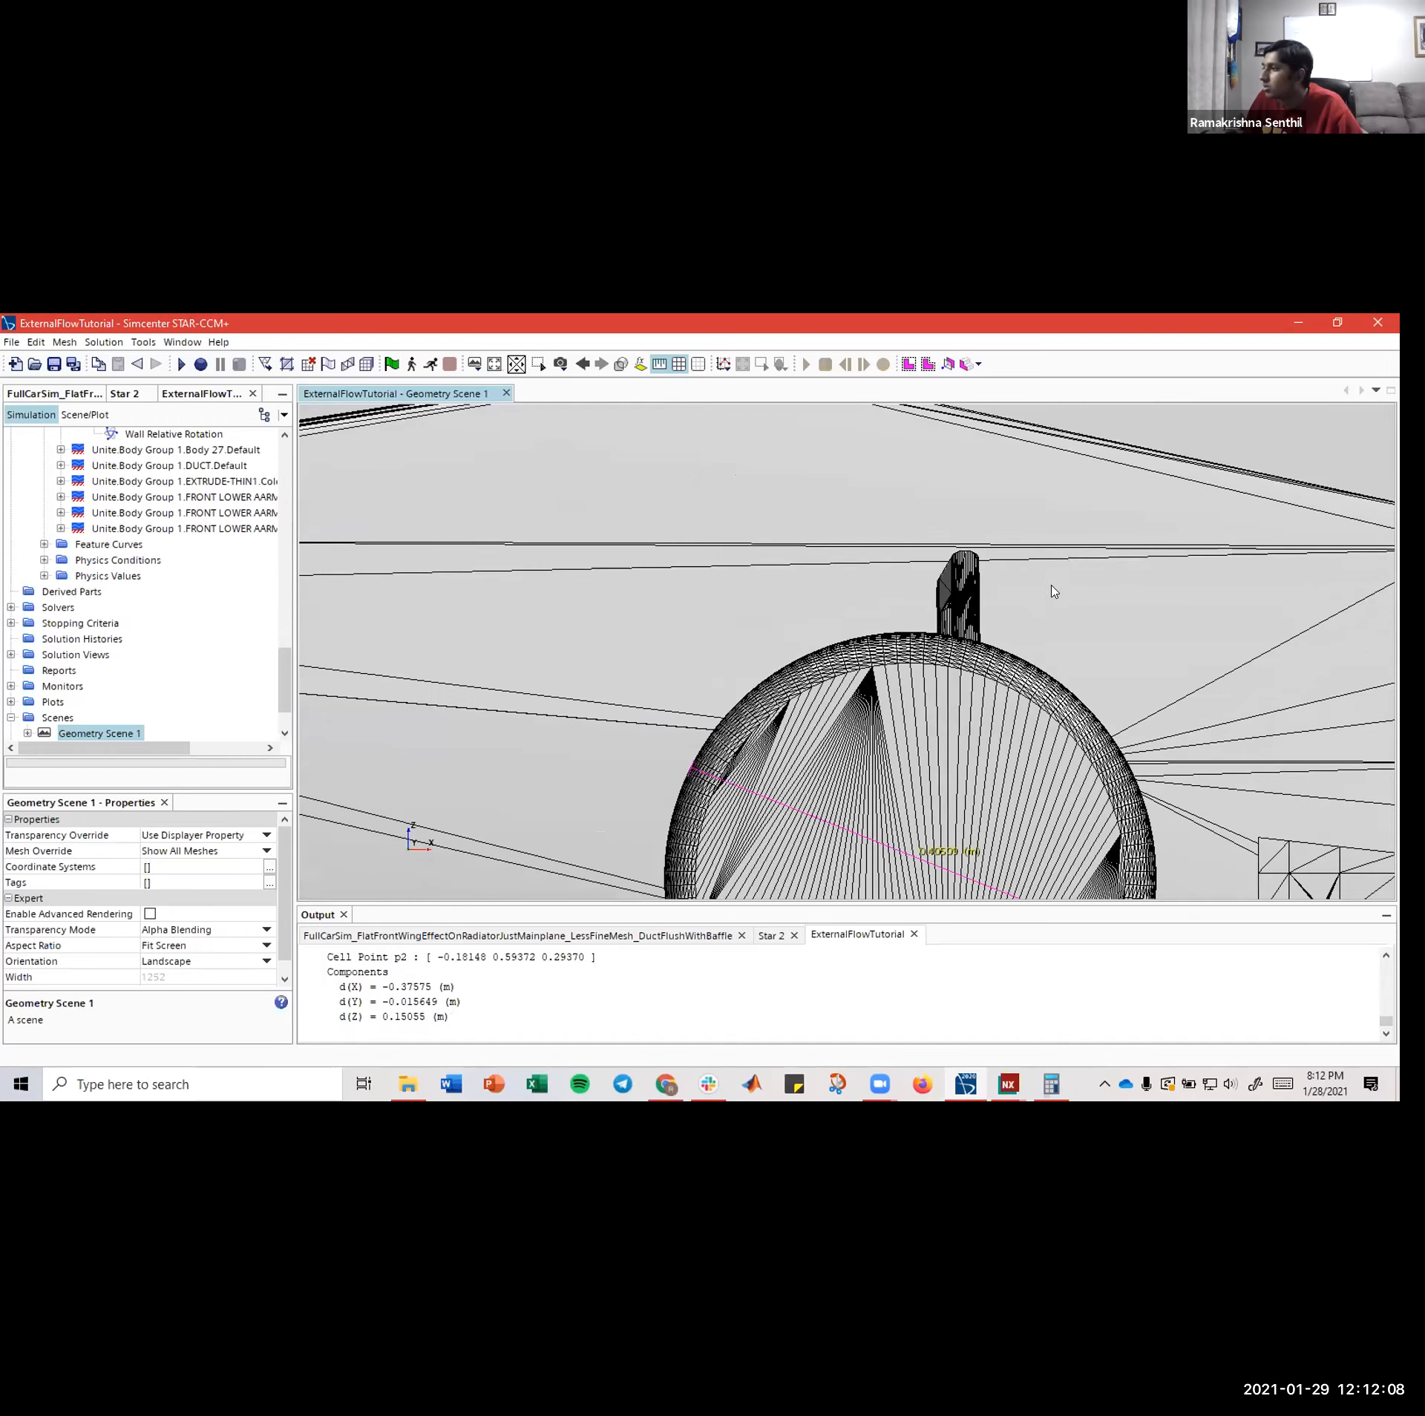
key("s")
scroll(876, 688, "down", 3)
scroll(875, 689, "down", 1)
right_click_drag(806, 846, 836, 673)
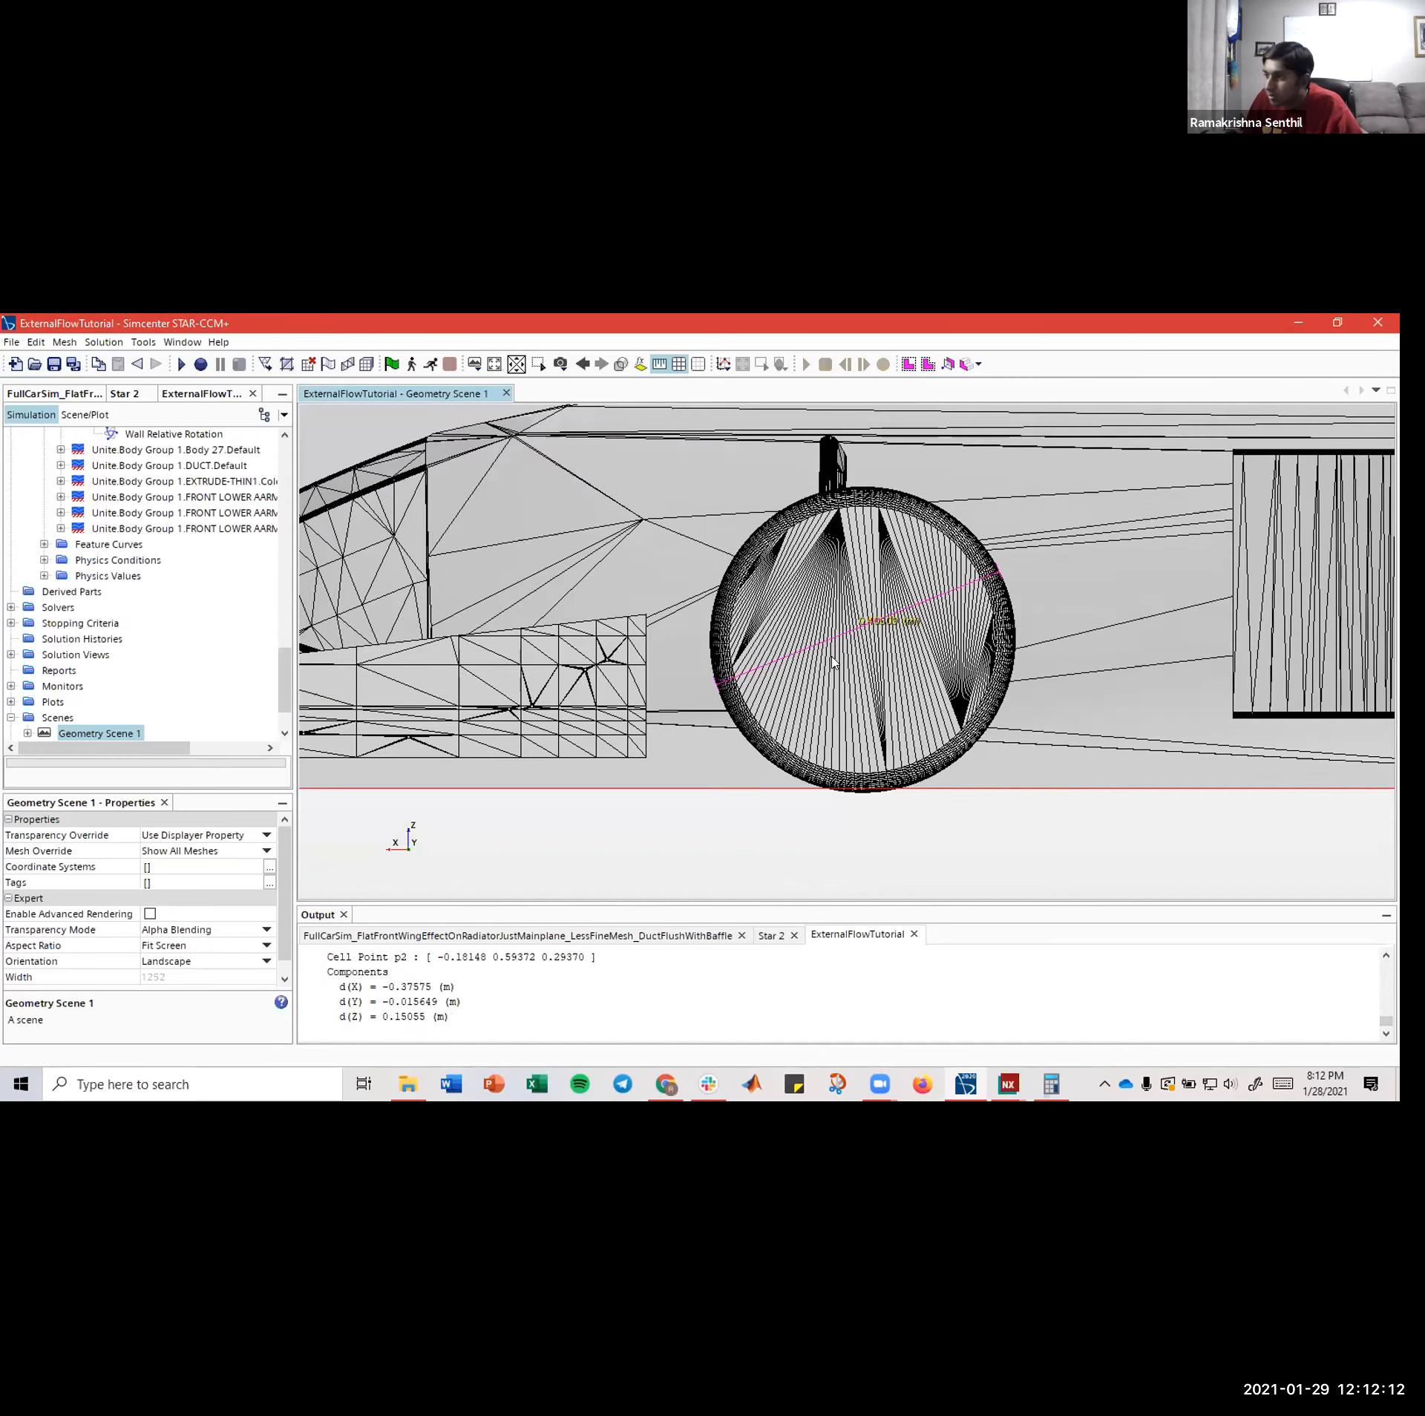
left_click_drag(809, 604, 851, 709)
key("t")
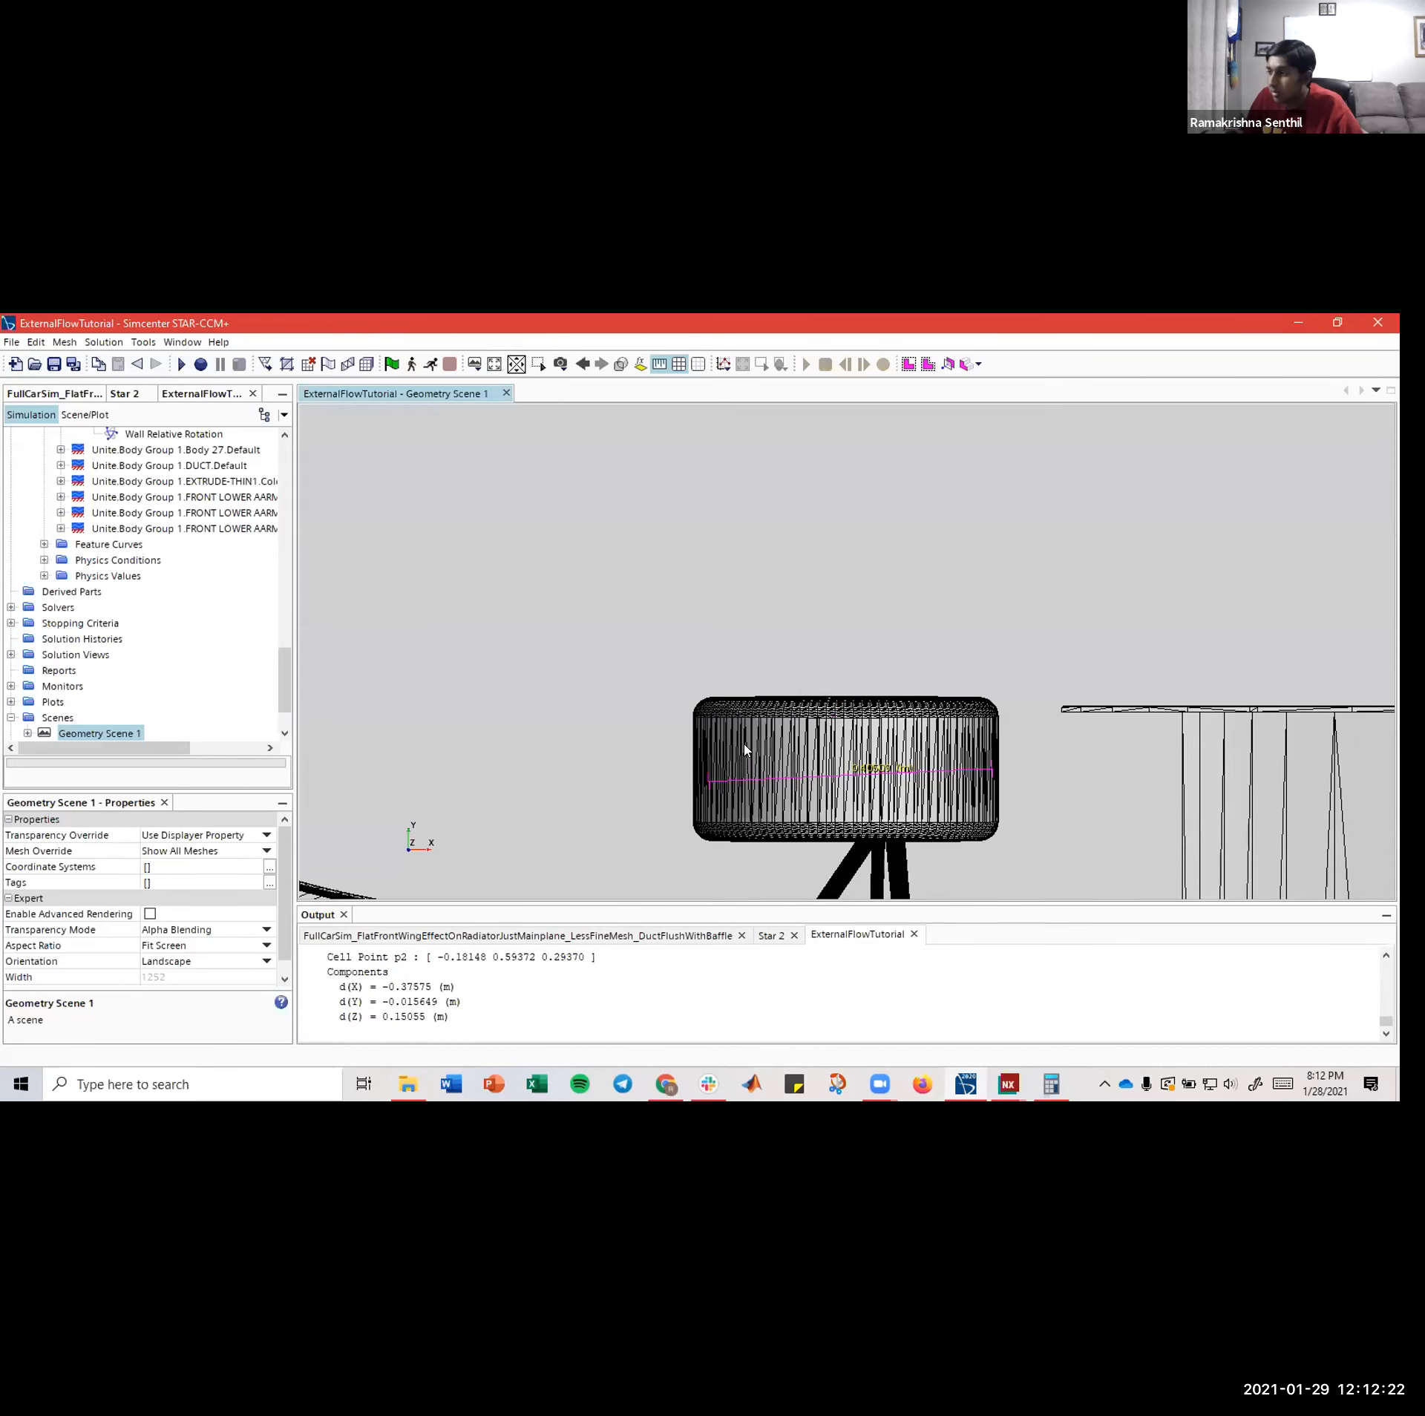
key("s")
right_click_drag(801, 751, 821, 690)
left_click_drag(731, 673, 796, 663)
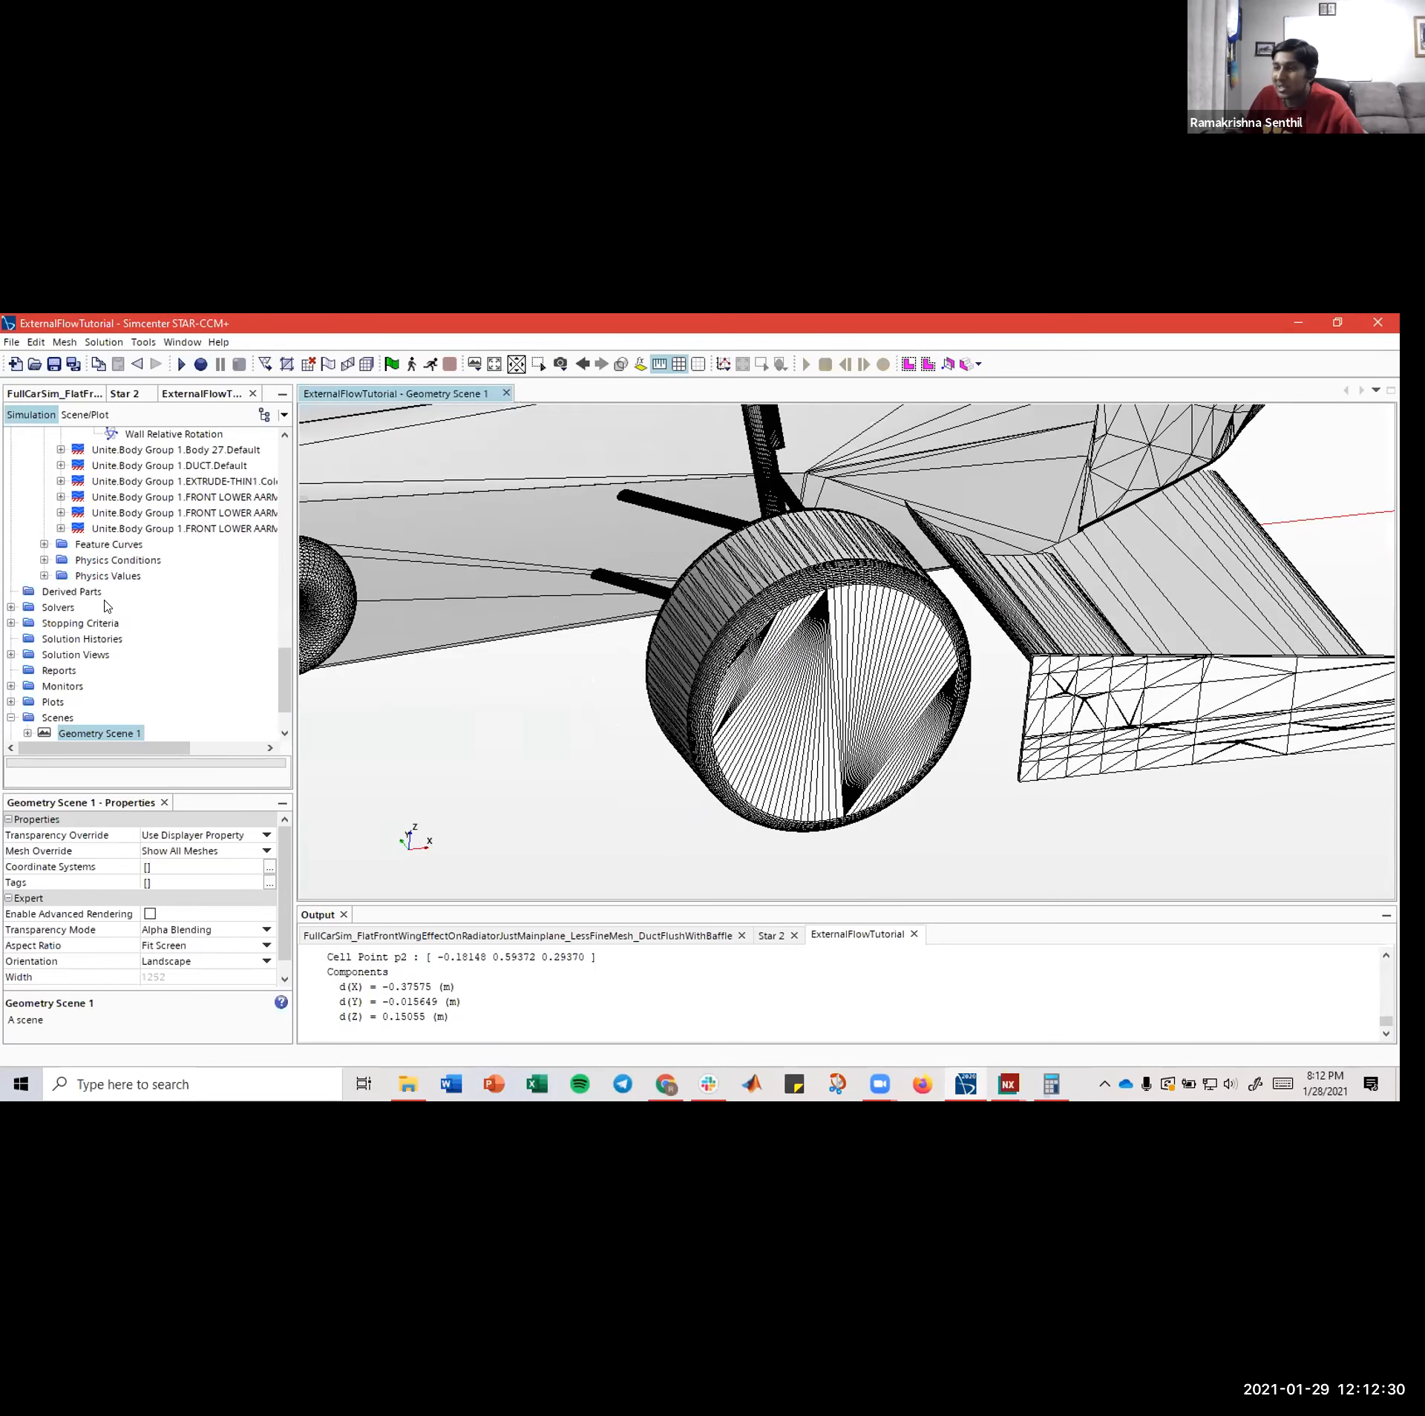
- Switch to the FullCarSim_FlatFrontWingEffectOnRadiatorJustMainplane_LessFineMesh_DuctFlushWithBaffle simulation and list the boundaries of its Subtract region
scroll(120, 599, "down", 2)
scroll(155, 548, "up", 2)
left_click(169, 560)
left_click(50, 399)
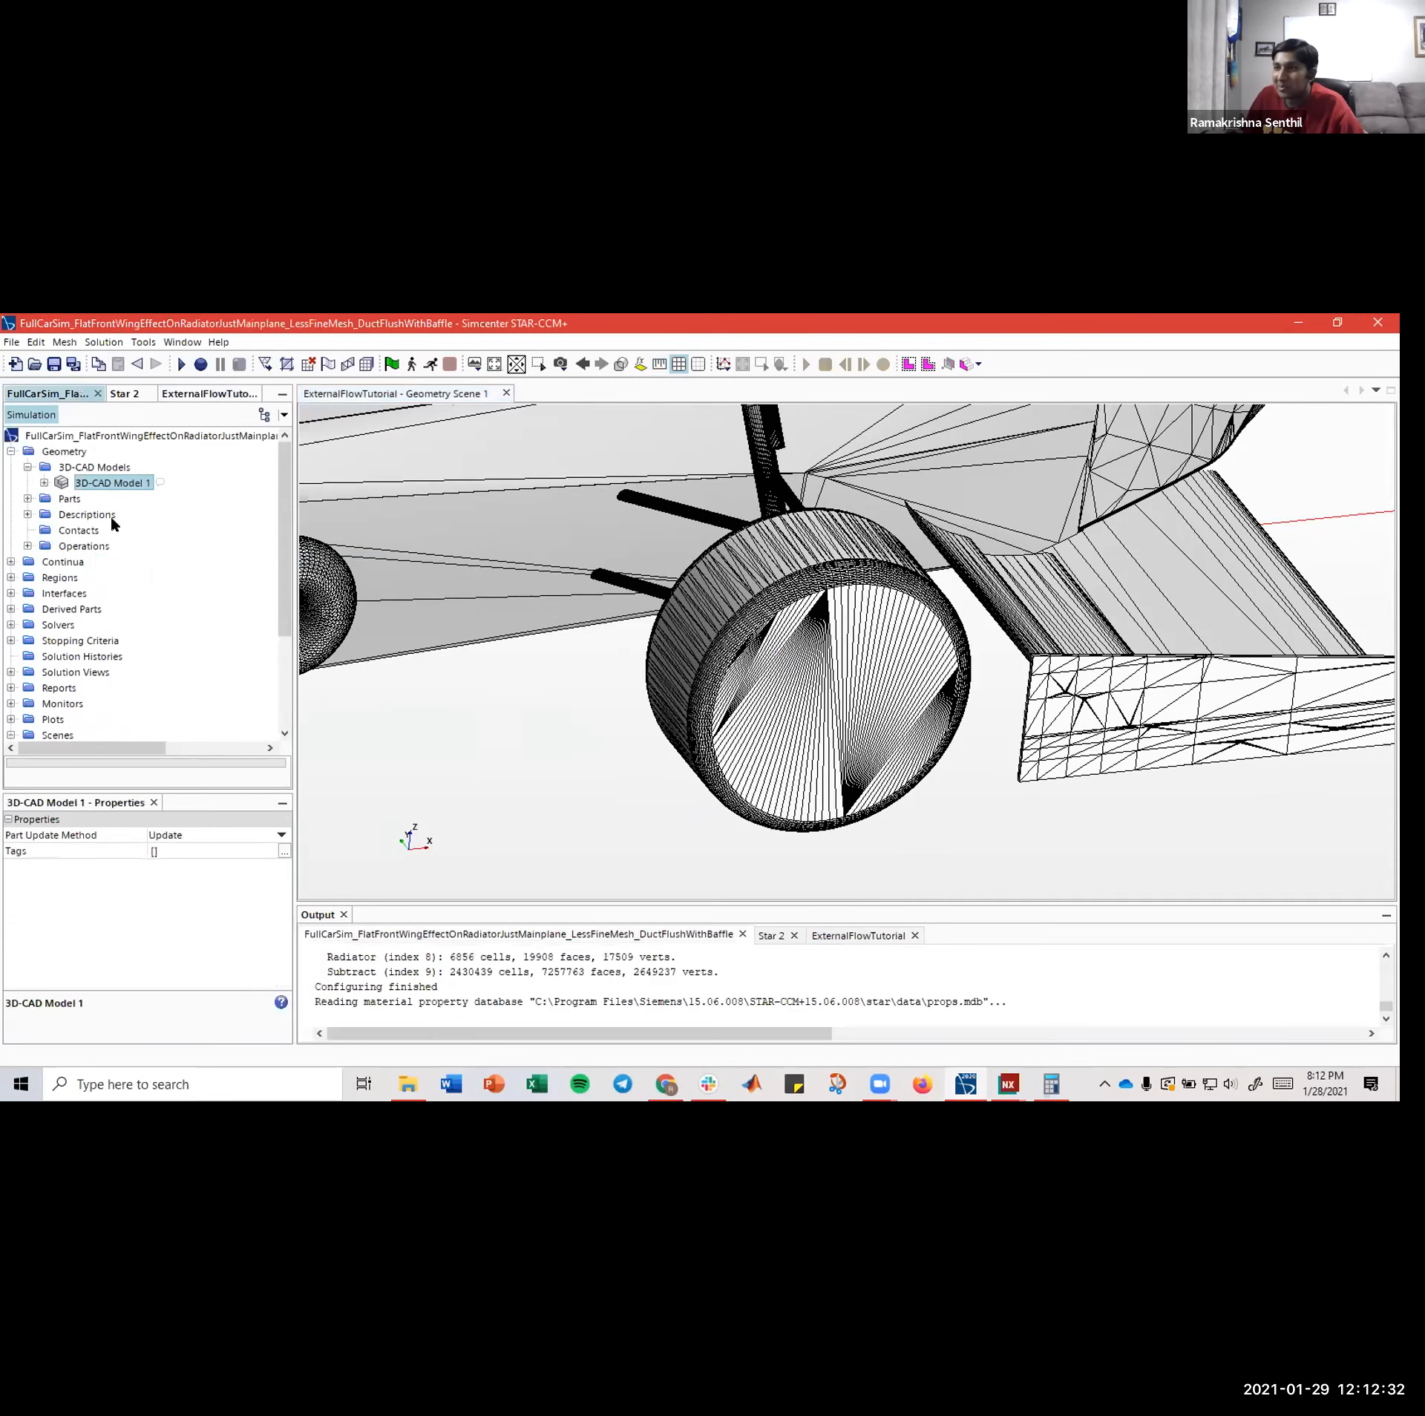
scroll(34, 555, "down", 2)
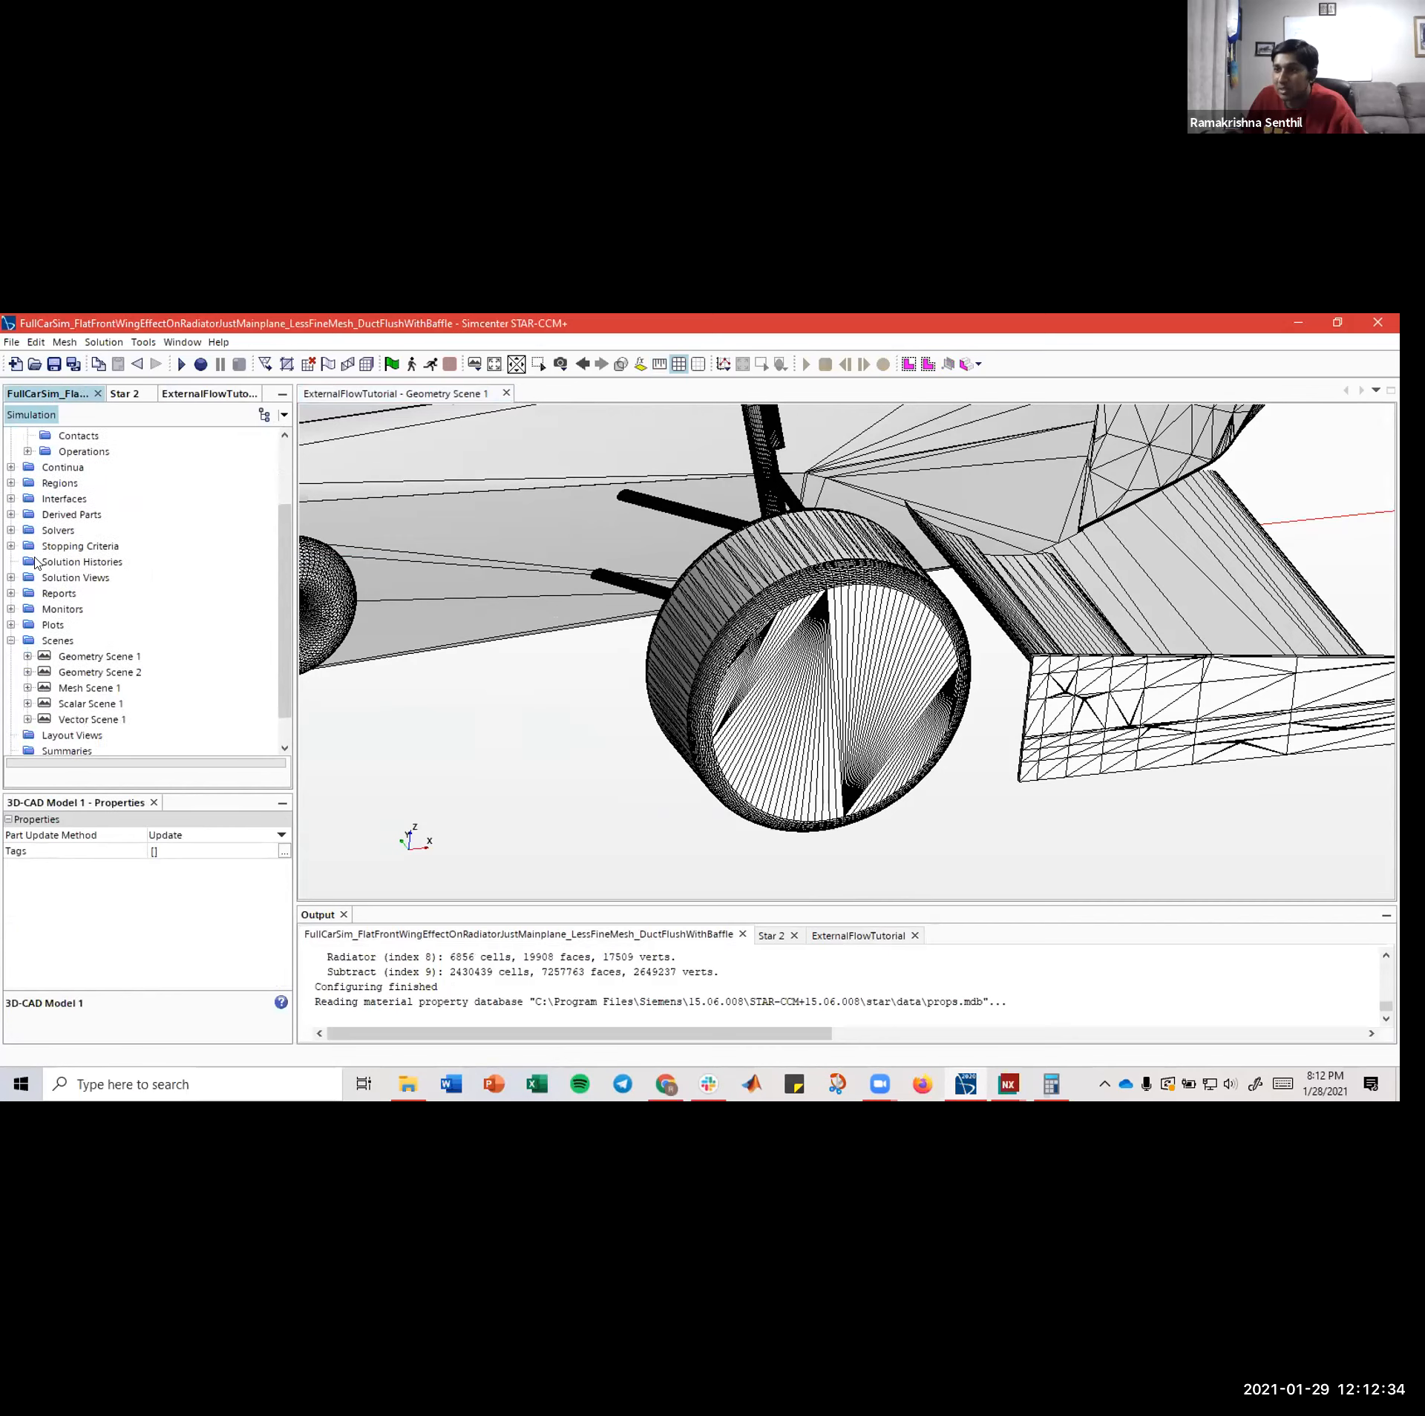
scroll(26, 566, "up", 2)
left_click(10, 578)
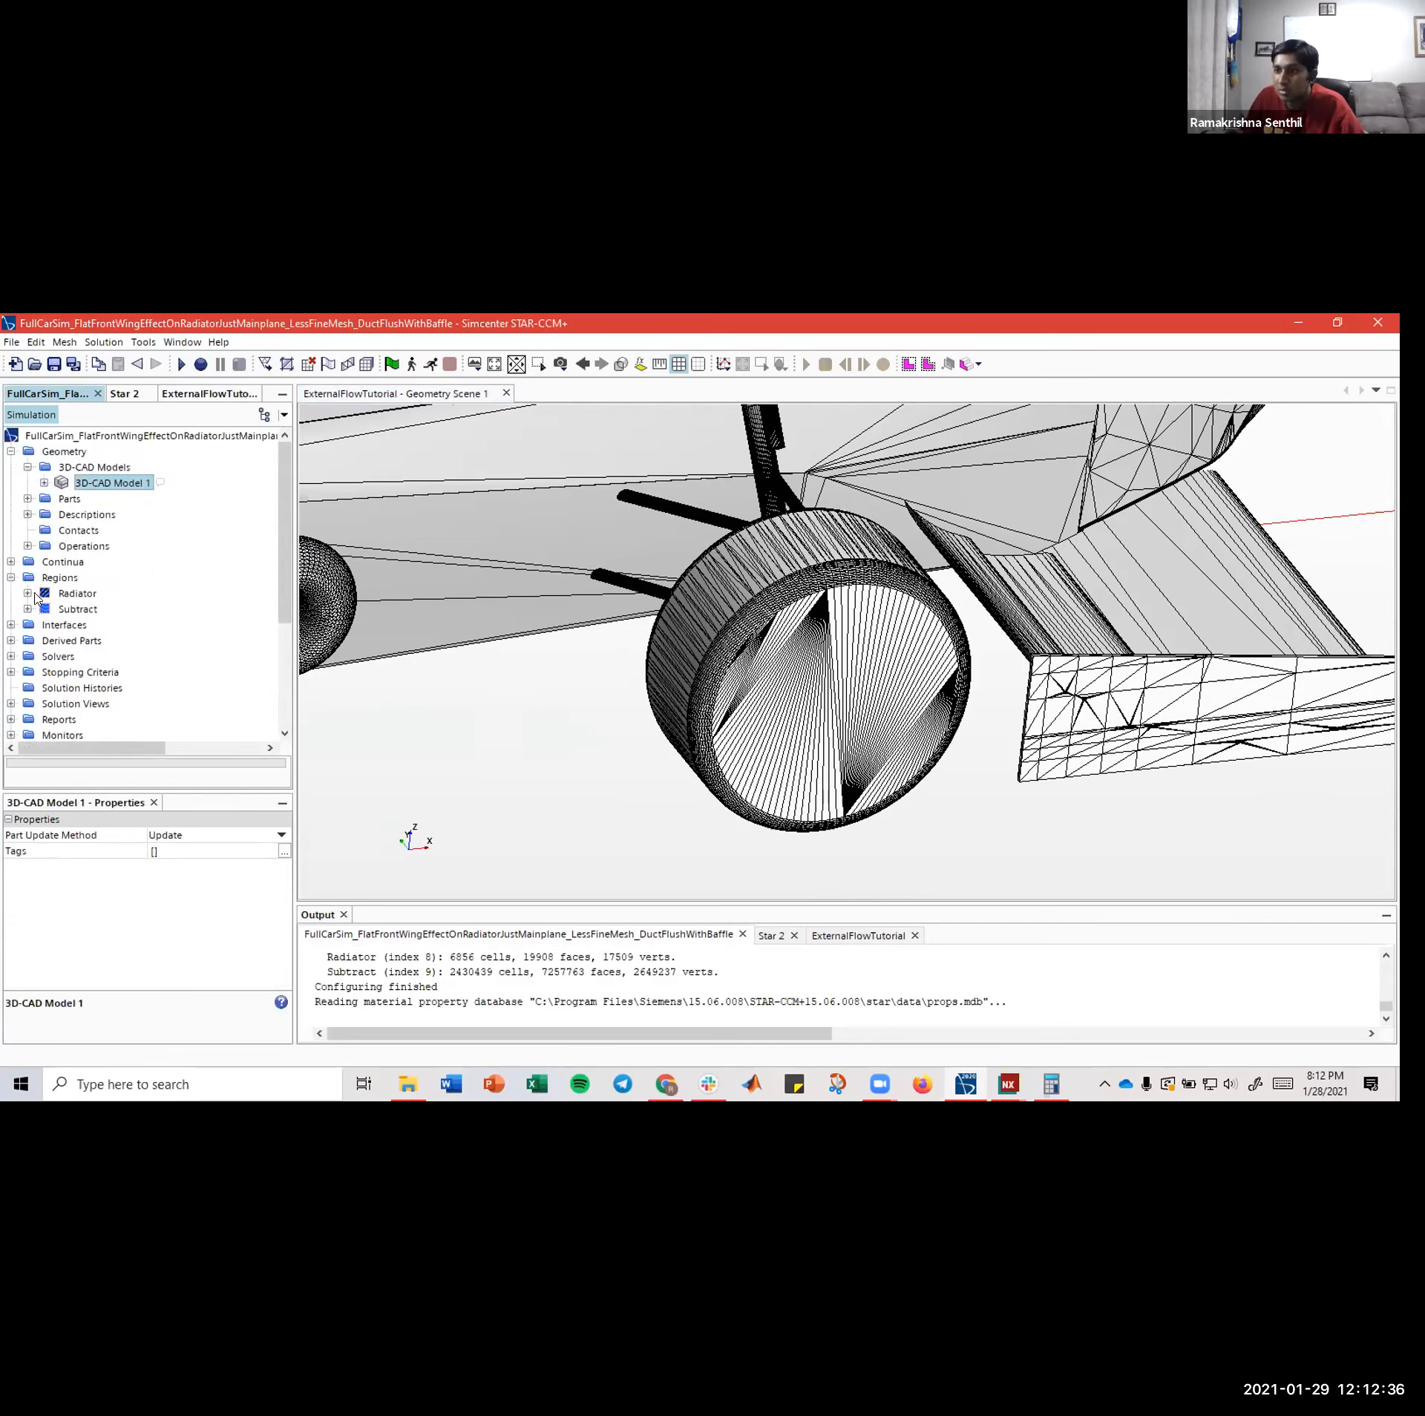
left_click(27, 609)
left_click(45, 626)
- Find the Unite.Body Group 1.FrontWheel.Default boundary in the reference simulation and expand it to its physics conditions and values
scroll(119, 630, "down", 5)
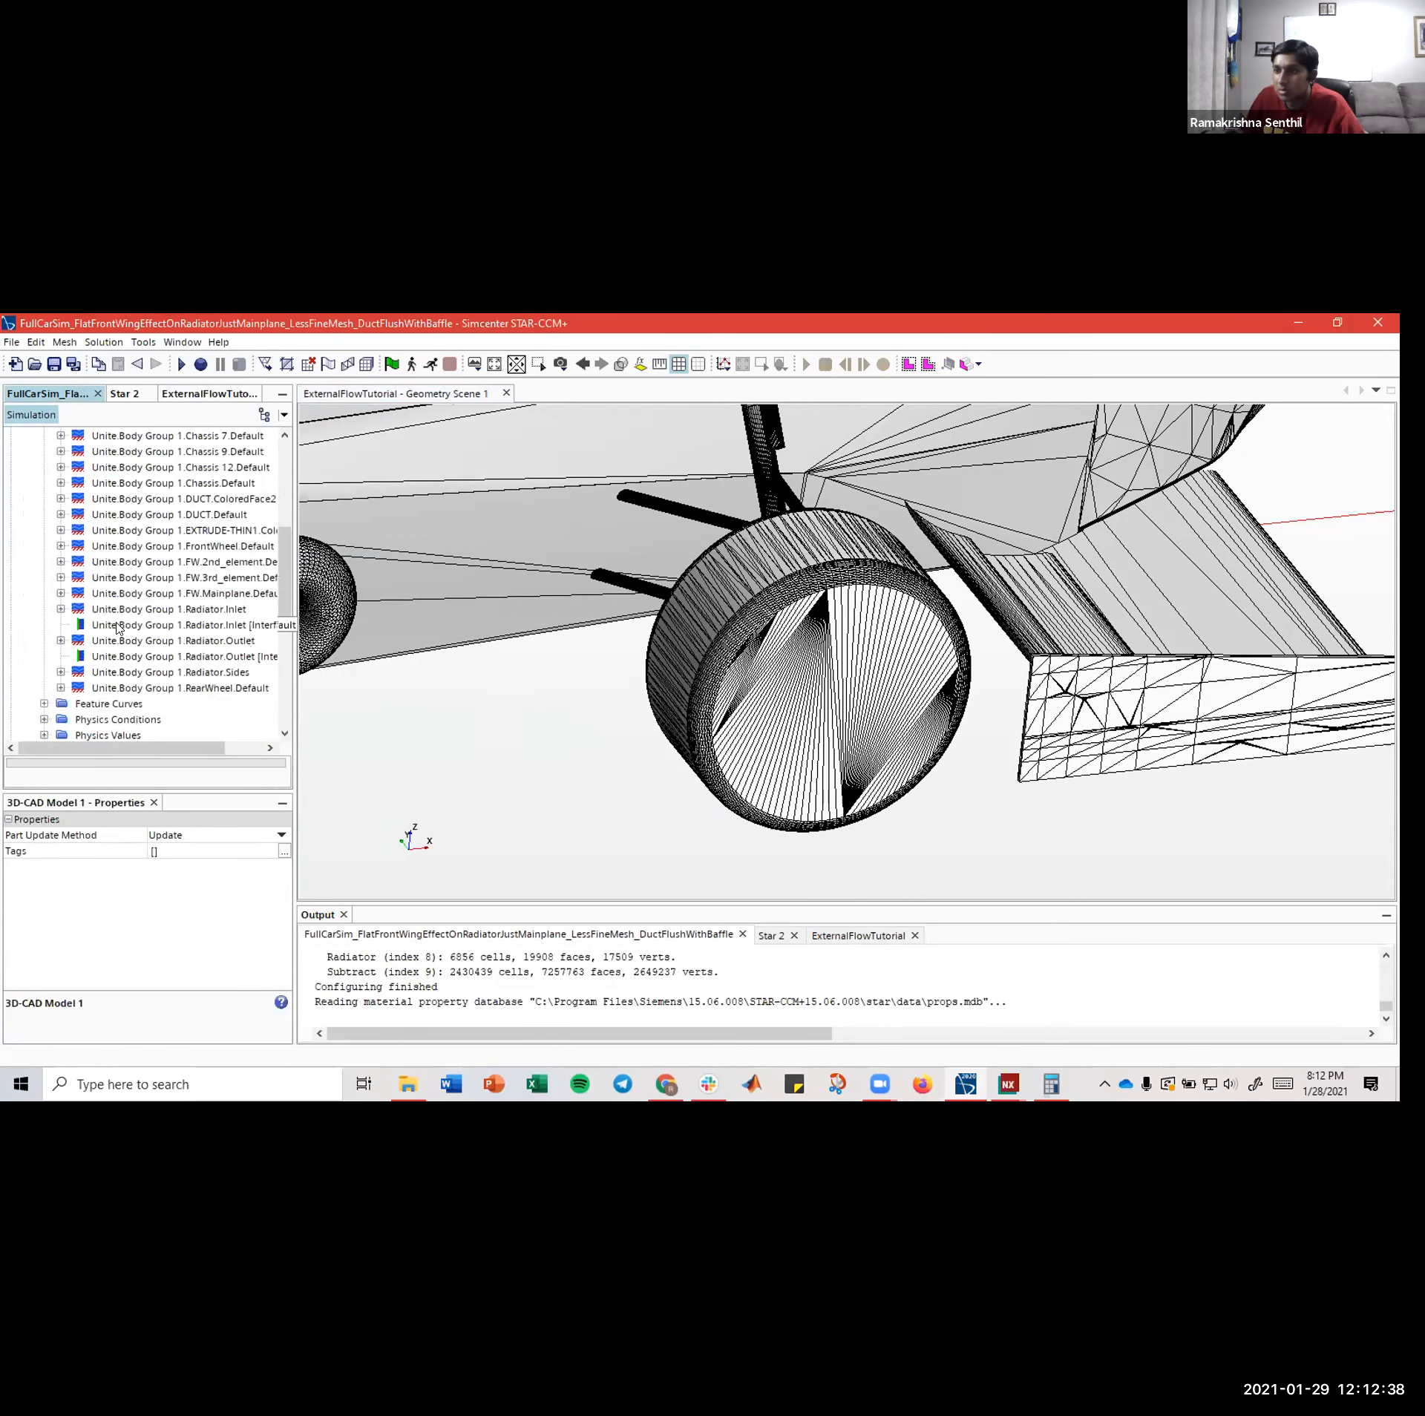
left_click(143, 574)
scroll(148, 524, "up", 2)
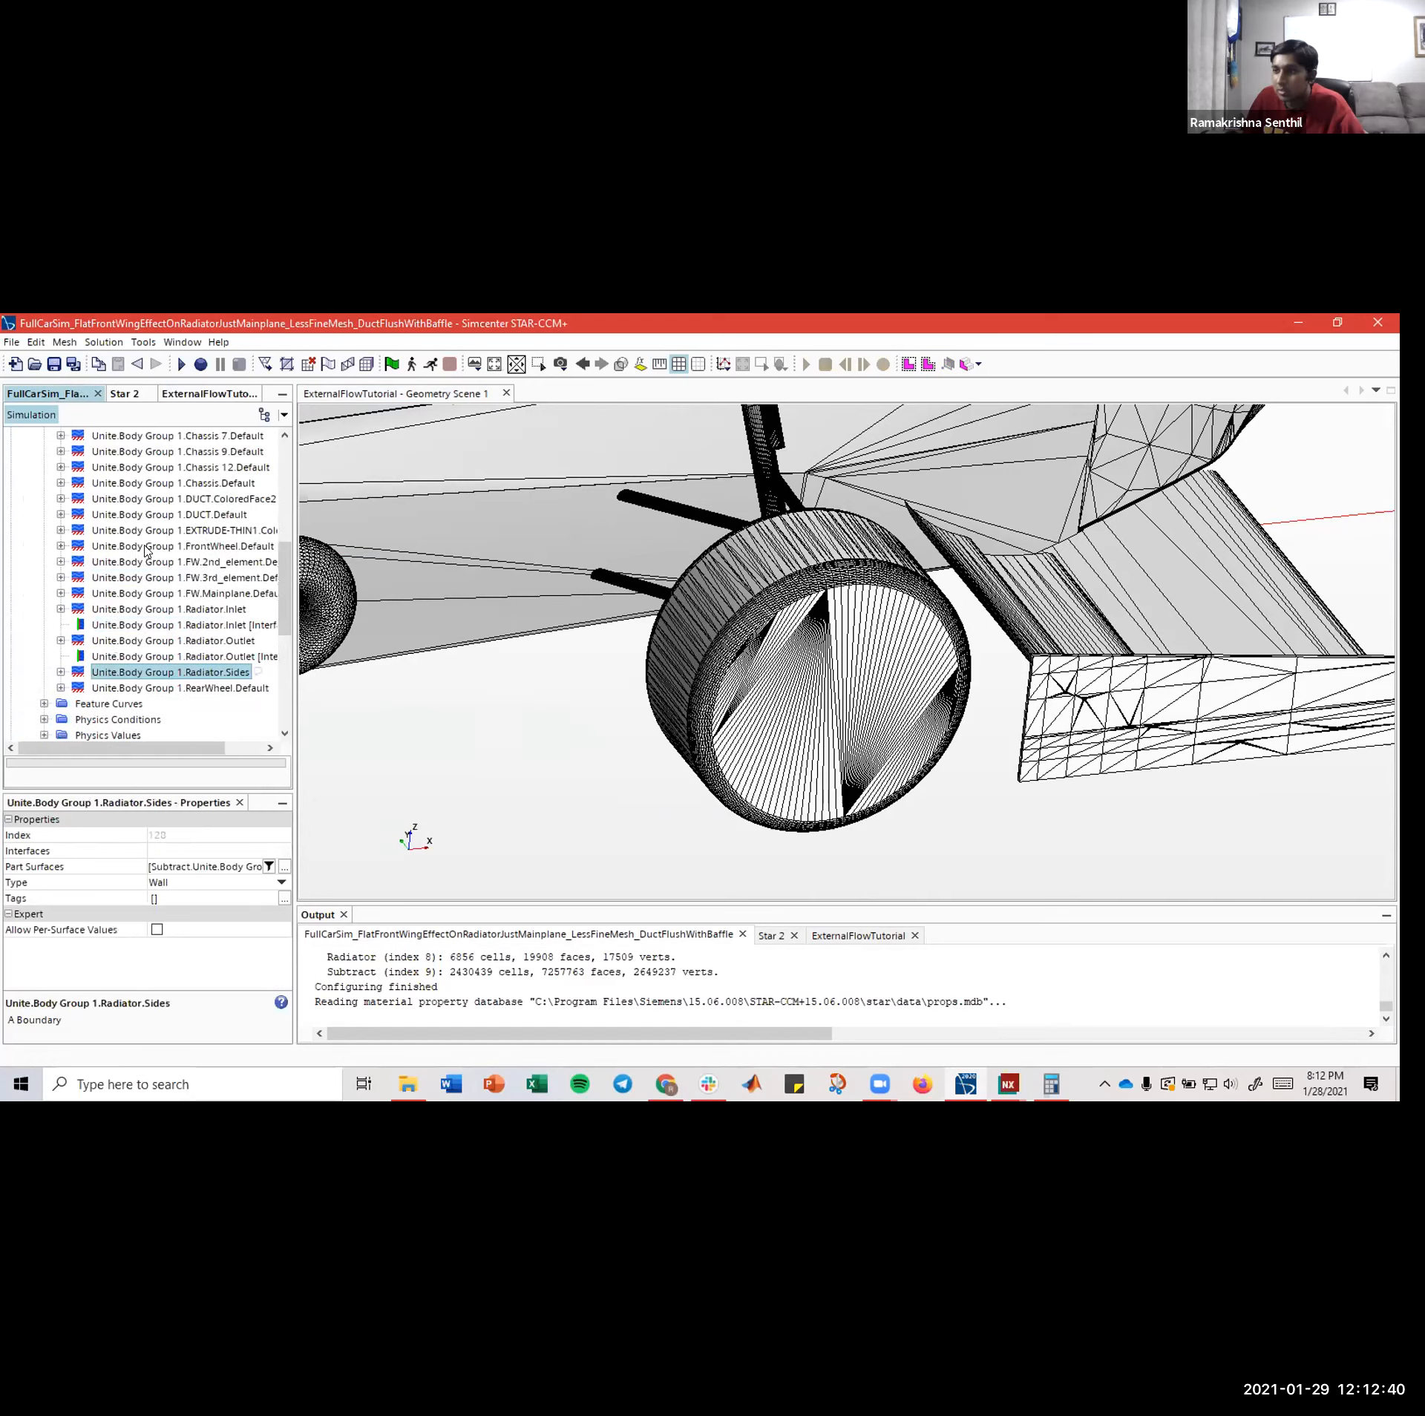
left_click(144, 547)
left_click(61, 548)
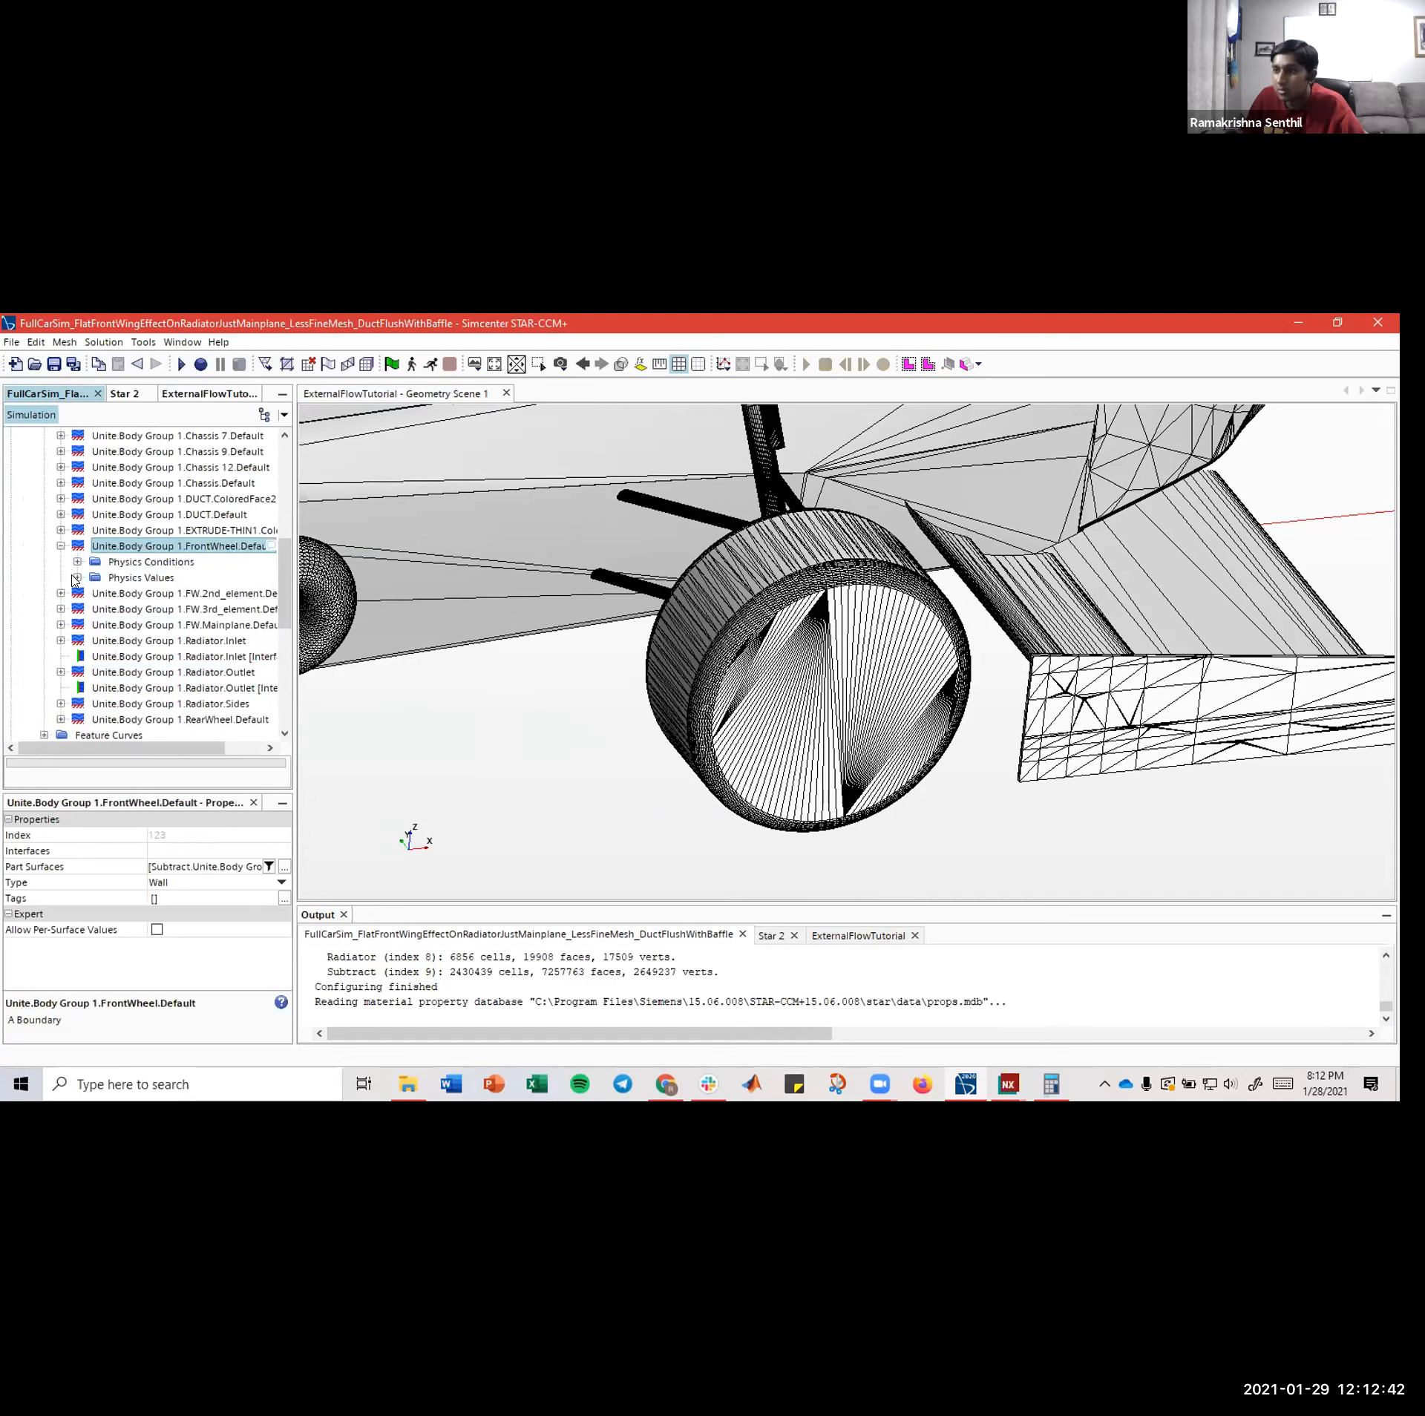
- Look up the Wall Relative Rotation value of the FrontWheel boundary in the reference simulation
left_click(76, 579)
left_click(132, 611)
left_click(142, 627)
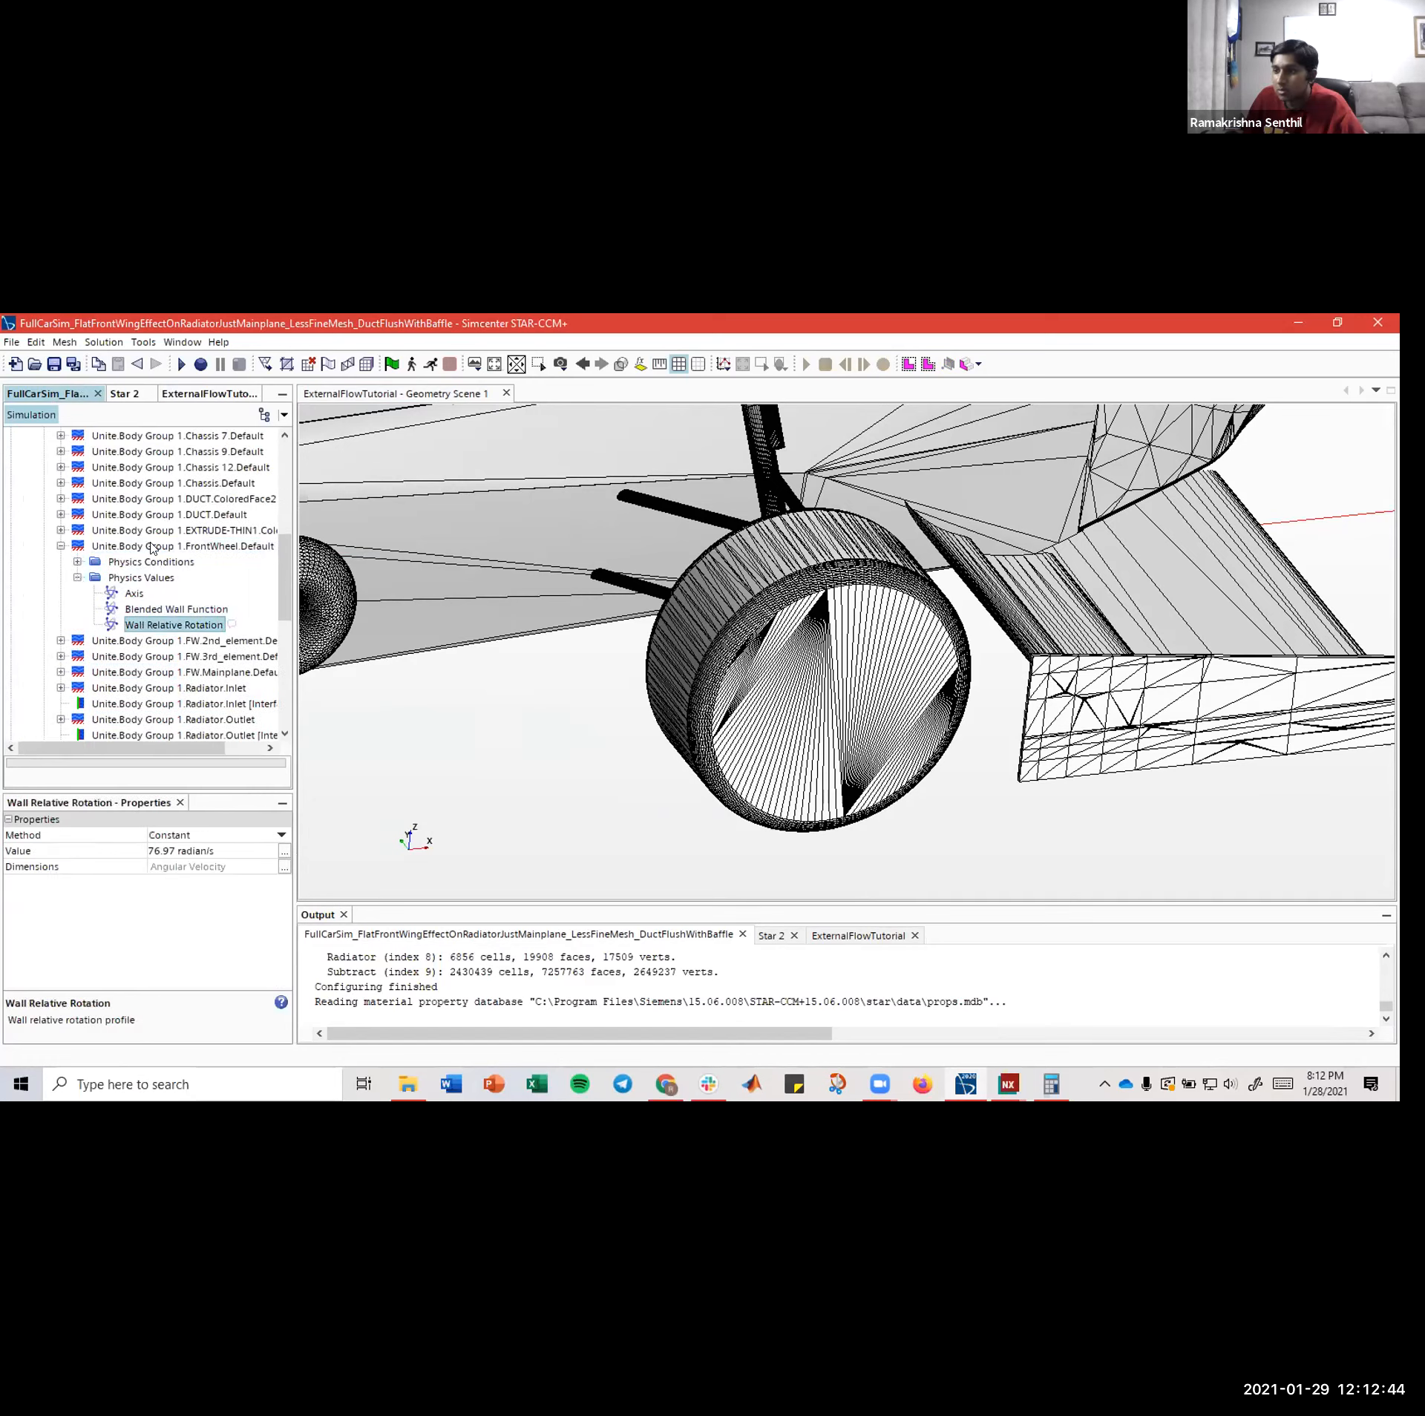
- Switch back to the ExternalFlowTutorial simulation and set the Body 24 boundary's Wall Relative Rotation to 76.97 radian/s
left_click(205, 394)
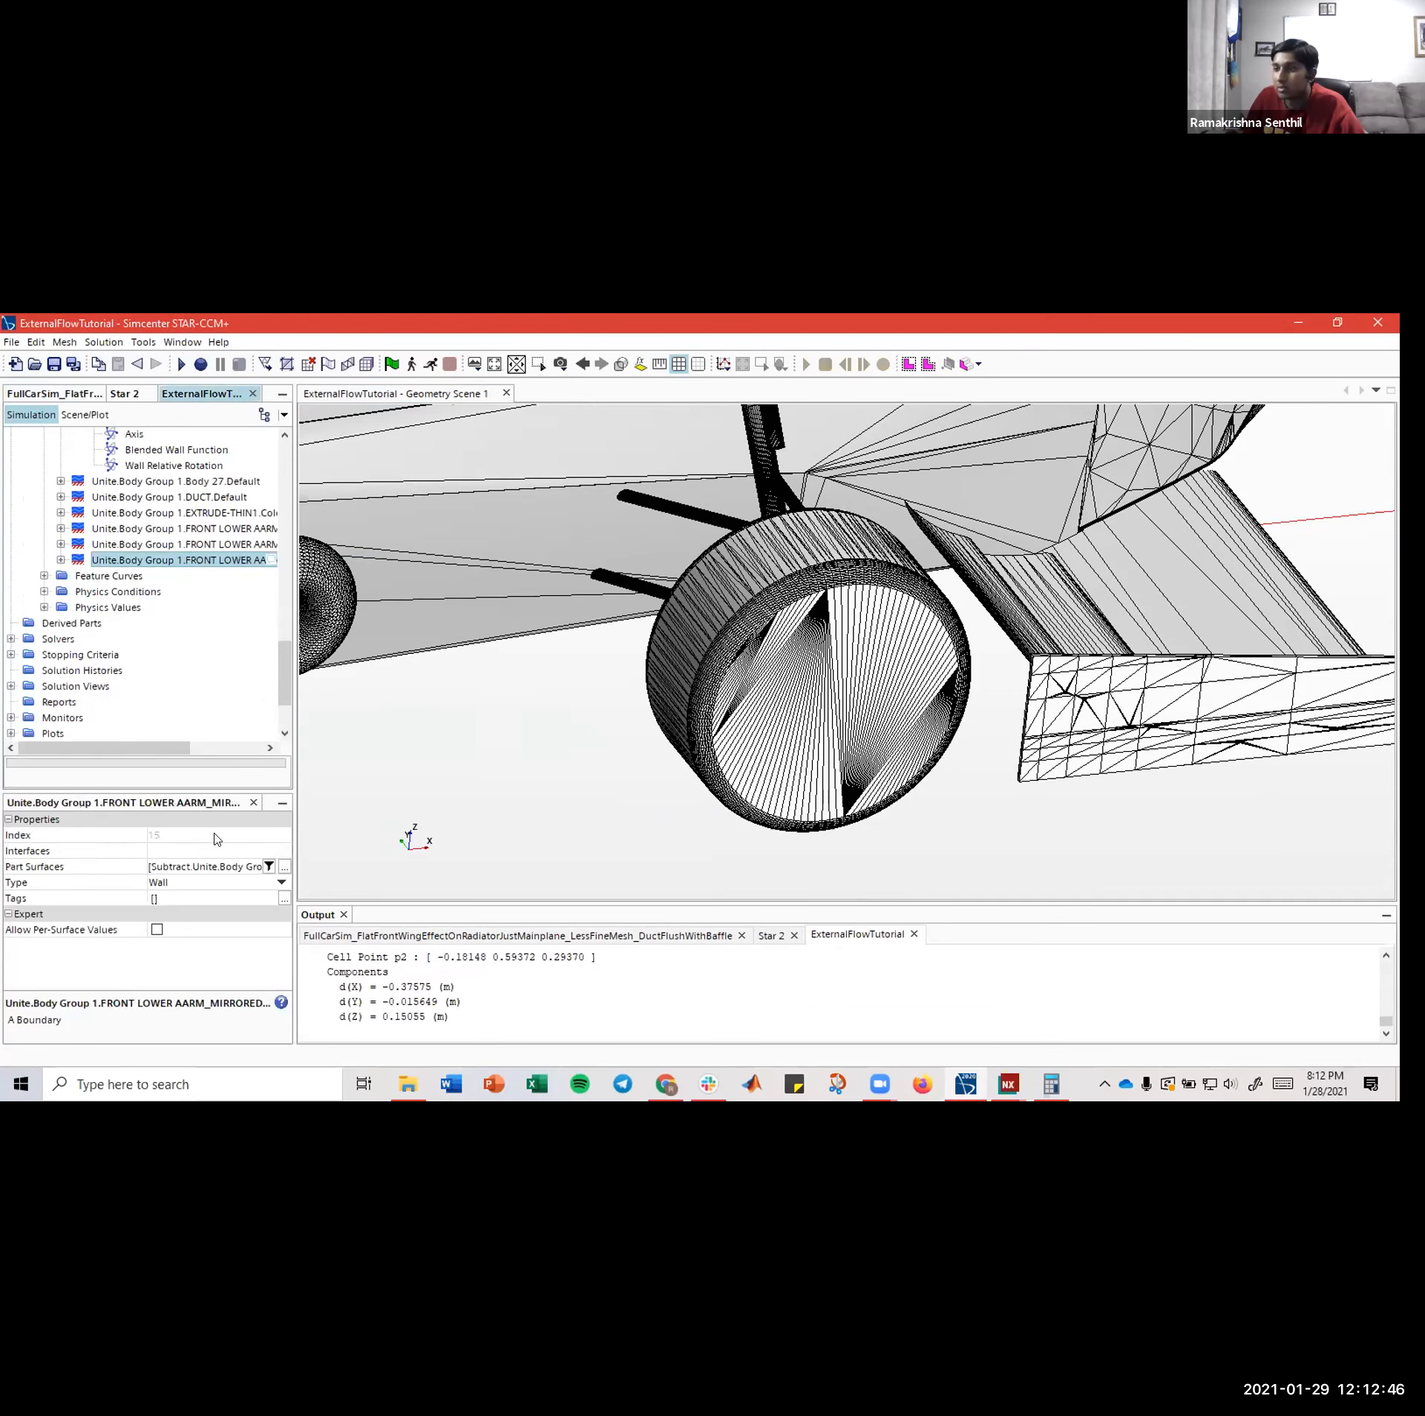
left_click(161, 482)
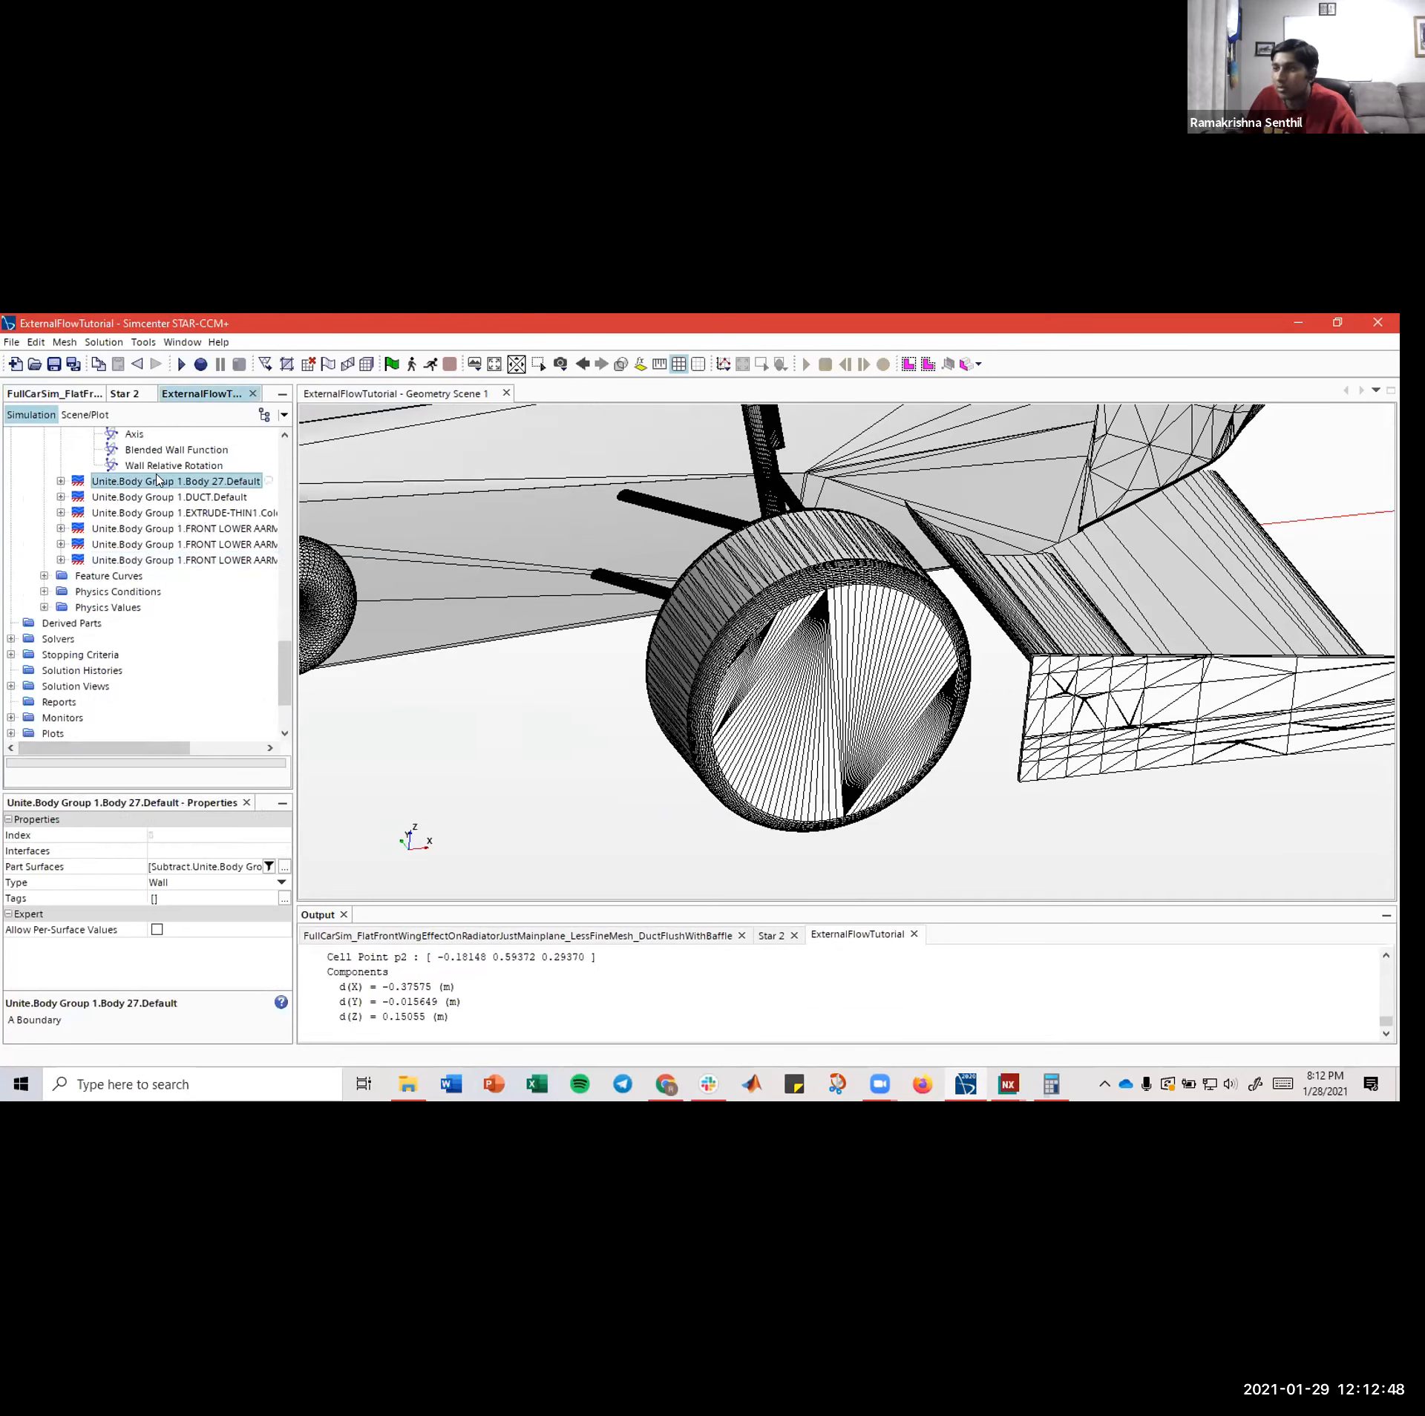
left_click(158, 466)
left_click(154, 851)
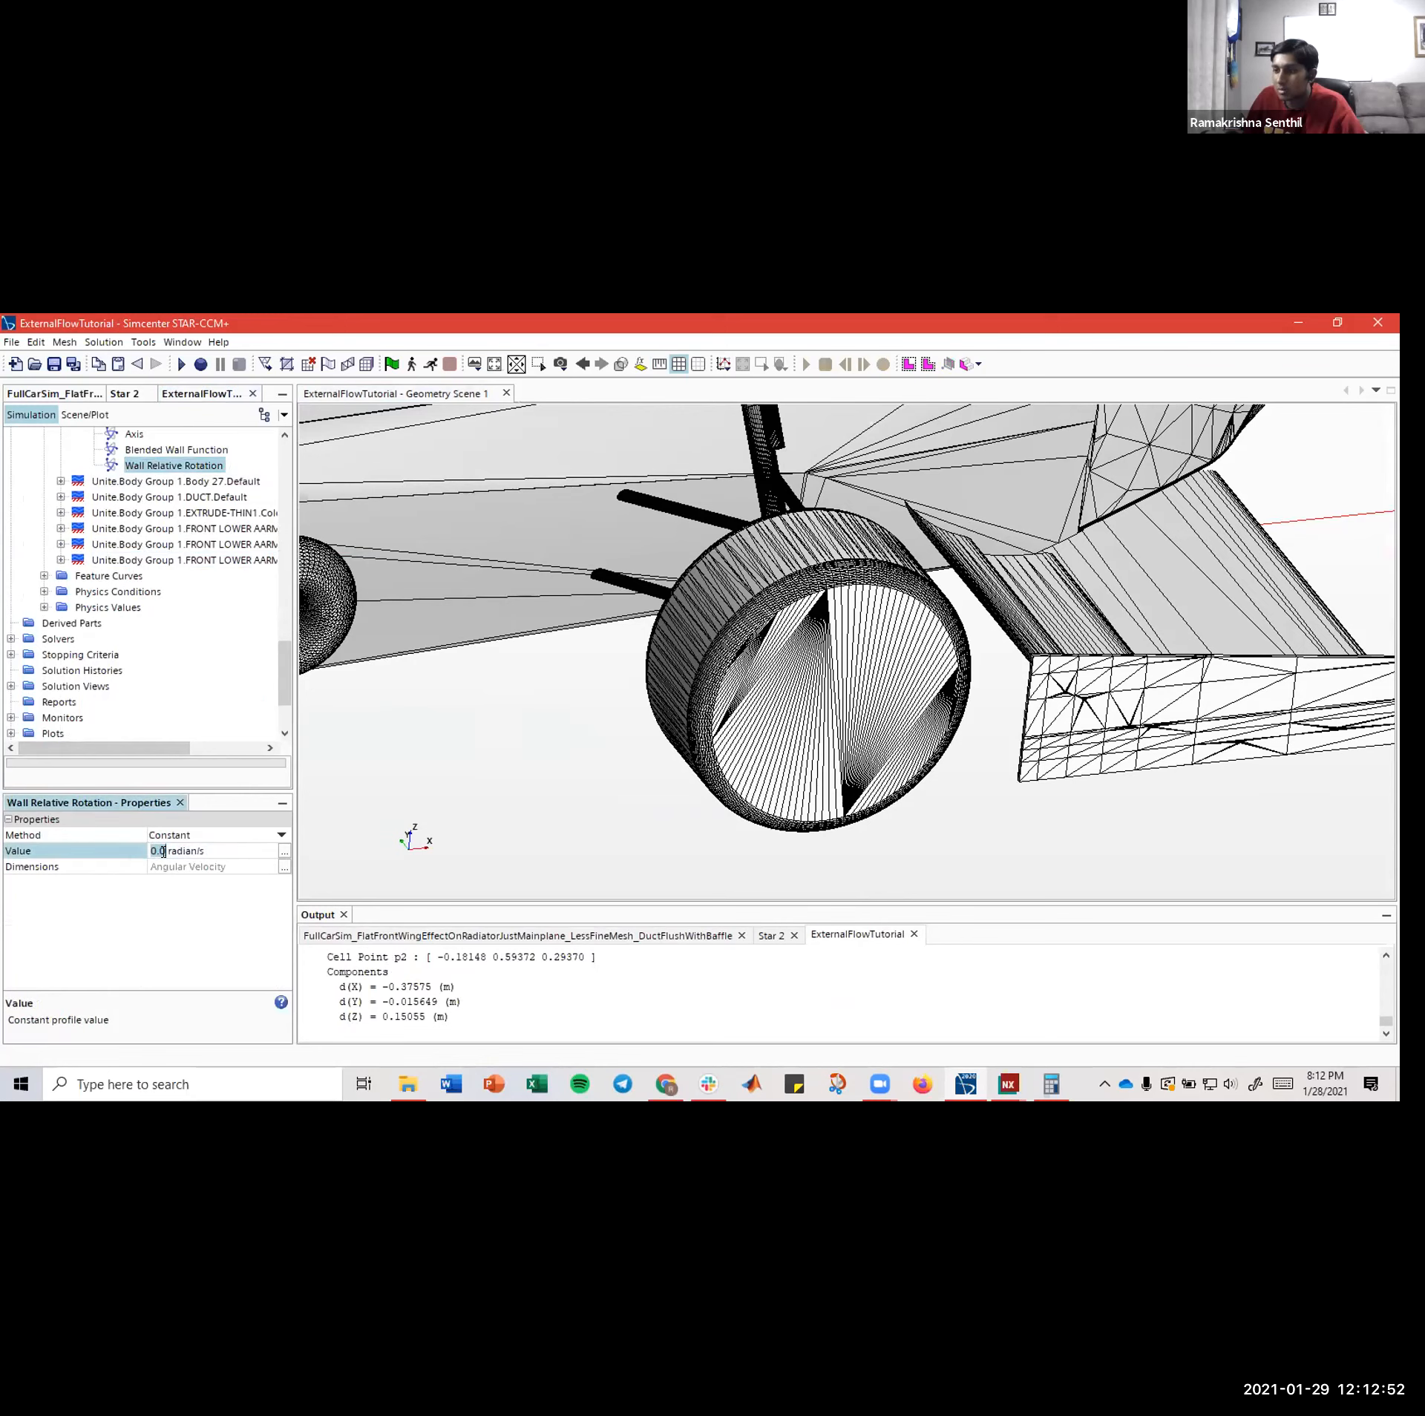
type("76.97")
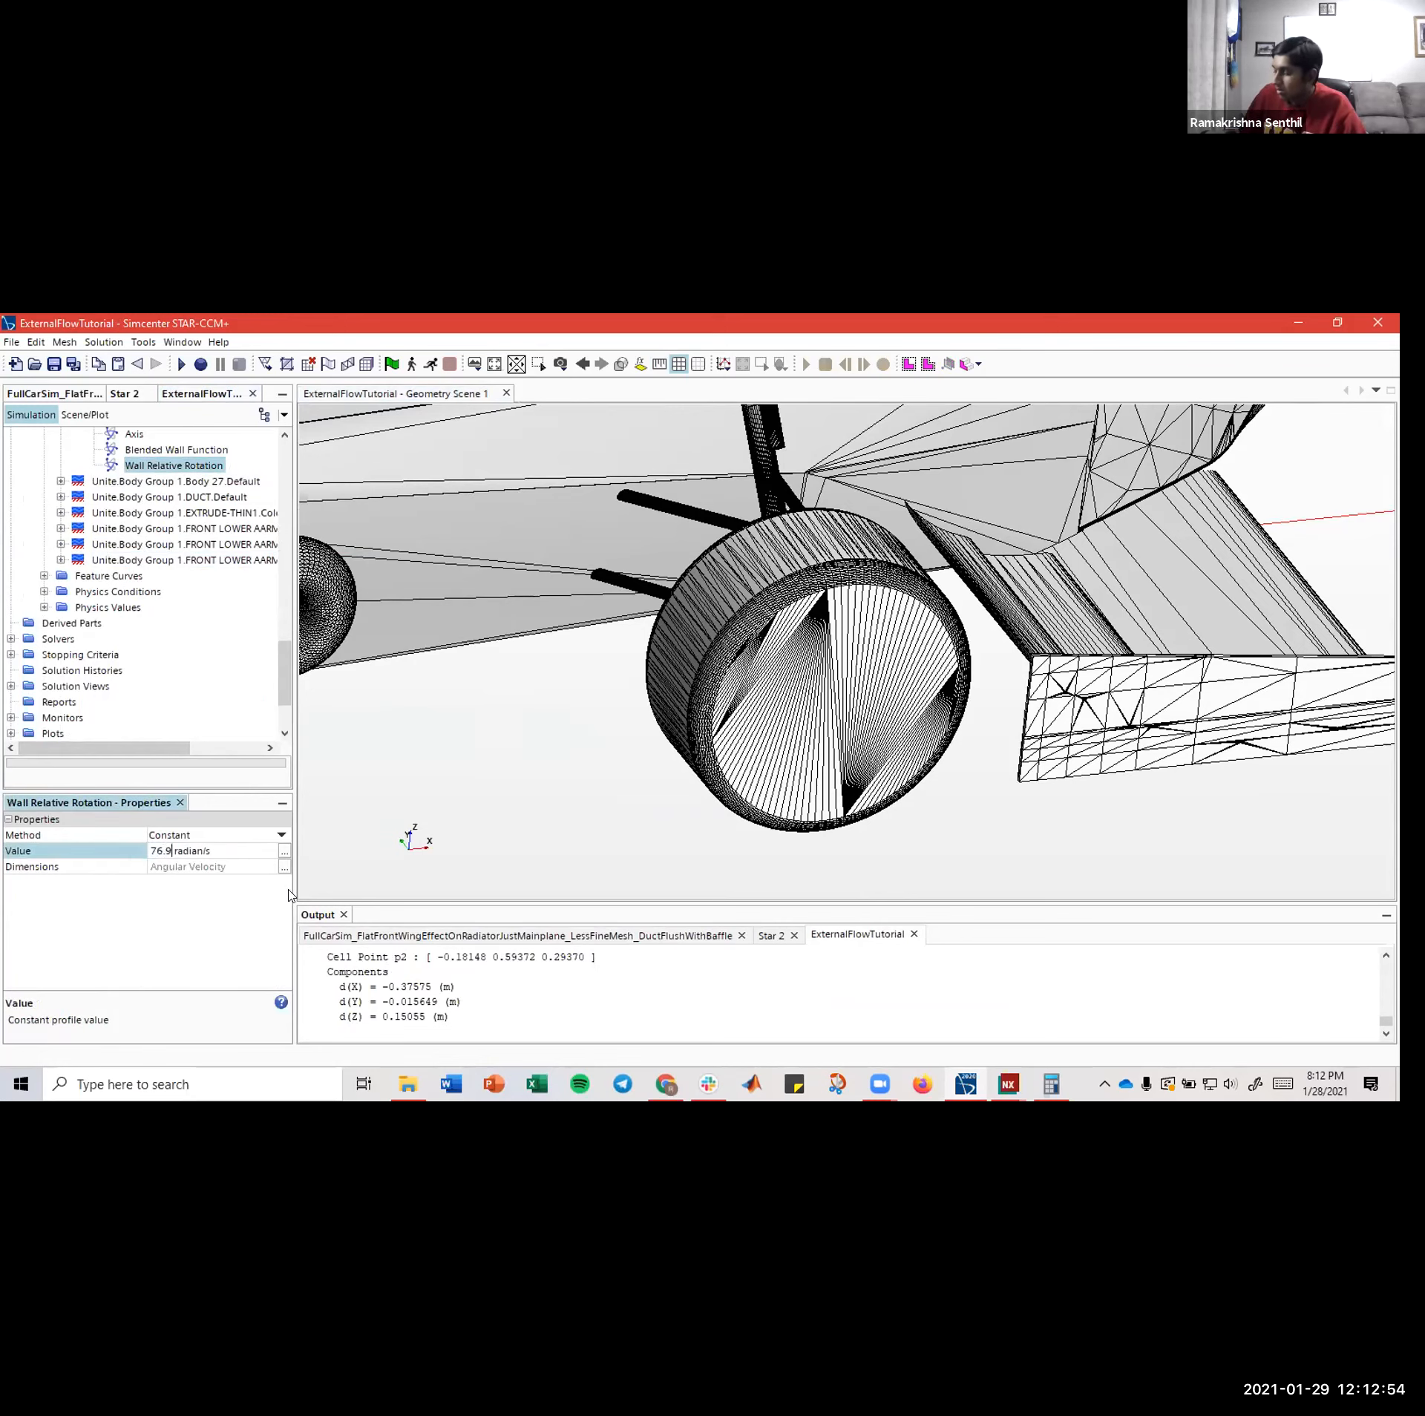
key("Return")
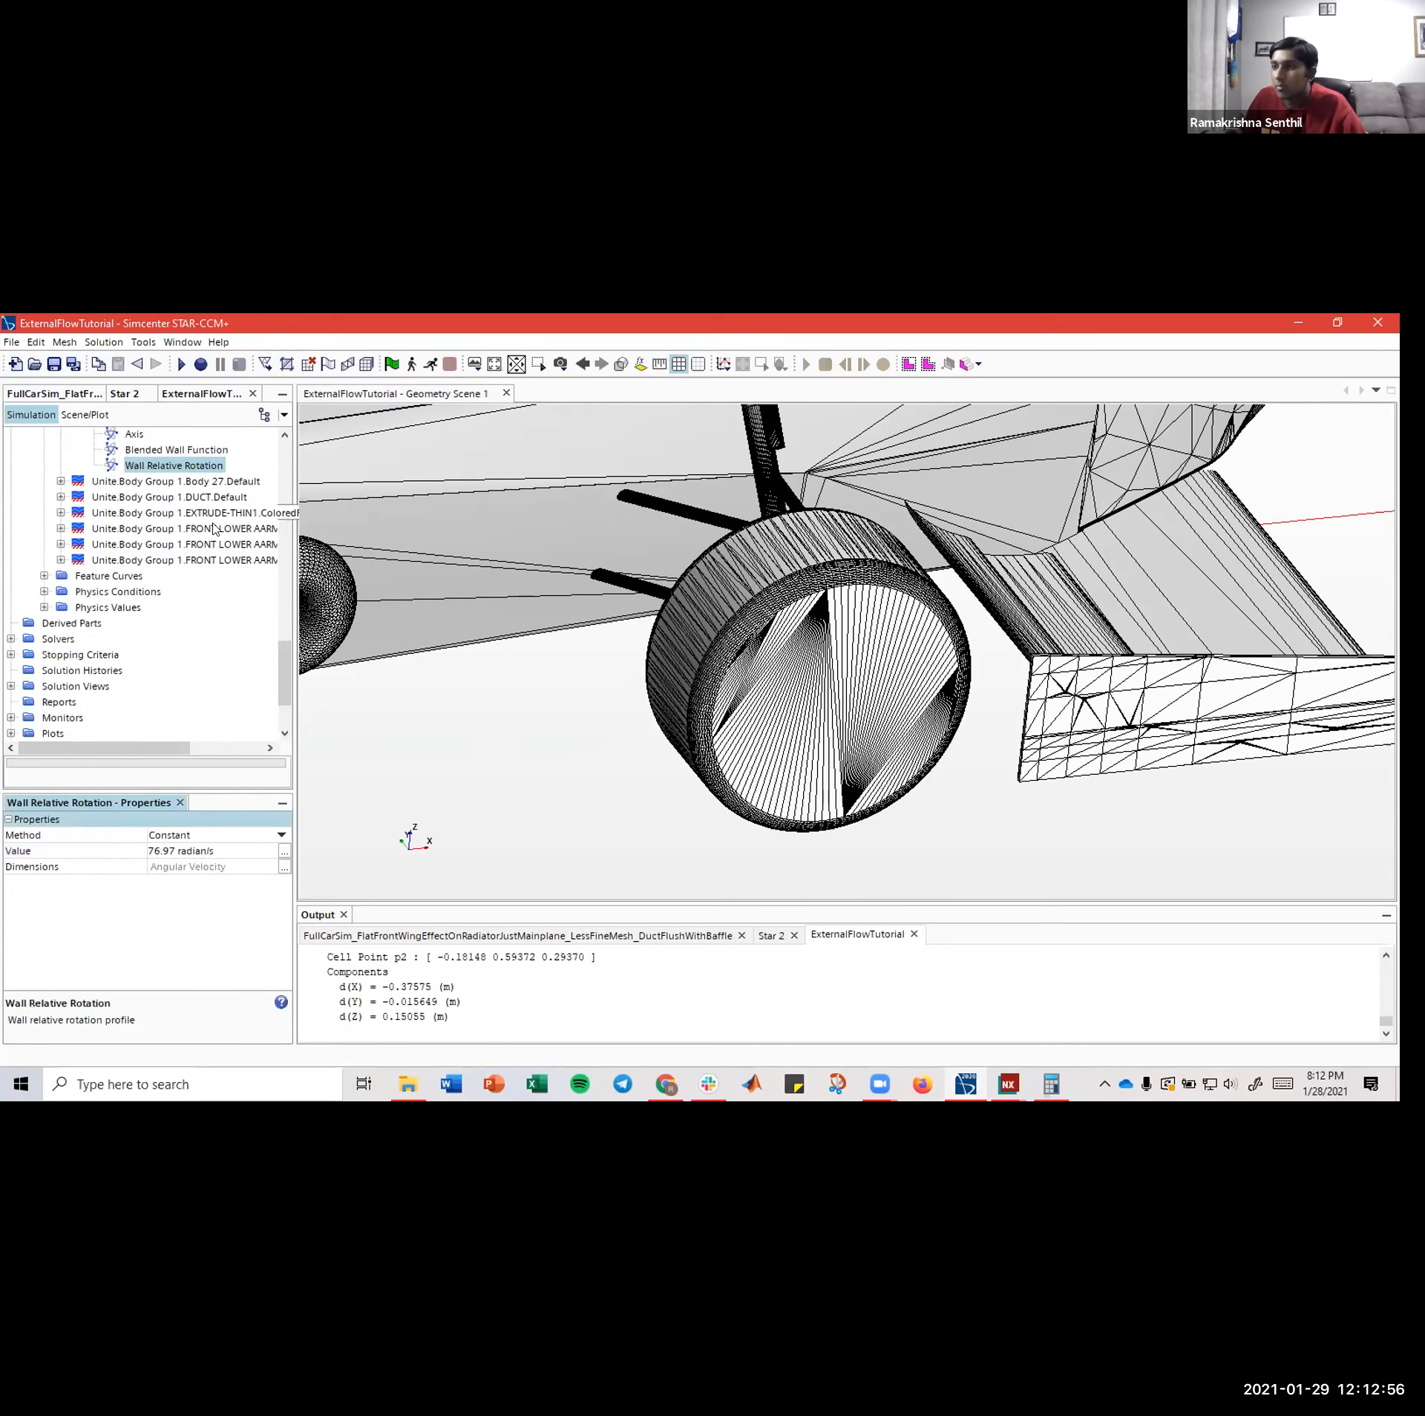
- Collapse the Body 24 boundary and identify which boundary is the rear wheel by highlighting Body 27 and Body 23 in the scene
scroll(145, 573, "up", 3)
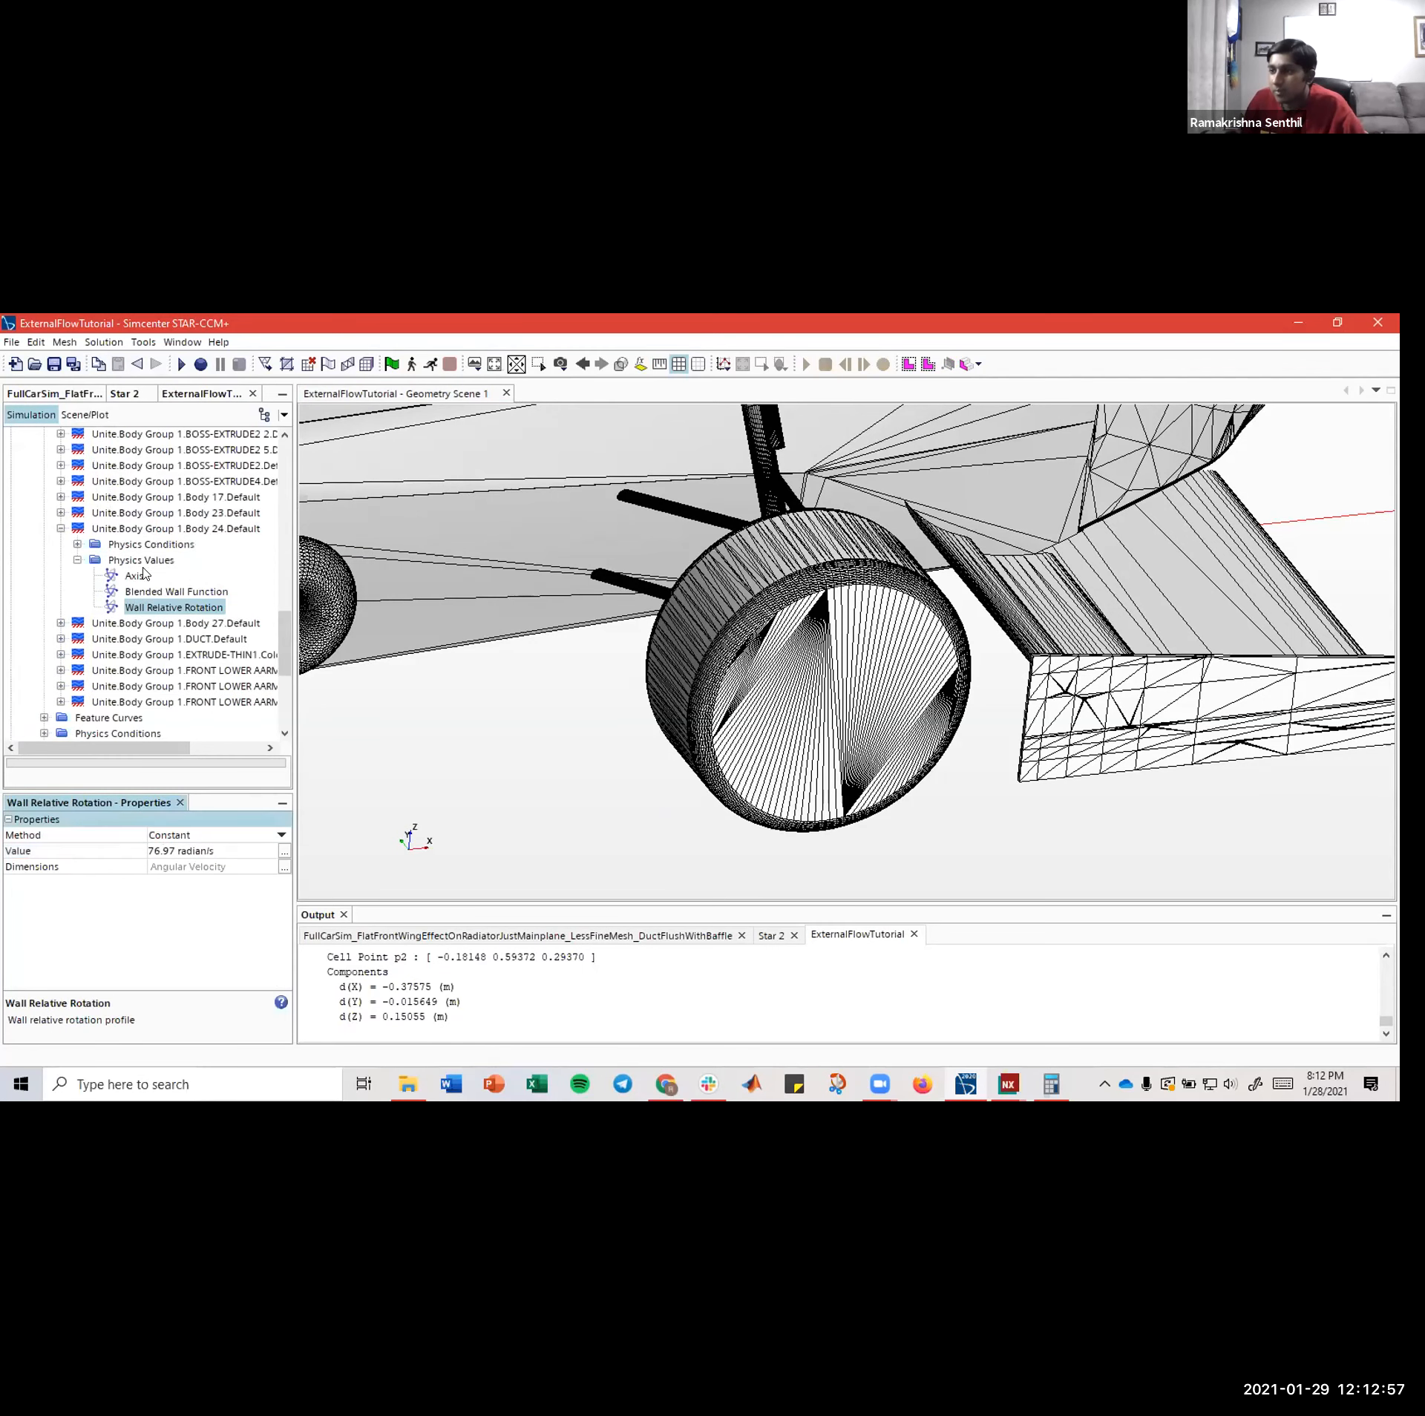
left_click(76, 560)
left_click(60, 528)
left_click(164, 546)
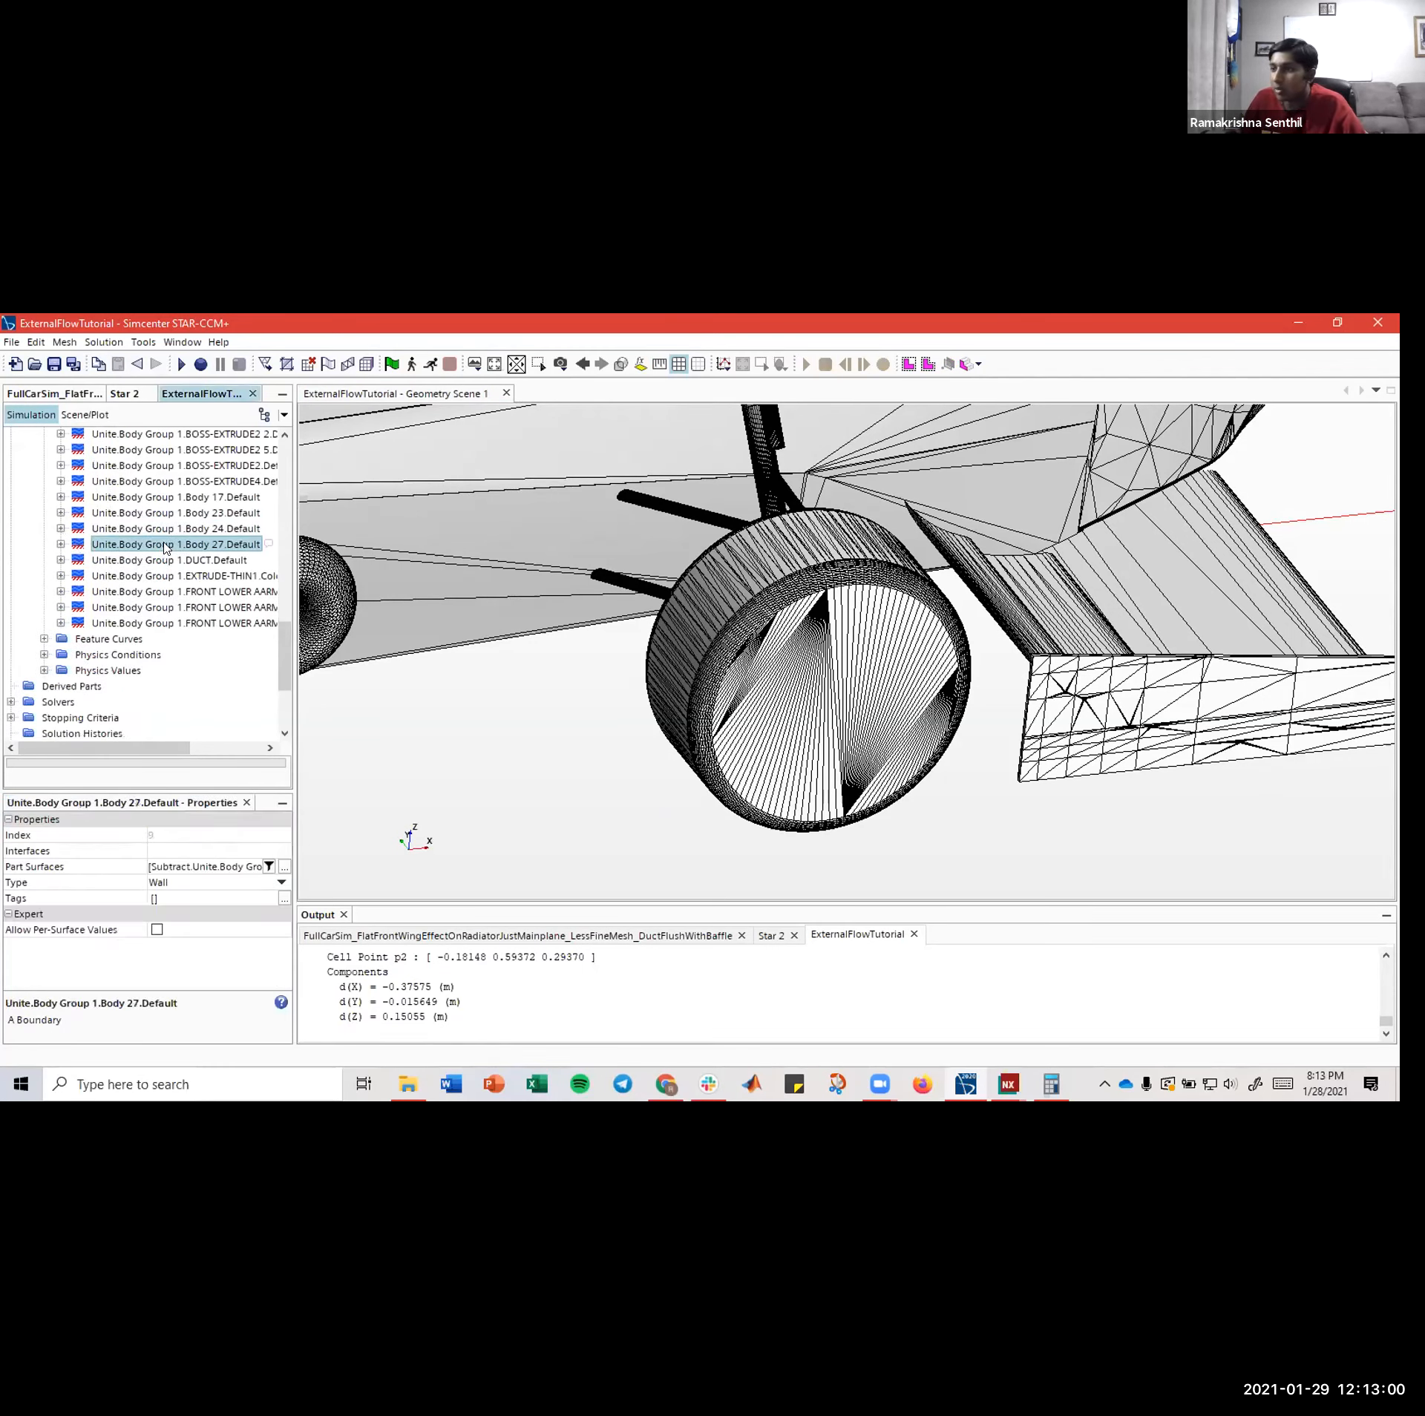
left_click(180, 514)
scroll(839, 635, "down", 10)
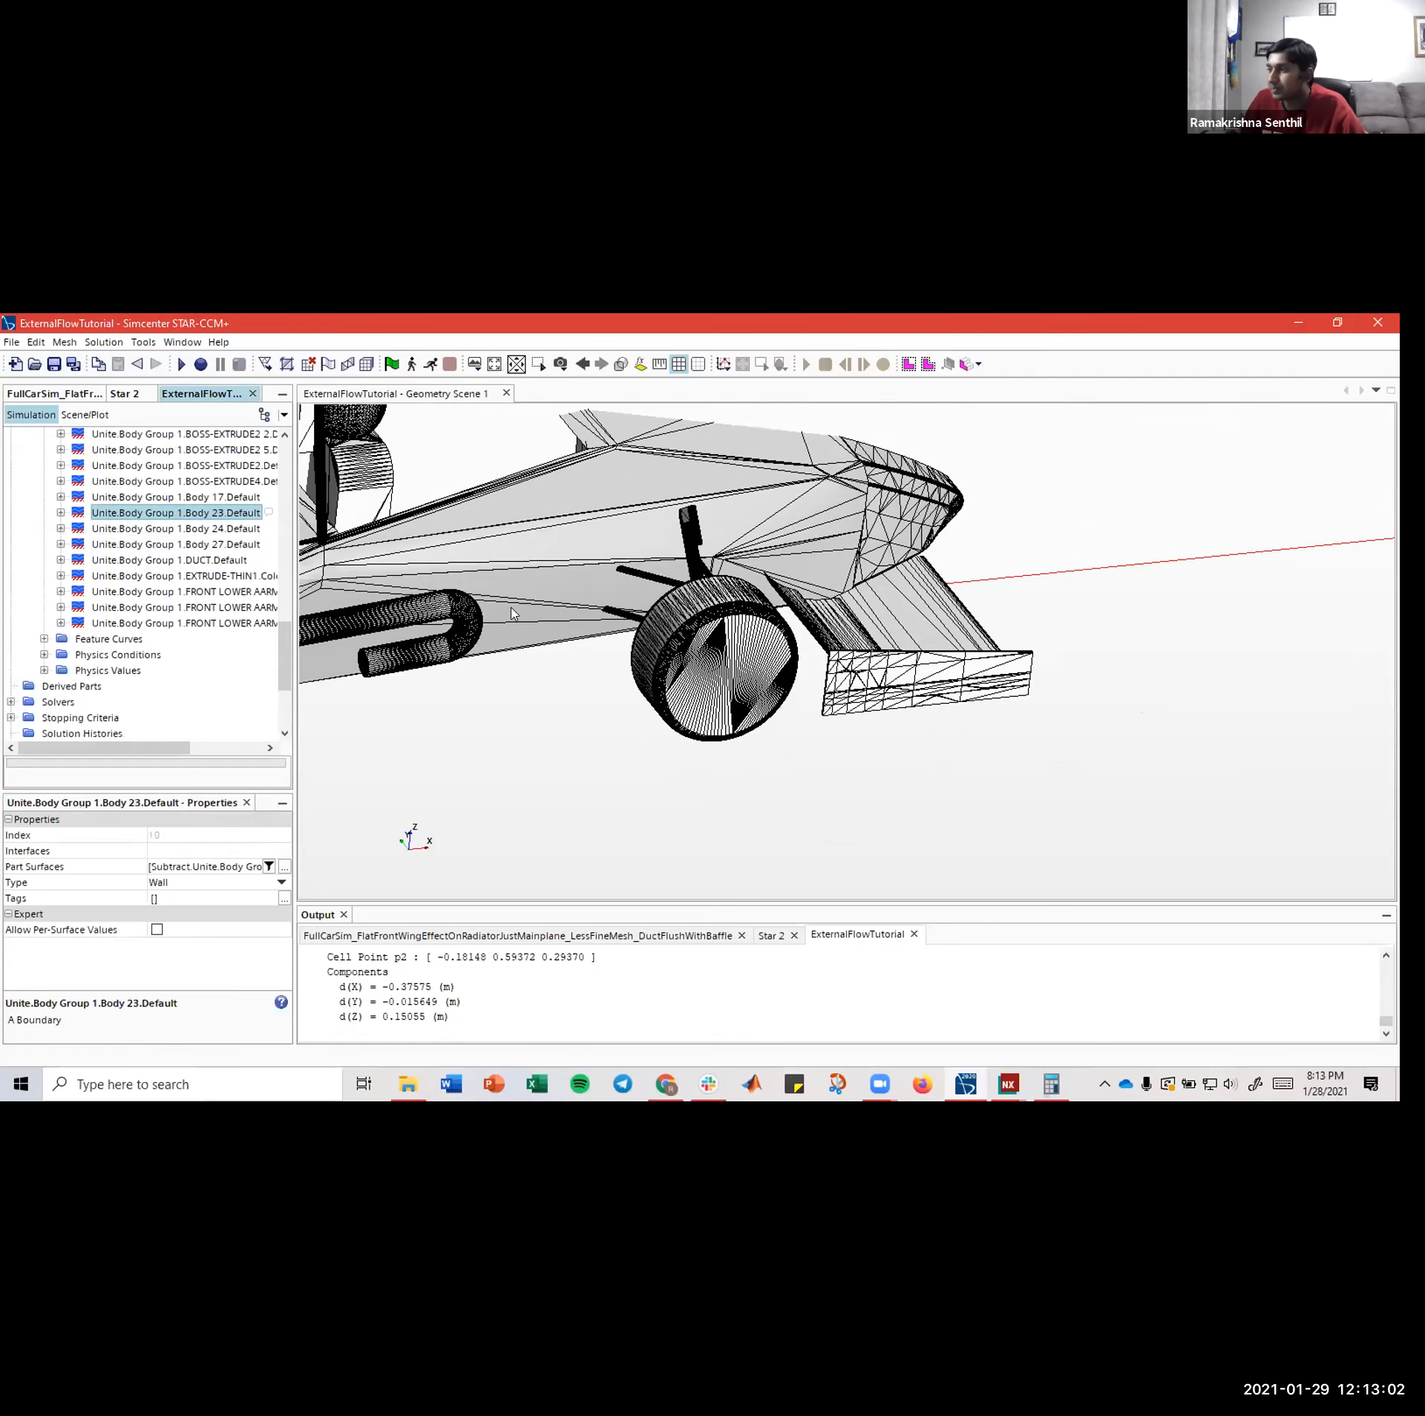
left_click_drag(838, 635, 610, 706)
scroll(611, 707, "up", 3)
- Set the tangential velocity specification method of the Unite.Body Group 1.Body 23.Default boundary to Local Rotation Rate
left_click(60, 513)
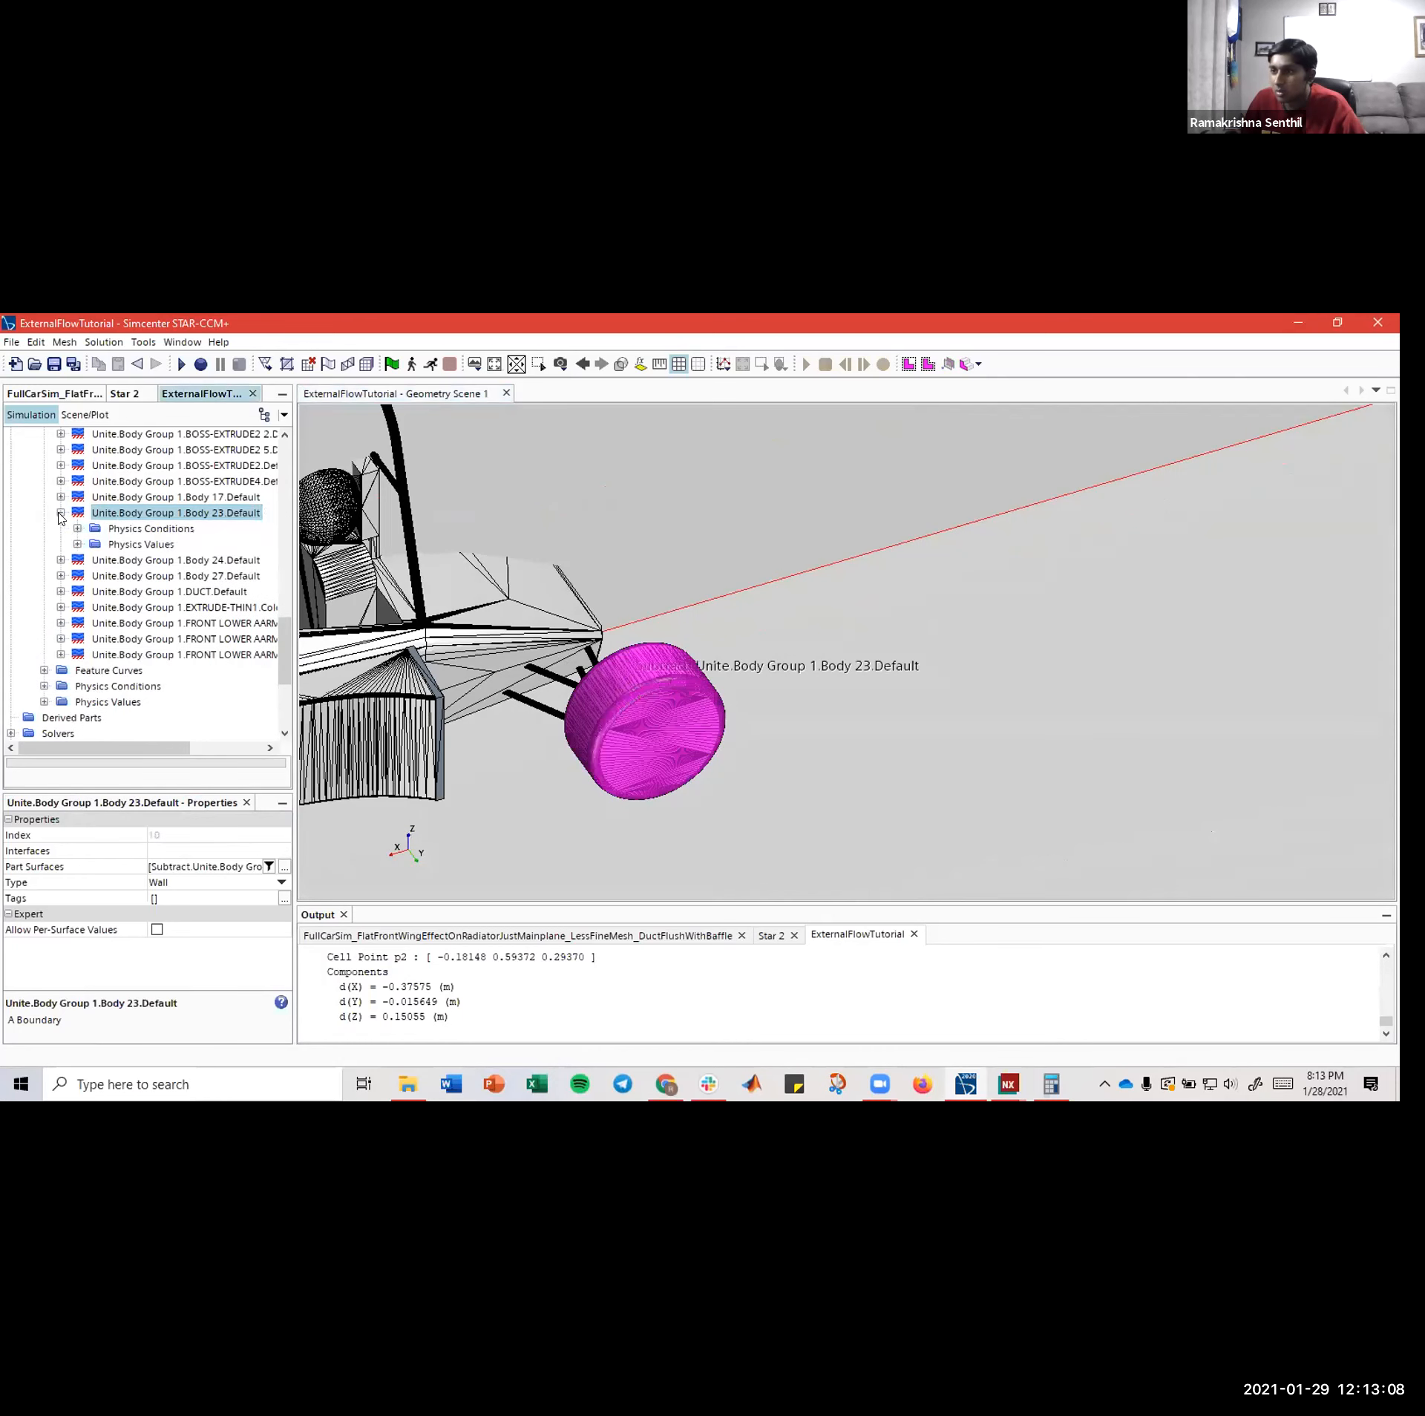
left_click(77, 529)
left_click(163, 576)
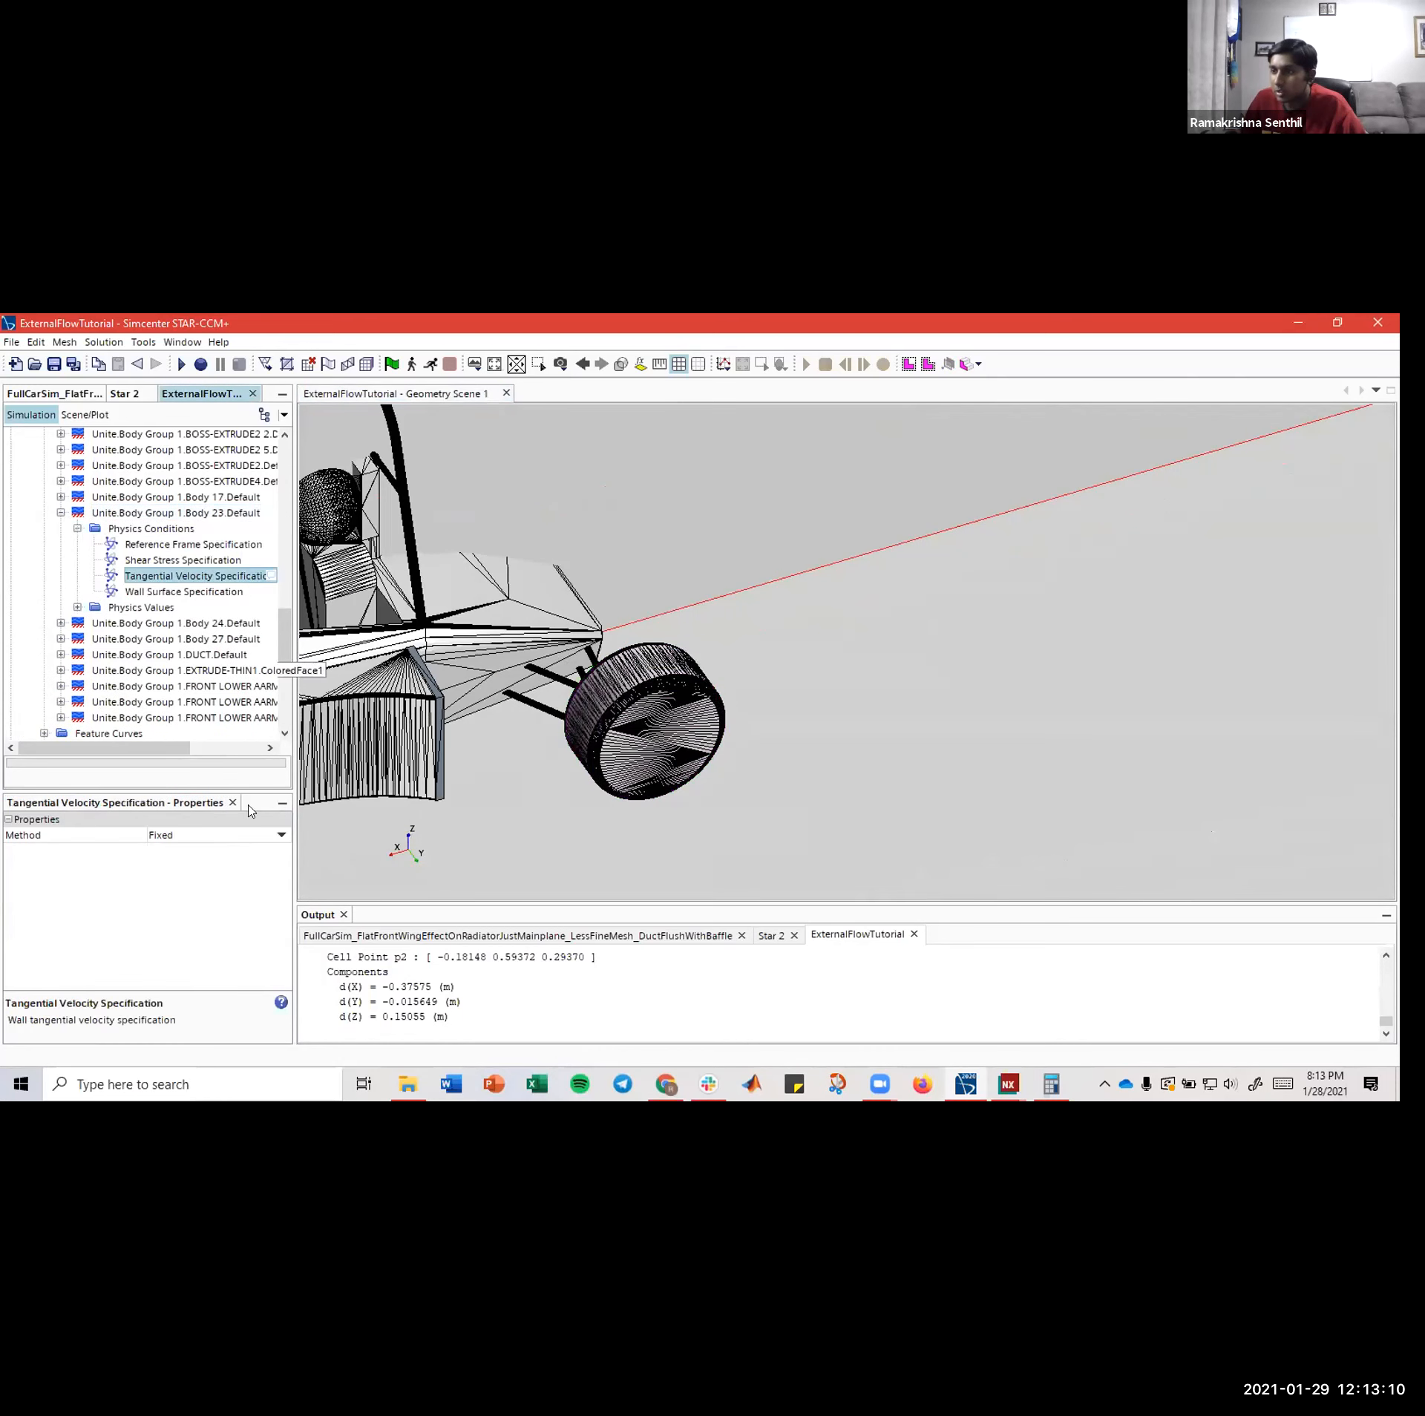
left_click(250, 835)
left_click(227, 896)
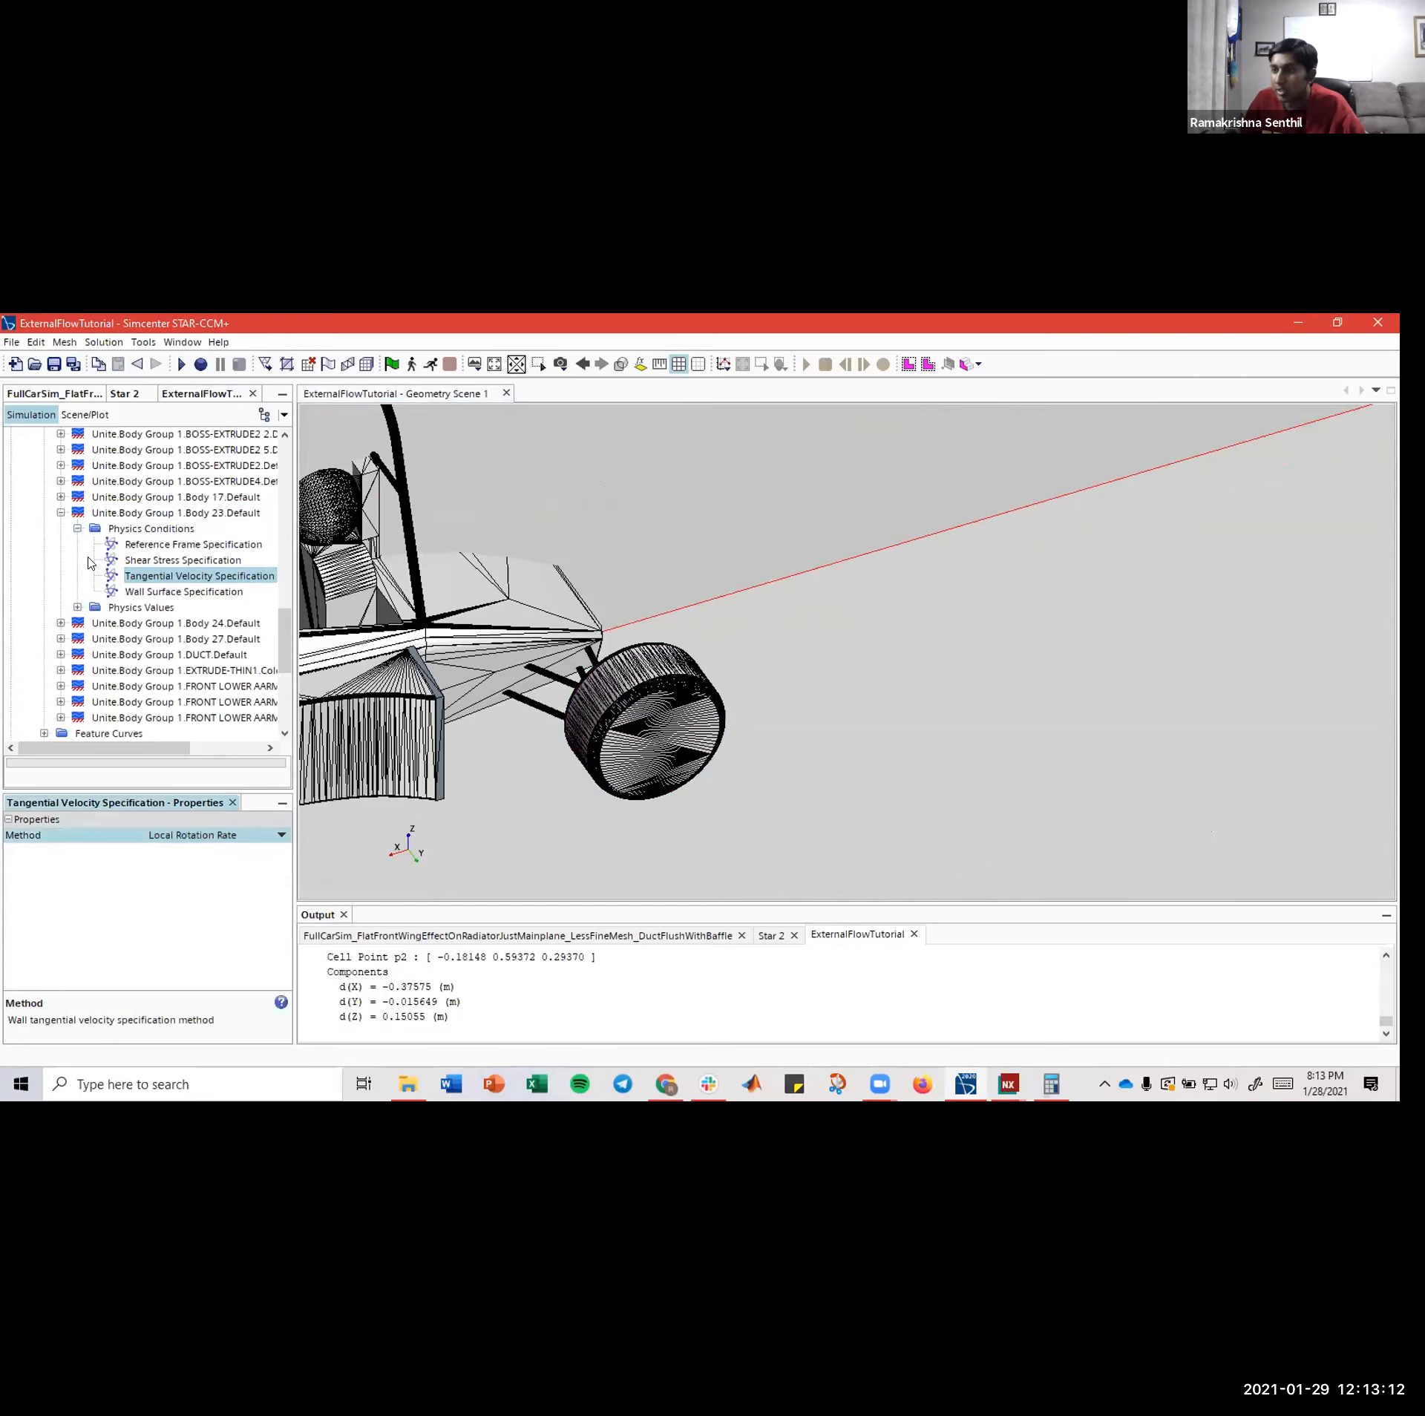
left_click(160, 594)
- Assign the Laboratory->RearWheel coordinate system to the rotation axis of the Body 23 boundary
left_click(77, 529)
left_click(78, 545)
left_click(135, 561)
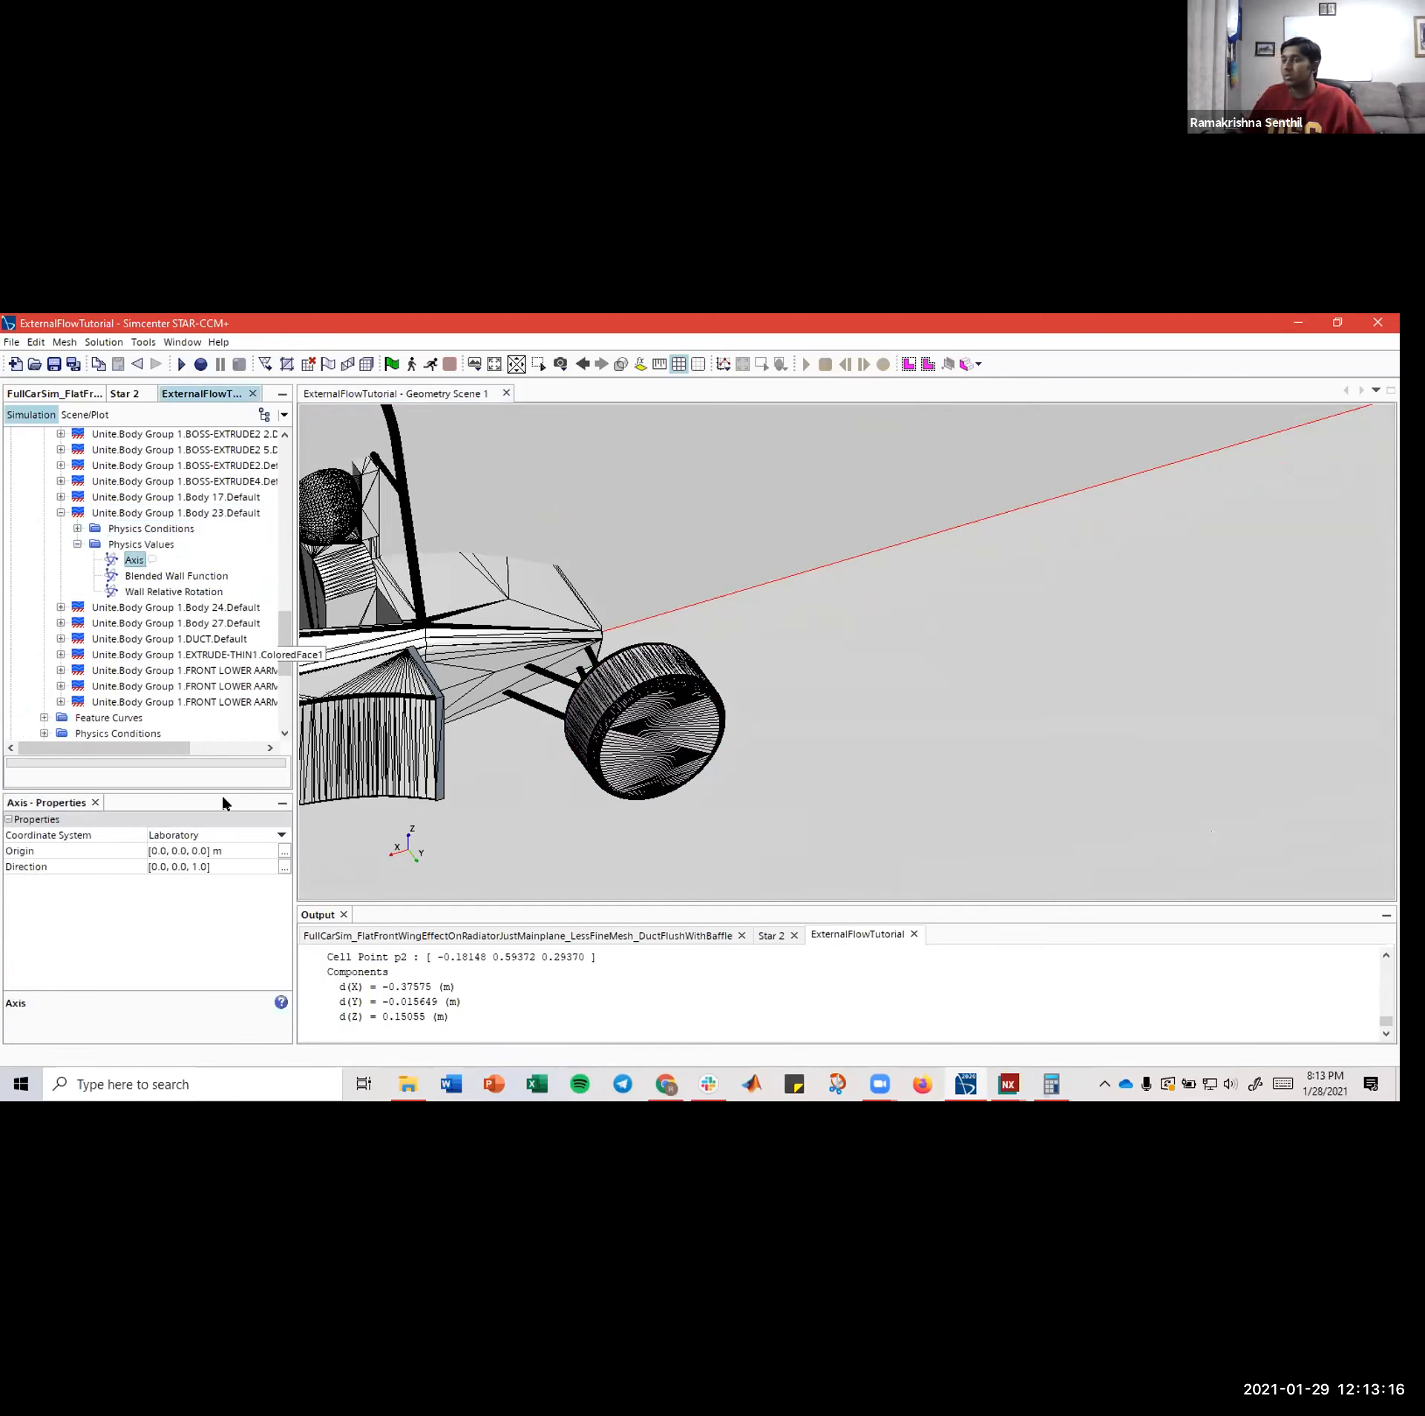
left_click(246, 835)
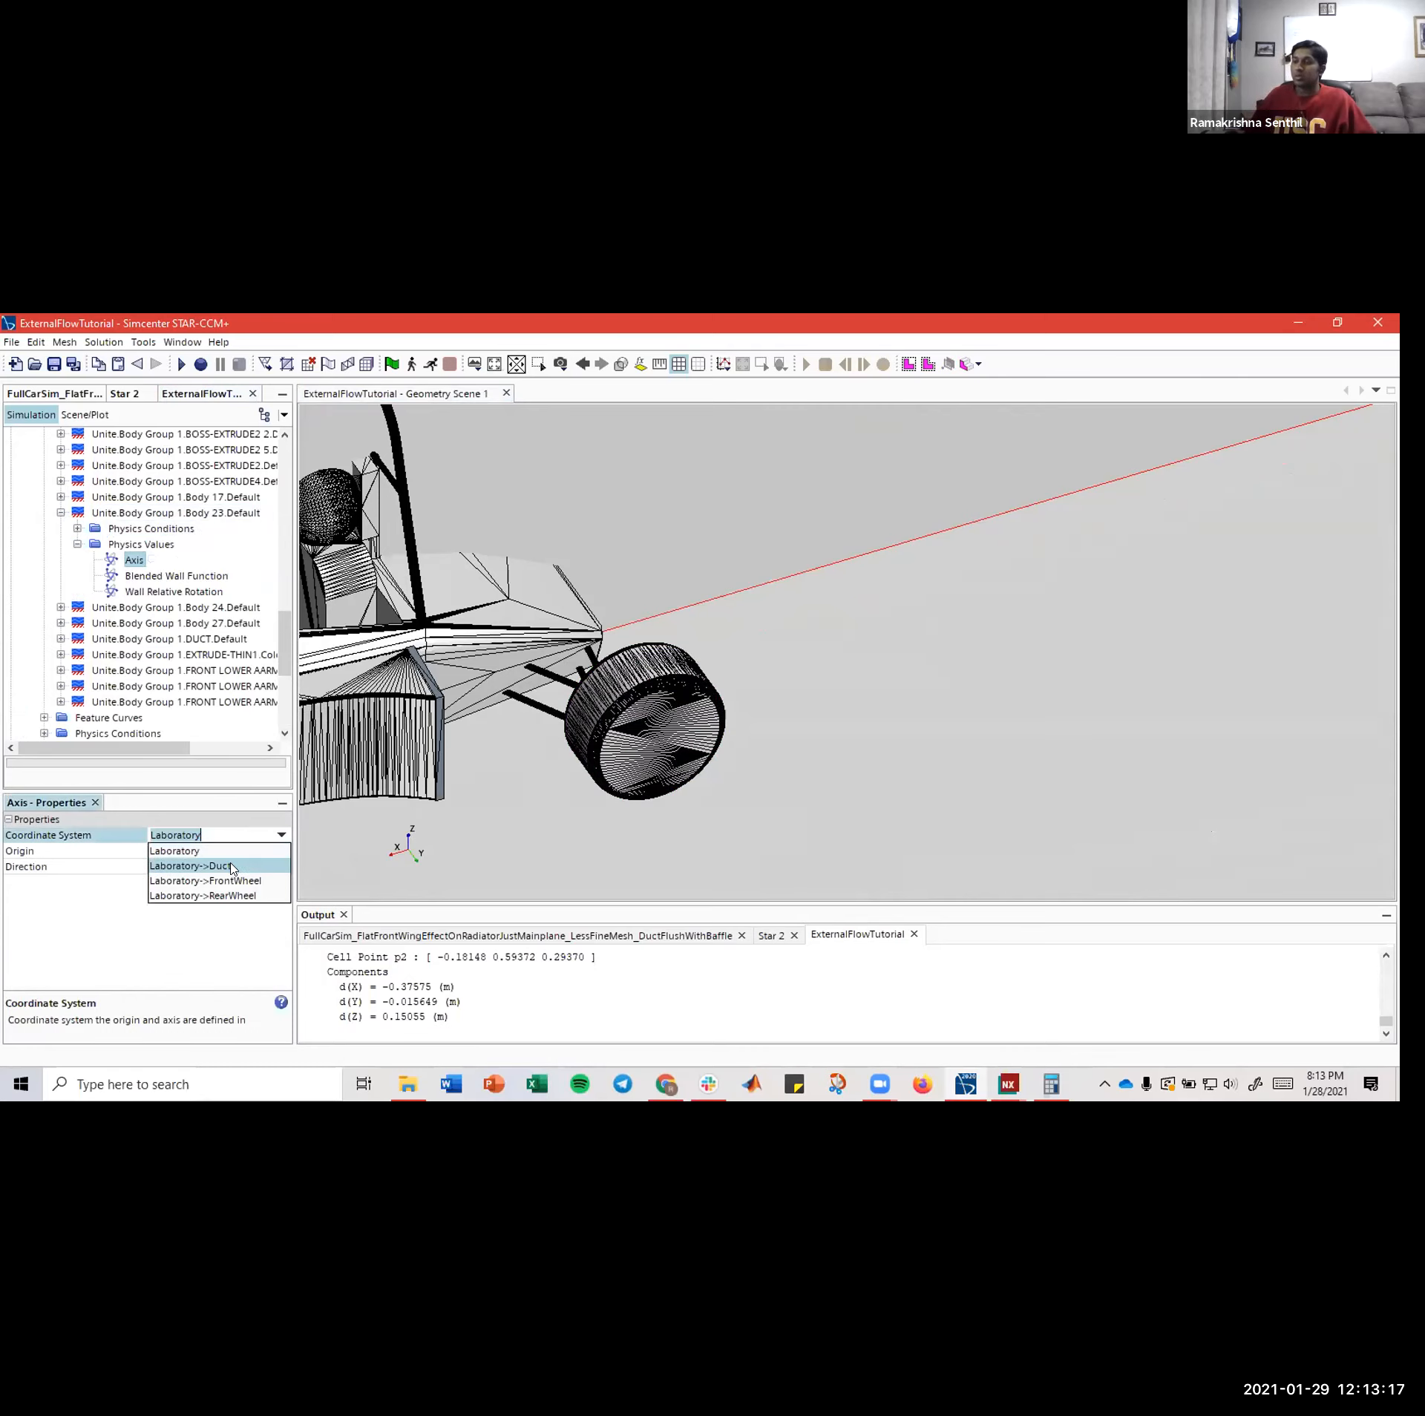
left_click(223, 896)
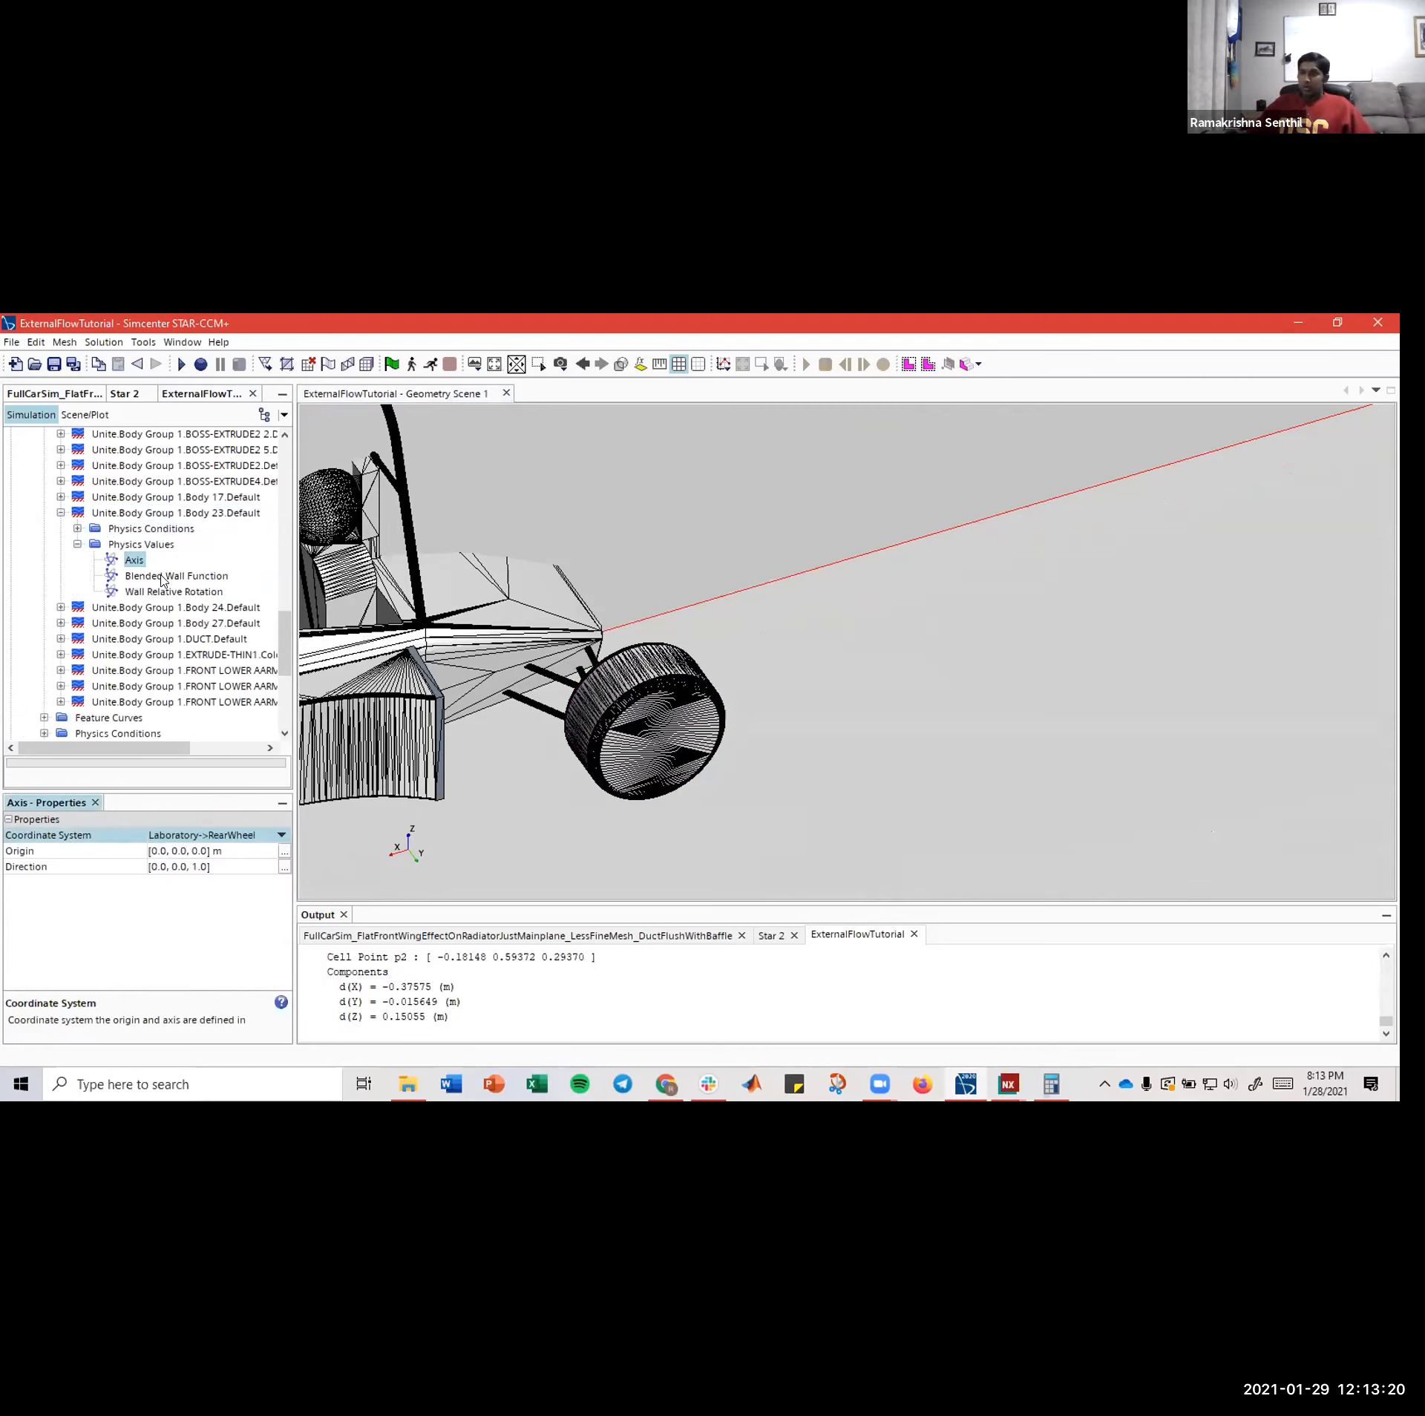
- Check the Wall Relative Rotation and Axis settings in the Body 23 boundary's physics values
left_click(179, 592)
left_click(156, 852)
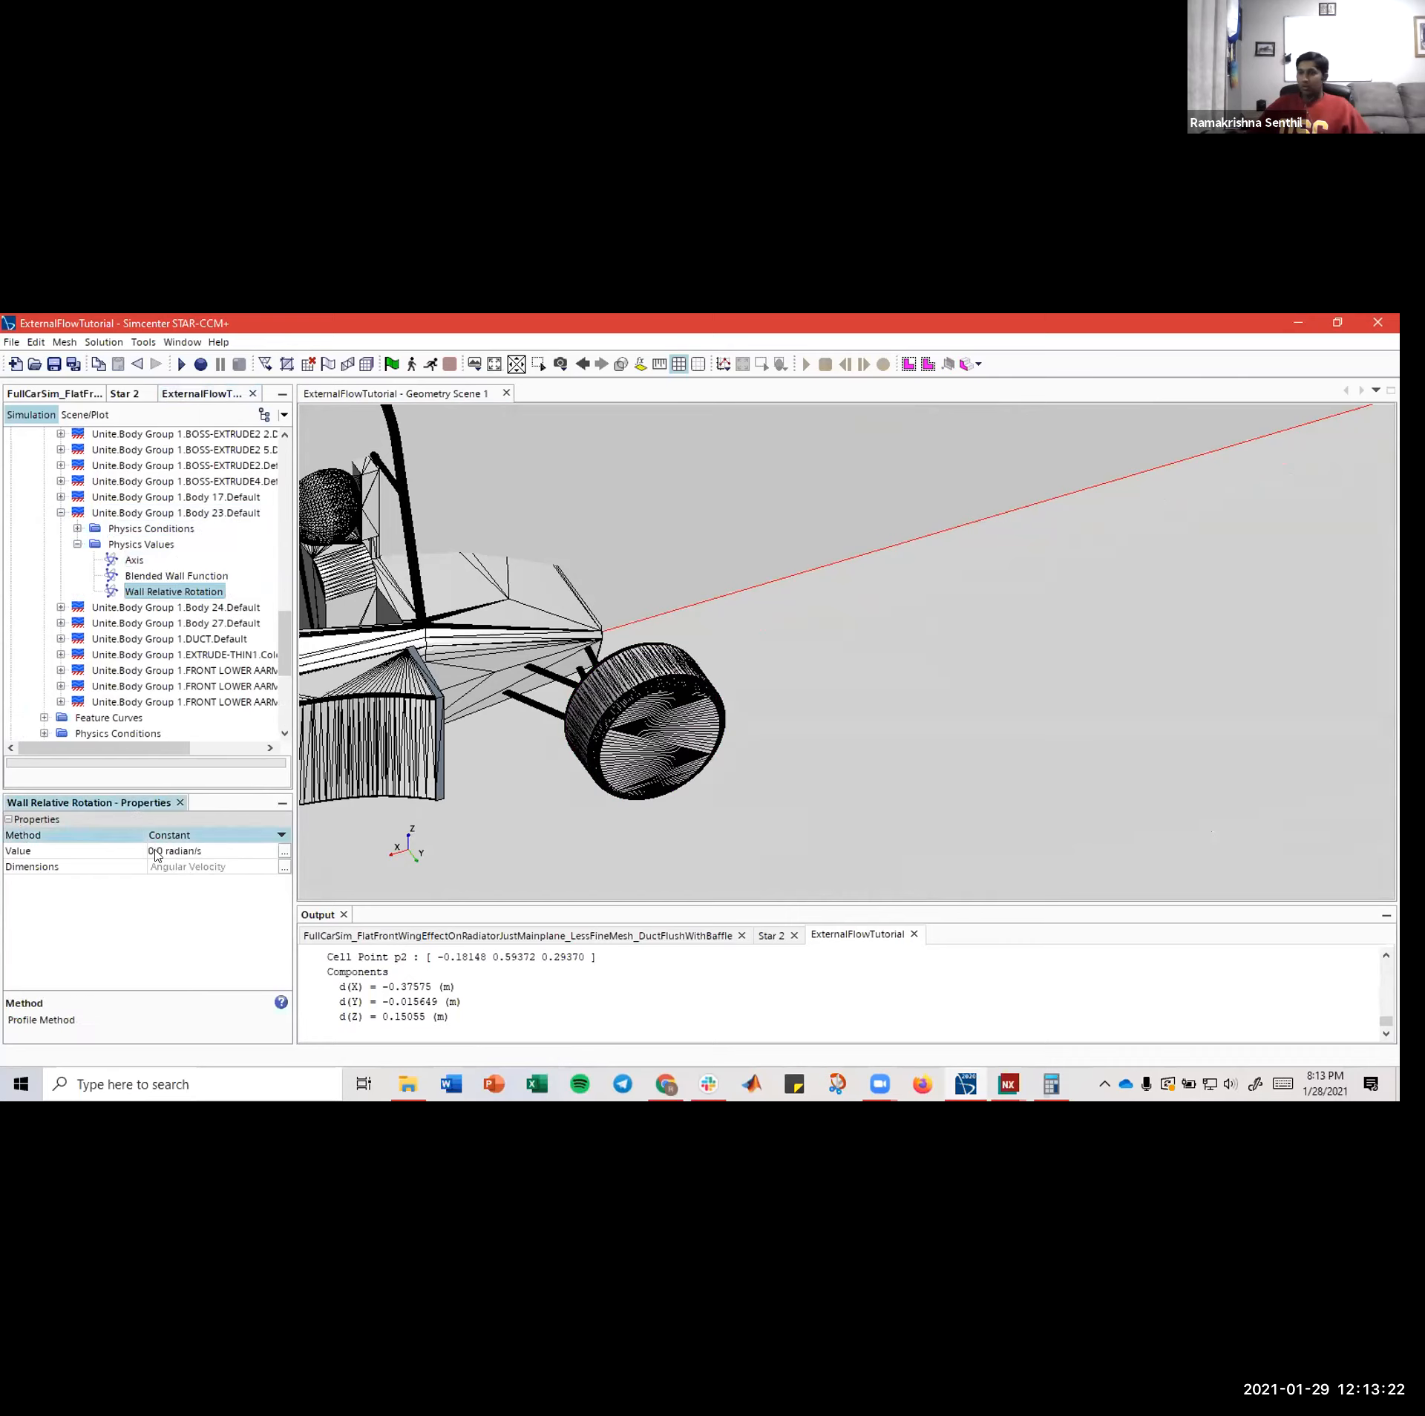
left_click(145, 562)
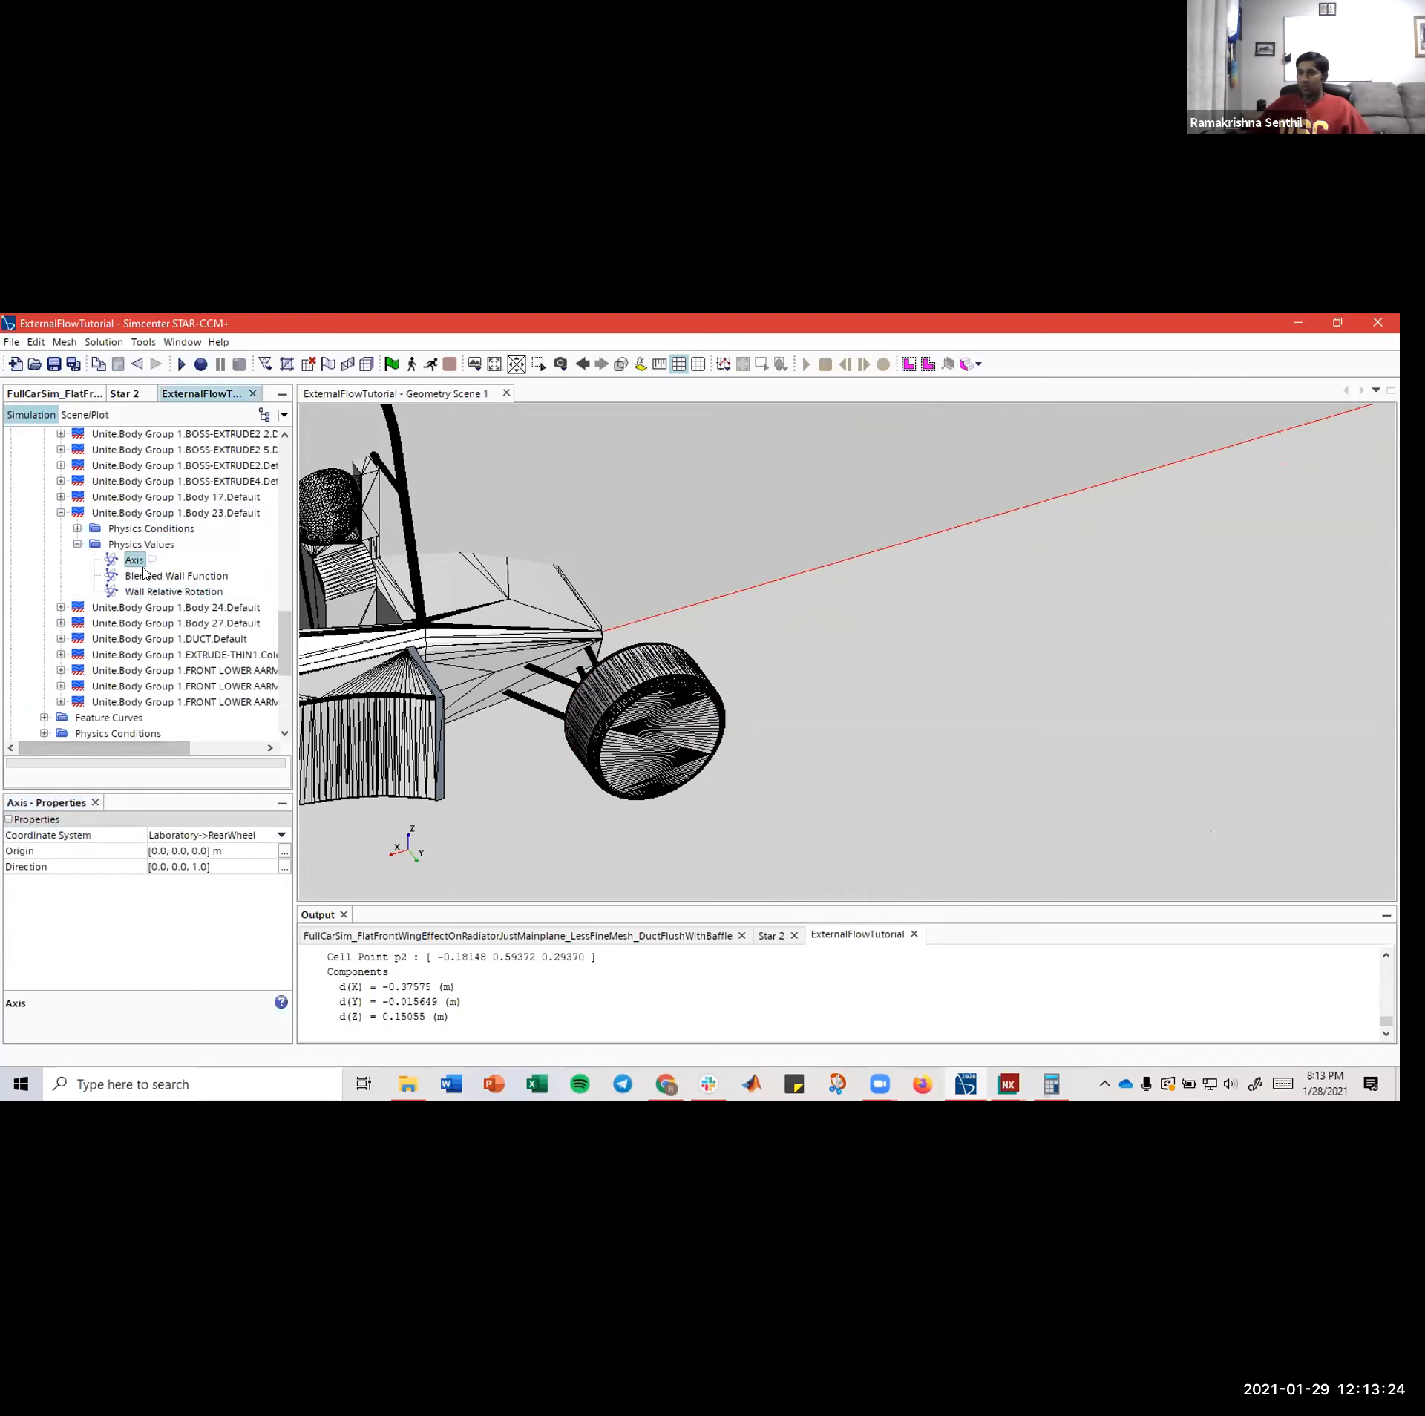
- Set the Wall Relative Rotation of the Unite.Body Group 1.Body 23.Default boundary to 76.97 radian/s
left_click(192, 868)
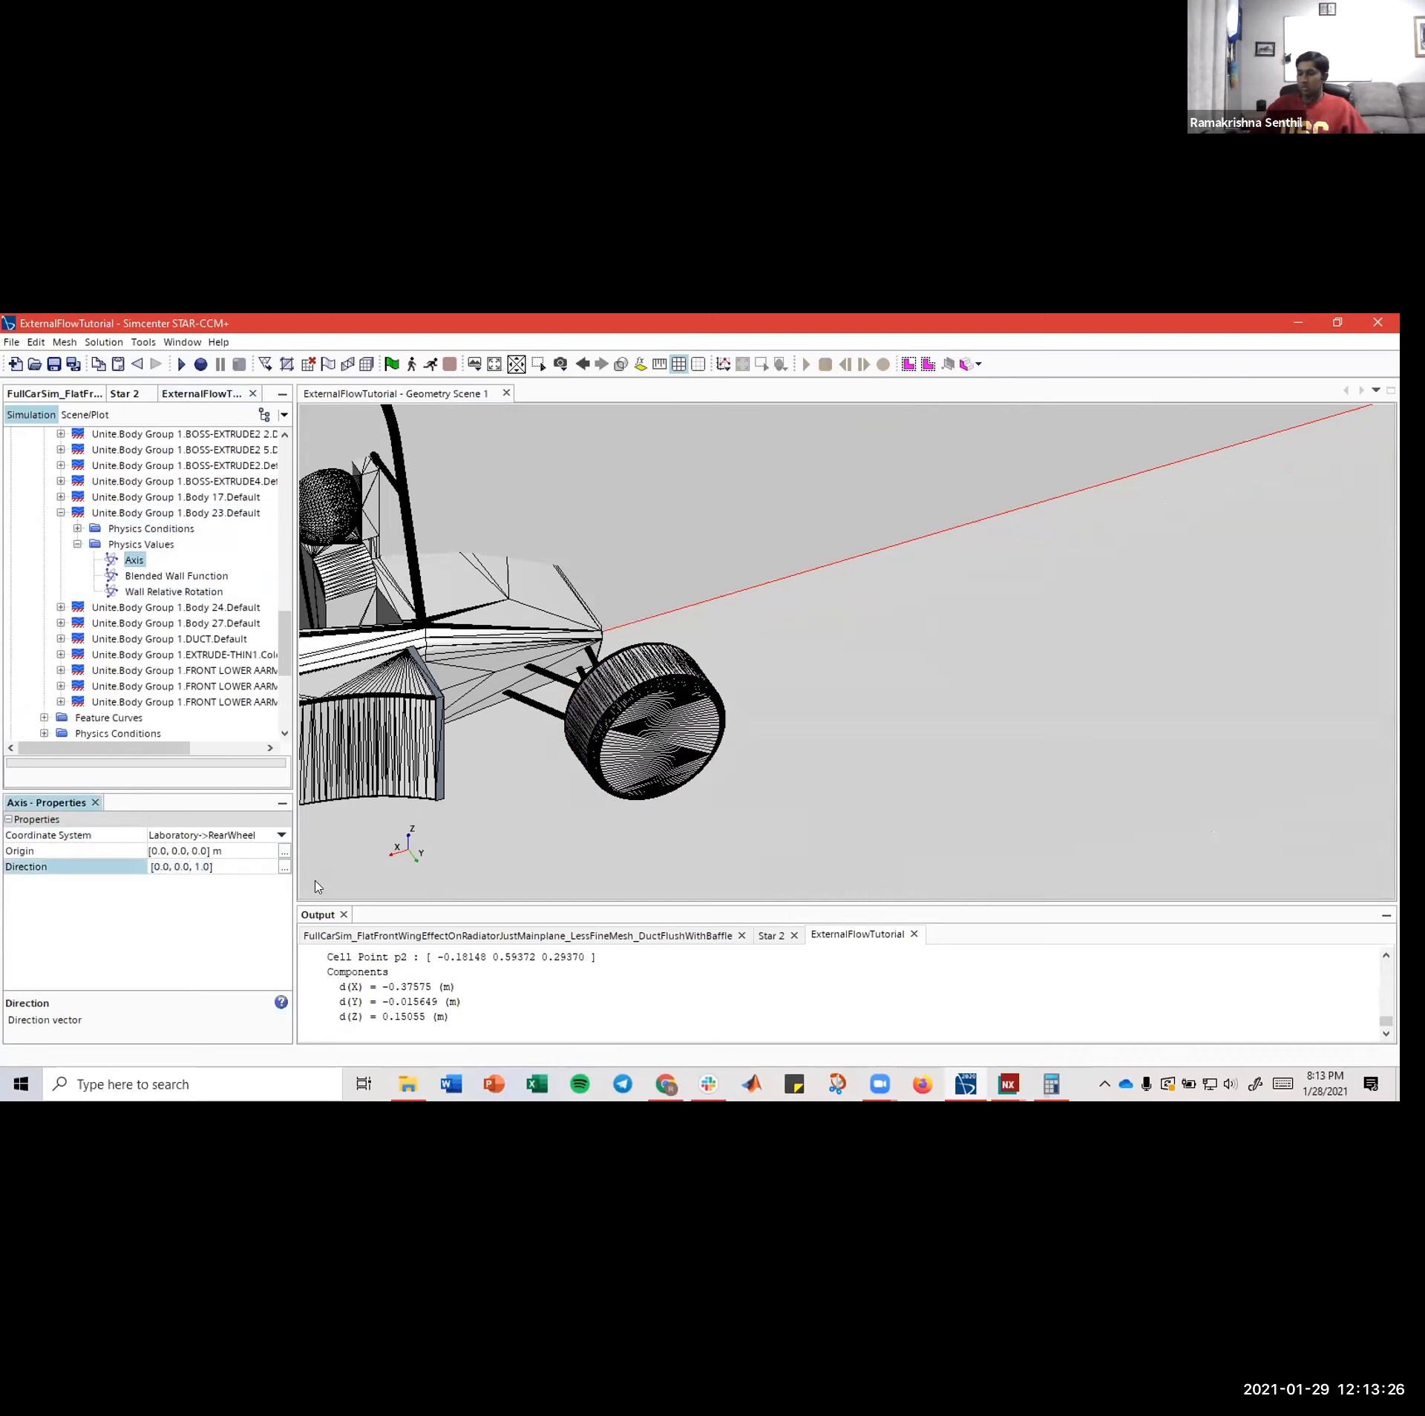
left_click(187, 593)
left_click(157, 851)
left_click(151, 849)
type("76")
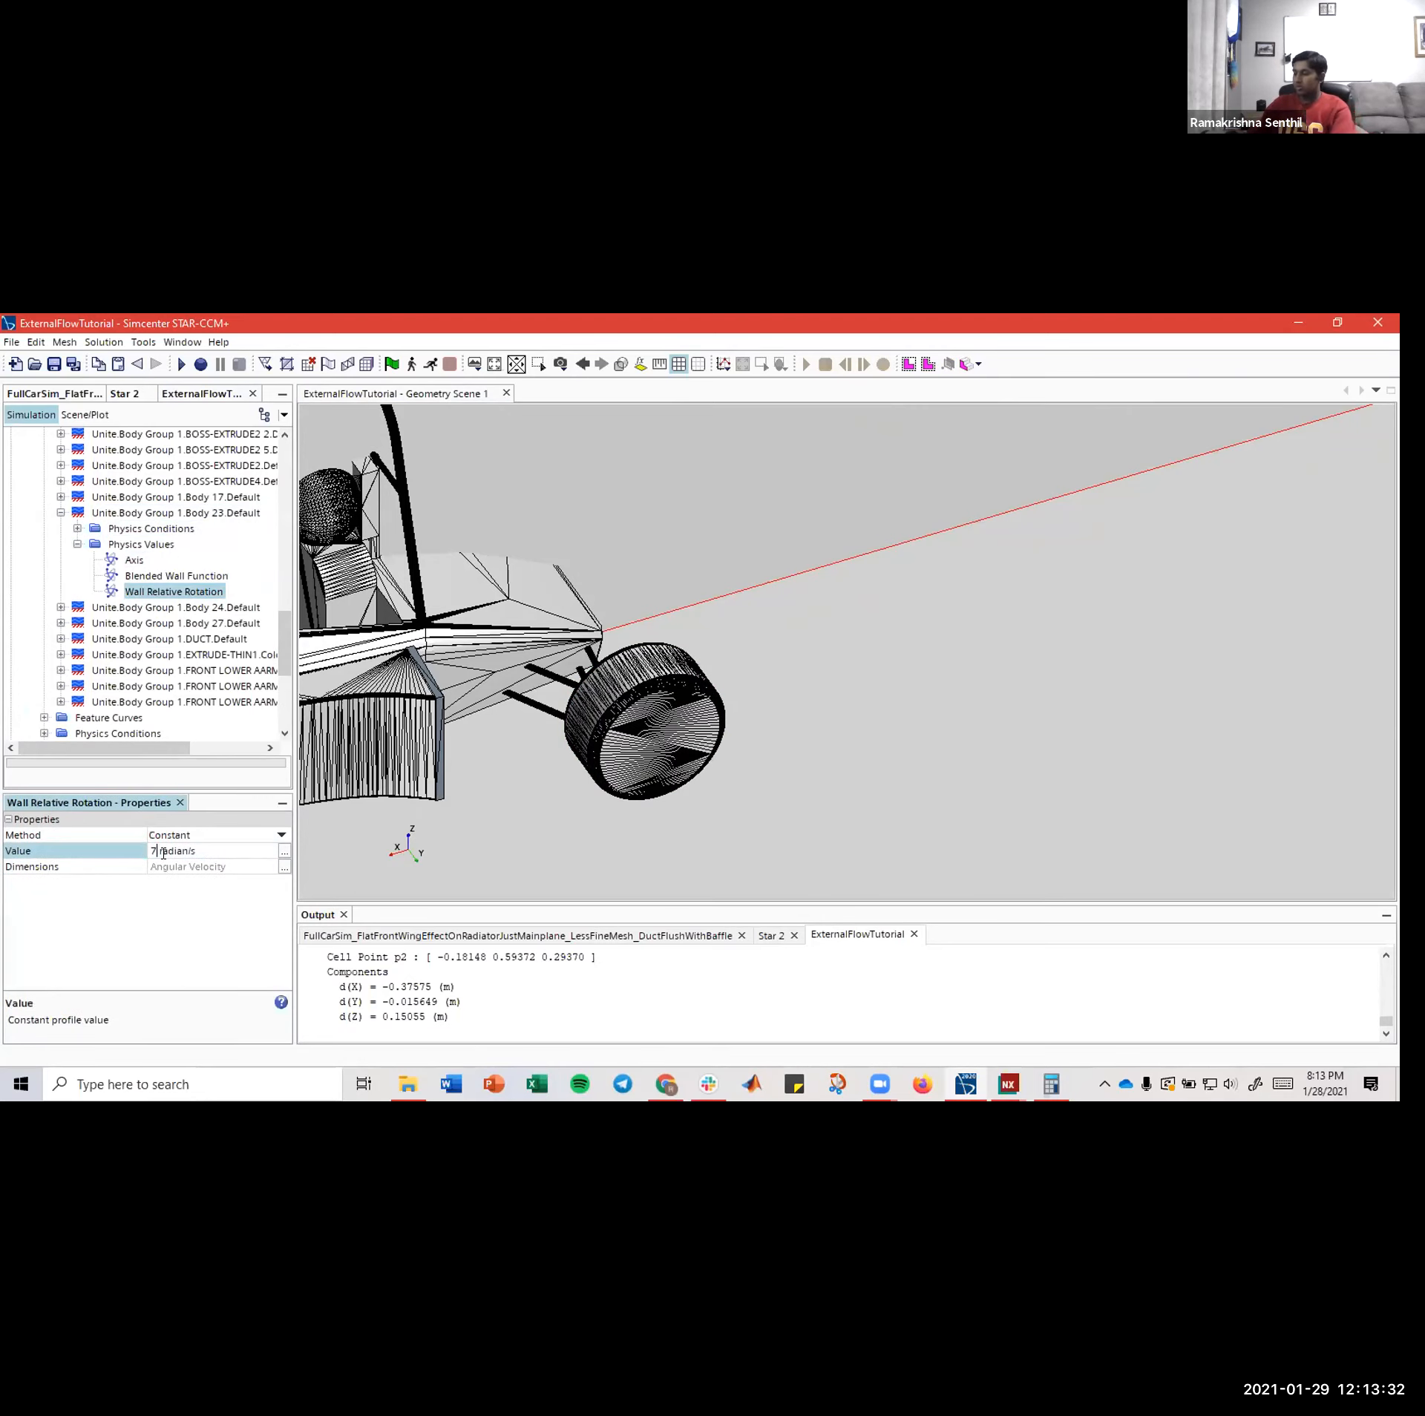
type(".97")
key("Return")
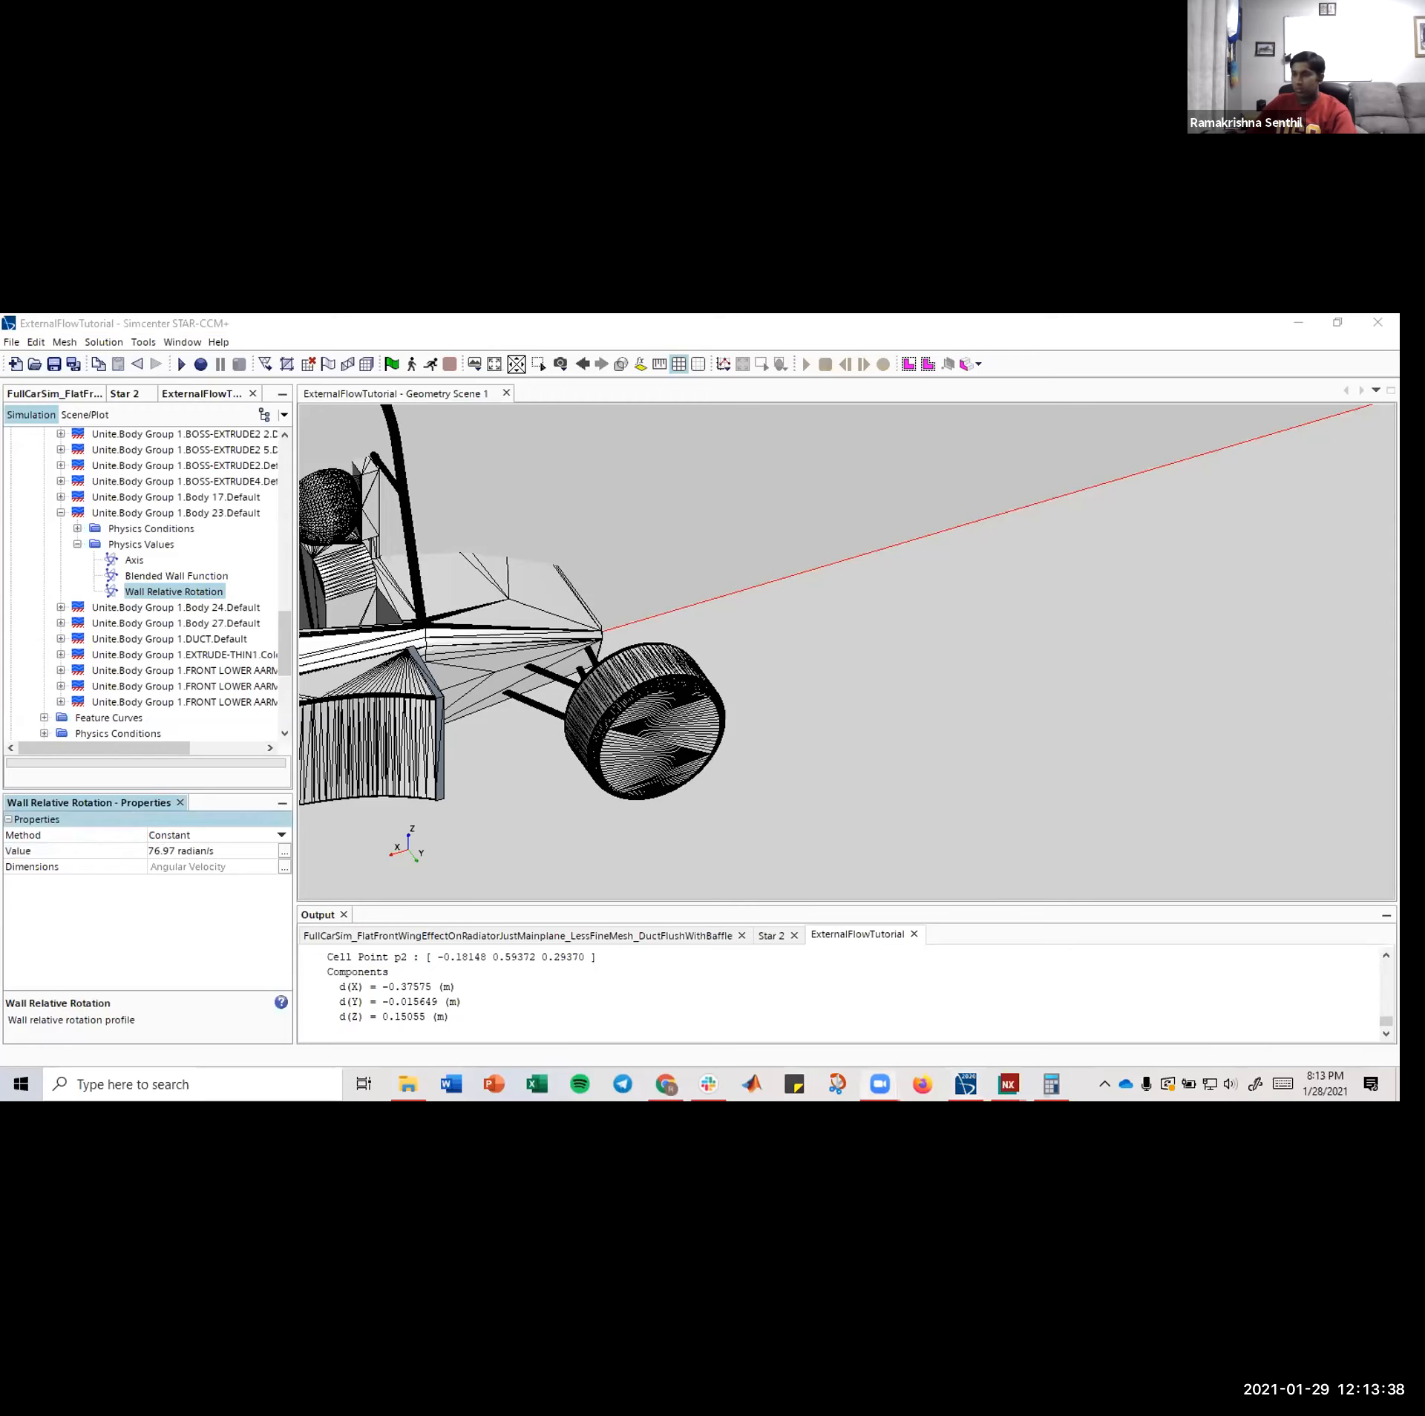
- Examine which wheels the Body 23 and Body 24 boundaries correspond to in the geometry scene
left_click_drag(533, 669, 760, 700)
right_click_drag(436, 771, 703, 760)
scroll(703, 760, "down", 2)
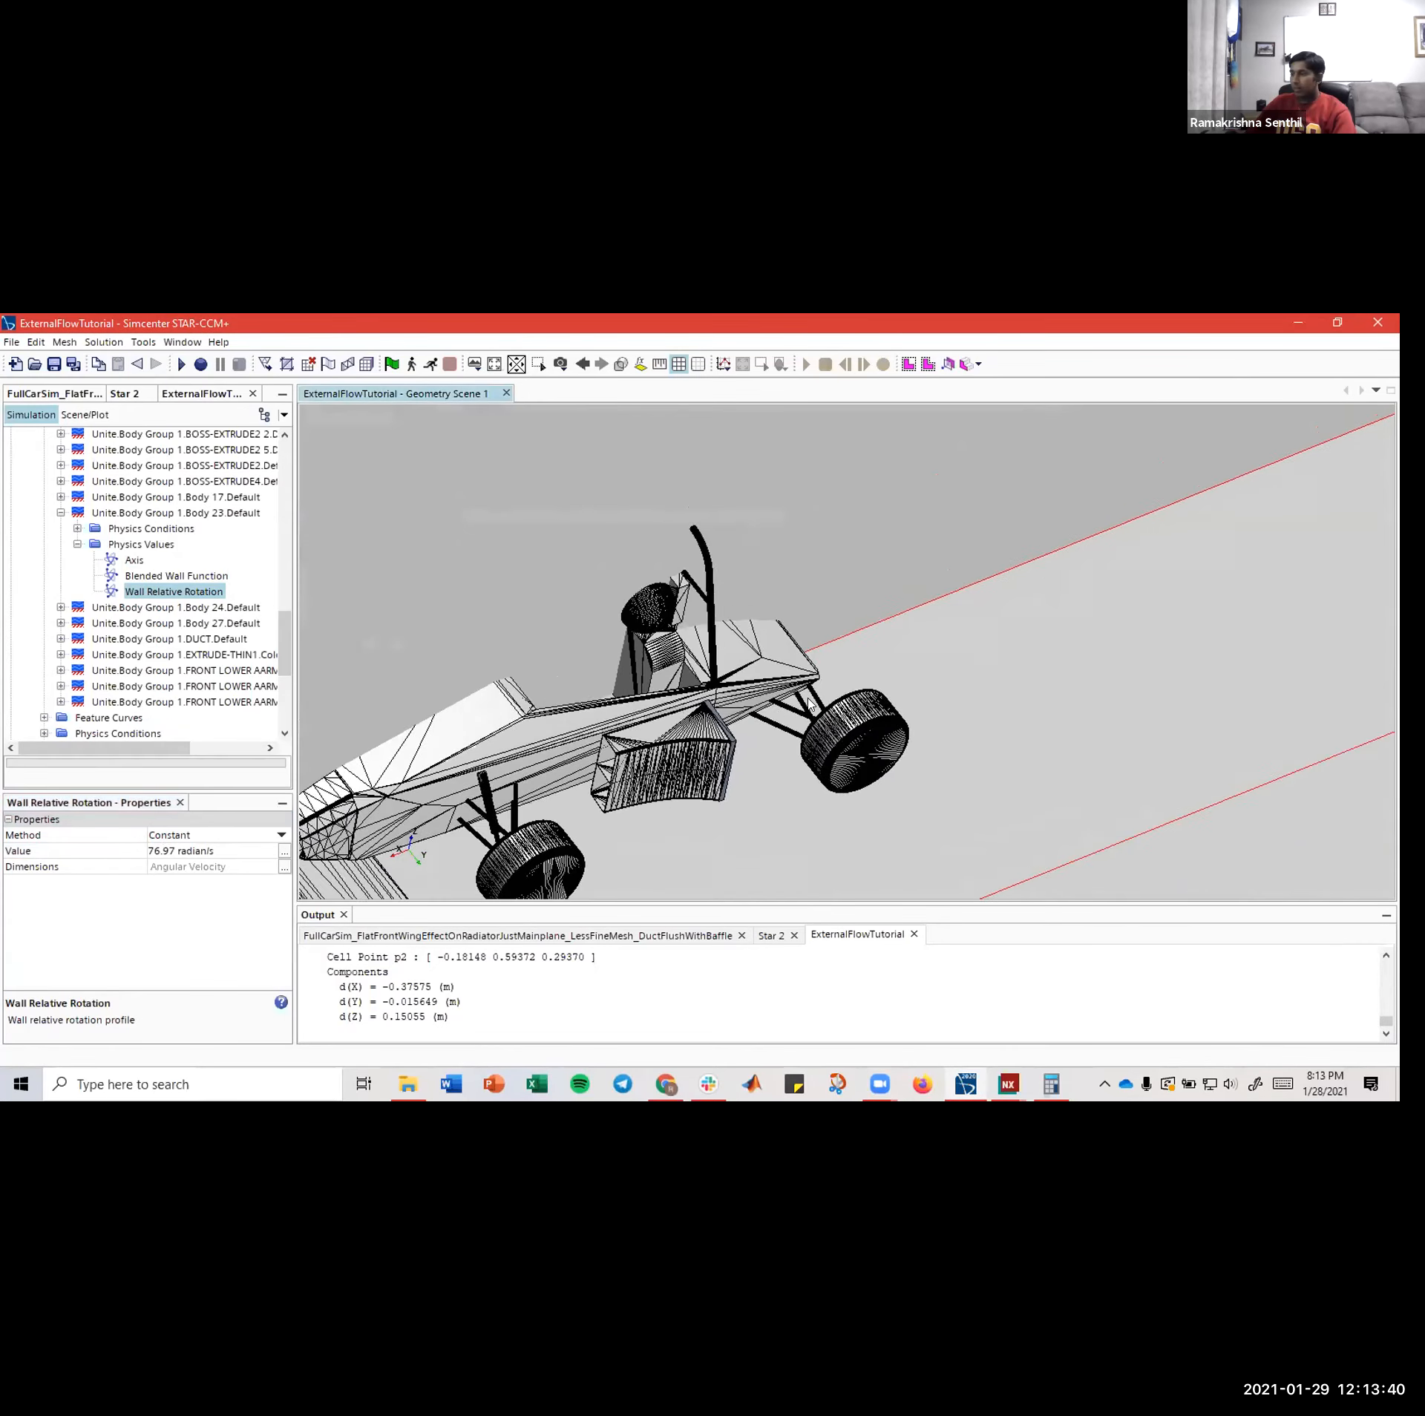
right_click_drag(809, 703, 935, 715)
scroll(934, 716, "down", 1)
mouse_move(535, 670)
left_mouse_down()
mouse_move(528, 716)
mouse_move(518, 668)
left_mouse_up()
scroll(135, 590, "up", 2)
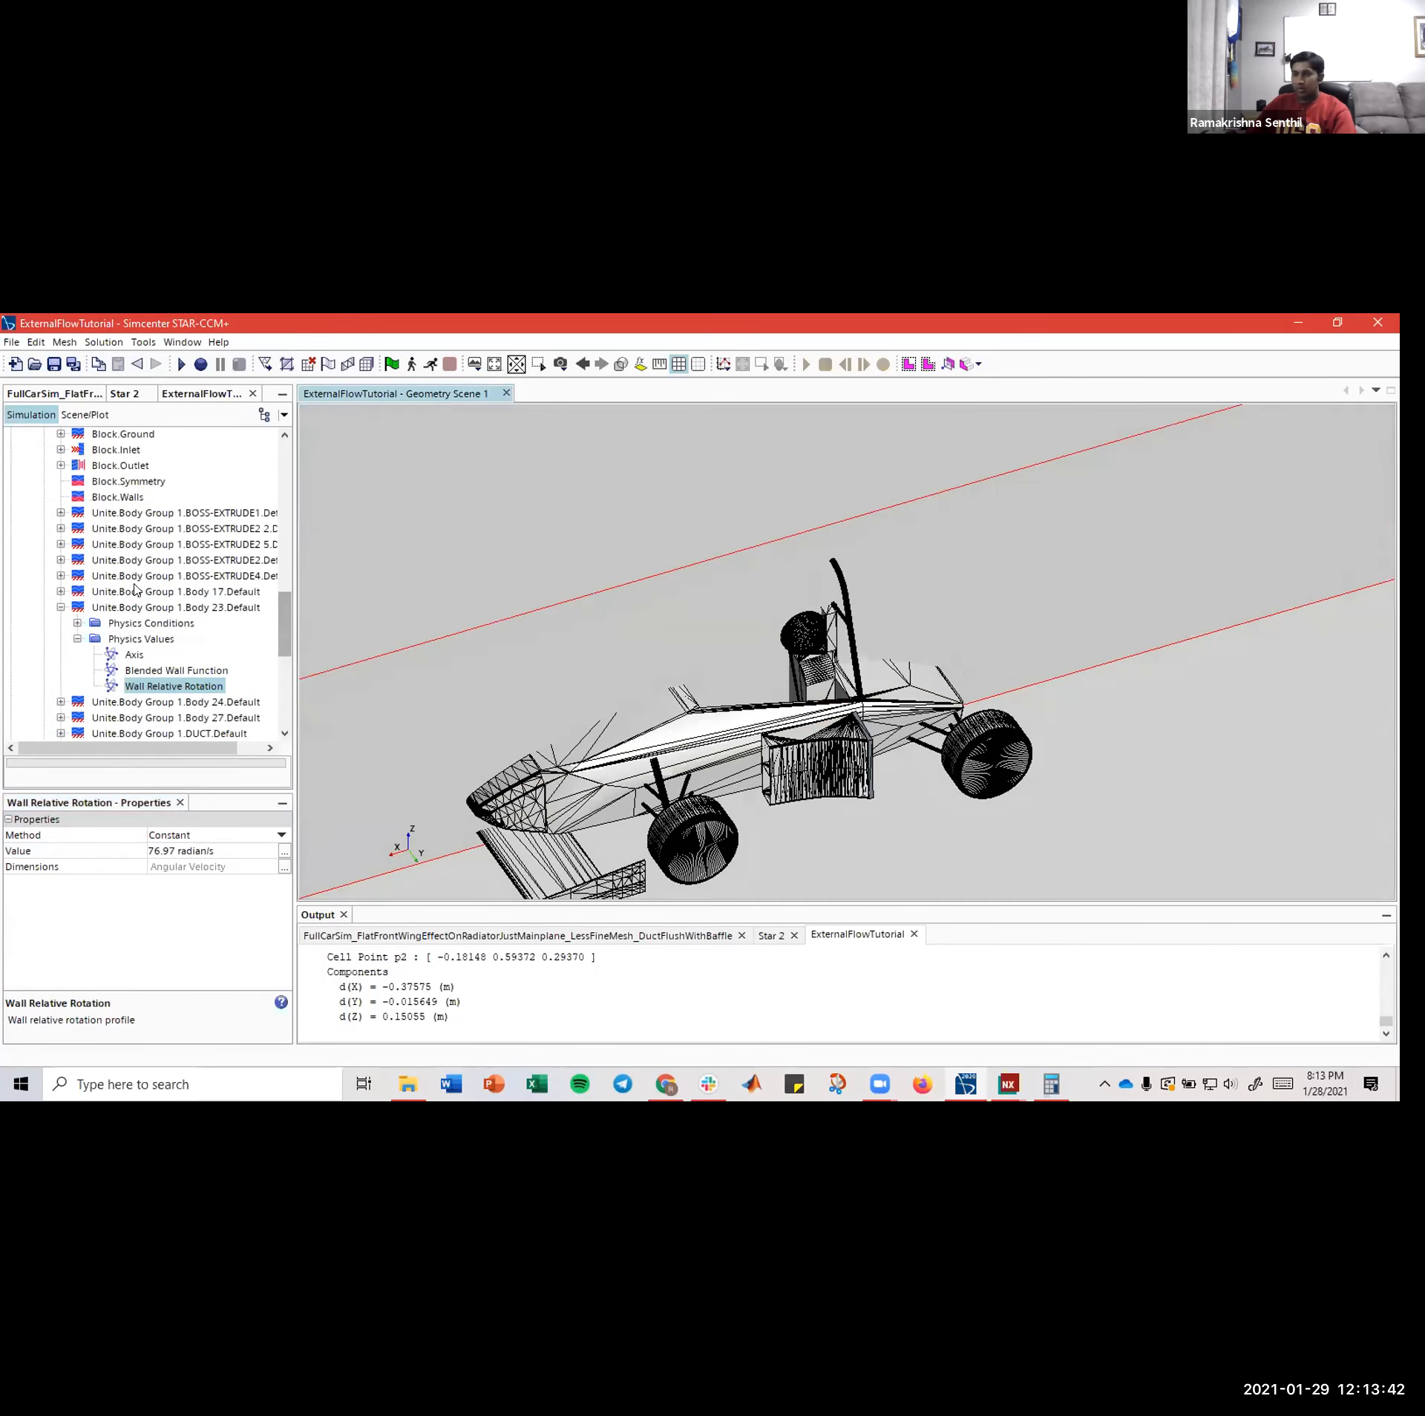
left_click(61, 607)
scroll(118, 630, "up", 6)
scroll(123, 636, "down", 7)
left_click(143, 575)
type("1")
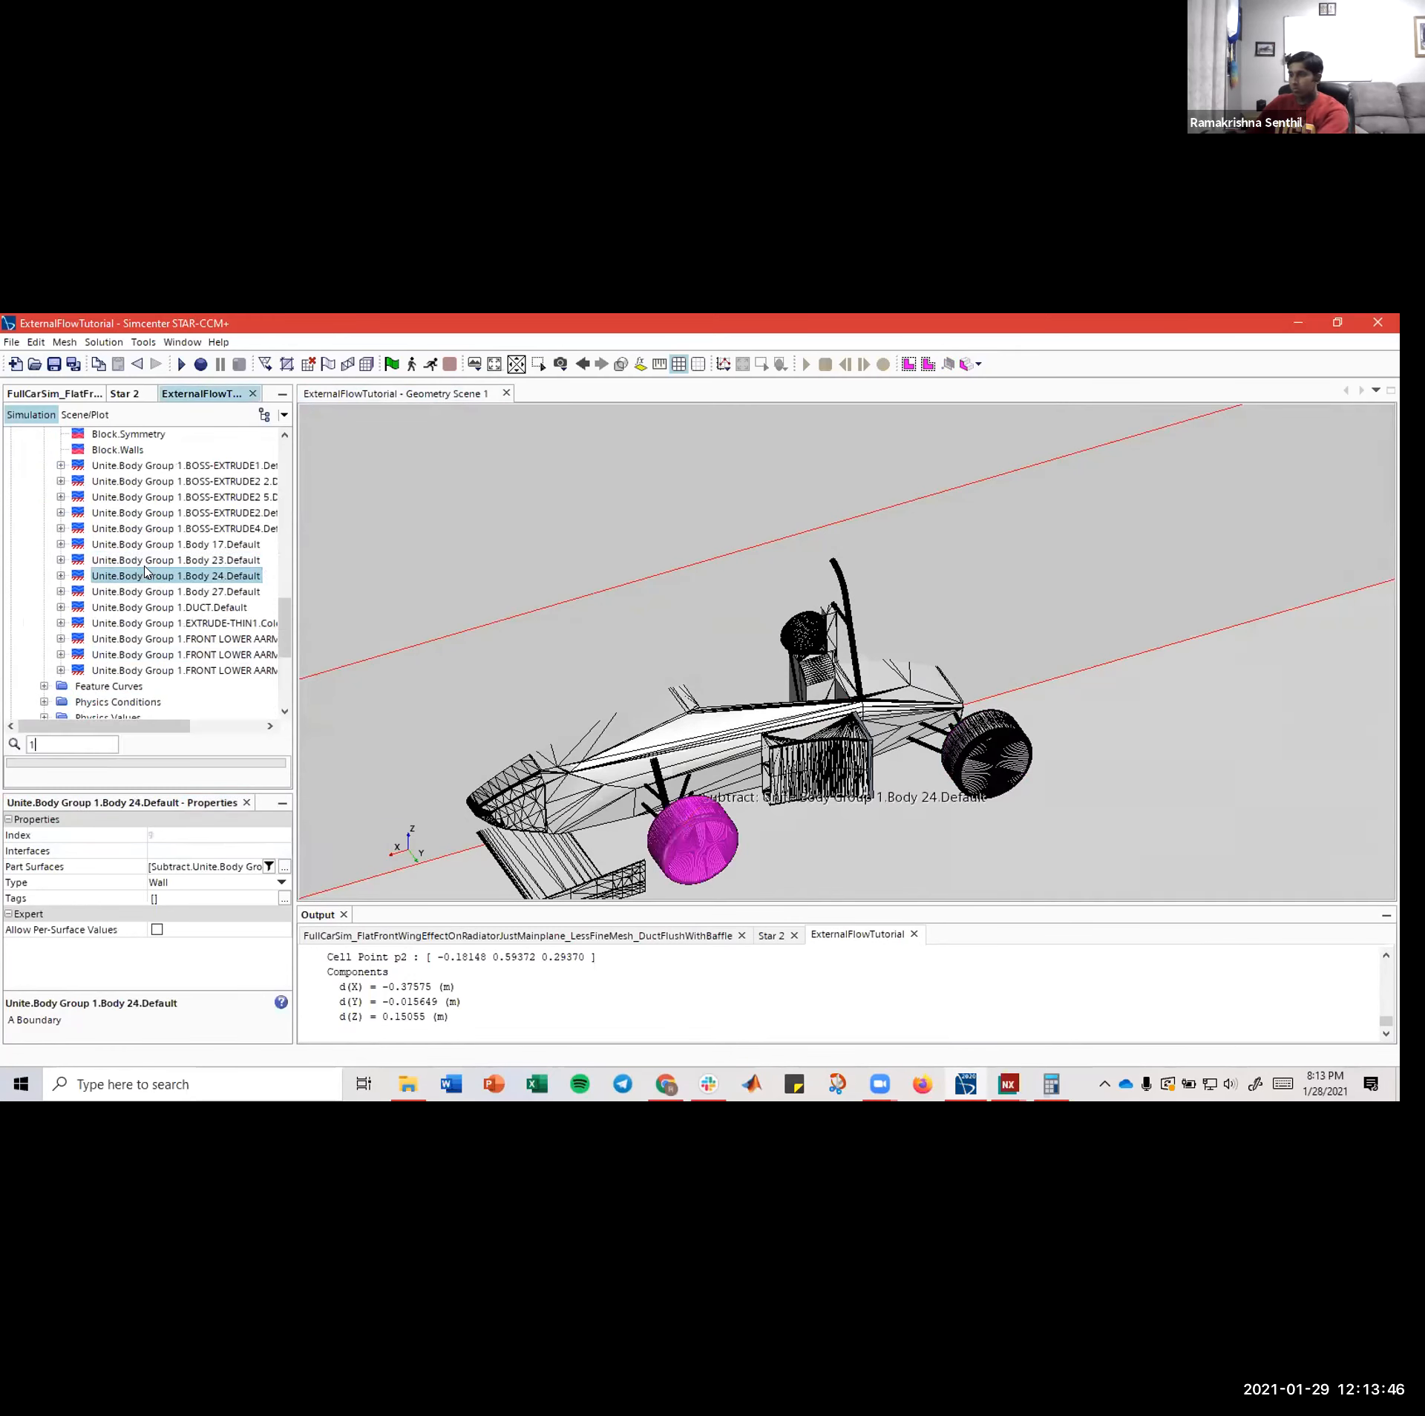
left_click(197, 562)
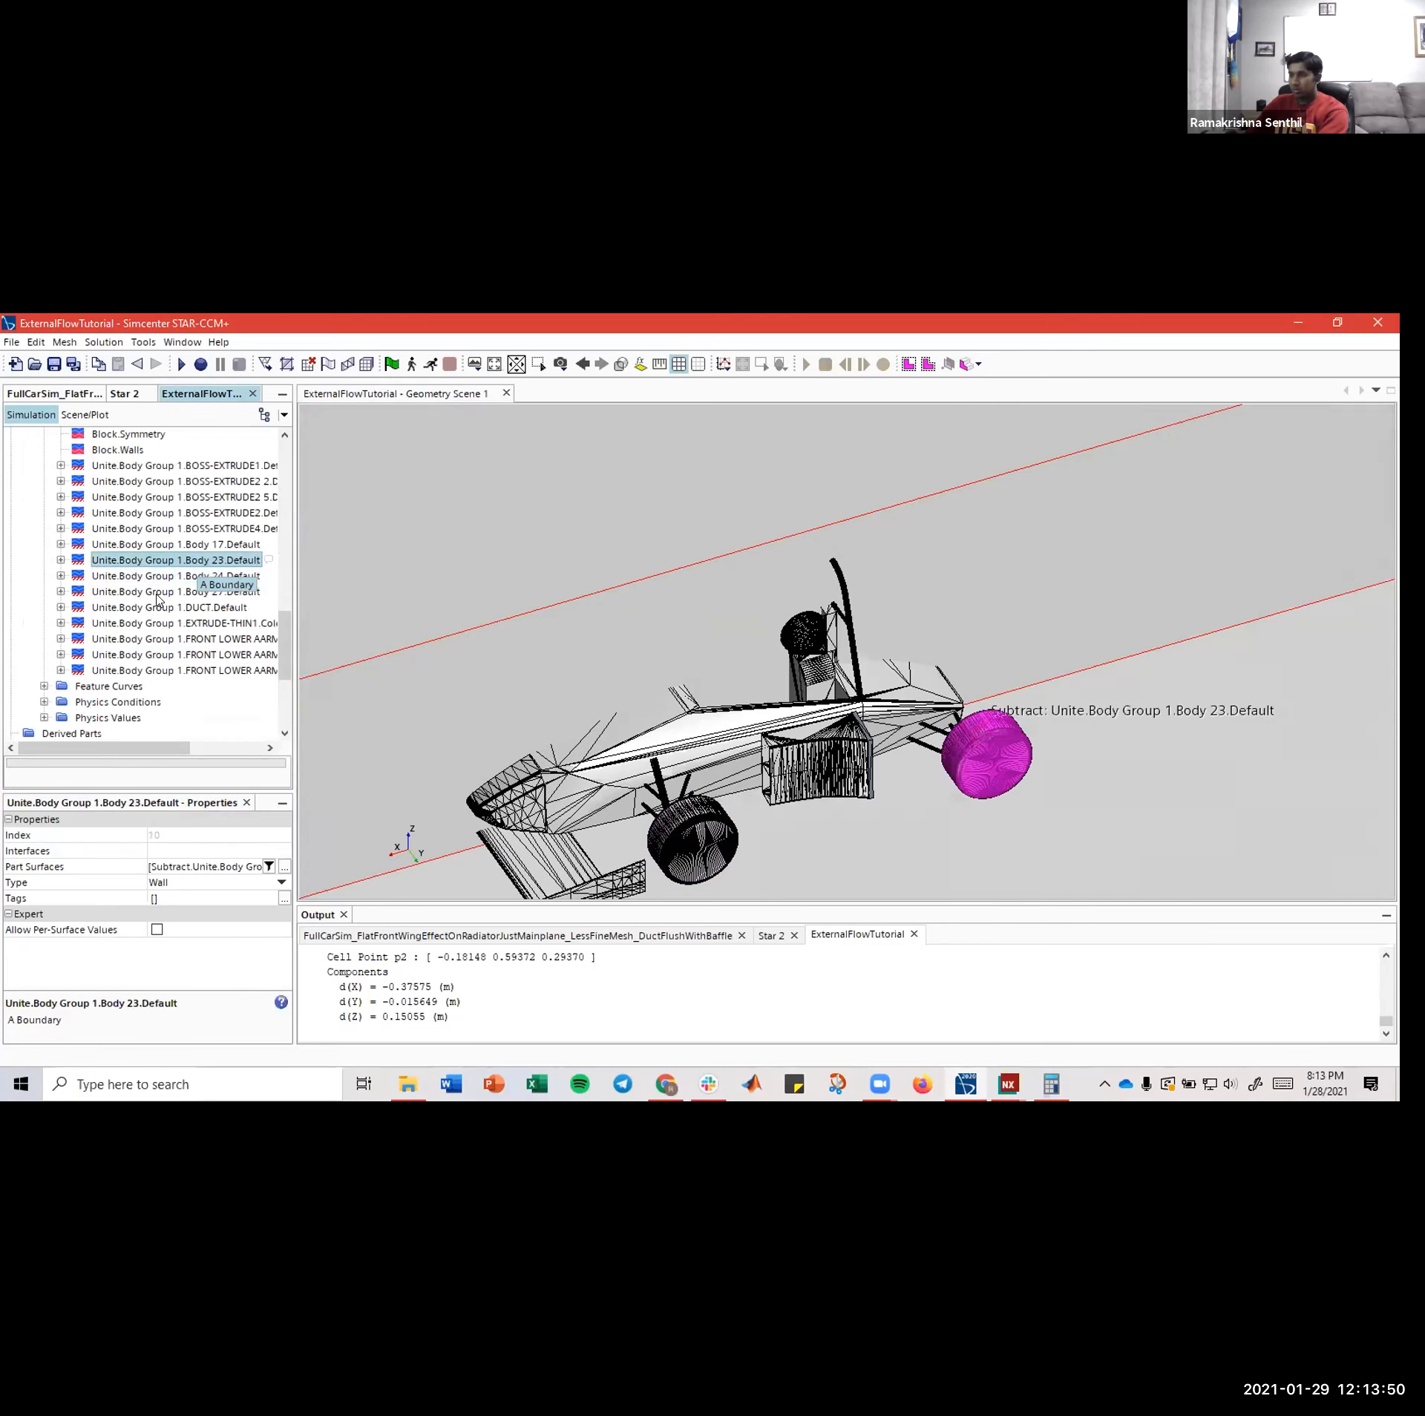
key("Down")
- Examine the radiator inside the side duct closely from above, along the Z axis
left_click_drag(644, 717, 692, 715)
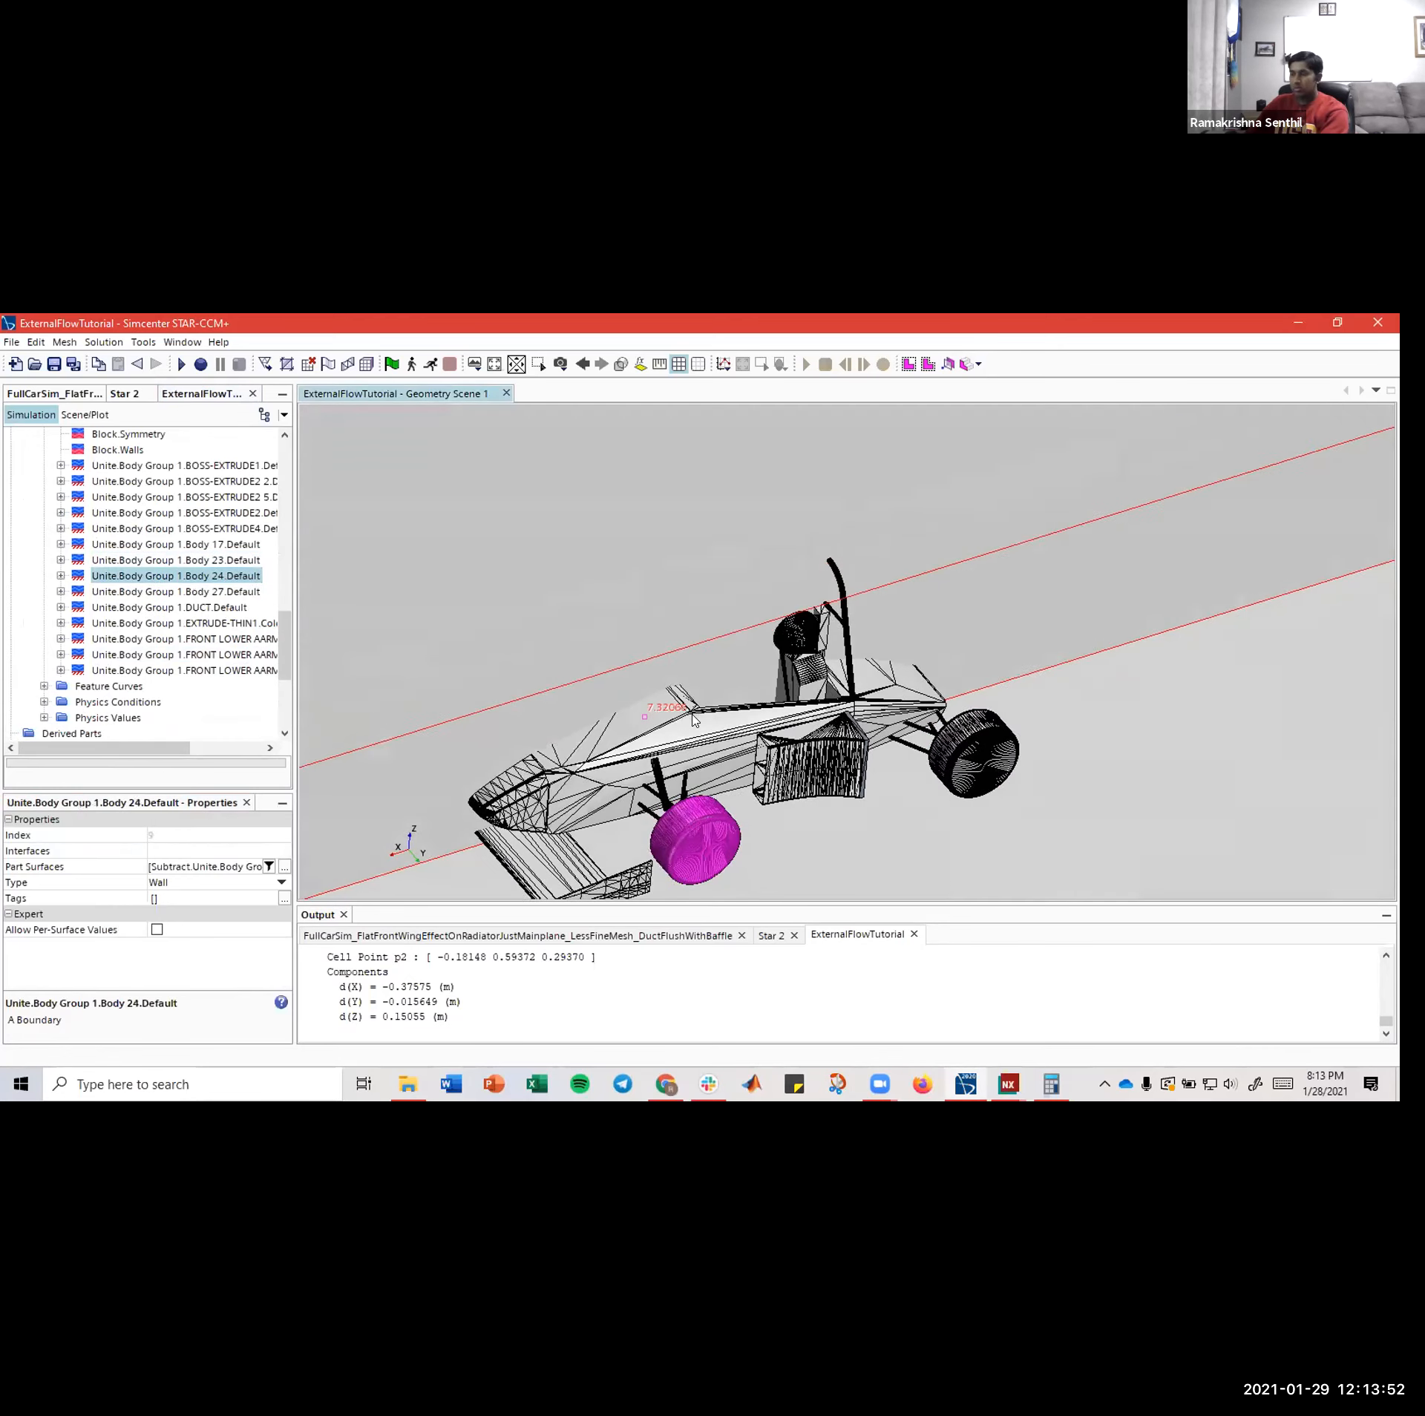
scroll(744, 715, "down", 8)
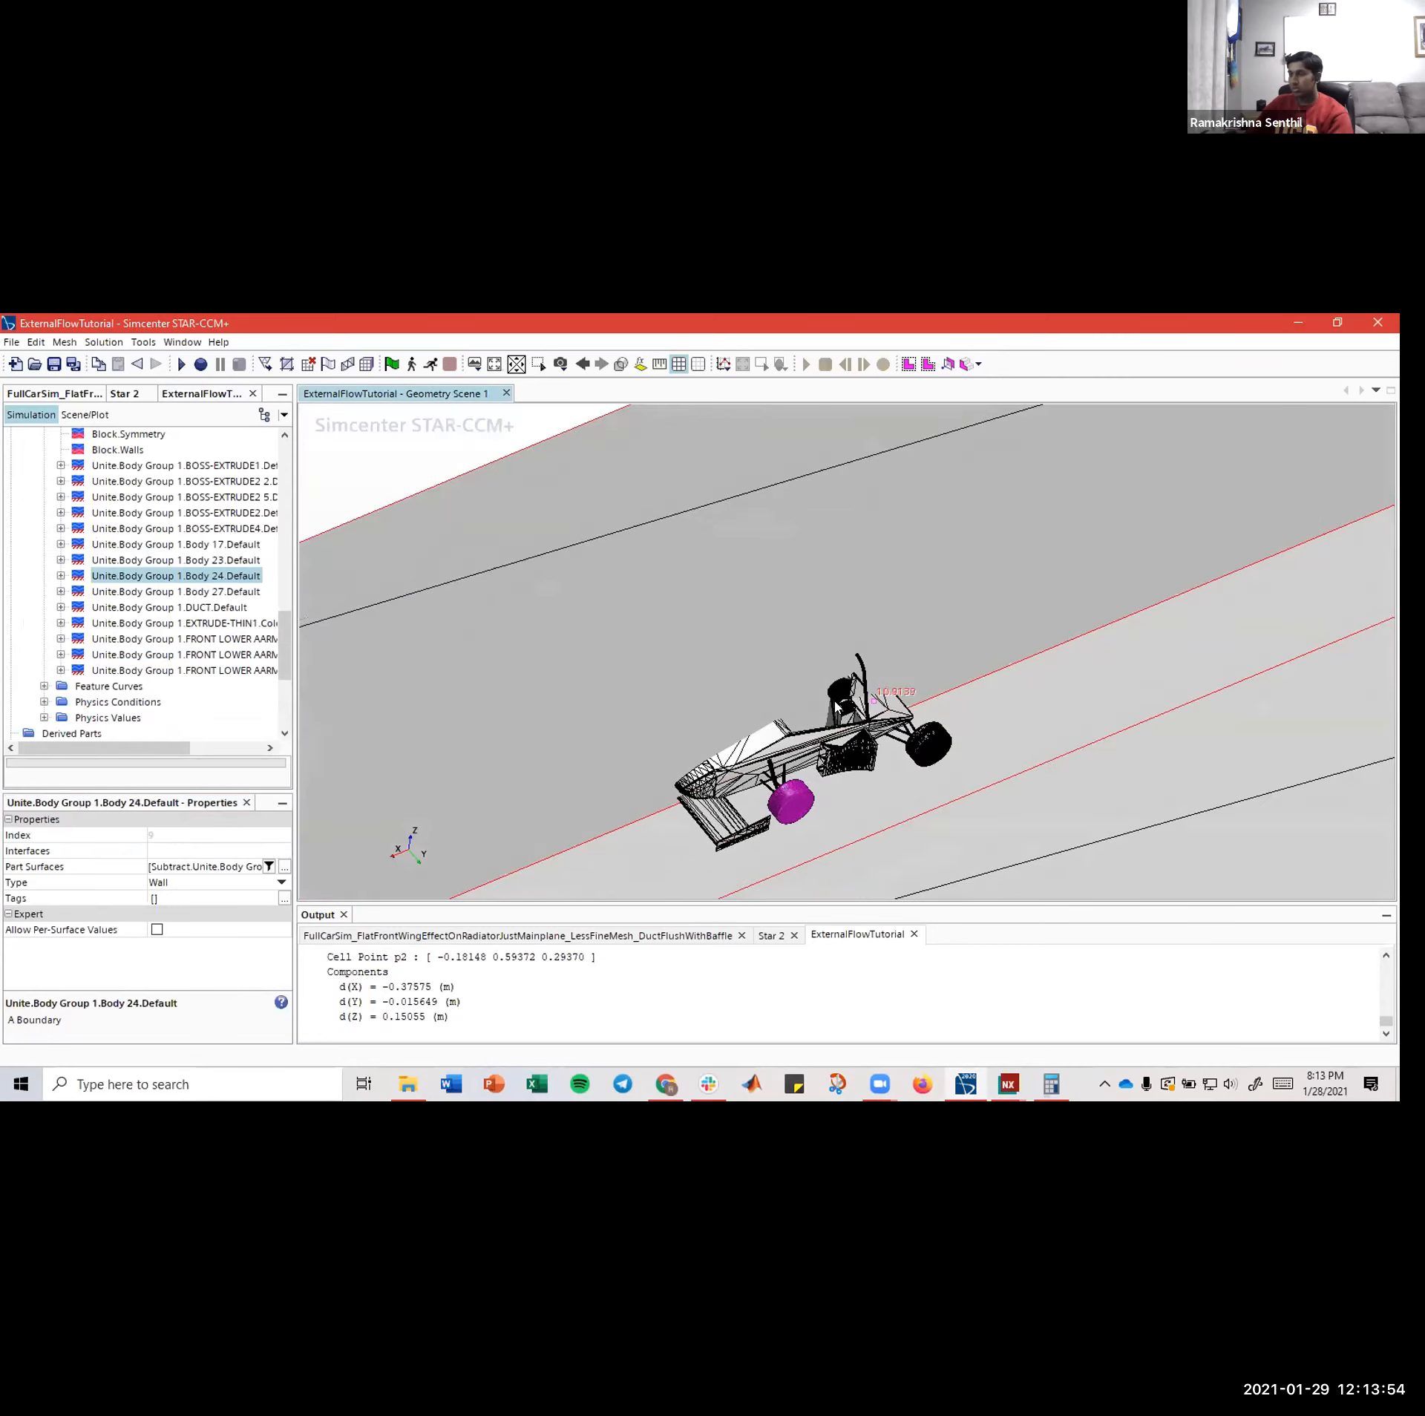
scroll(774, 677, "up", 10)
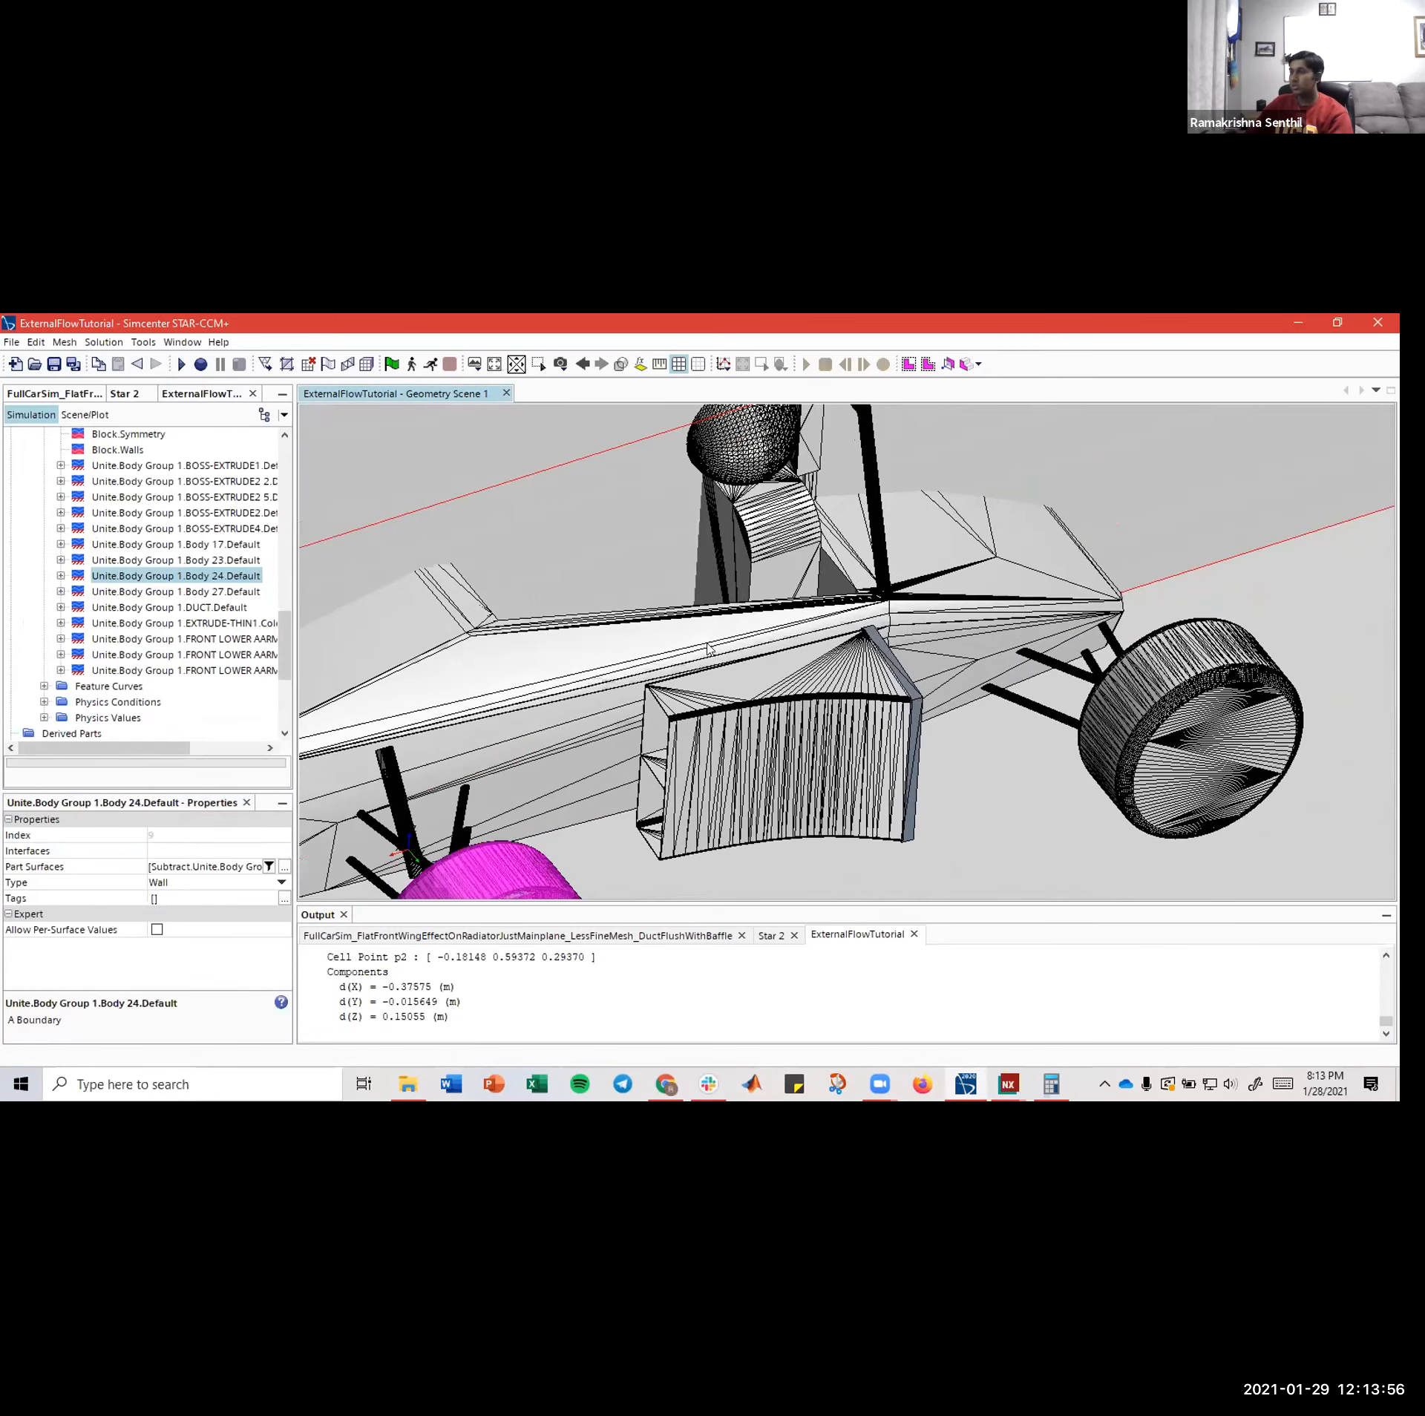
left_click_drag(707, 649, 391, 463)
scroll(798, 642, "up", 5)
scroll(642, 590, "up", 5)
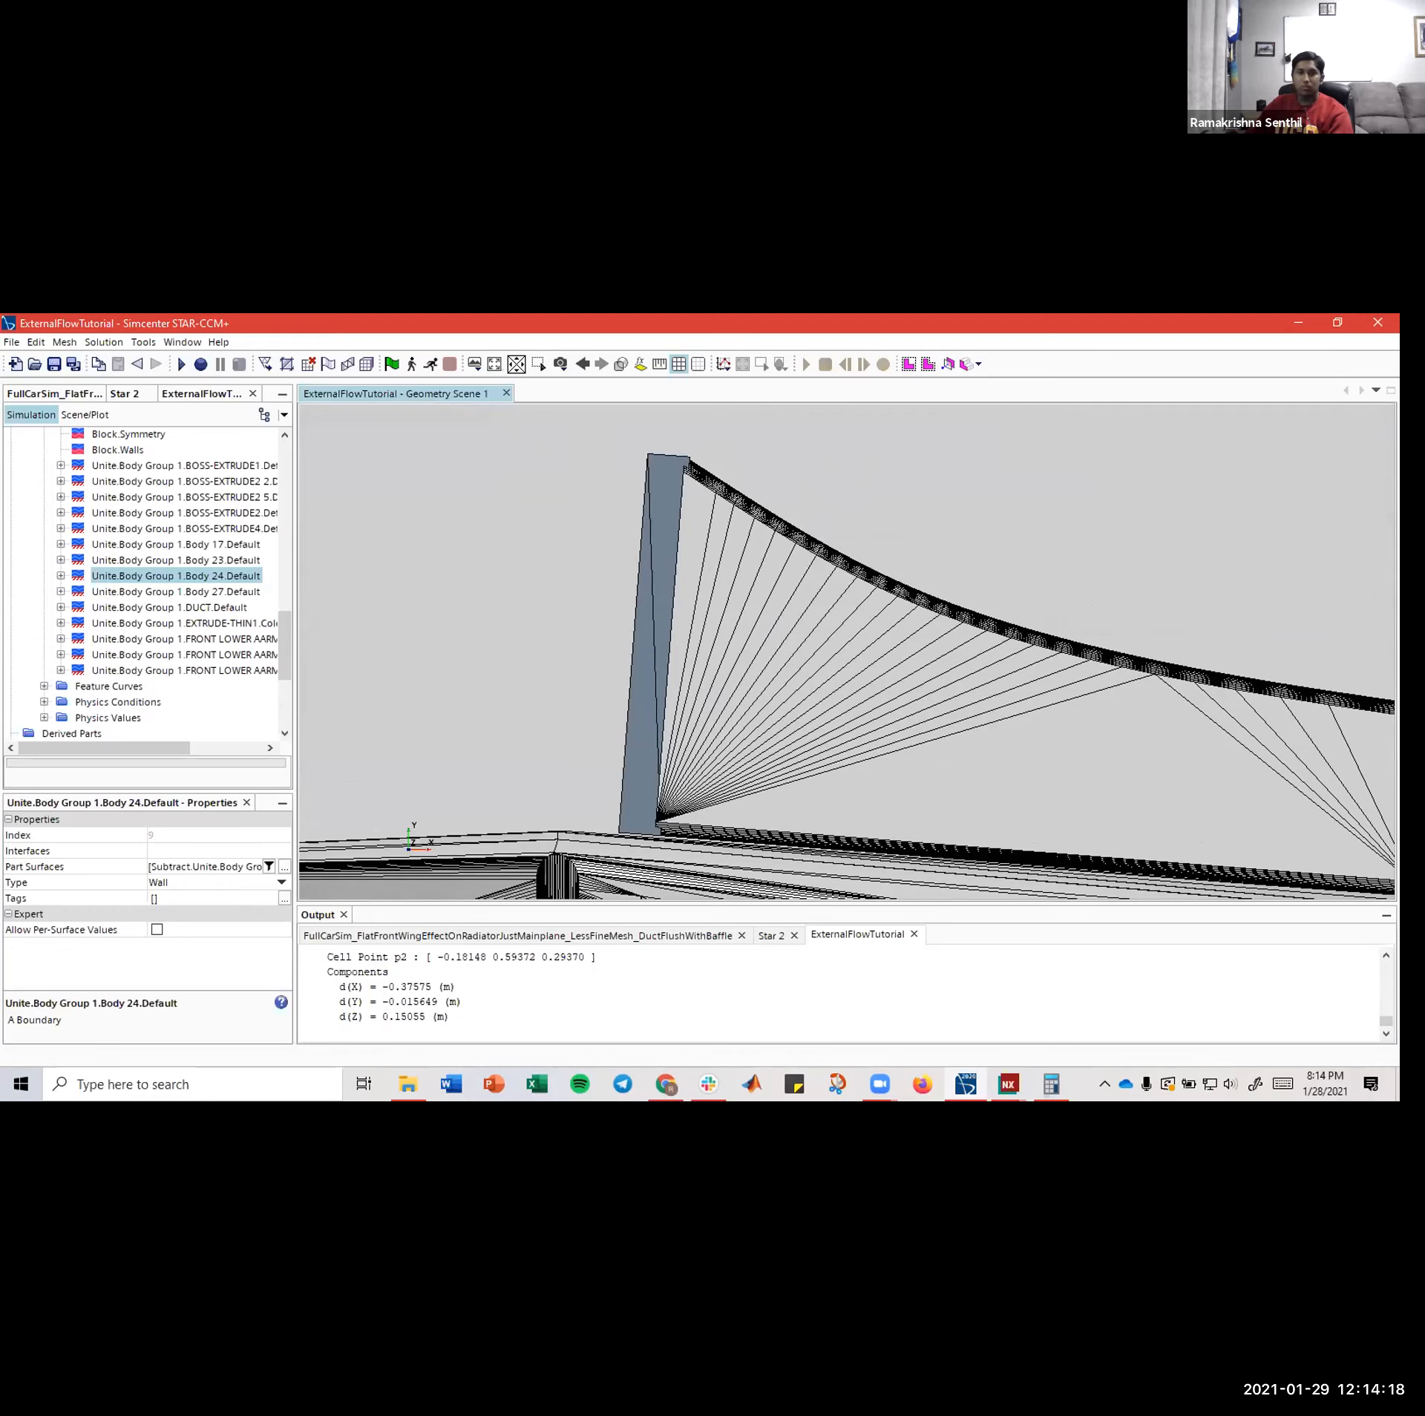
left_click_drag(669, 686, 621, 682)
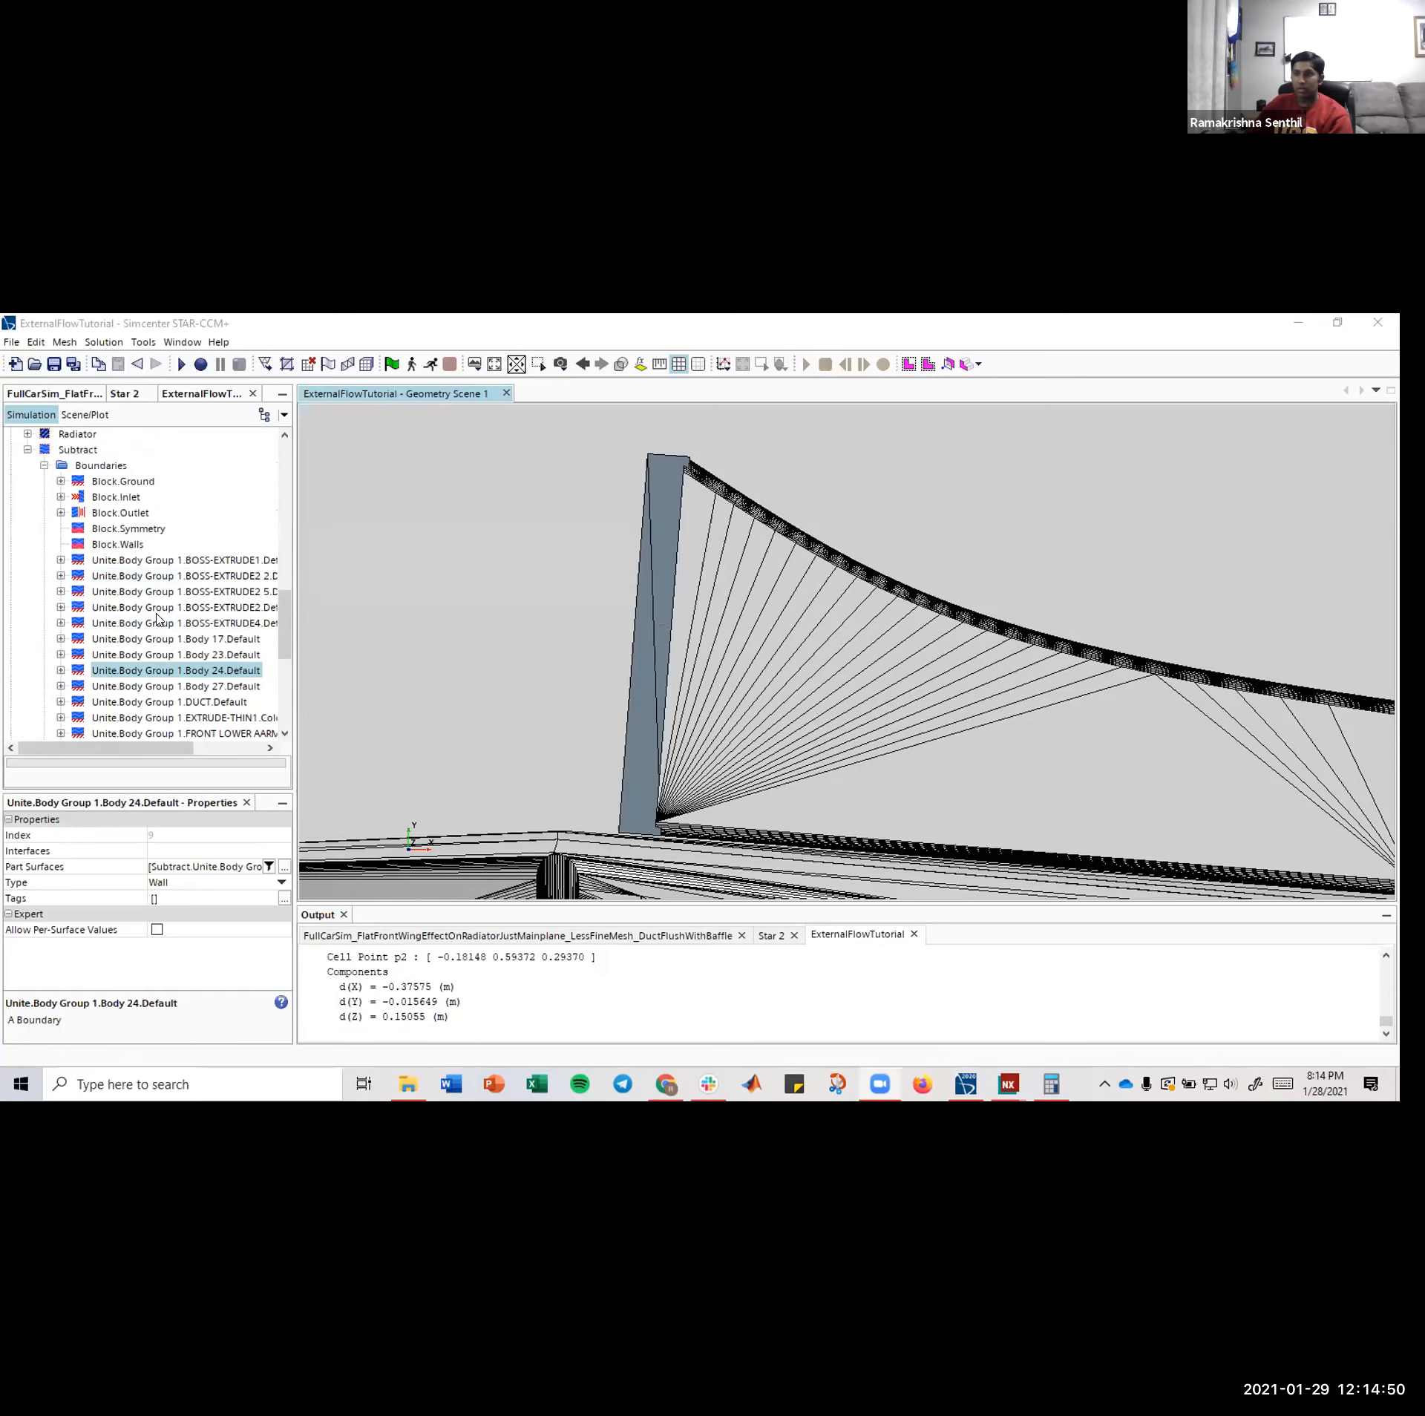
- Start a new Cartesian coordinate system under the Laboratory's local coordinate systems
scroll(147, 601, "down", 5)
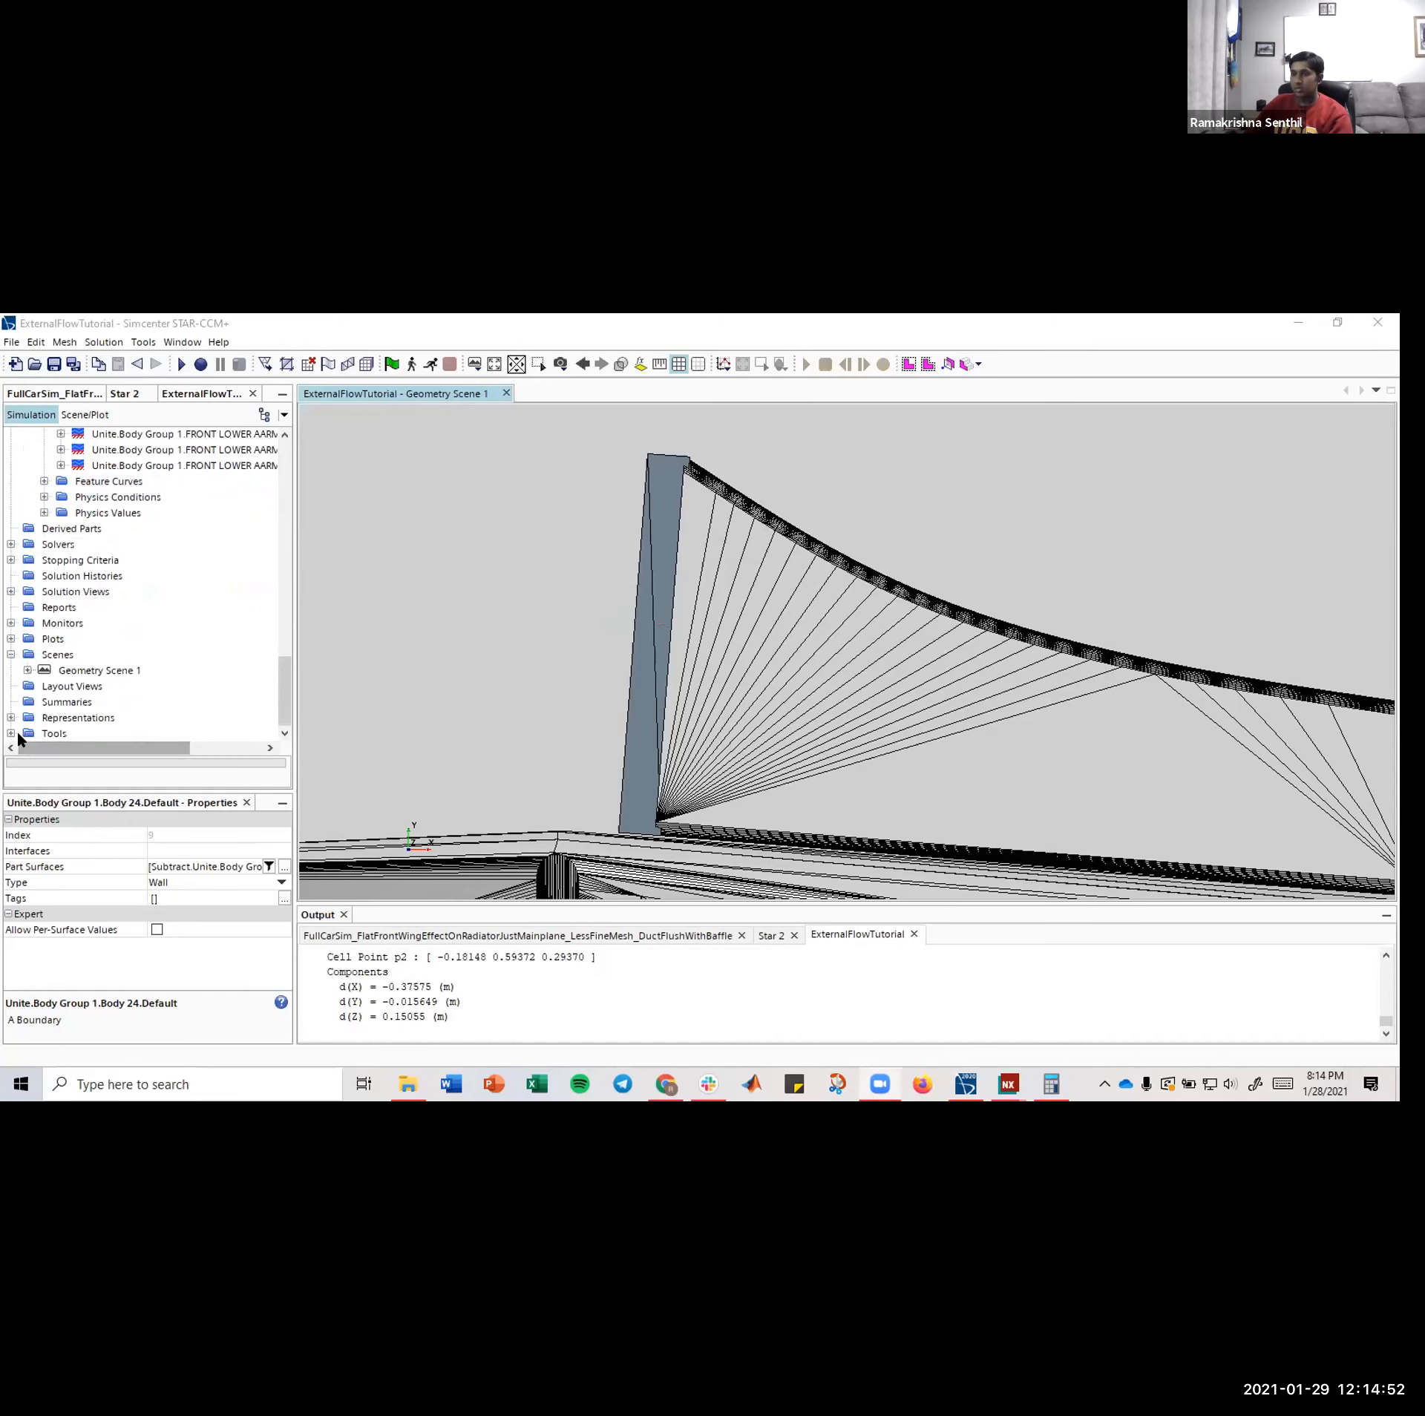
double_click(56, 734)
scroll(78, 697, "down", 3)
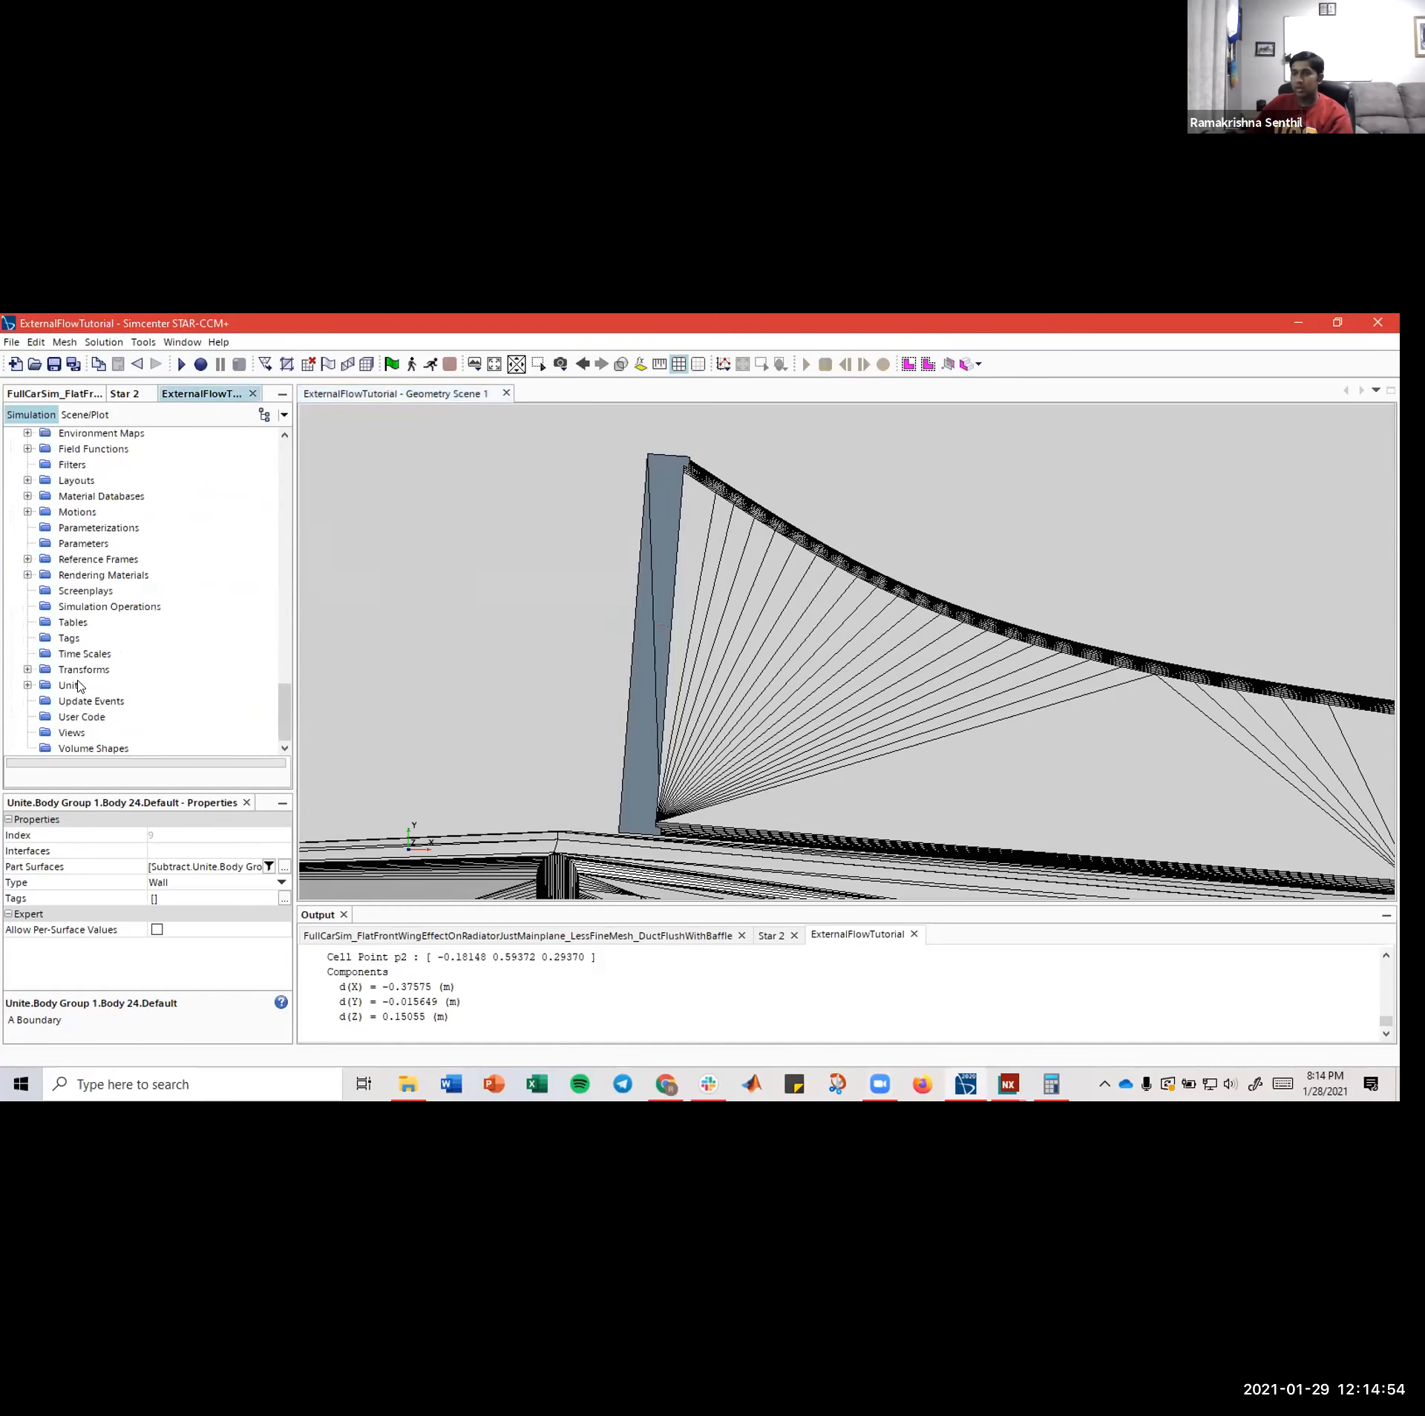
scroll(75, 687, "up", 3)
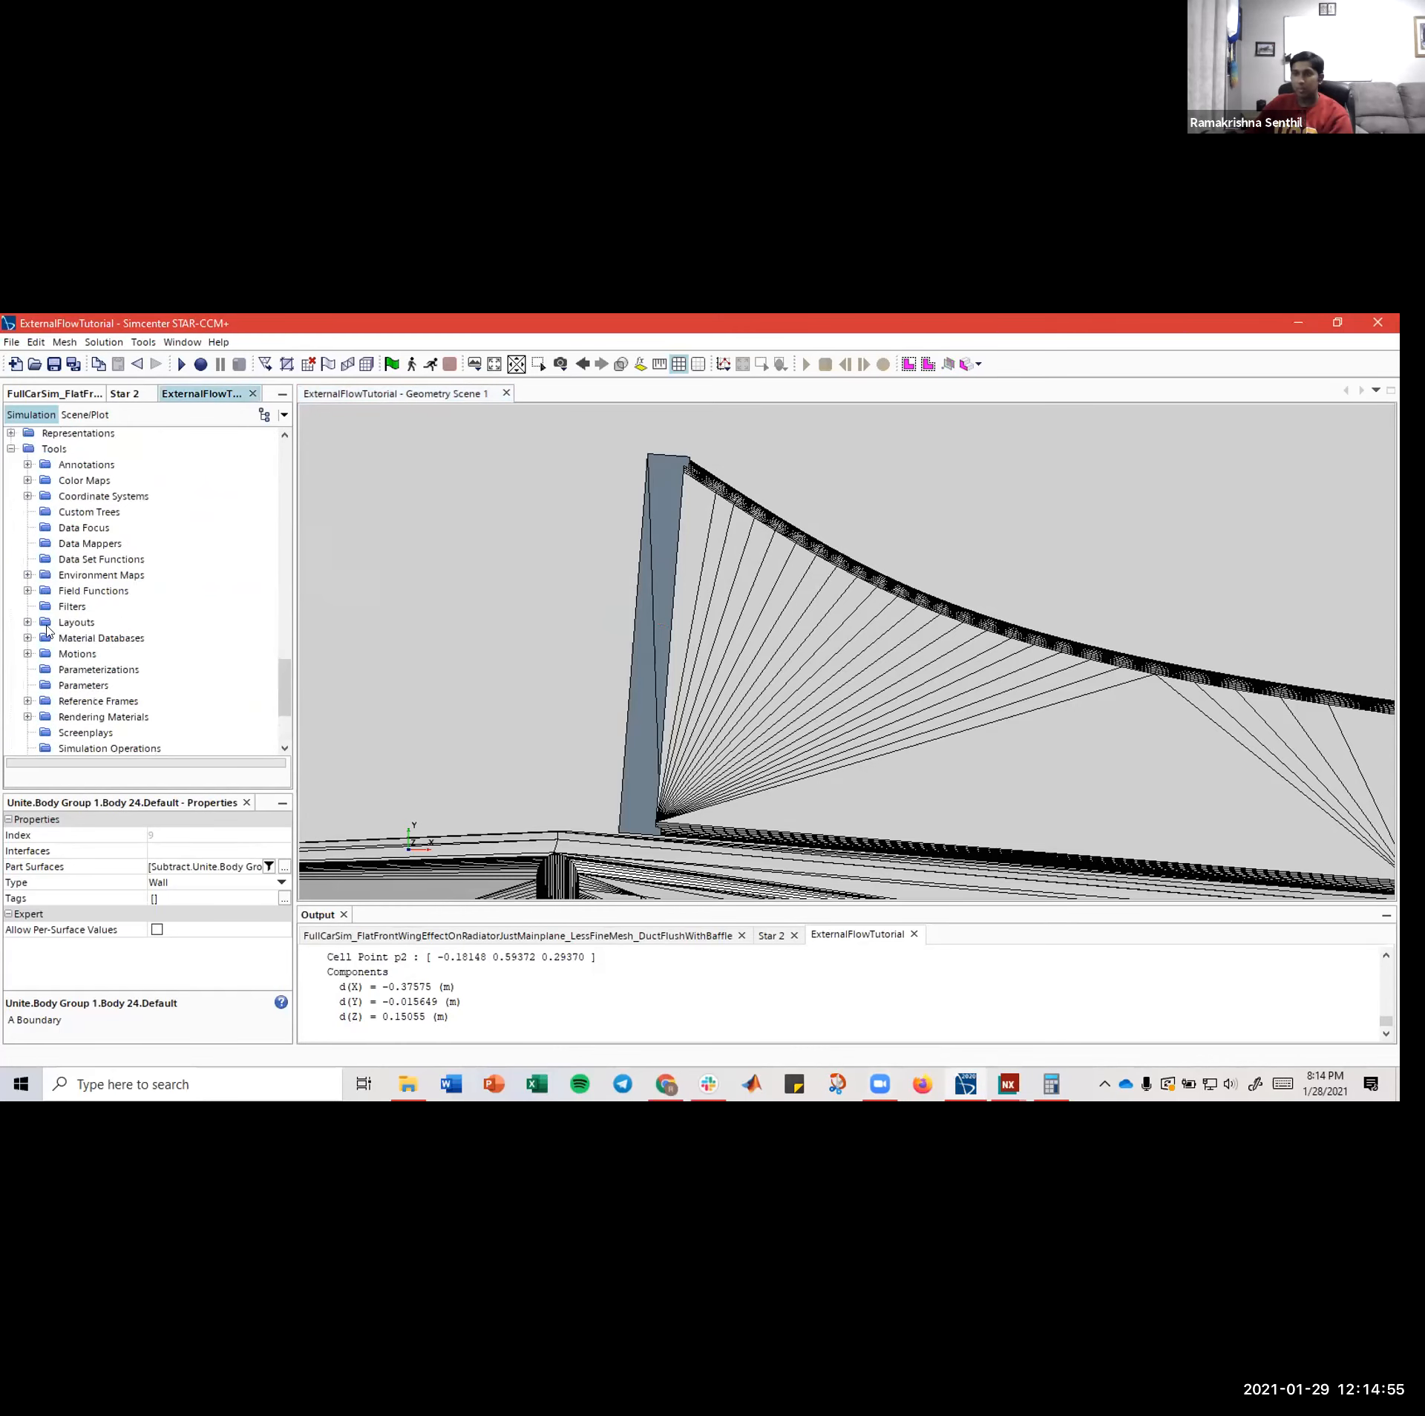
left_click(26, 494)
left_click(92, 511)
left_click(44, 512)
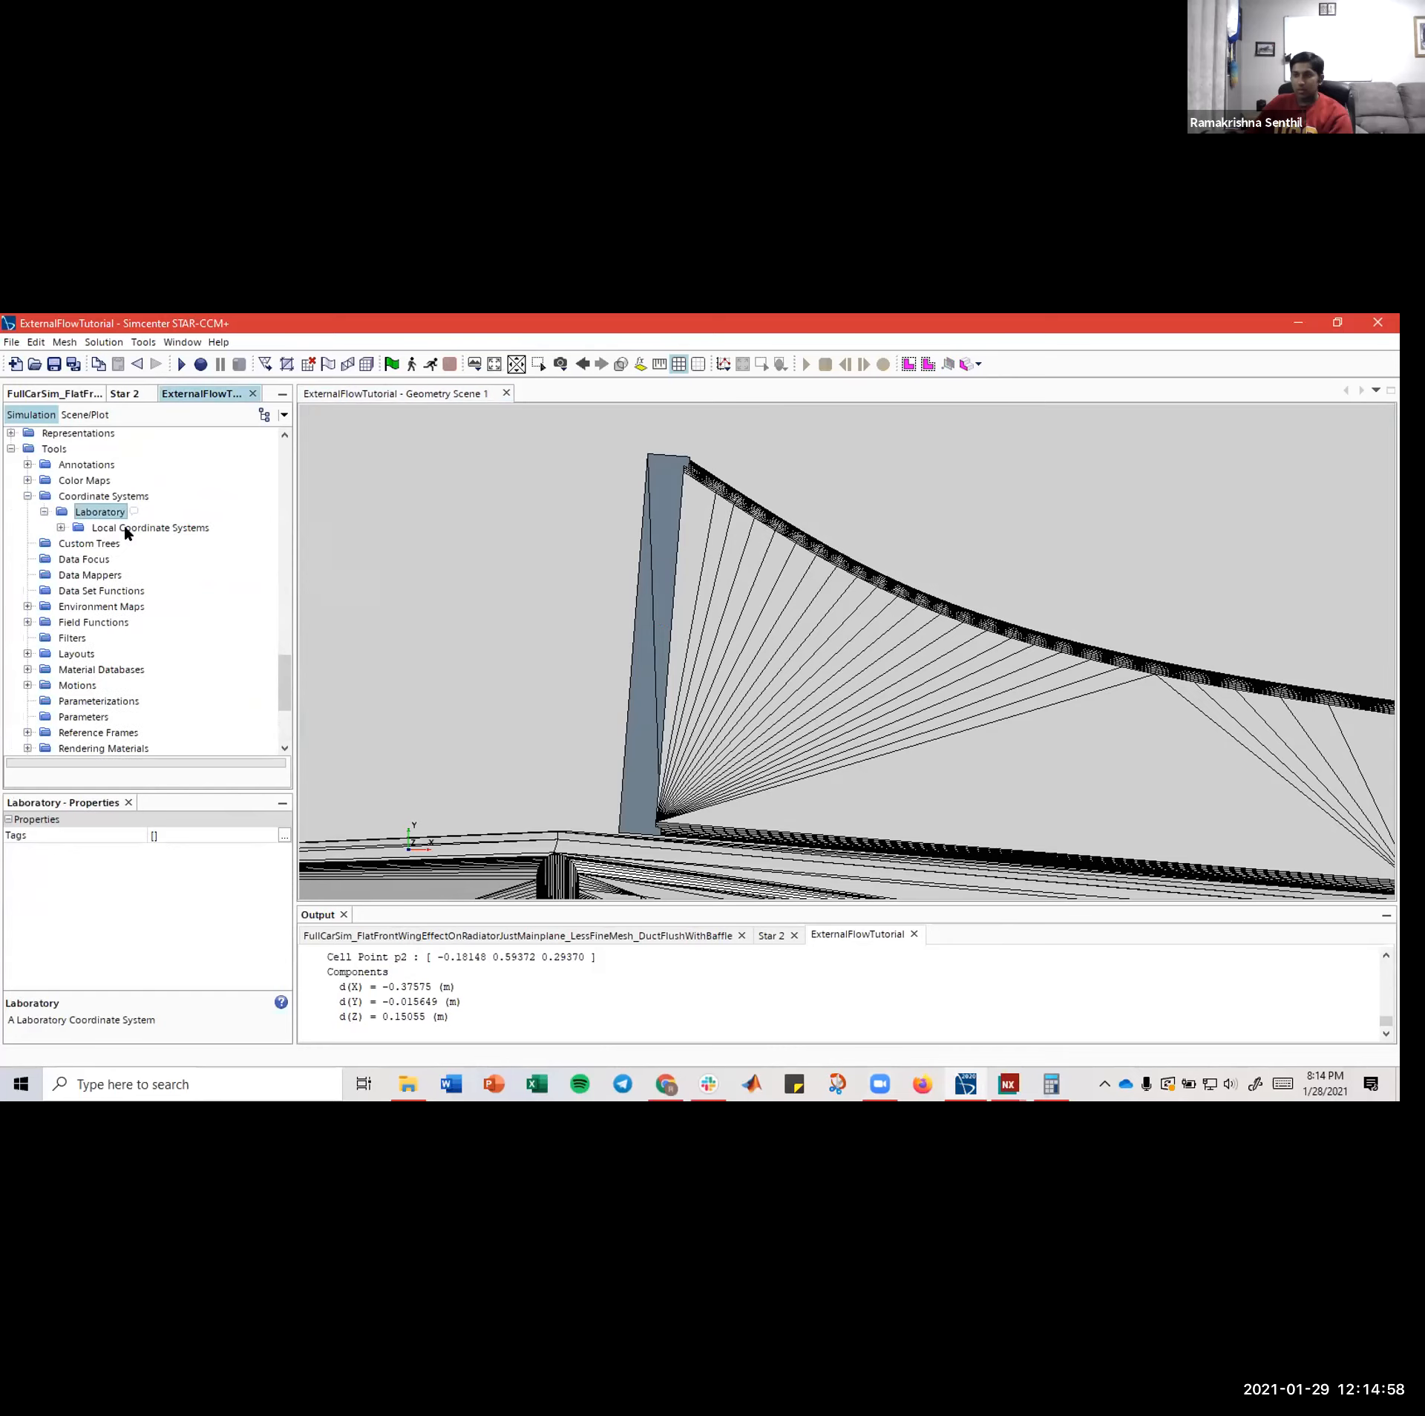
right_click(123, 526)
mouse_move(152, 536)
left_click(351, 542)
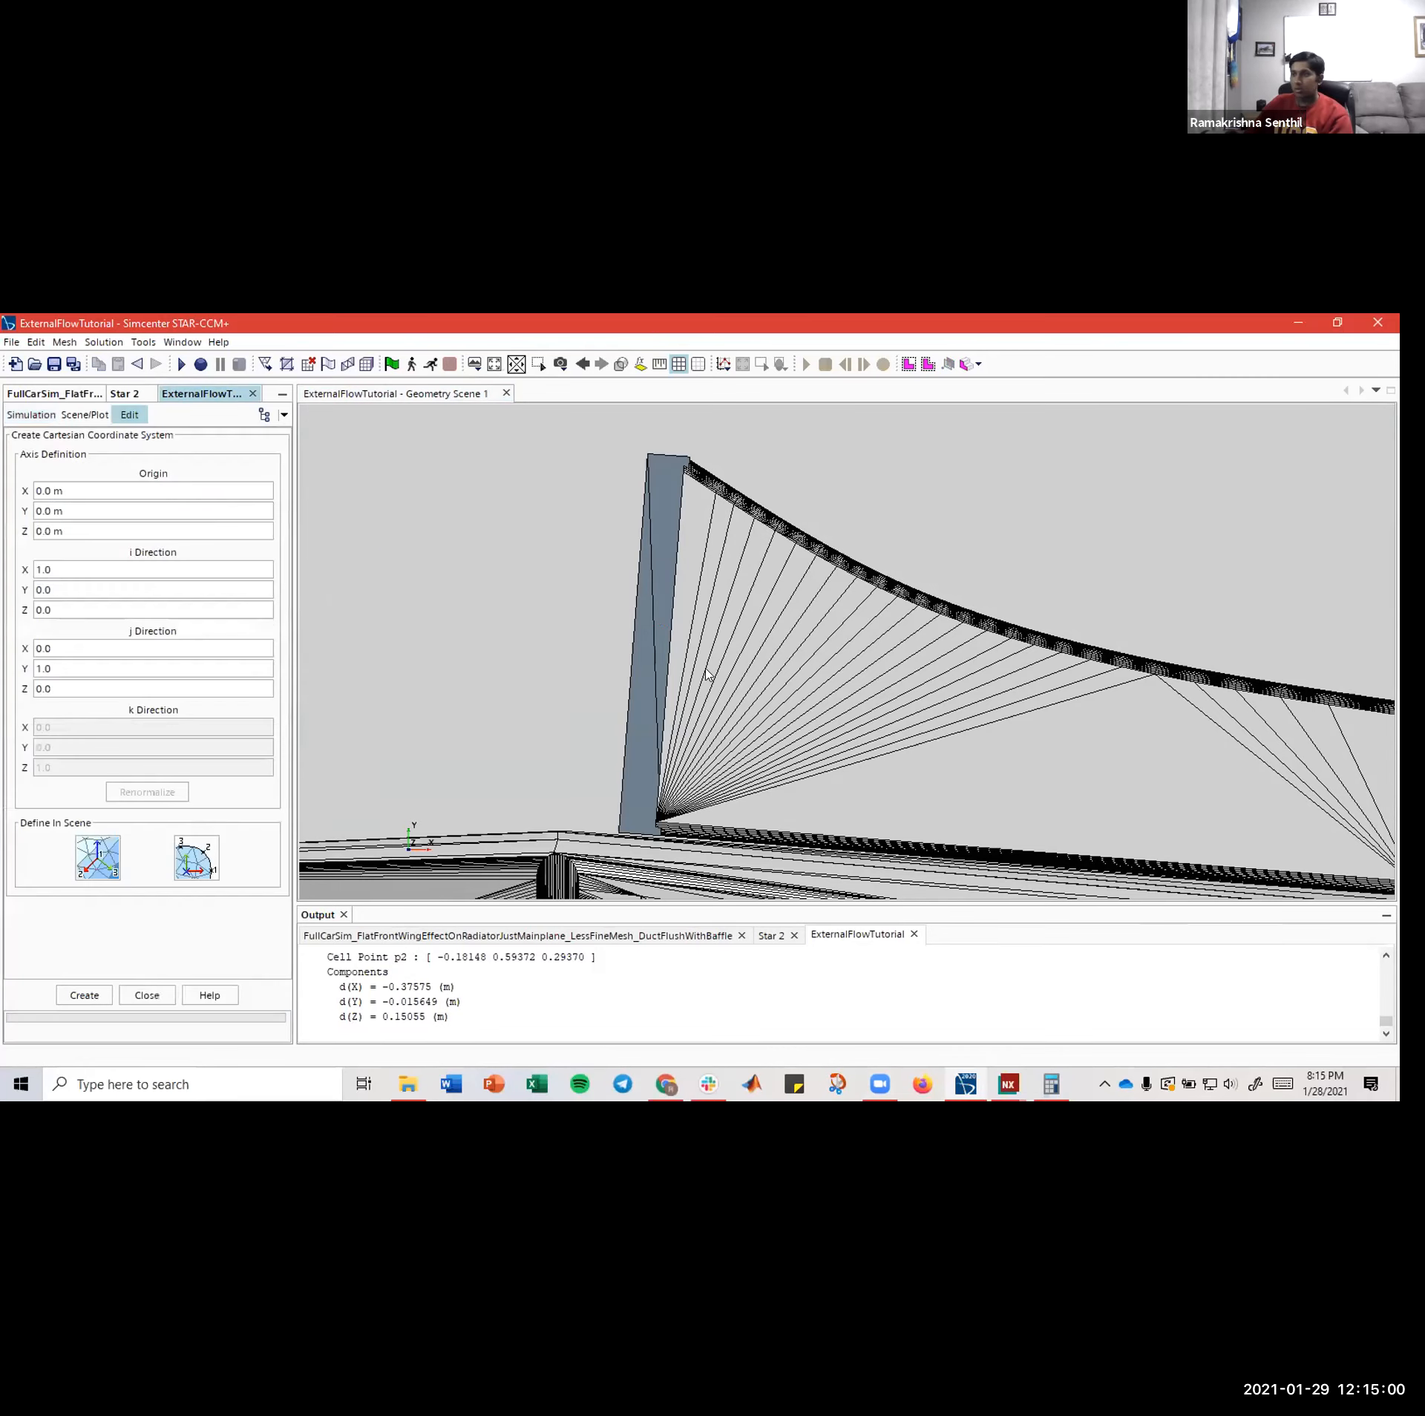
- Define the coordinate system in the scene, placing its origin on the radiator's inboard rear corner
left_click(97, 857)
scroll(622, 809, "up", 4)
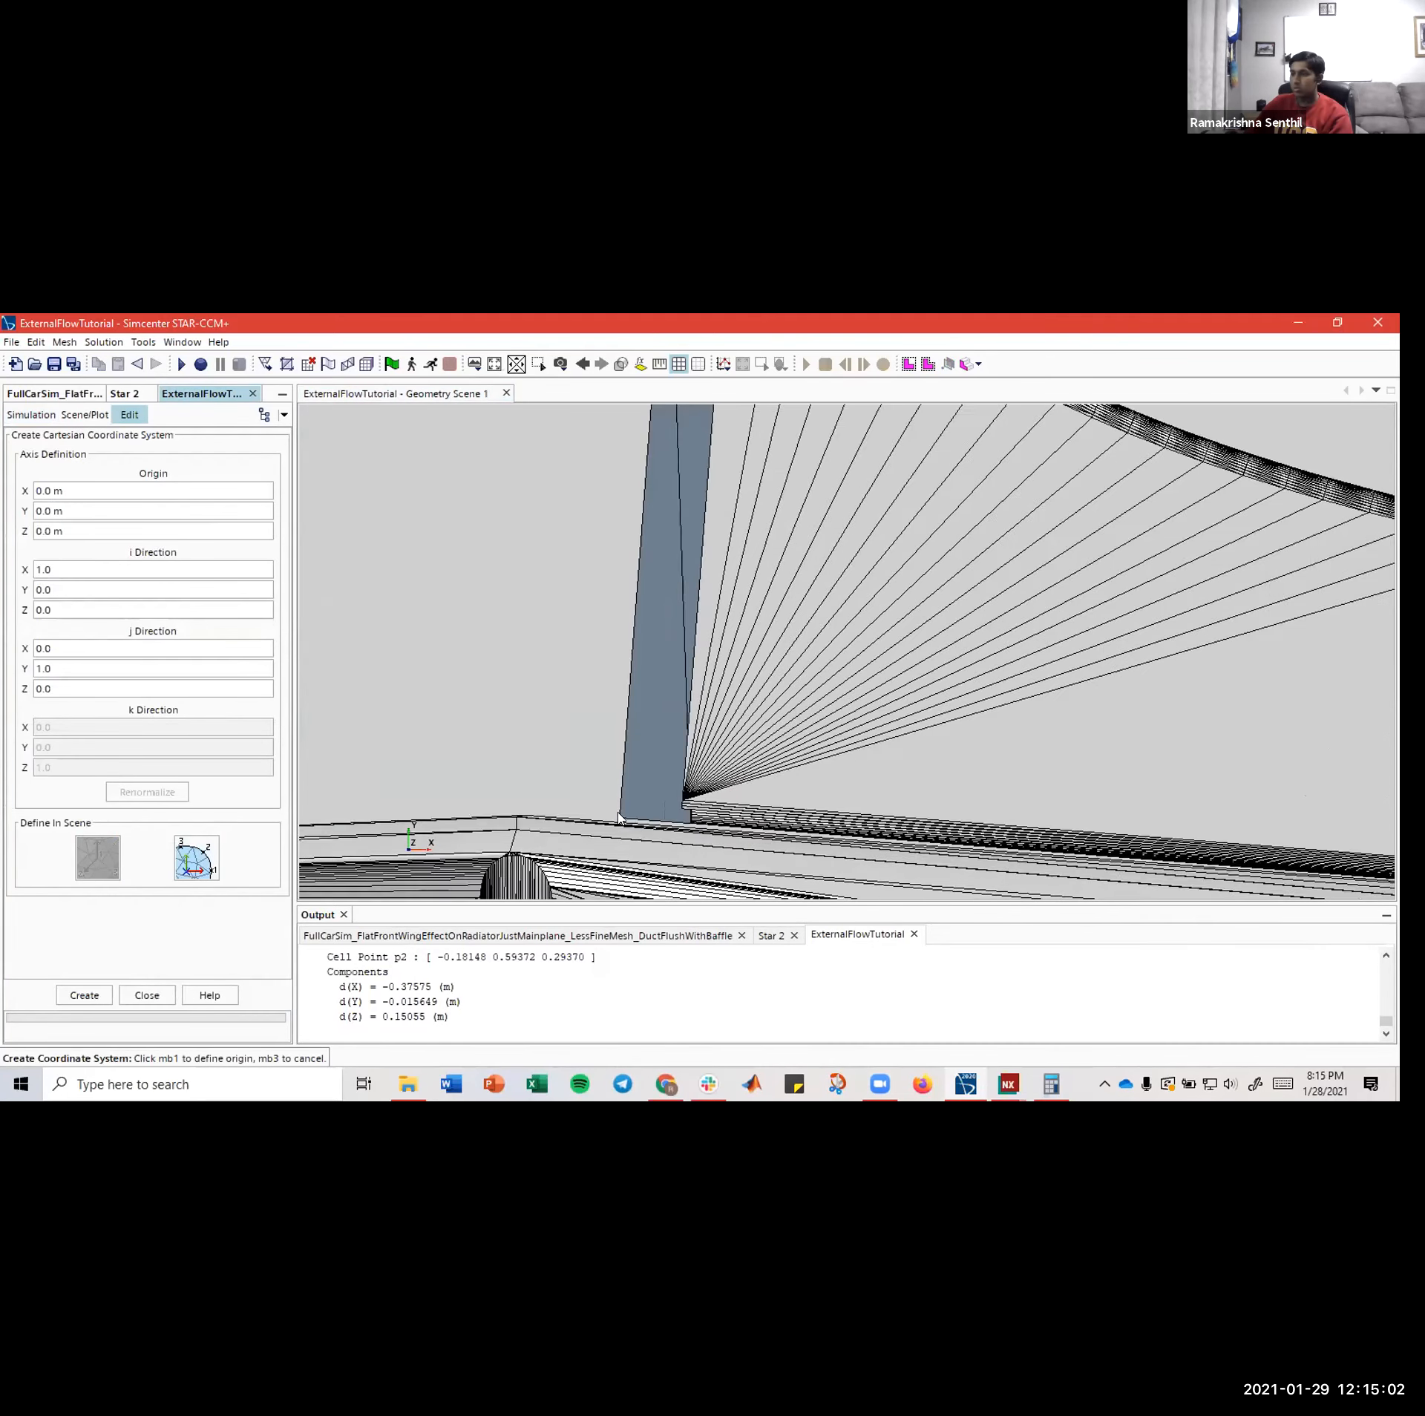
scroll(622, 809, "up", 3)
scroll(624, 808, "up", 3)
scroll(625, 811, "down", 3)
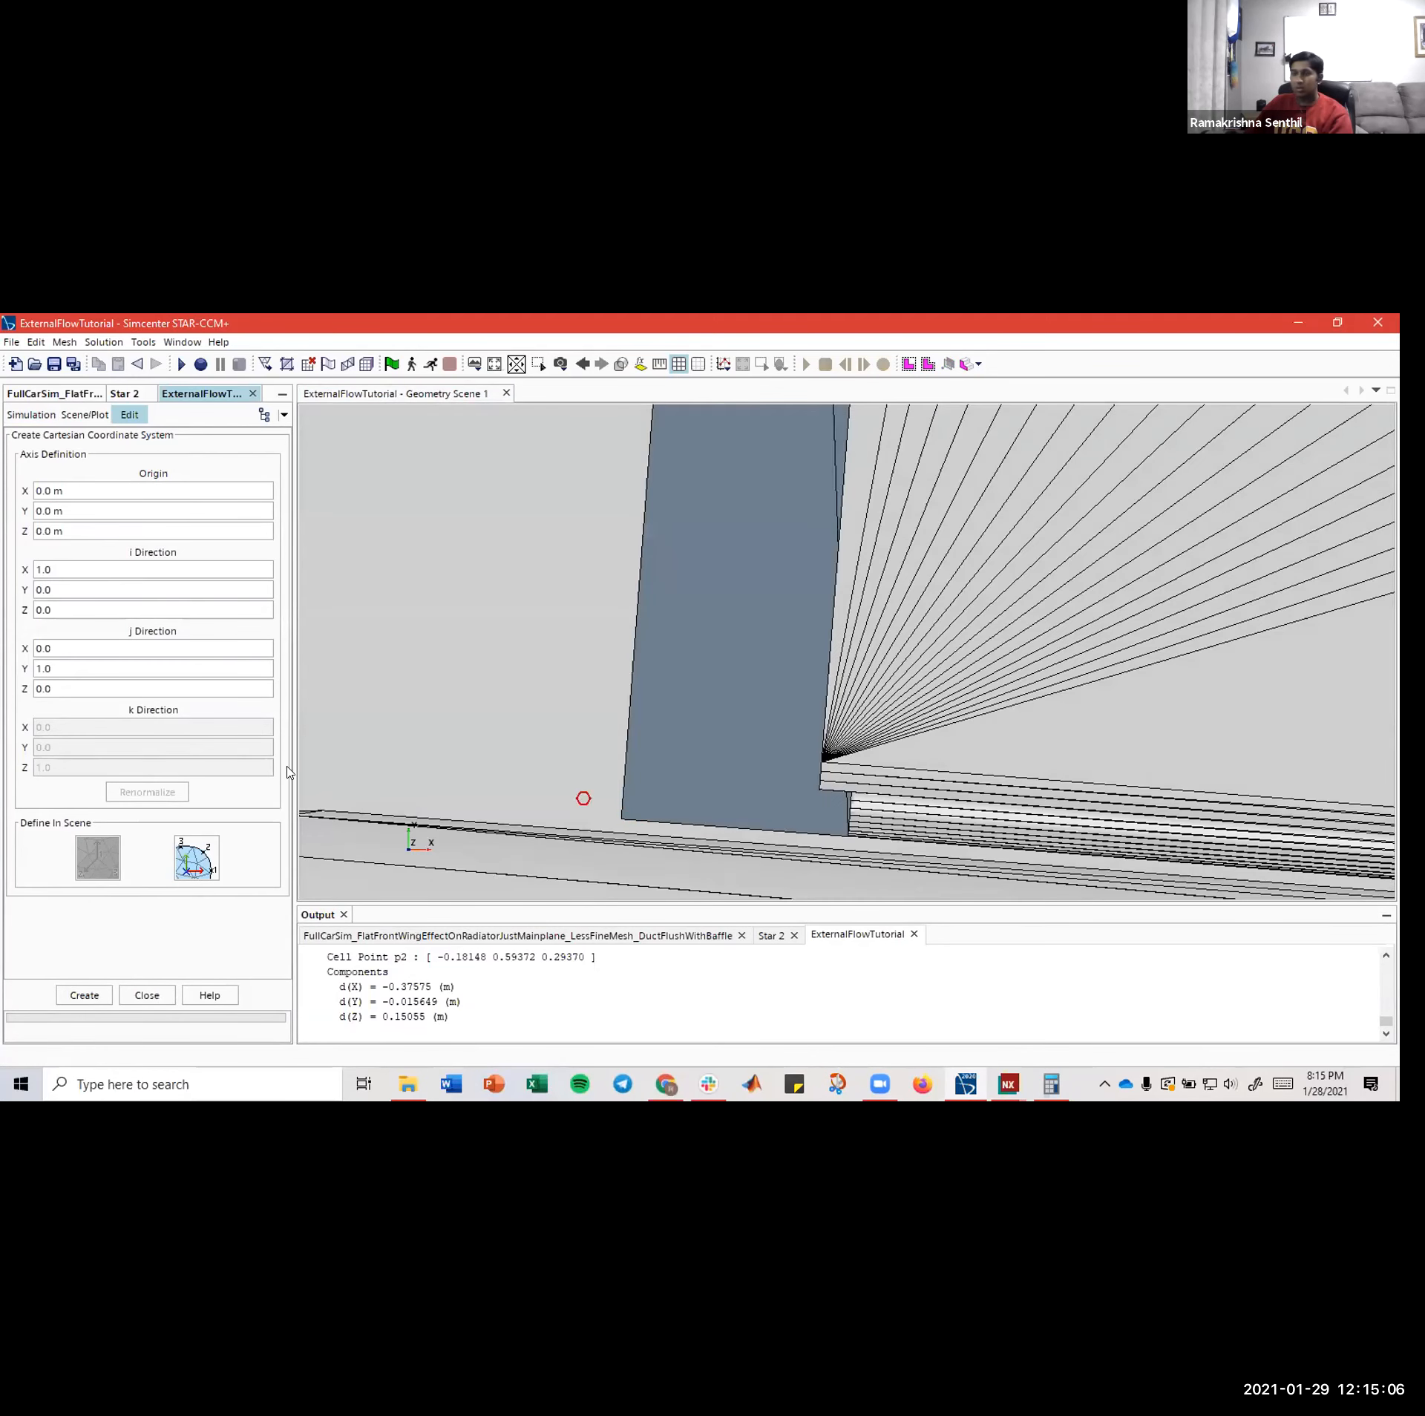
scroll(614, 811, "up", 5)
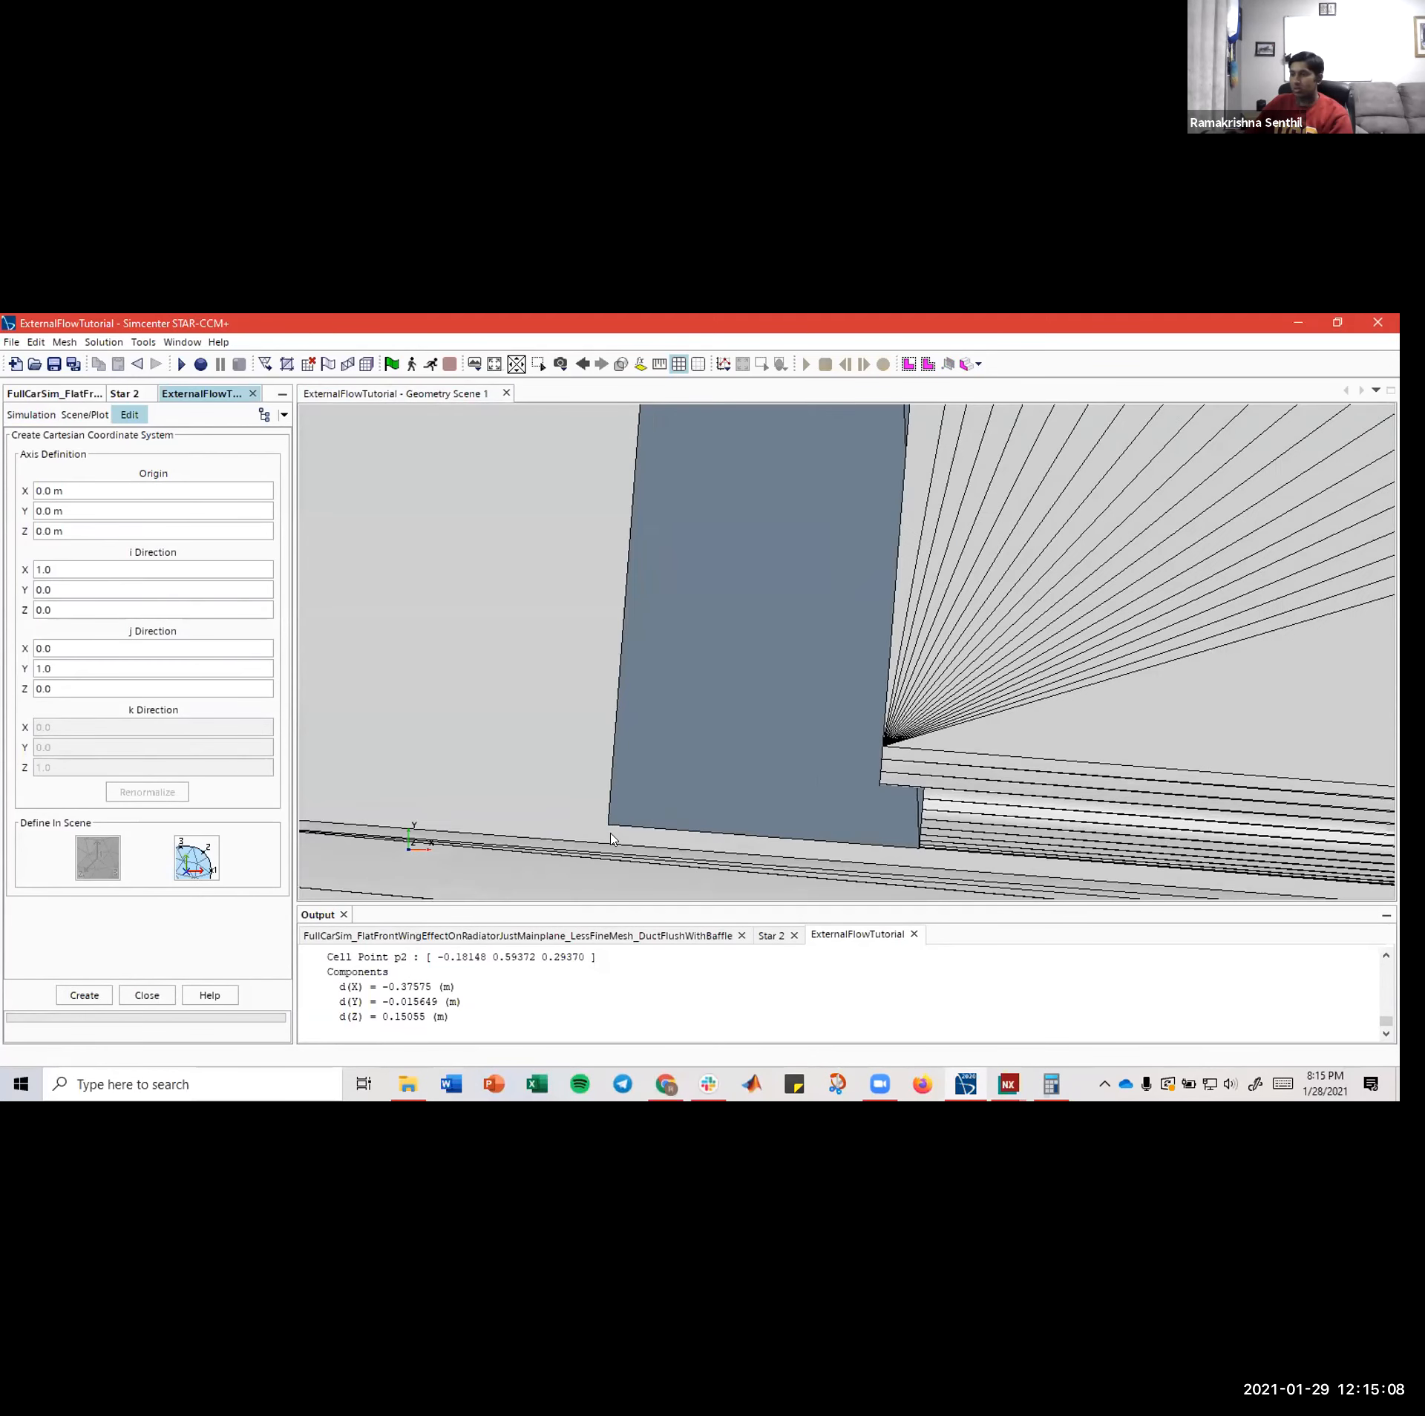
scroll(567, 812, "up", 1)
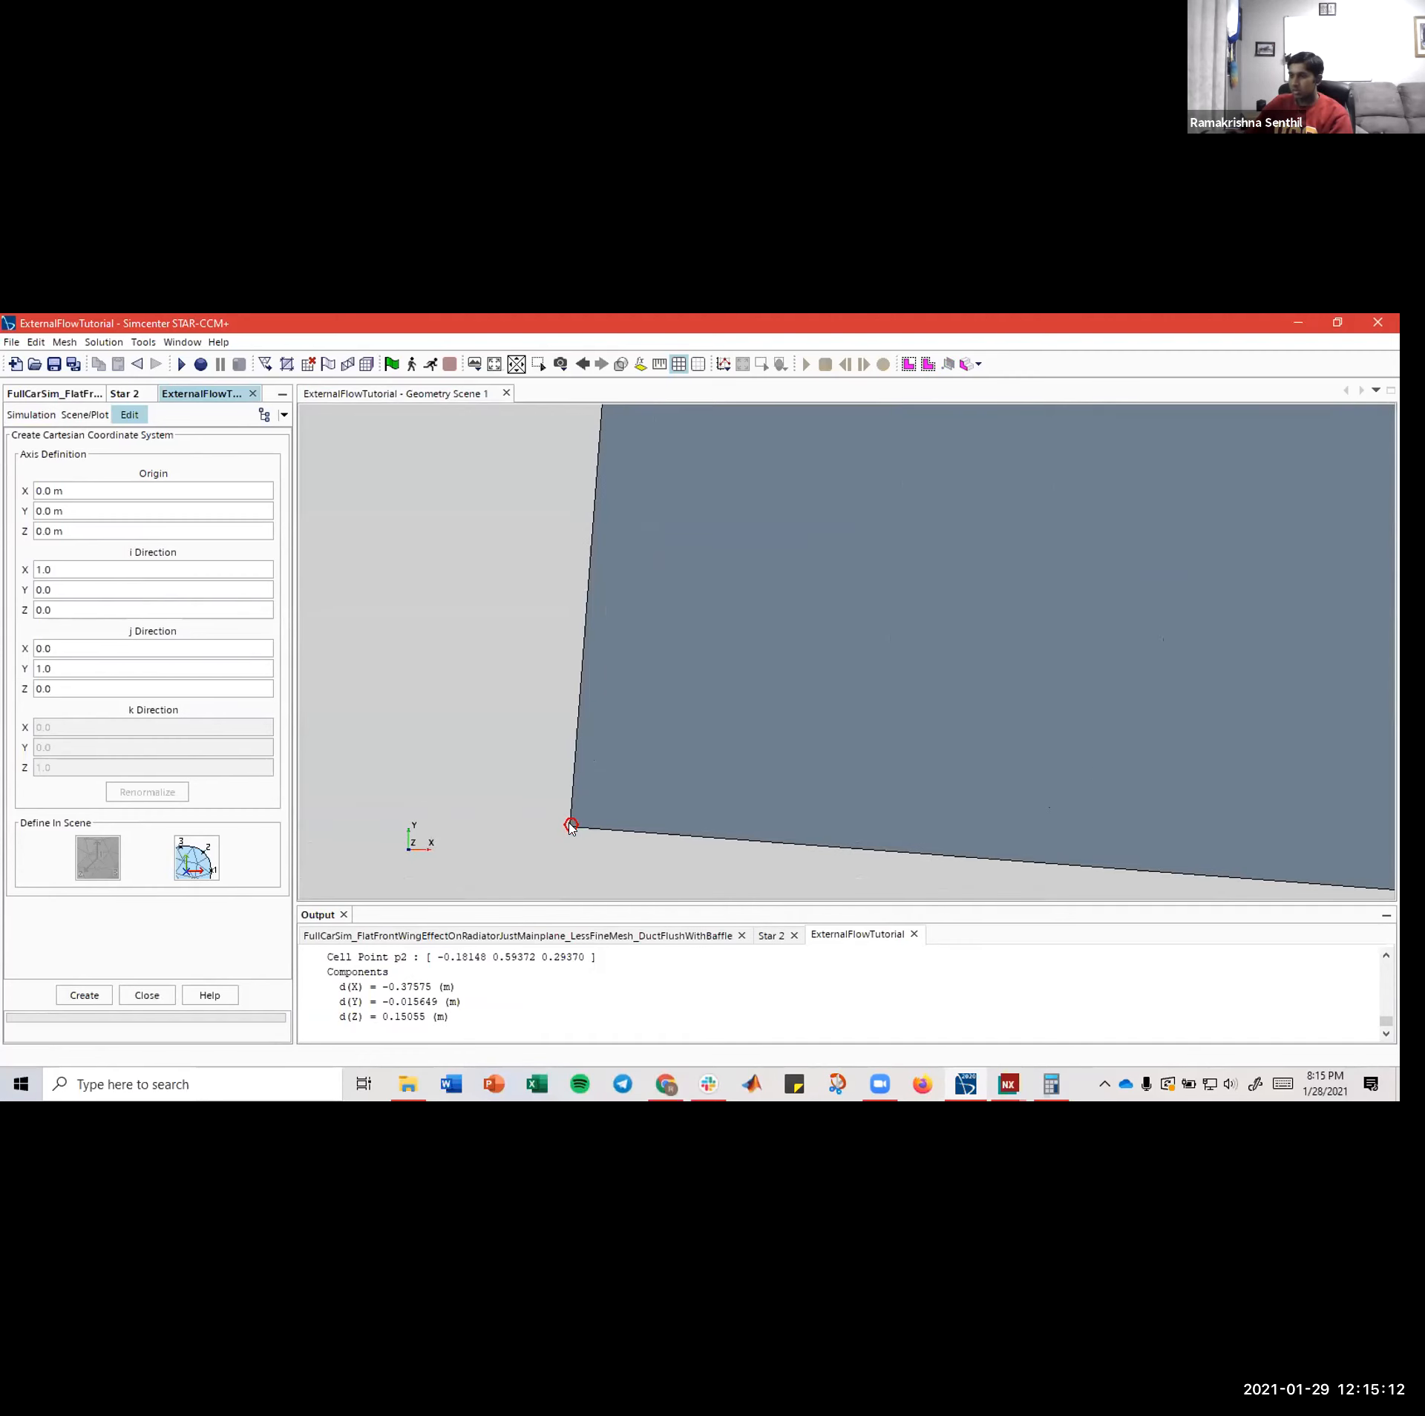
left_click(570, 825)
- Align the X axis along the radiator's inboard edge by picking its inboard front corner
scroll(820, 852, "down", 3)
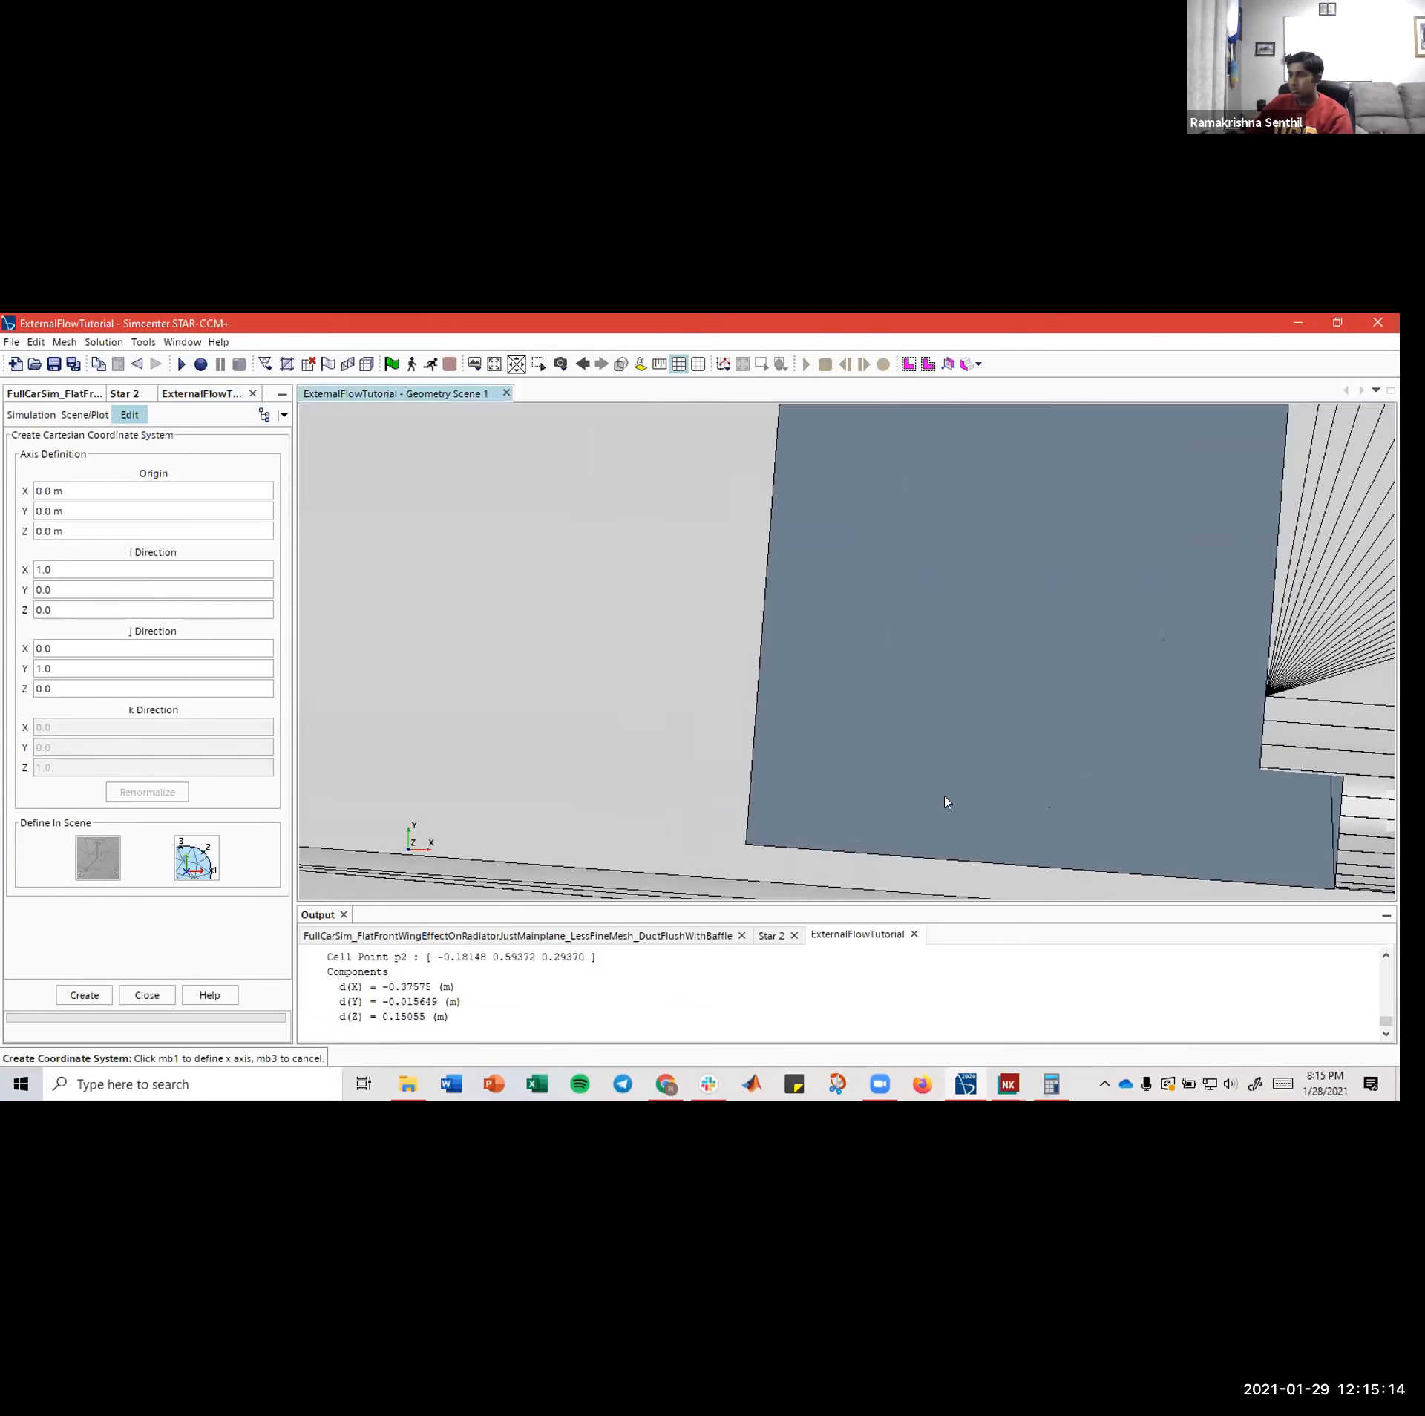
scroll(932, 767, "up", 5)
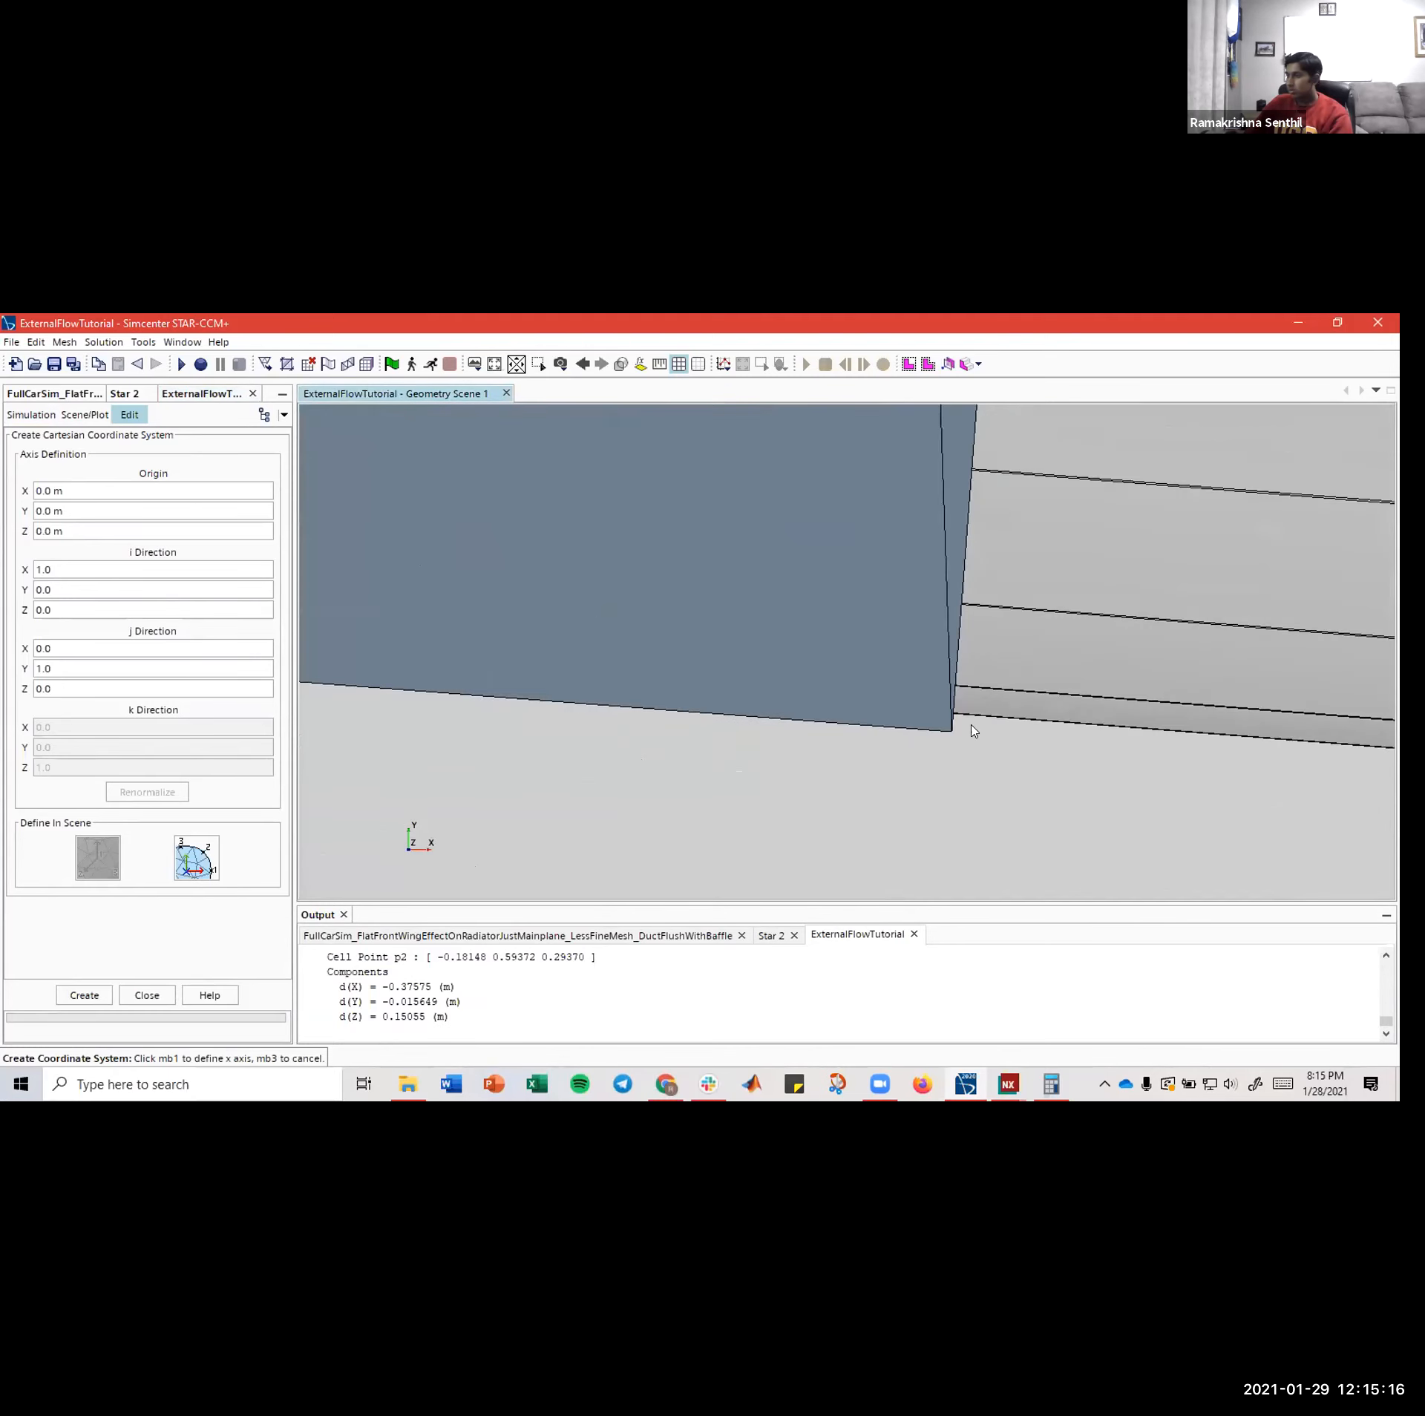
scroll(950, 729, "up", 6)
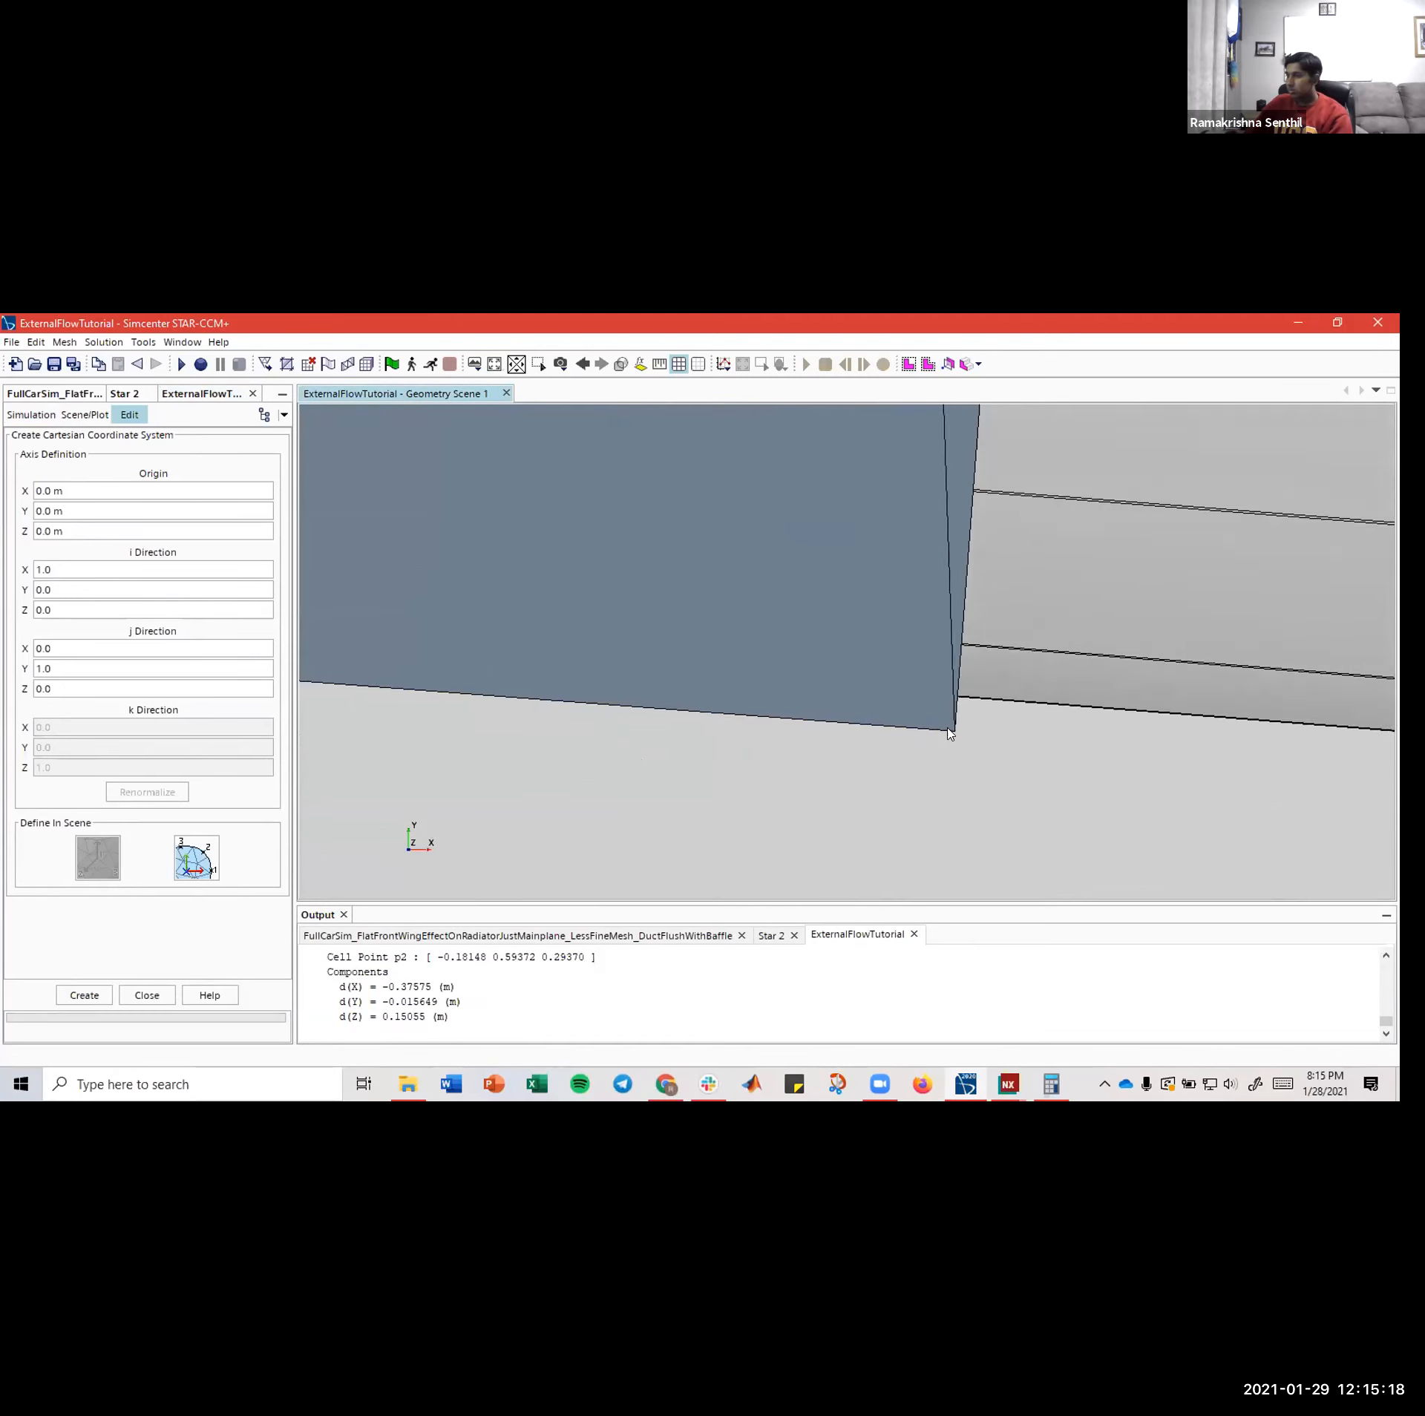
scroll(956, 734, "up", 2)
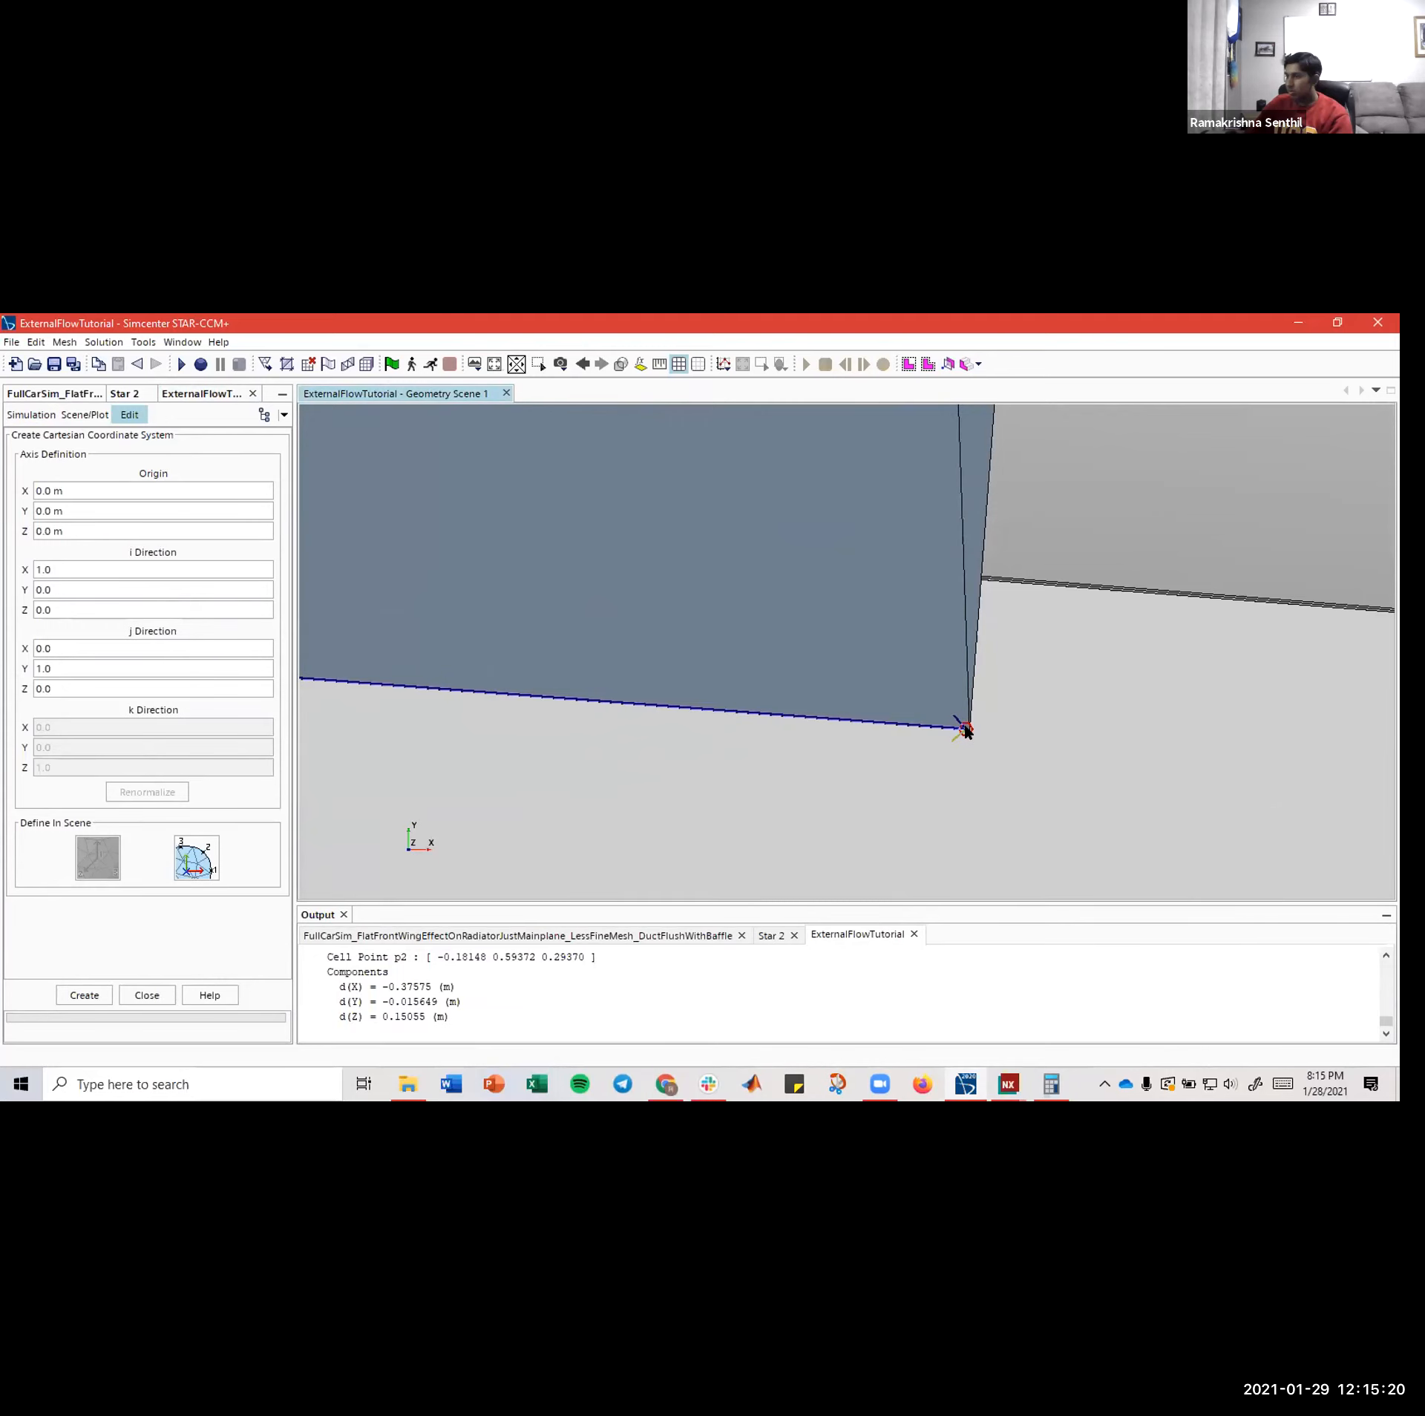
left_click(968, 730)
- Define the Y and Z axes by picking the radiator's outboard rear corner
scroll(920, 731, "down", 7)
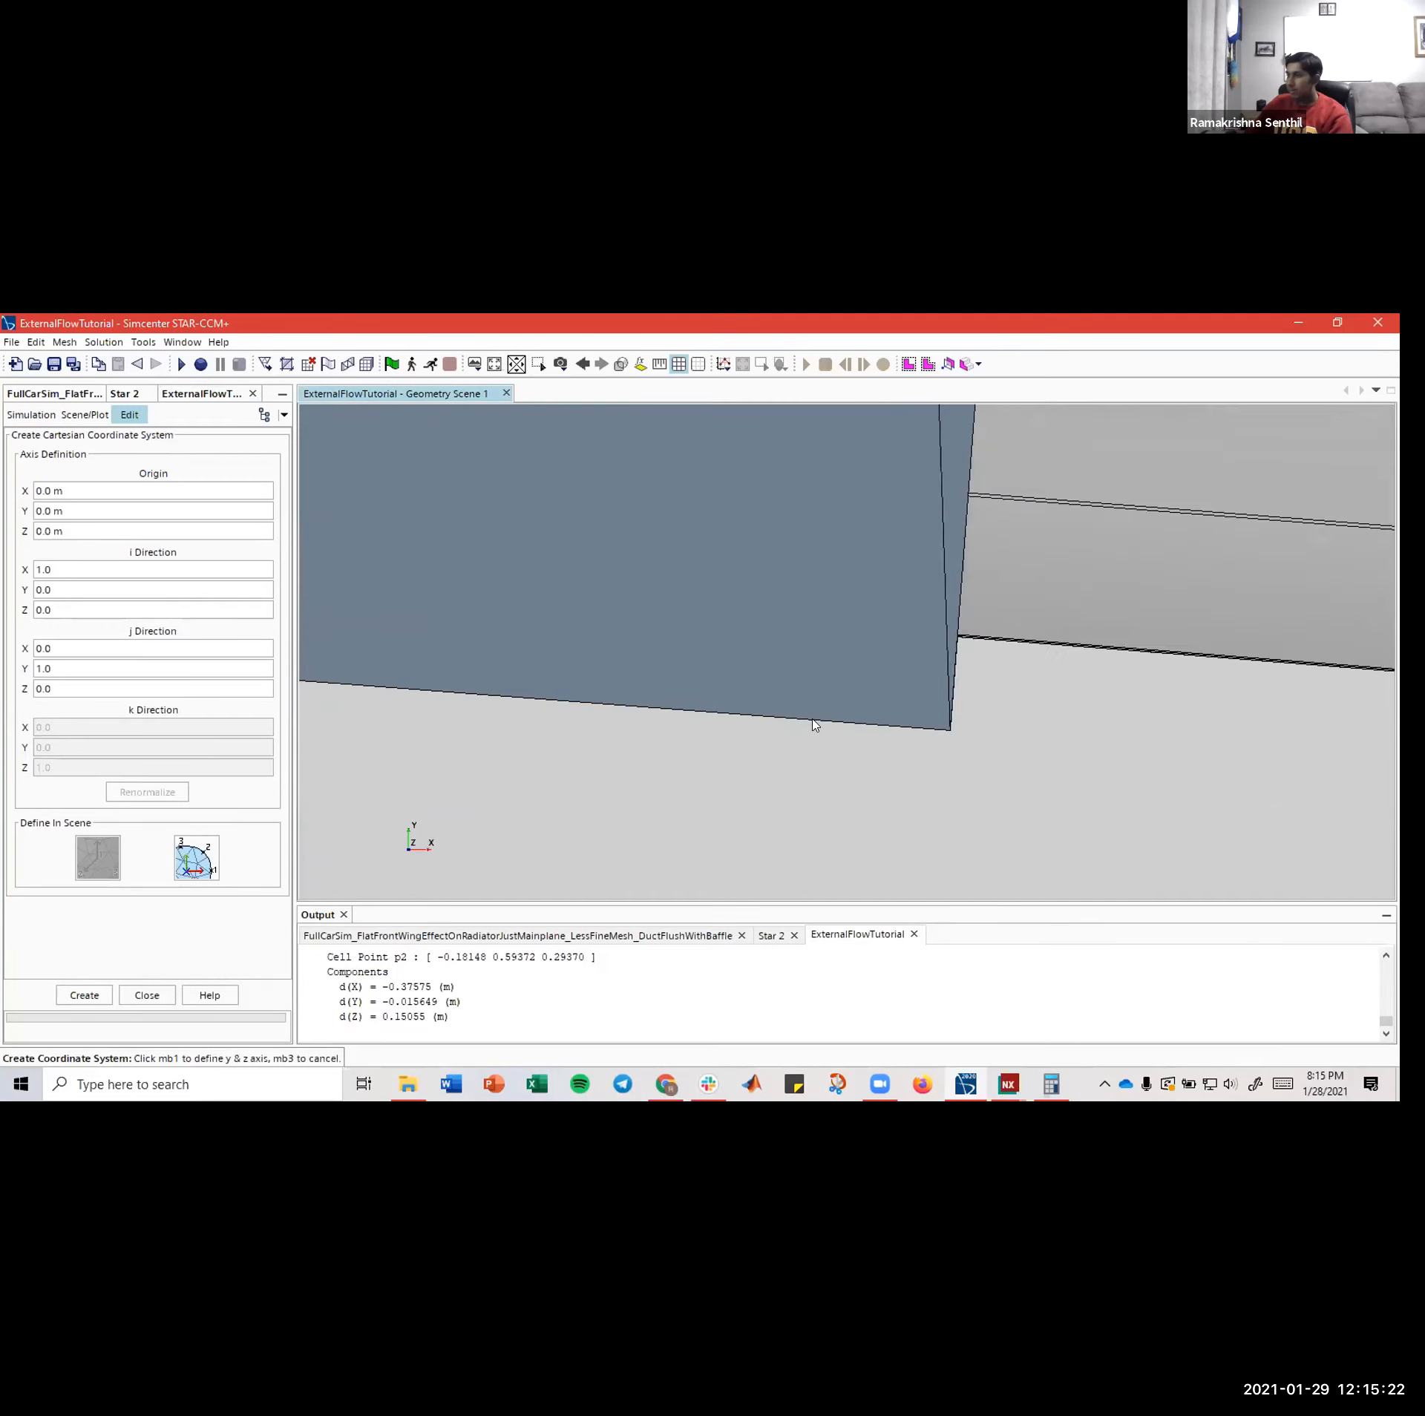
right_click_drag(446, 629, 1003, 697)
scroll(767, 688, "down", 3)
right_click_drag(618, 672, 828, 800)
scroll(592, 691, "down", 4)
right_click_drag(519, 616, 744, 669)
scroll(748, 675, "down", 3)
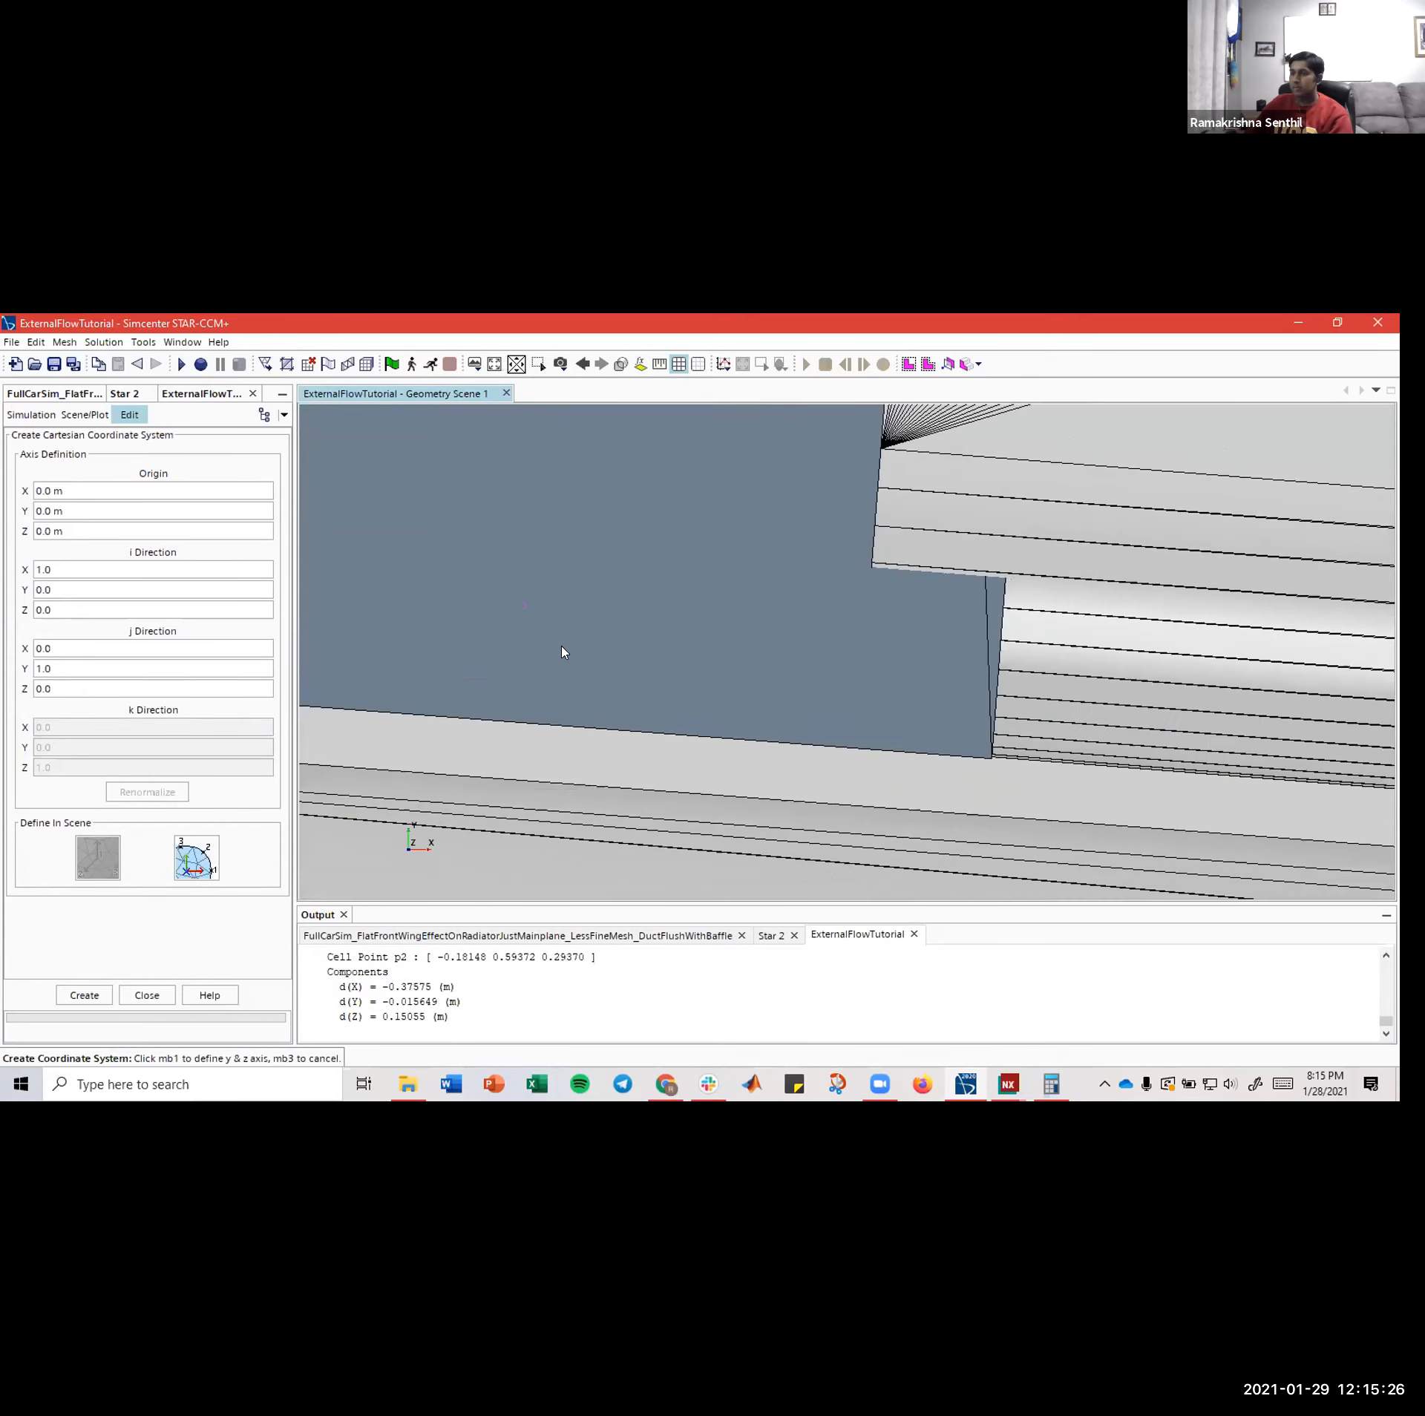
scroll(562, 651, "down", 4)
right_click_drag(473, 567, 602, 693)
scroll(603, 695, "down", 6)
mouse_move(605, 574)
right_mouse_down()
mouse_move(633, 764)
mouse_move(572, 848)
right_mouse_up()
right_click_drag(636, 643, 633, 983)
scroll(599, 655, "up", 5)
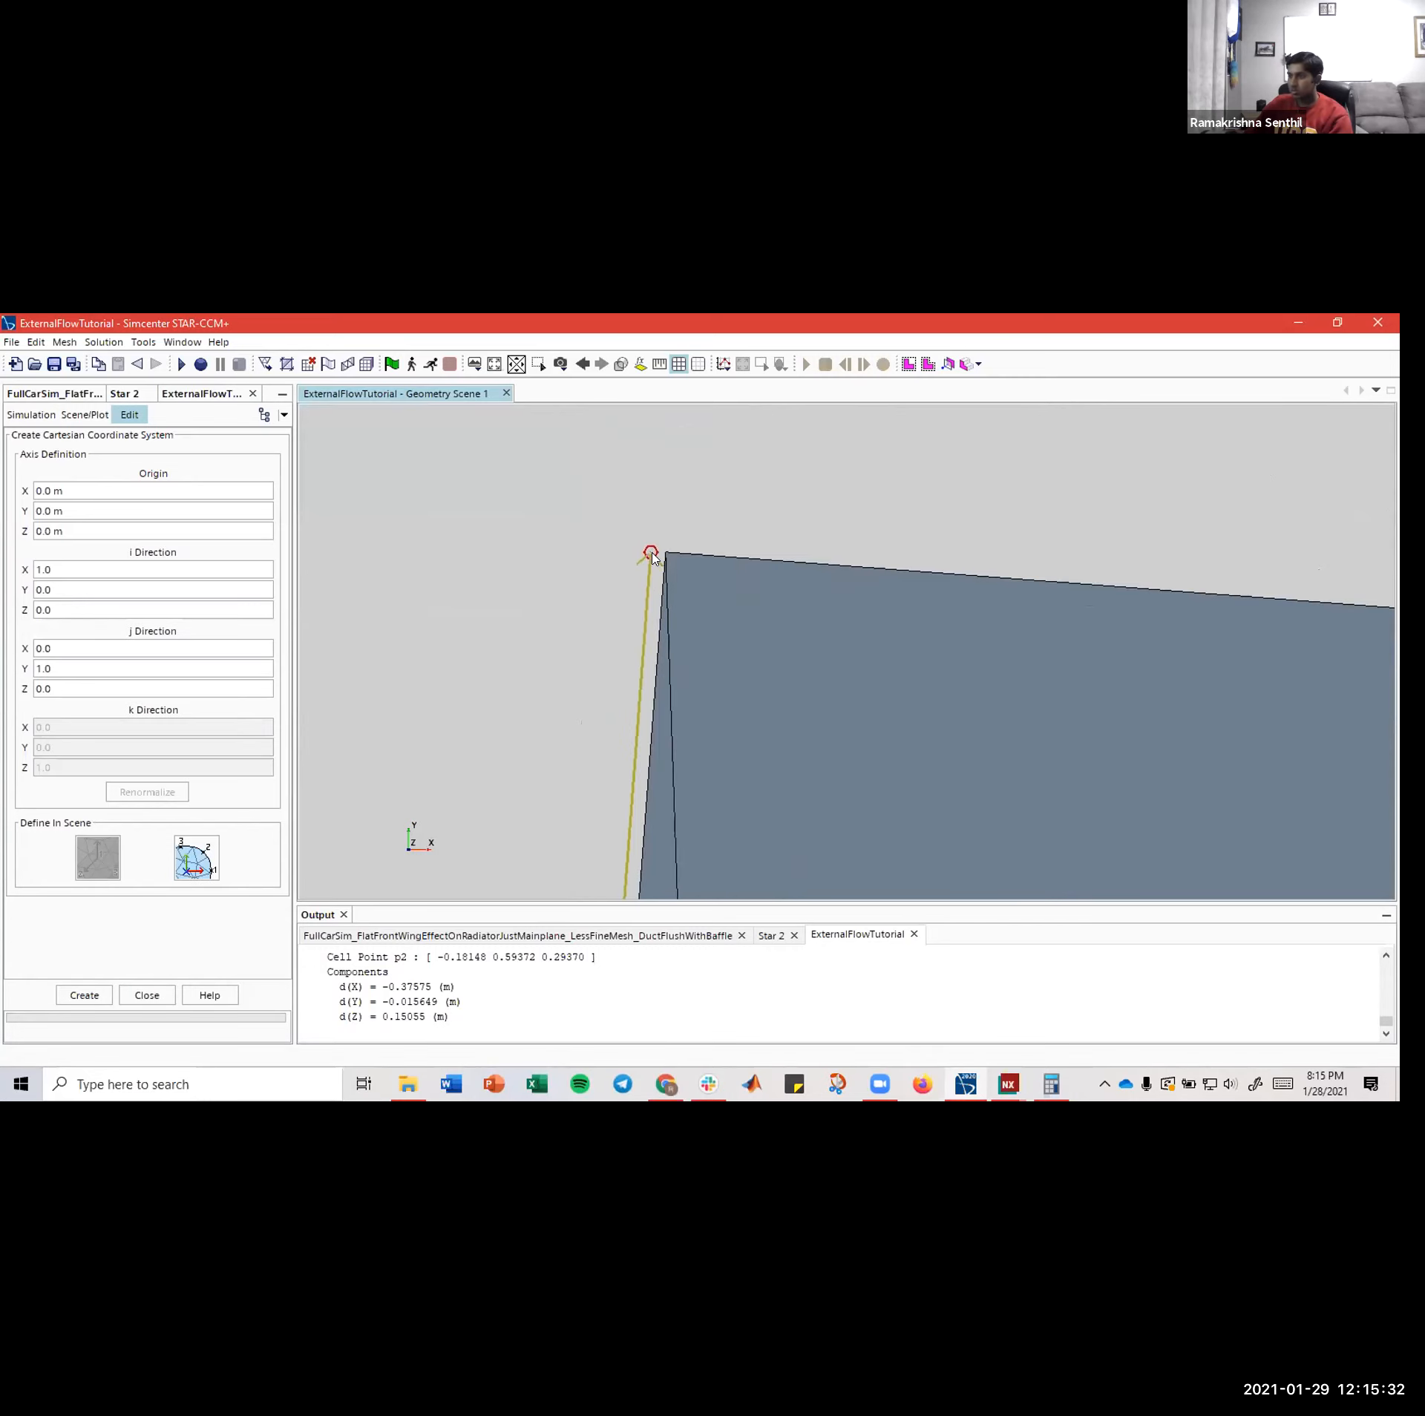
right_click_drag(661, 570, 675, 531)
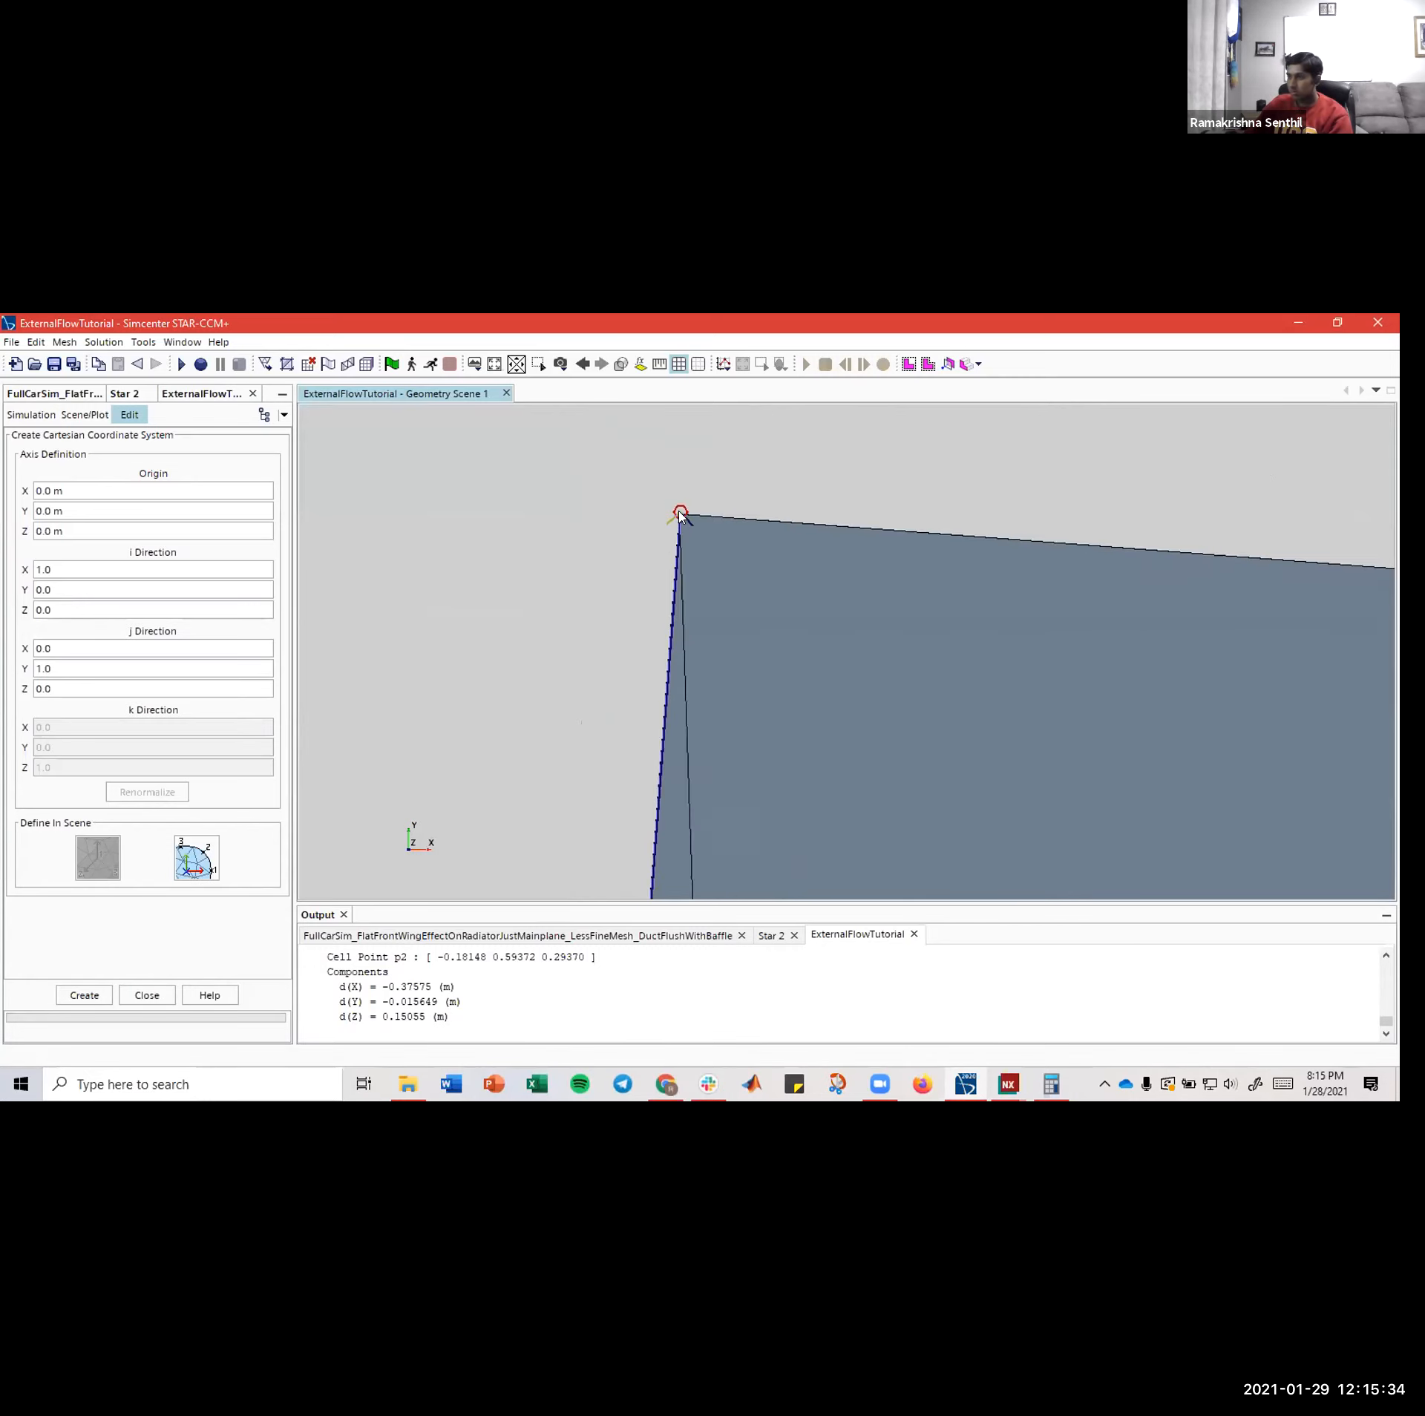
left_click(680, 516)
- Inspect the defined axes at the radiator corner and create the Cartesian coordinate system
right_click_drag(703, 551, 744, 670)
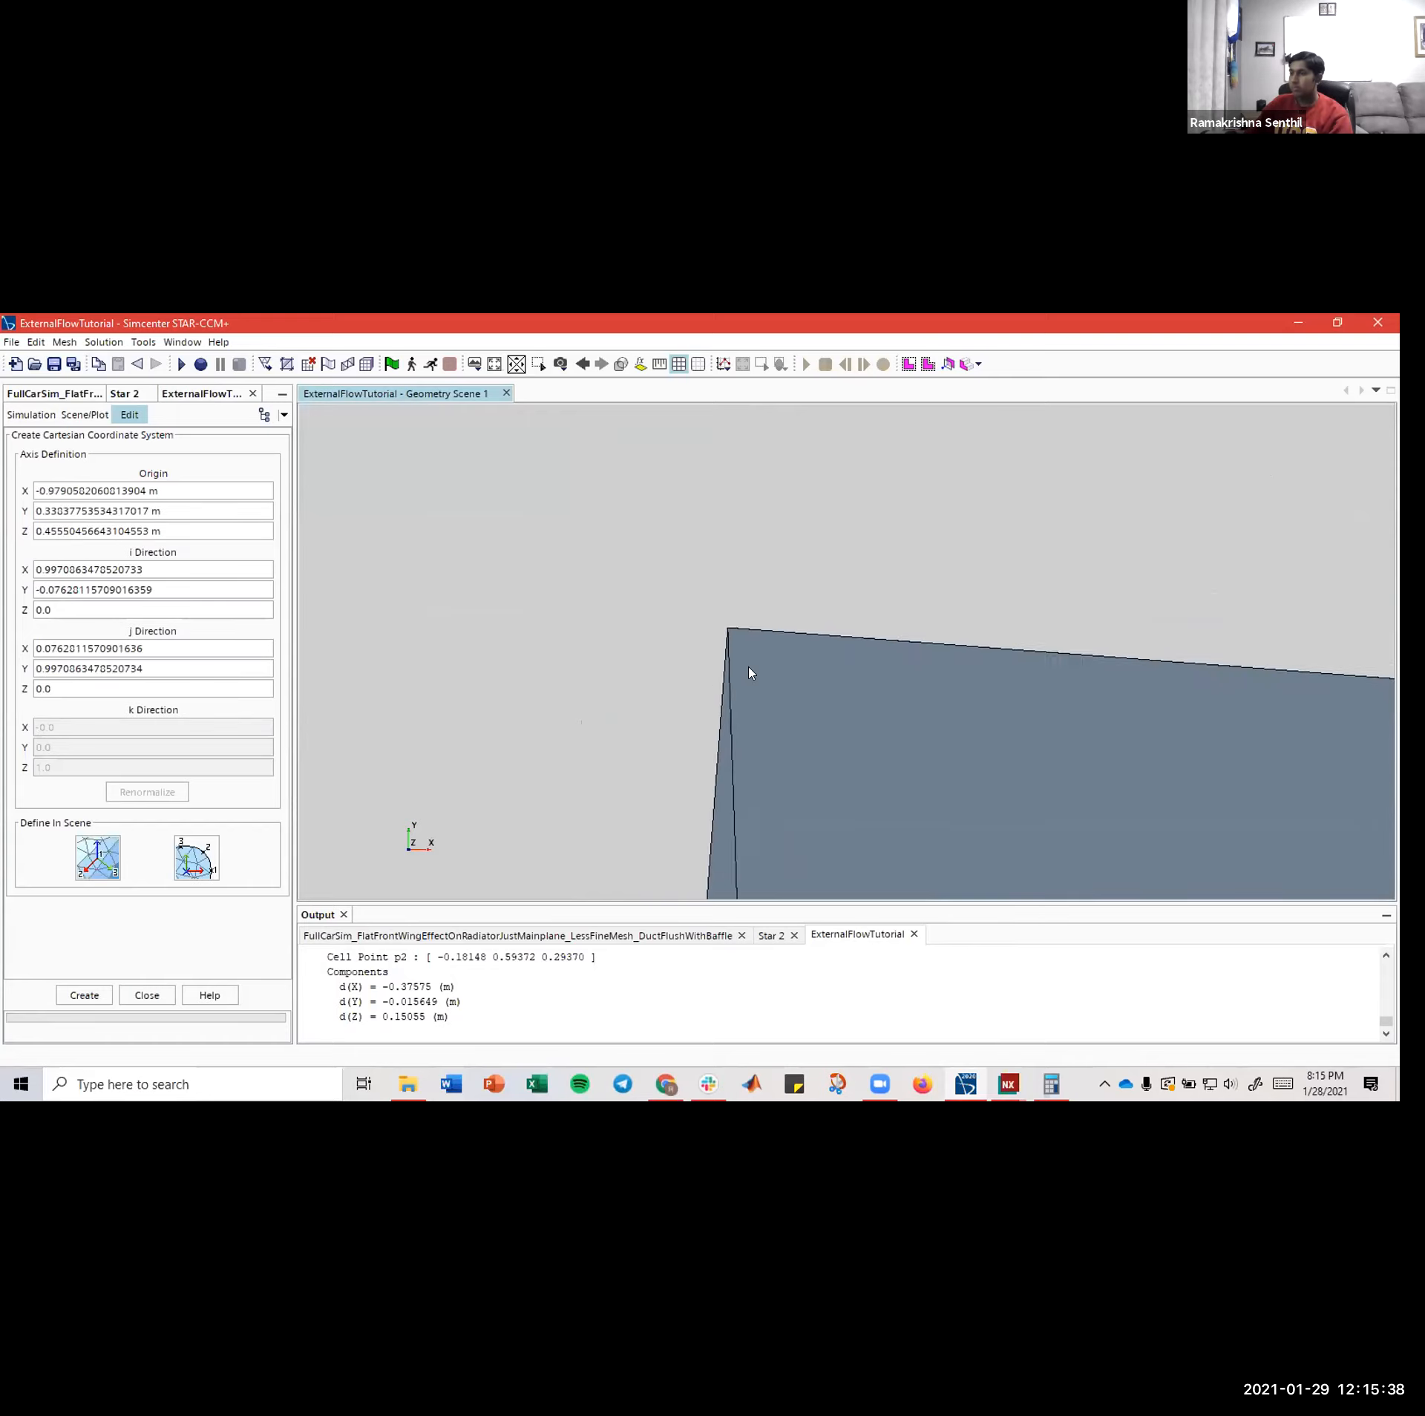
scroll(775, 673, "down", 10)
scroll(767, 701, "down", 8)
right_click_drag(798, 678, 808, 462)
scroll(836, 759, "down", 5)
right_click_drag(855, 824, 831, 673)
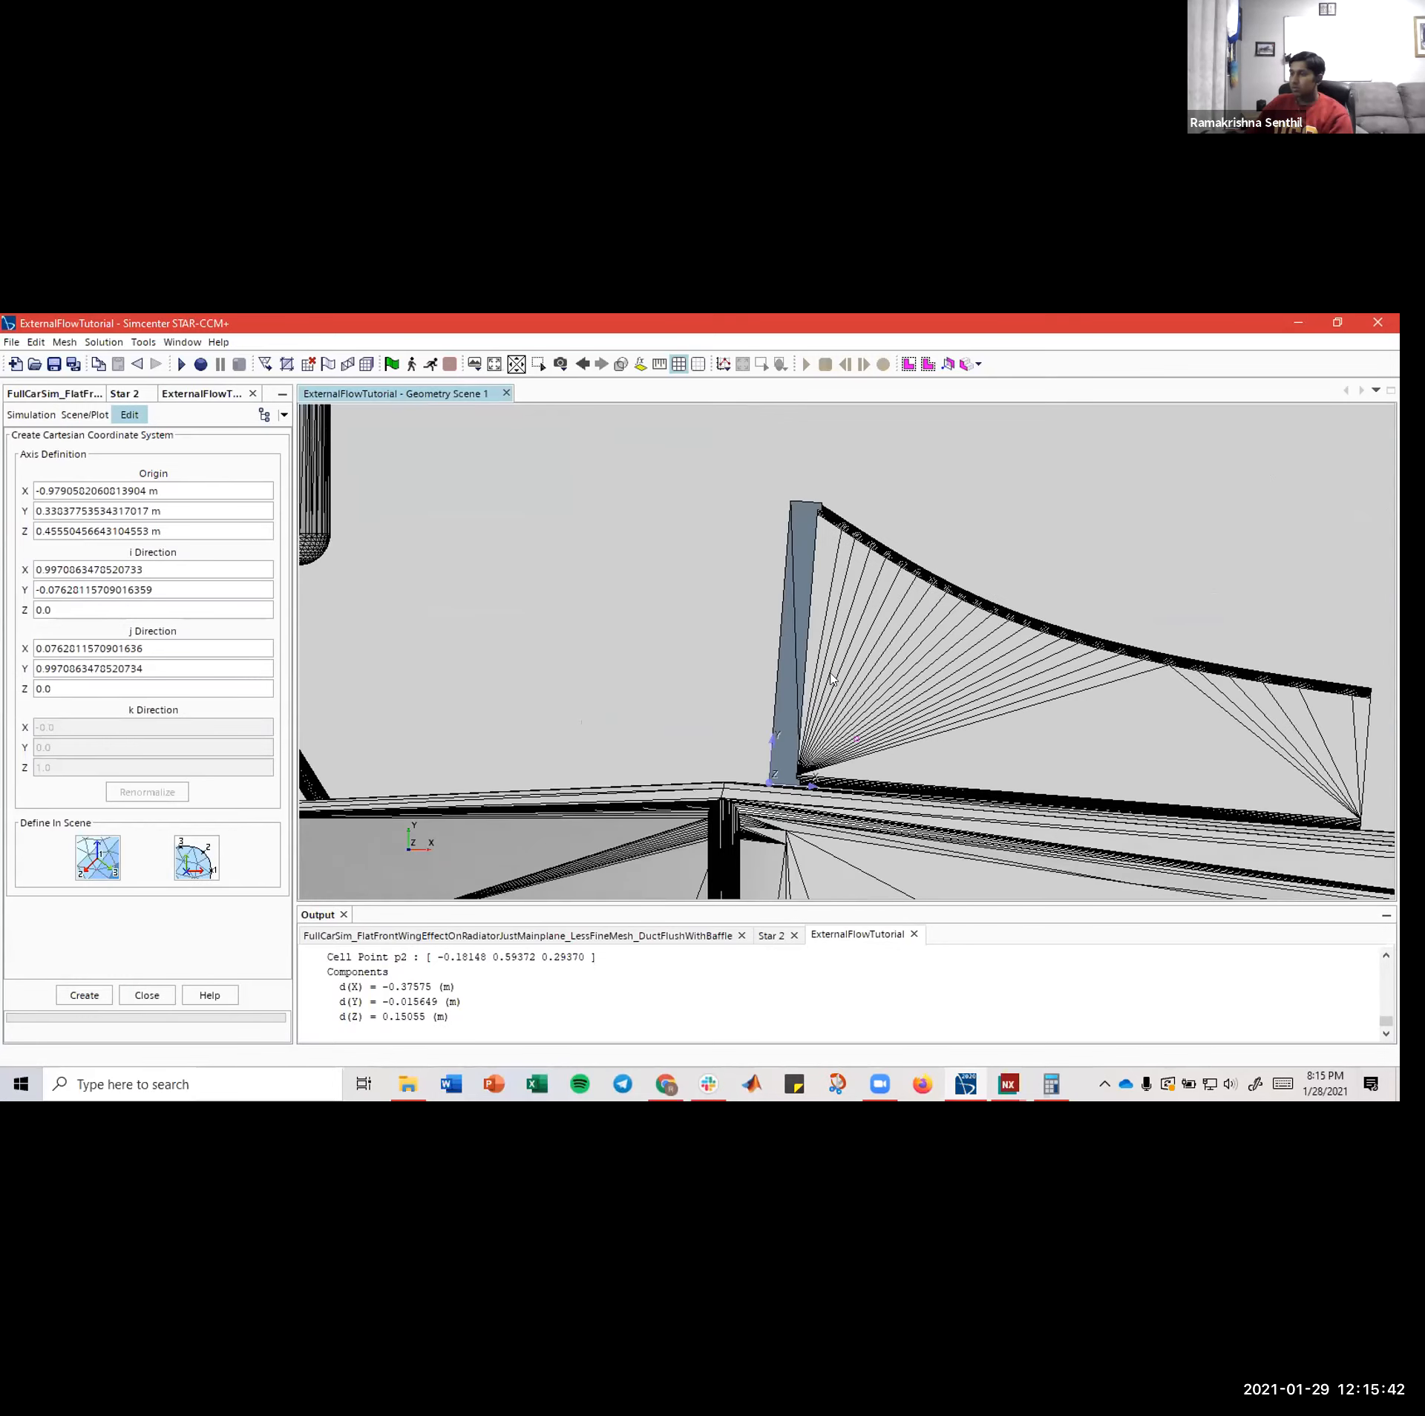
scroll(788, 744, "up", 10)
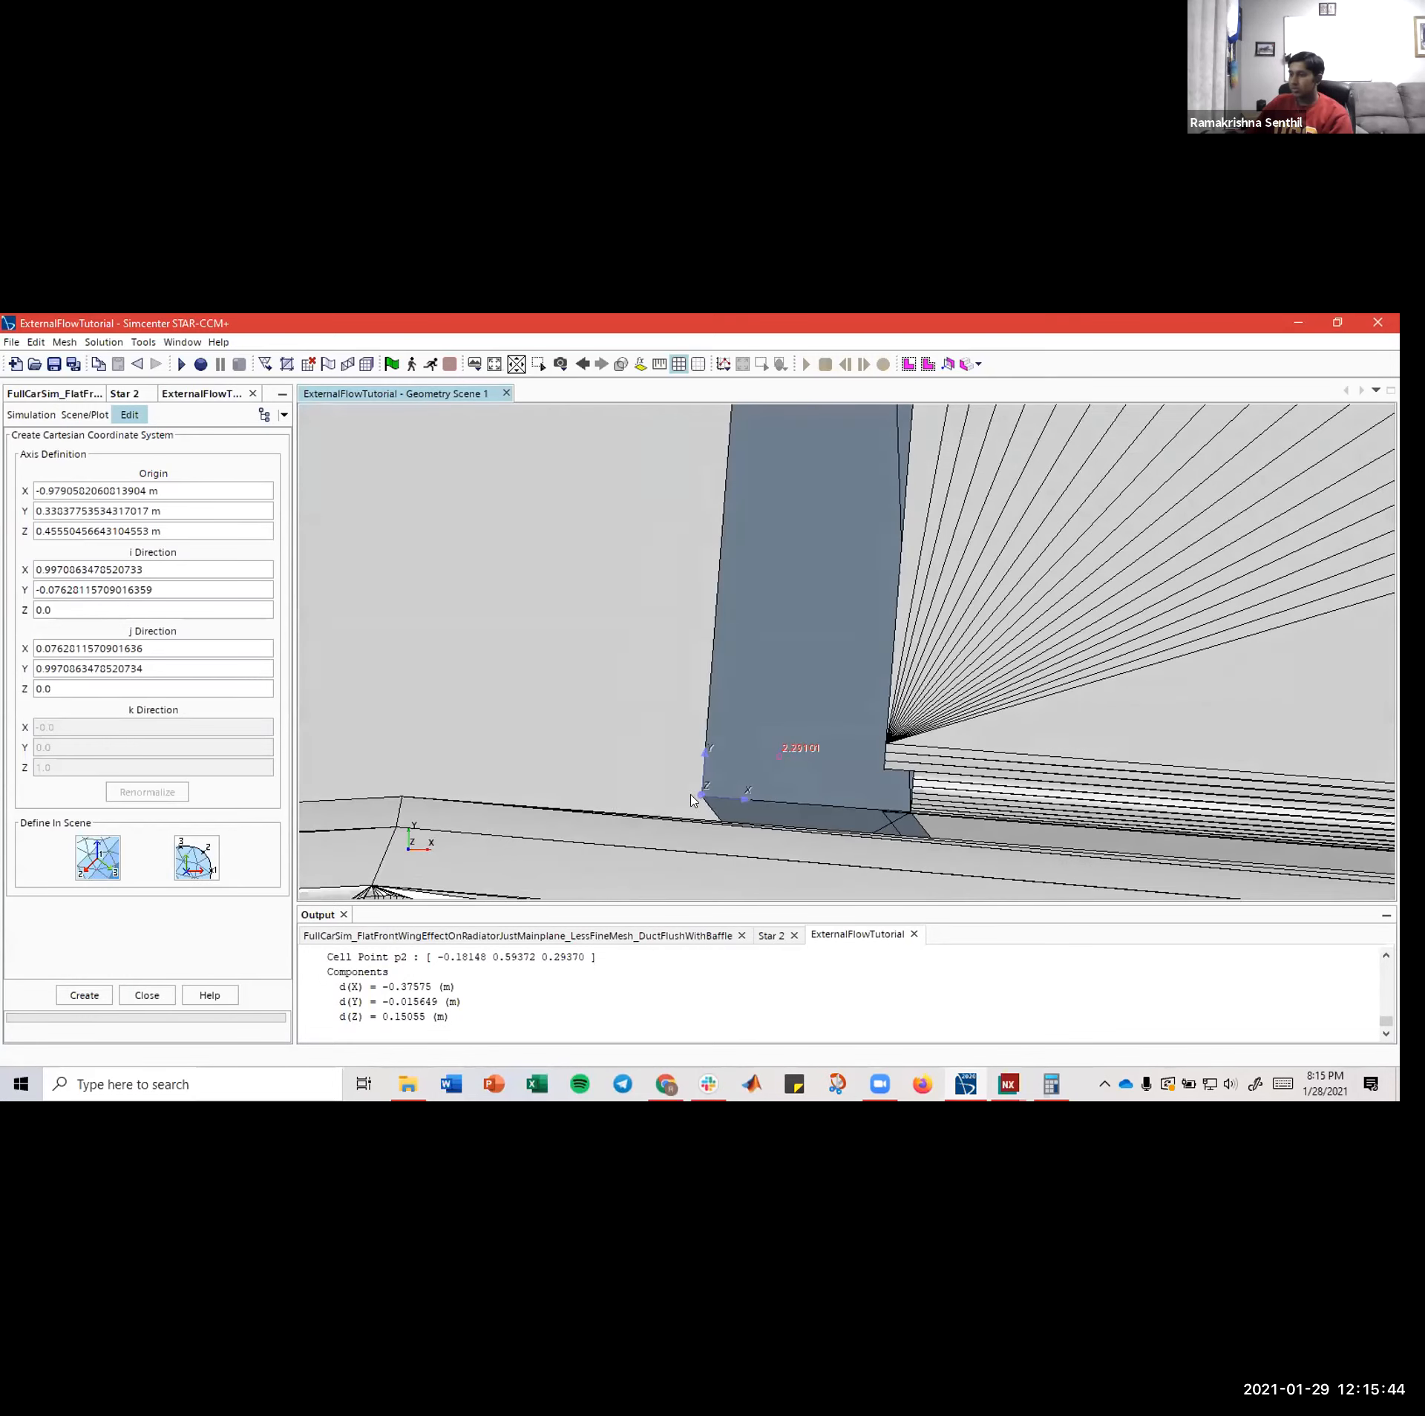
left_click(146, 996)
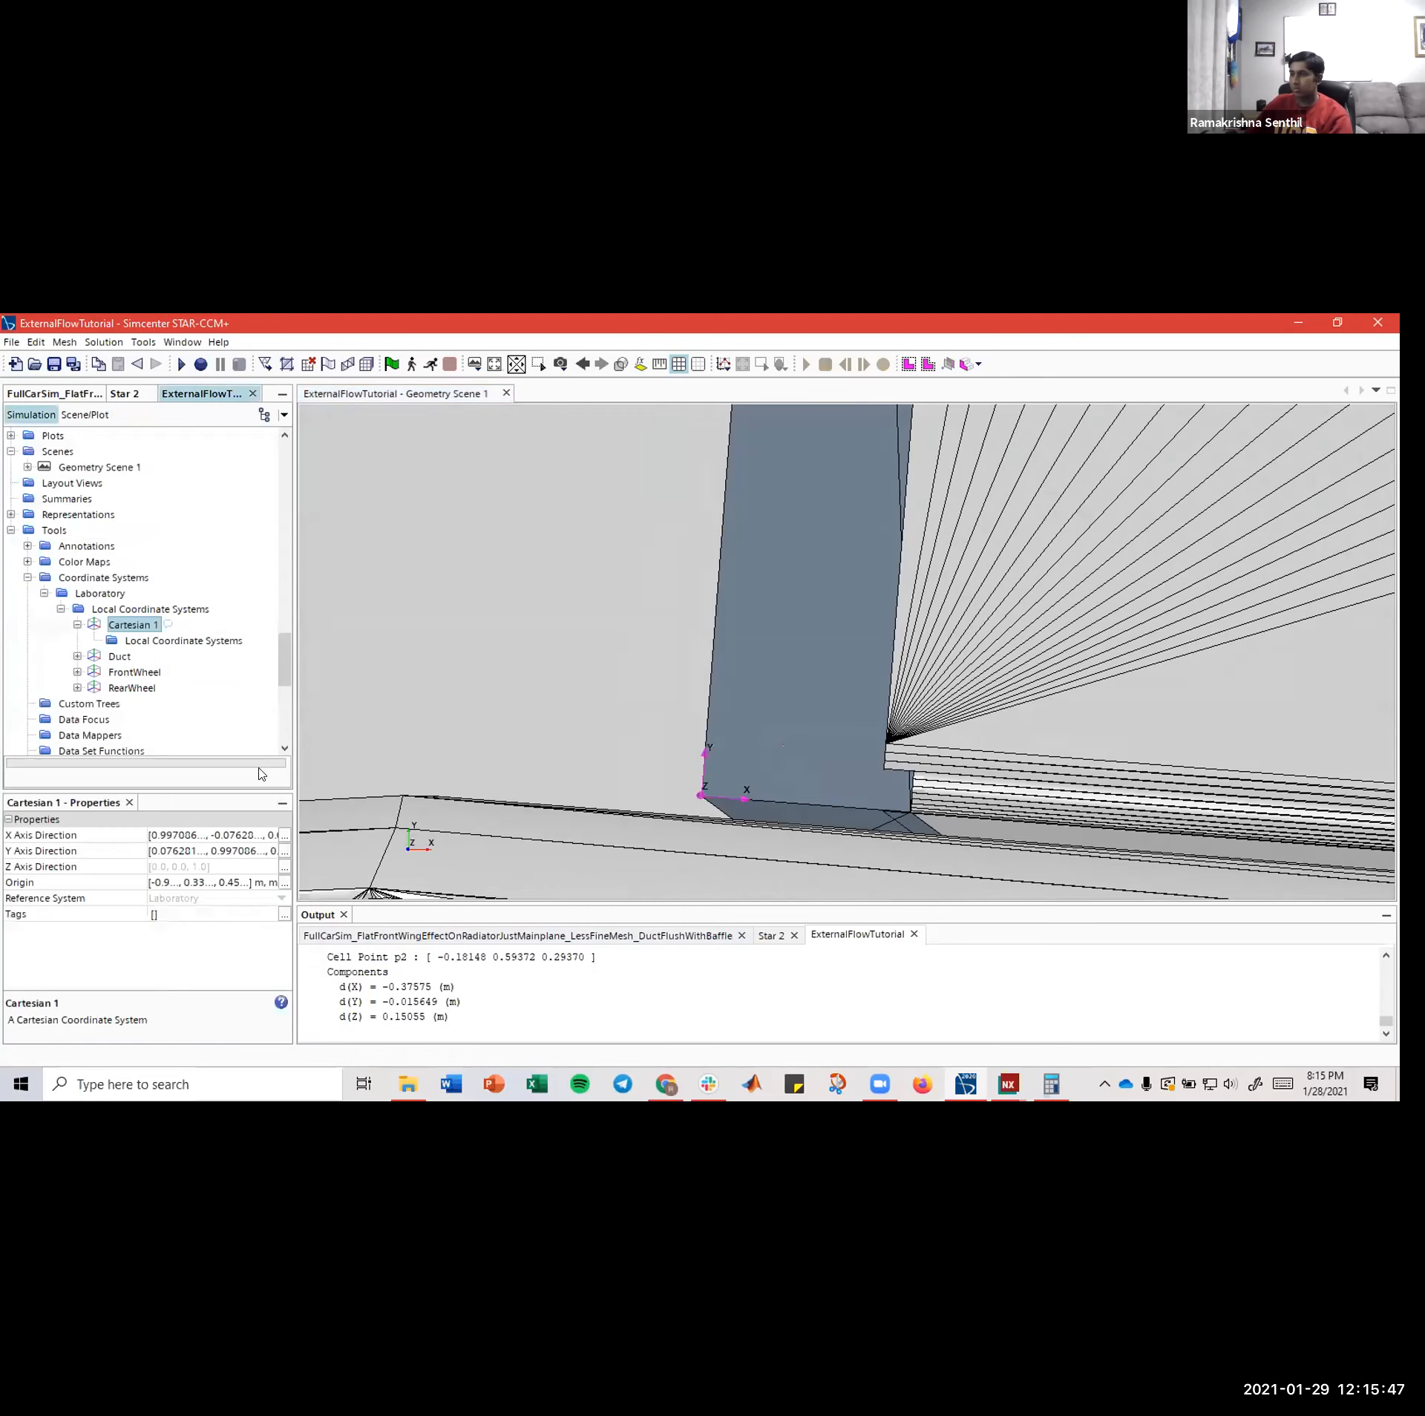
- Rename the Cartesian 1 coordinate system as Radiator
right_click(130, 626)
left_click(185, 761)
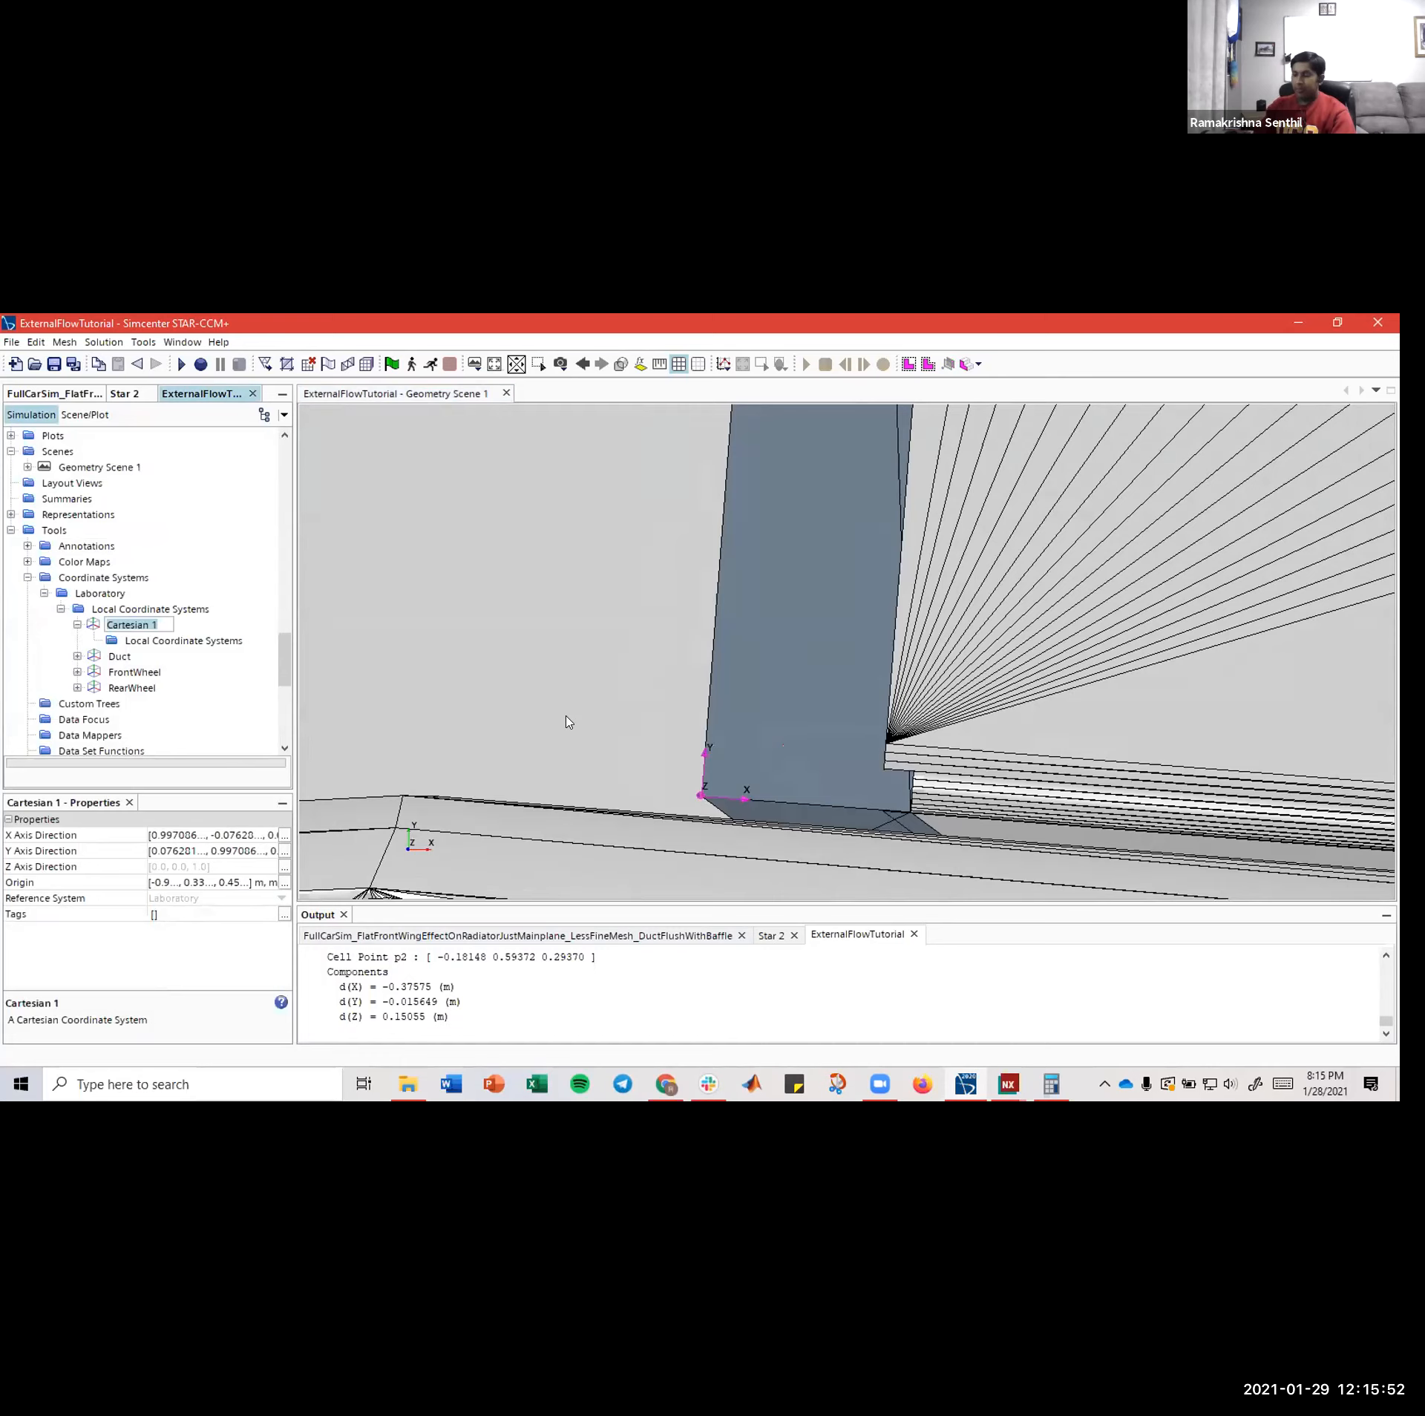
type("Radiator")
key("Return")
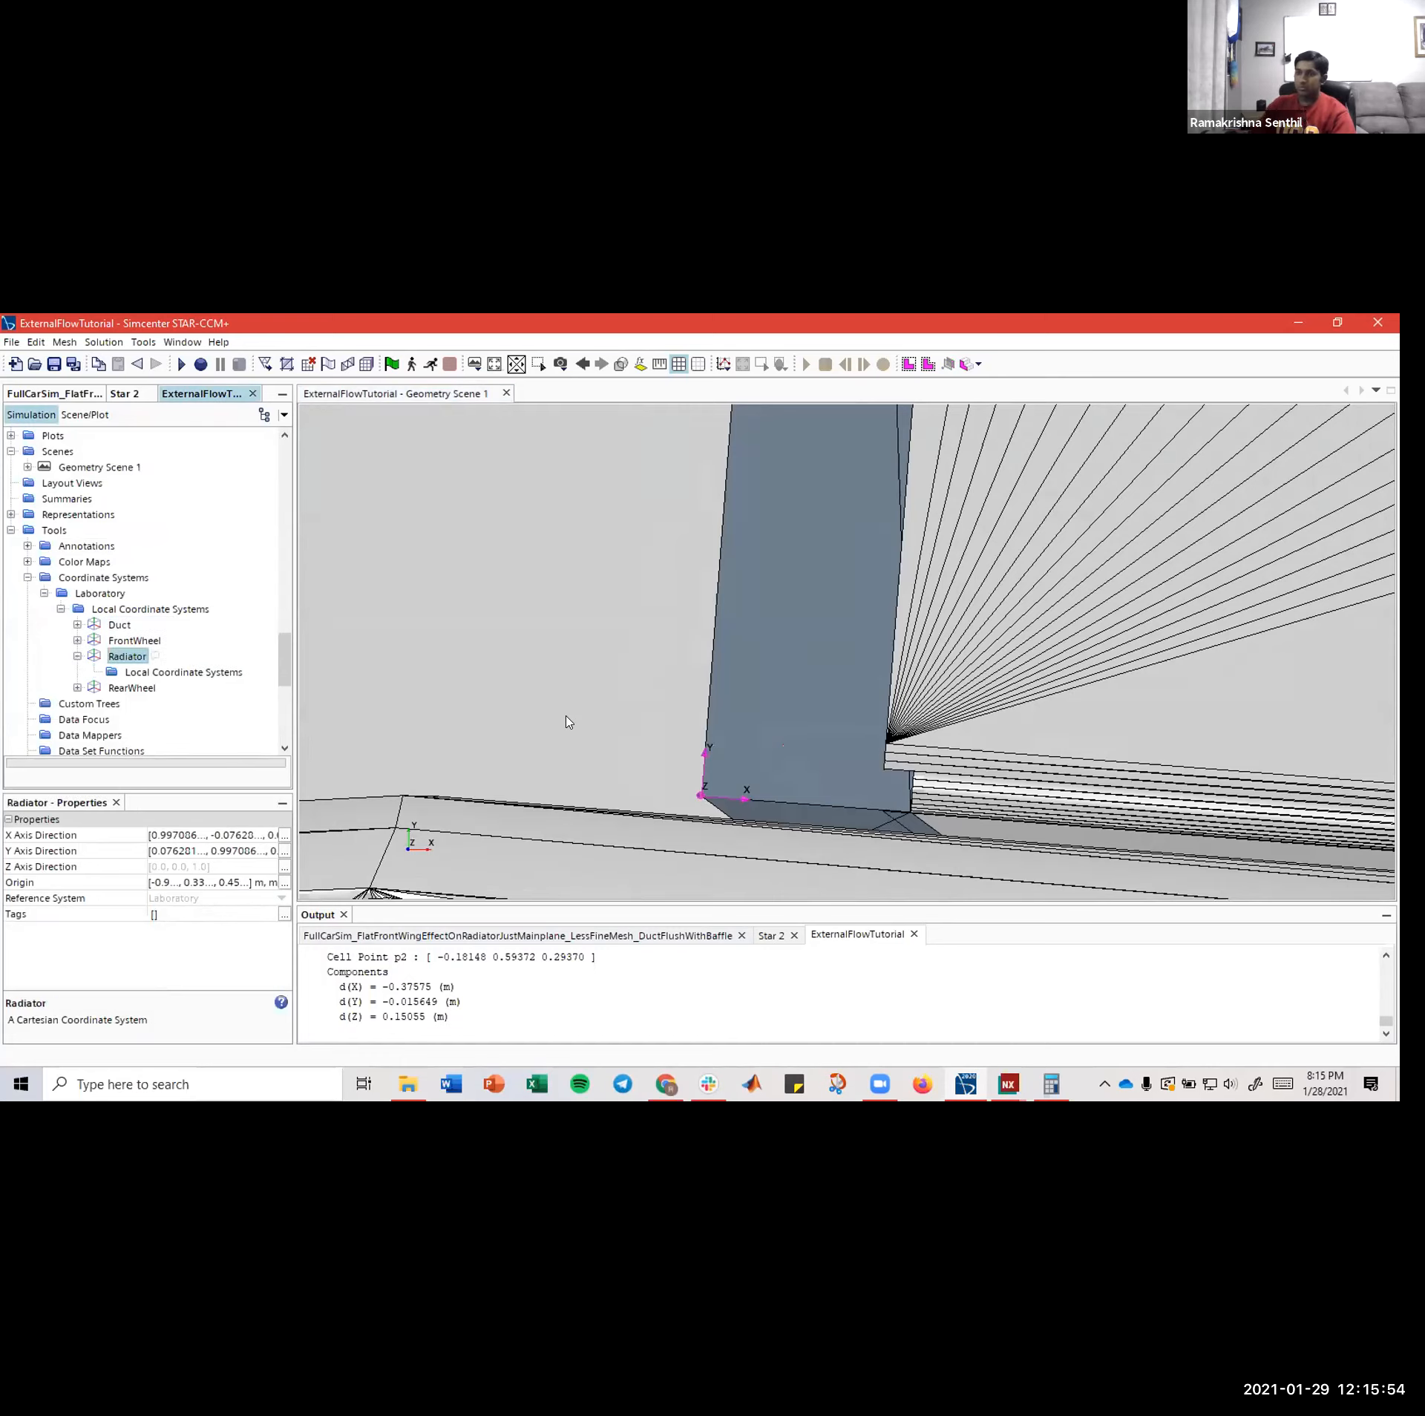
- Examine the Unite boundaries of the Subtract region one by one to identify the one belonging to the radiator body
left_click(77, 657)
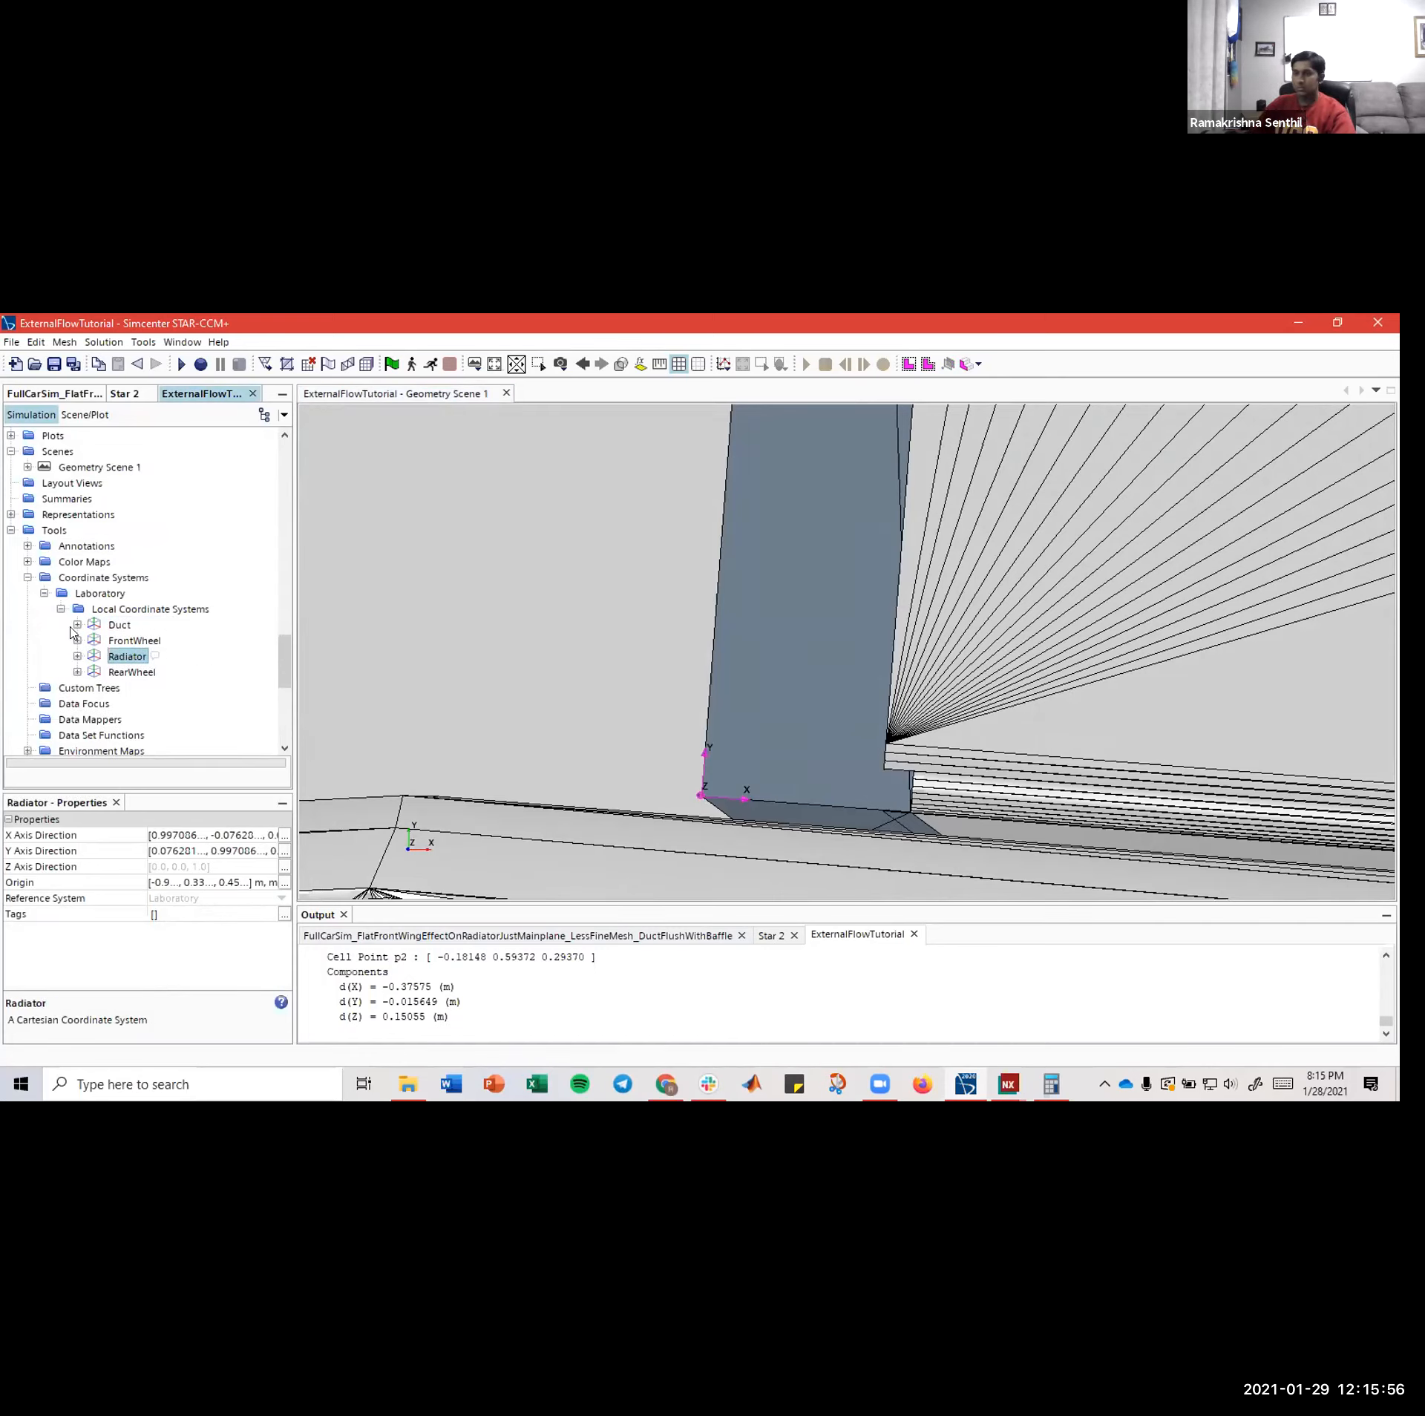
left_click(59, 608)
left_click(27, 578)
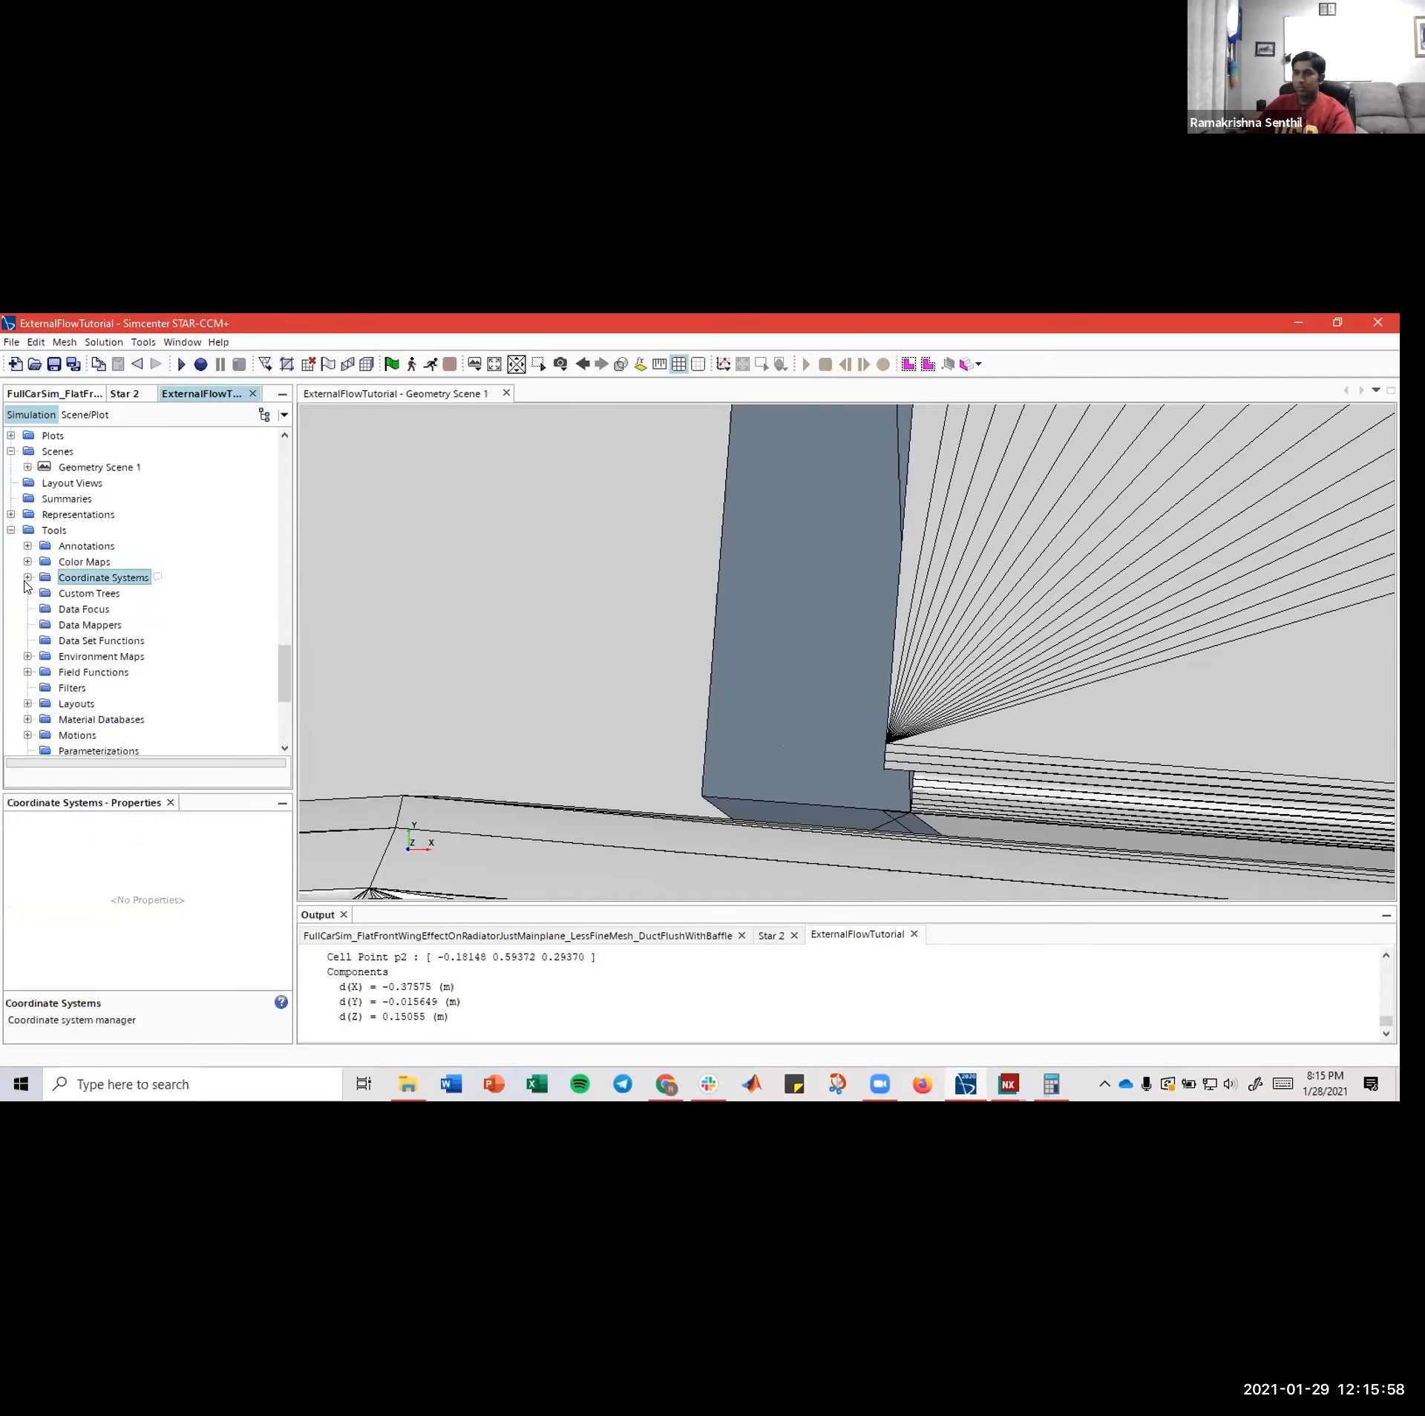
left_click(11, 530)
scroll(141, 588, "up", 3)
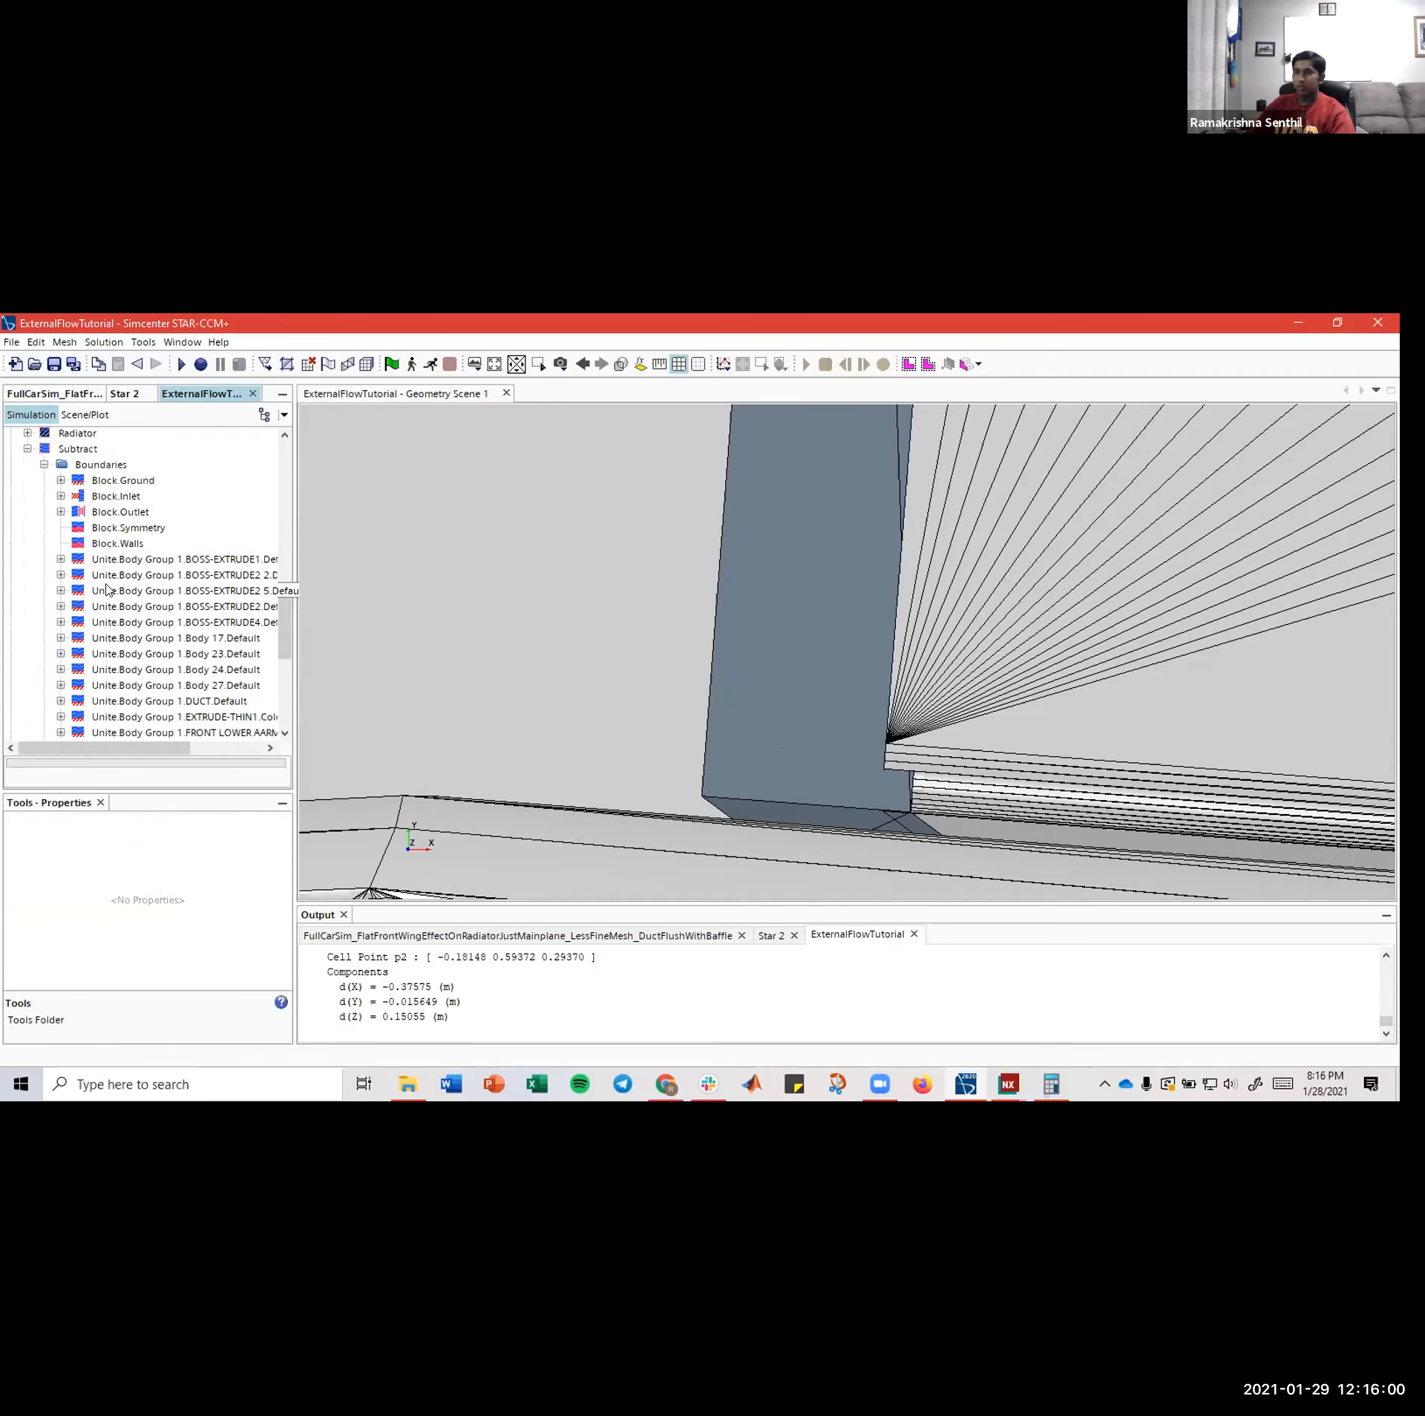
left_click(141, 576)
key("Down")
key("Down")
key("Down")
key("Down")
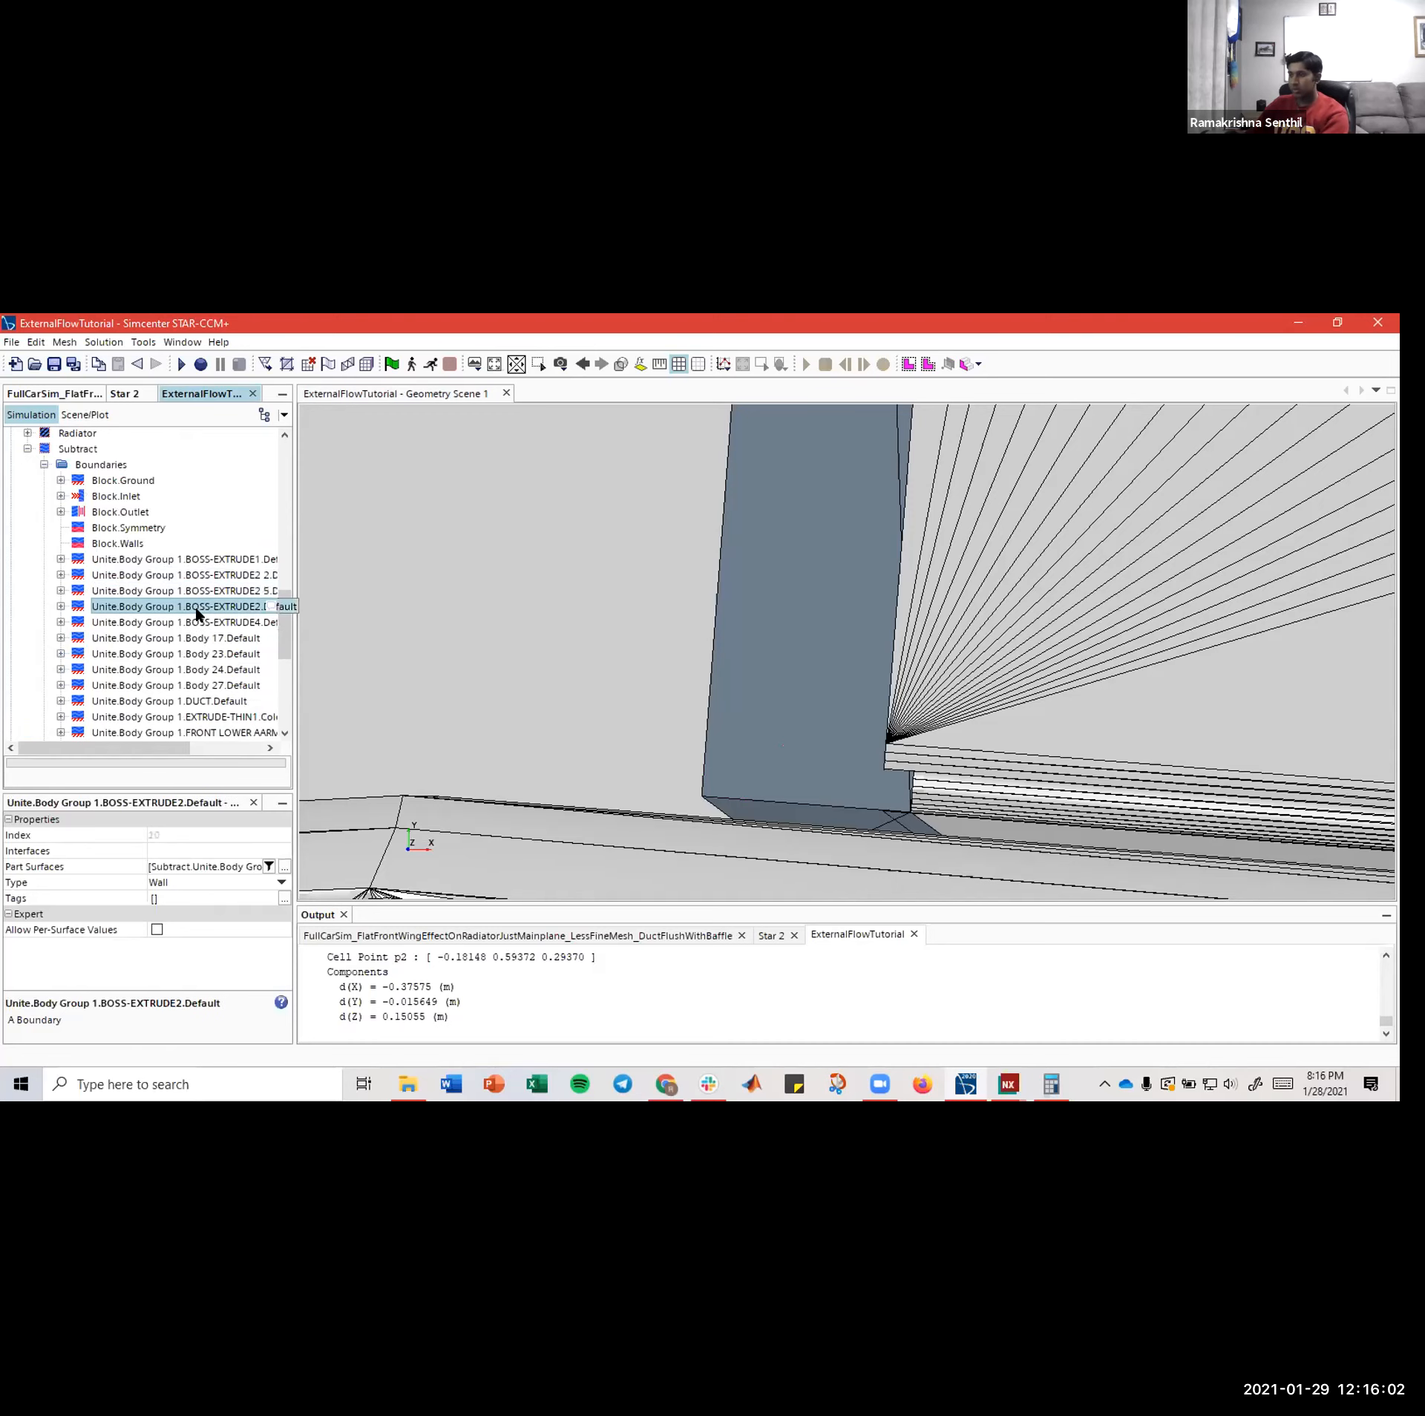
key("Down")
key("Down")
key("Down")
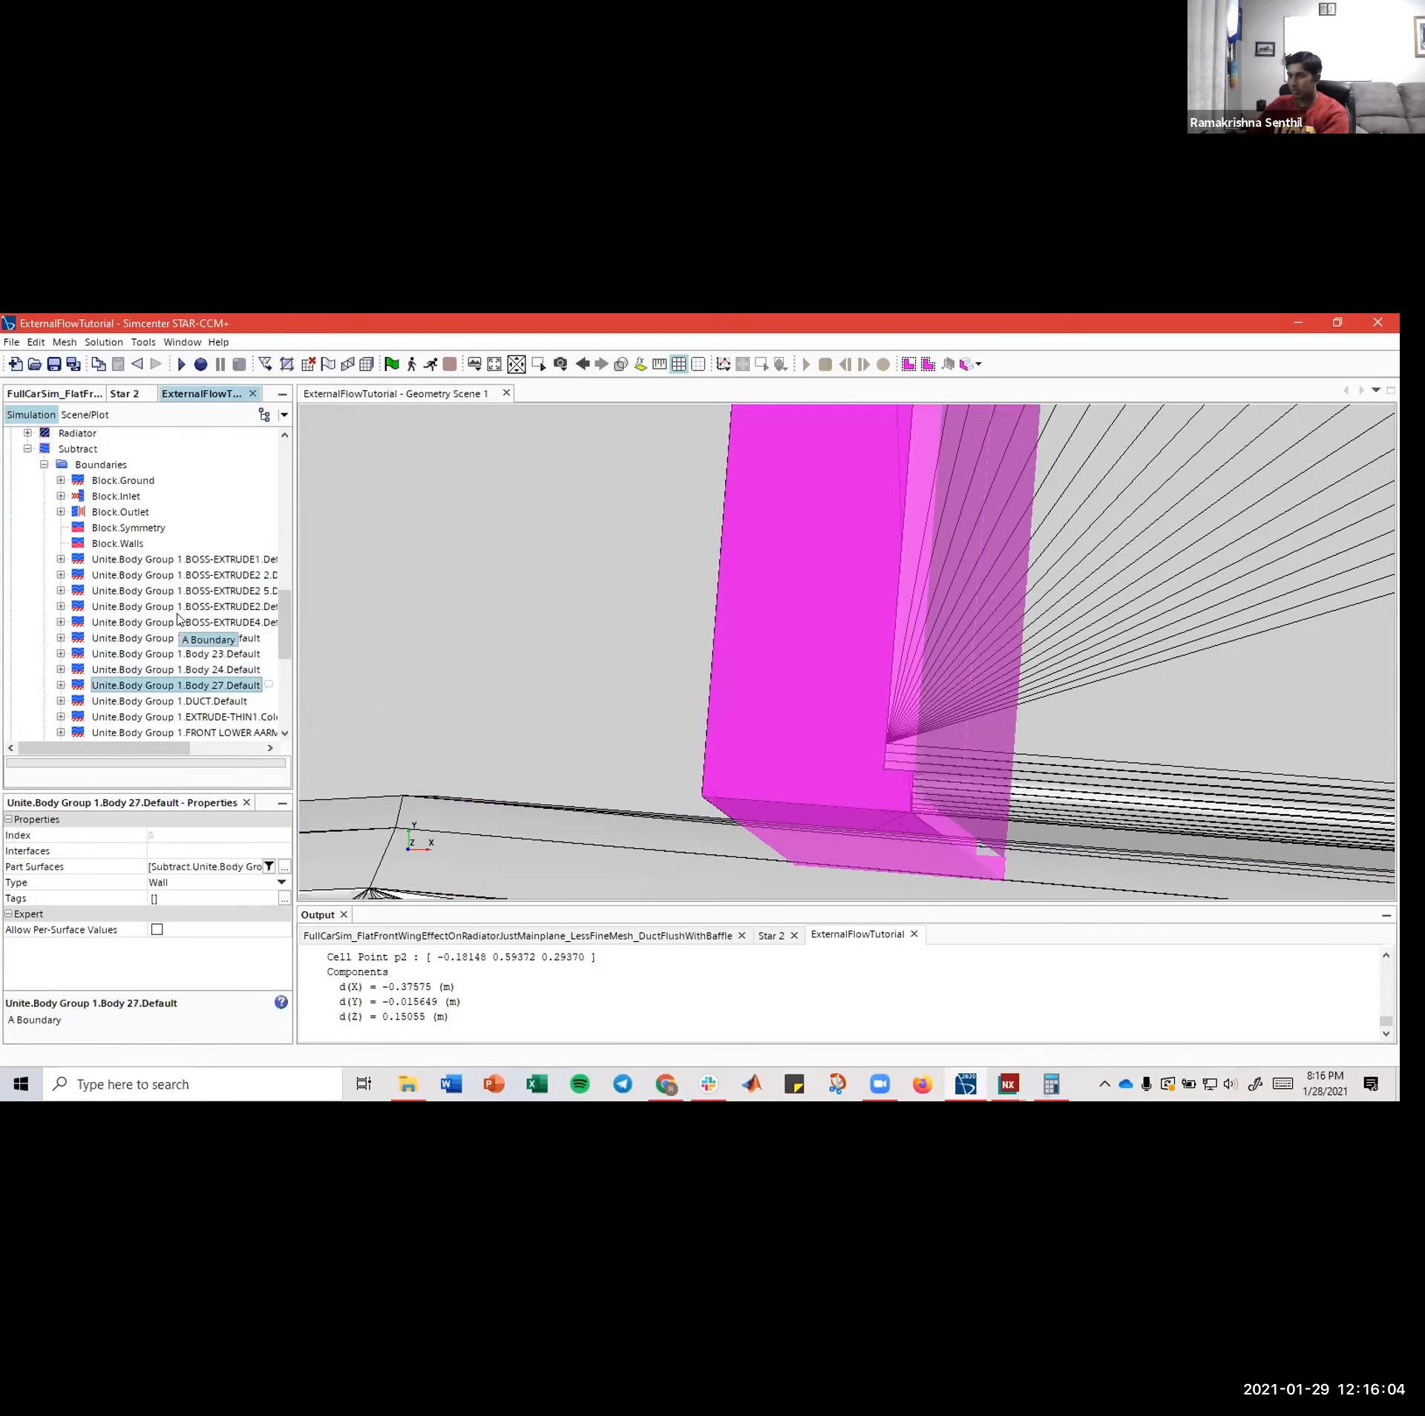
scroll(118, 588, "up", 1)
- Review the Radiator region's properties, its physics conditions and its Default boundary
left_click(44, 511)
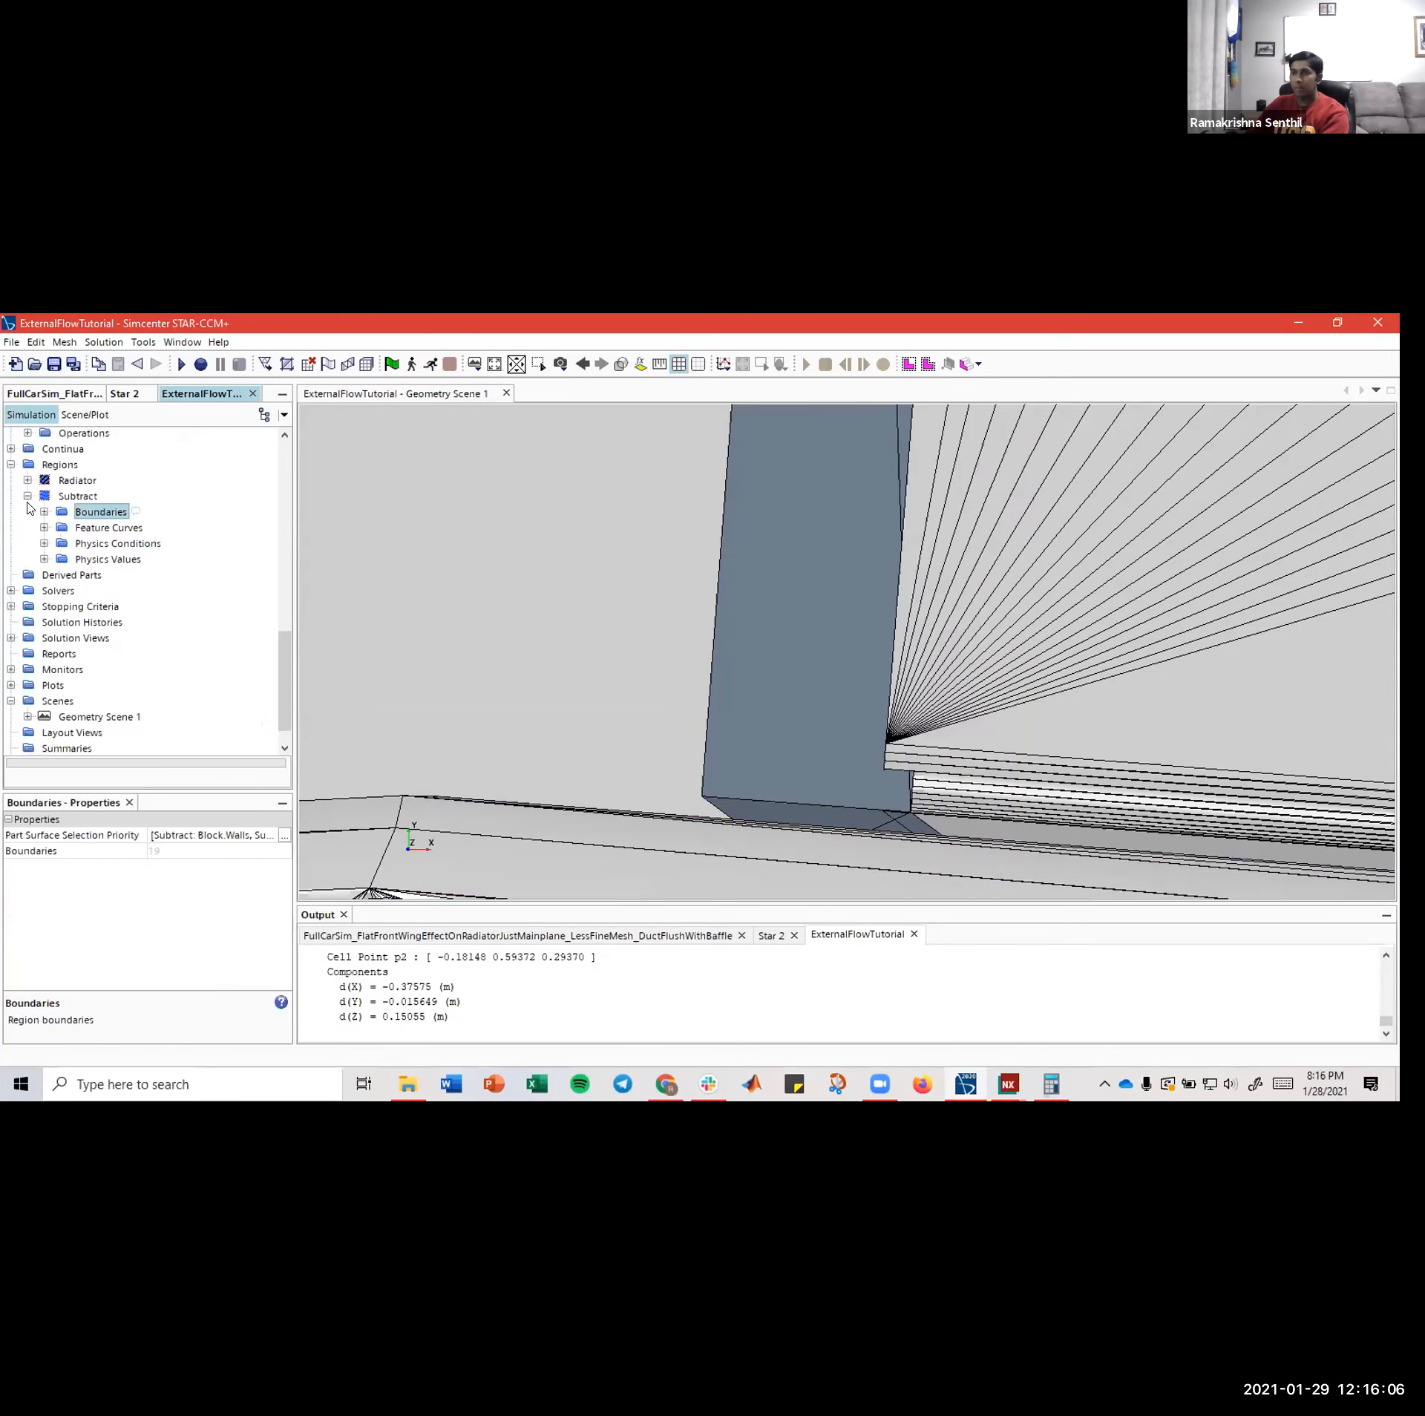
left_click(28, 496)
left_click(32, 515)
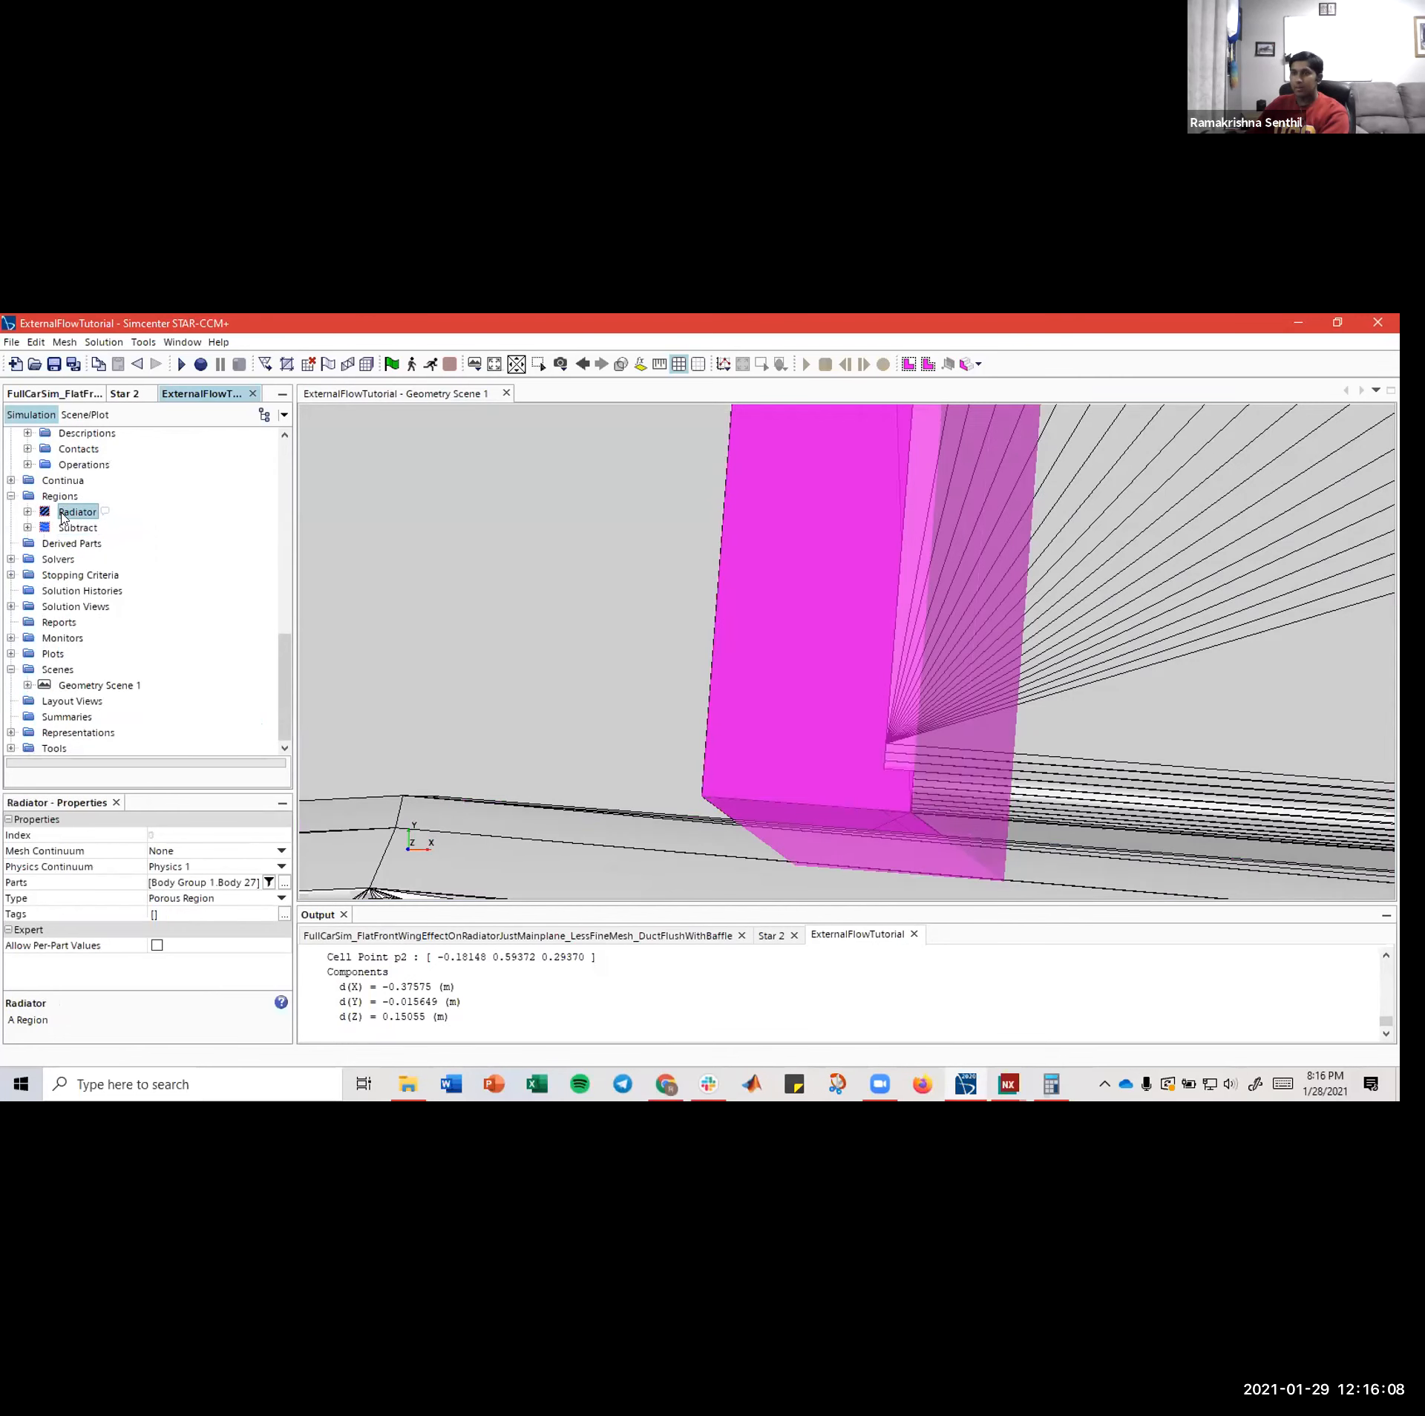
left_click(28, 511)
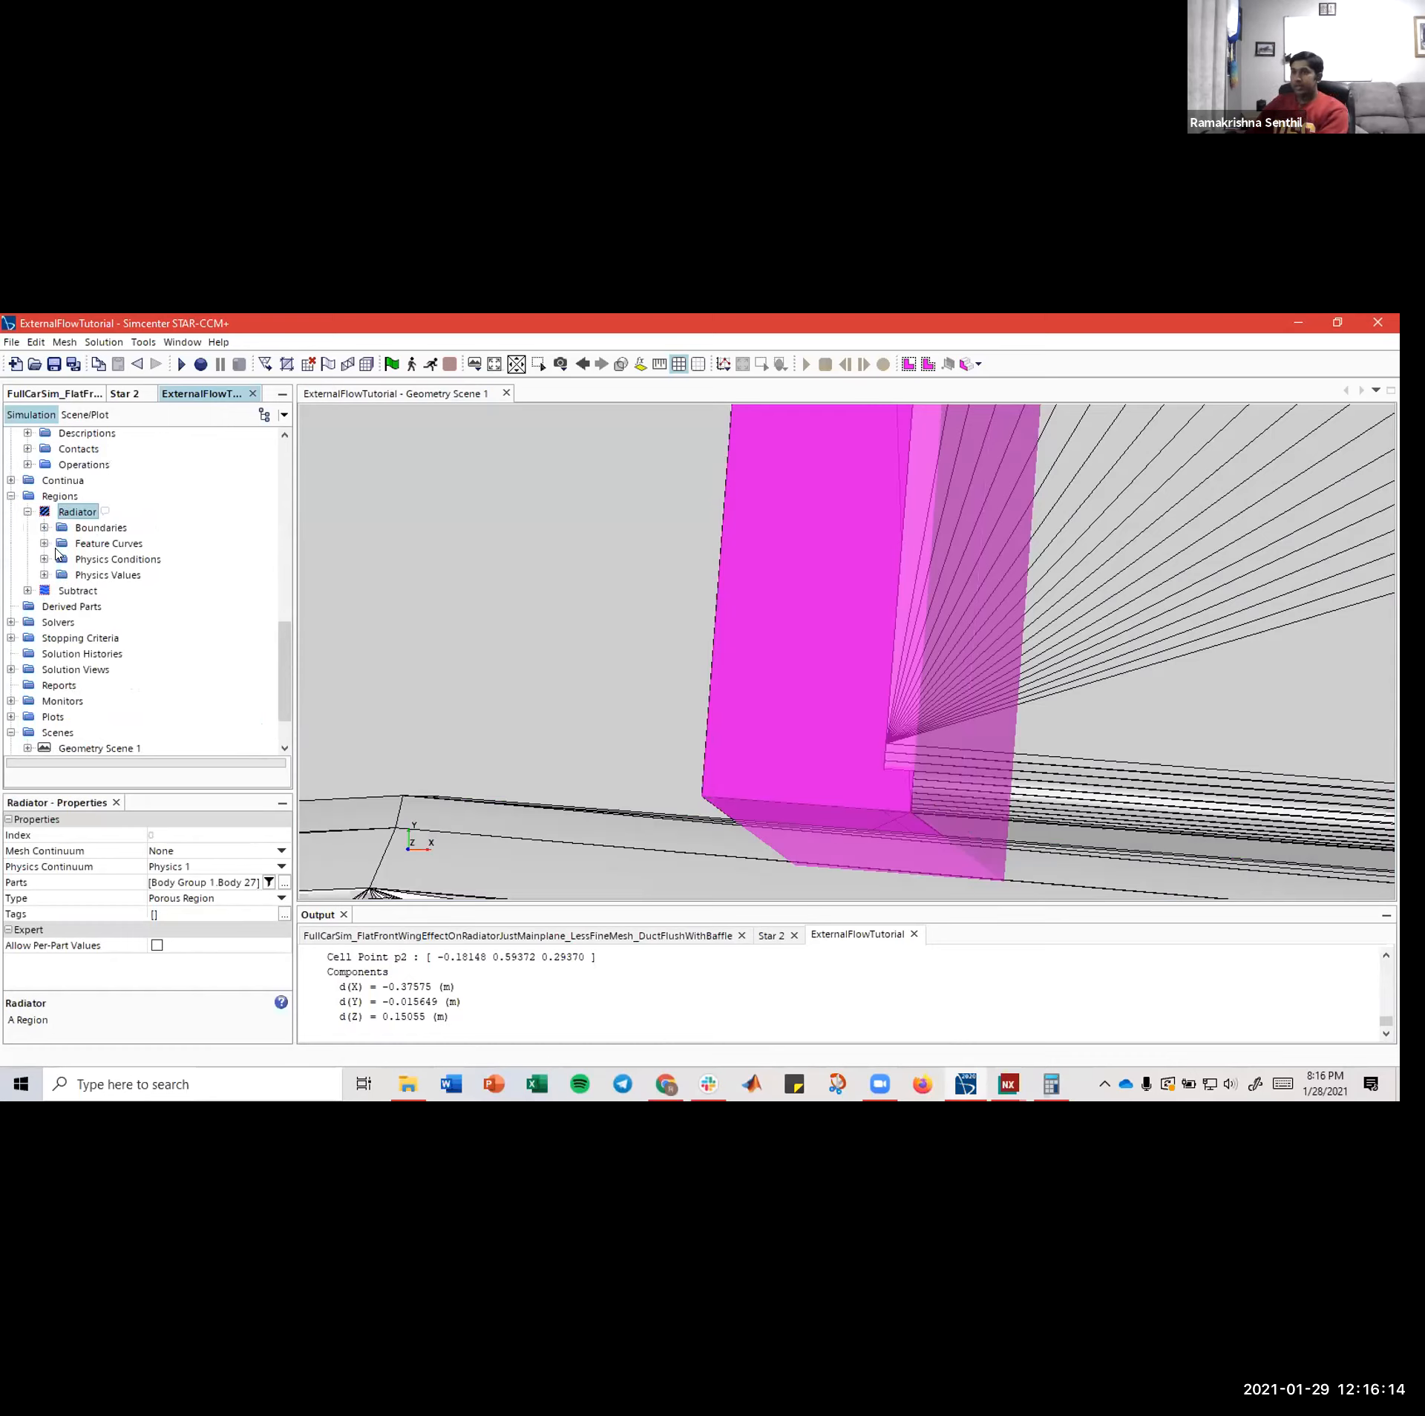
left_click(43, 560)
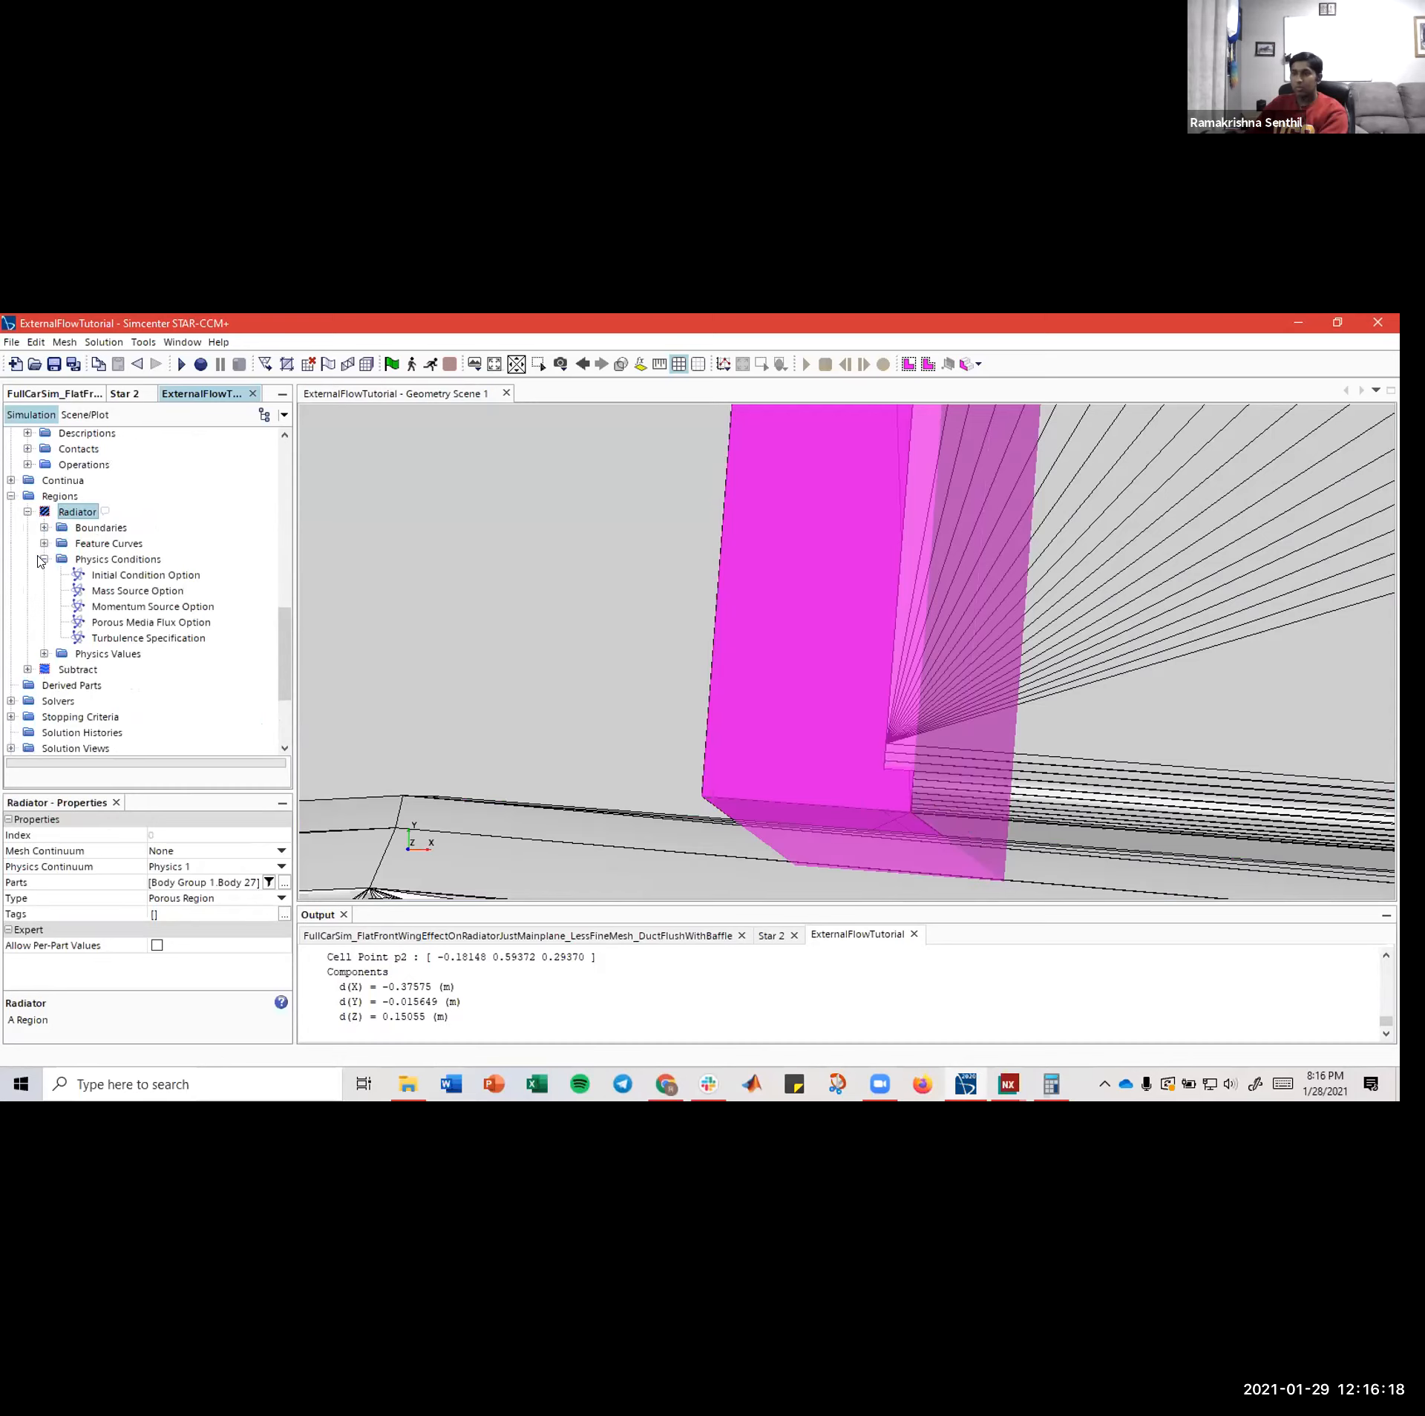
left_click(43, 528)
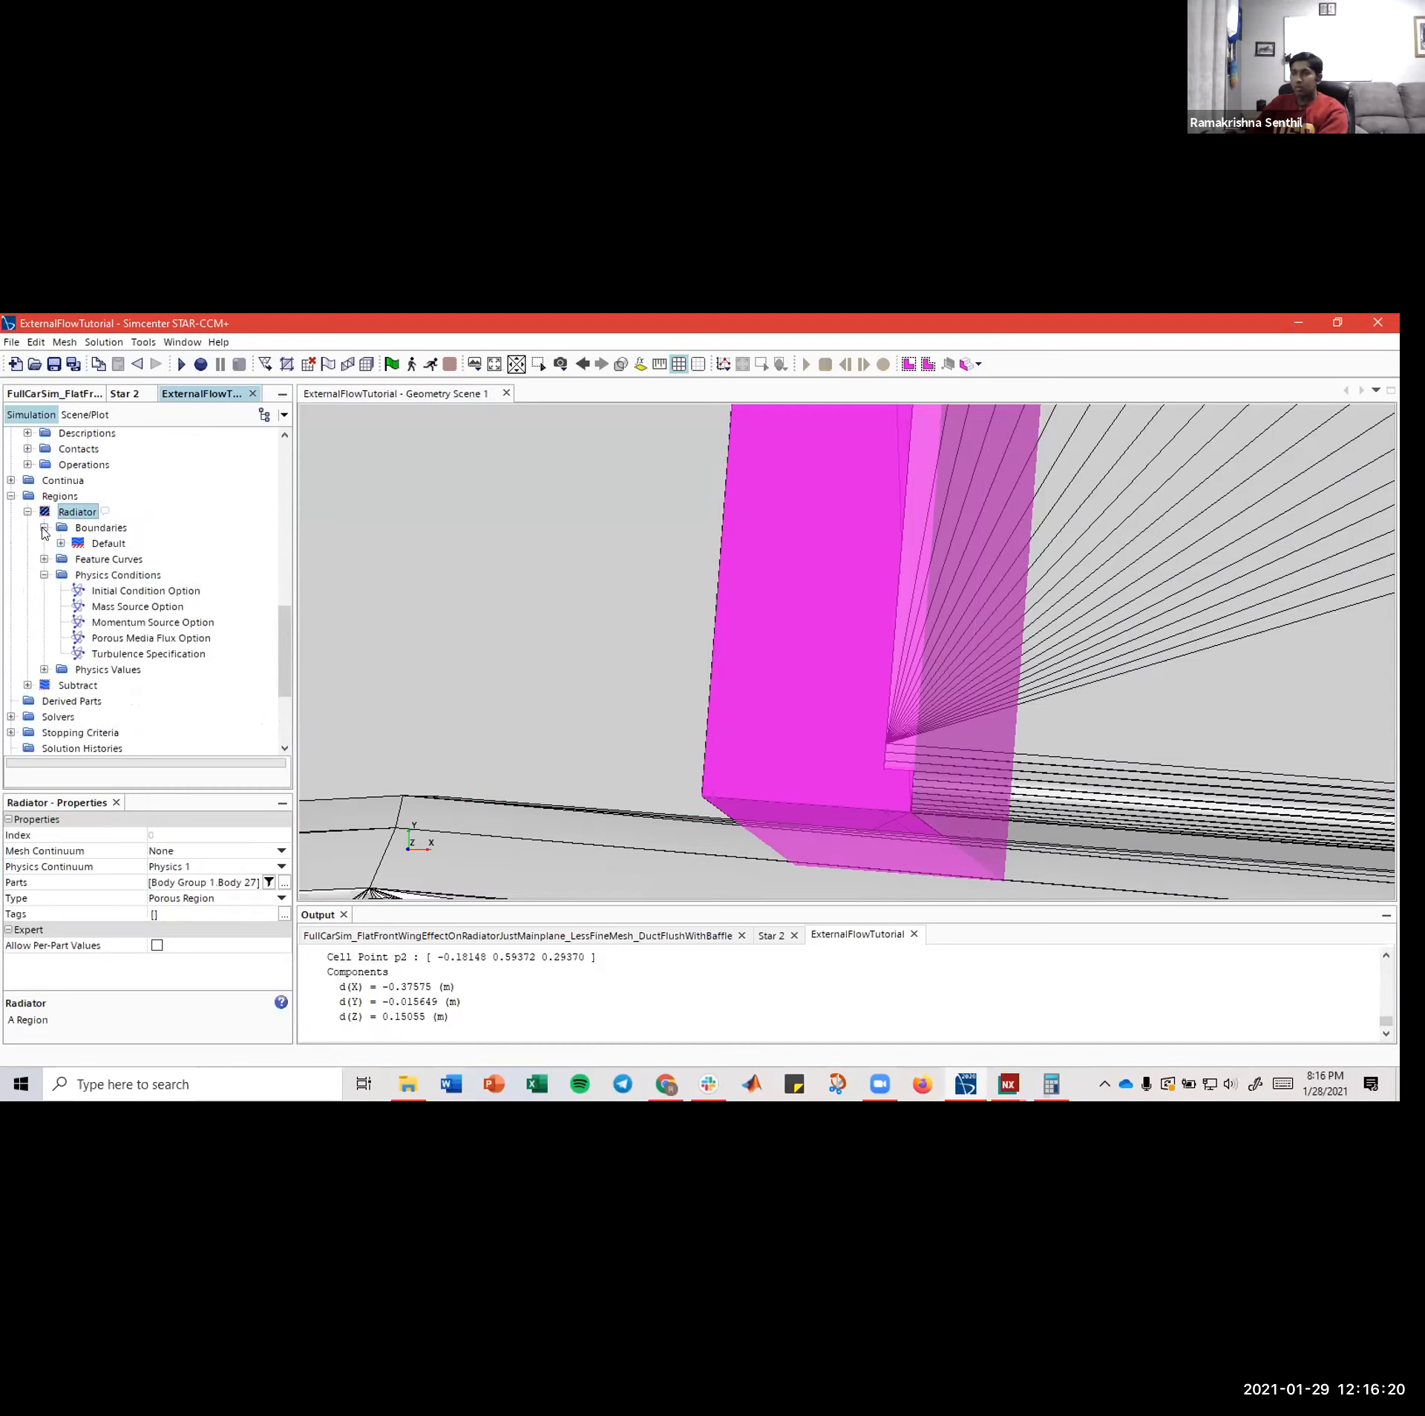
left_click(77, 545)
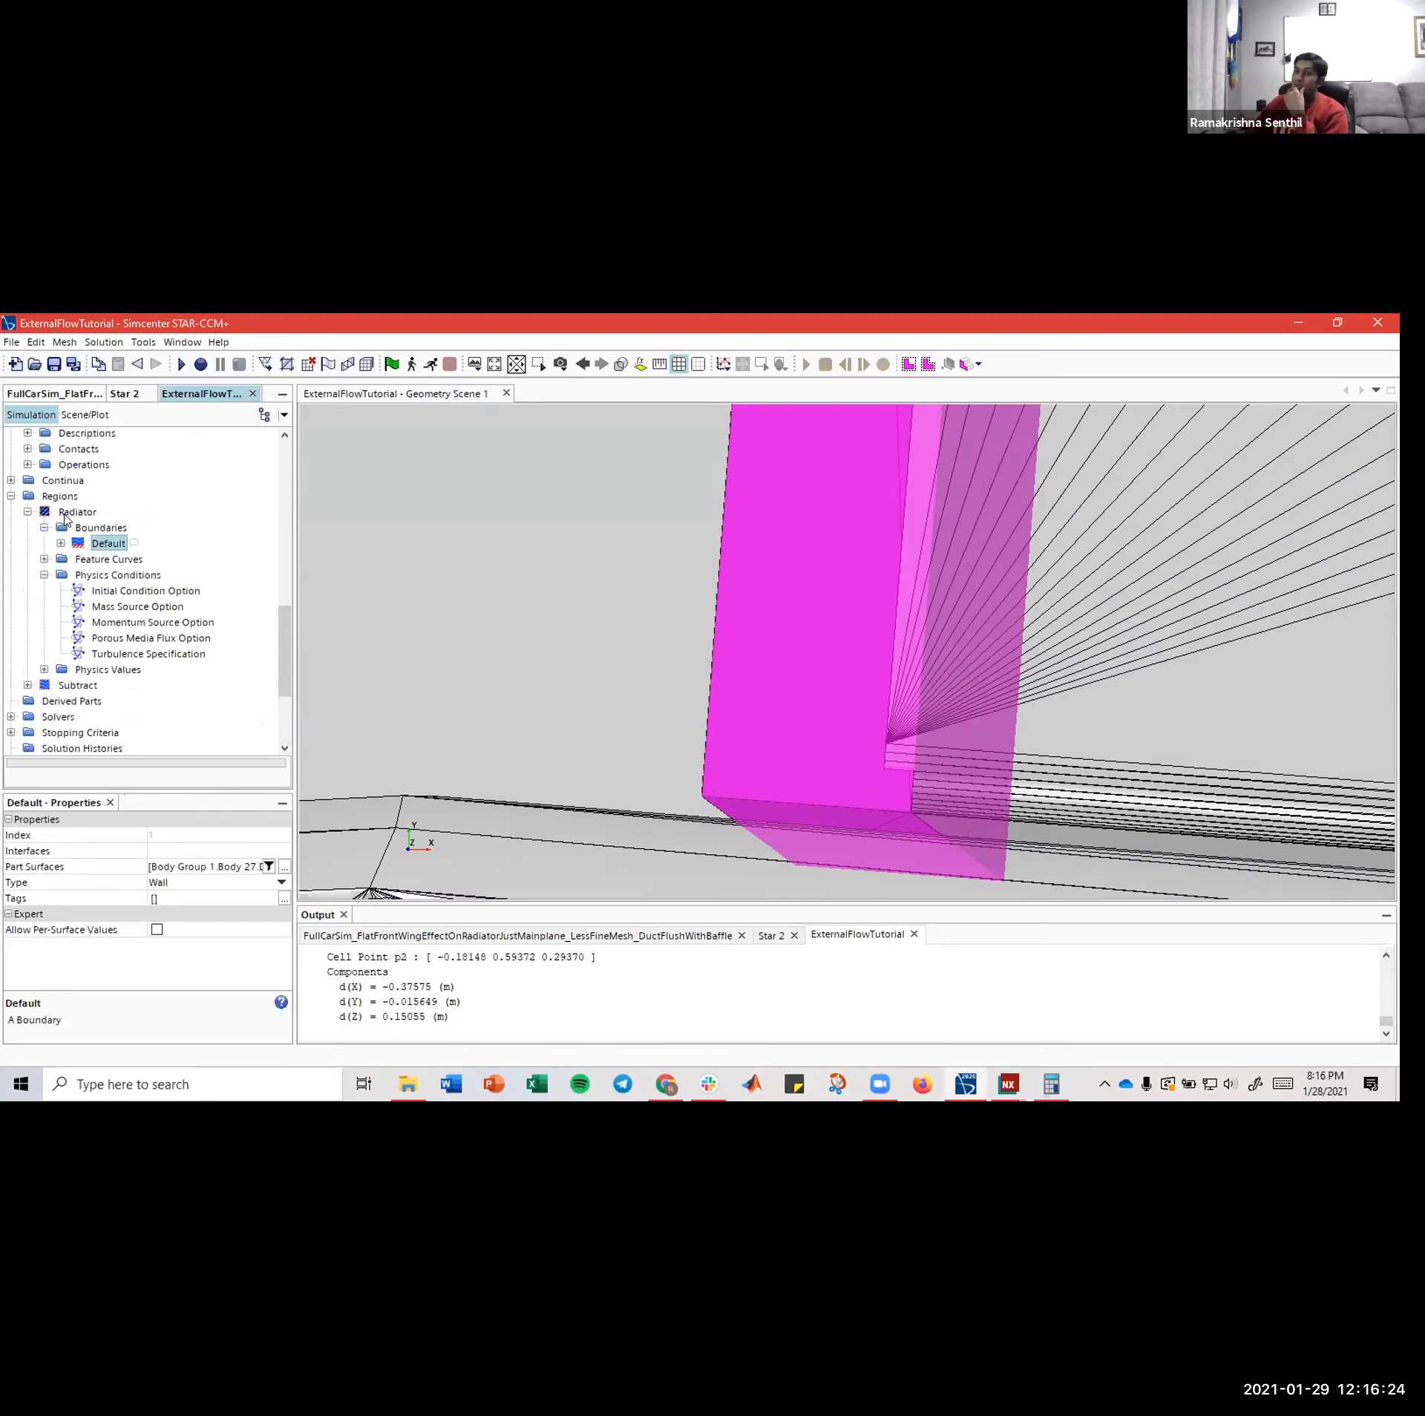
left_click(67, 514)
left_click(85, 544)
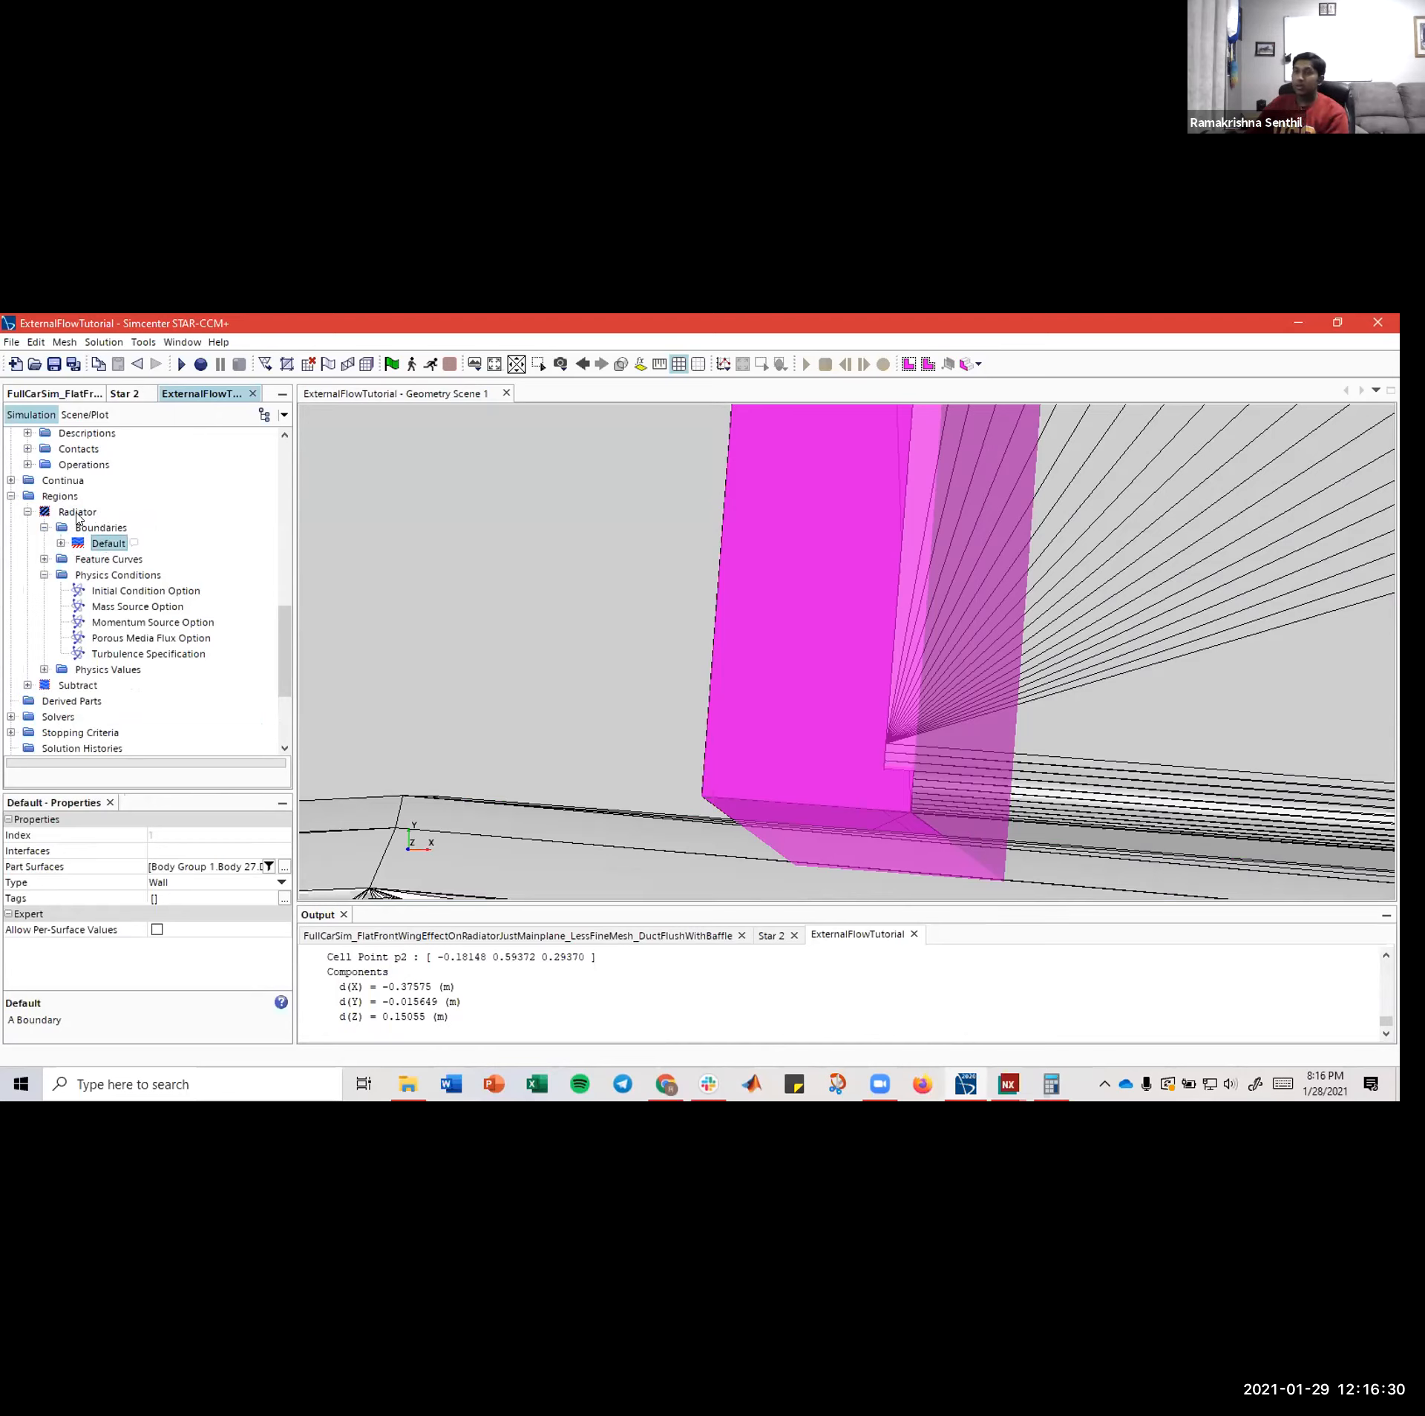
left_click(77, 514)
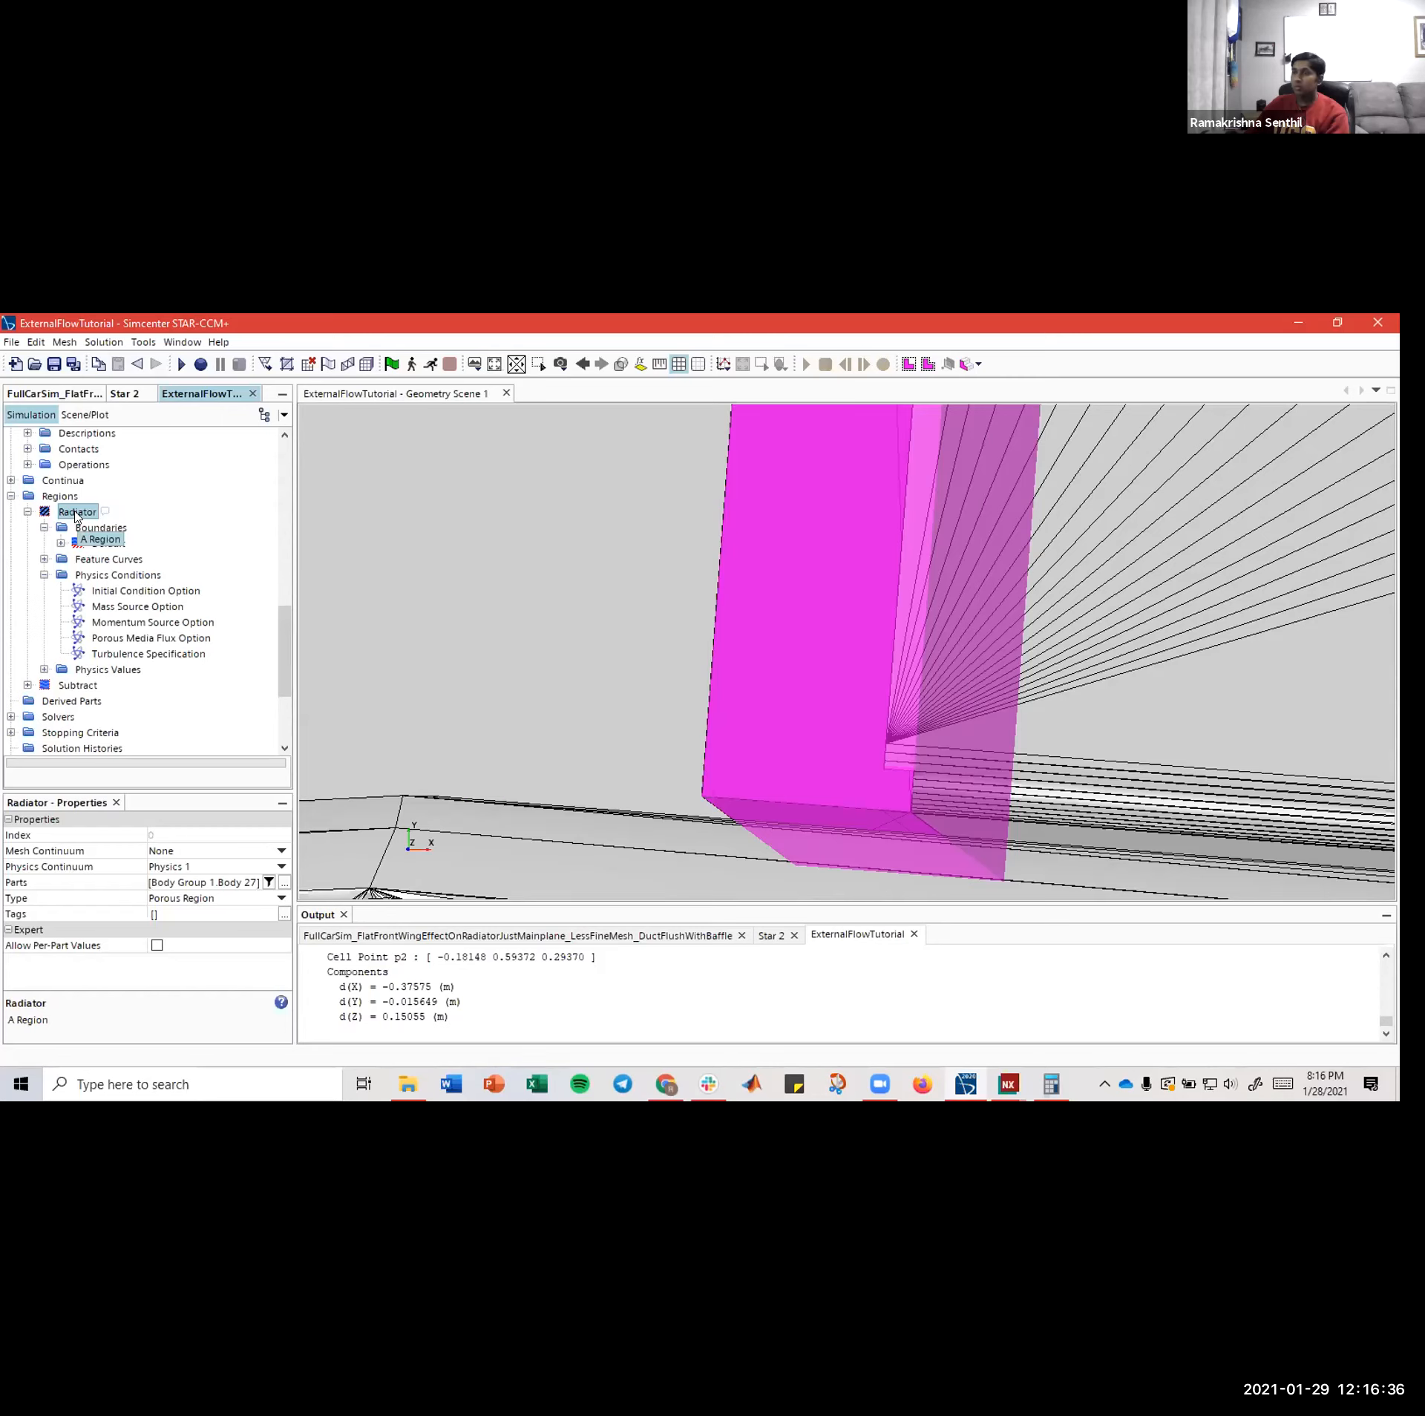
- Delete the Radiator region and confirm its removal
scroll(74, 518, "up", 5)
scroll(69, 513, "down", 3)
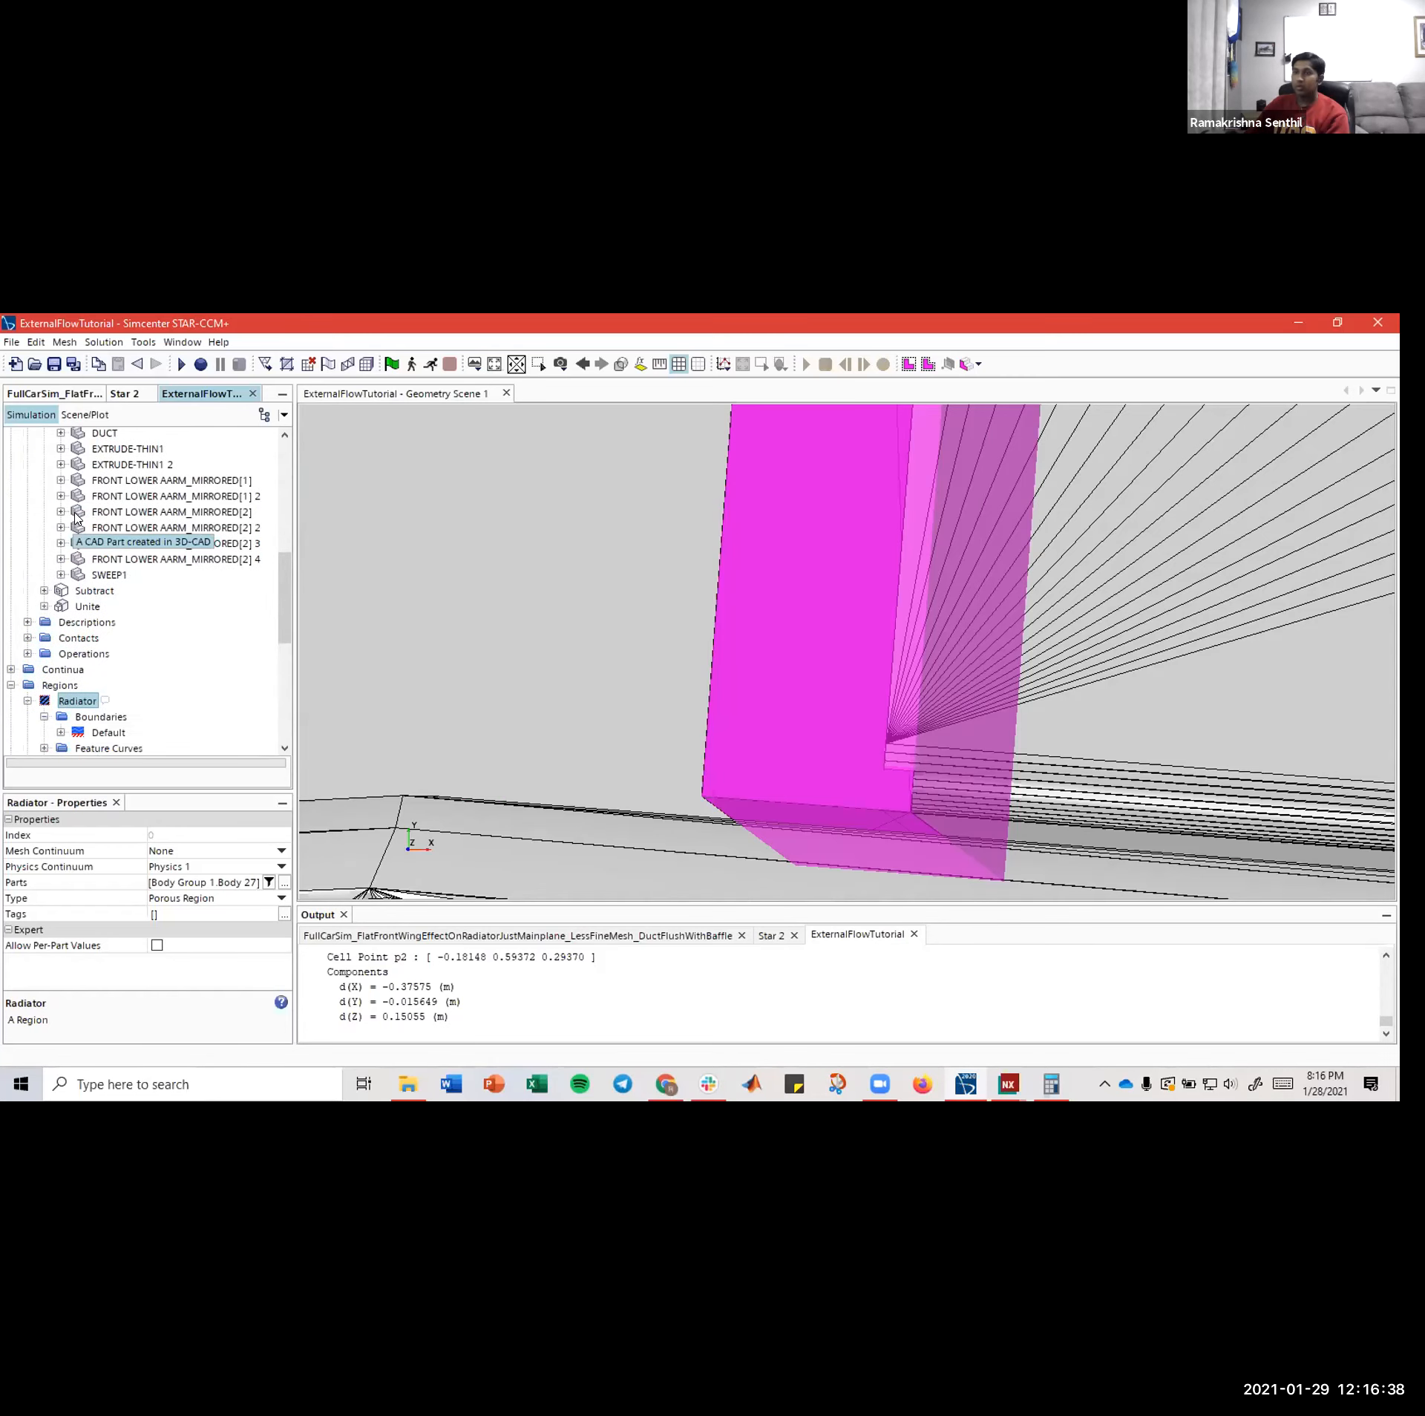
scroll(76, 582, "up", 2)
scroll(77, 582, "up", 6)
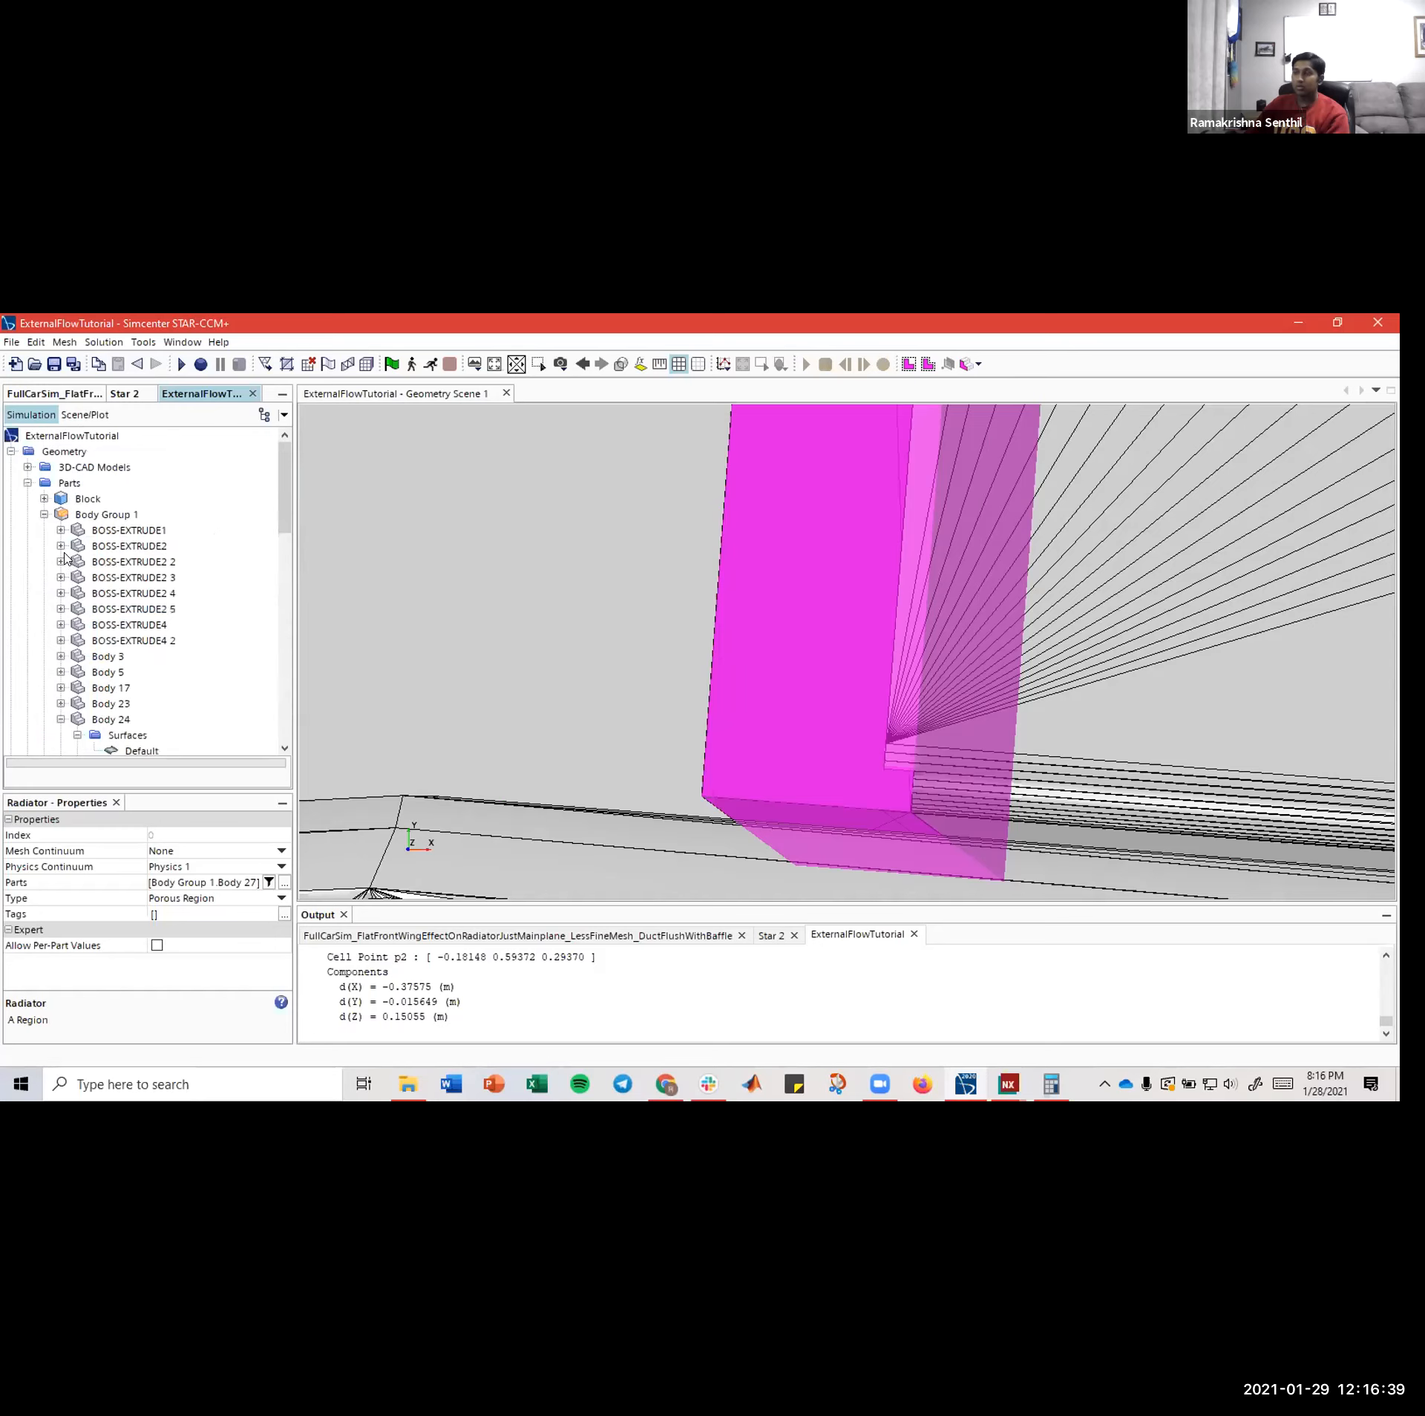
left_click(44, 514)
left_click(26, 484)
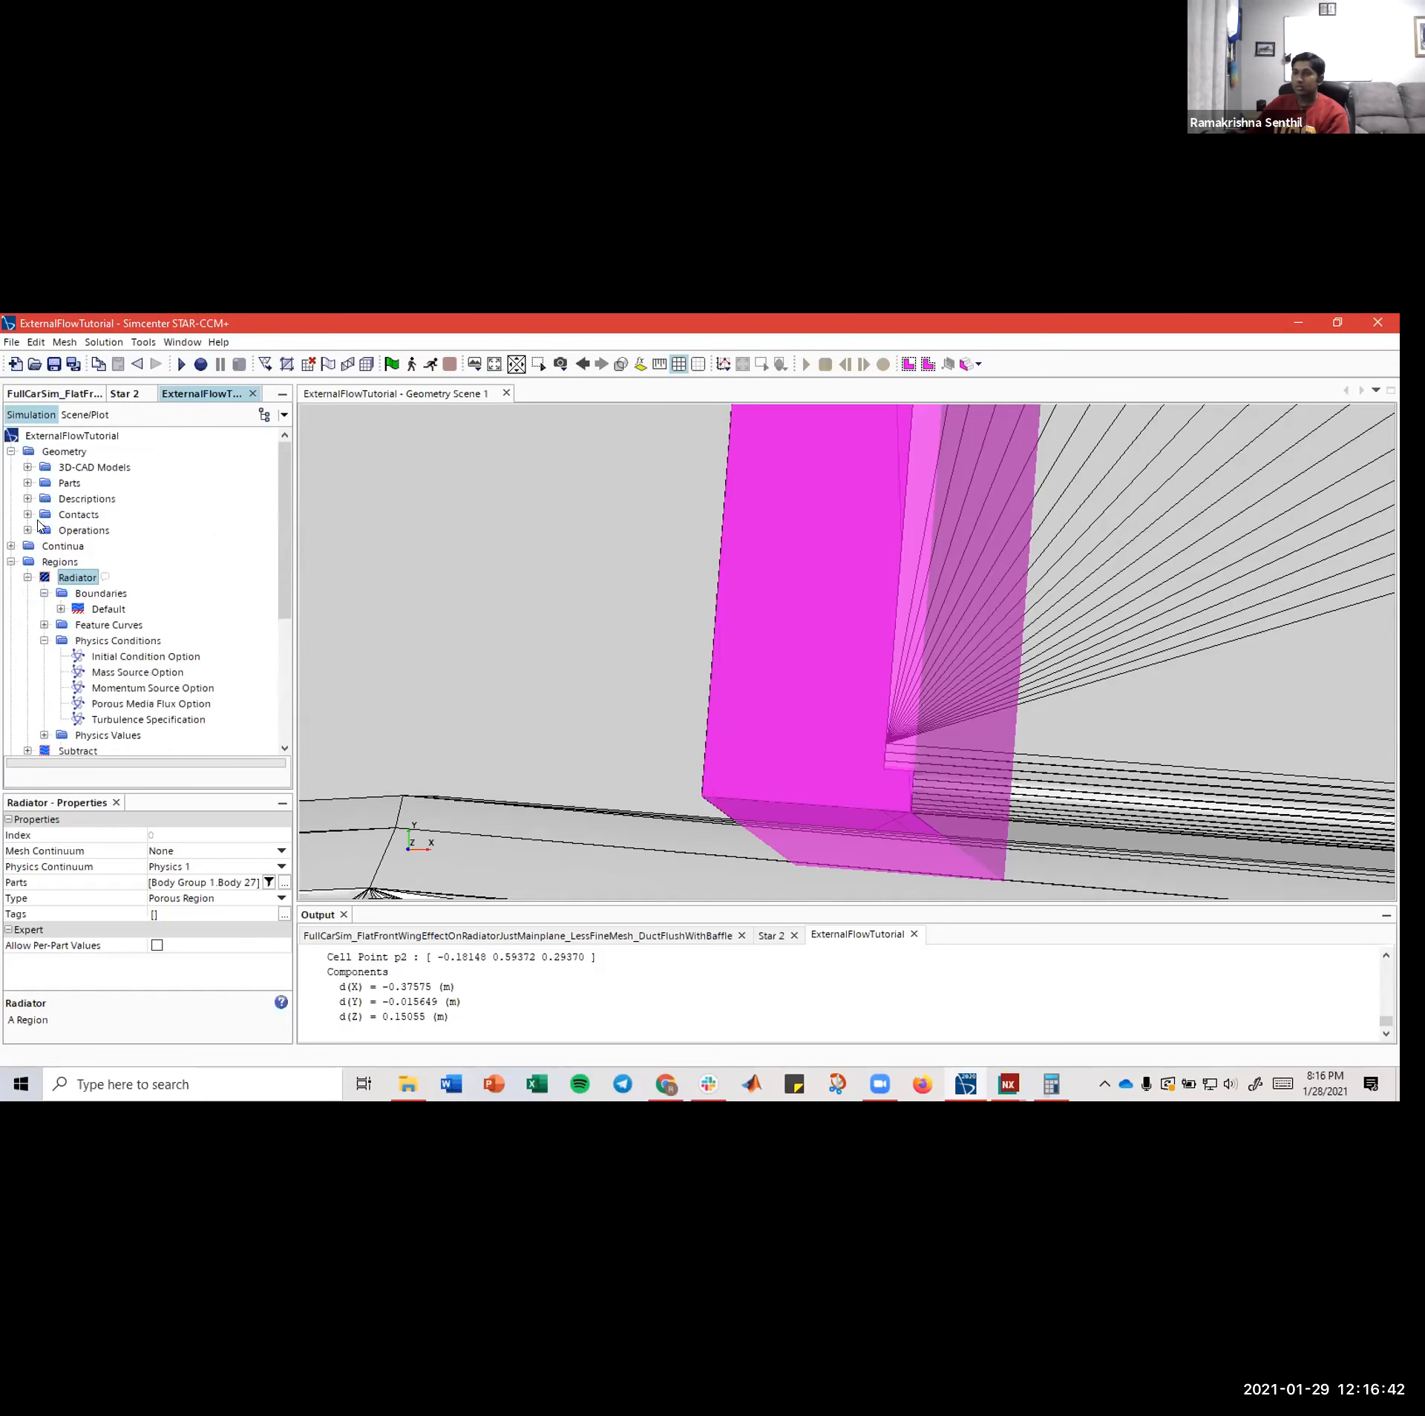
right_click(66, 578)
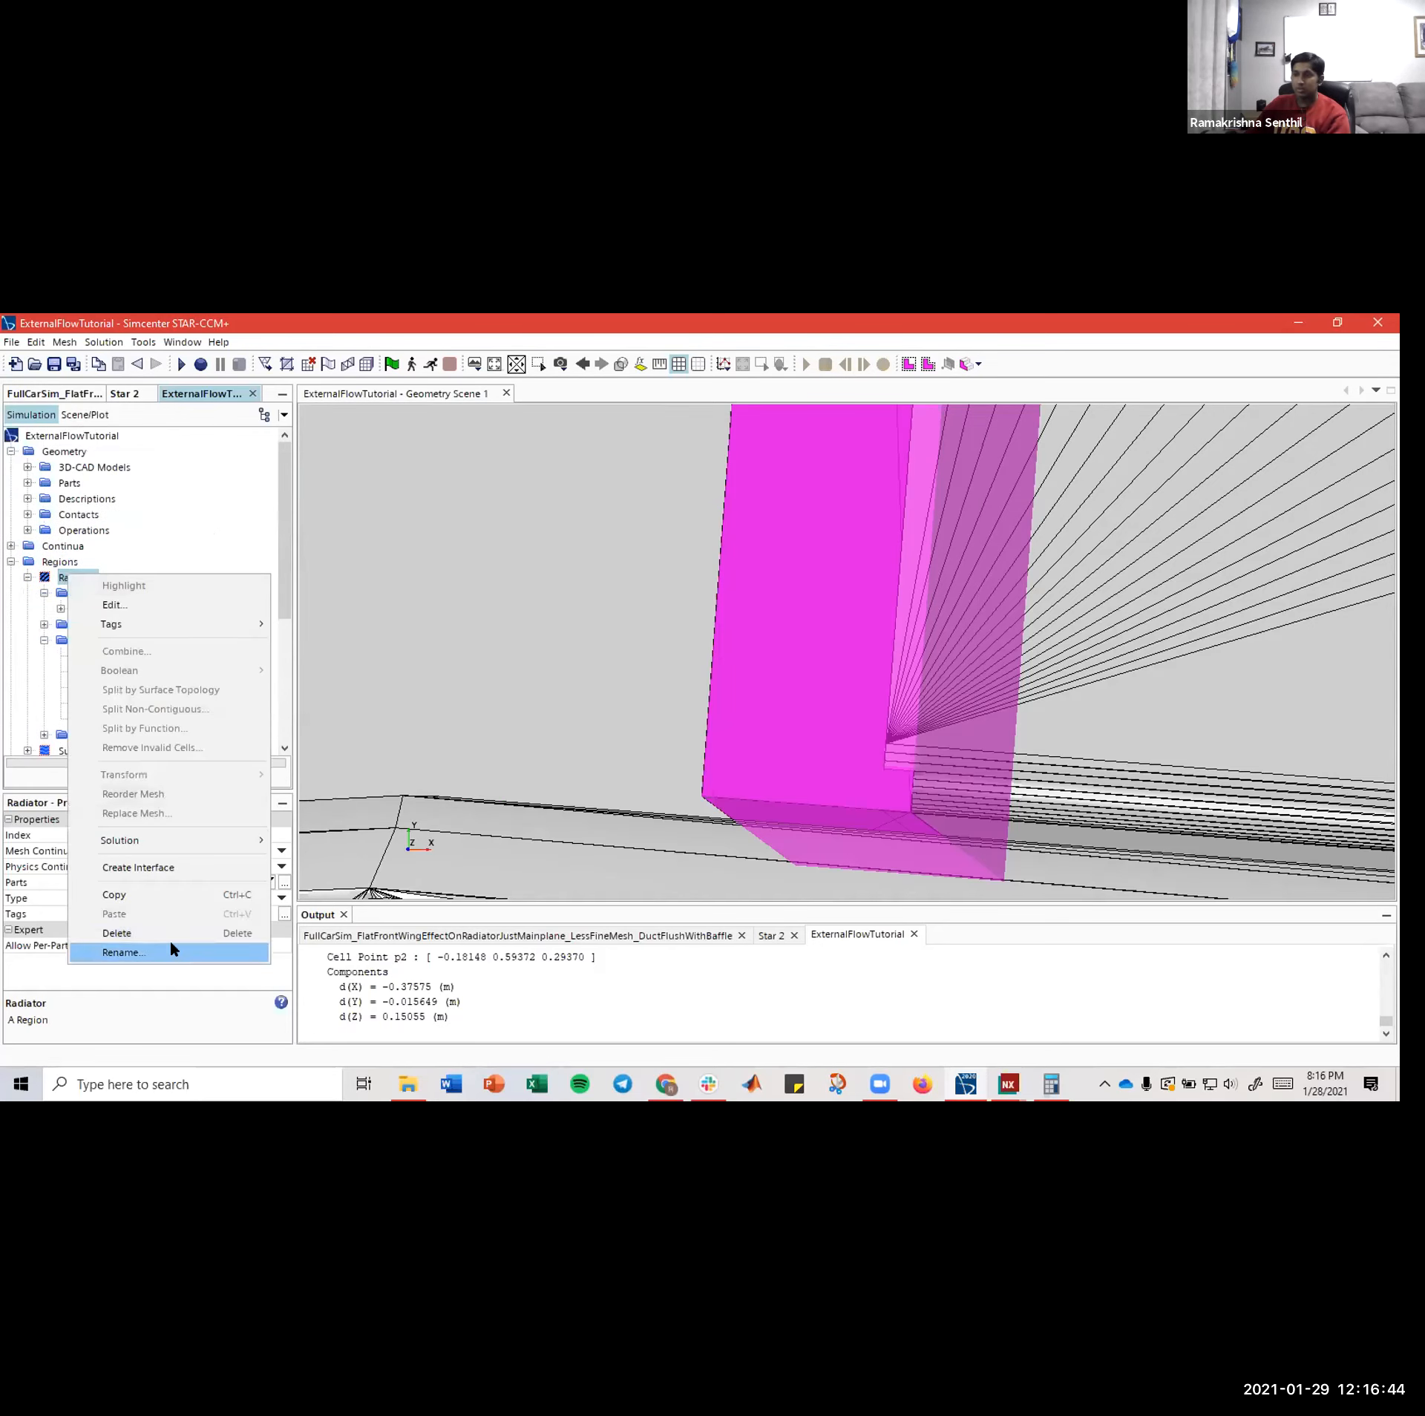
left_click(117, 933)
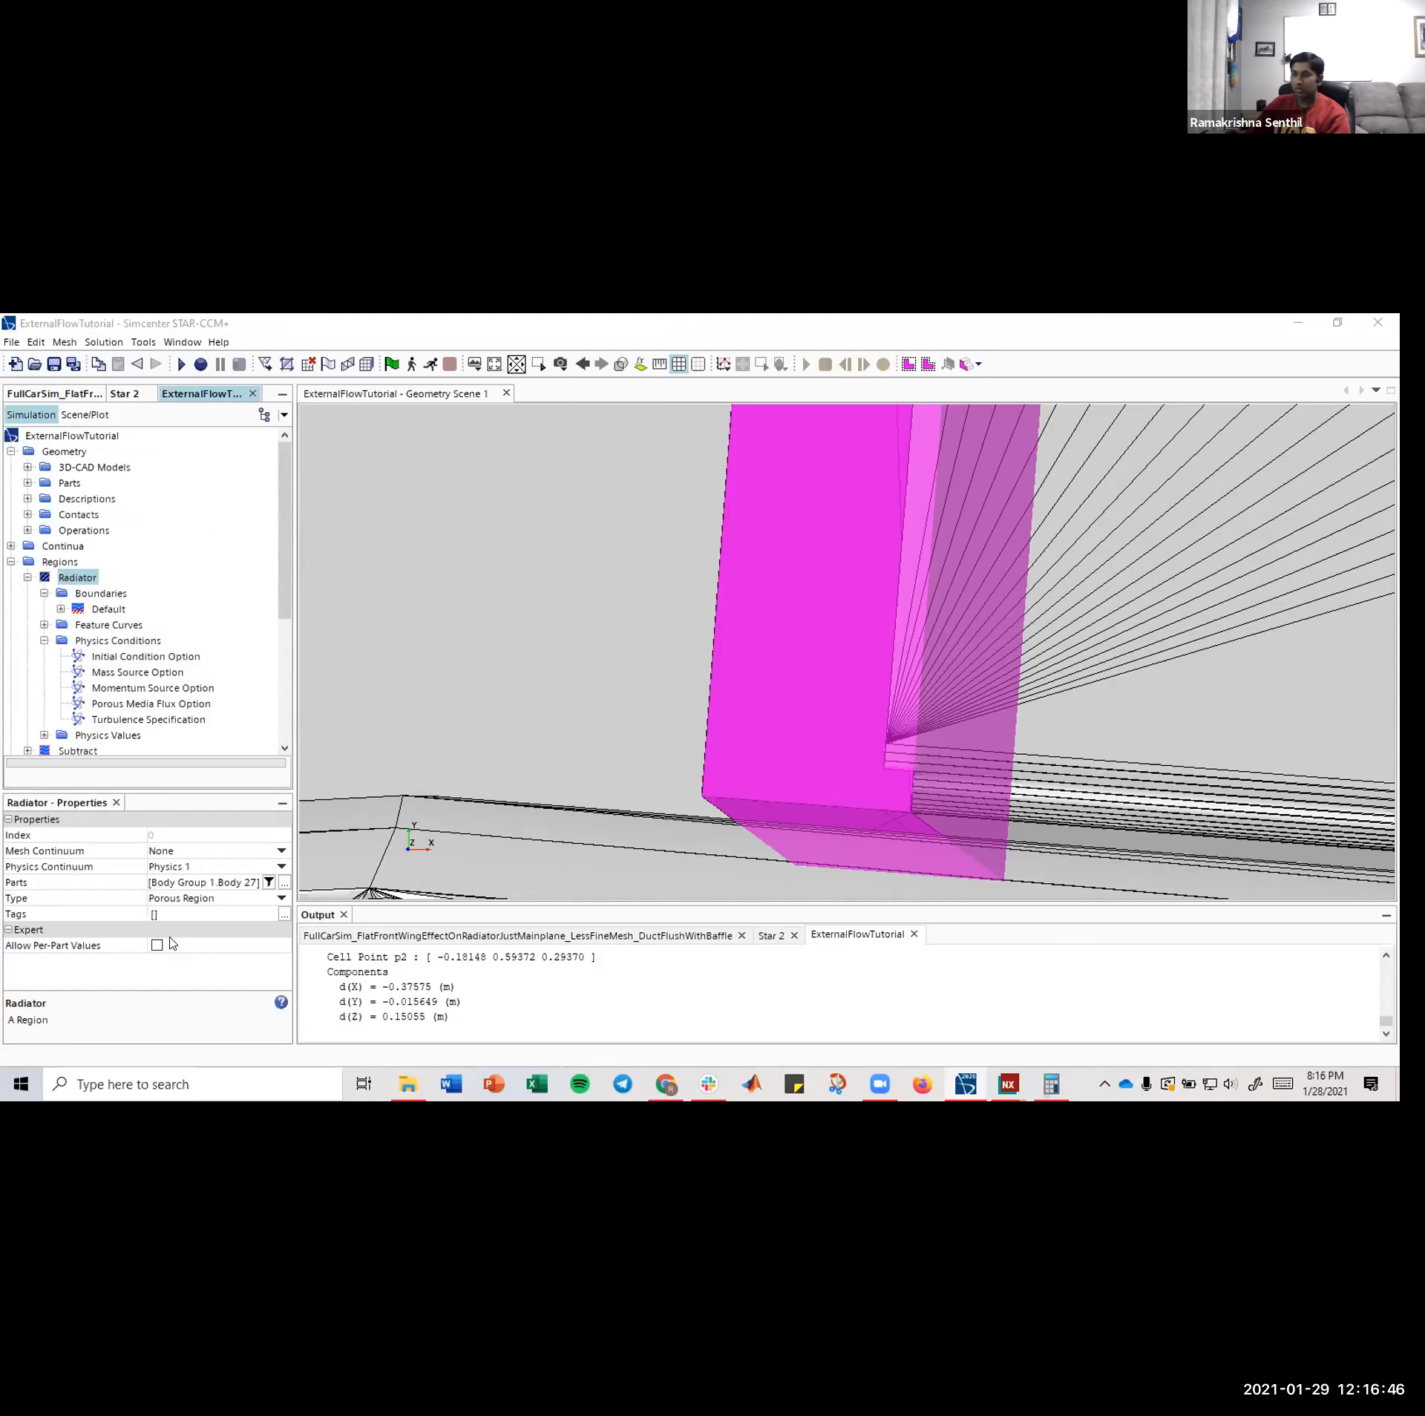
left_click(739, 742)
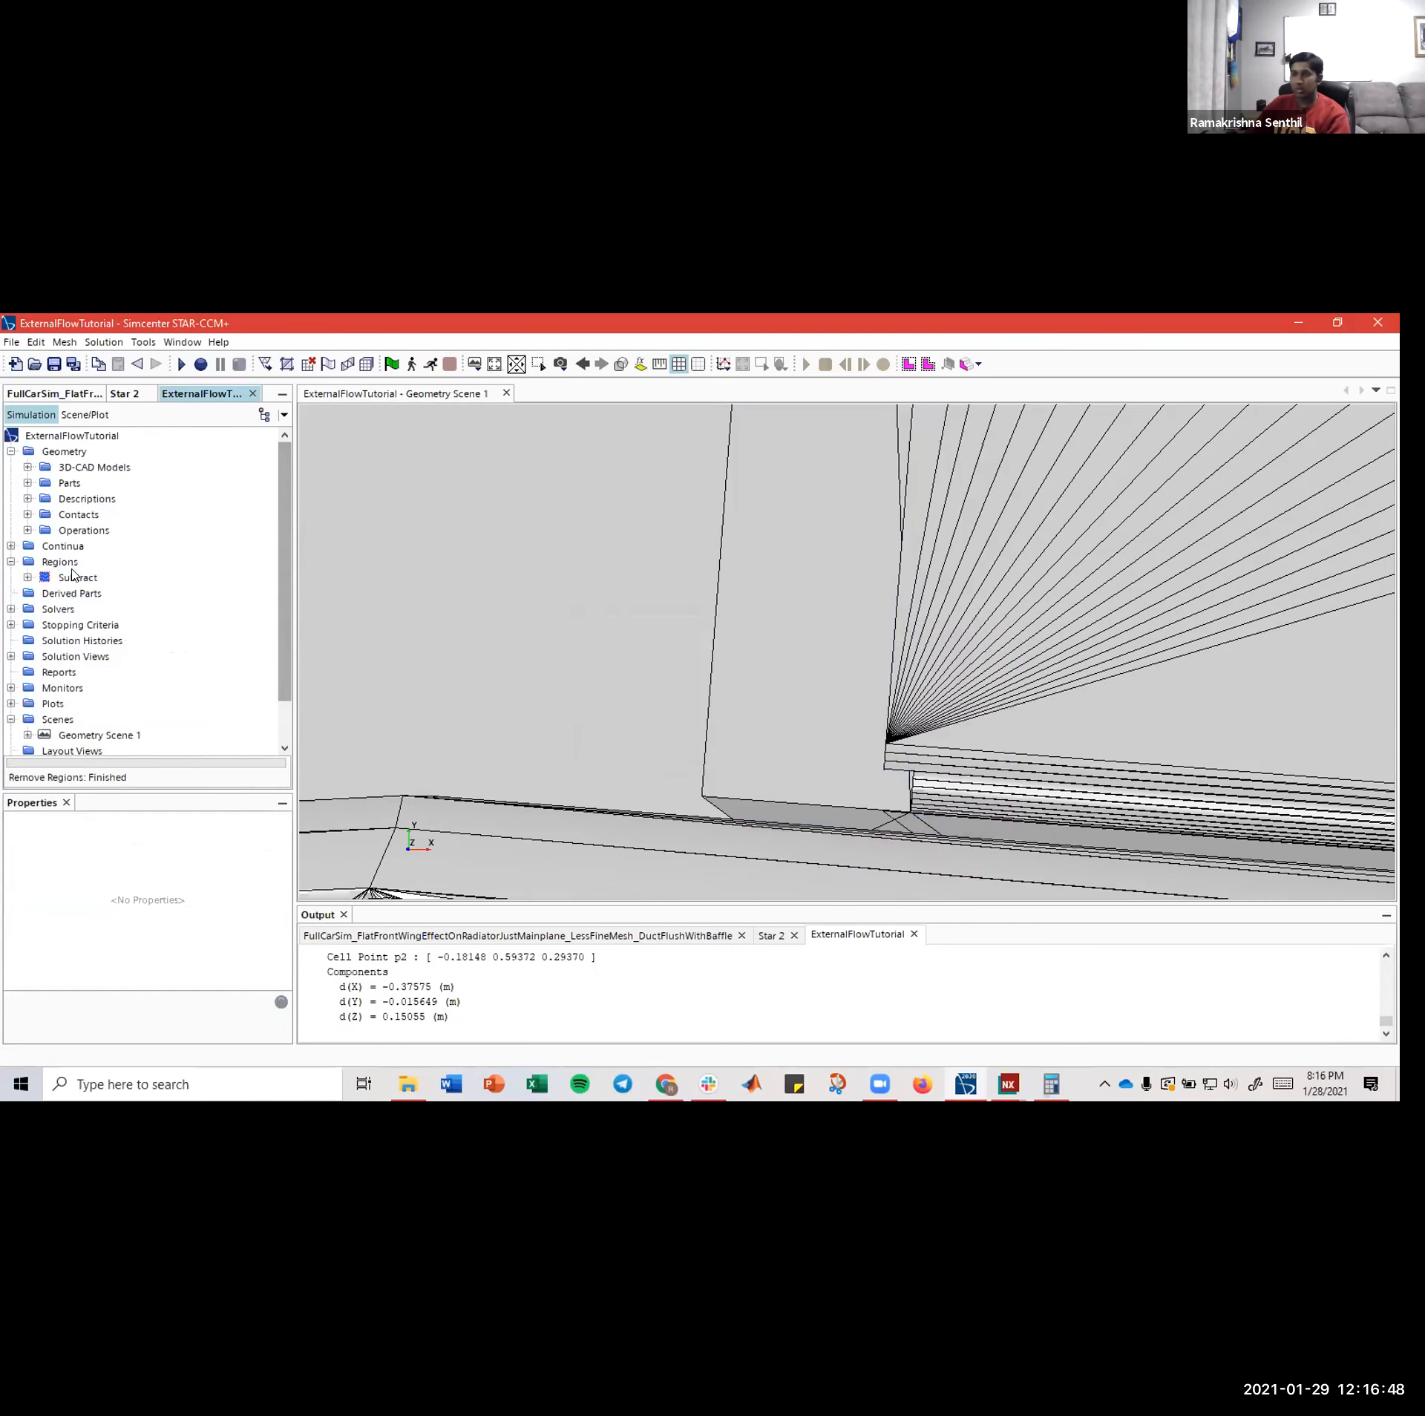
- Locate the radiator part Body 27 within Body Group 1 and examine its surfaces
left_click(74, 514)
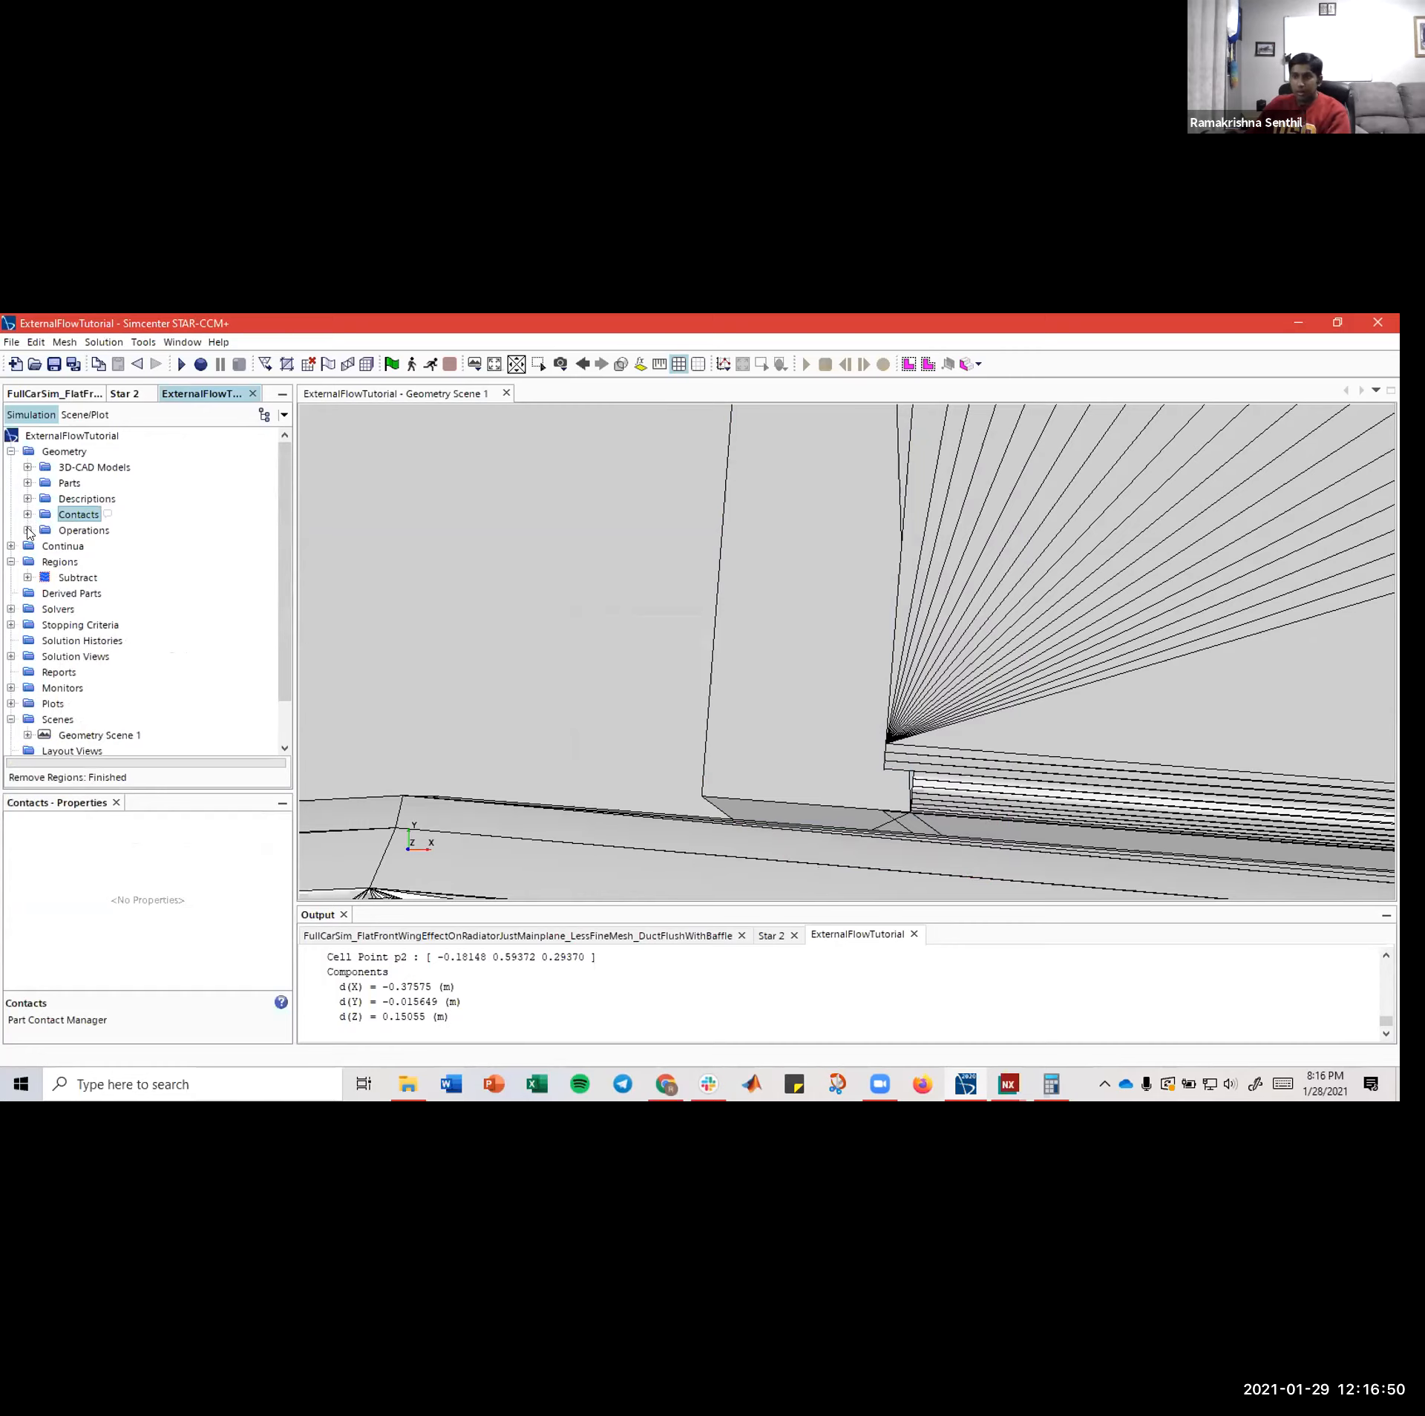
left_click(27, 483)
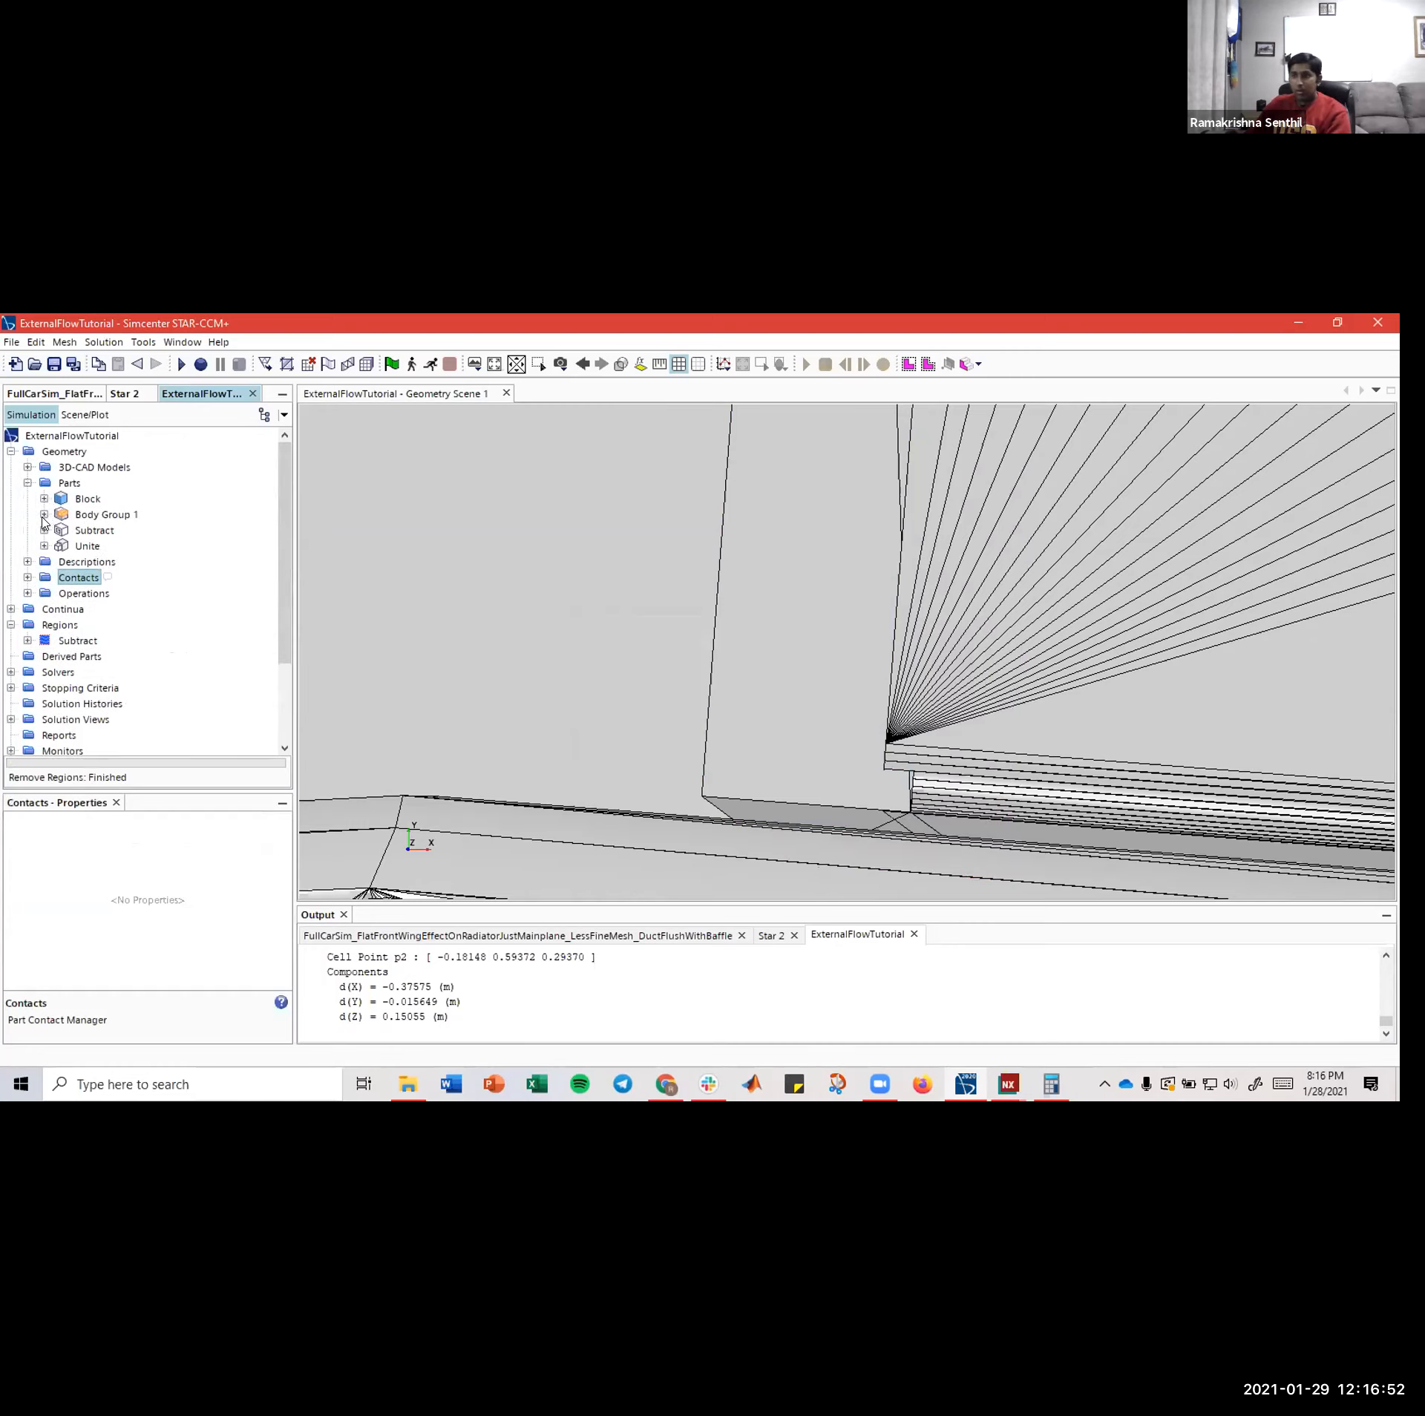
left_click(44, 514)
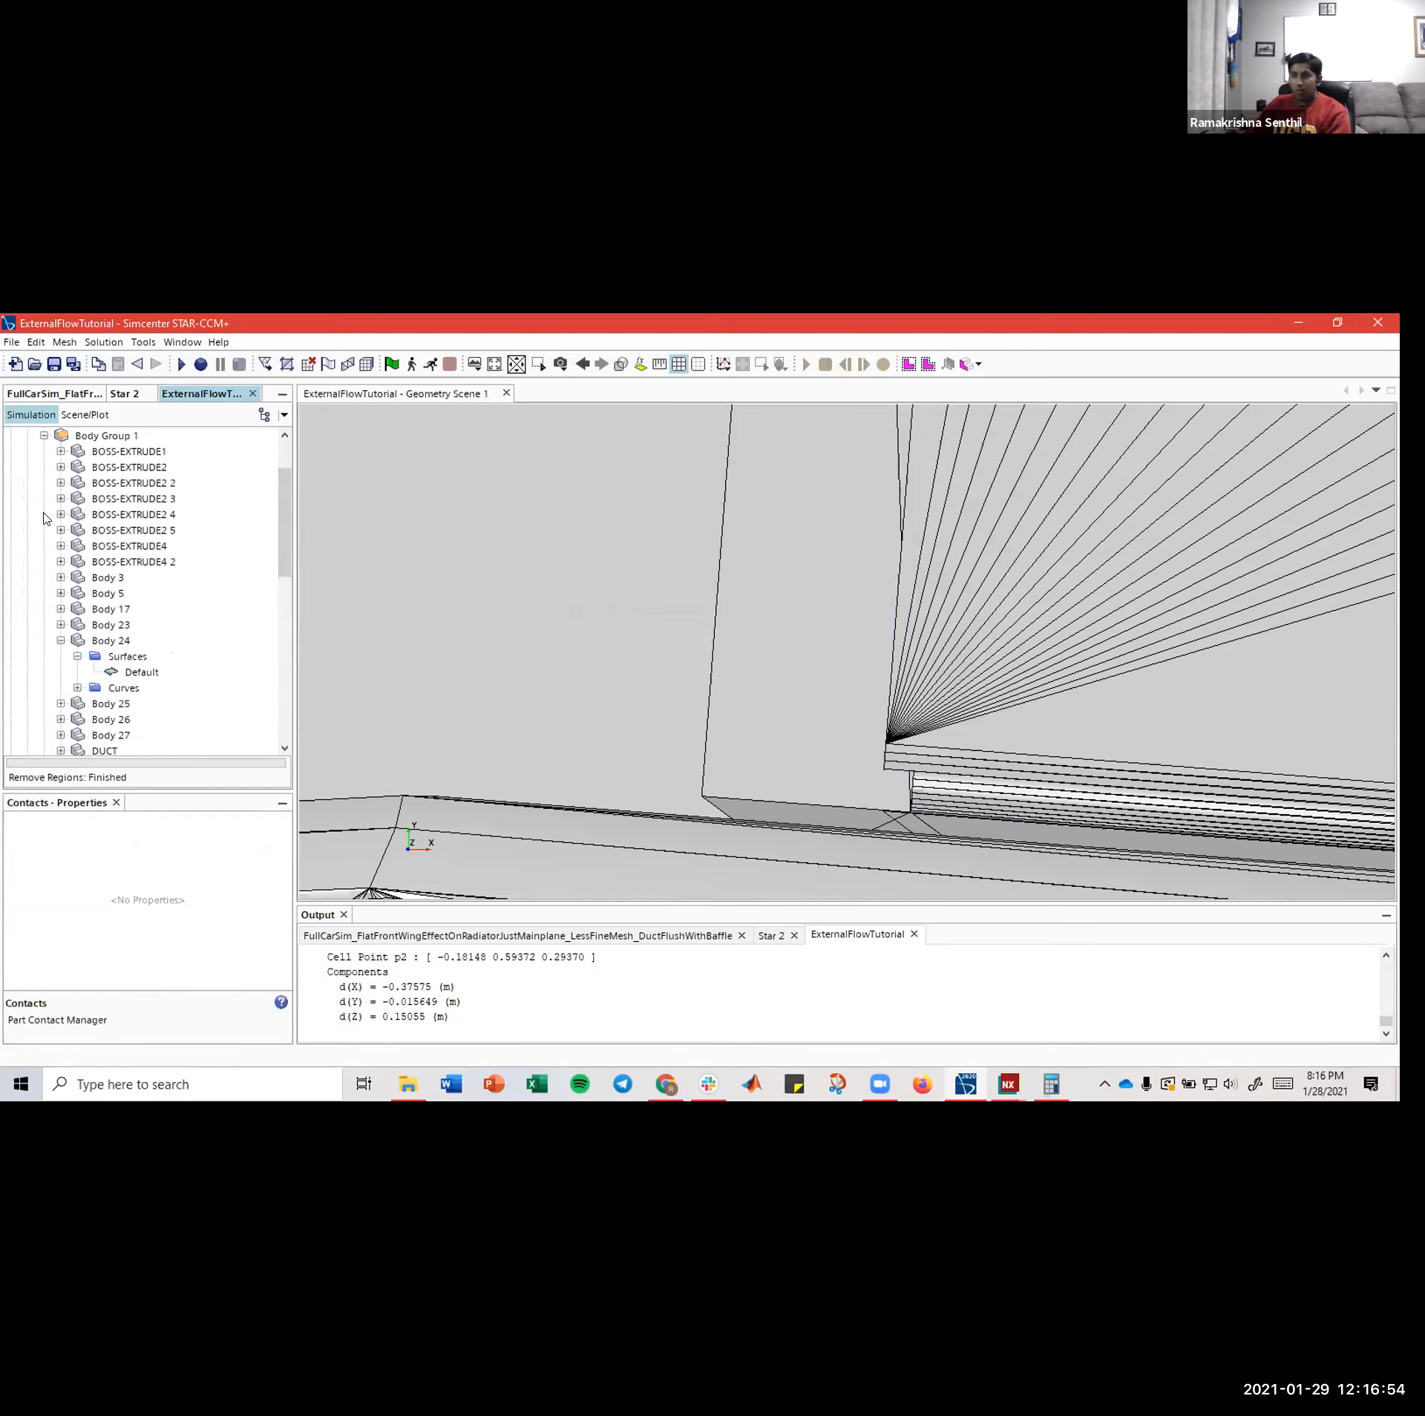
left_click(104, 643)
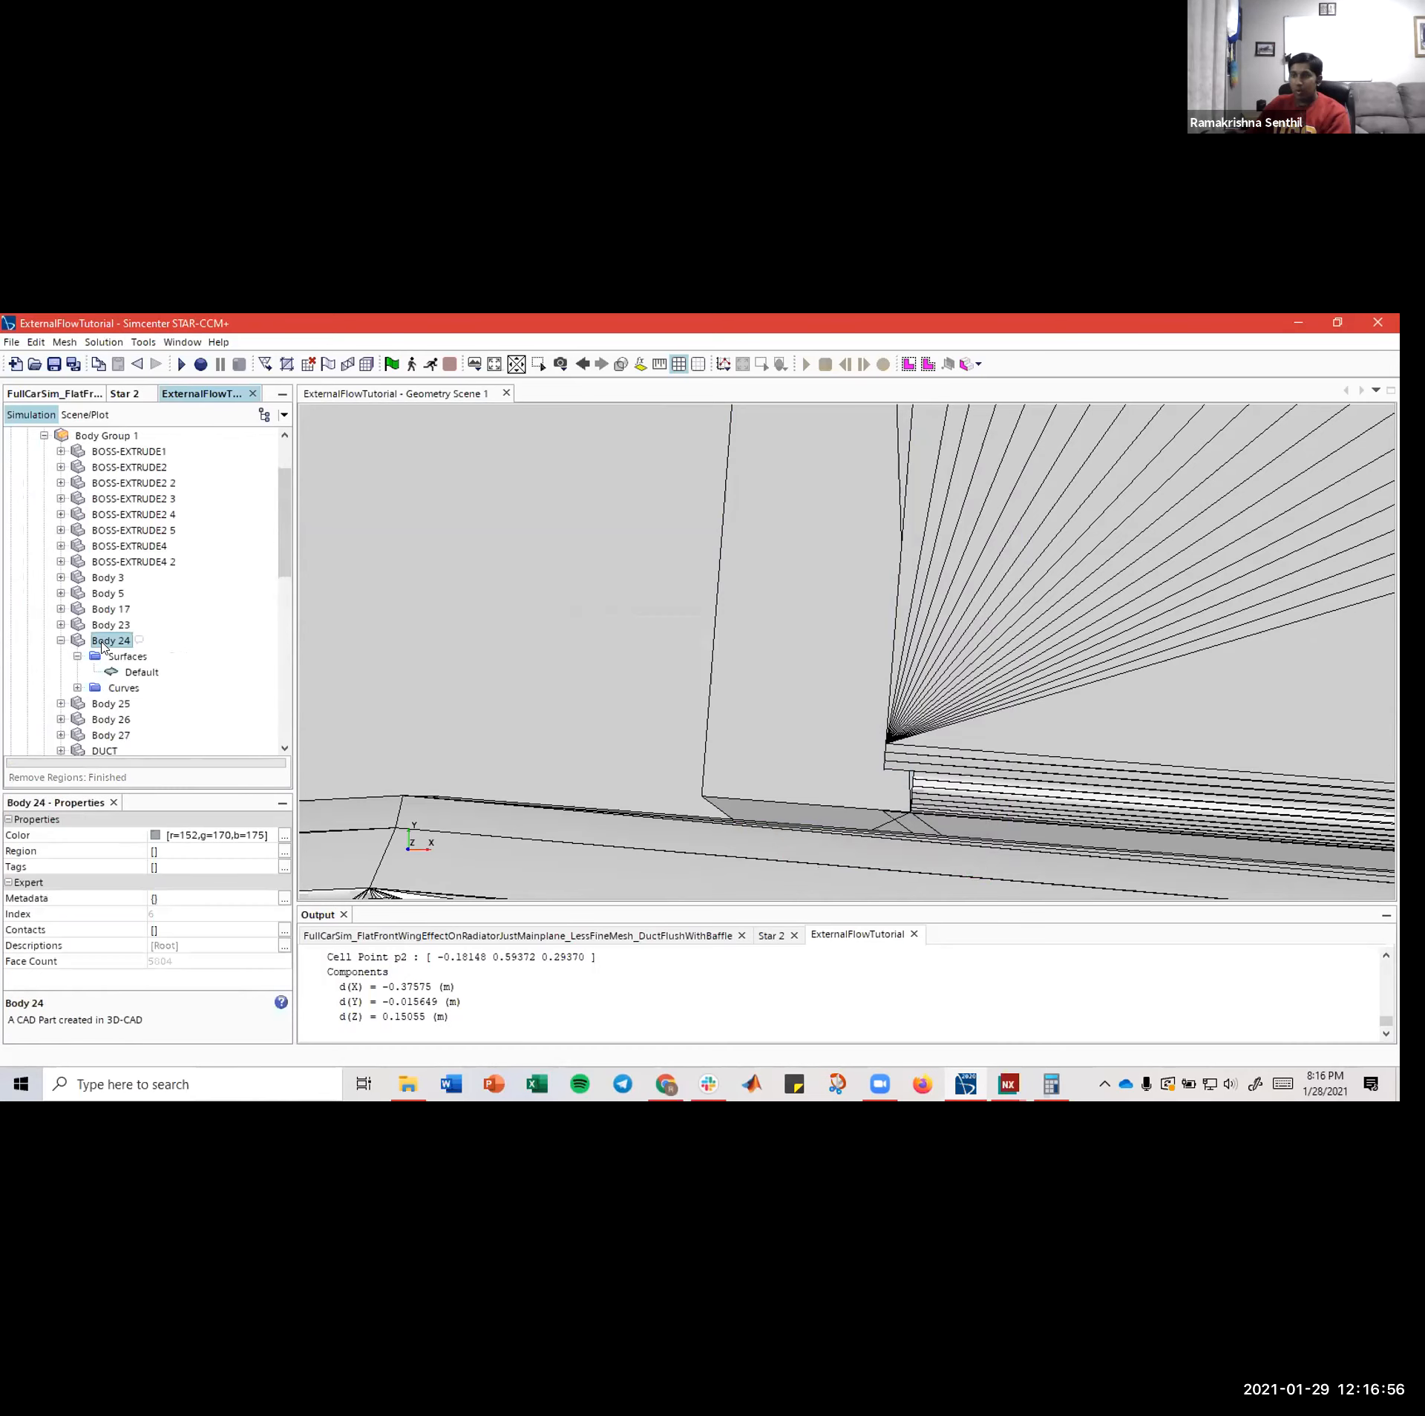
left_click(61, 640)
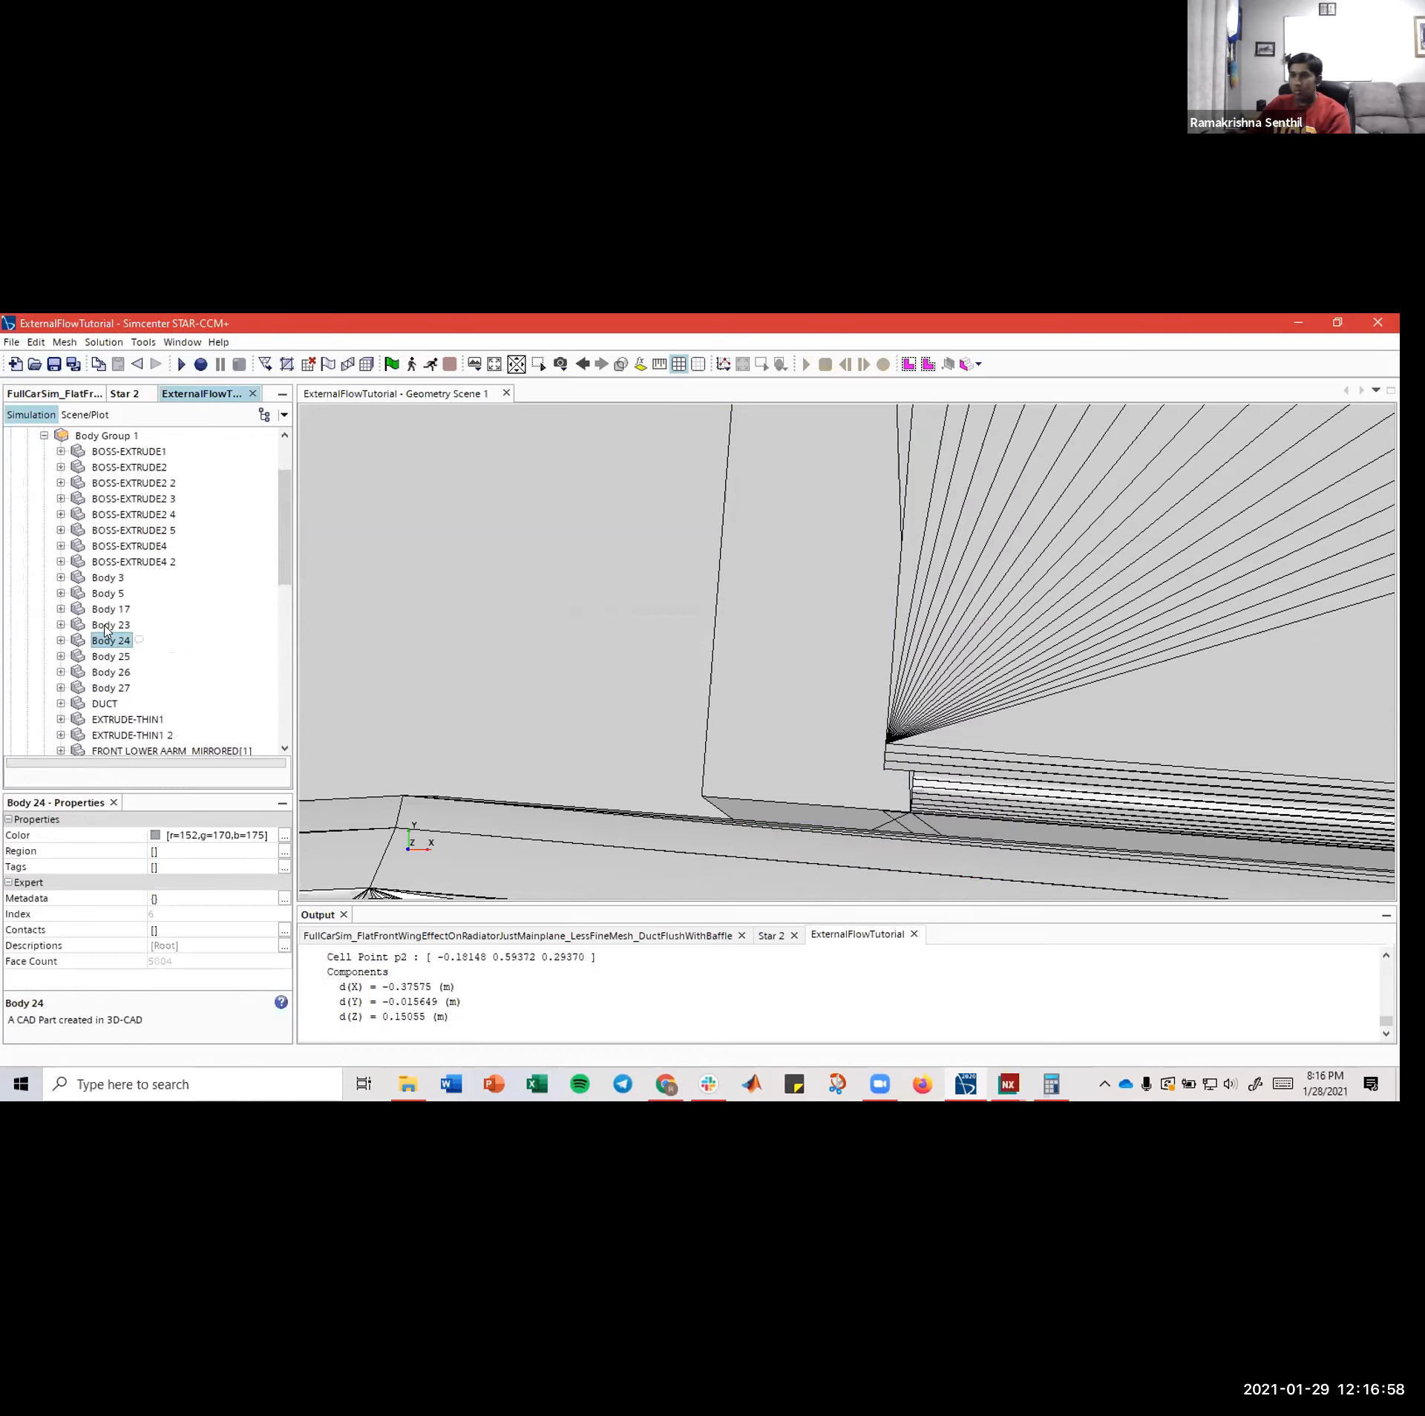
left_click(107, 688)
scroll(108, 688, "down", 2)
left_click(61, 594)
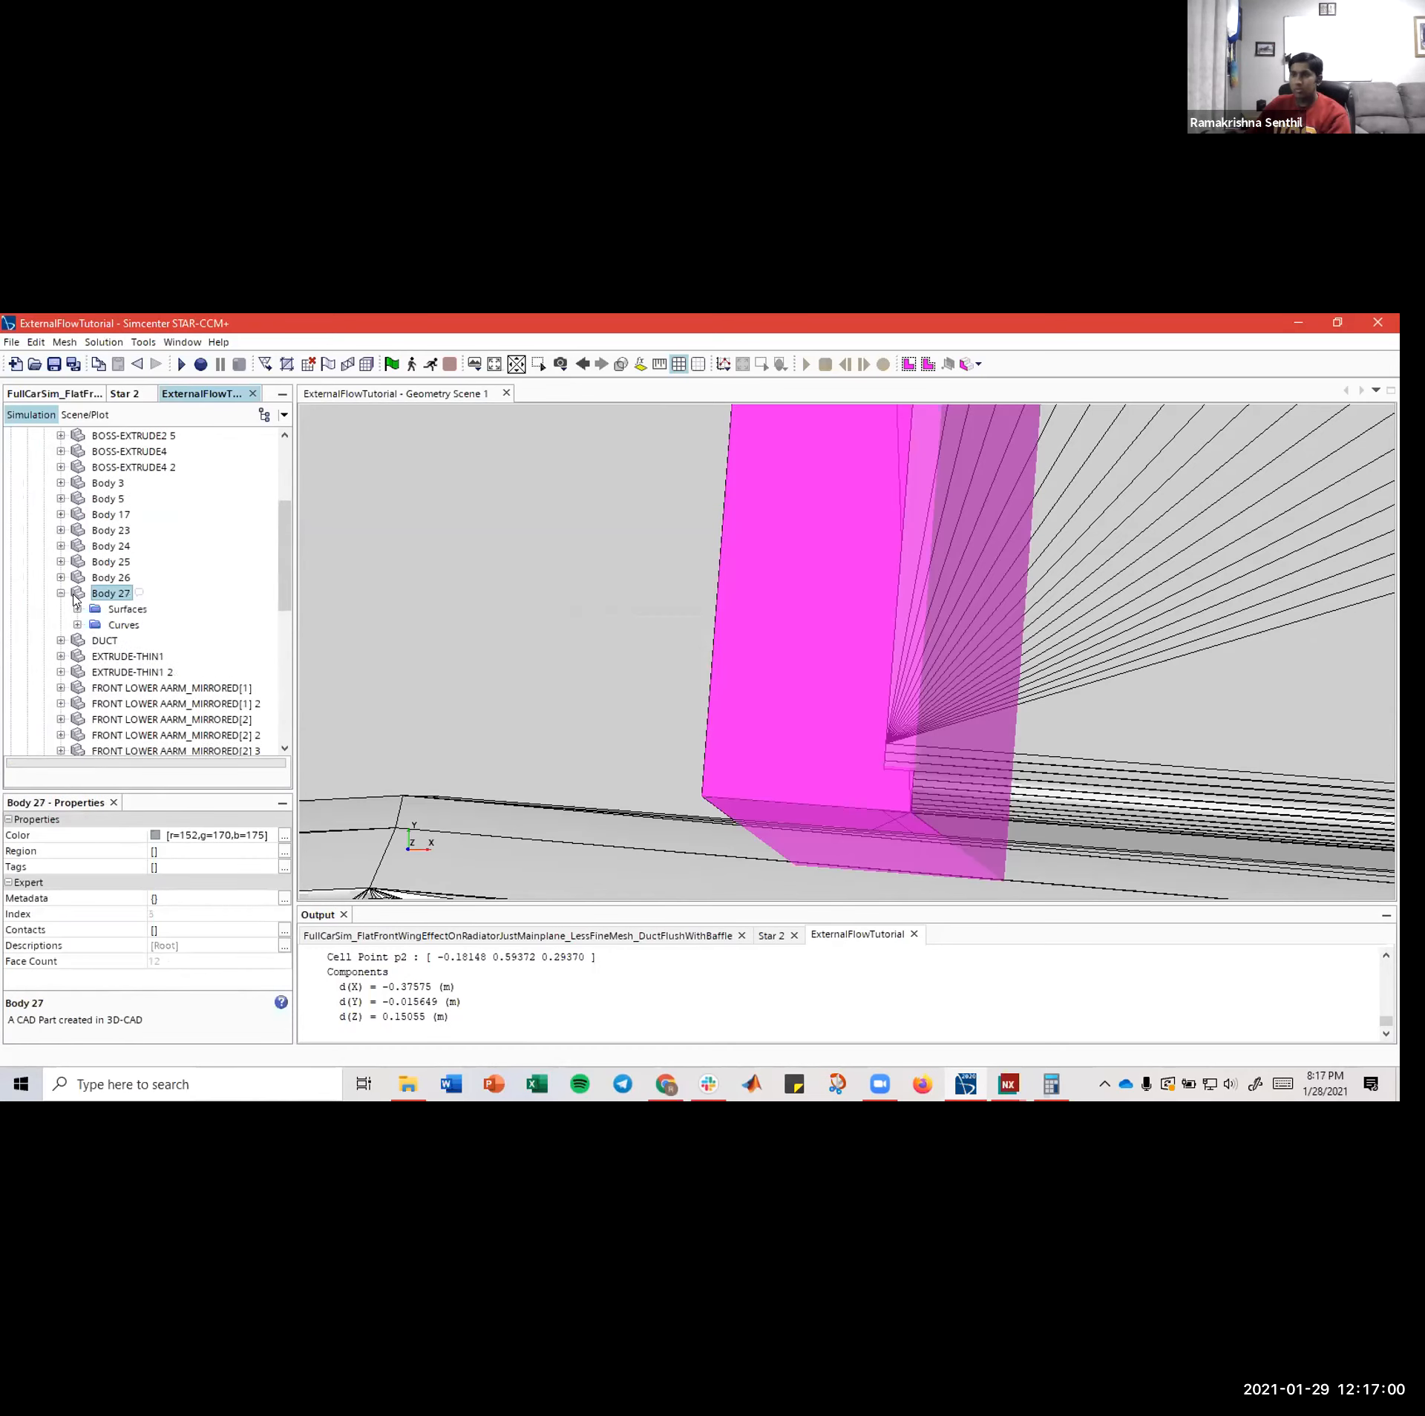
left_click(89, 611)
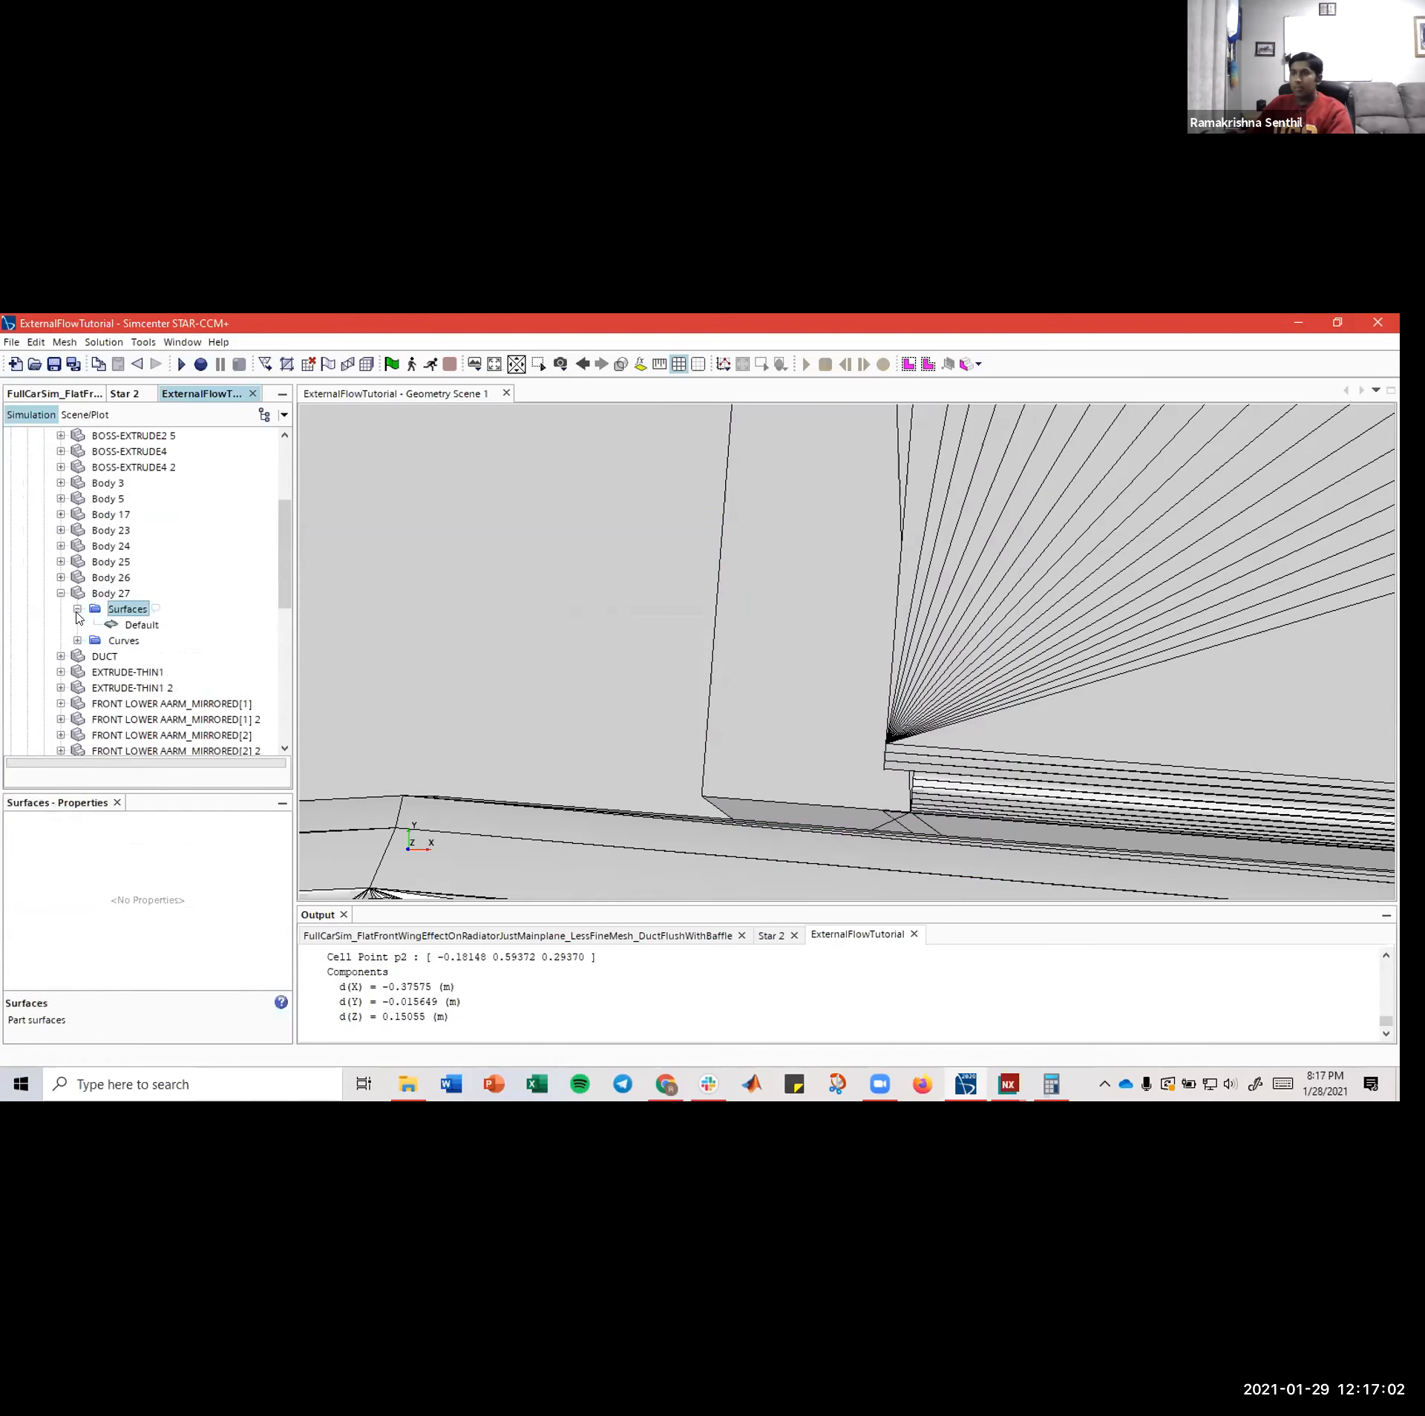
scroll(86, 616, "up", 4)
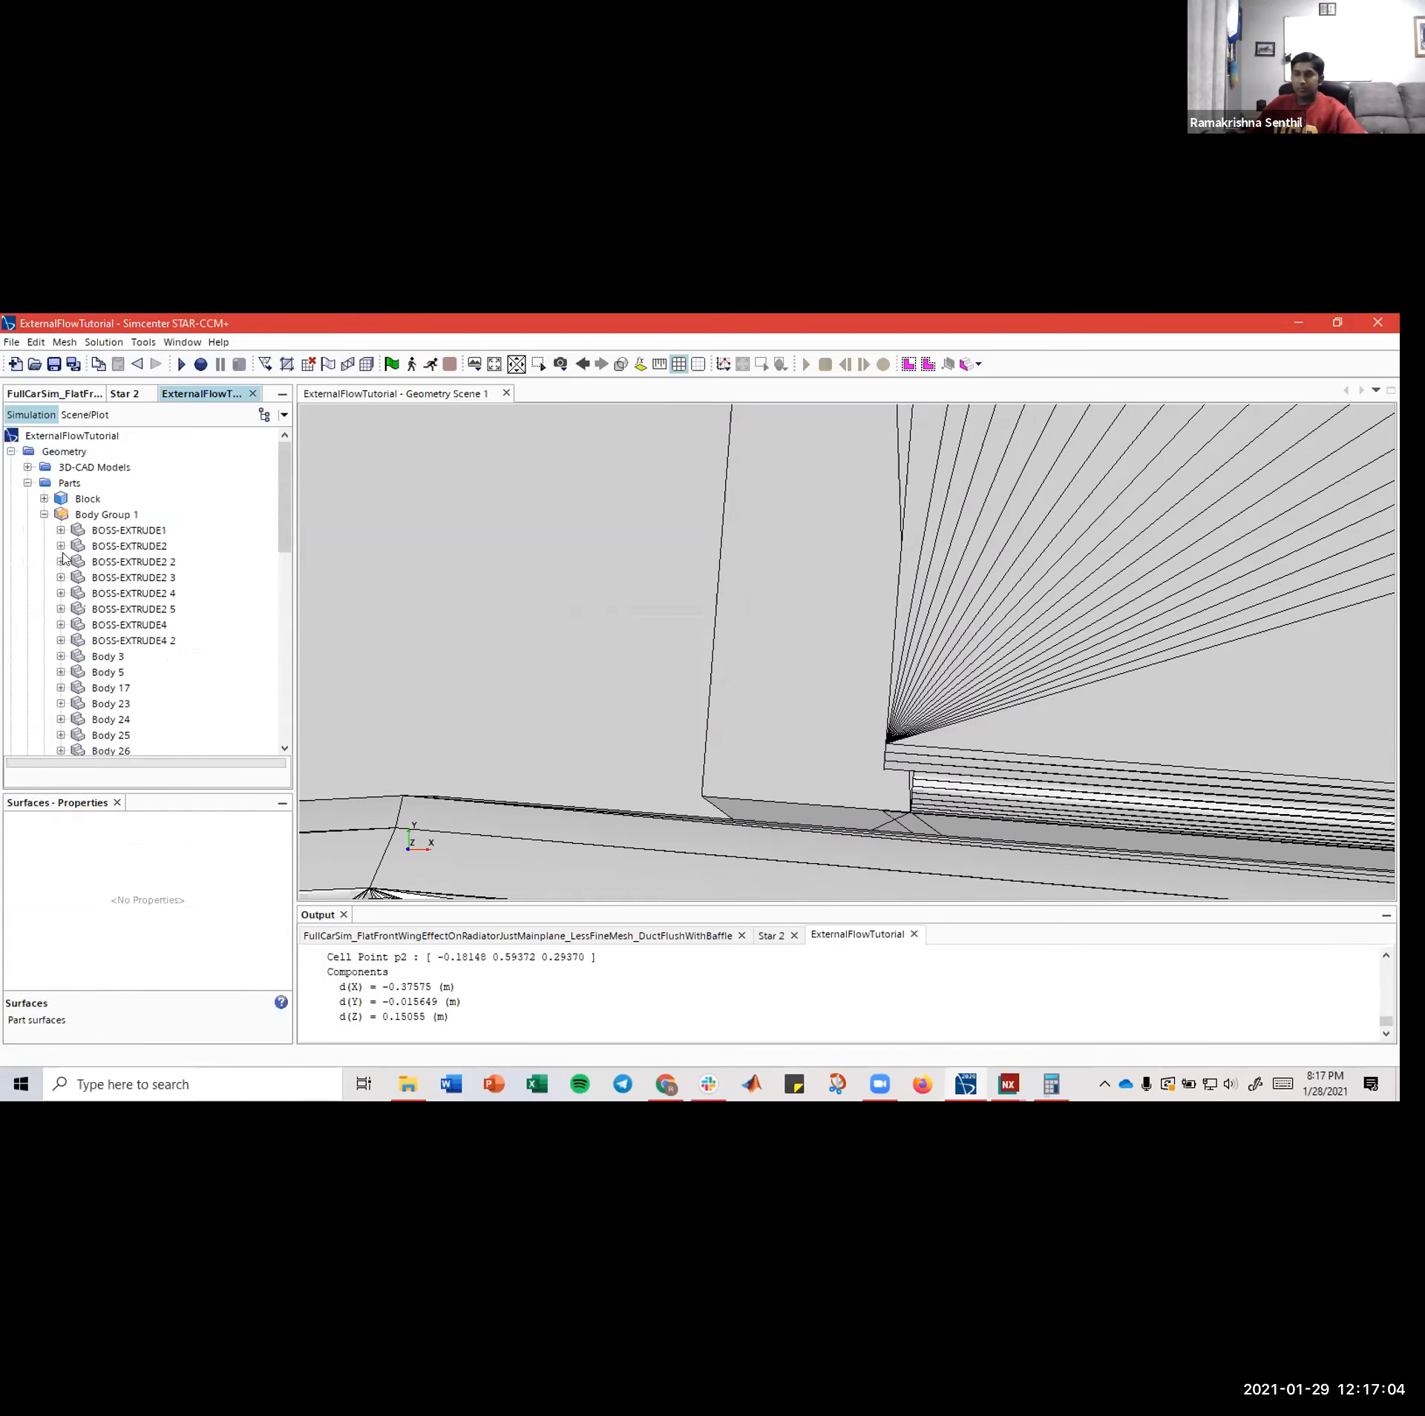
scroll(74, 565, "down", 4)
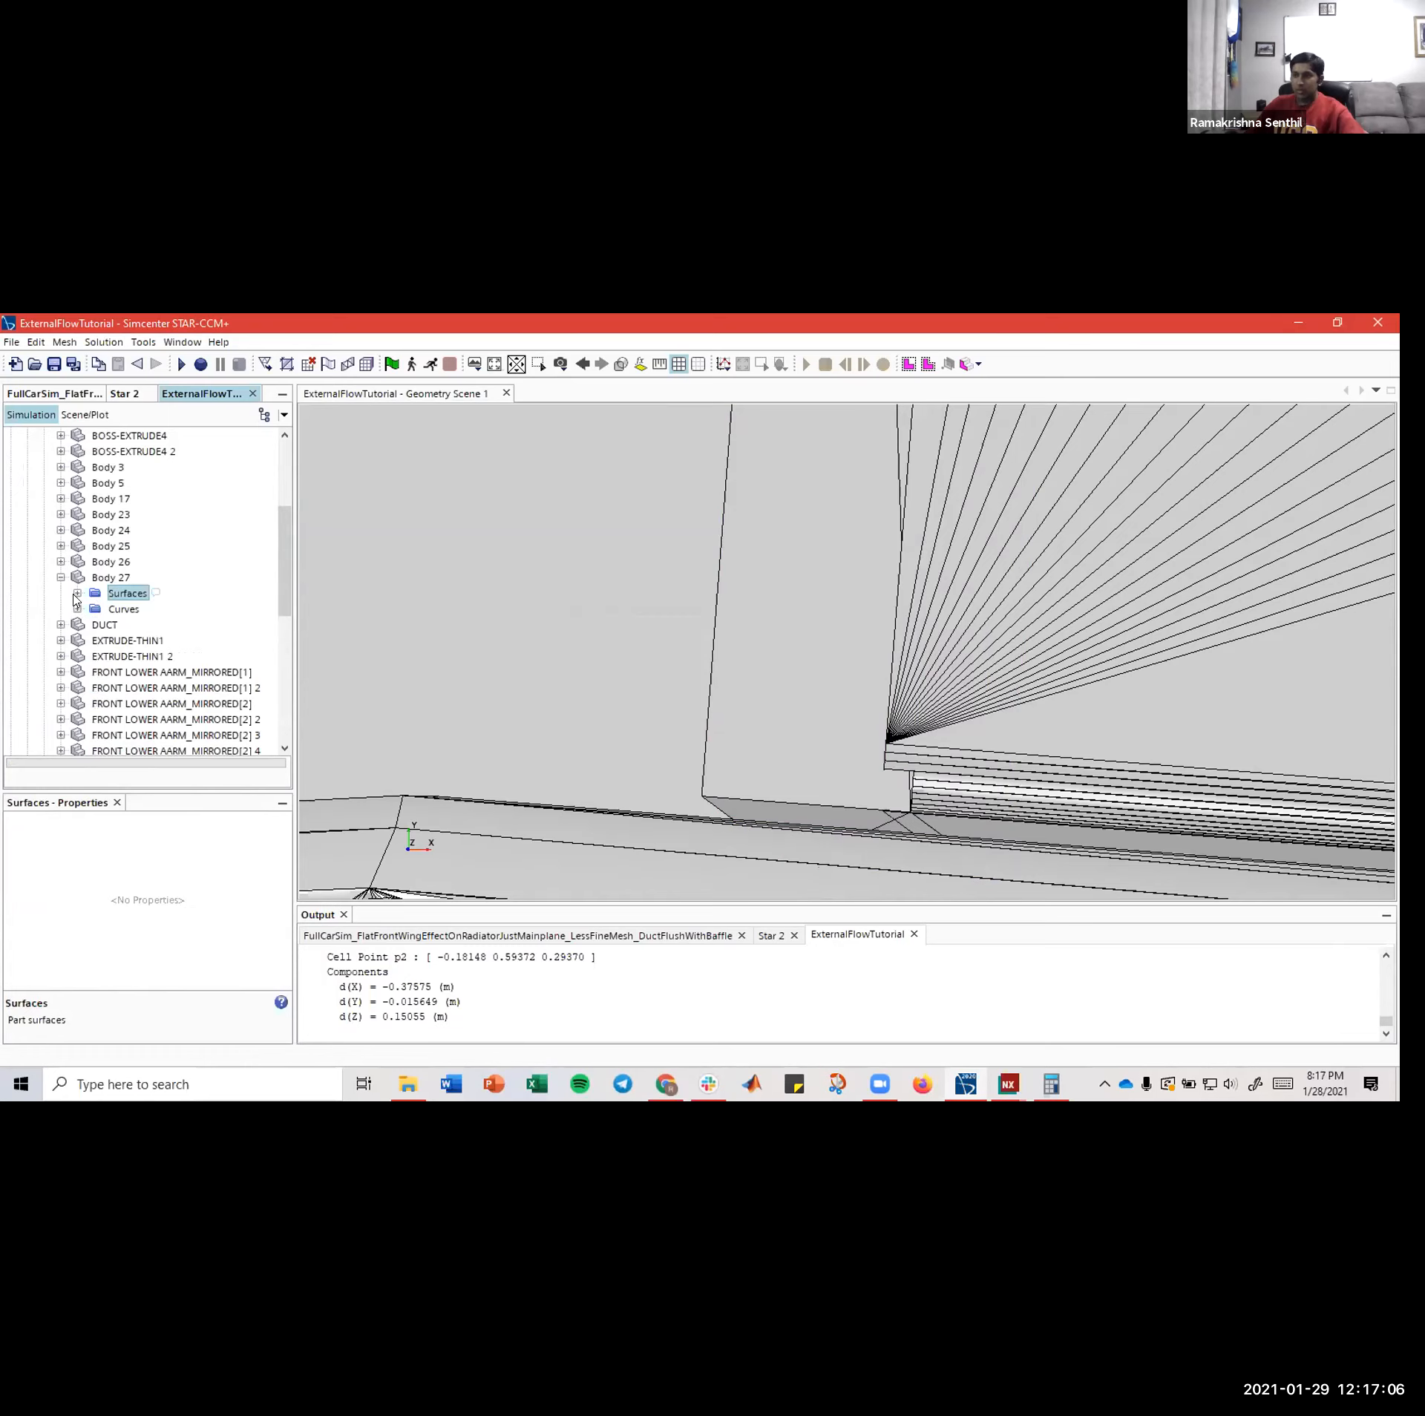
- Split Body 27's surface by patch, creating a part surface named Inlet from patch 3083 on one large radiator face
right_click(124, 600)
left_click(179, 684)
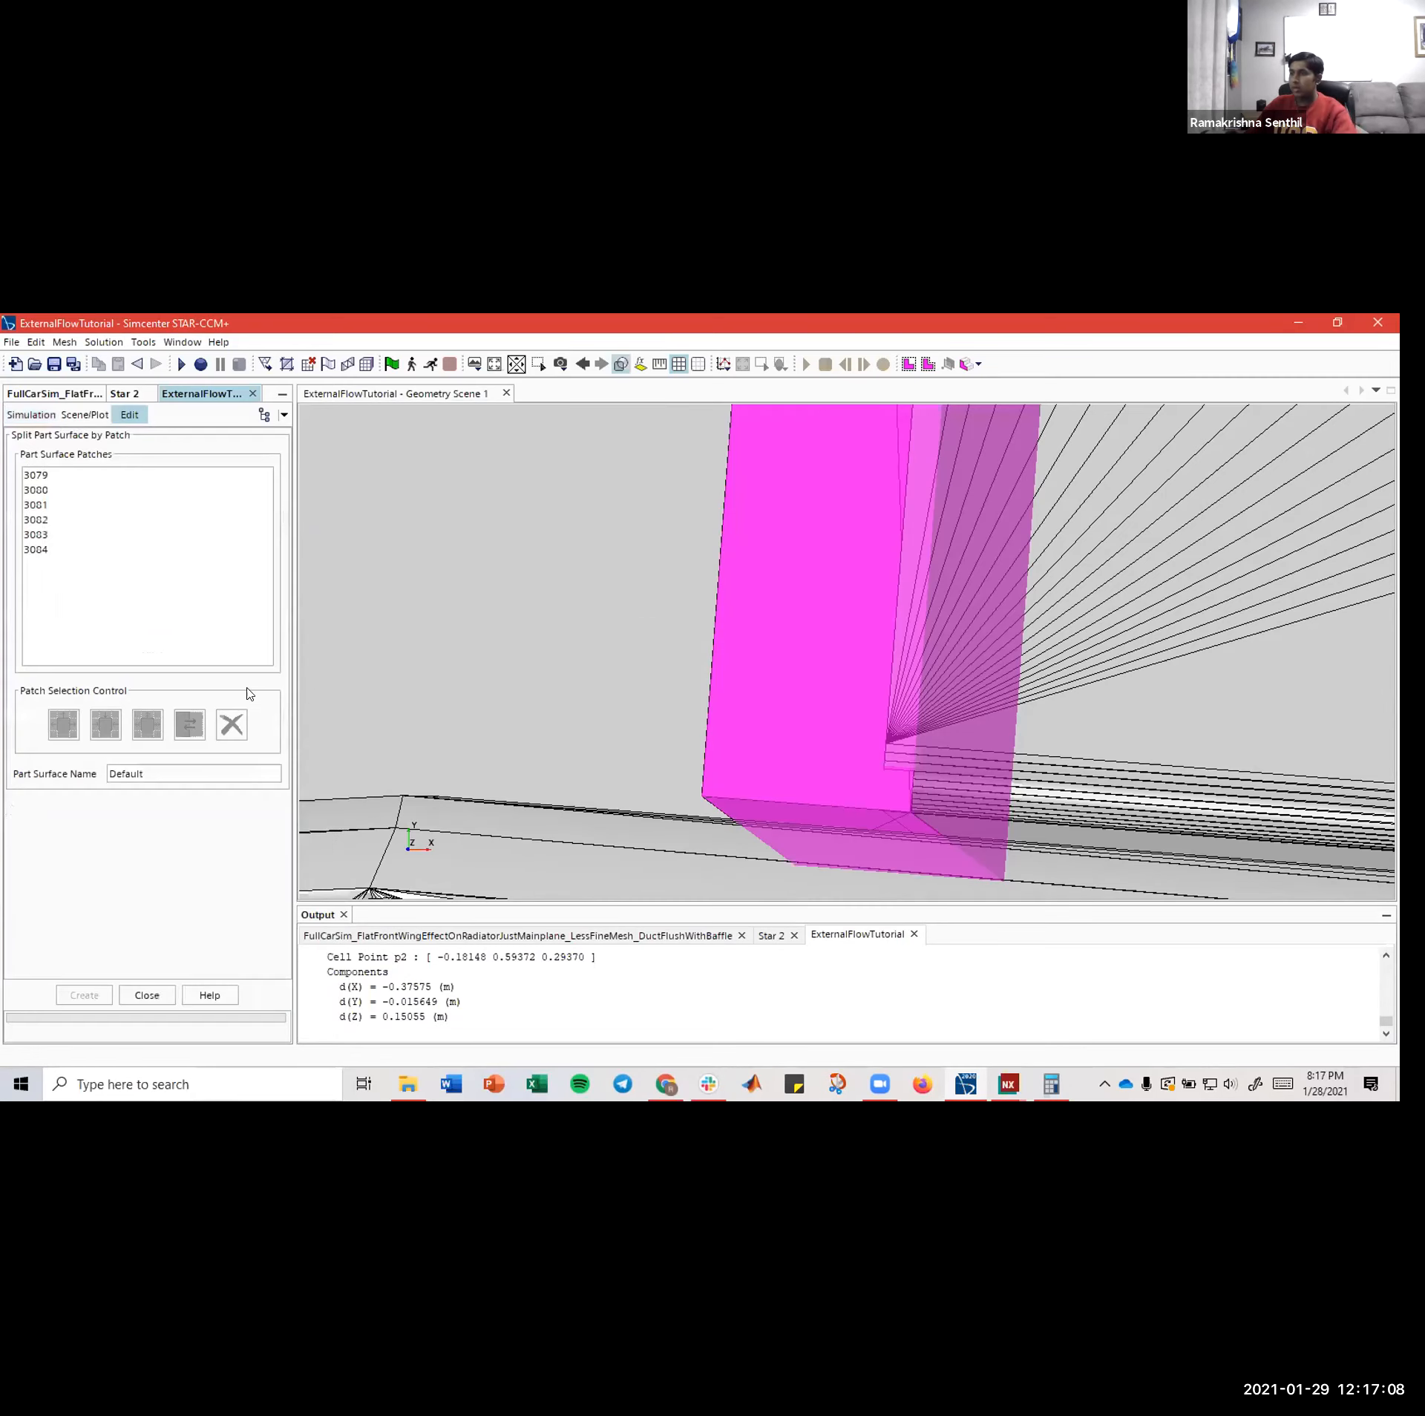
left_click_drag(715, 735, 766, 665)
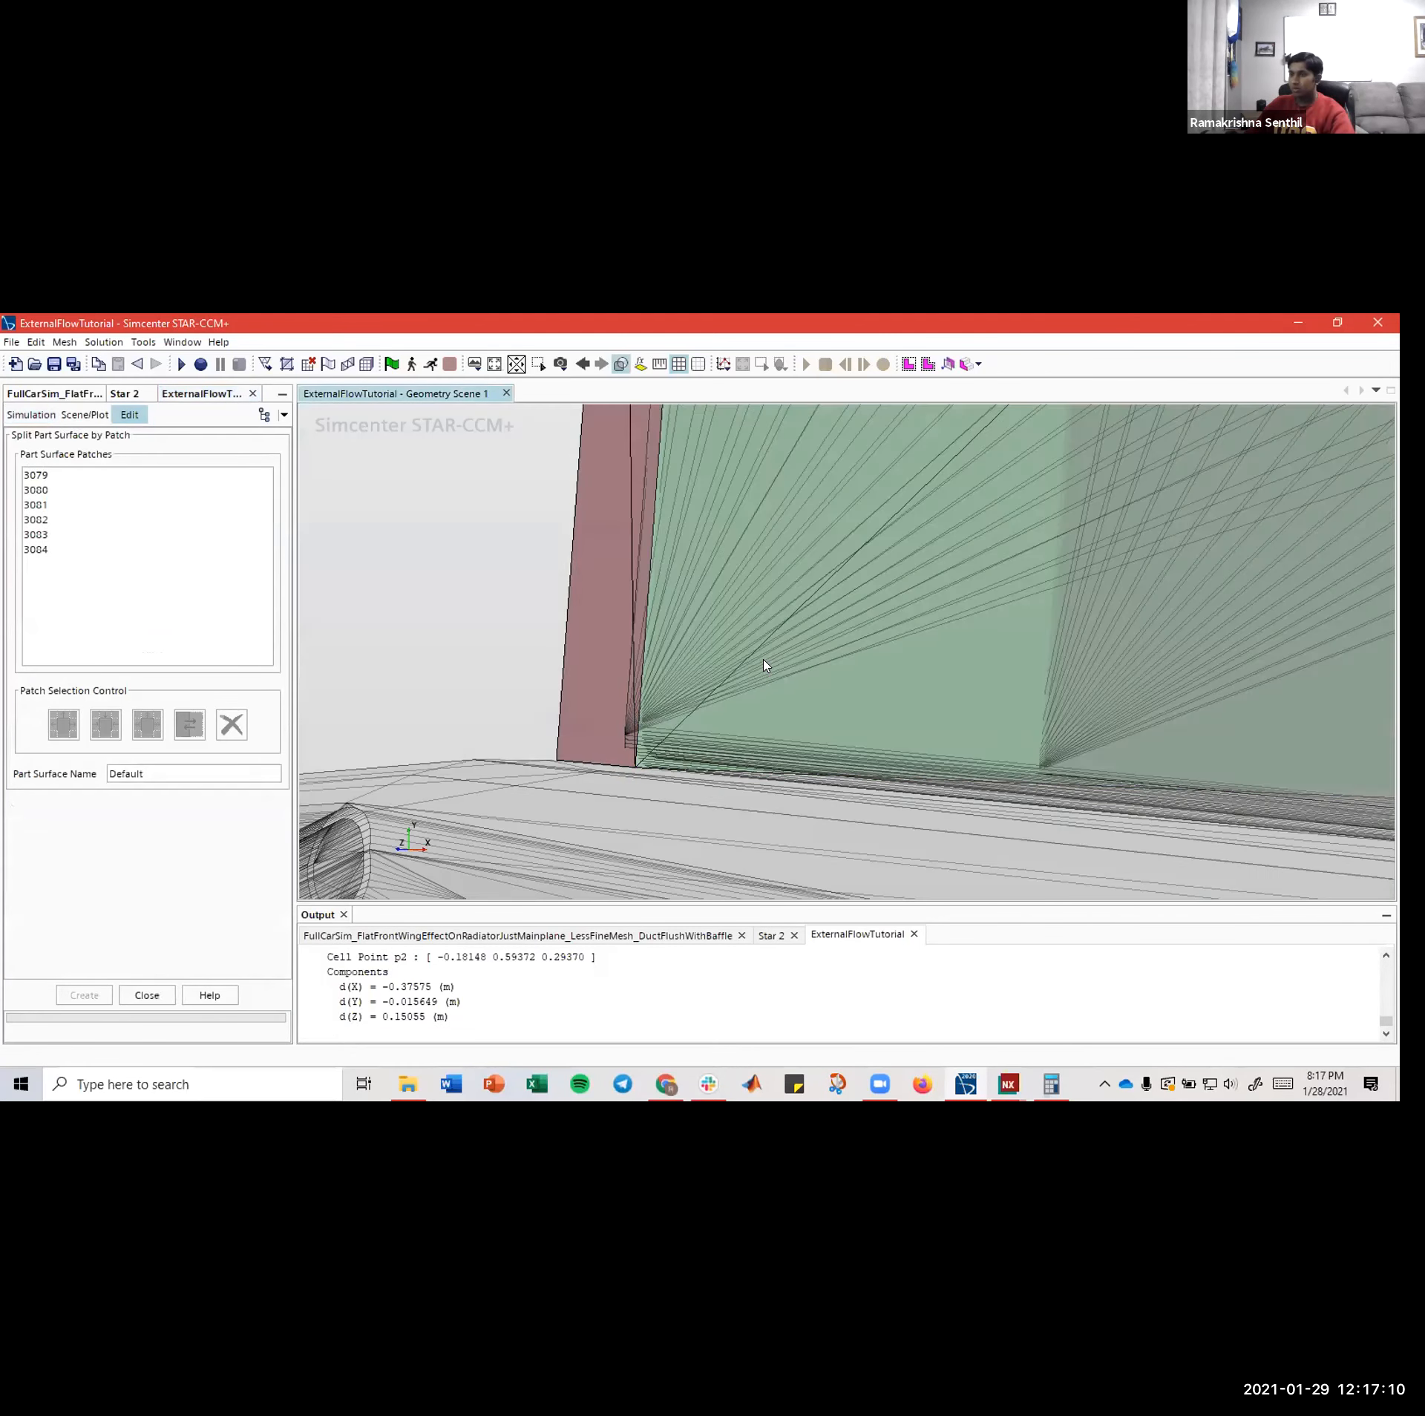
left_click(766, 665)
left_click_drag(159, 771, 57, 744)
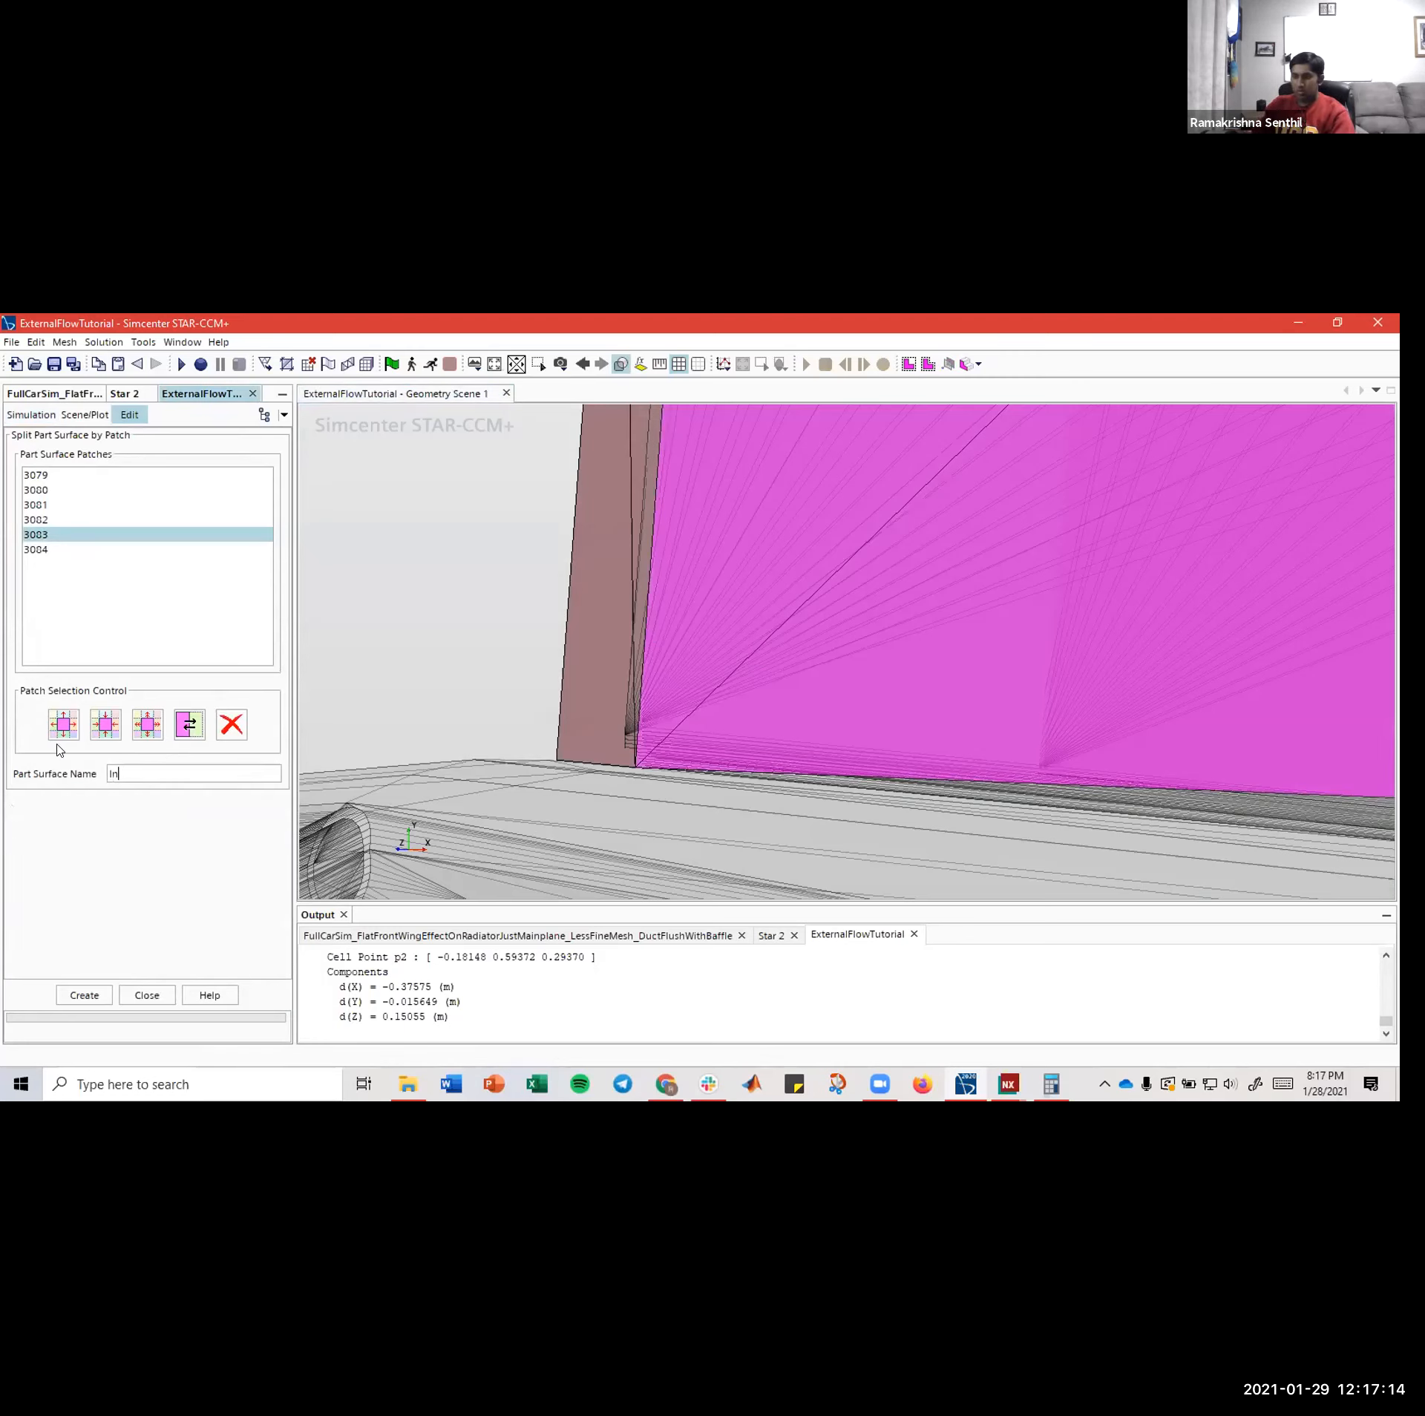
left_click(99, 990)
- Create a part surface named Outlet from patch 3084 on the opposite large radiator face and finish the patch splitting
left_click_drag(736, 645, 506, 646)
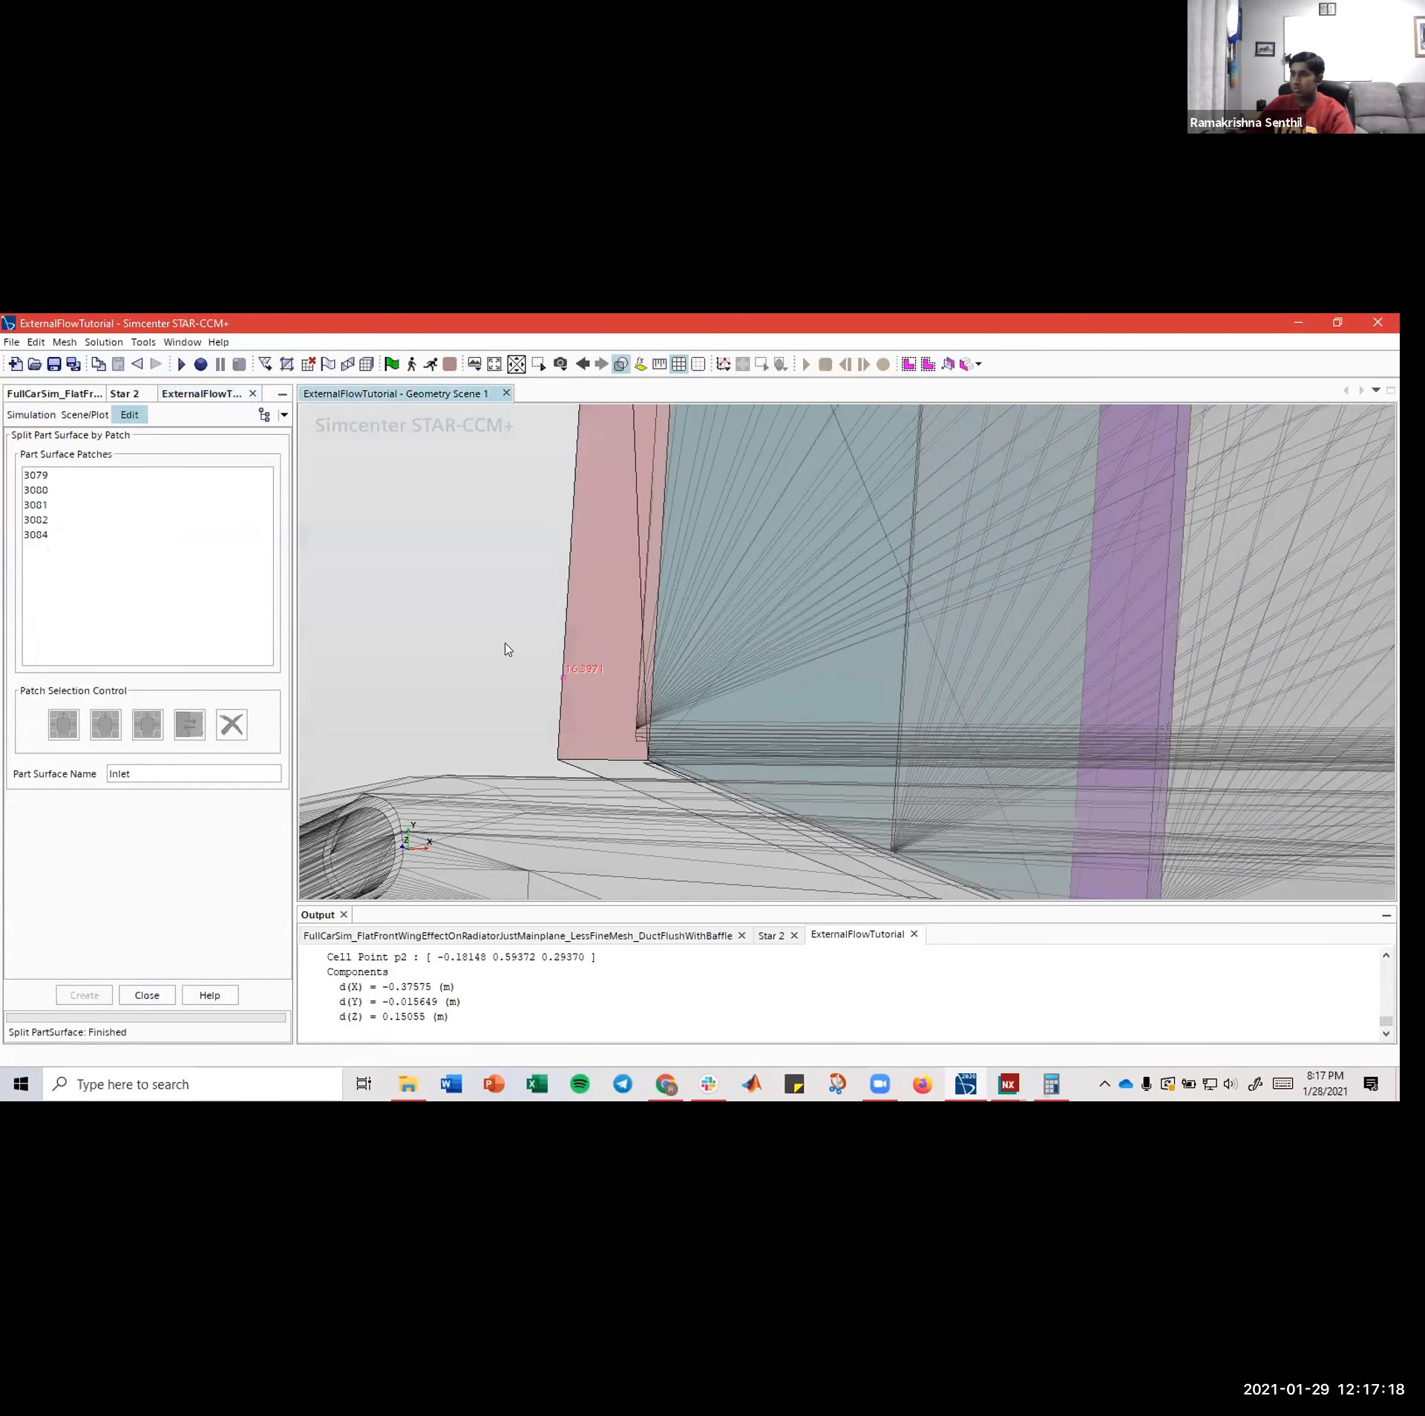
left_click(506, 646)
left_click_drag(159, 772, 109, 774)
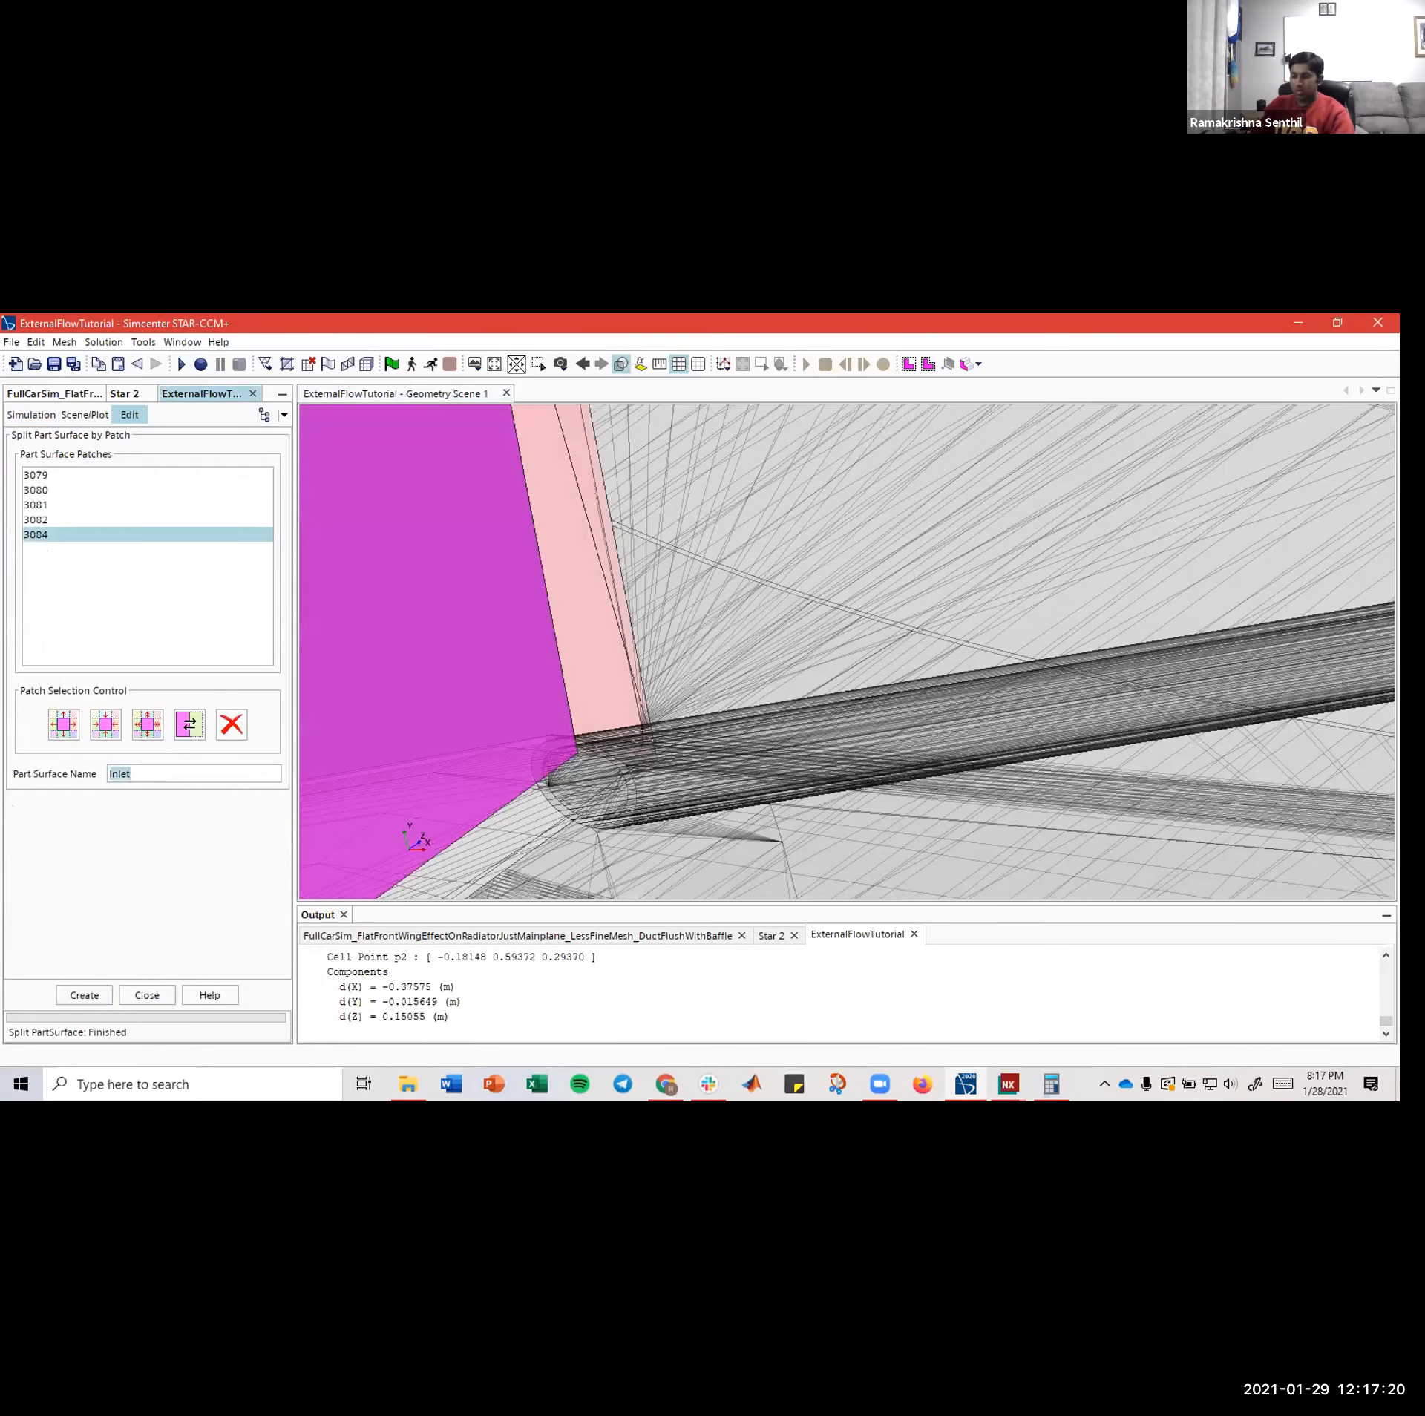
type("Outl")
left_click(84, 995)
left_click(146, 996)
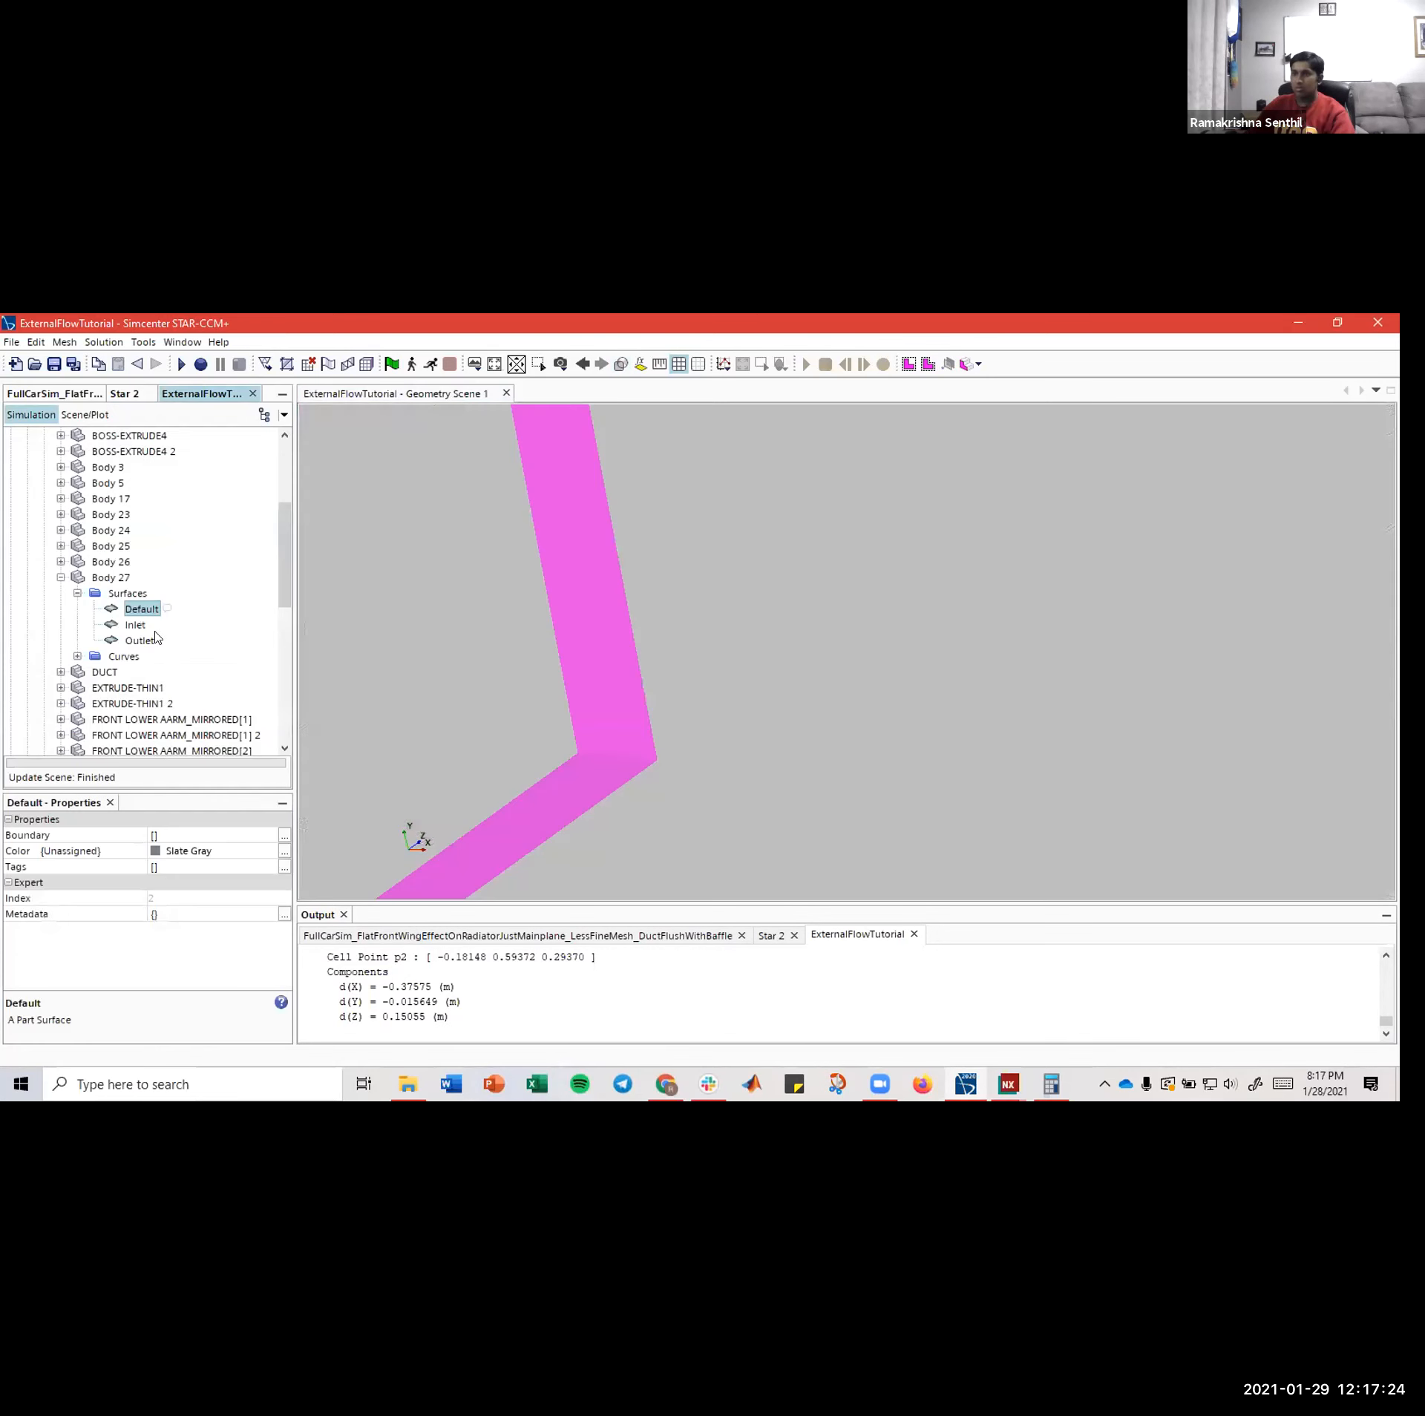
- Rename Body 27's Default part surface to Sides
right_click(145, 616)
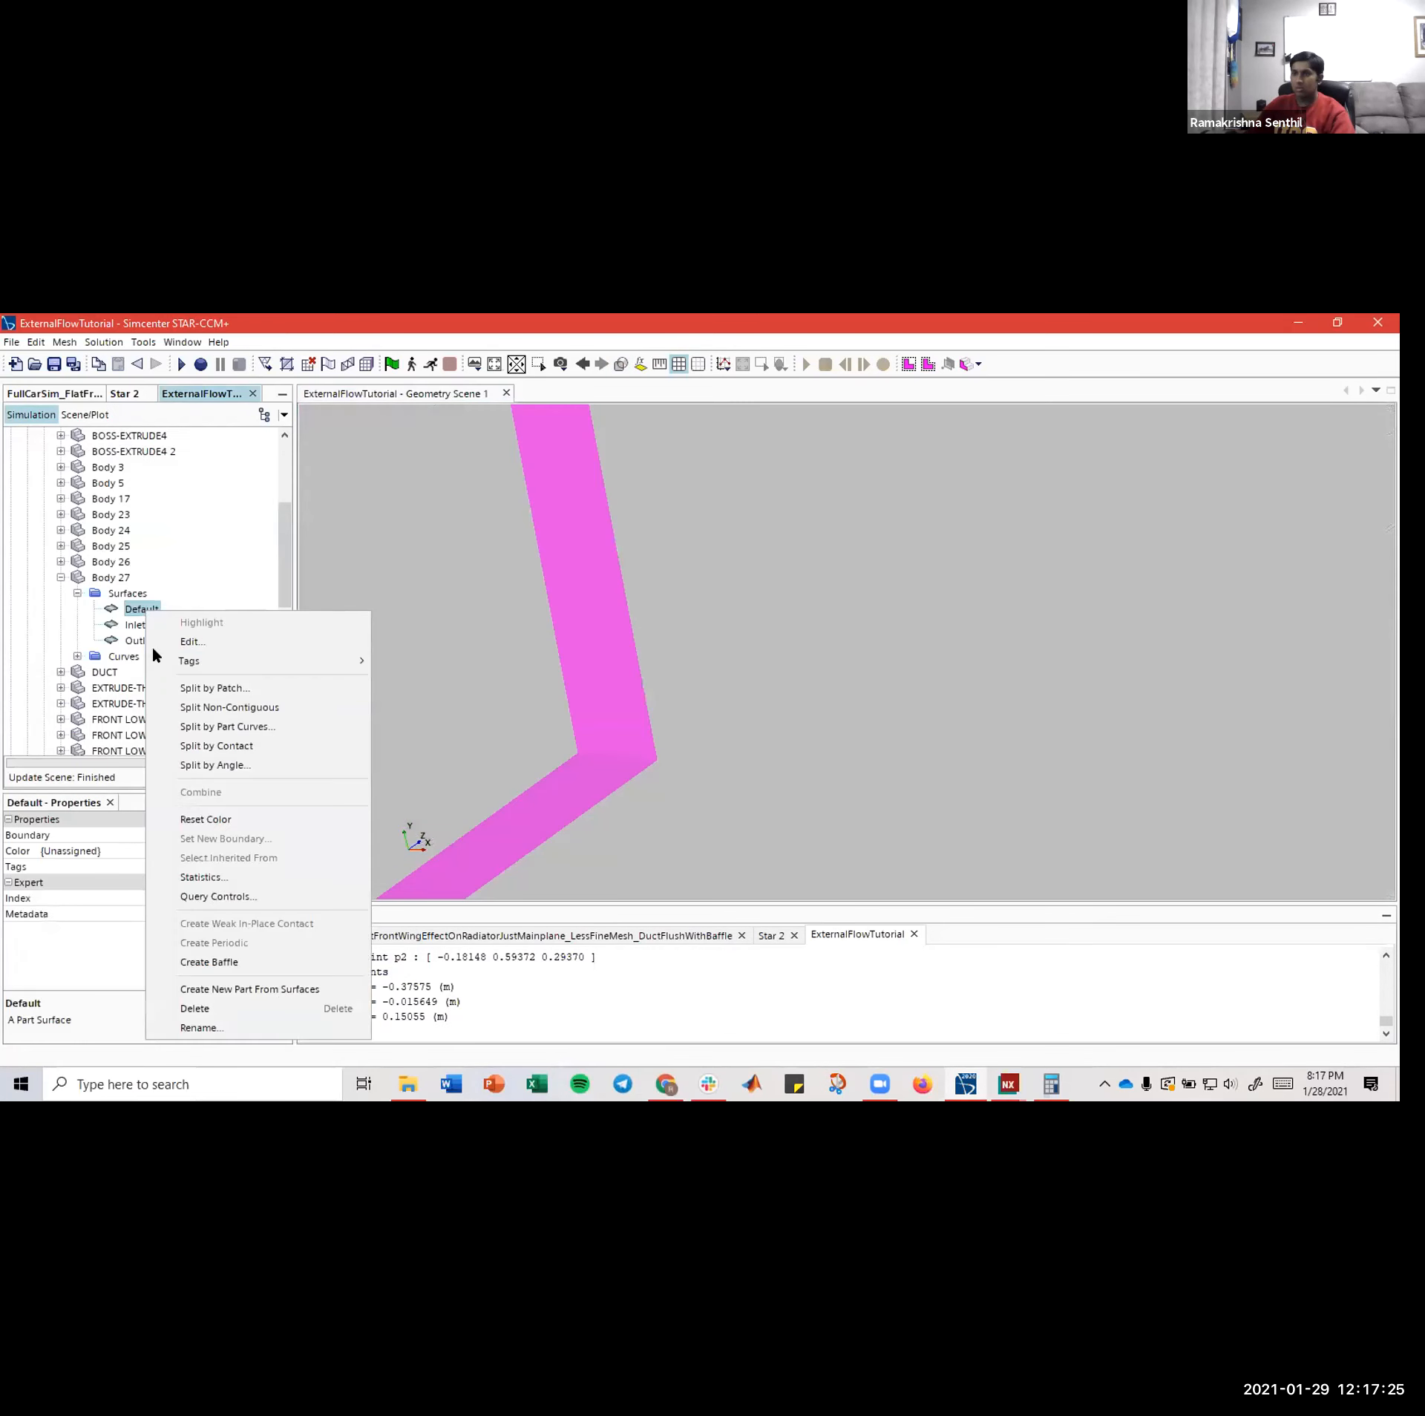
left_click(216, 1025)
type("Sides")
key("Return")
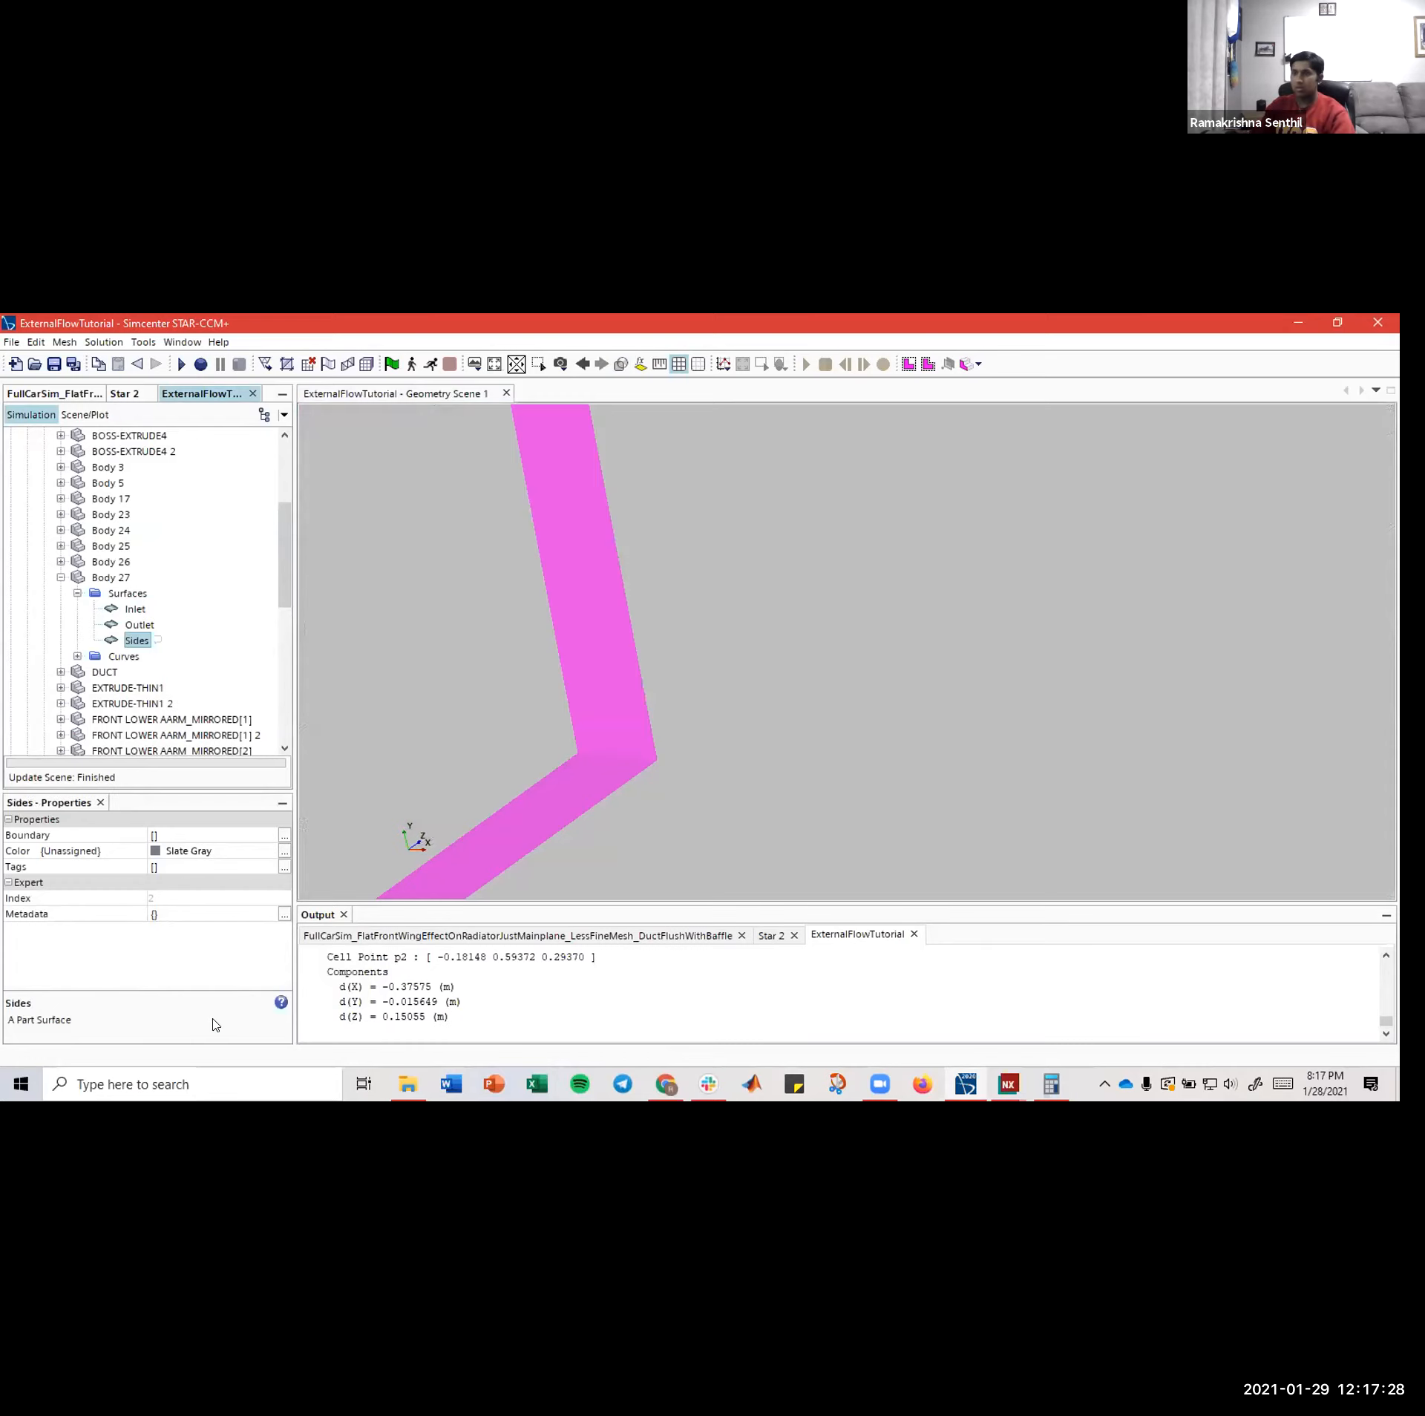
- Execute all geometry operations to update the Unite and Subtract parts with Body 27's split surfaces
left_click(112, 579)
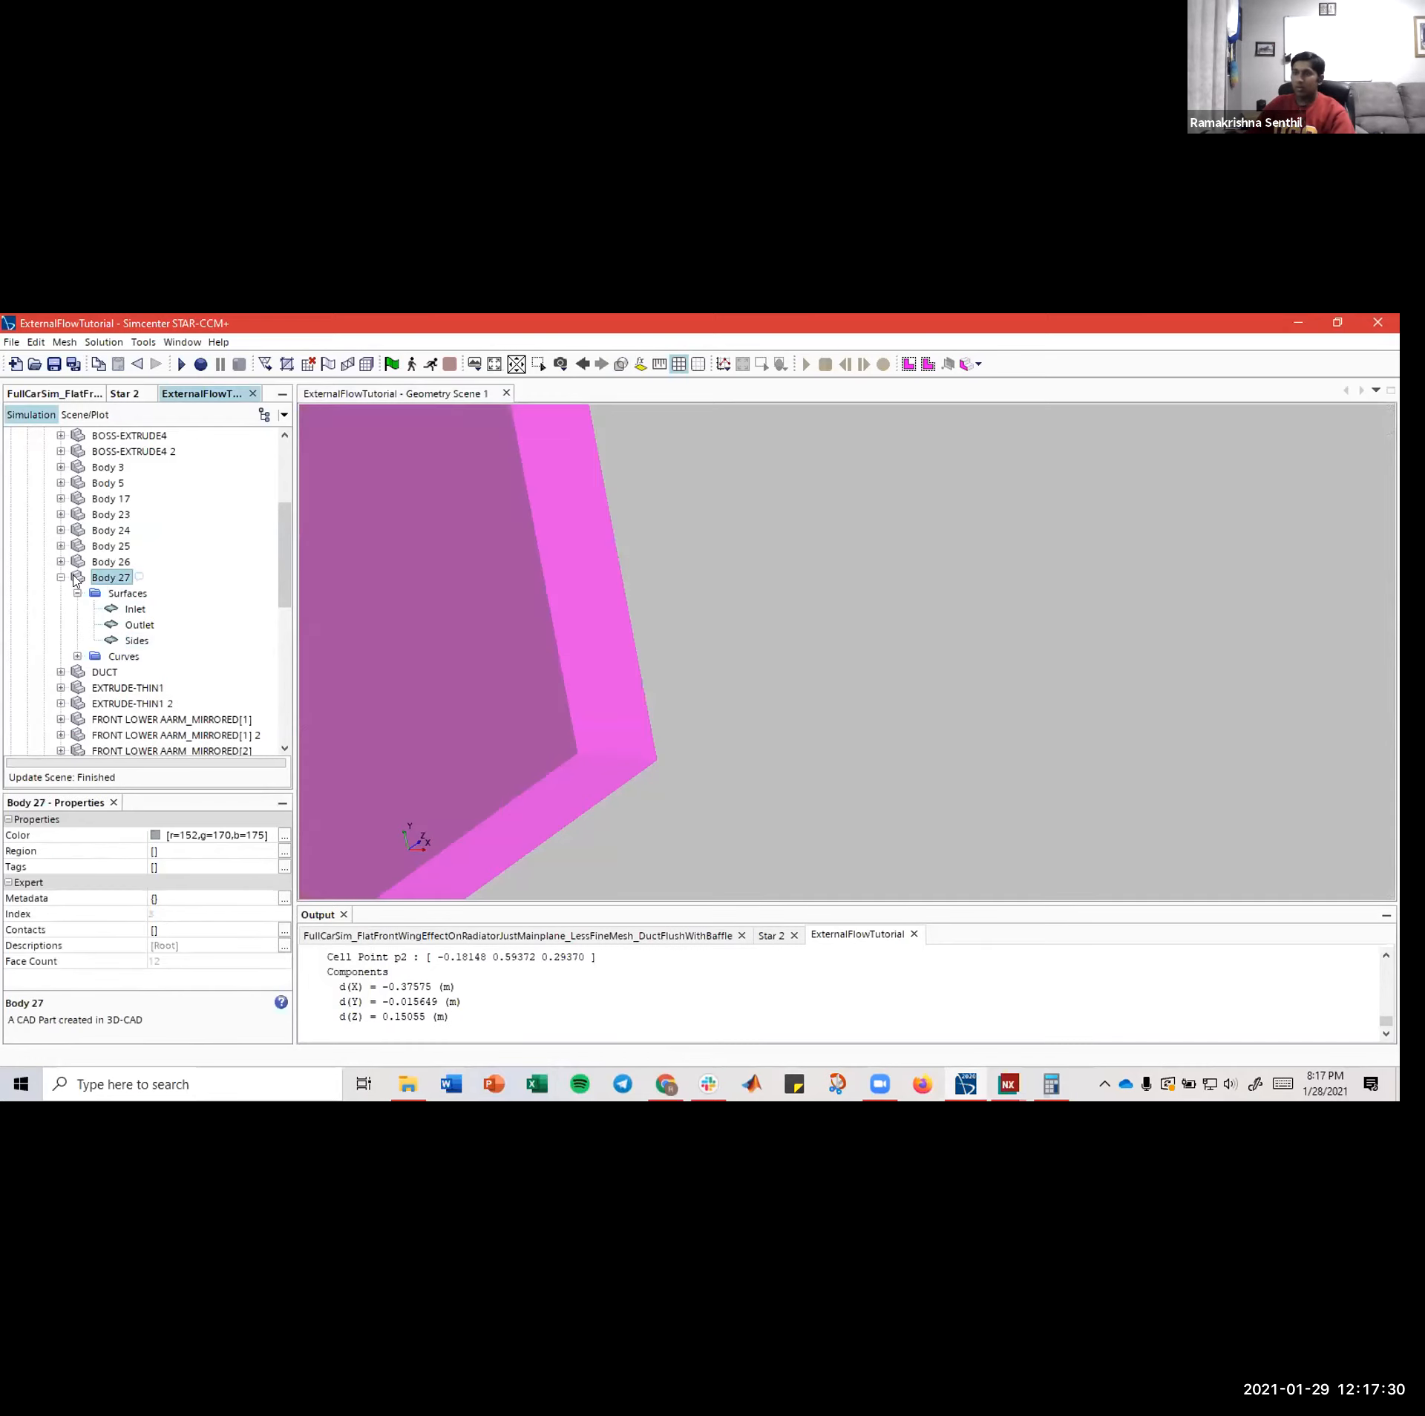
left_click(61, 578)
scroll(105, 640, "up", 4)
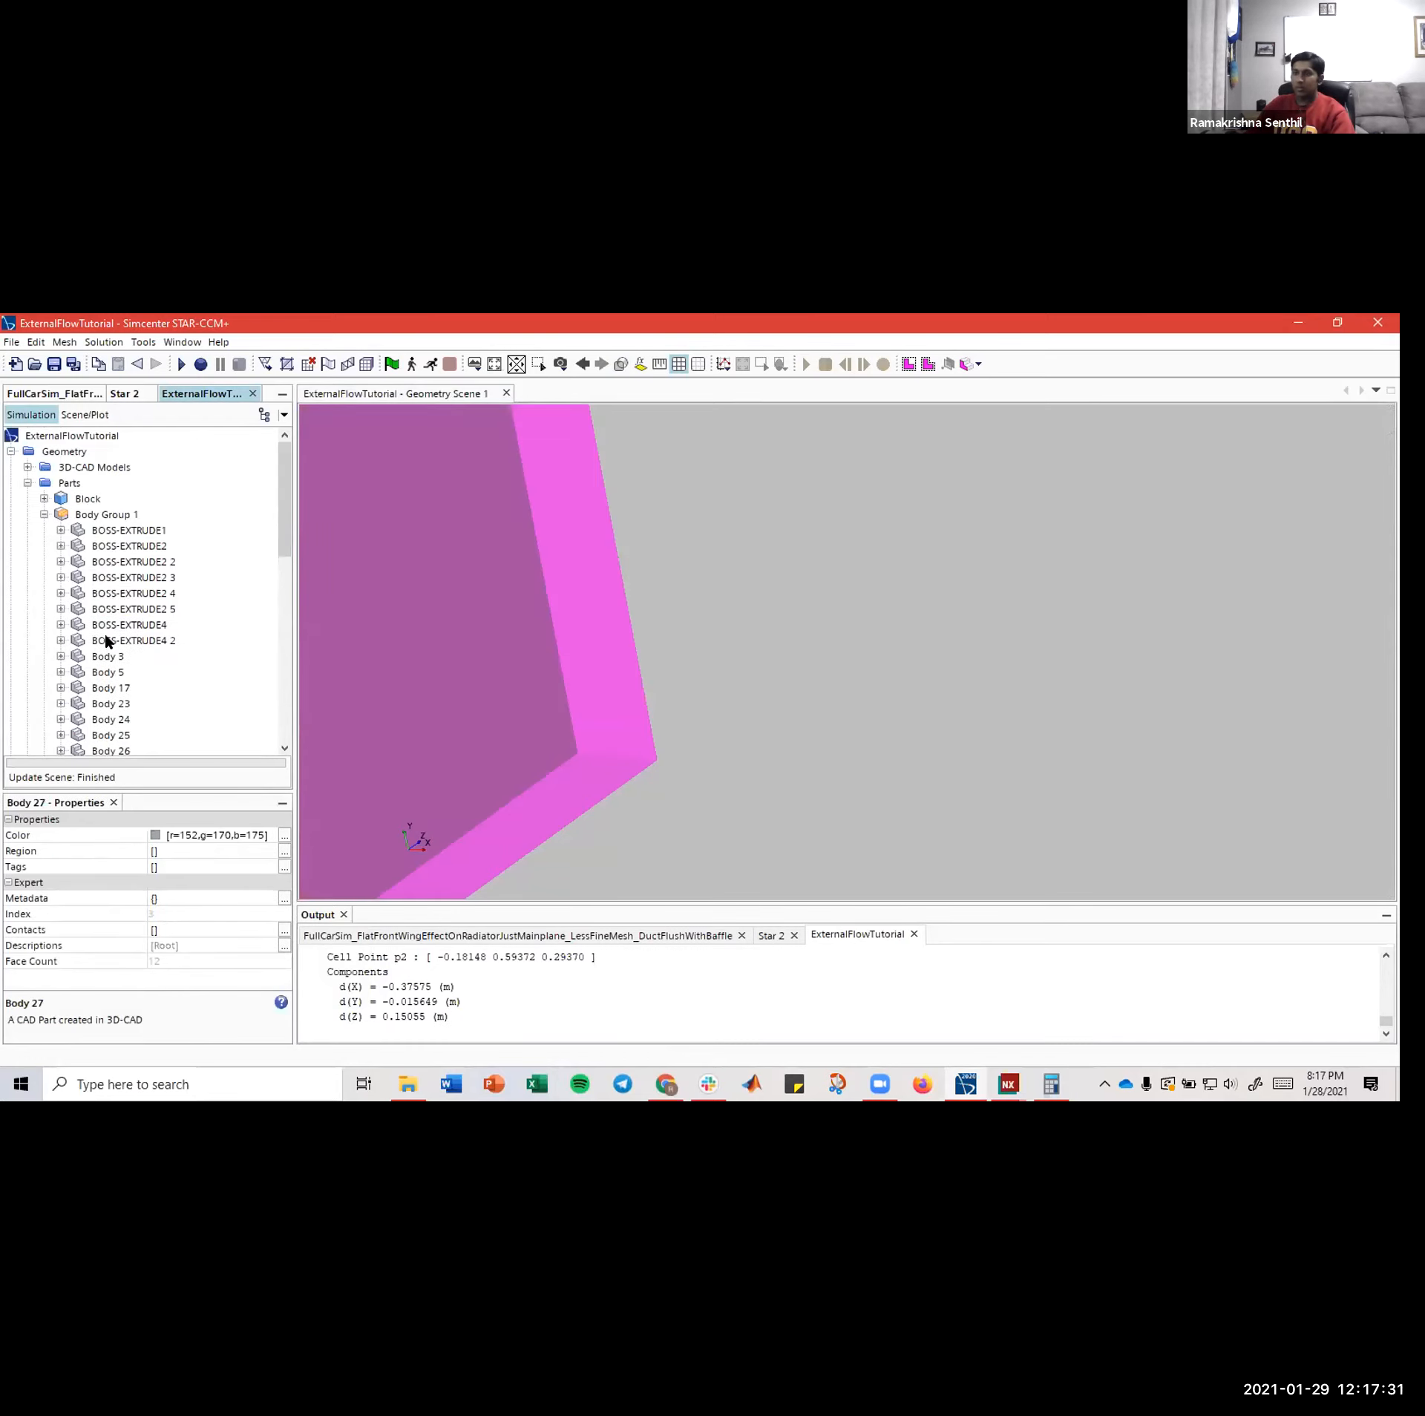
left_click(44, 514)
left_click(28, 593)
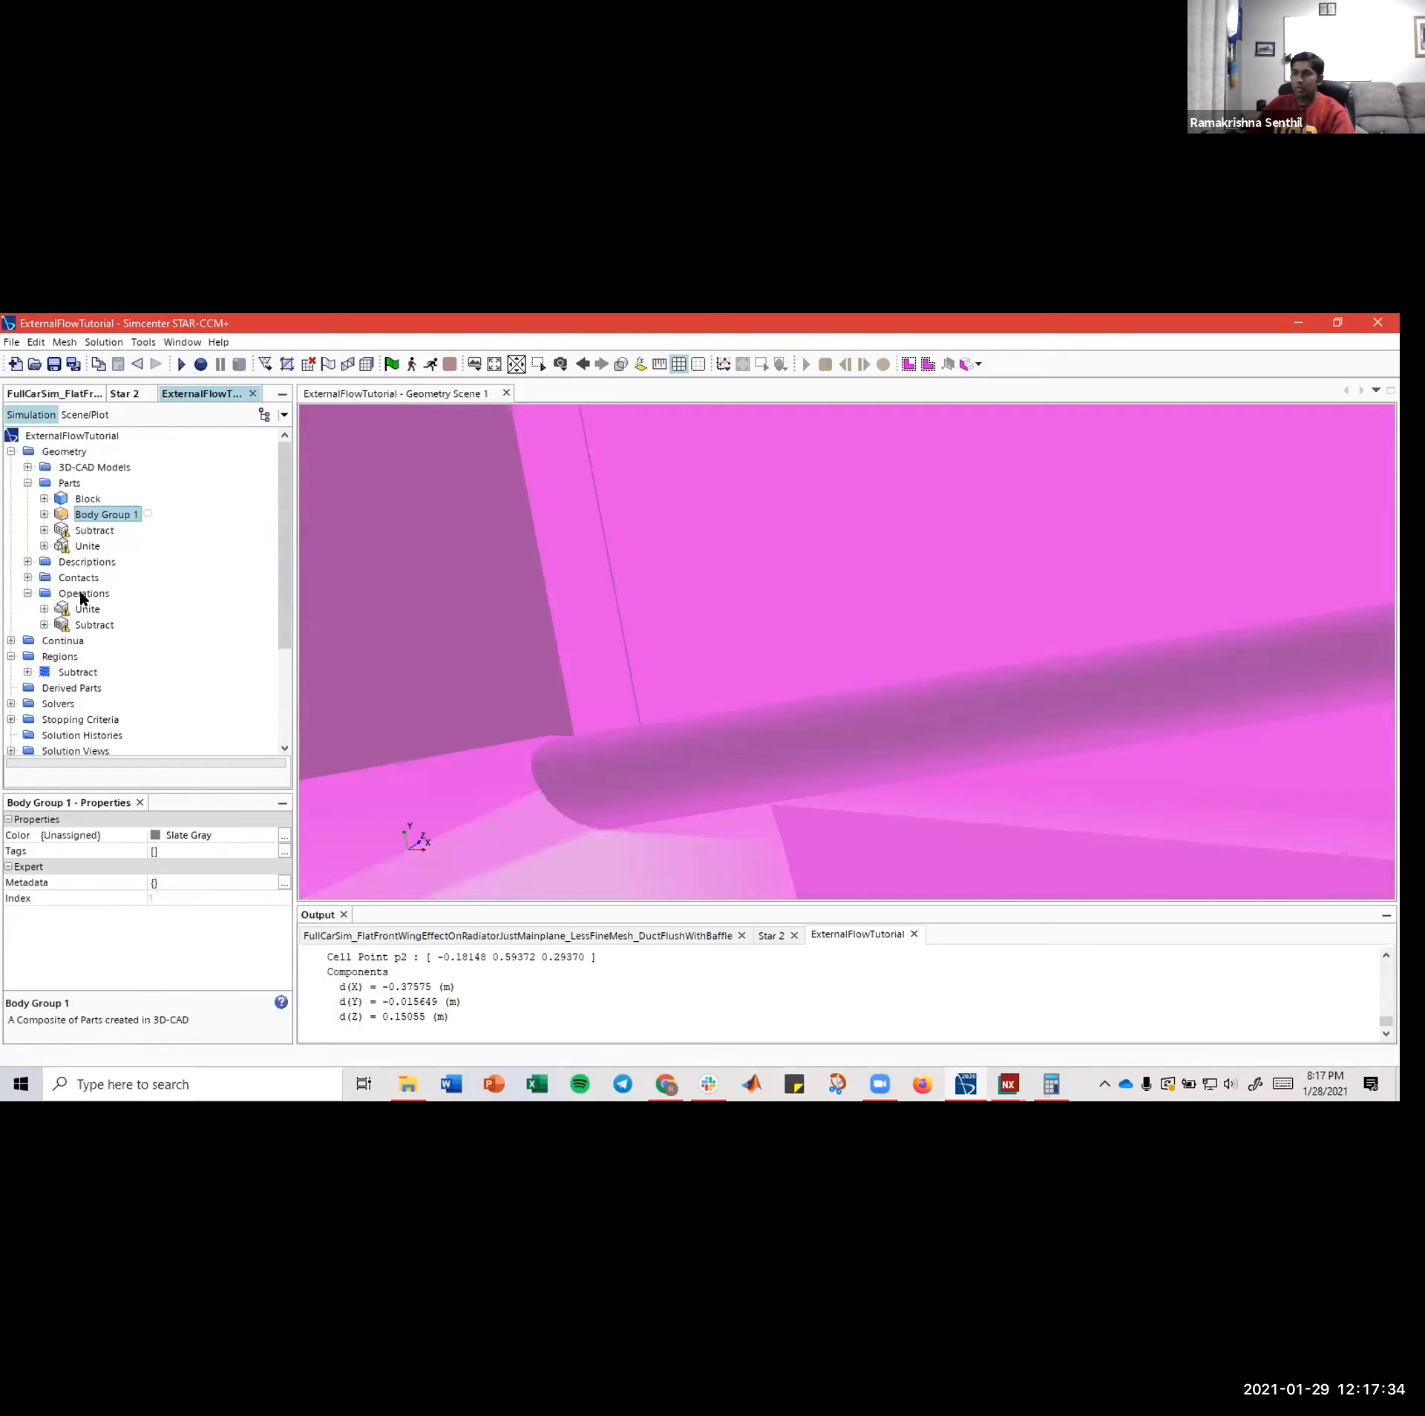
left_click(83, 594)
left_click(87, 608)
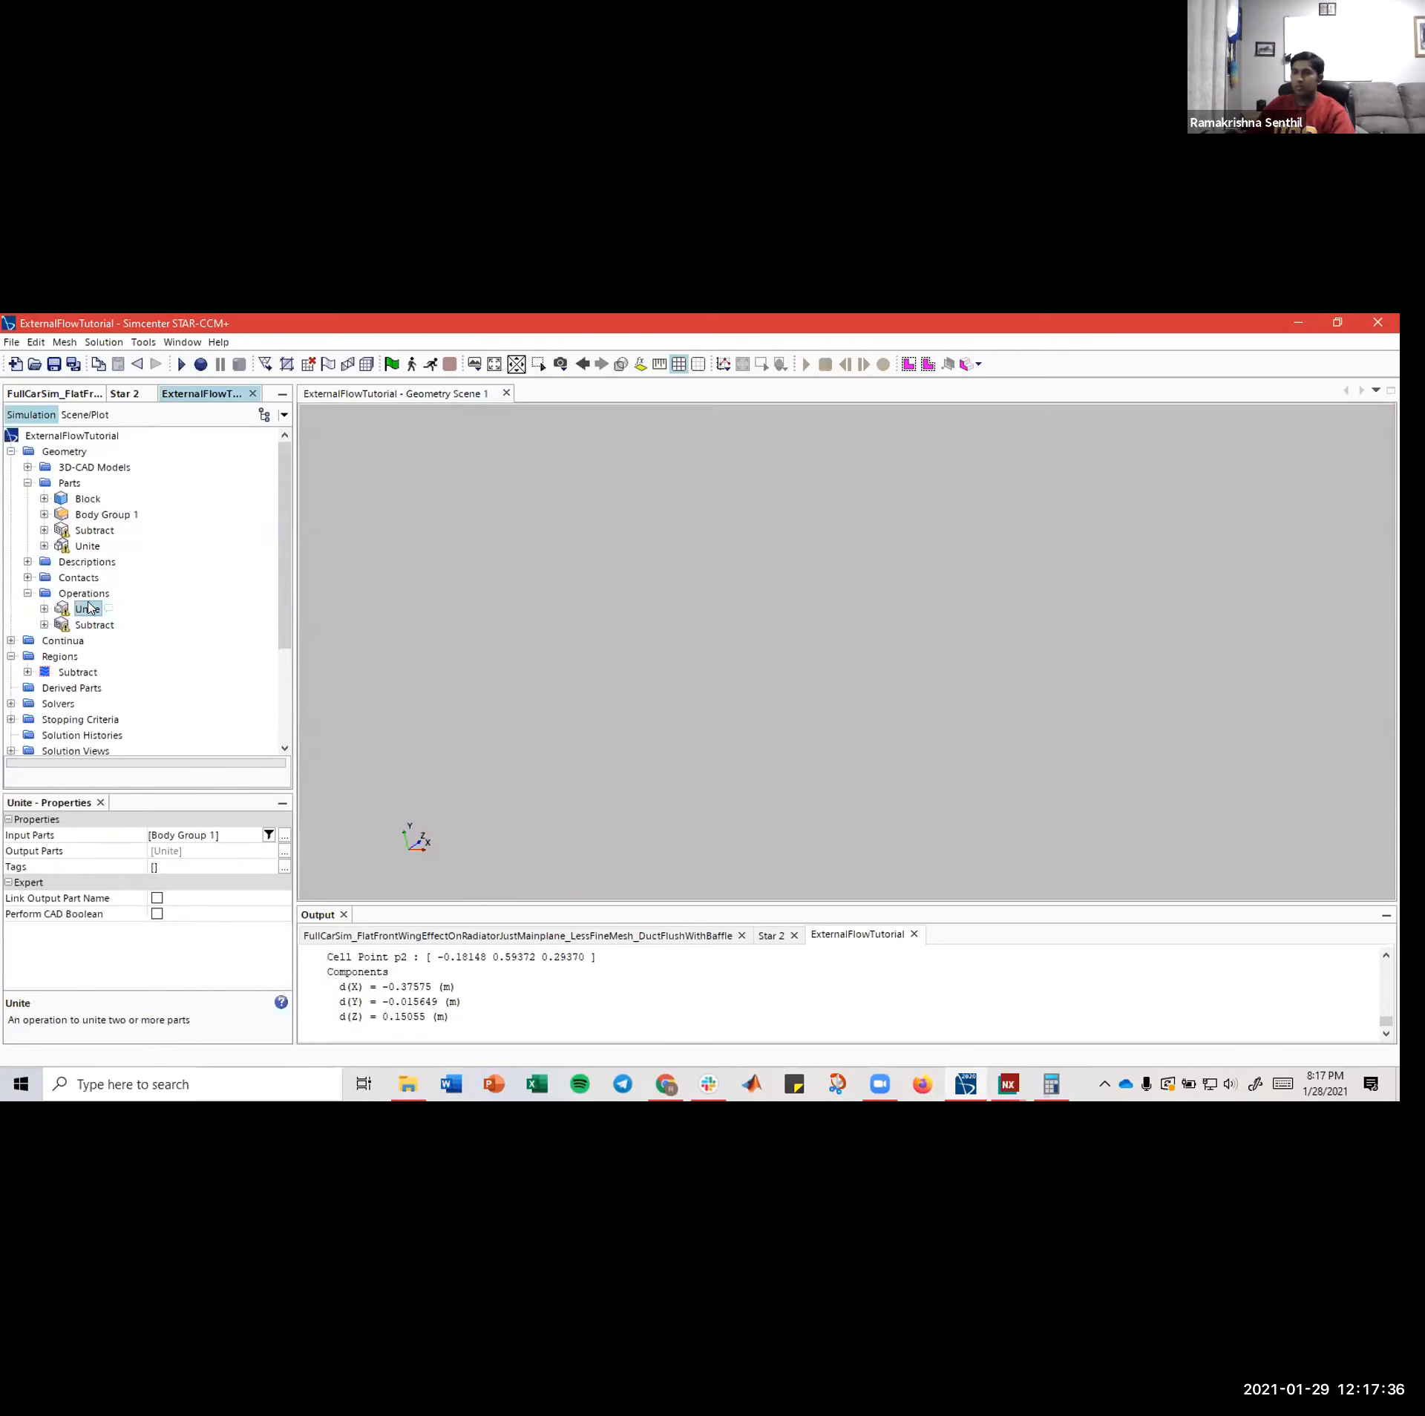
left_click(87, 624)
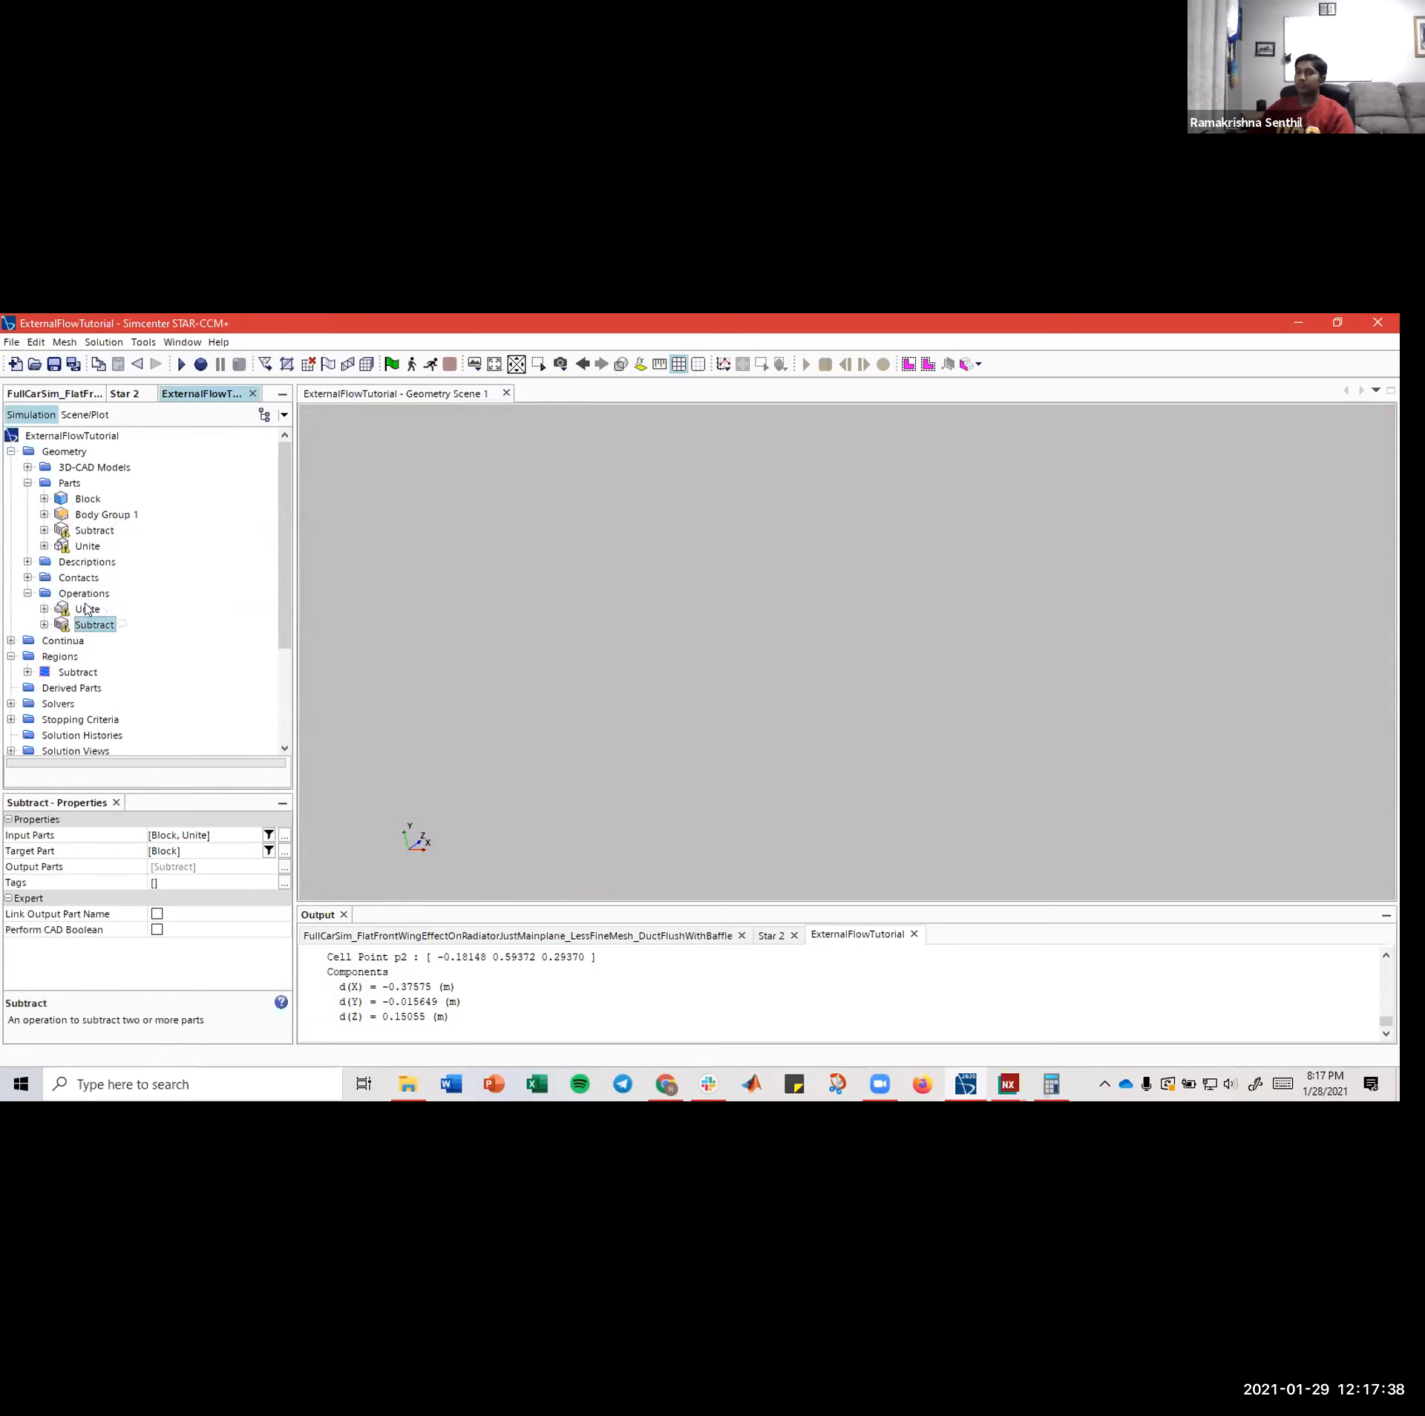
left_click(86, 611)
left_click(89, 593)
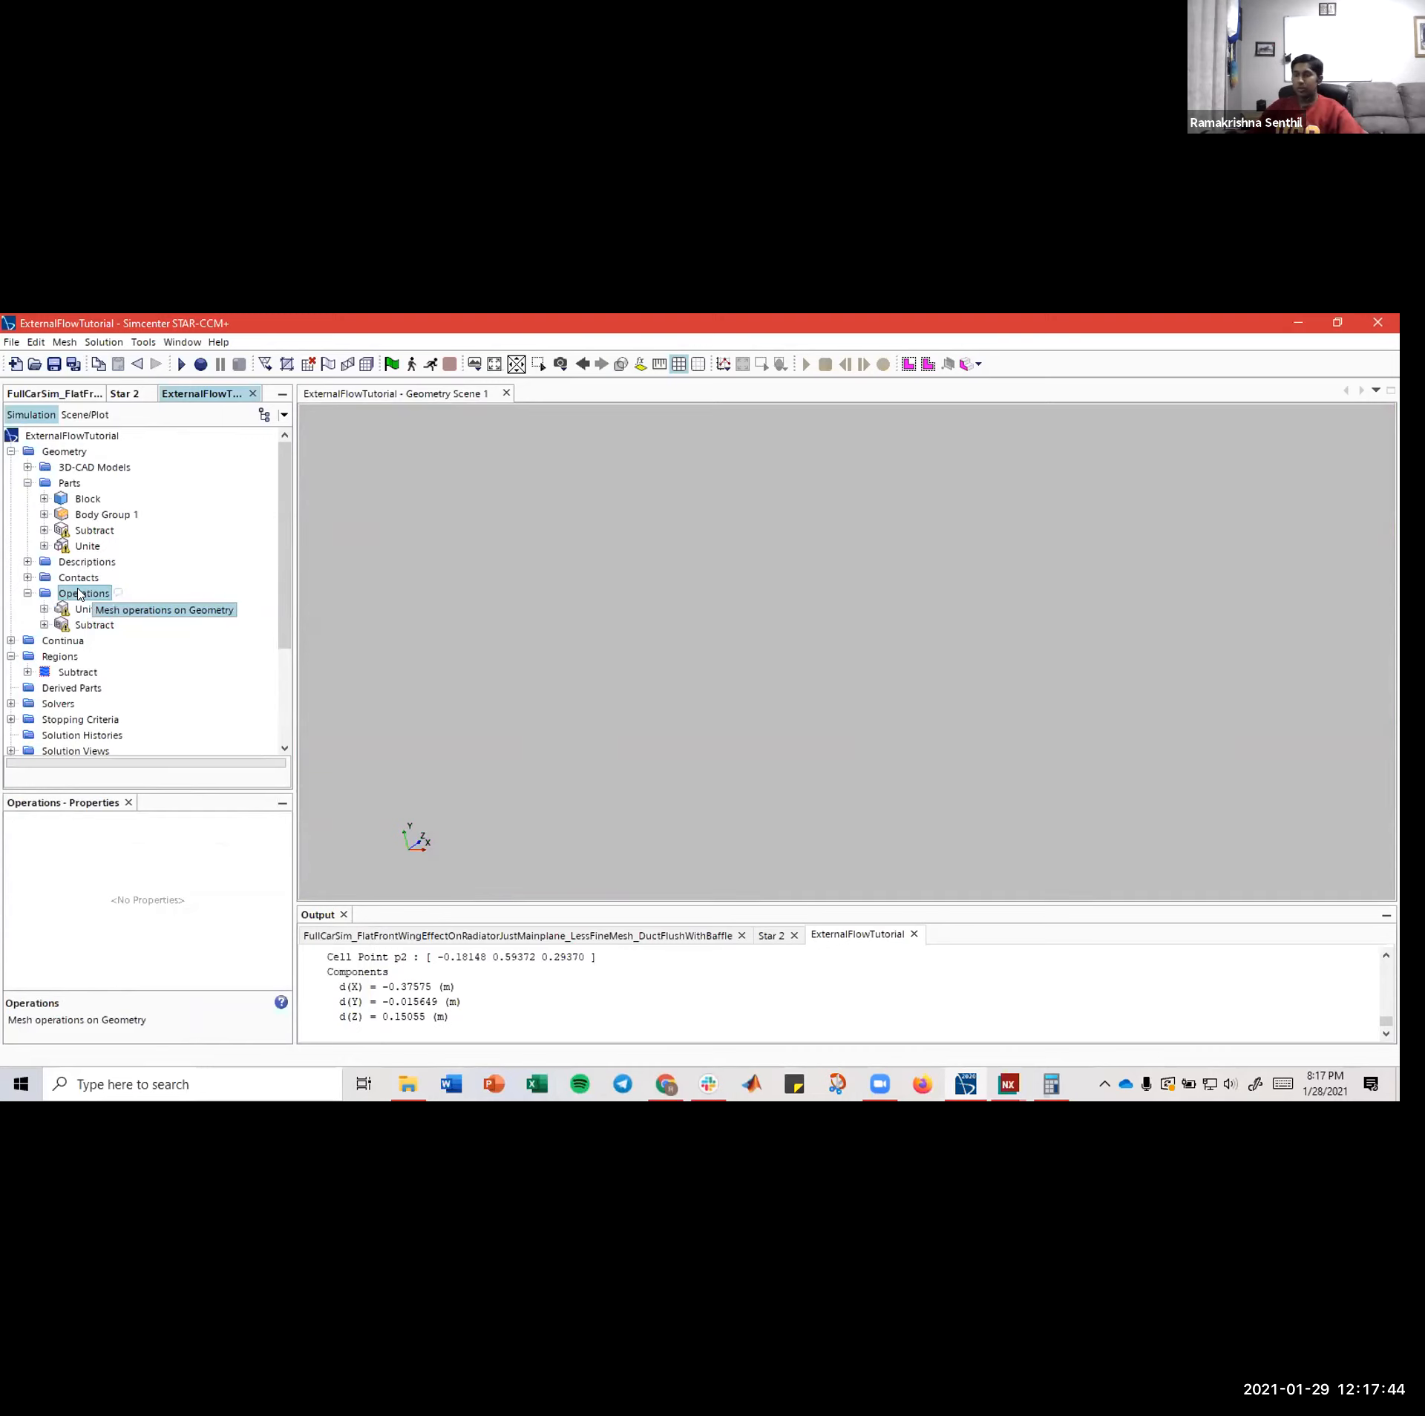
right_click(79, 595)
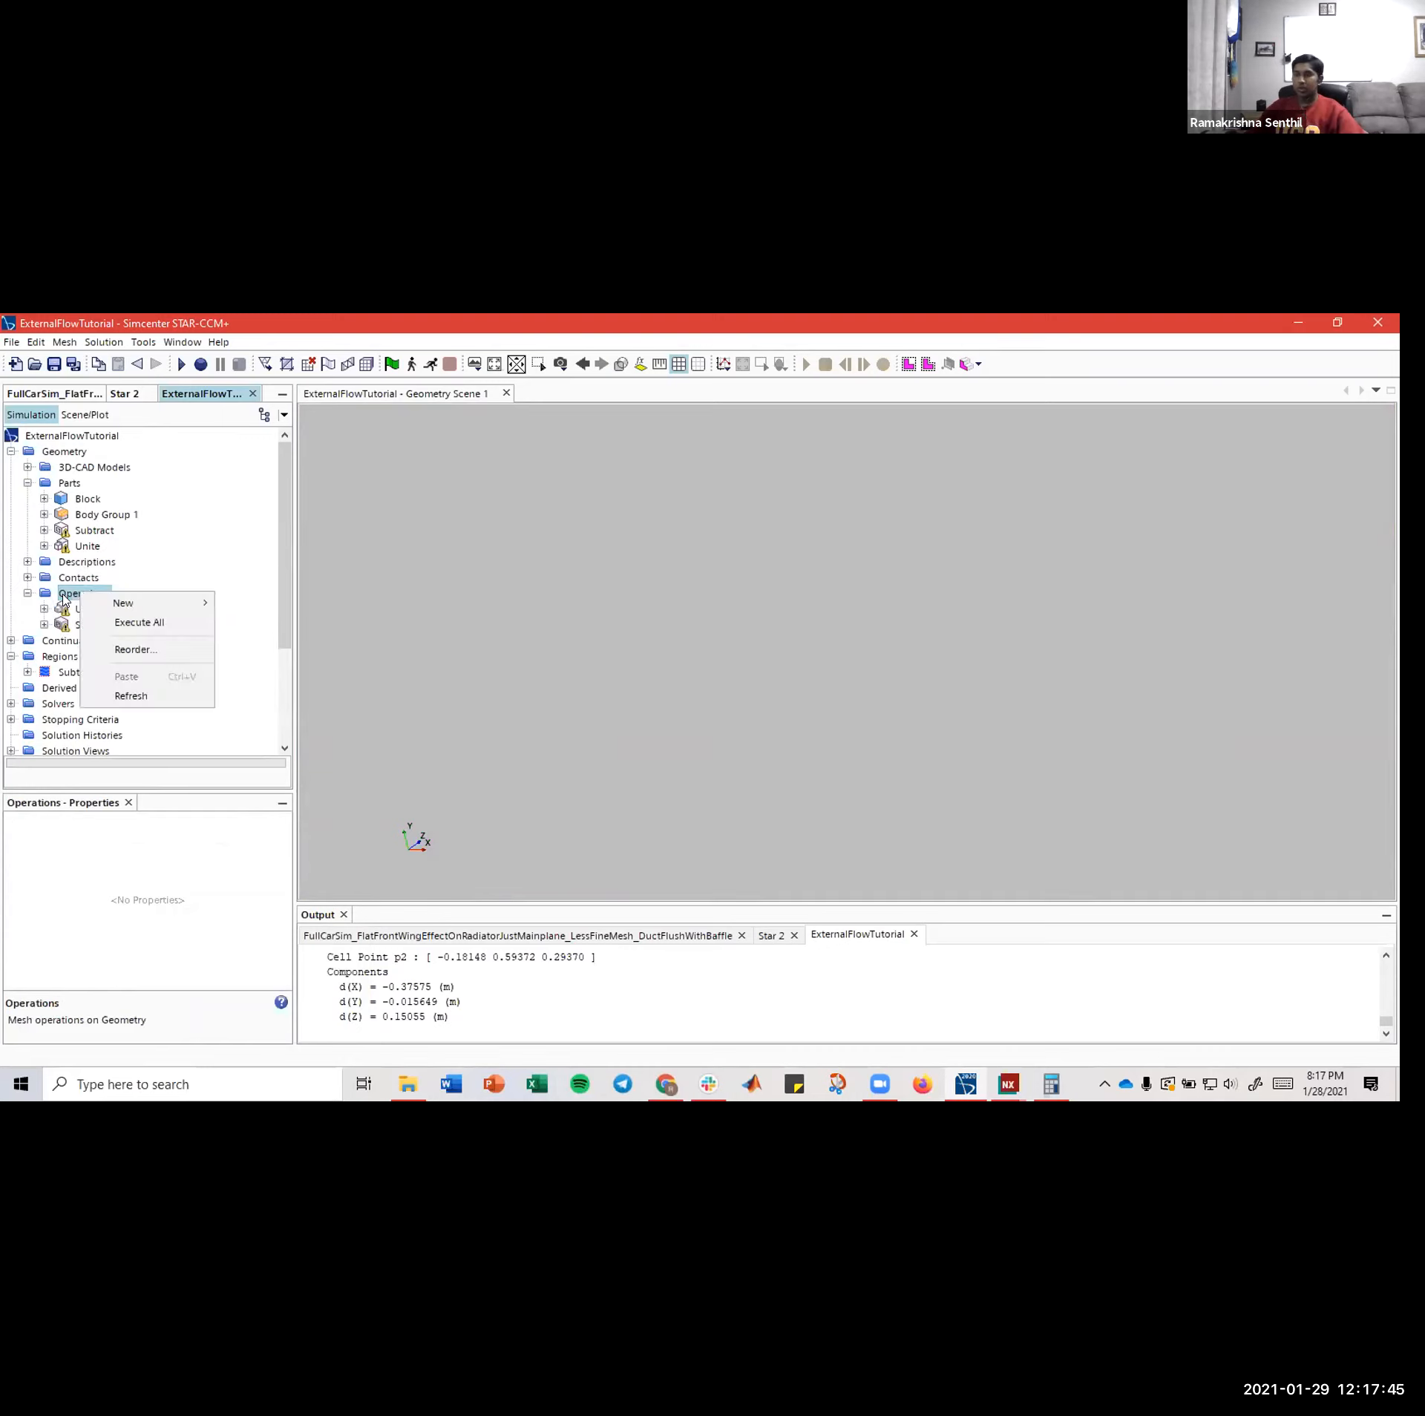
left_click(133, 622)
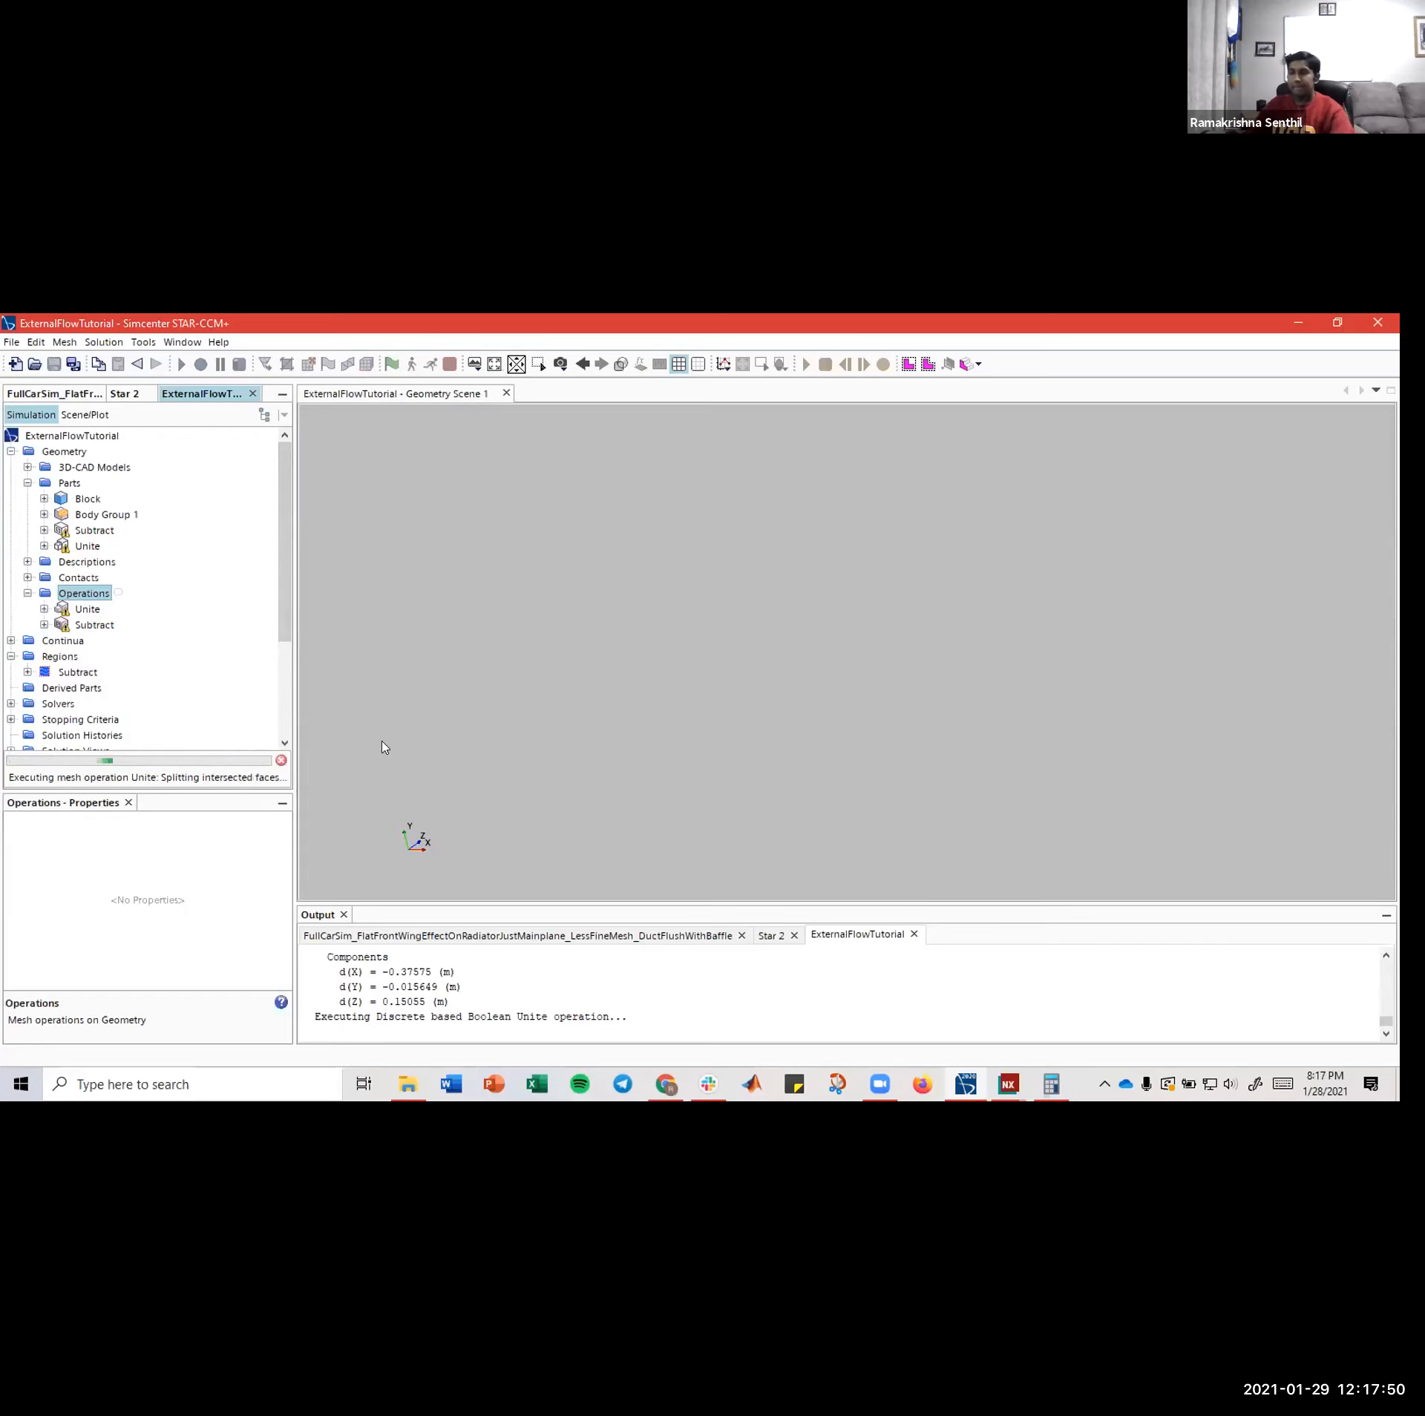
scroll(154, 635, "down", 1)
scroll(153, 634, "up", 1)
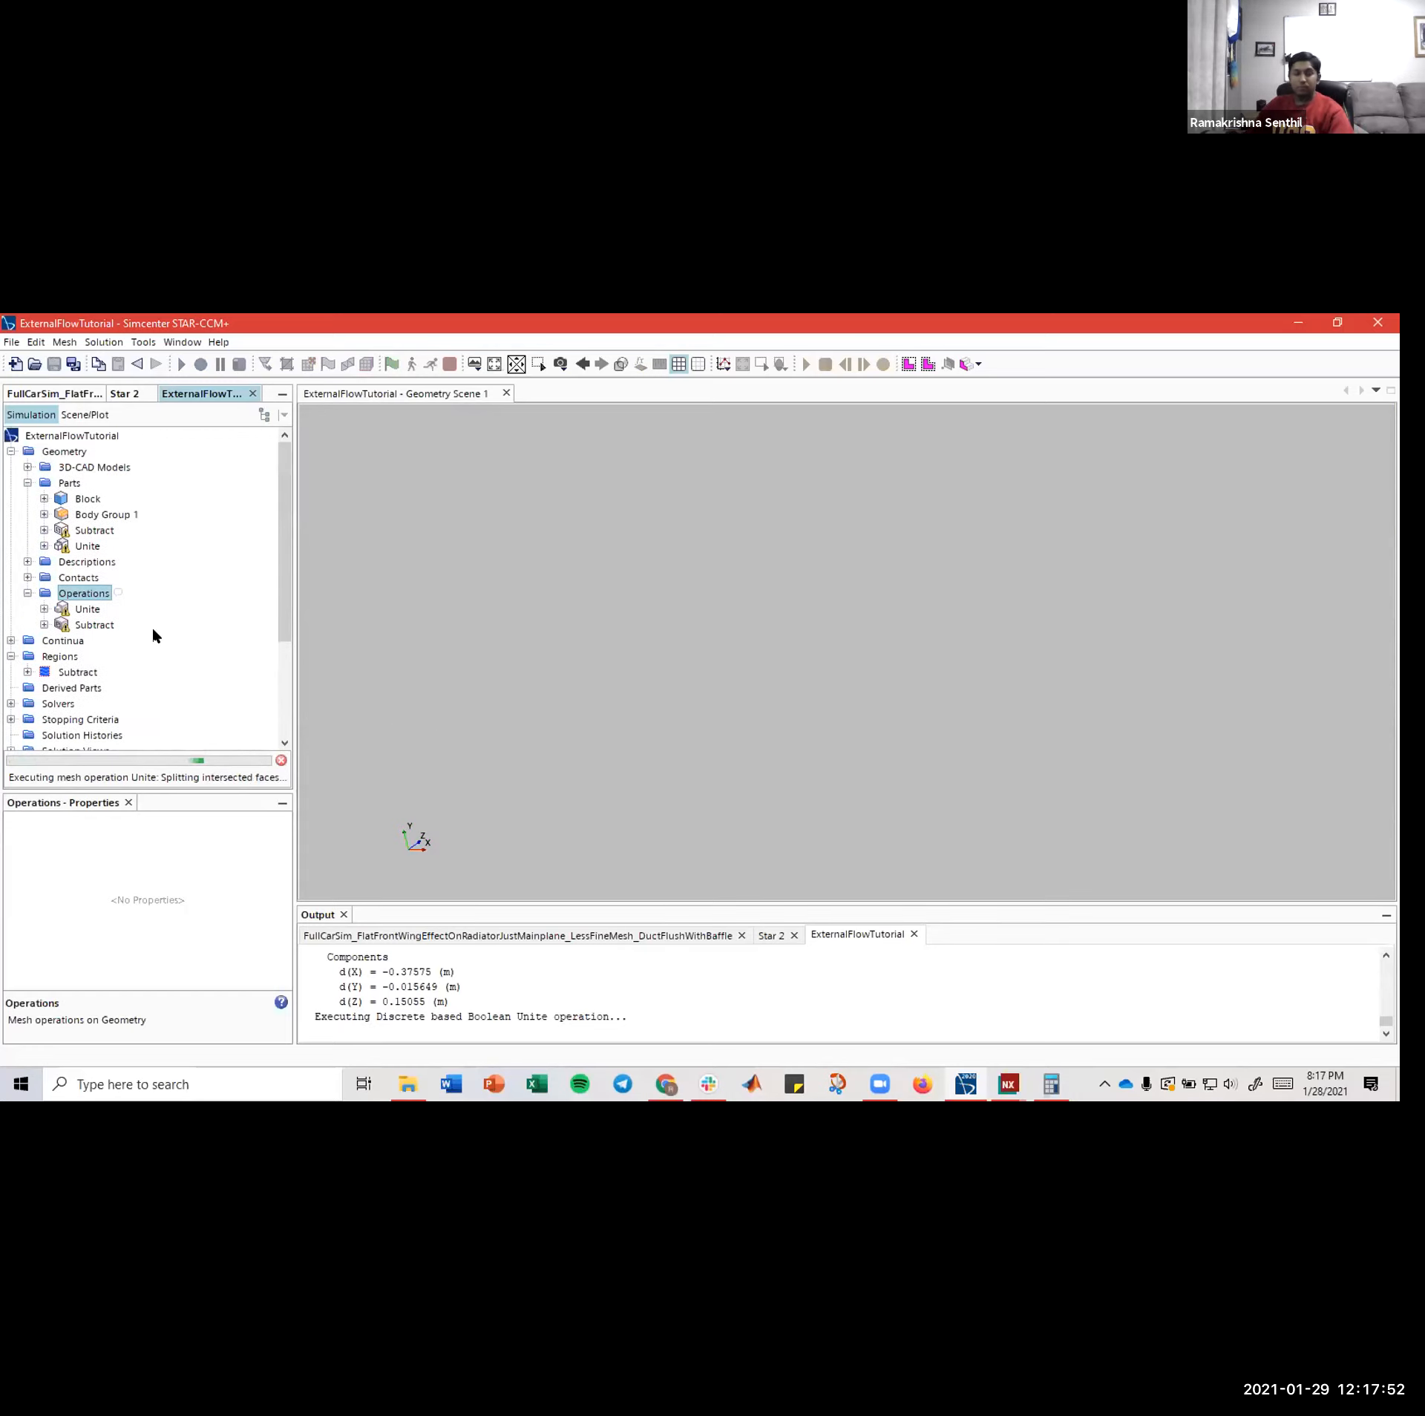
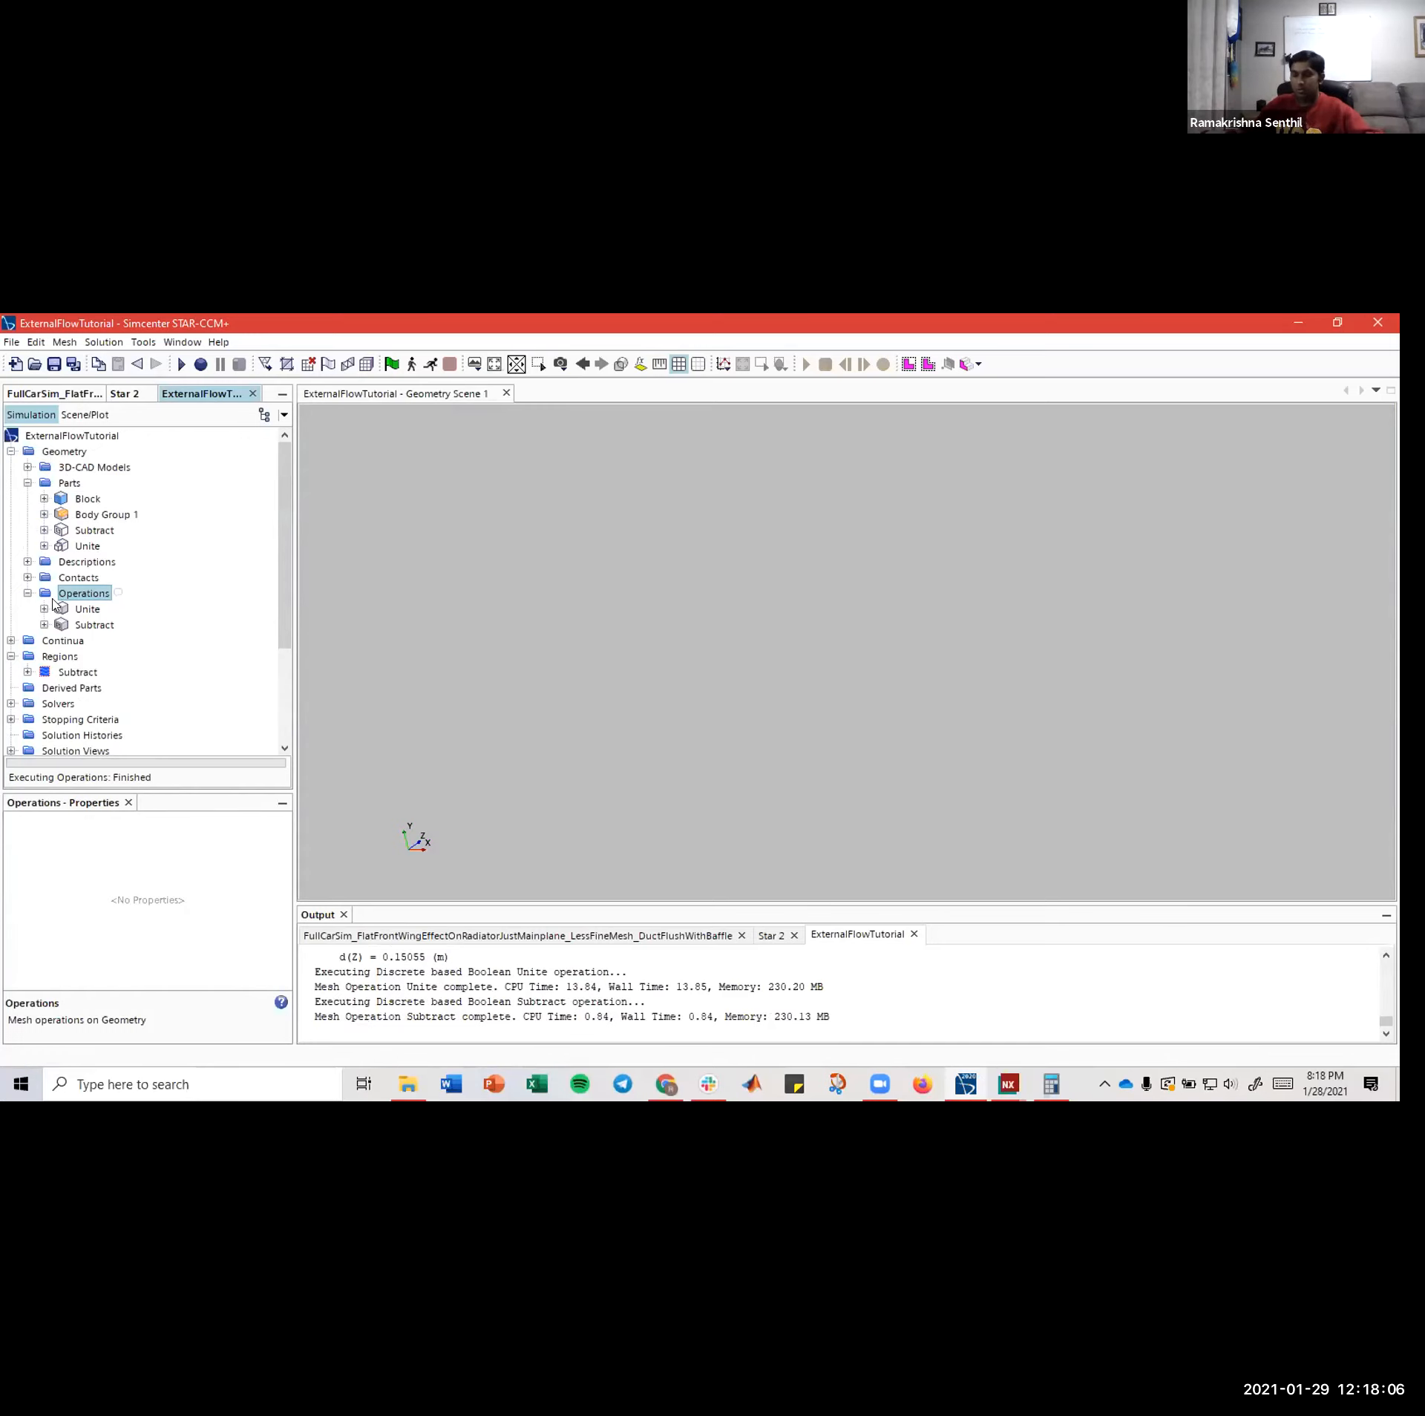
- Locate the Body 27 boundary in the Subtract region and examine which radiator faces it covers
scroll(104, 609, "down", 1)
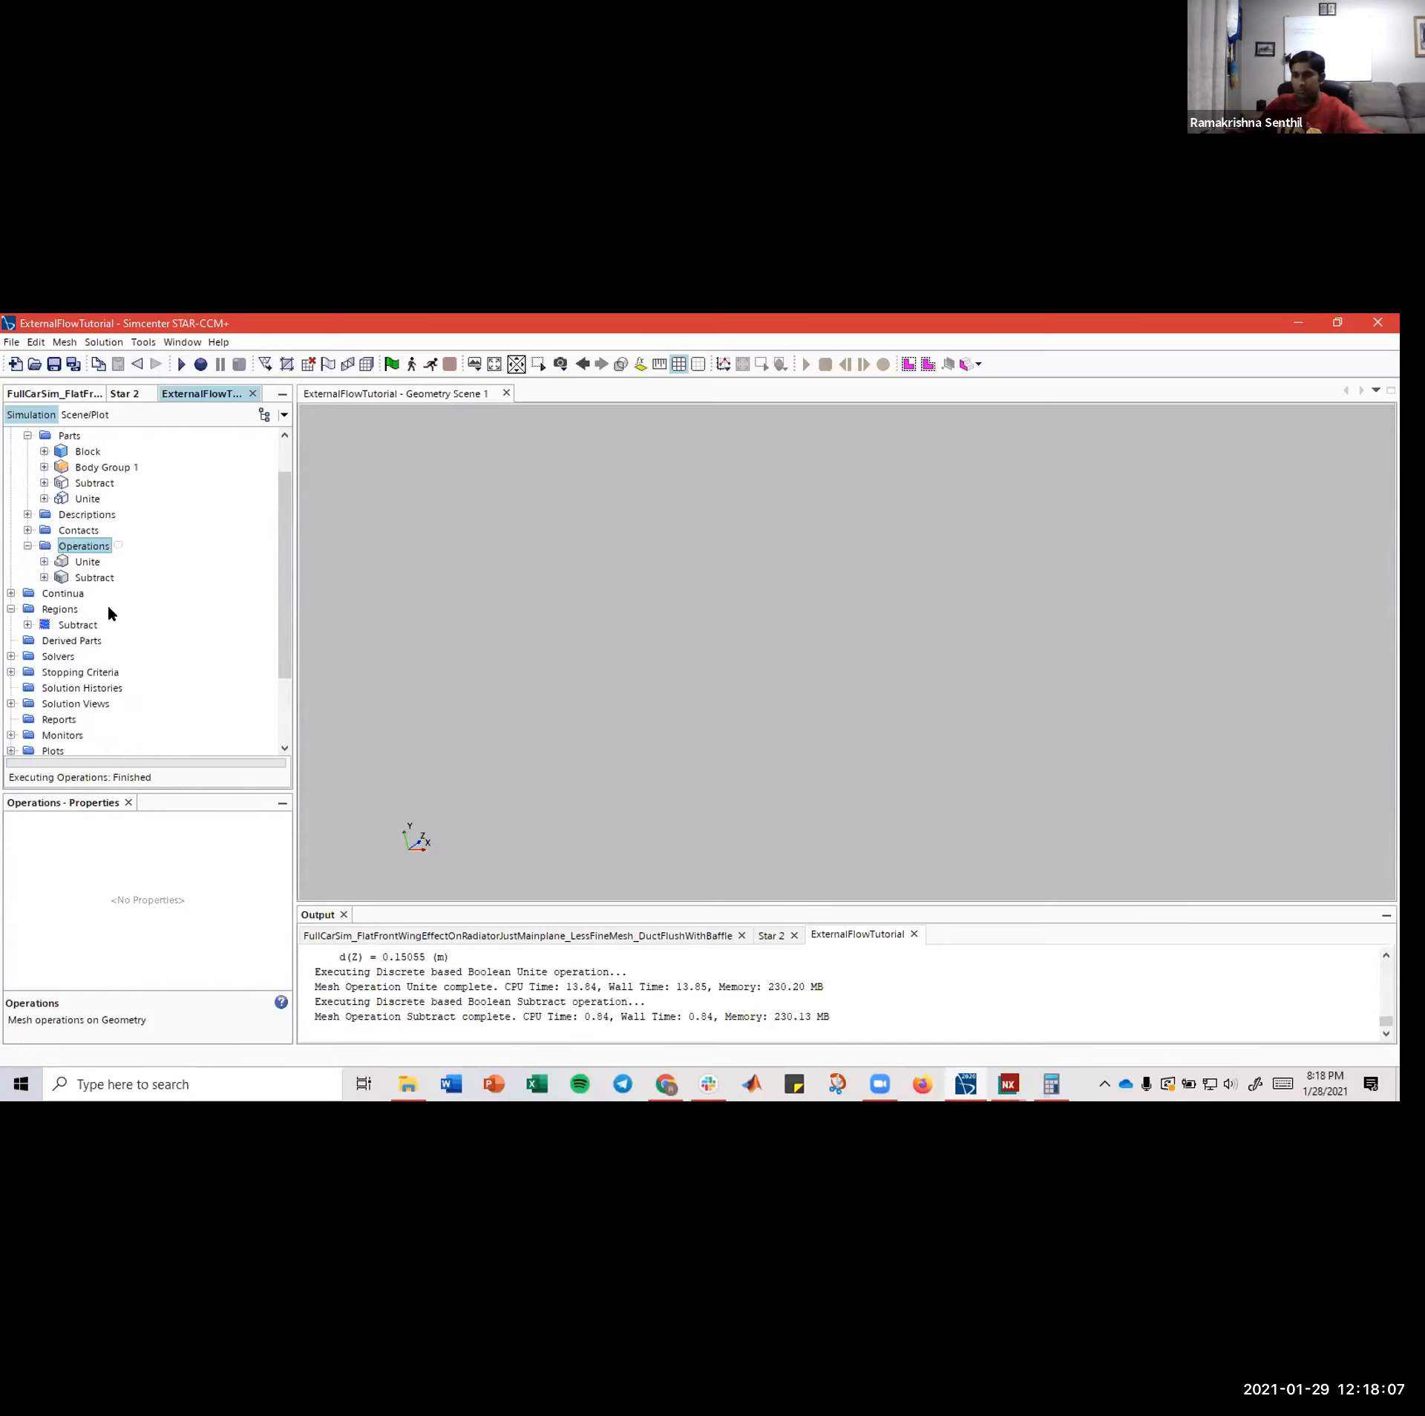
left_click(28, 625)
left_click(43, 640)
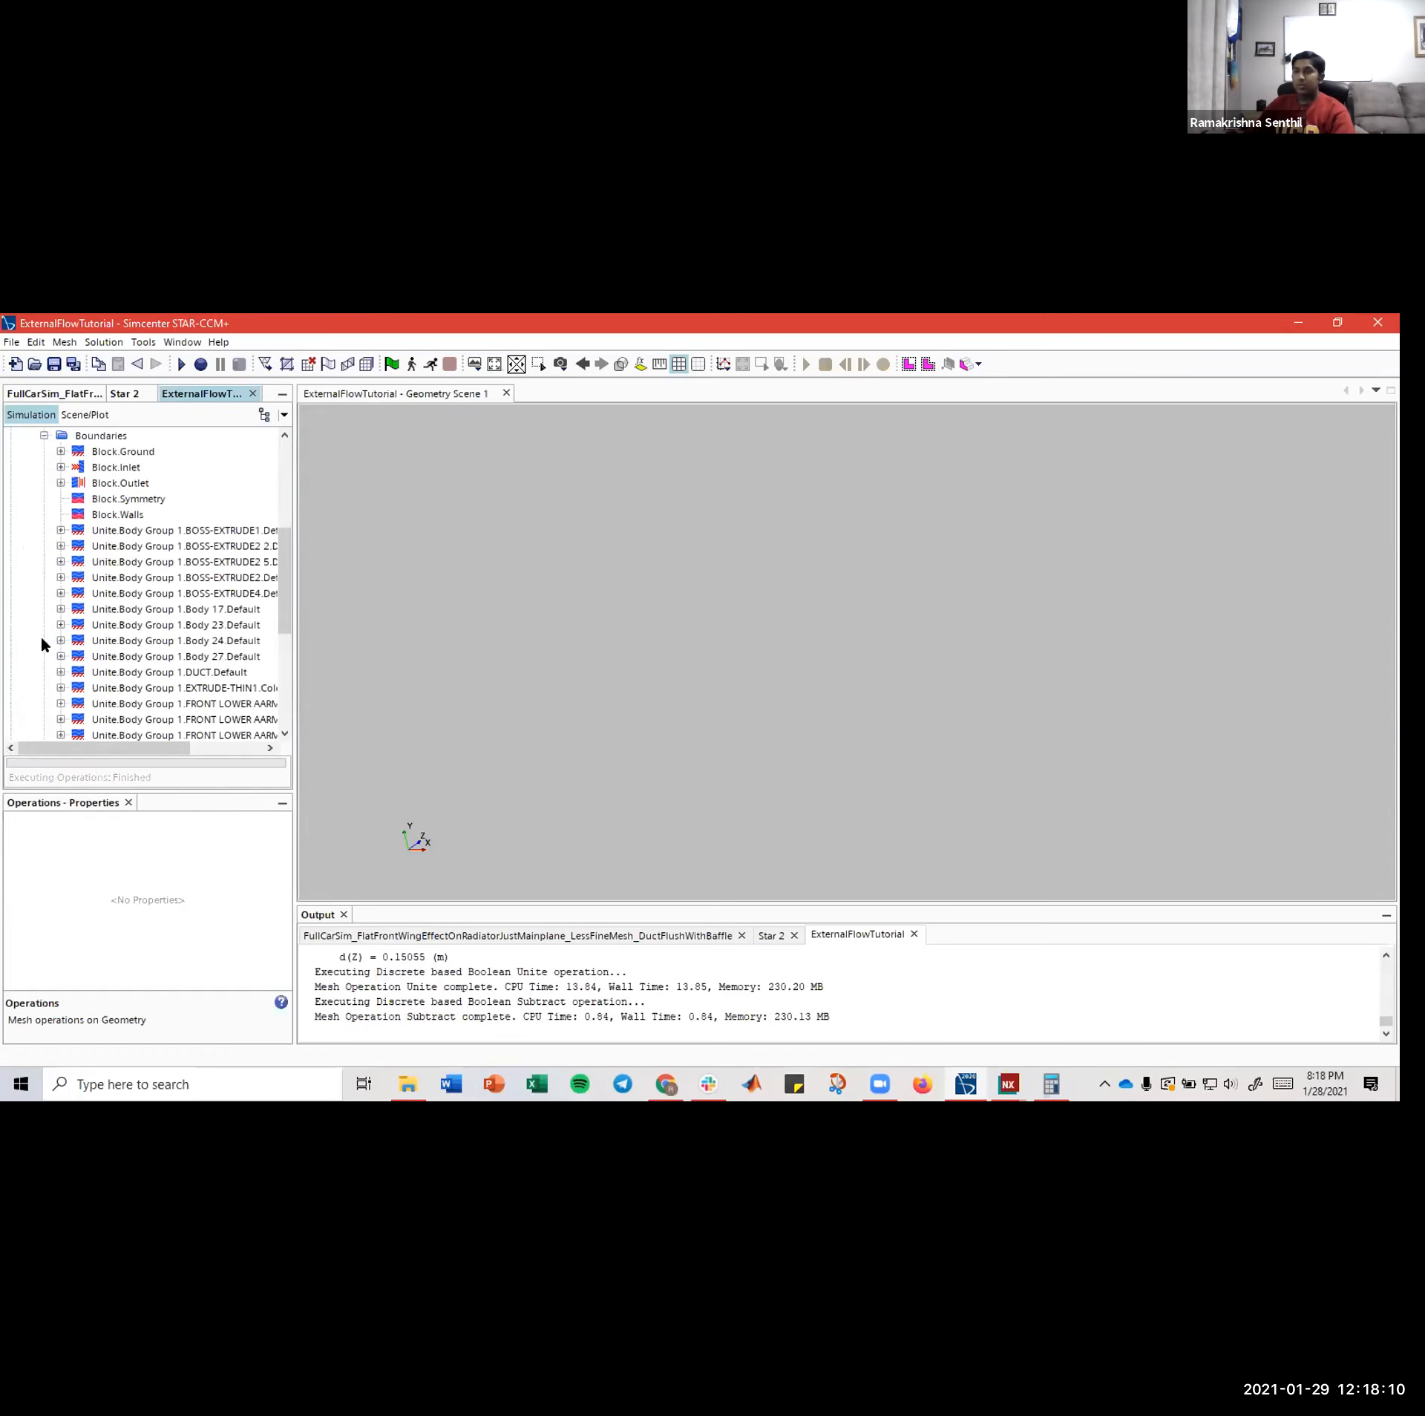
left_click(163, 656)
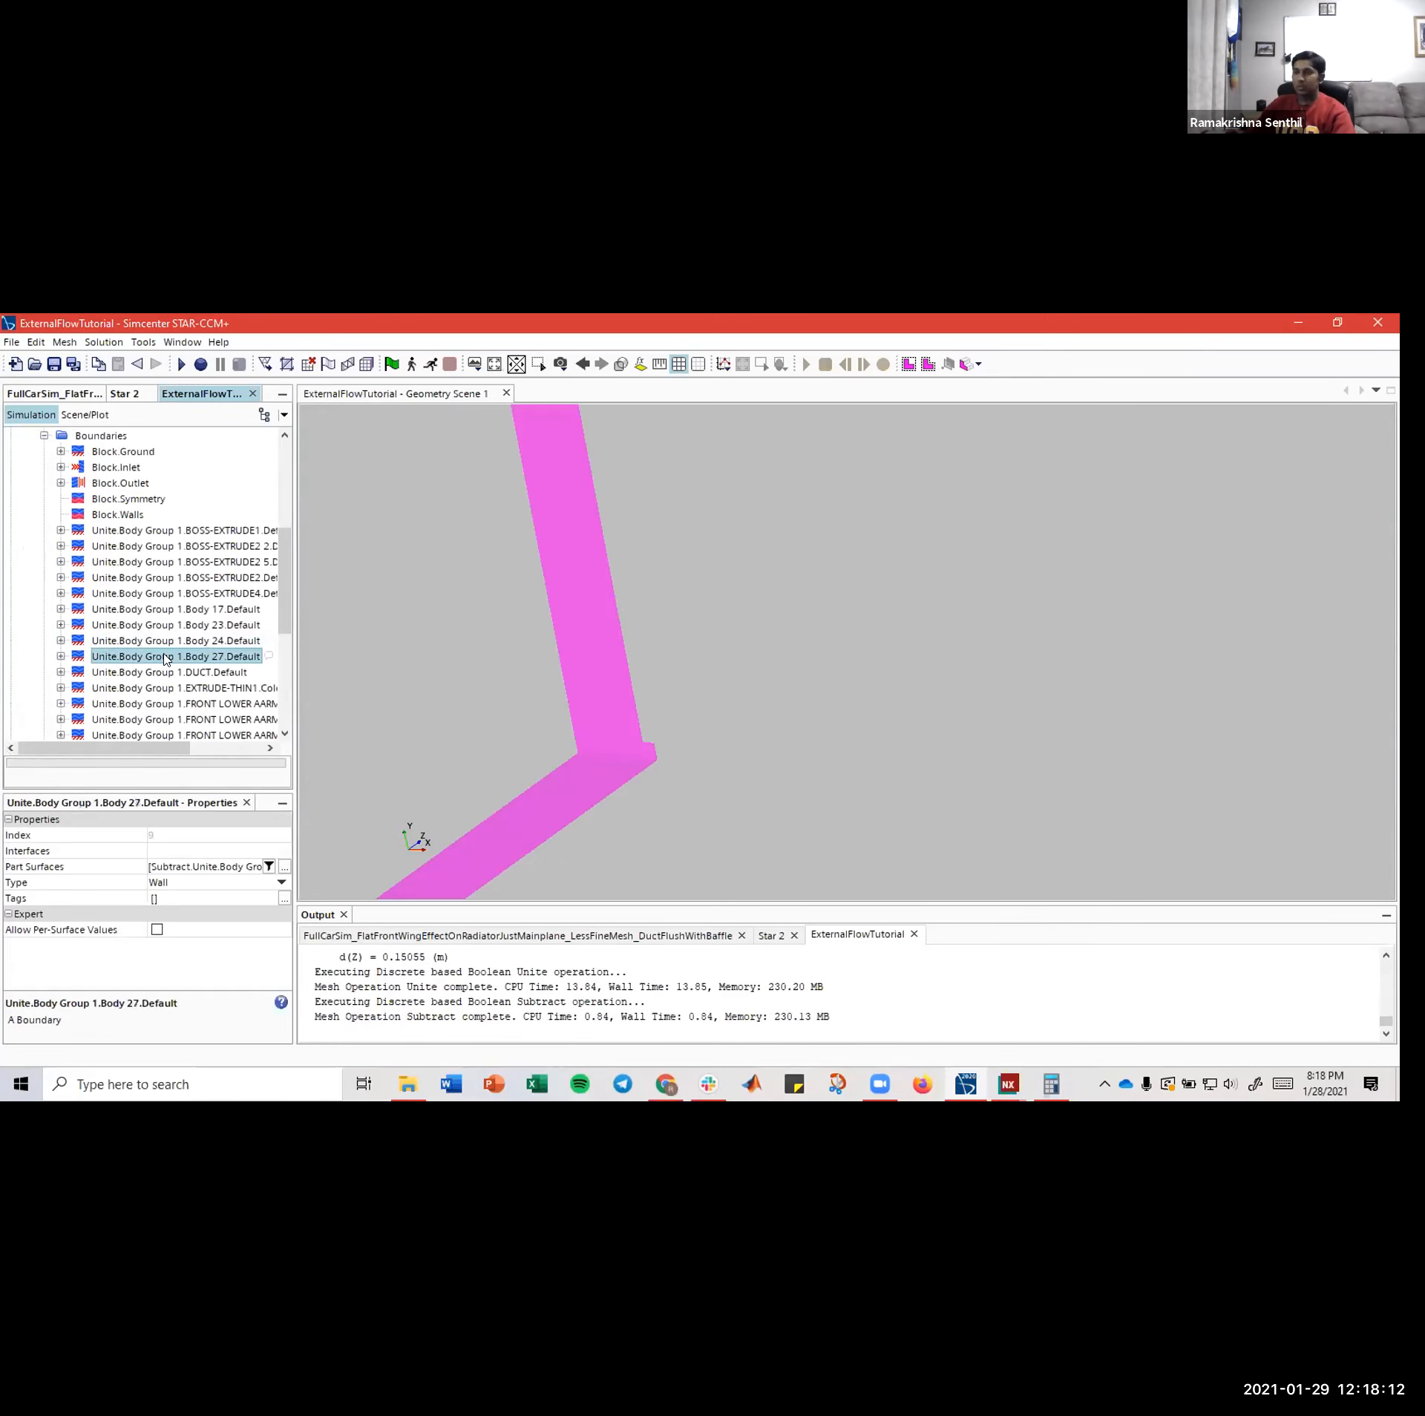
scroll(484, 707, "down", 6)
right_click_drag(476, 673, 622, 648)
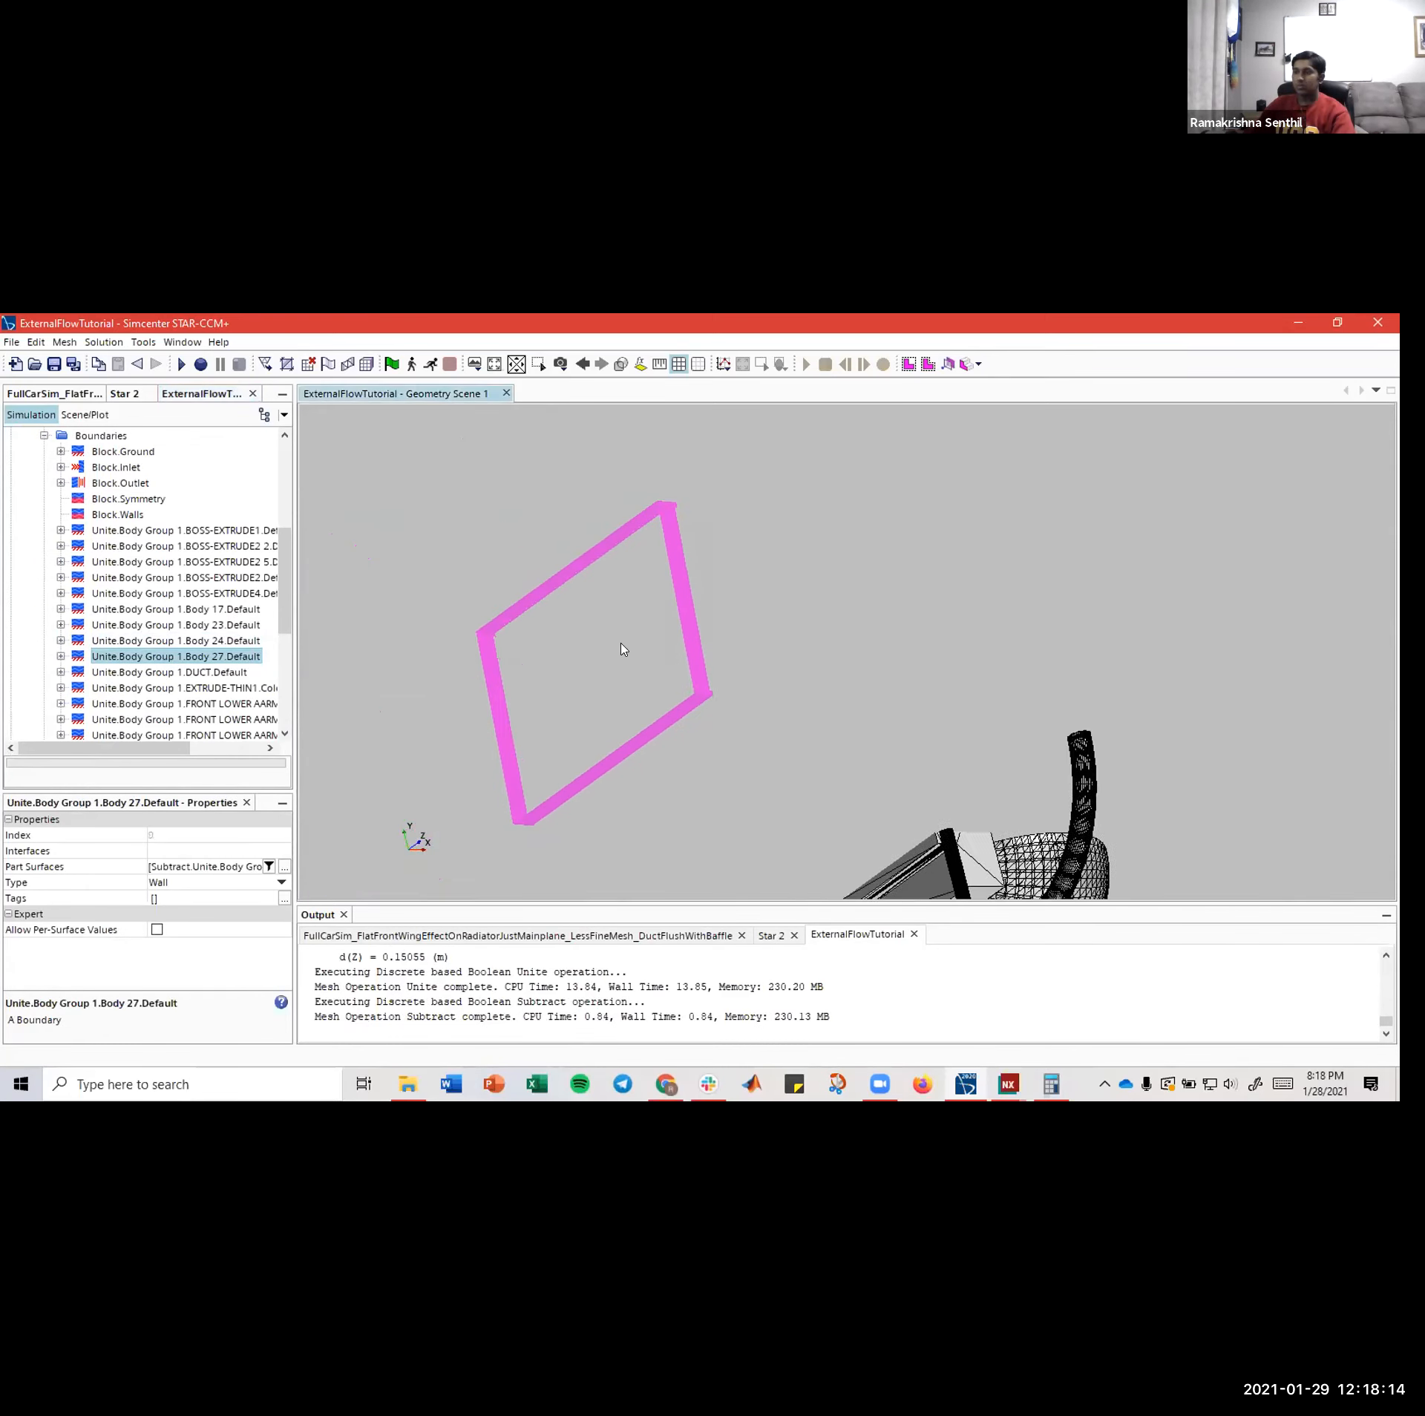
left_click_drag(618, 647, 633, 675)
scroll(625, 669, "down", 5)
right_click_drag(624, 669, 655, 771)
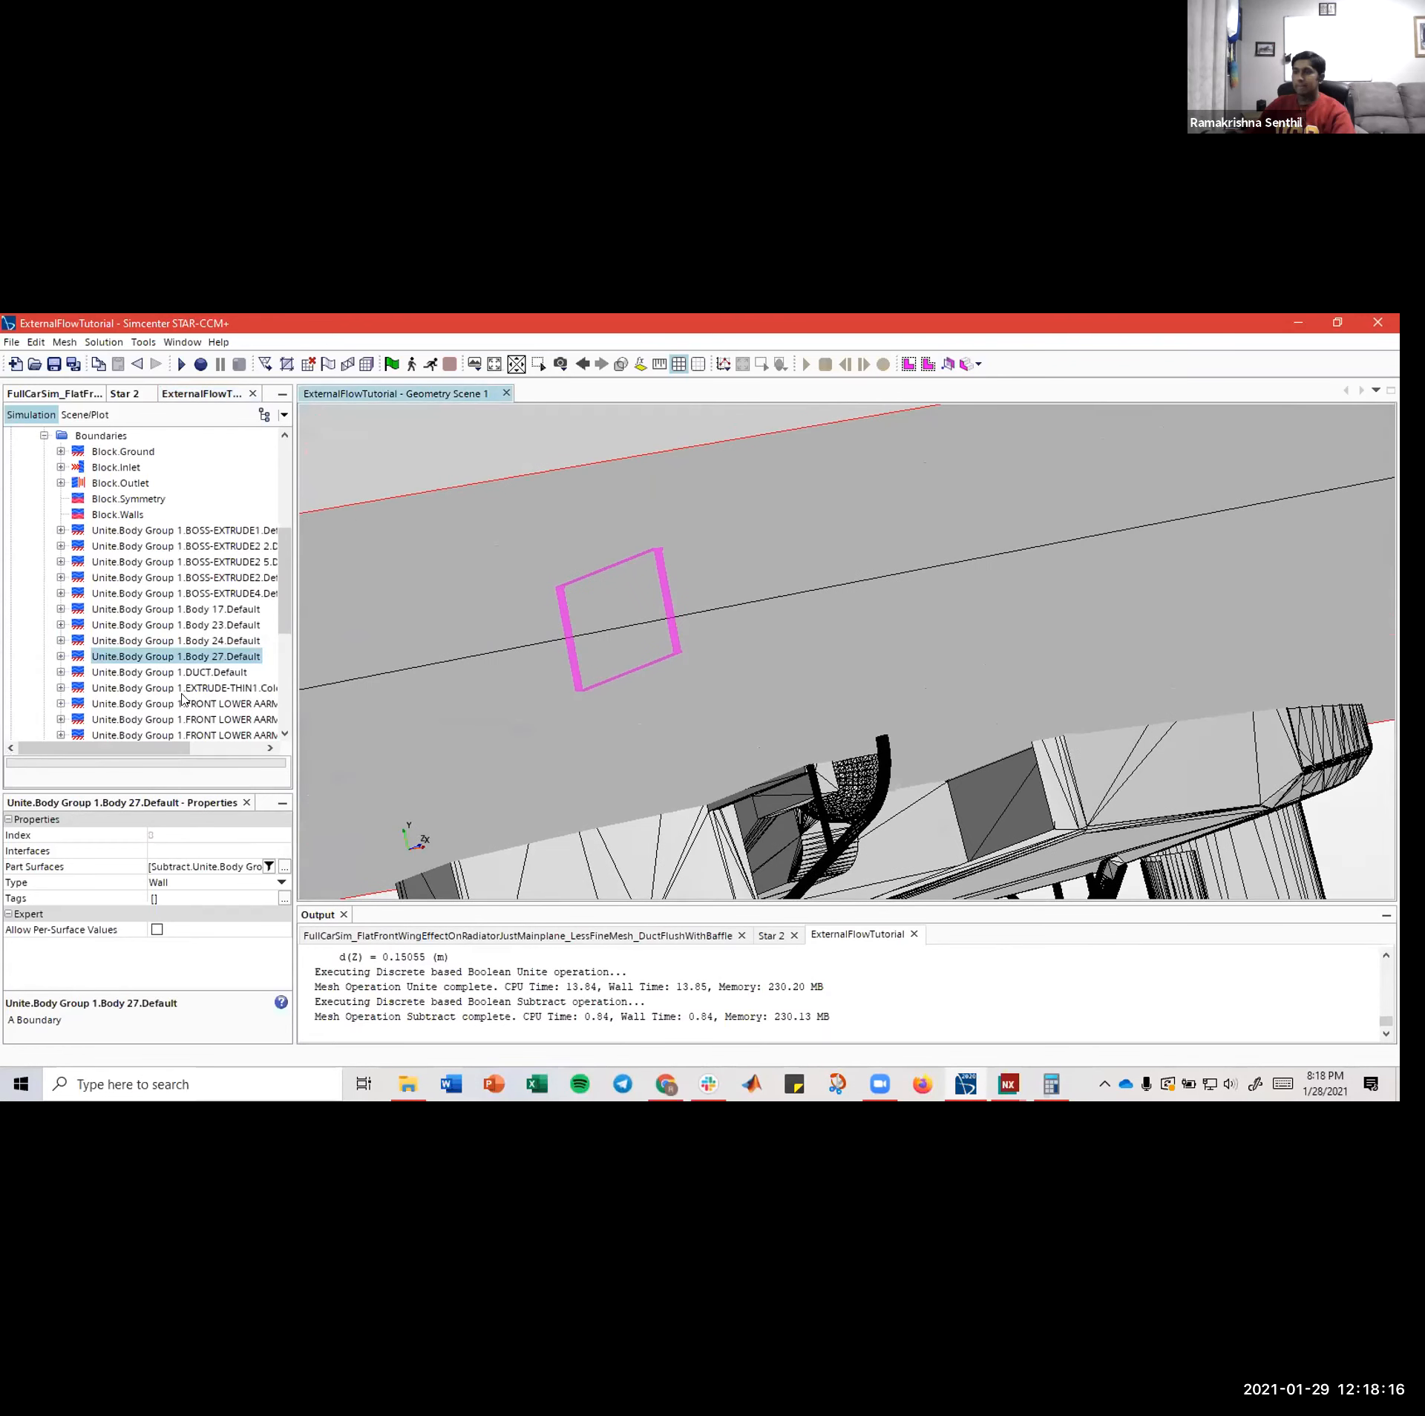
- Look through the car-body boundaries of the Subtract region for the radiator's inlet and outlet faces
left_click(191, 672)
key("Down")
key("Down")
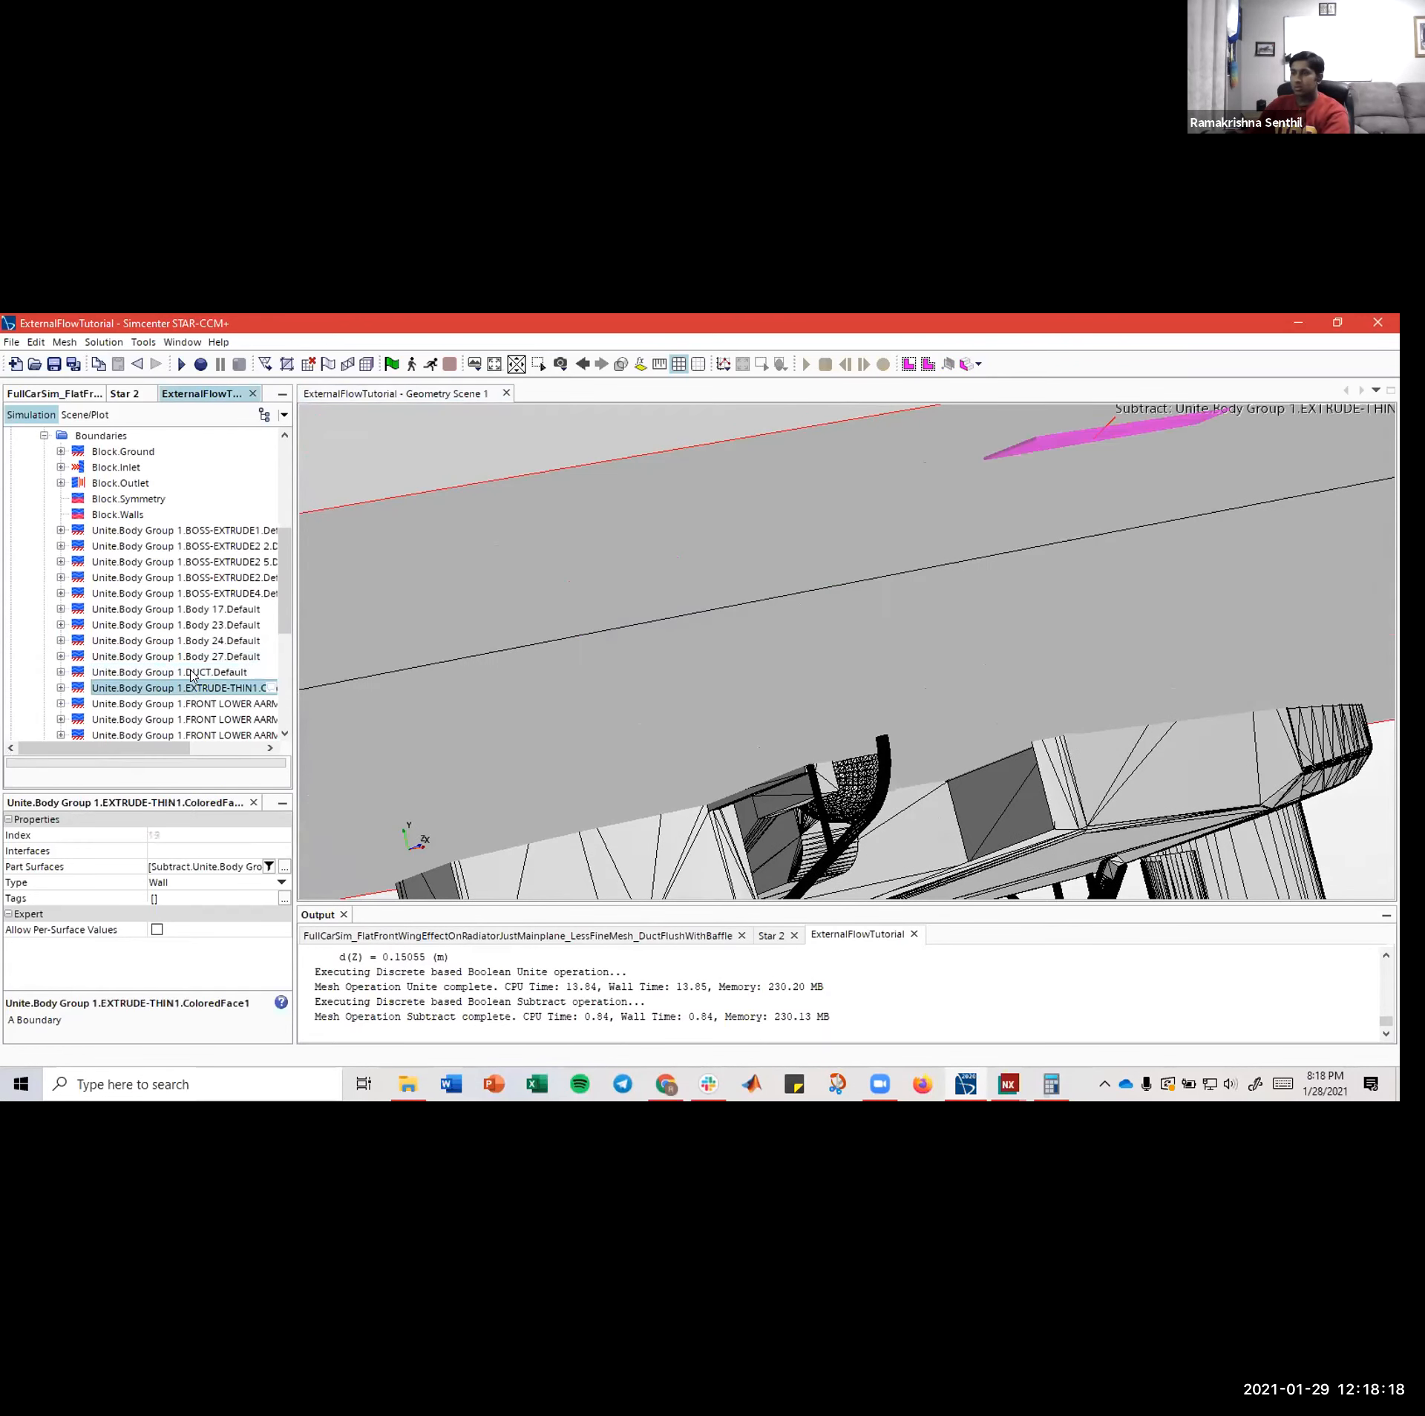
key("Up")
key("Up")
key("Up")
key("Up")
key("Up")
key("Up")
key("Up")
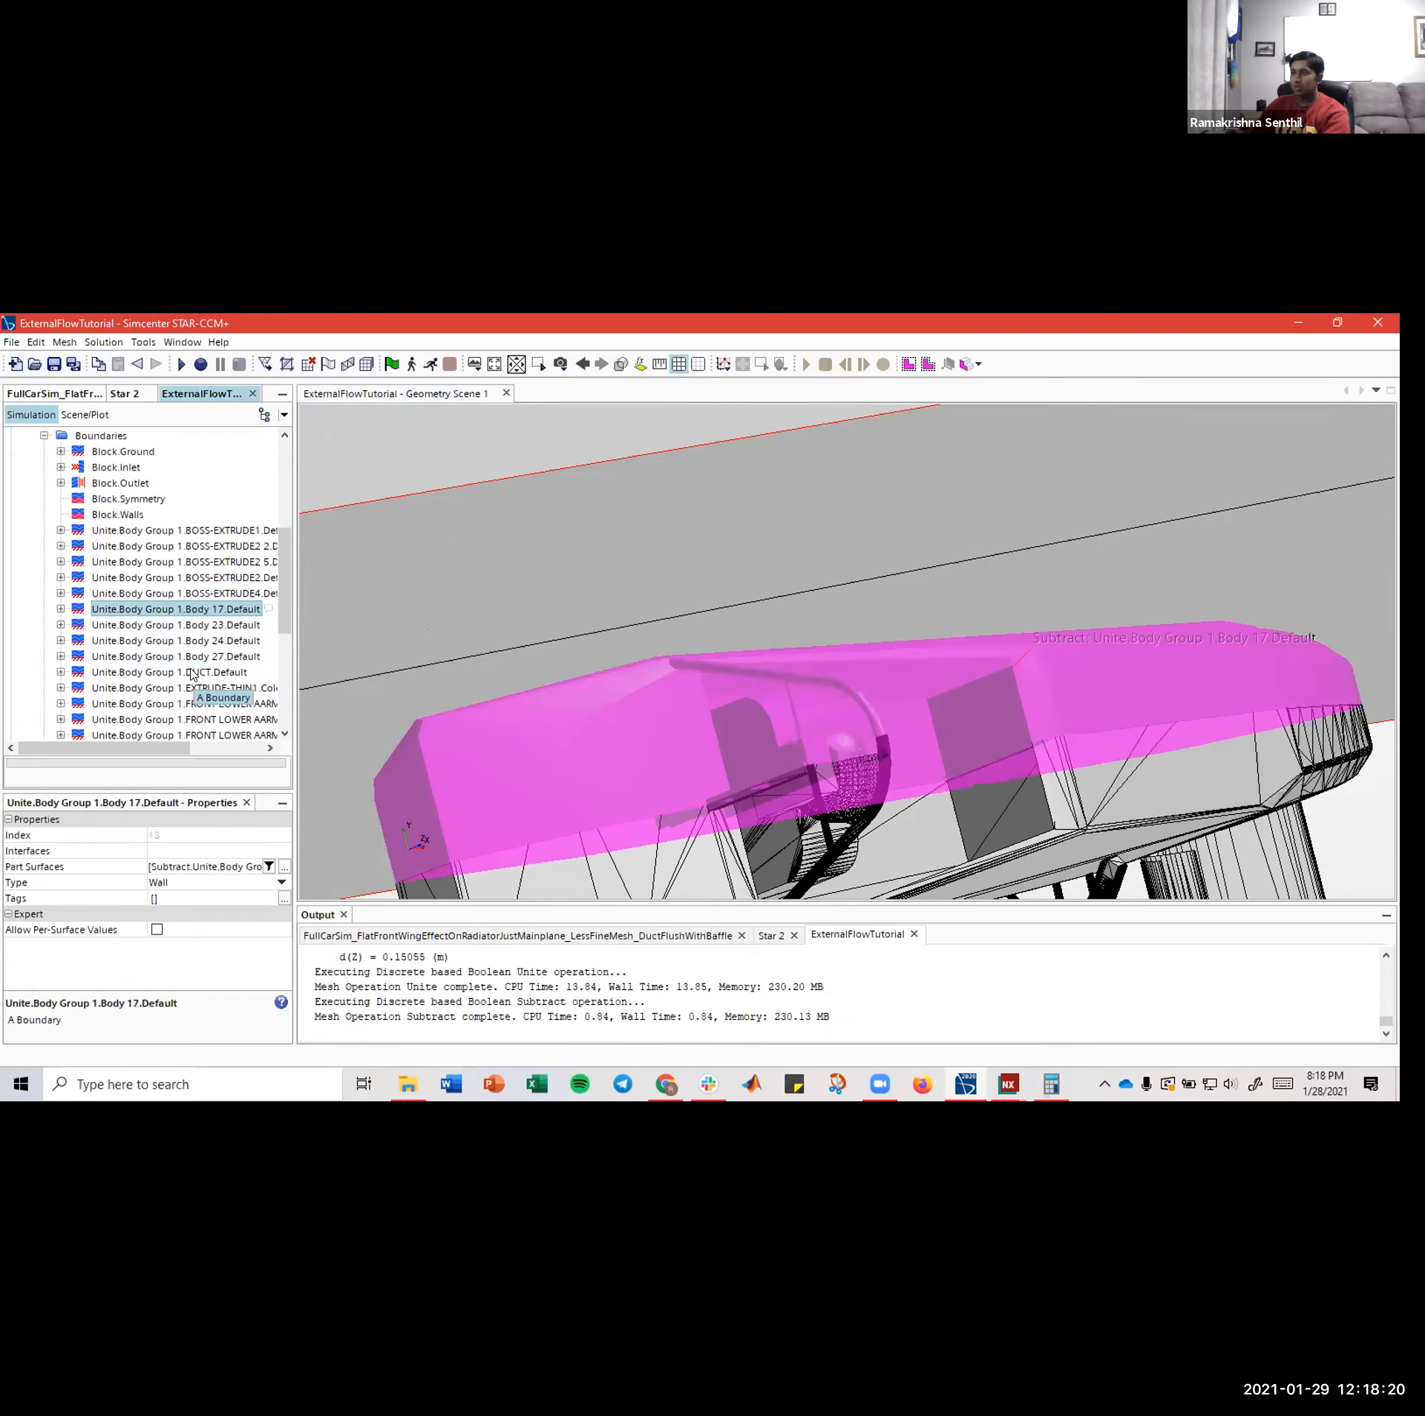
key("Up")
key("Up")
key("Up")
key("Up")
key("Down")
key("Down")
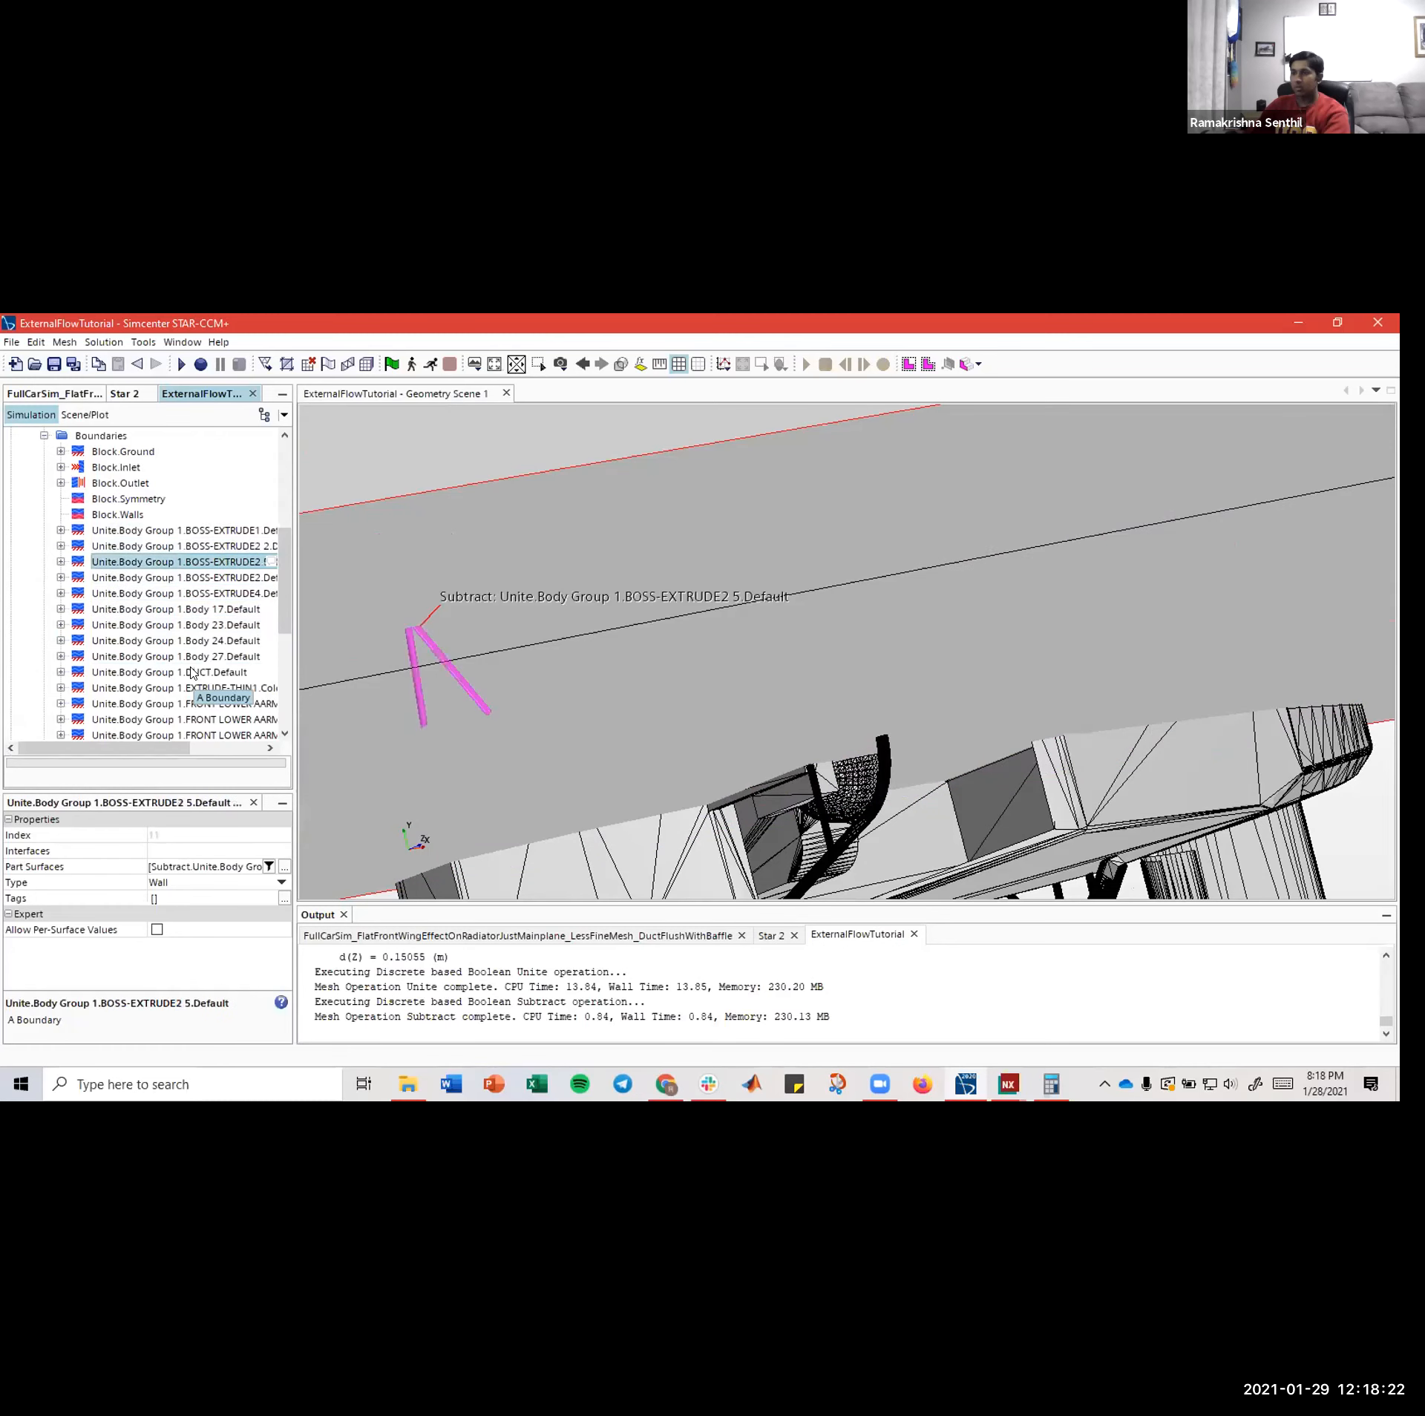
key("Down")
key("Down")
key("Down")
key("Down")
key("Down")
key("Down")
key("Down")
key("Down")
key("Down")
key("Down")
key("Down")
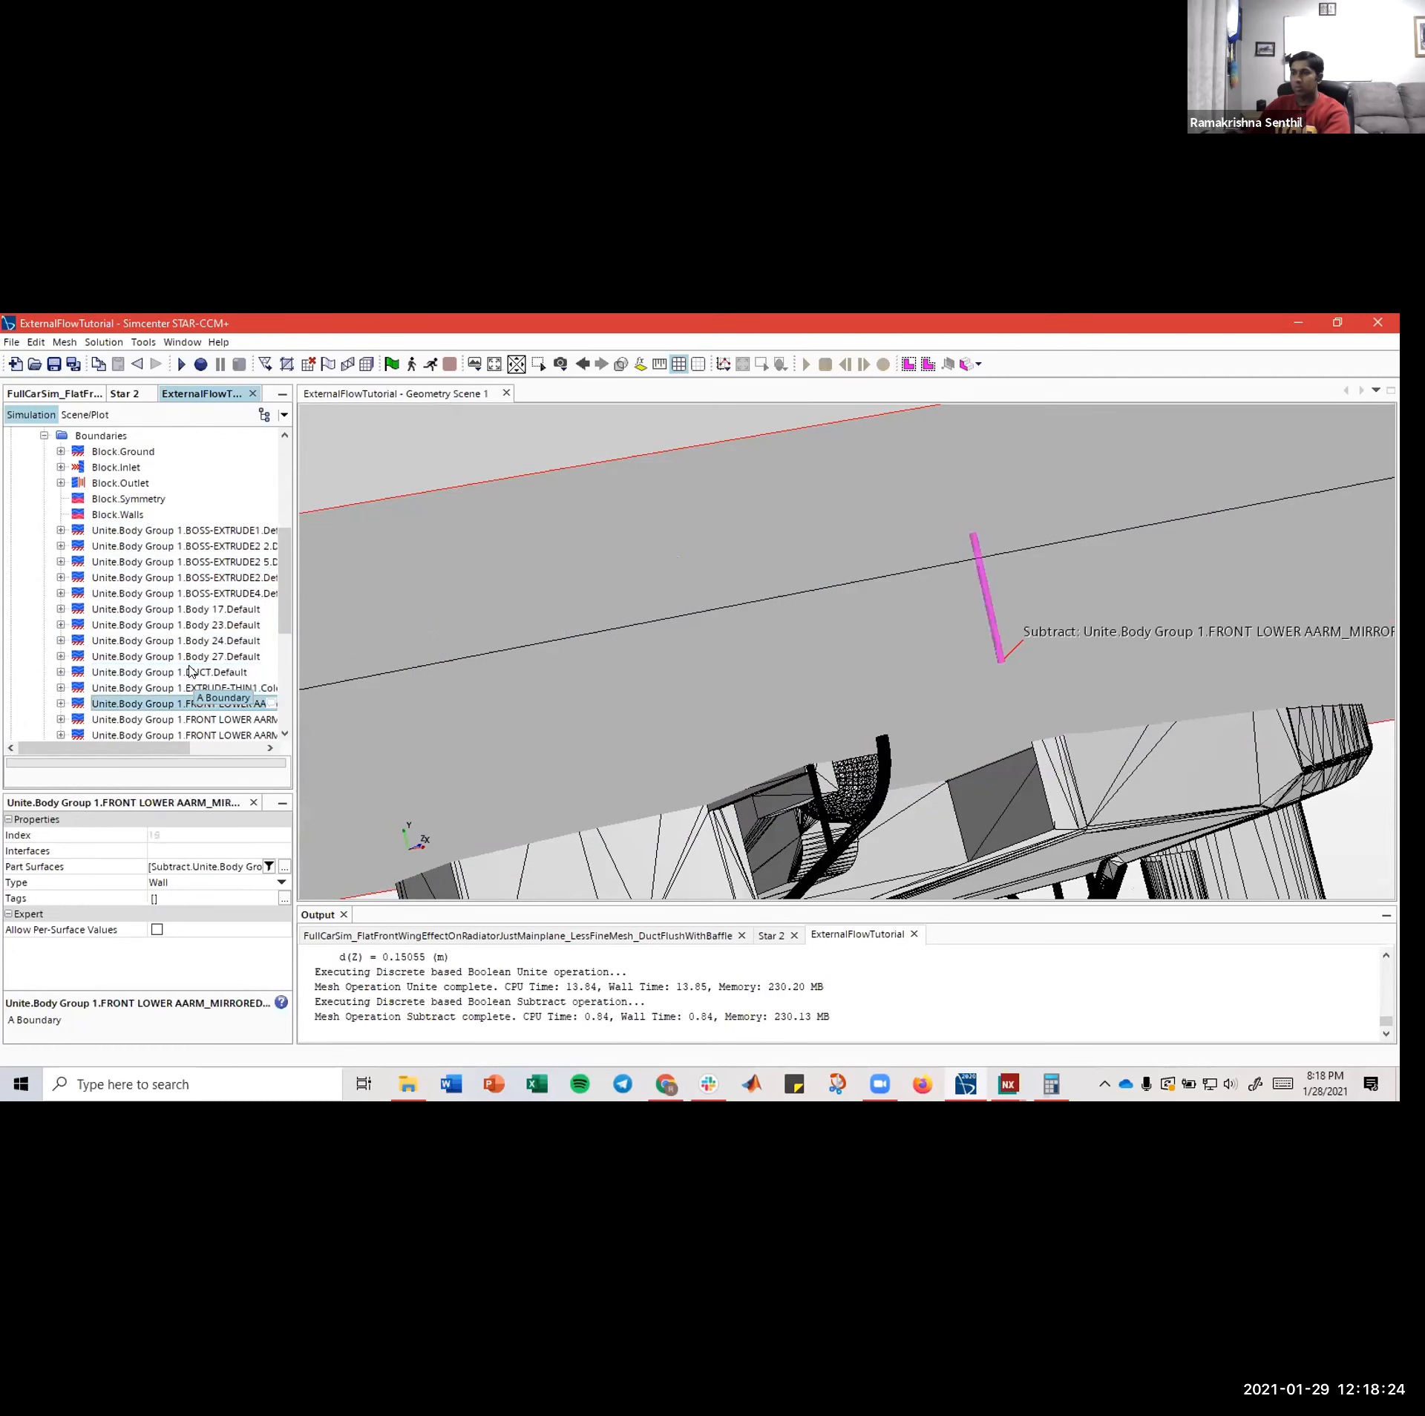
scroll(209, 655, "down", 3)
key("Up")
key("Up")
key("Up")
key("Up")
key("Up")
key("Up")
key("Up")
key("Up")
key("Up")
key("Up")
key("Up")
key("Up")
key("Up")
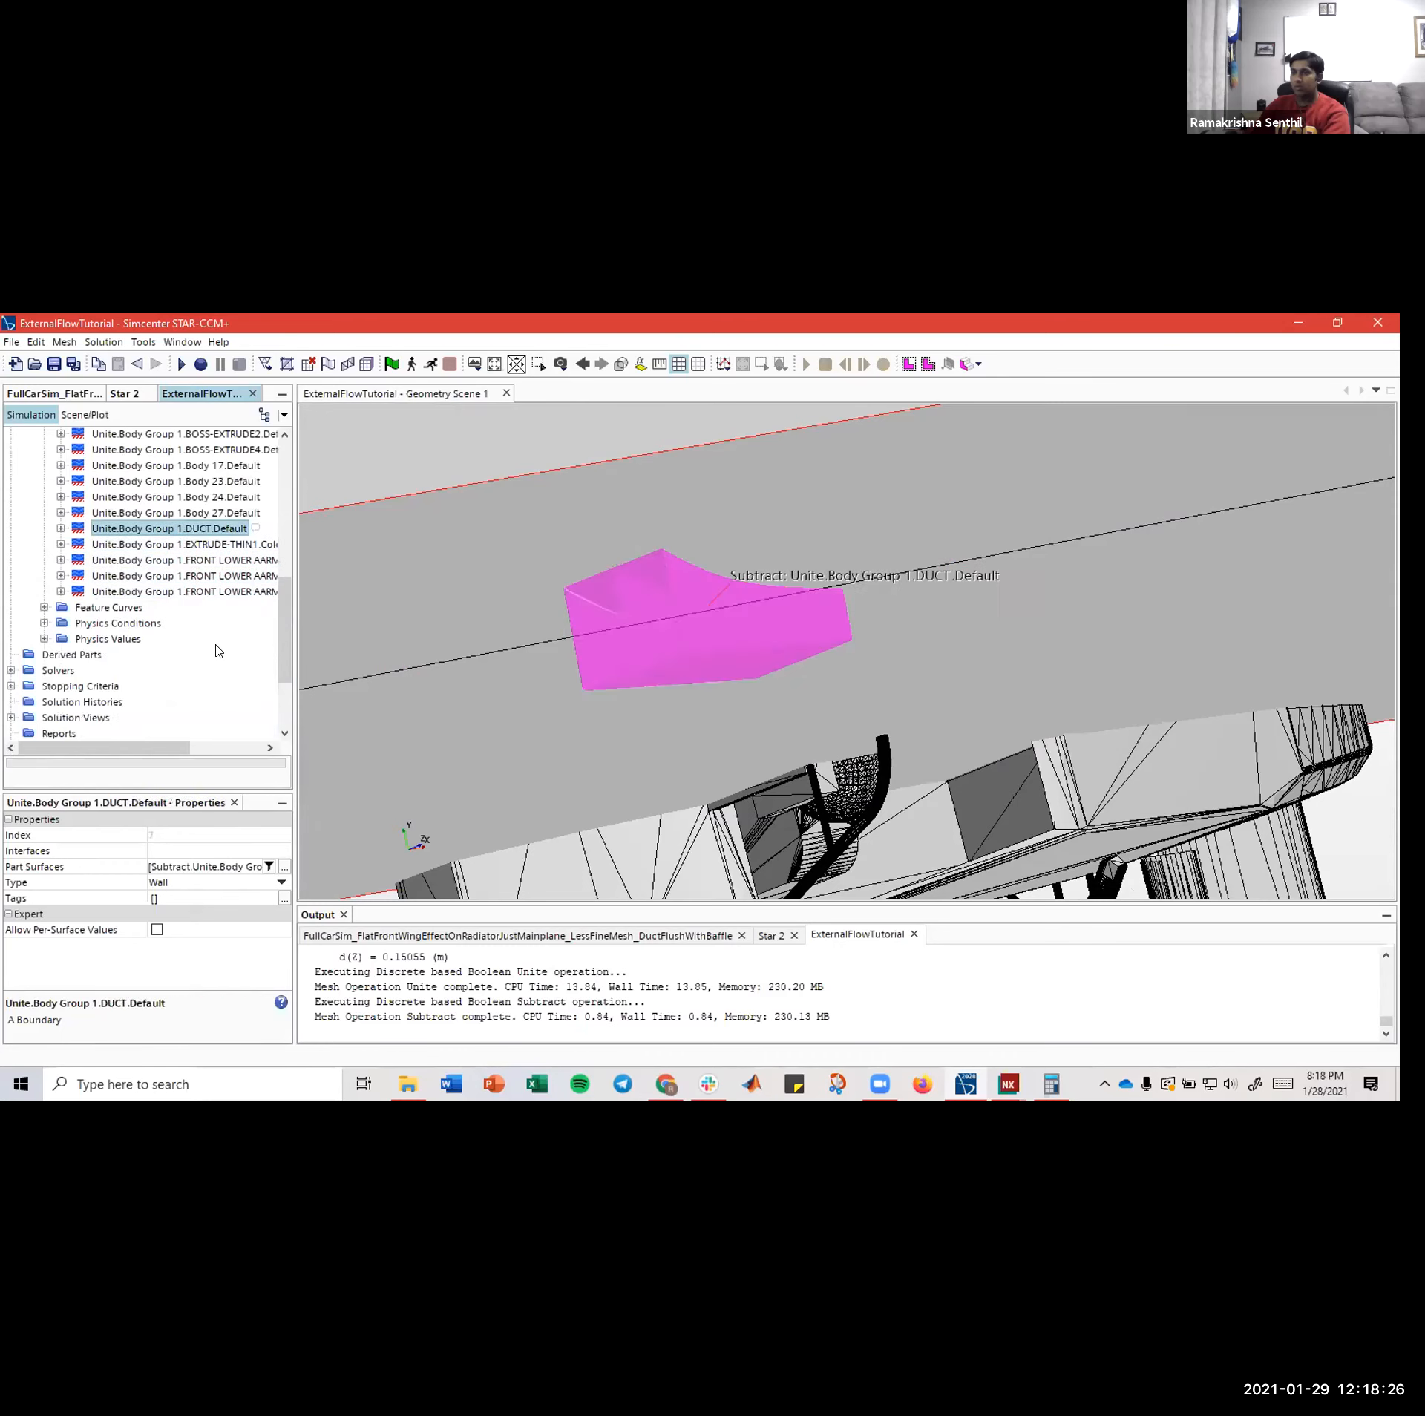
- Examine which surfaces the Block boundaries cover, comparing Symmetry, Outlet, Inlet and Ground in the scene
scroll(186, 634, "up", 3)
key("Up")
key("Up")
key("Up")
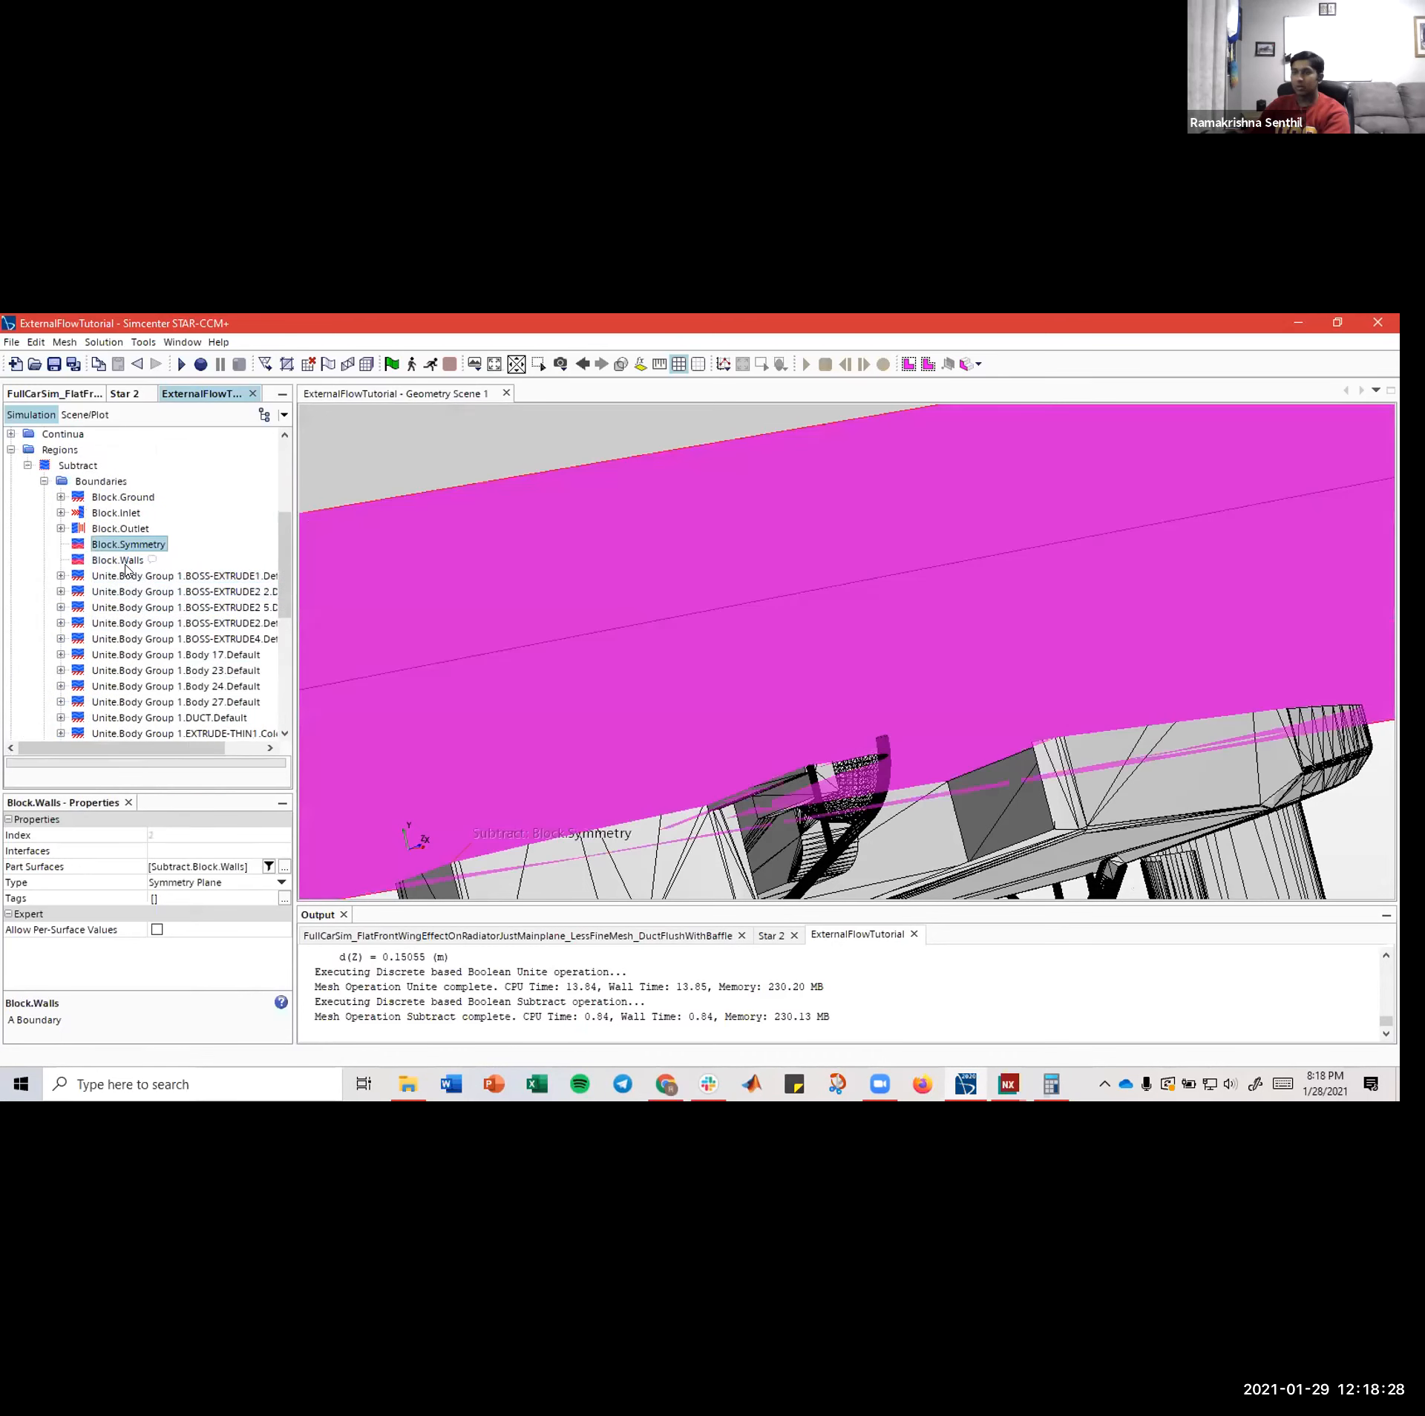
scroll(115, 567, "up", 2)
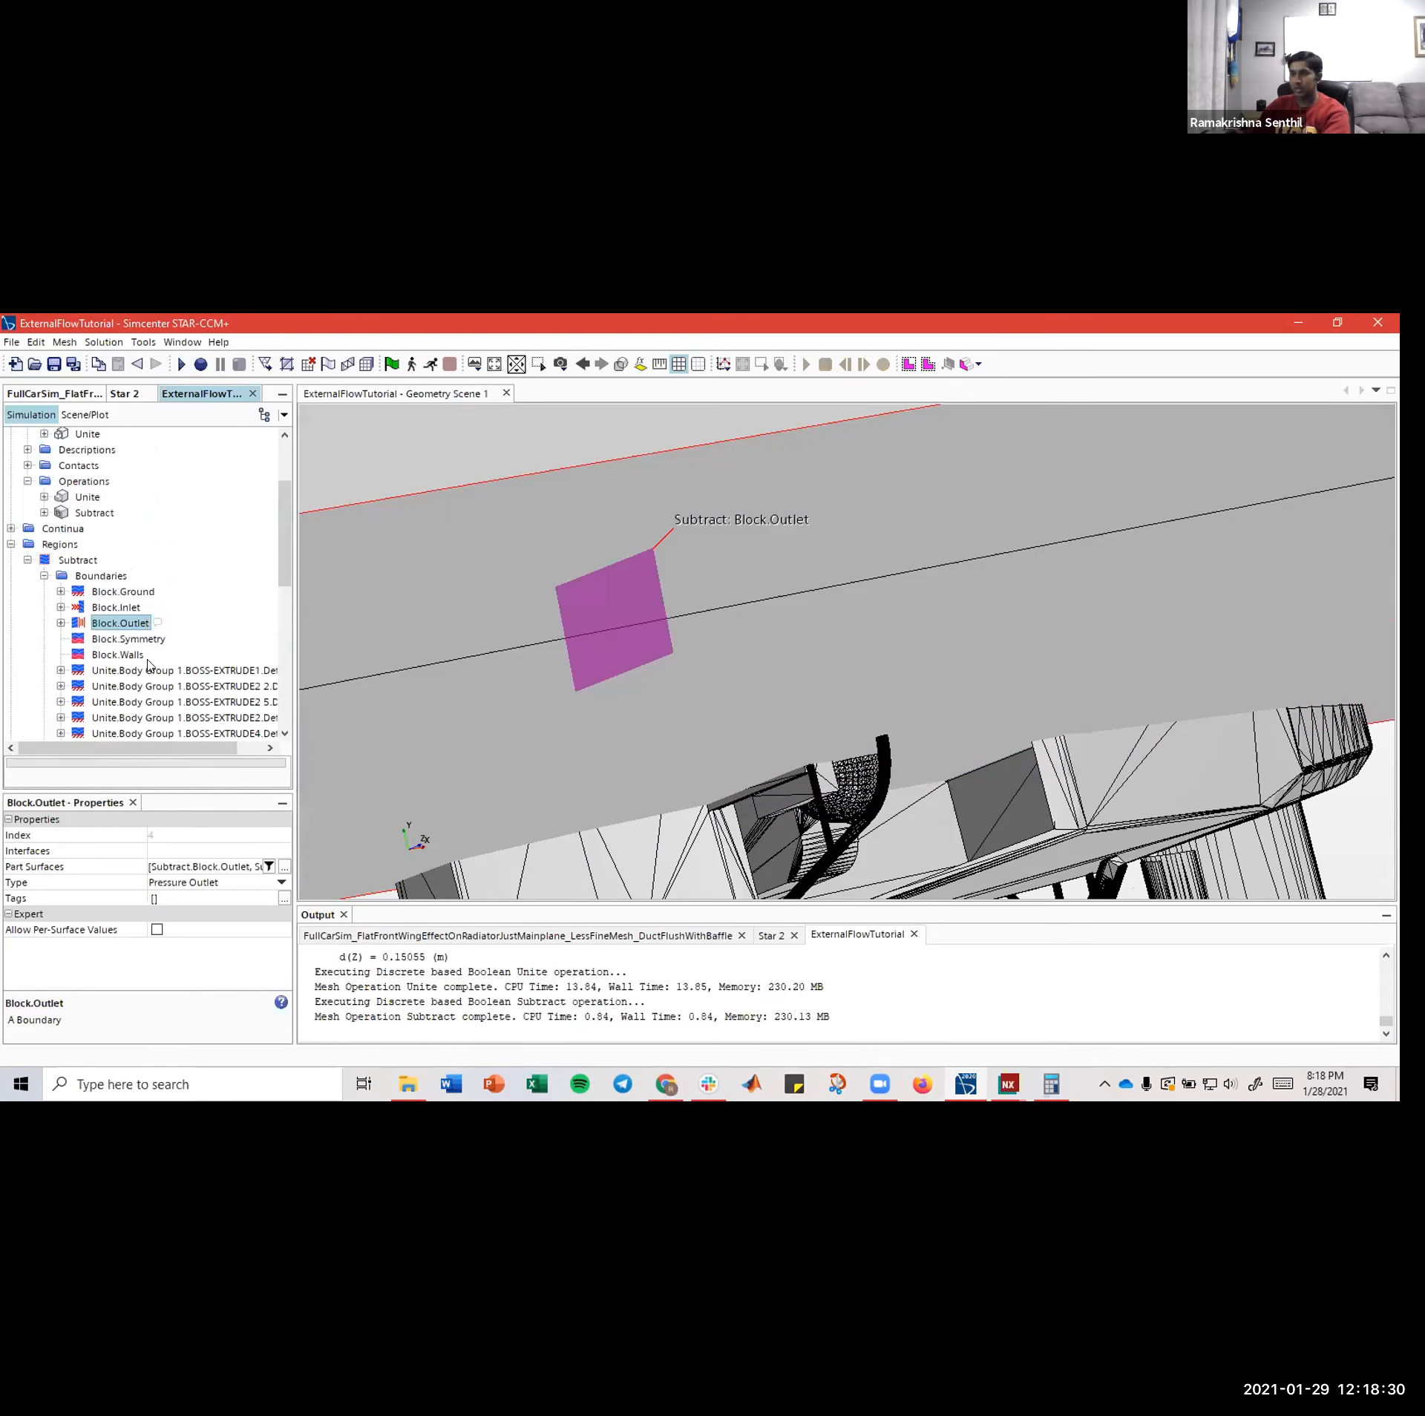
left_click(135, 608)
scroll(669, 662, "up", 3)
scroll(789, 719, "down", 5)
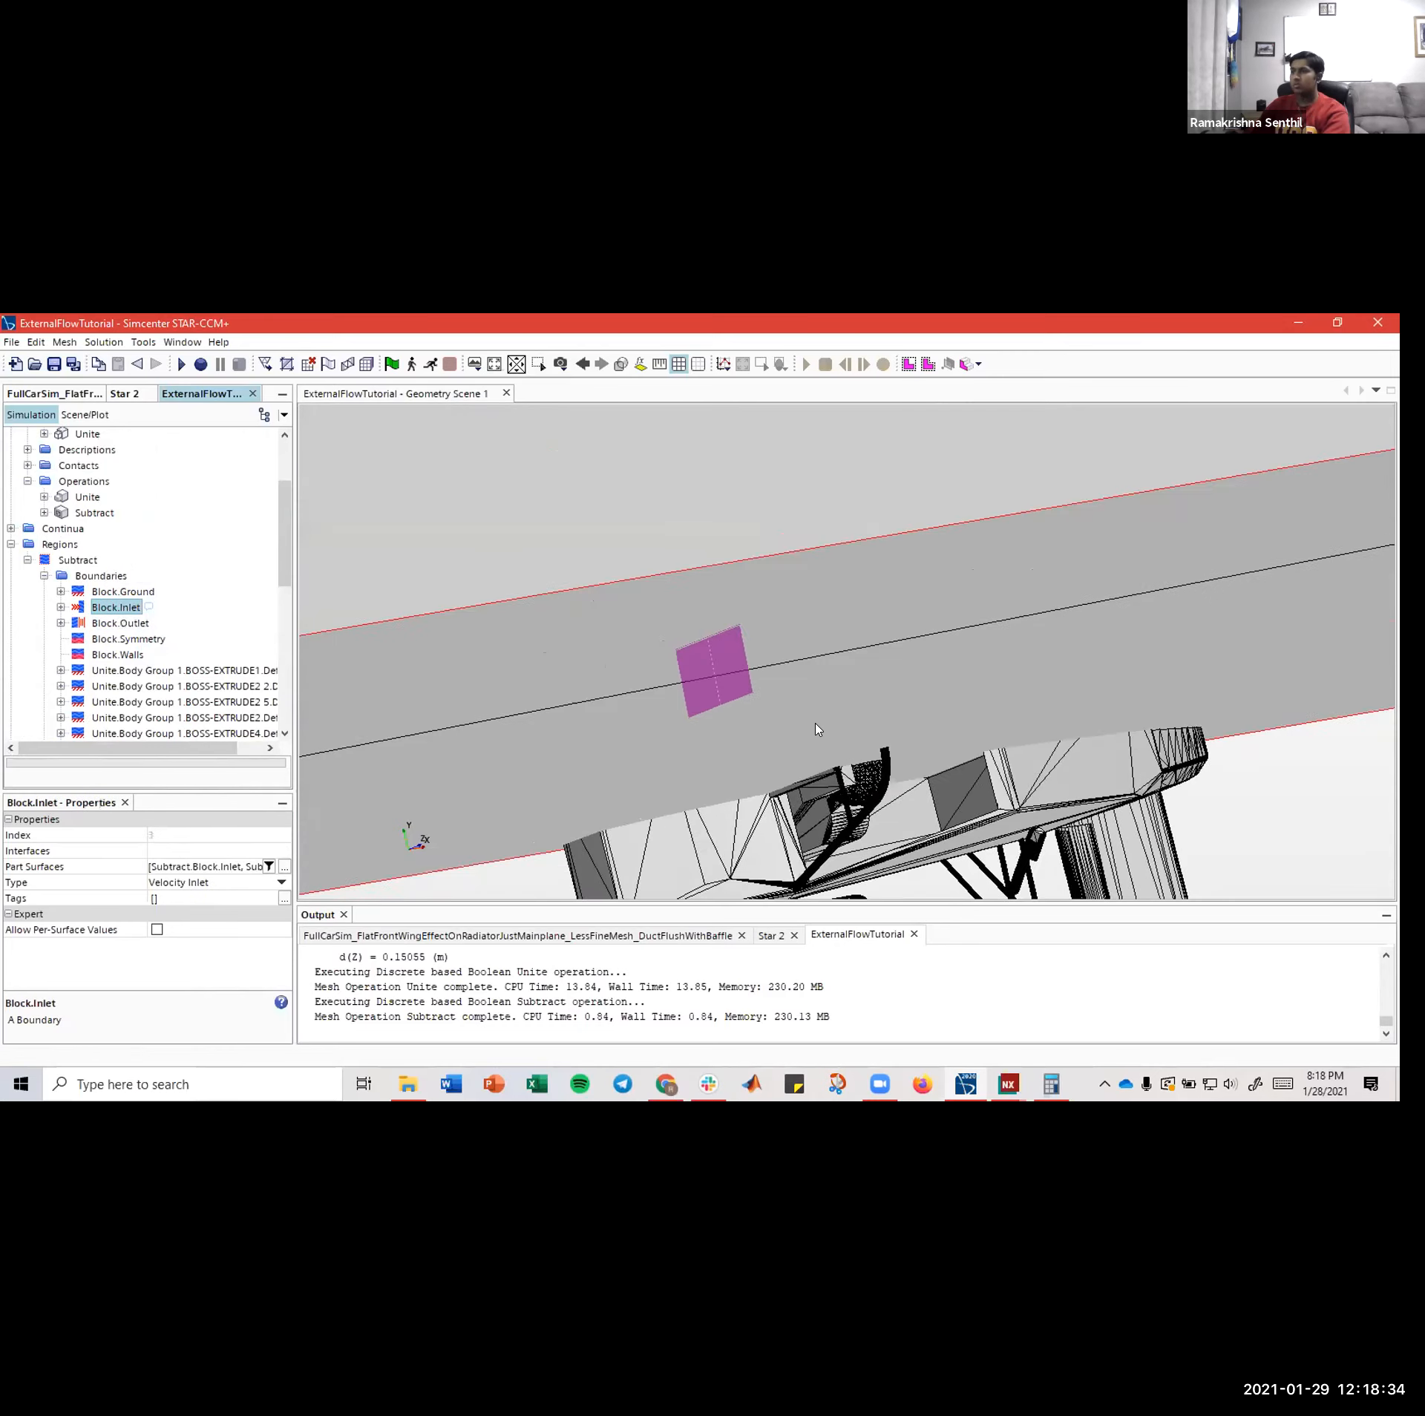
scroll(821, 723, "down", 4)
left_click_drag(832, 713, 632, 671)
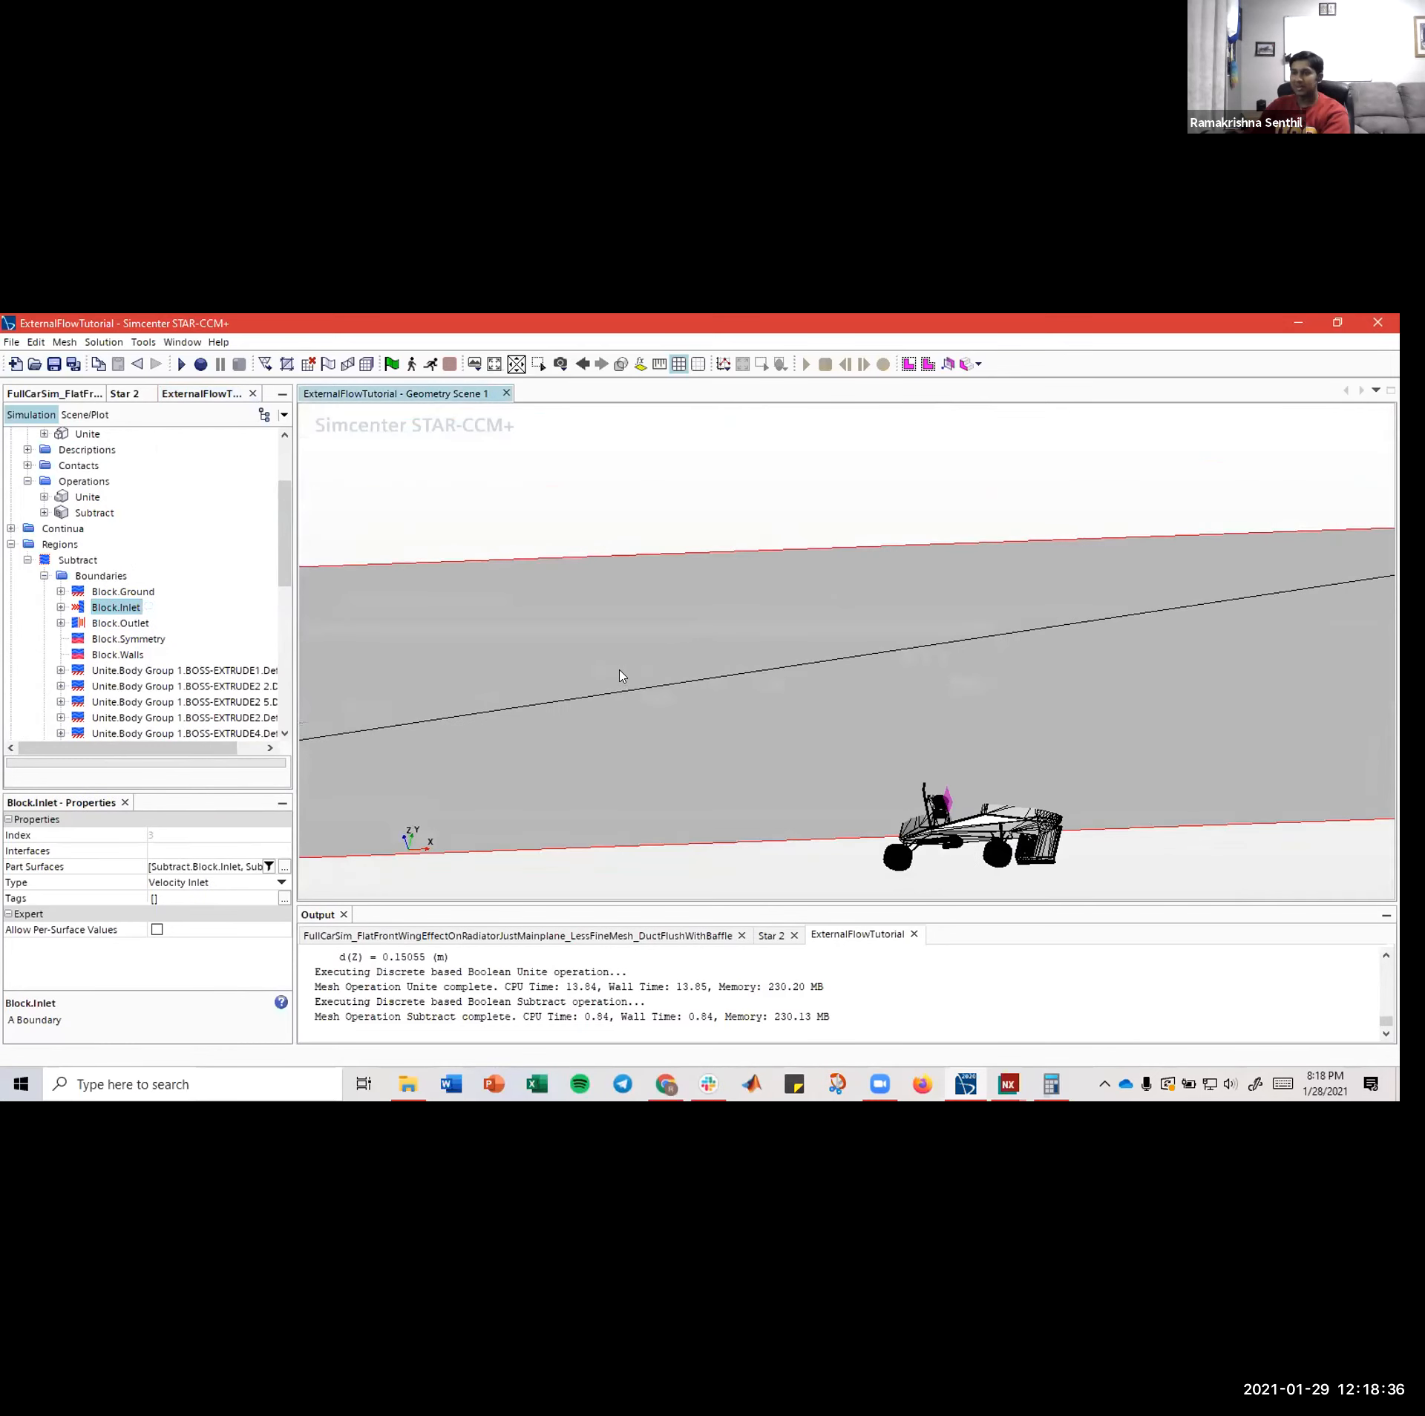
scroll(127, 605, "down", 5)
scroll(111, 573, "up", 3)
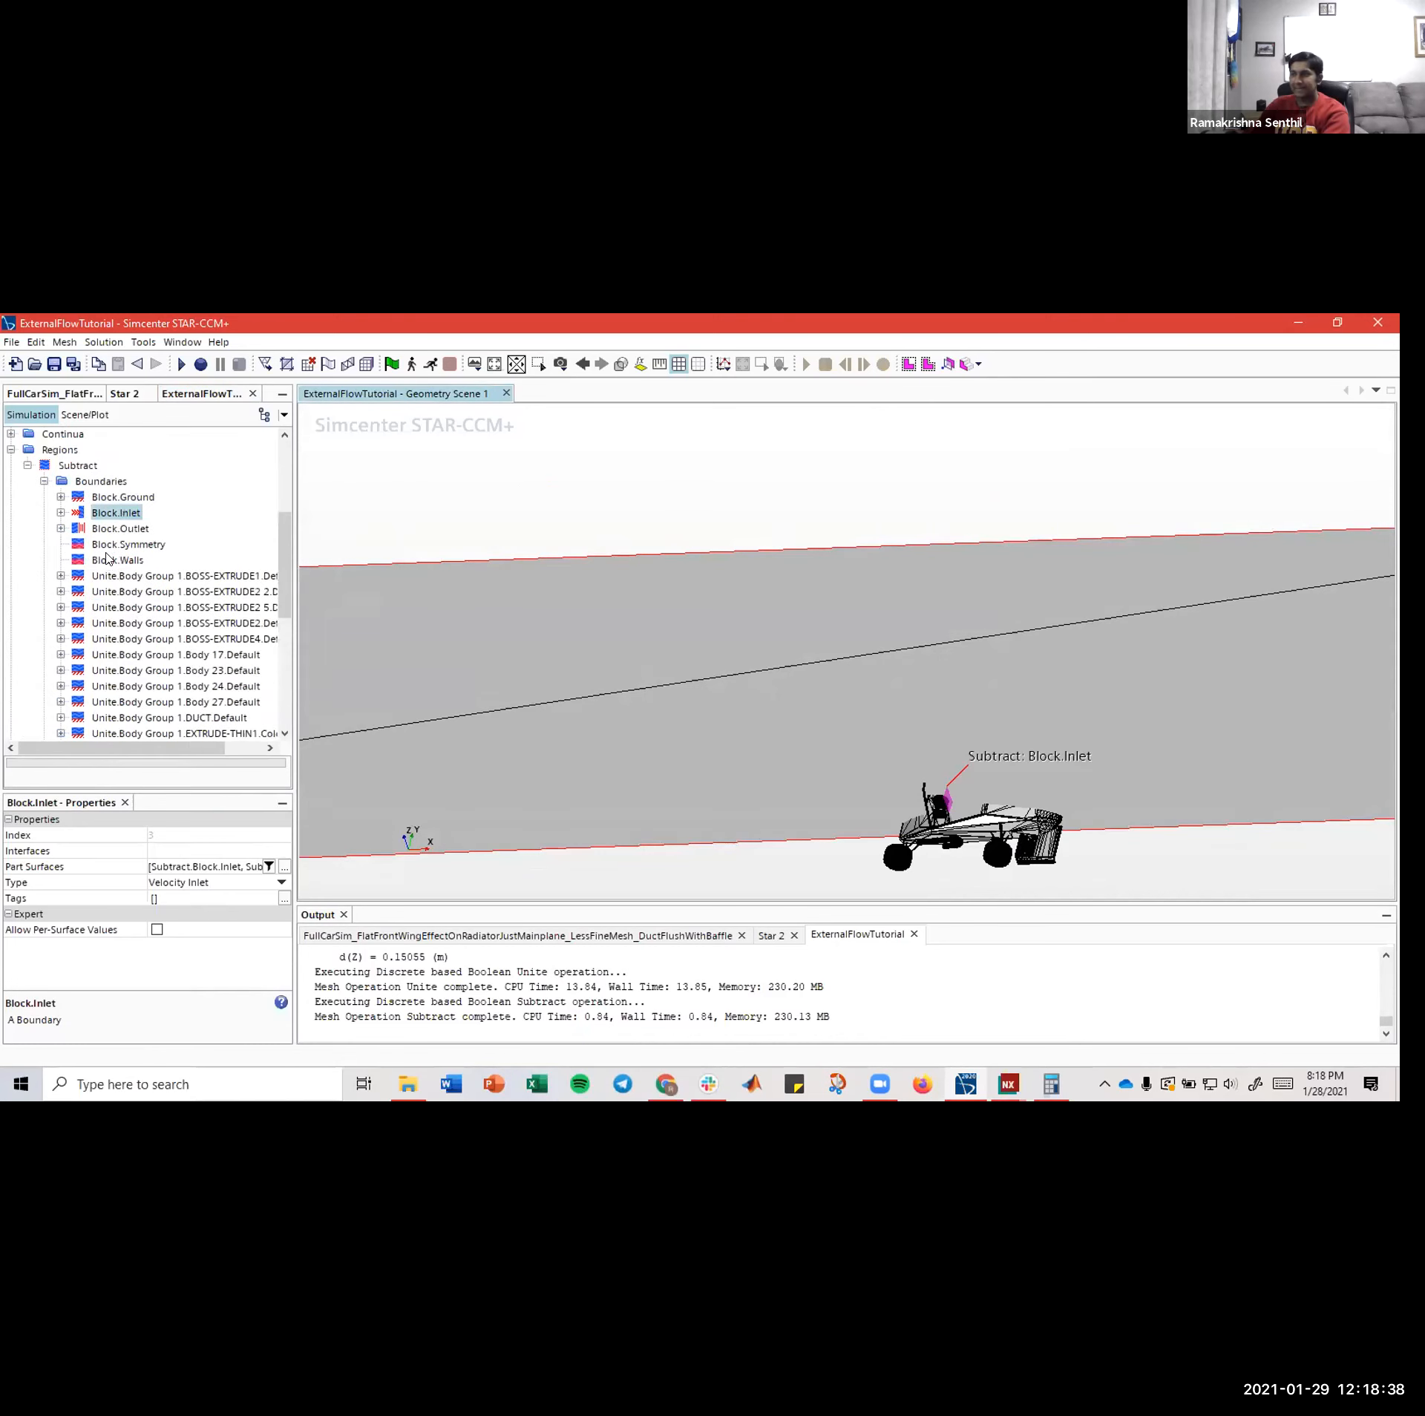
left_click(104, 494)
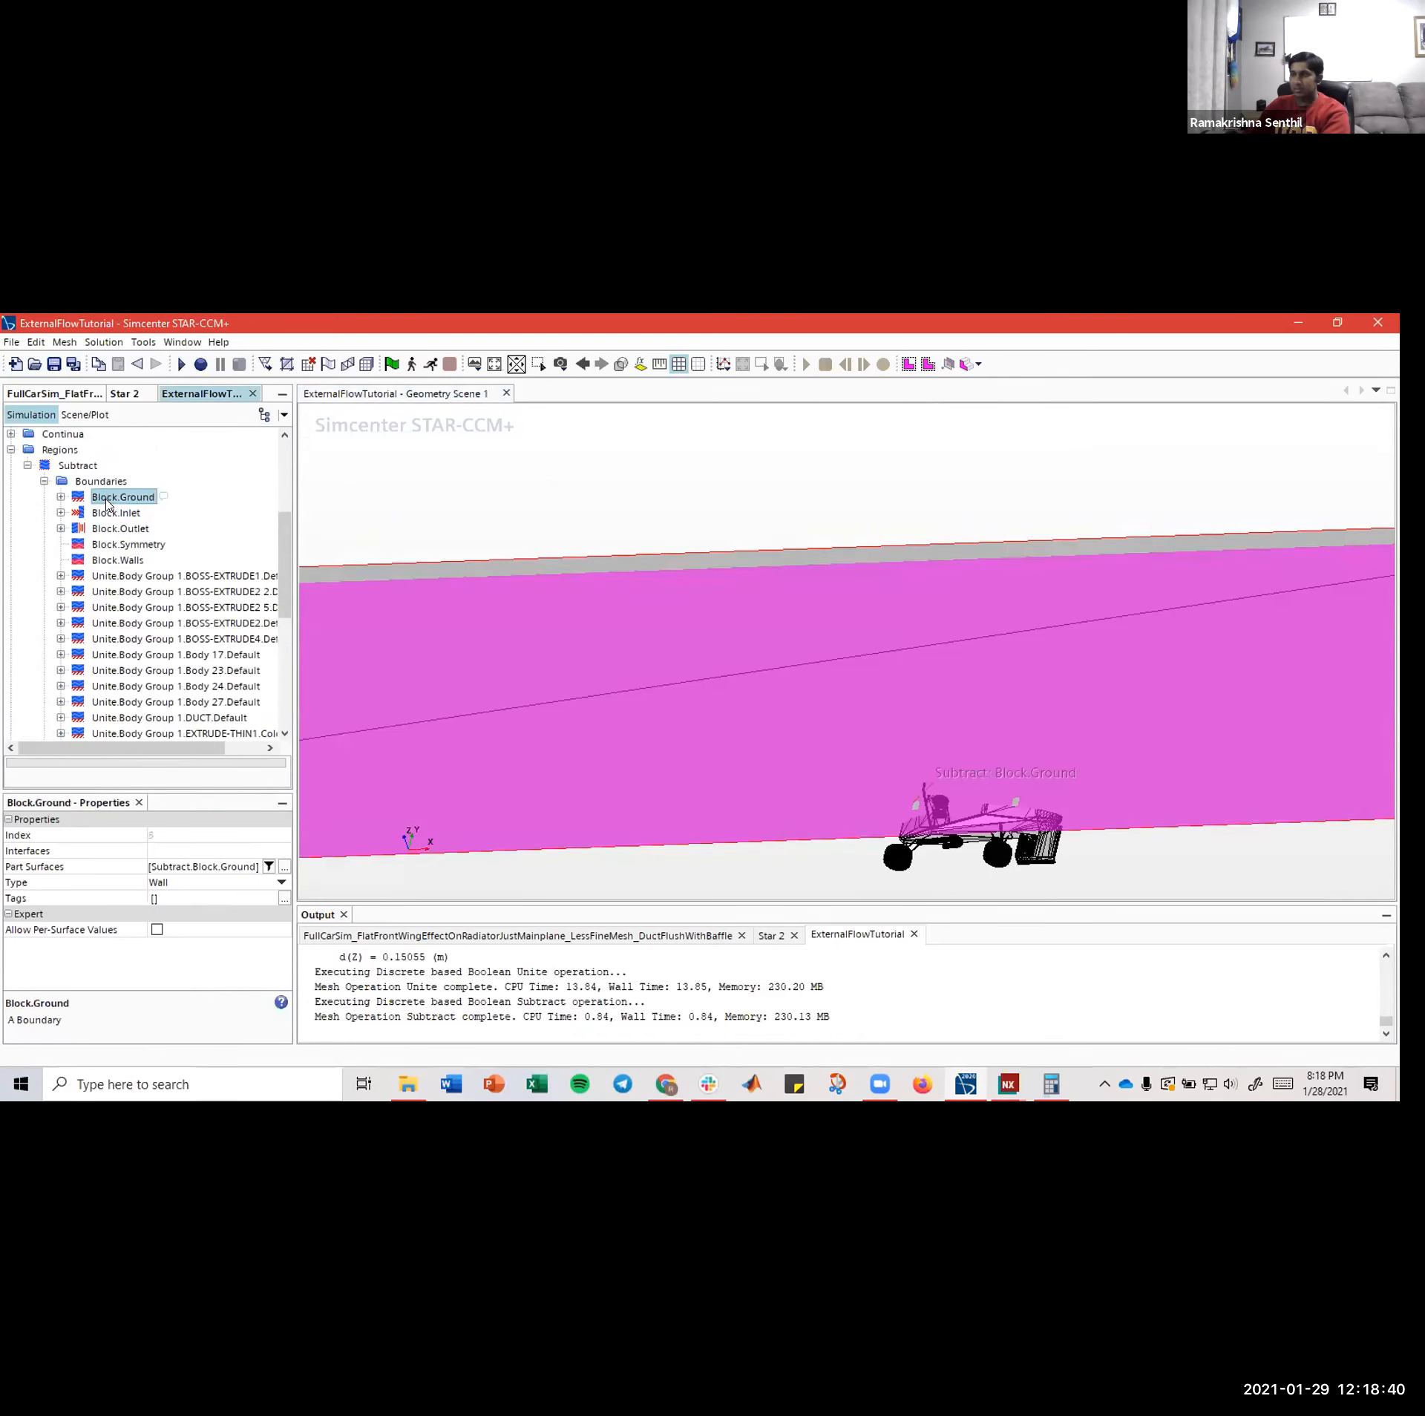
key("Down")
key("Down")
key("Up")
- Delete the Subtract region and confirm its removal
left_click(75, 465)
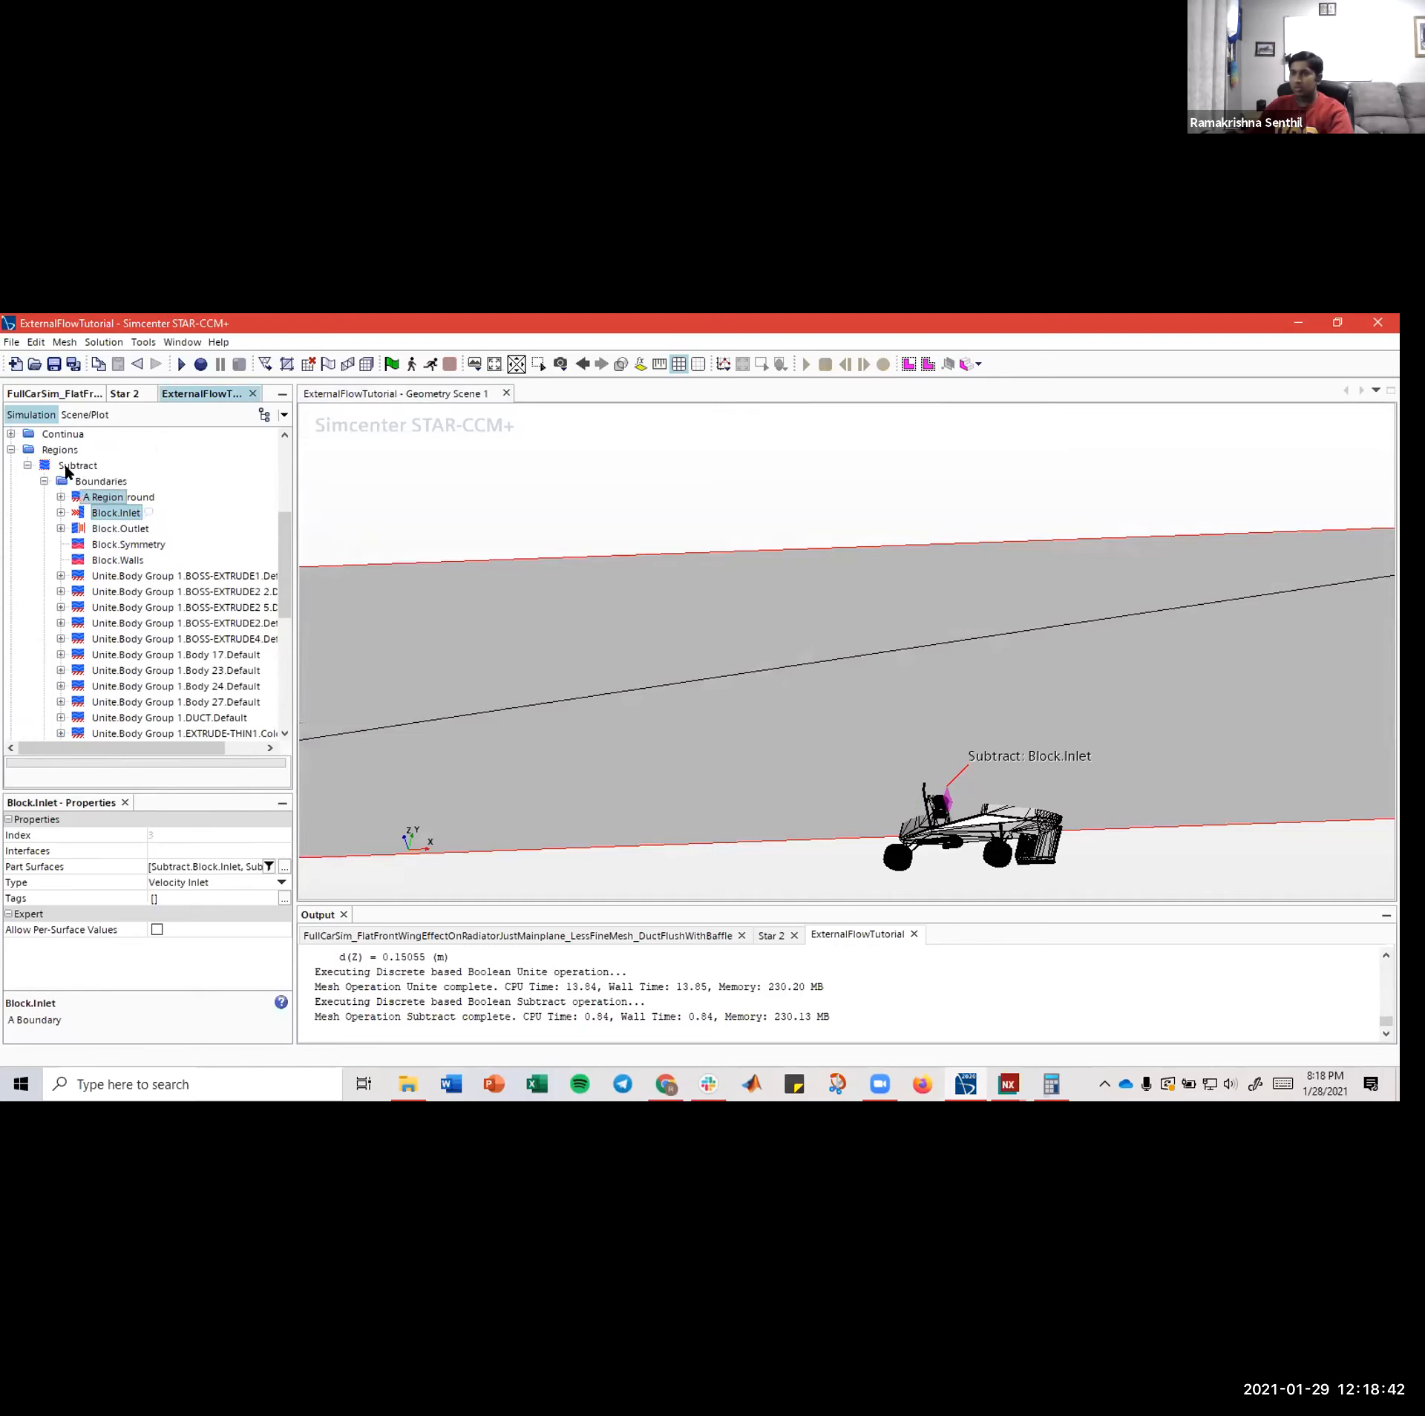
right_click(71, 466)
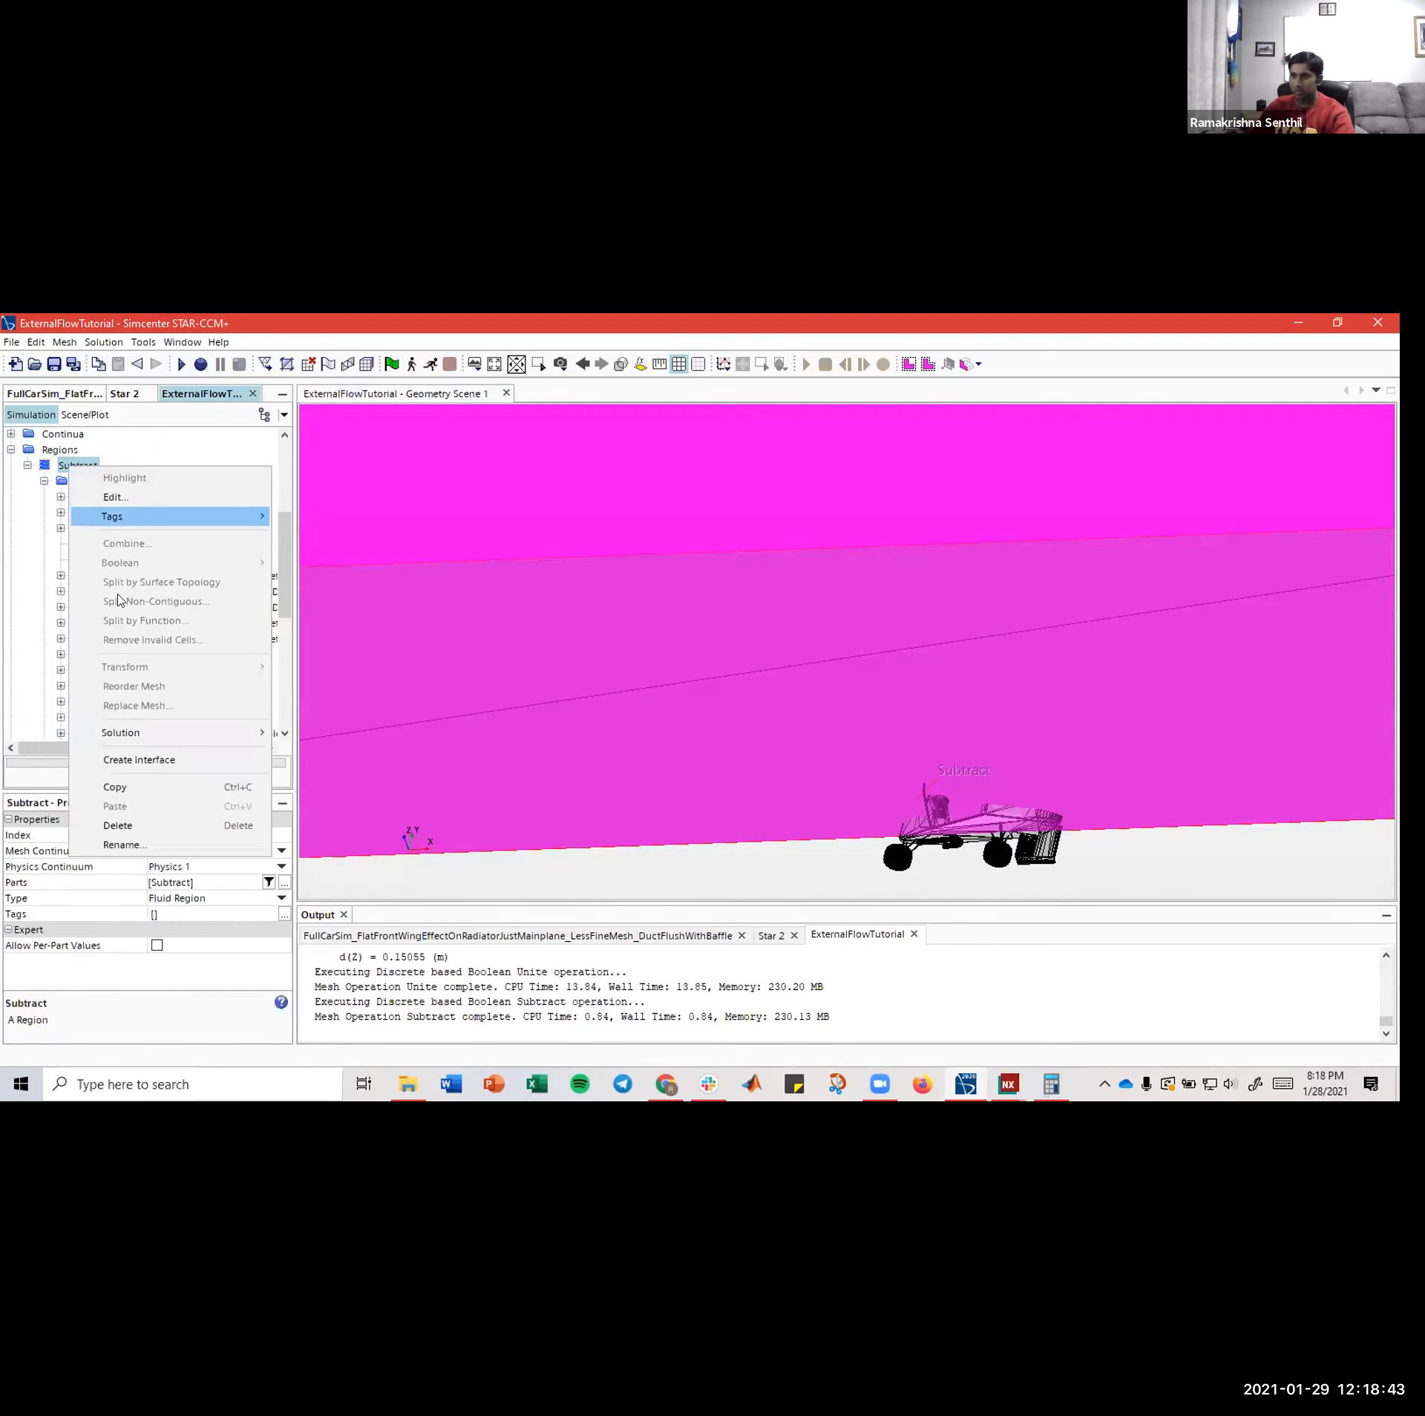
left_click(117, 824)
left_click(743, 738)
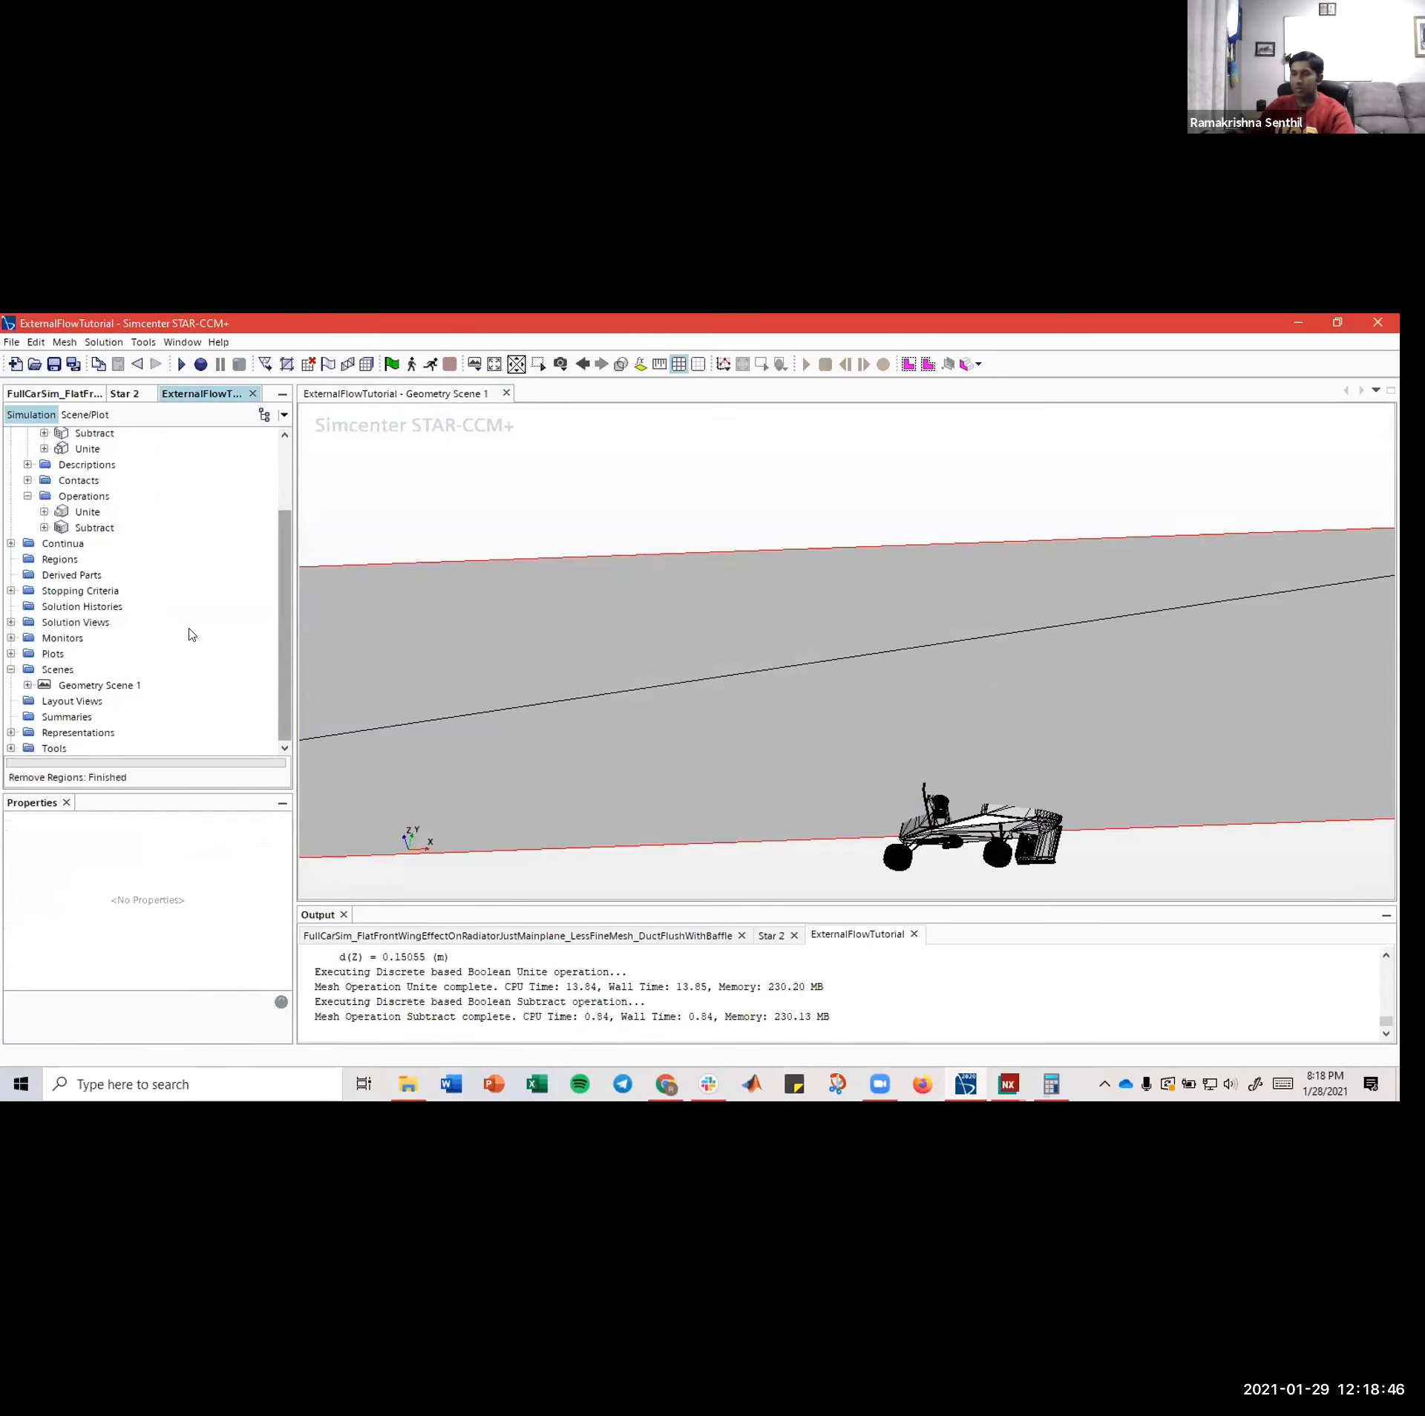
- Start assigning the Subtract part to regions and add Body 27 from Body Group 1 to the selected parts
scroll(191, 632, "up", 2)
left_click(92, 623)
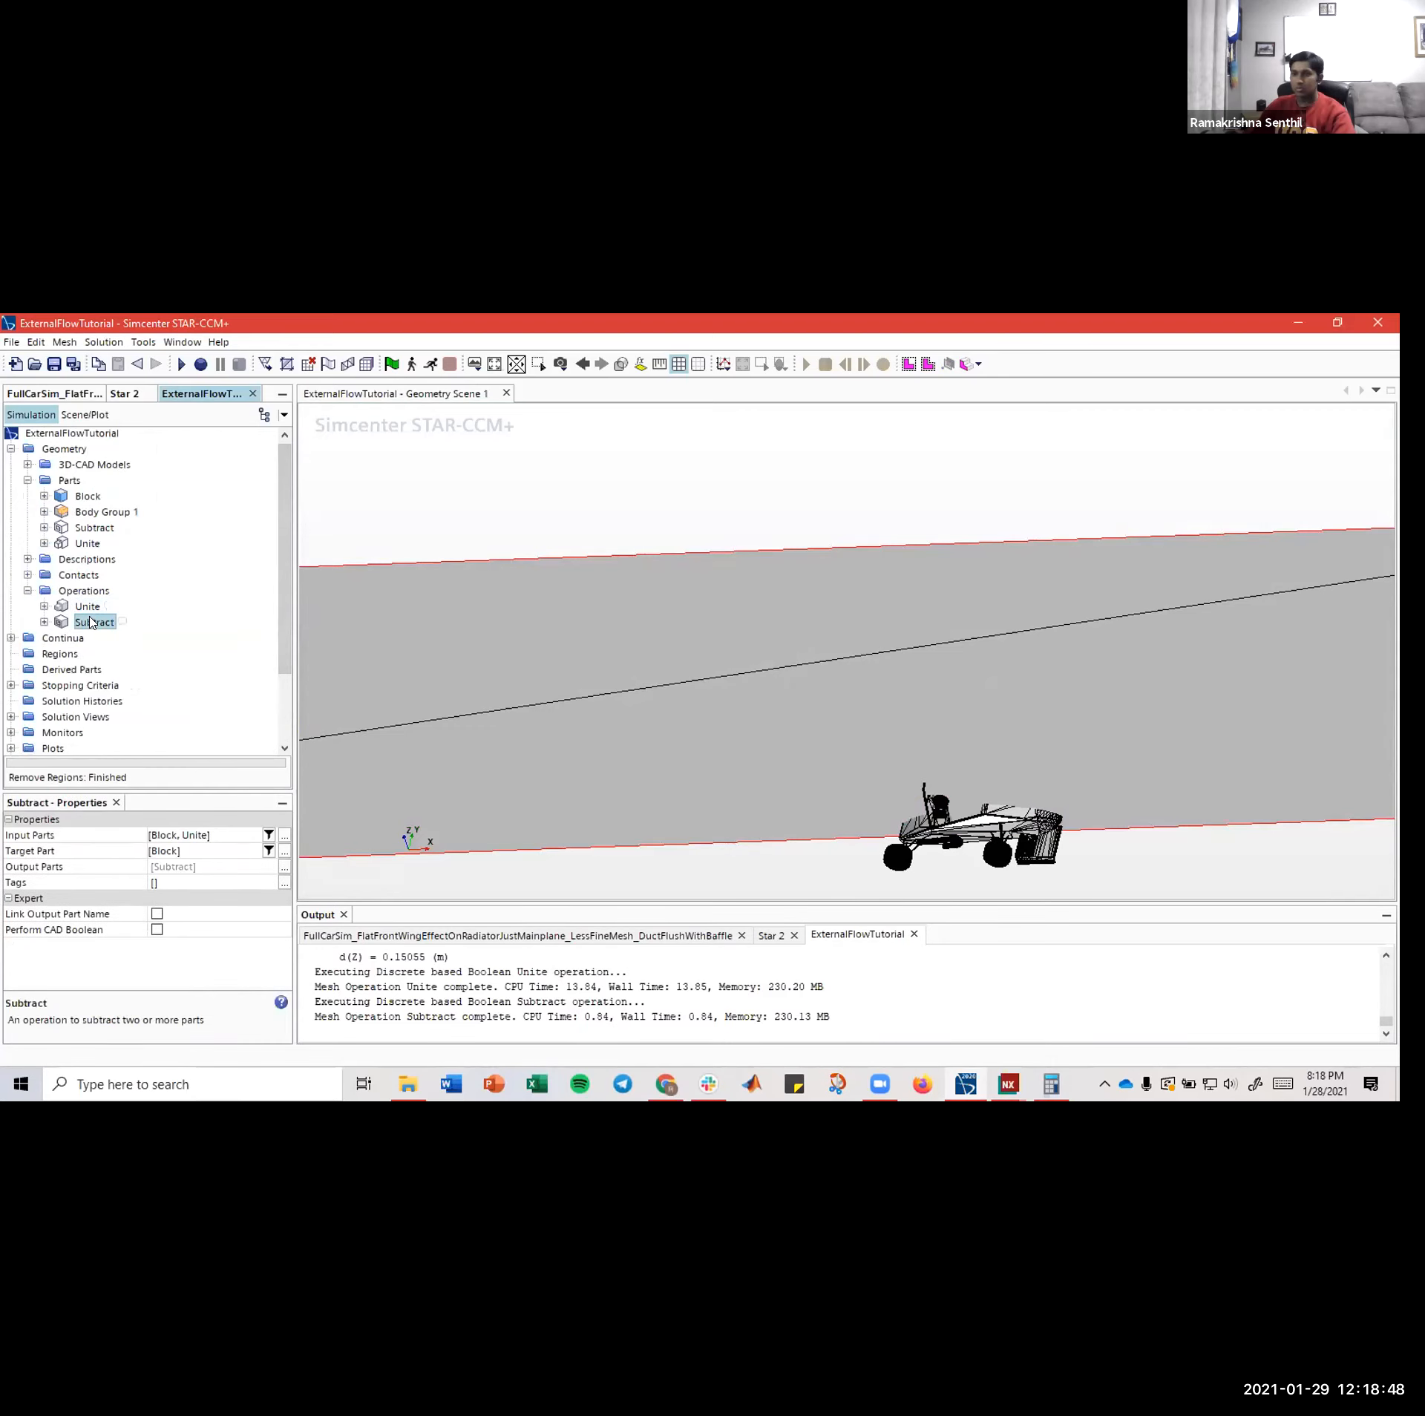
left_click(93, 528)
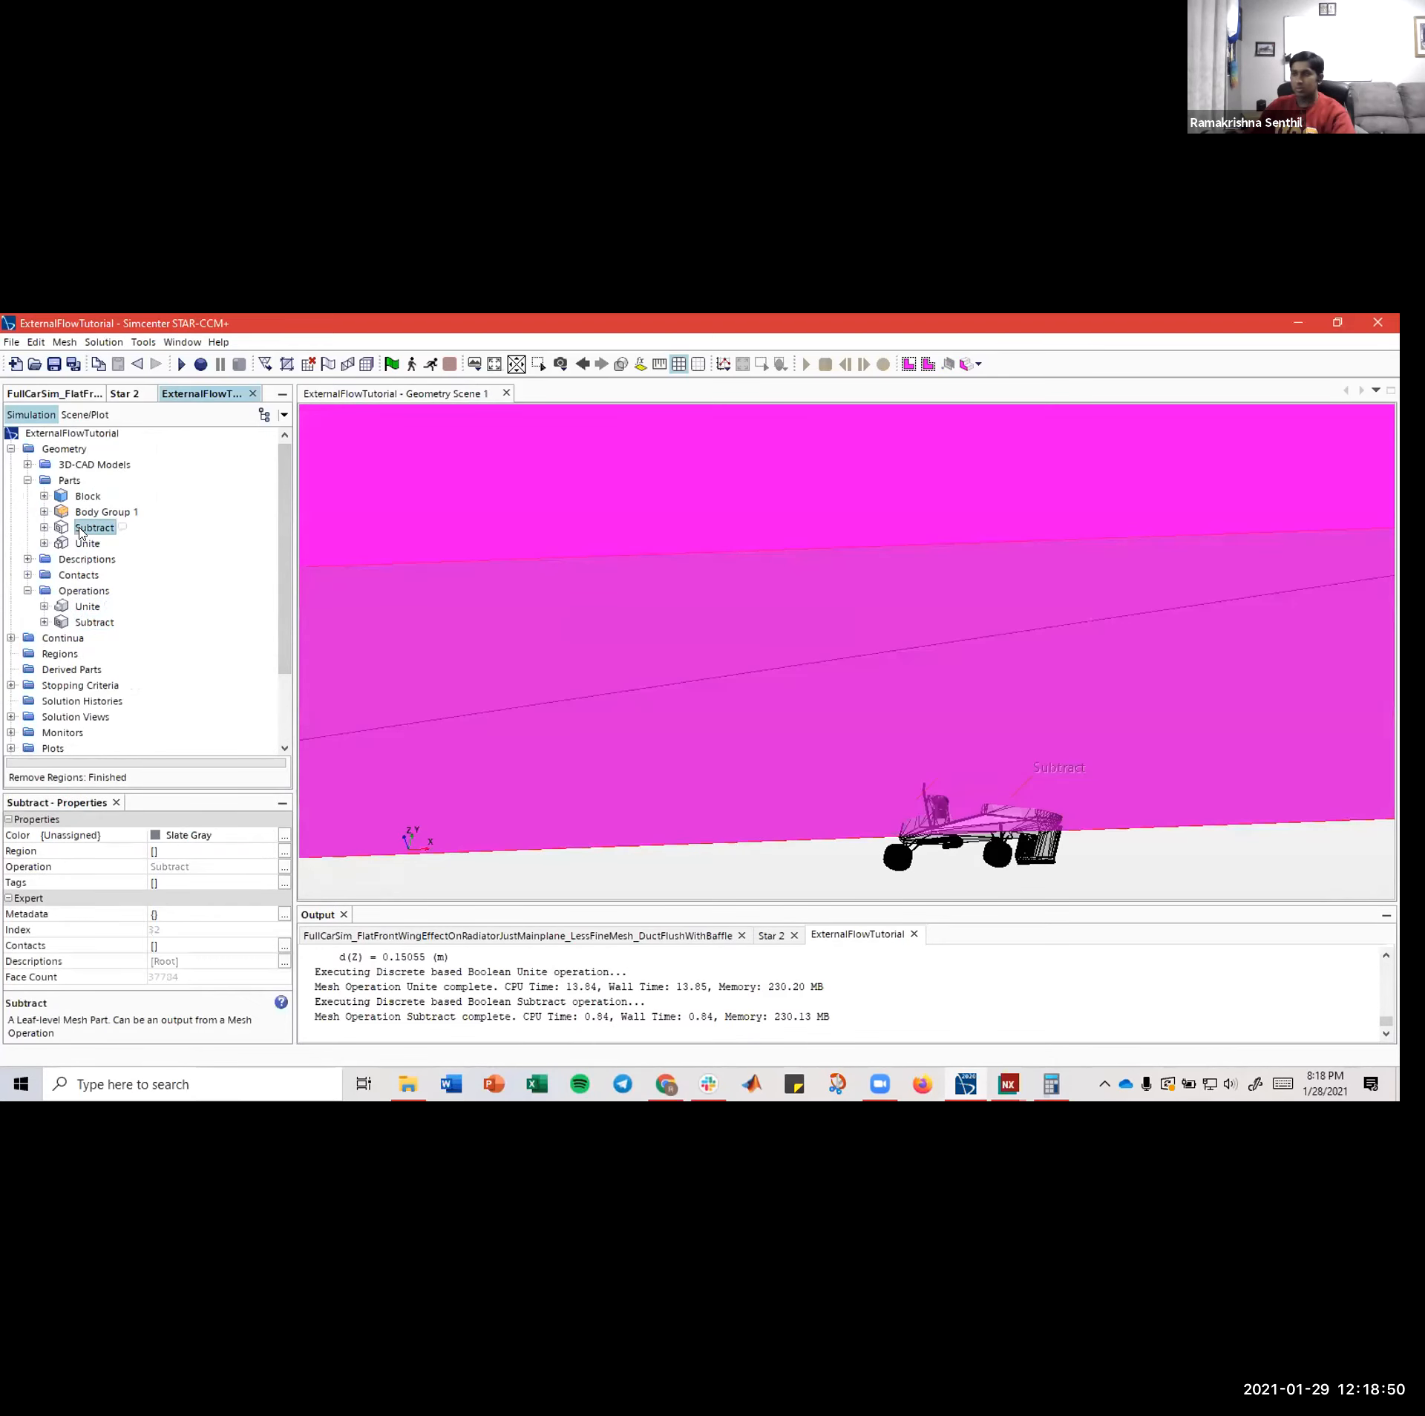
right_click(80, 529)
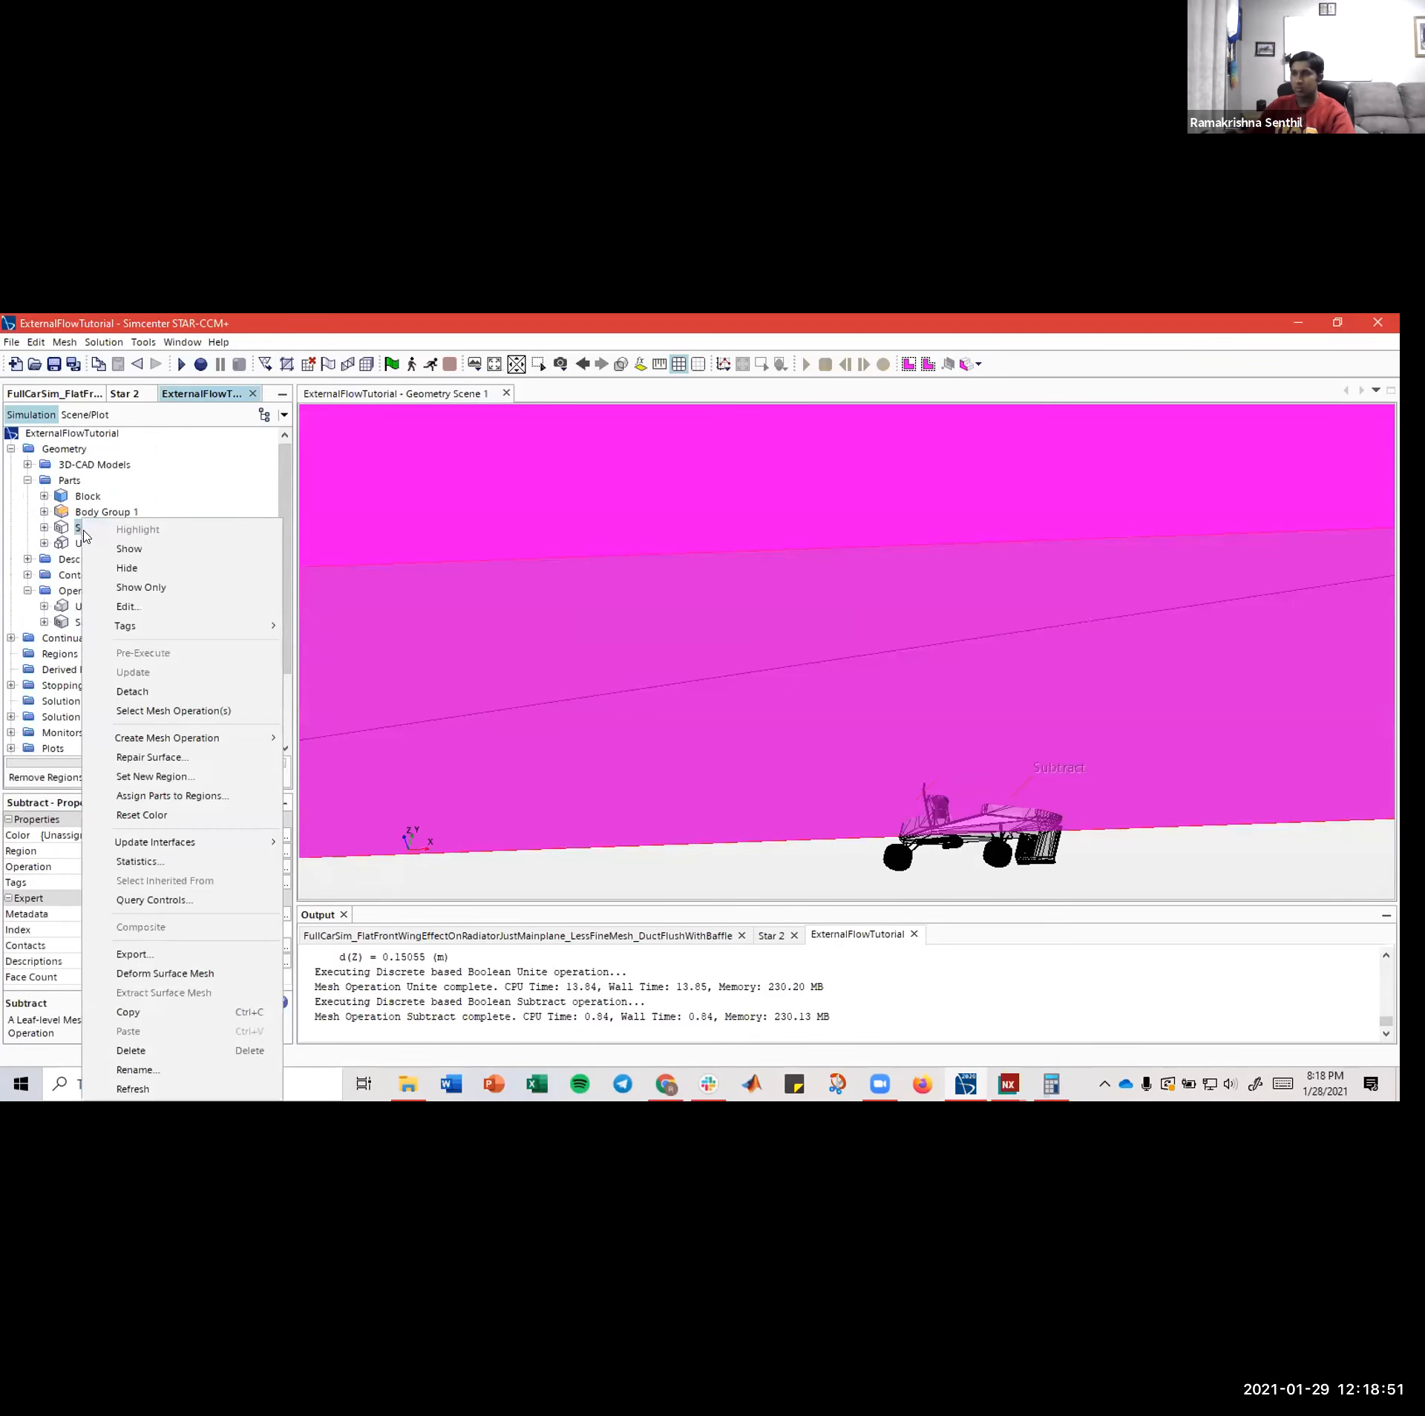
left_click(175, 797)
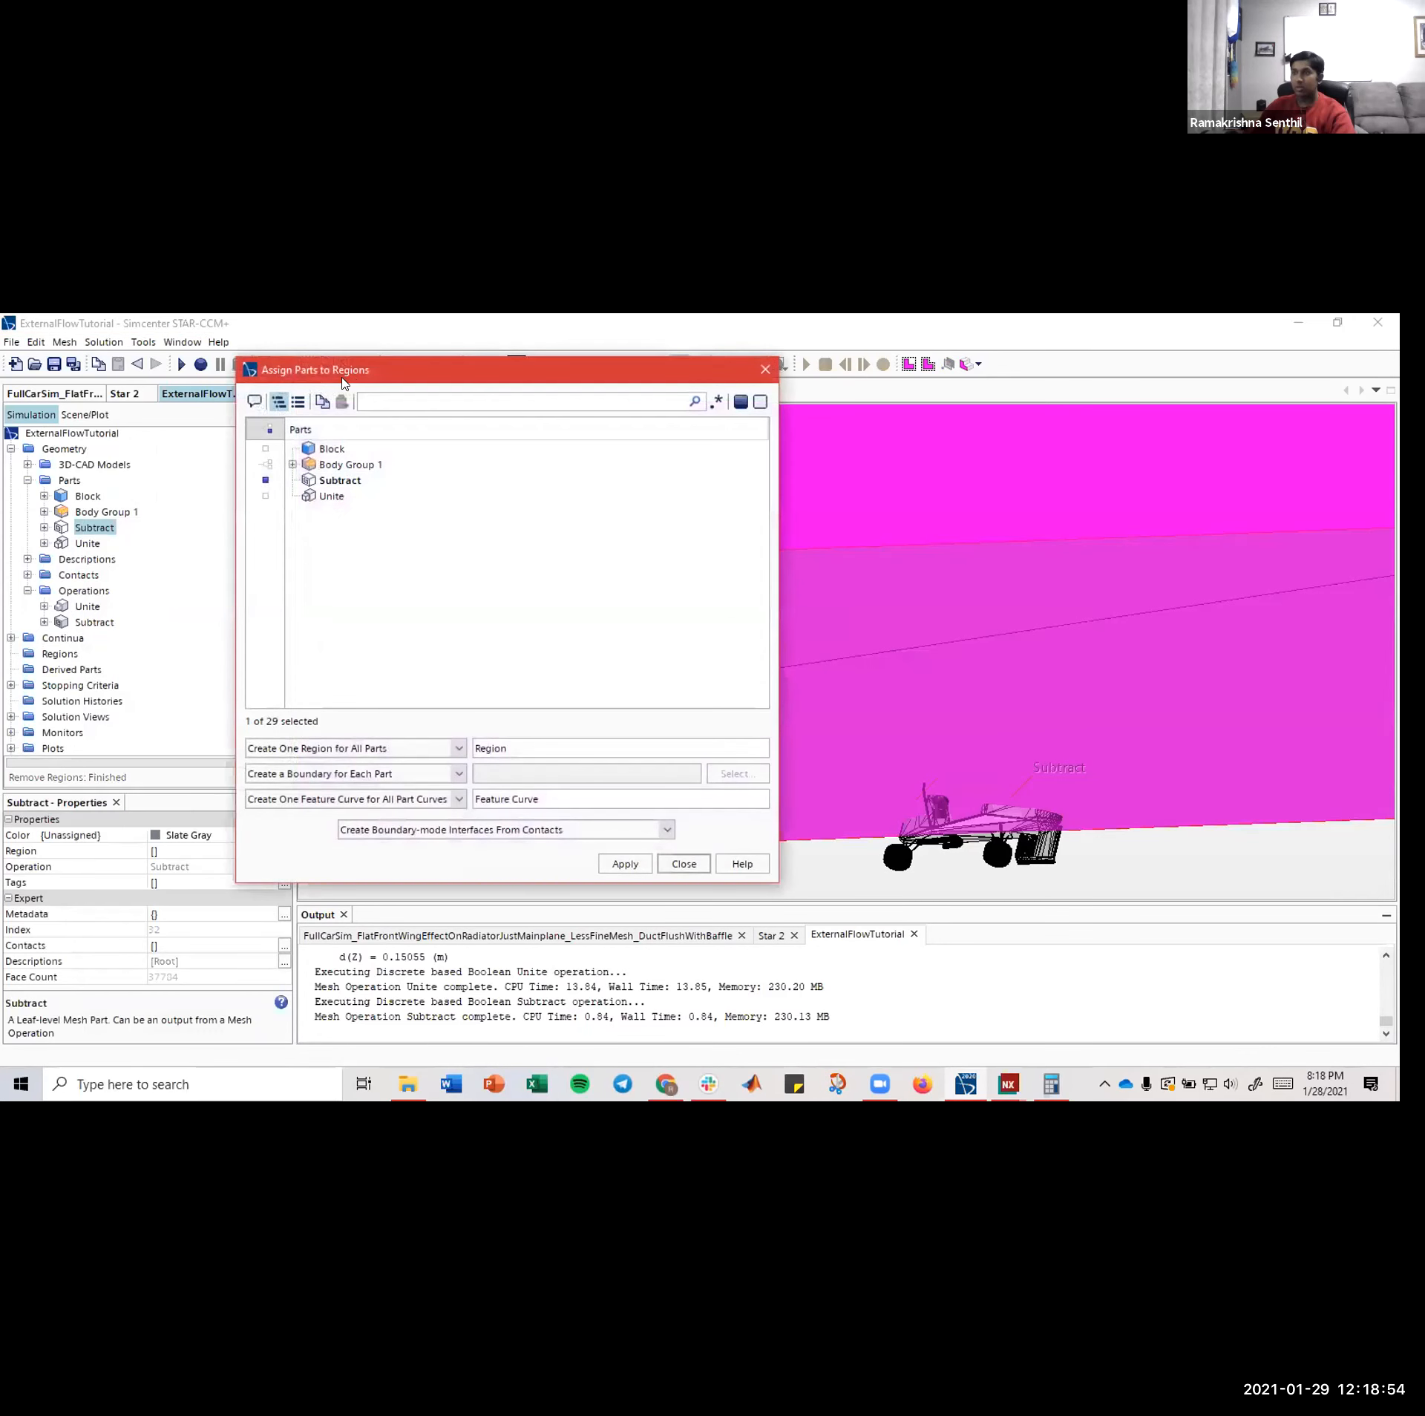
left_click(319, 485)
left_click(325, 483)
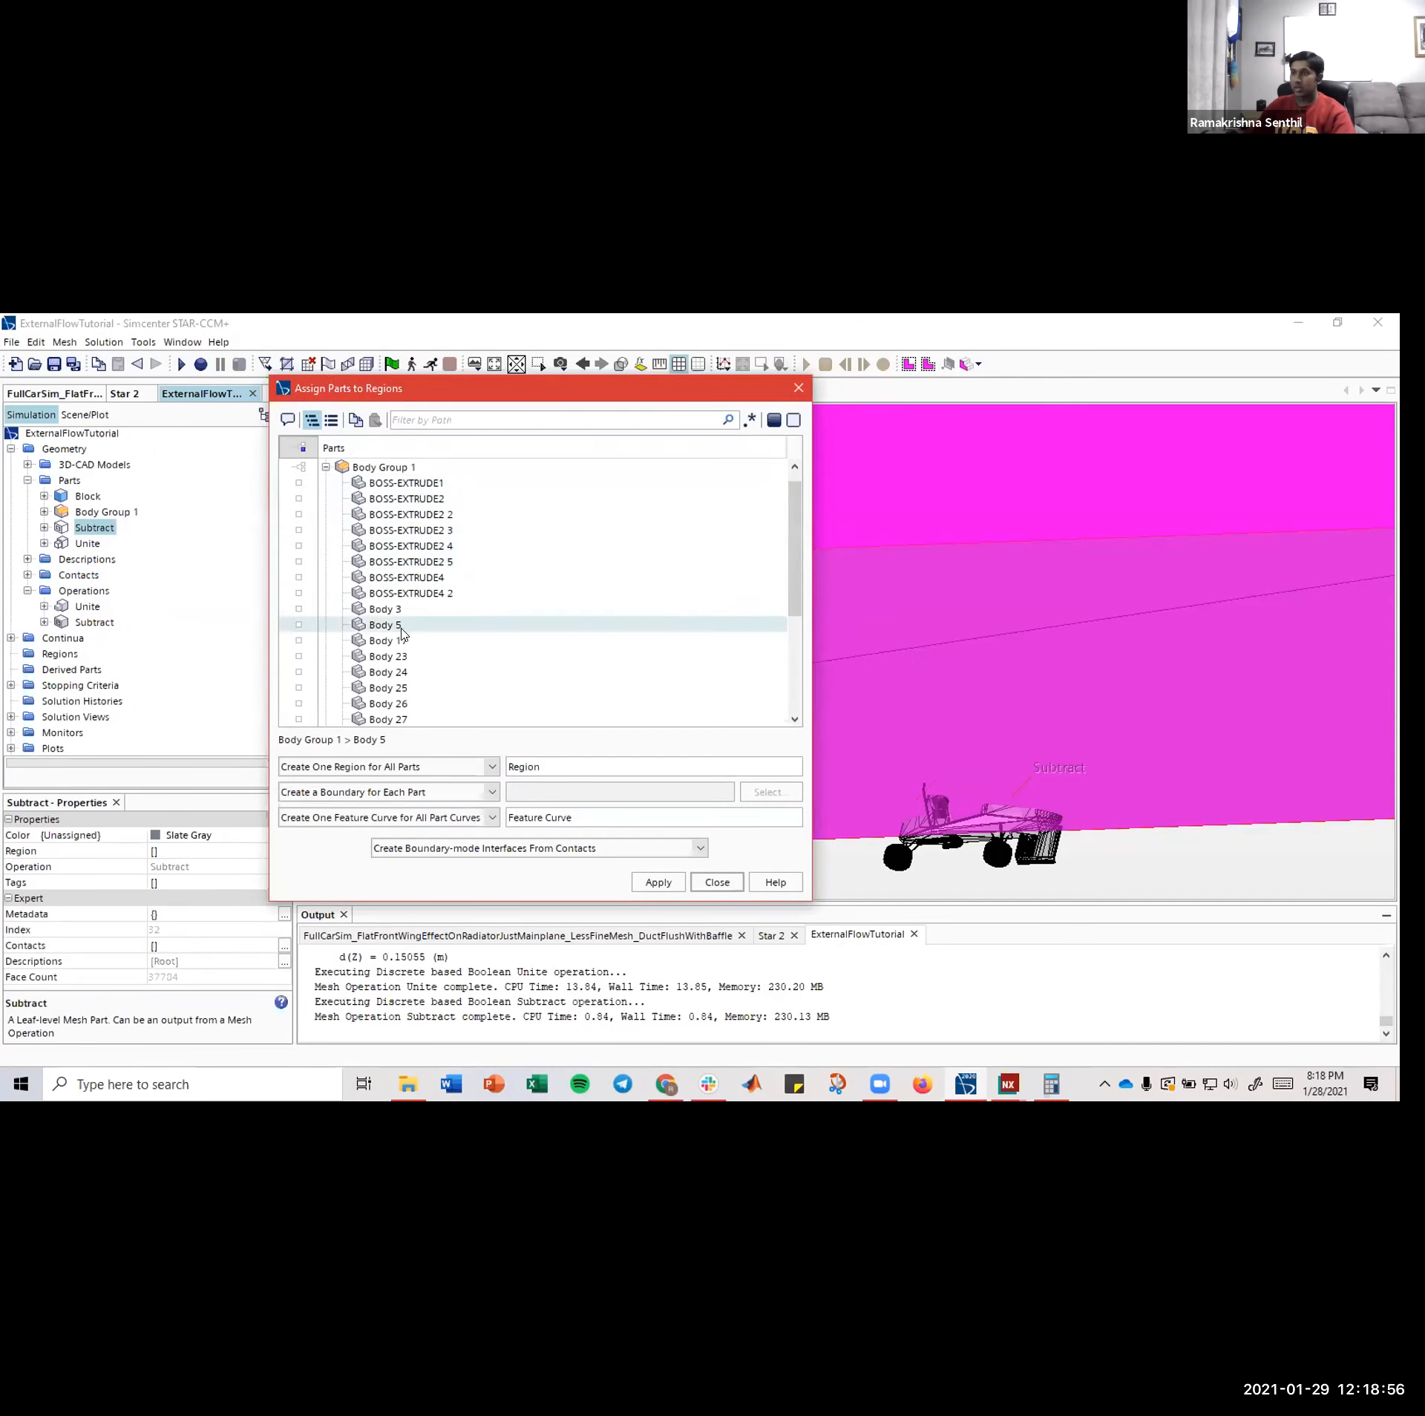
scroll(414, 655, "down", 3)
left_click(414, 672)
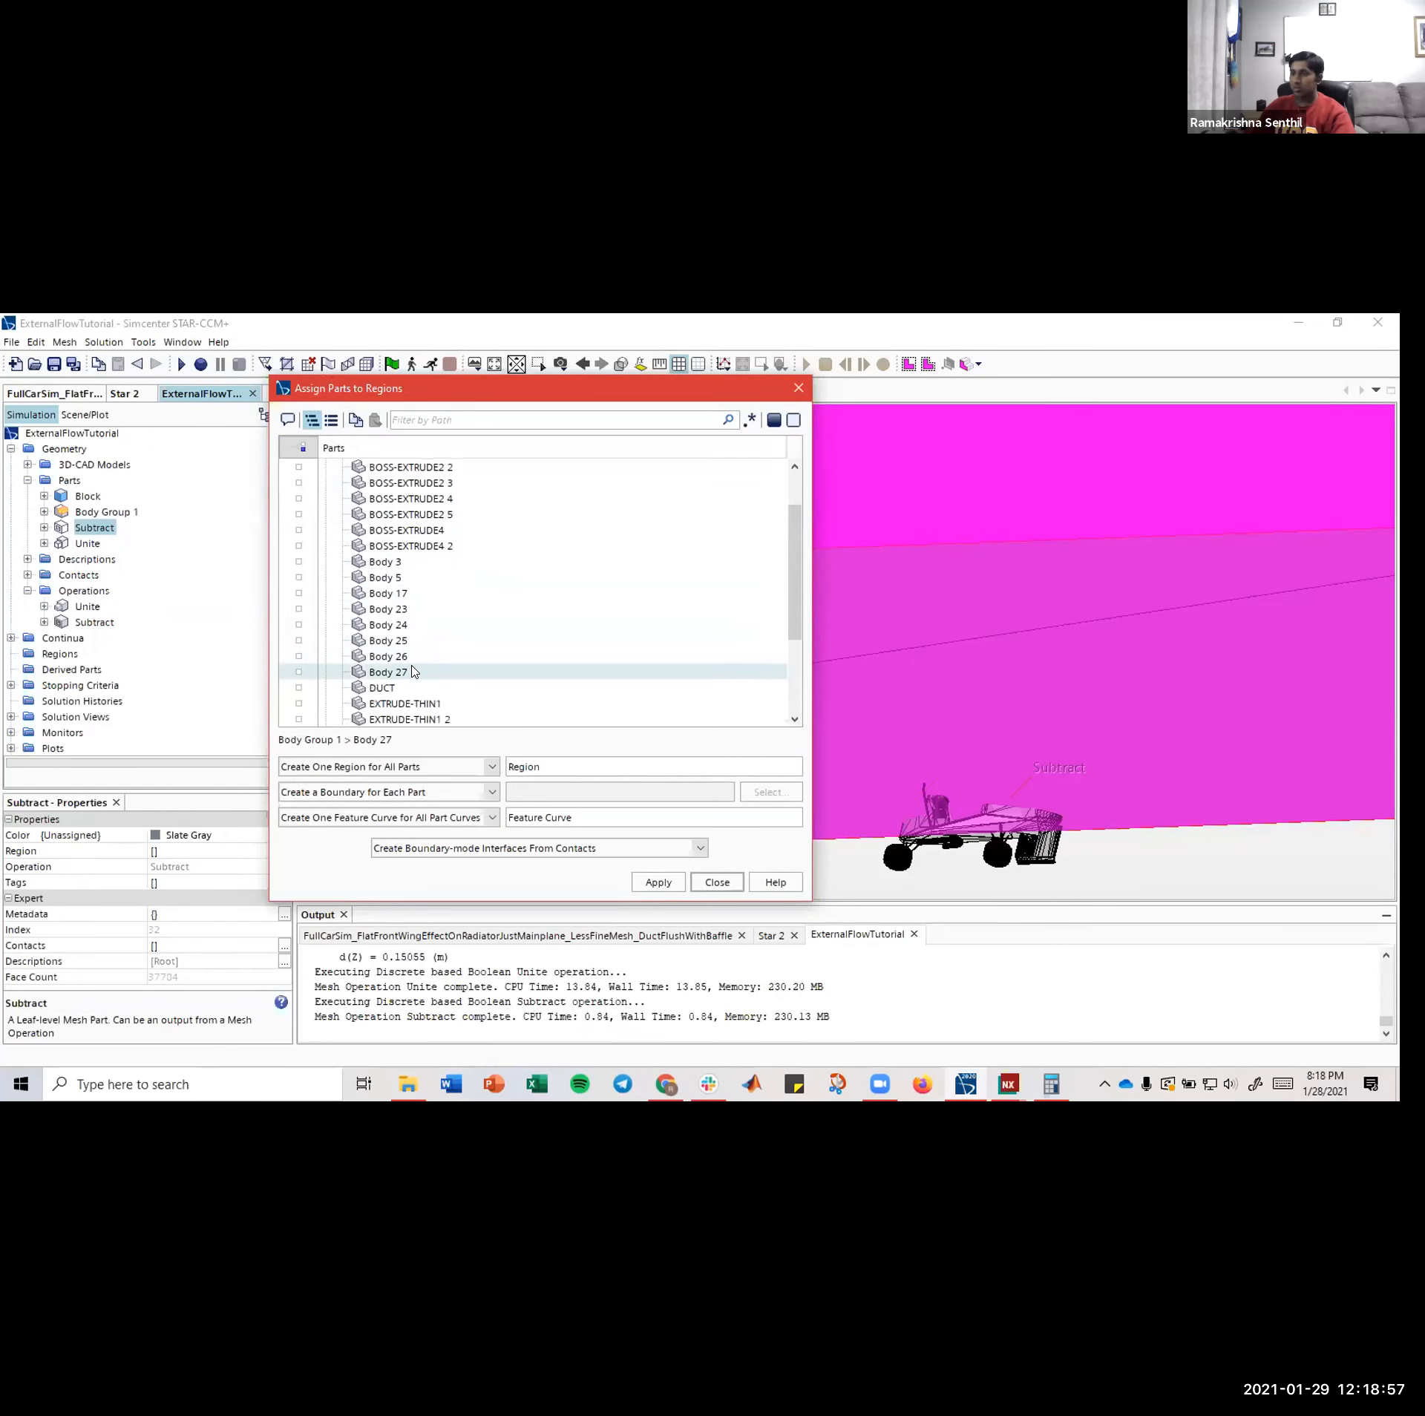
- Create a region for each selected part with a boundary for each part surface
left_click(456, 766)
left_click(389, 787)
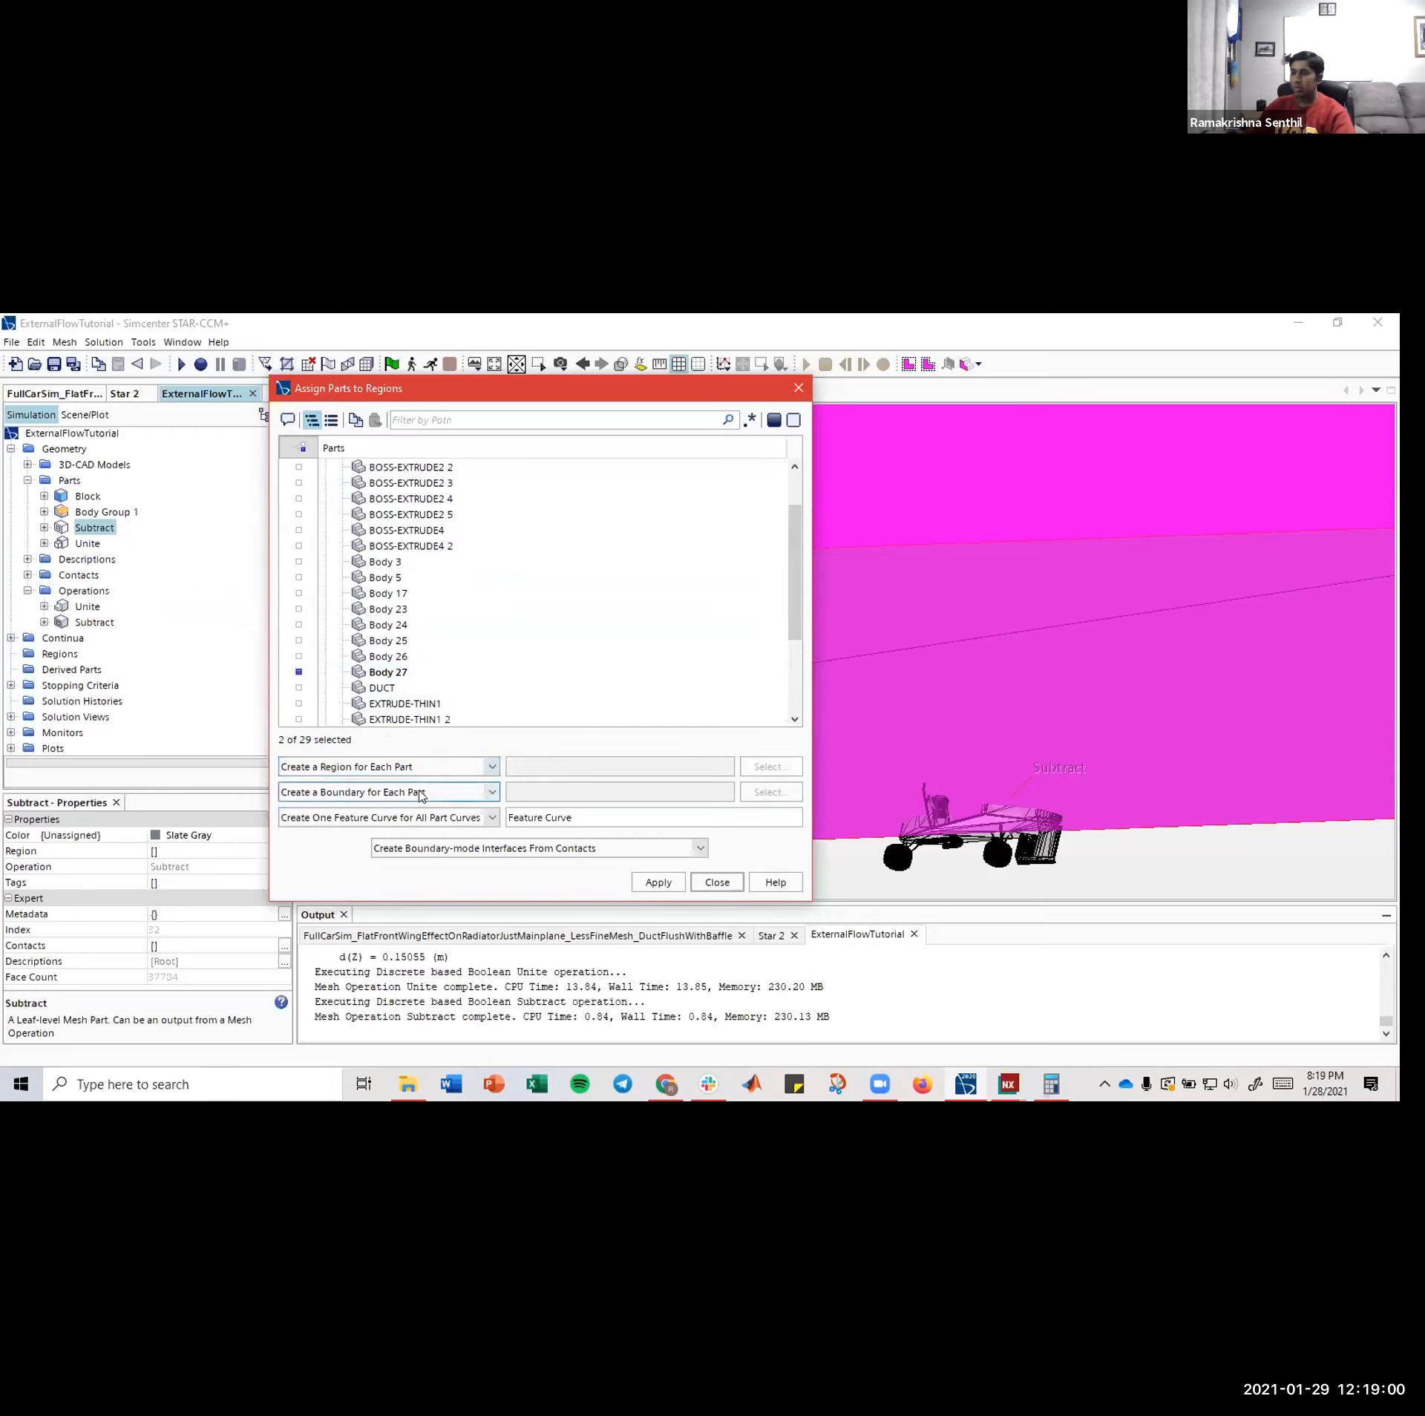
left_click(388, 792)
left_click(387, 811)
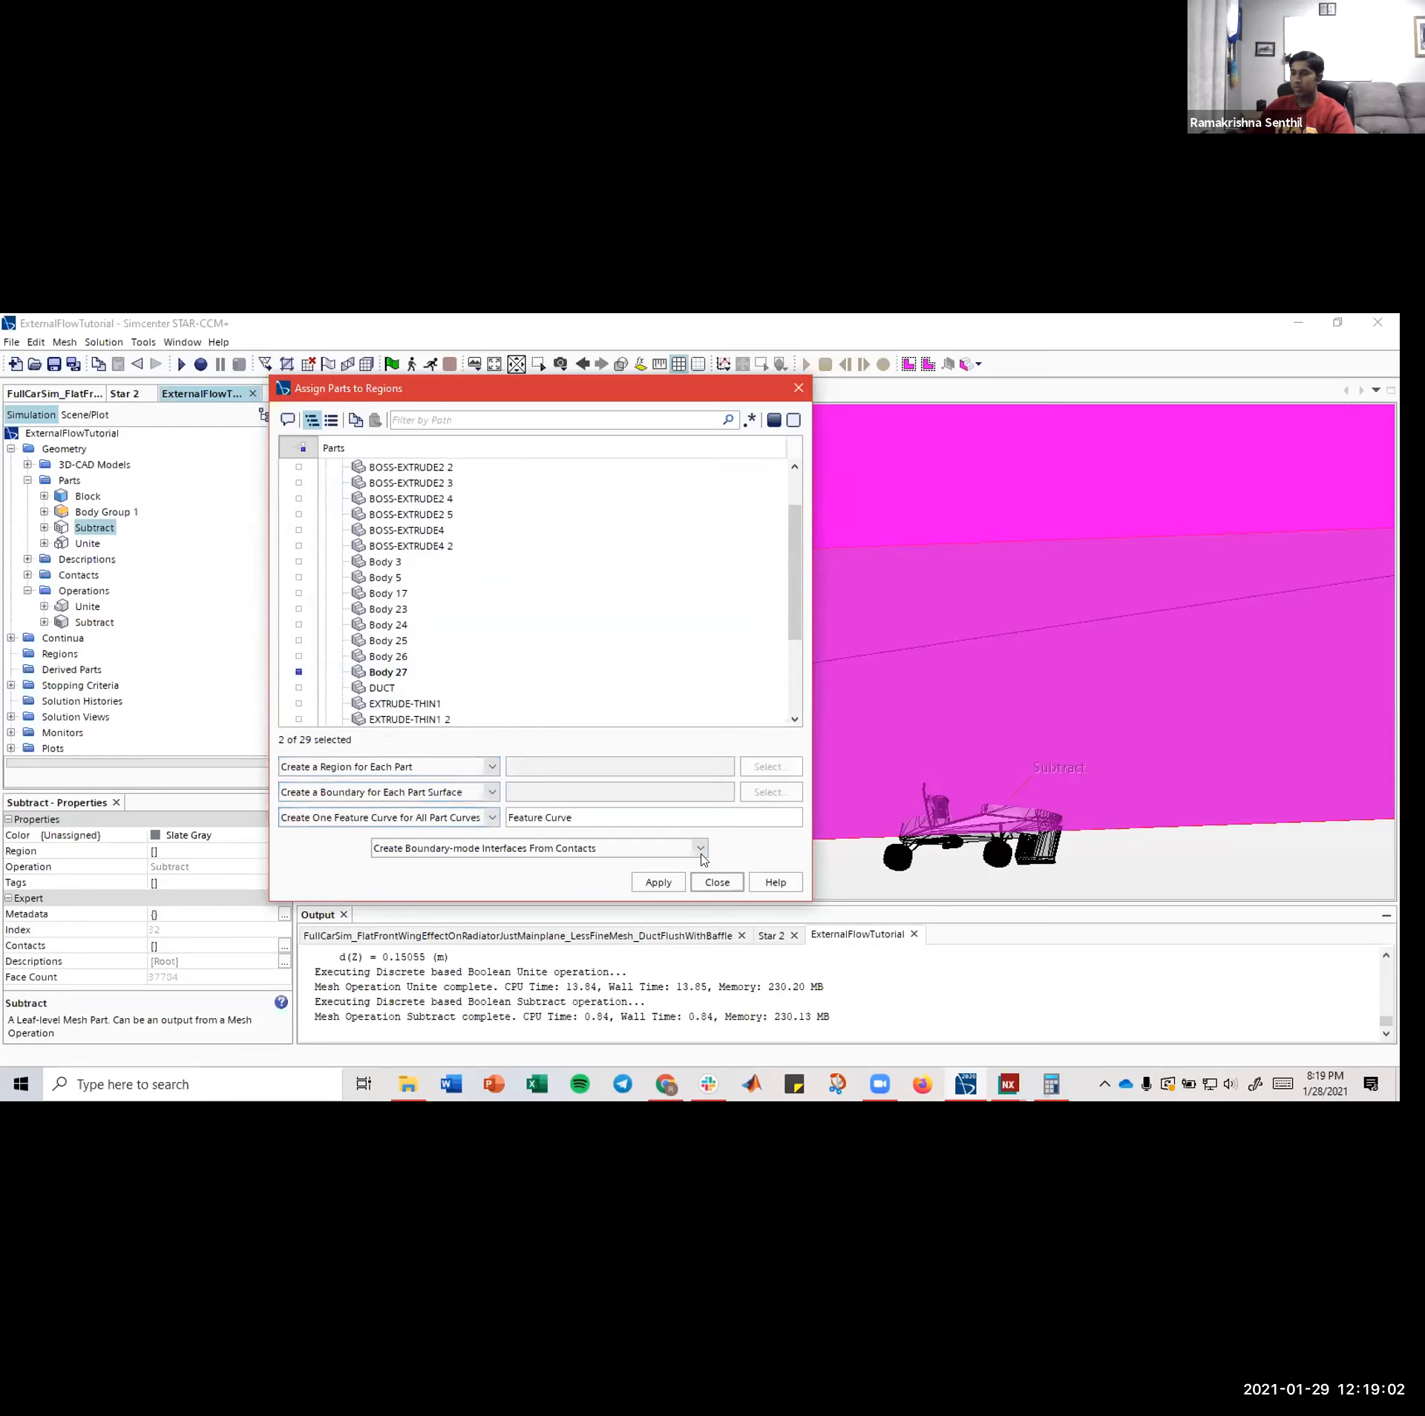
left_click(658, 882)
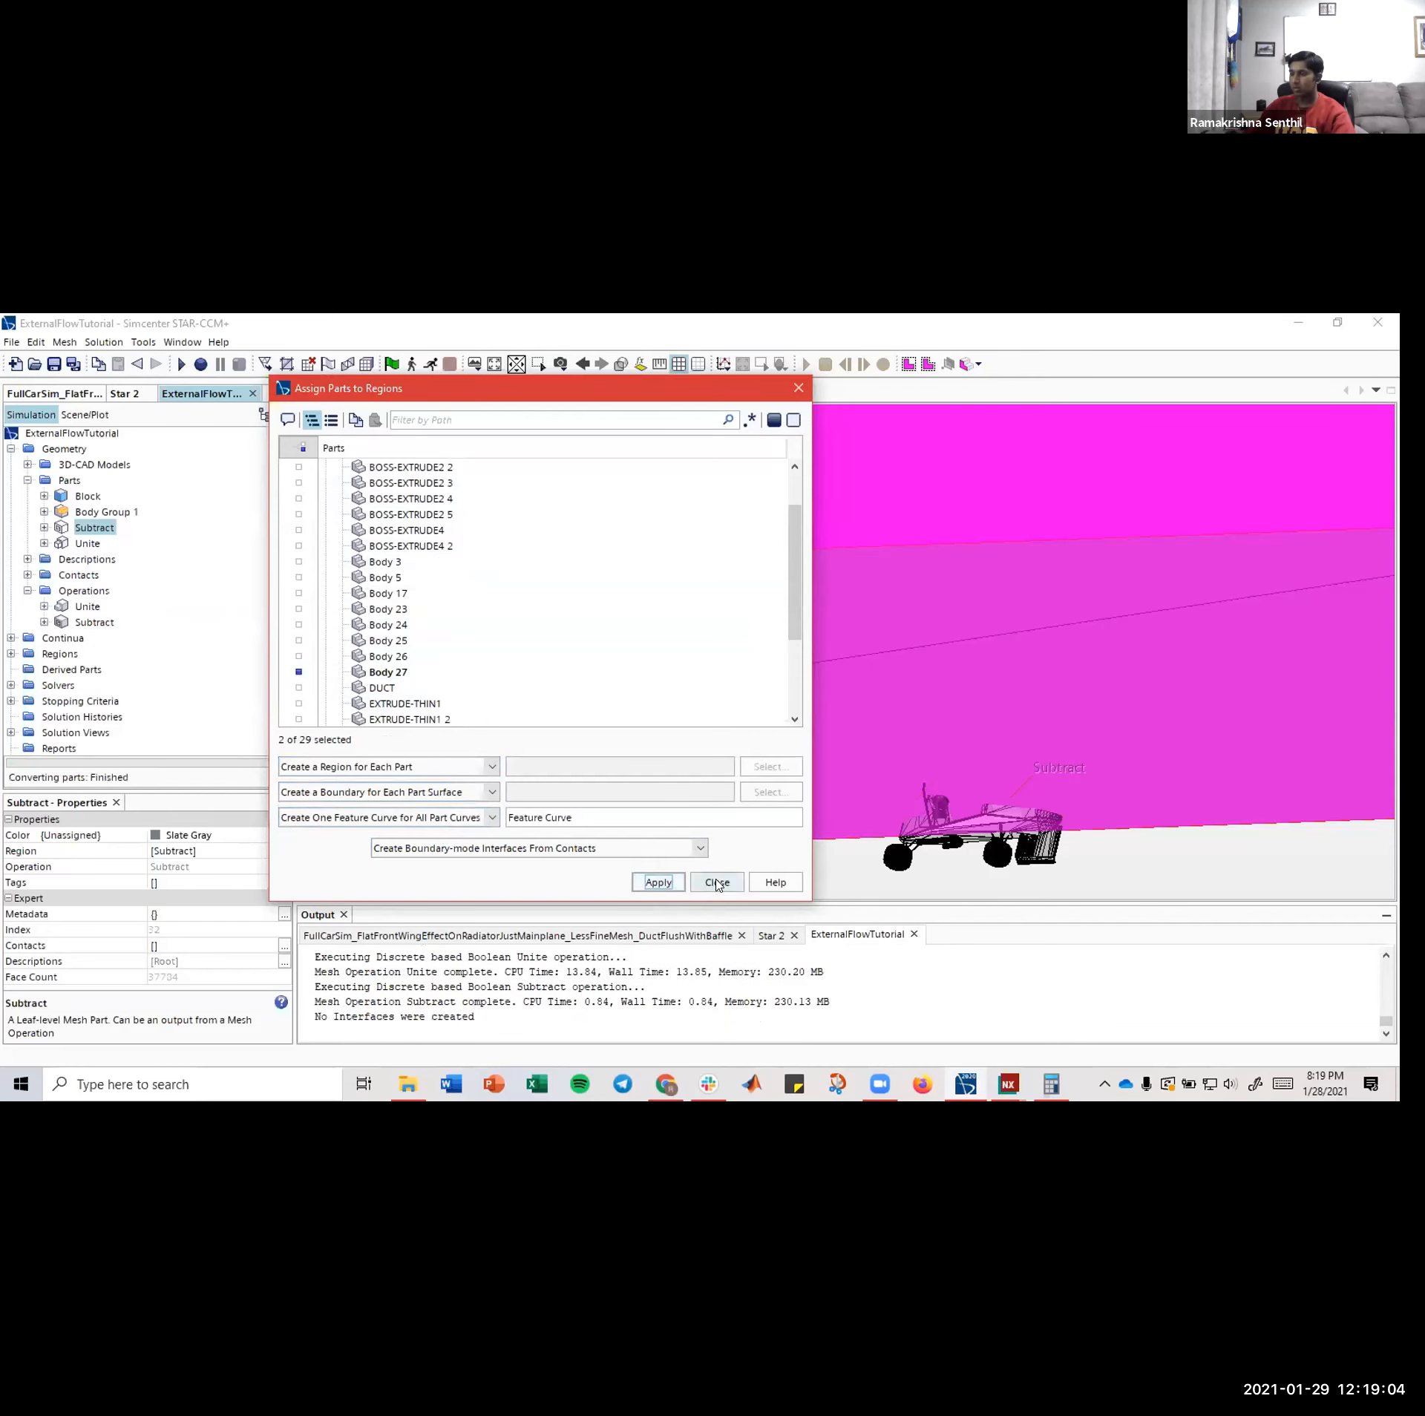
left_click(717, 882)
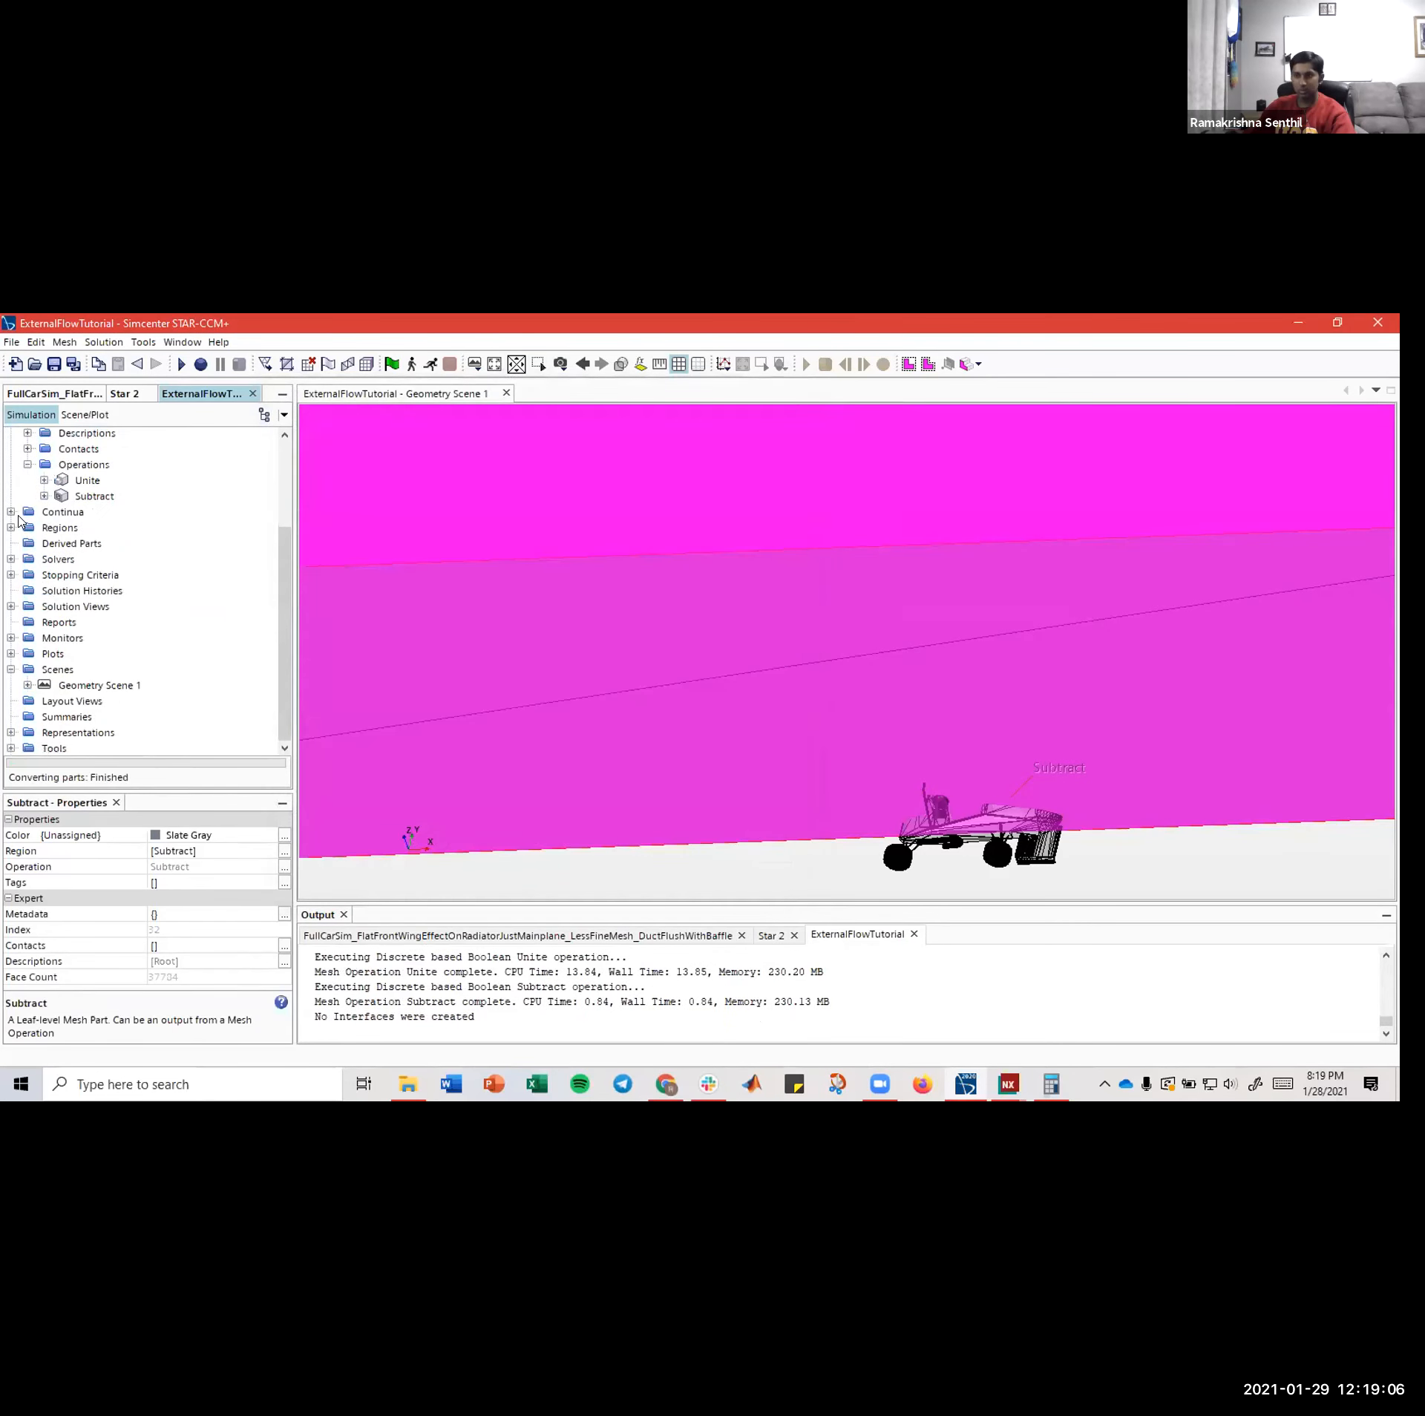
- Examine the Body Group 1.Body 27 region's Inlet, Outlet and Sides boundaries in the scene
left_click(11, 527)
left_click(97, 544)
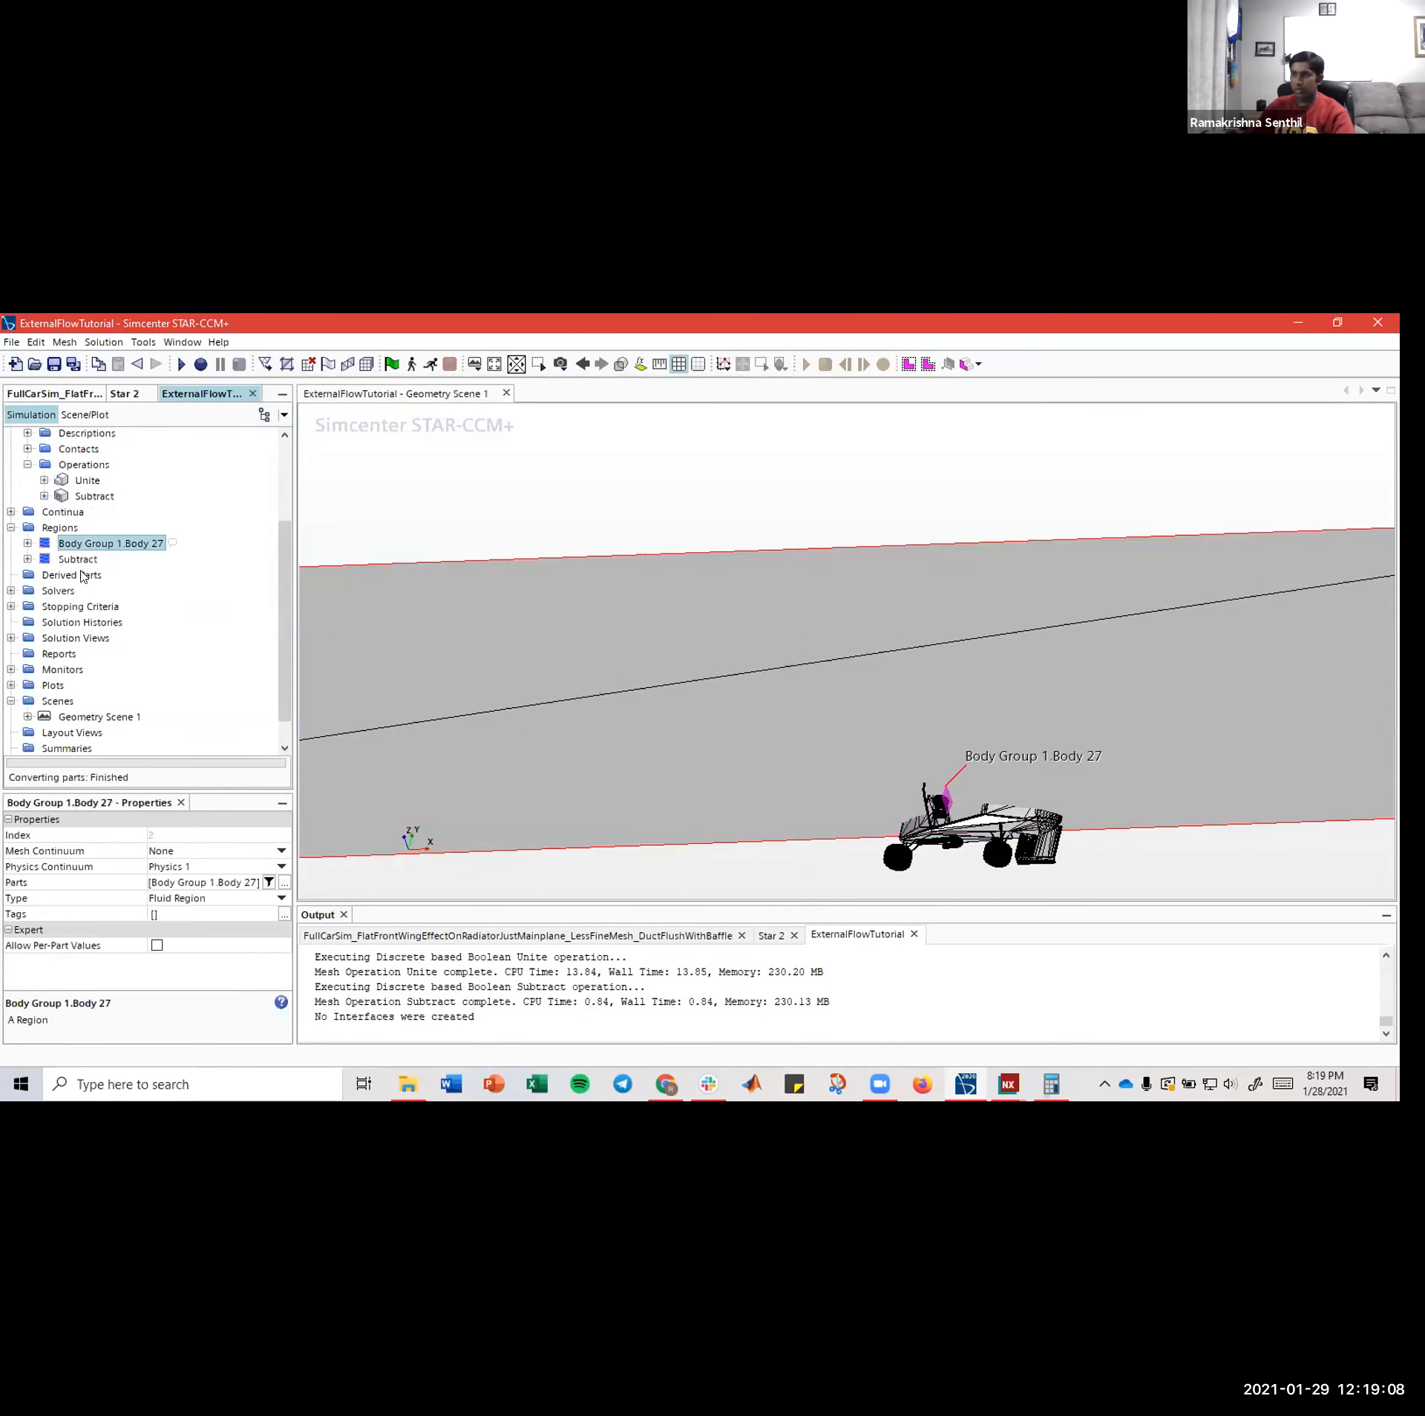
left_click(27, 543)
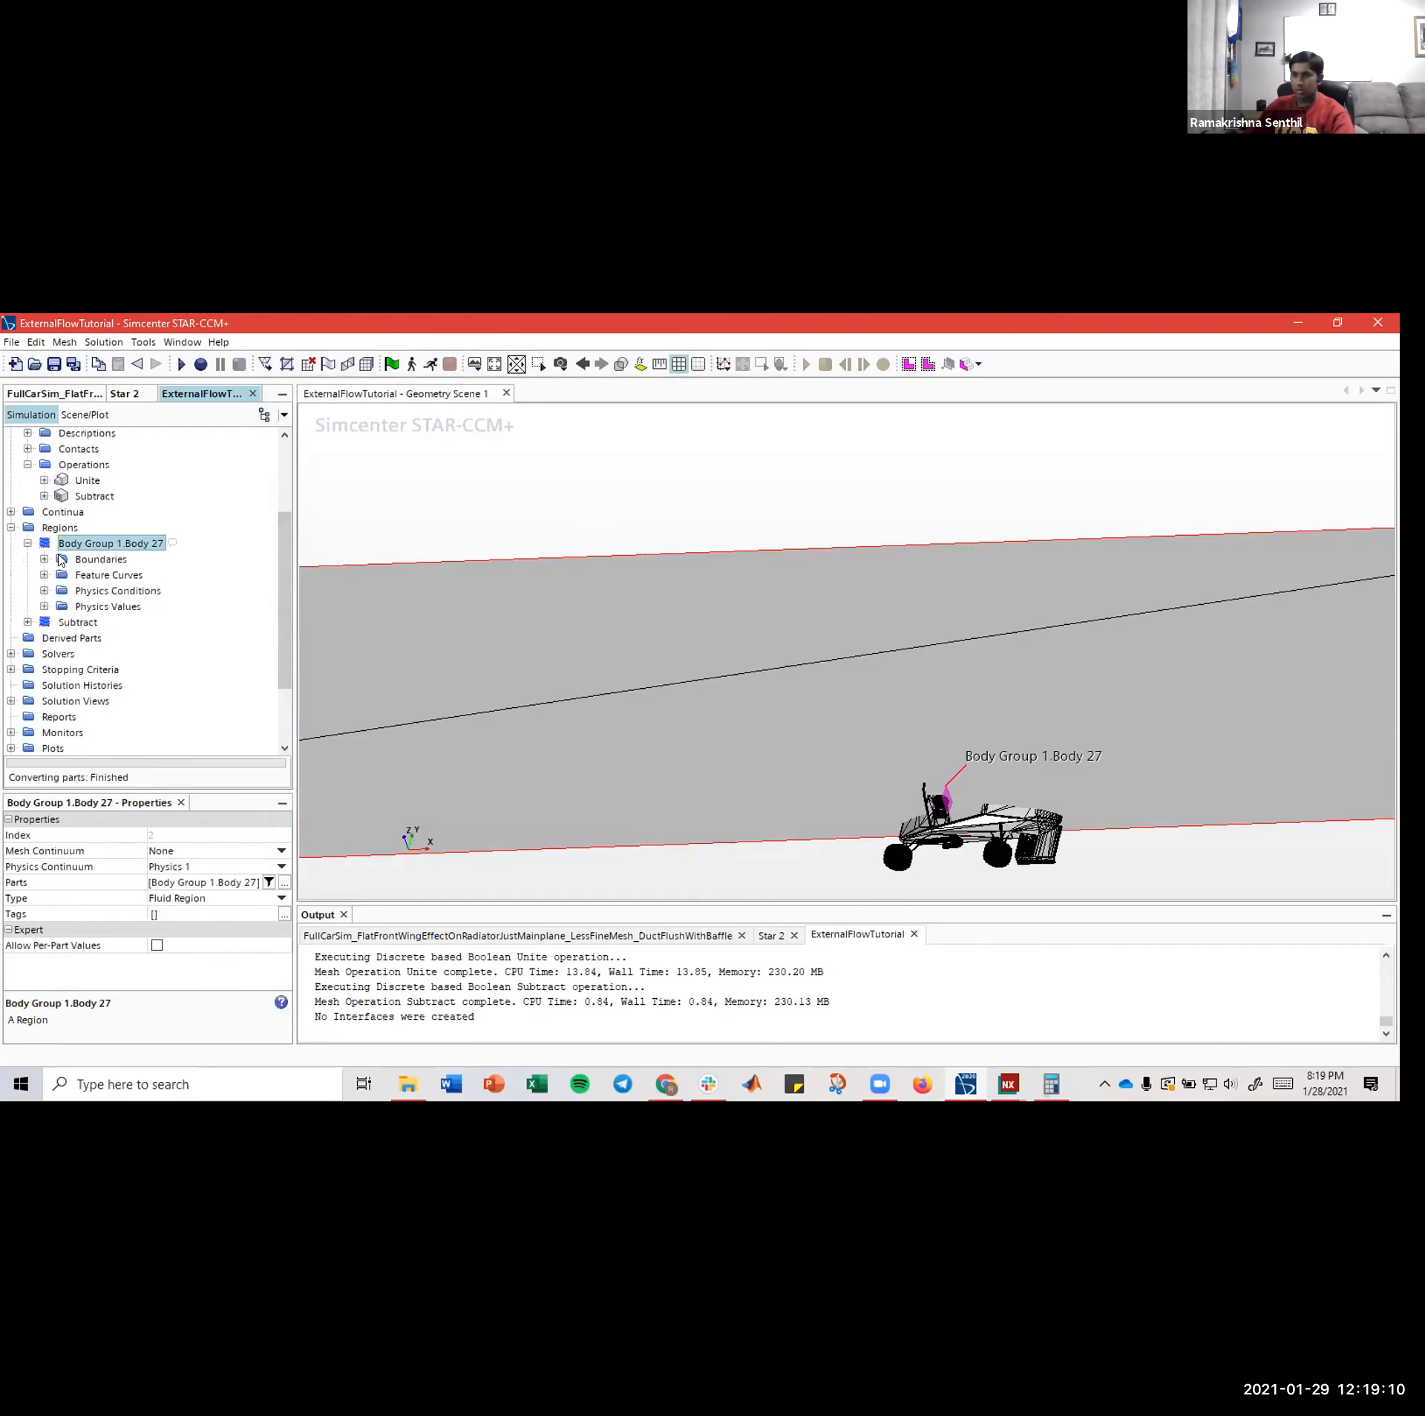
left_click(44, 559)
left_click(97, 574)
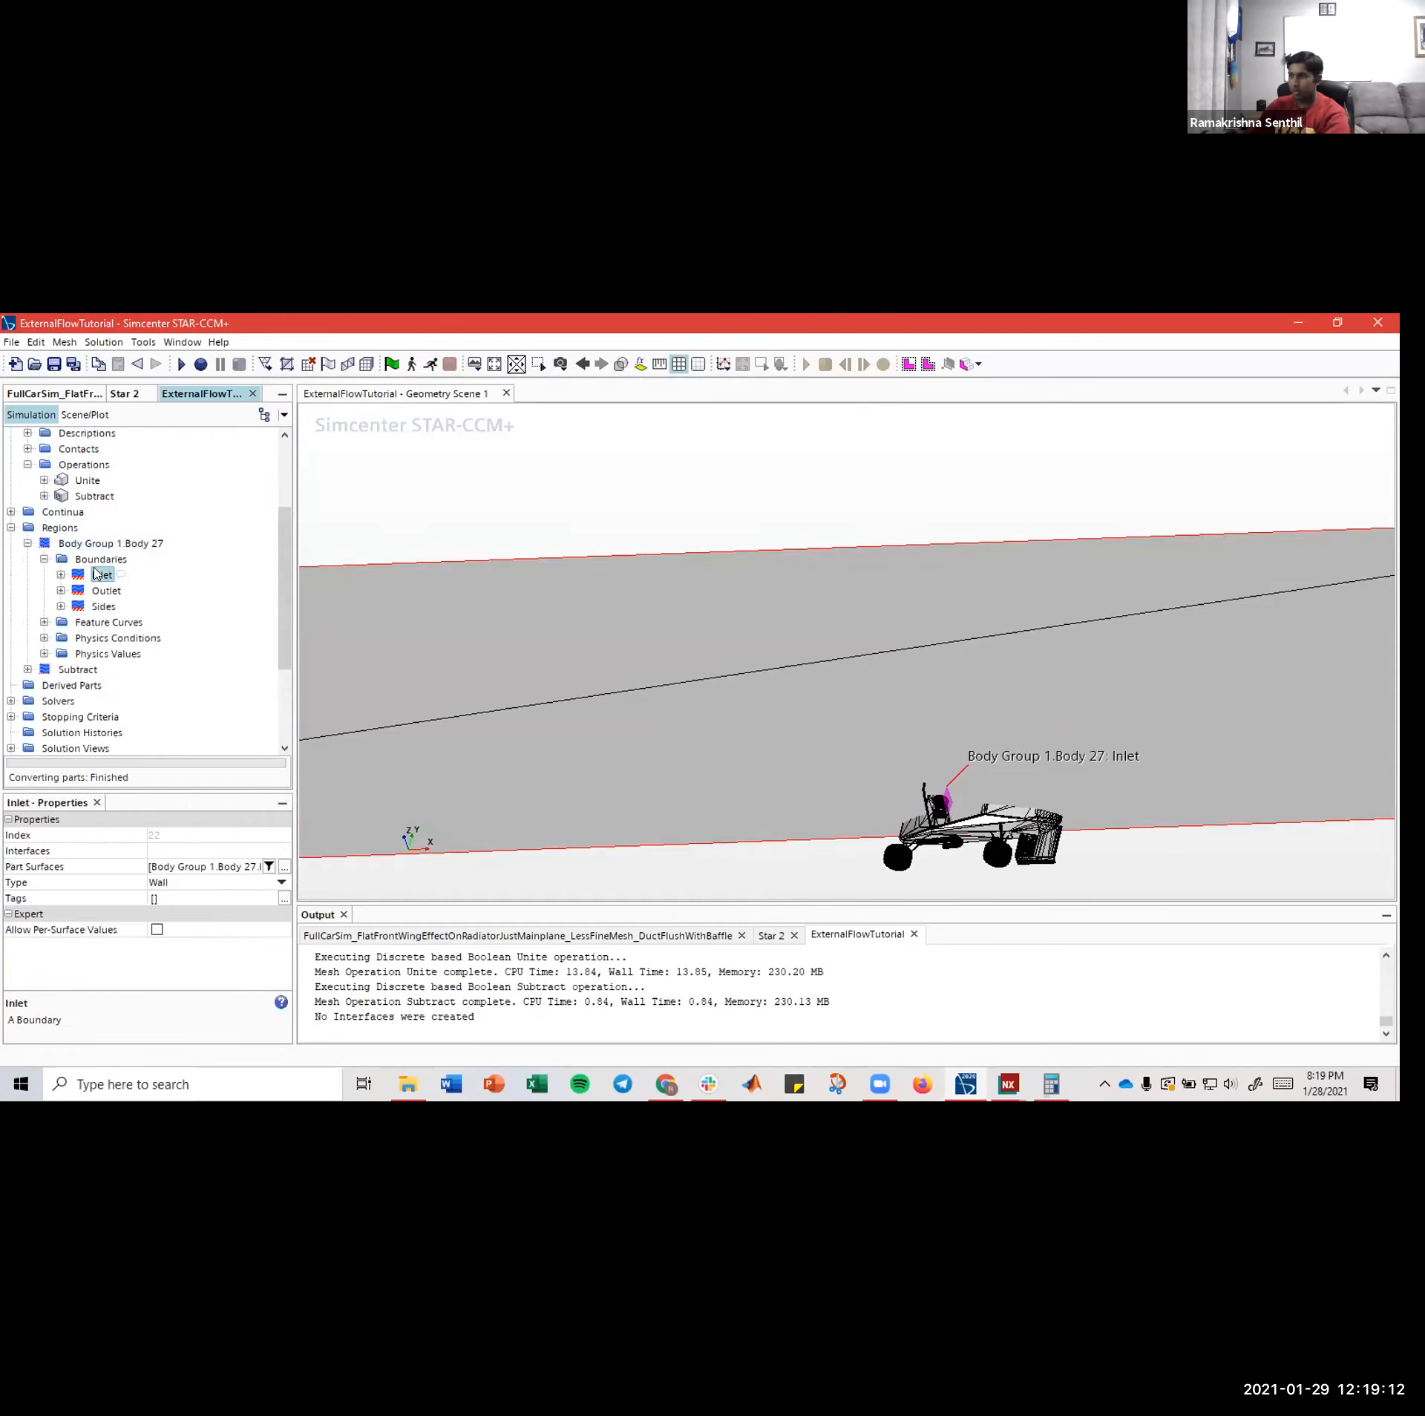
key("Down")
key("Down")
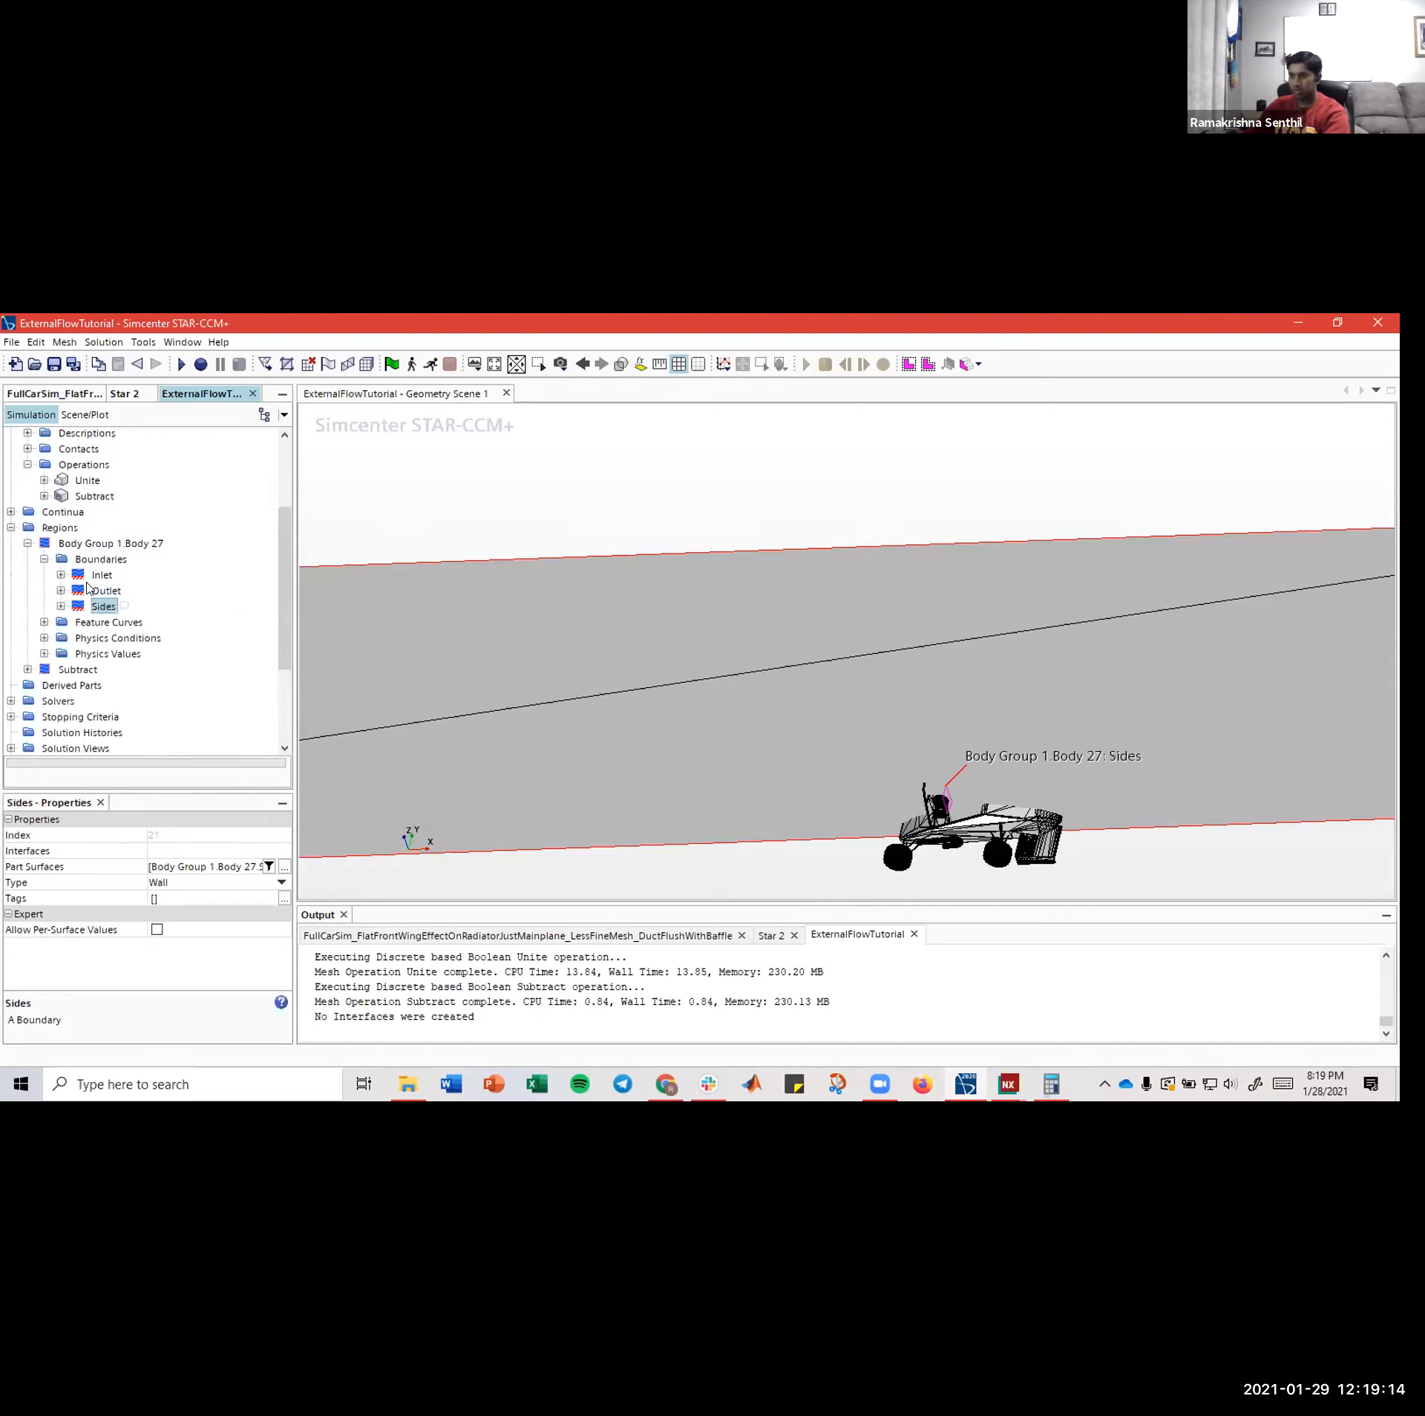
key("Up")
key("Up")
key("Up")
left_click(43, 559)
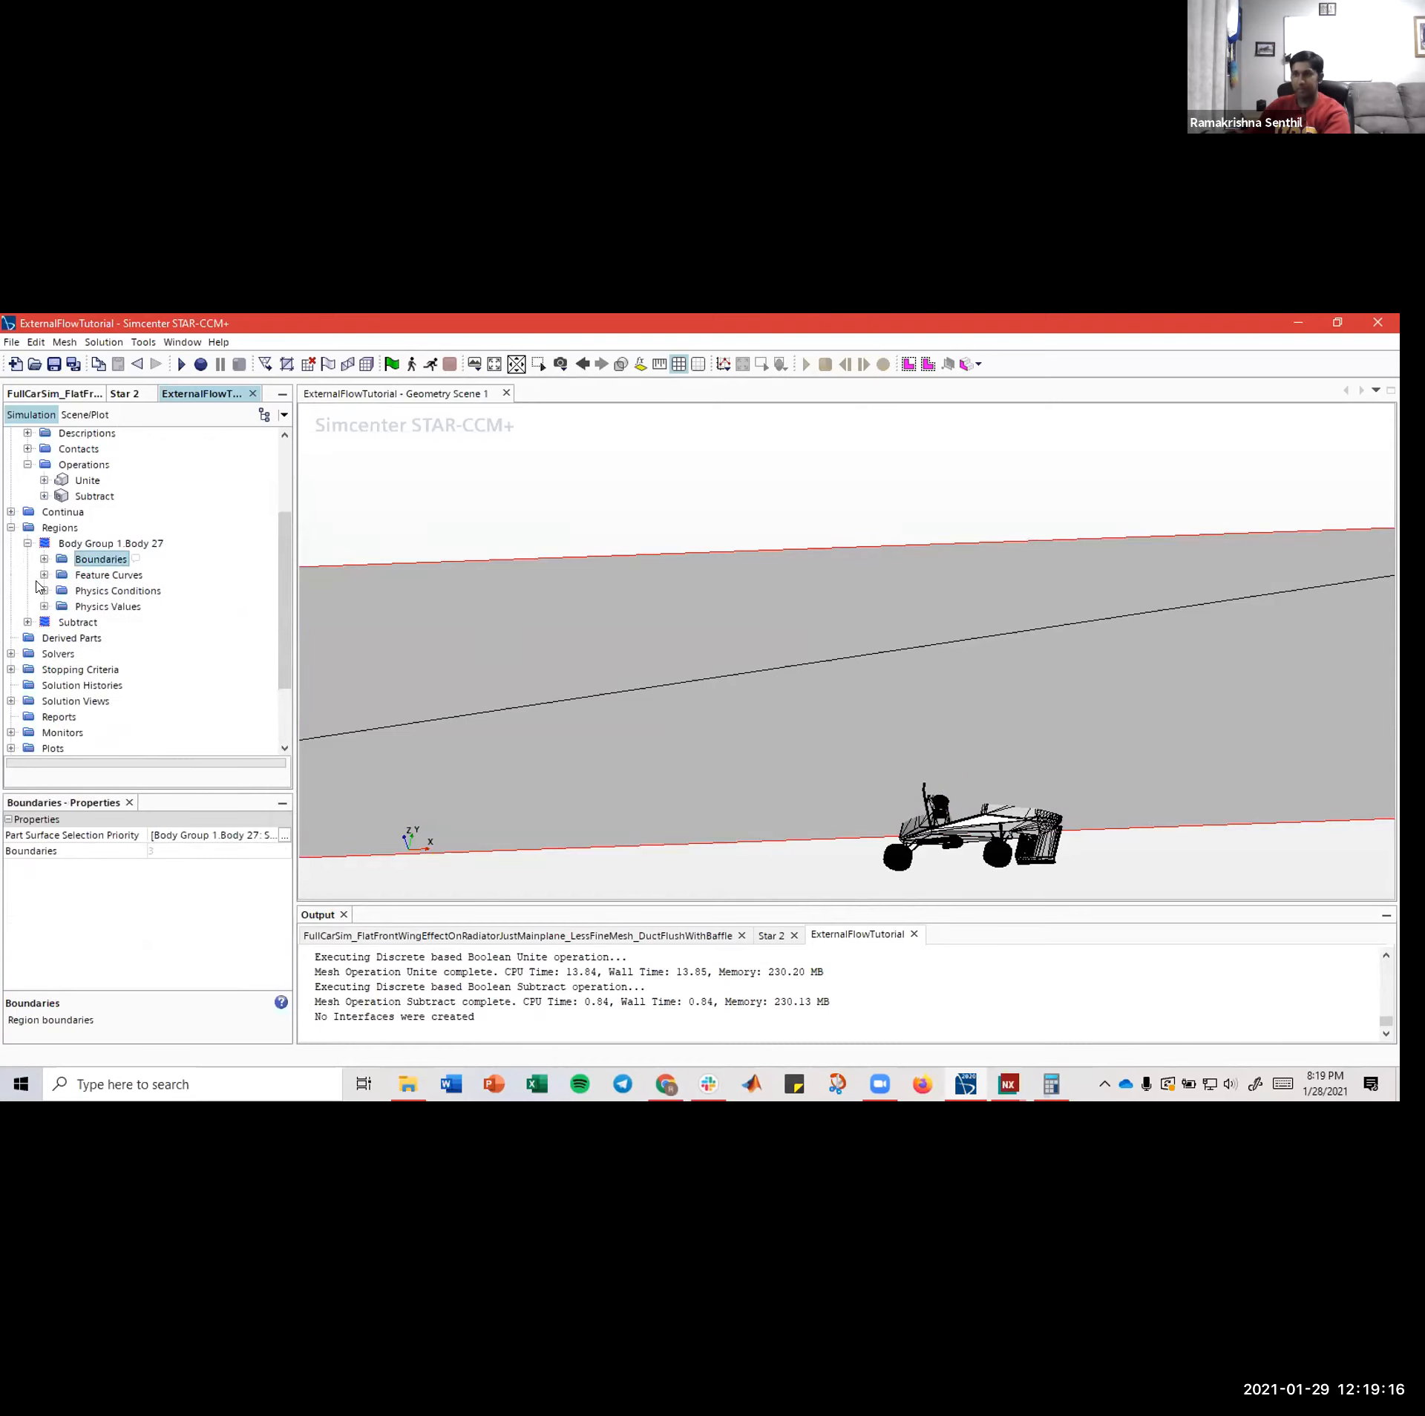
- Examine the Subtract region's boundaries, comparing Block.Inlet, Block.Outlet and Block.Ground in the scene
left_click(27, 622)
left_click(45, 639)
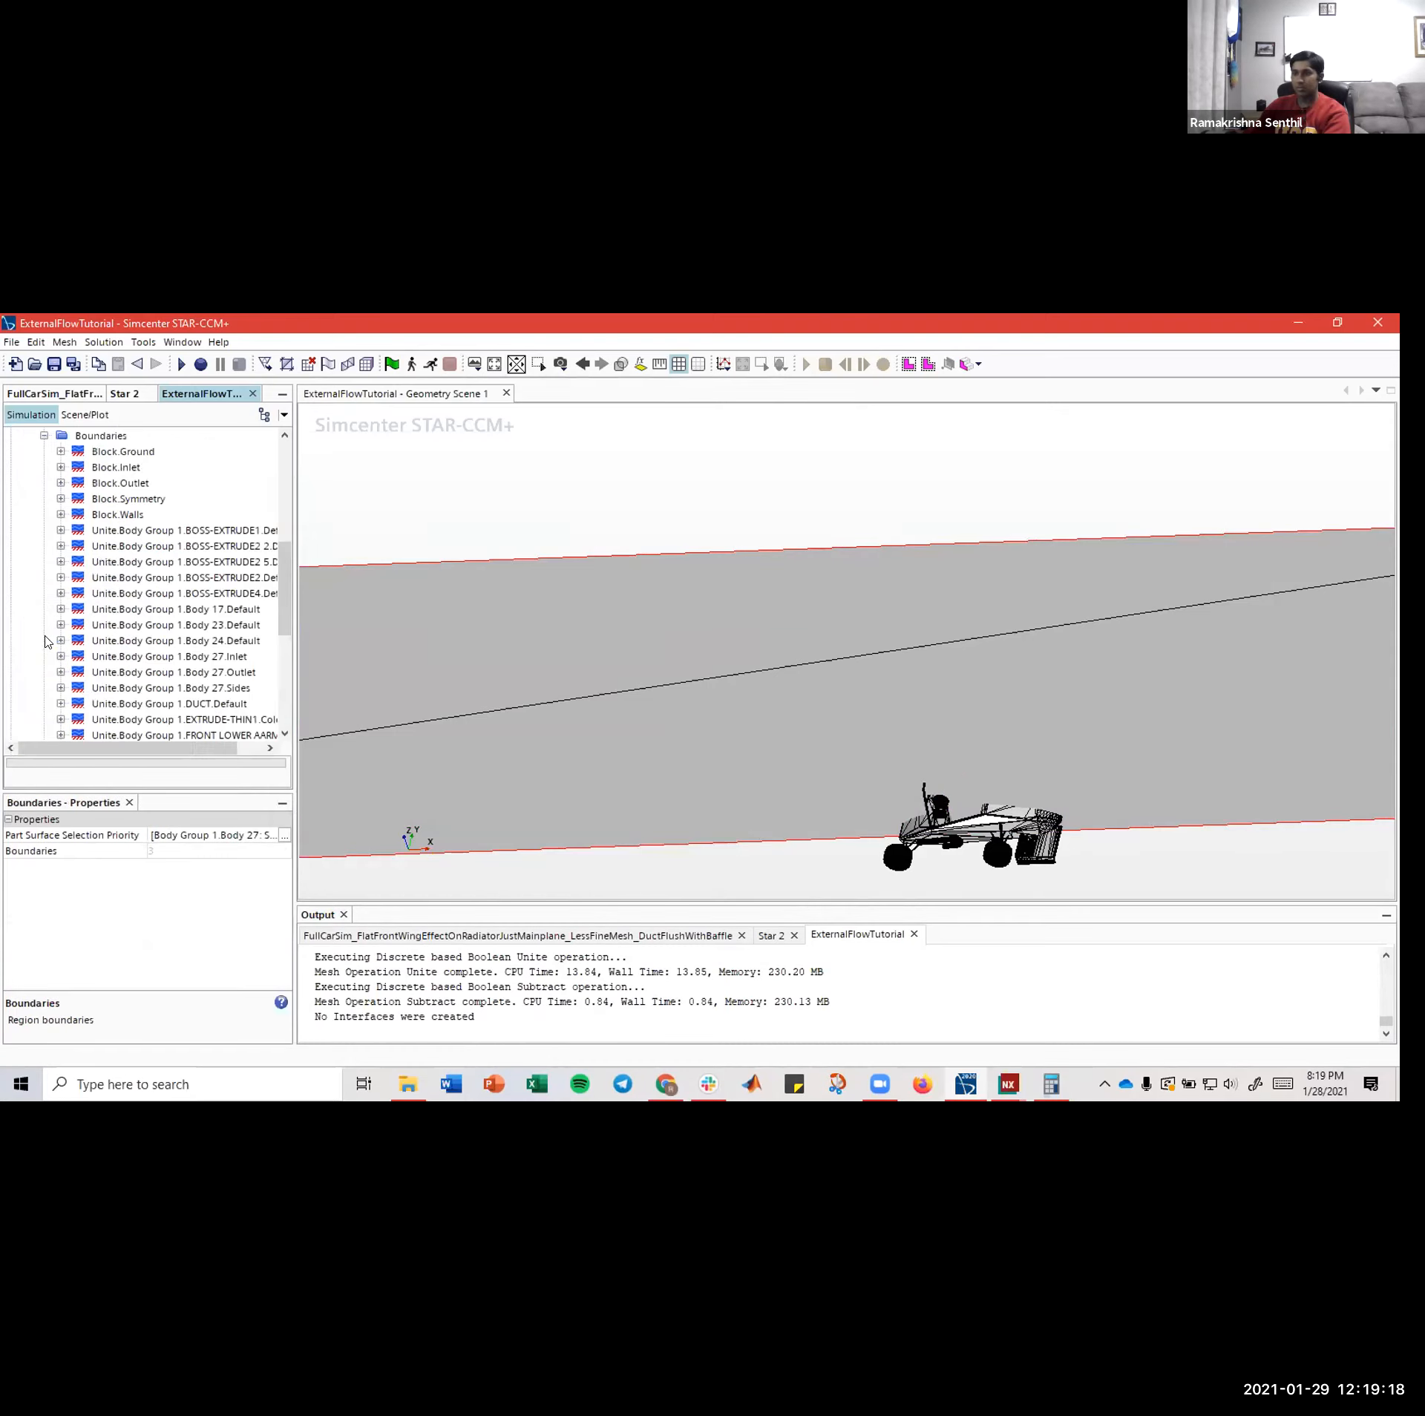
left_click(124, 473)
scroll(980, 696, "down", 6)
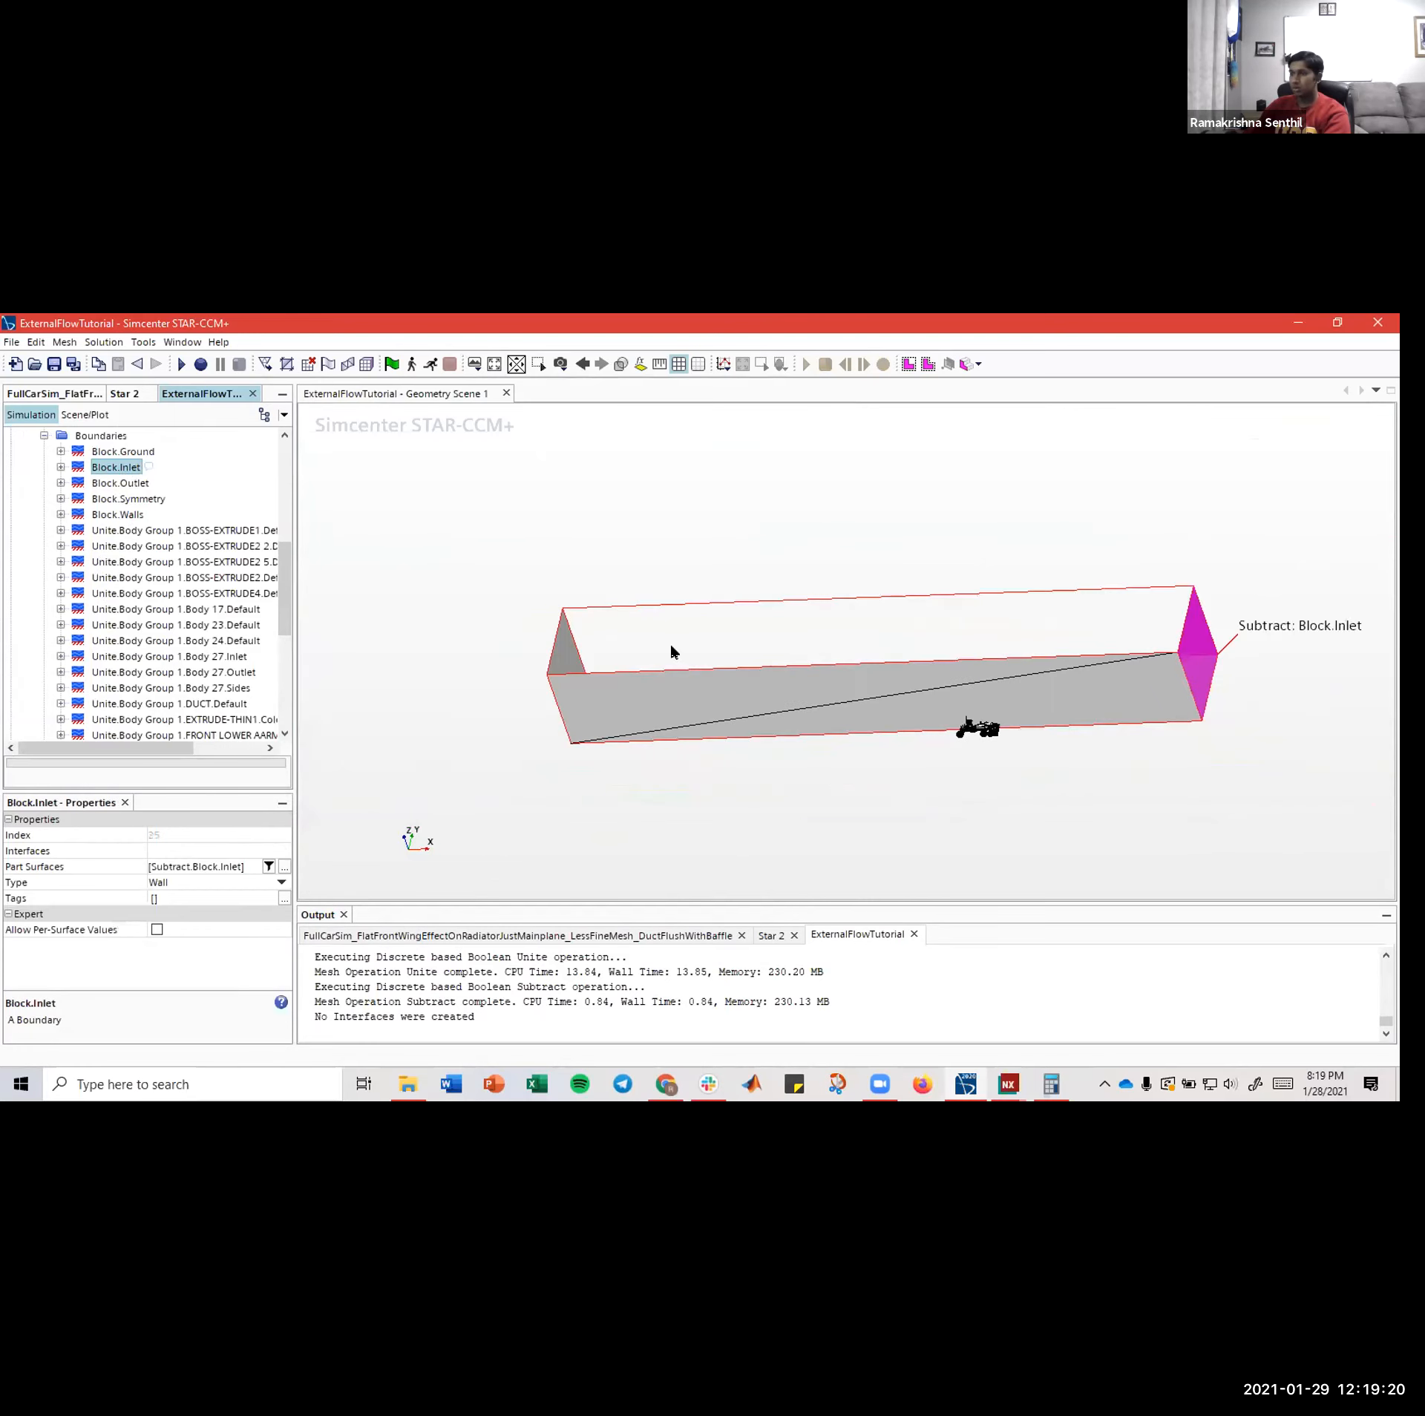
left_click(124, 483)
left_click(118, 452)
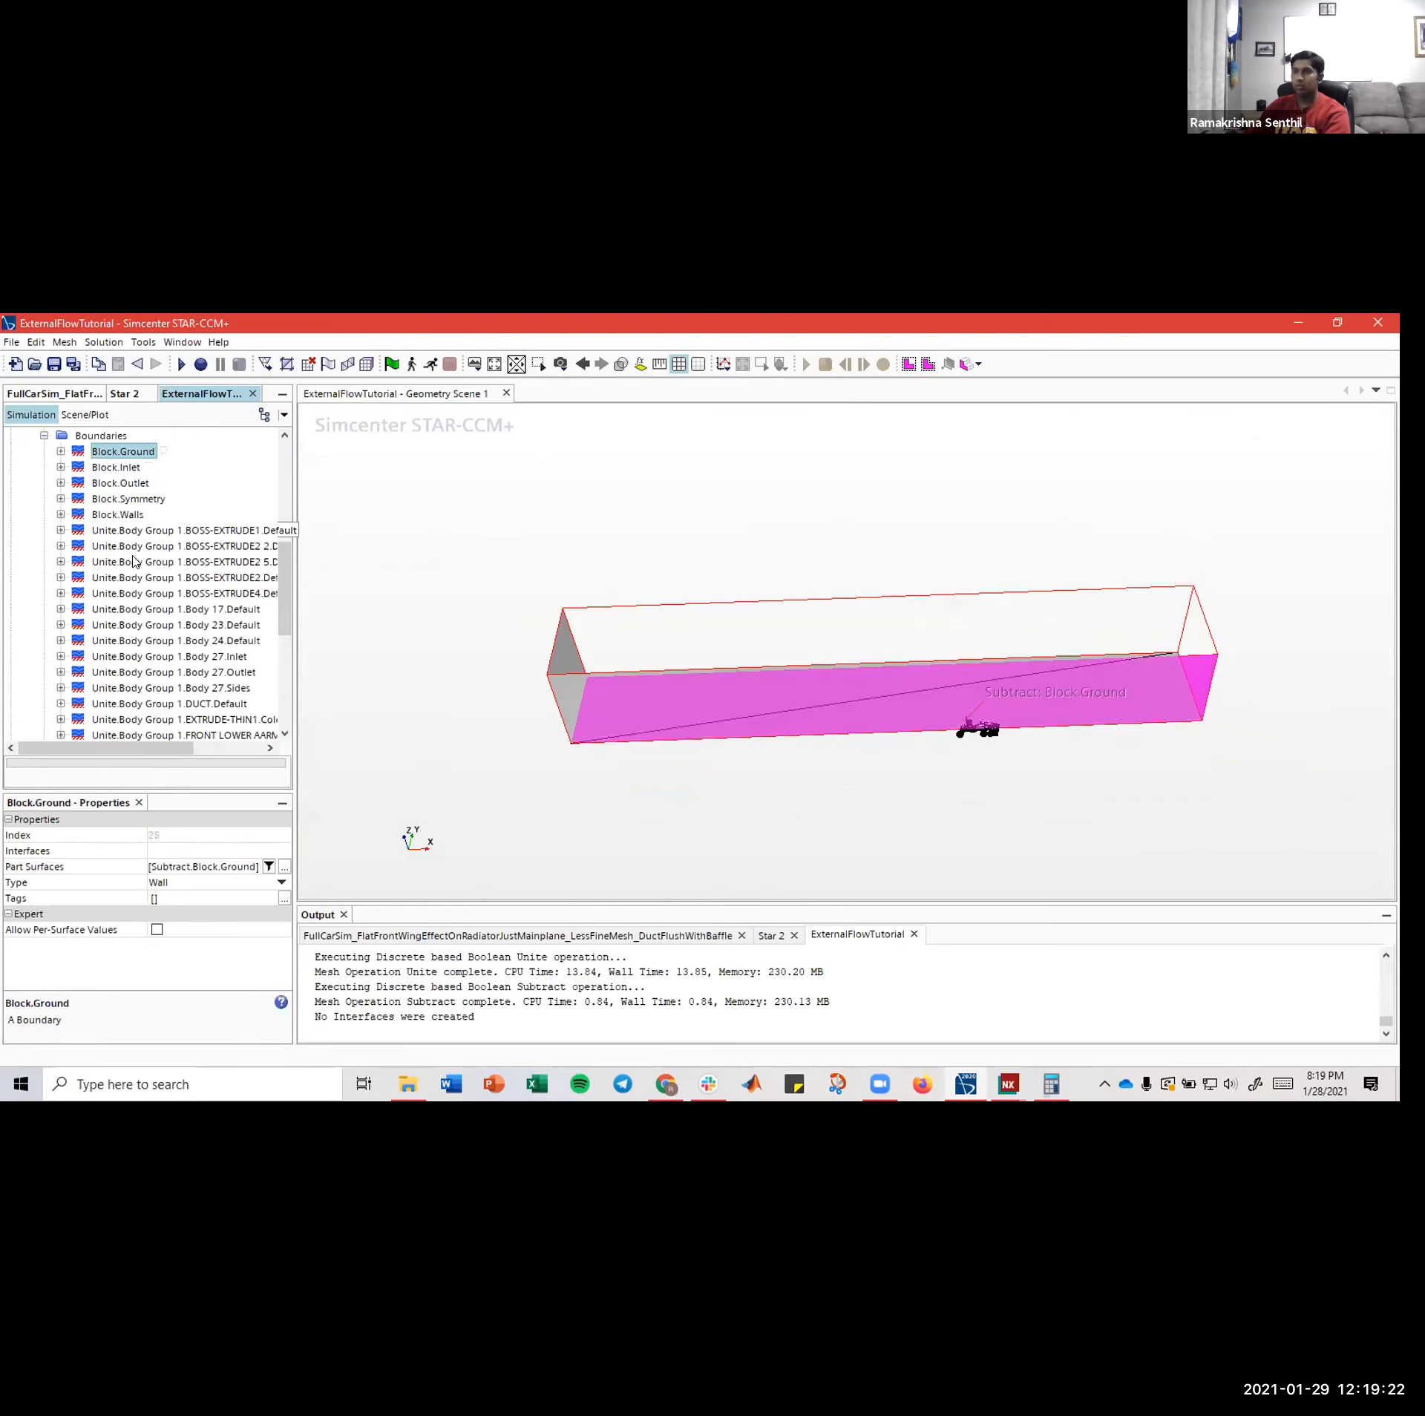
- Check the boundary type assigned to Block.Ground in the Subtract region
scroll(133, 558, "up", 4)
left_click(74, 547)
left_click(77, 609)
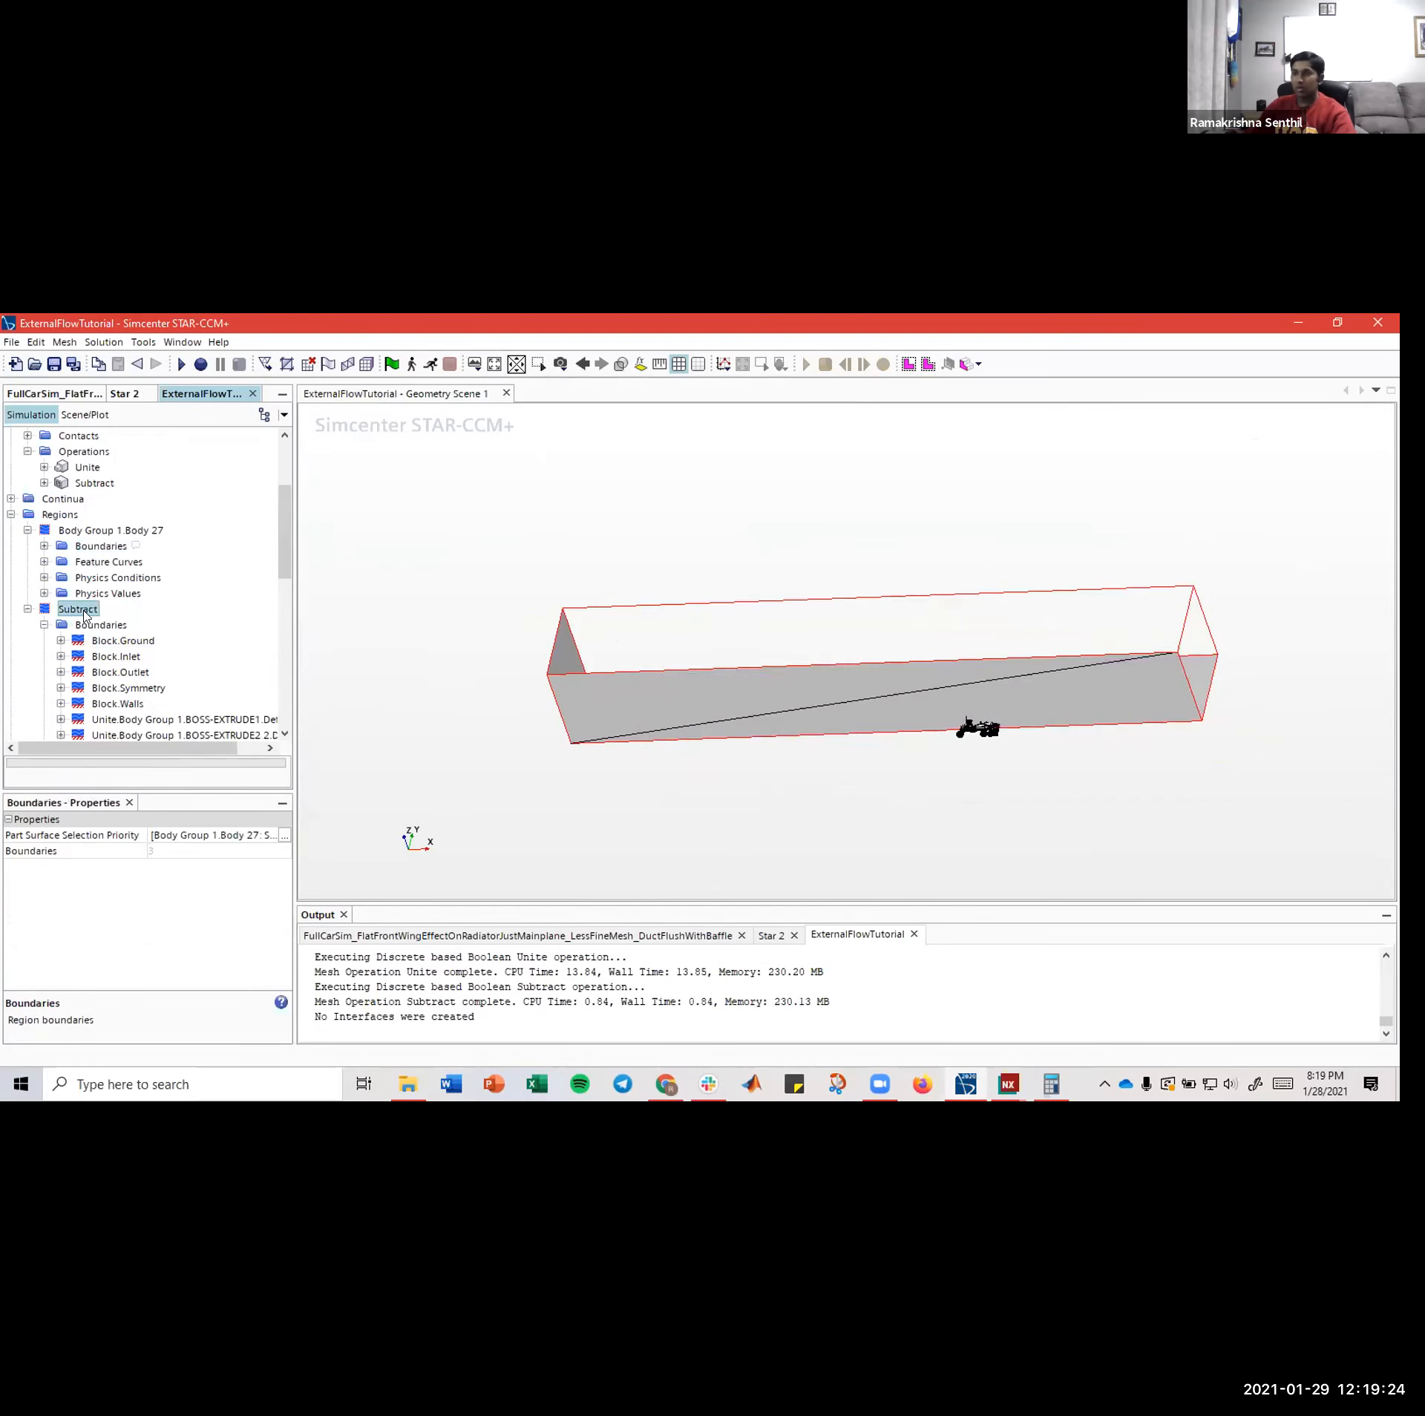
left_click(112, 656)
left_click(121, 640)
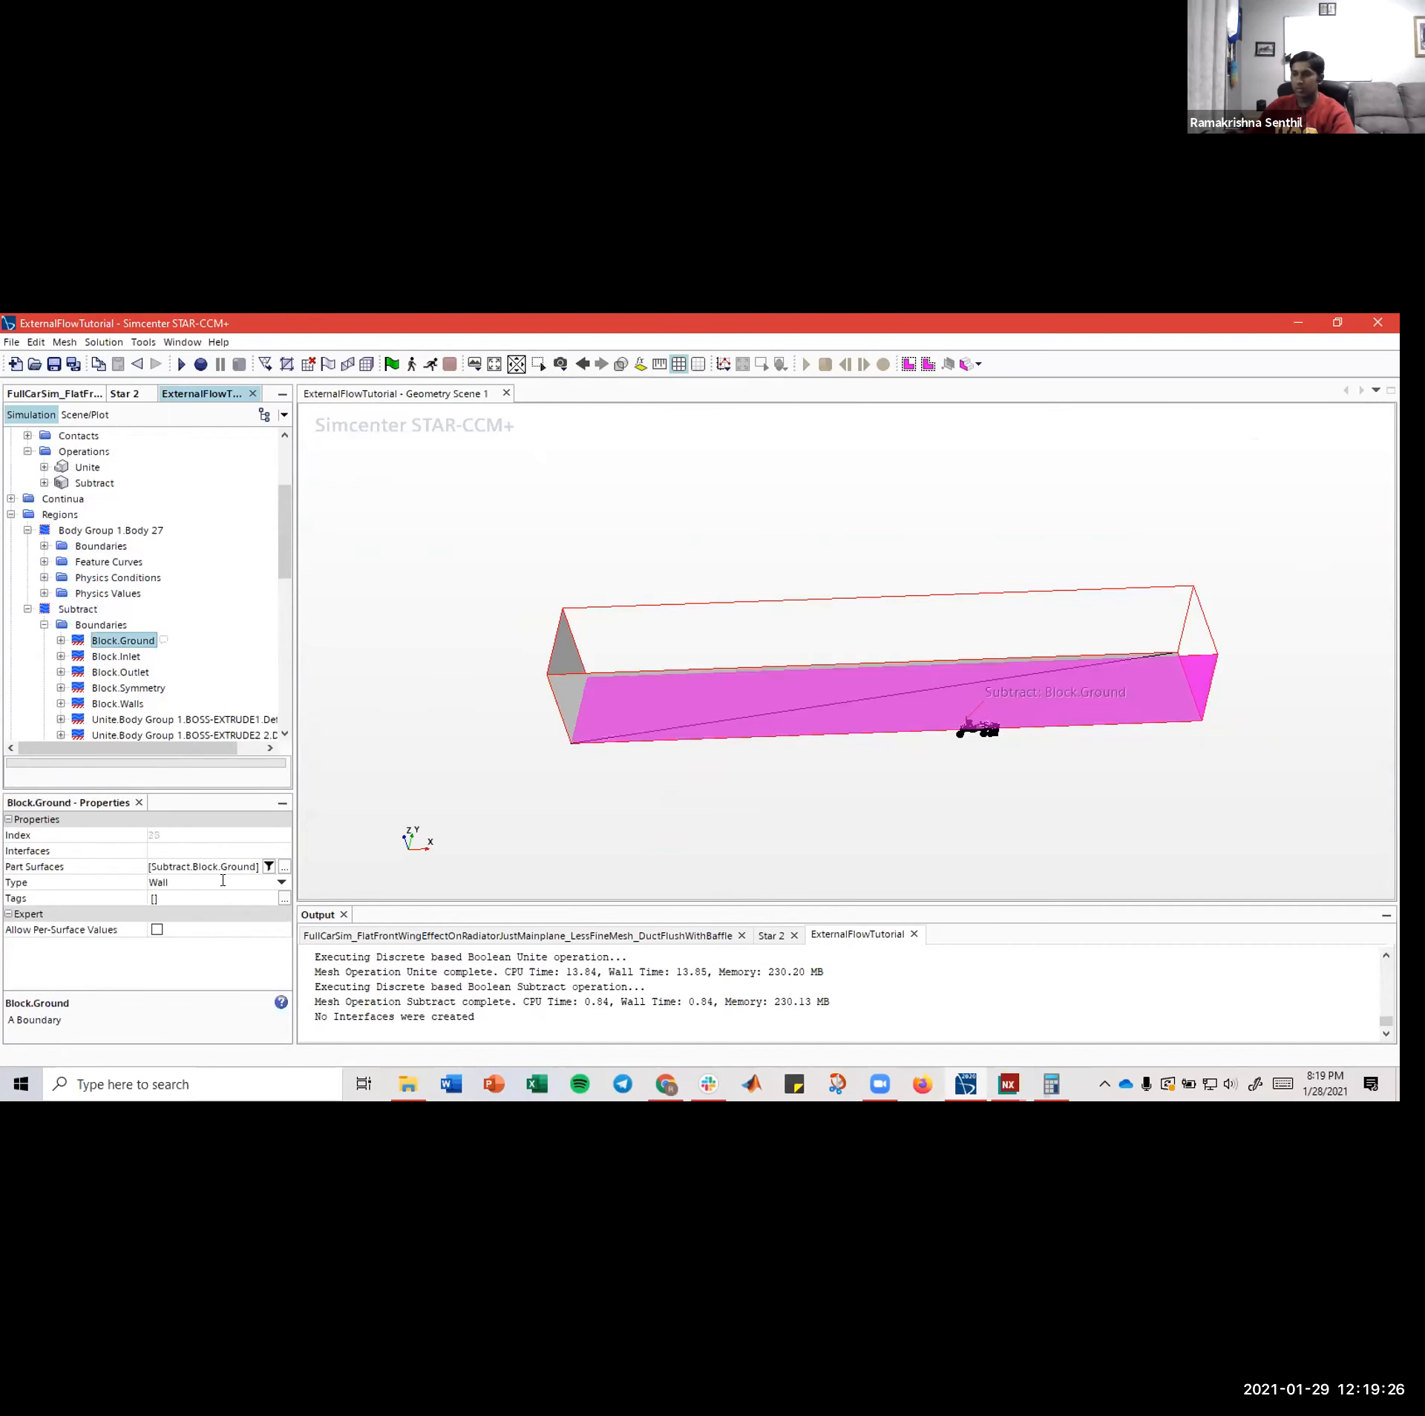
left_click(161, 879)
left_click(134, 881)
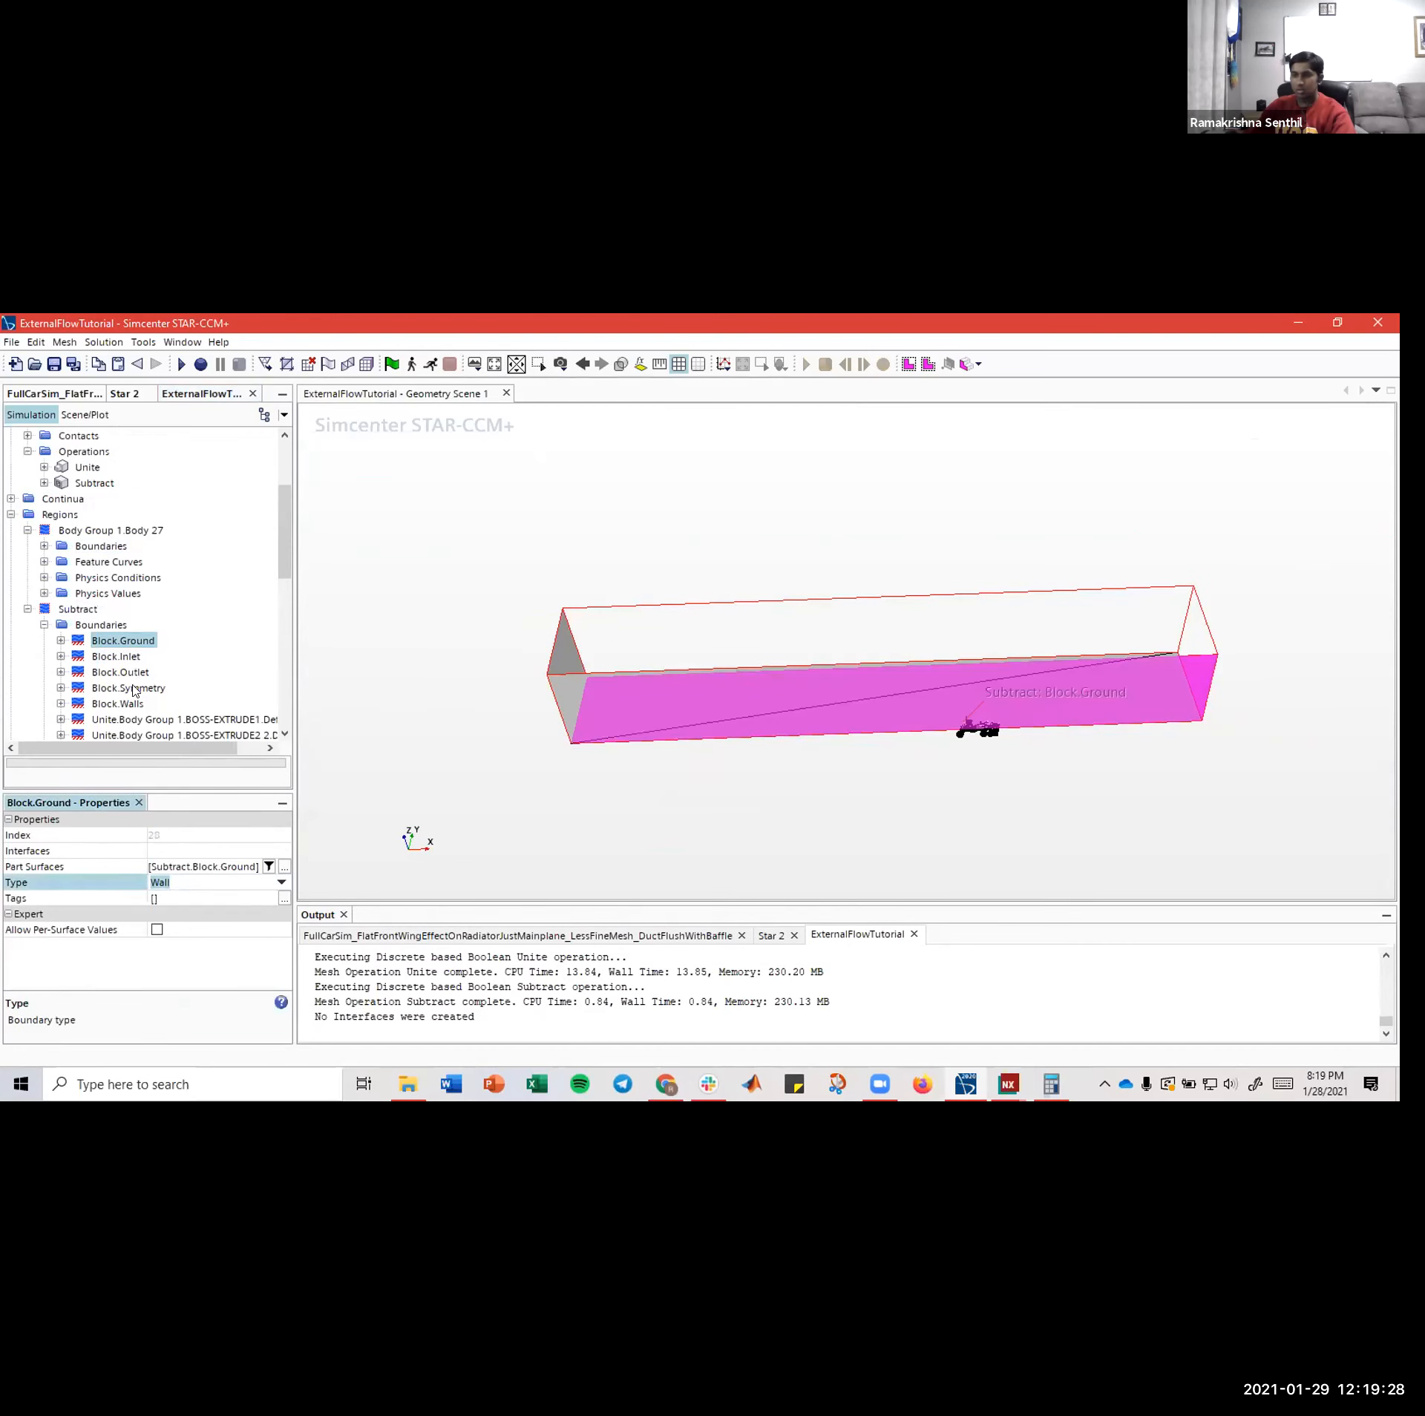
- Set the boundary type of Block.Inlet in the Subtract region to Velocity Inlet
left_click(115, 656)
scroll(128, 604, "down", 2)
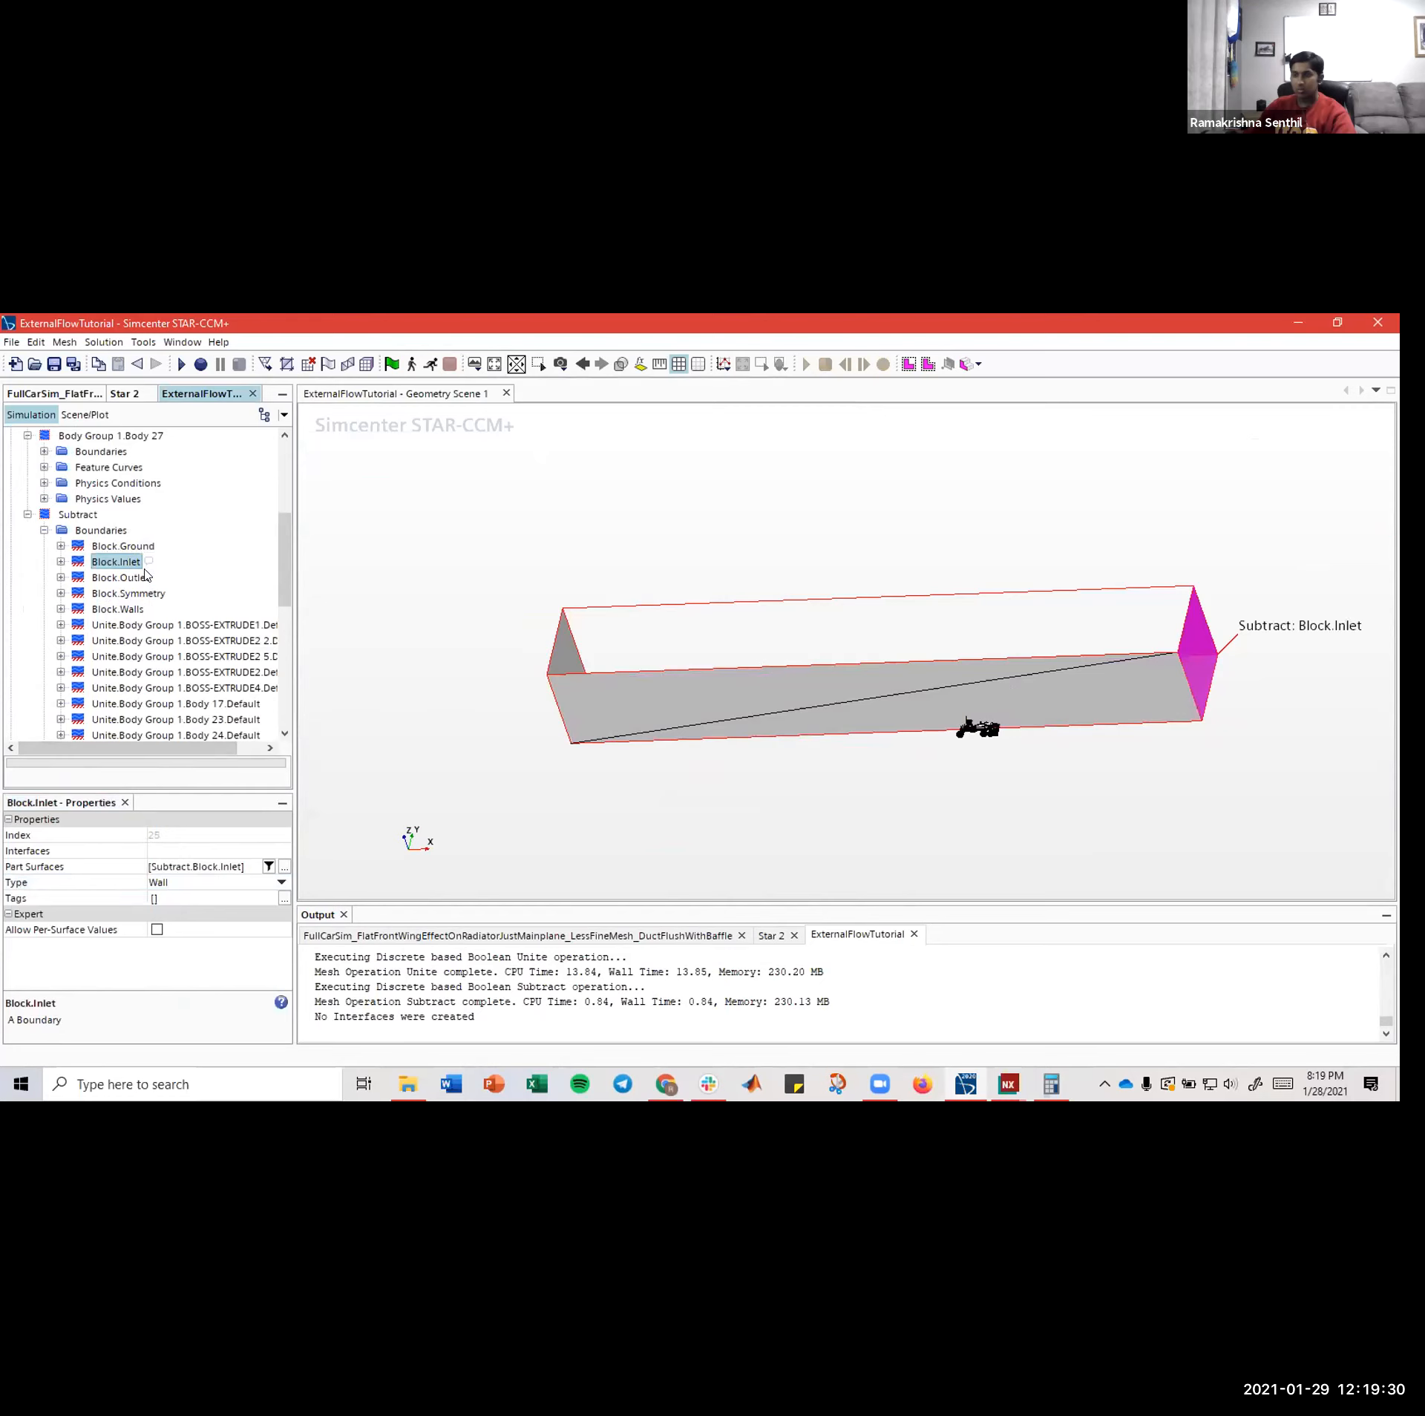
left_click(192, 885)
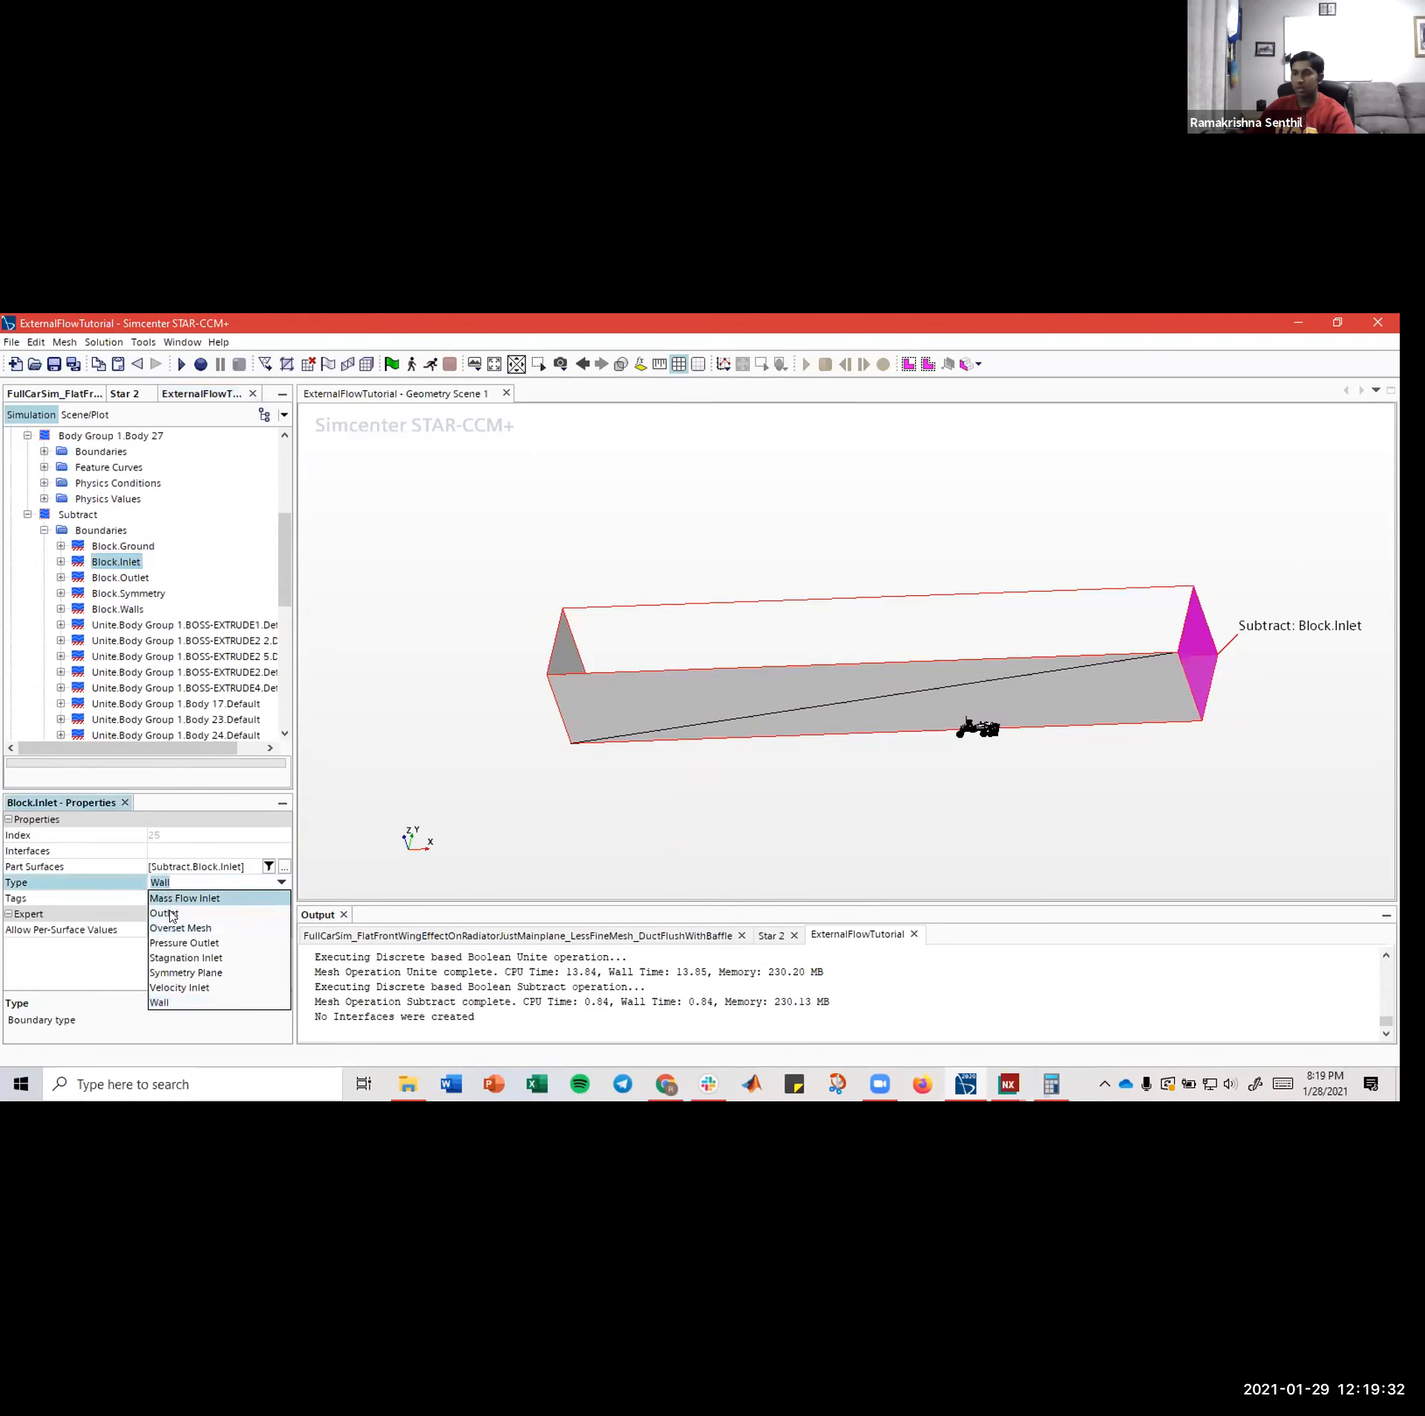
left_click(182, 987)
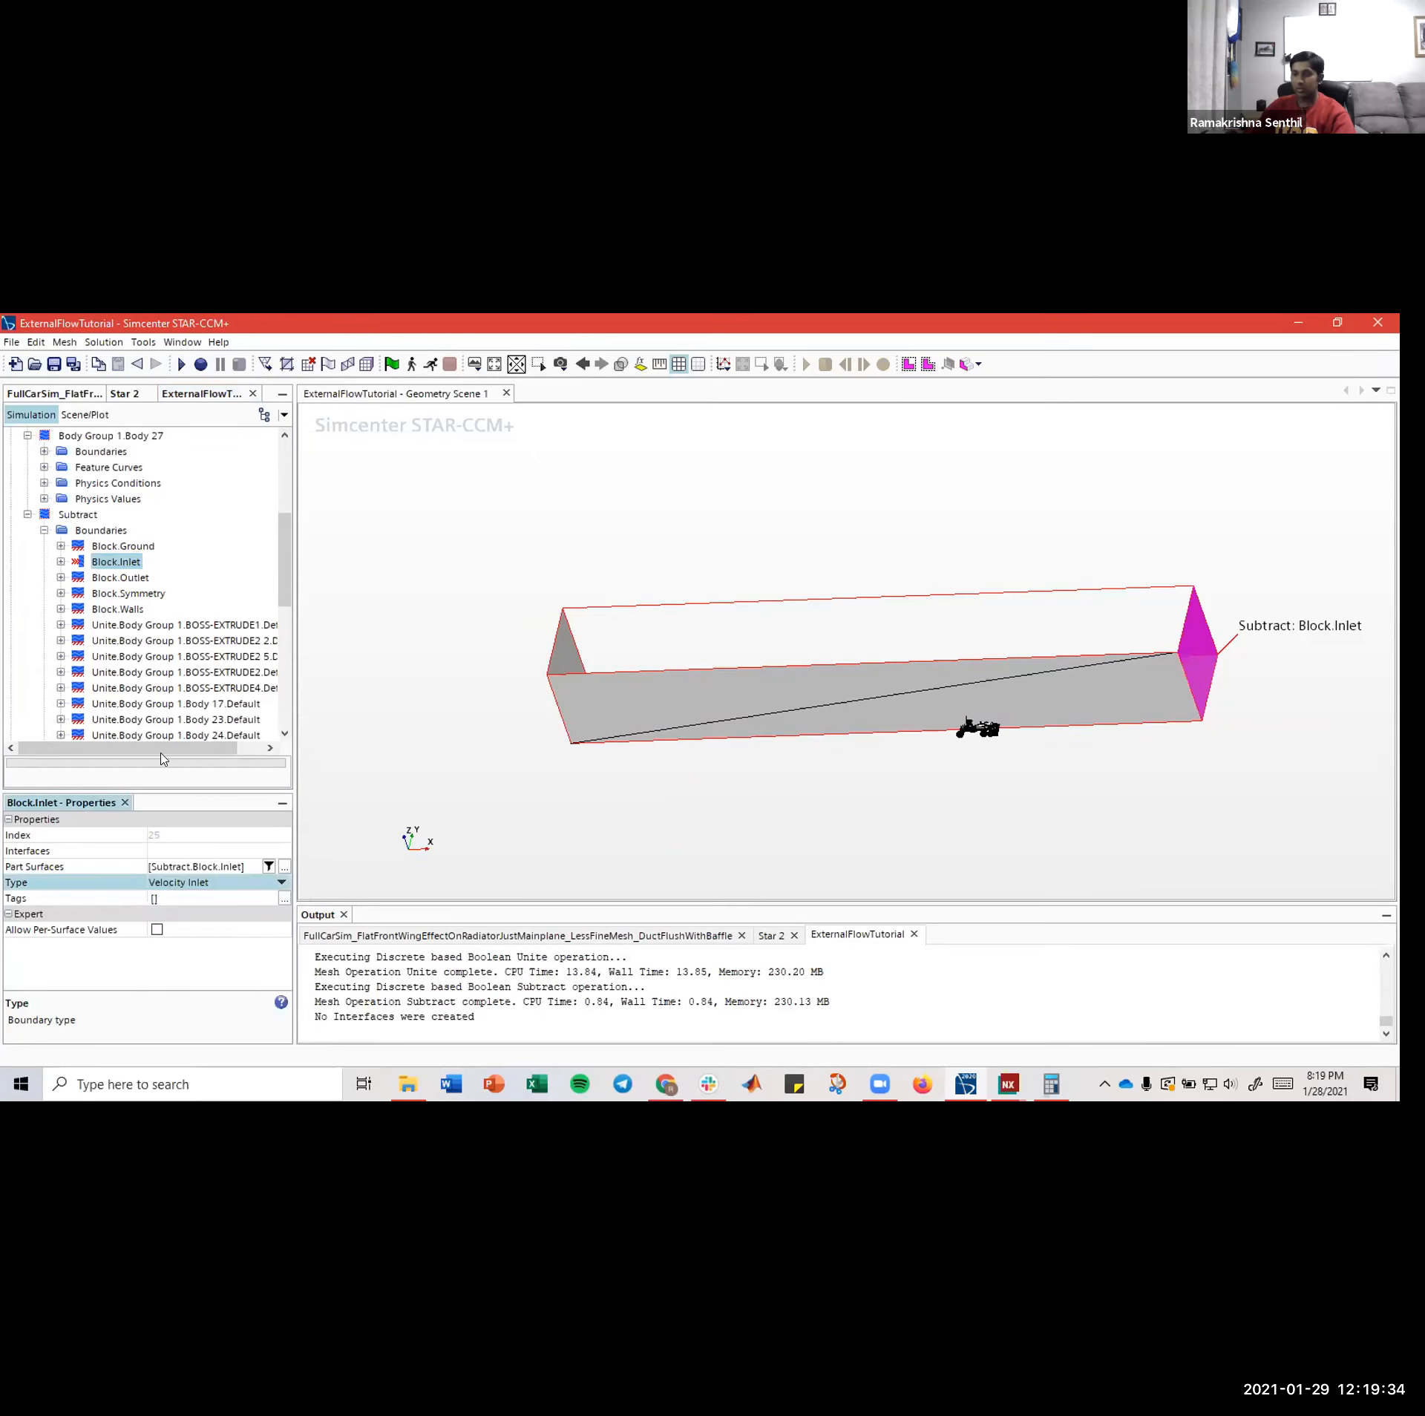
- Set the velocity magnitude of the Block.Inlet boundary to 15.64 m/s
left_click(61, 562)
left_click(77, 593)
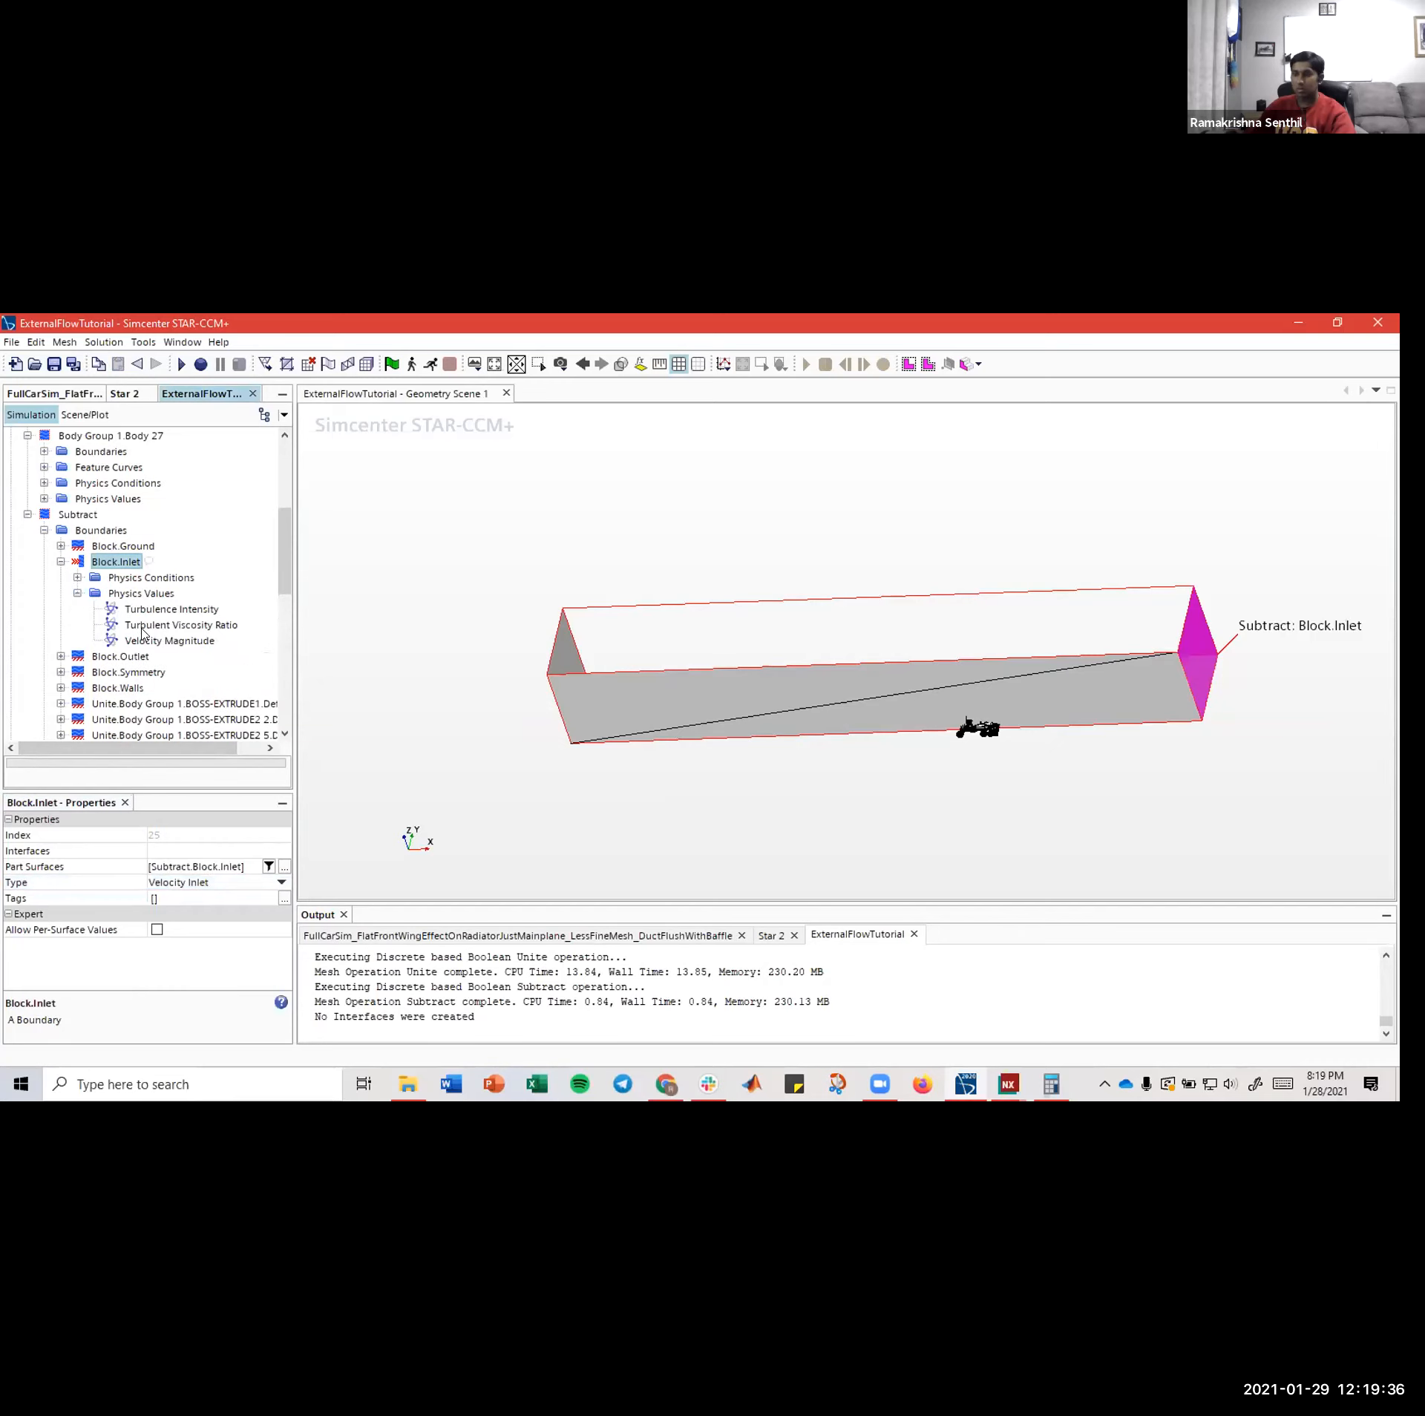
left_click(147, 640)
left_click(192, 852)
type("15.64")
key("Return")
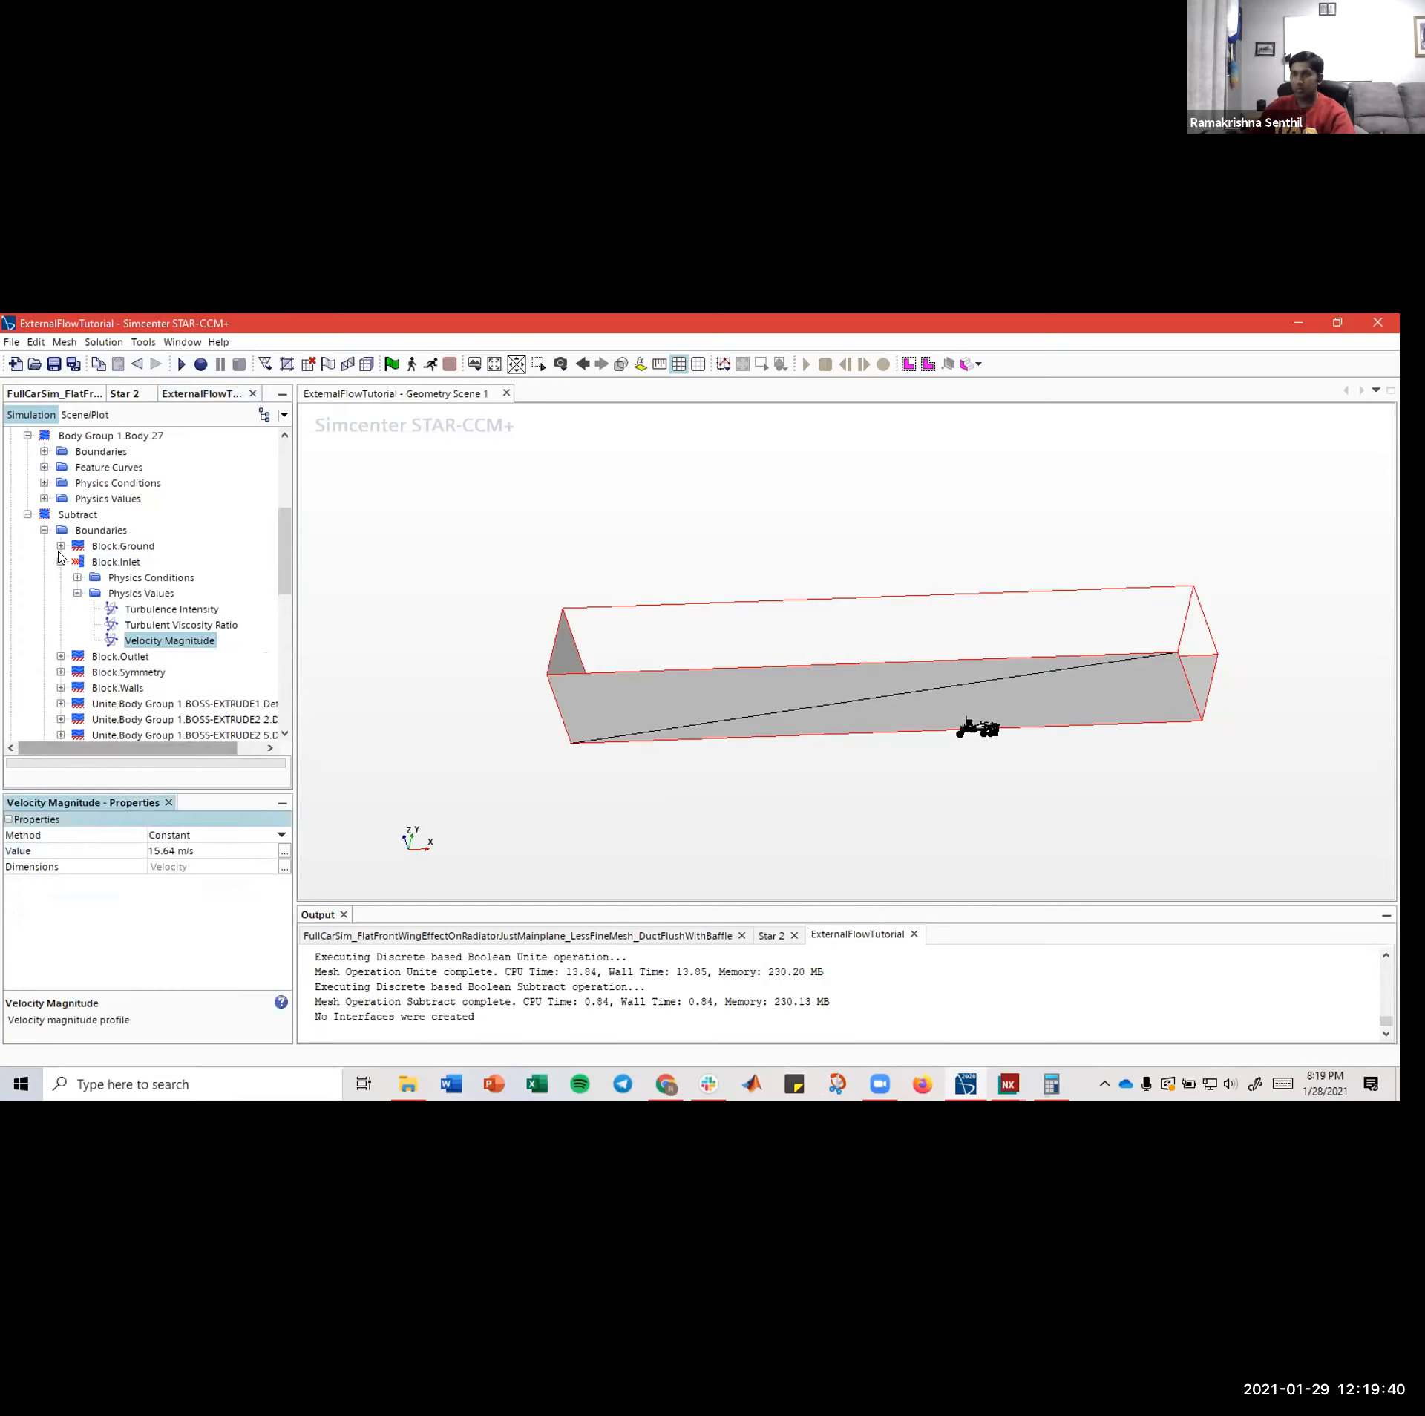
left_click(59, 563)
left_click(60, 563)
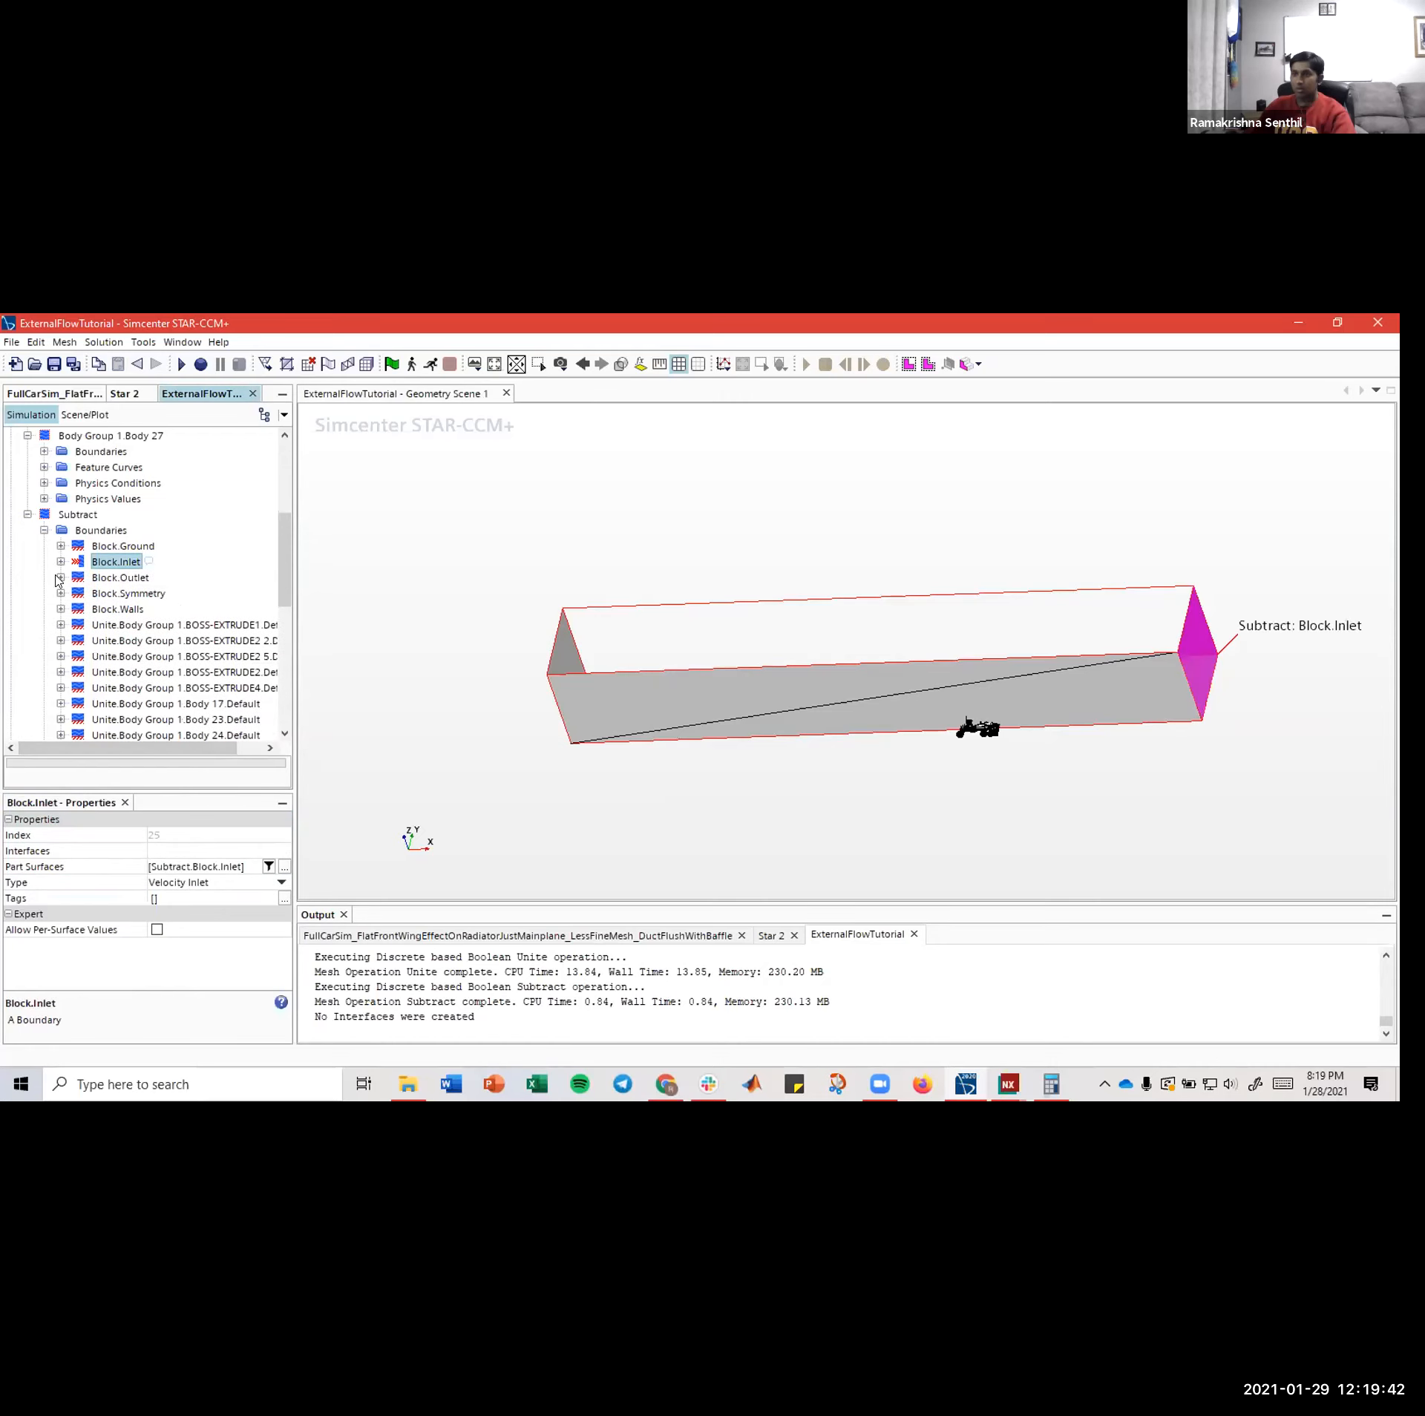
- Set the boundary type of Block.Outlet in the Subtract region to Pressure Outlet
left_click(60, 578)
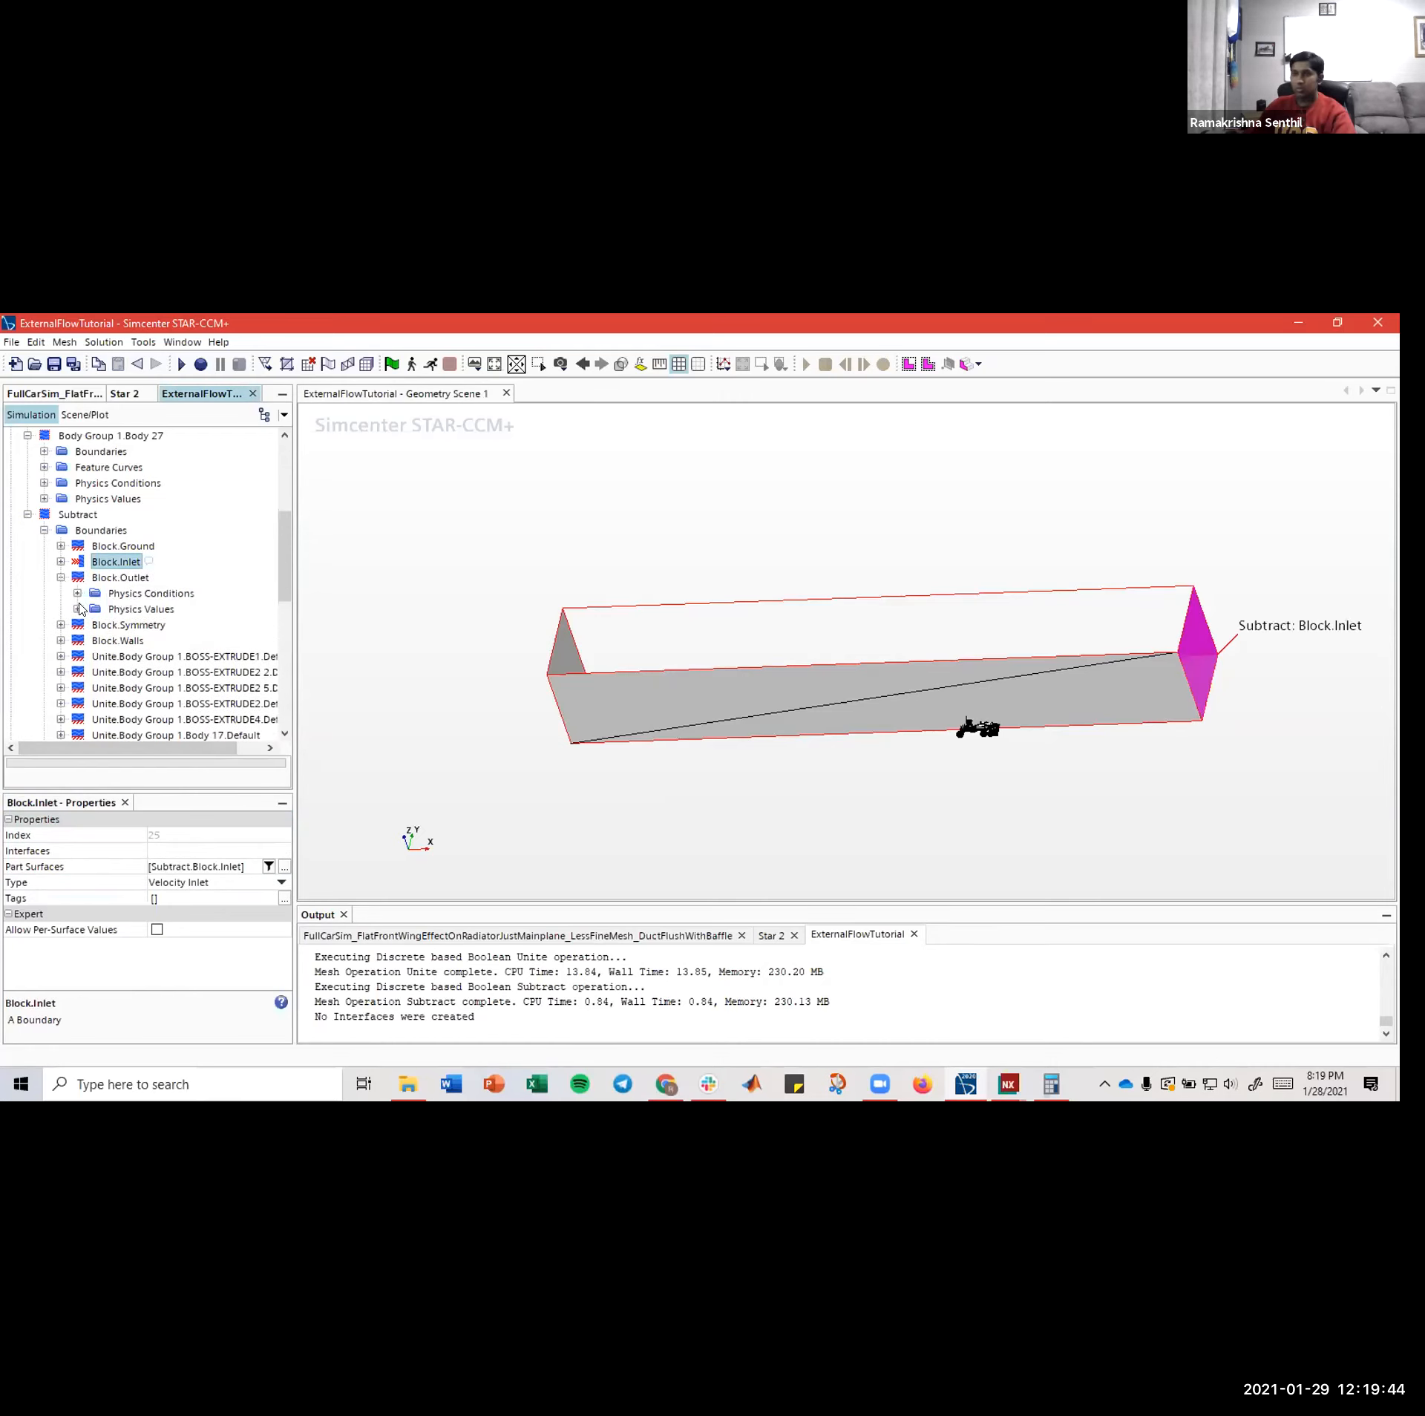
left_click(183, 882)
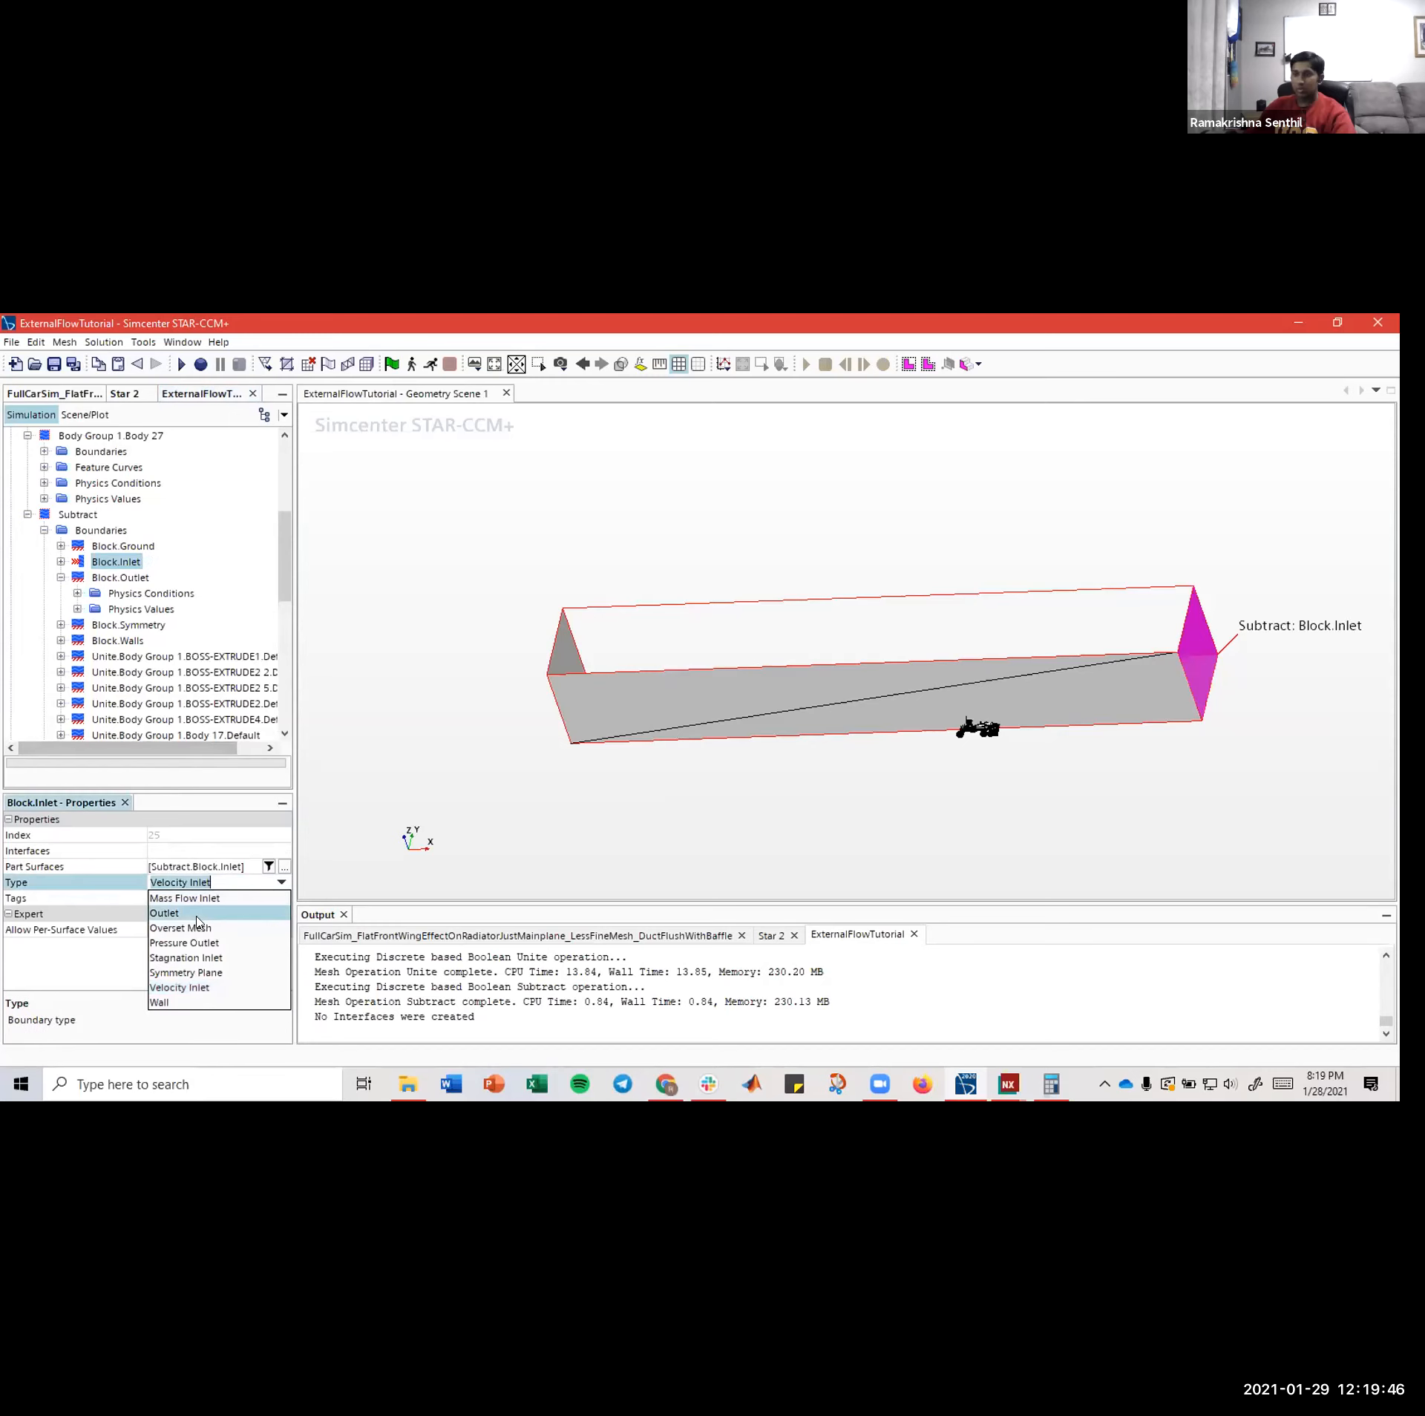
left_click(128, 579)
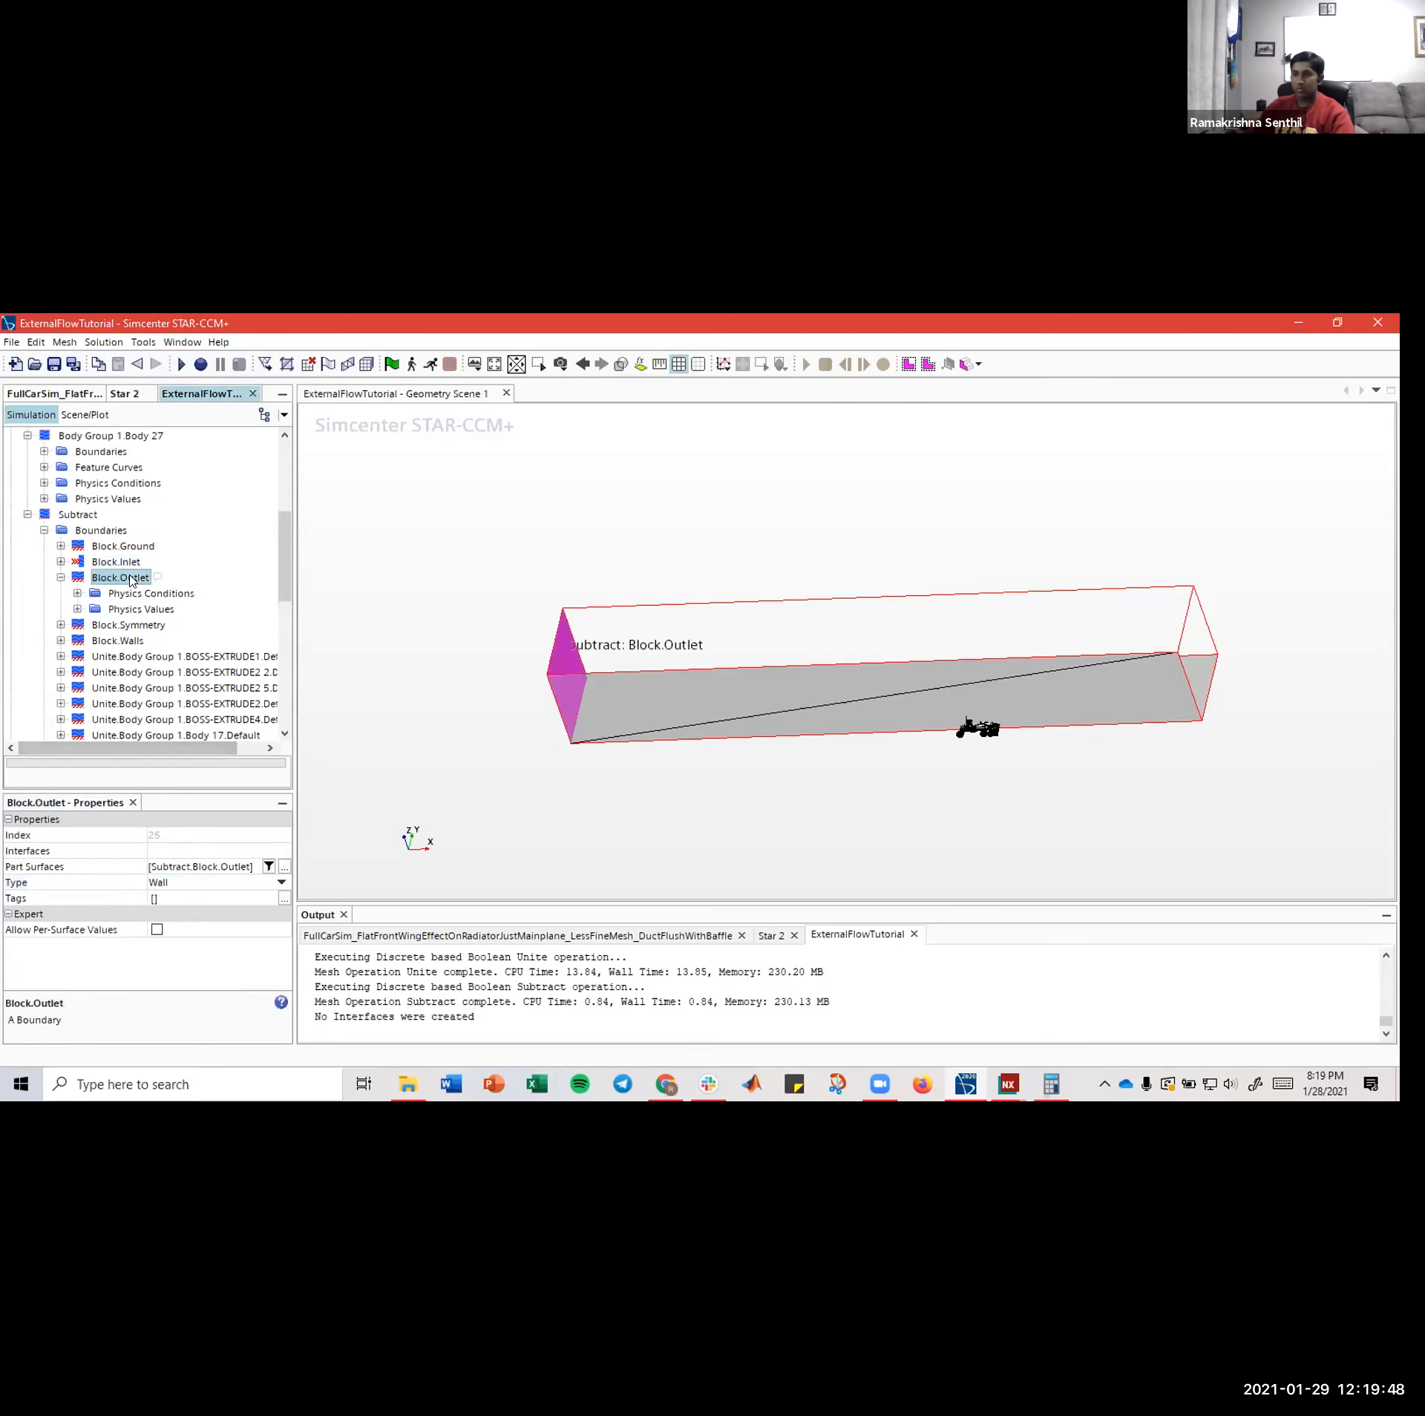
double_click(130, 581)
left_click(1092, 976)
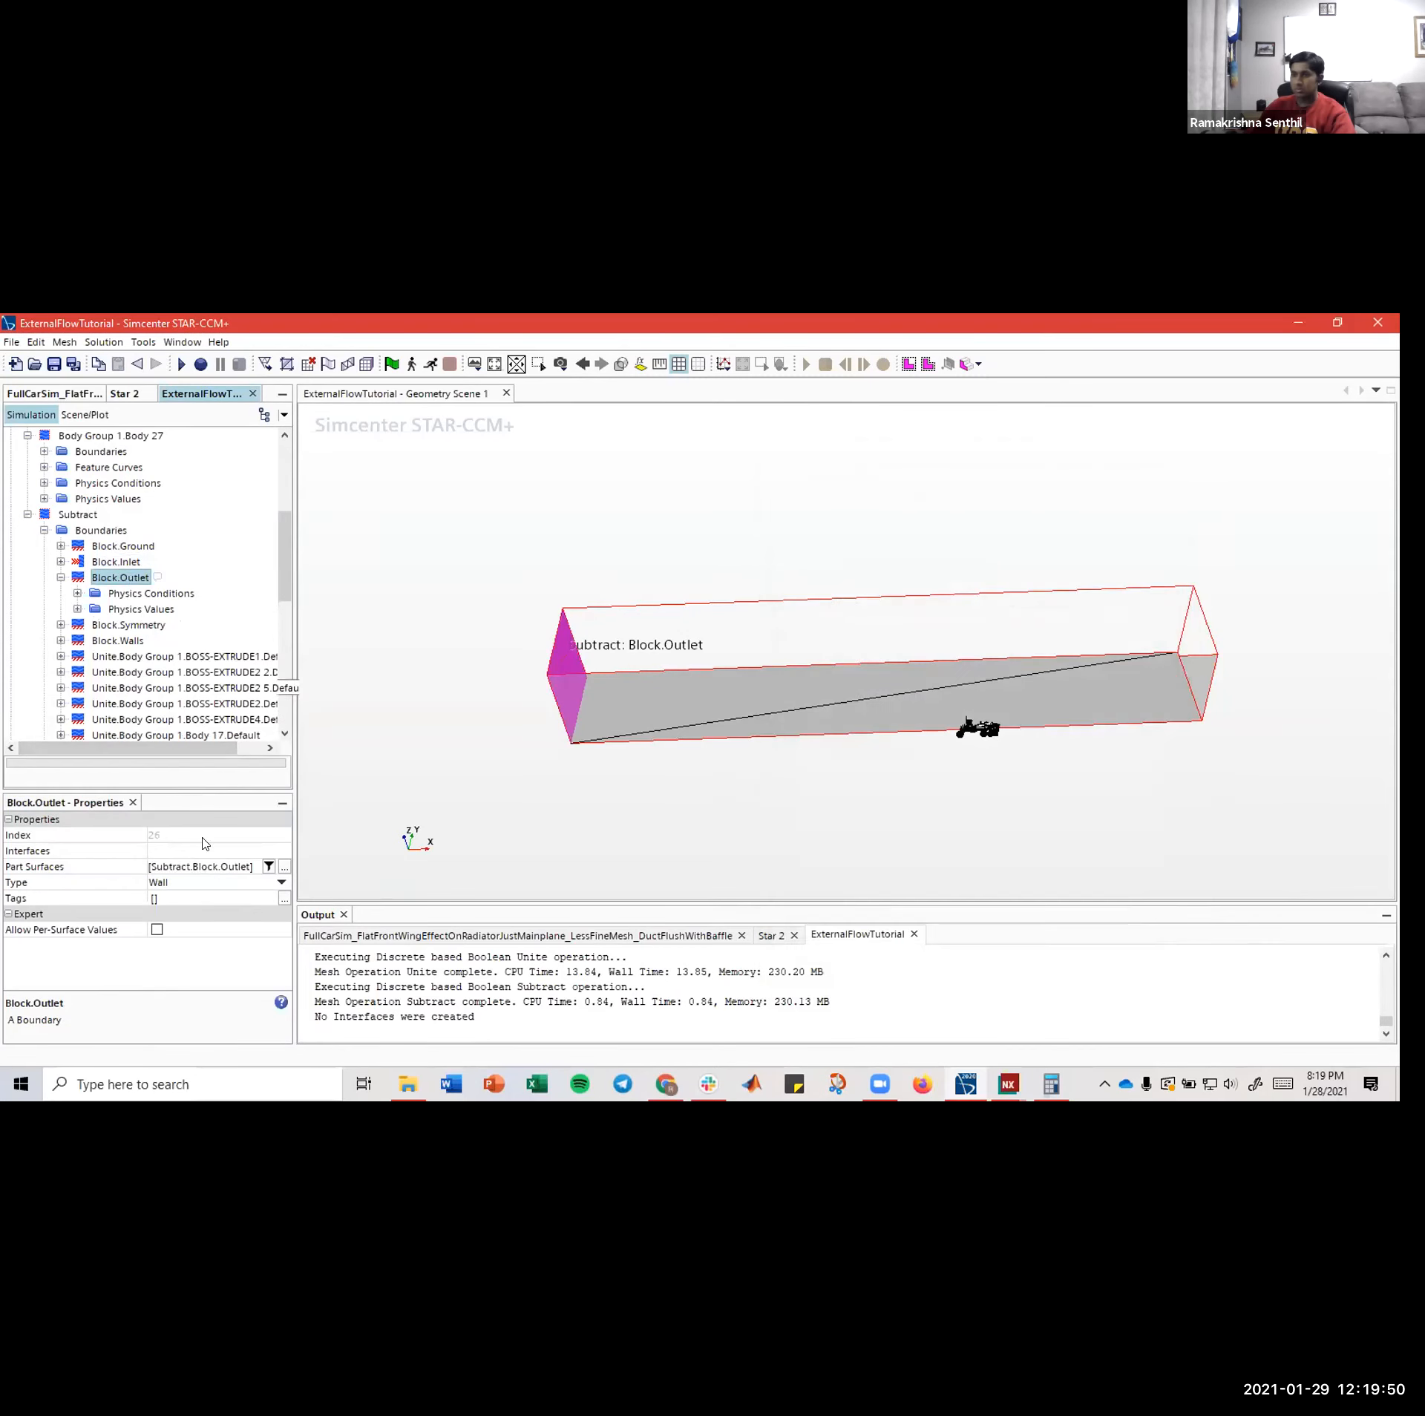
left_click(205, 887)
left_click(202, 946)
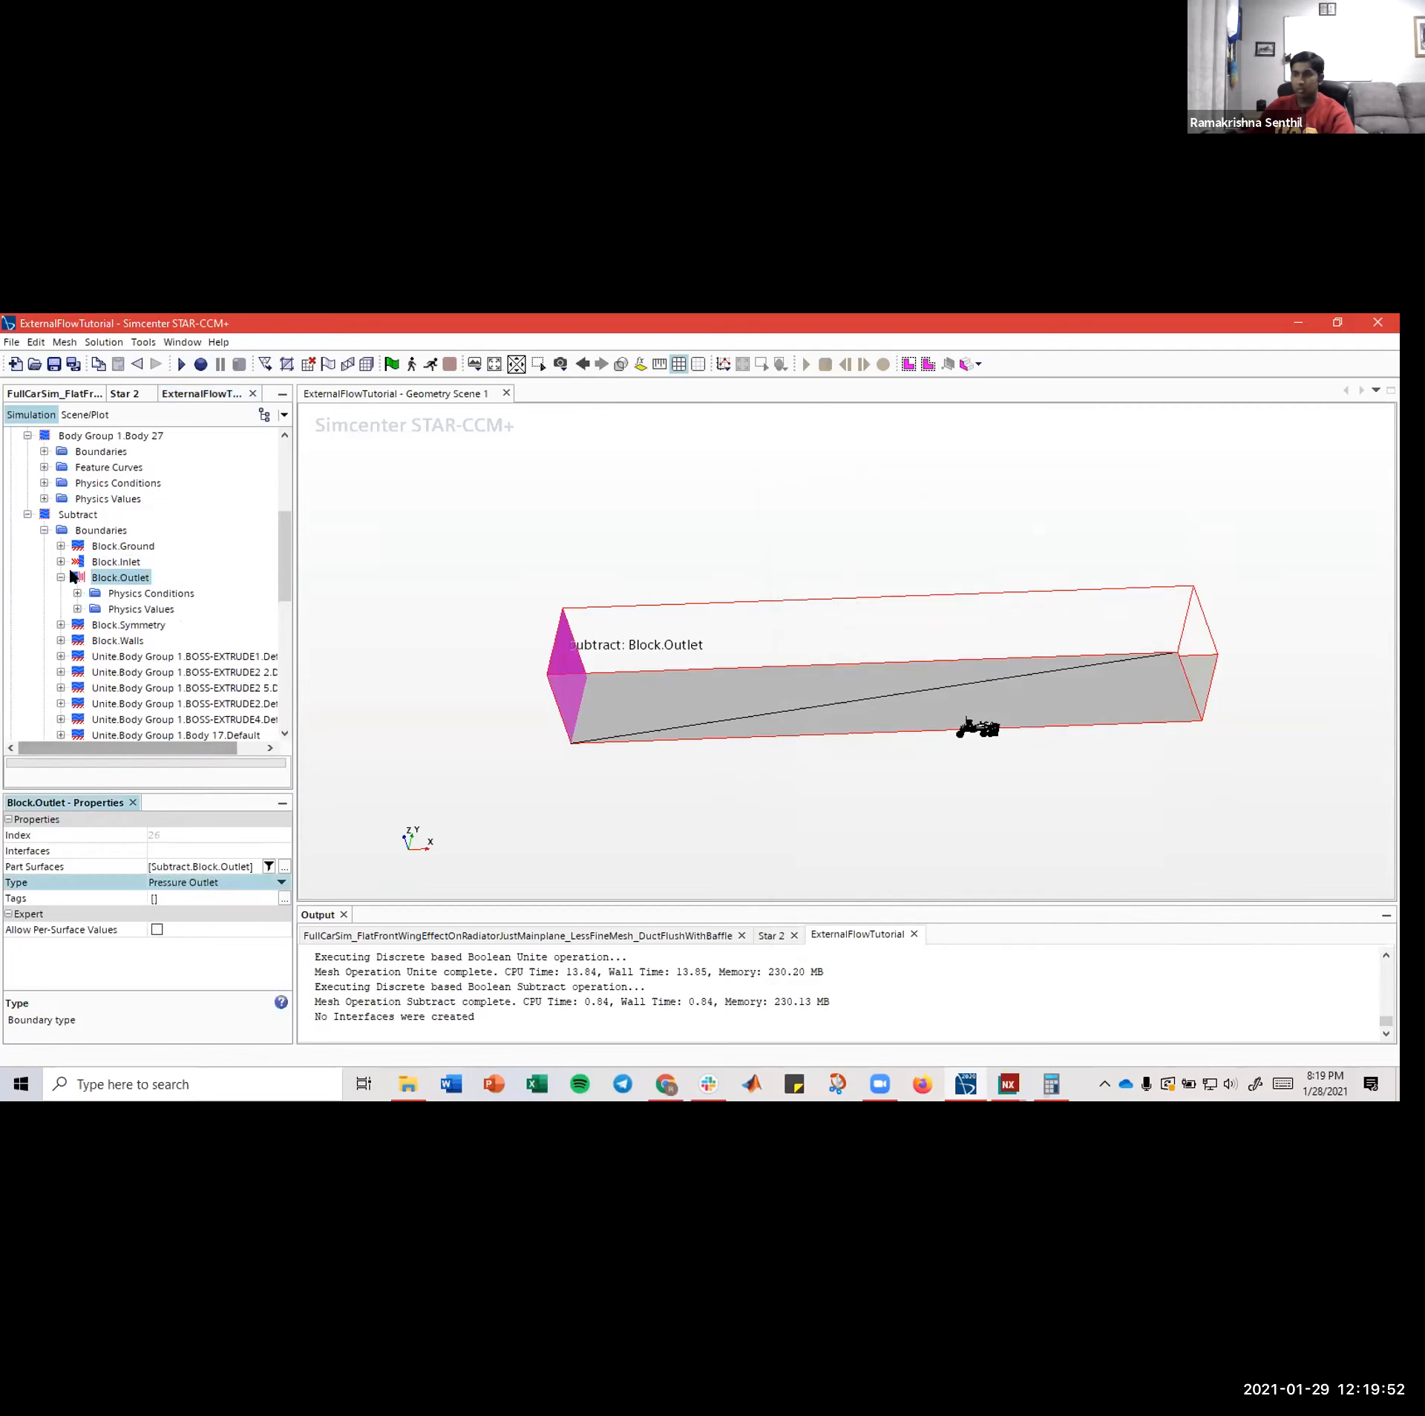
left_click(61, 577)
- Set the Block.Symmetry boundary's type to Symmetry Plane and select the Block.Walls boundary
left_click(65, 594)
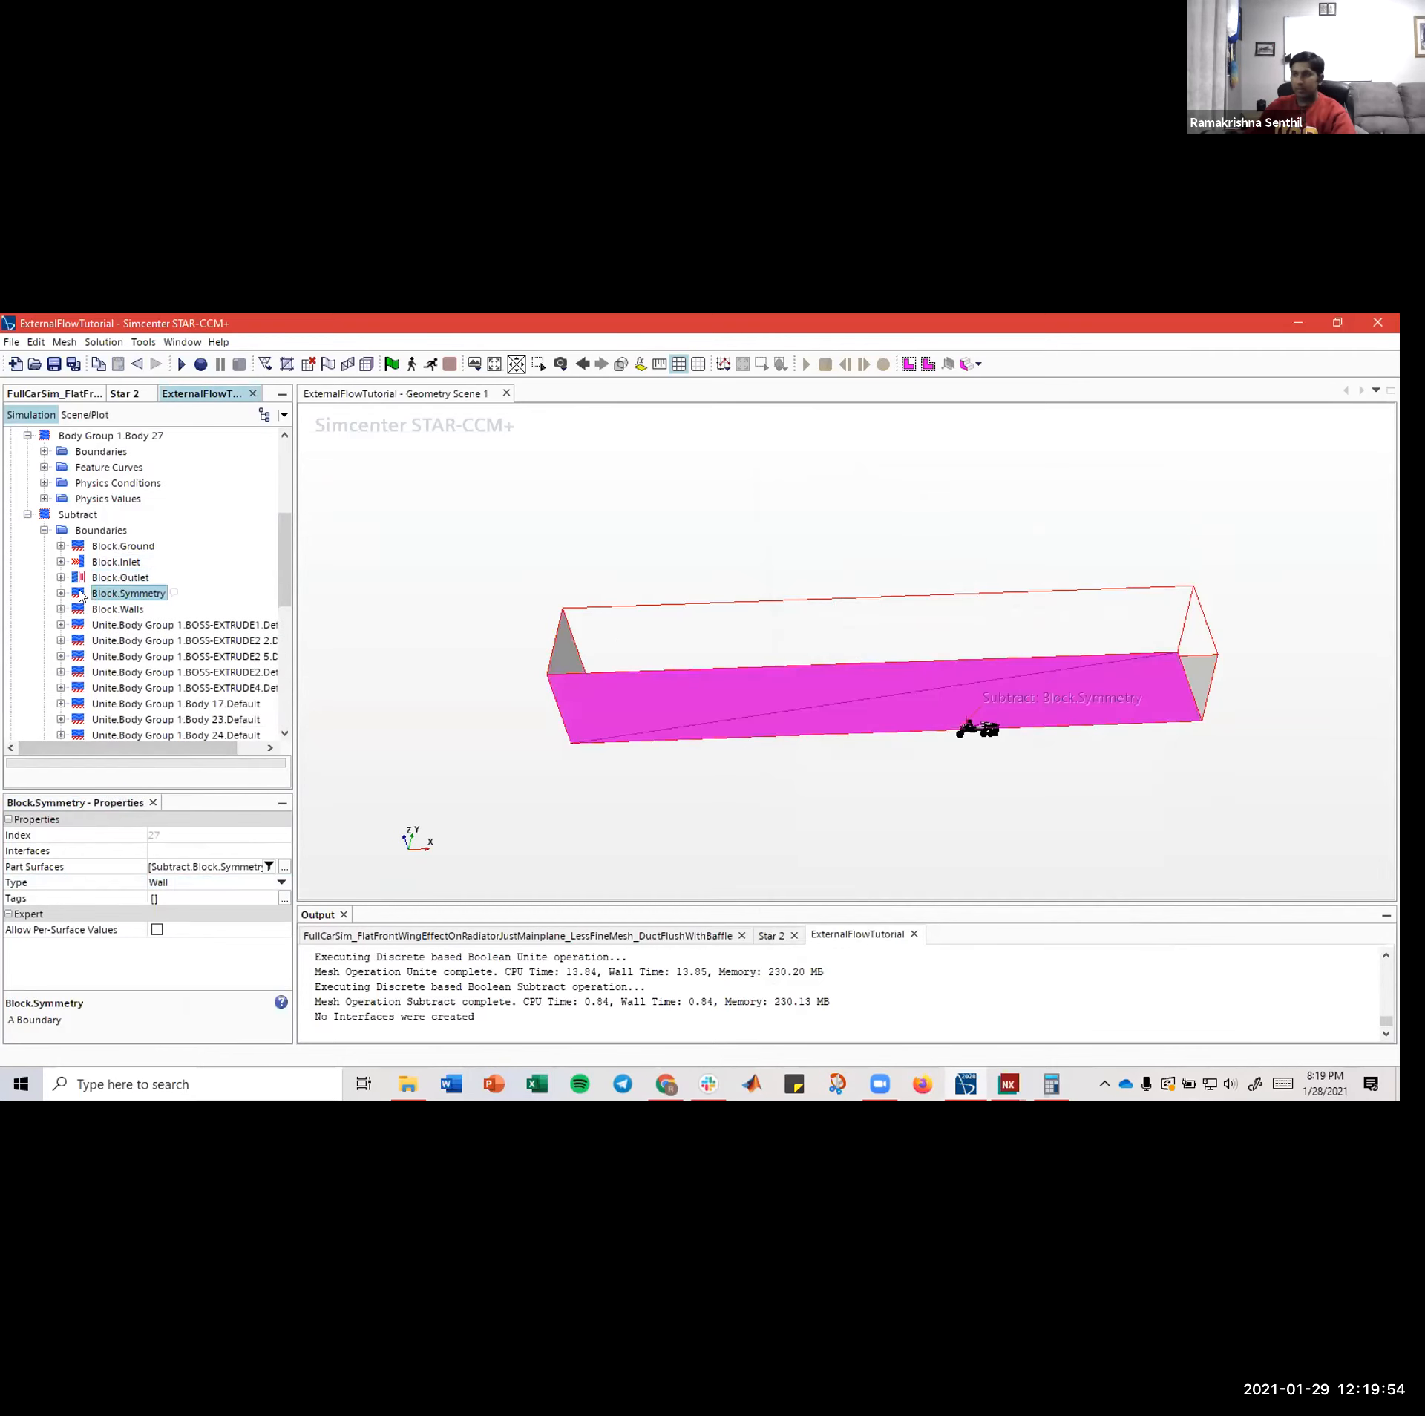
left_click(177, 883)
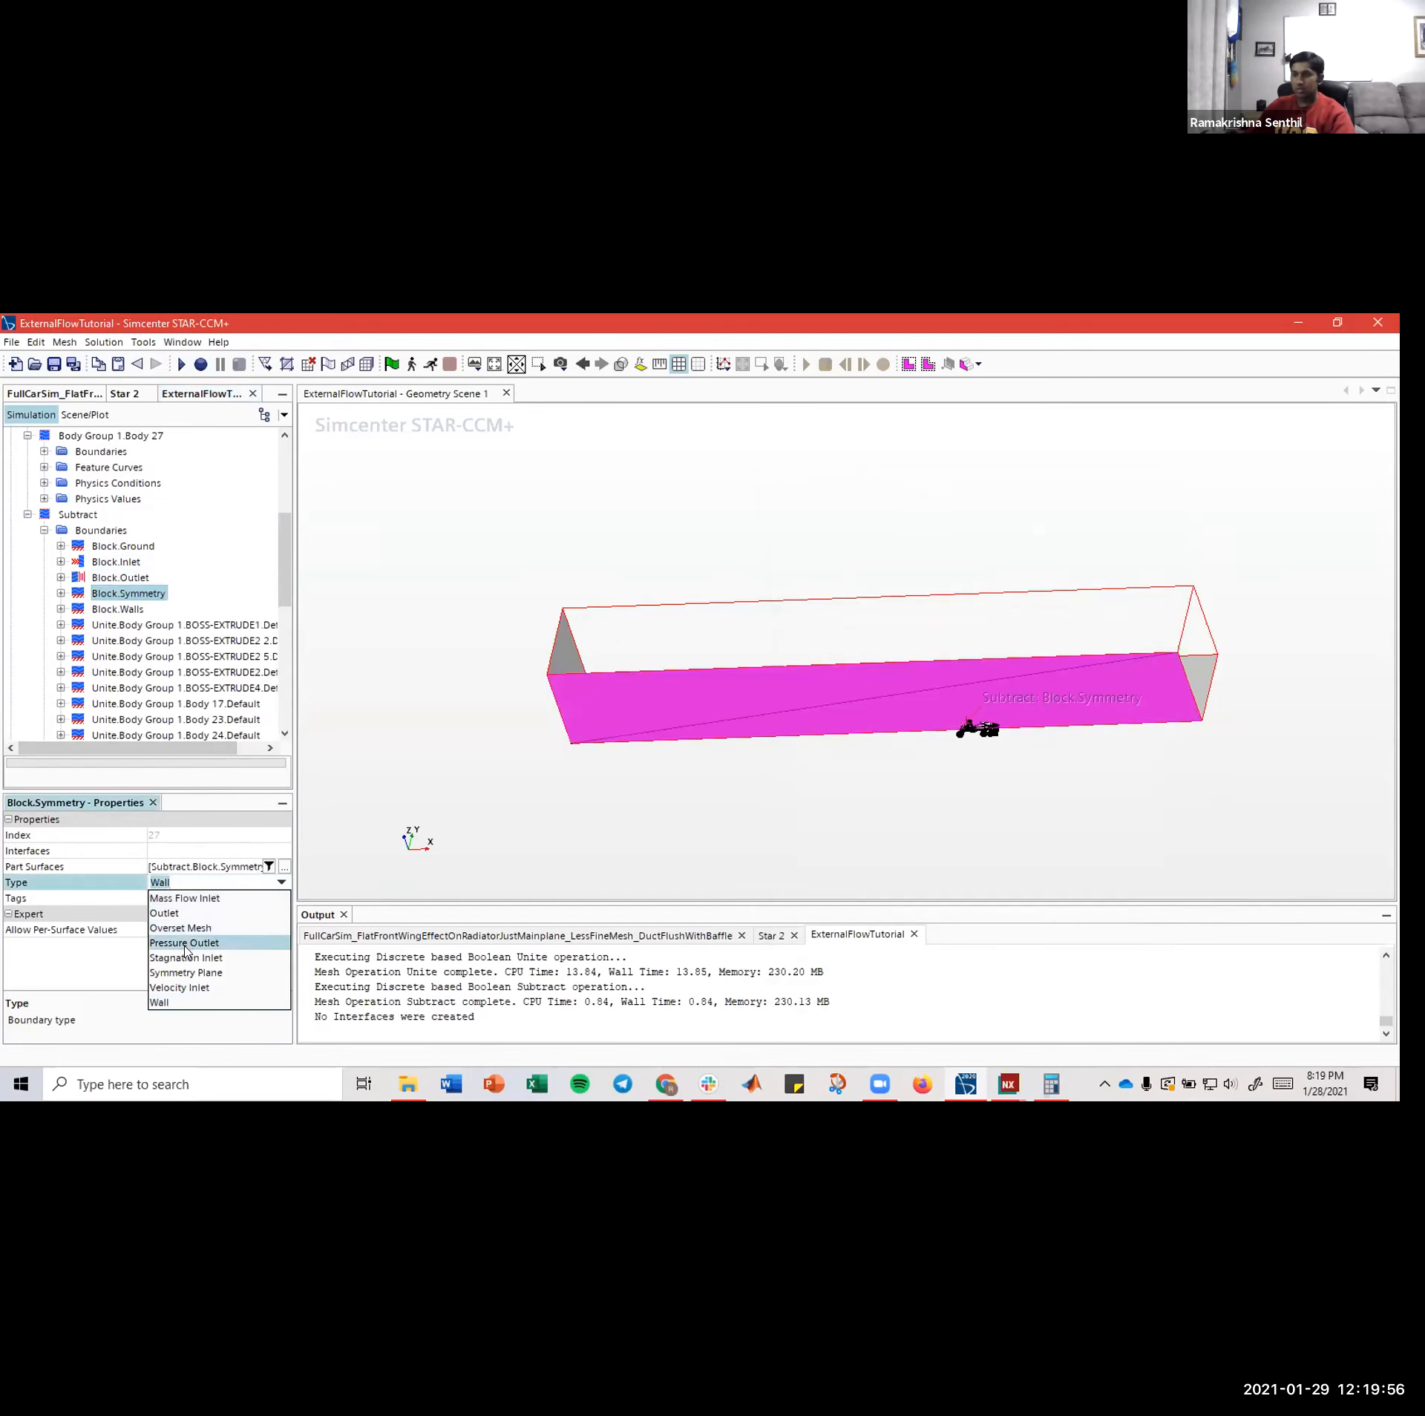
left_click(187, 973)
left_click(114, 611)
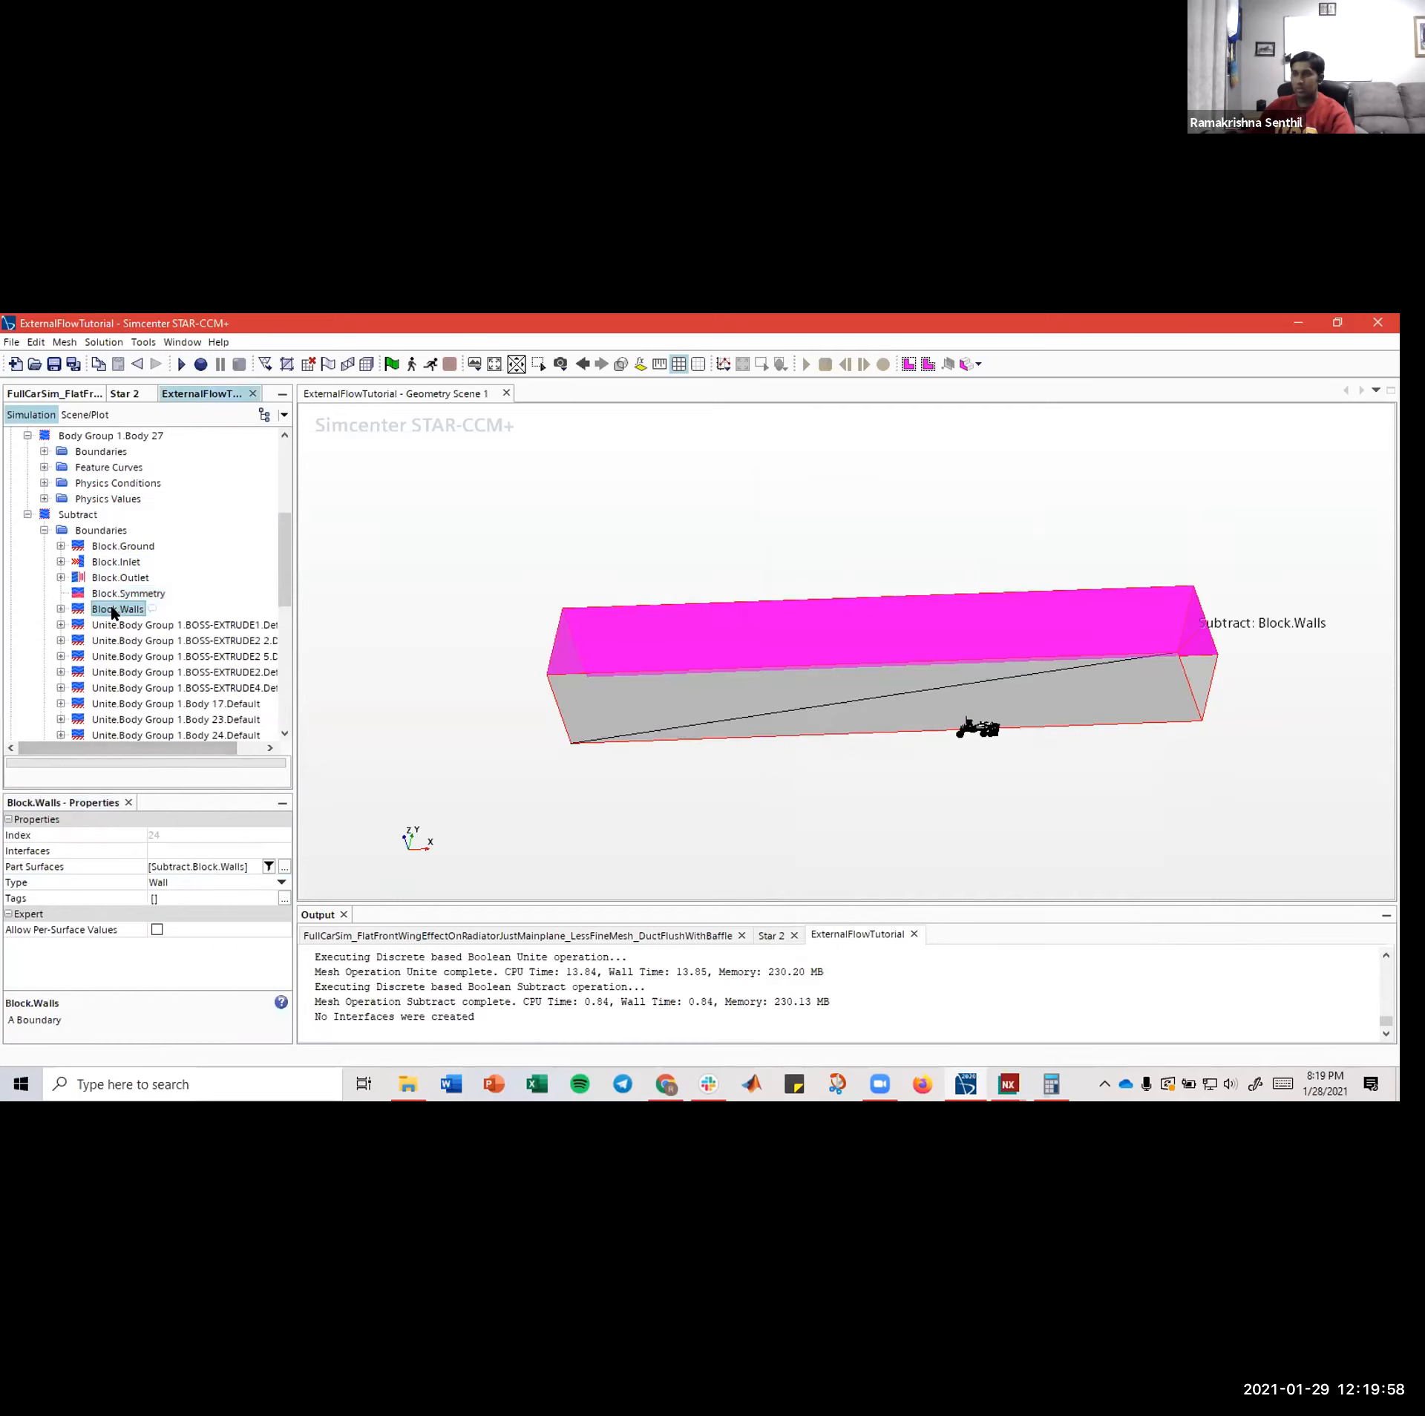
- Set the boundary type of Block.Walls in the Subtract region to Symmetry Plane
left_click_drag(508, 682, 931, 674)
left_click(193, 882)
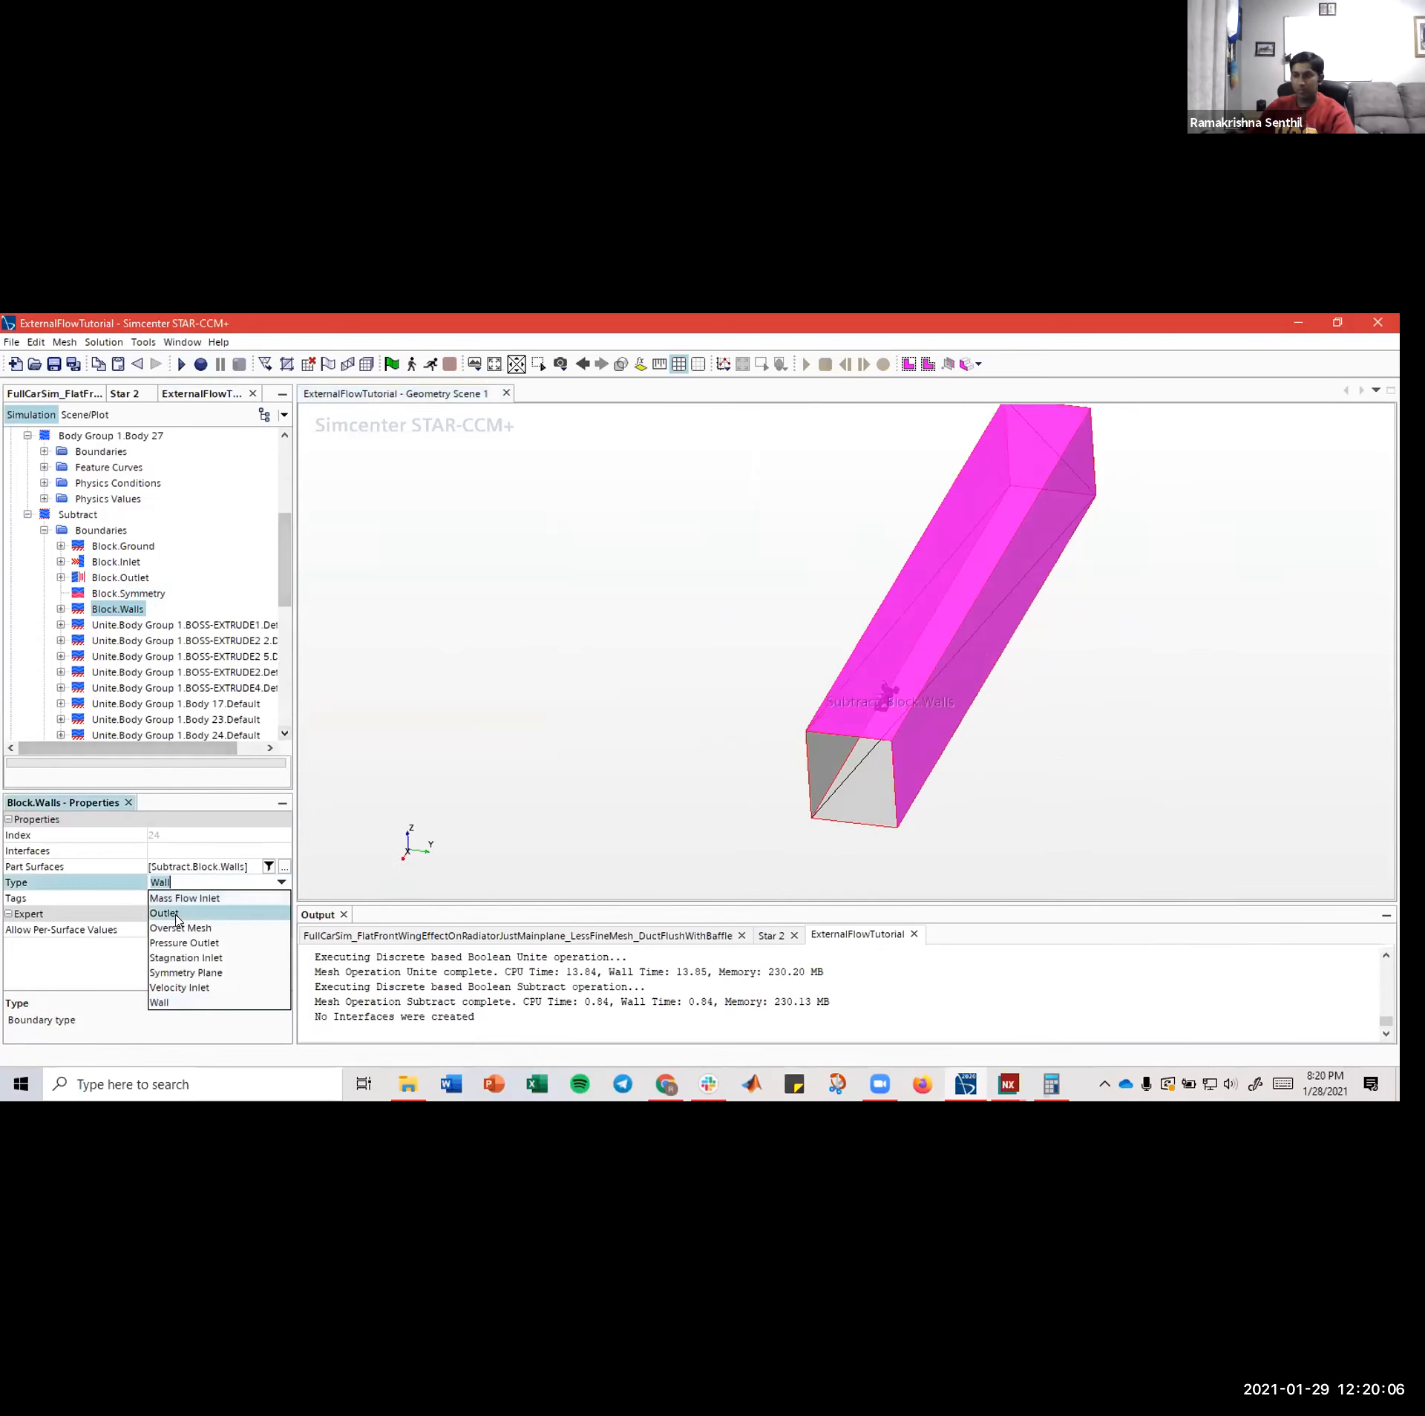
left_click(182, 972)
left_click(198, 624)
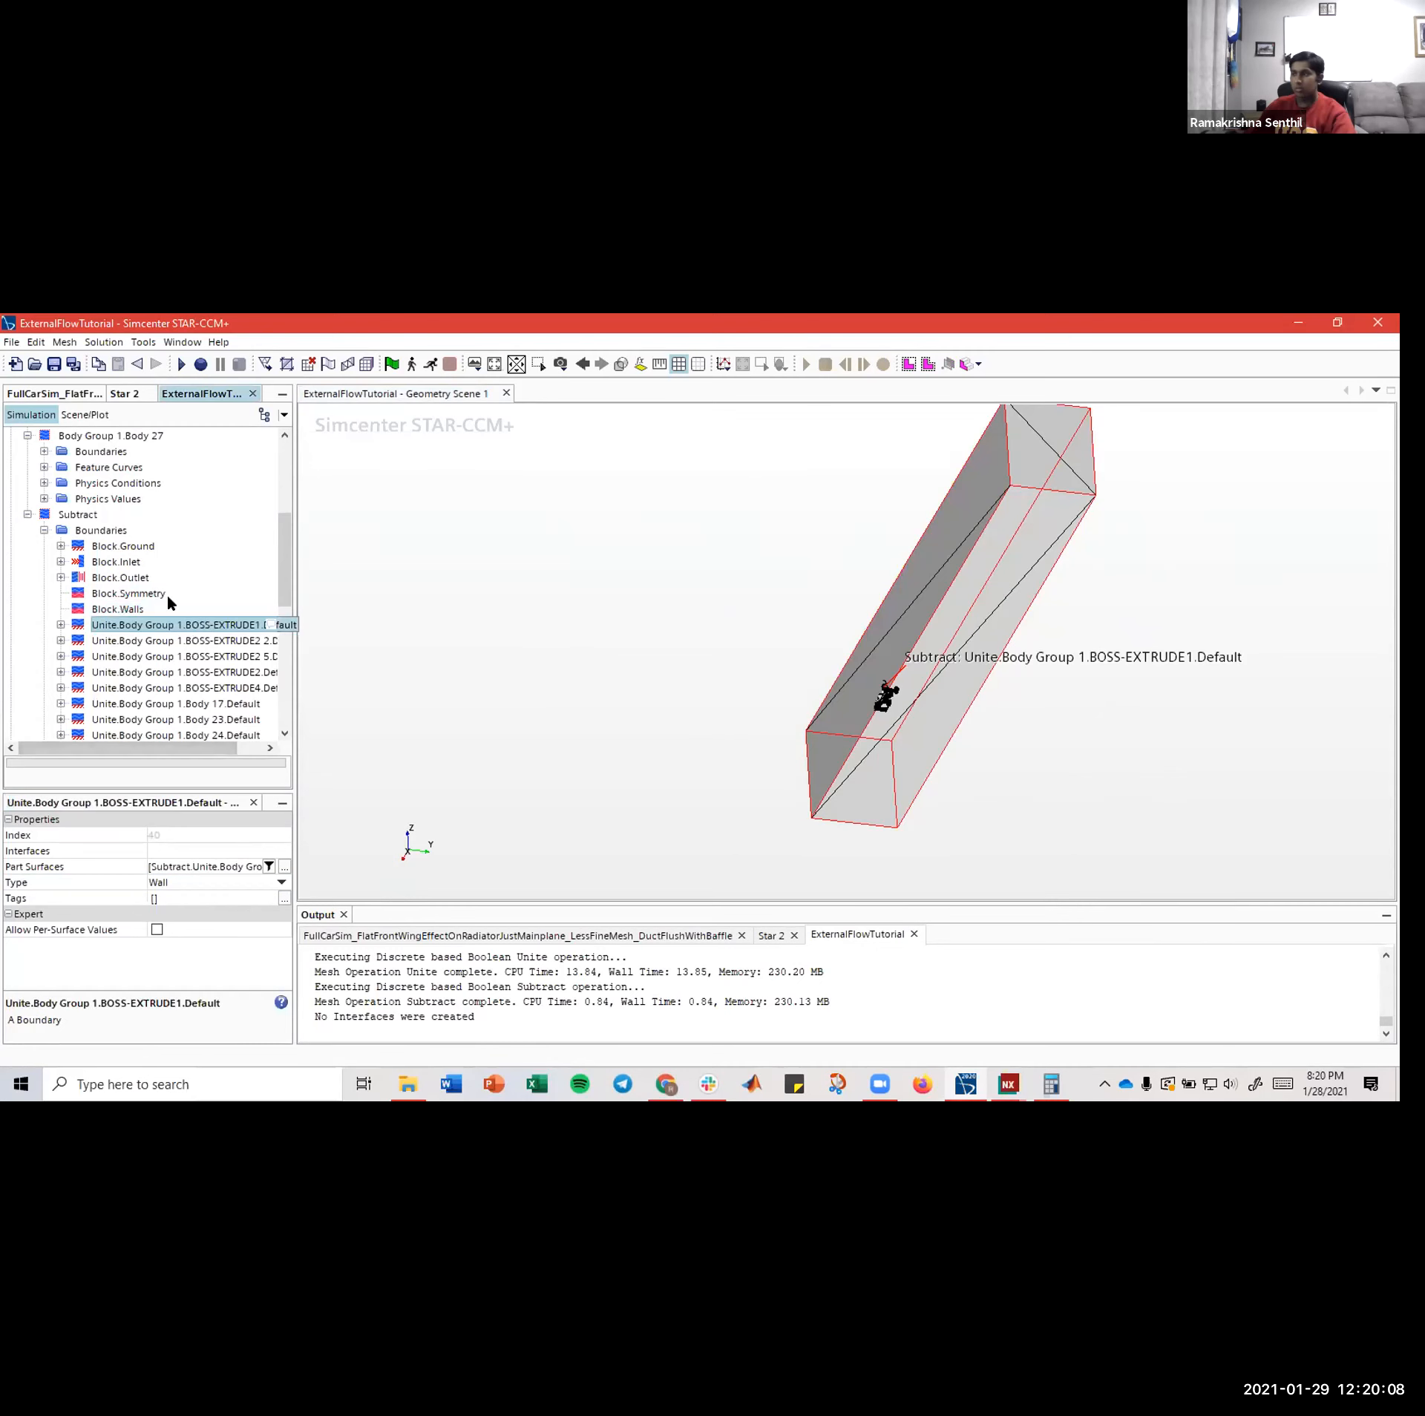
- Set the Shear Stress Specification method of the Block.Ground boundary in the Subtract region to Slip
left_click(112, 609)
left_click(120, 593)
left_click(119, 576)
left_click(116, 562)
left_click(115, 547)
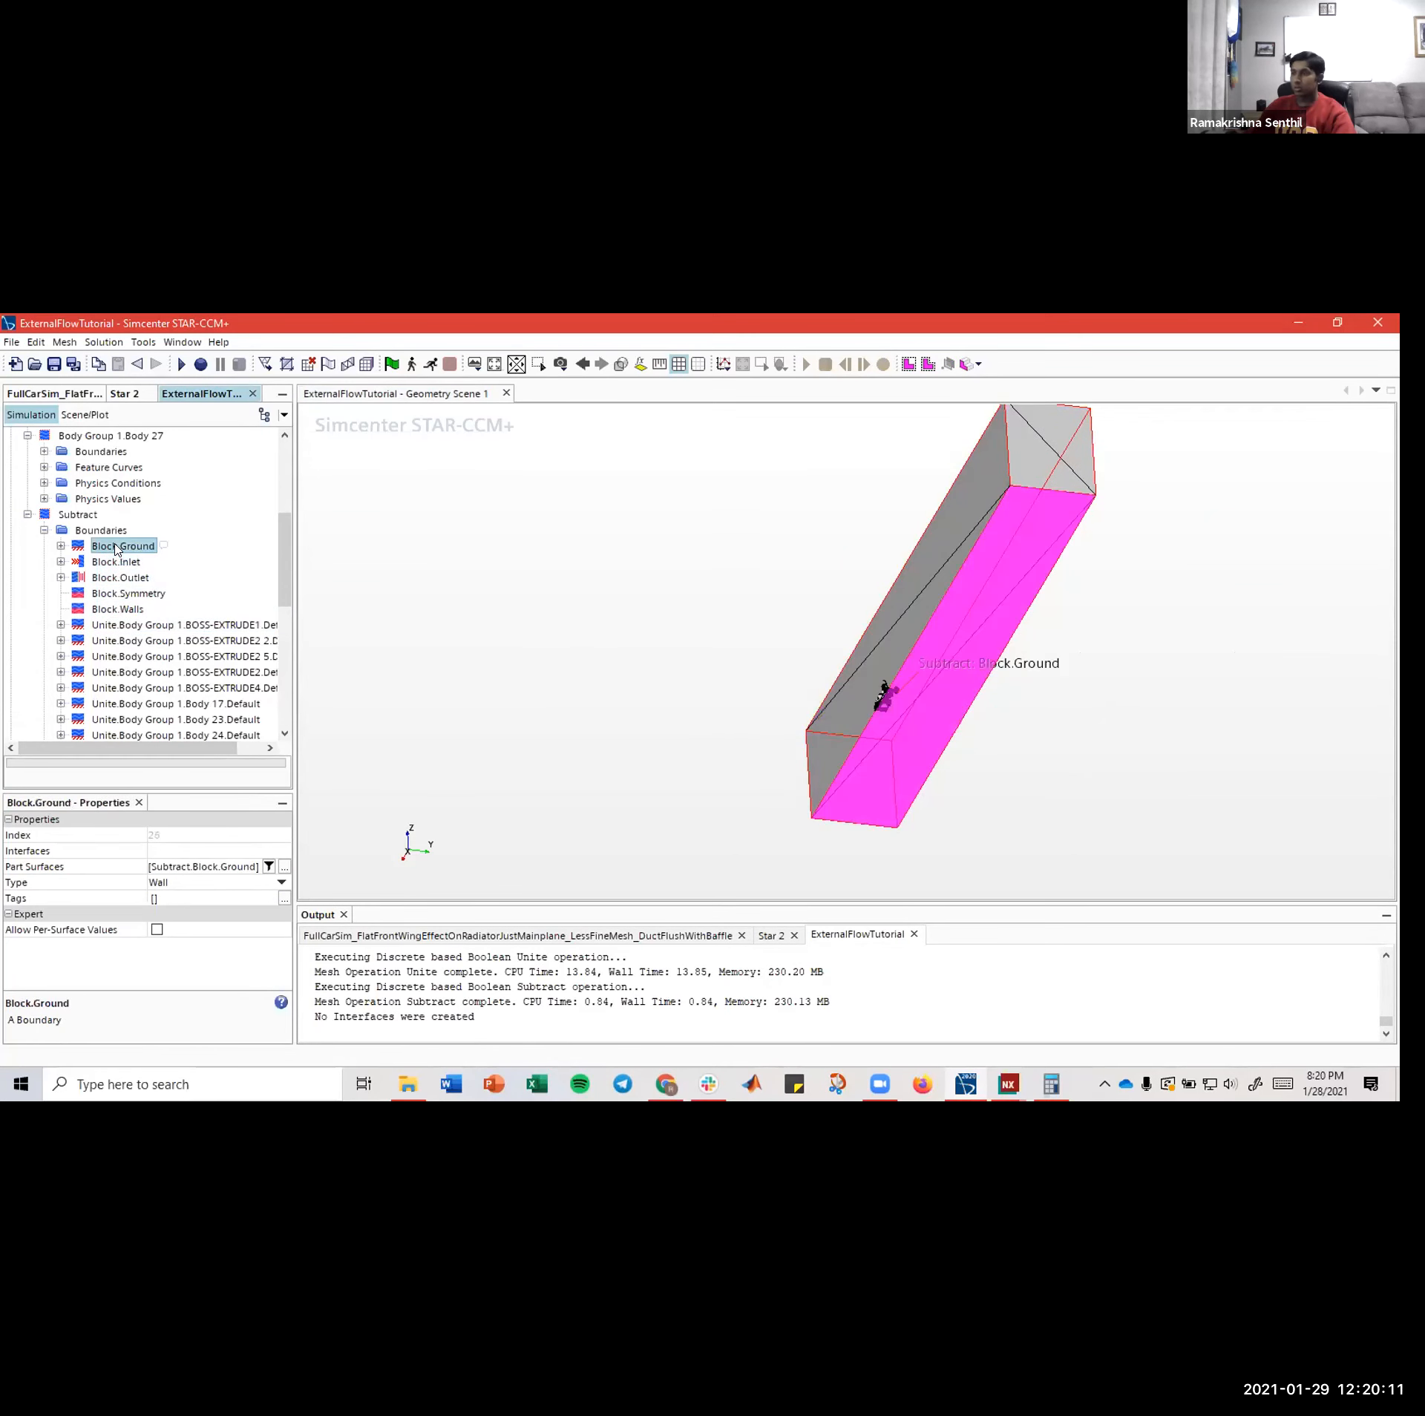
left_click(61, 547)
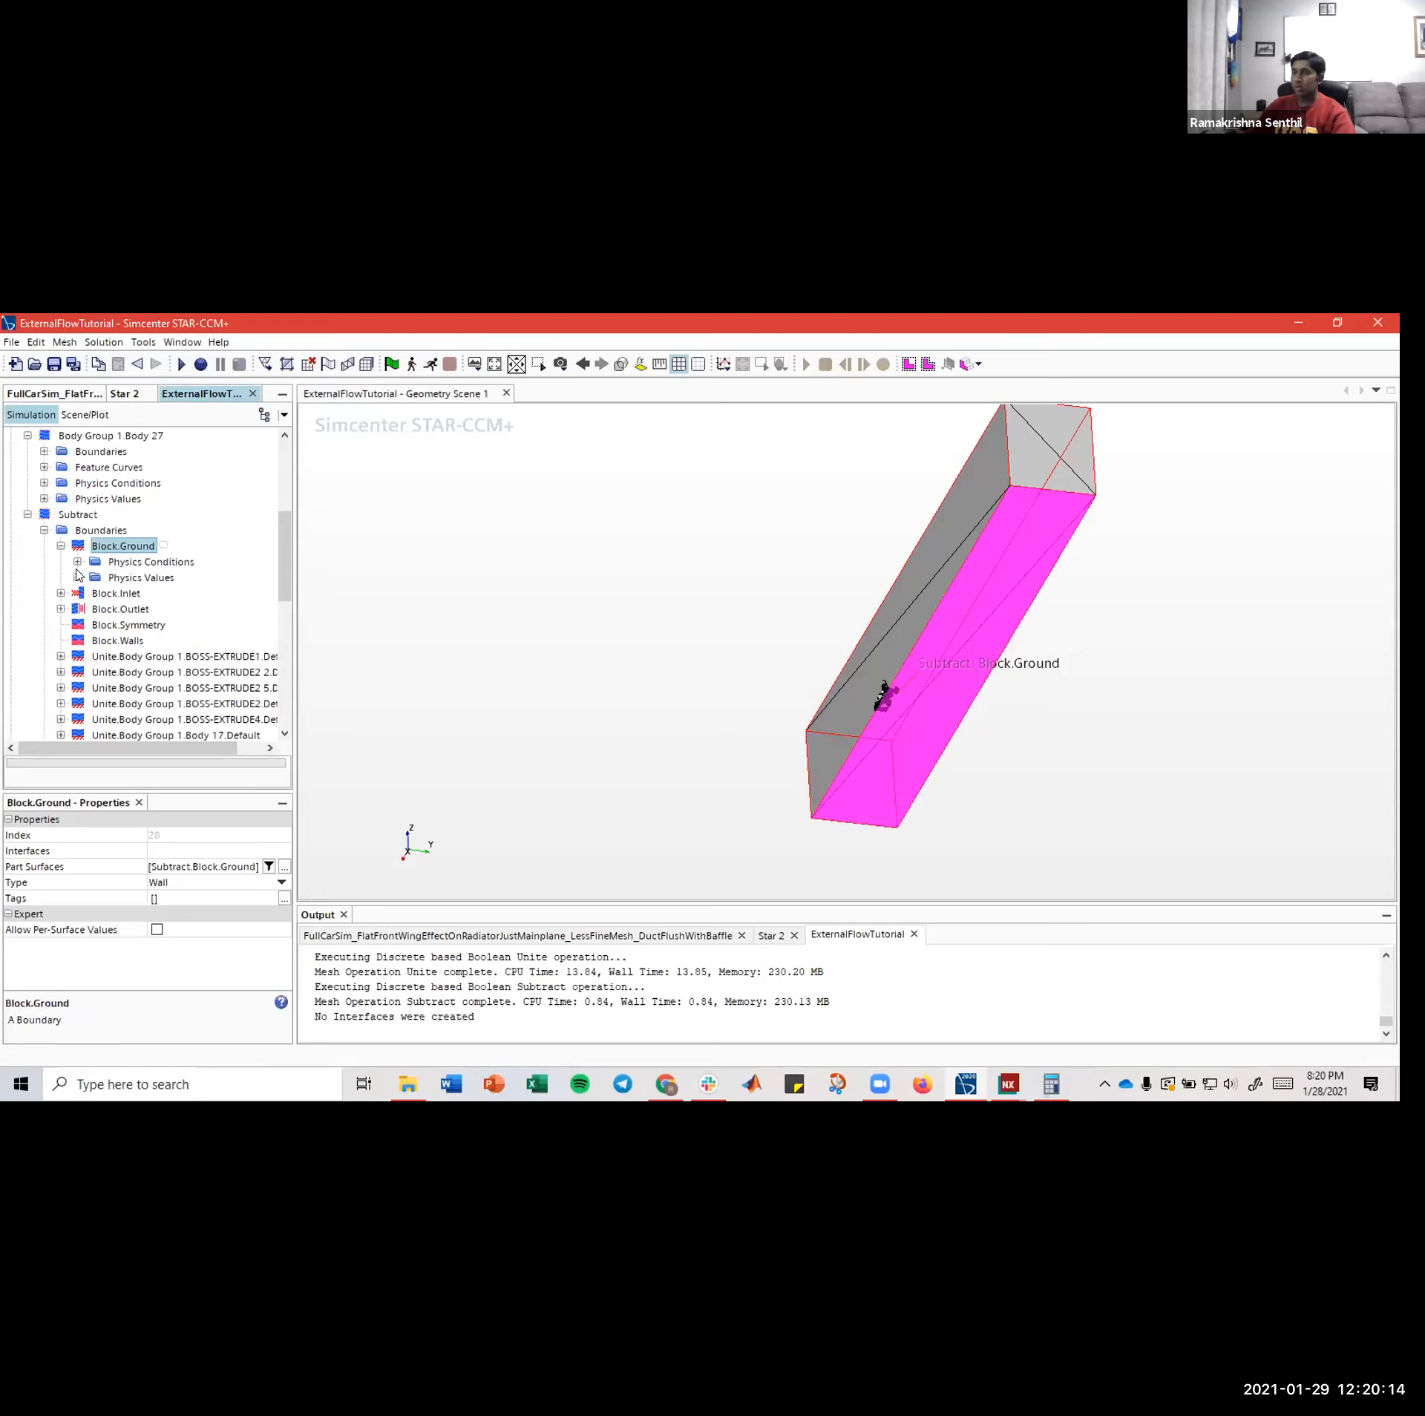
left_click(77, 562)
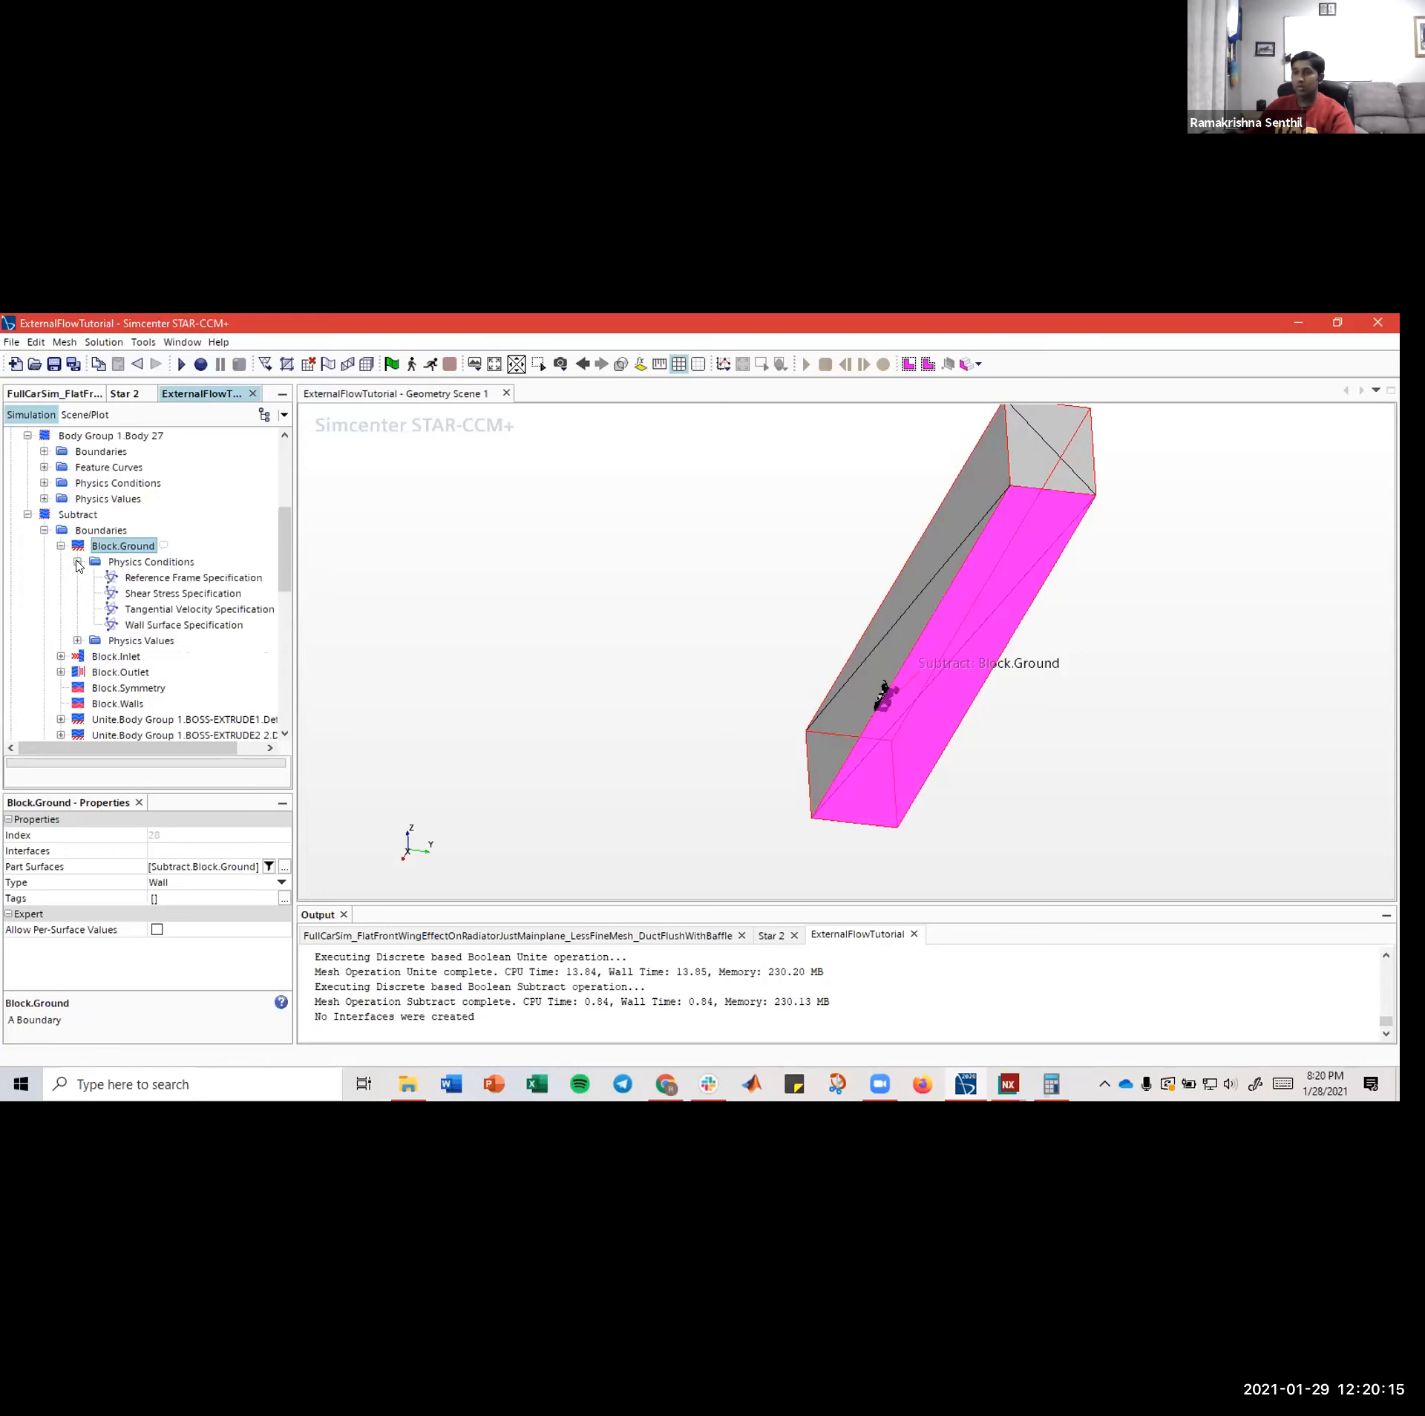
left_click(164, 611)
left_click(171, 595)
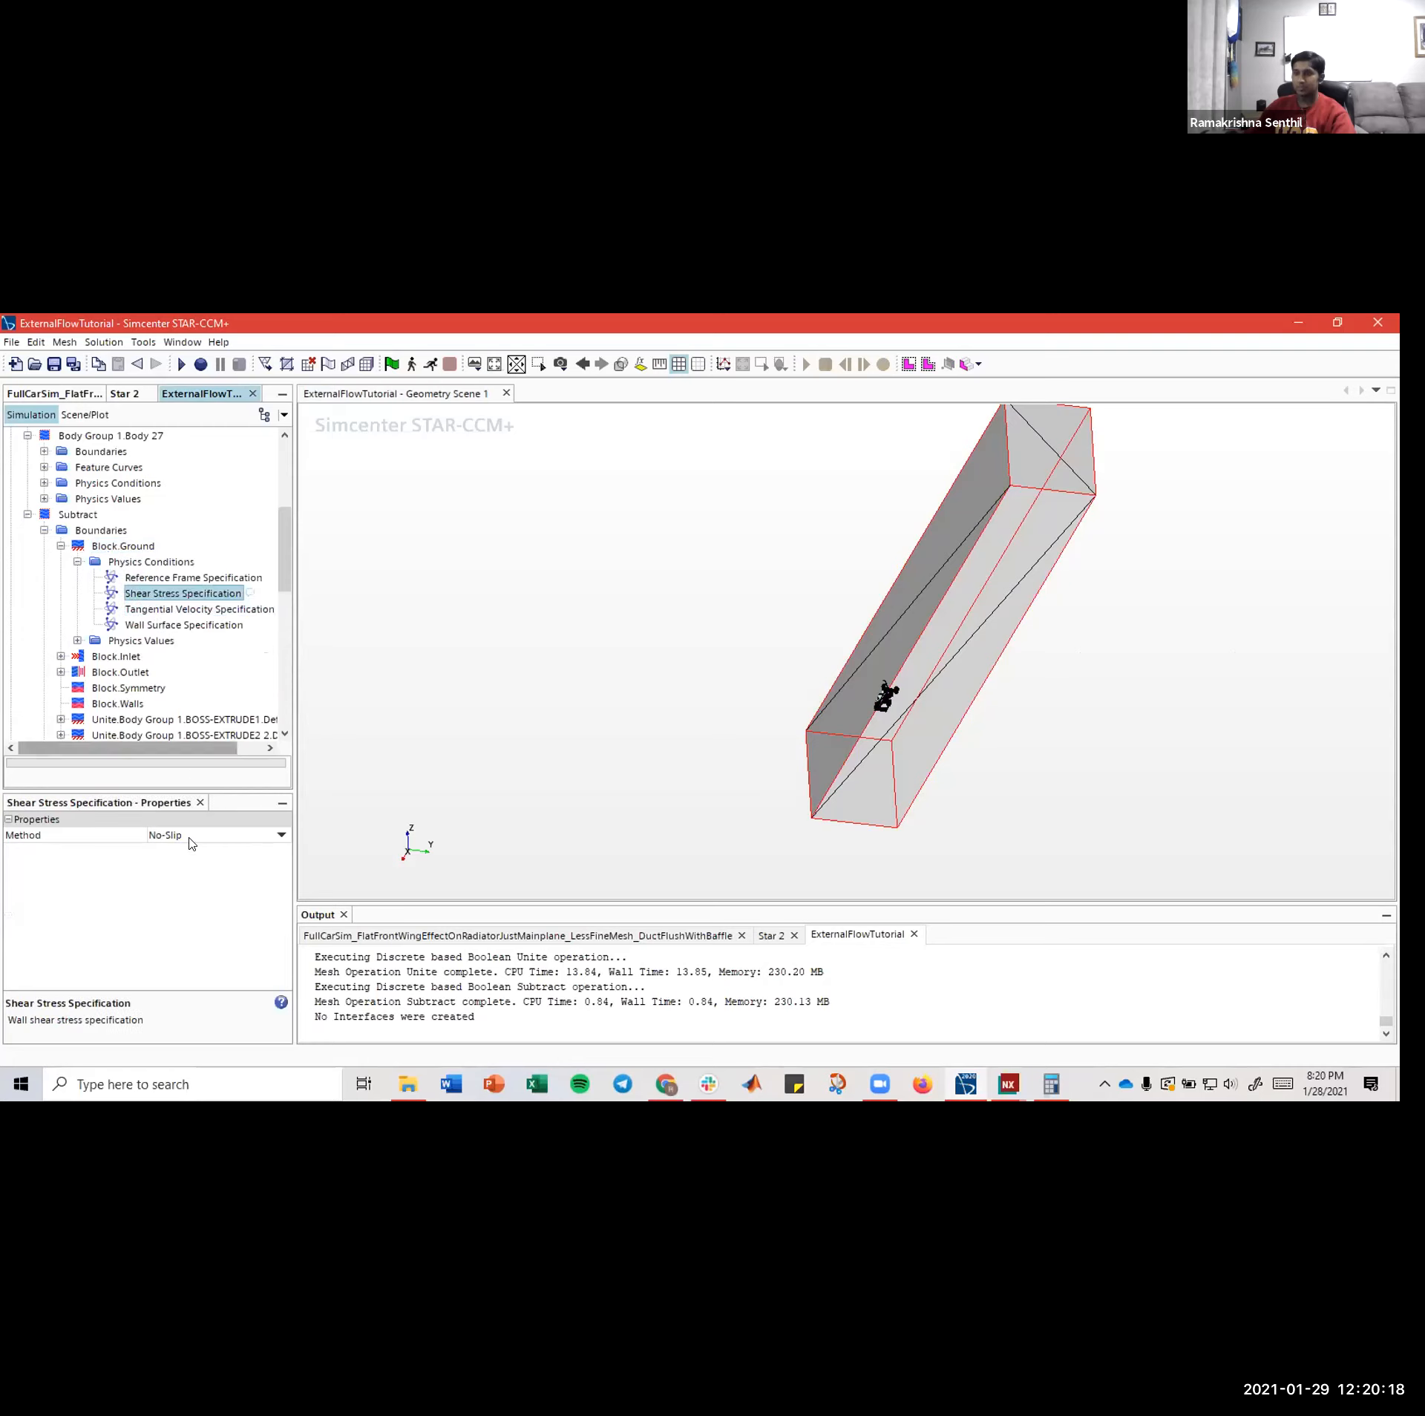
left_click(192, 836)
left_click(191, 836)
left_click(213, 867)
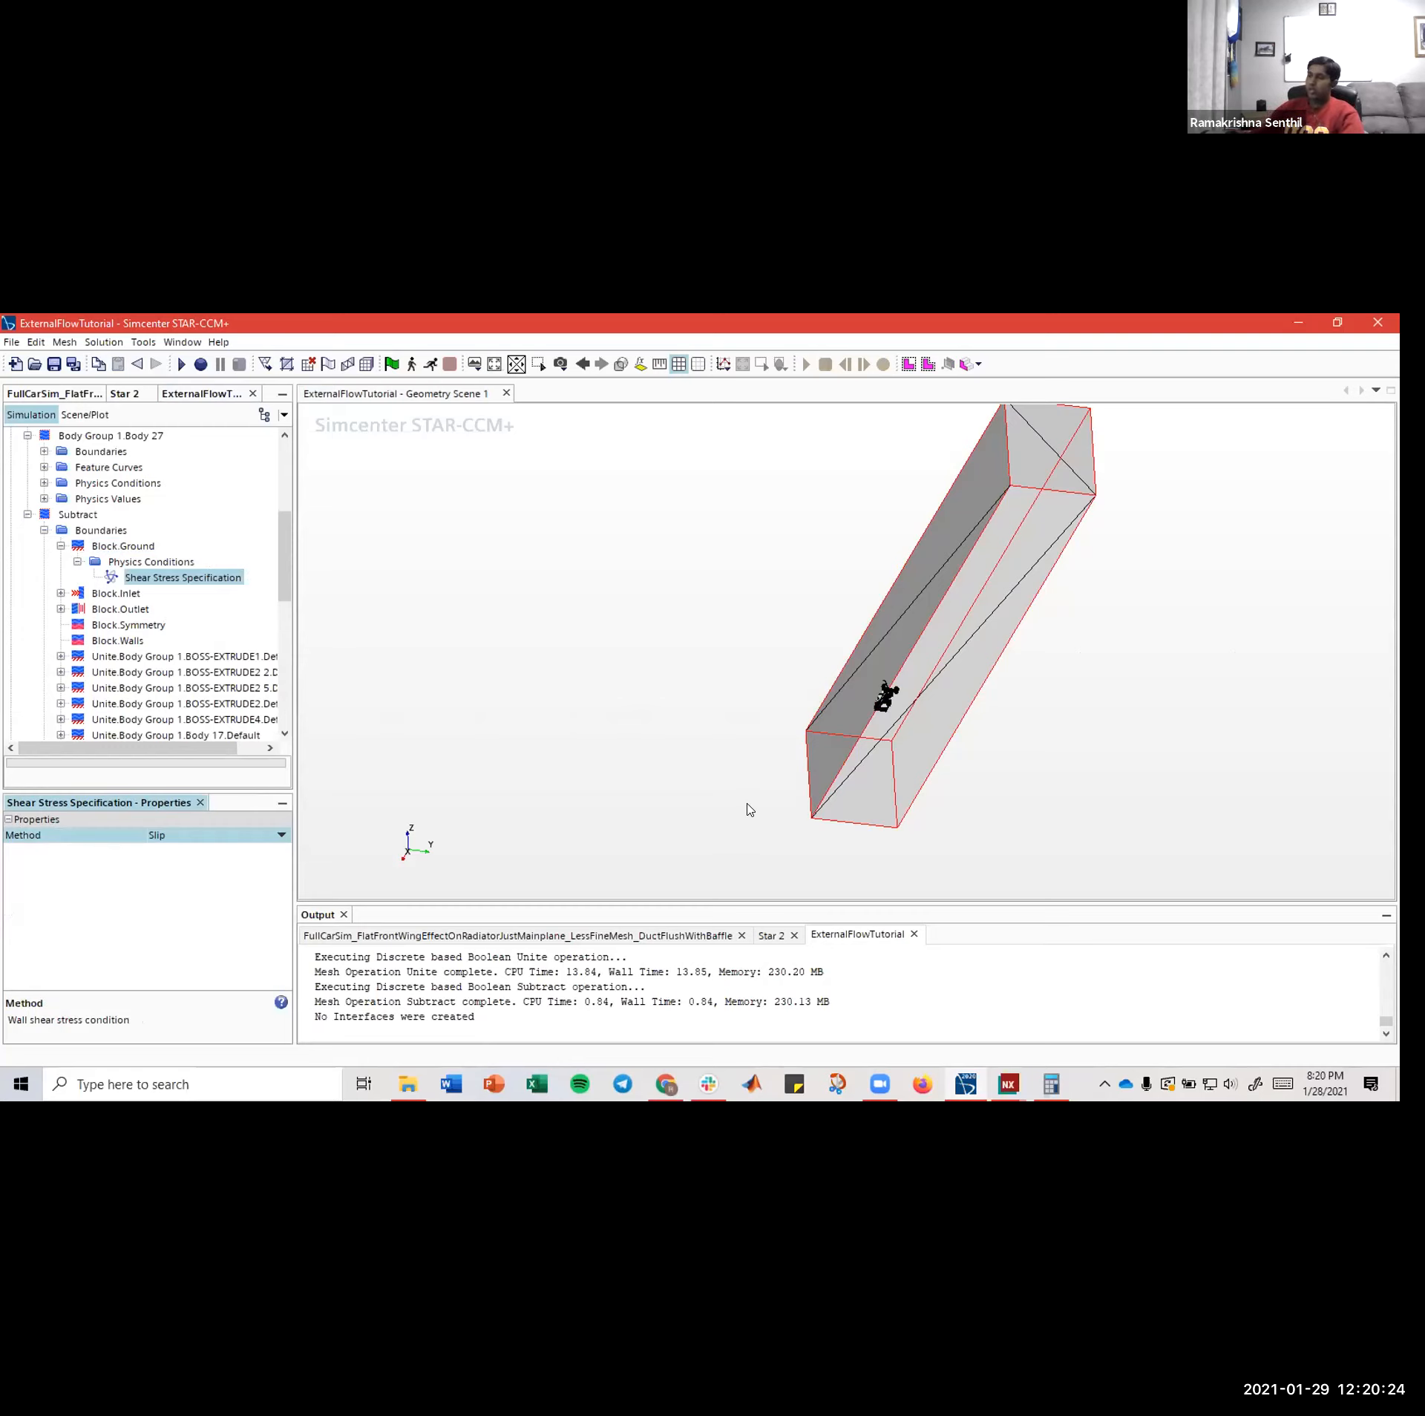
- Hide the mesh lines in Geometry Scene 1 to show the car clearly inside the flow domain
left_click(671, 783)
left_click_drag(671, 783, 867, 707)
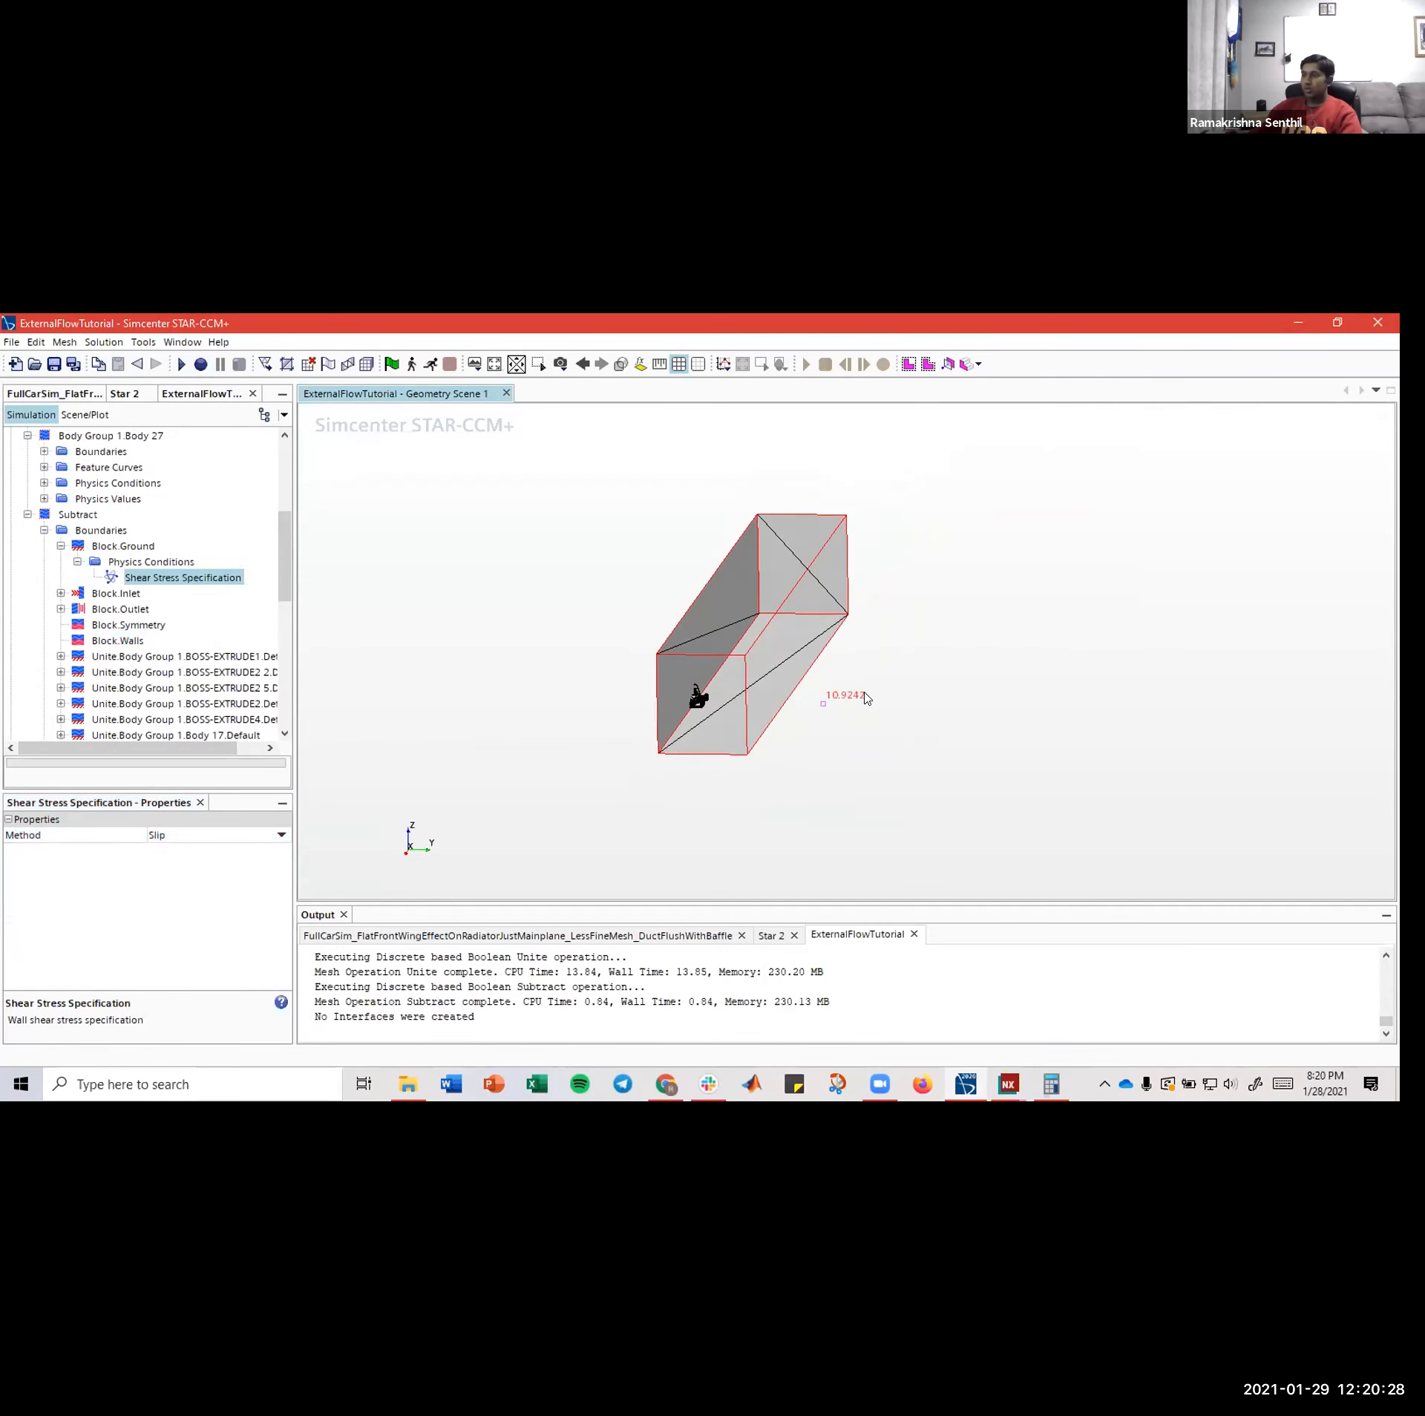
scroll(773, 759, "up", 5)
left_click_drag(774, 761, 709, 724)
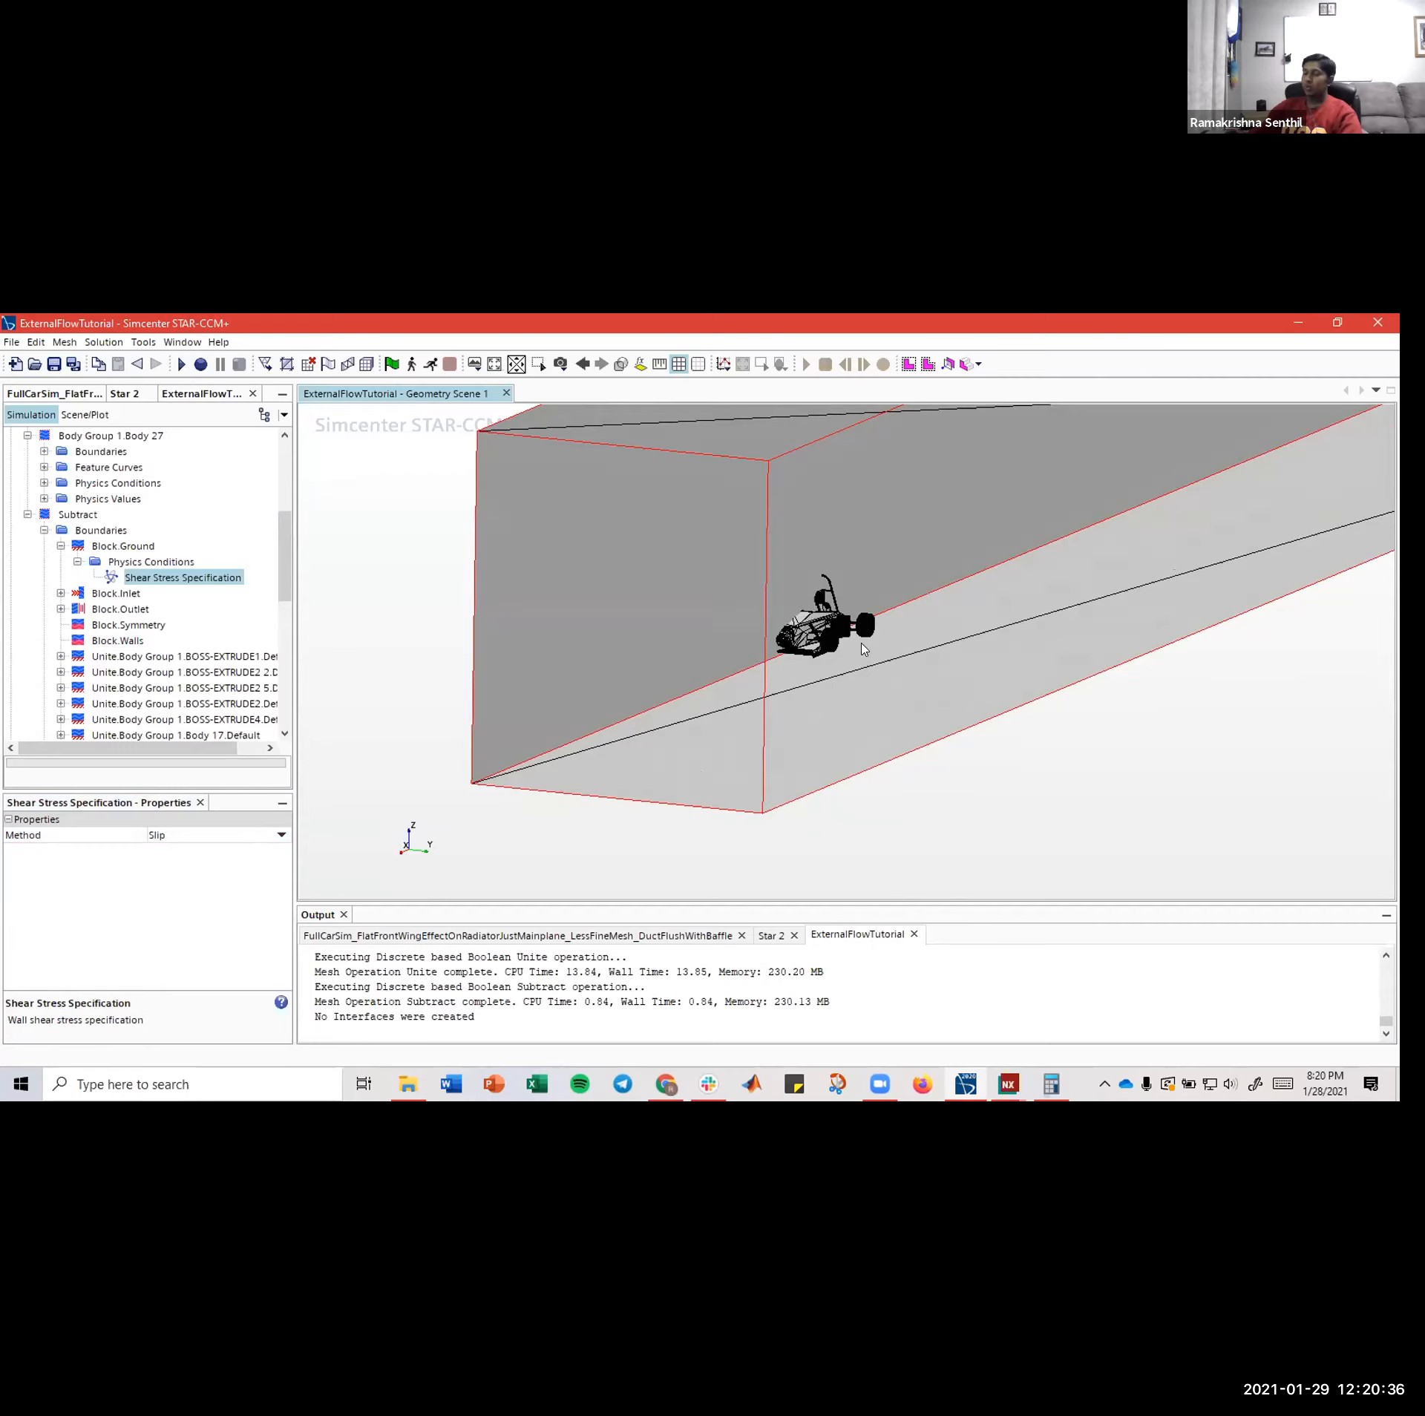
left_click_drag(851, 634, 815, 626)
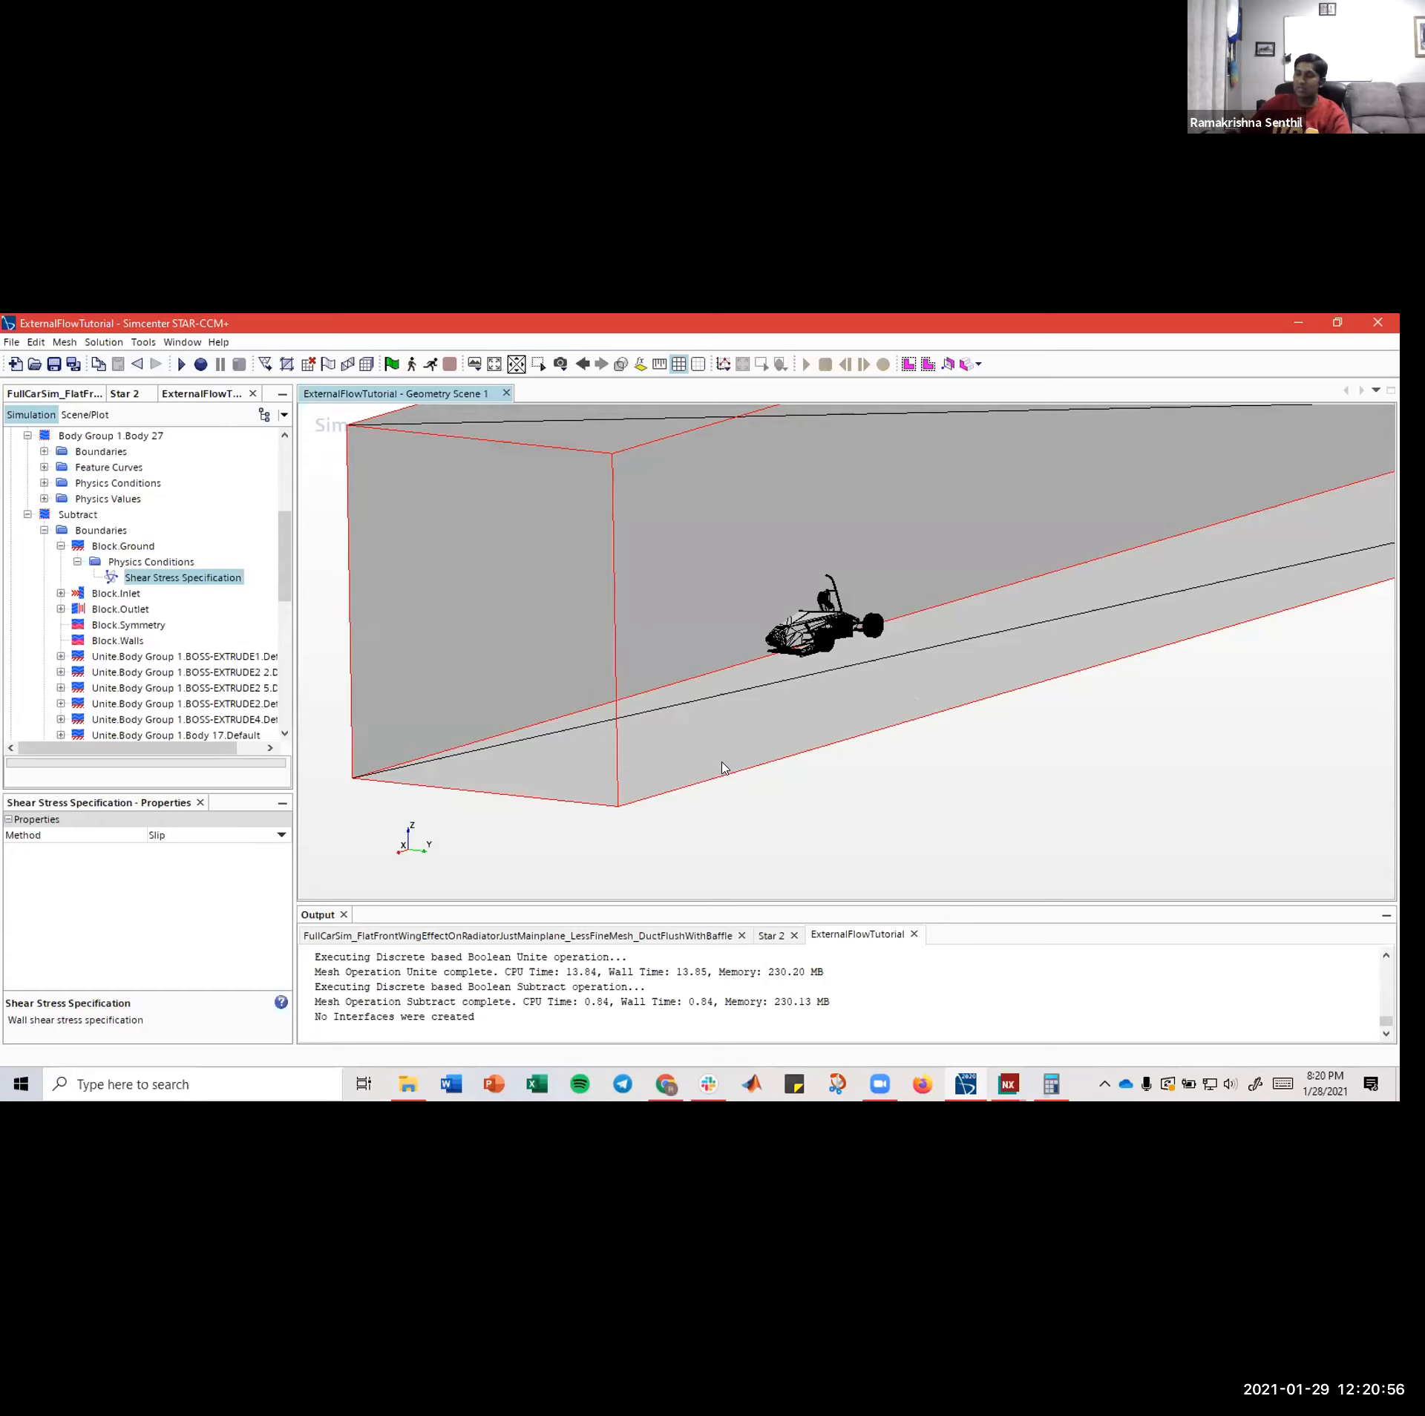
scroll(227, 647, "down", 4)
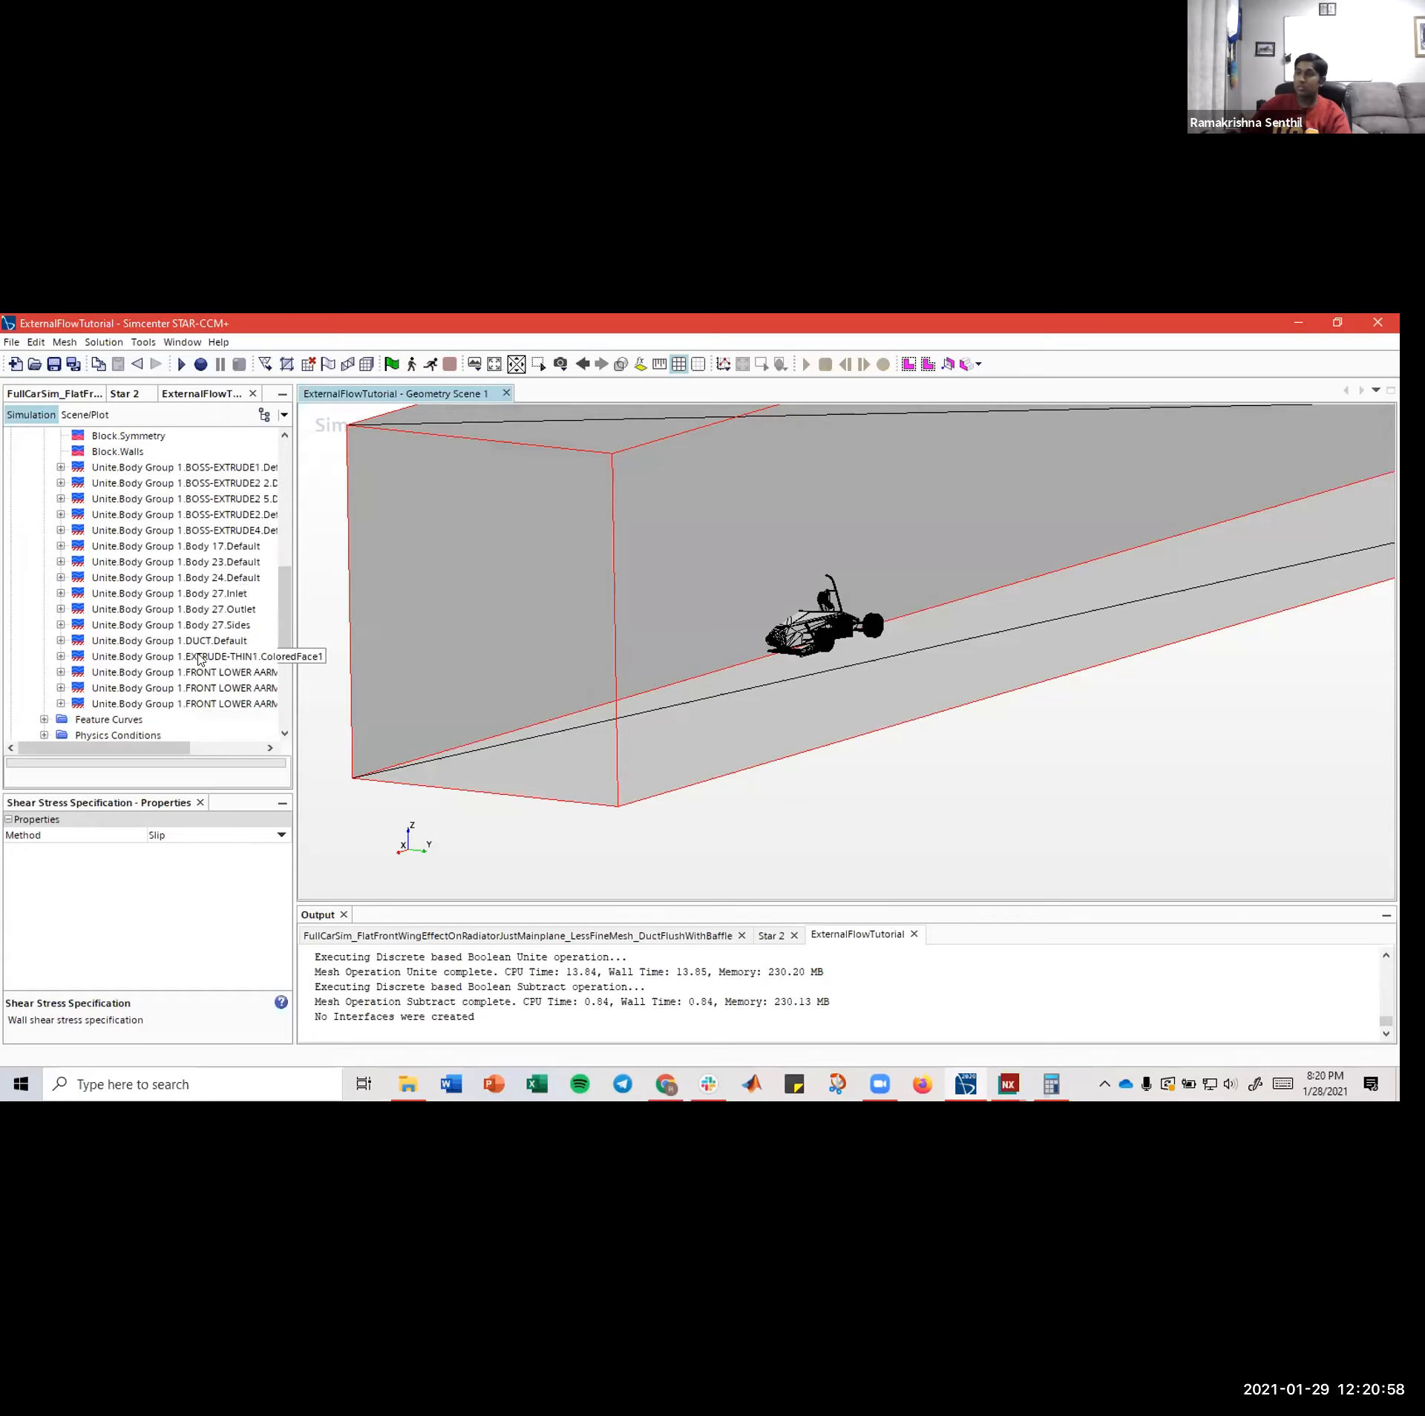
scroll(277, 664, "up", 1)
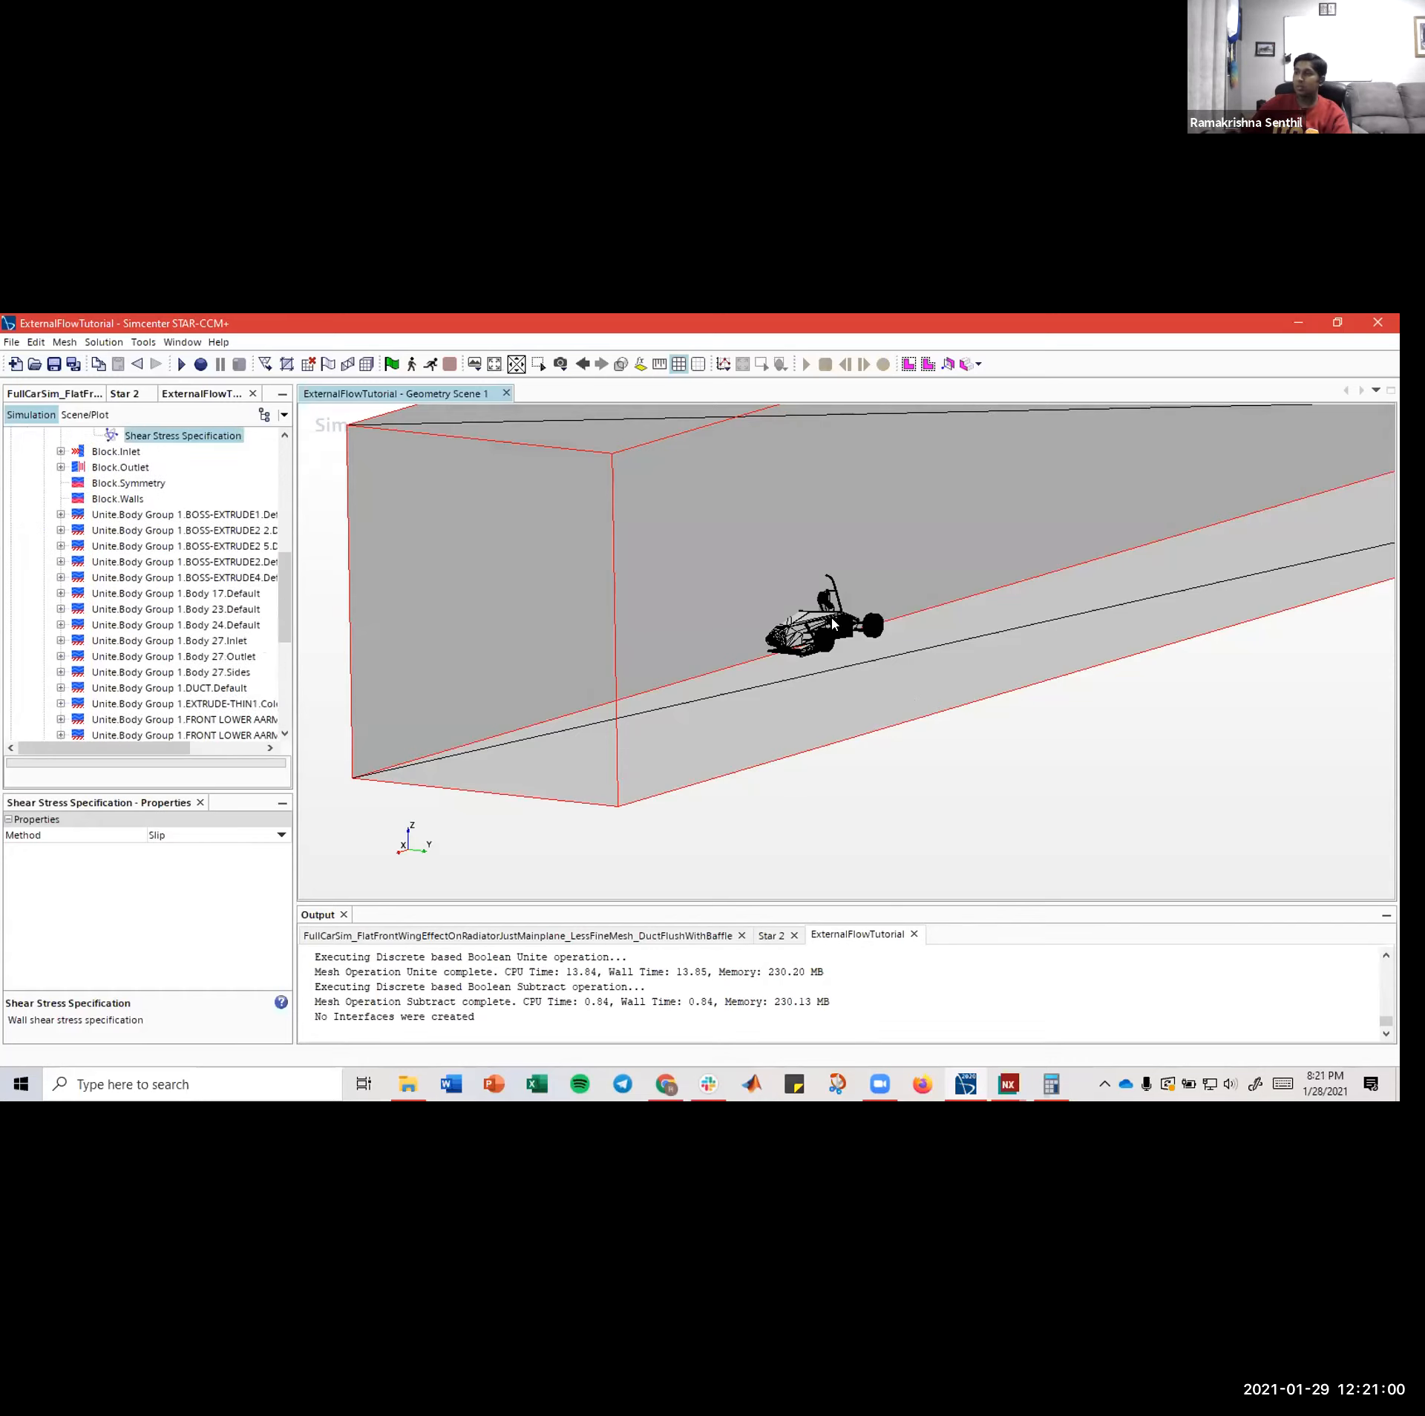
scroll(827, 649, "up", 4)
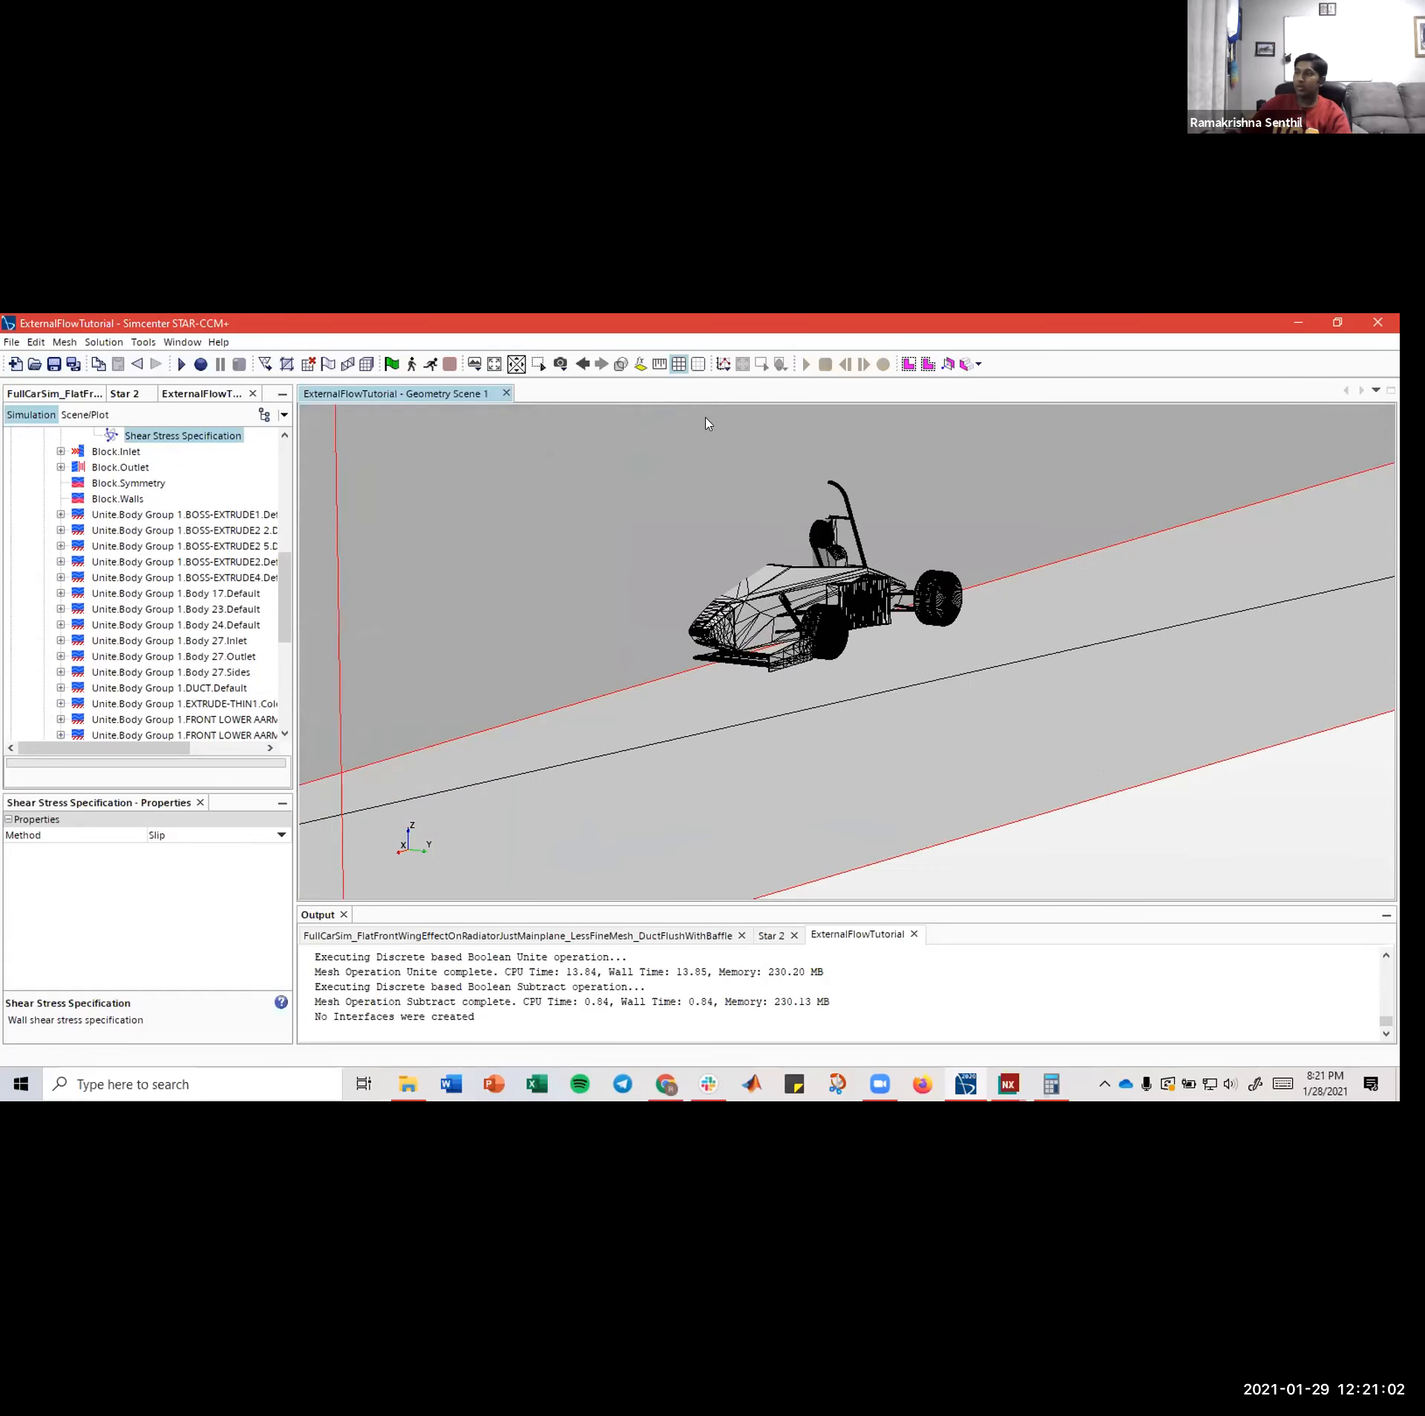
left_click(679, 365)
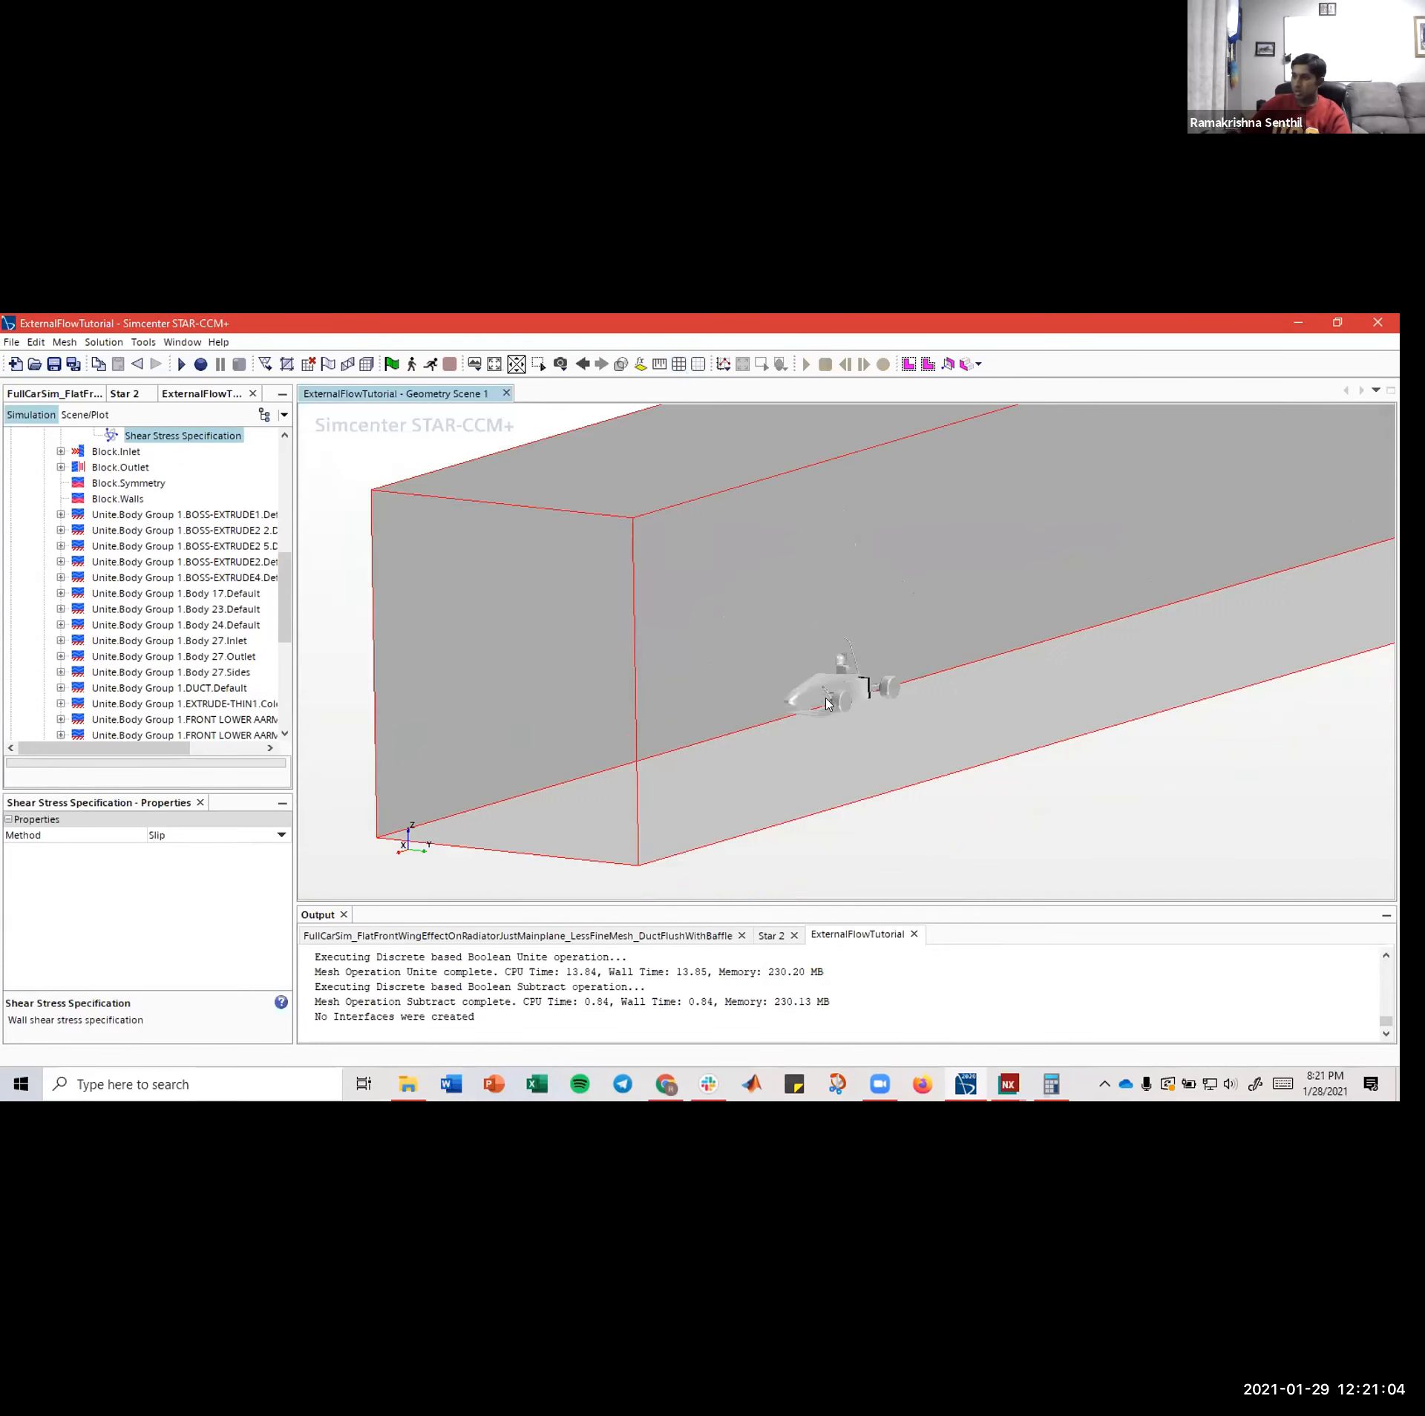
scroll(179, 595, "up", 3)
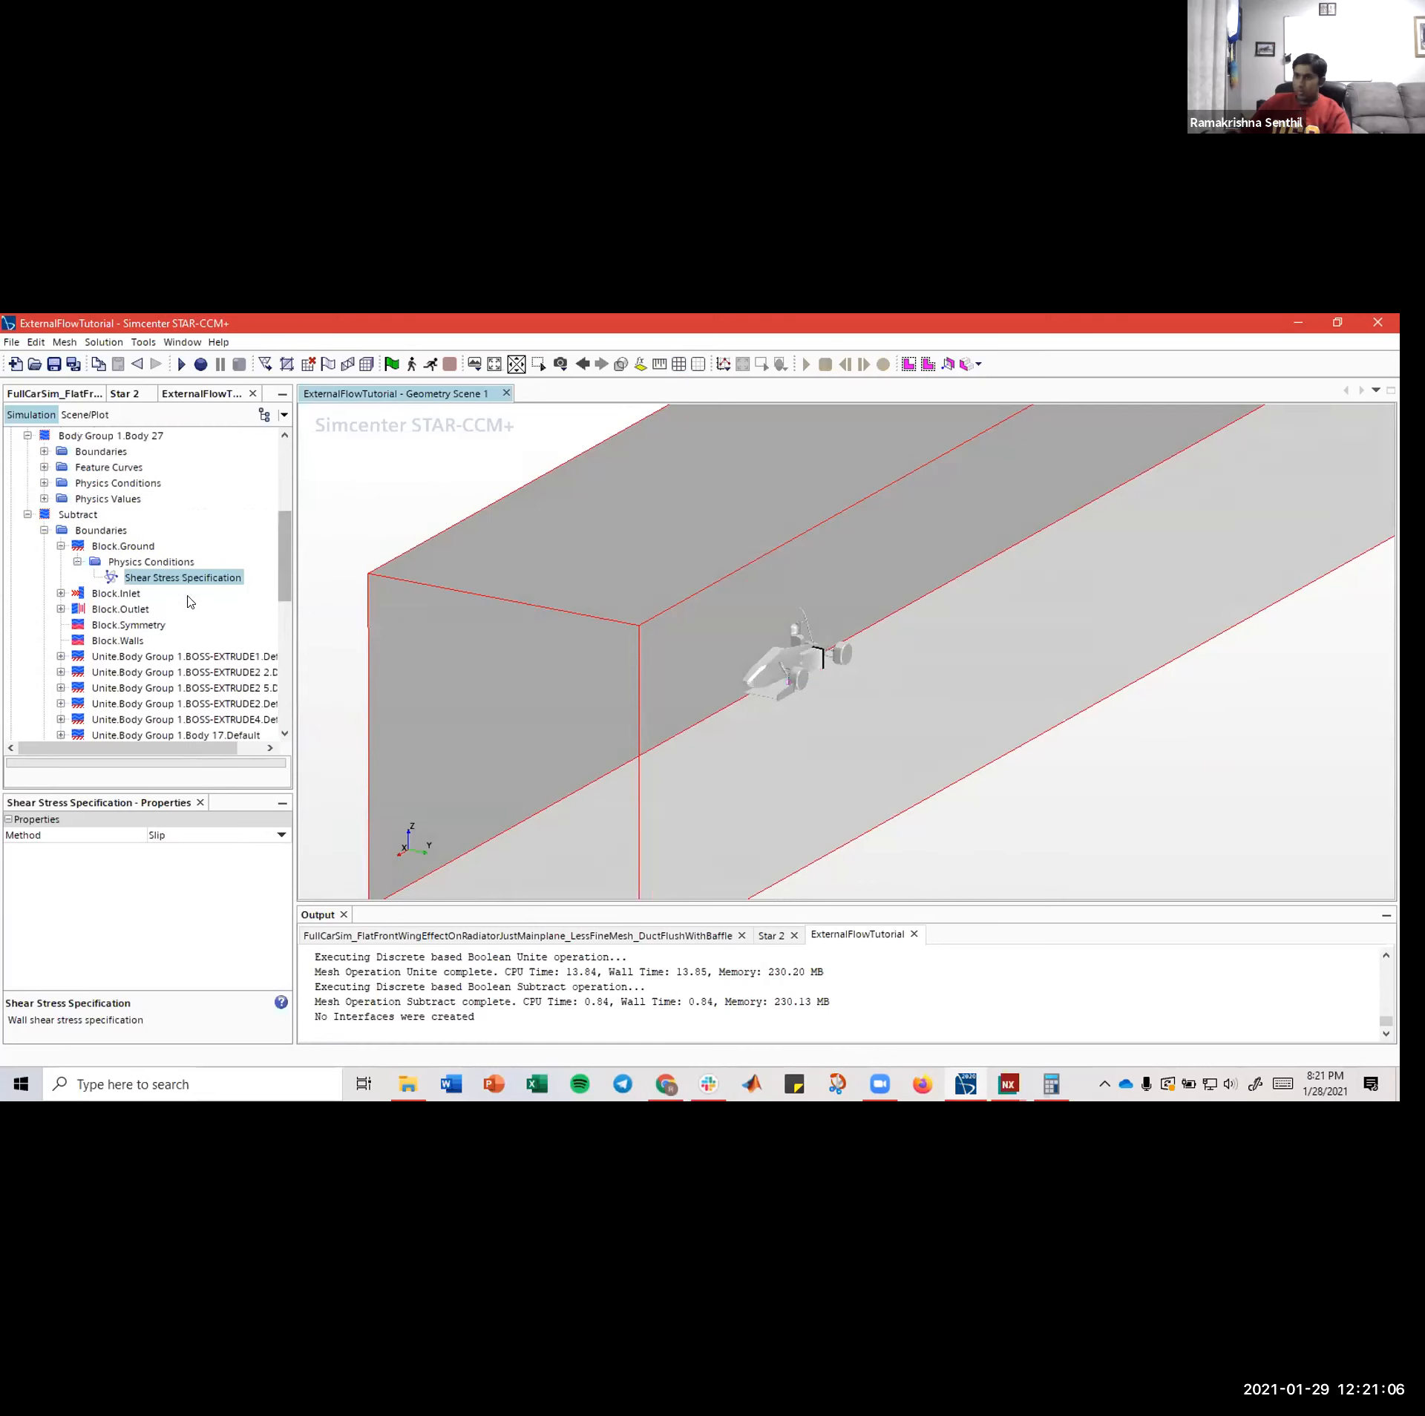
- Review the Block.Ground shear stress condition and the Inlet, Outlet, Symmetry and Walls boundaries of the Subtract region
left_click(134, 562)
left_click(148, 581)
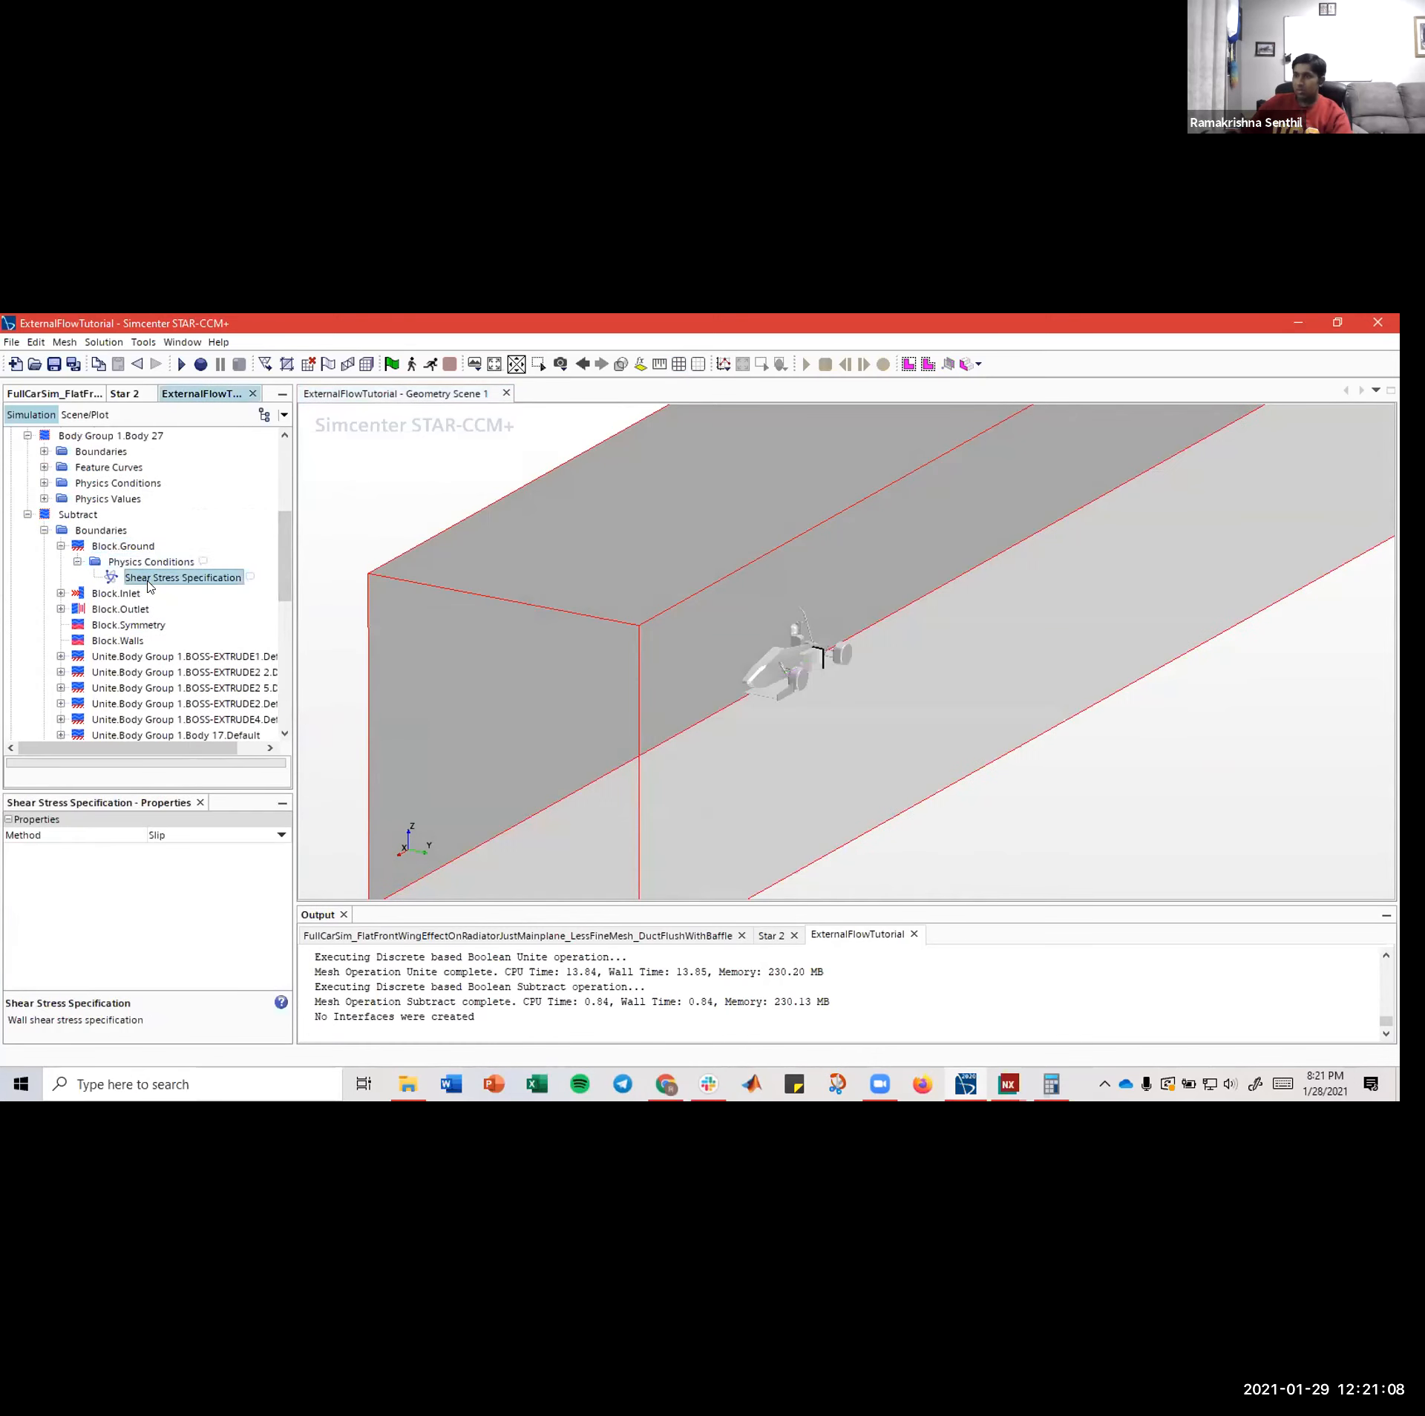
left_click_drag(694, 734, 733, 760)
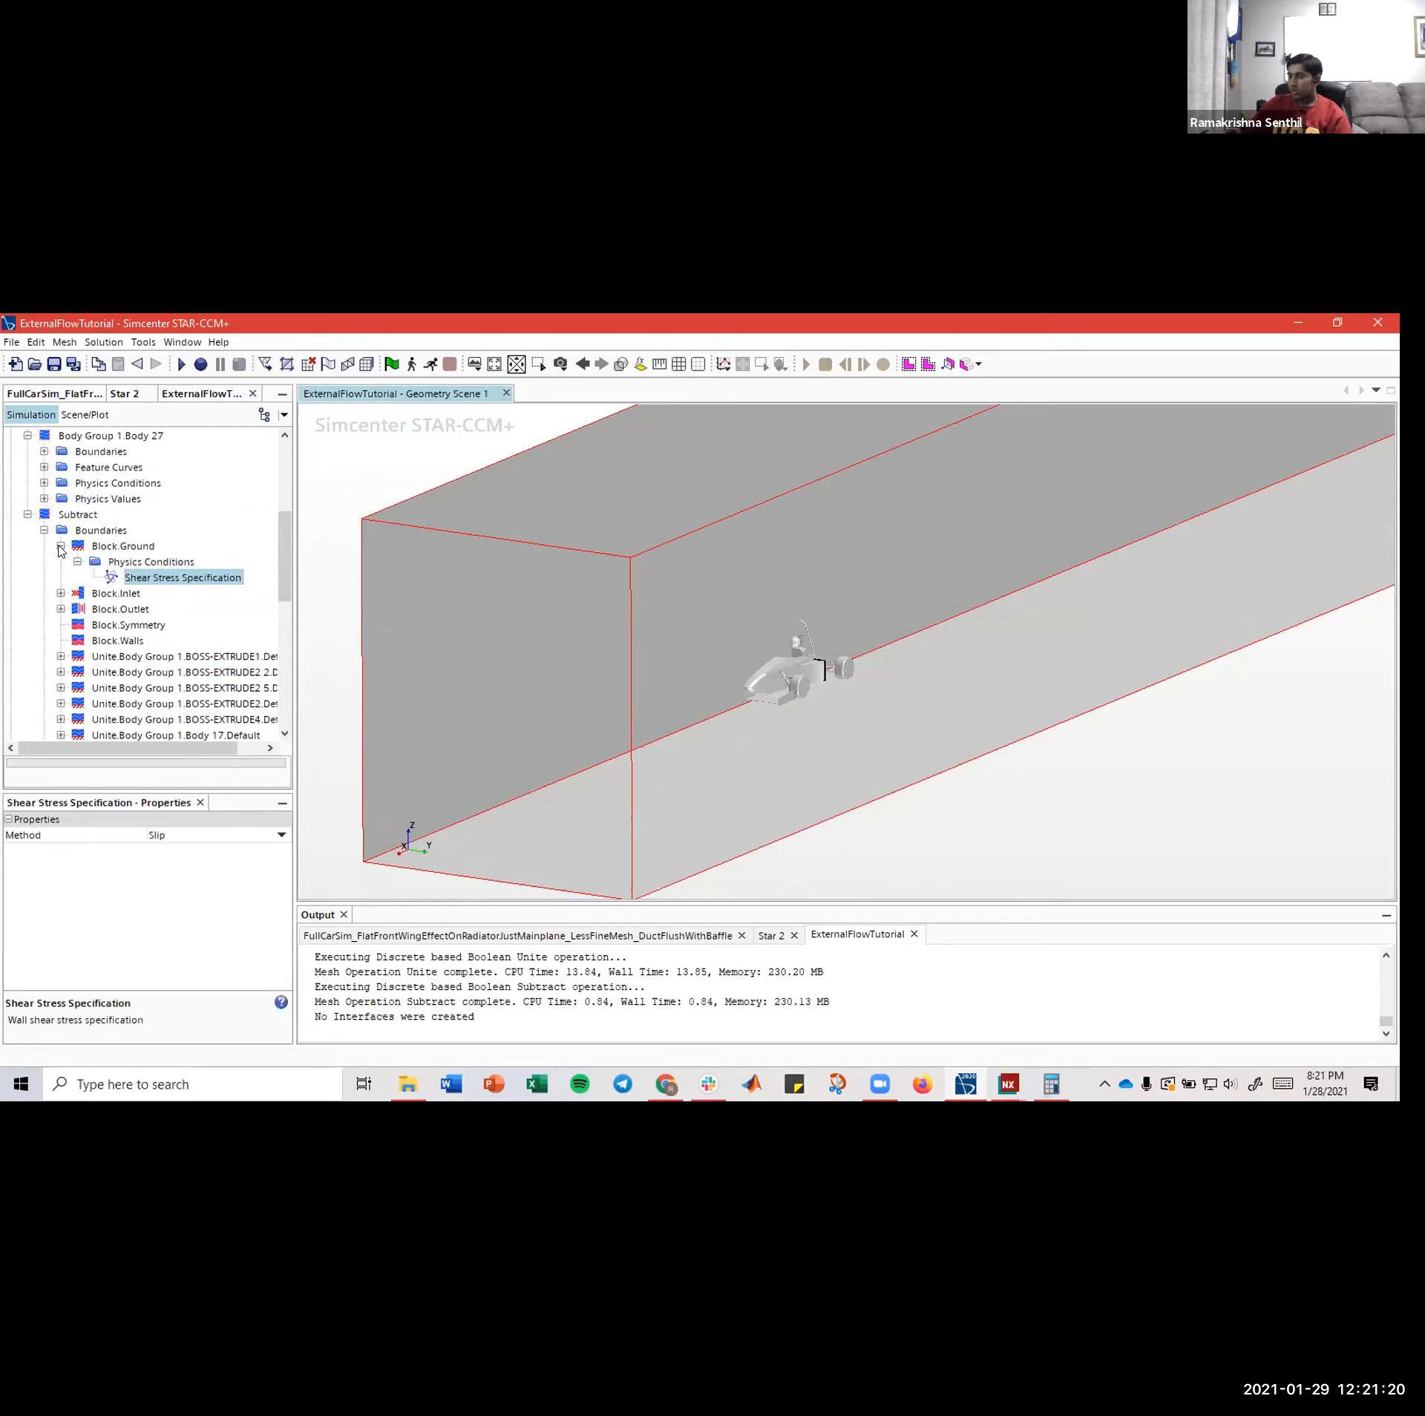
left_click(61, 546)
left_click(101, 562)
left_click(108, 578)
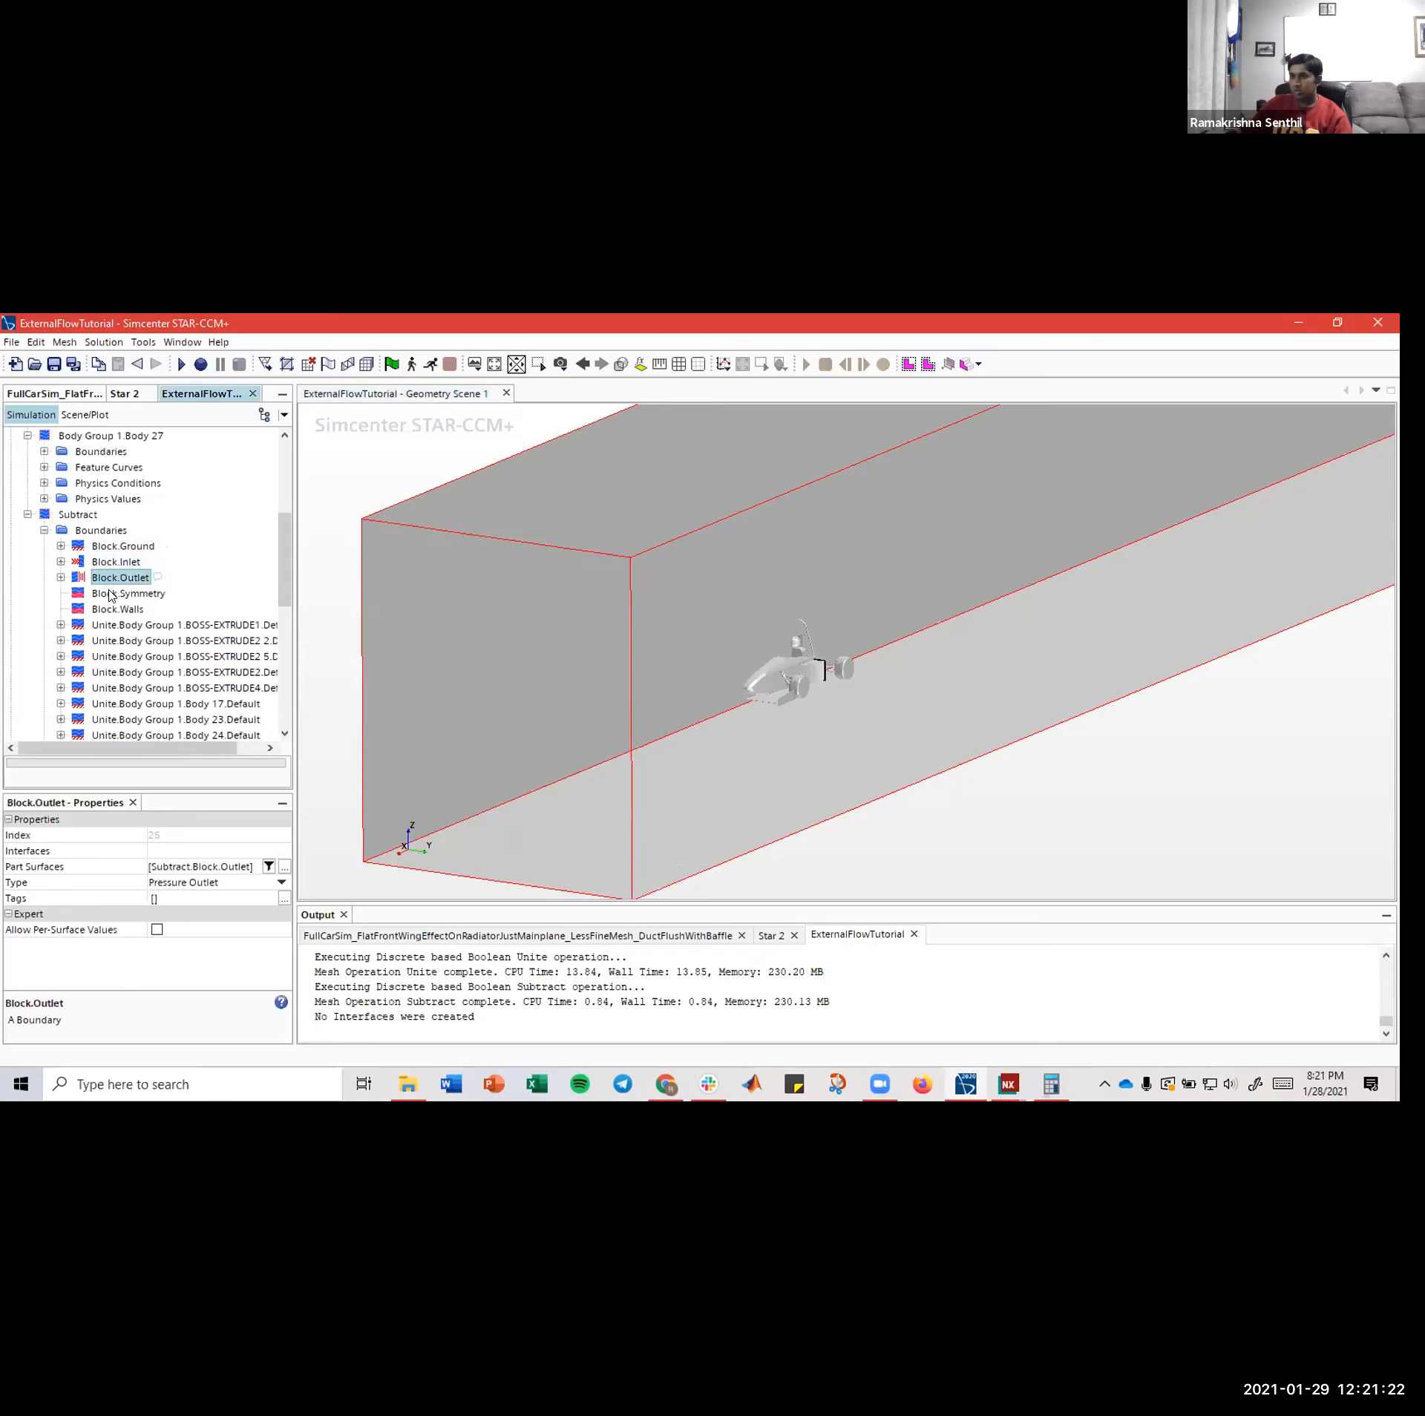
left_click(113, 593)
left_click(111, 610)
scroll(119, 688, "down", 4)
scroll(112, 655, "up", 4)
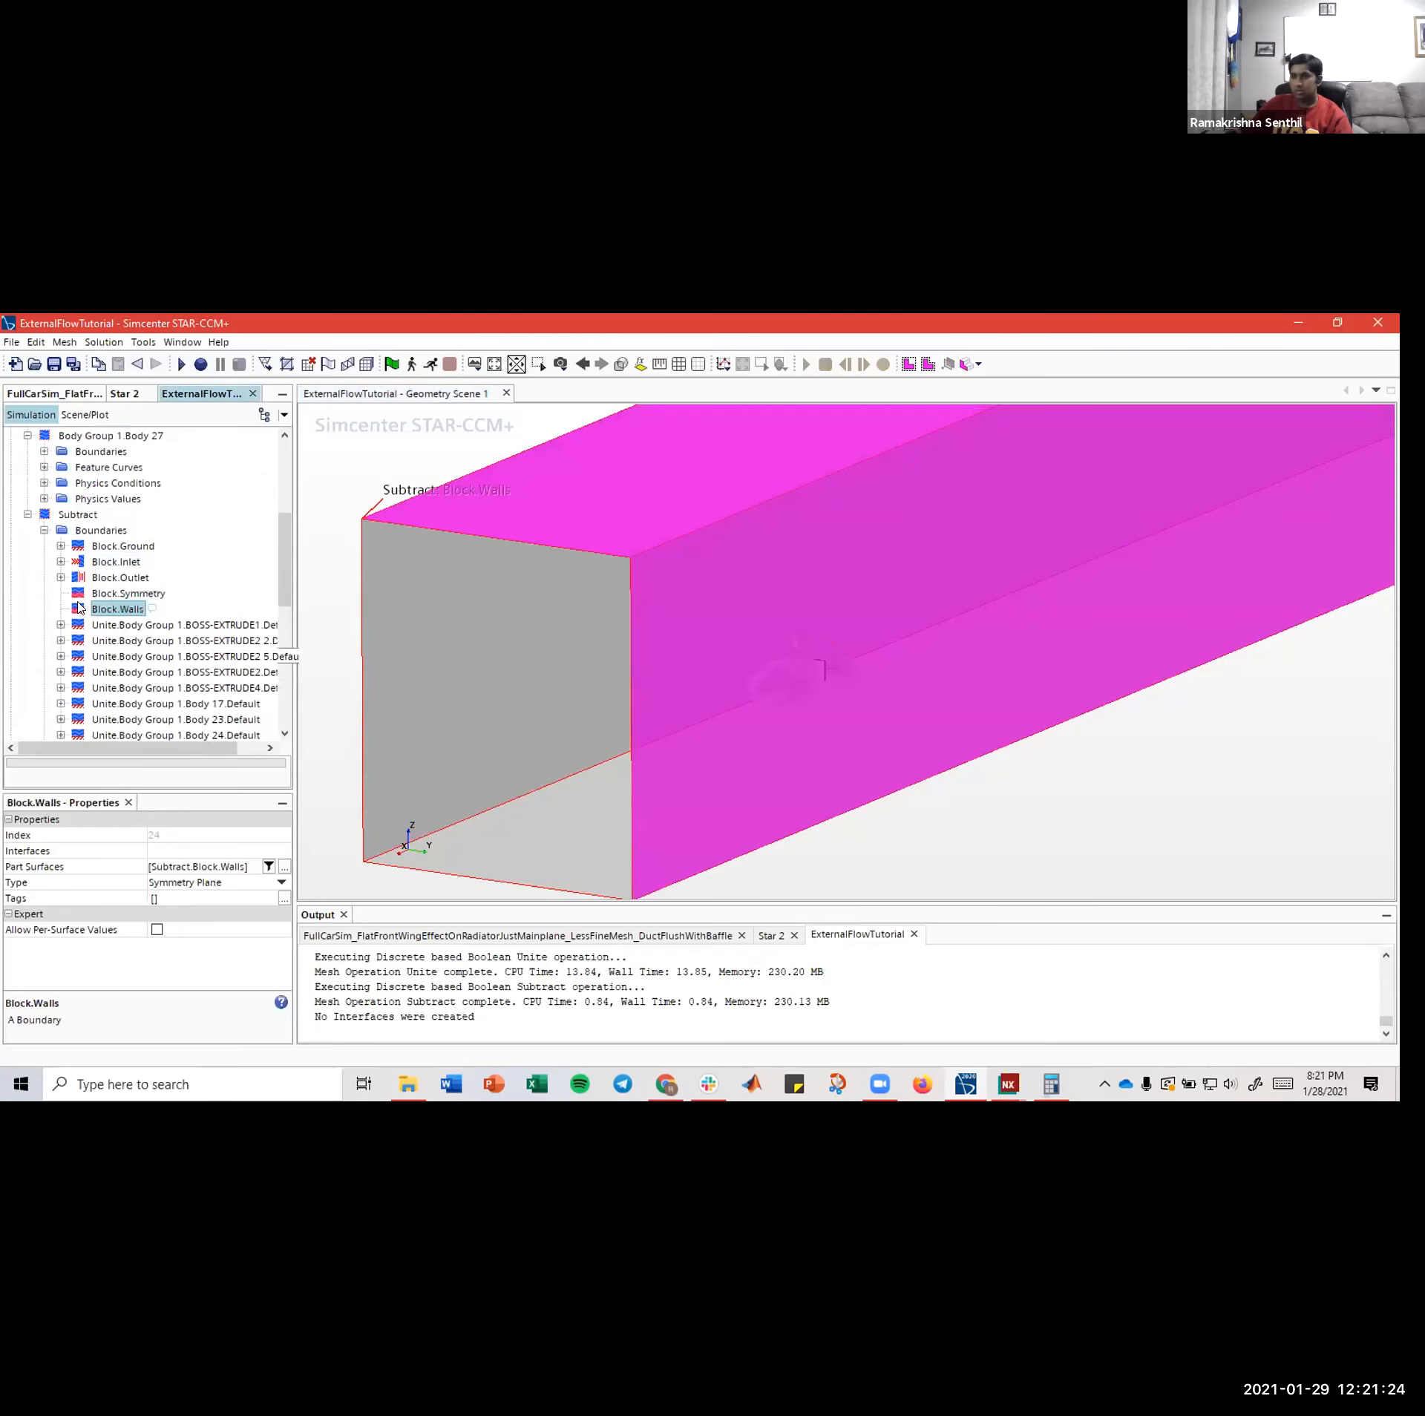
- Collapse the Subtract region and set the type of the Body Group 1.Body 27 region to Porous Region
left_click(45, 530)
left_click(28, 513)
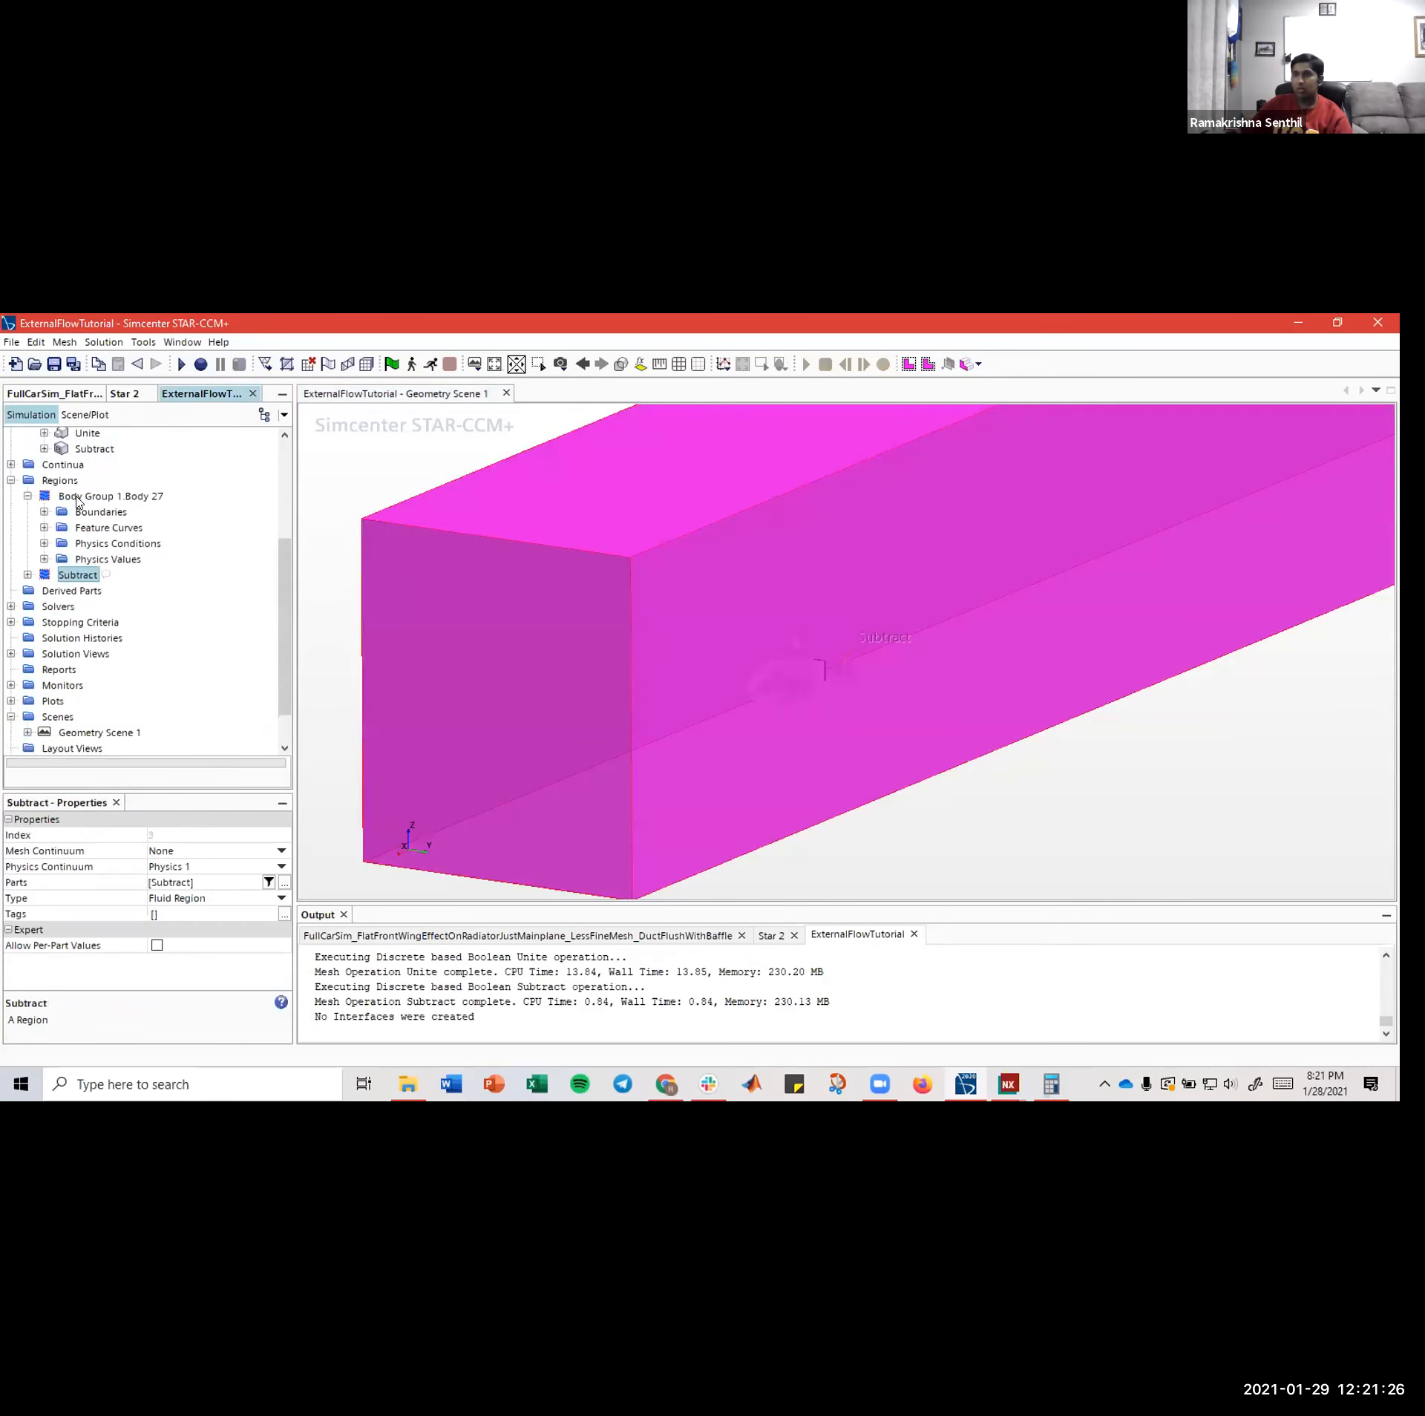
scroll(89, 536, "up", 2)
left_click(110, 543)
left_click(215, 899)
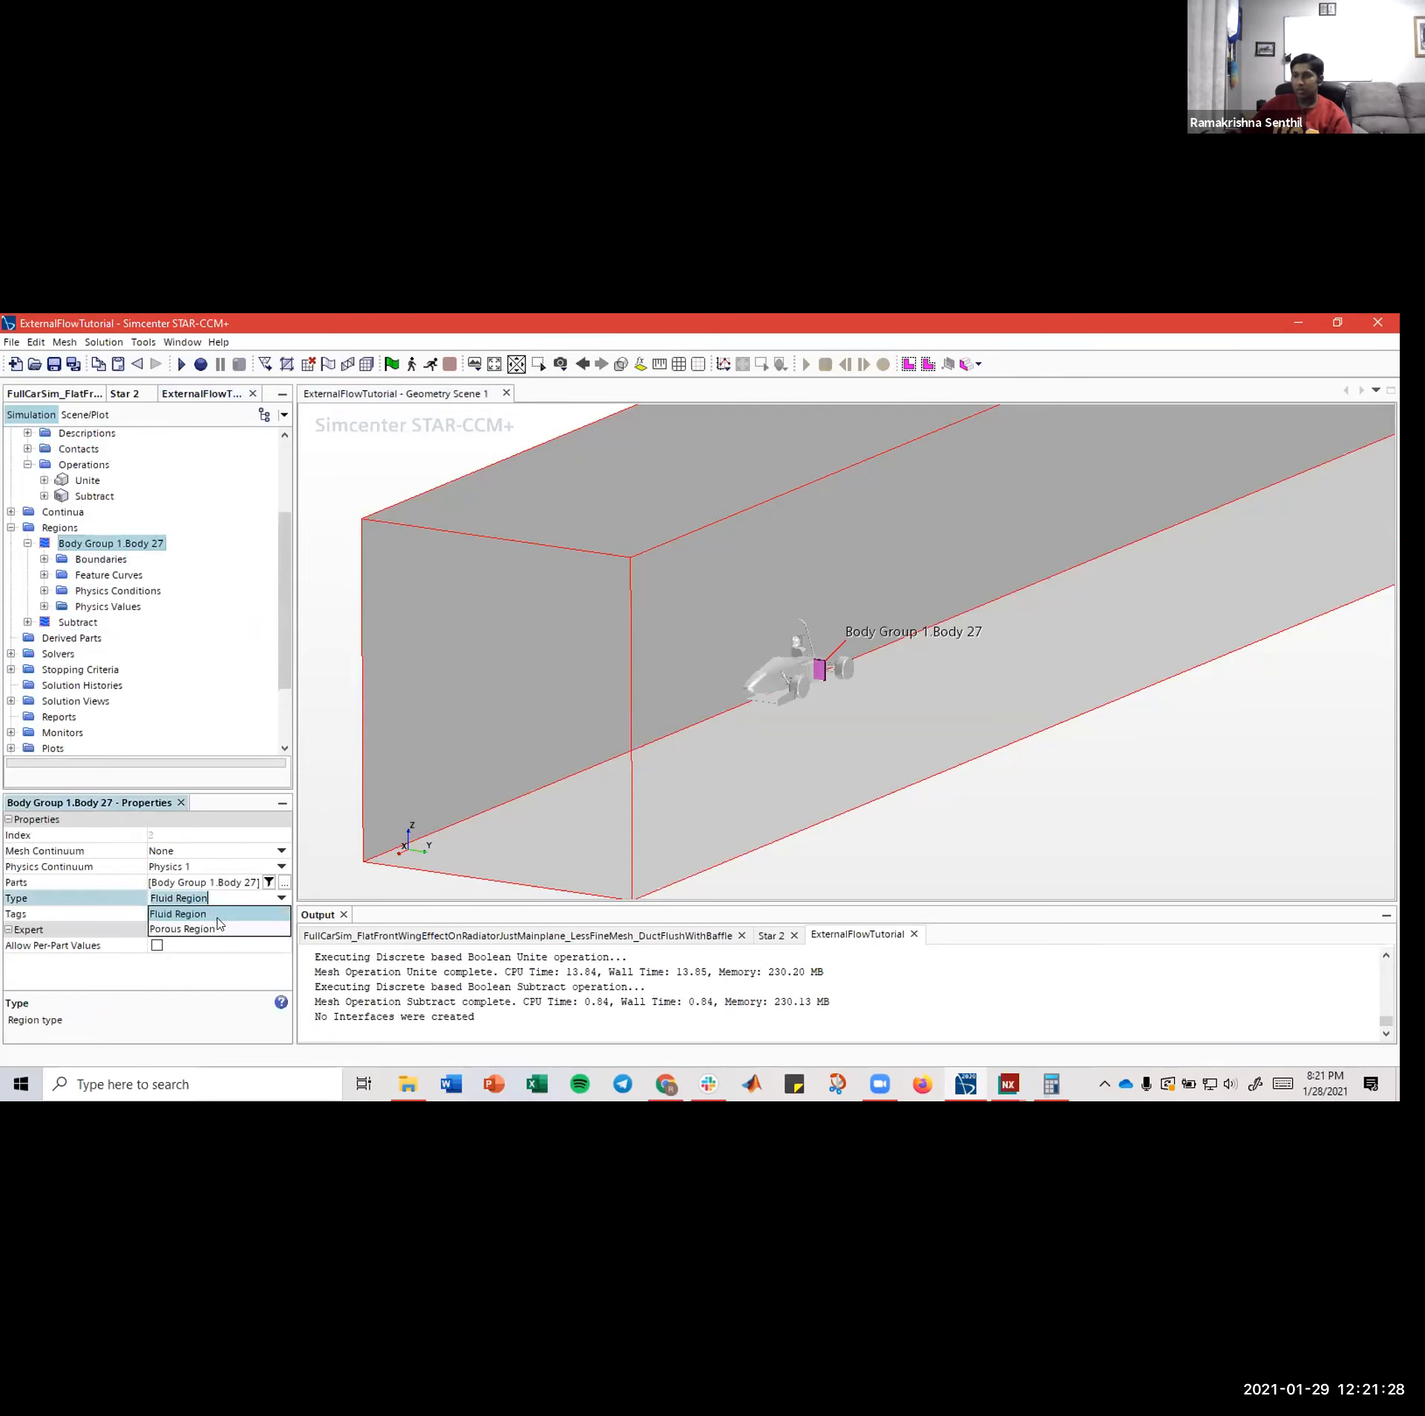
left_click(217, 930)
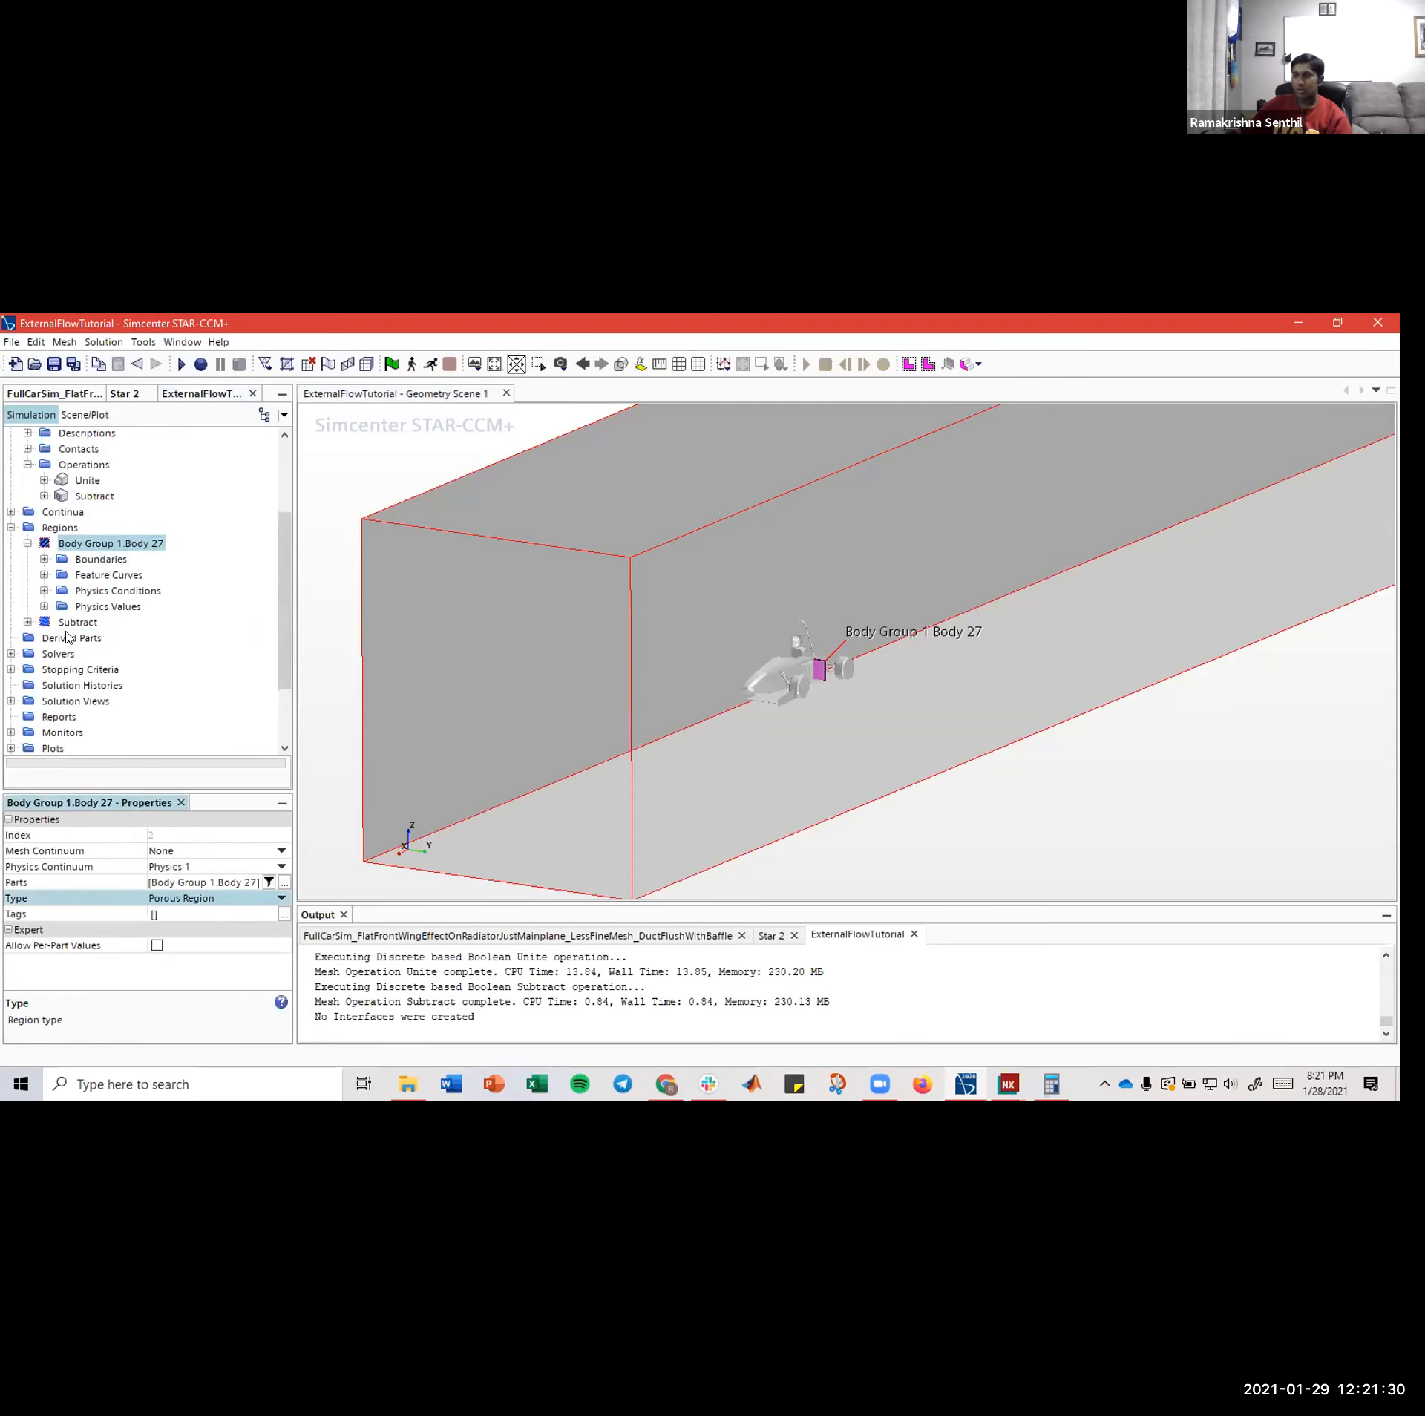
- Examine the Inlet, Outlet and Sides boundaries of Body Group 1.Body 27 and the boundary types available for its Inlet
left_click(45, 560)
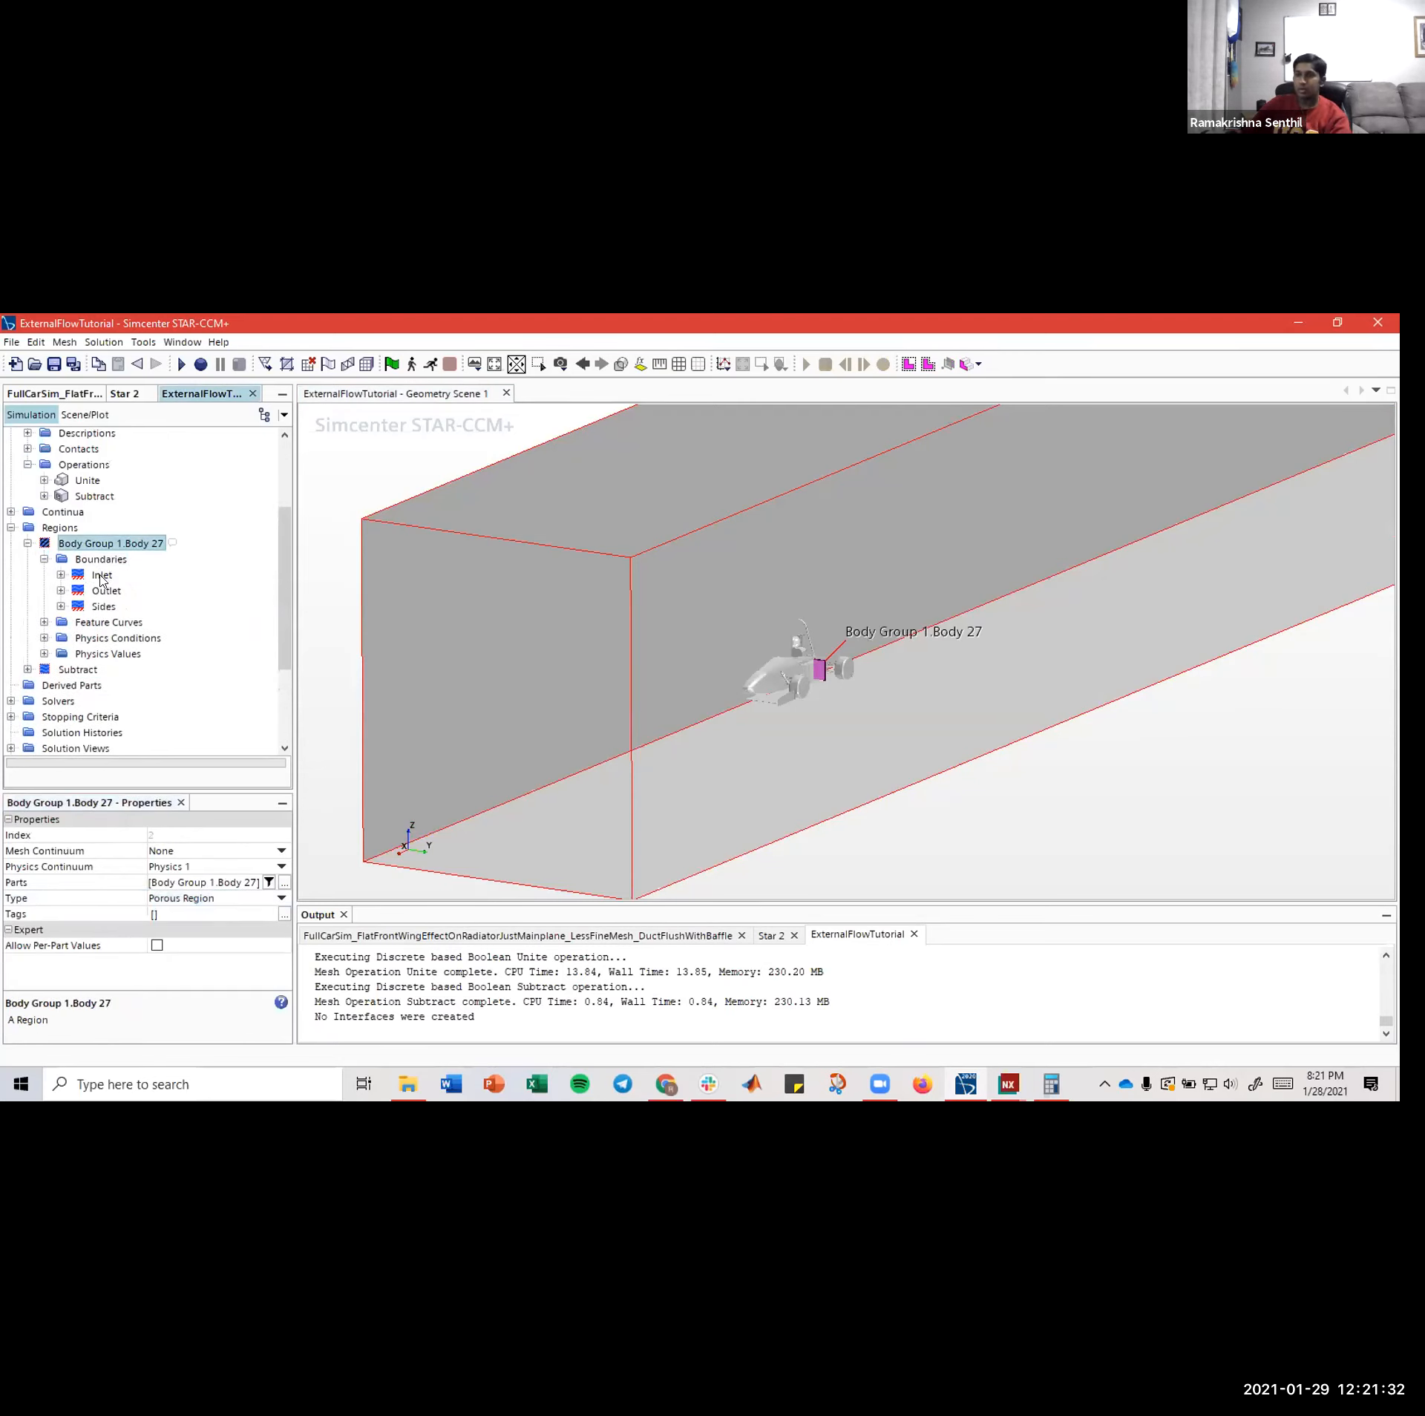
left_click(101, 577)
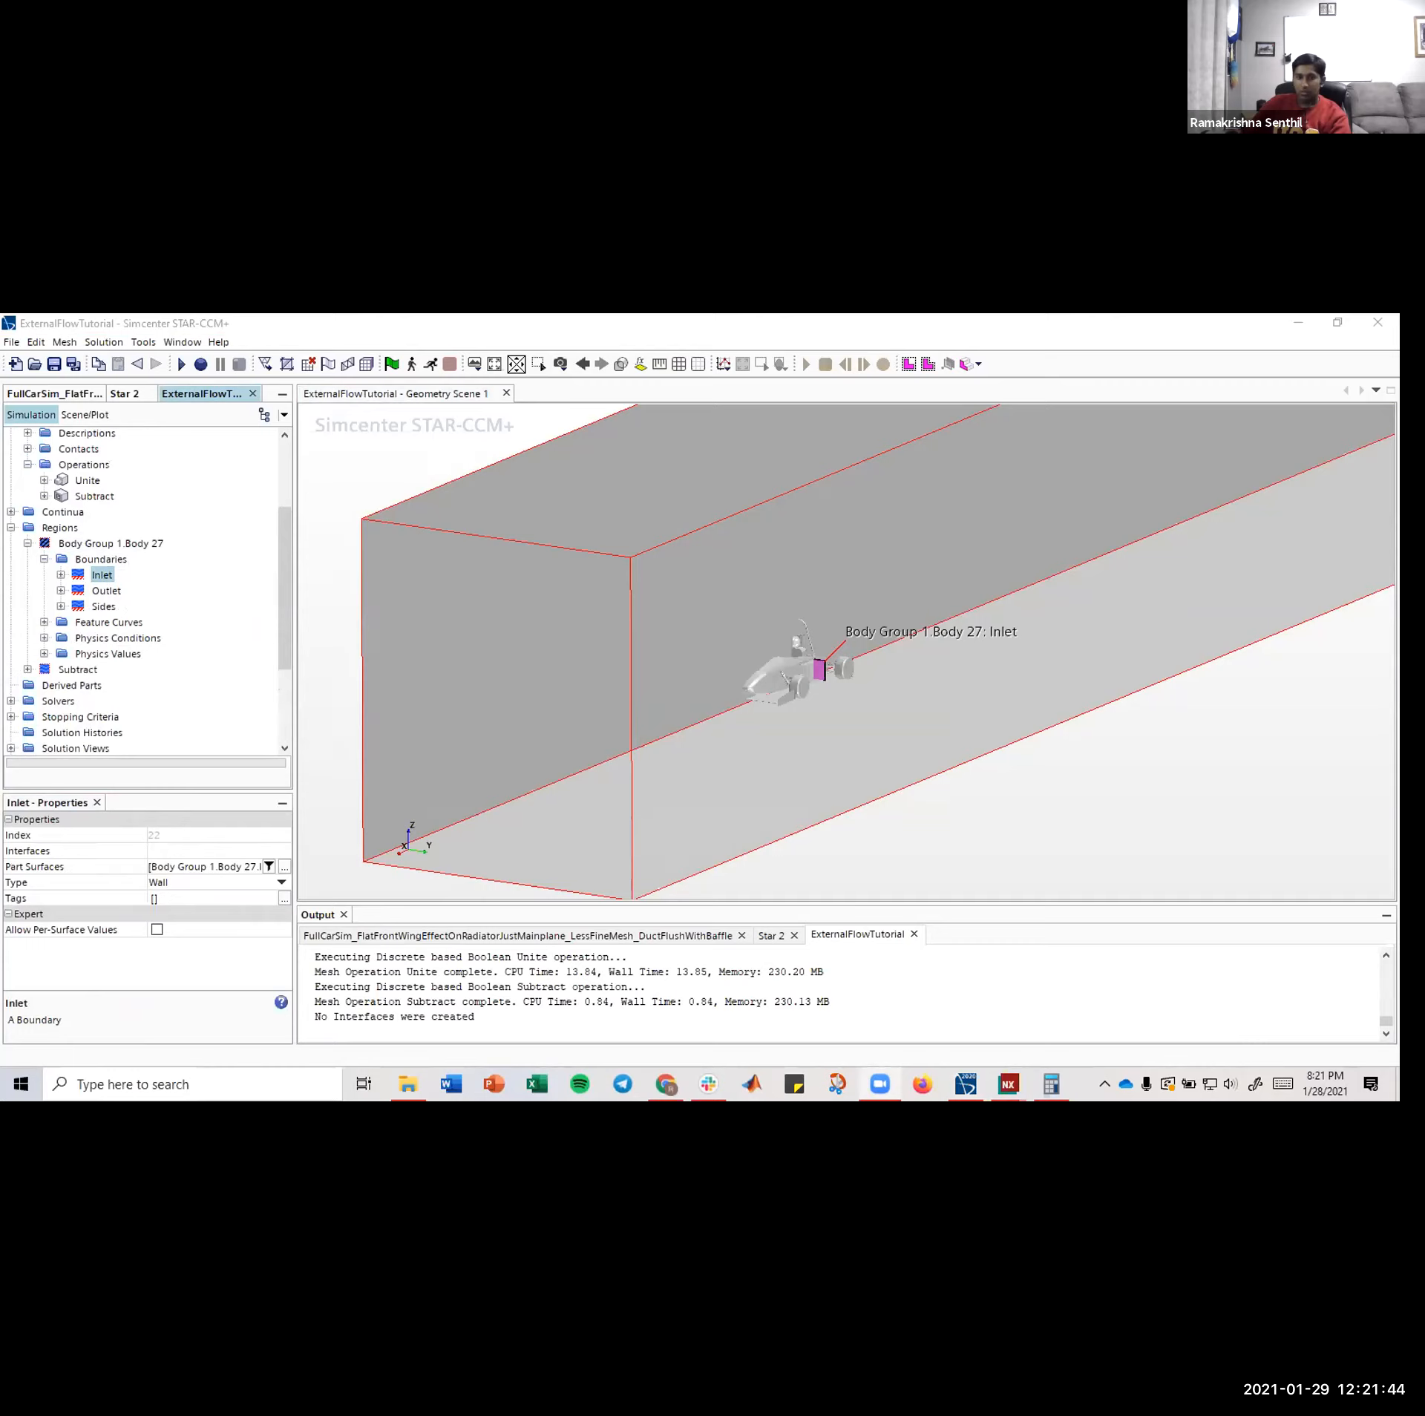
left_click(223, 883)
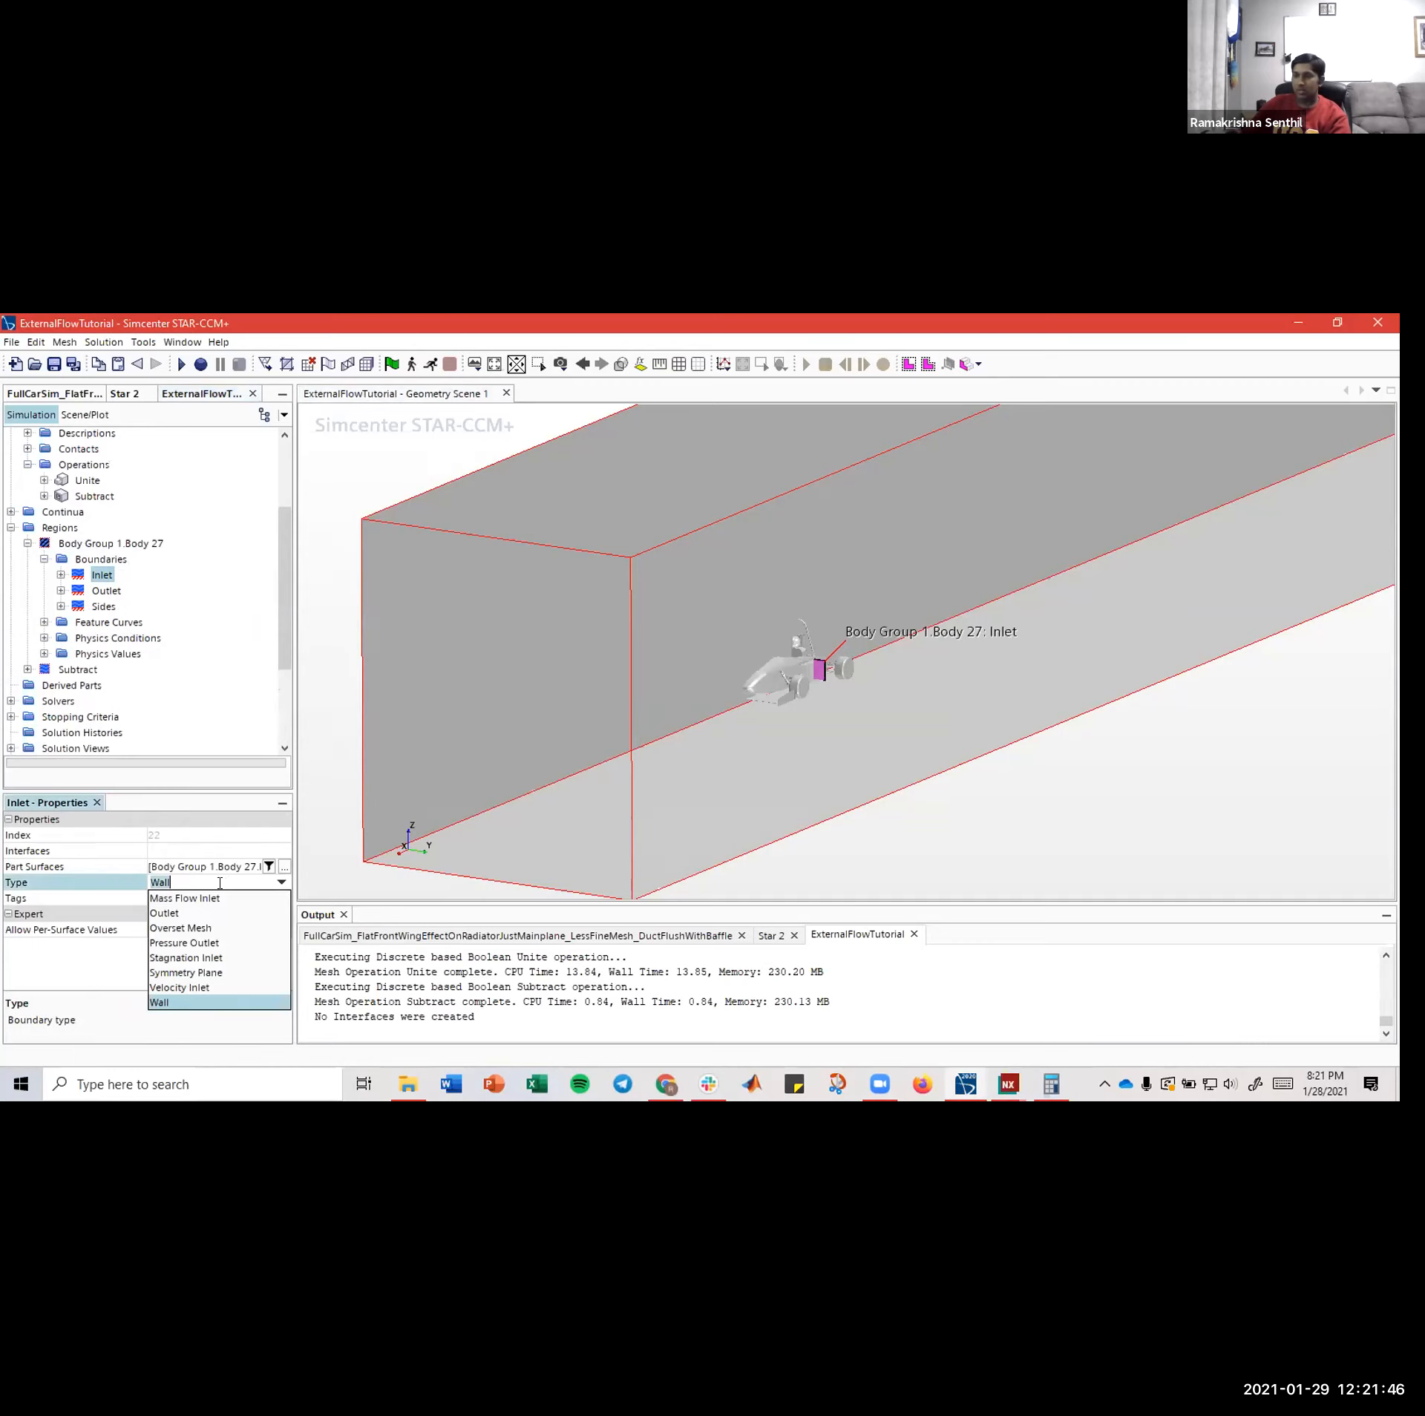
left_click(143, 887)
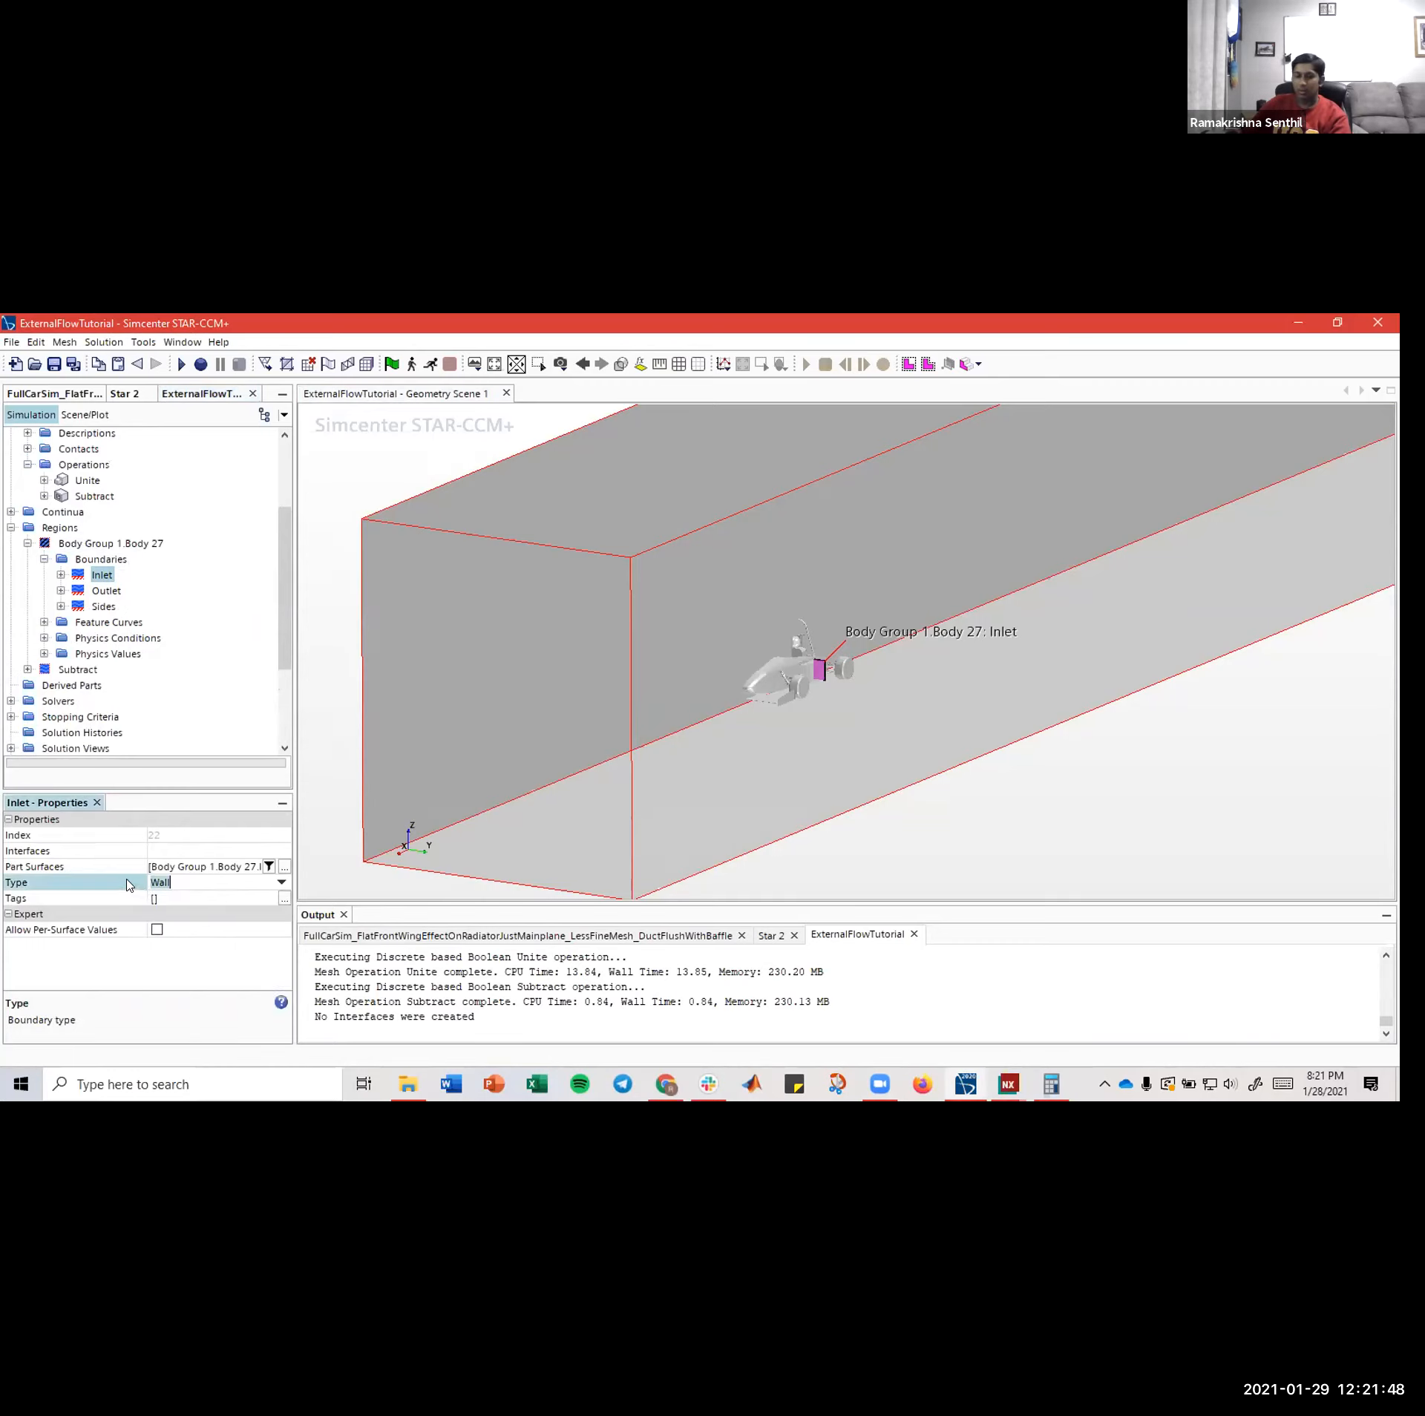
left_click(104, 591)
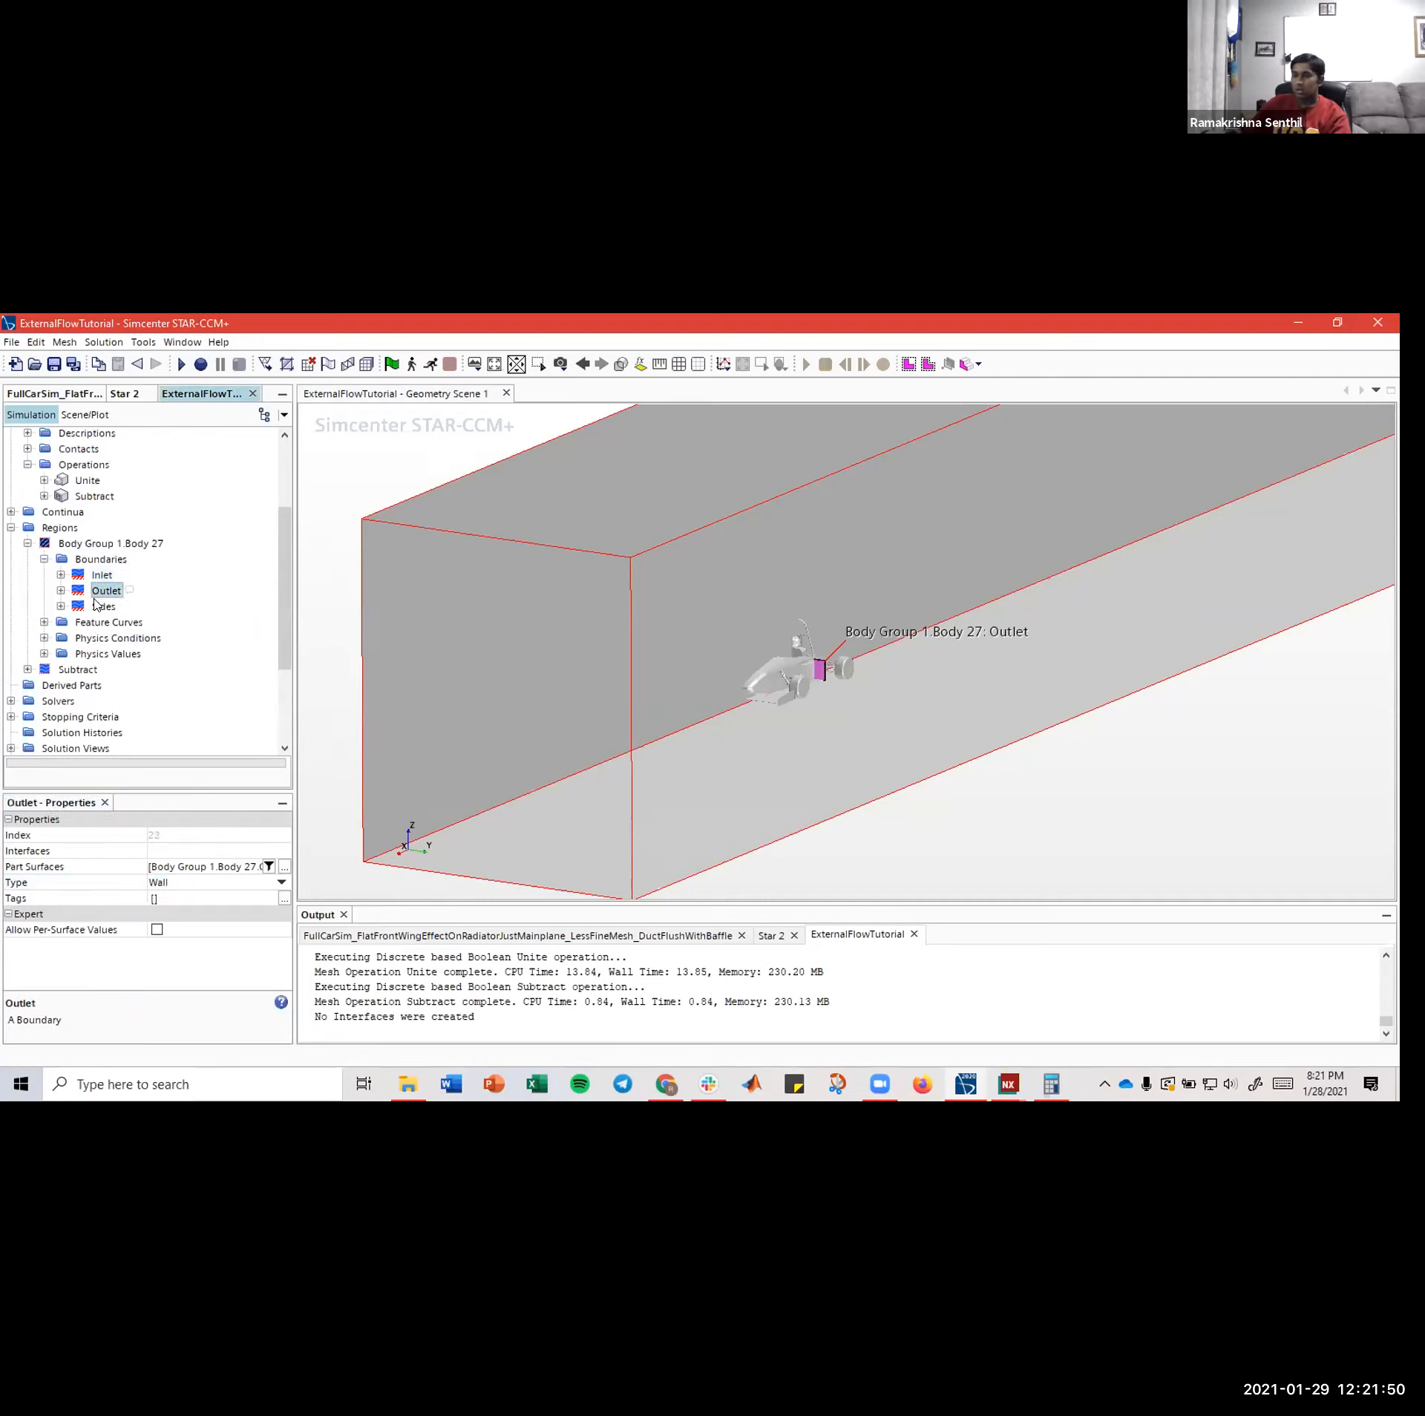
left_click(104, 606)
left_click(104, 591)
left_click(102, 581)
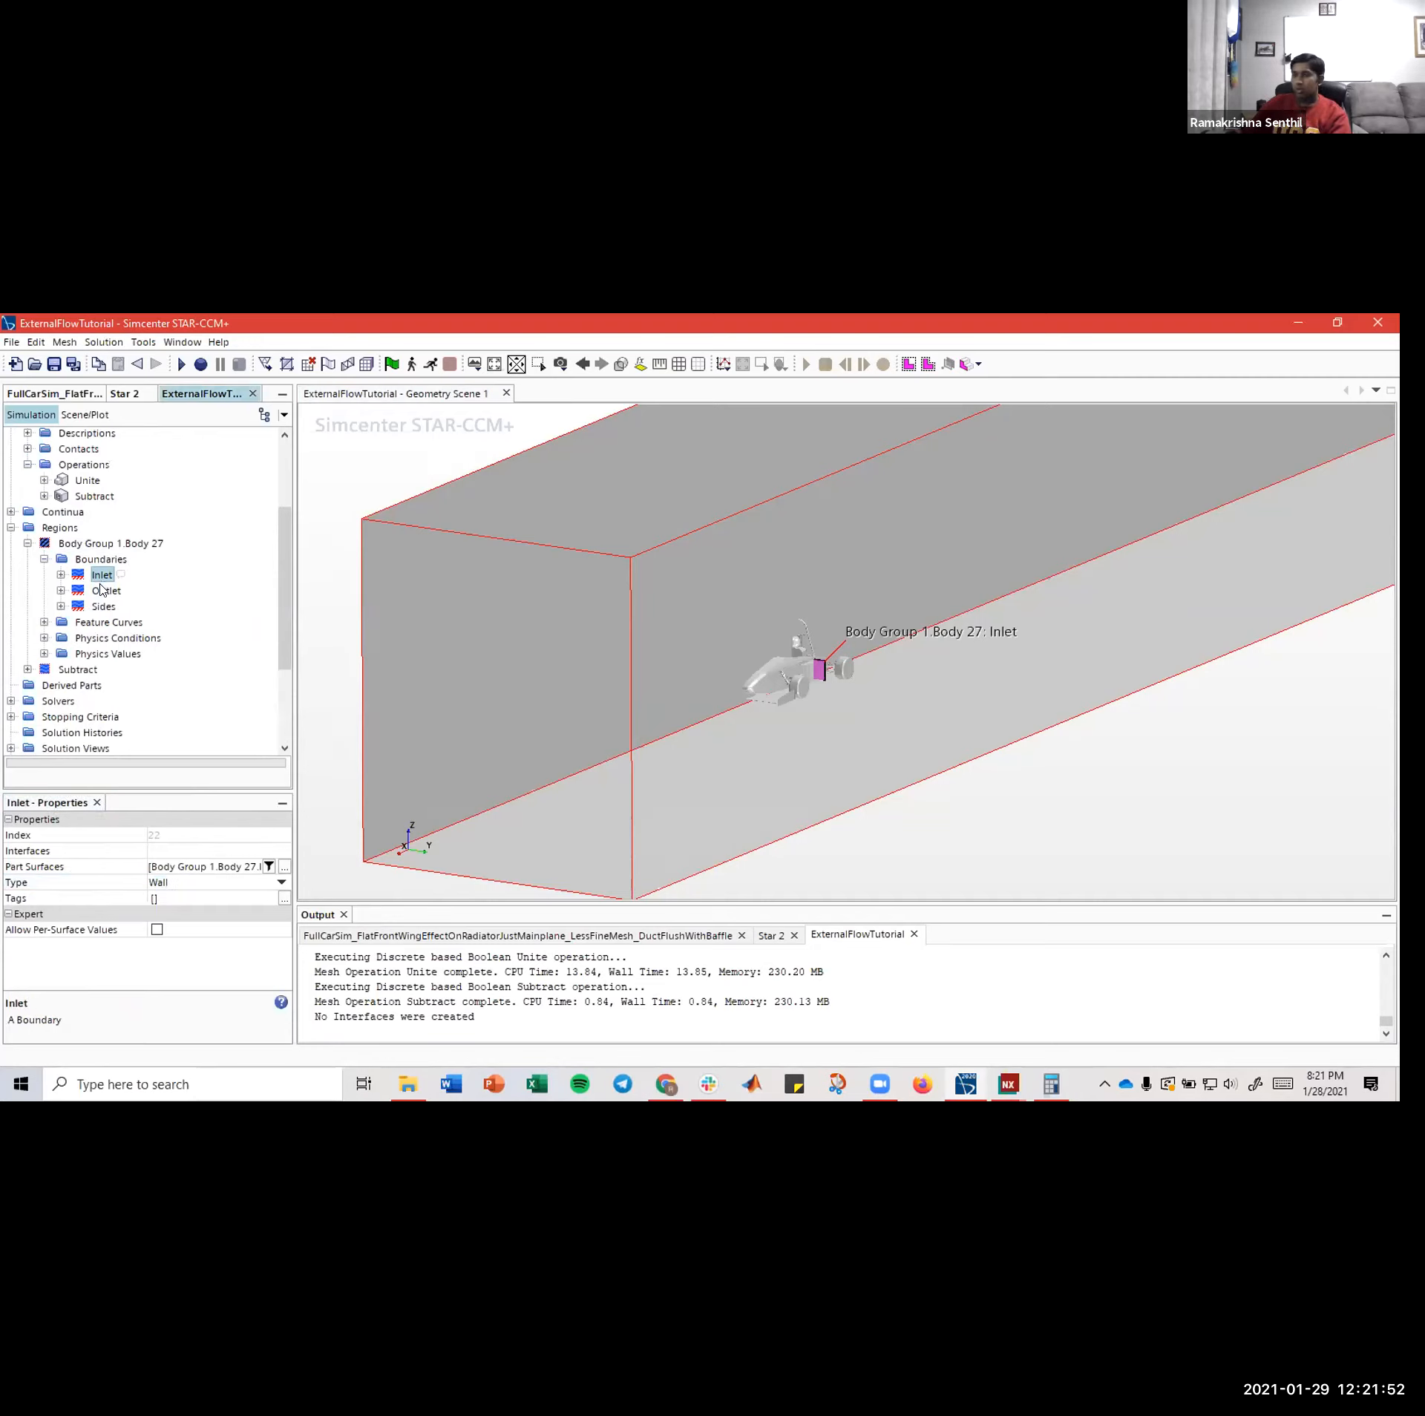
left_click(102, 592)
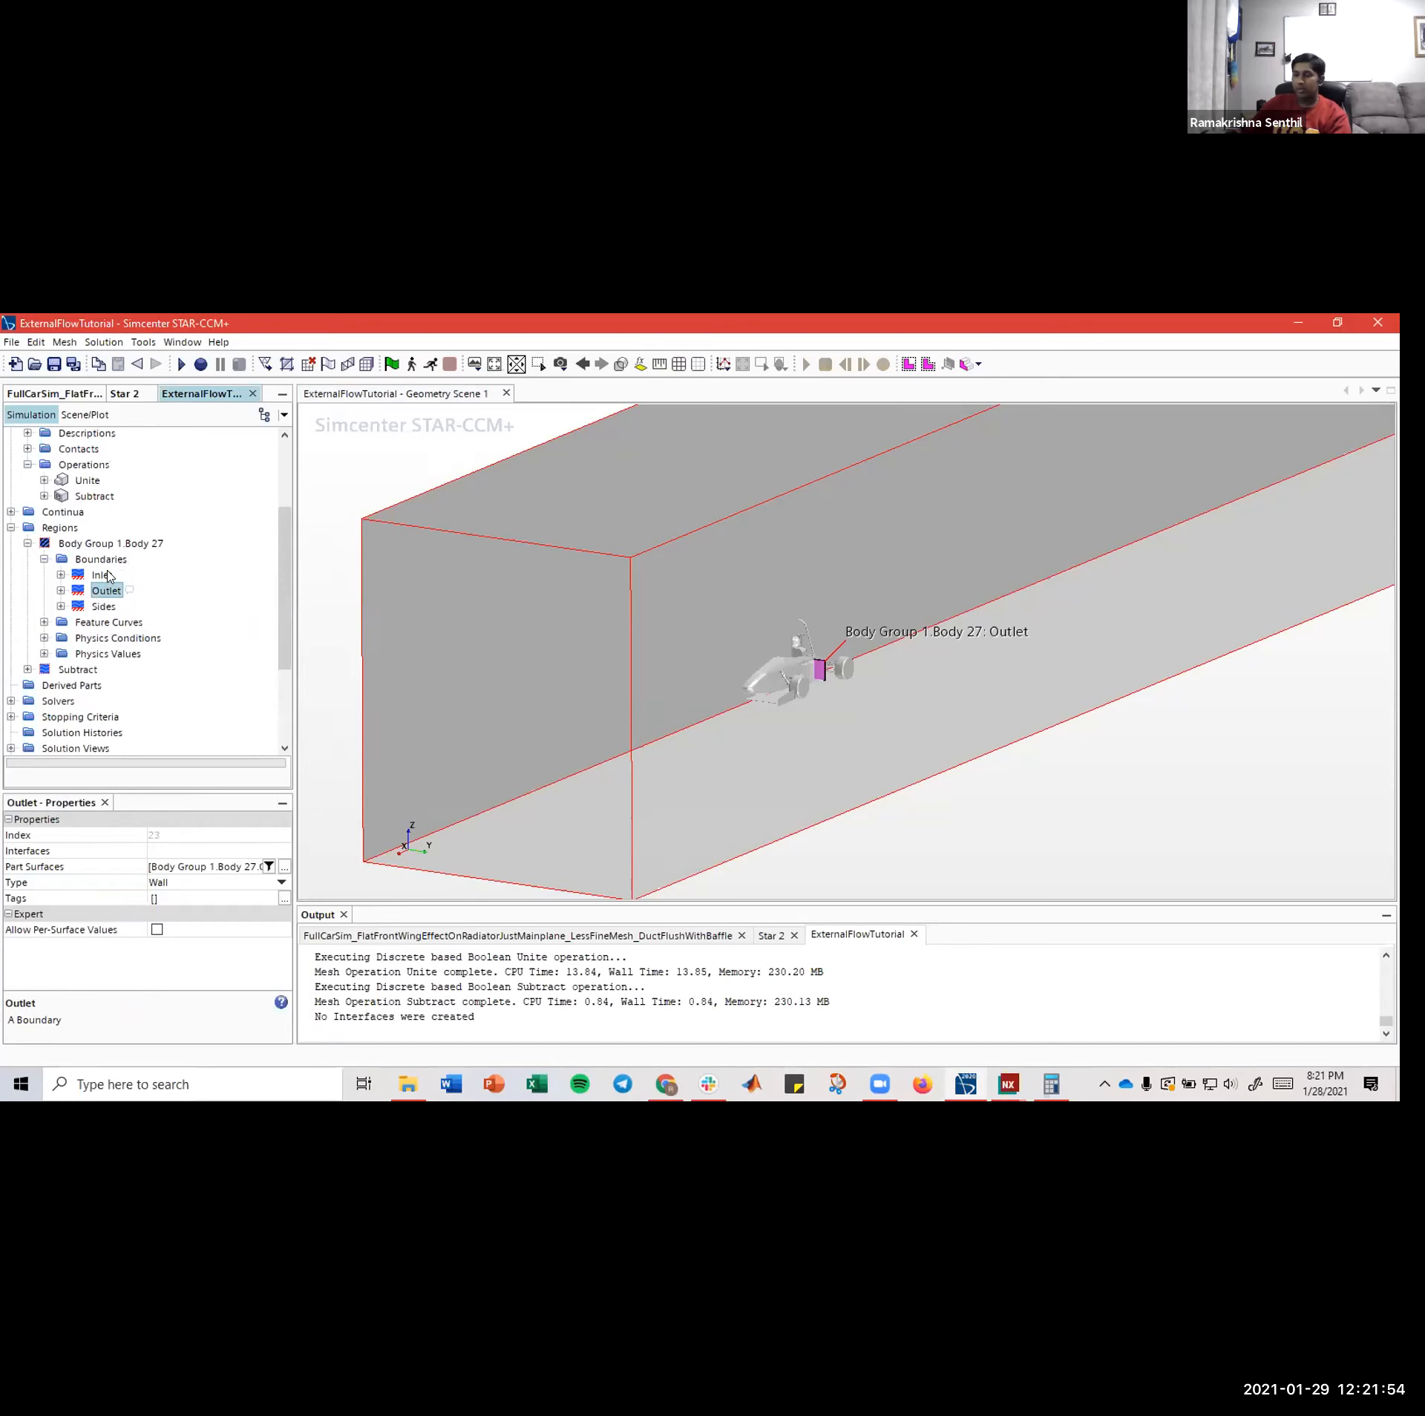
left_click(105, 576)
scroll(193, 688, "down", 3)
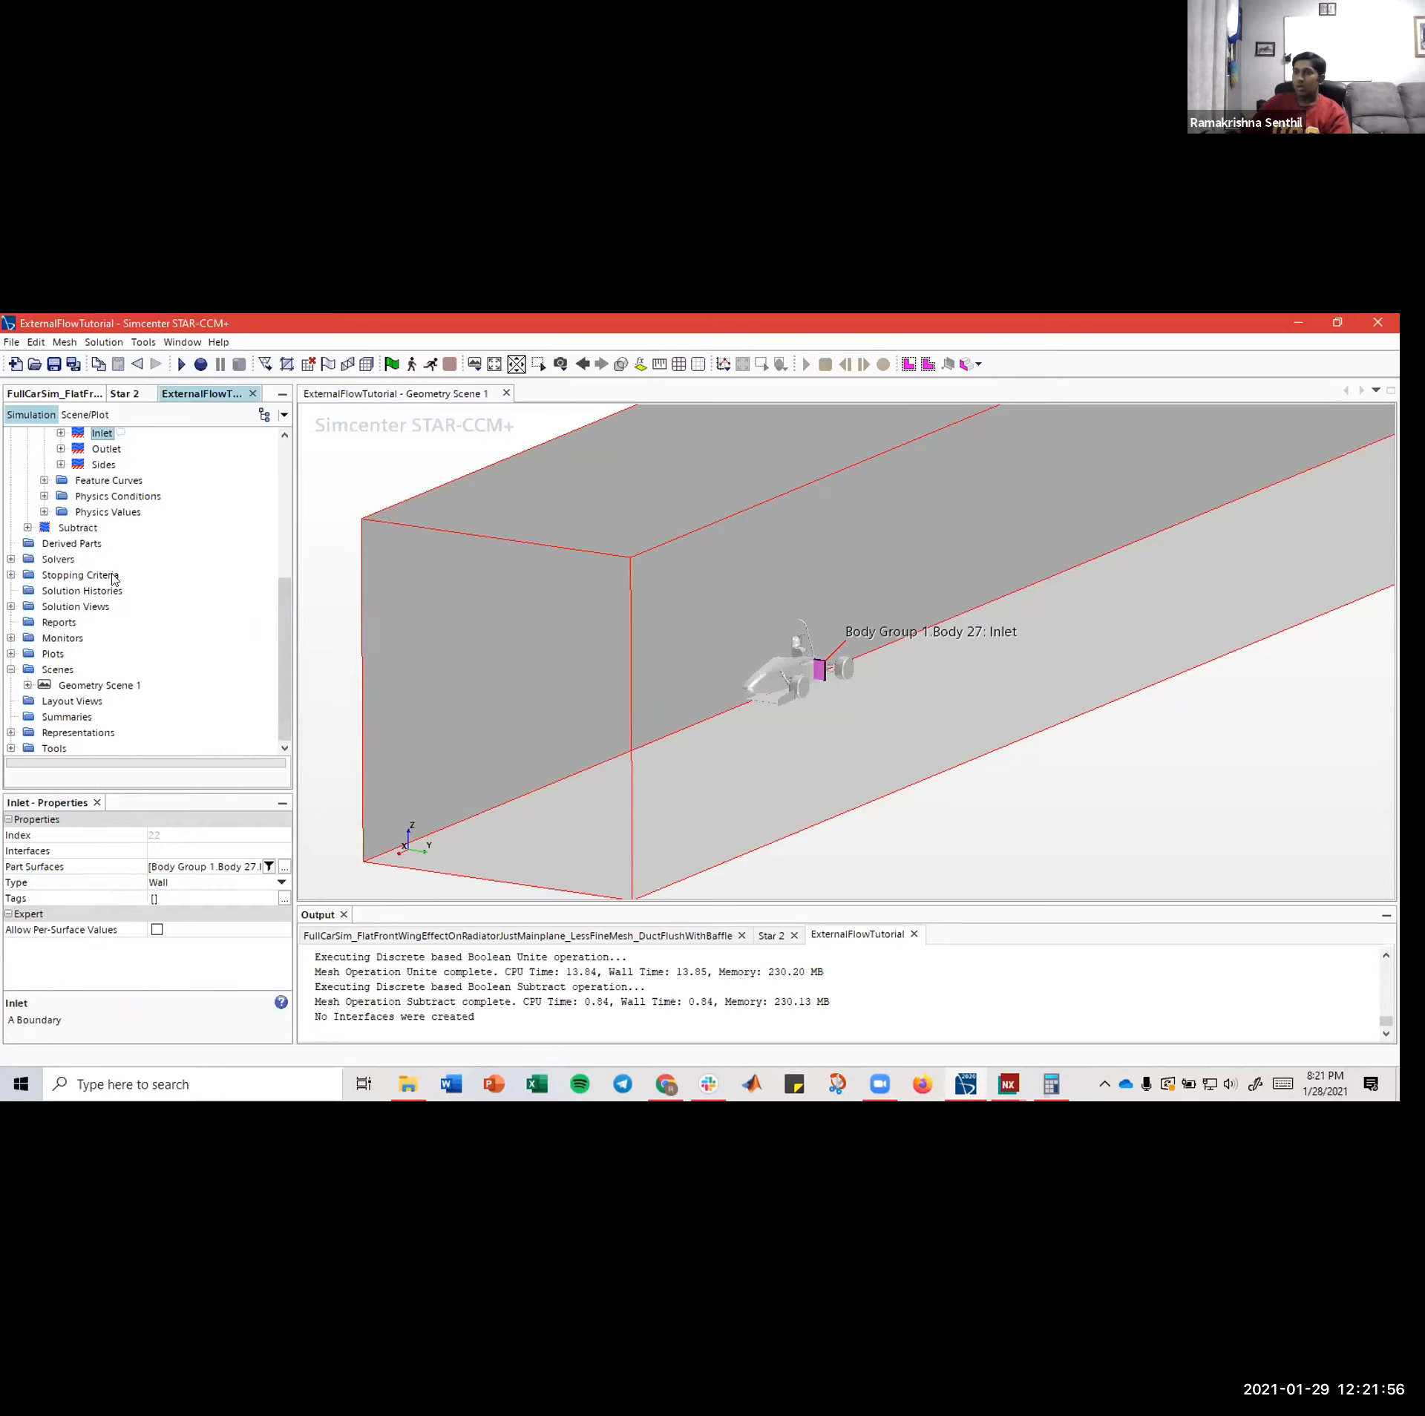
scroll(122, 617, "up", 1)
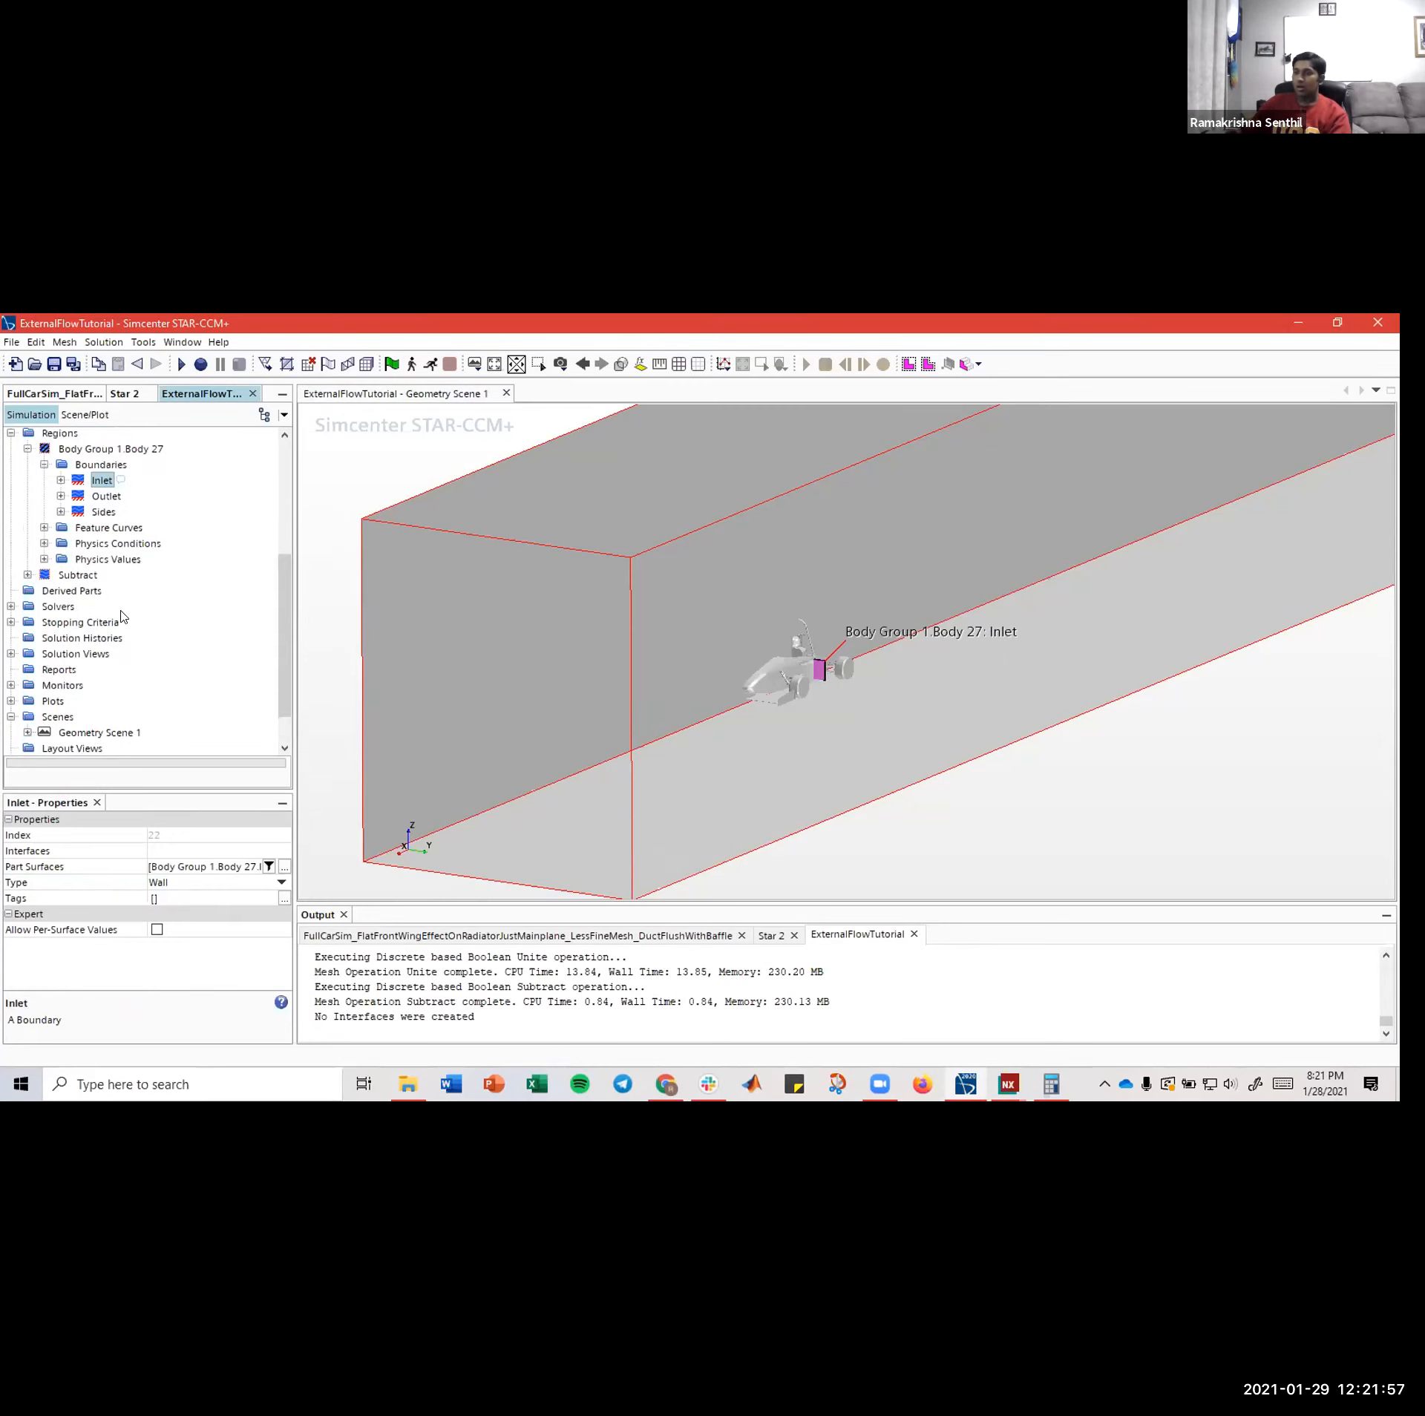
left_click(215, 885)
left_click(105, 887)
scroll(89, 551, "up", 2)
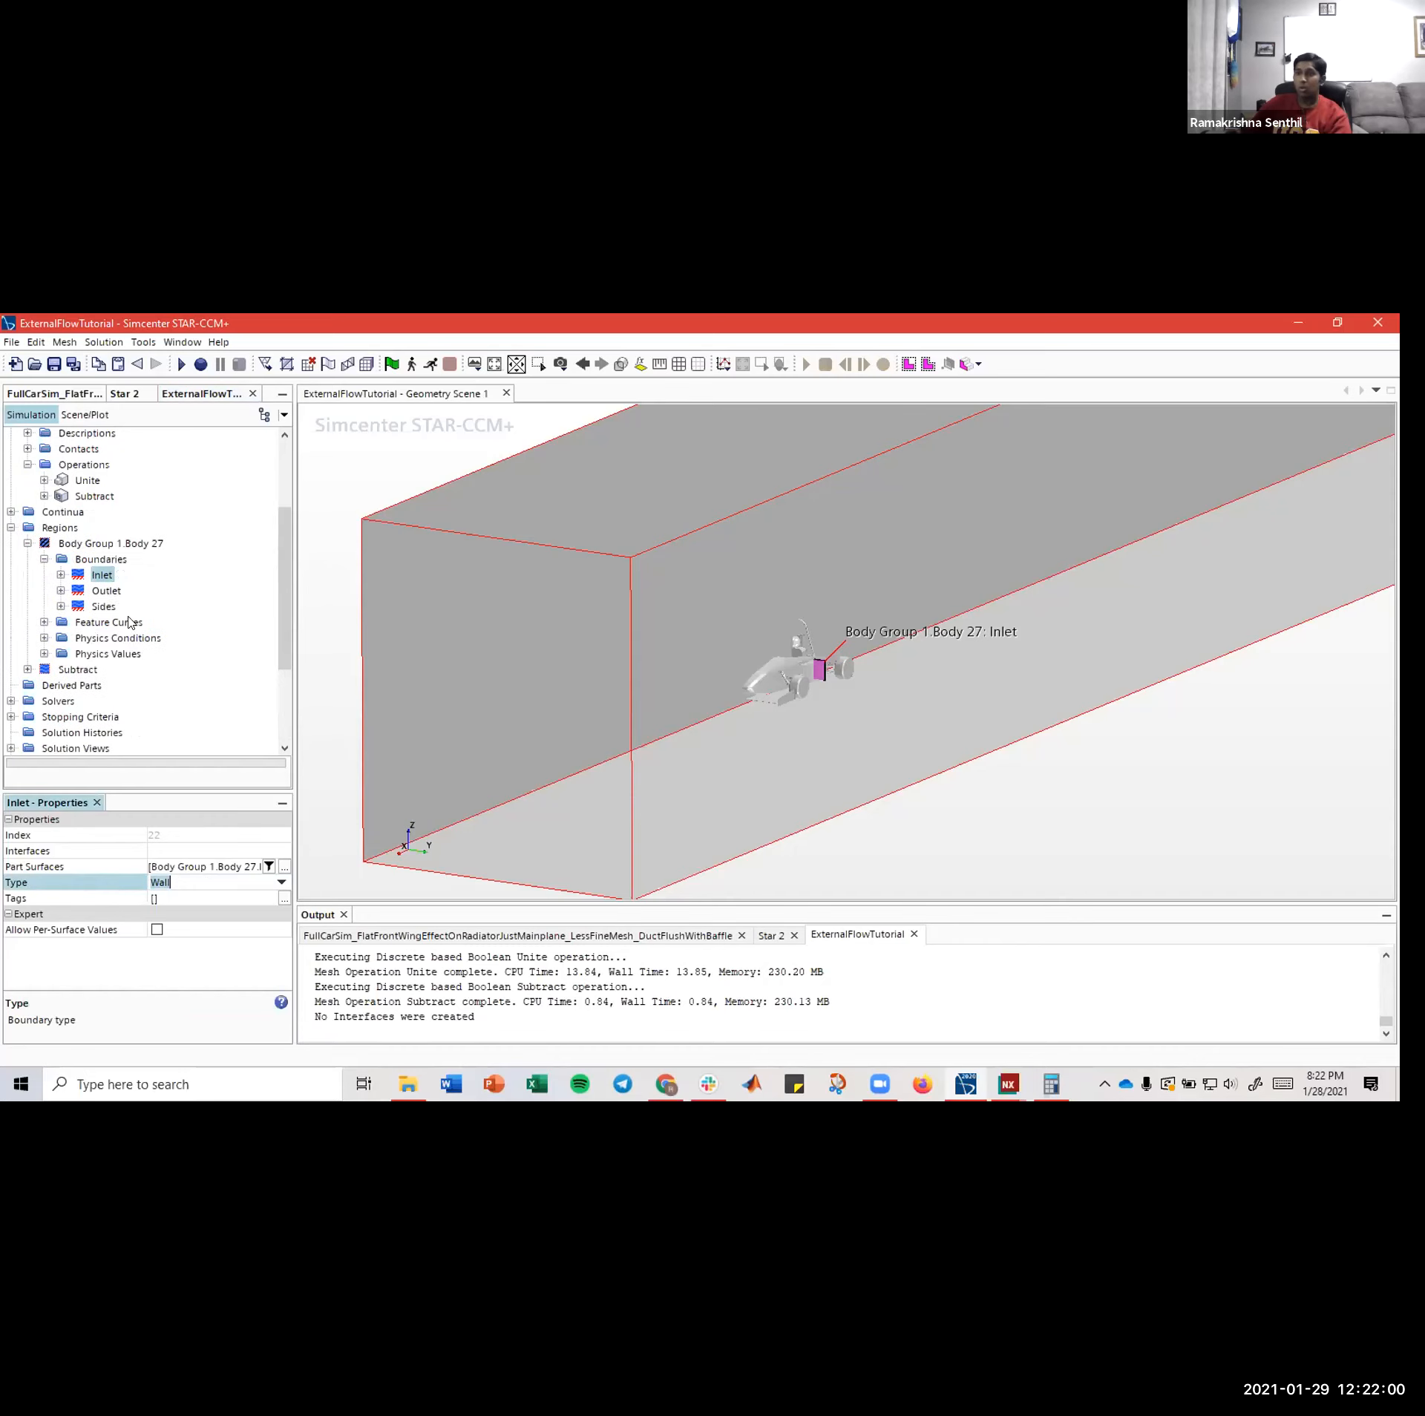
- Check the Body Group 1.Body 27 region and its Inlet, and expand the boundaries of the Subtract region
left_click(97, 543)
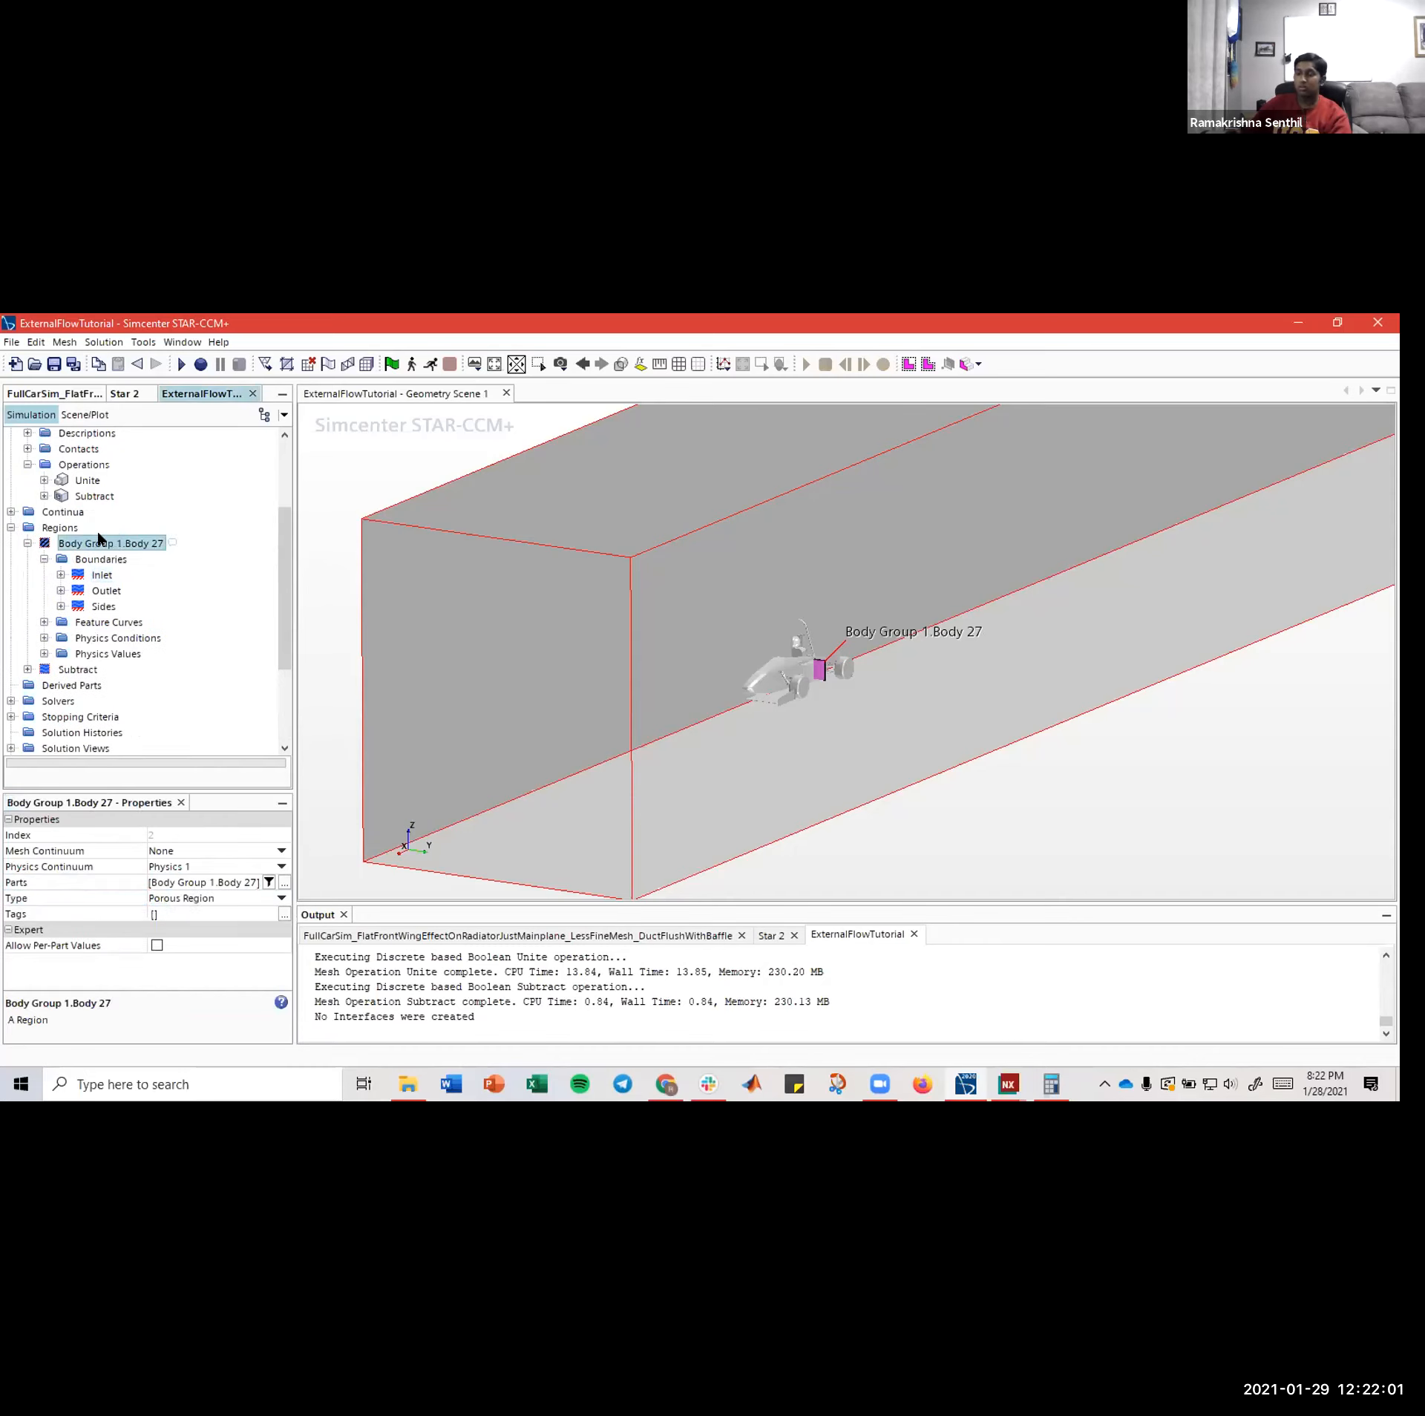
left_click(101, 576)
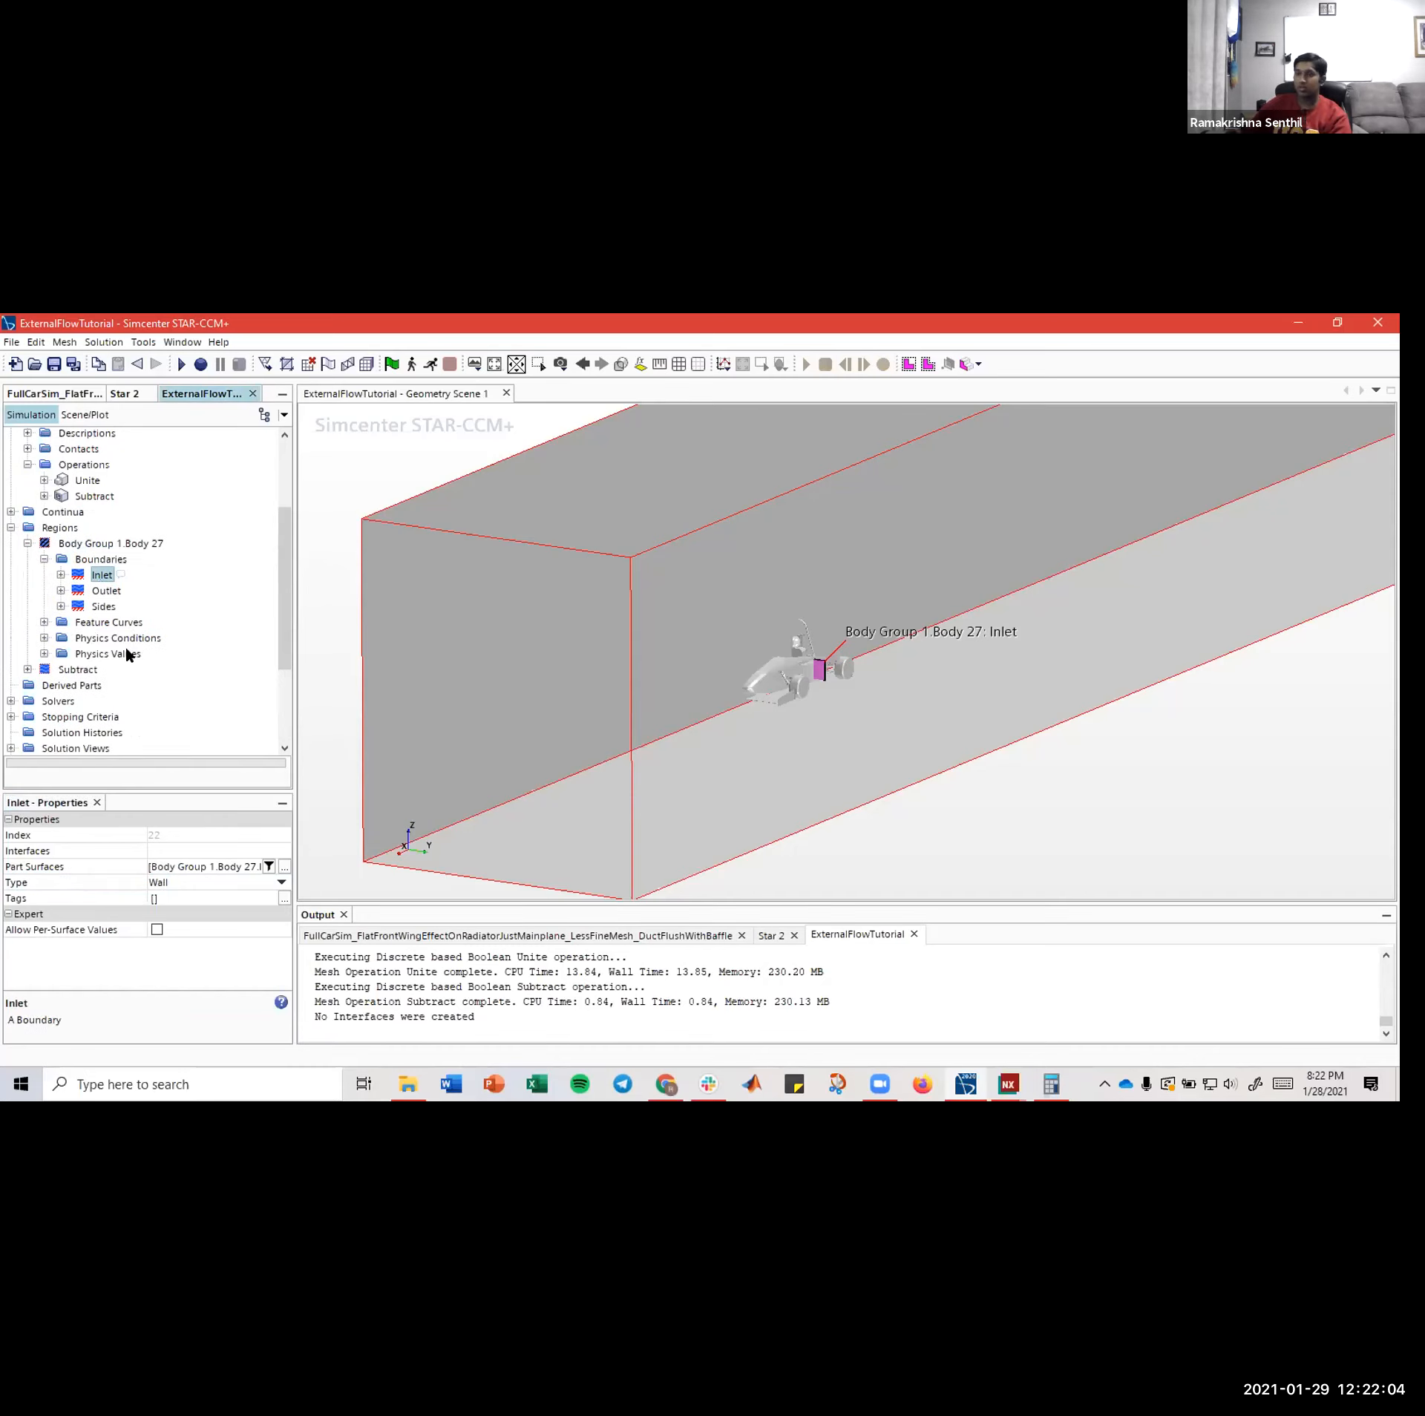
left_click(28, 670)
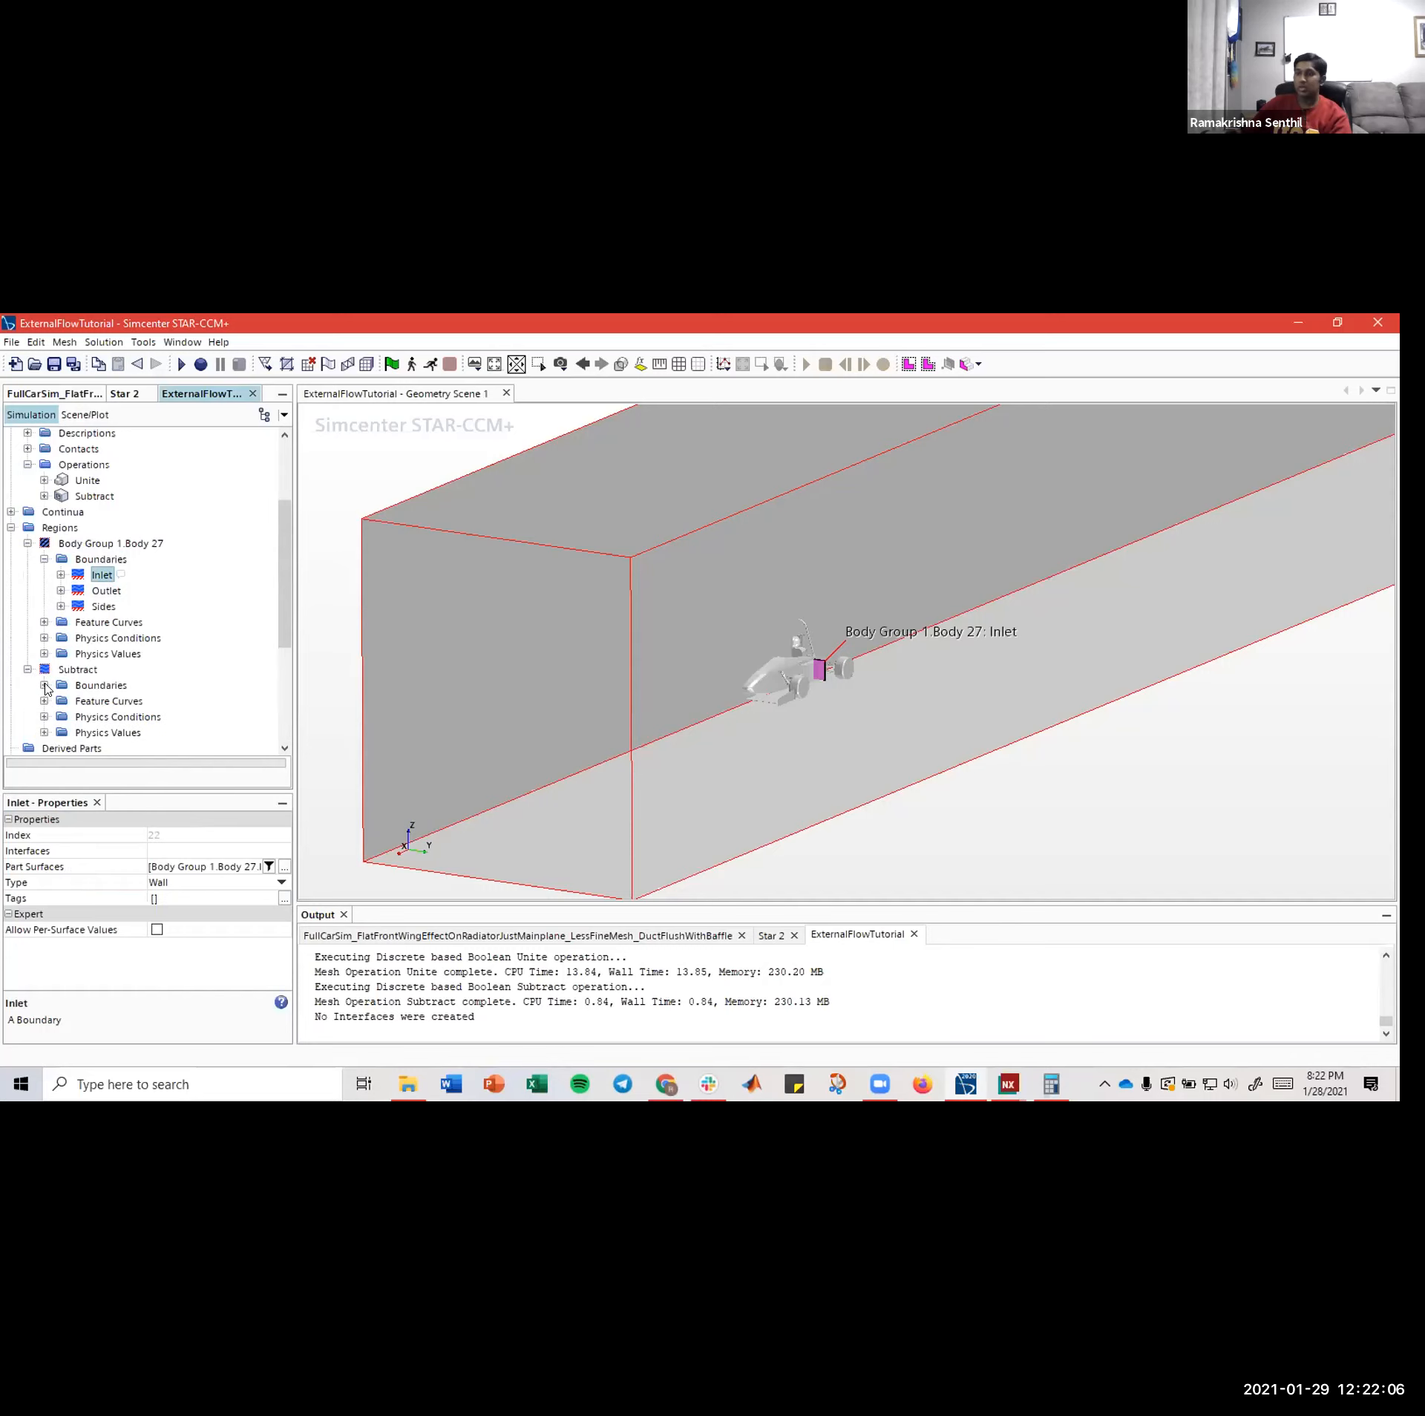
left_click(43, 685)
scroll(106, 570, "up", 5)
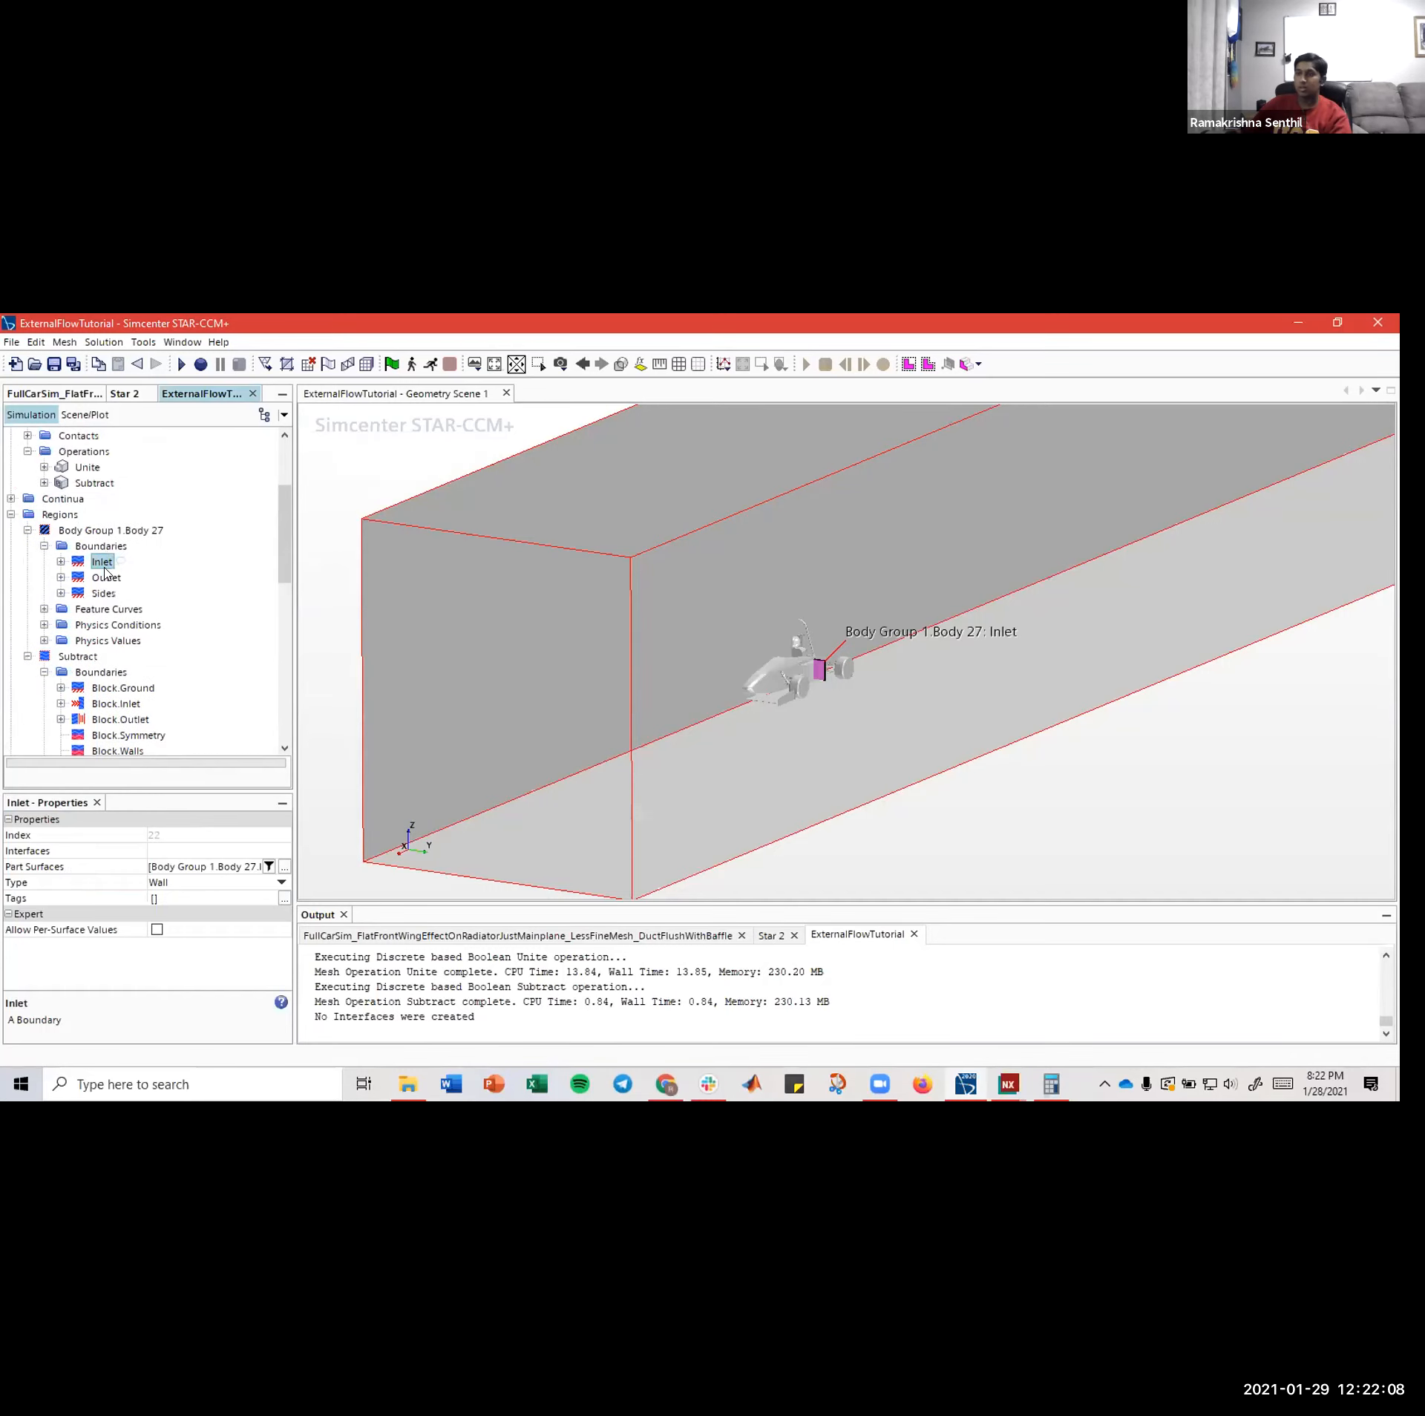
- Rename the Body Group 1.Body 27 region to Radiator
left_click(91, 531)
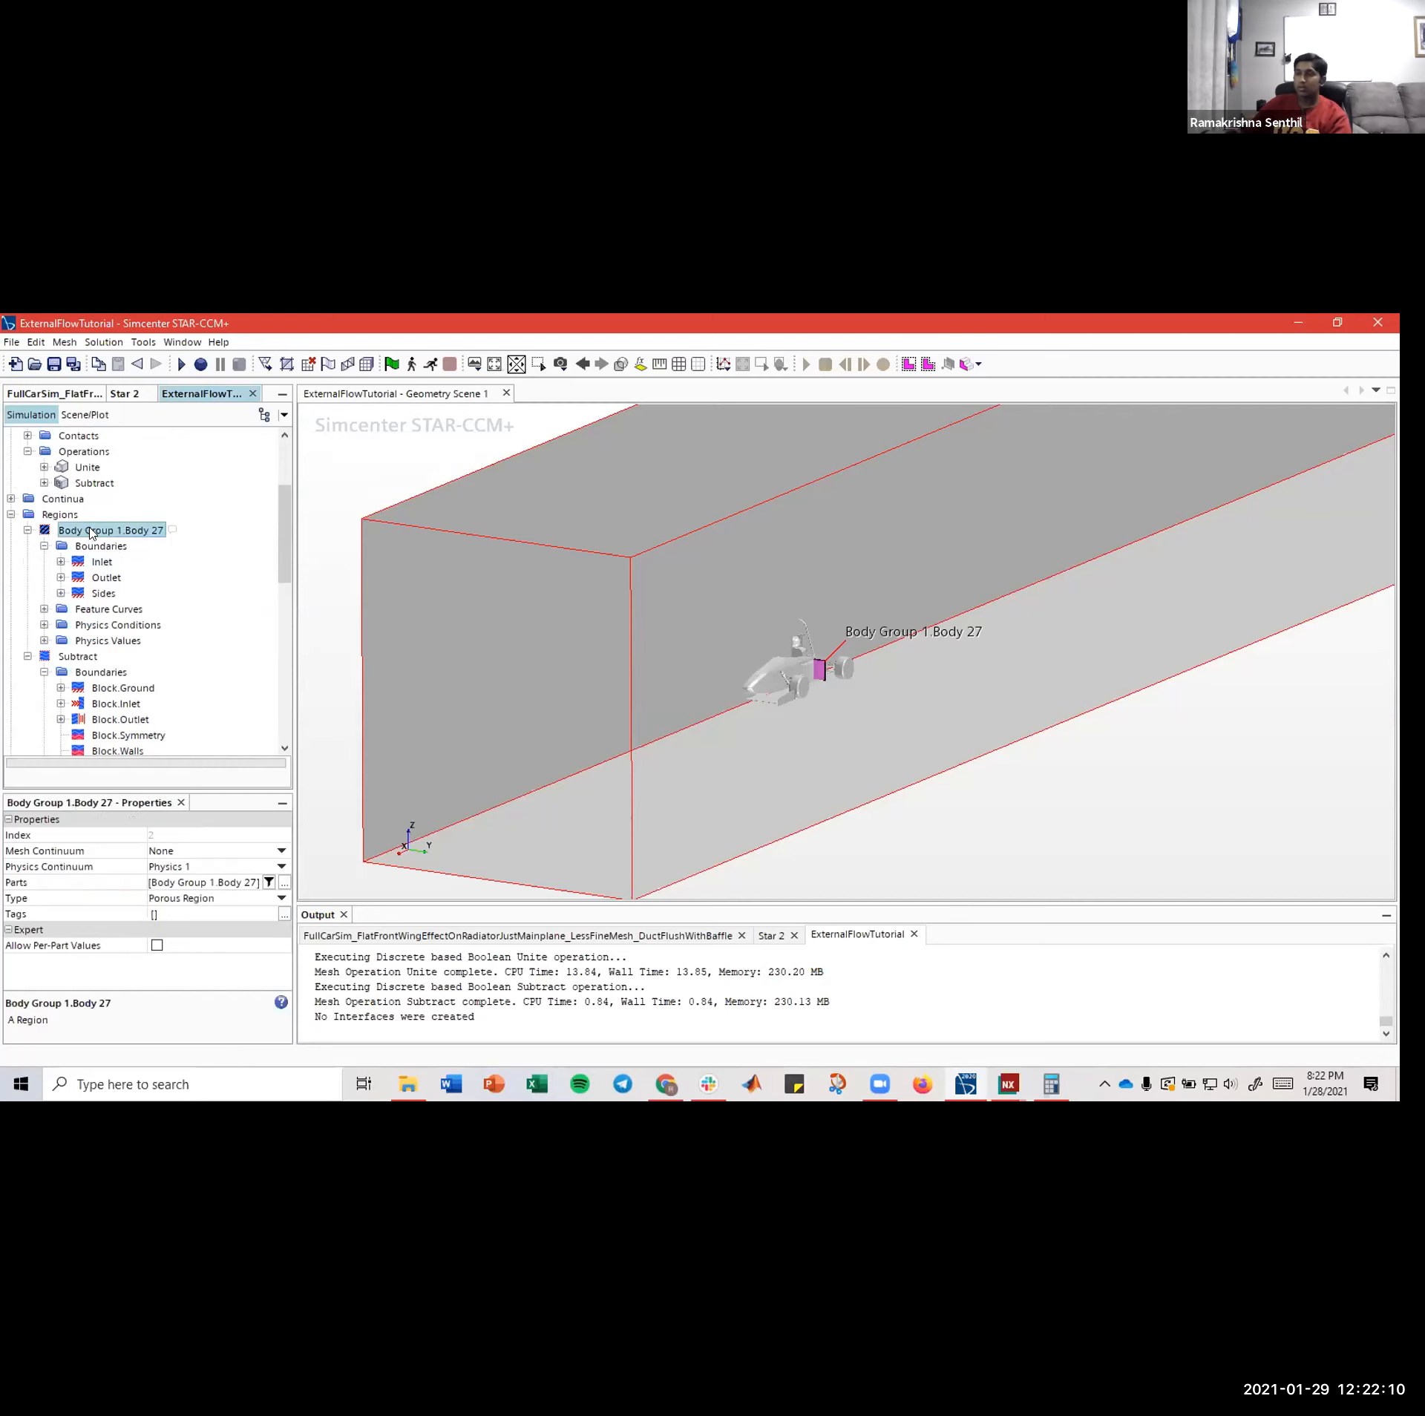
right_click(92, 532)
left_click(141, 908)
type("R")
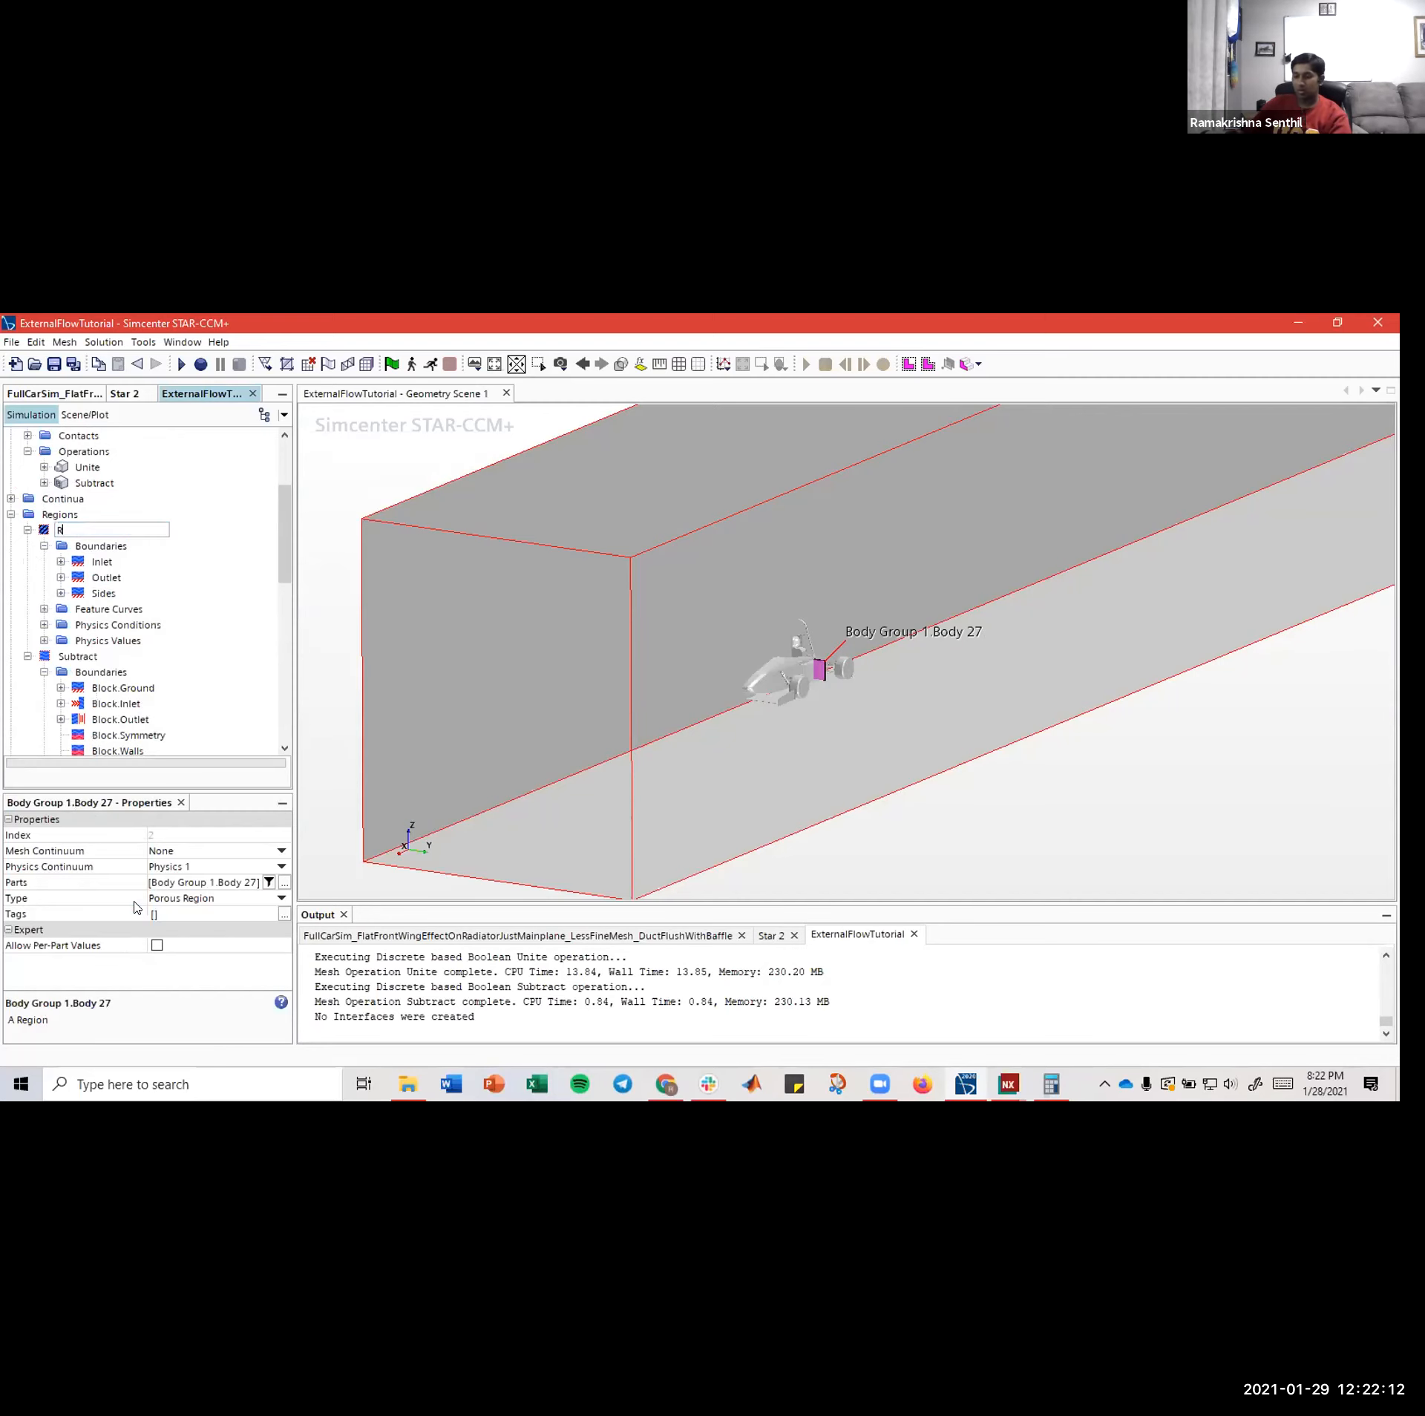
type("adiator")
key("Return")
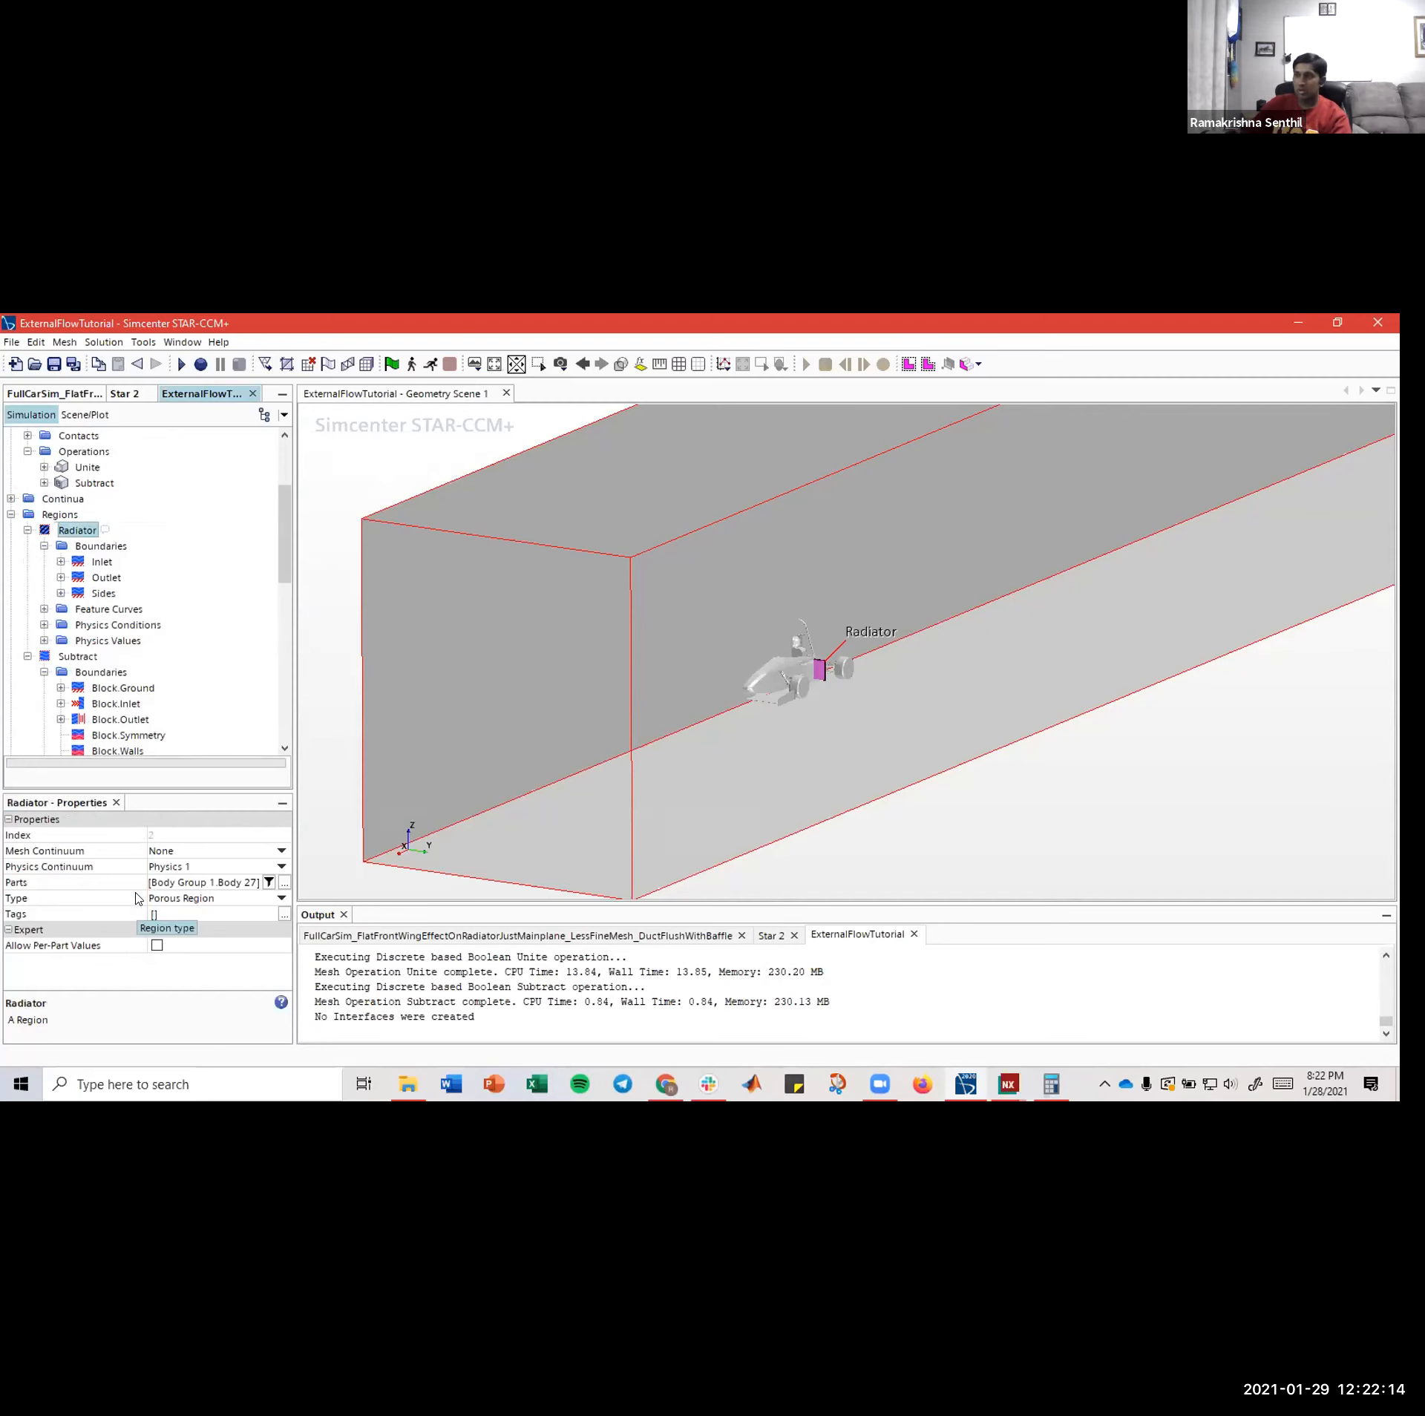
- Examine the Unite.Body Group 1.Body 27 Outlet and Inlet boundaries in the Subtract region
scroll(119, 629, "down", 6)
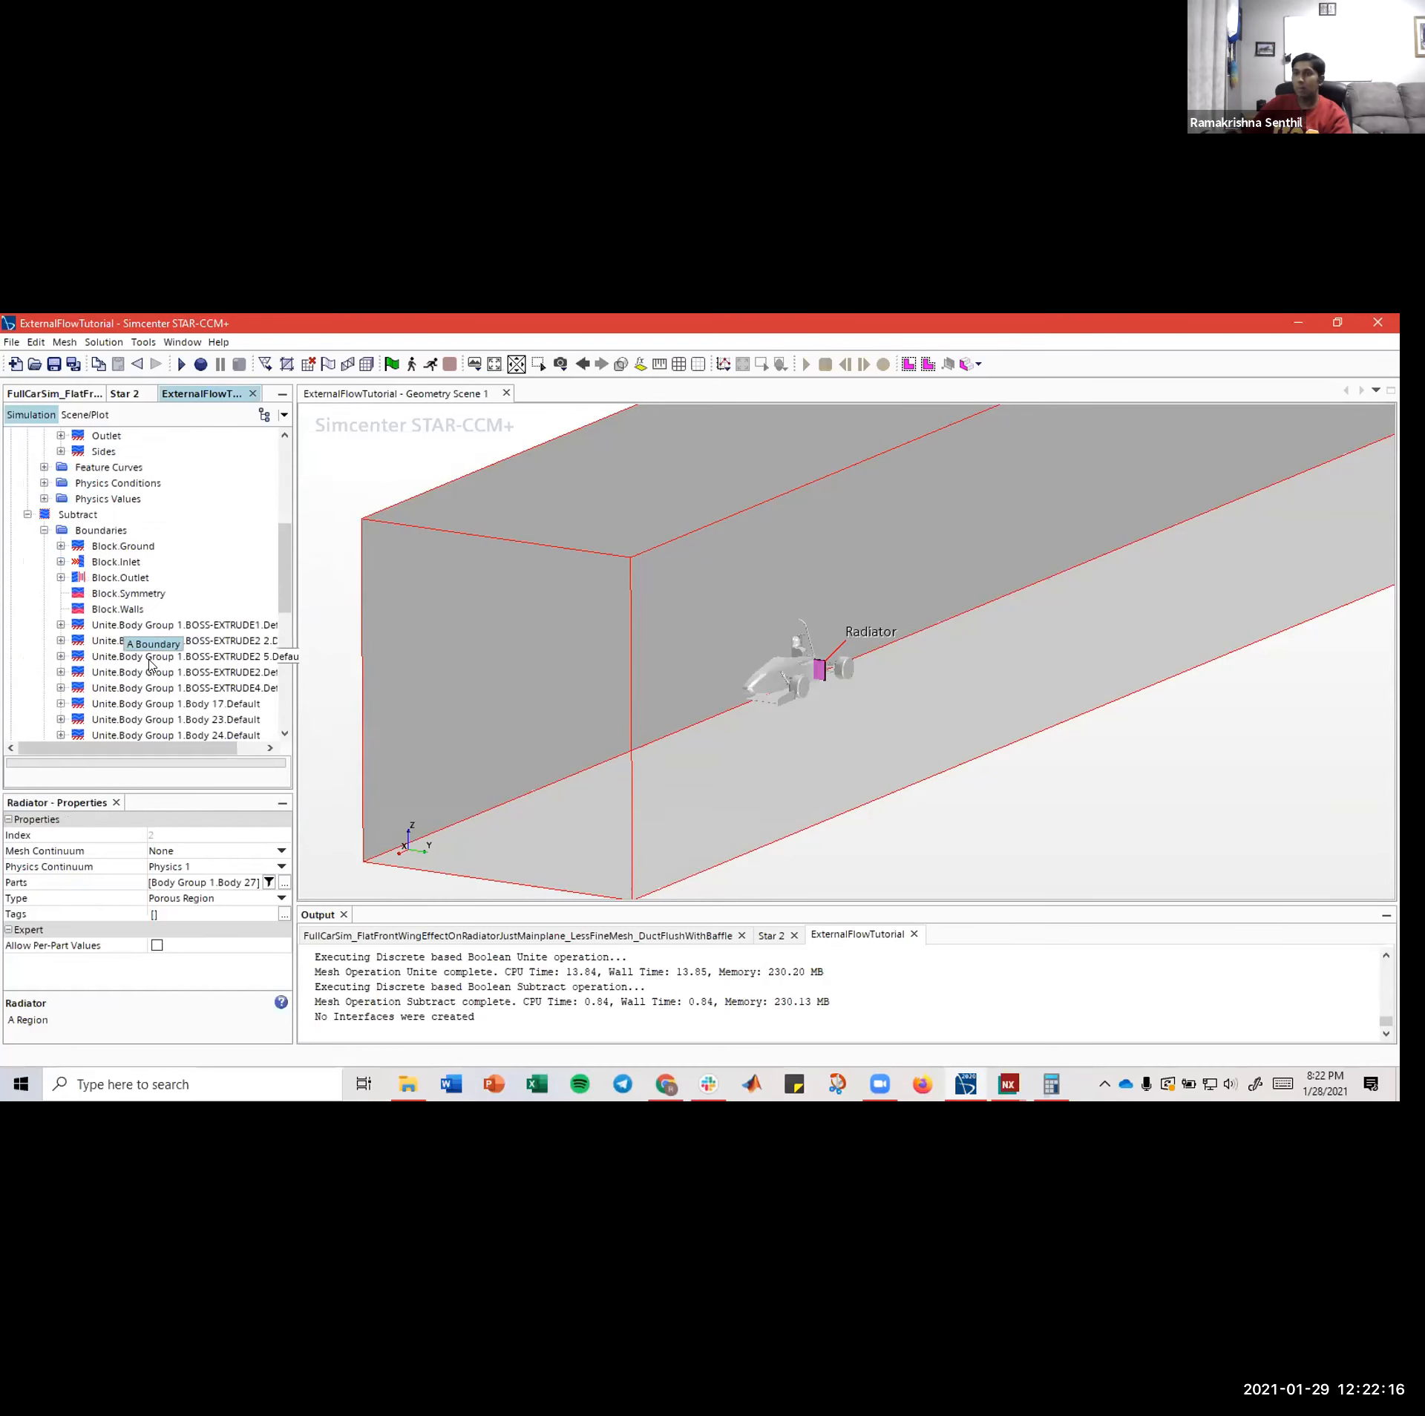
left_click(163, 627)
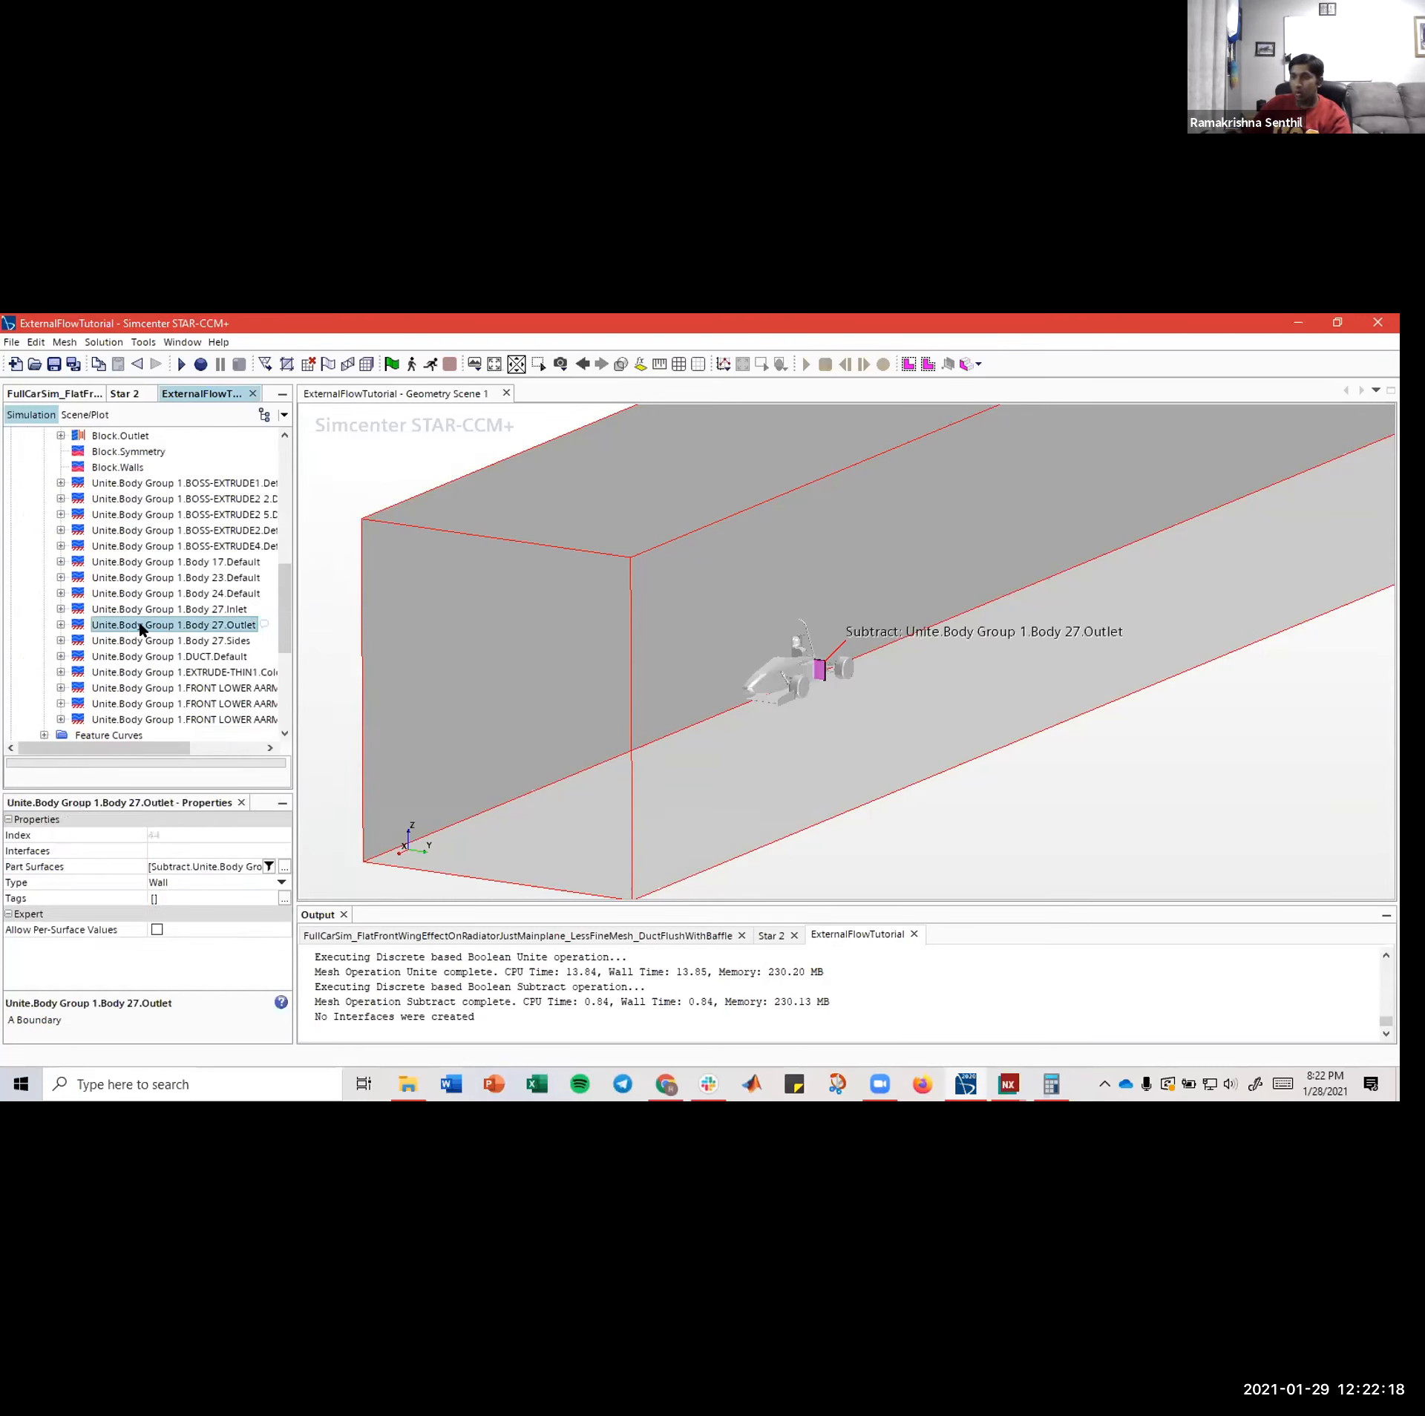
left_click(61, 626)
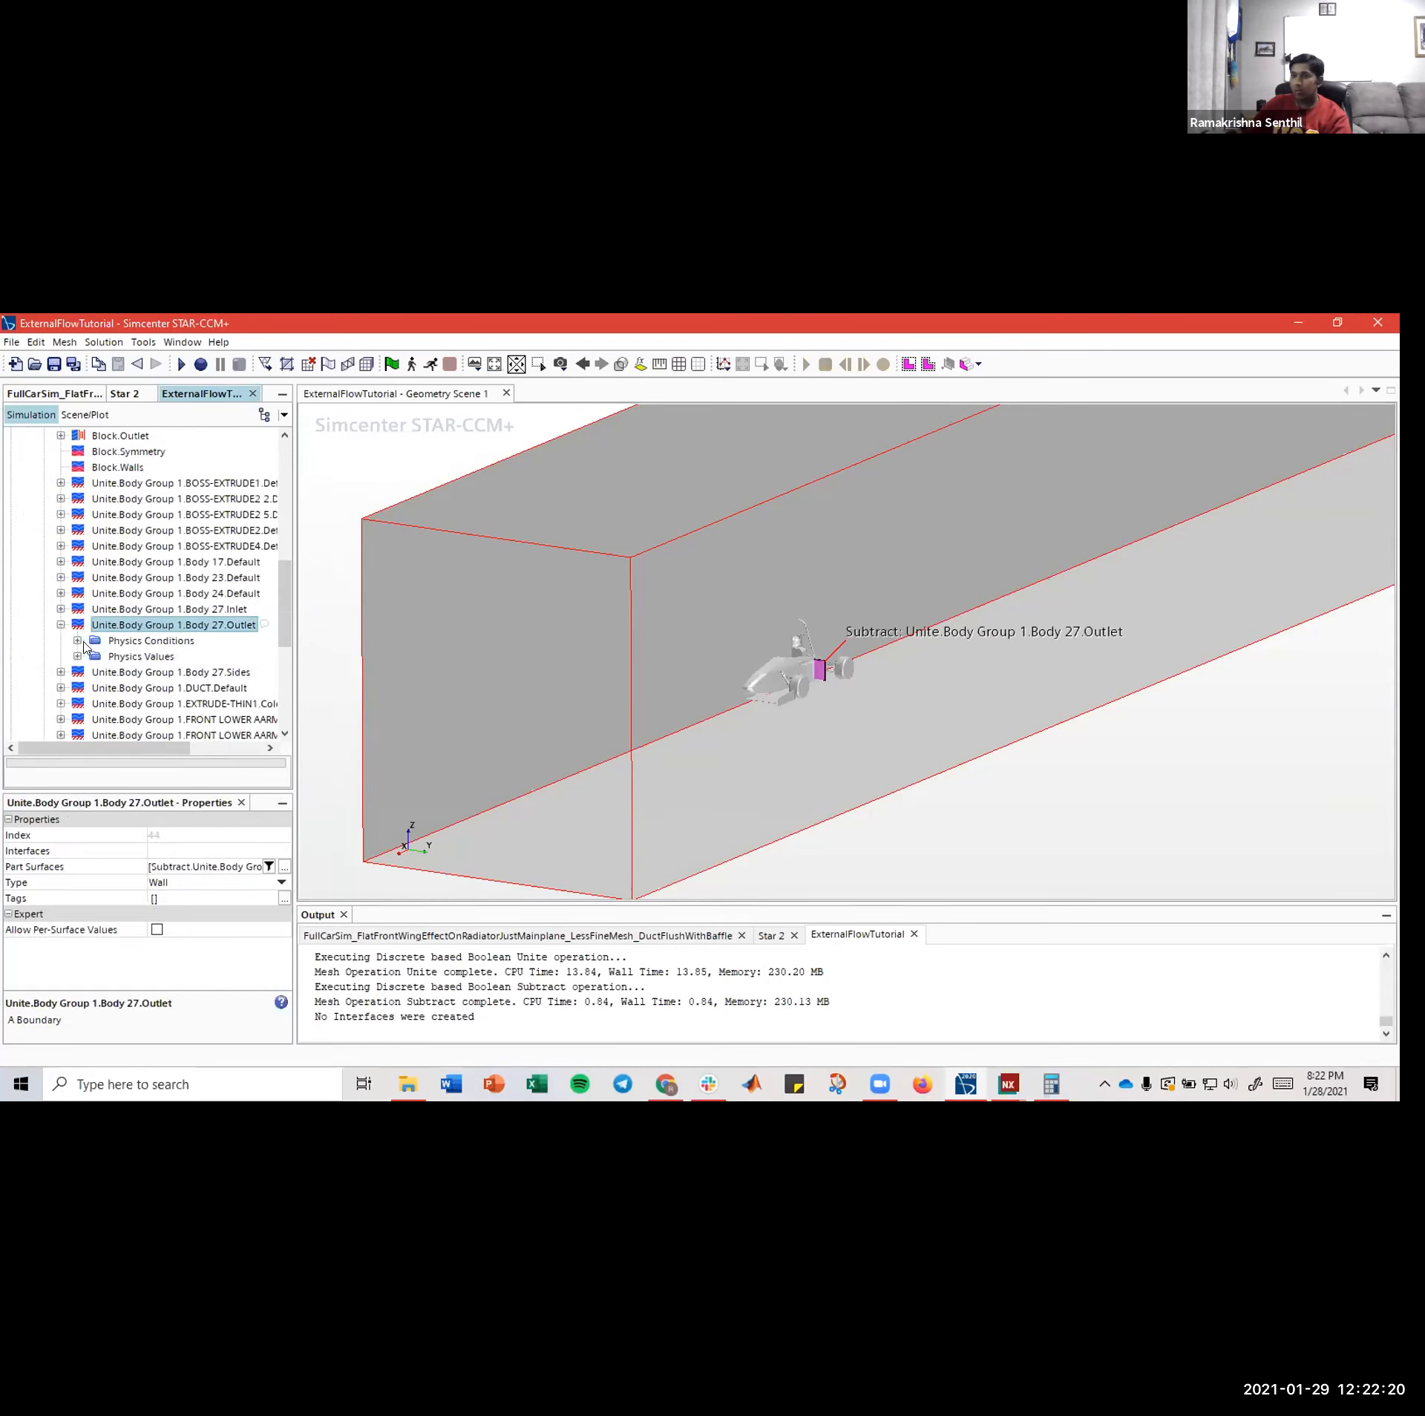
left_click(61, 627)
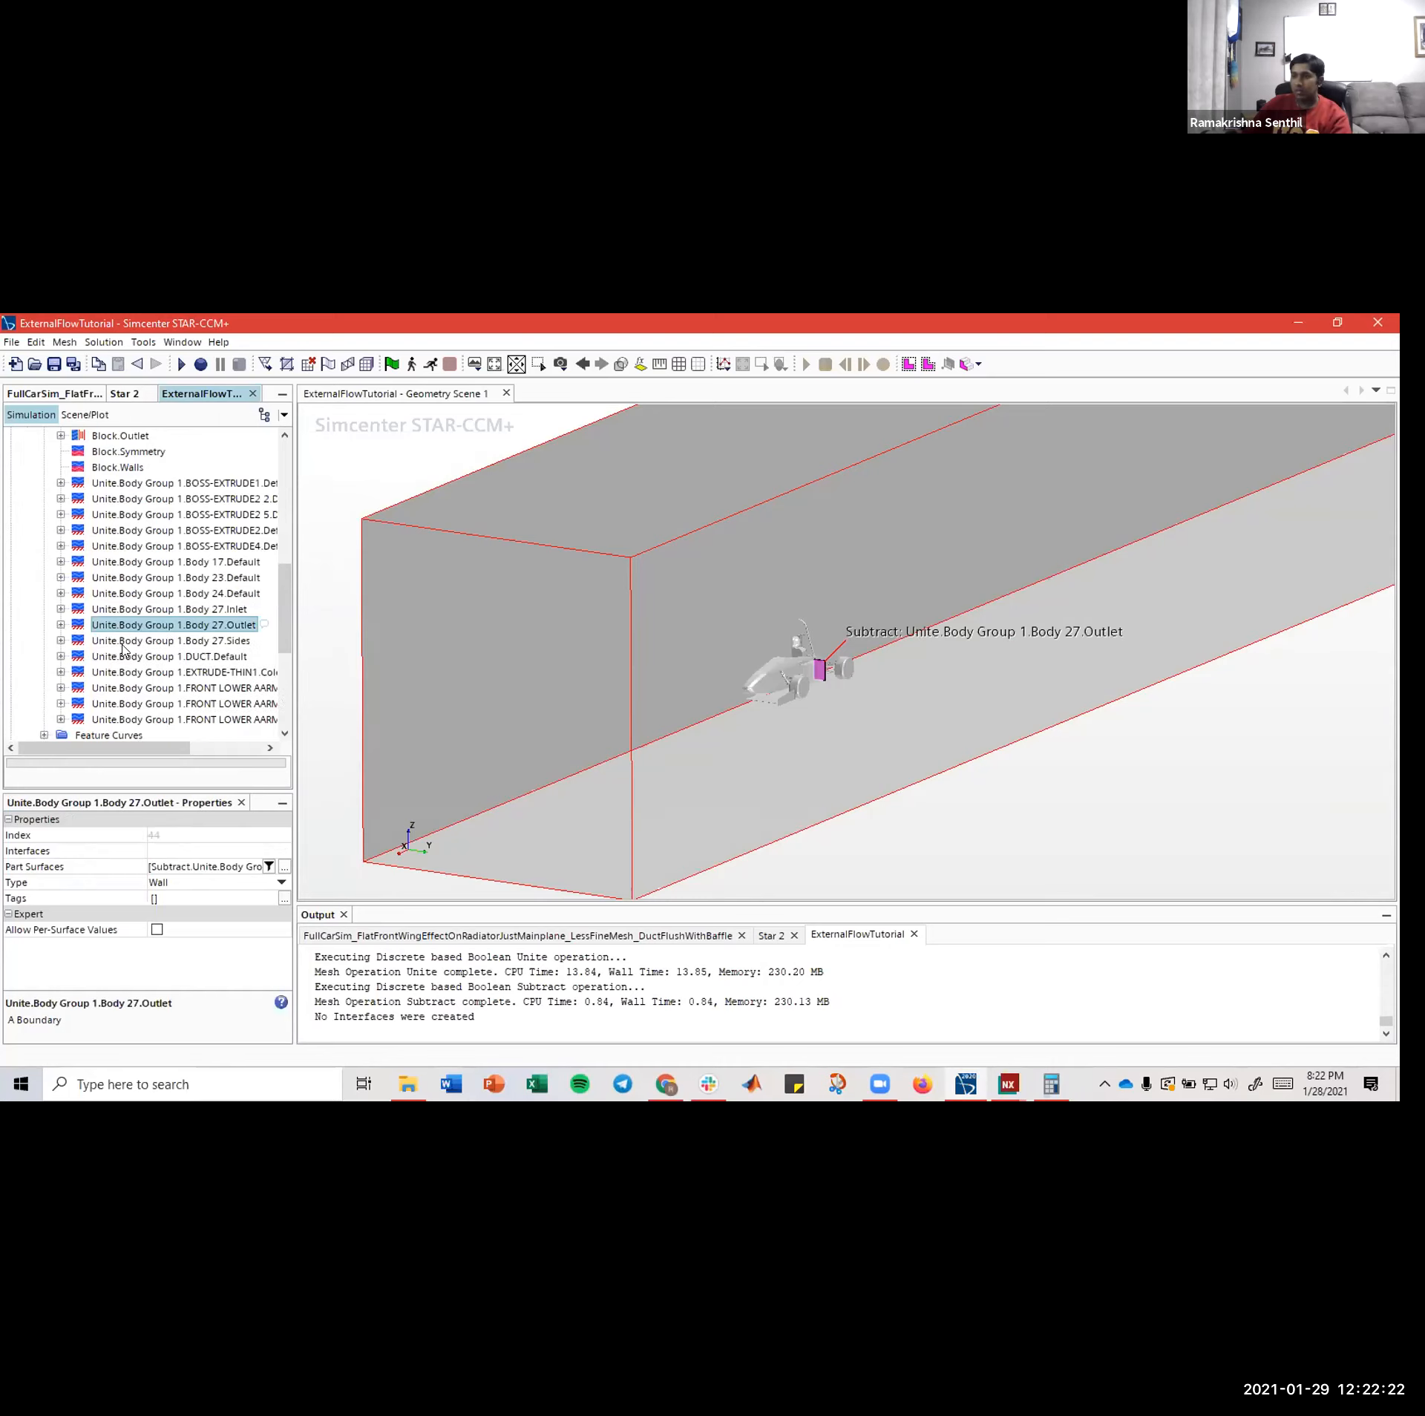
left_click(166, 612)
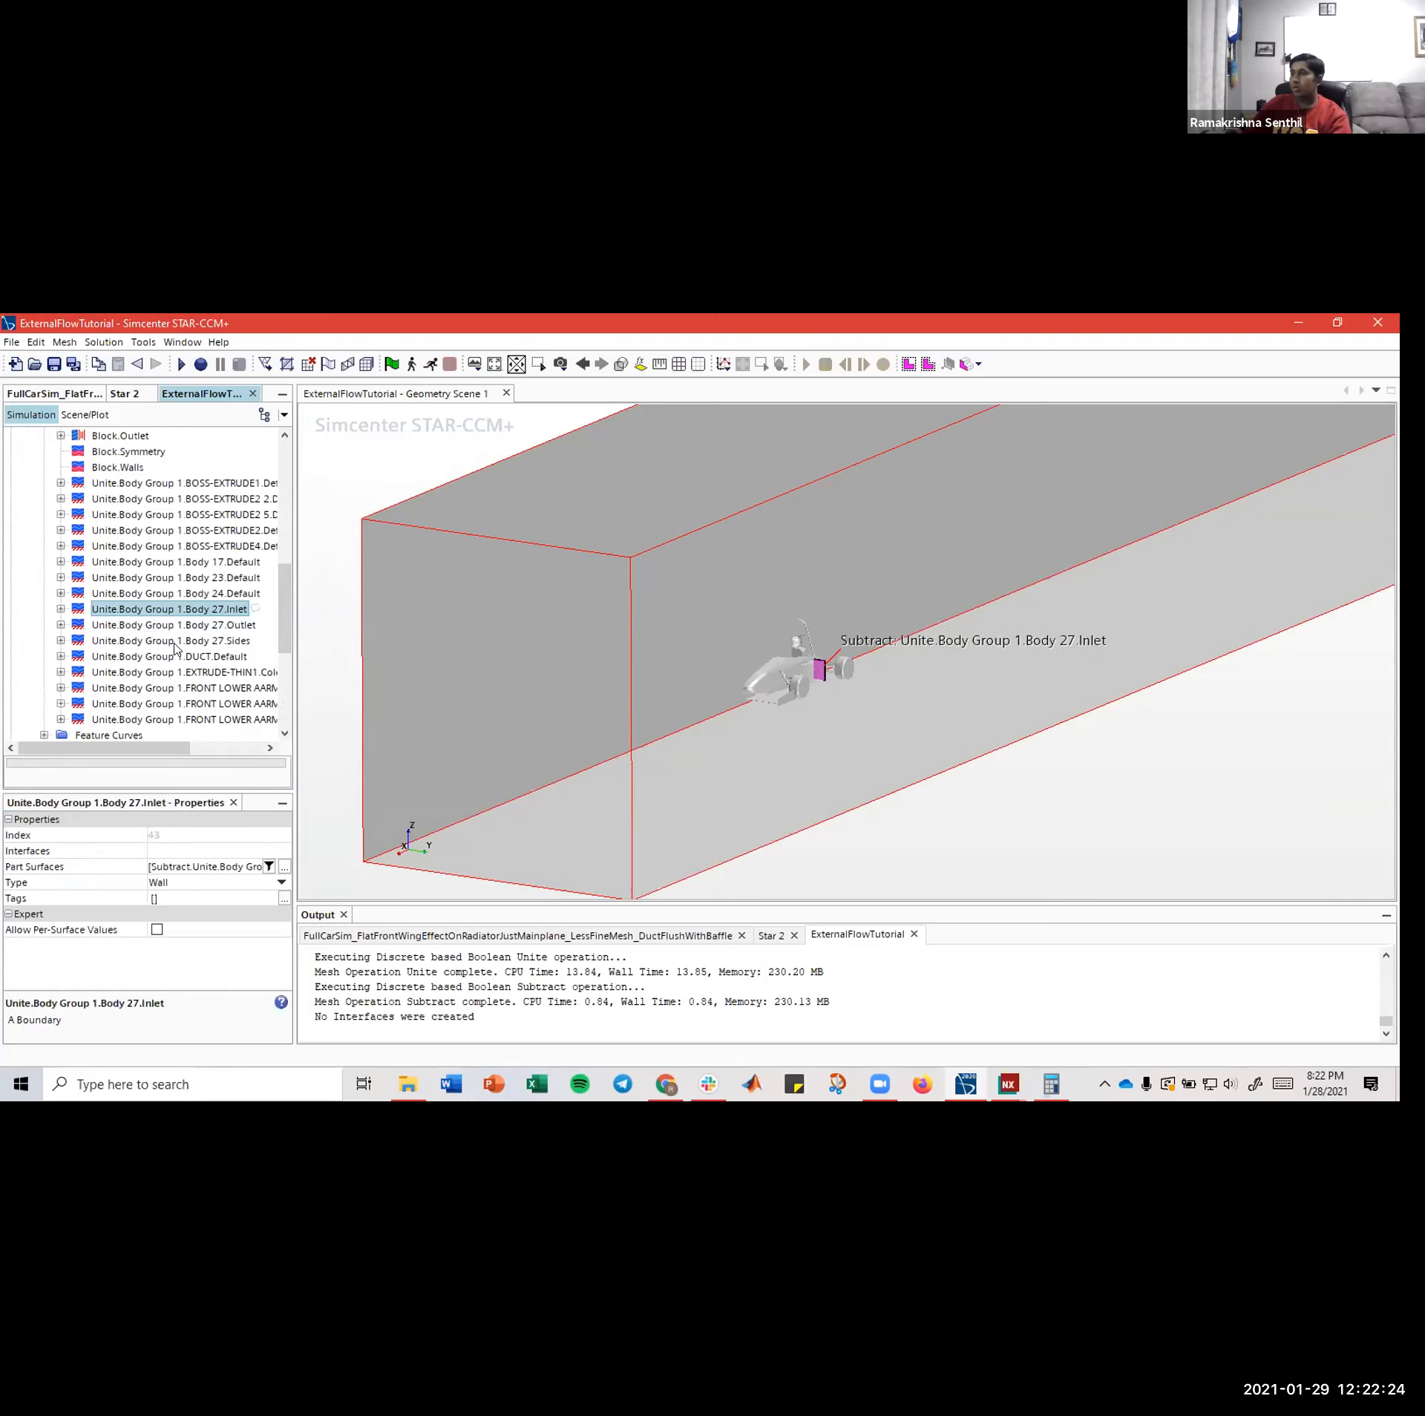
scroll(187, 673, "up", 2)
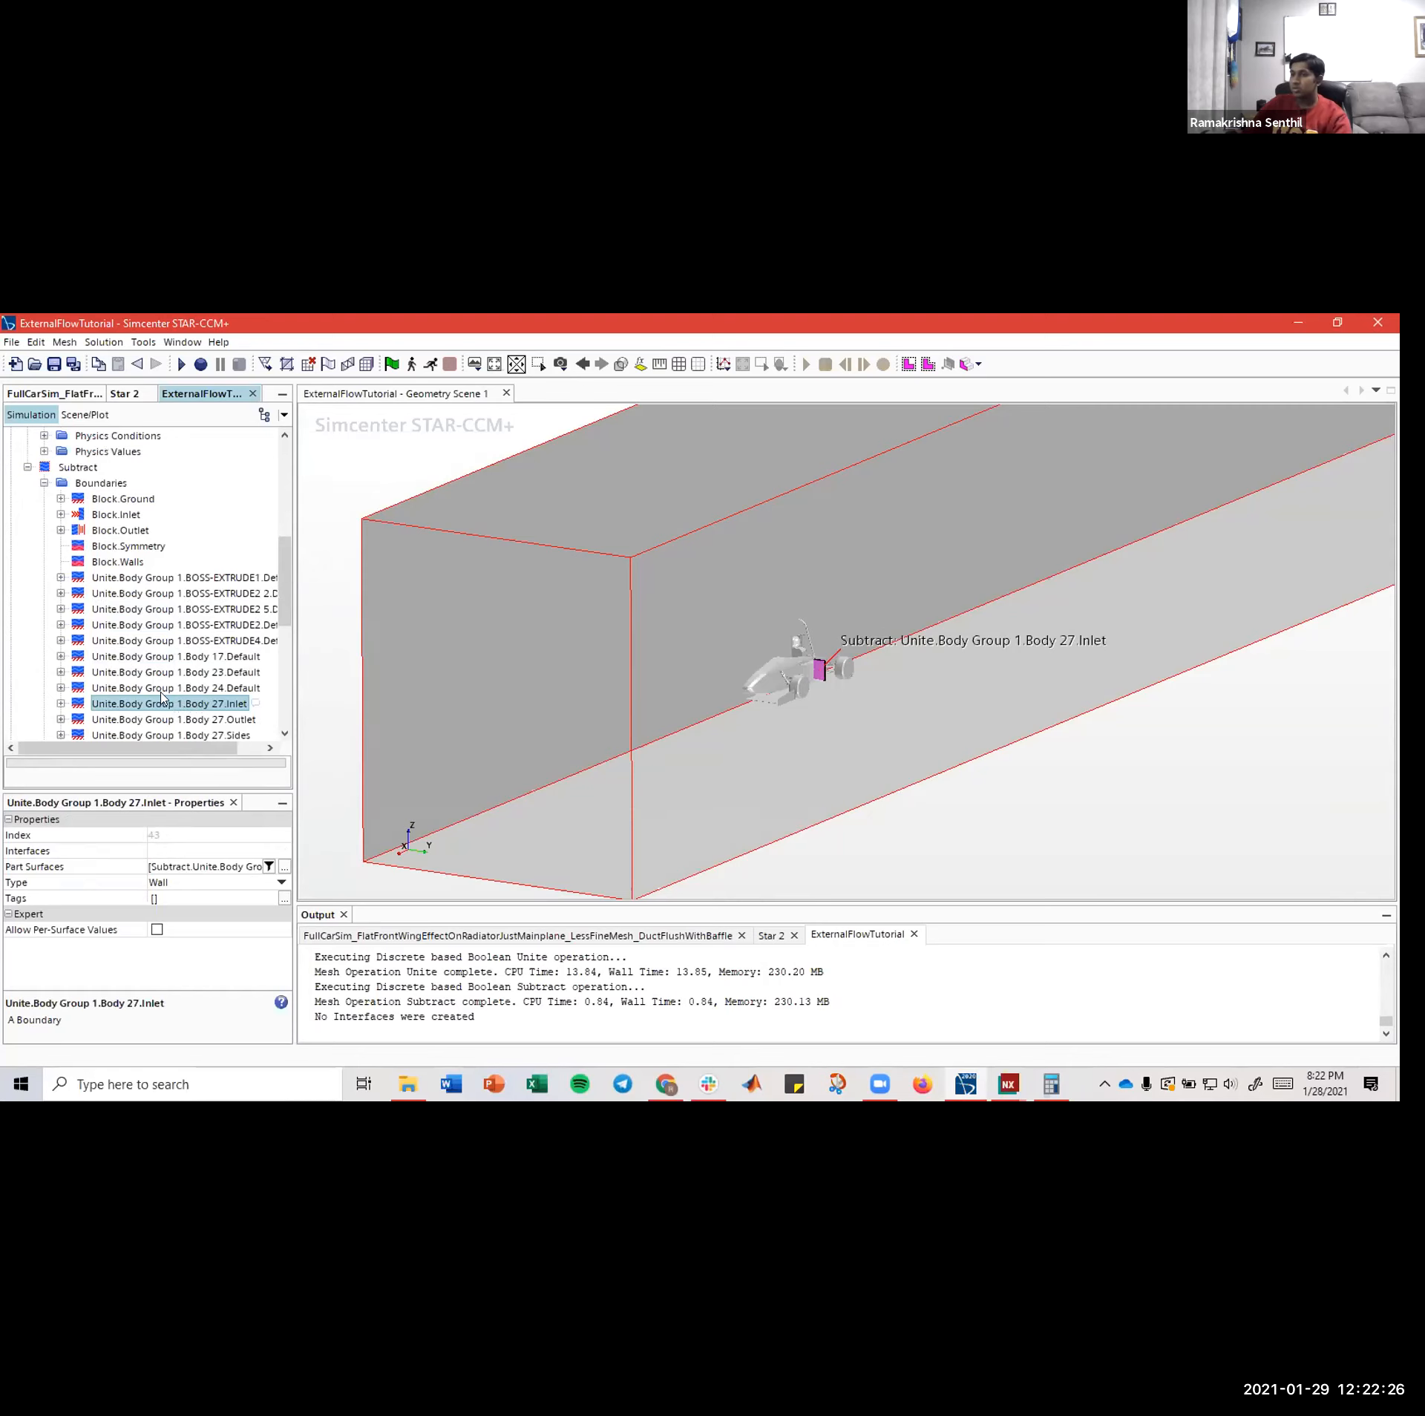
- Inspect the Subtract region's radiator inlet face on the car up close and compare the Radiator and Subtract boundary lists
scroll(749, 673, "up", 8)
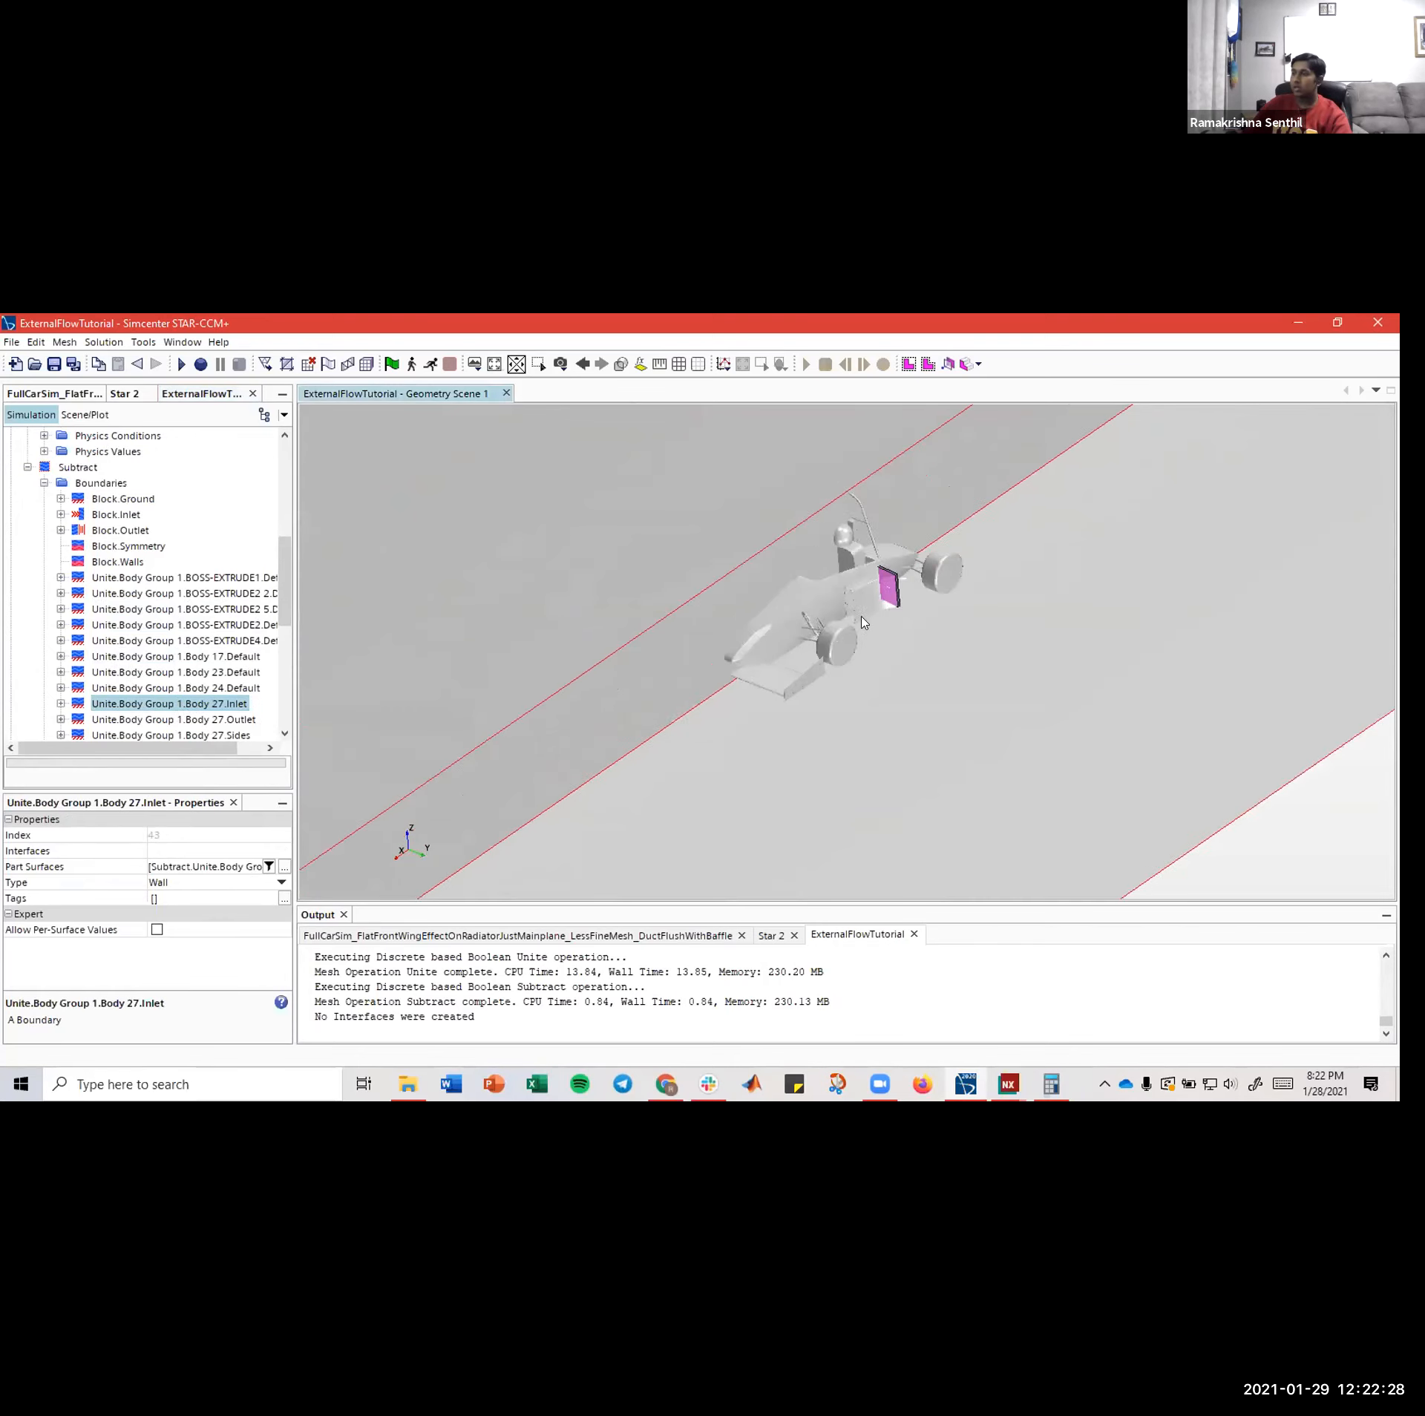
scroll(815, 614, "up", 5)
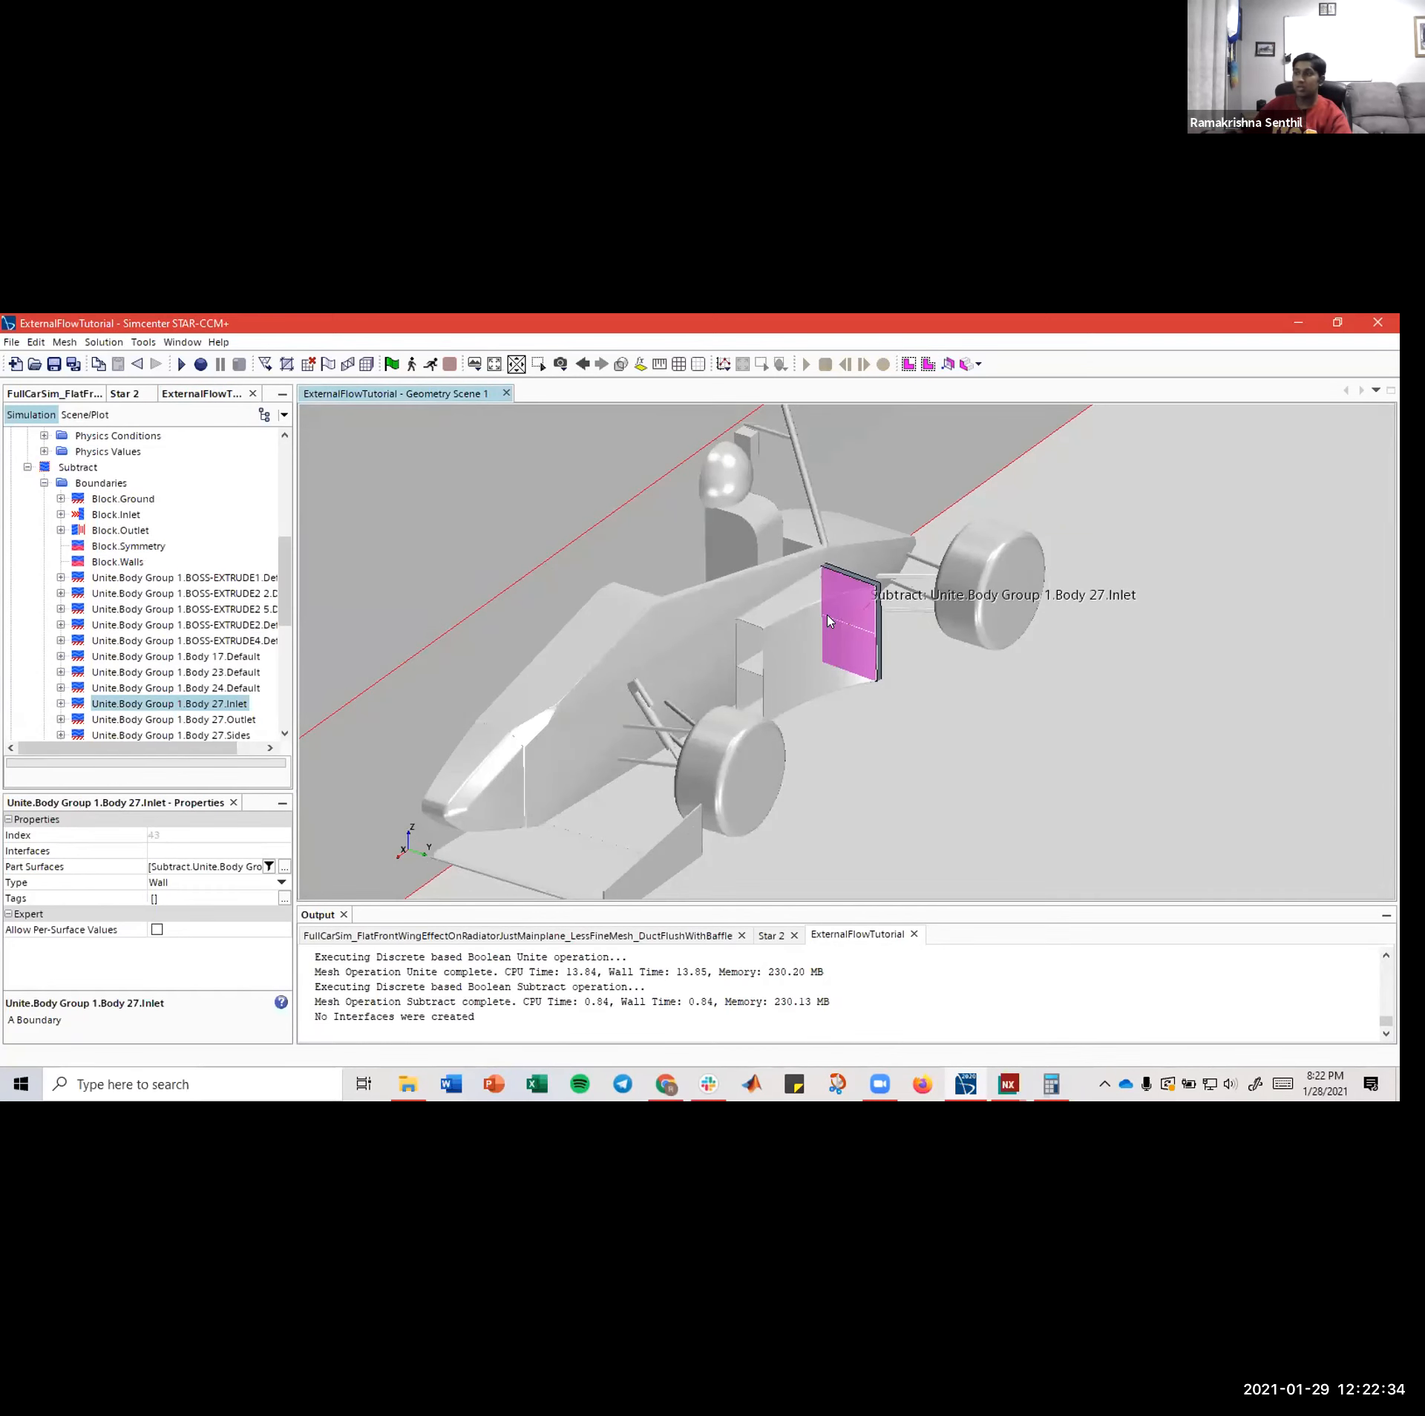
left_click_drag(820, 623, 781, 588)
right_click_drag(890, 636, 800, 637)
left_click_drag(862, 647, 819, 629)
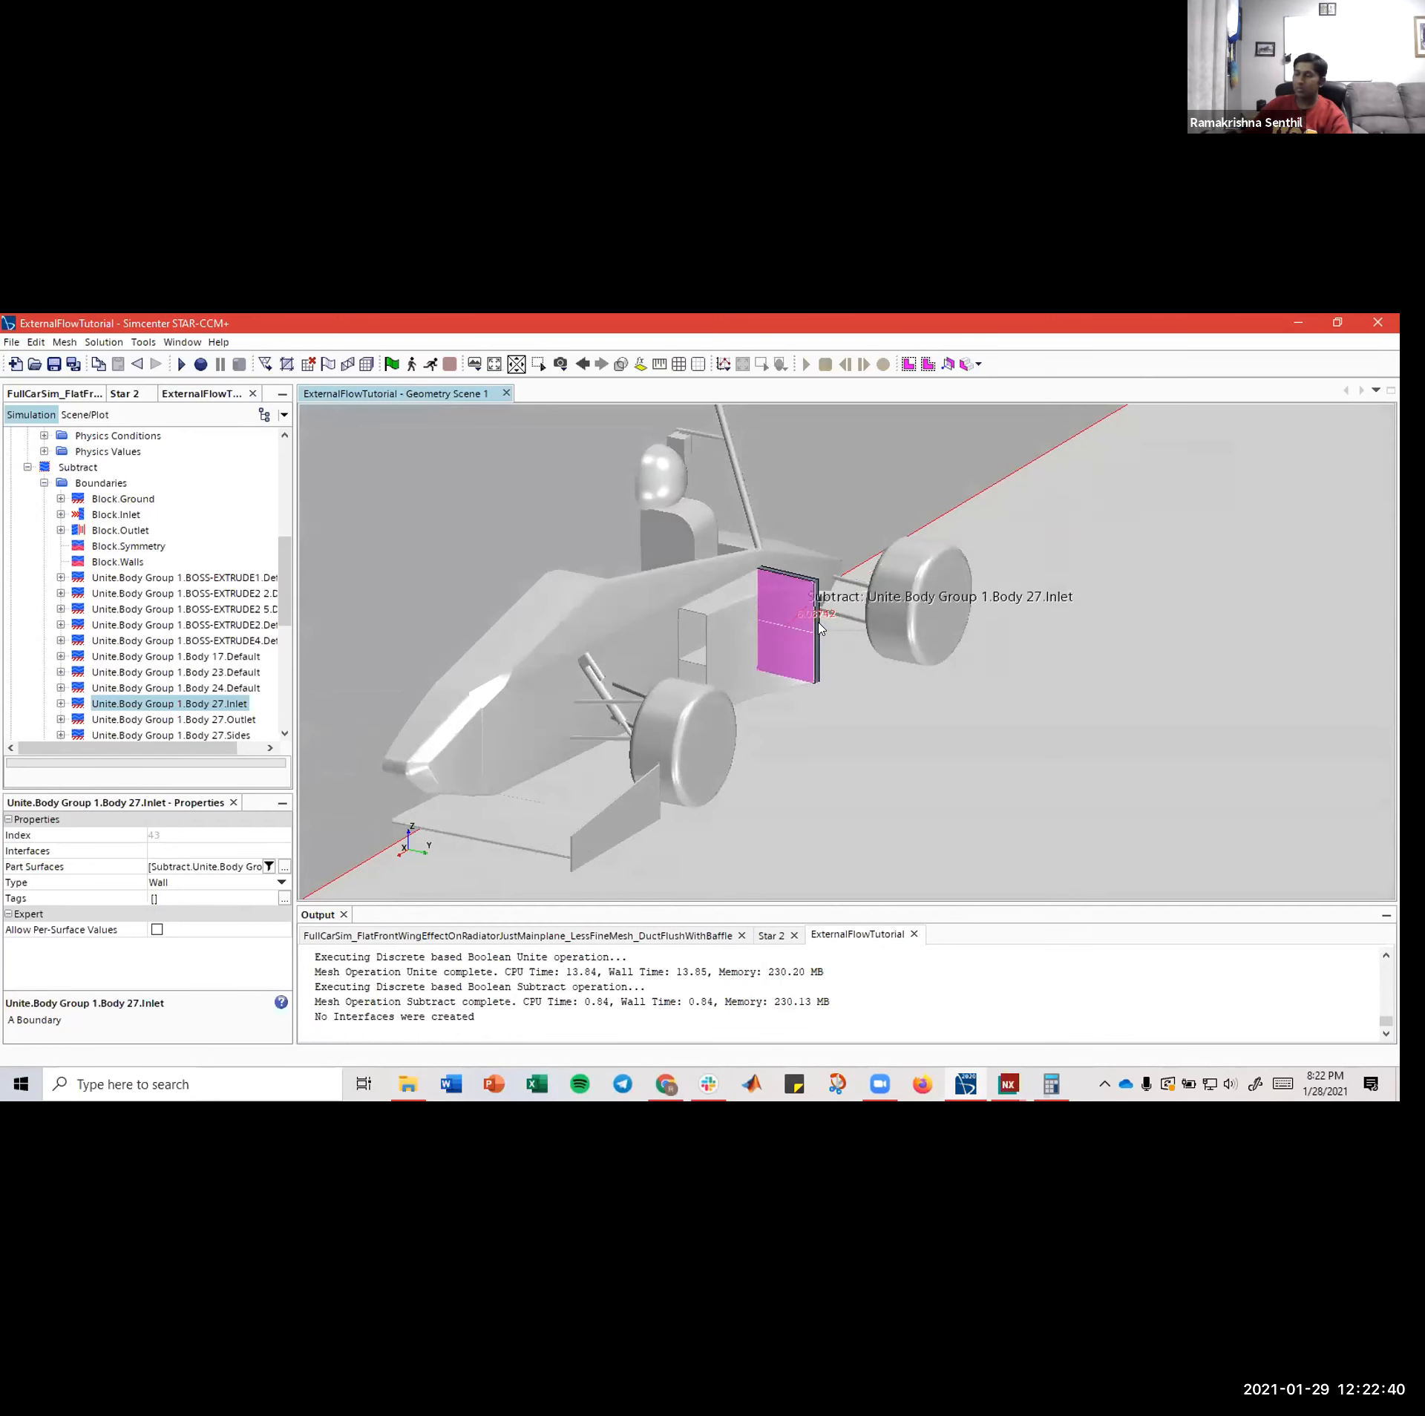
right_click_drag(819, 628, 838, 631)
scroll(165, 627, "up", 1)
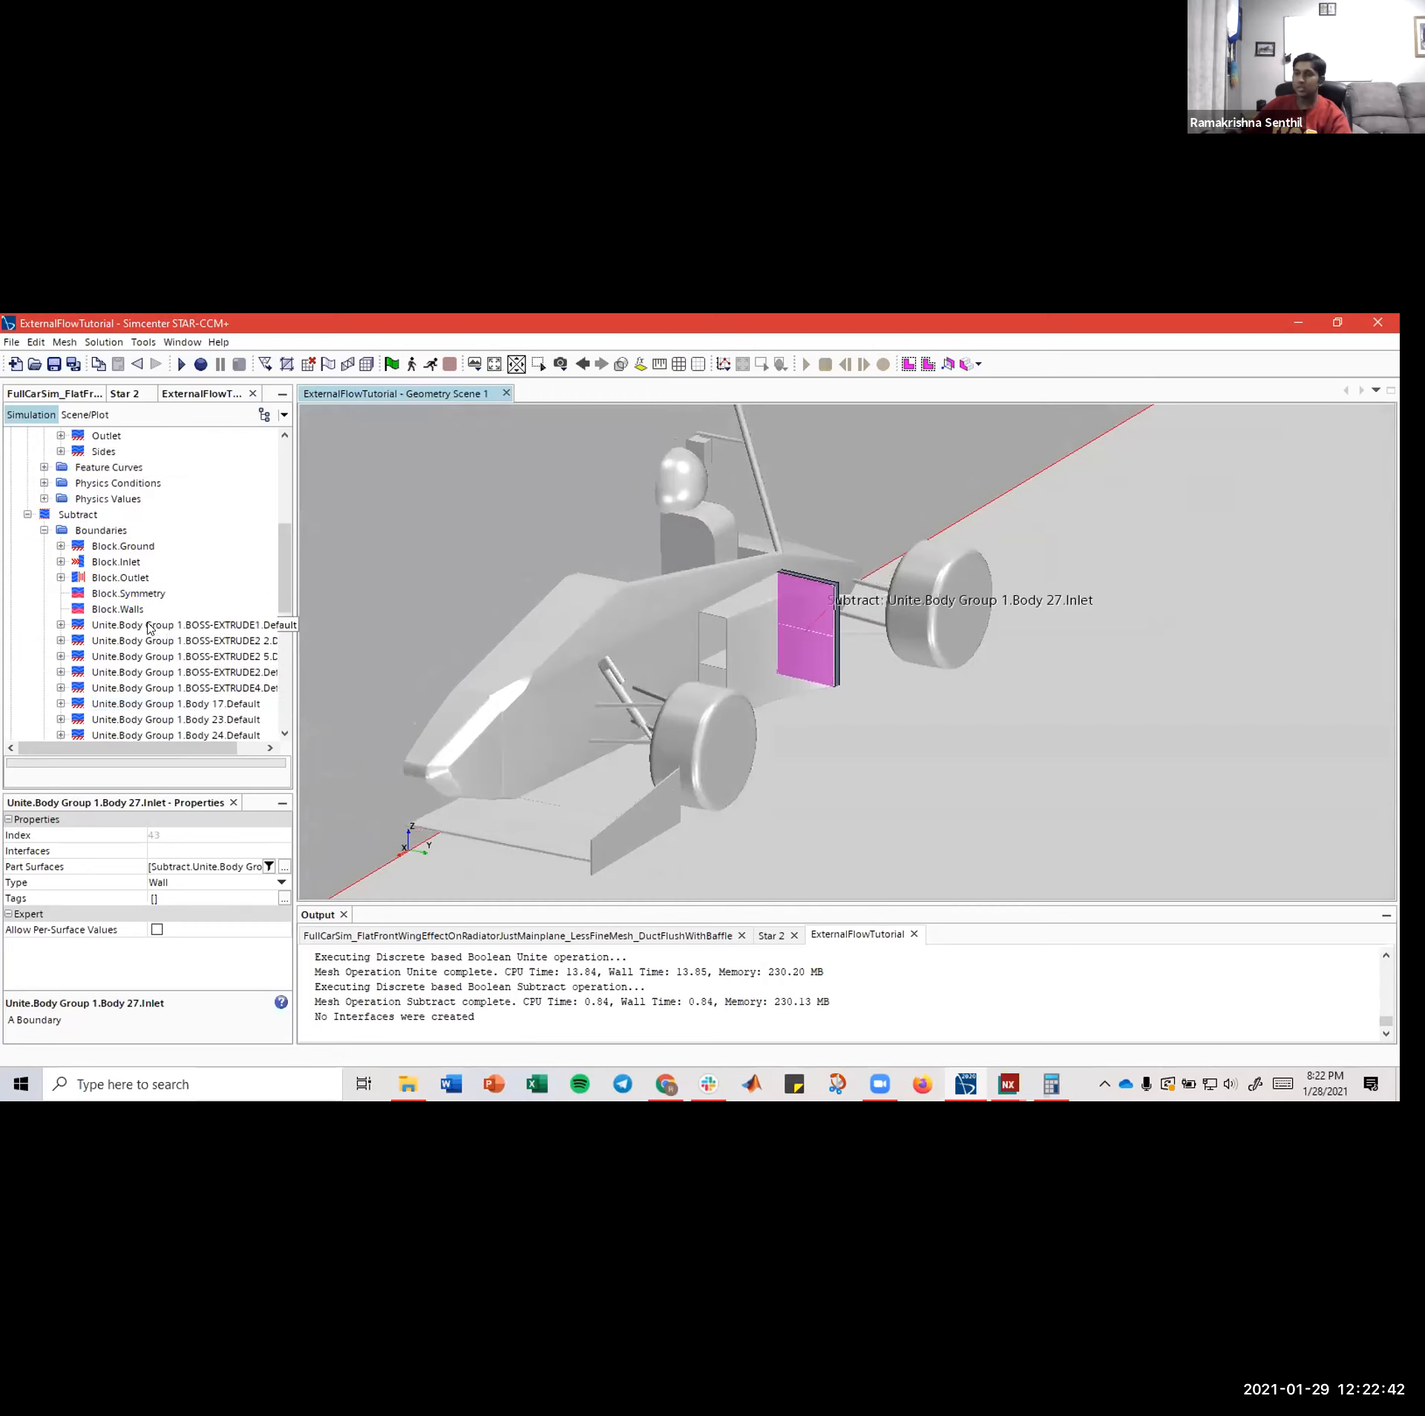
scroll(156, 611, "down", 1)
scroll(151, 525, "up", 1)
scroll(94, 492, "up", 1)
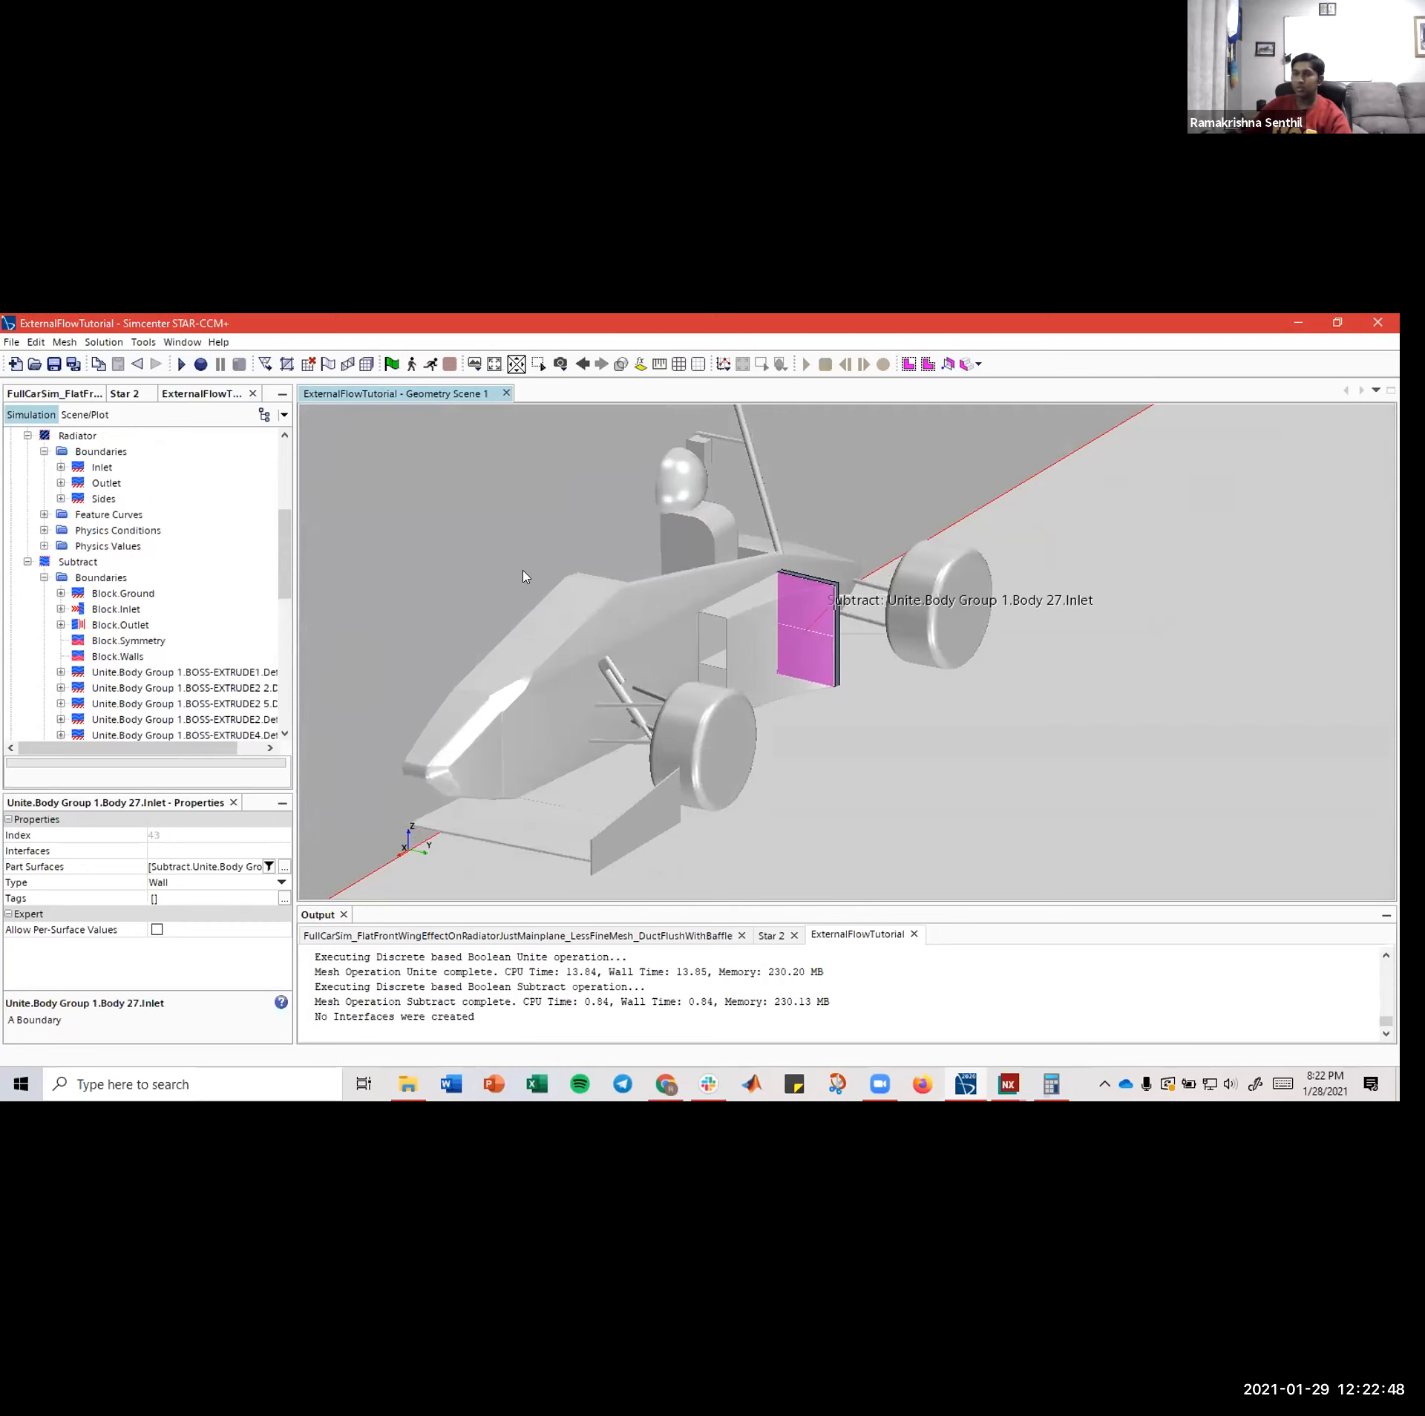
scroll(124, 609, "down", 3)
scroll(123, 609, "up", 3)
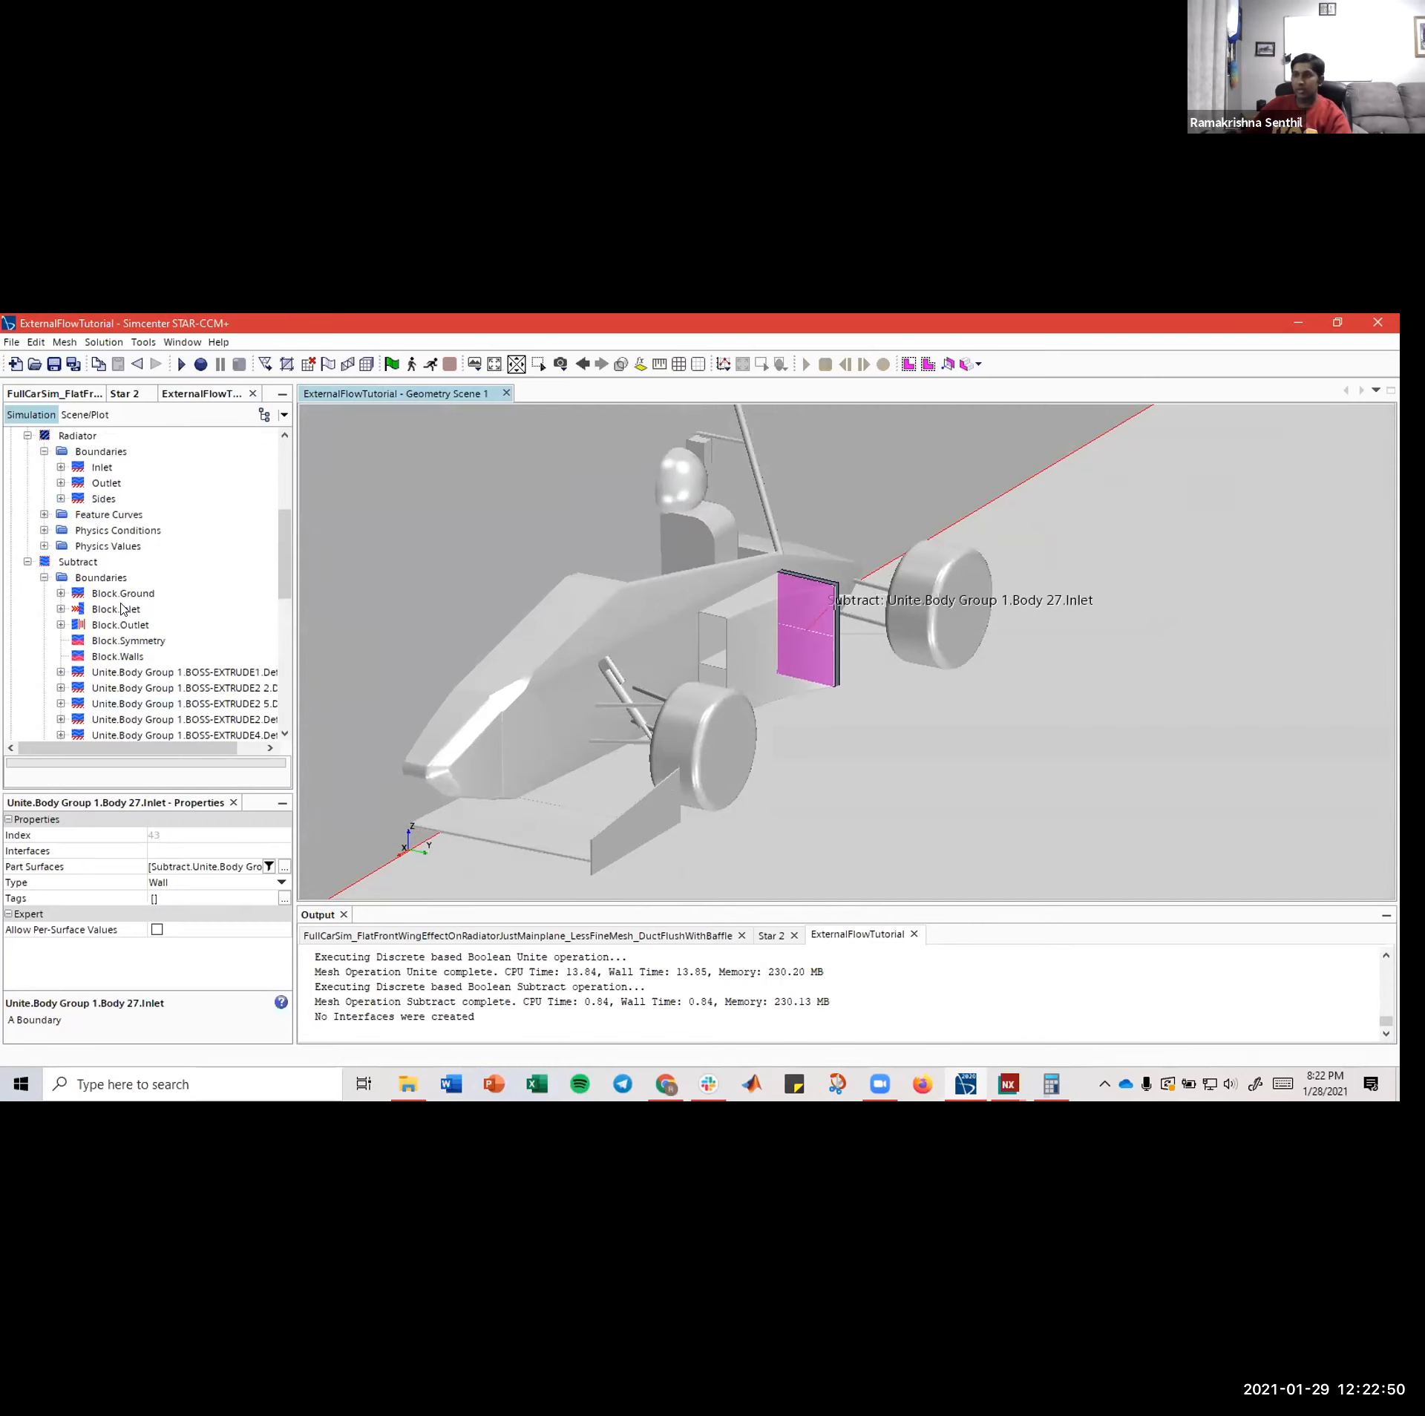
scroll(135, 562, "down", 3)
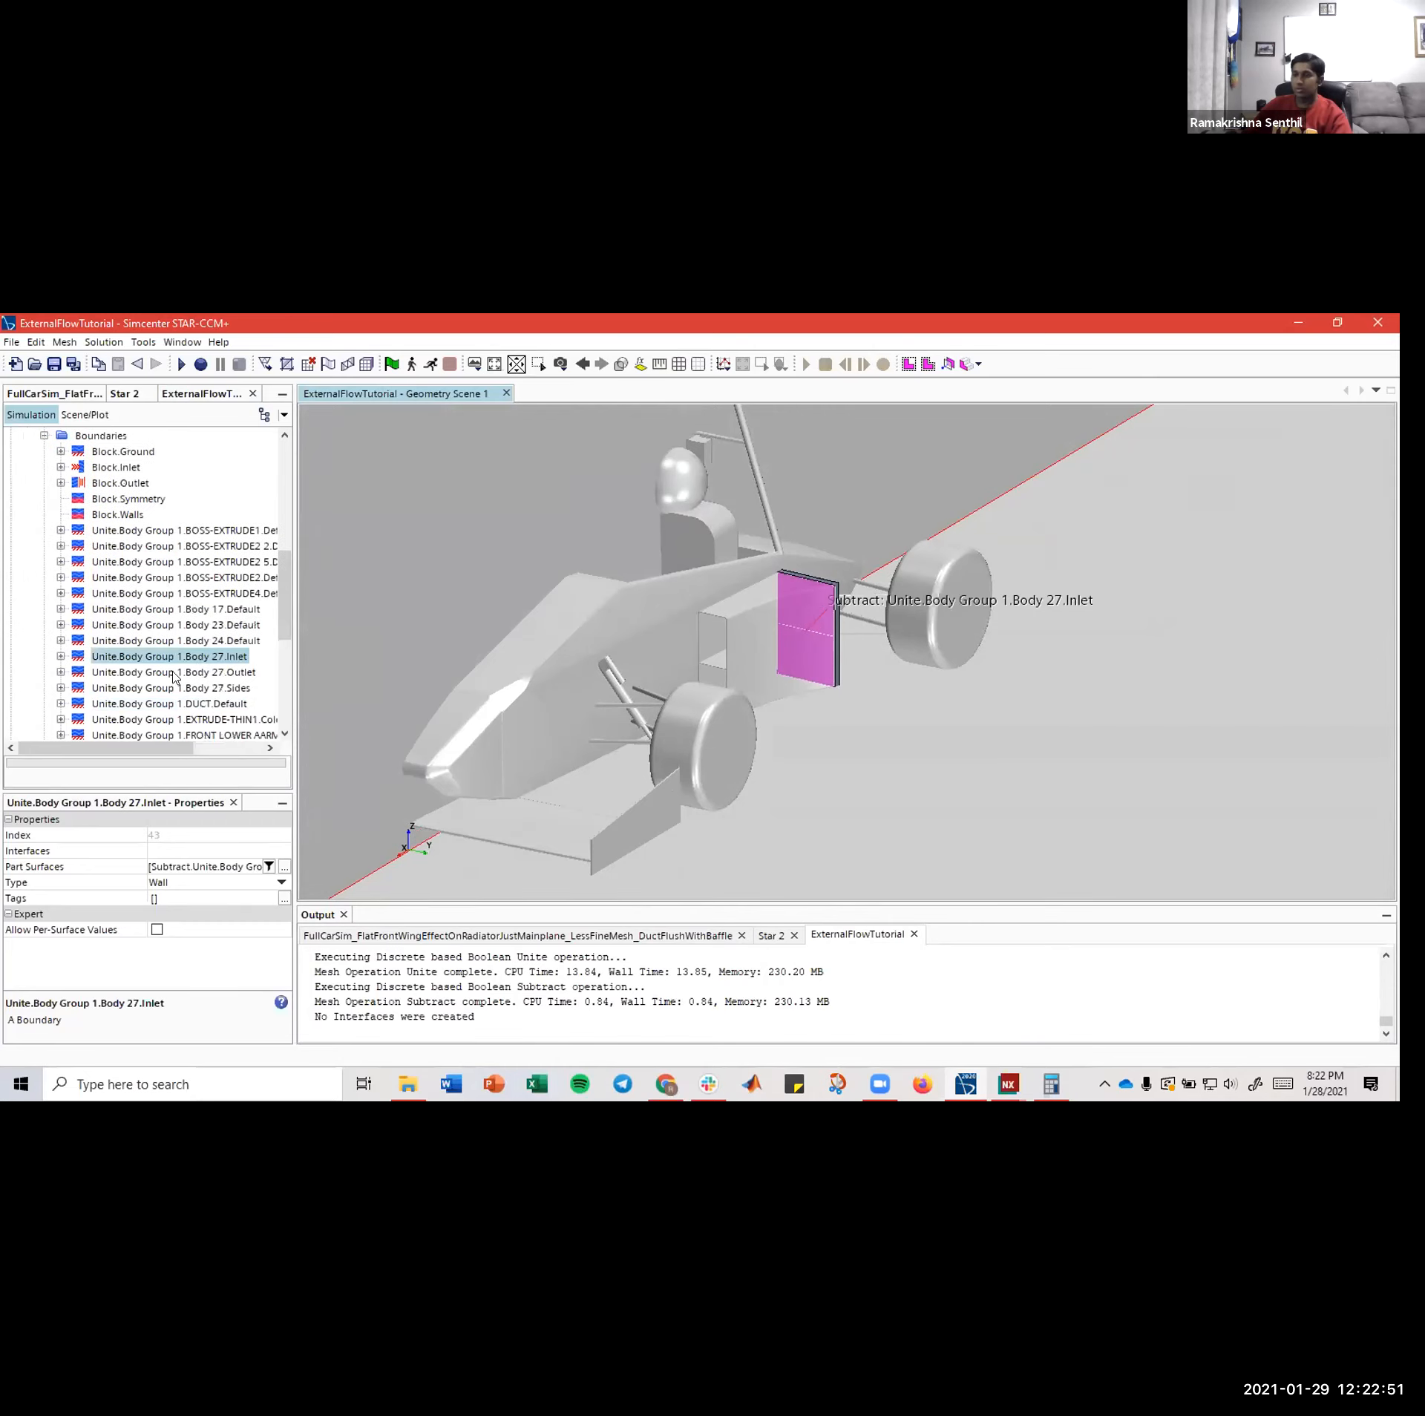
- Create an interface between Subtract's Unite.Body Group 1.Body 27.Inlet and the Radiator region's Inlet, and check the resulting interface boundary
left_click(134, 657)
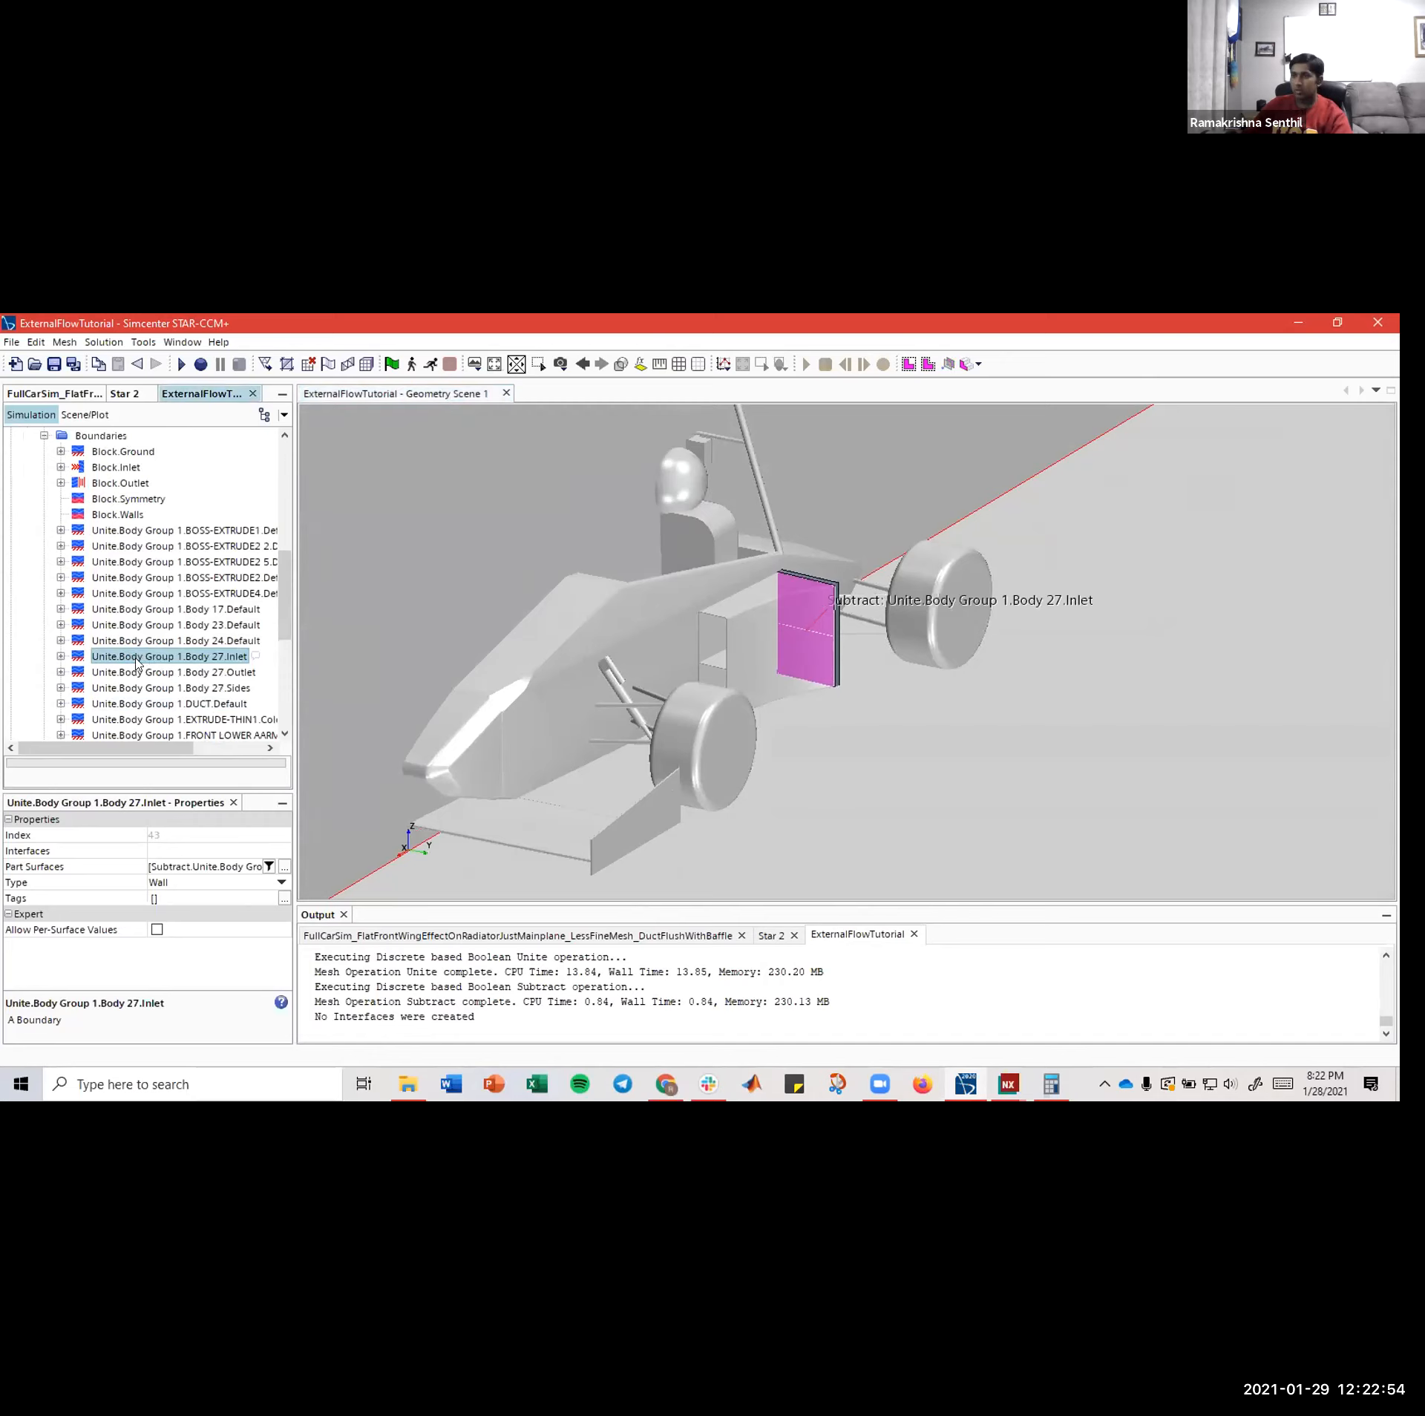
scroll(163, 662, "up", 3)
scroll(185, 672, "down", 3)
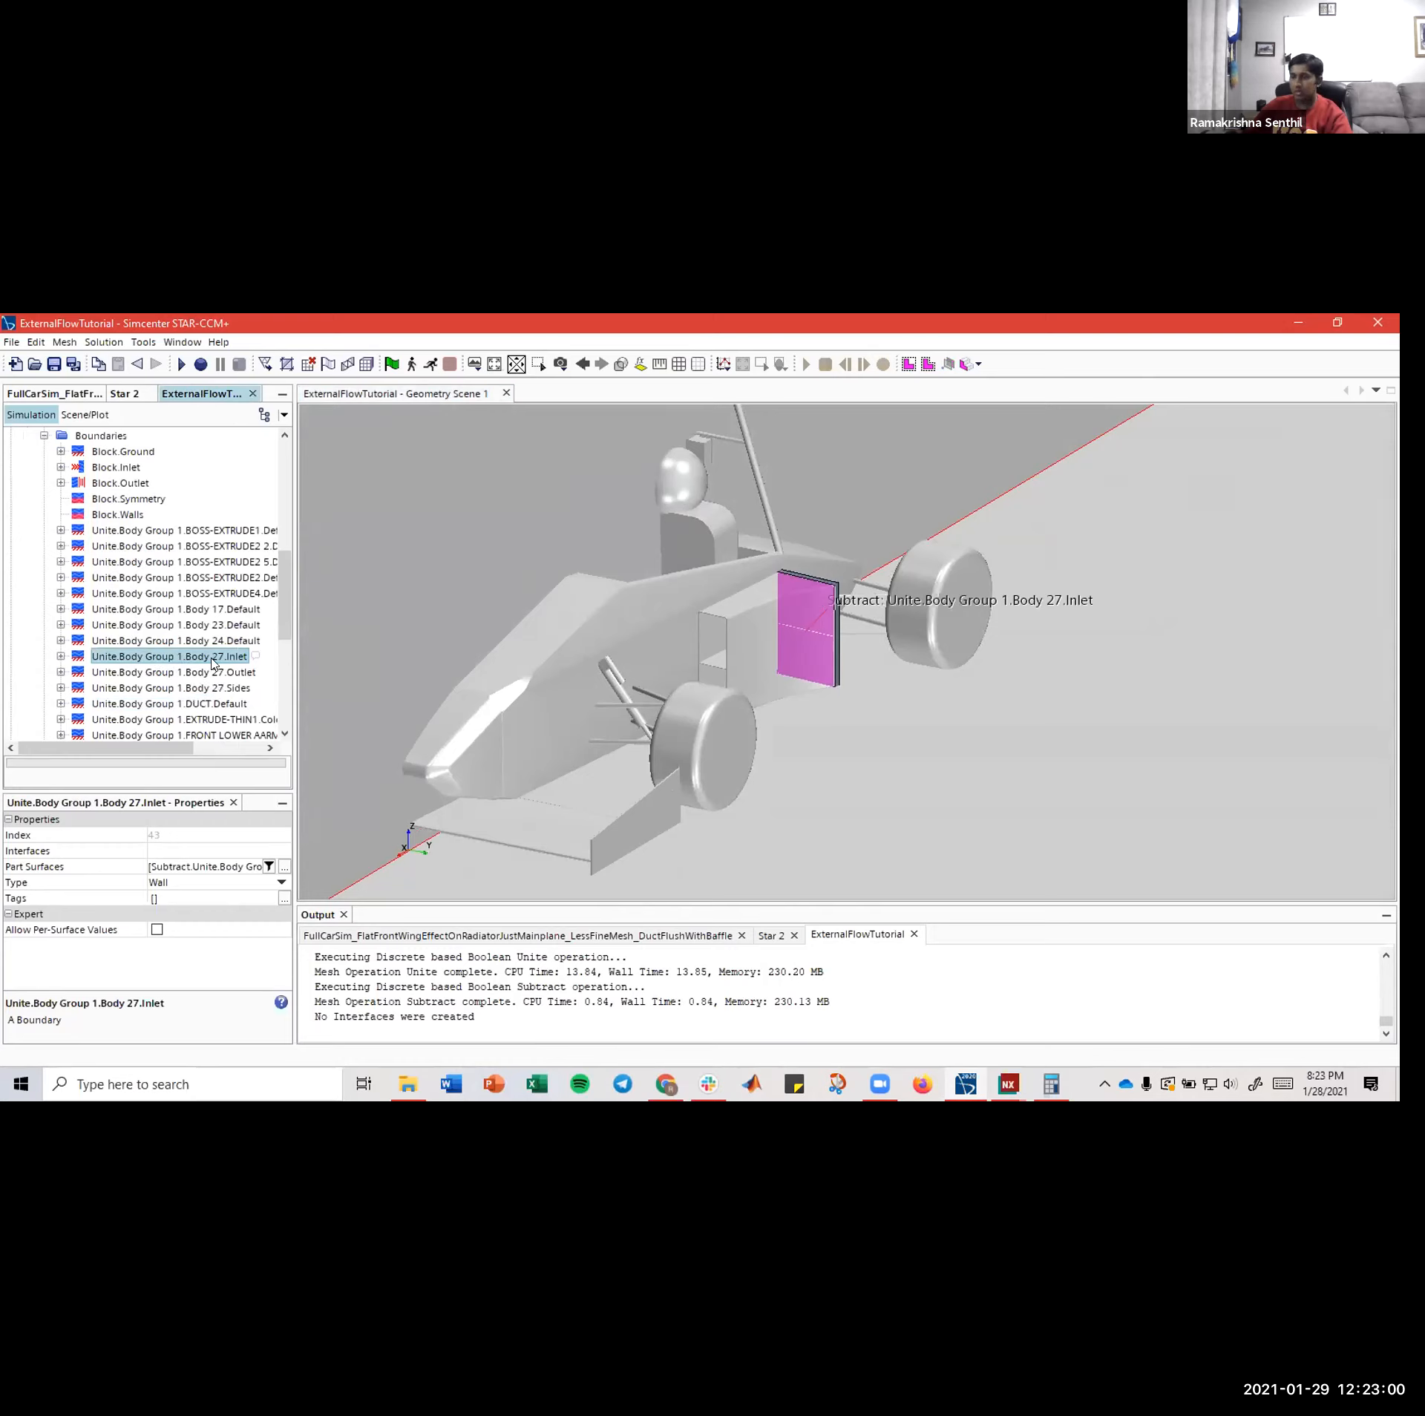
scroll(201, 665, "up", 4)
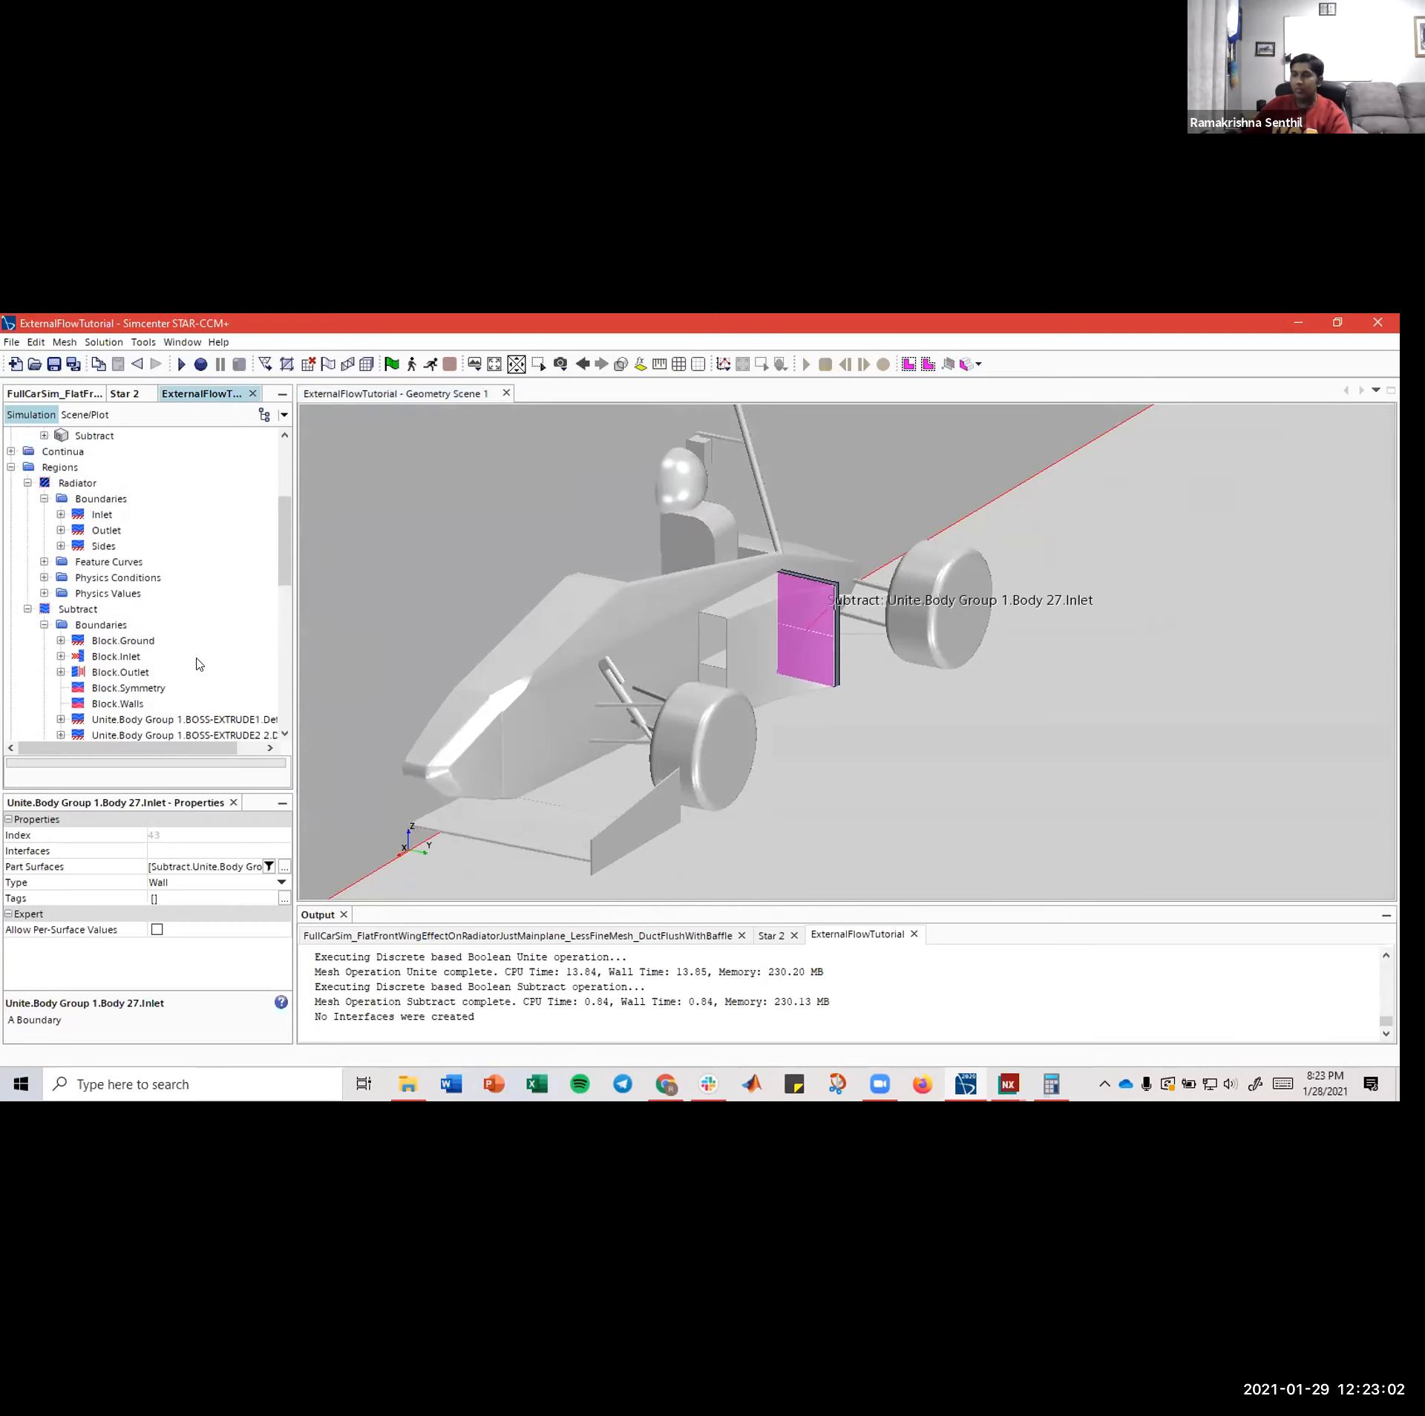
scroll(168, 641, "up", 1)
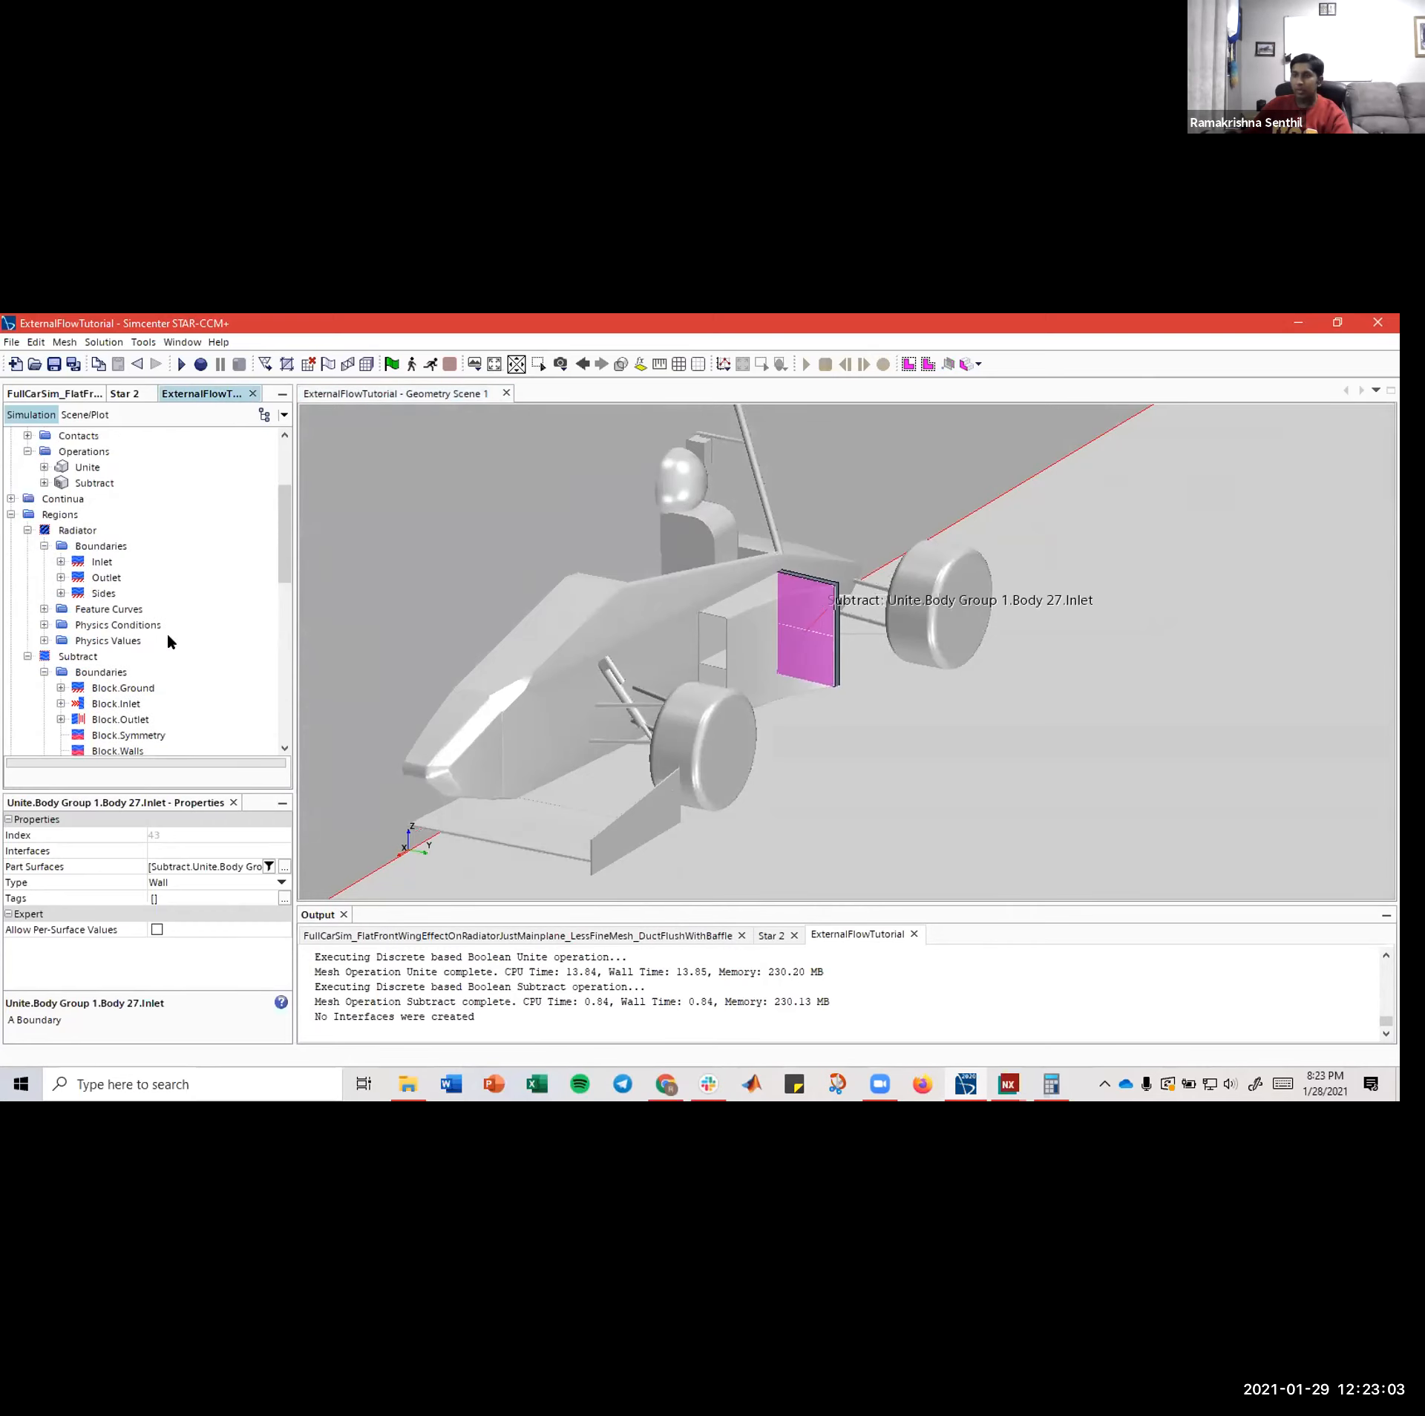
left_click(101, 562, "ctrl")
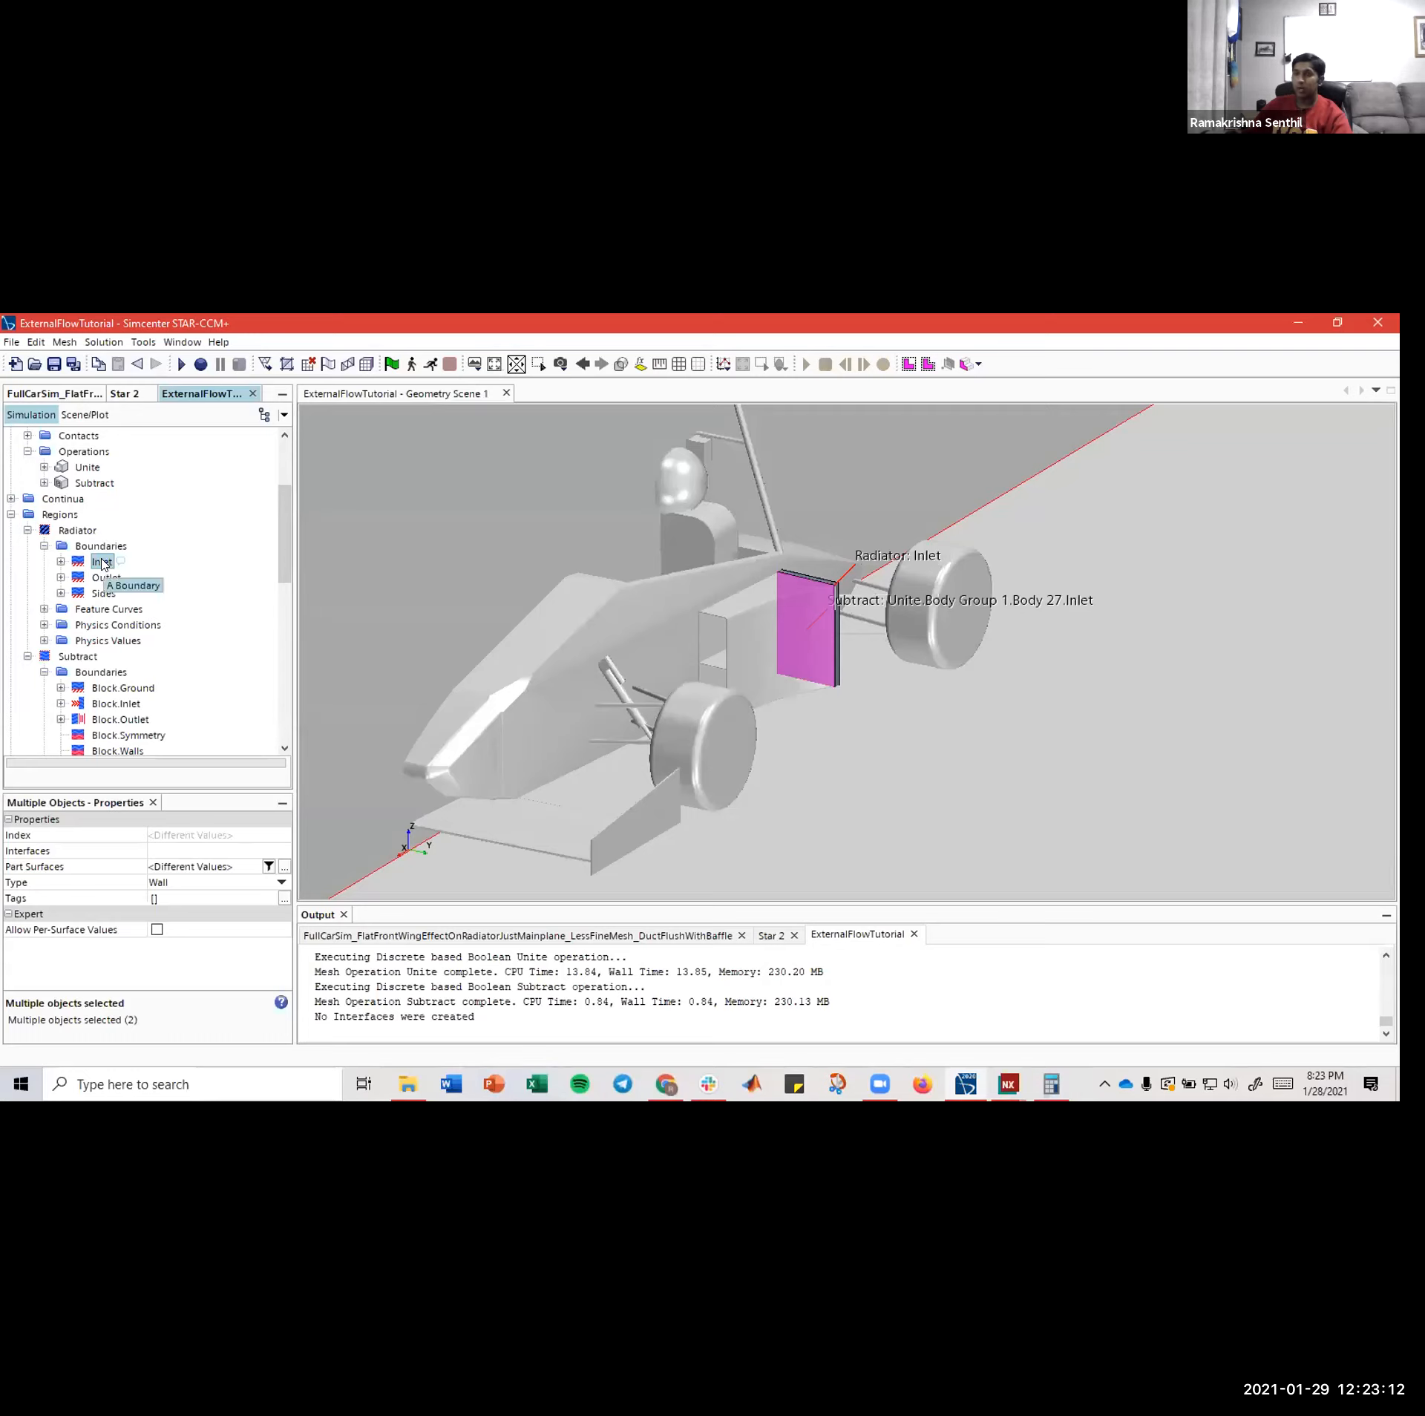
right_click(102, 564)
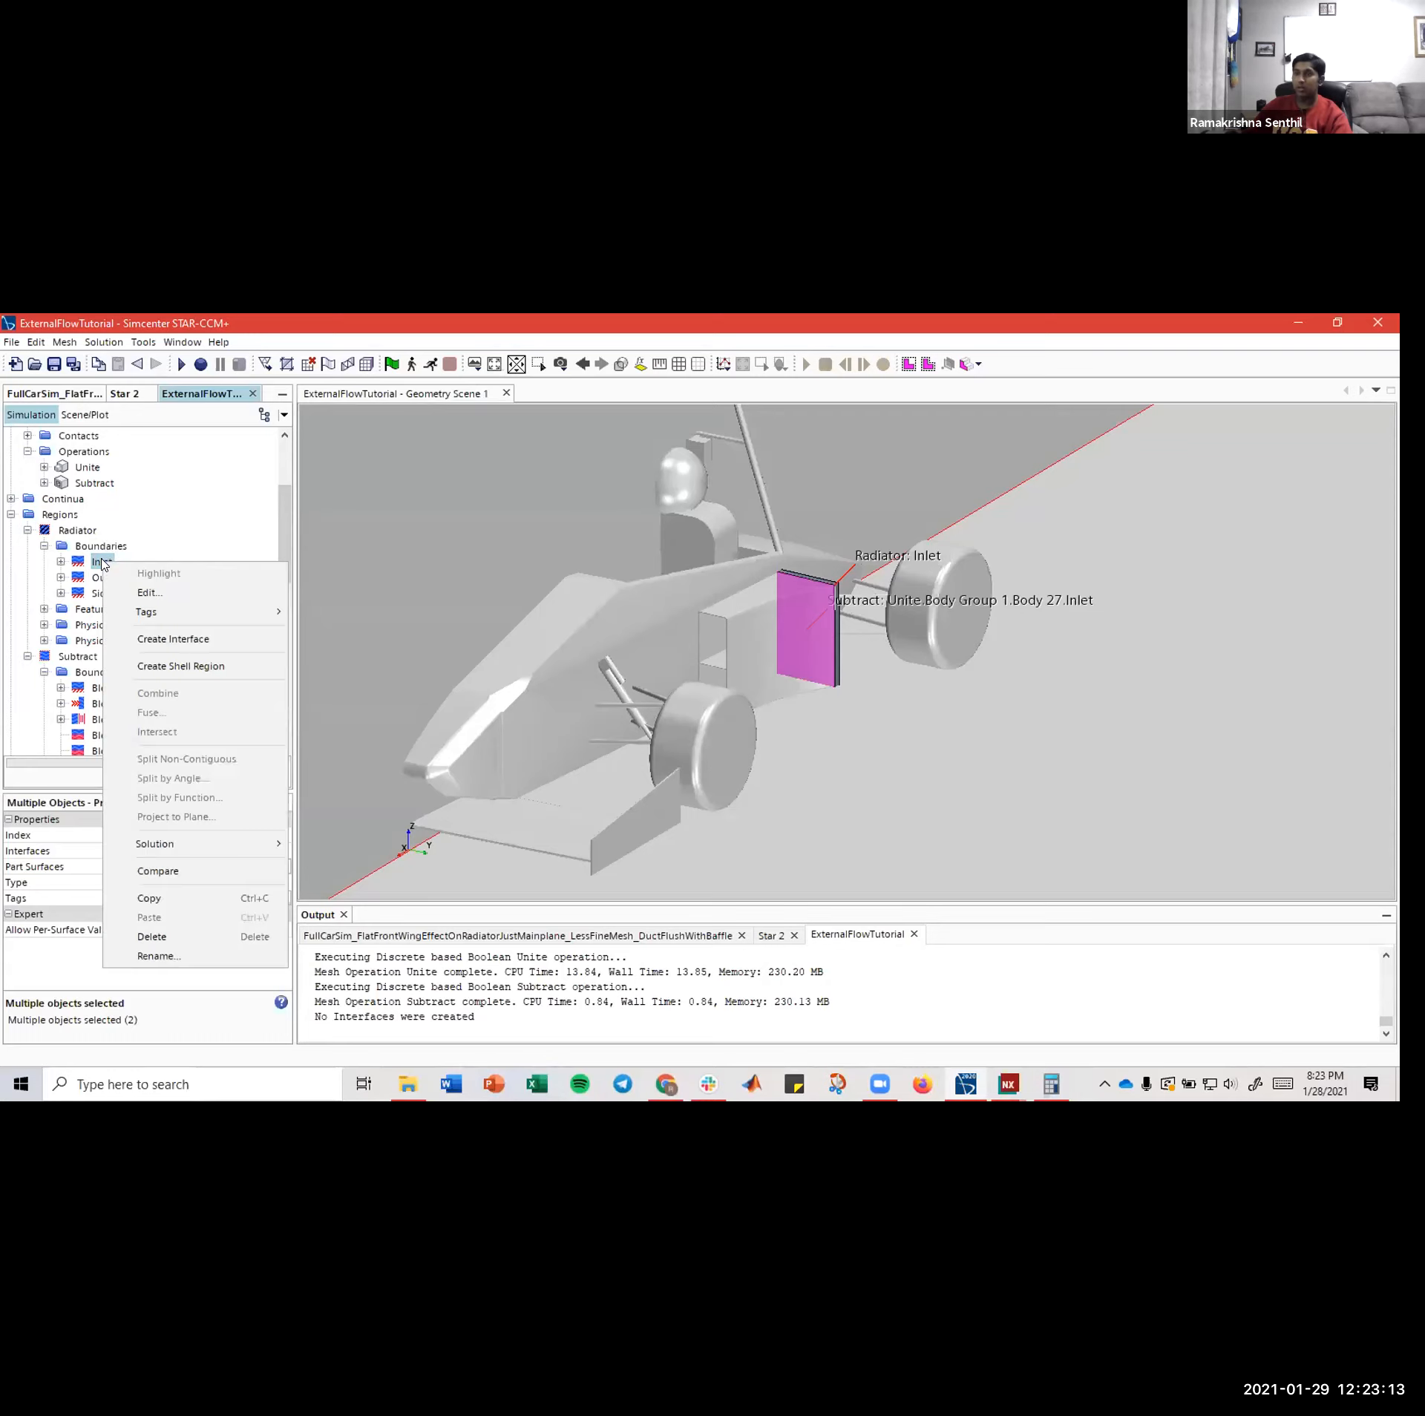
left_click(165, 644)
left_click(121, 579)
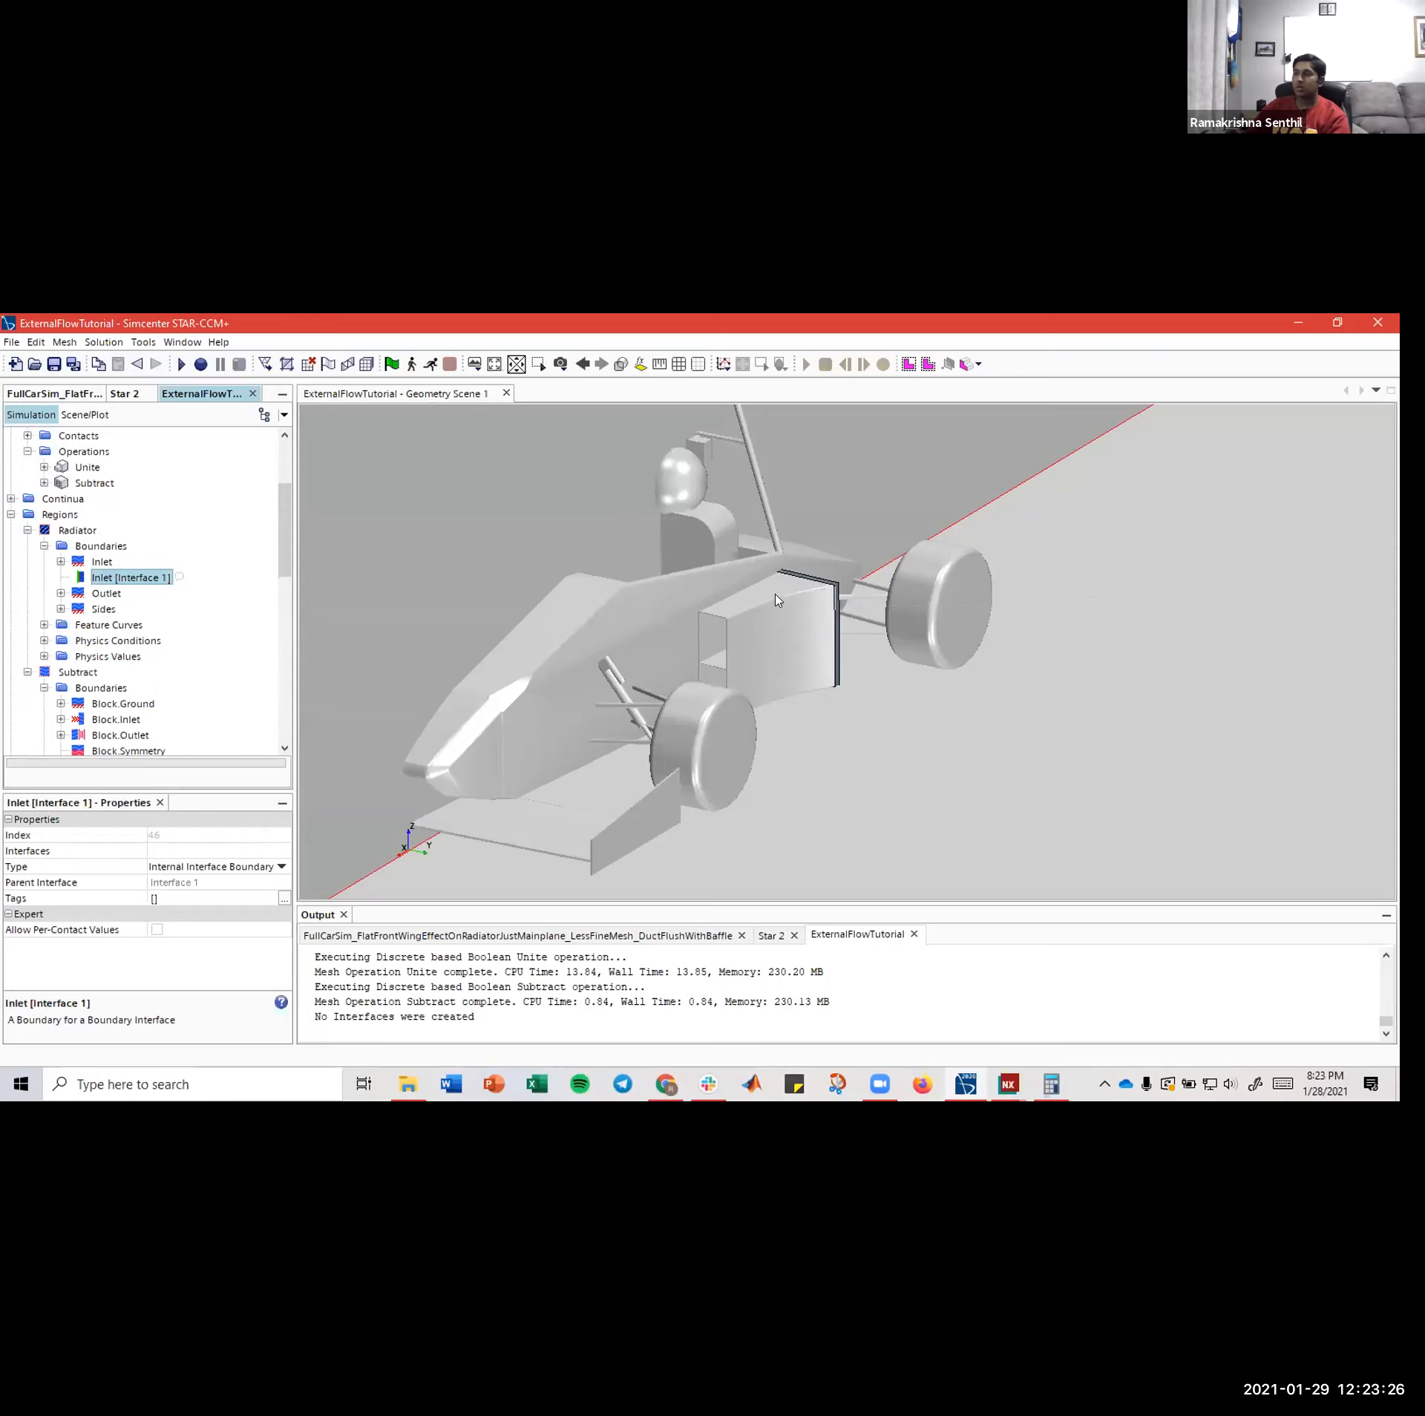
mouse_move(776, 595)
left_mouse_down()
mouse_move(793, 596)
mouse_move(778, 595)
left_mouse_up()
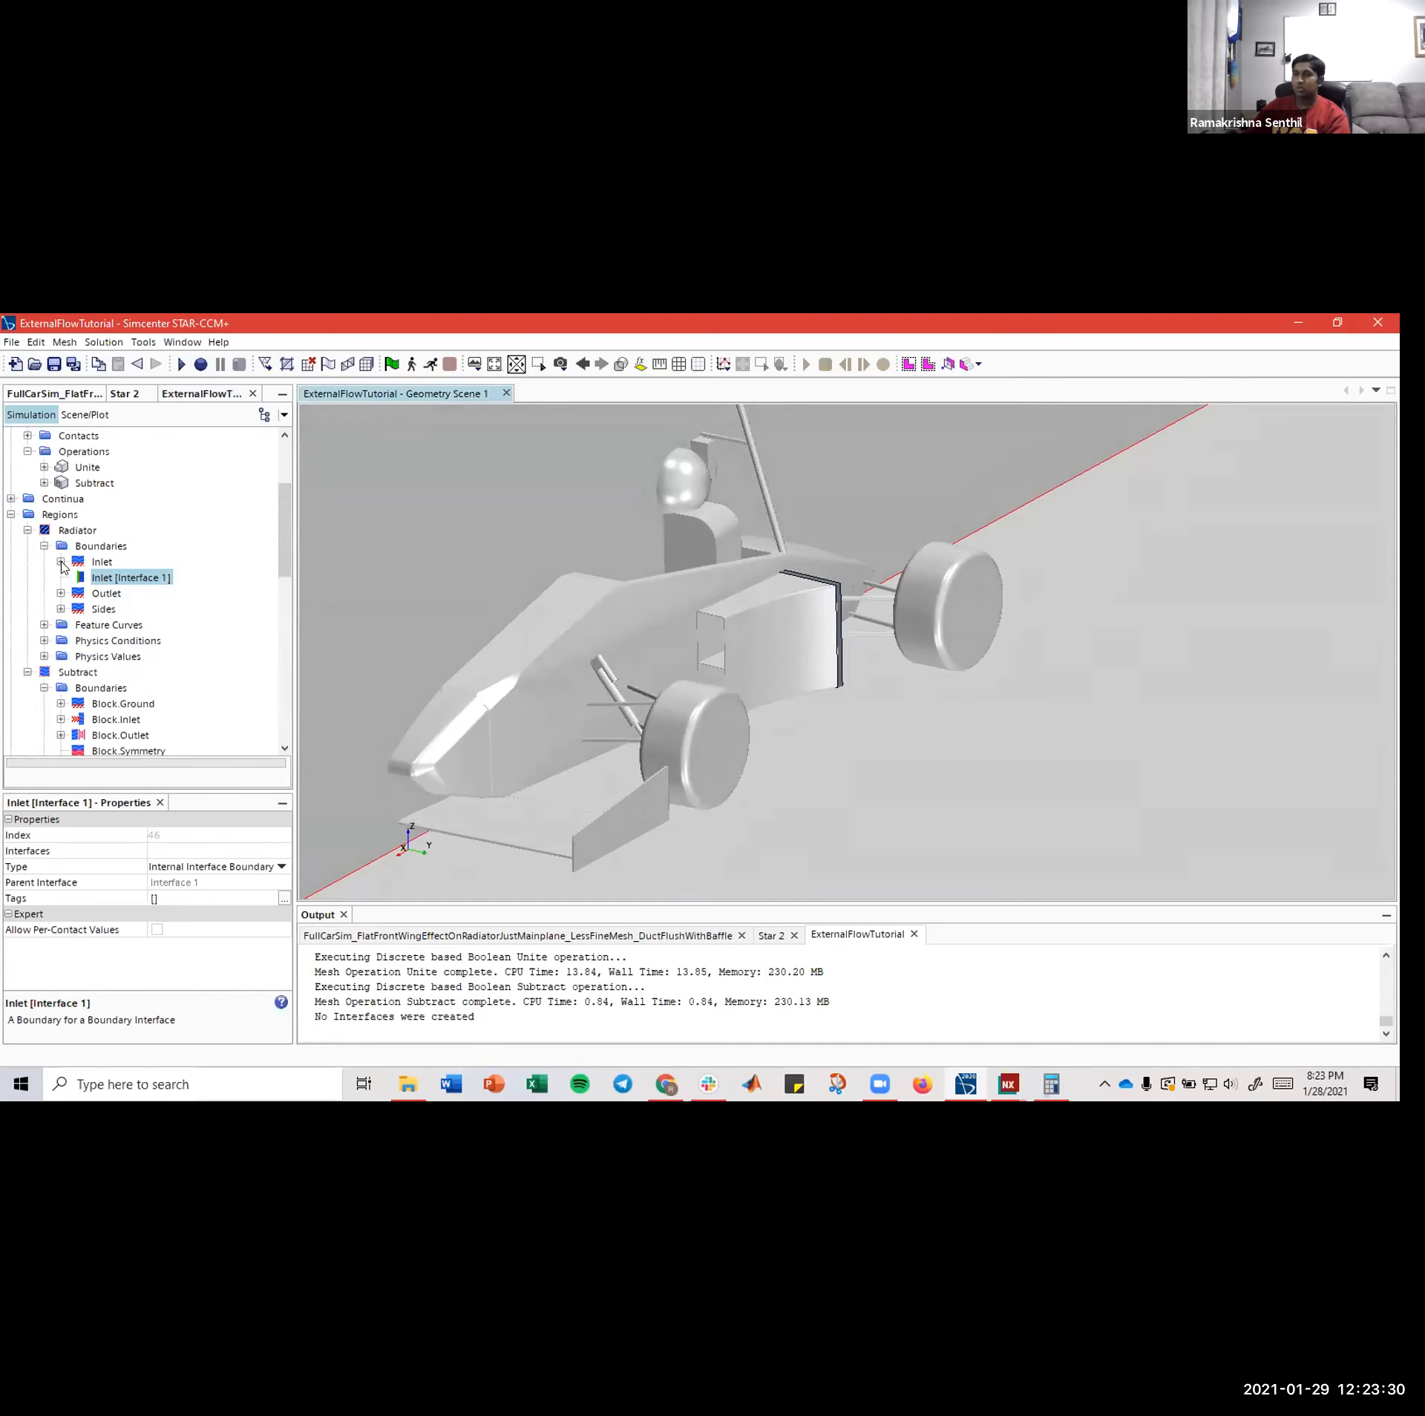
- Create an interface between the Radiator region's Outlet and Subtract's Unite.Body Group 1.Body 27.Outlet
scroll(118, 587, "down", 1)
left_click(111, 553)
scroll(132, 624, "down", 2)
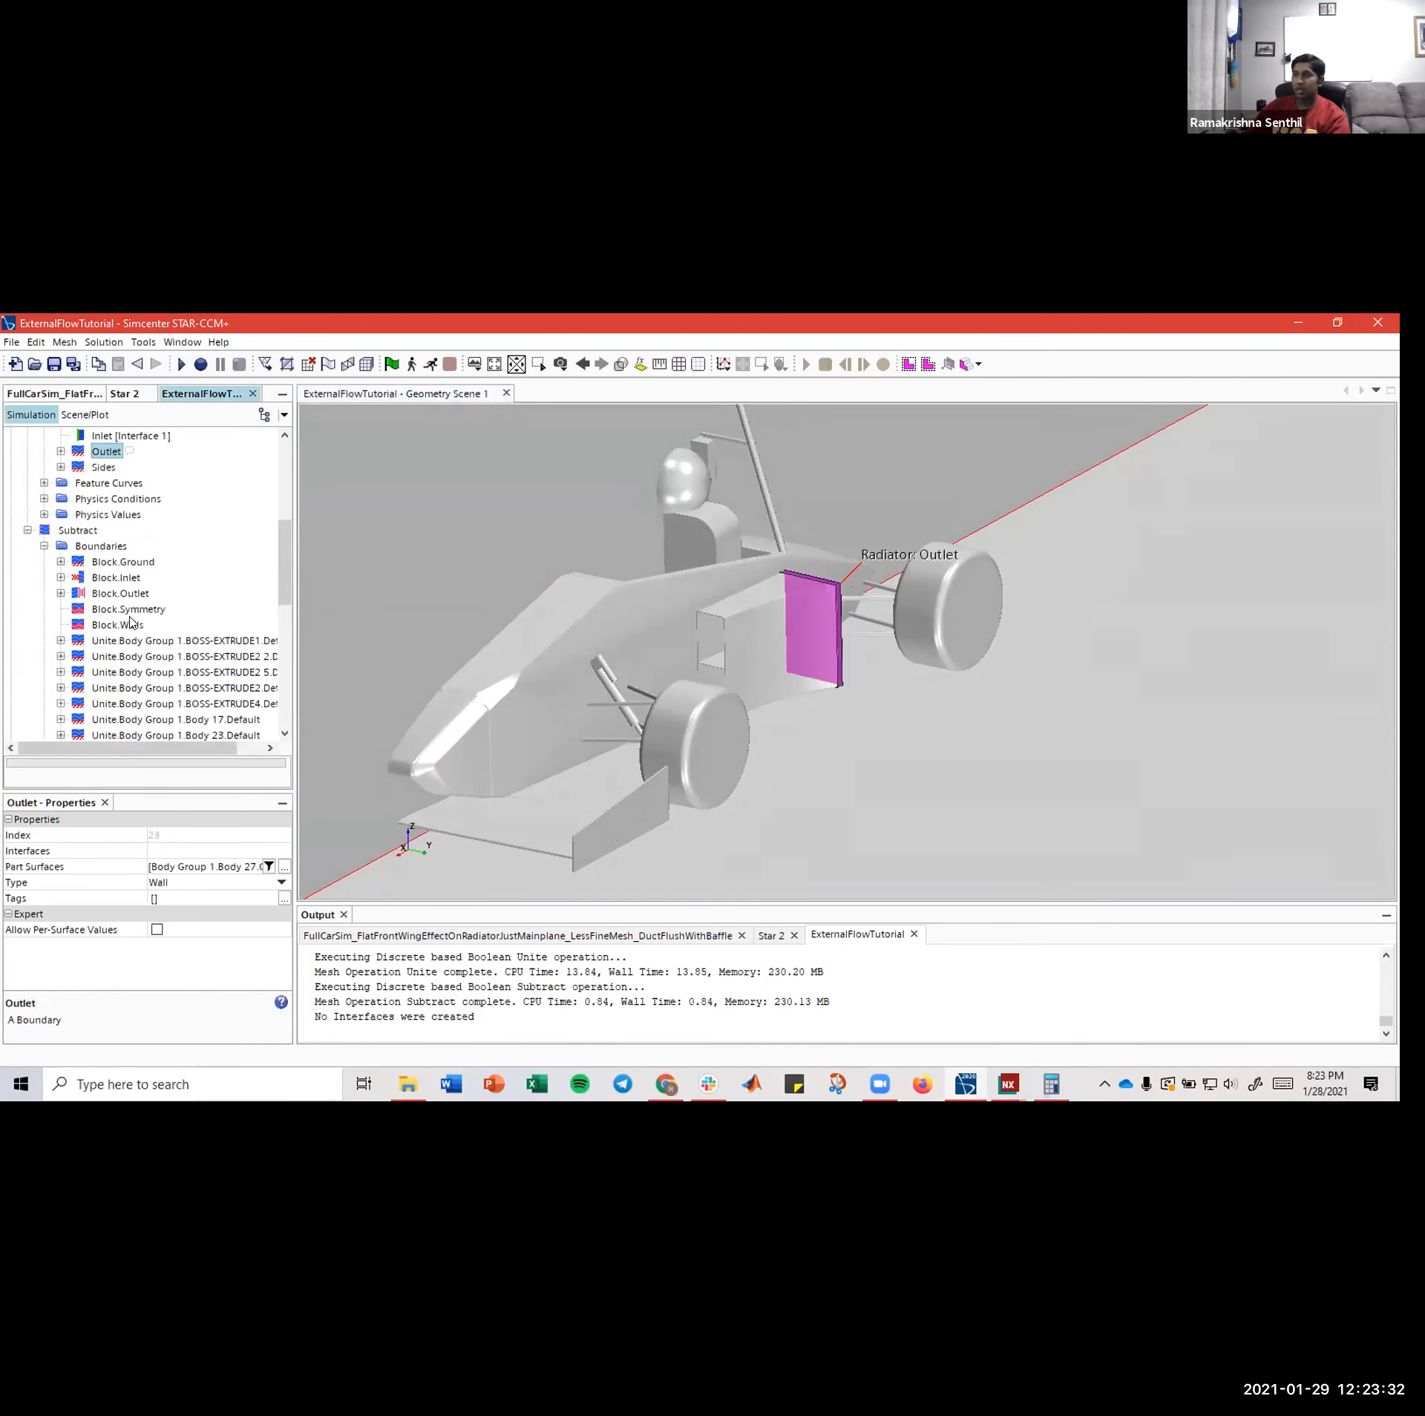
scroll(130, 622, "down", 5)
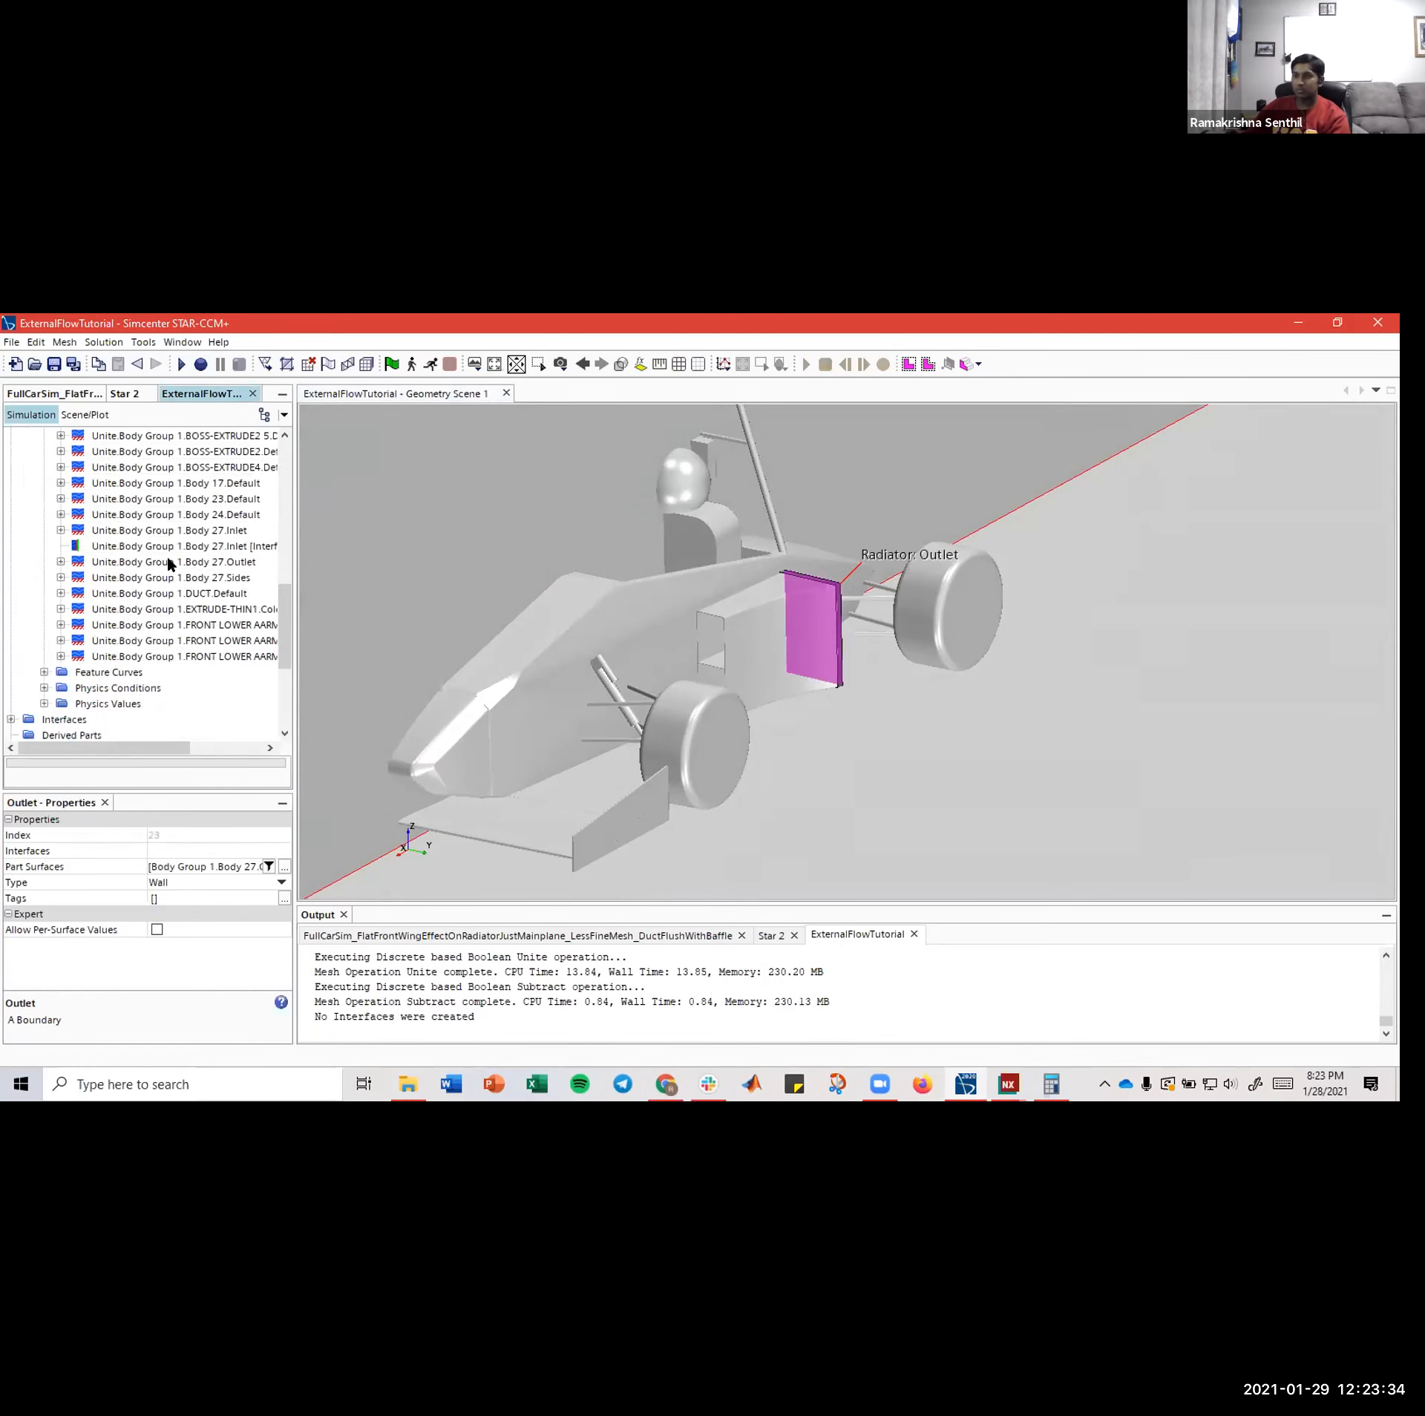
left_click(165, 563, "ctrl")
right_click(153, 564)
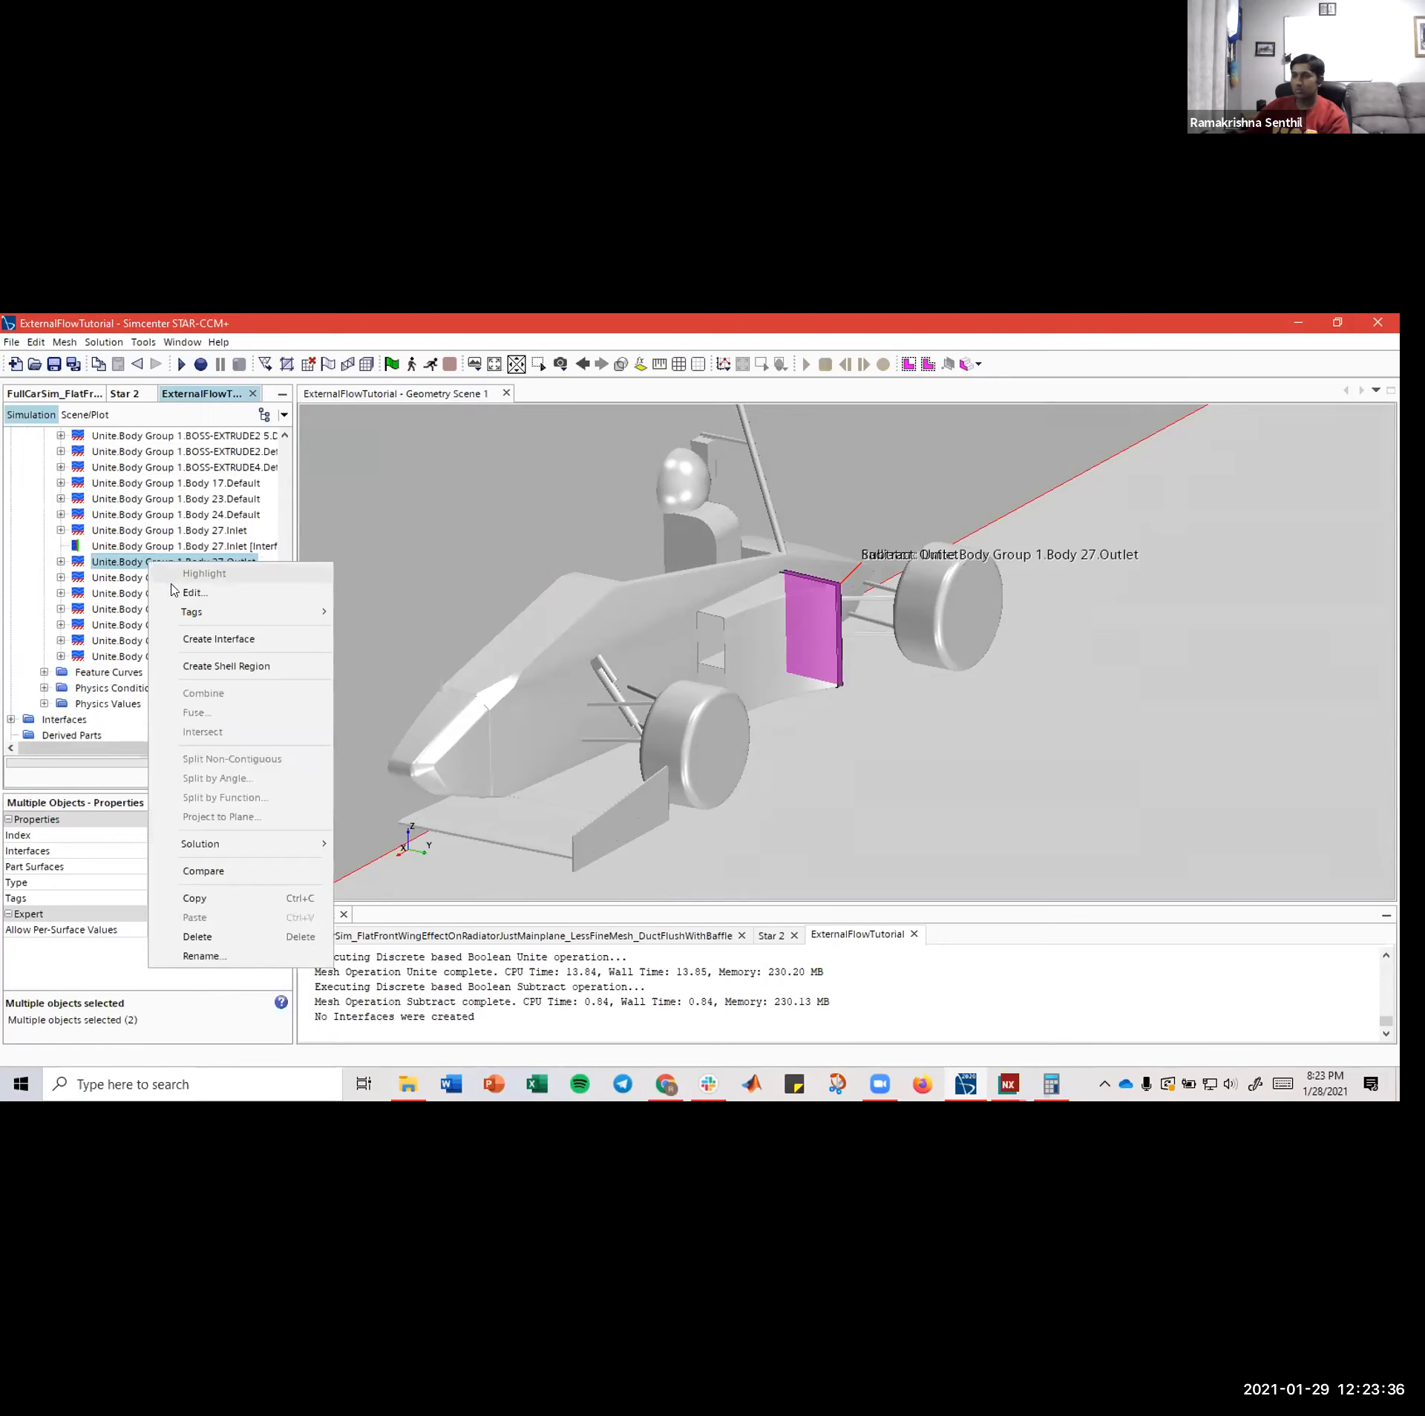
left_click(180, 638)
scroll(174, 633, "up", 1)
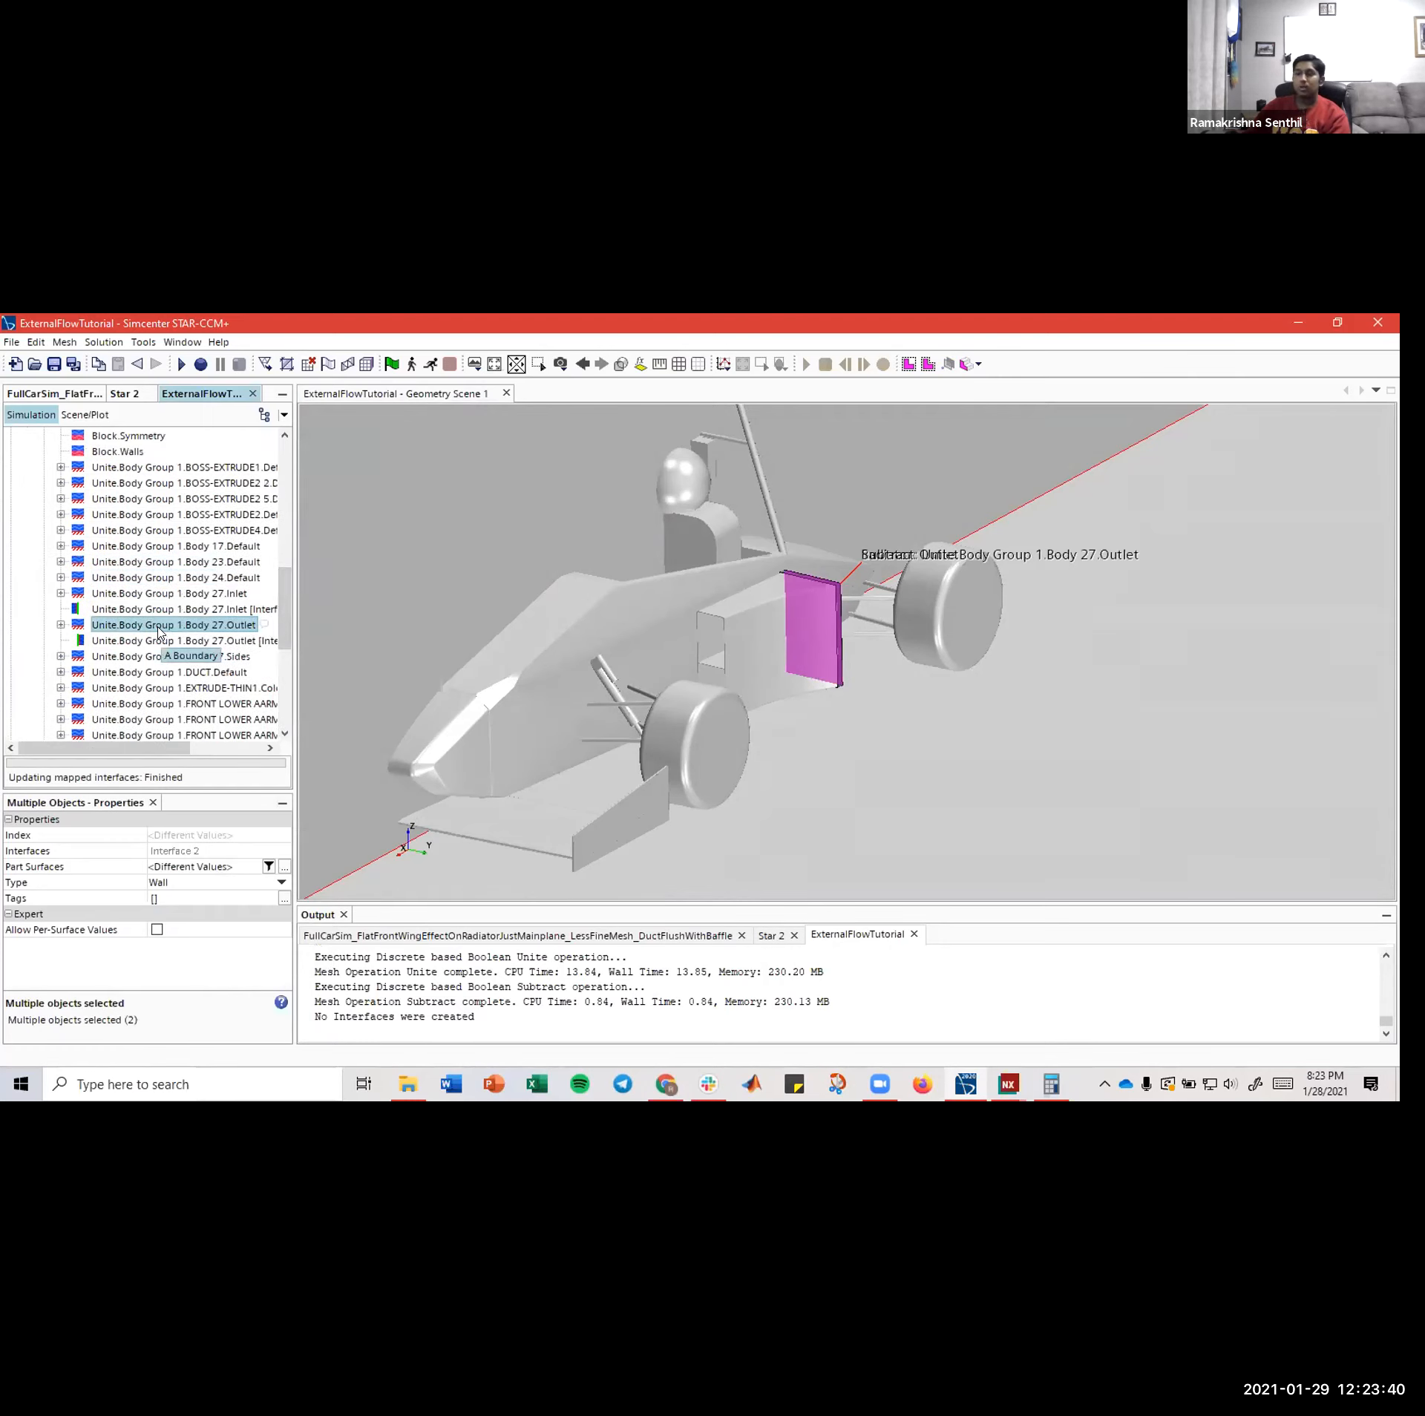
- Examine the Sides boundaries of the radiator in the Subtract and Radiator regions, viewing the radiator frame up close
left_click(165, 658)
scroll(165, 658, "up", 6)
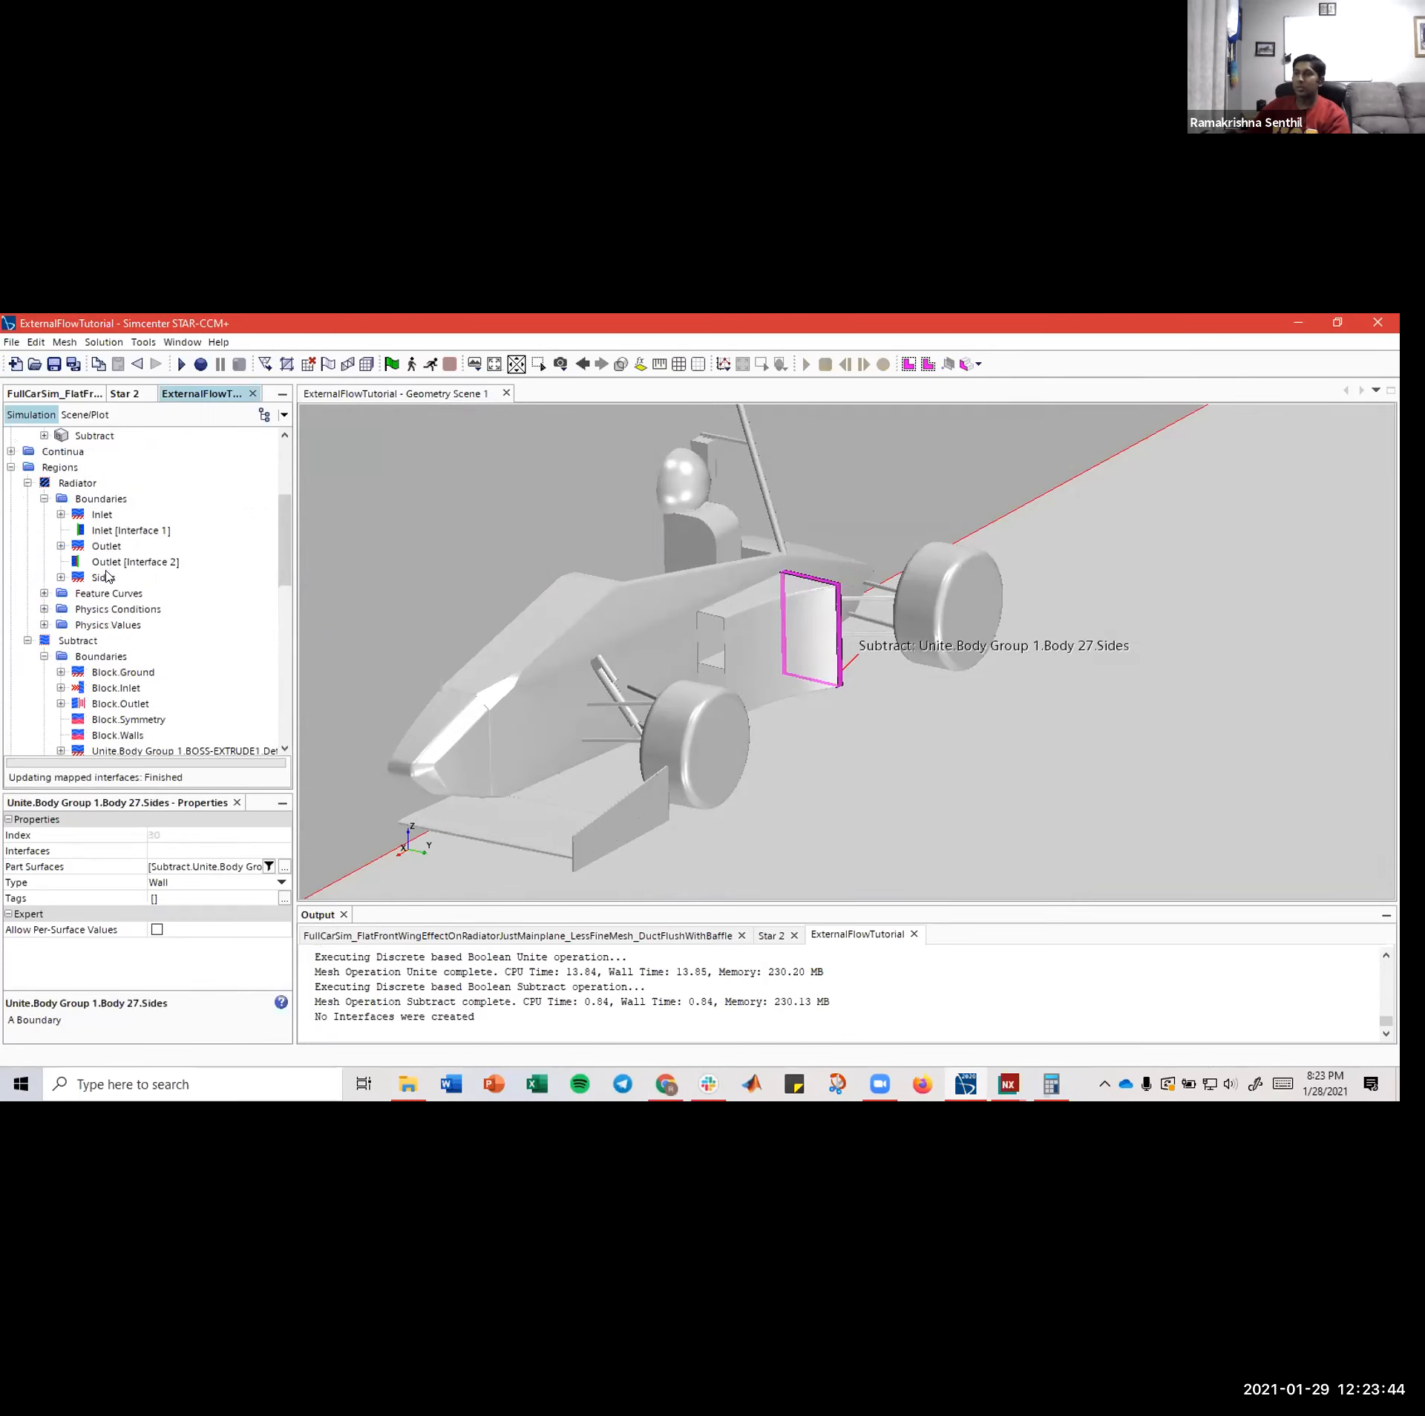
left_click(101, 578)
scroll(151, 633, "up", 1)
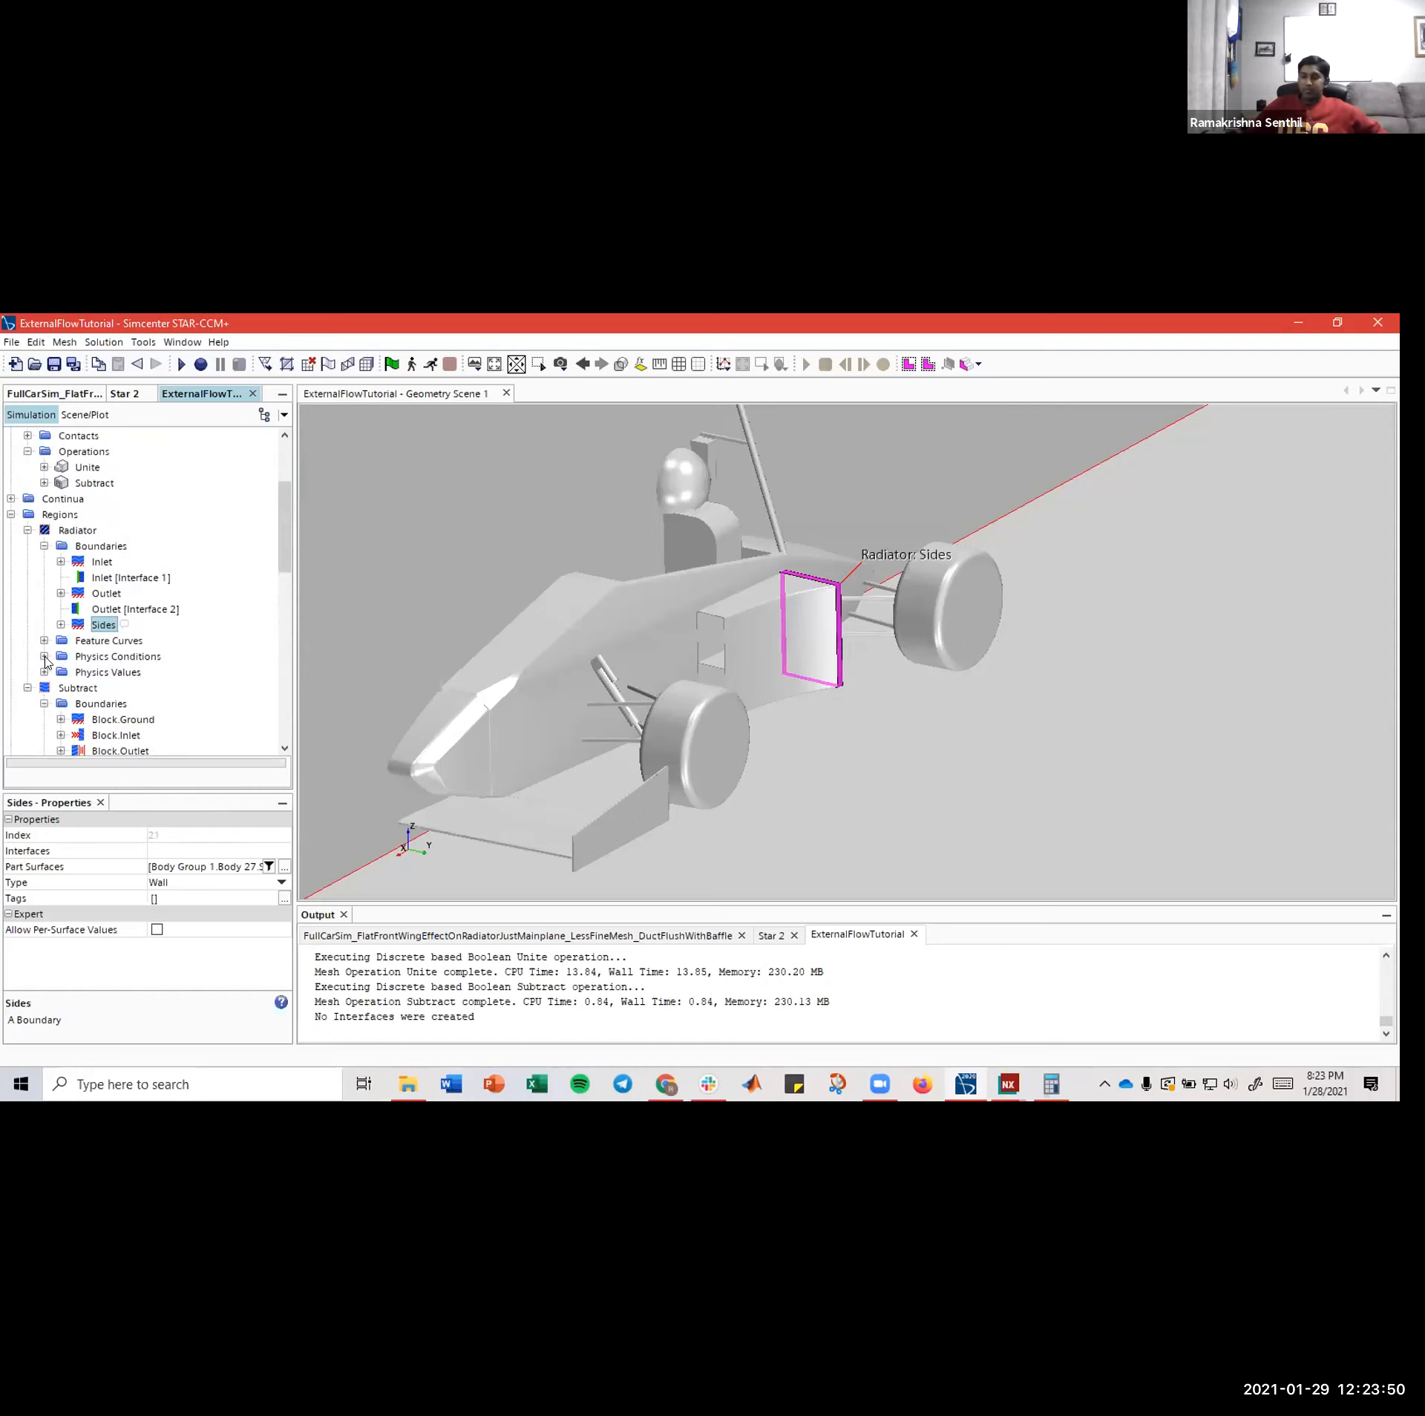
left_click_drag(545, 653, 808, 521)
scroll(795, 560, "up", 4)
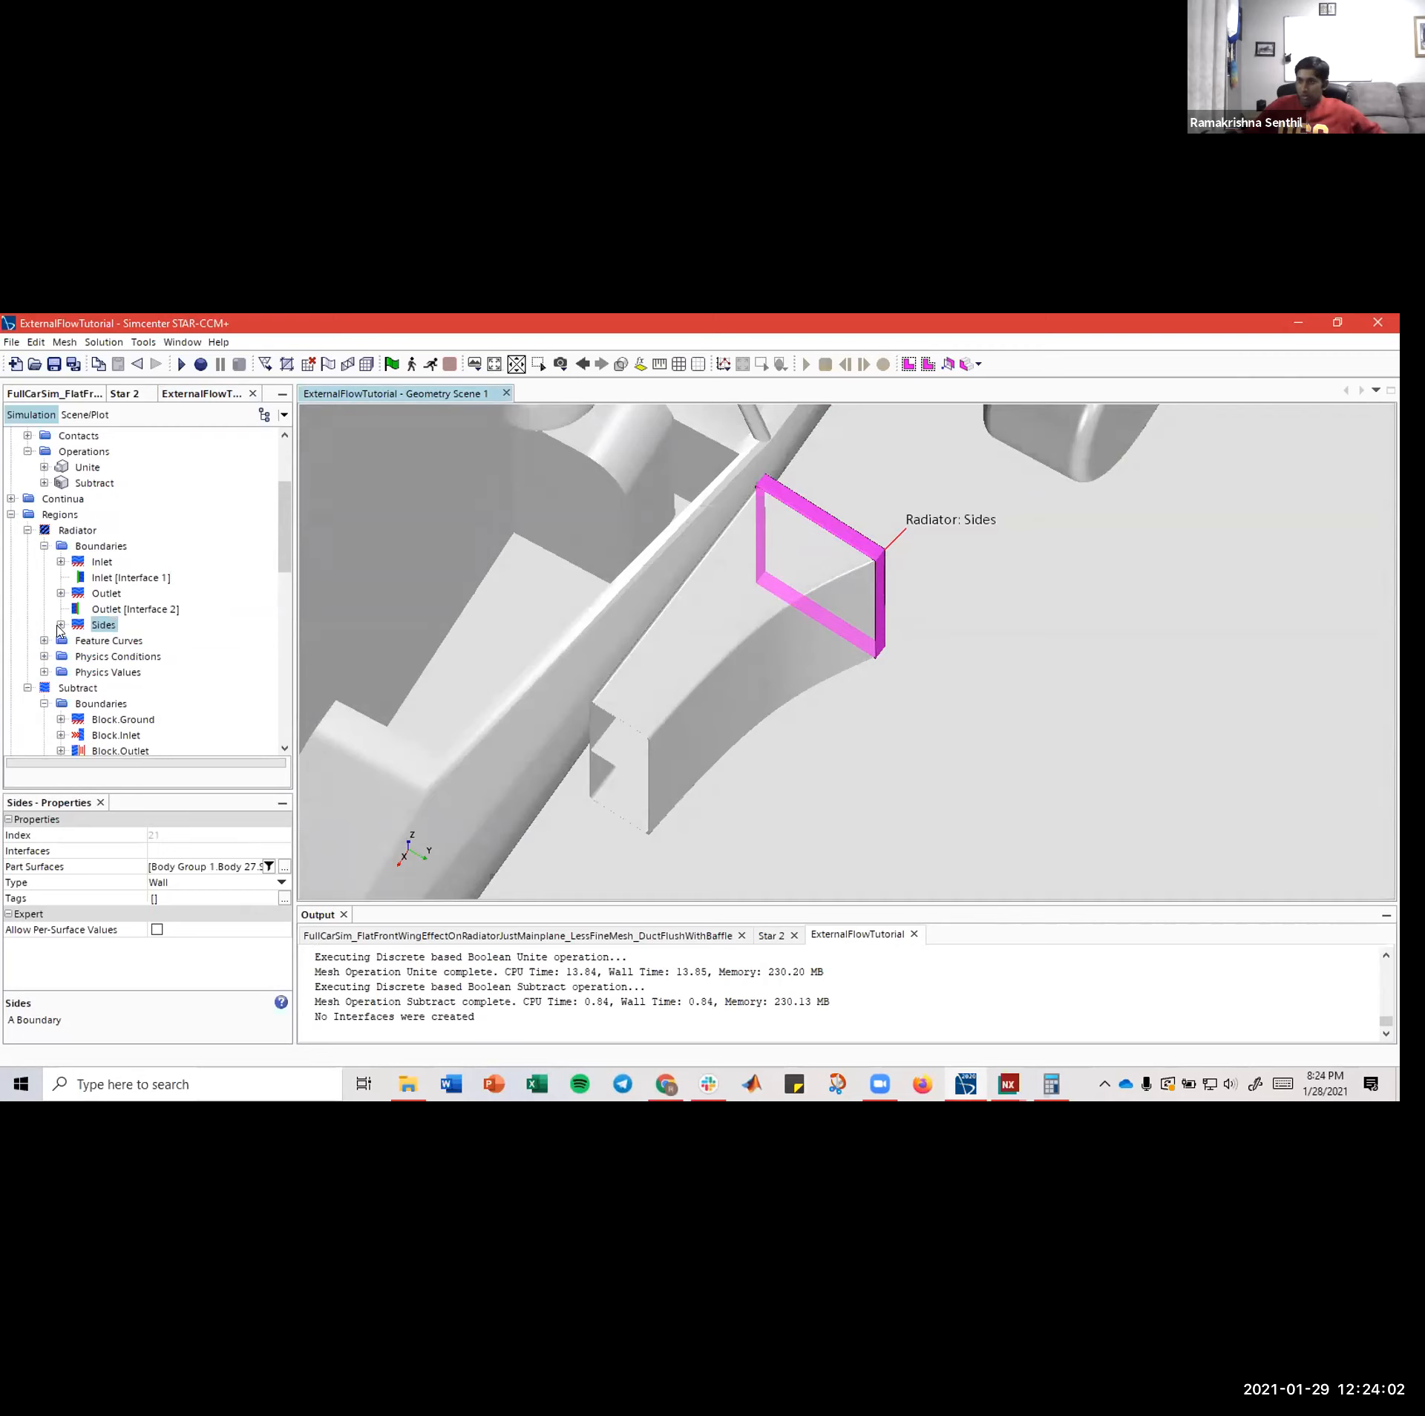
- Expand the Radiator region's physics values and show the XX component of its Porous Viscous Resistance orthotropic tensor
left_click(44, 657)
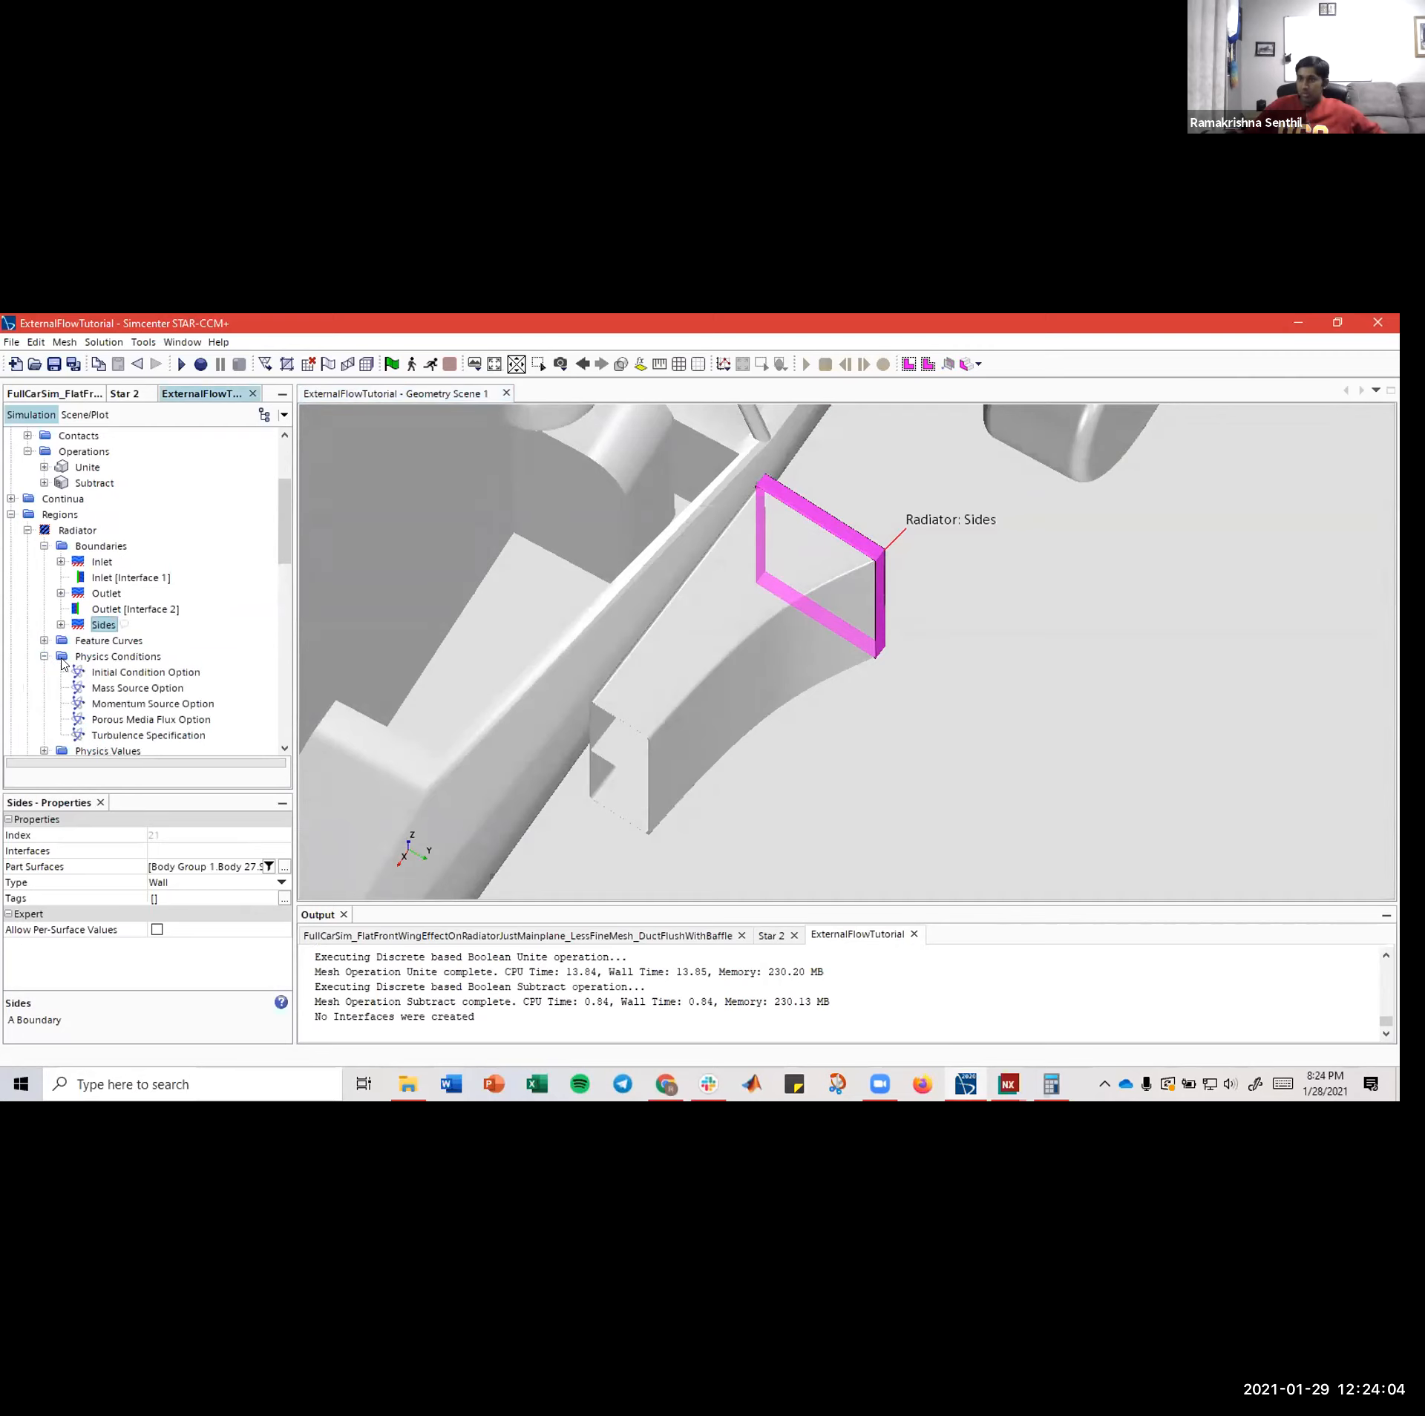
left_click(44, 656)
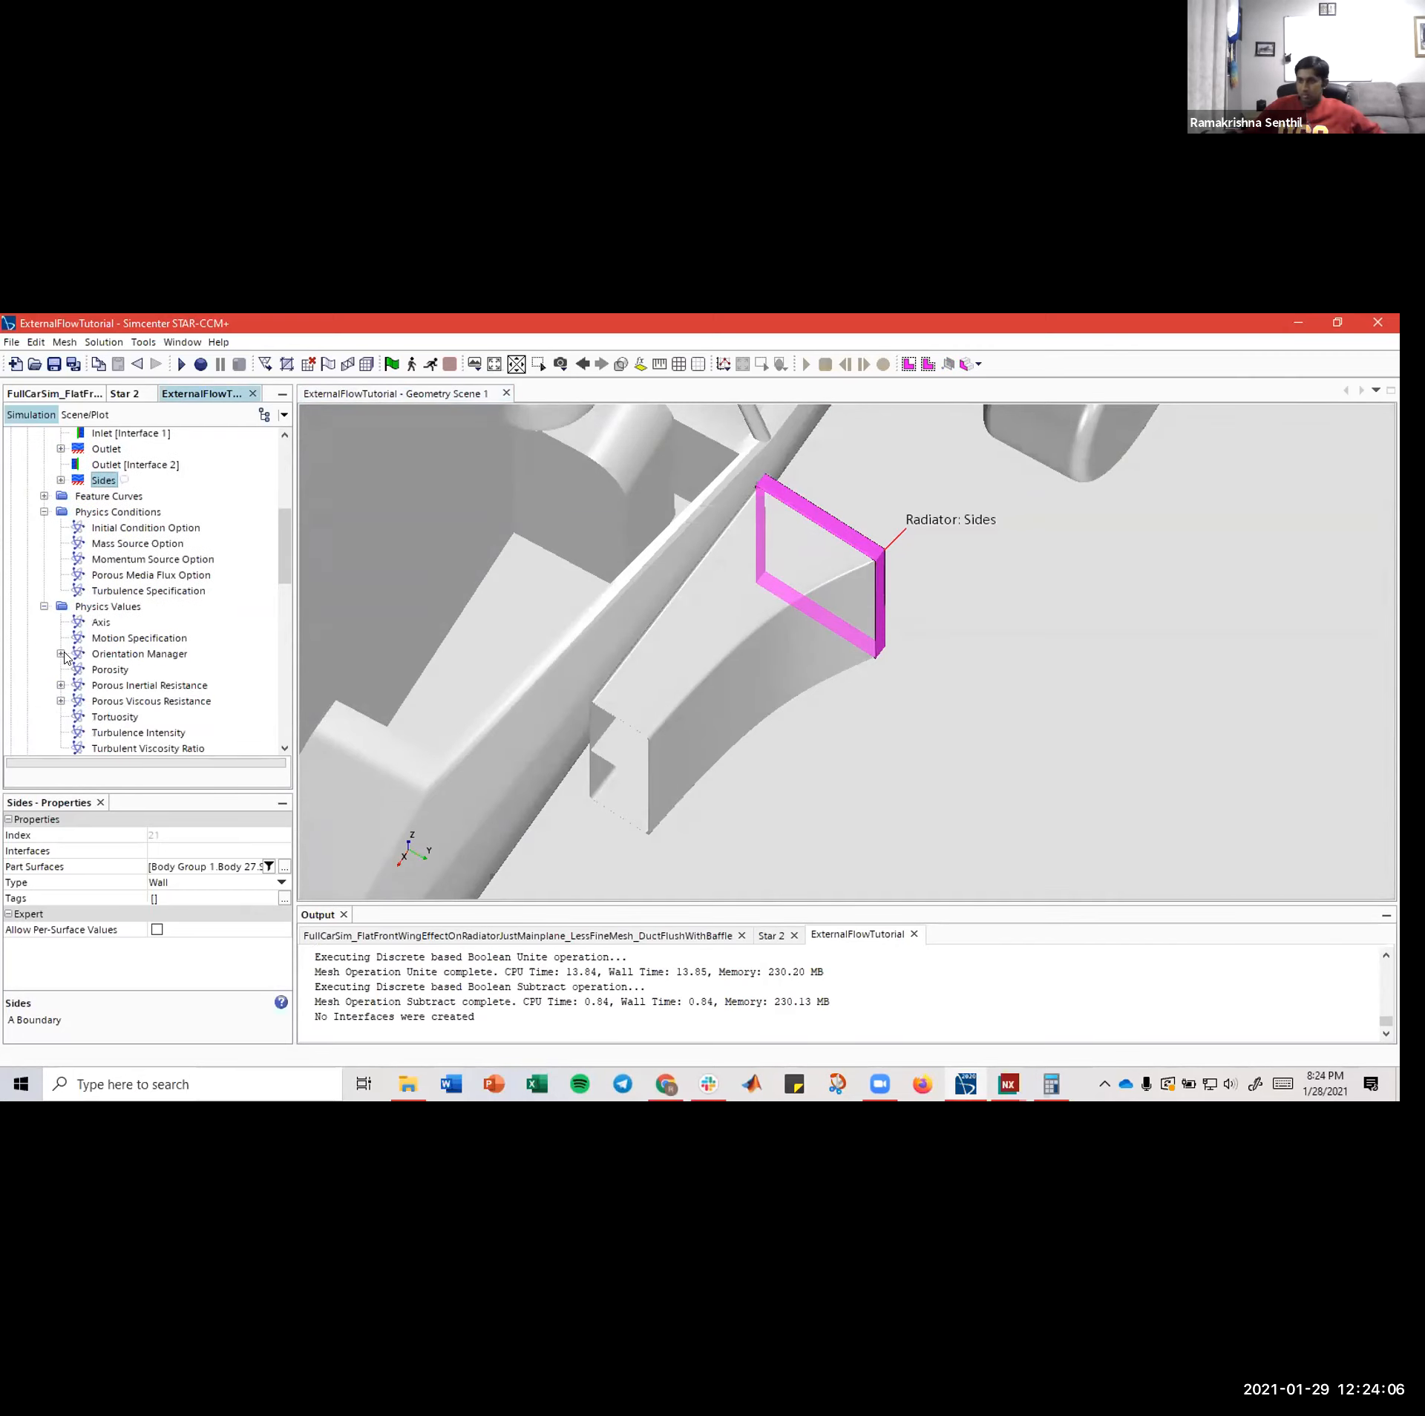
left_click(44, 512)
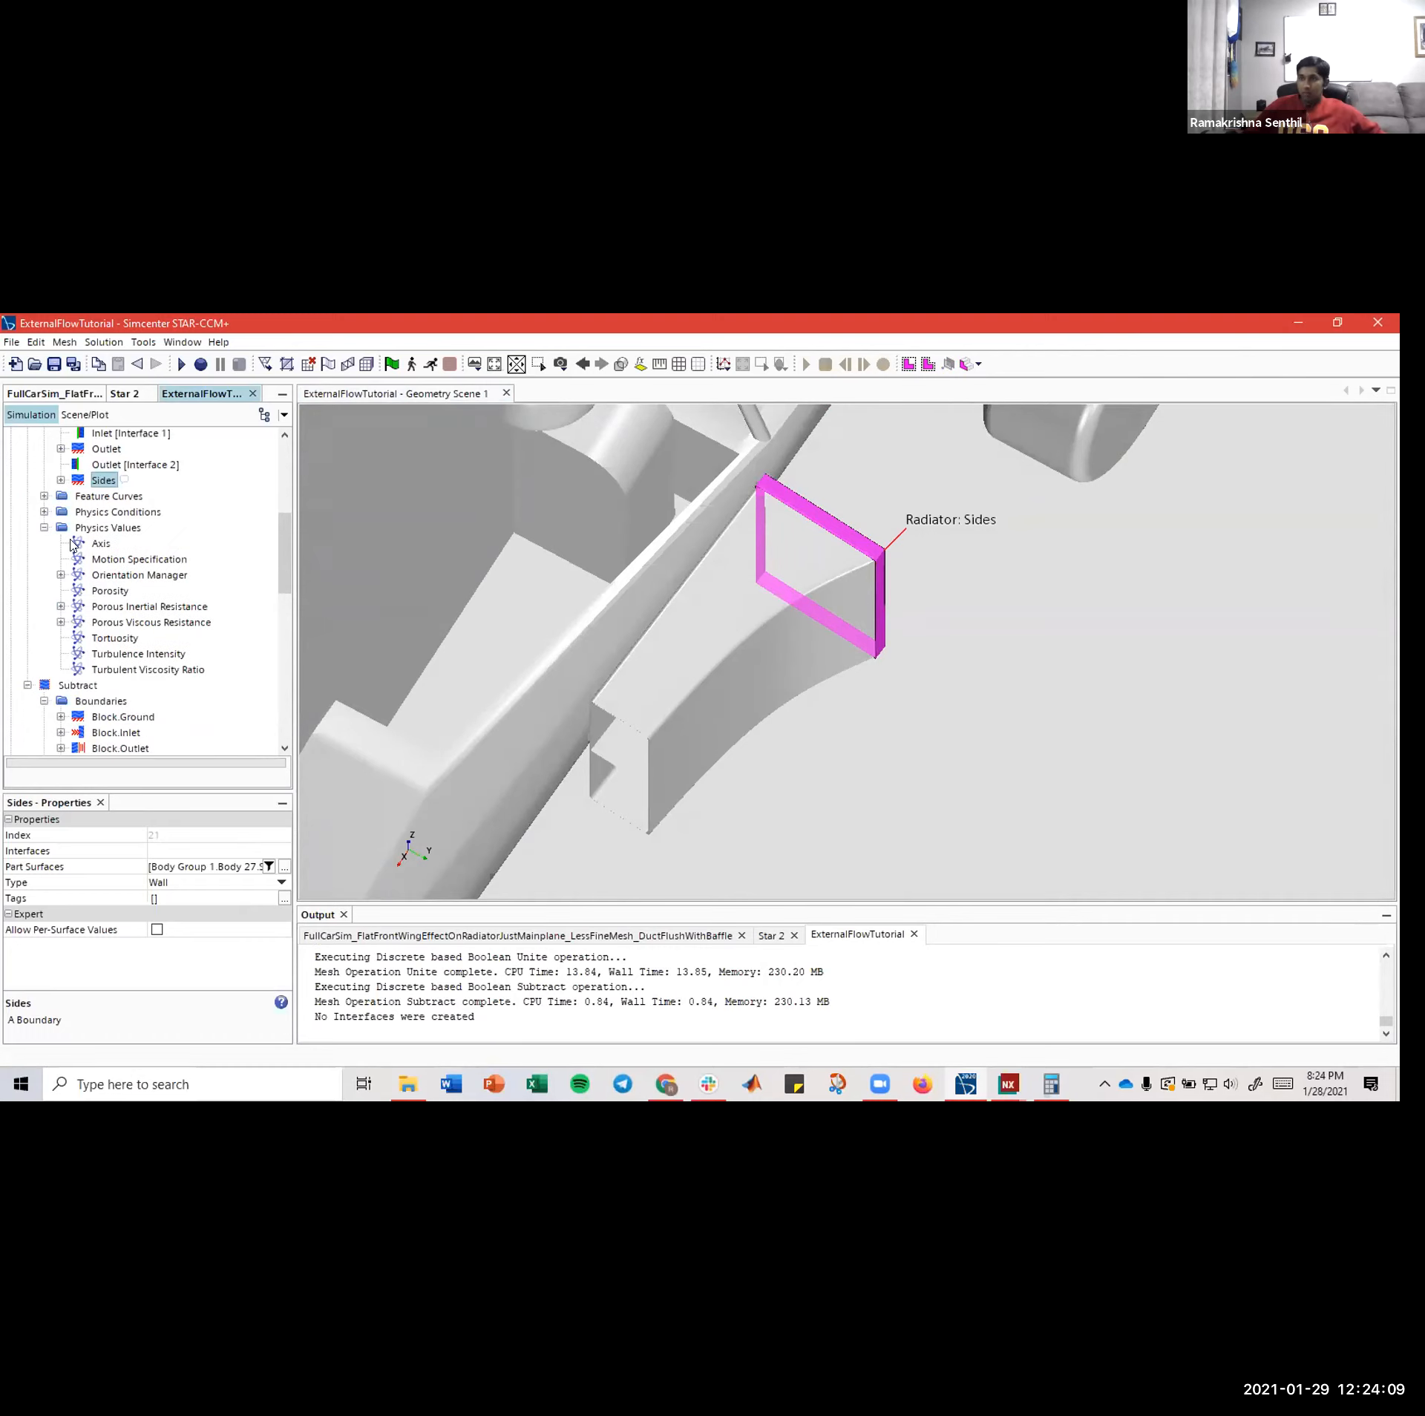
left_click(61, 623)
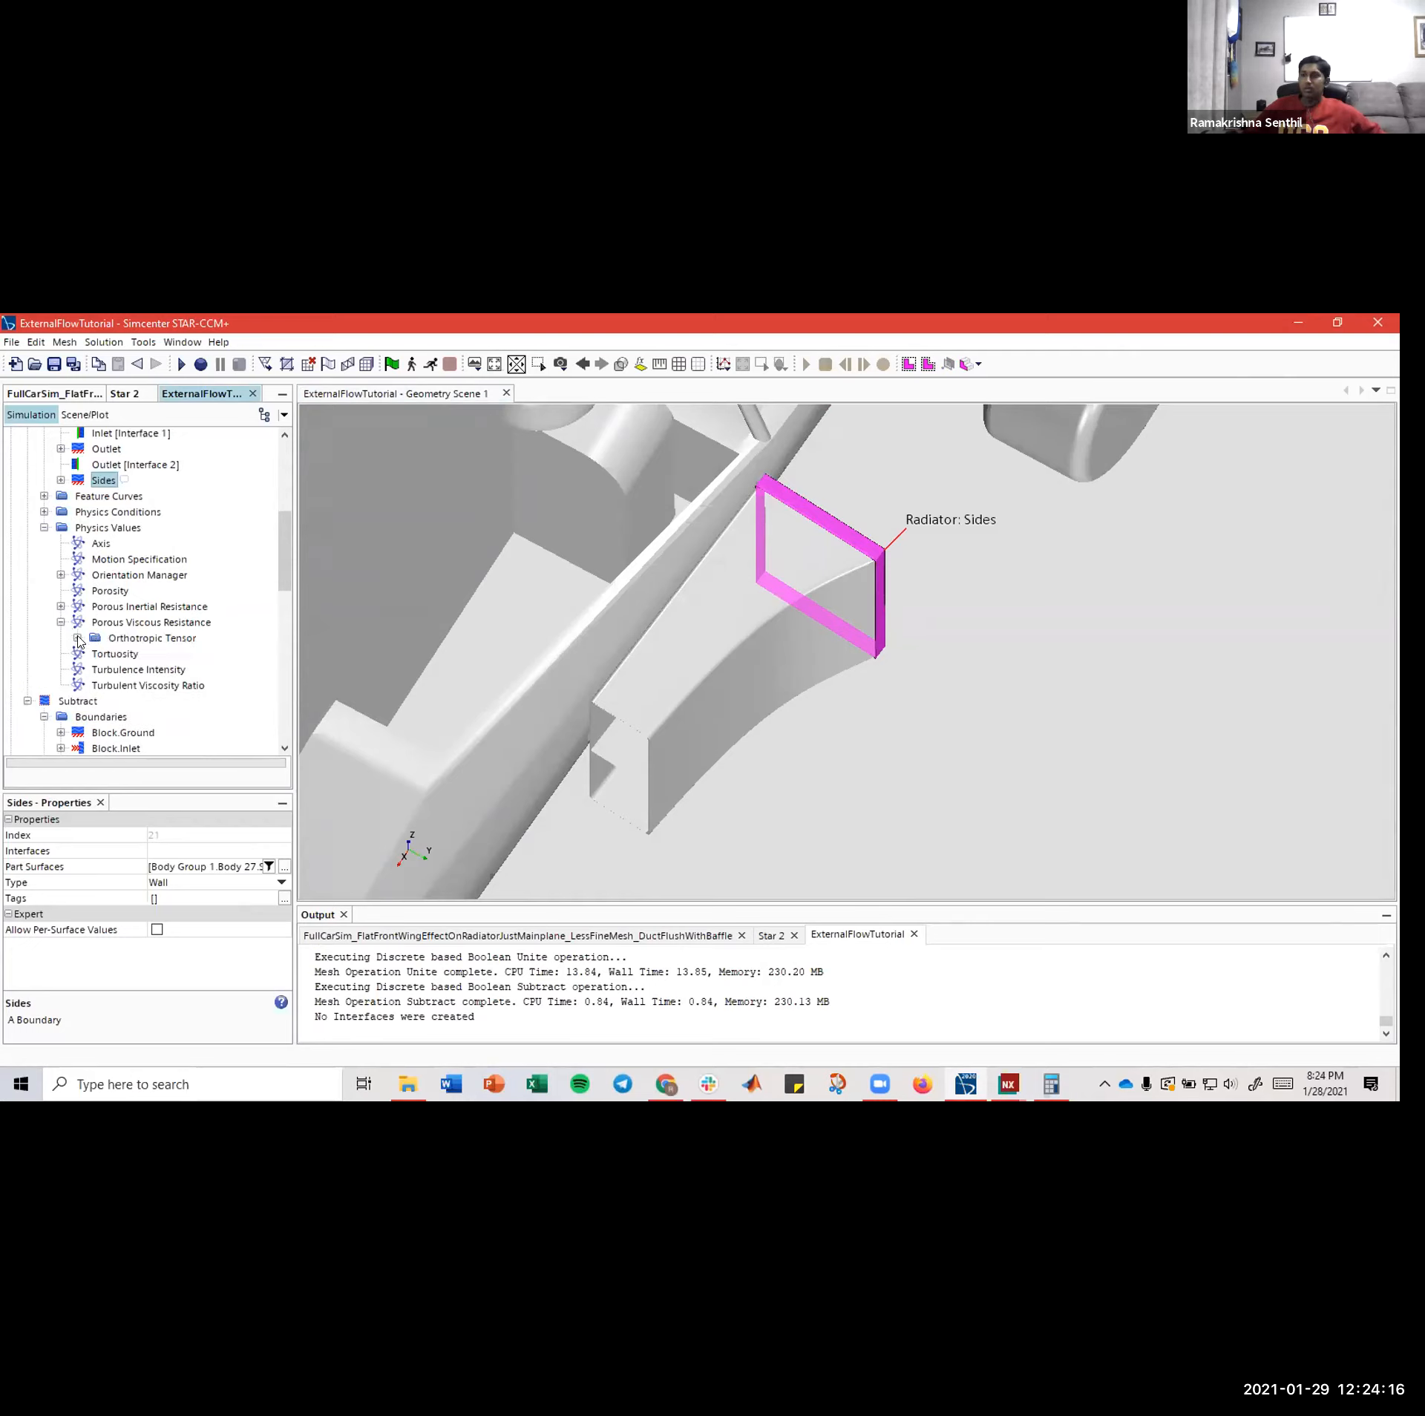
left_click(77, 638)
left_click(143, 652)
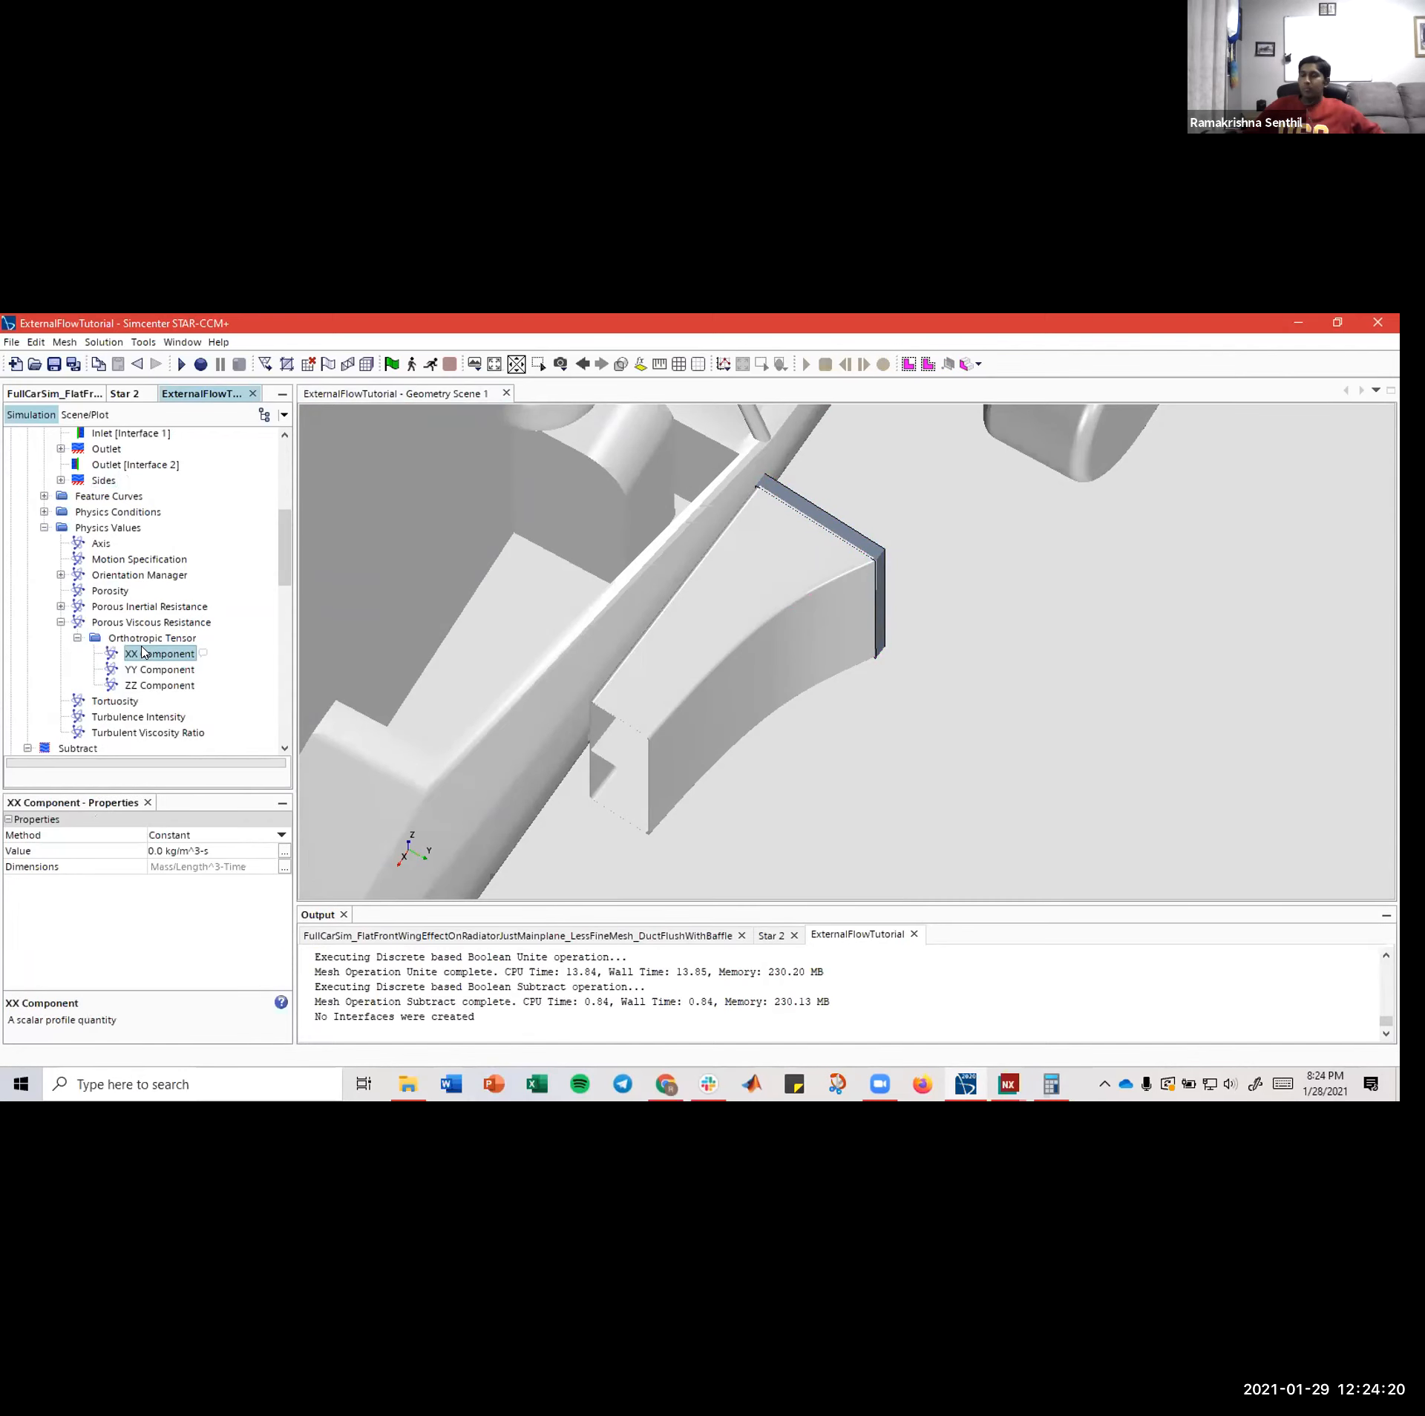
- Check how the FullCarSim_FlatFrontWing reference simulation defines the Radiator region's Porous Viscous Resistance tensor, and return to ExternalFlowTutorial
left_click(61, 395)
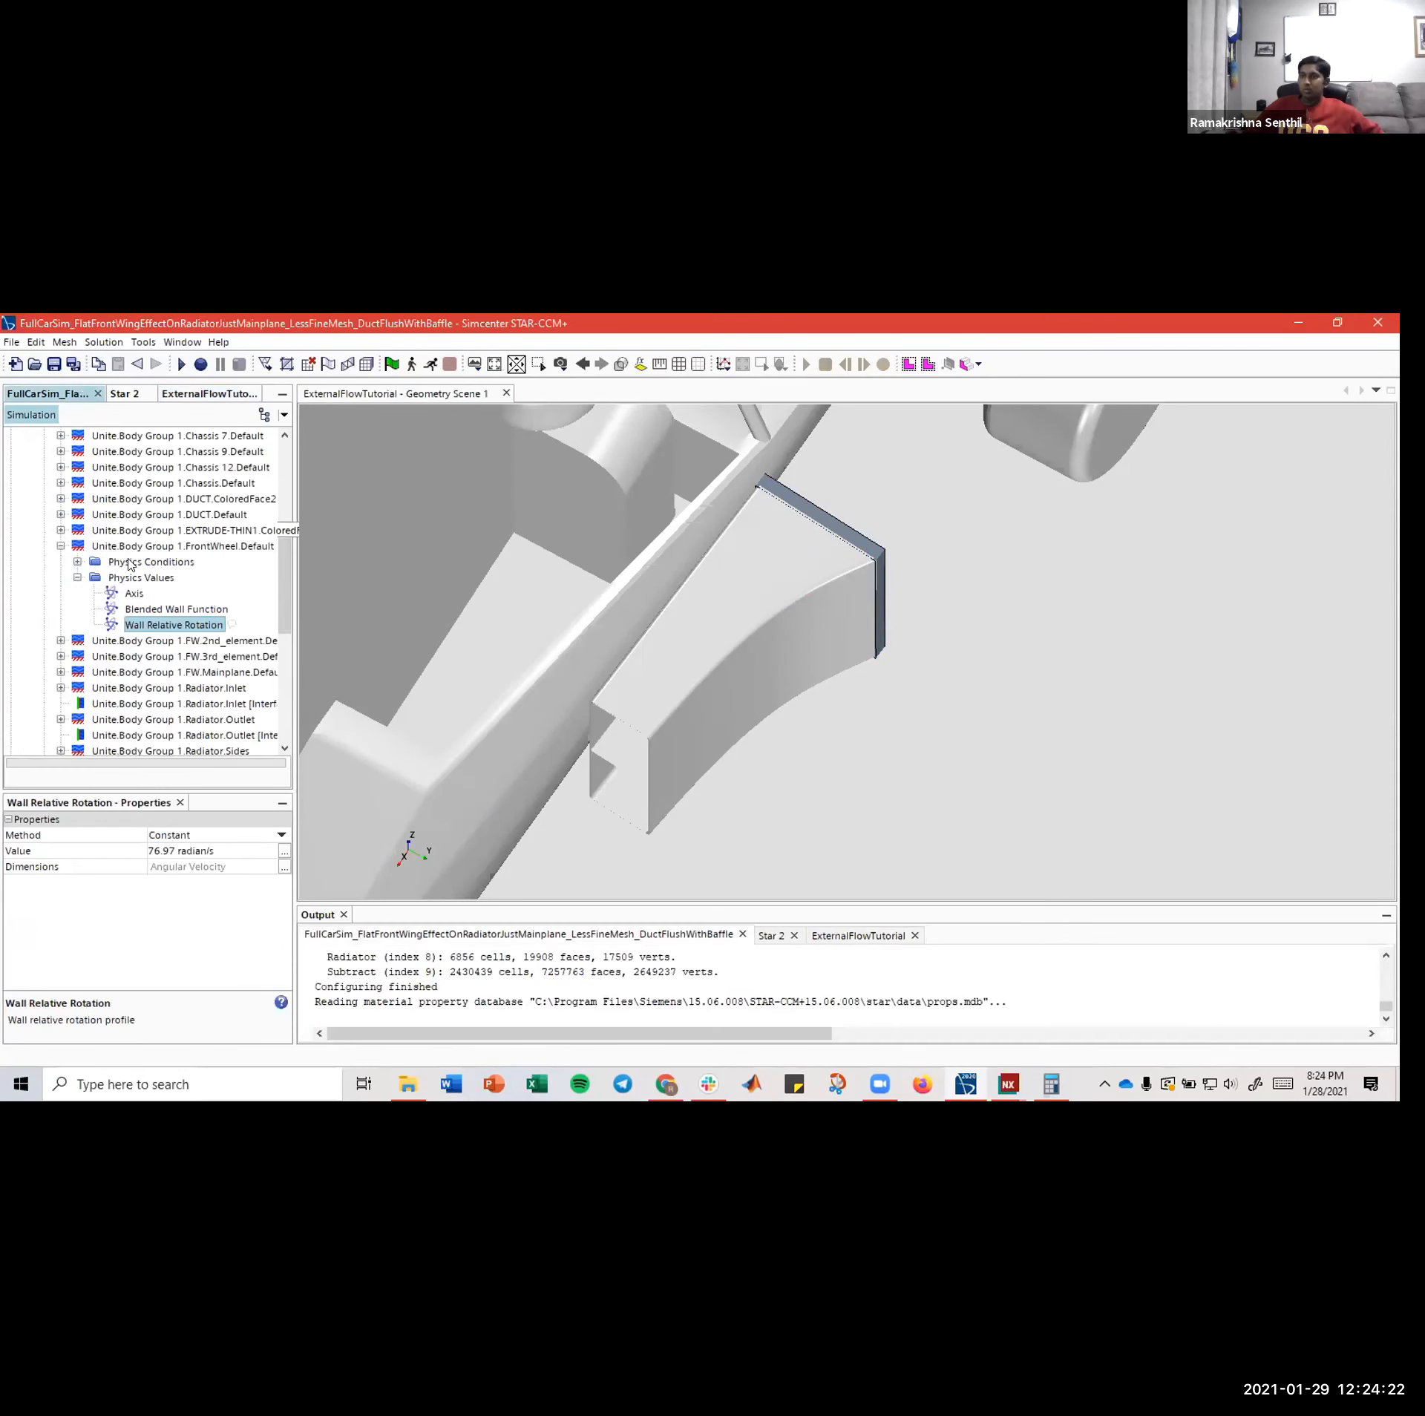
left_click(78, 577)
left_click(60, 546)
scroll(75, 573, "up", 7)
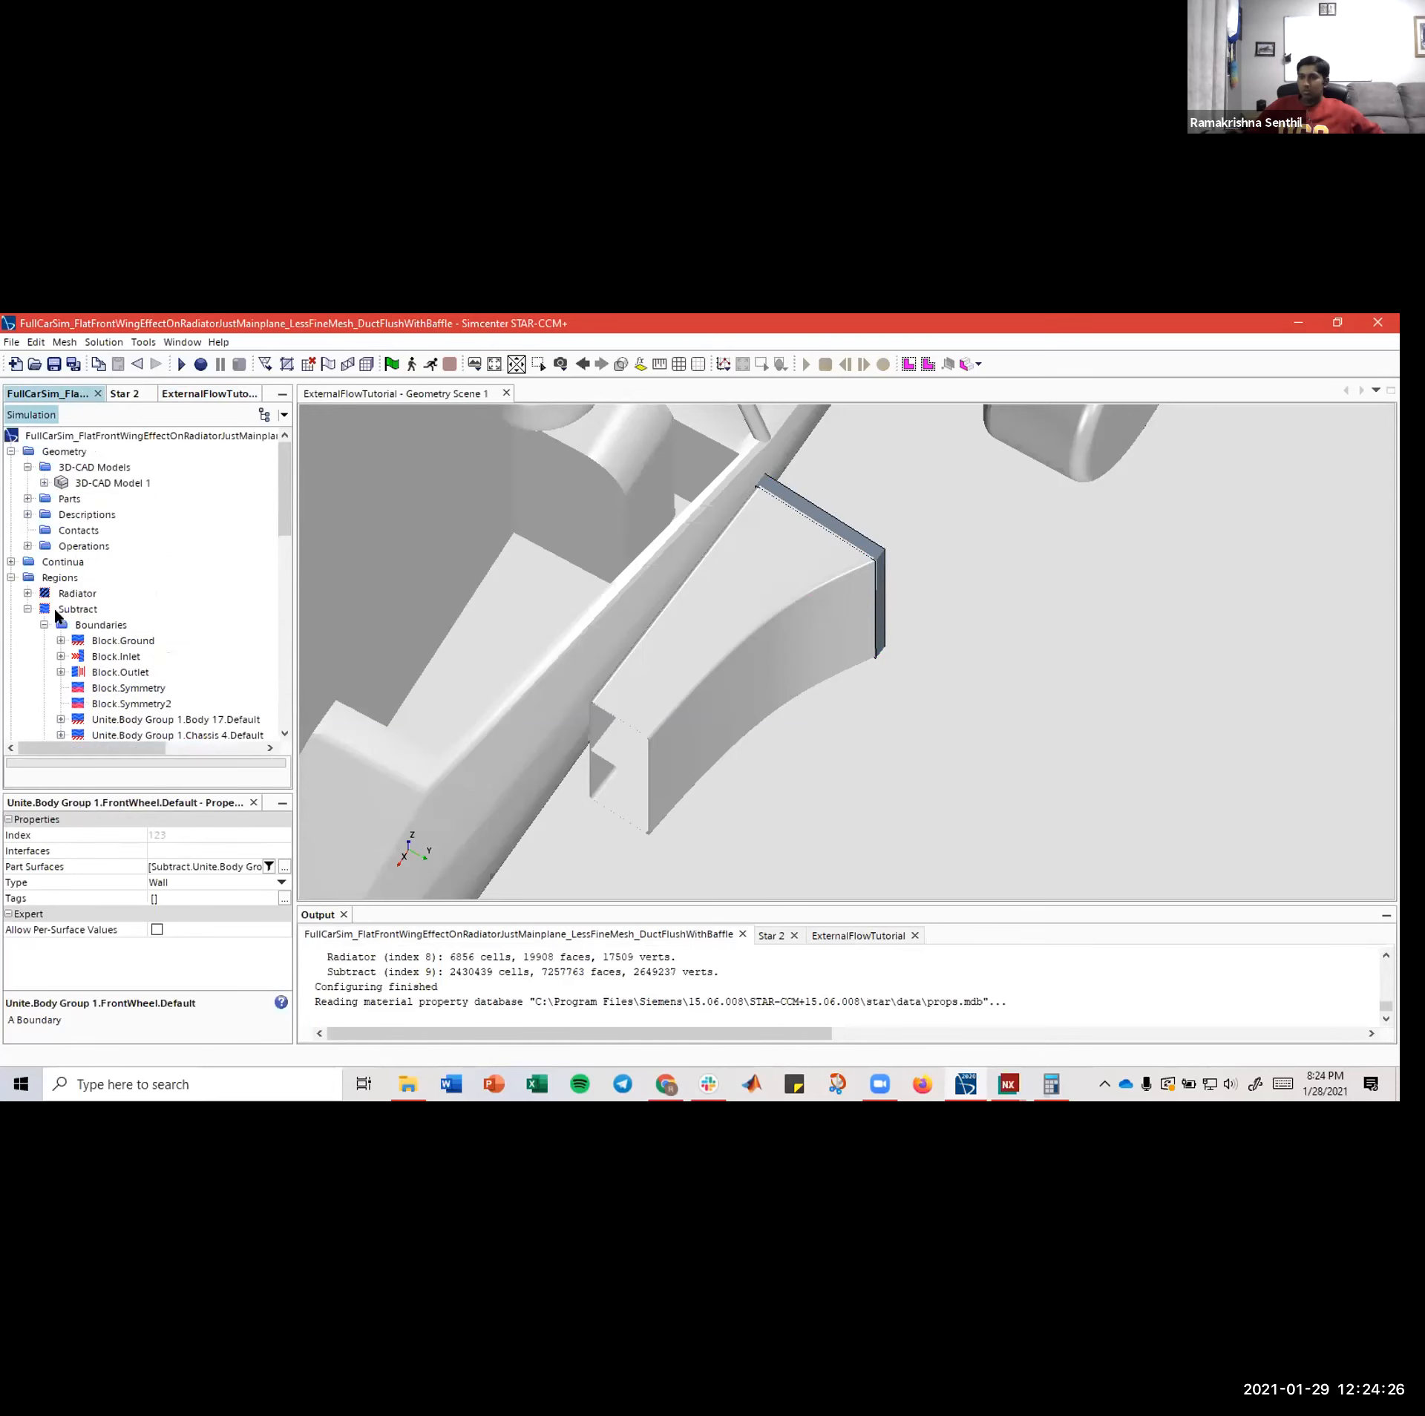
left_click(27, 593)
left_click(44, 657)
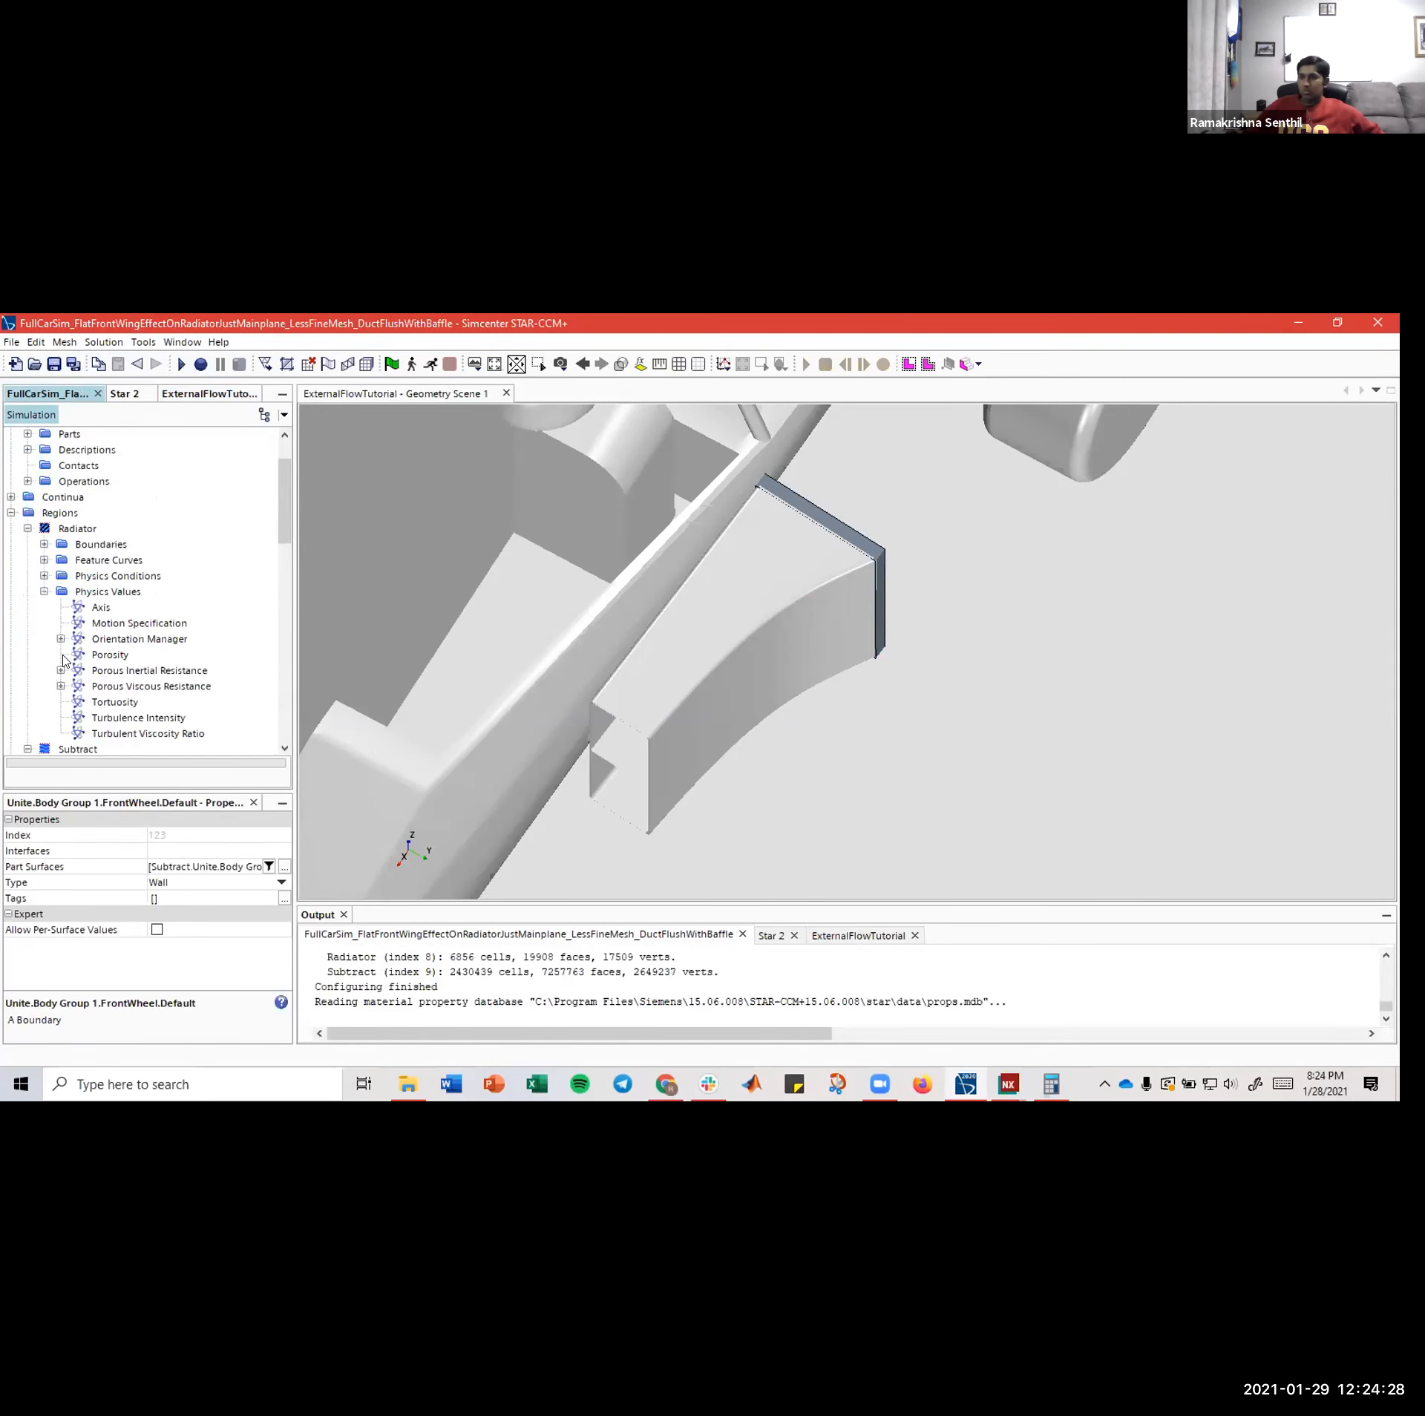
left_click(111, 686)
left_click(61, 686)
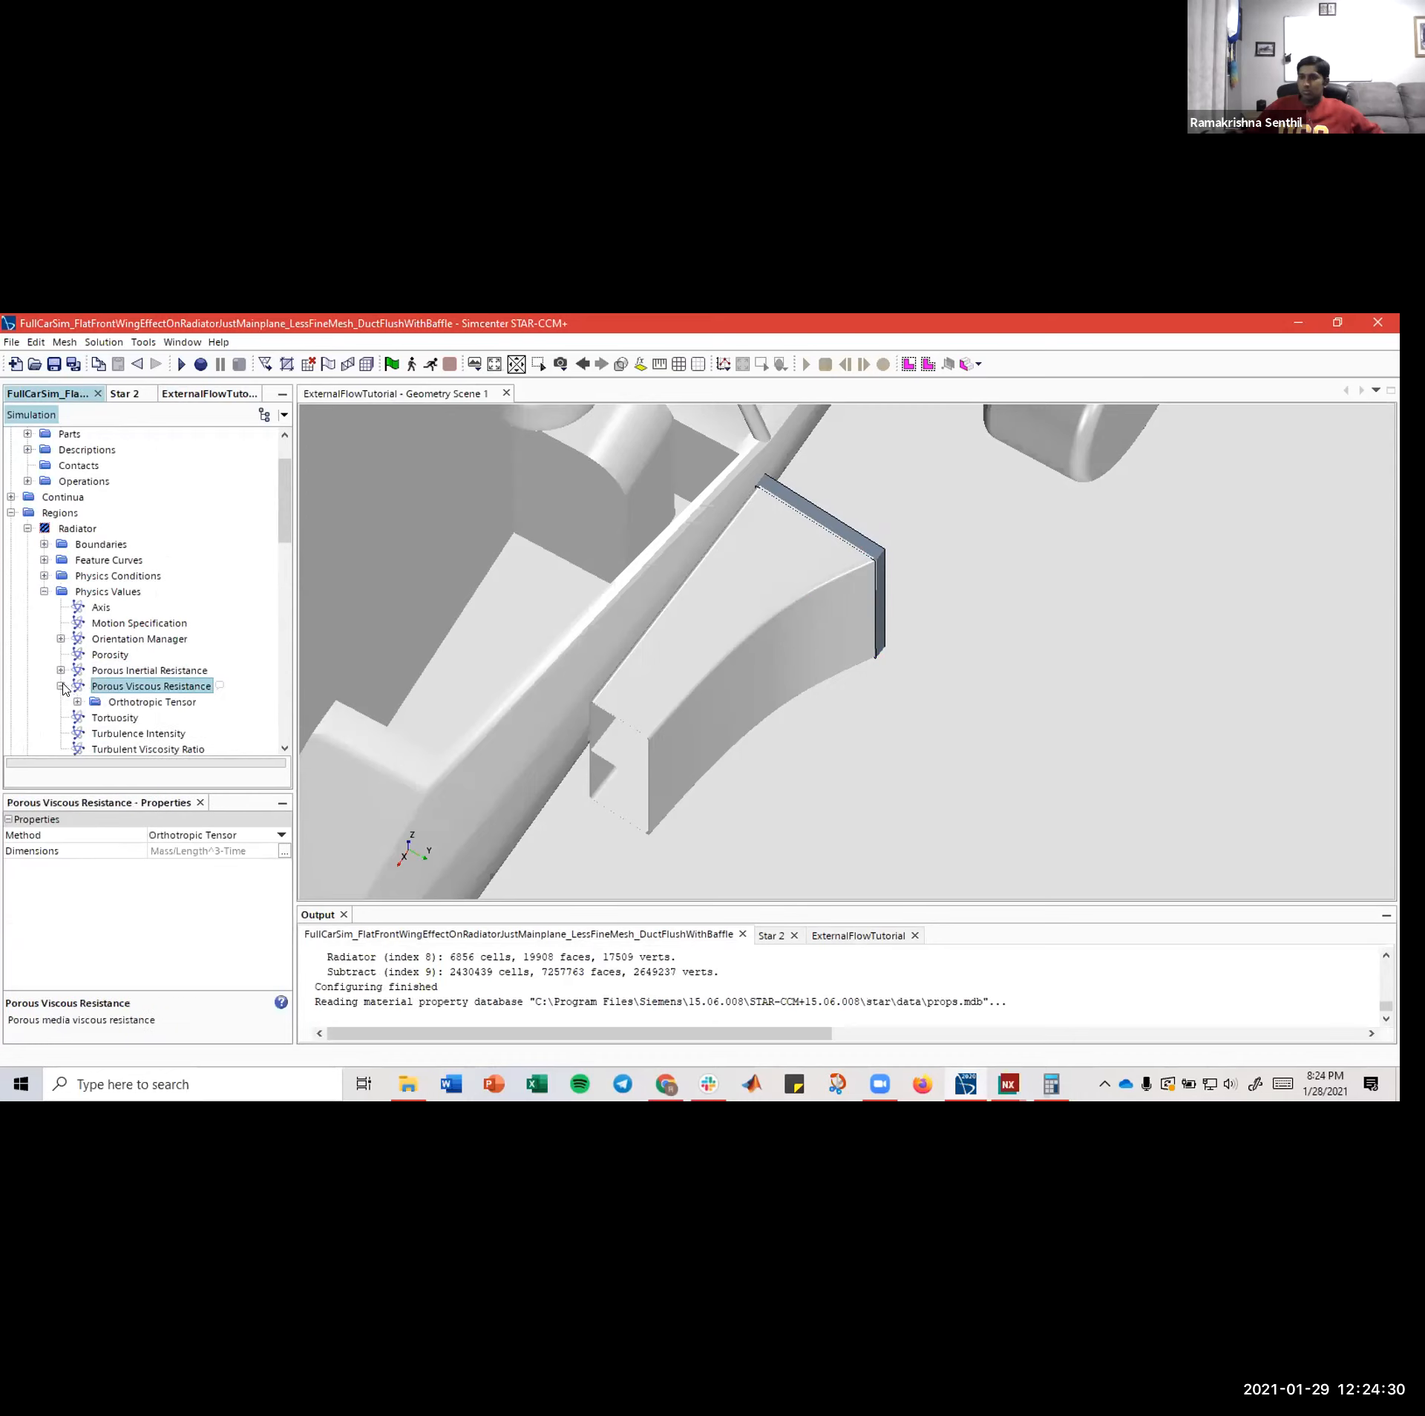
left_click(113, 701)
left_click(77, 701)
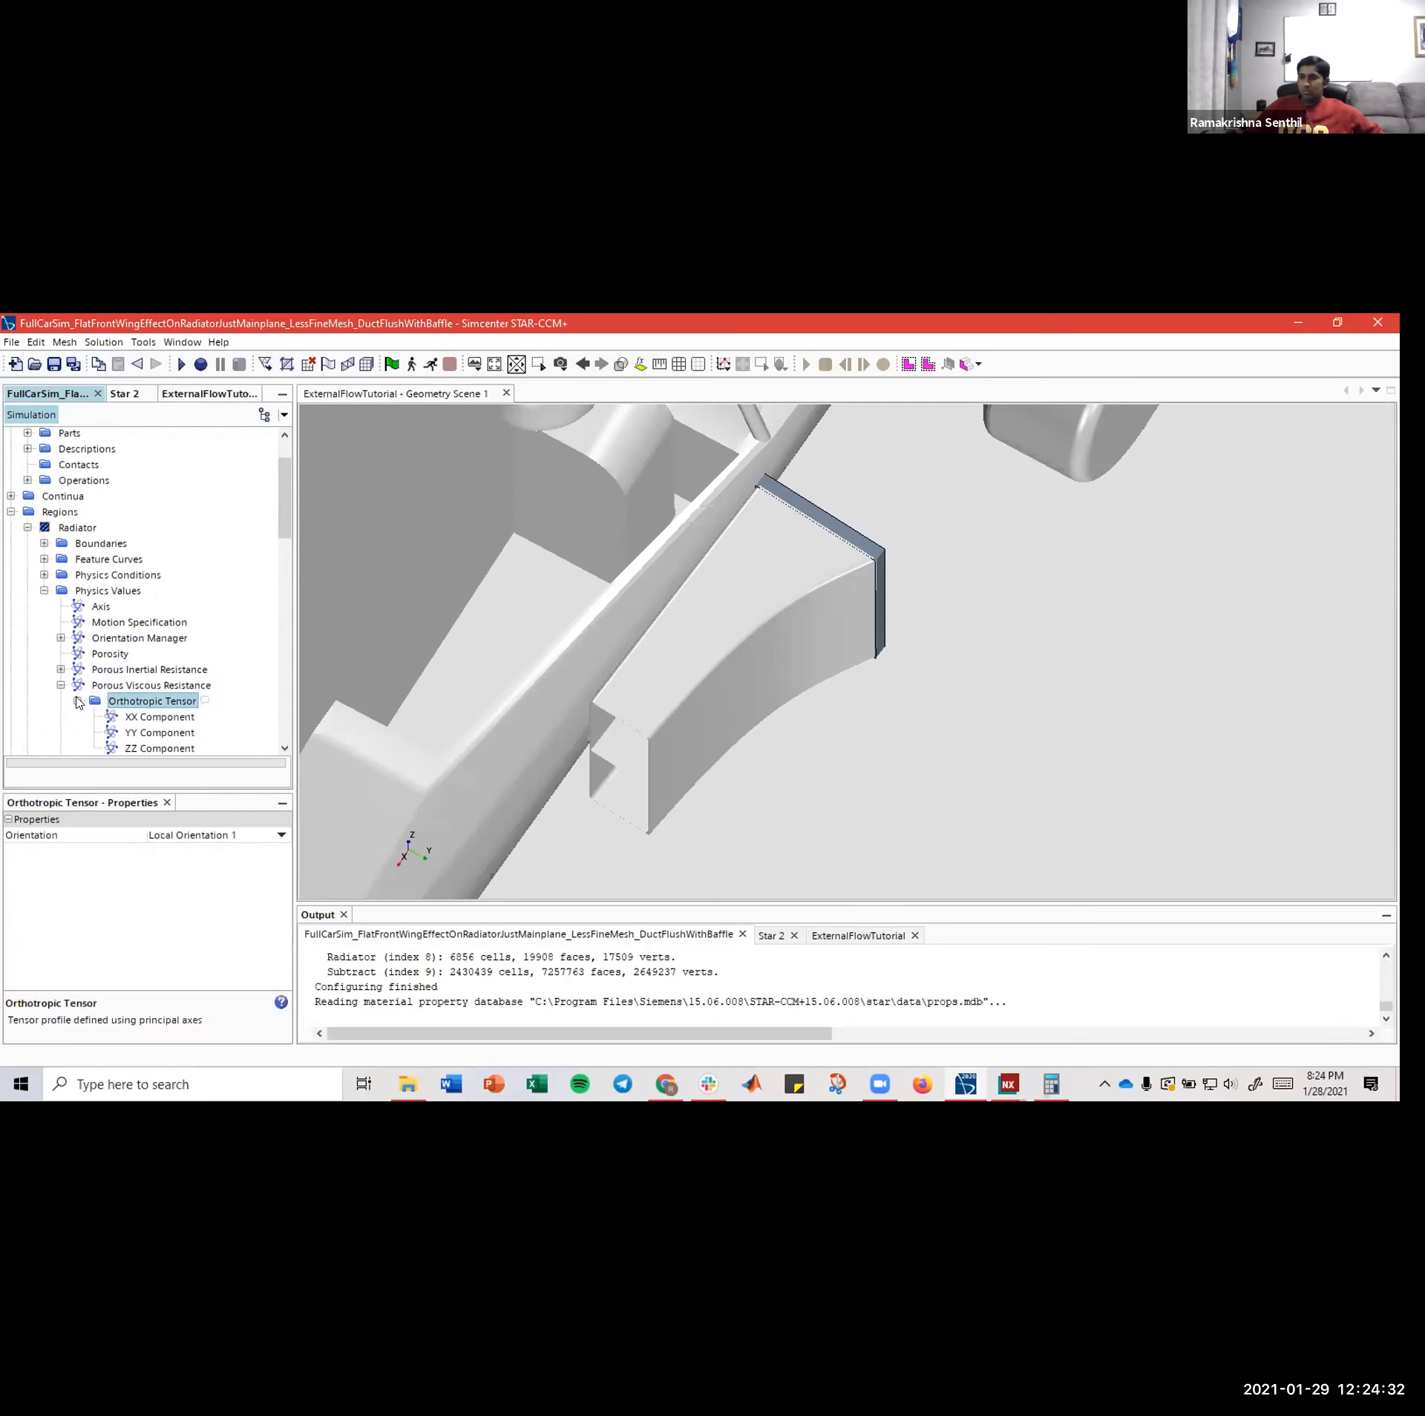
left_click(77, 702)
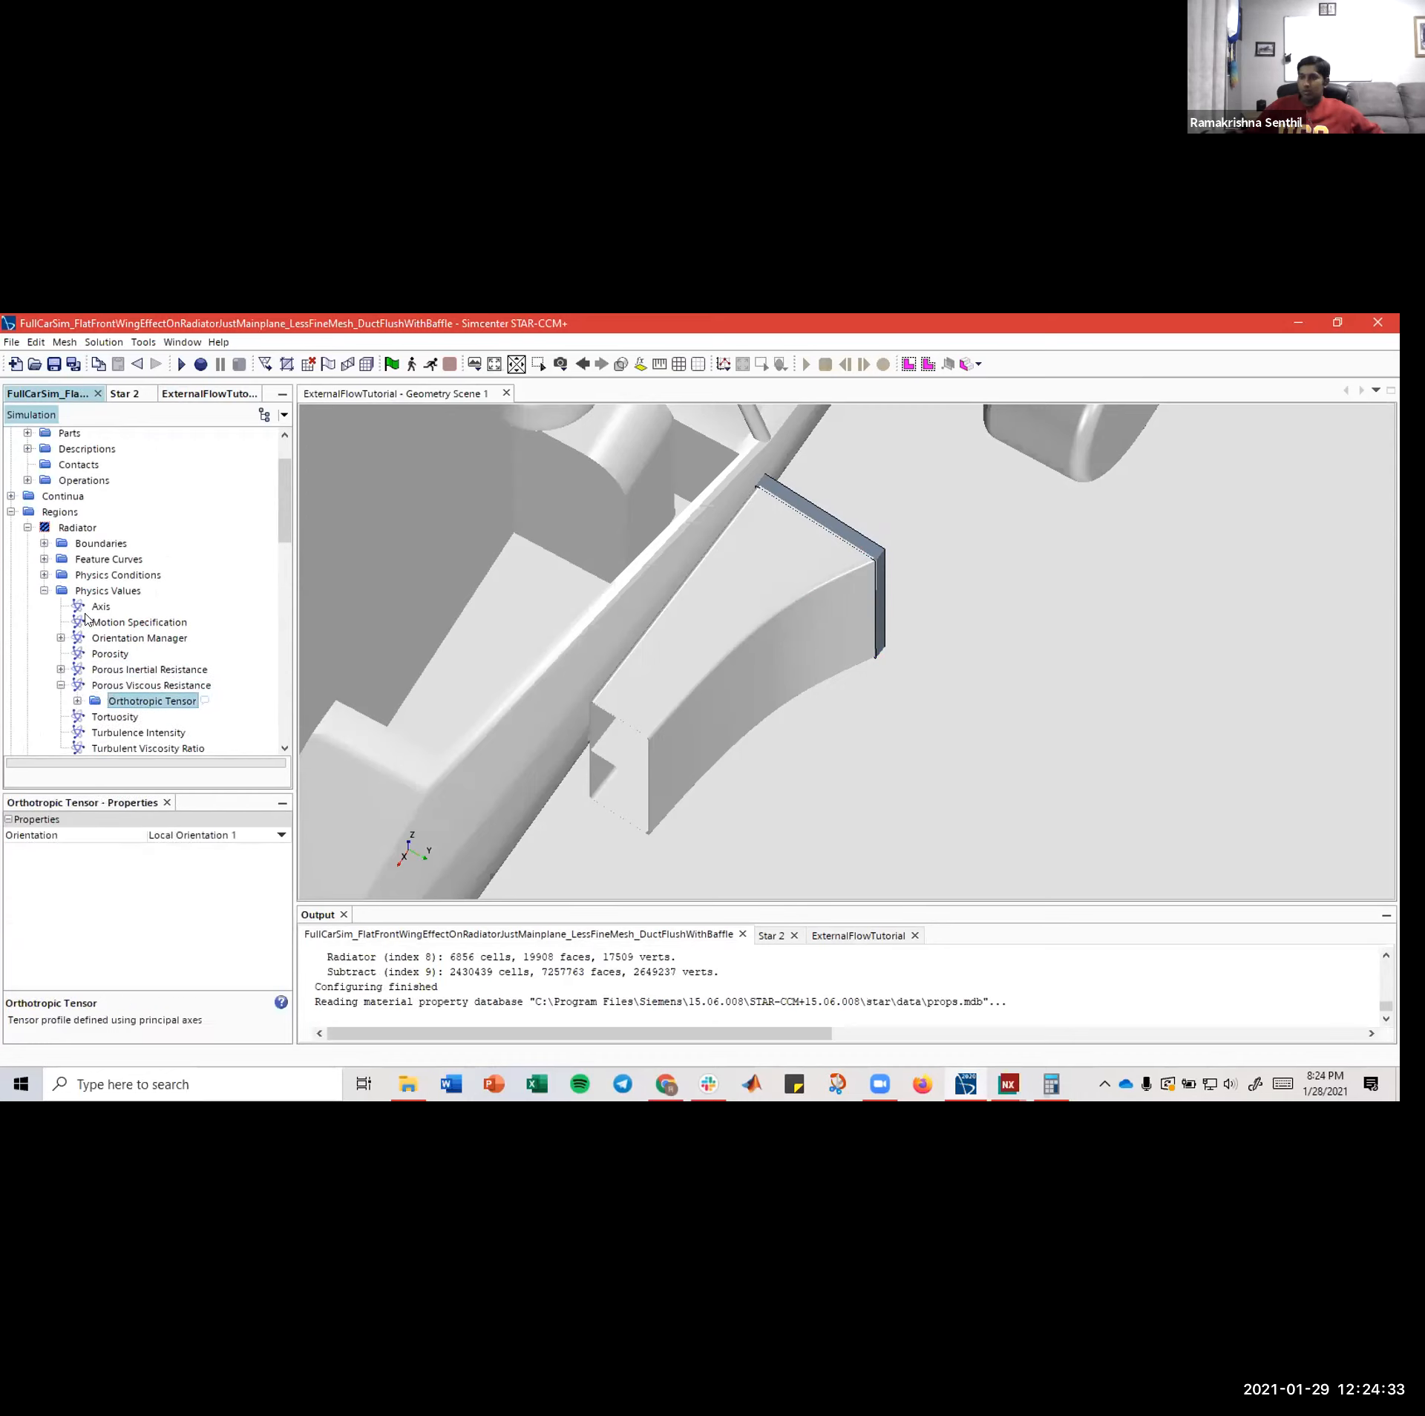
left_click(183, 394)
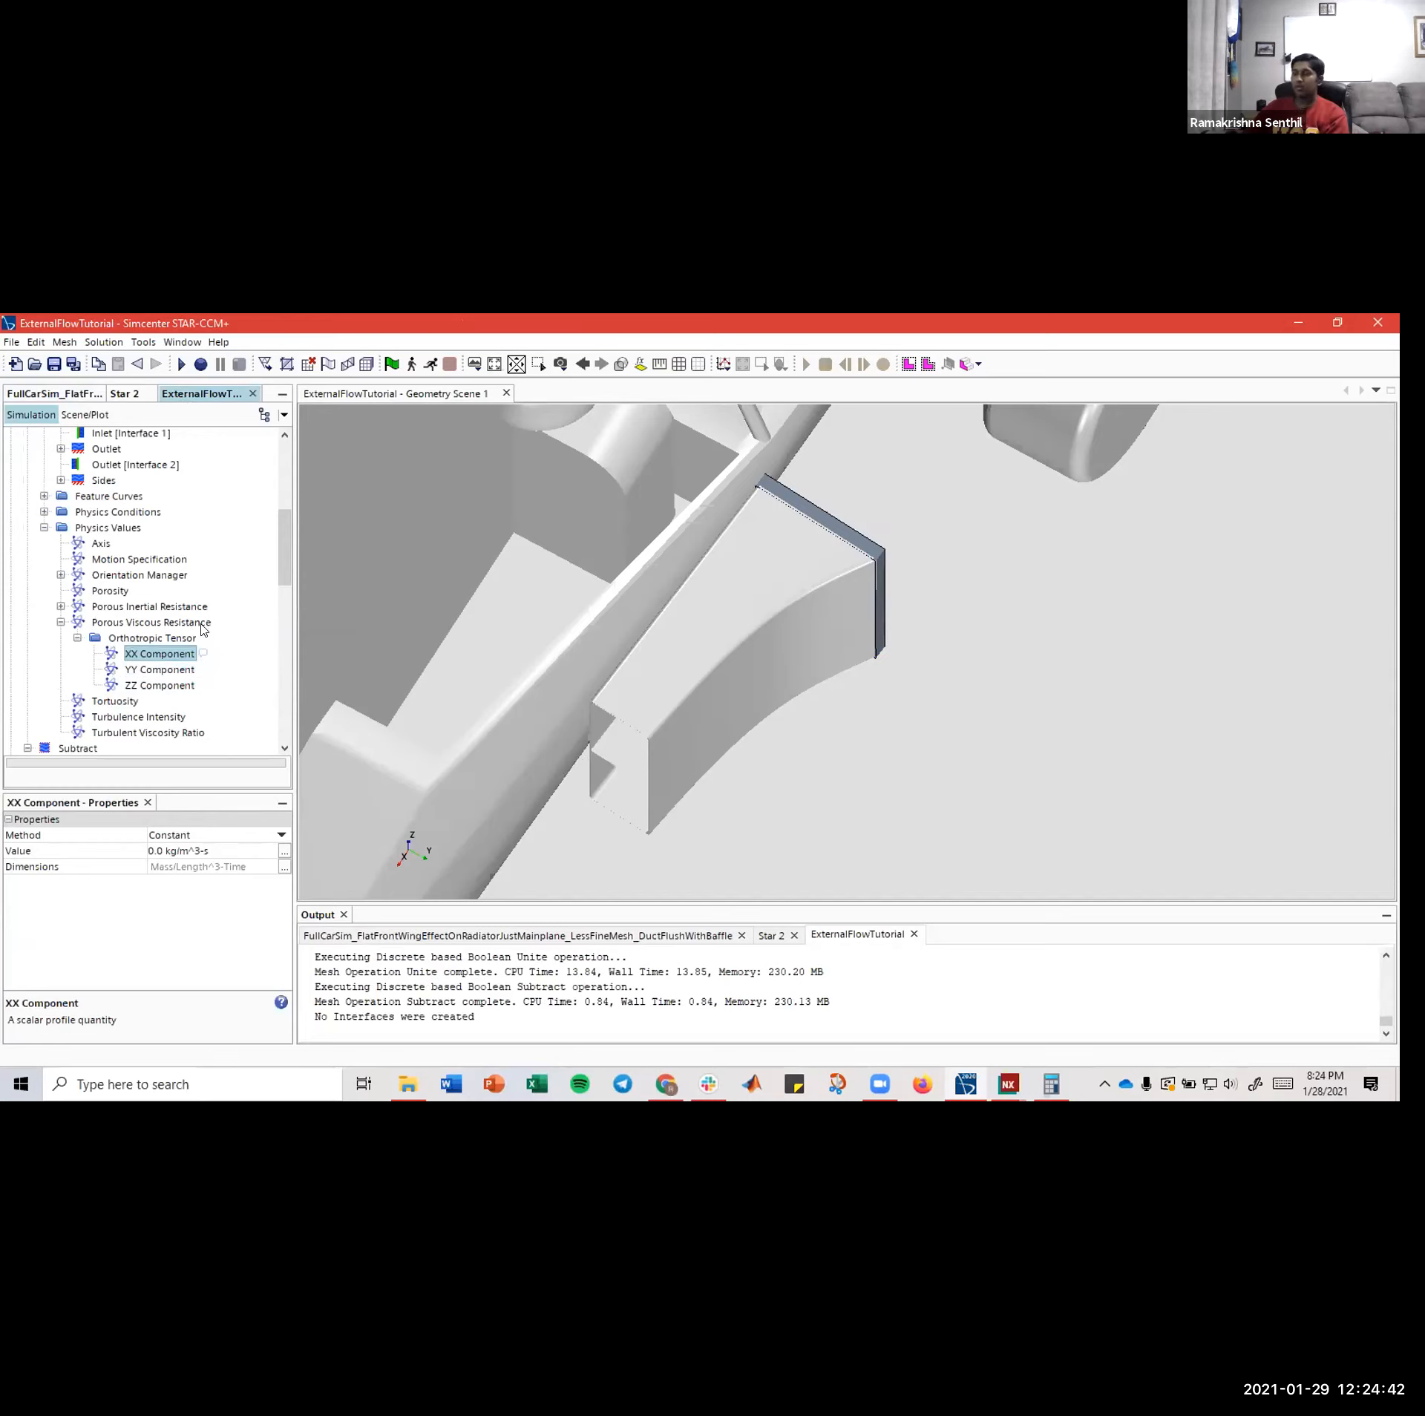
- Examine the radiator's orientation on the car and set the XX component of its porous viscous resistance to 70 kg/m^3-s
left_click_drag(785, 583, 826, 557)
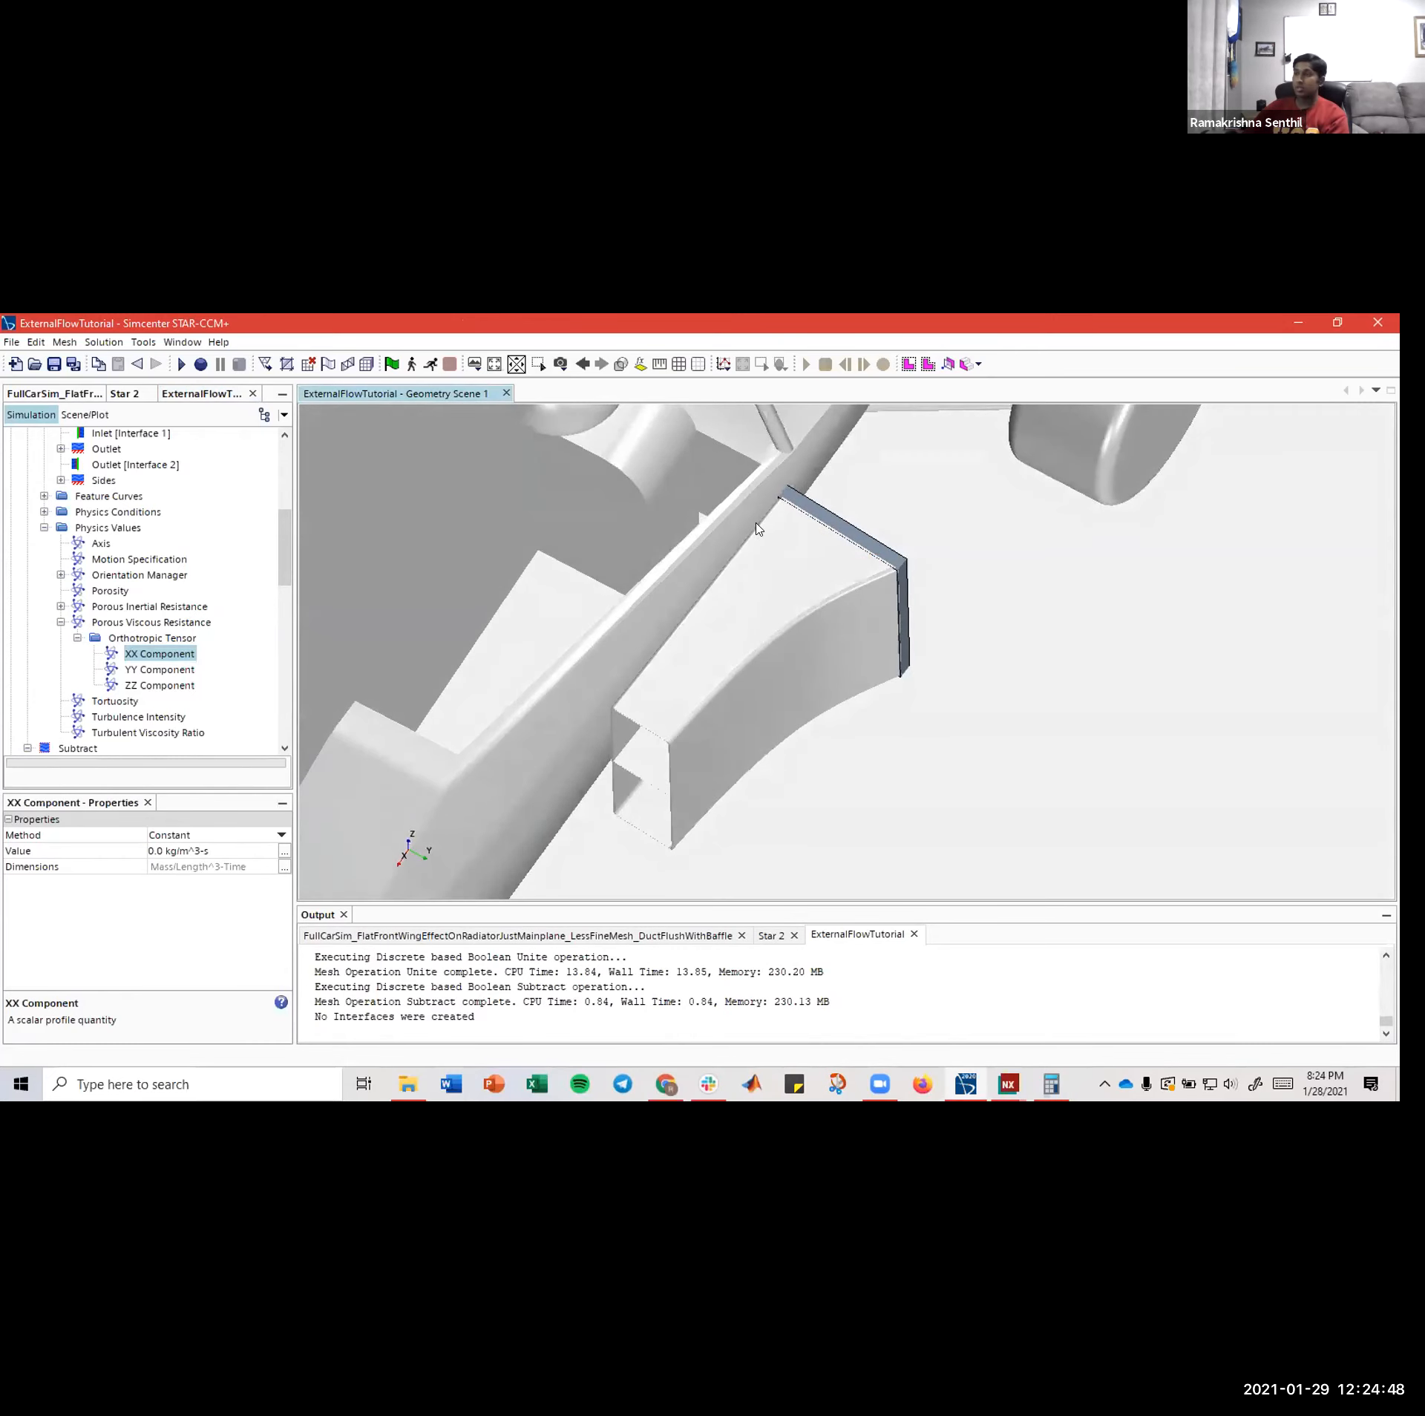
mouse_move(813, 513)
left_mouse_down()
mouse_move(813, 548)
mouse_move(807, 516)
left_mouse_up()
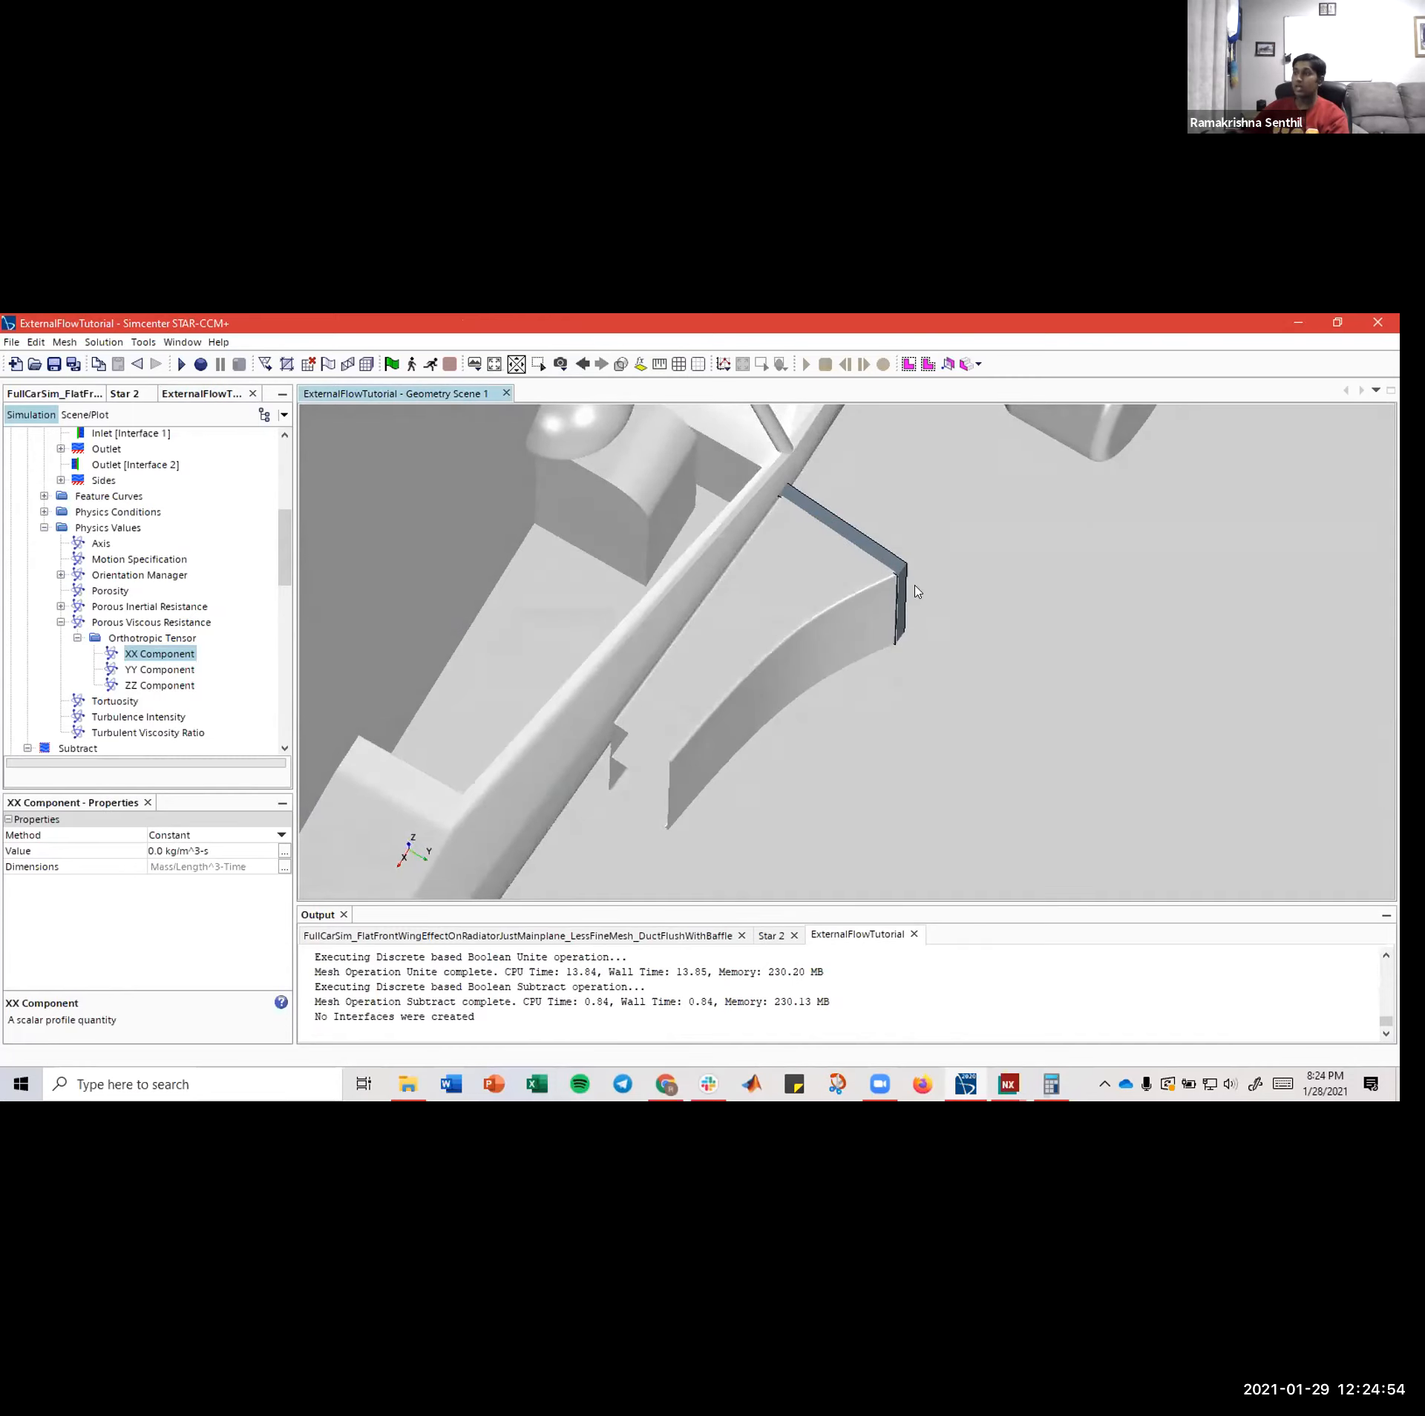
left_click_drag(884, 563, 886, 552)
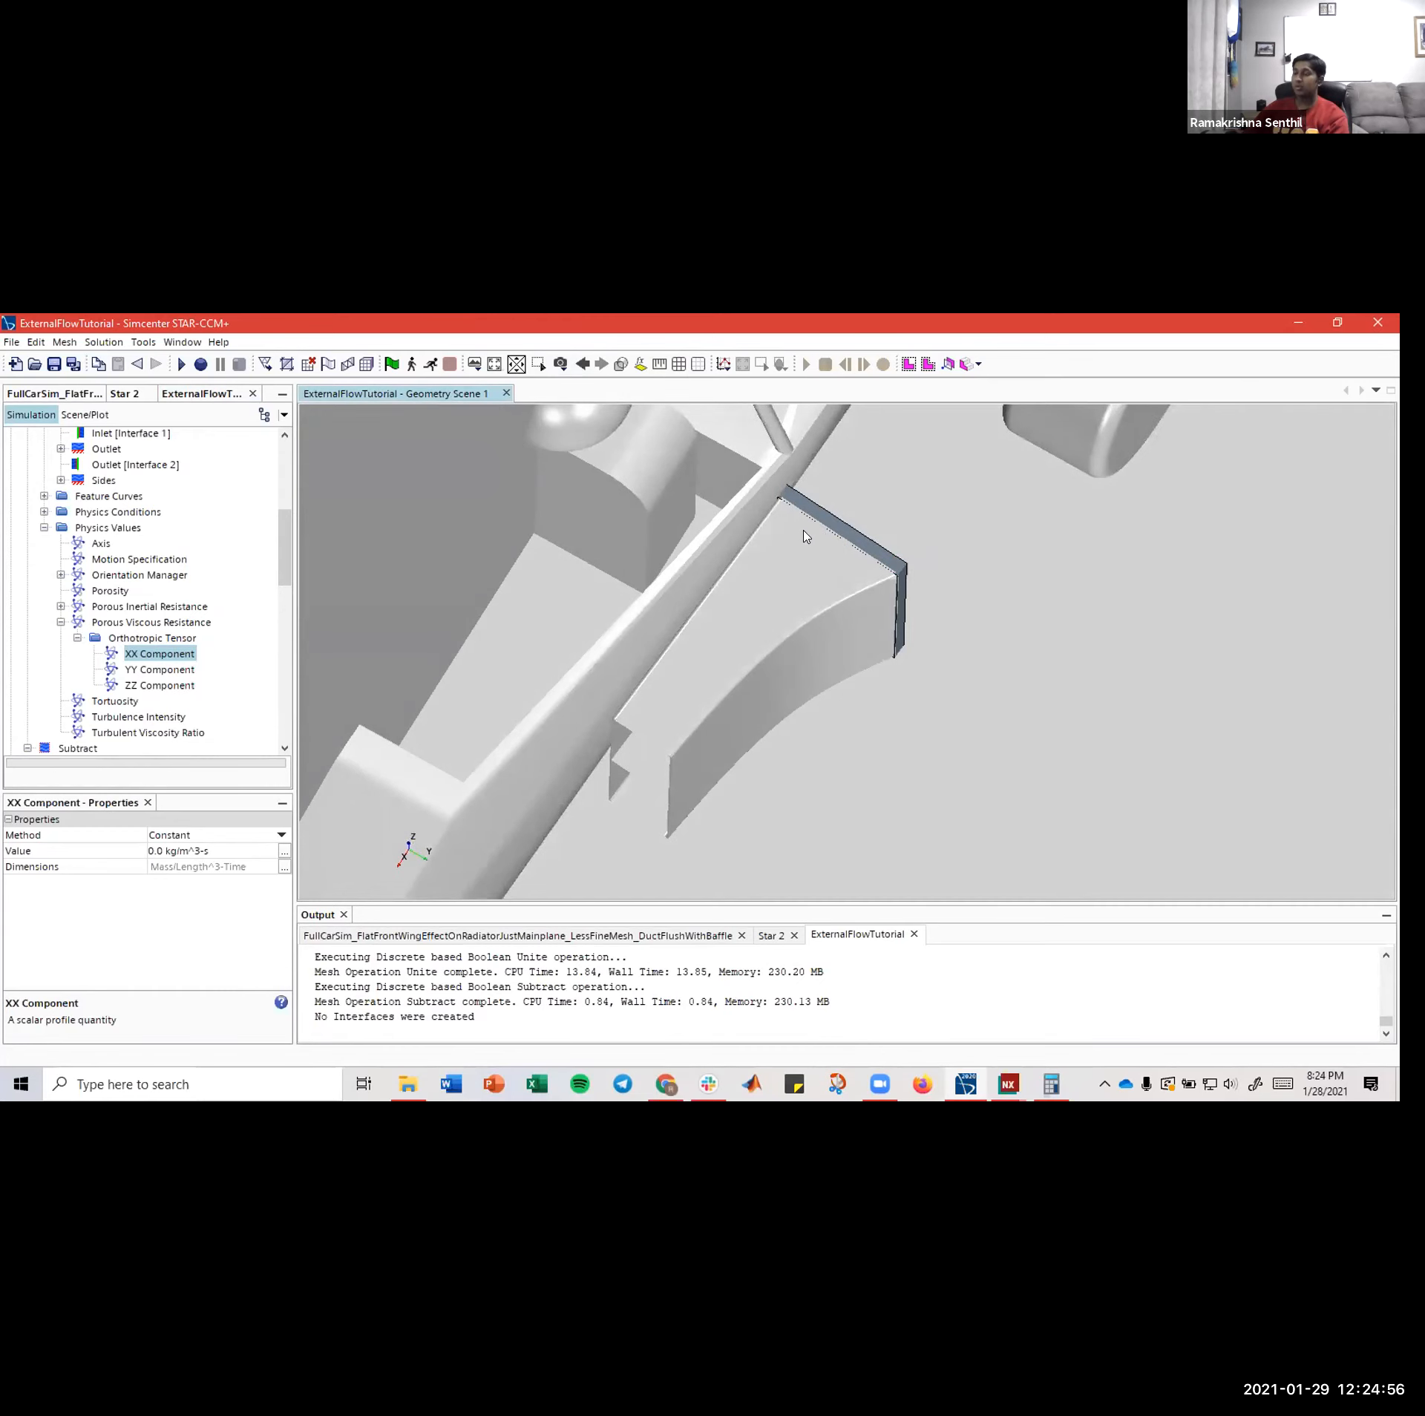
left_click_drag(859, 560, 815, 588)
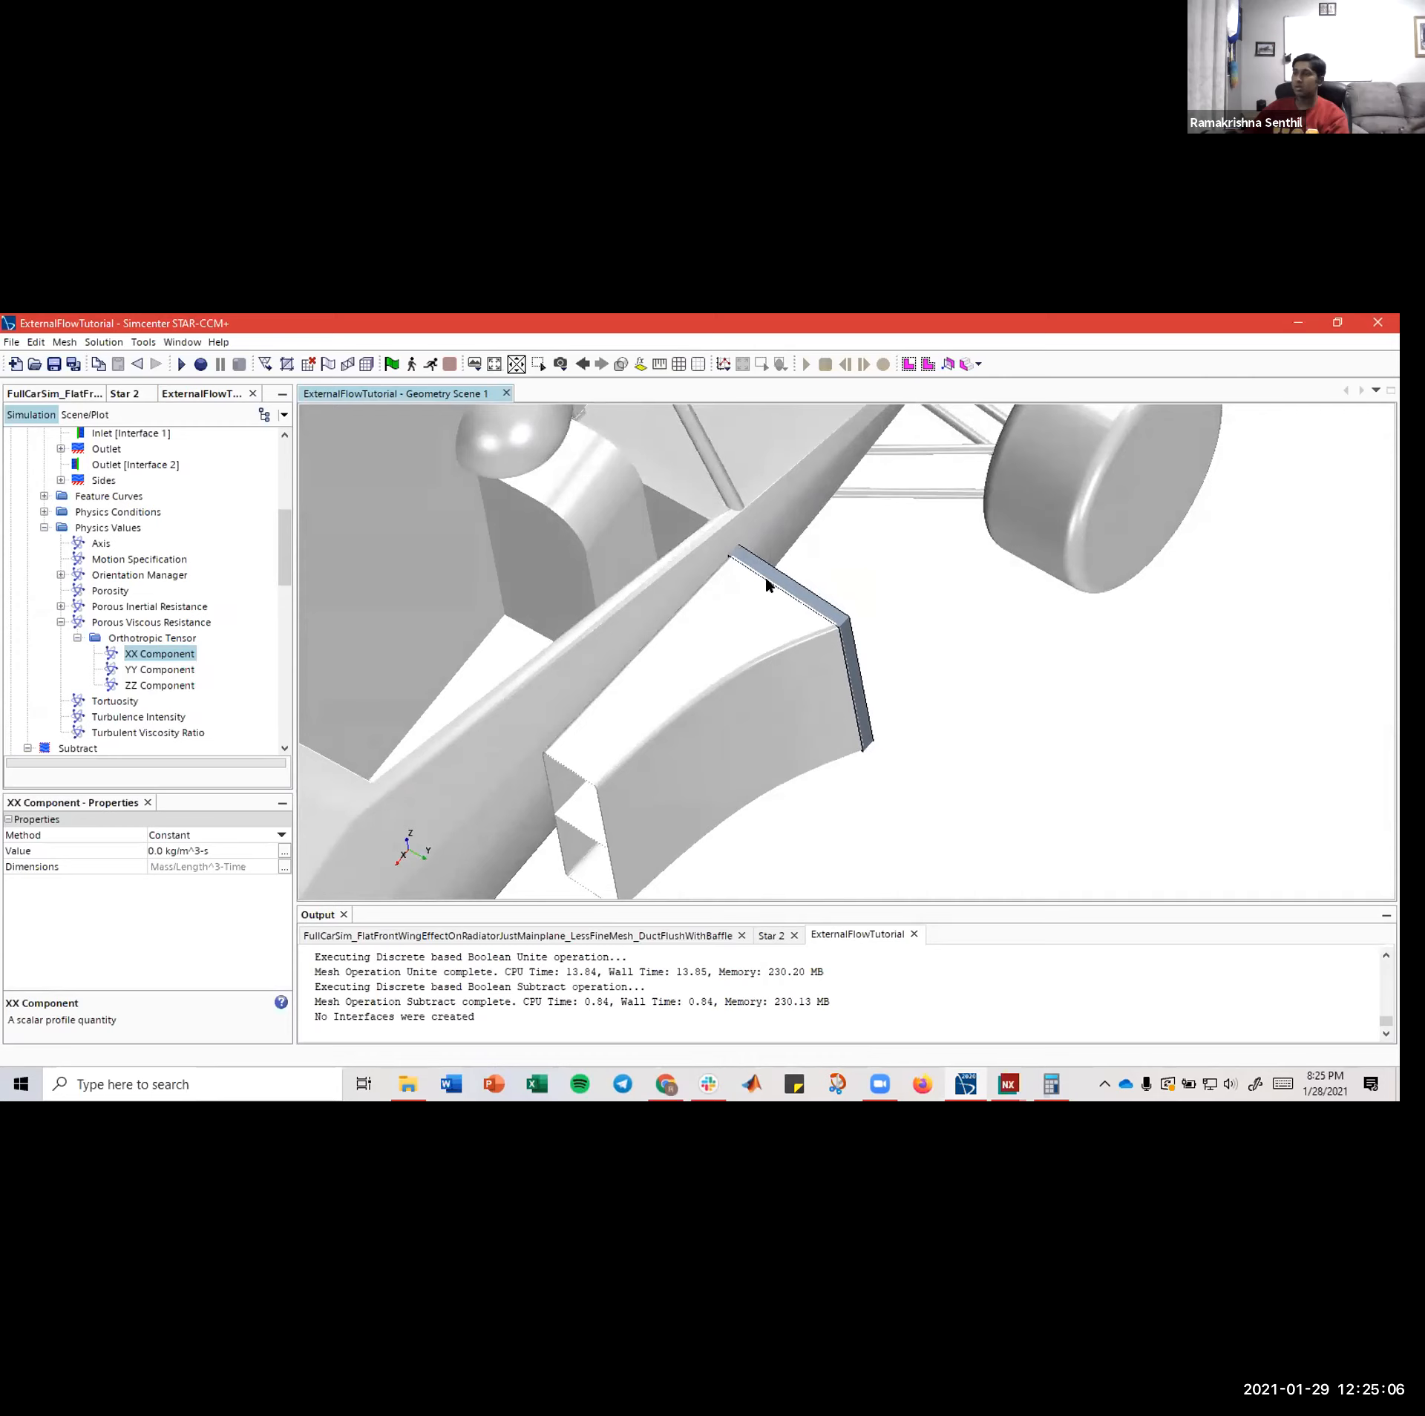
left_click(161, 671)
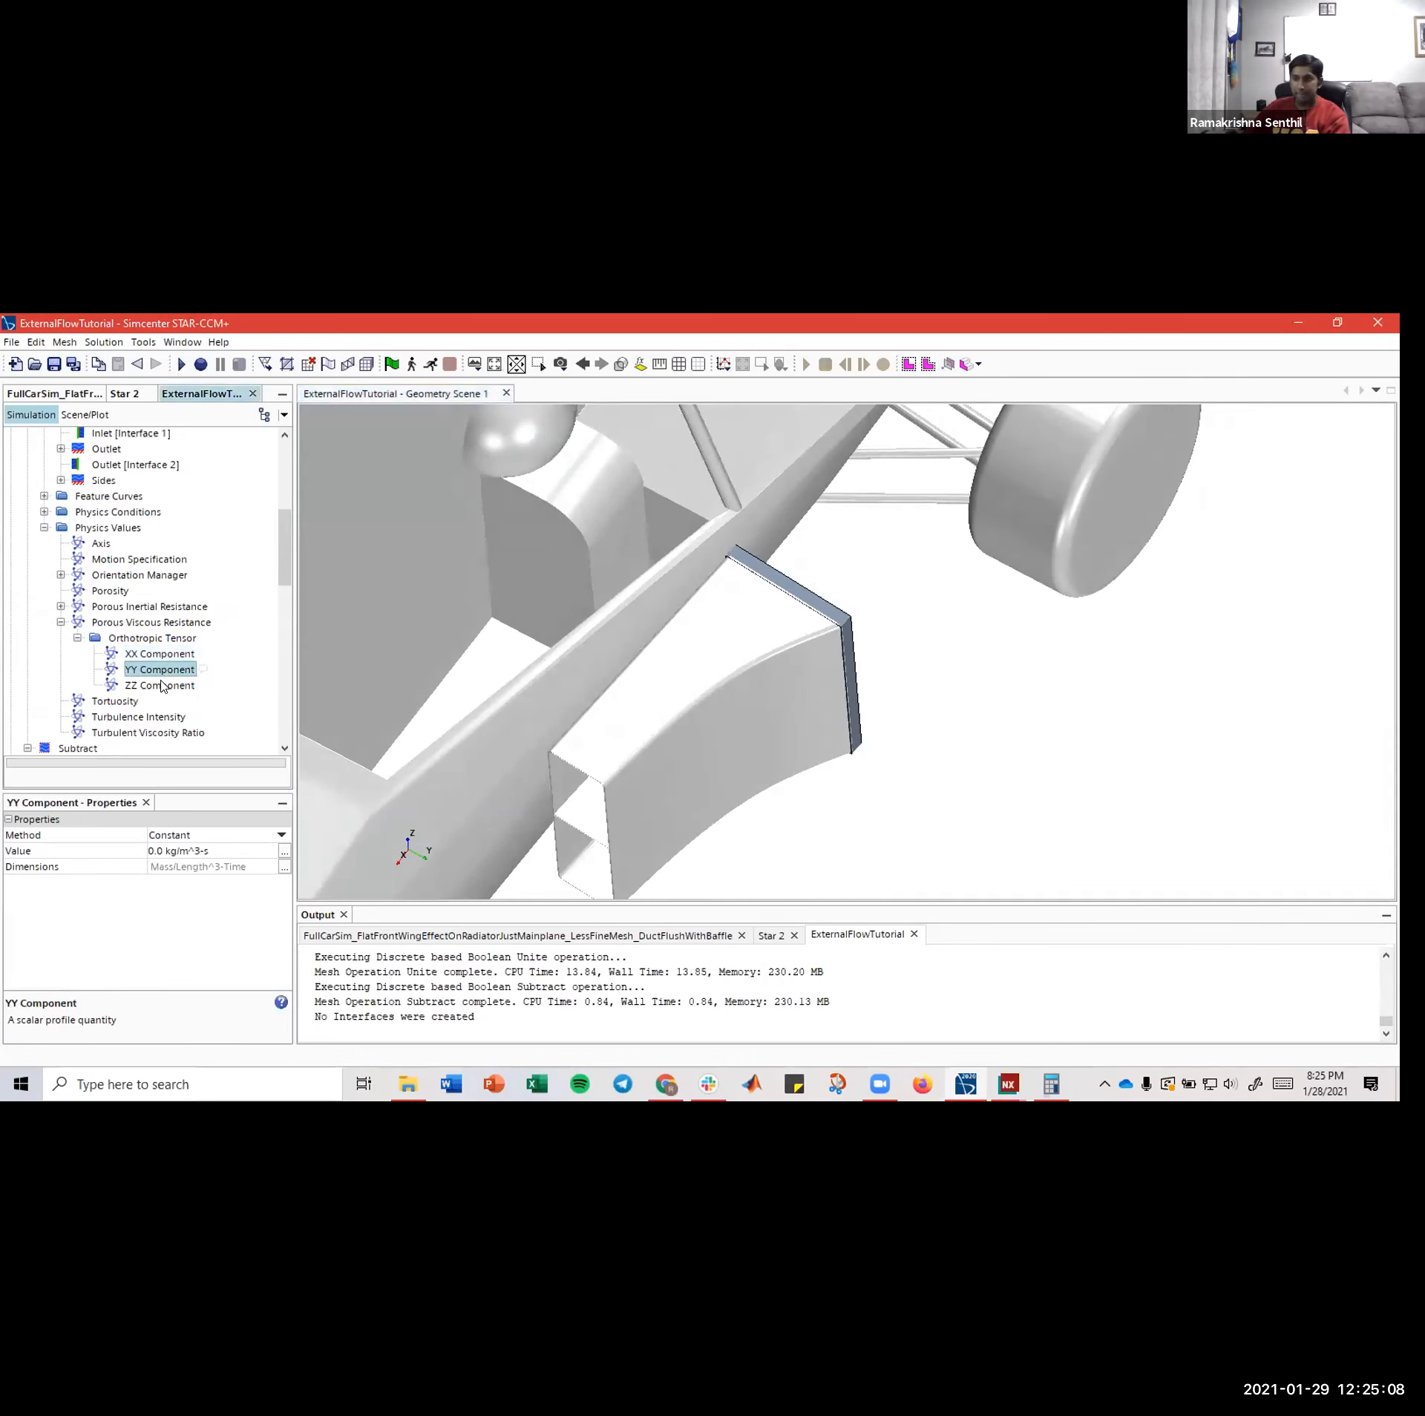
left_click(165, 655)
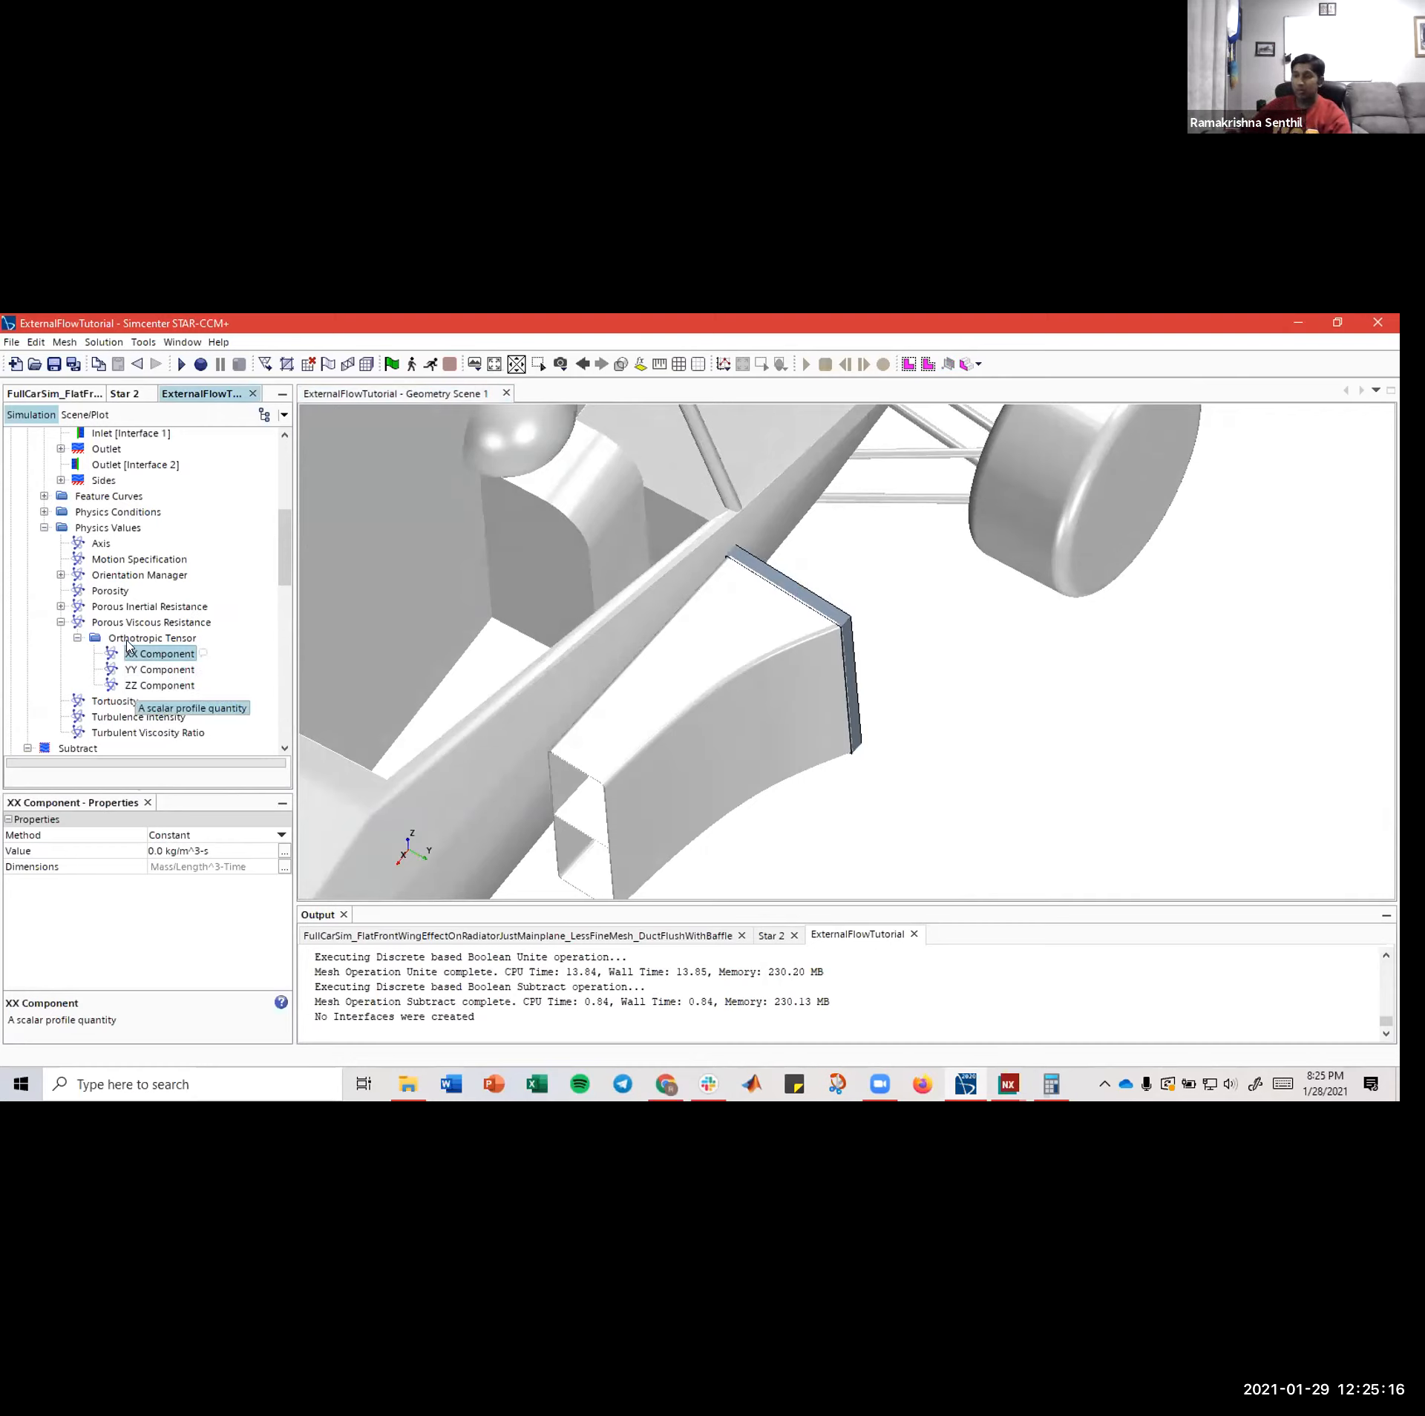
left_click(159, 851)
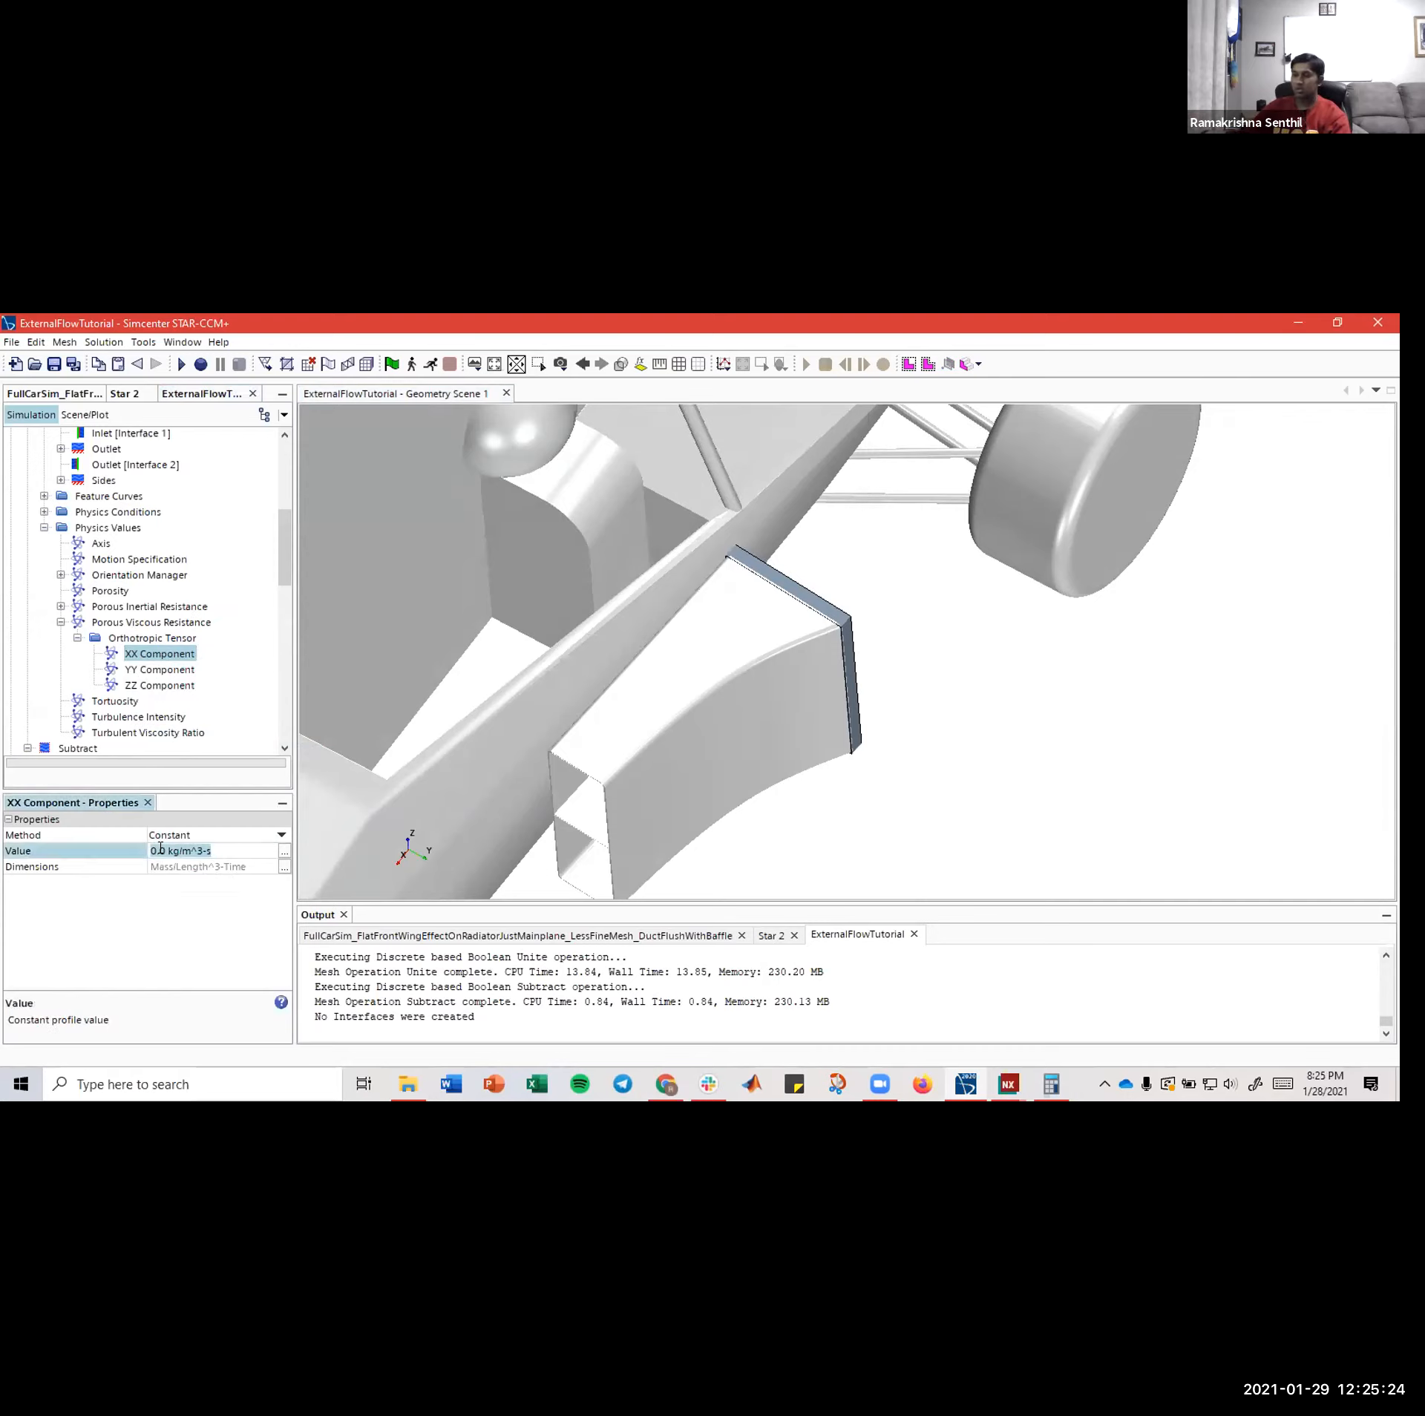
type("70")
key("Return")
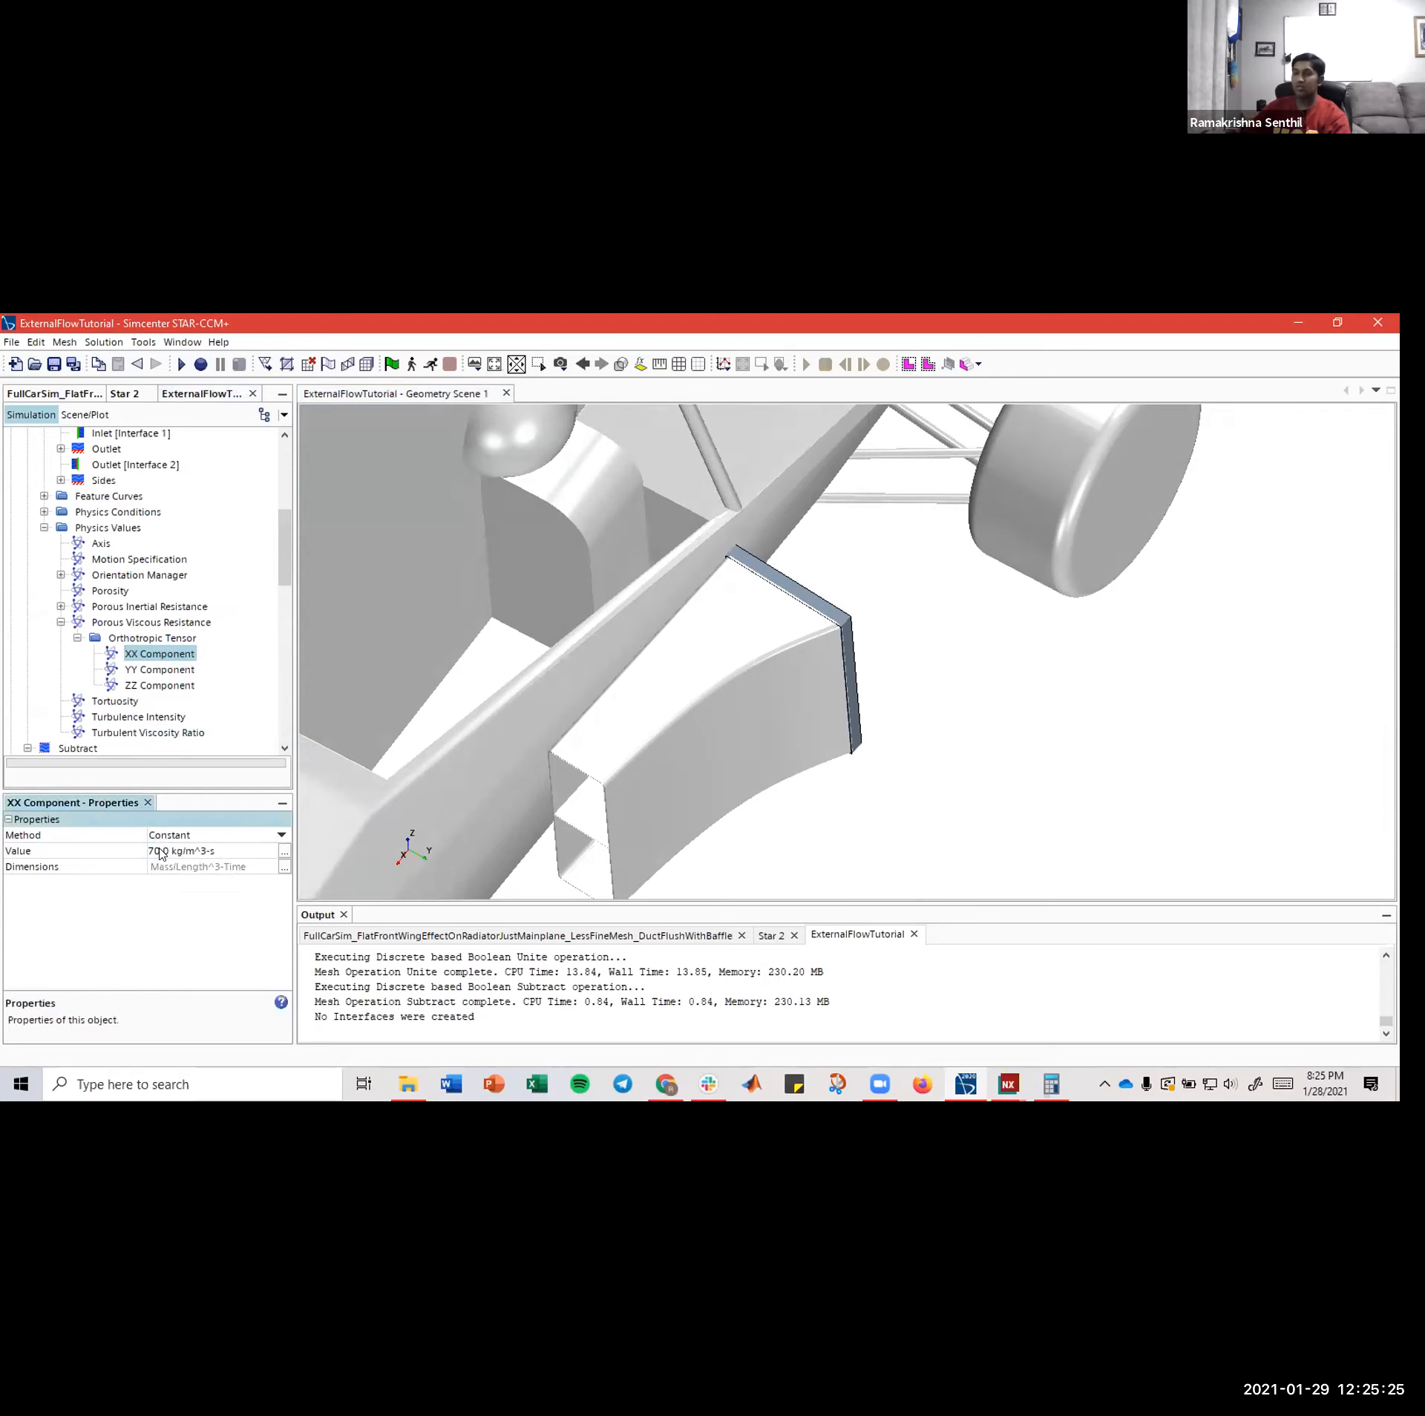
- Set the YY and ZZ components of the radiator's porous viscous resistance to 10000 kg/m^3-s each
left_click(157, 670)
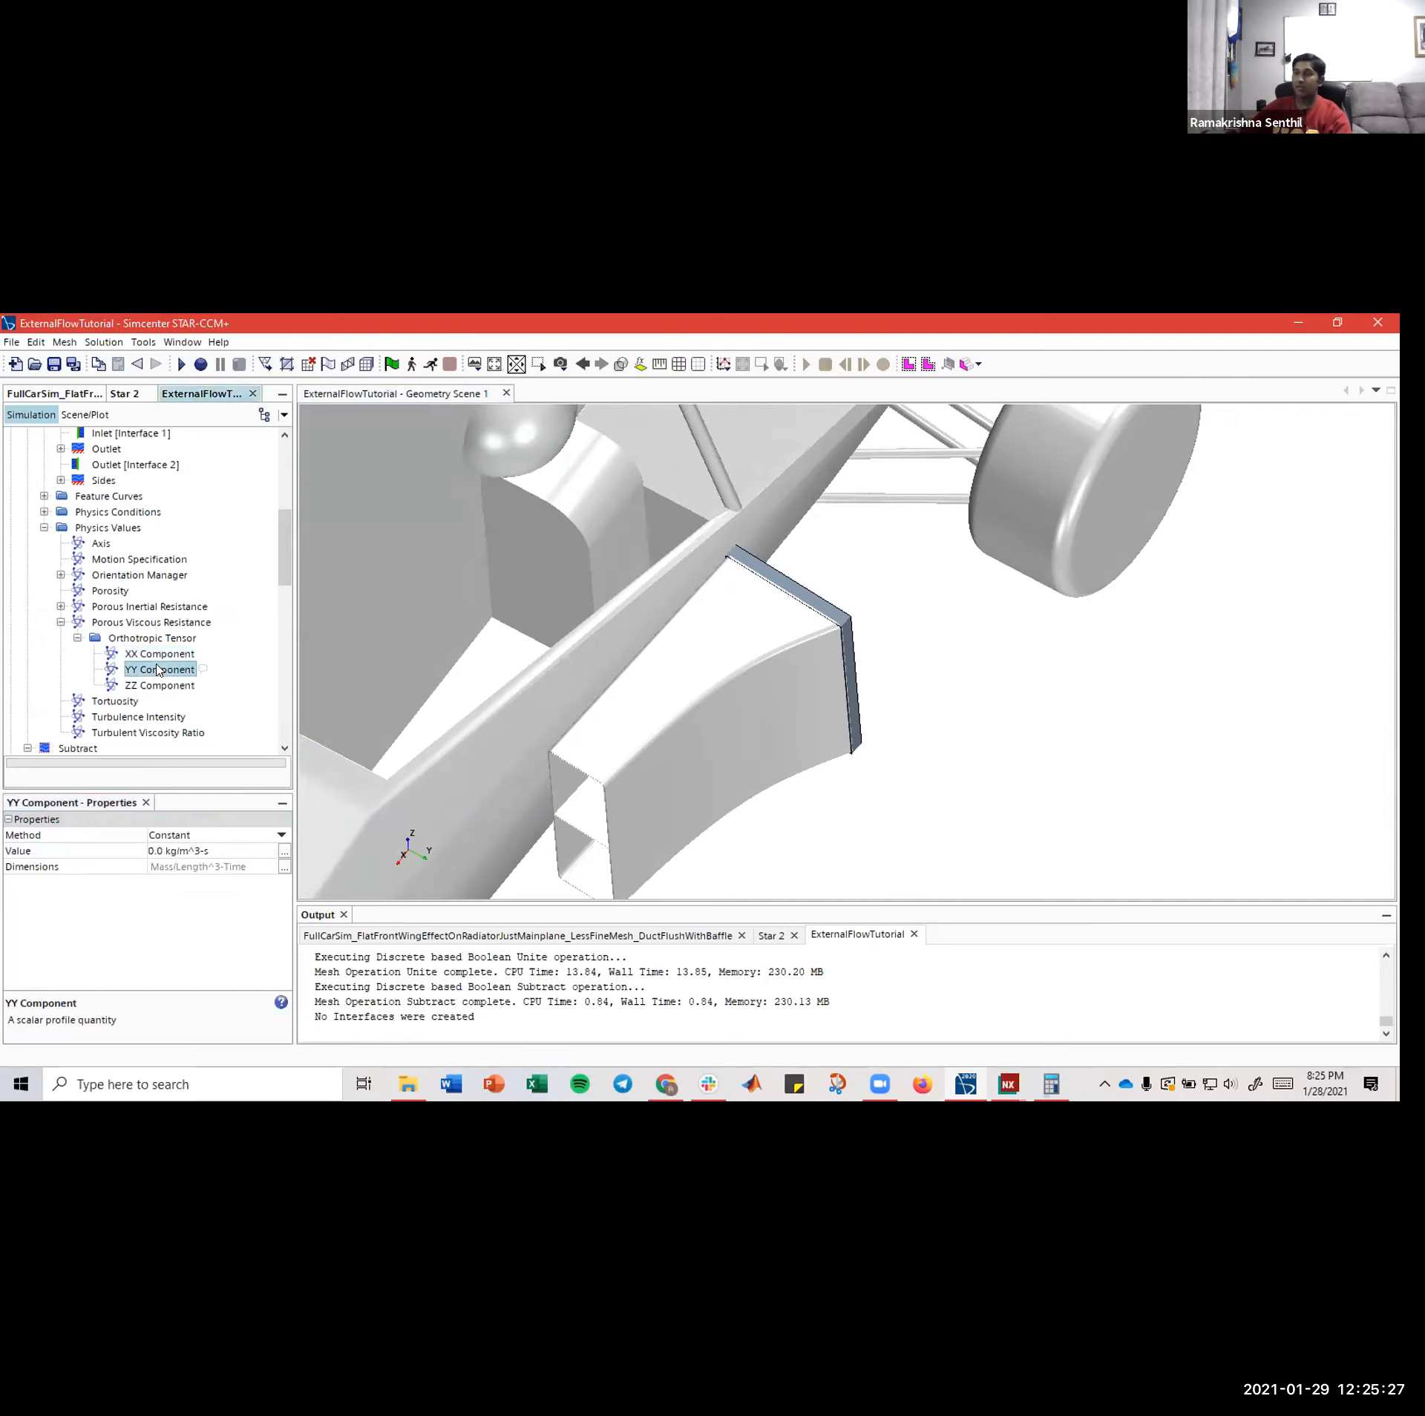
left_click(158, 848)
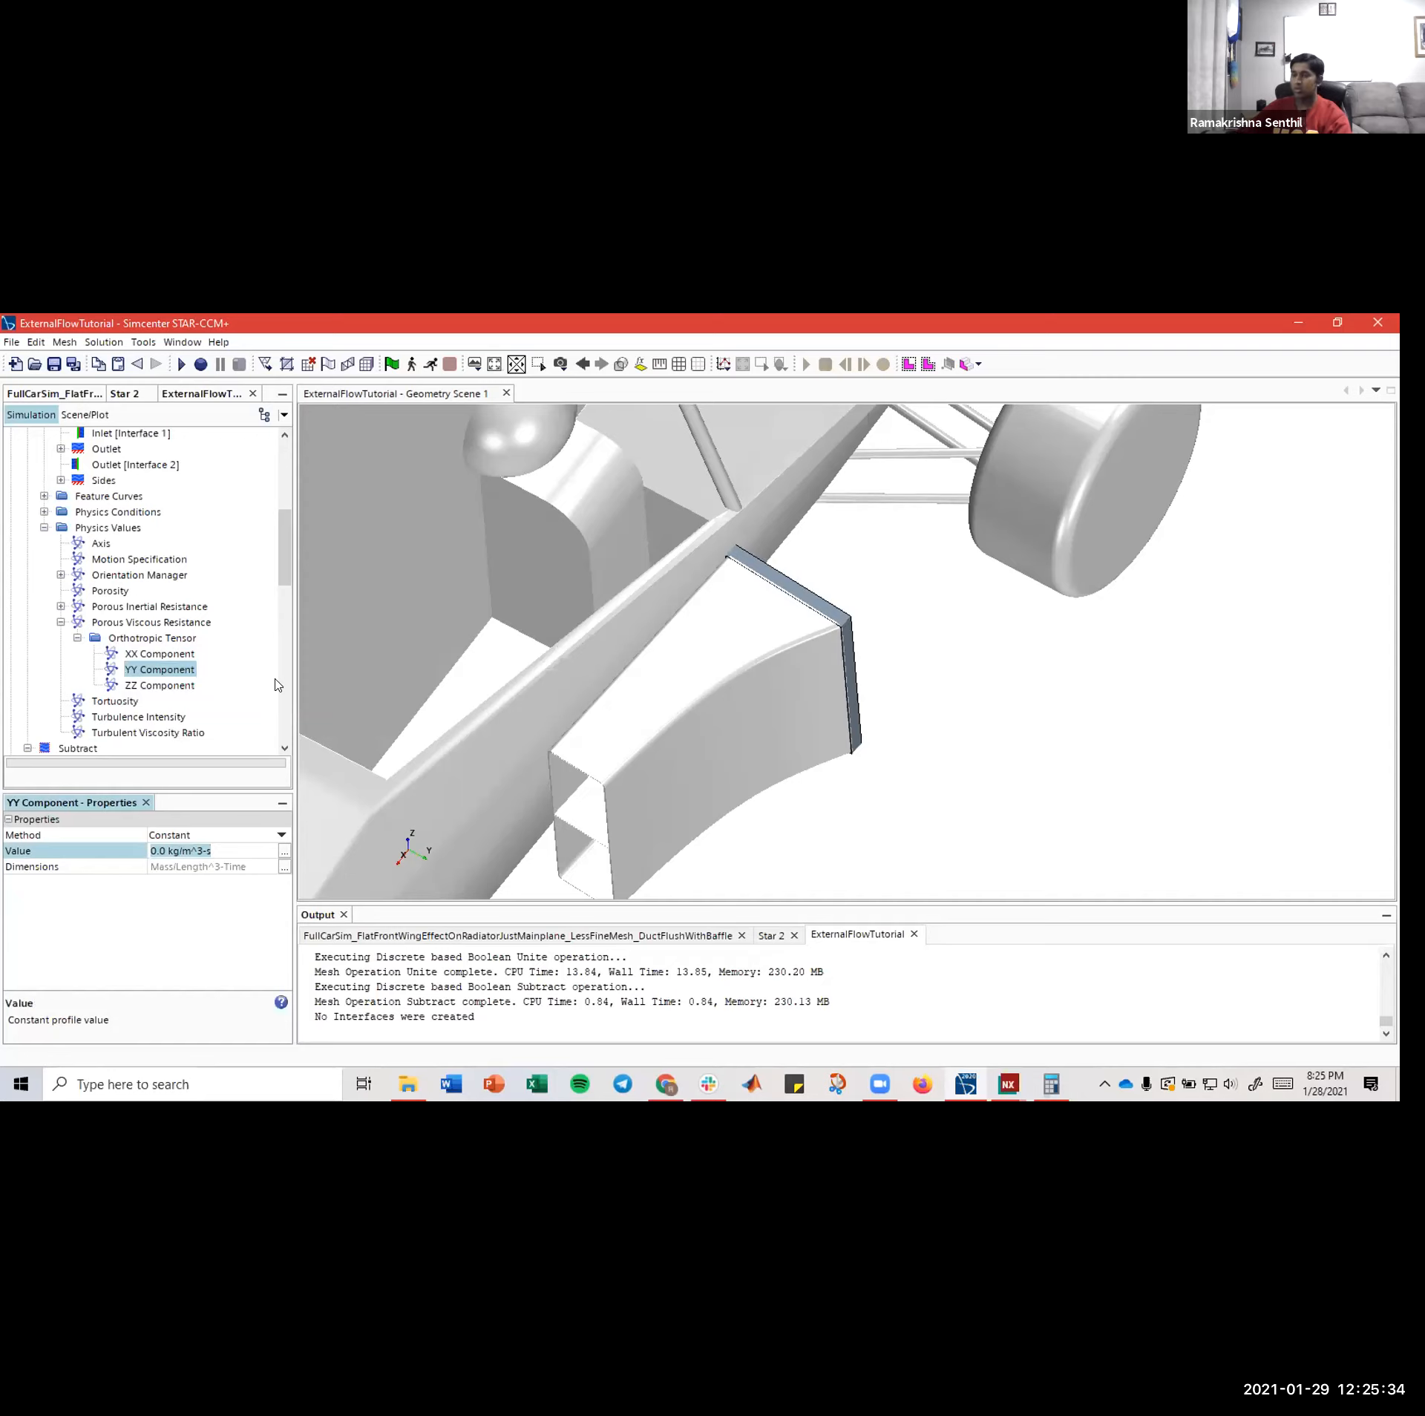
type("10000")
key("Return")
left_click(150, 685)
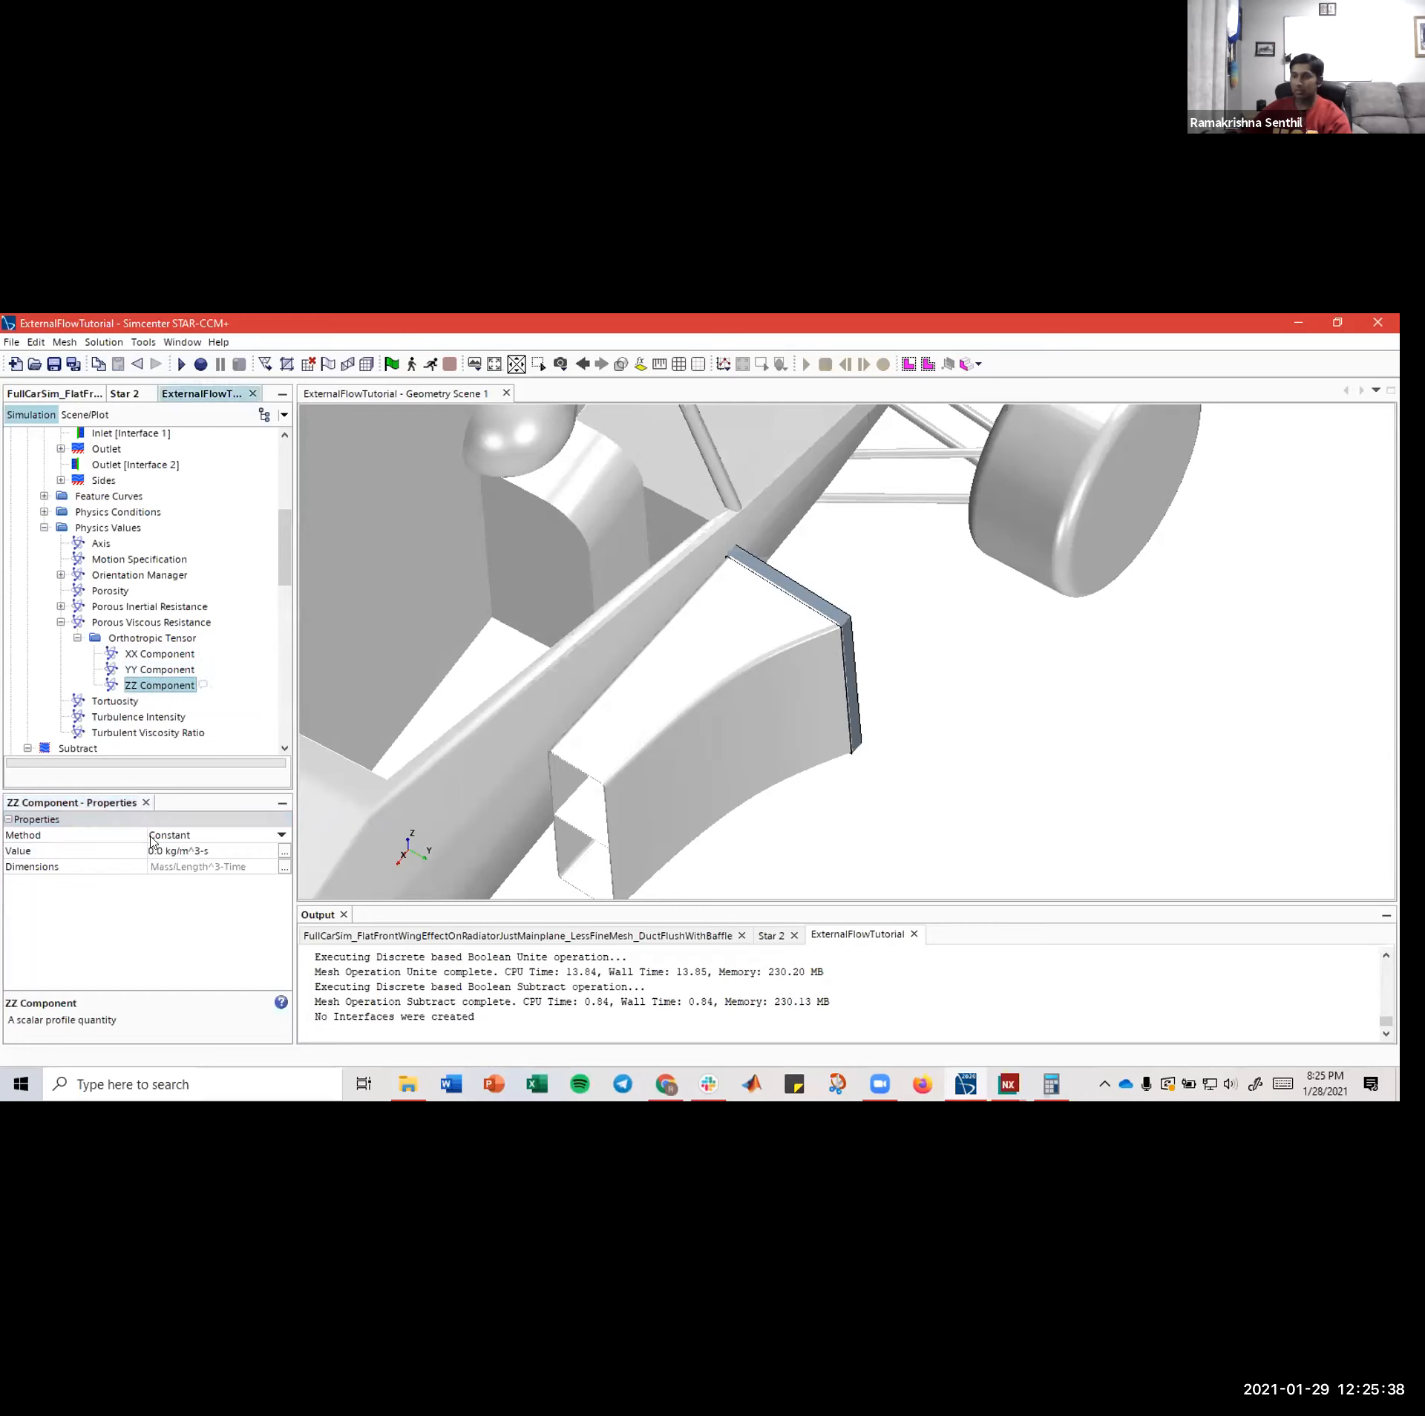
left_click(153, 849)
type("1000")
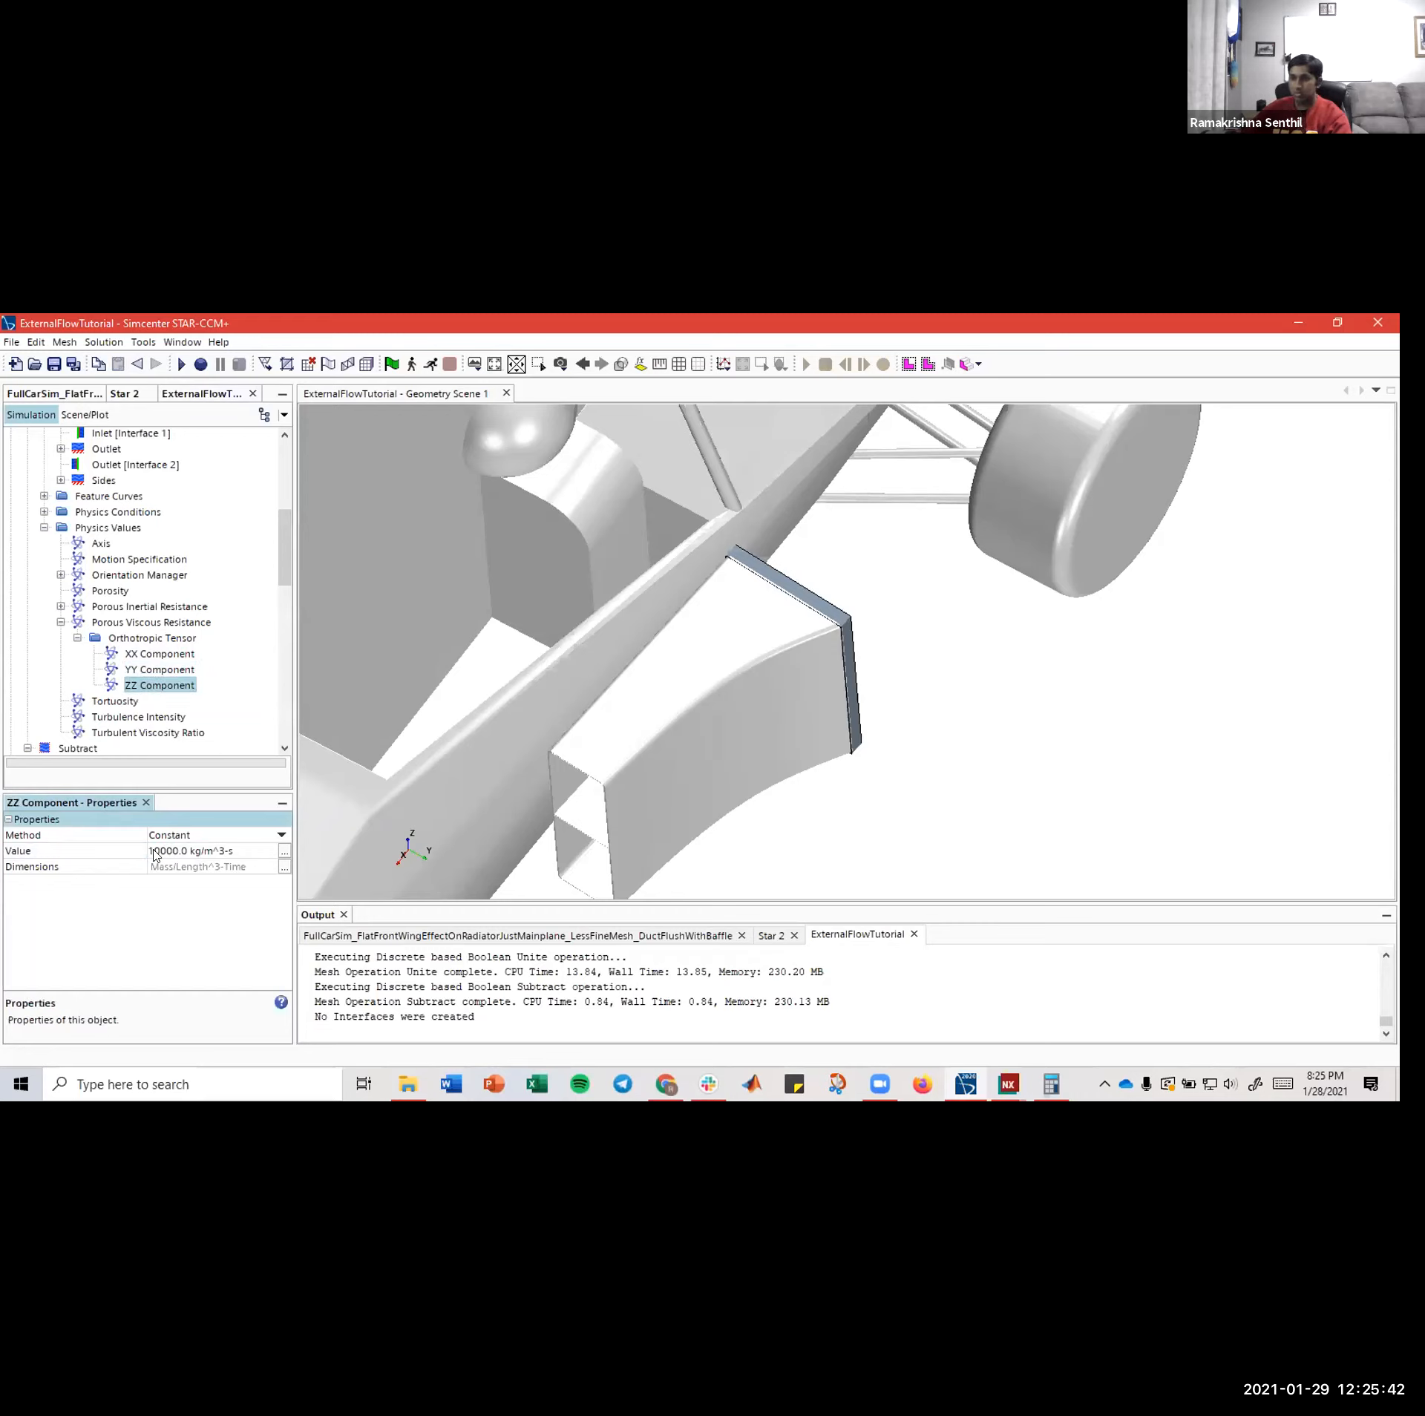
key("Return")
- Check the orientation assigned to the viscous resistance tensor and look through the Radiator's Axis, Motion Specification and Orientation Manager
left_click(158, 637)
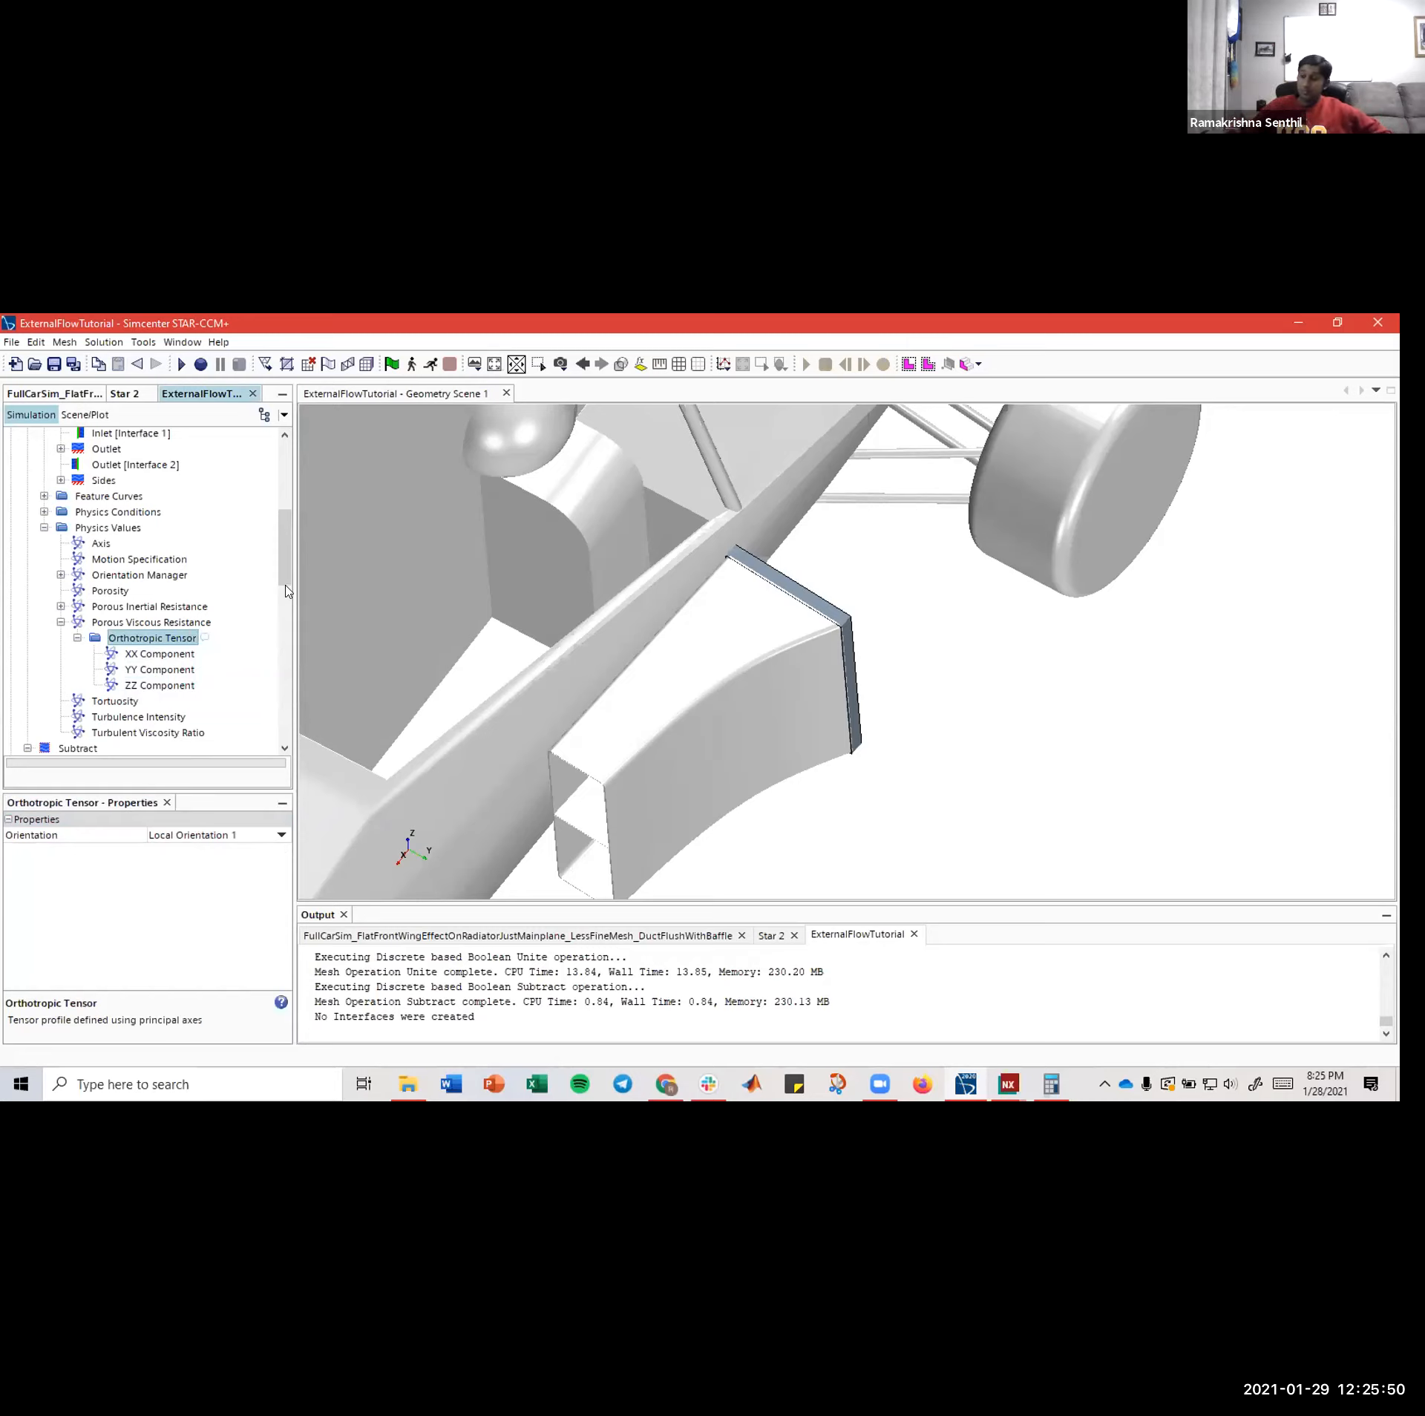
left_click(191, 834)
left_click(143, 828)
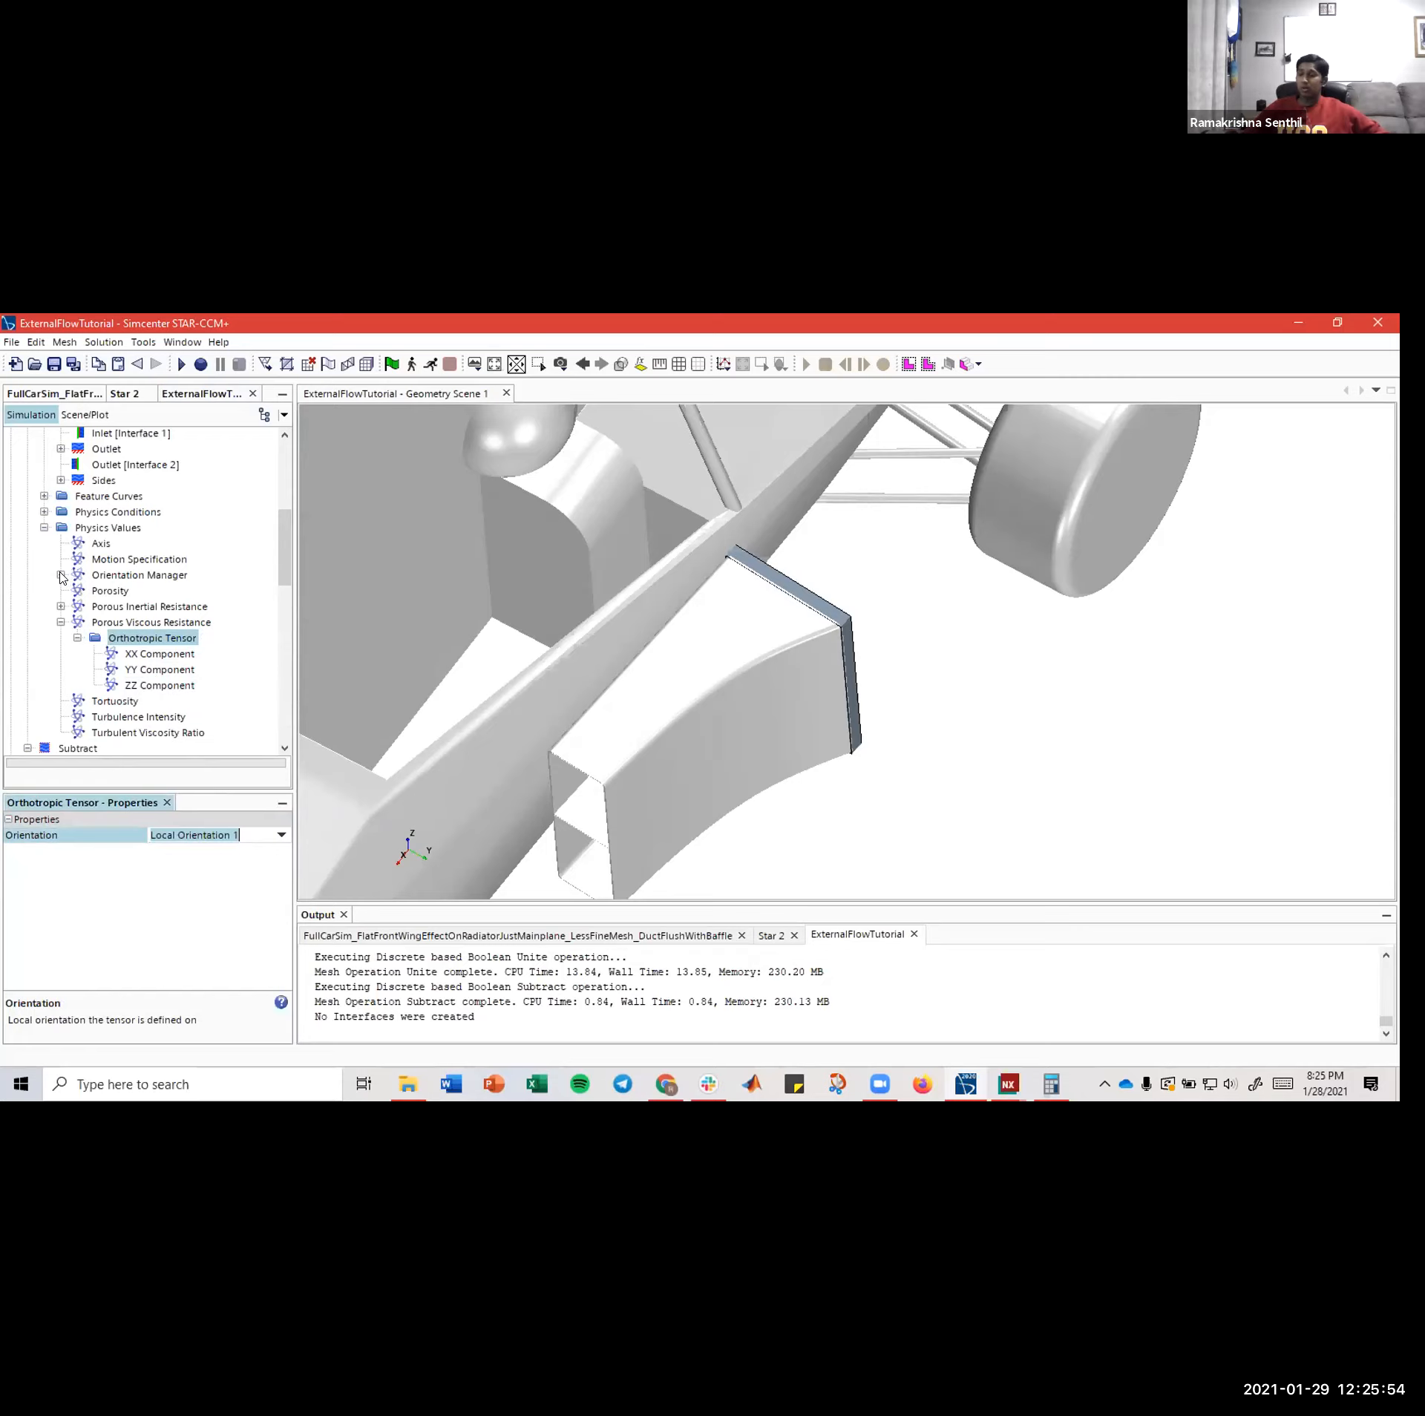
left_click(101, 546)
left_click(104, 560)
left_click(105, 575)
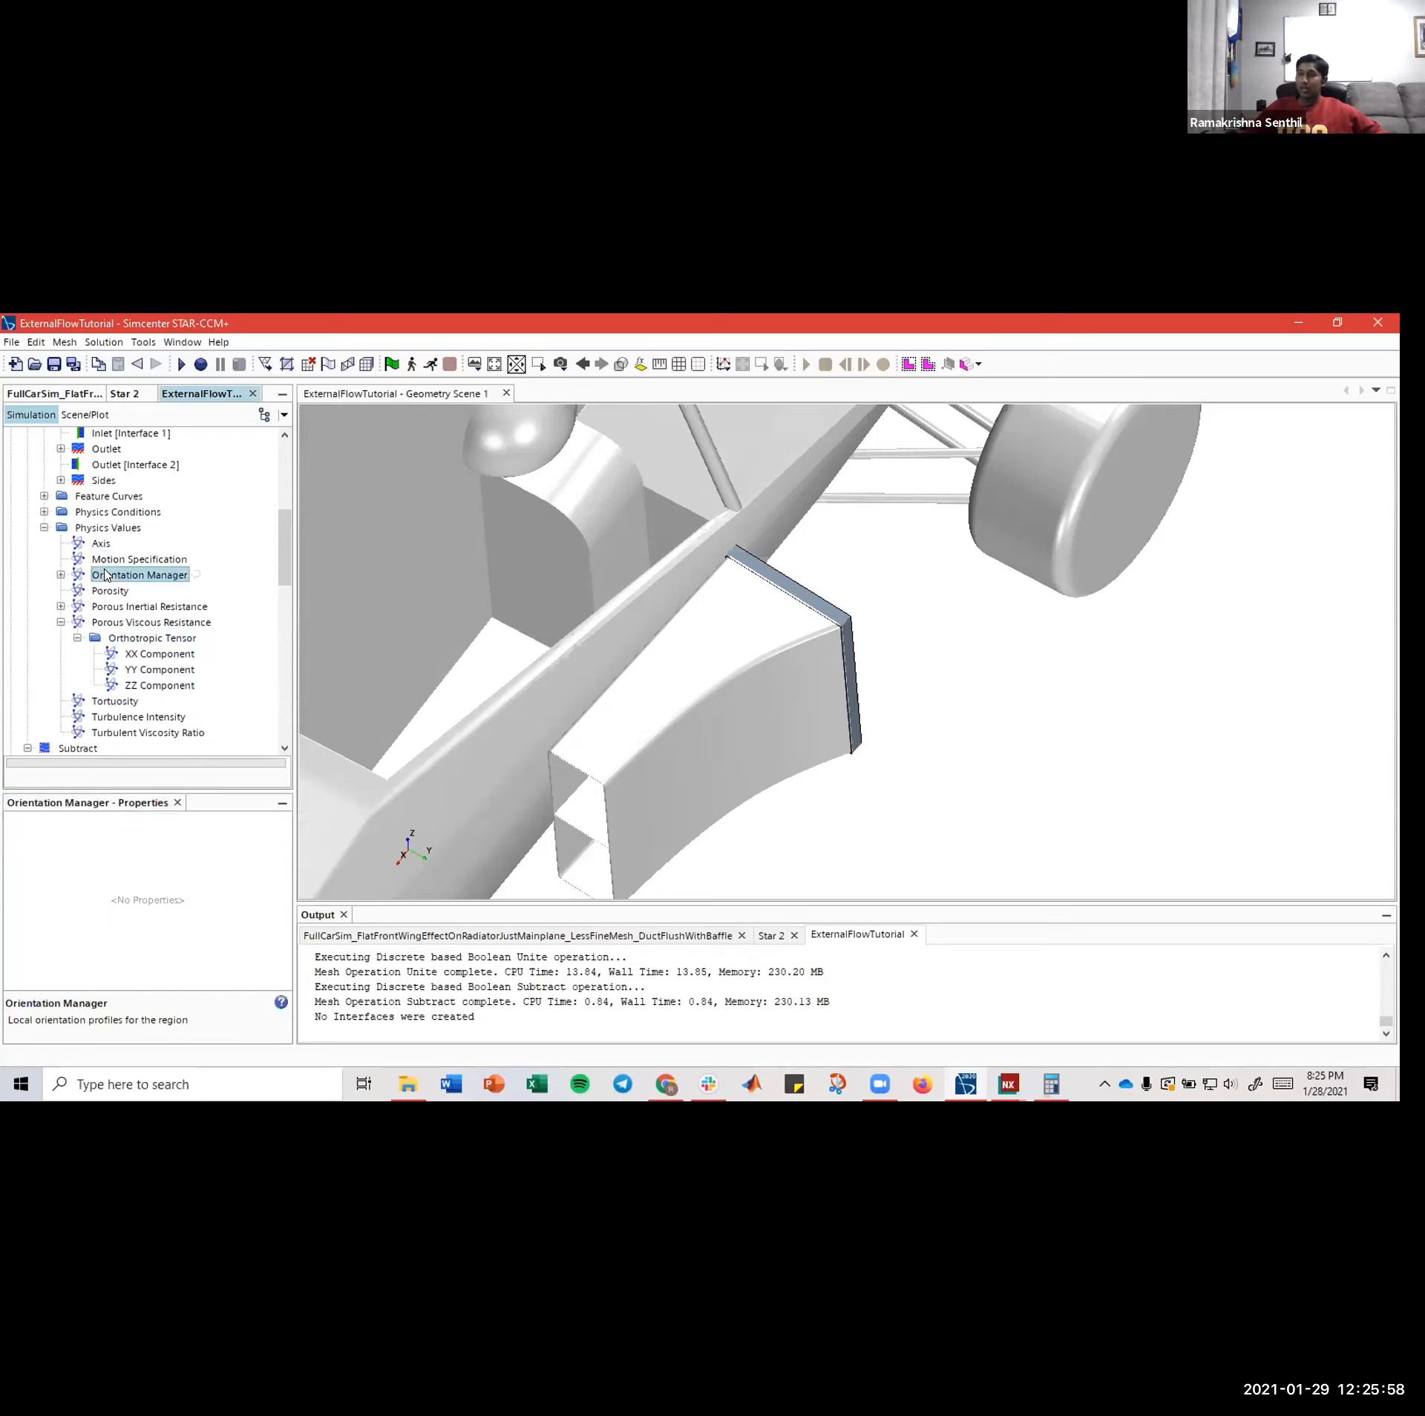
- Set the coordinate system of the Radiator region's Local Orientation 1 to Laboratory->Radiator and collapse the Orientation Manager
left_click(59, 575)
left_click(125, 591)
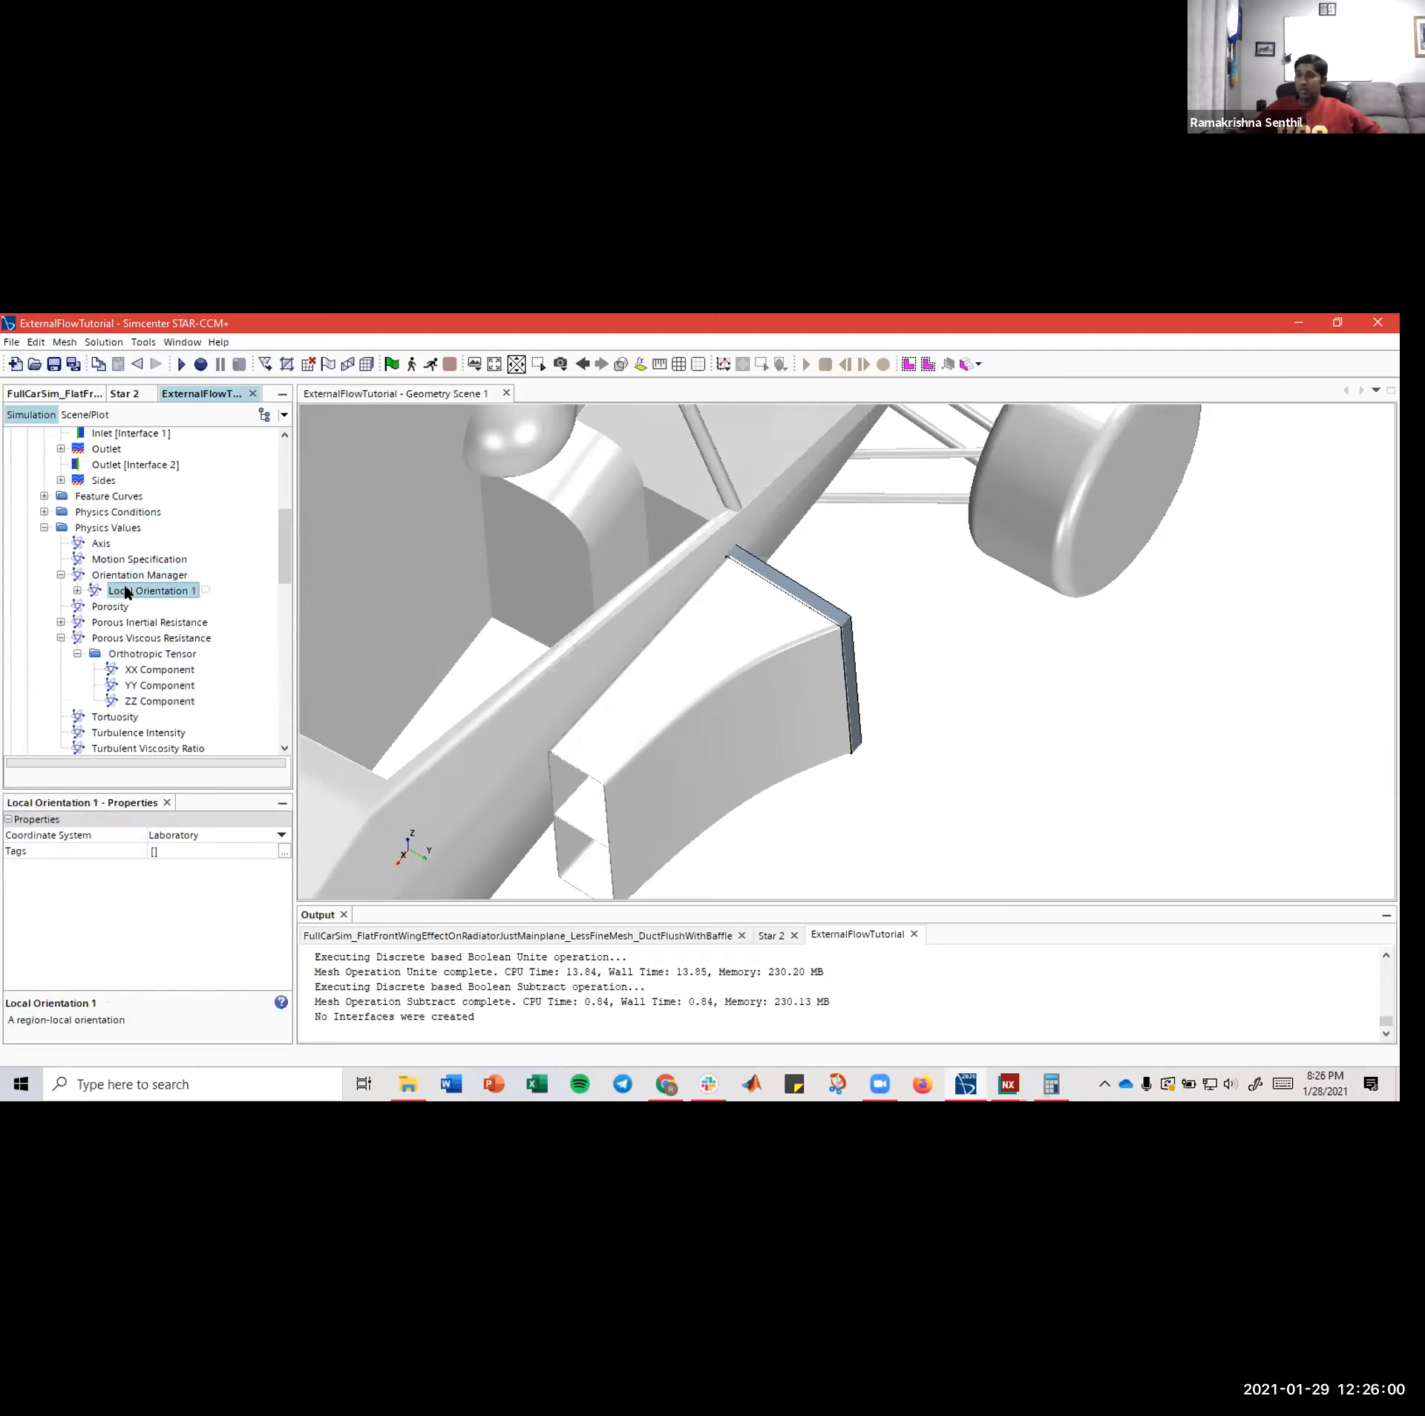
left_click(218, 835)
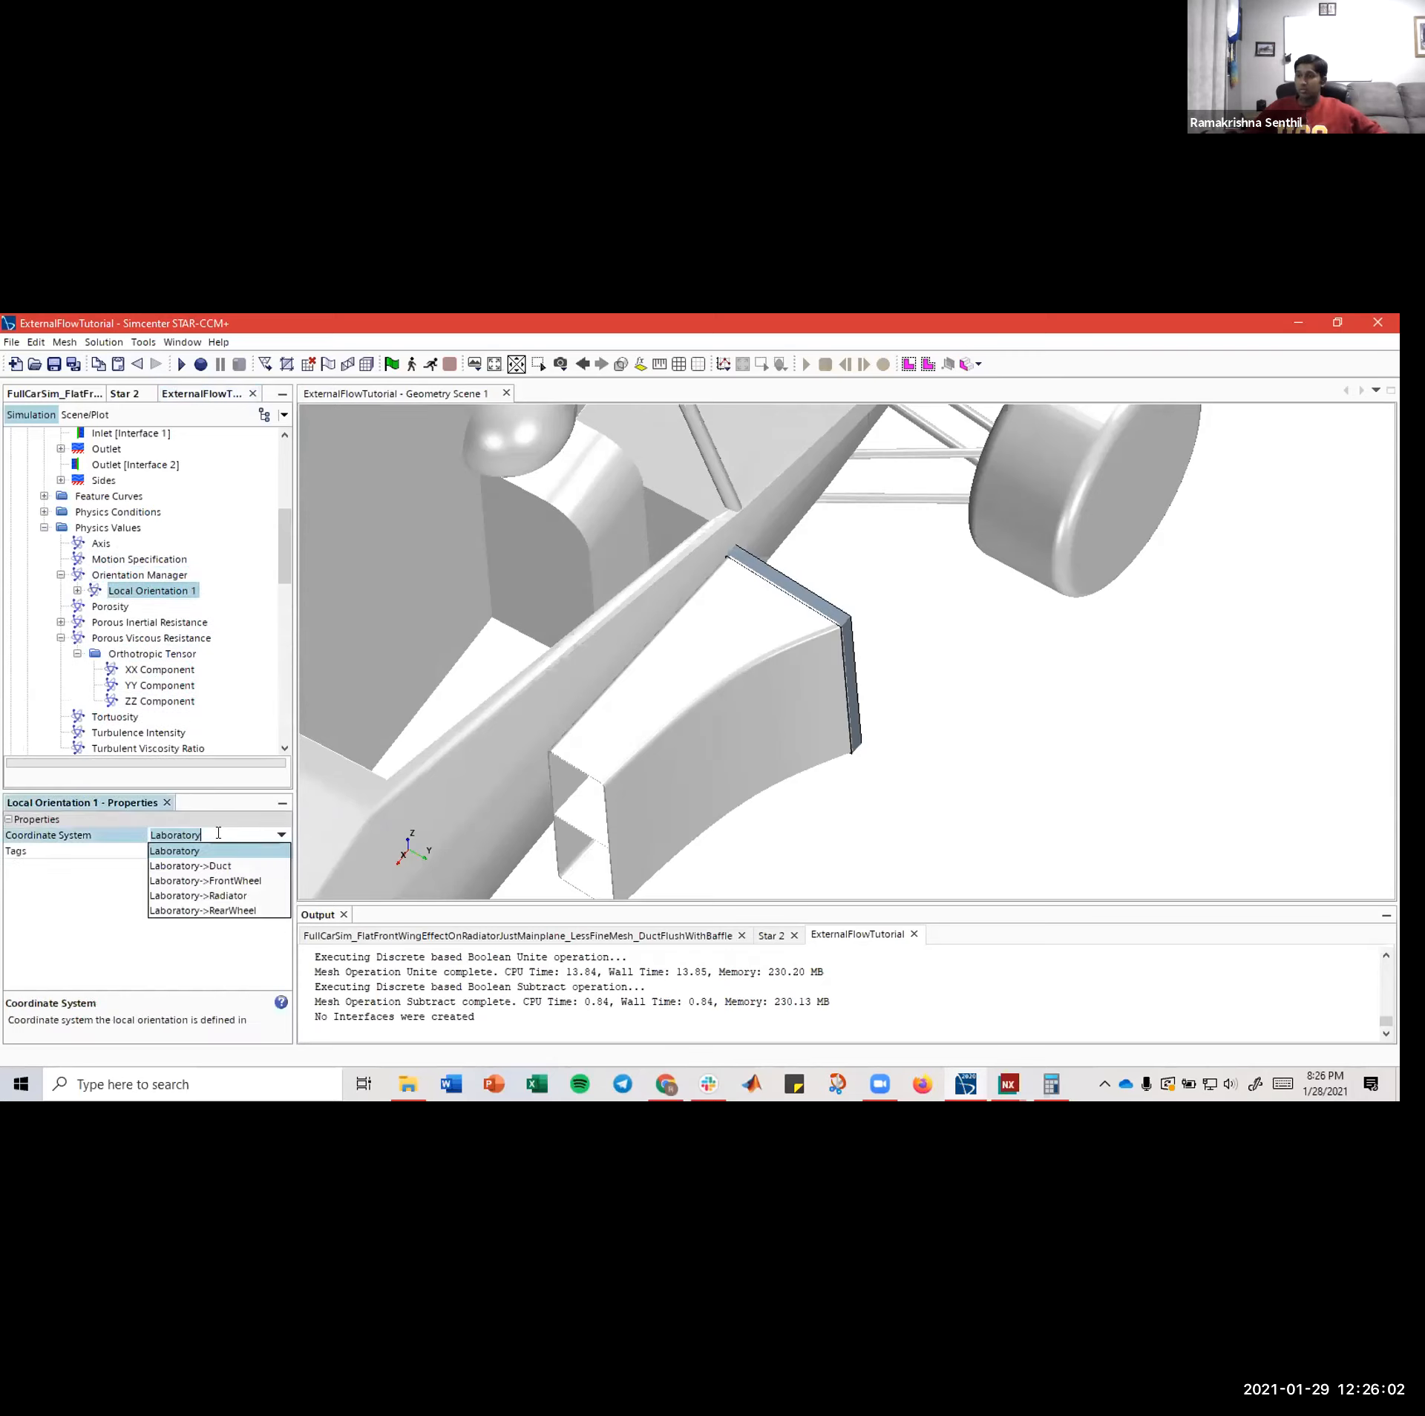
left_click(136, 838)
double_click(111, 576)
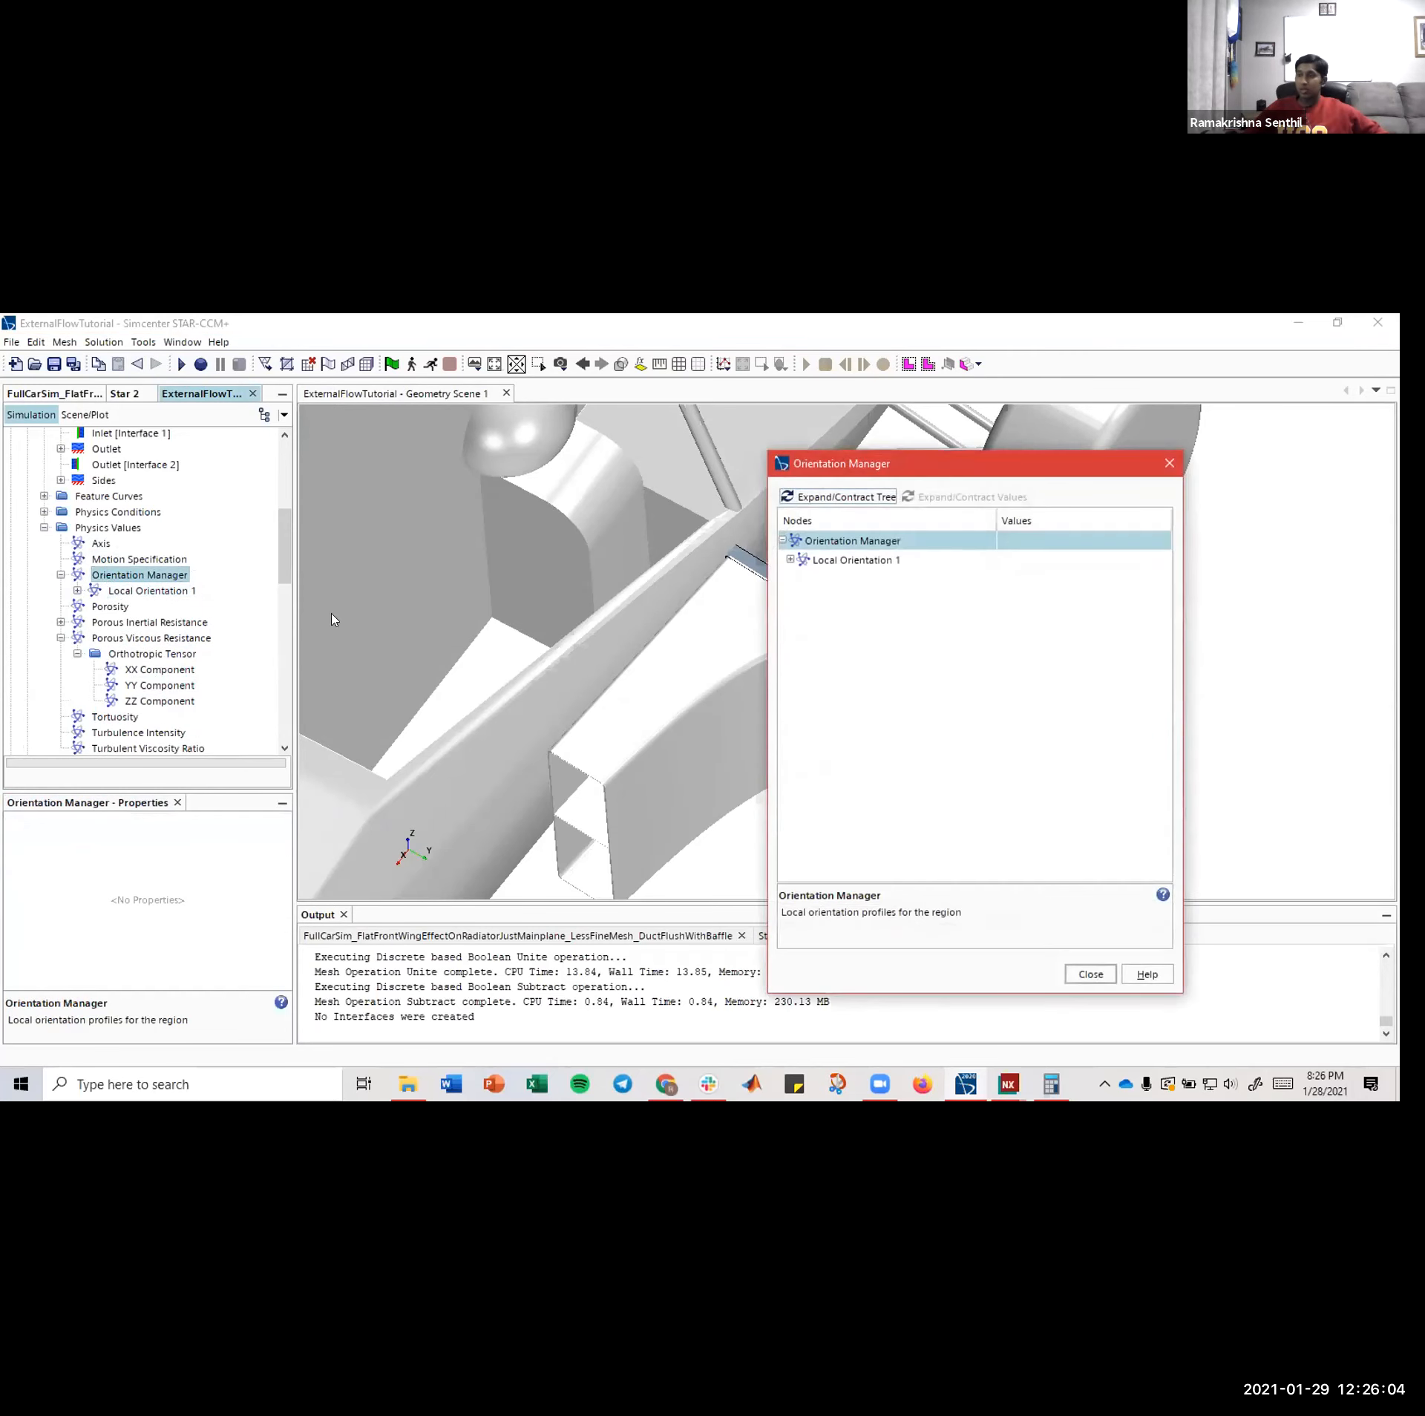
left_click(1090, 975)
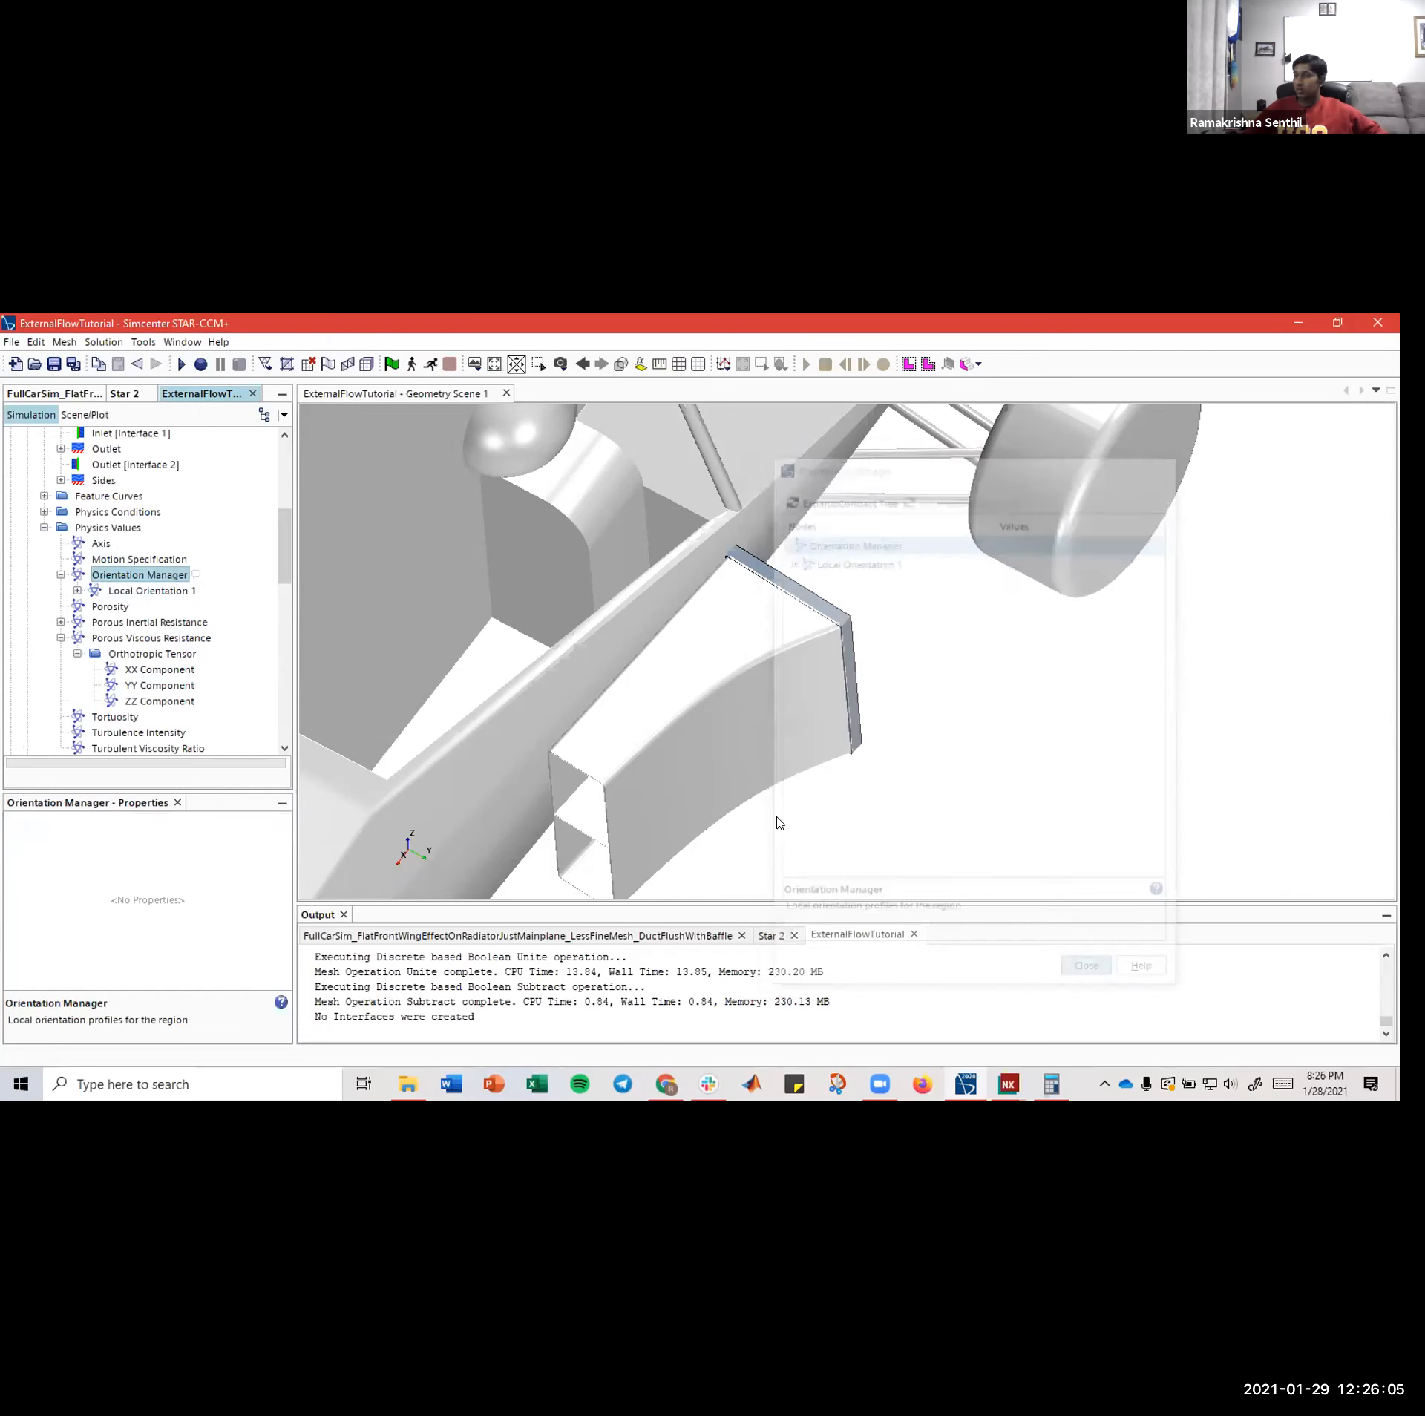
left_click(119, 592)
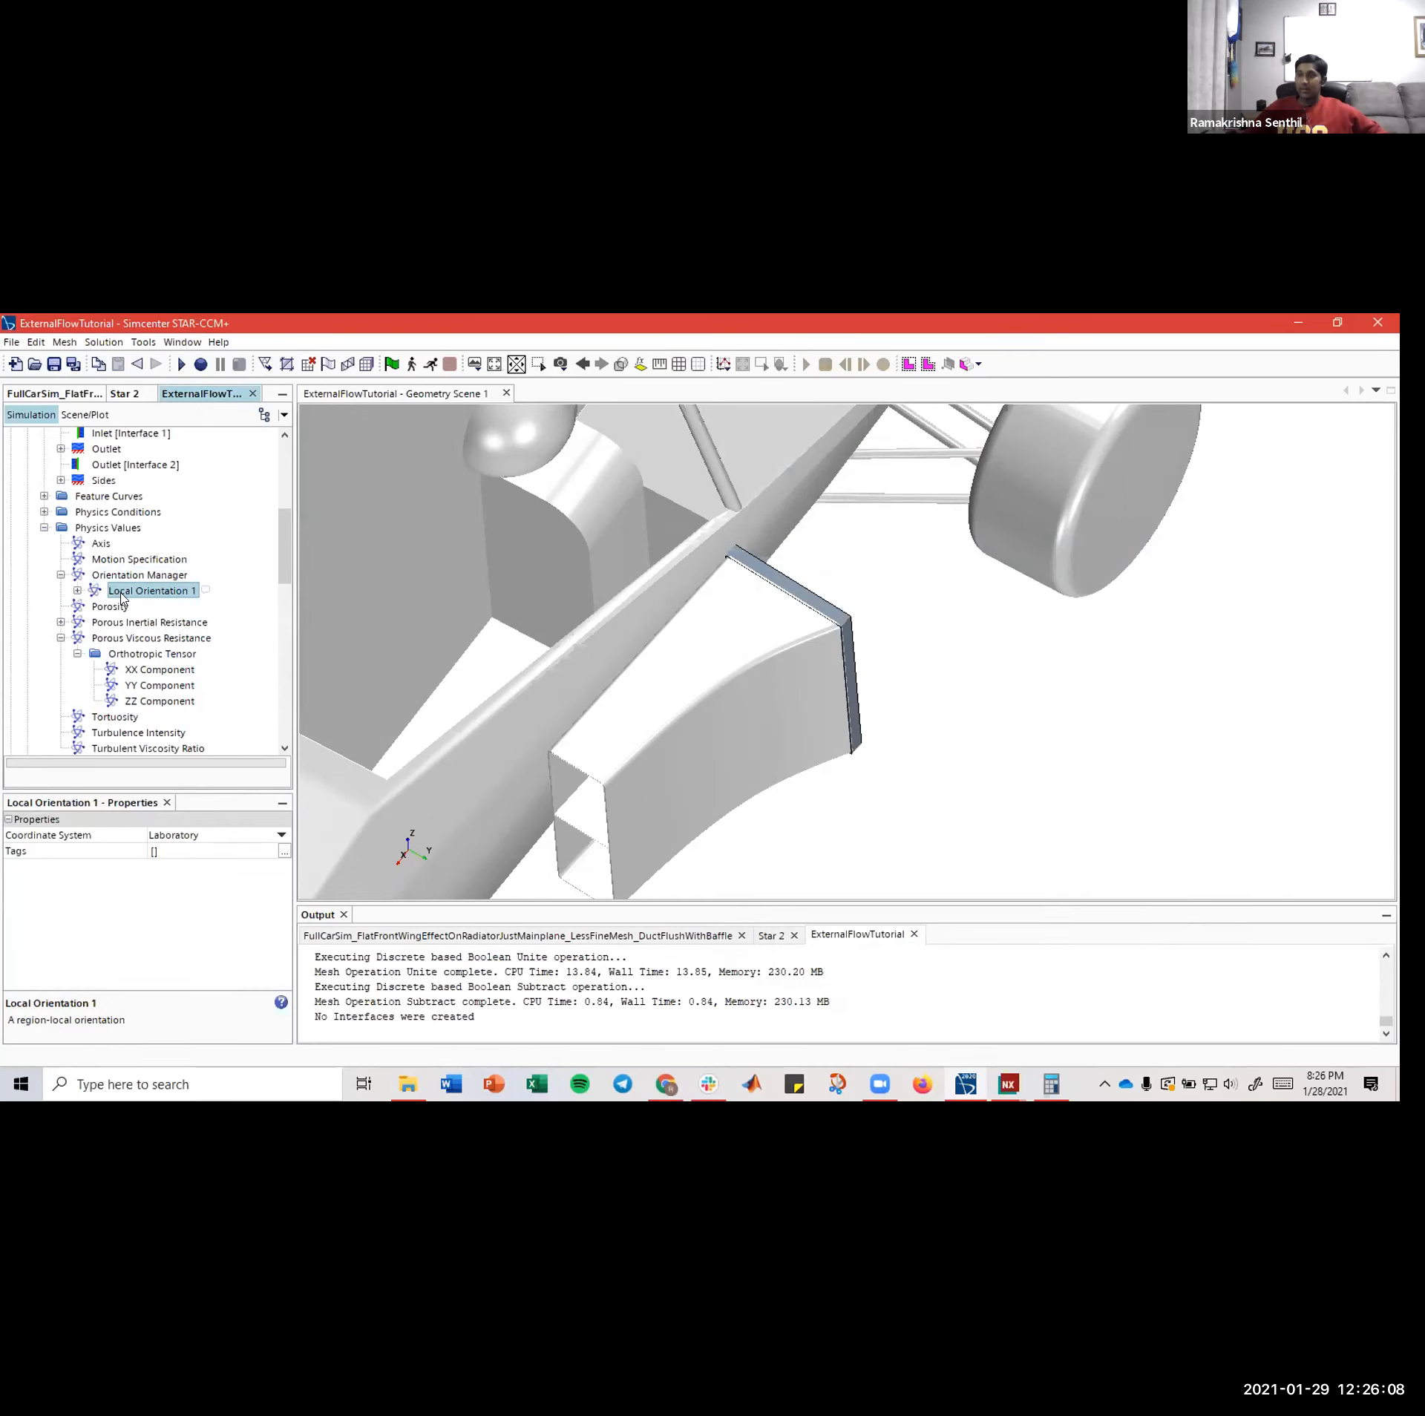
left_click(221, 834)
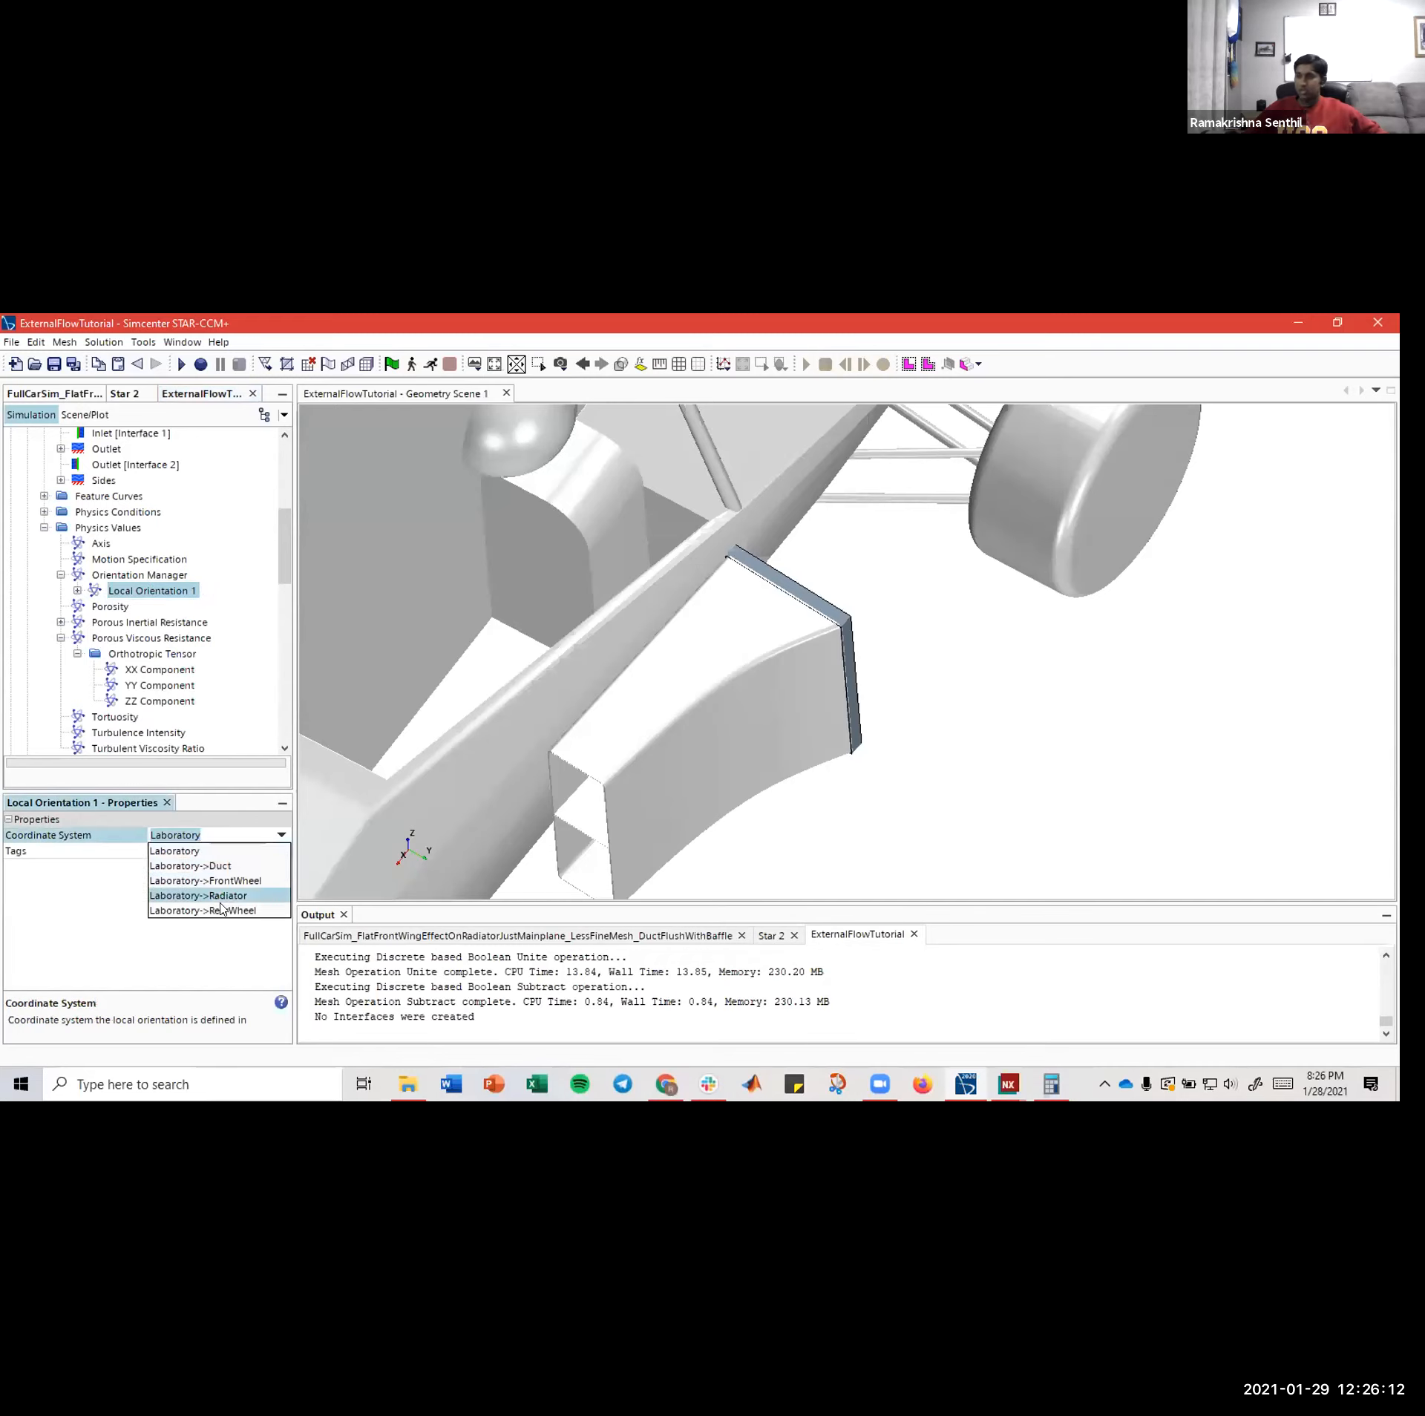
left_click(226, 896)
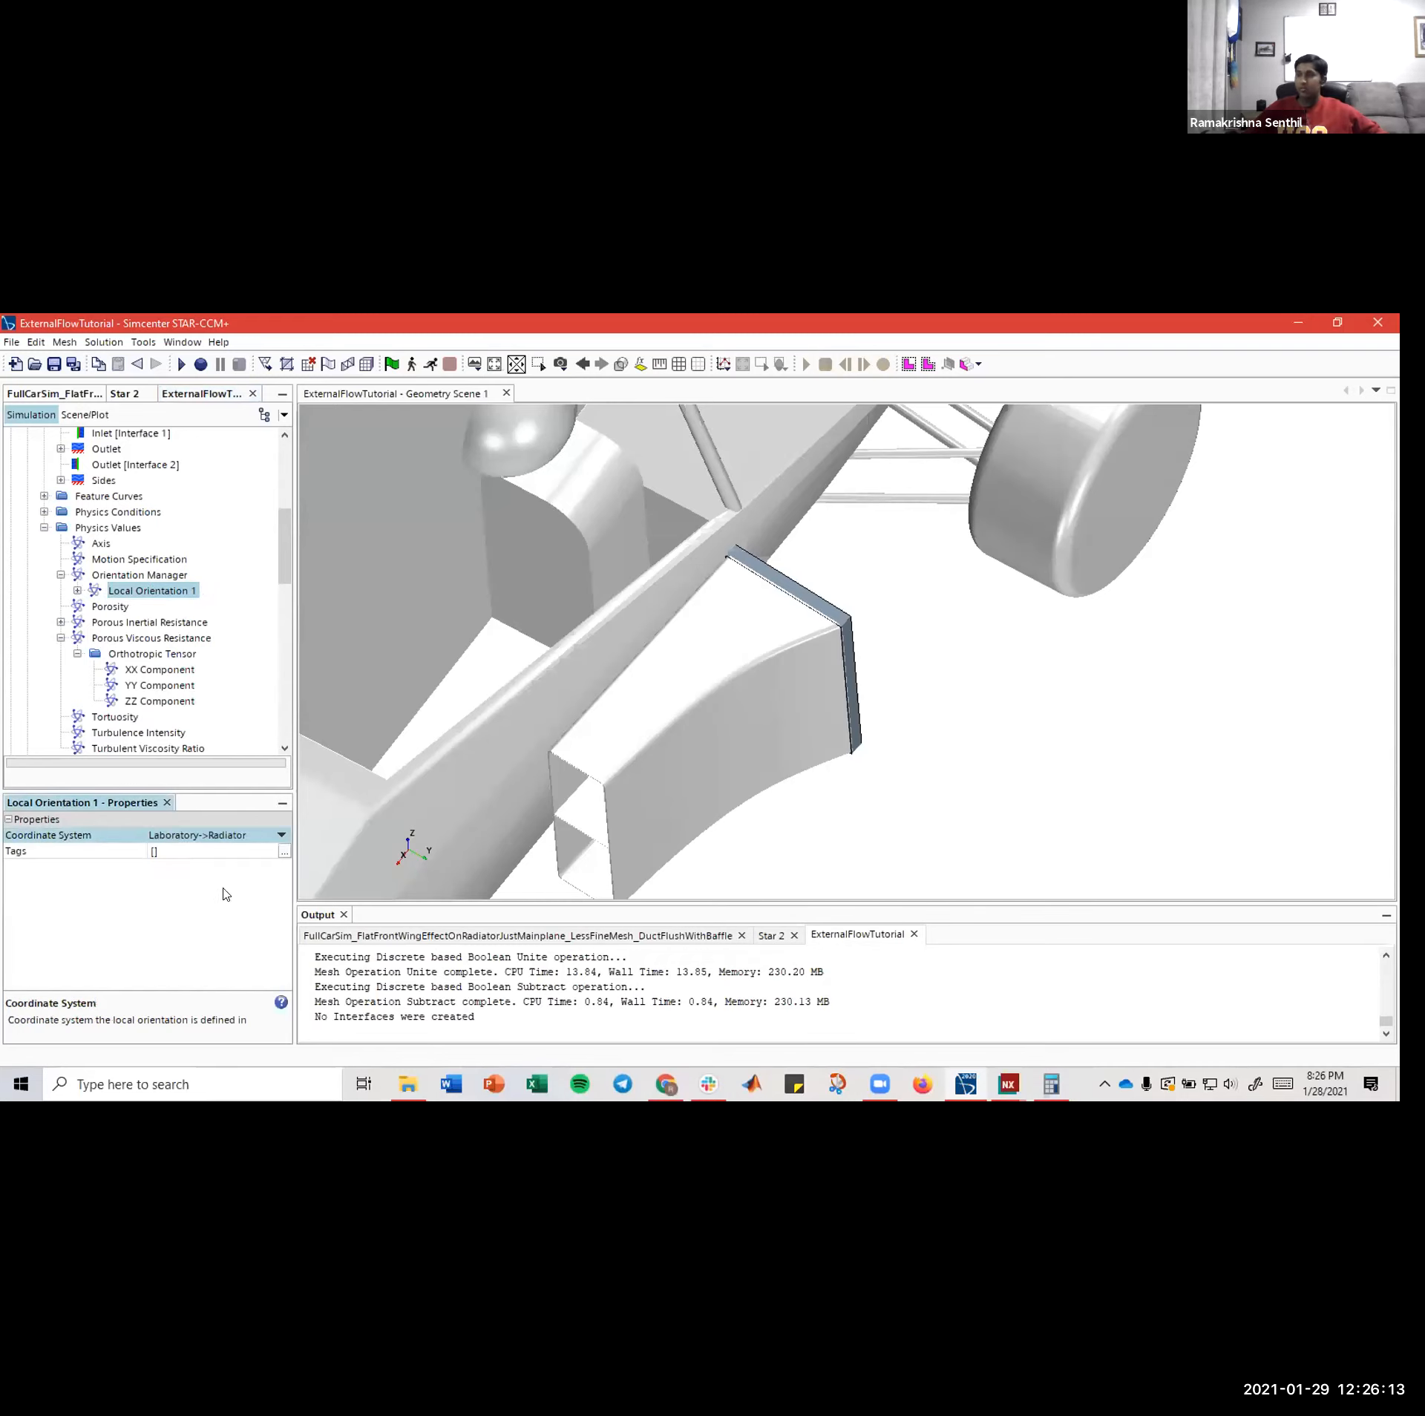
left_click(137, 575)
left_click(60, 575)
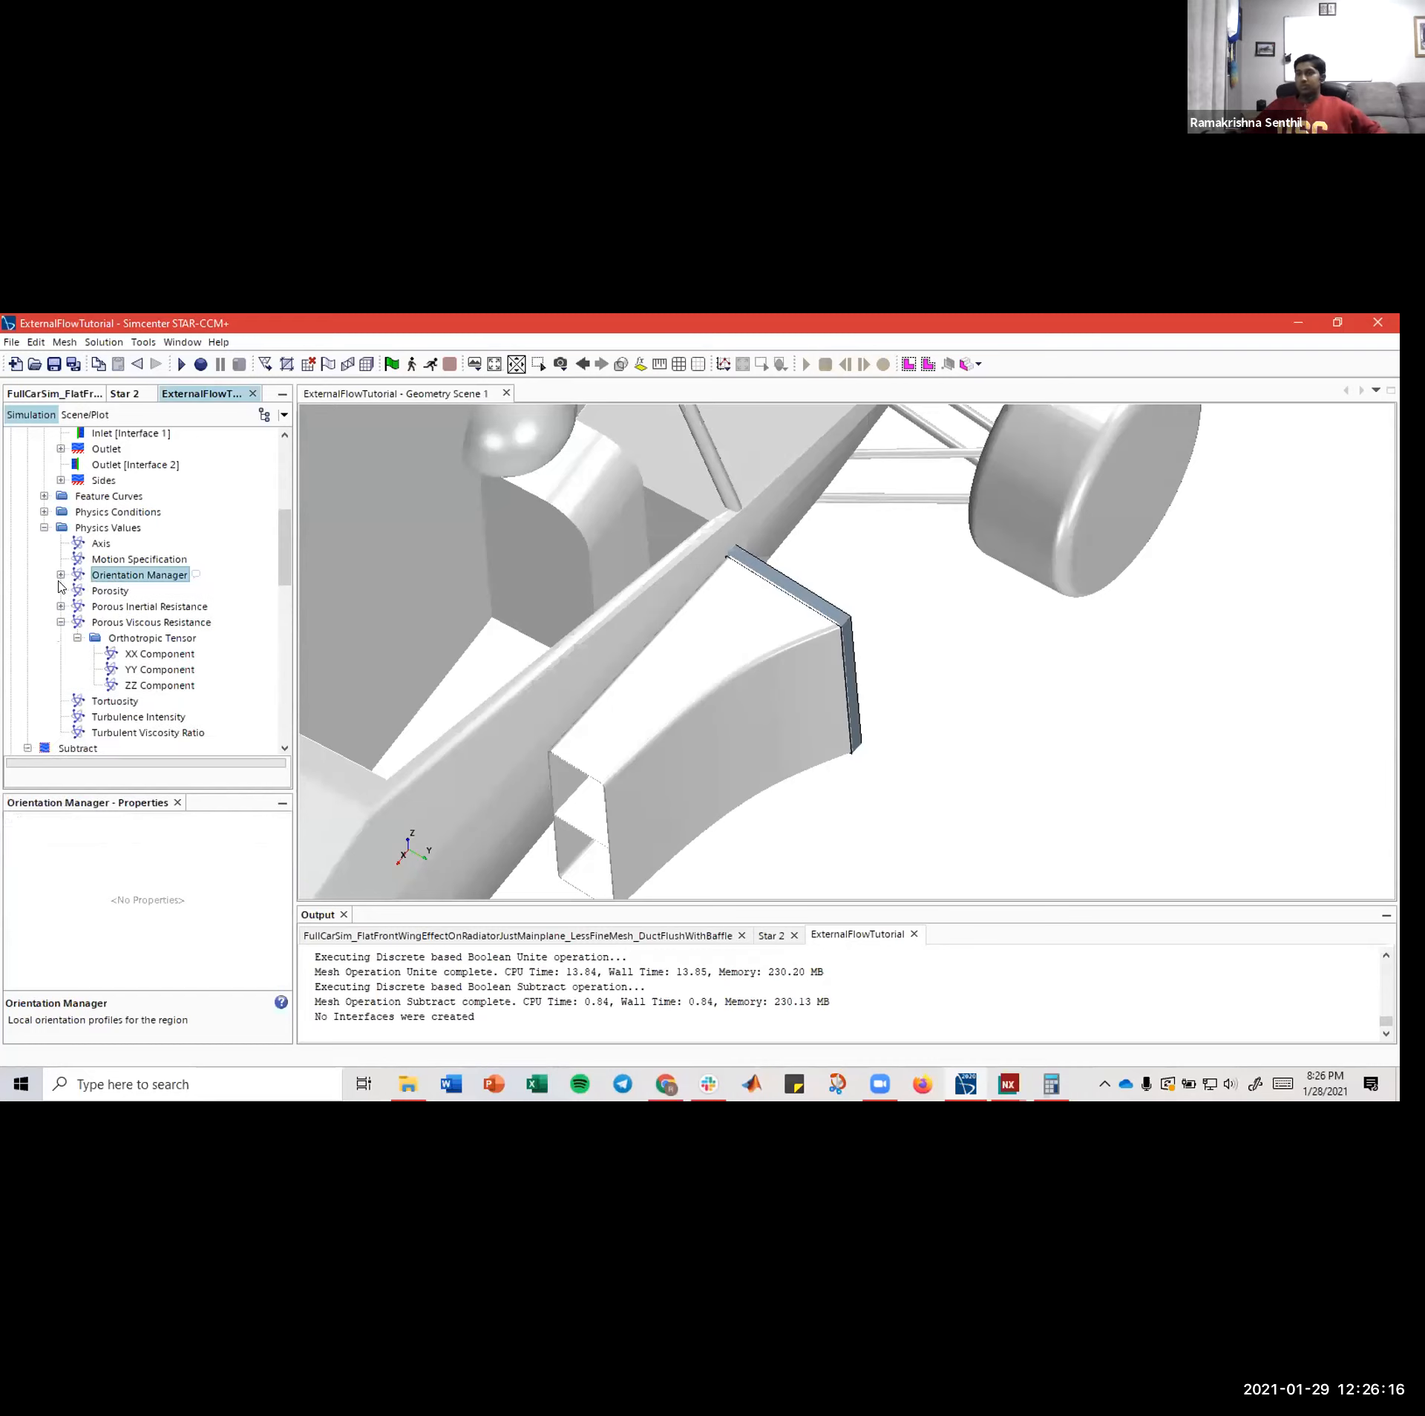
- Collapse the Radiator's physics values, then review its Outlet and Inlet boundaries and the whole region highlighted in the scene
left_click(77, 638)
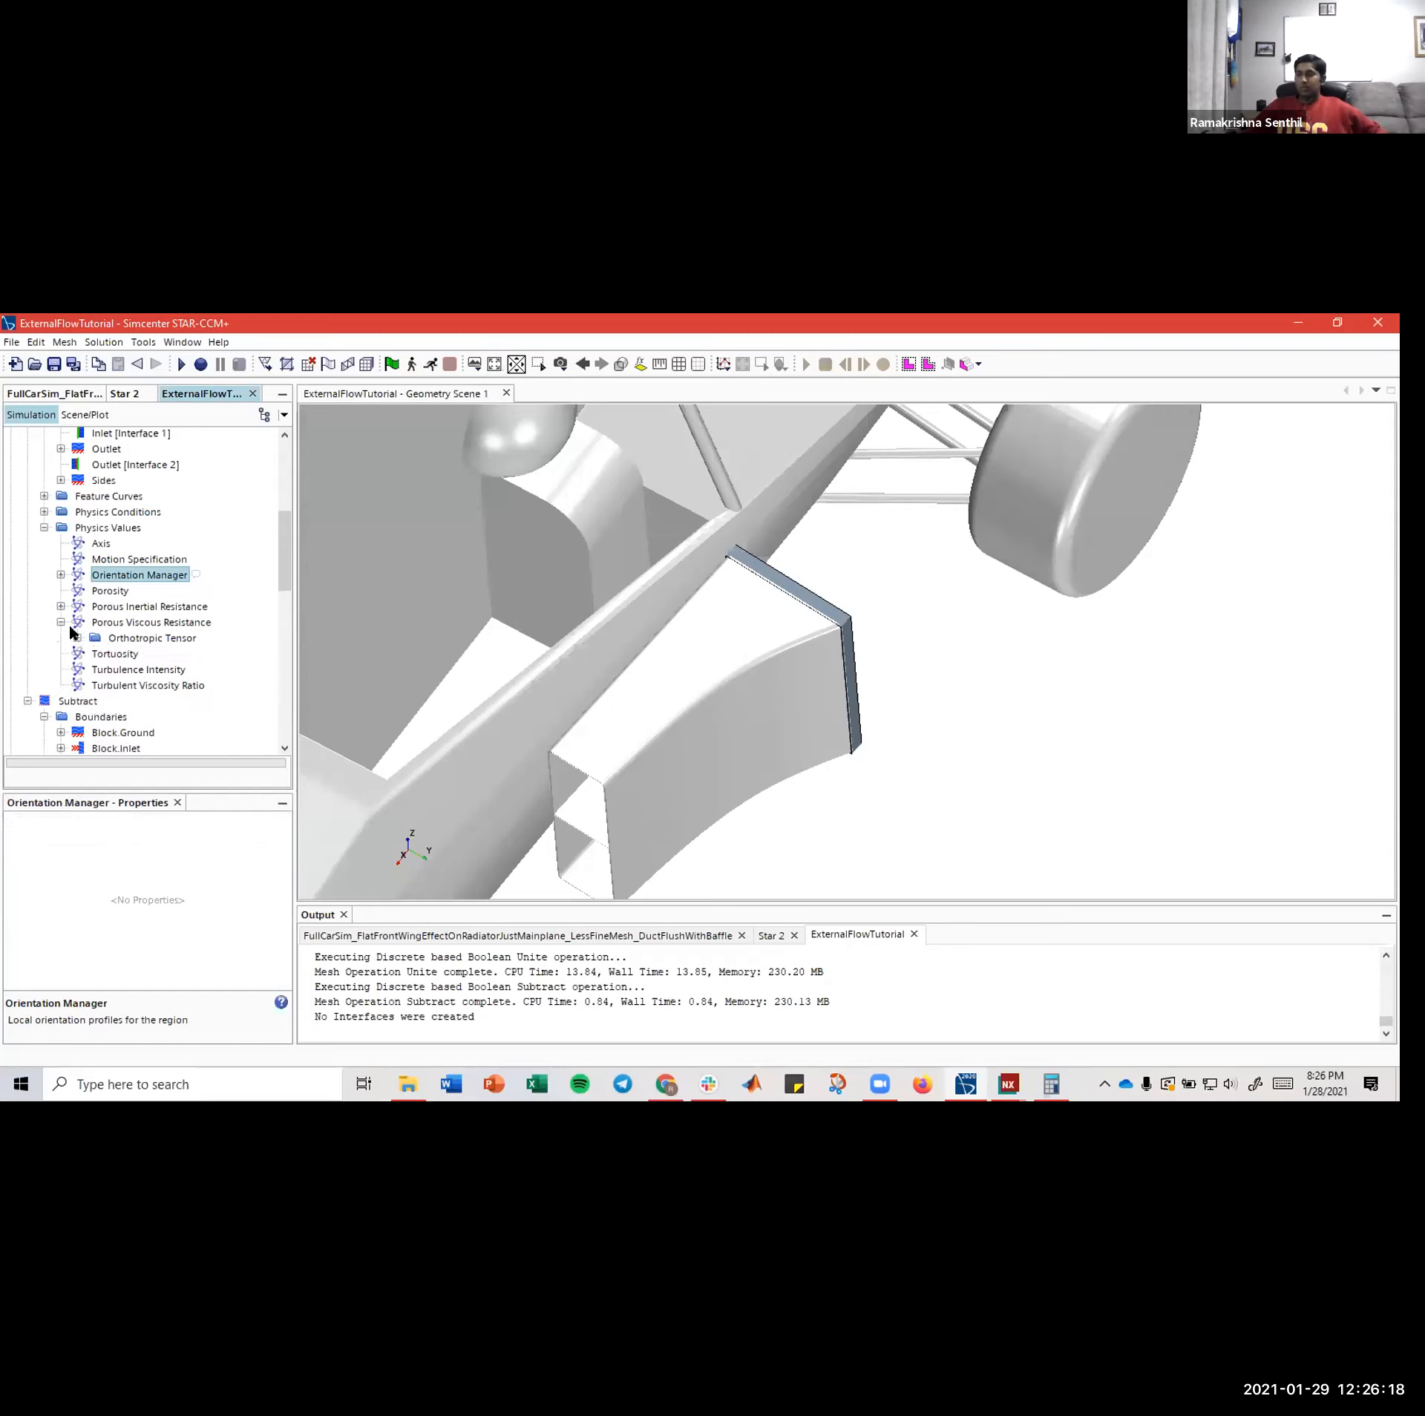
left_click(61, 623)
scroll(52, 606, "up", 1)
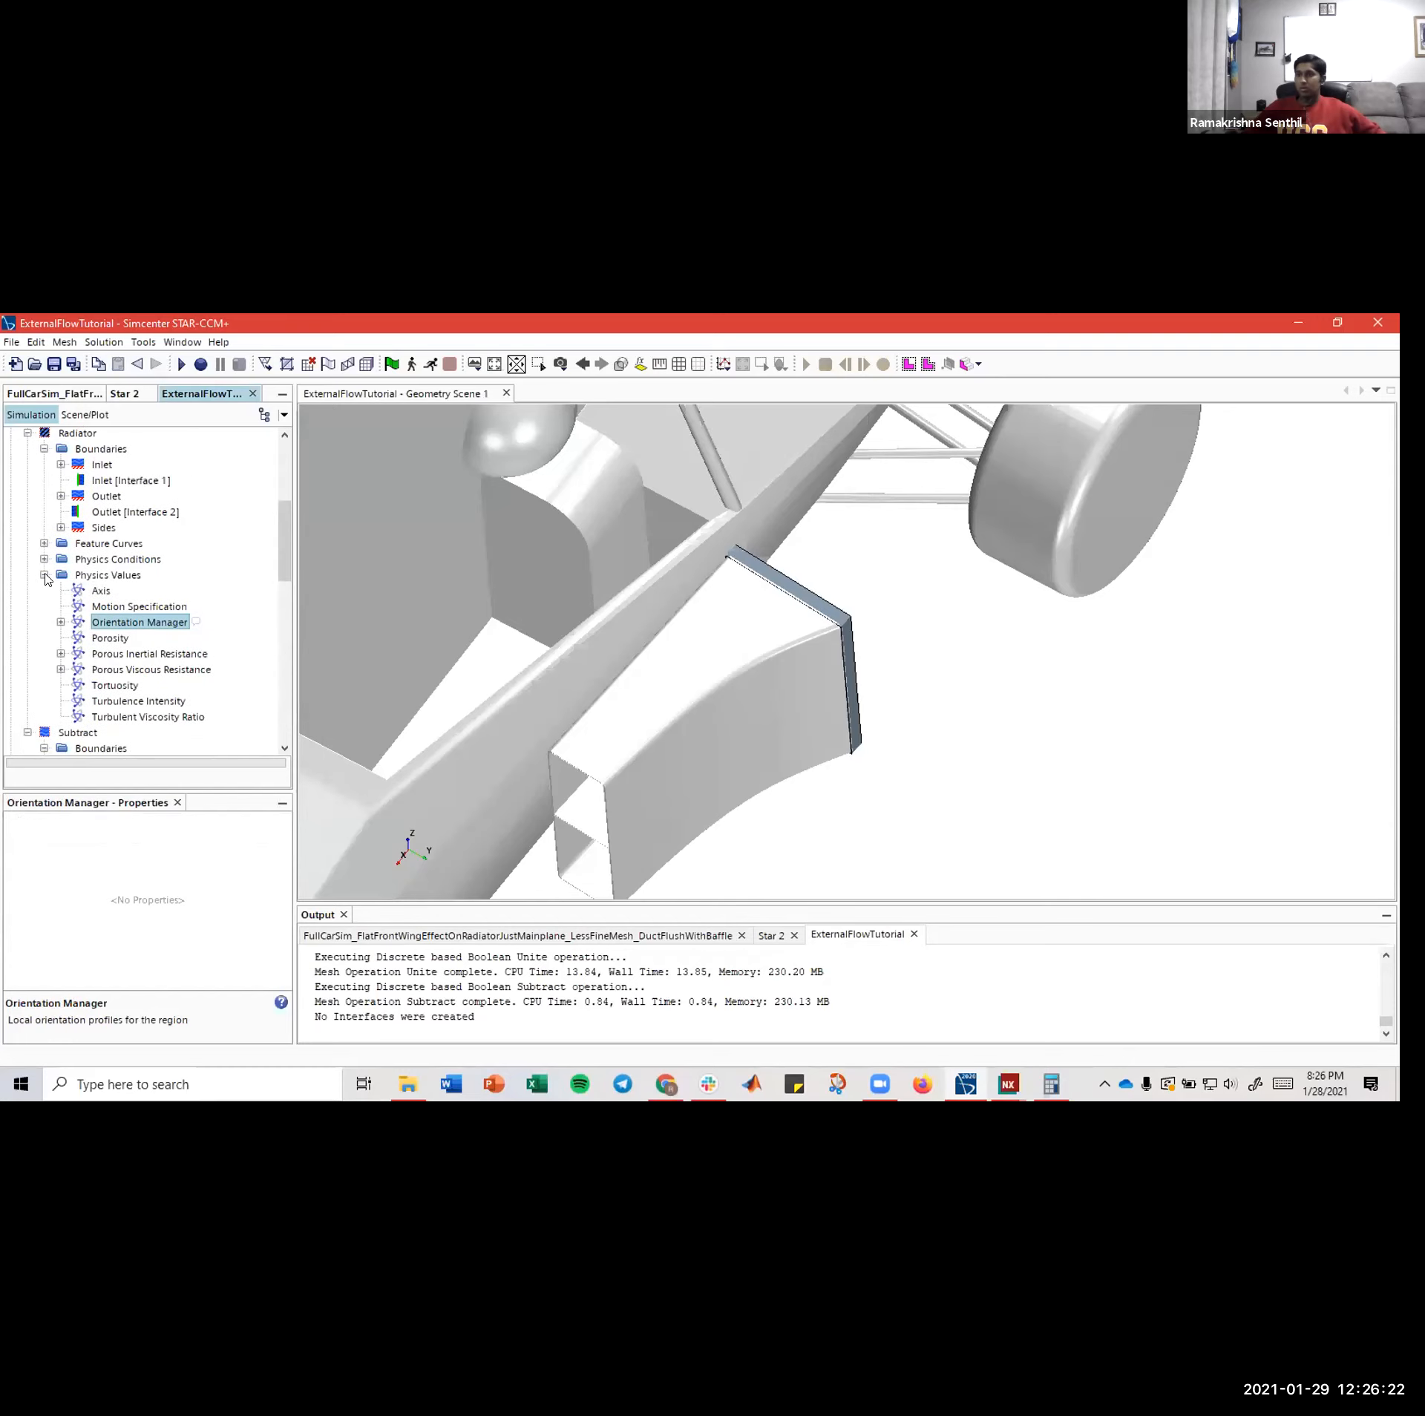
left_click(45, 576)
scroll(78, 560, "up", 1)
left_click(106, 544)
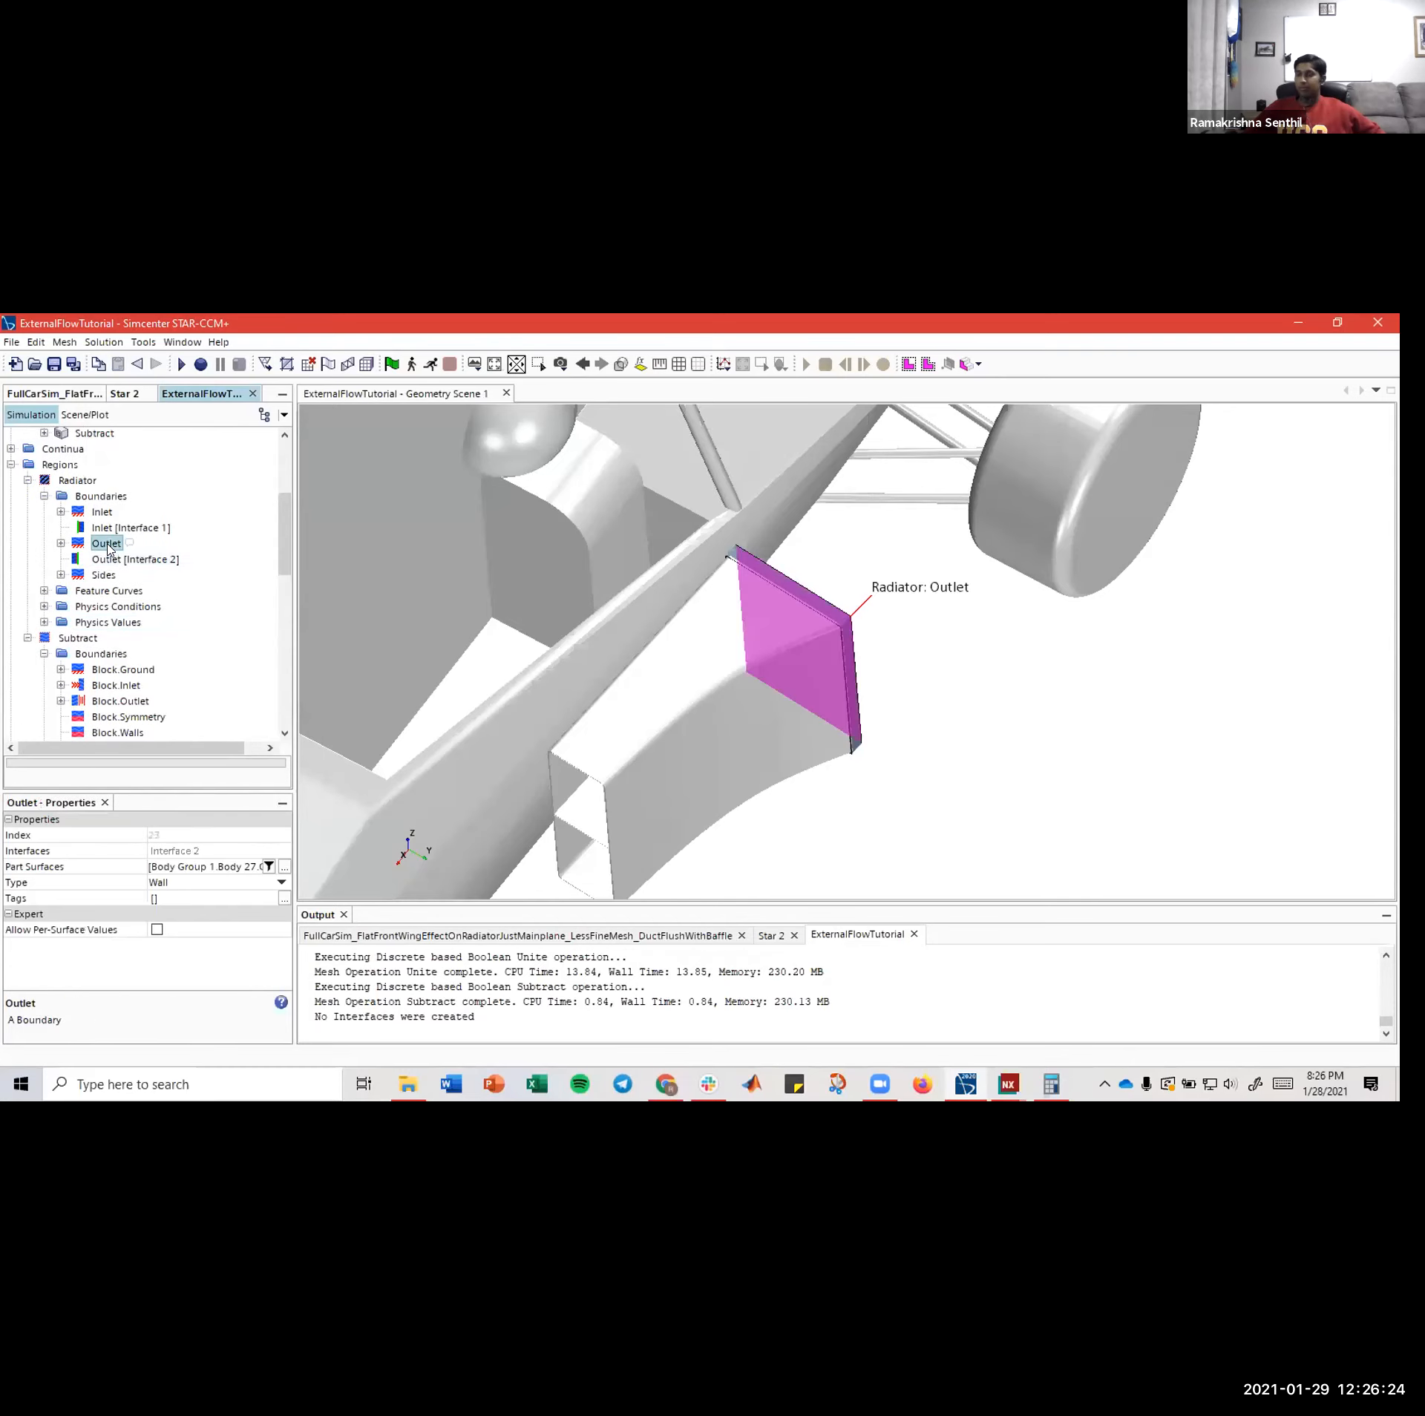
left_click(113, 528)
left_click(110, 512)
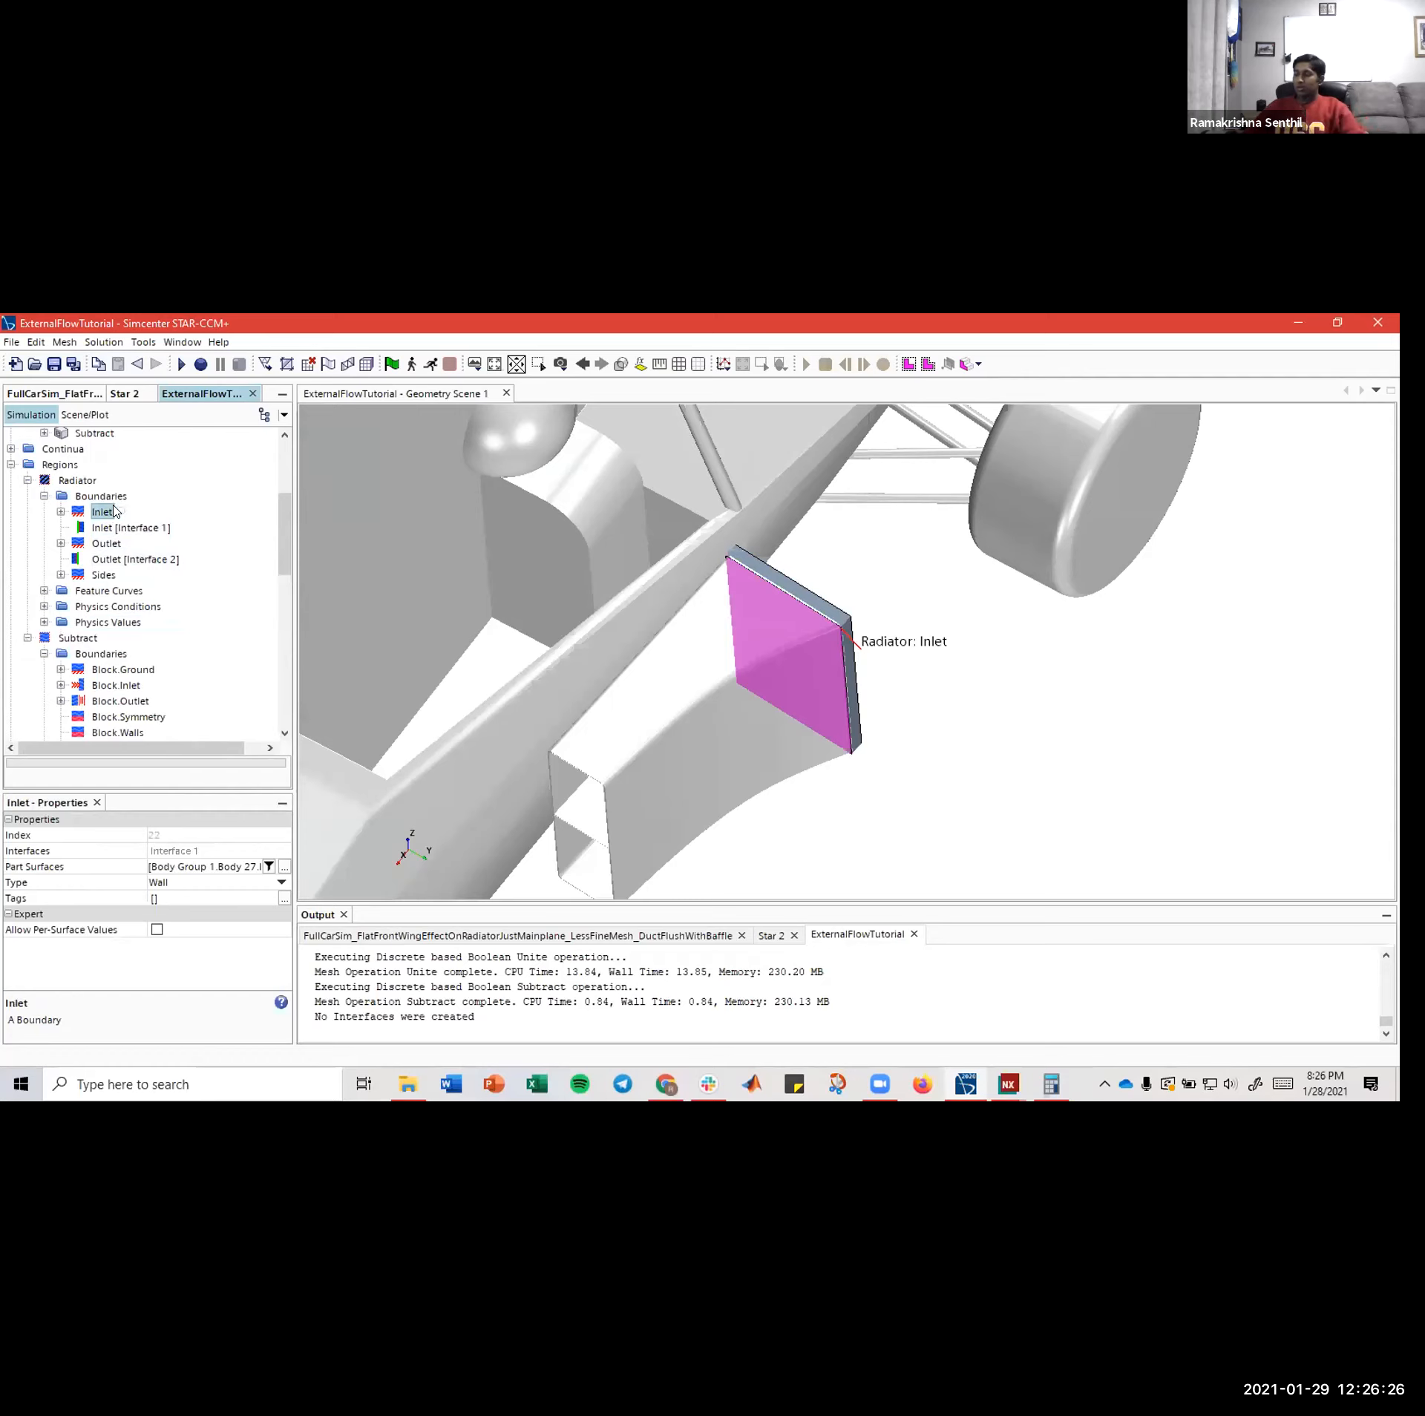
left_click(102, 496)
left_click(66, 480)
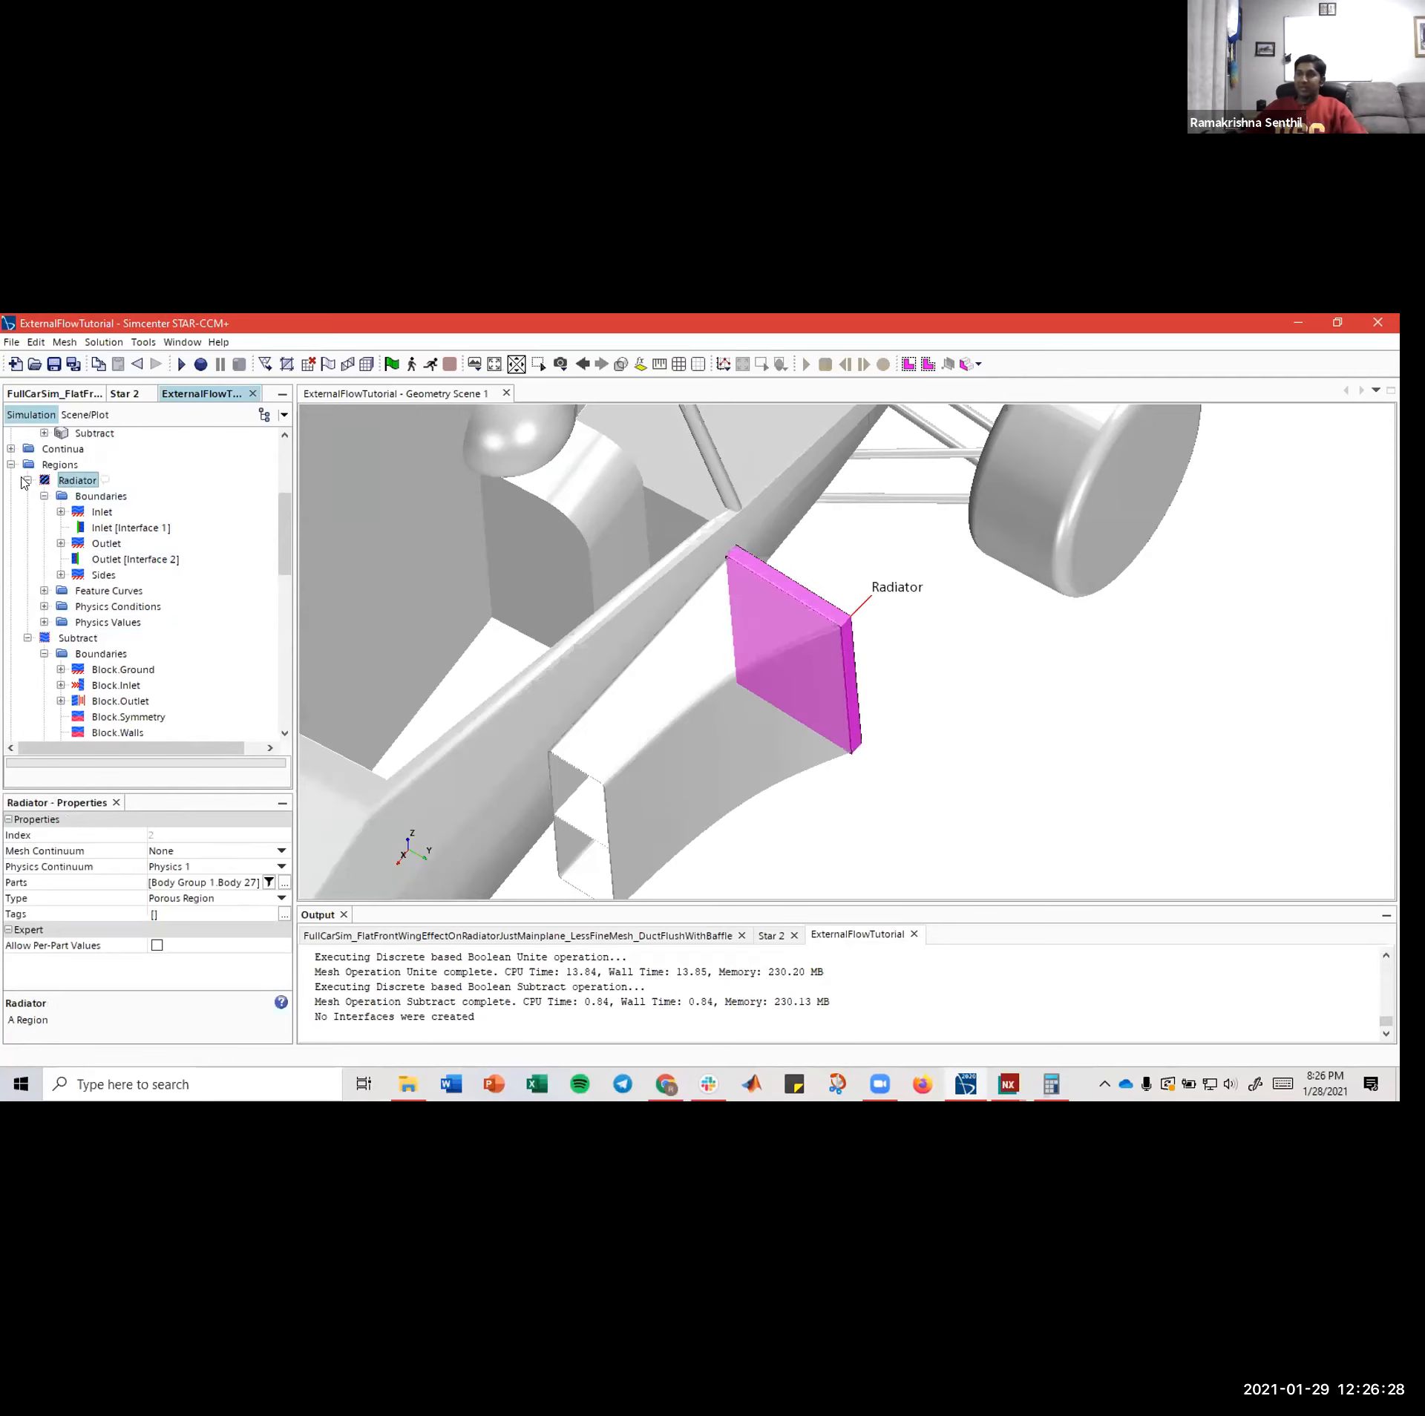
- Collapse the Radiator and Subtract regions, including their Boundaries groups, in the simulation tree
left_click(43, 496)
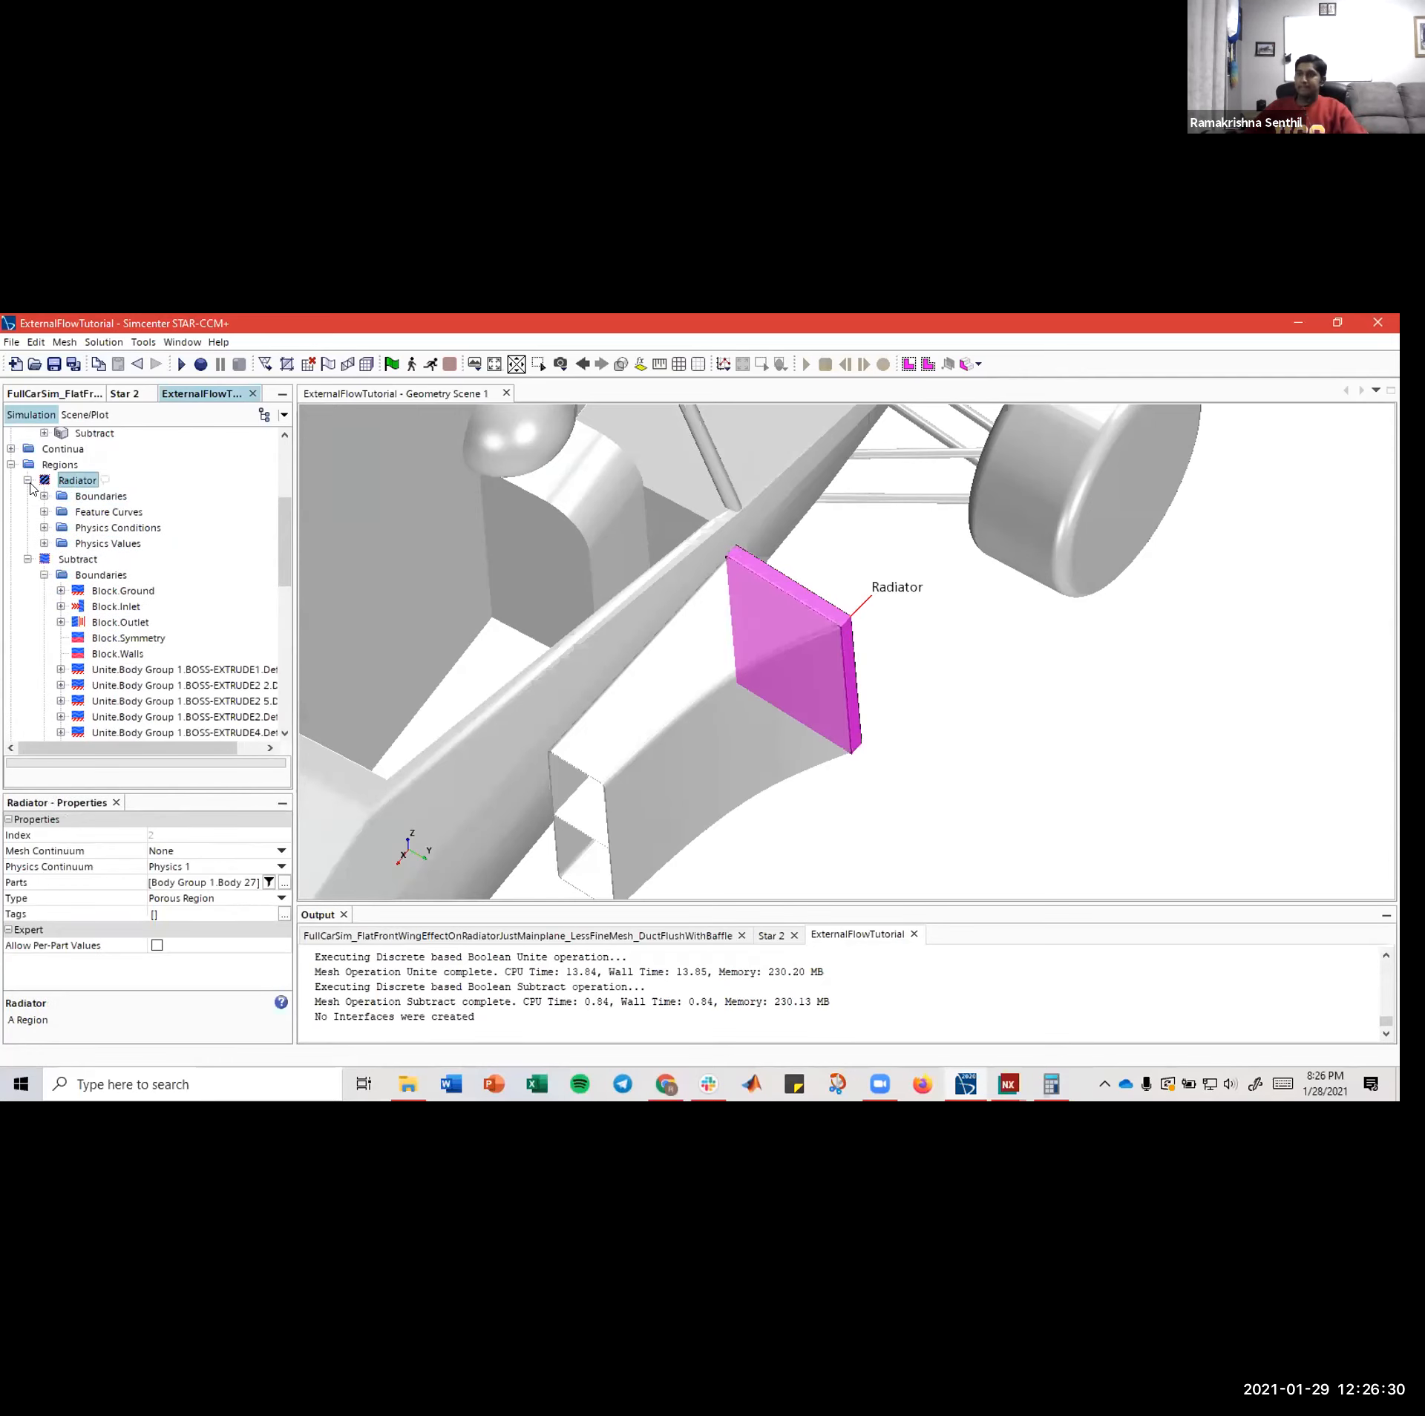
left_click(28, 481)
left_click(44, 512)
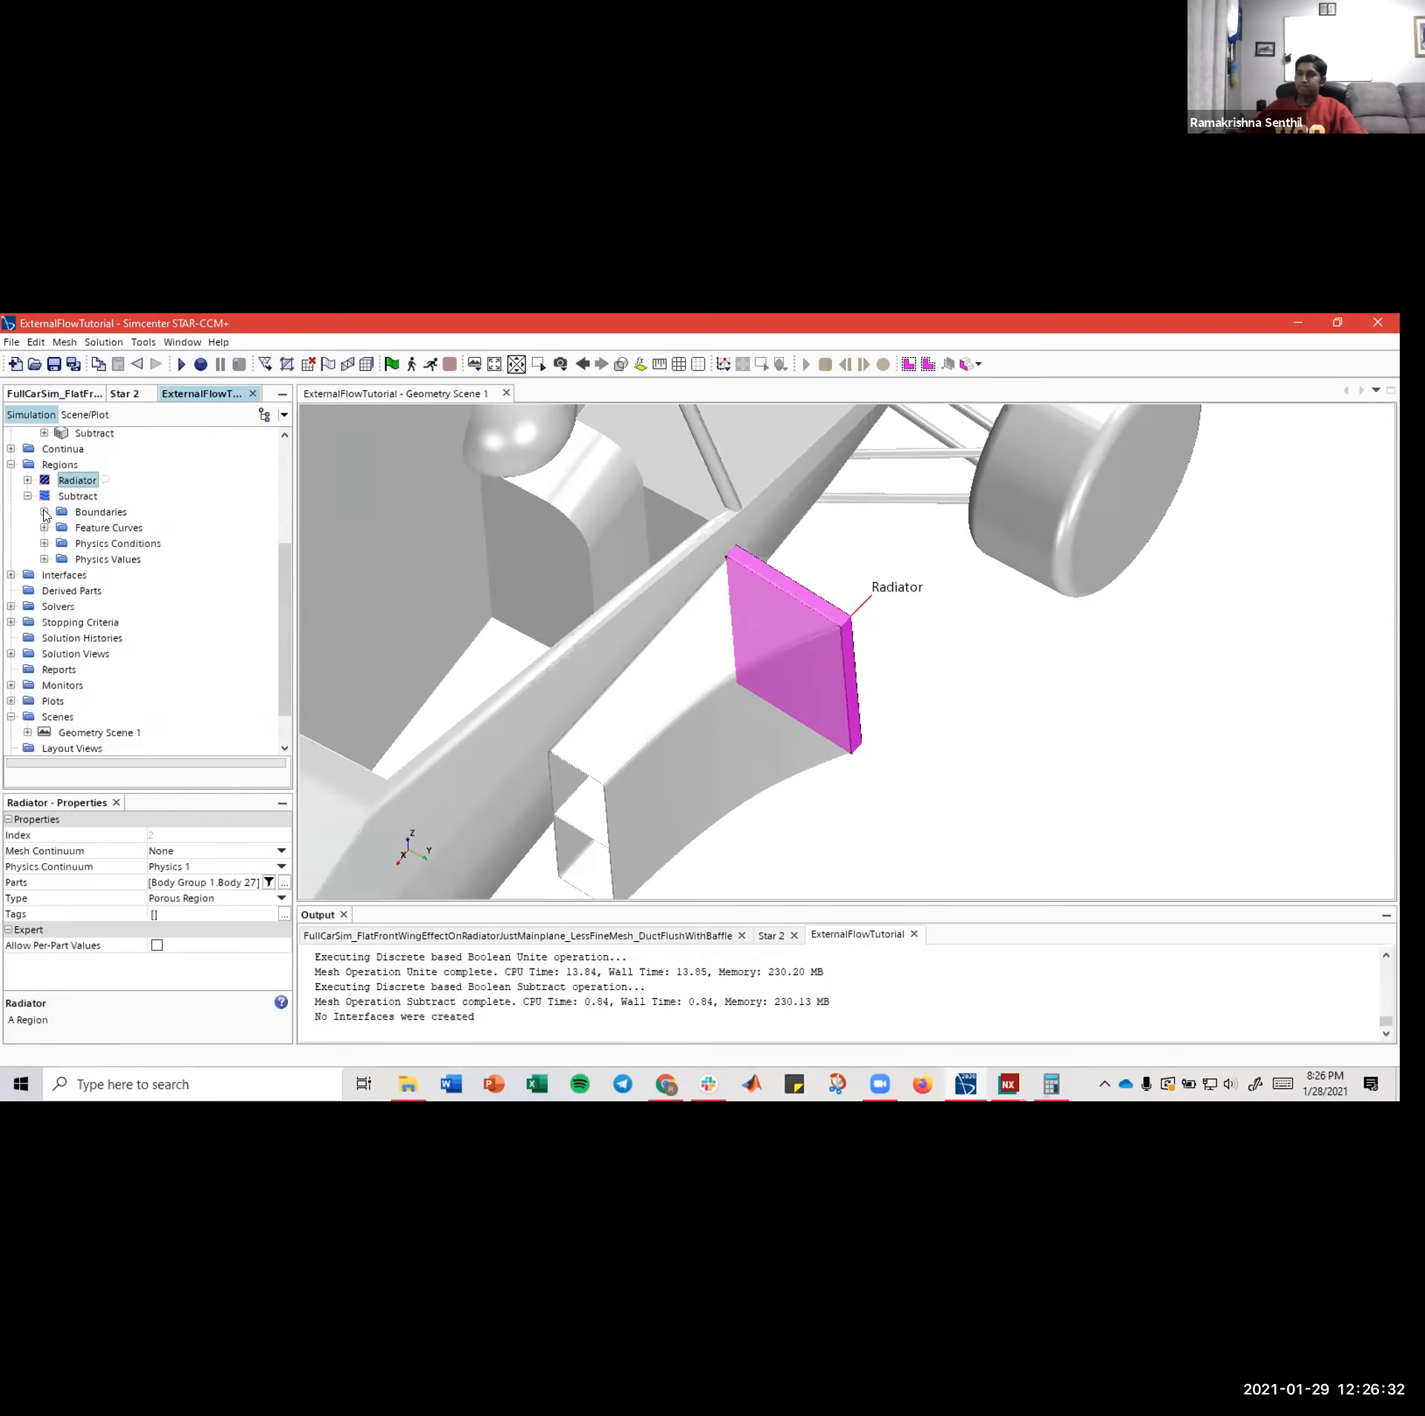
left_click(28, 496)
scroll(45, 533, "up", 3)
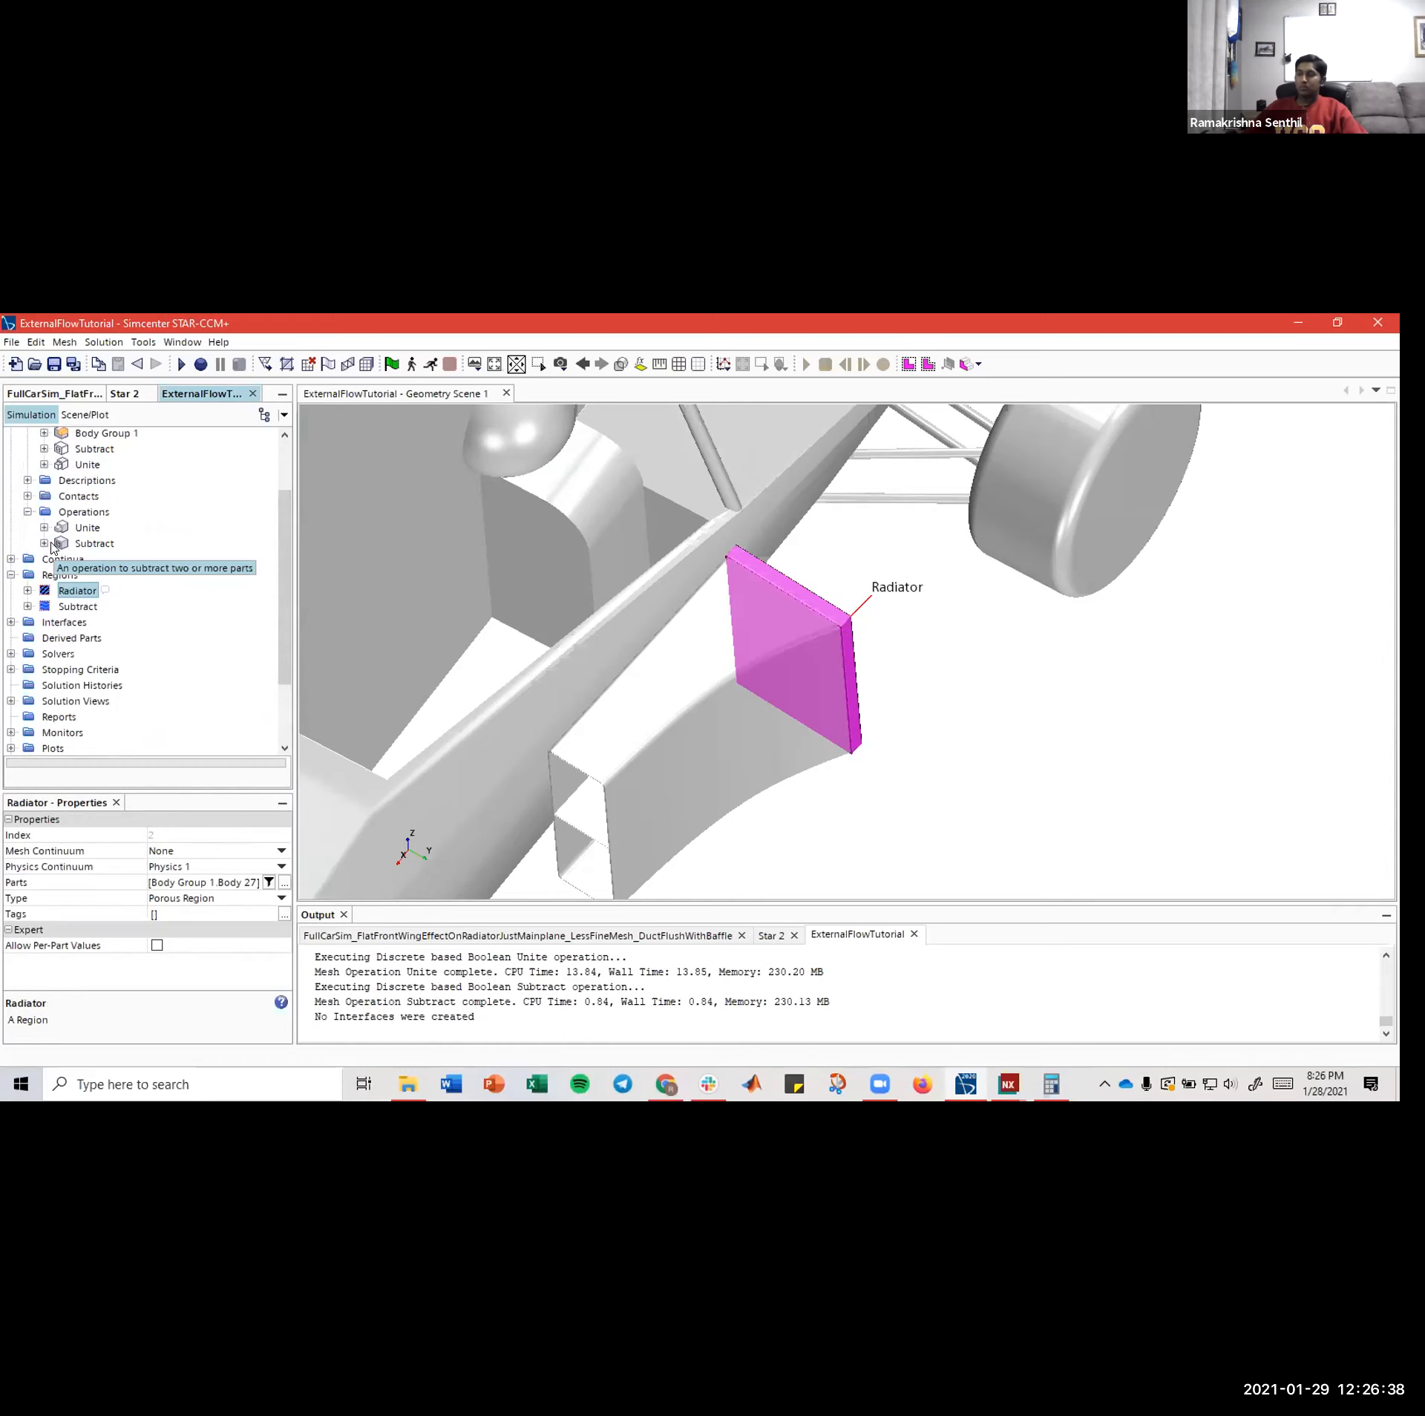
- Clear the Radiator highlight and examine the whole car within the surrounding flow domain
scroll(699, 638, "down", 10)
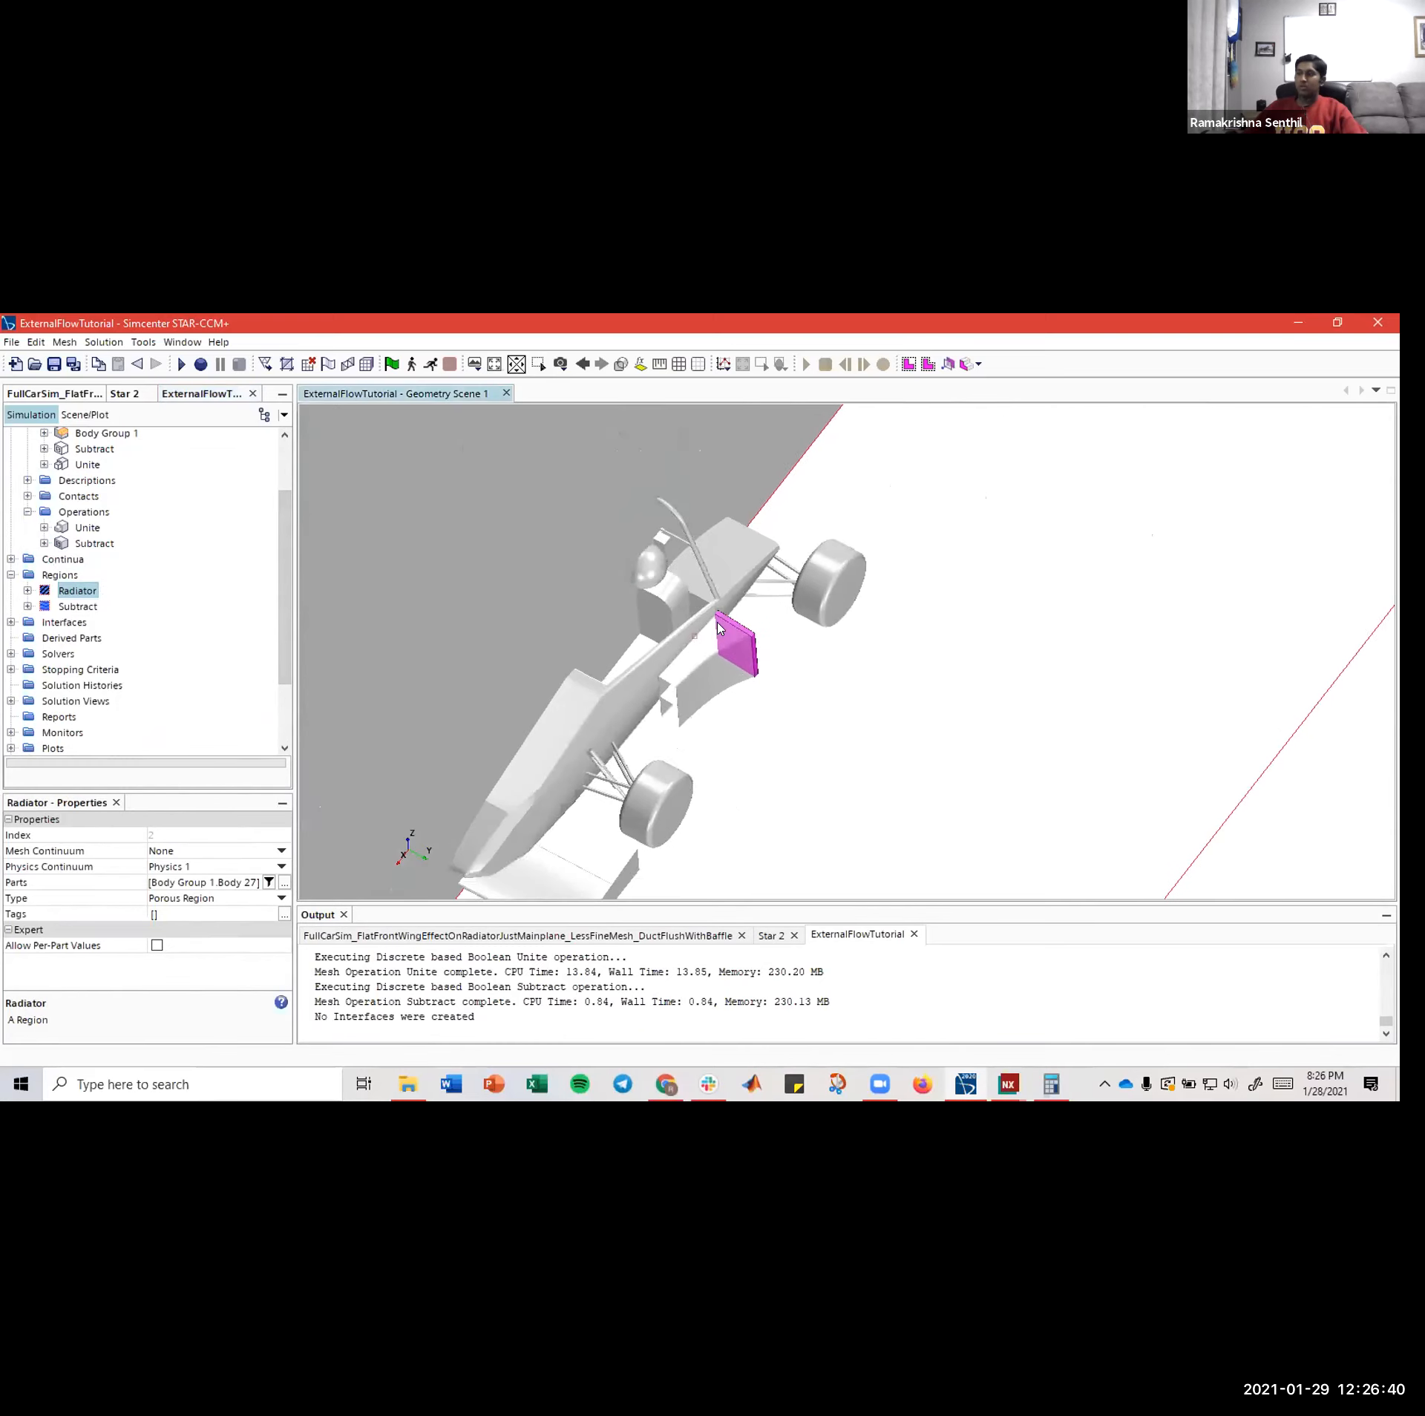
scroll(720, 629, "down", 8)
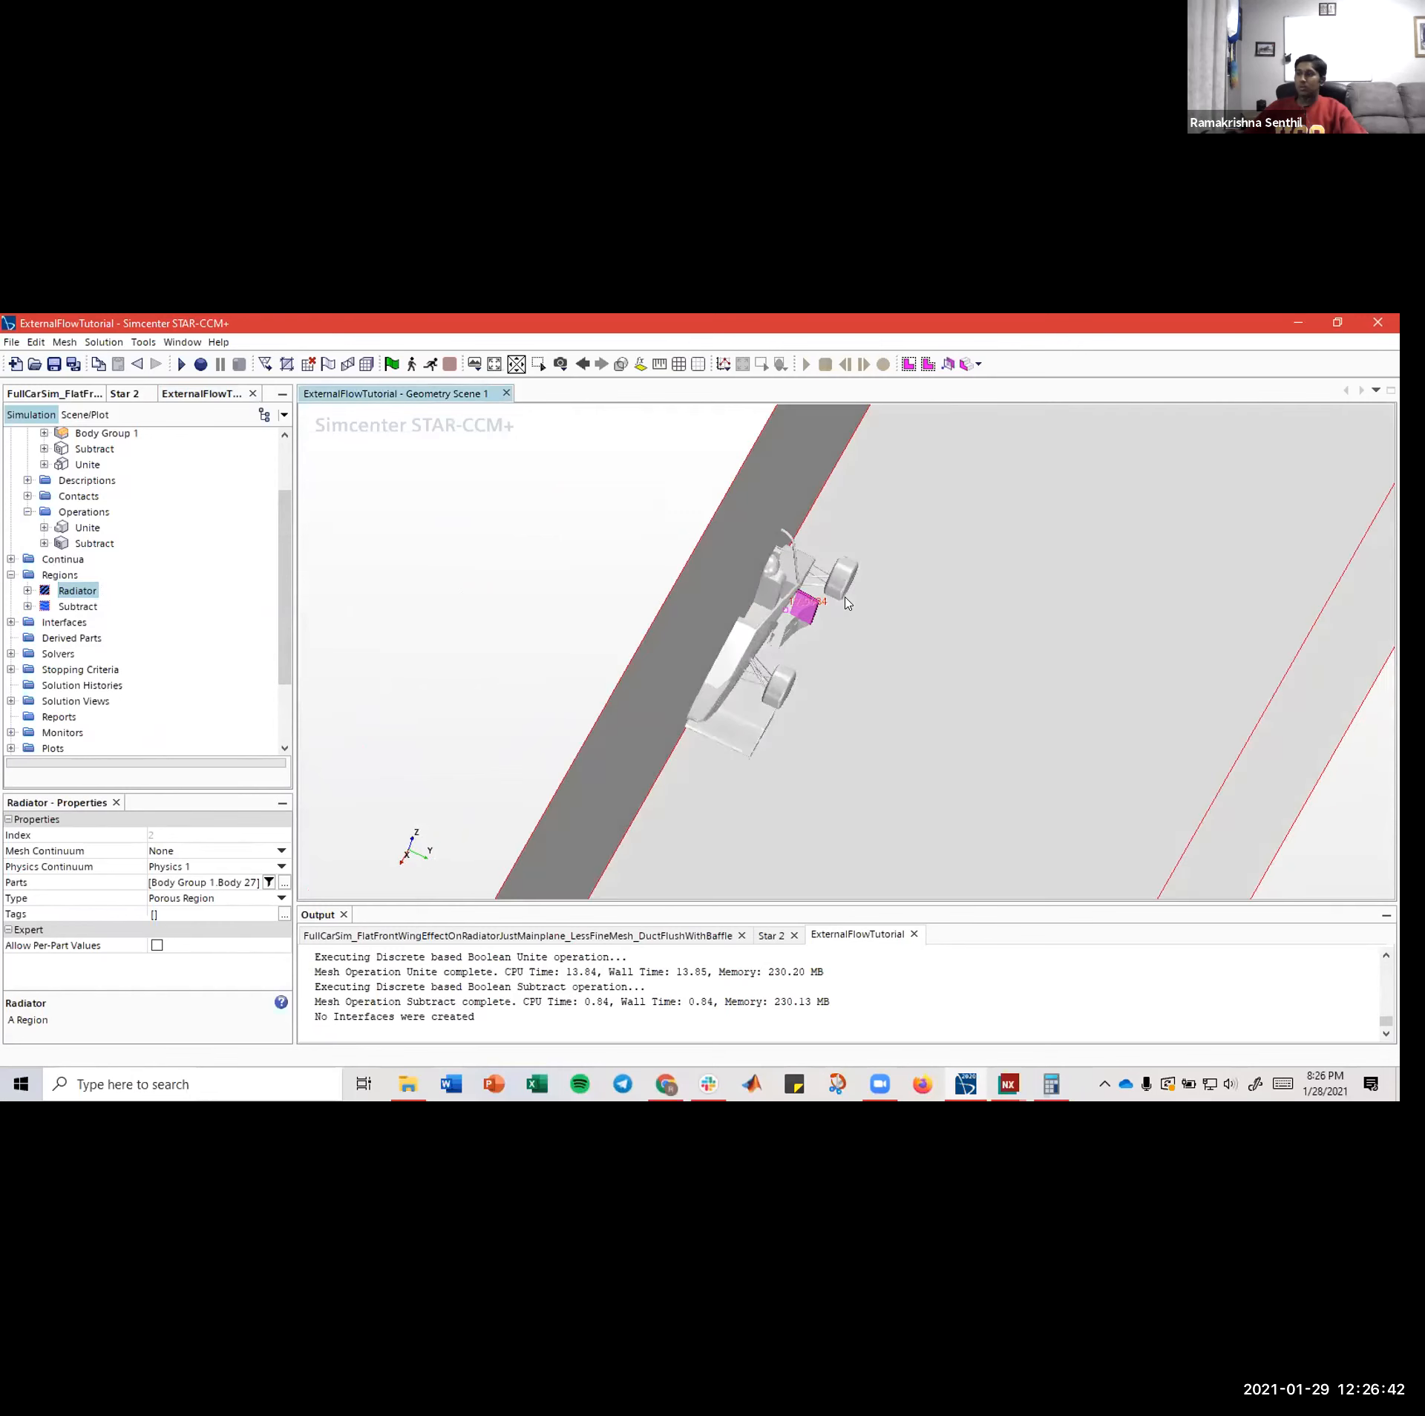
left_click_drag(845, 597, 771, 609)
left_click(450, 587)
scroll(222, 631, "down", 1)
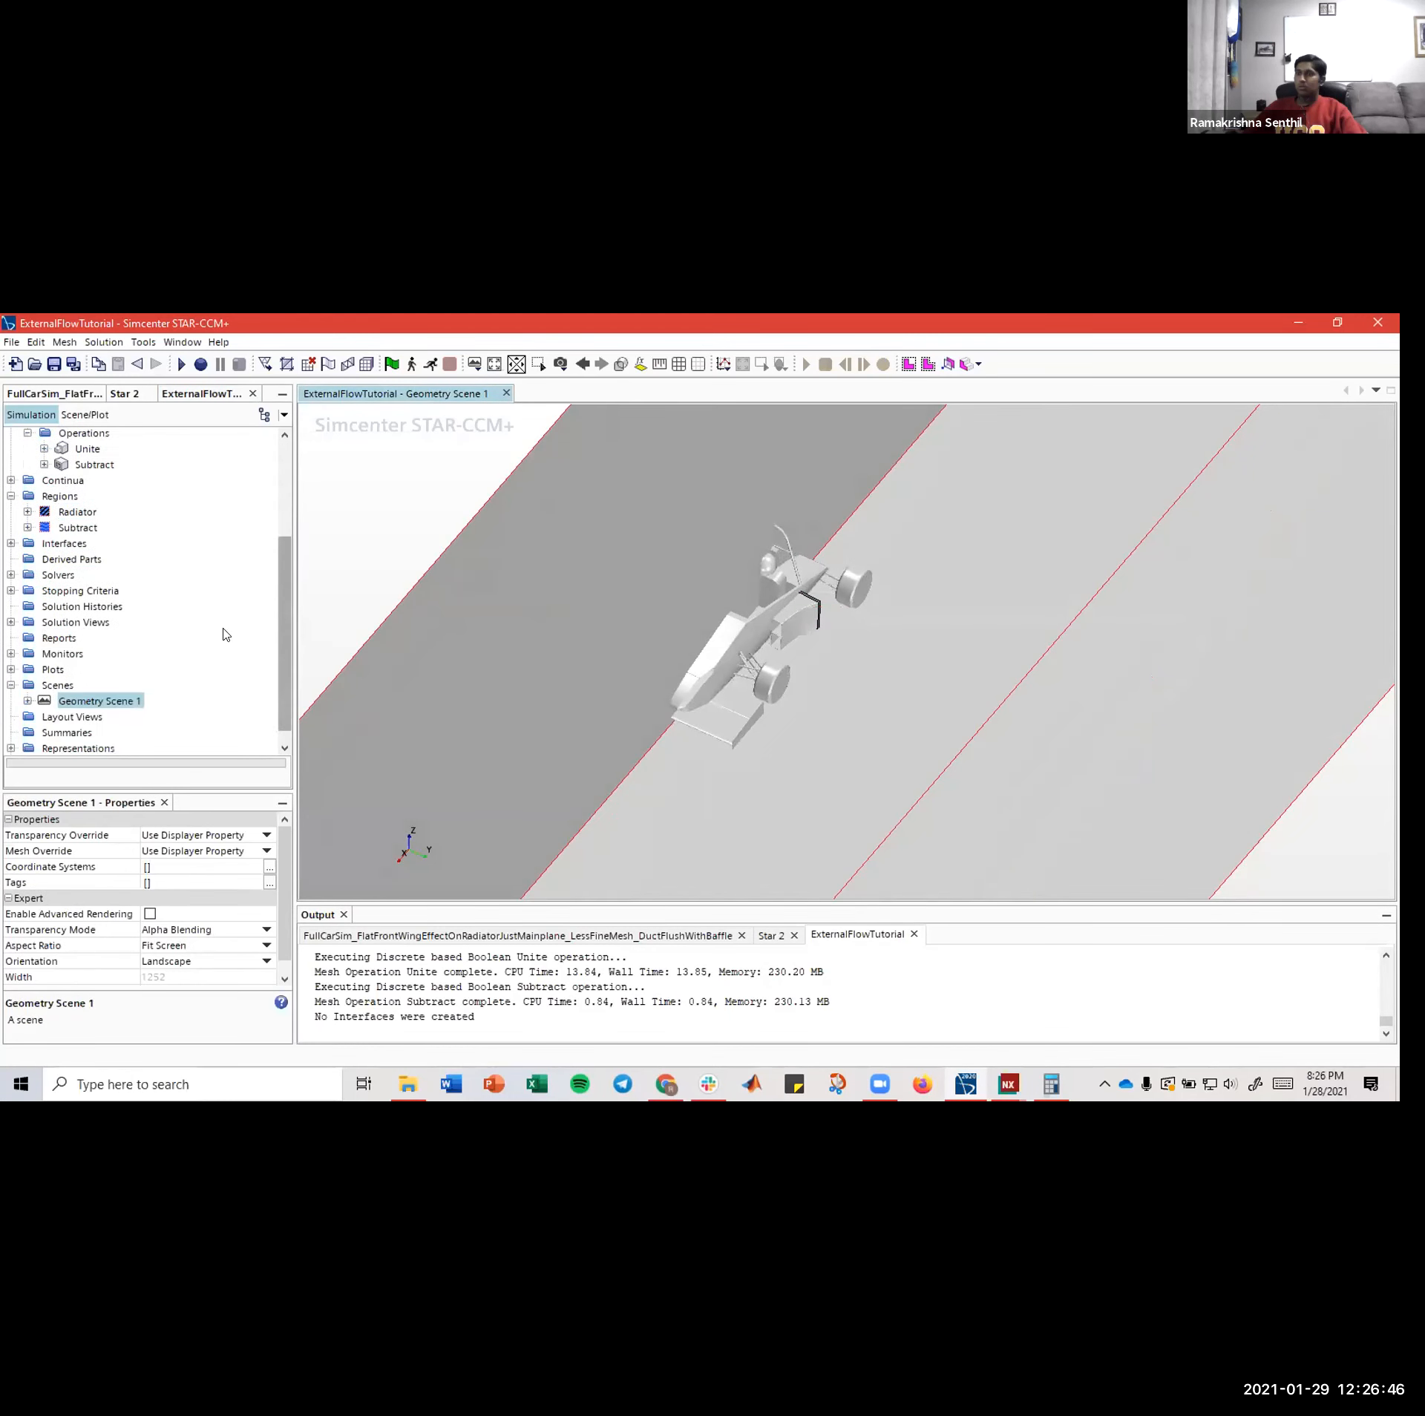
- Create a second geometry scene, inspect the domain in it, and close its view to return to Geometry Scene 1
left_click(58, 685)
left_click_drag(464, 551, 542, 573)
right_click(59, 686)
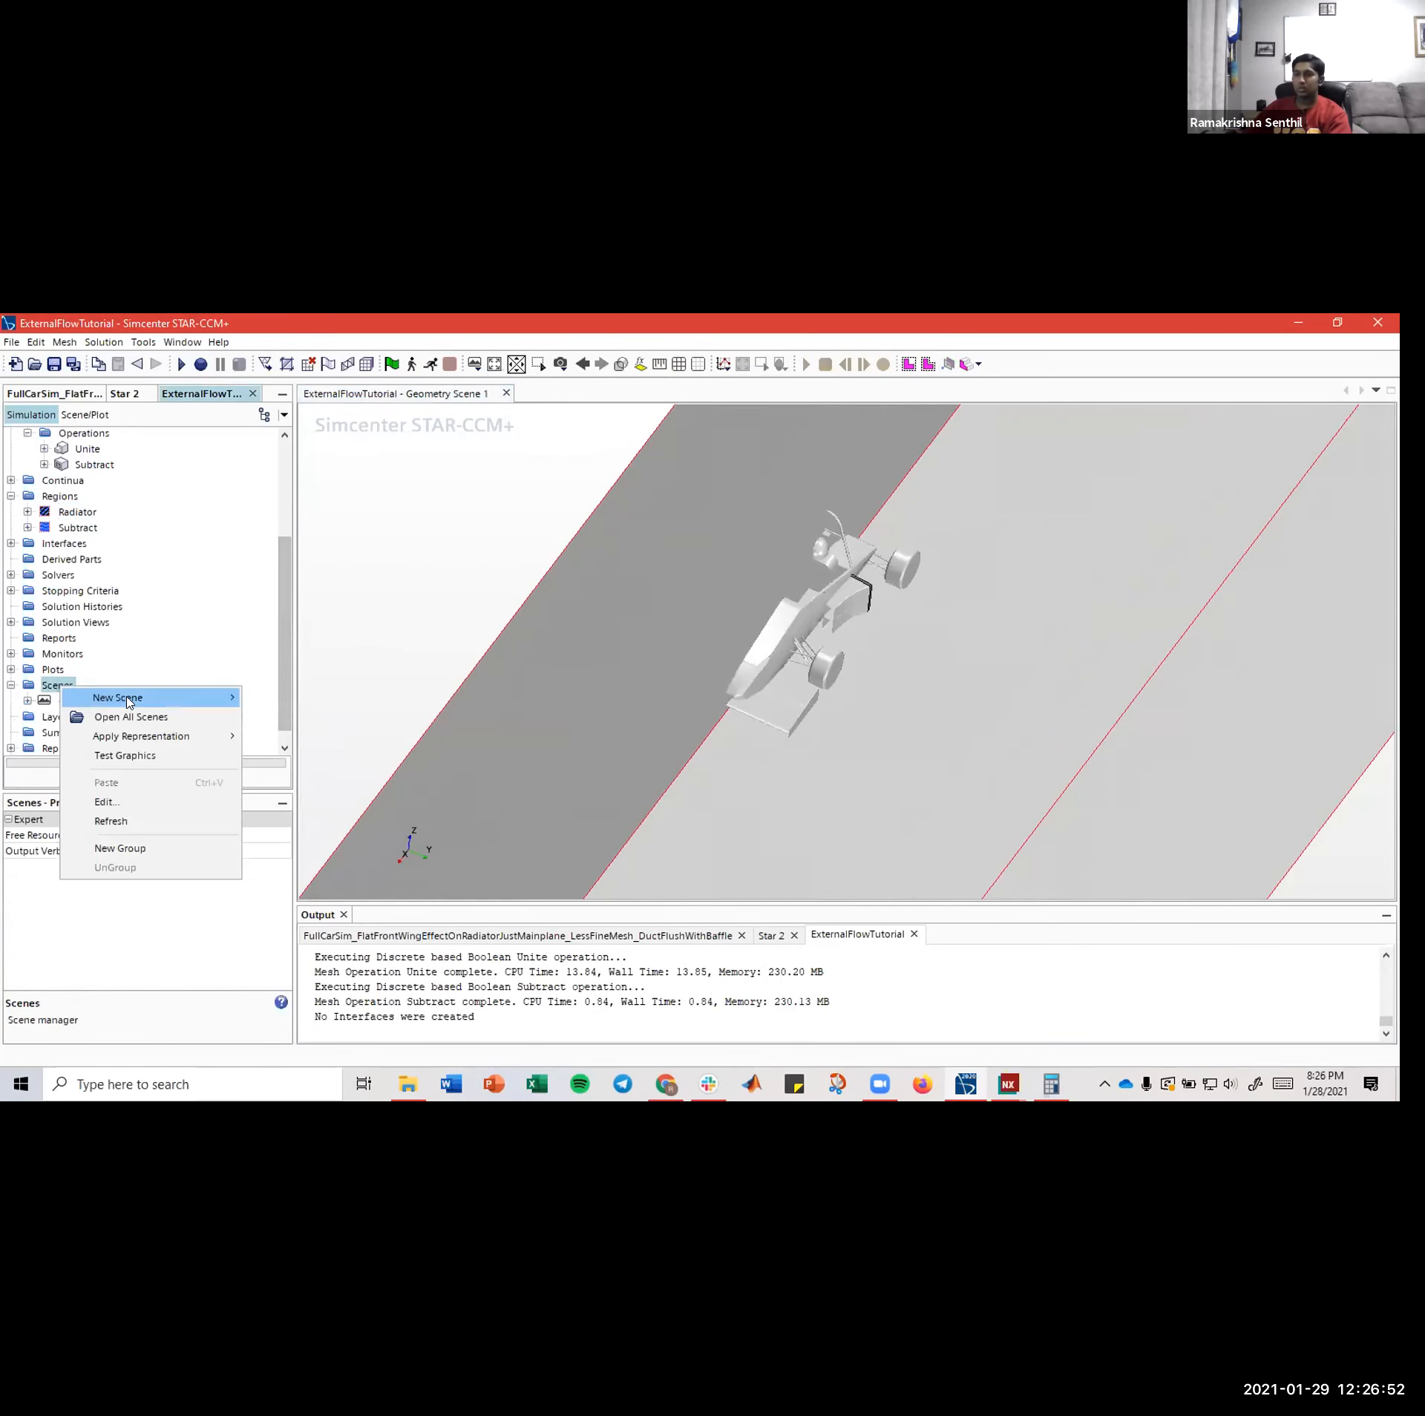
left_click(257, 703)
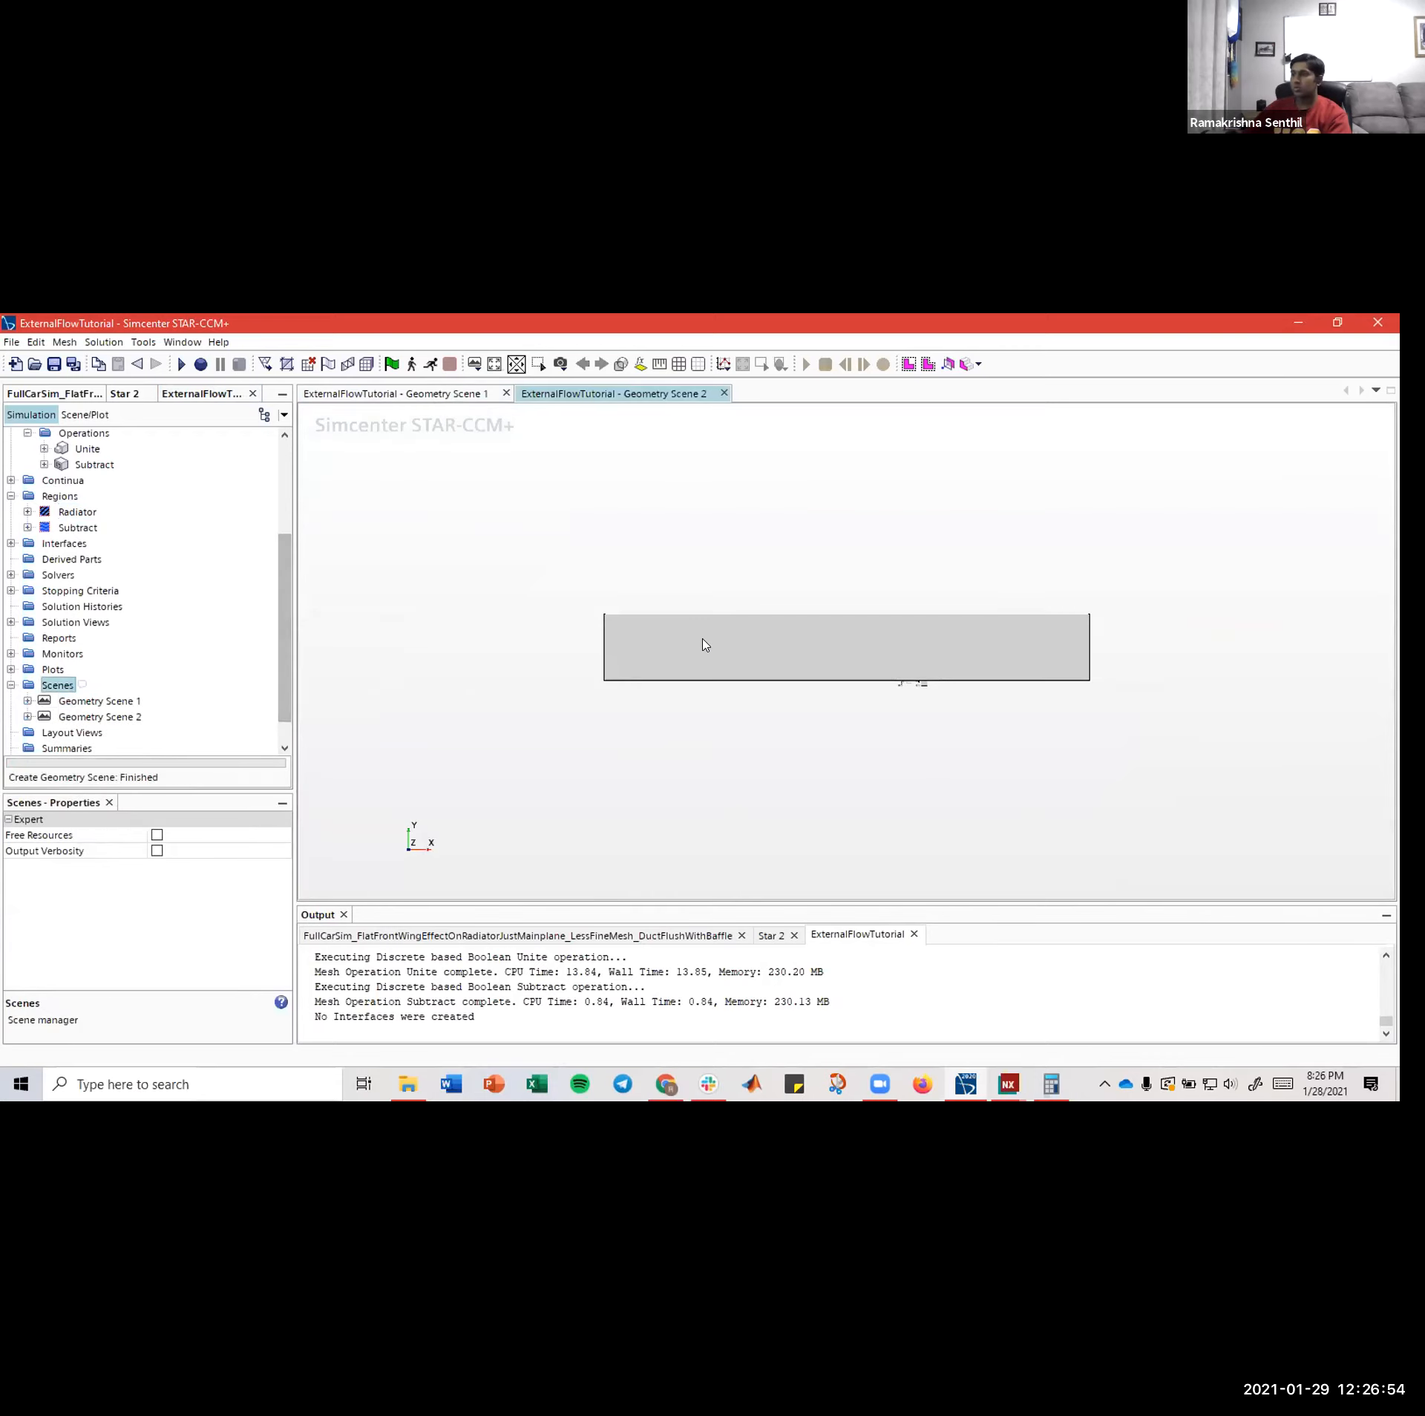
left_click_drag(697, 593, 821, 517)
left_click(724, 392)
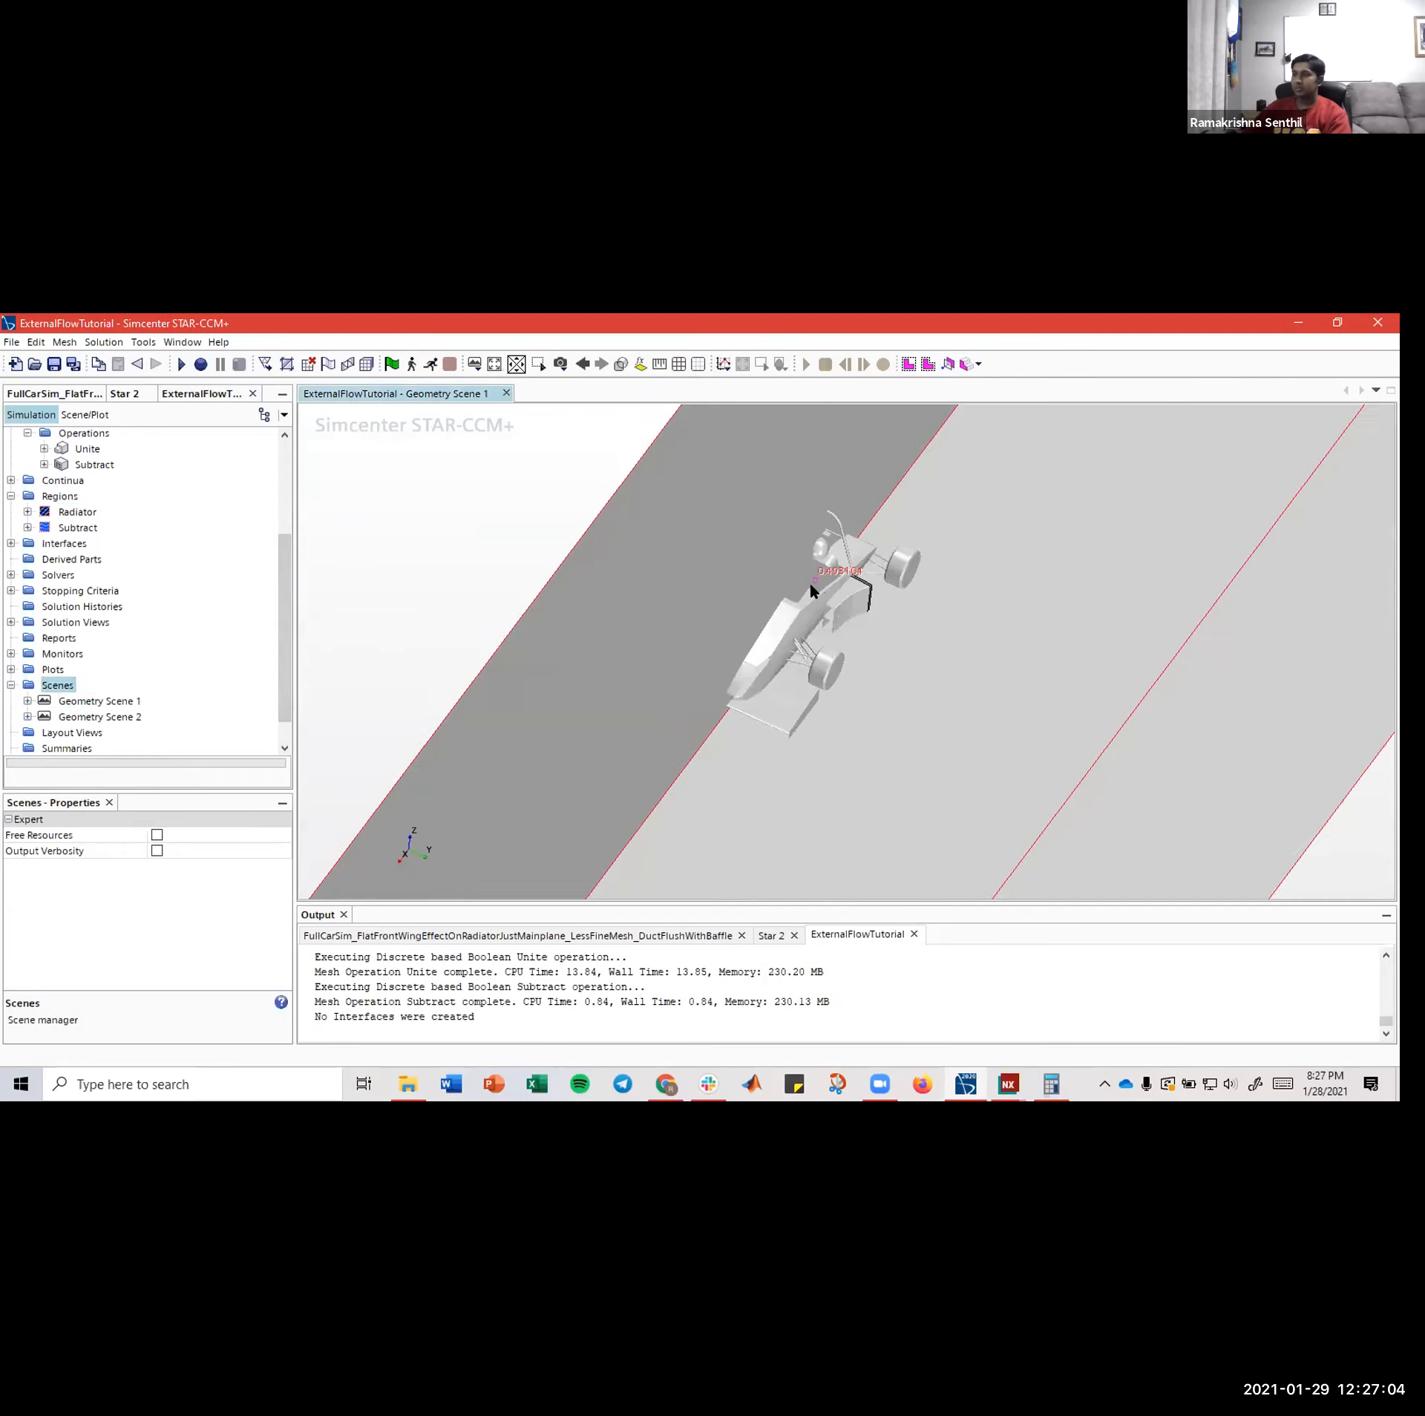
- Highlight the Subtract region and examine the extent of the flow domain around the car
left_click_drag(906, 634, 901, 580)
scroll(901, 580, "up", 5)
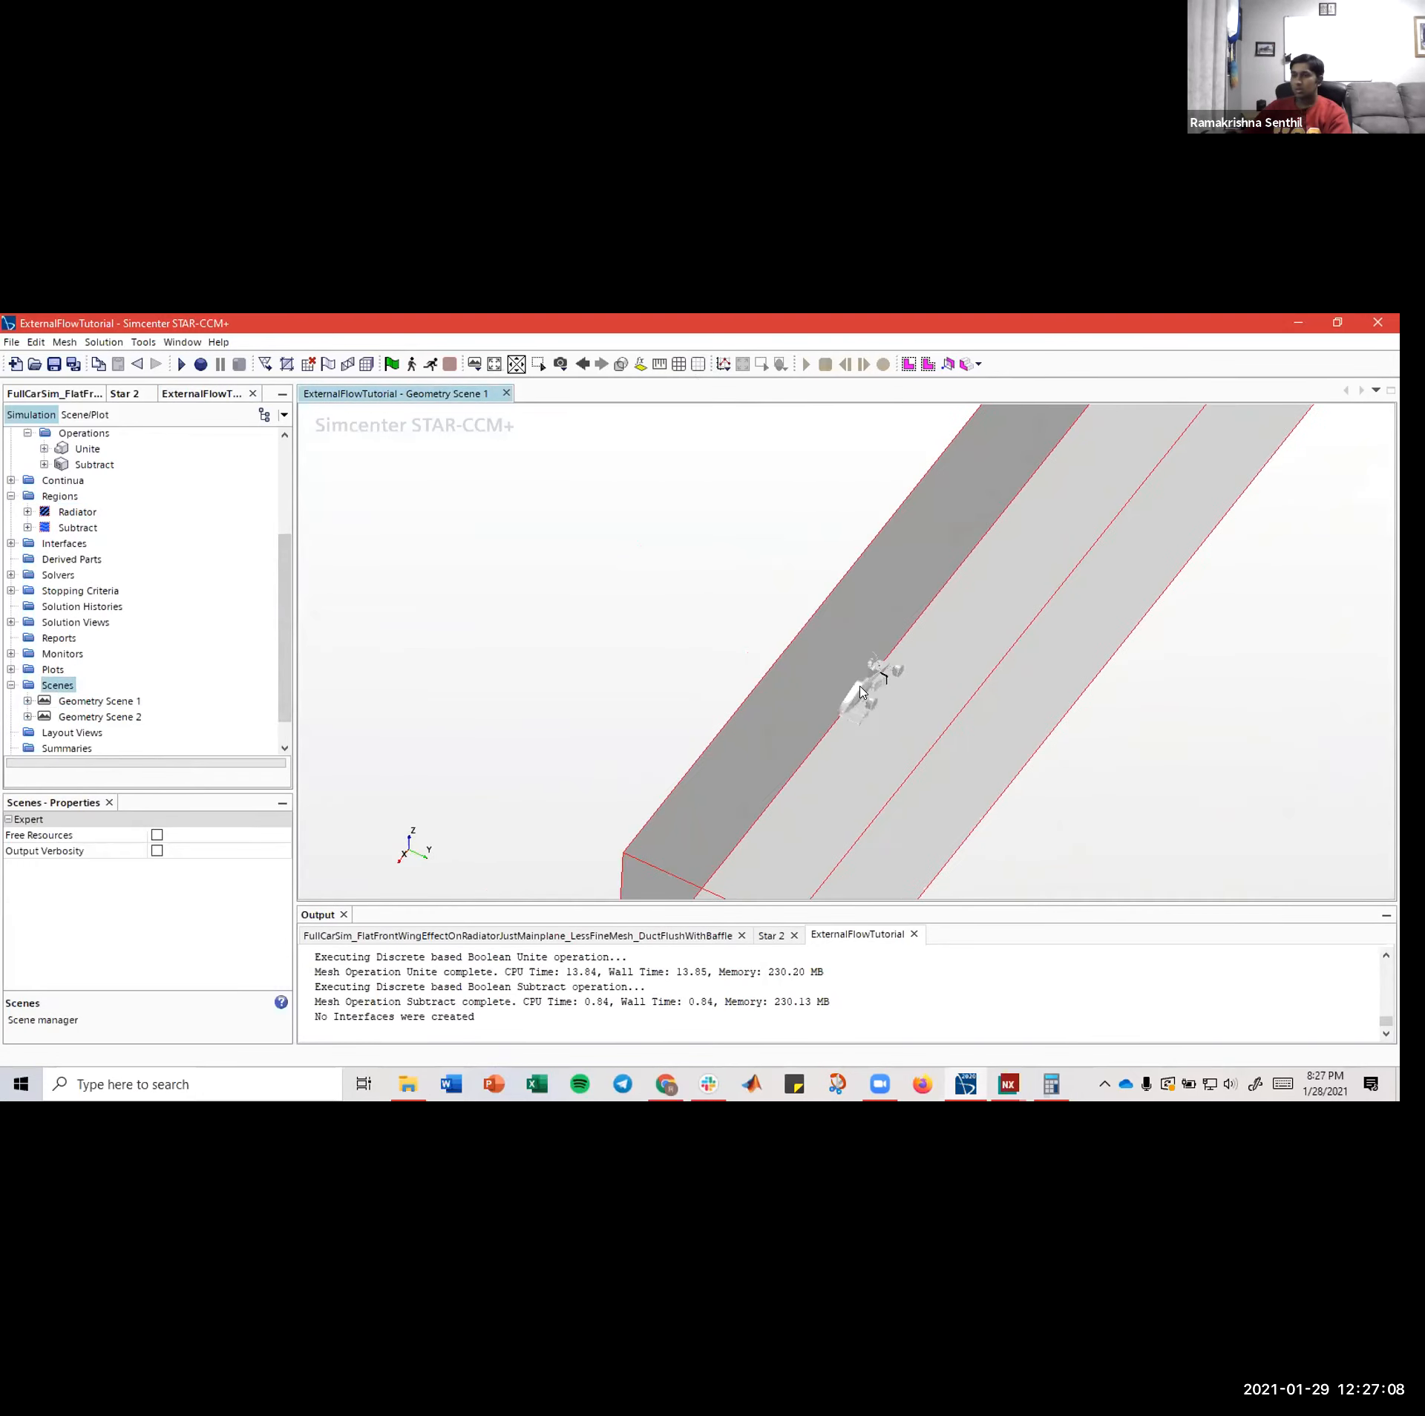
left_click(77, 527)
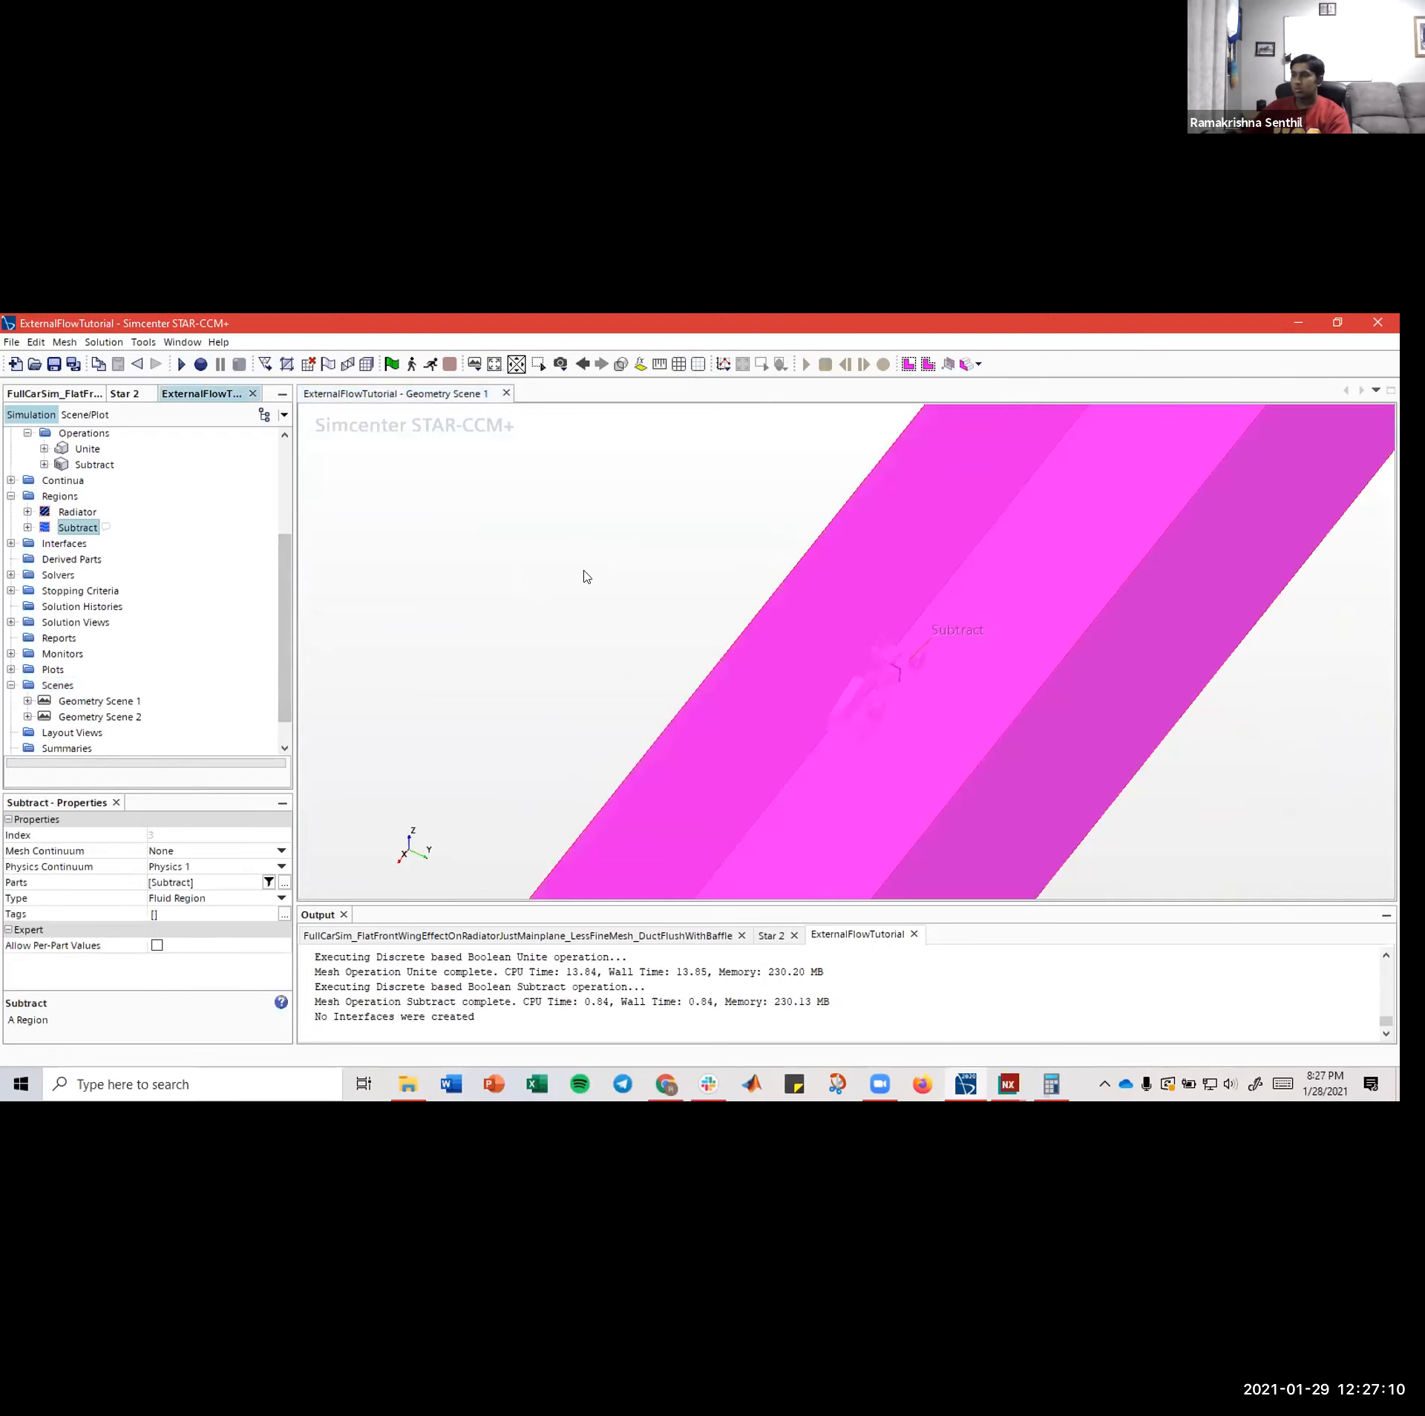
left_click_drag(583, 576, 646, 621)
left_click(464, 608)
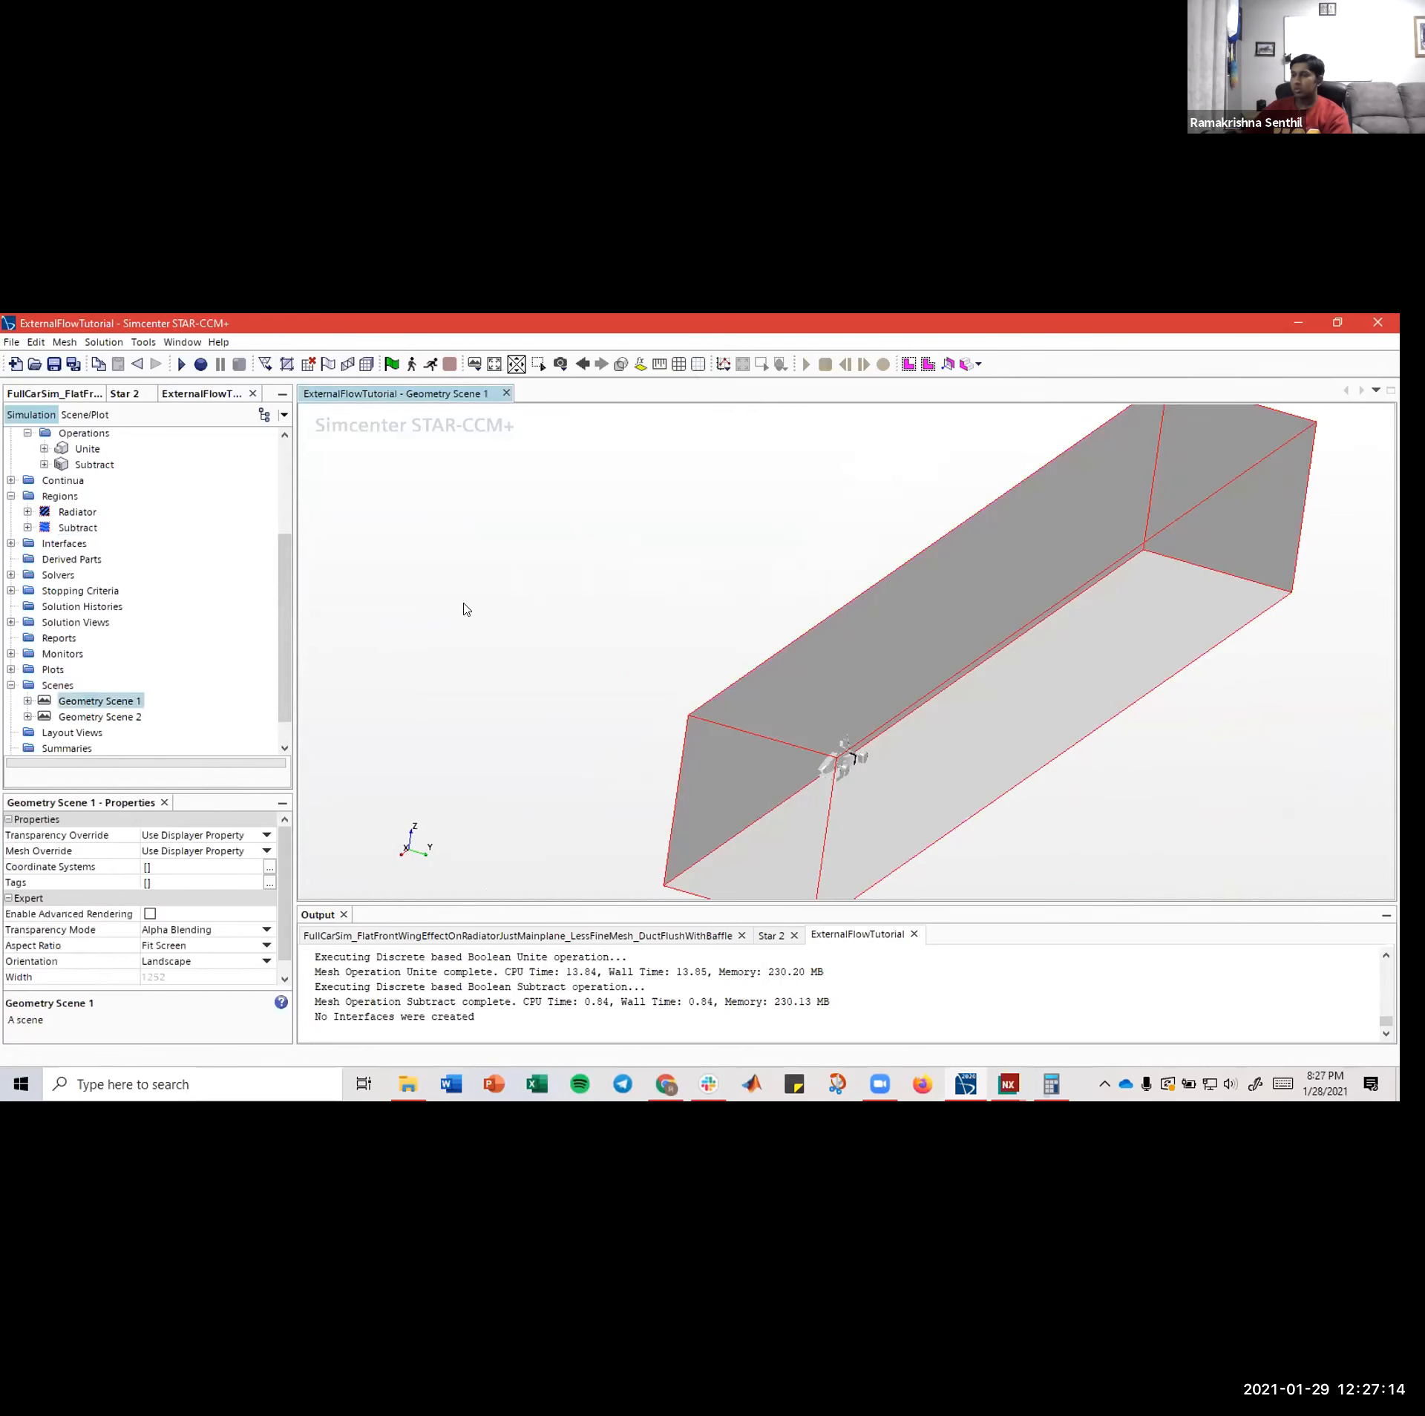
- Collapse the Regions, geometry Operations and Parts branches of the simulation tree
scroll(105, 609, "up", 4)
left_click(10, 657)
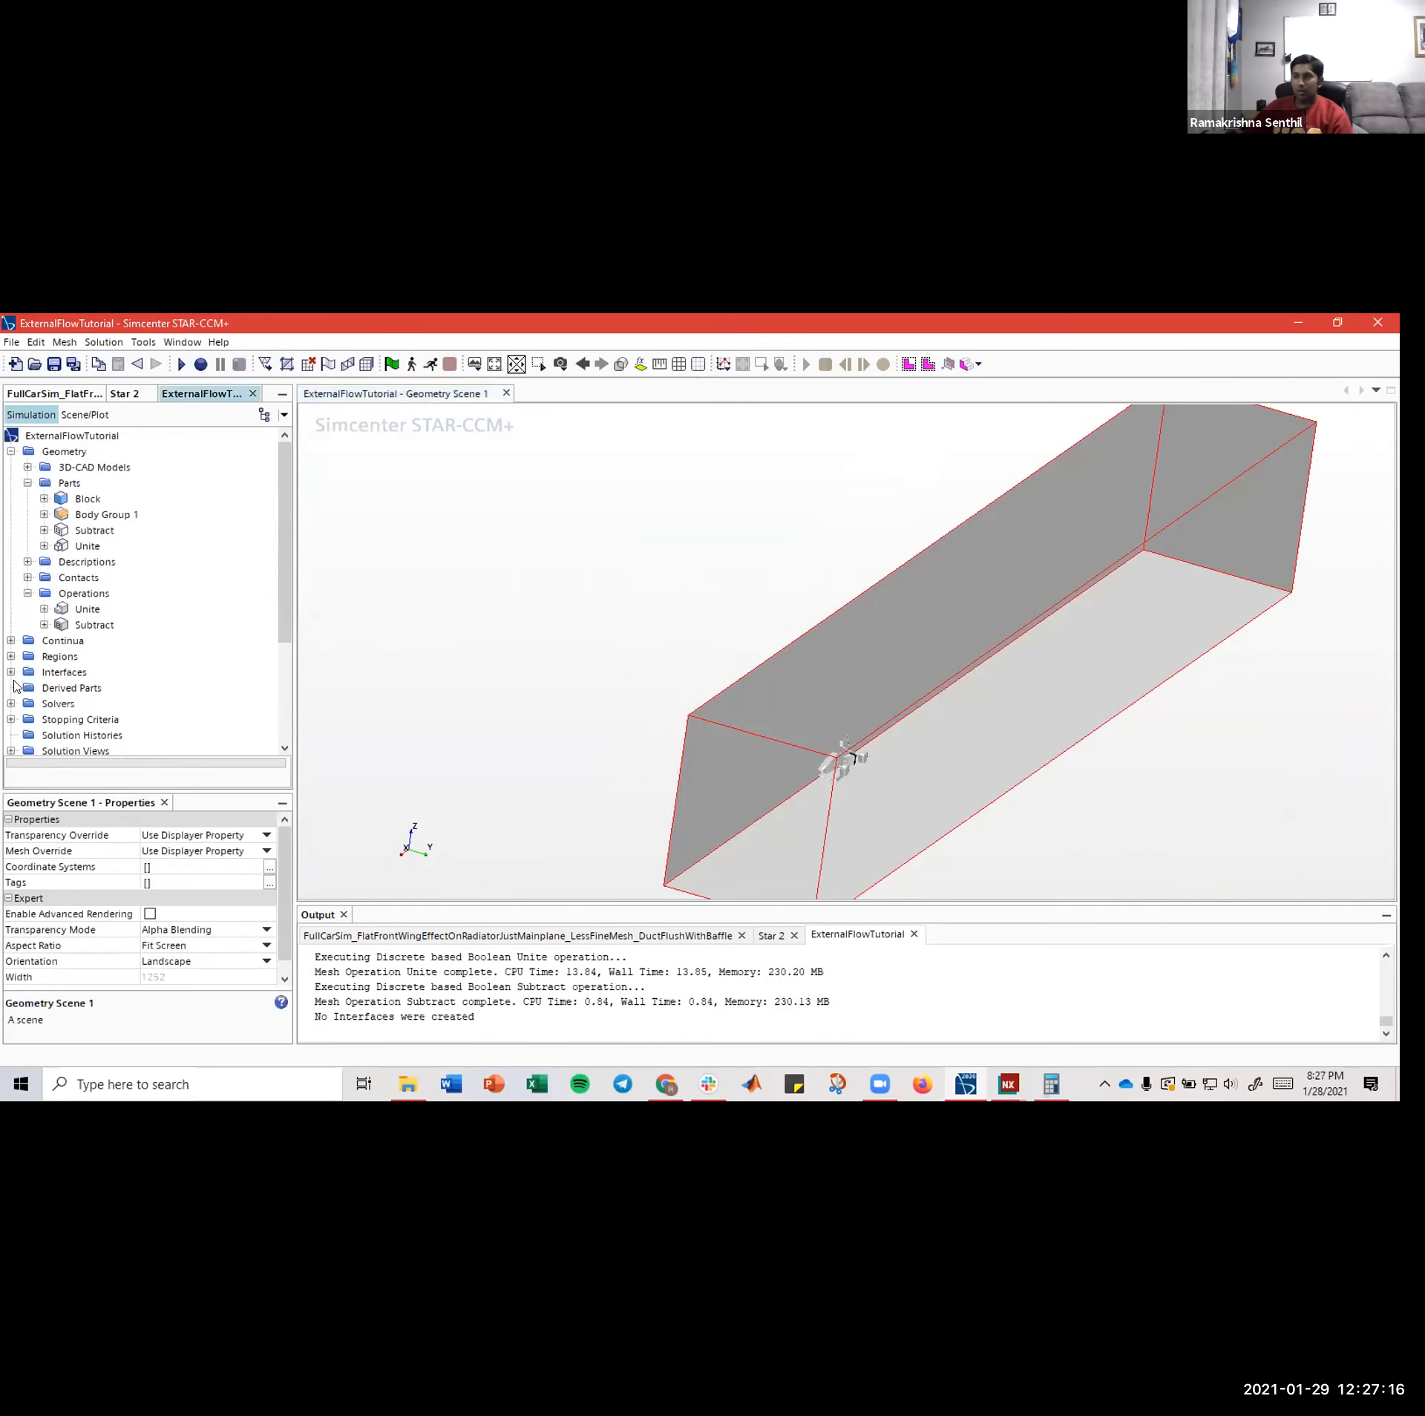
left_click(27, 594)
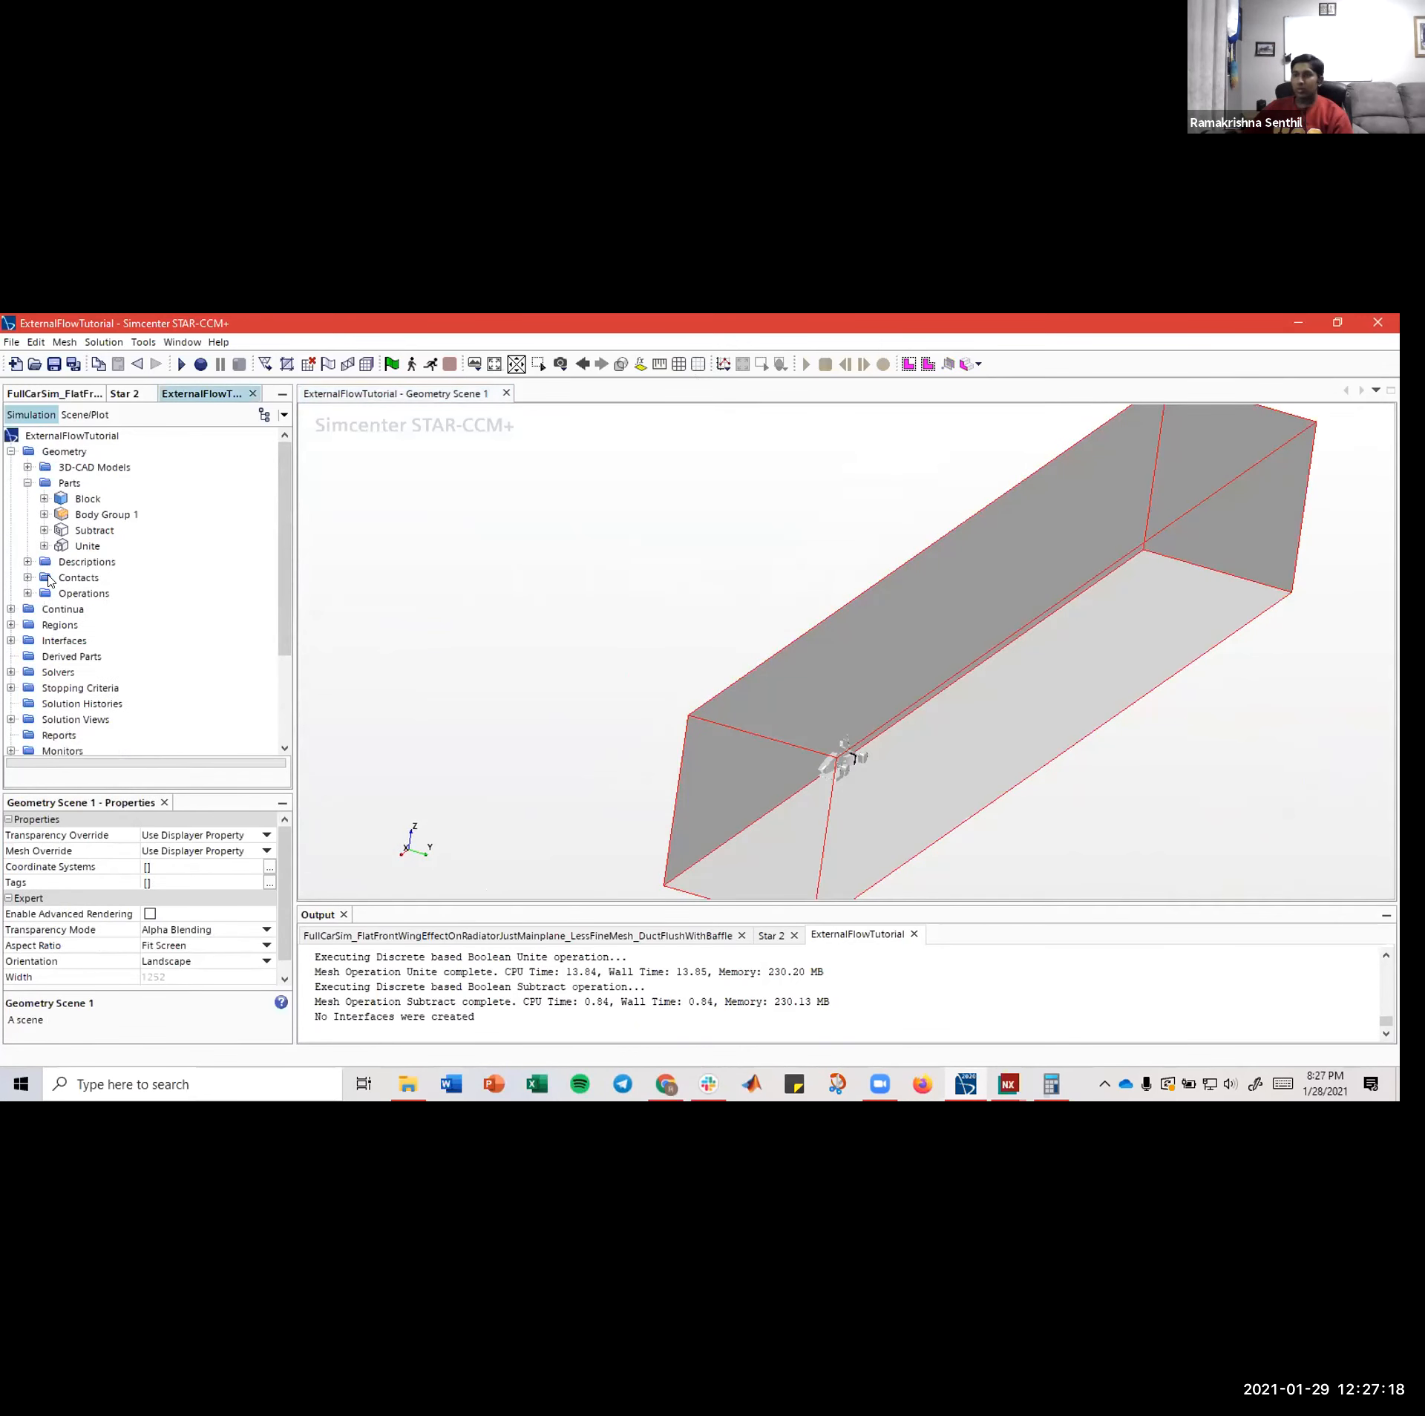
left_click(27, 482)
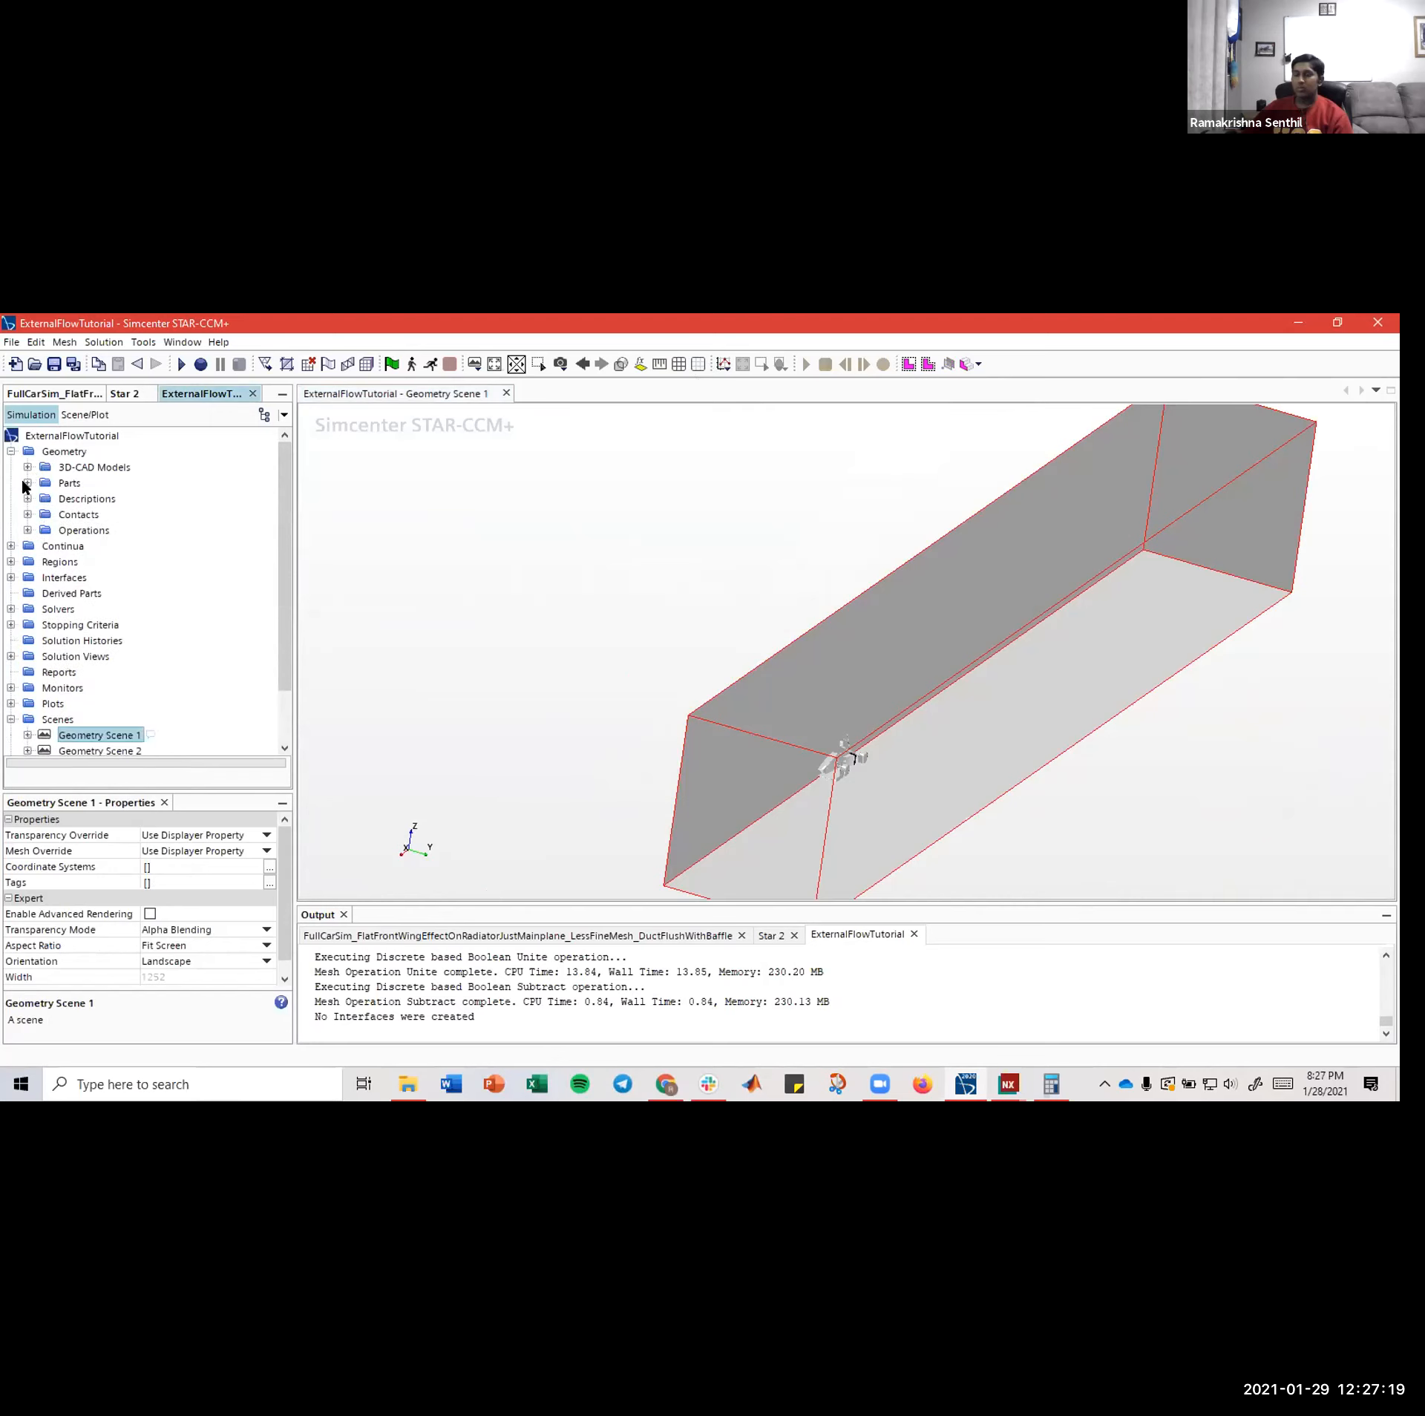
- Start a new Automated Mesh operation and select Subtract and Body 27 from Body Group 1 as its input parts
left_click(28, 530)
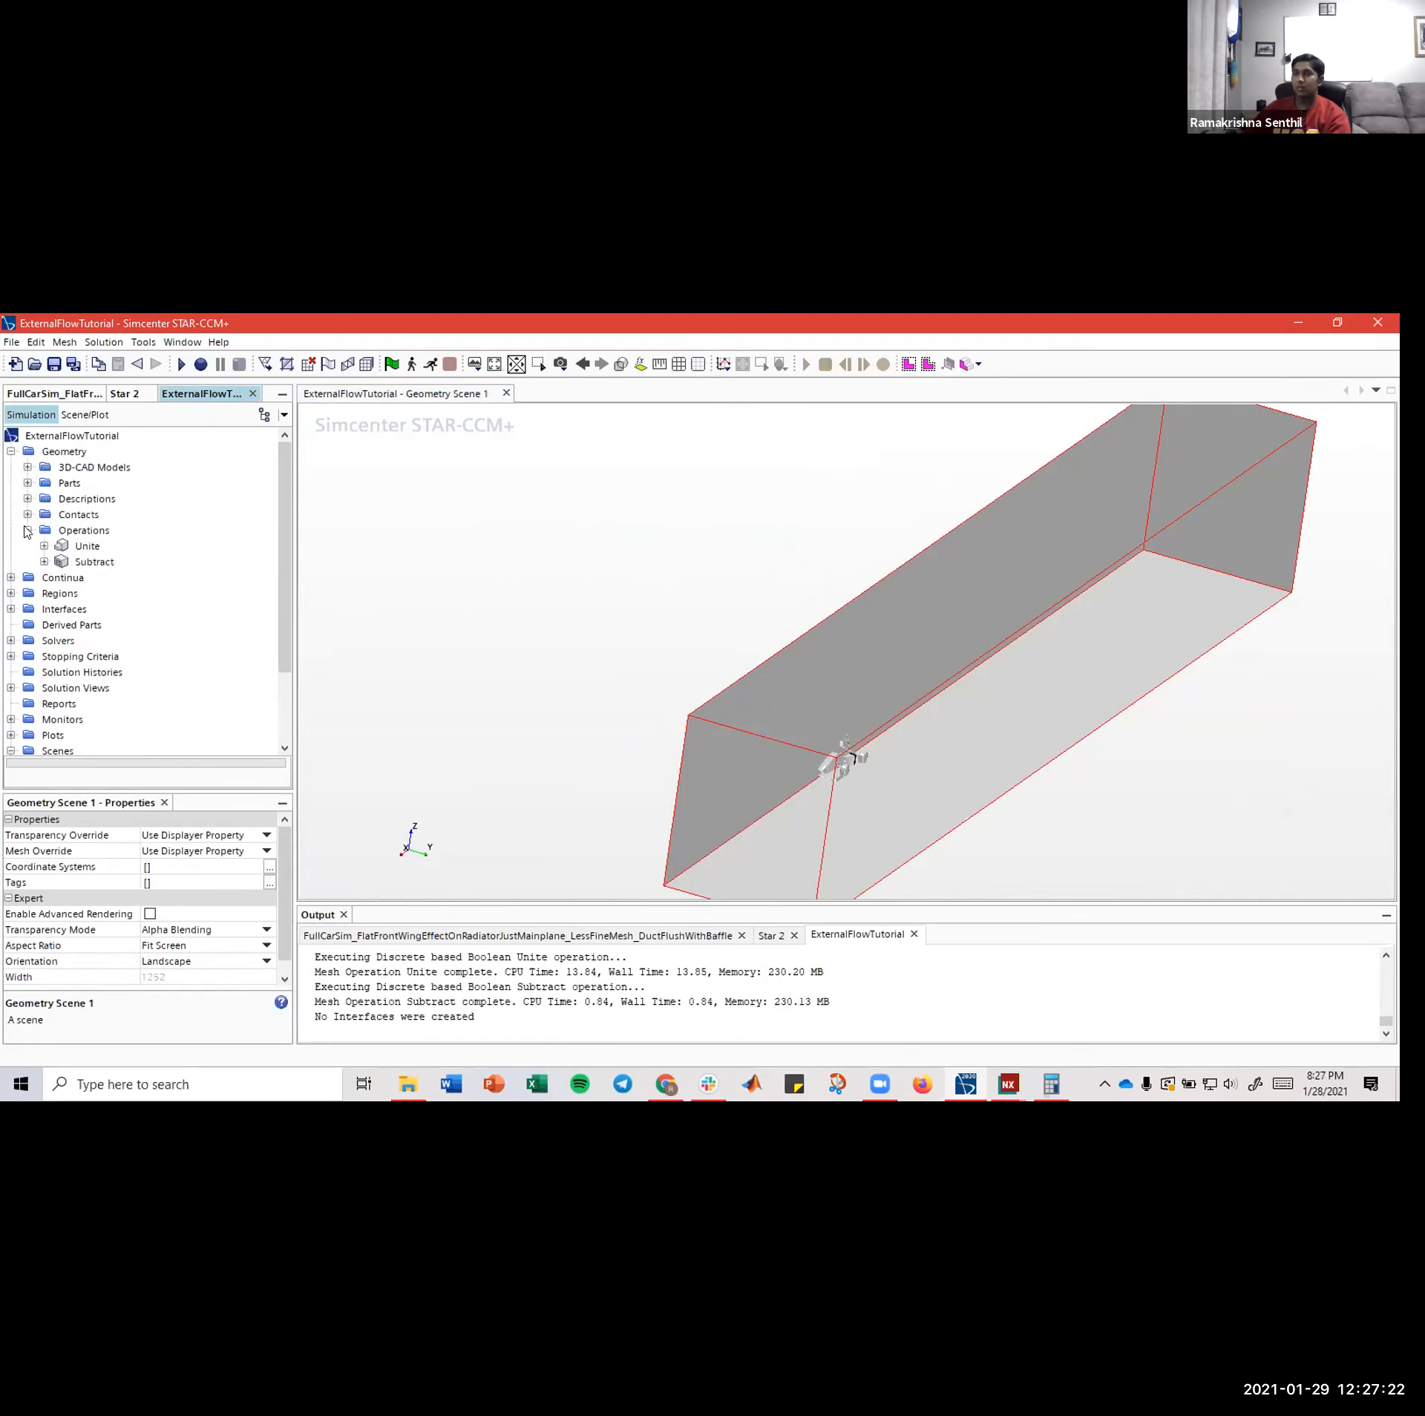
left_click(73, 532)
right_click(77, 531)
mouse_move(123, 540)
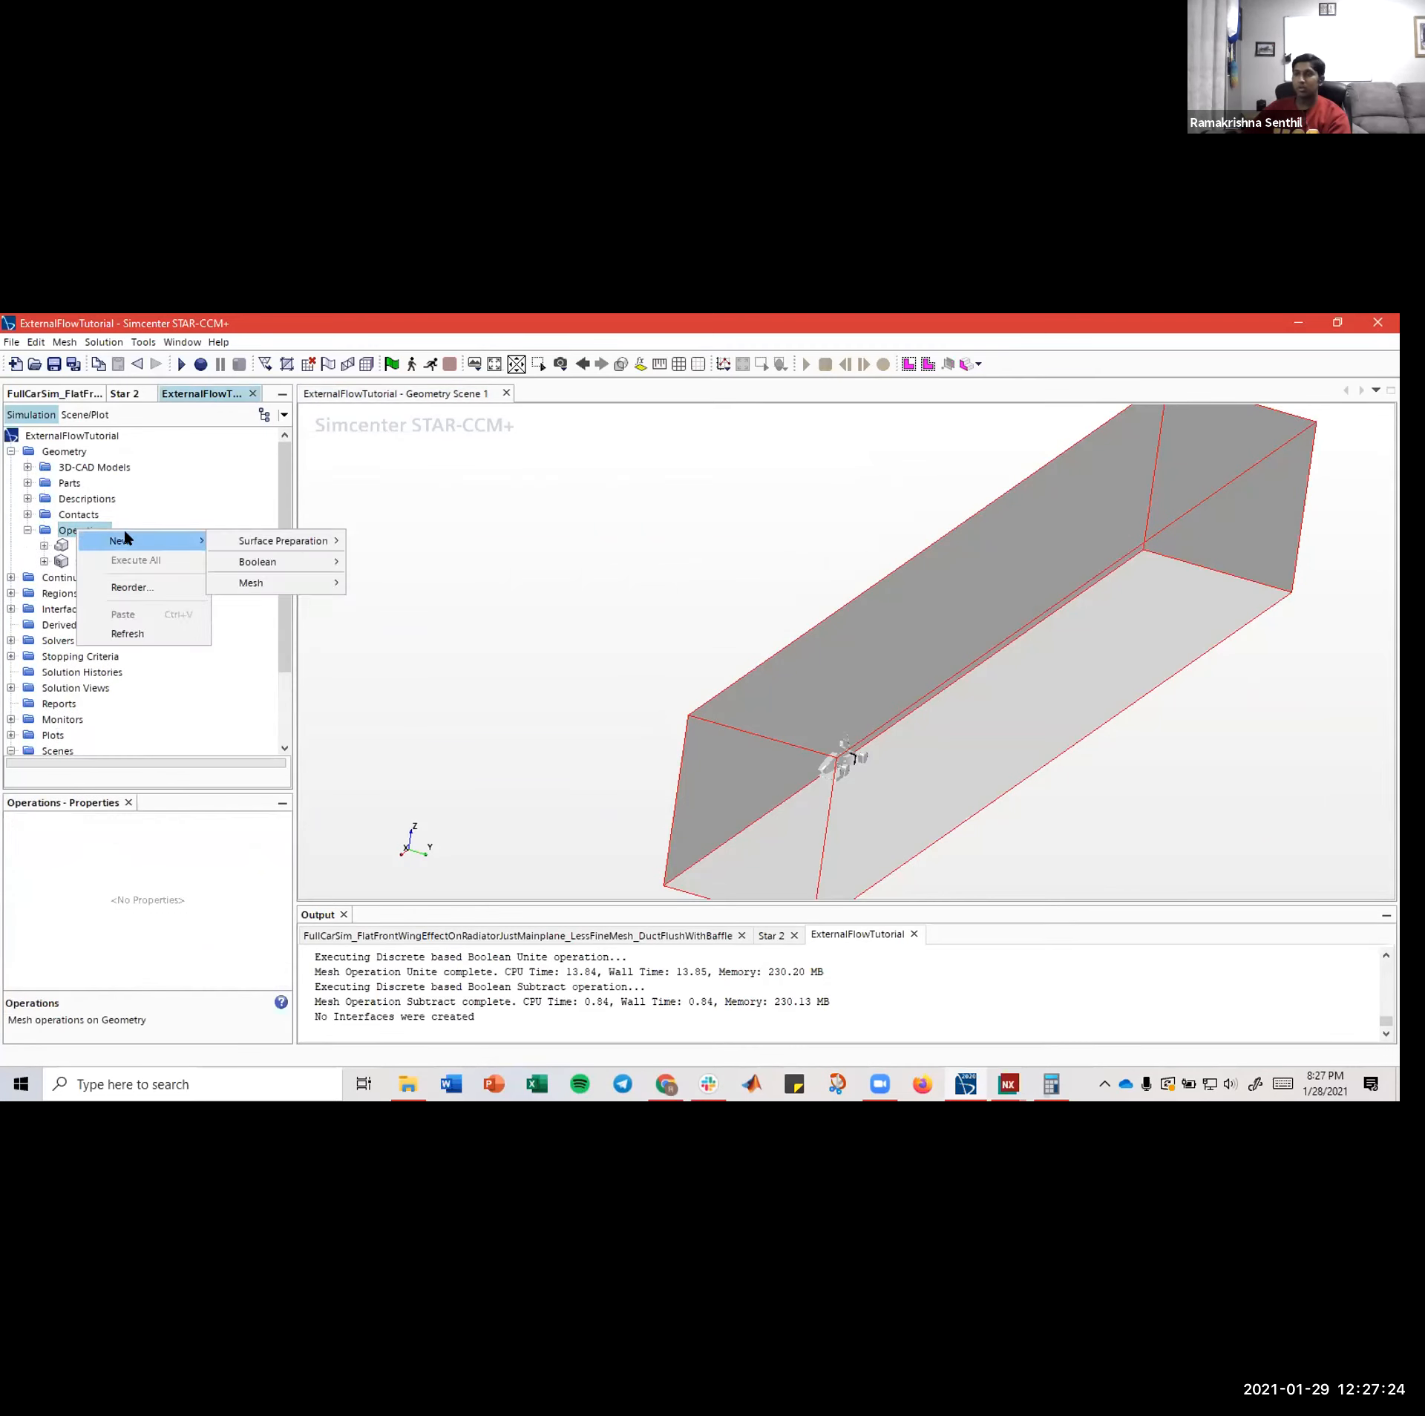
mouse_move(268, 583)
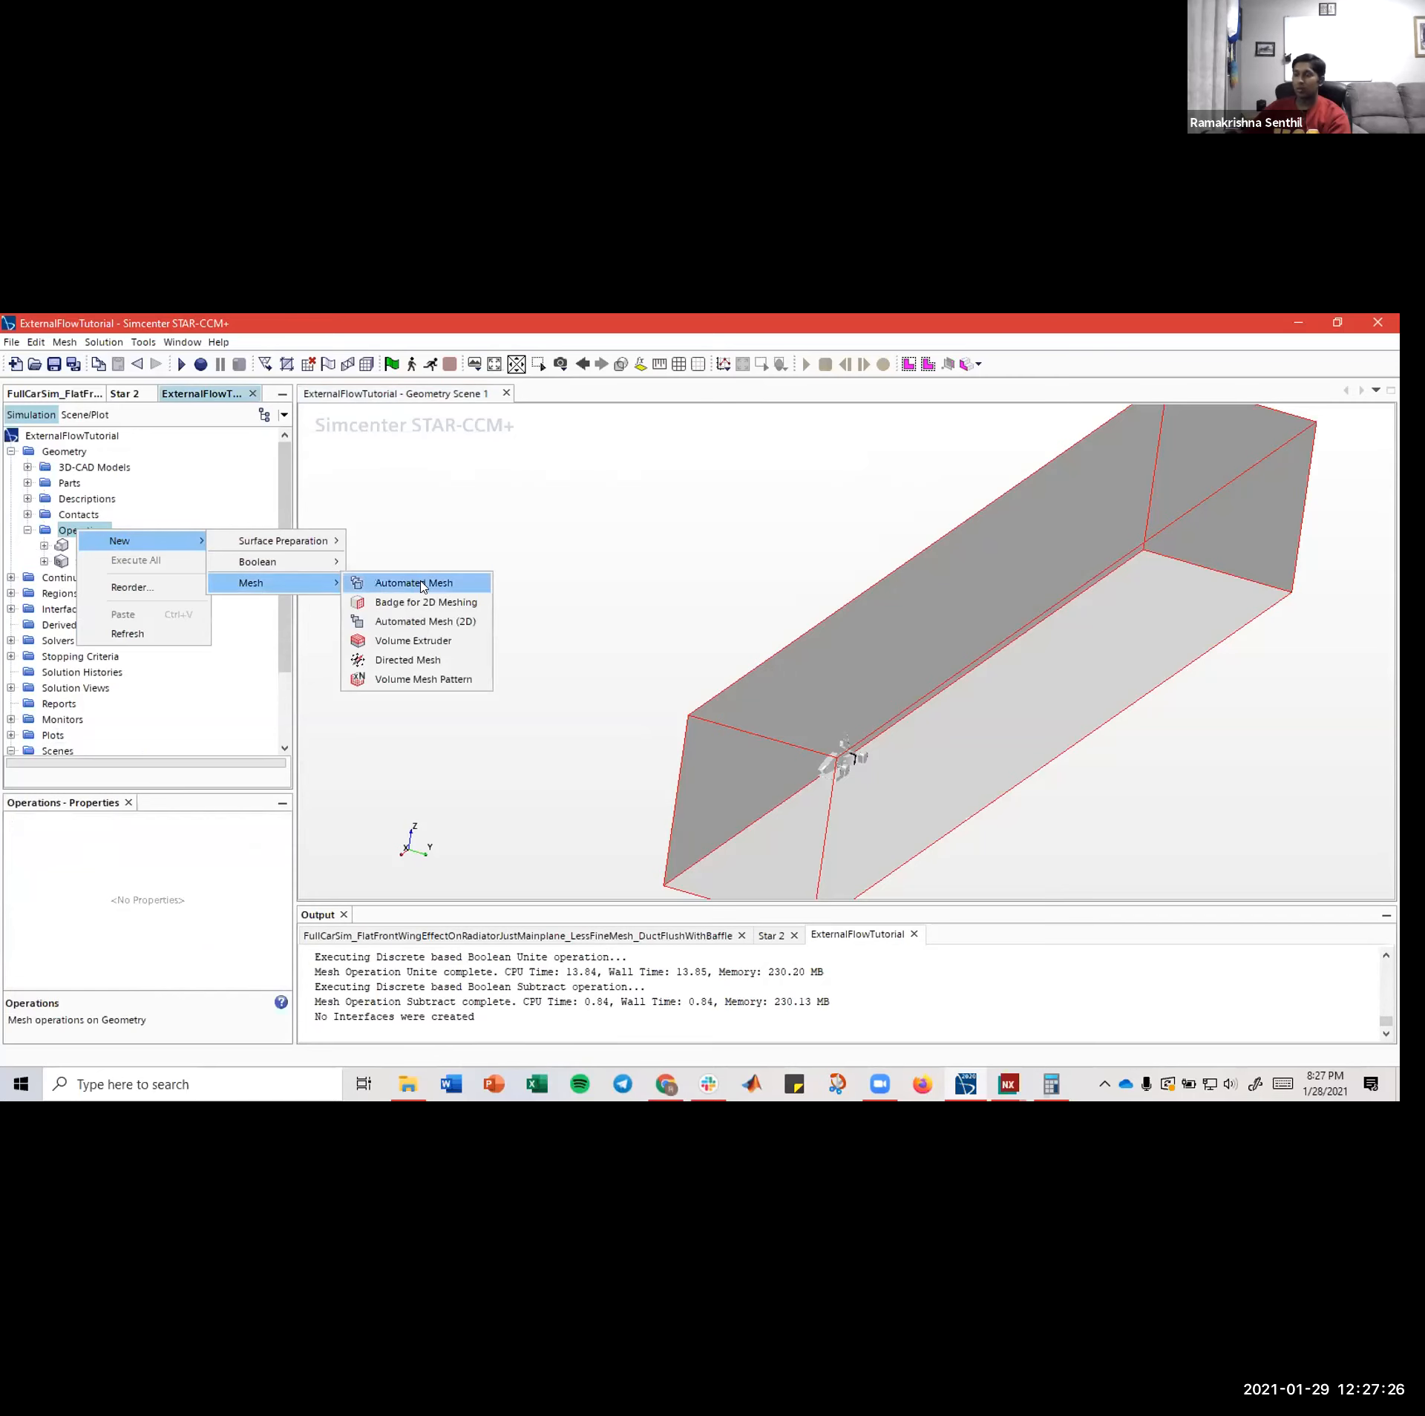
left_click(422, 585)
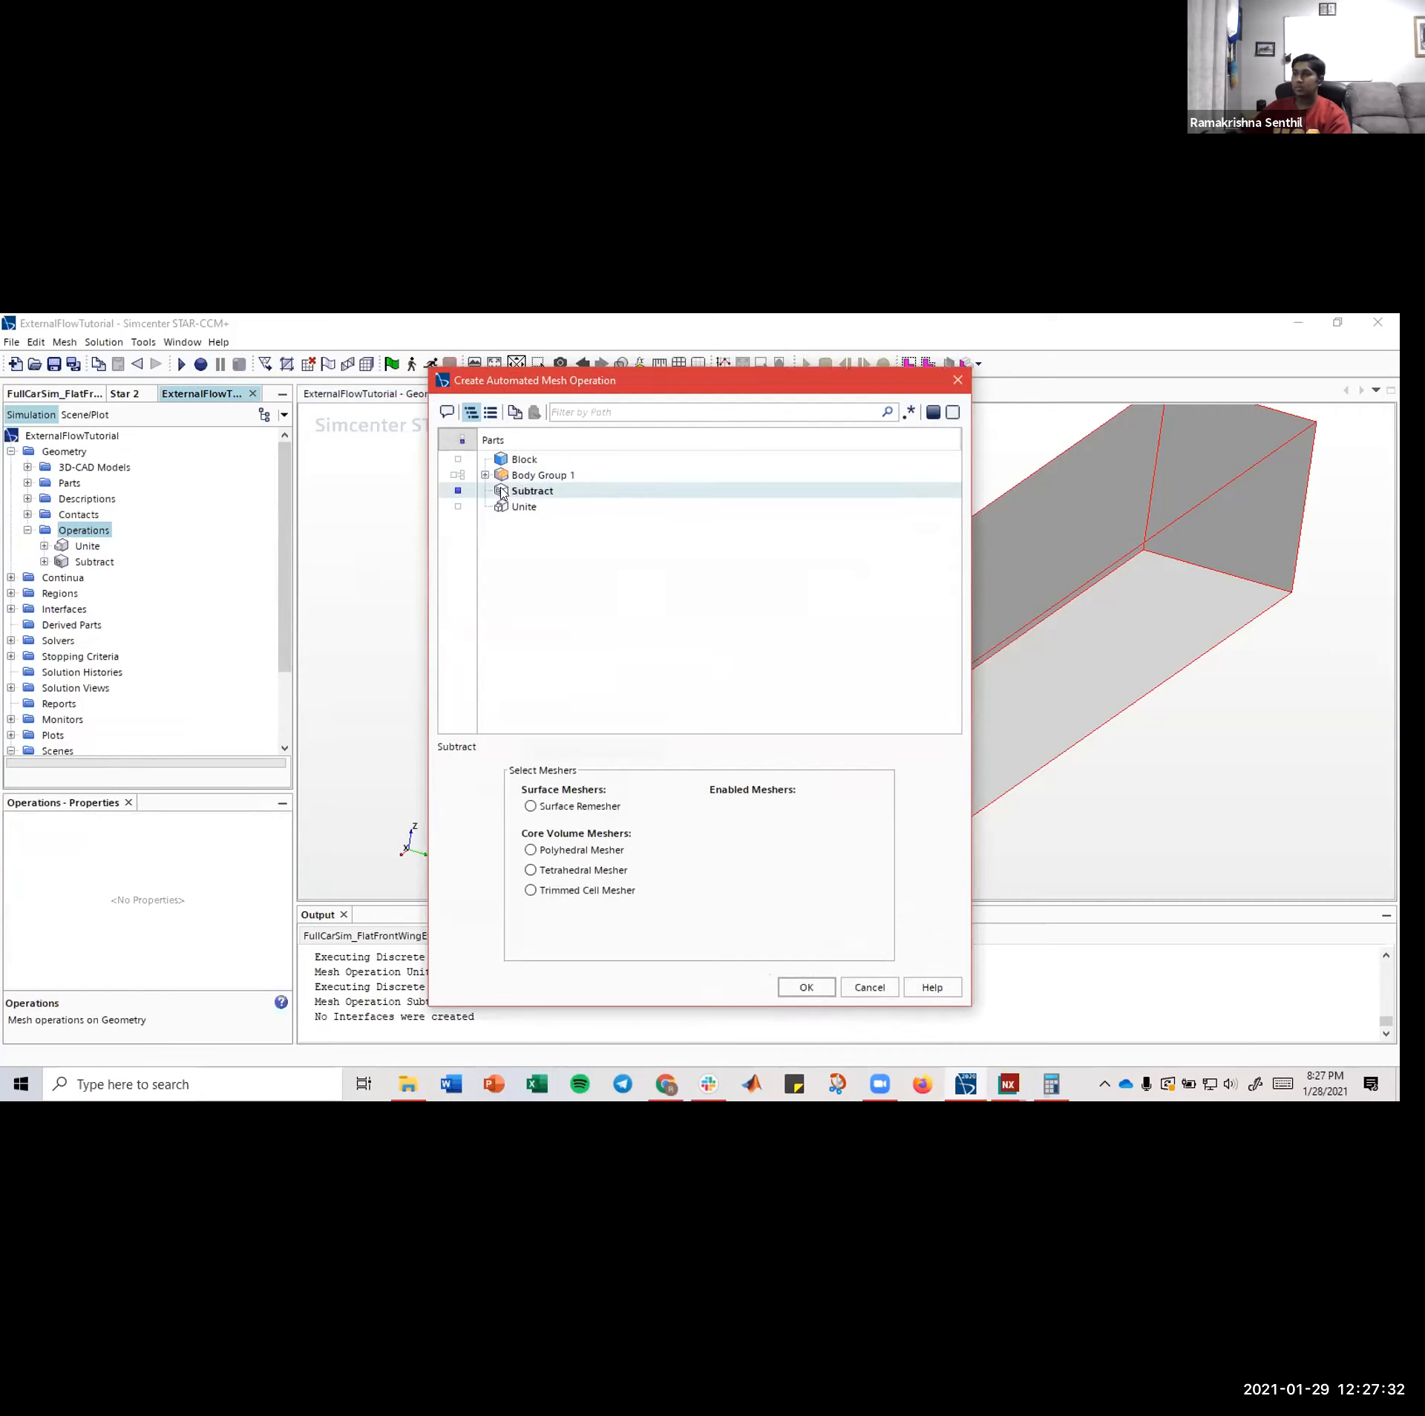
left_click(484, 474)
scroll(586, 634, "down", 4)
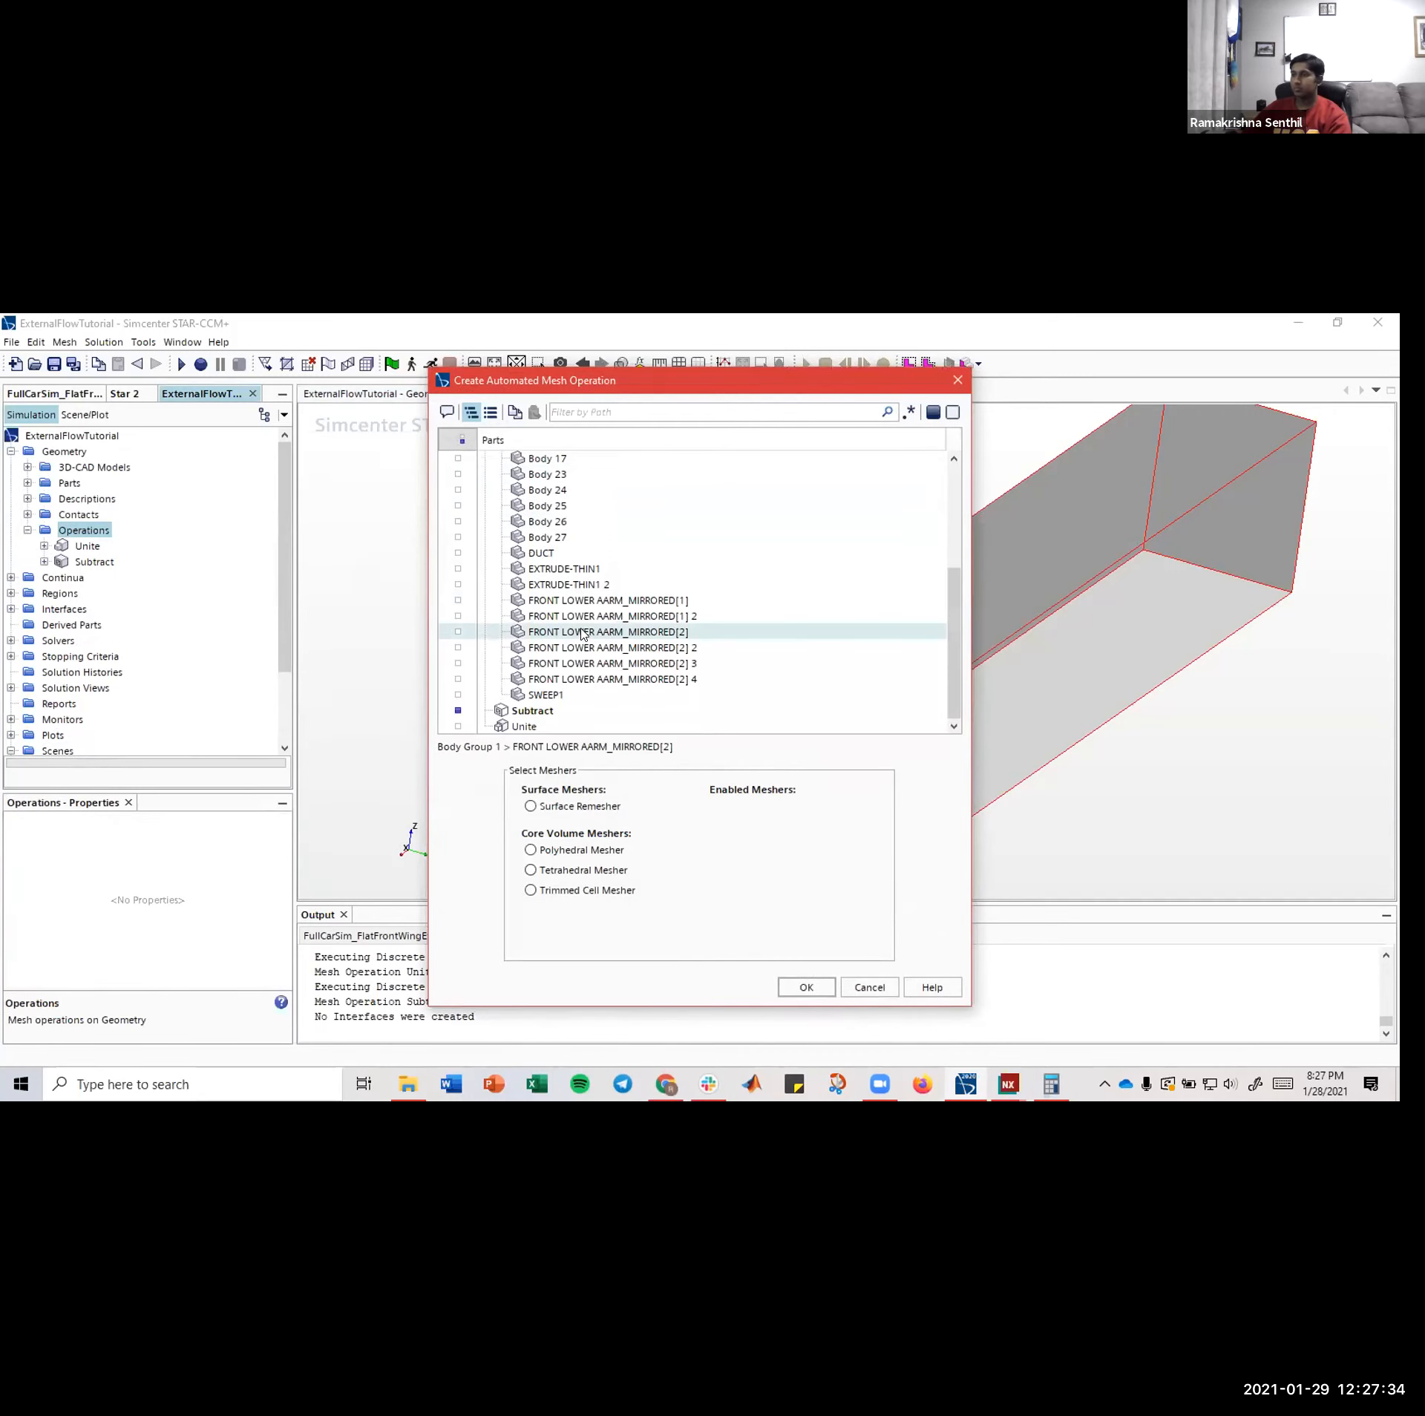
scroll(559, 650, "up", 1)
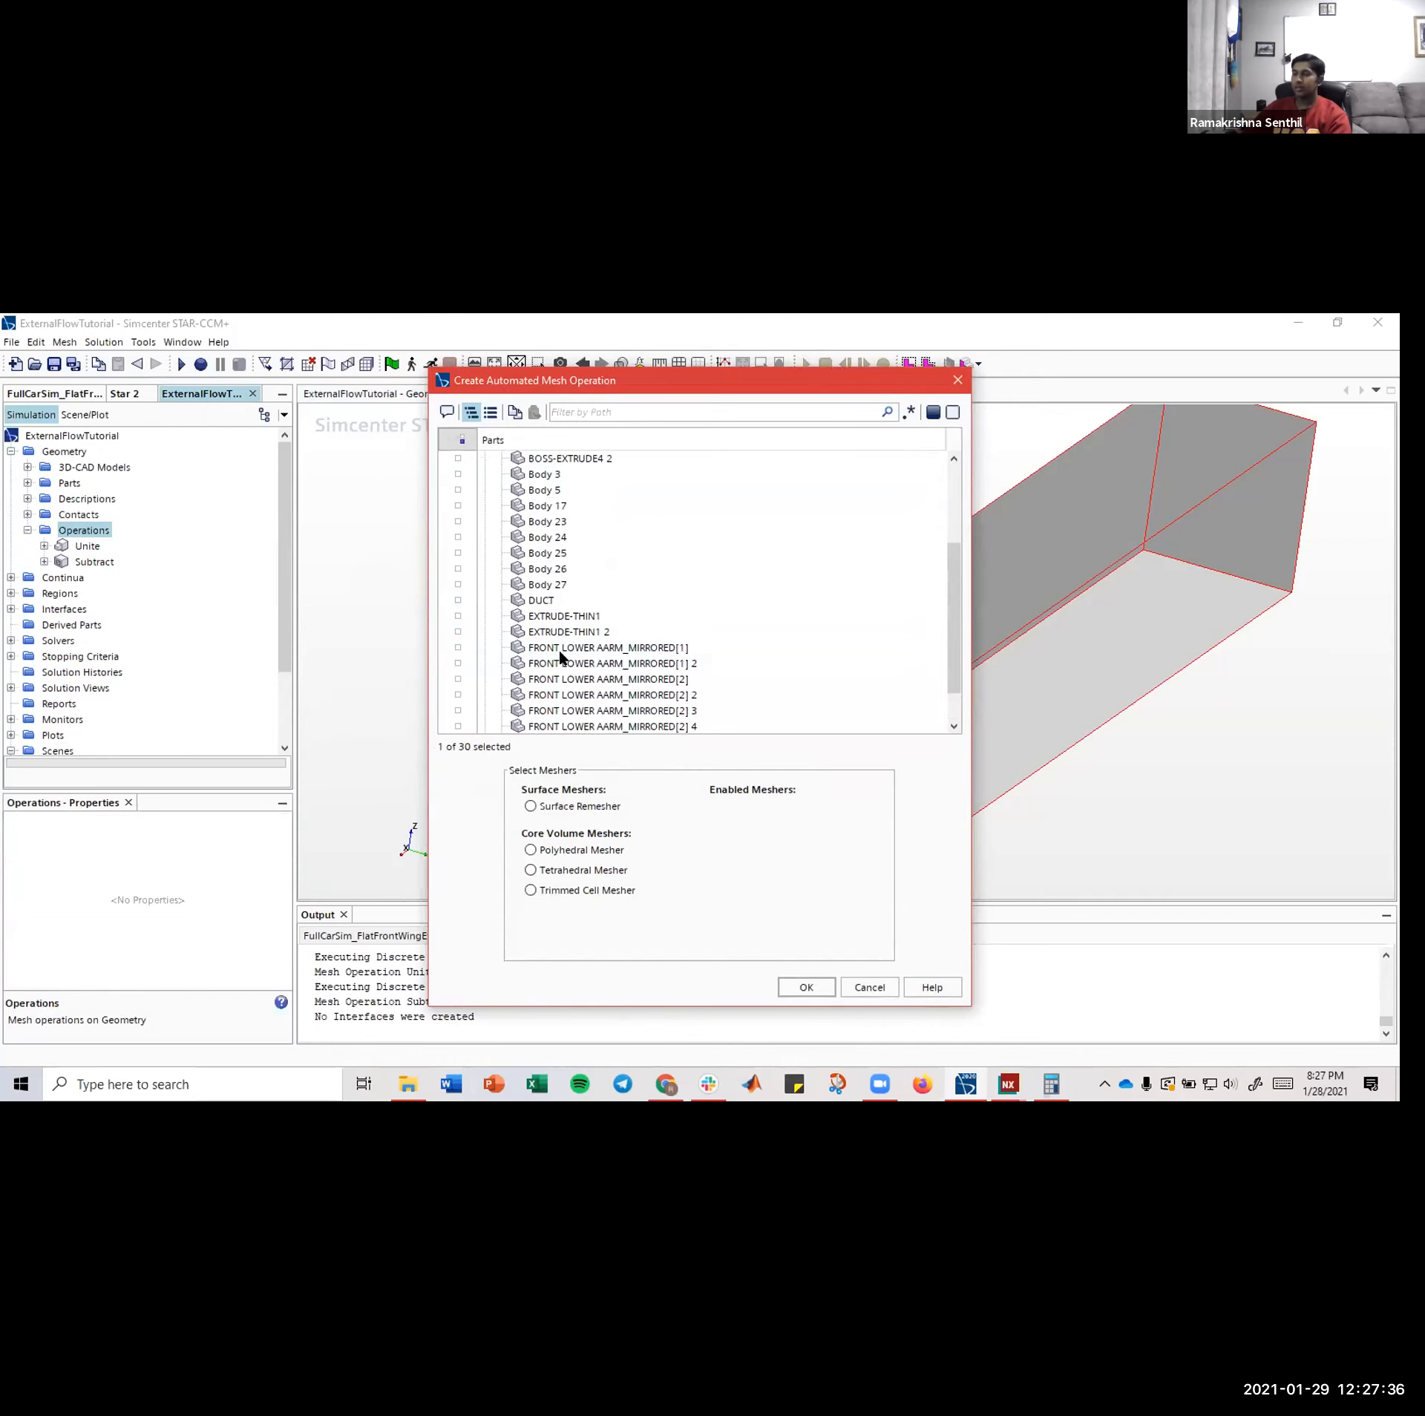
scroll(614, 603, "down", 1)
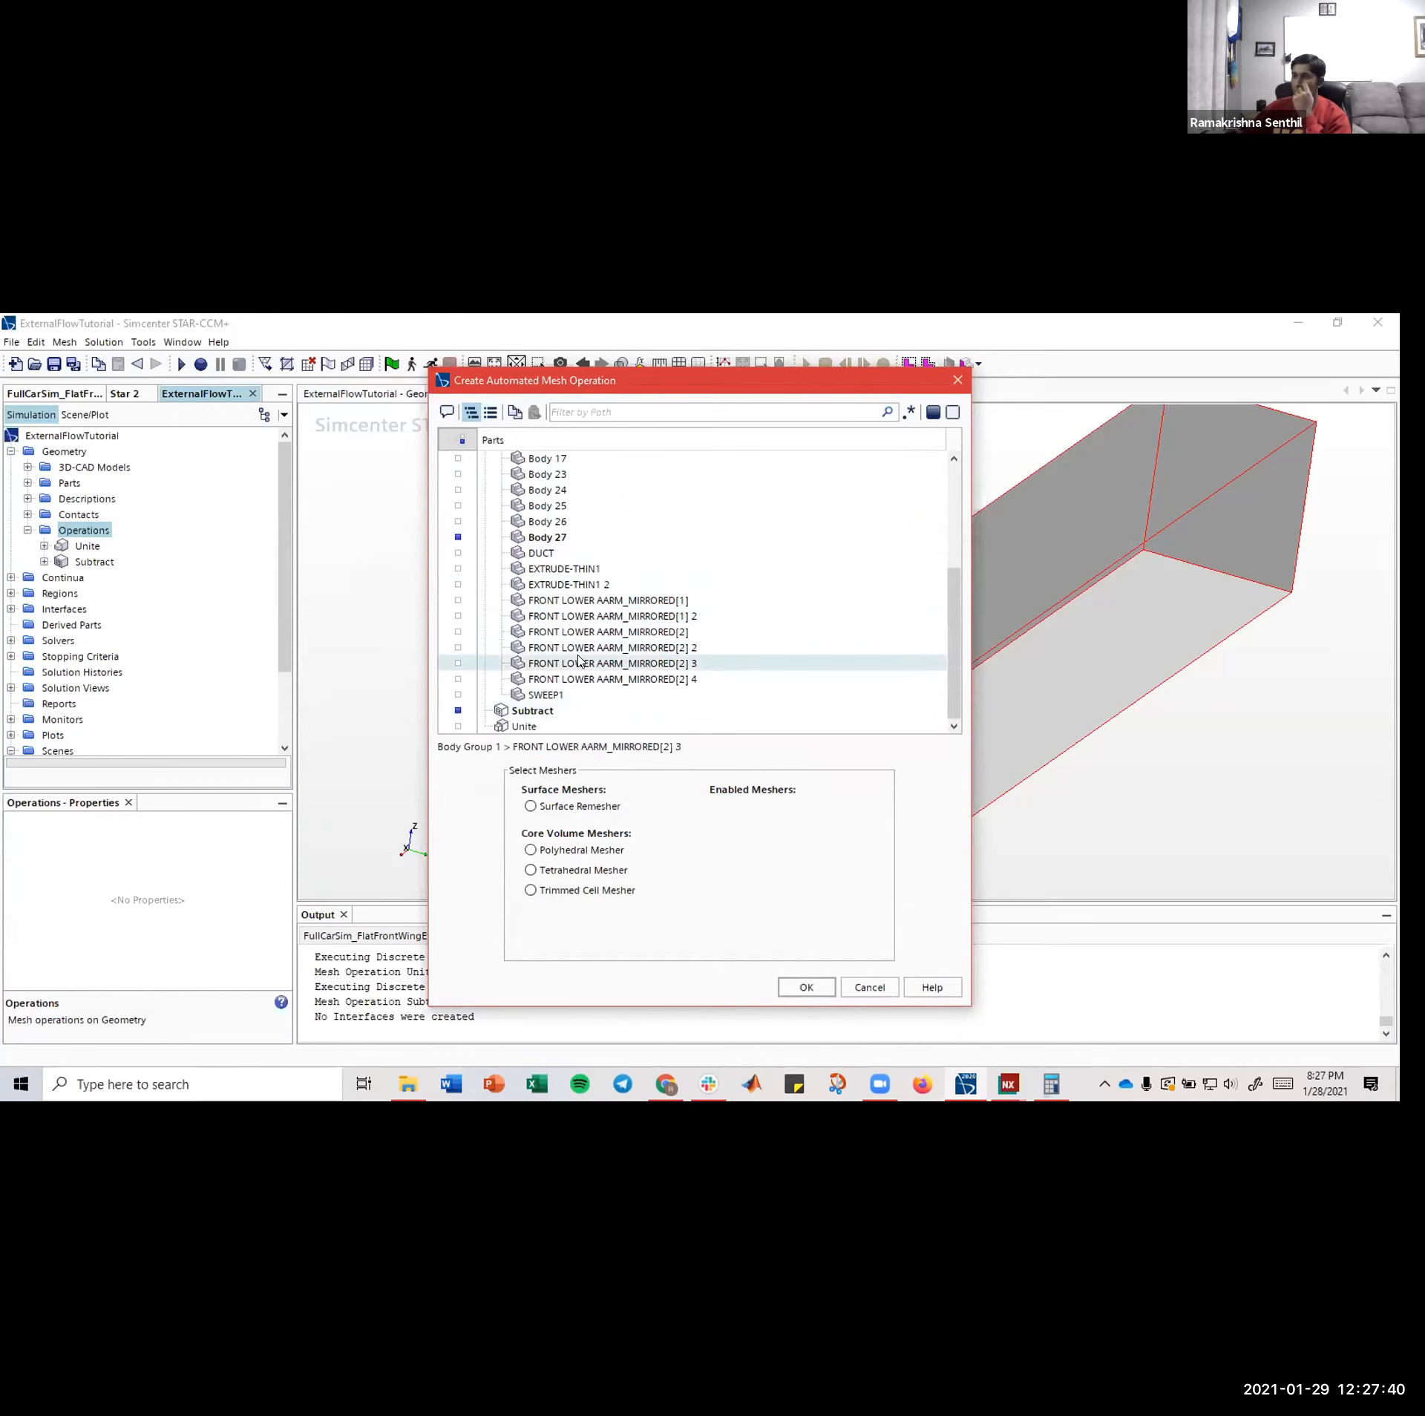
scroll(579, 660, "up", 5)
scroll(579, 661, "down", 5)
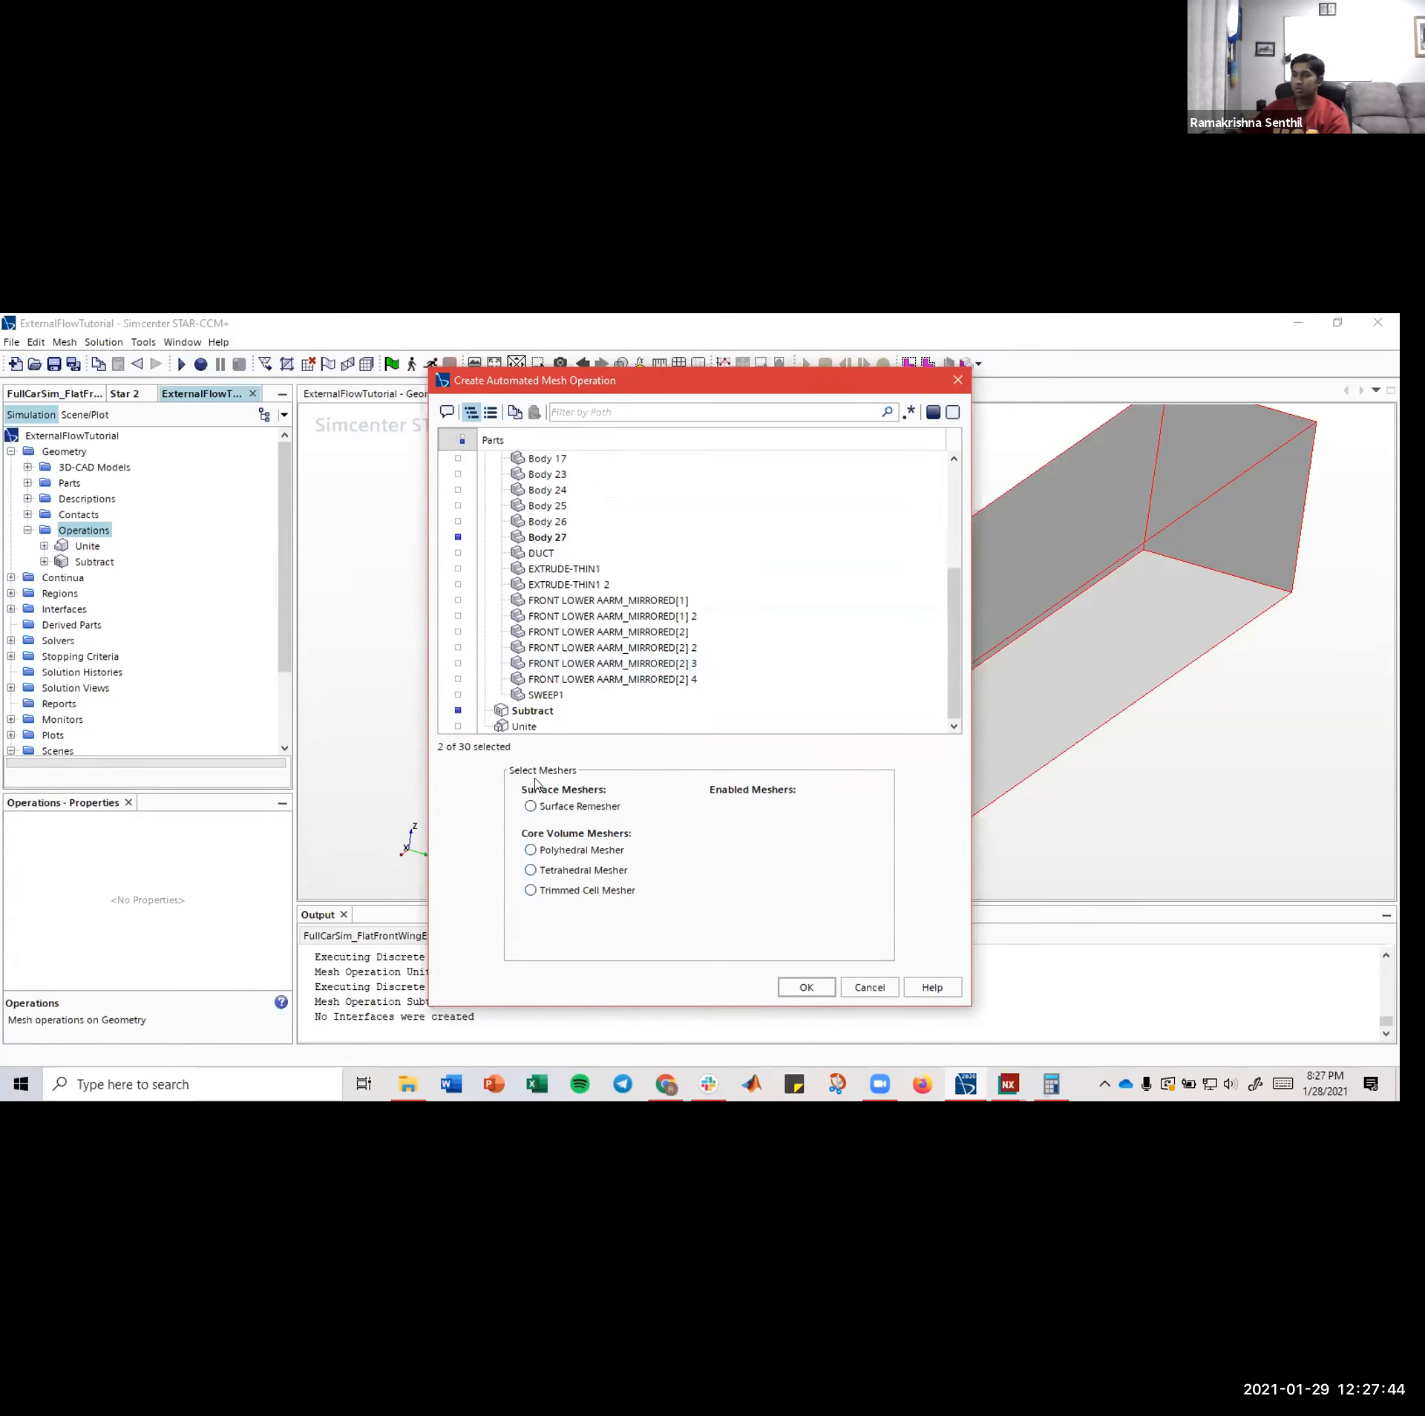
- Enable the Trimmed Cell Mesher, Prism Layer Mesher, Surface Remesher and Automatic Surface Repair, and create the mesh operation
left_click(588, 891)
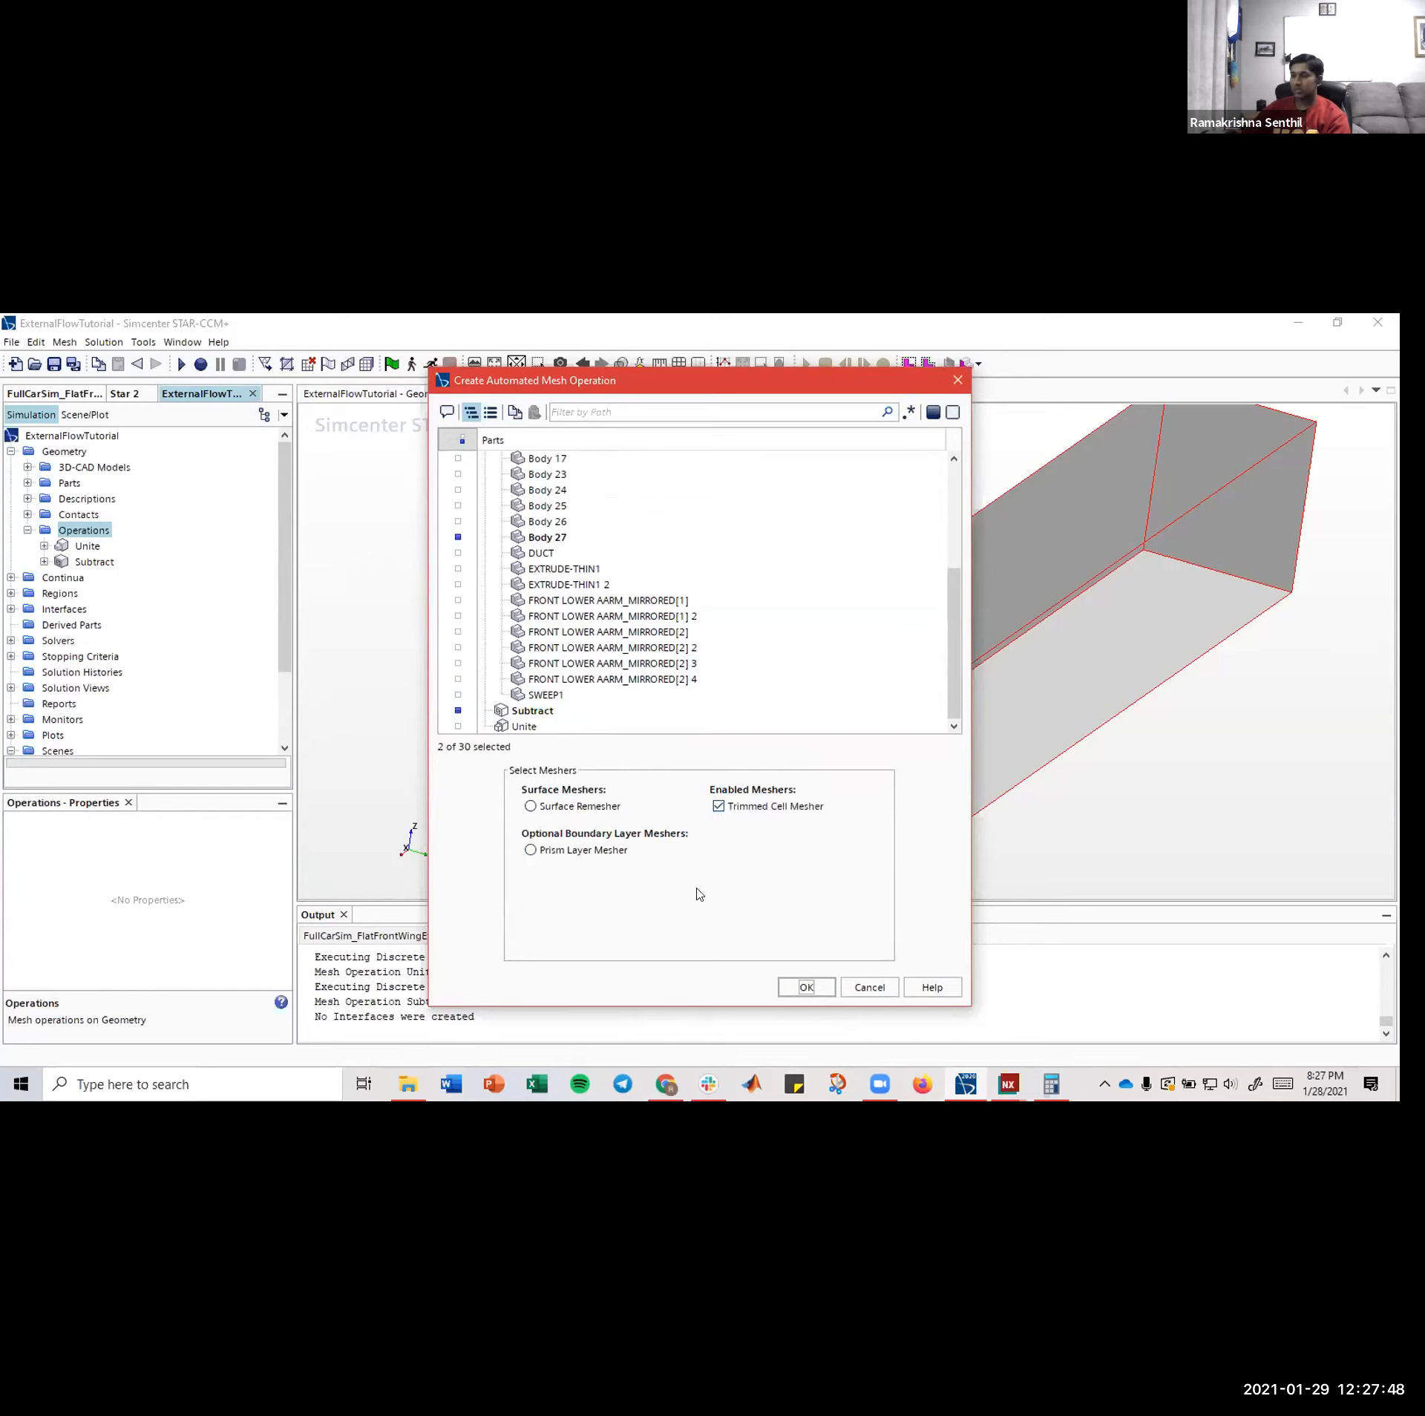
left_click(575, 857)
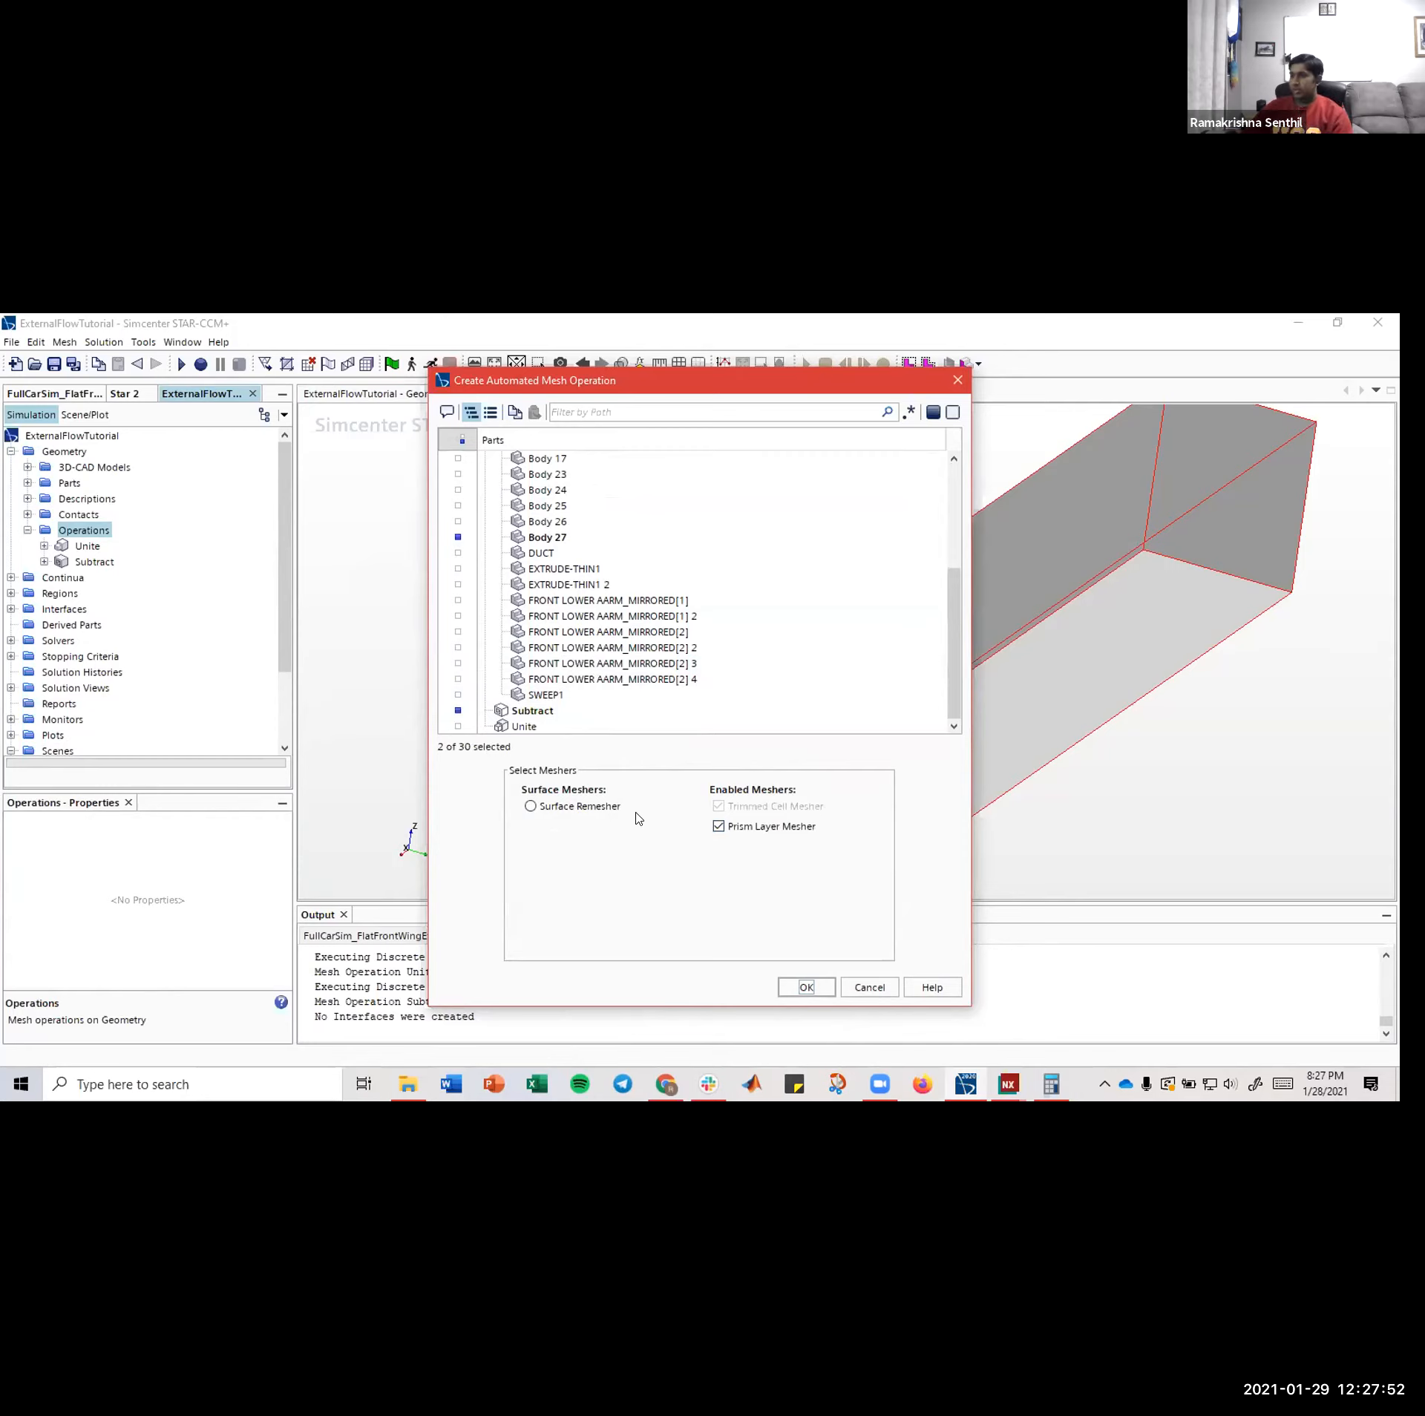
left_click(601, 805)
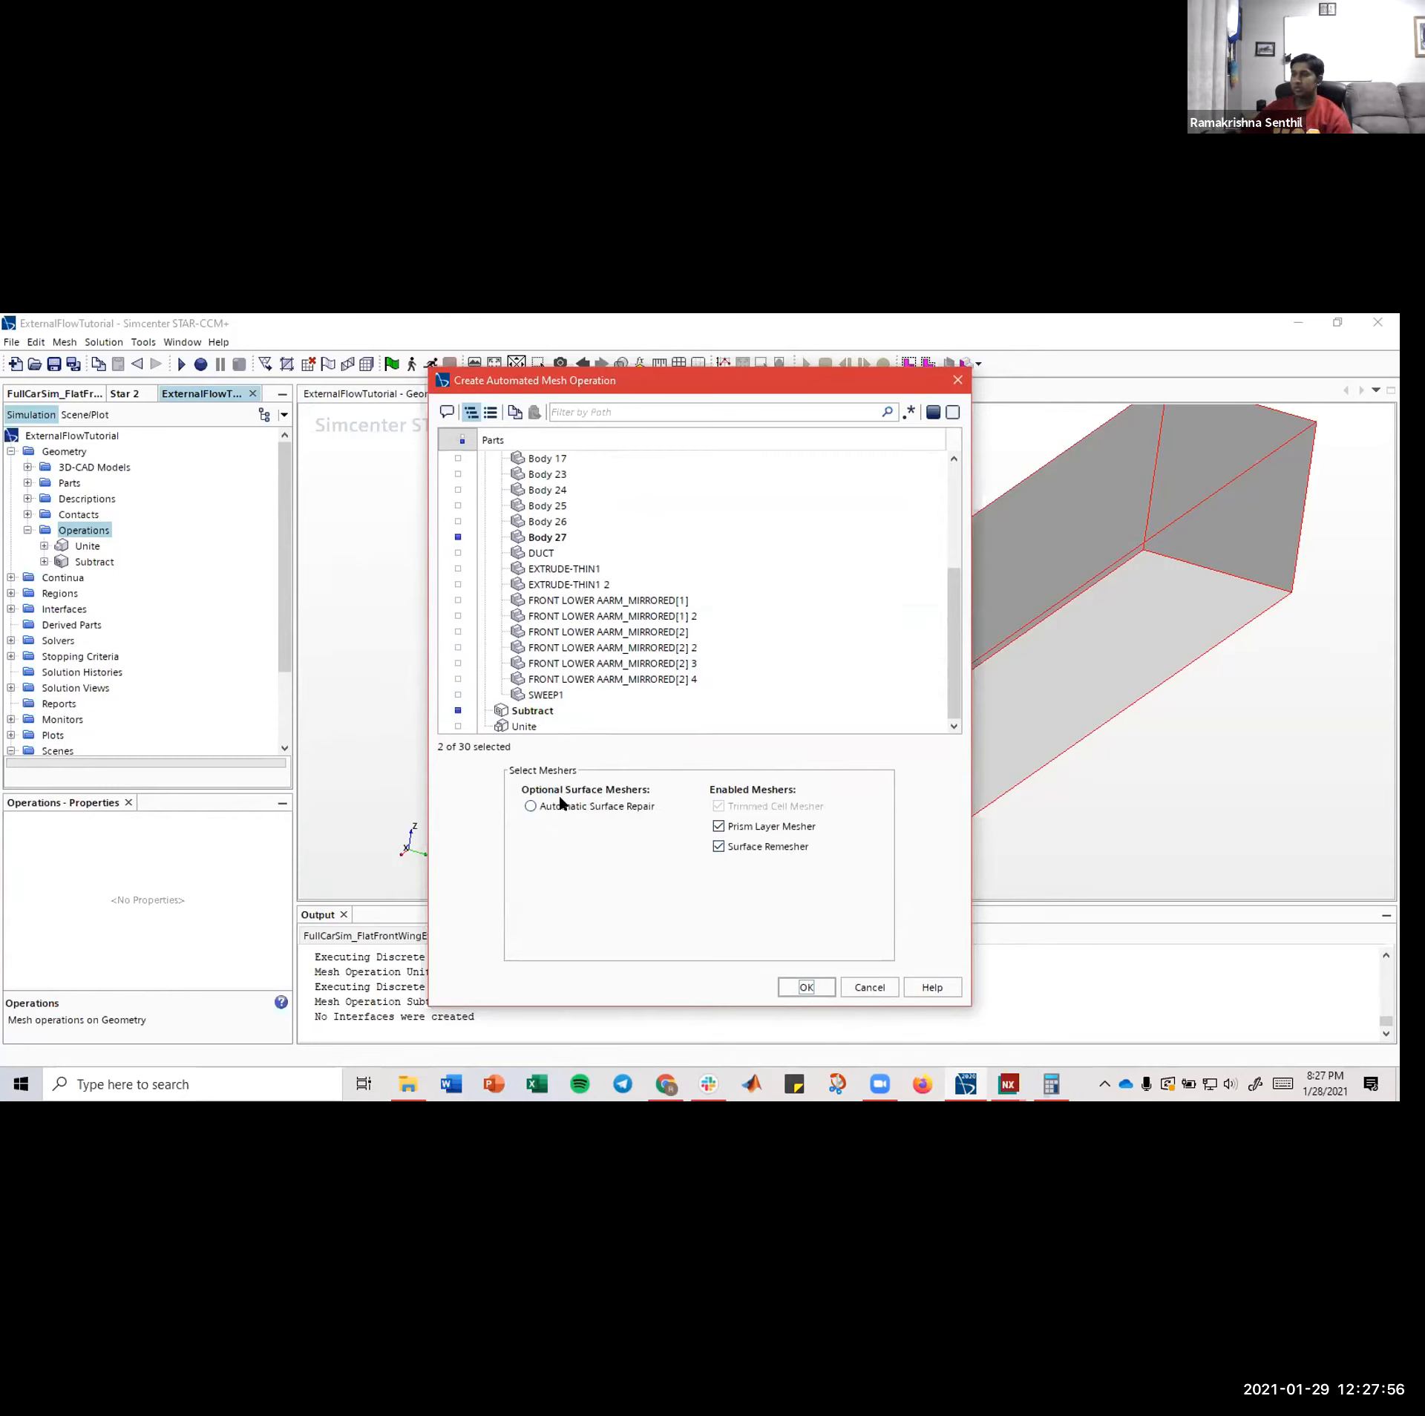
left_click(560, 805)
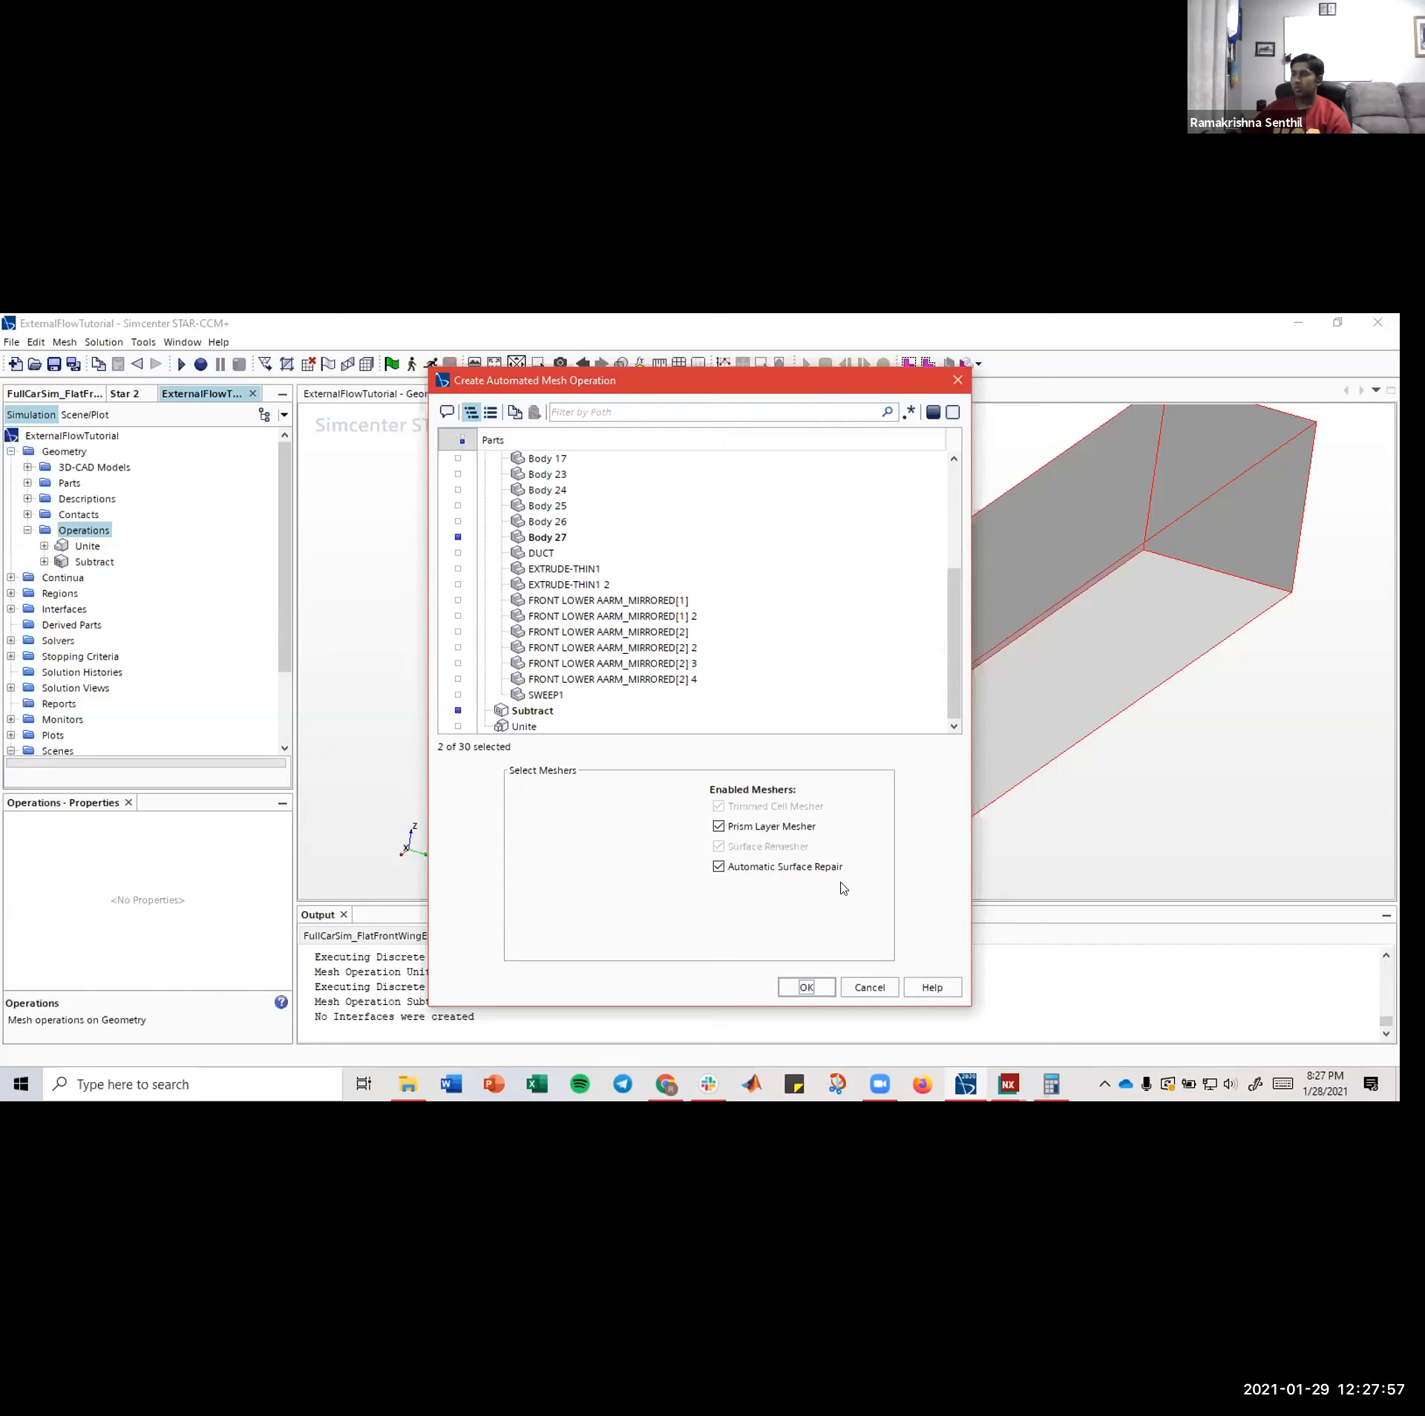
left_click(806, 988)
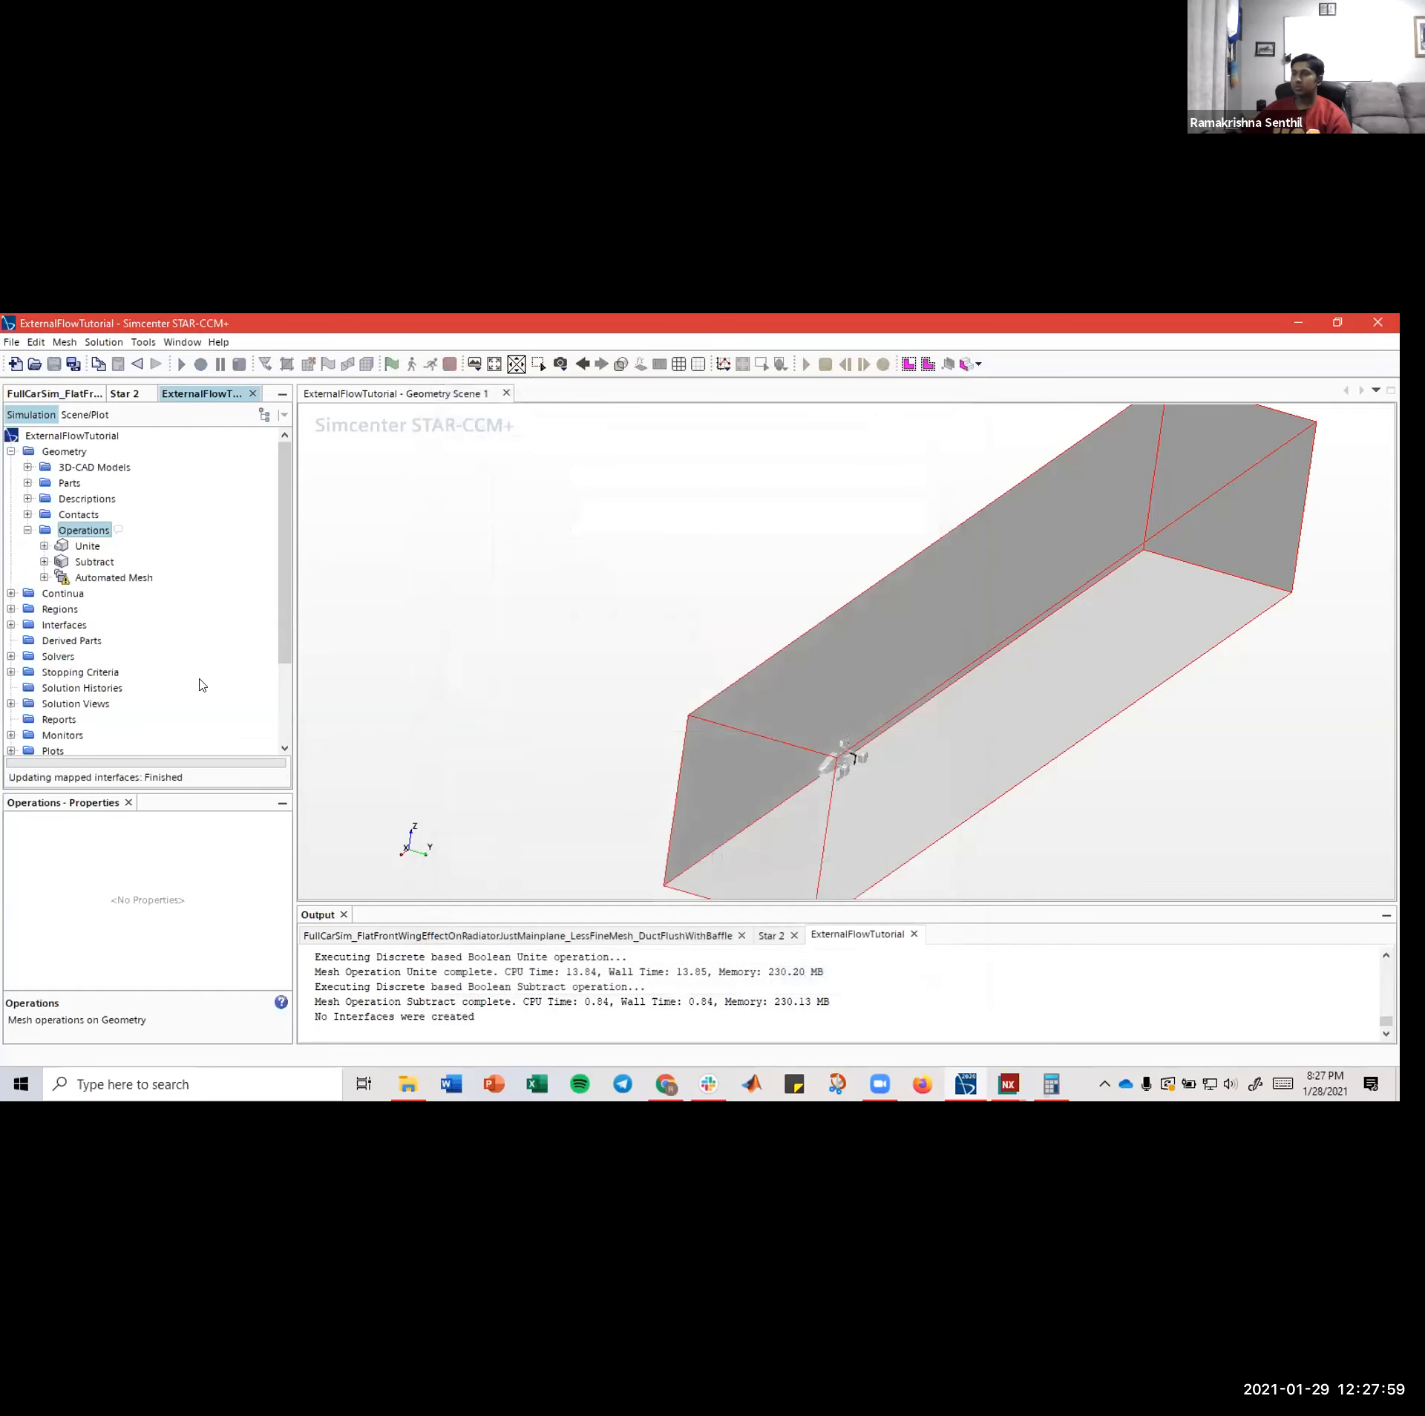
- Expand the Automated Mesh operation's Default Controls and view the Base Size setting
left_click(44, 577)
left_click(97, 594)
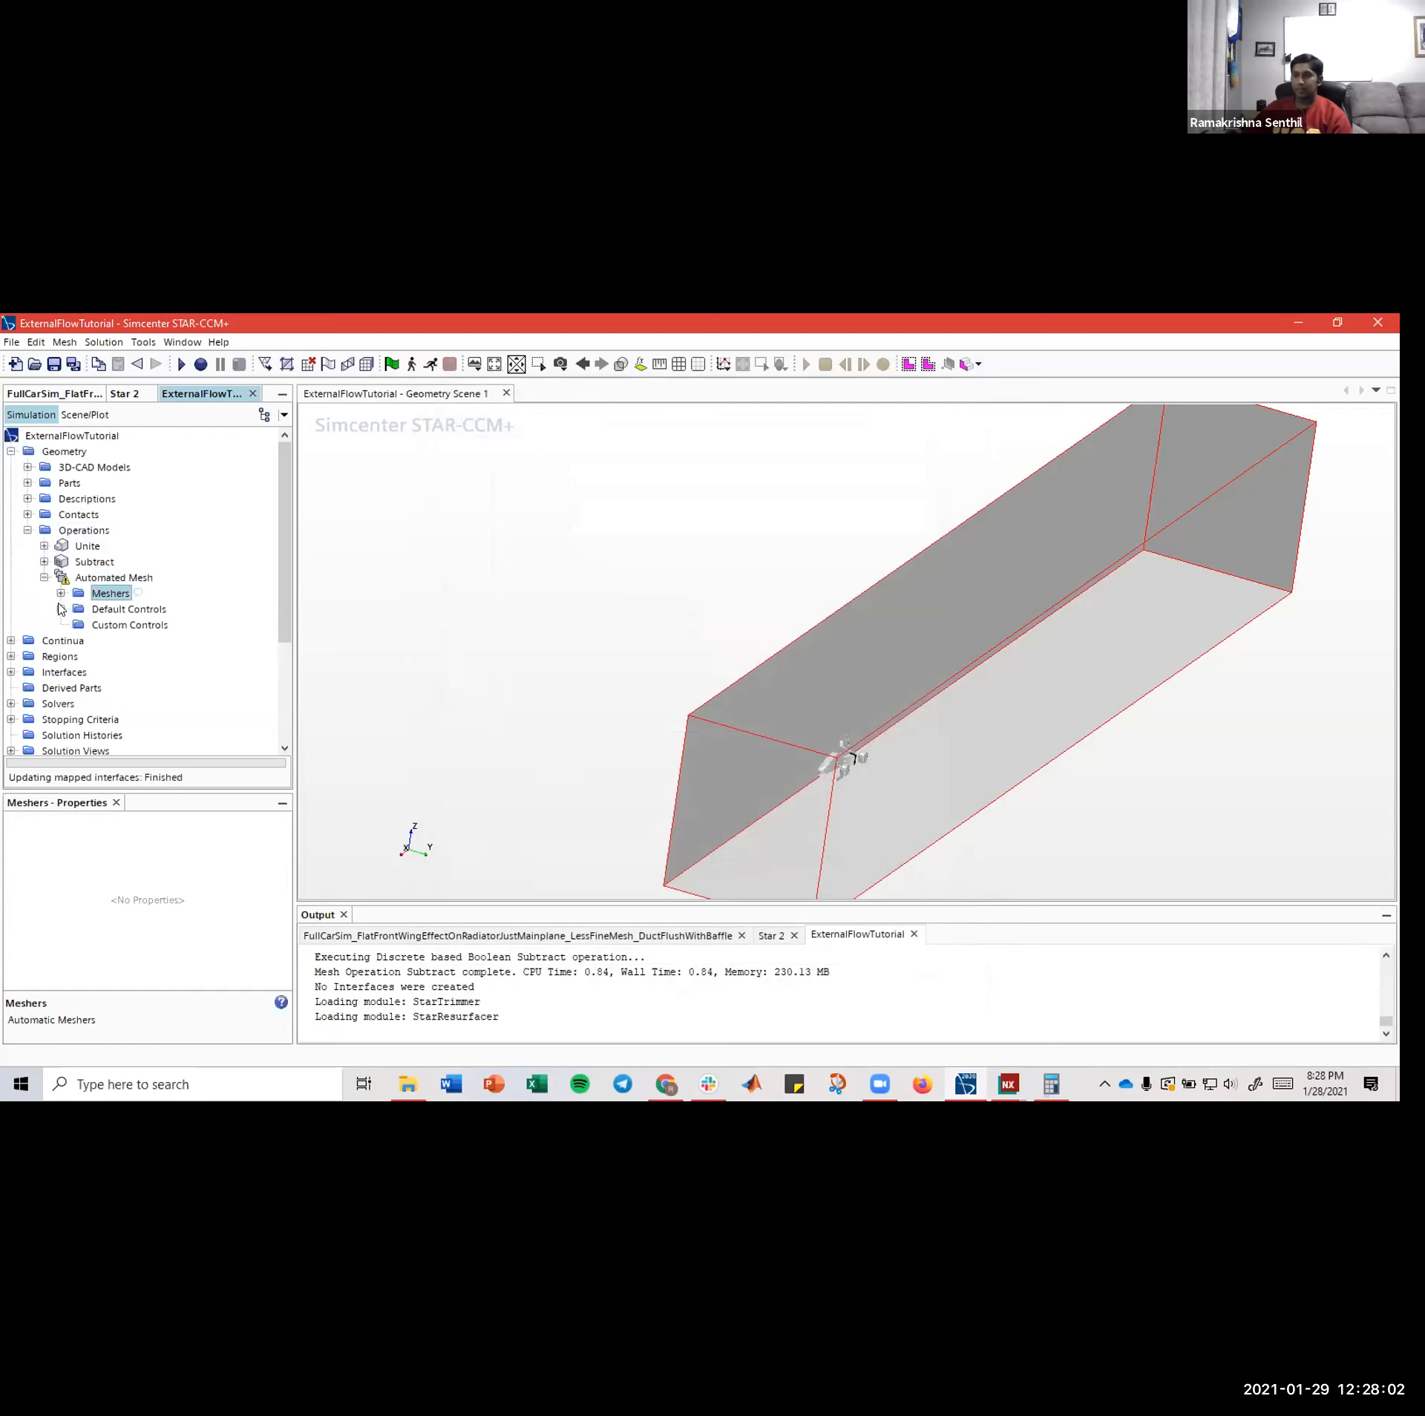
left_click(61, 609)
left_click(128, 512)
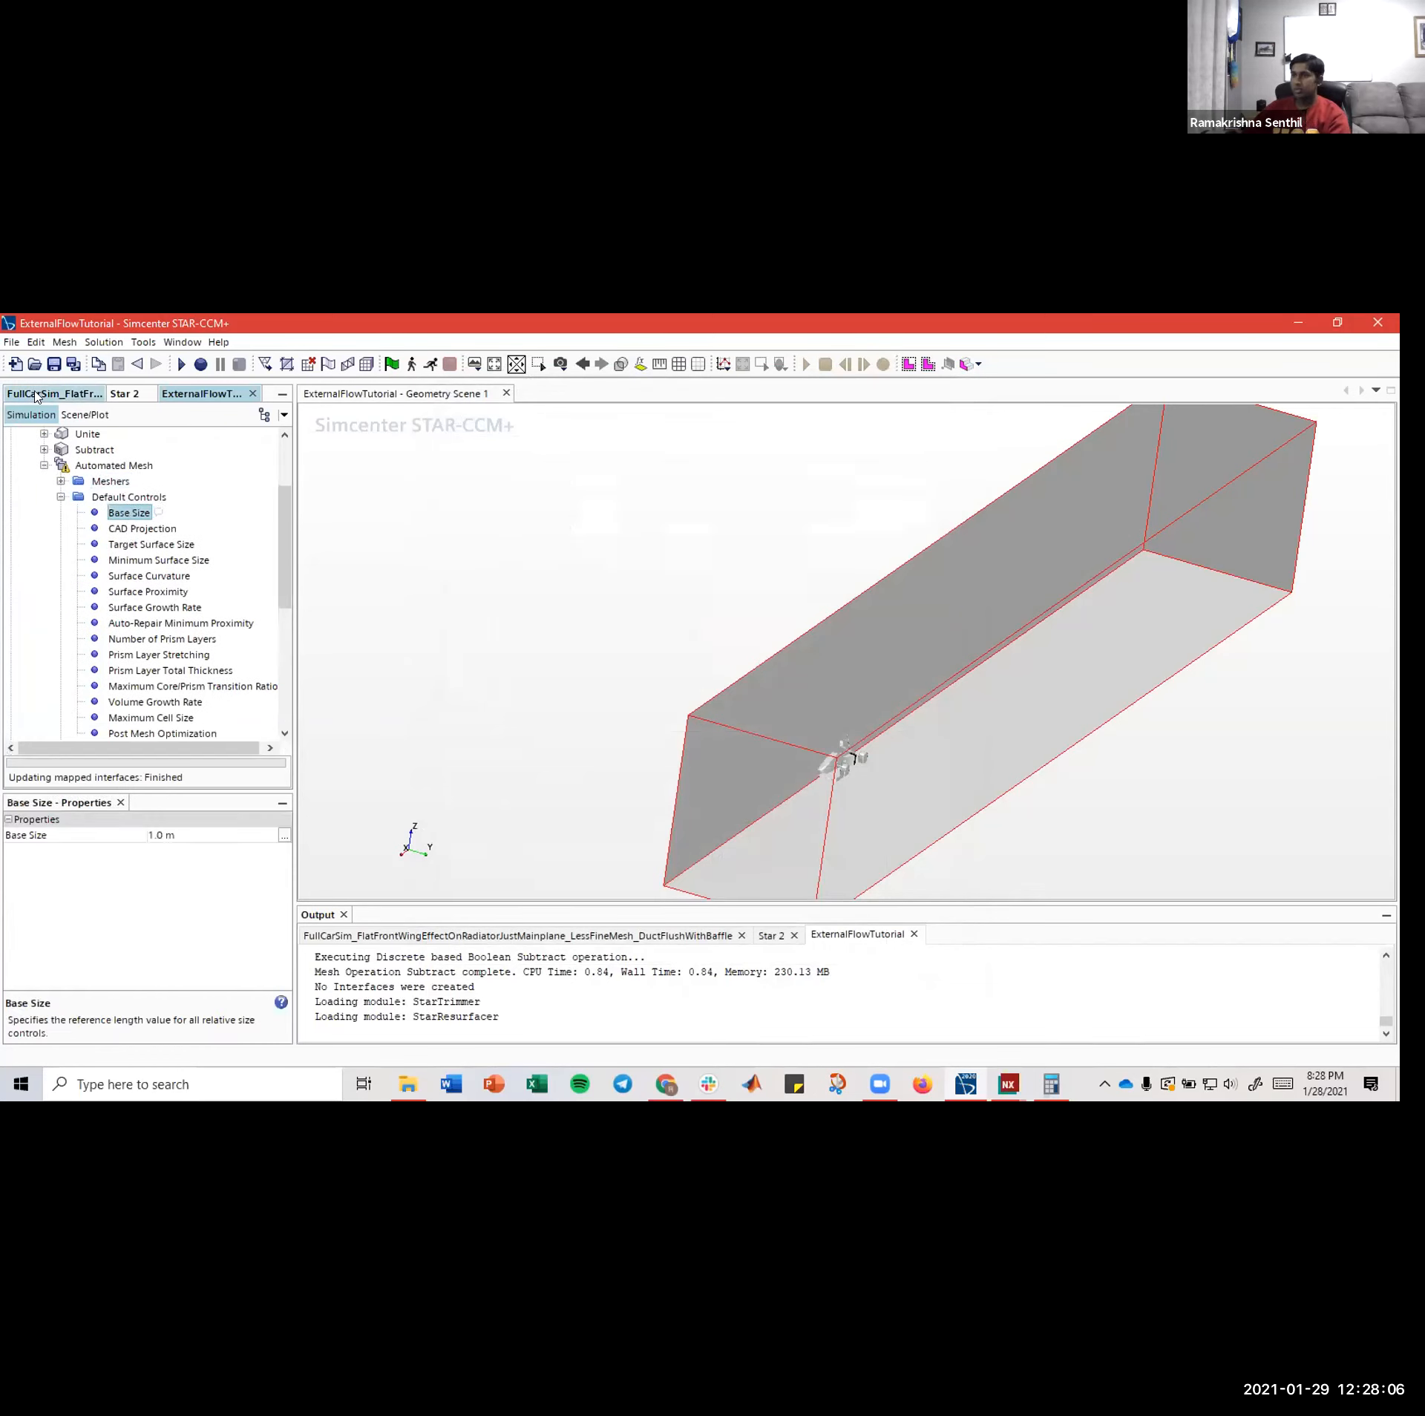
left_click(118, 529)
left_click(122, 517)
left_click(121, 528)
left_click(123, 518)
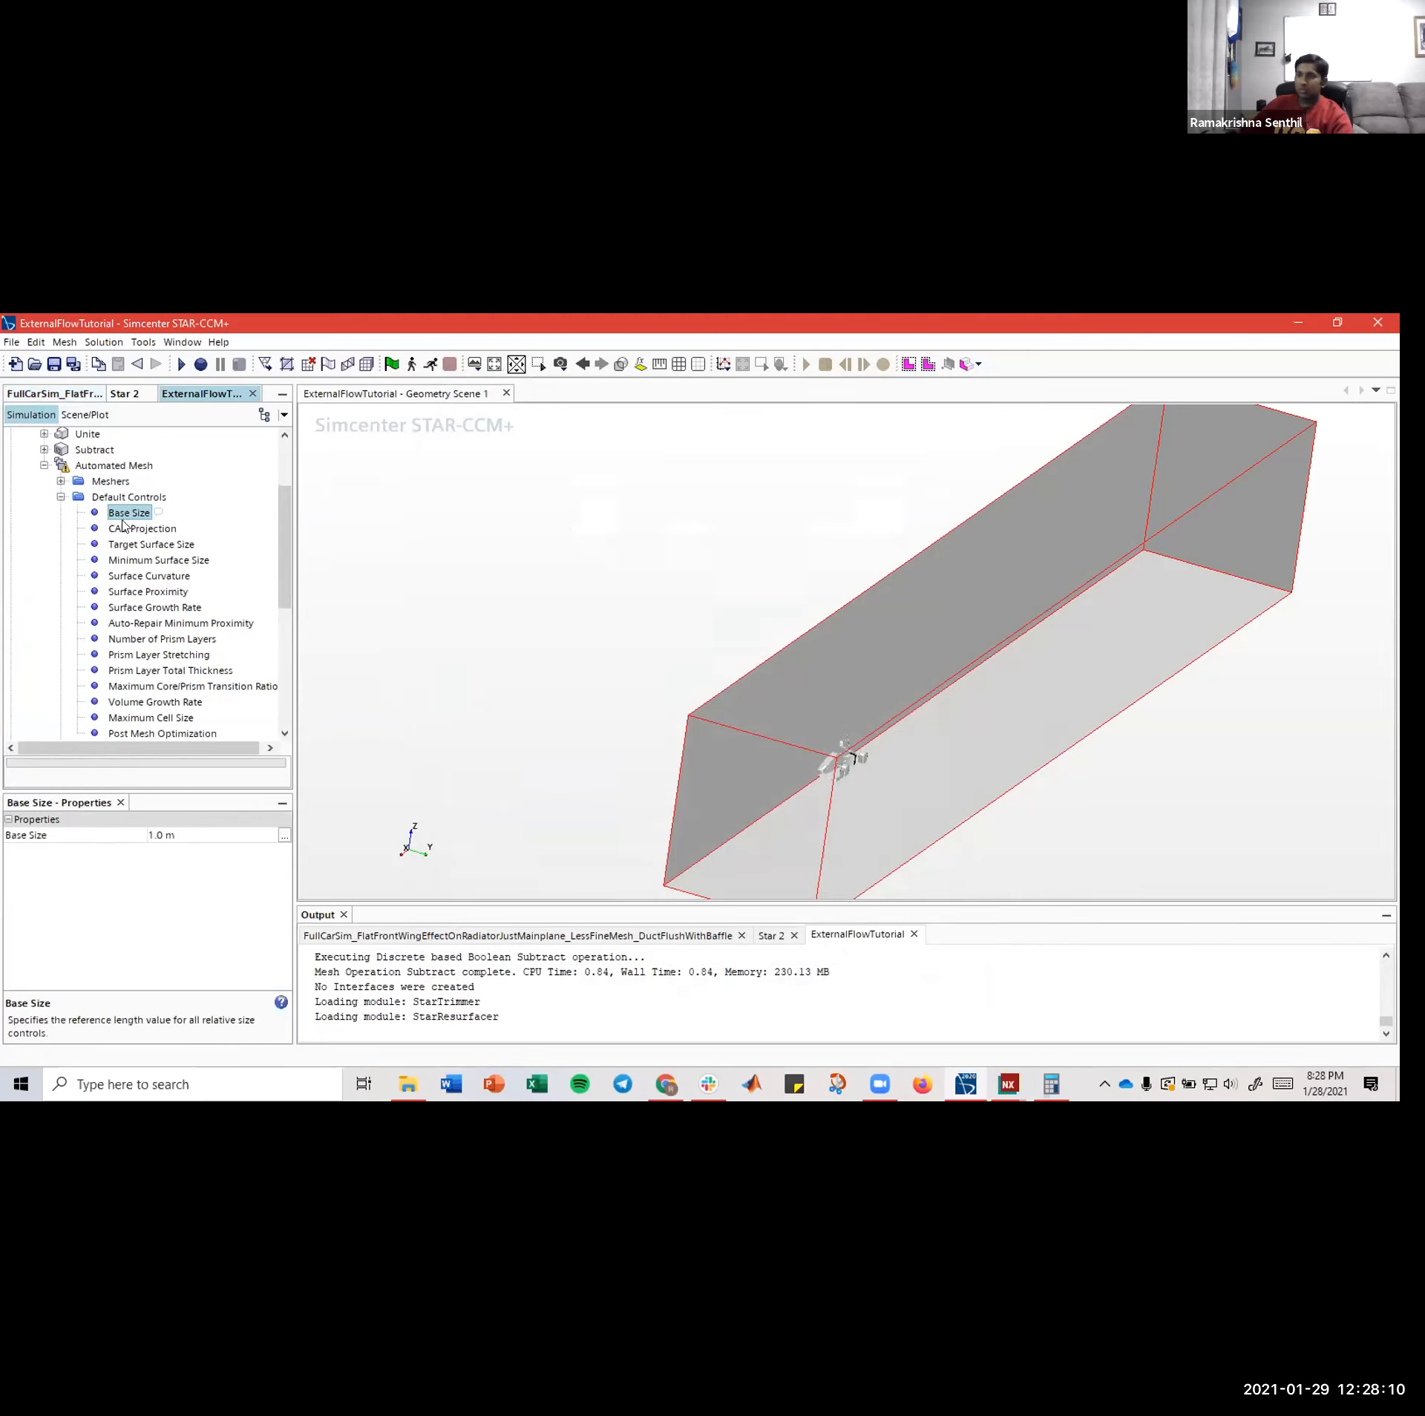
left_click(121, 528)
left_click(123, 518)
left_click(121, 528)
left_click(122, 519)
- Examine the full length of the flow domain around the car in the geometry scene
scroll(751, 621, "up", 5)
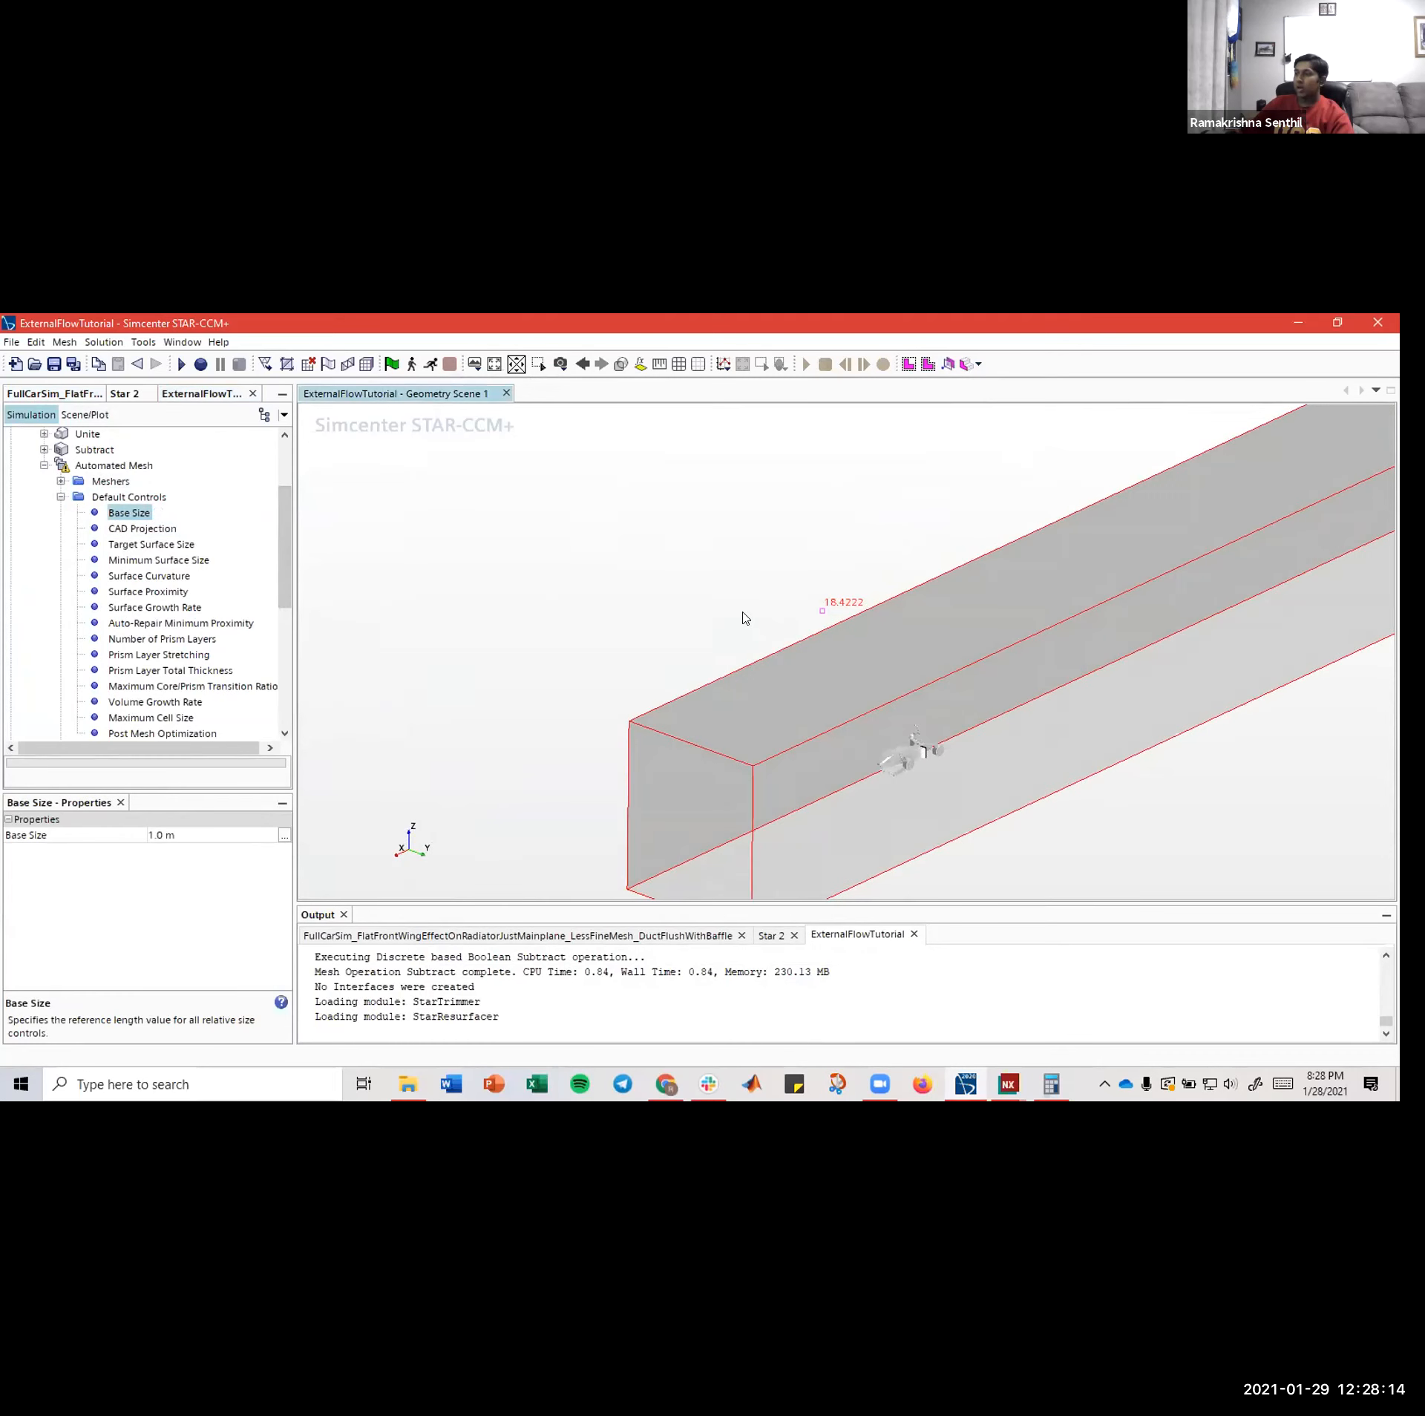
right_click_drag(898, 624, 827, 601)
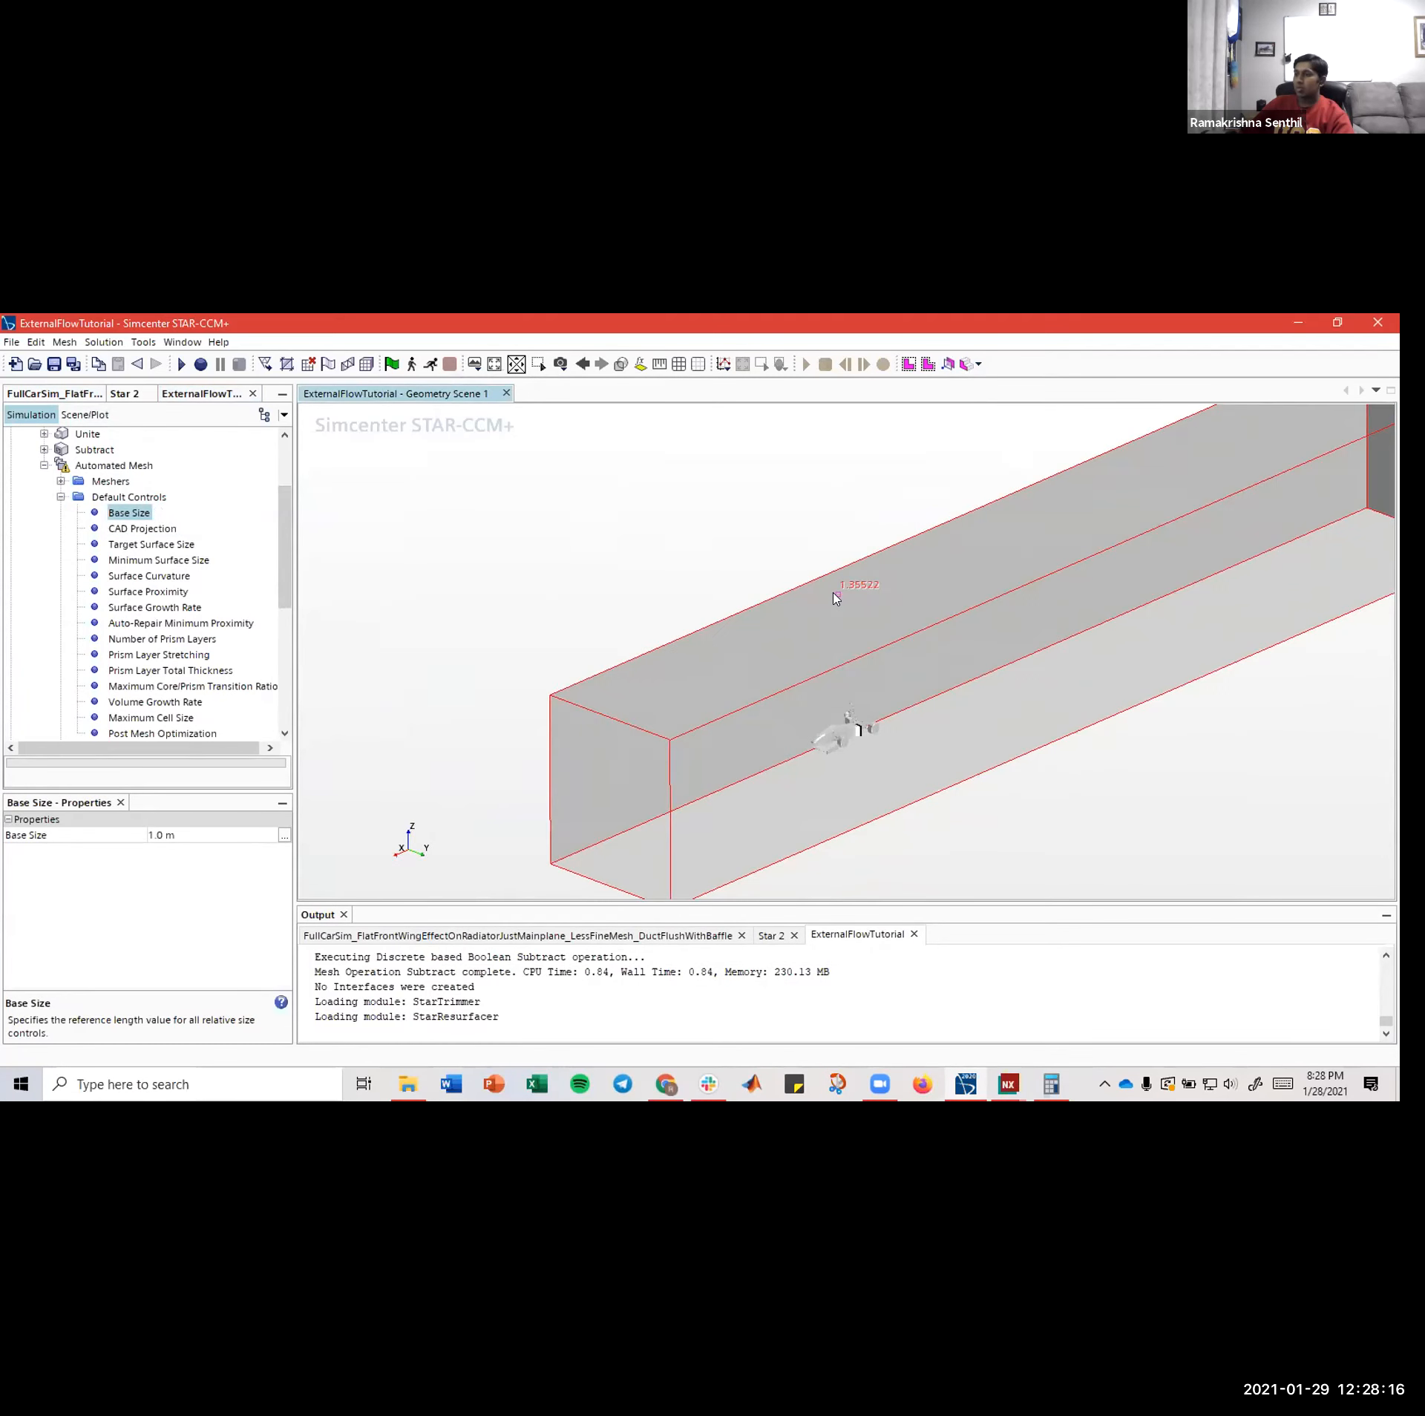
left_click_drag(832, 590, 836, 588)
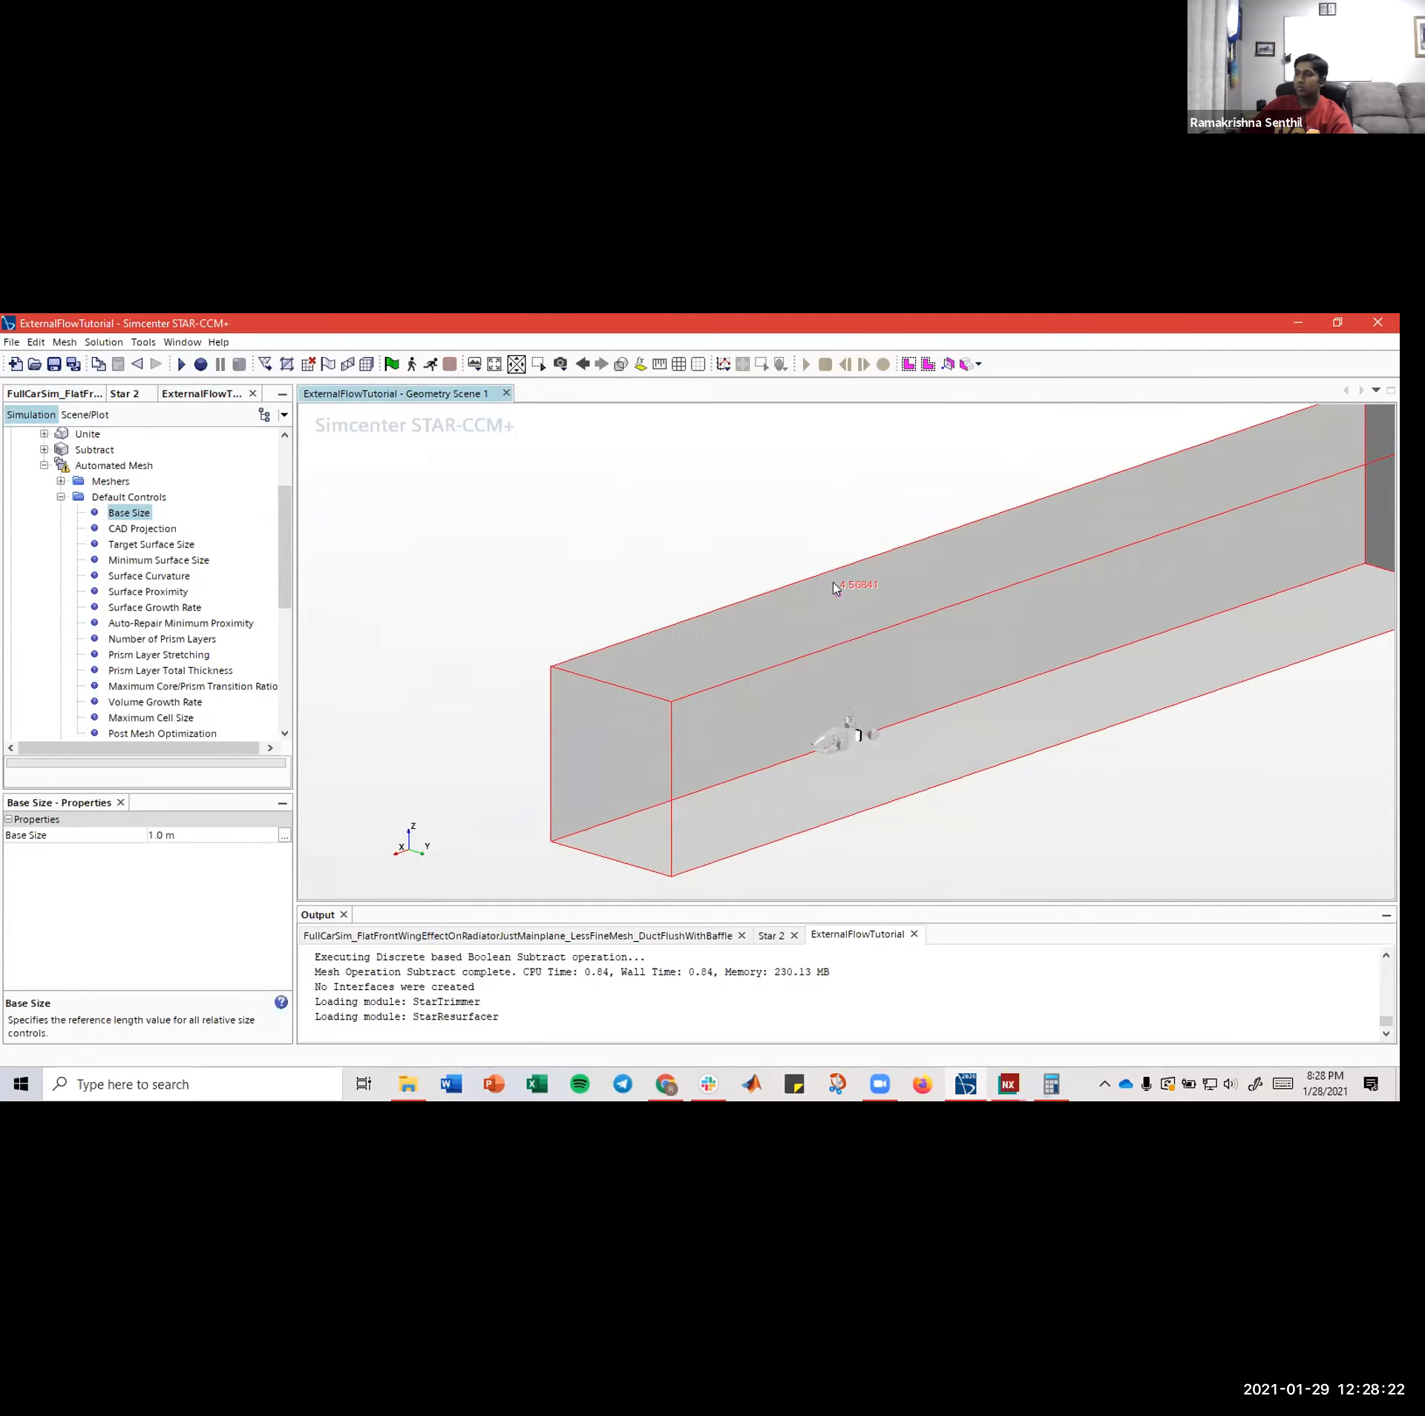
middle_click_drag(833, 588, 749, 575)
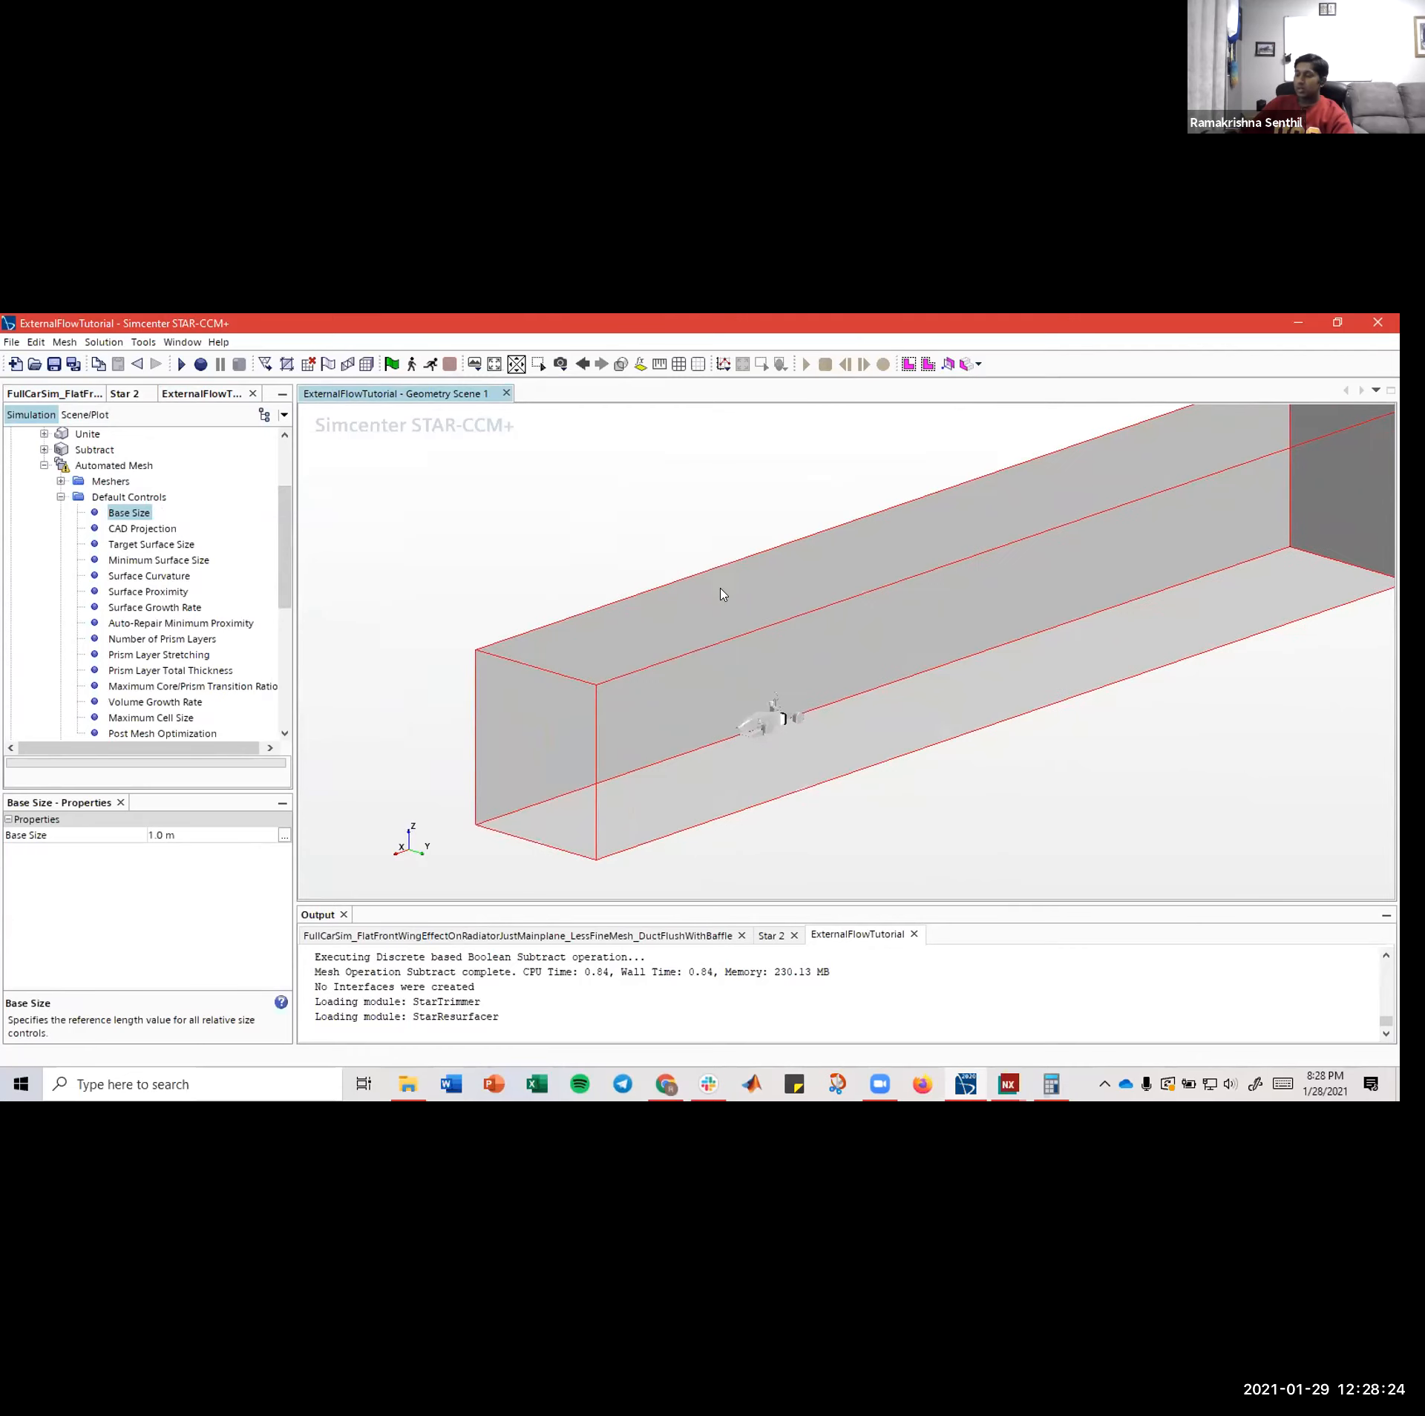
middle_click_drag(618, 639, 686, 630)
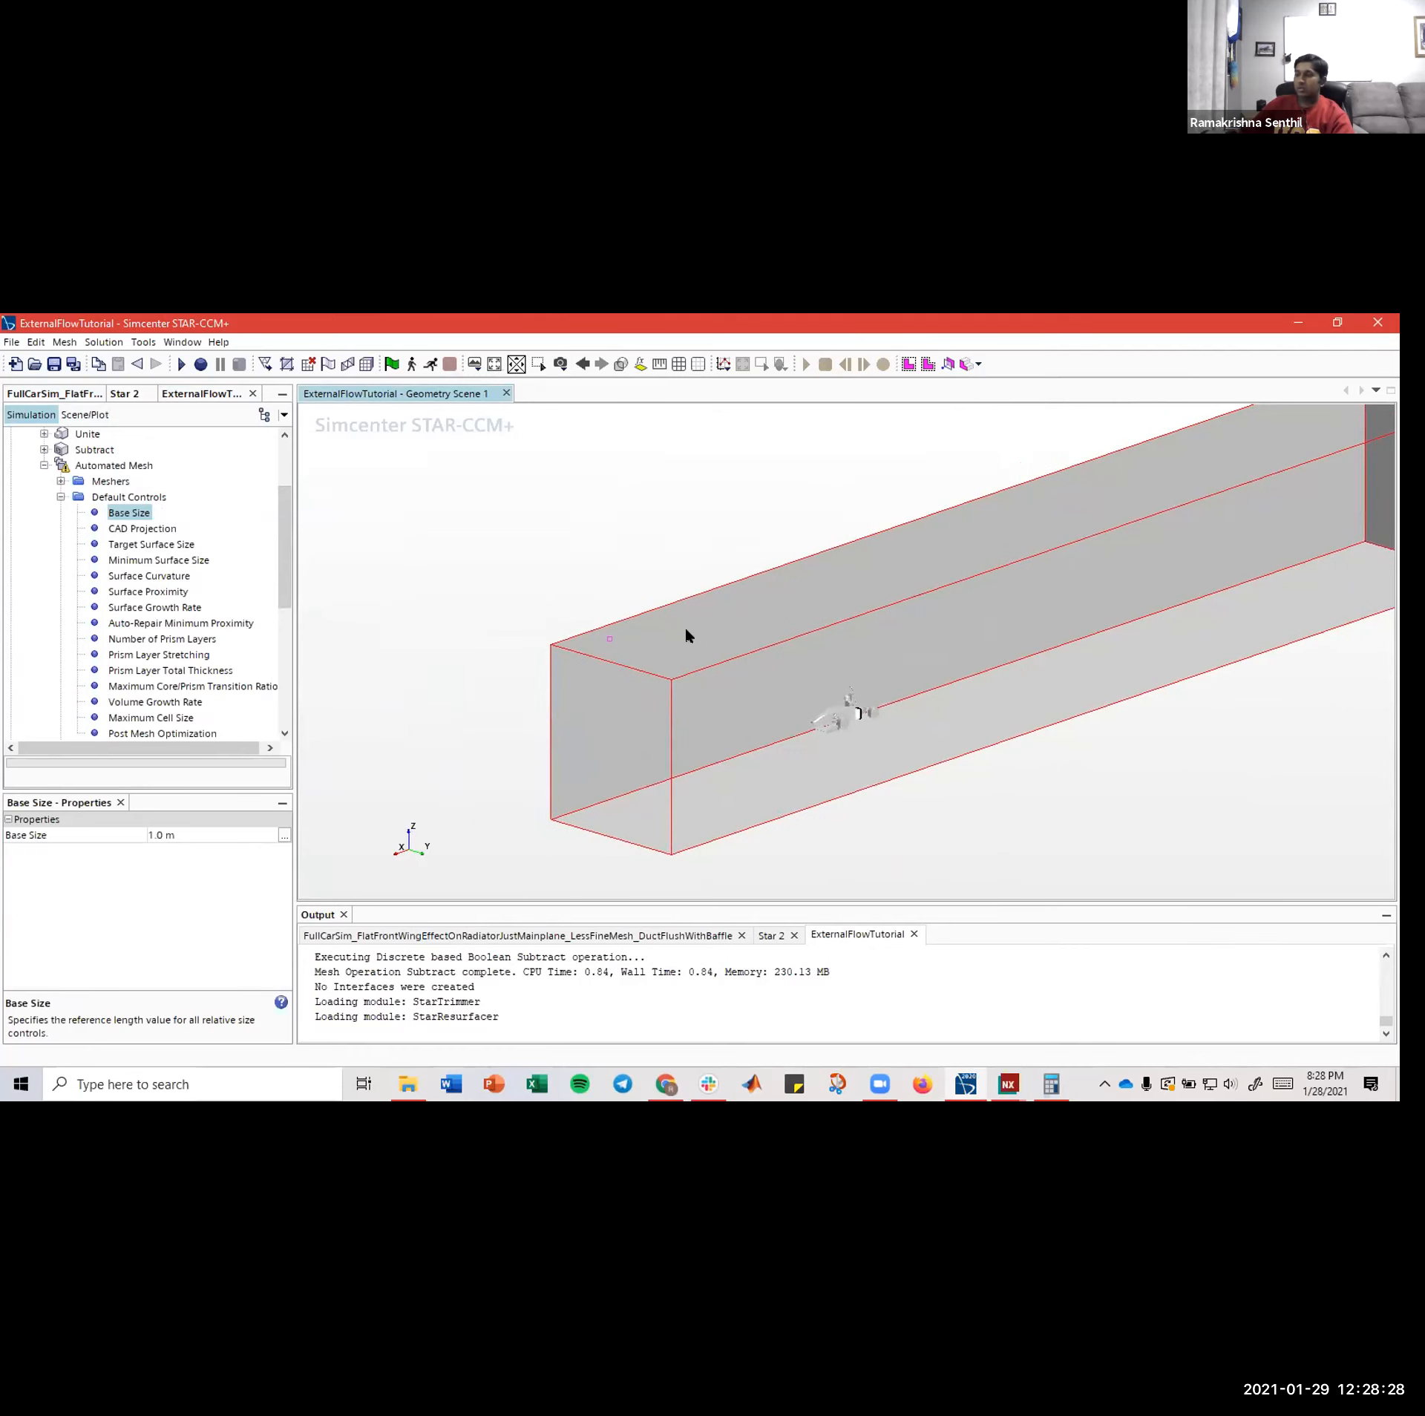
middle_click_drag(686, 633, 582, 678)
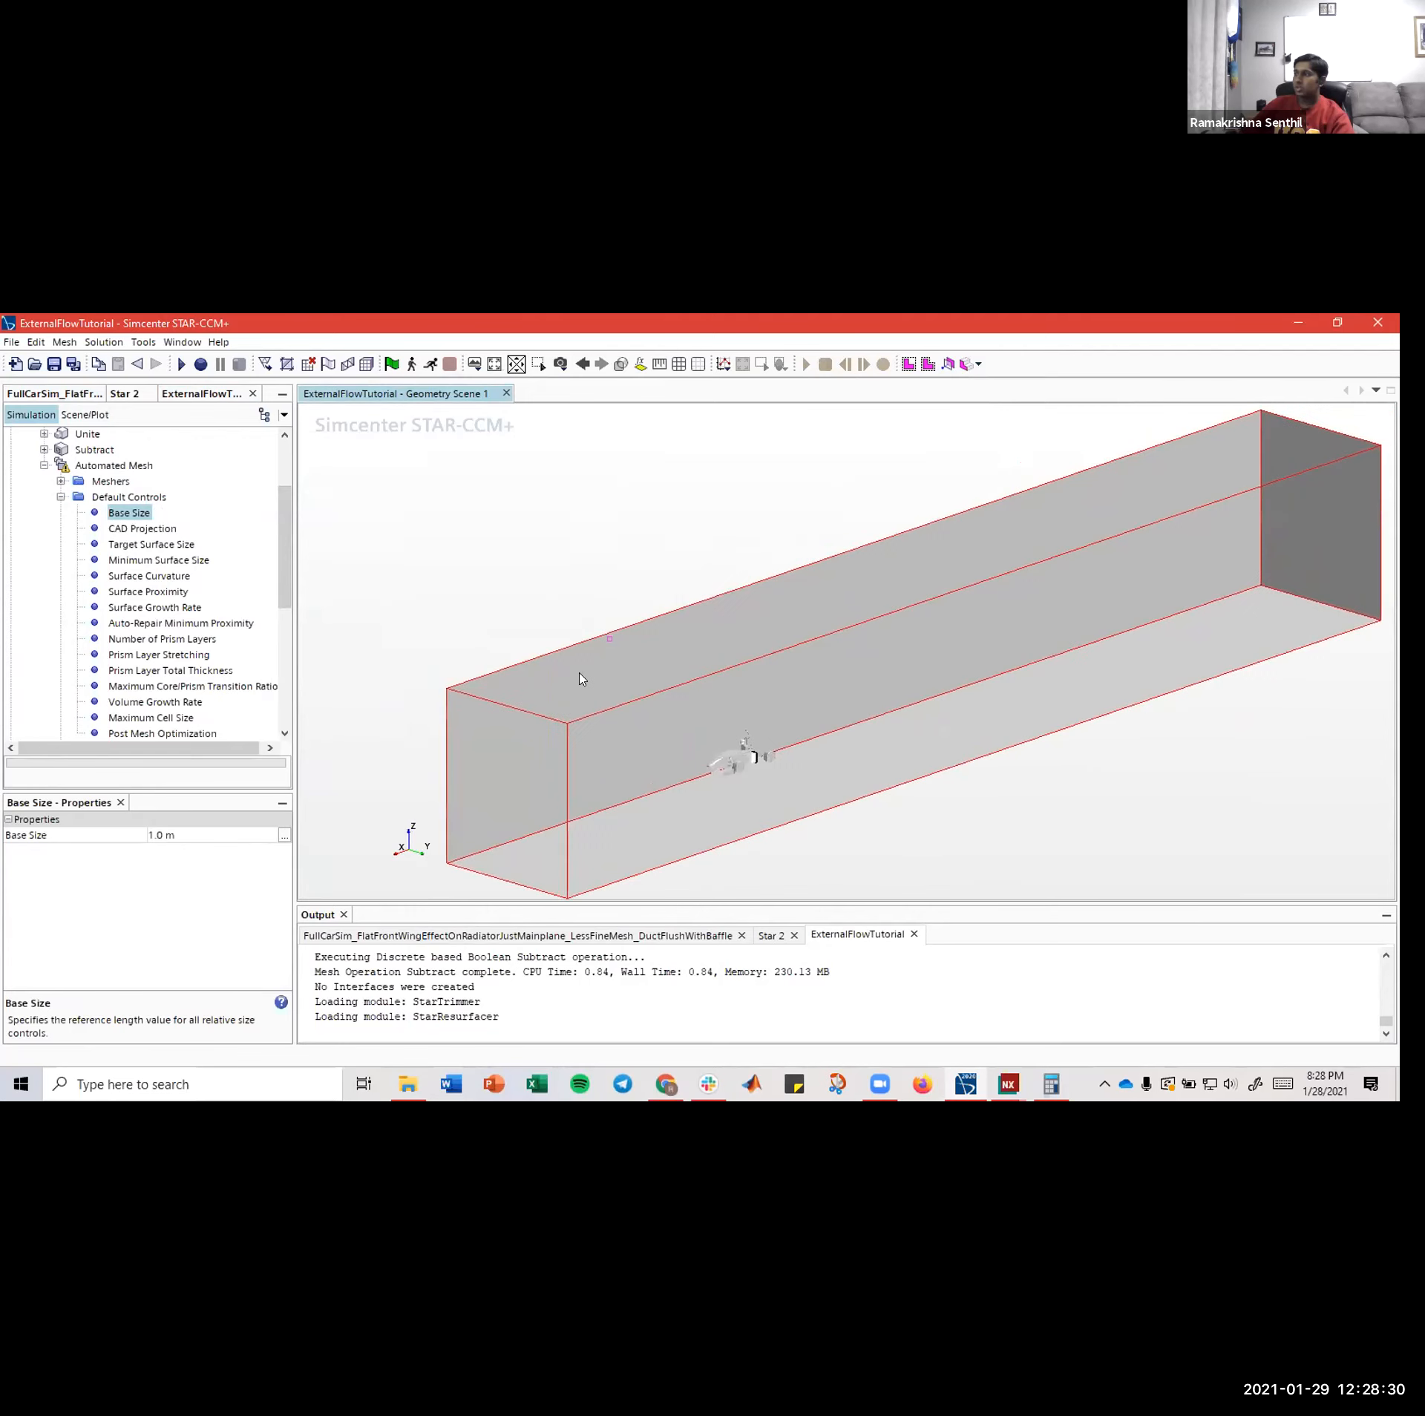
right_click_drag(580, 673, 581, 666)
right_click_drag(613, 562, 596, 561)
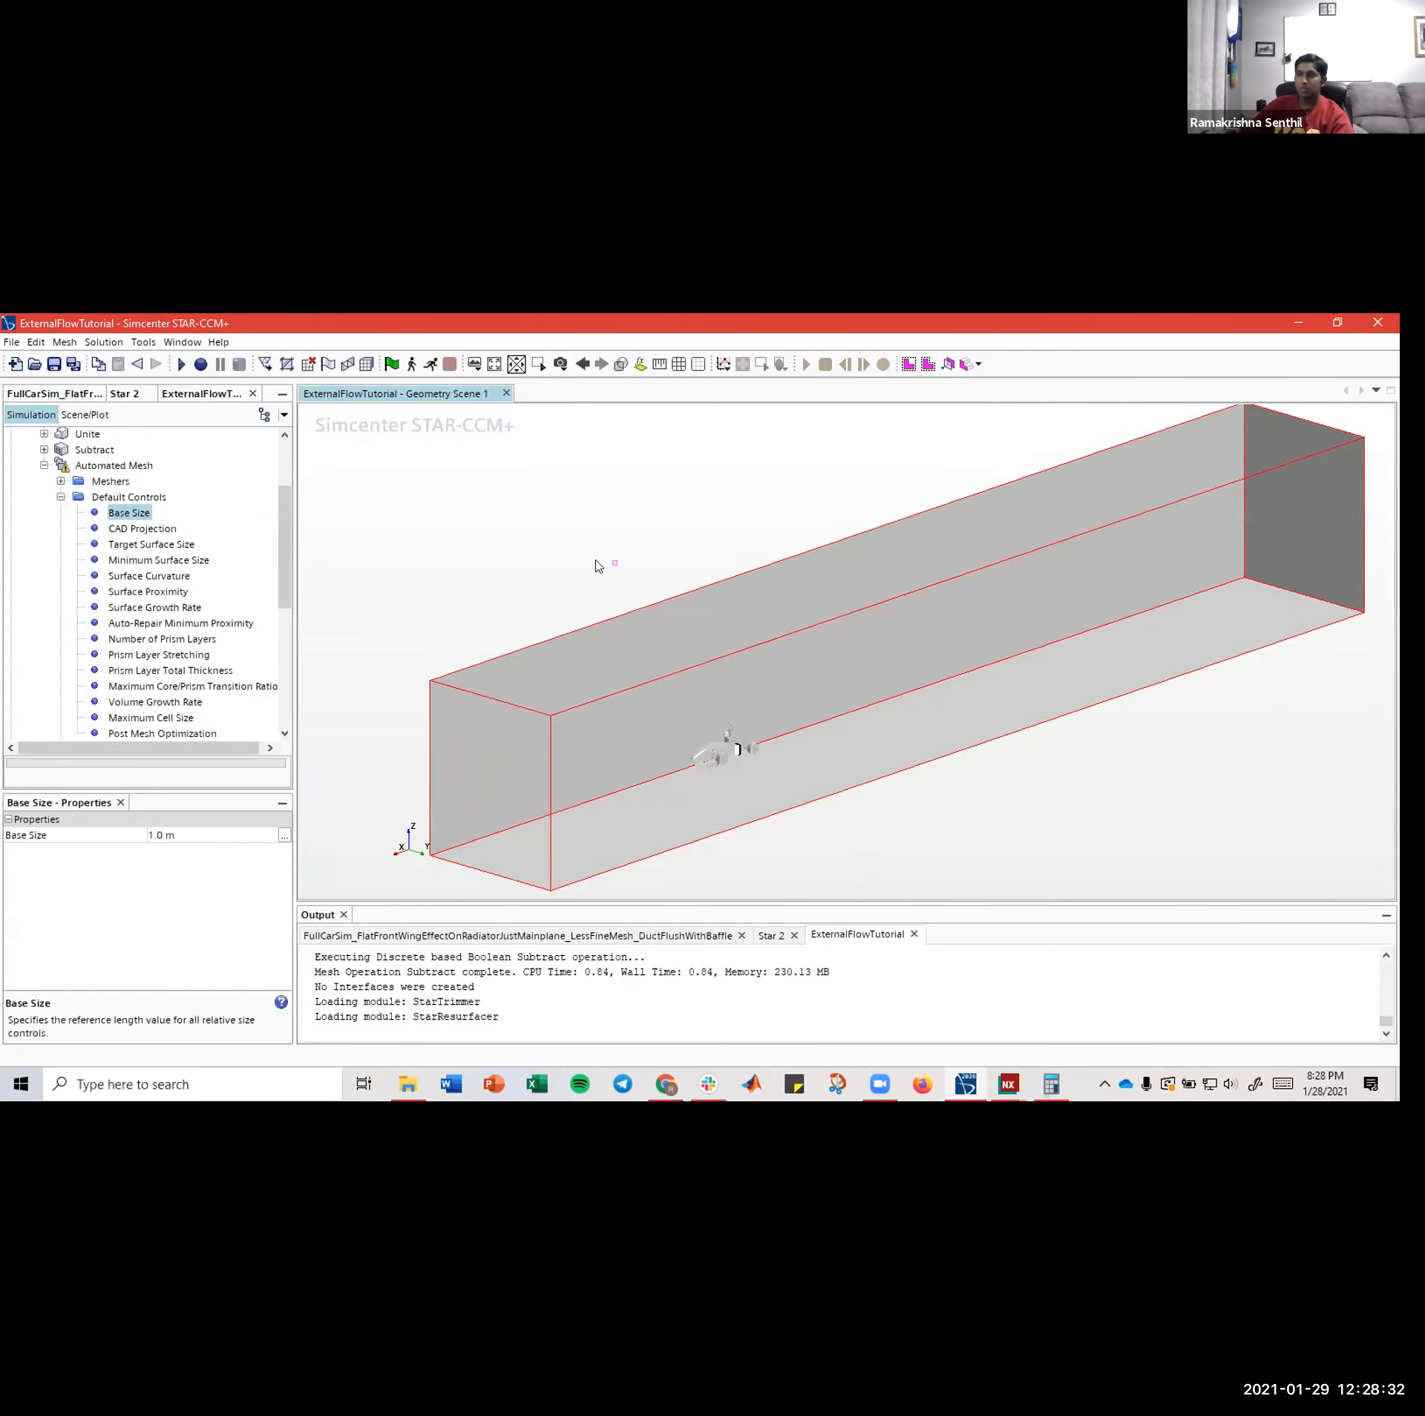
- In the FullCarSim reference simulation, collapse Regions and view the Base Size under the Automated Mesh operation's Default Controls
left_click(50, 392)
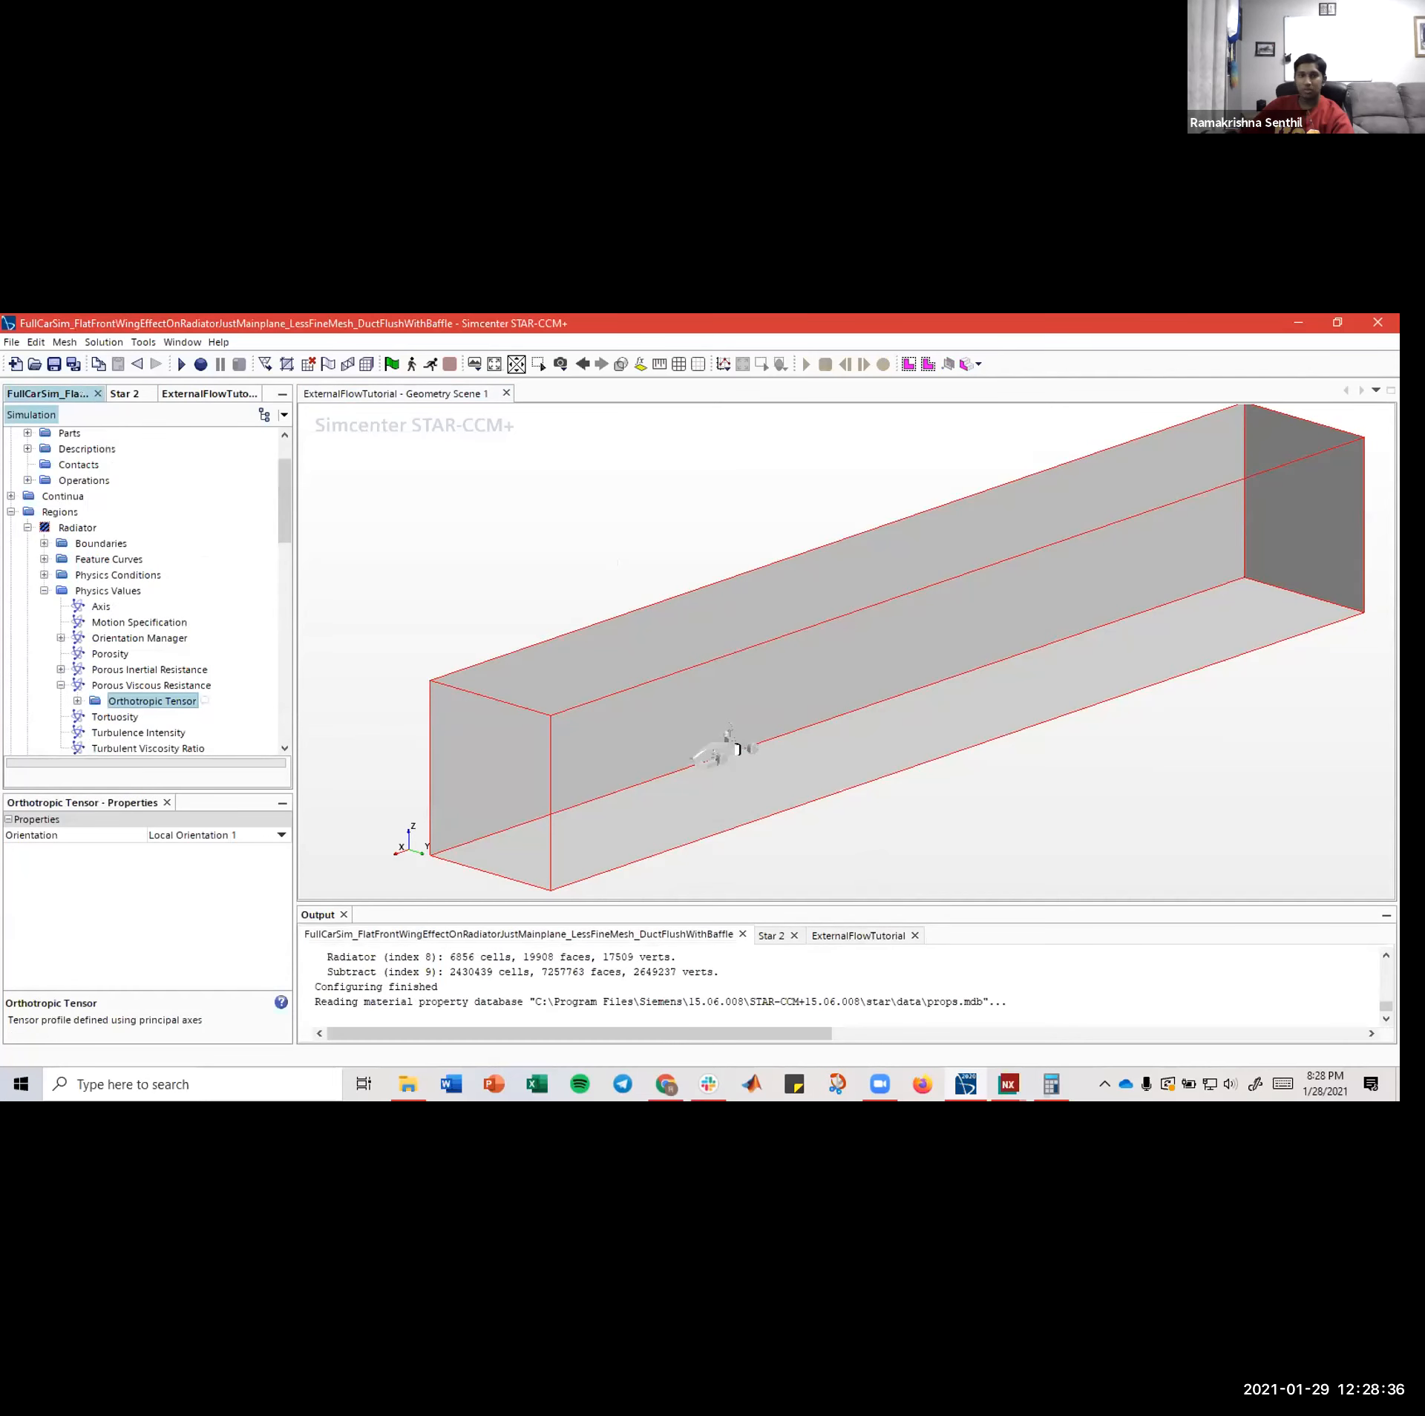
scroll(45, 564, "up", 1)
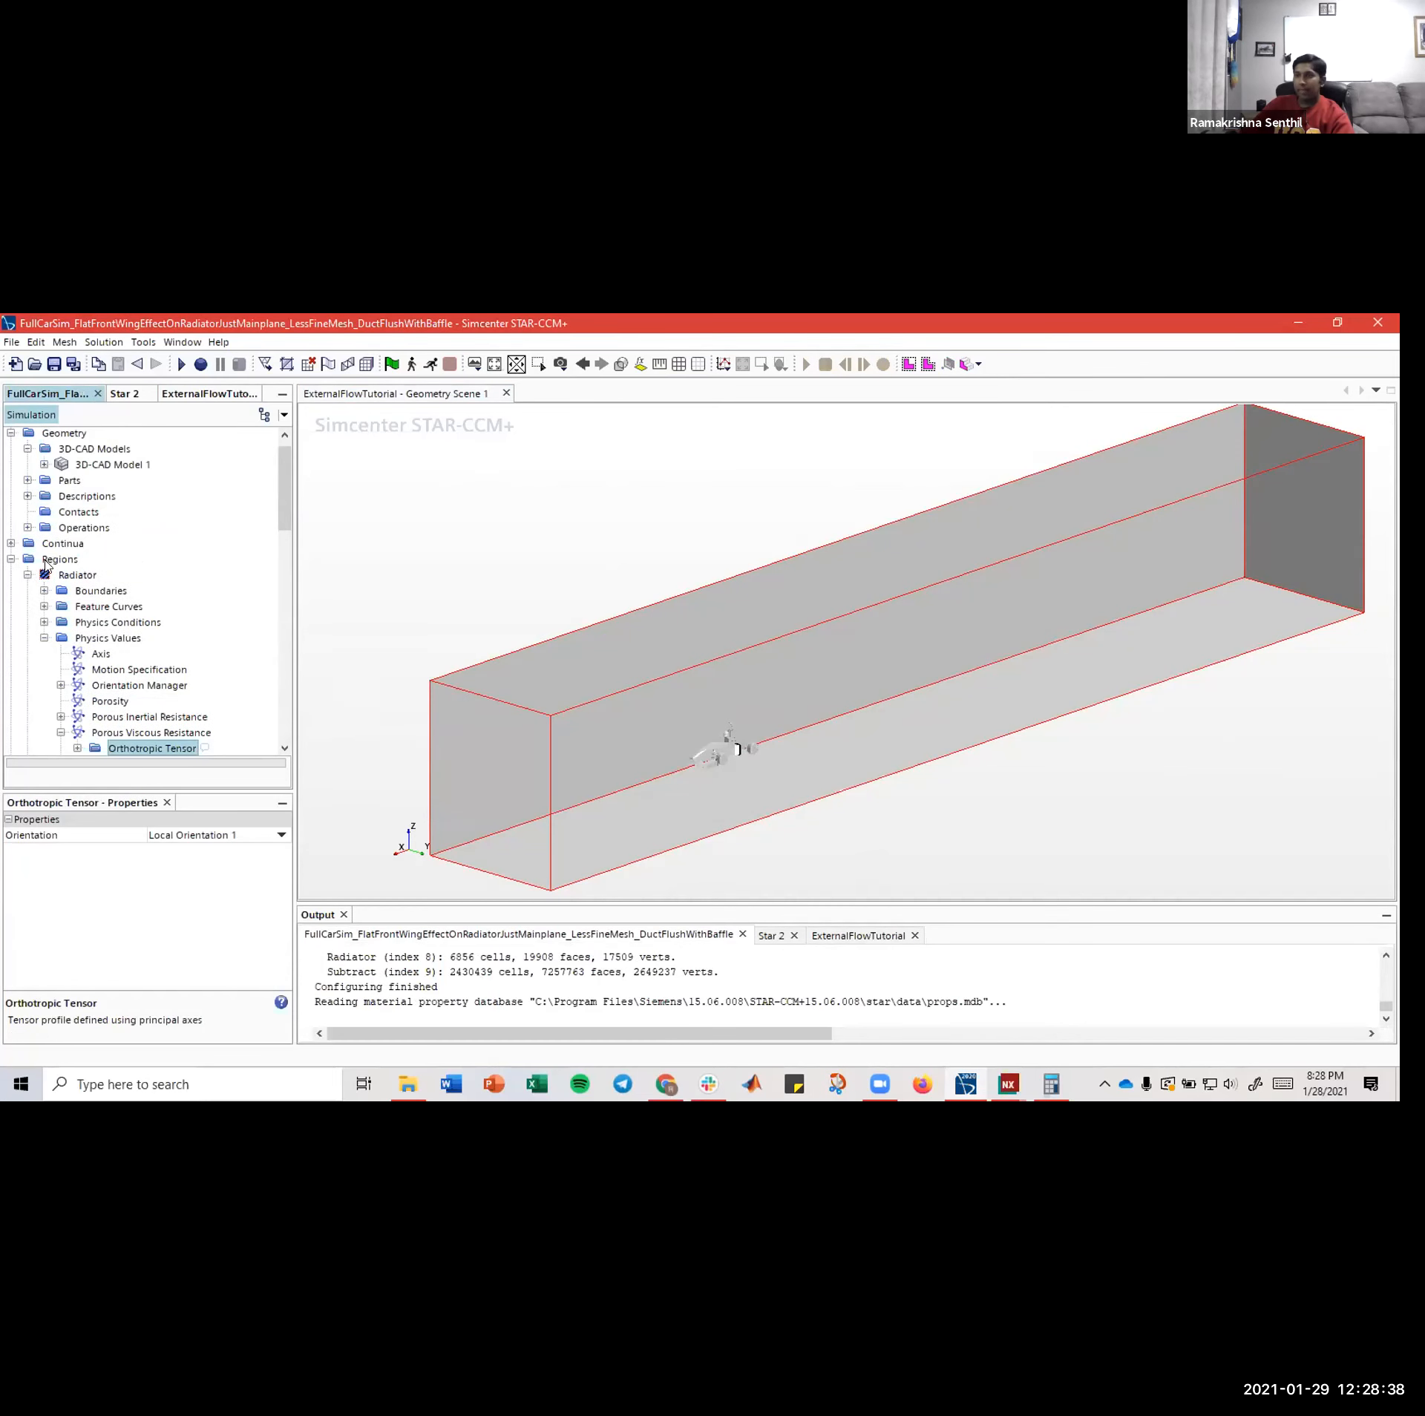
left_click(26, 575)
left_click(27, 575)
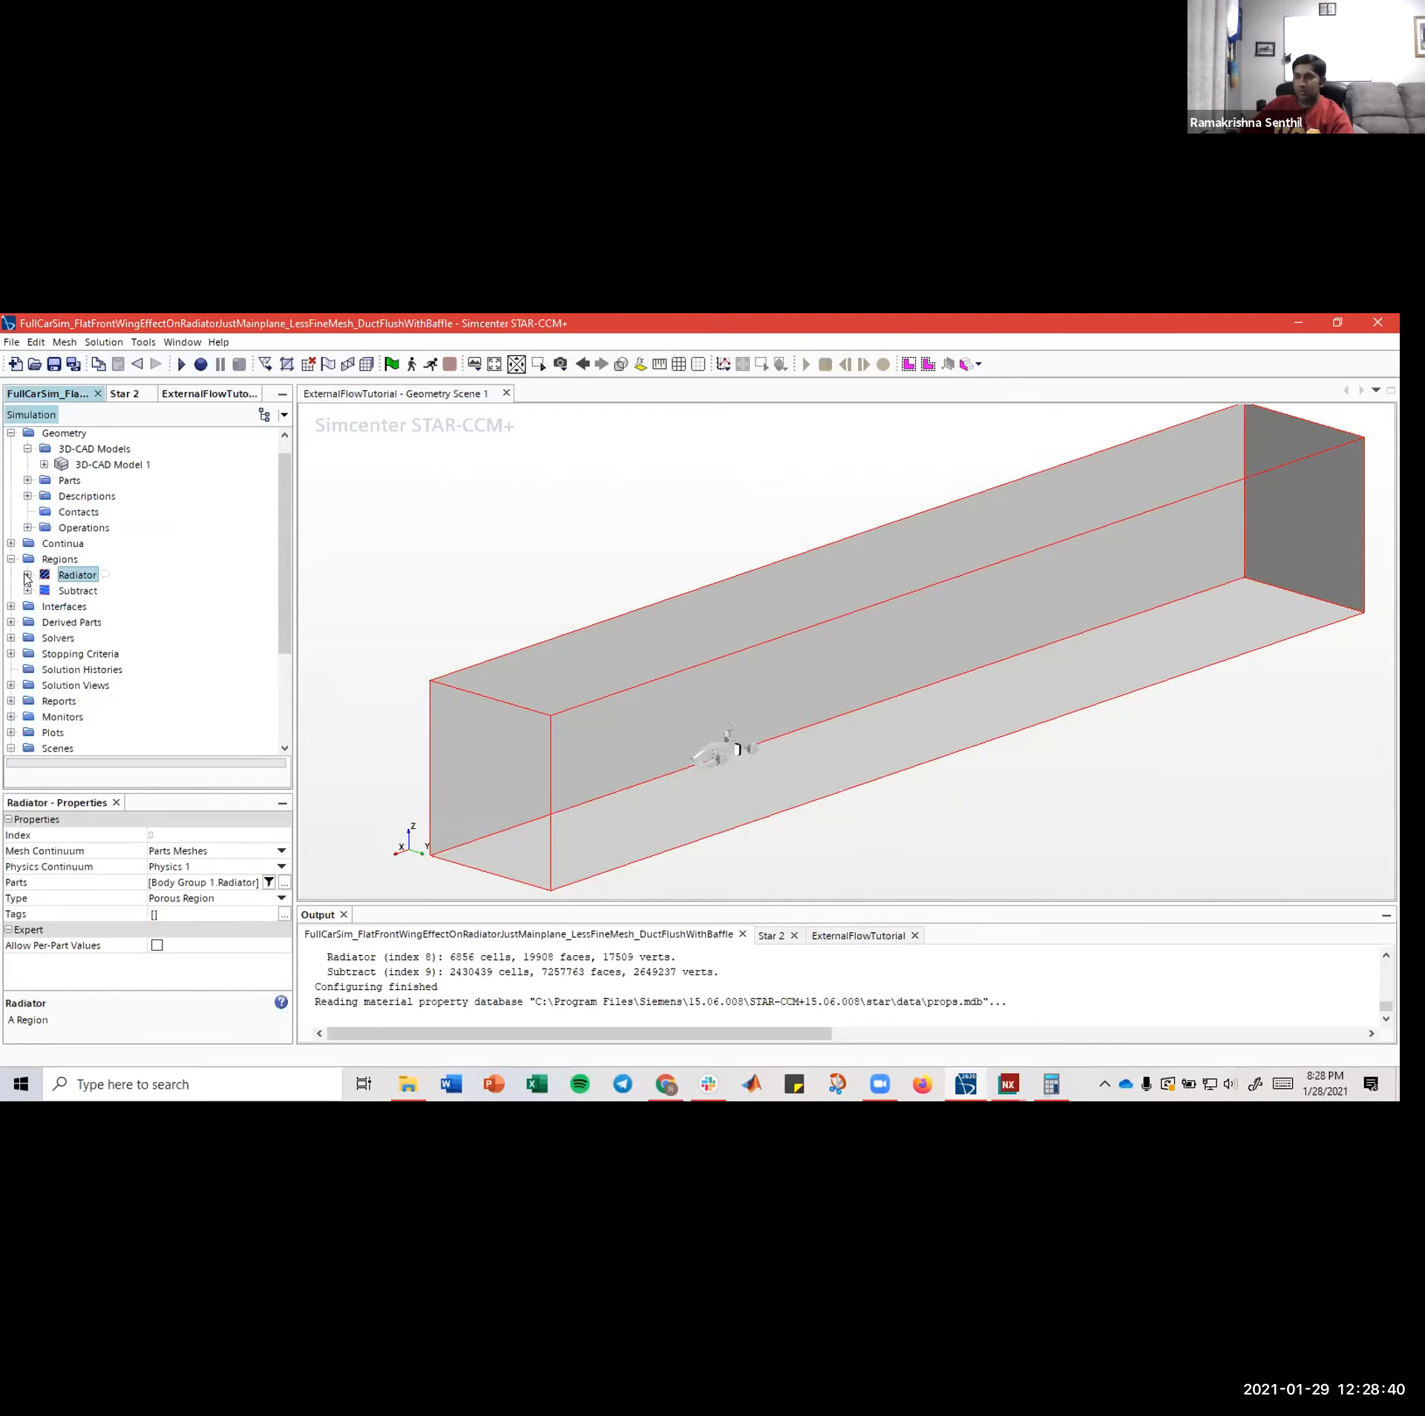
left_click(10, 561)
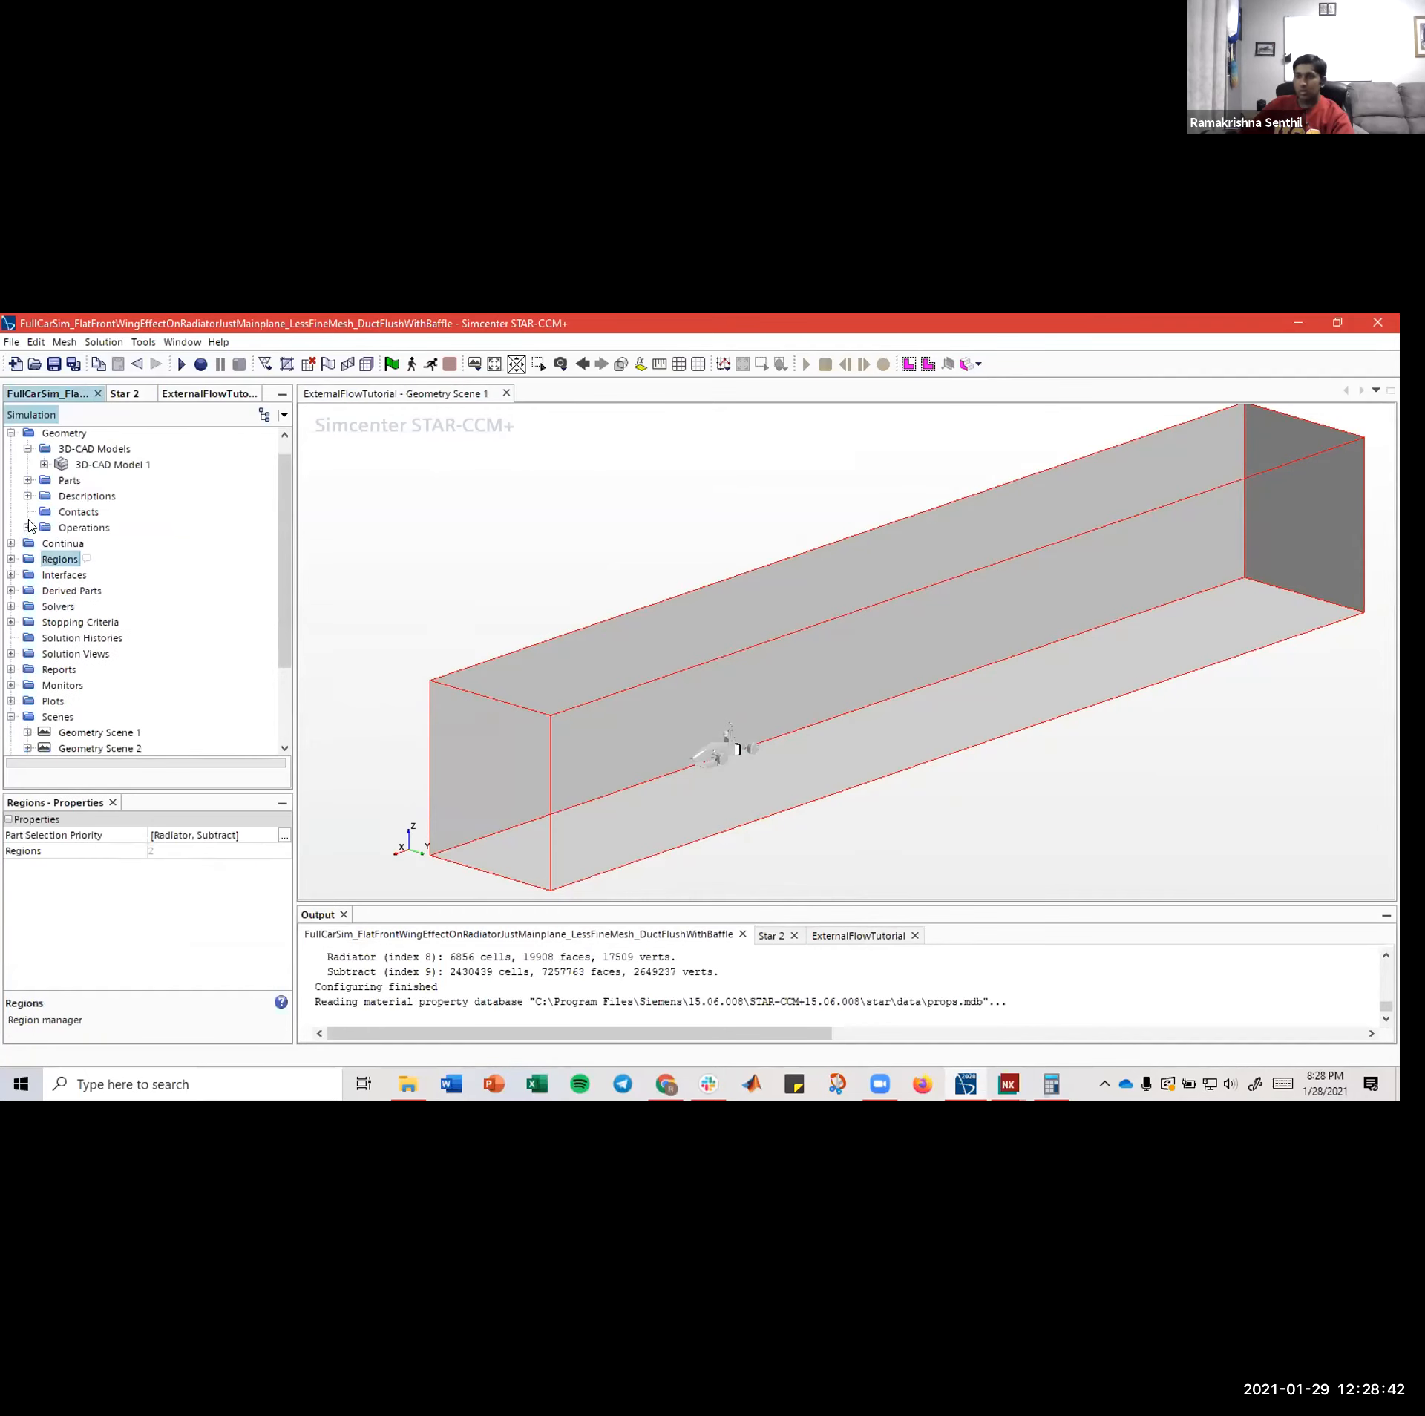
left_click(26, 527)
left_click(44, 576)
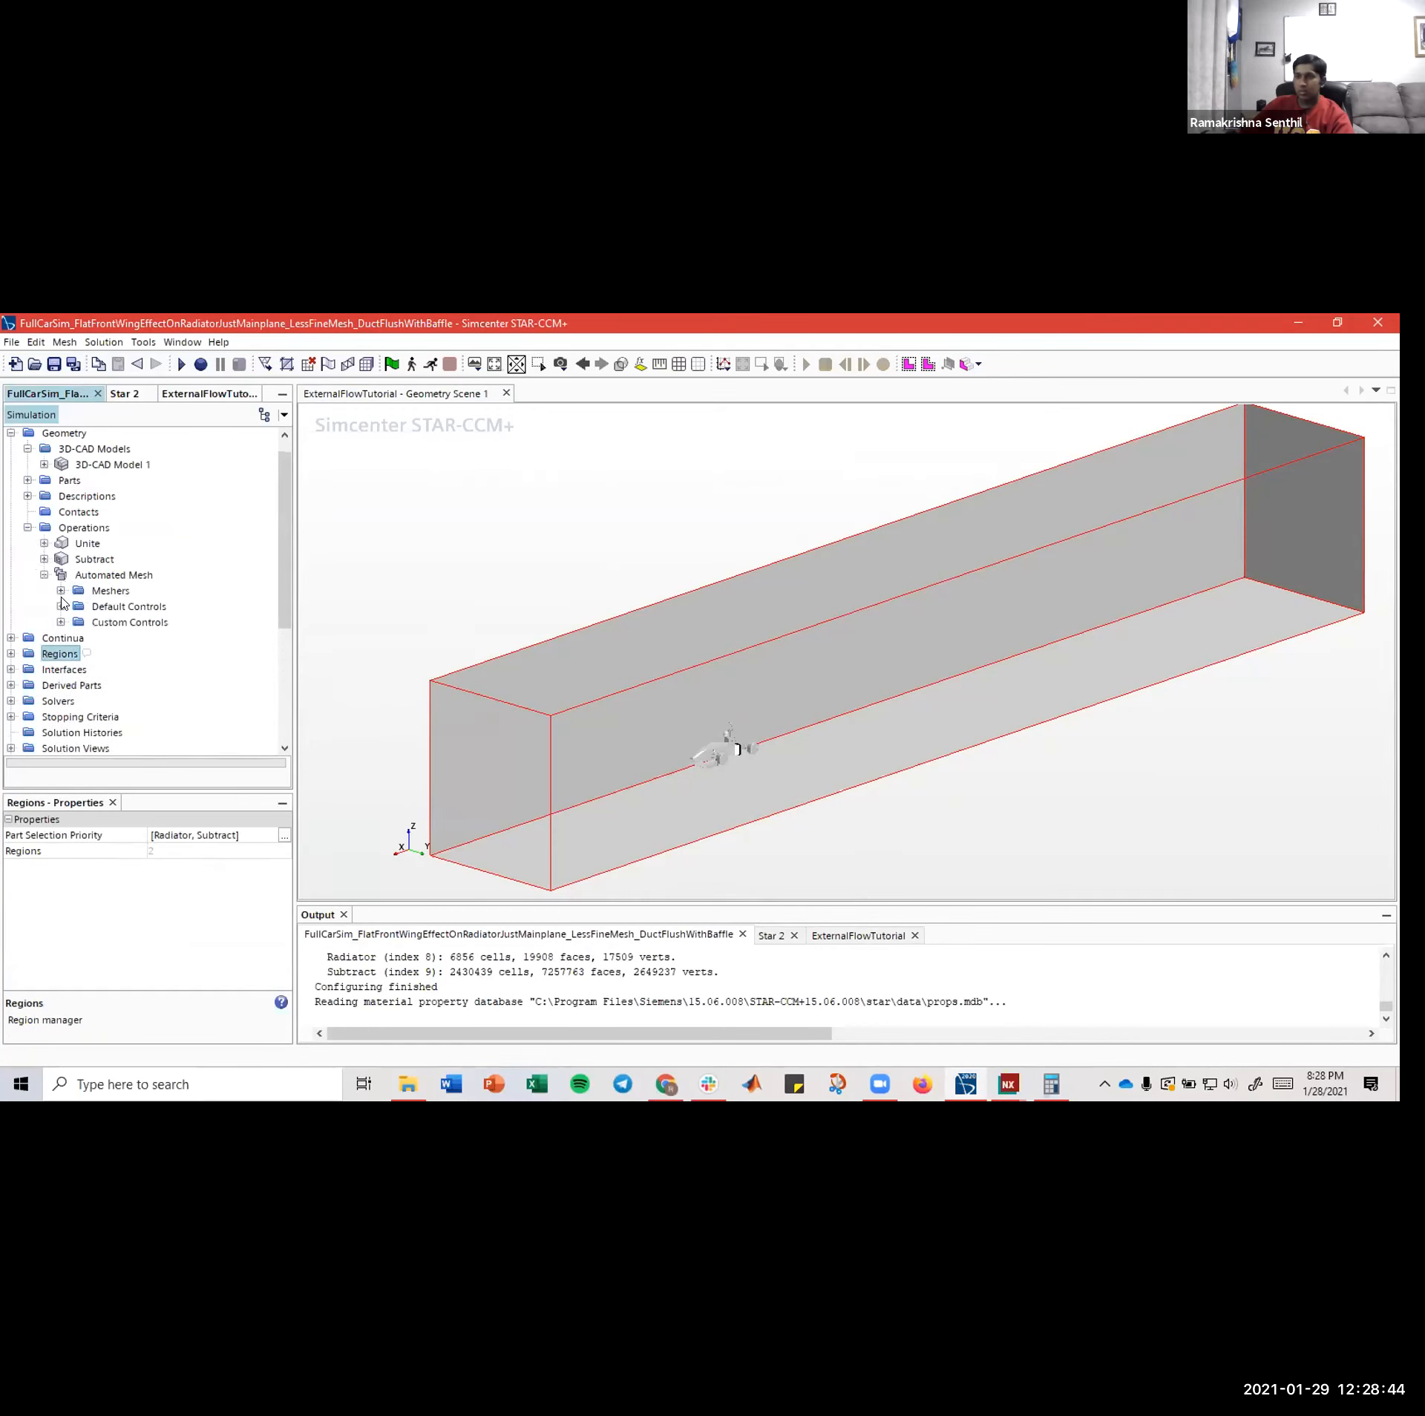
left_click(61, 607)
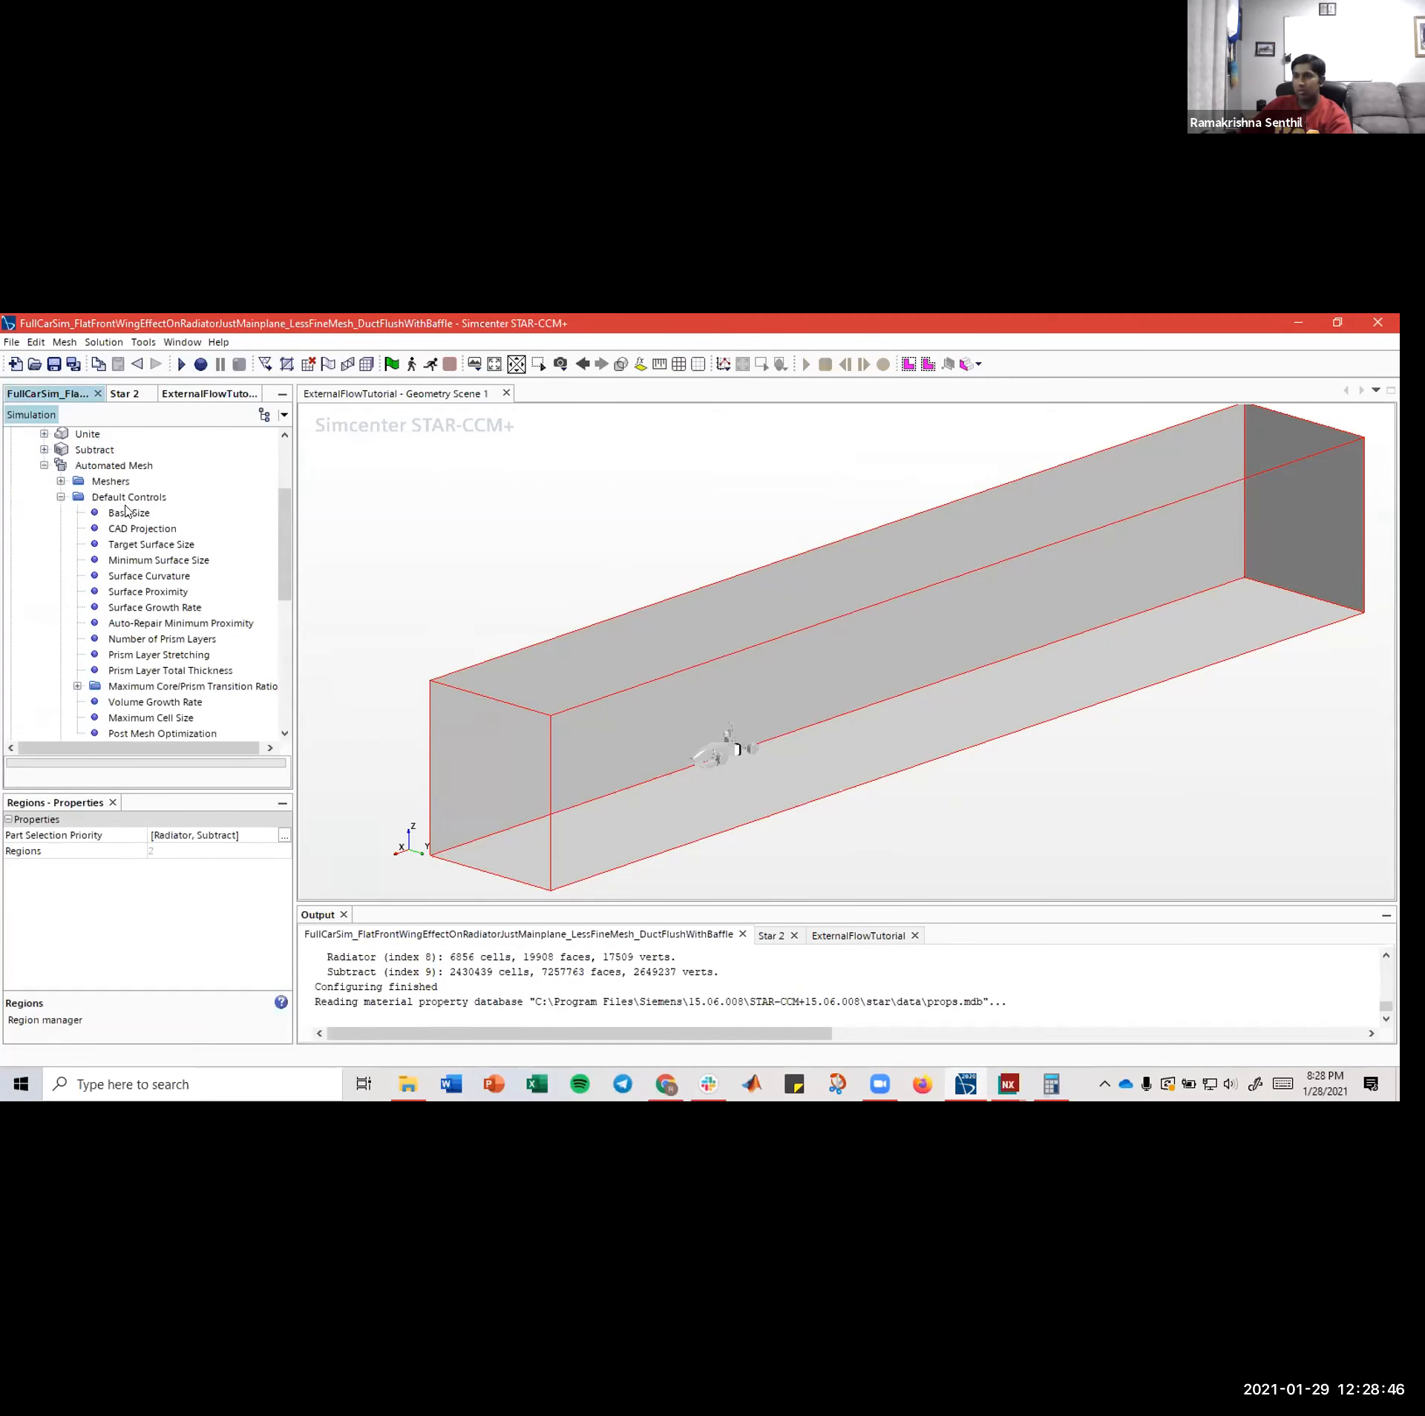
left_click(128, 513)
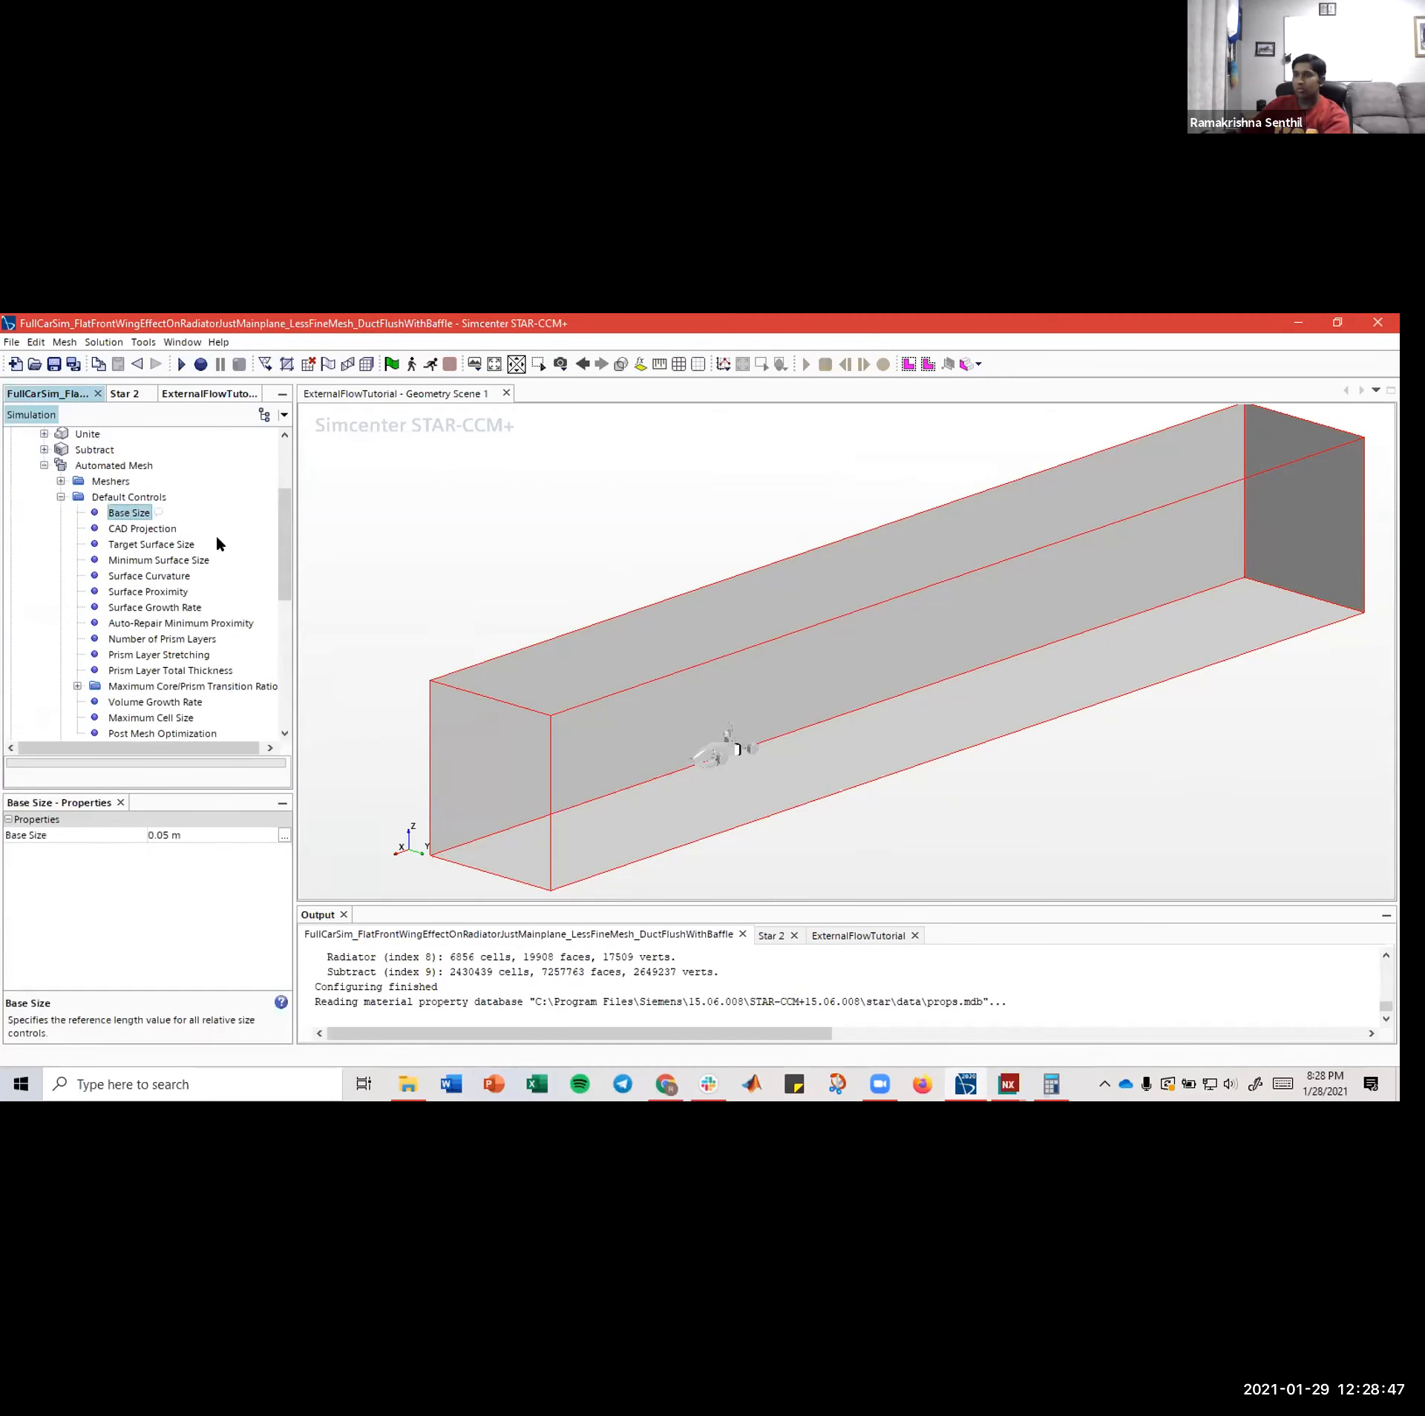
- Set the Automated Mesh Base Size in the ExternalFlowTutorial simulation to 0.05 m
left_click(192, 395)
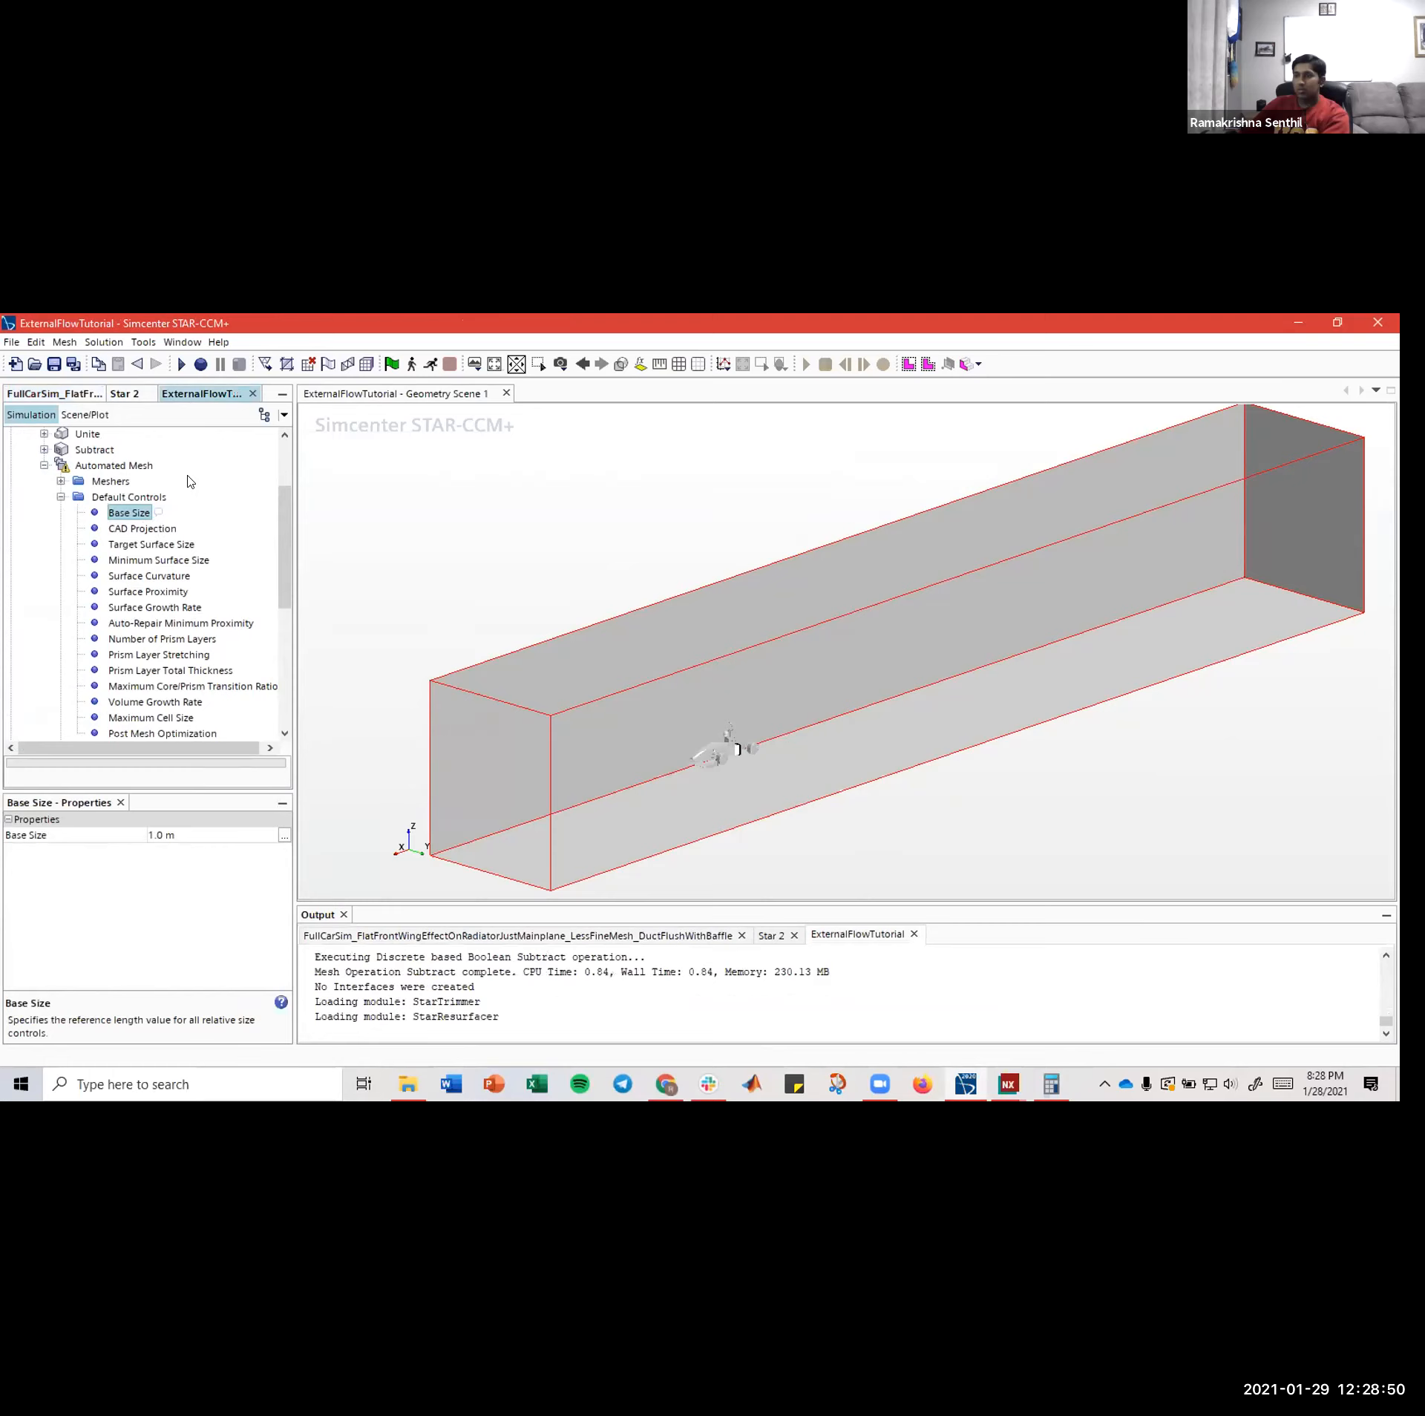
left_click(163, 833)
type("0.05")
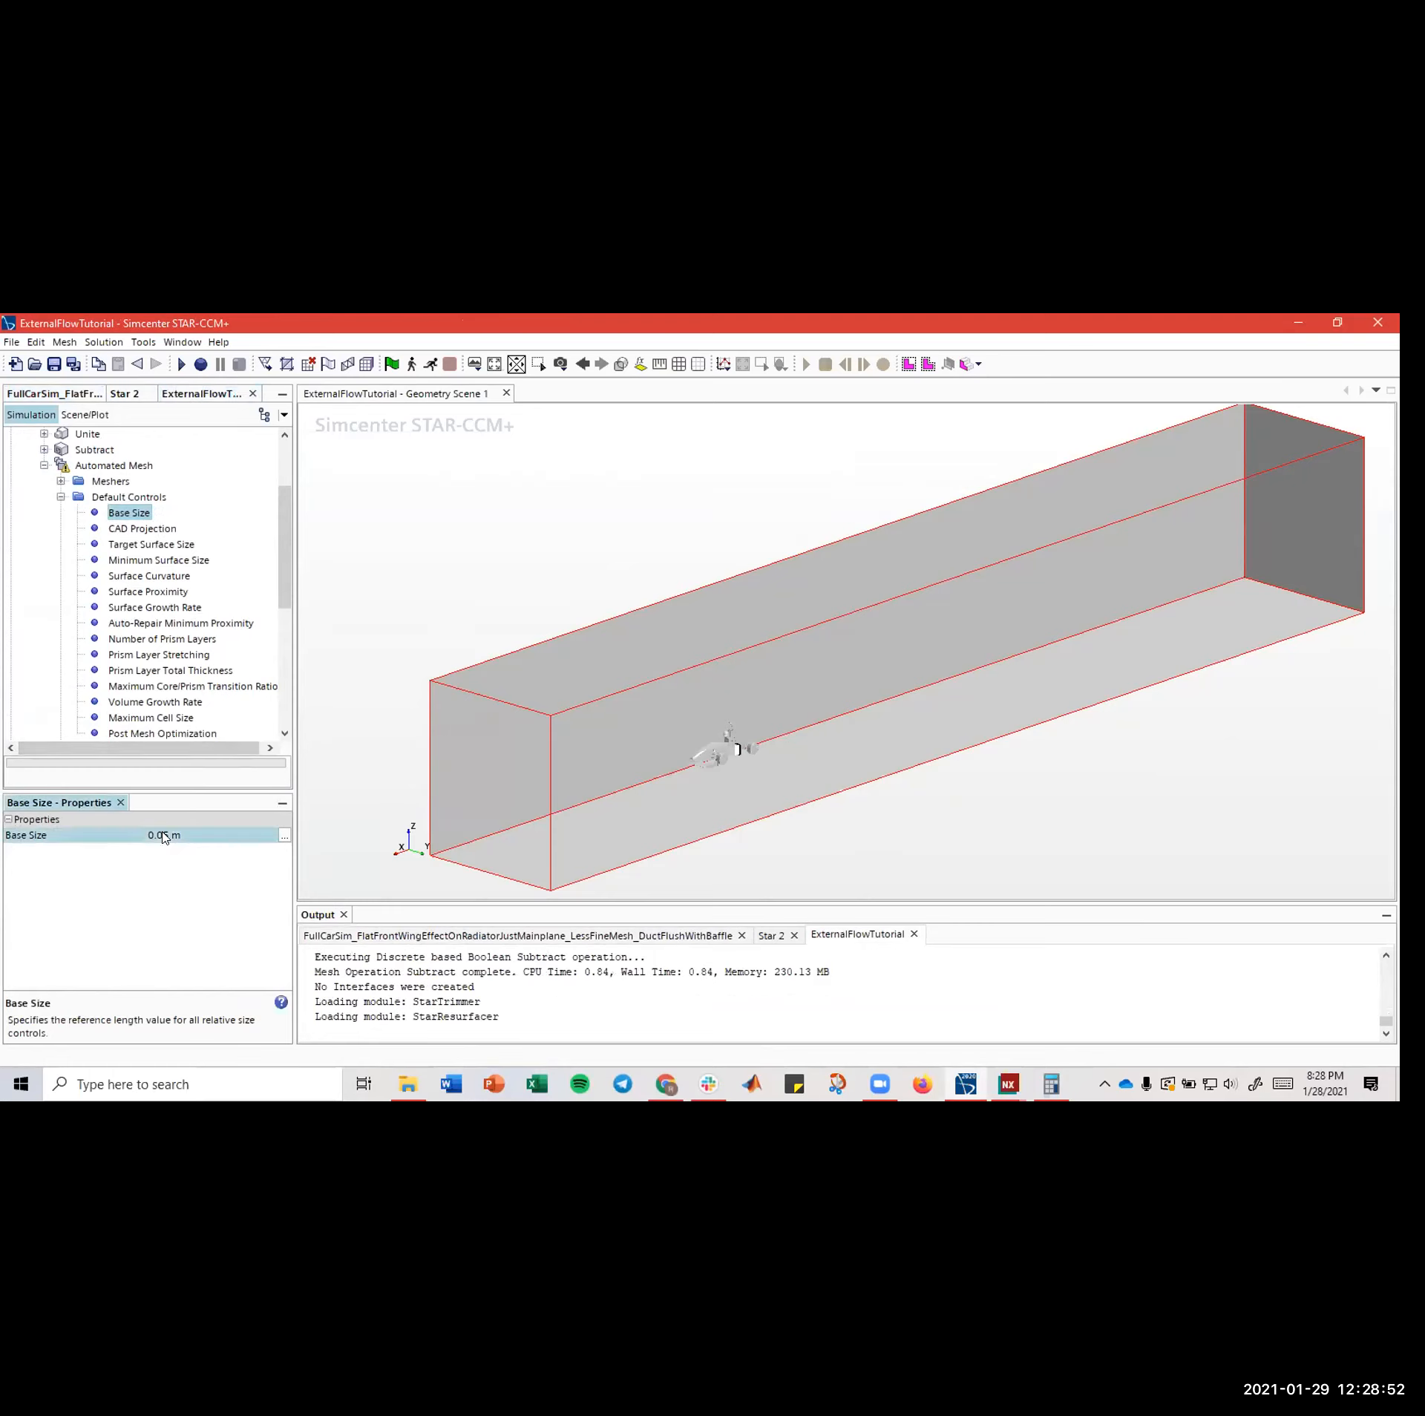
key("Return")
- Compare the default surface size, curvature, proximity and growth rate controls between the FullCarSim reference and ExternalFlowTutorial
left_click(46, 394)
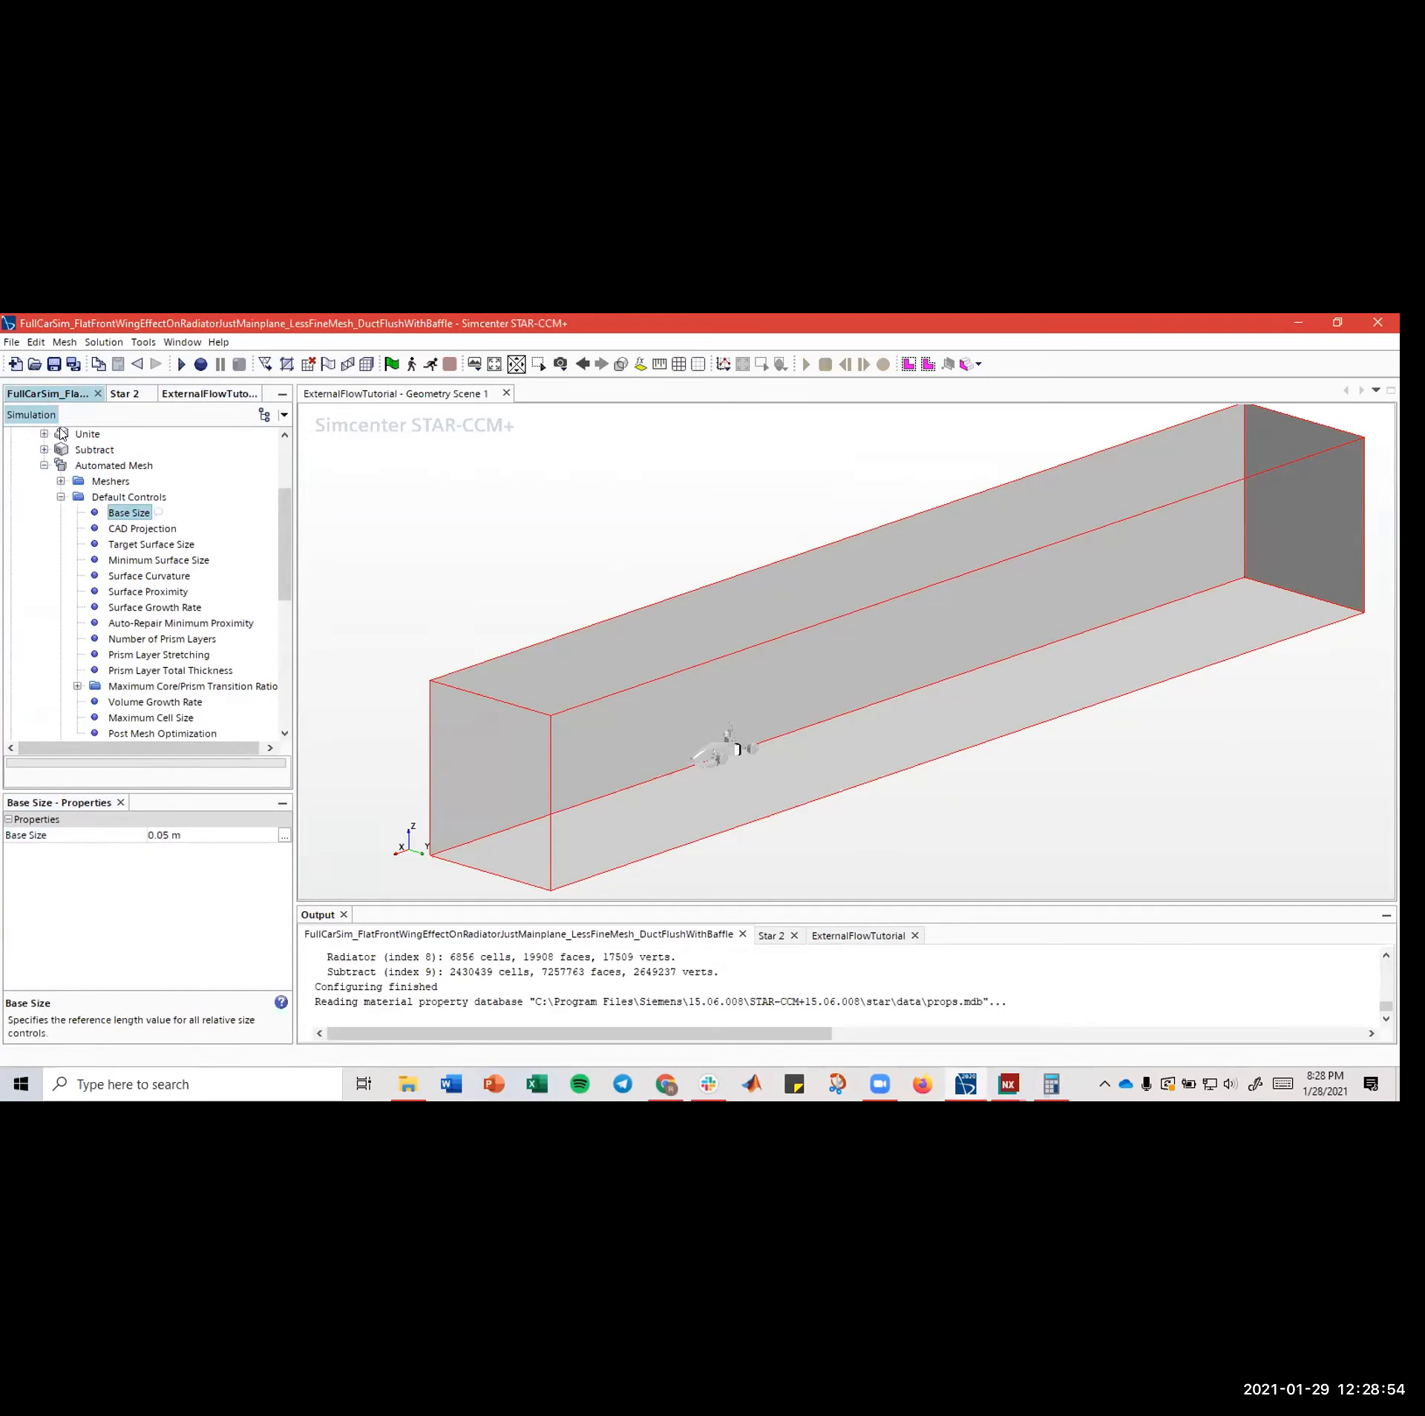
left_click(156, 549)
left_click(145, 560)
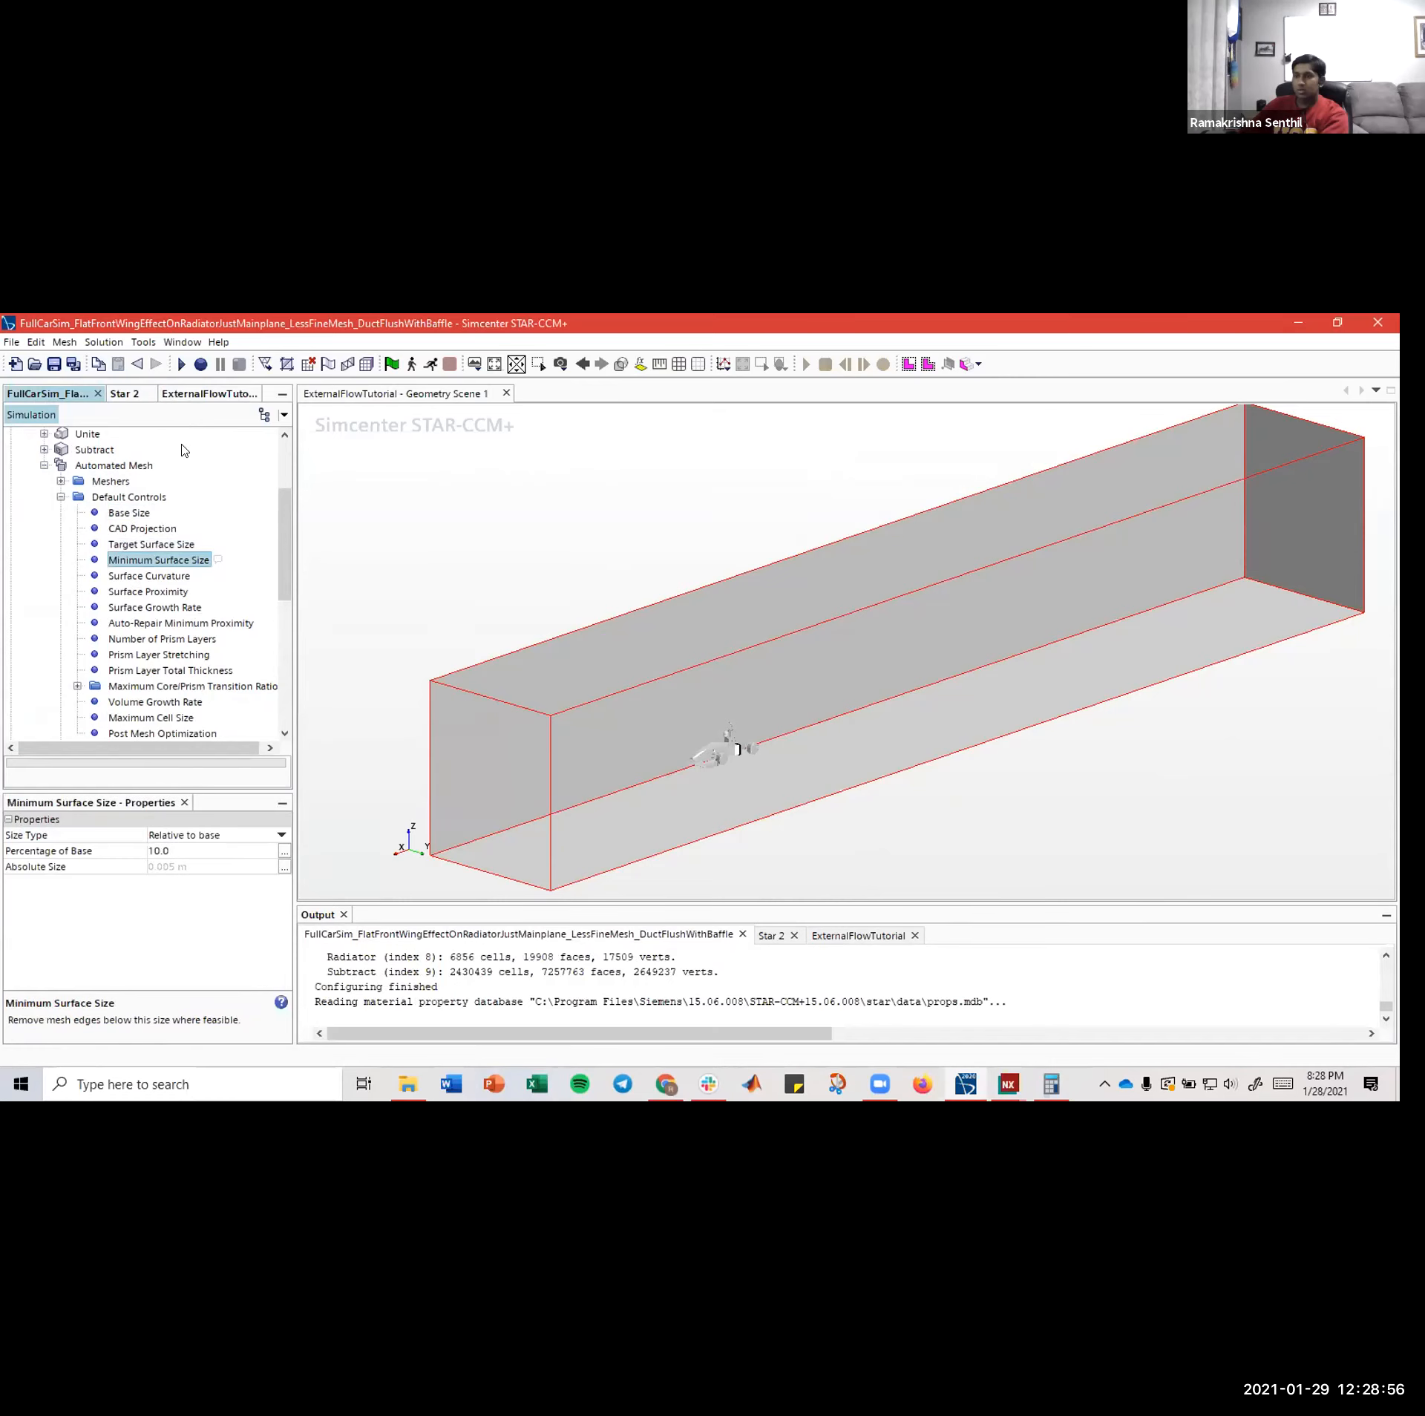
left_click(201, 394)
left_click(145, 560)
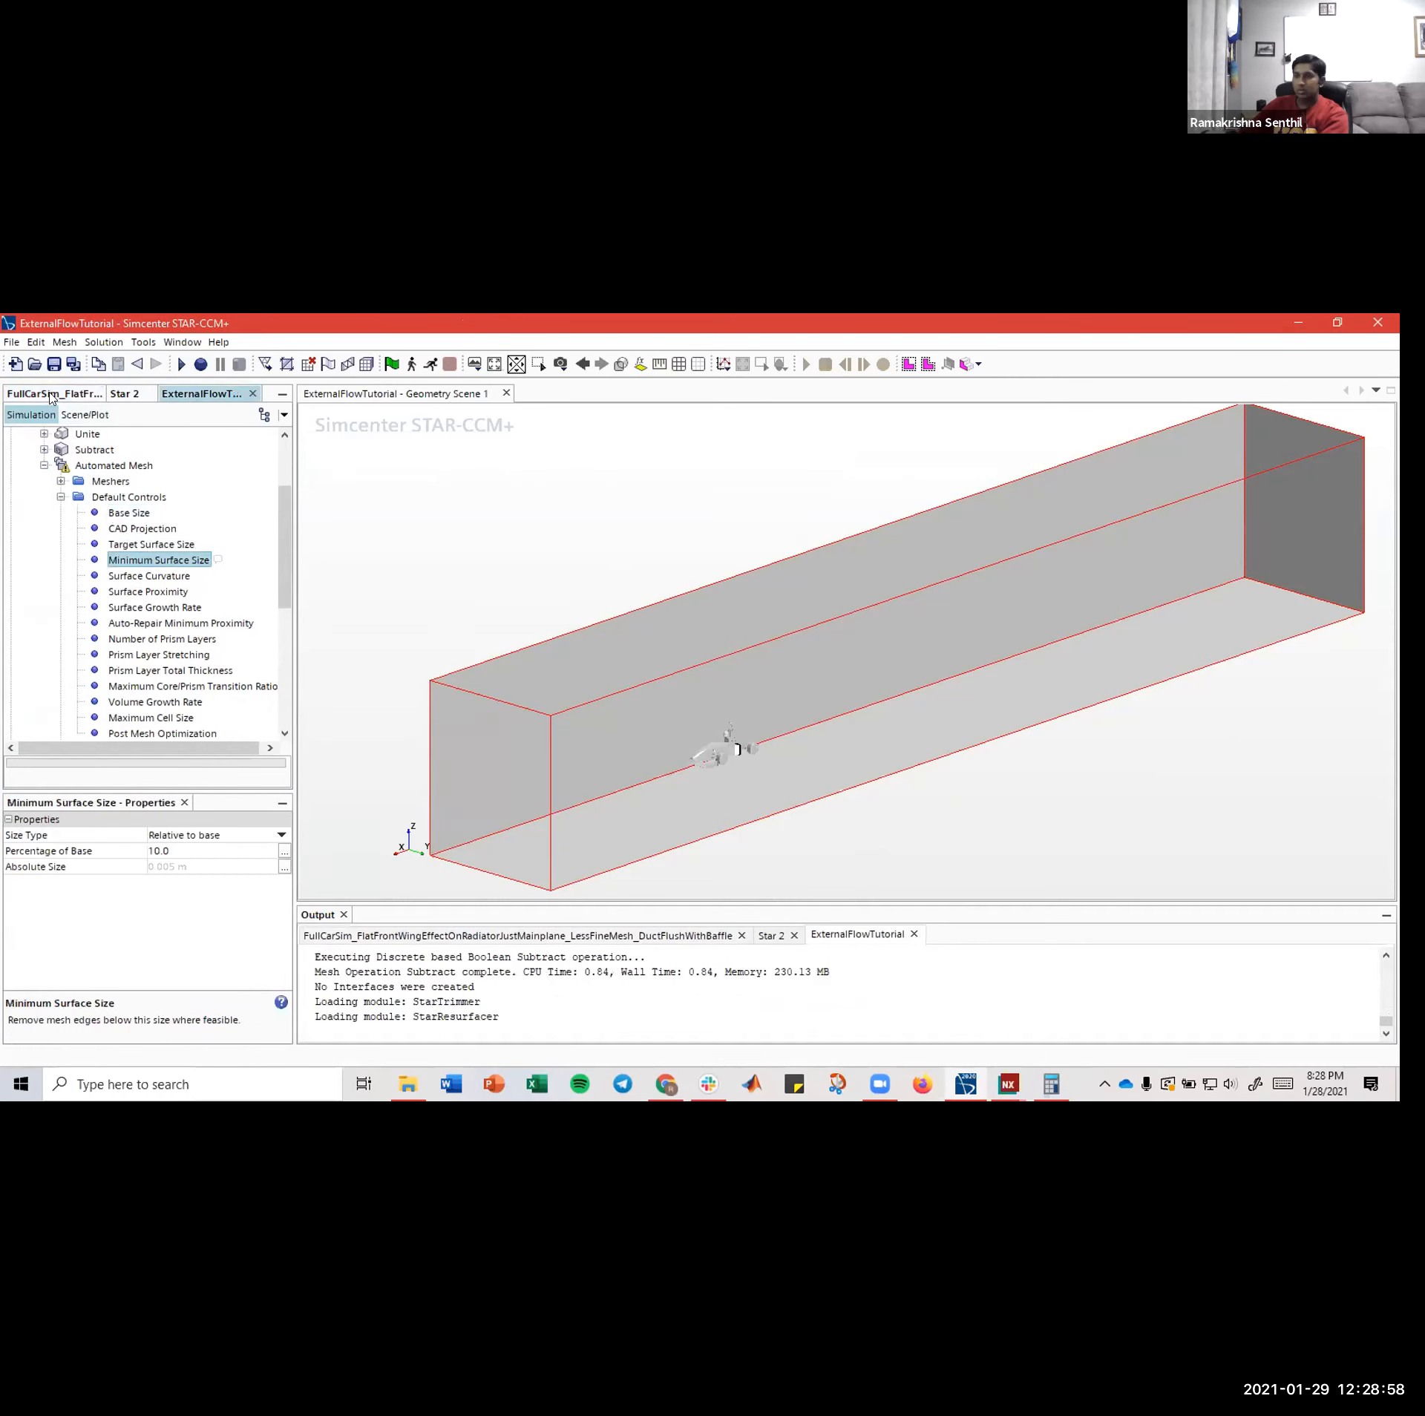
left_click(54, 394)
left_click(138, 577)
left_click(185, 592)
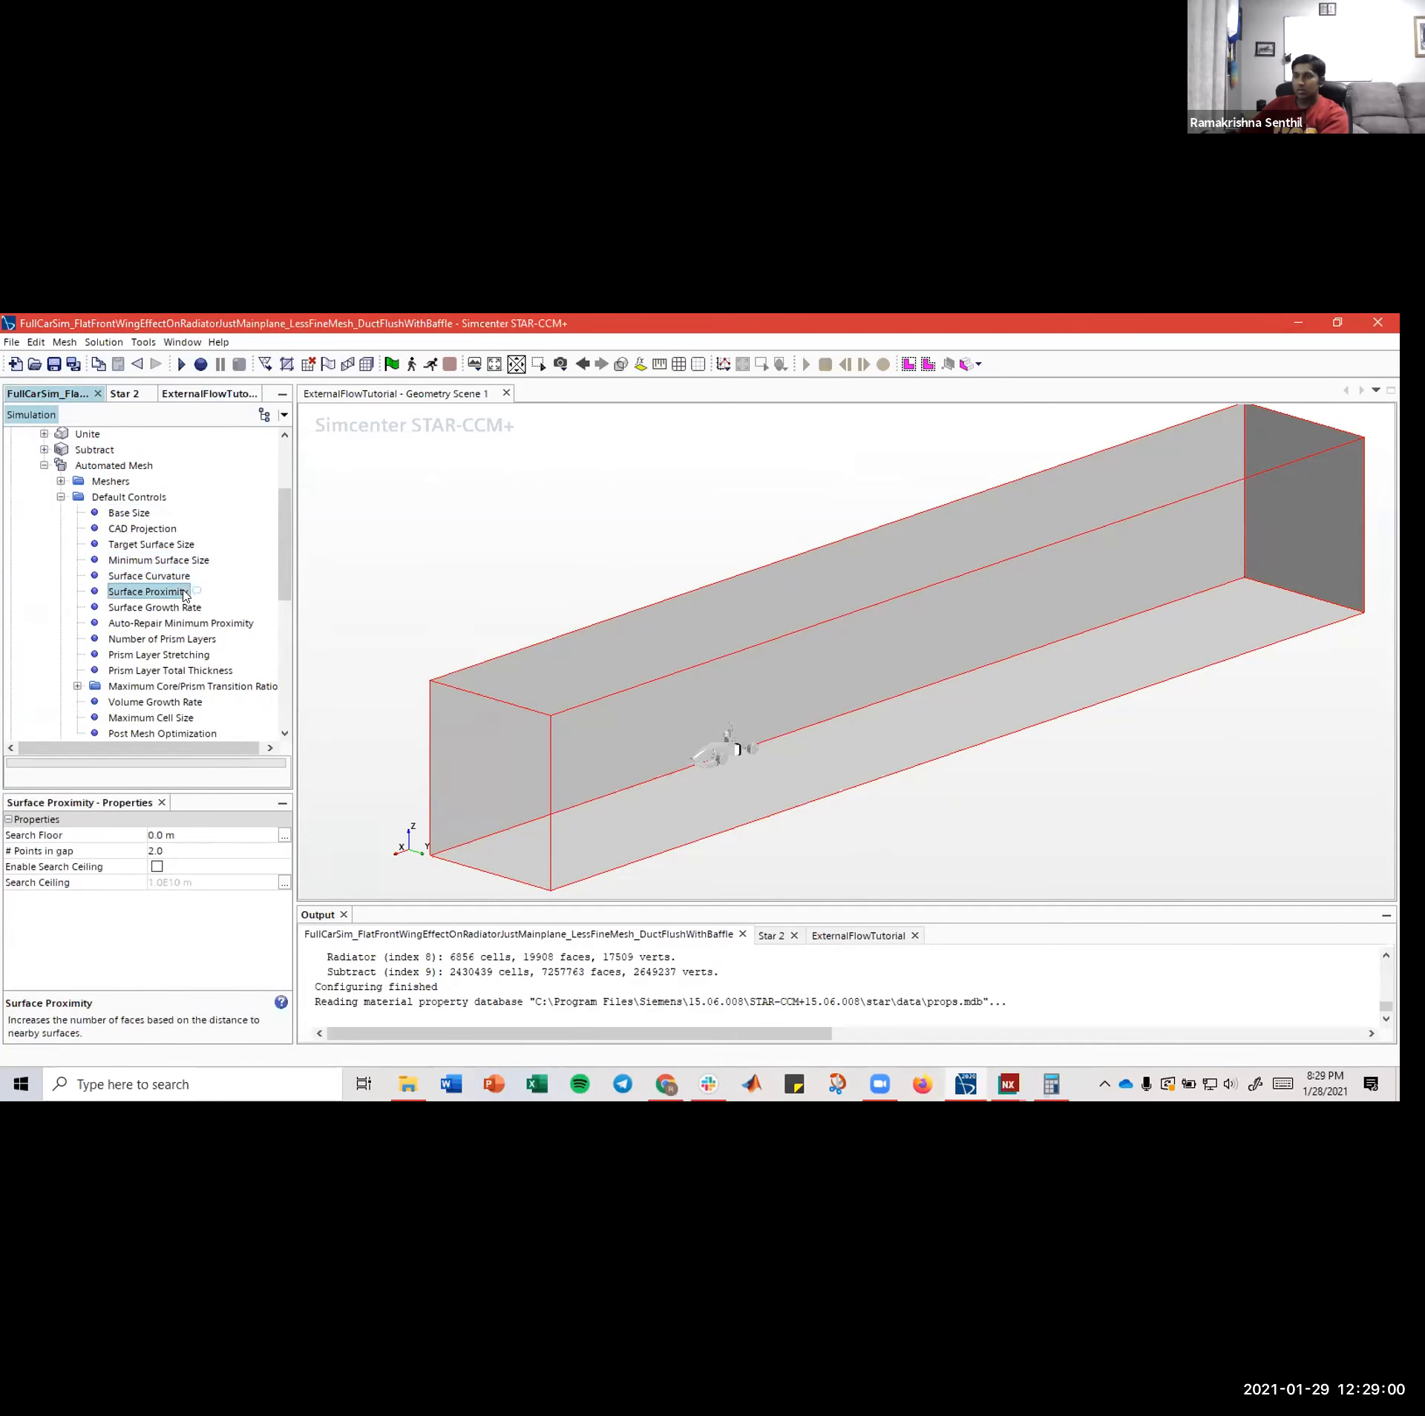
left_click(195, 605)
left_click(202, 394)
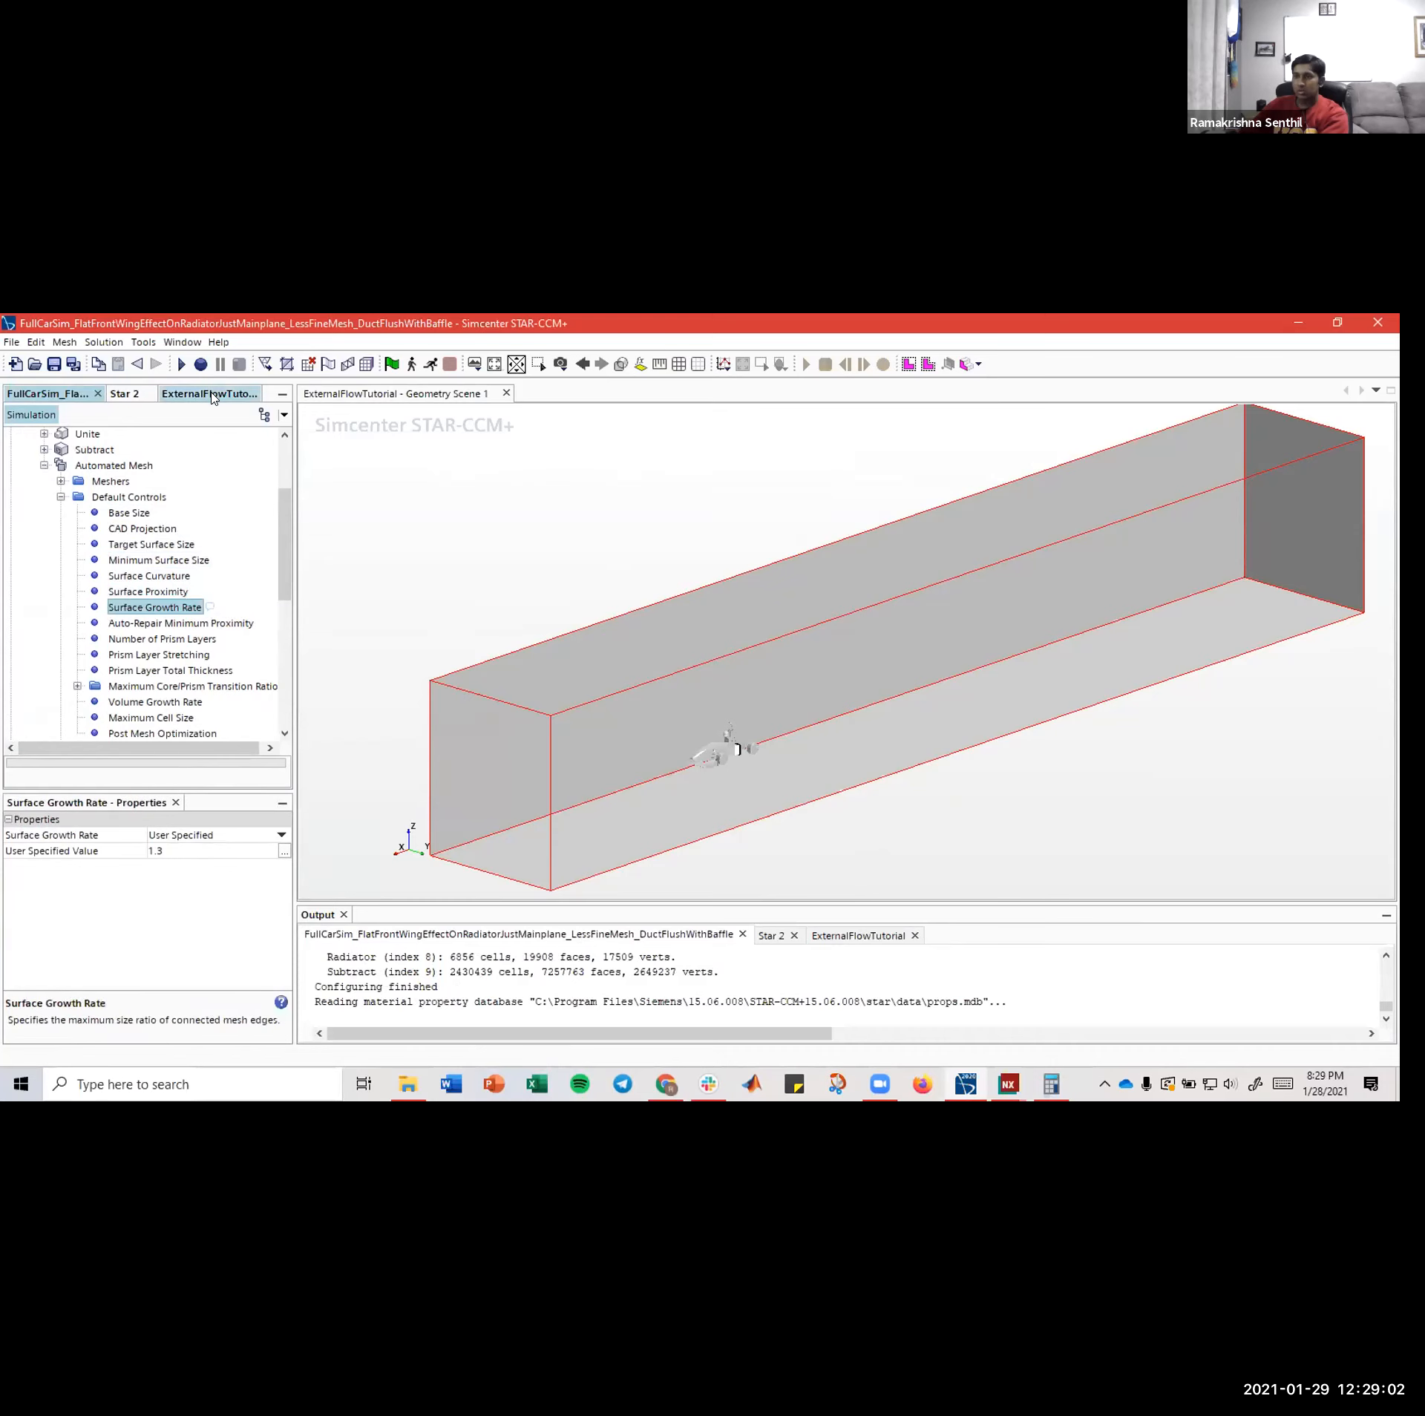
left_click(155, 606)
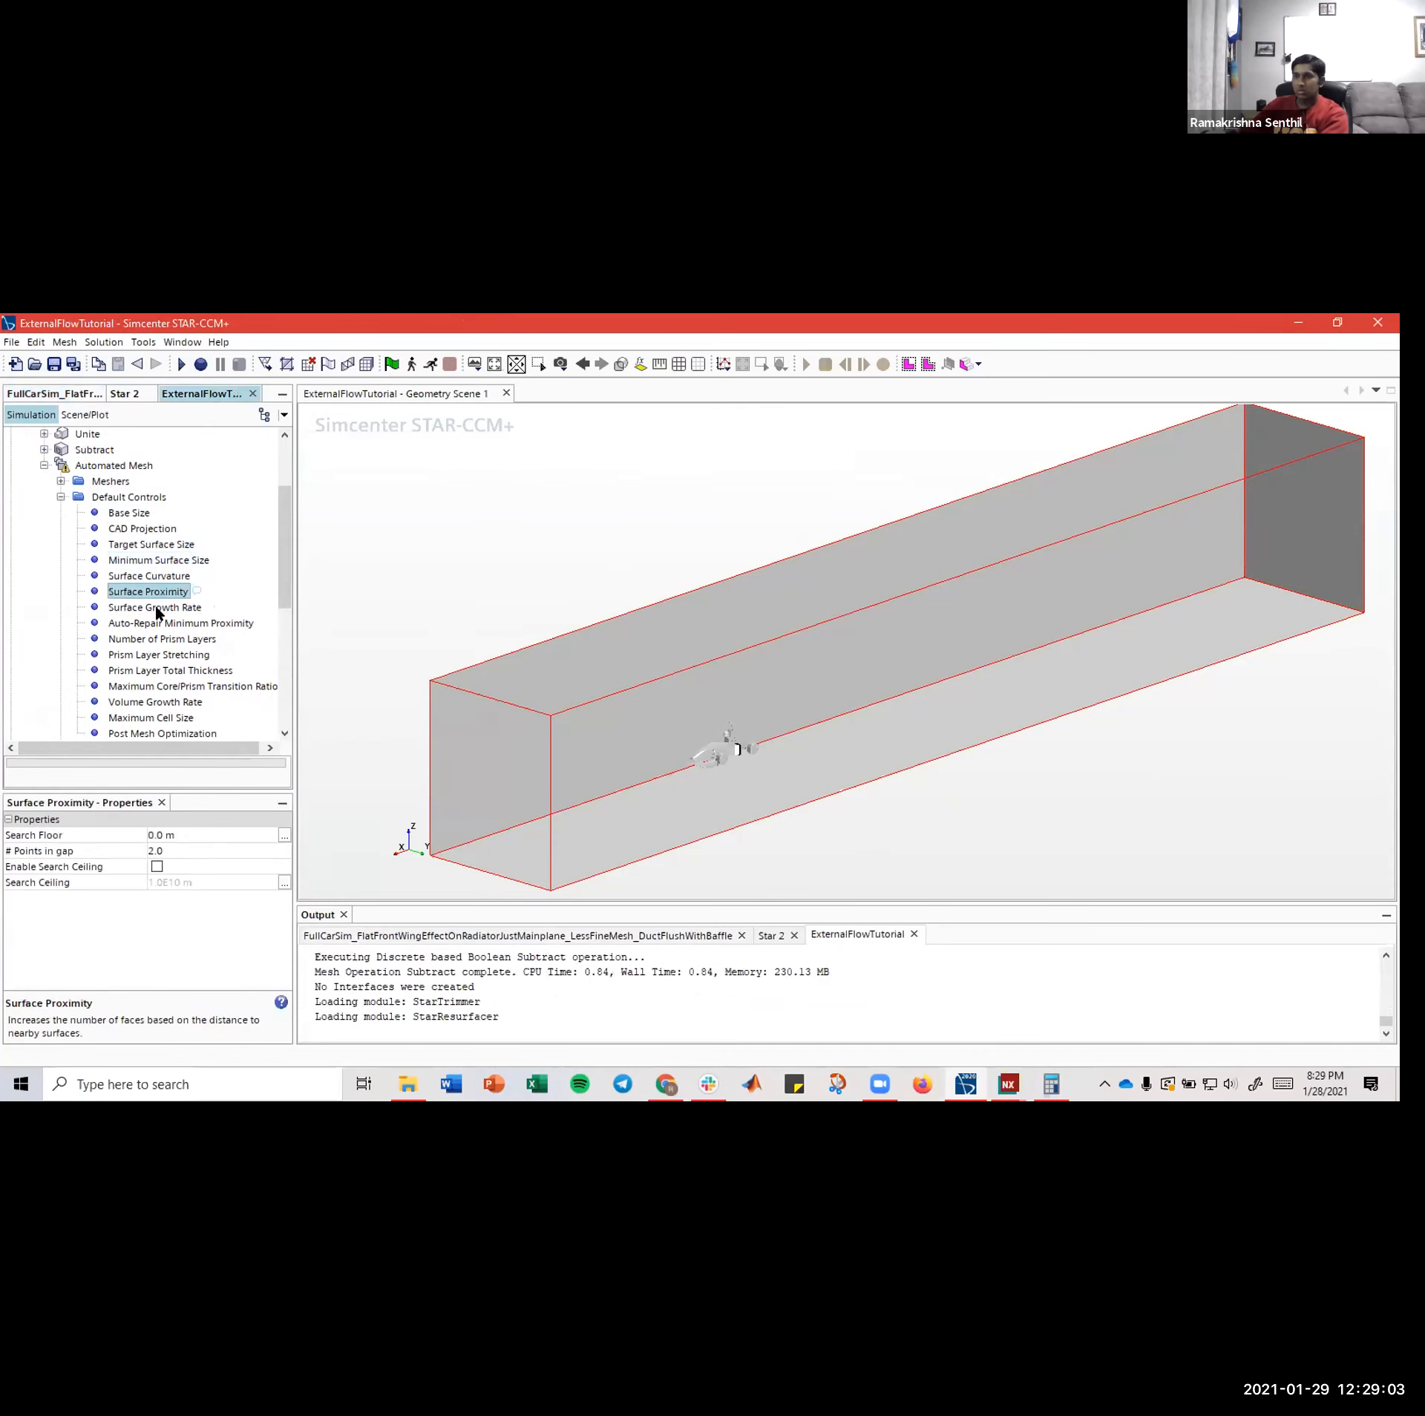
- Check the reference simulation's Number of Prism Layers and set it to 5 in ExternalFlowTutorial's Automated Mesh default controls
left_click(32, 394)
key("Down")
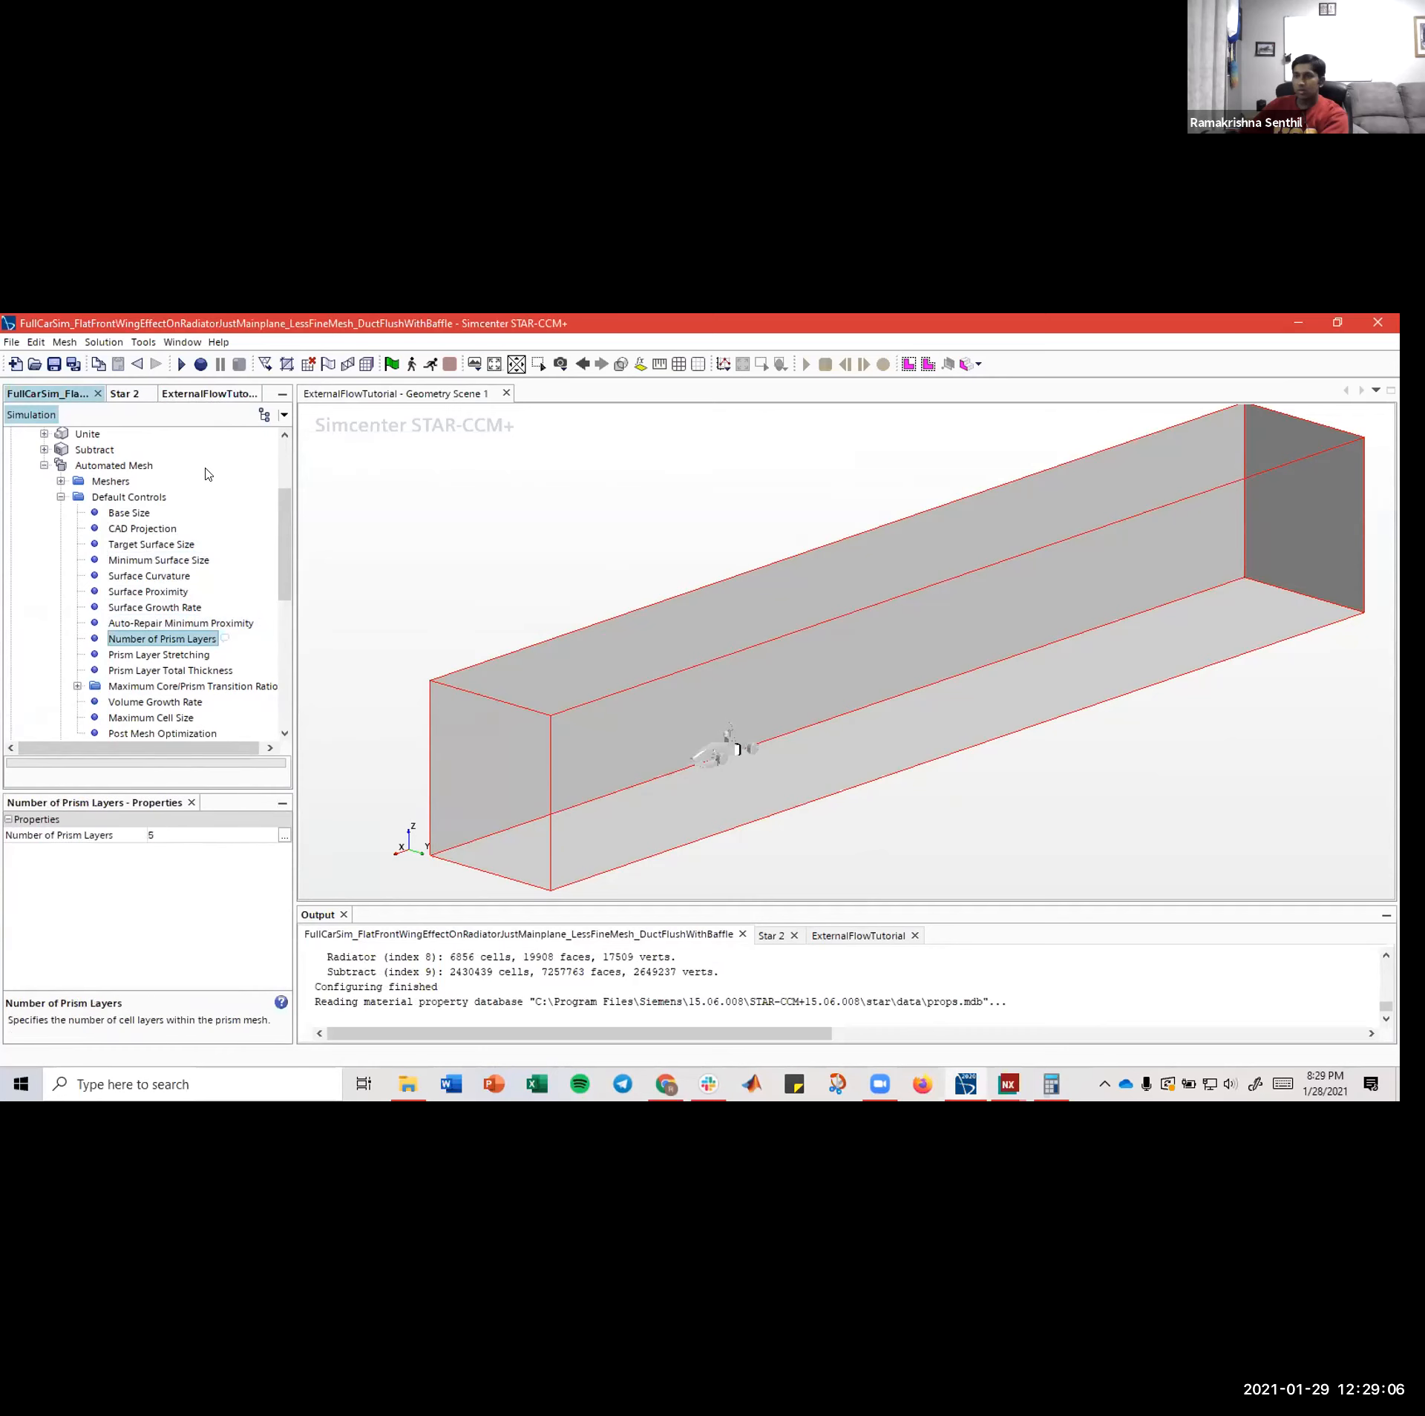
left_click(181, 396)
left_click(159, 653)
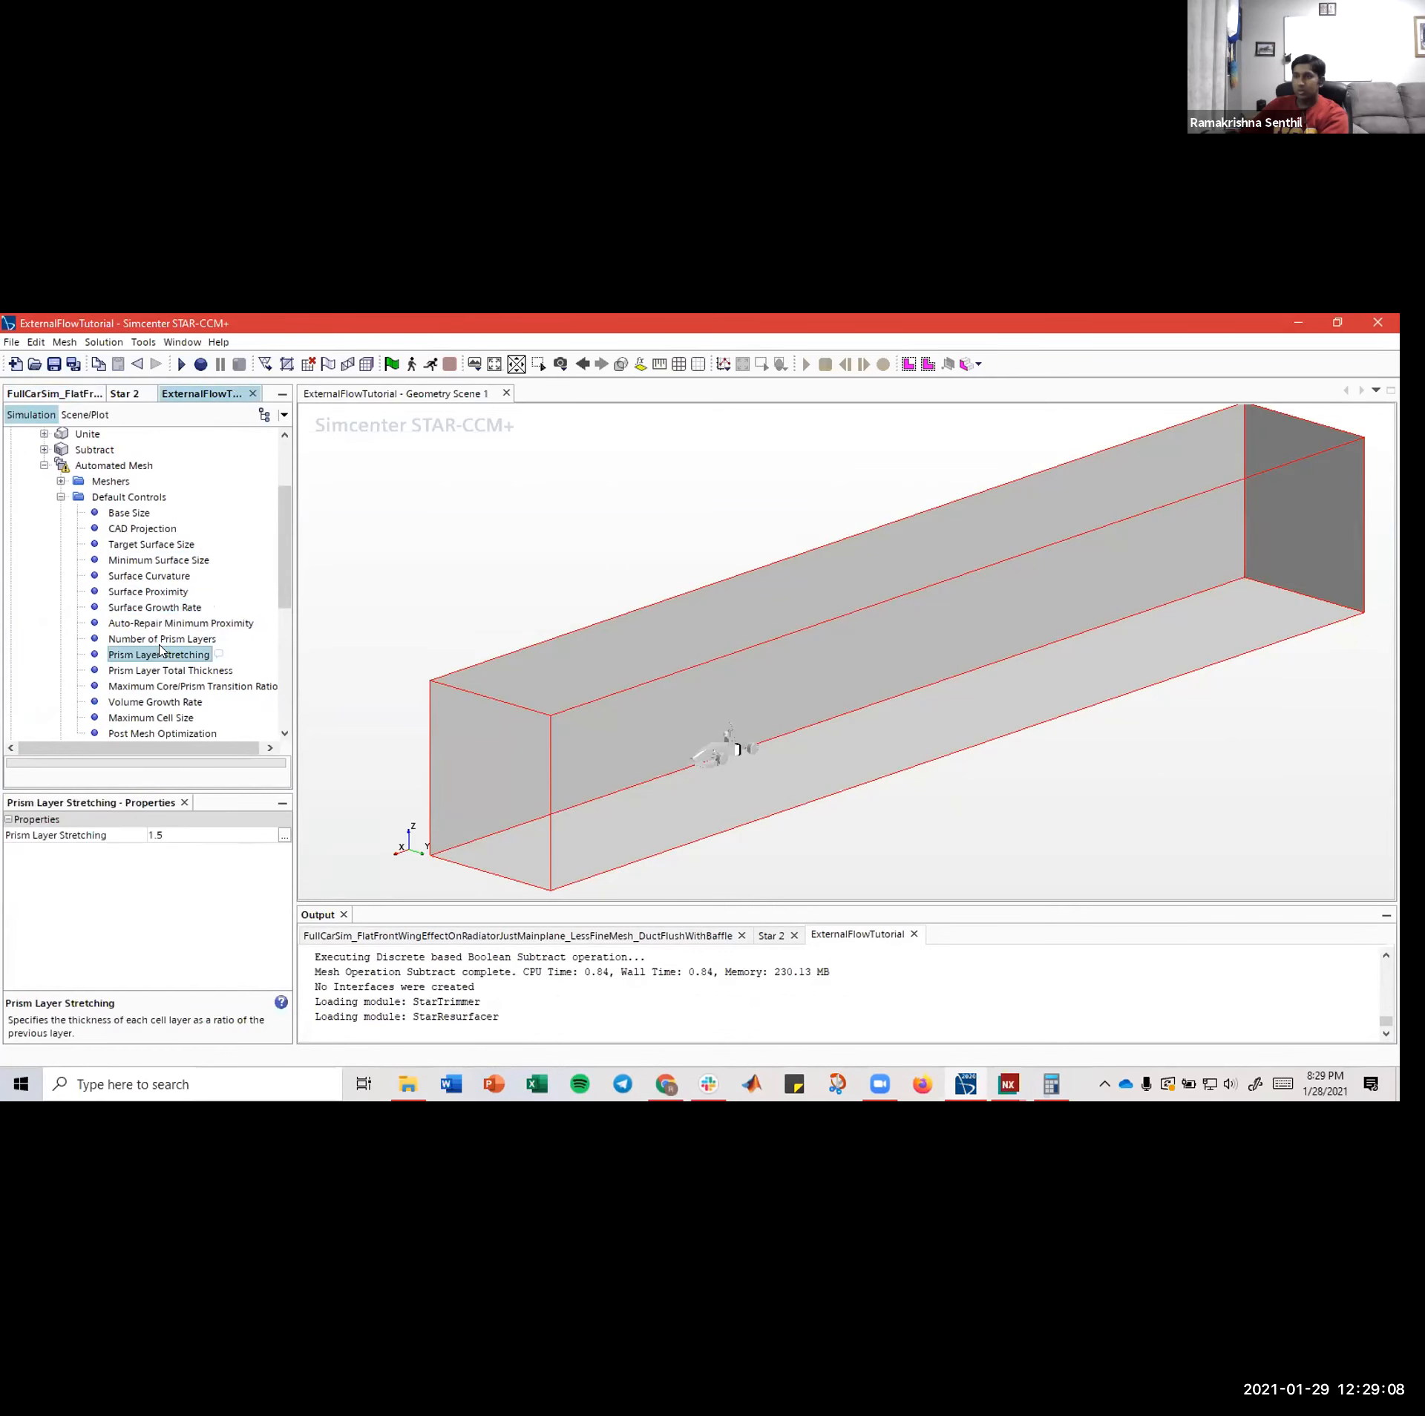
left_click(161, 639)
left_click(185, 834)
type("5")
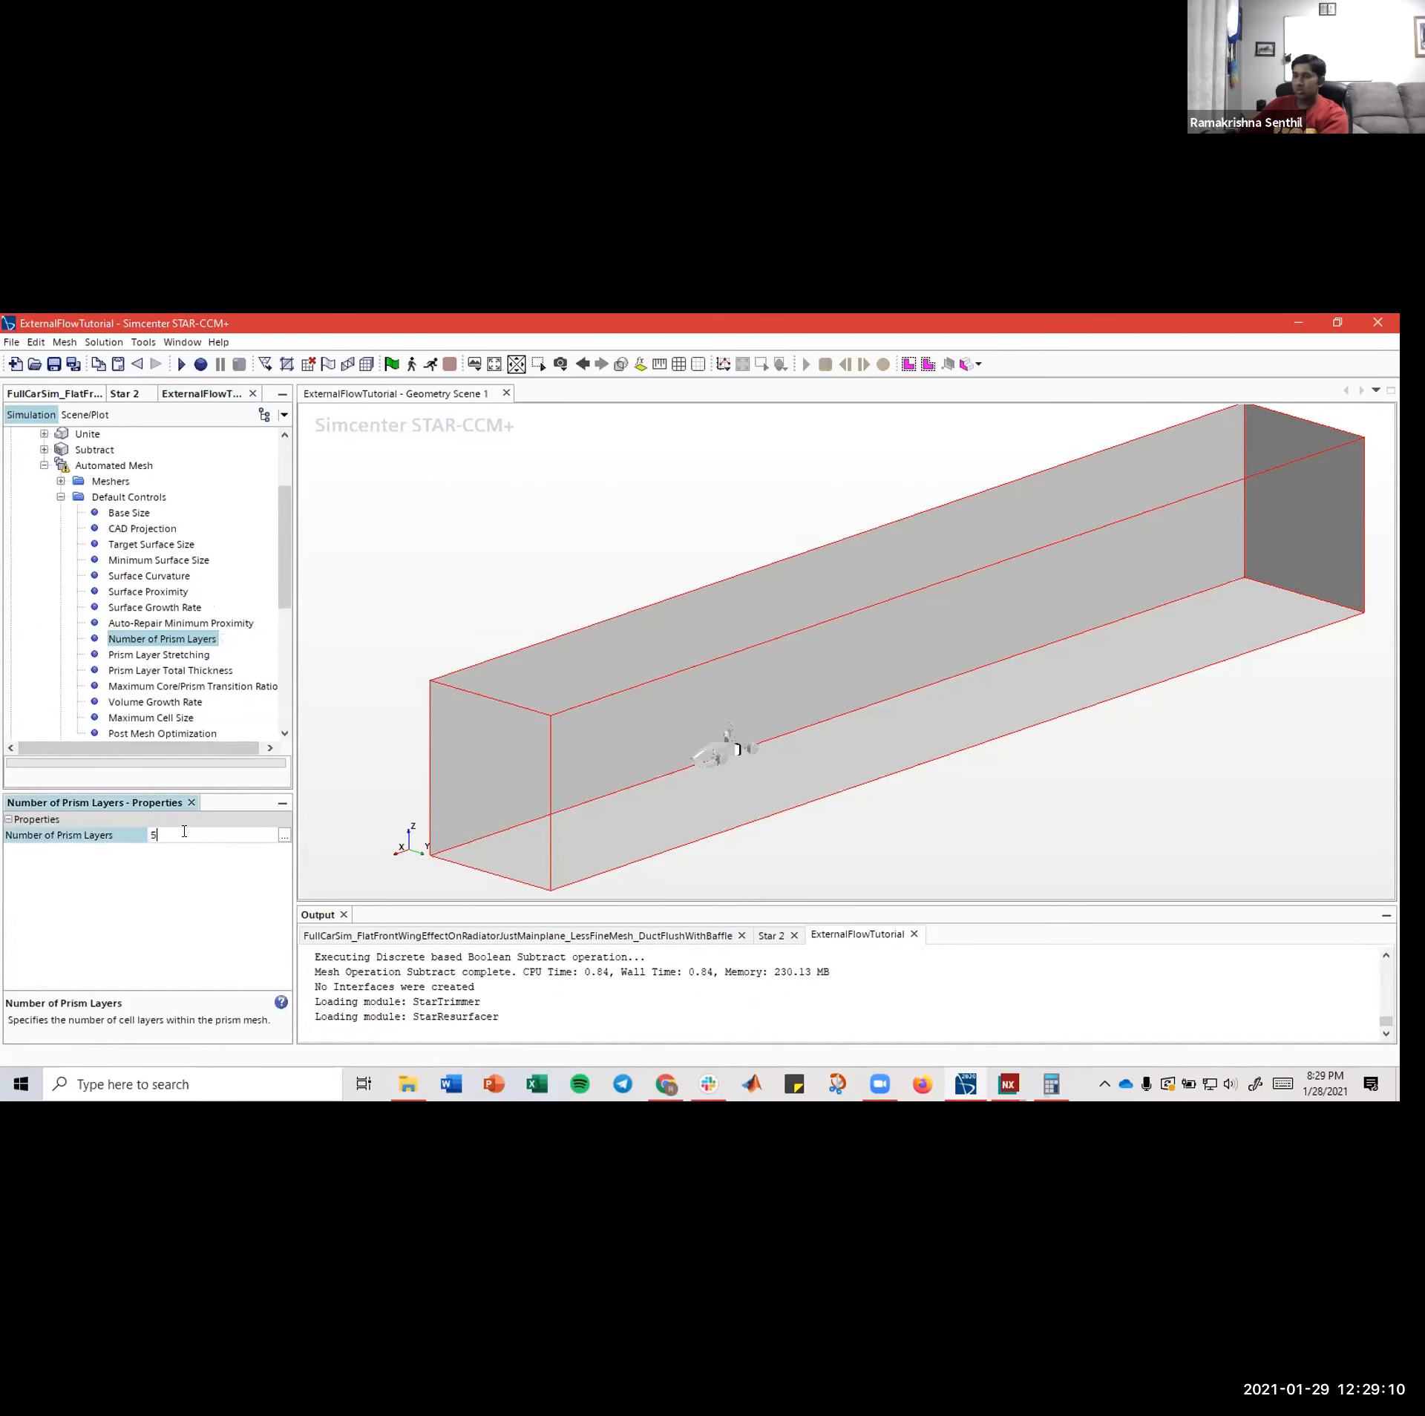
- Compare Prism Layer Stretching and Prism Layer Total Thickness between the FullCarSim reference and ExternalFlowTutorial
left_click(158, 655)
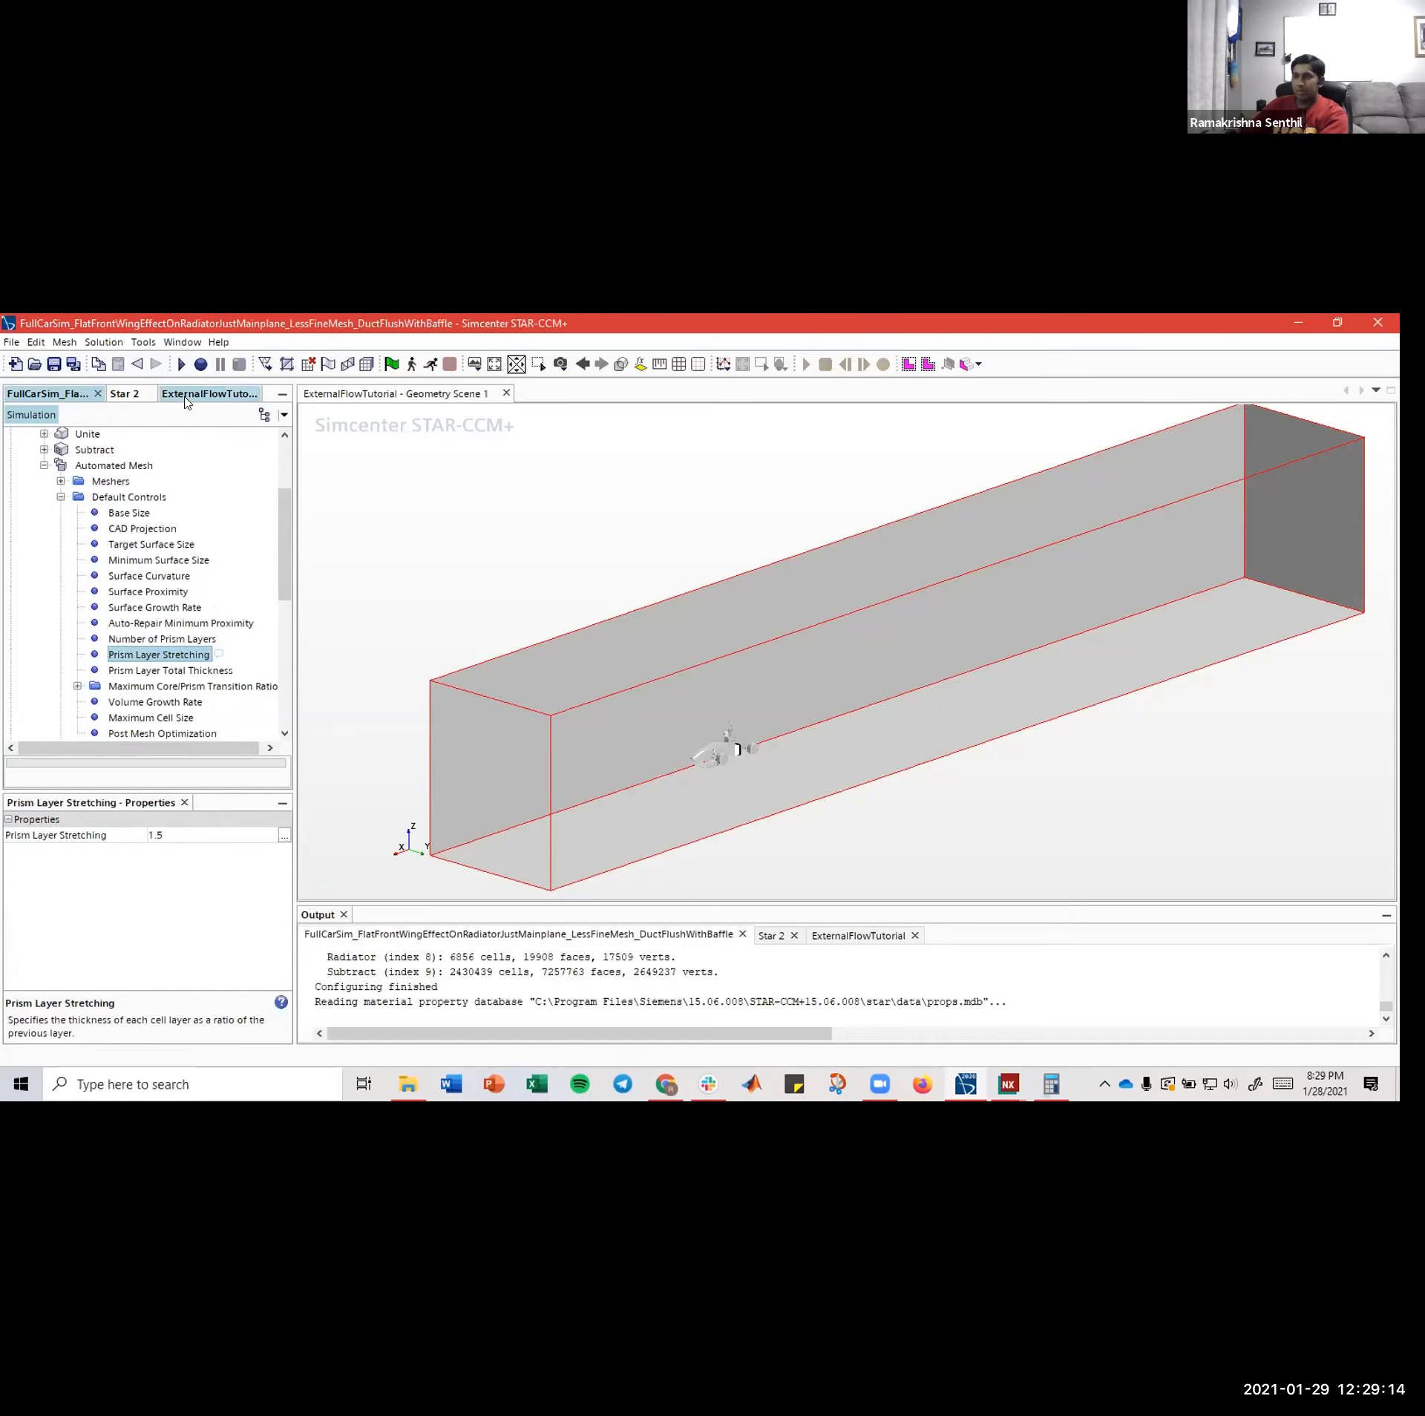
left_click(185, 398)
left_click(158, 655)
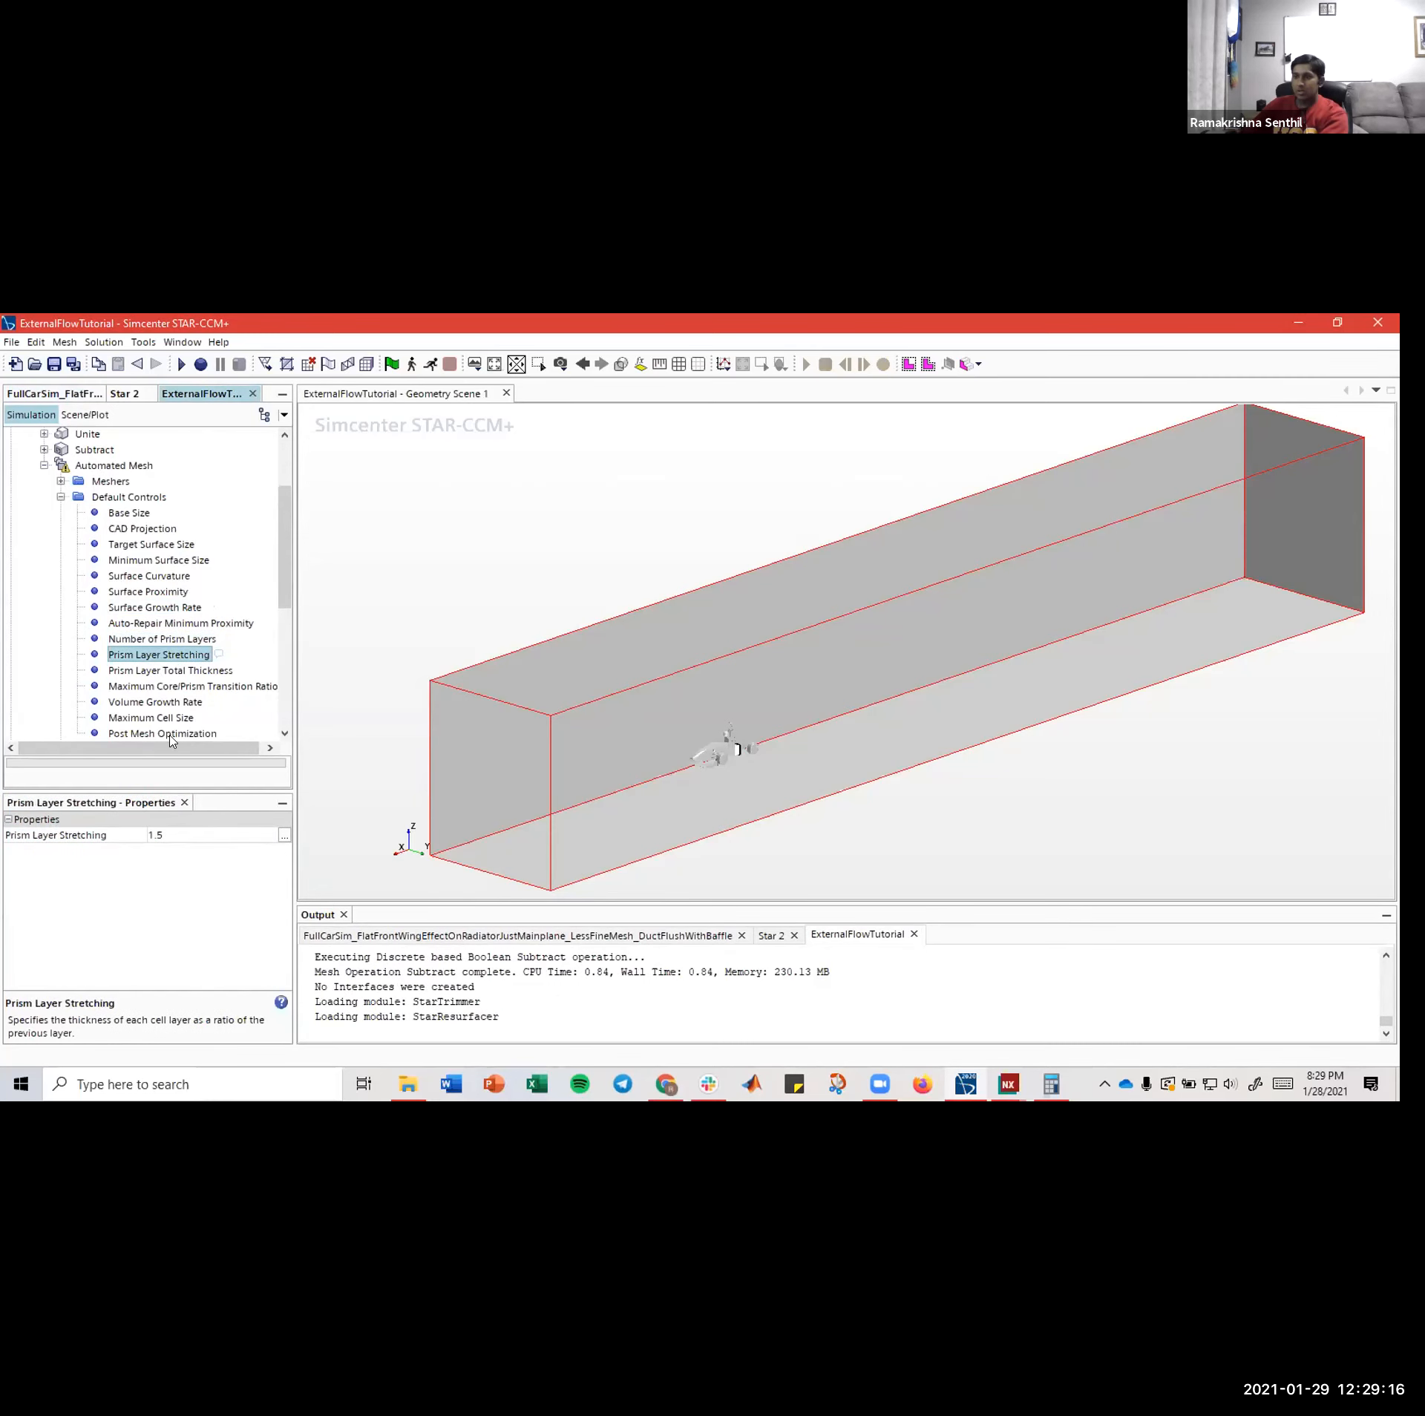
left_click(65, 389)
left_click(162, 672)
left_click(191, 398)
left_click(157, 671)
- Enable Limit Cell Size by Prism Layer Thickness for ExternalFlowTutorial's Maximum Core/Prism Transition Ratio and view the Size/Thickness Ratio, checking against the reference simulation
left_click(65, 393)
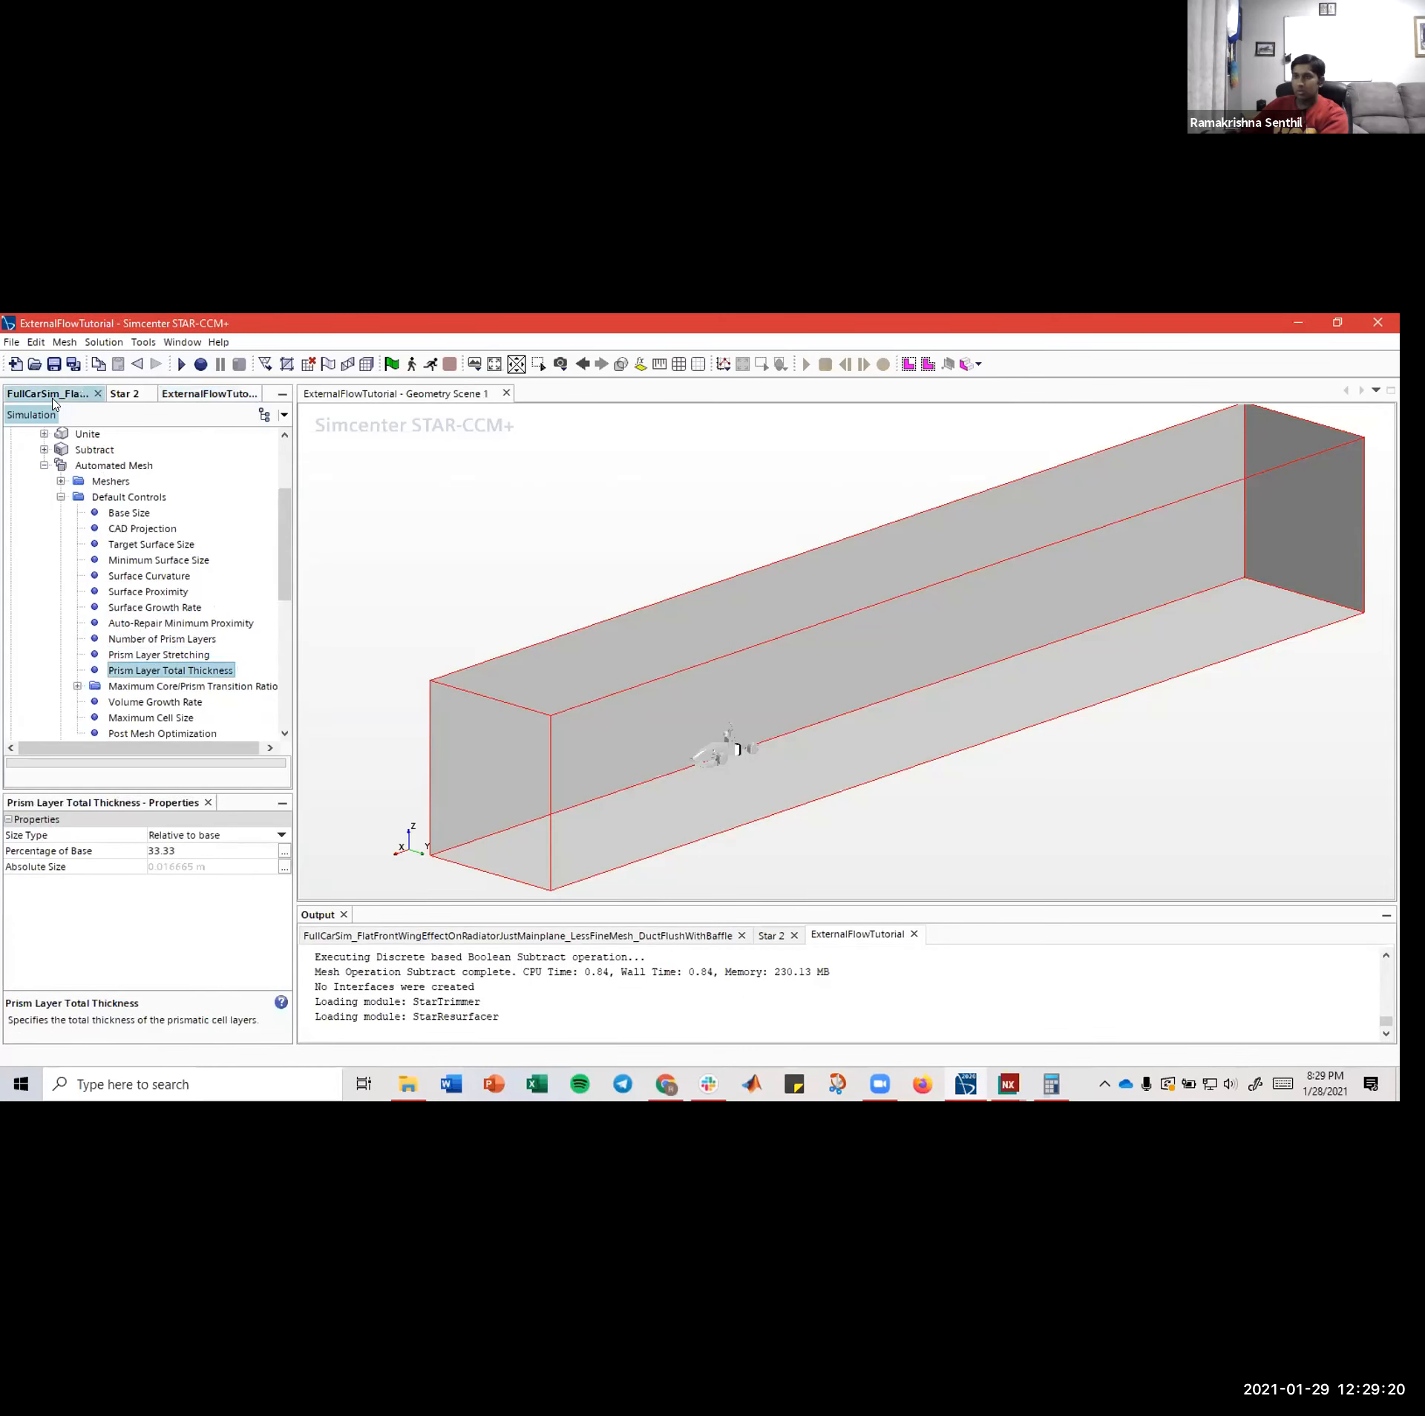
left_click(149, 686)
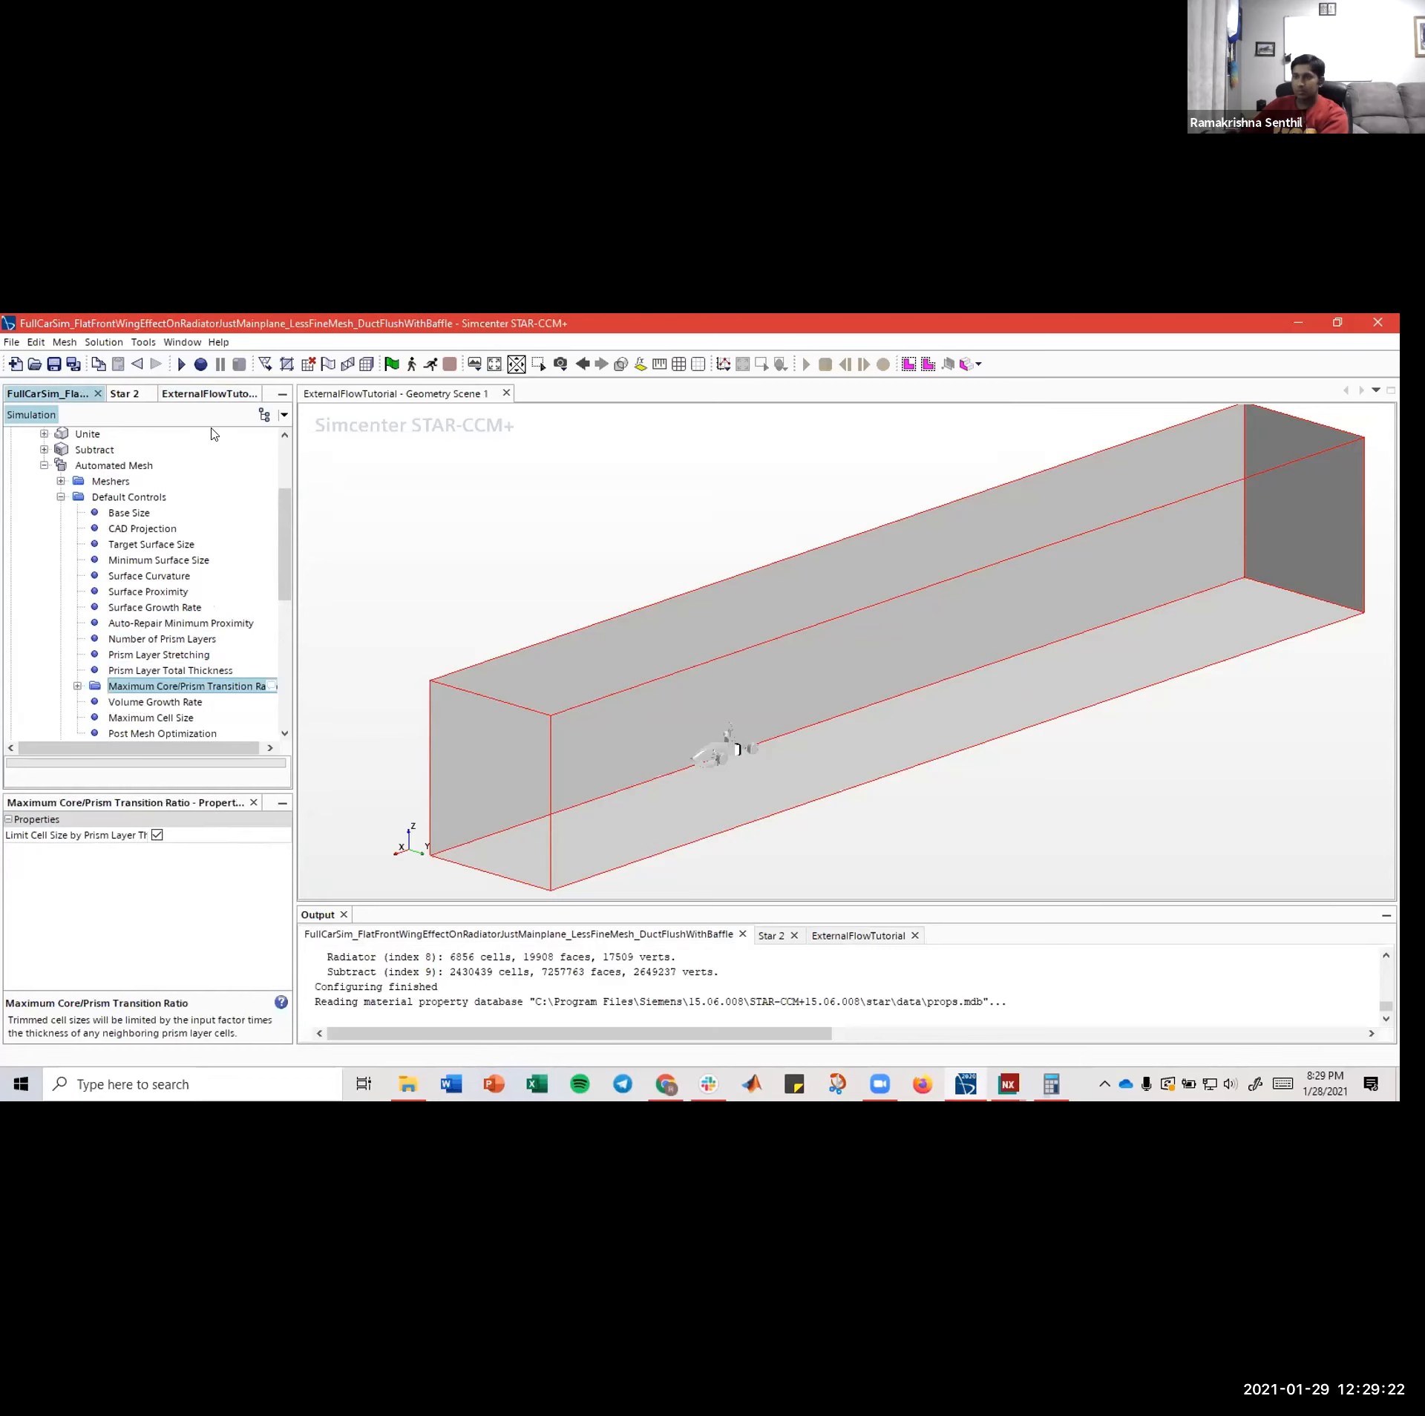
left_click(203, 394)
left_click(133, 688)
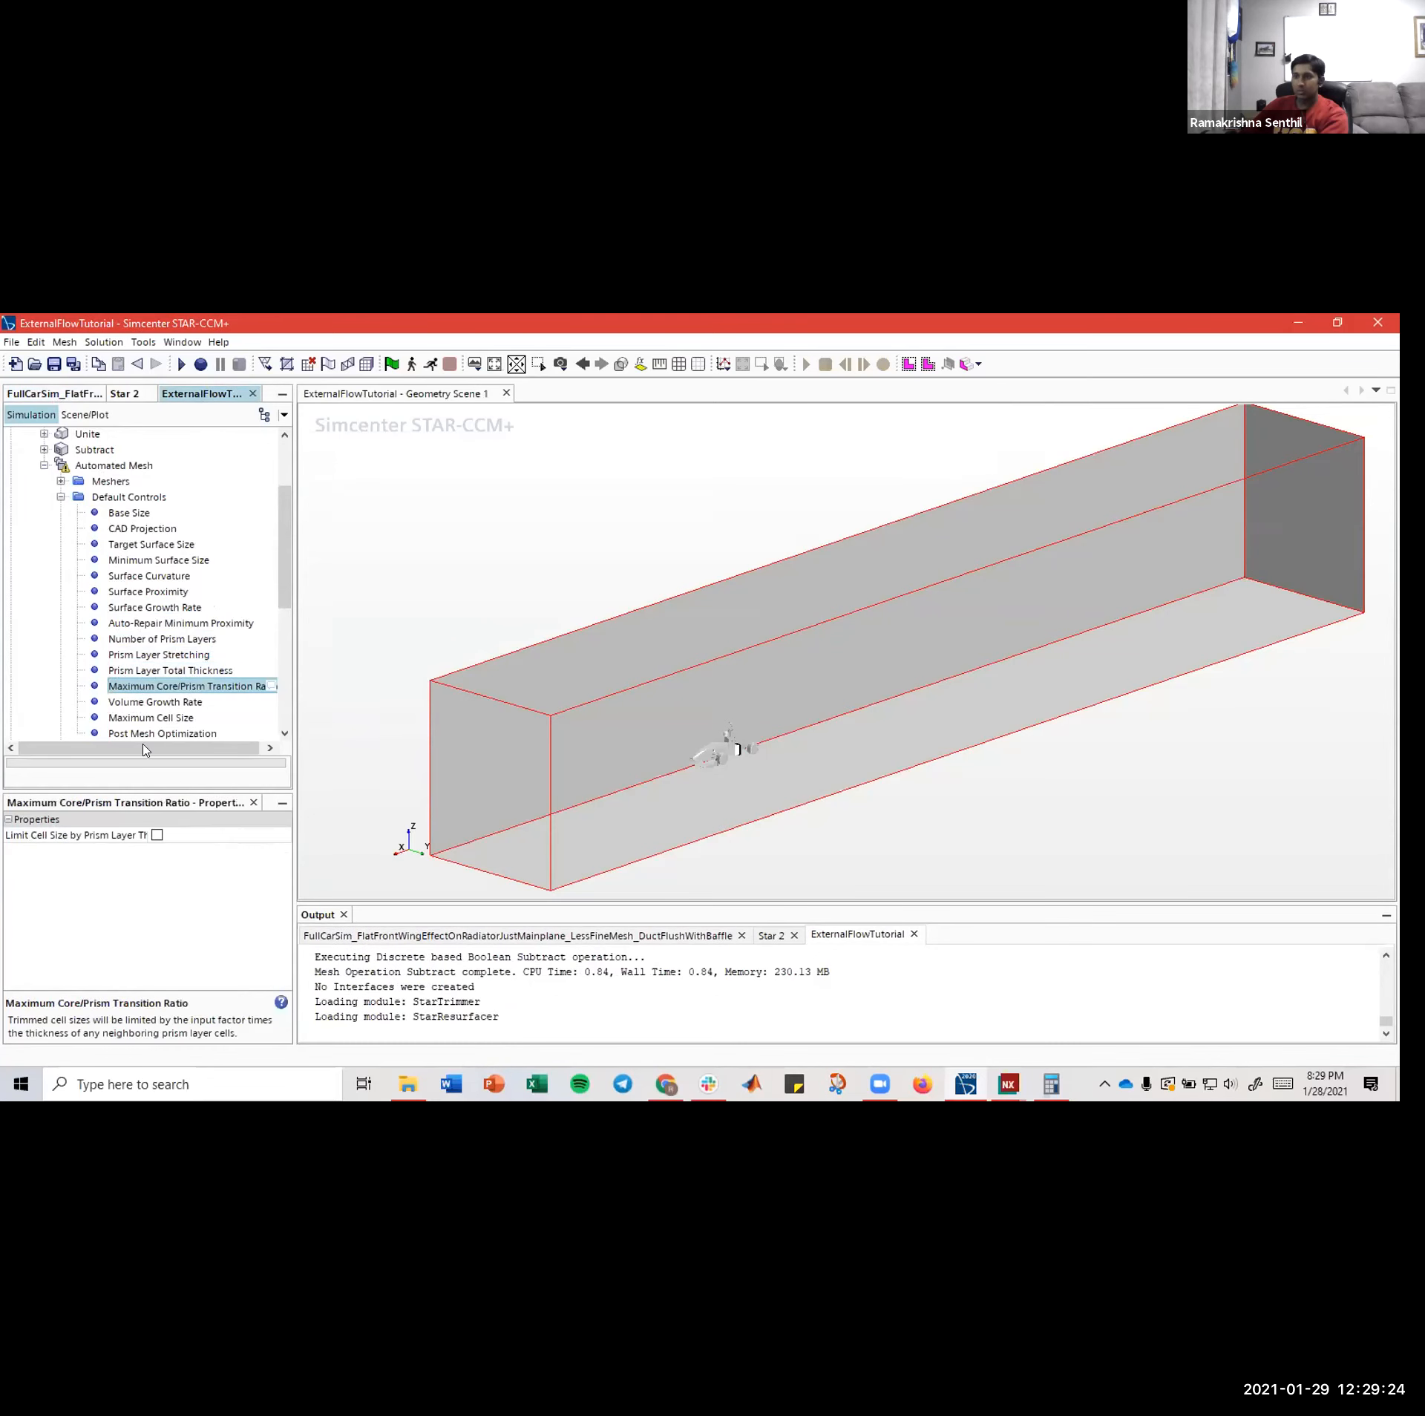
left_click(49, 392)
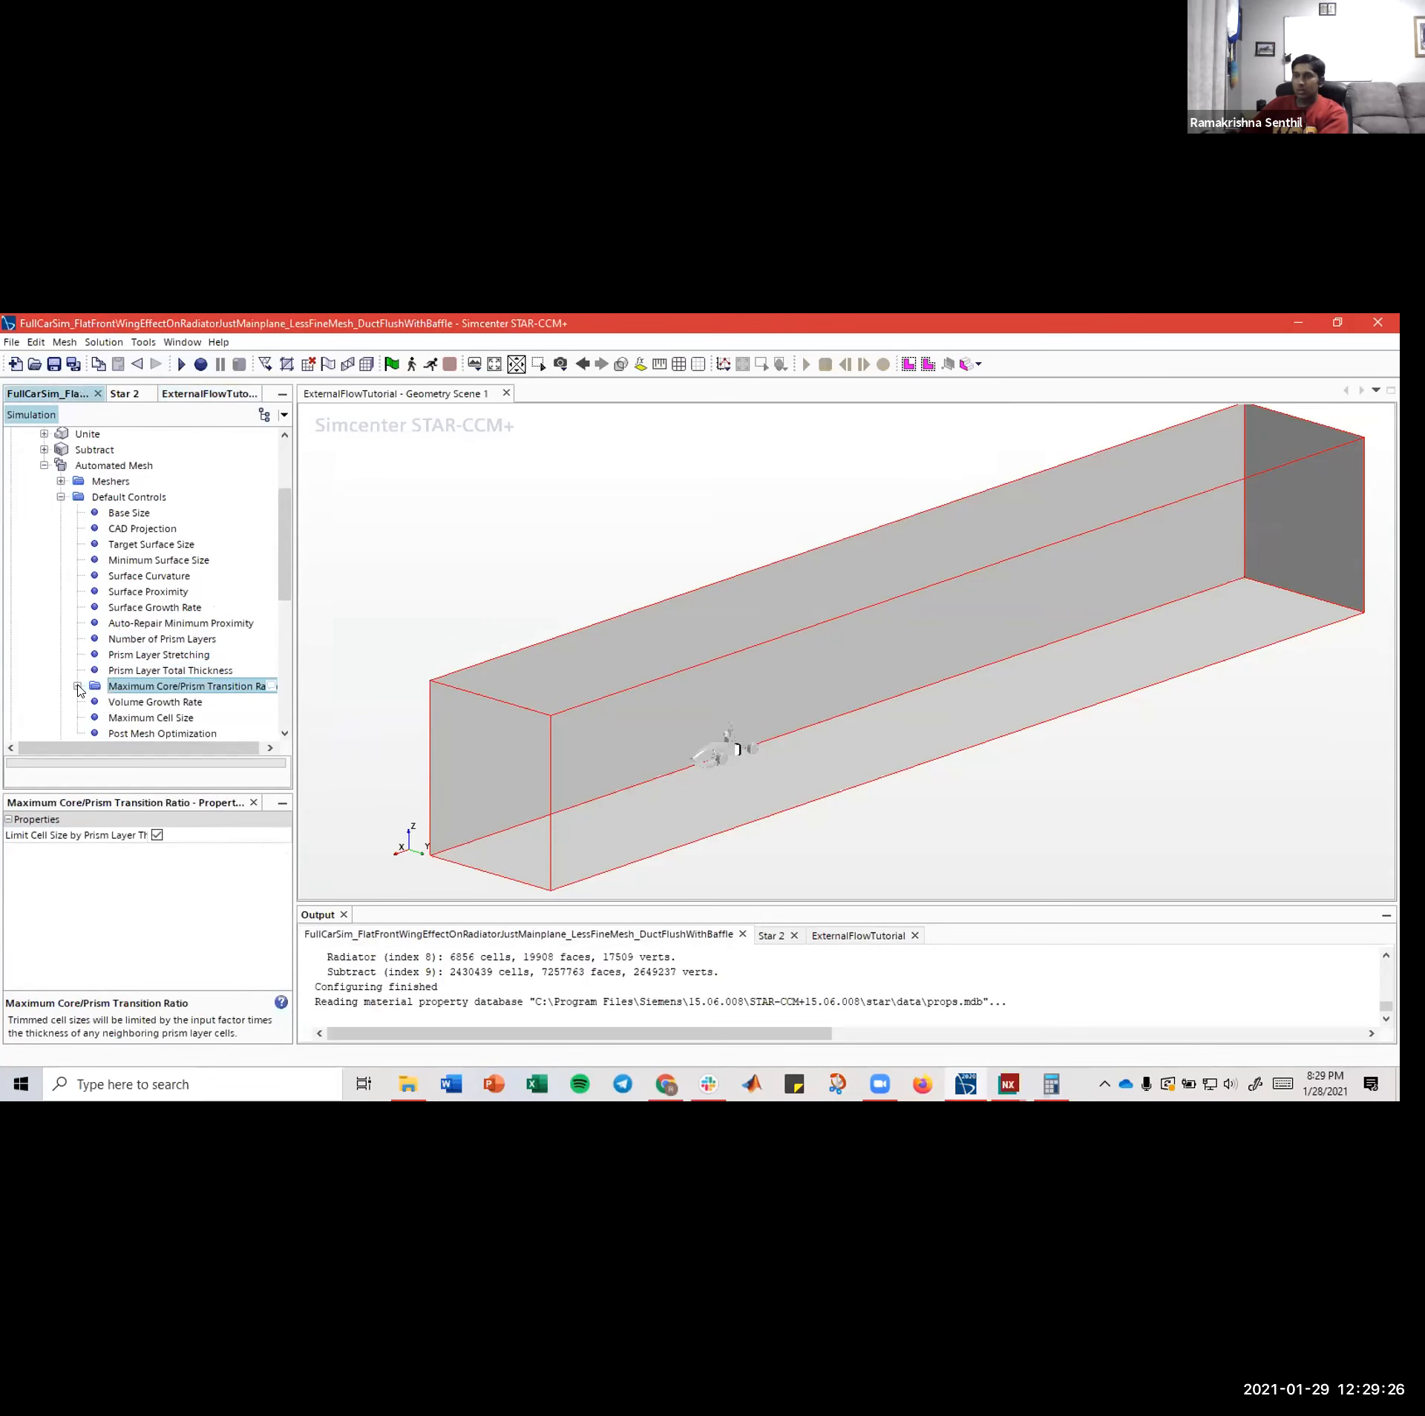
left_click(78, 686)
left_click(213, 393)
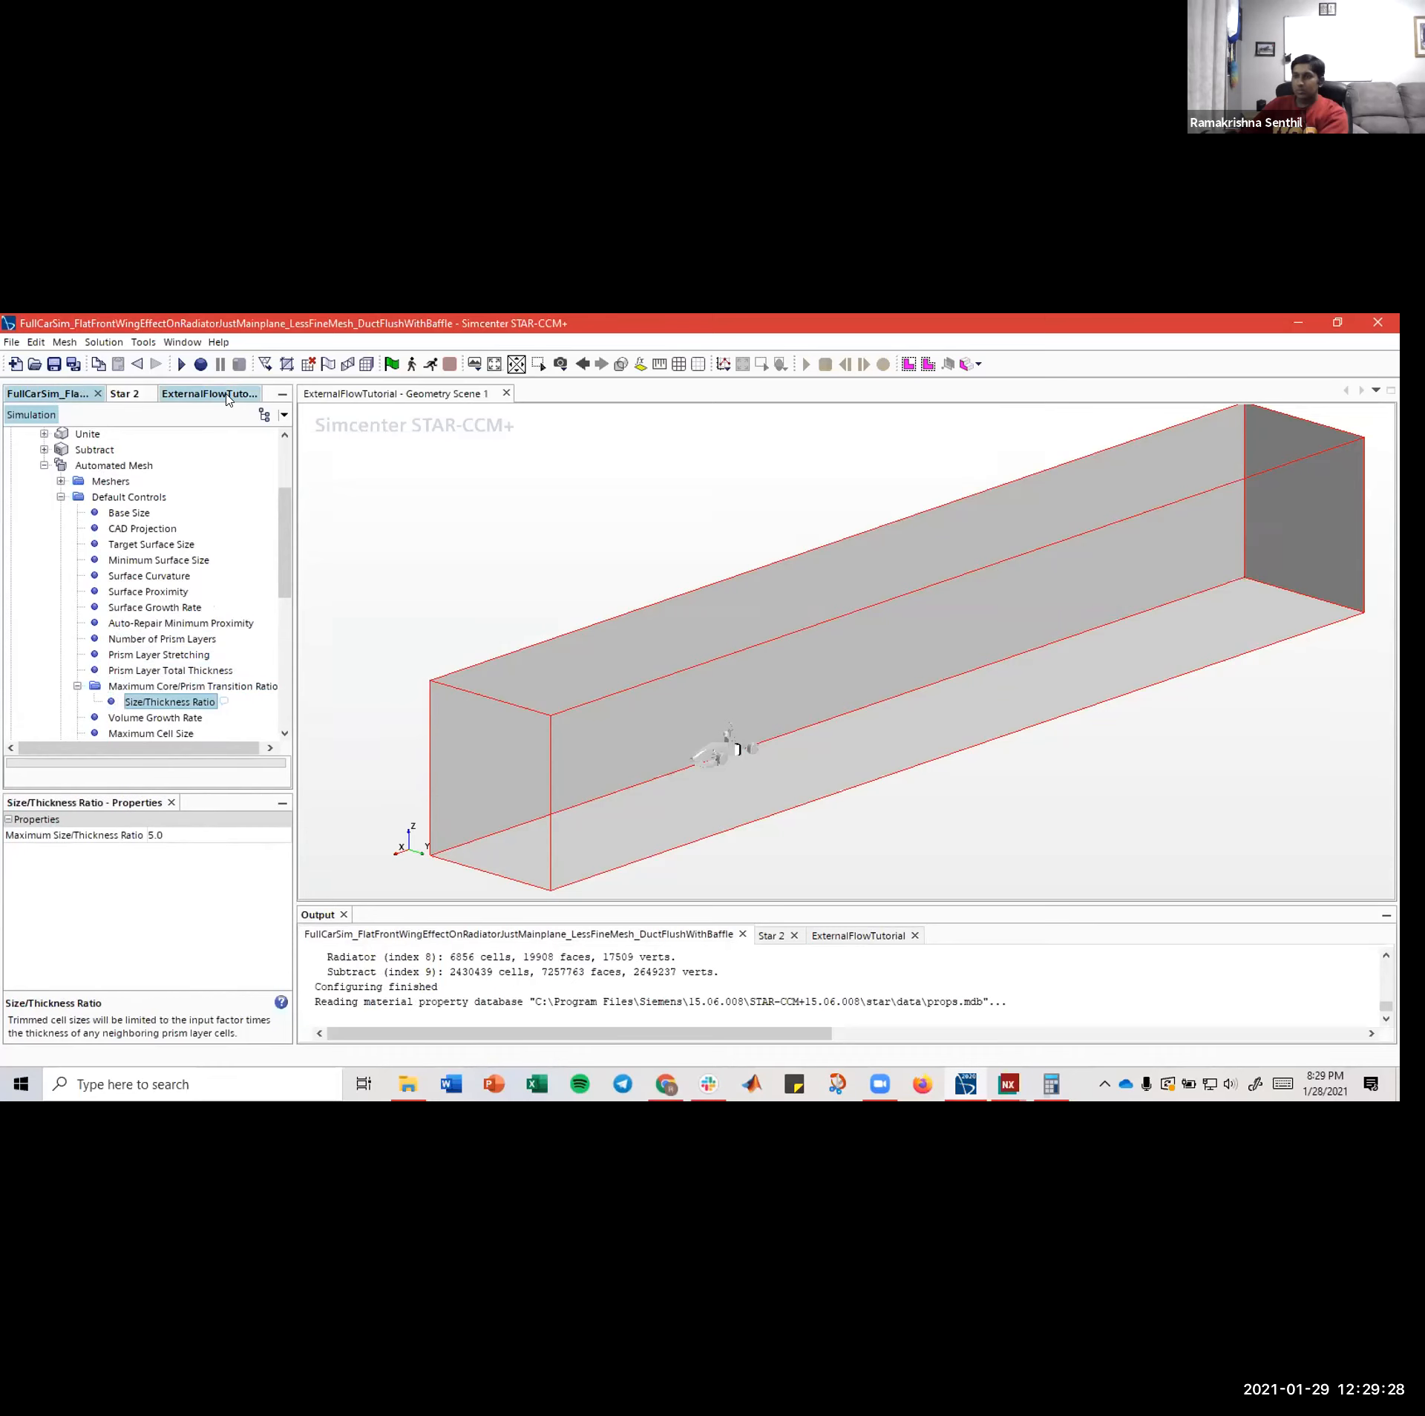
left_click(156, 835)
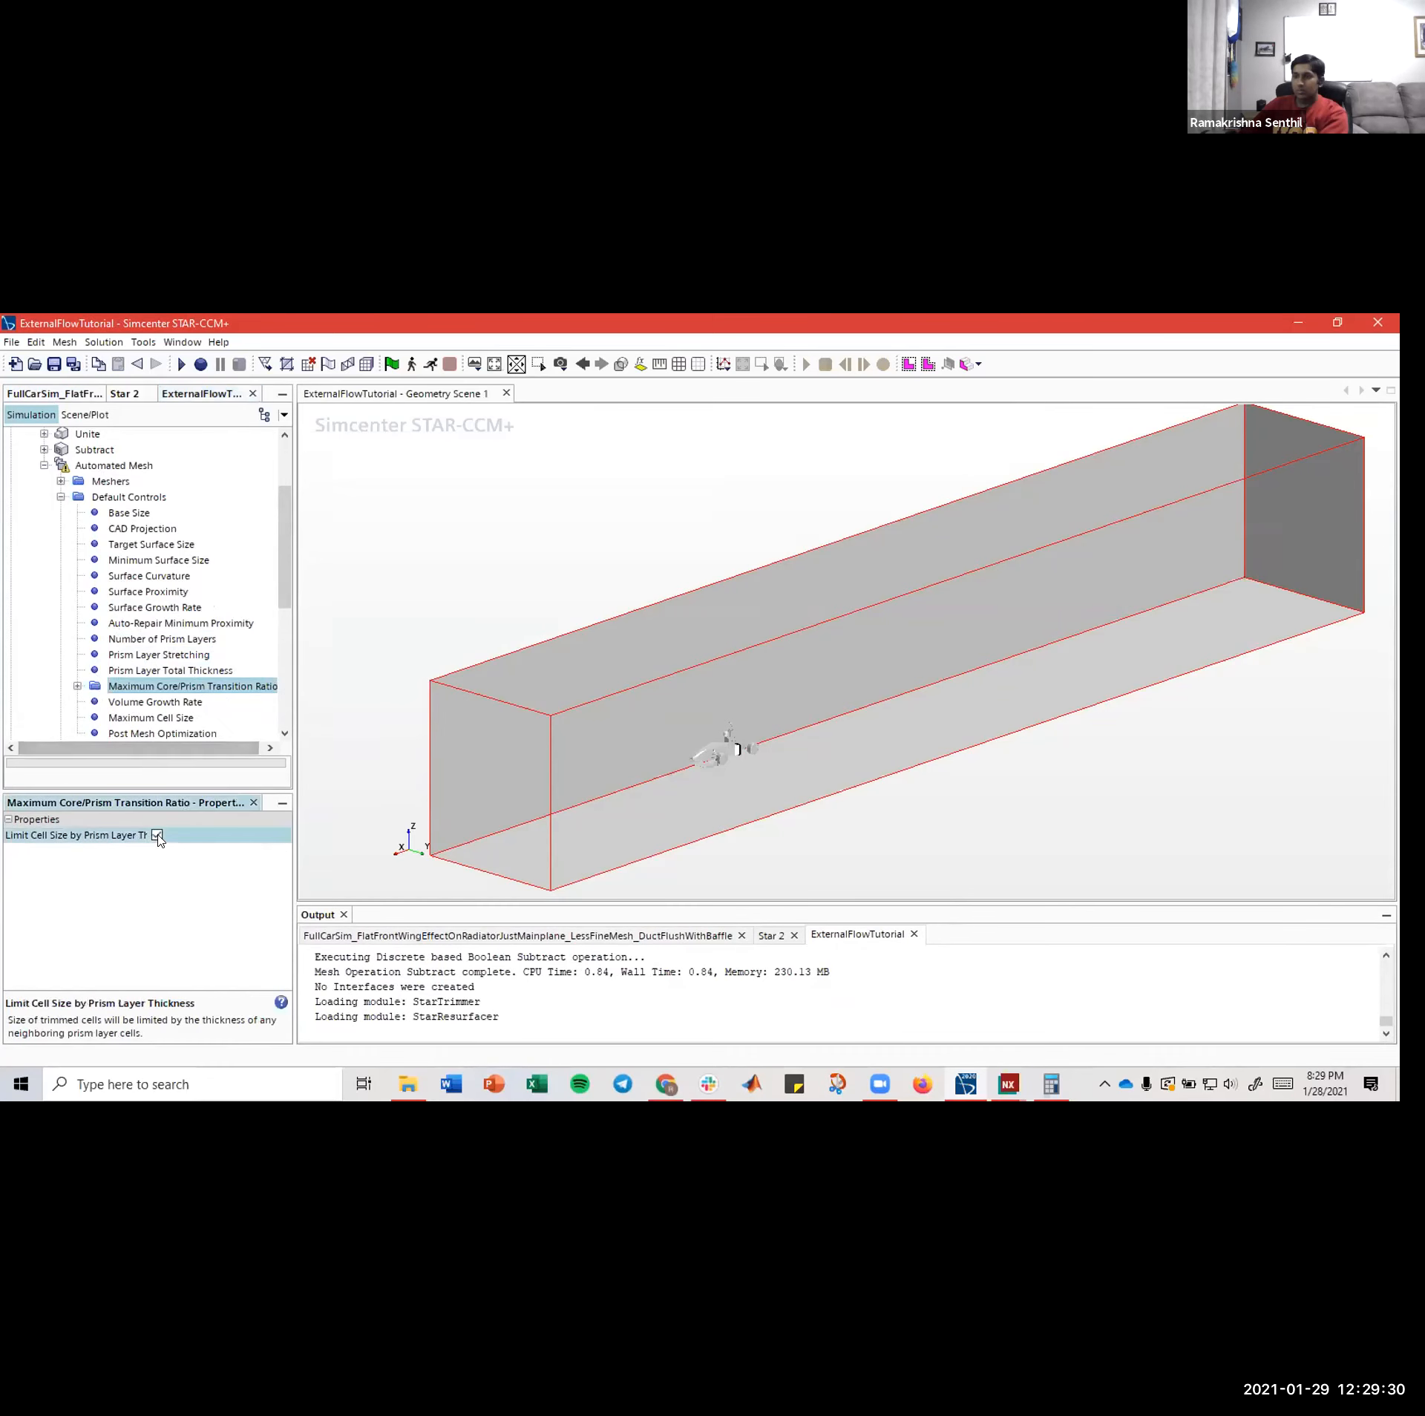
left_click(78, 686)
left_click(134, 701)
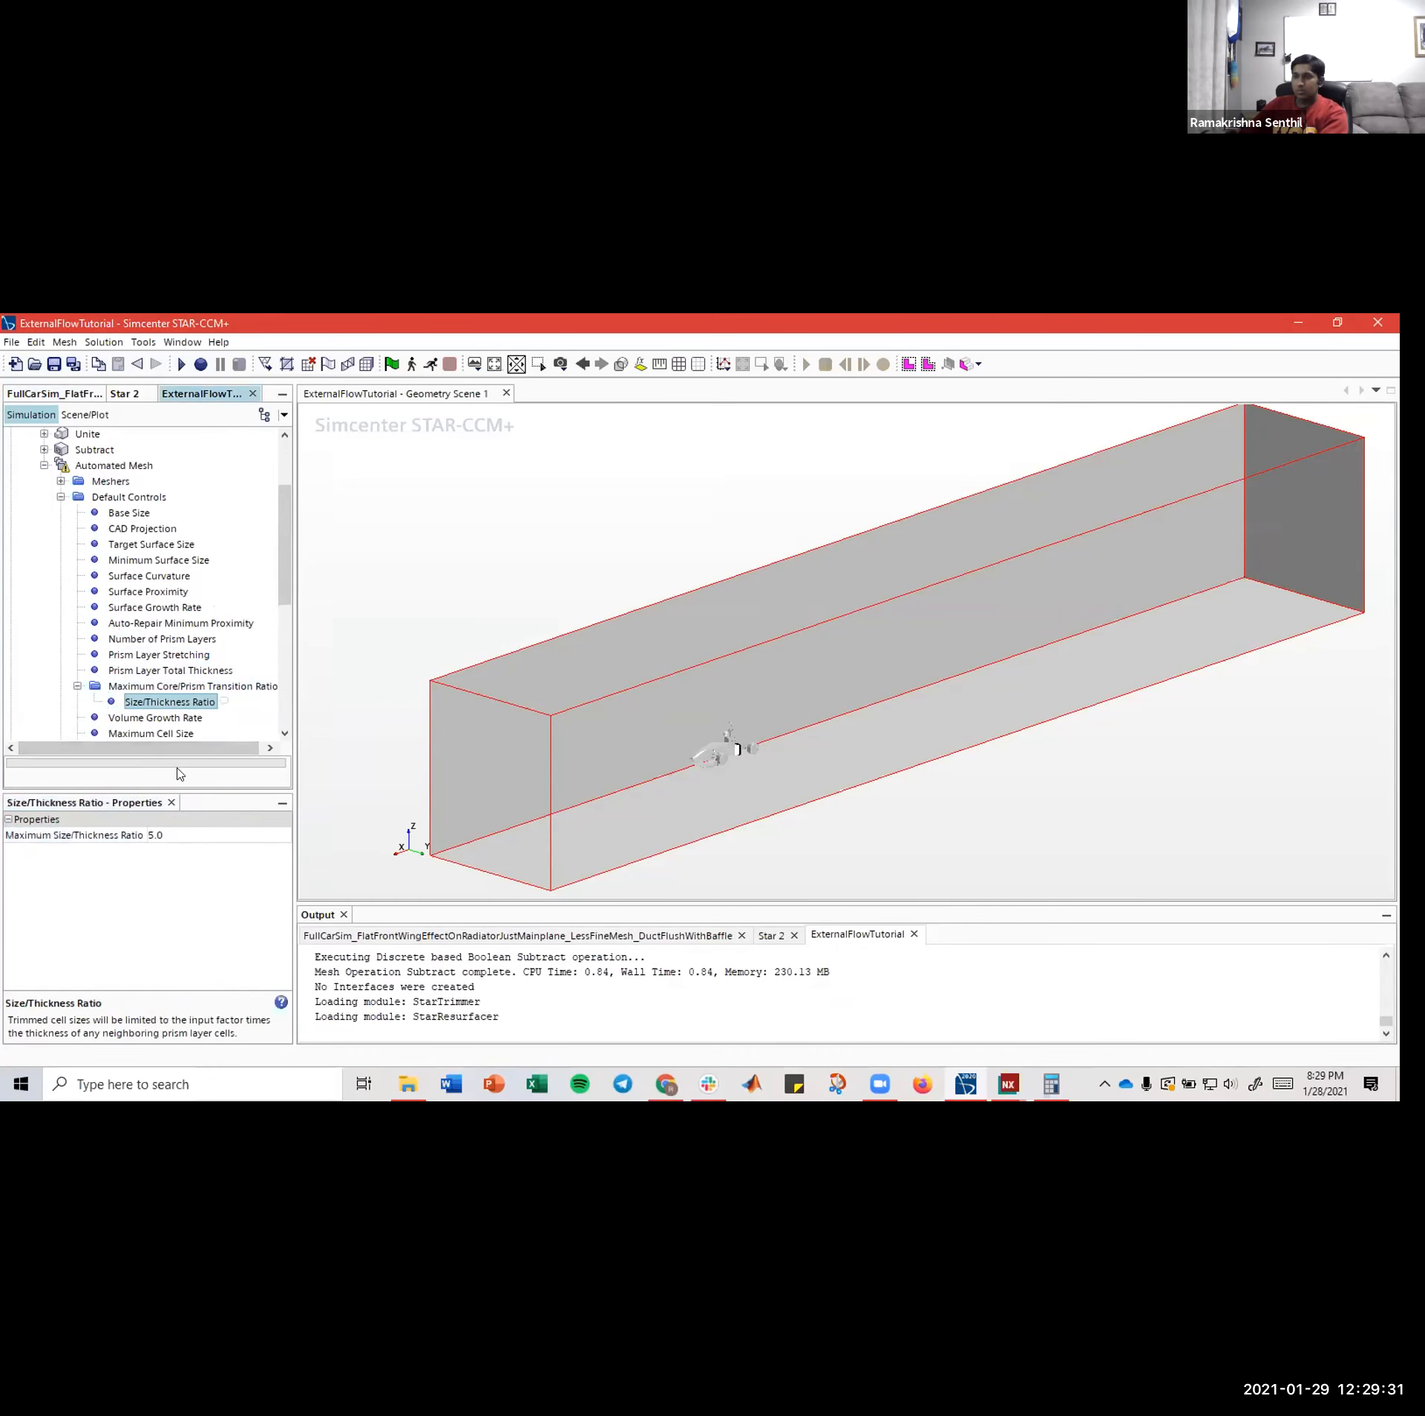
- Check Volume Growth Rate in the FullCarSim reference and set ExternalFlowTutorial's Surface Growth Rate under it to Slow
left_click(31, 399)
scroll(149, 670, "down", 1)
left_click(155, 670)
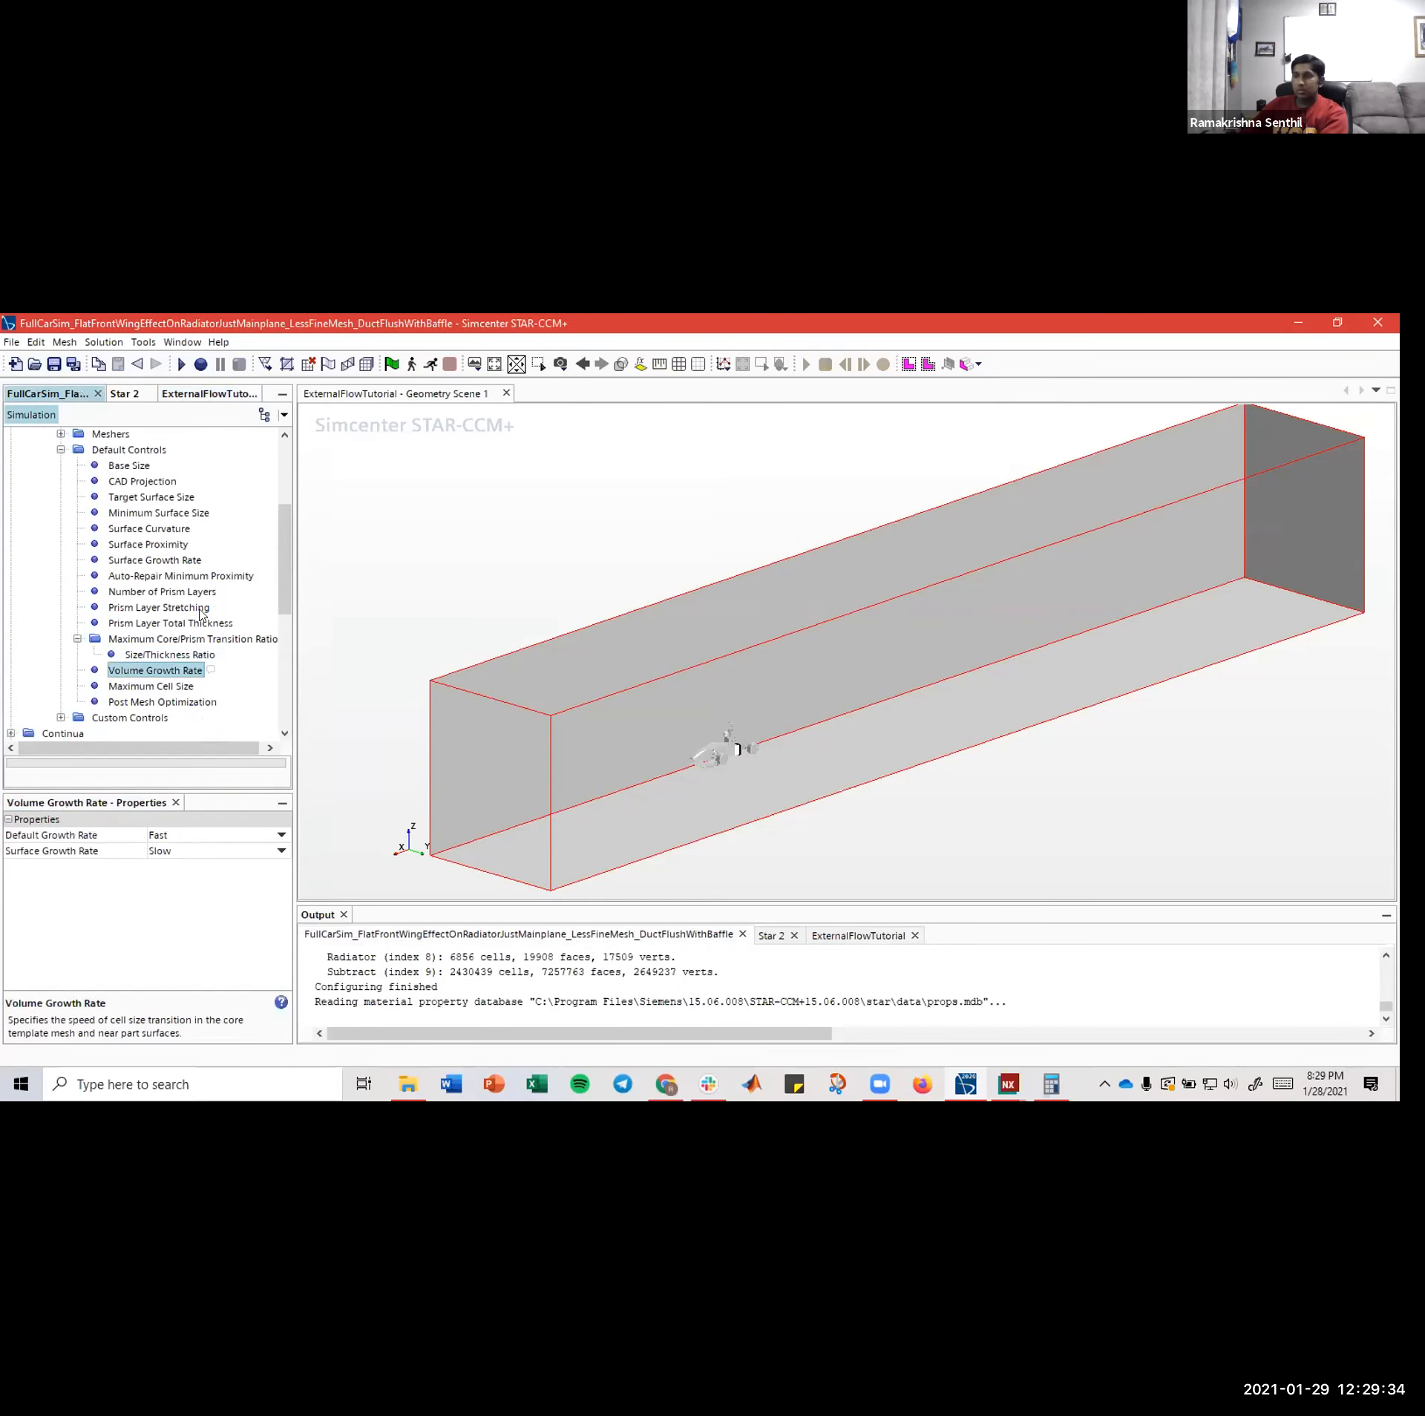
left_click(193, 394)
left_click(155, 718)
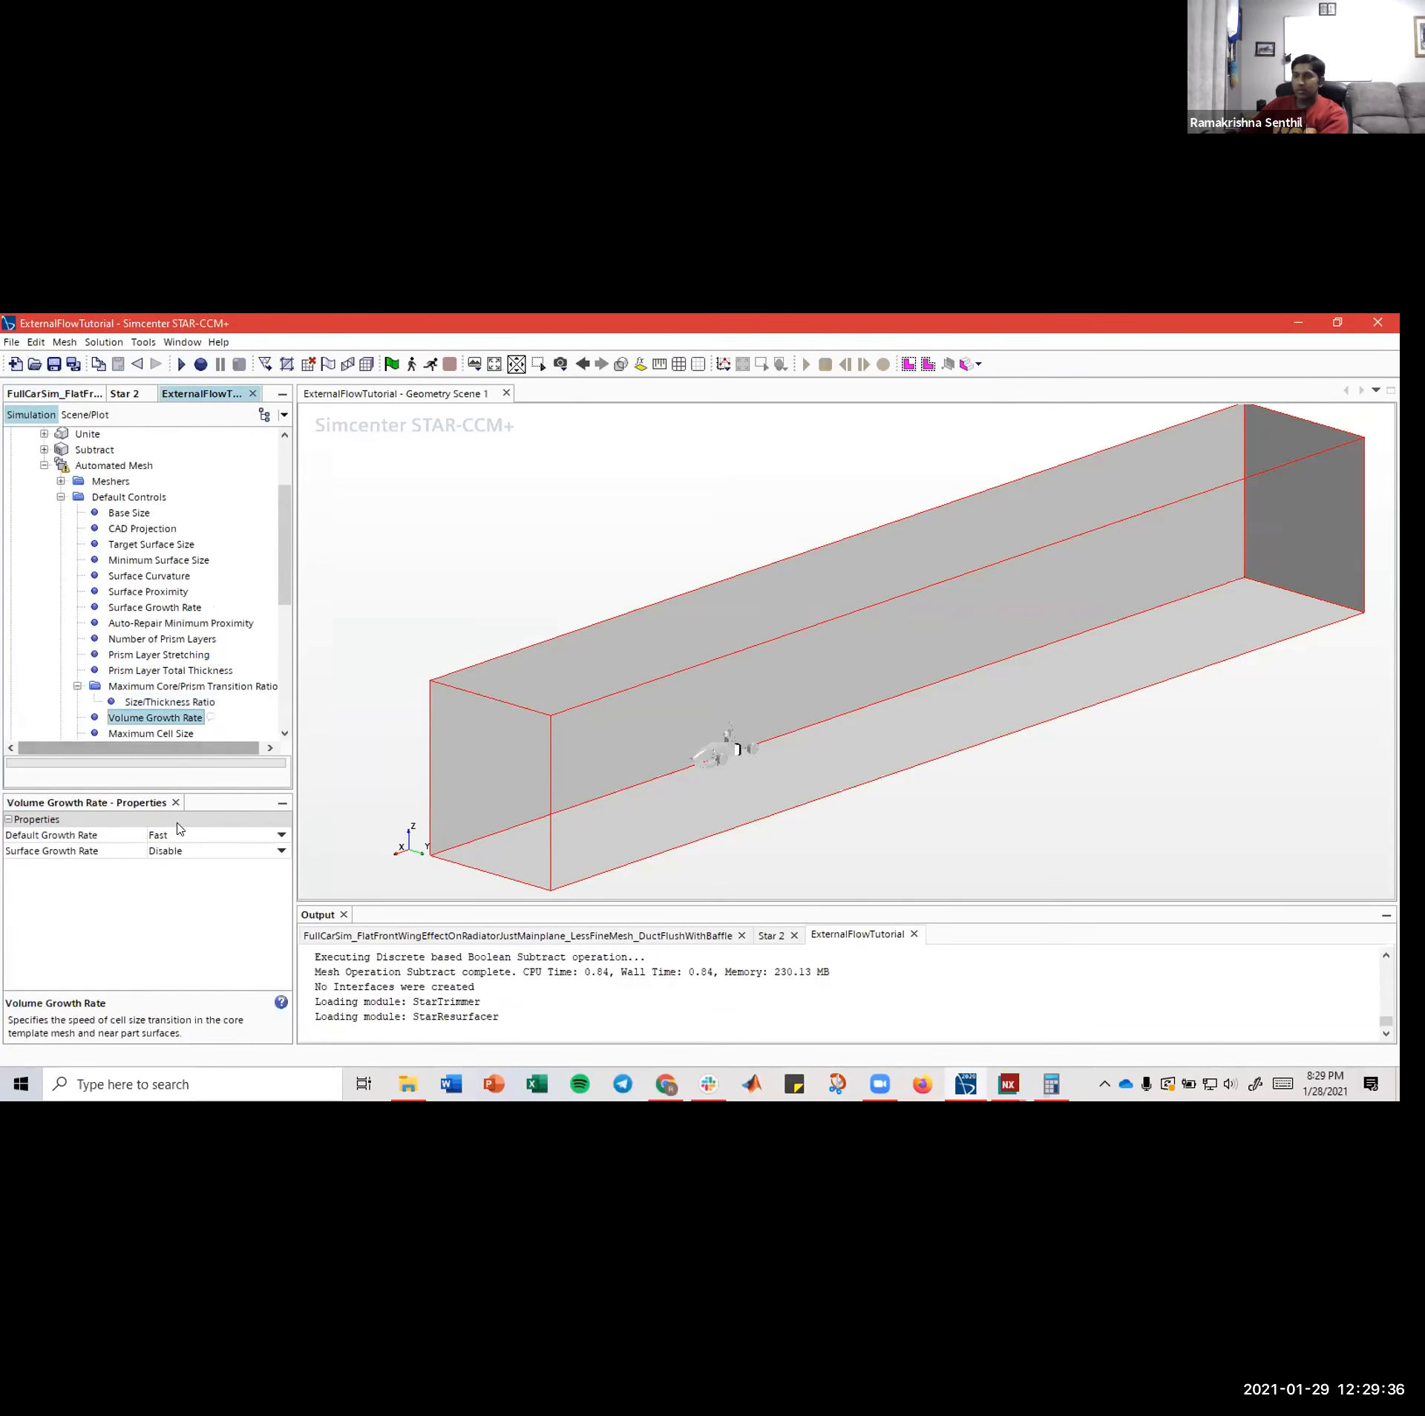
left_click(59, 394)
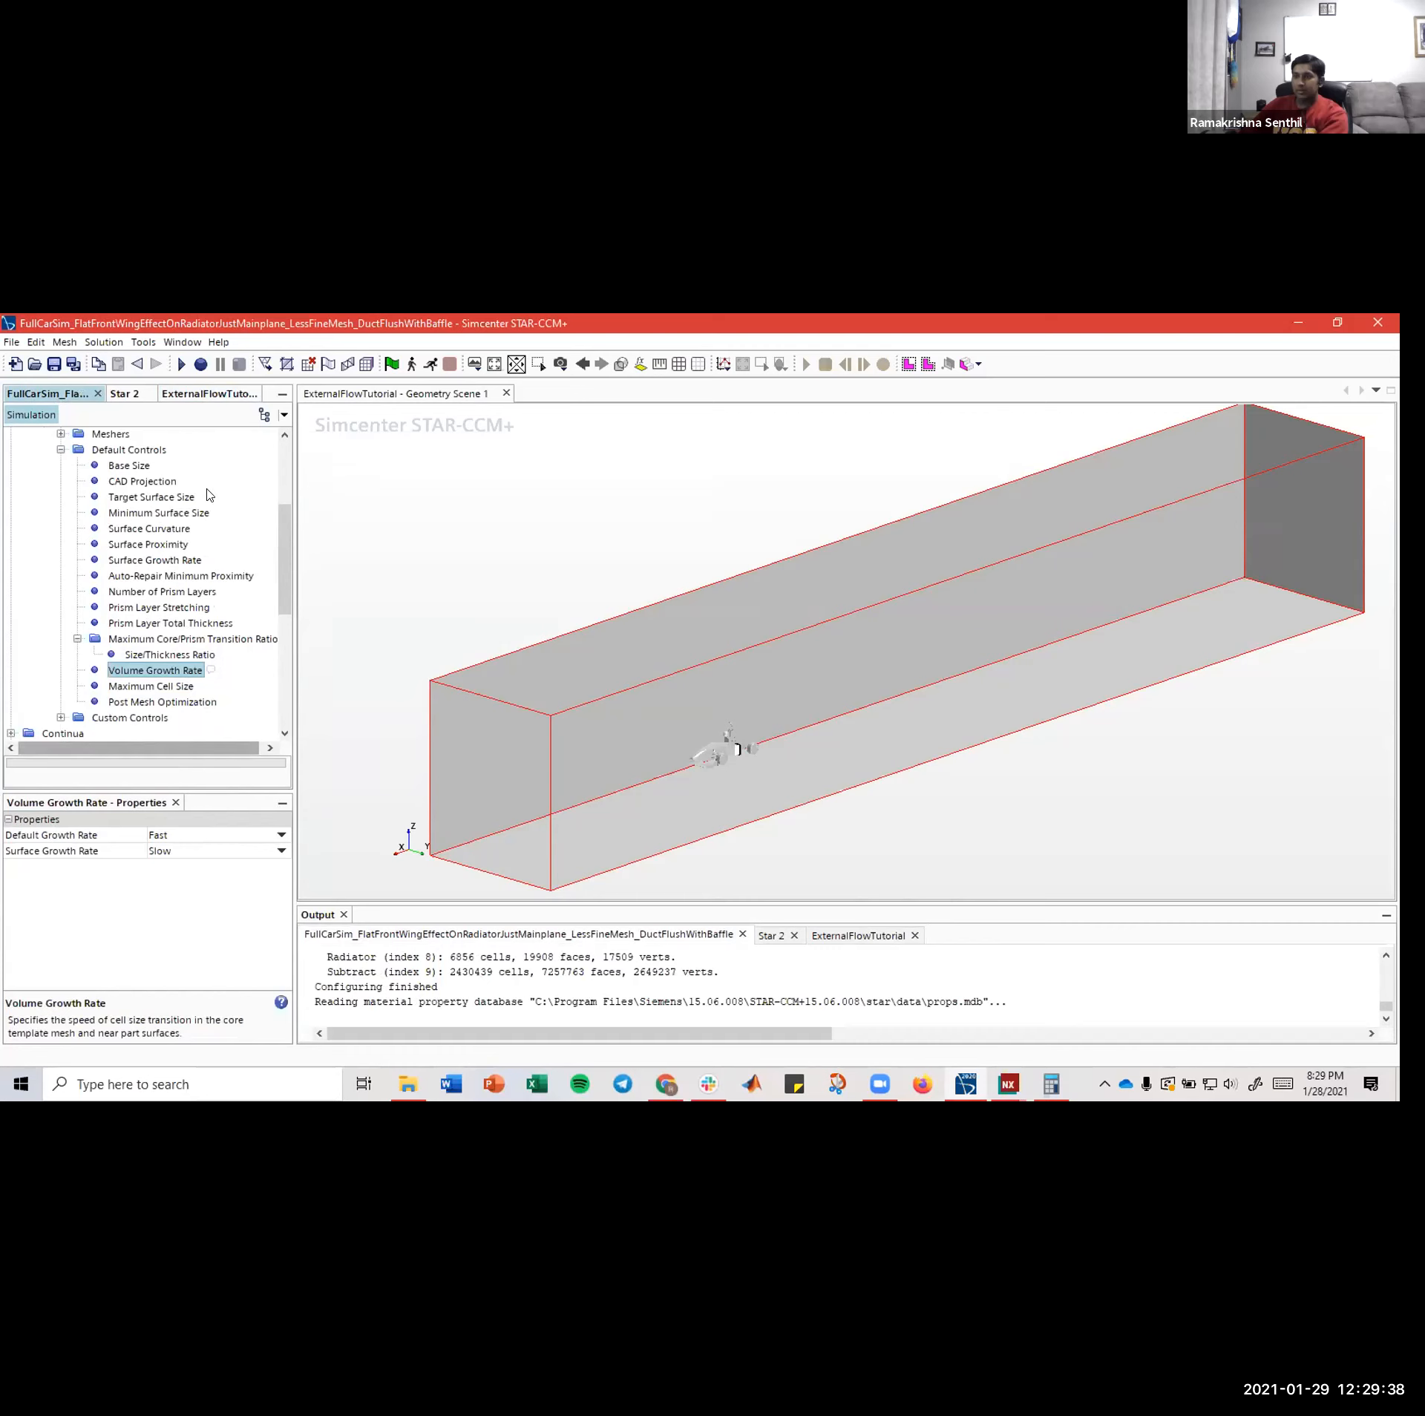
left_click(218, 392)
left_click(160, 851)
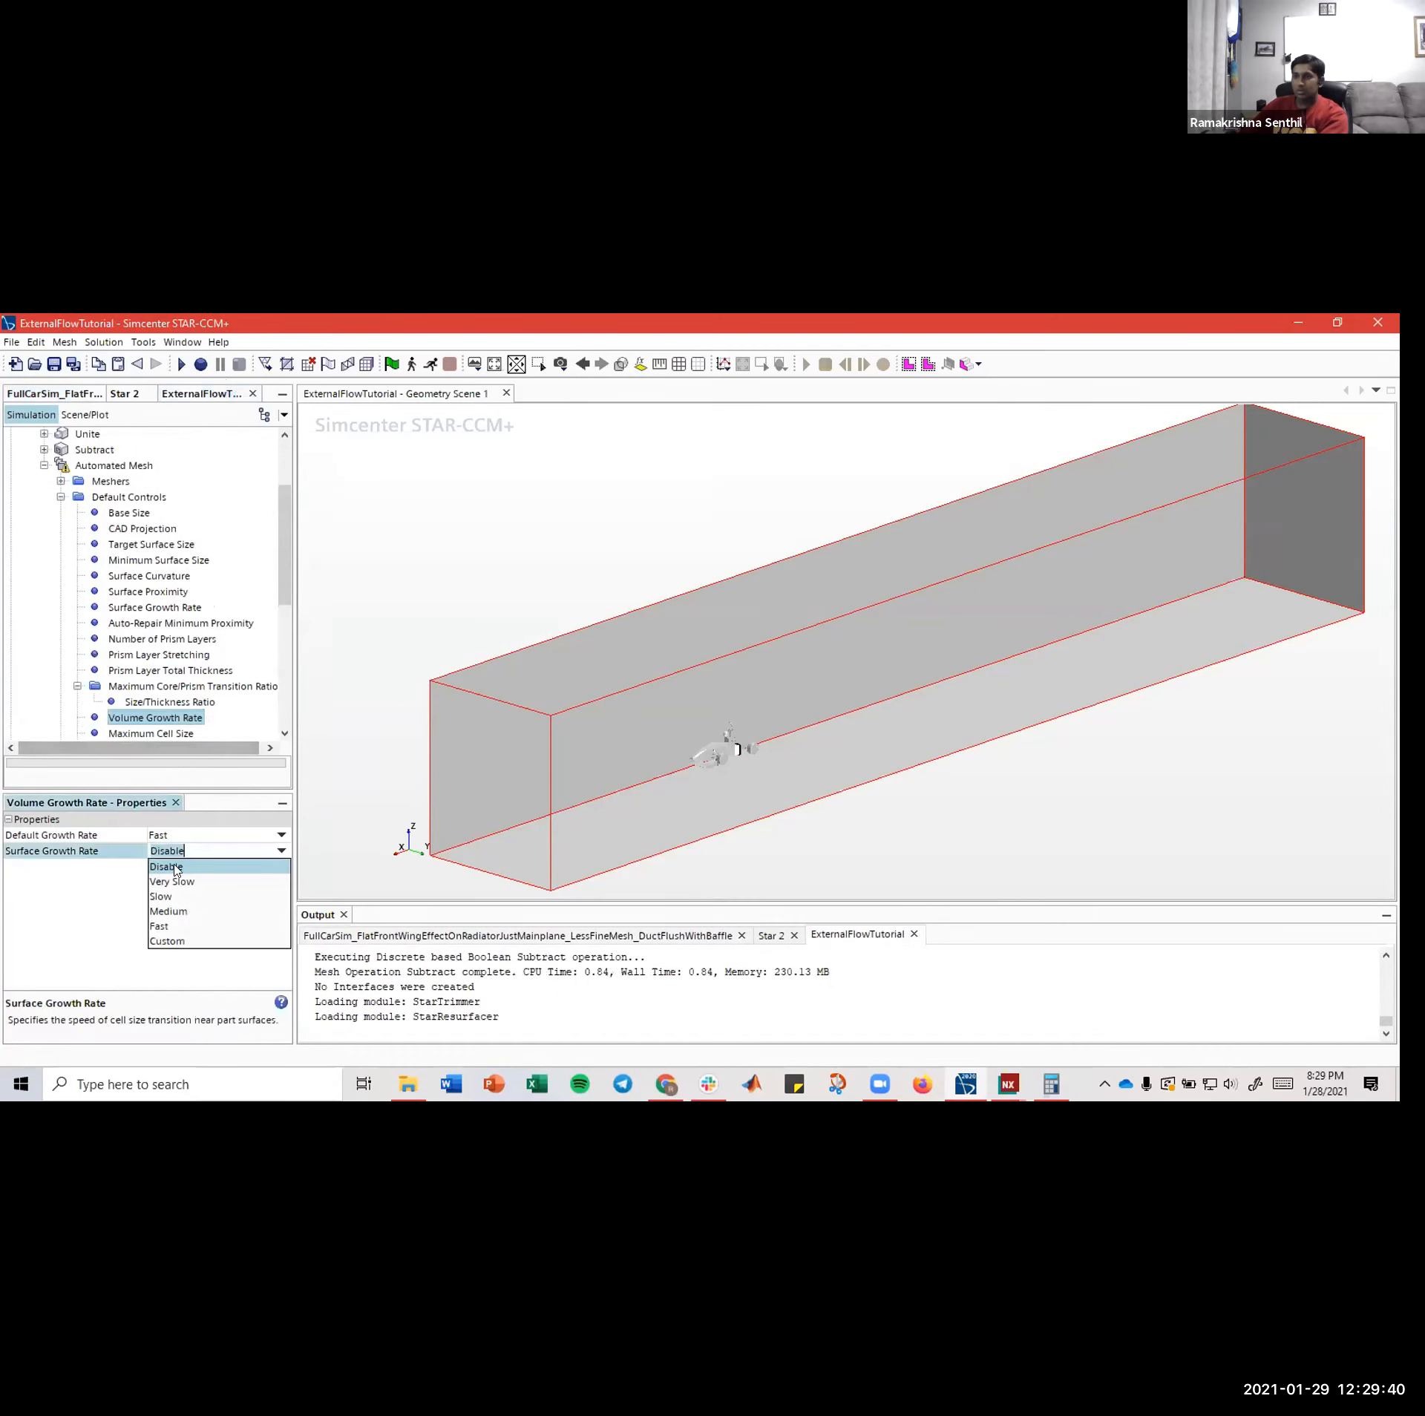
left_click(186, 897)
- Check the reference's Maximum Cell Size and set ExternalFlowTutorial's Maximum Cell Size to an Absolute size of 1 m
left_click(56, 393)
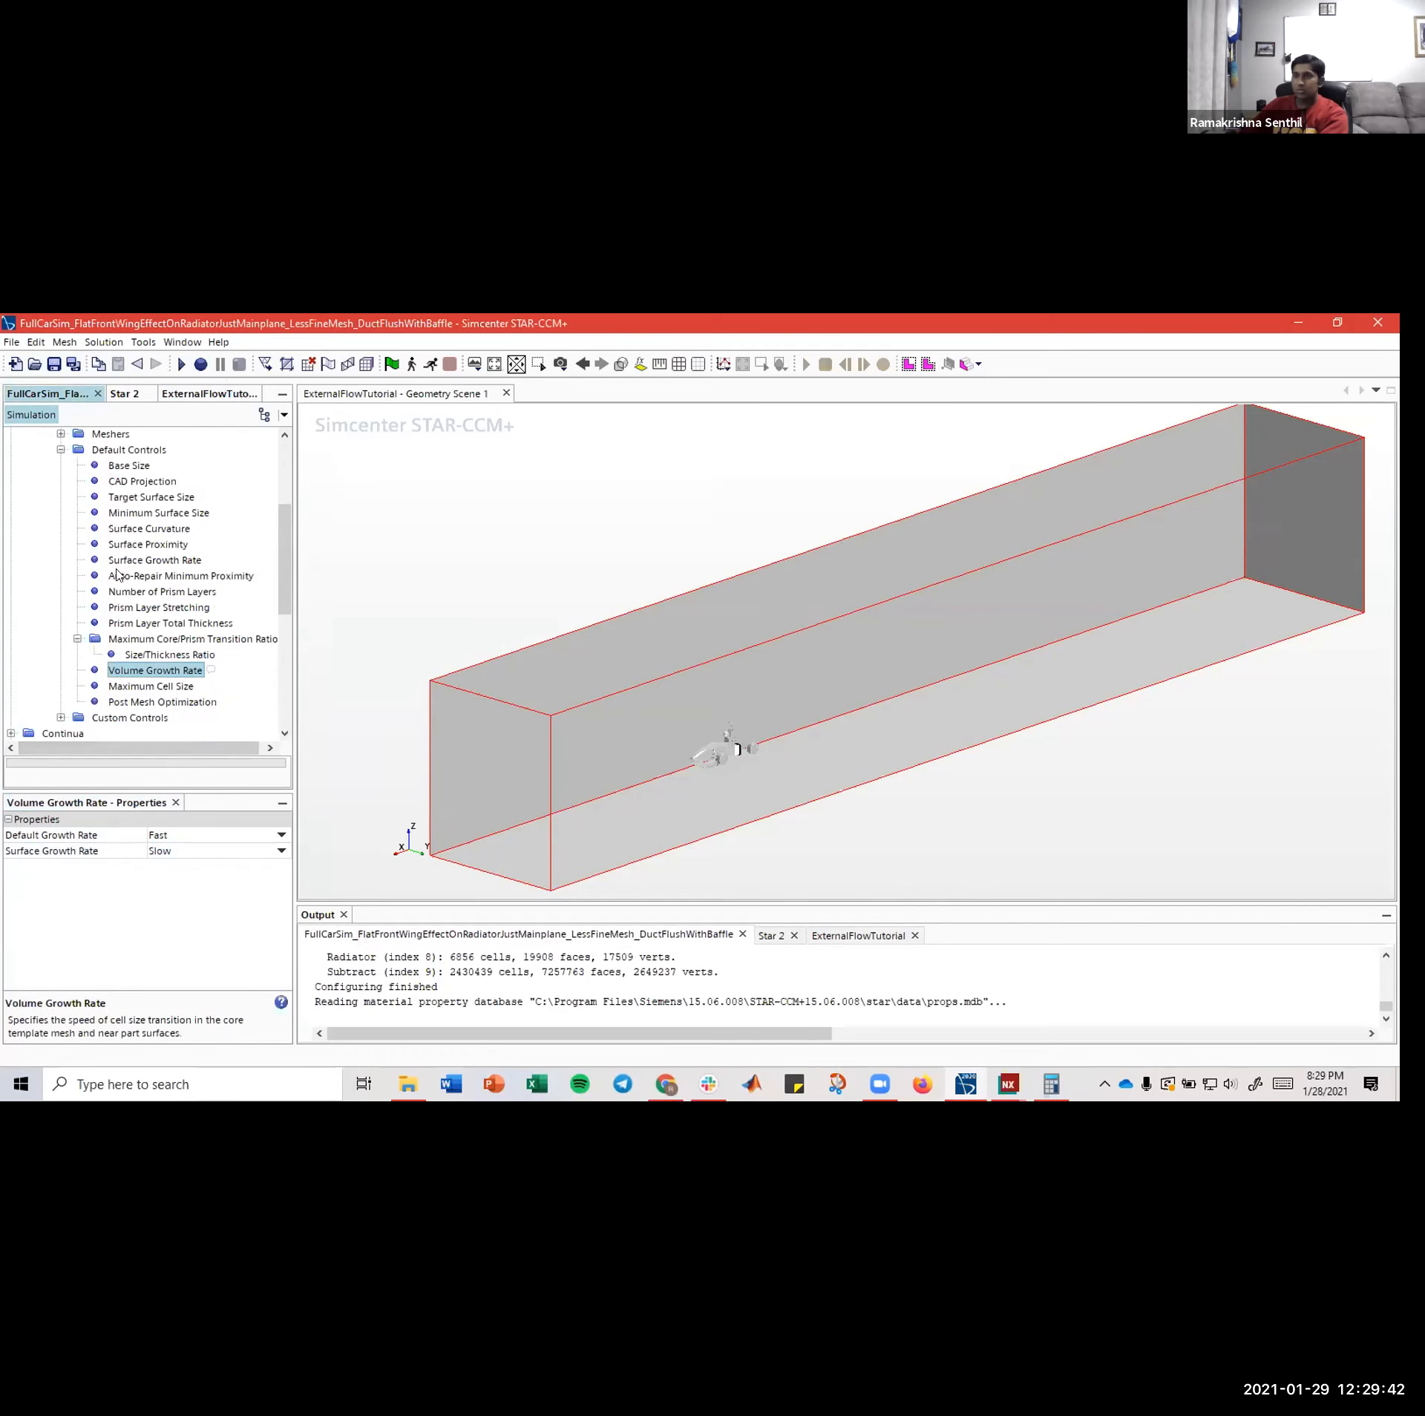
left_click(157, 701)
left_click(152, 687)
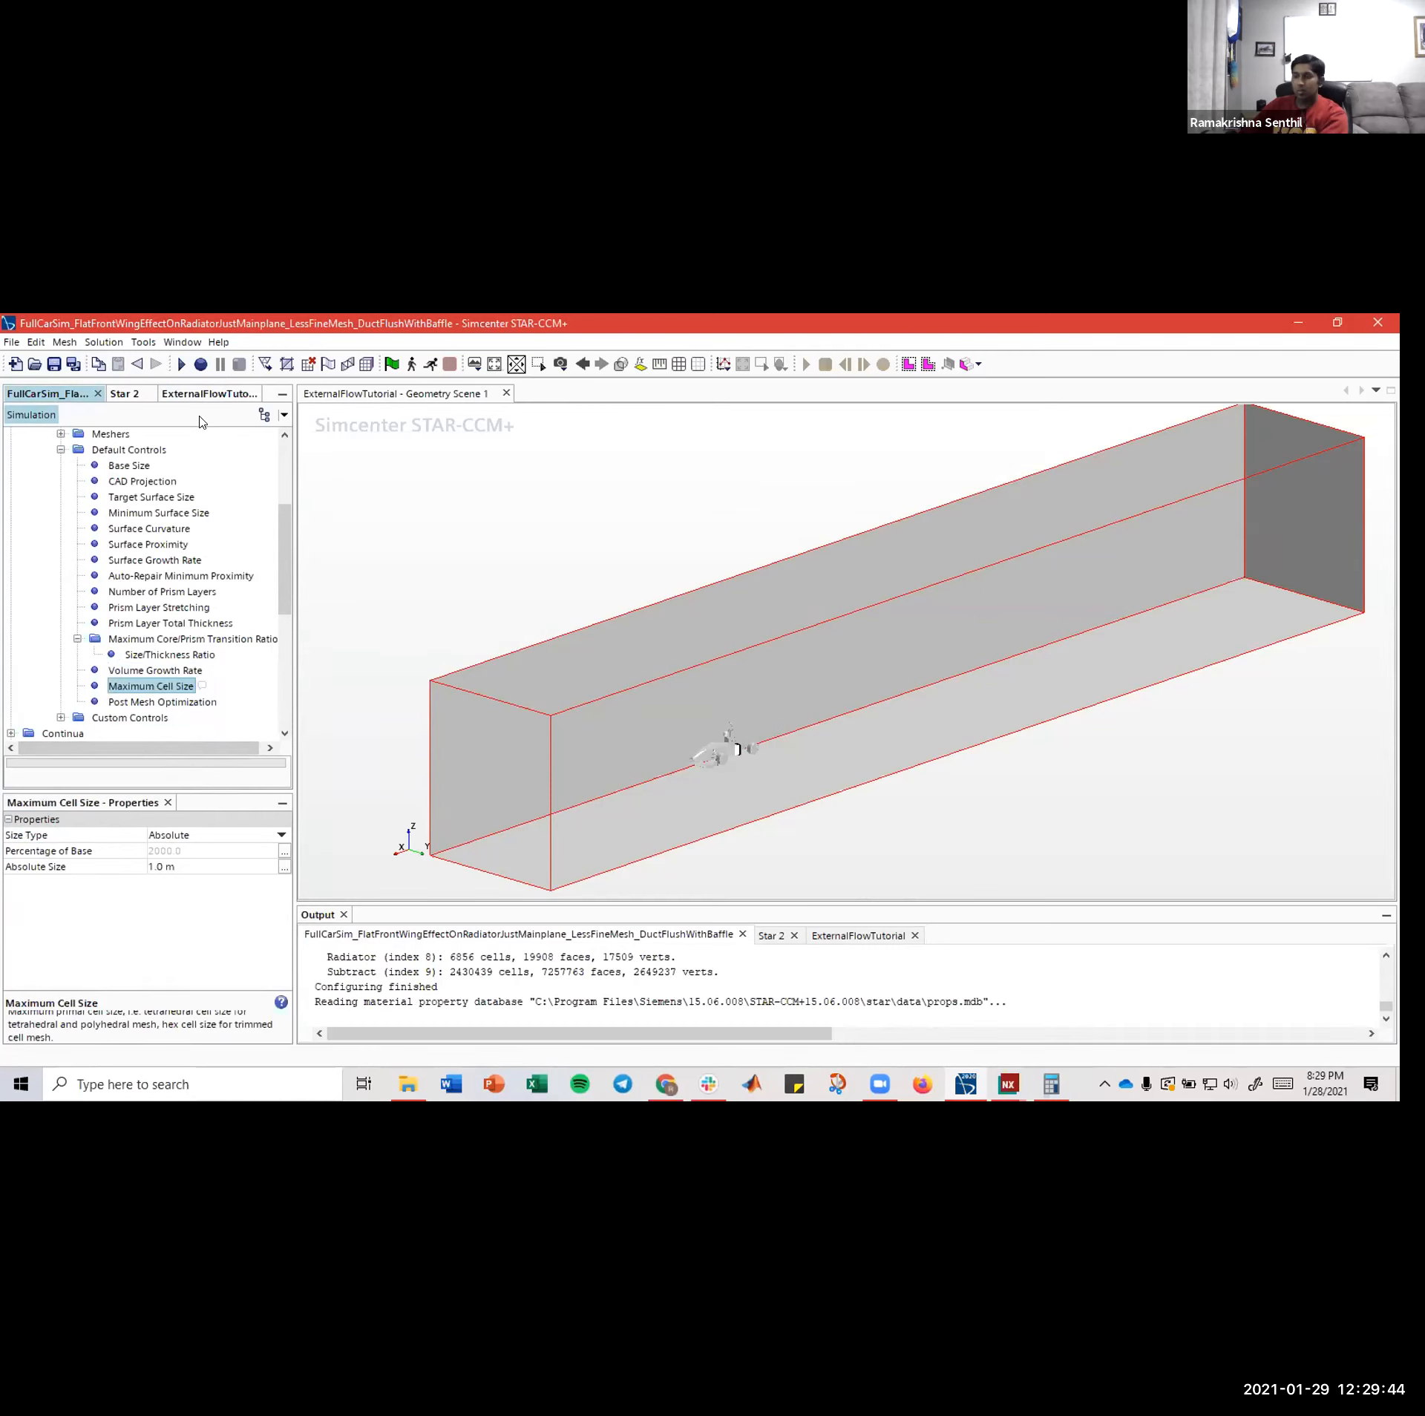
left_click(212, 393)
left_click(157, 733)
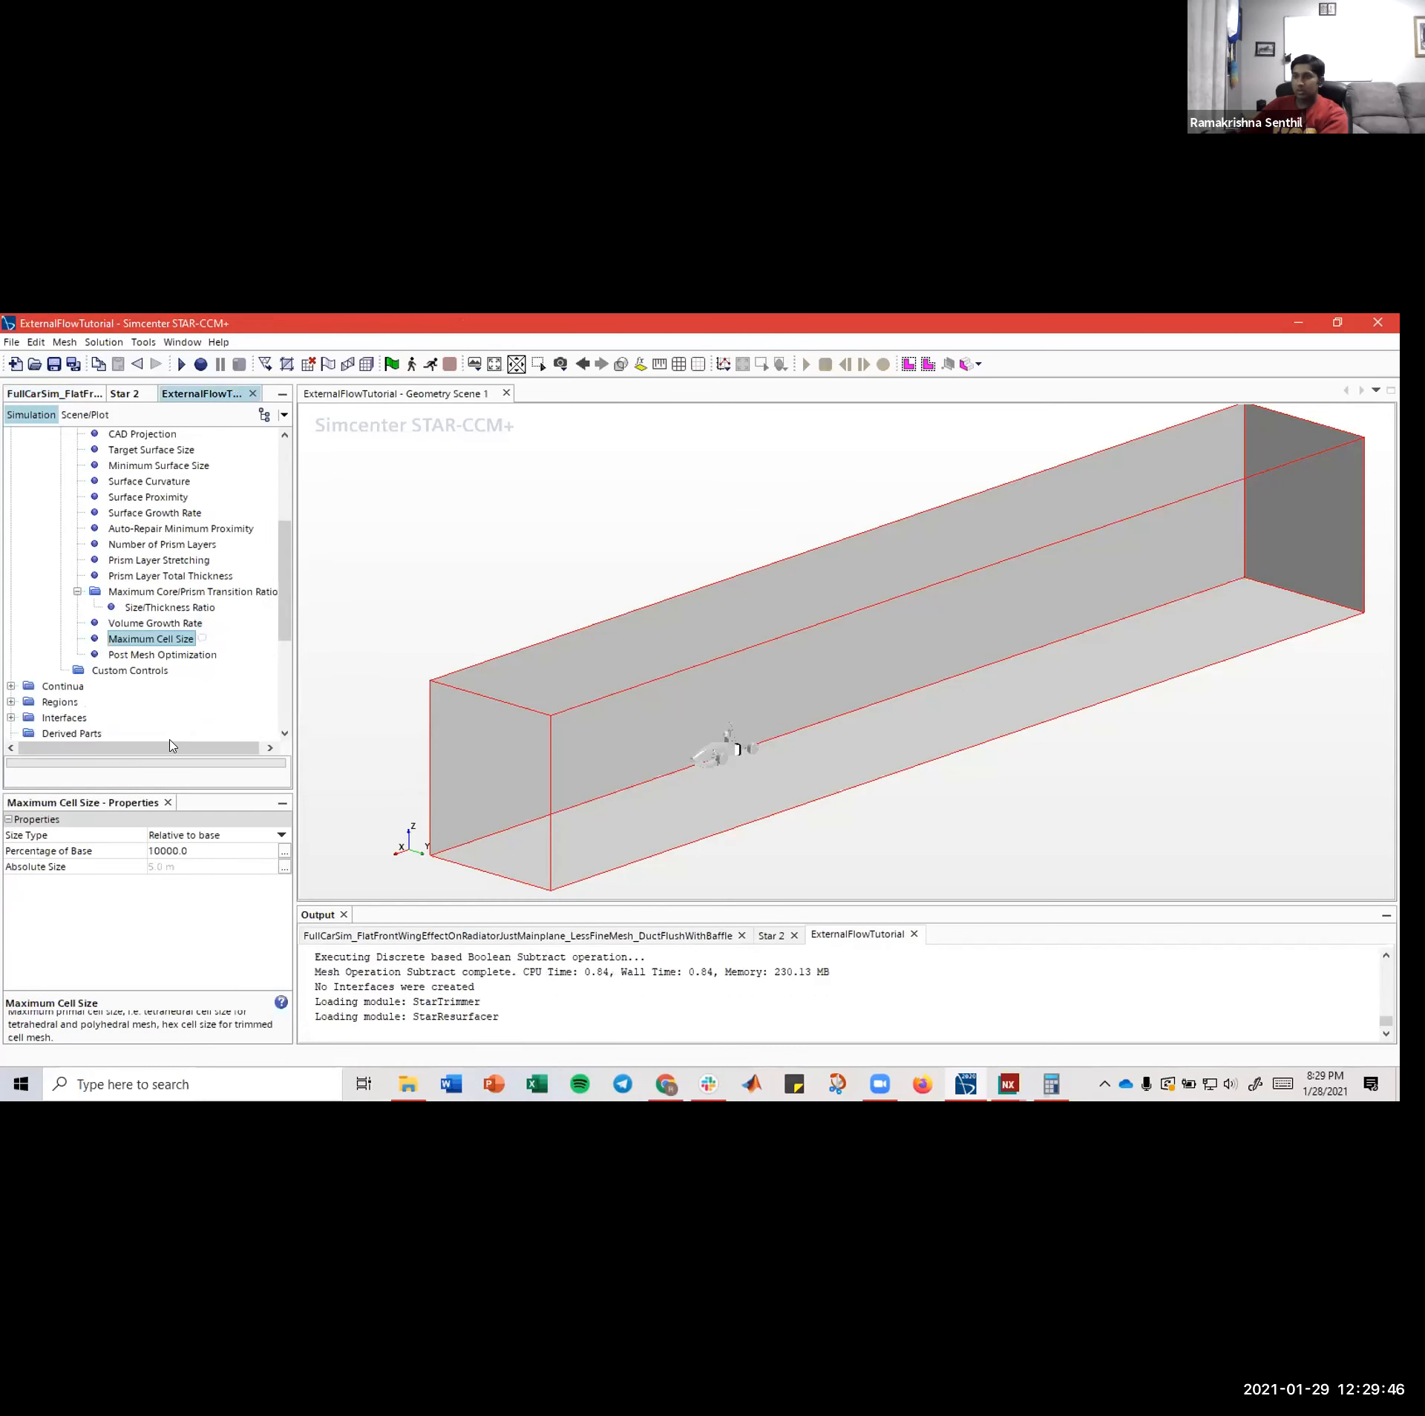
left_click(182, 835)
left_click(180, 861)
left_click(175, 865)
type("1")
left_click(153, 640)
- Compare Post Mesh Optimization between both simulations and examine the reference's Custom Controls, including Chassis and Domain
left_click(156, 655)
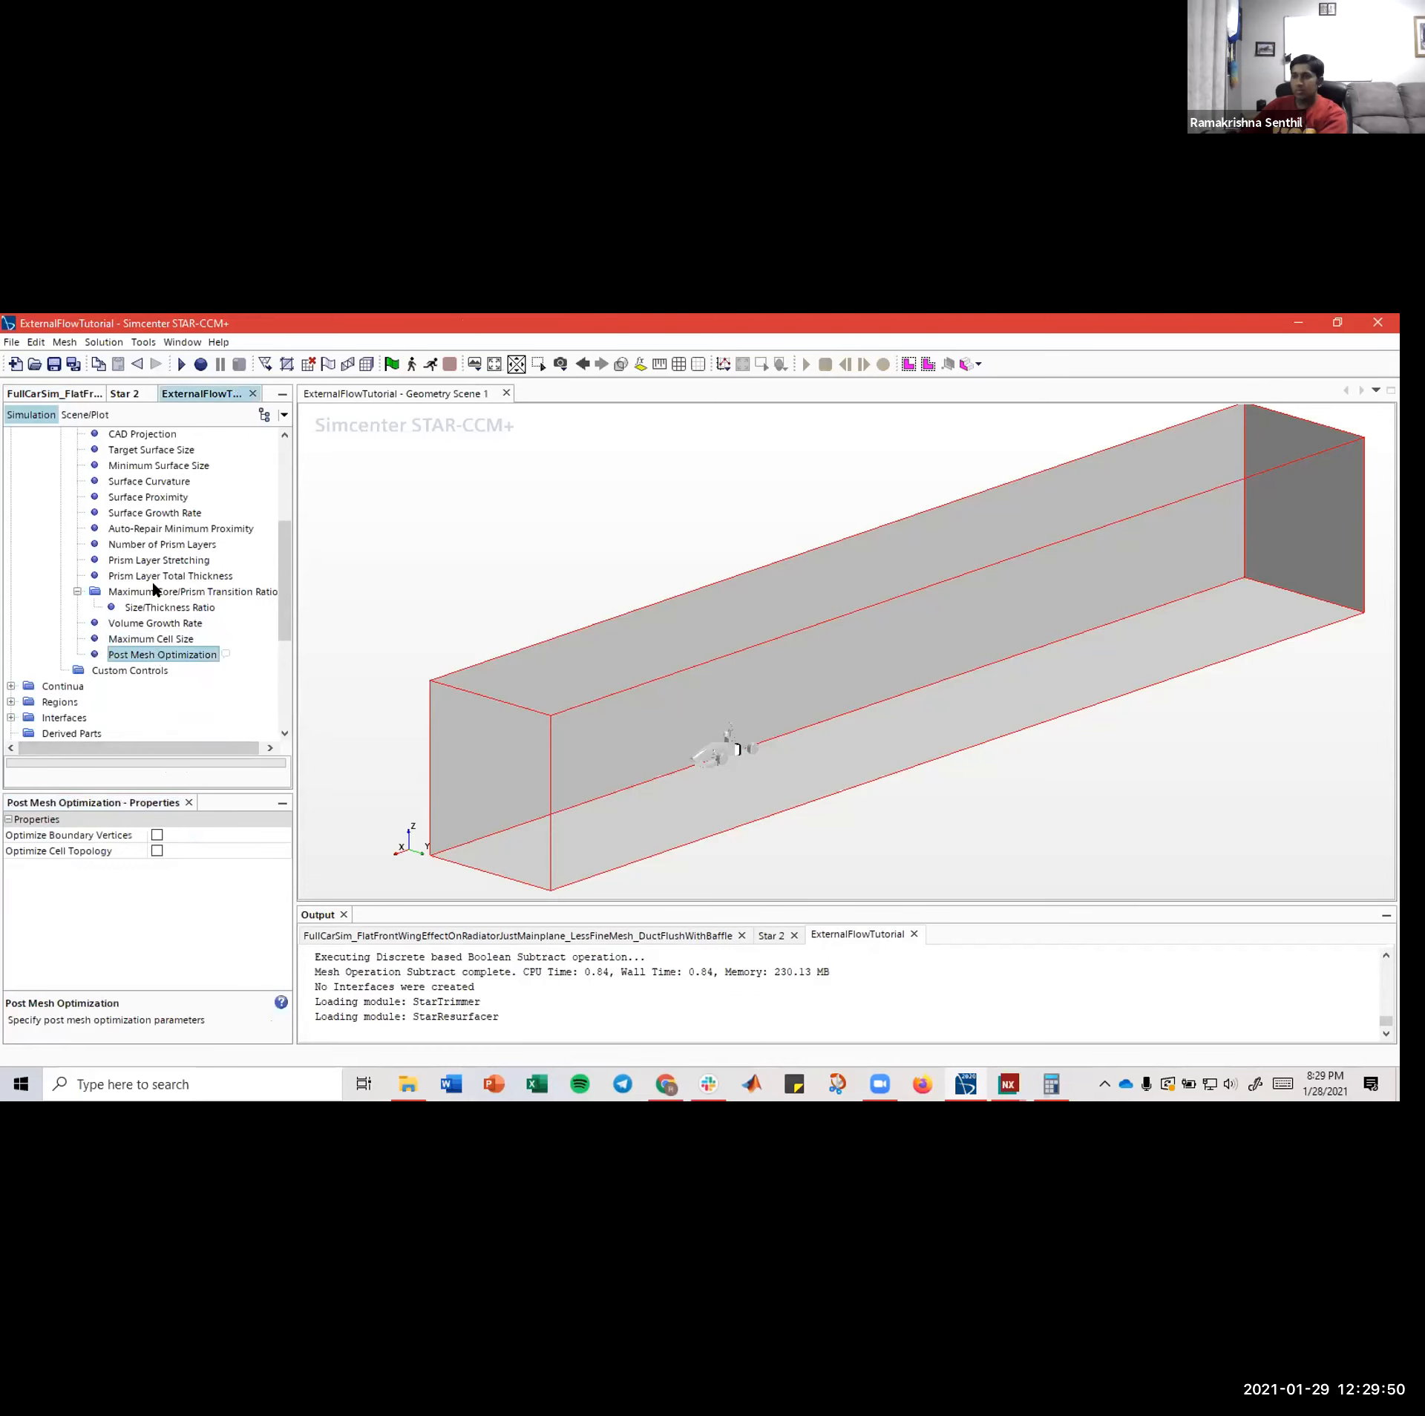
left_click(52, 393)
left_click(158, 702)
scroll(191, 535, "down", 2)
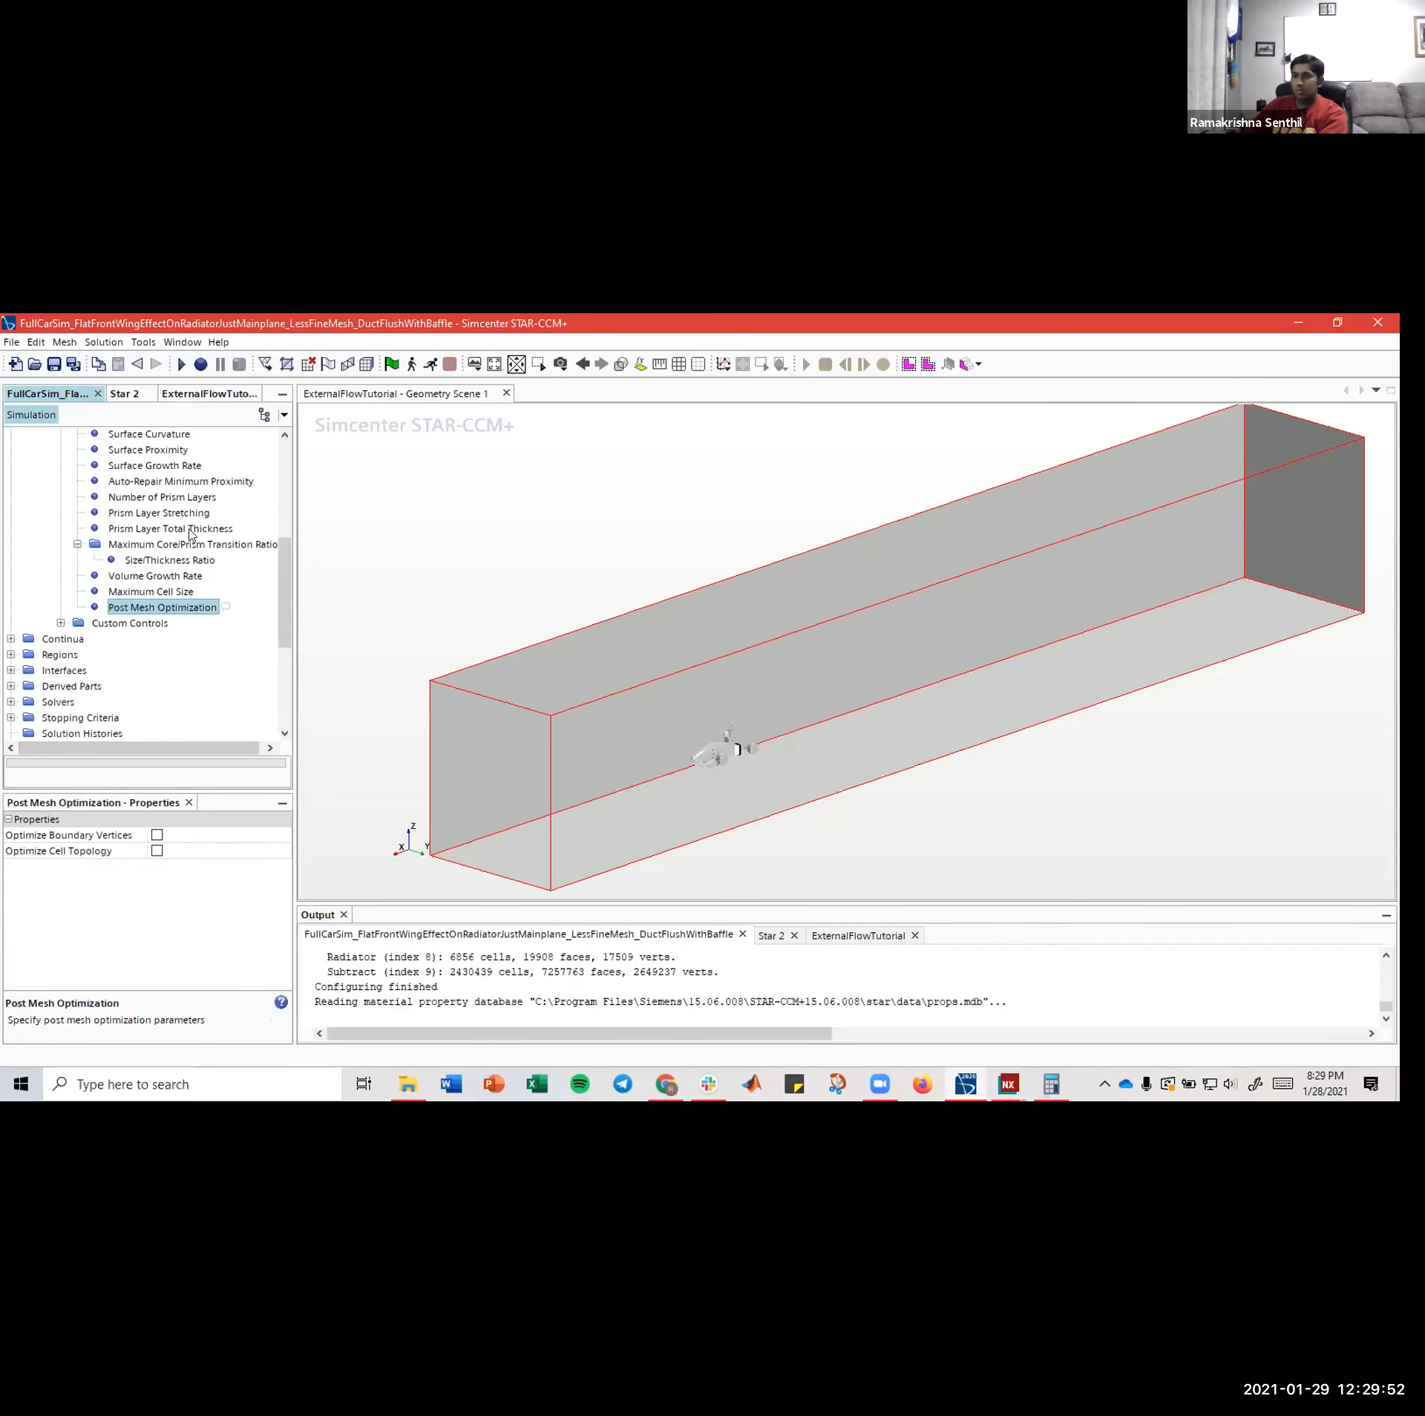
left_click(210, 393)
left_click(74, 393)
left_click(60, 623)
left_click(124, 639)
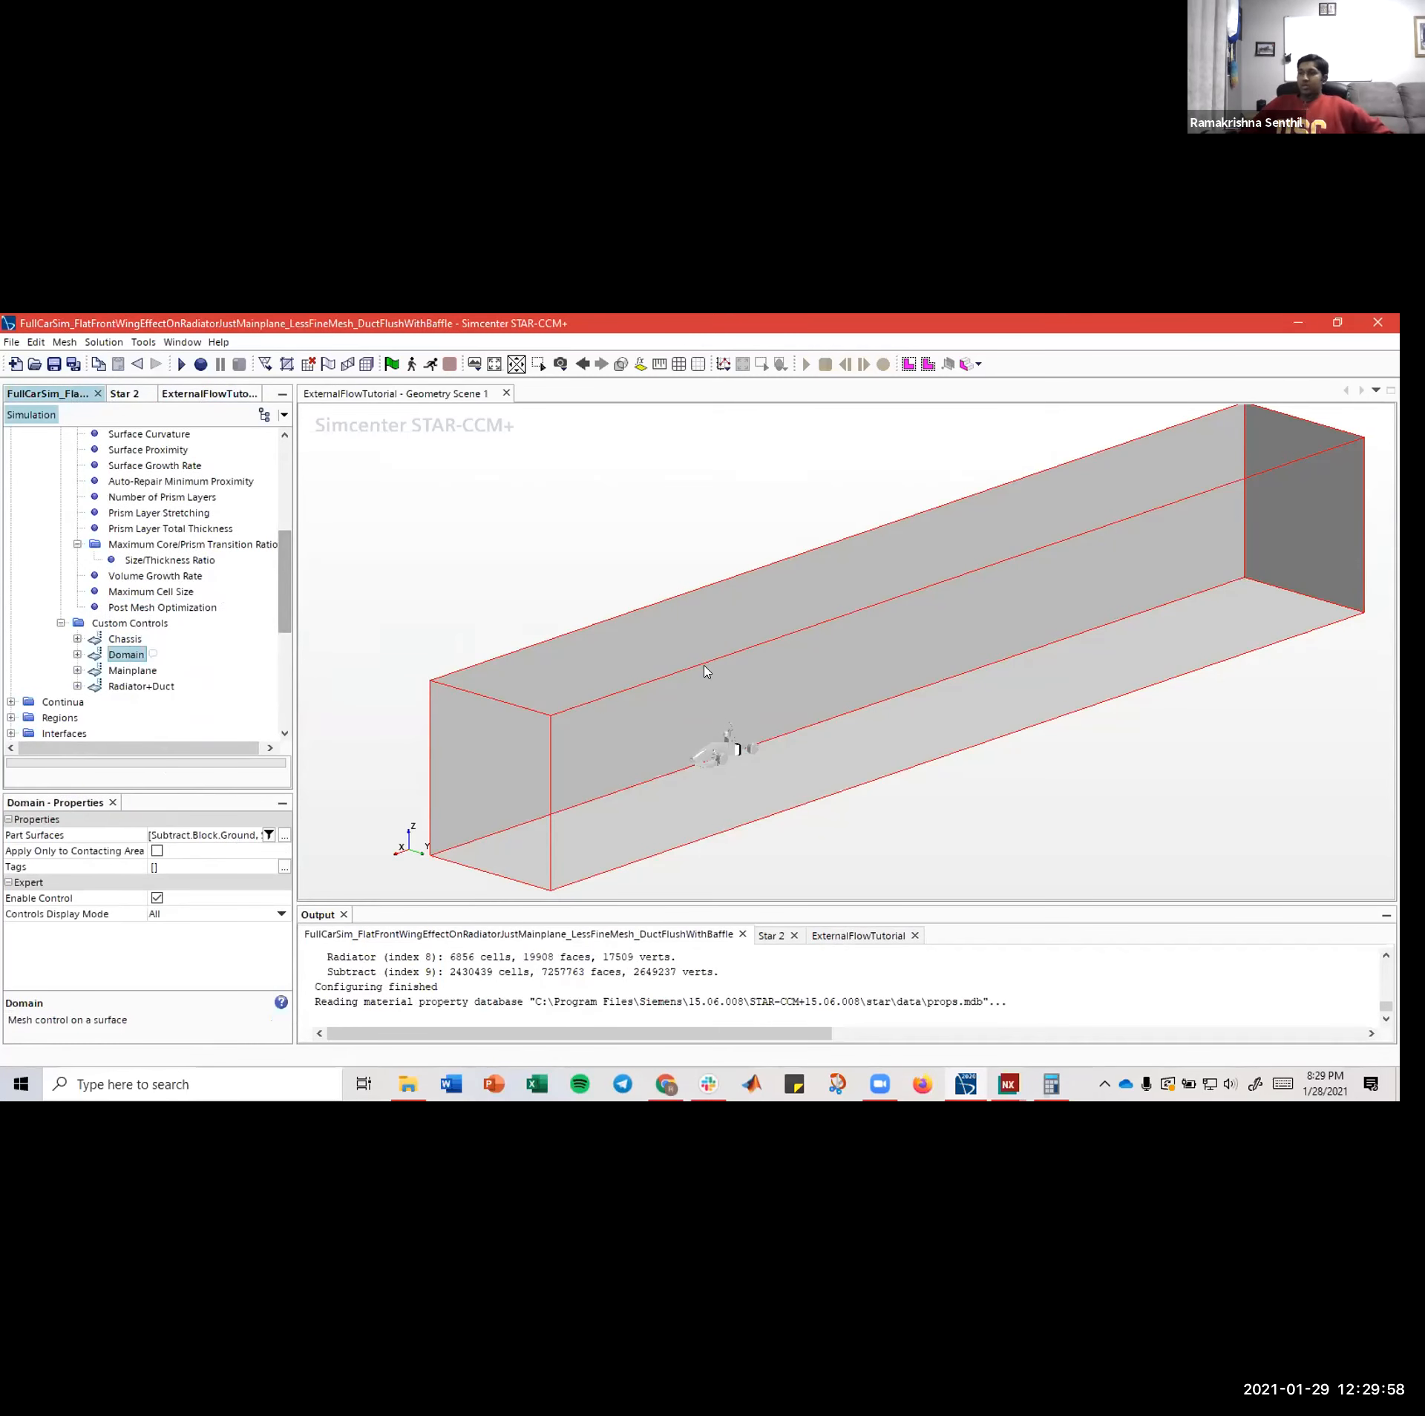
- Examine the car inside the domain in ExternalFlowTutorial's Geometry Scene 1, focusing on the front wing, chassis and side duct
middle_click_drag(707, 670, 683, 615)
left_click_drag(683, 615, 732, 655)
scroll(731, 655, "up", 5)
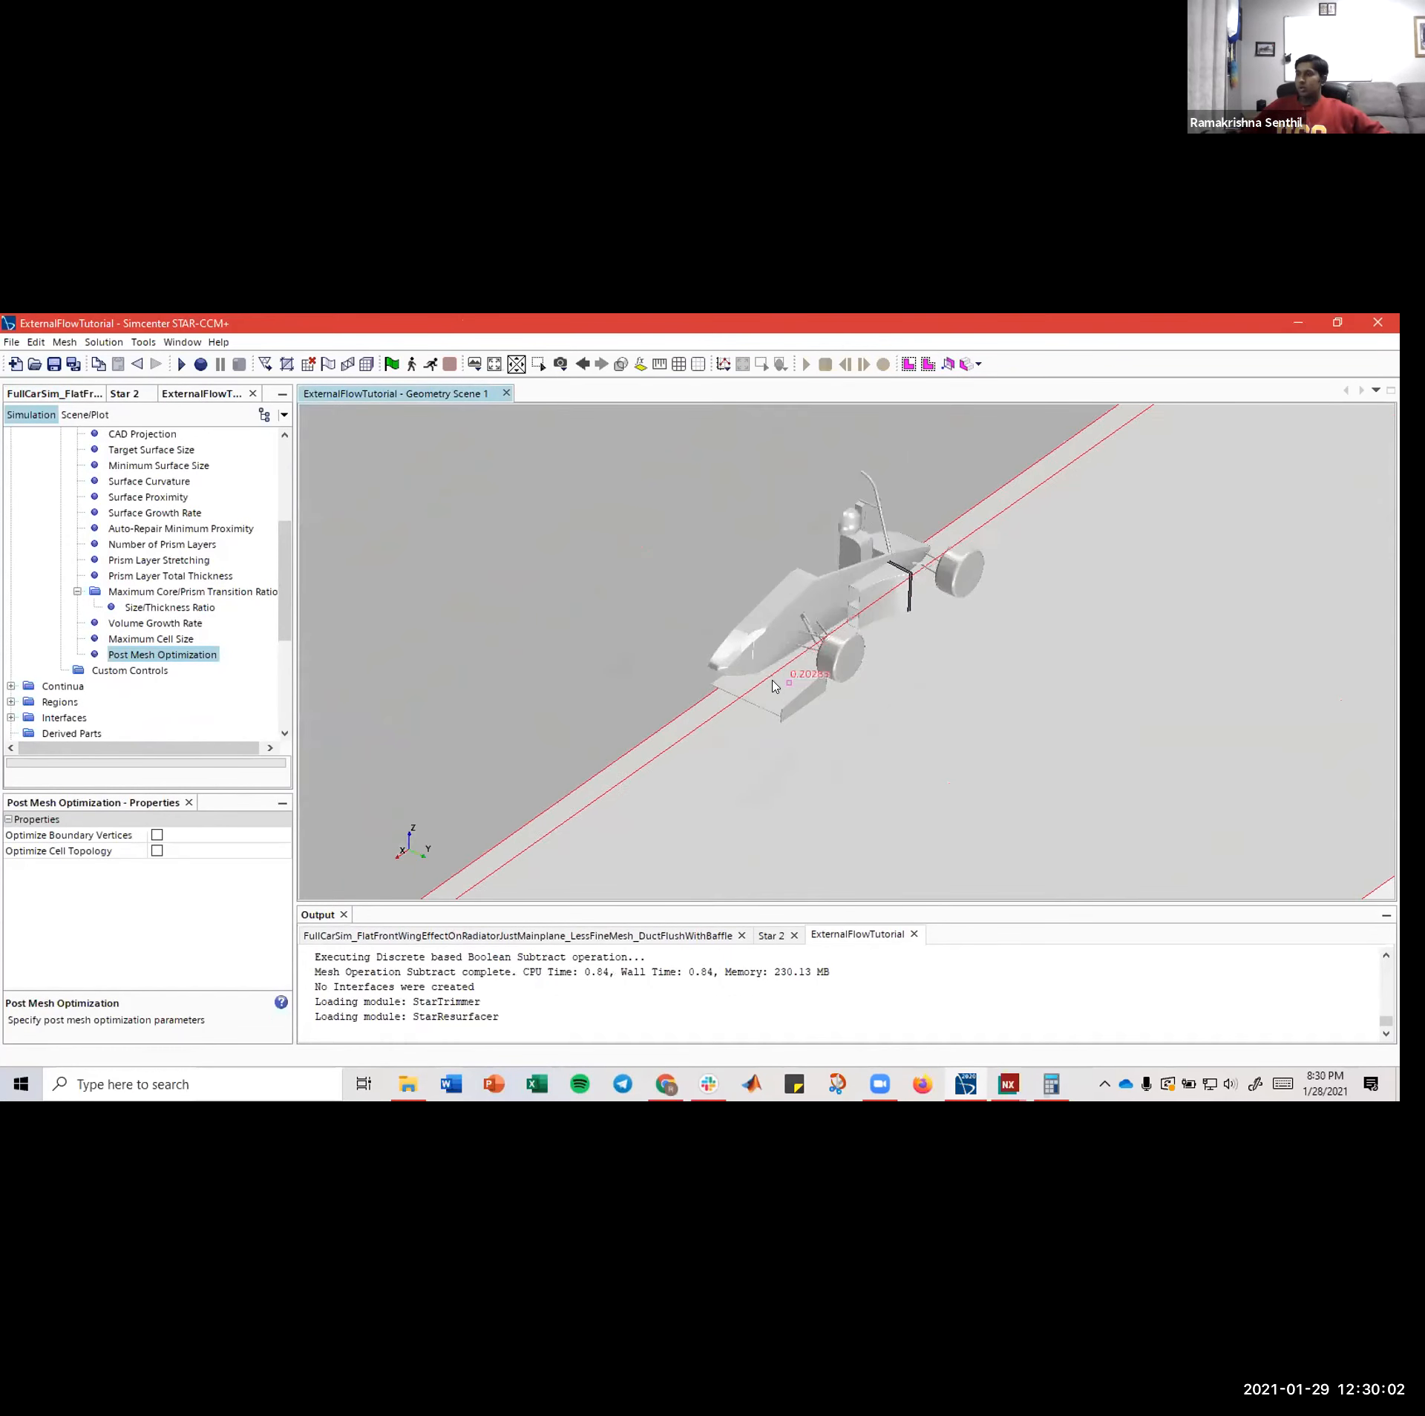
scroll(766, 684, "up", 5)
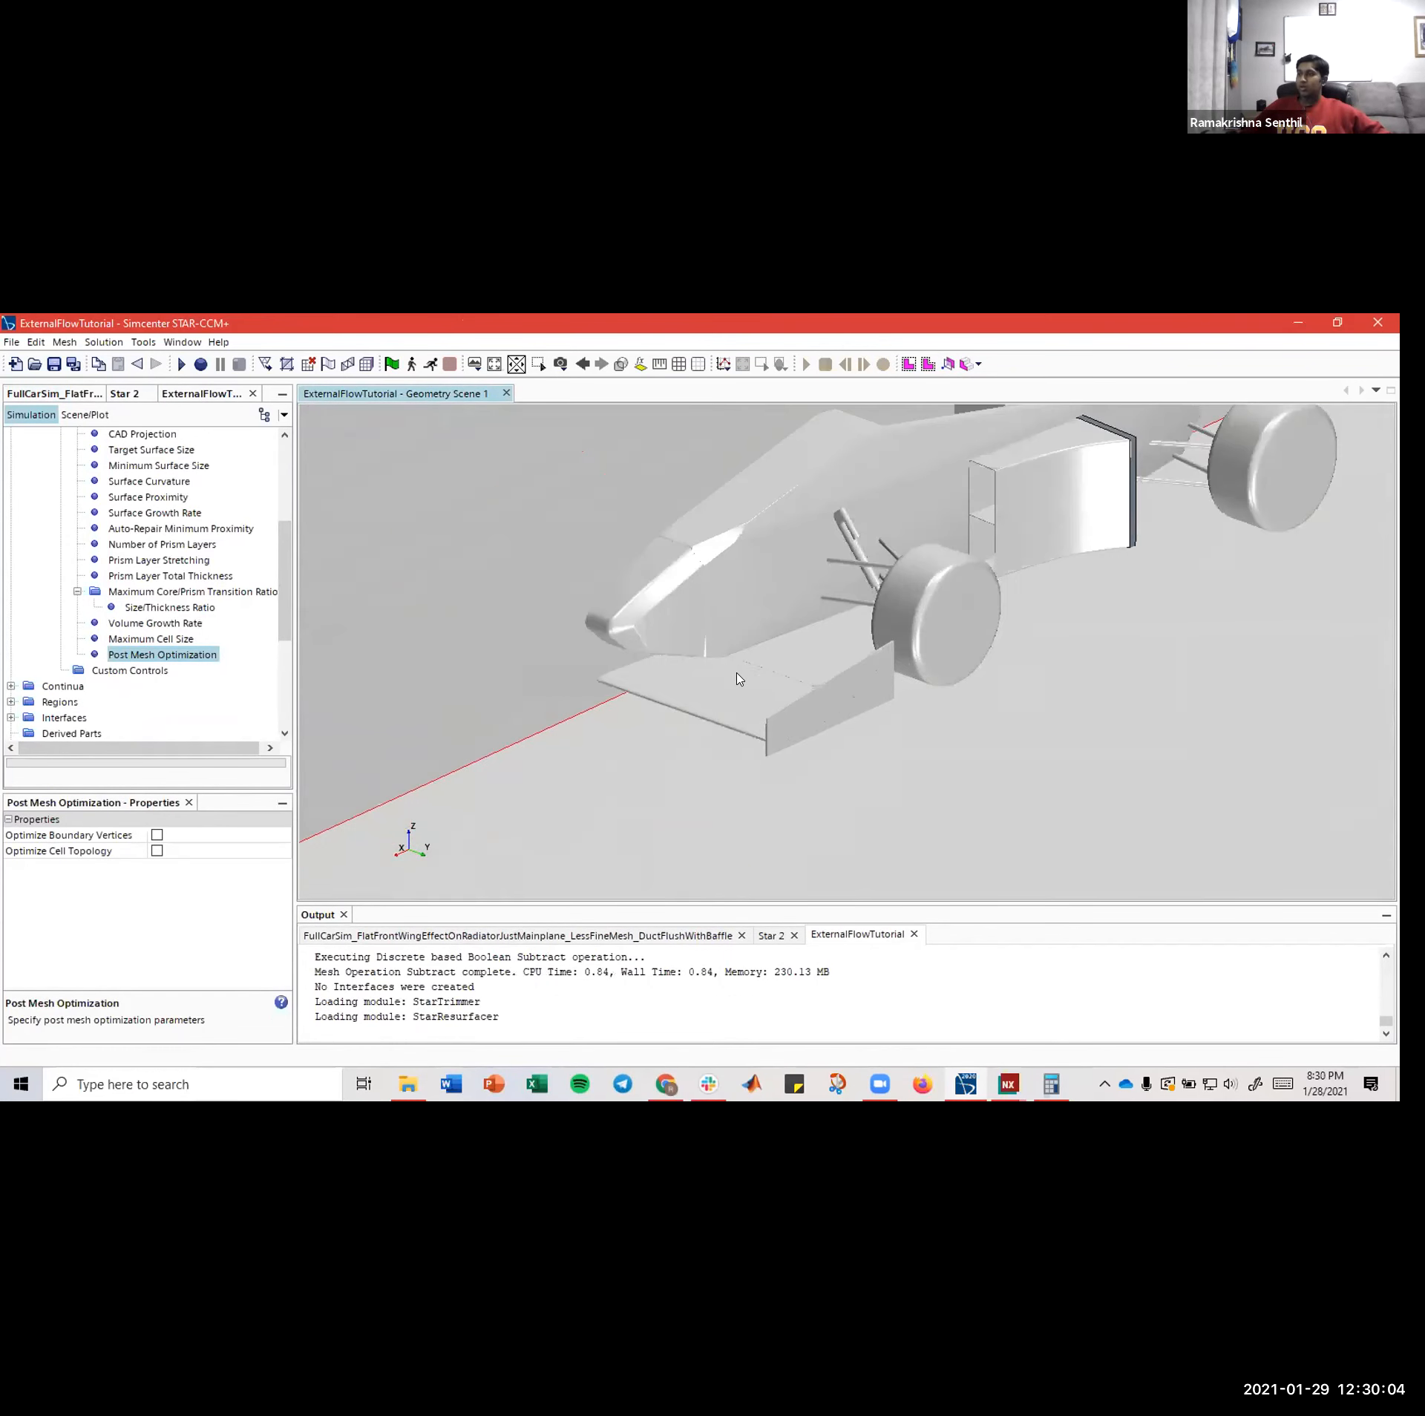
left_click_drag(767, 702, 712, 720)
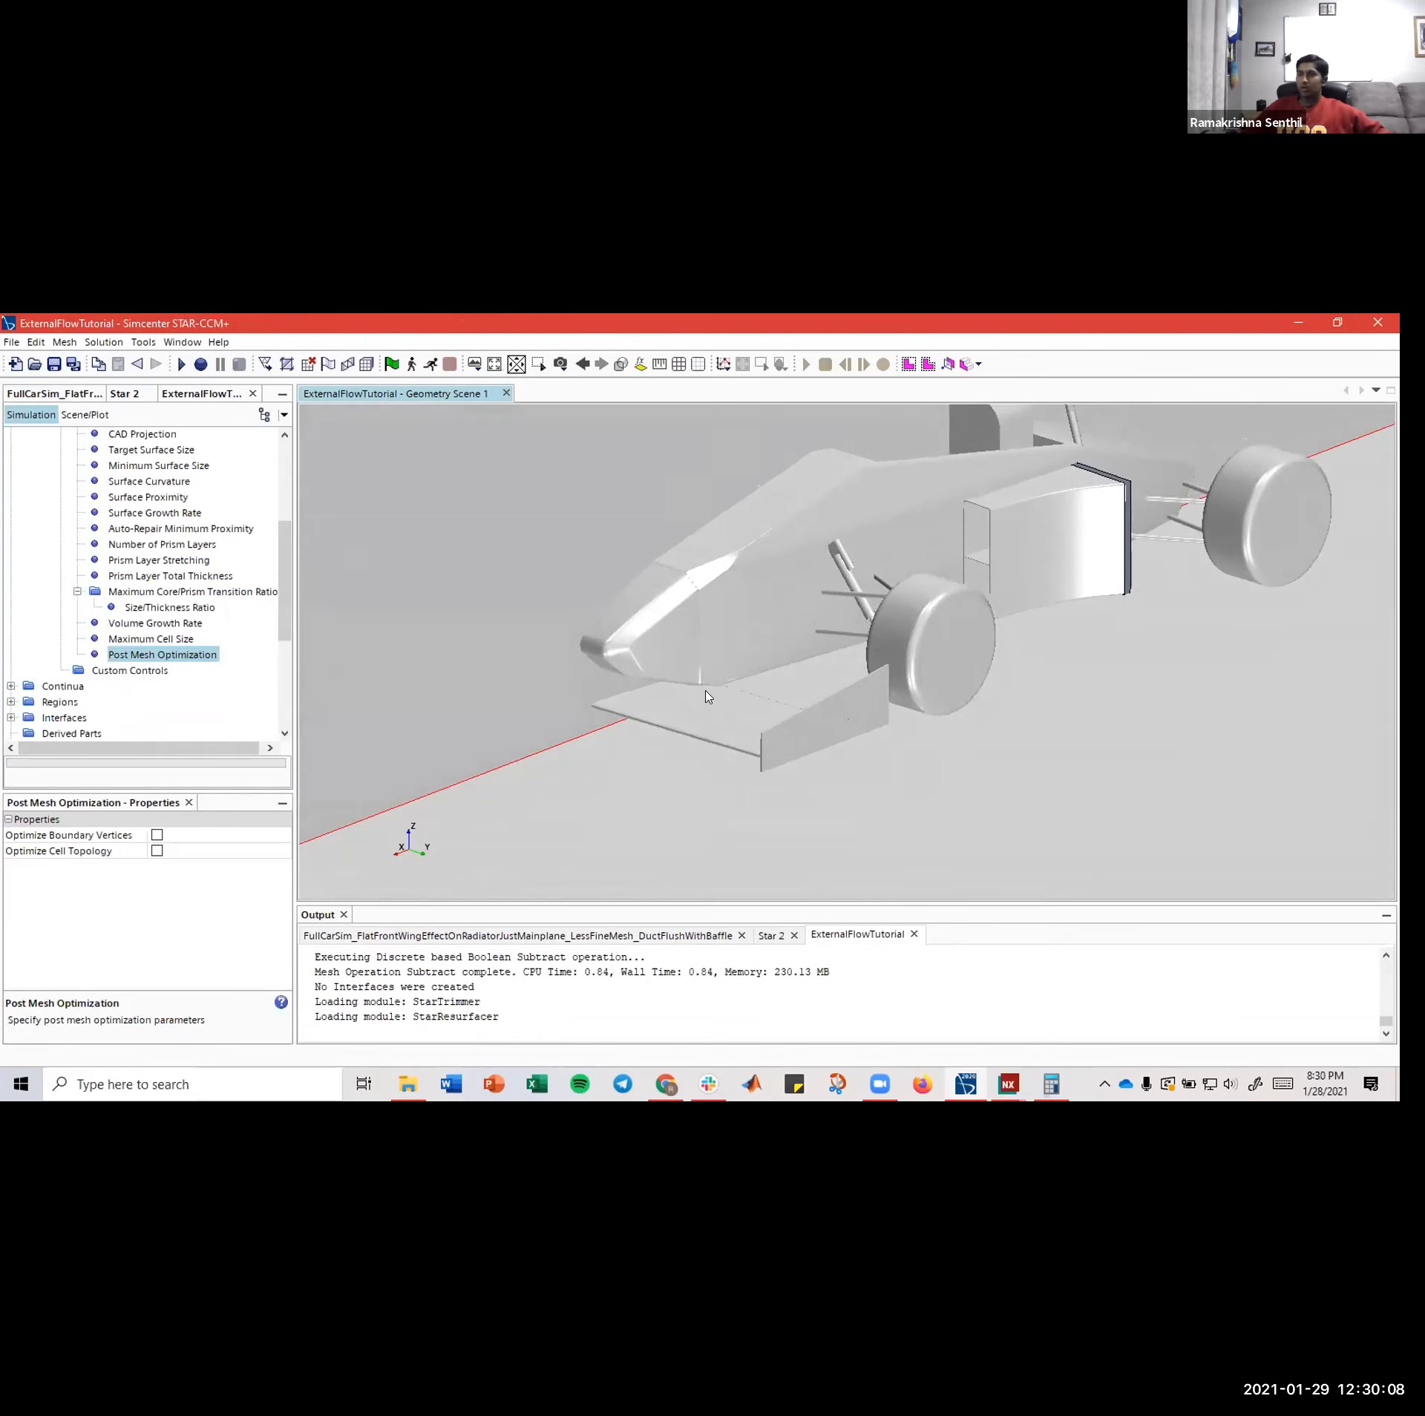
middle_click_drag(934, 620, 833, 575)
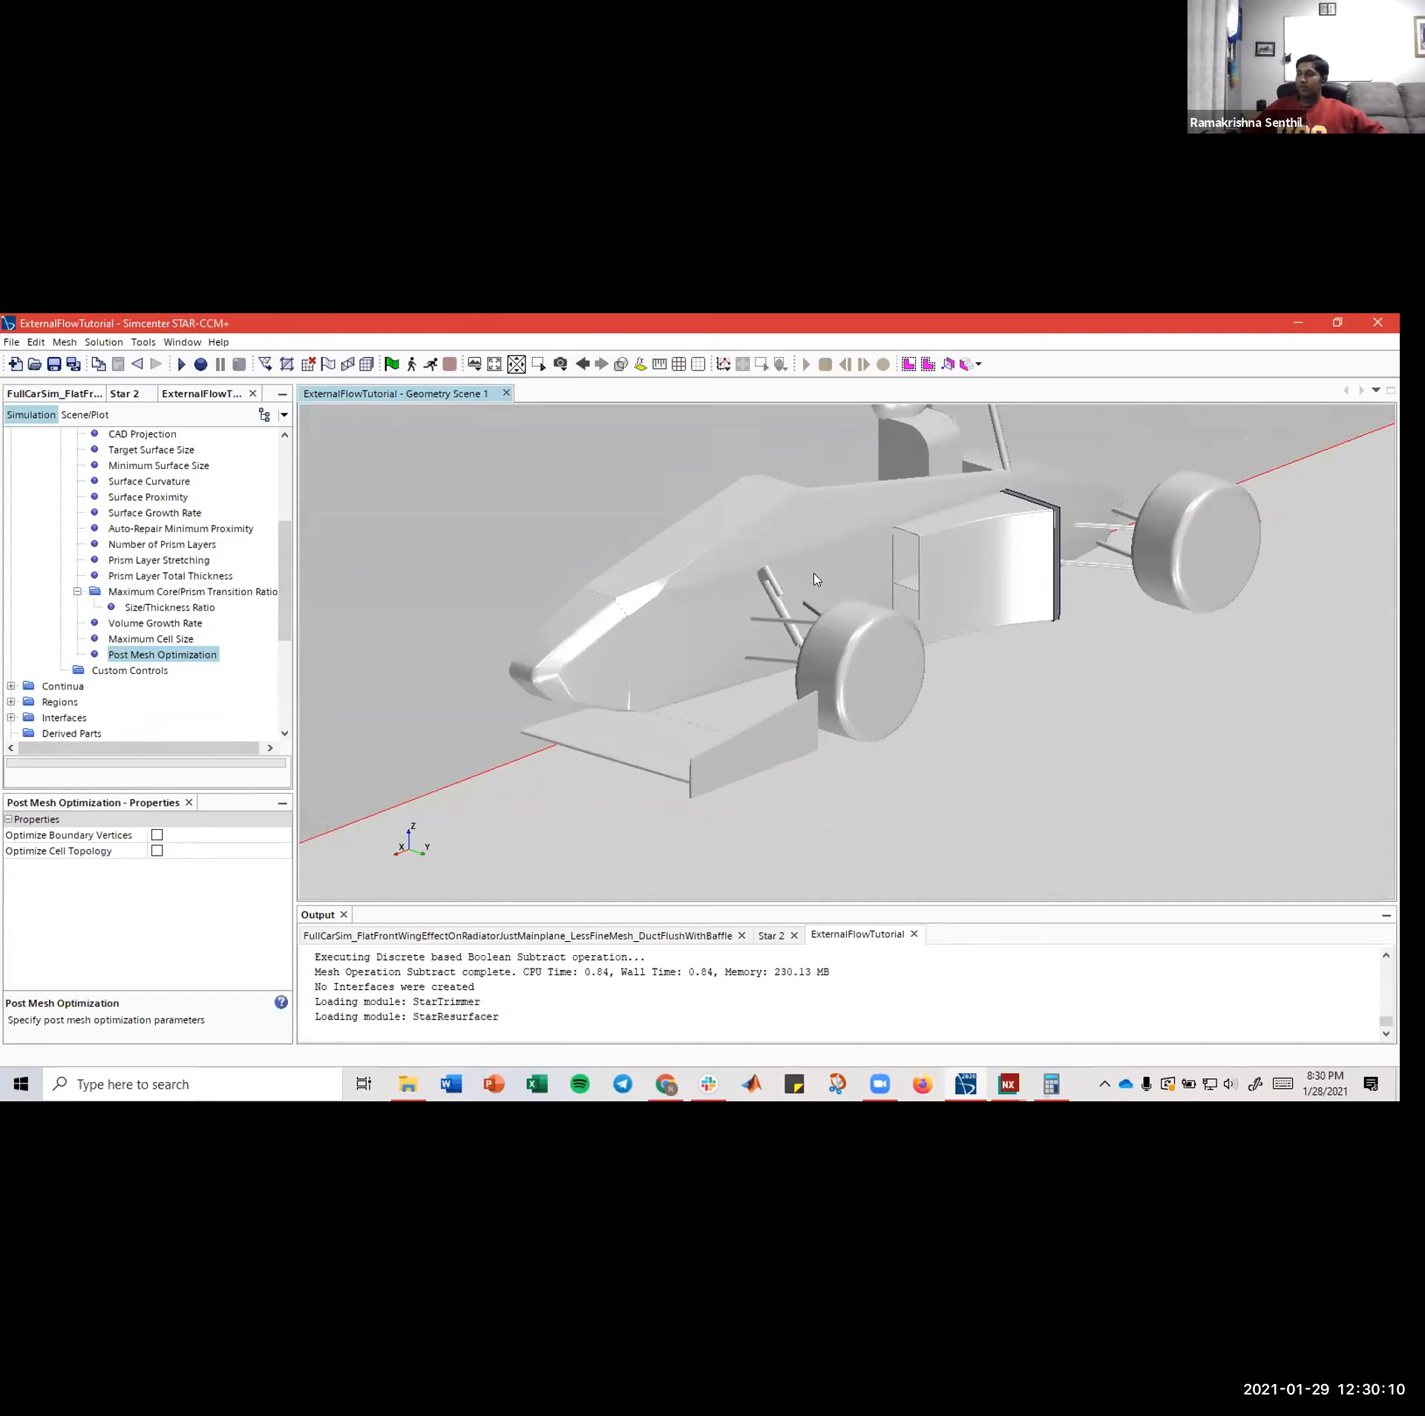
scroll(816, 598, "down", 3)
right_click_drag(820, 577, 687, 645)
scroll(809, 612, "down", 1)
left_click(208, 392)
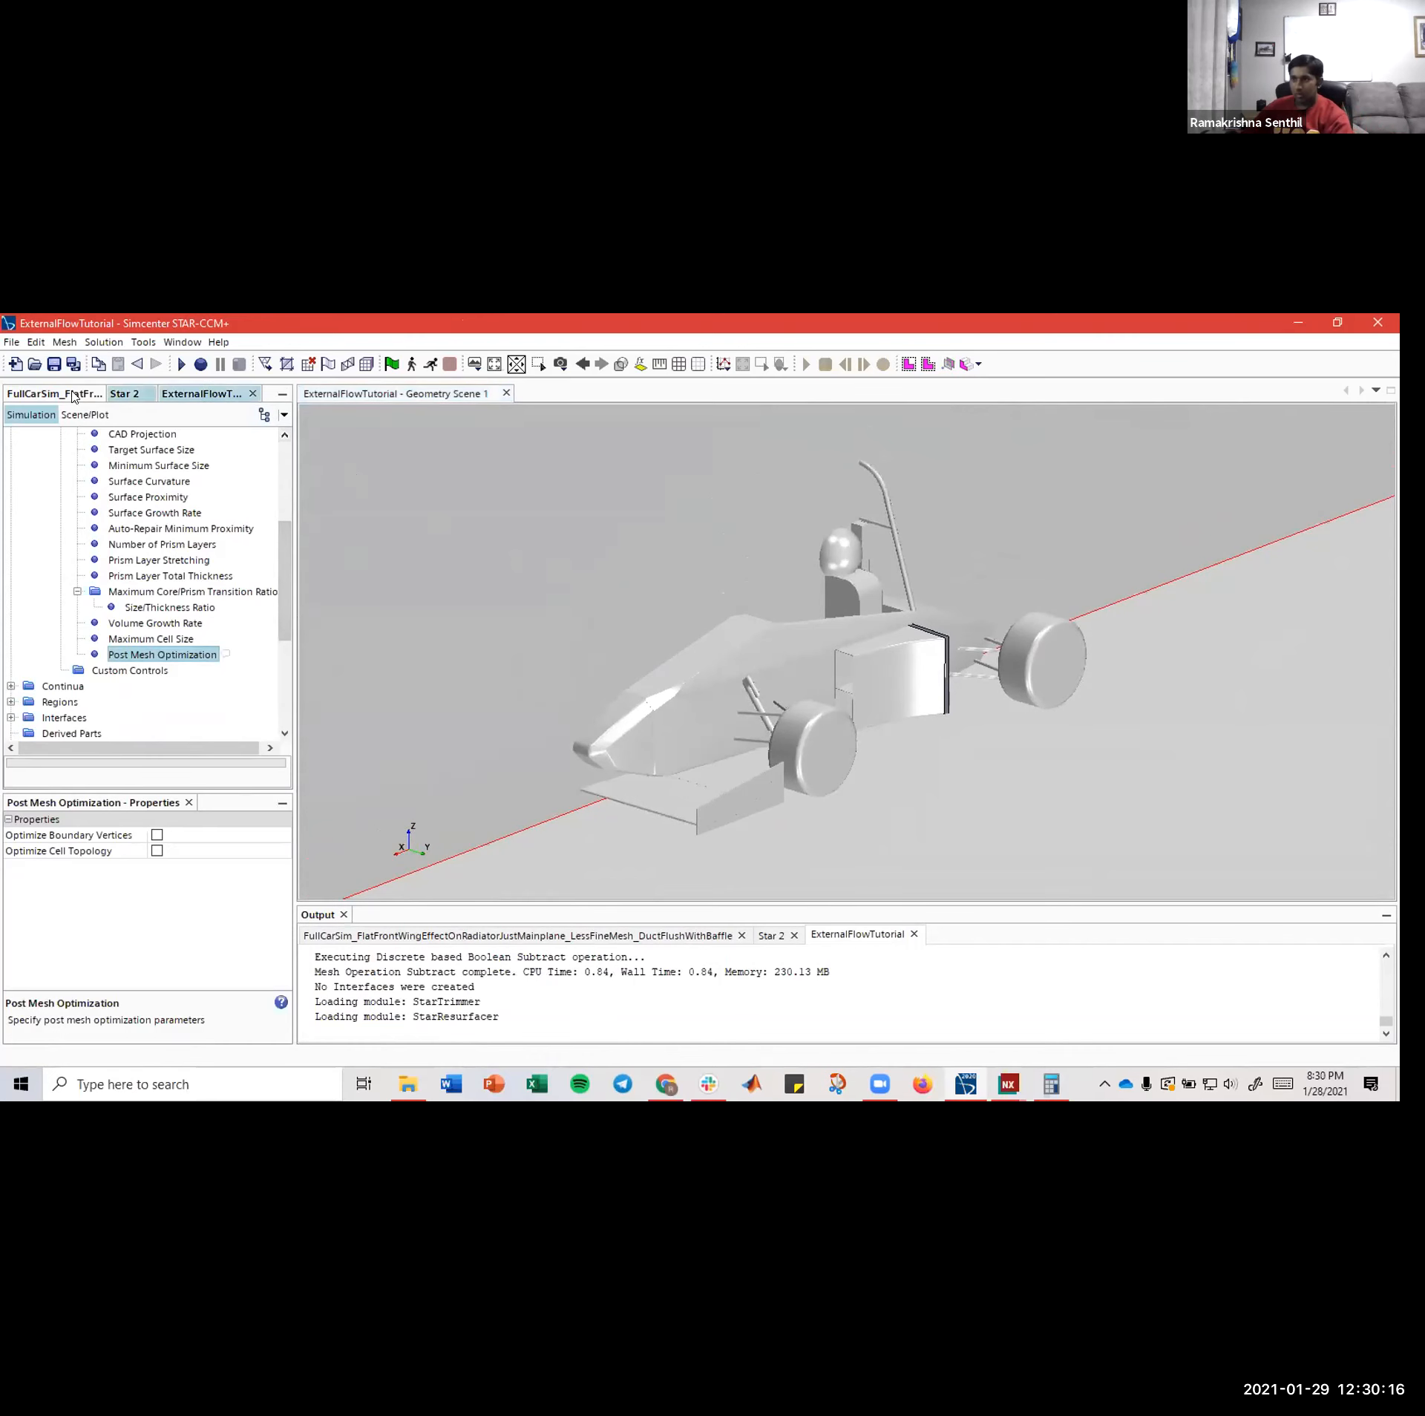
- Open the reference simulation's Geometry Scene 2 and examine which car surfaces the Chassis custom control covers
left_click(99, 393)
left_click(116, 640)
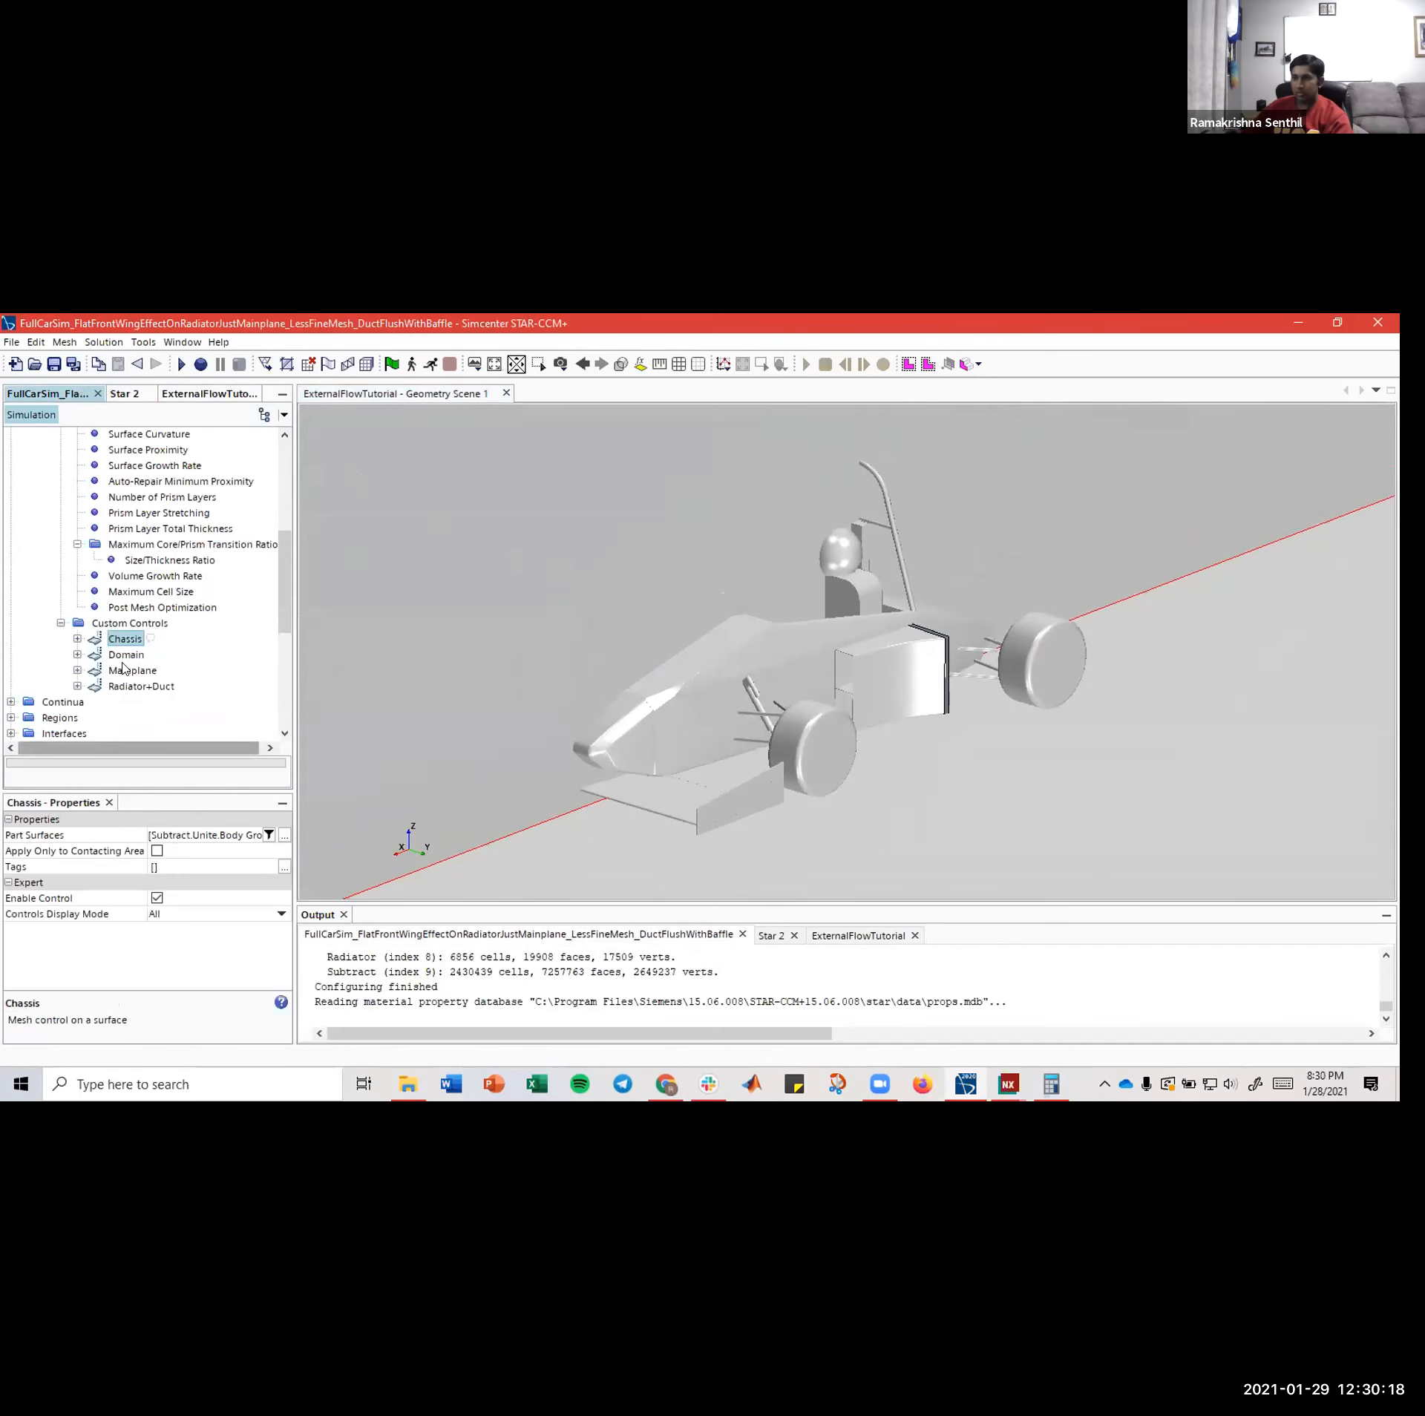
scroll(149, 595, "down", 6)
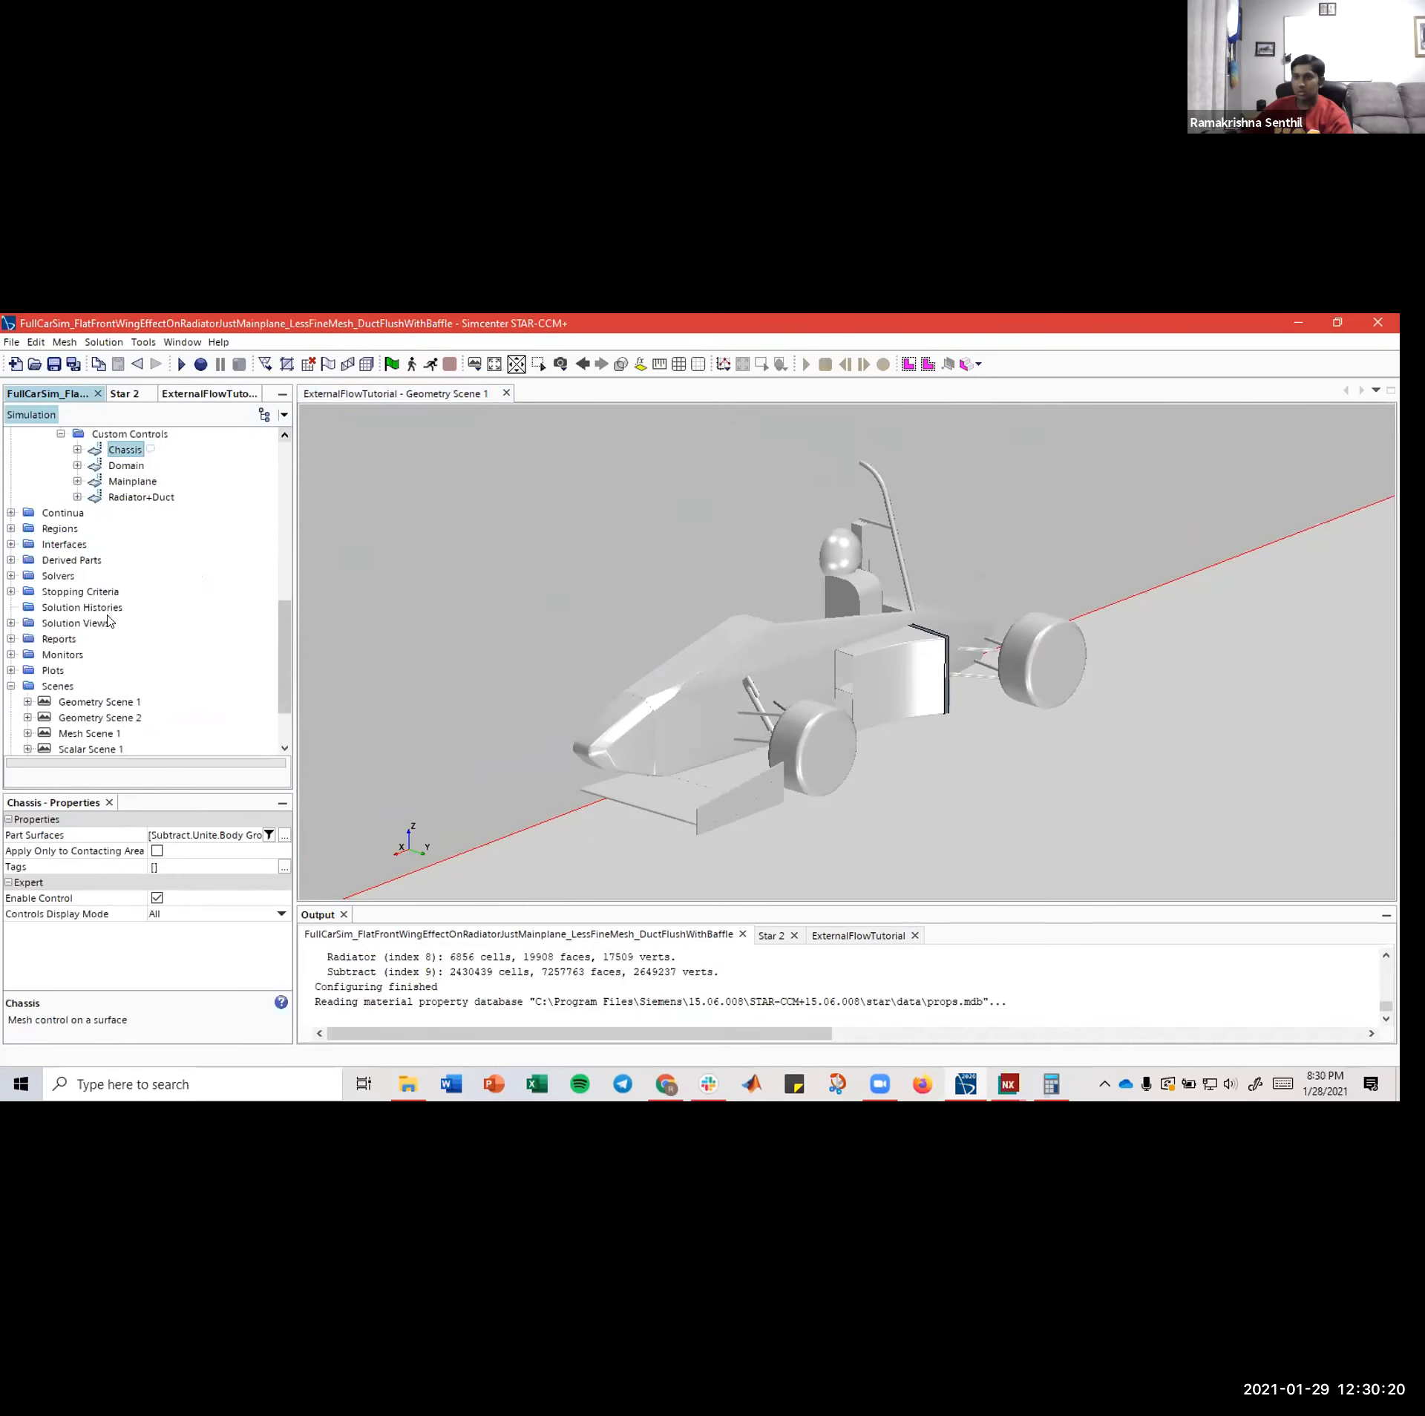
left_click(67, 638)
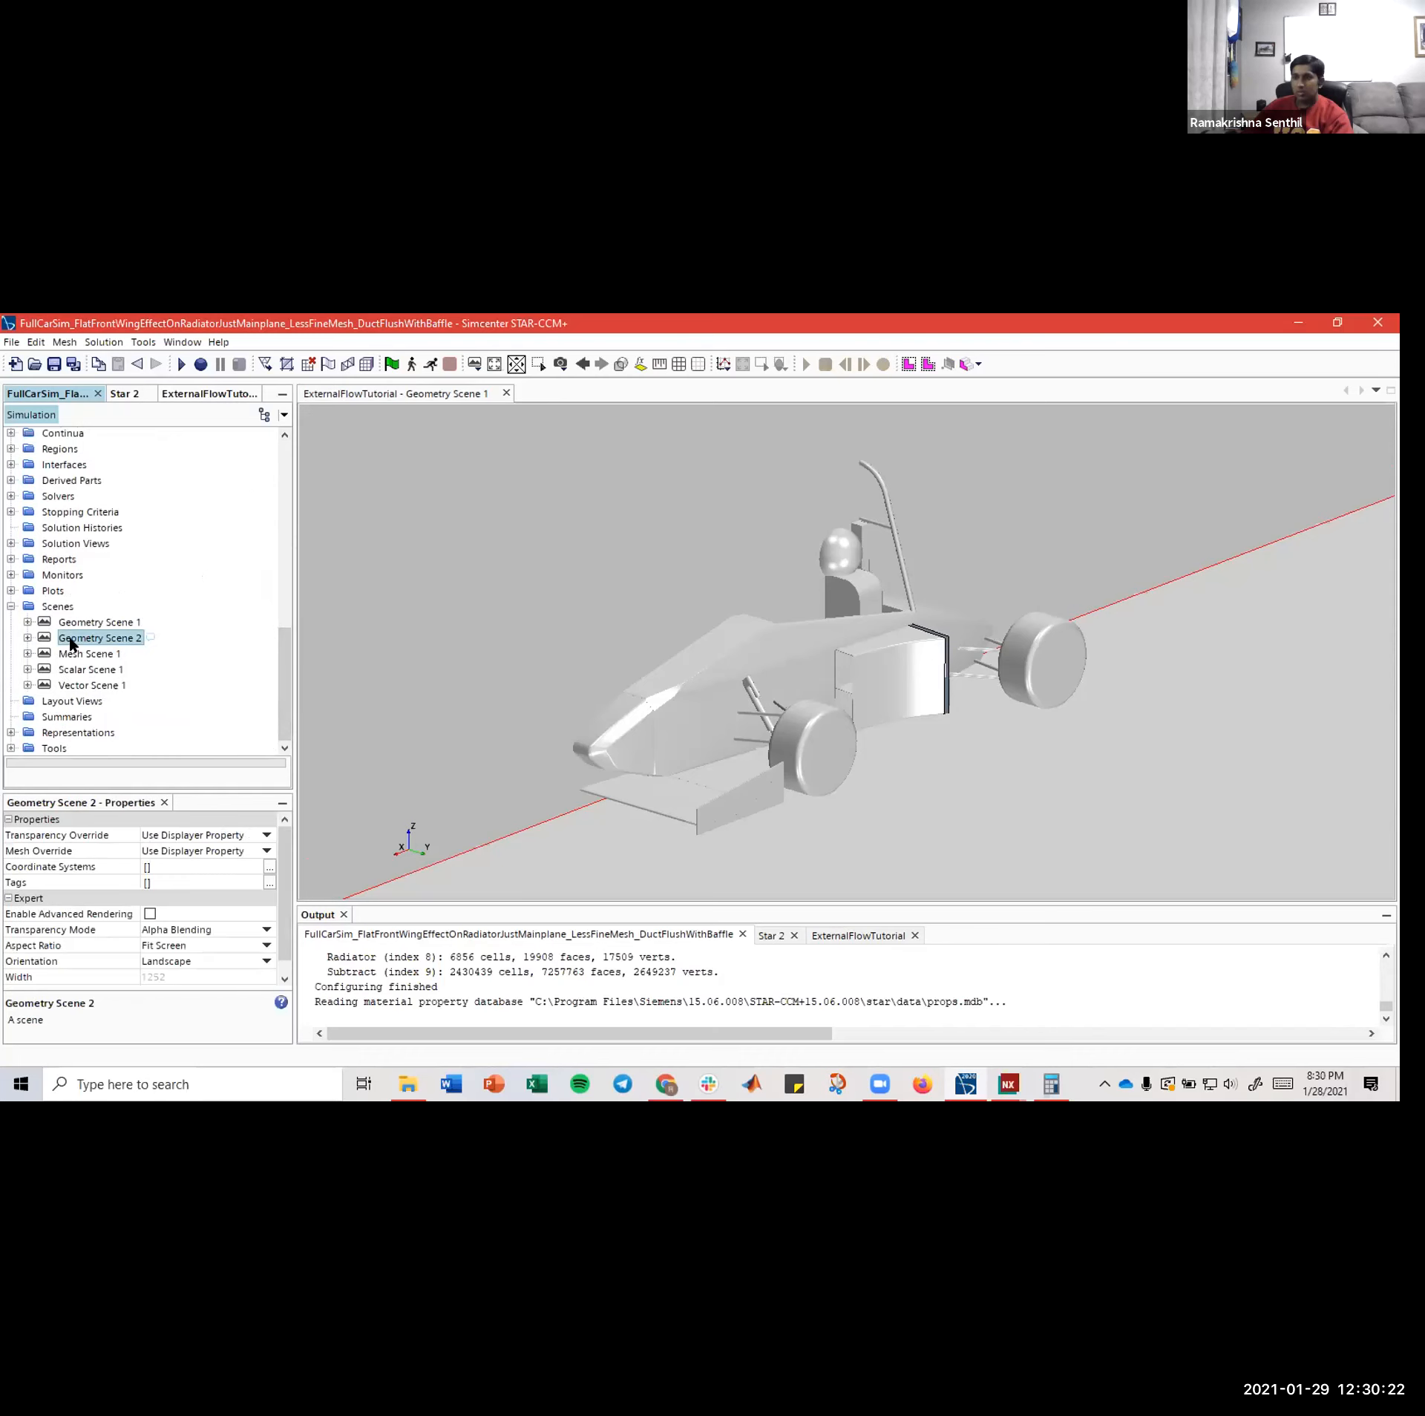
right_click(68, 638)
left_click(104, 645)
scroll(76, 465, "up", 5)
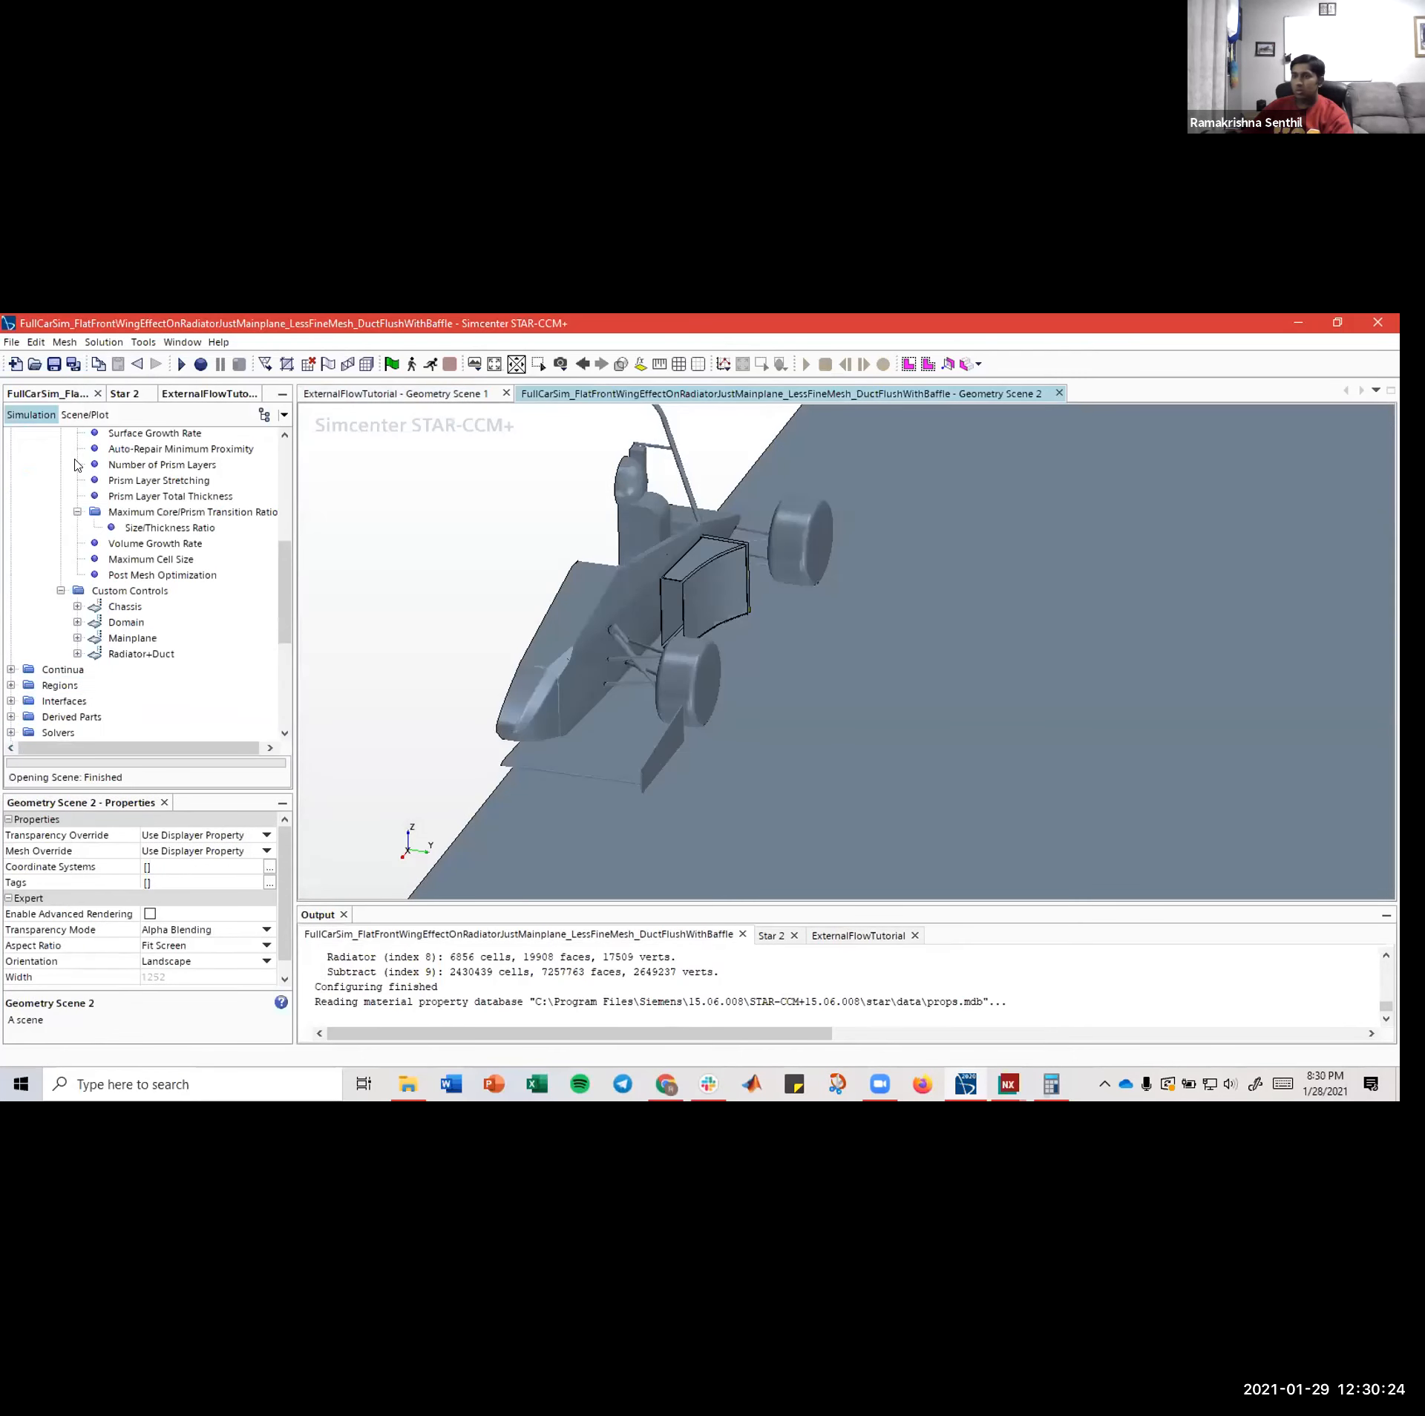
left_click(113, 605)
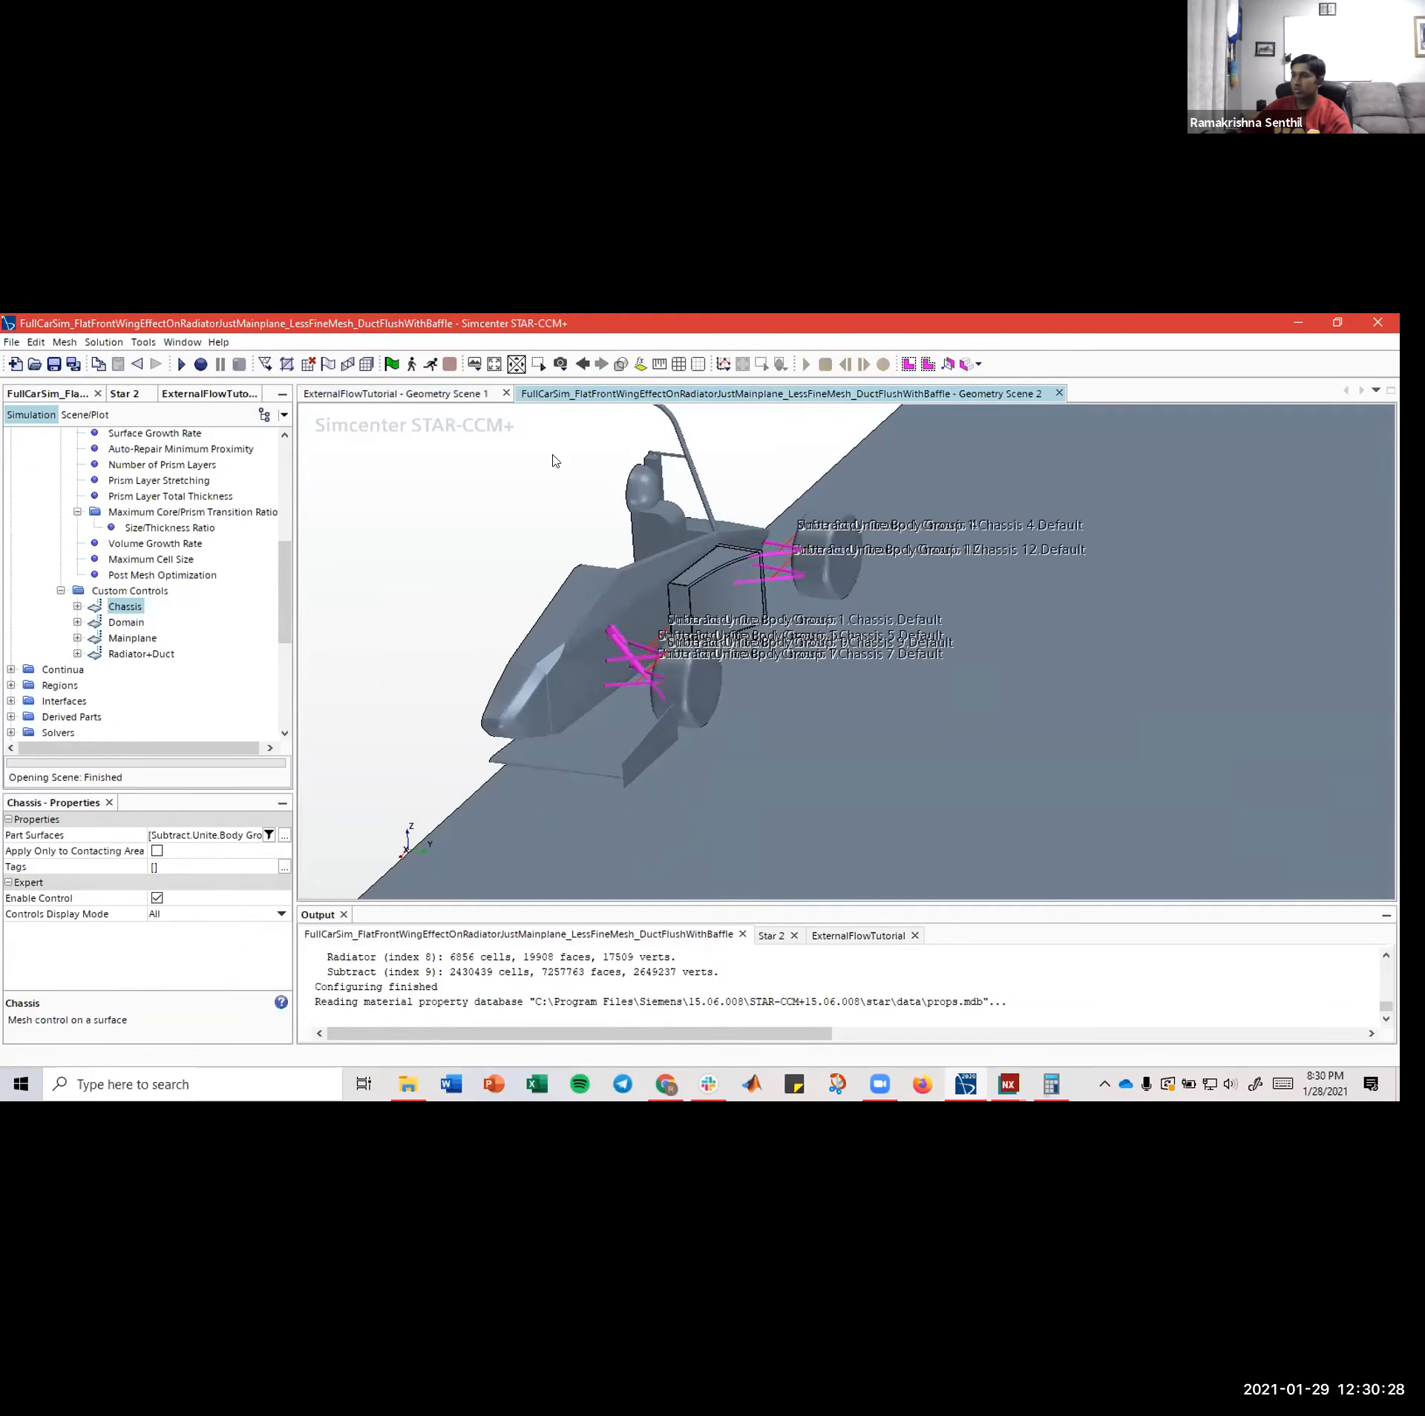
- Create a new surface control under Custom Controls of ExternalFlowTutorial's Automated Mesh operation
left_click(406, 394)
left_click_drag(428, 540, 637, 627)
scroll(135, 593, "up", 1)
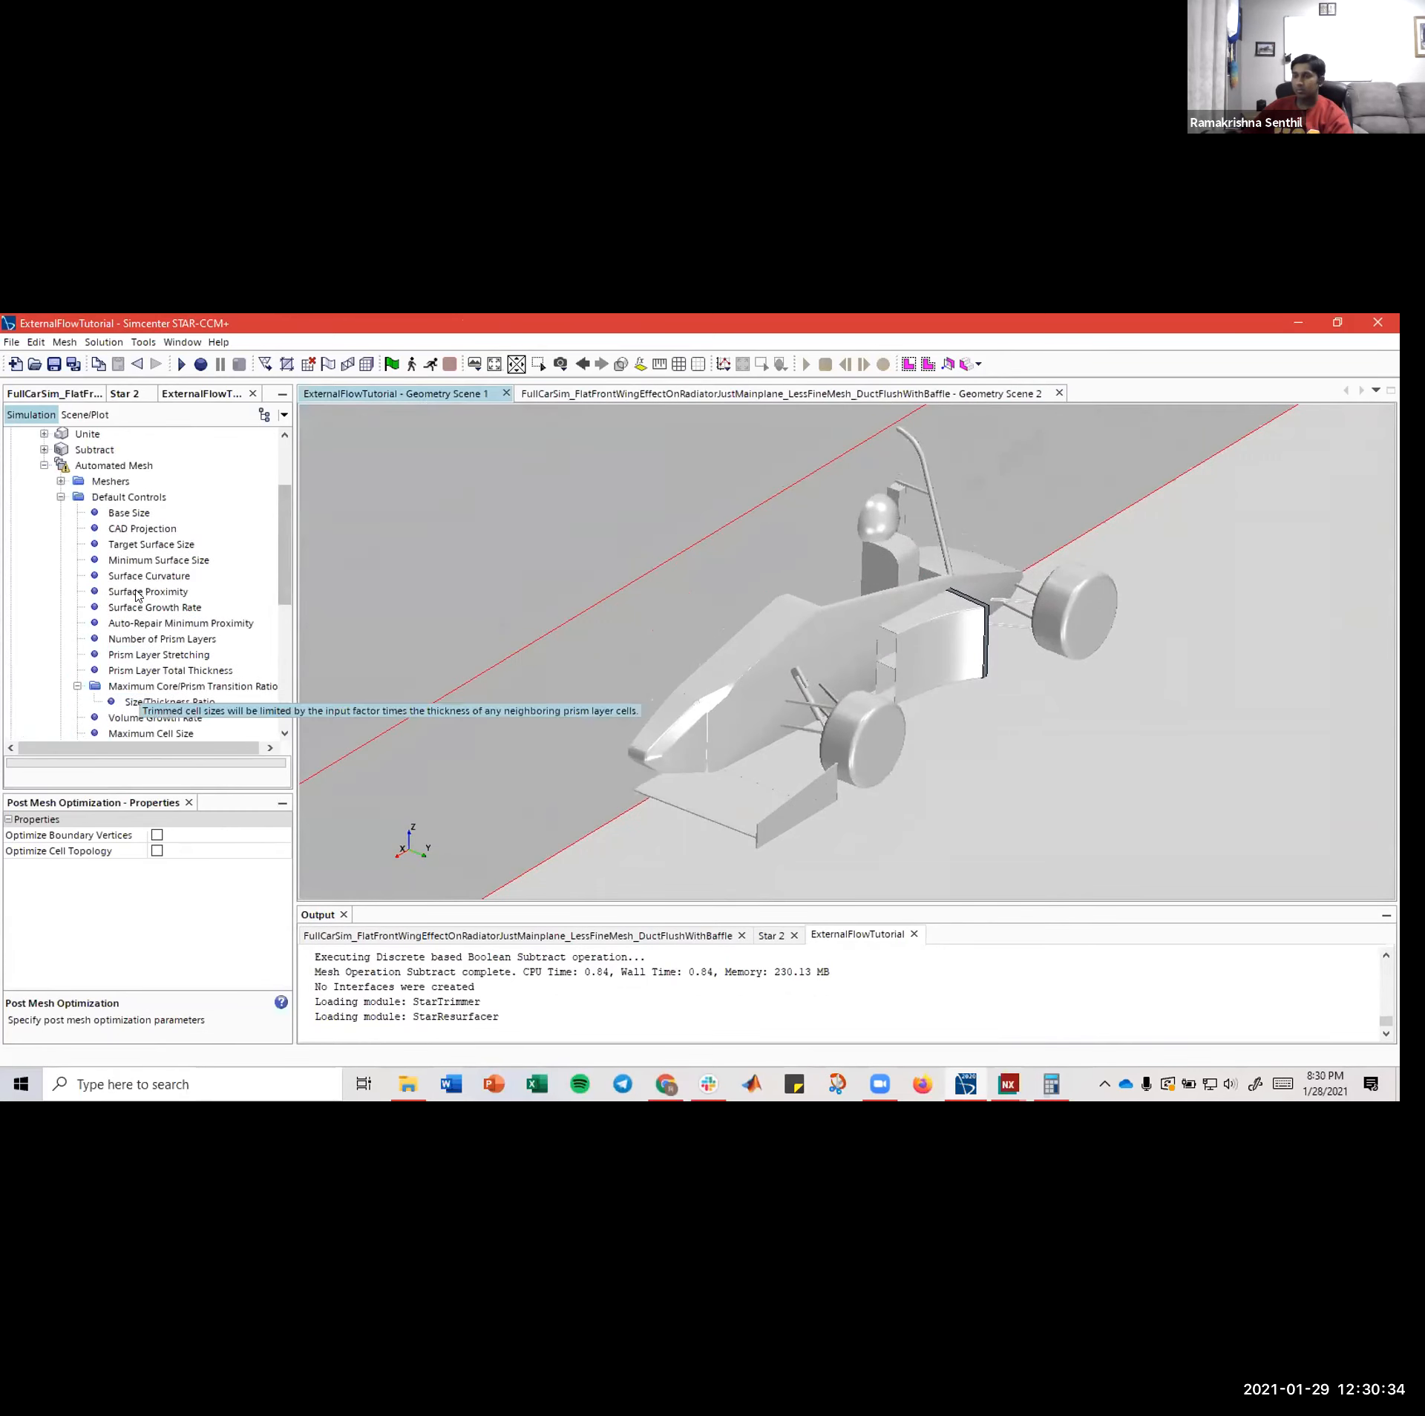
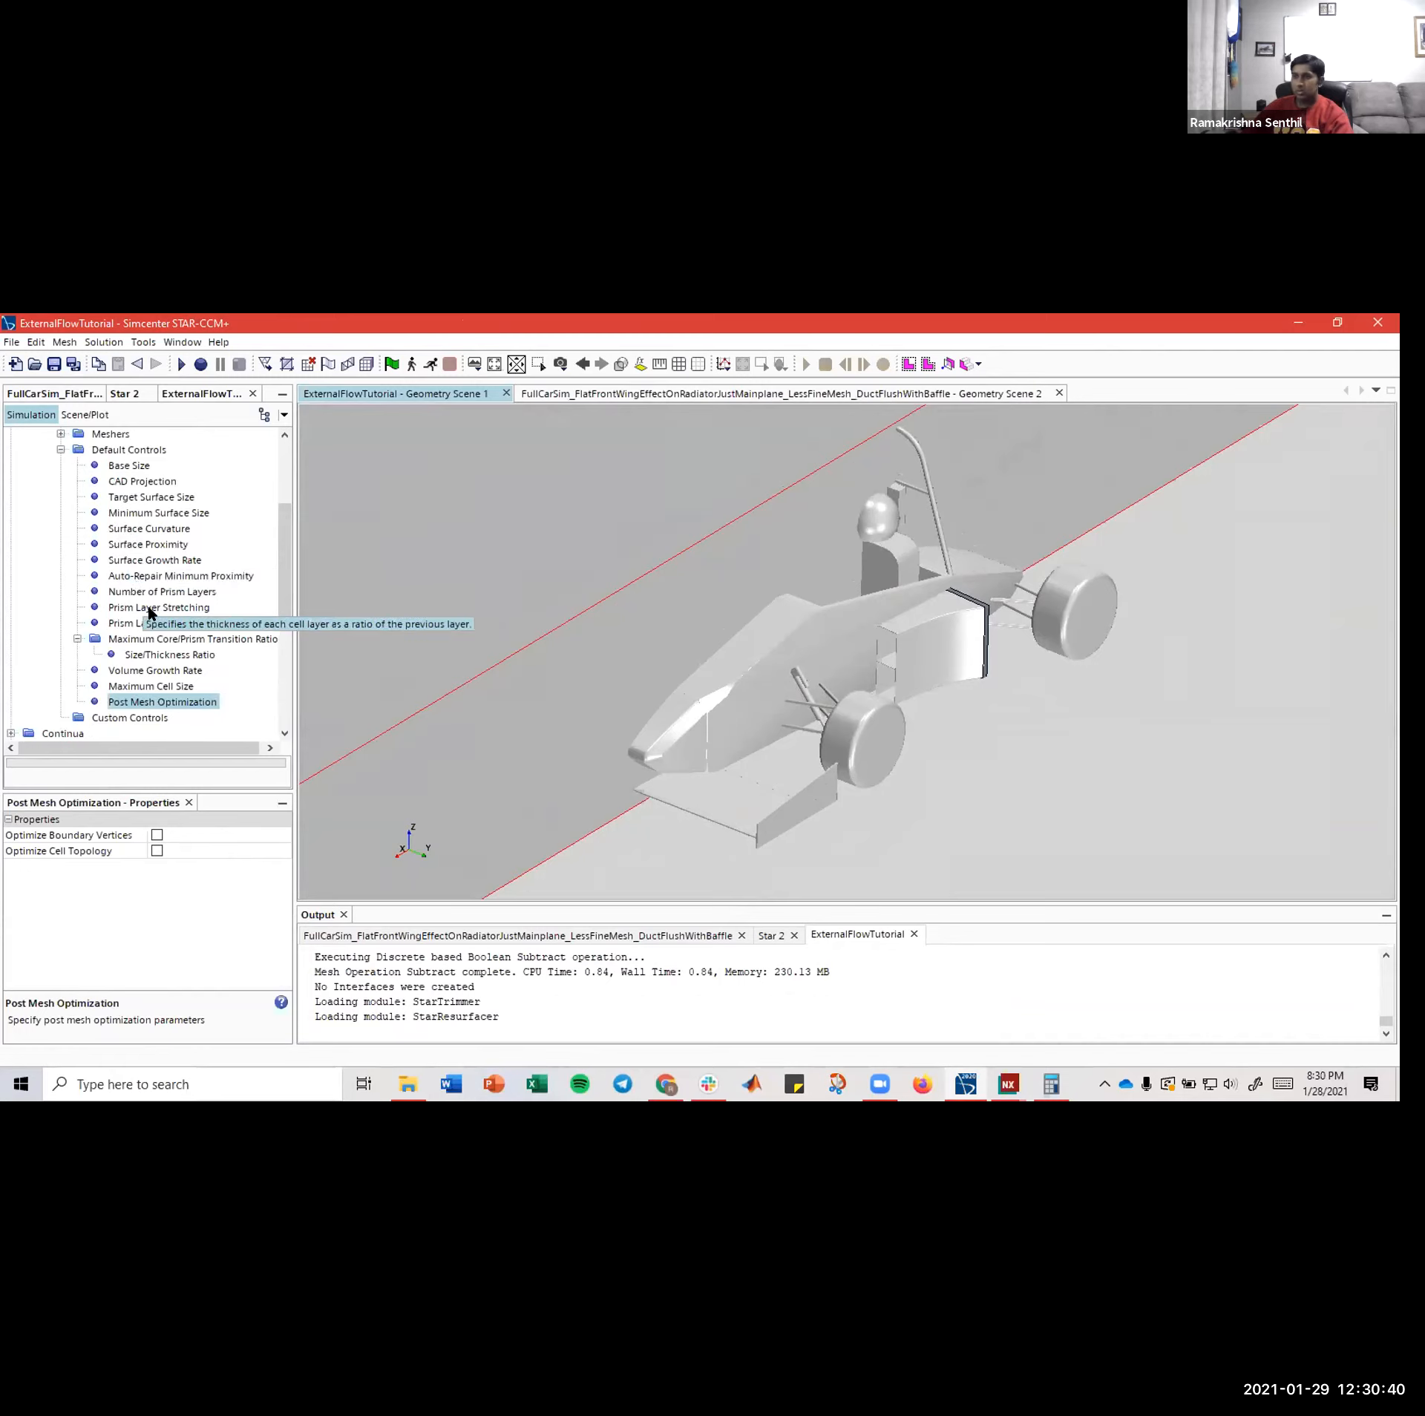
scroll(125, 631, "down", 2)
left_click(130, 623)
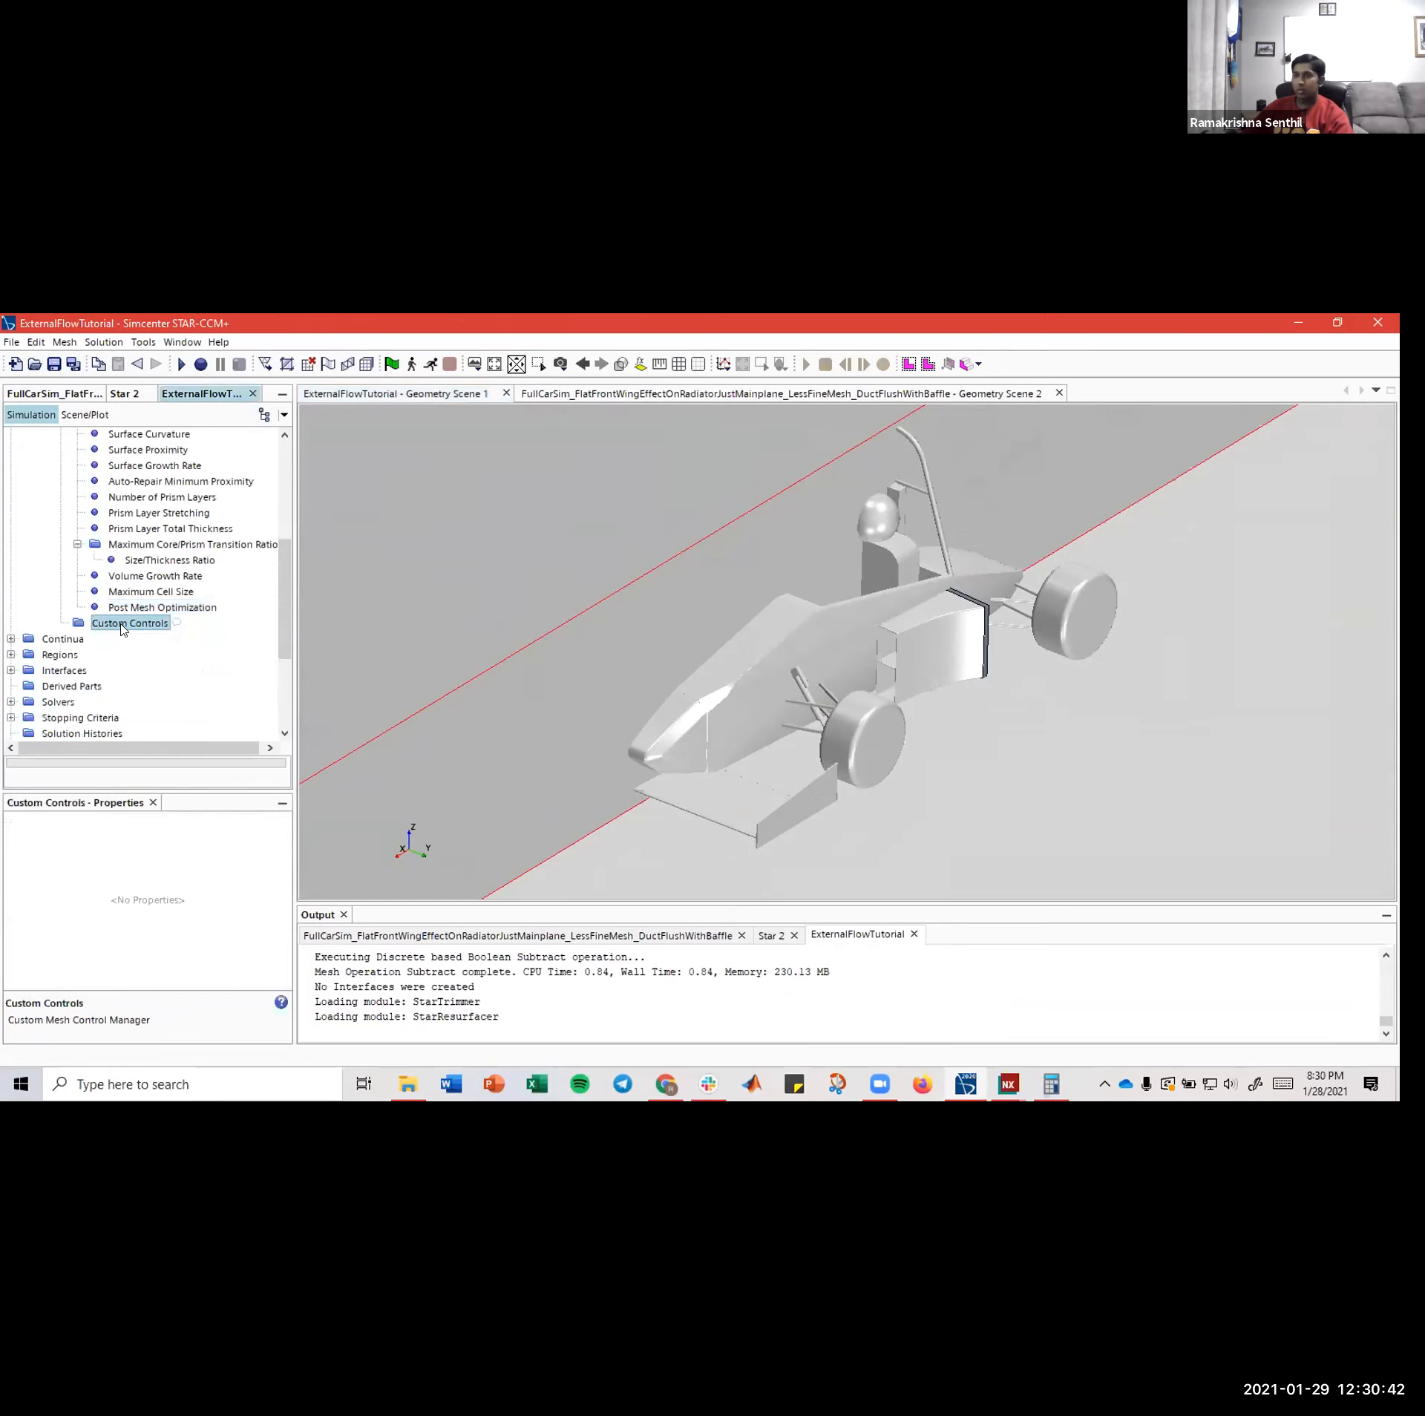
right_click(126, 625)
mouse_move(163, 641)
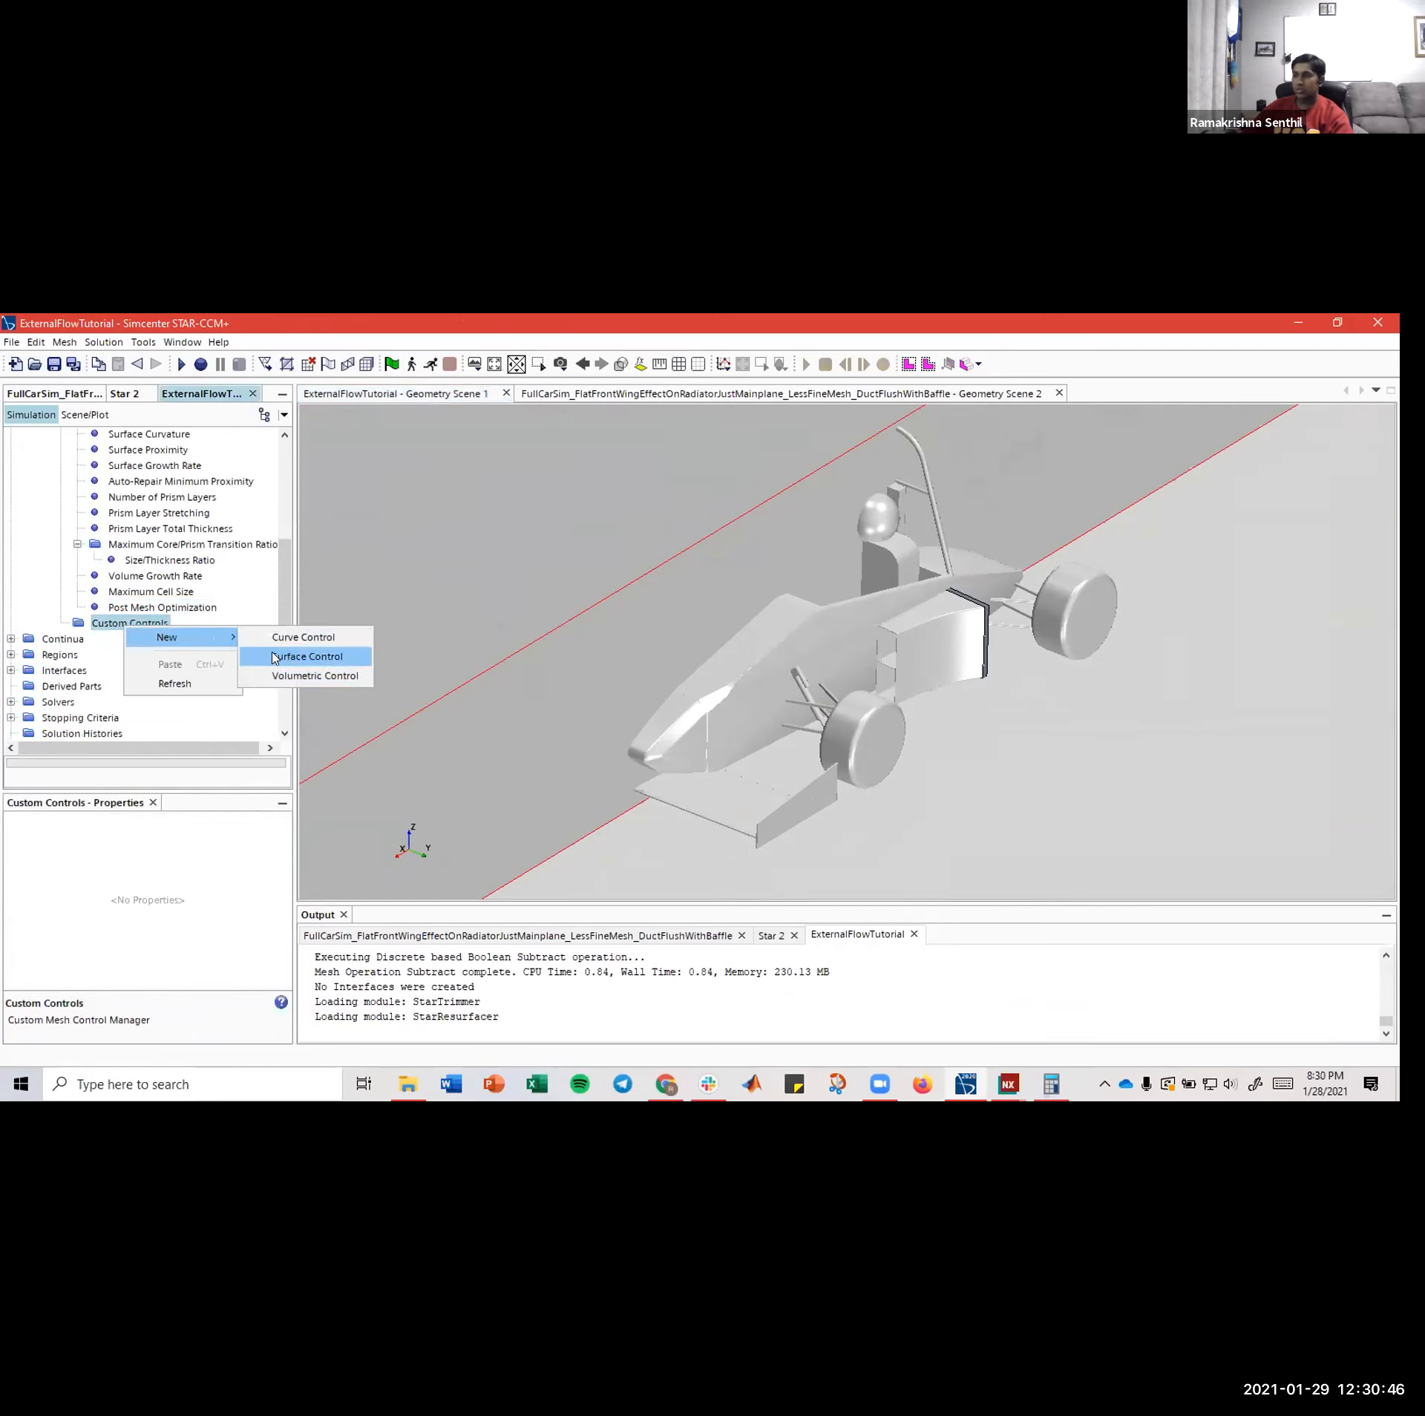
left_click(305, 656)
left_click(61, 622)
left_click(134, 638)
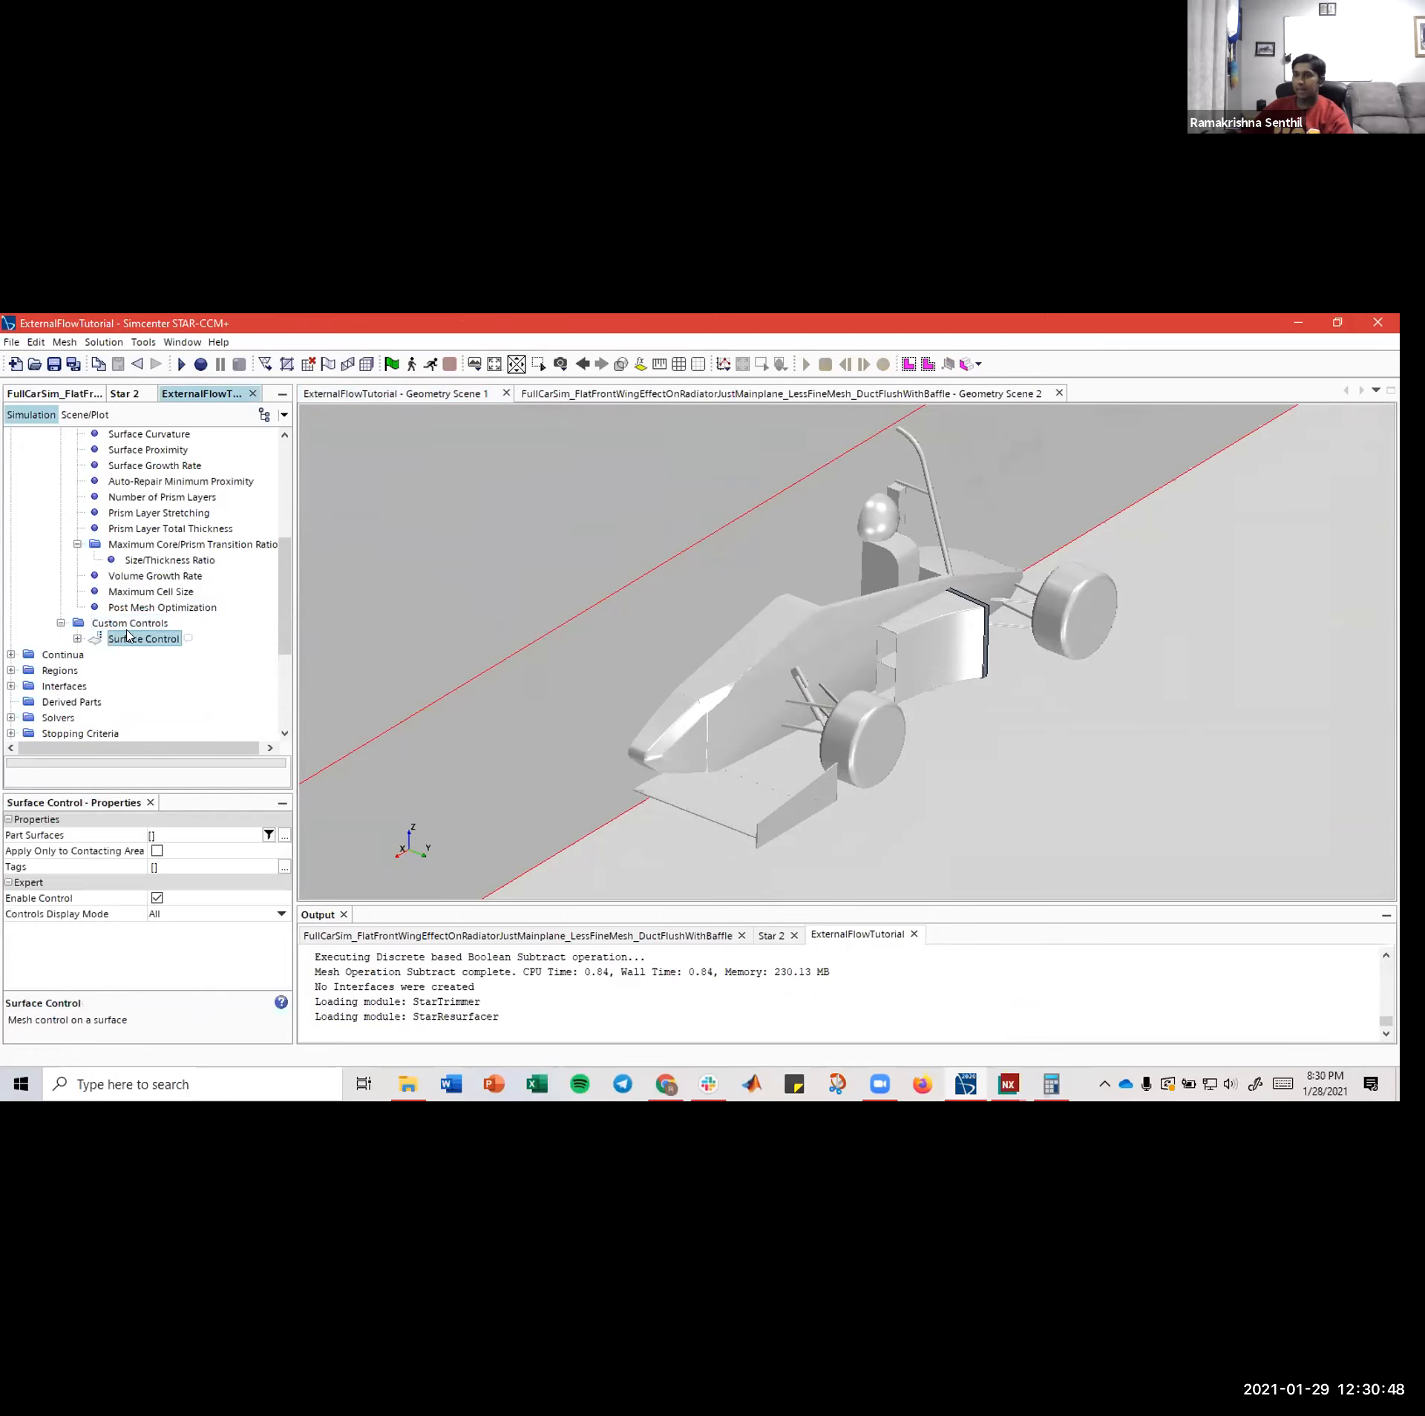
- Assign FRONT LOWER AARM_MIRRORED[1], FRONT LOWER AARM_MIRRORED[2] and FRONT LOWER AARM_MIRRORED[2] 4 from Subtract's united Body Group 1 to the surface control's part surfaces
left_click(284, 836)
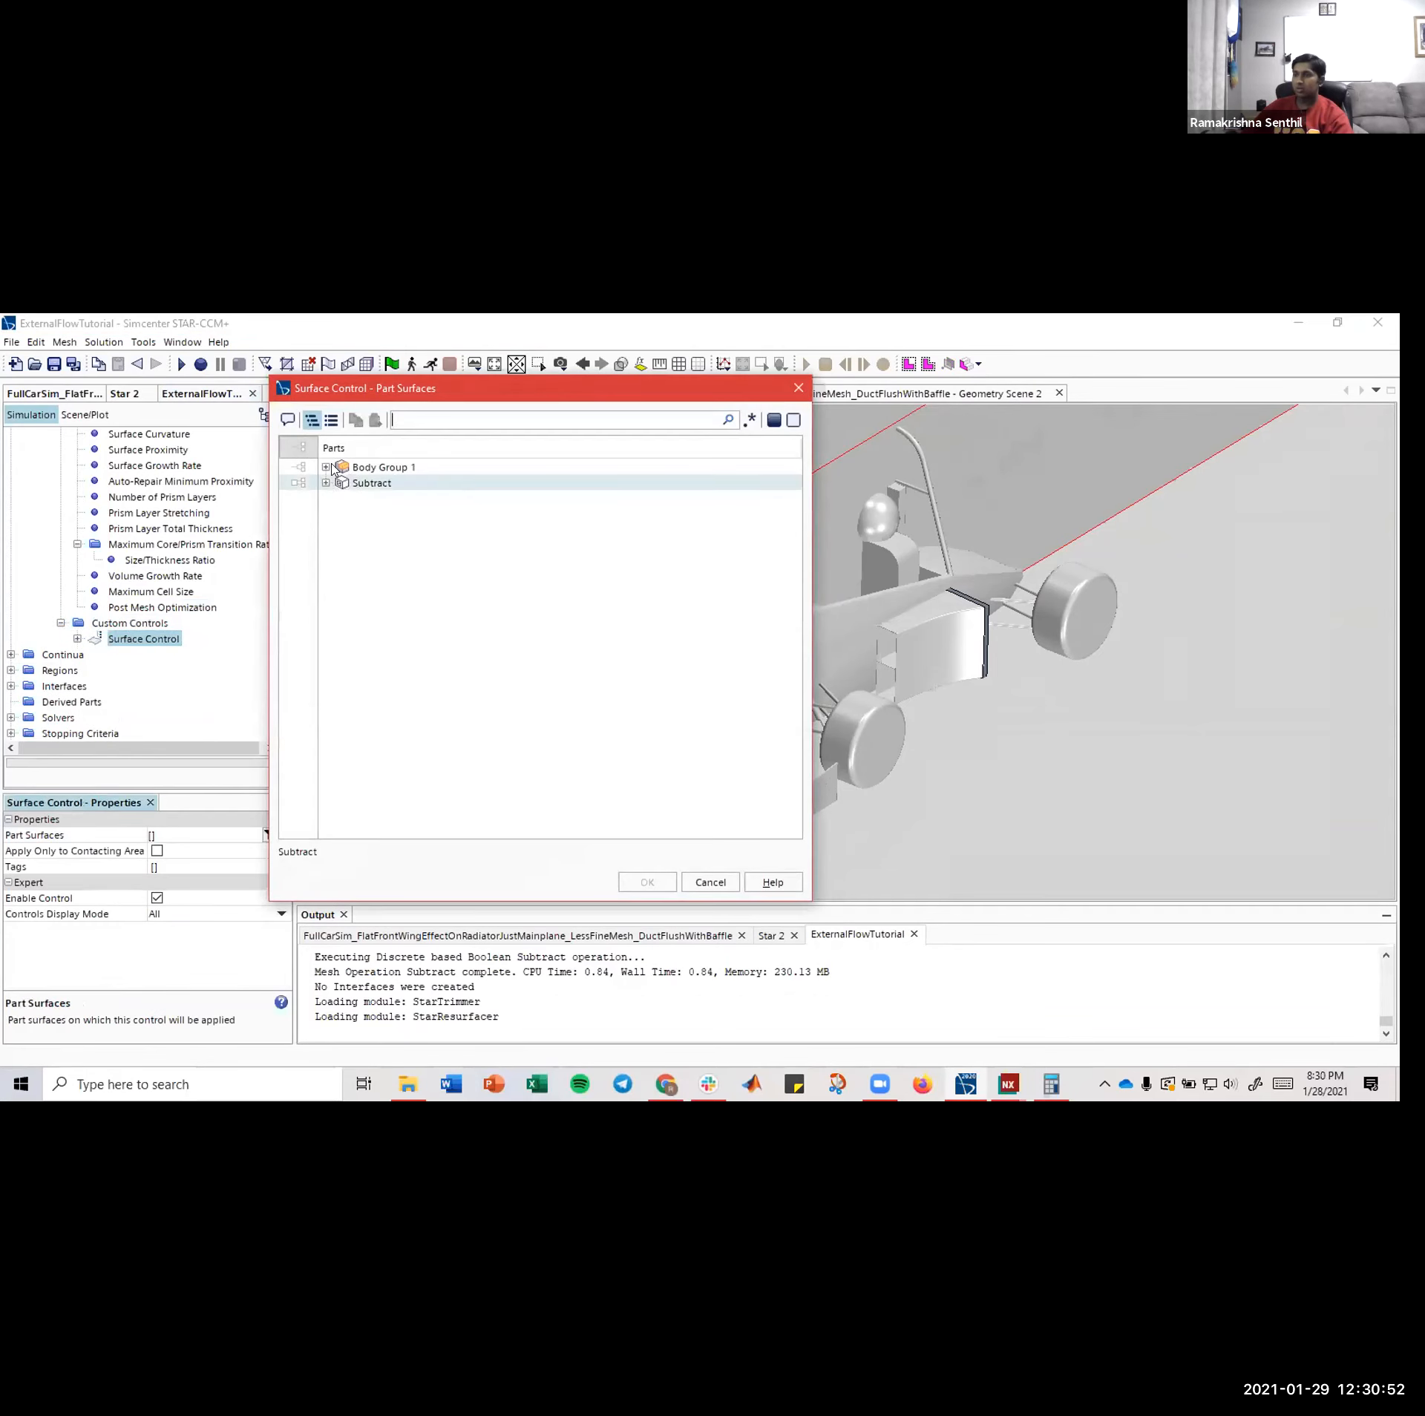
left_click_drag(344, 389, 151, 367)
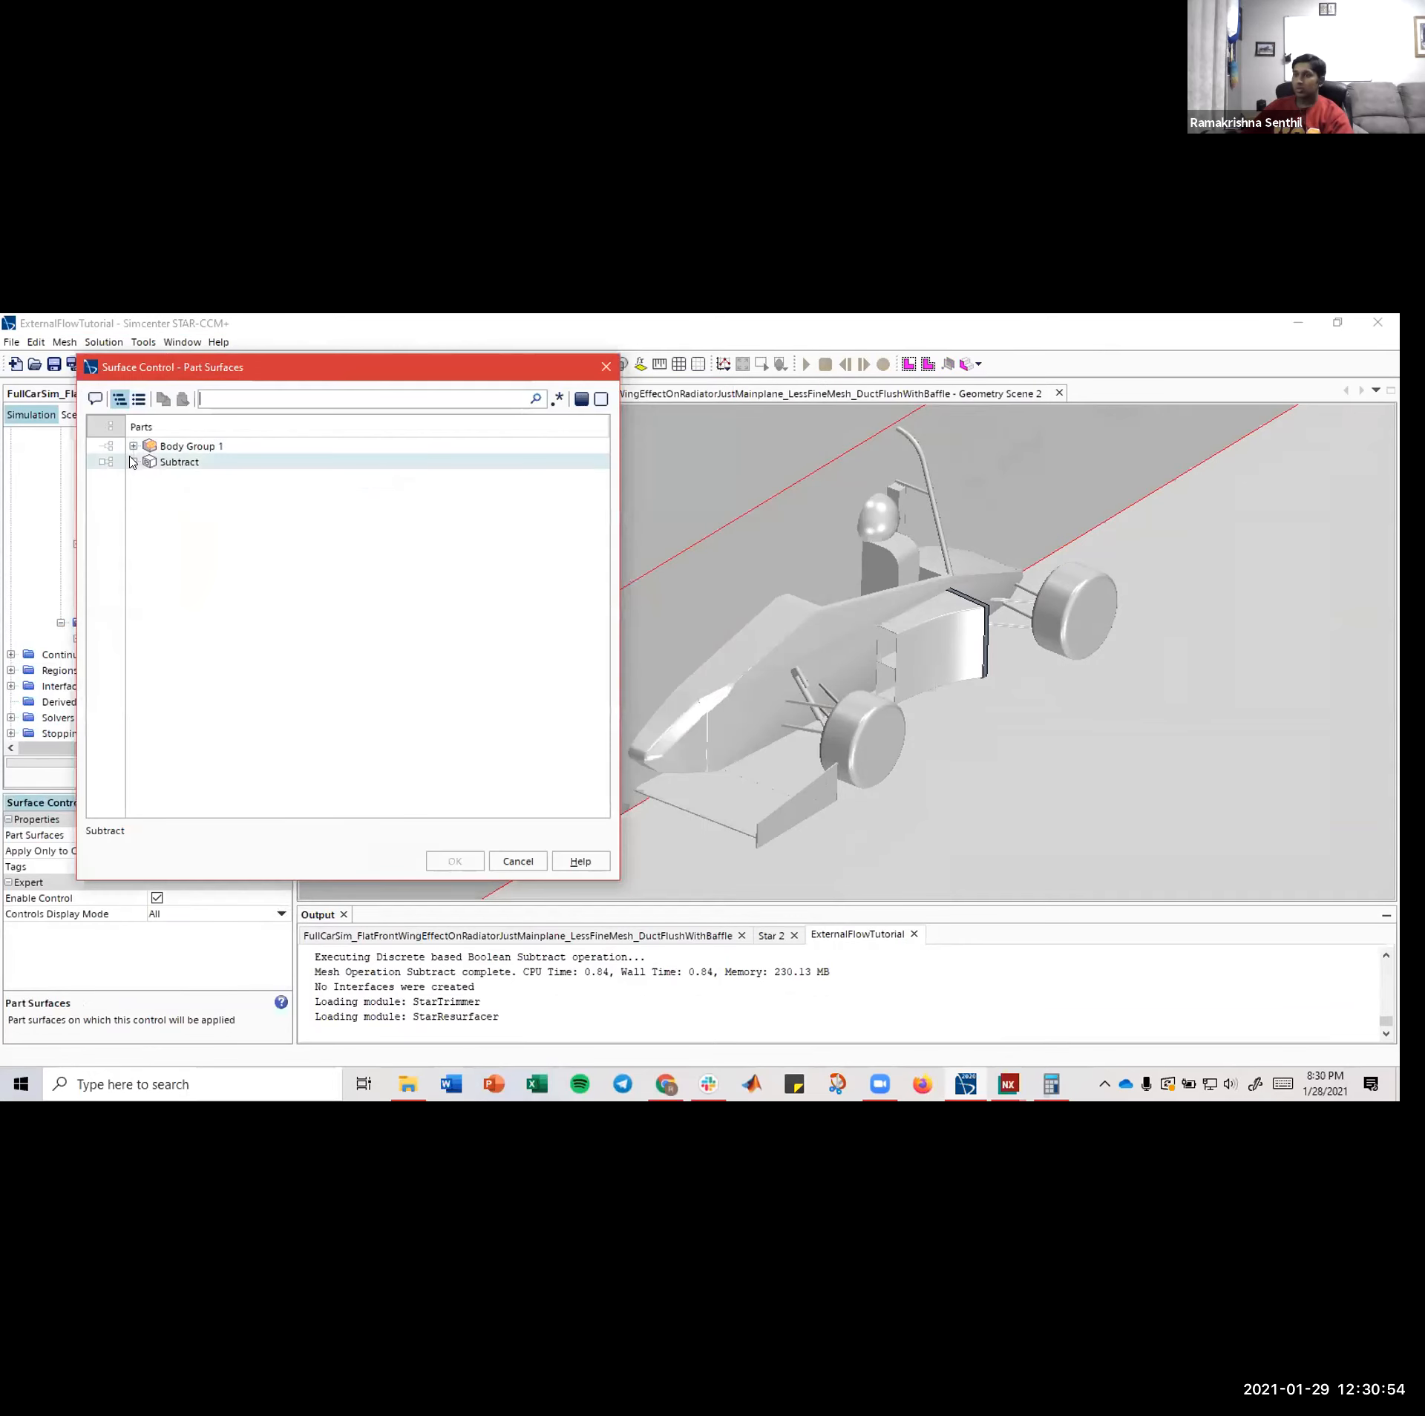
left_click(133, 462)
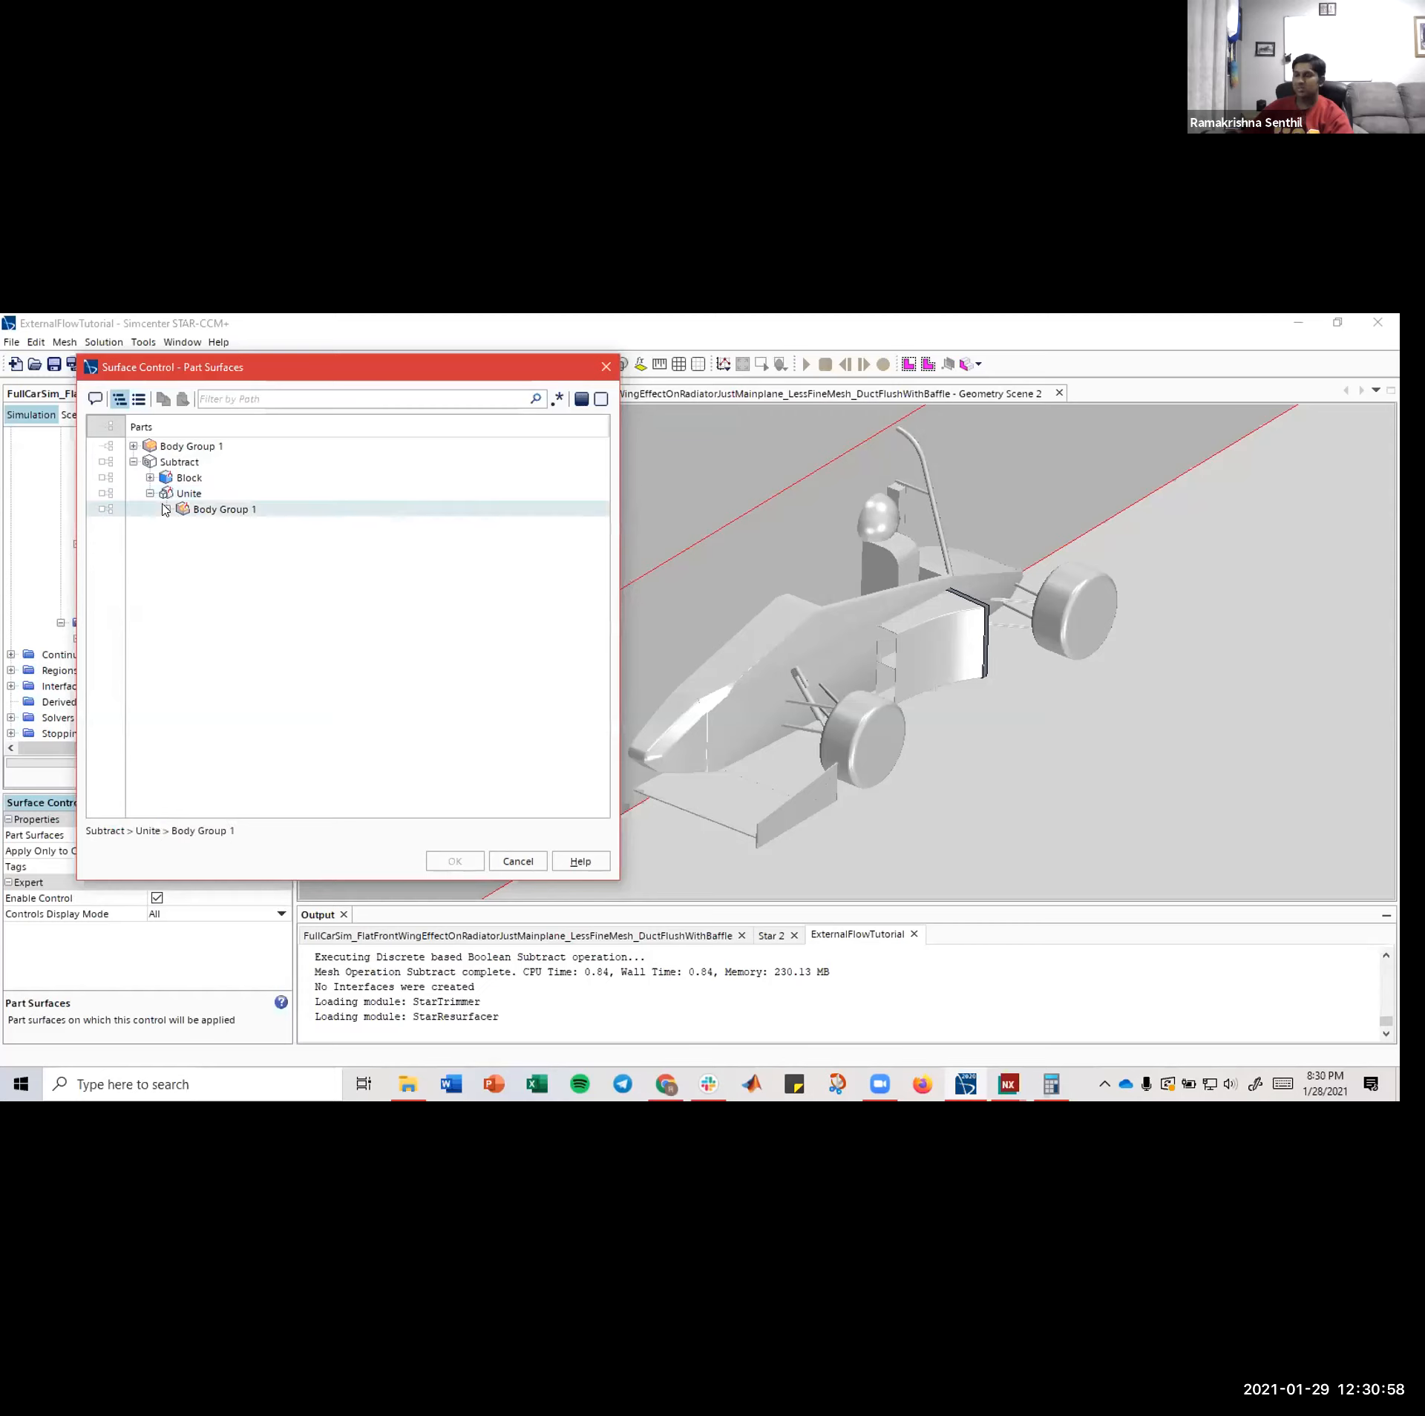
left_click(166, 509)
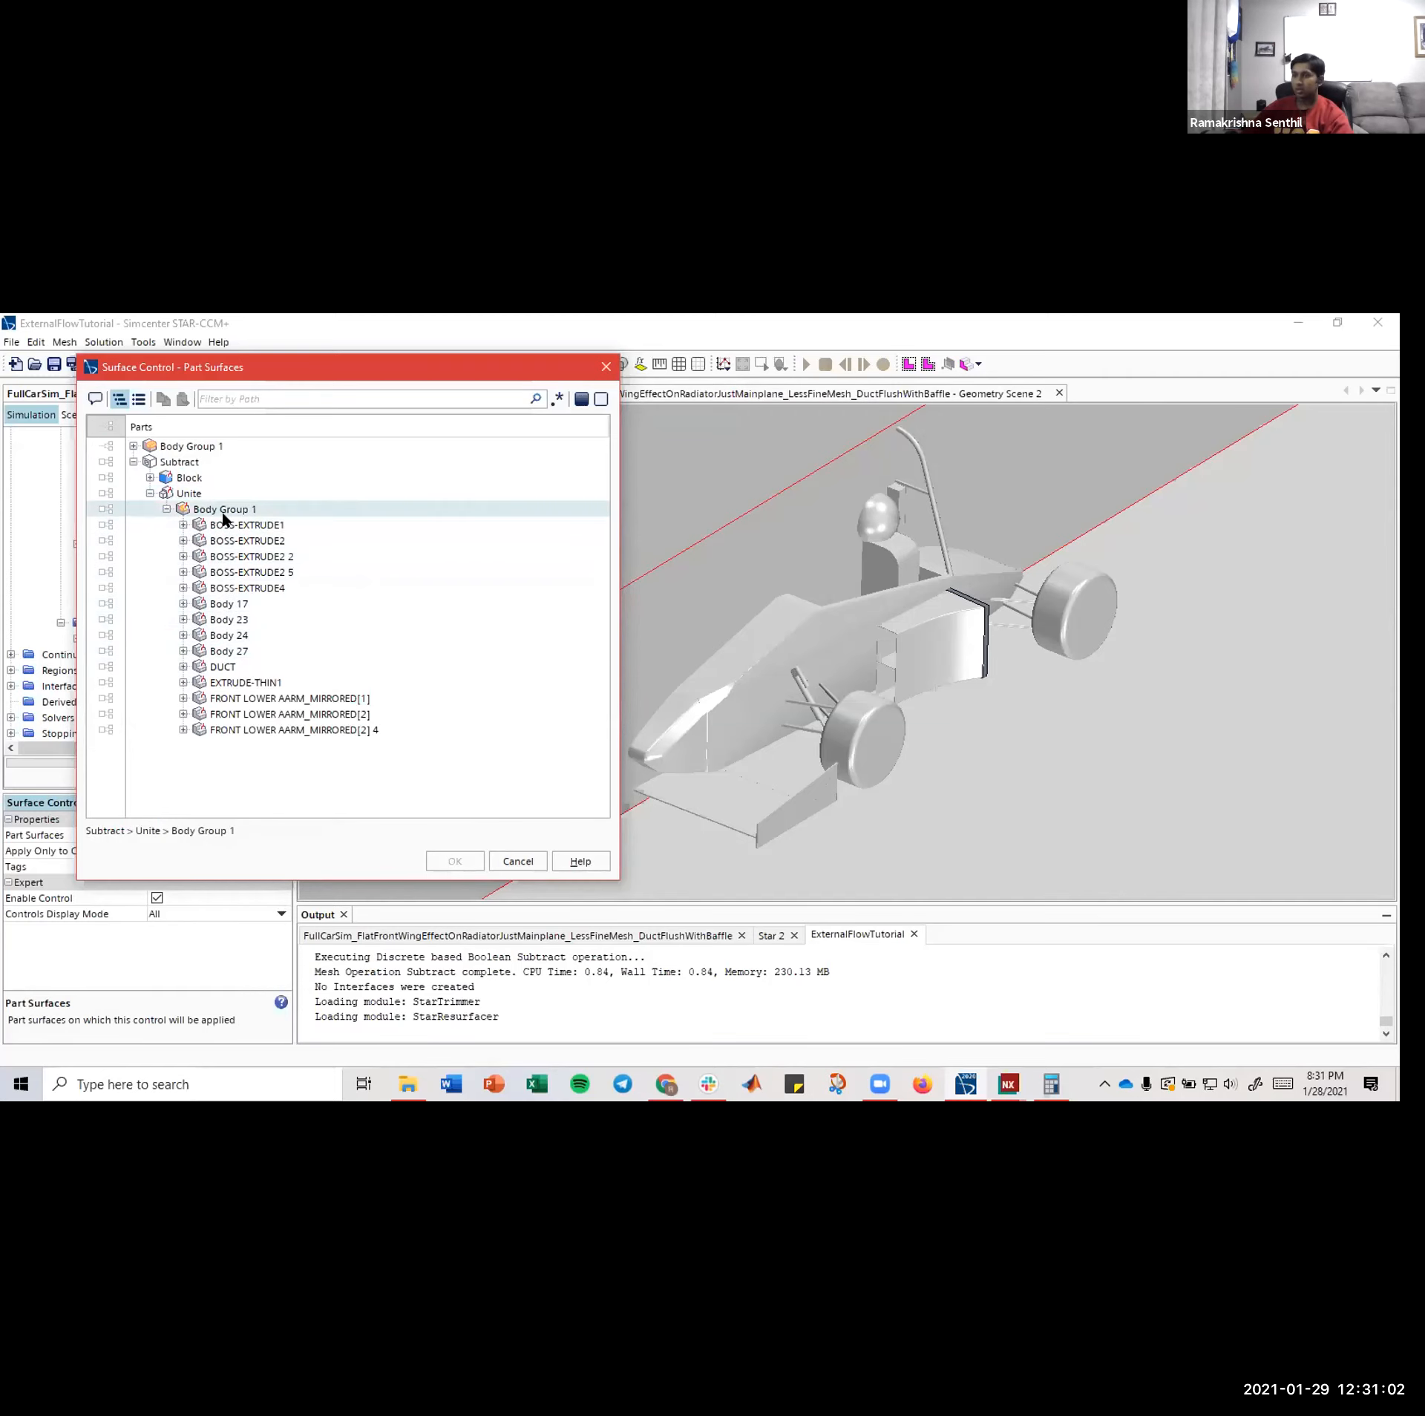
left_click(298, 698)
left_click(291, 714)
left_click(275, 730)
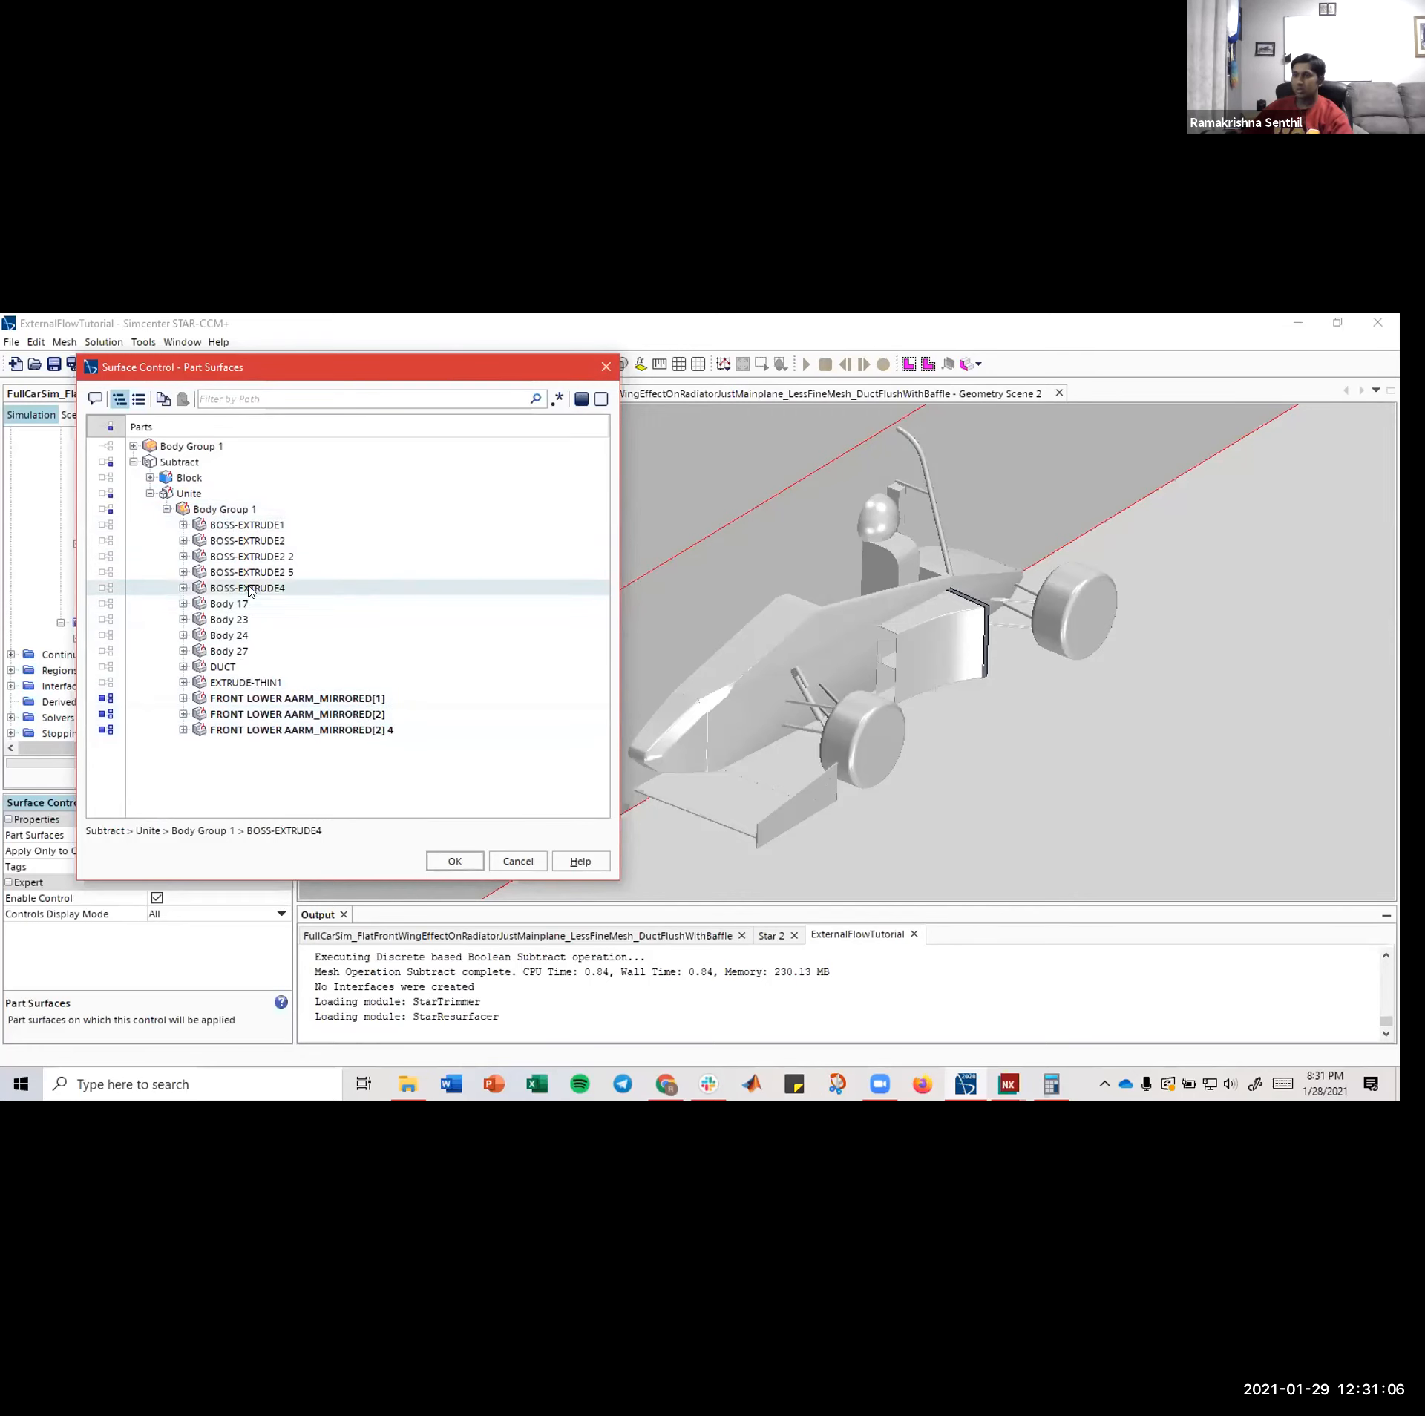
left_click(436, 862)
- Identify which suspension members the BOSS-EXTRUDE2 5 and BOSS-EXTRUDE4 bodies represent in 3D-CAD Model 1's Body Group 1
left_click_drag(747, 660, 574, 598)
scroll(127, 564, "up", 5)
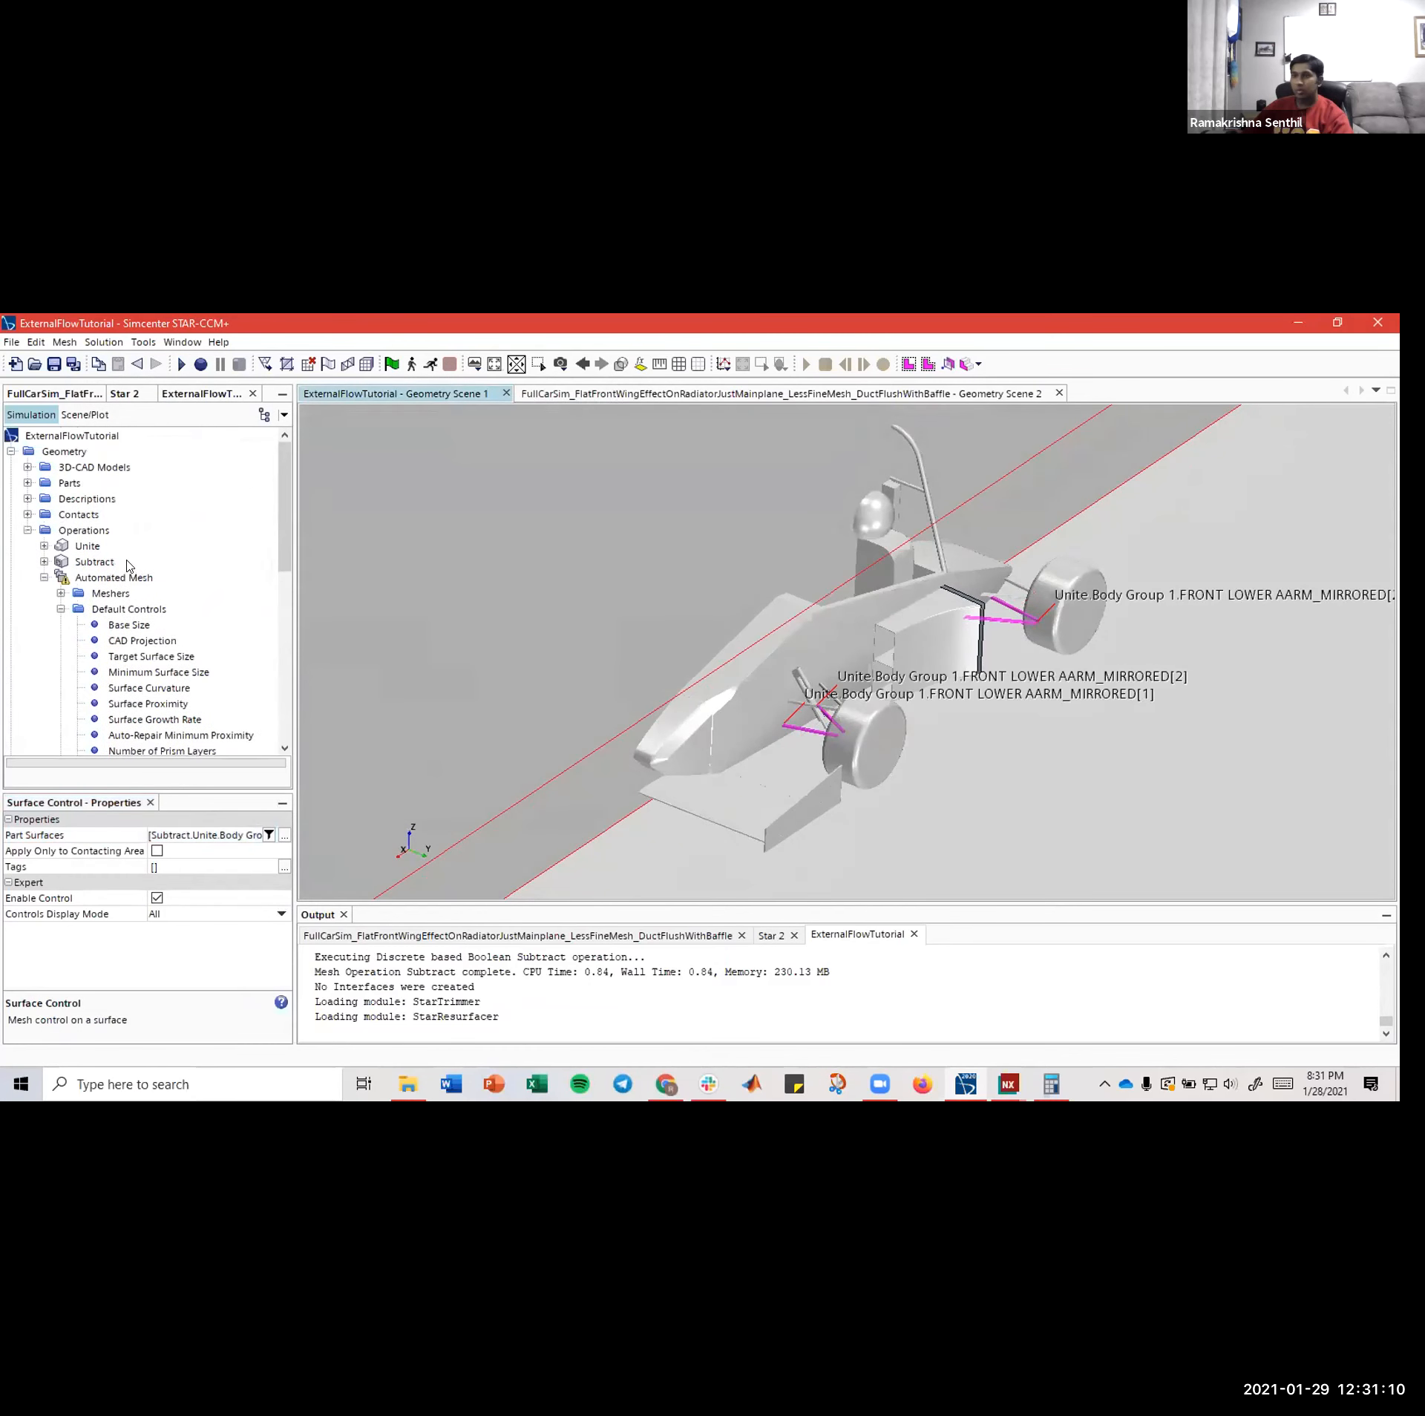
left_click(28, 466)
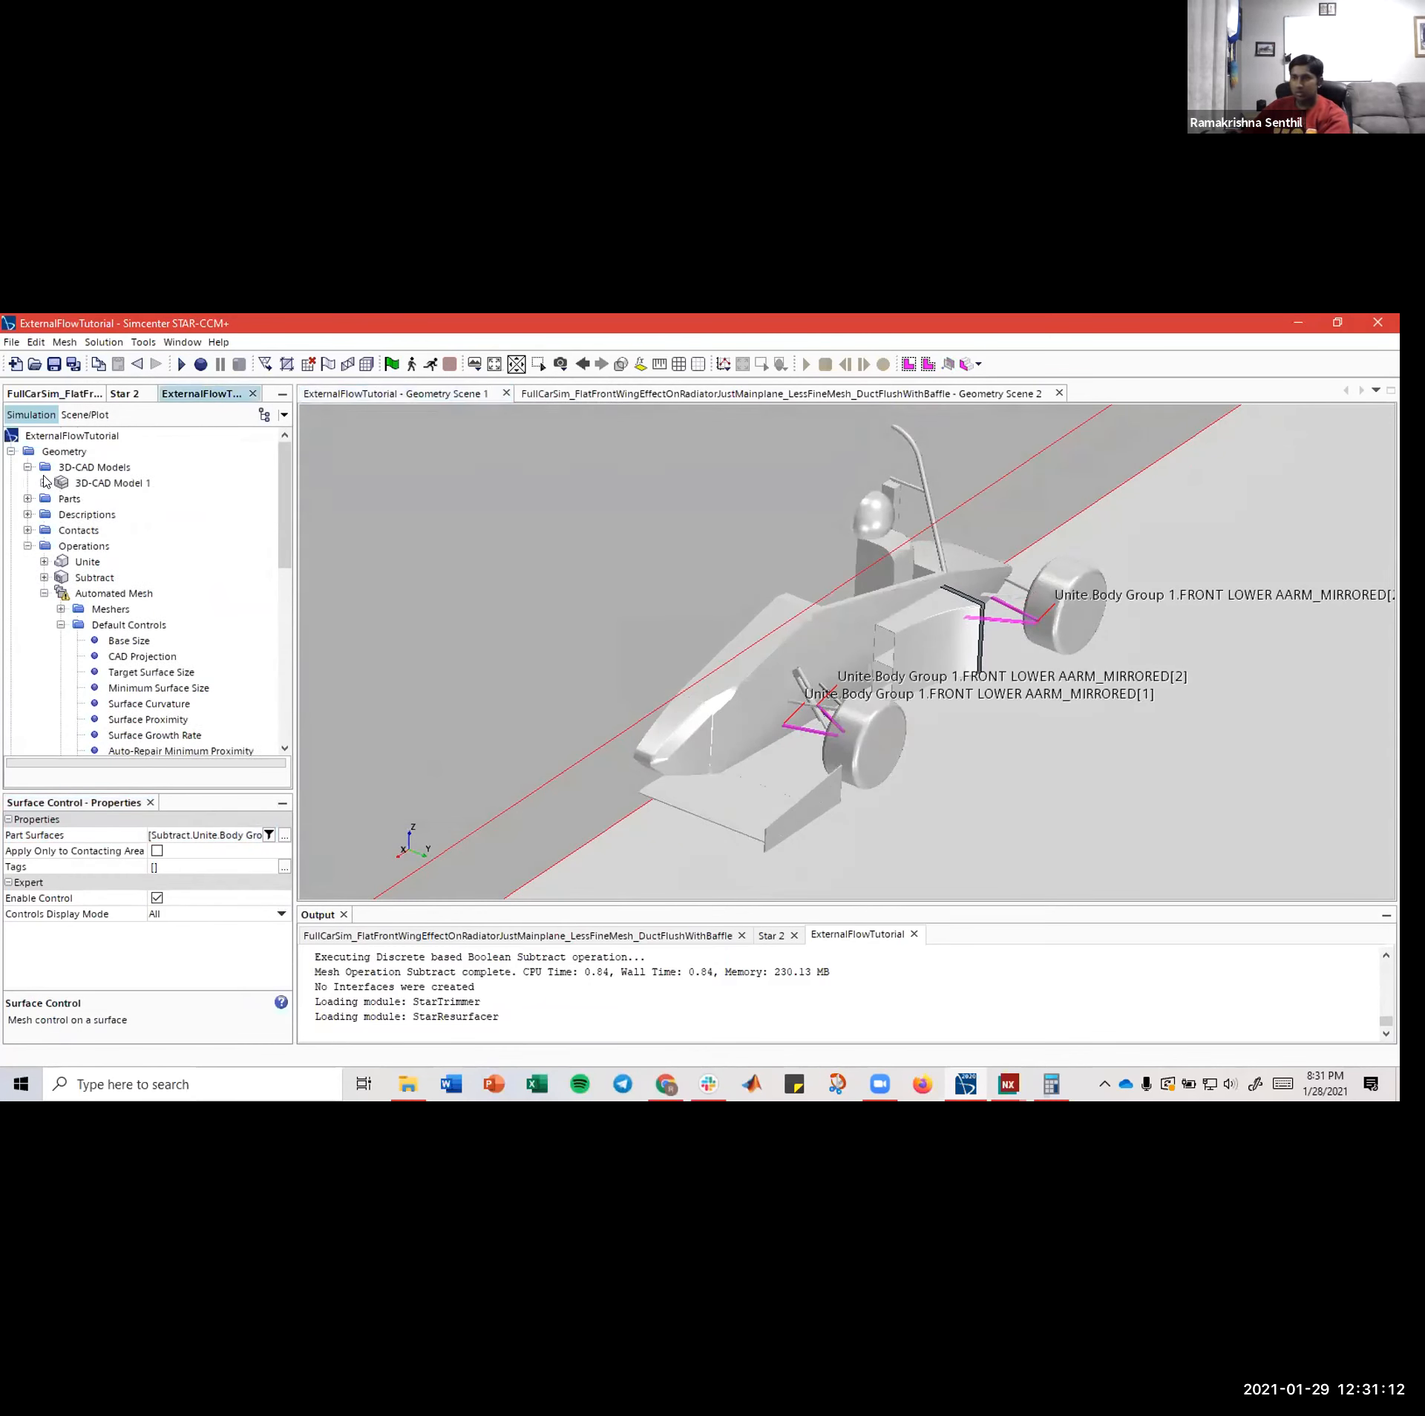
left_click(44, 482)
left_click(61, 498)
left_click(77, 514)
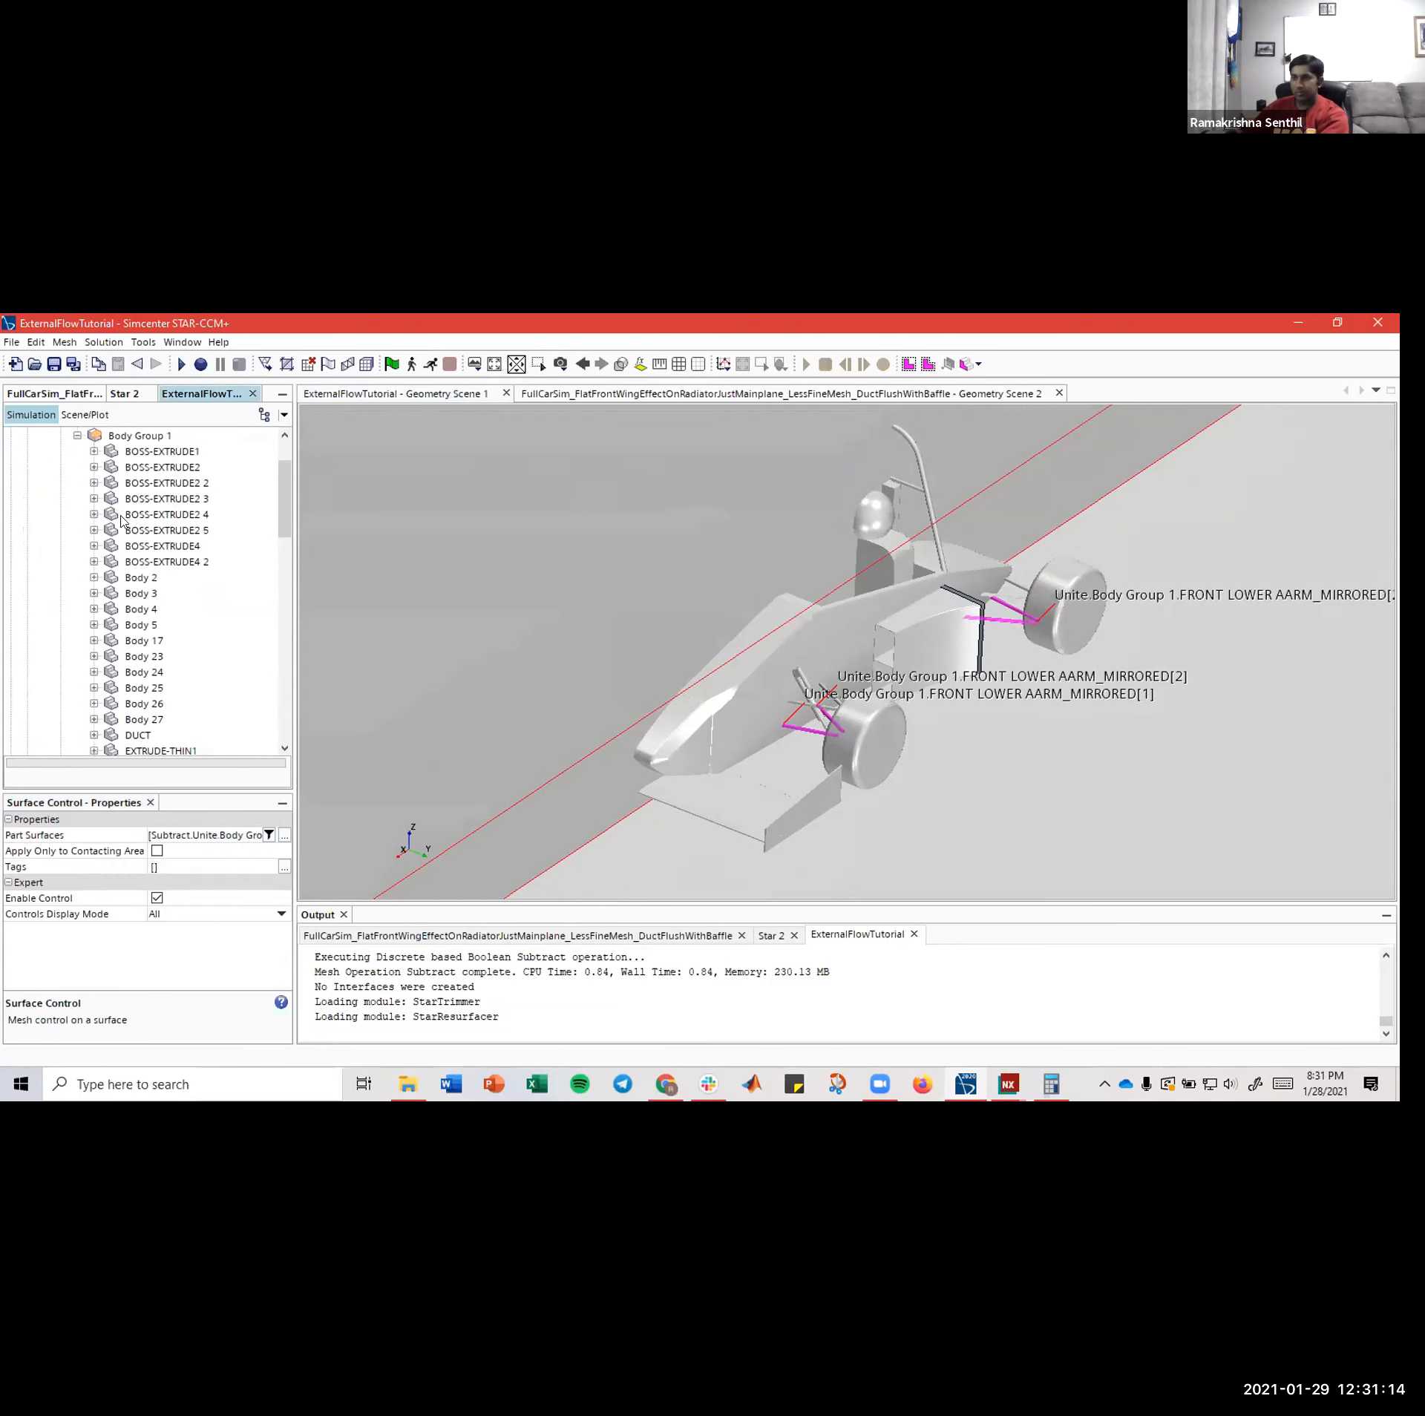
left_click(133, 530)
key("Down")
key("Up")
key("Down")
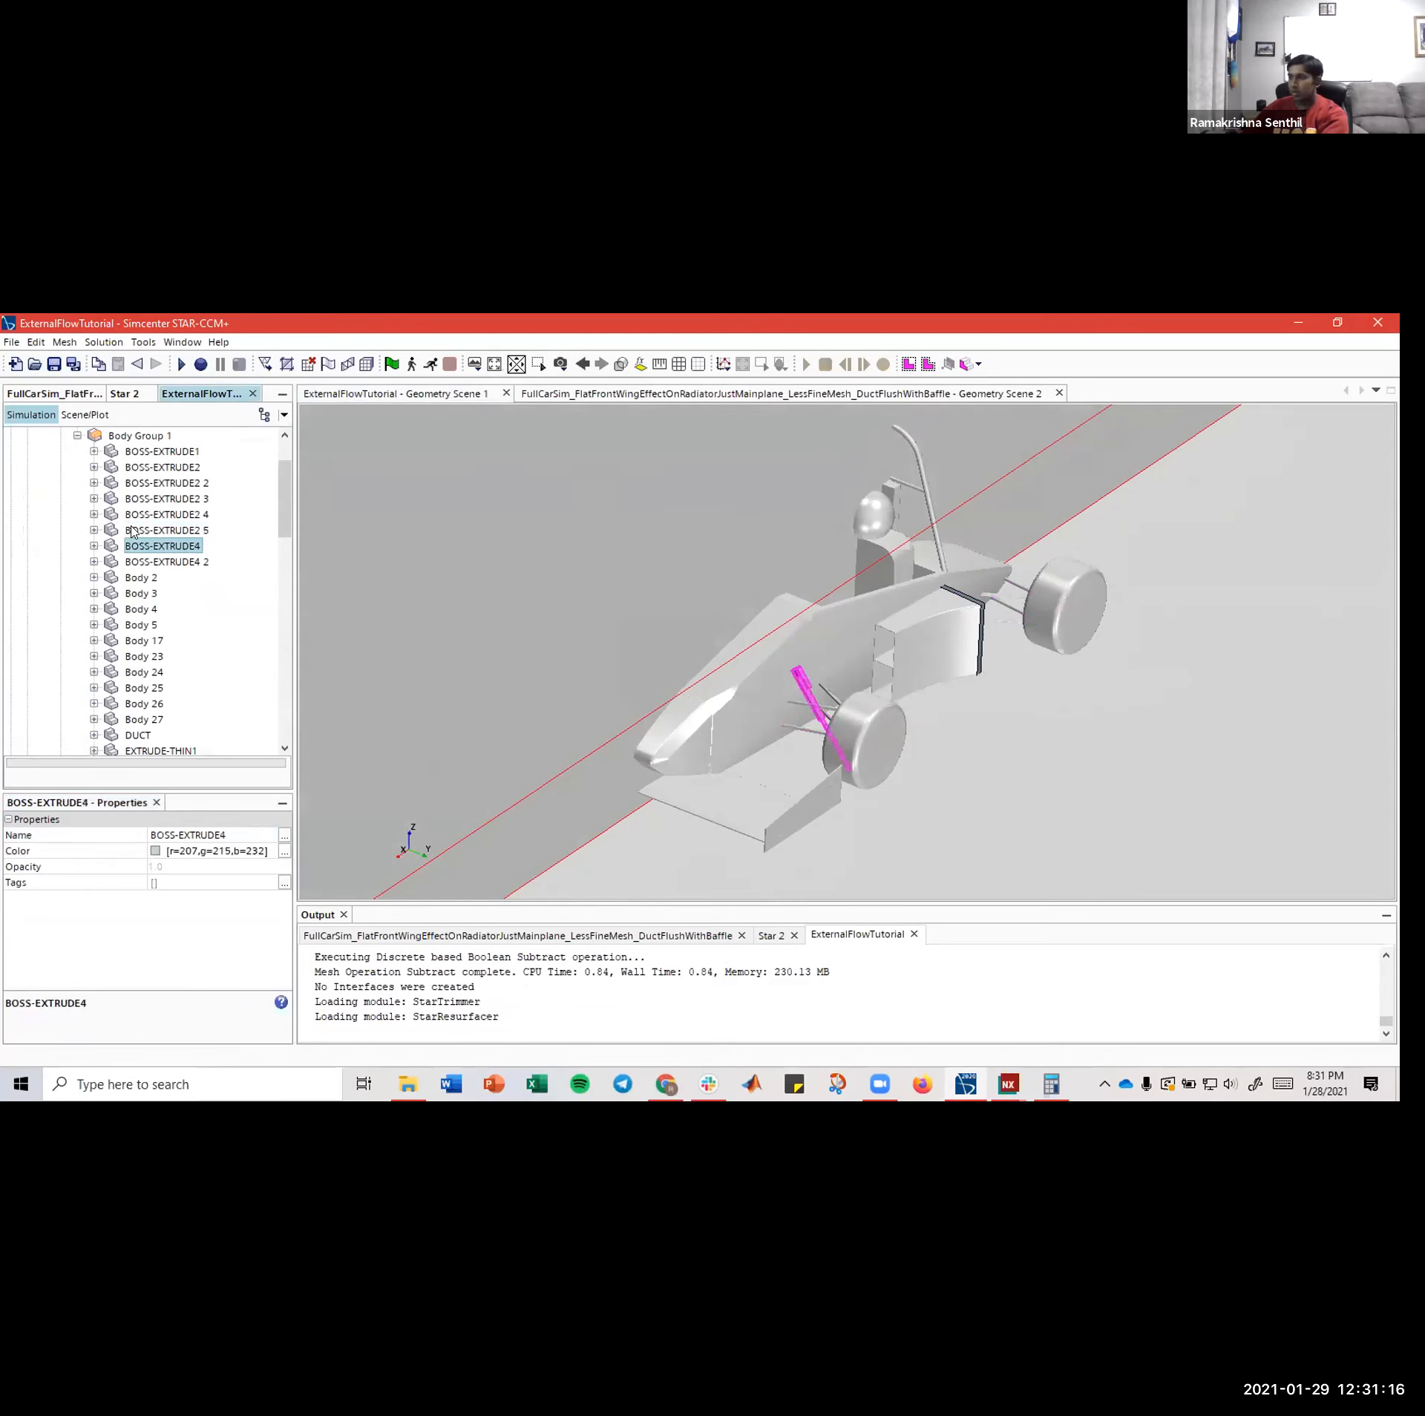
key("Up")
key("Up")
key("Down")
key("Down")
key("Up")
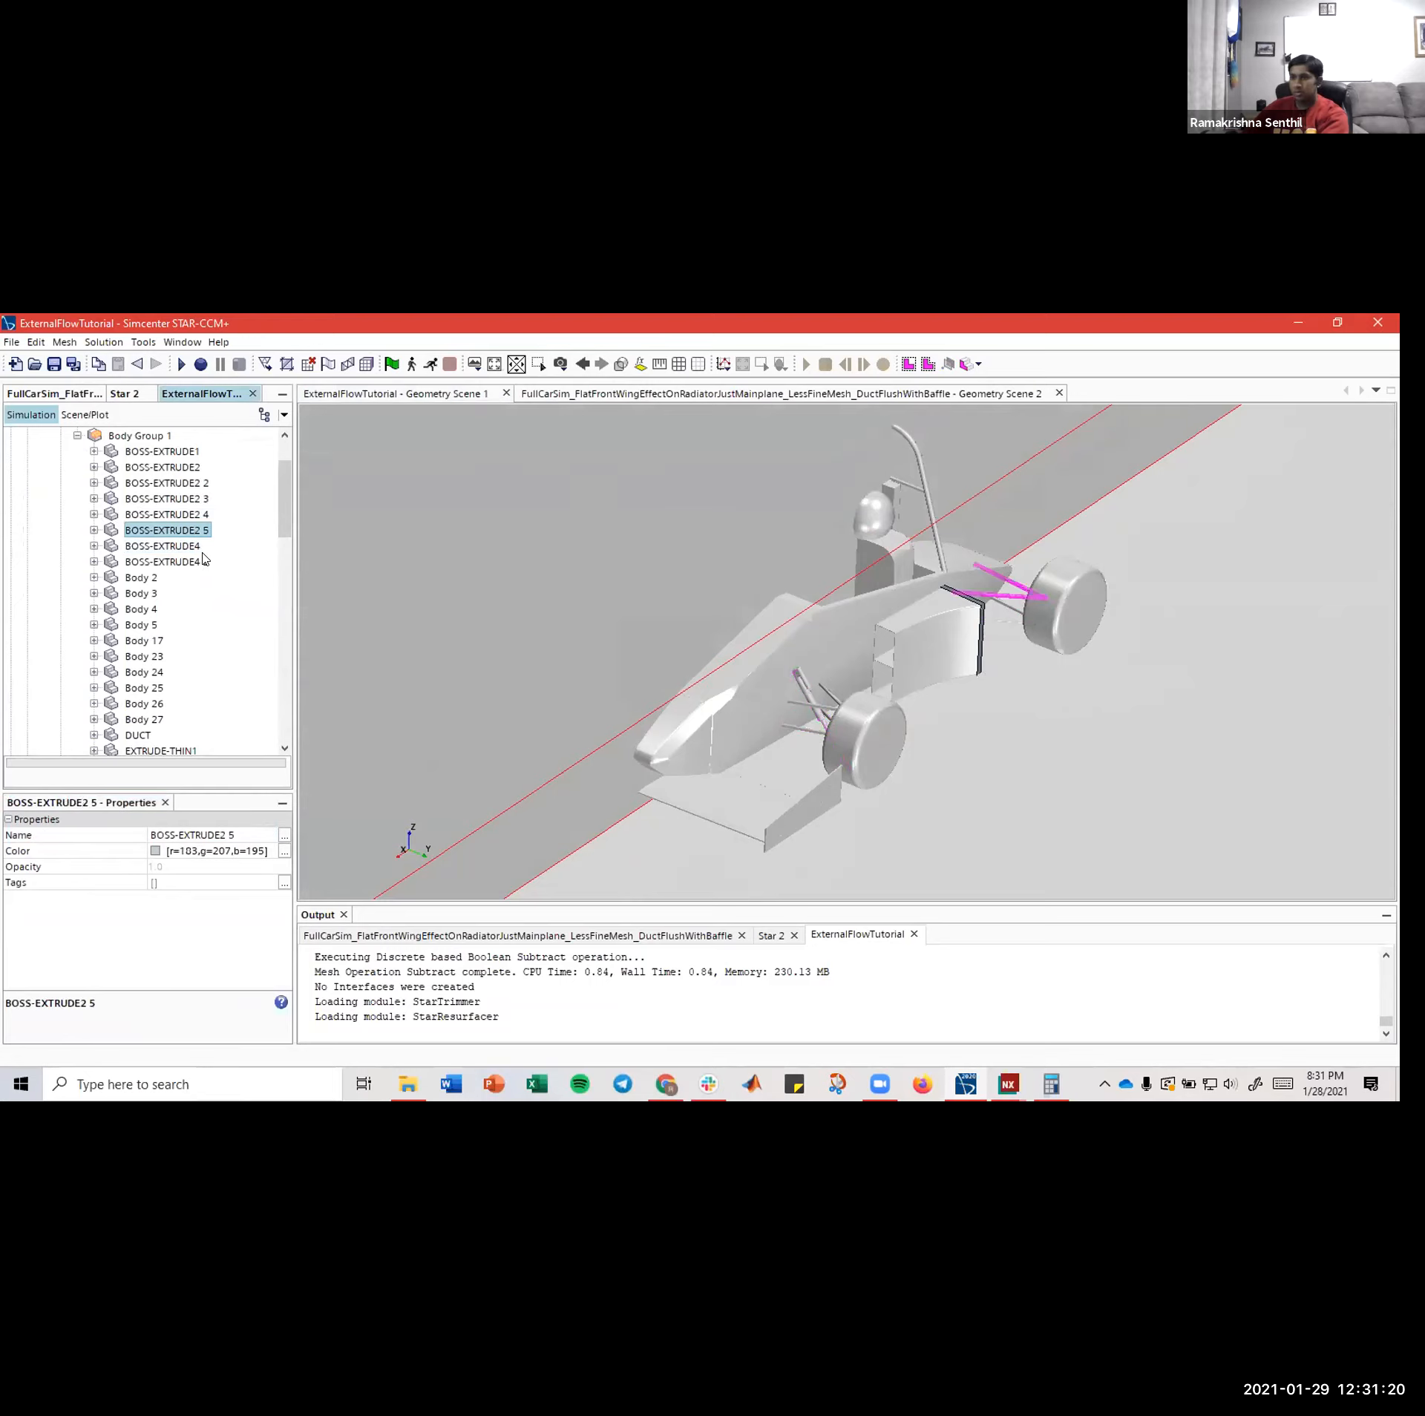
key("Down")
key("Up")
key("Down")
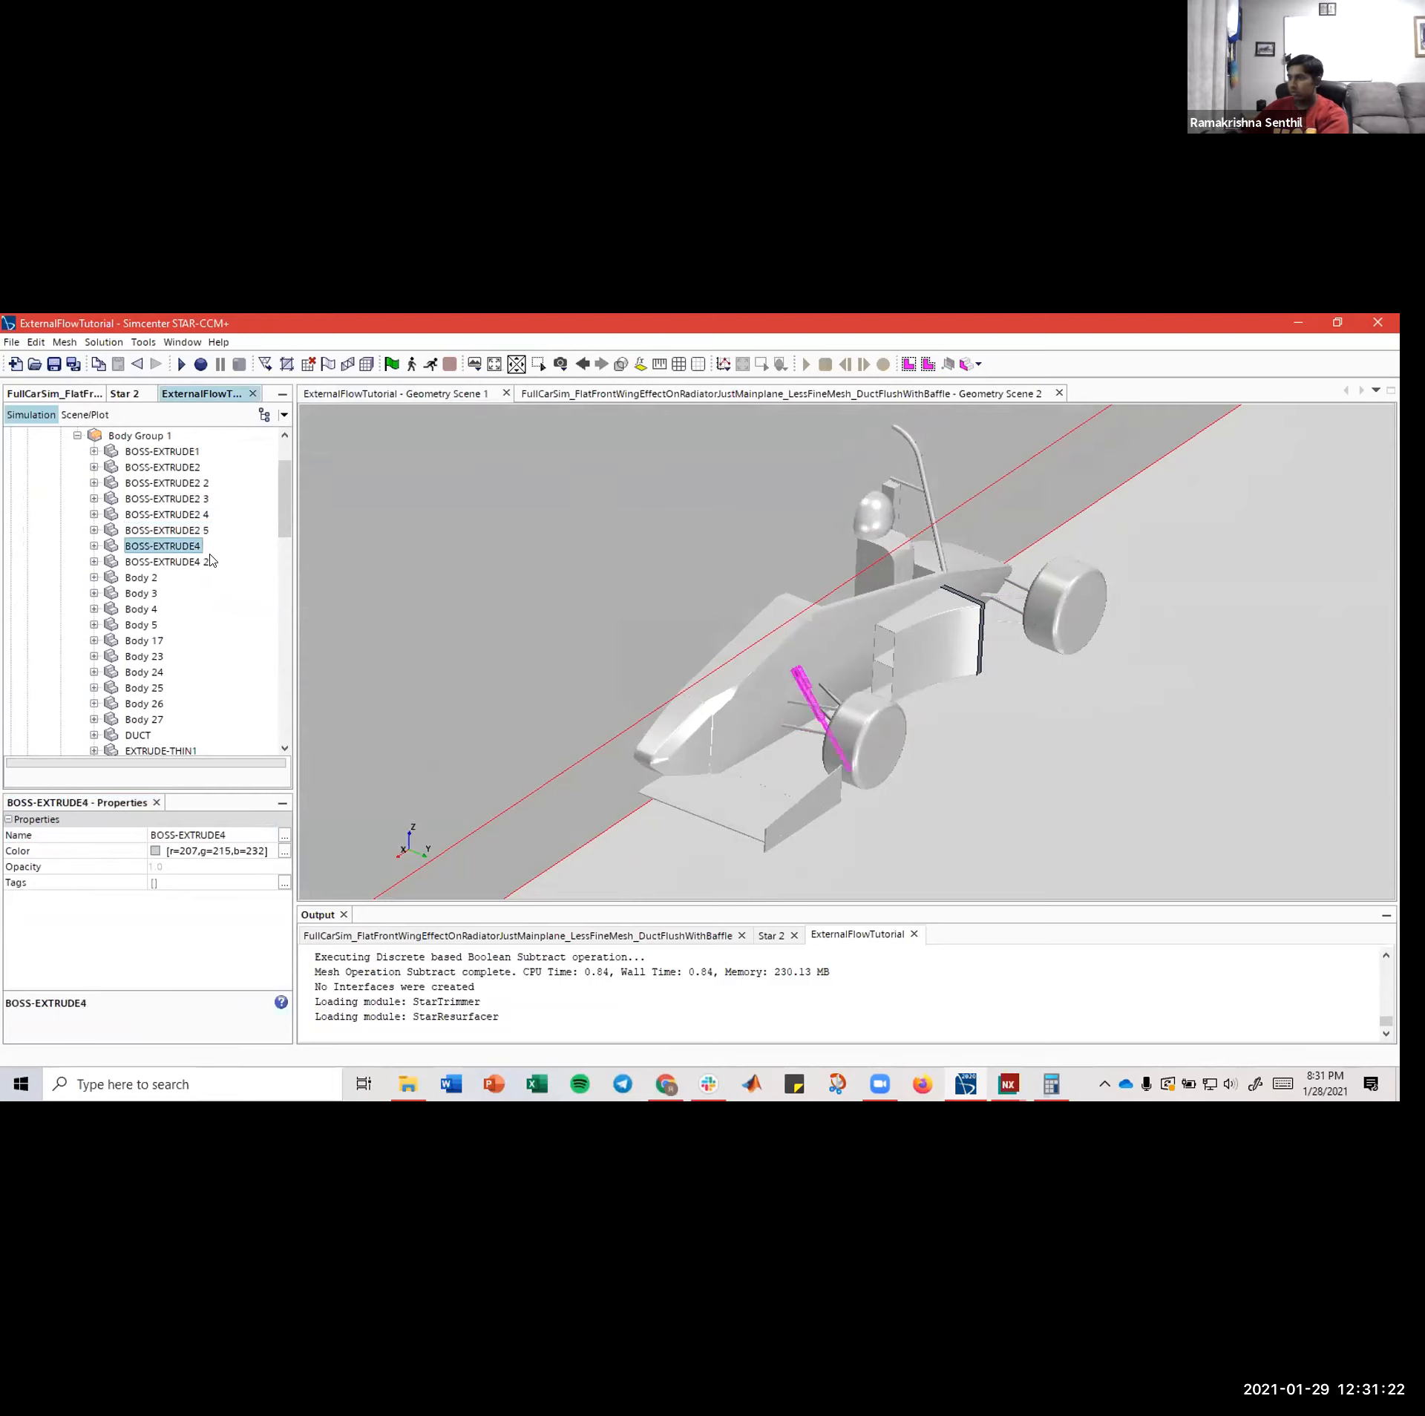
- Examine each BOSS-EXTRUDE body of Body Group 1 in the scene, from BOSS-EXTRUDE4 2 up to BOSS-EXTRUDE1 and back
key("Down")
key("Up")
key("Up")
key("Up")
key("Up")
key("Up")
key("Up")
key("Up")
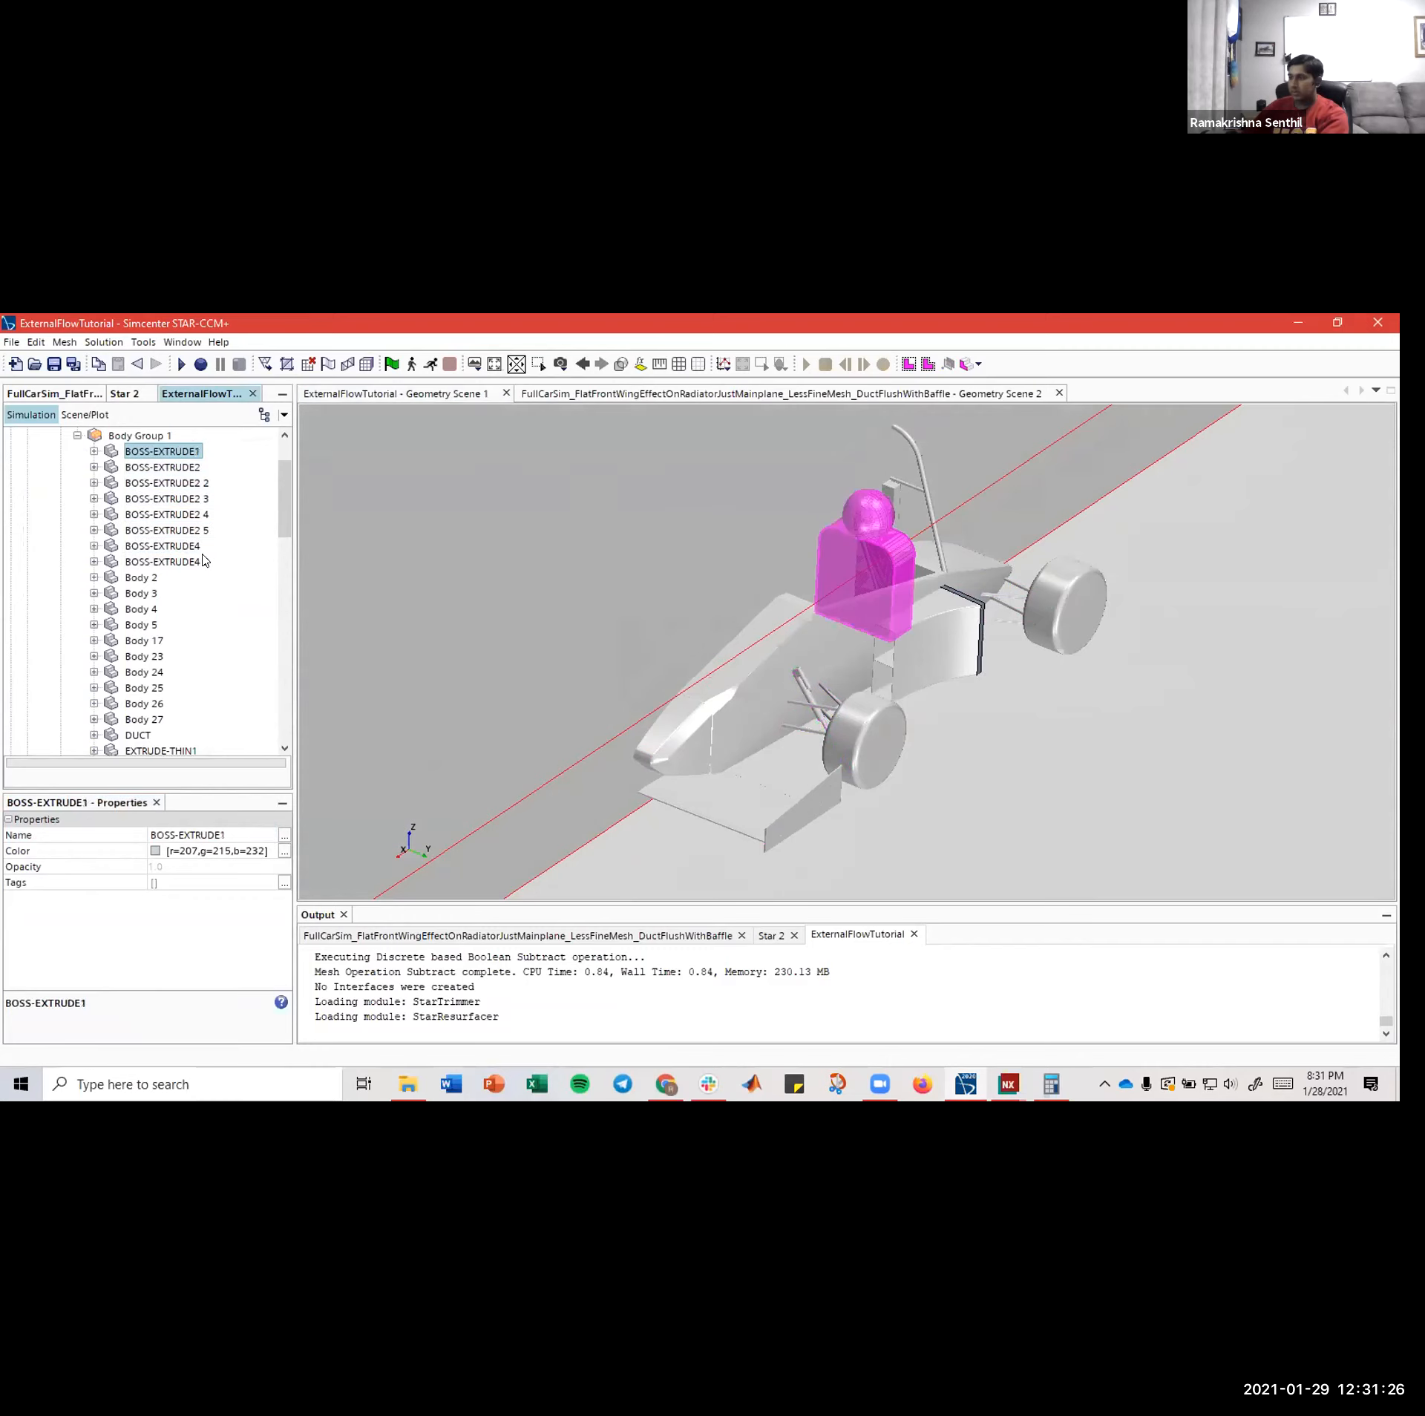
key("Down")
key("Down")
key("Down")
key("Down")
key("Down")
key("Down")
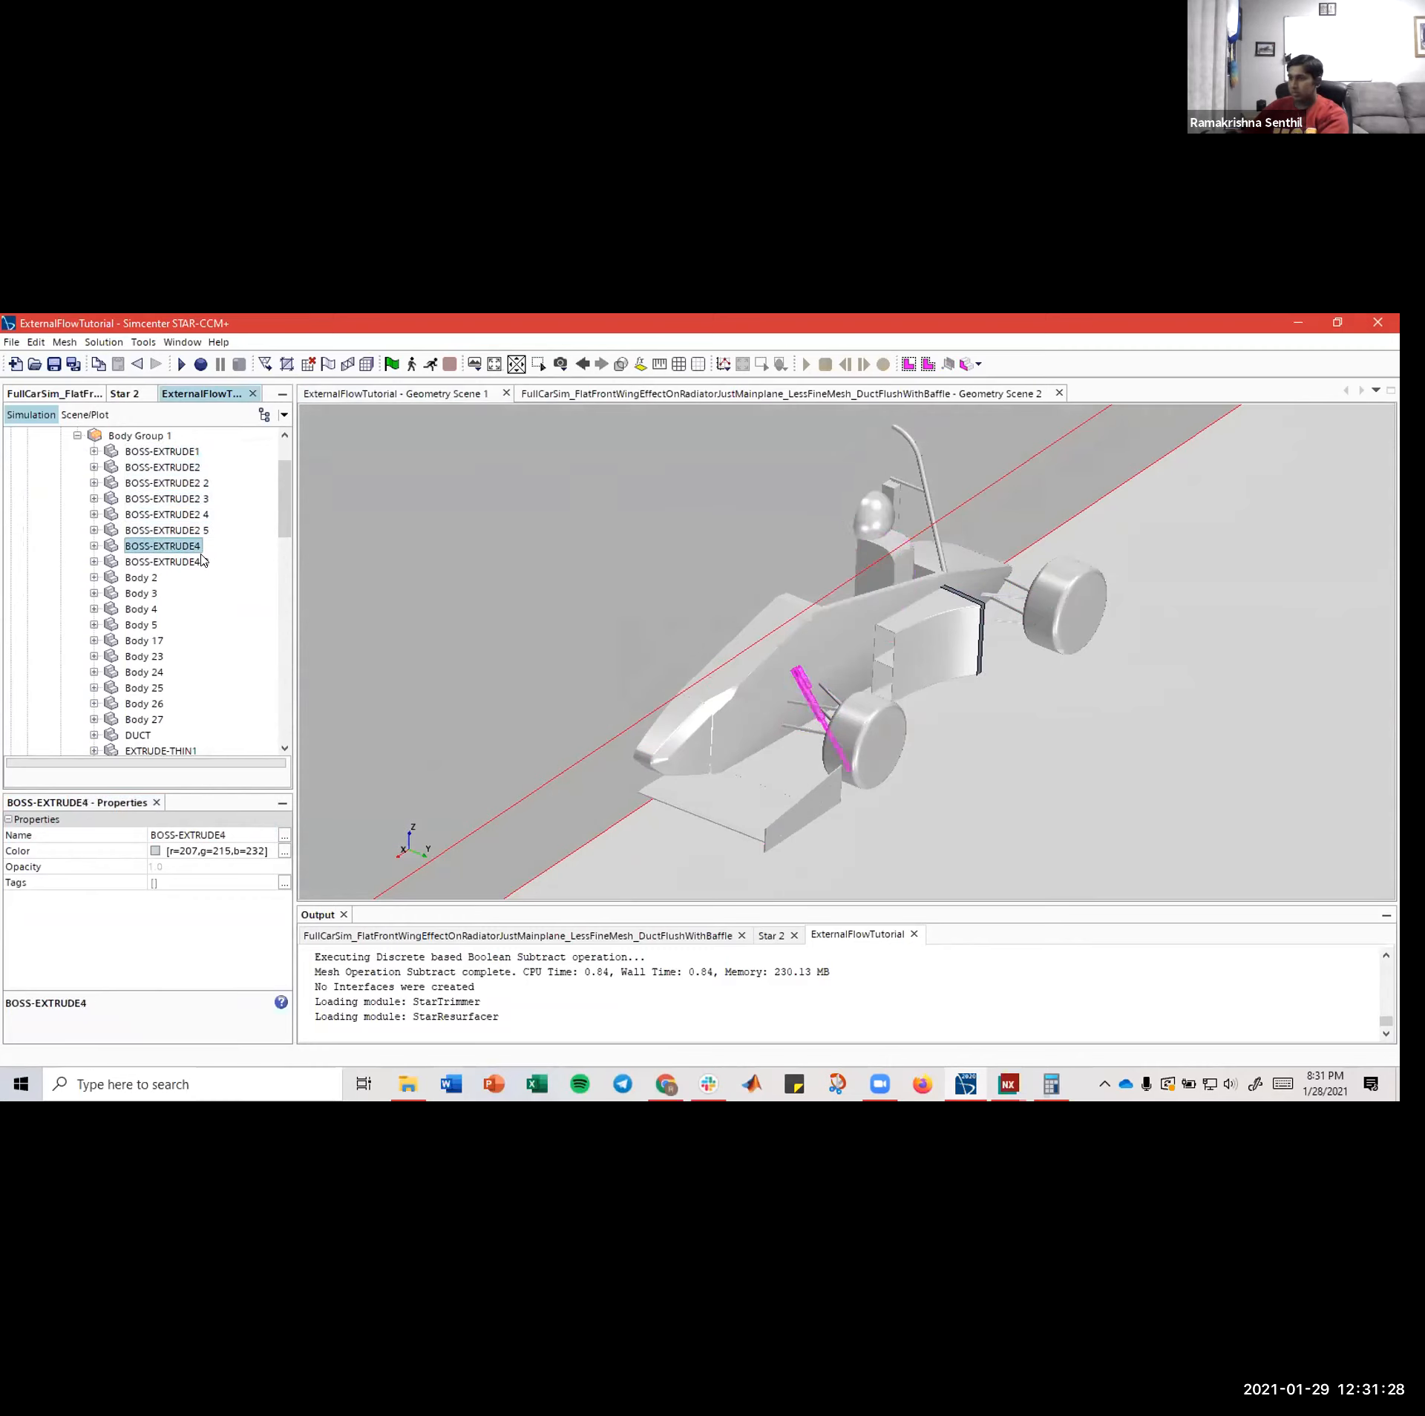
- Inspect the remaining Body Group 1 bodies in the scene, from Body 2 through DUCT and EXTRUDE-THIN1 to the FRONT LOWER AARM_MIRRORED bodies
key("Down")
key("Down")
key("Down")
key("Down")
key("Down")
key("Down")
key("Down")
key("Down")
key("Down")
key("Down")
key("Down")
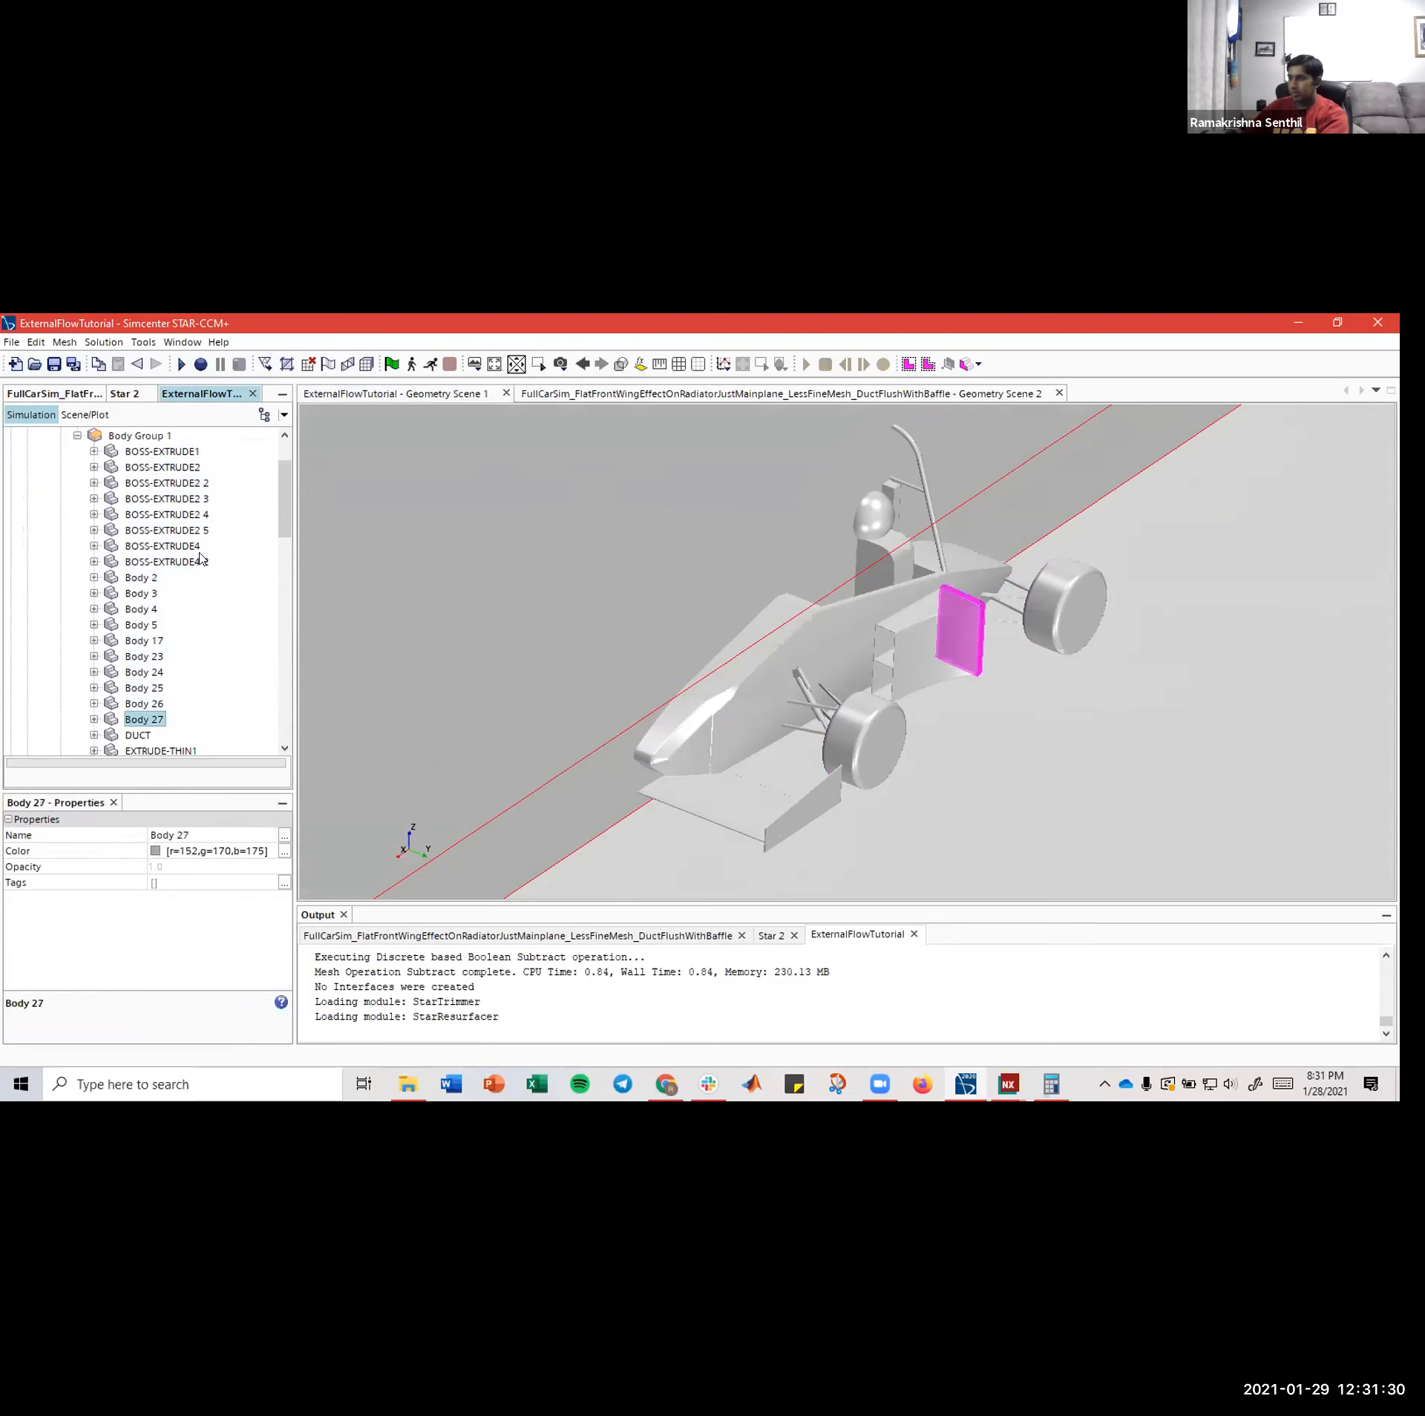
key("Down")
key("Down")
key("Down")
key("Down")
key("Down")
key("Down")
key("Down")
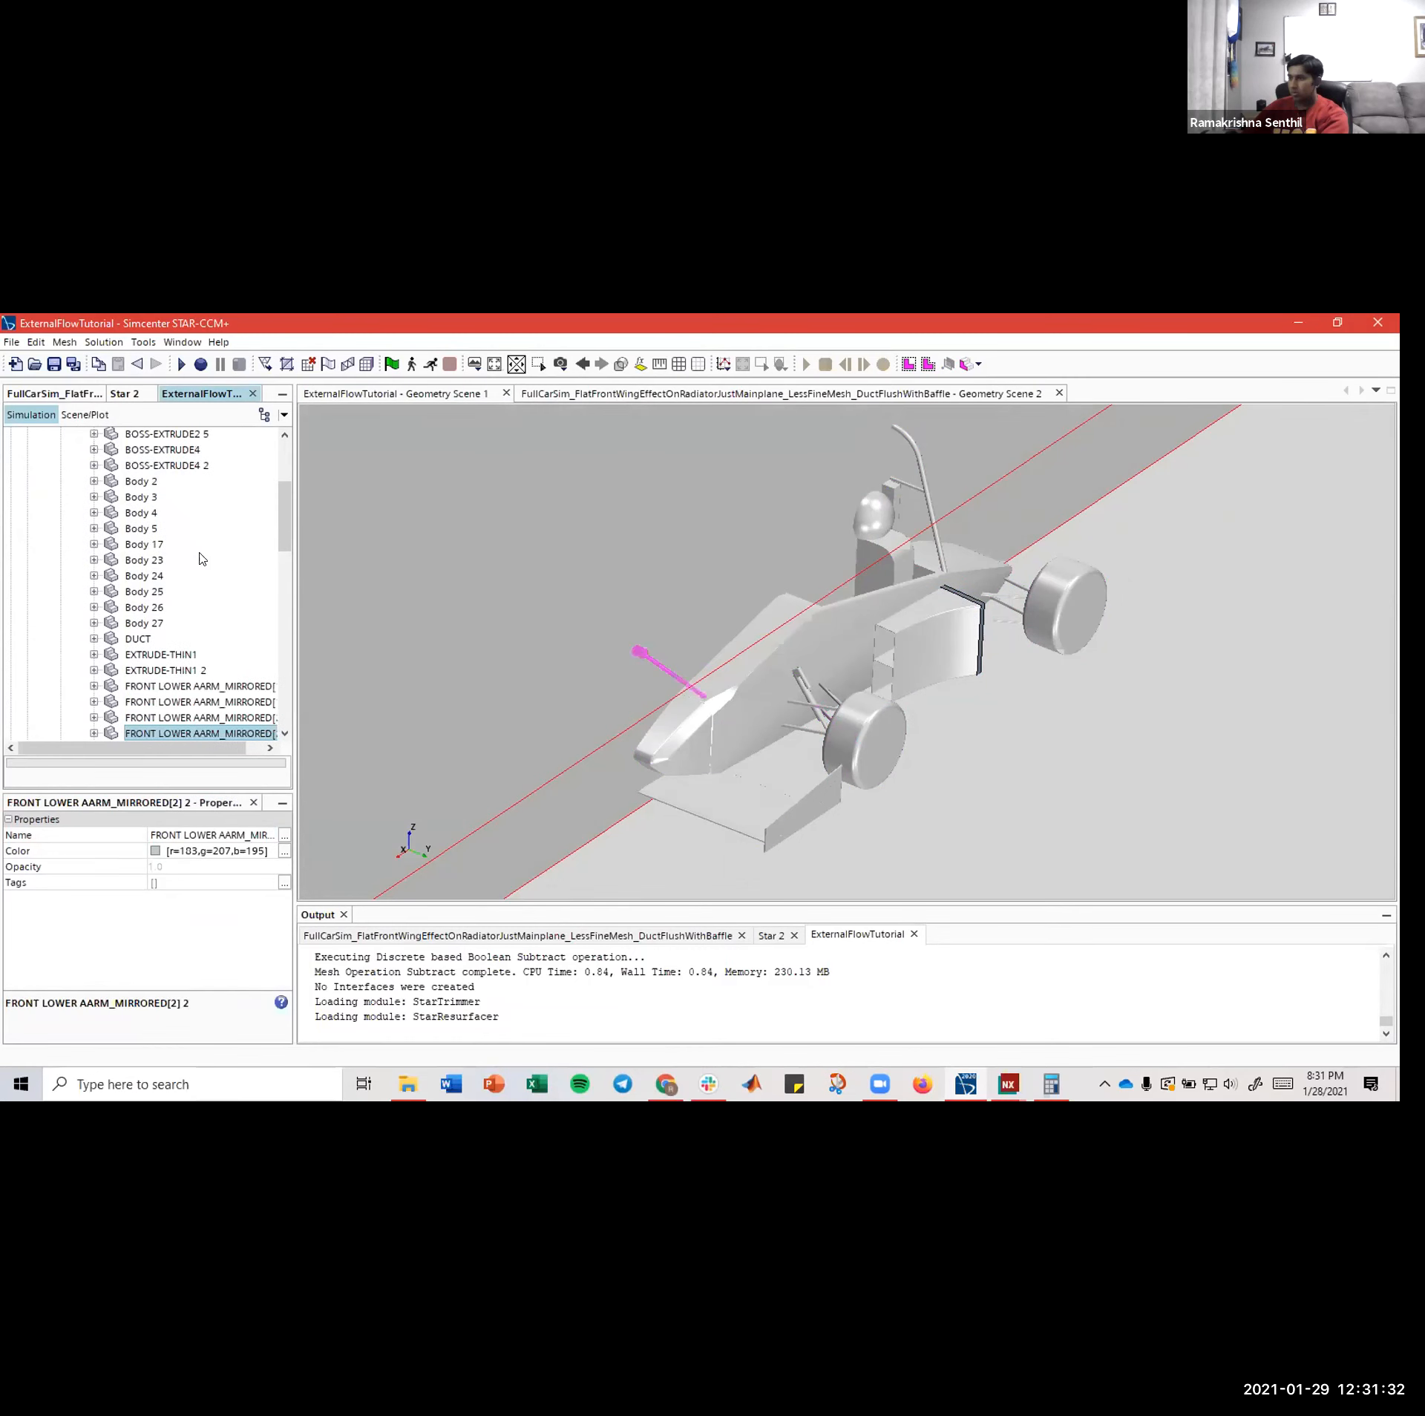
key("Up")
key("Up")
key("Up")
key("Down")
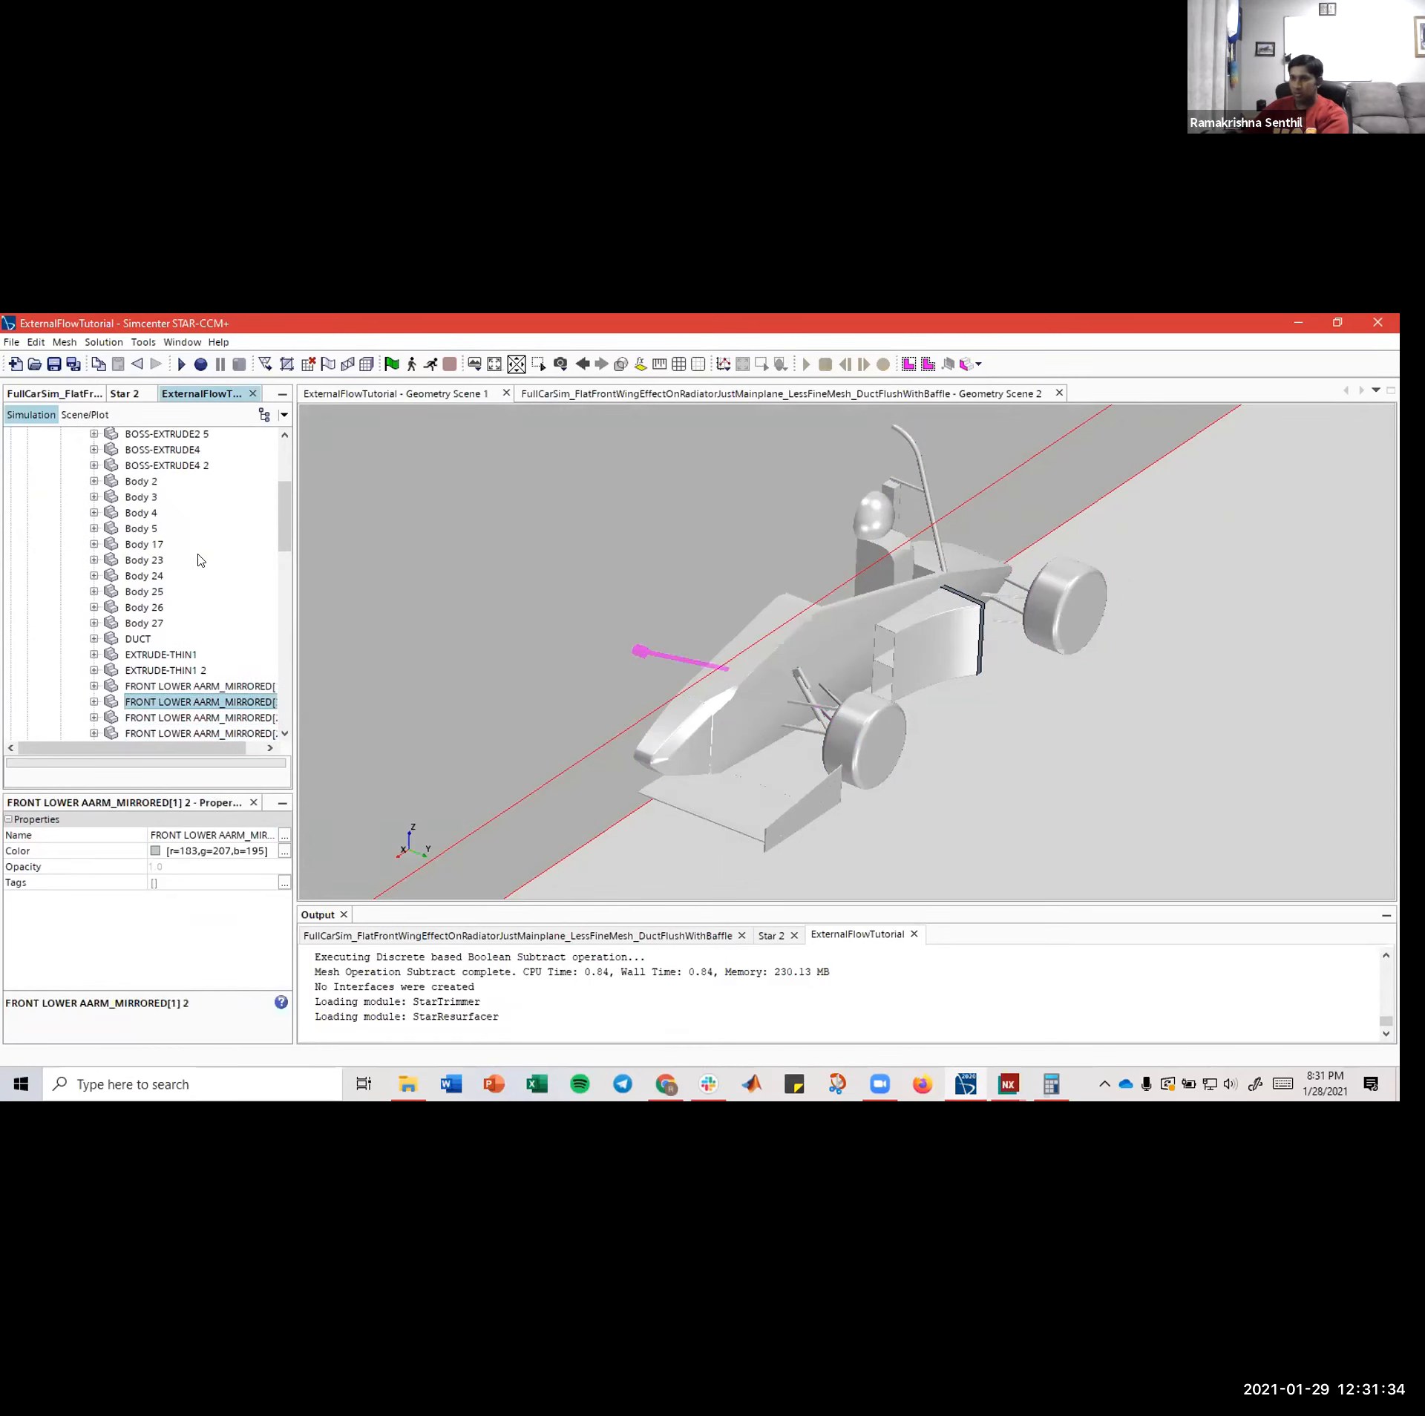
key("Down")
scroll(199, 562, "down", 2)
key("Down")
key("Down")
key("Down")
key("Down")
key("Up")
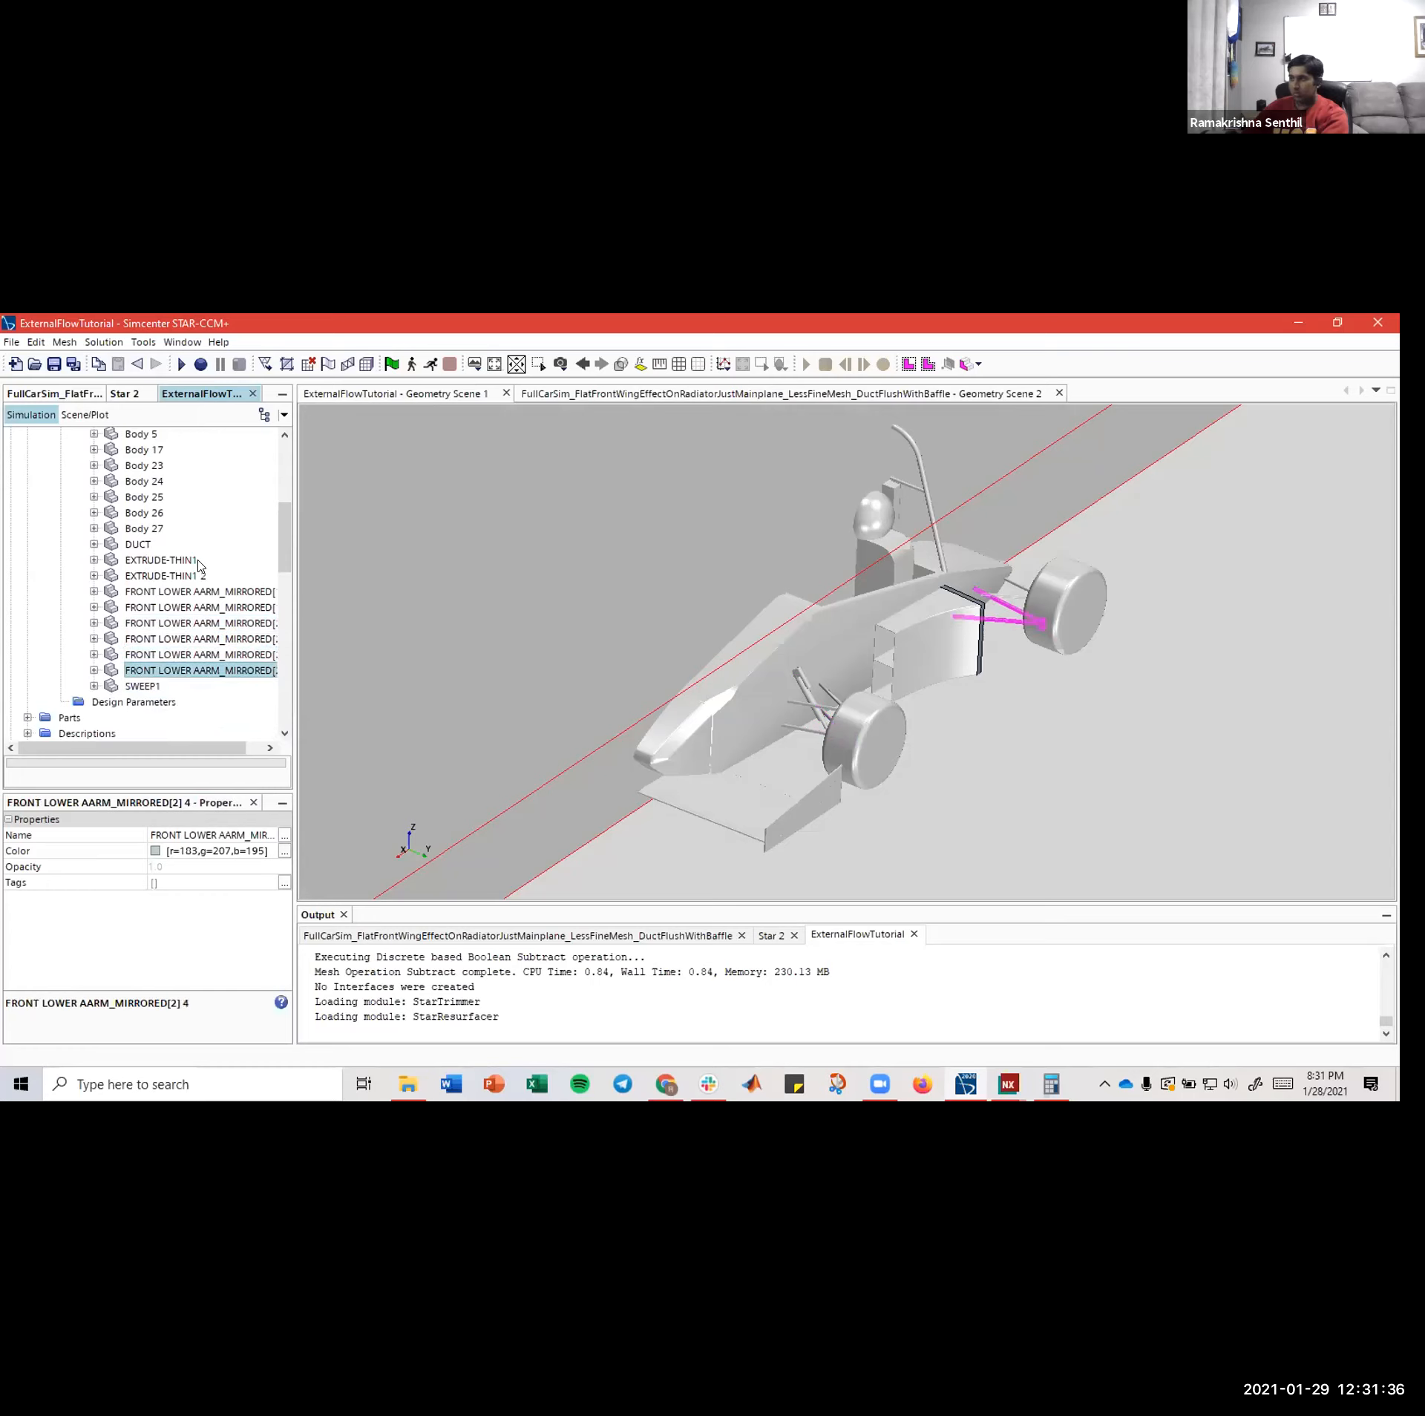
key("Up")
key("Up")
key("Up")
key("Up")
key("Up")
key("Up")
scroll(197, 575, "up", 6)
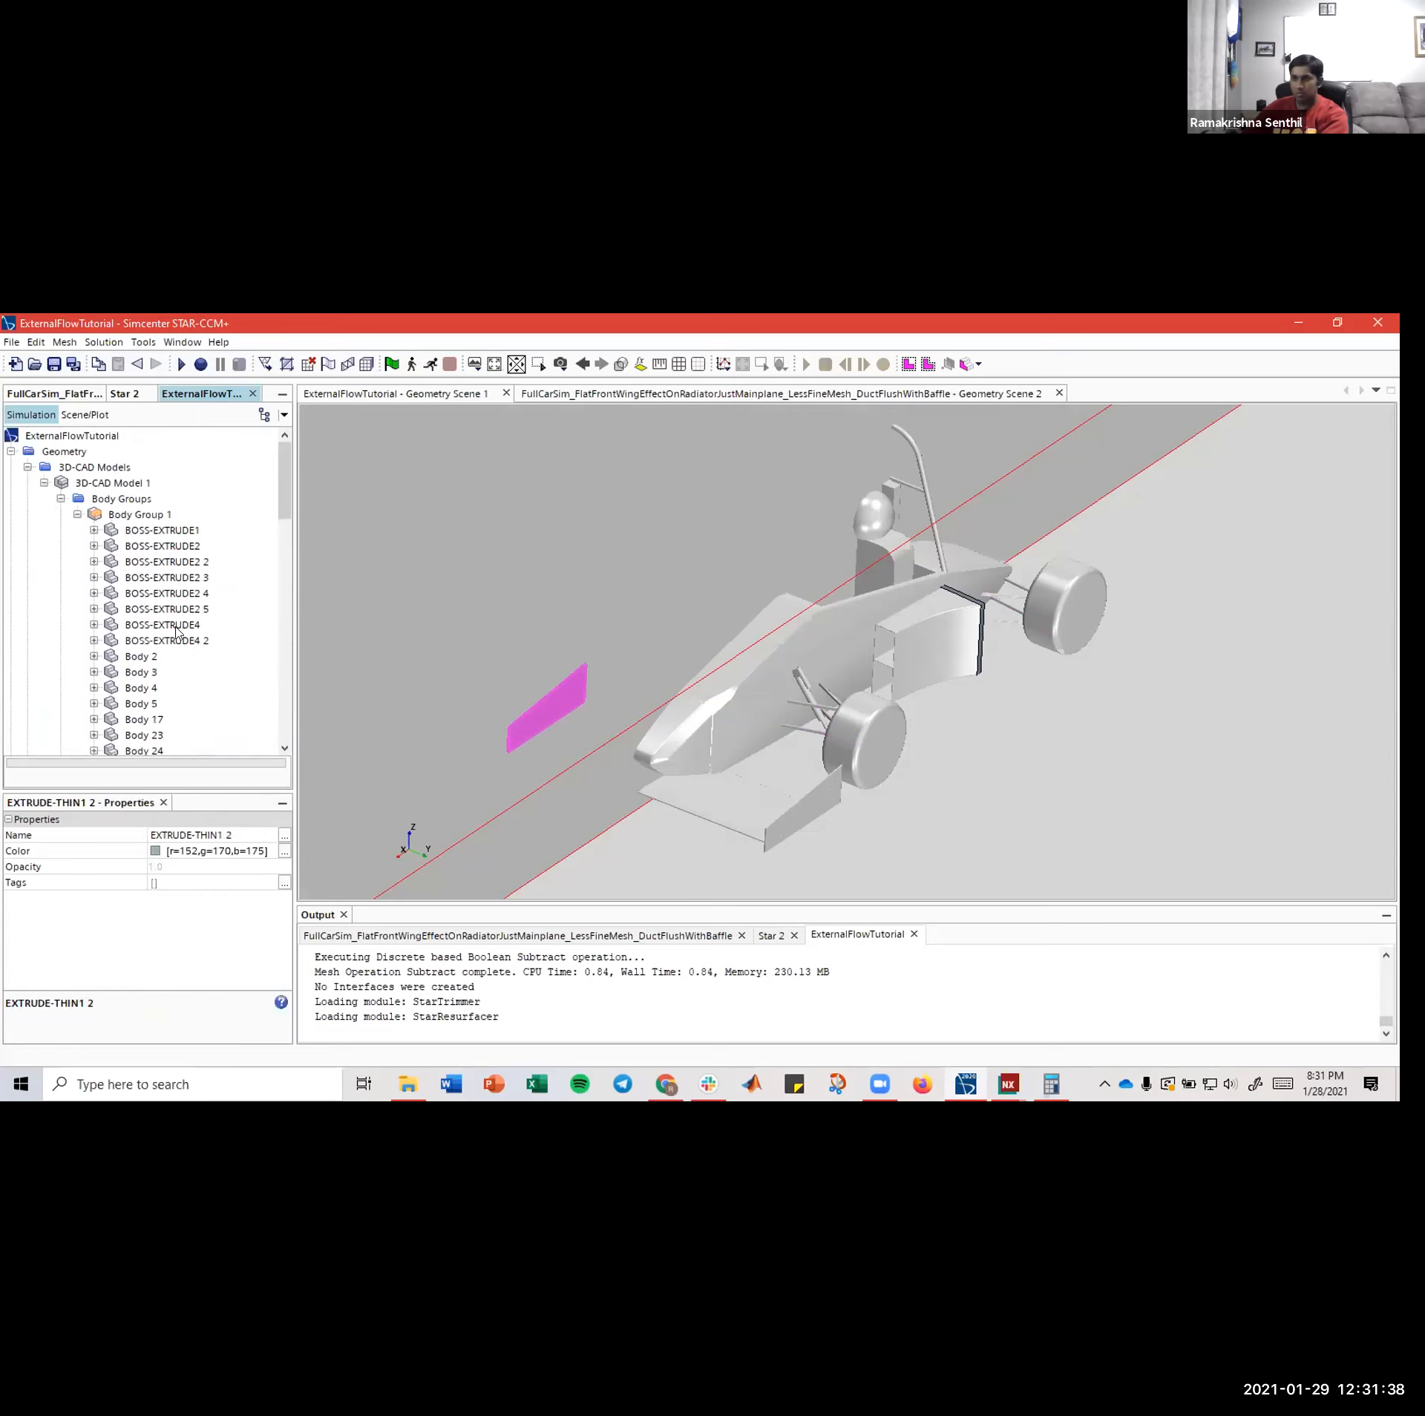
- Review the Body Group 1 bodies again in reverse order, from the FRONT LOWER AARM_MIRRORED bodies back to the first BOSS-EXTRUDE bodies
key("Up")
scroll(186, 592, "down", 4)
key("Down")
key("Down")
key("Down")
key("Down")
key("Down")
key("Down")
key("Down")
key("Down")
key("Down")
key("Down")
key("Down")
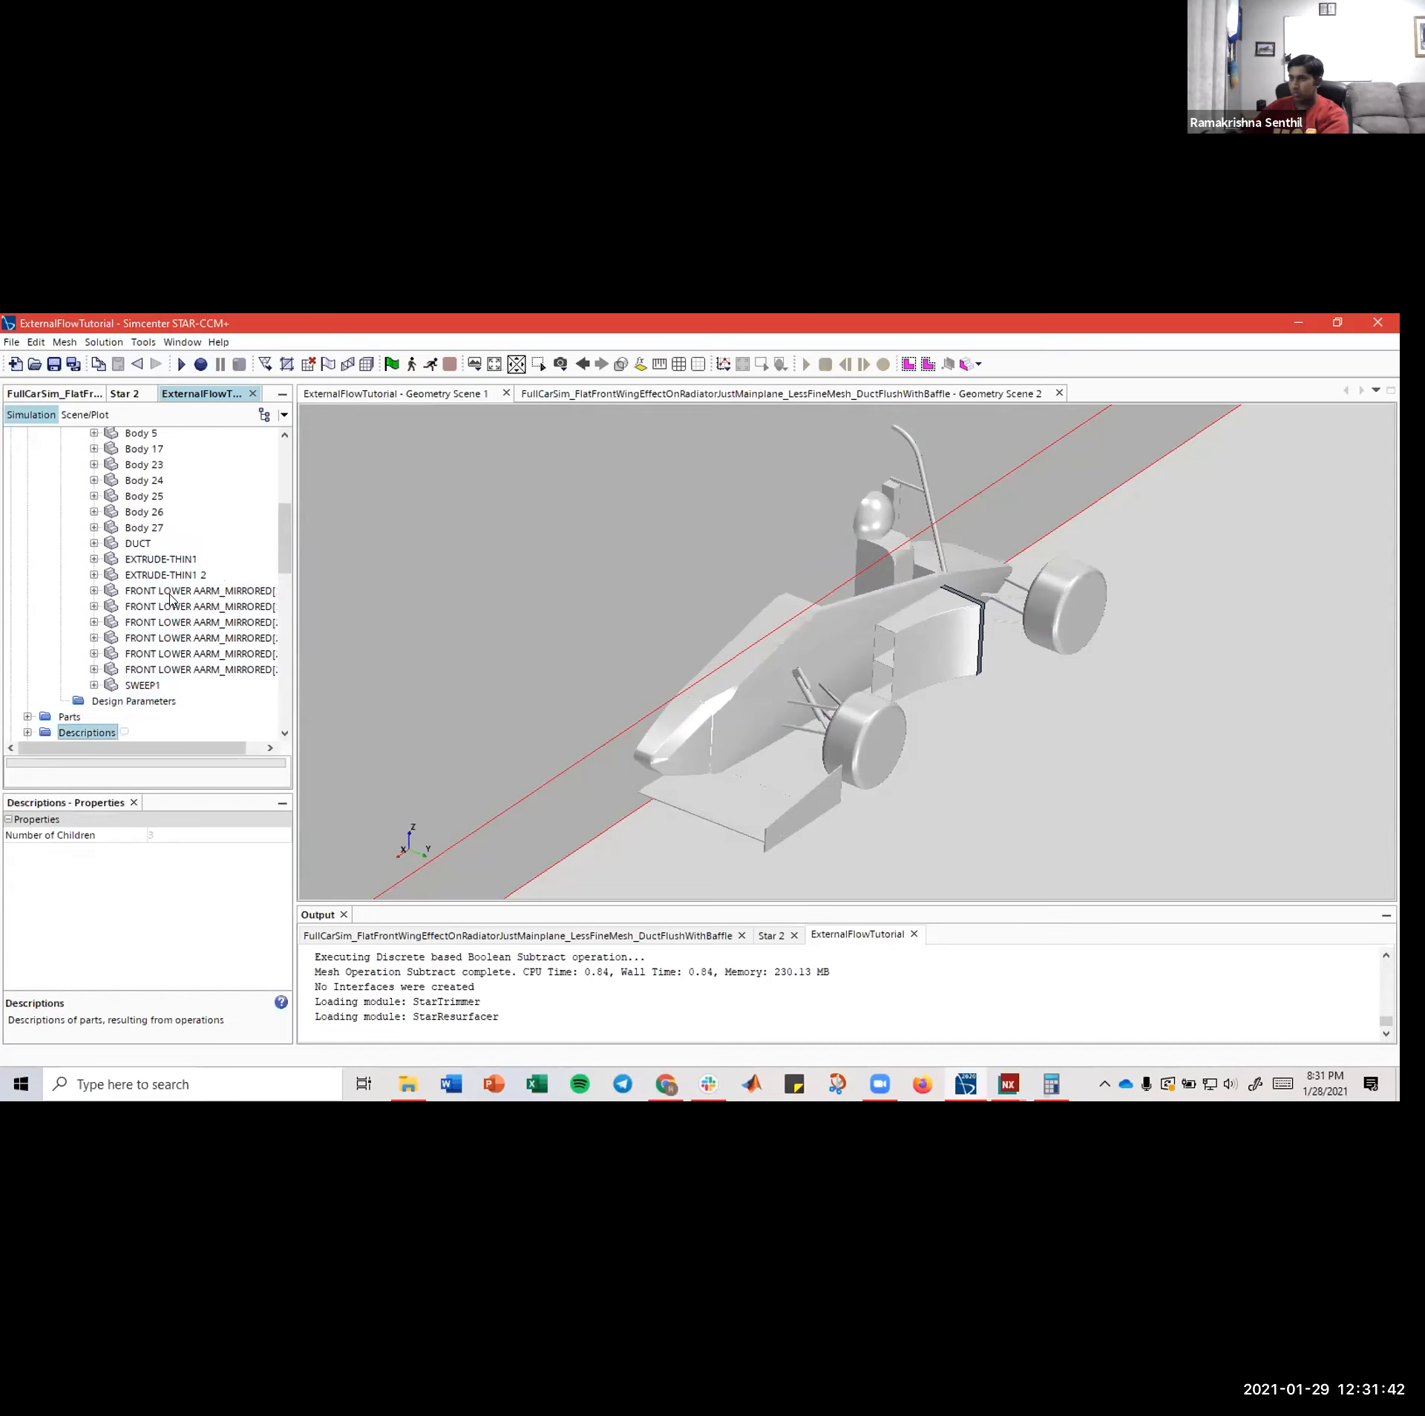
key("Up")
key("Up")
key("Up")
key("Up")
key("Up")
key("Up")
key("Up")
key("Up")
key("Up")
key("Up")
key("Up")
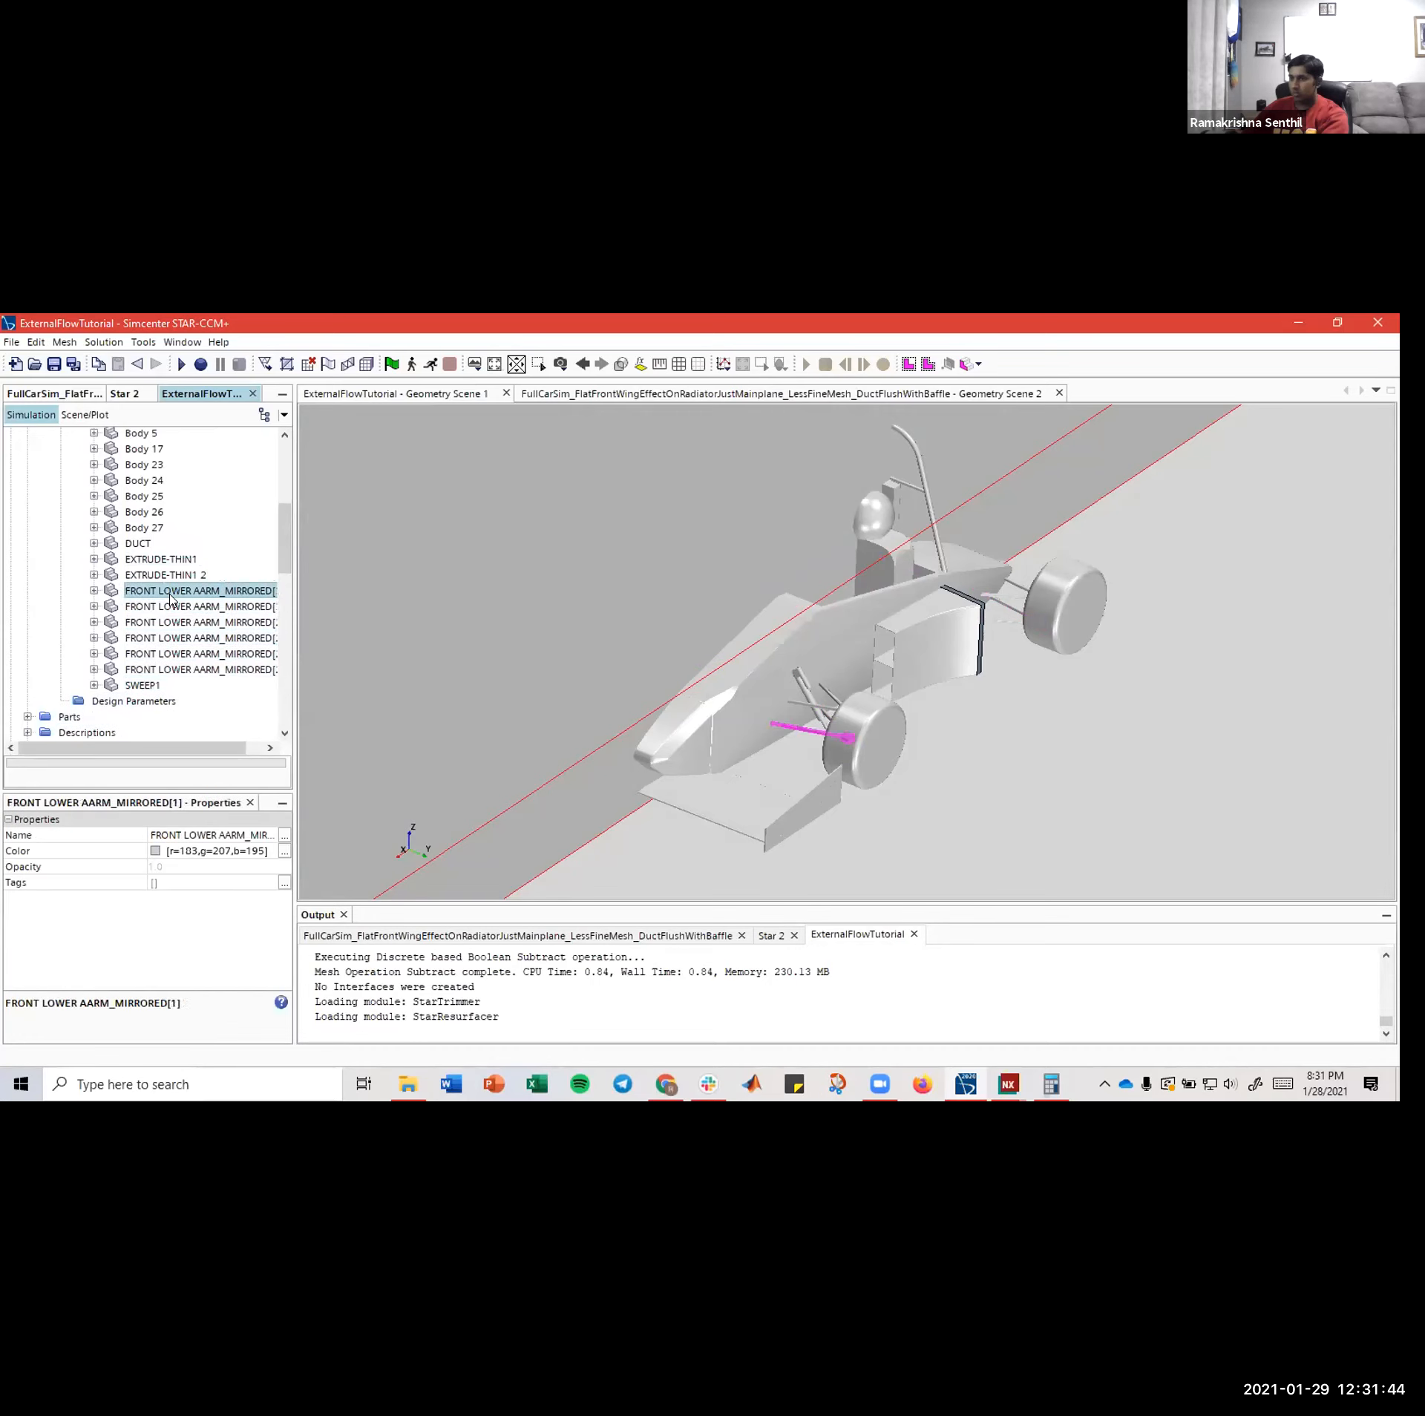
key("Up")
key("Up")
key("Up")
key("Up")
key("Up")
key("Up")
key("Up")
key("Up")
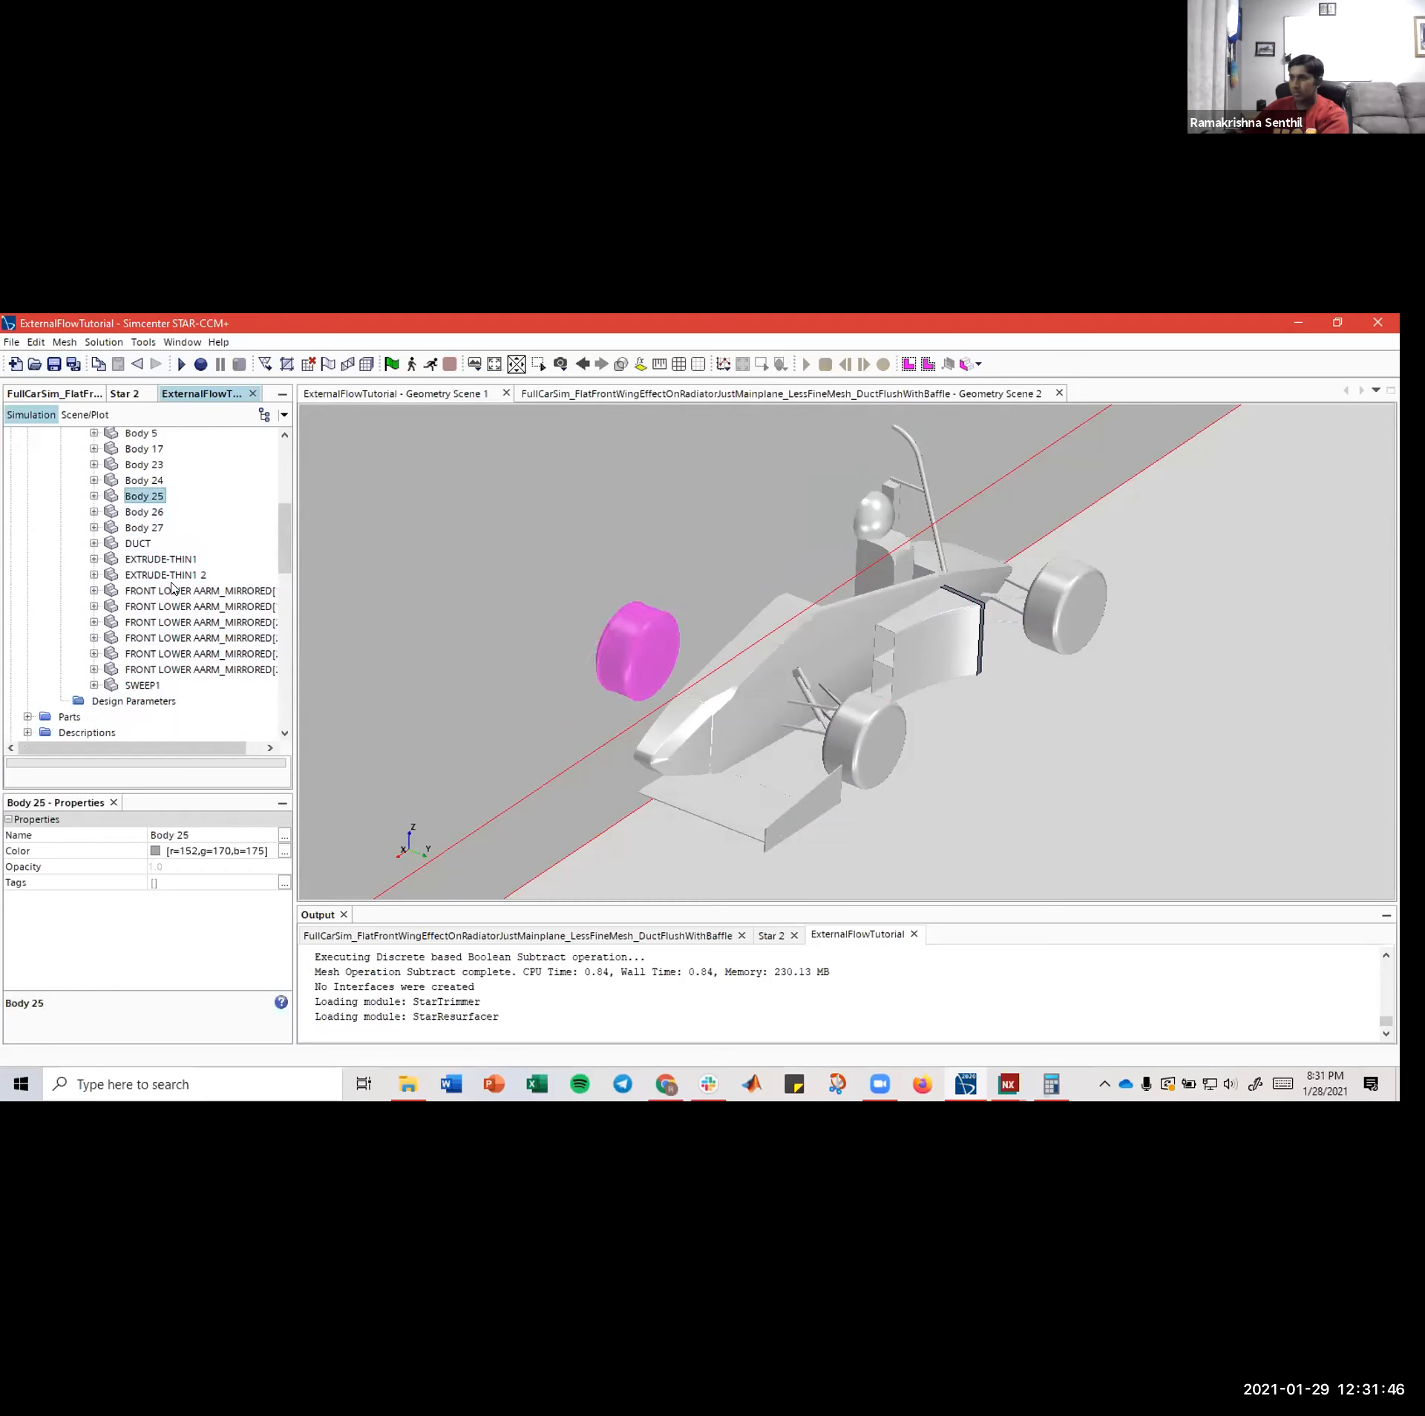
key("Up")
key("Up")
key("Up")
key("Up")
key("Up")
key("Up")
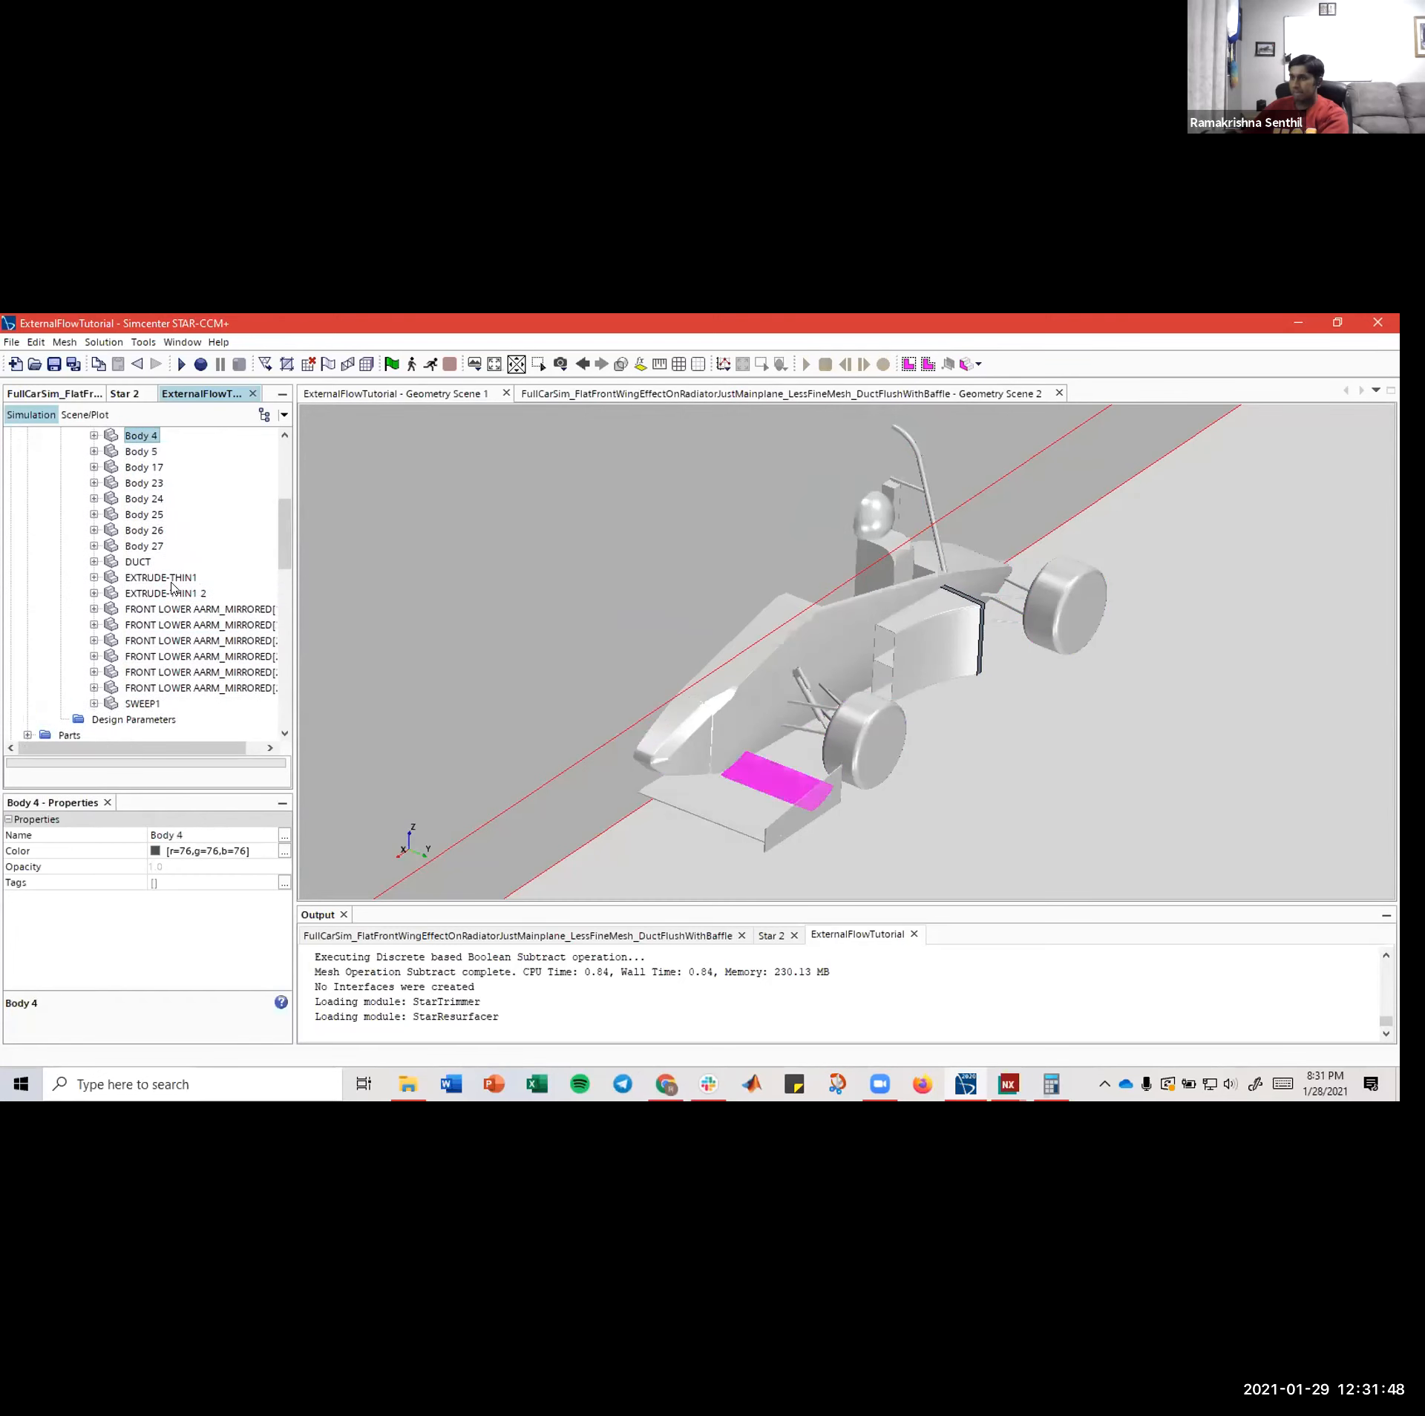
key("Up")
key("Up")
key("Up")
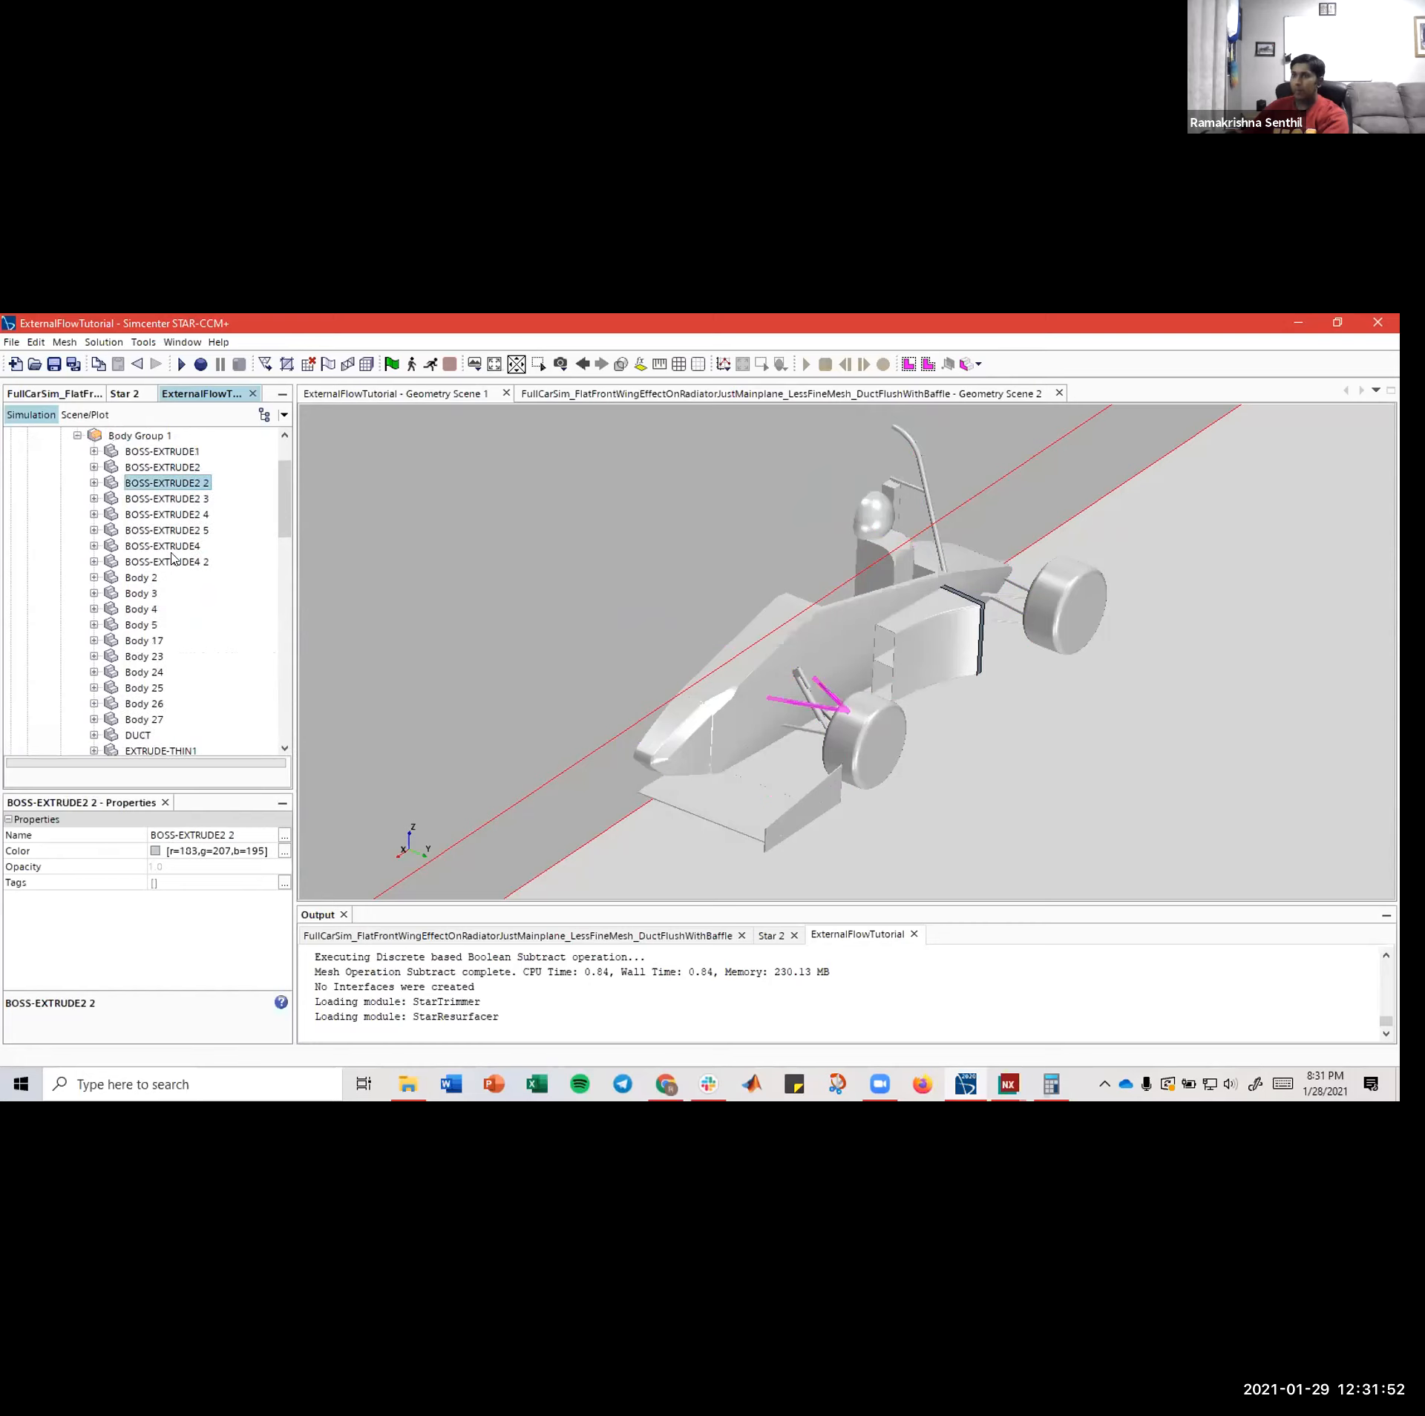
key("Up")
key("Up")
- Highlight BOSS-EXTRUDE2 2 through BOSS-EXTRUDE2 5, BOSS-EXTRUDE4 and BOSS-EXTRUDE4 2 together to check which suspension members they cover
left_click(158, 468)
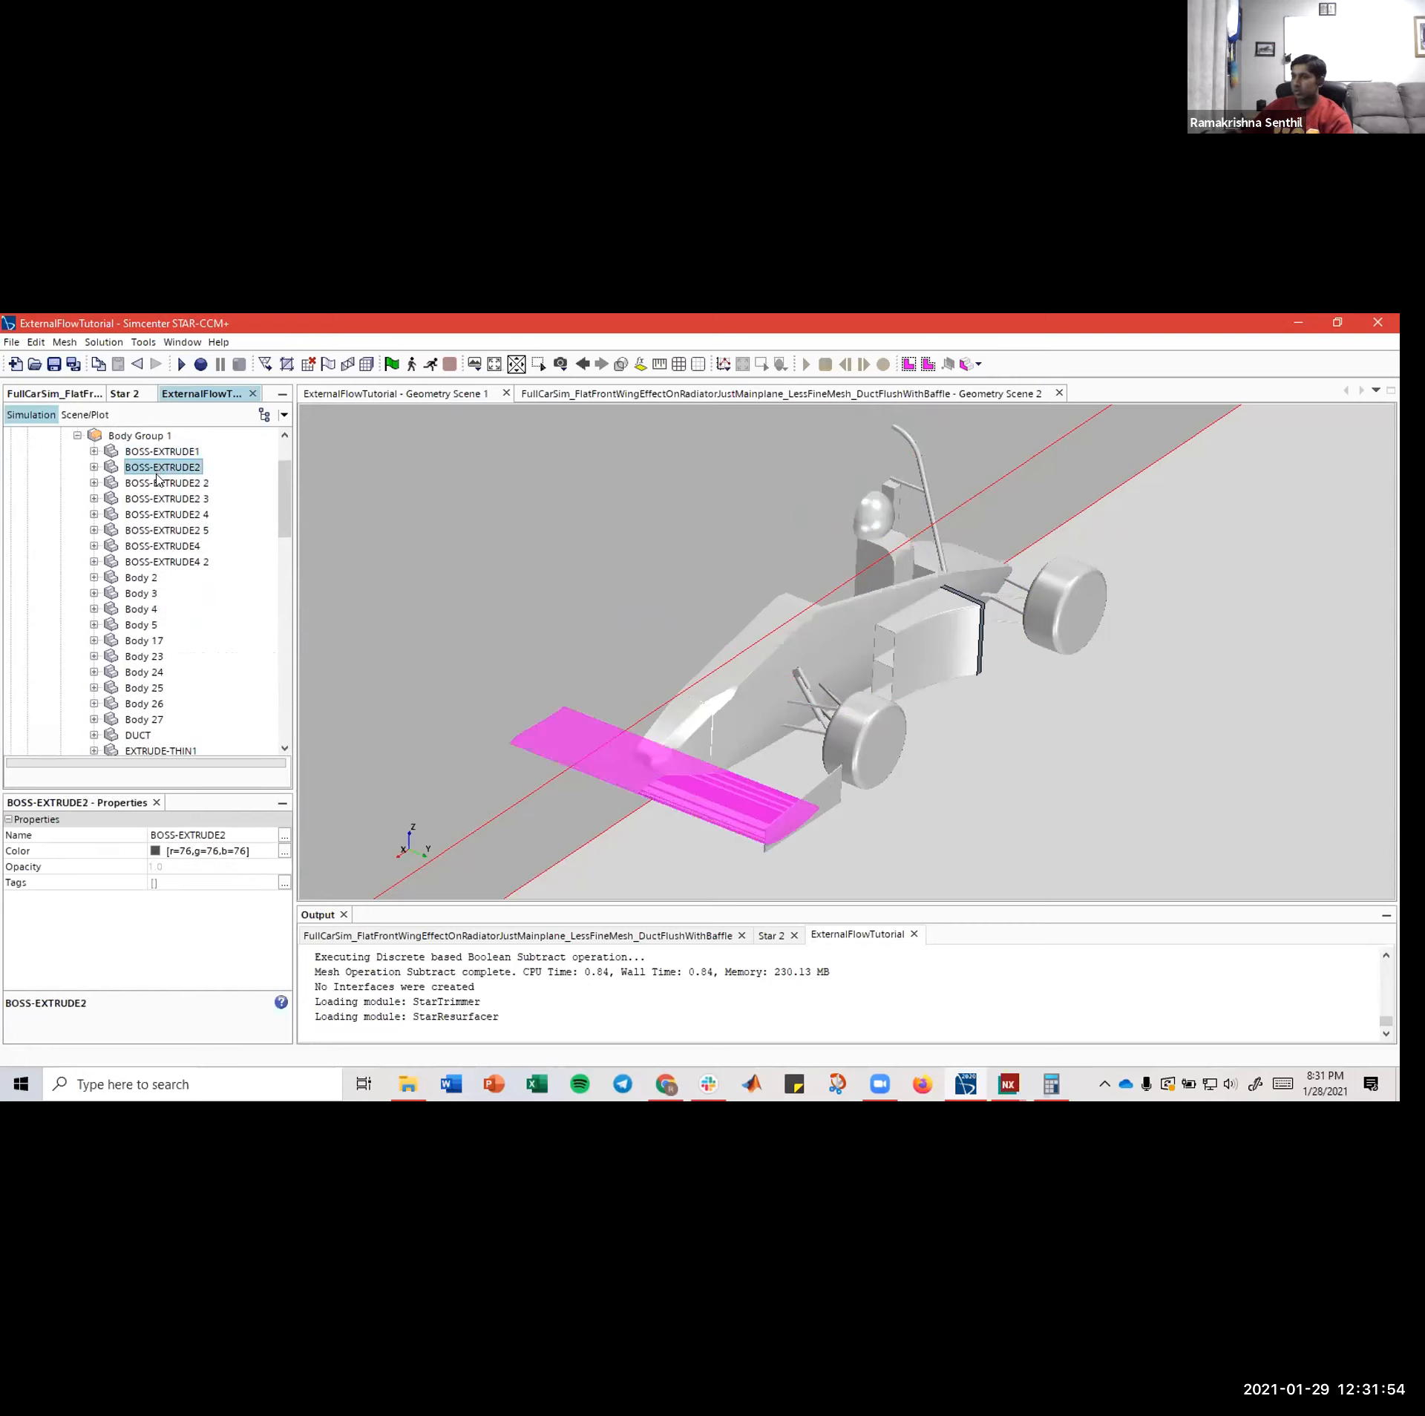
left_click(158, 482)
left_click(157, 498, "ctrl")
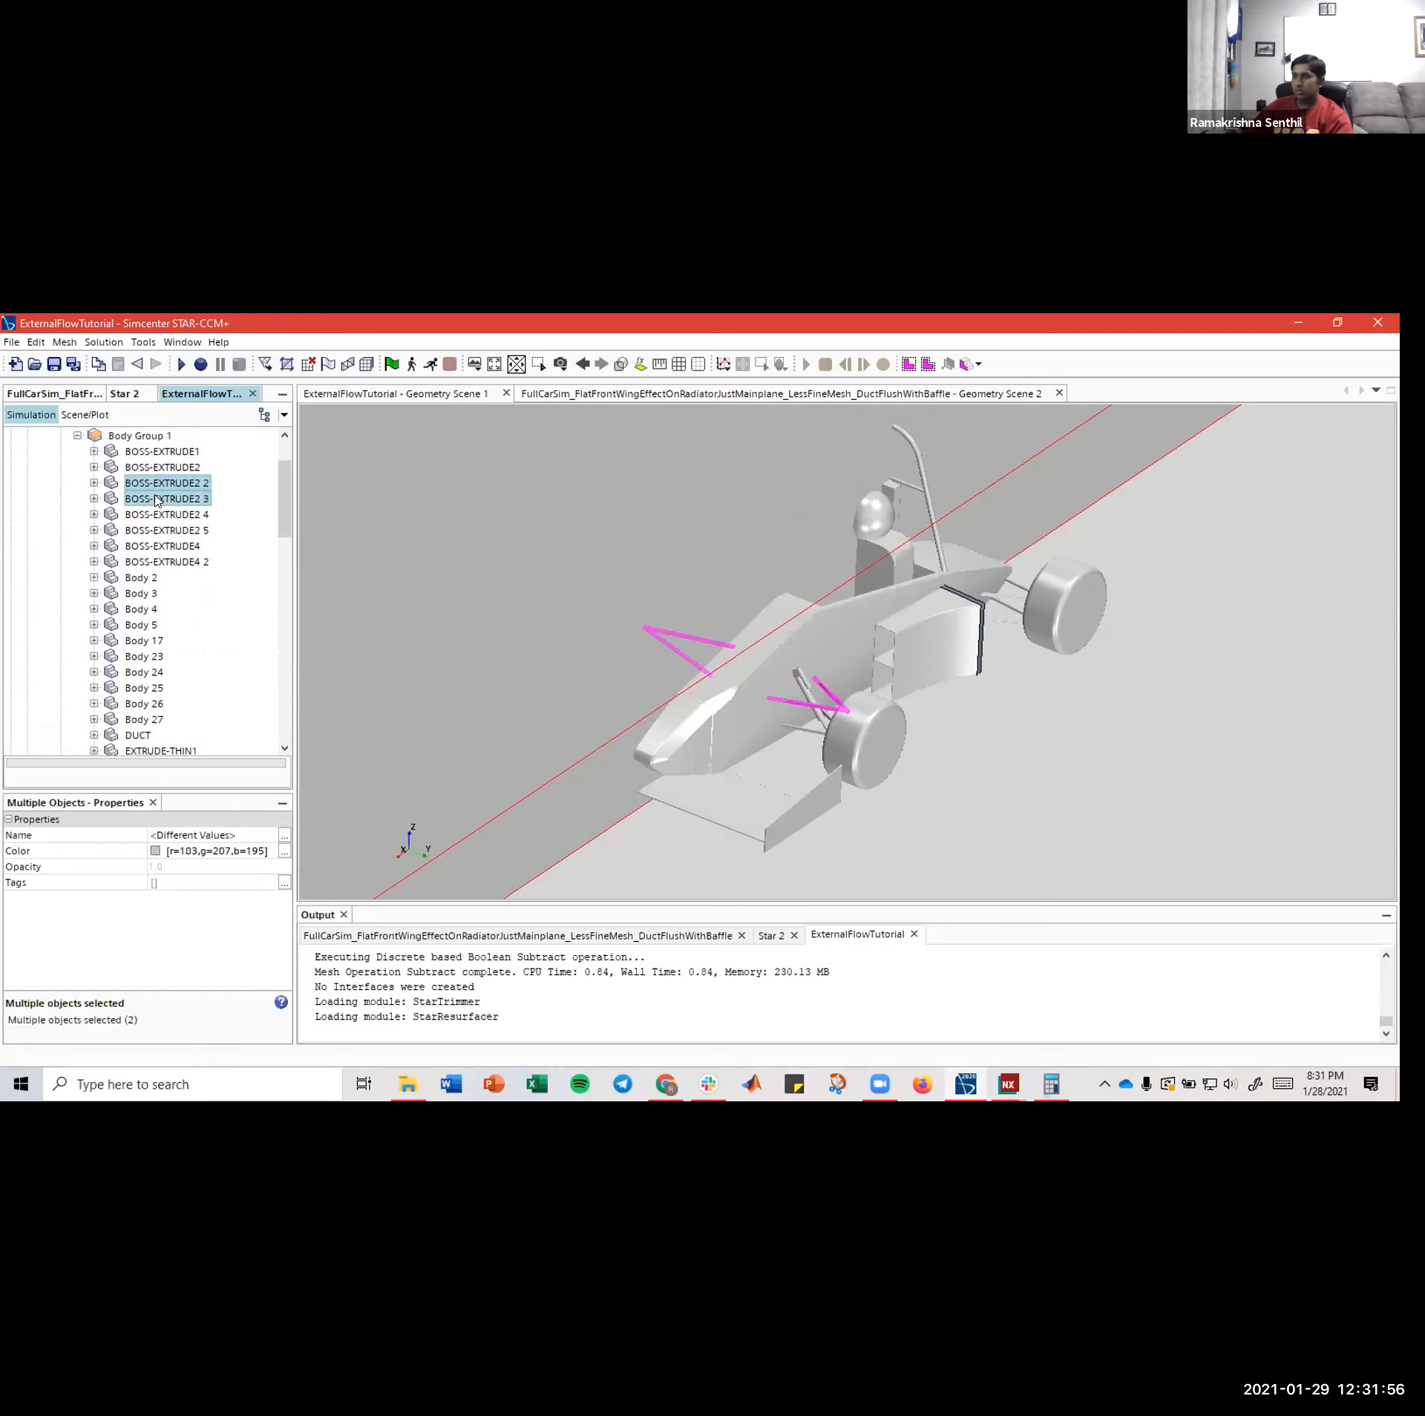
left_click(156, 514, "ctrl")
left_click(156, 529, "ctrl")
left_click(156, 546, "ctrl")
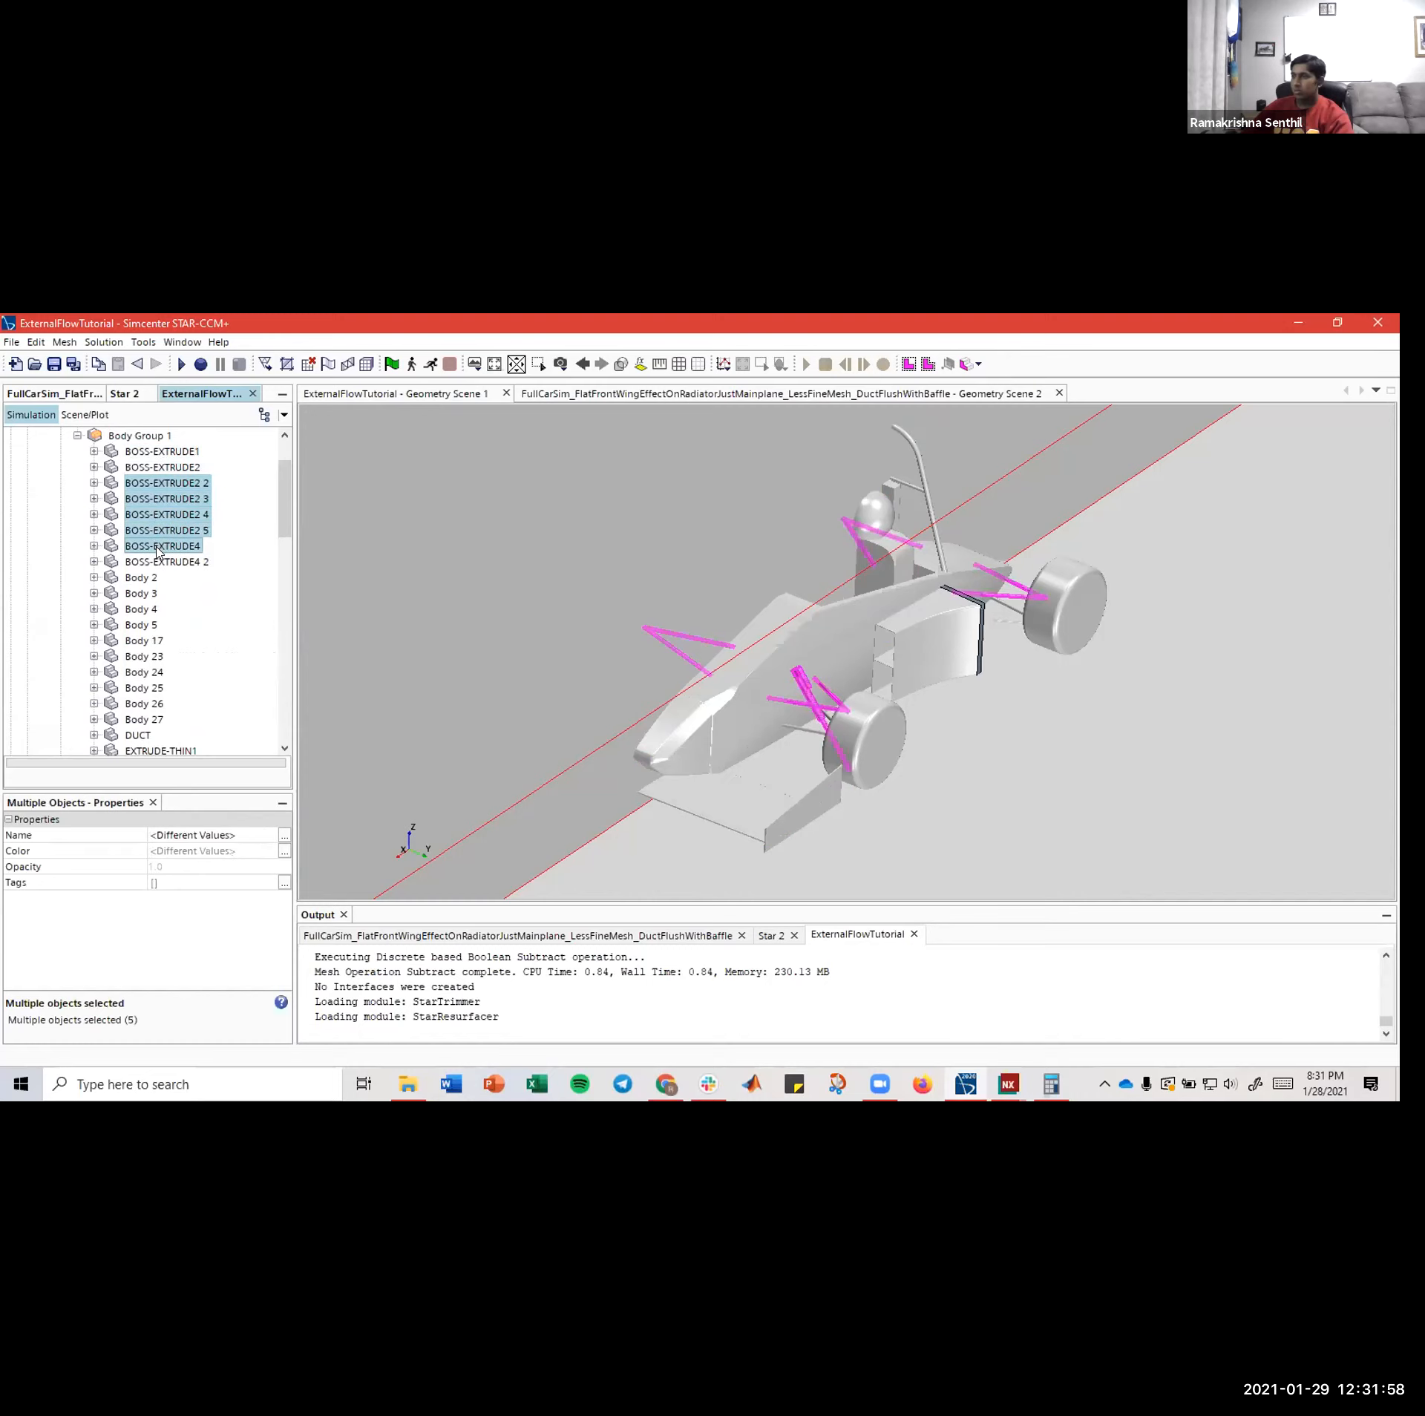
left_click(157, 561, "ctrl")
scroll(145, 533, "up", 1)
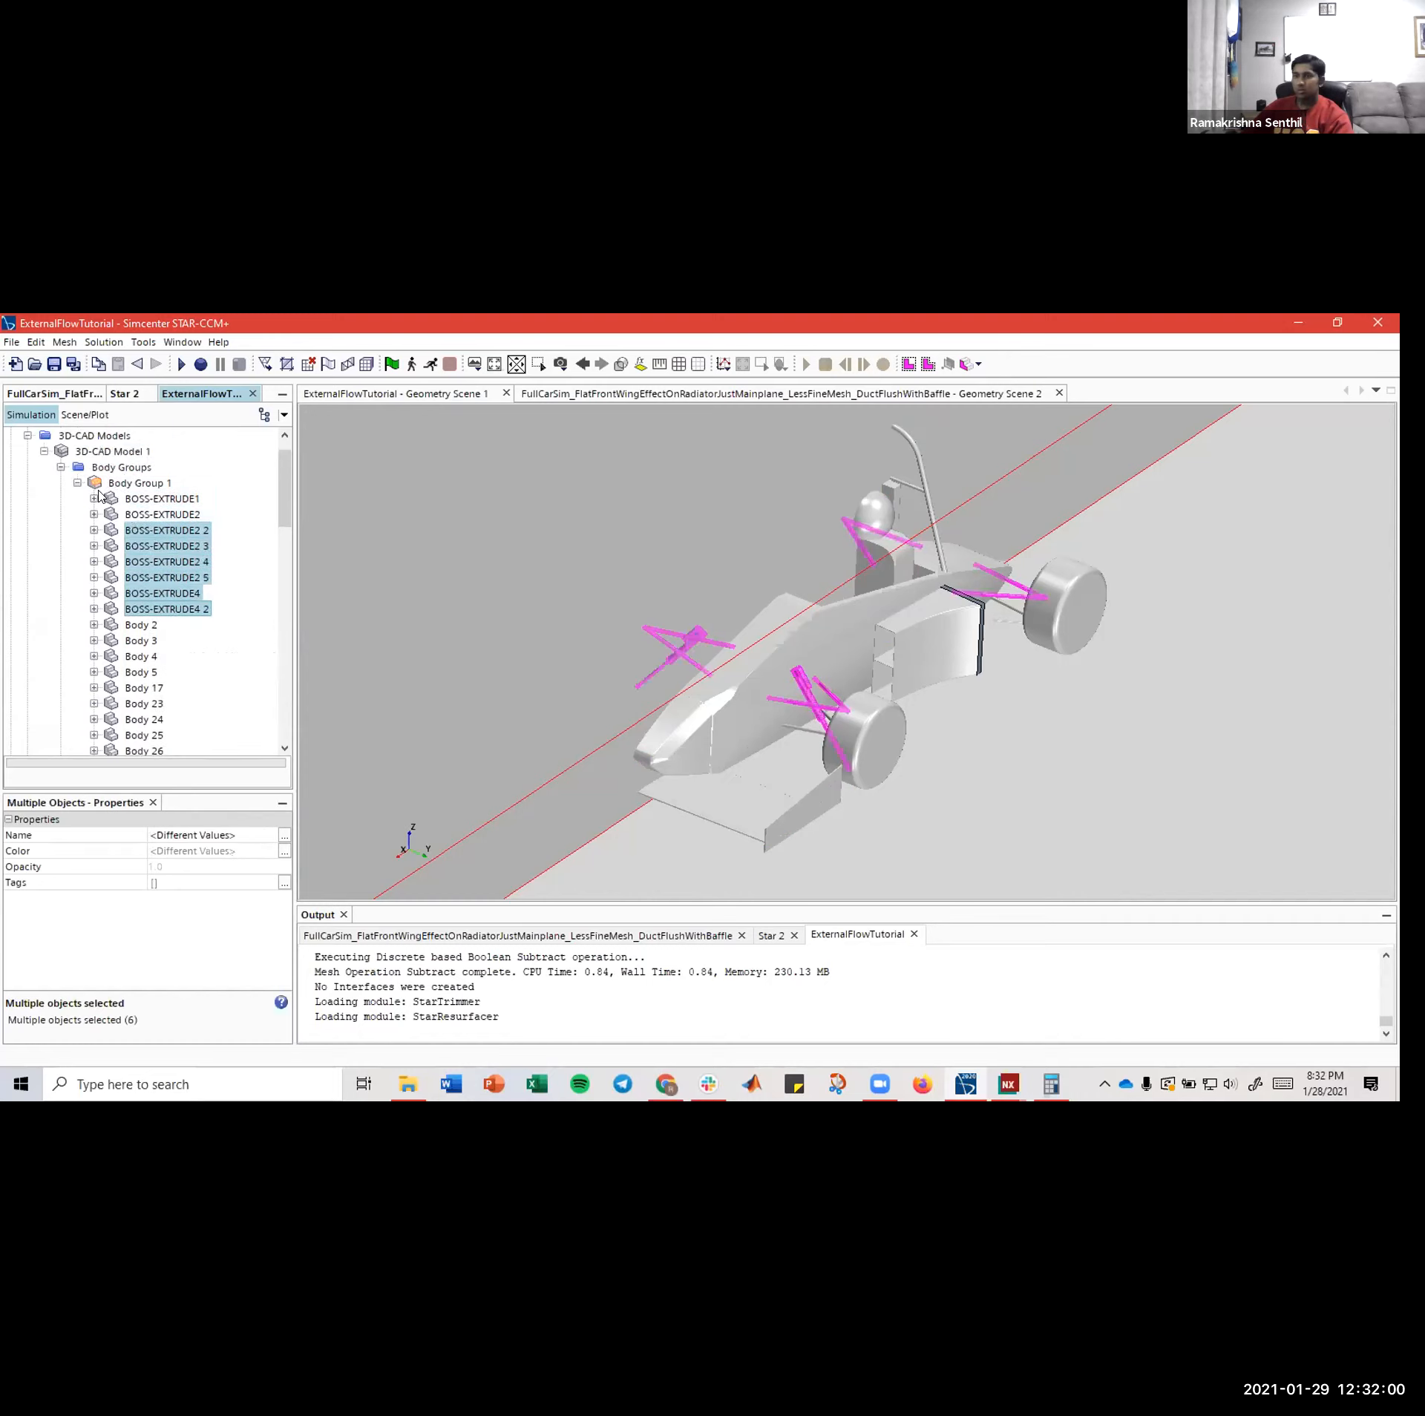
- Add BOSS-EXTRUDE2 2, BOSS-EXTRUDE2 5 and BOSS-EXTRUDE4 from Subtract's united Body Group 1 to the custom surface control's part surfaces
scroll(132, 615, "down", 15)
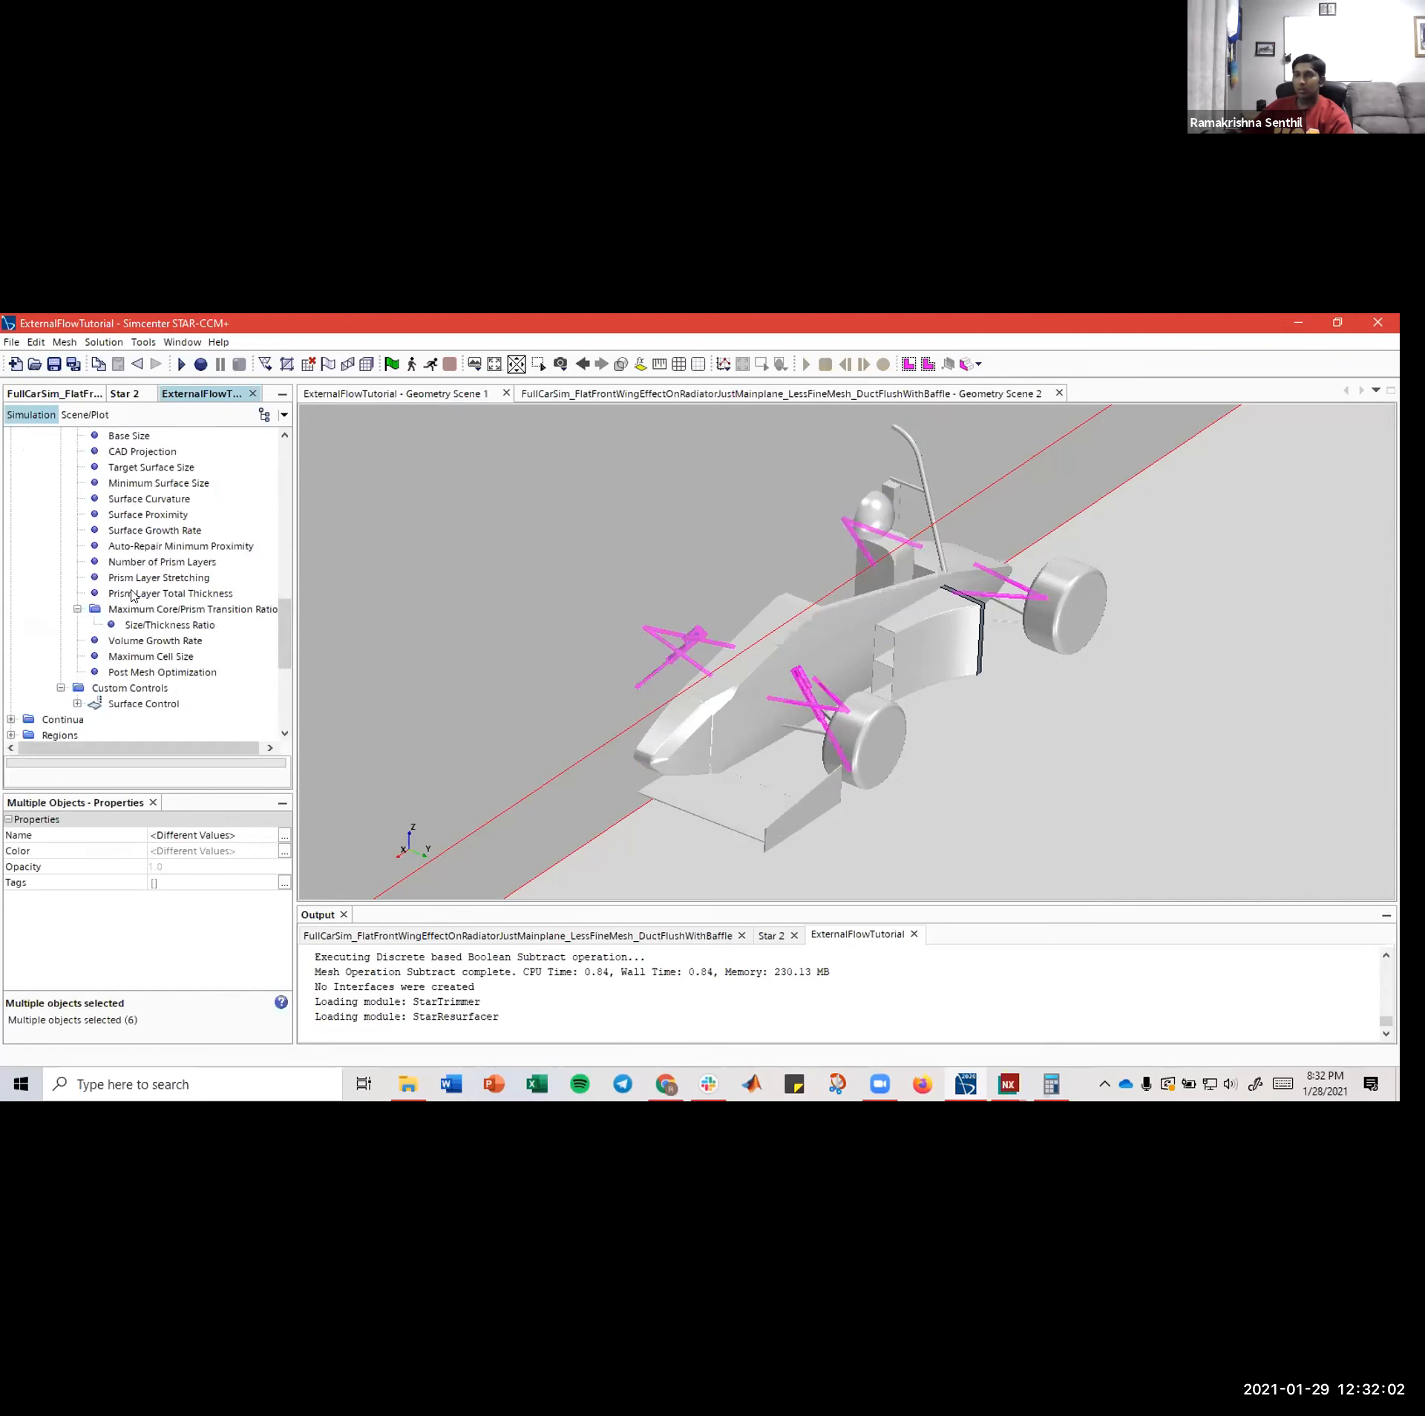
left_click(134, 610)
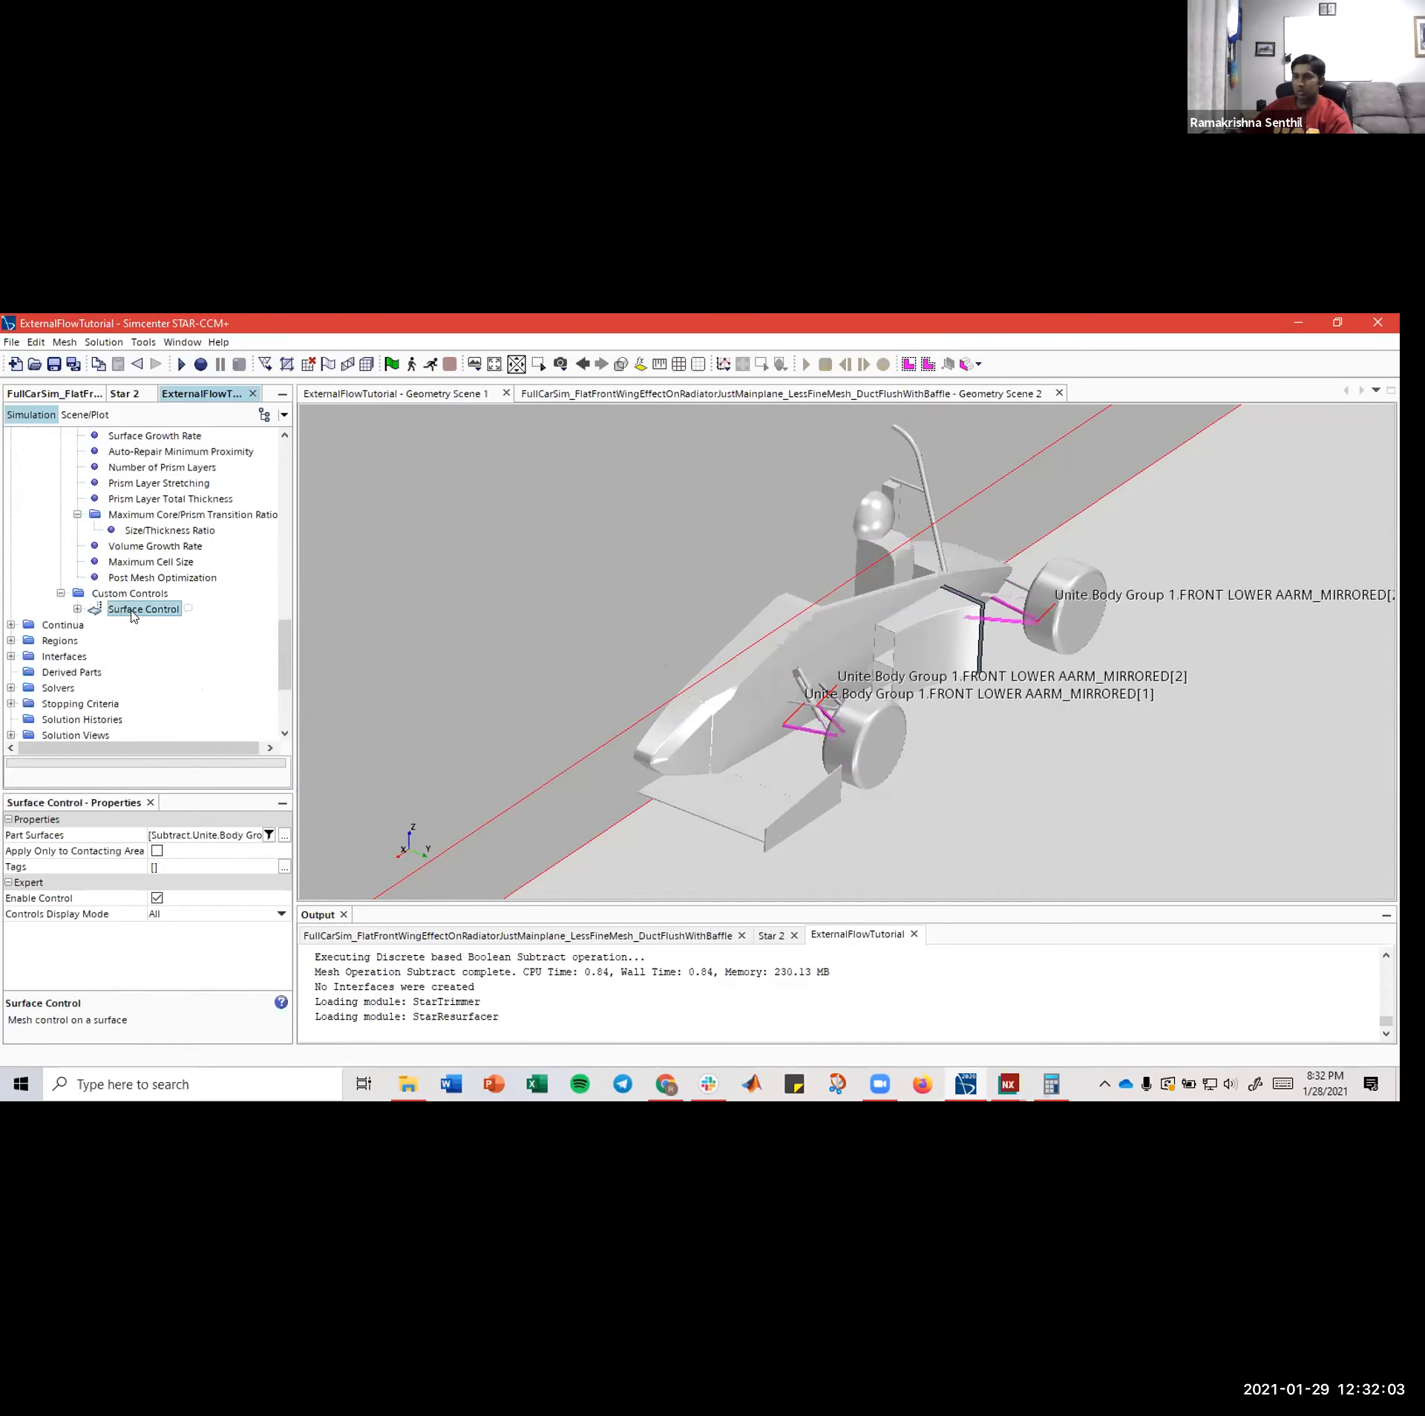
left_click(286, 835)
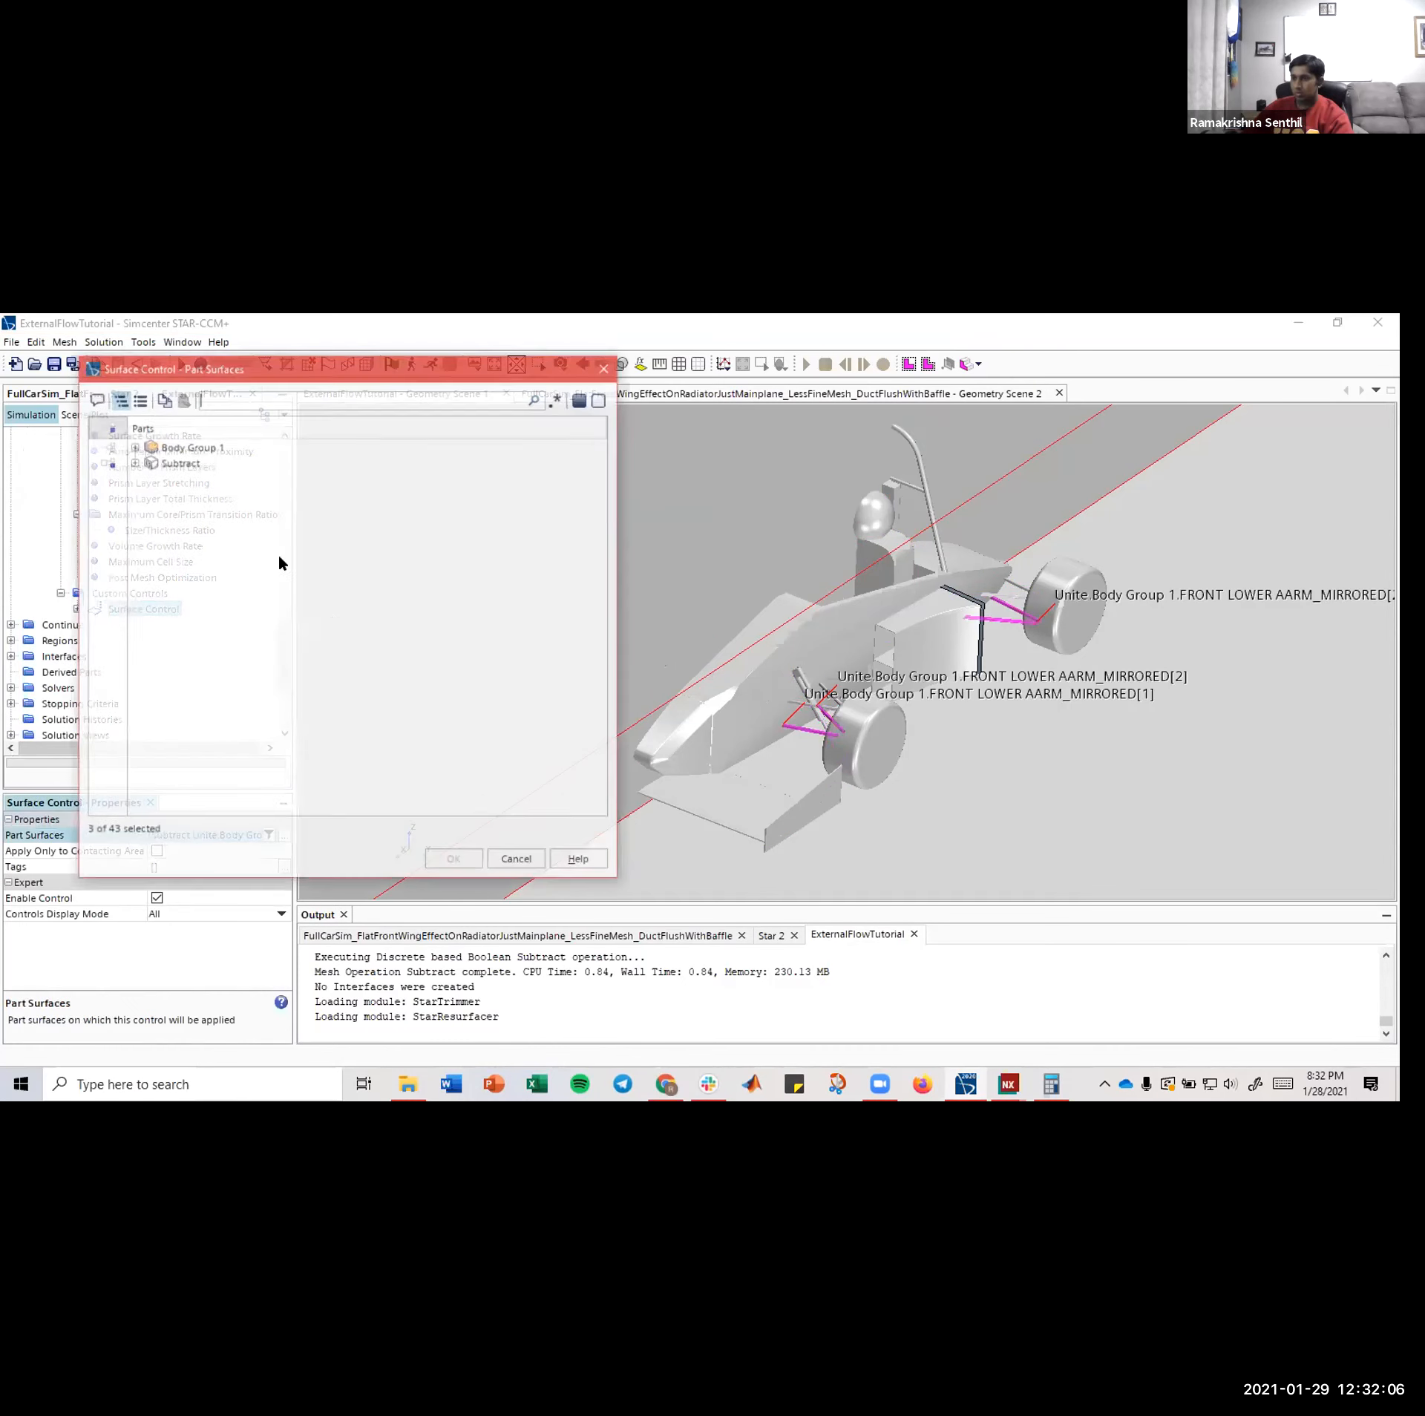
left_click(133, 463)
left_click(147, 491)
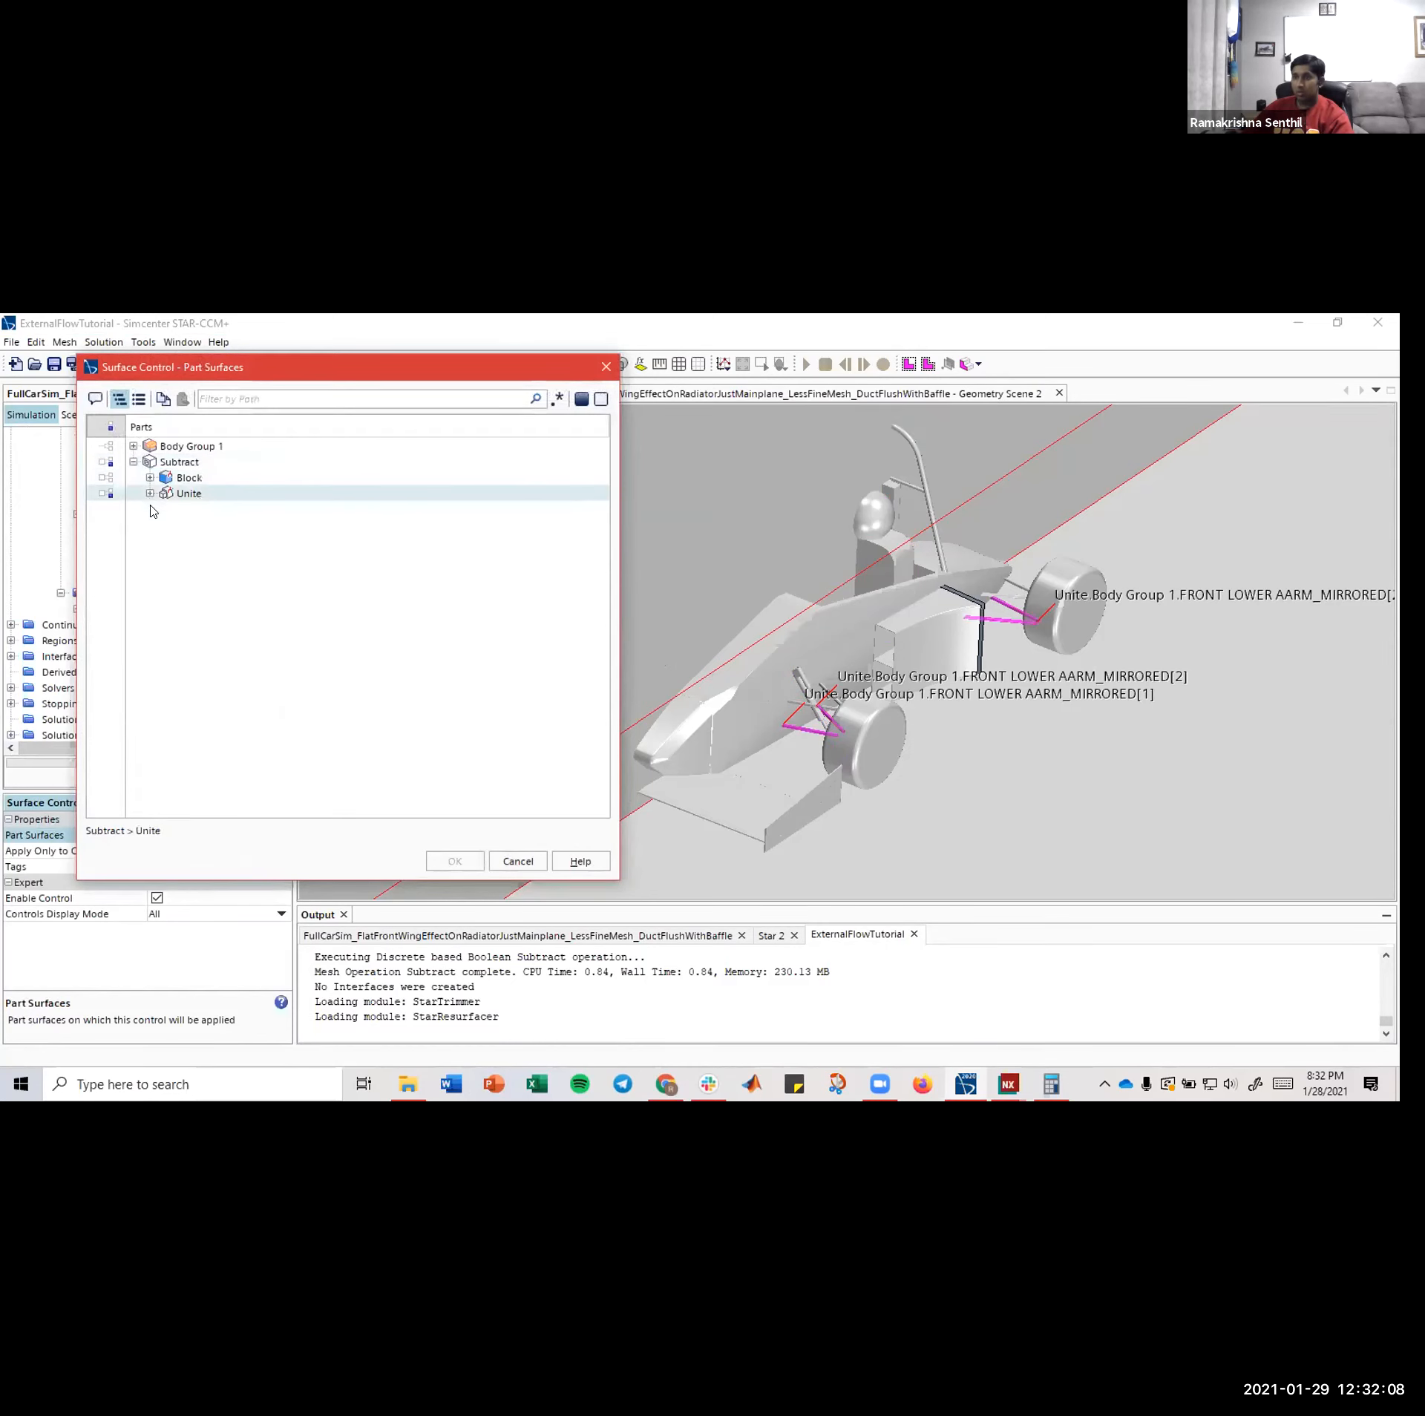
left_click(149, 493)
left_click(167, 508)
left_click(253, 559)
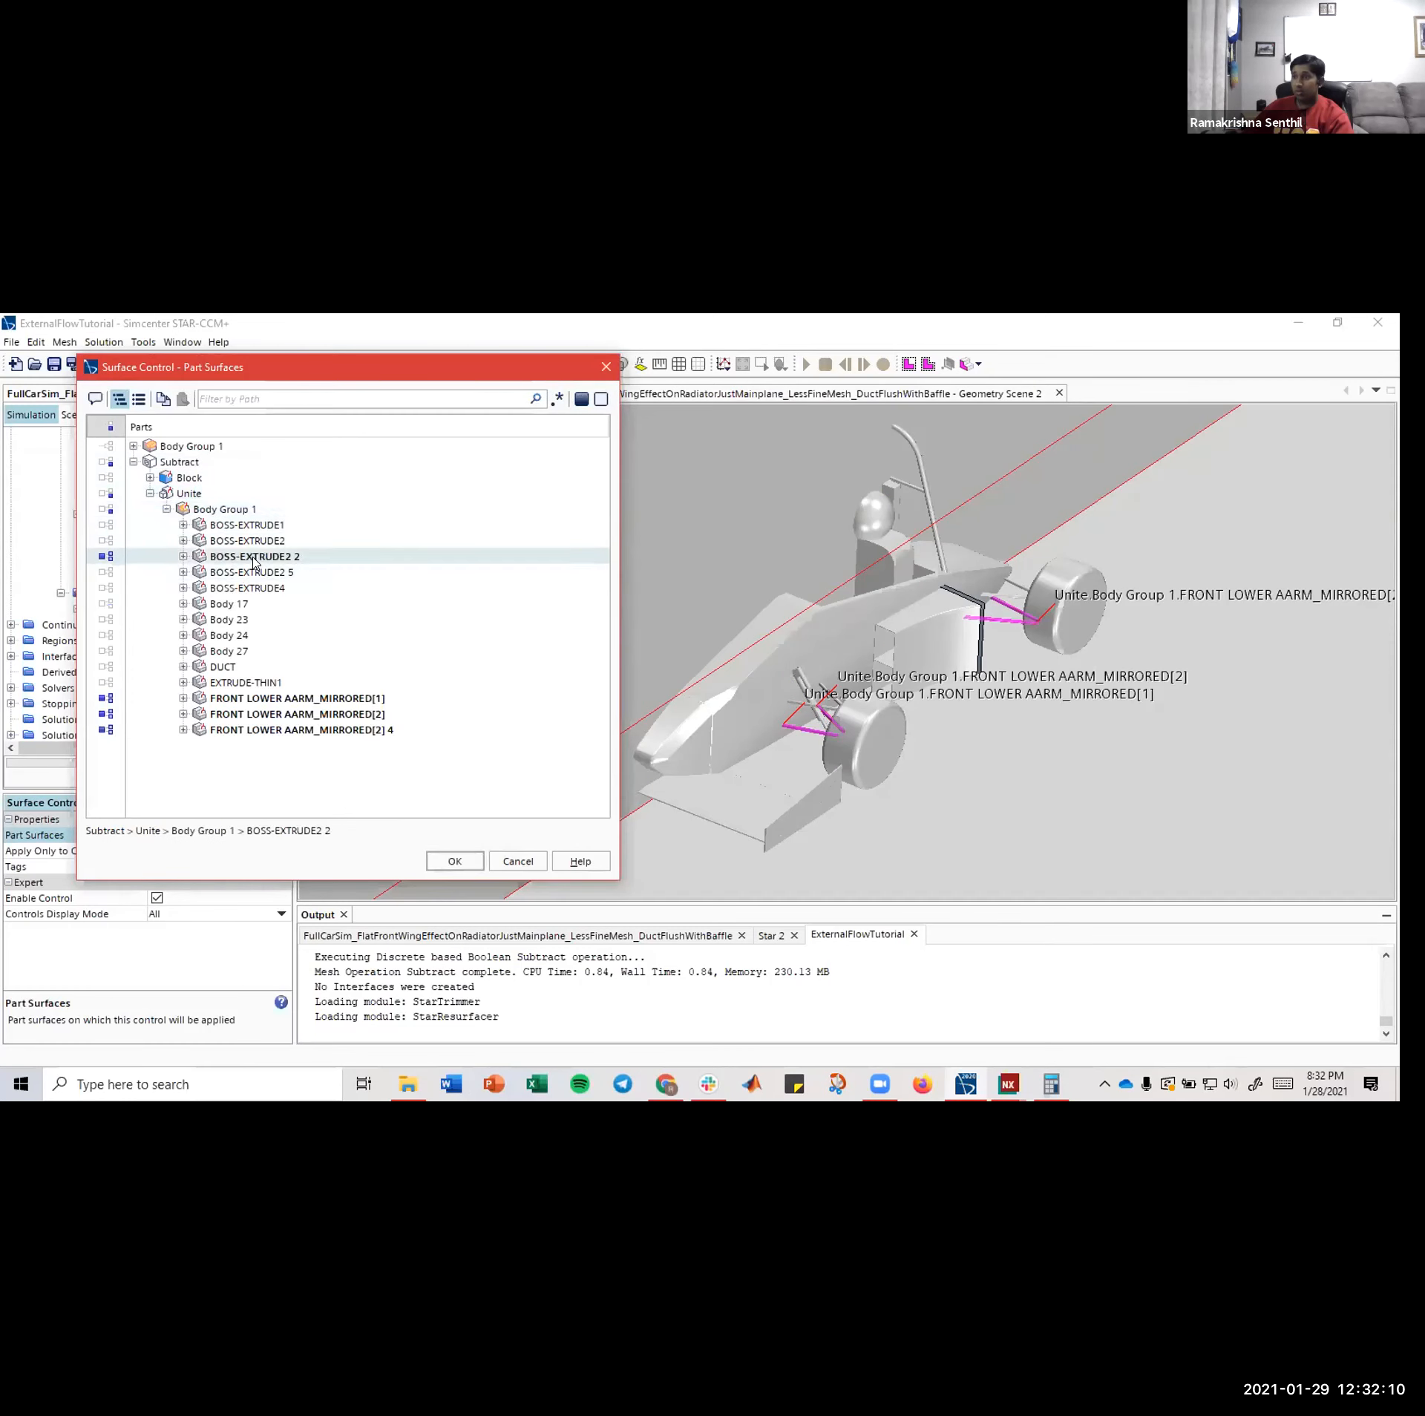
left_click(251, 573)
left_click(252, 589)
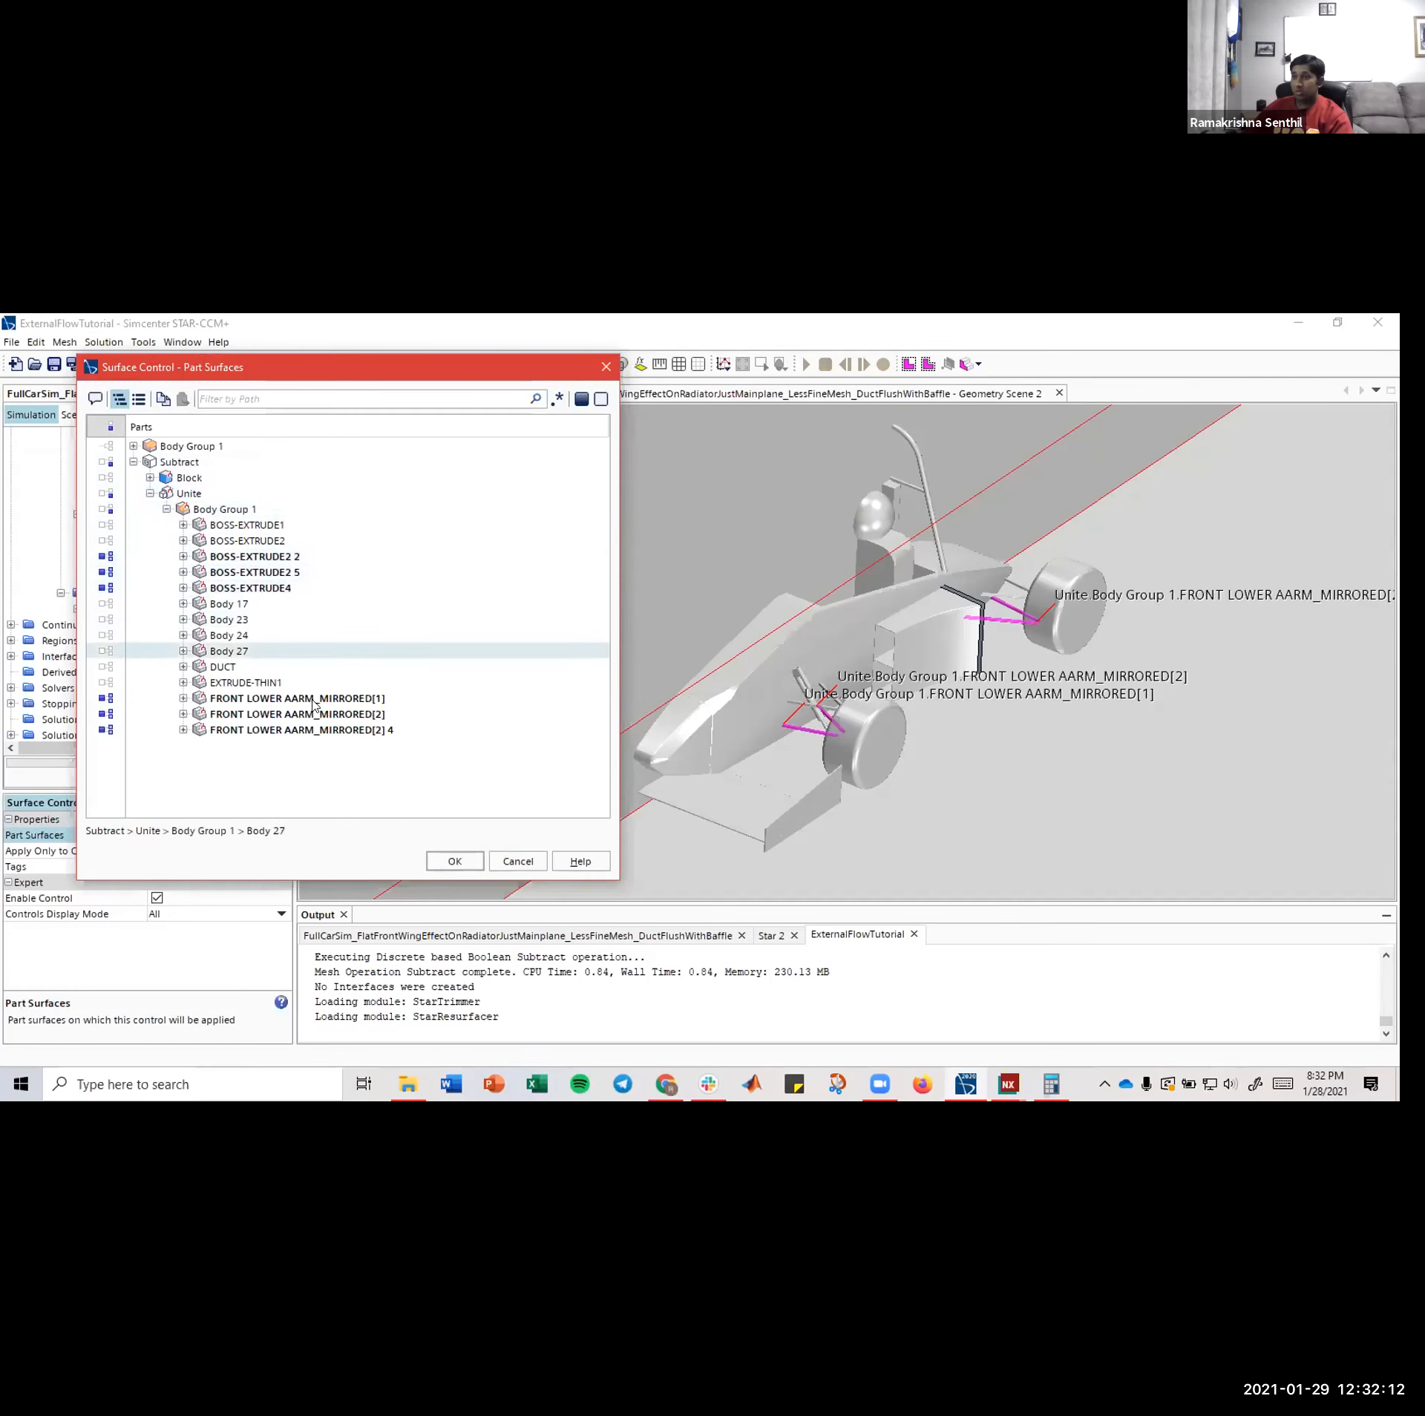
left_click(454, 861)
- Rename the custom surface control covering the suspension members as Chassis
mouse_move(774, 608)
left_mouse_down()
mouse_move(718, 616)
mouse_move(883, 667)
mouse_move(679, 622)
mouse_move(520, 649)
left_mouse_up()
right_click(173, 609)
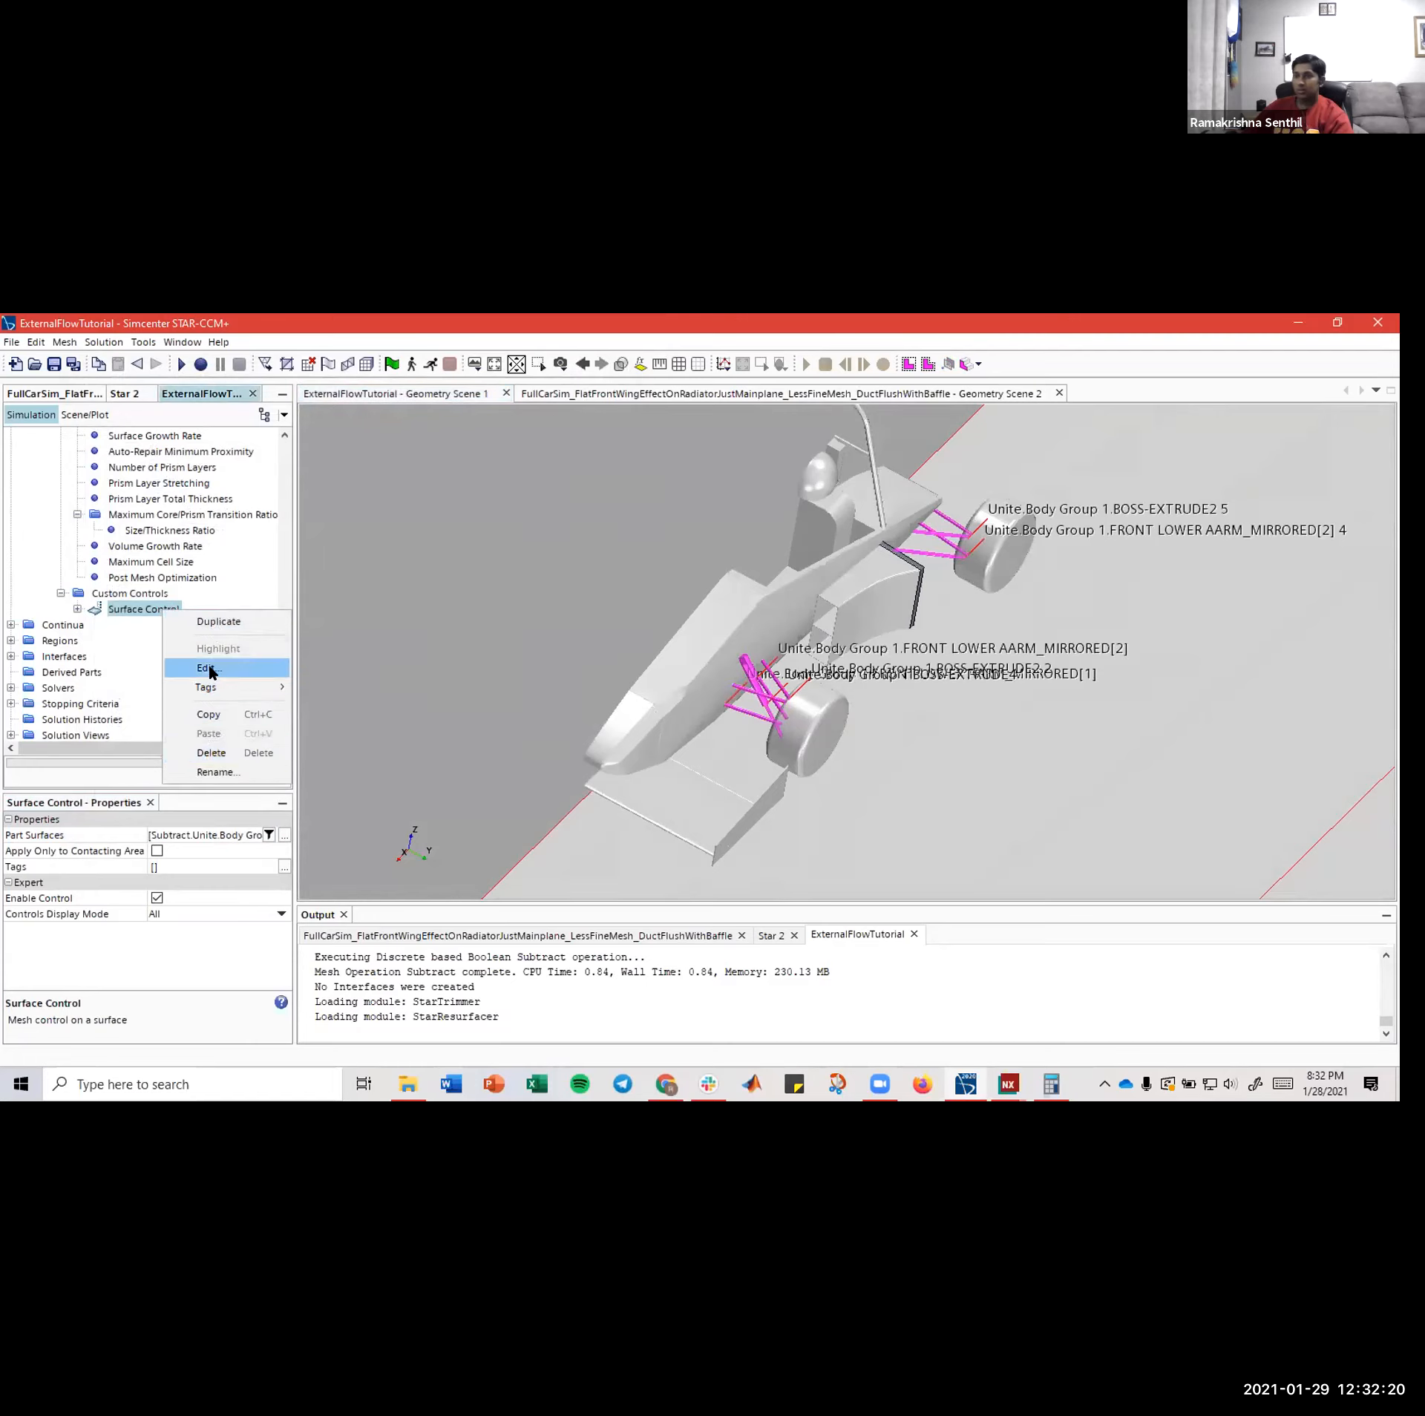
left_click(226, 772)
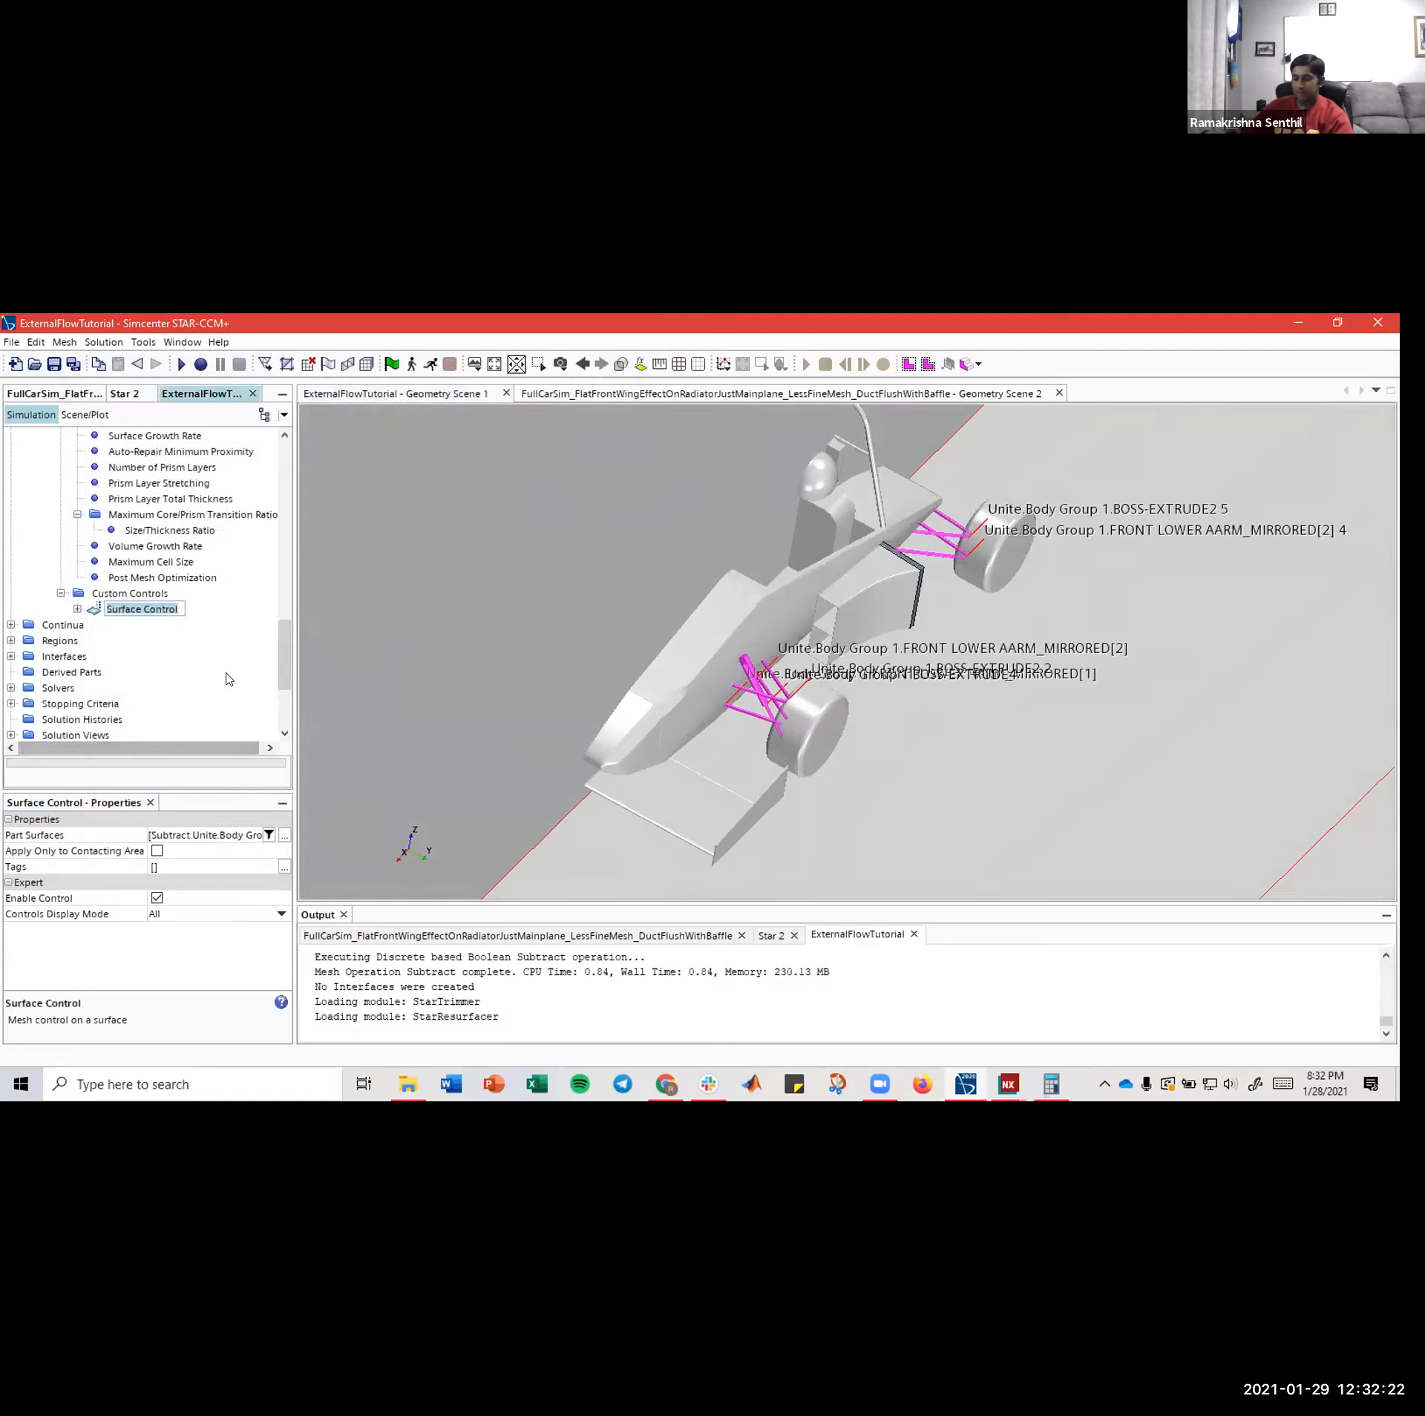
type("Chassis")
key("Return")
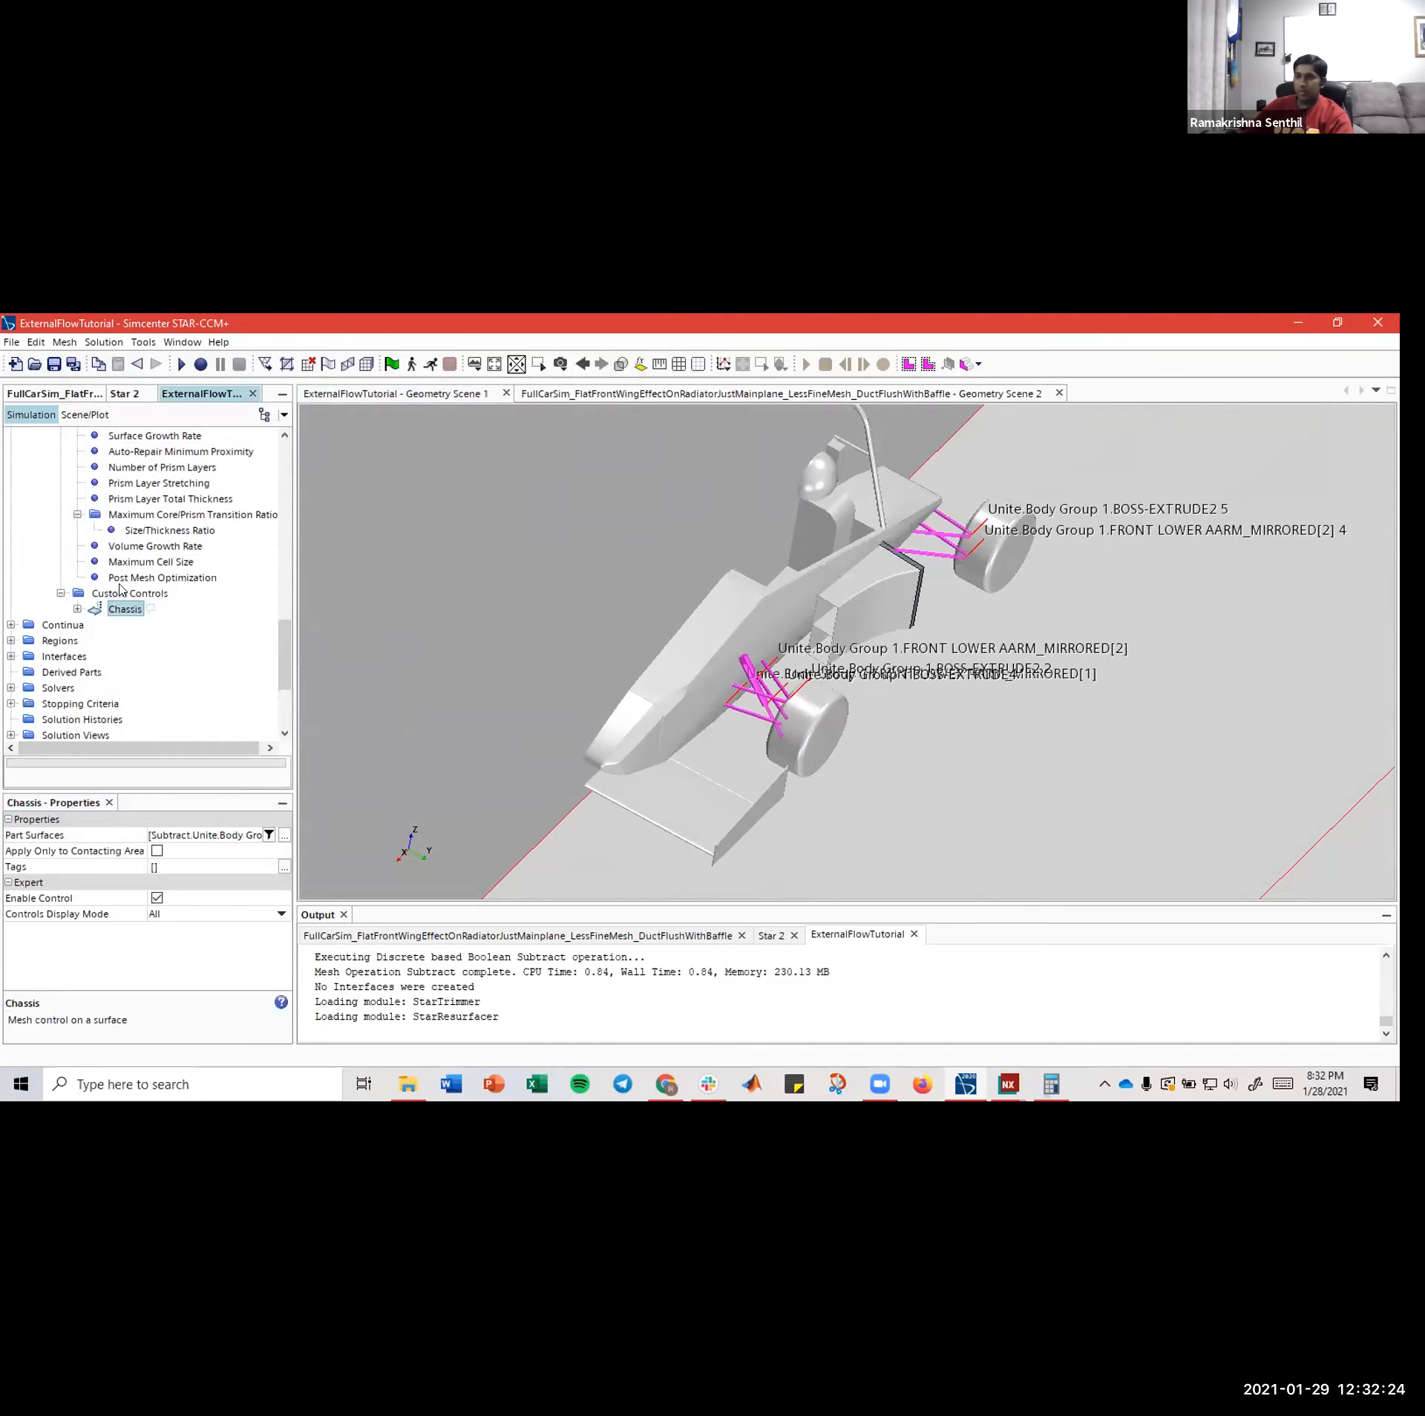
- Create another surface control under Custom Controls and name it Mainplane
left_click(121, 592)
right_click(121, 591)
mouse_move(178, 607)
left_click(259, 620)
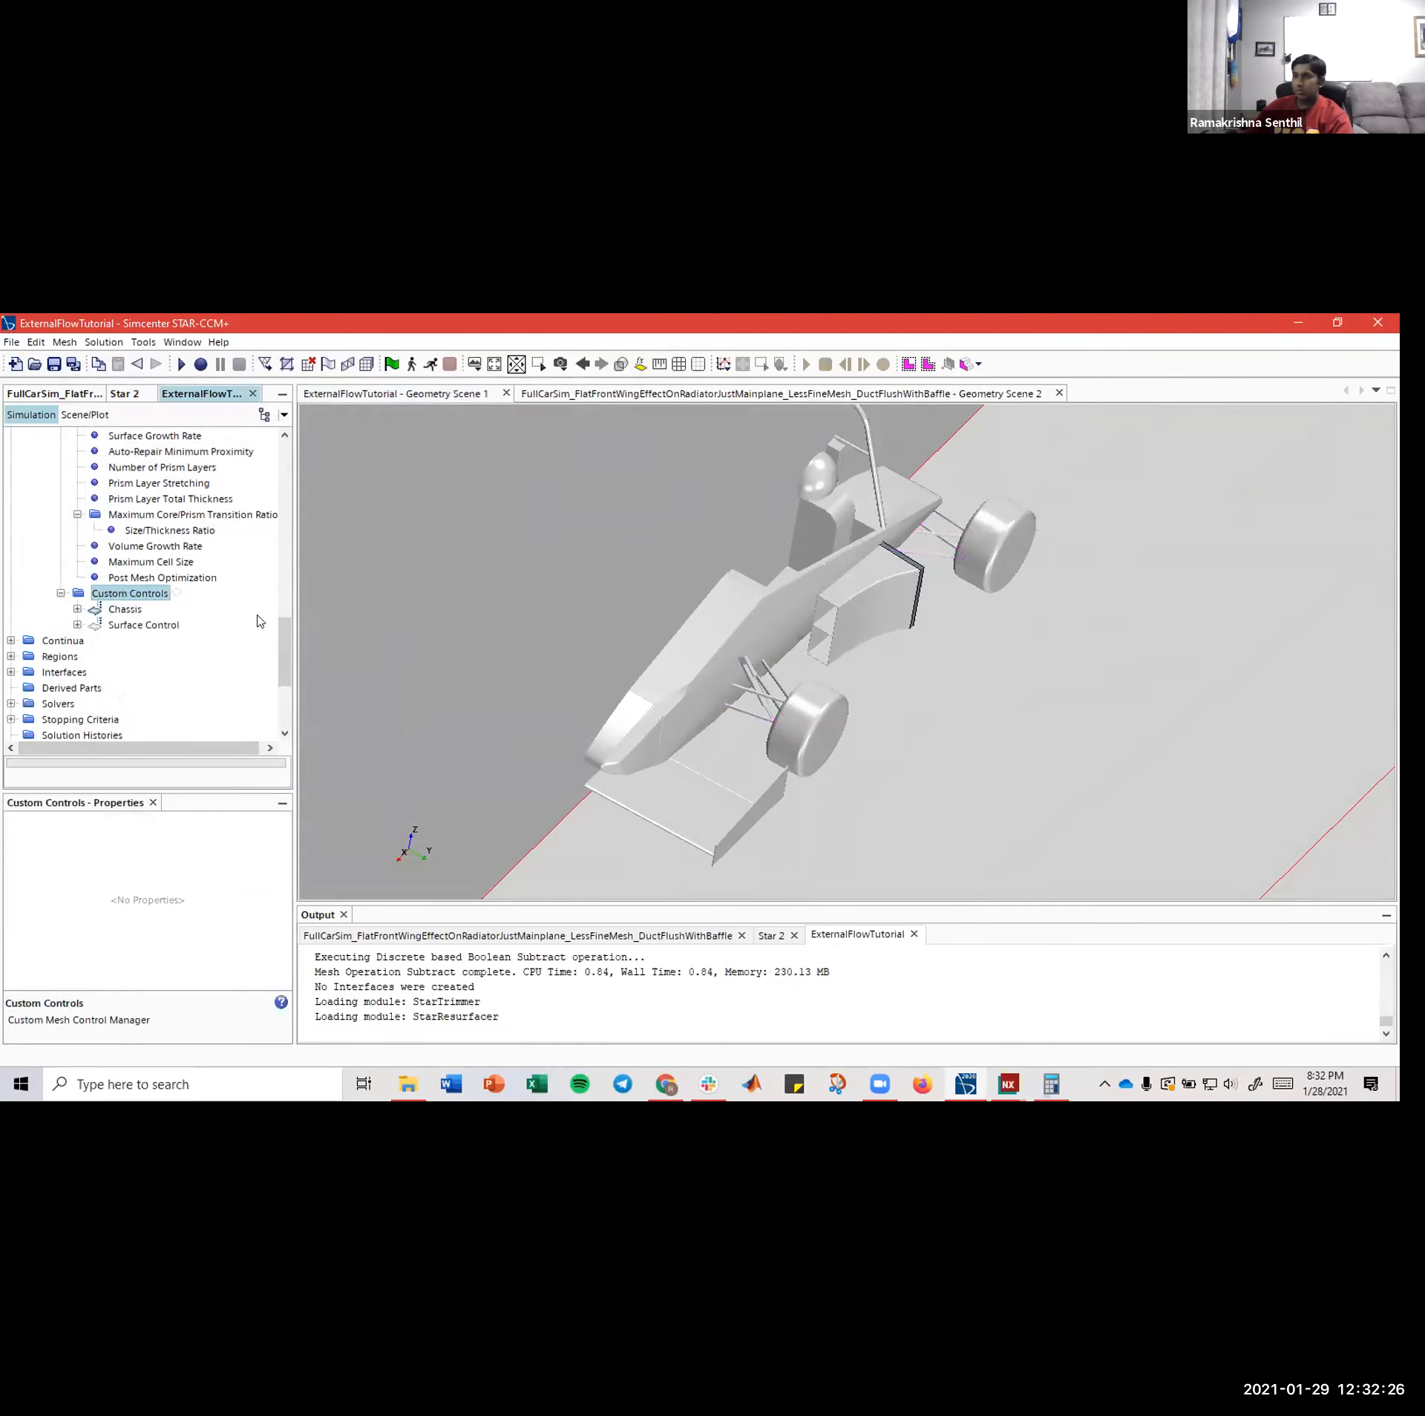
left_click(141, 625)
right_click(141, 625)
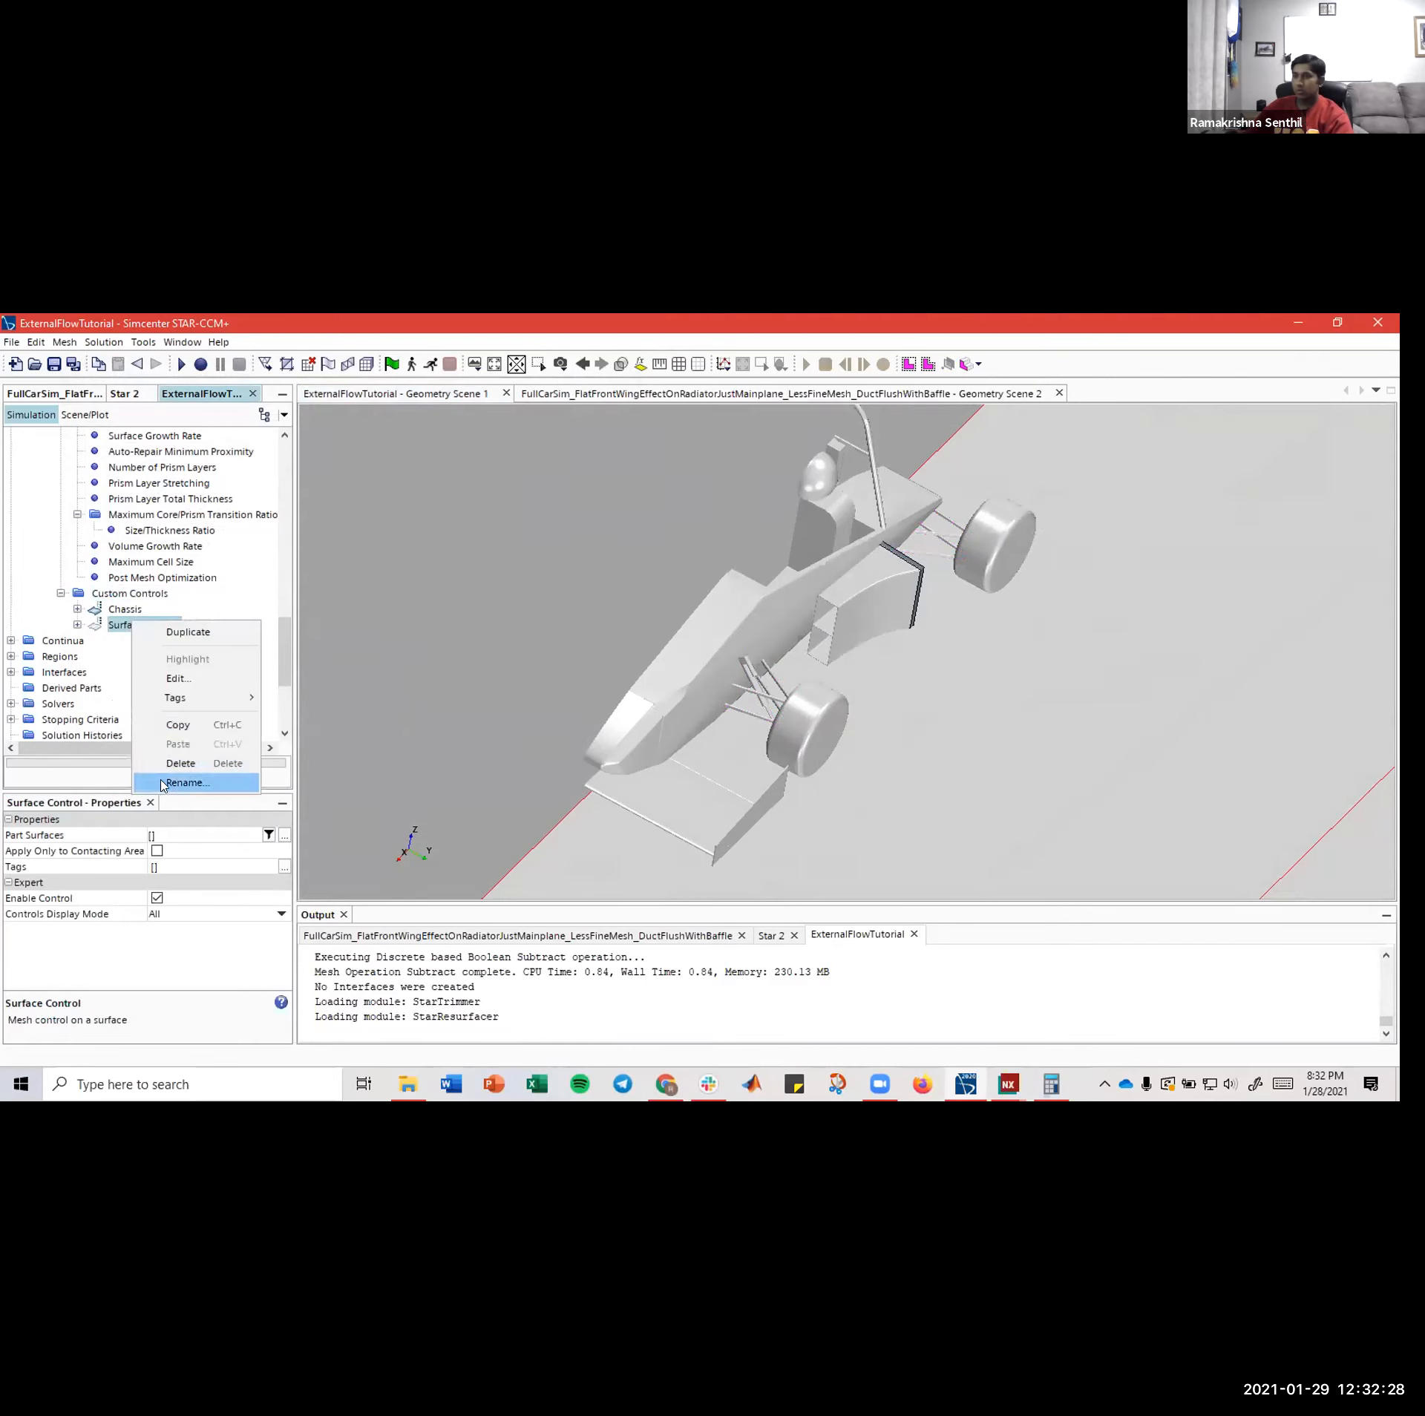
left_click(186, 783)
type("Mainplane")
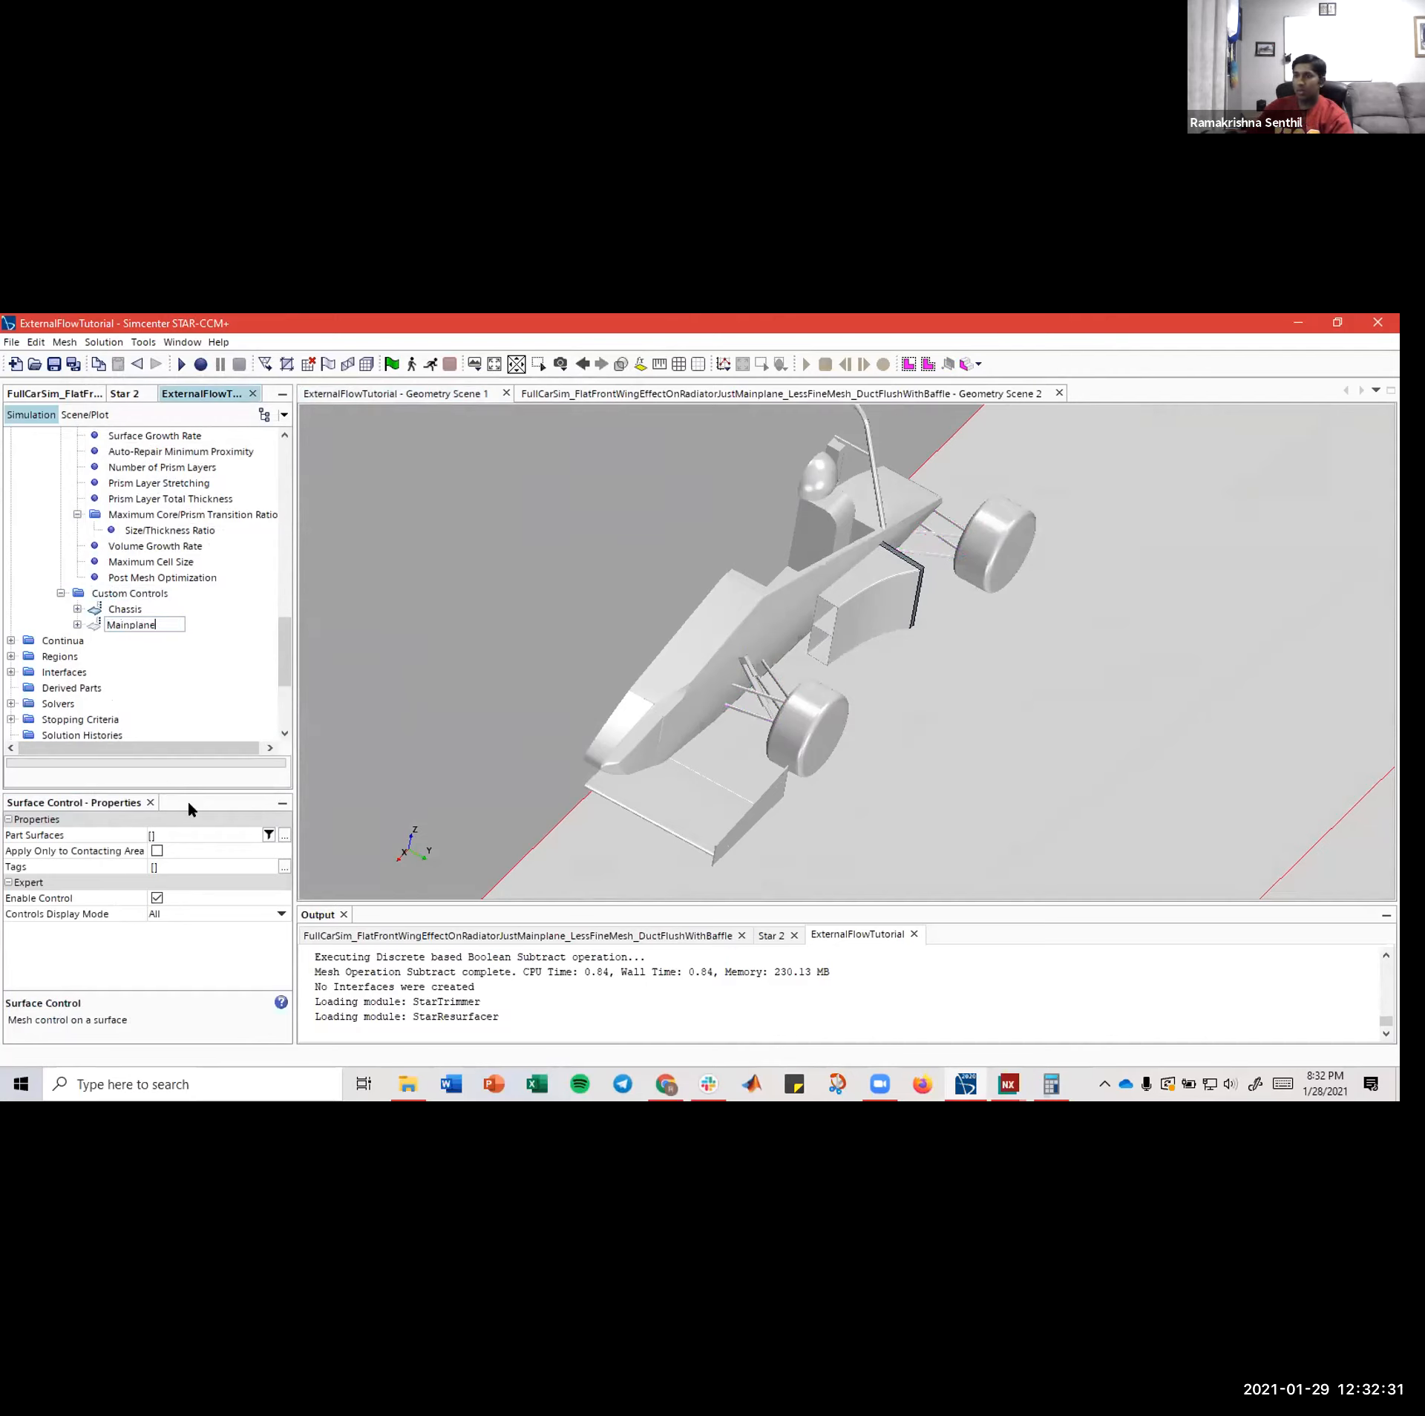
key("Return")
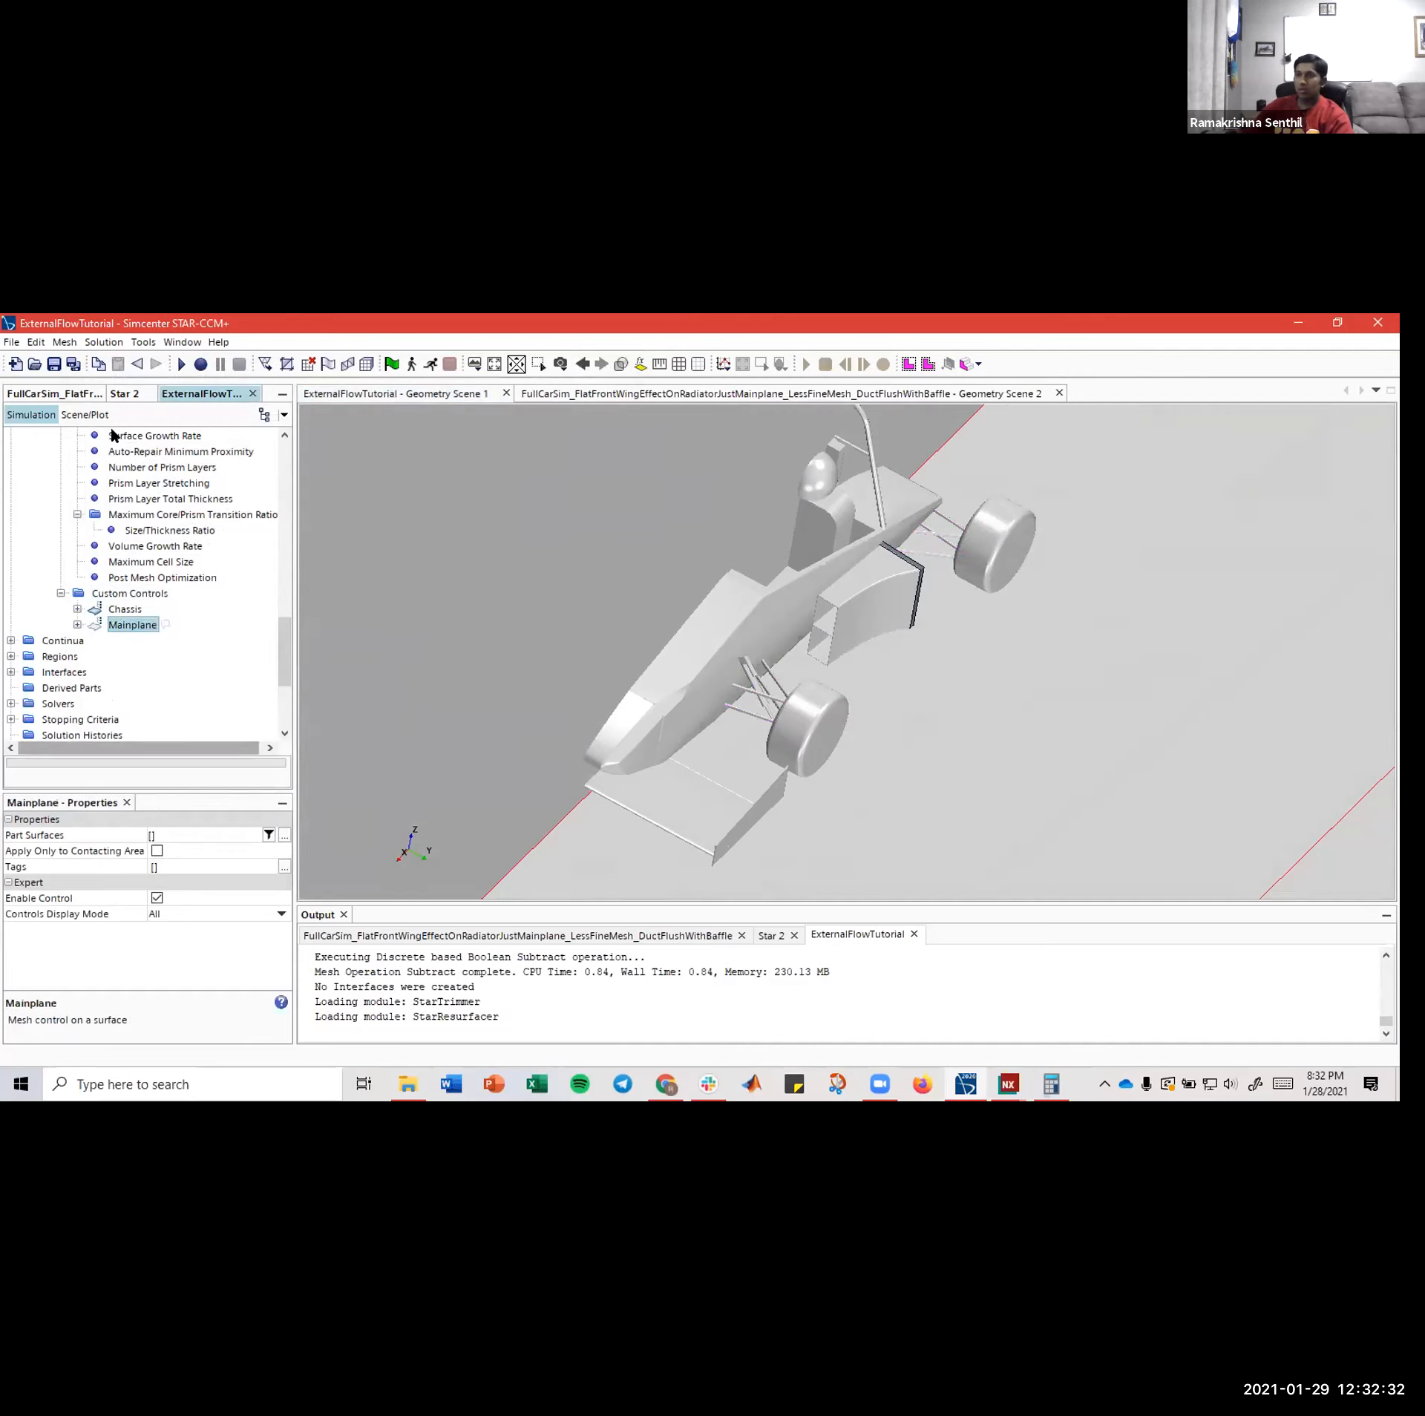
- Create another surface control under Custom Controls and name it Domain
left_click(67, 393)
left_click(203, 394)
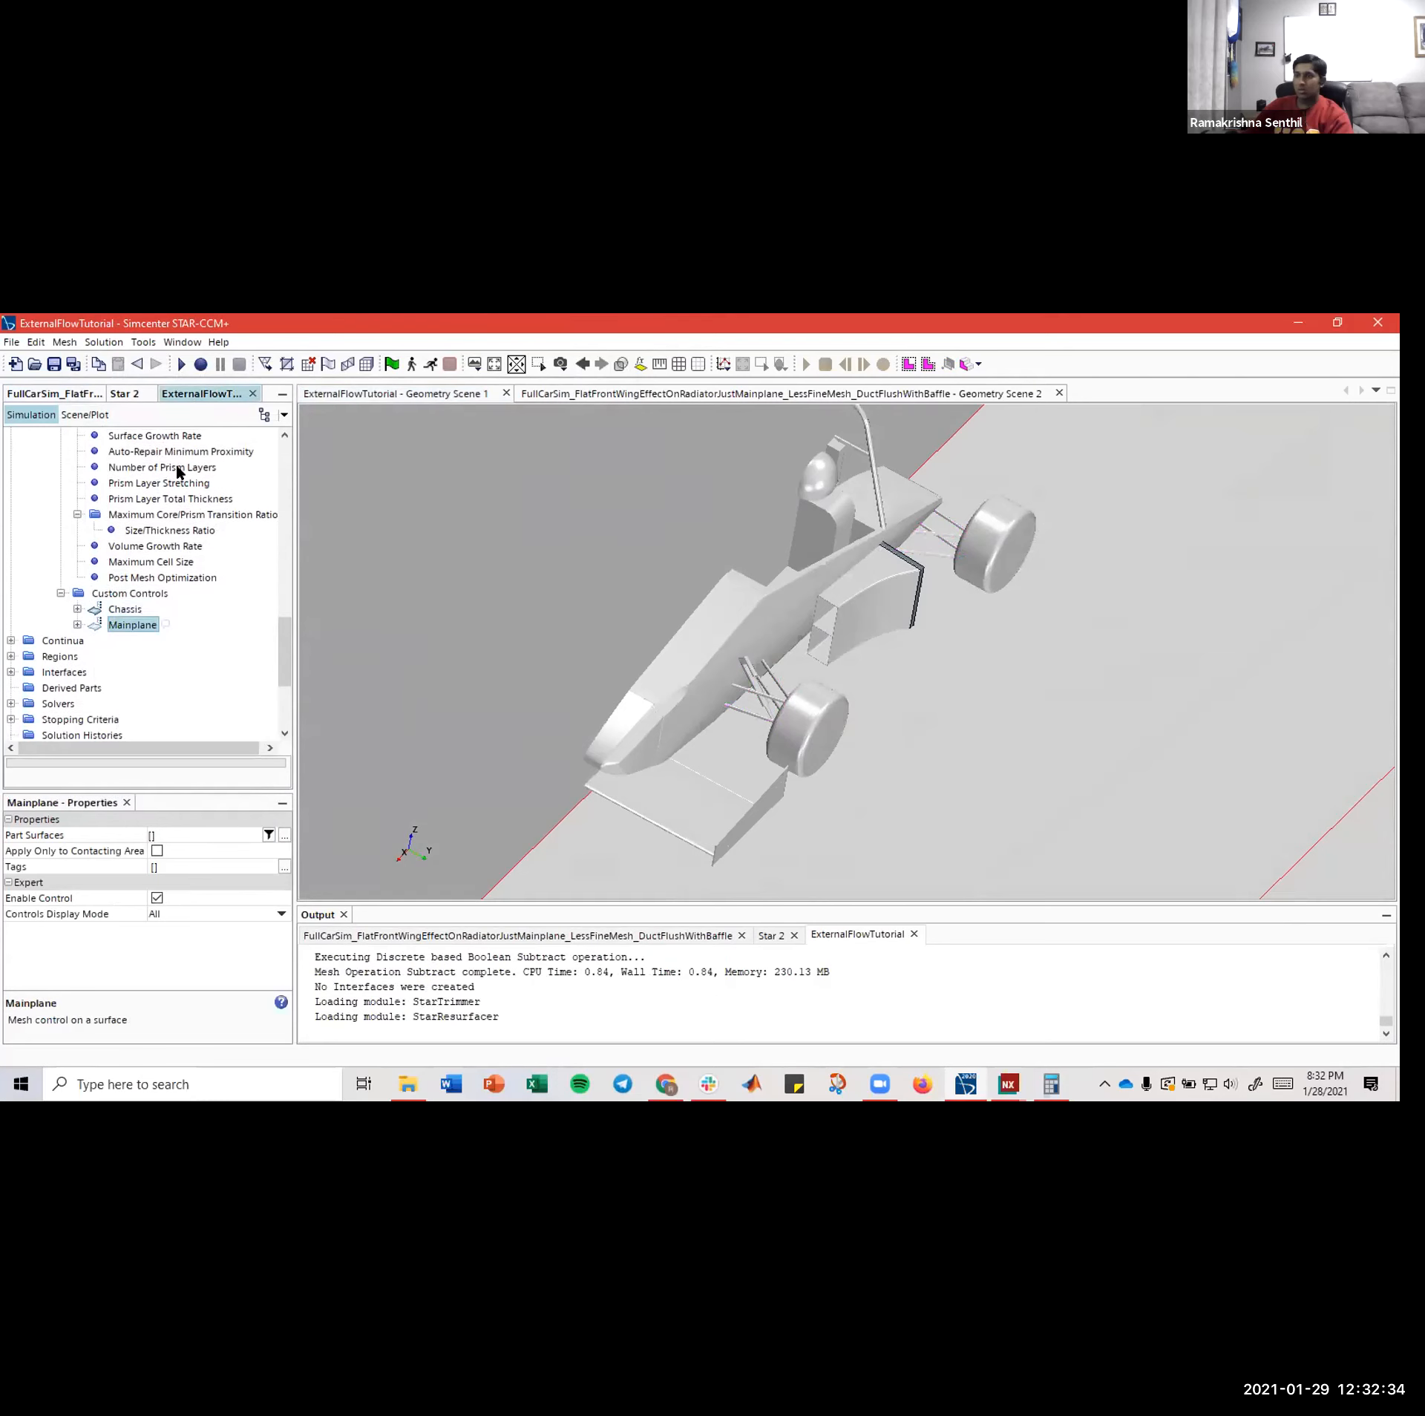
right_click(121, 593)
mouse_move(179, 600)
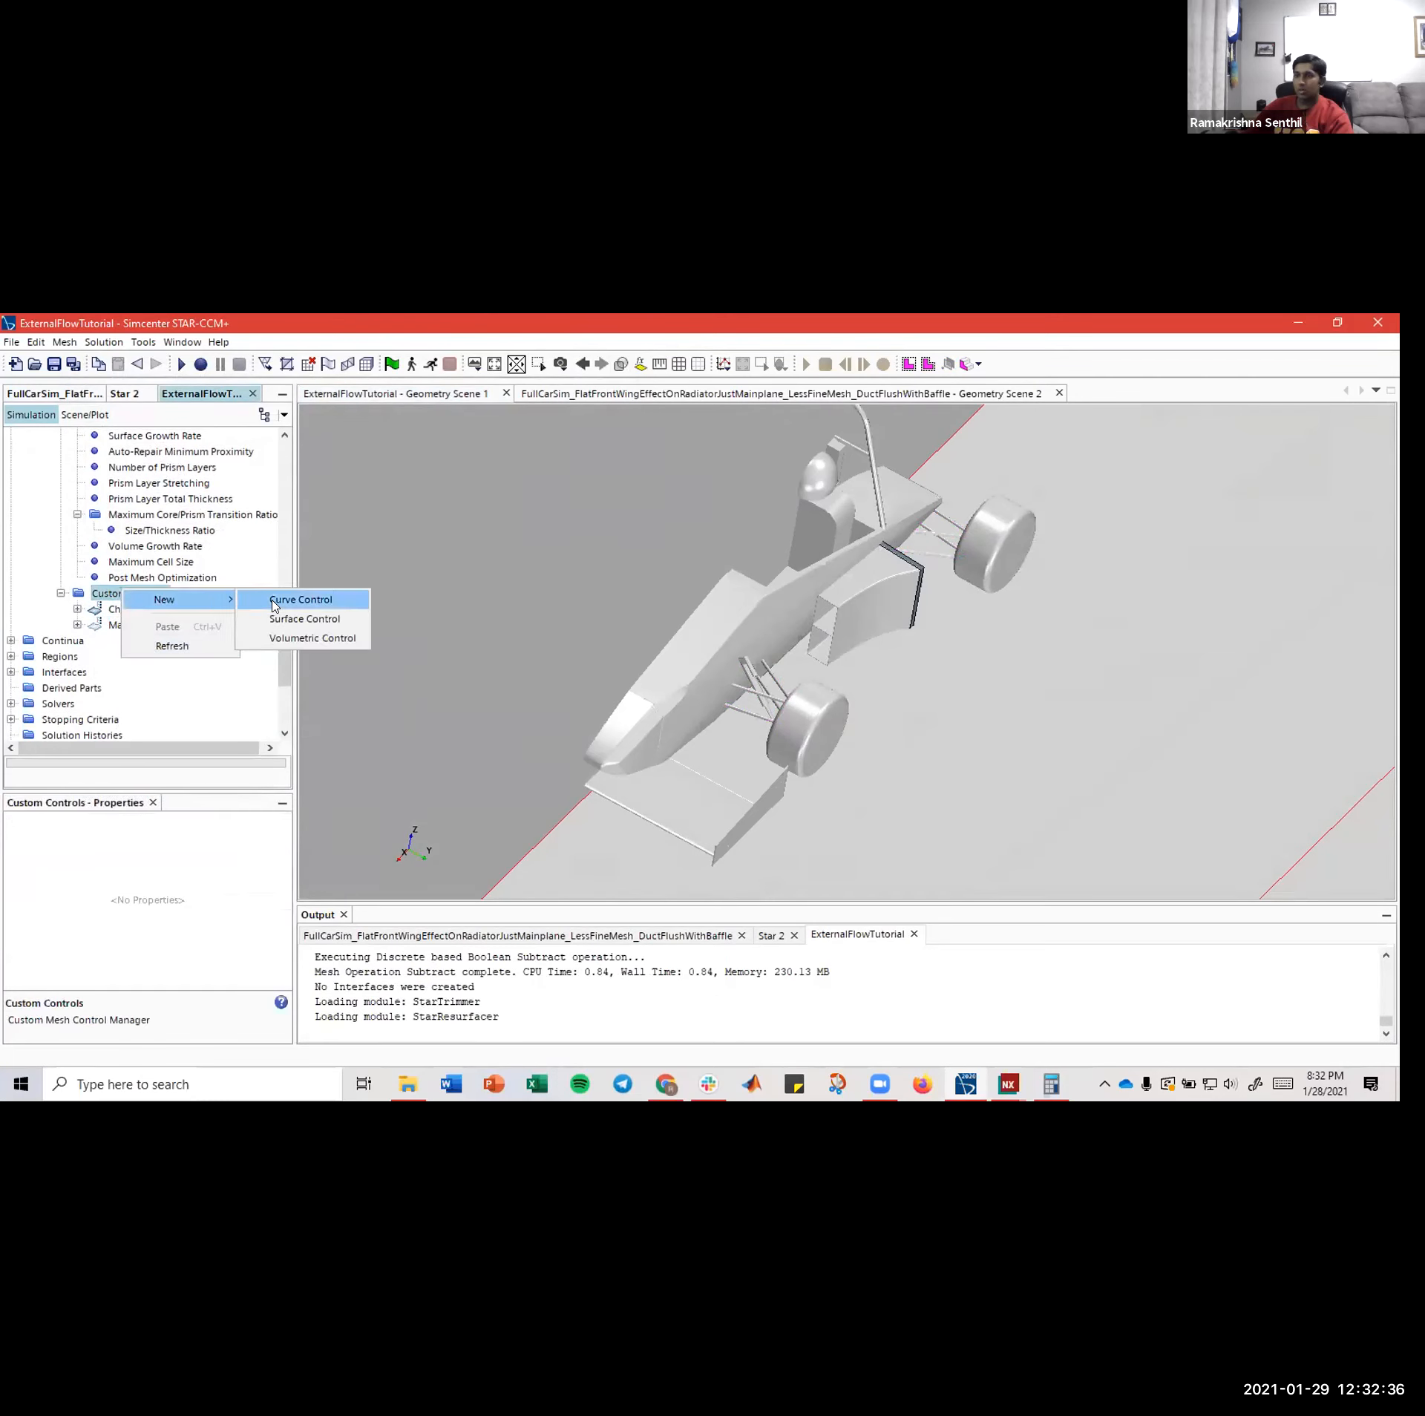
left_click(277, 622)
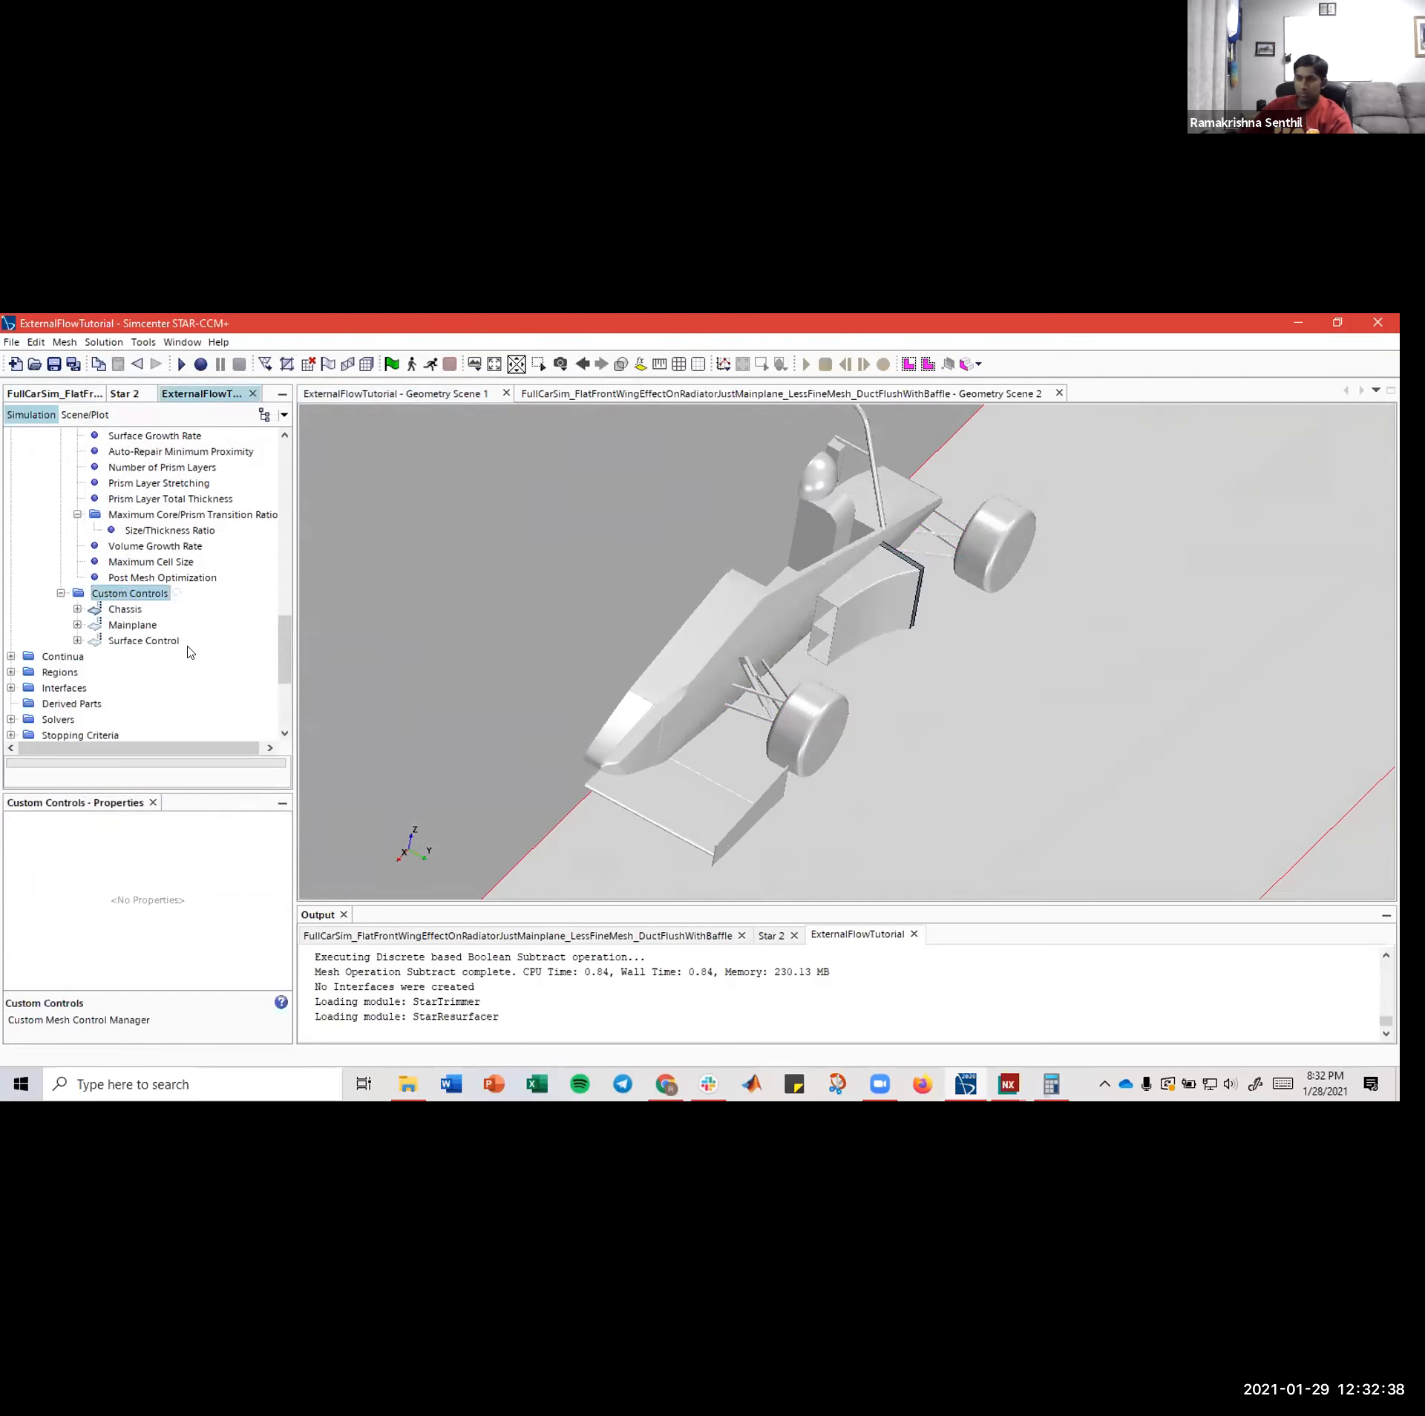
left_click(150, 629)
right_click(149, 629)
right_click(135, 639)
right_click(136, 639)
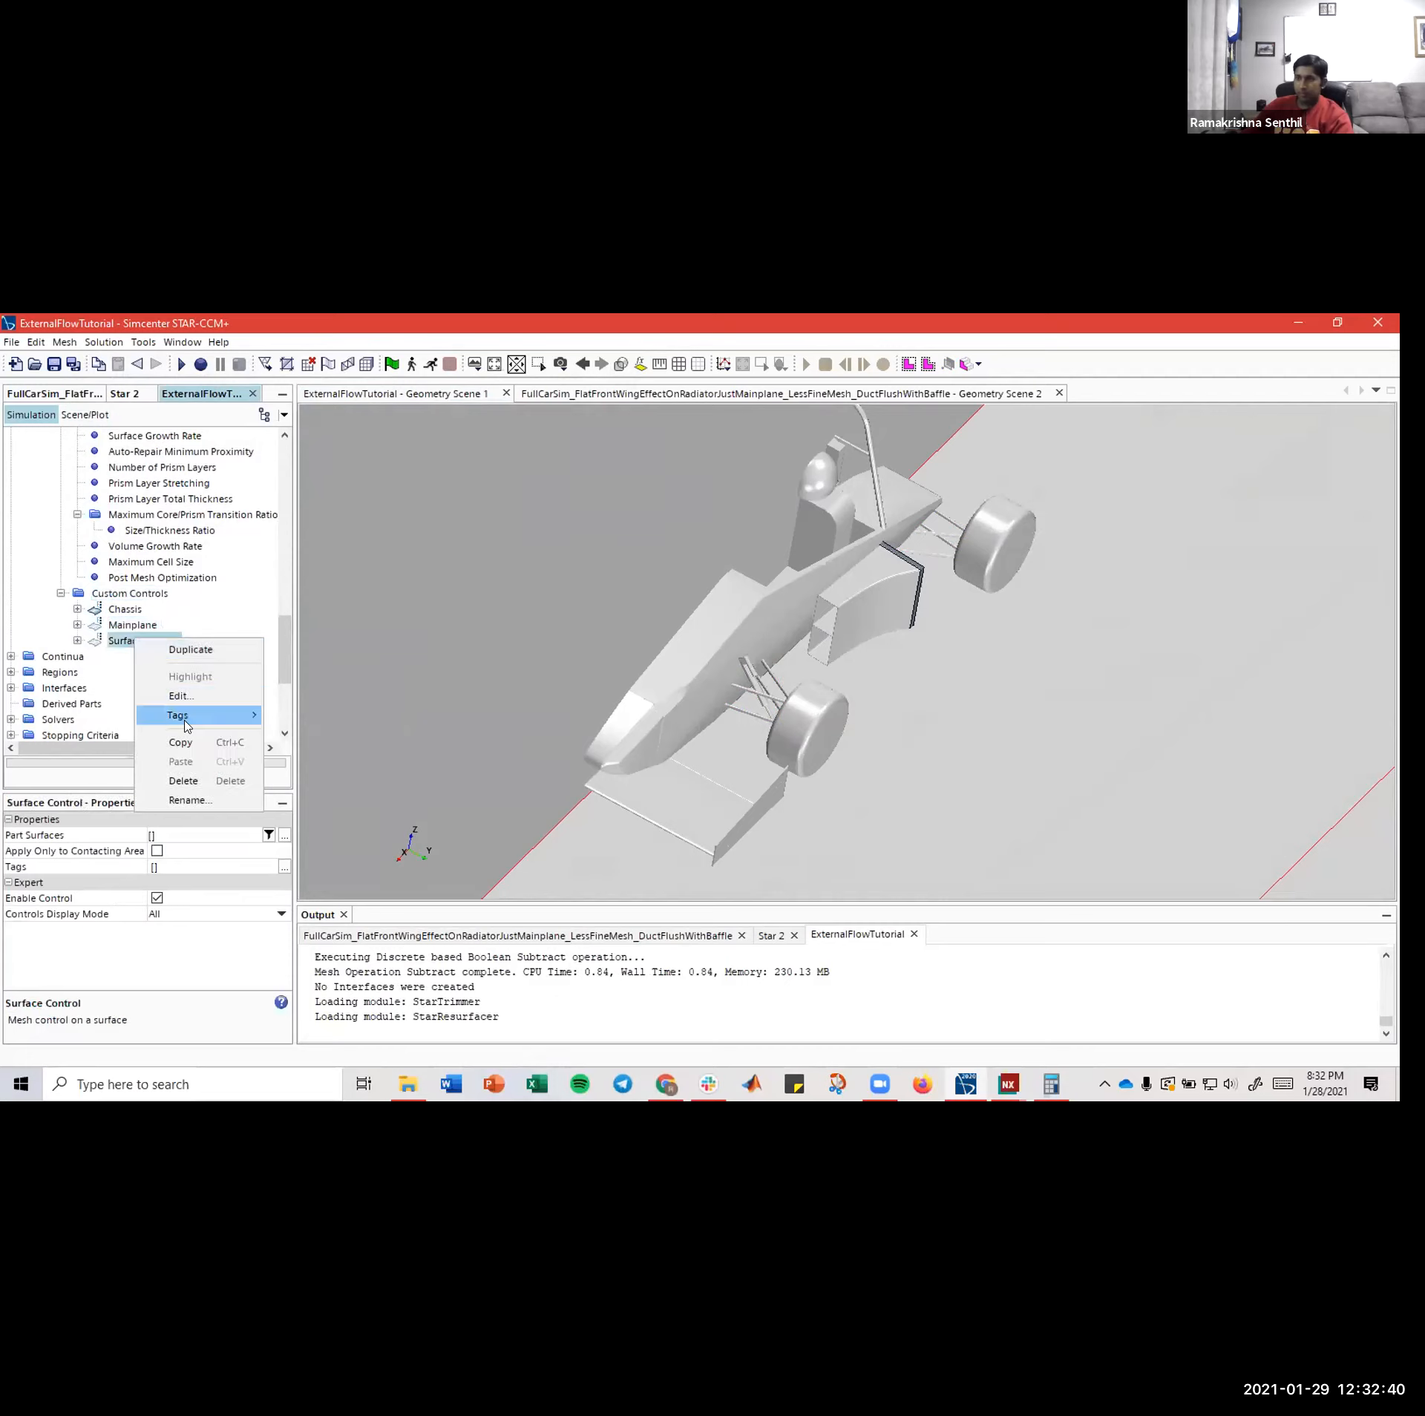
left_click(193, 799)
type("Domain")
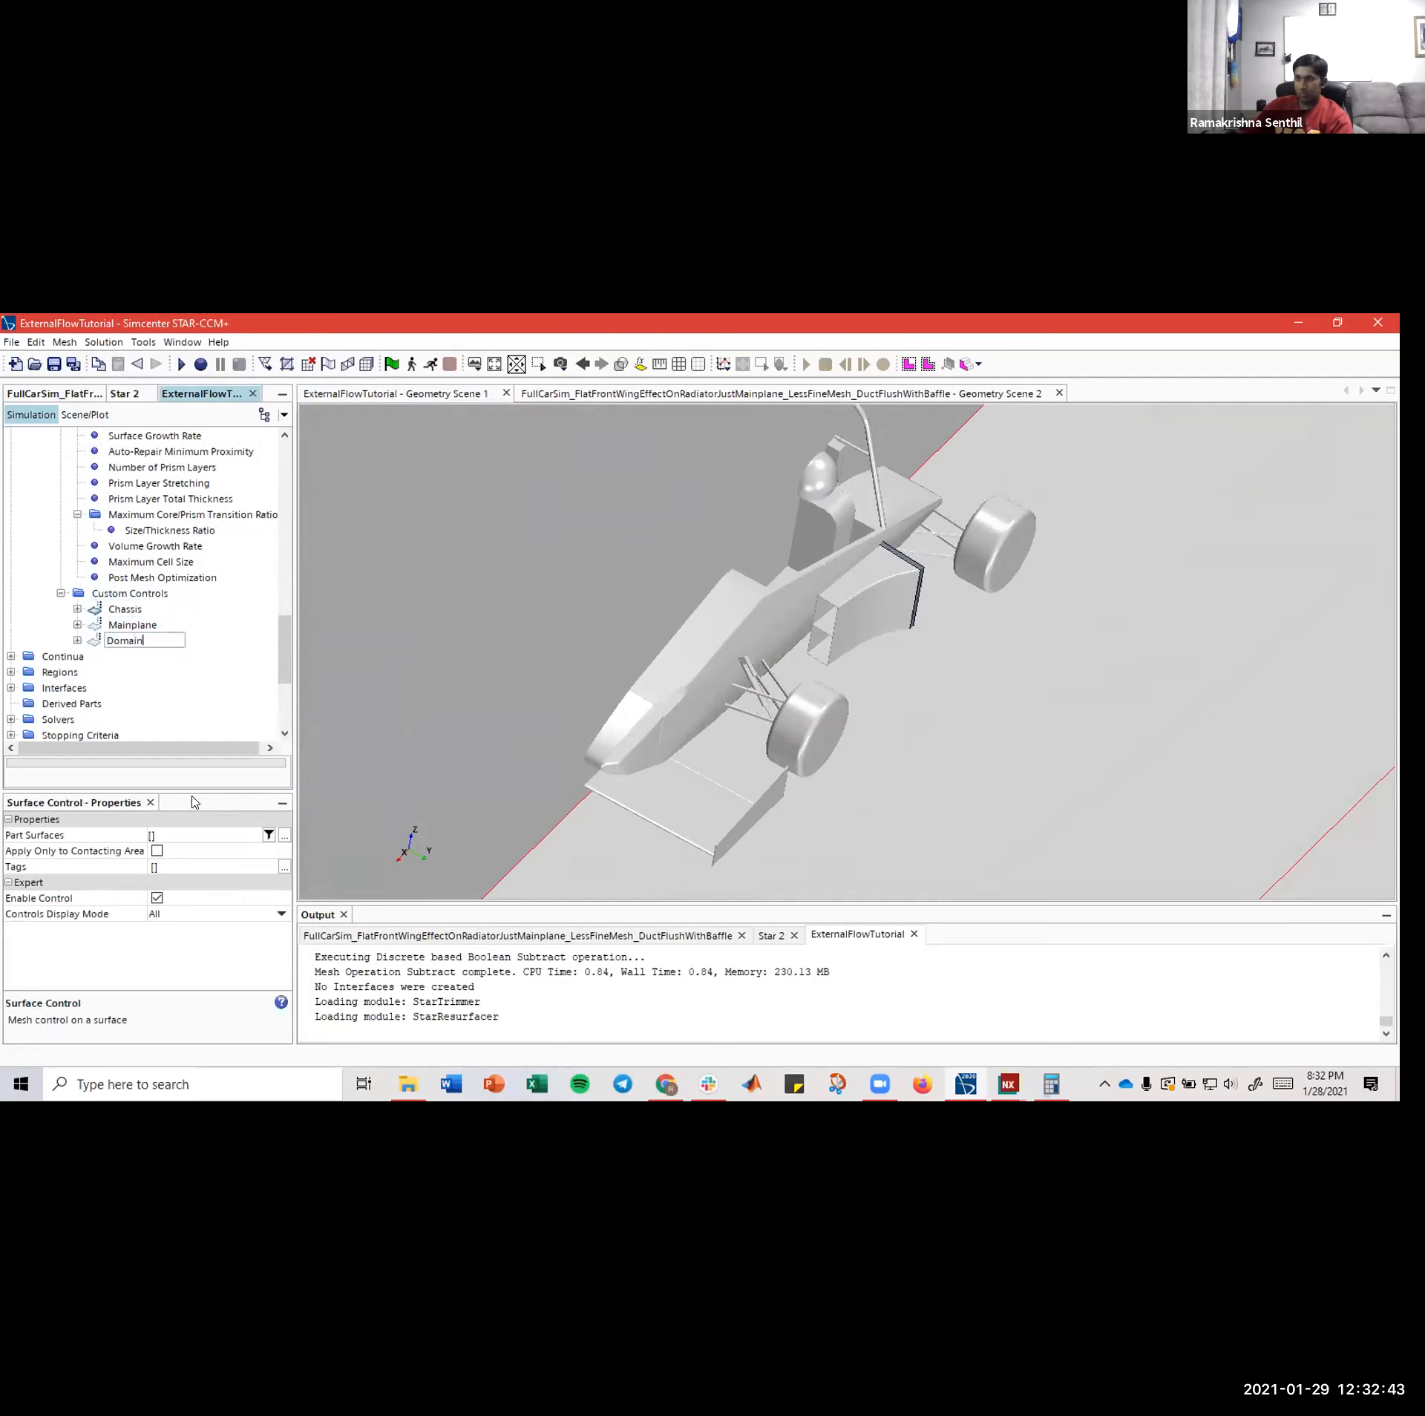
key("Return")
- Check the reference simulation's custom controls and add a matching surface control named Radiator+Duct to ExternalFlowTutorial
left_click(59, 394)
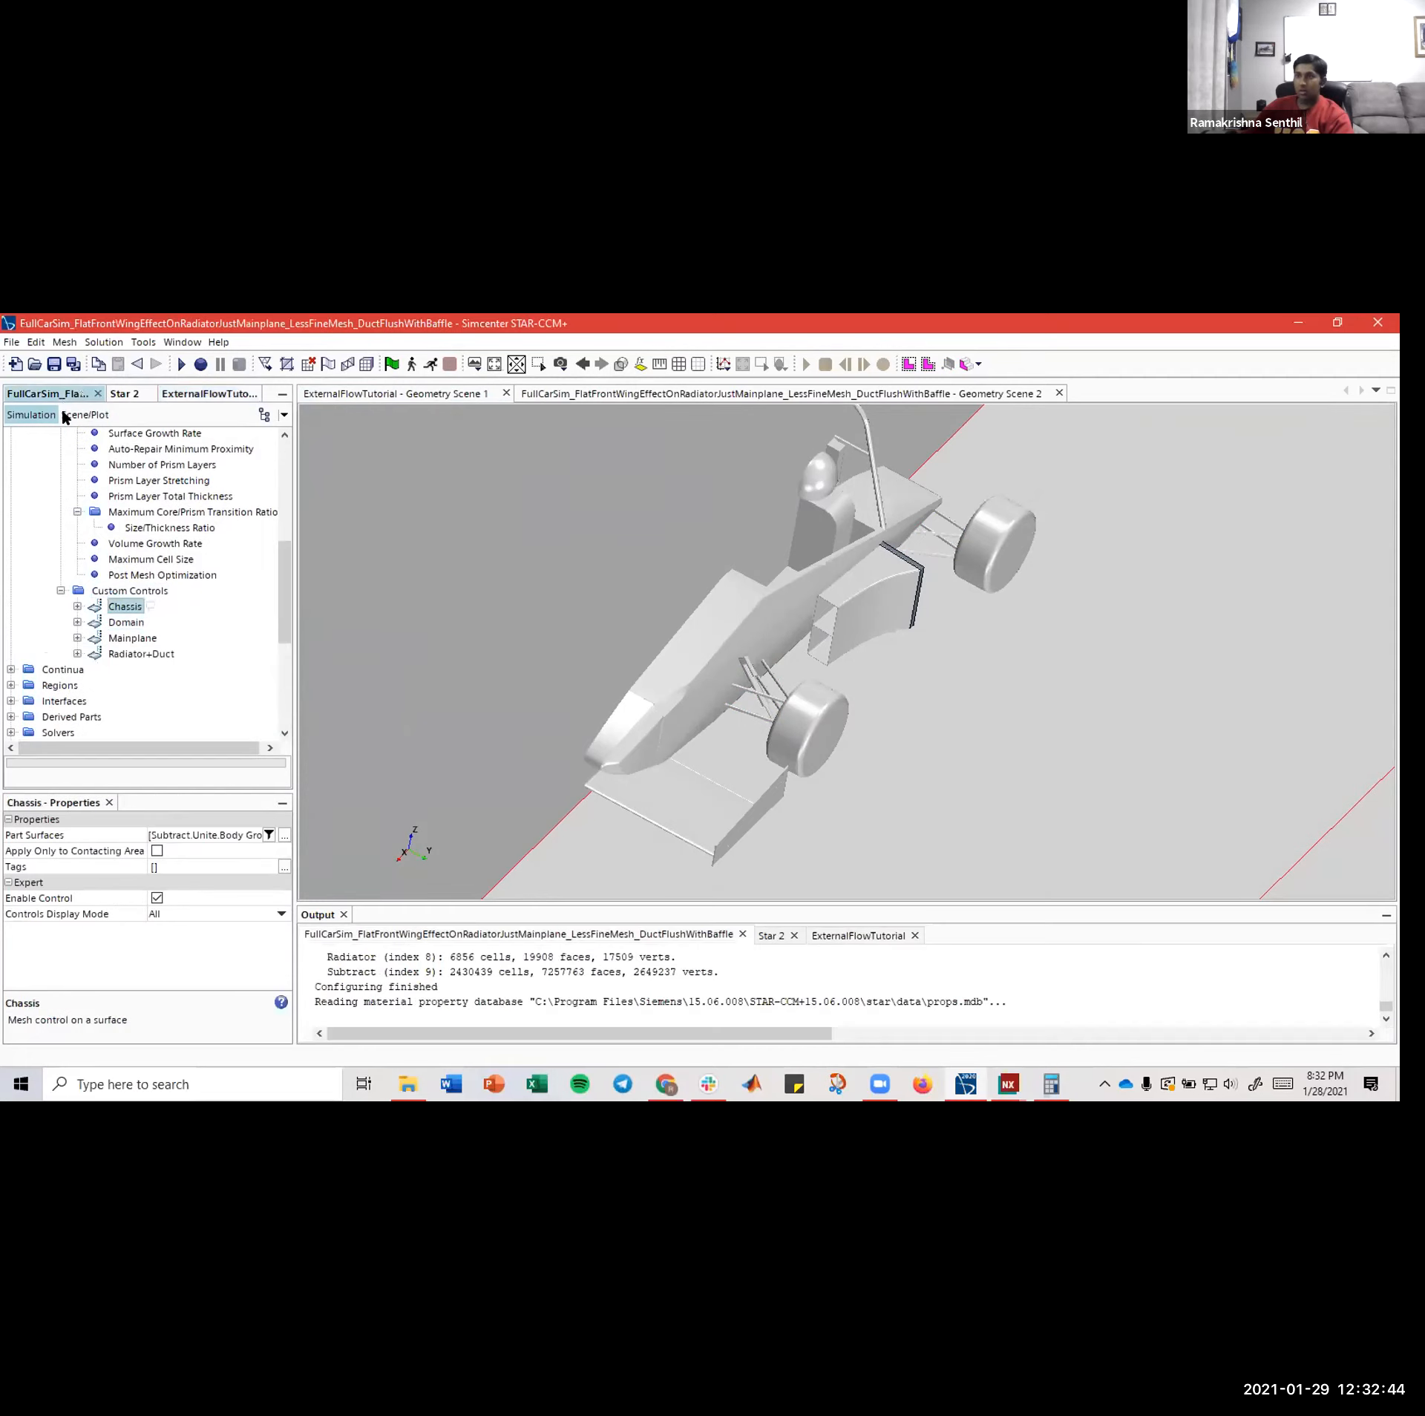
left_click(192, 394)
right_click(139, 593)
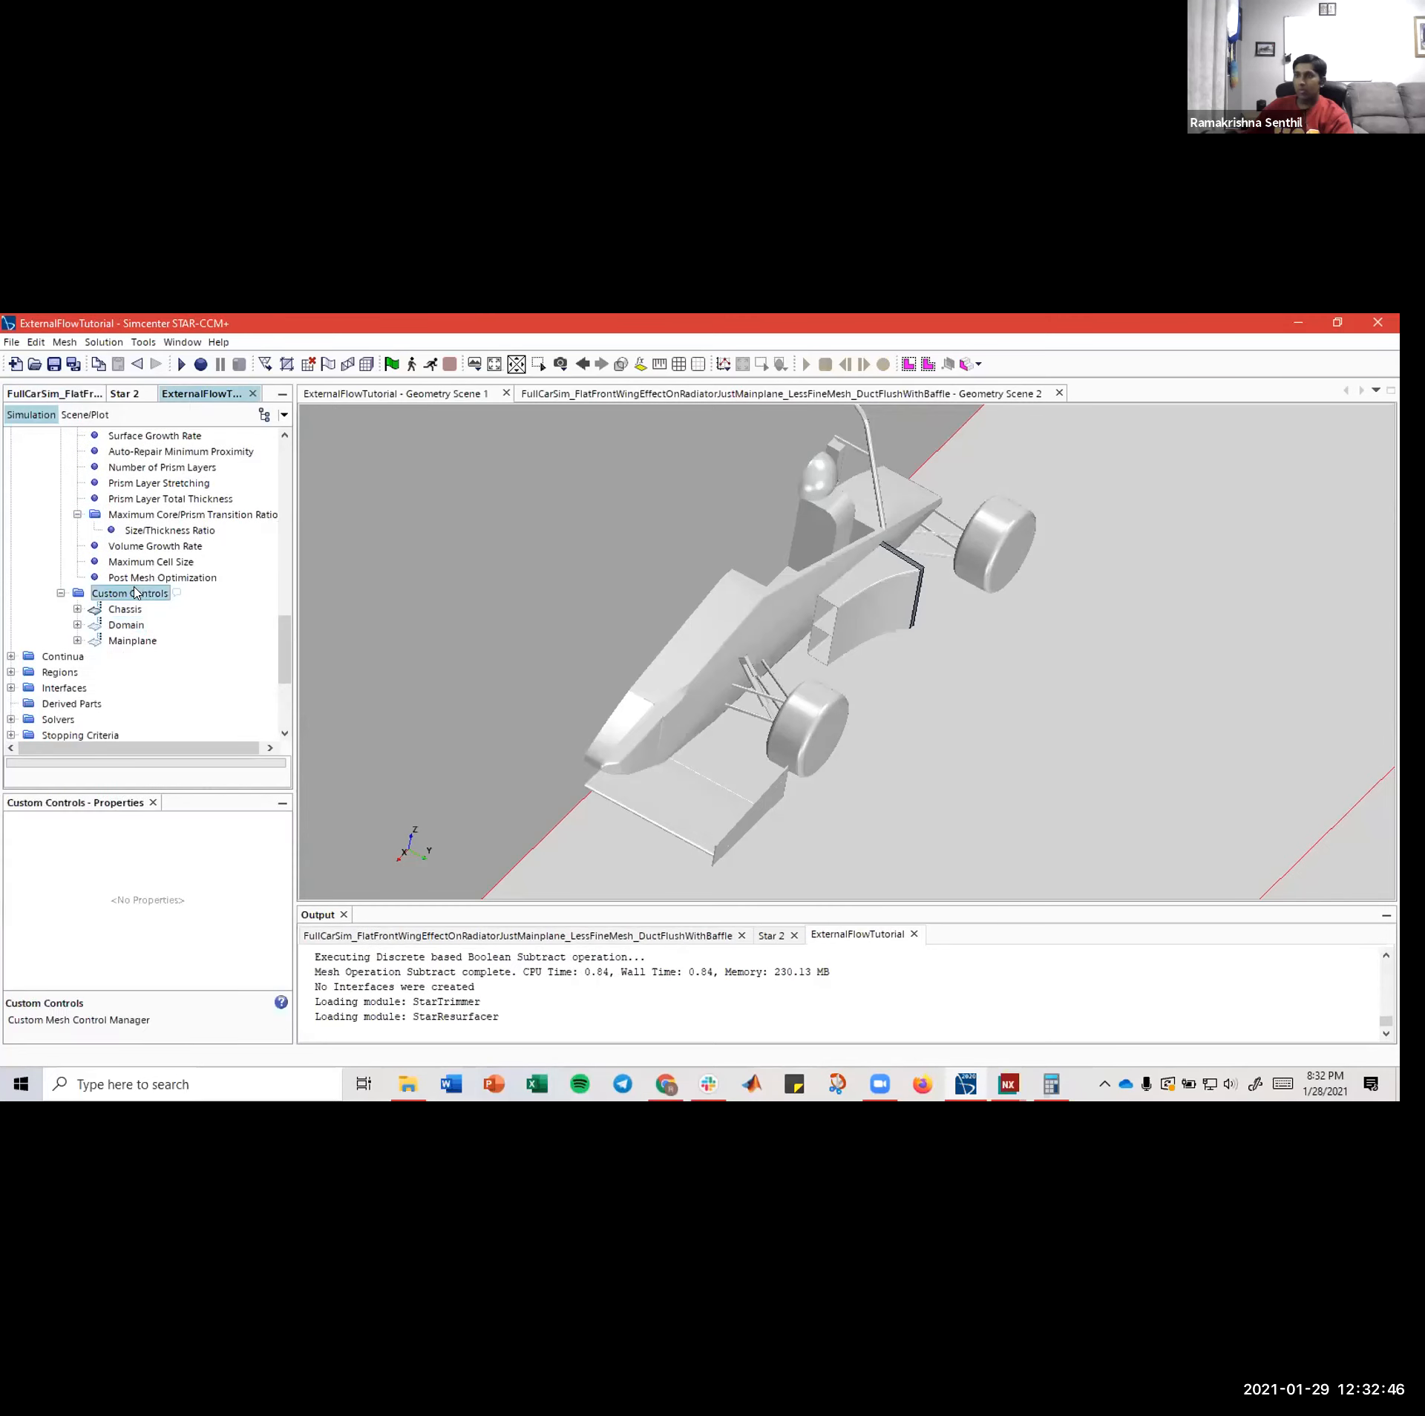
mouse_move(195, 601)
left_click(331, 619)
left_click(141, 655)
right_click(138, 654)
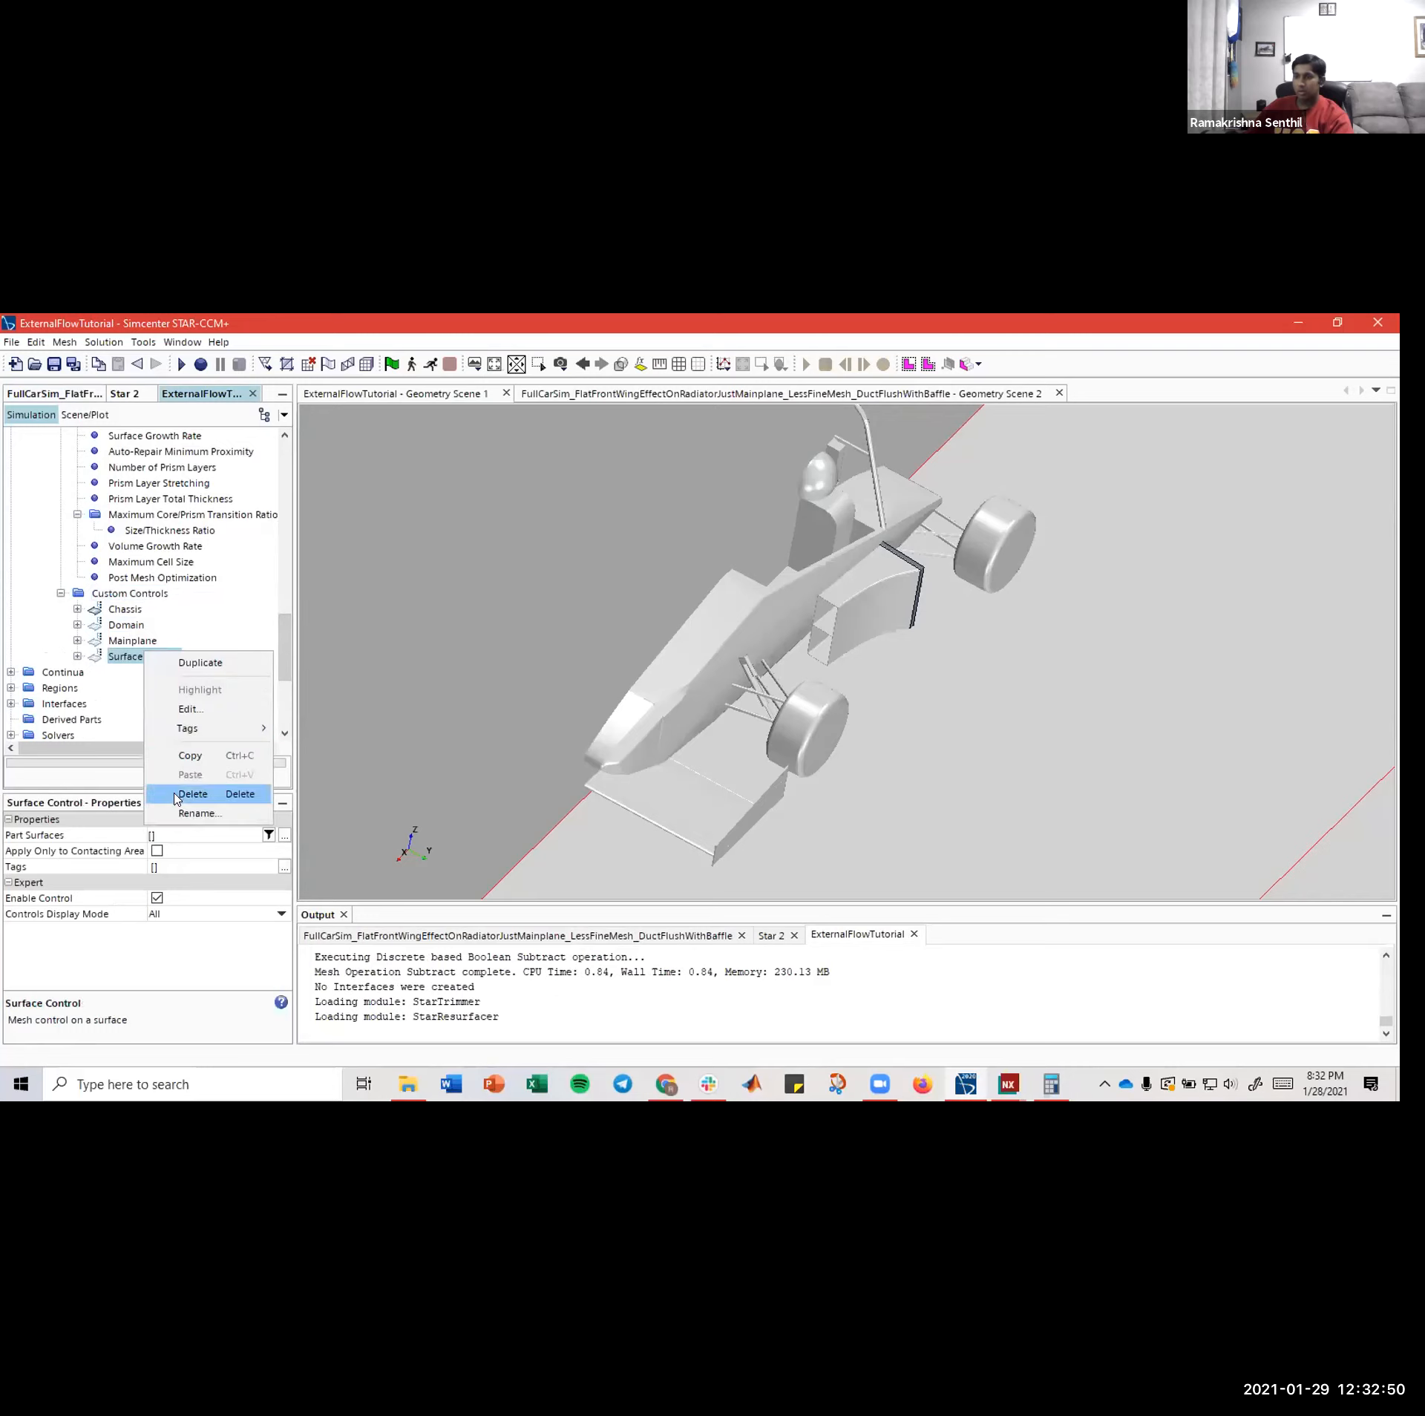
left_click(198, 813)
type("Radiator")
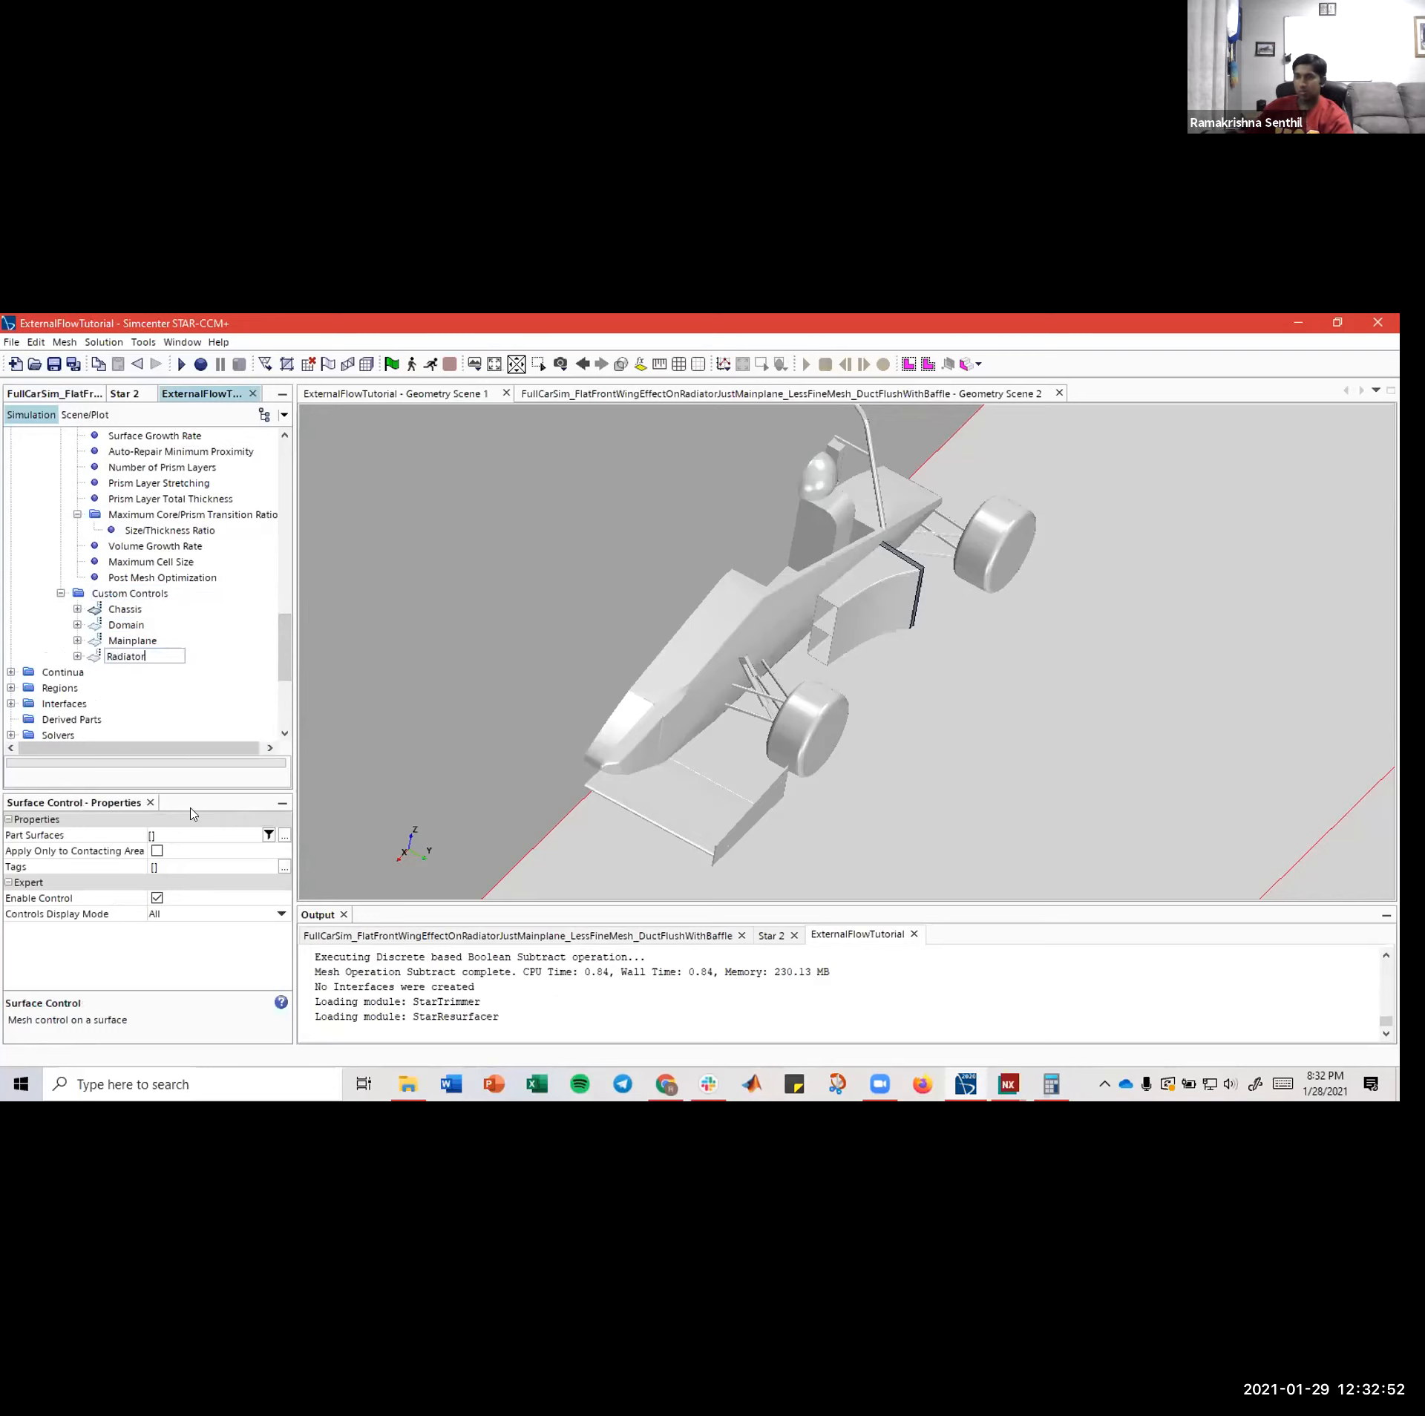
type("+Duct")
key("Return")
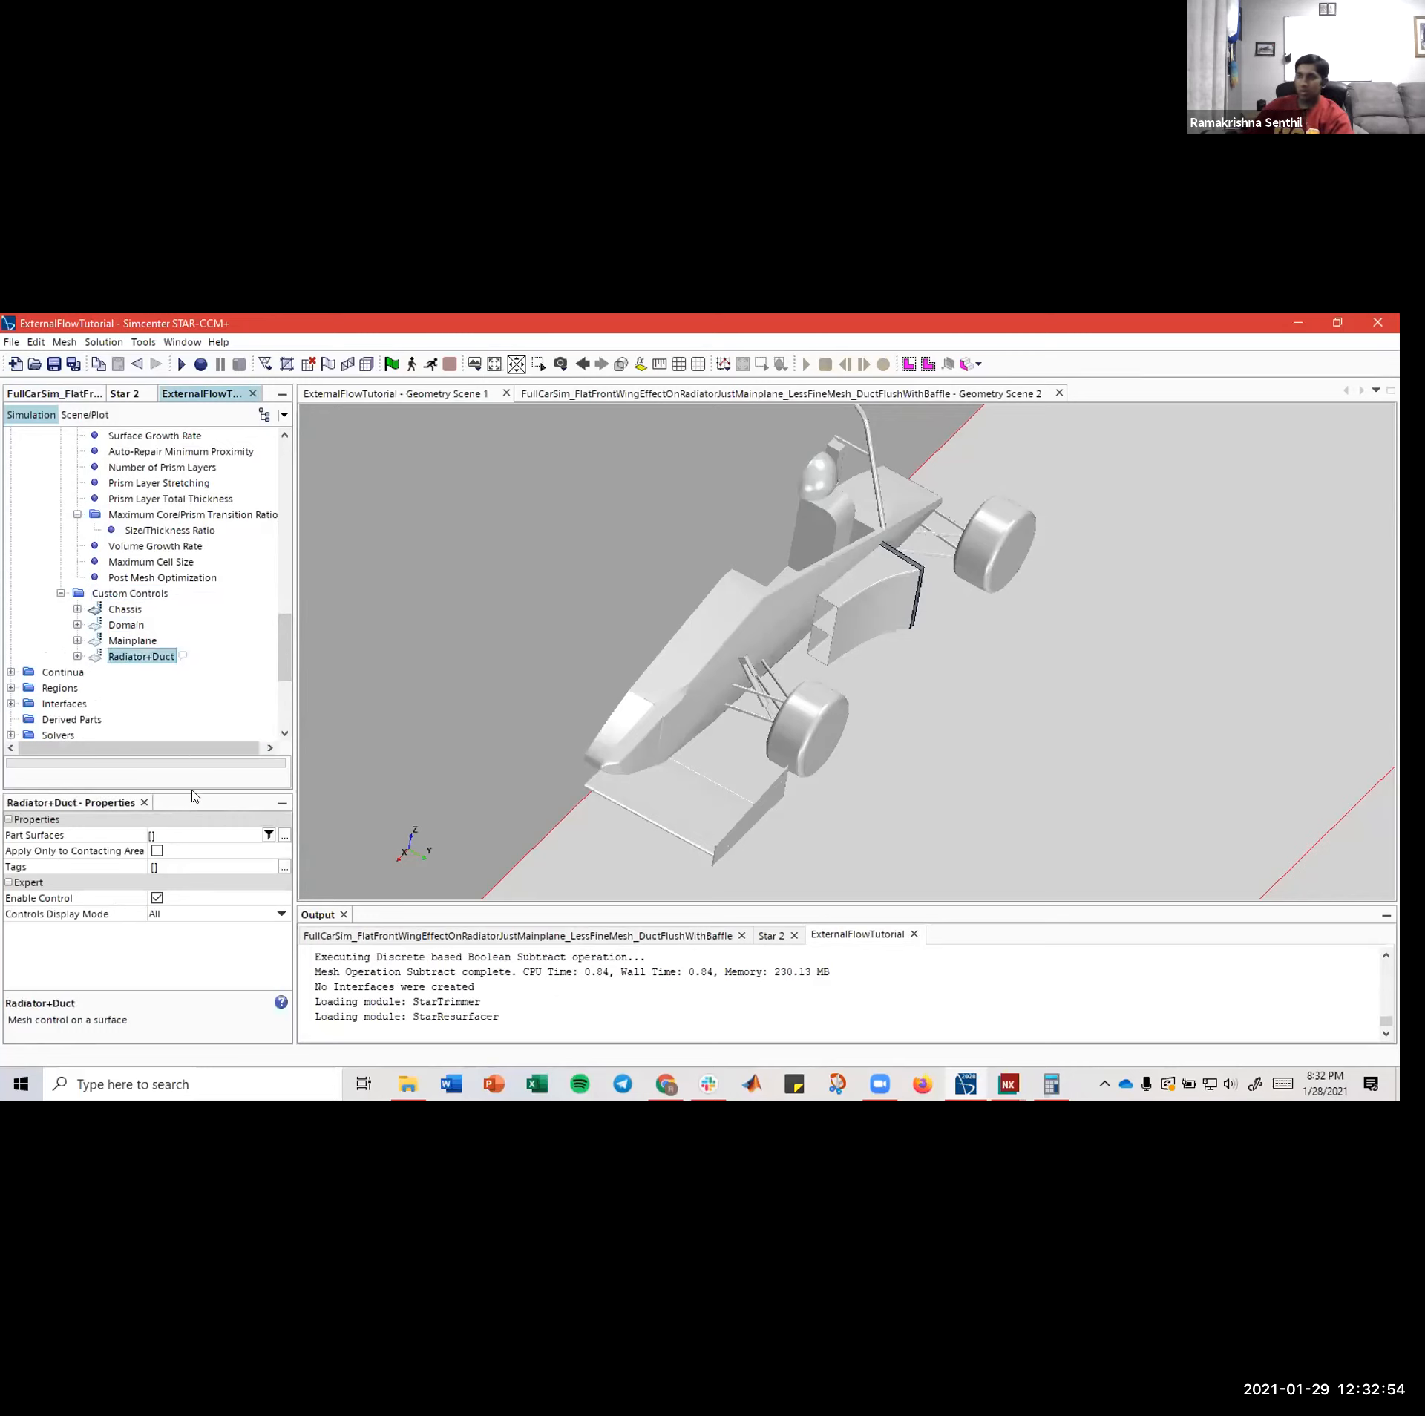
- Select all surfaces of Subtract's Block (Ground, Inlet, Outlet, Symmetry and Walls) as the Domain control's part surfaces
left_click(126, 625)
left_click(285, 836)
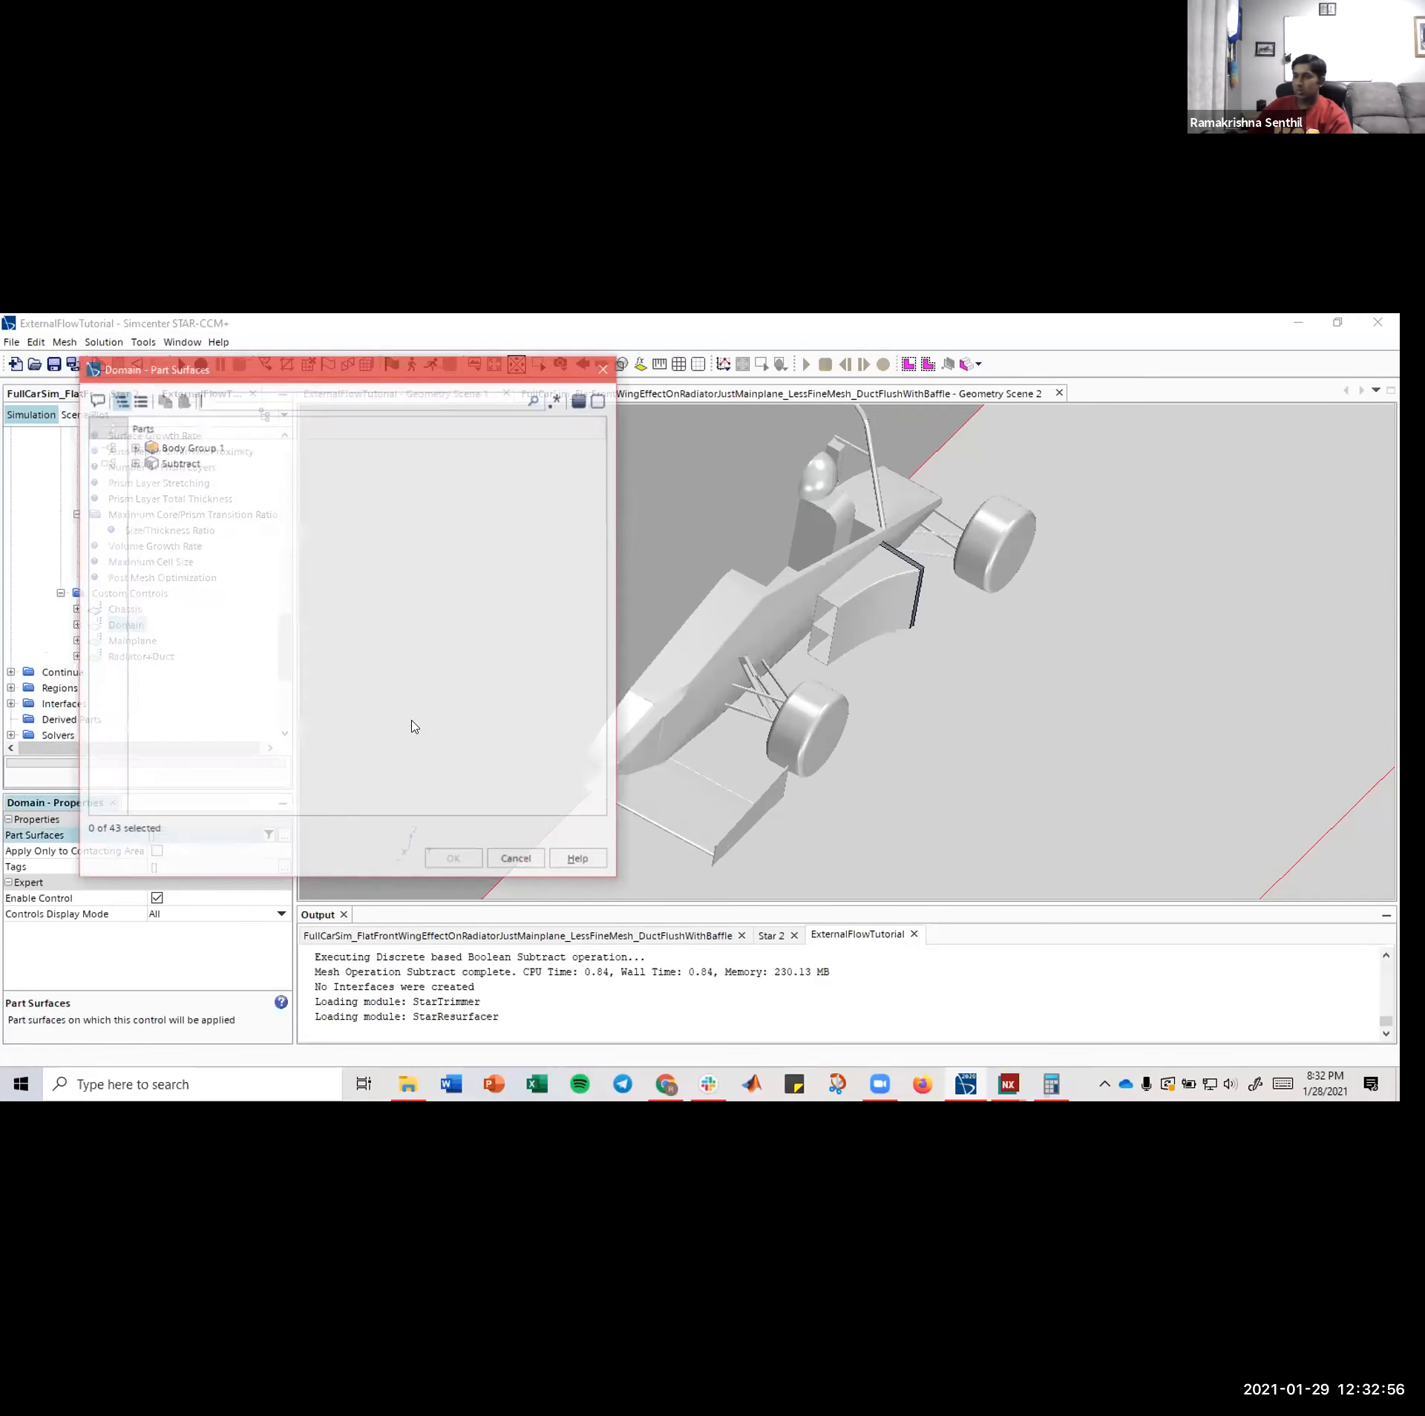
left_click(255, 469)
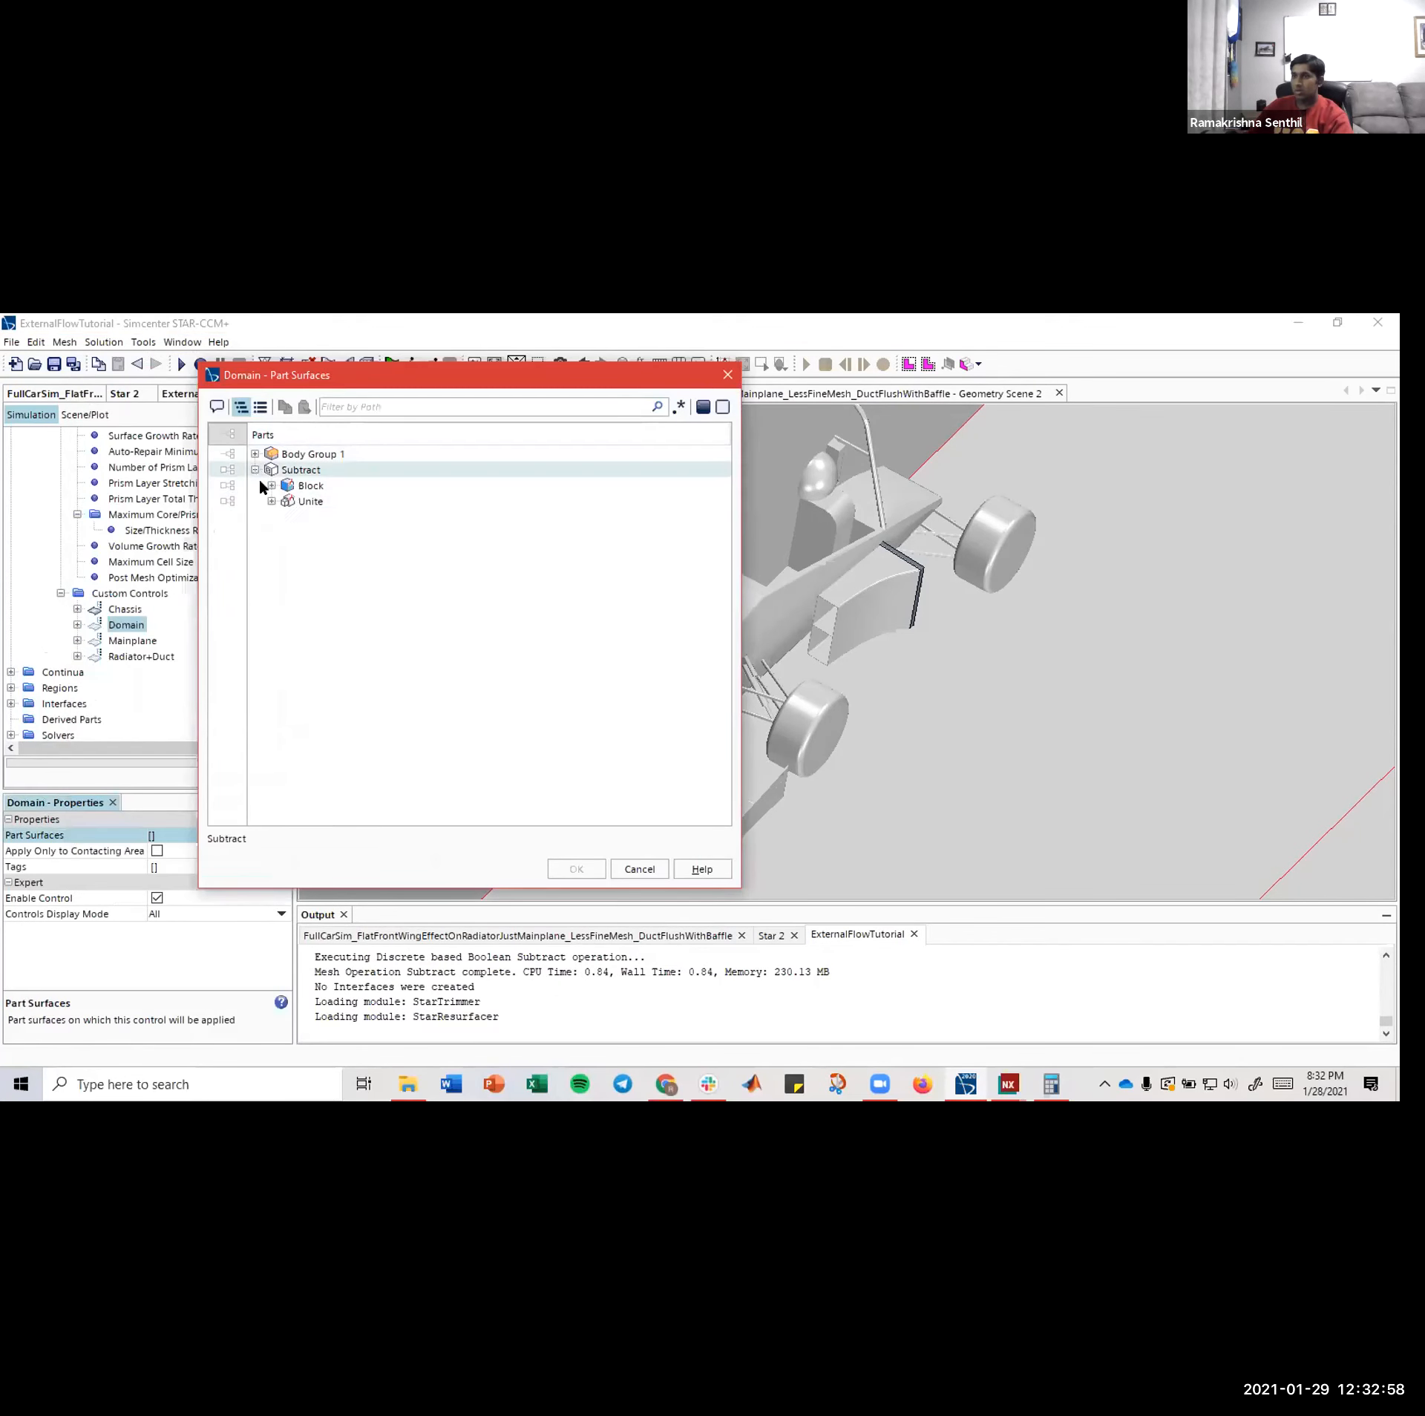
left_click(272, 502)
left_click(273, 501)
left_click(290, 485)
left_click(272, 484)
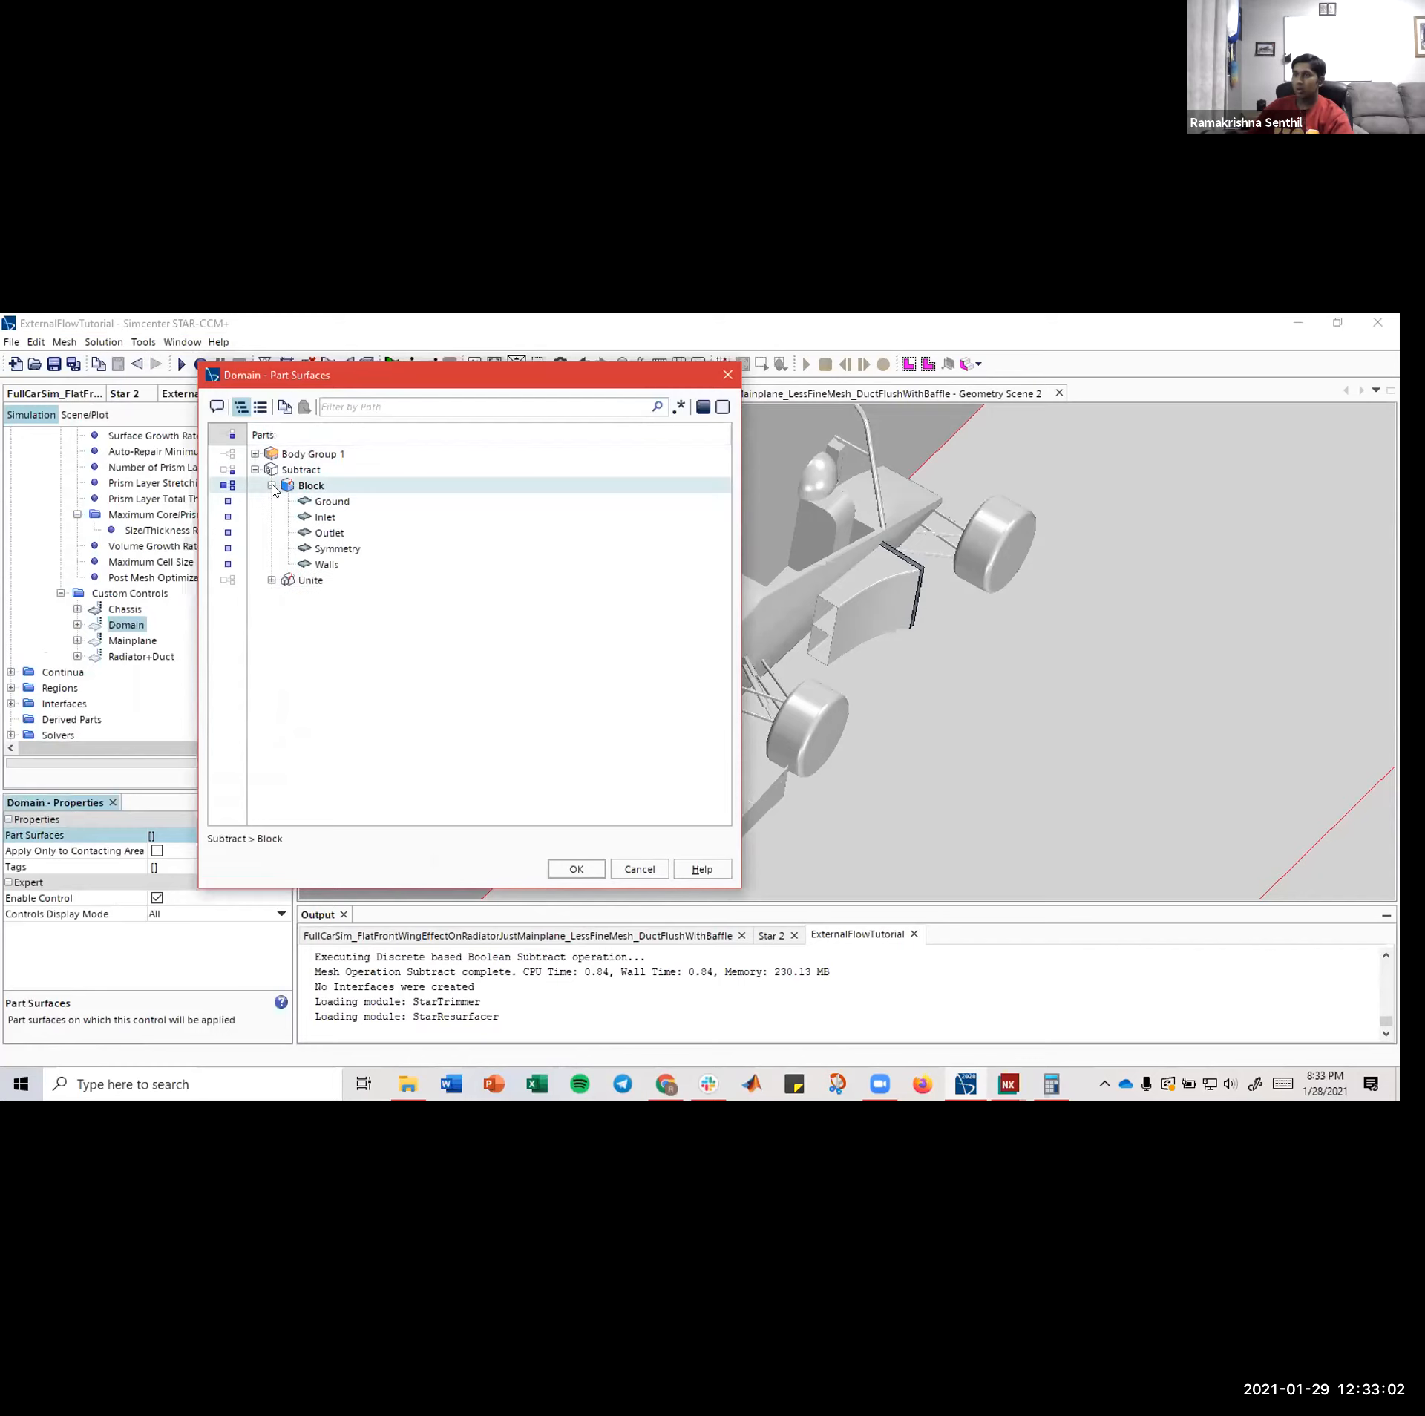
- Assign the Block part under Subtract as the Domain surface control's part surfaces
left_click(272, 485)
left_click(578, 869)
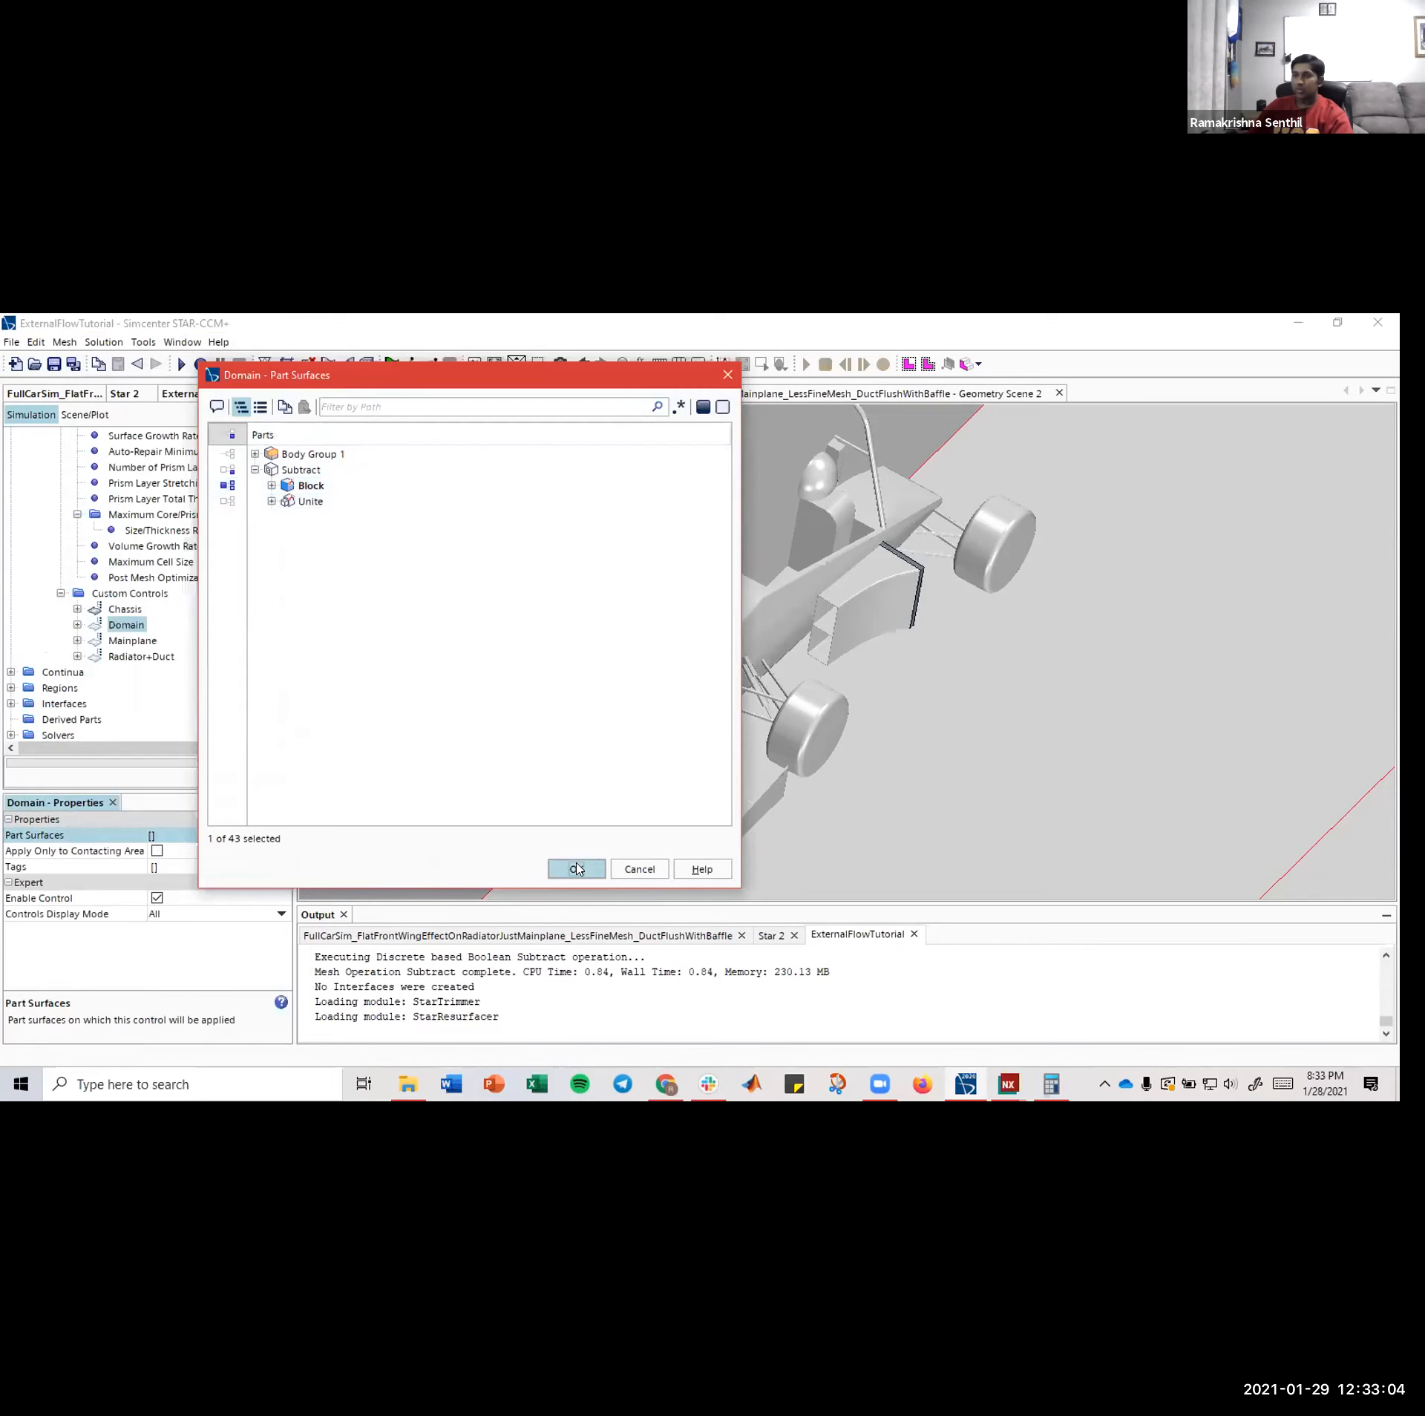
- Assign BOSS-EXTRUDE2 from the united Body Group 1 under Subtract to the Mainplane surface control's part surfaces
left_click(132, 641)
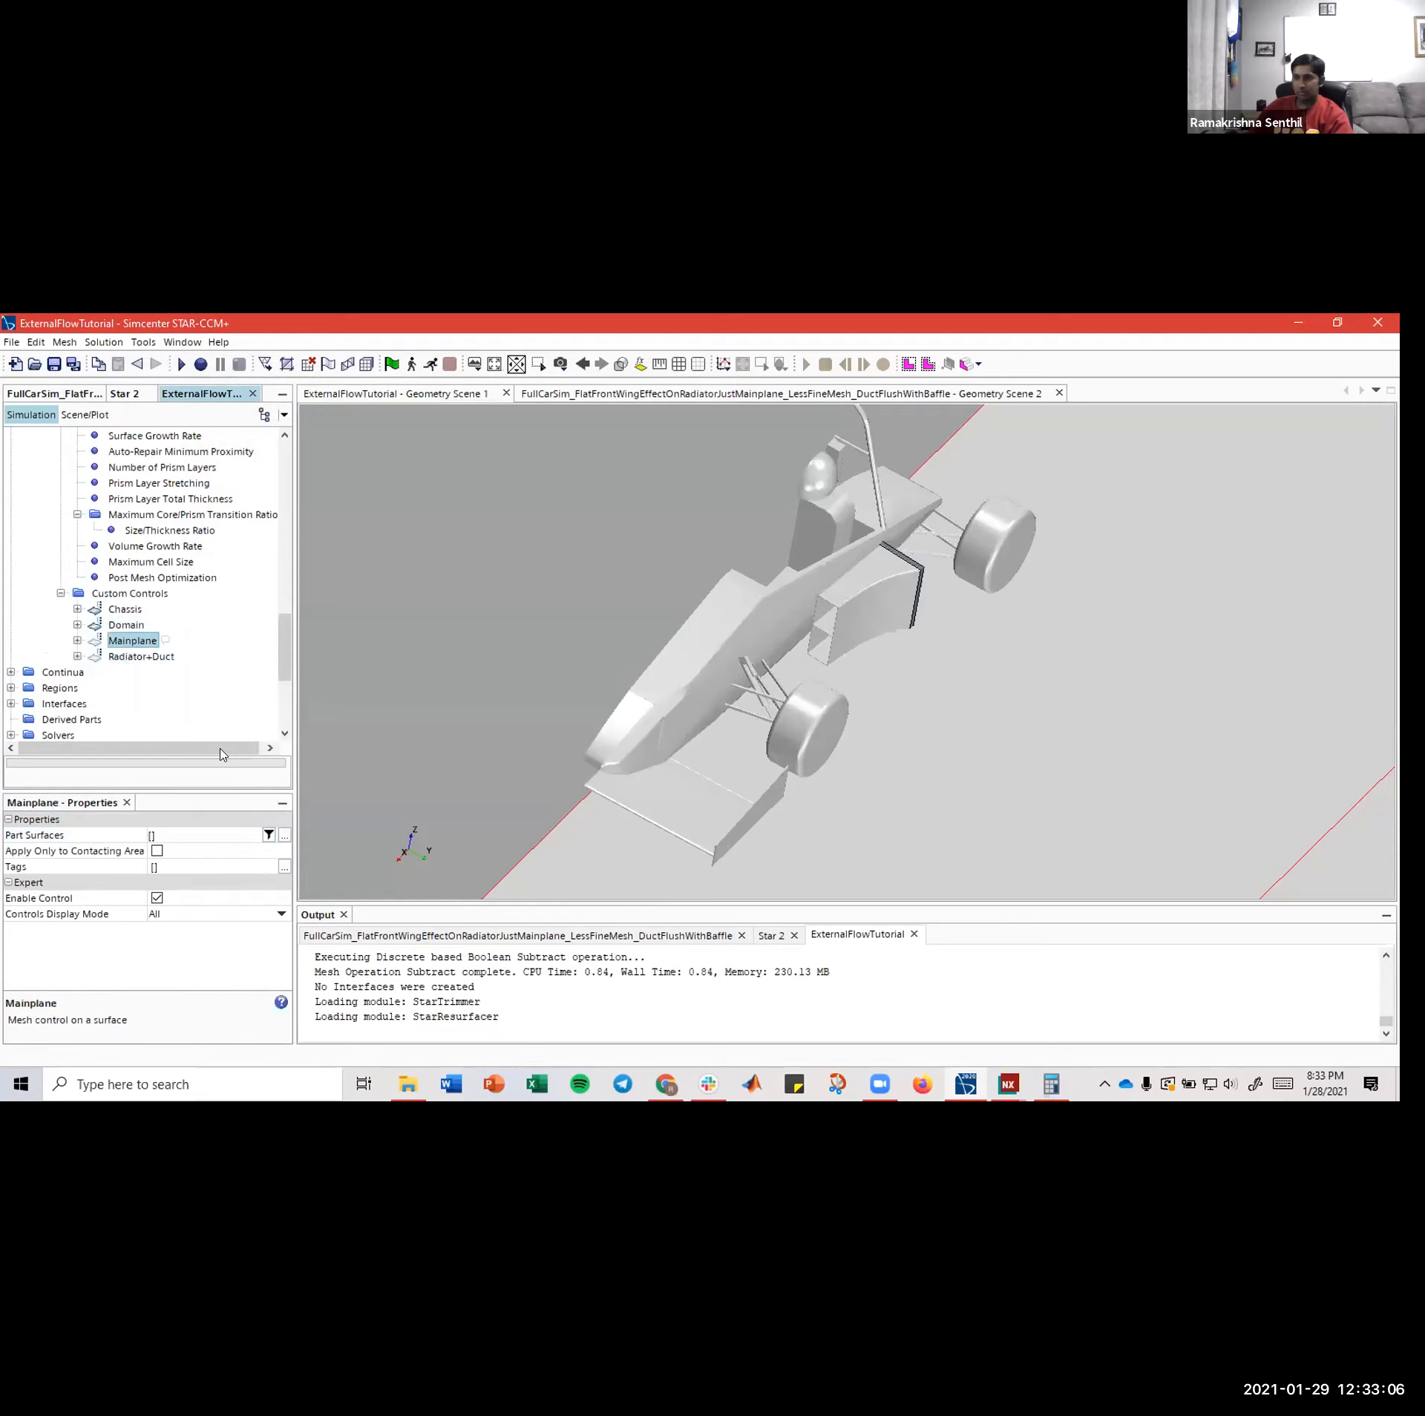
left_click(285, 835)
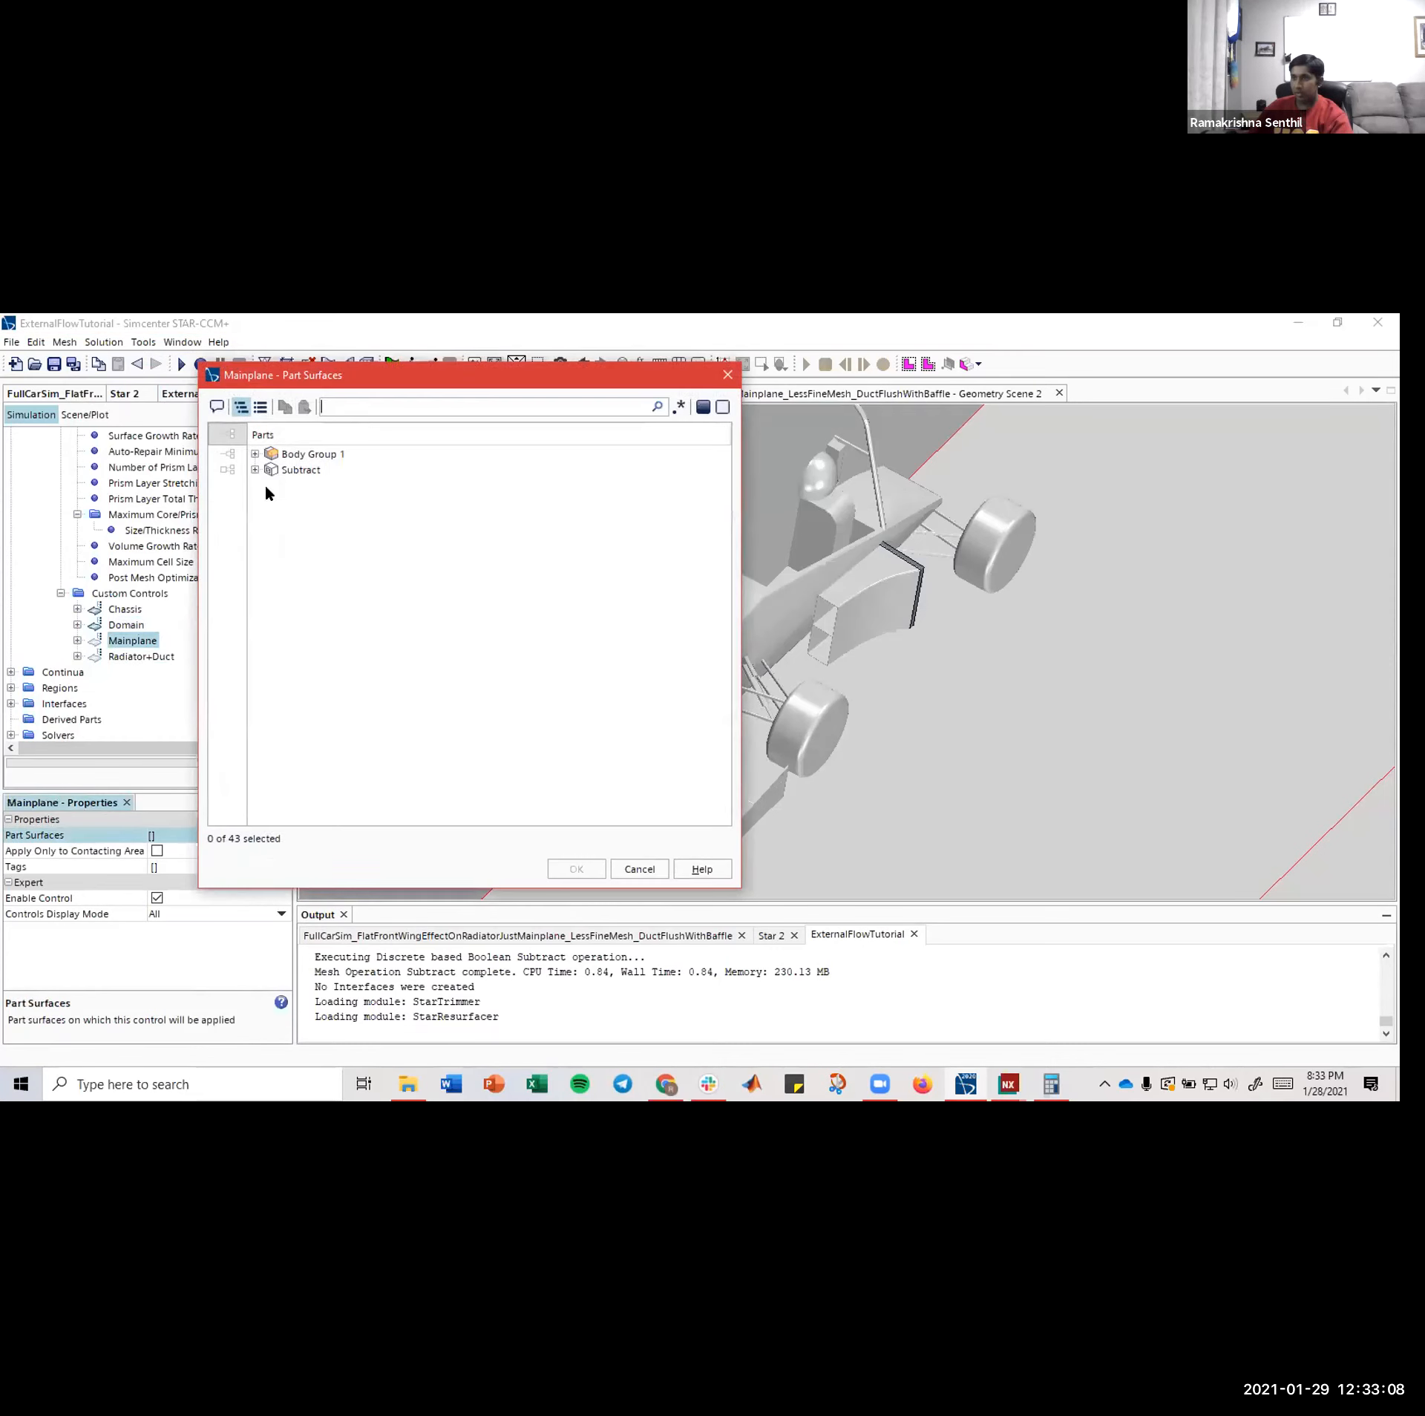
left_click(255, 470)
left_click(275, 503)
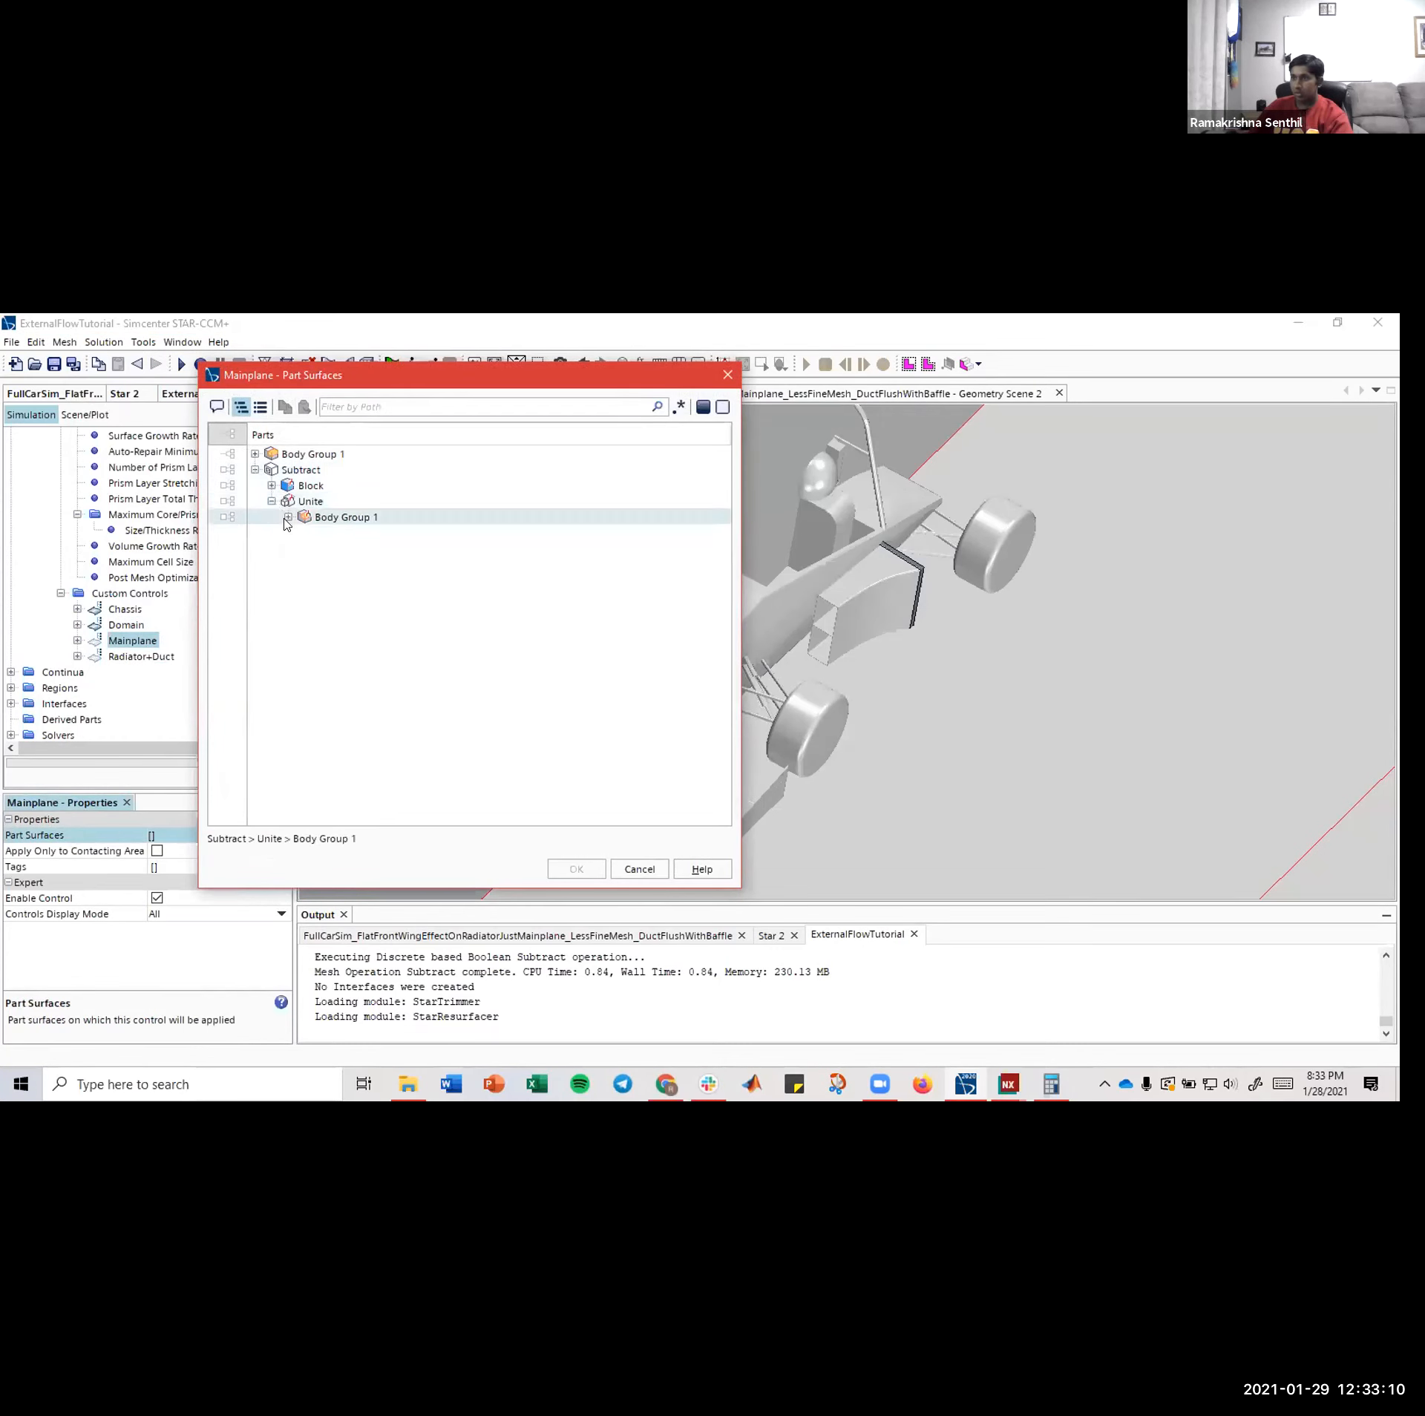
left_click(288, 517)
left_click(355, 551)
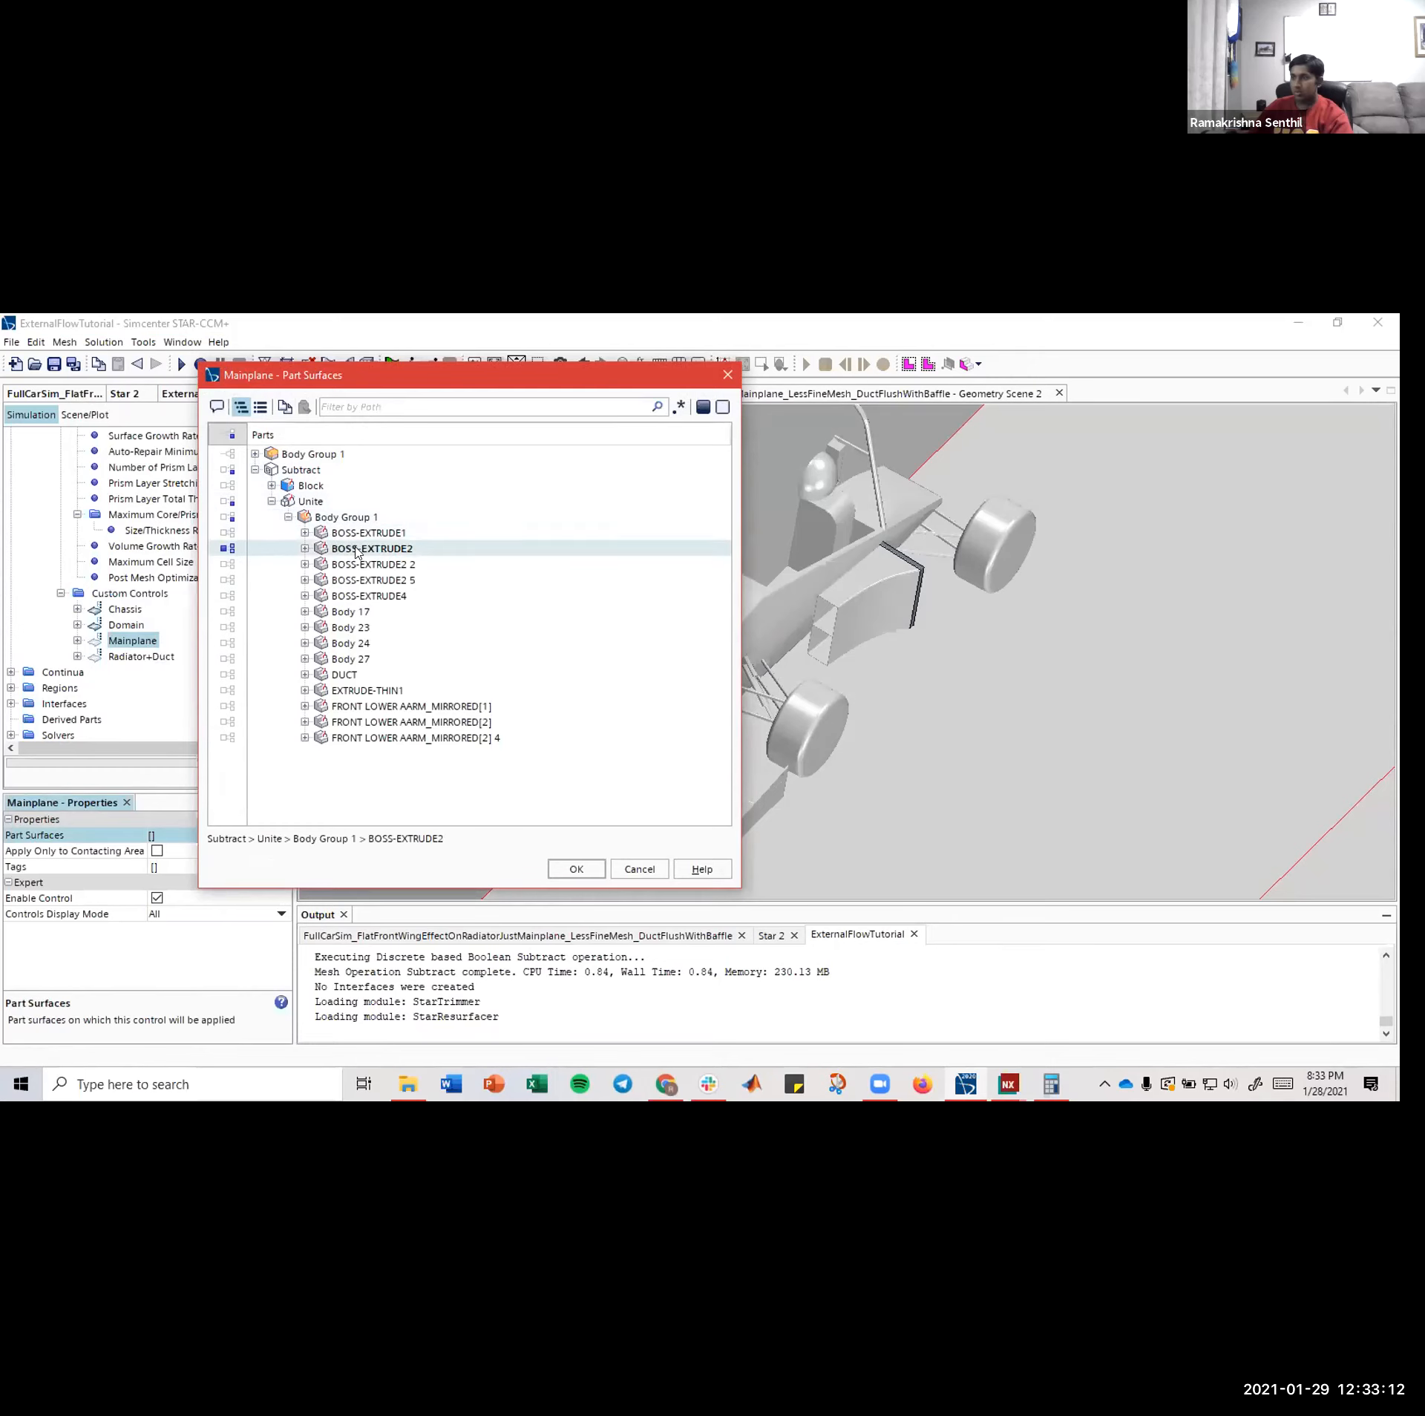
left_click(577, 868)
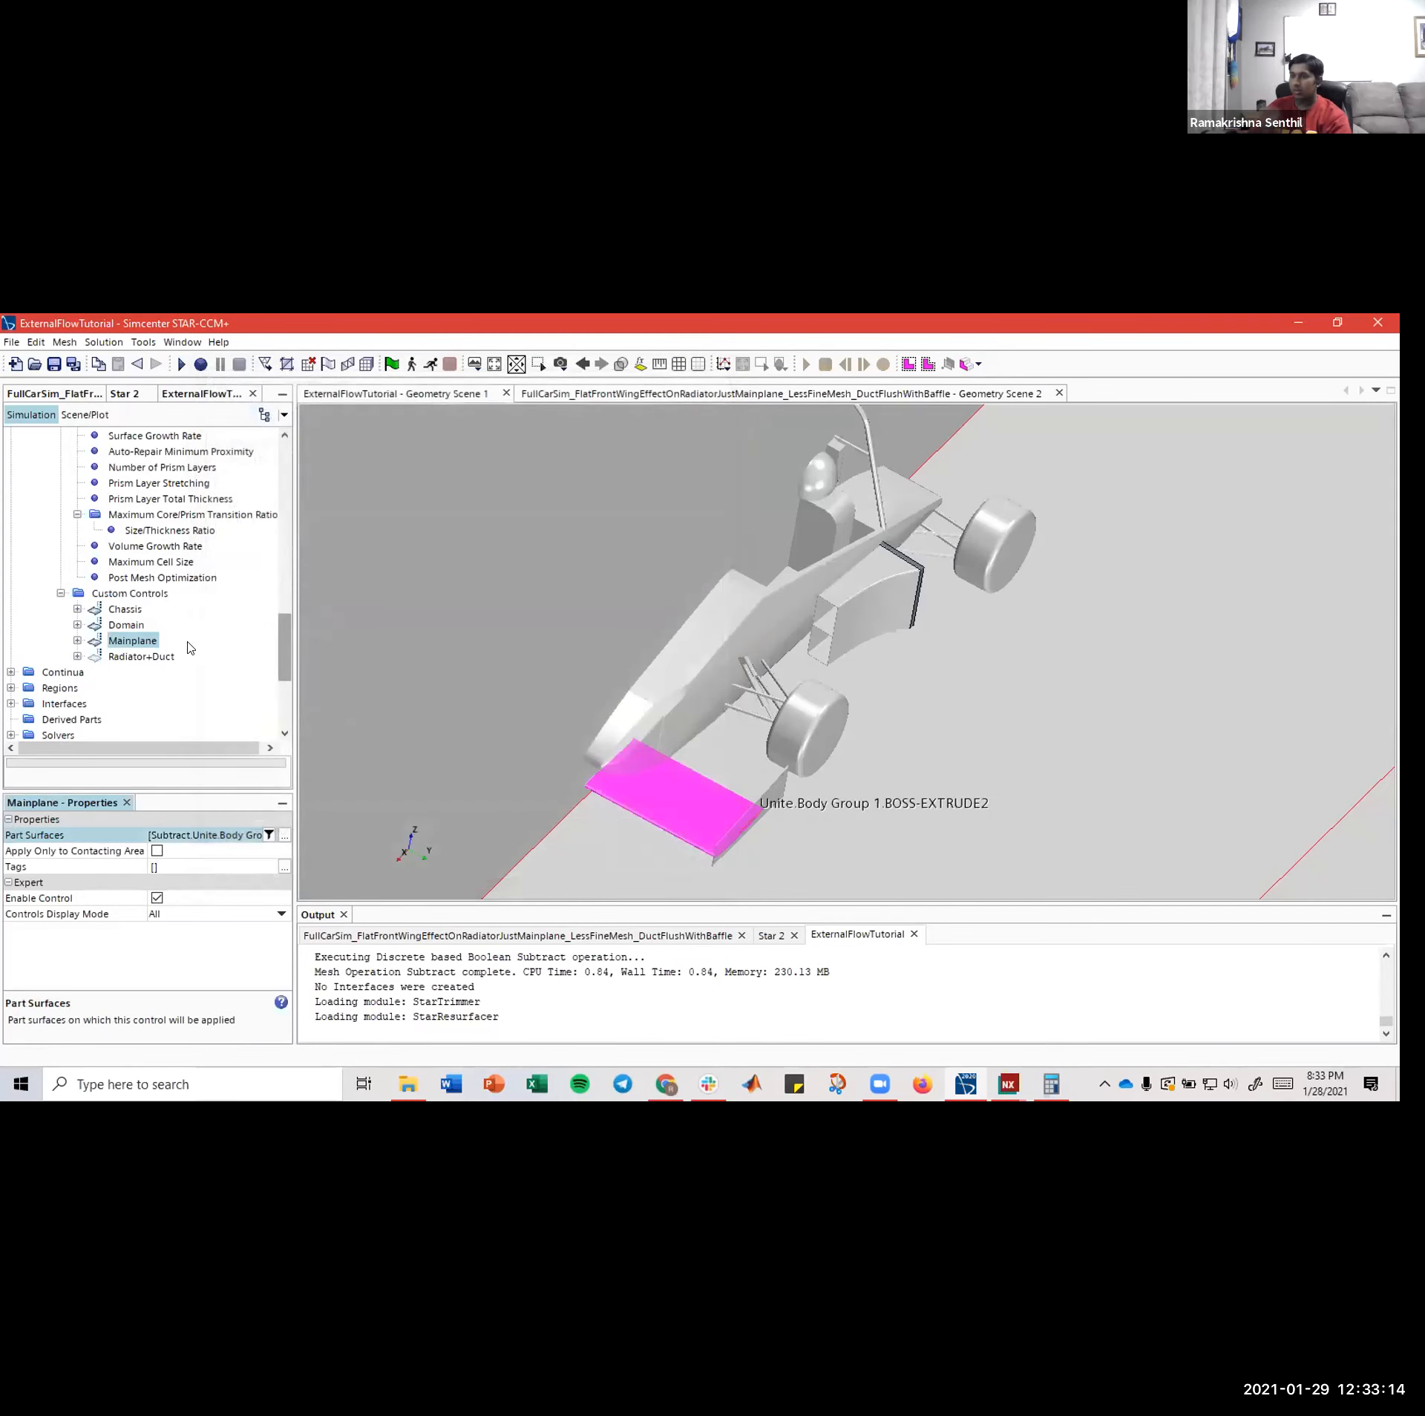
left_click_drag(614, 731, 538, 710)
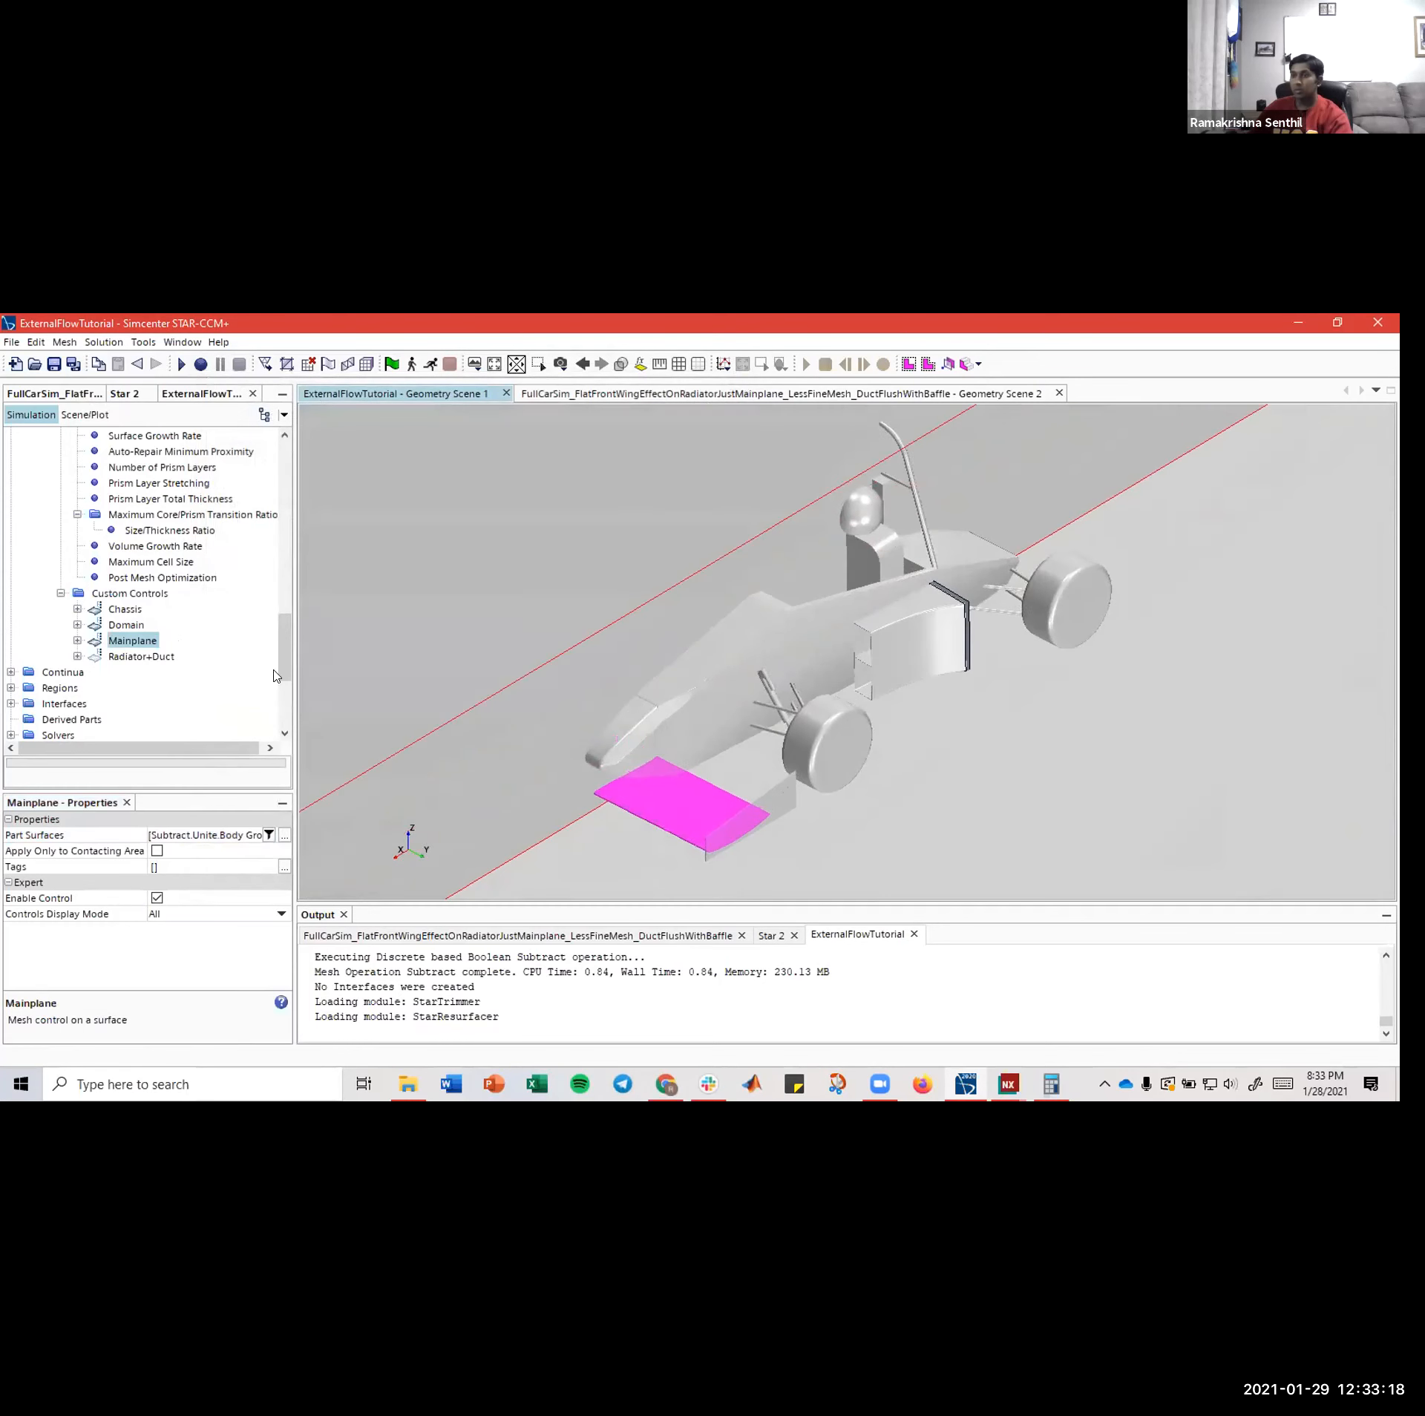
- Assign Body 27 and DUCT from the united Body Group 1 to the Radiator+Duct surface control's part surfaces
right_click(141, 656)
left_click(244, 857)
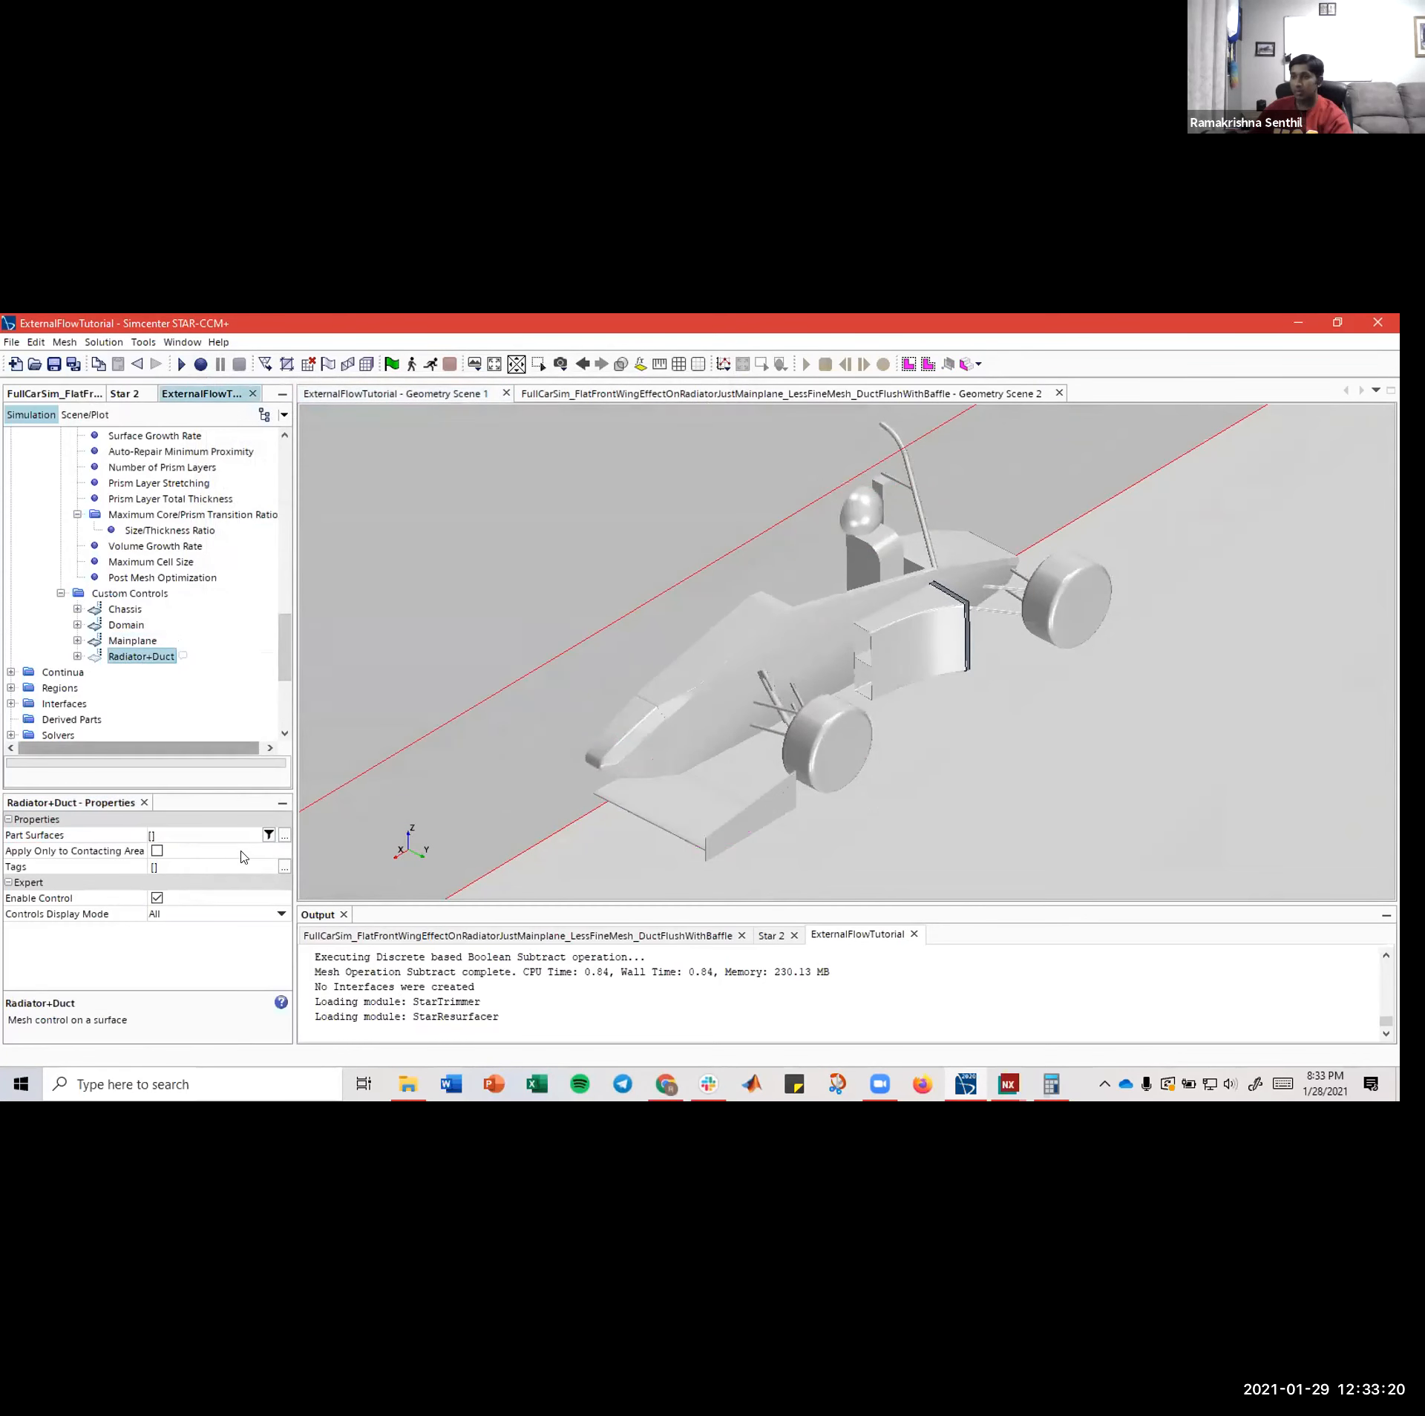
left_click(284, 835)
left_click(255, 470)
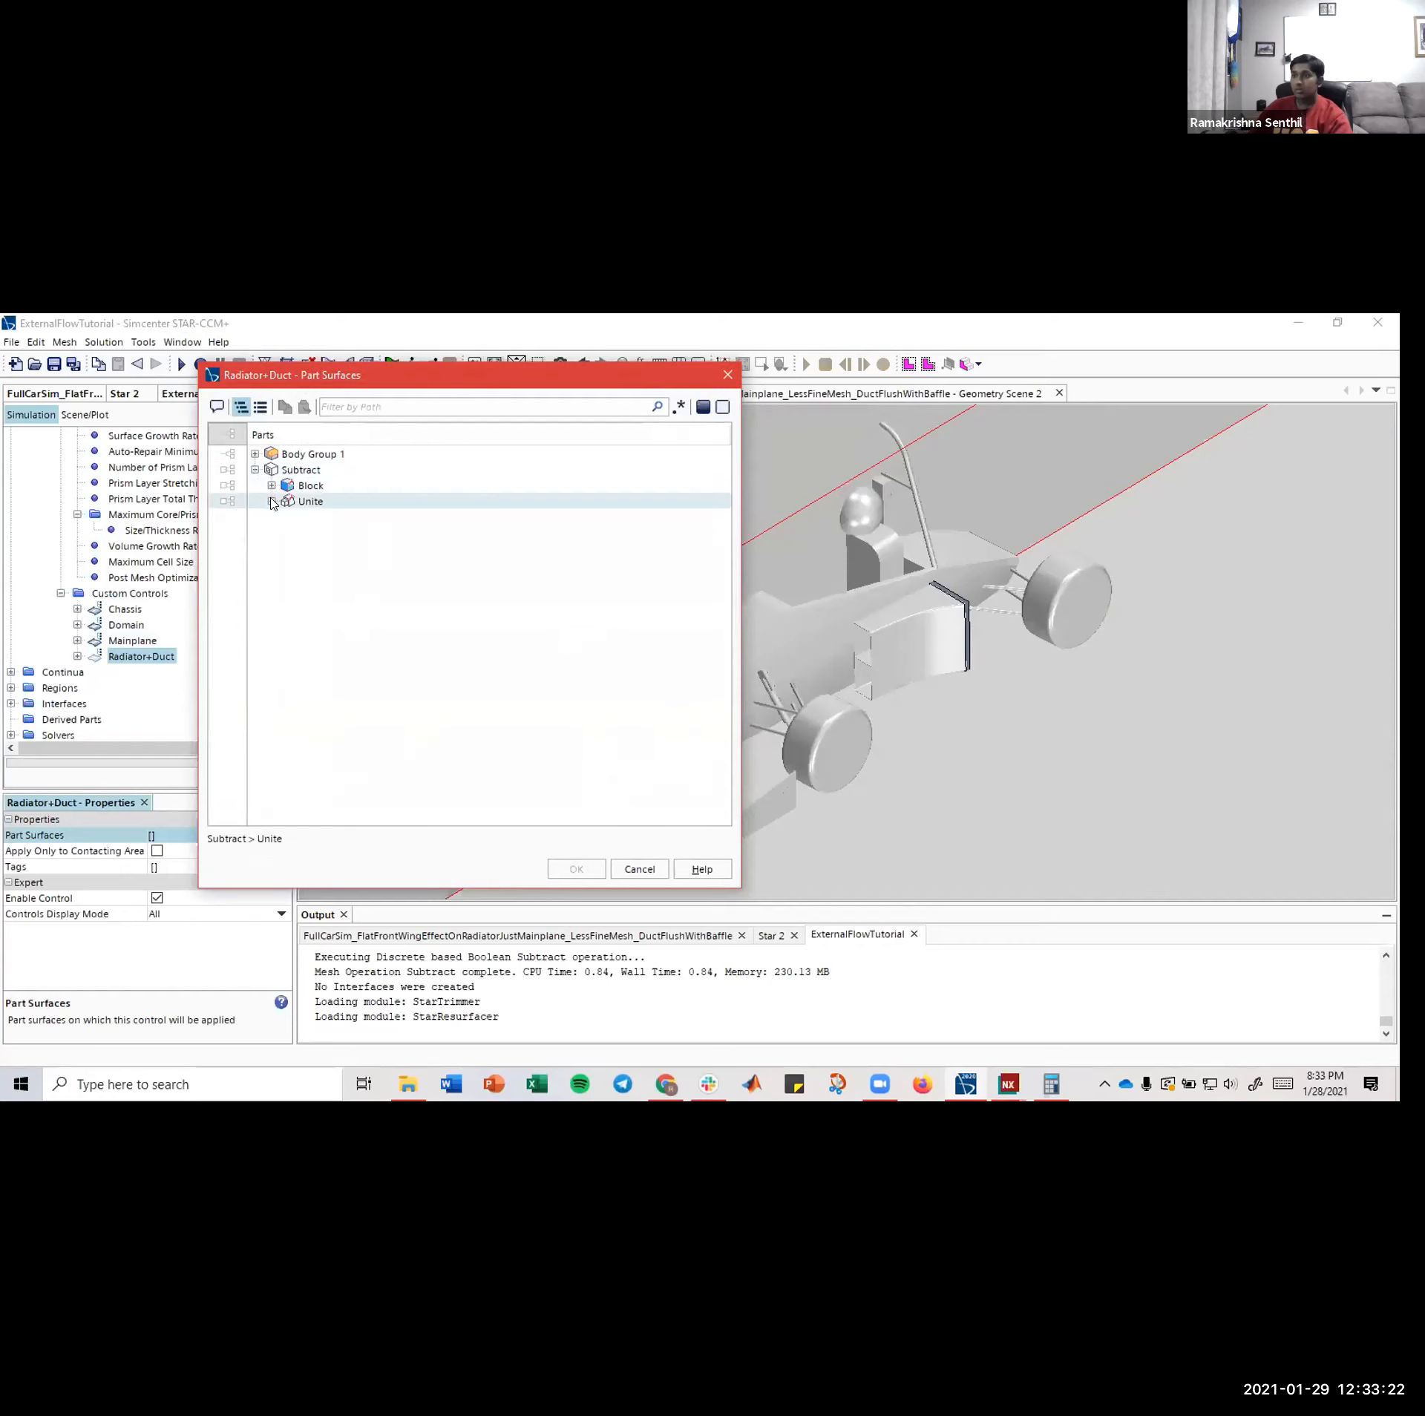
left_click(272, 501)
left_click(288, 517)
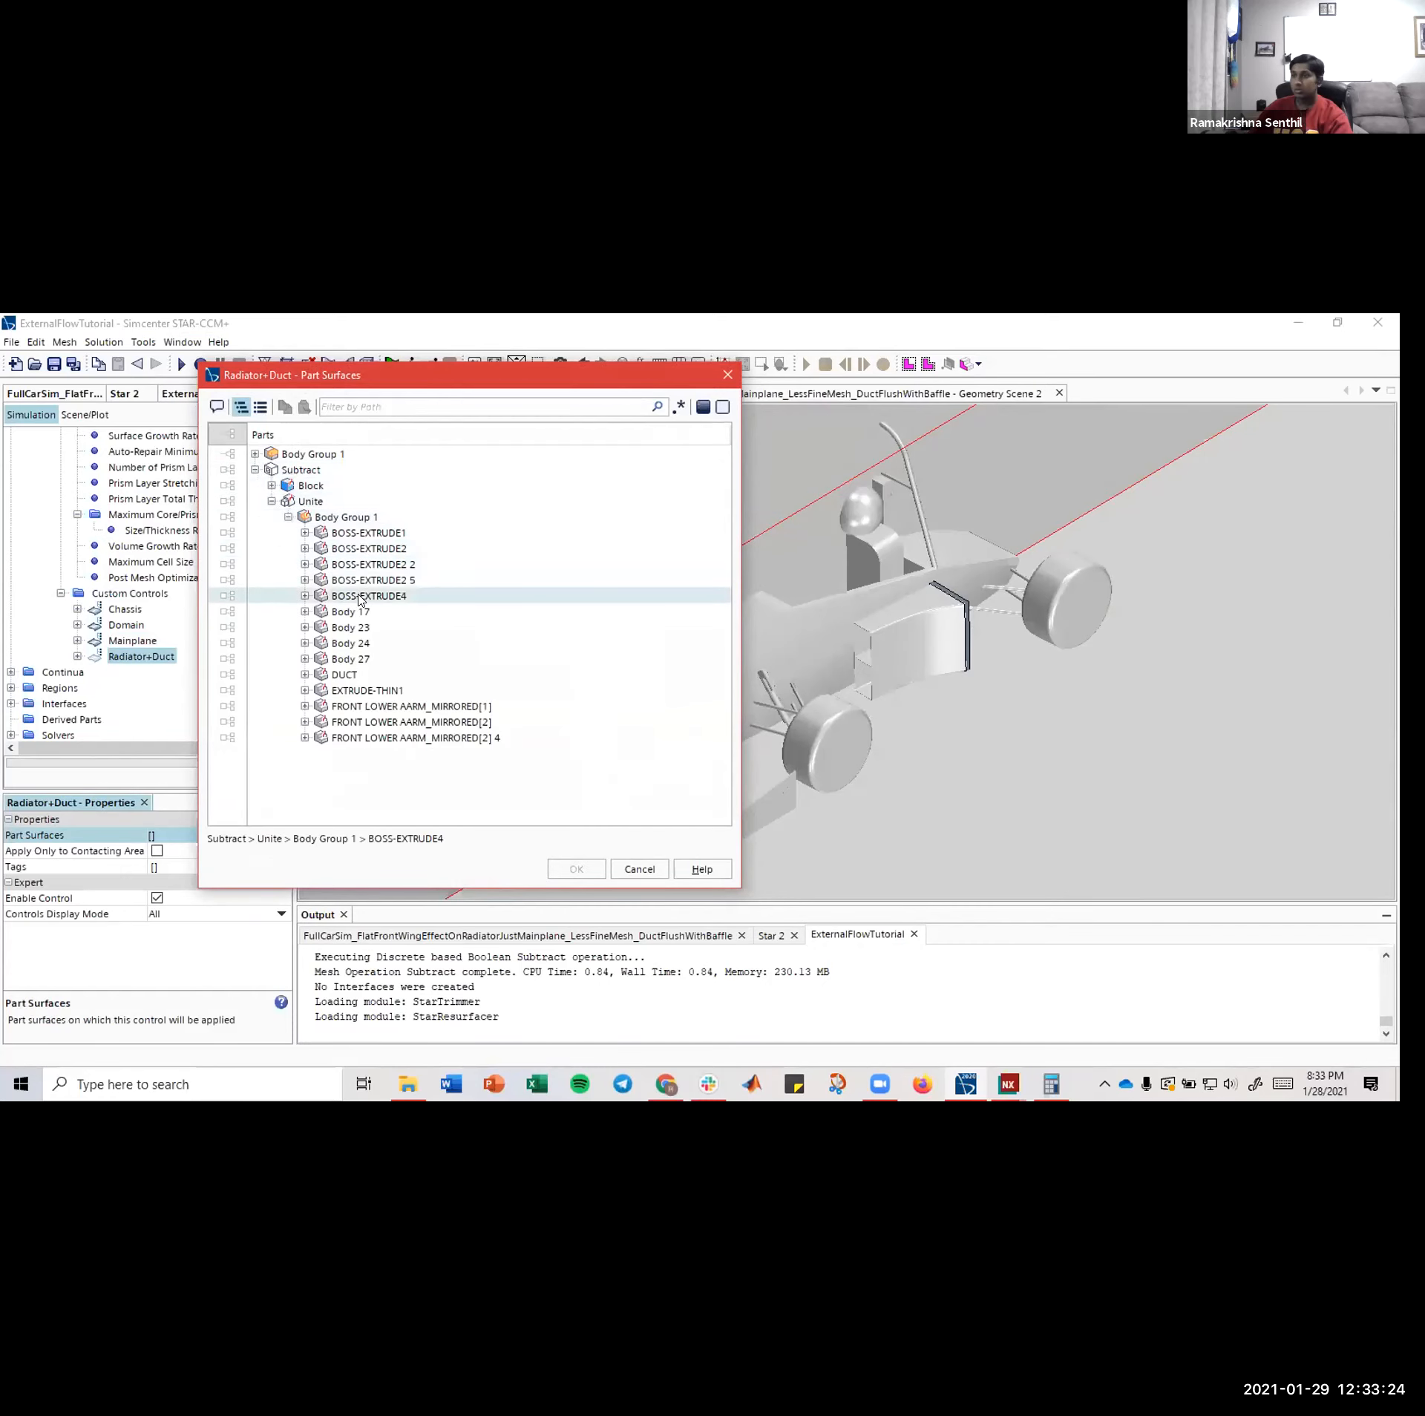
left_click(228, 659)
left_click(228, 674)
left_click(576, 869)
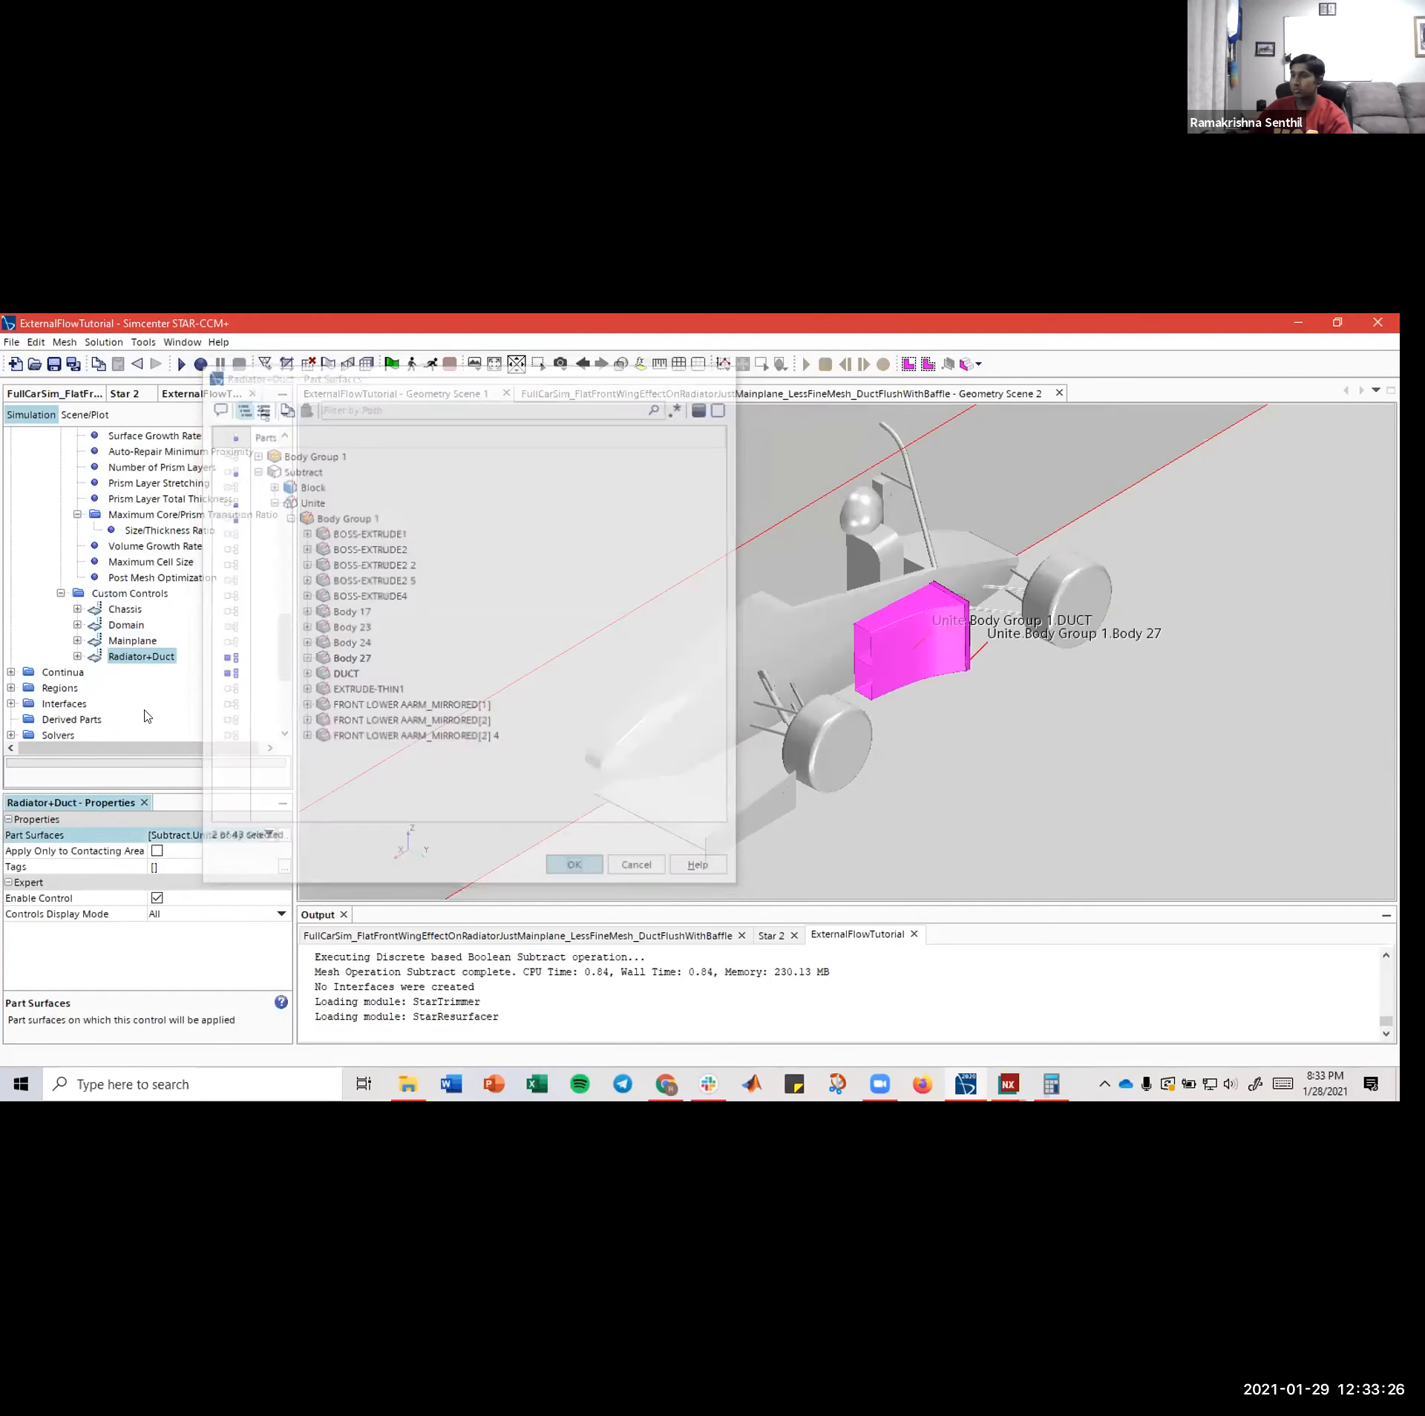
- Review the Domain and Chassis part assignments, and expand the Chassis custom control in the FullCarSim reference simulation
left_click(123, 625)
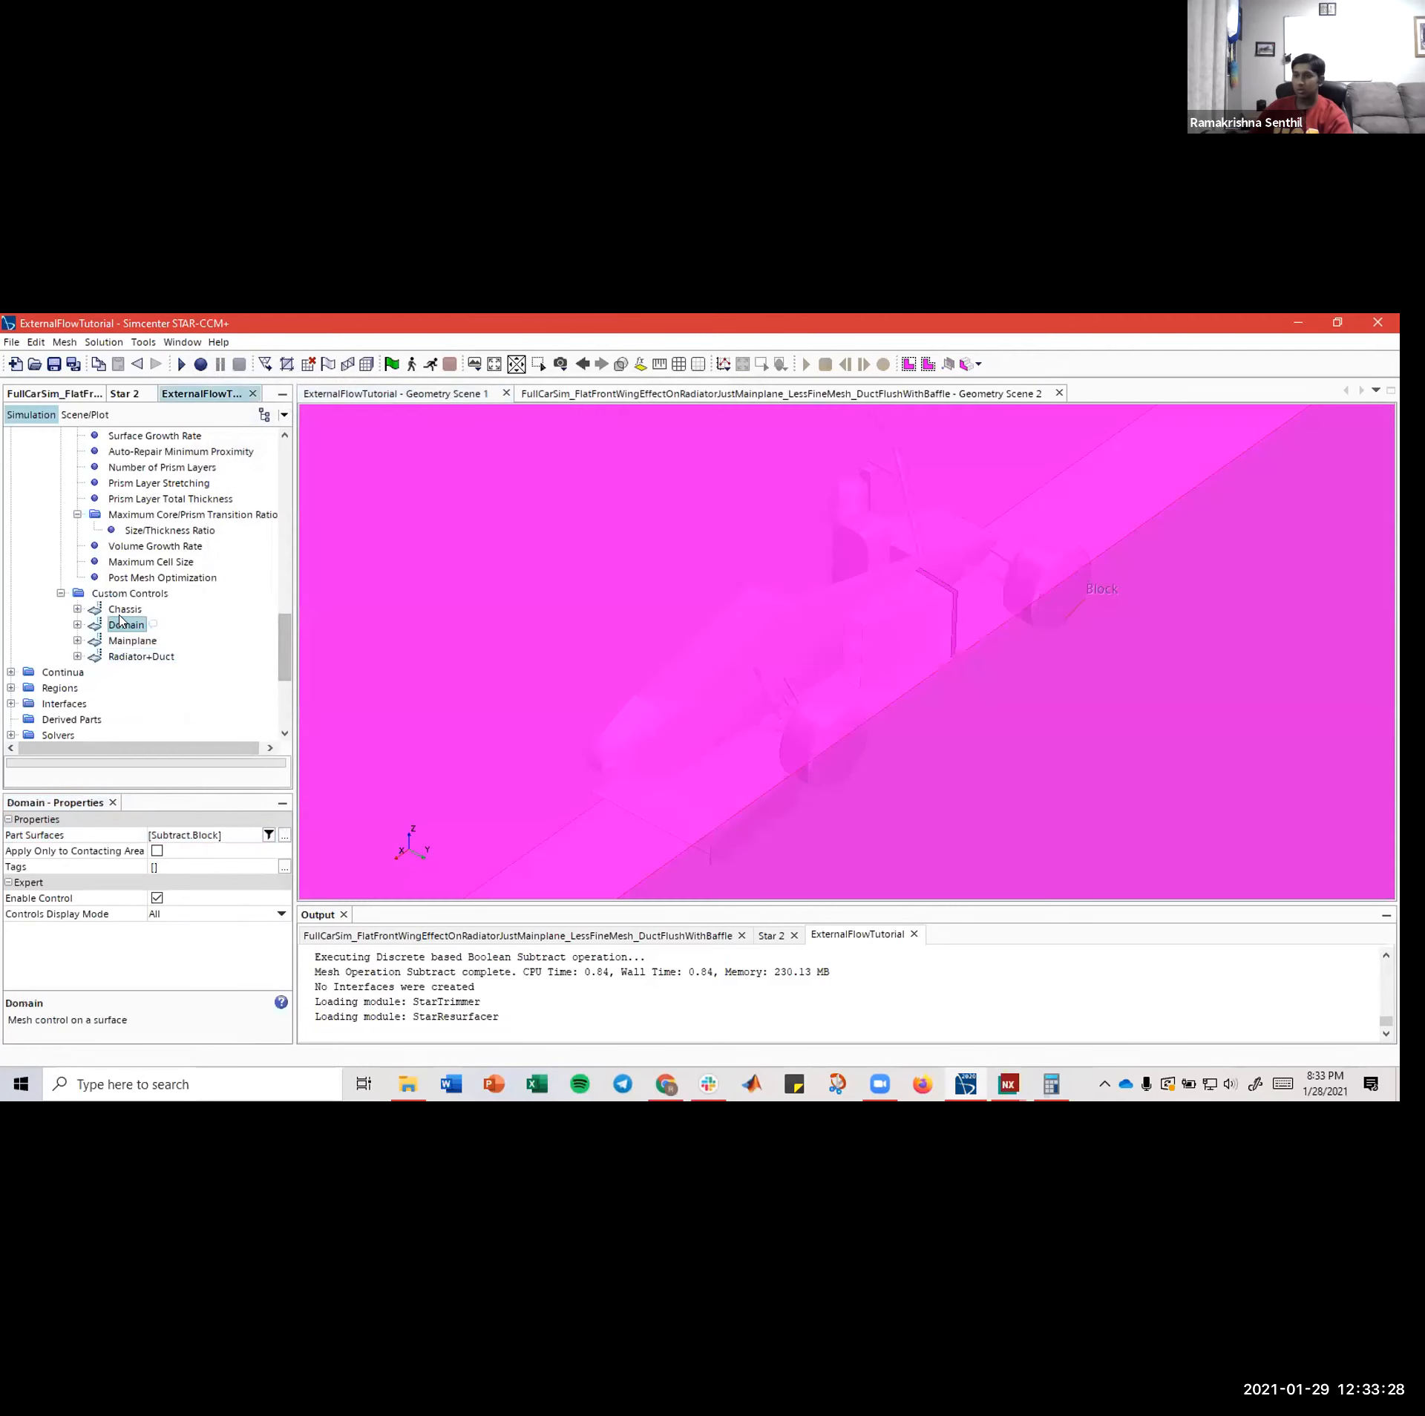
left_click(123, 609)
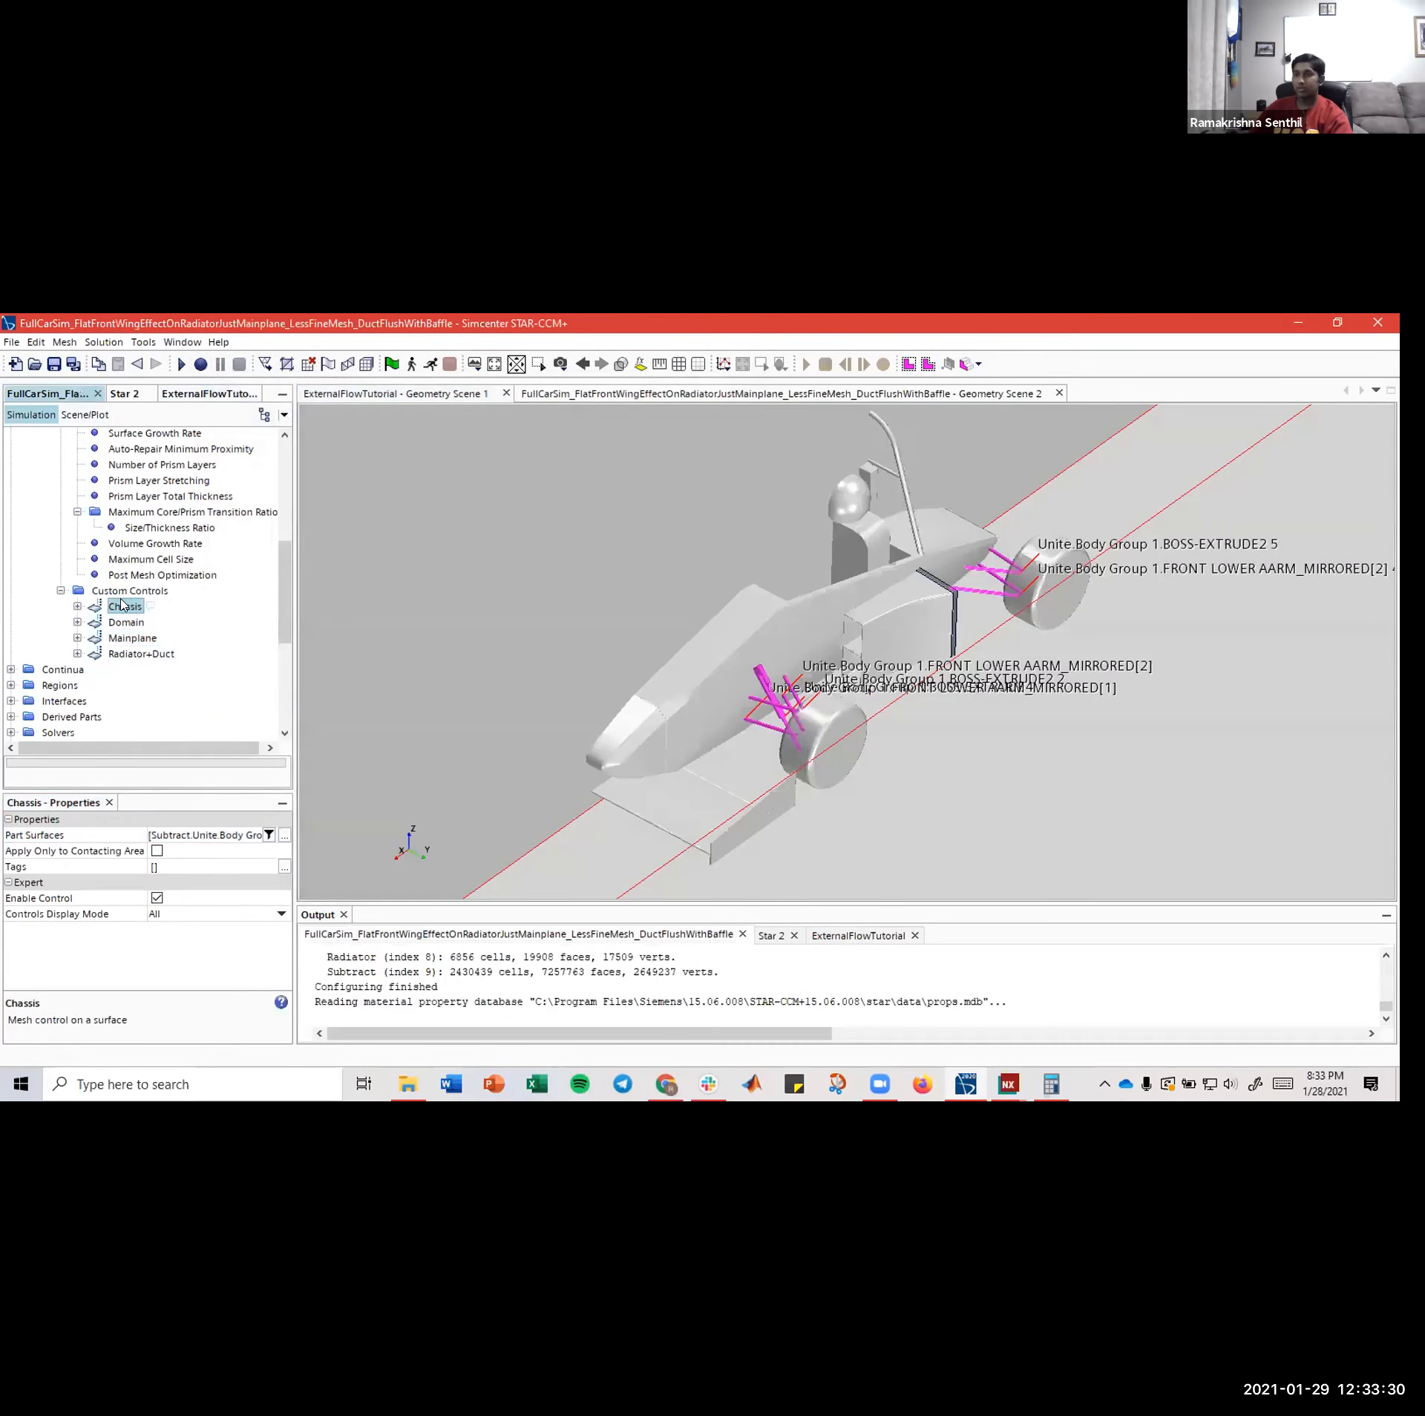
left_click(77, 607)
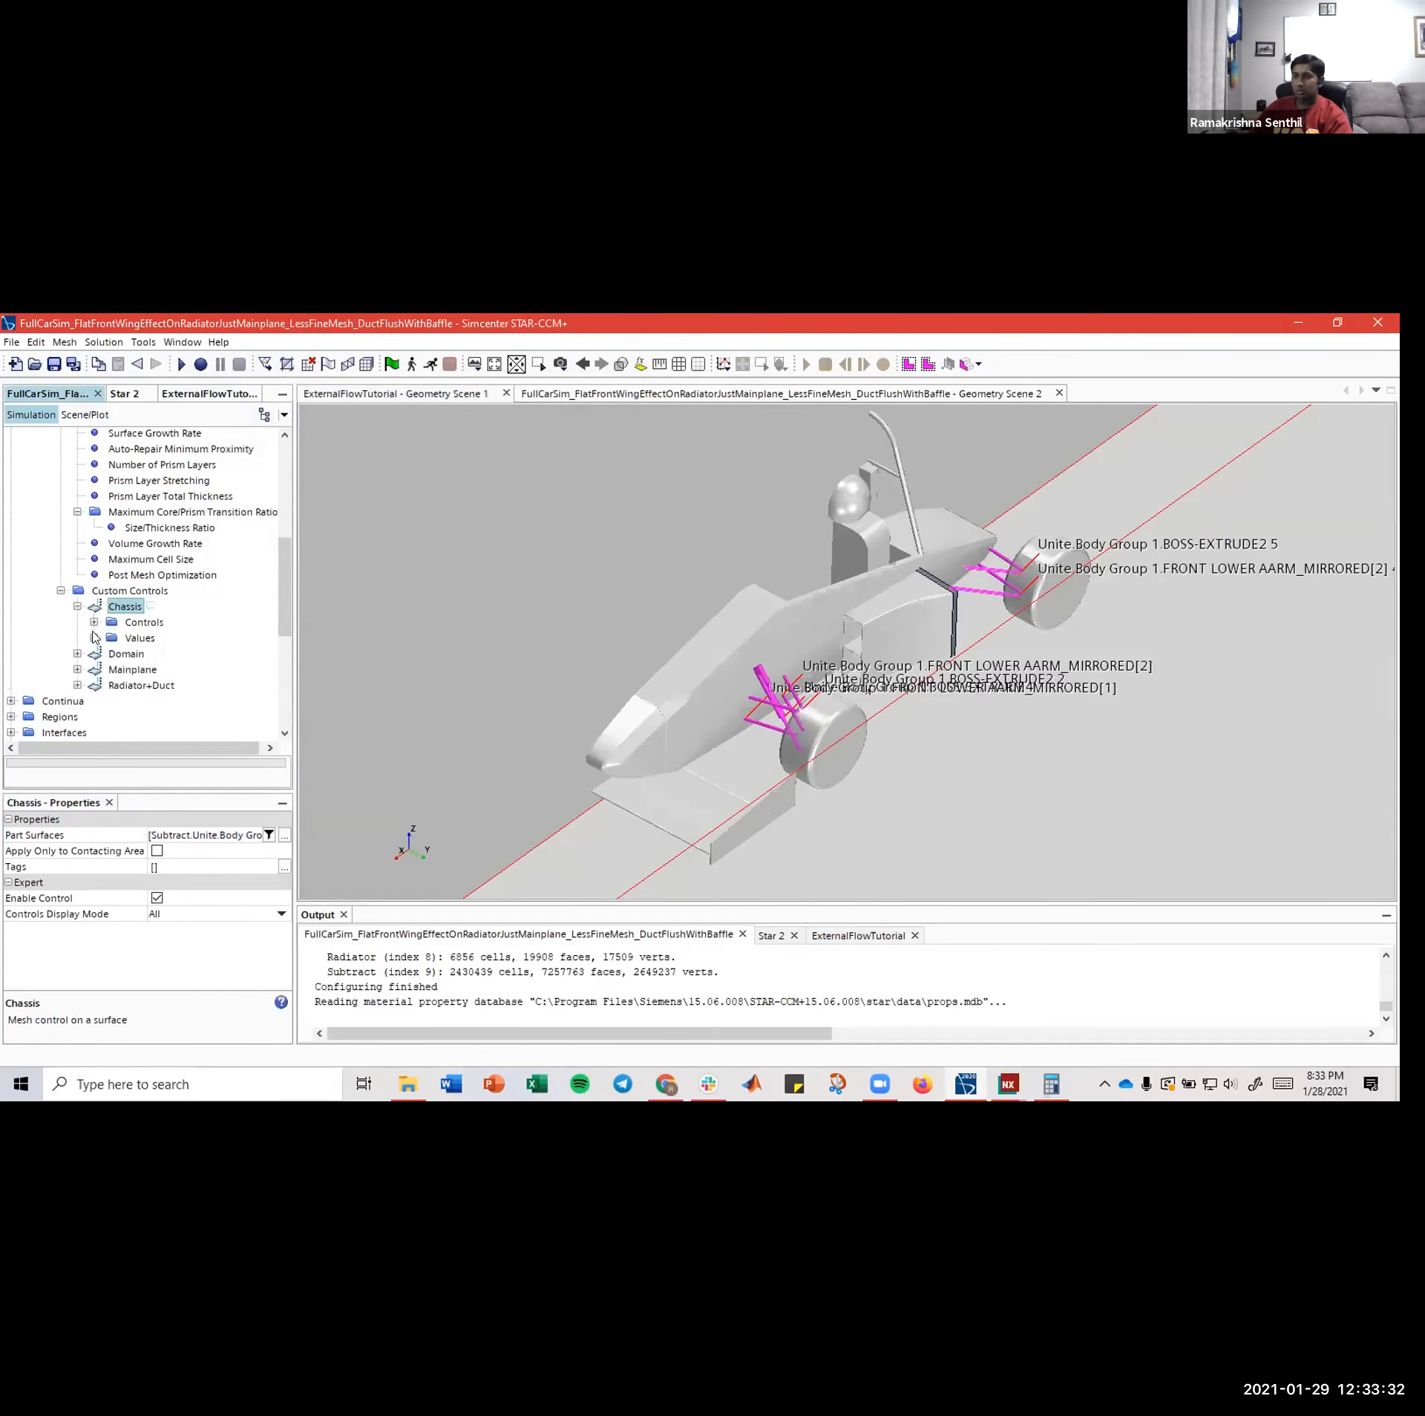
left_click(95, 622)
left_click(95, 545)
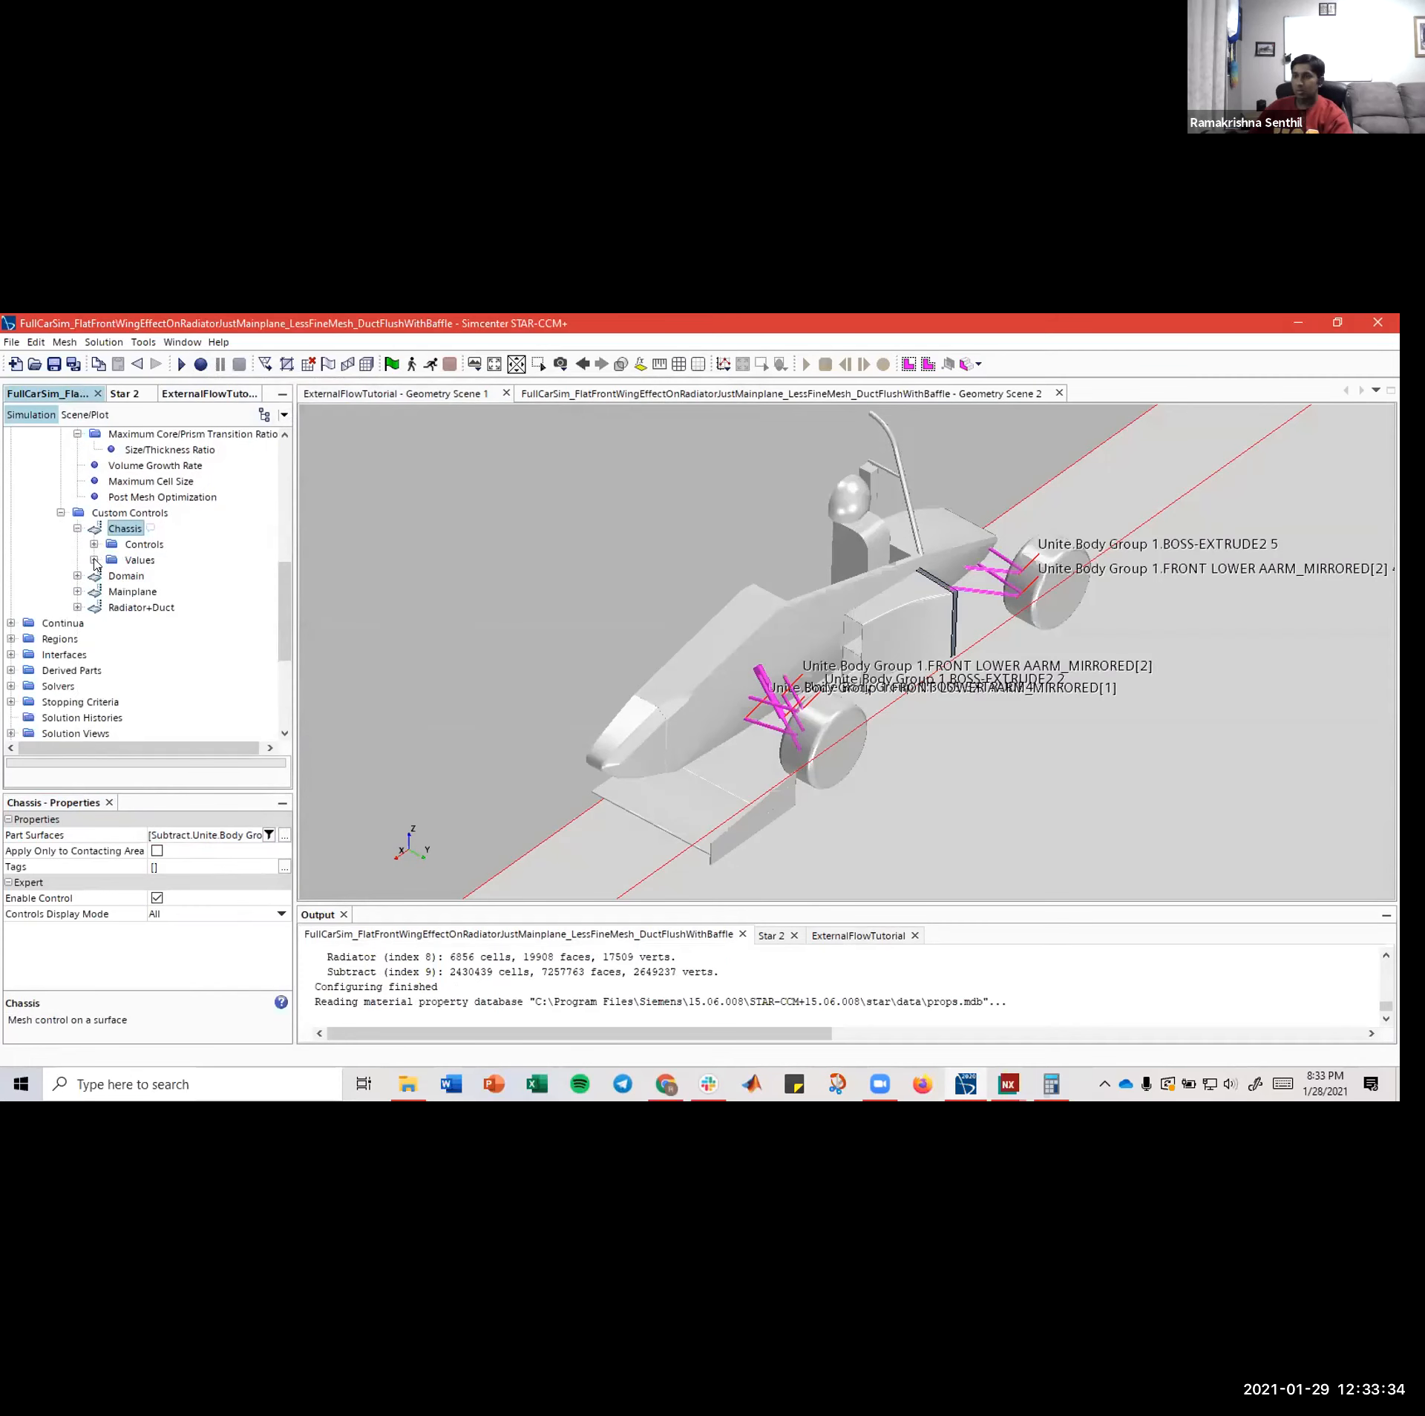
left_click(94, 561)
- In the ExternalFlowTutorial simulation, set the Chassis control's Target Surface Size and Minimum Surface Size to Custom
left_click(207, 394)
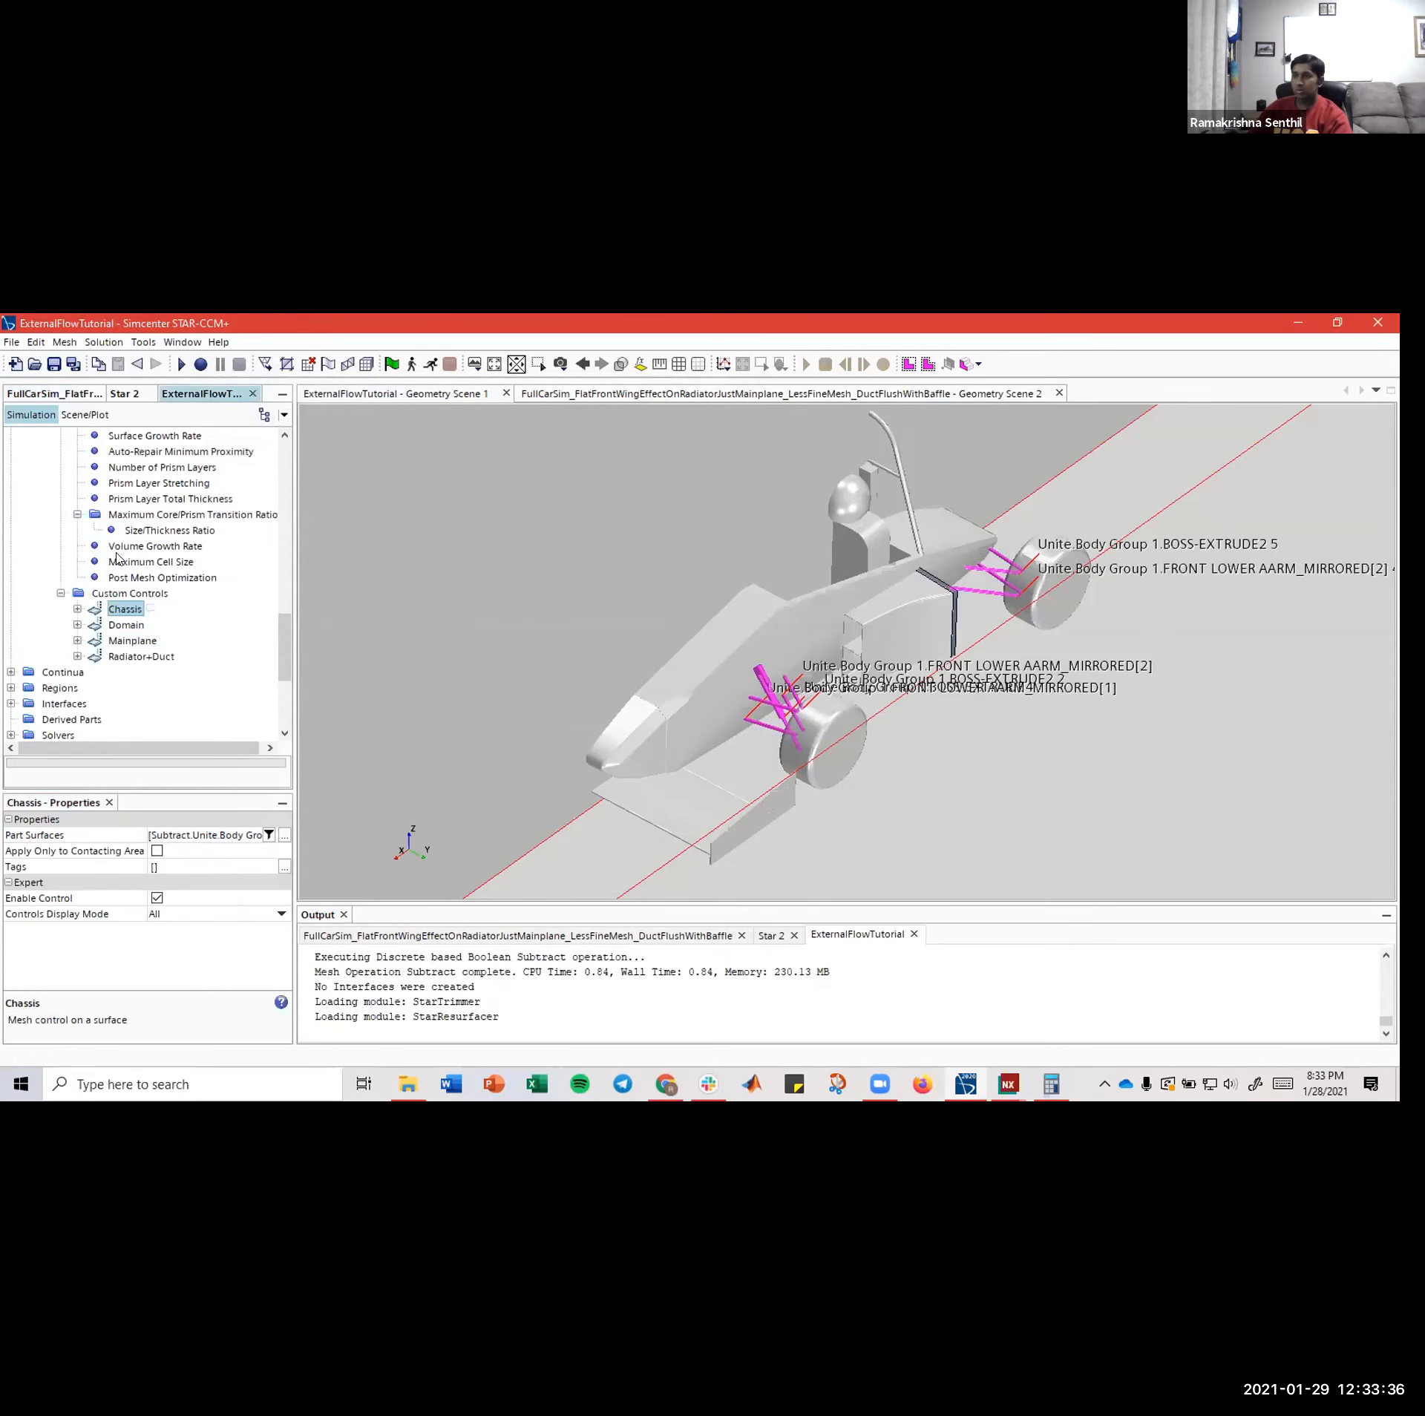
left_click(77, 610)
left_click(93, 625)
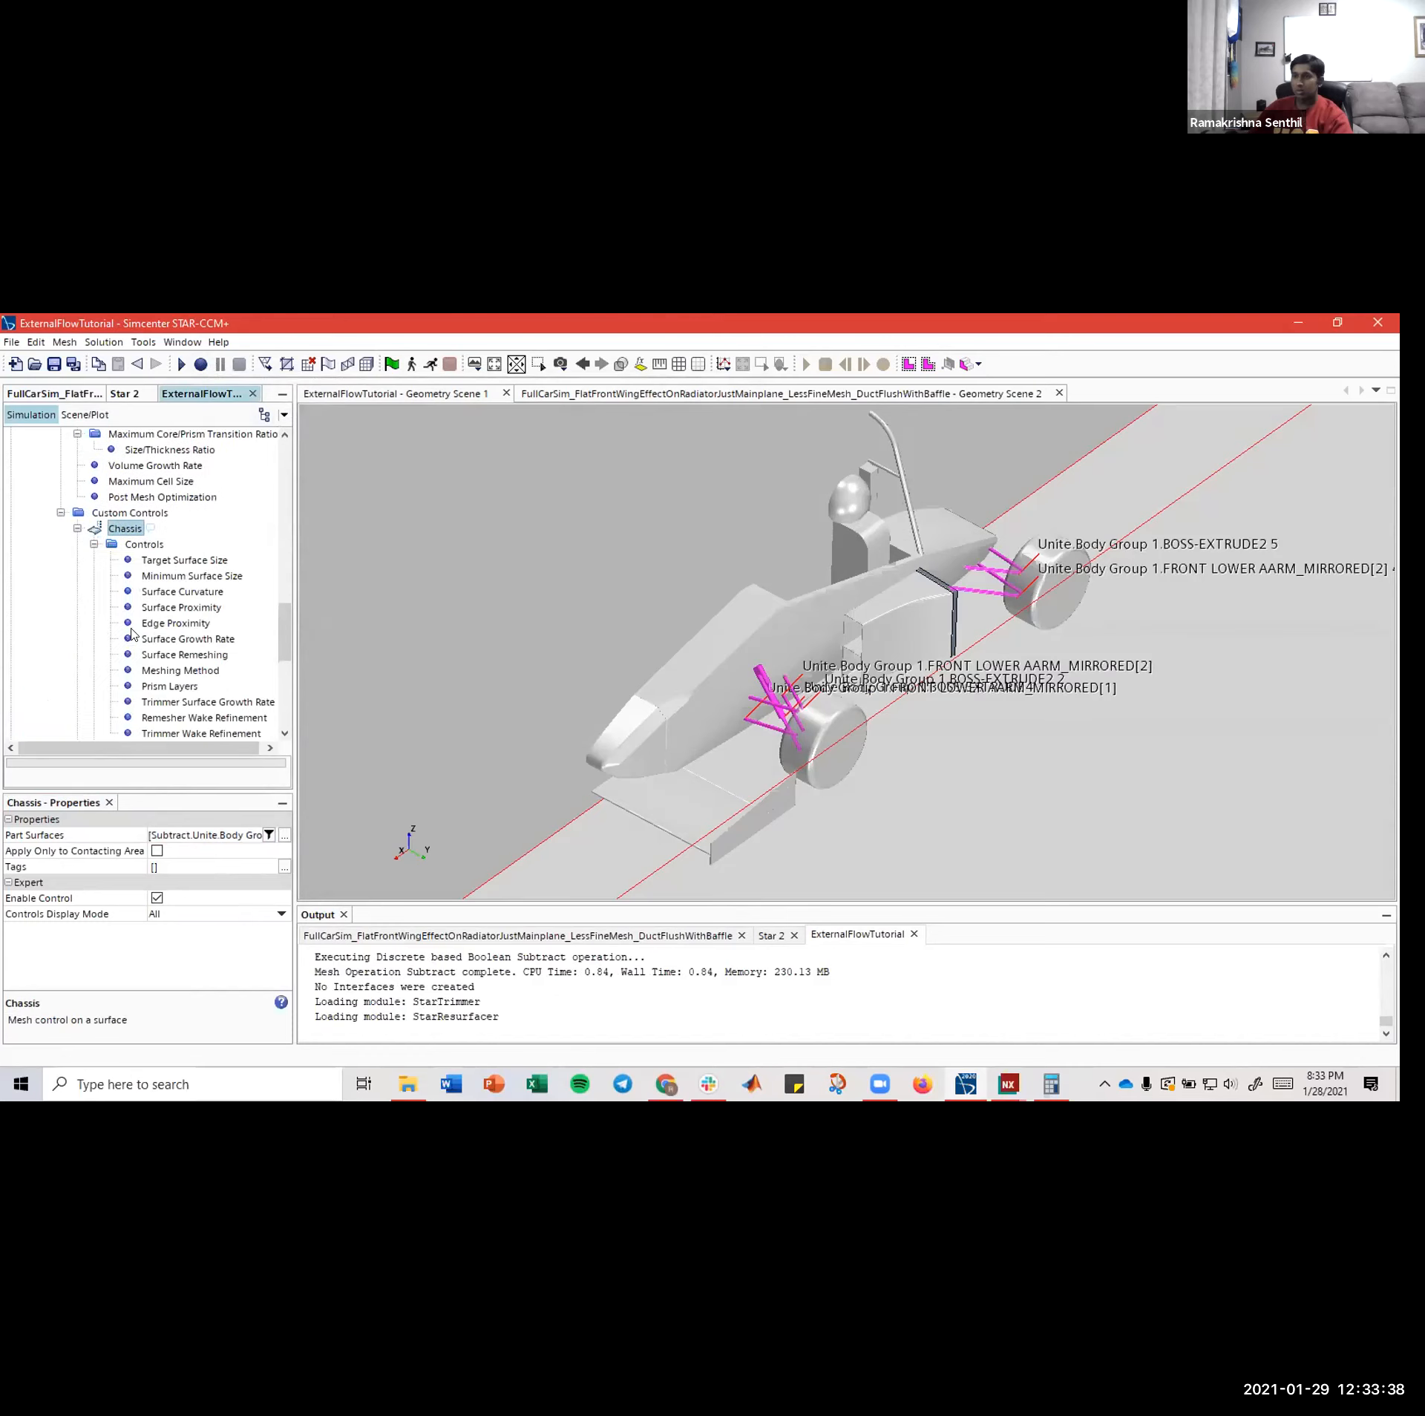
left_click(167, 561)
left_click(215, 835)
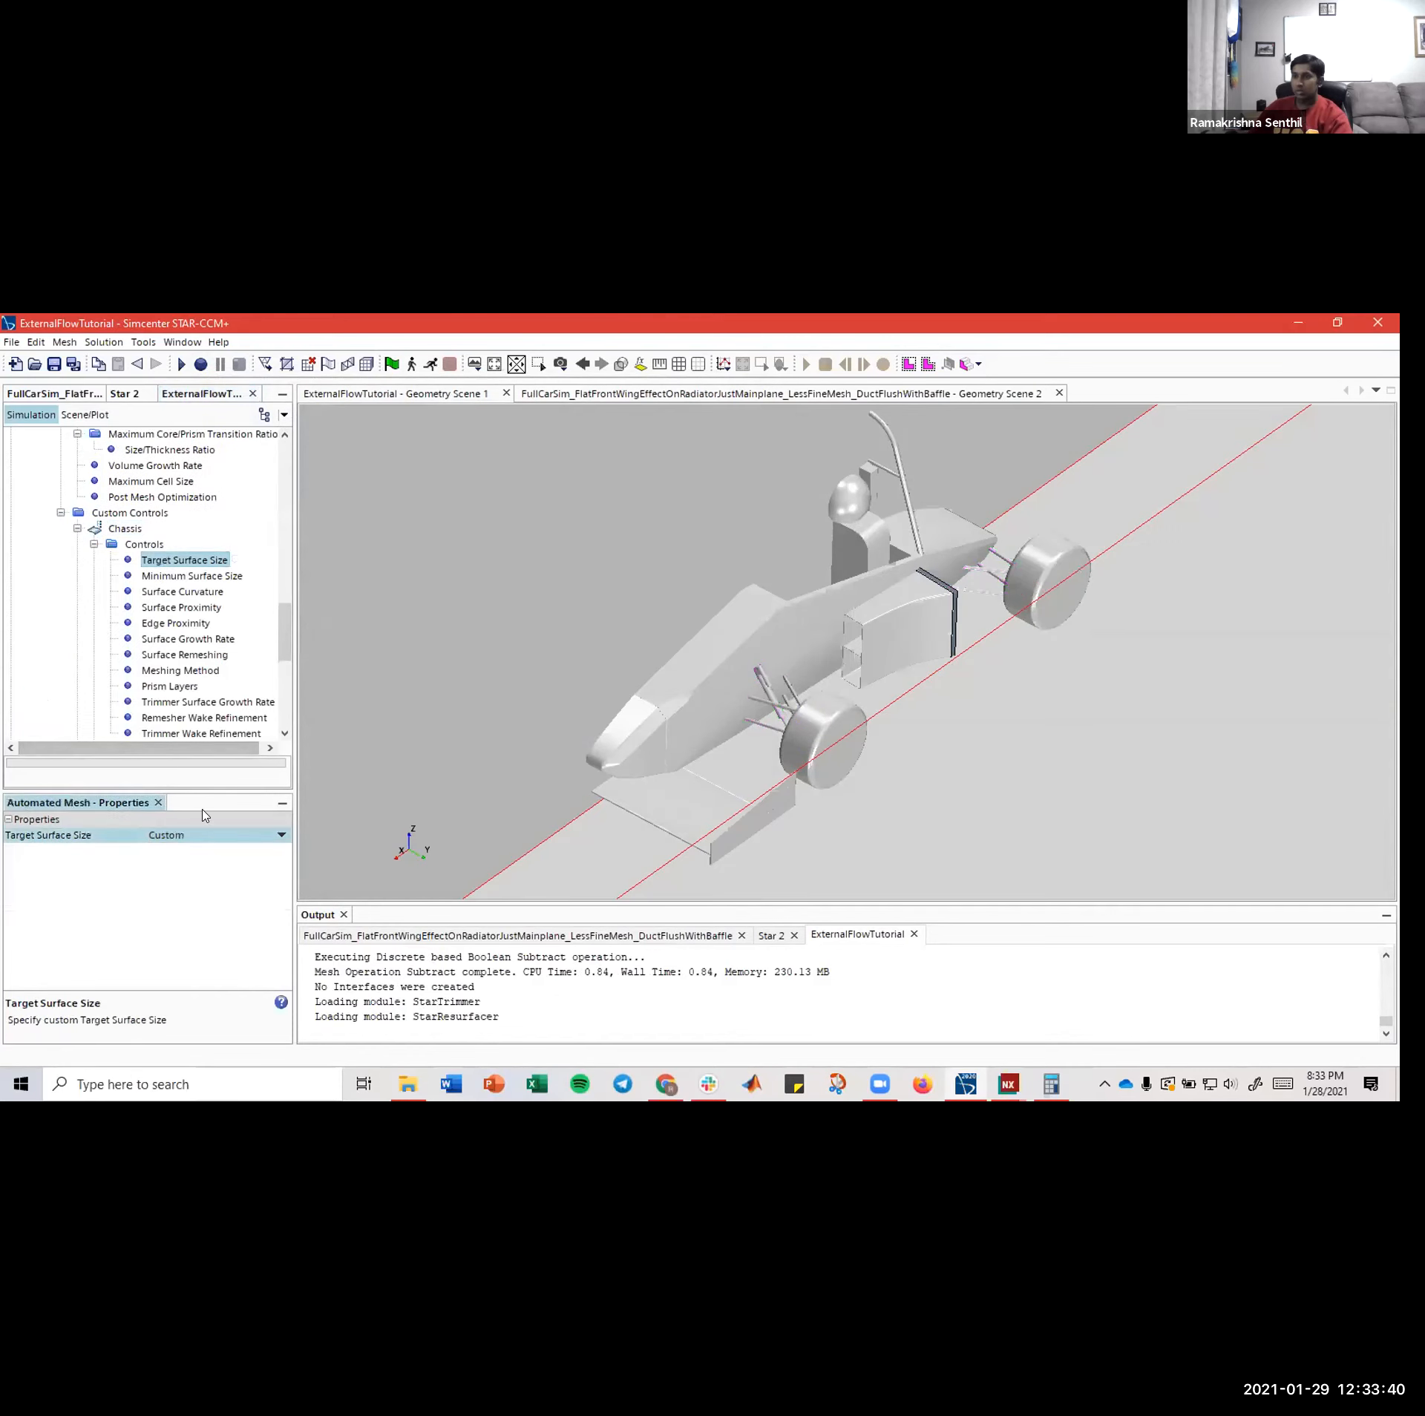
left_click(166, 578)
left_click(187, 835)
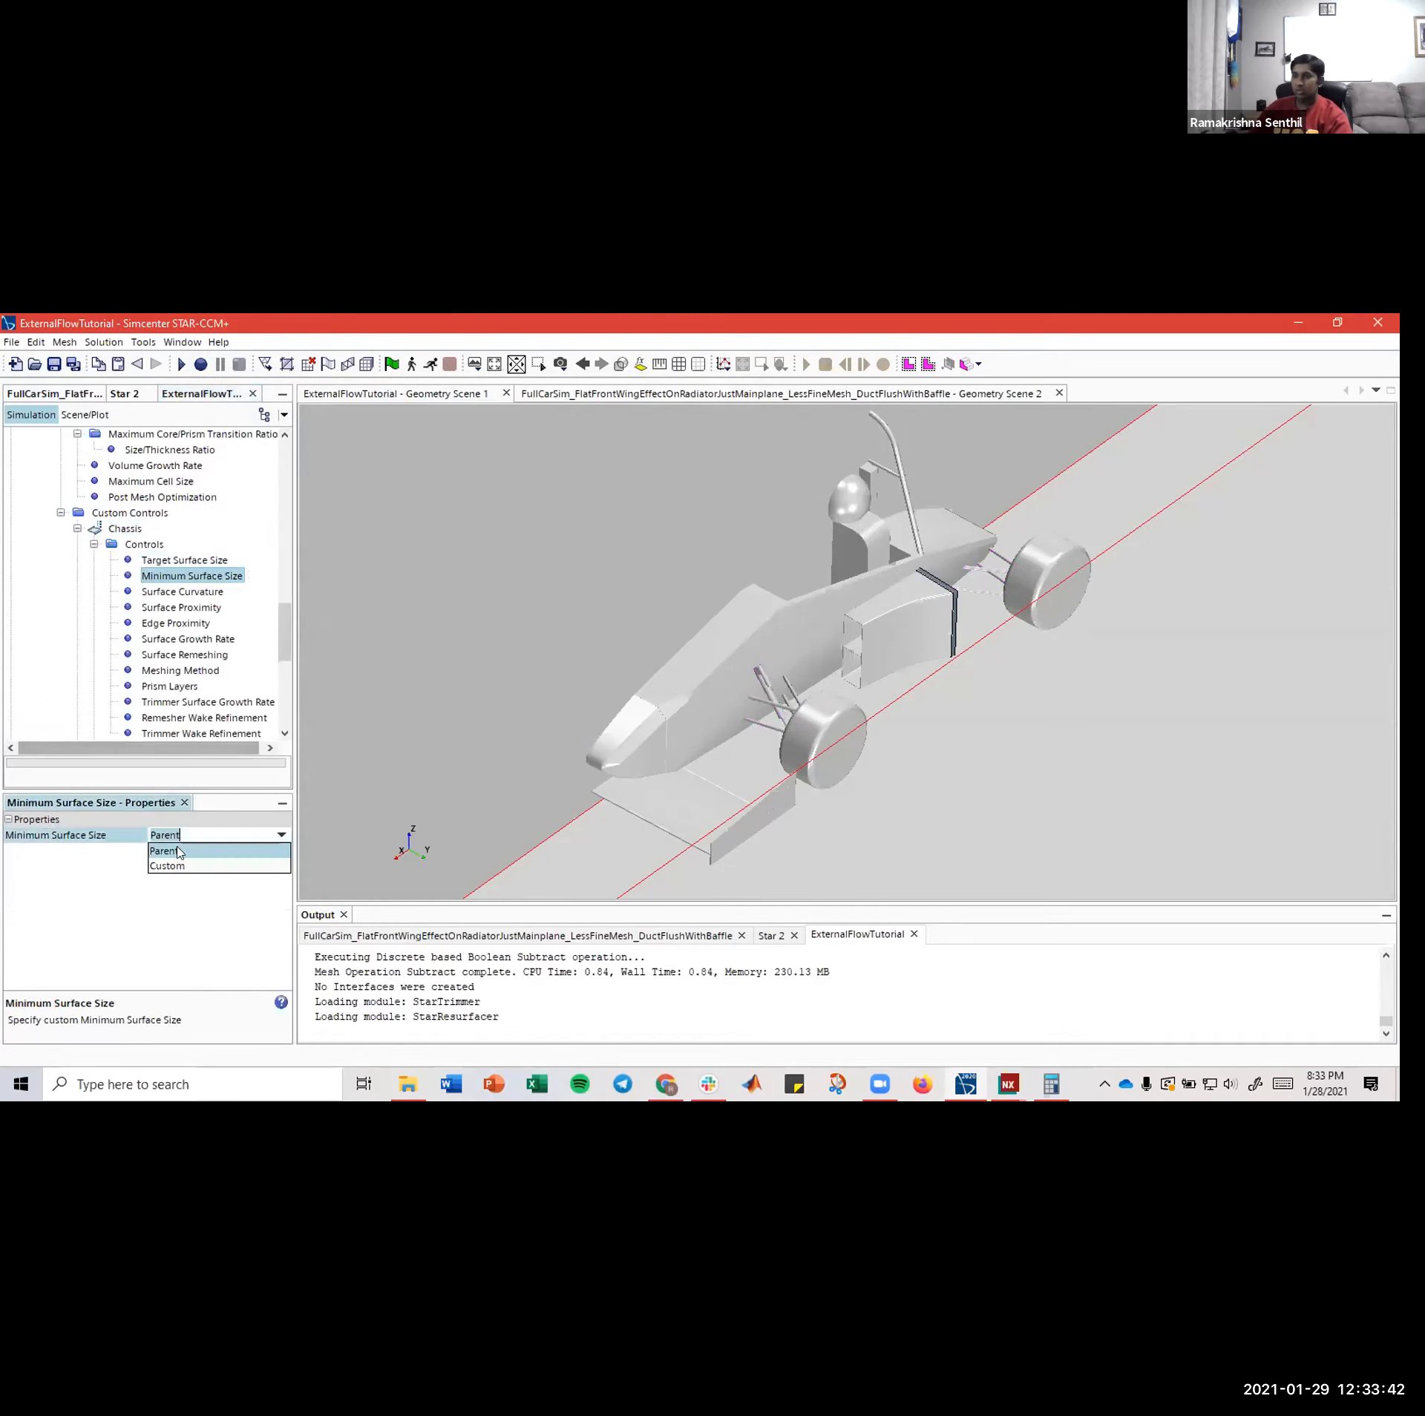
left_click(165, 855)
left_click(94, 544)
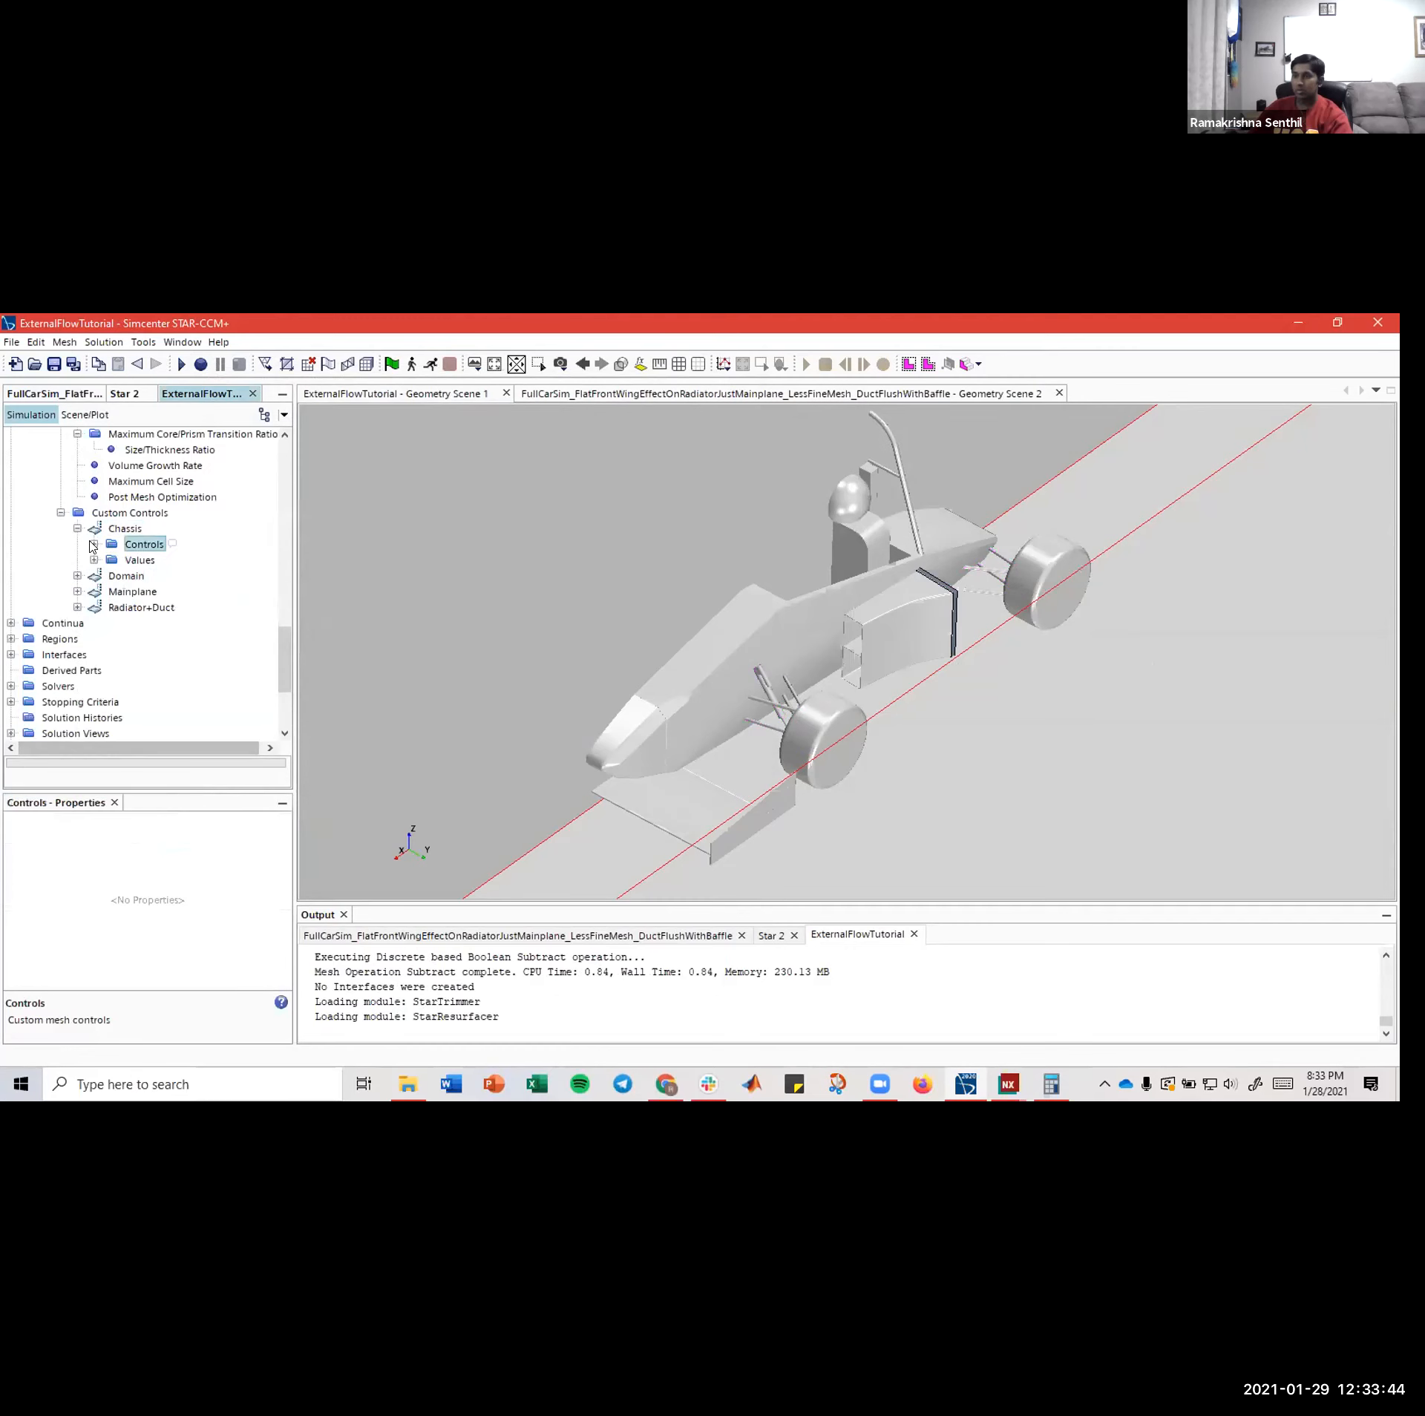
- Check the Chassis target and minimum surface size values in the FullCarSim reference simulation, and return to ExternalFlowTutorial
left_click(52, 404)
left_click(179, 576)
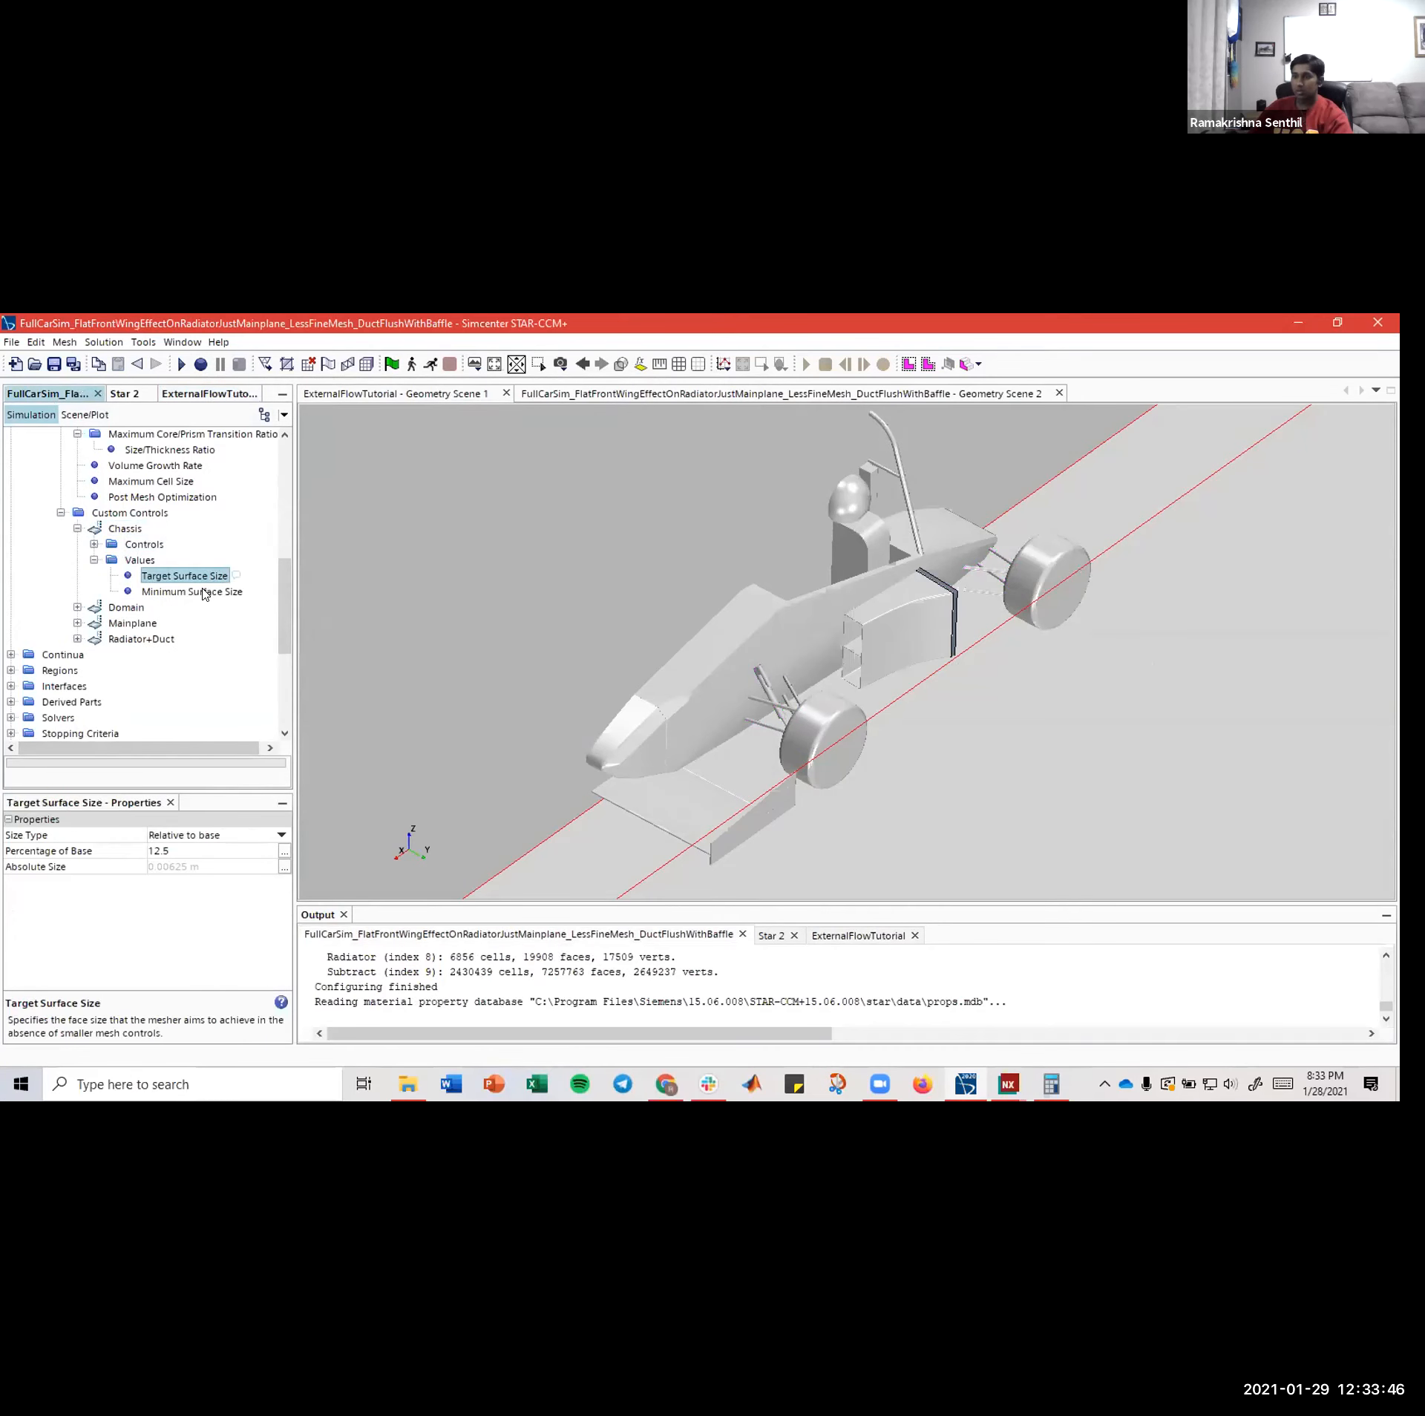
left_click(192, 593)
left_click(188, 400)
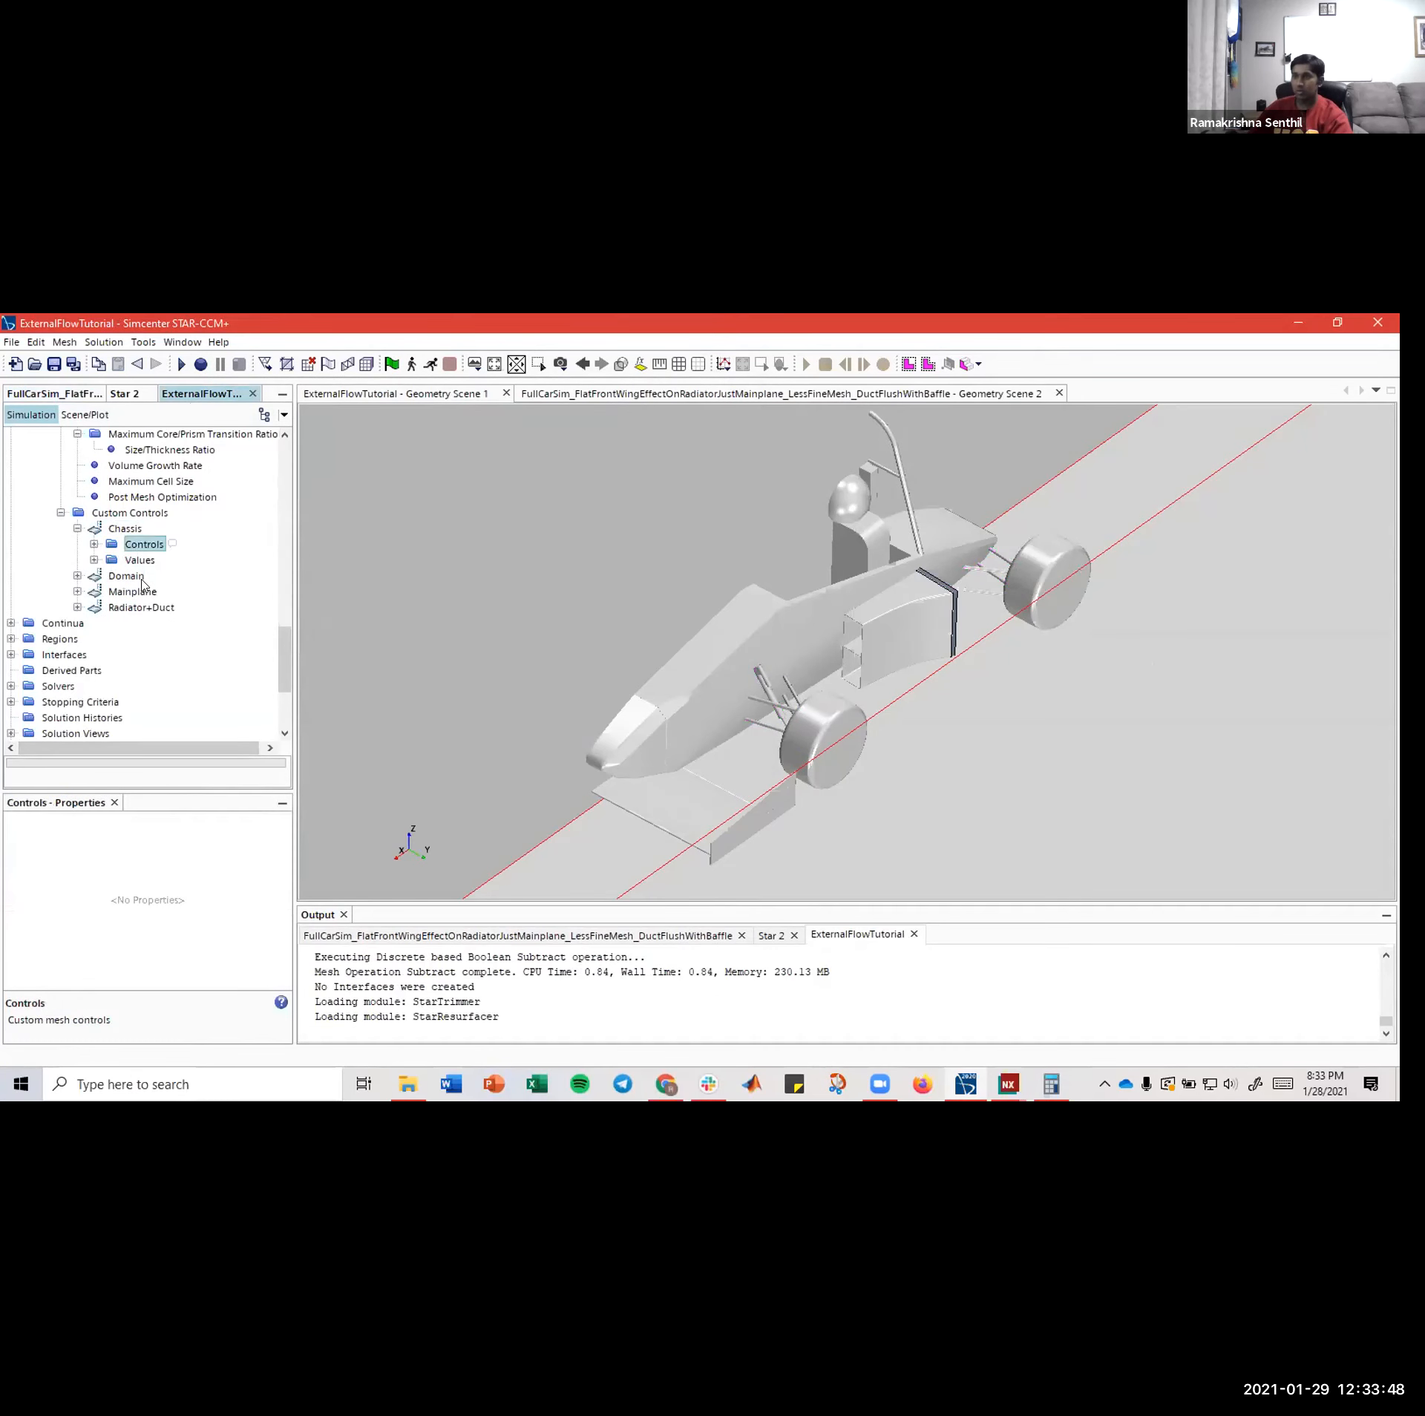
left_click(94, 560)
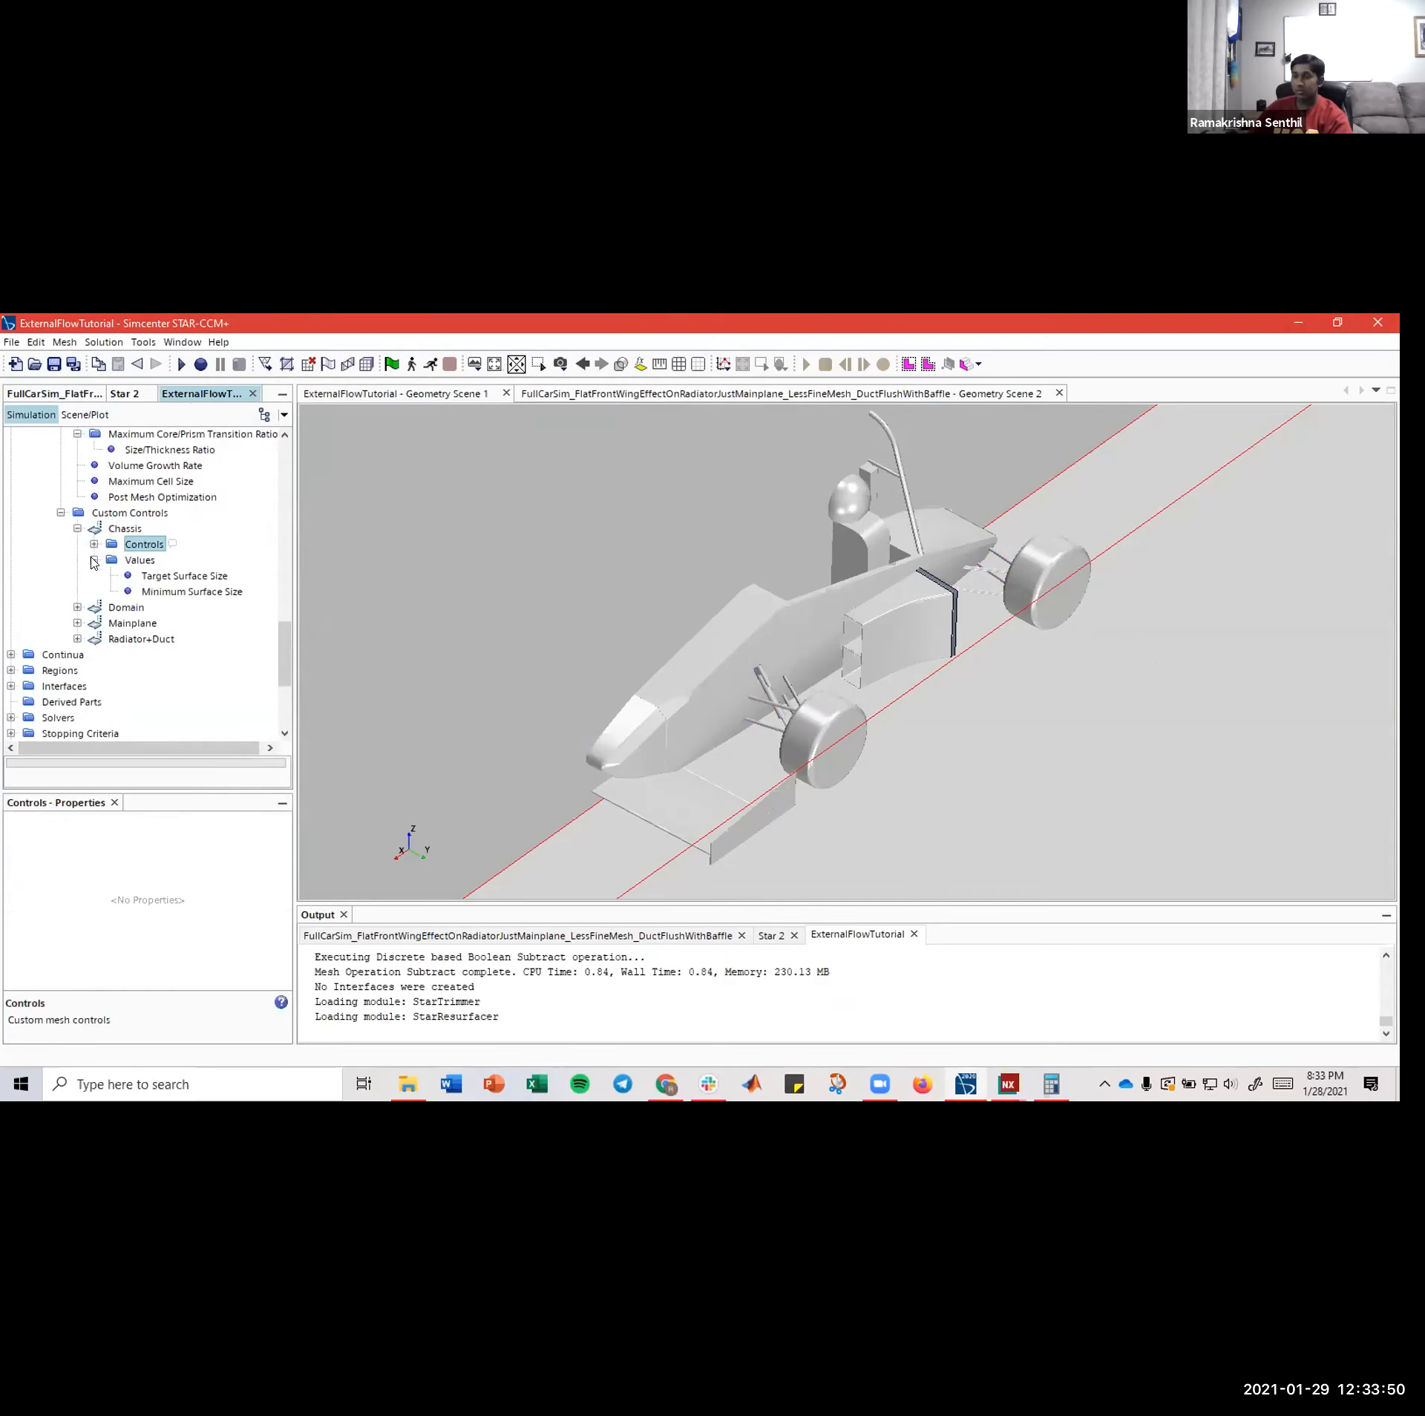
left_click(48, 395)
left_click(201, 393)
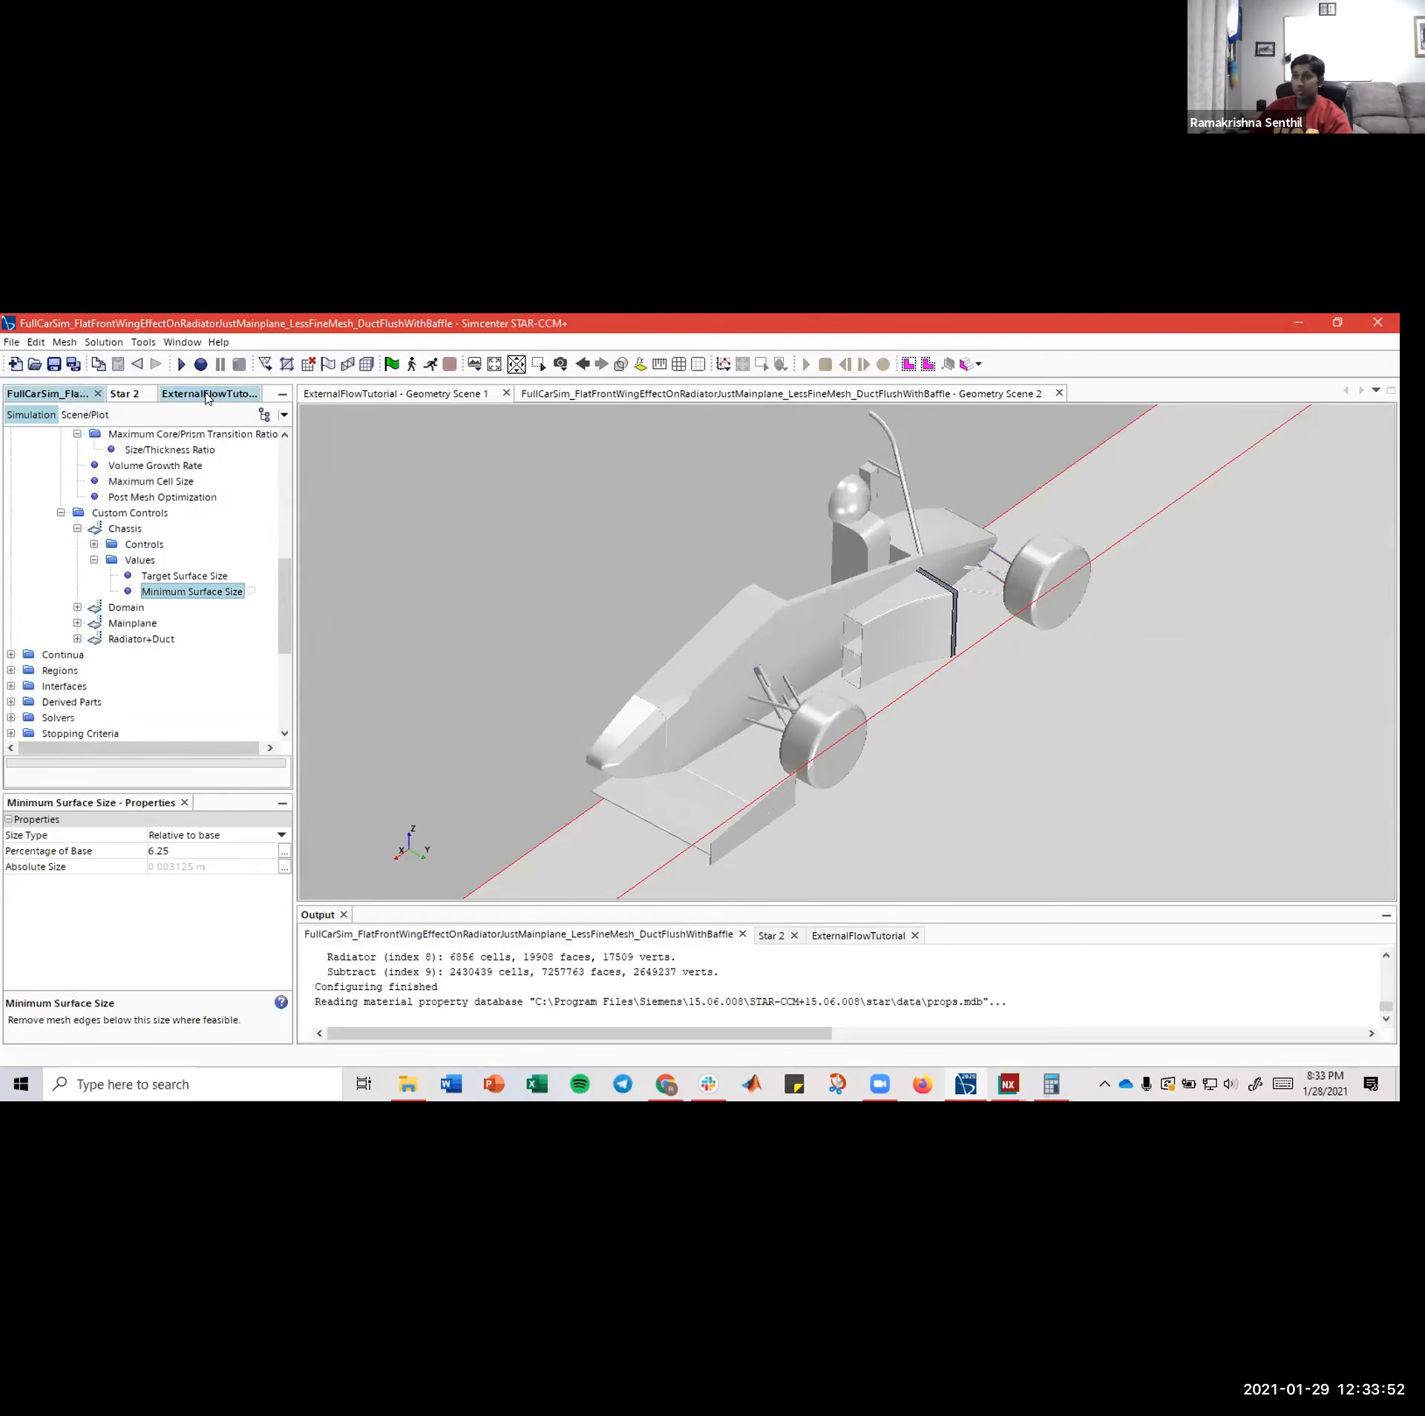
- Enter 12.5 as the percentage of base for the Chassis control's Minimum Surface Size
left_click(182, 592)
left_click(195, 850)
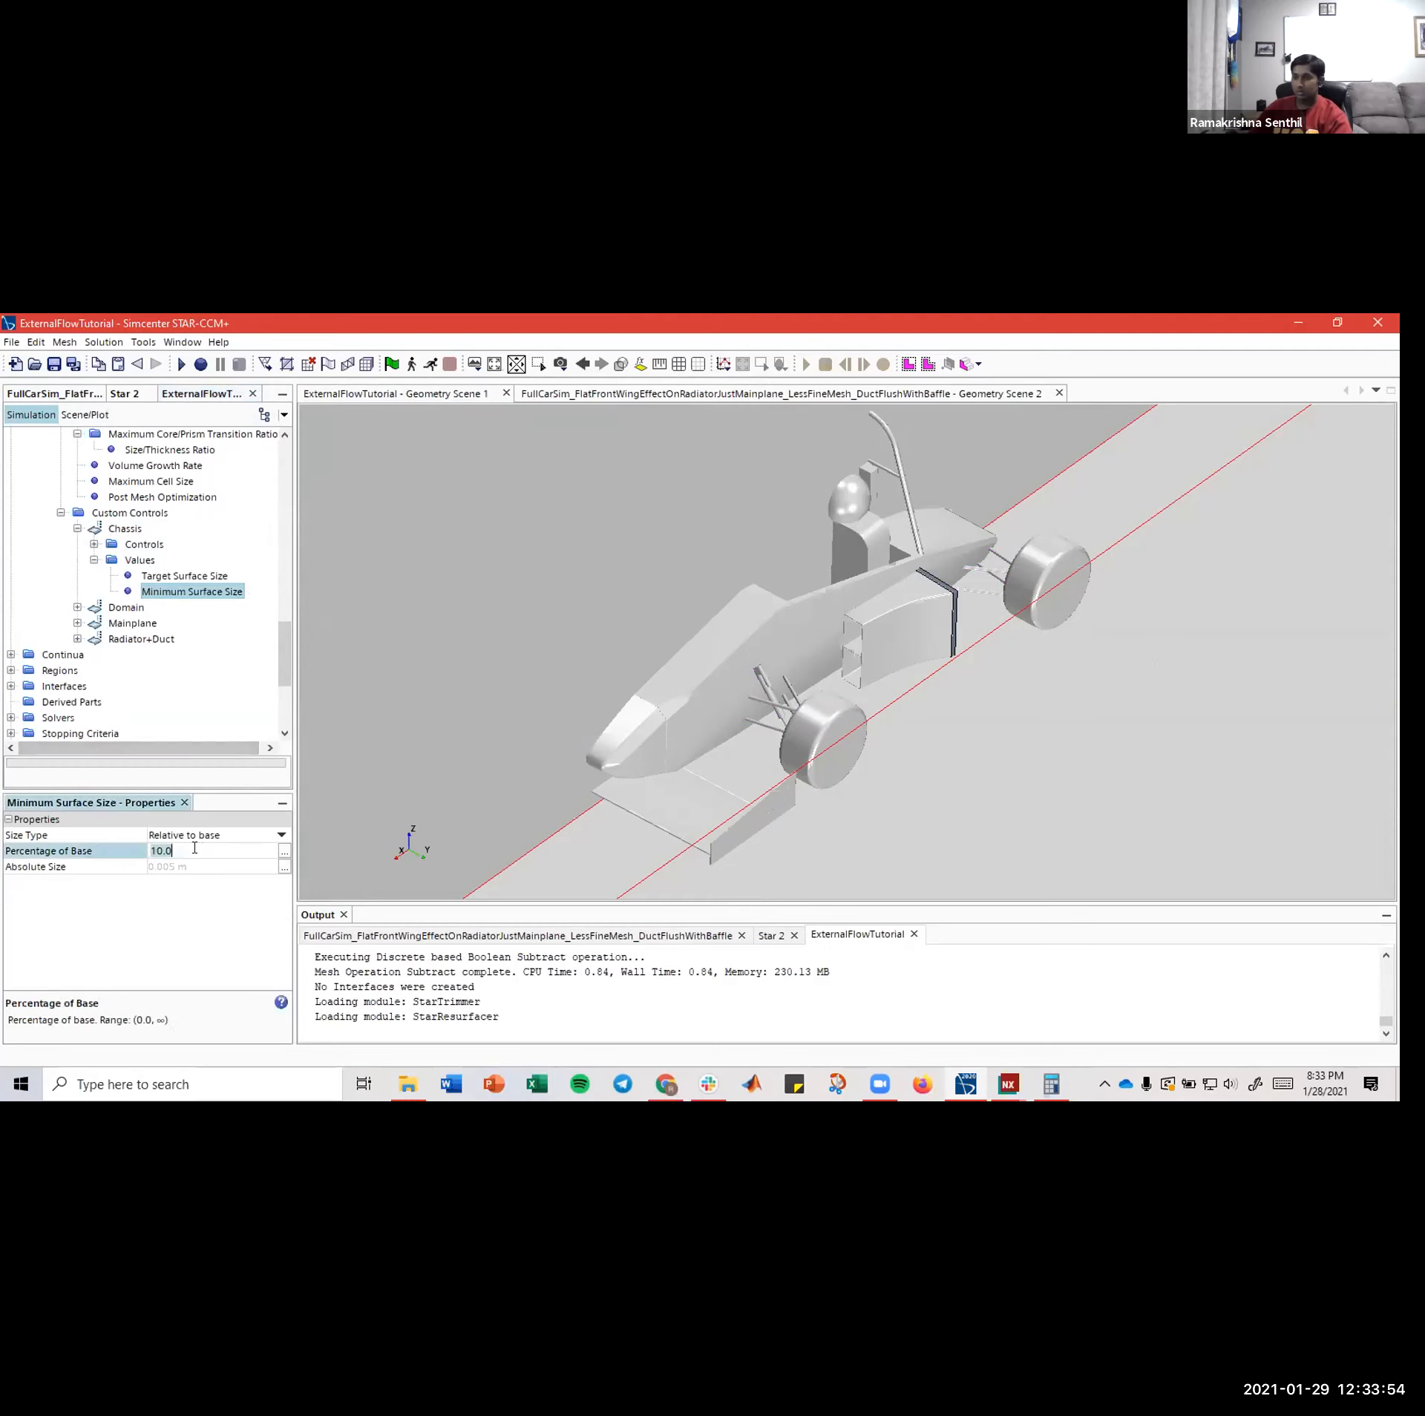
type("12.5")
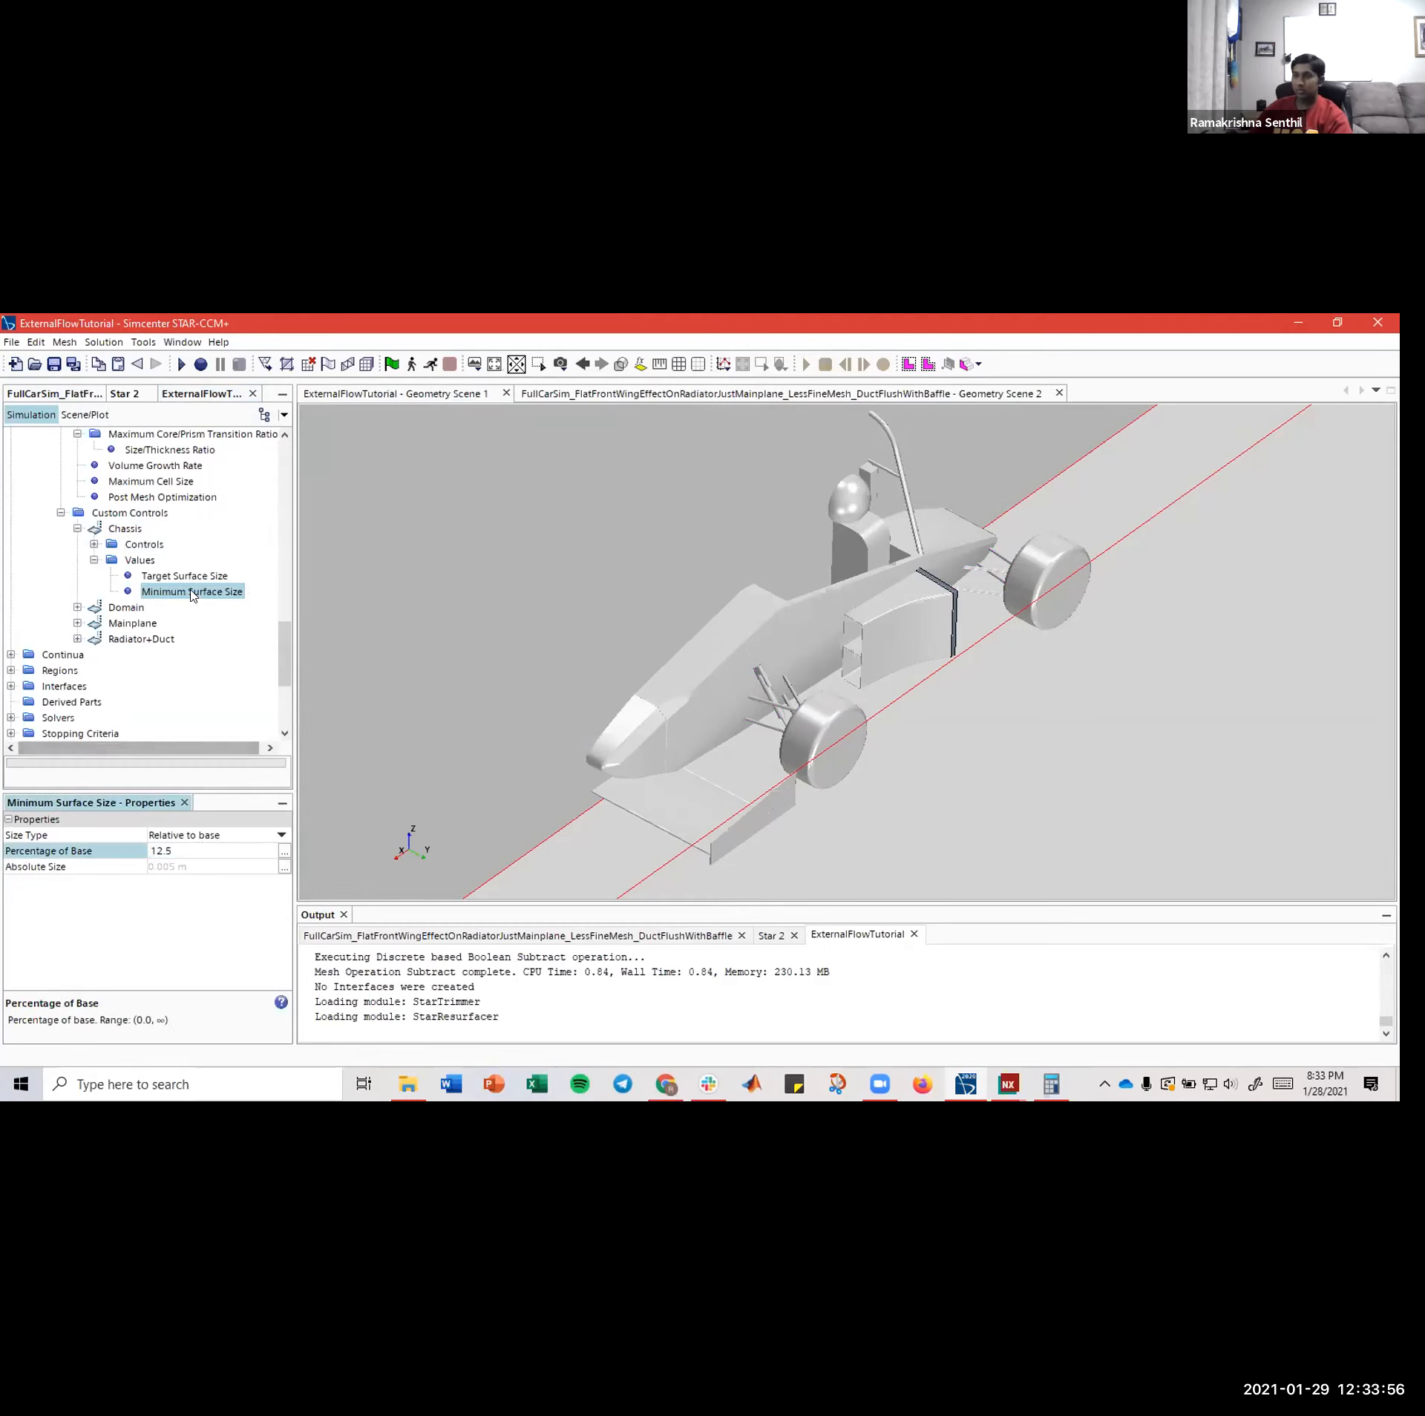
- Set the Chassis control's Target Surface Size to 12.5 and its Minimum Surface Size to 6.25 percent of base
left_click(187, 577)
left_click(184, 849)
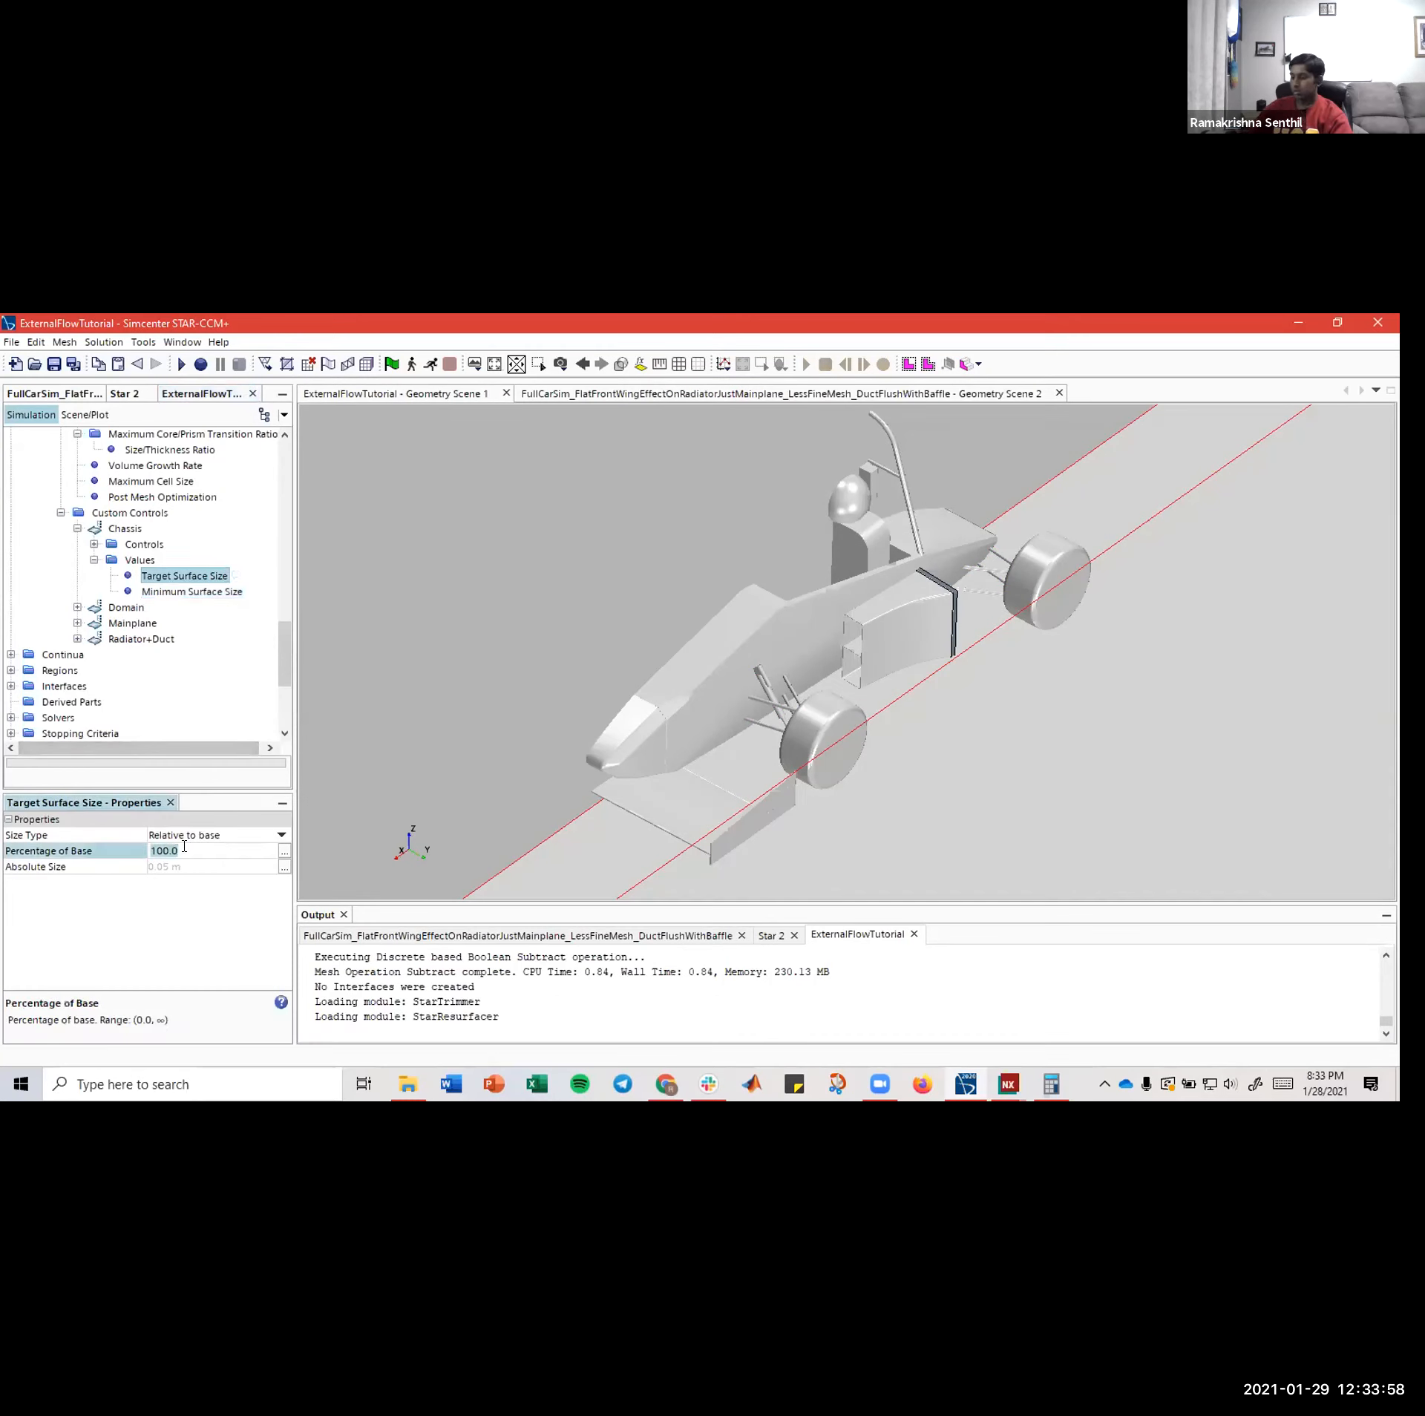
type("12.5")
left_click(192, 591)
left_click(196, 849)
type("6.25")
key("Return")
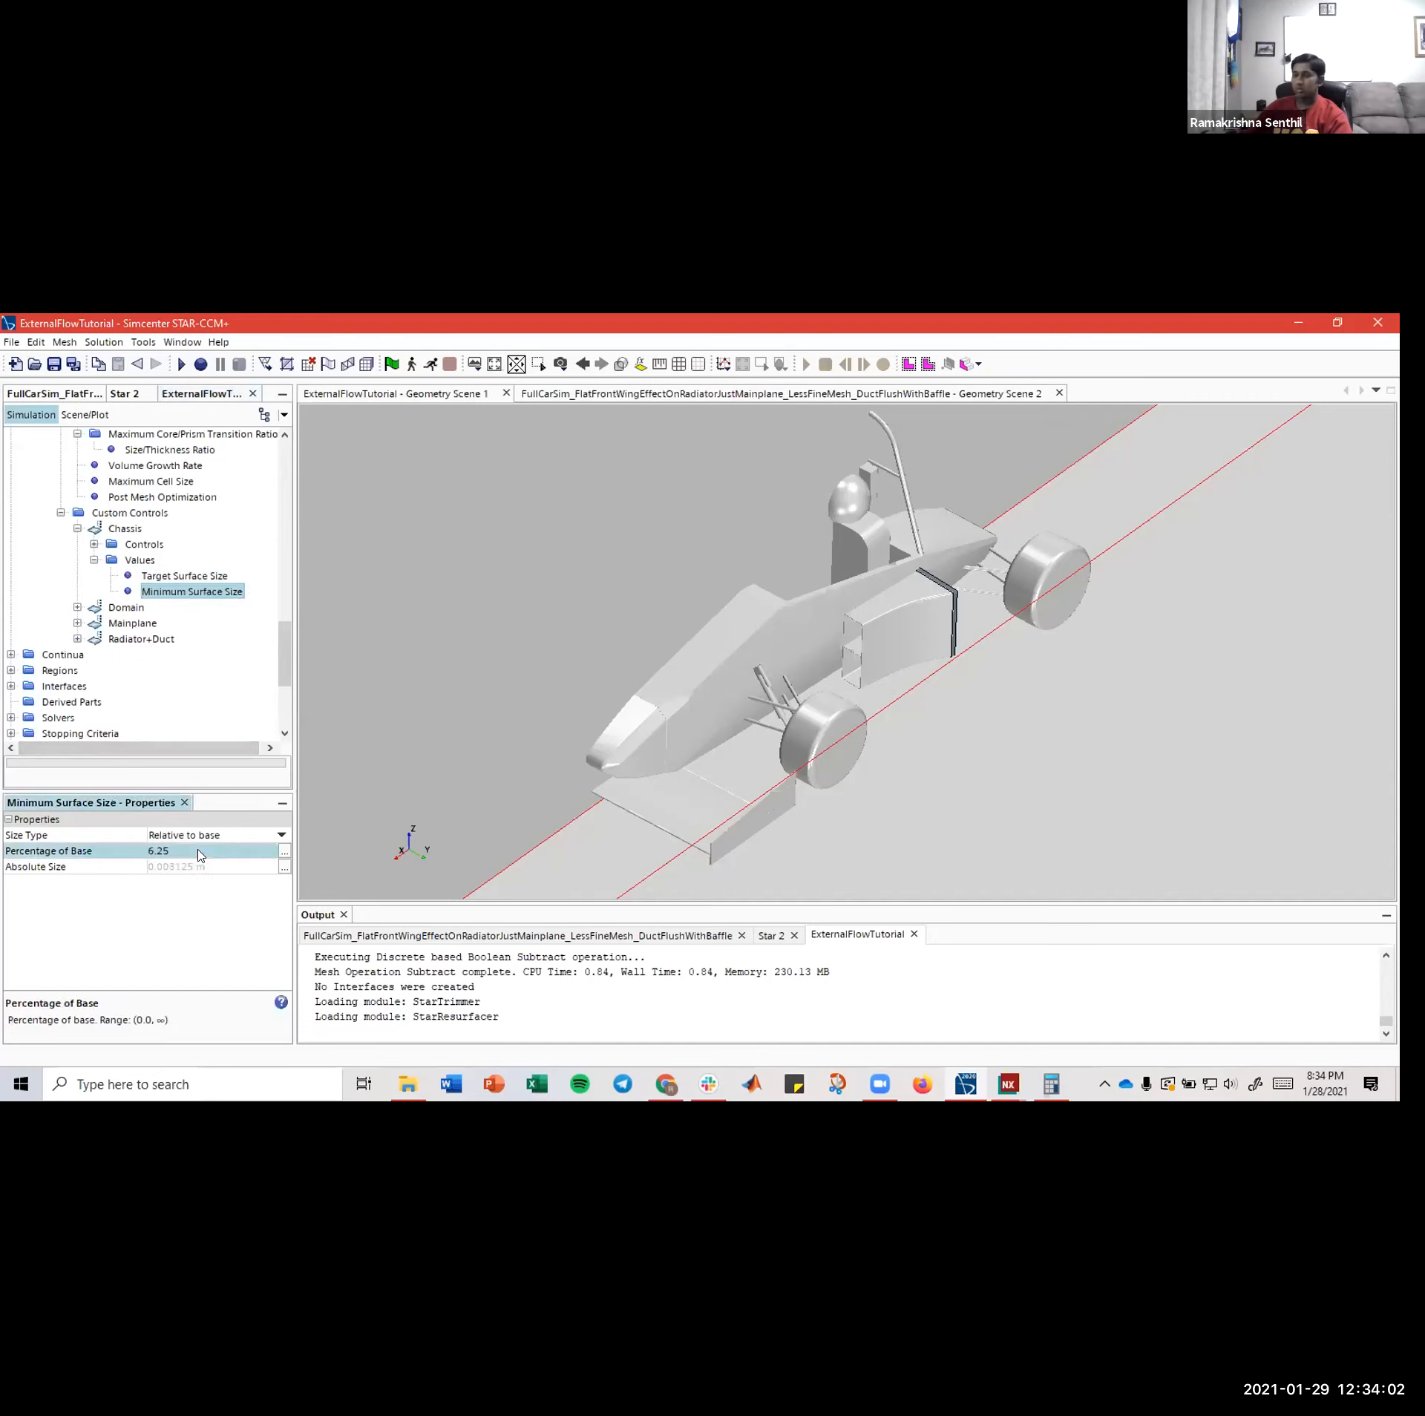
left_click(94, 560)
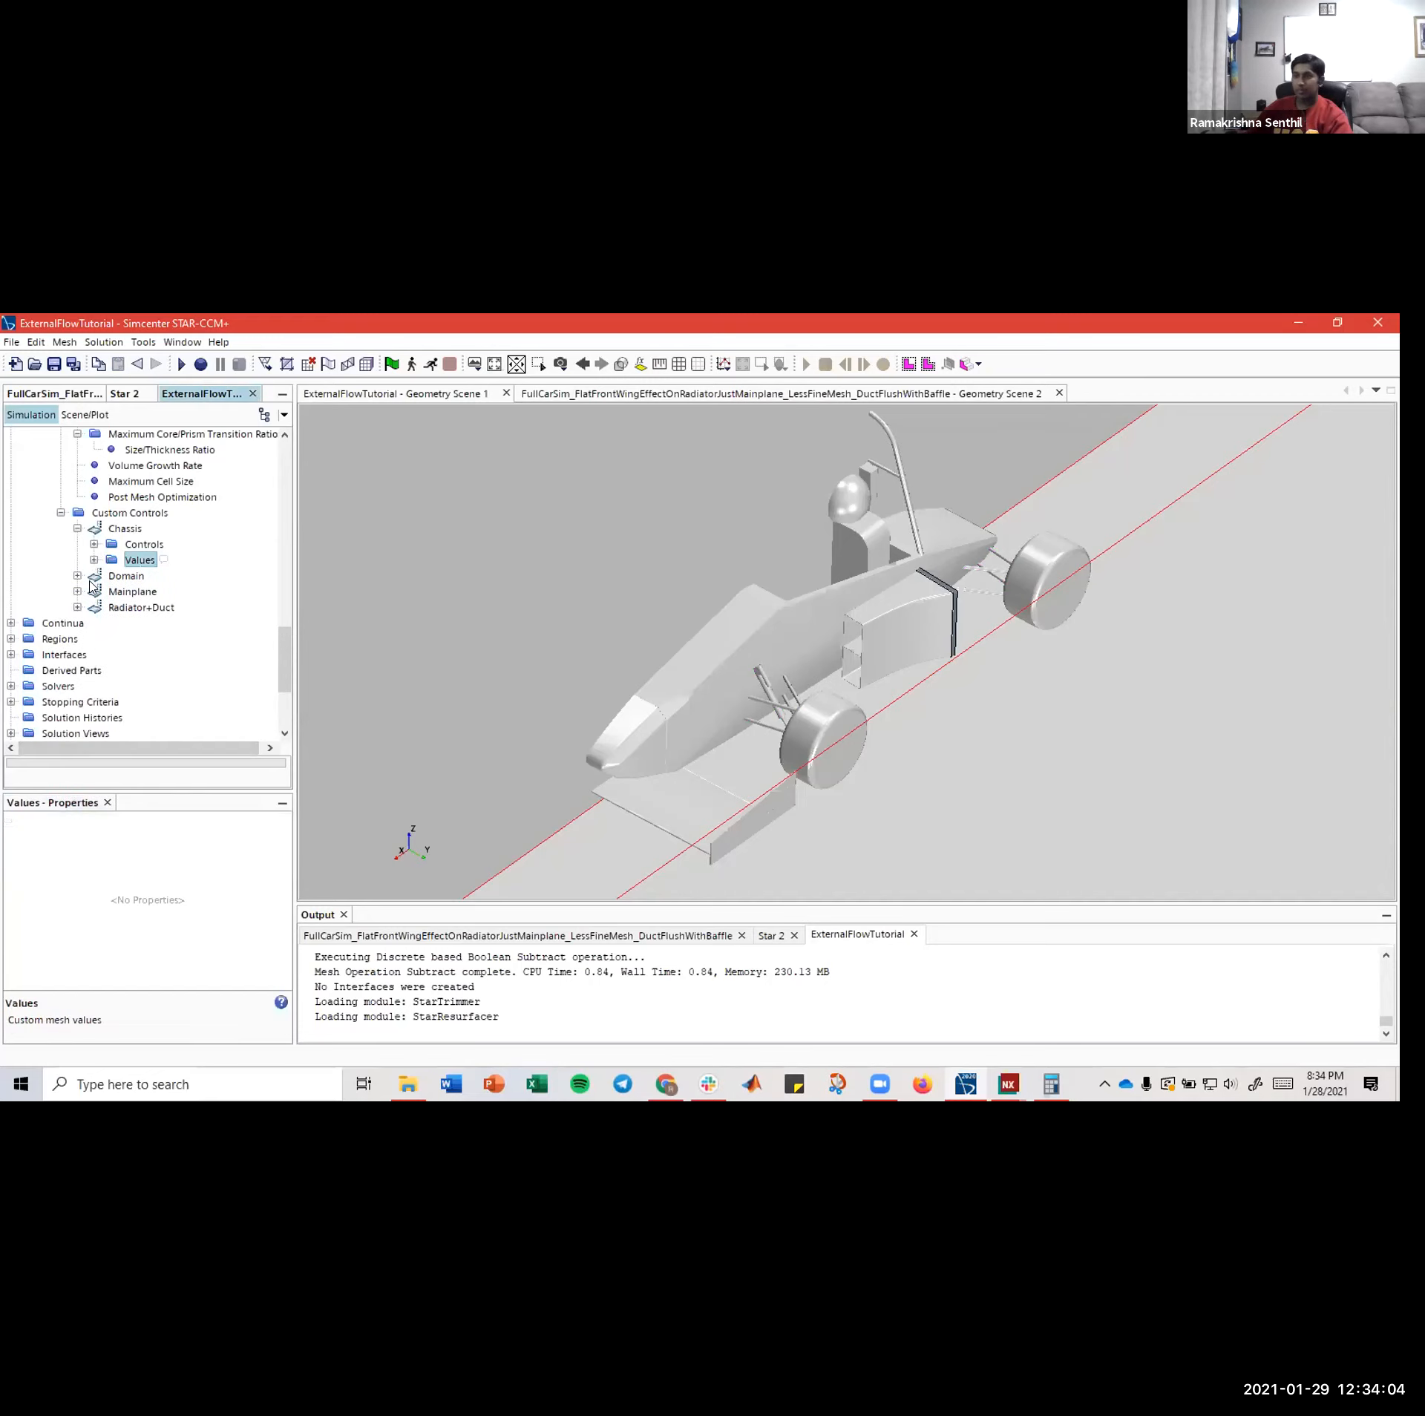
left_click(77, 527)
- Examine the Domain control's Target Surface Size value in the FullCarSim reference simulation
left_click(77, 544)
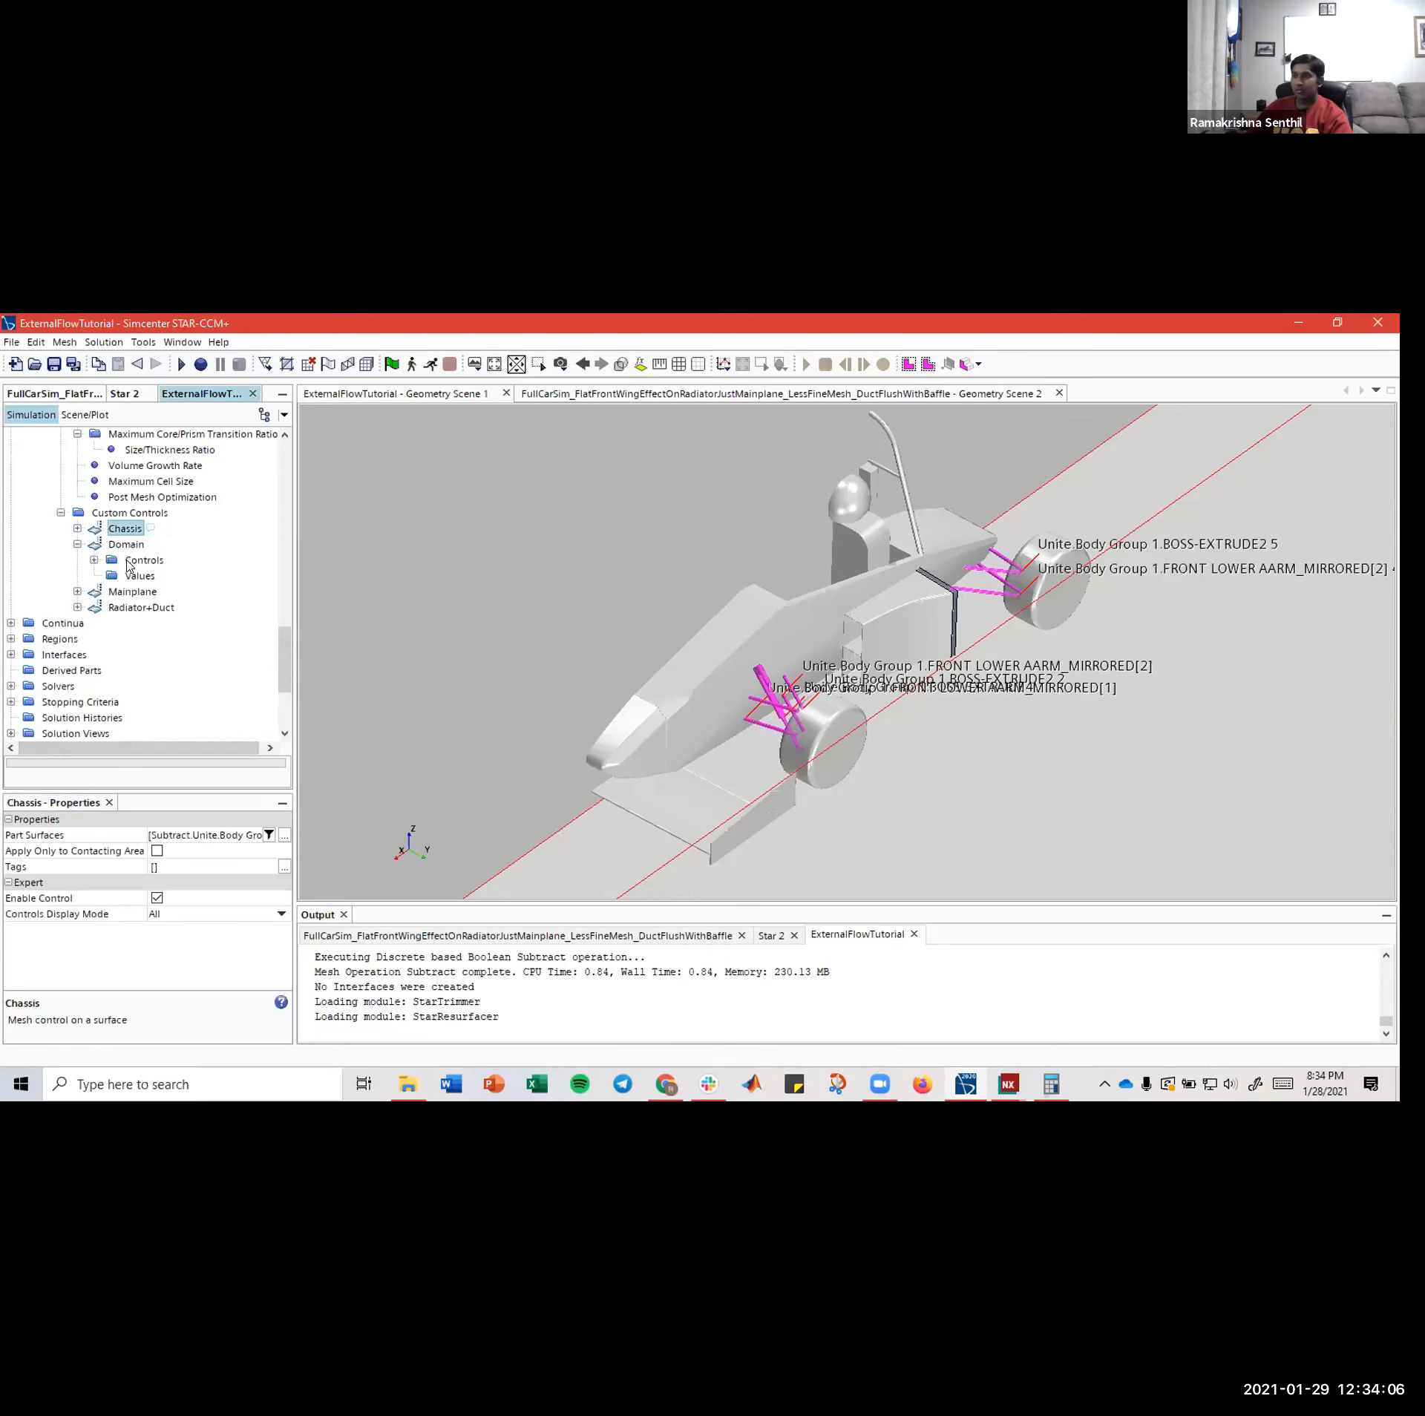
left_click(52, 393)
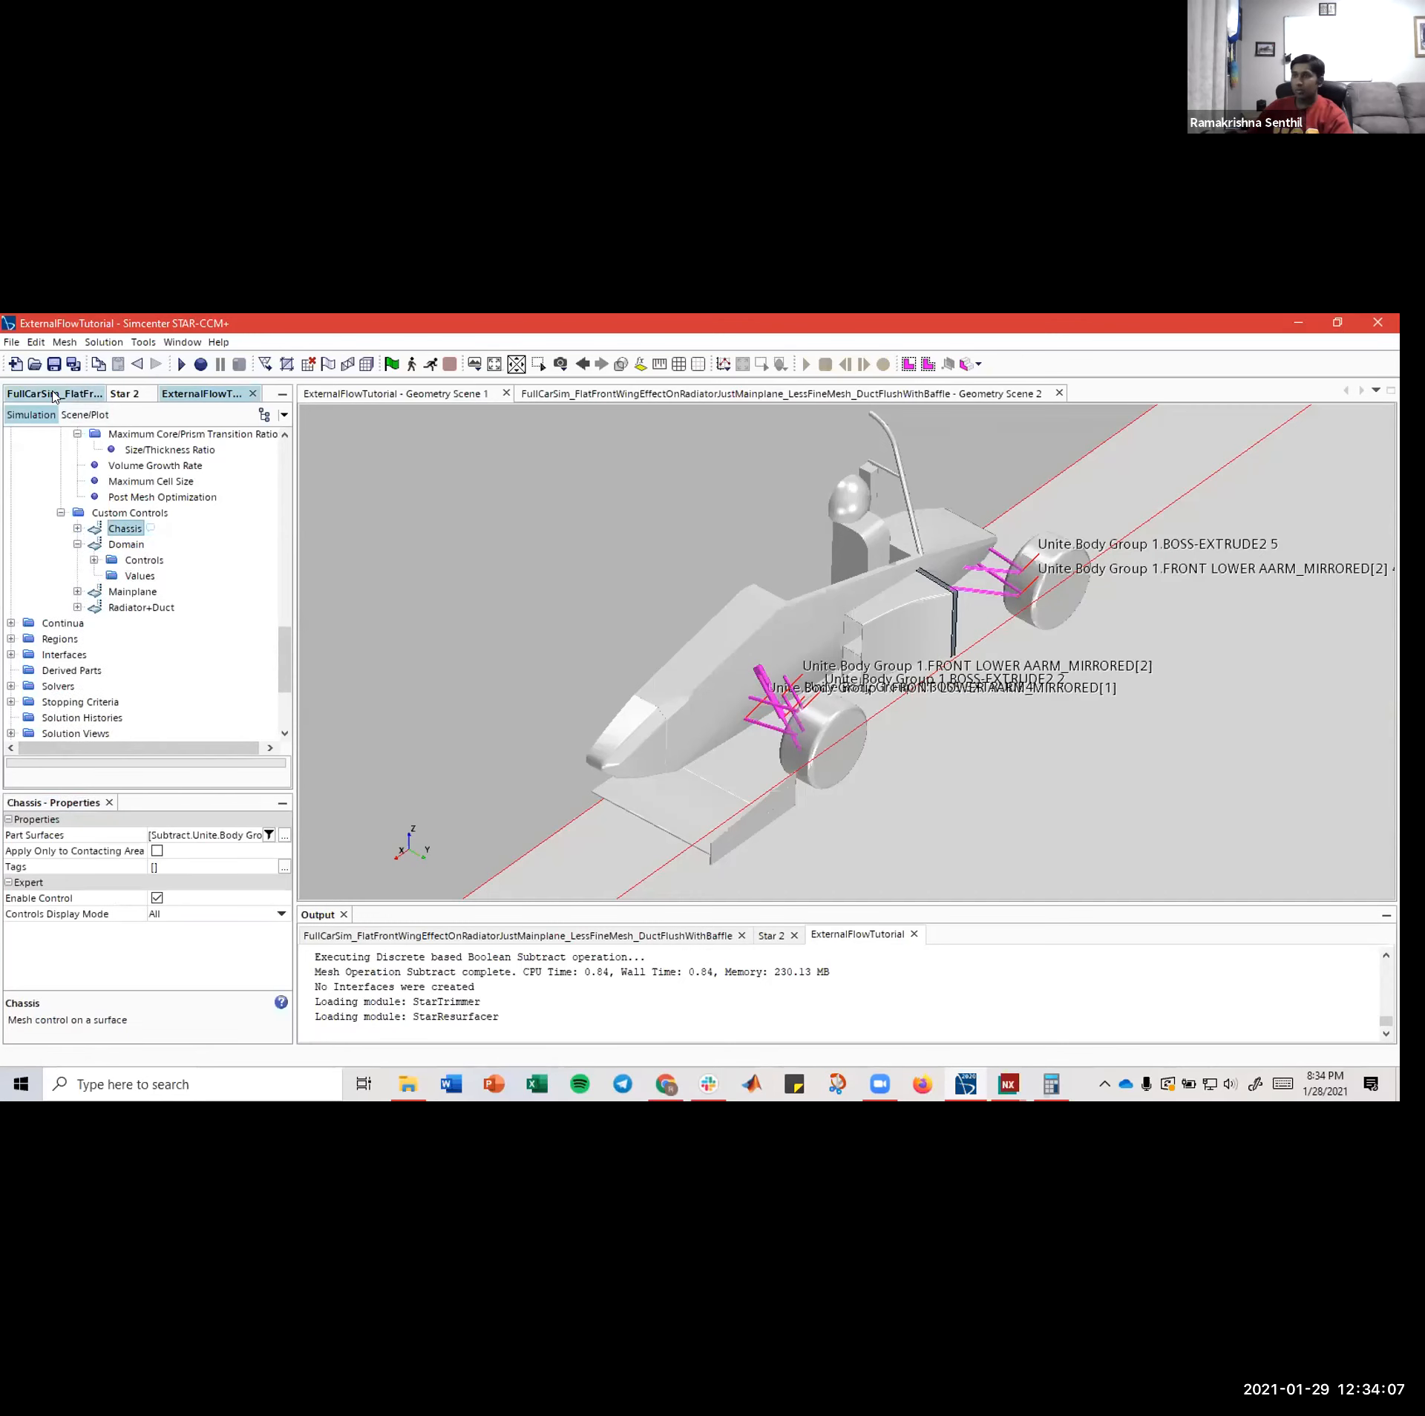
left_click(77, 528)
left_click(77, 544)
left_click(94, 575)
left_click(156, 591)
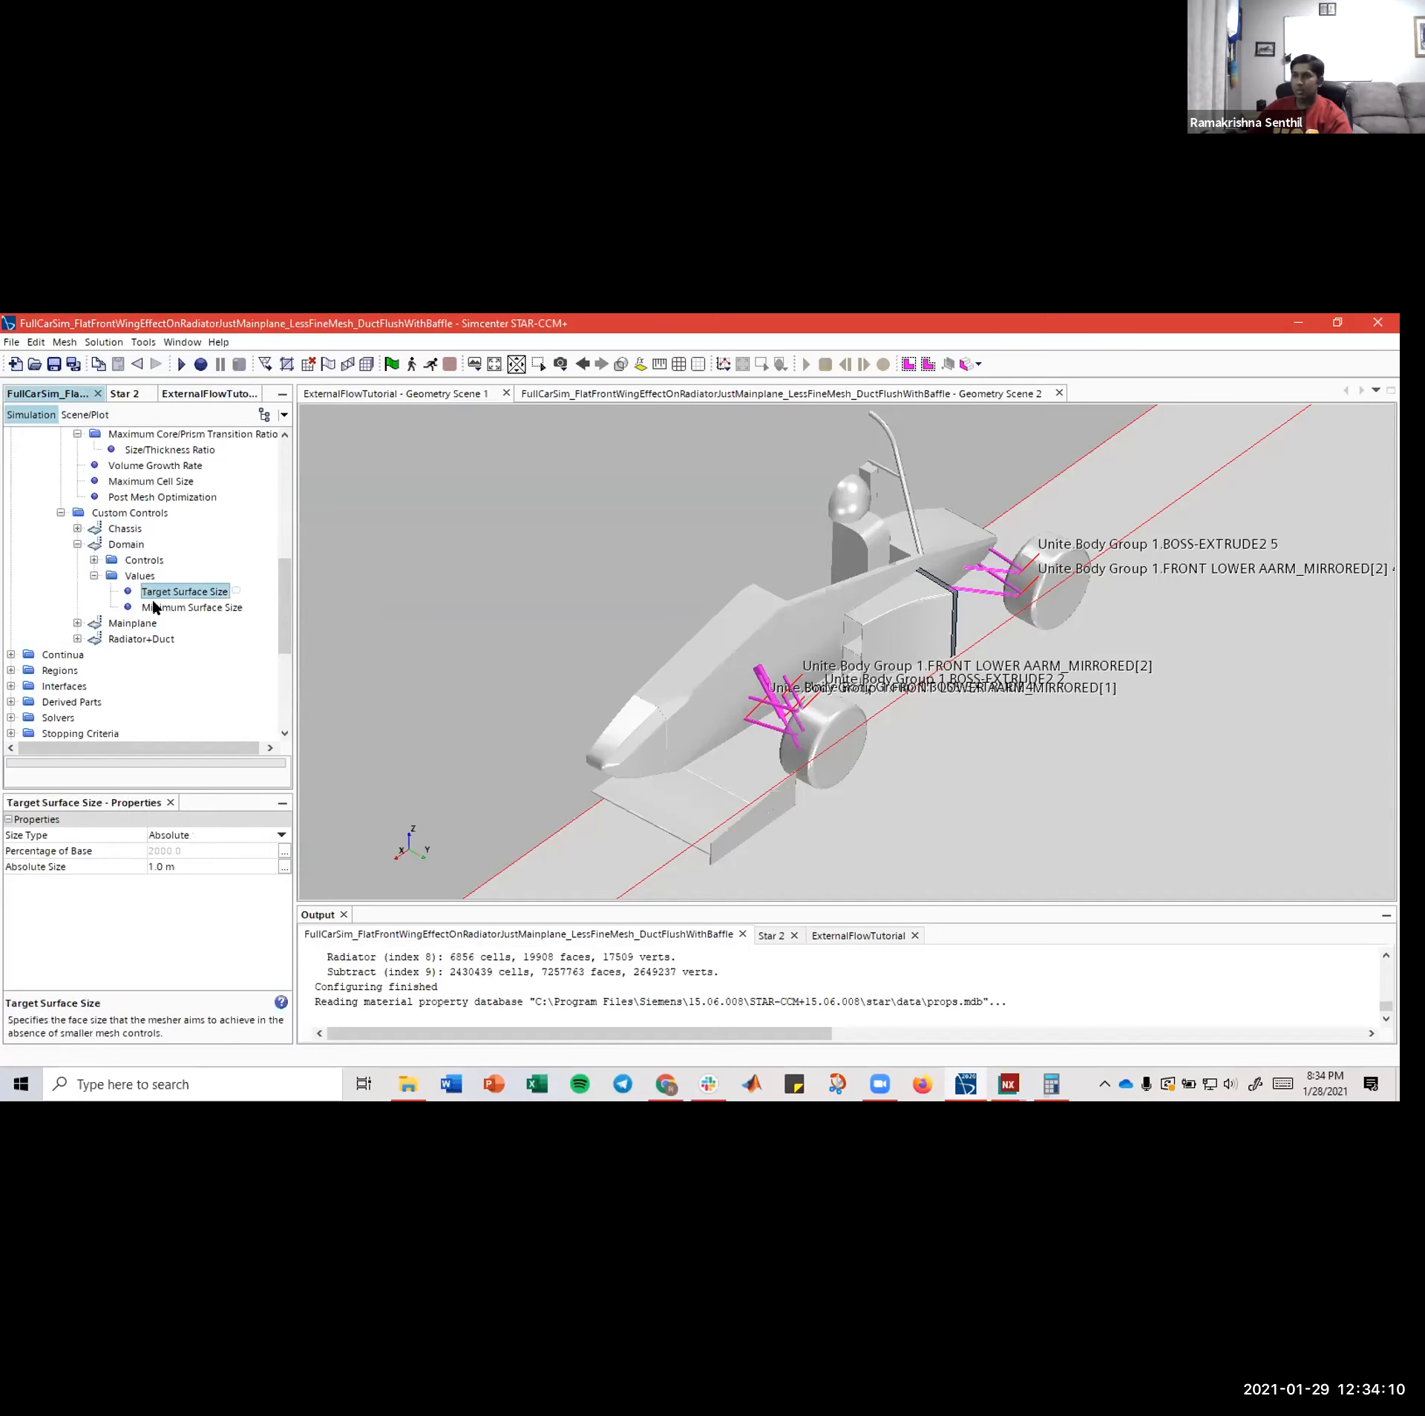
- In ExternalFlowTutorial, switch the Domain control's Target Surface Size and Minimum Surface Size from Parent to Custom
left_click(208, 395)
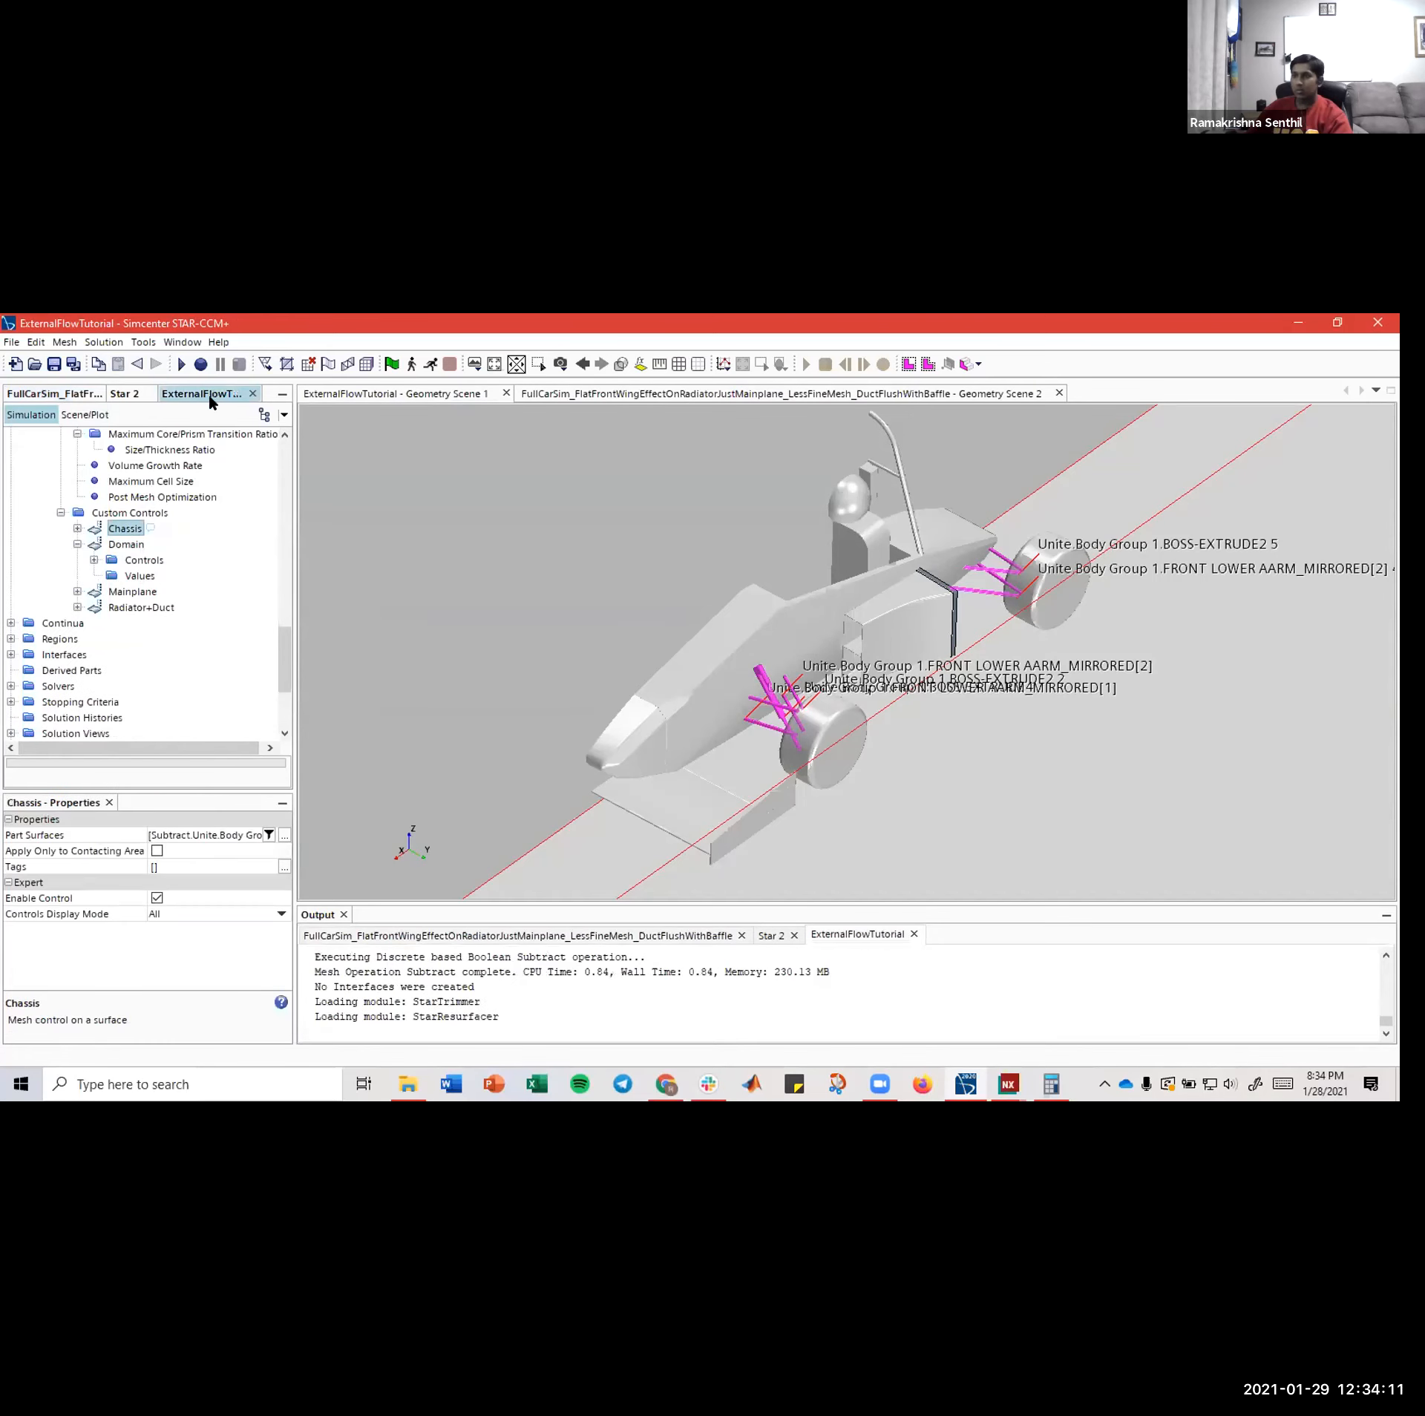
left_click(127, 546)
left_click(138, 563)
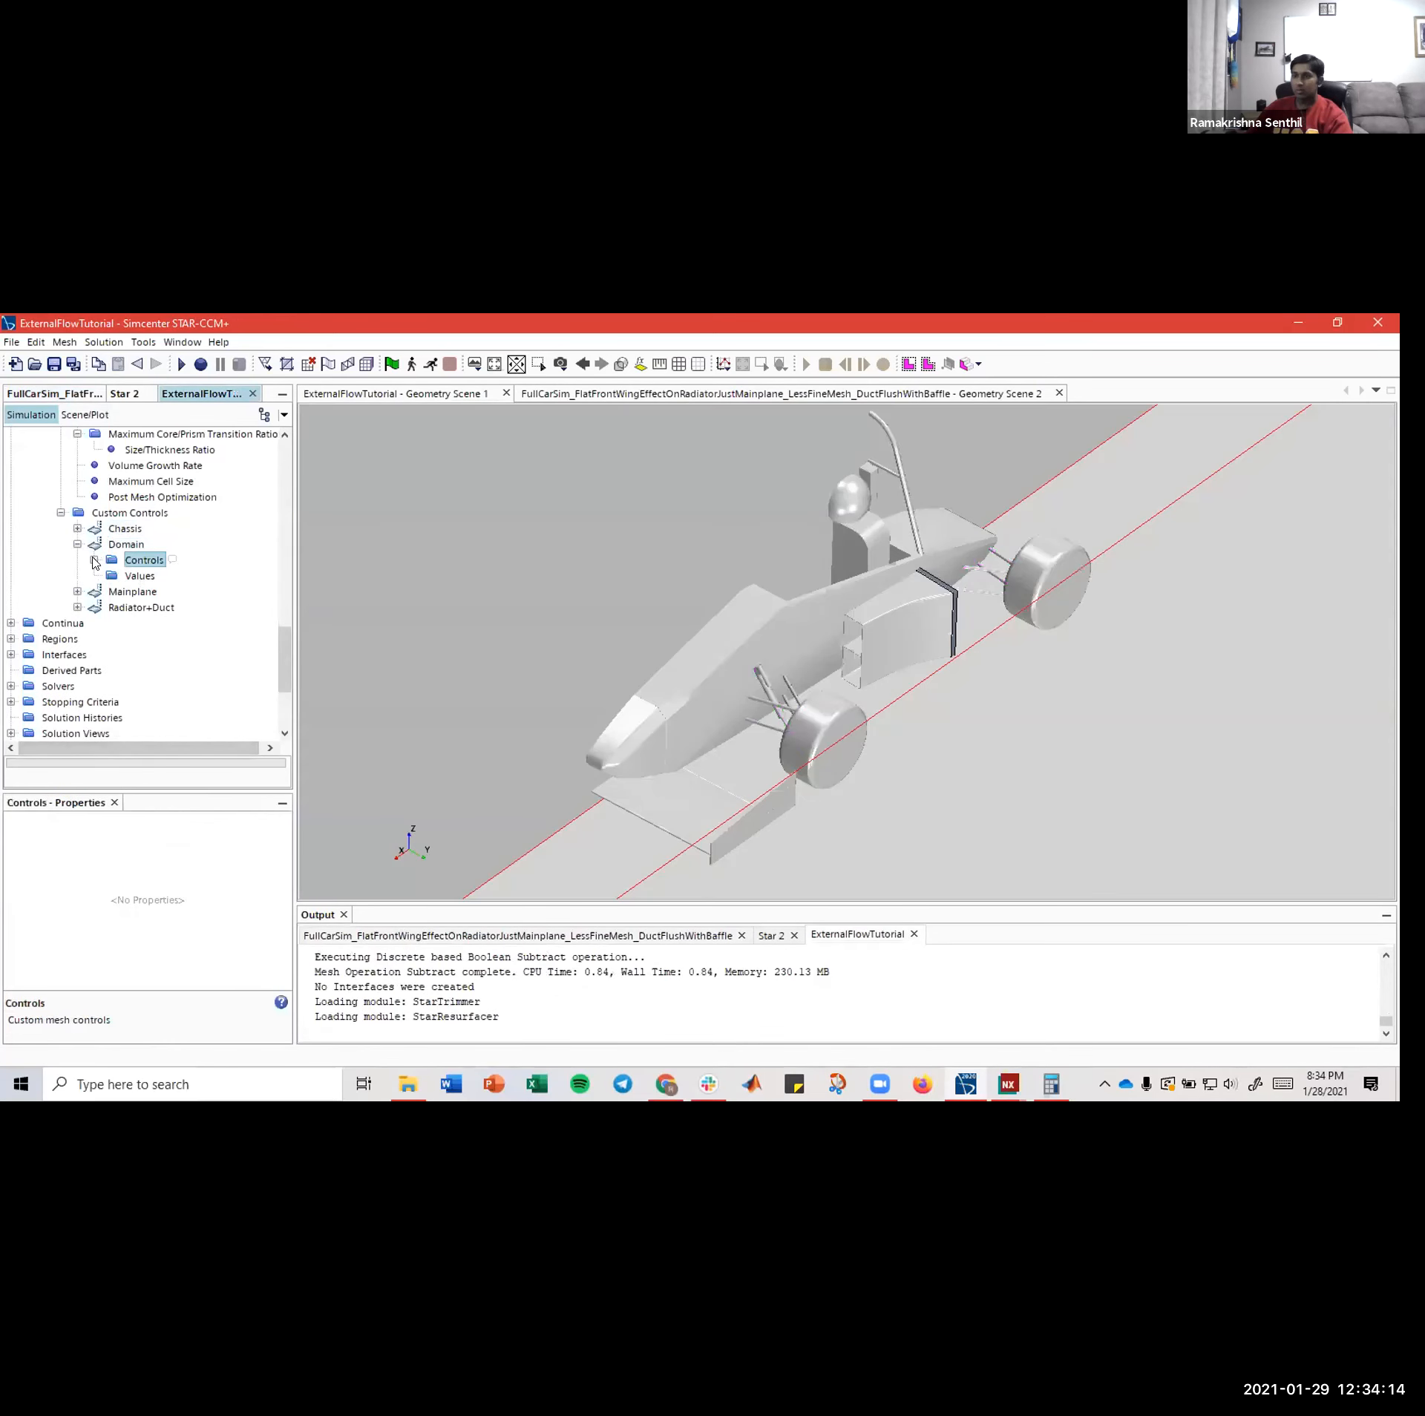
left_click(94, 560)
left_click(185, 560)
left_click(204, 834)
left_click(191, 866)
left_click(190, 577)
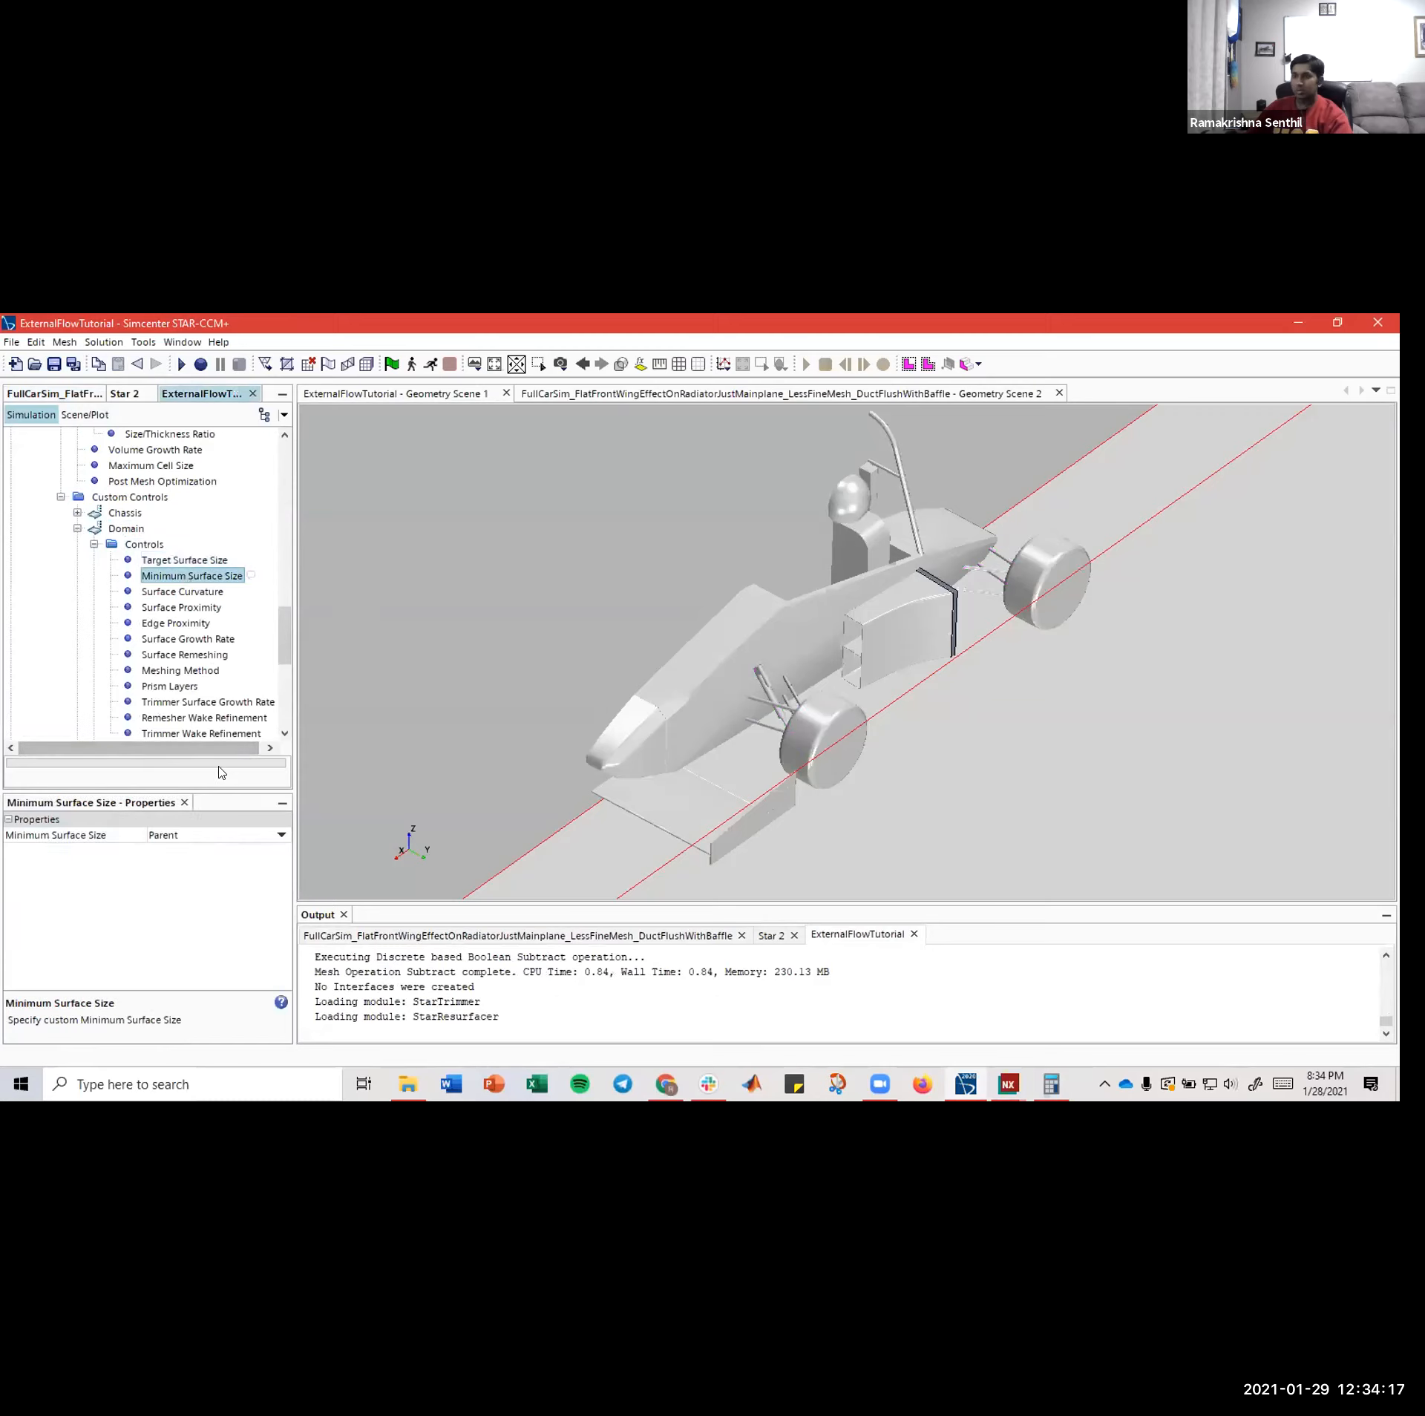
left_click(200, 837)
left_click(191, 864)
left_click(95, 544)
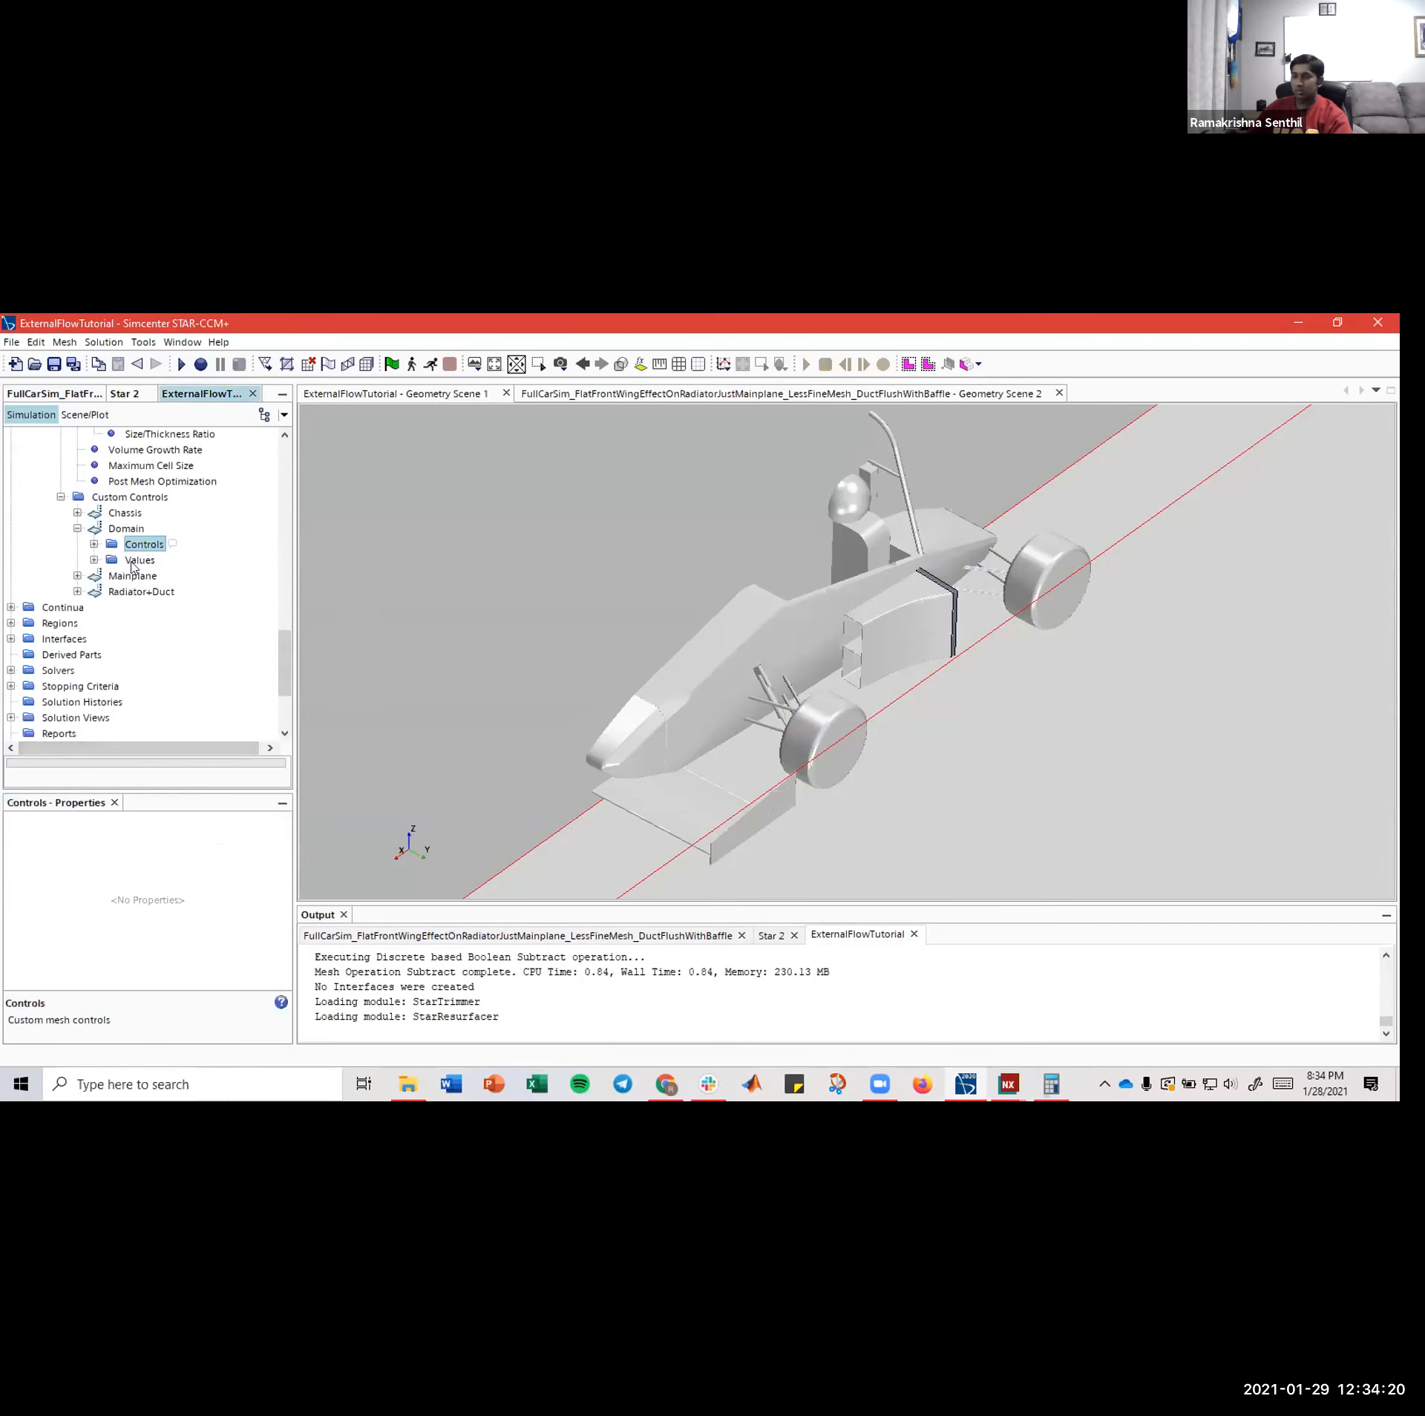
- Set the Domain control's Target Surface Size value to an absolute size of 1 m
left_click(94, 559)
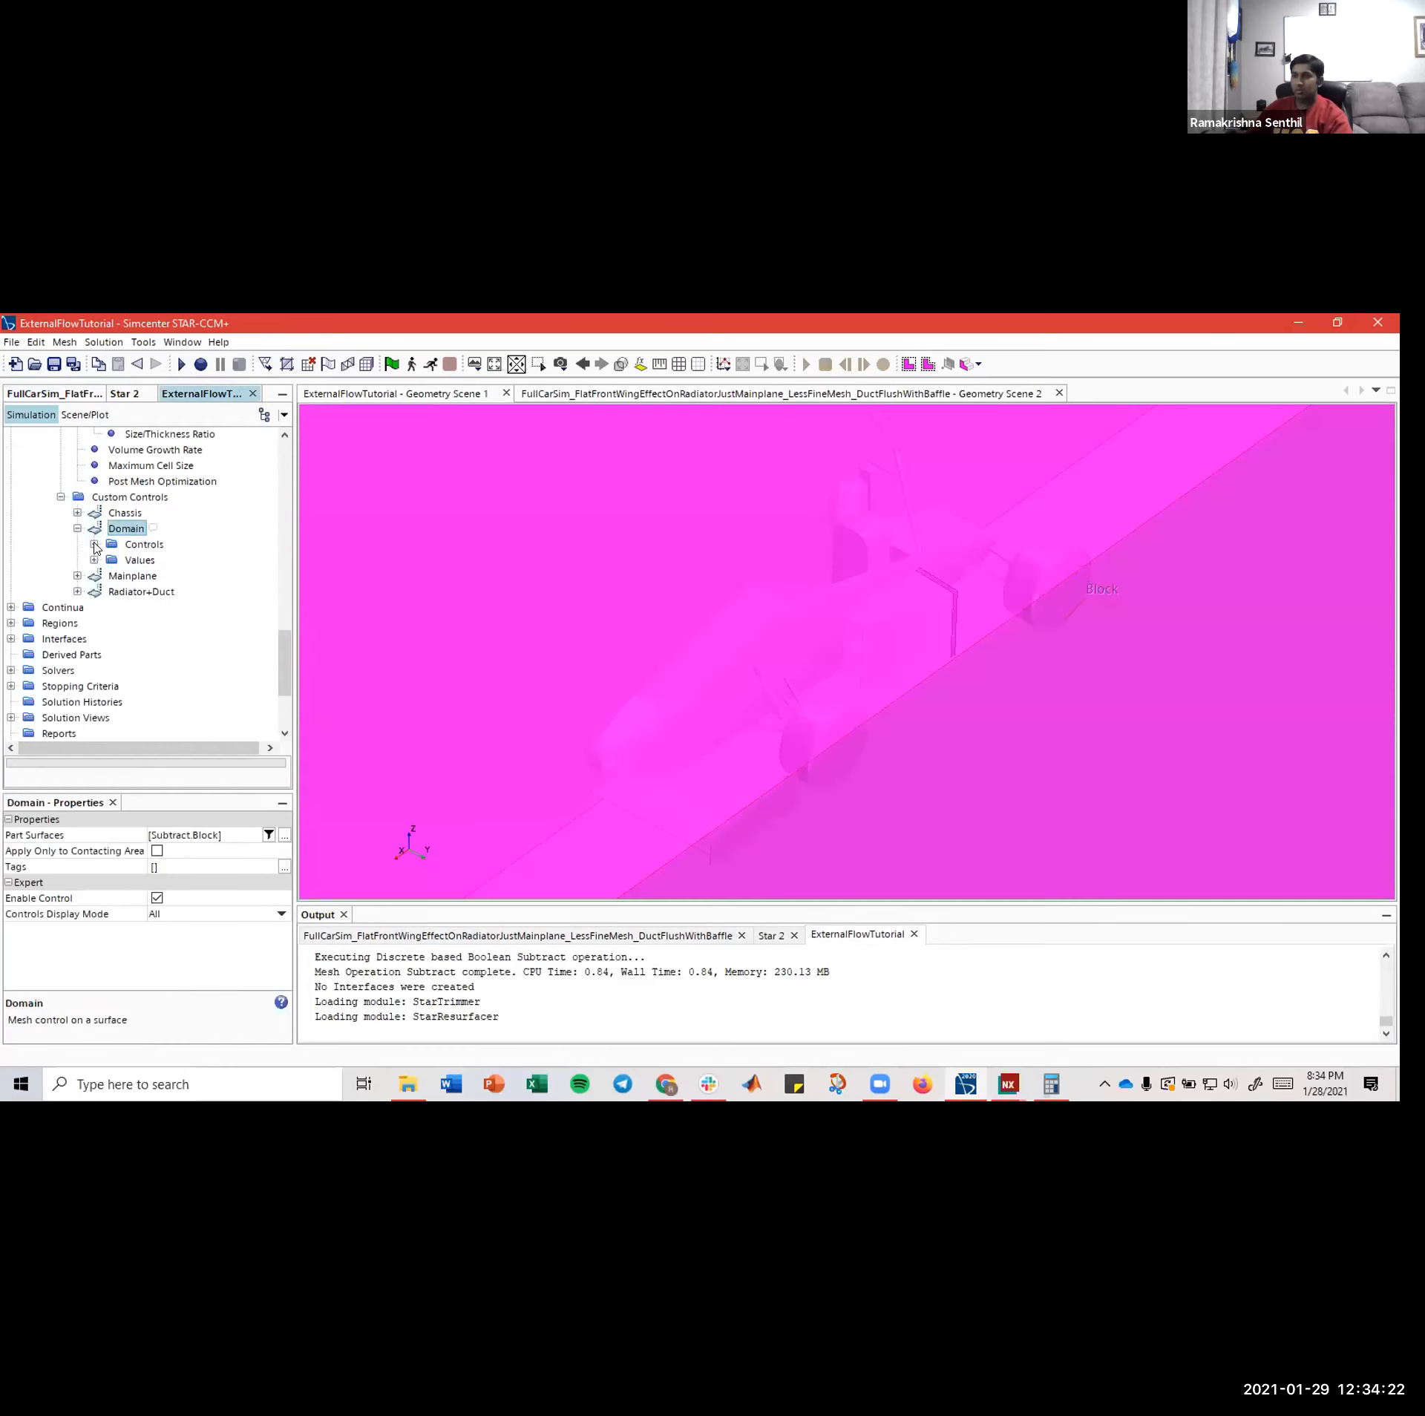
left_click(149, 576)
left_click(179, 850)
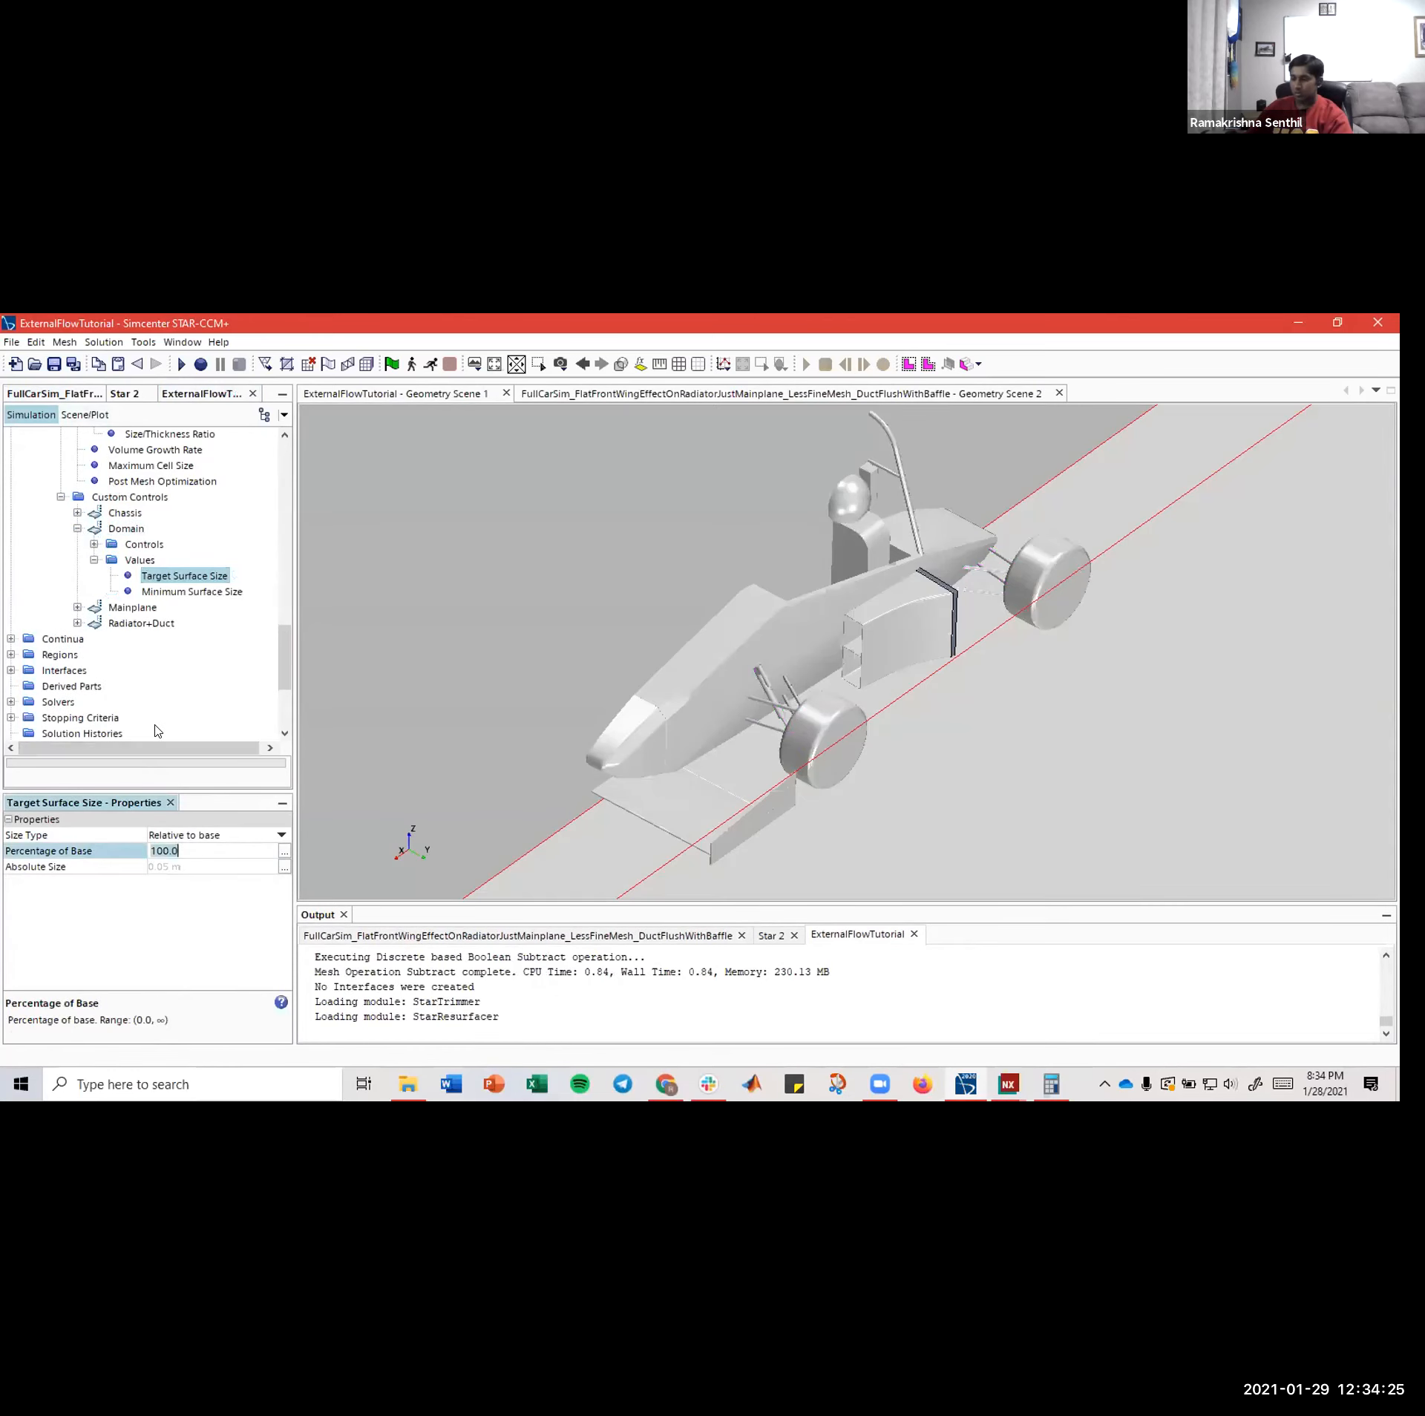
left_click(179, 834)
left_click(186, 868)
left_click(179, 867)
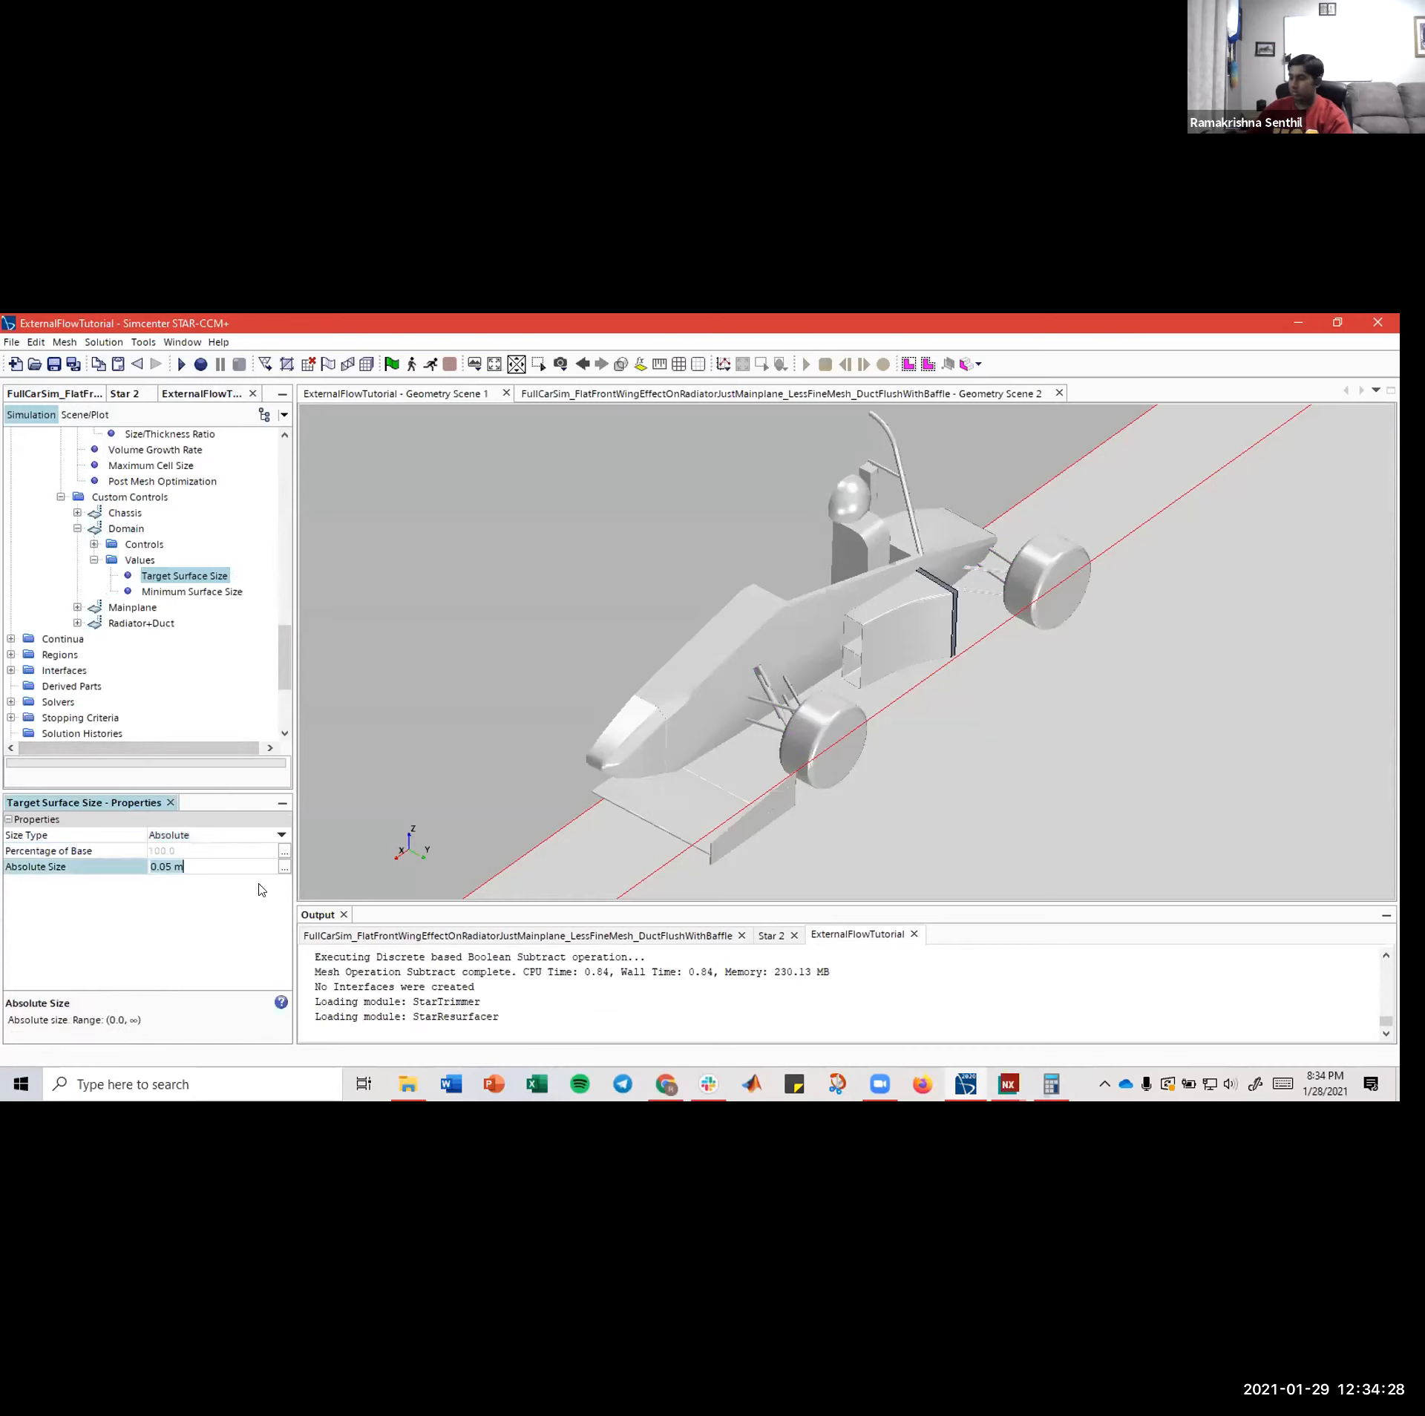
type("1")
key("Return")
- Change the Domain control's Minimum Surface Size value to the Absolute size type and collapse the Domain control
left_click(227, 592)
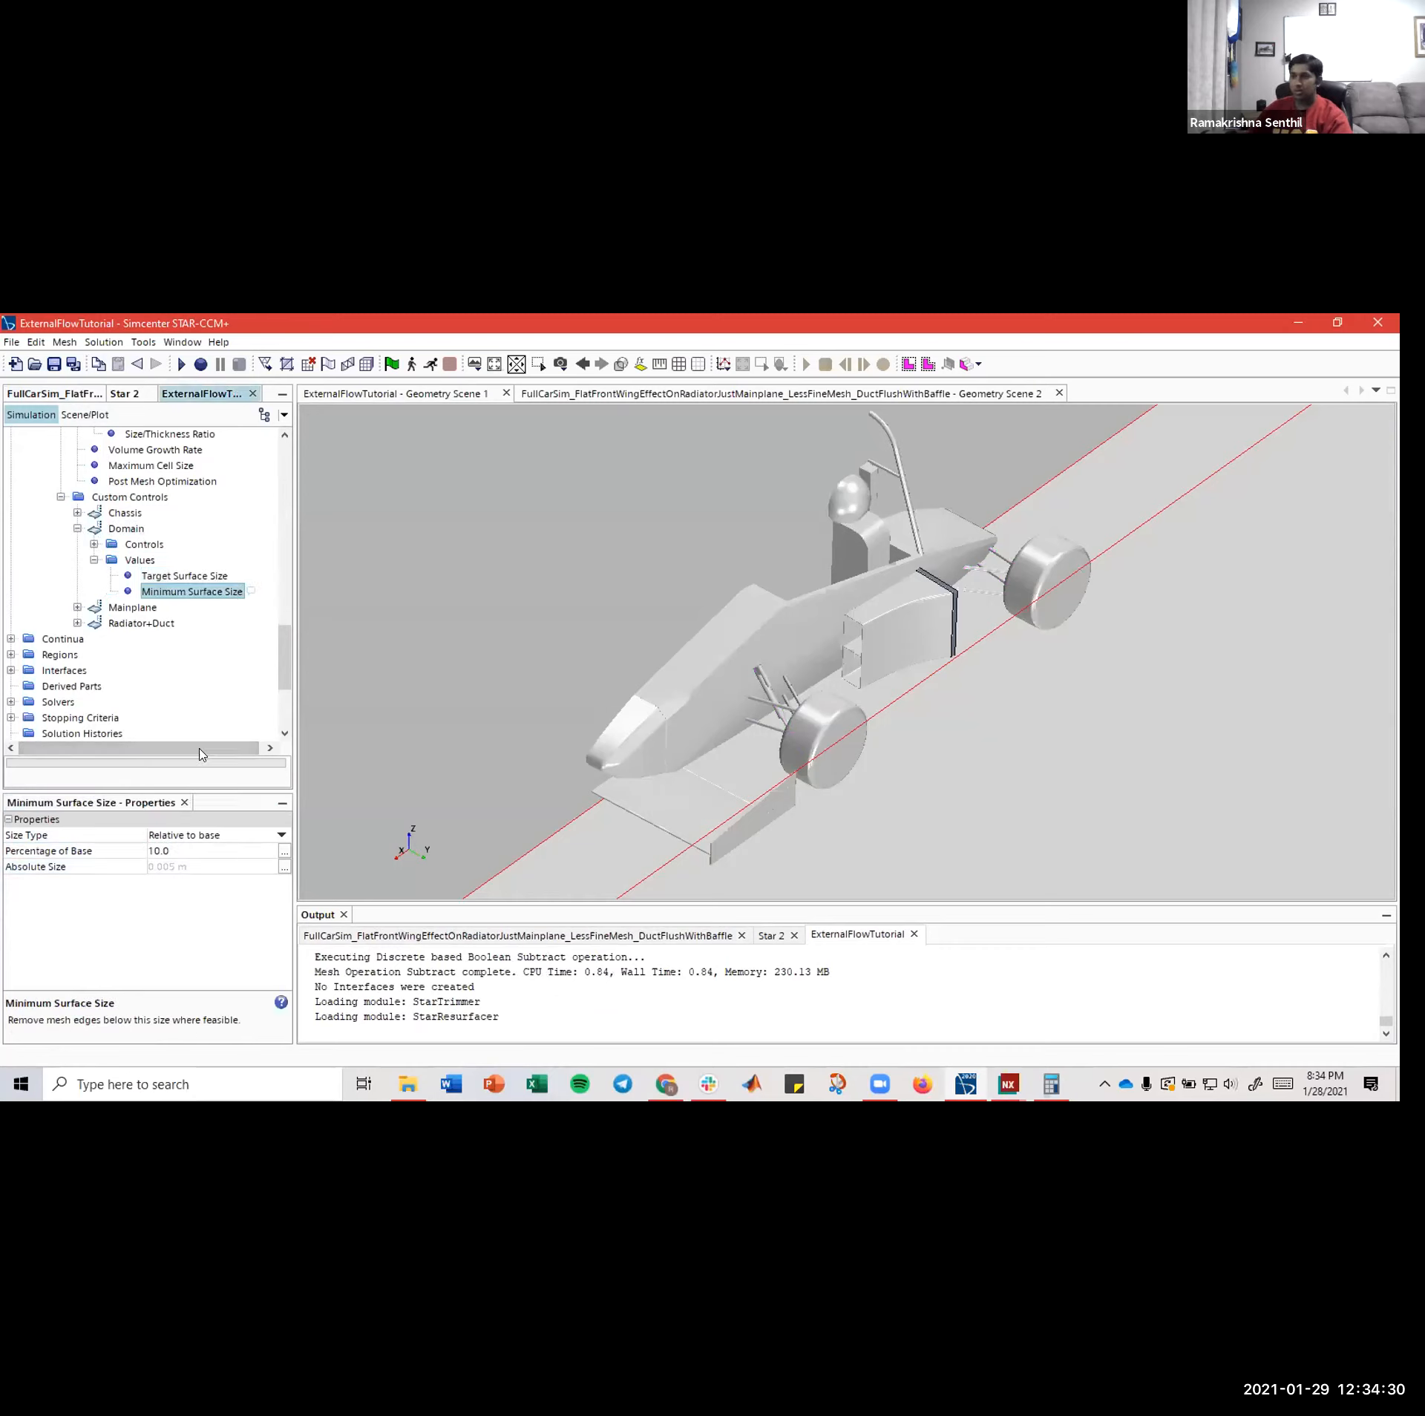
left_click(186, 835)
left_click(187, 866)
left_click(179, 866)
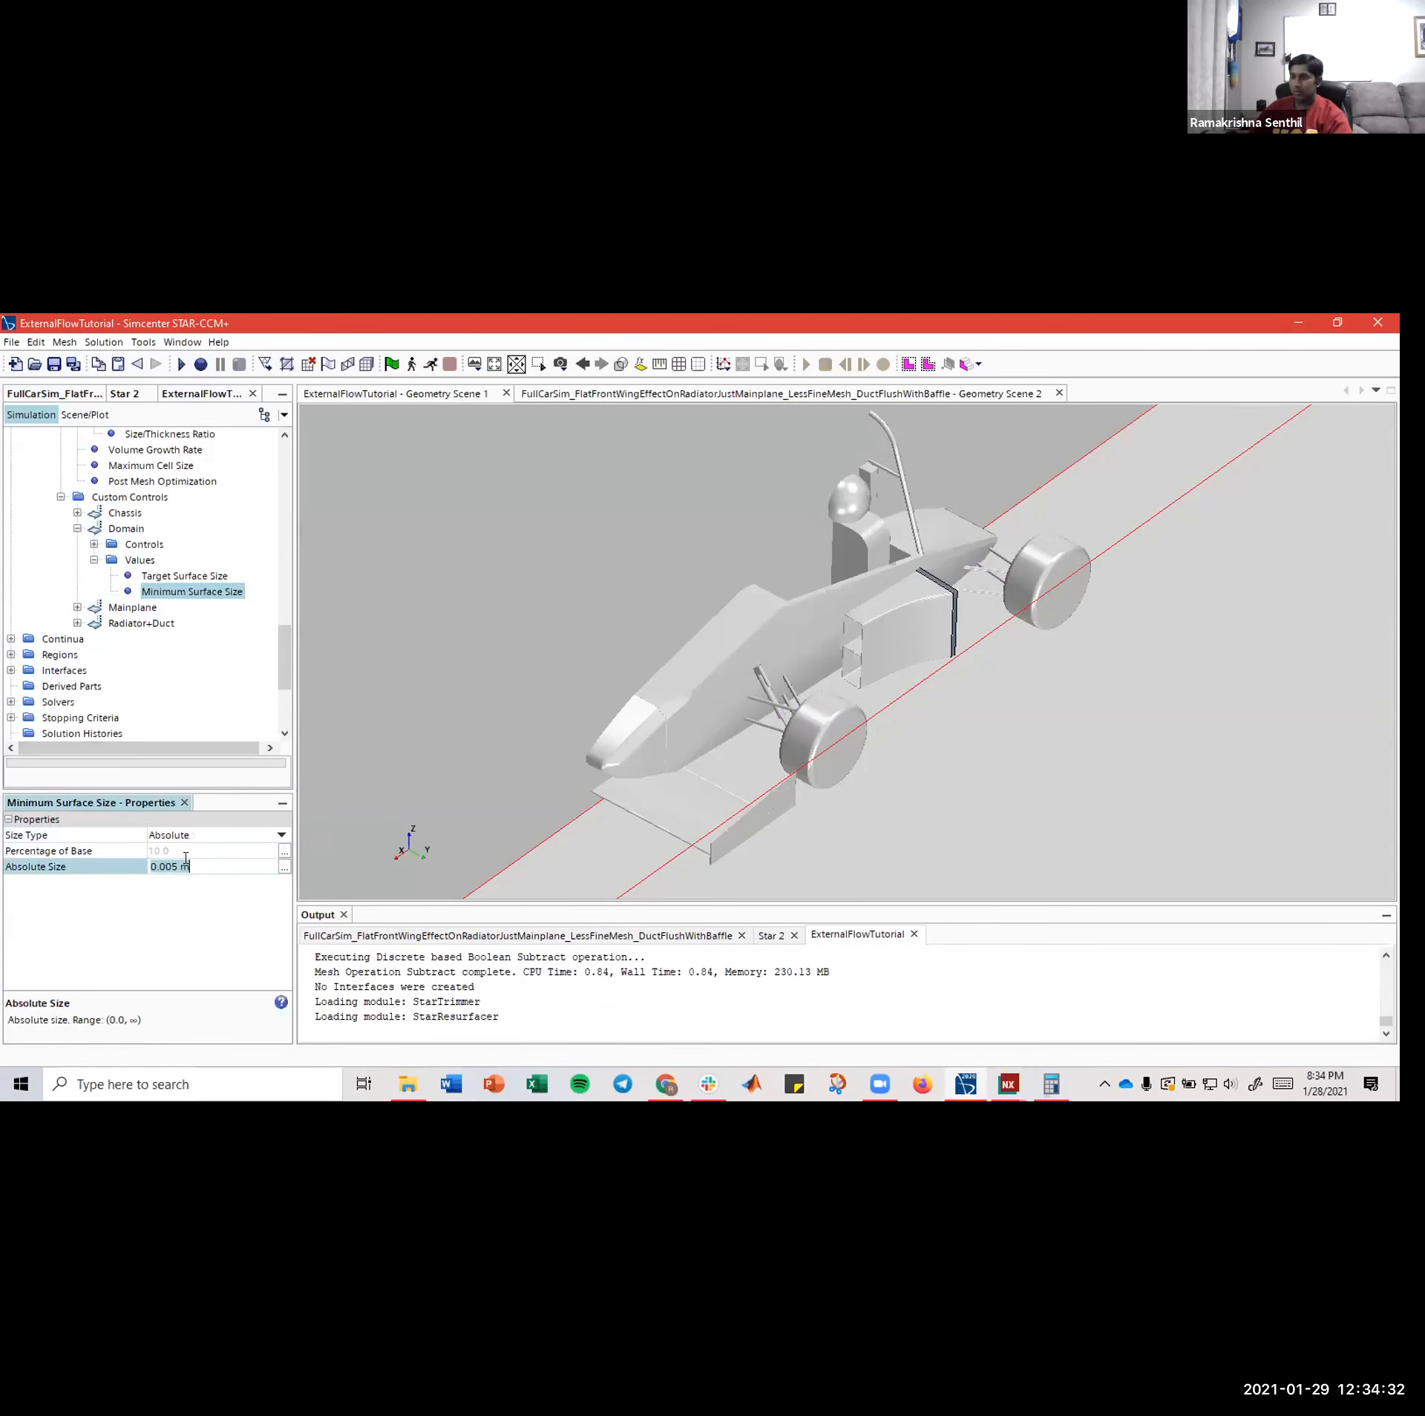
left_click(93, 560)
left_click(78, 528)
- Examine the Mainplane control's values and Target Surface Size in the FullCarSim reference simulation, and return to ExternalFlowTutorial
left_click(52, 394)
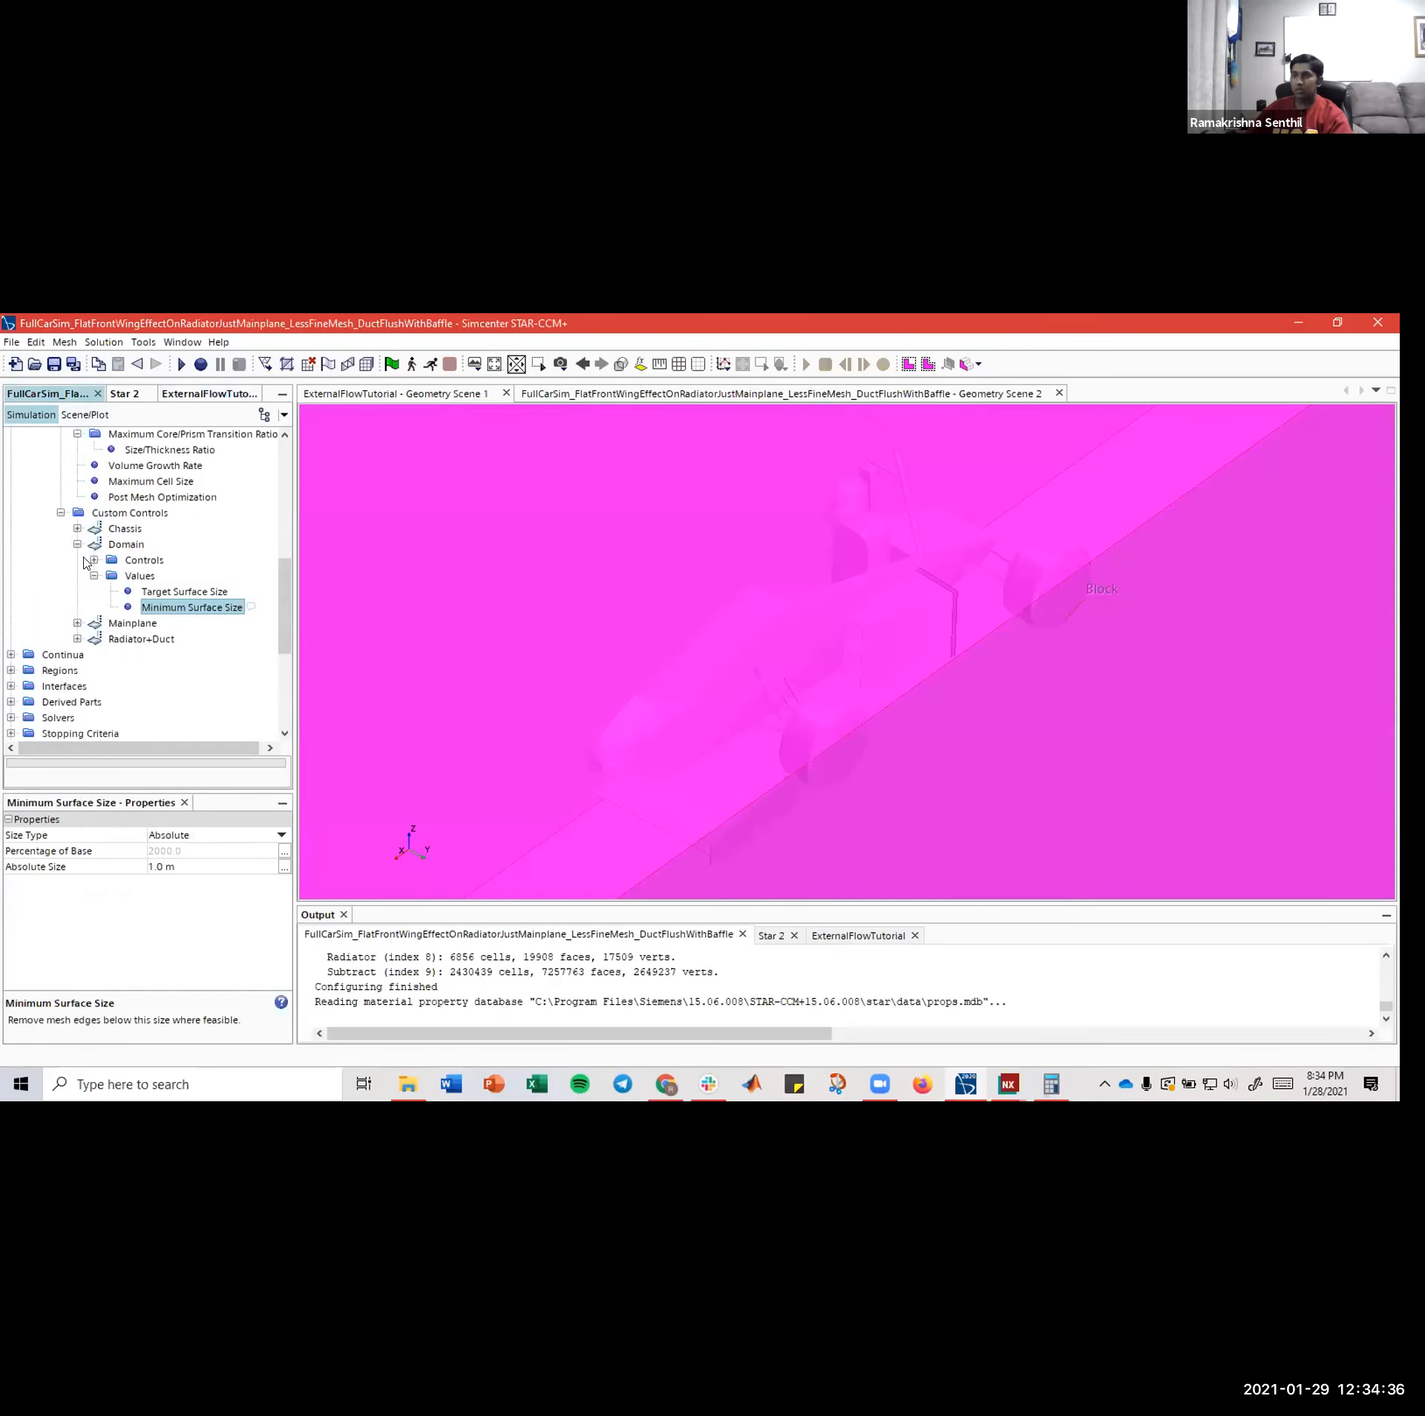
left_click(77, 544)
left_click(77, 560)
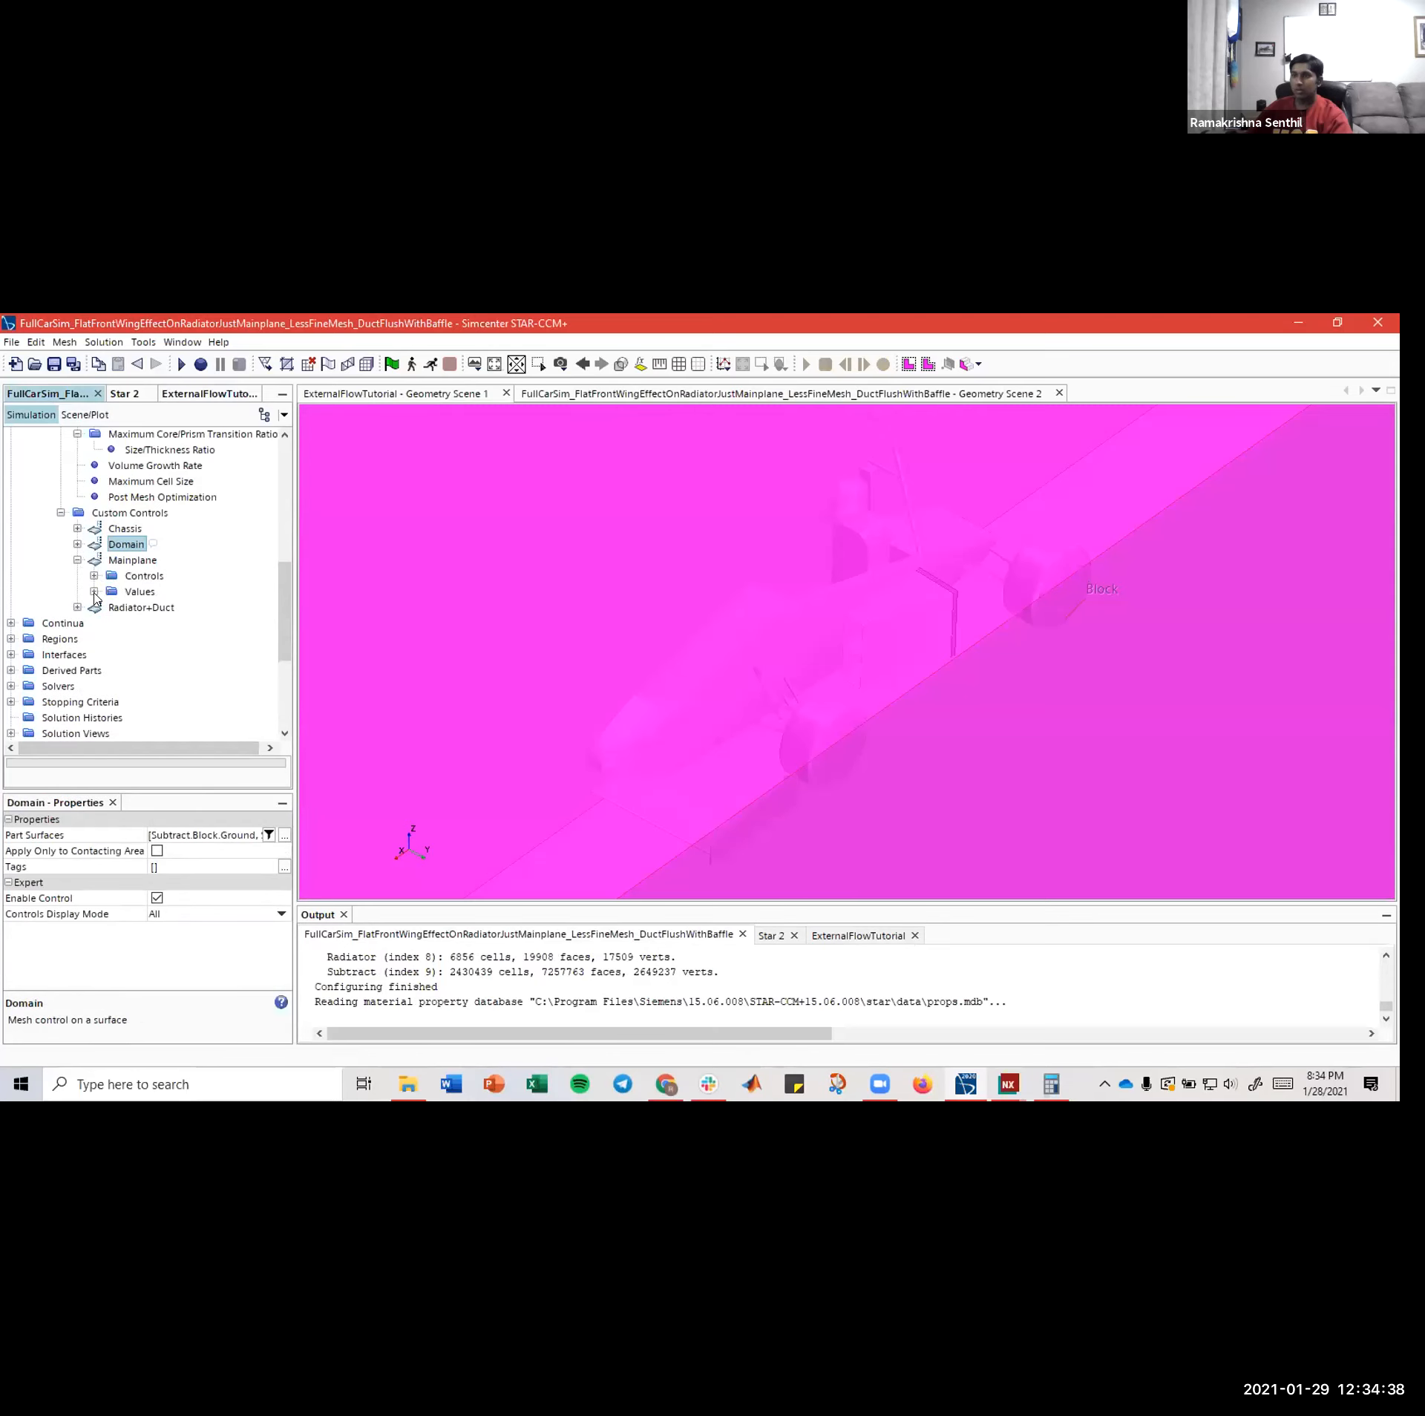
left_click(94, 591)
left_click(152, 607)
left_click(192, 394)
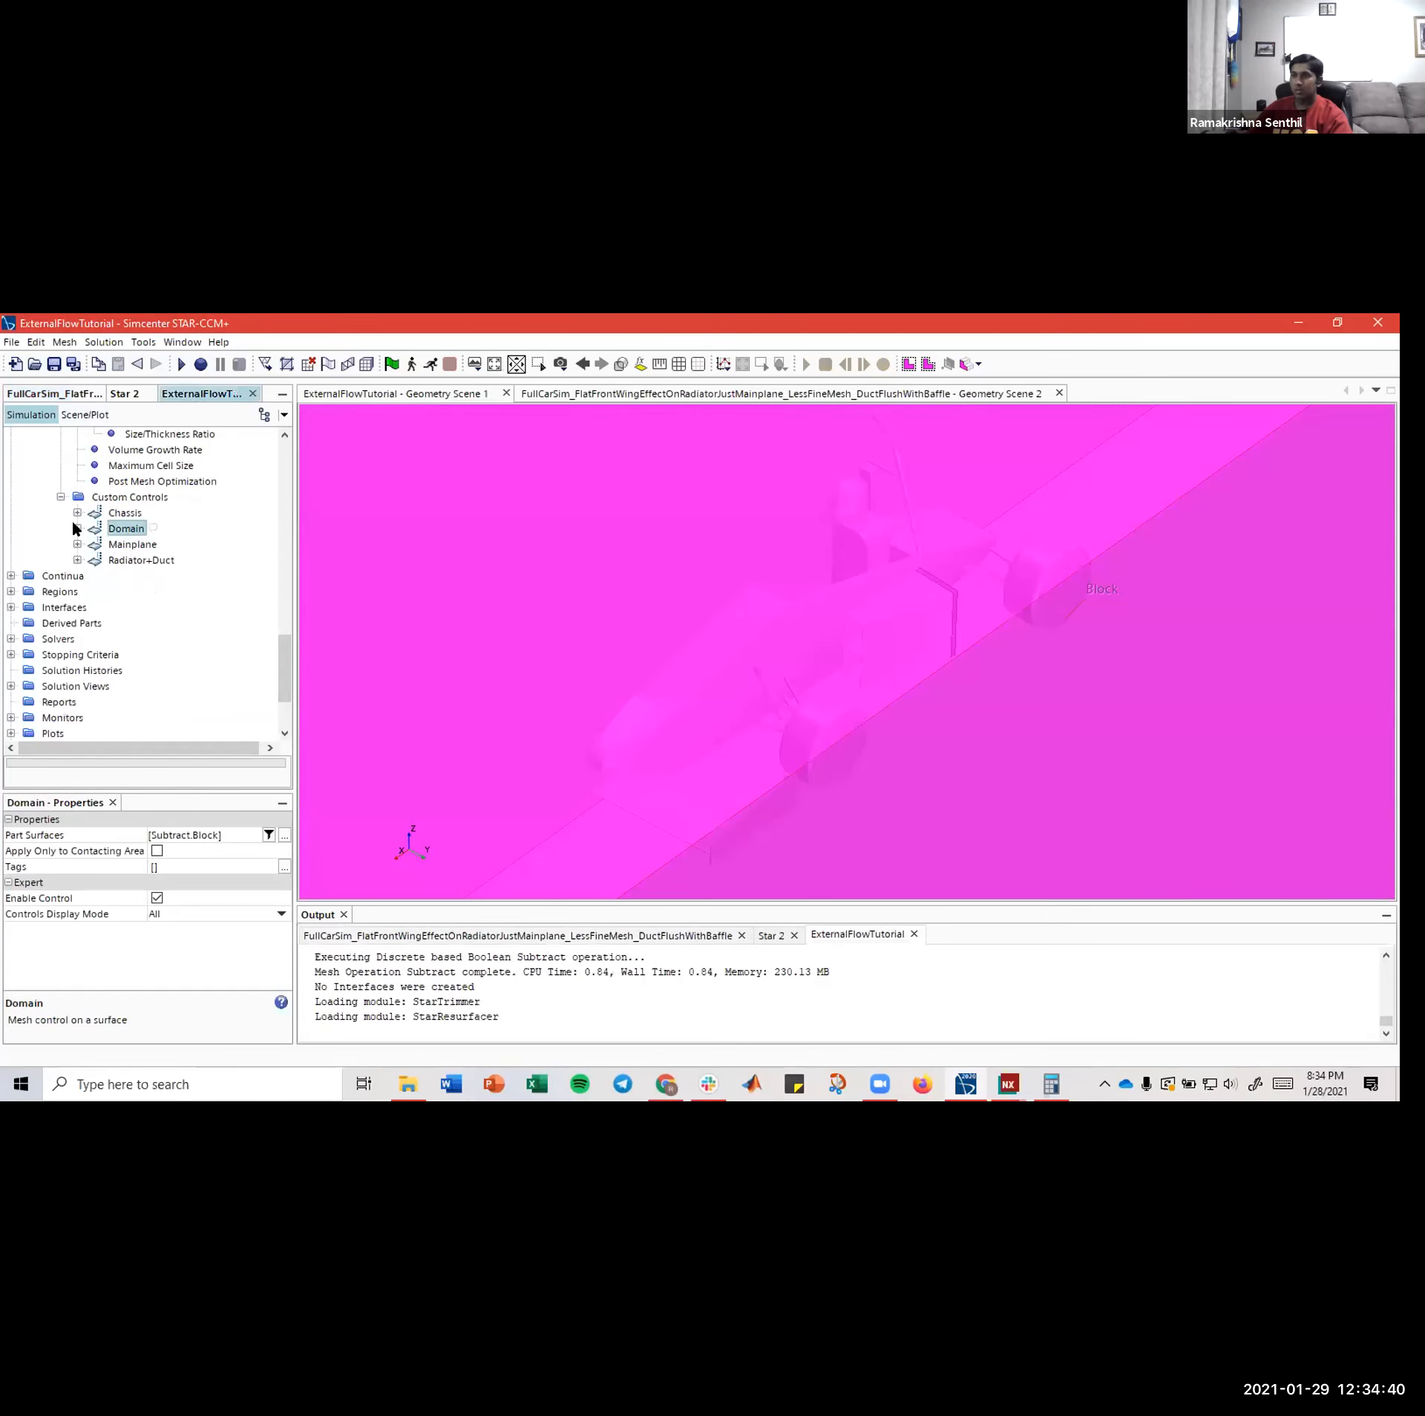
left_click(51, 395)
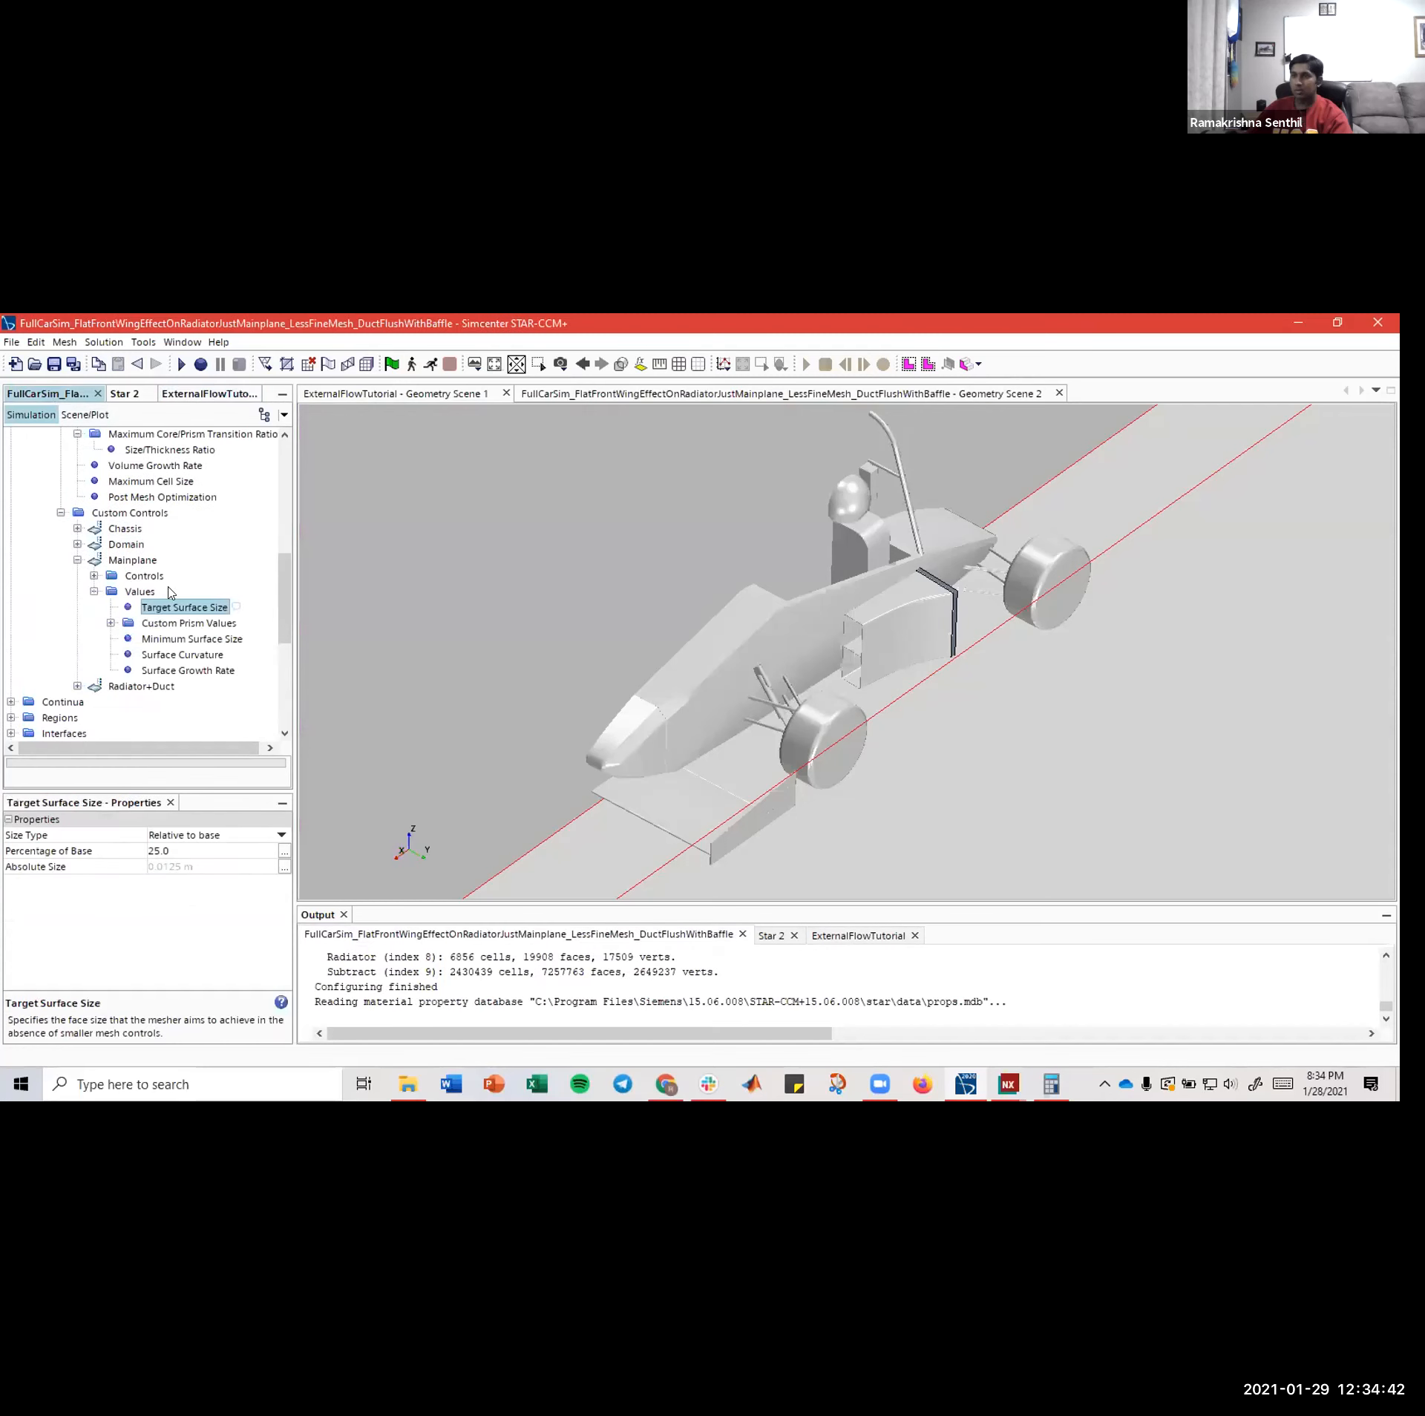
left_click(191, 394)
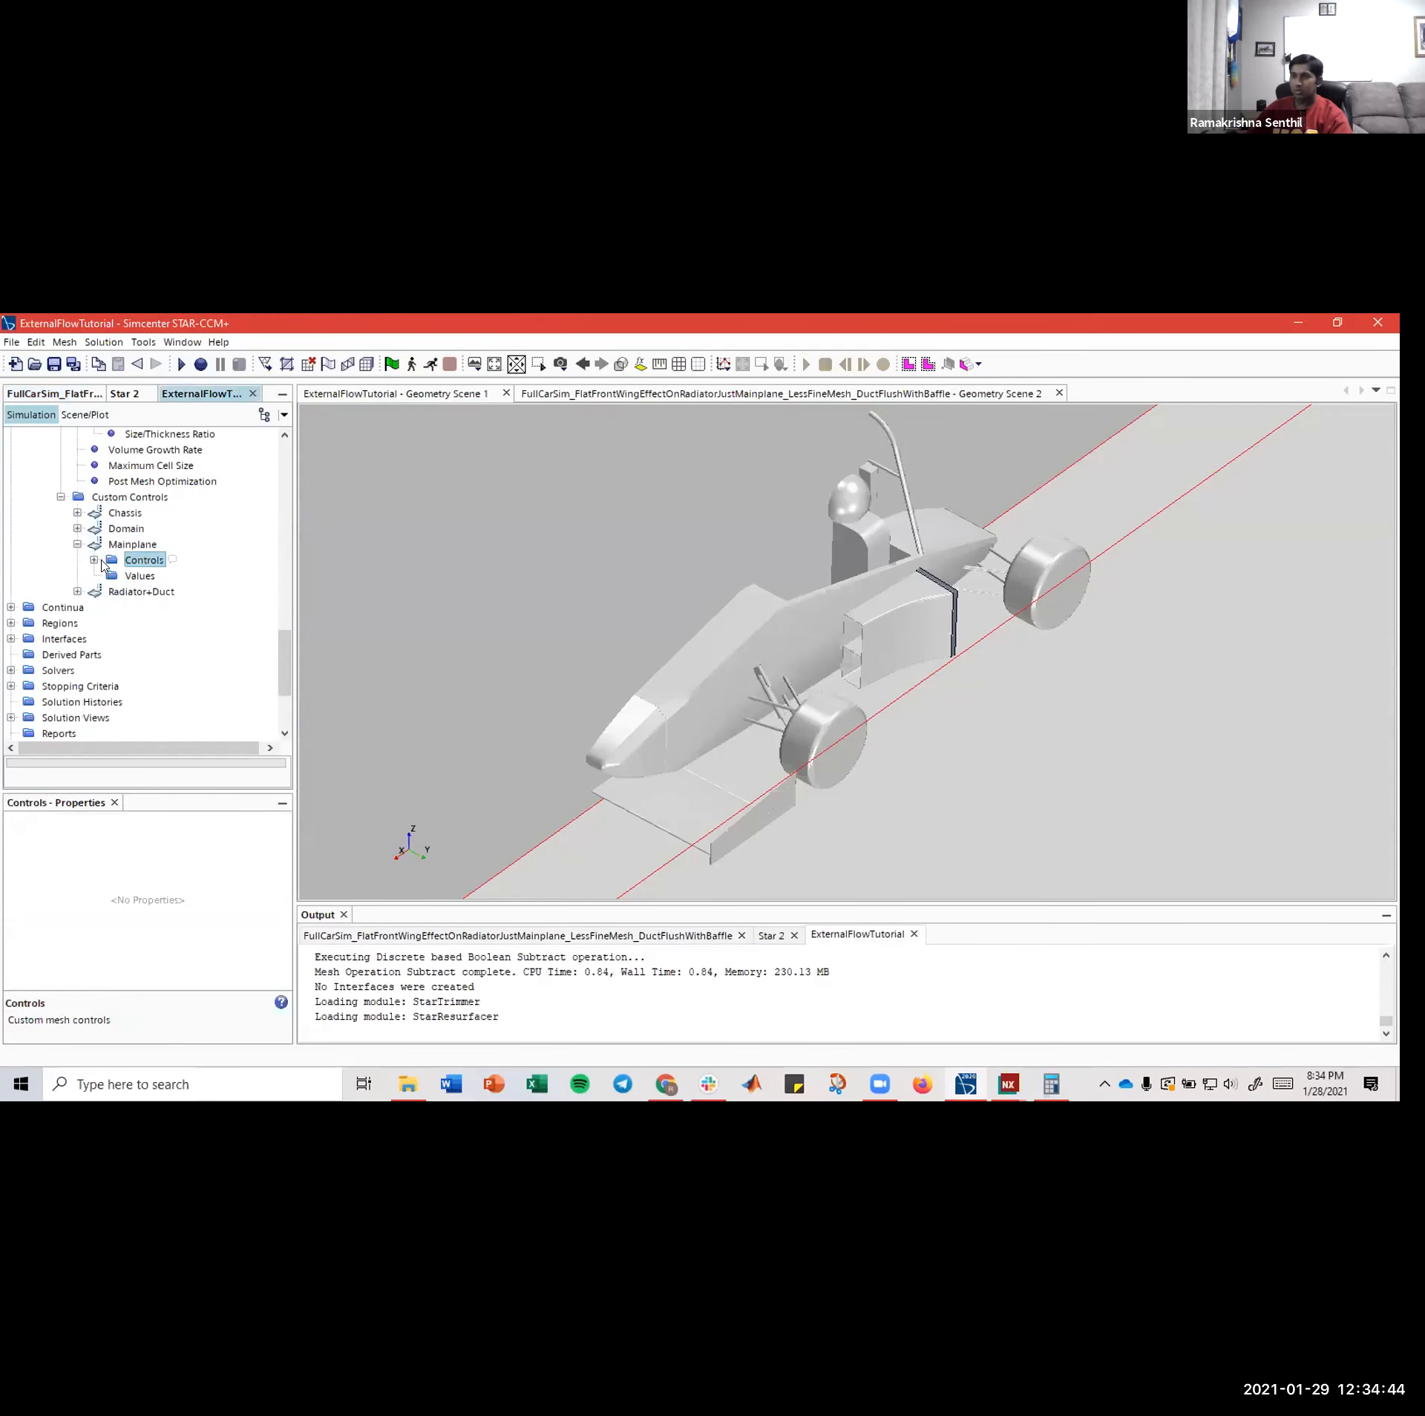
- Switch the Mainplane control's Target Surface Size to Custom, checking it against the FullCarSim reference simulation
left_click(94, 561)
left_click(50, 394)
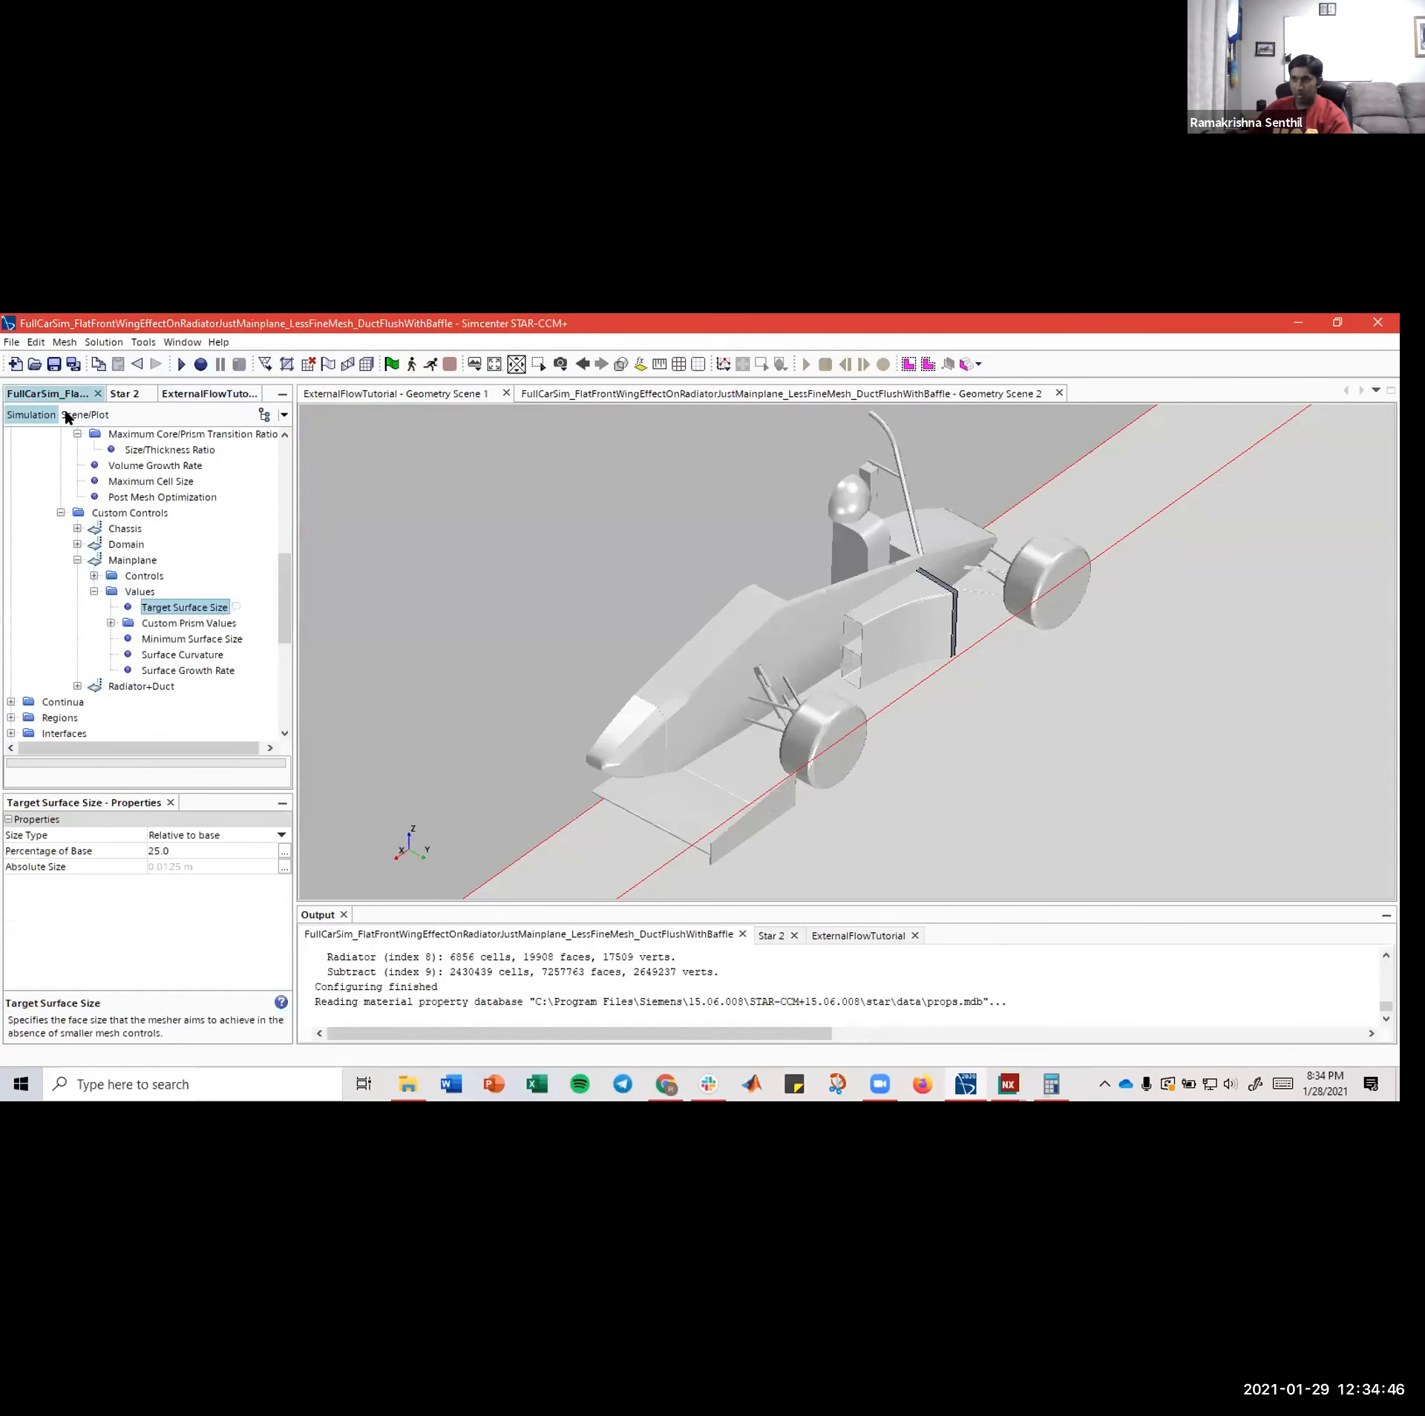
left_click(190, 394)
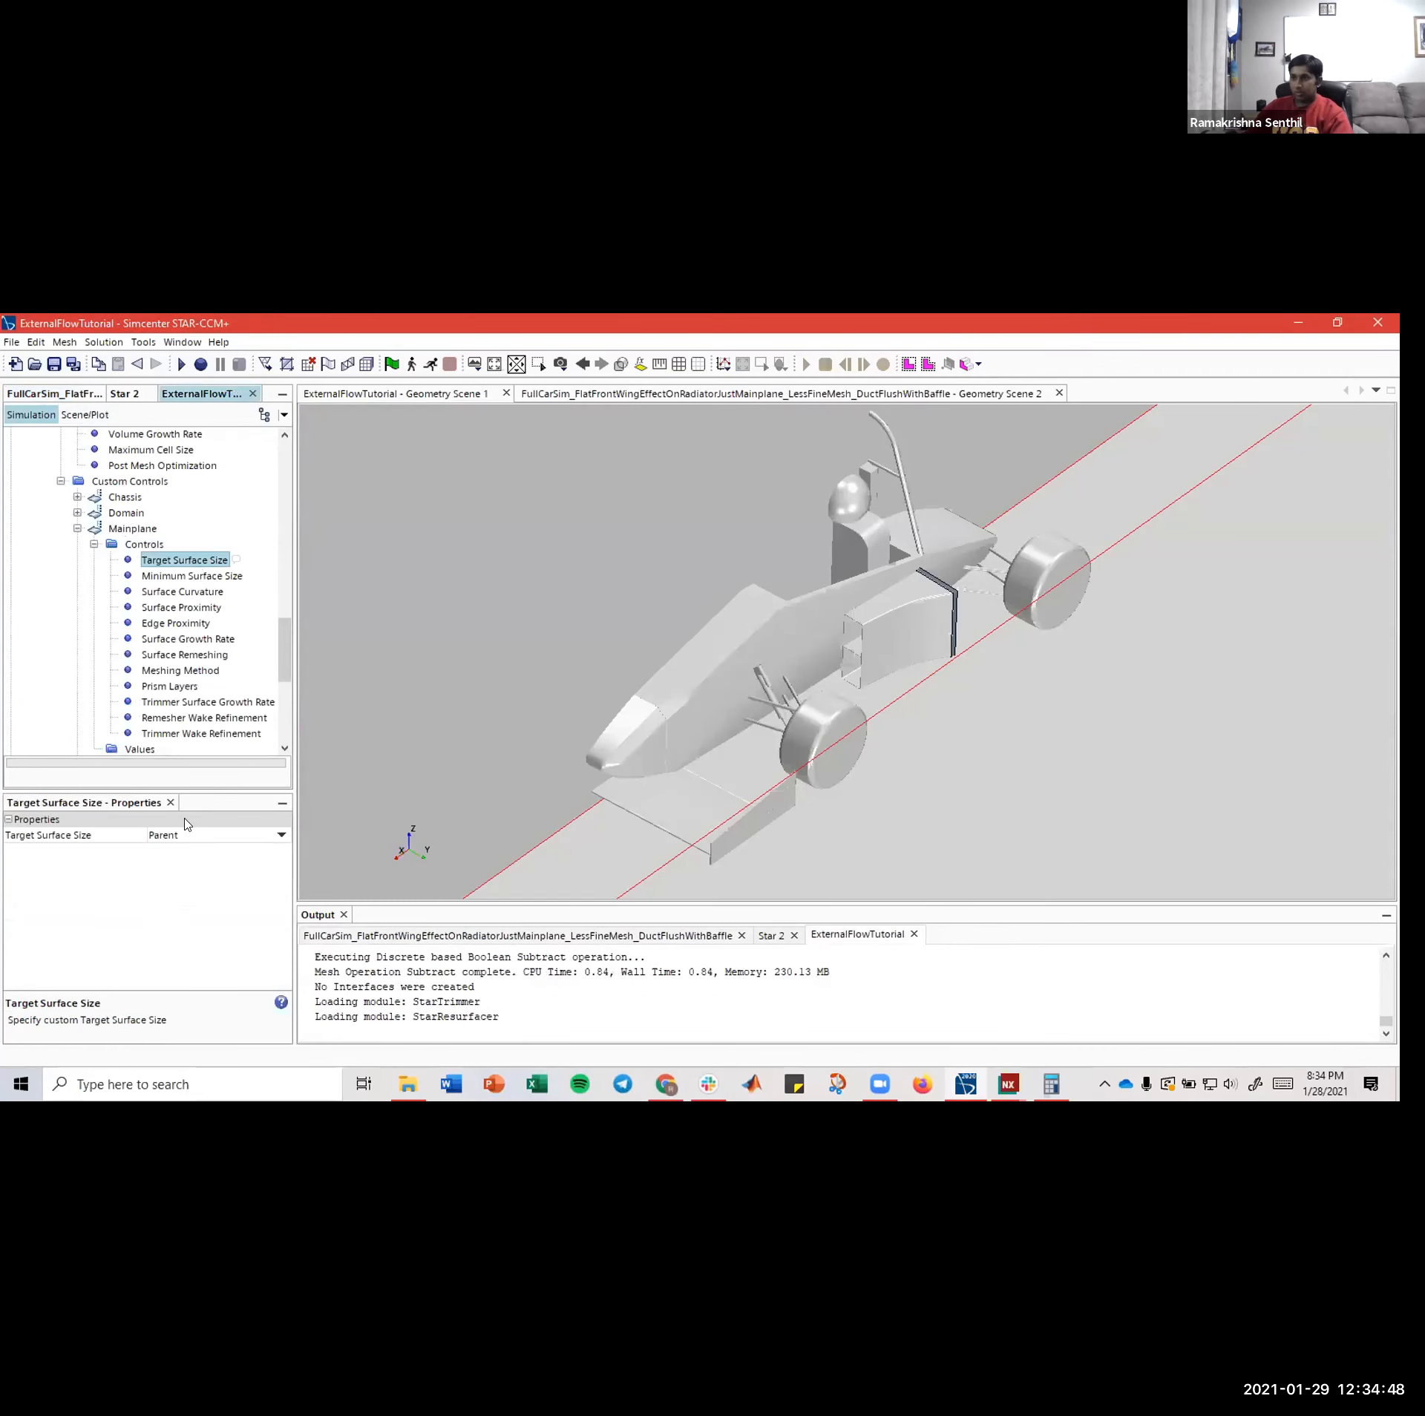
left_click(177, 833)
left_click(171, 863)
- Recheck the reference Mainplane values in FullCarSim and switch the tutorial's Mainplane Minimum Surface Size to Custom
left_click(53, 396)
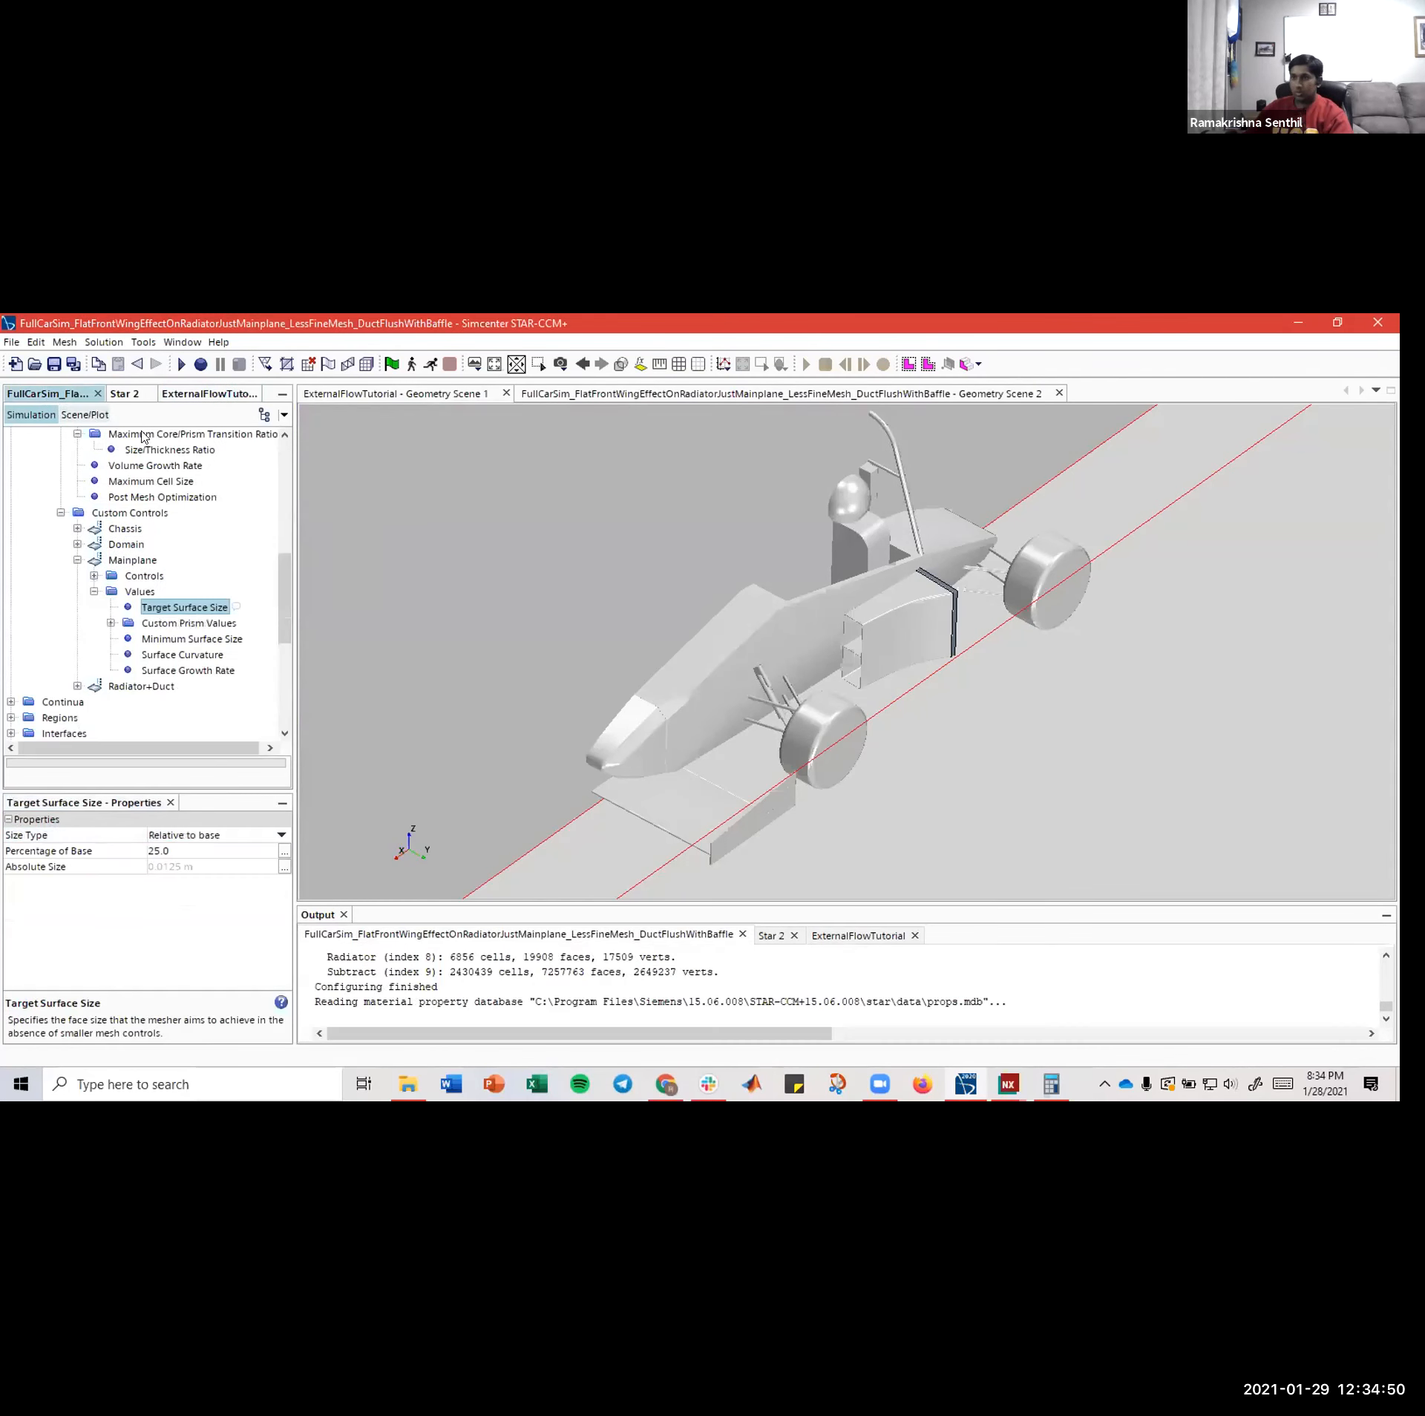
left_click(201, 394)
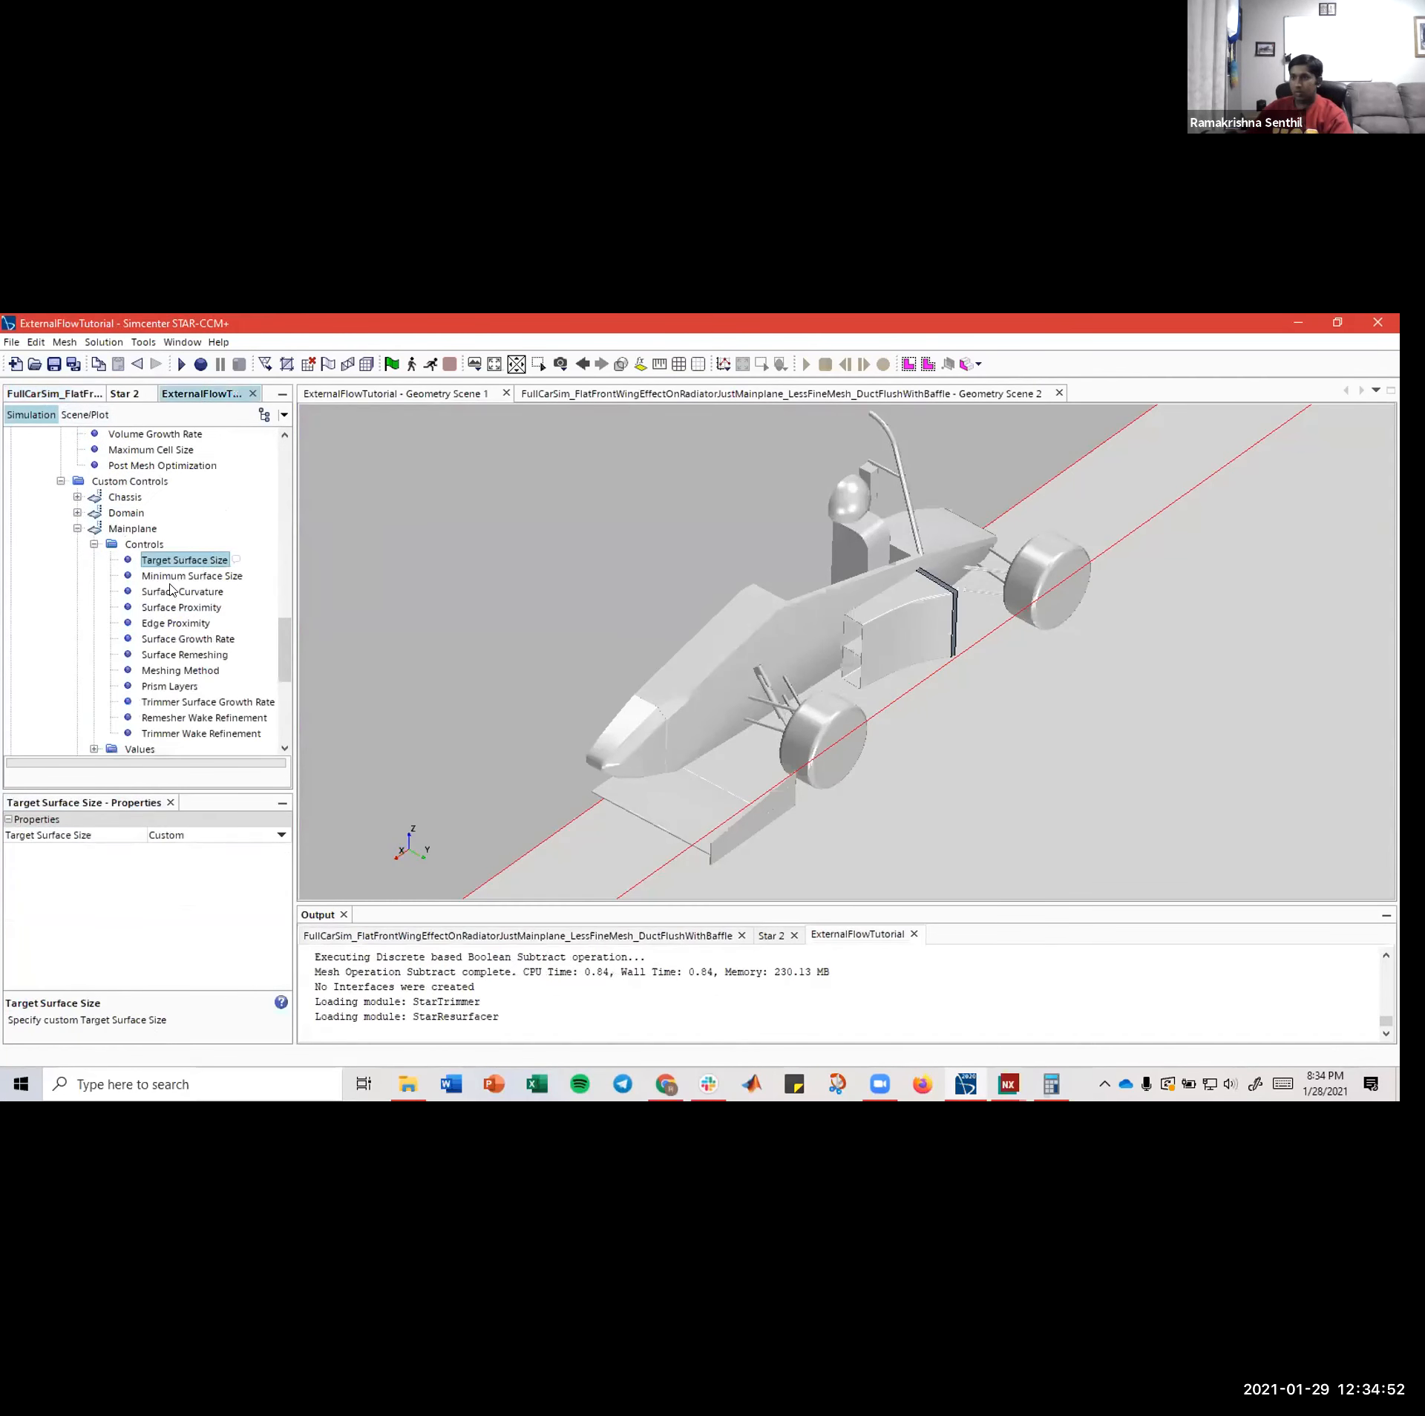
left_click(74, 393)
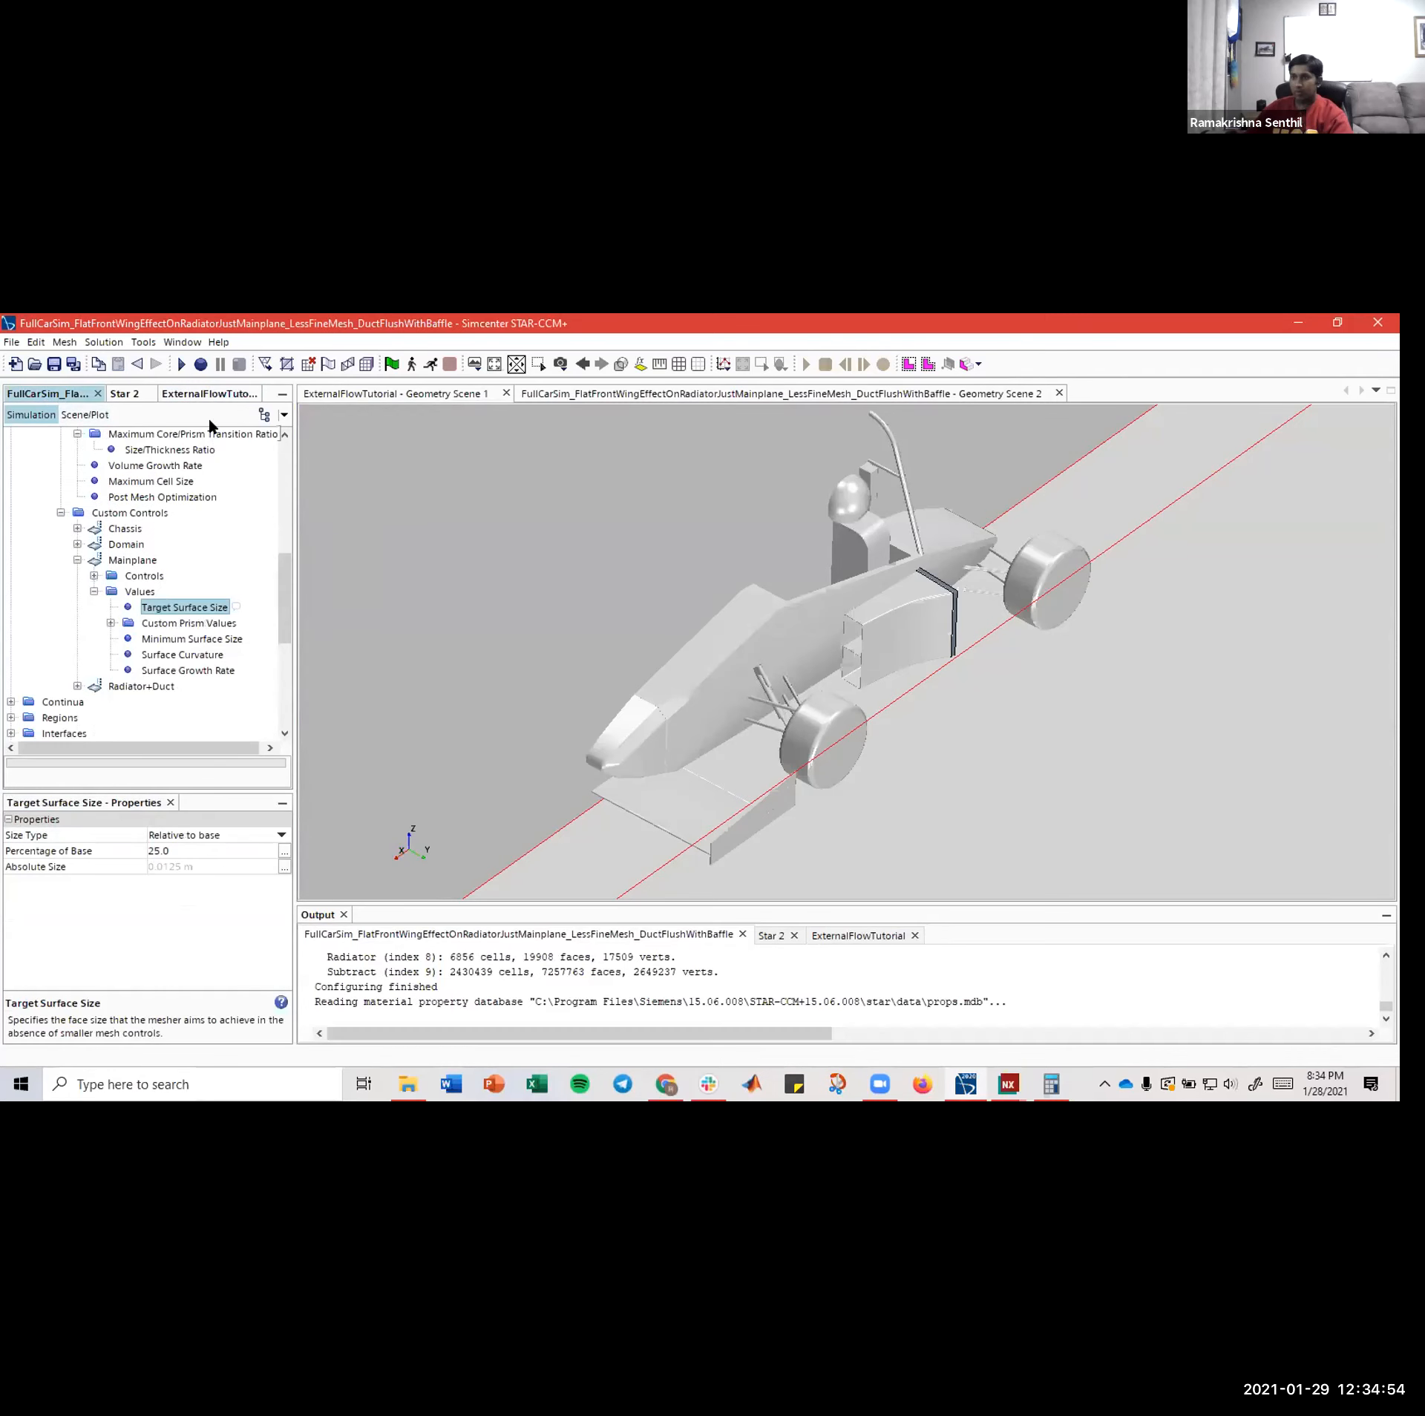
left_click(202, 394)
left_click(179, 577)
left_click(176, 833)
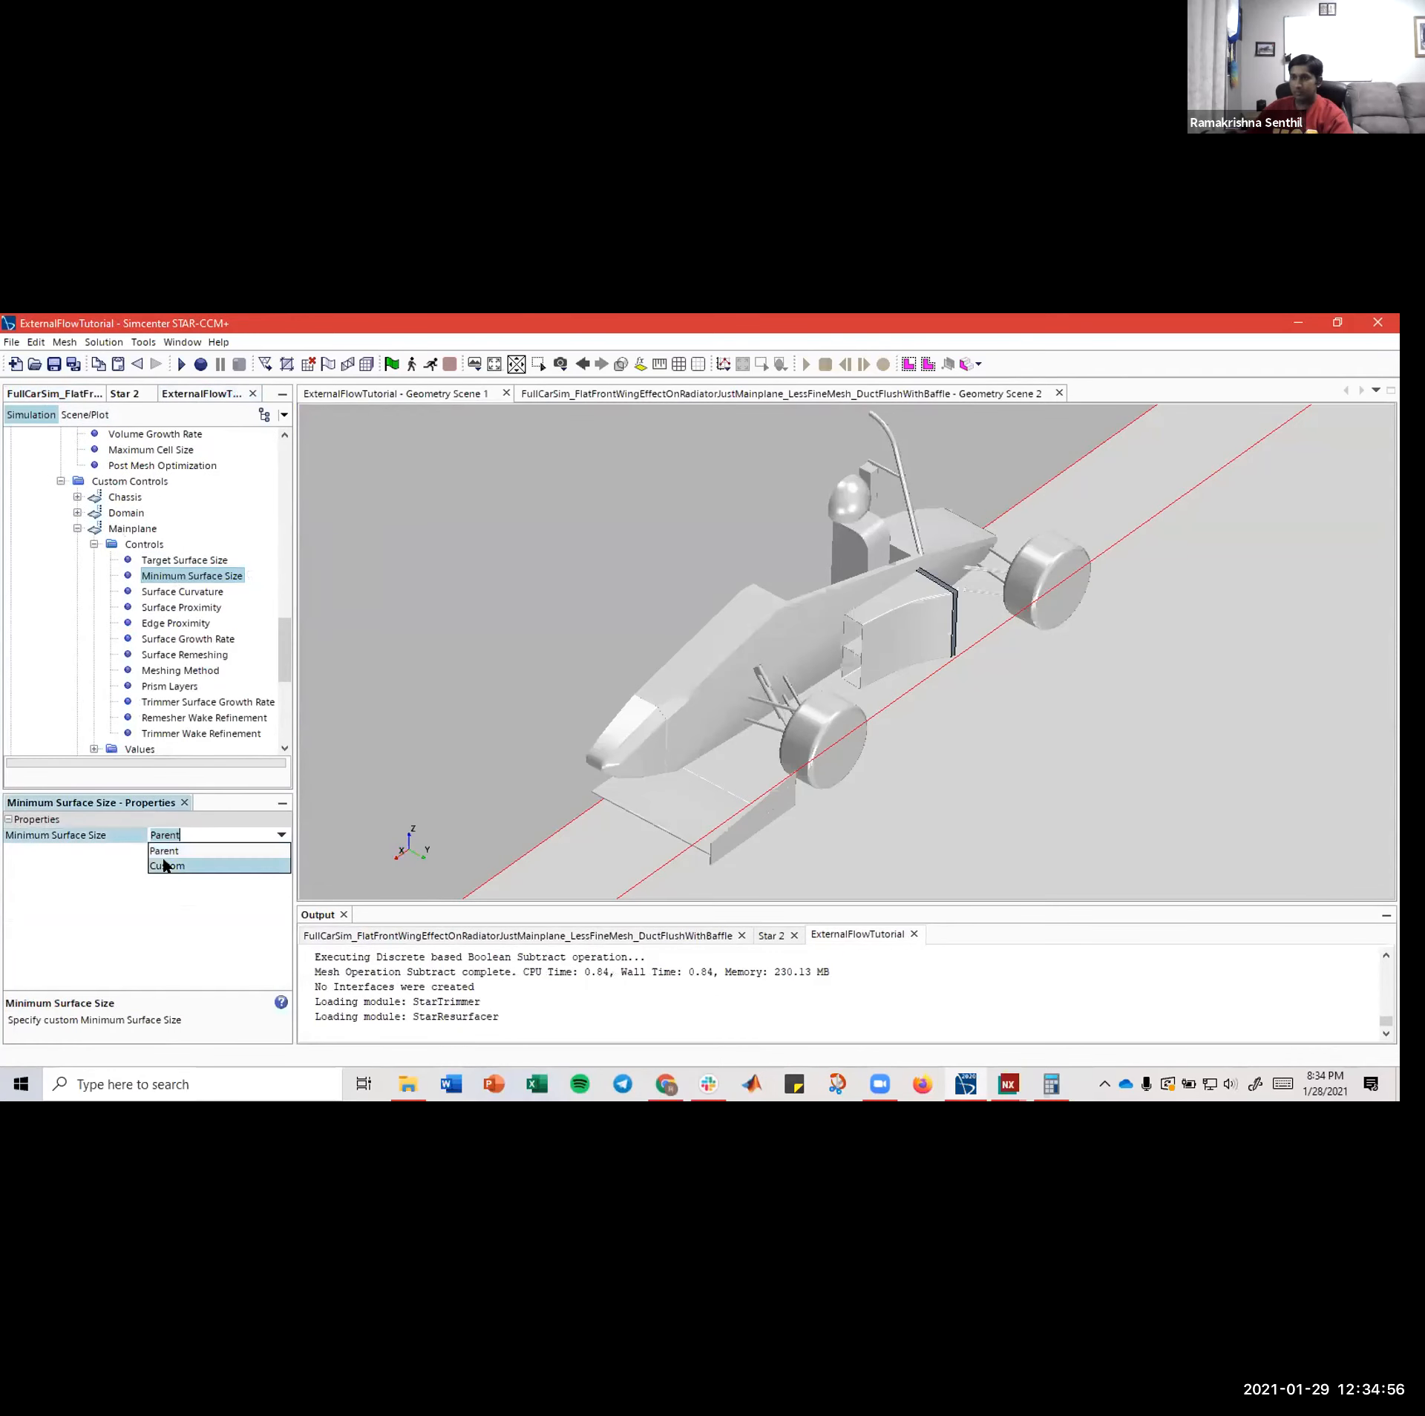
left_click(165, 860)
- Switch the Mainplane control's Prism Layers and Surface Curvature settings to Custom
left_click(181, 686)
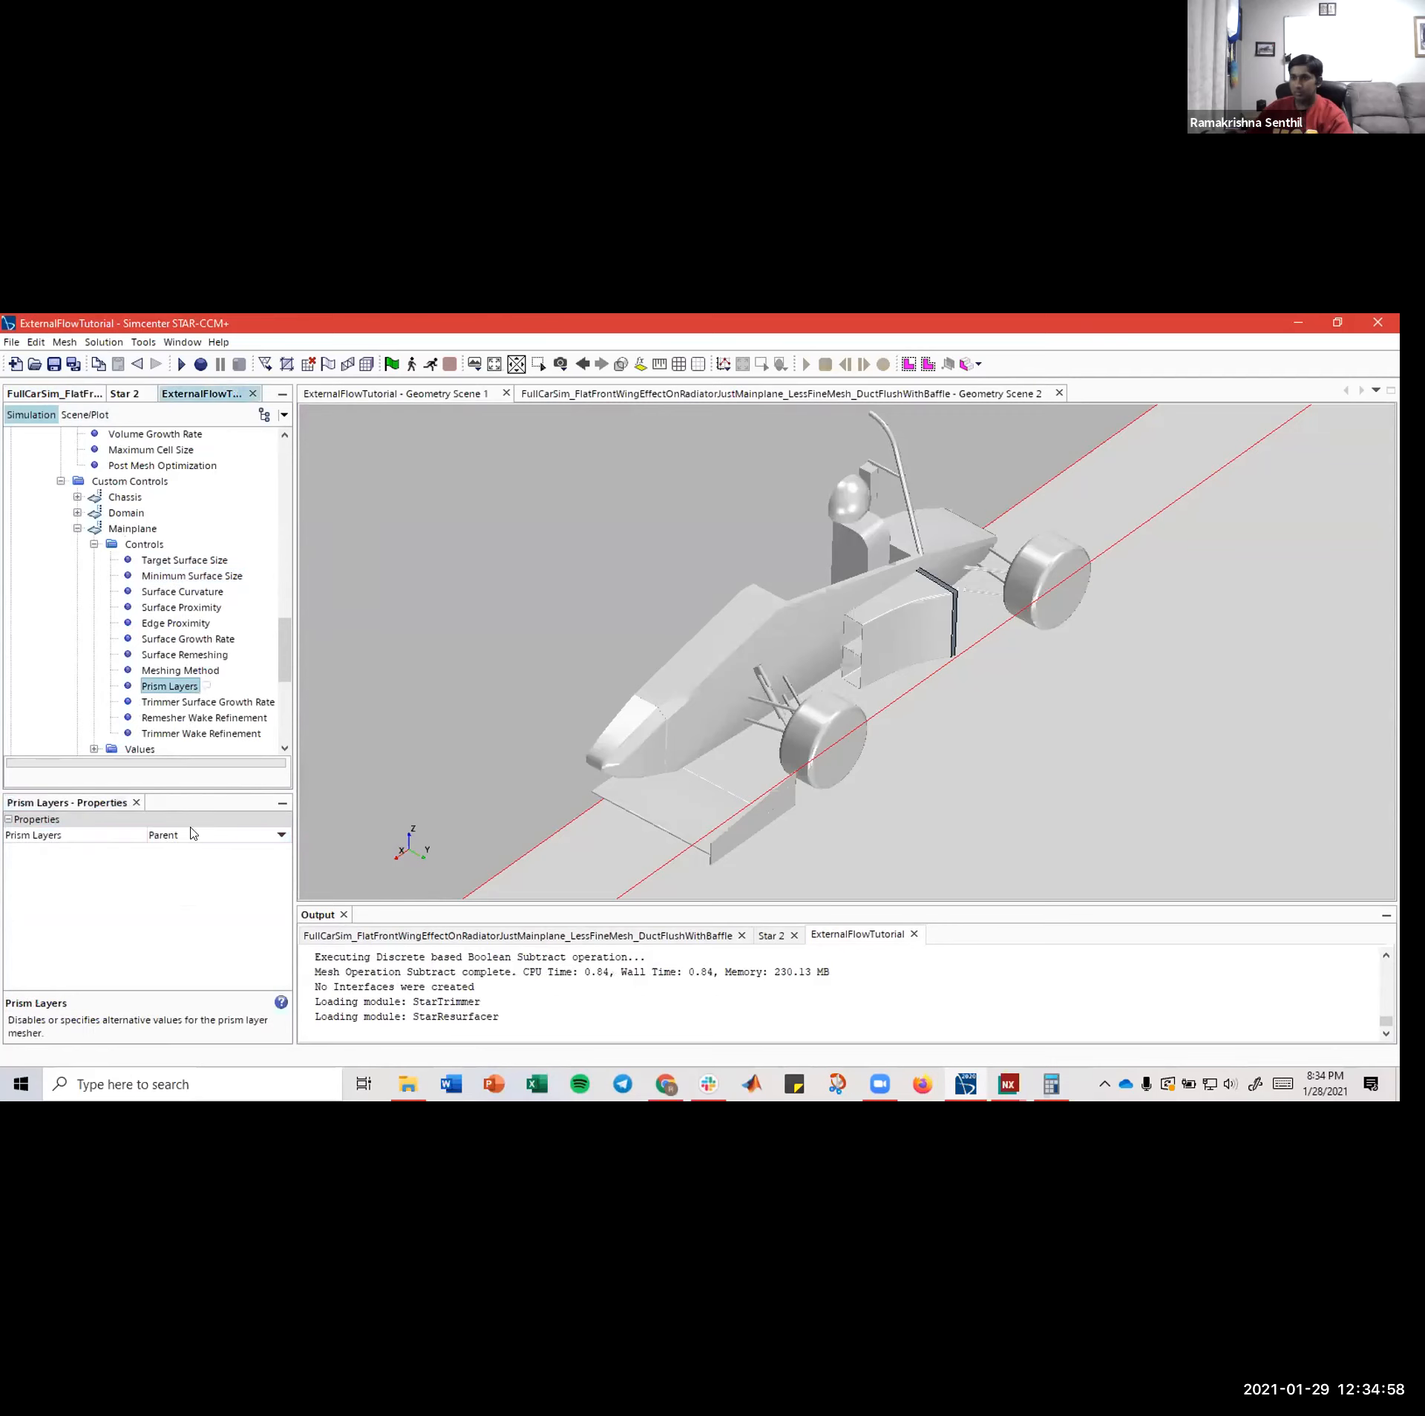
left_click(192, 834)
left_click(186, 875)
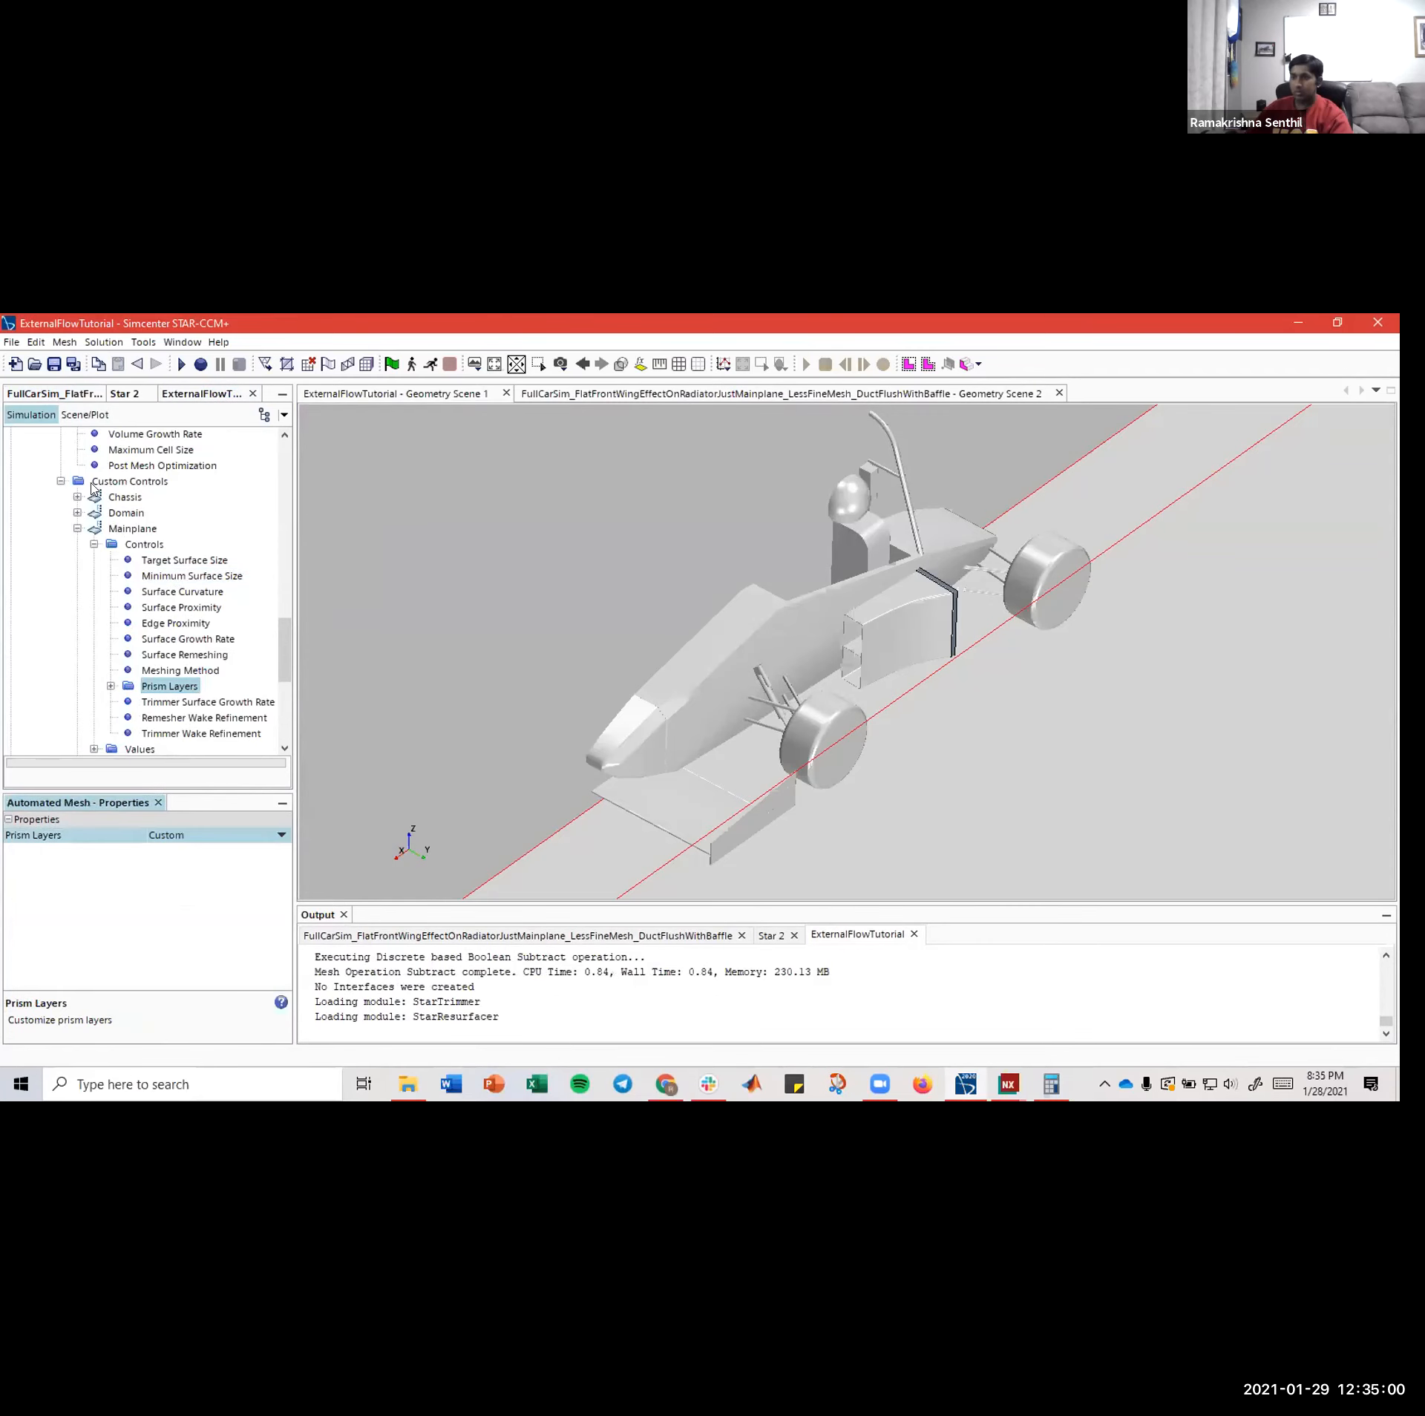
left_click(49, 393)
left_click(209, 394)
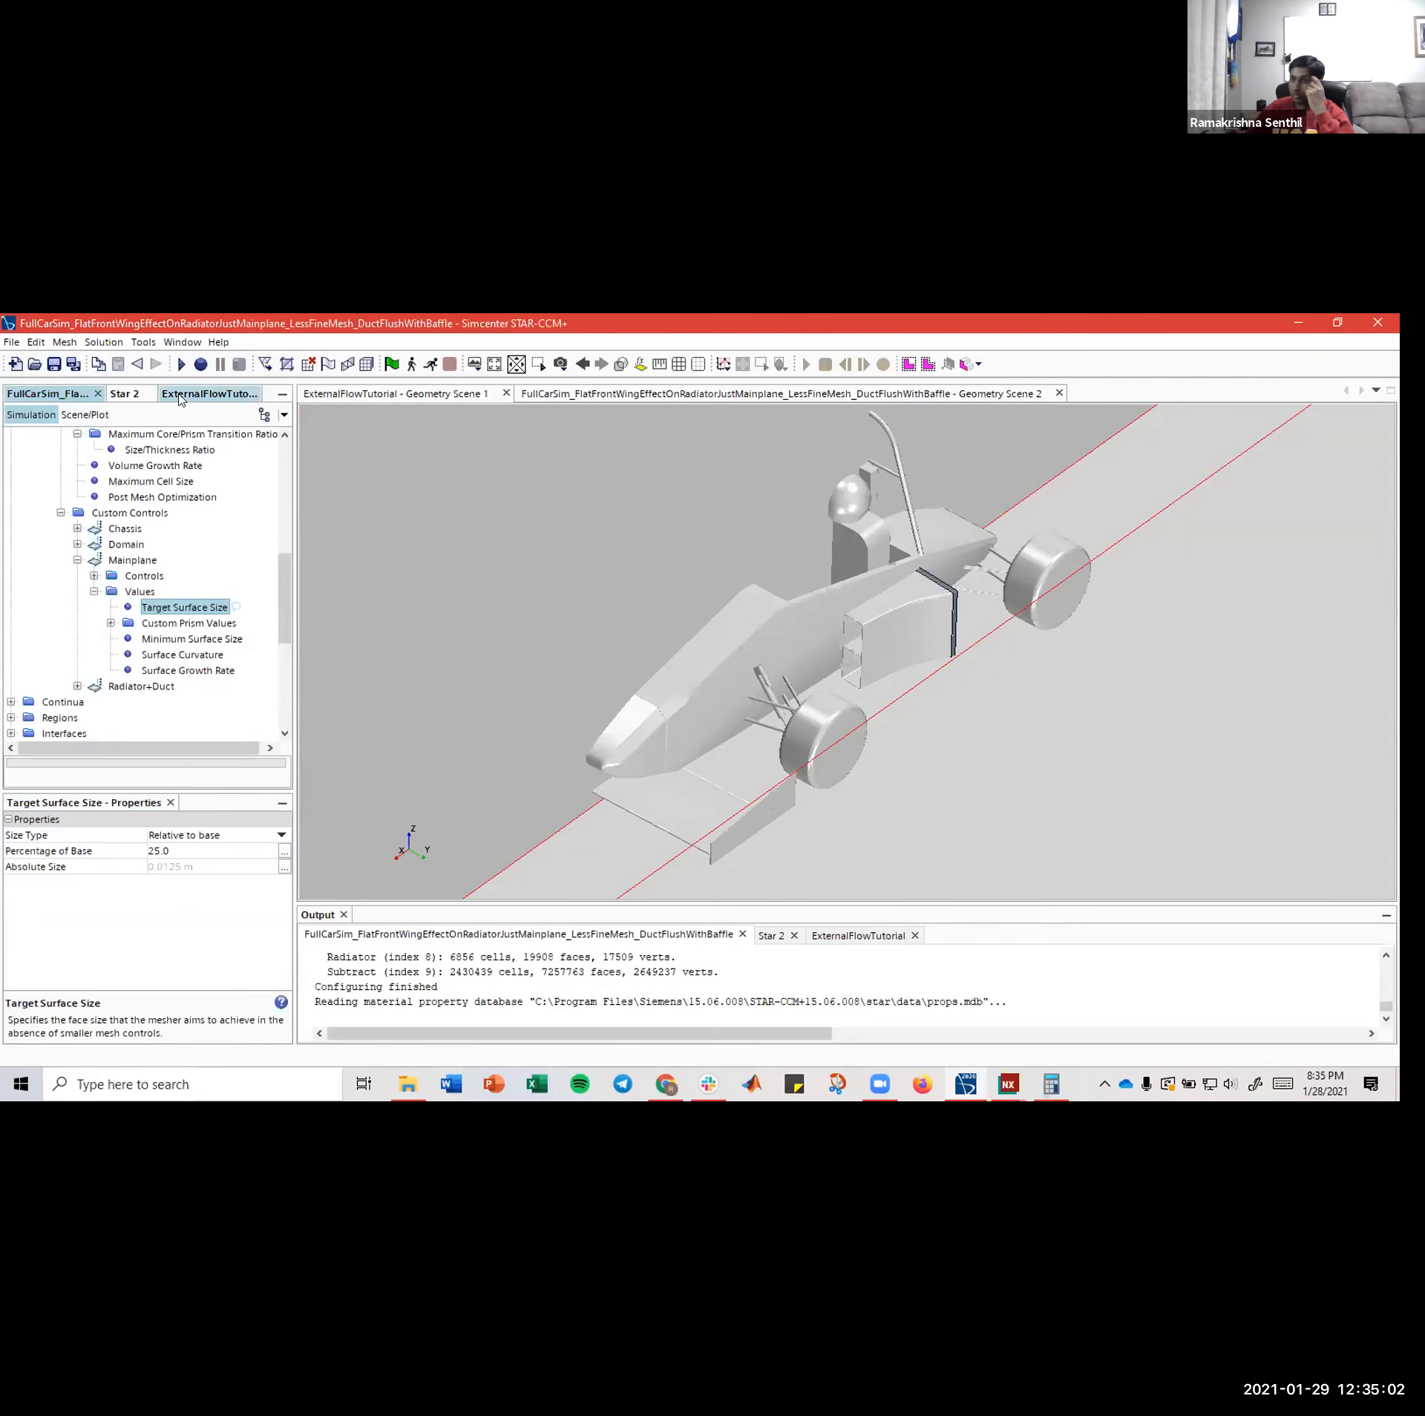
left_click(188, 592)
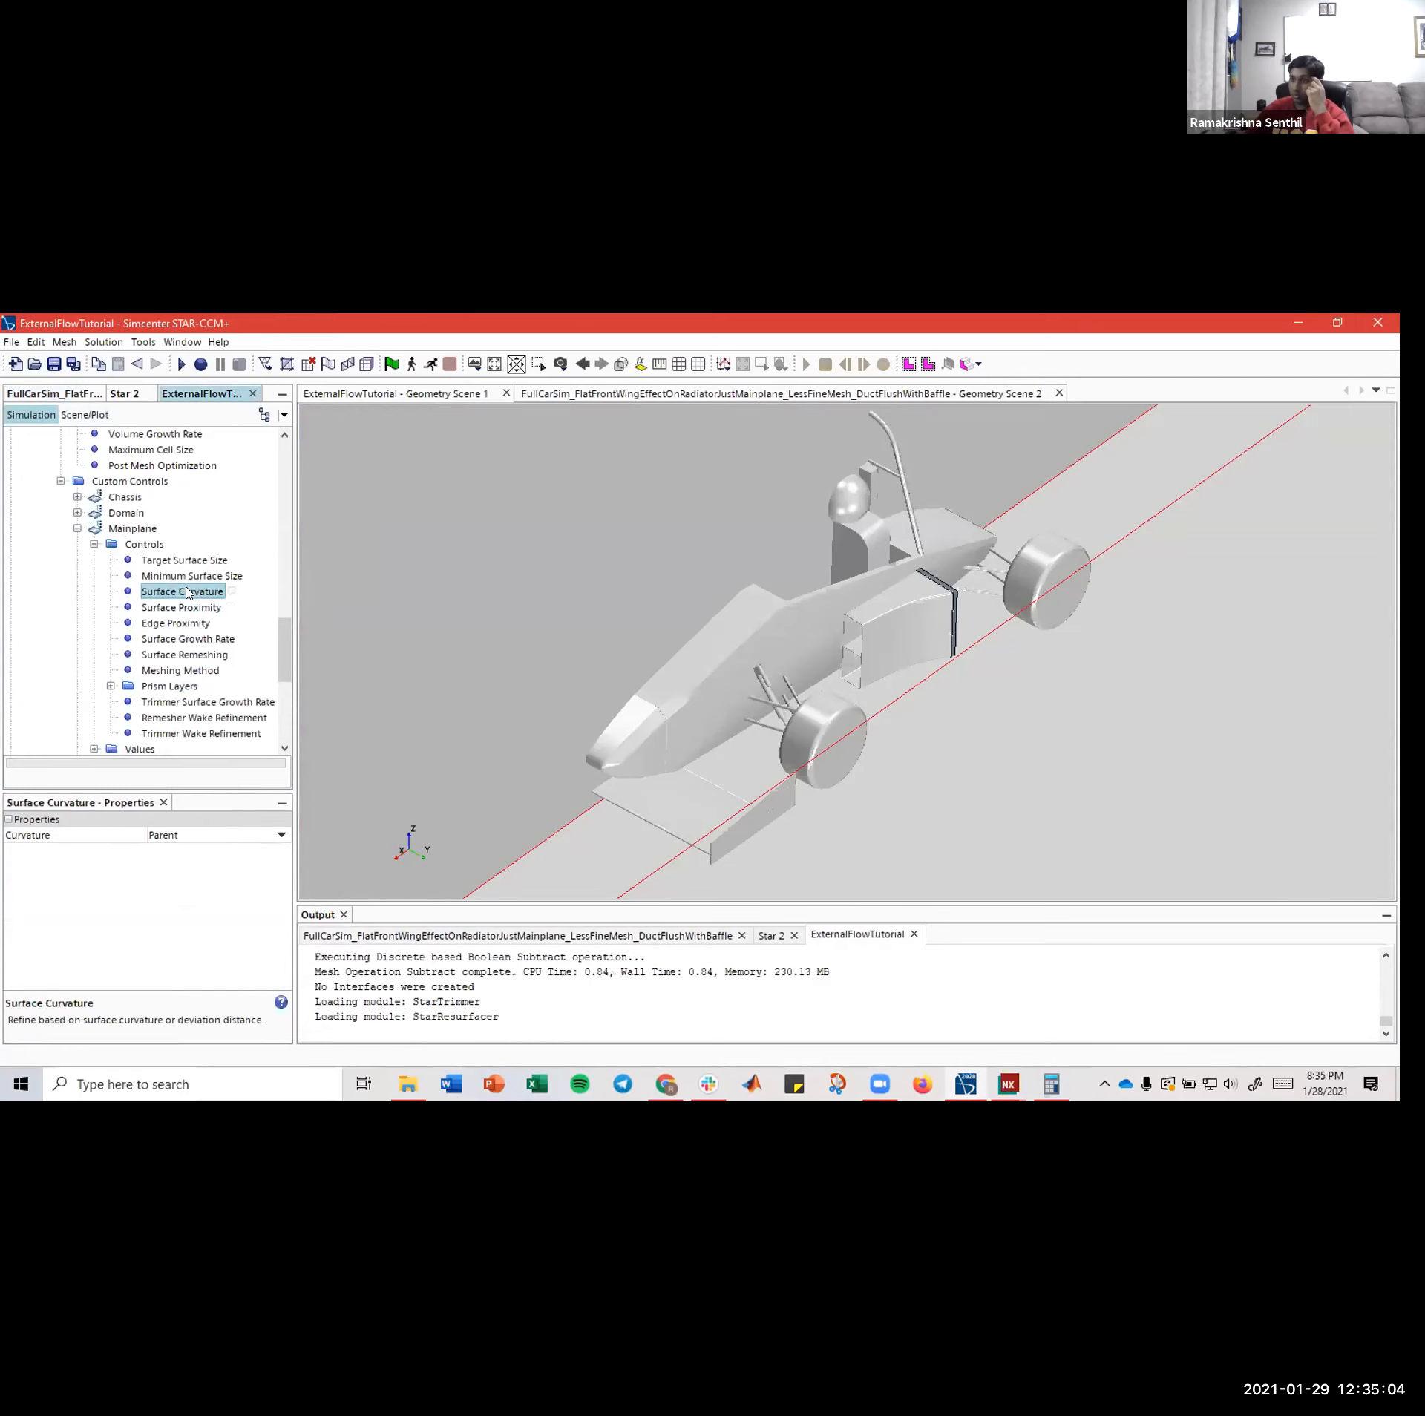
left_click(201, 843)
left_click(190, 870)
- Check the remaining Mainplane surface values in the FullCarSim reference and switch the tutorial's Mainplane Surface Growth Rate to Custom
left_click(49, 393)
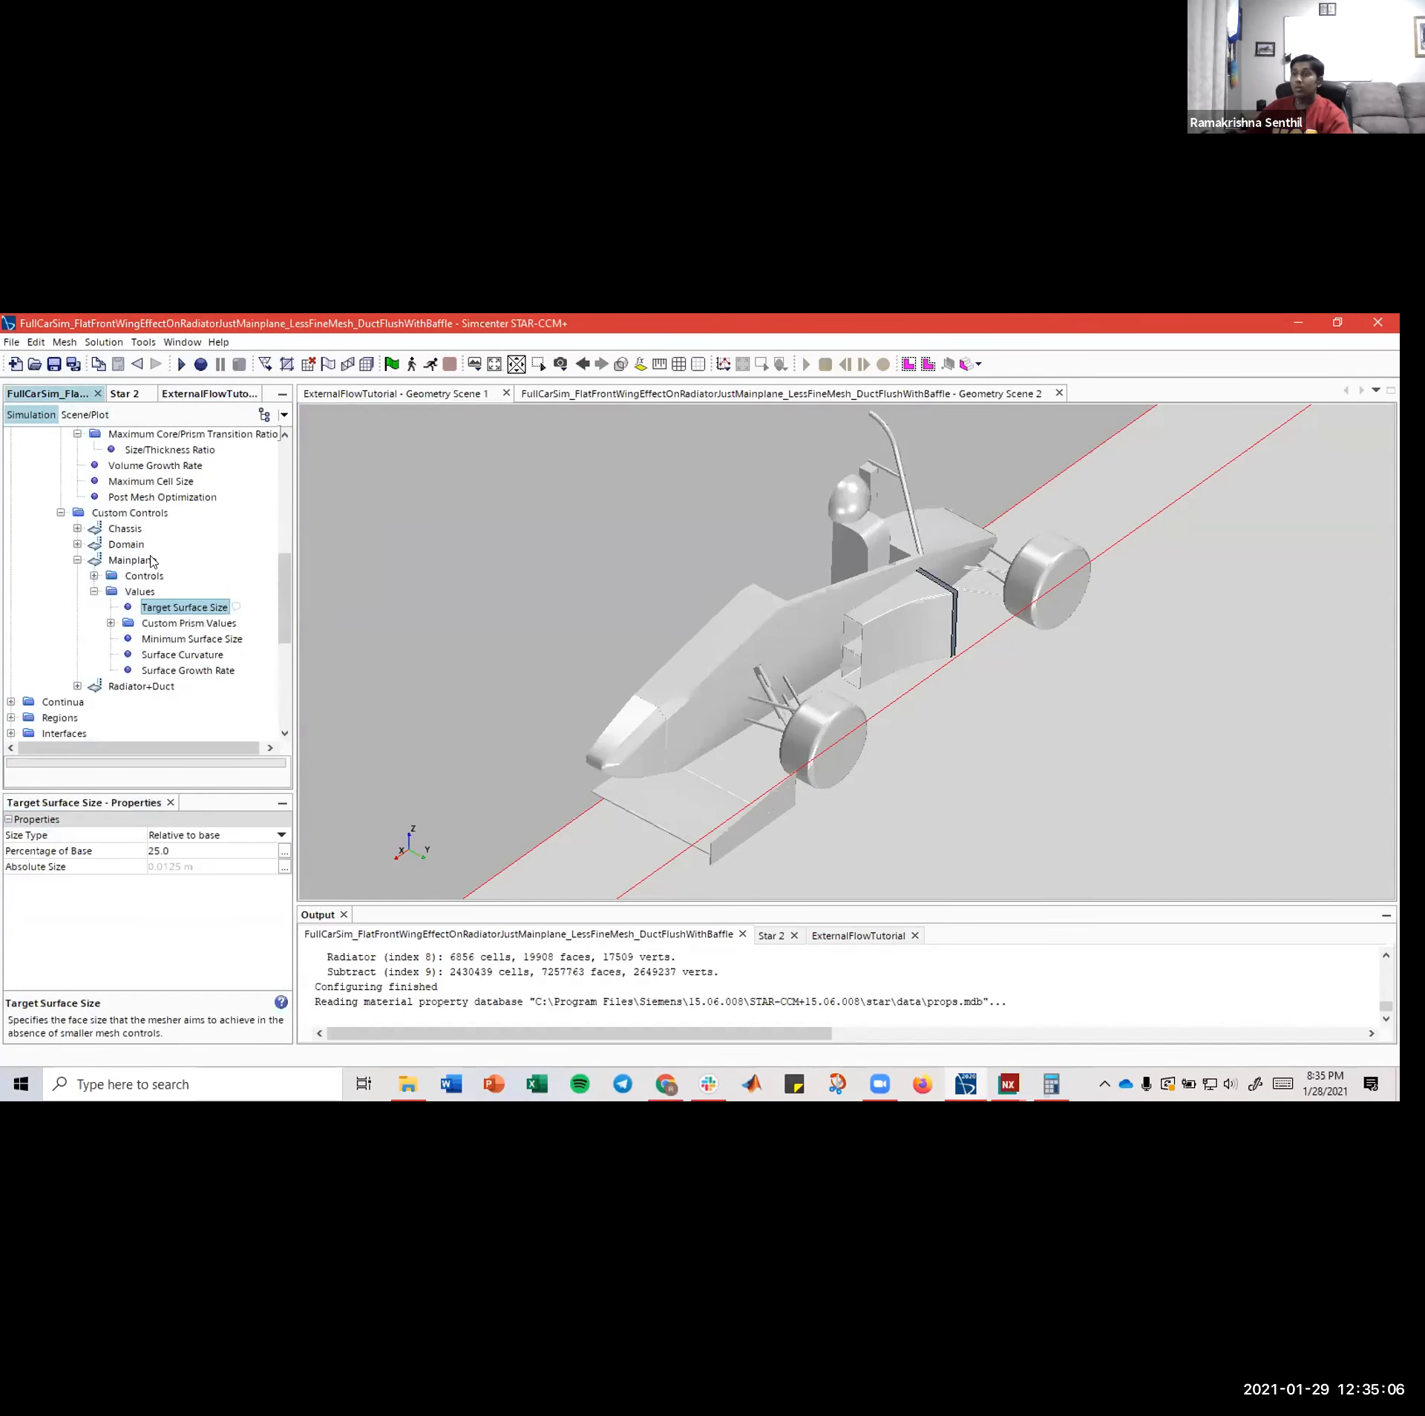
left_click(182, 655)
left_click(180, 639)
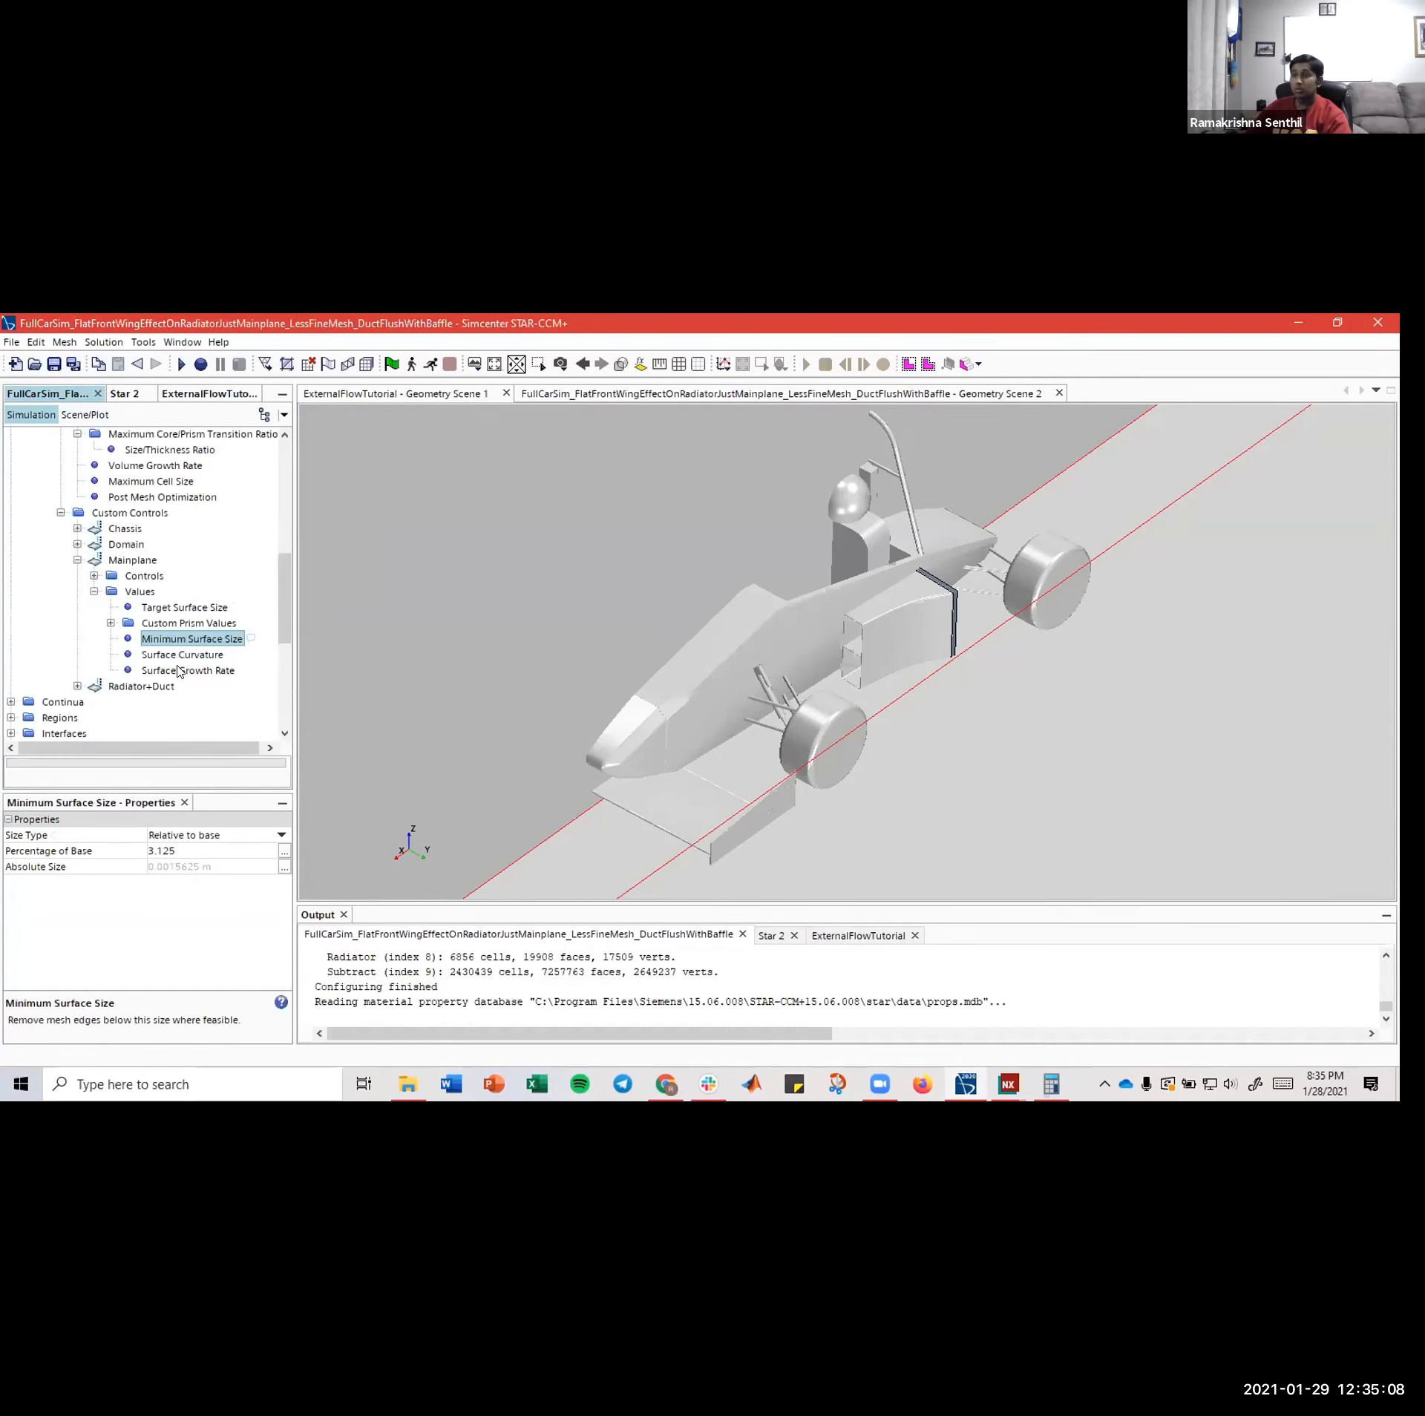
left_click(177, 672)
left_click(201, 393)
left_click(188, 640)
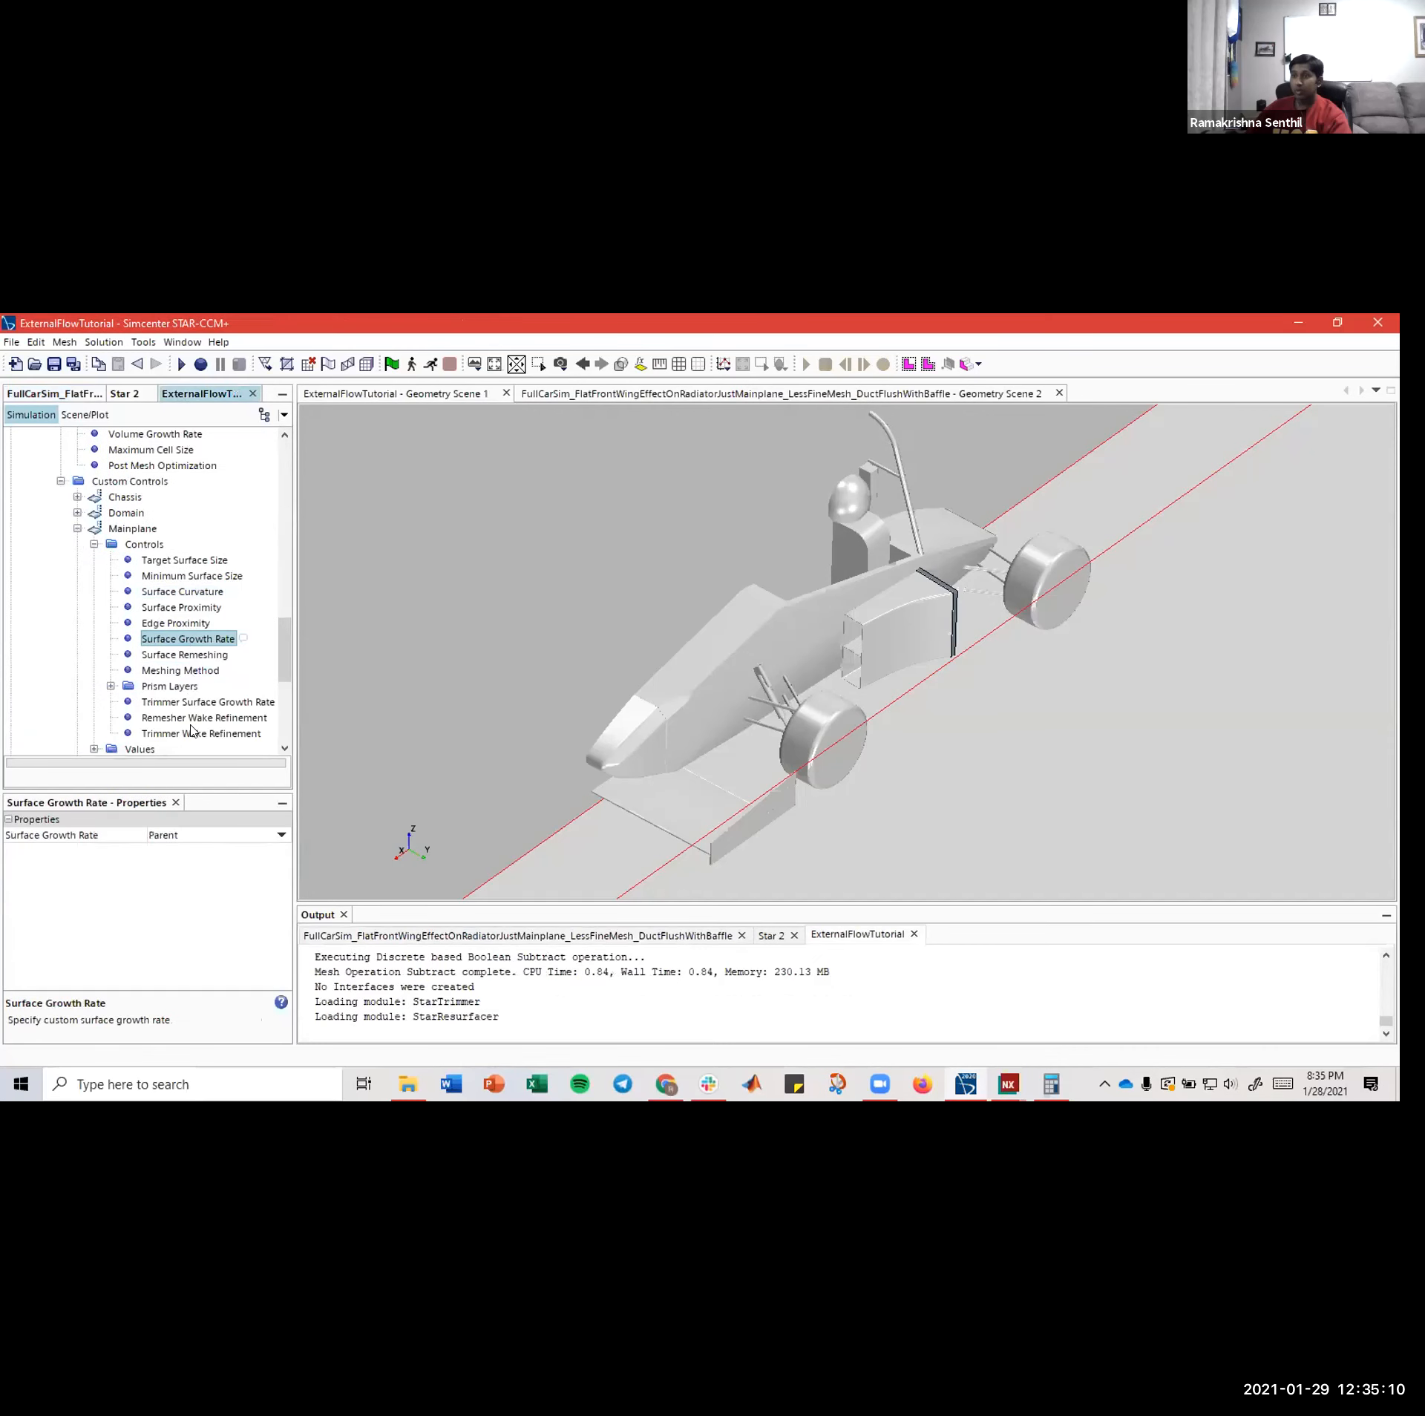
left_click(190, 840)
left_click(187, 864)
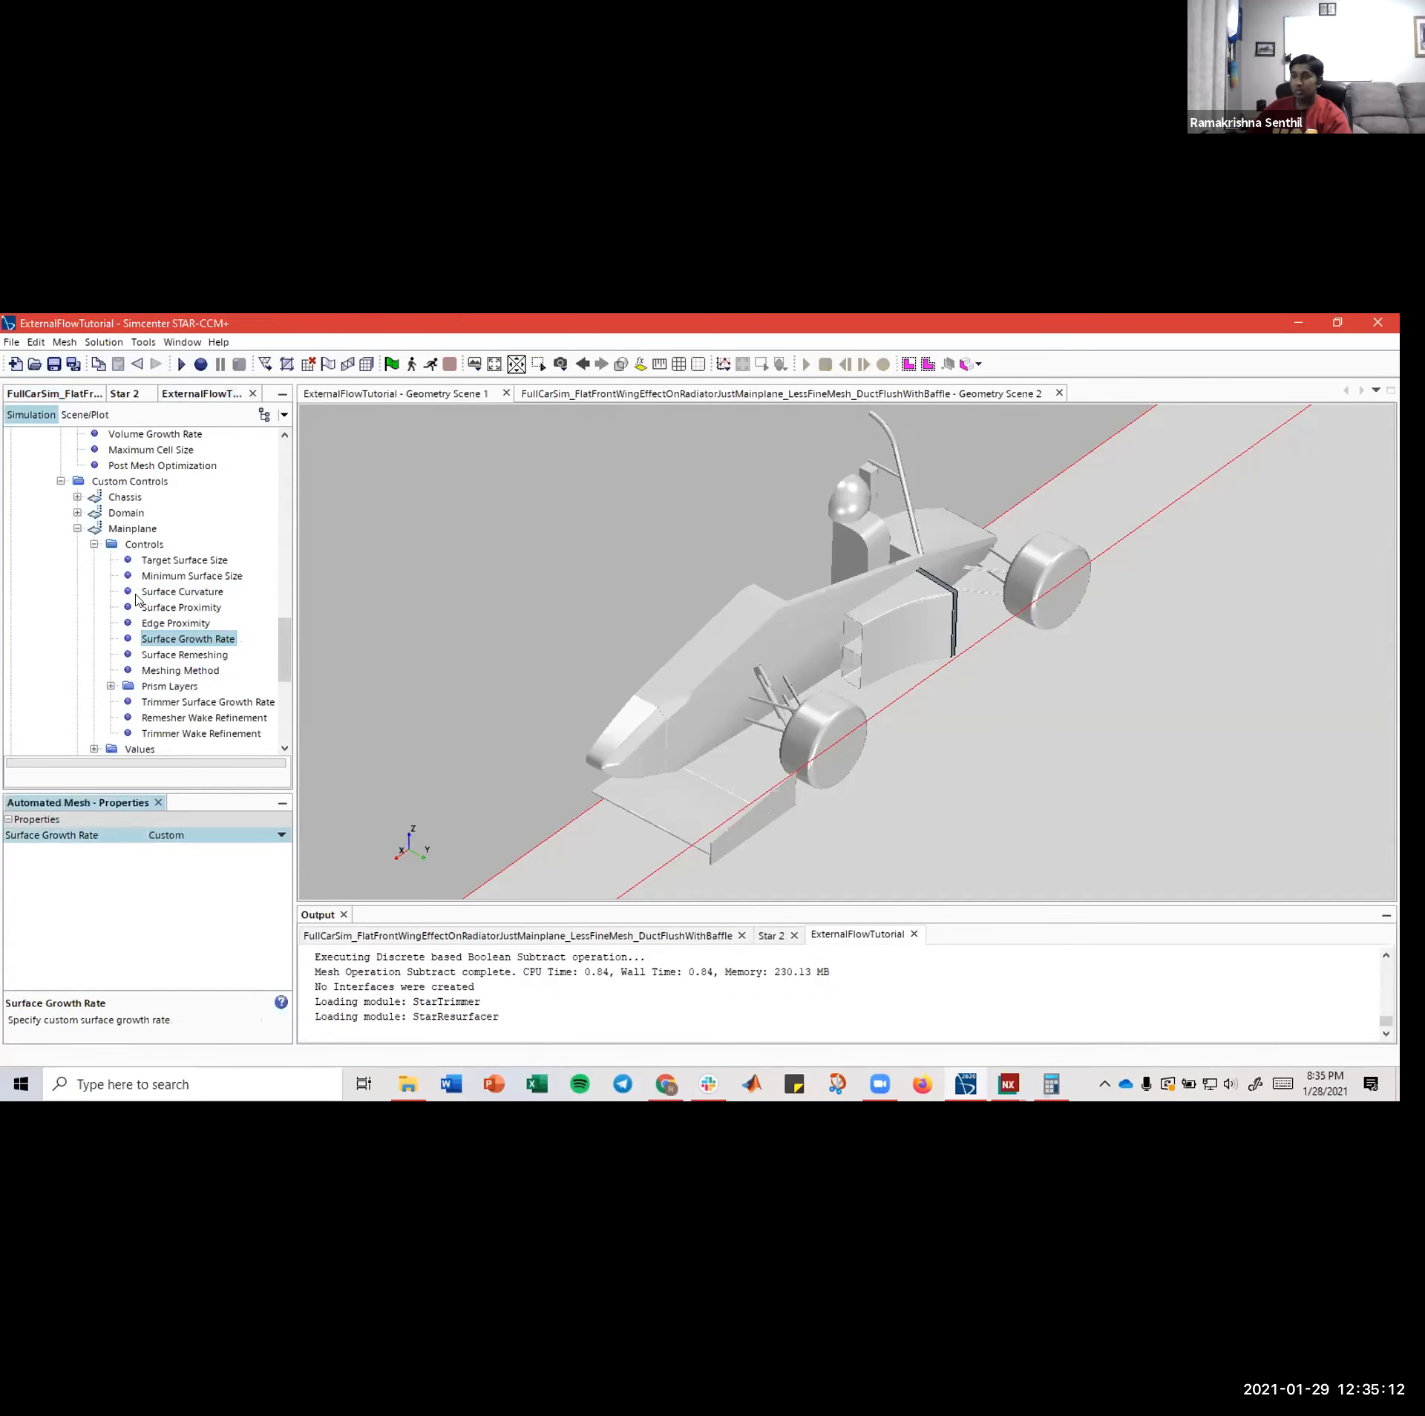
- Enable customization of the number of layers and the total thickness for the Mainplane control's prism layers
left_click(93, 545)
left_click(93, 560)
left_click(150, 577)
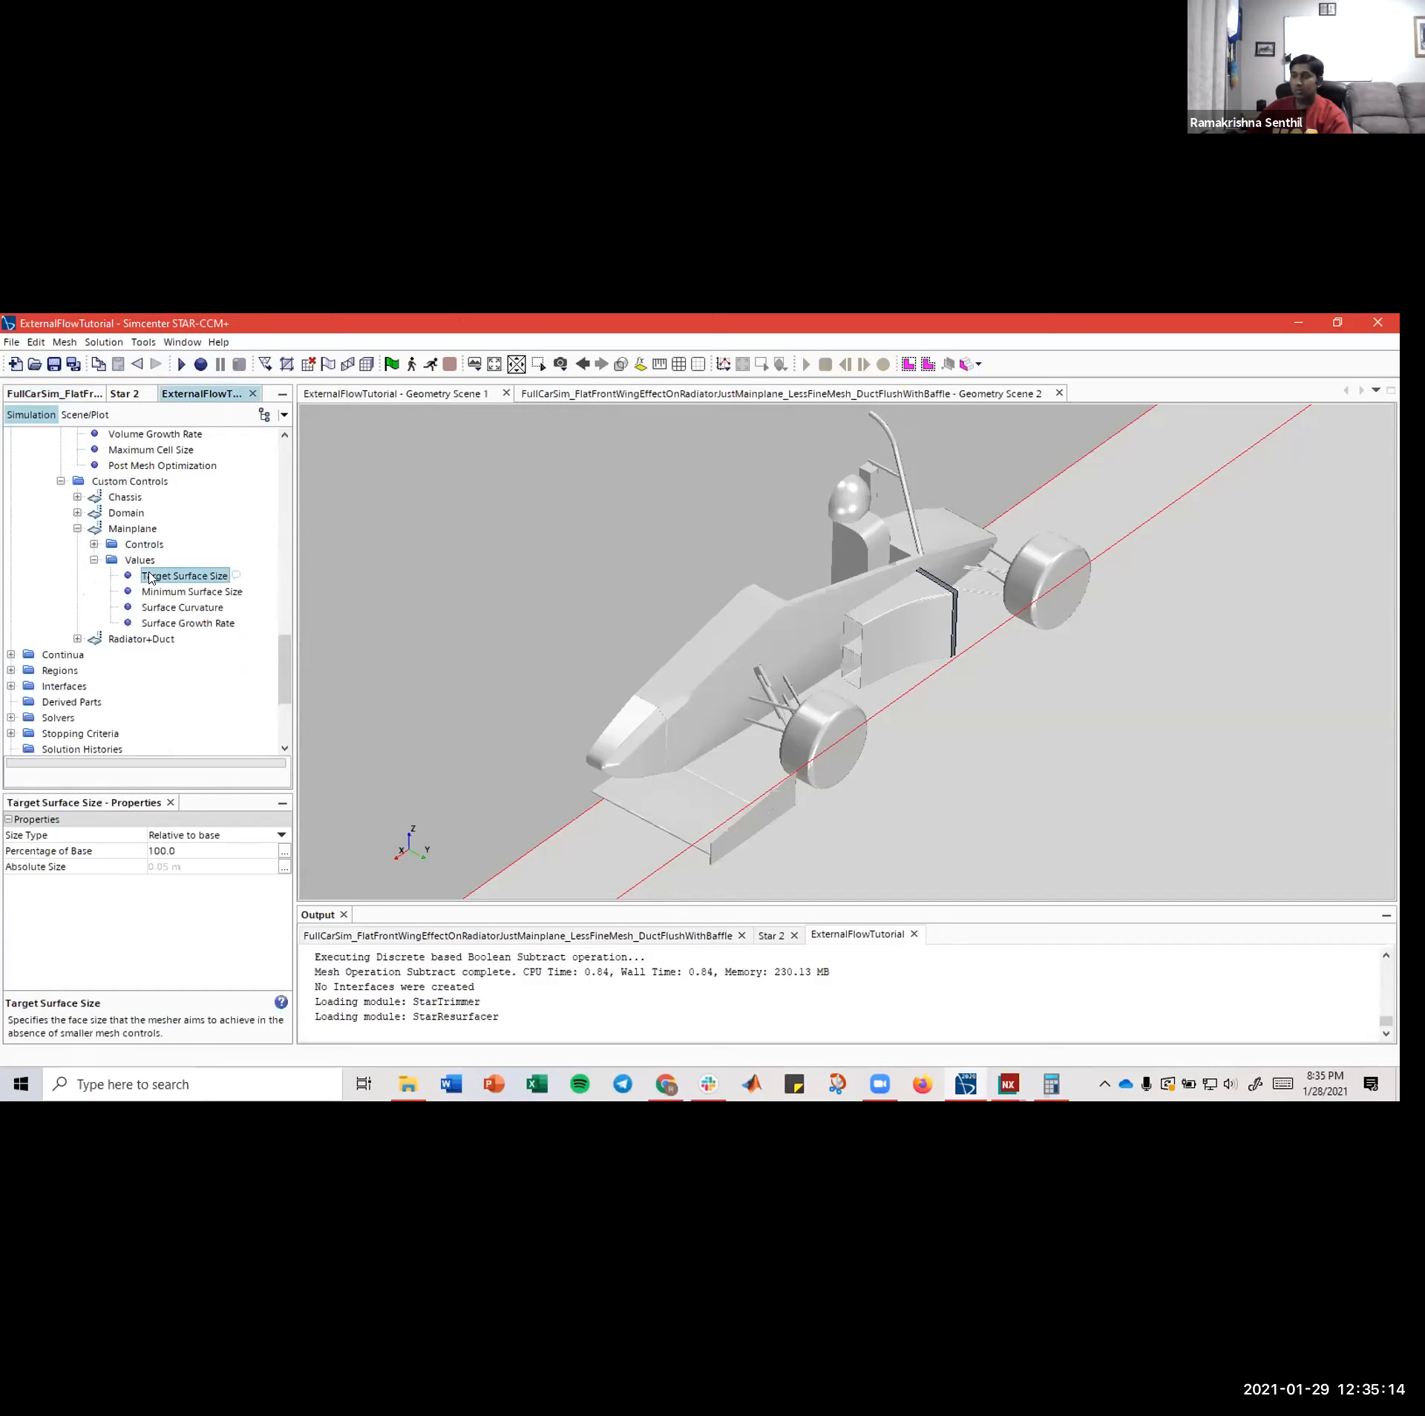
left_click(94, 544)
left_click(109, 686)
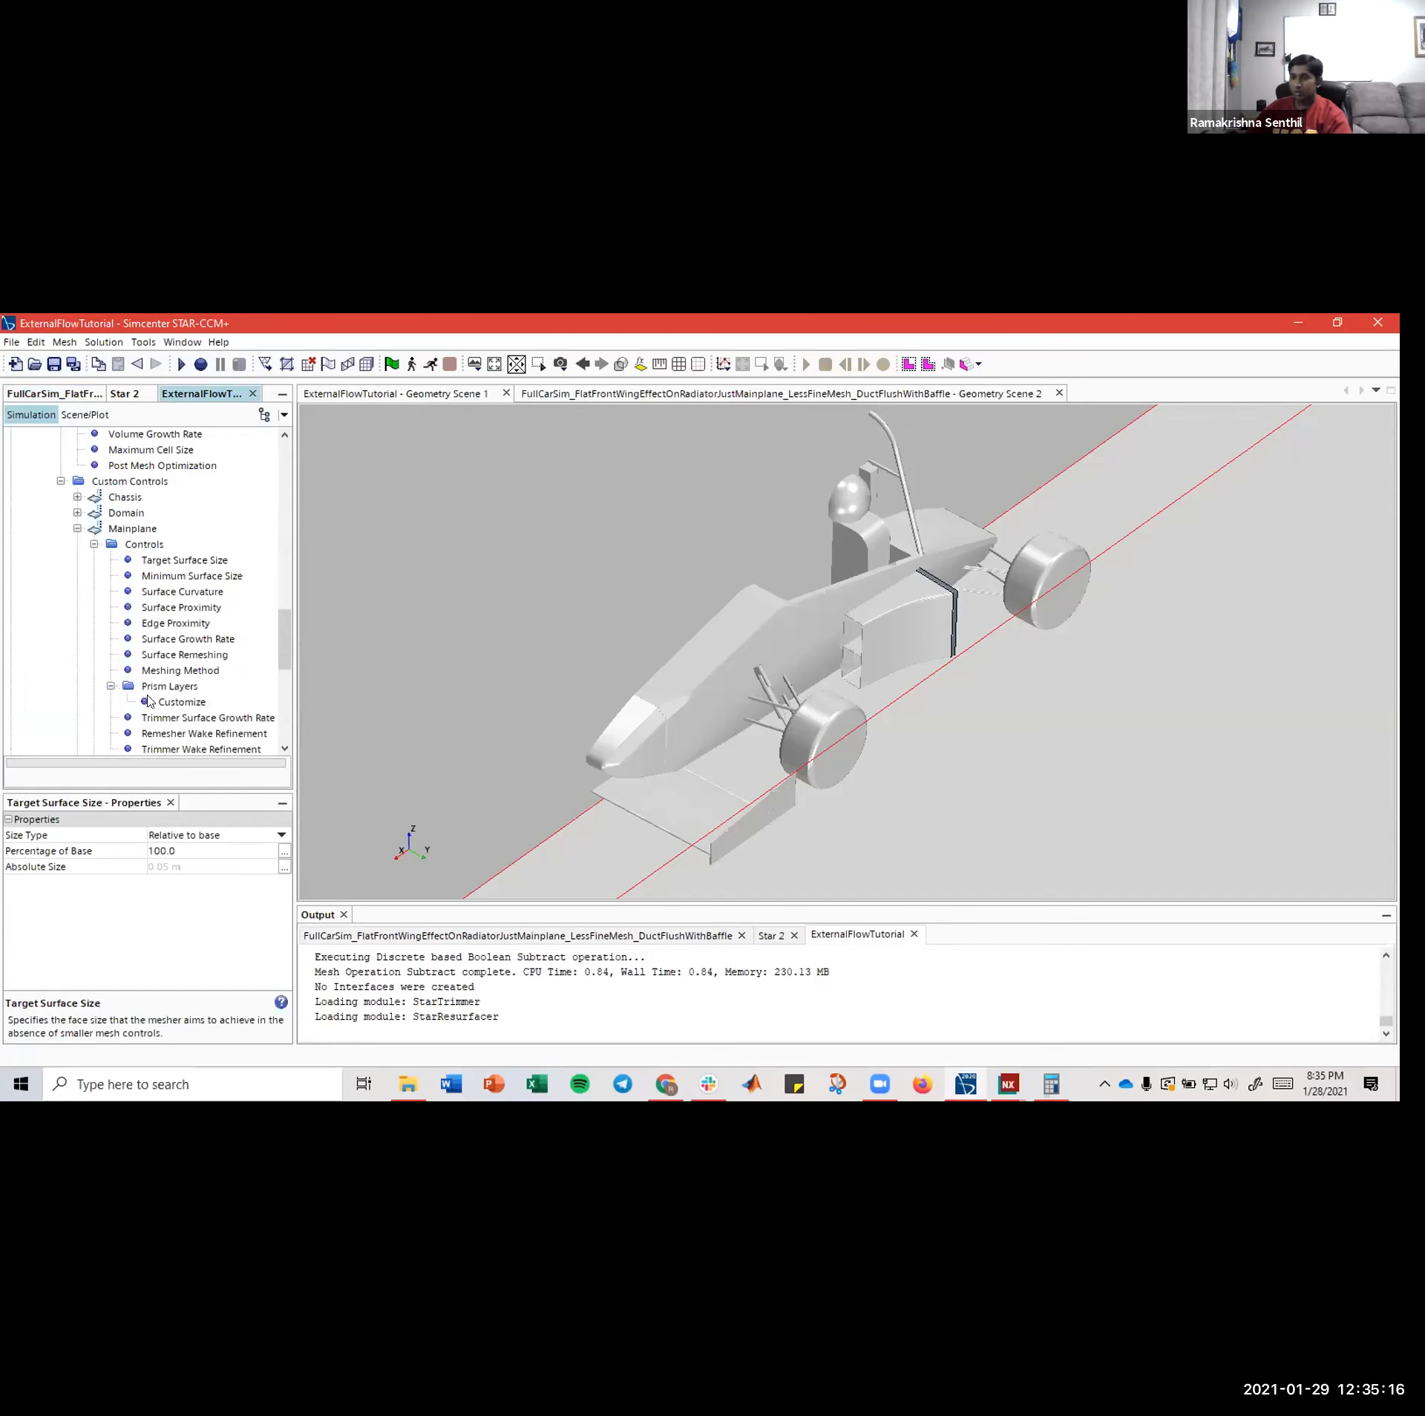
left_click(182, 701)
left_click(157, 834)
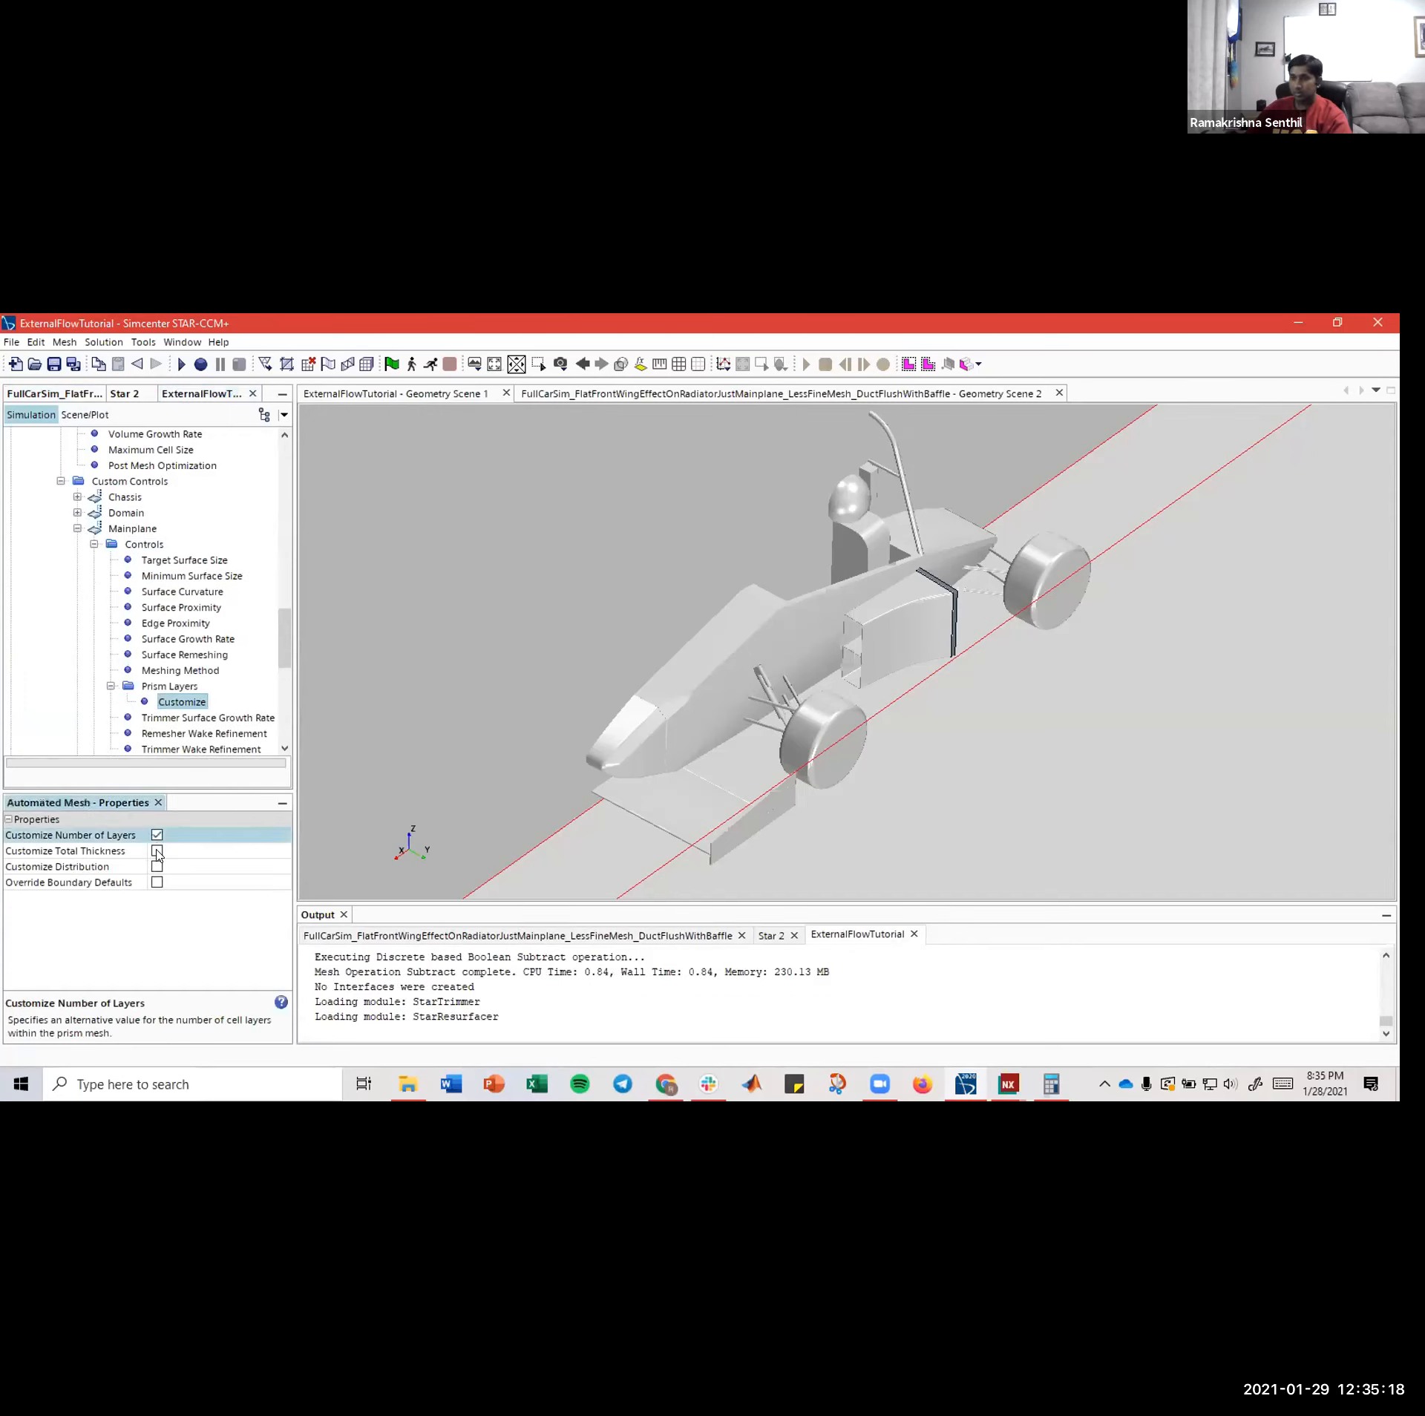
left_click(157, 850)
left_click(110, 686)
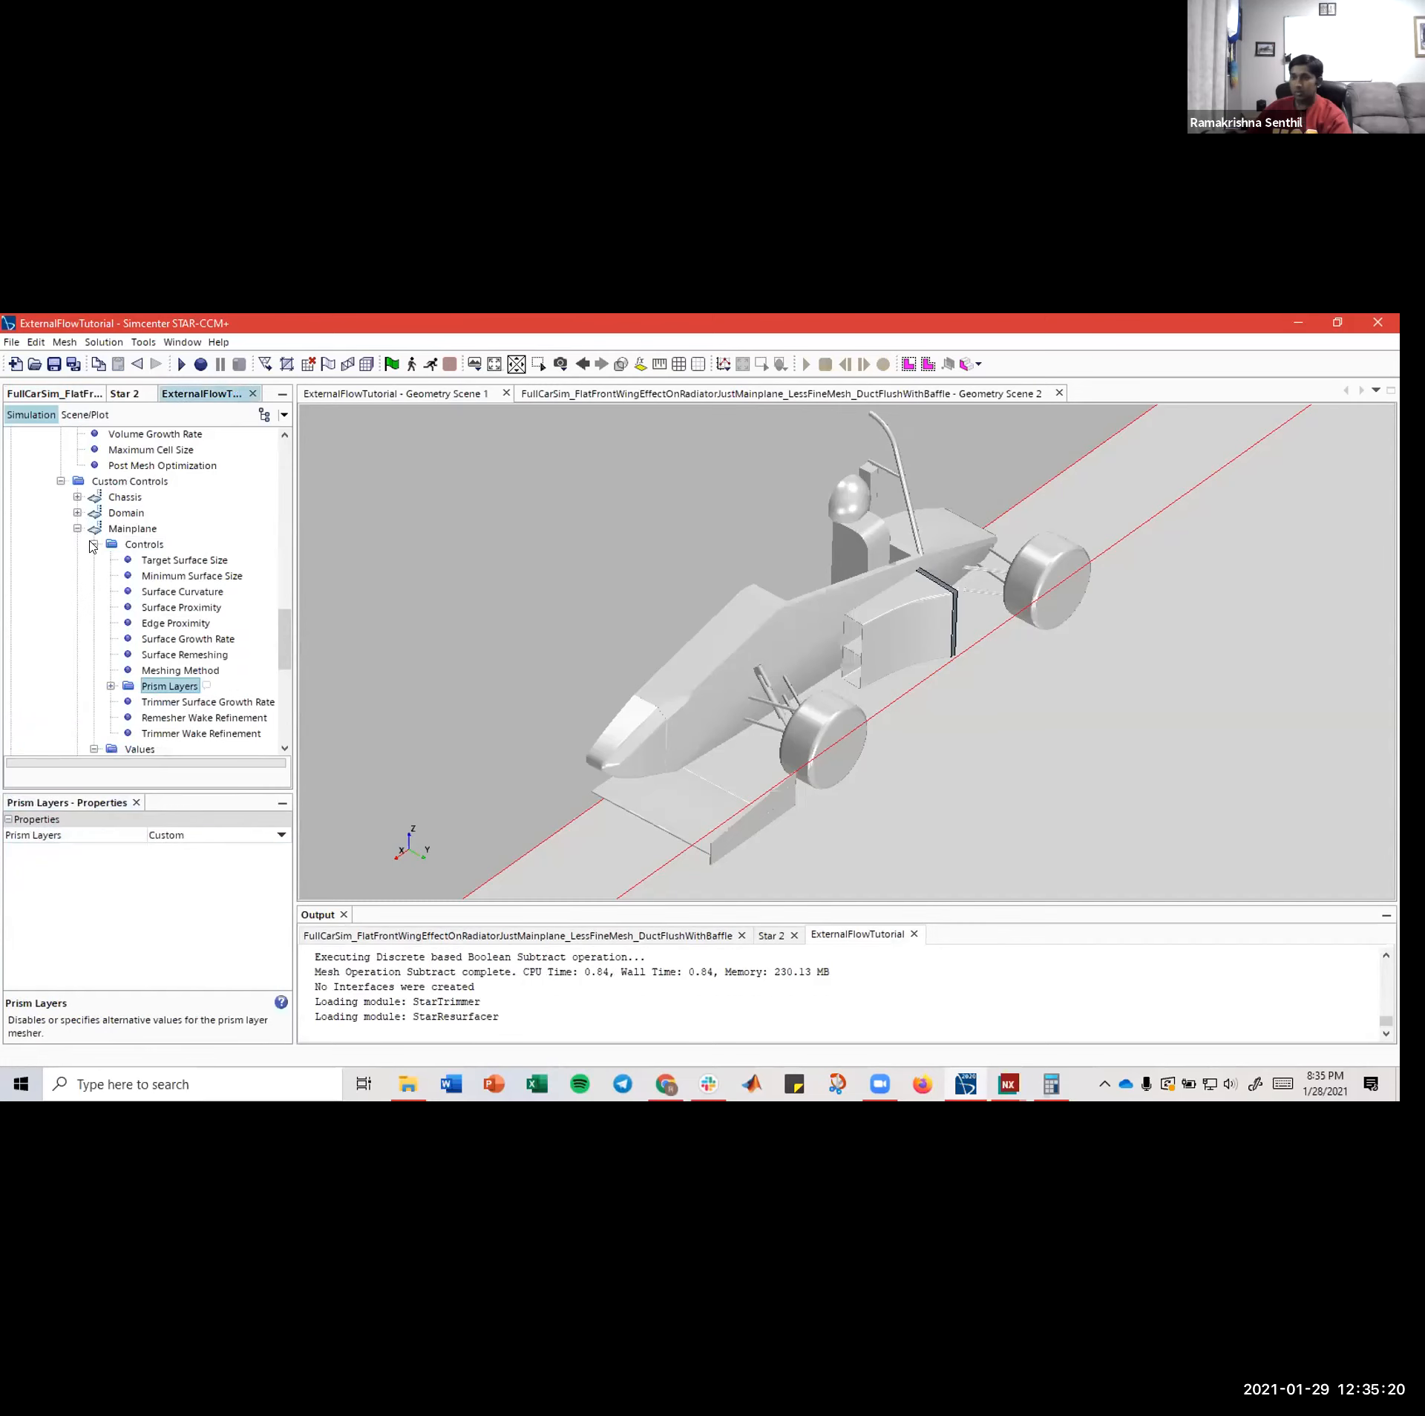
left_click(93, 545)
- Examine the Mainplane surface values, Number of Prism Layers and Prism Layer Total Thickness in FullCarSim, and return to ExternalFlowTutorial
left_click(79, 394)
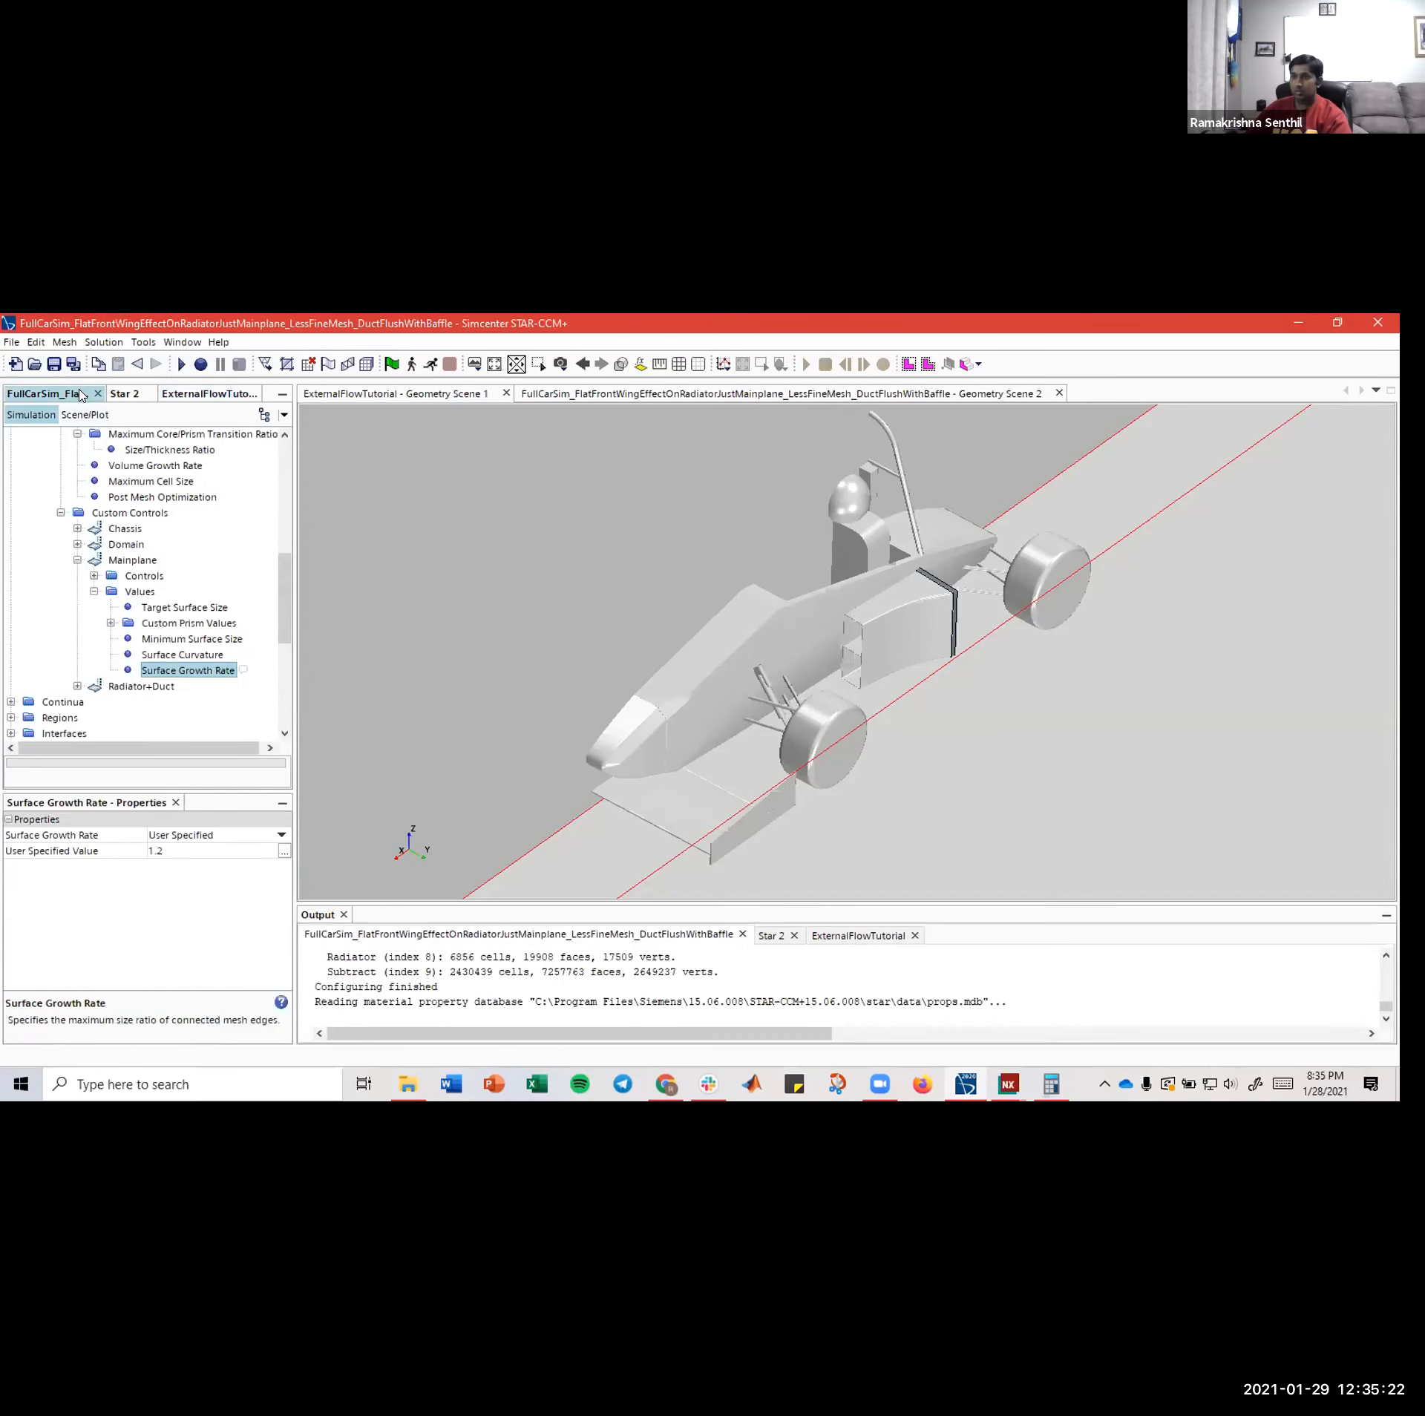
left_click(158, 654)
left_click(175, 638)
left_click(179, 623)
left_click(111, 622)
left_click(183, 641)
left_click(196, 655)
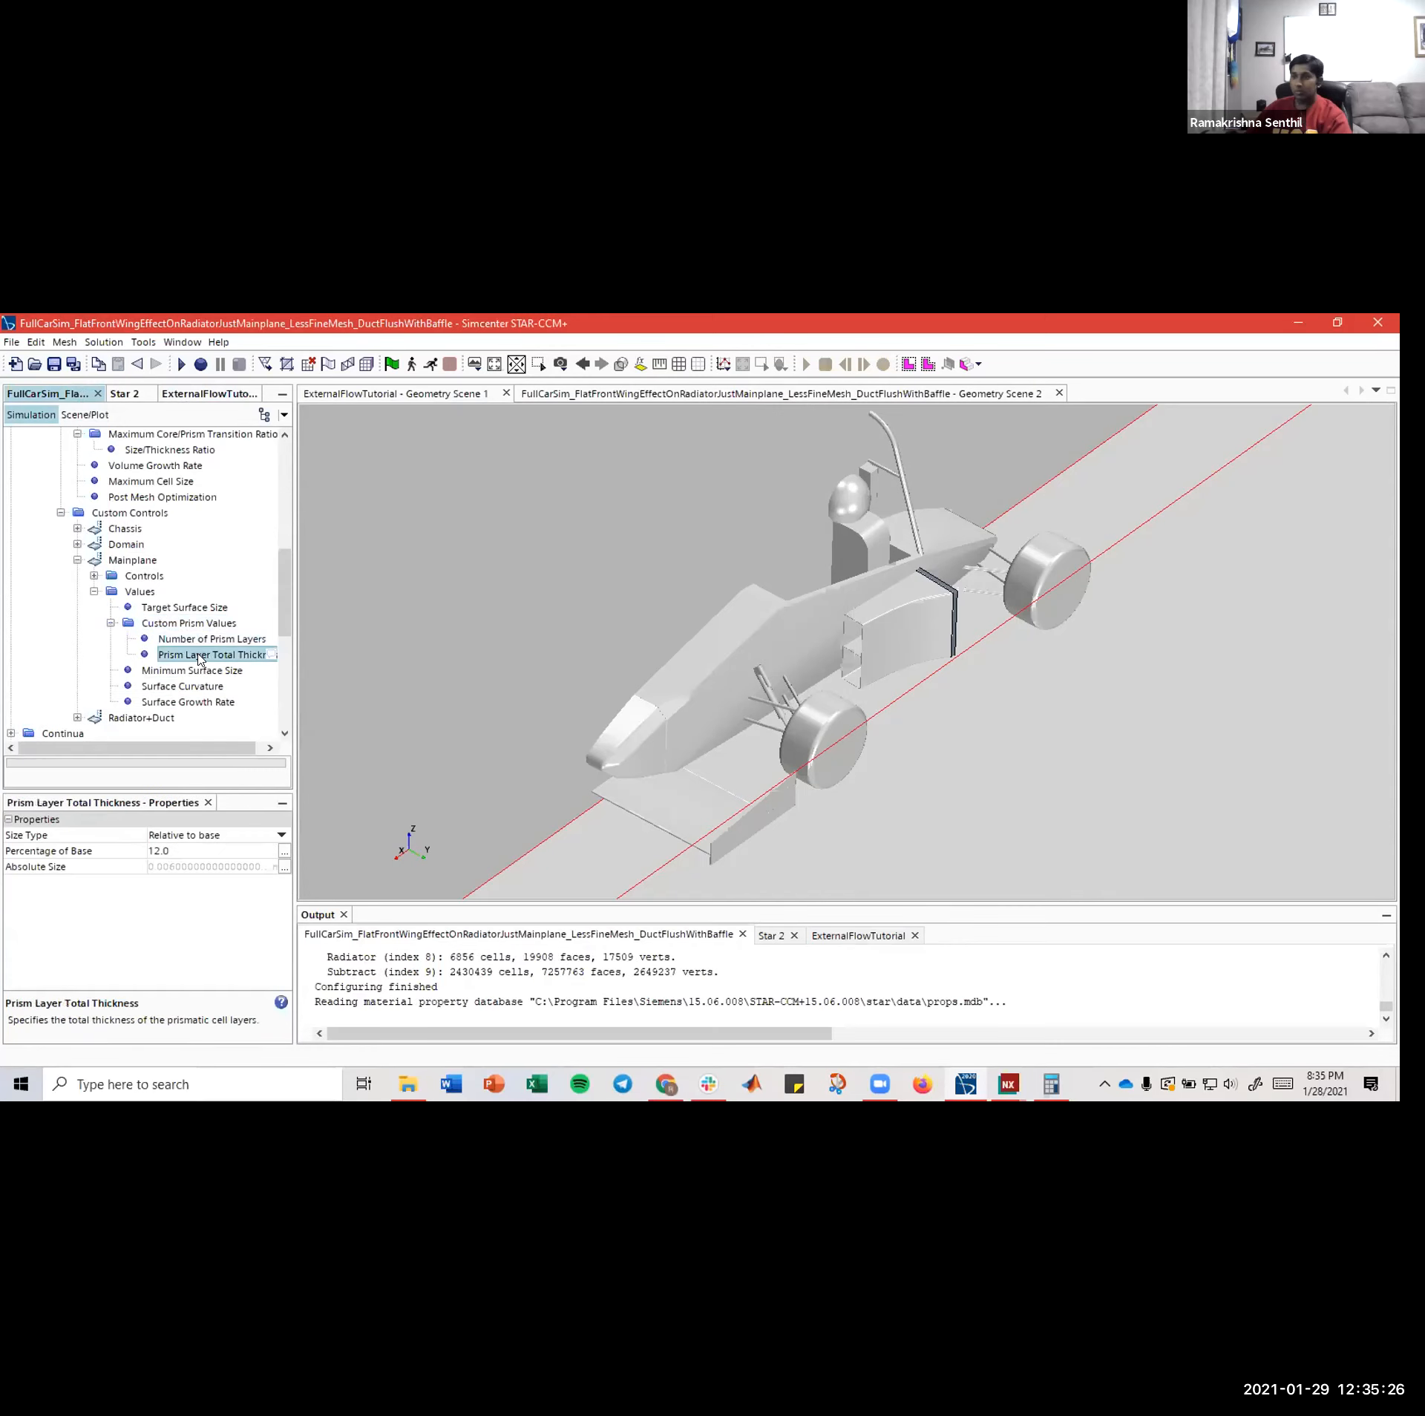
left_click(205, 641)
left_click(200, 395)
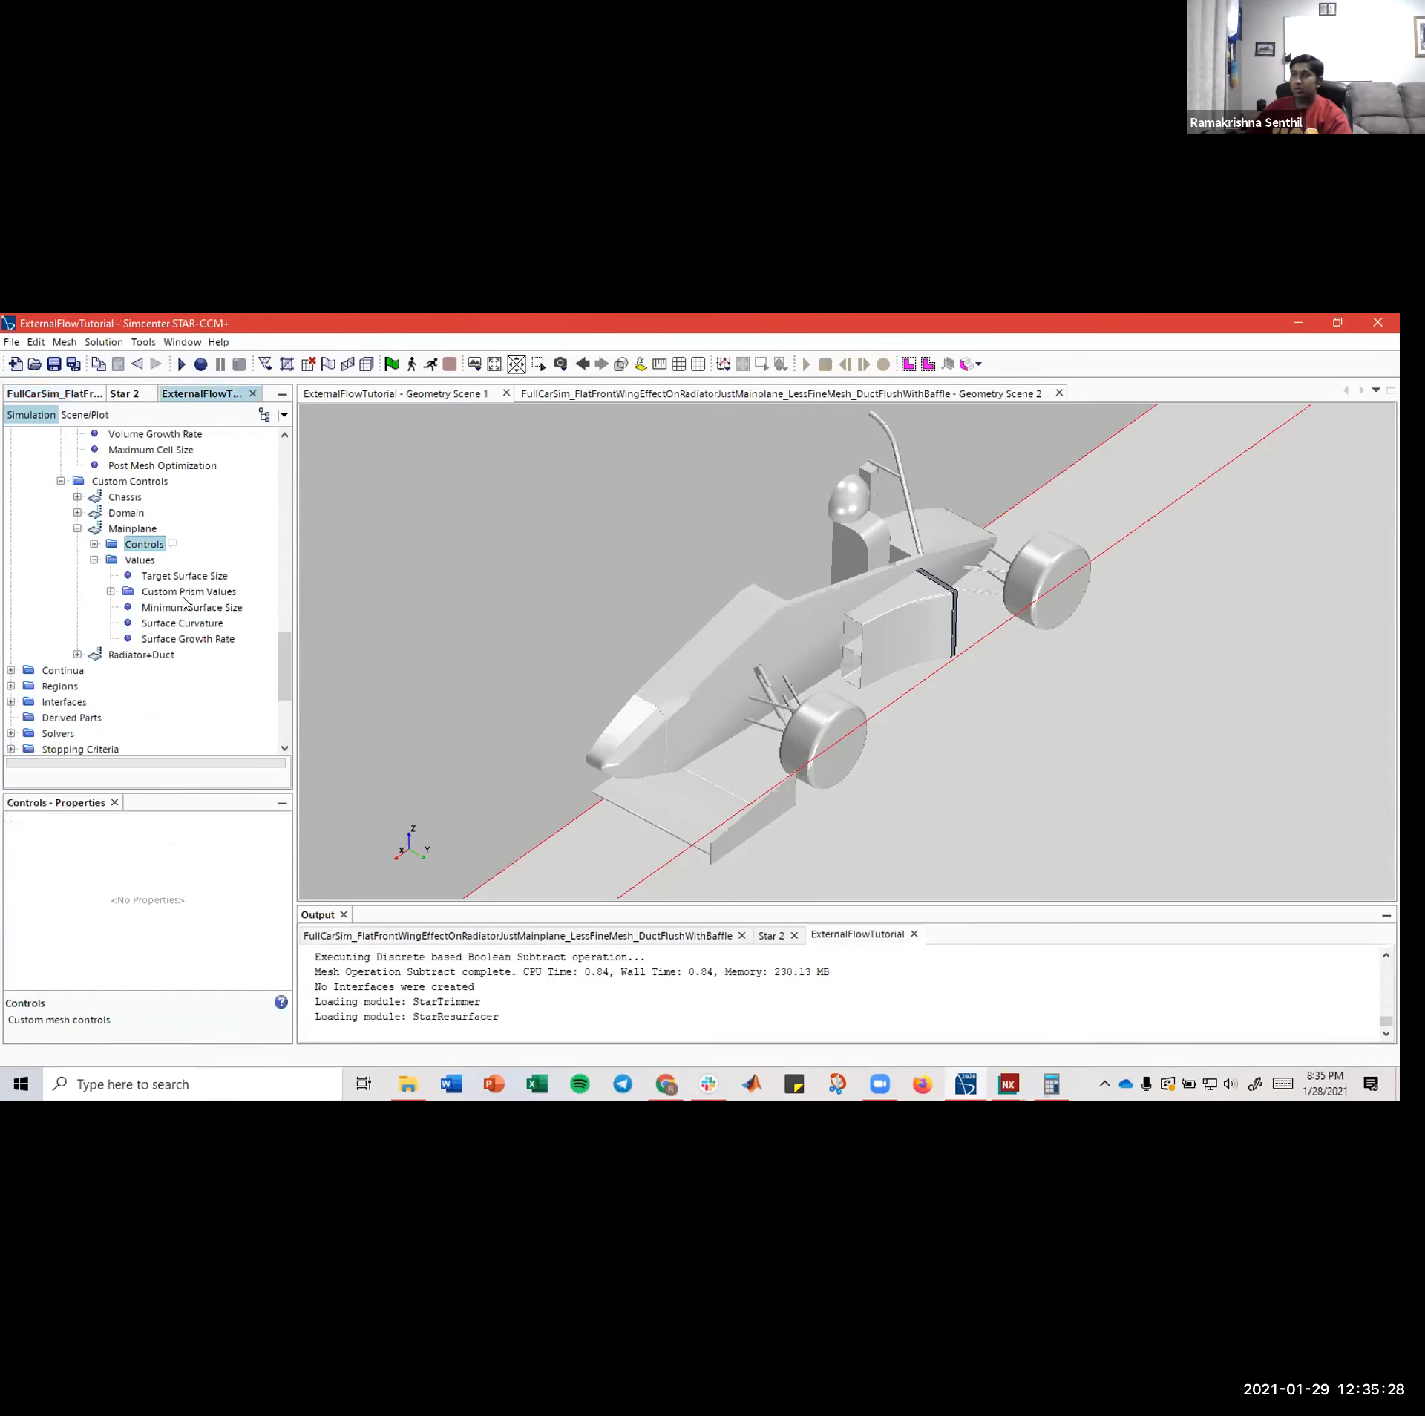
- Check the Mainplane Target Surface Size in FullCarSim and set the tutorial's Mainplane Target Surface Size to 25% of base
left_click(148, 576)
left_click(49, 394)
left_click(171, 609)
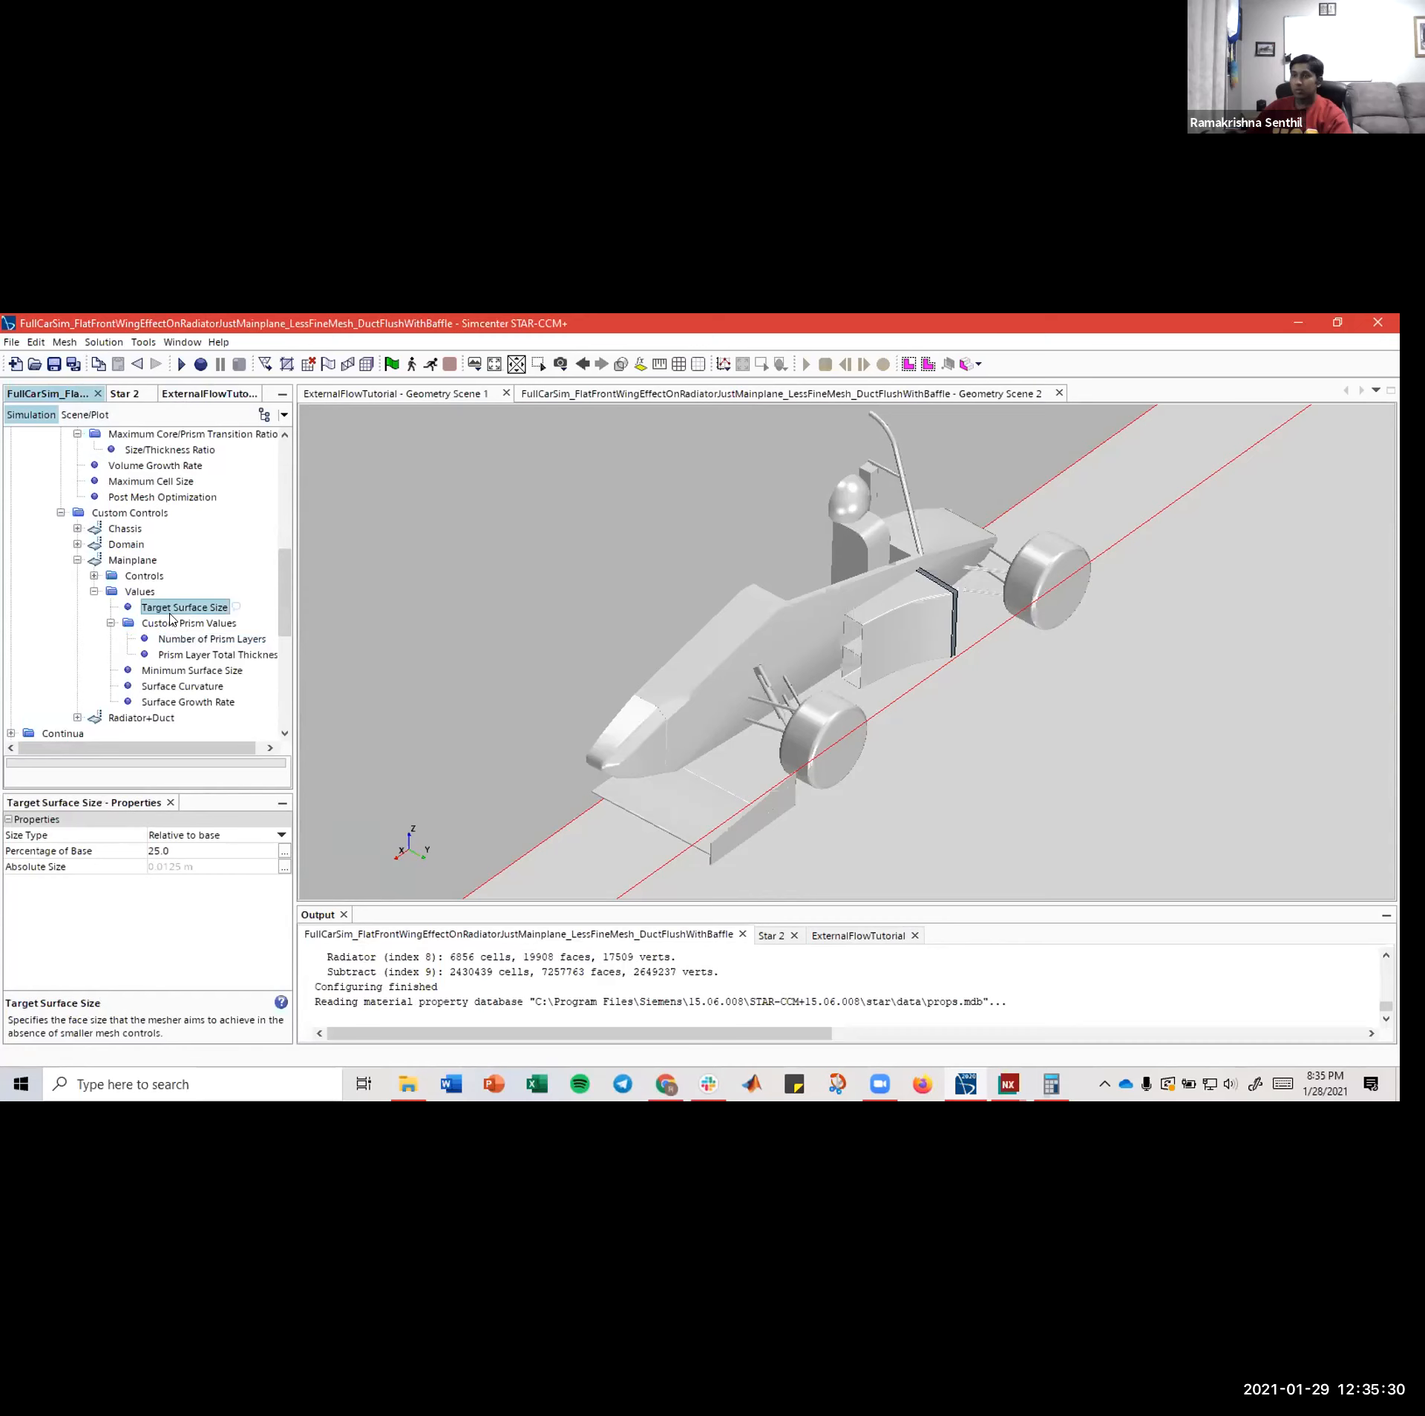
left_click(189, 397)
left_click(182, 850)
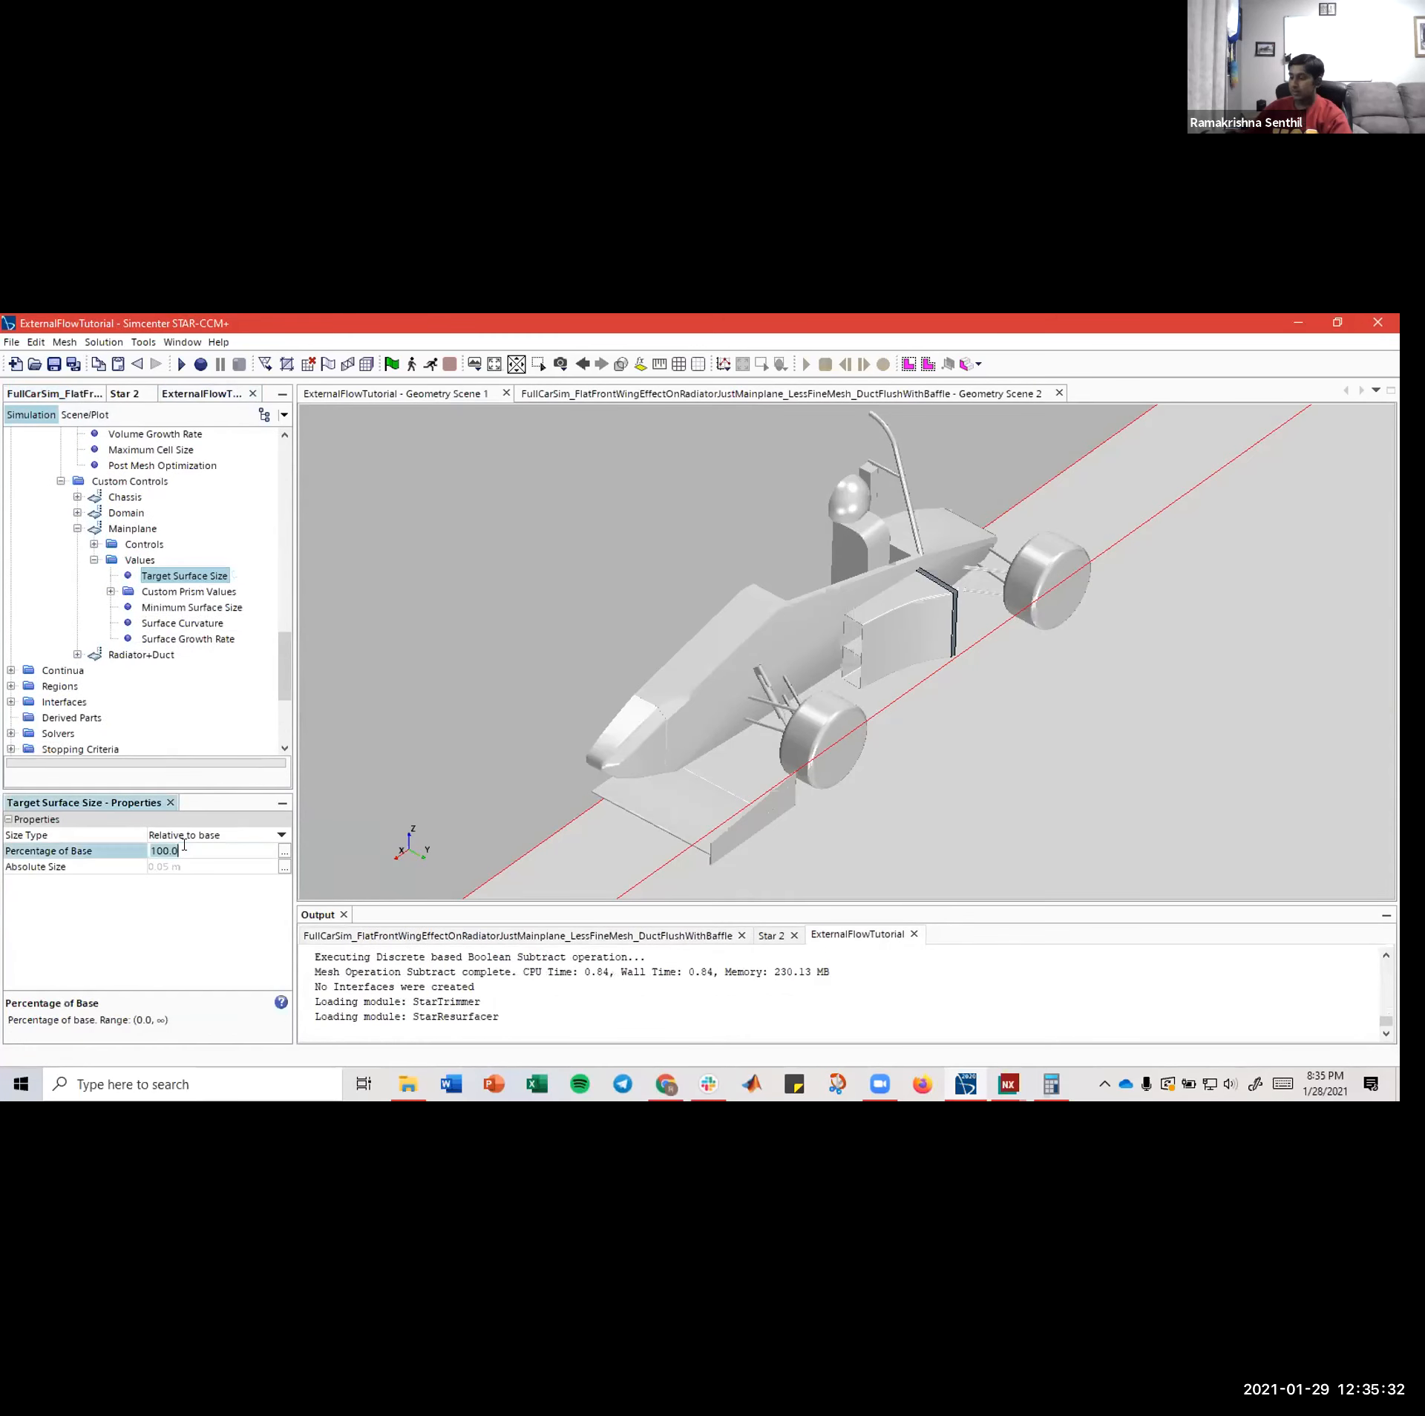
type("25")
key("Return")
- Match the tutorial's Mainplane Number of Prism Layers and Prism Layer Total Thickness to FullCarSim, with the thickness at 12% of base
left_click(69, 398)
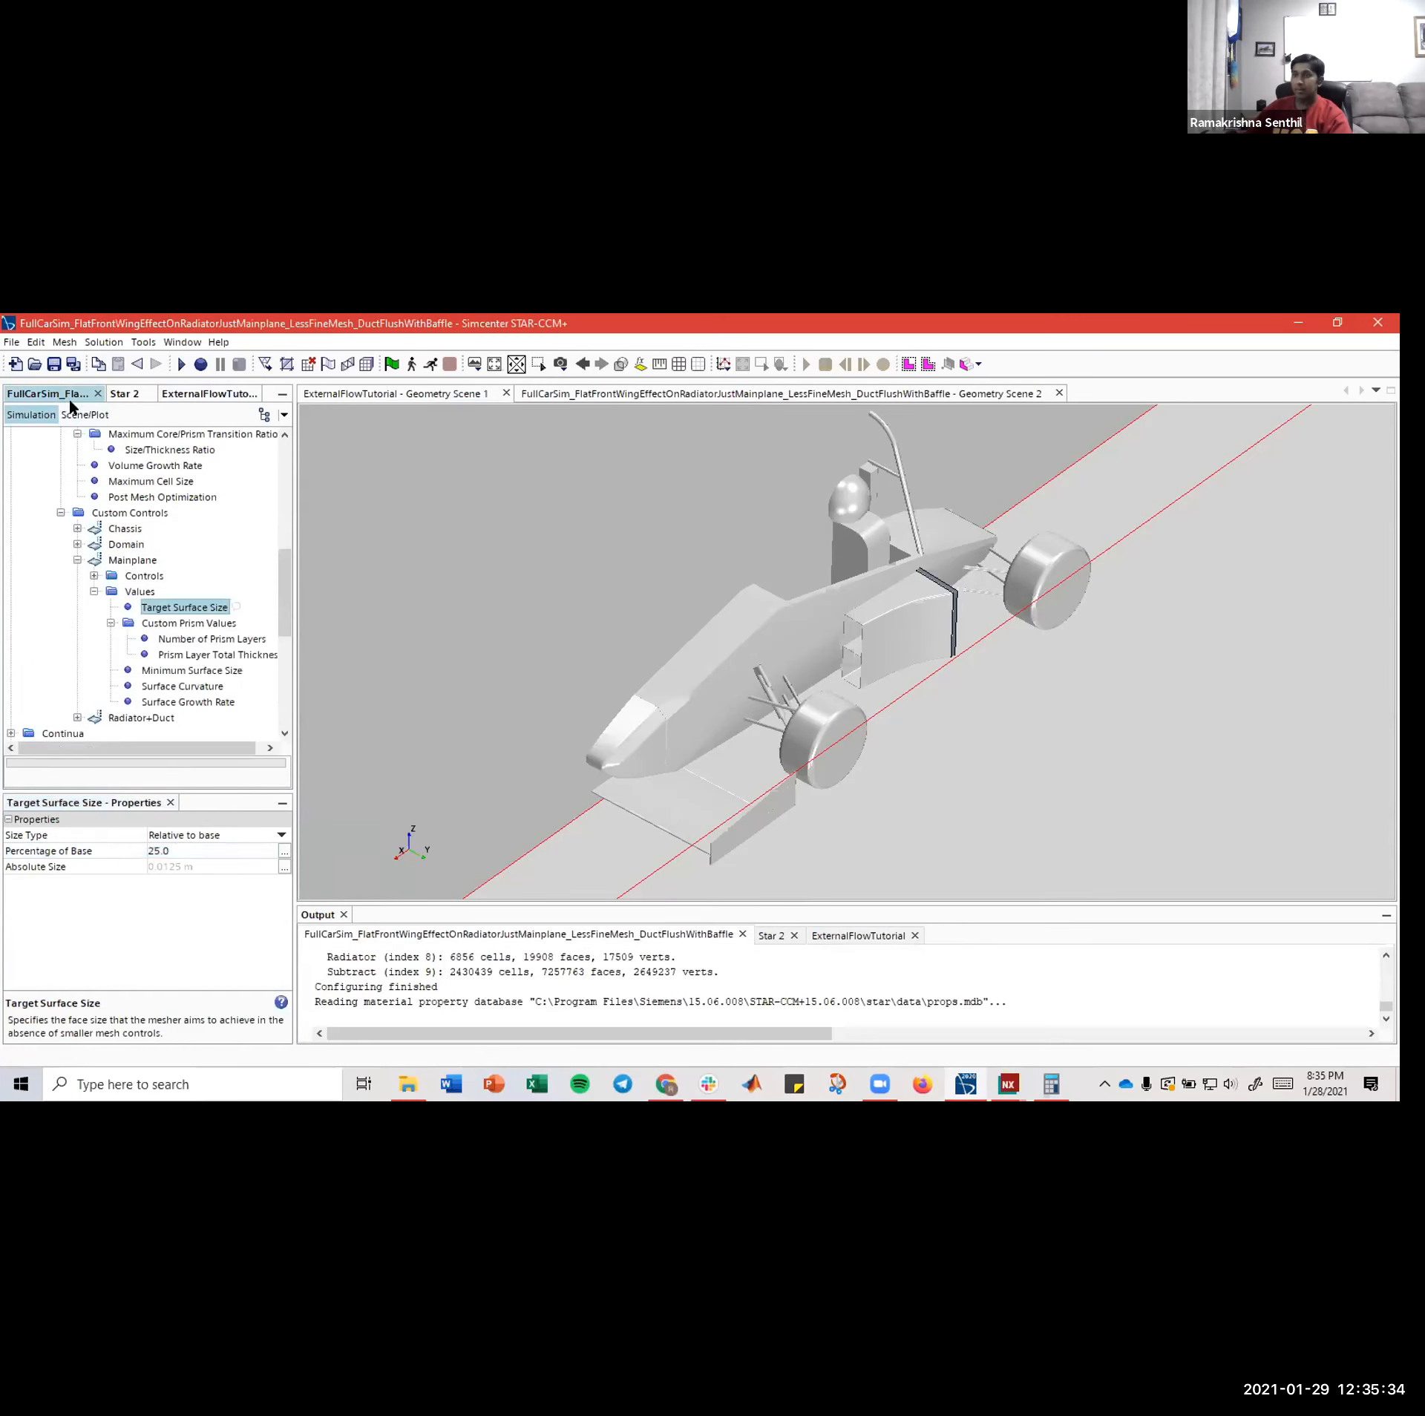
left_click(164, 643)
left_click(215, 658)
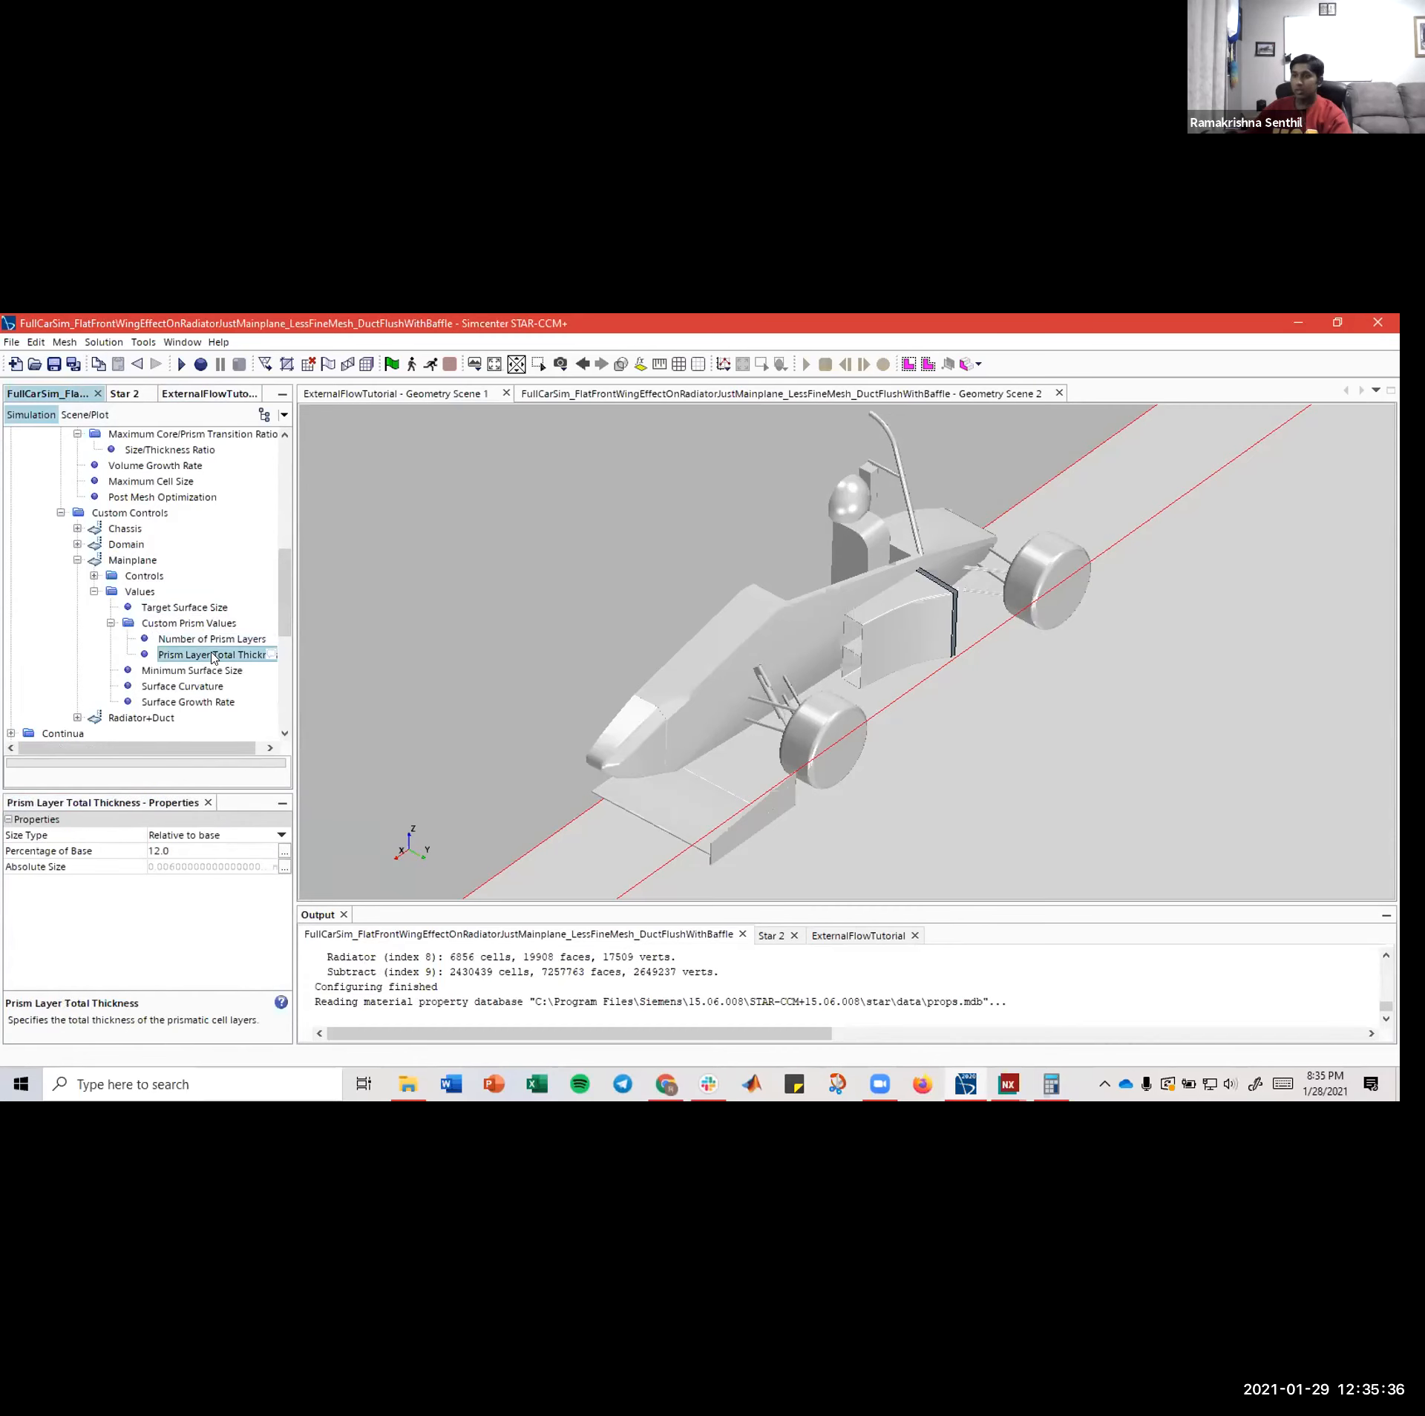
left_click(210, 393)
left_click(190, 592)
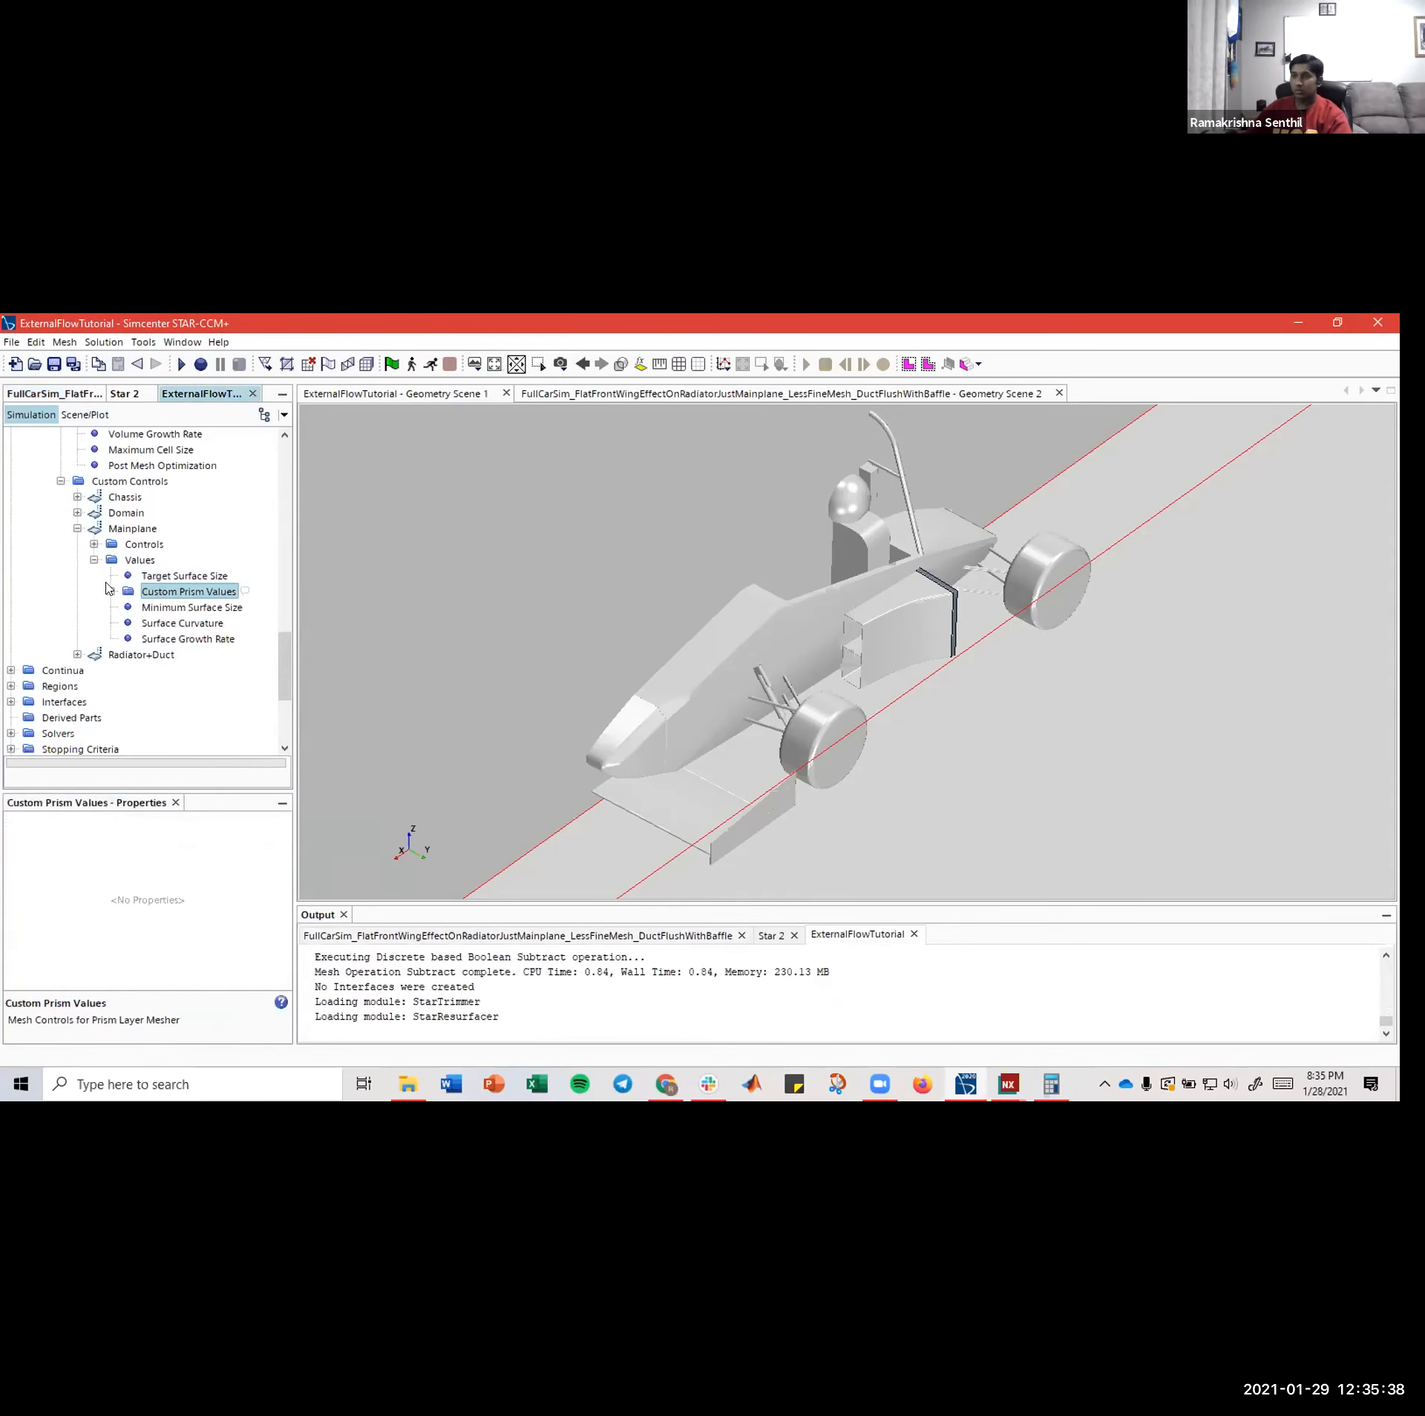
left_click(110, 592)
left_click(179, 607)
left_click(195, 832)
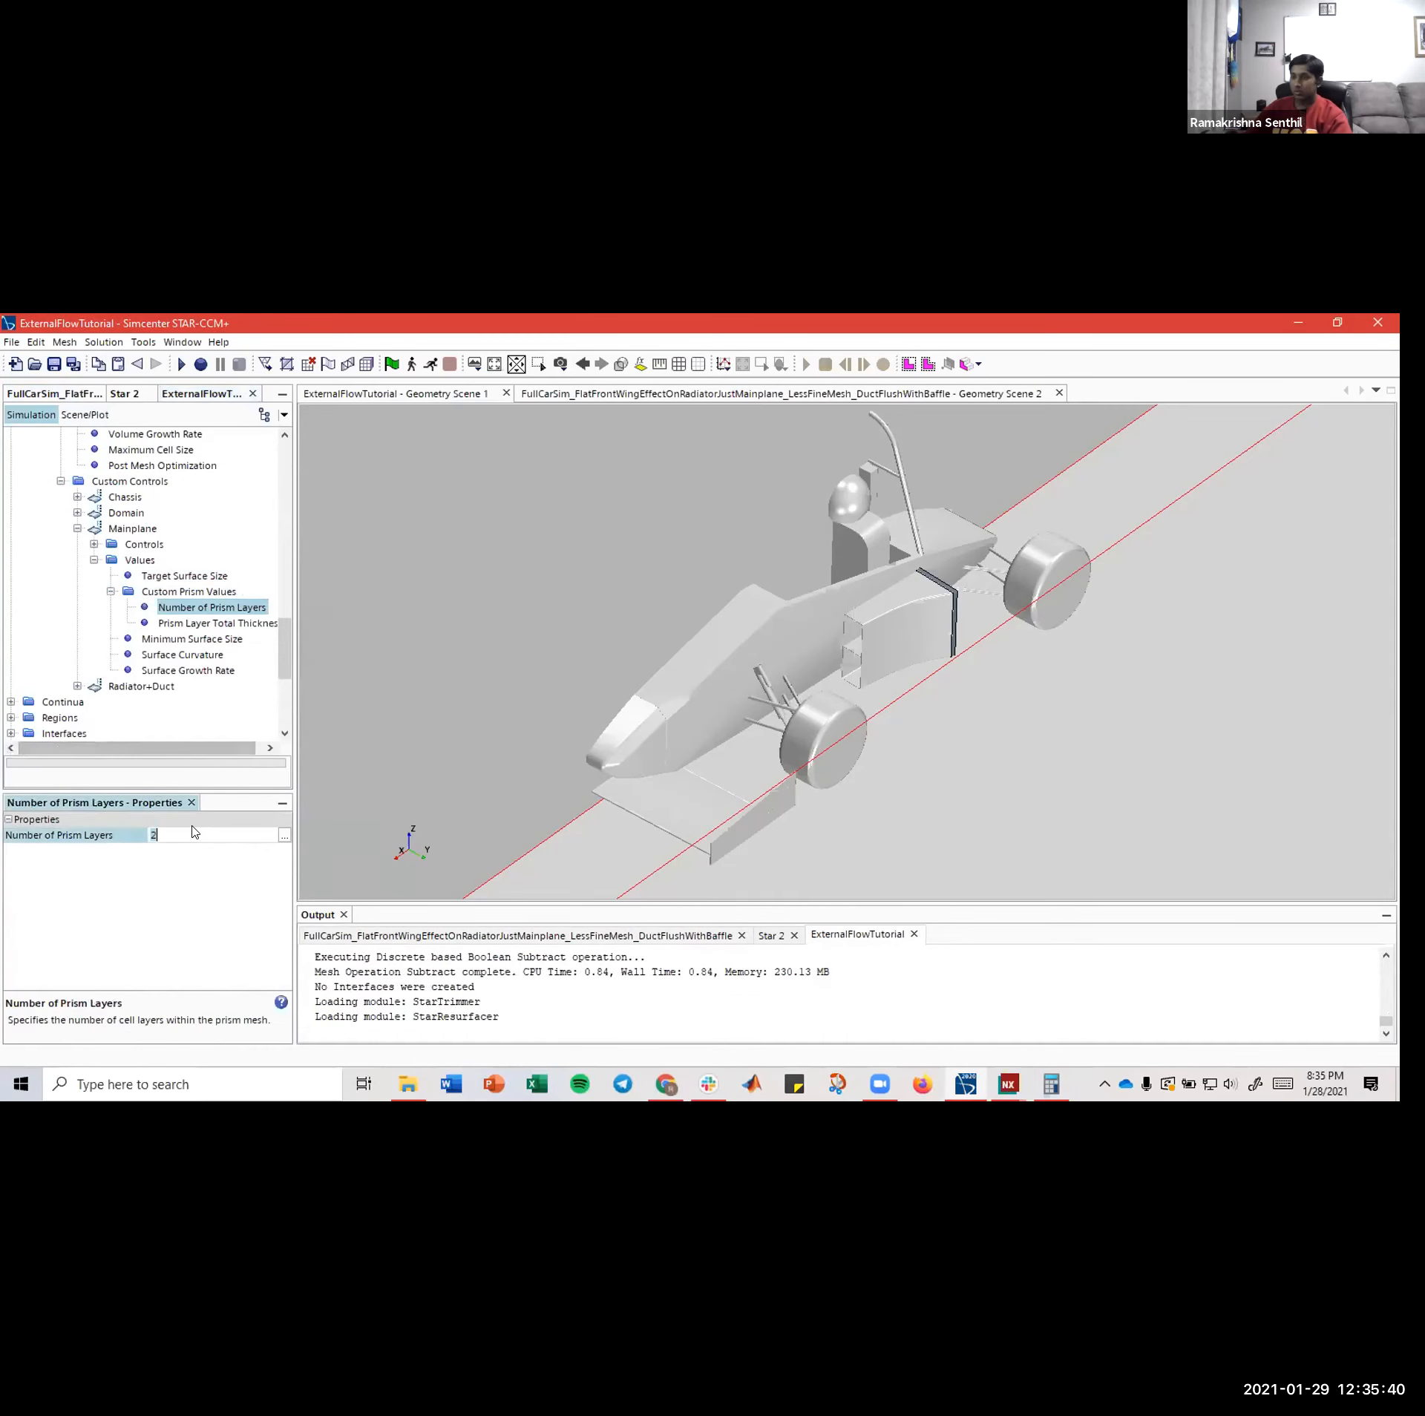
left_click(216, 624)
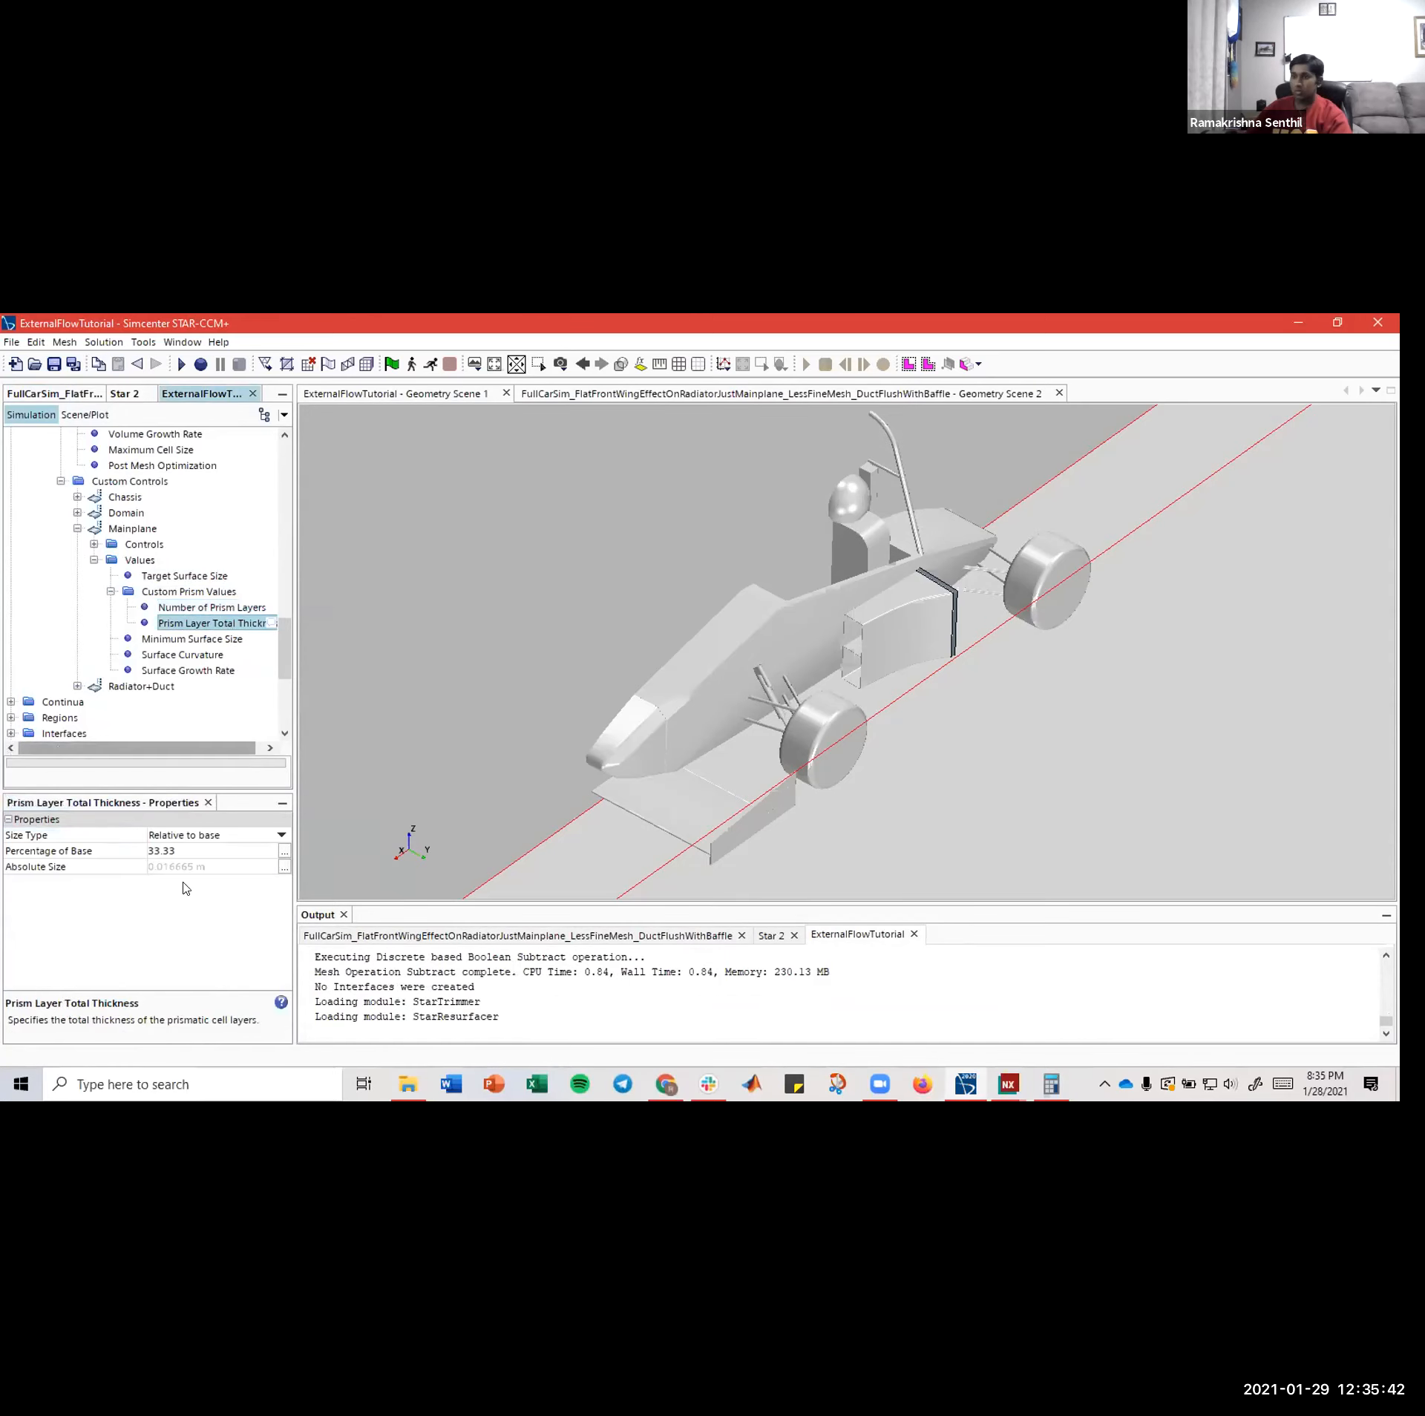
left_click(193, 849)
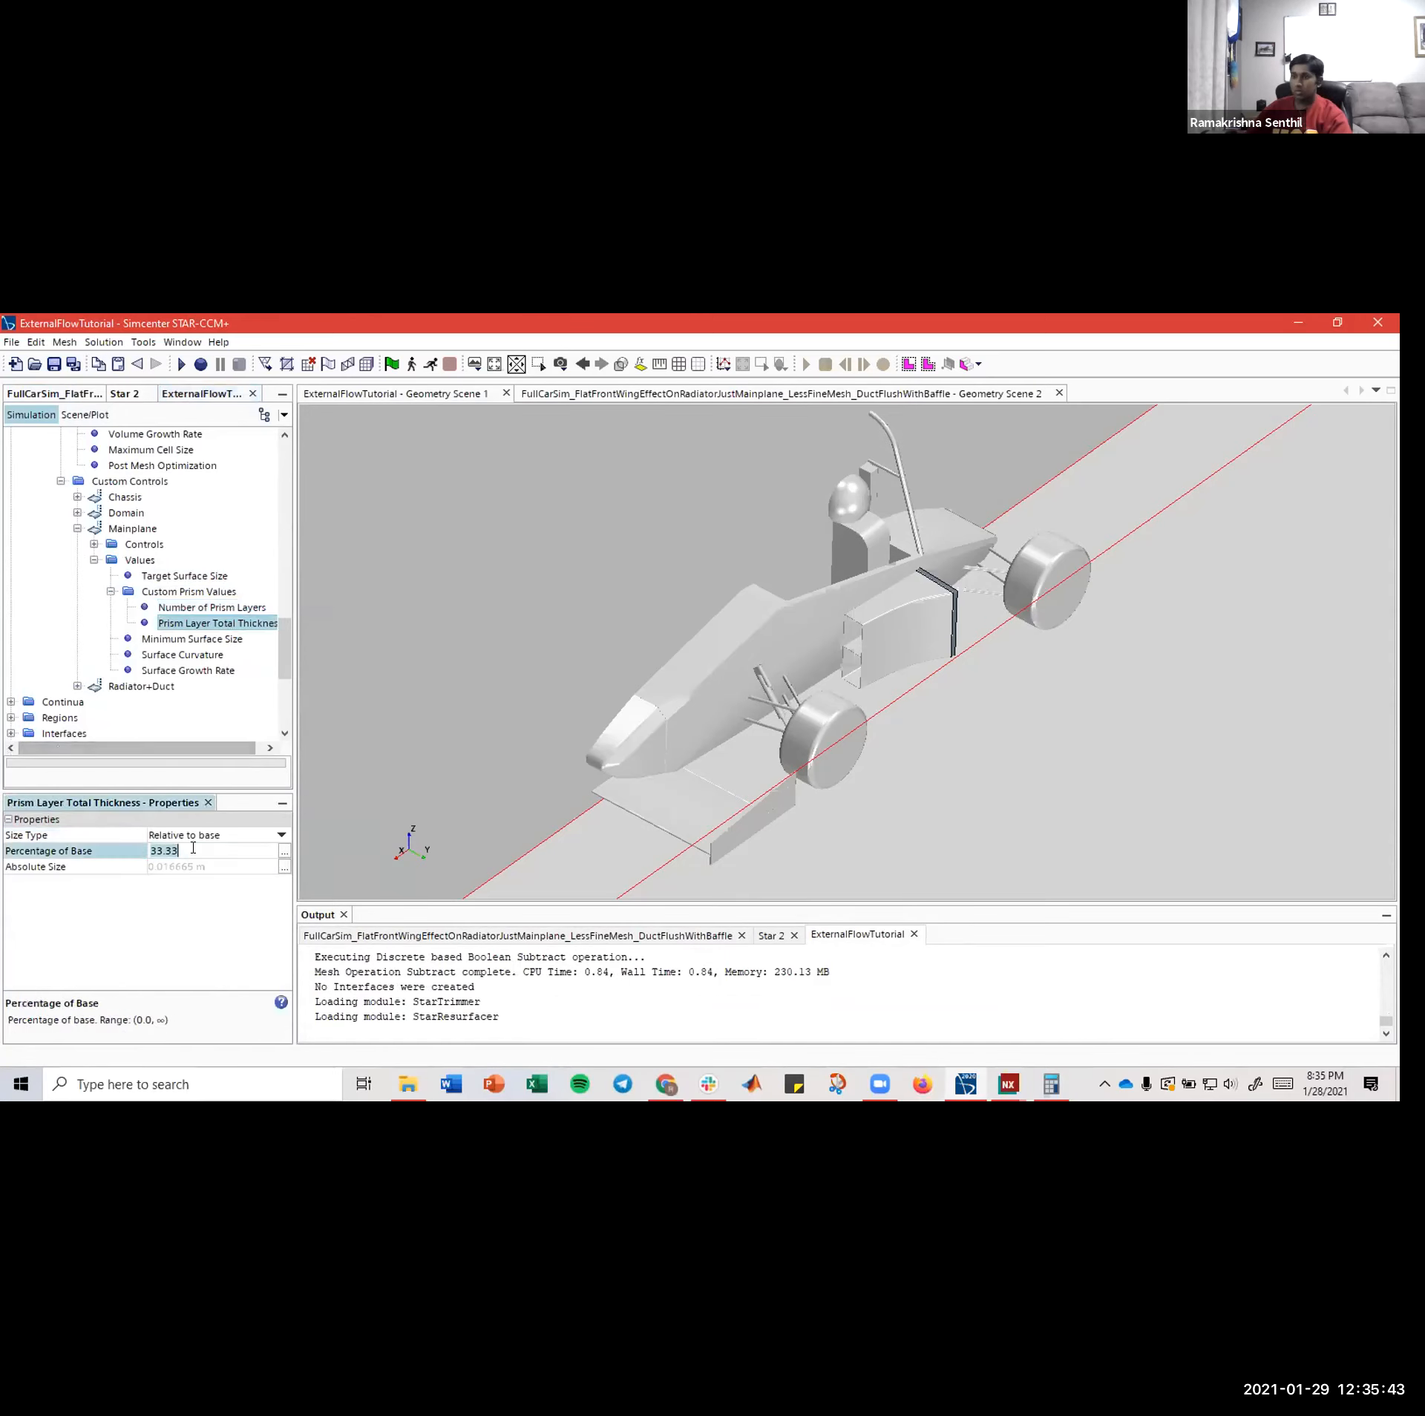
left_click(223, 608)
- Check the Mainplane Minimum Surface Size in FullCarSim and set it to 3.125% of base in ExternalFlowTutorial
left_click(80, 394)
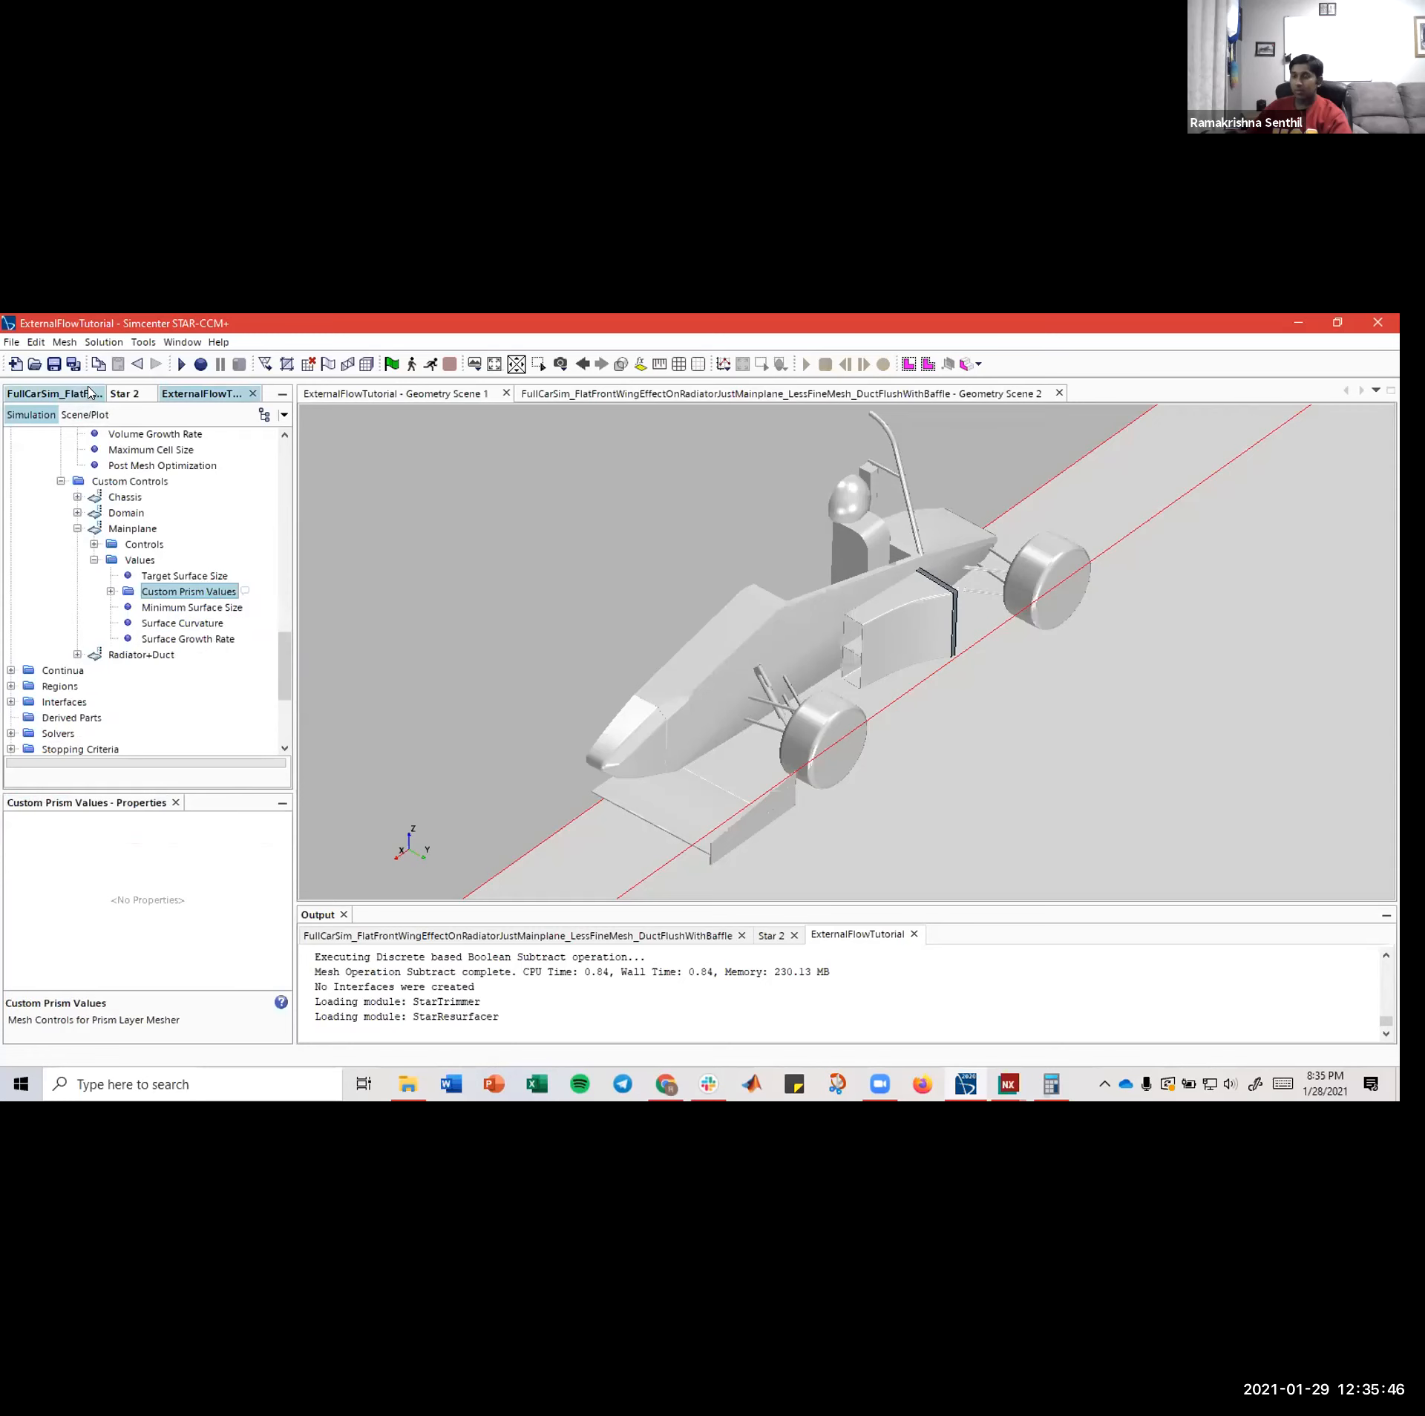
scroll(128, 603, "down", 1)
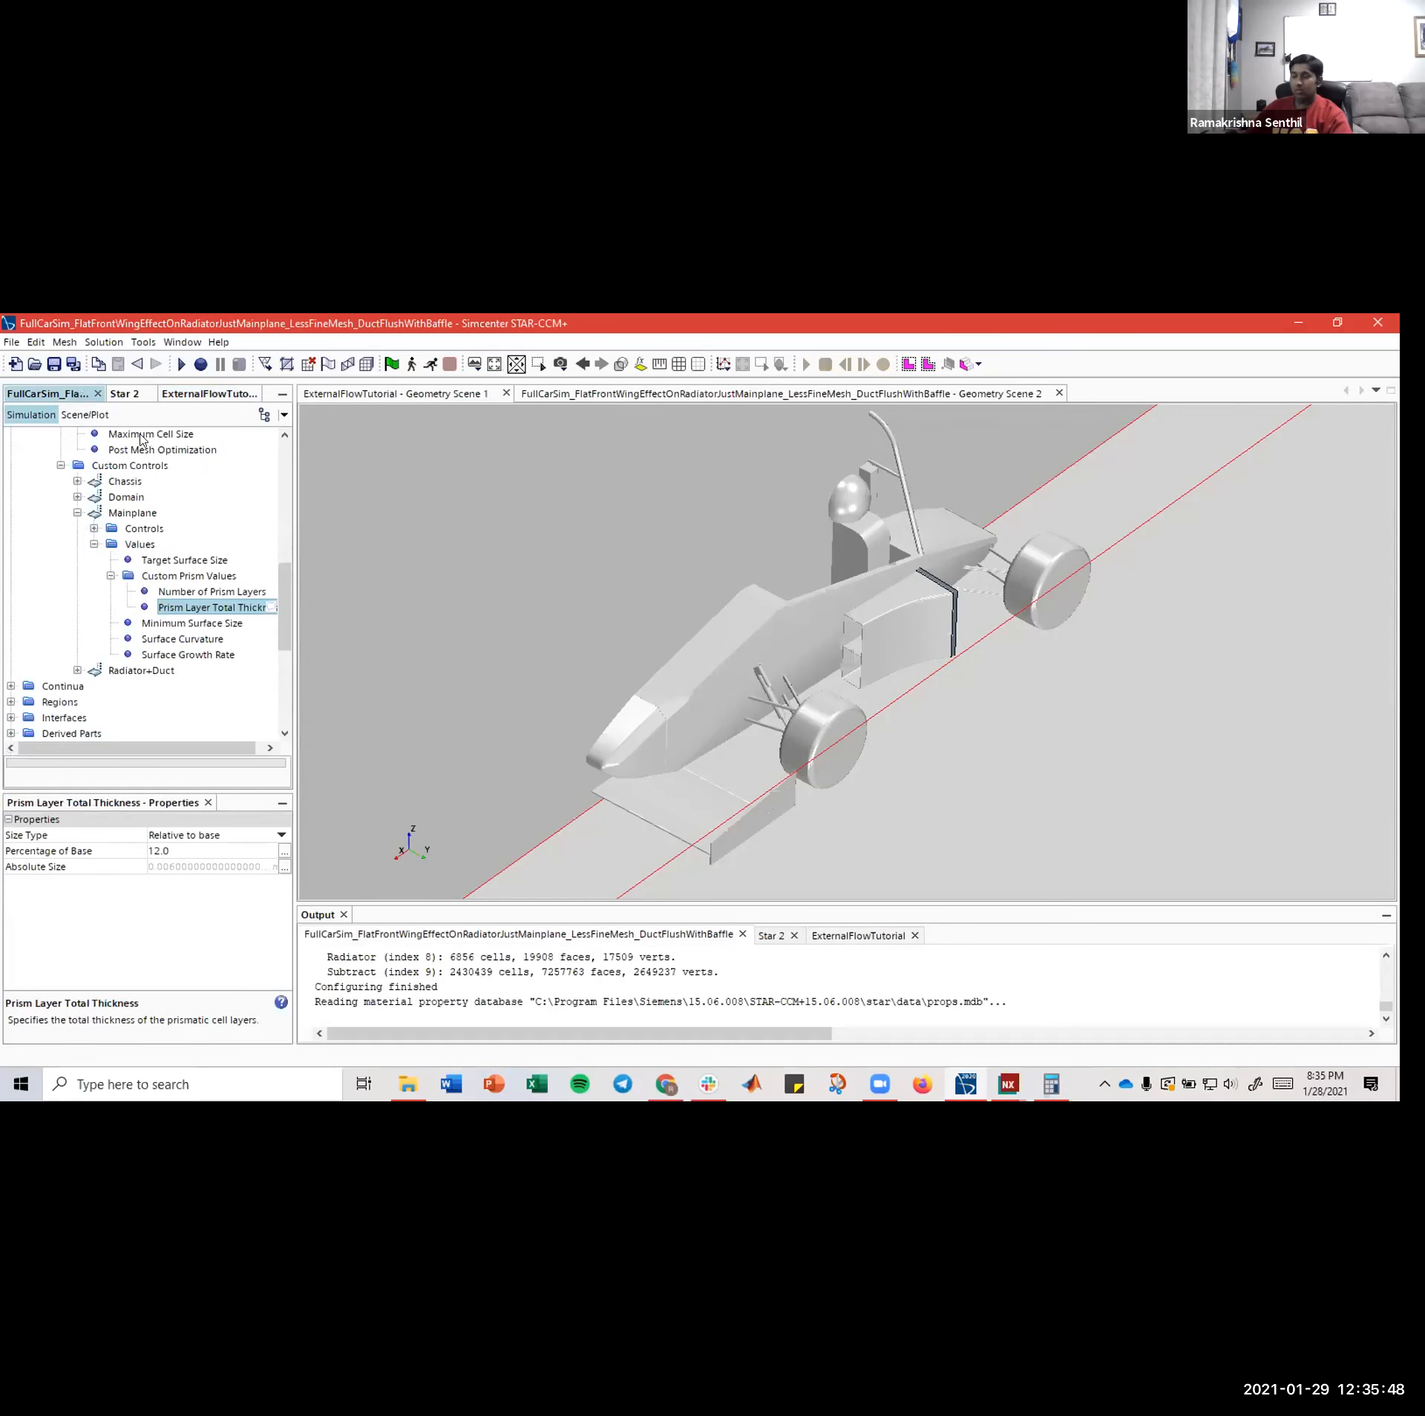
left_click(110, 577)
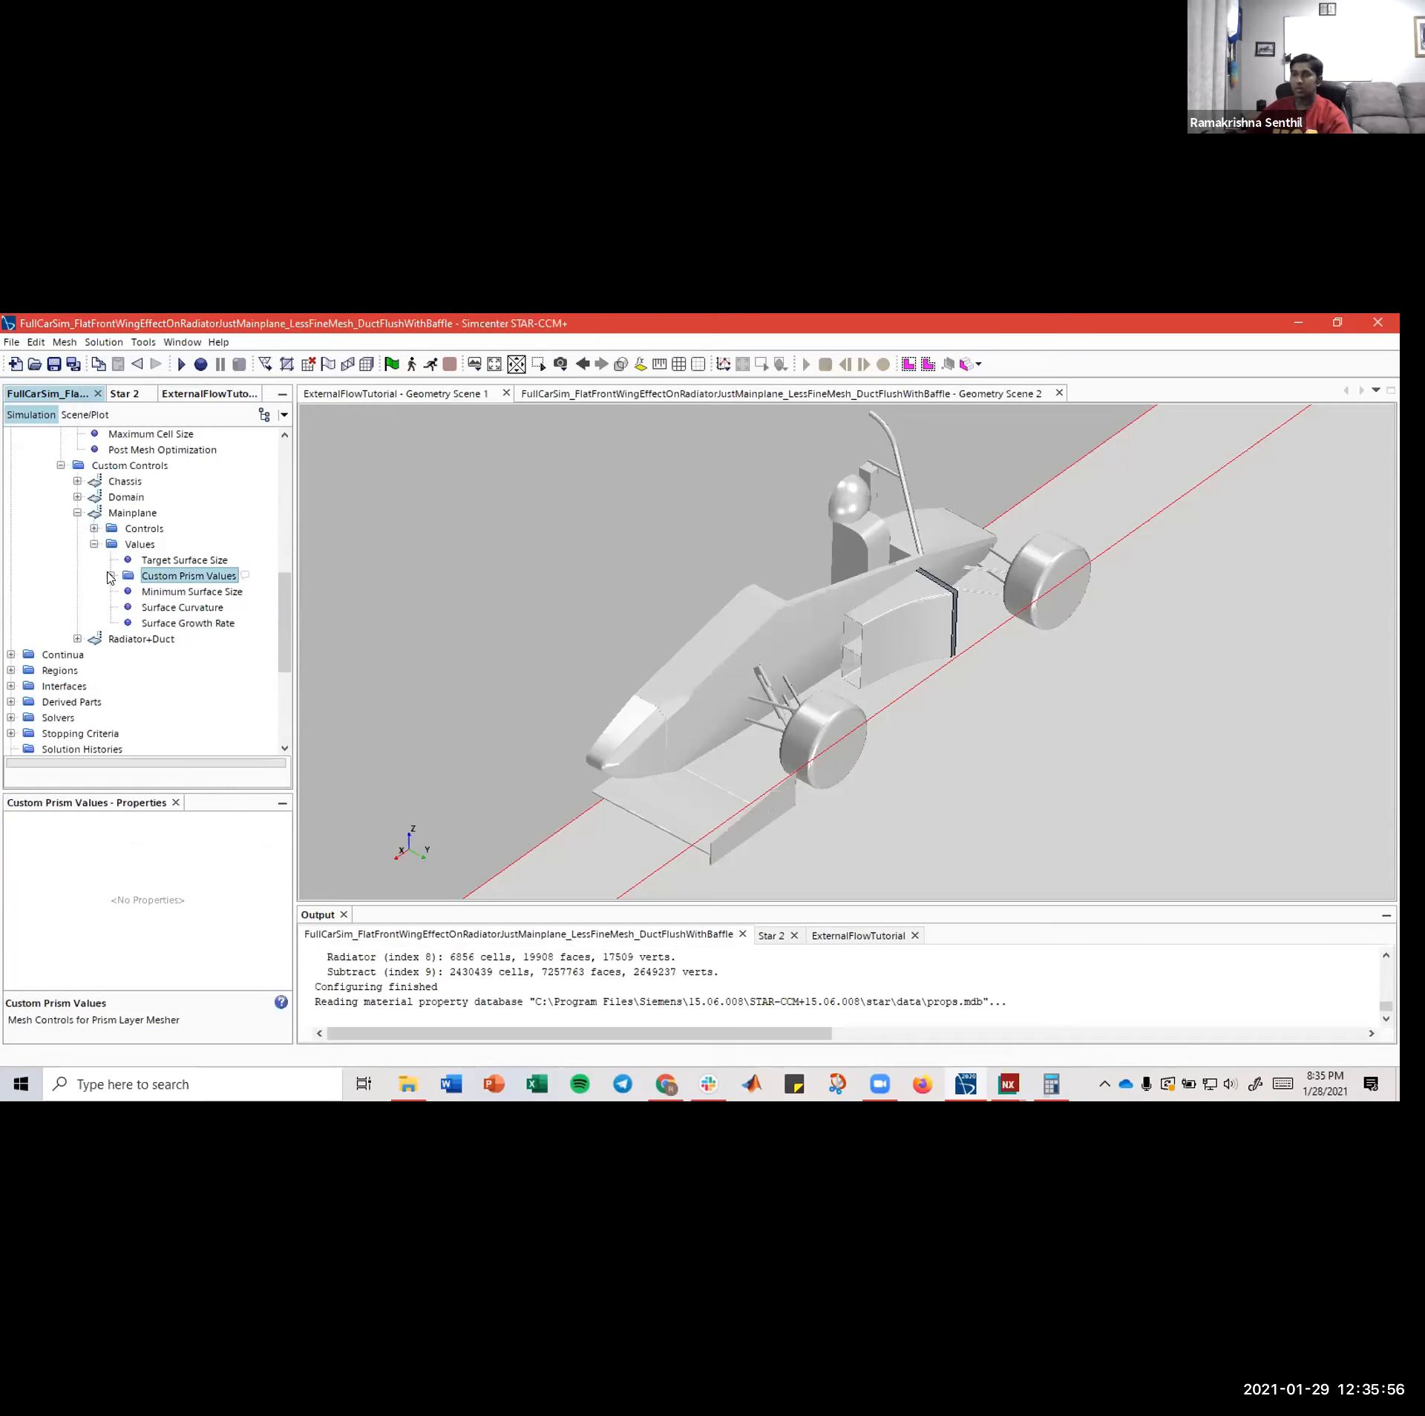
left_click(206, 590)
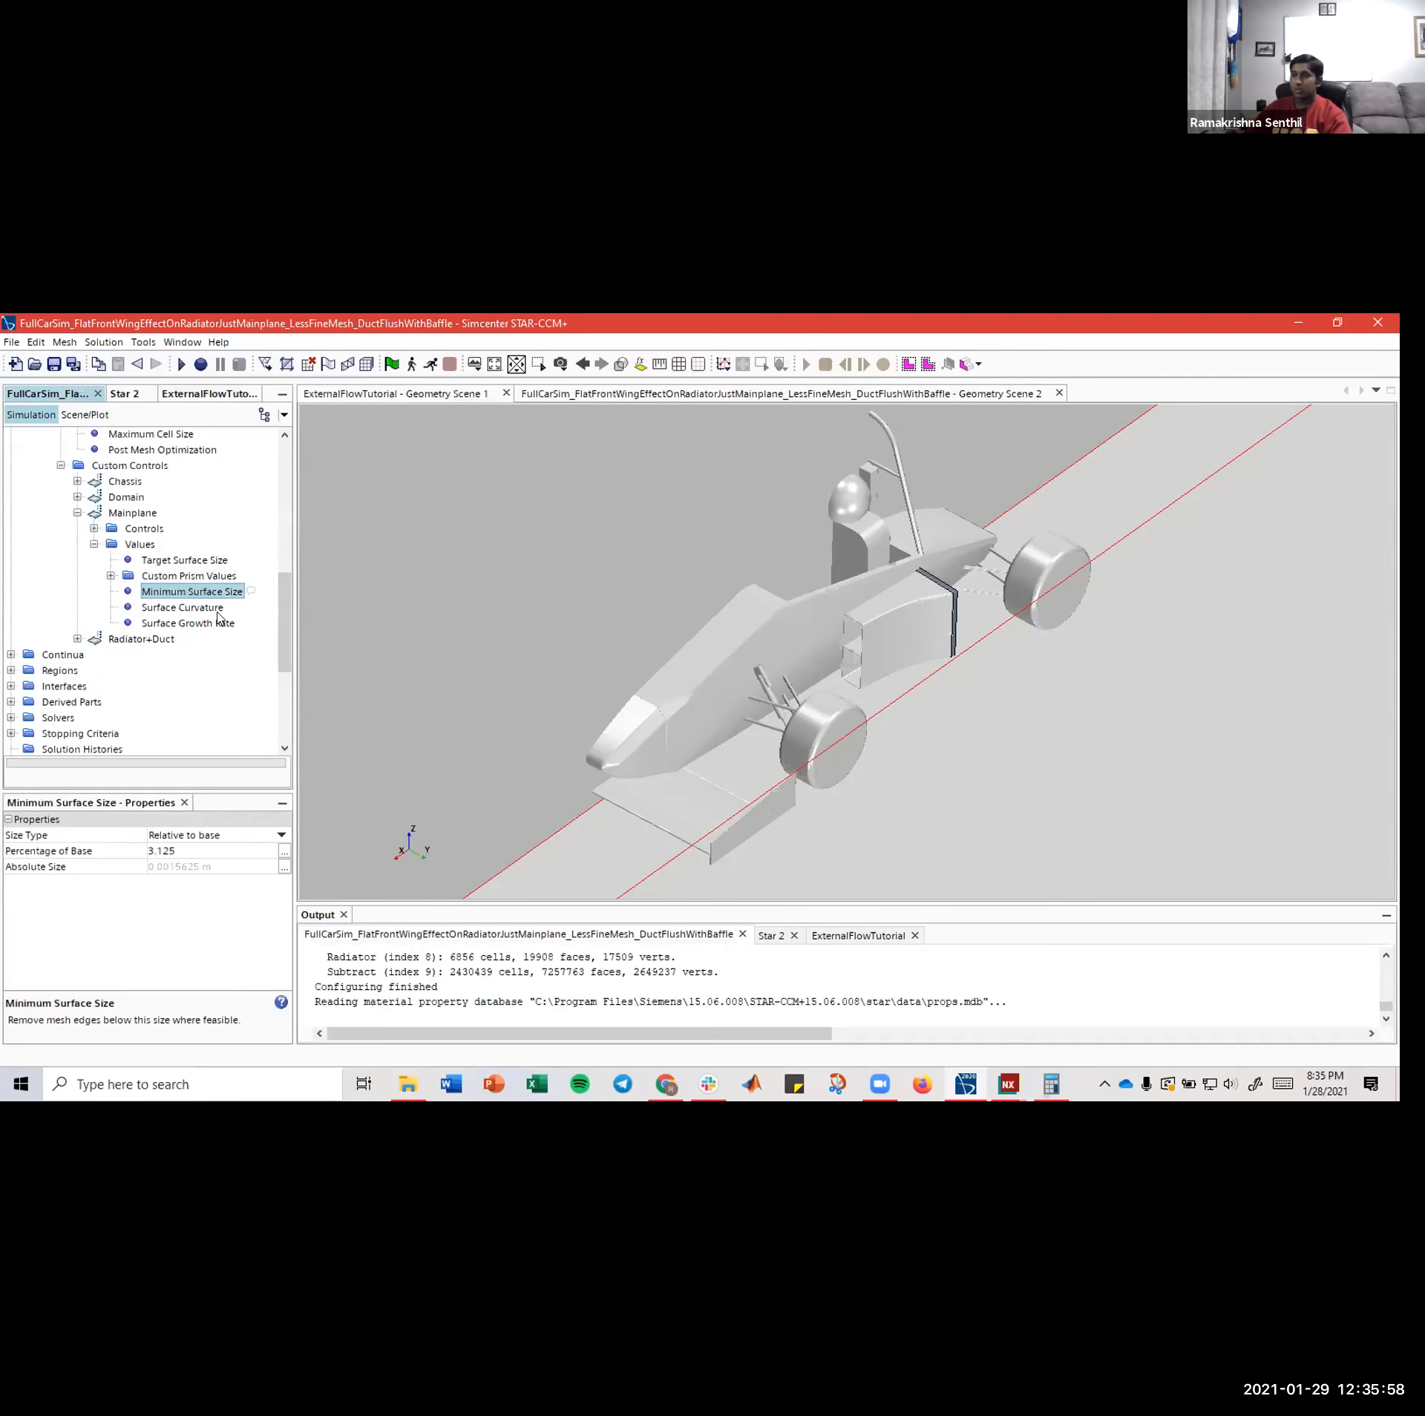
left_click(198, 394)
left_click(193, 607)
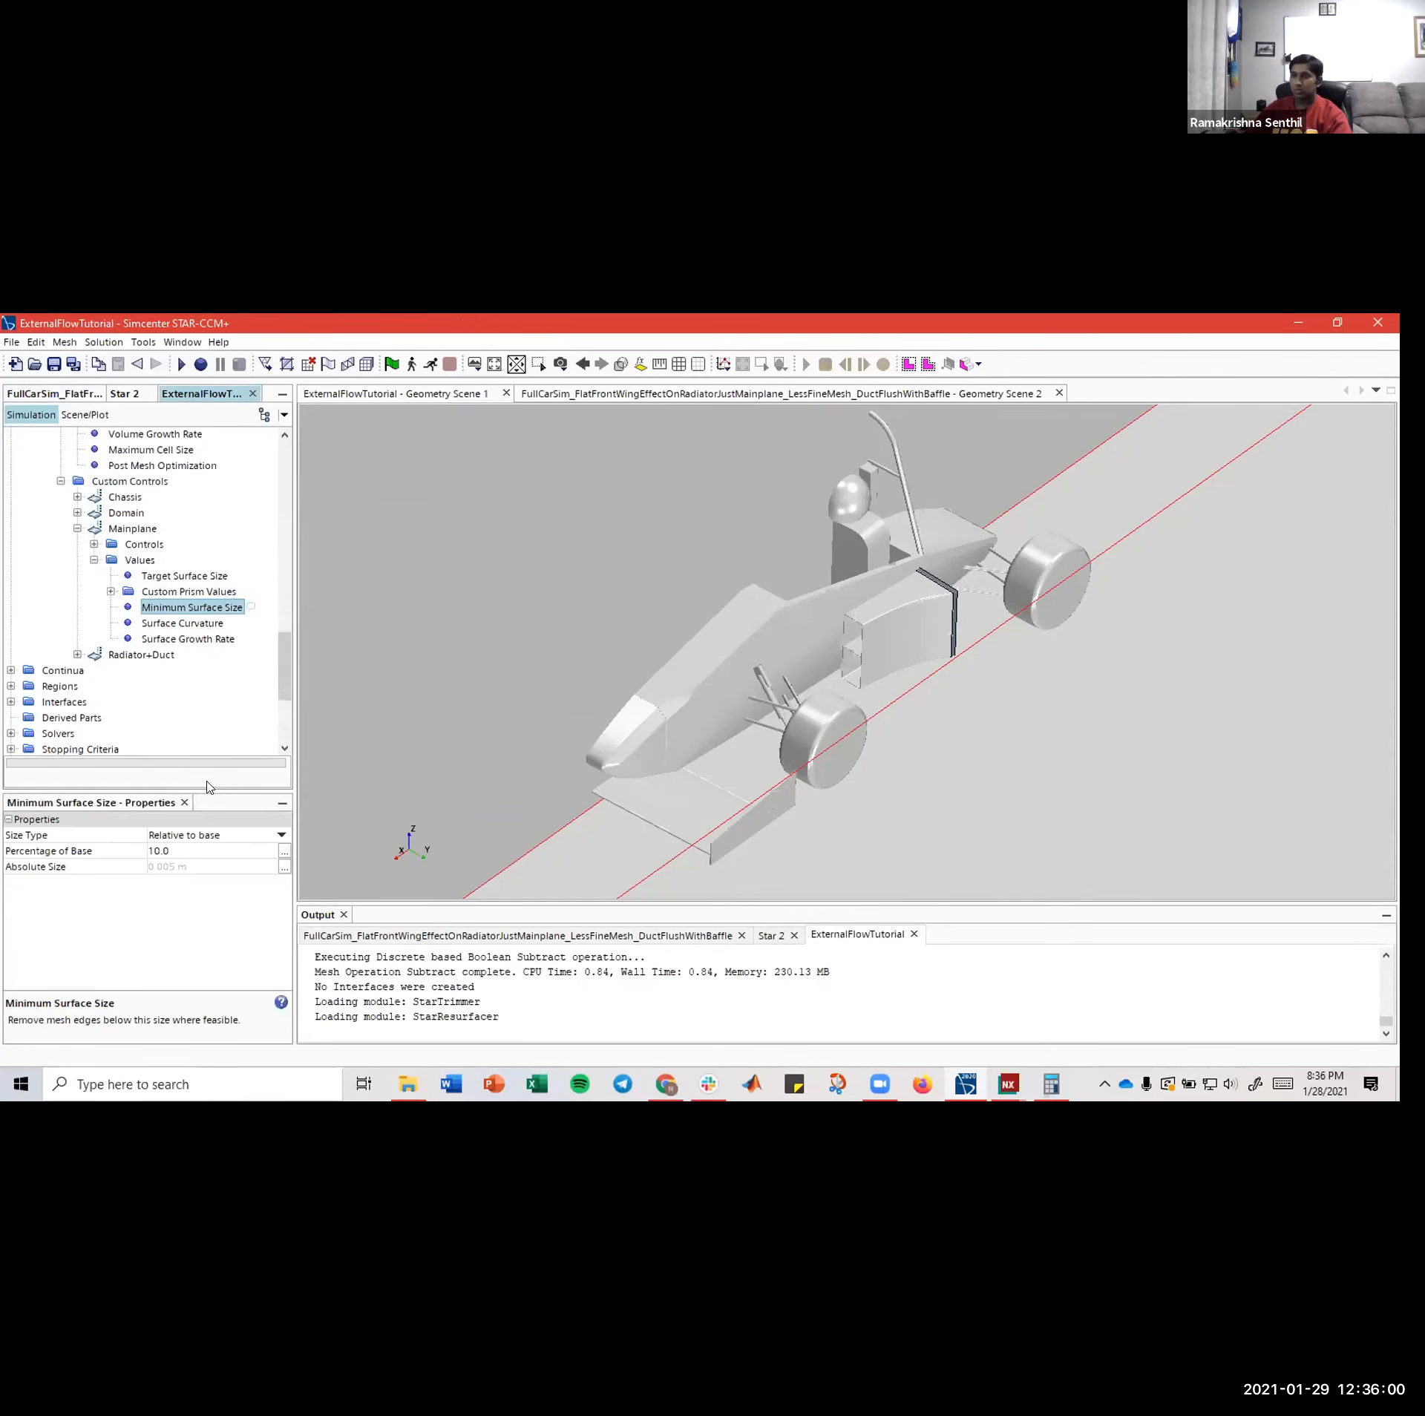
left_click(75, 395)
left_click(198, 394)
left_click(180, 849)
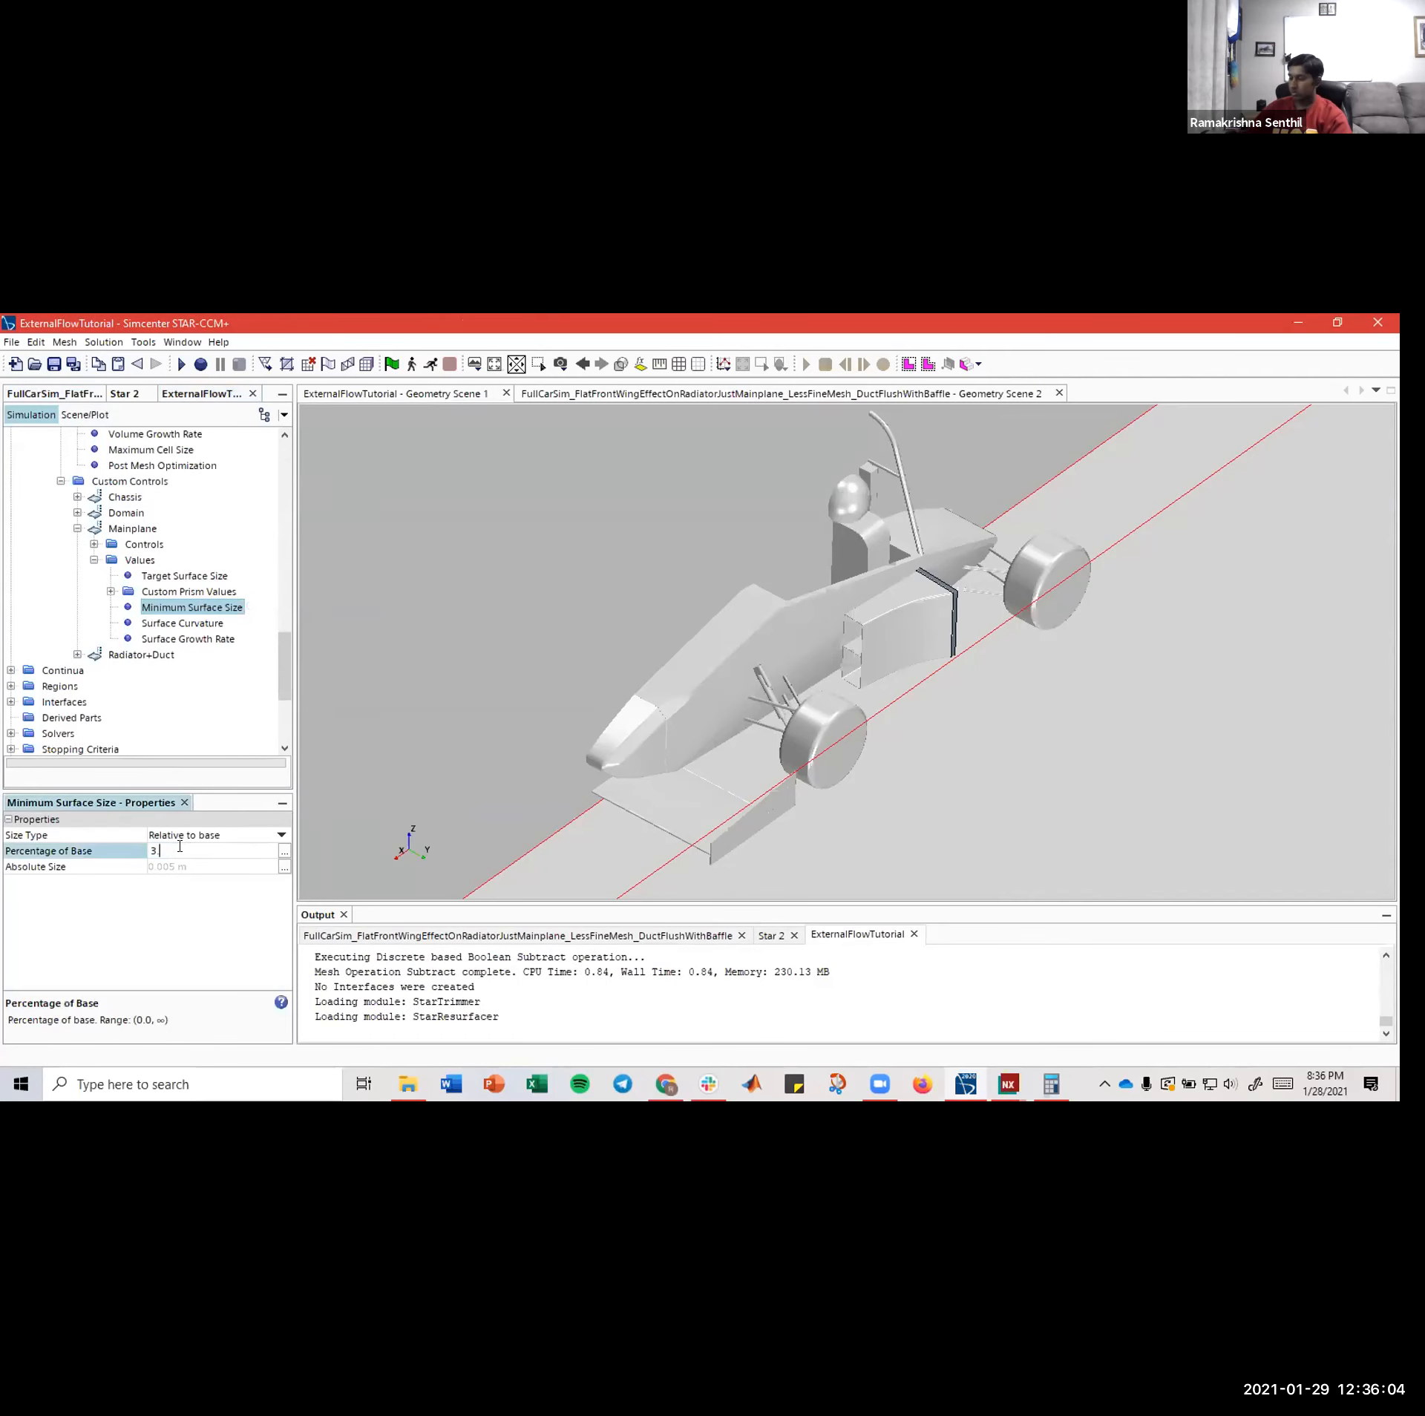
- Check the Mainplane Surface Curvature in FullCarSim and set the tutorial's Mainplane curvature to 80 points per circle
left_click(29, 399)
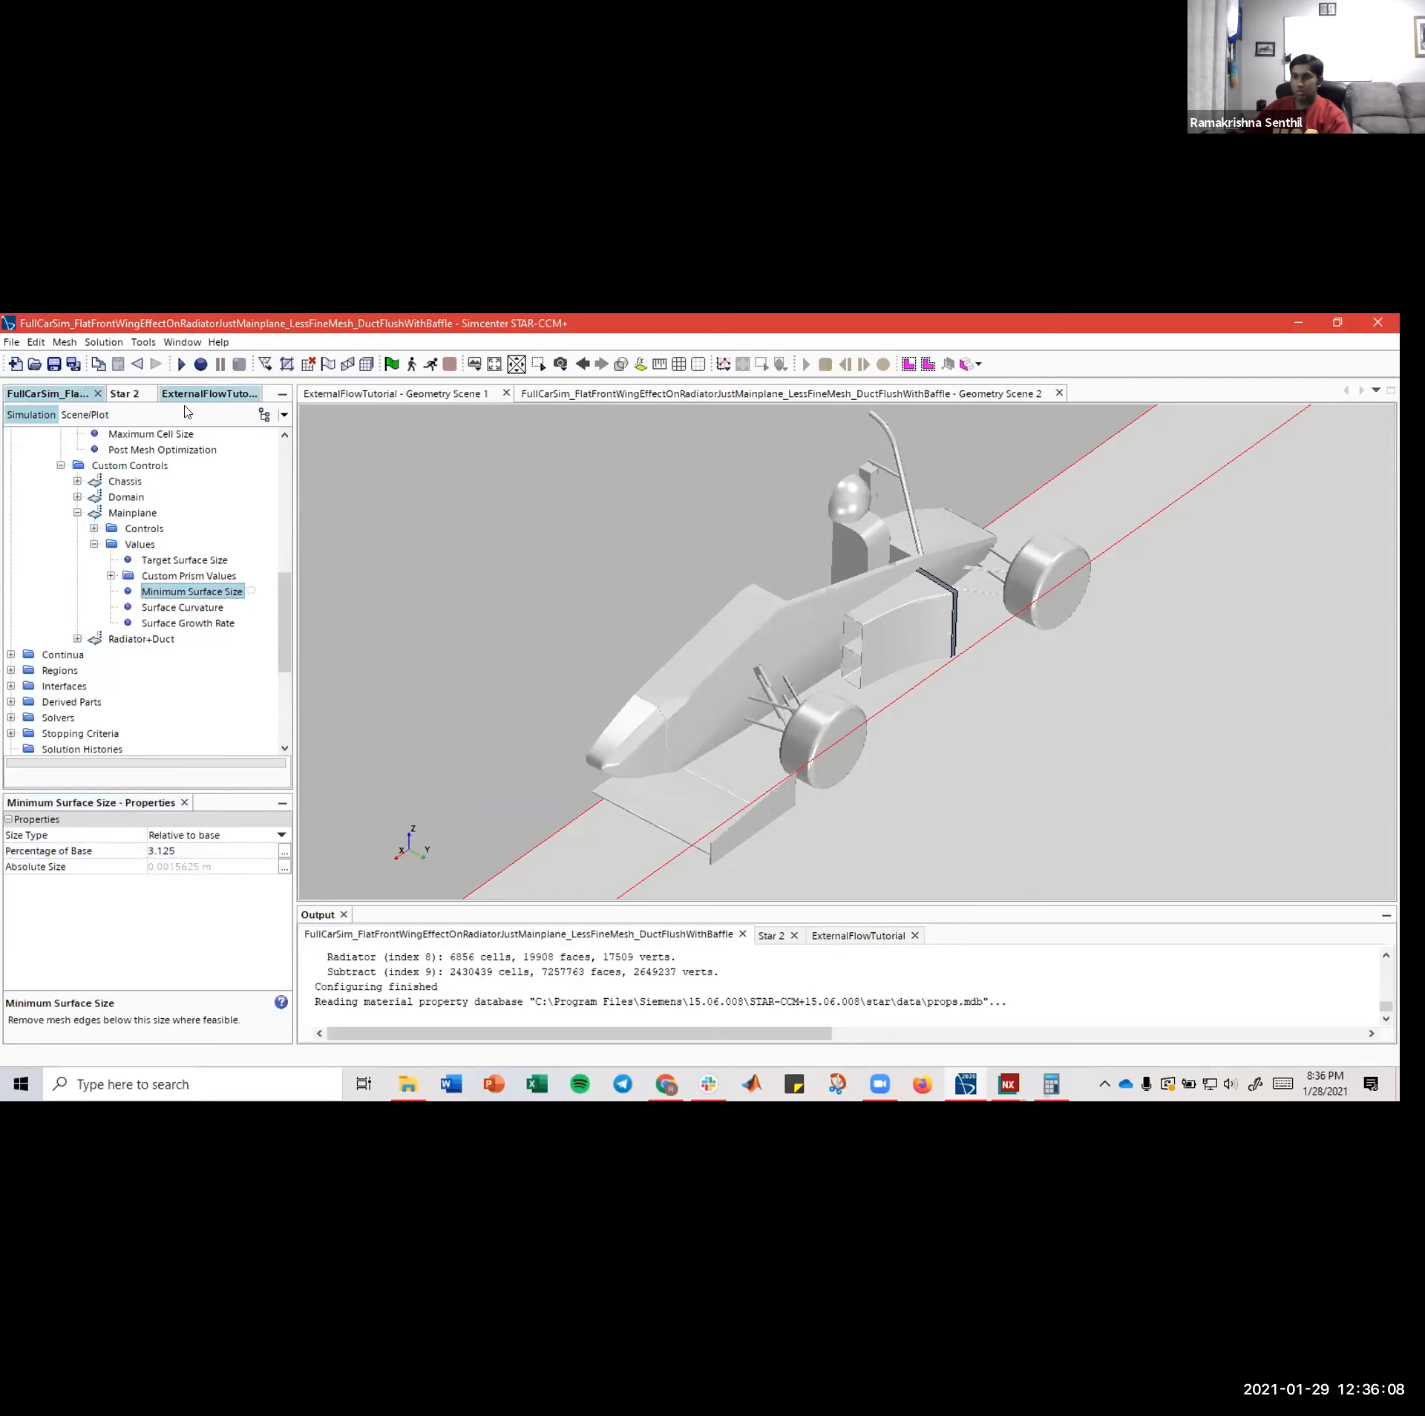
left_click(171, 609)
left_click(213, 399)
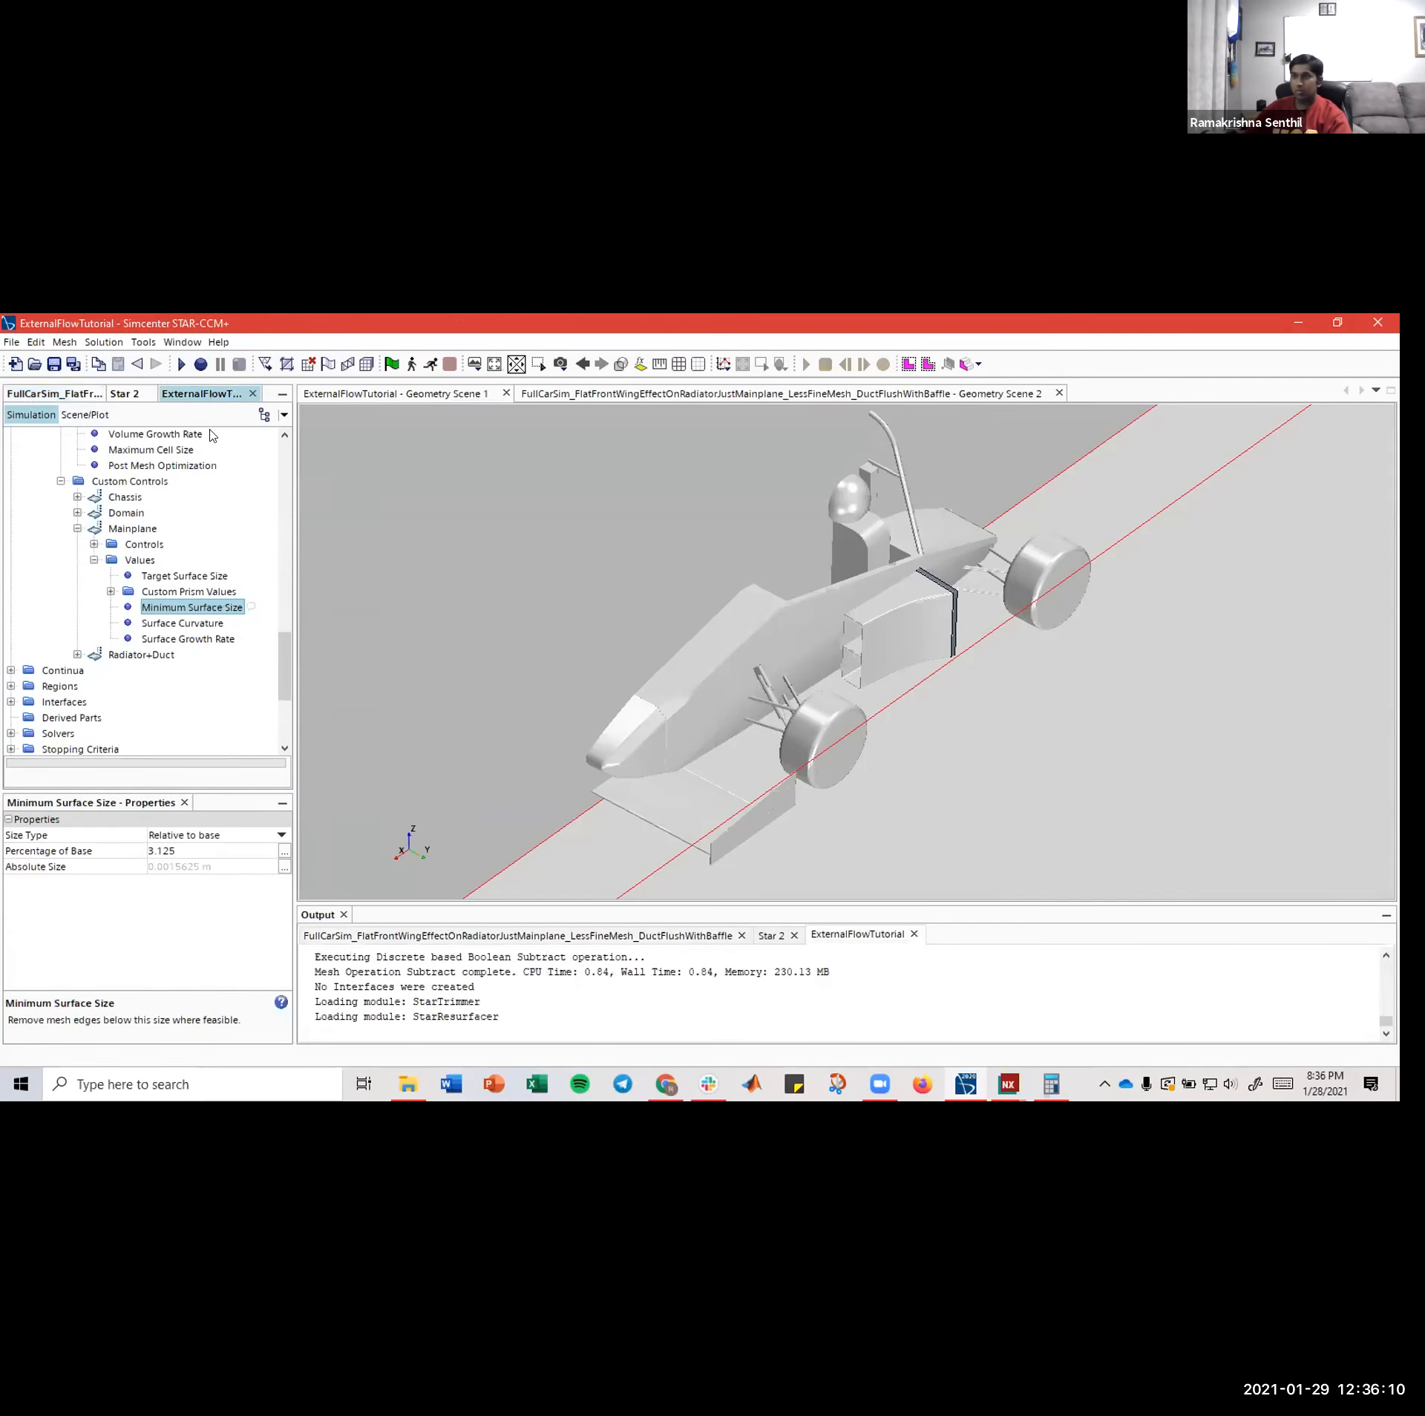
left_click(186, 624)
left_click(169, 852)
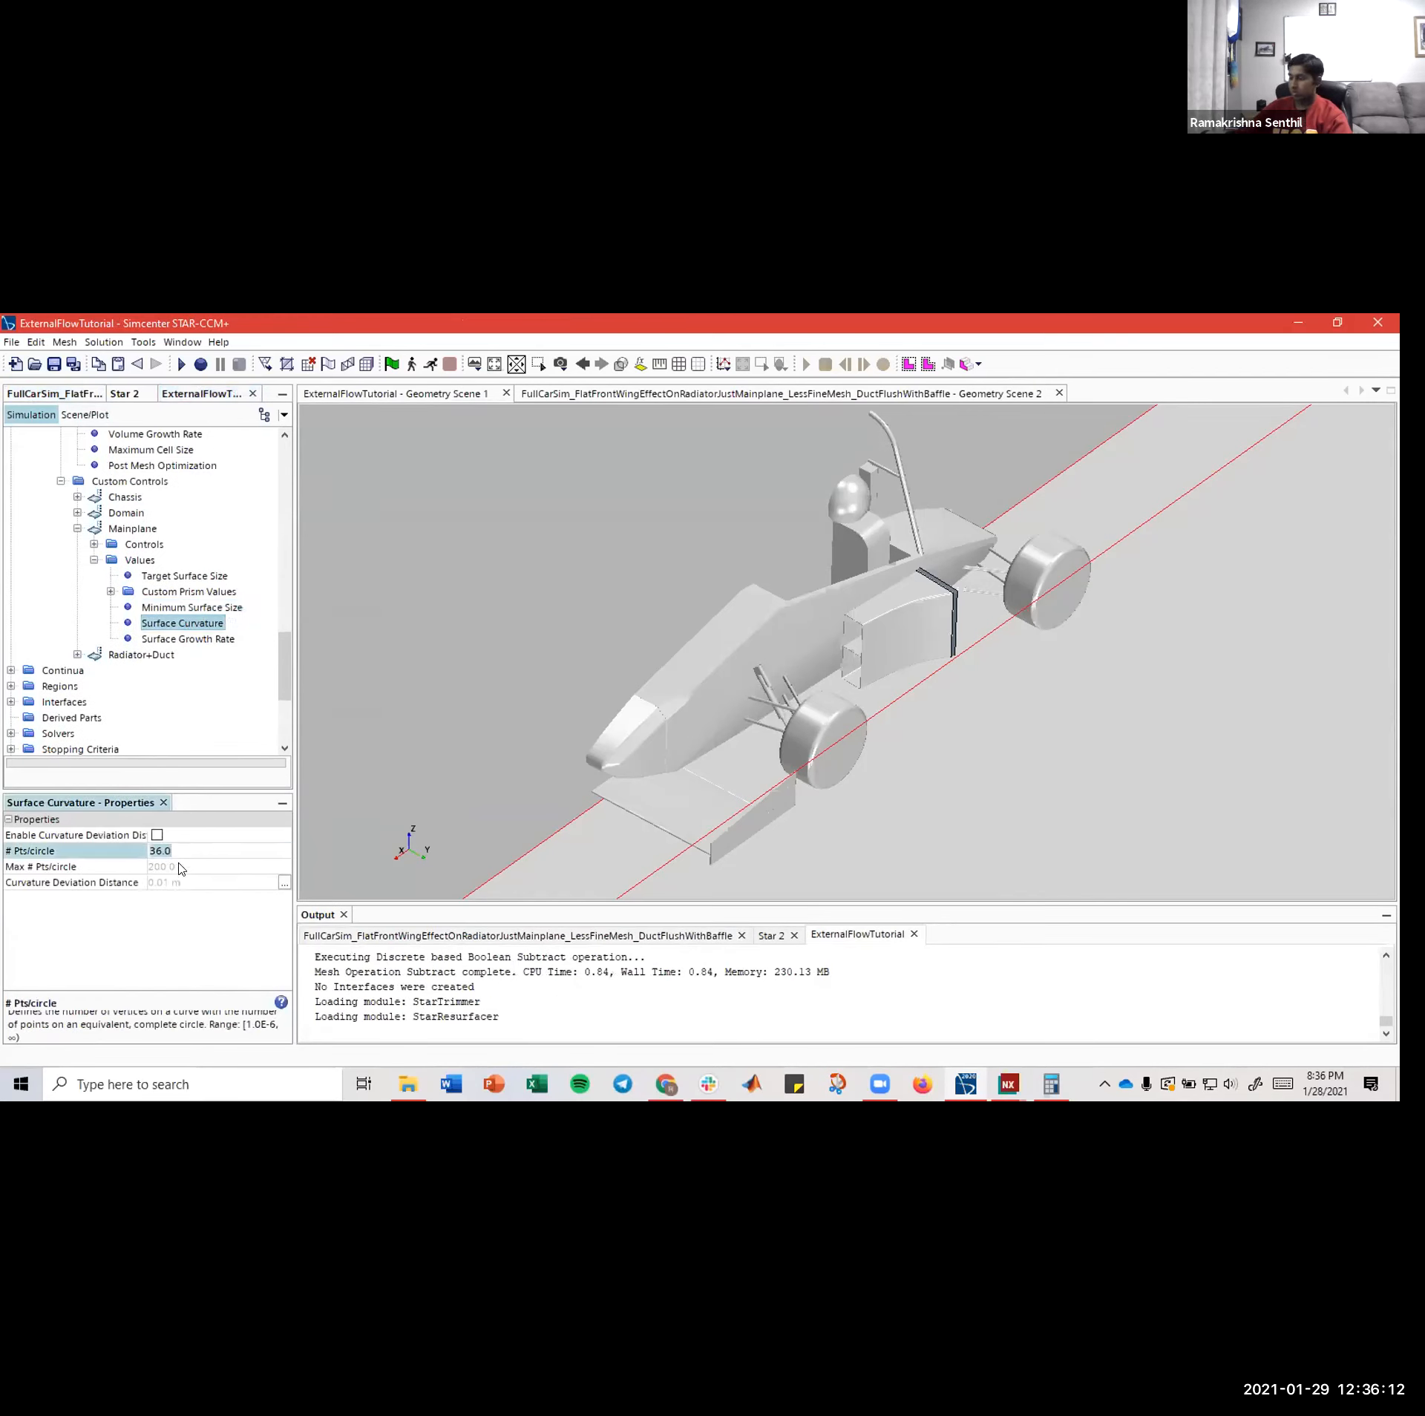
type("80")
key("Return")
- Examine the mainplane's rounded leading edge in the geometry scene and review the Mainplane Surface Curvature and Surface Growth Rate settings
scroll(650, 856, "up", 8)
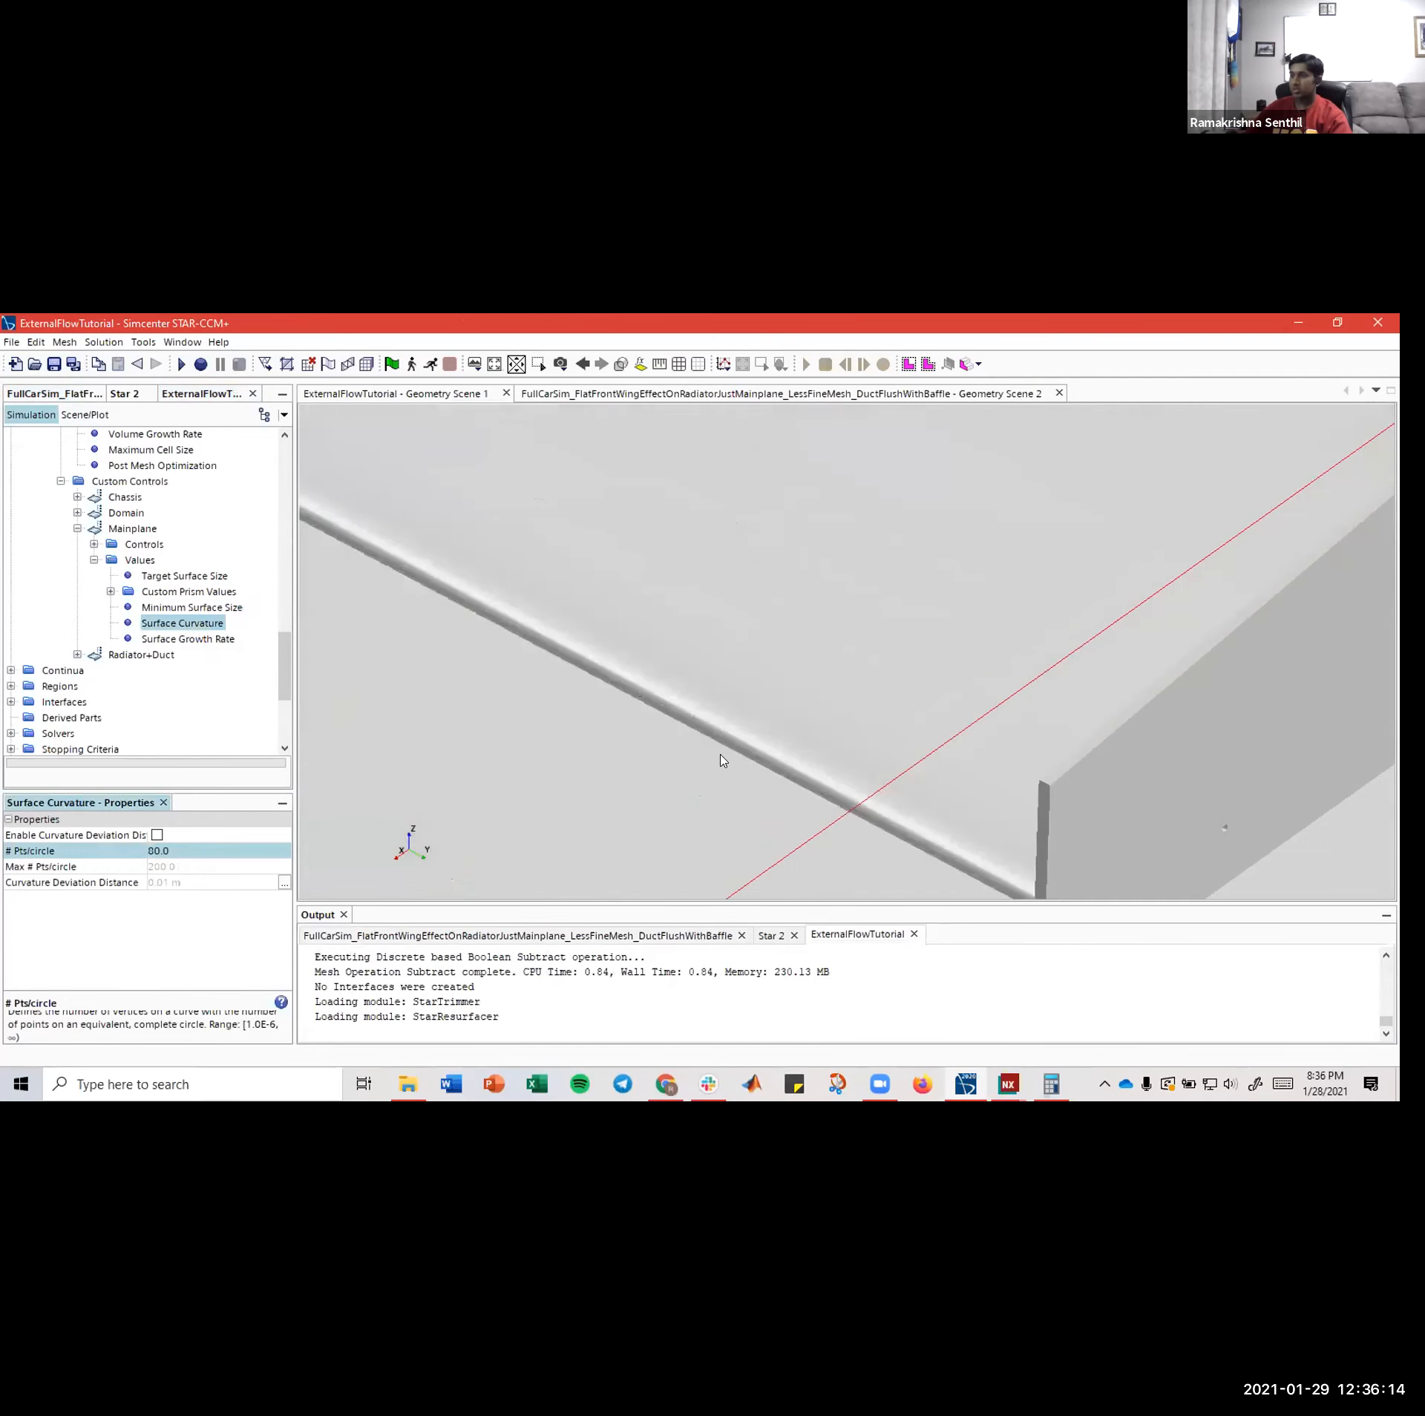
scroll(753, 741, "up", 6)
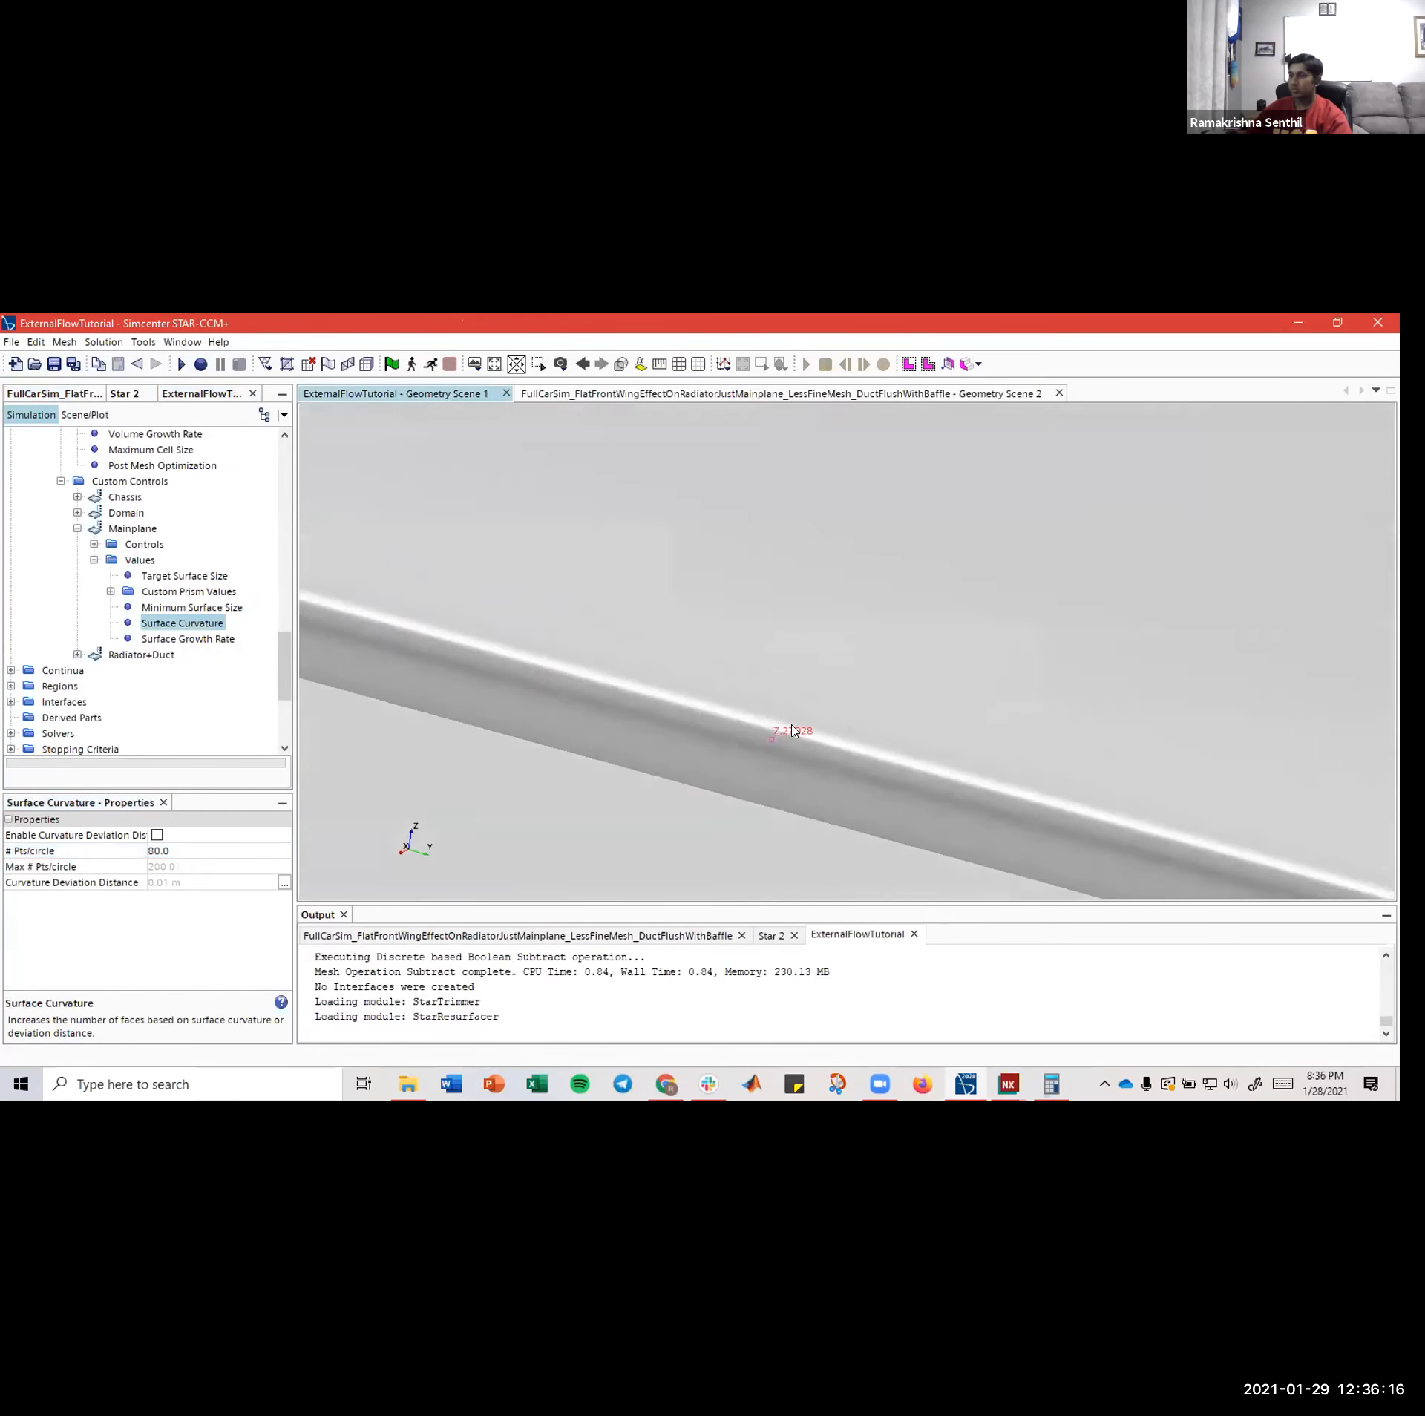
scroll(792, 737, "down", 6)
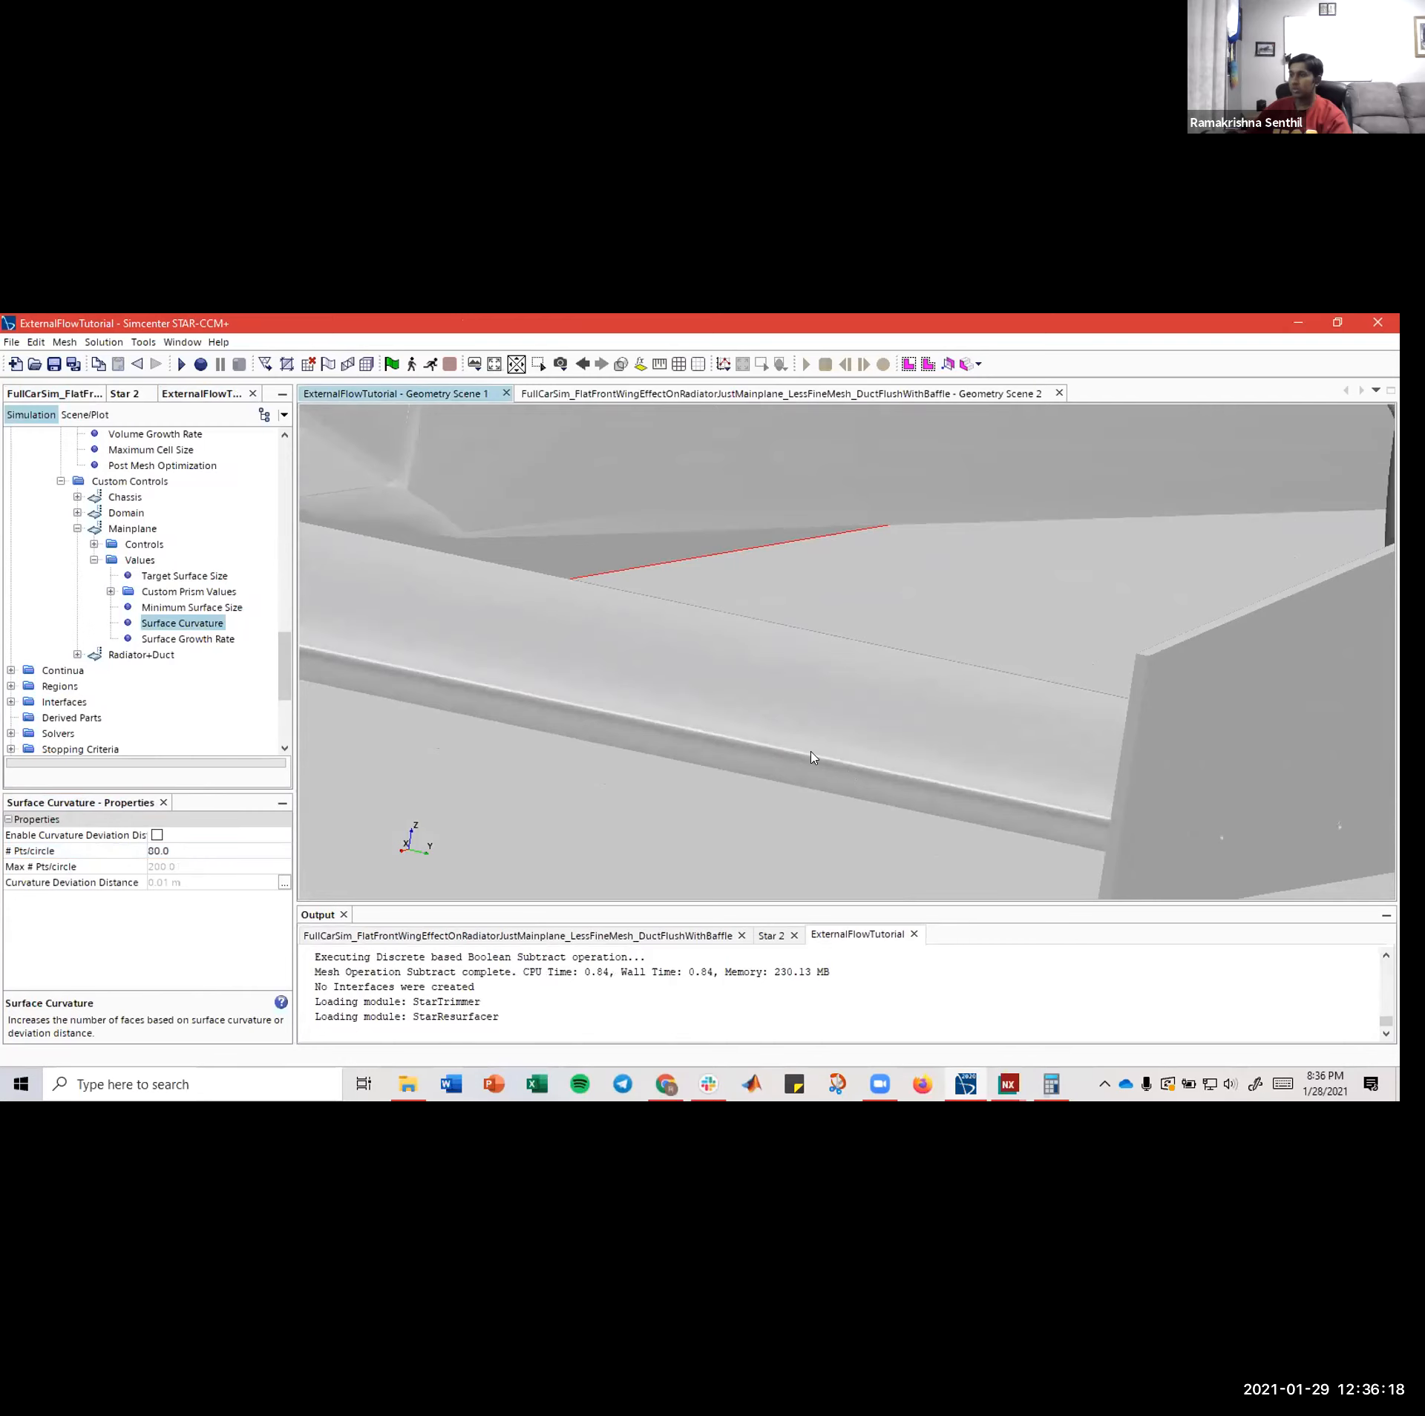
scroll(813, 757, "down", 10)
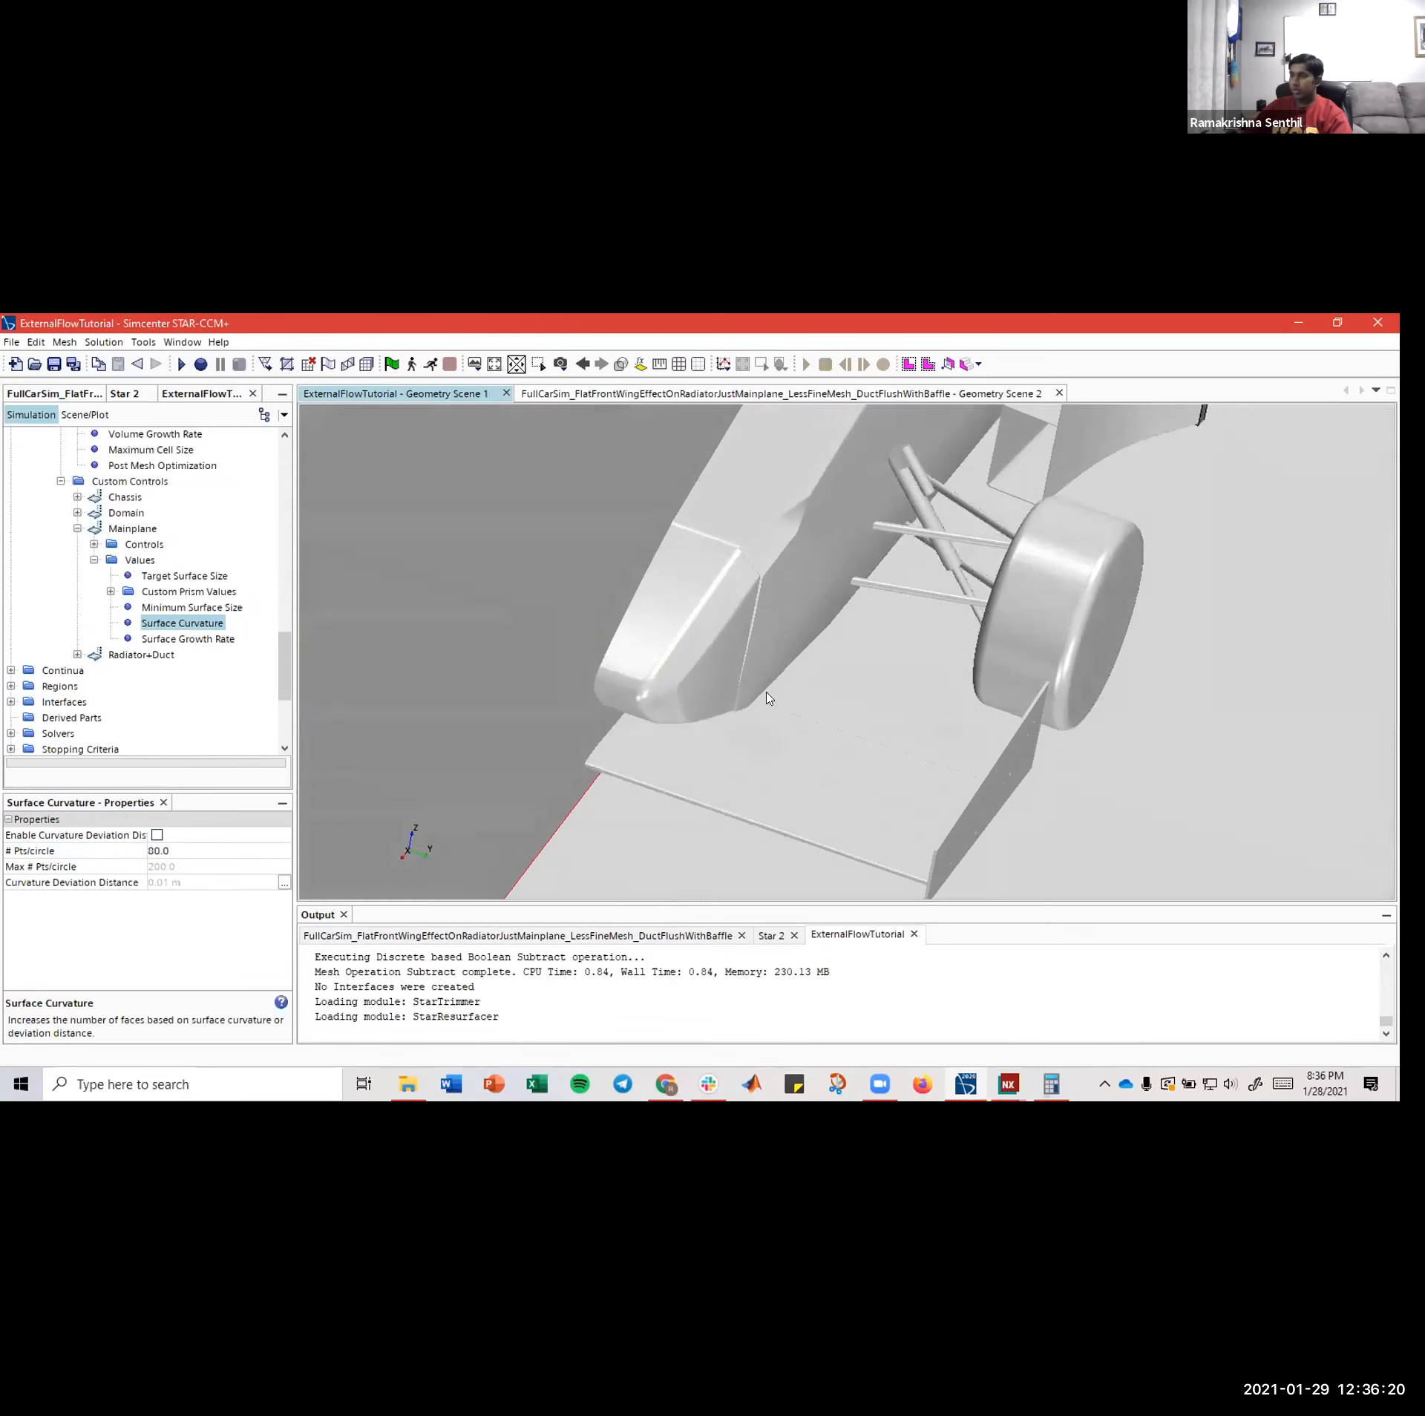
left_click_drag(769, 698, 526, 664)
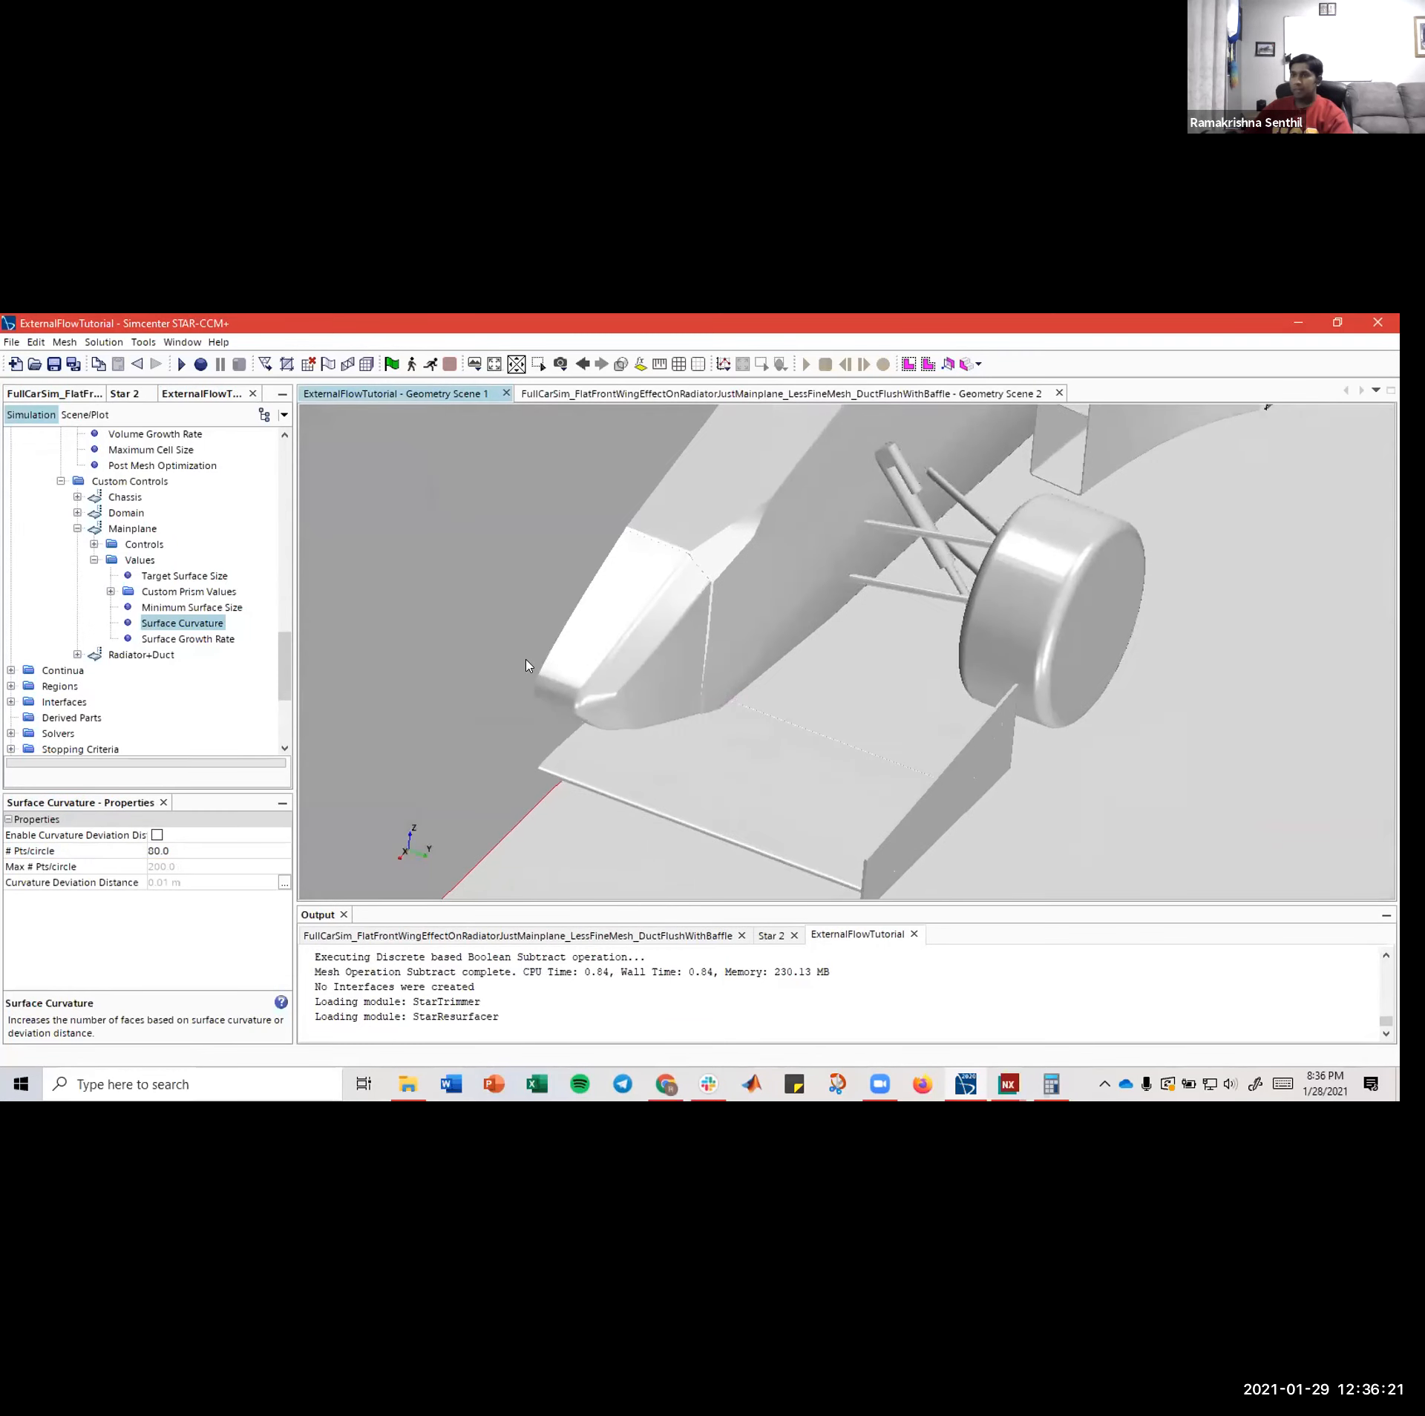
left_click(179, 637)
left_click(184, 625)
left_click(184, 641)
left_click(174, 625)
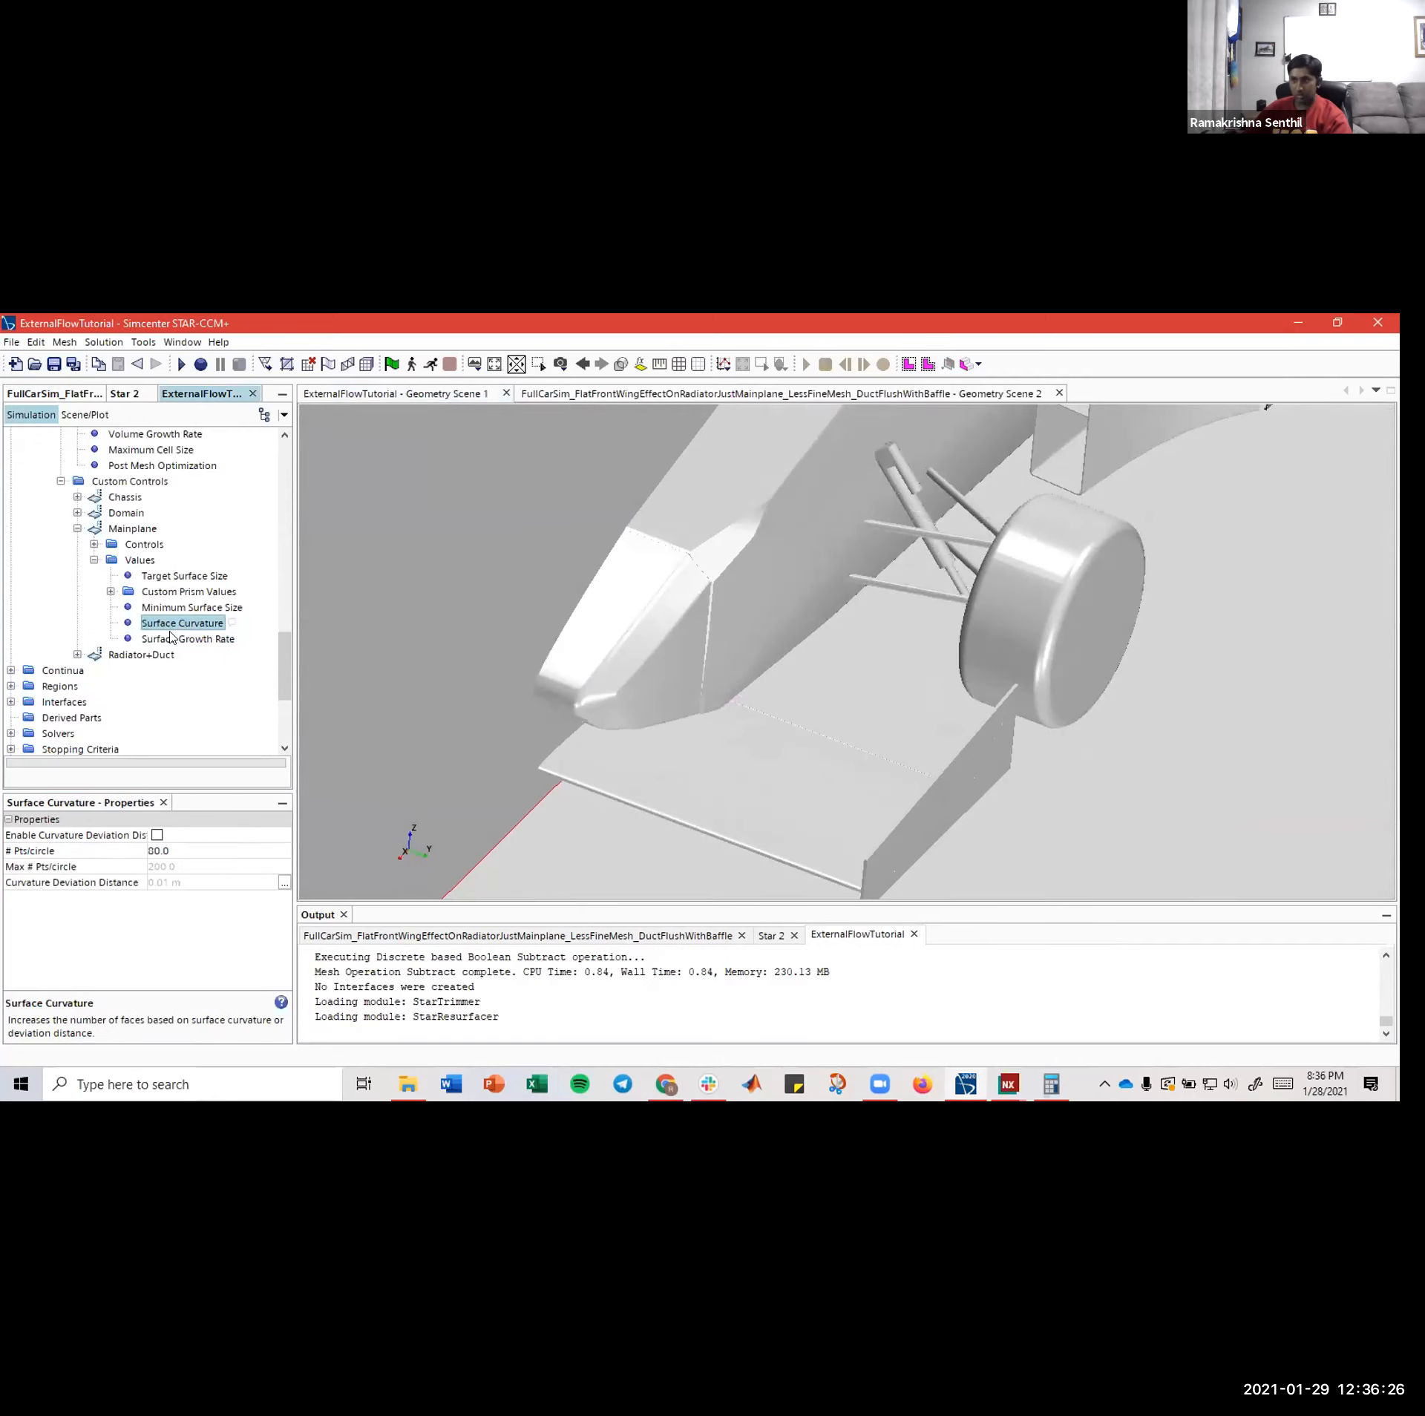
left_click(171, 637)
left_click(169, 625)
left_click(164, 640)
left_click(173, 625)
left_click(176, 642)
- Set the tutorial's Mainplane Surface Growth Rate to a User Specified value of 1.2, matching FullCarSim, and recheck the Mainplane surface values
left_click(146, 622)
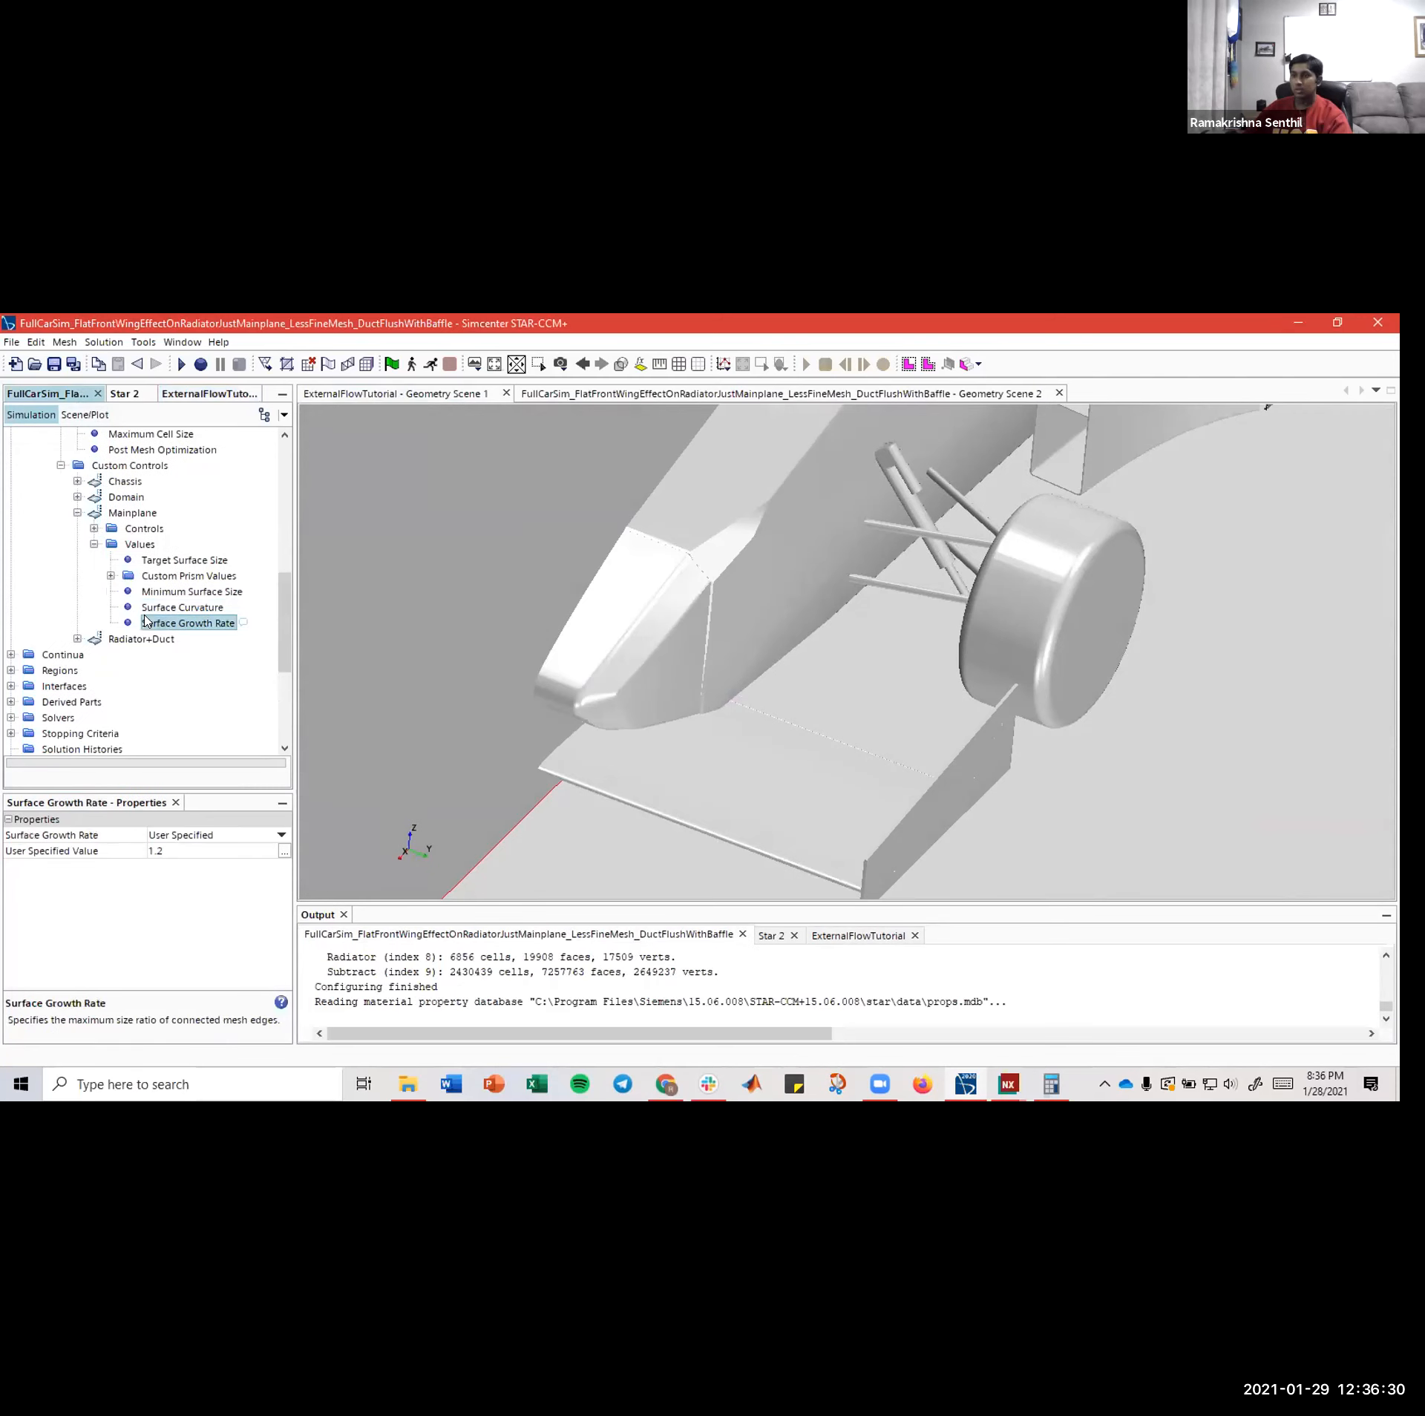
left_click(193, 394)
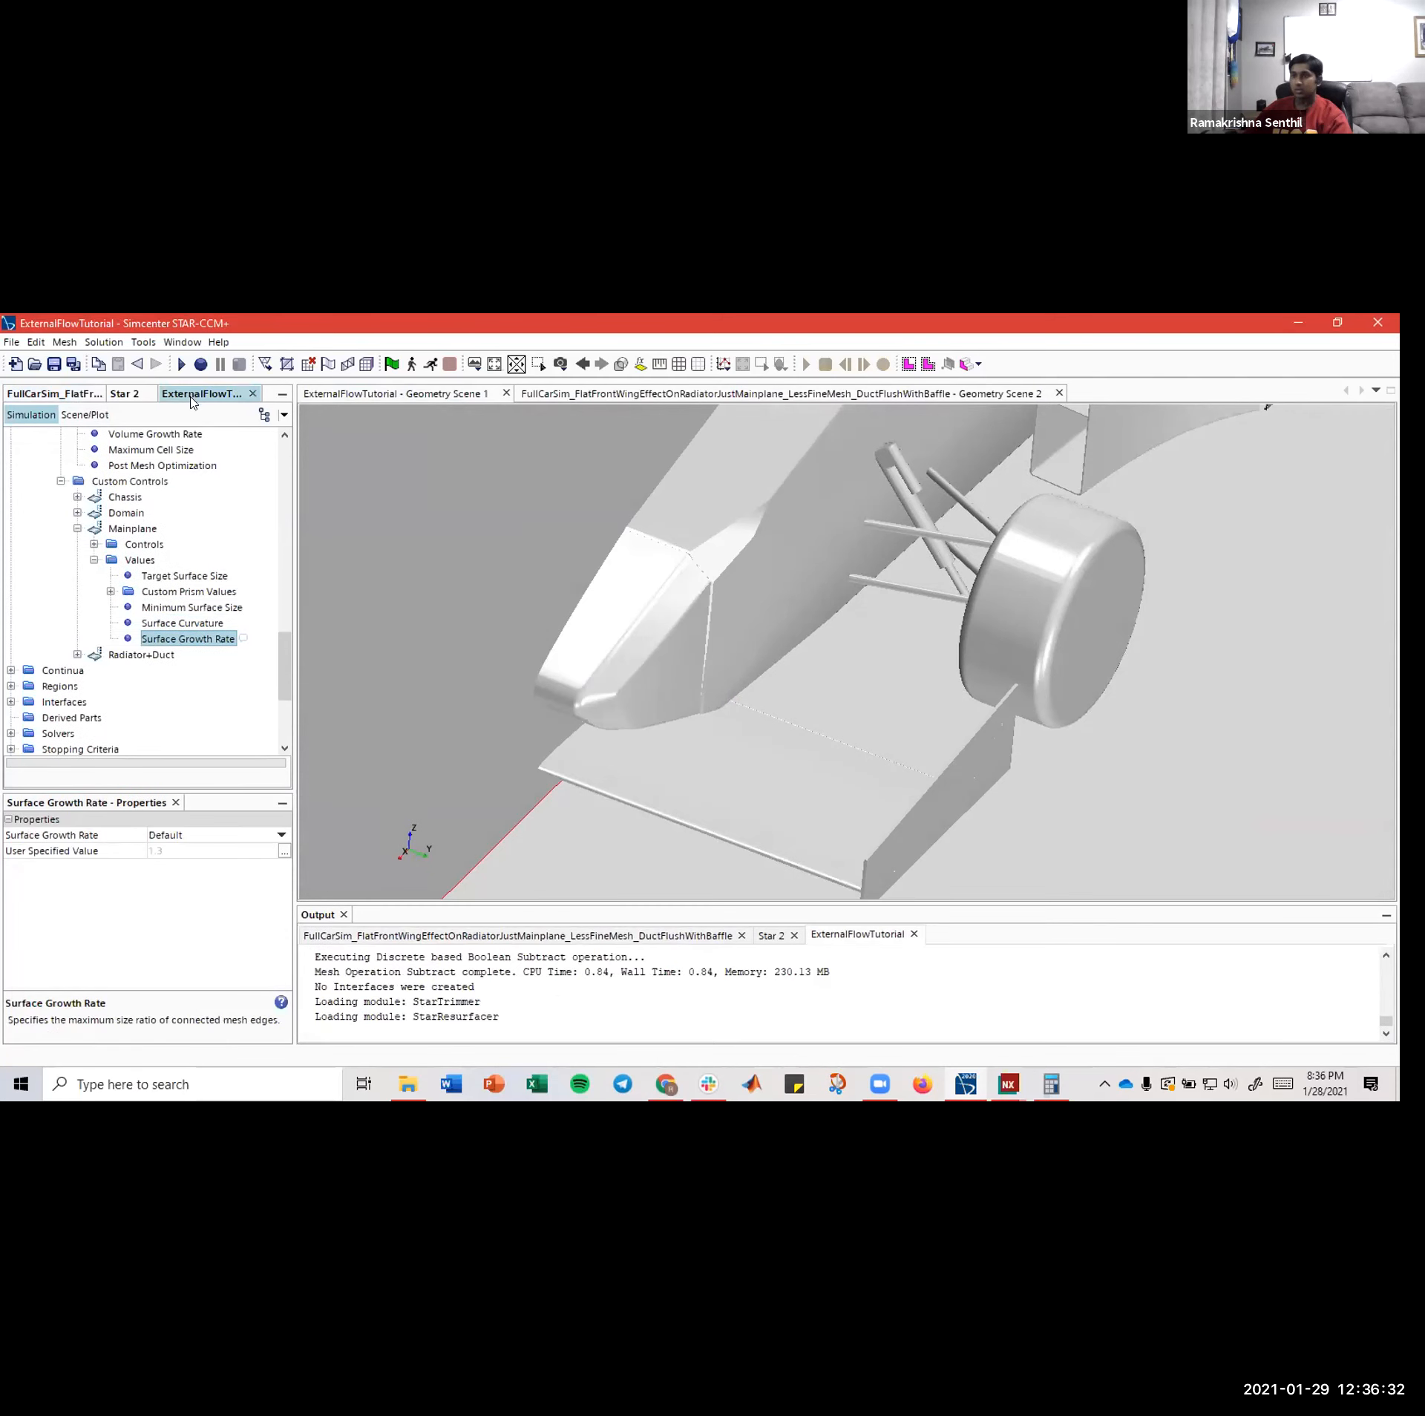
left_click(201, 833)
left_click(260, 891)
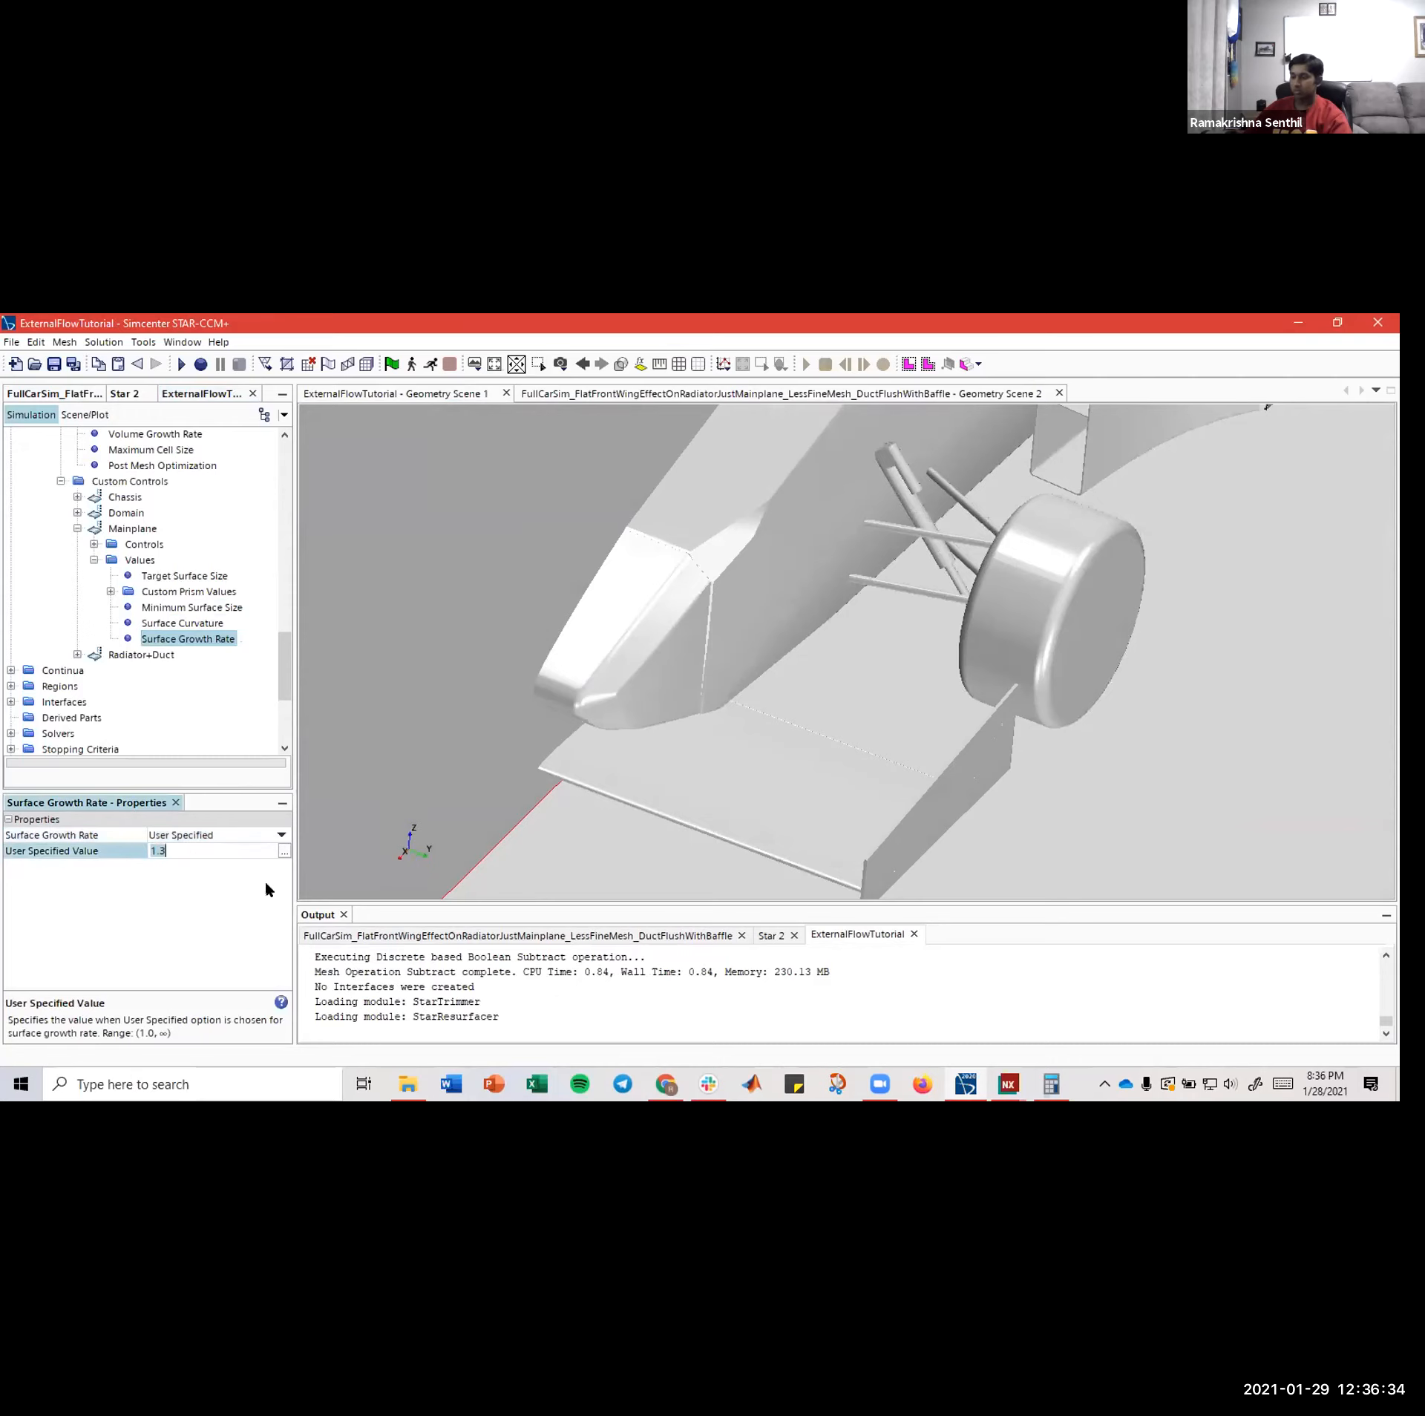
type("1.2")
key("Return")
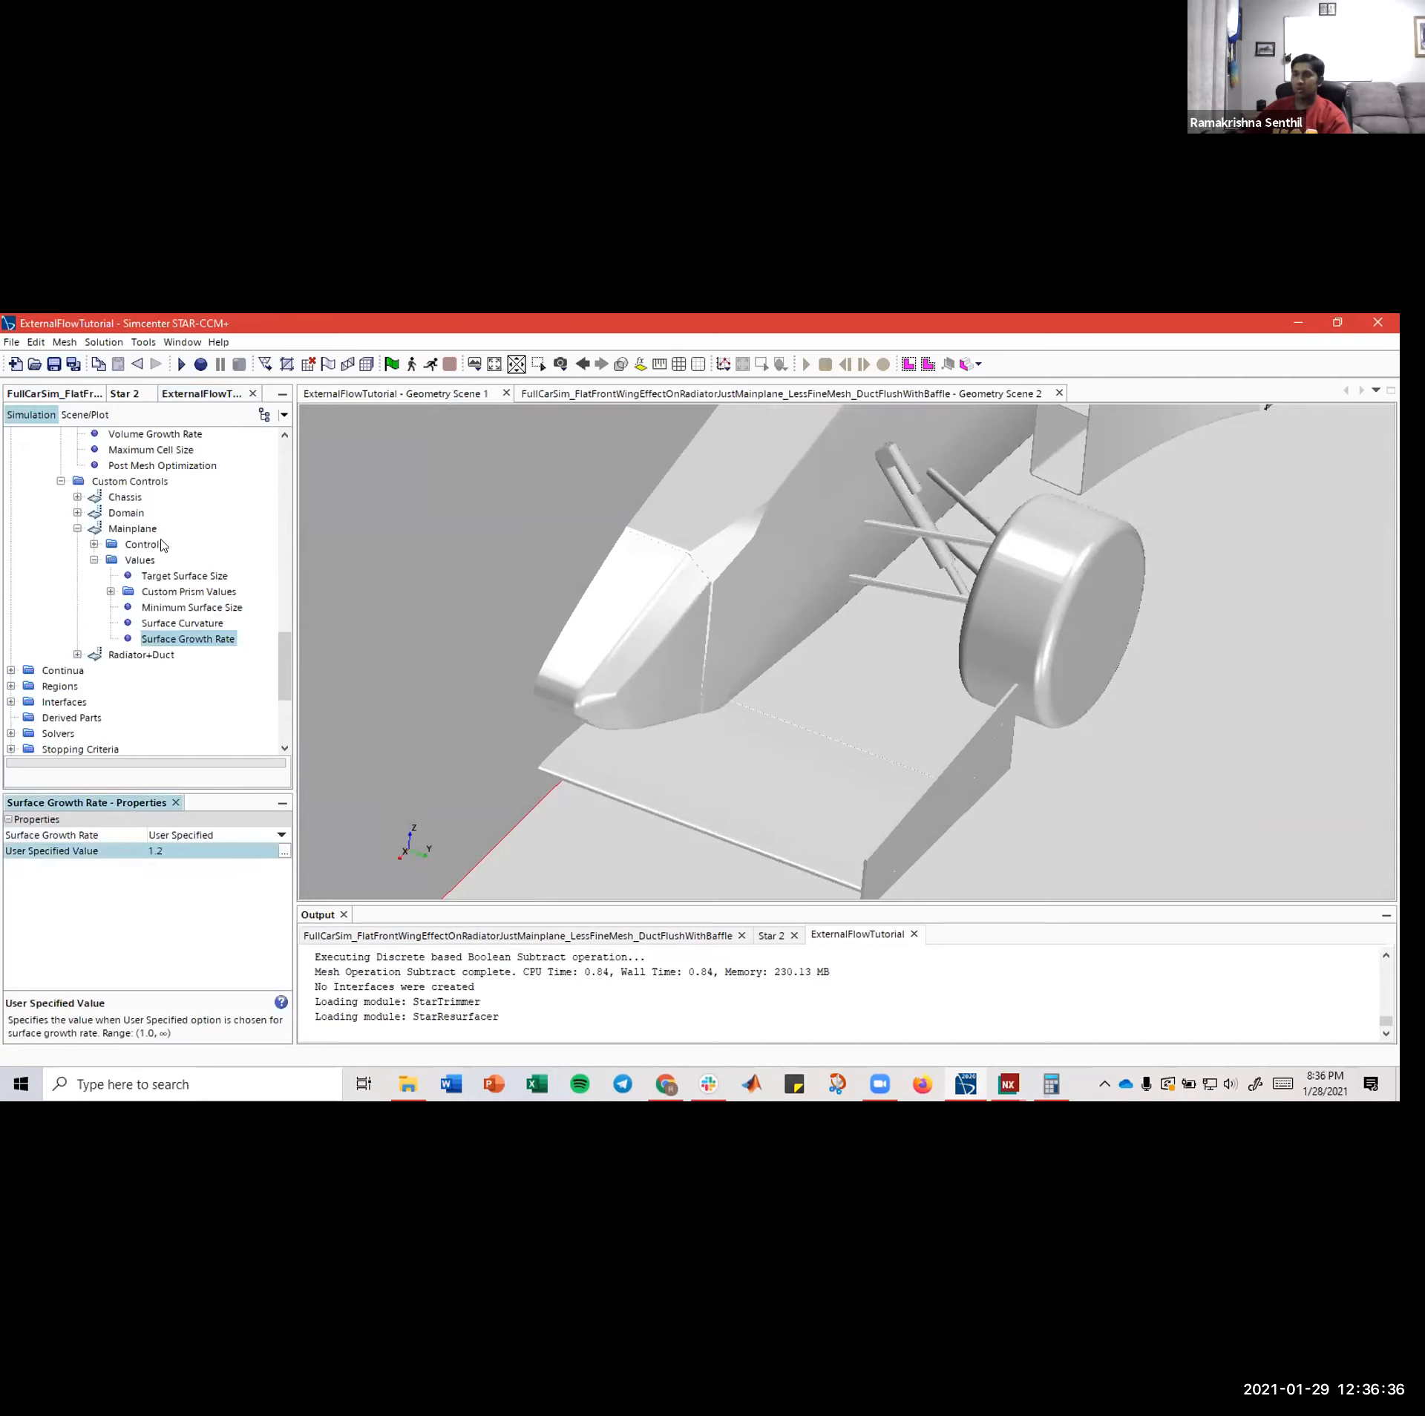
left_click(175, 622)
left_click(176, 607)
left_click(176, 622)
left_click(181, 638)
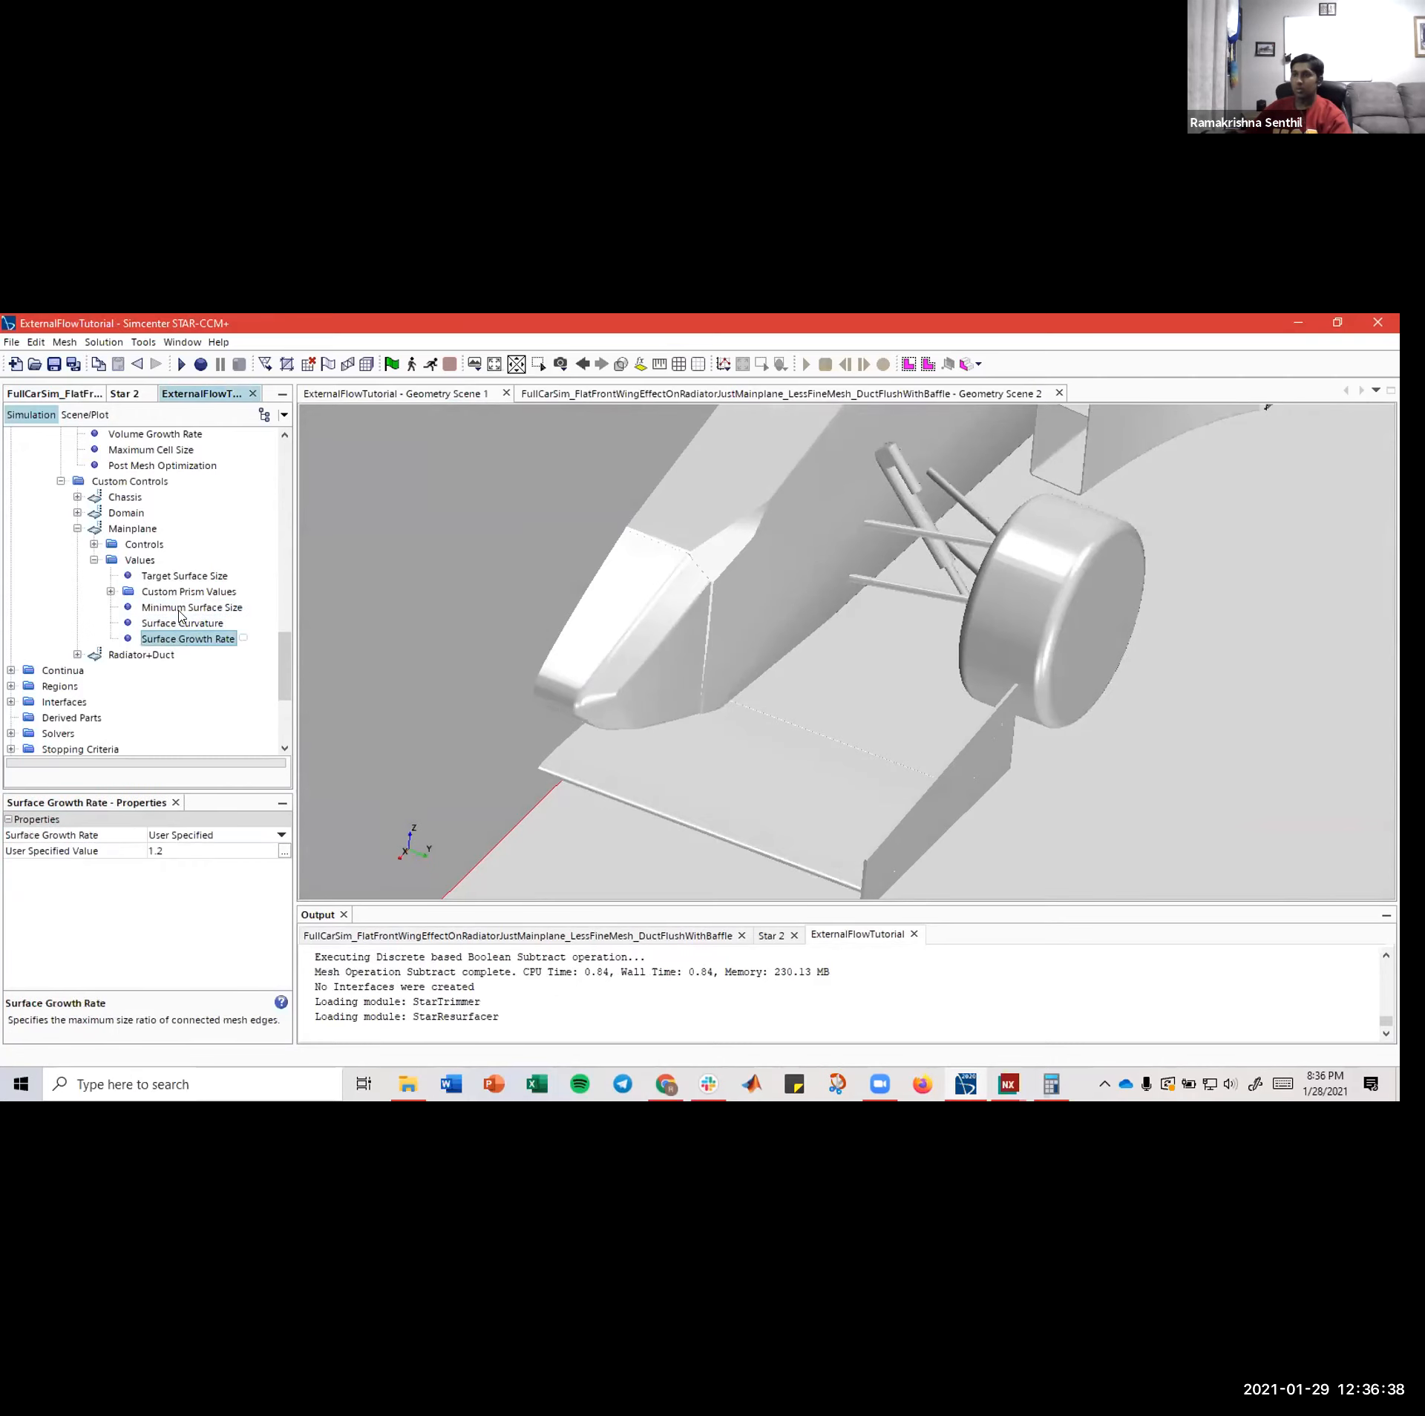
left_click(93, 560)
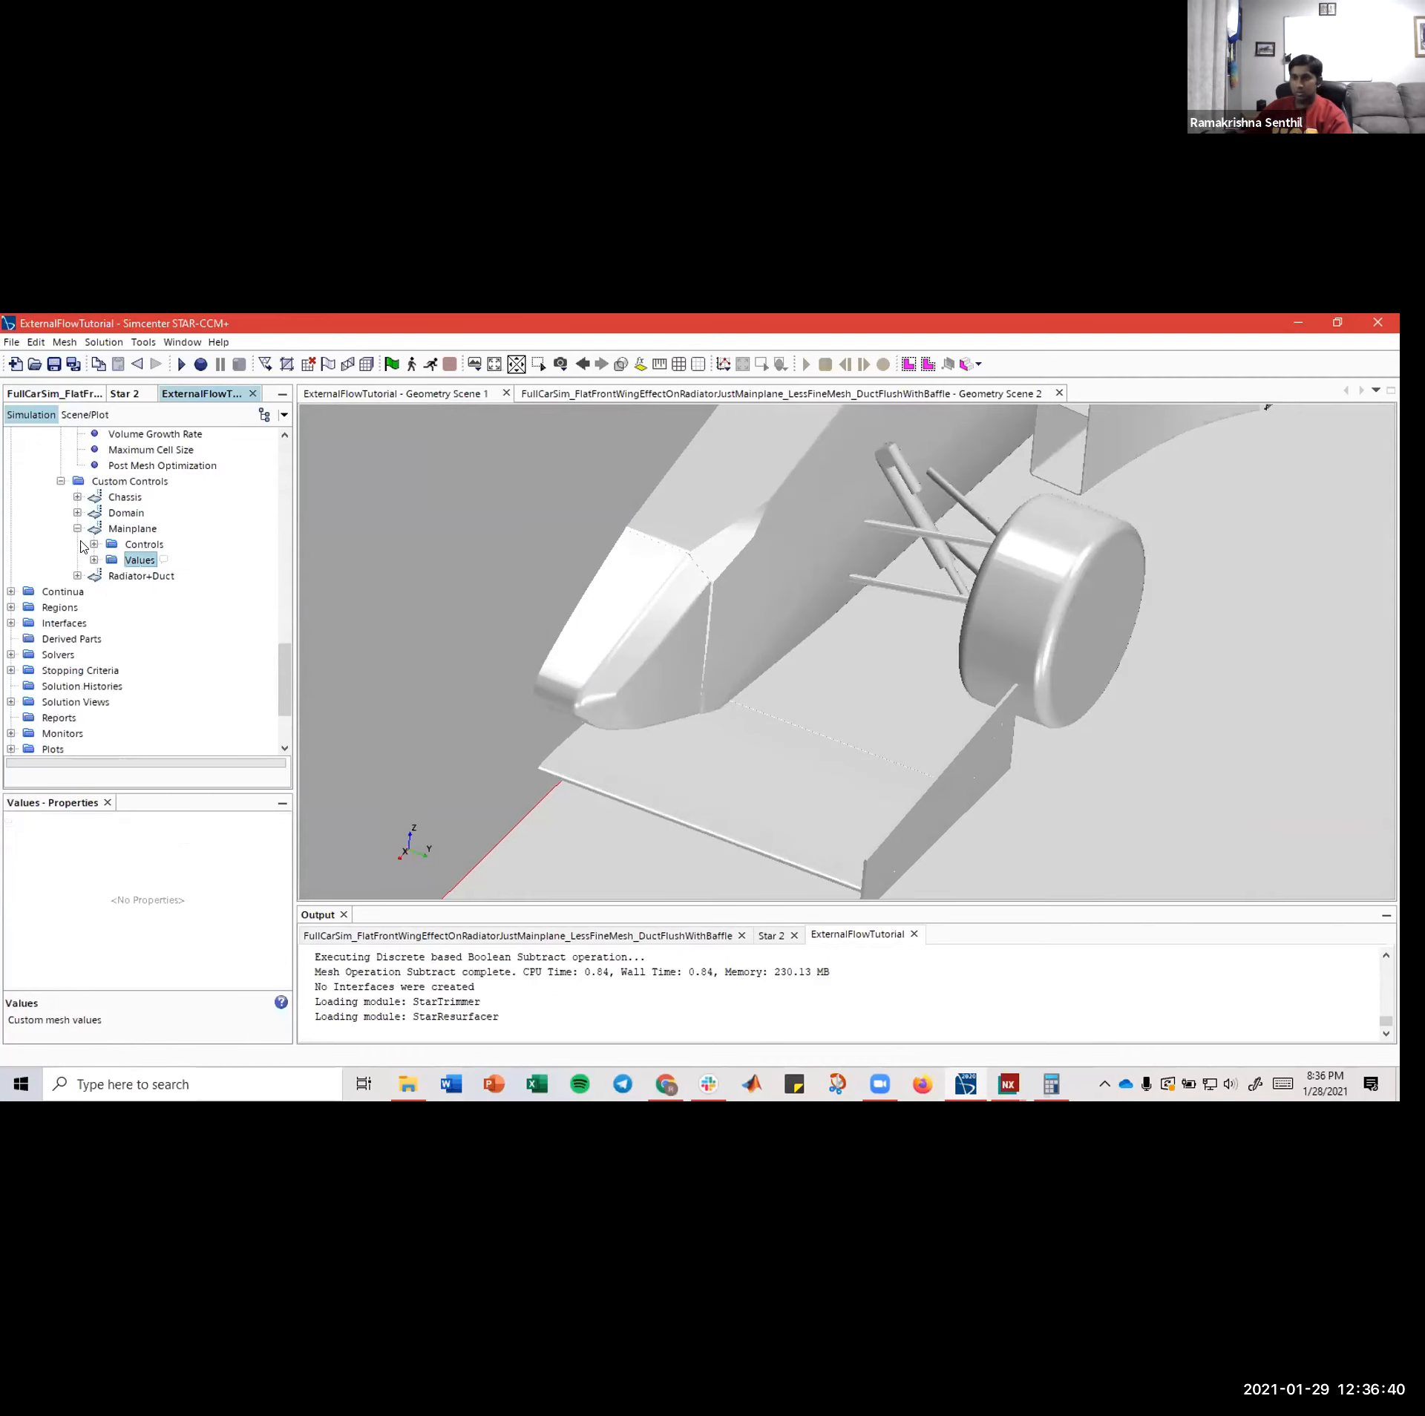
left_click(77, 530)
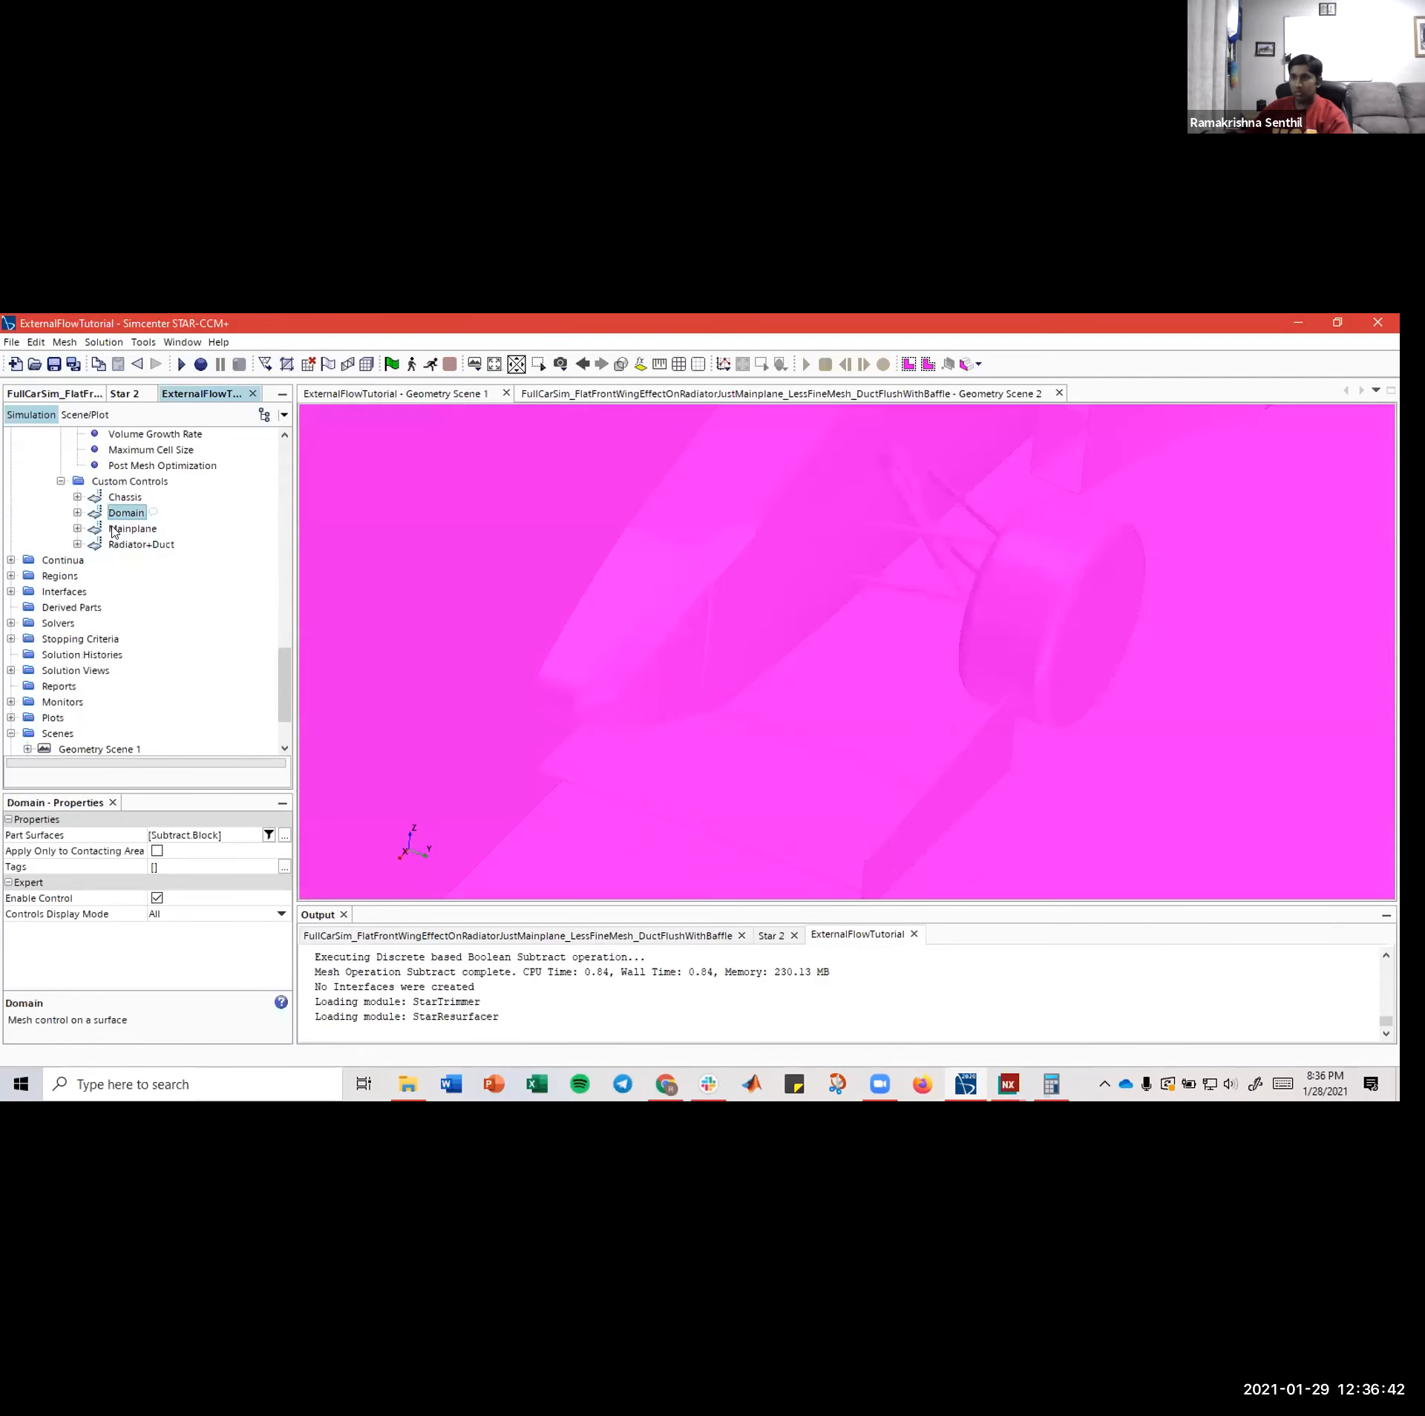
- Examine the Radiator+Duct control's custom values in FullCarSim, including its Target Surface Size
left_click(52, 395)
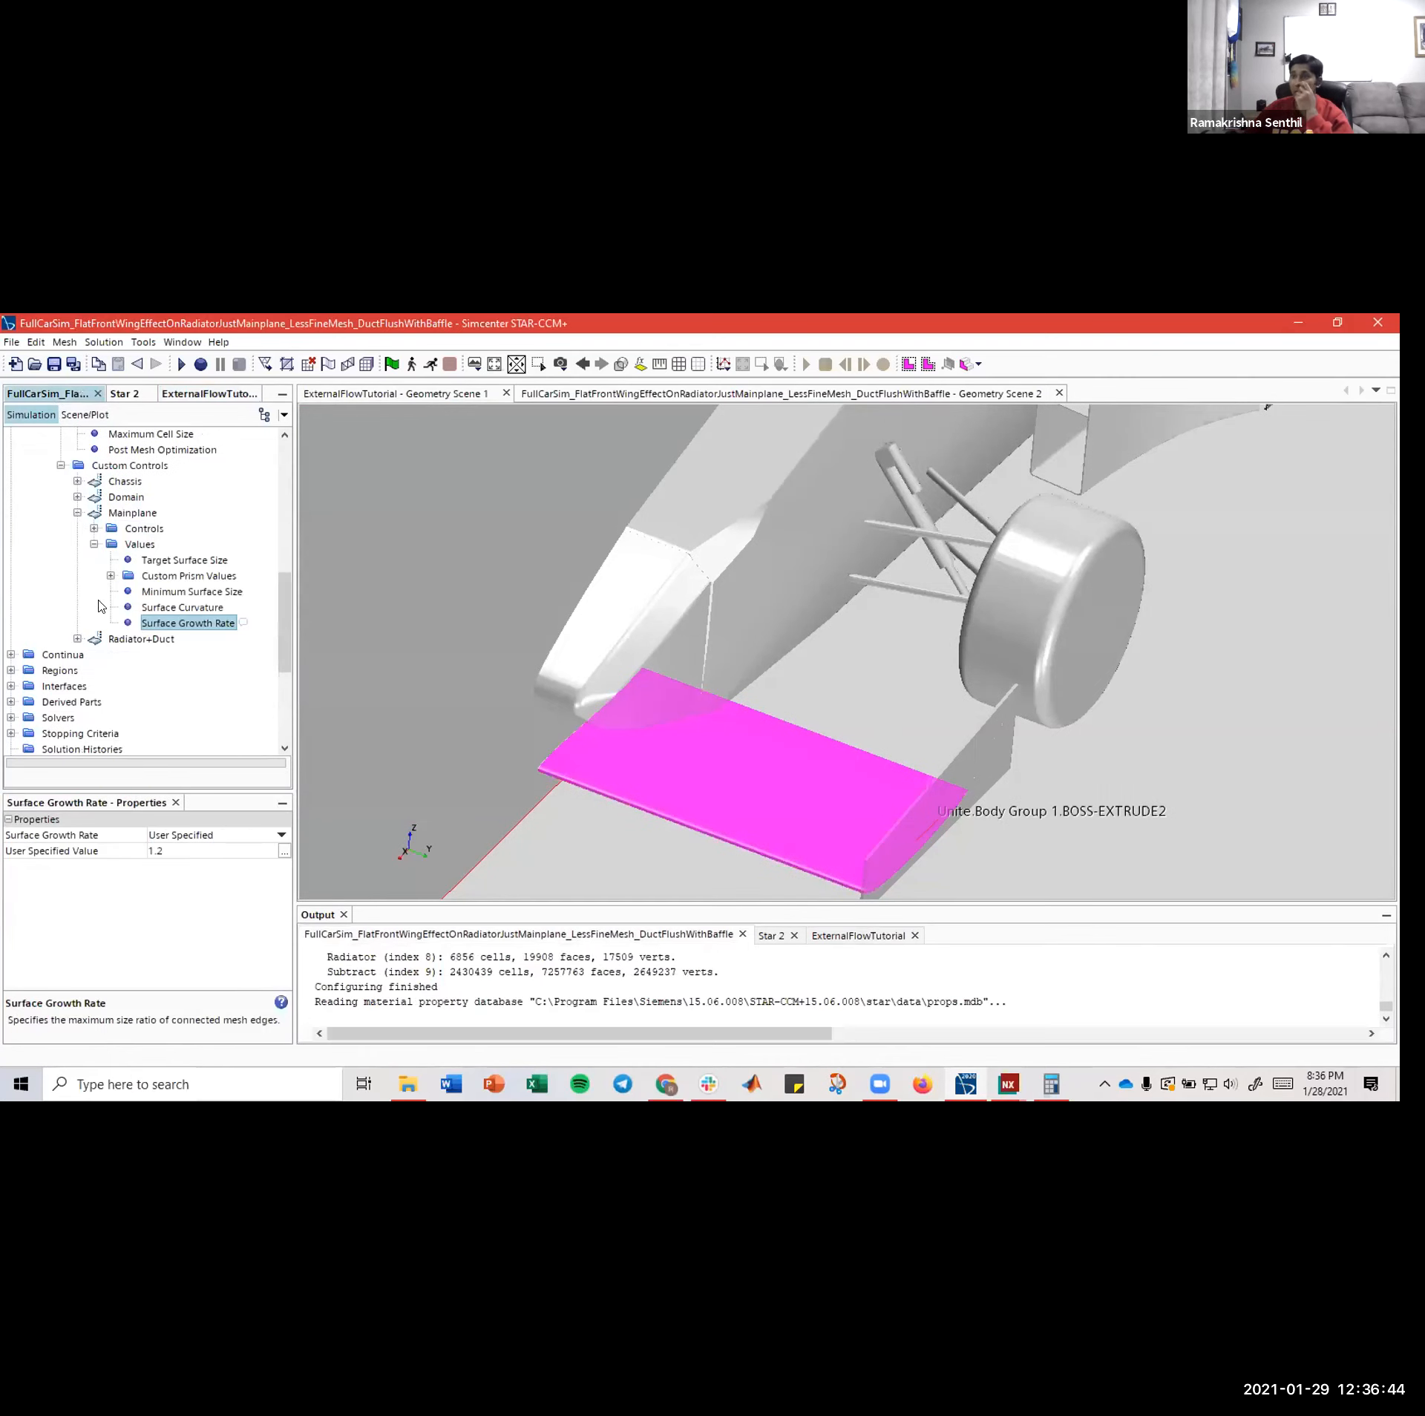
left_click(77, 526)
left_click(76, 544)
left_click(121, 551)
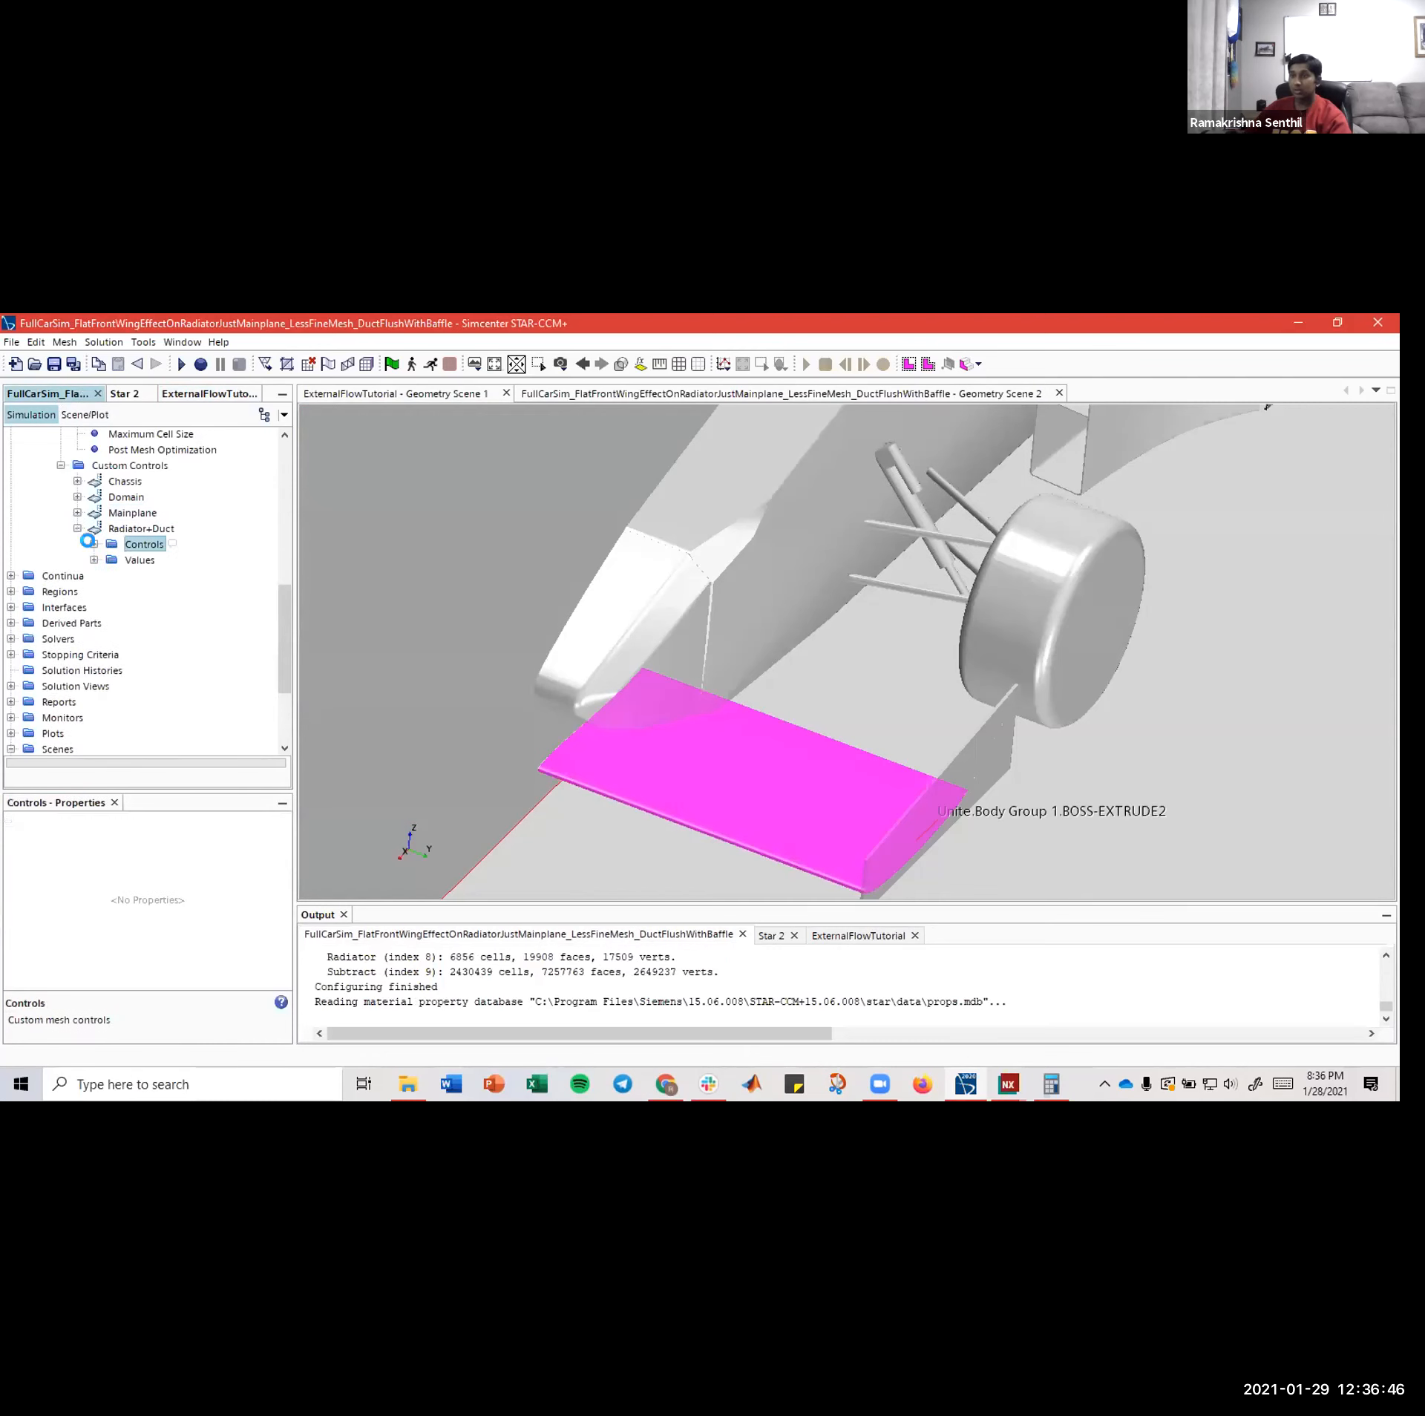
left_click(94, 544)
left_click(95, 544)
left_click(94, 559)
left_click(145, 579)
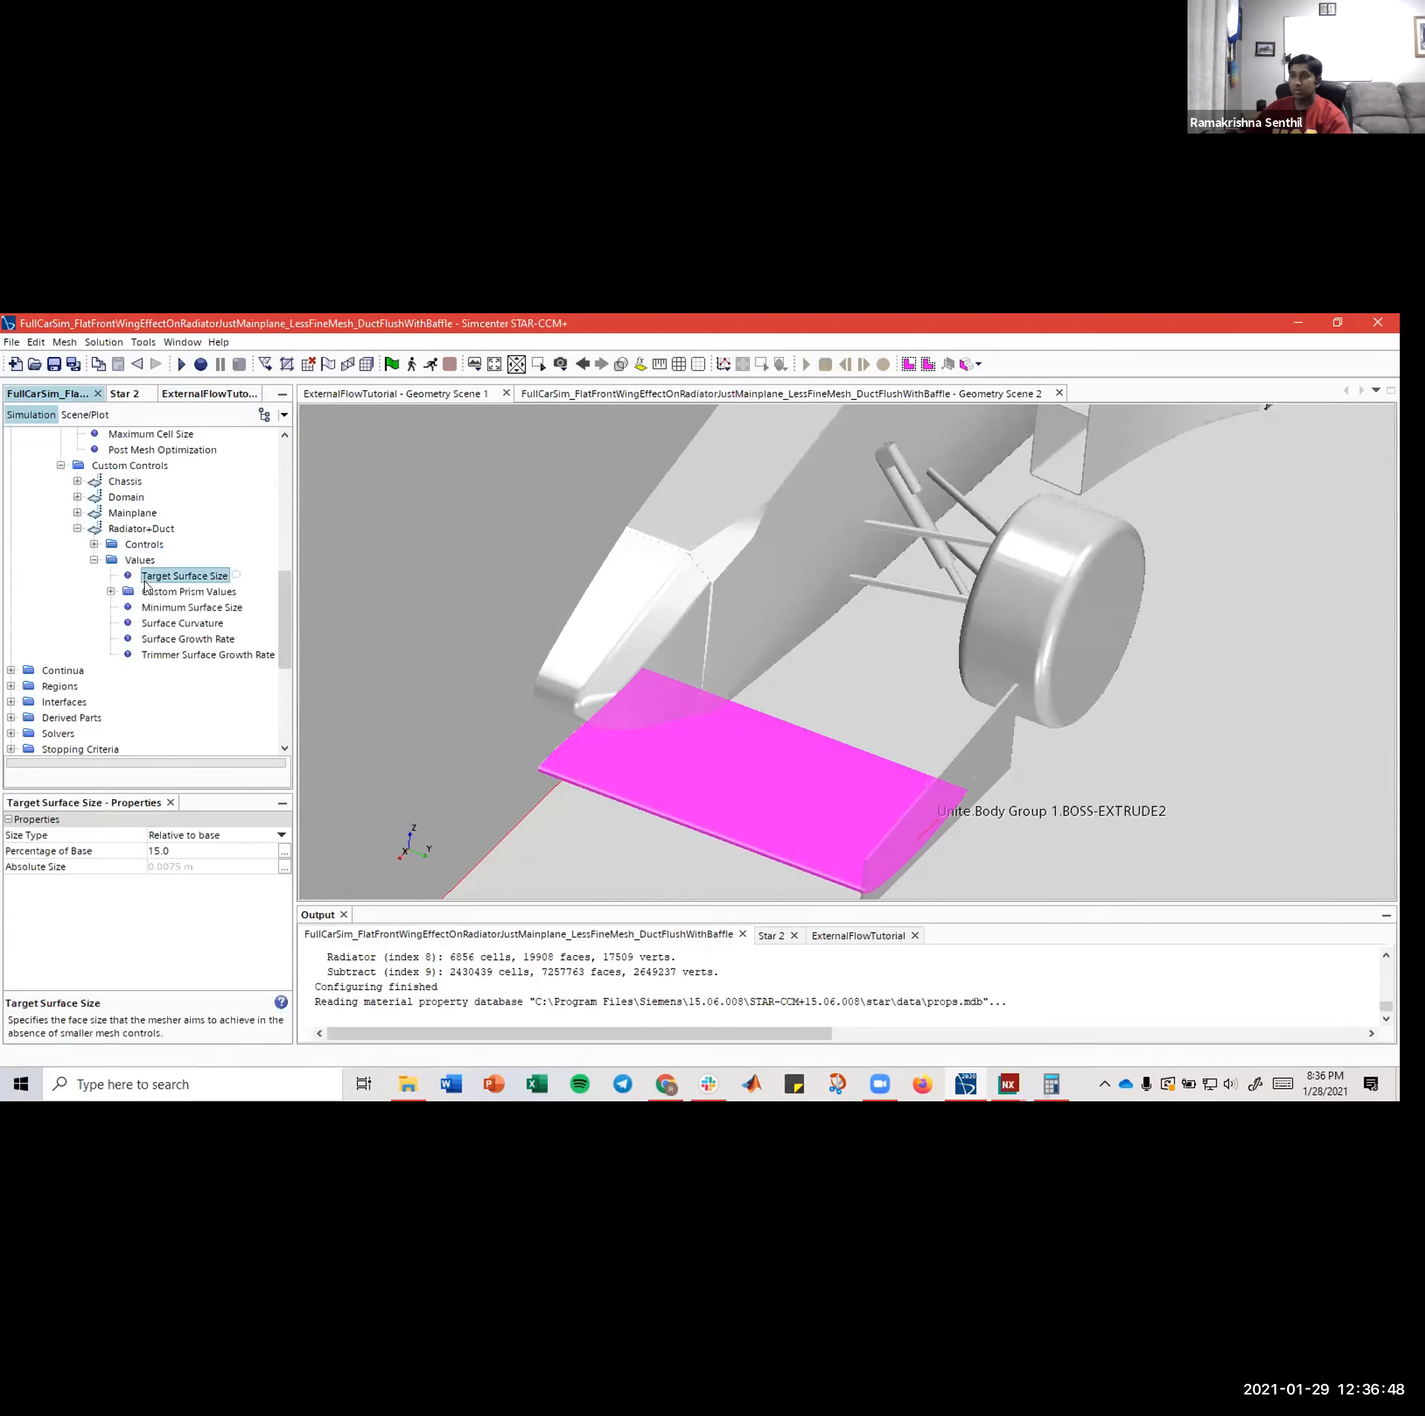
- Set the tutorial's Radiator+Duct Target Surface Size control to Custom, after comparing the control with FullCarSim
left_click(198, 395)
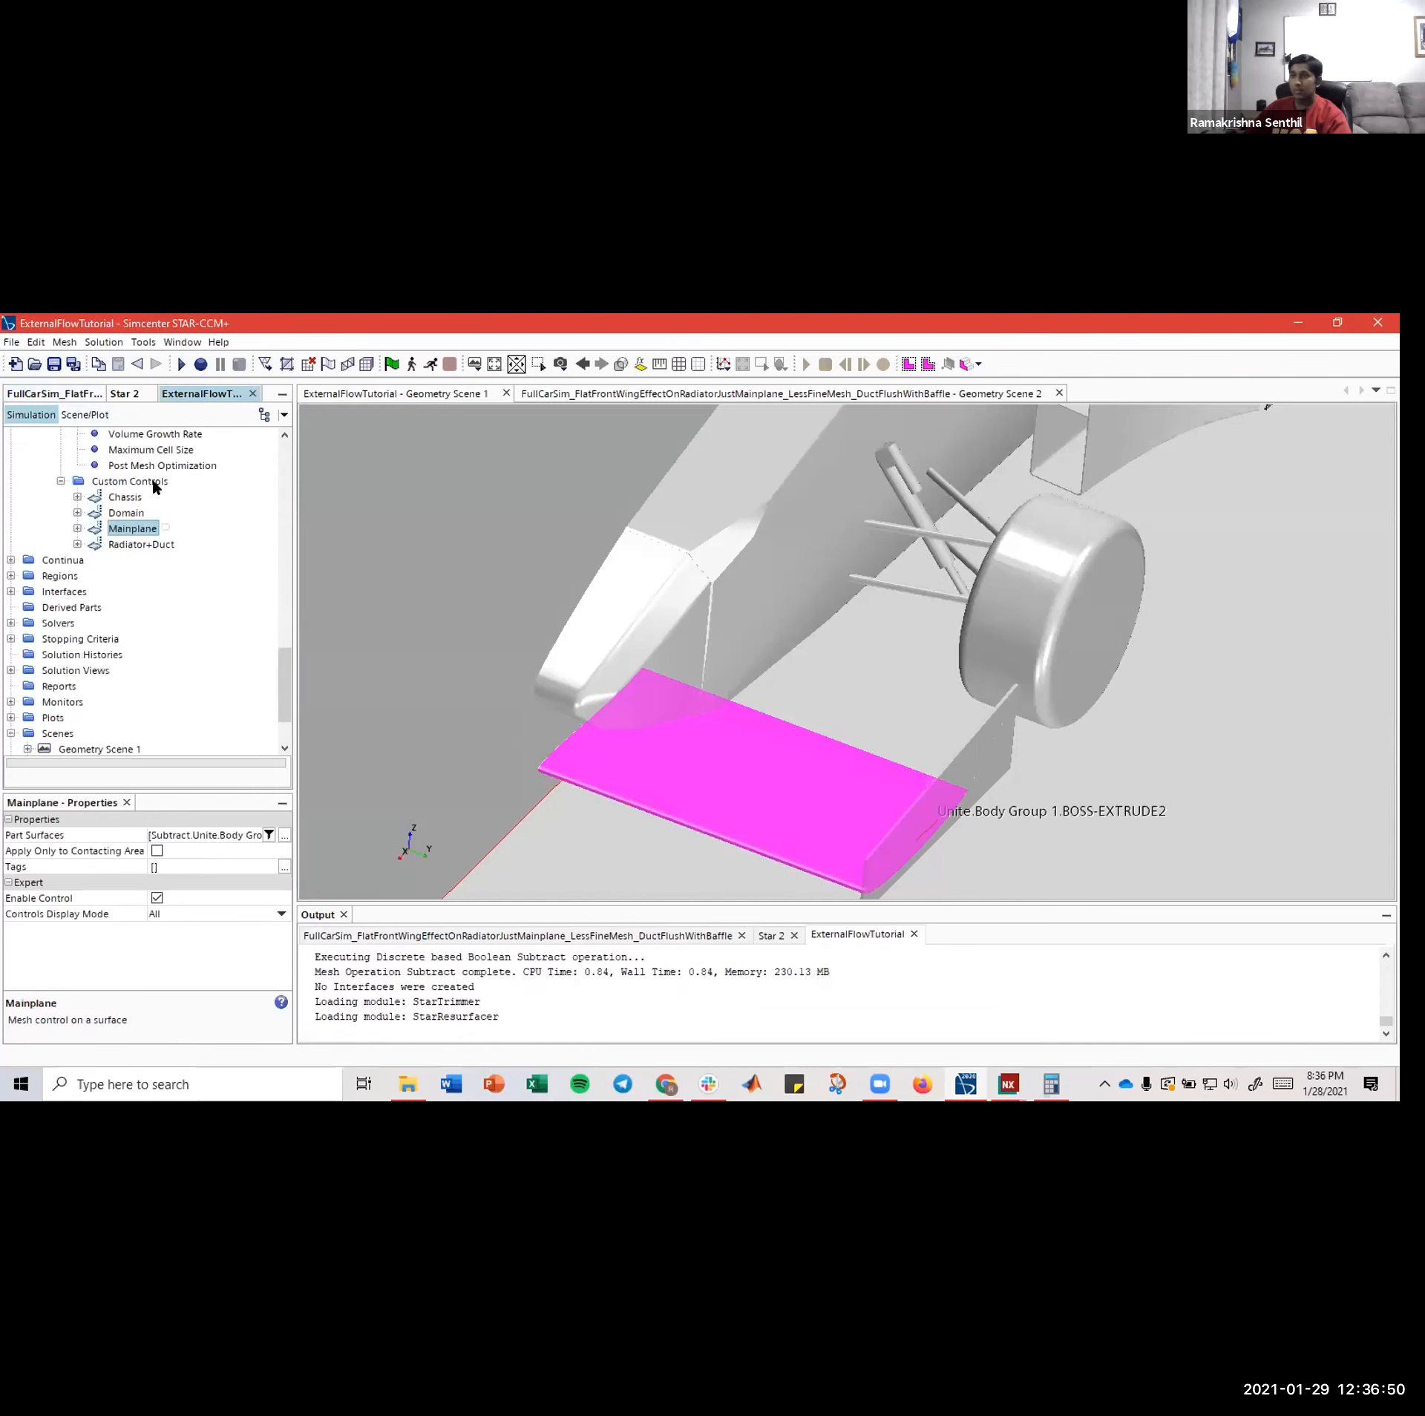
left_click(117, 545)
left_click(78, 544)
left_click(90, 562)
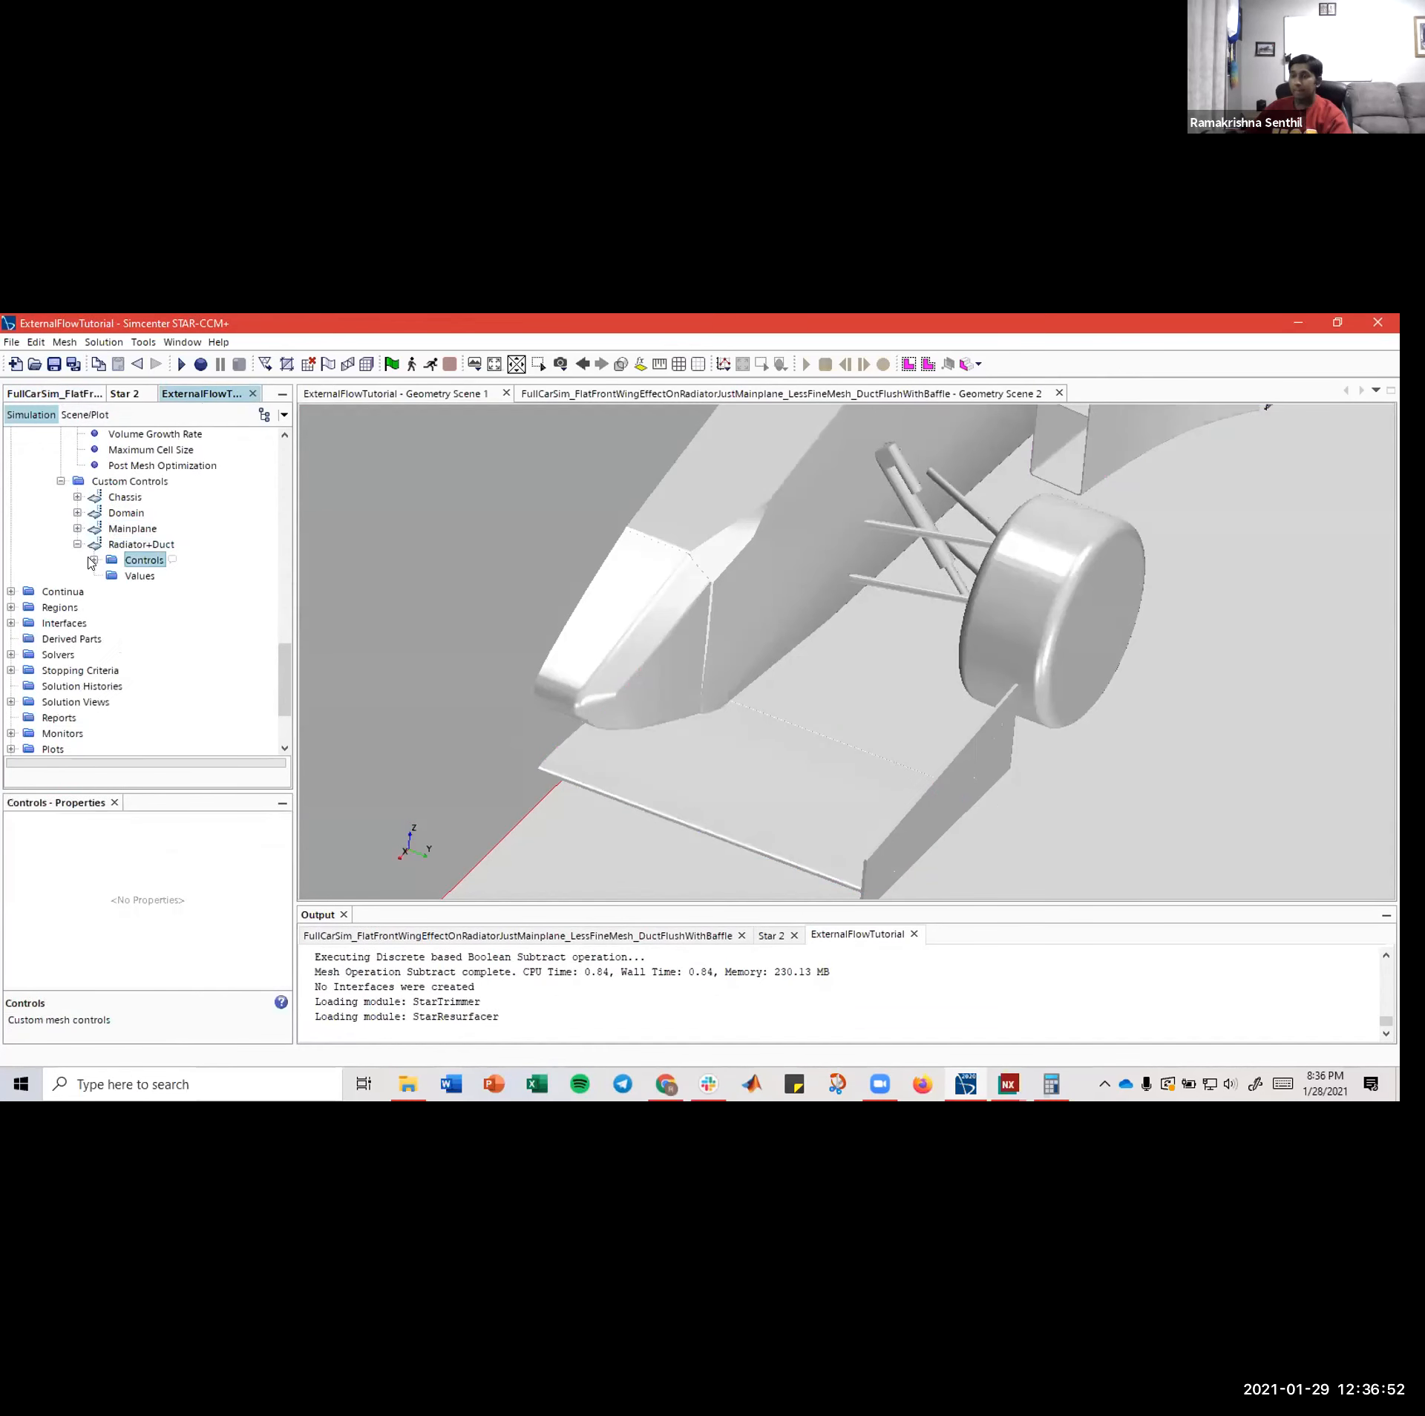
left_click(93, 576)
left_click(37, 395)
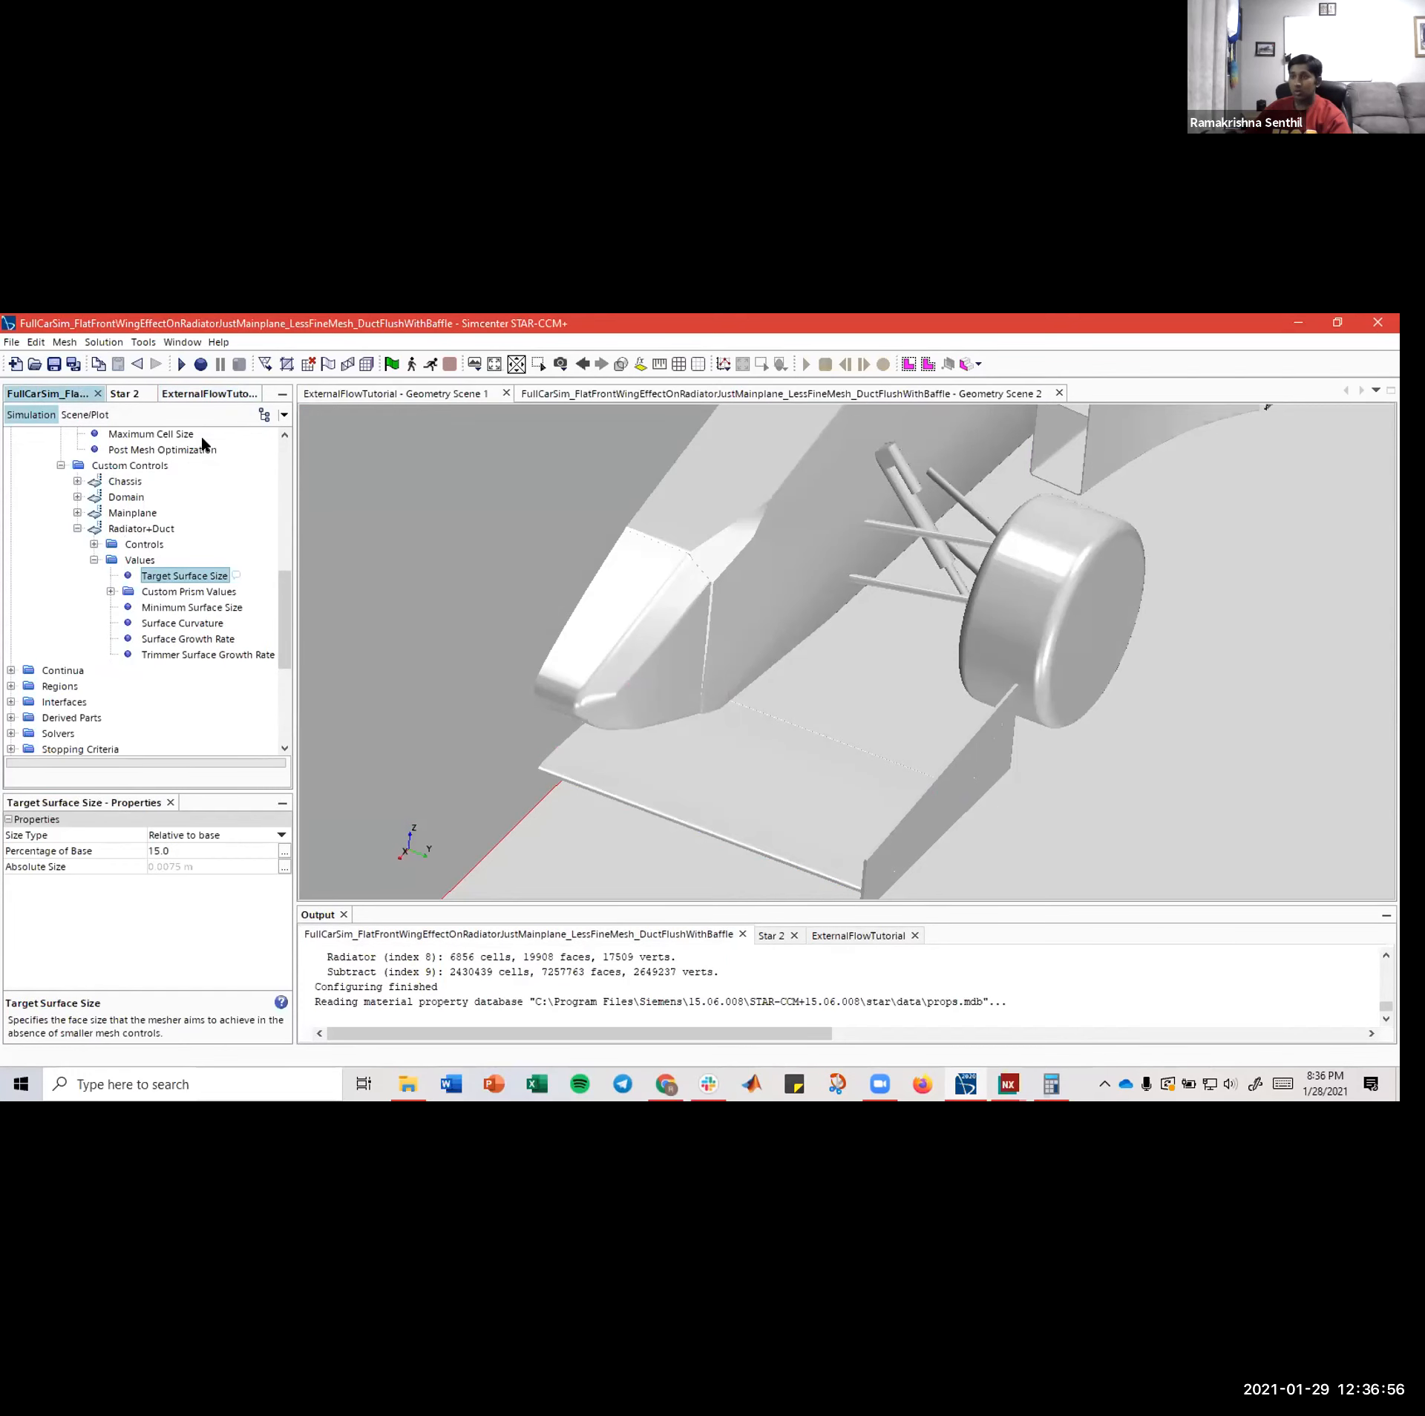
left_click(207, 393)
left_click(179, 576)
left_click(190, 842)
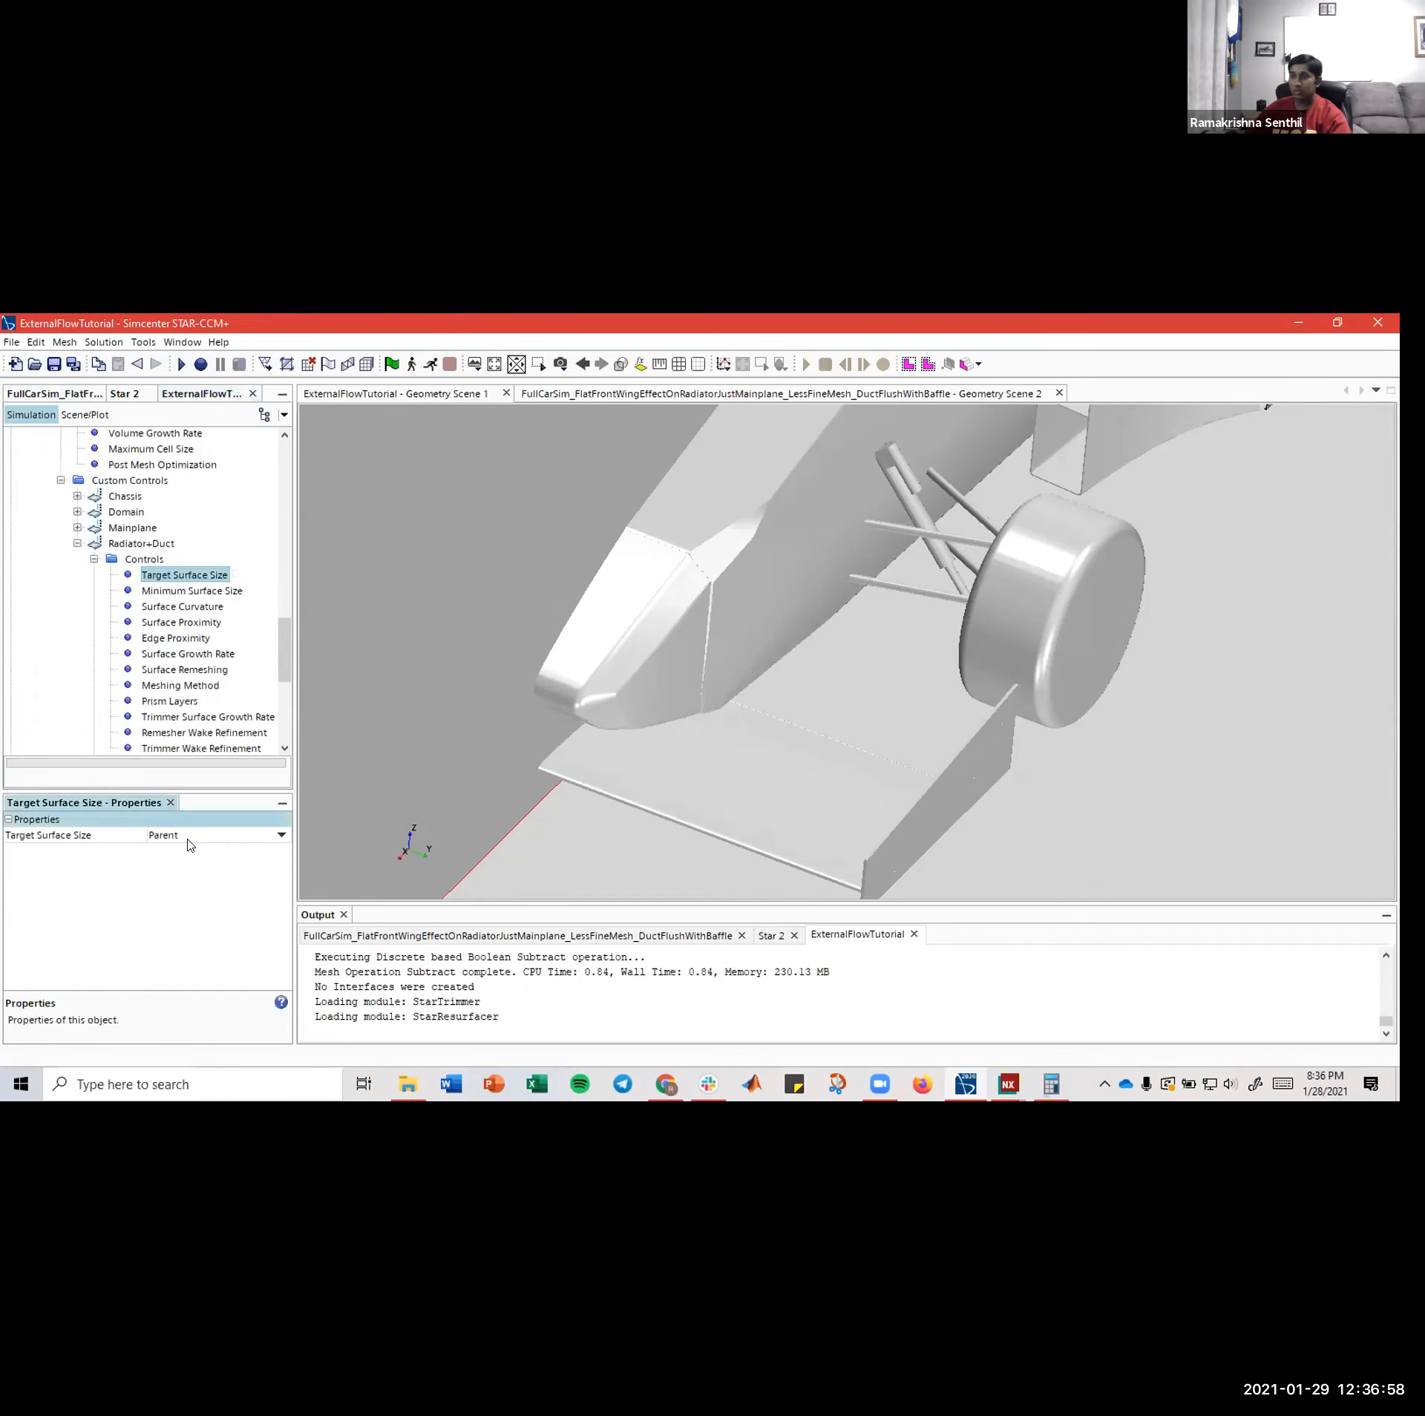
left_click(190, 843)
- Set the tutorial's Radiator+Duct Minimum Surface Size and Prism Layers controls to Custom
left_click(191, 591)
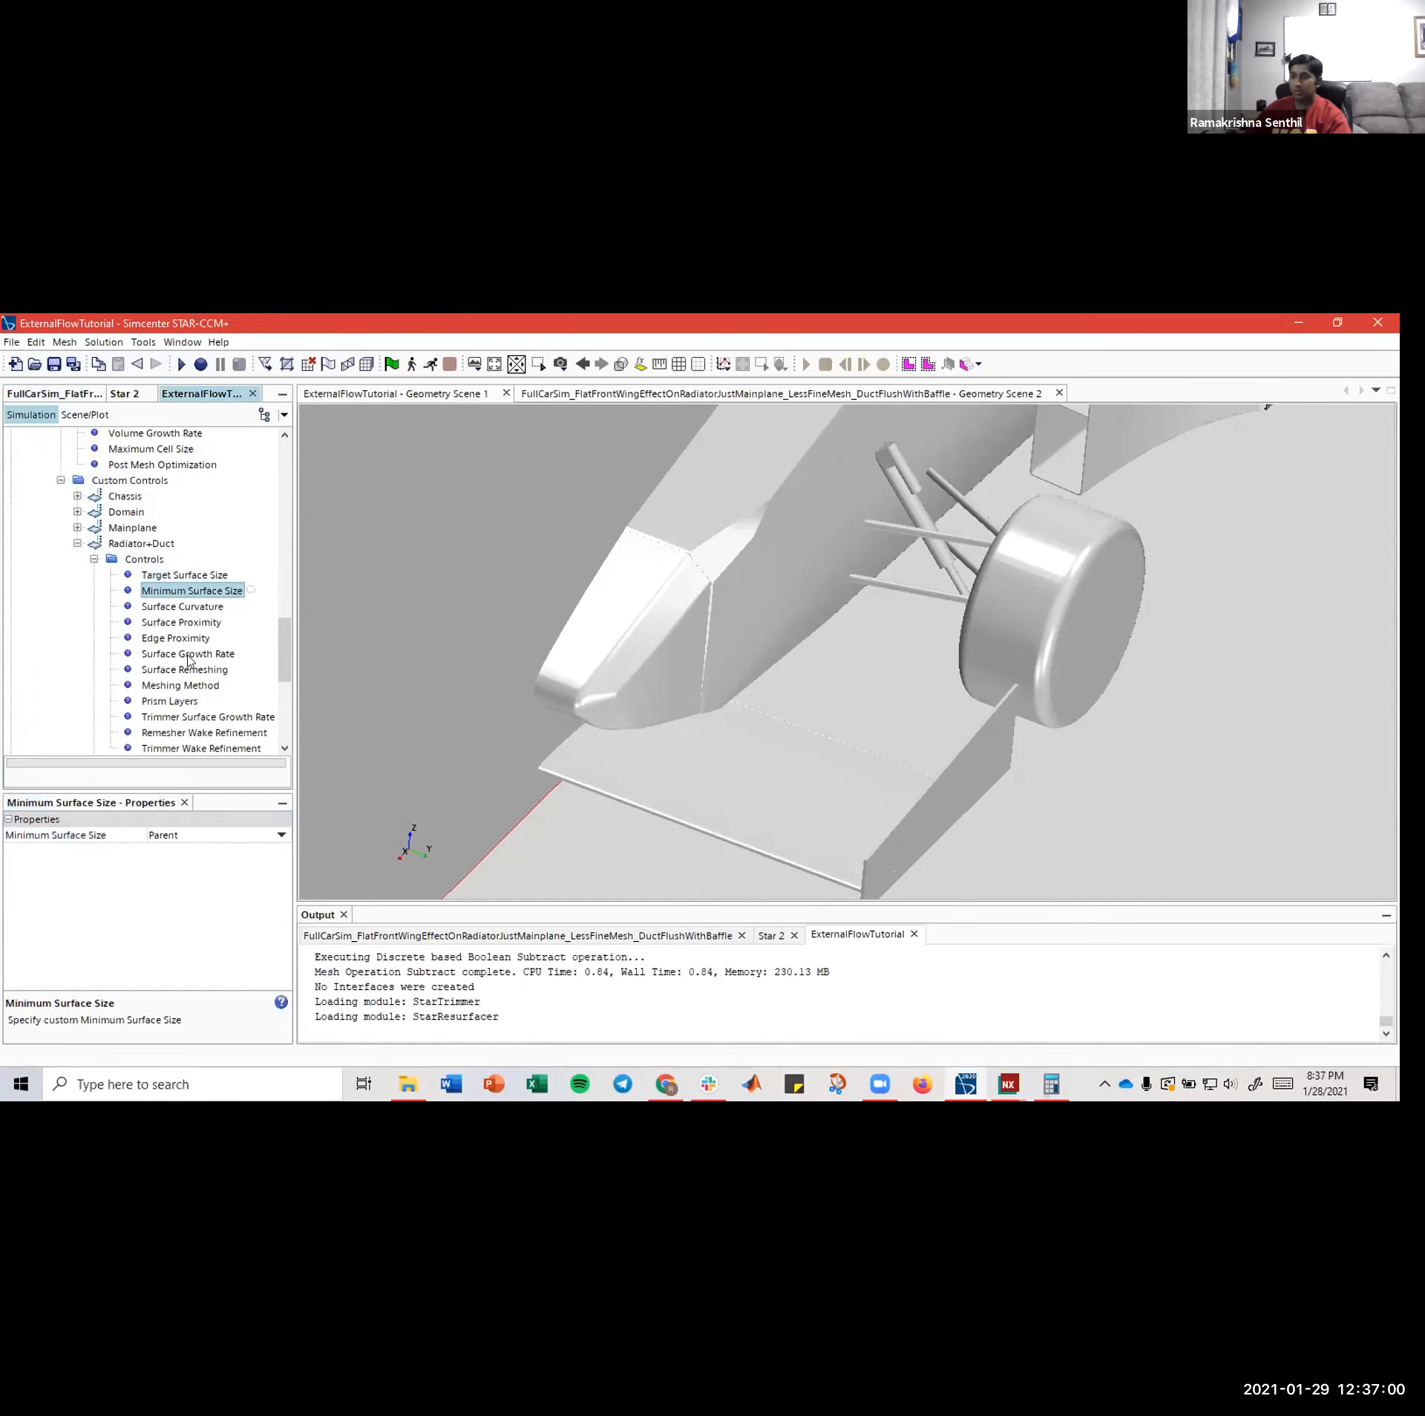
left_click(188, 833)
left_click(171, 861)
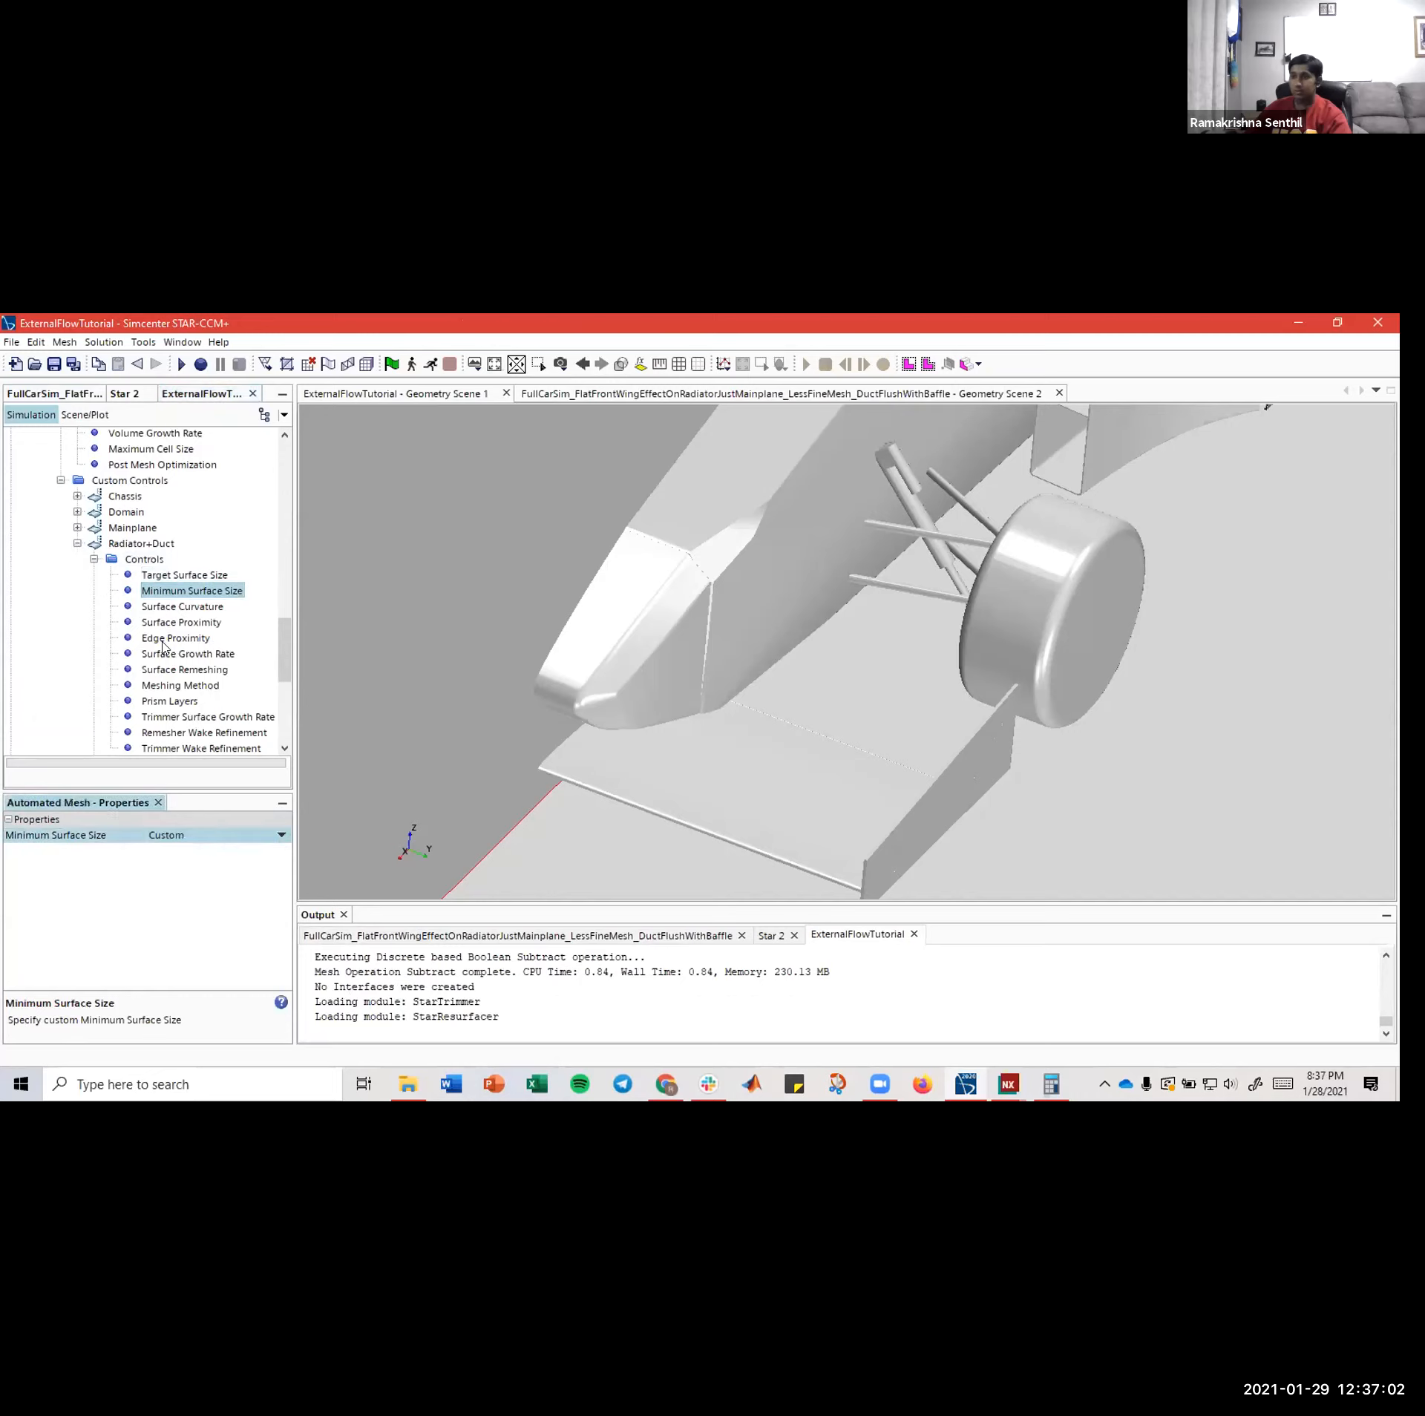
left_click(170, 700)
left_click(179, 837)
left_click(172, 862)
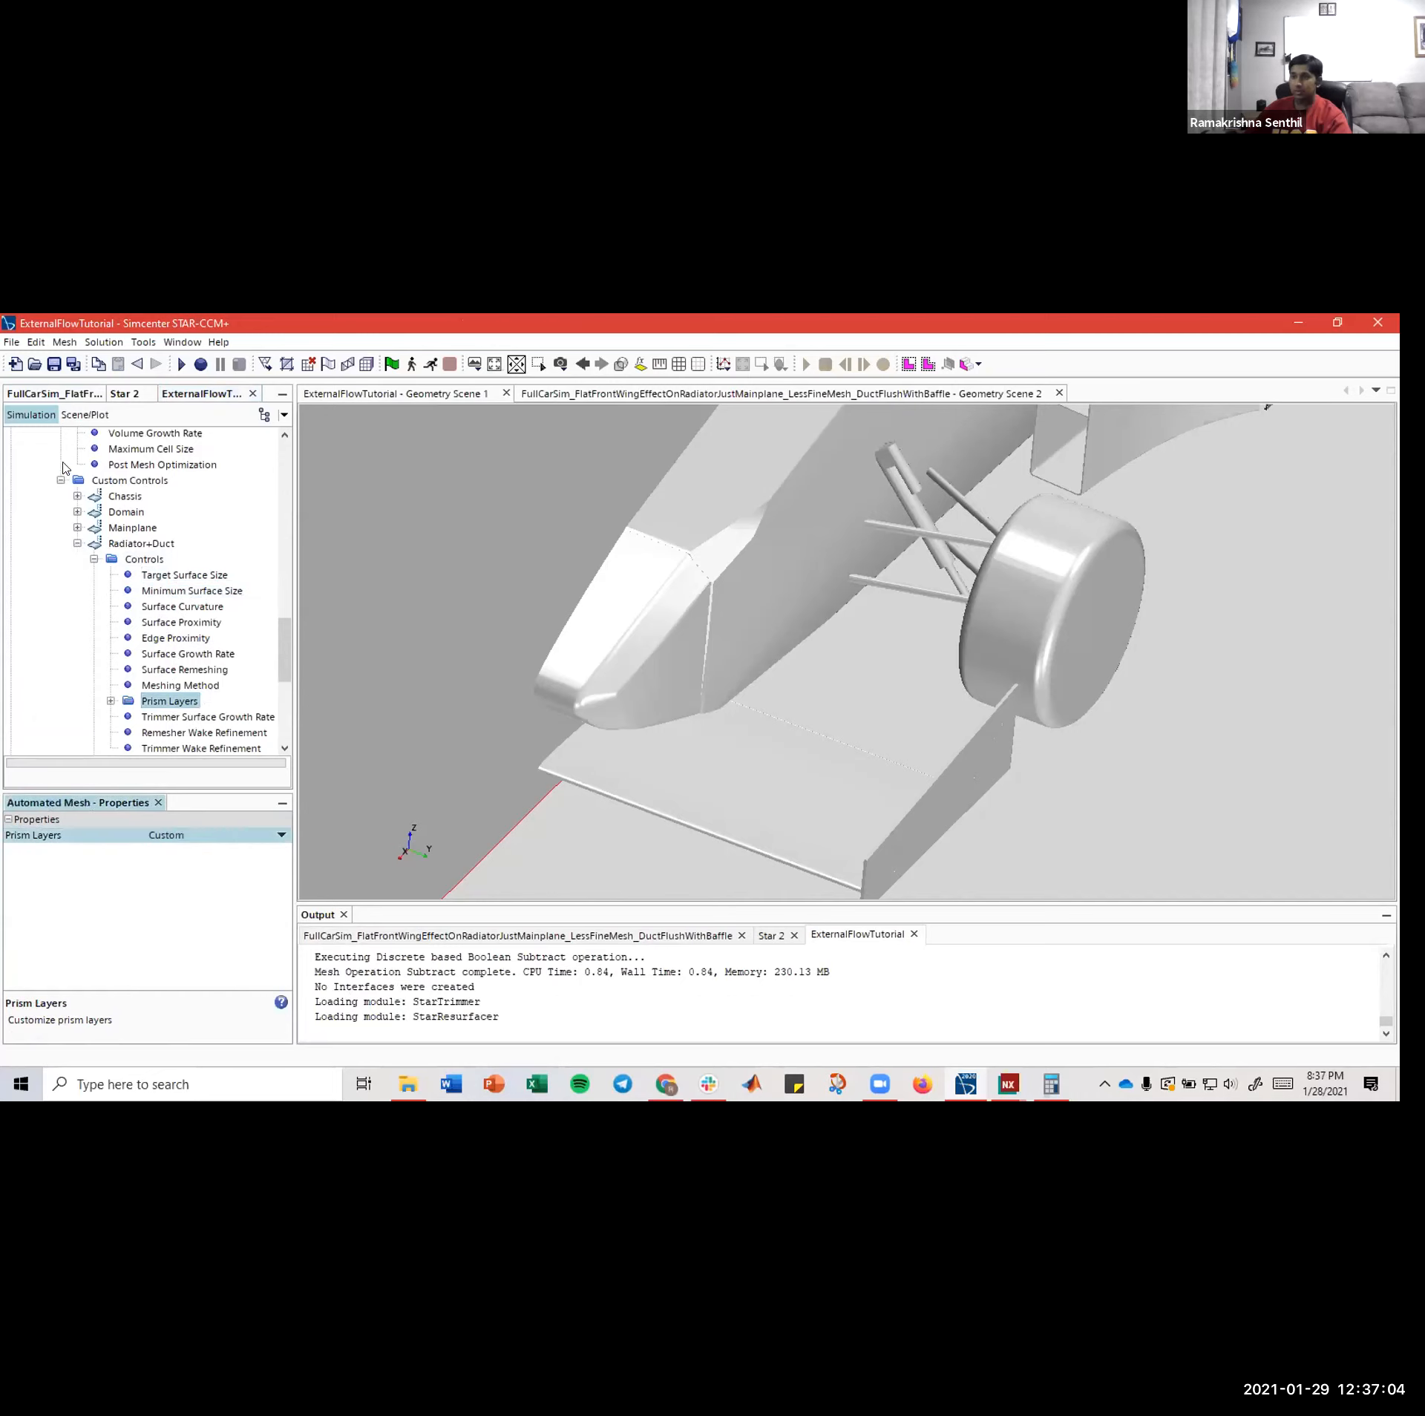
- Check the Radiator+Duct Minimum Surface Size and Surface Curvature in FullCarSim and set the tutorial's Surface Curvature control to Custom
left_click(52, 393)
left_click(183, 609)
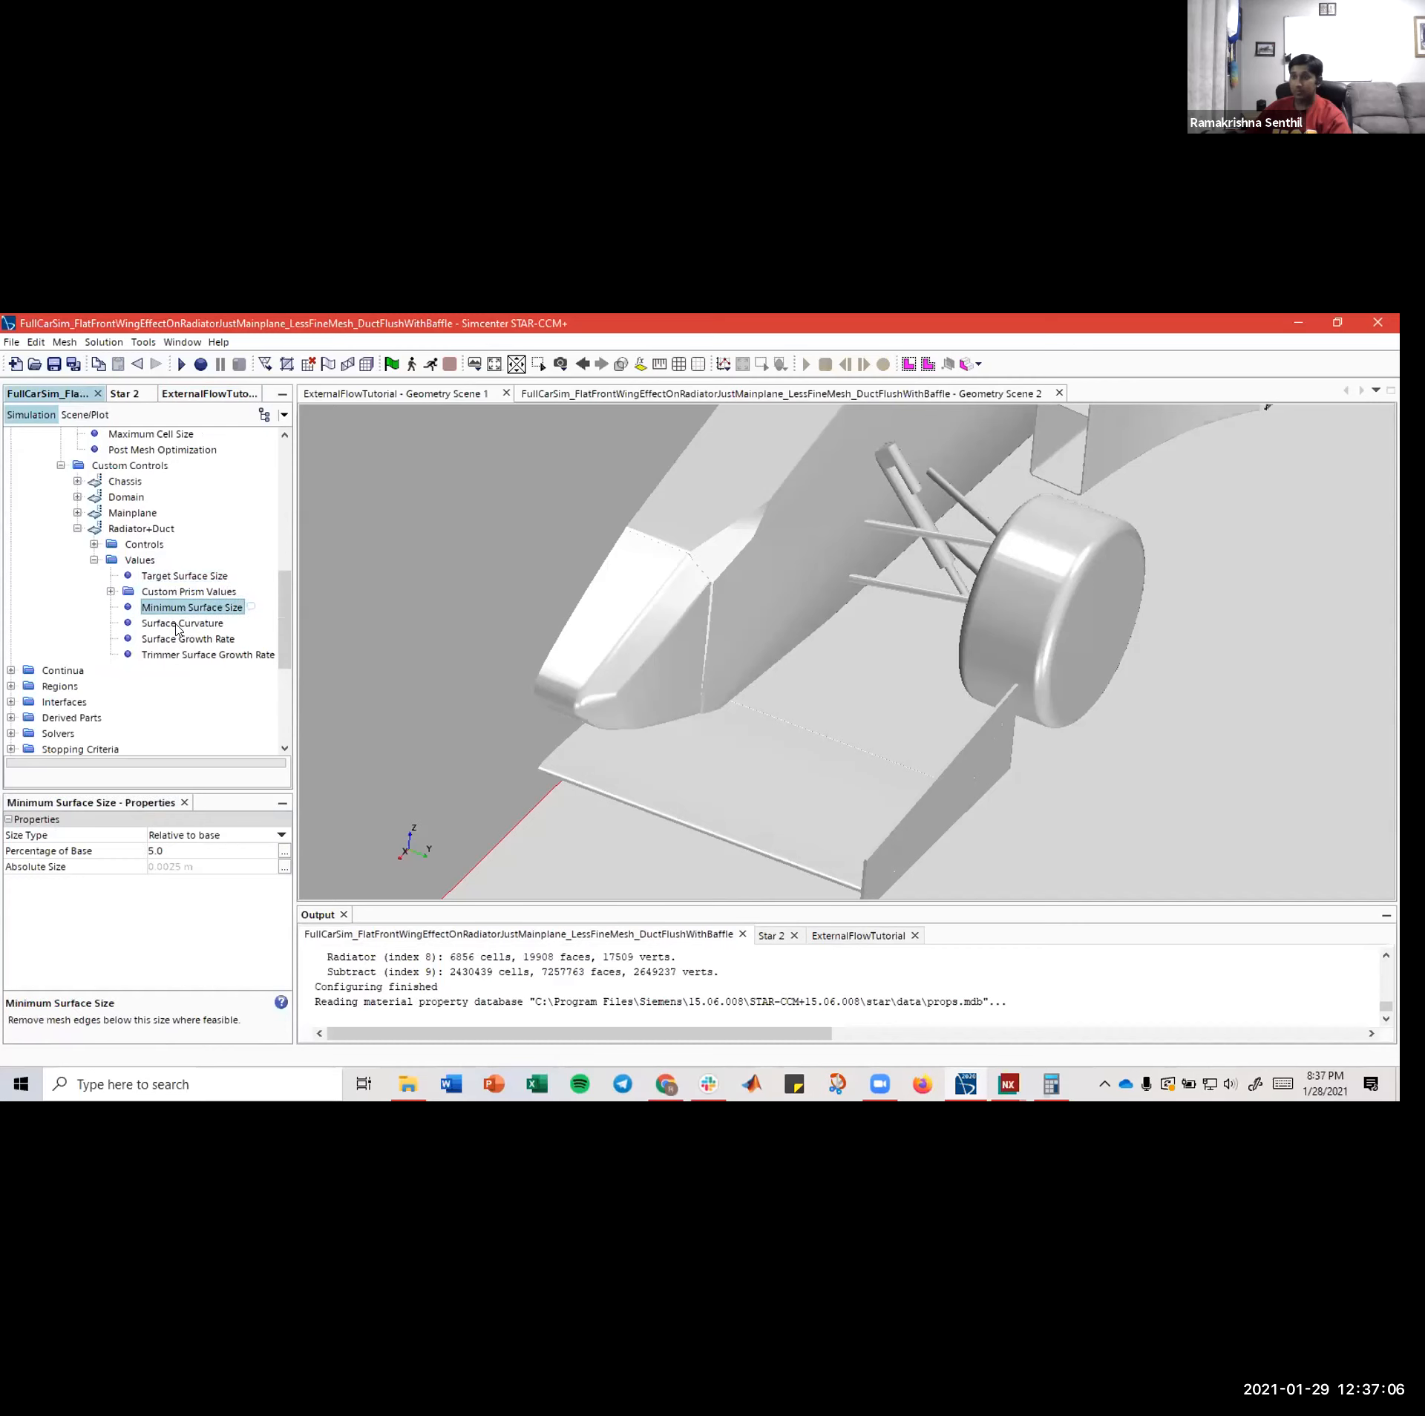
left_click(182, 624)
left_click(208, 393)
scroll(164, 660, "down", 1)
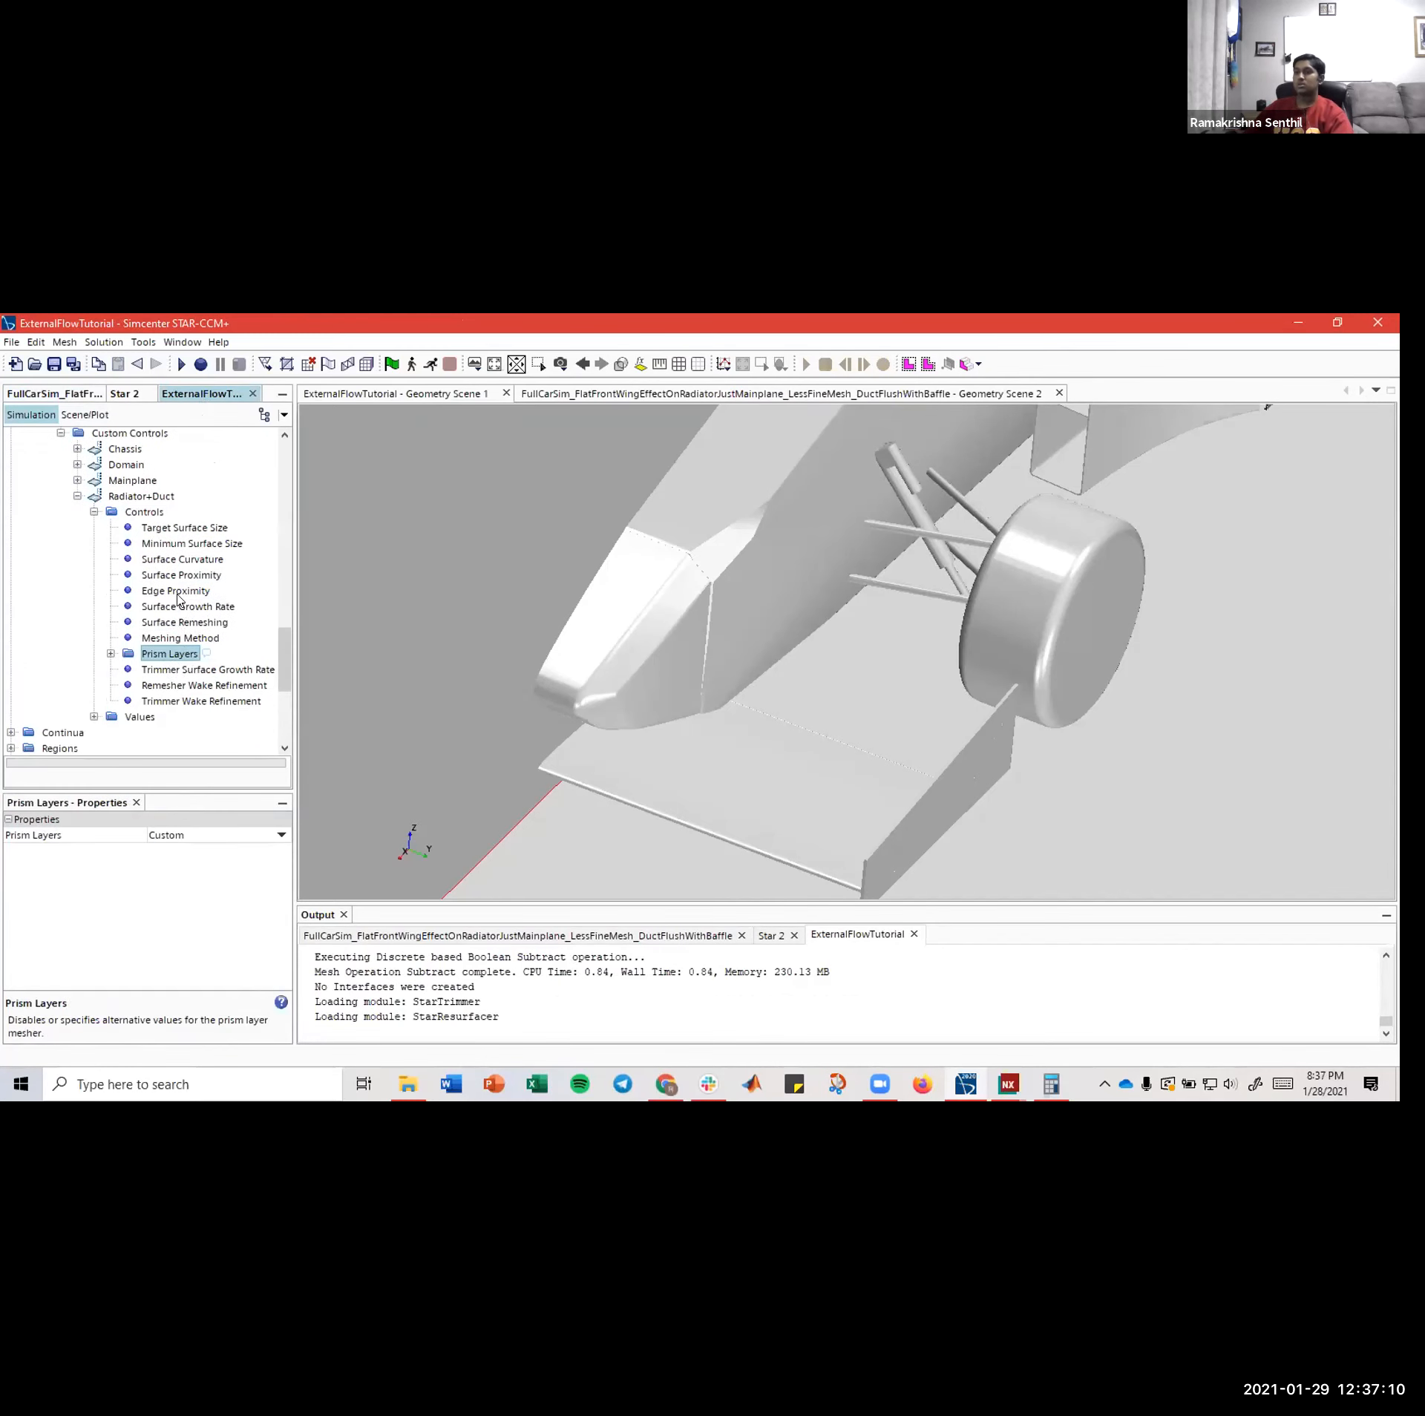
left_click(183, 560)
left_click(188, 835)
left_click(185, 873)
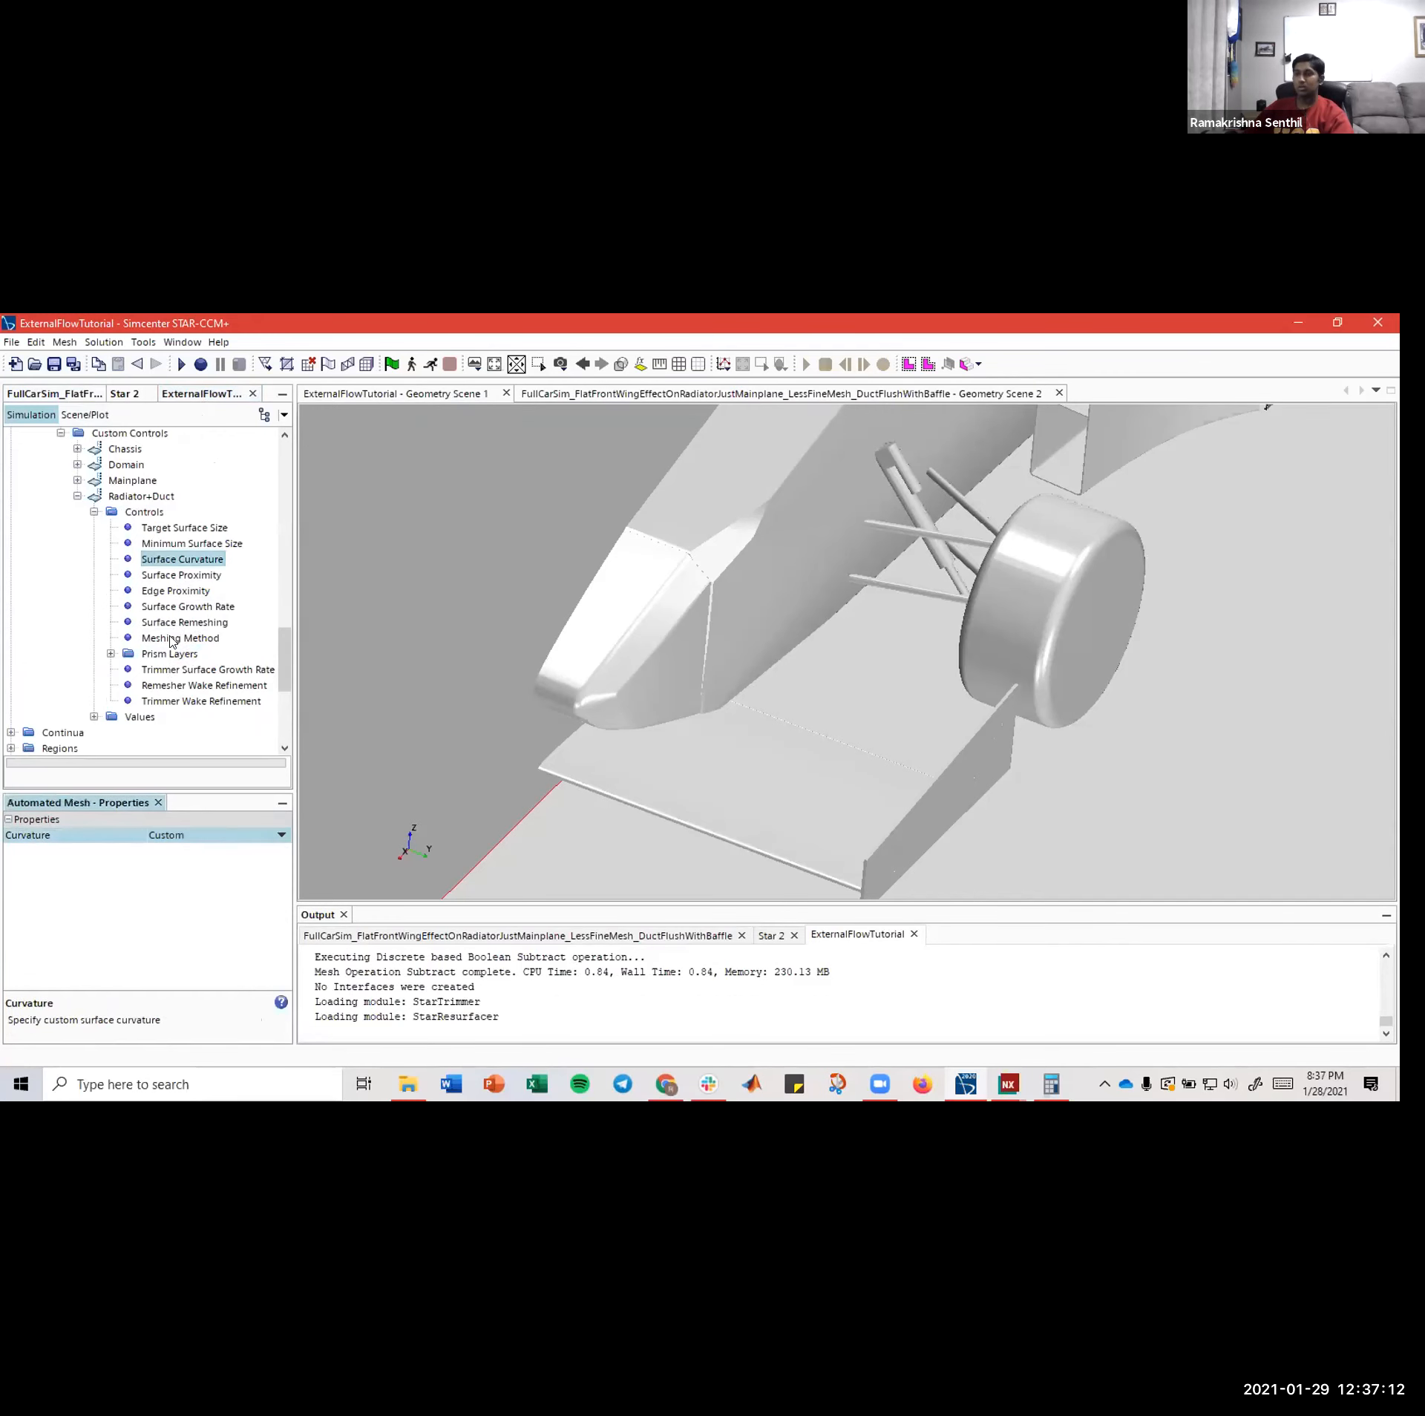
- Check the Radiator+Duct growth rate values in FullCarSim and set the tutorial's Trimmer Surface Growth Rate control to Custom
left_click(52, 392)
left_click(188, 639)
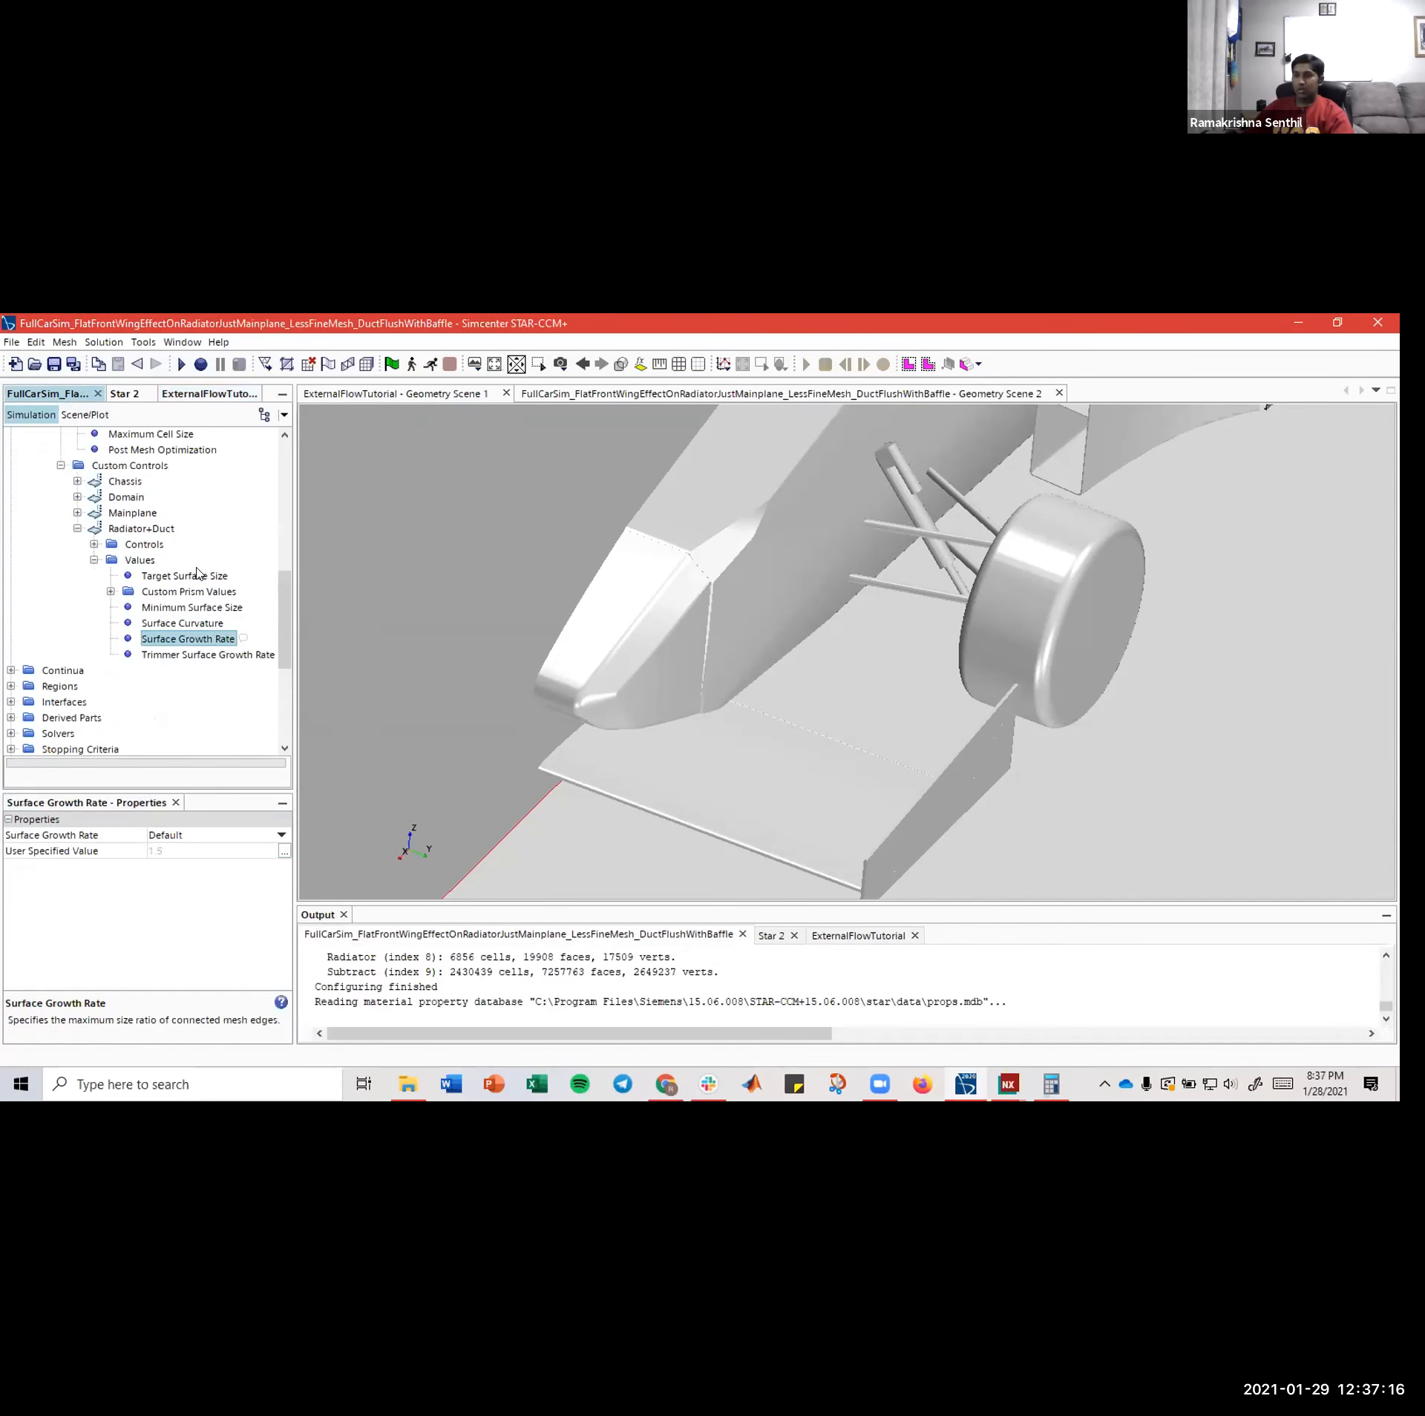
left_click(207, 655)
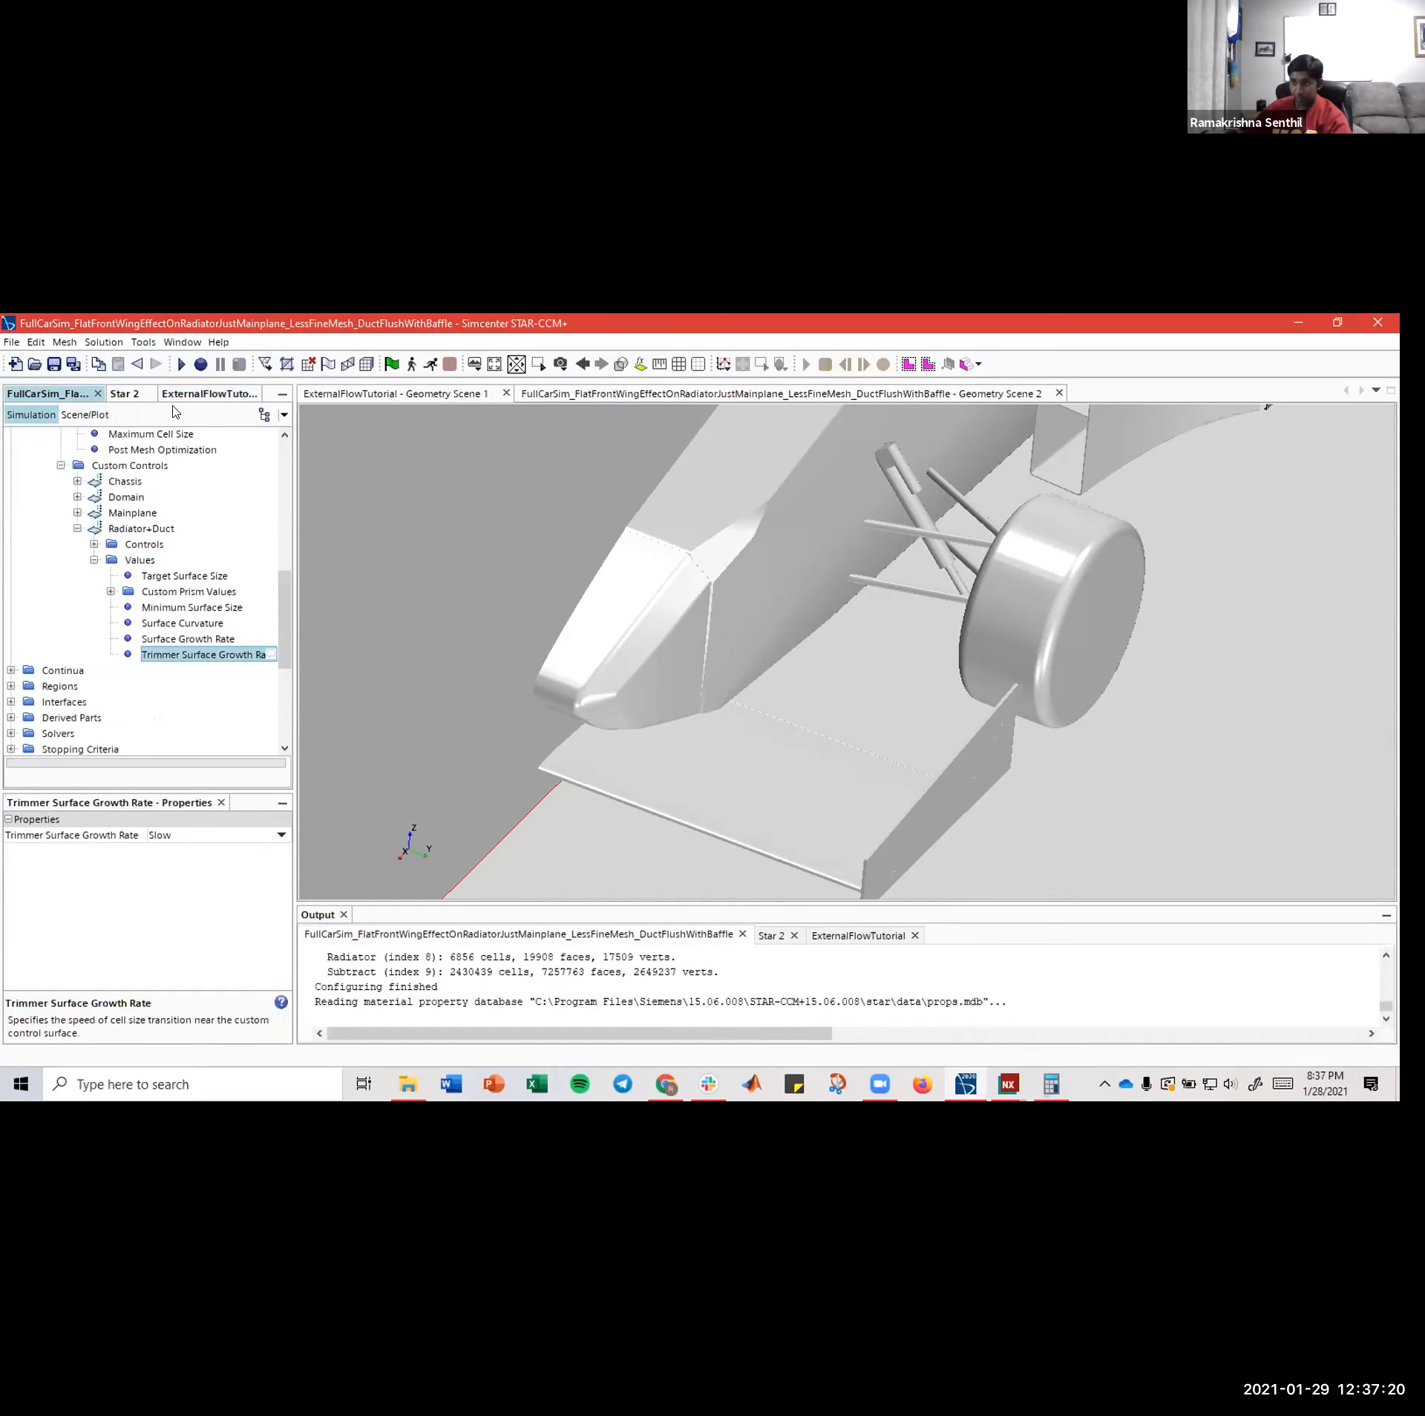
left_click(209, 393)
left_click(190, 672)
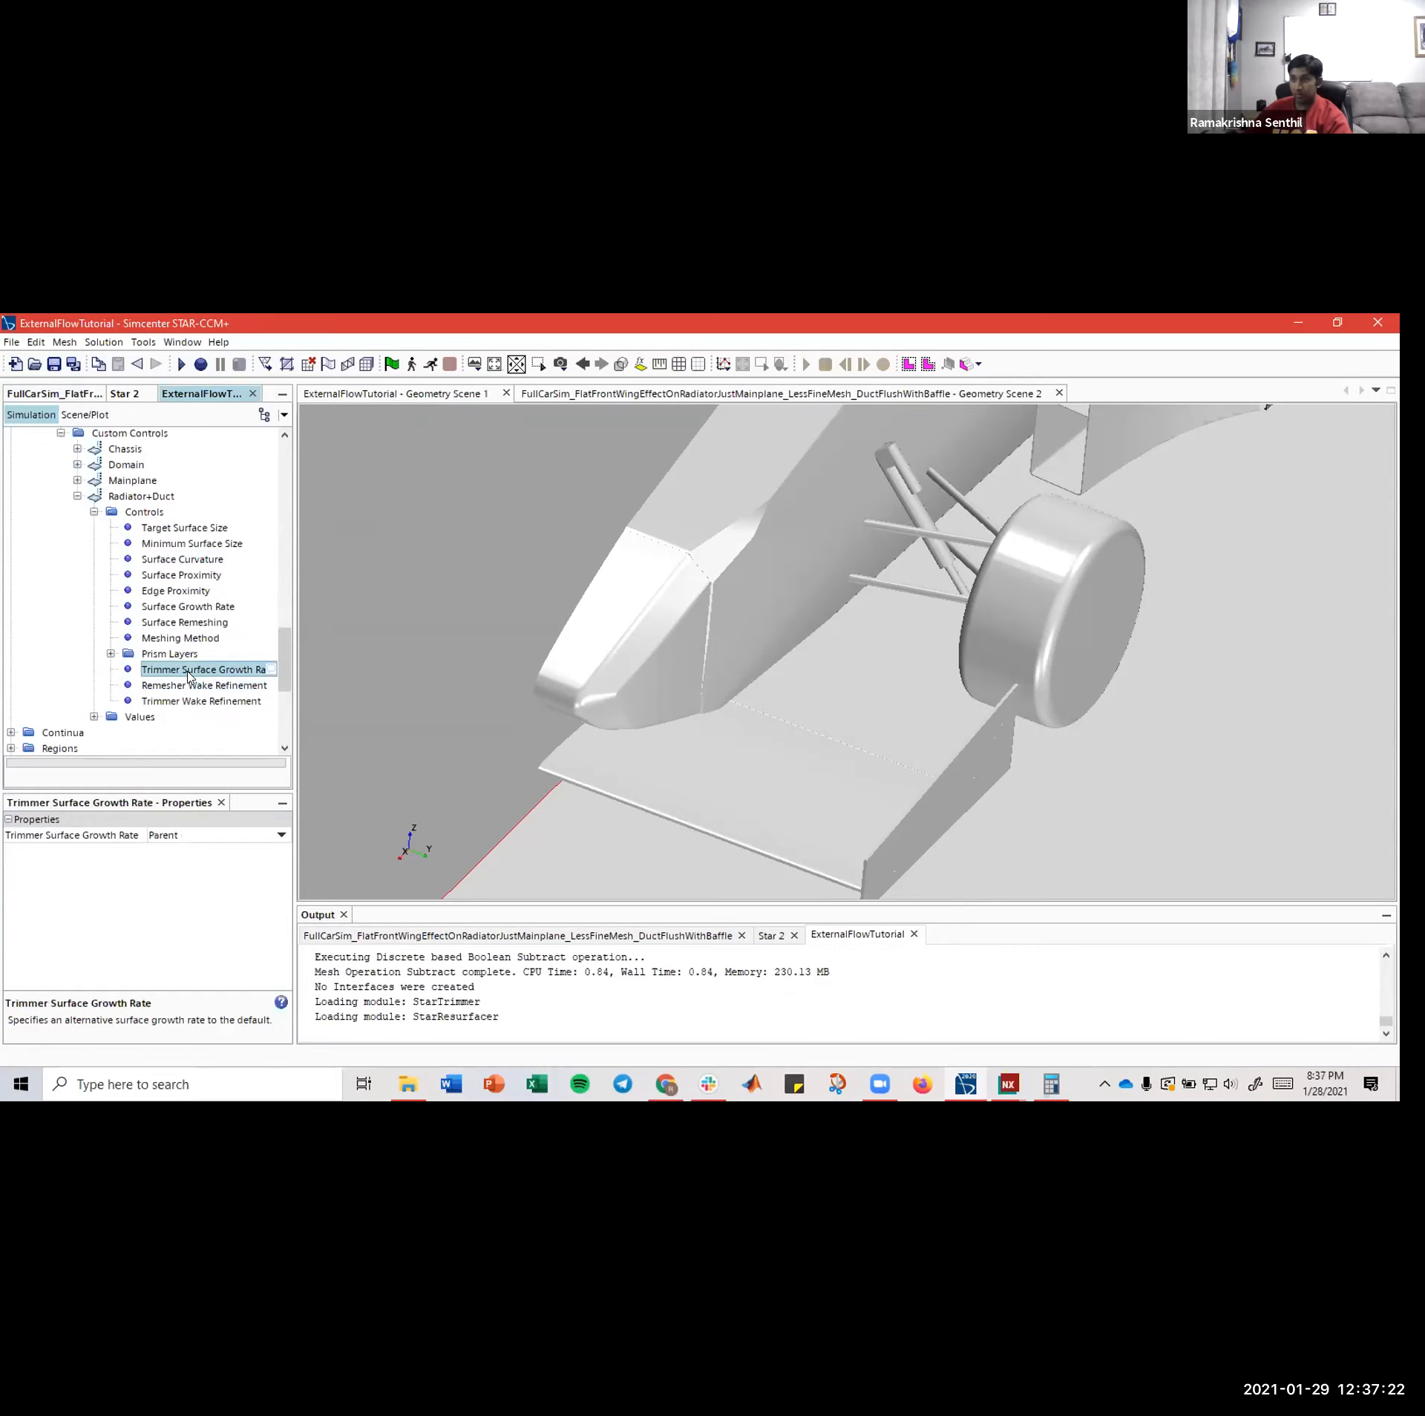
left_click(175, 835)
left_click(169, 865)
left_click(94, 512)
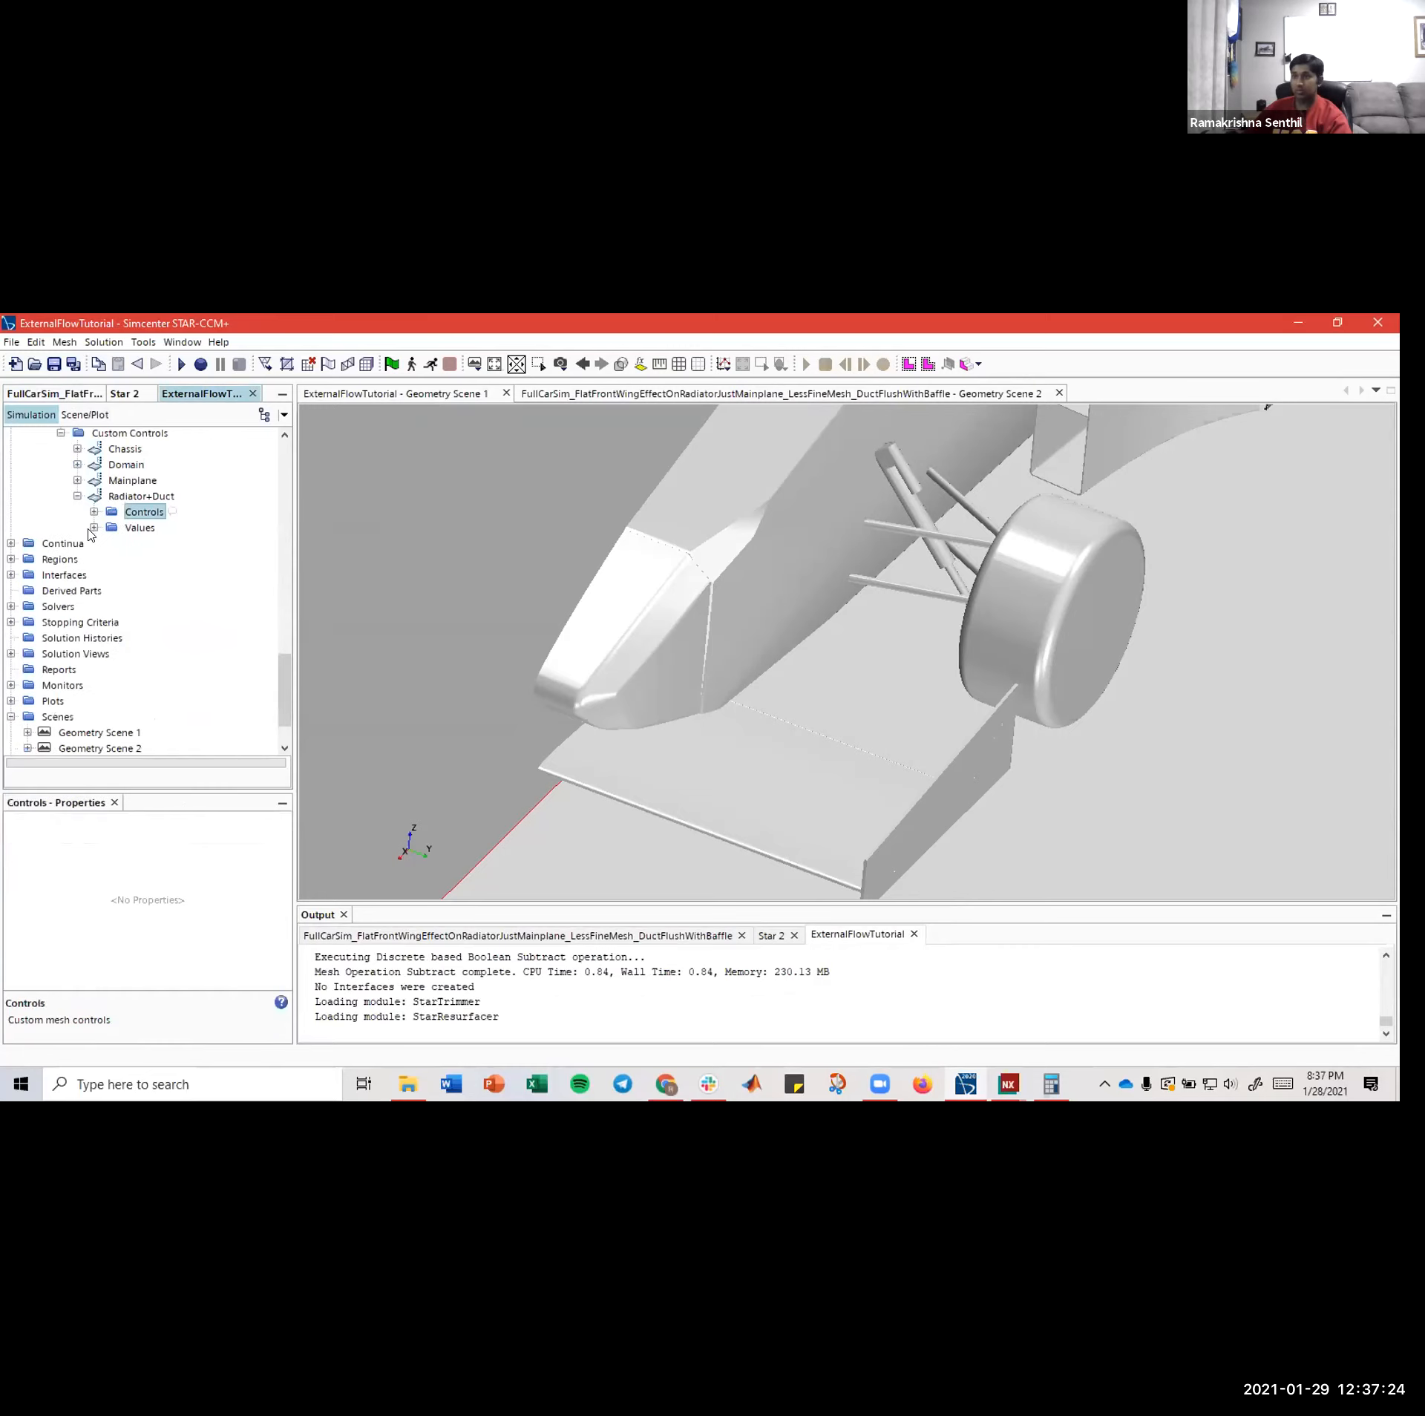
- Enable Customize Number of Layers and Customize Total Thickness for the tutorial's Radiator+Duct prism layers, and recheck the selections
left_click(93, 527)
left_click(93, 512)
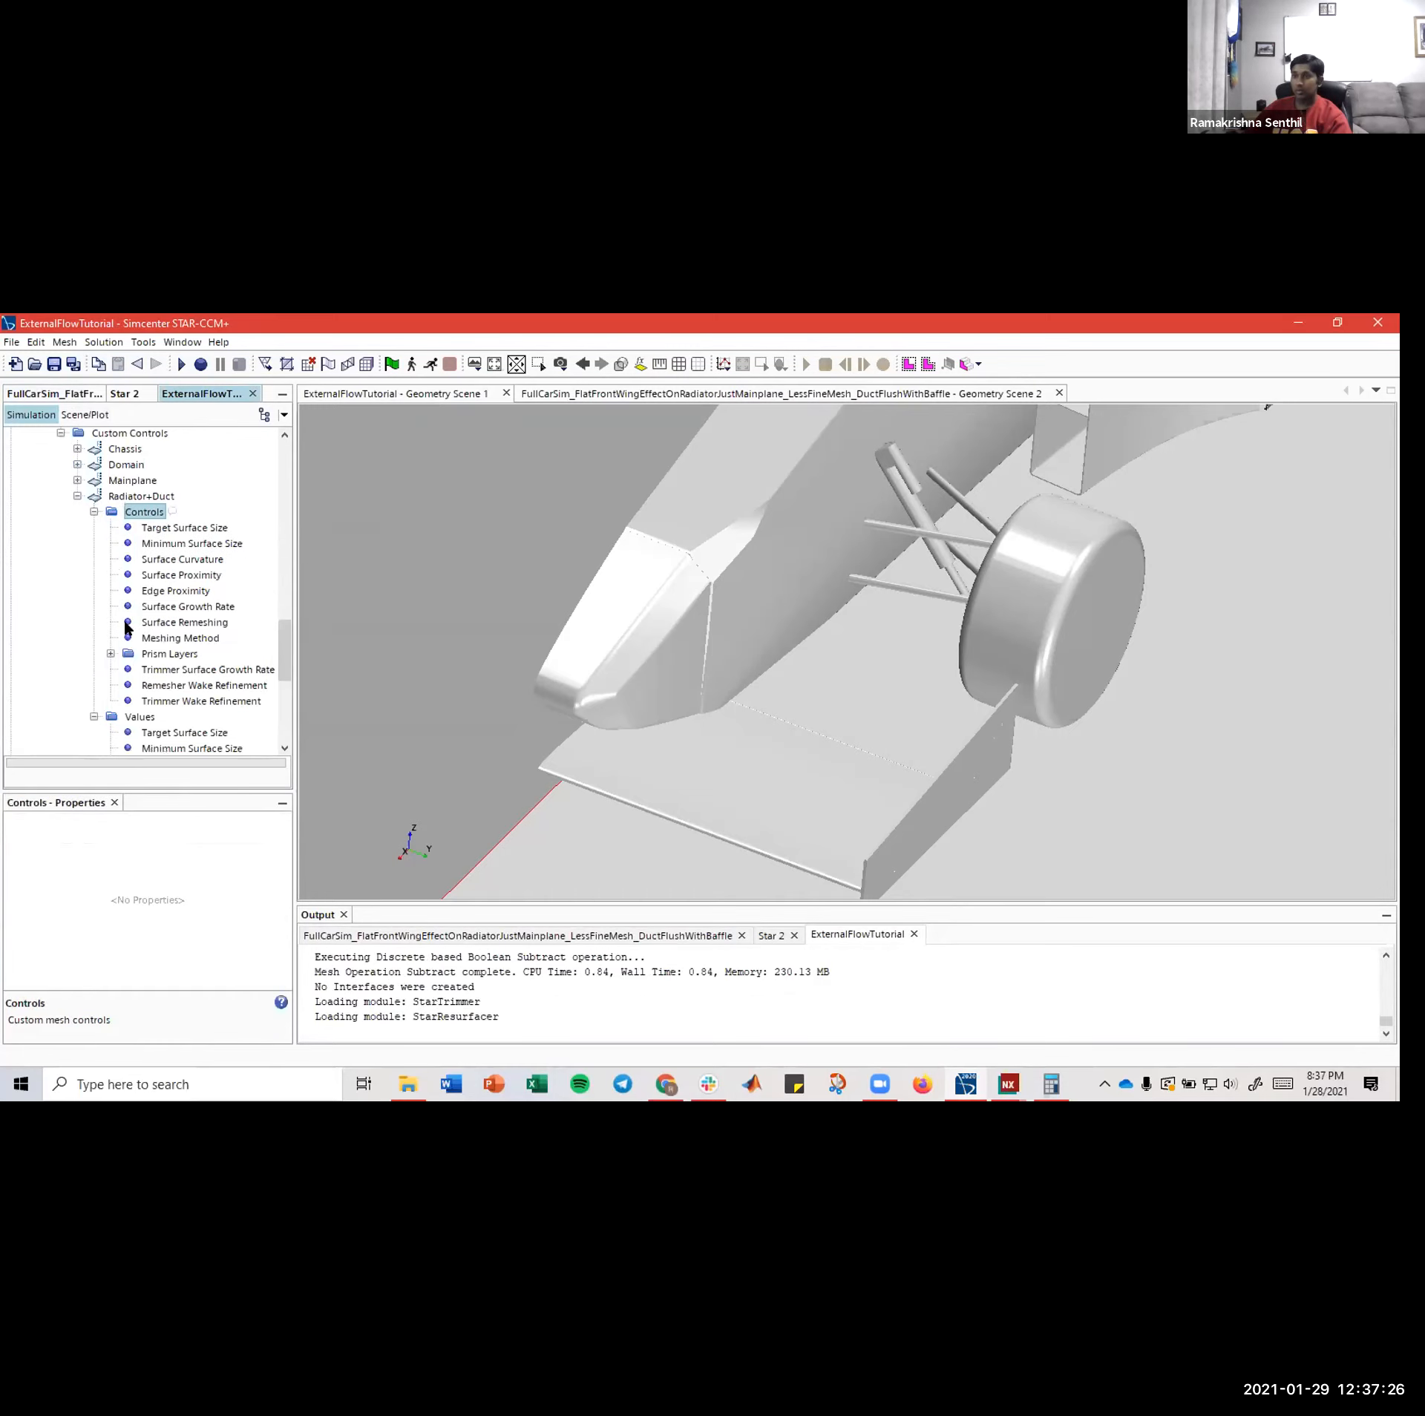
left_click(110, 654)
left_click(164, 671)
left_click(157, 835)
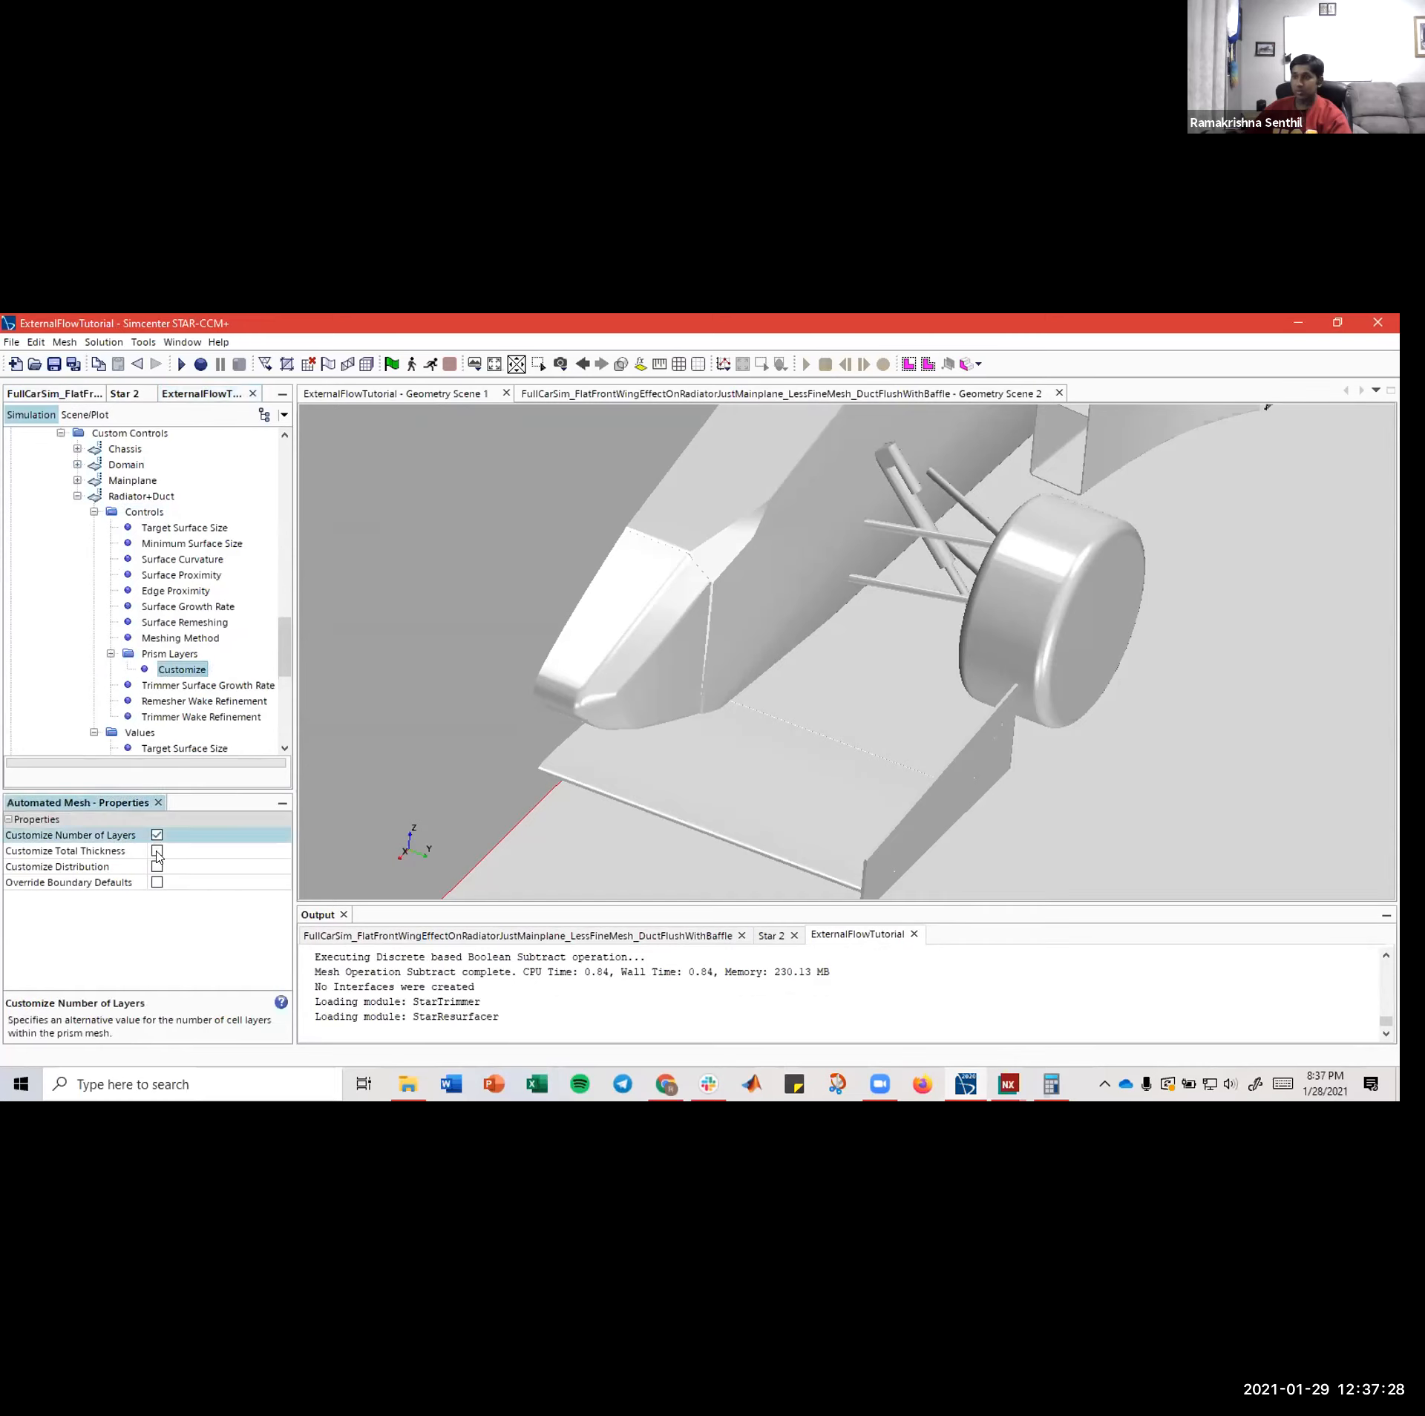
left_click(121, 667)
left_click(110, 654)
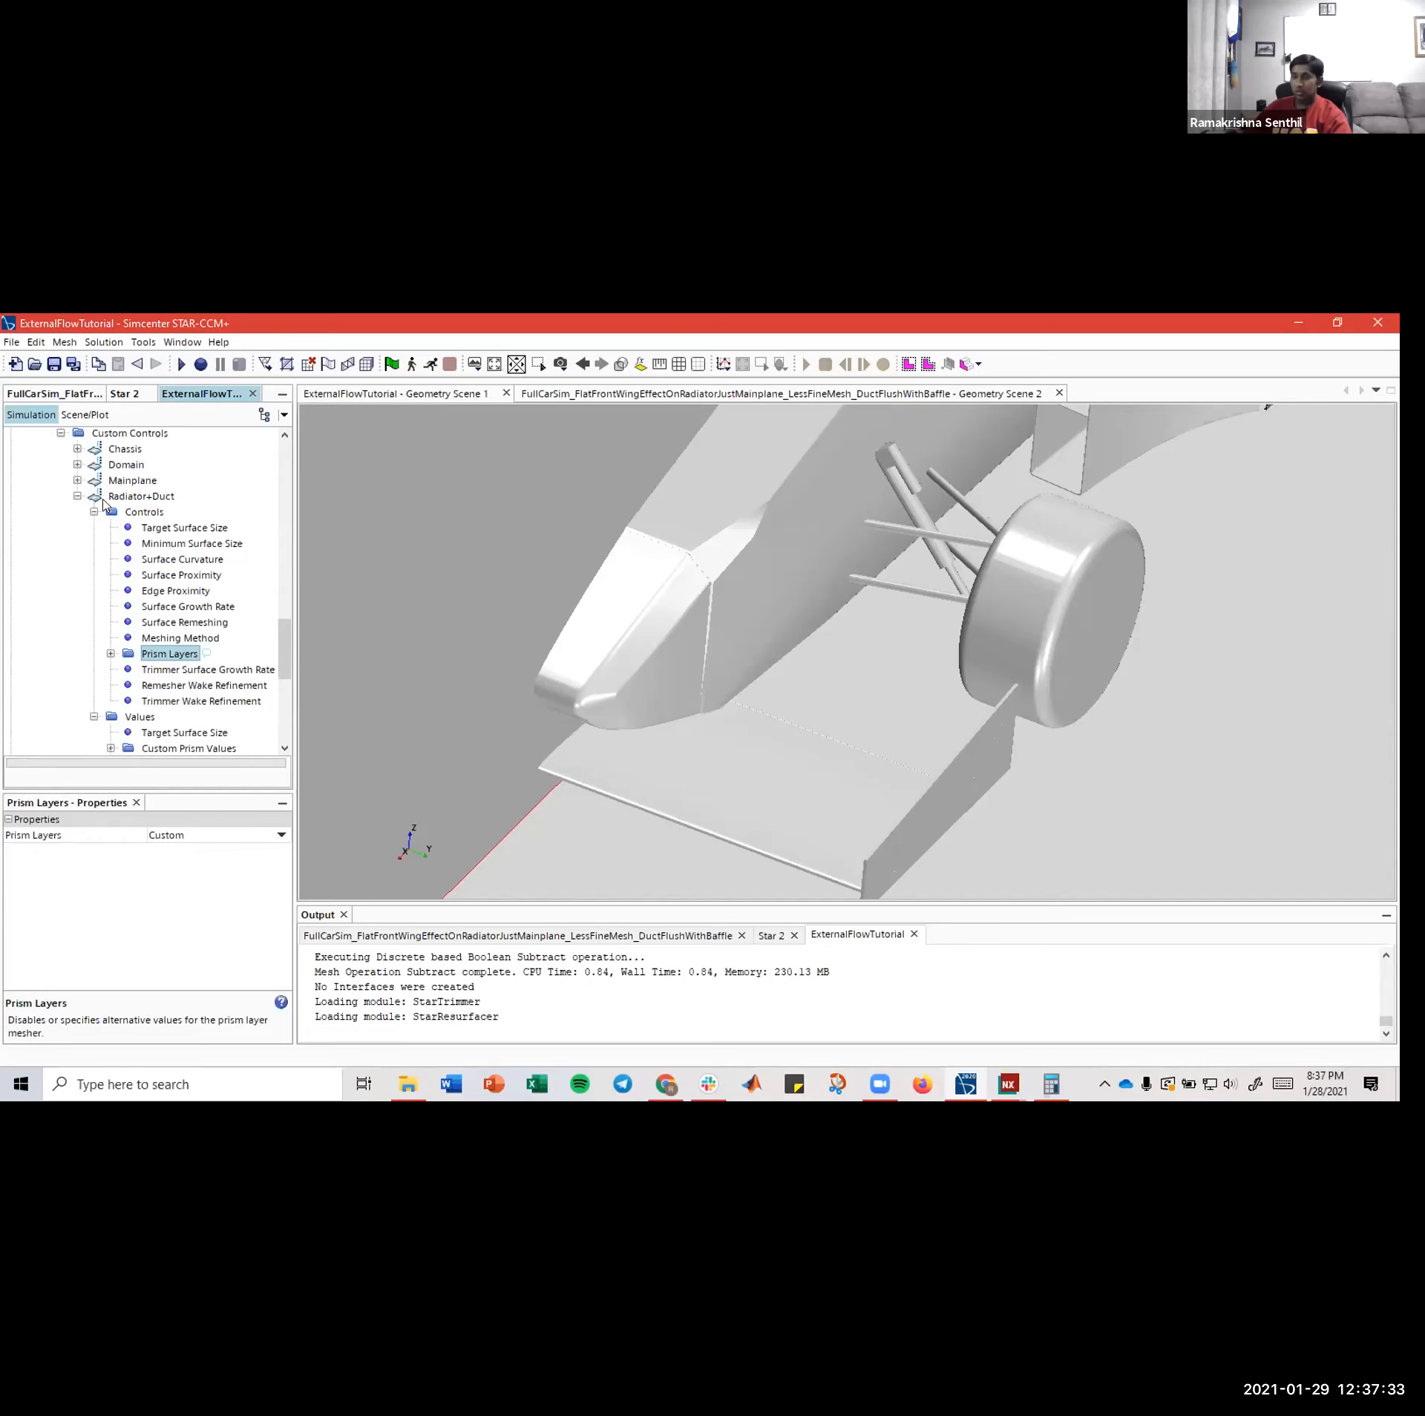
left_click(110, 654)
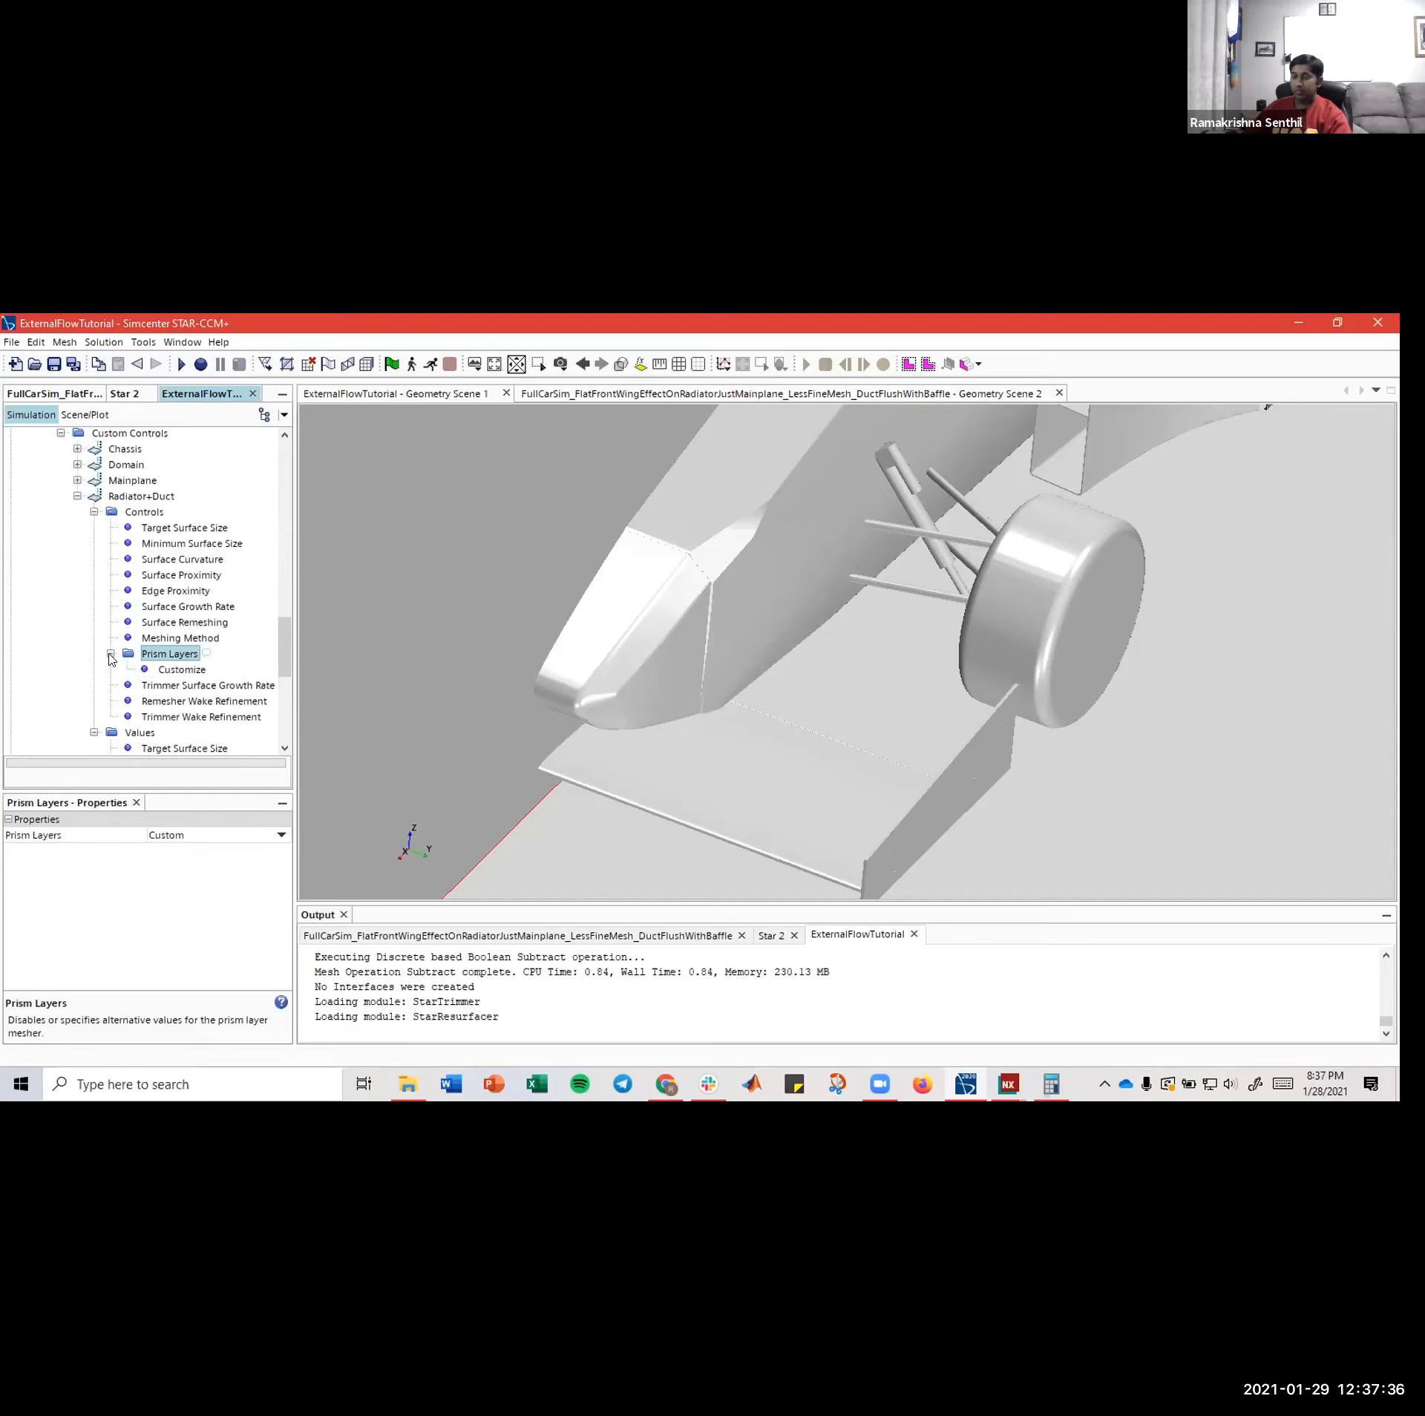
left_click(173, 671)
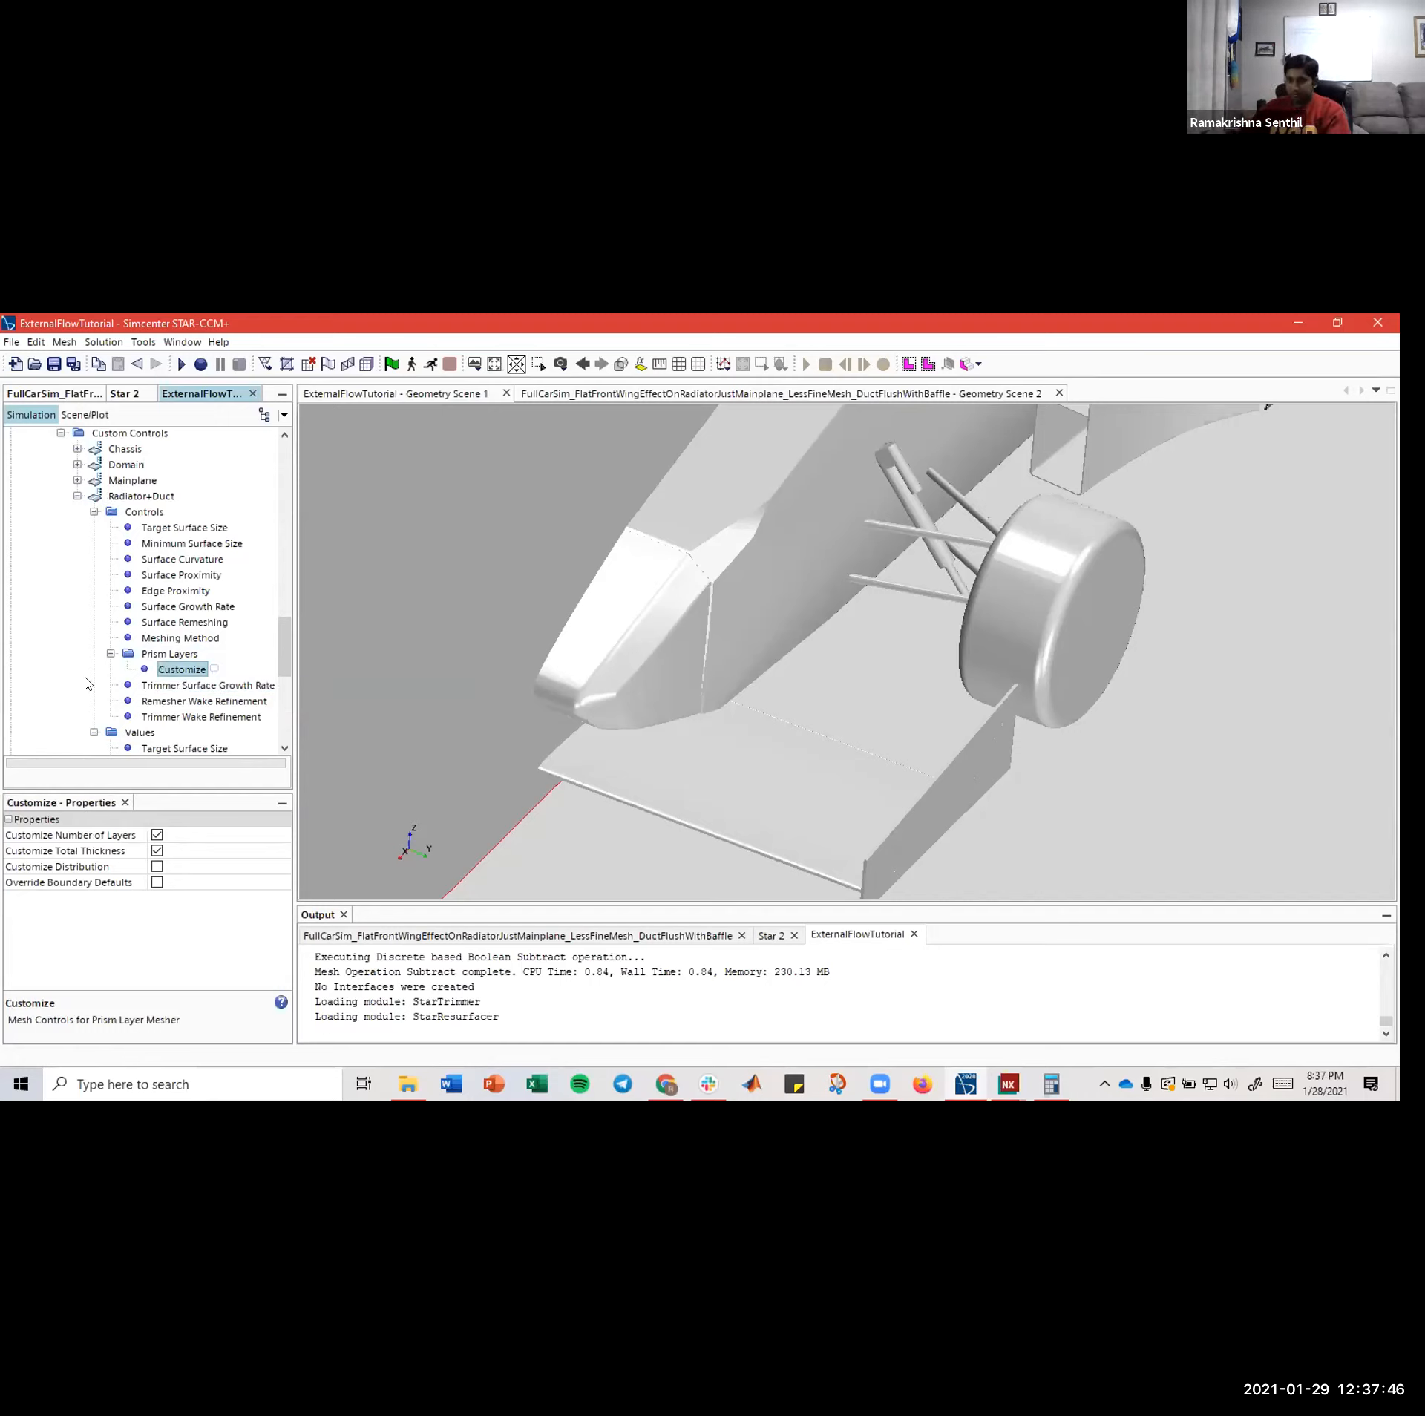
left_click(109, 654)
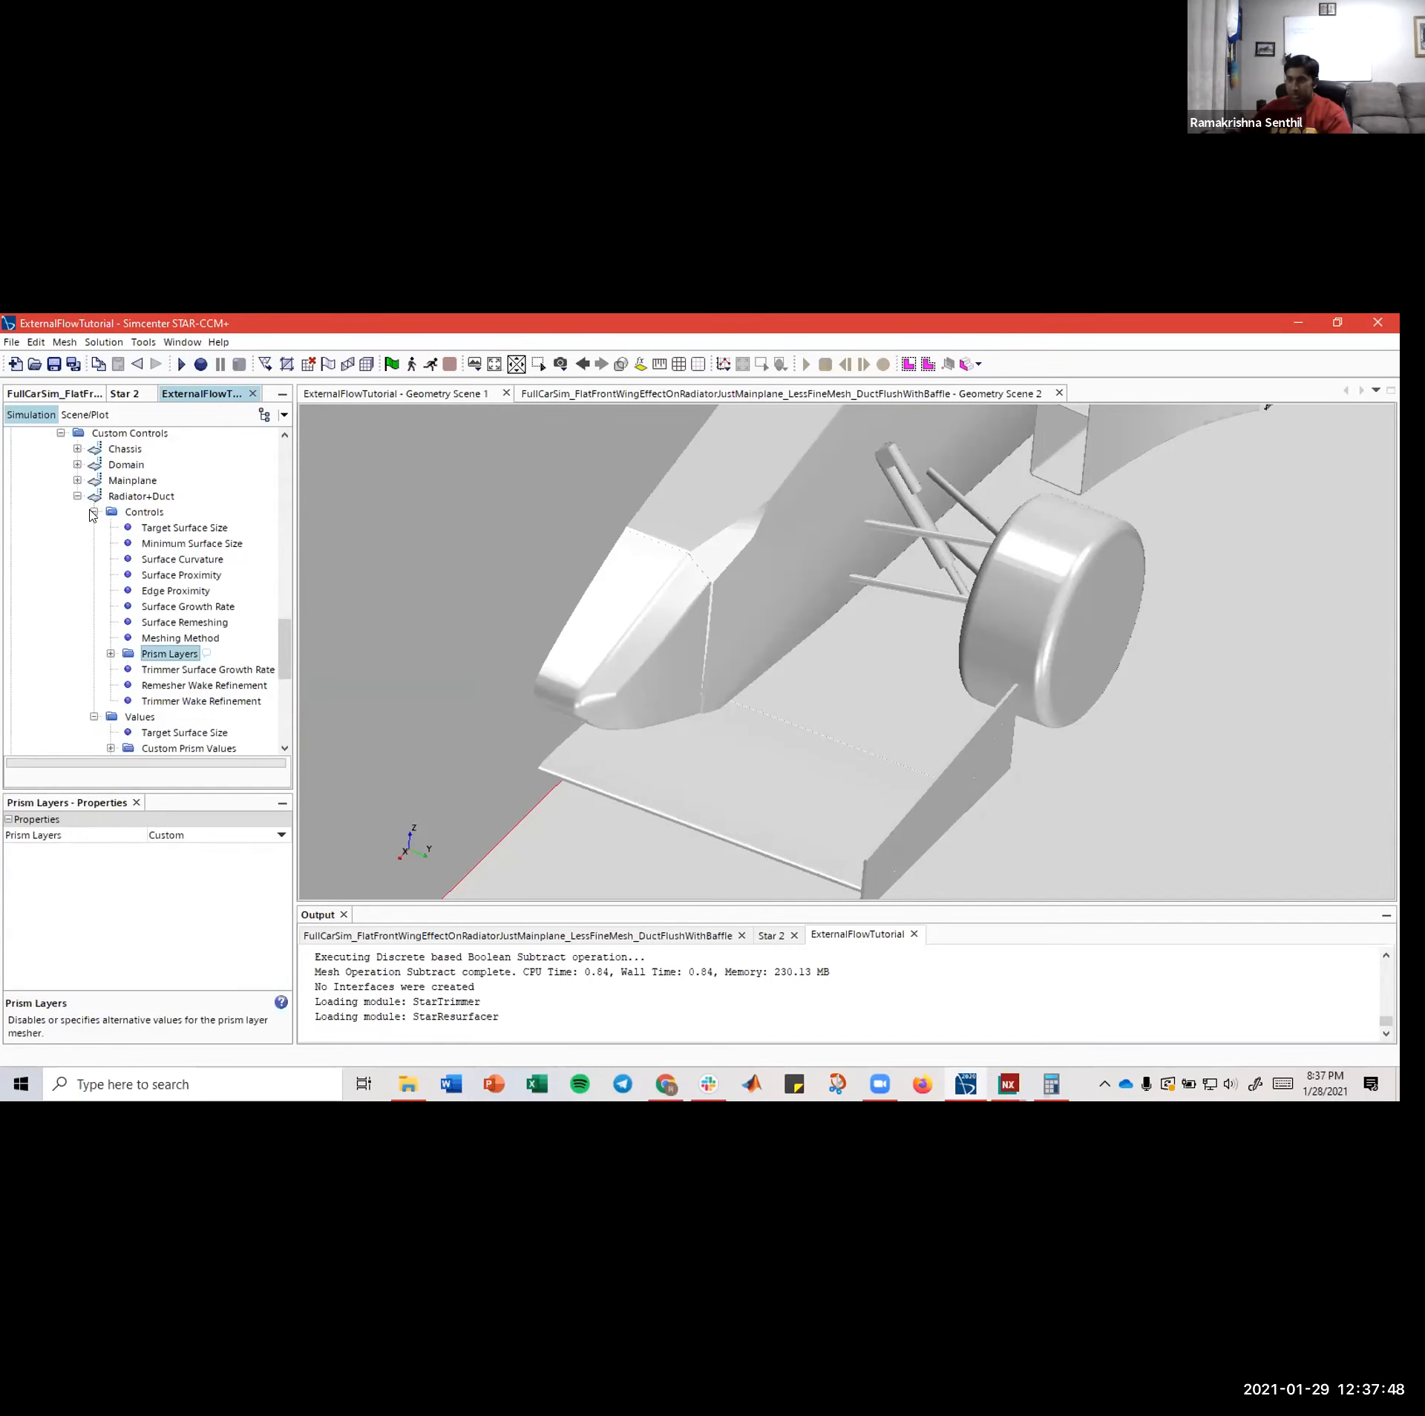
left_click(92, 511)
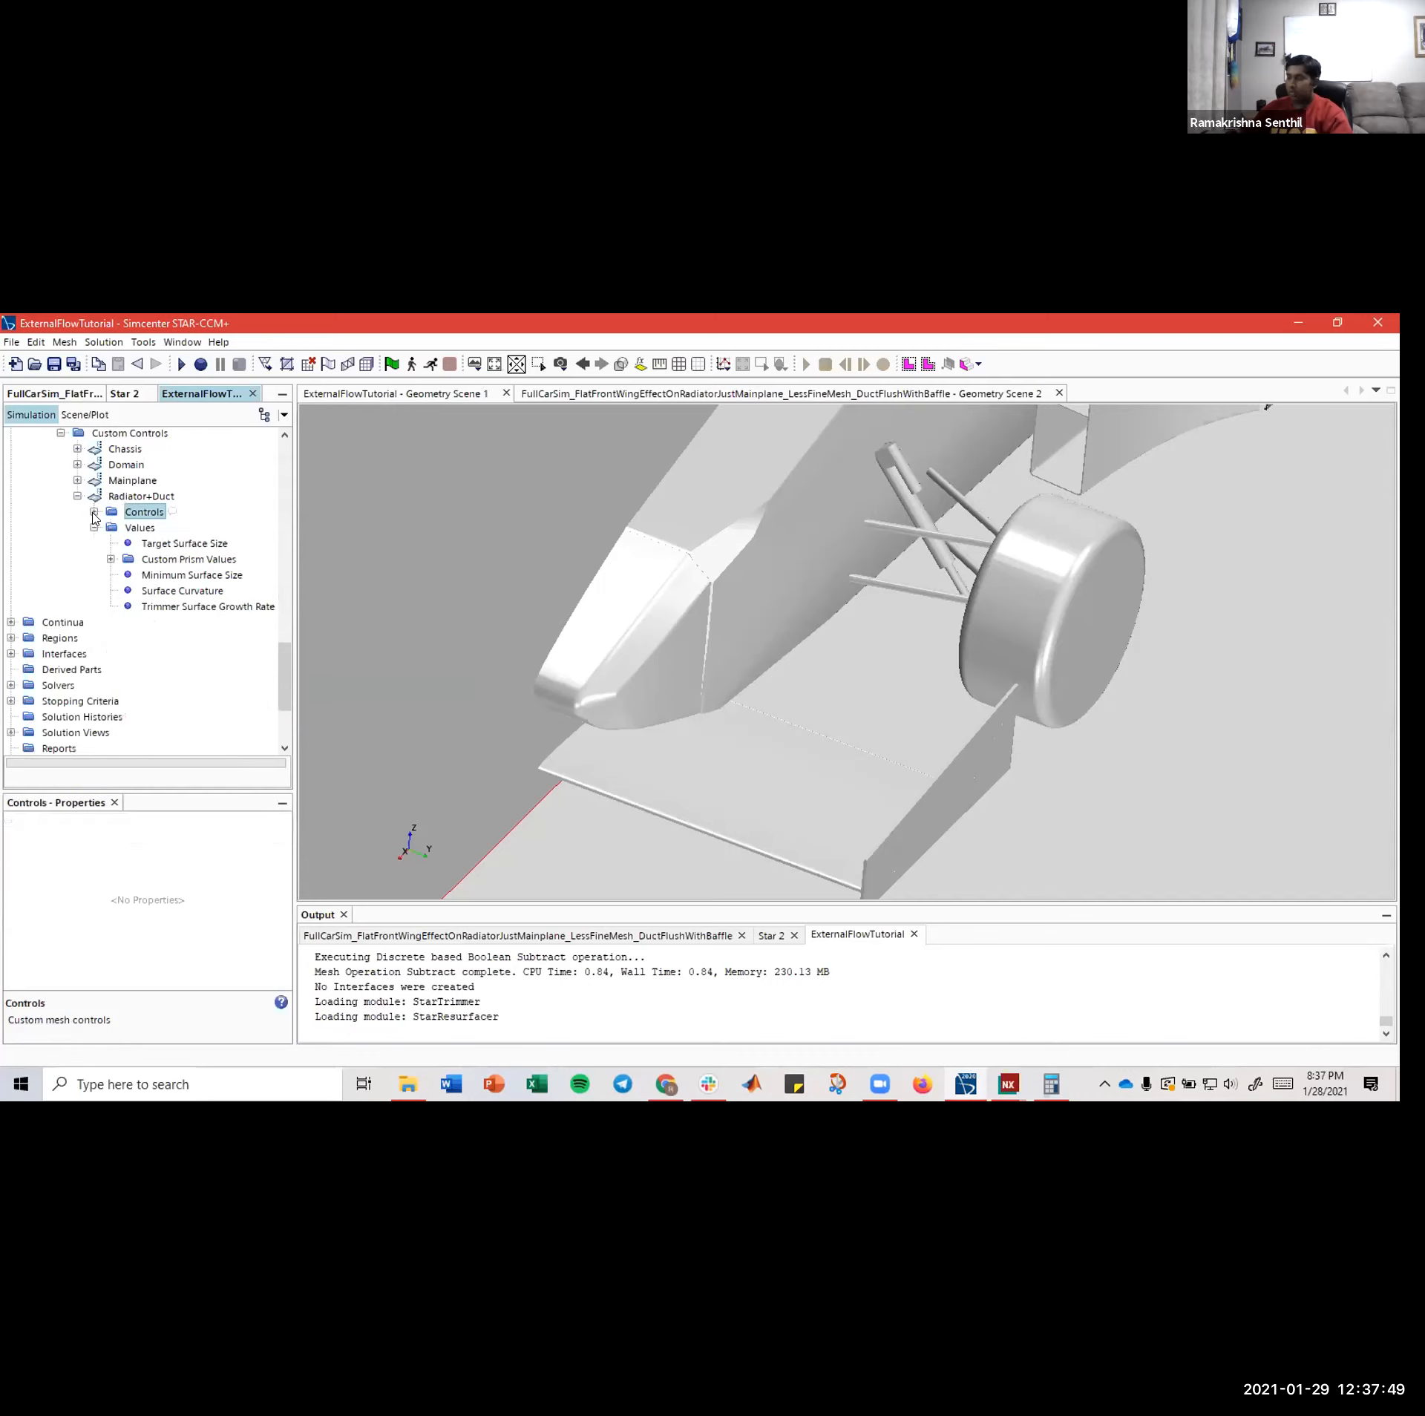
- Compare the Radiator+Duct Surface Curvature, Surface Growth Rate and Trimmer Surface Growth Rate values between FullCarSim and the tutorial
left_click(134, 524)
left_click(138, 513)
left_click(132, 525)
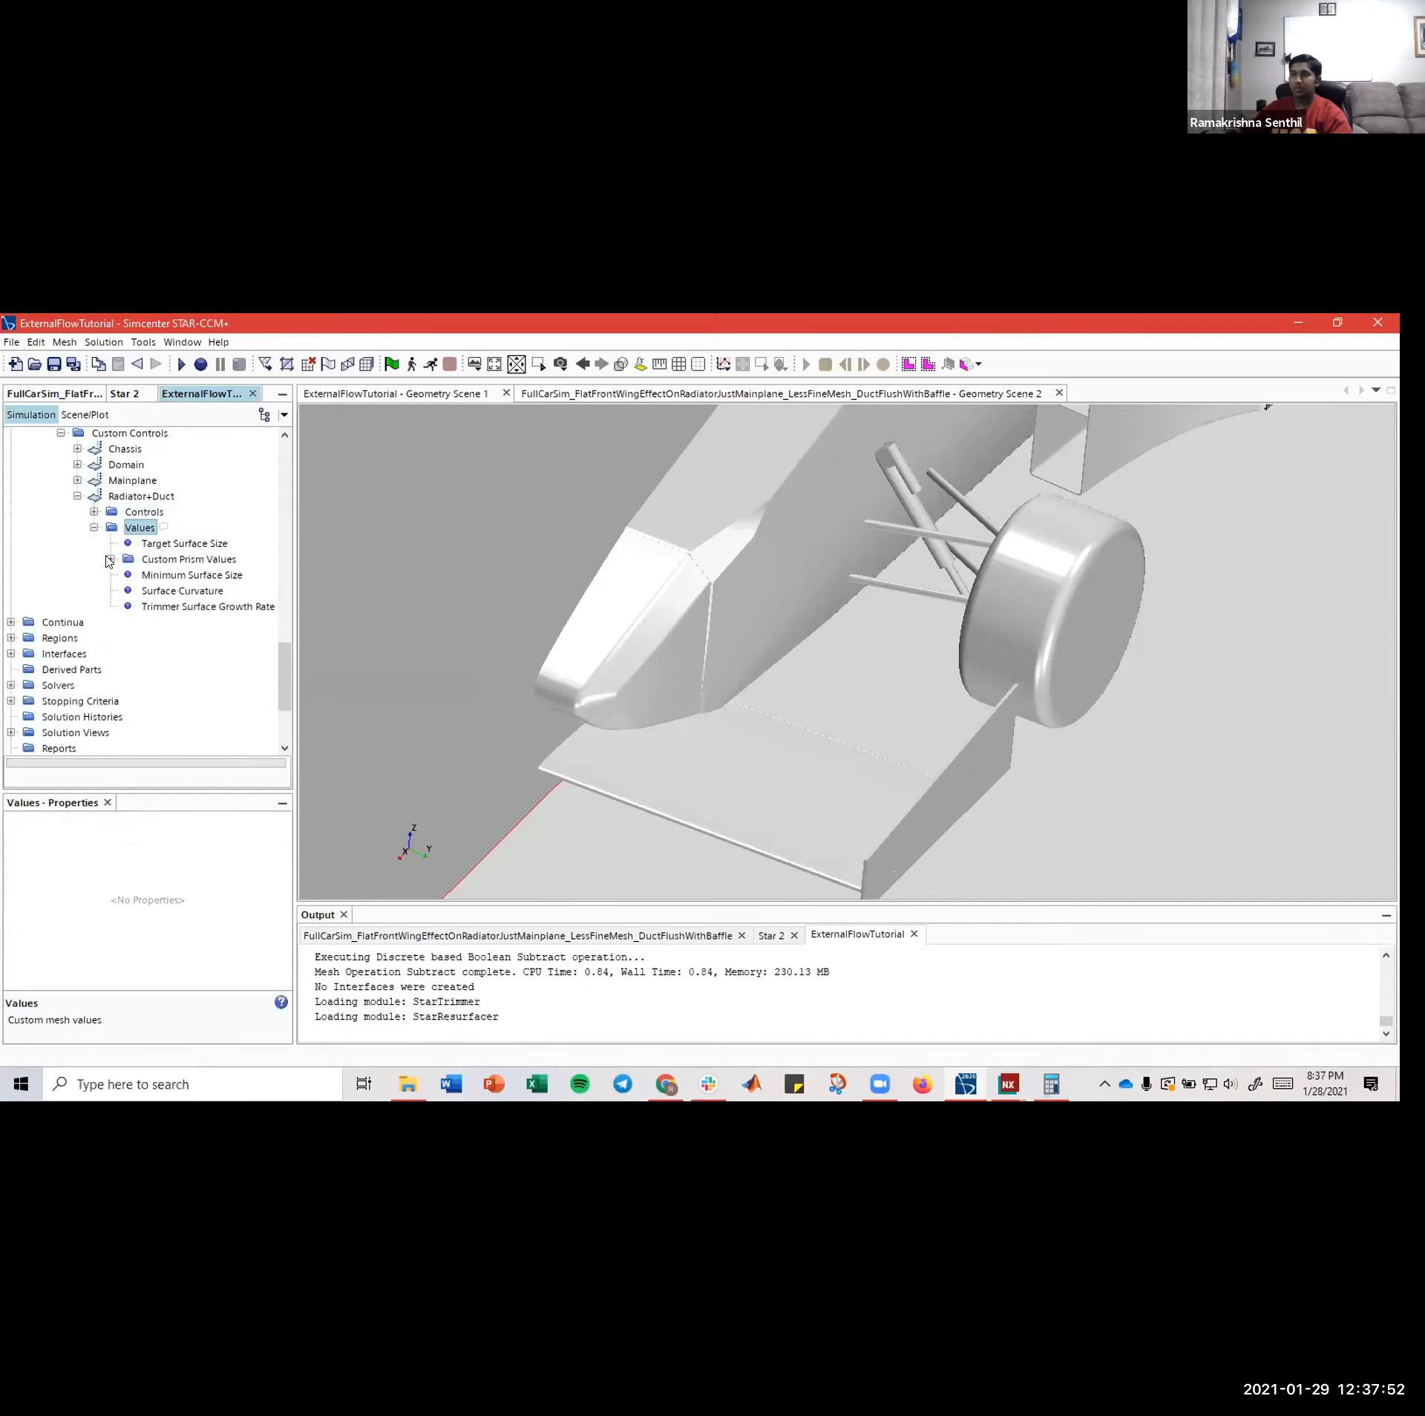
left_click(53, 393)
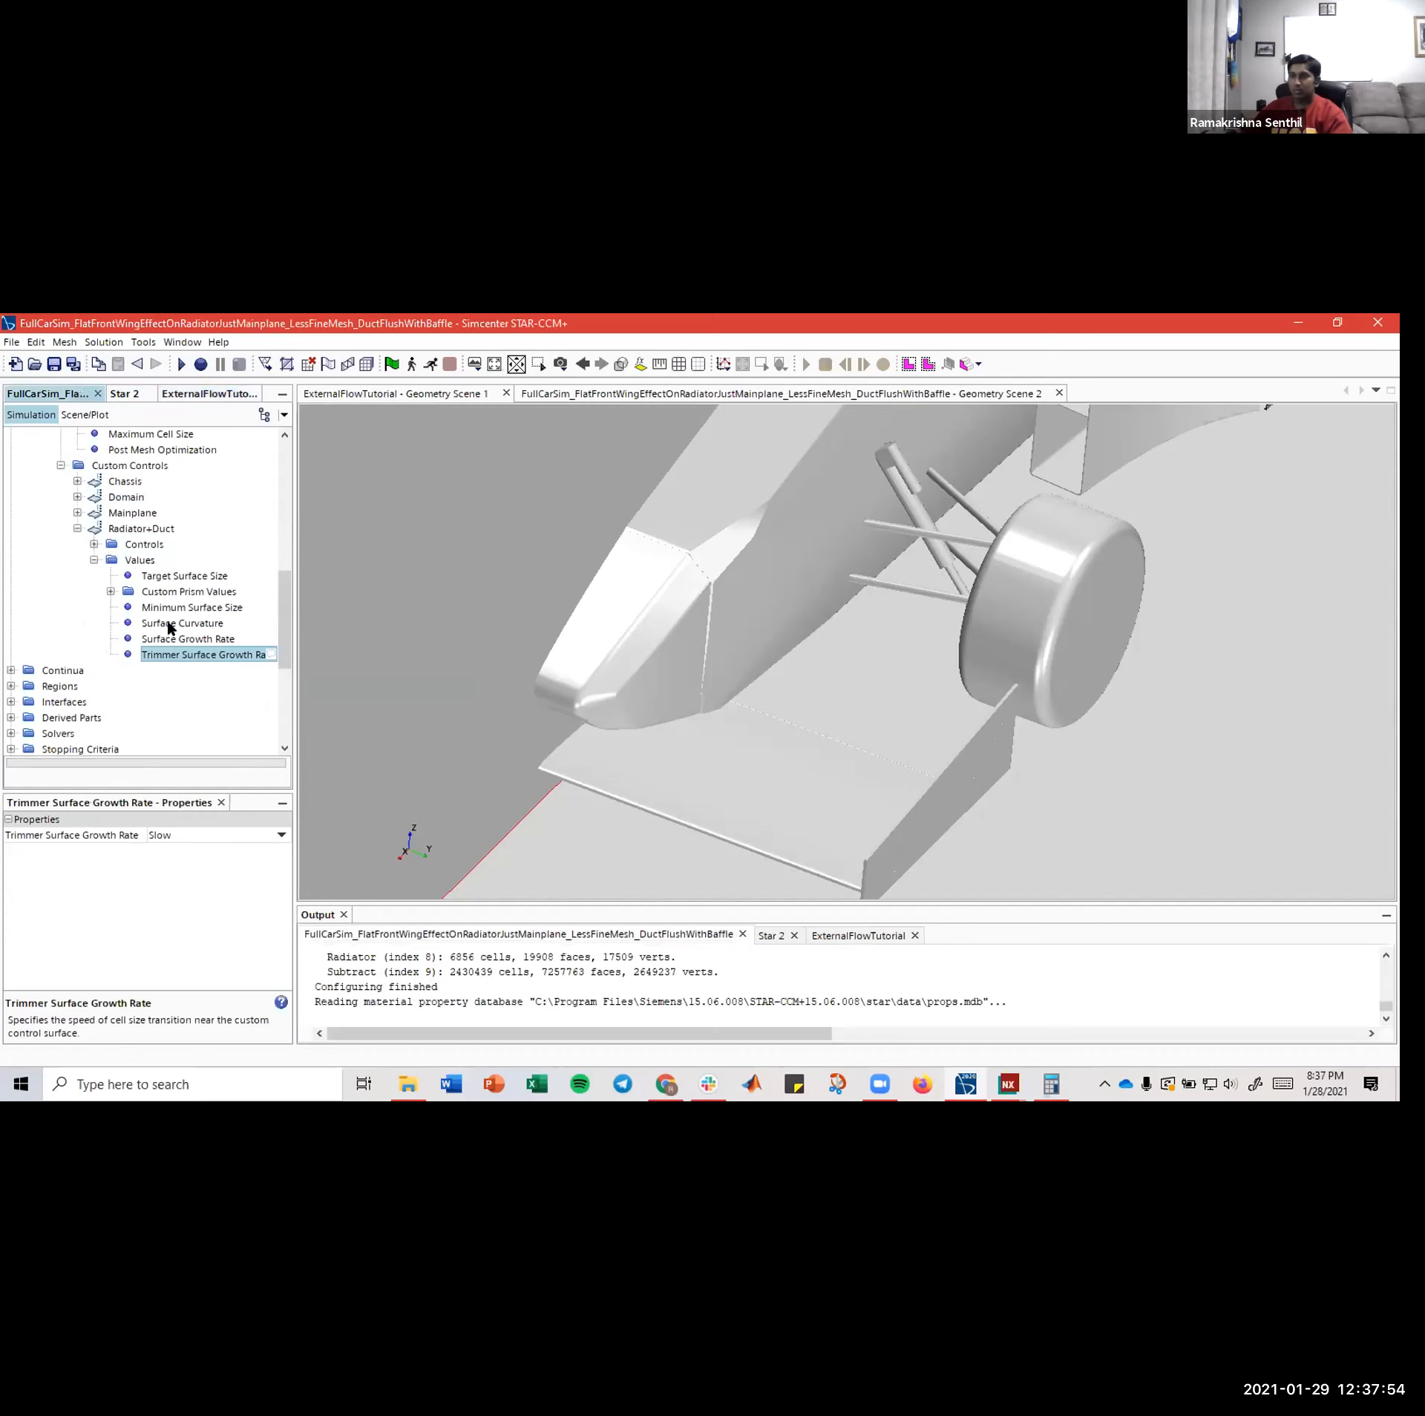
left_click(188, 639)
left_click(201, 654)
left_click(201, 394)
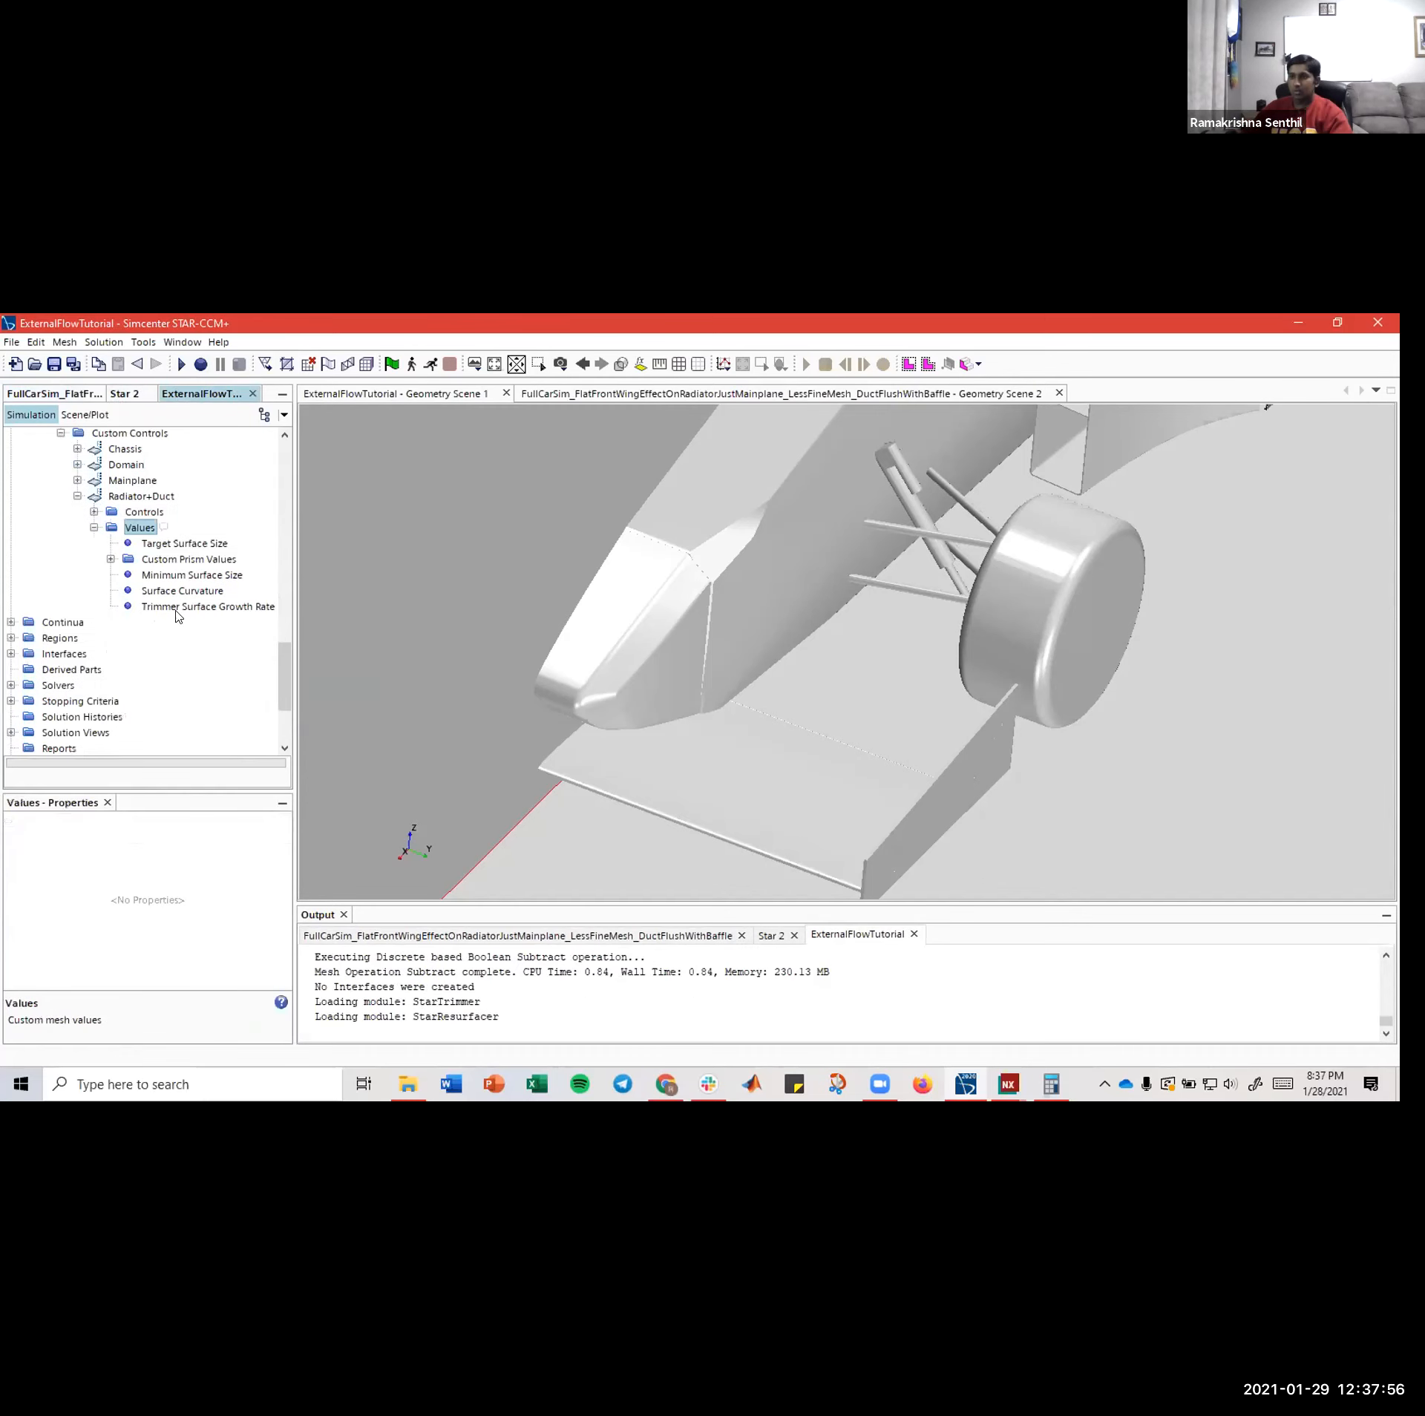
left_click(179, 607)
left_click(179, 592)
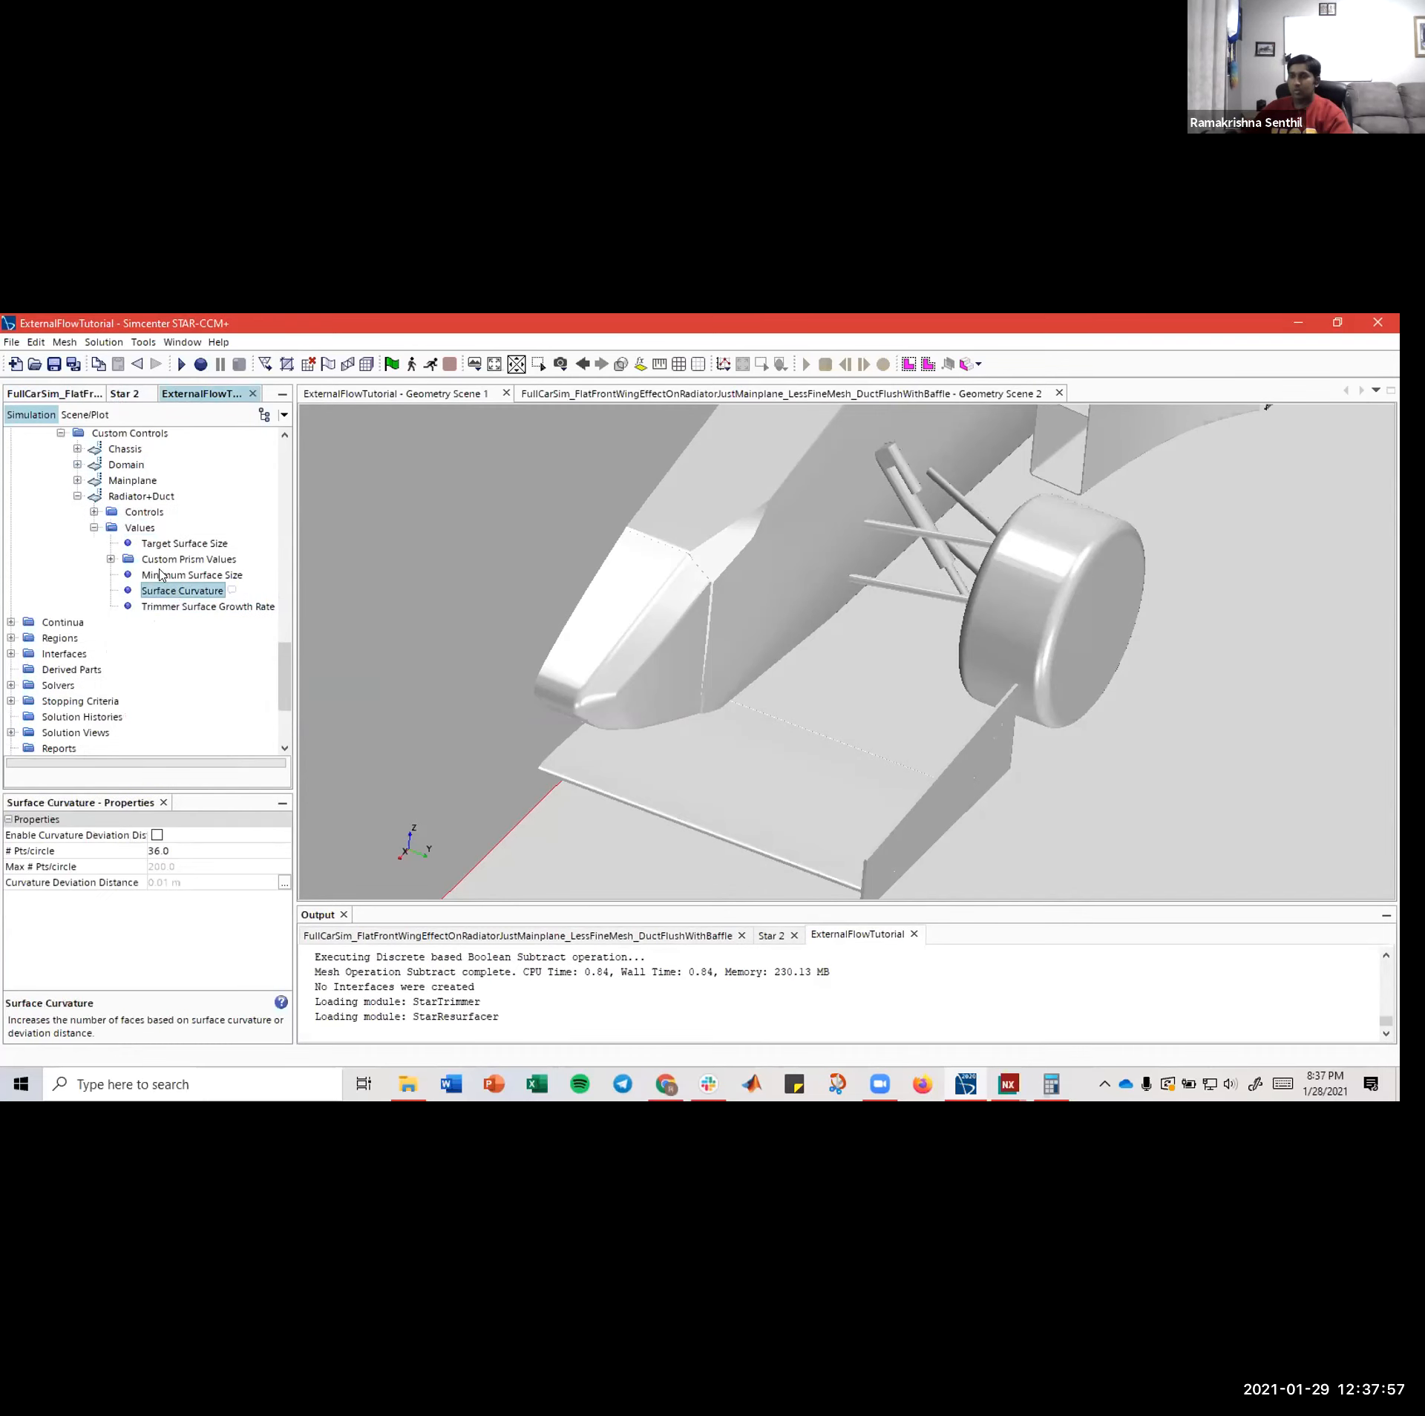
left_click(69, 395)
left_click(195, 396)
left_click(177, 607)
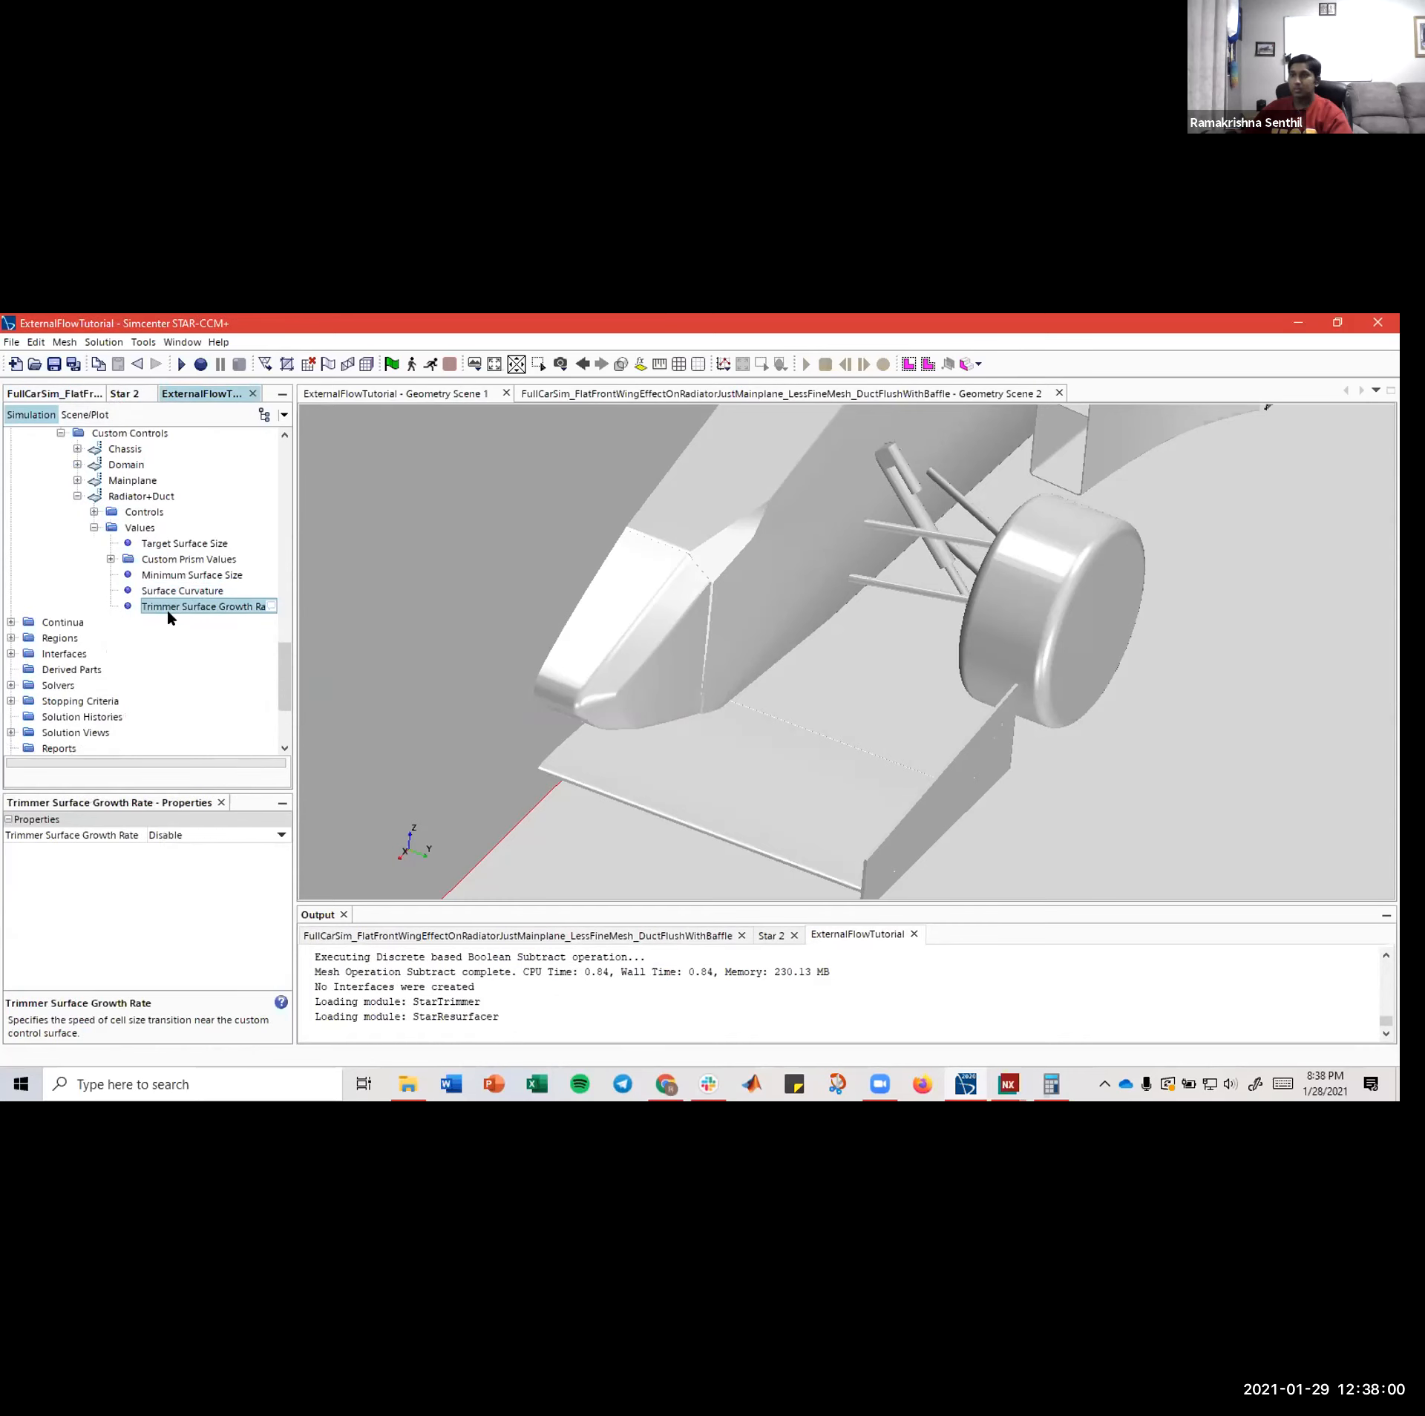
- Check the Radiator+Duct surface sizes in FullCarSim and set the tutorial's Target Surface Size to 15 percent of base
left_click(69, 394)
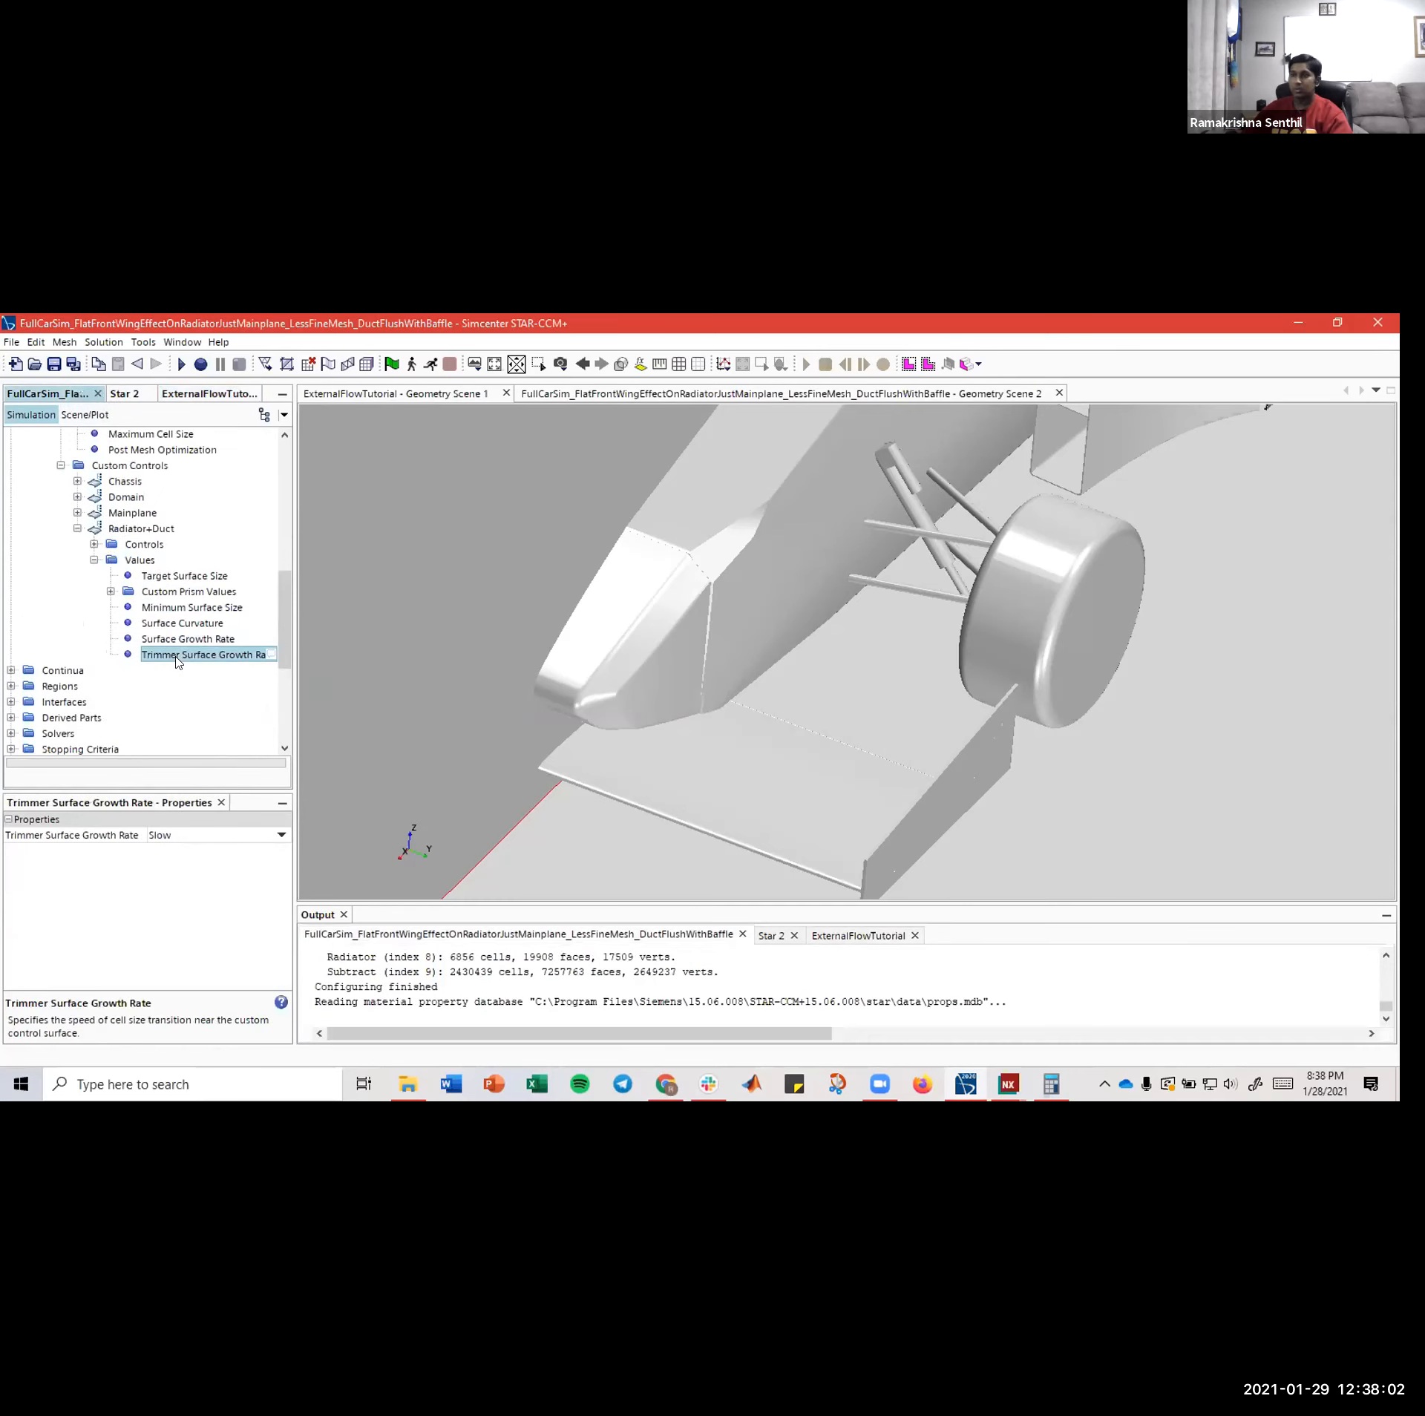
left_click(180, 625)
left_click(186, 609)
left_click(188, 576)
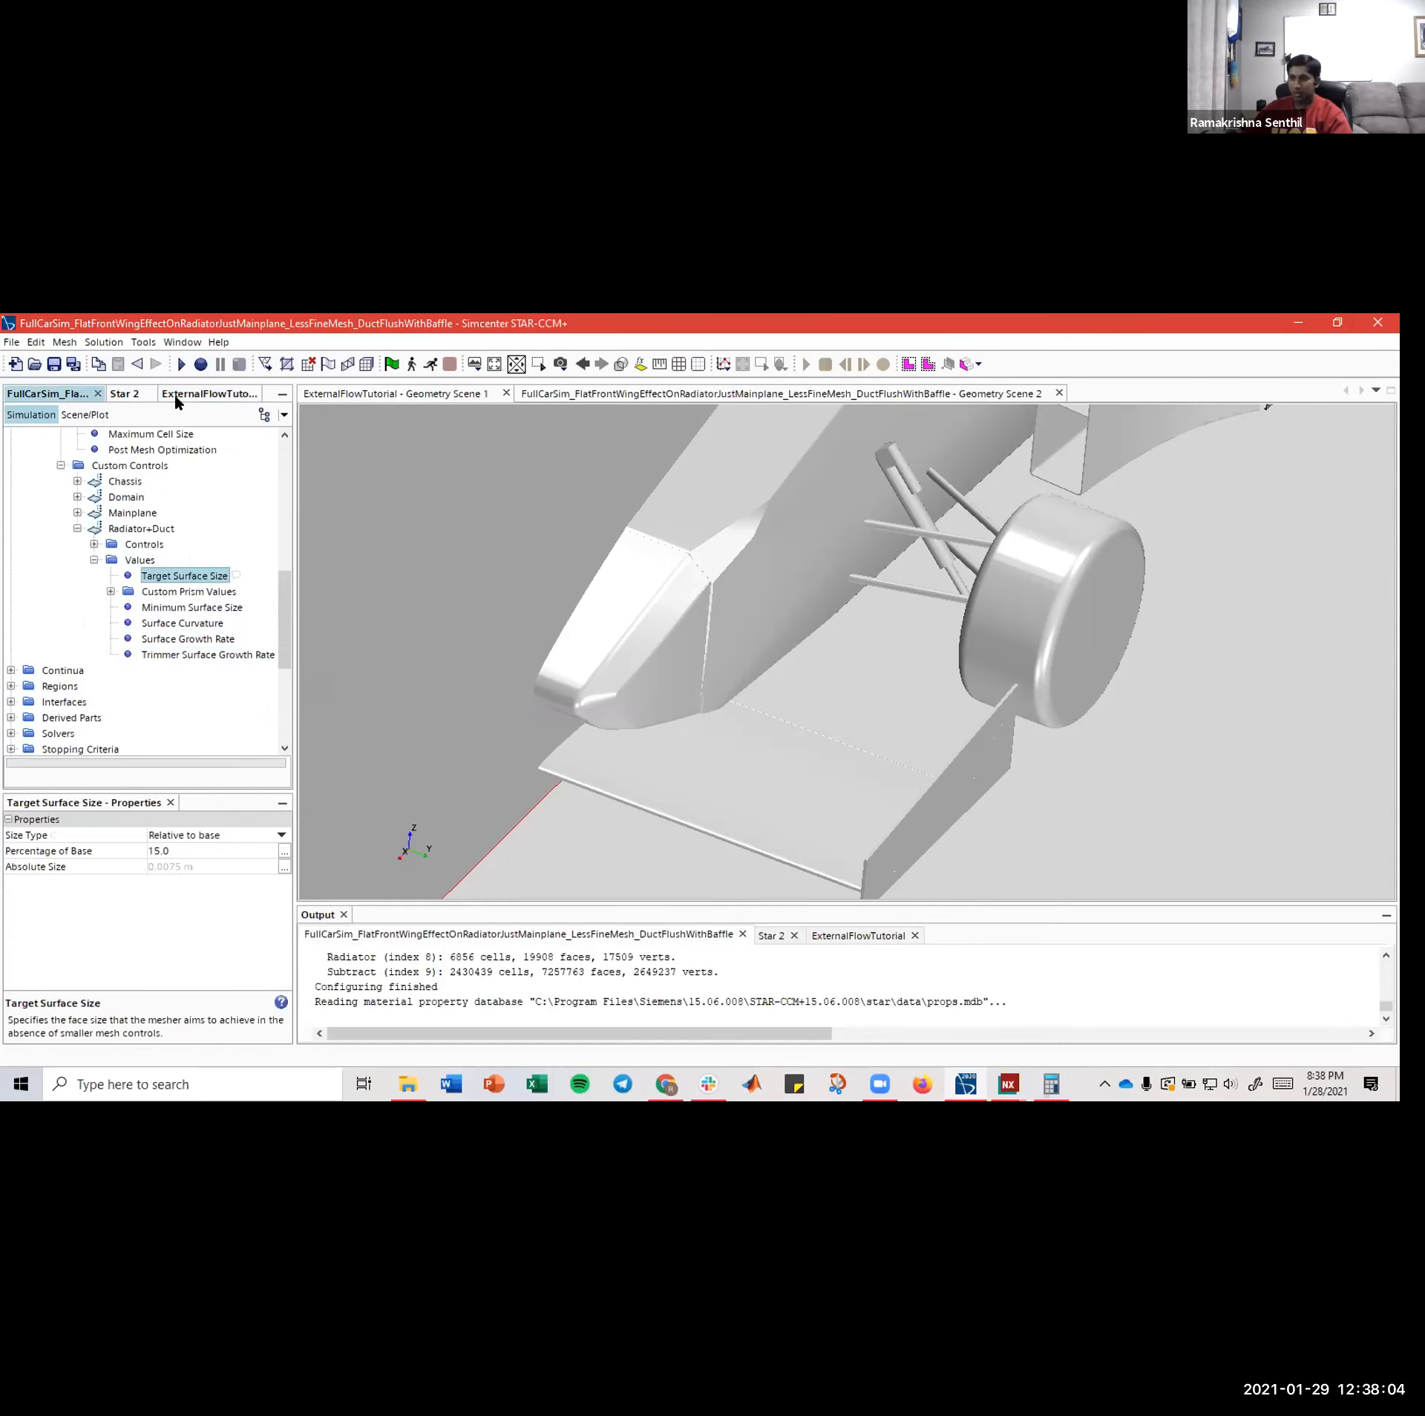
left_click(193, 395)
left_click(184, 545)
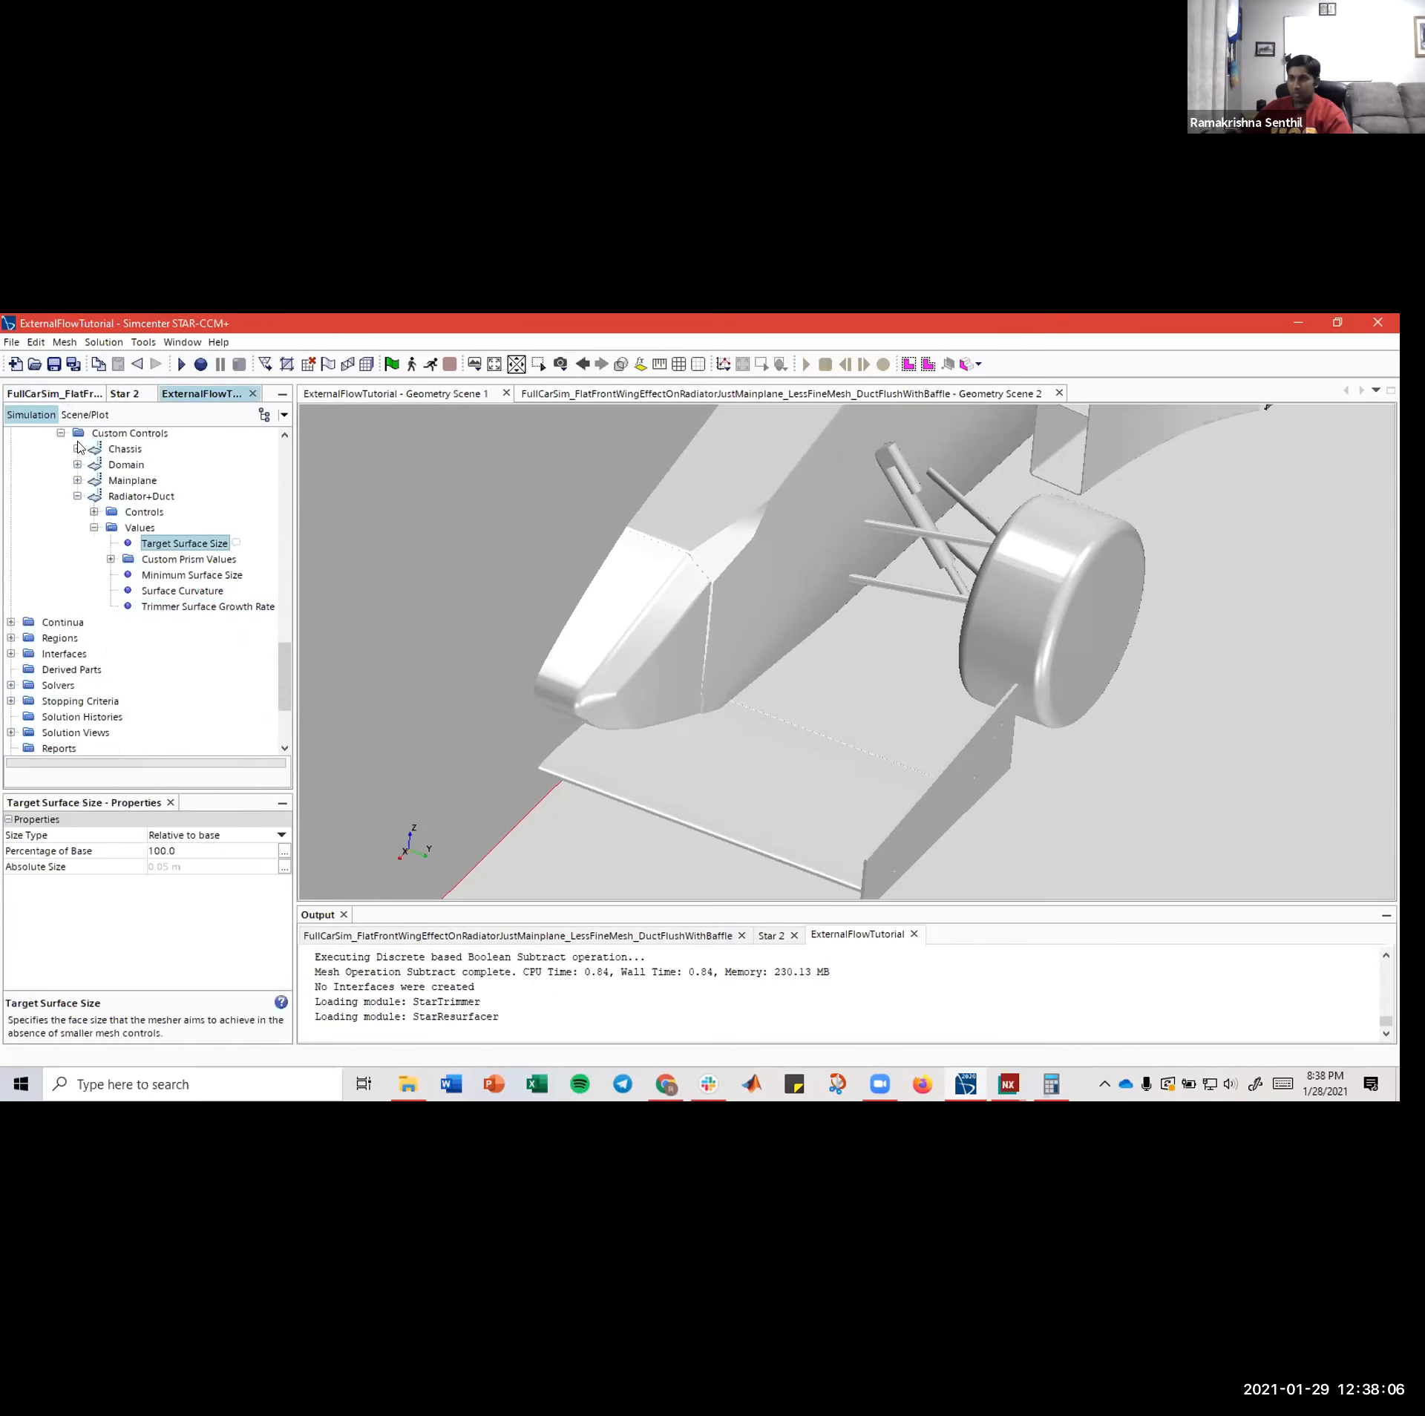
left_click(52, 393)
left_click(209, 395)
left_click(186, 852)
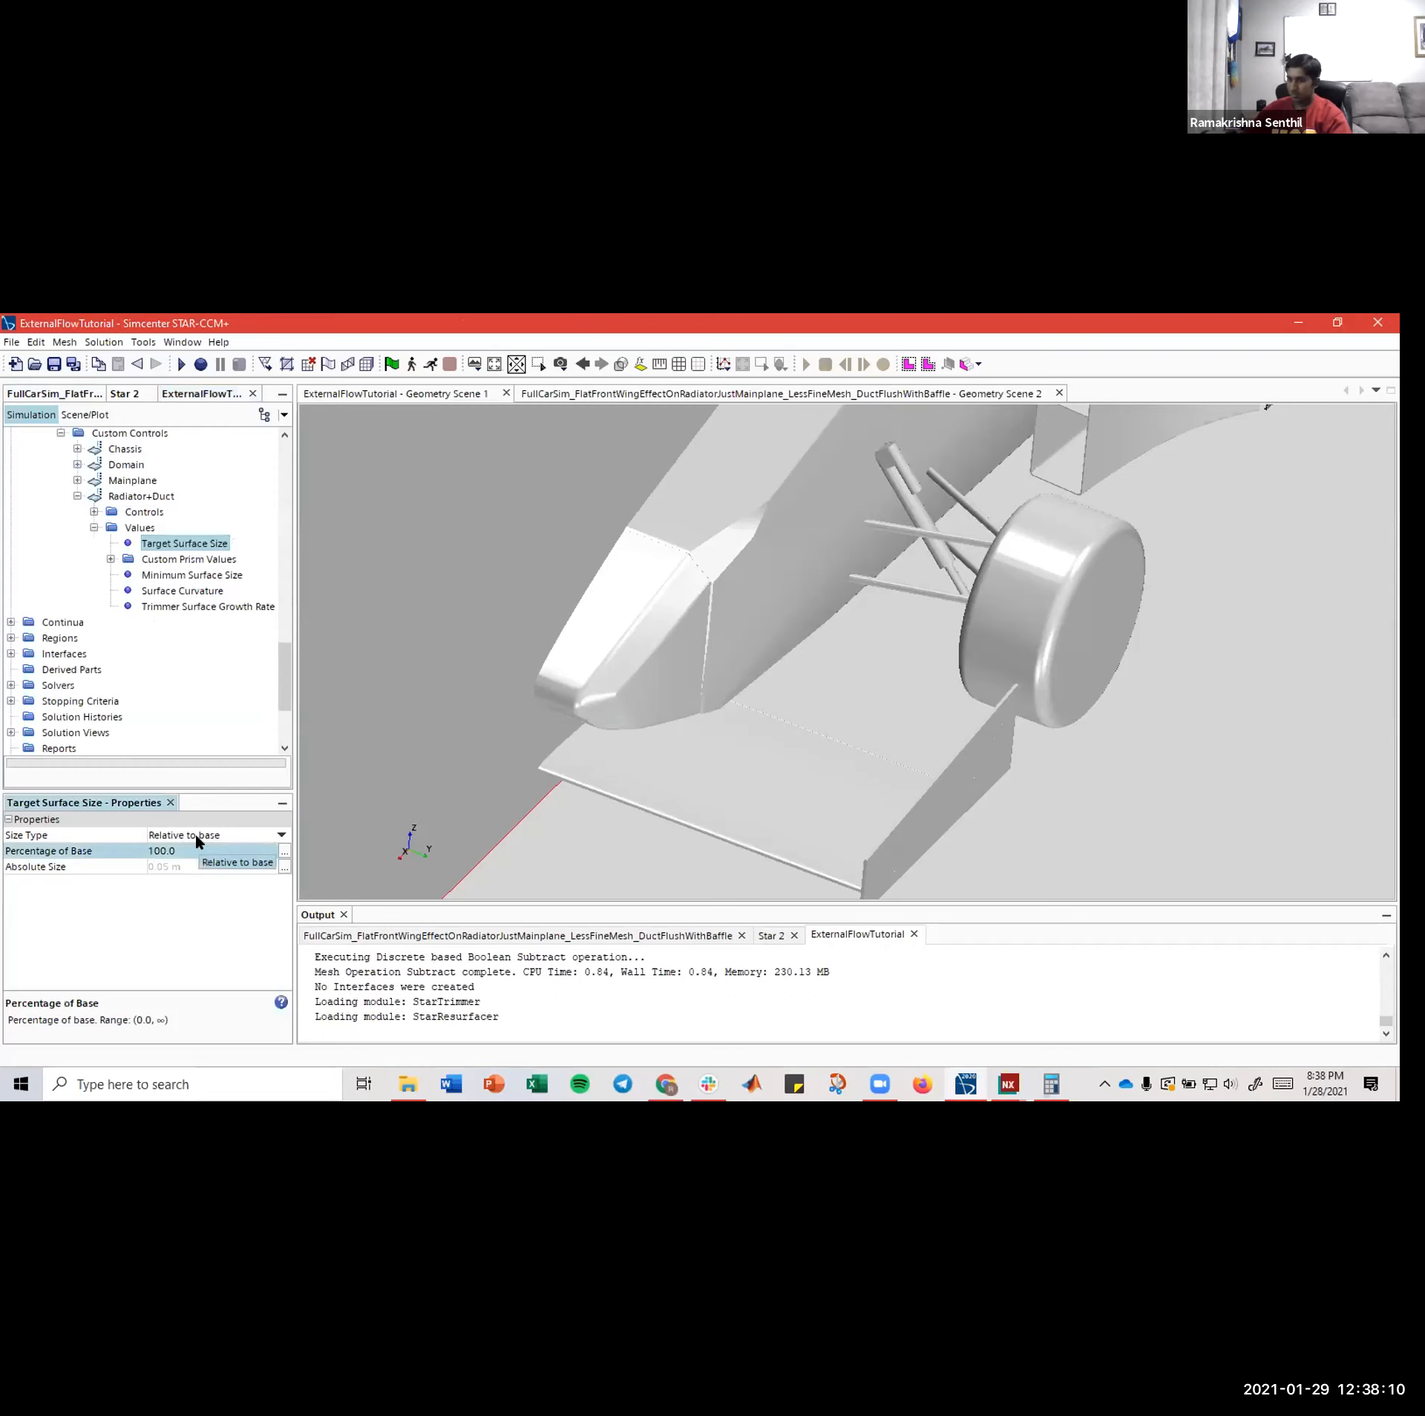
left_click(191, 850)
type("15")
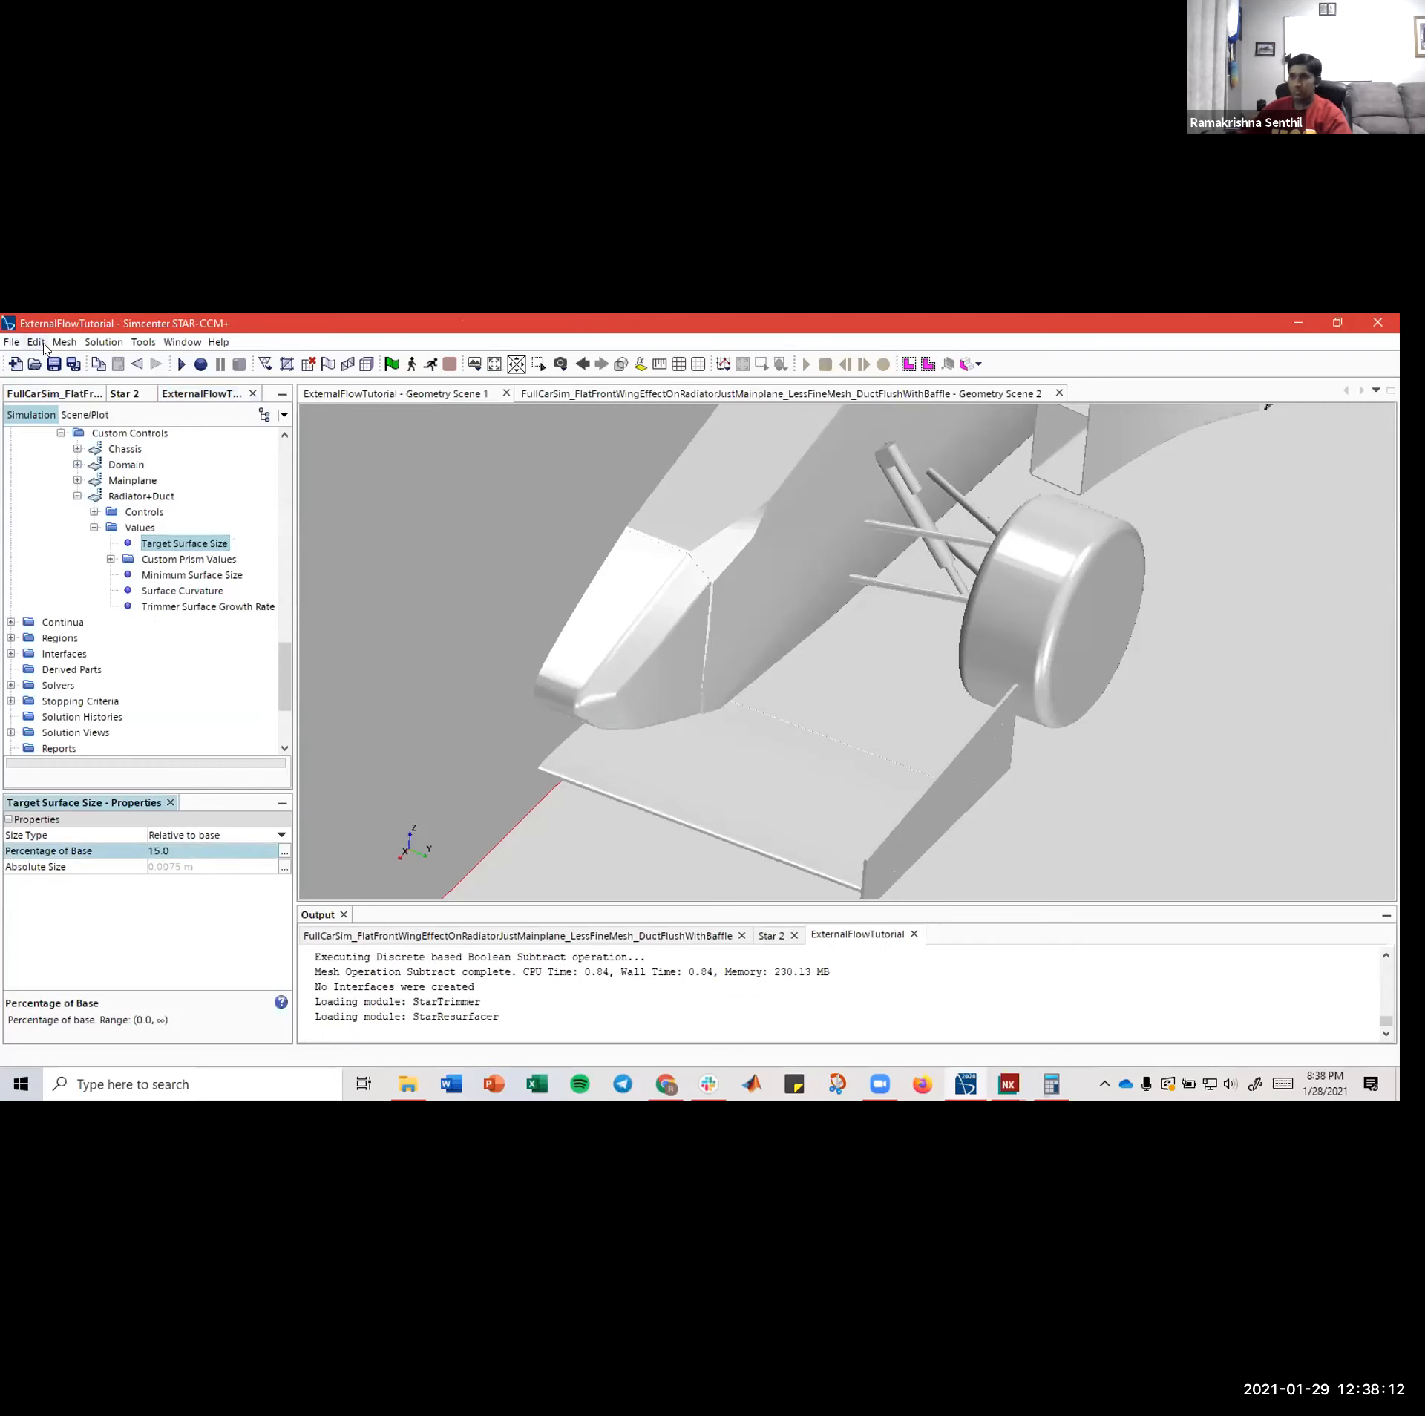
- Check the Radiator+Duct custom prism values in FullCarSim and set the tutorial's Number of Prism Layers to 10
left_click(50, 406)
left_click(51, 396)
left_click(128, 593)
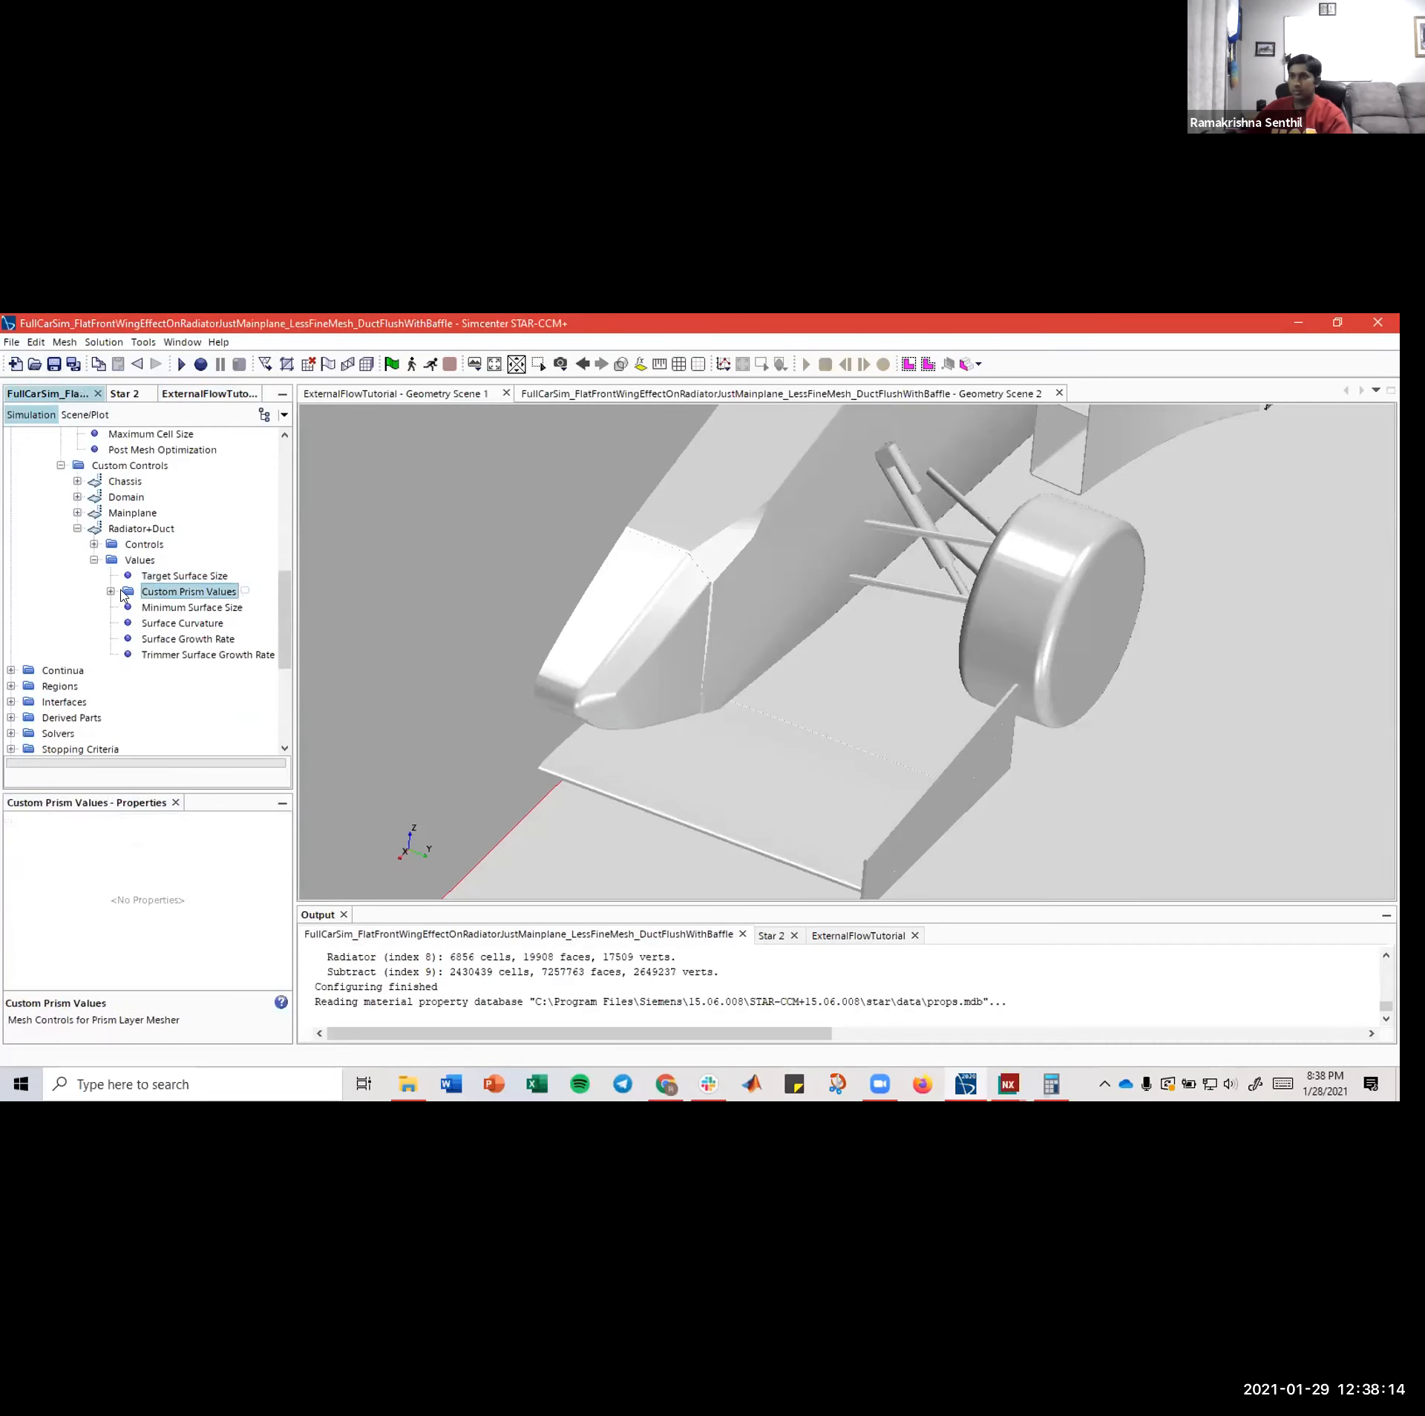
left_click(110, 591)
left_click(171, 608)
left_click(207, 394)
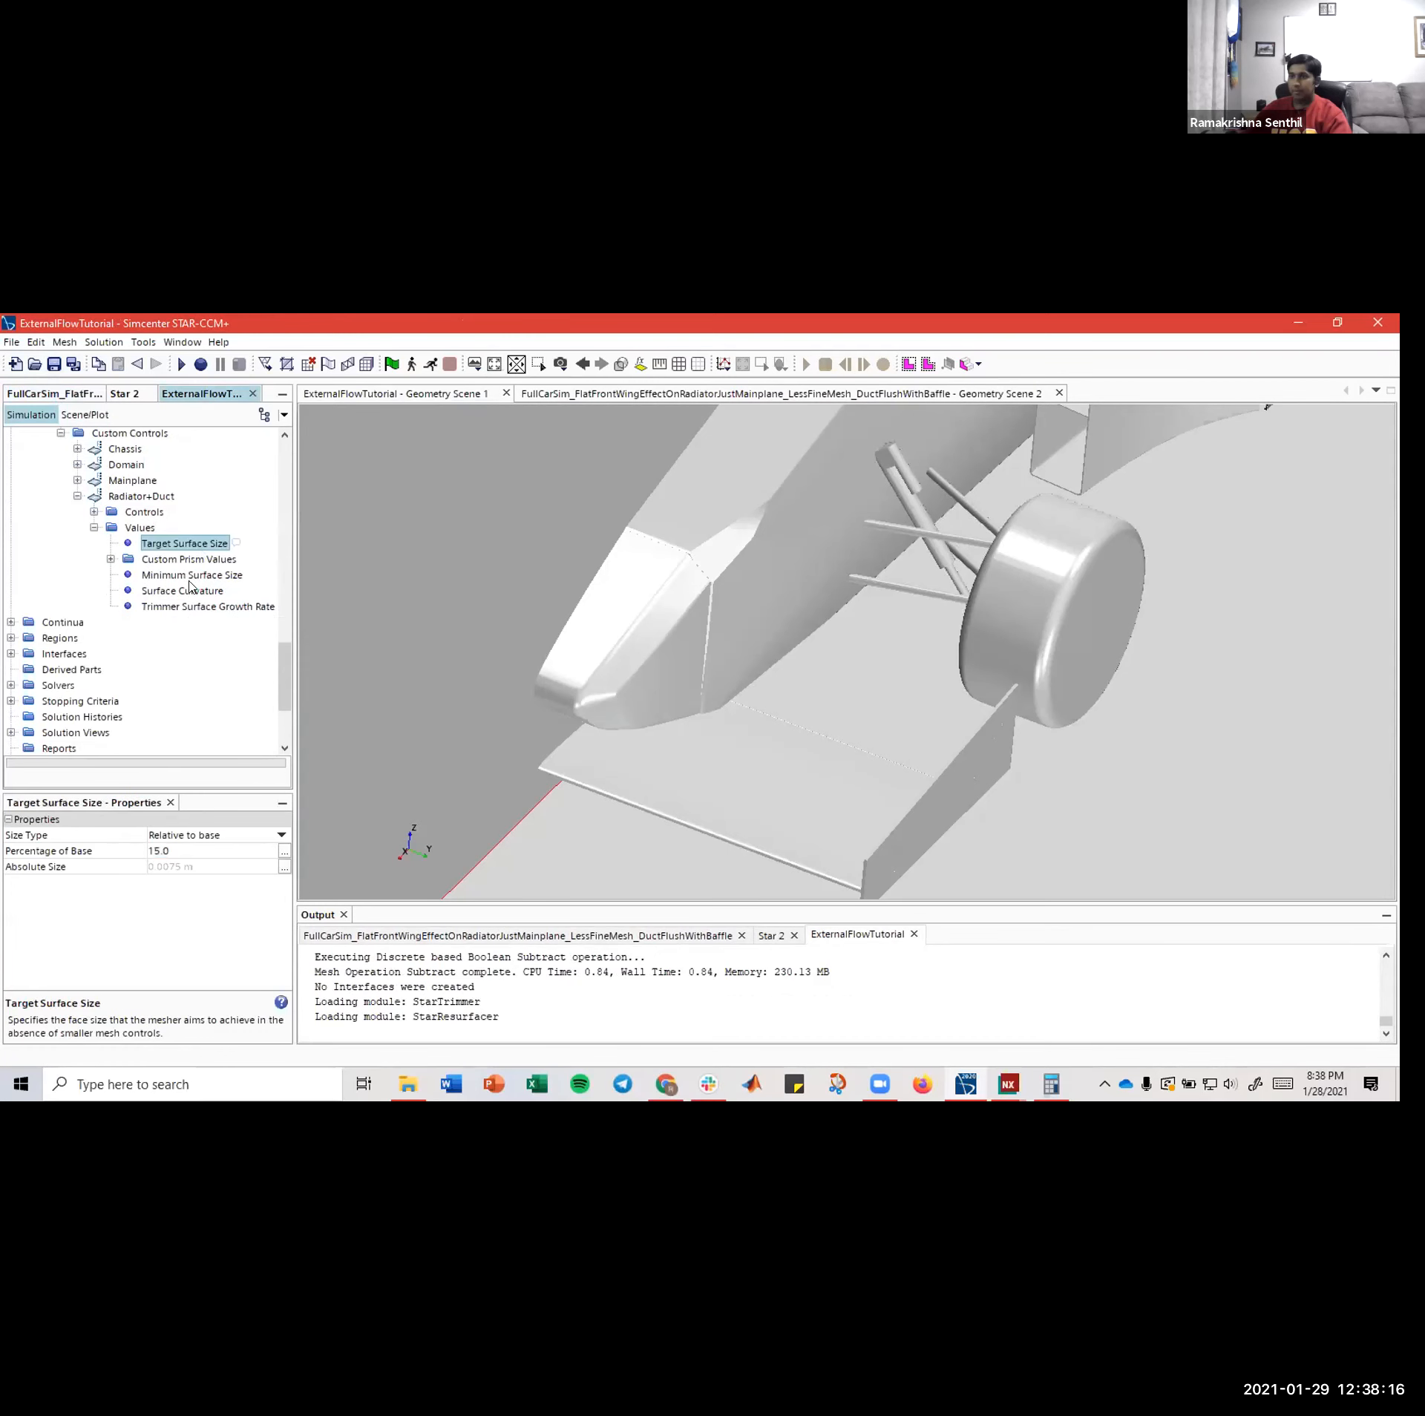
left_click(110, 560)
left_click(211, 575)
left_click(184, 834)
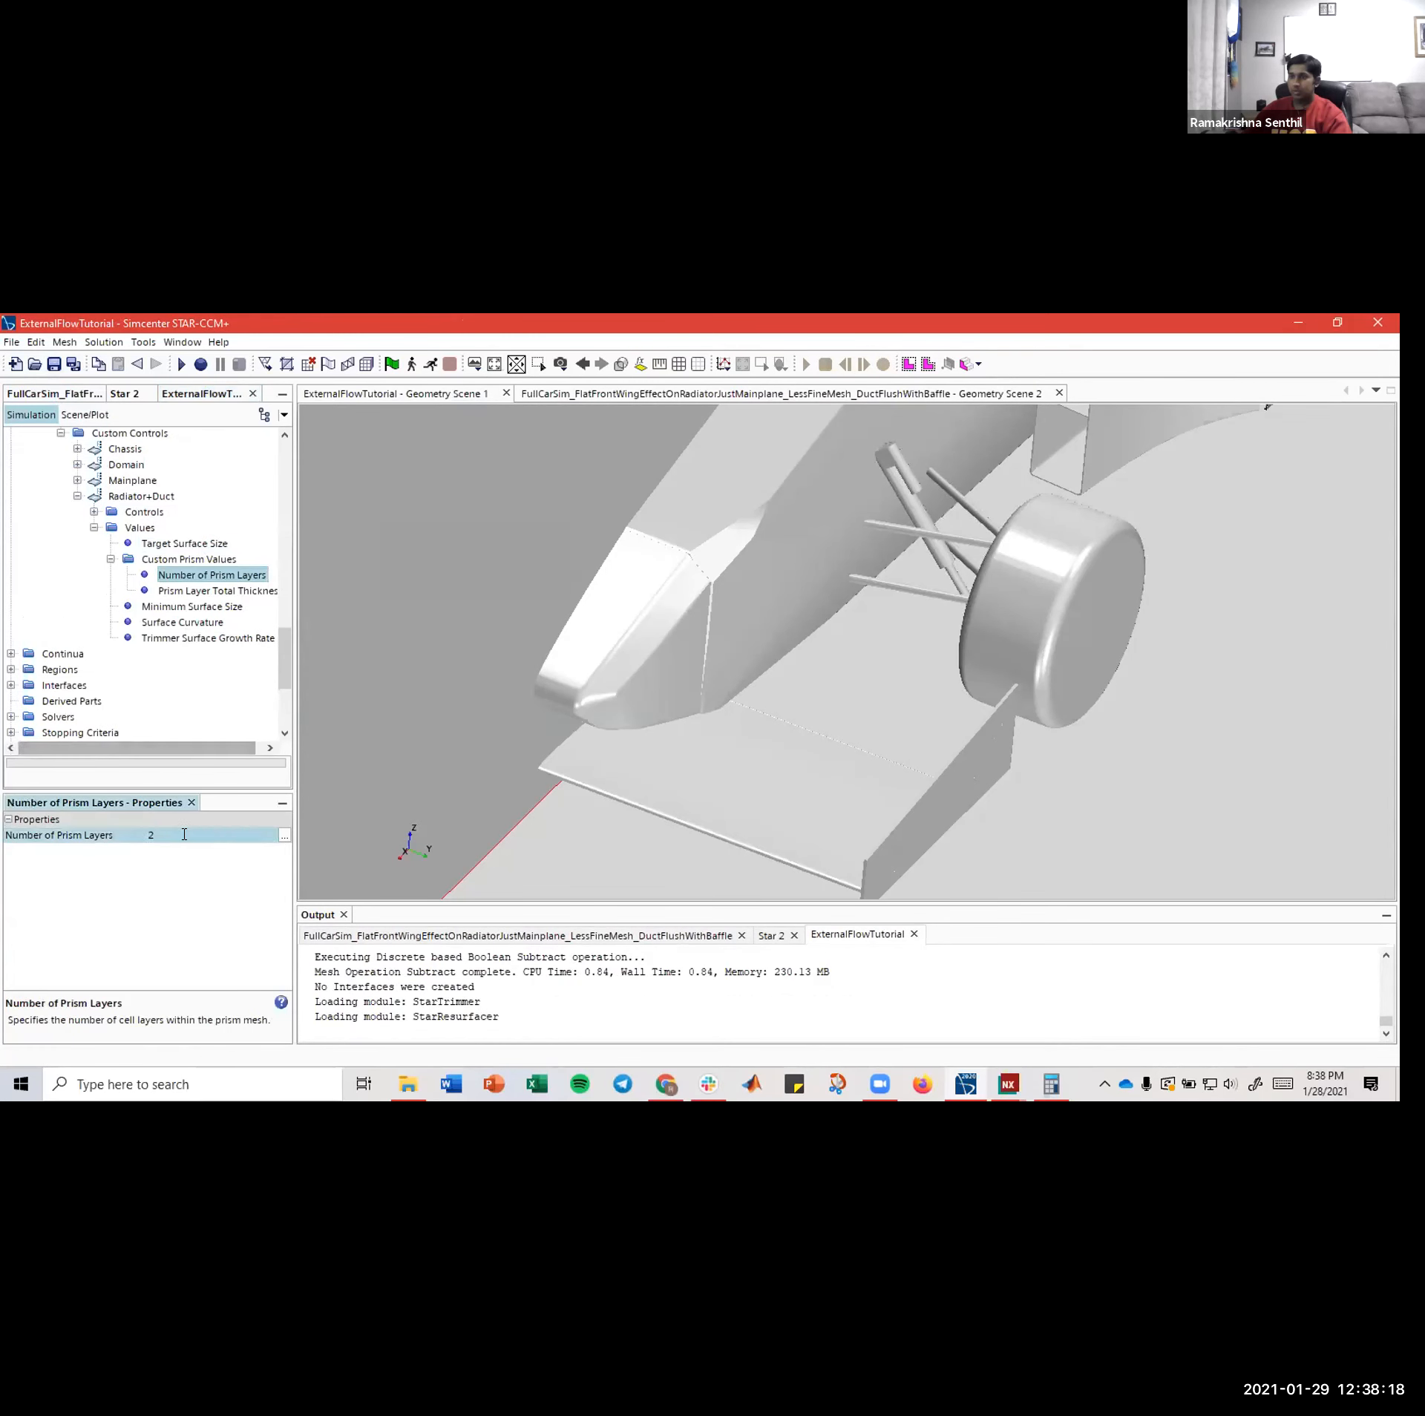
key("Return")
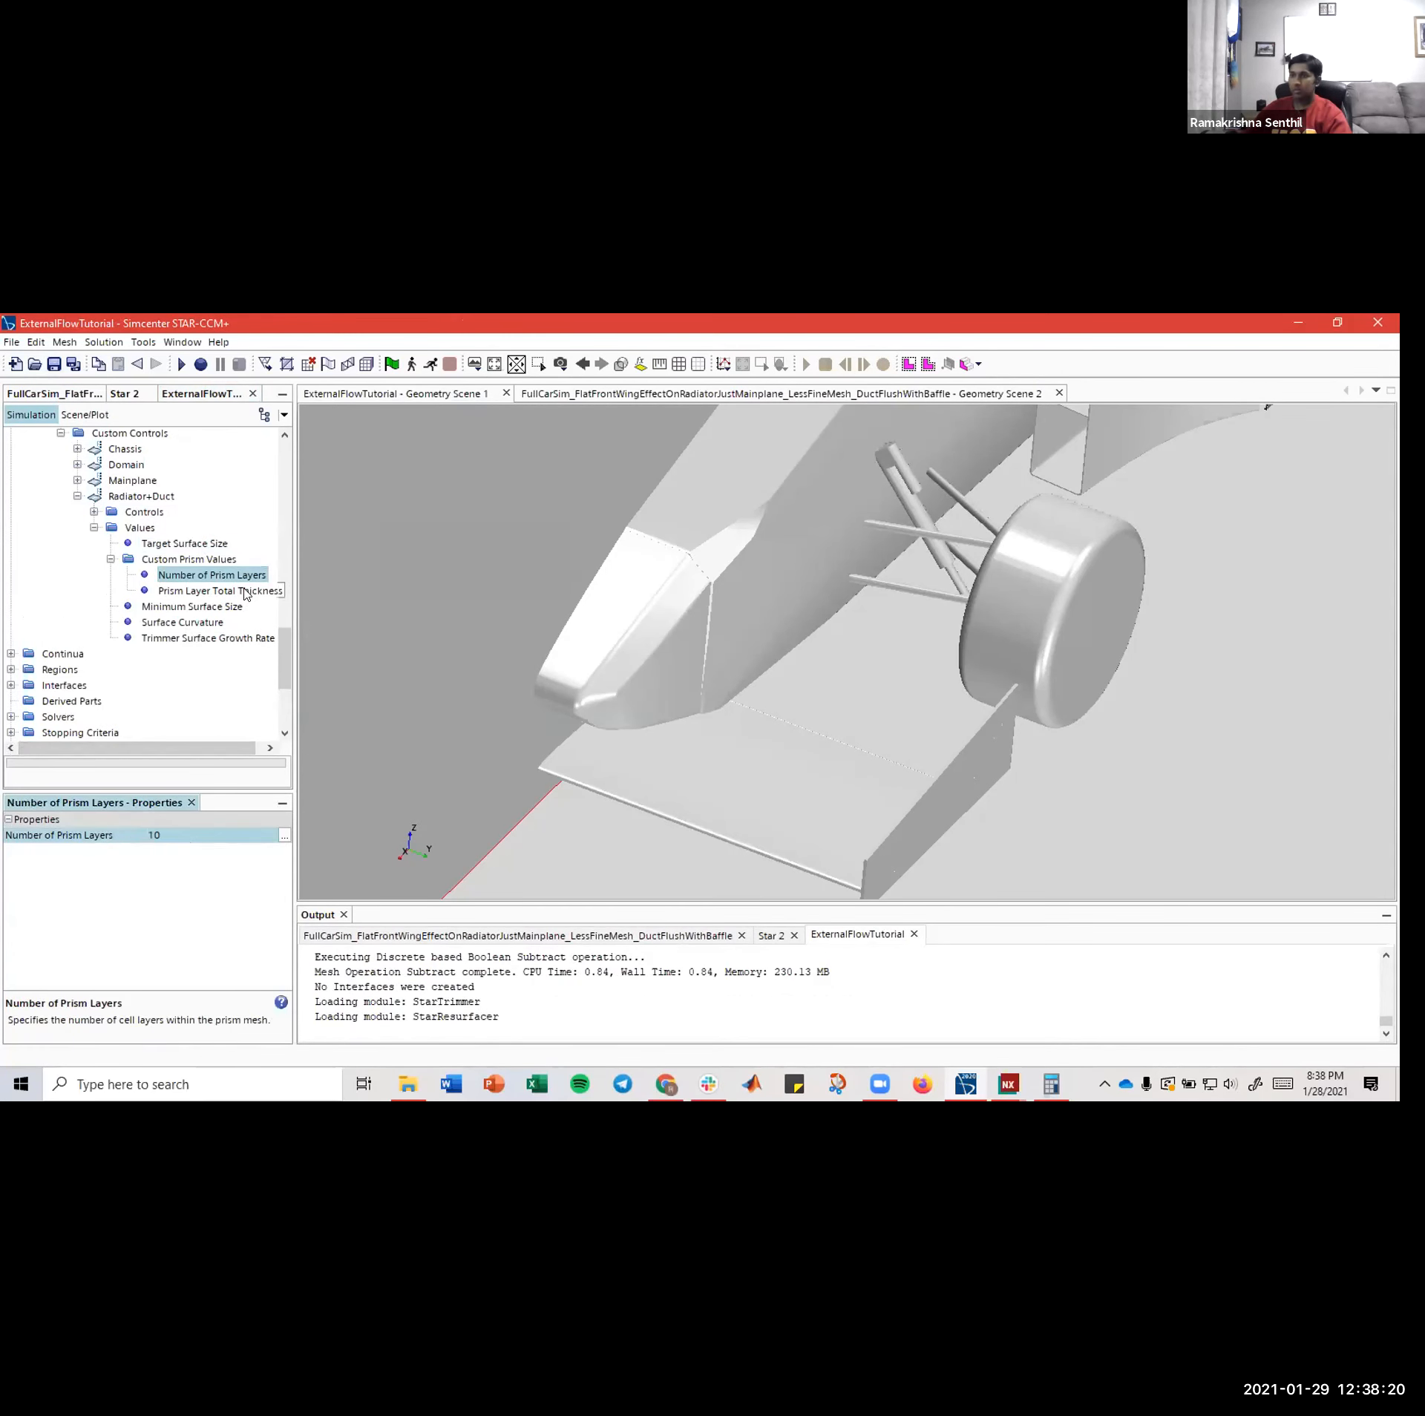
- Check the Radiator+Duct Prism Layer Total Thickness in FullCarSim and set the tutorial's value to 15 percent of base
left_click(277, 591)
left_click(48, 394)
left_click(192, 638)
left_click(179, 621)
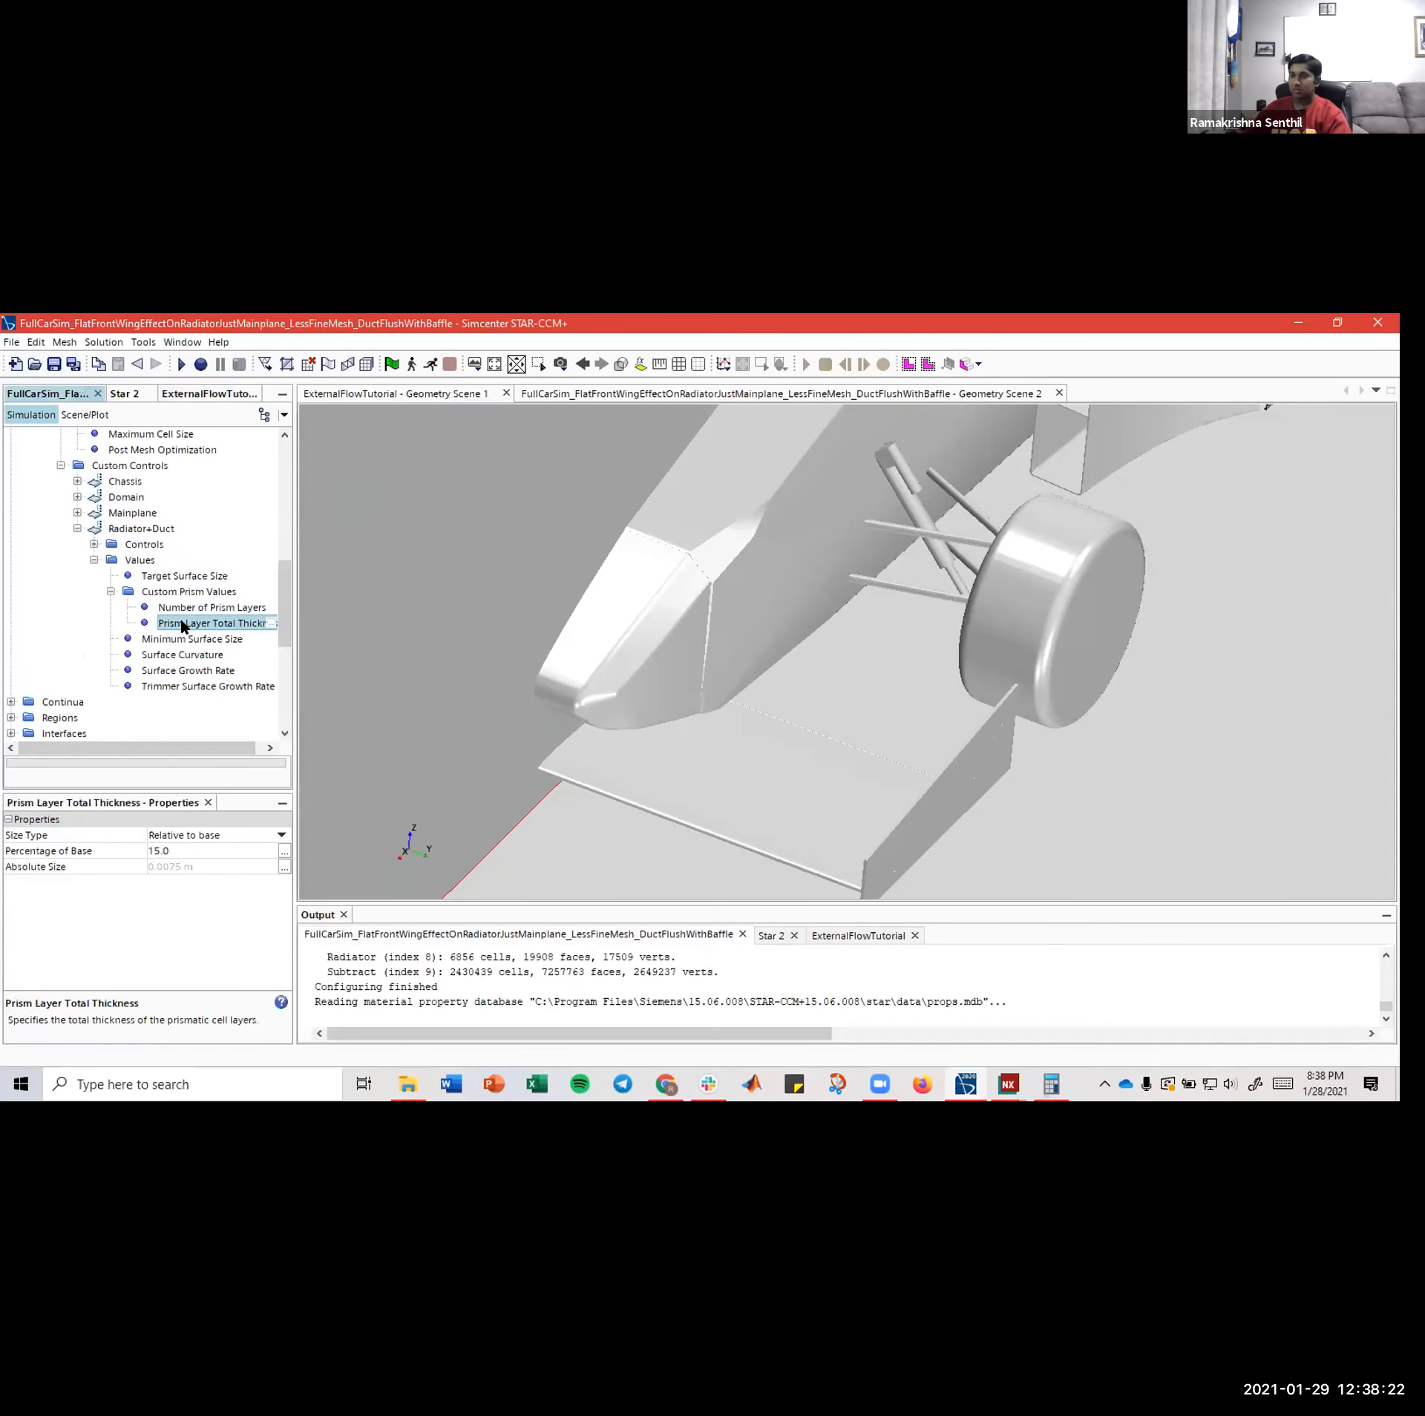
left_click(180, 393)
left_click(182, 849)
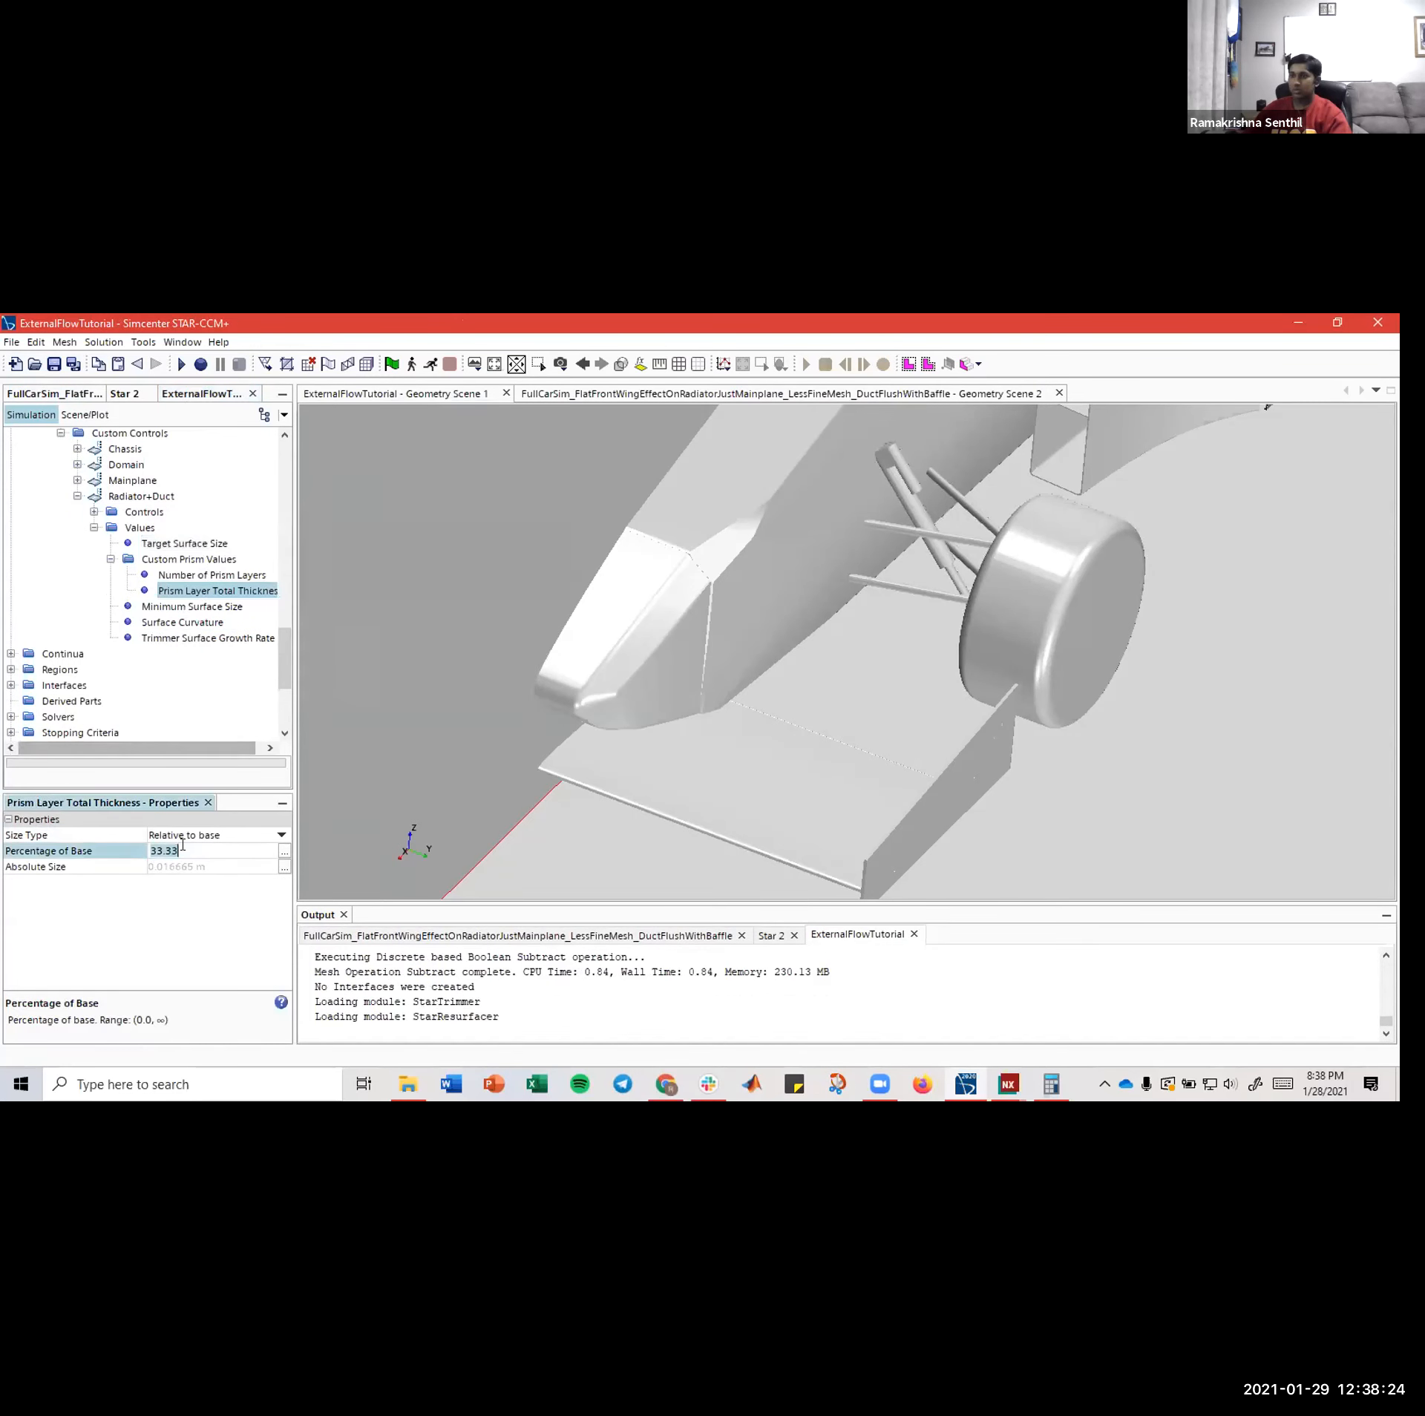
type("15")
key("Return")
- Check the Radiator+Duct Minimum Surface Size in FullCarSim and set the tutorial's value to 5 percent of base
scroll(158, 624, "up", 1)
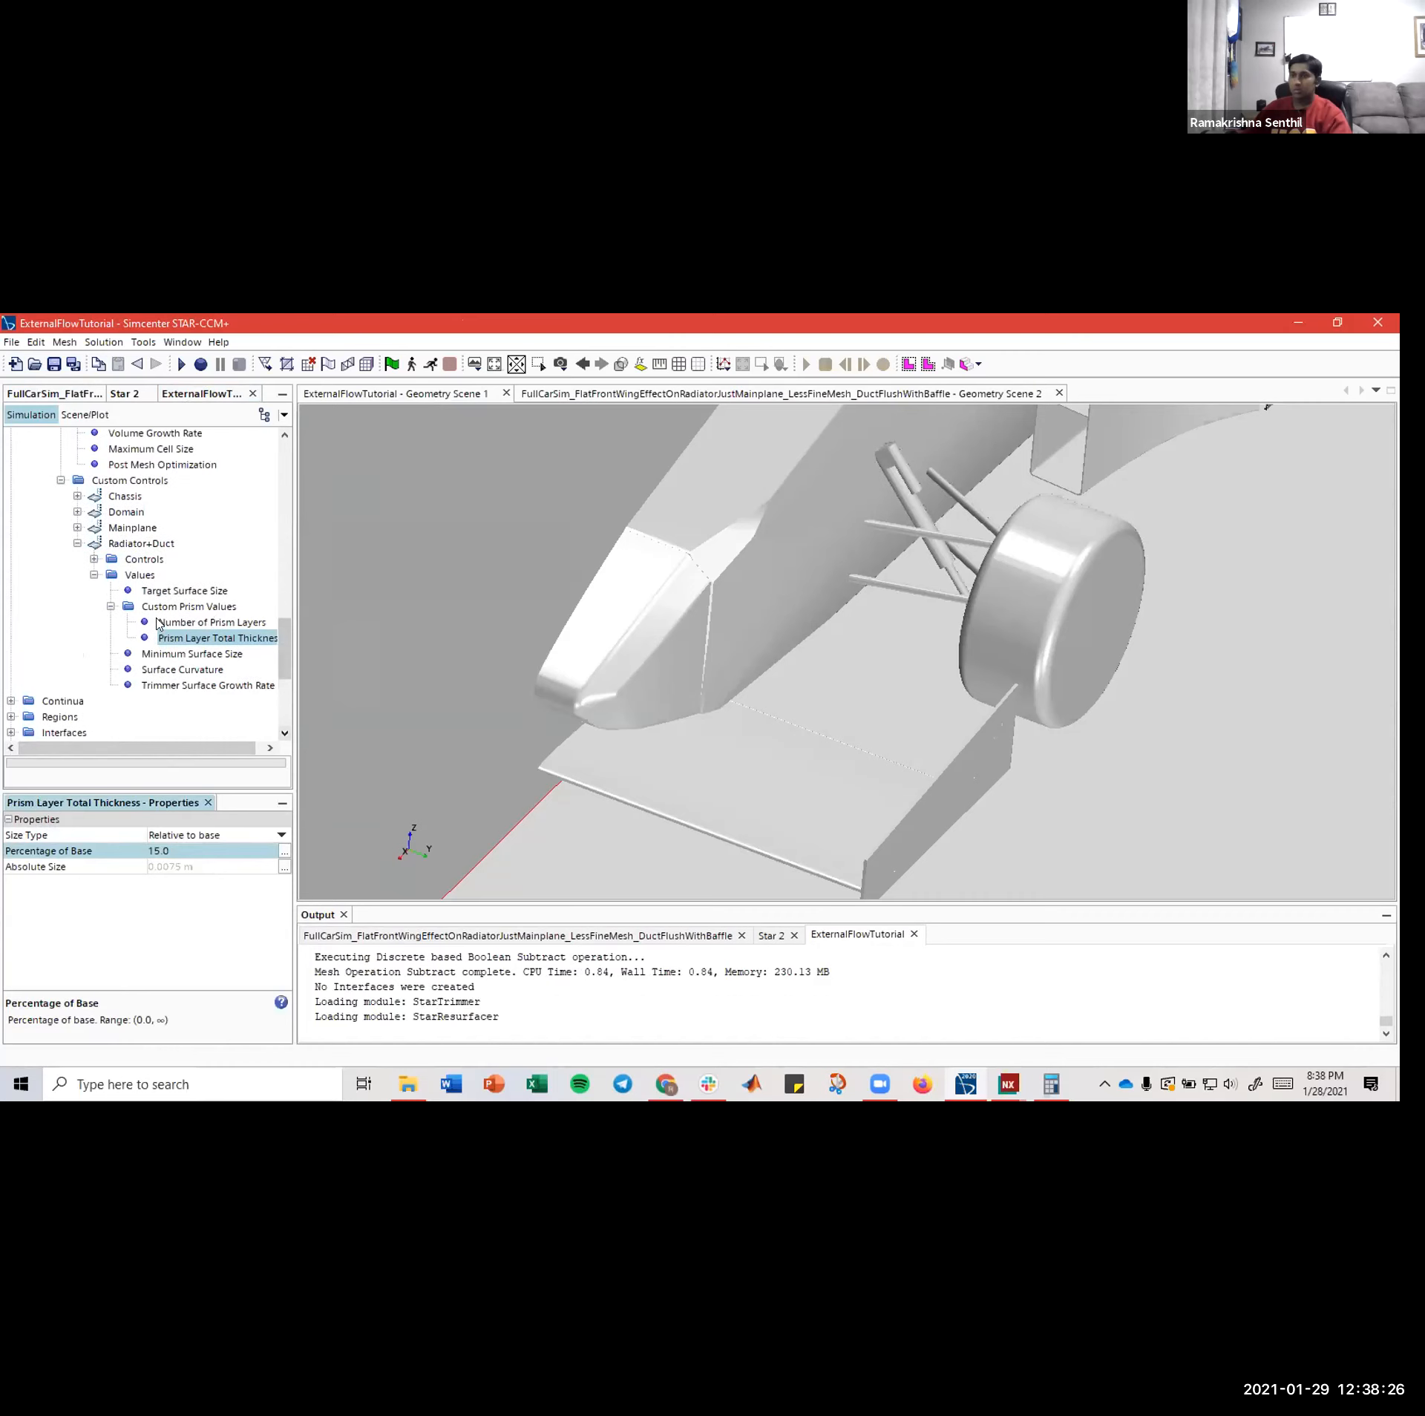
left_click(113, 609)
left_click(149, 623)
left_click(49, 396)
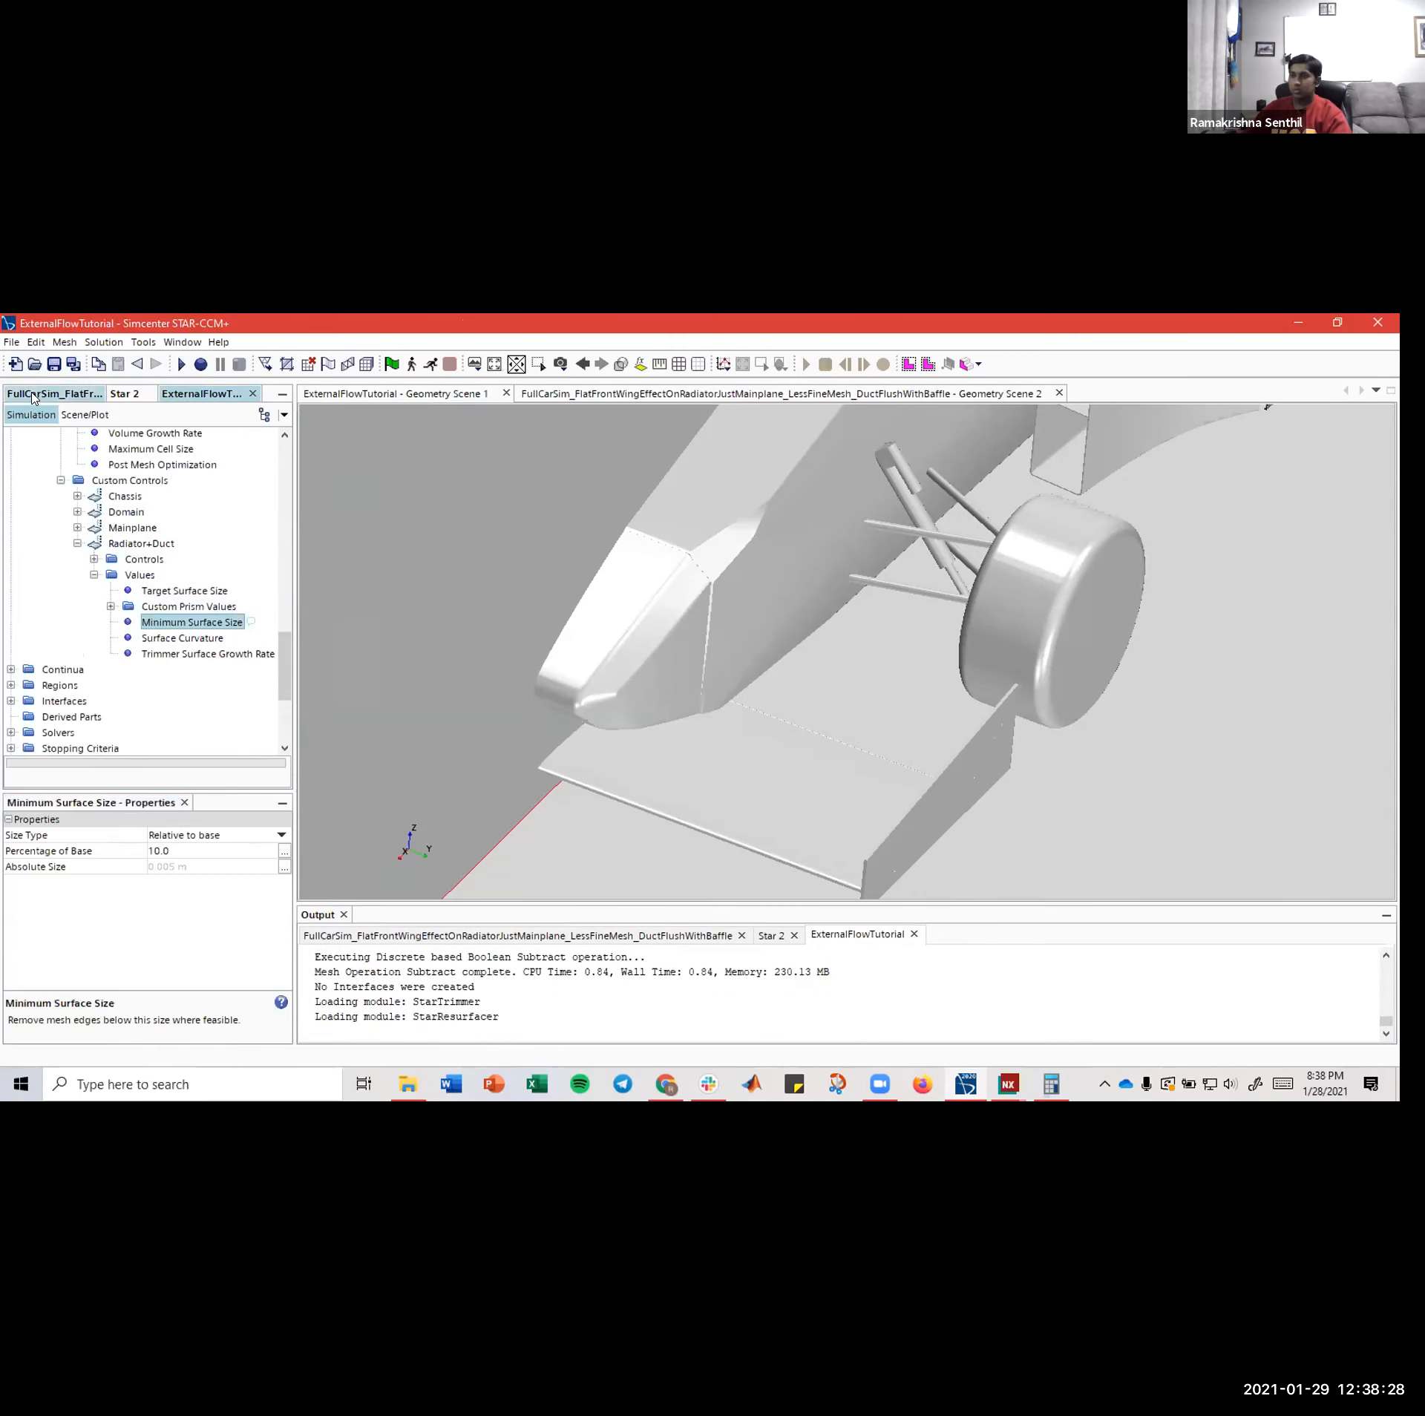
left_click(157, 641)
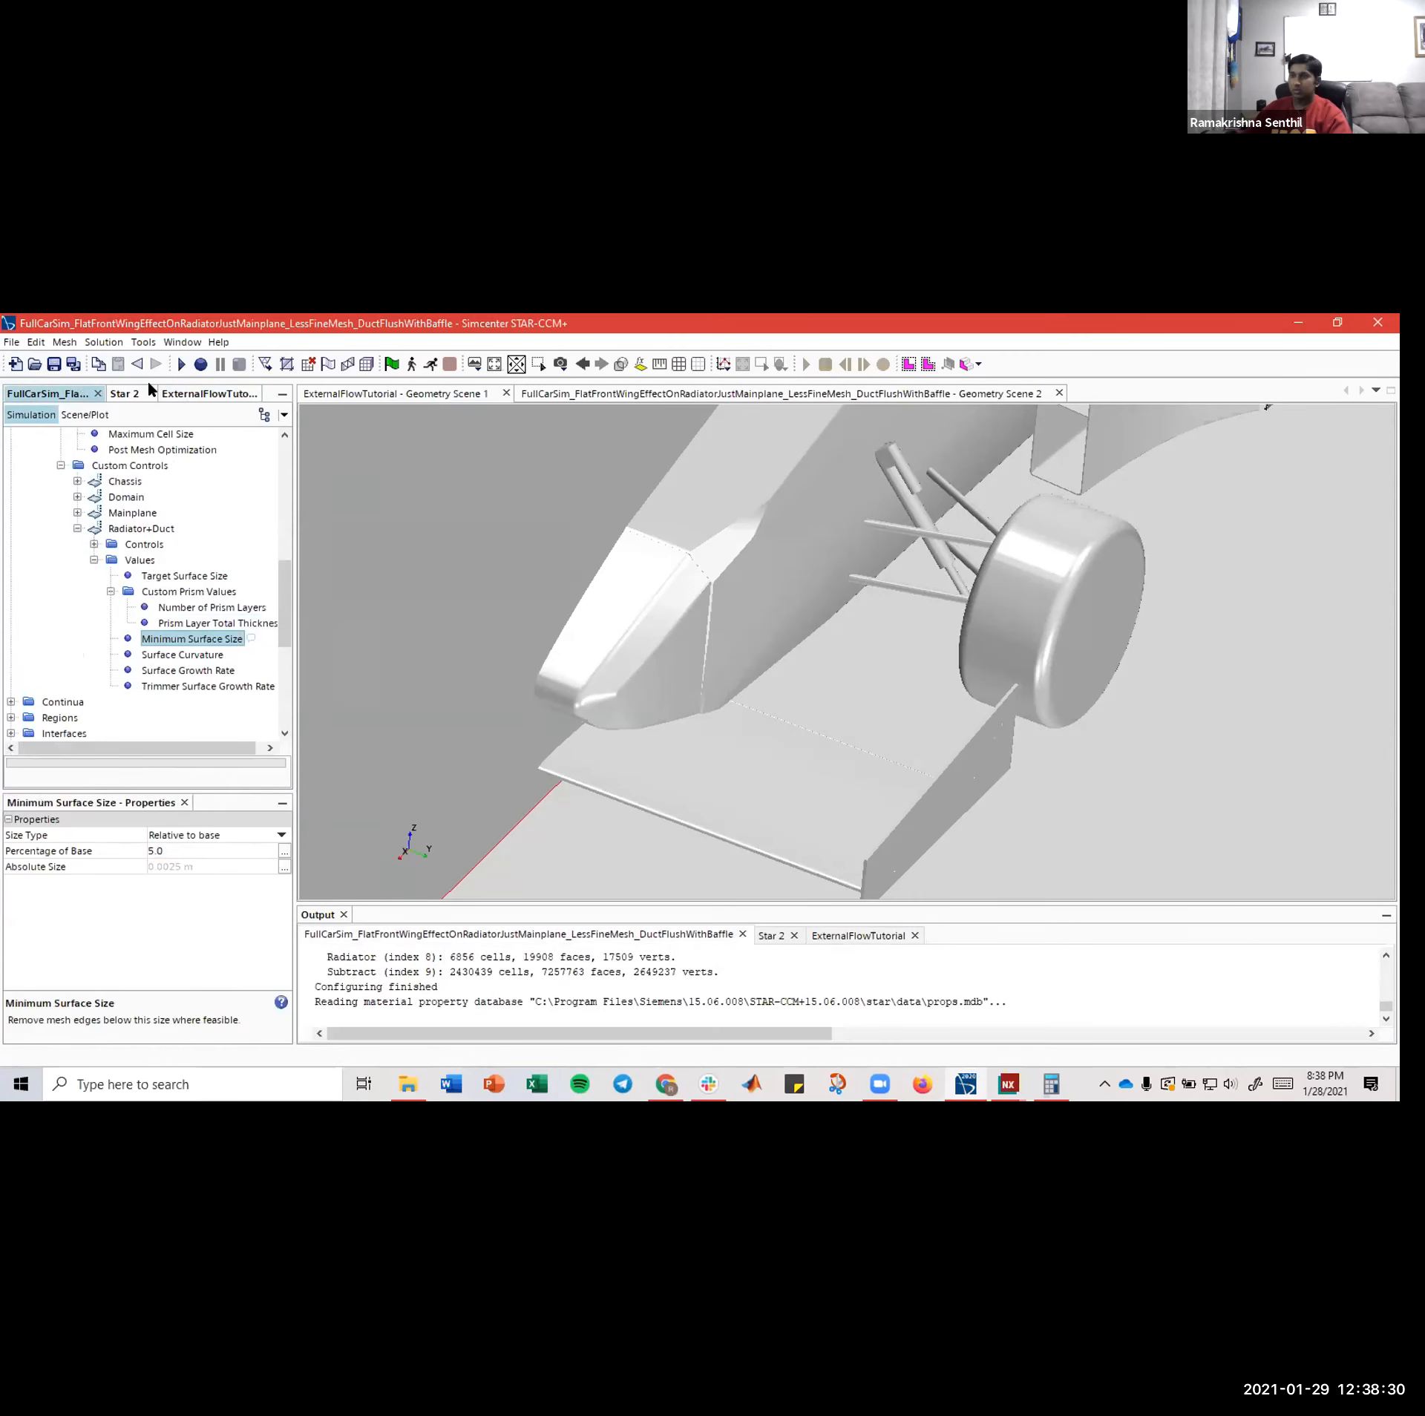
left_click(183, 396)
left_click(174, 850)
type("5")
key("Return")
- Check the Radiator+Duct Surface Curvature in FullCarSim and set the tutorial's value to 75 points per circle
left_click(52, 393)
left_click(159, 654)
left_click(209, 401)
left_click(186, 637)
left_click(183, 850)
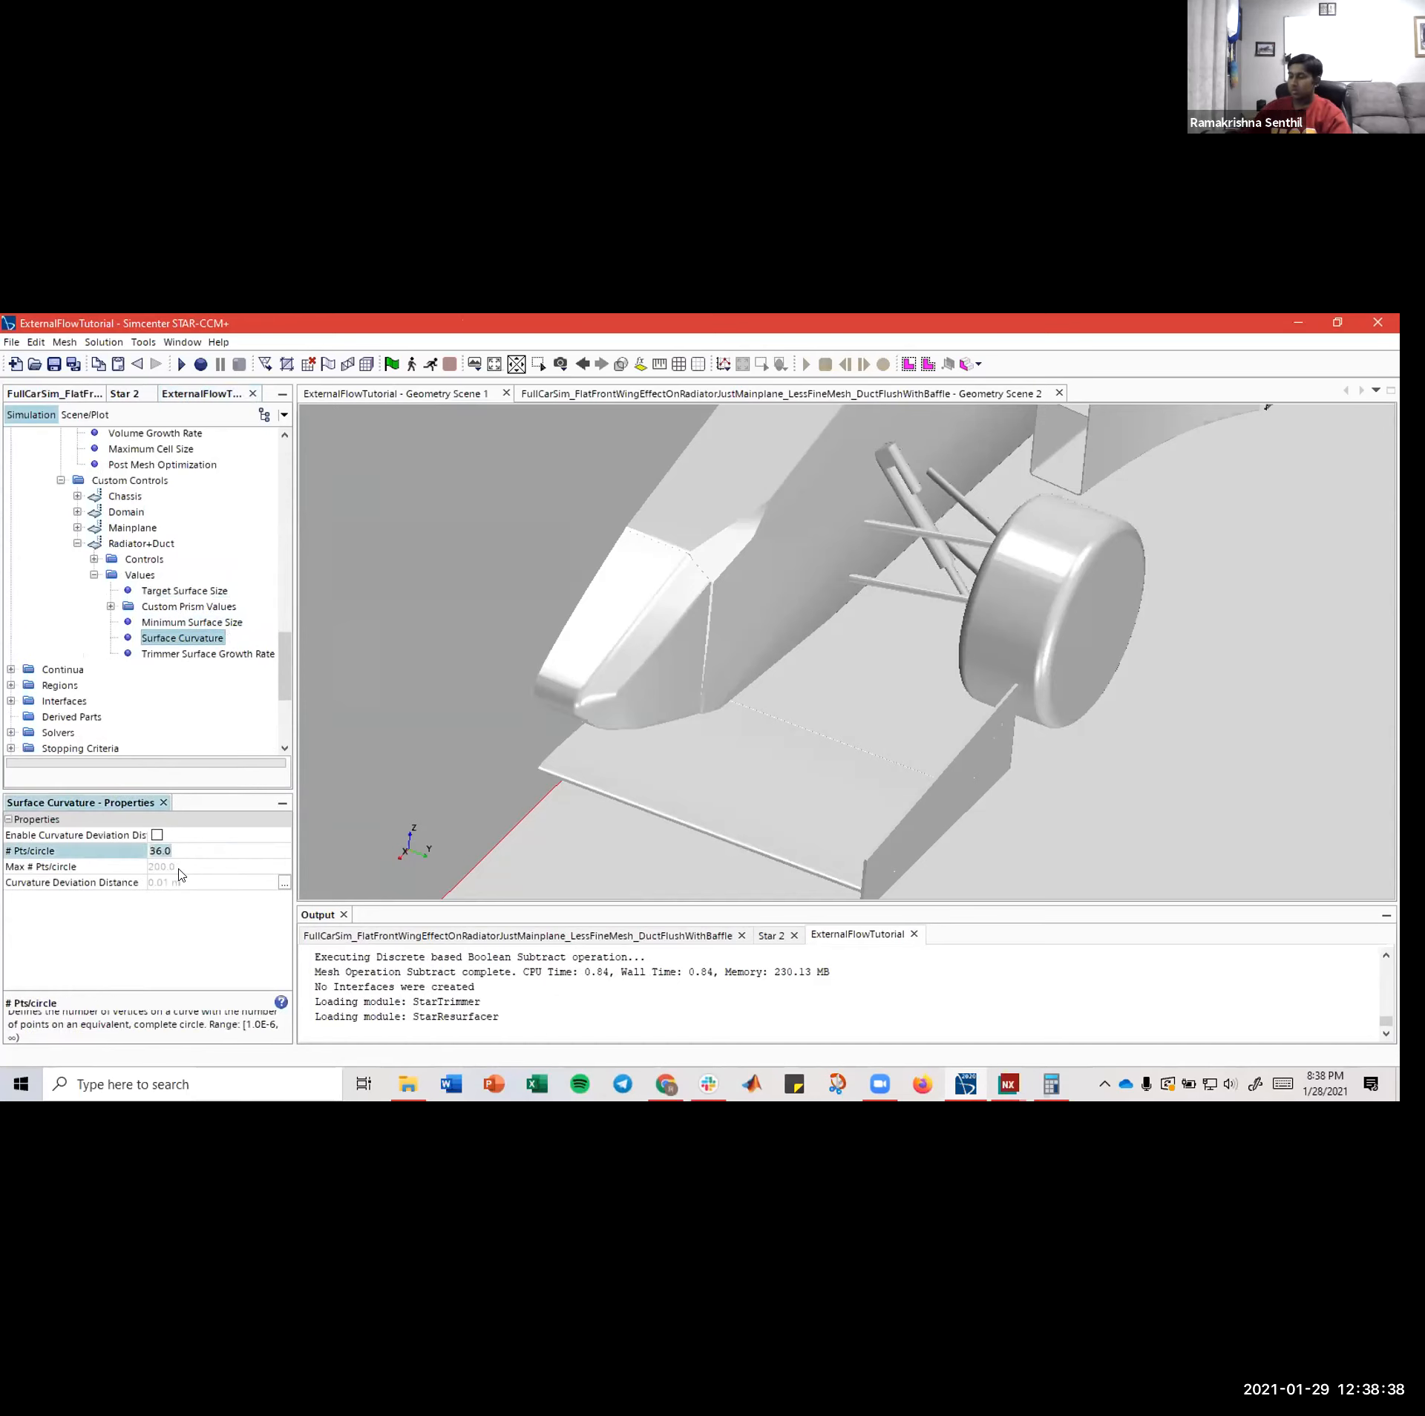
type("75")
key("Return")
- Check the Radiator+Duct growth rates in FullCarSim and set the tutorial's Trimmer Surface Growth Rate to Slow
left_click(52, 393)
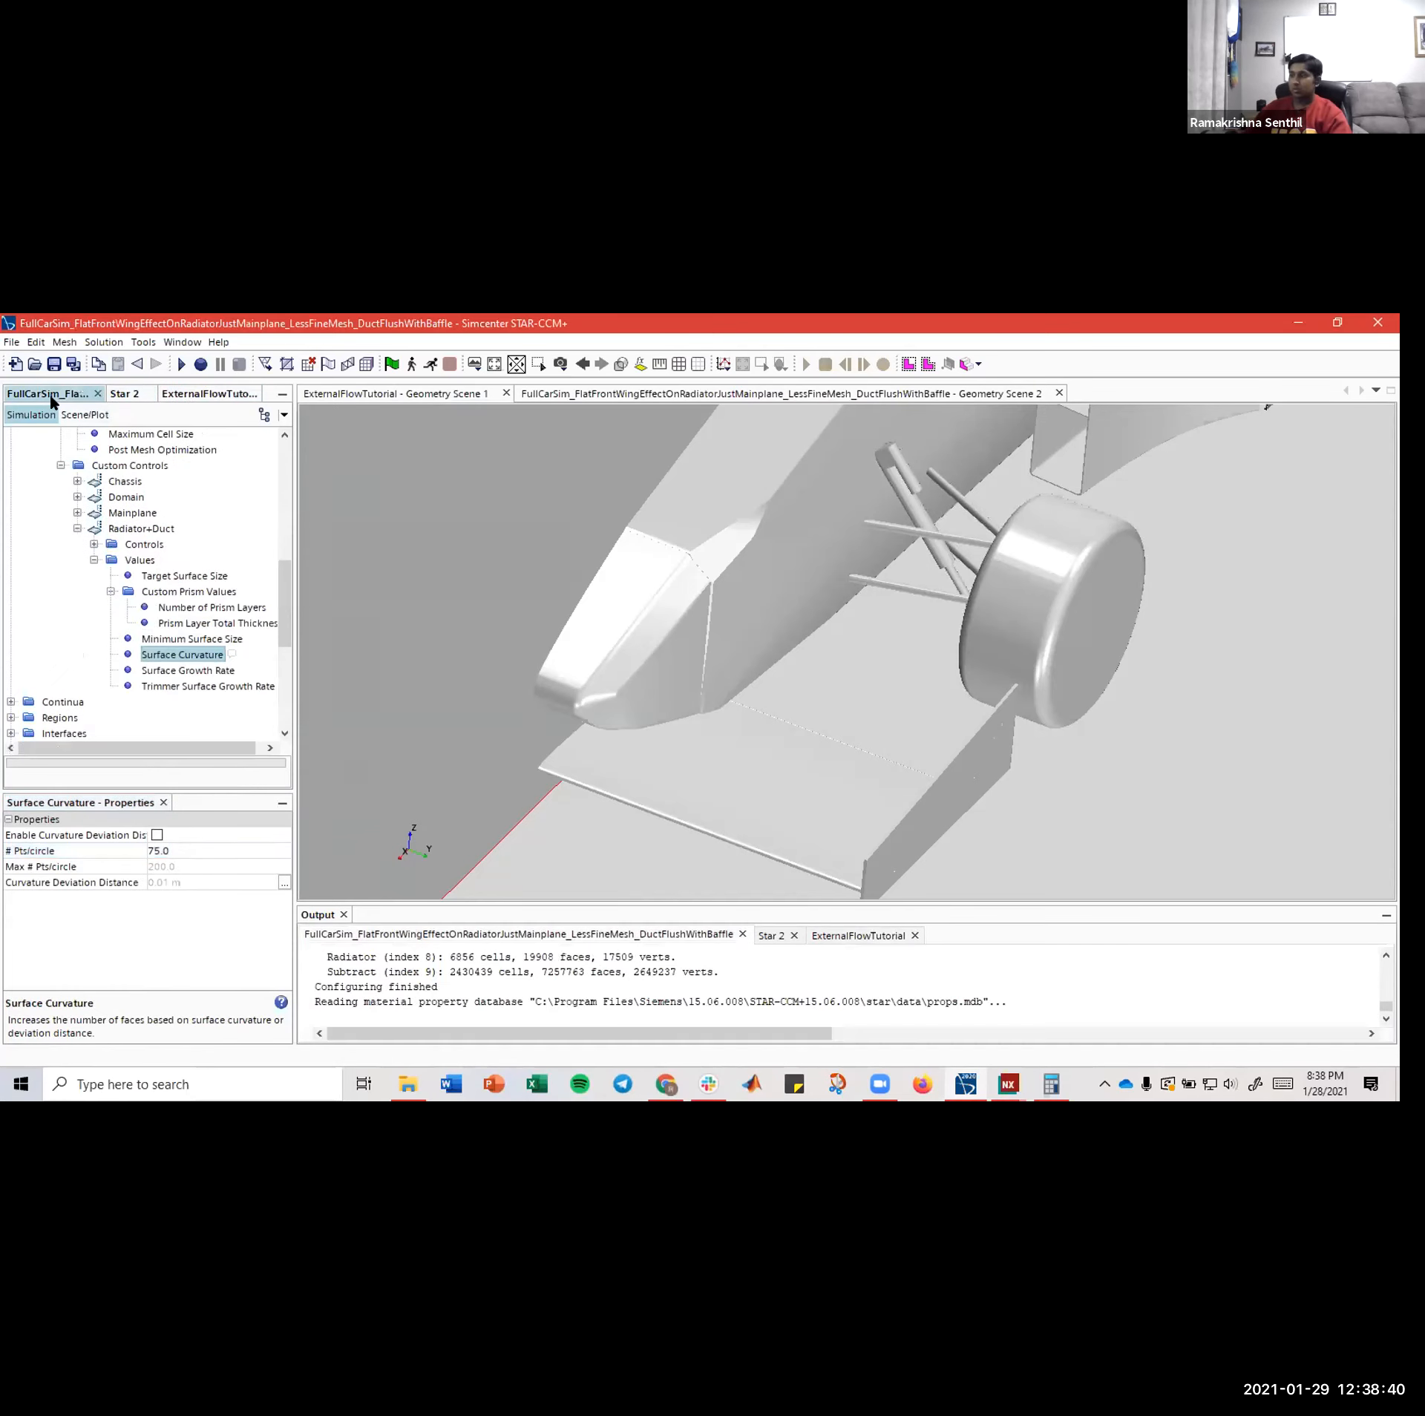
left_click(184, 672)
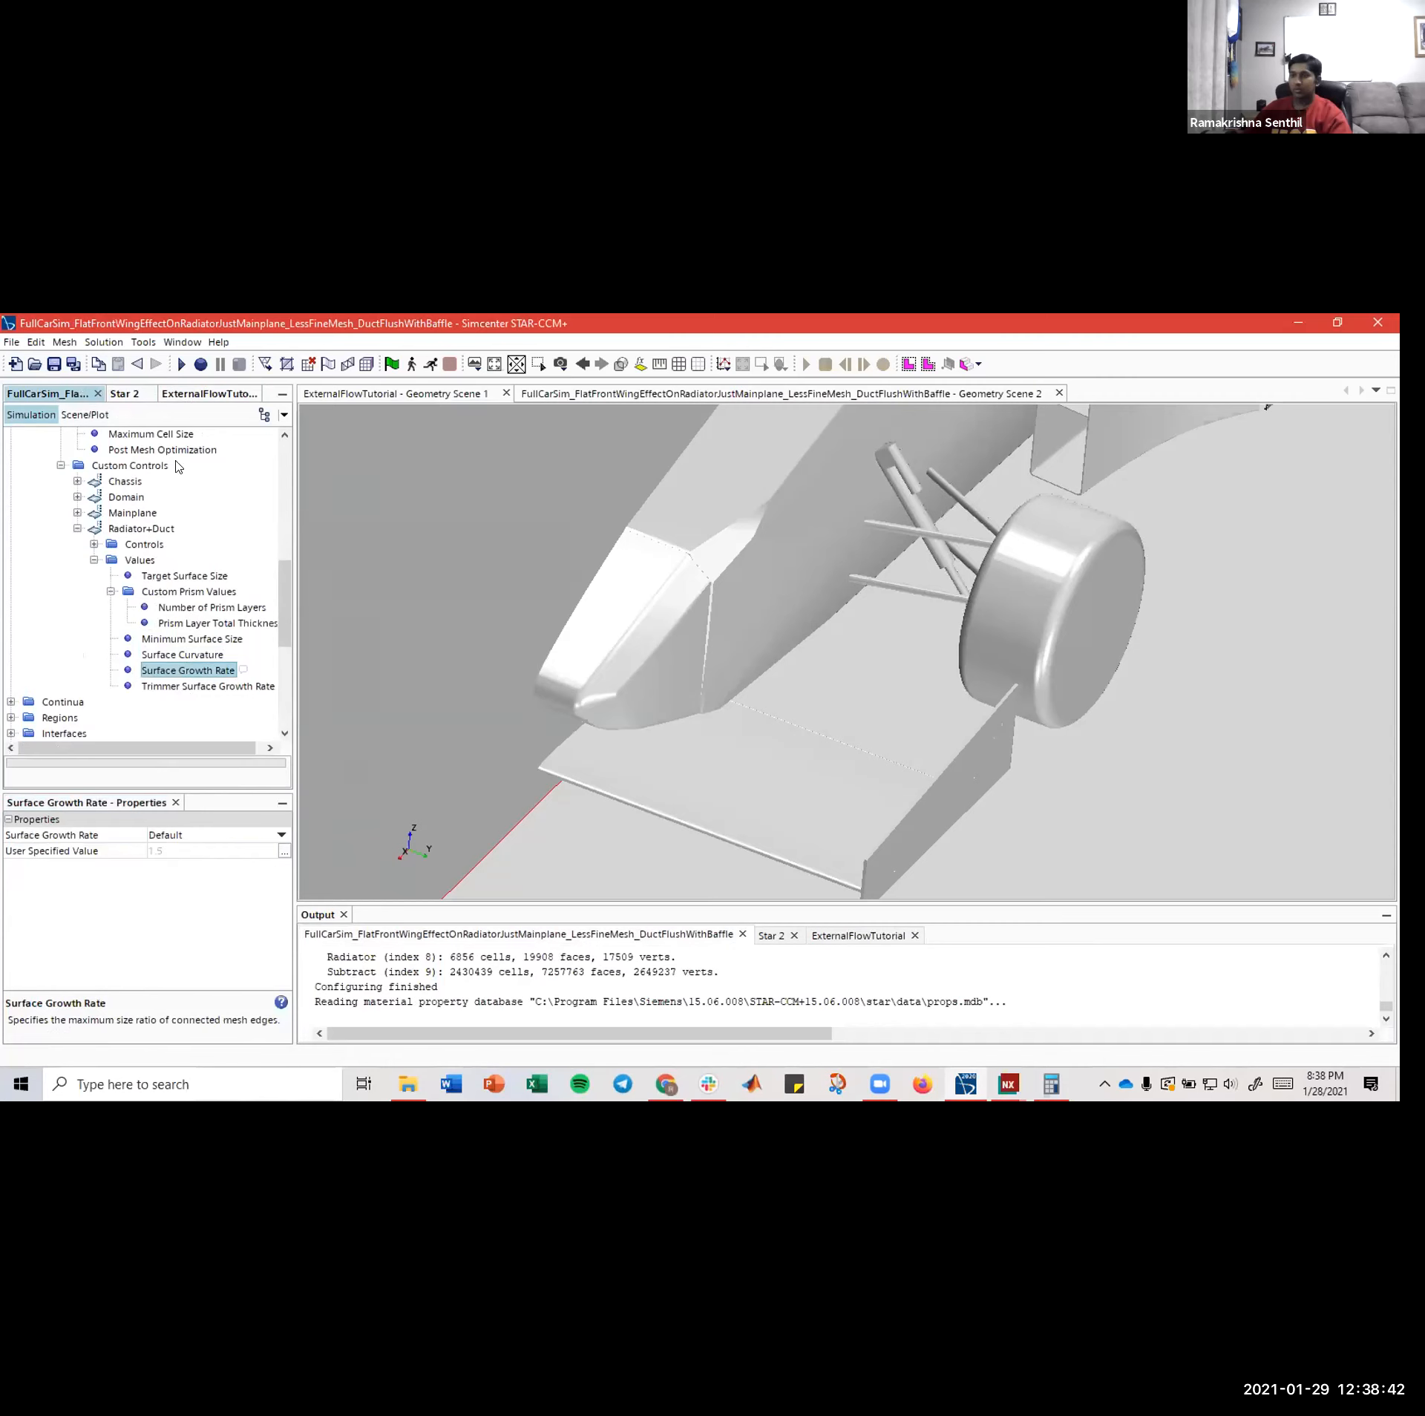
left_click(187, 396)
left_click(189, 655)
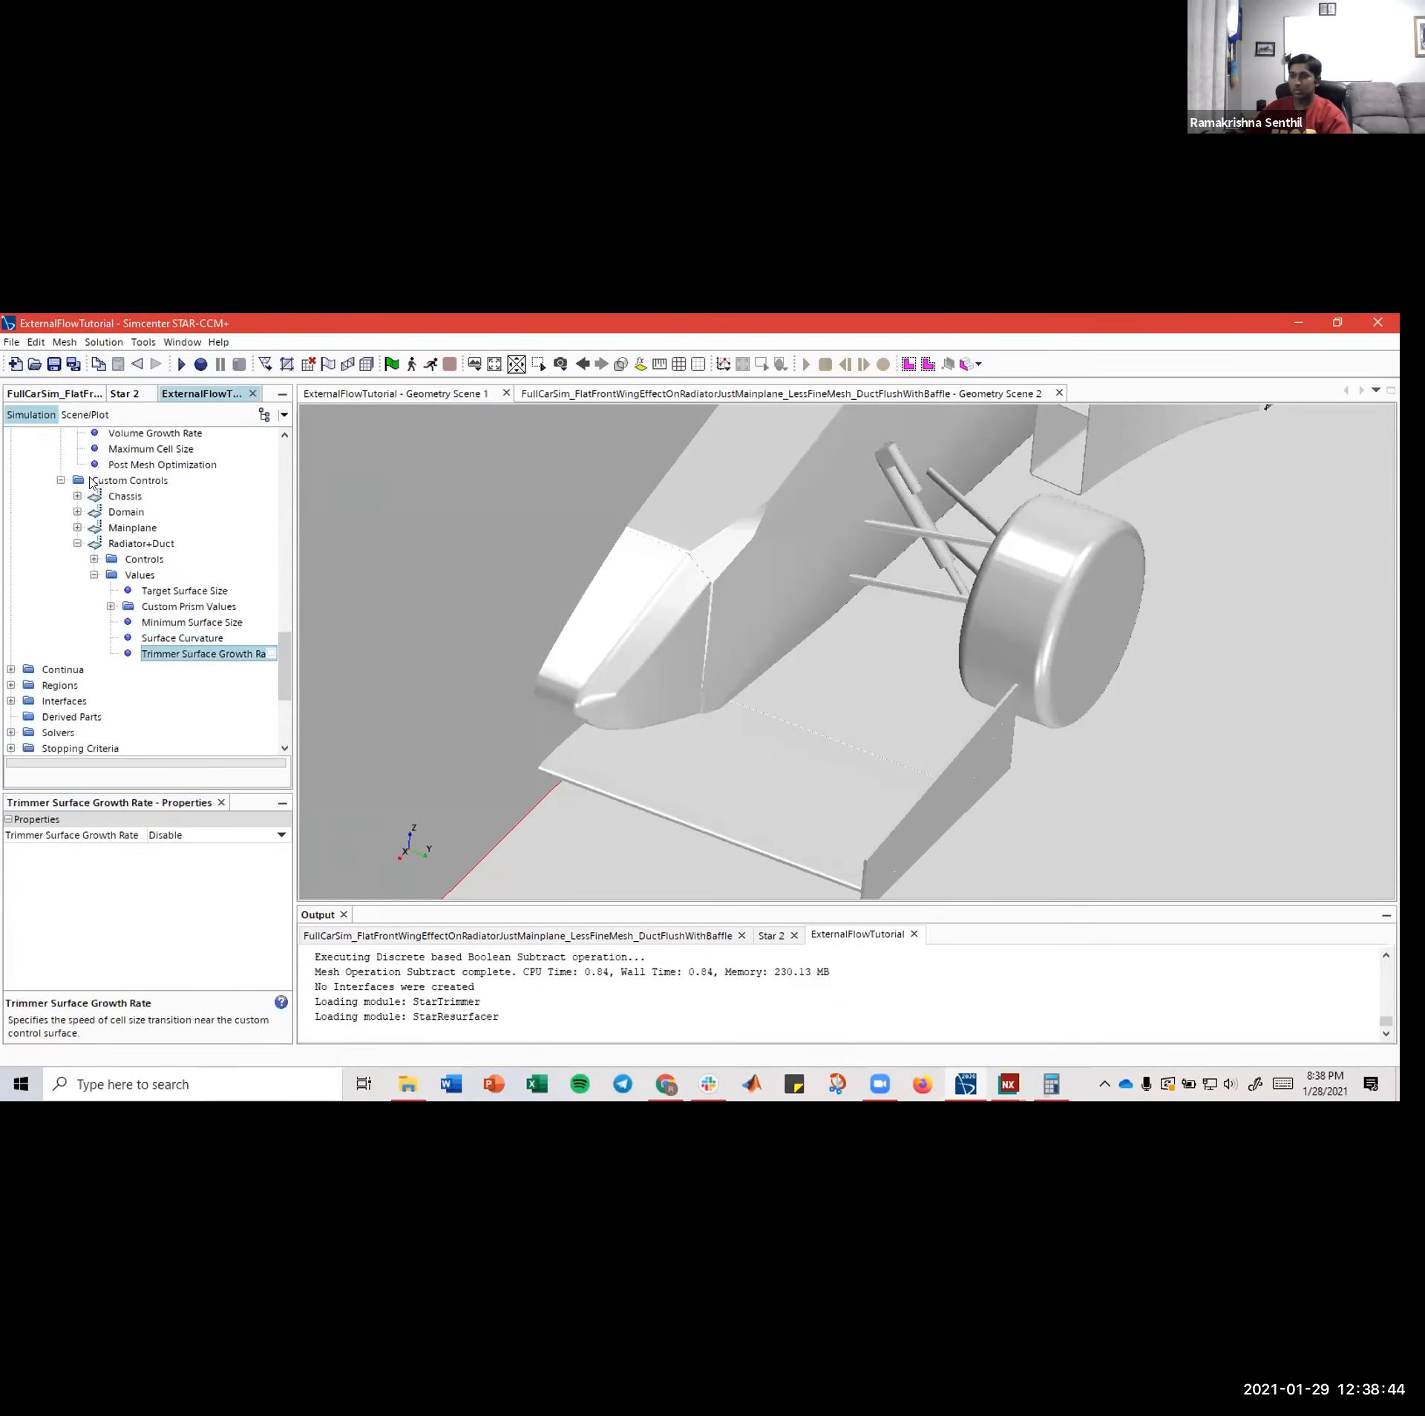
left_click(62, 394)
left_click(179, 686)
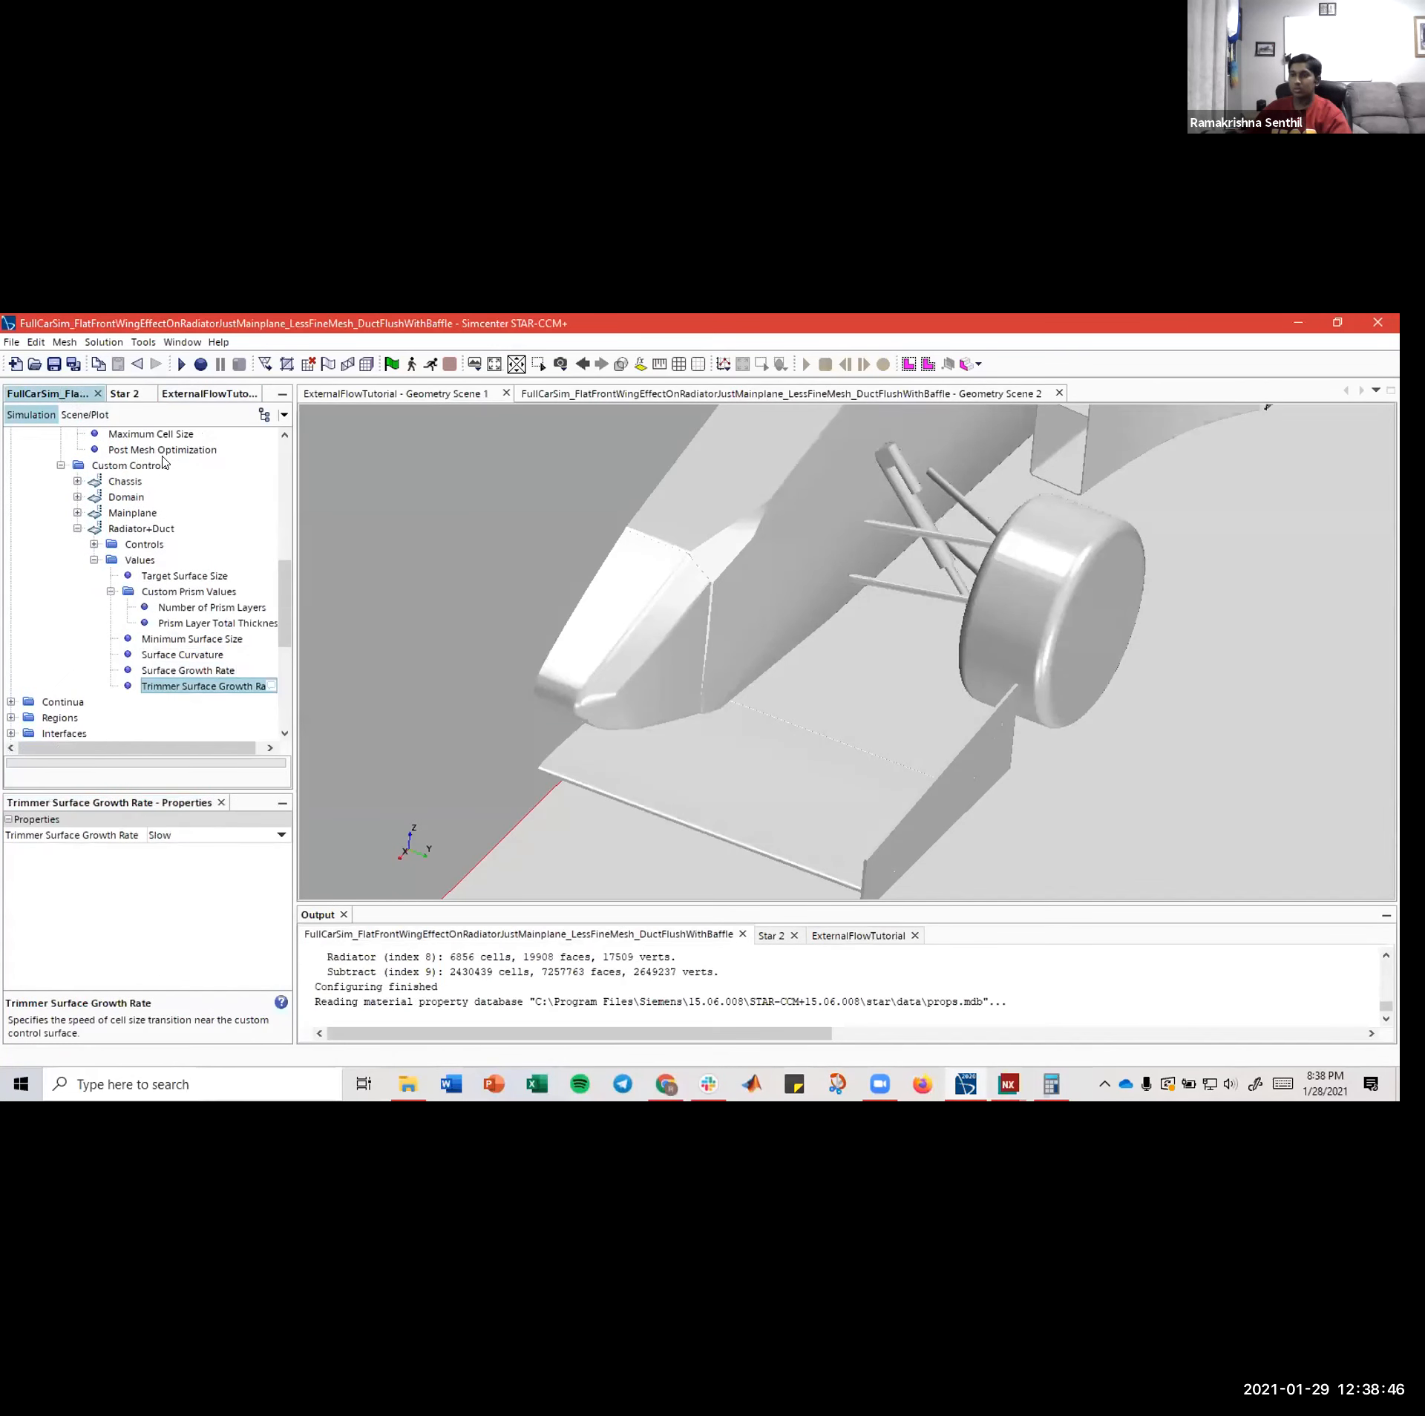
left_click(190, 395)
left_click(192, 835)
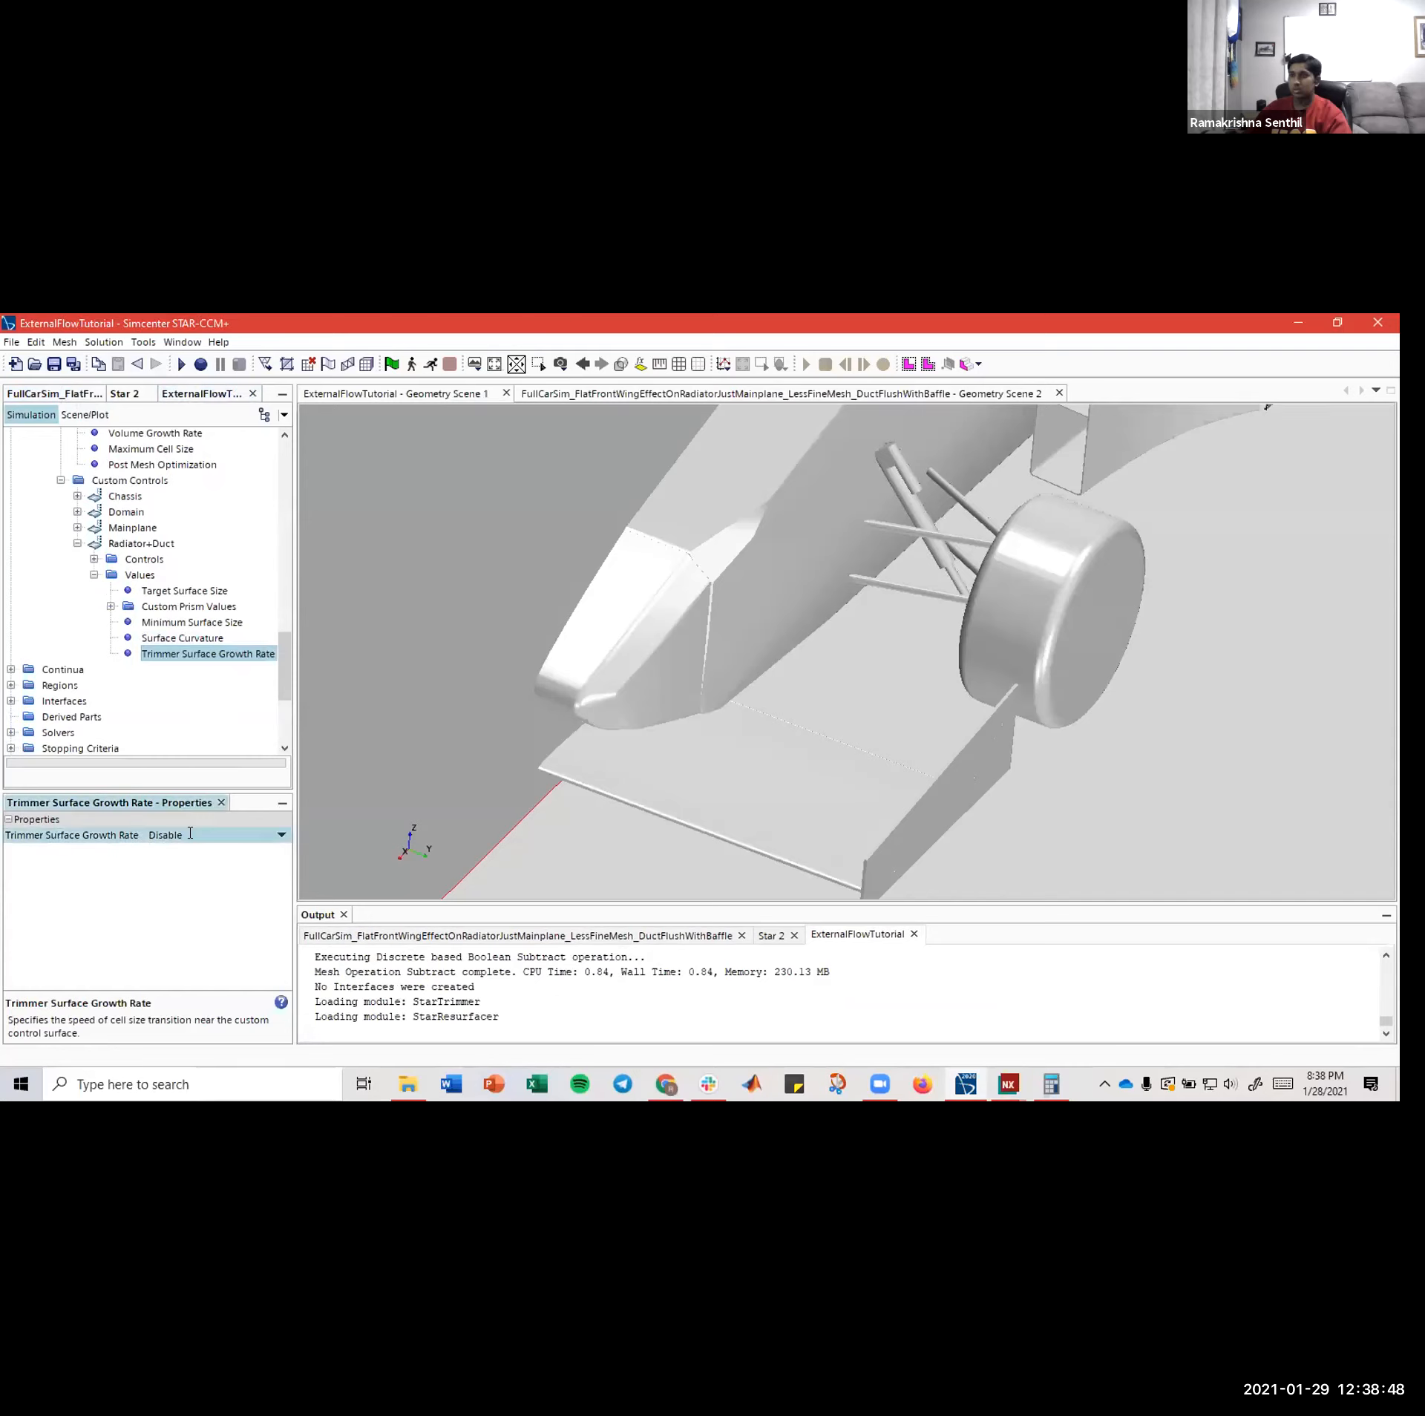
left_click(191, 835)
left_click(196, 868)
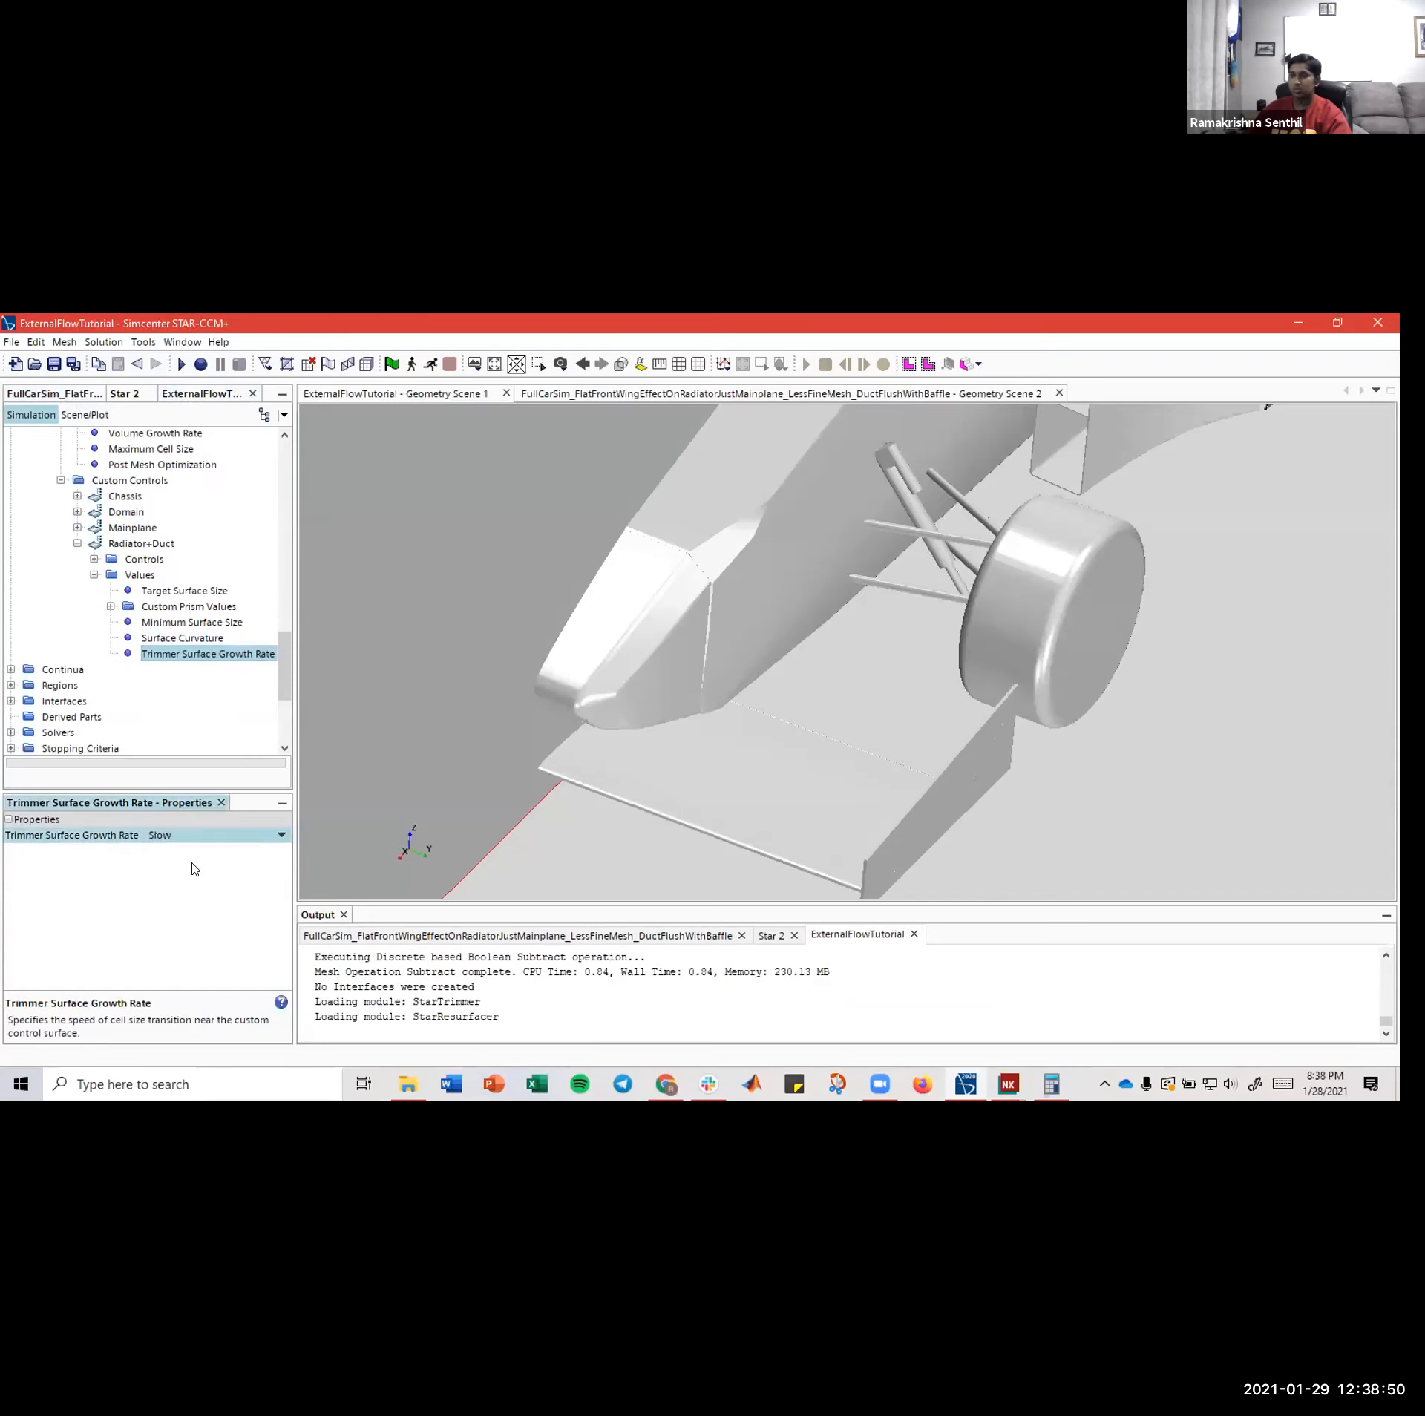
- Collapse the custom and default controls and enable Per-Part Meshing for the Automated Mesh operation
left_click(200, 640)
left_click(94, 575)
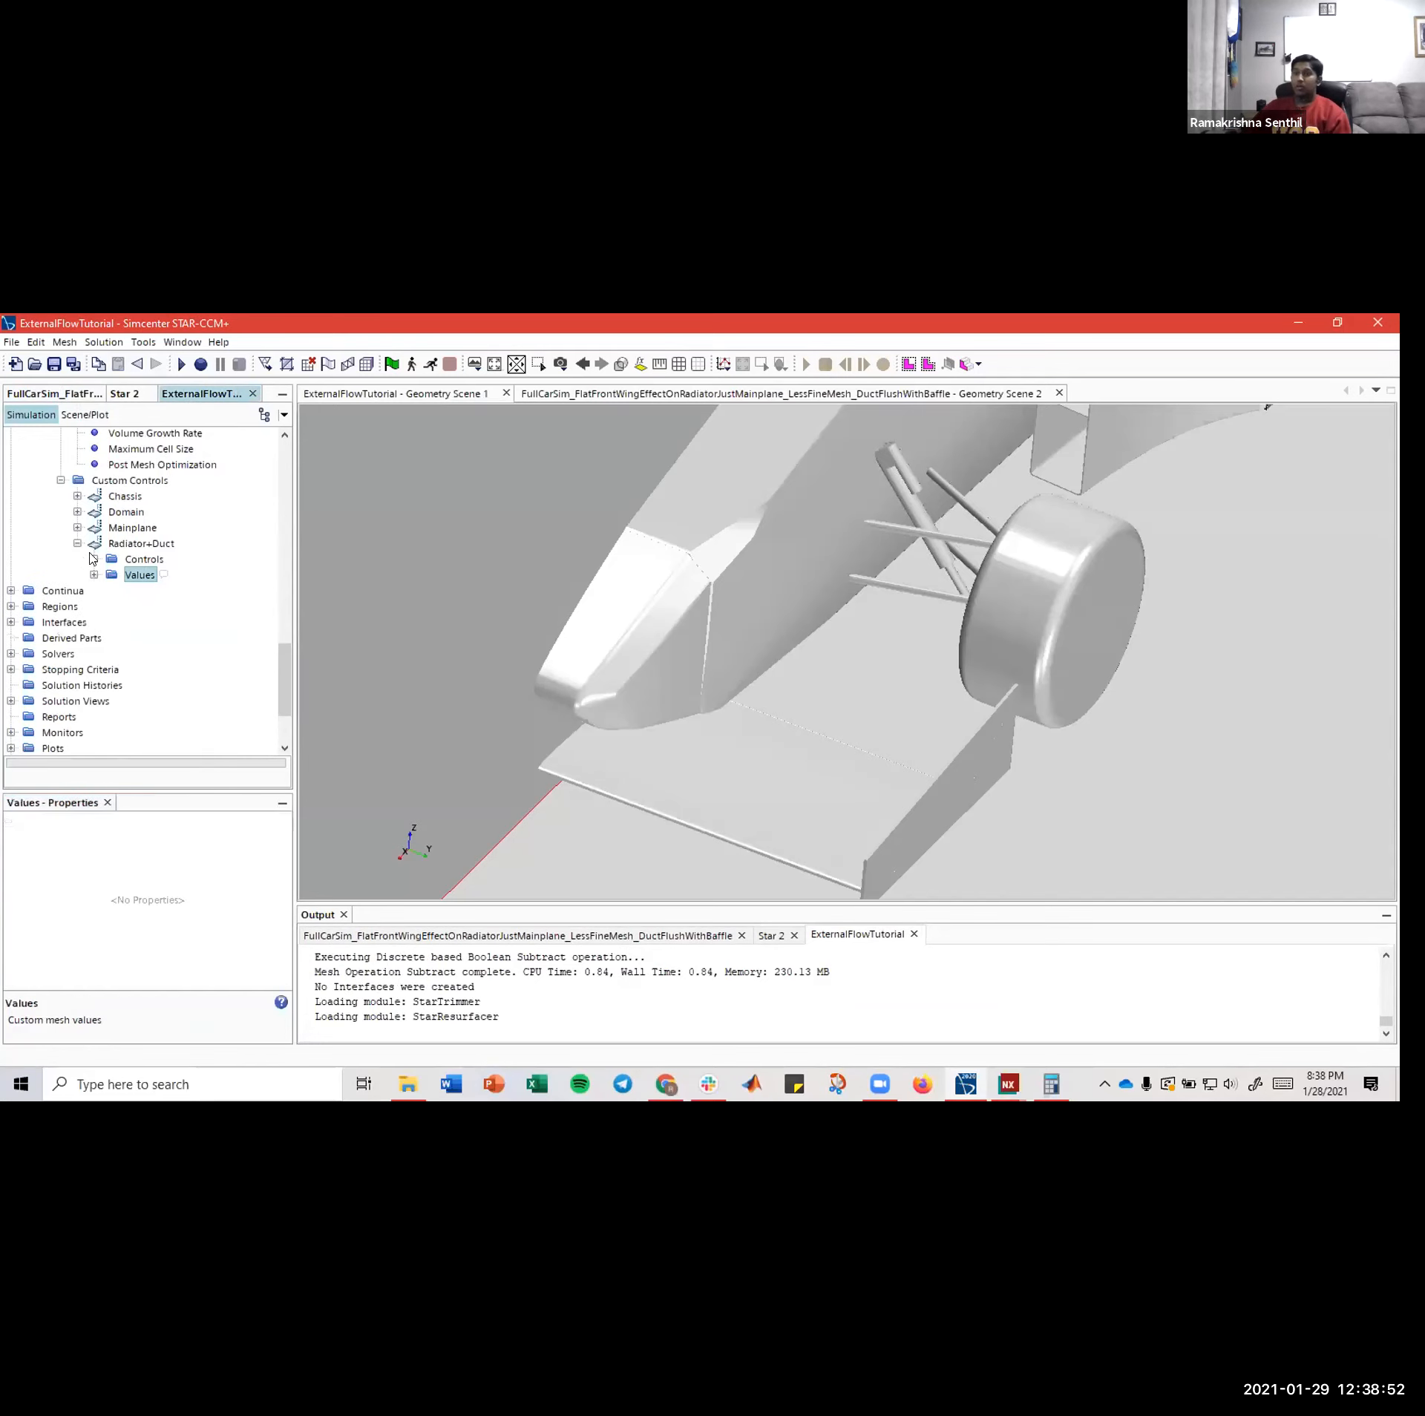
left_click(78, 543)
left_click(128, 576)
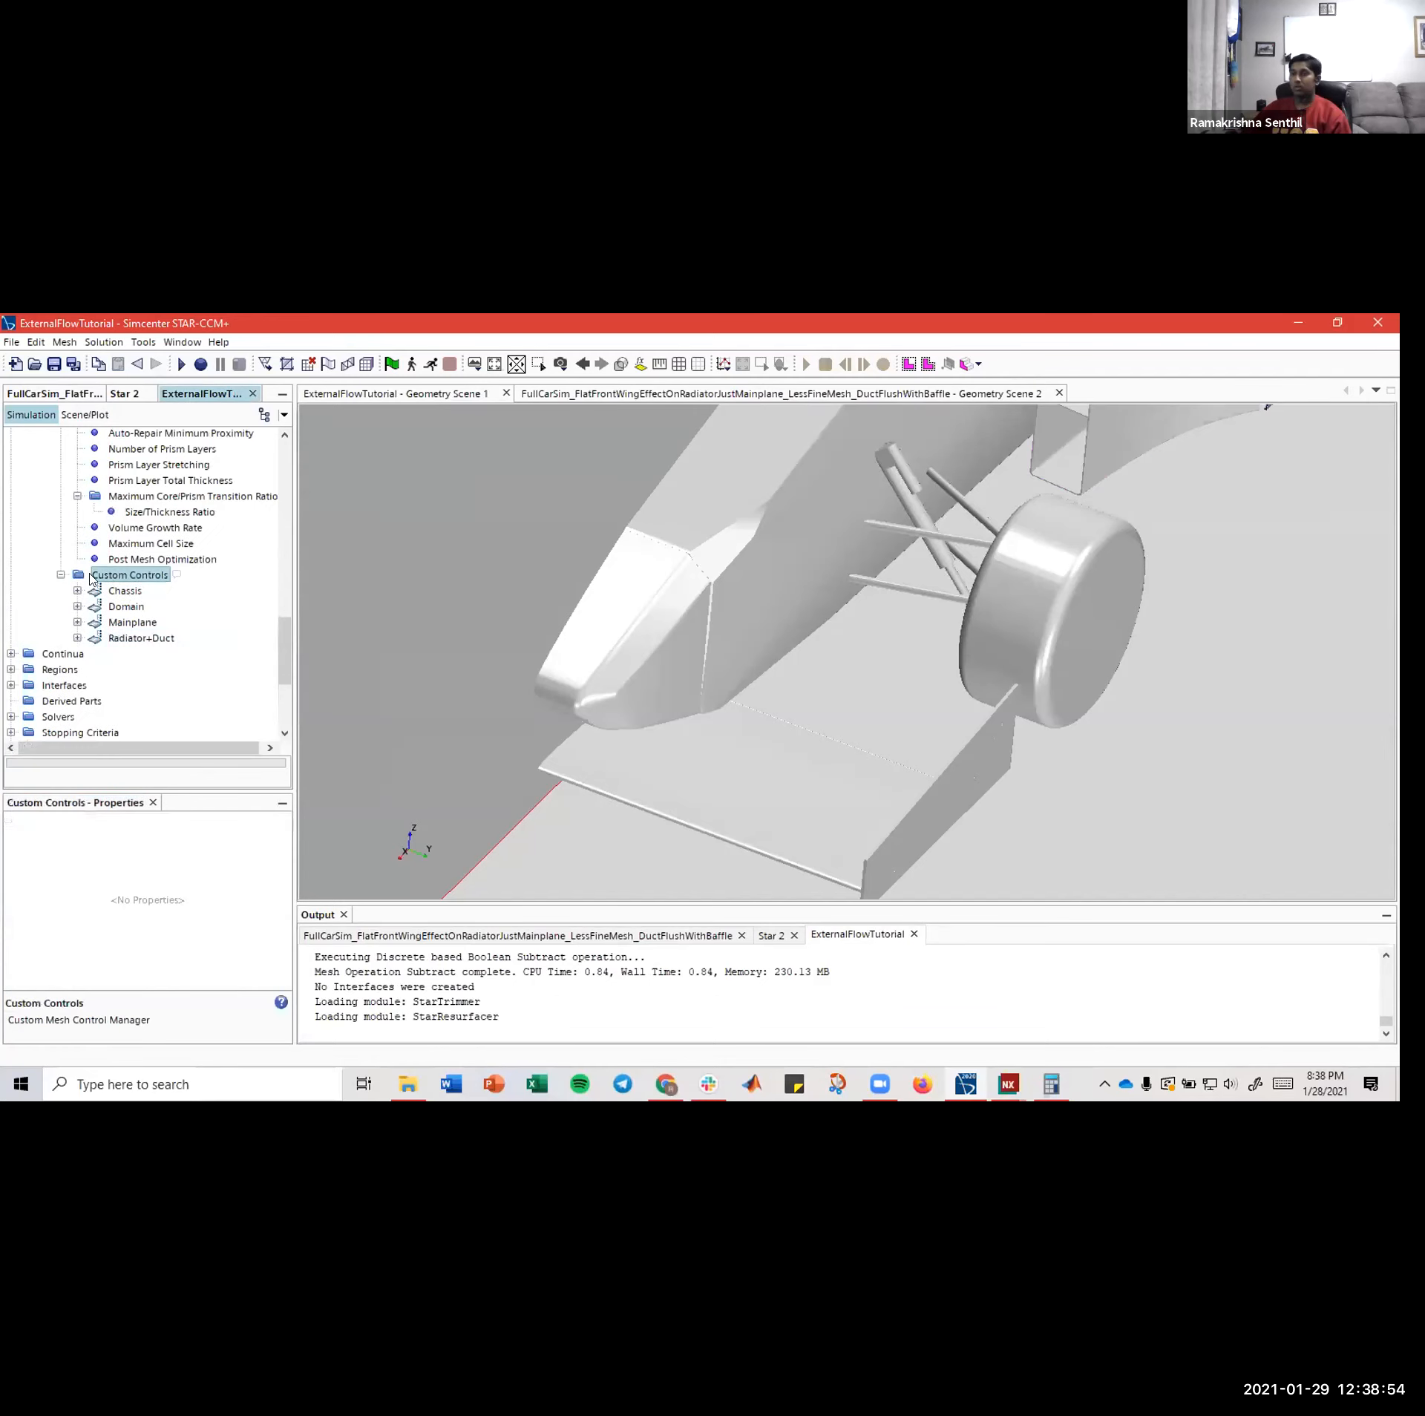
left_click(60, 574)
left_click(60, 574)
left_click(61, 575)
scroll(98, 573, "up", 2)
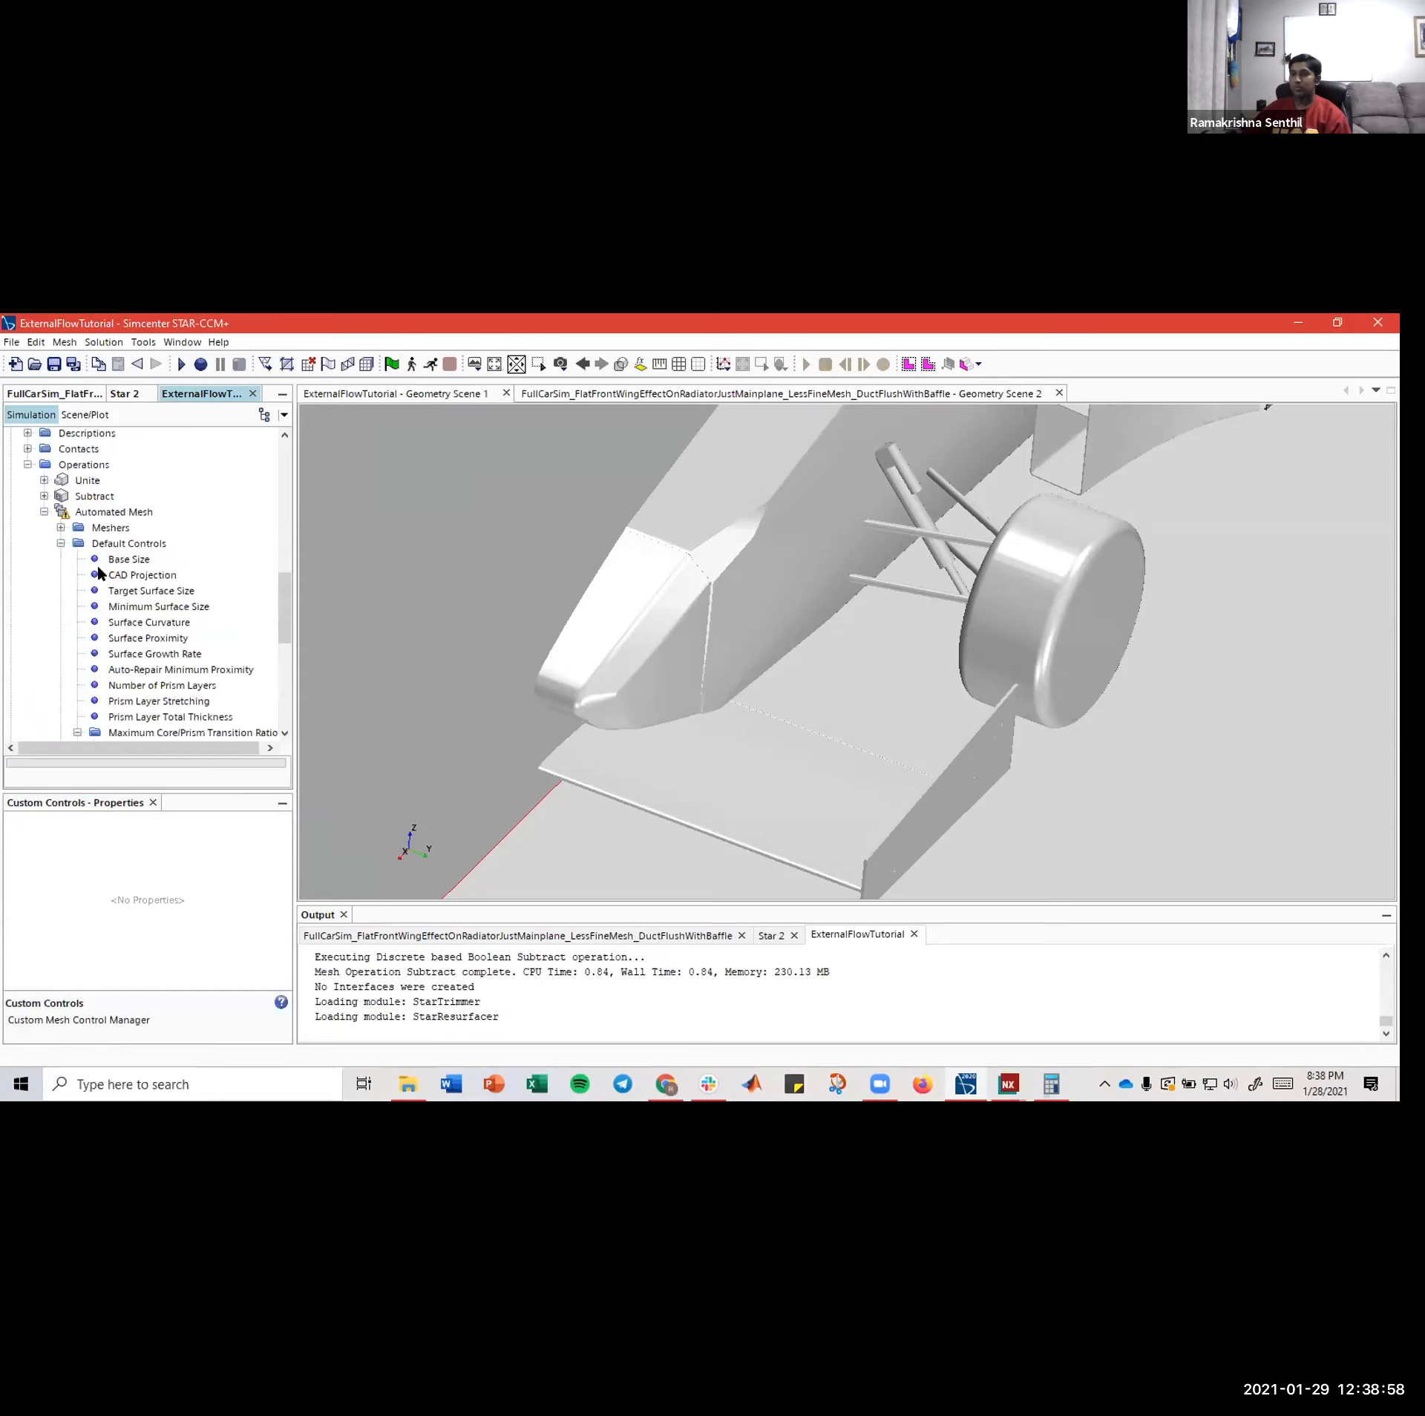
left_click(61, 543)
left_click(93, 513)
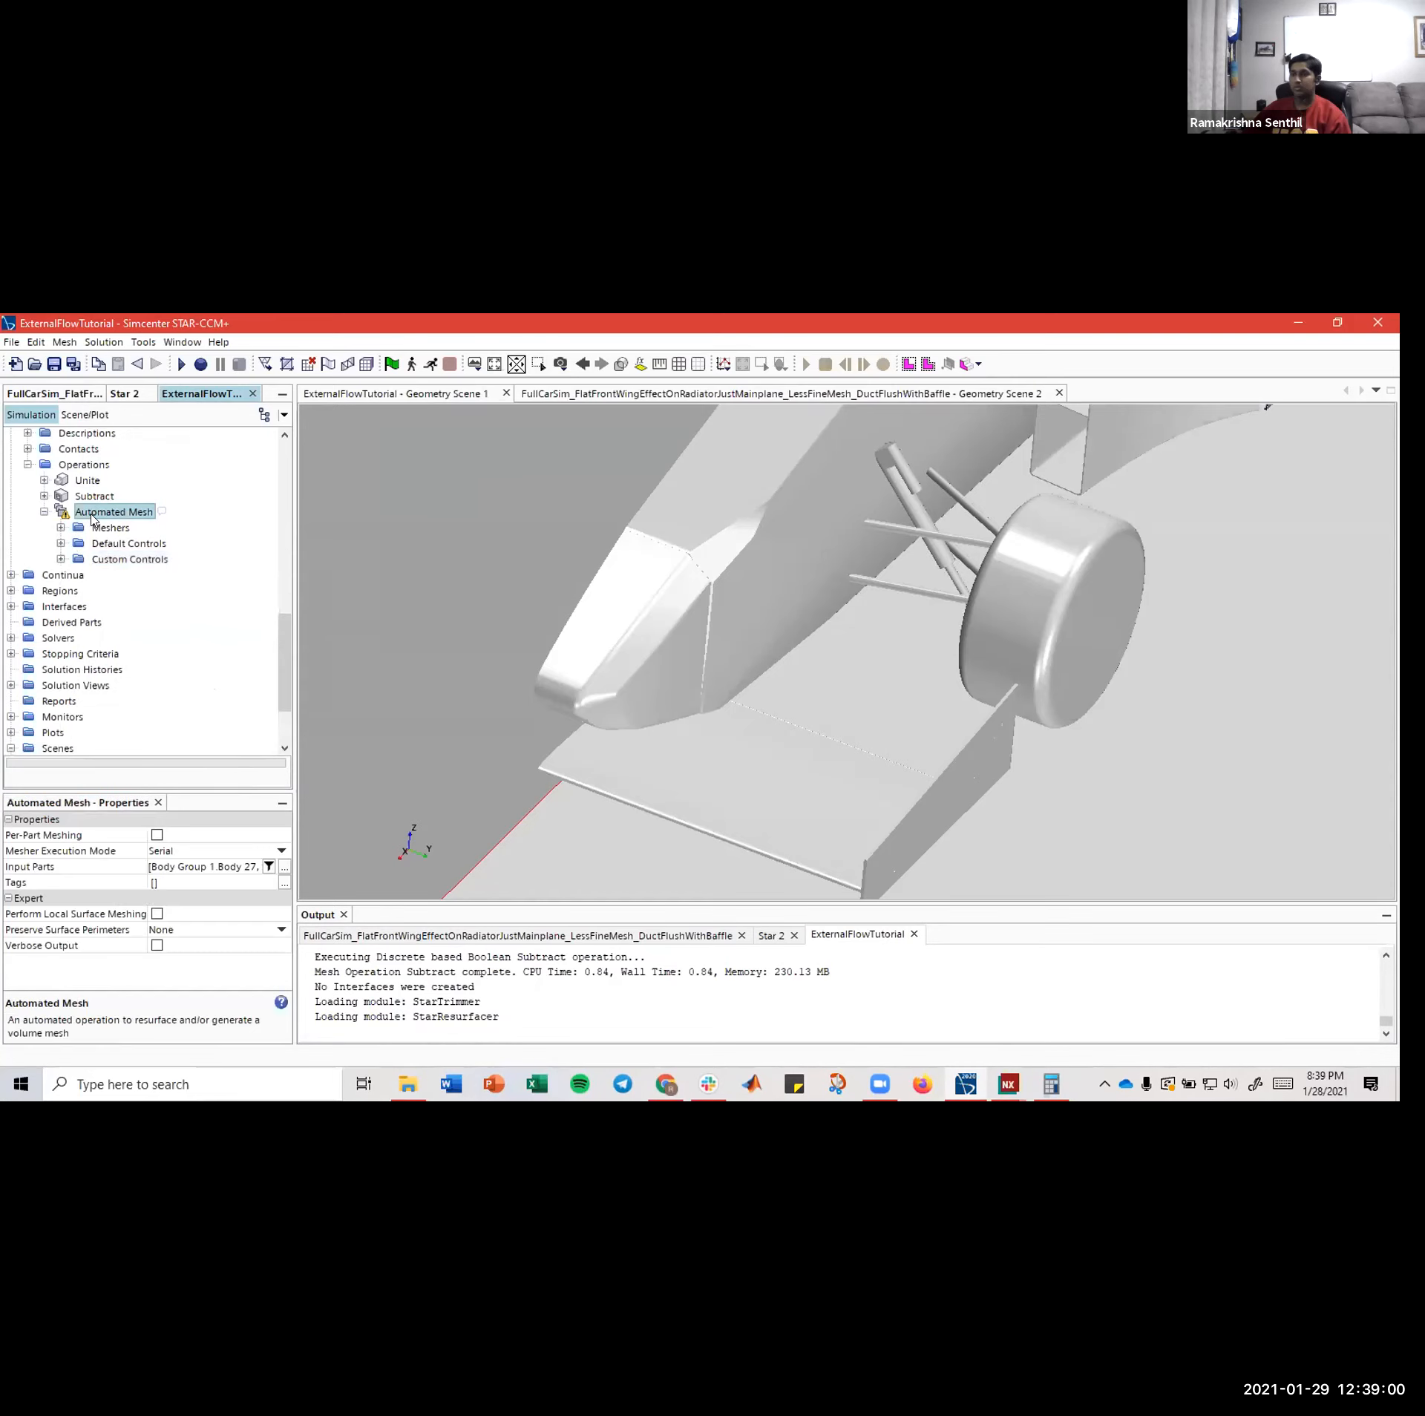
left_click(151, 836)
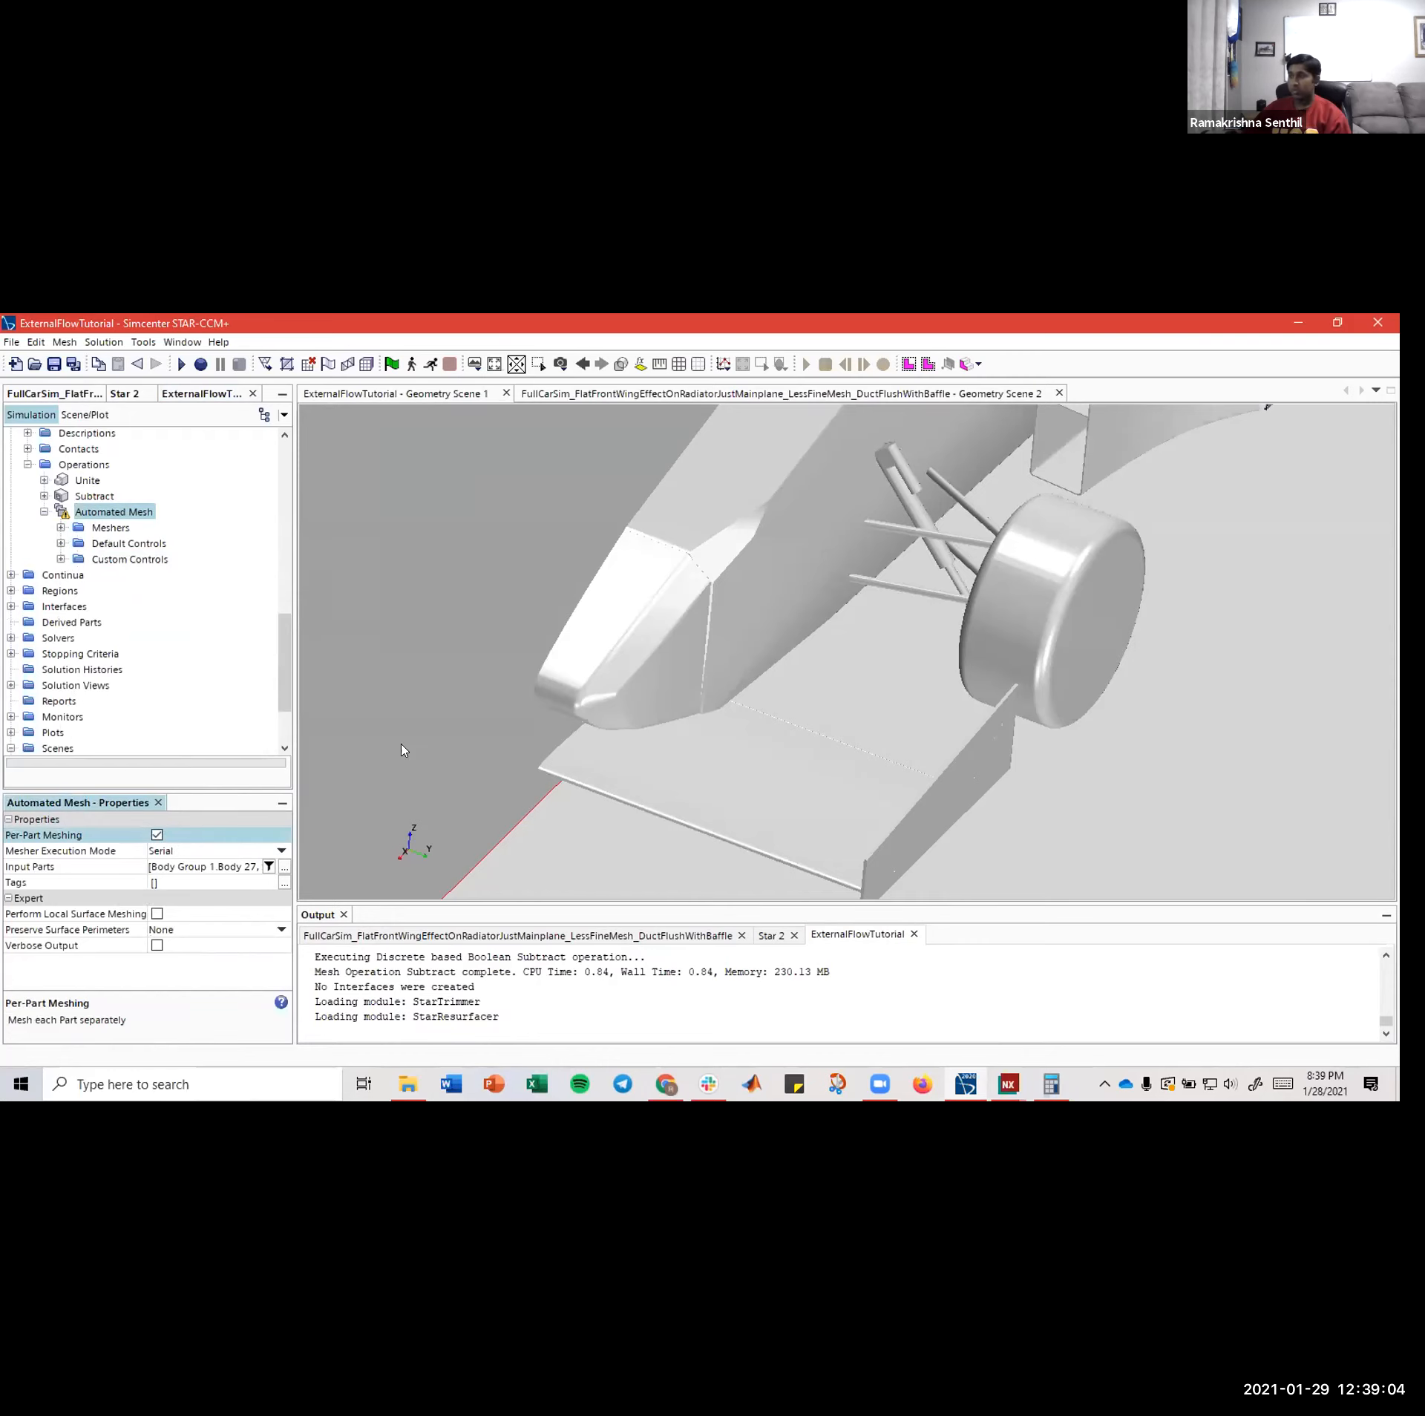
- Examine the radiator and duct on the side of the car in Geometry Scene 1
scroll(821, 693, "down", 2)
scroll(821, 693, "down", 2)
left_click_drag(855, 589, 796, 590)
left_click_drag(774, 692, 869, 587)
scroll(931, 602, "up", 2)
scroll(930, 602, "up", 3)
right_click_drag(868, 588, 883, 577)
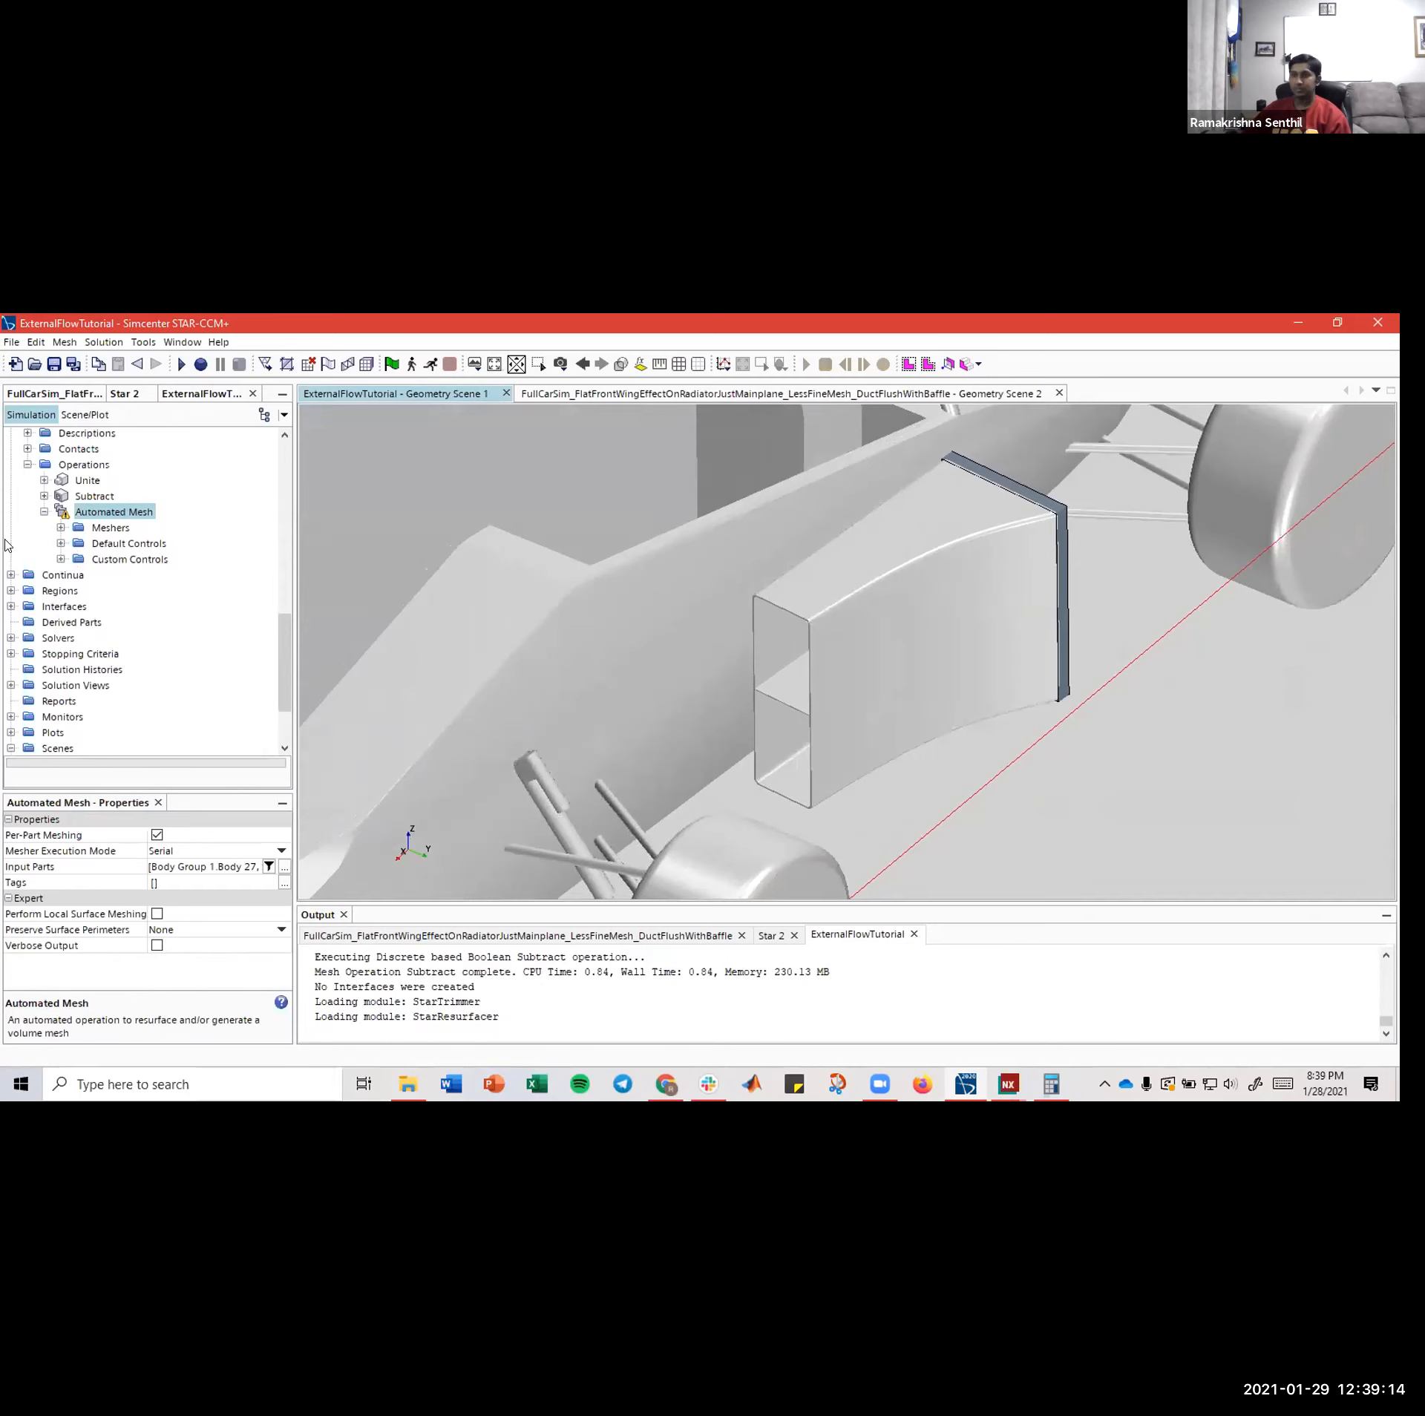
- Set the Automated Mesh operation's Mesher Execution Mode to Parallel
left_click(88, 528)
left_click(113, 512)
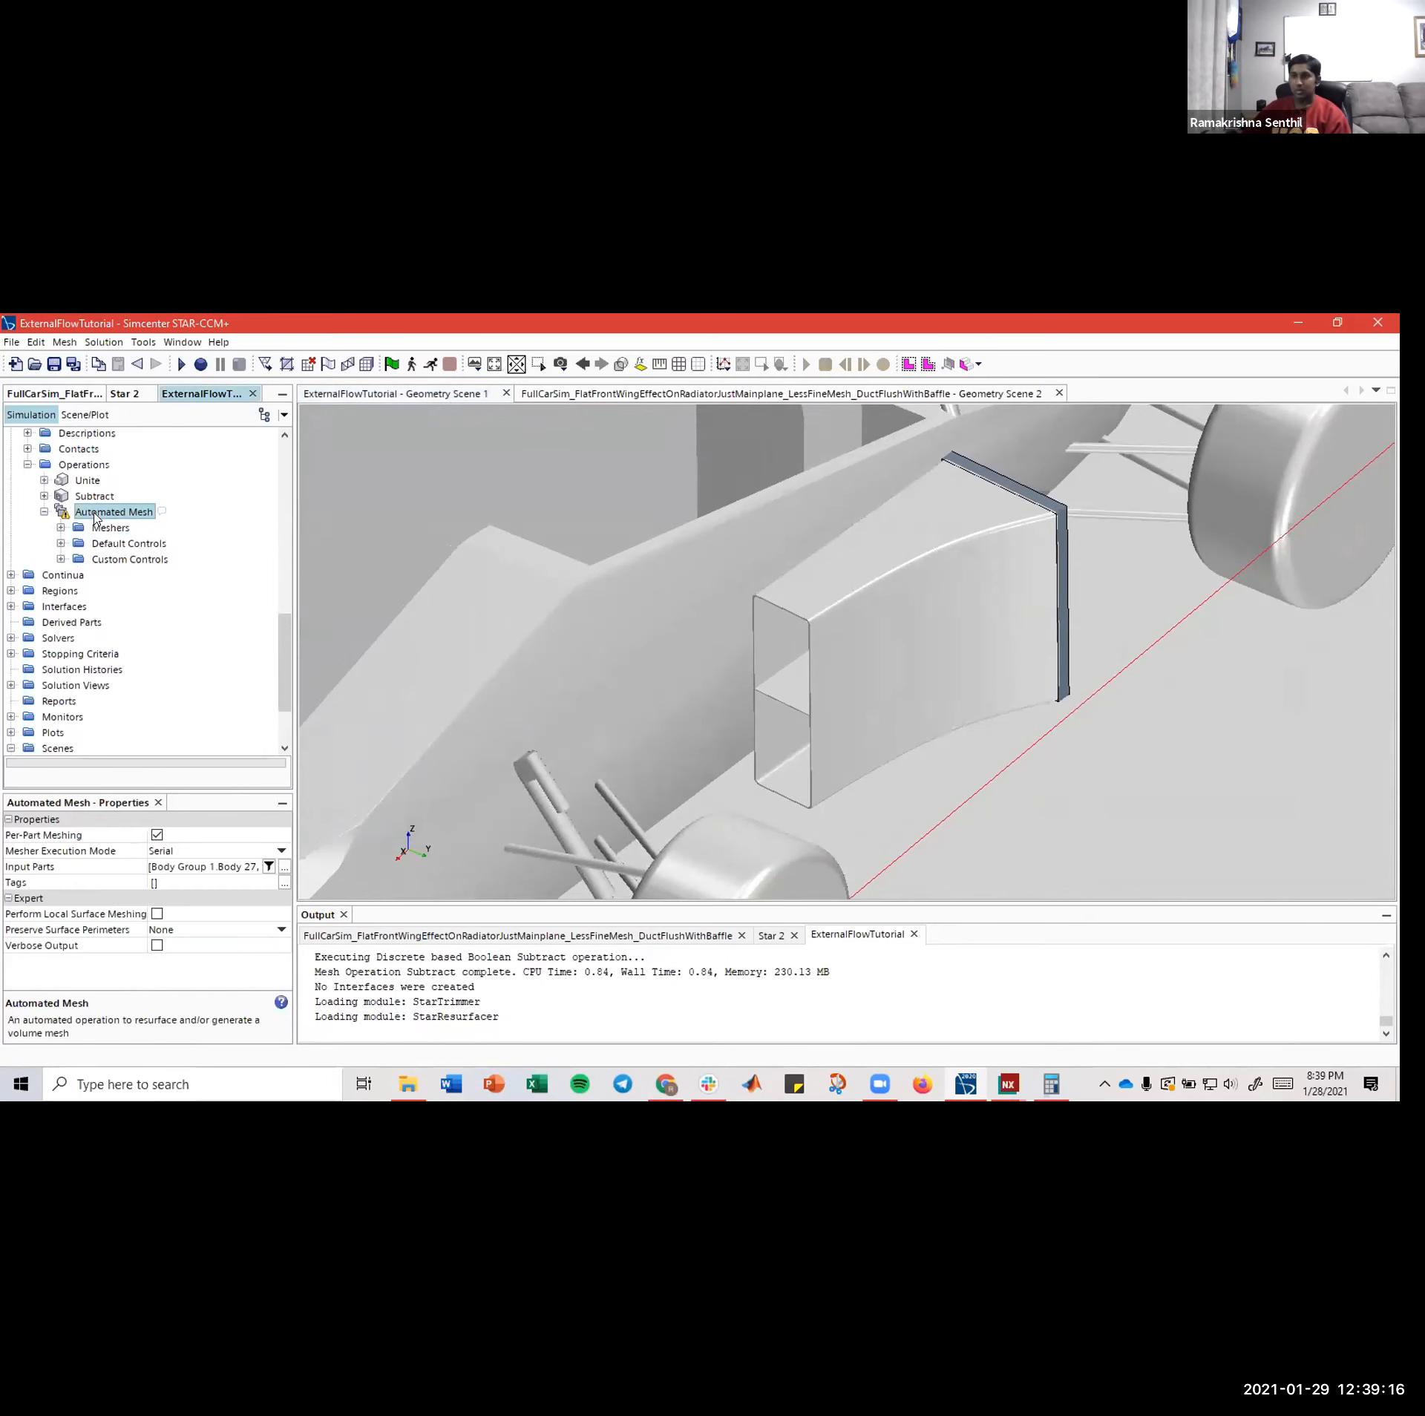
left_click(167, 852)
left_click(189, 882)
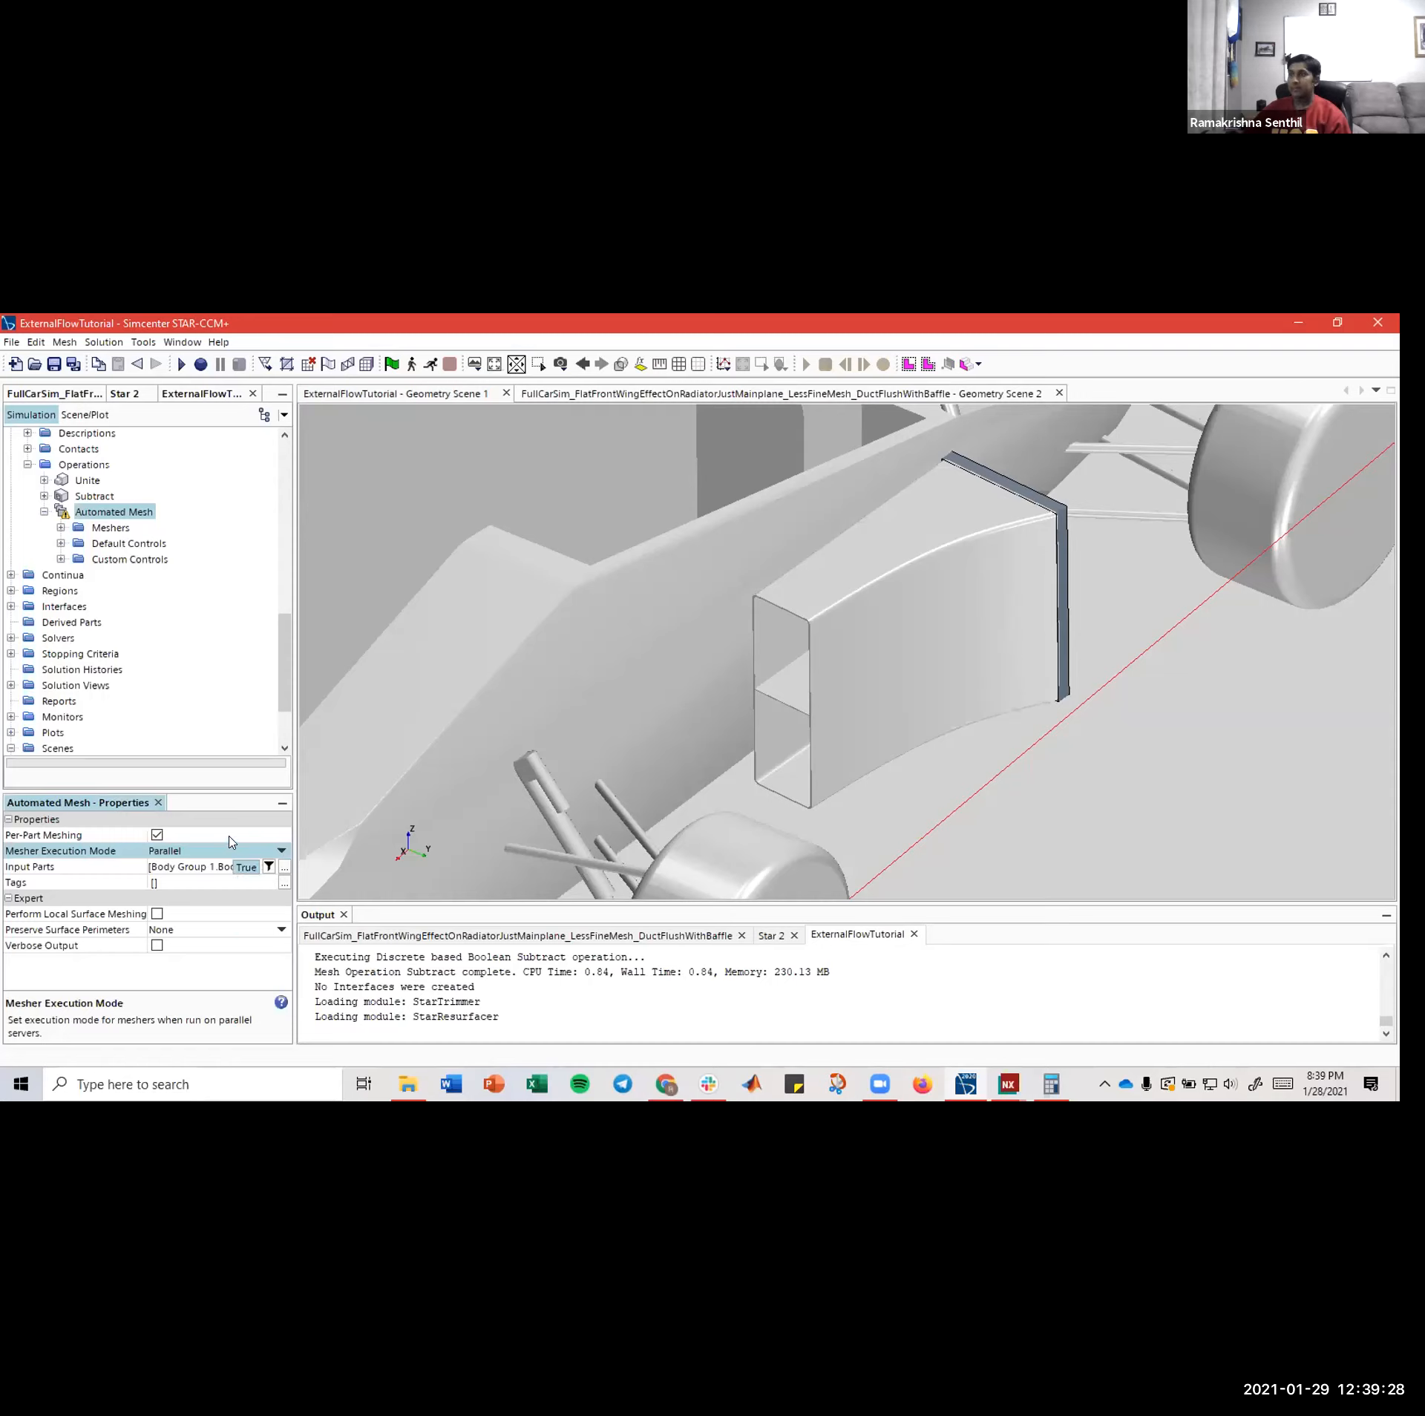
- Review the custom controls and default Base Size, and execute the Automated Mesh operation
left_click(72, 560)
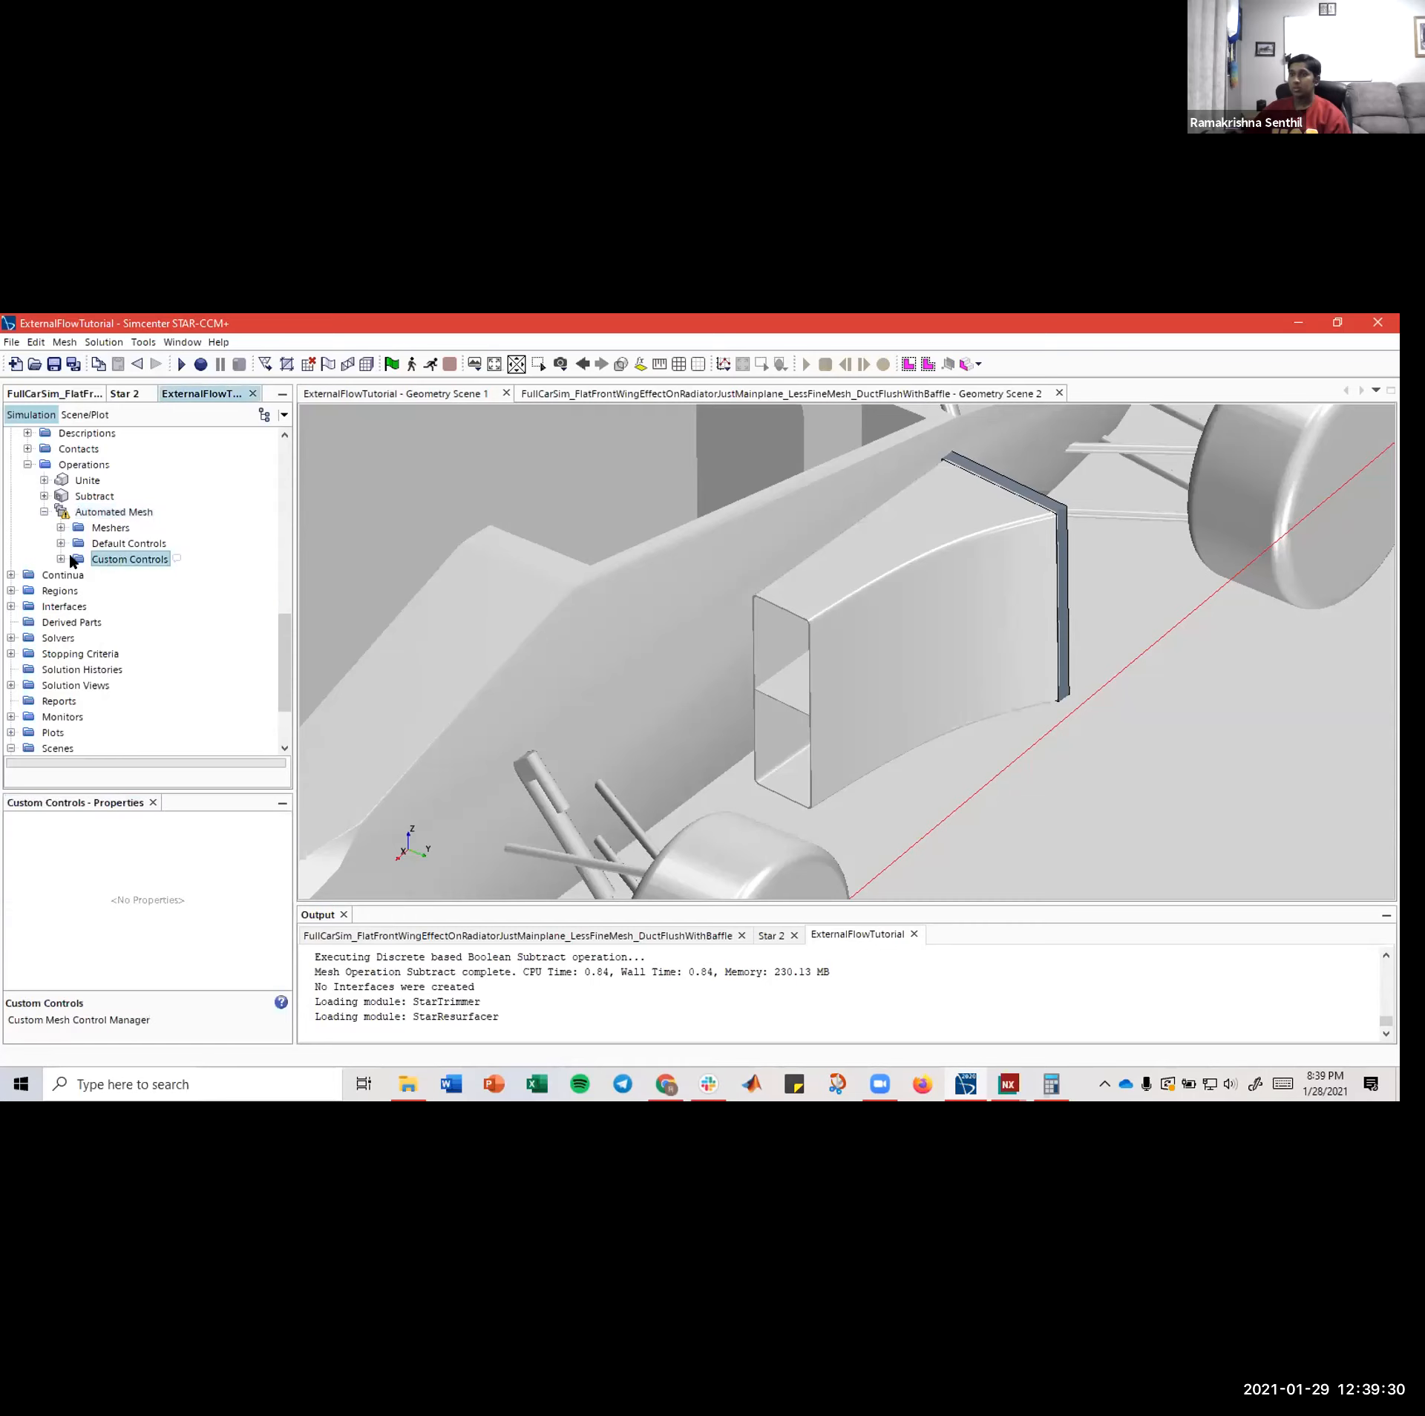
left_click(61, 559)
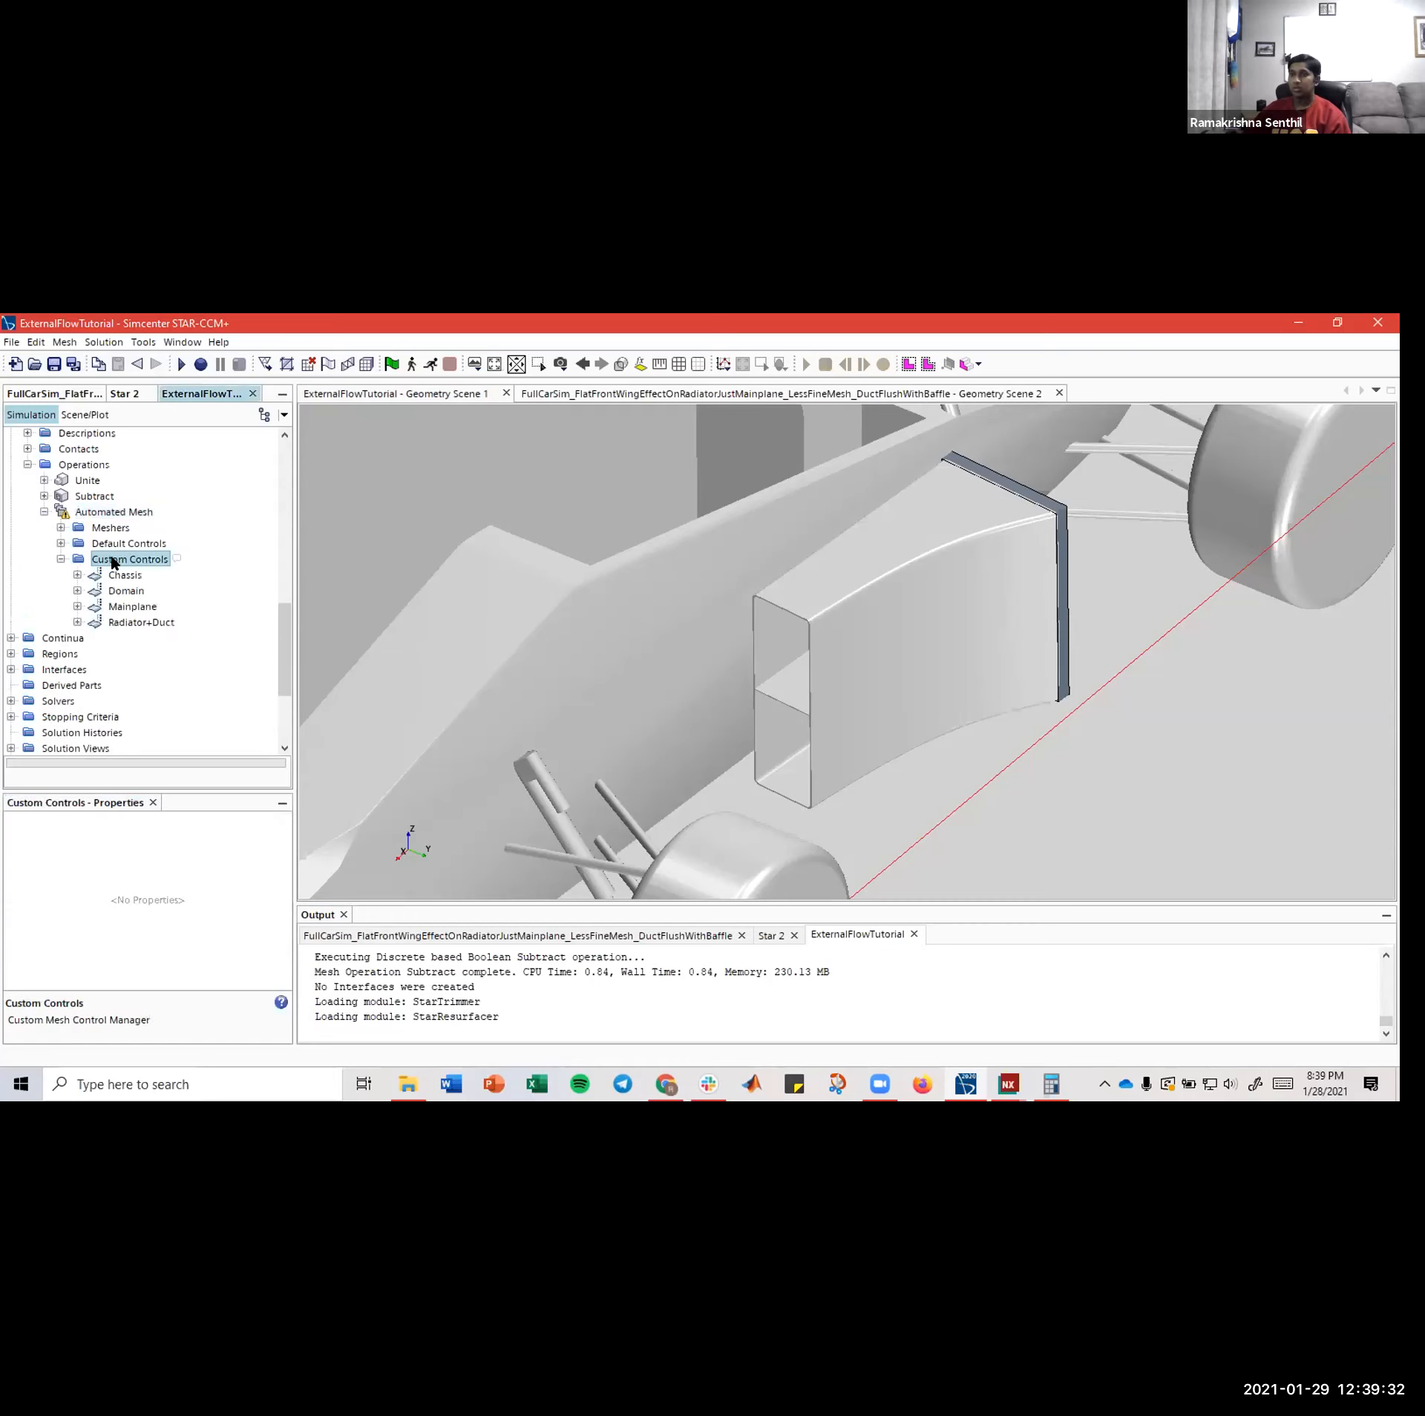
left_click(60, 544)
left_click(118, 513)
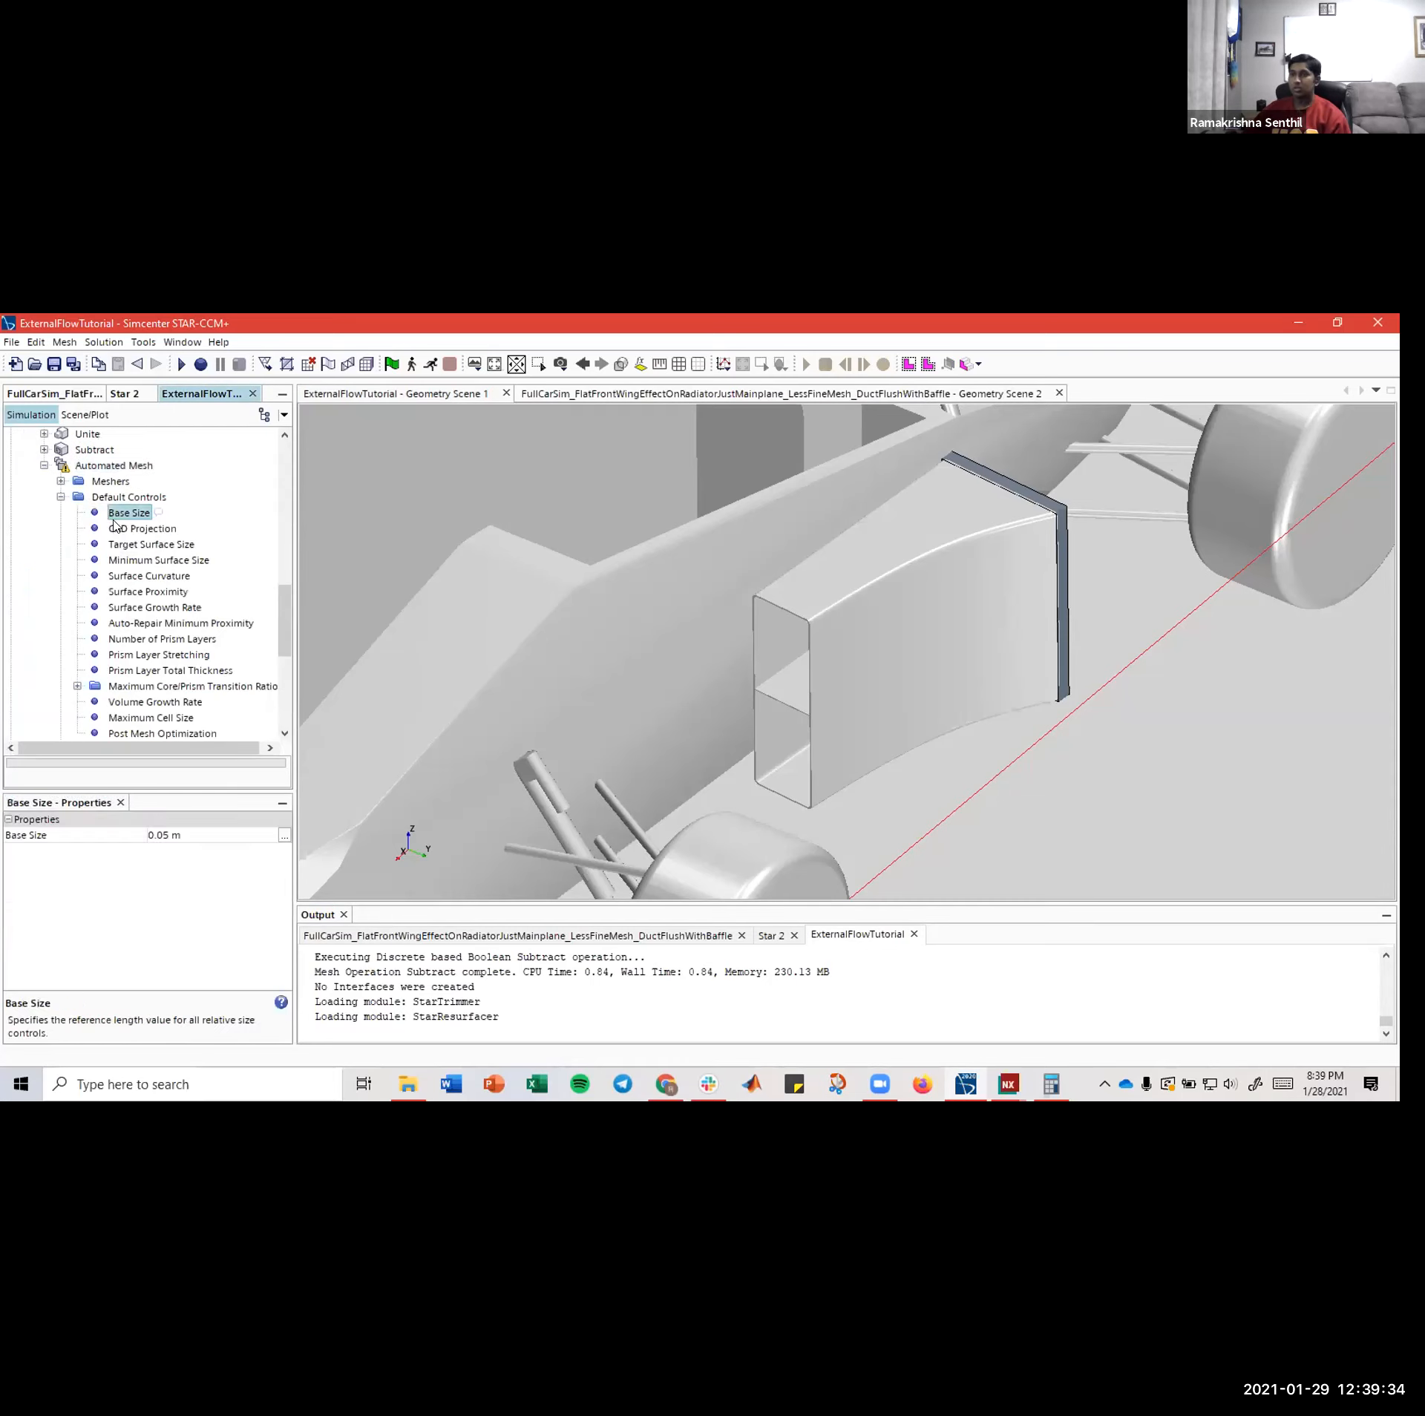
left_click(194, 839)
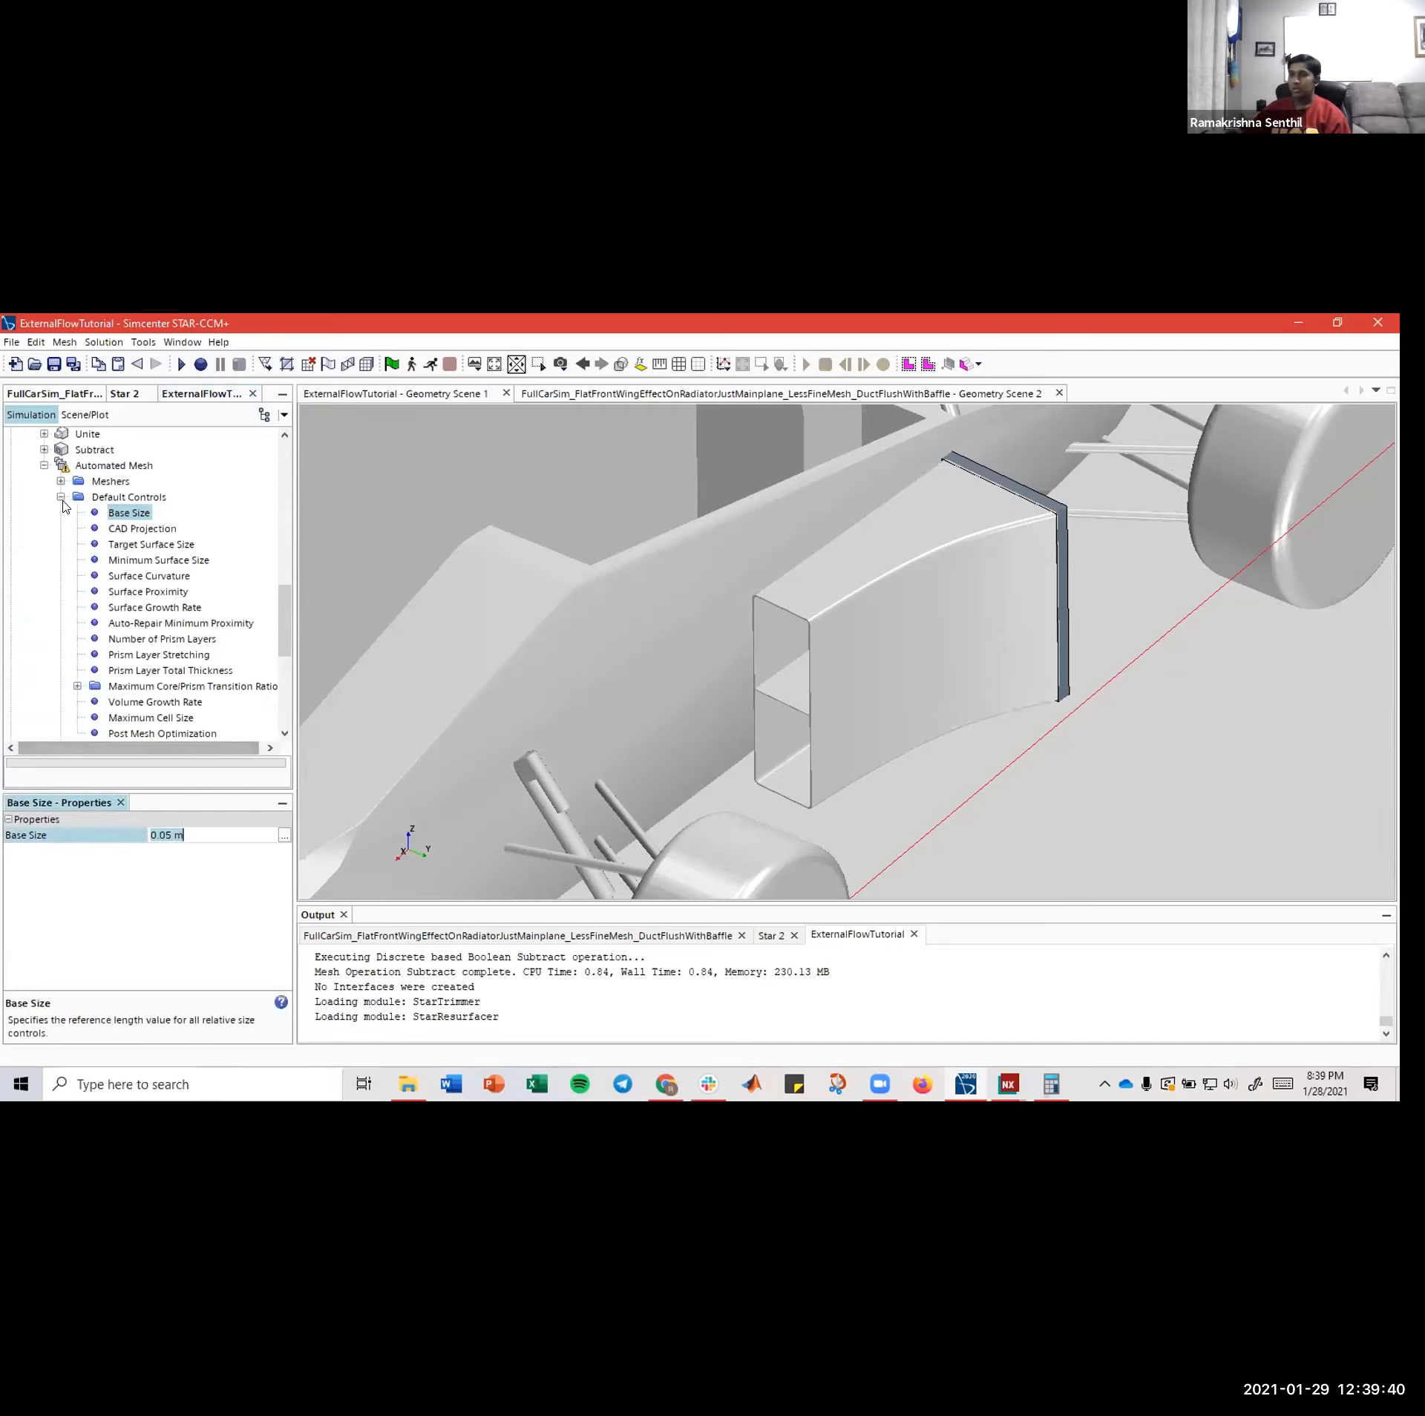
double_click(104, 497)
right_click(105, 468)
left_click(148, 508)
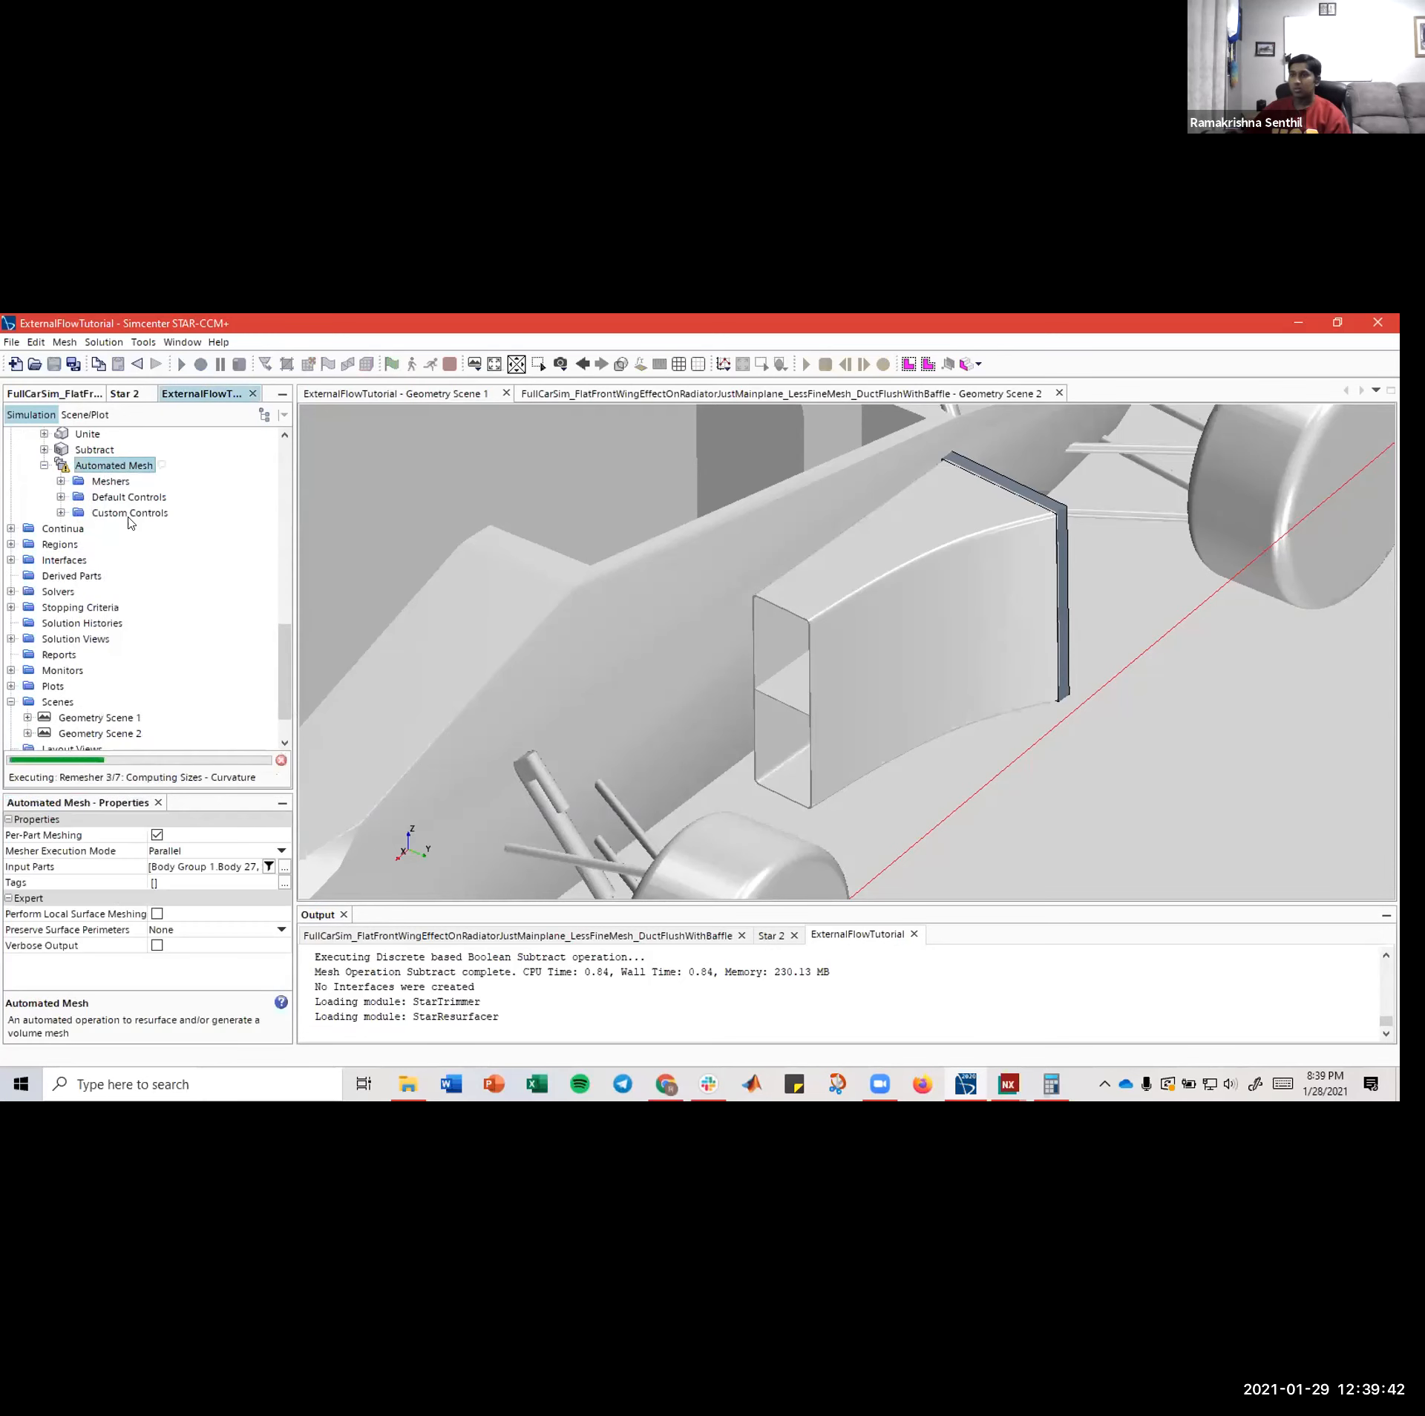
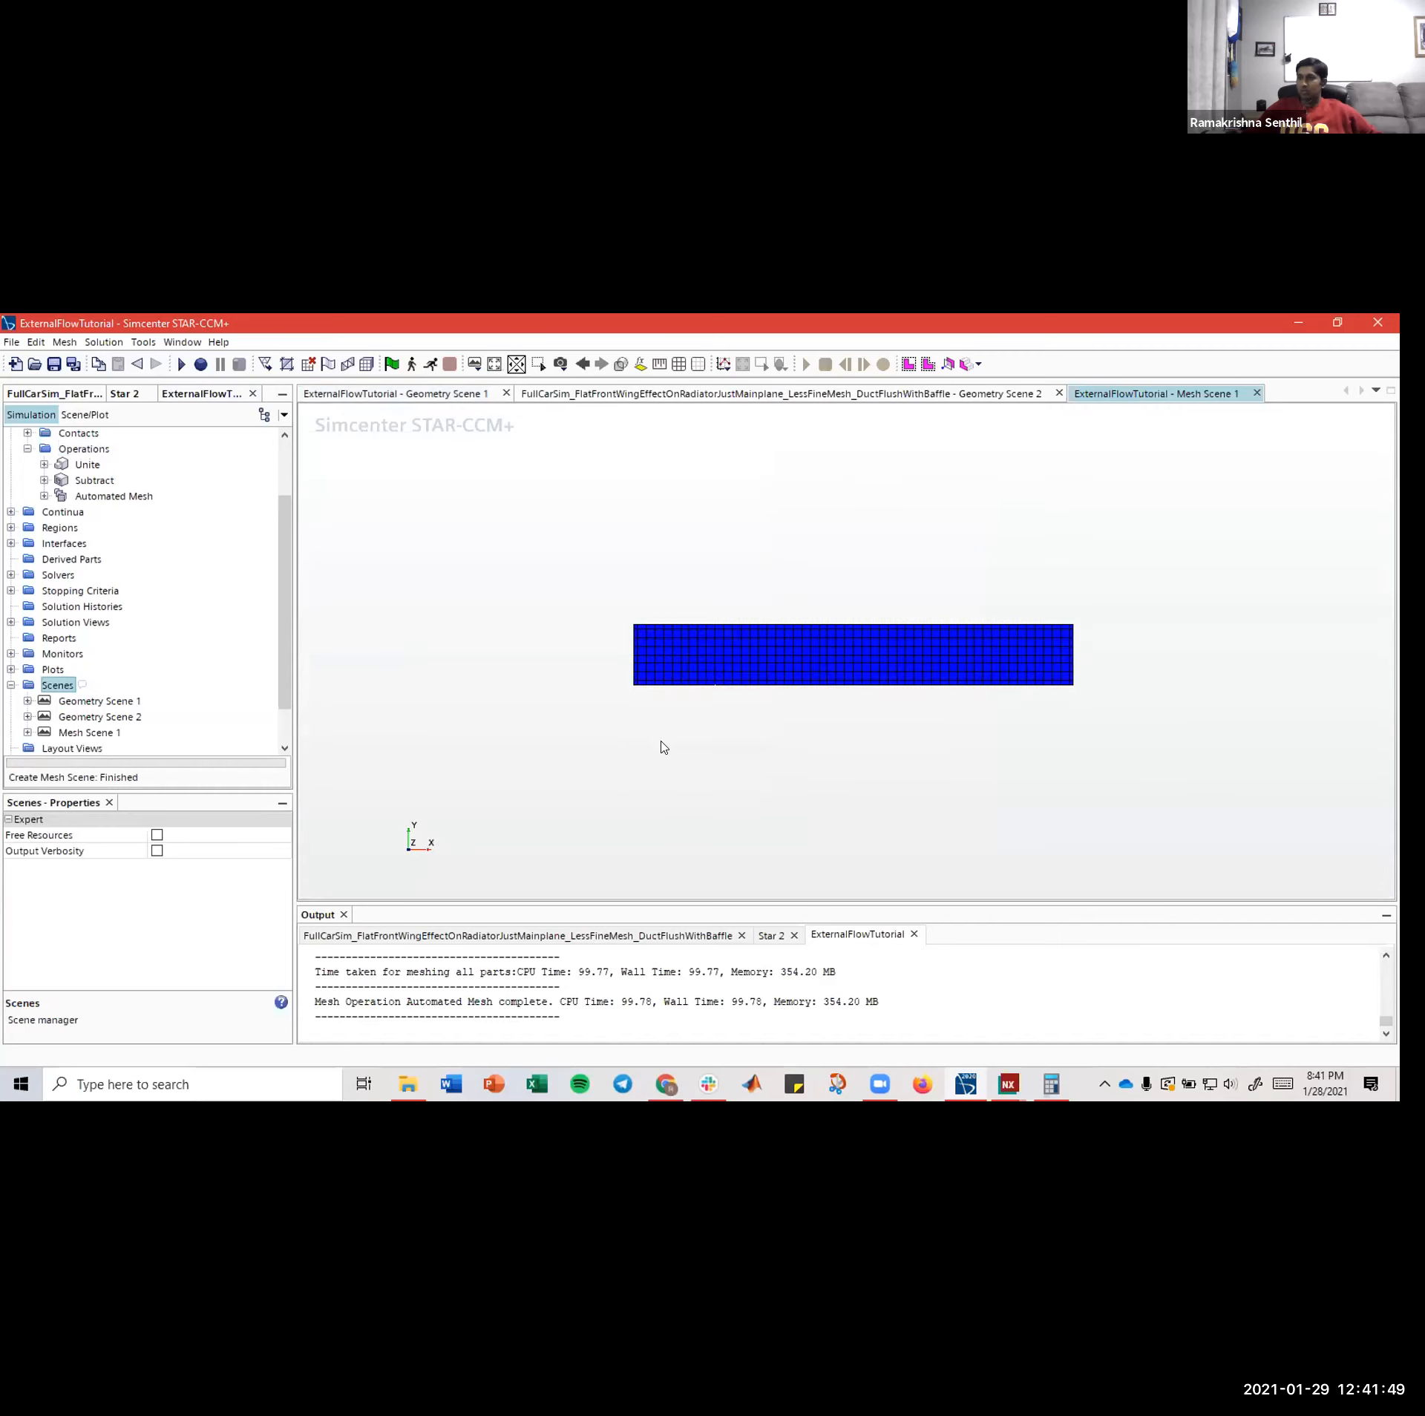
- Hide the Block.Inlet and Block.Walls boundaries in Mesh Scene 1 to expose the inside of the domain
scroll(663, 747, "down", 2)
left_click_drag(528, 659, 729, 677)
left_click_drag(878, 643, 919, 686)
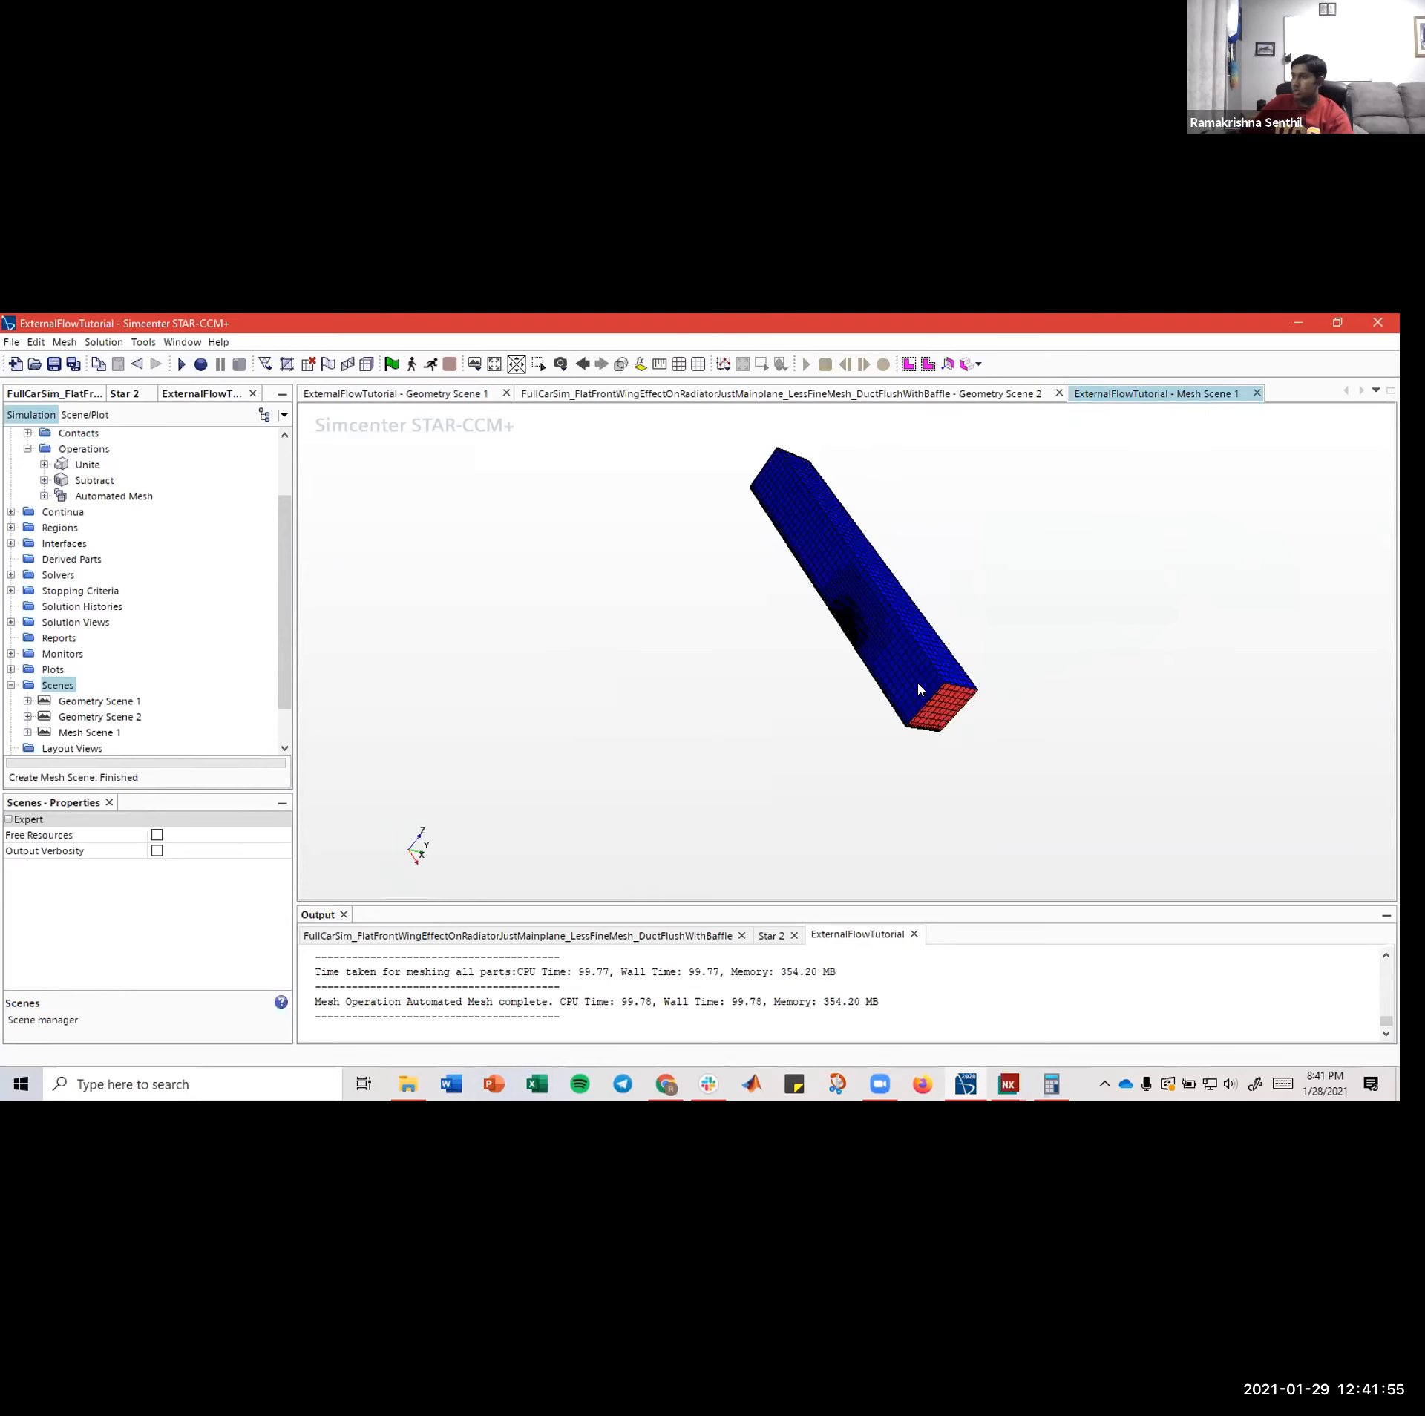
scroll(827, 548, "up", 8)
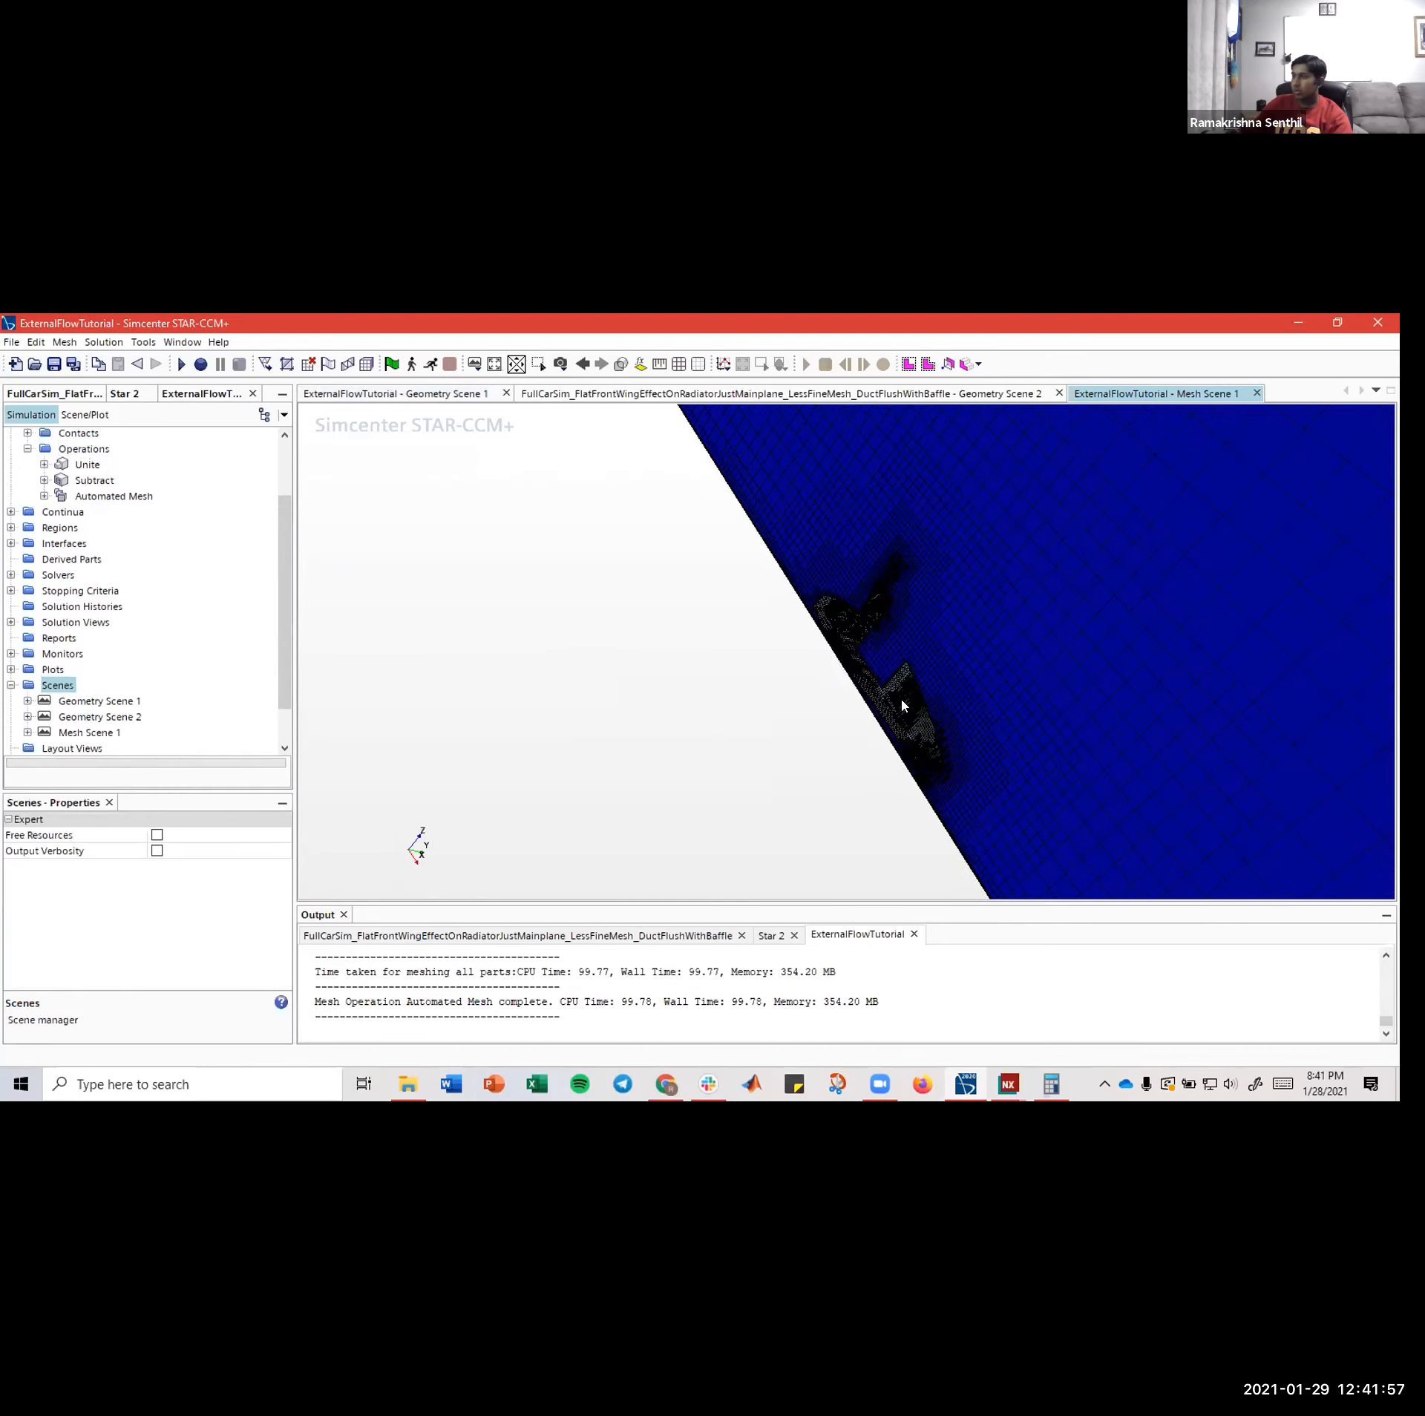
scroll(897, 688, "down", 8)
left_click_drag(889, 679, 835, 692)
right_click(725, 762)
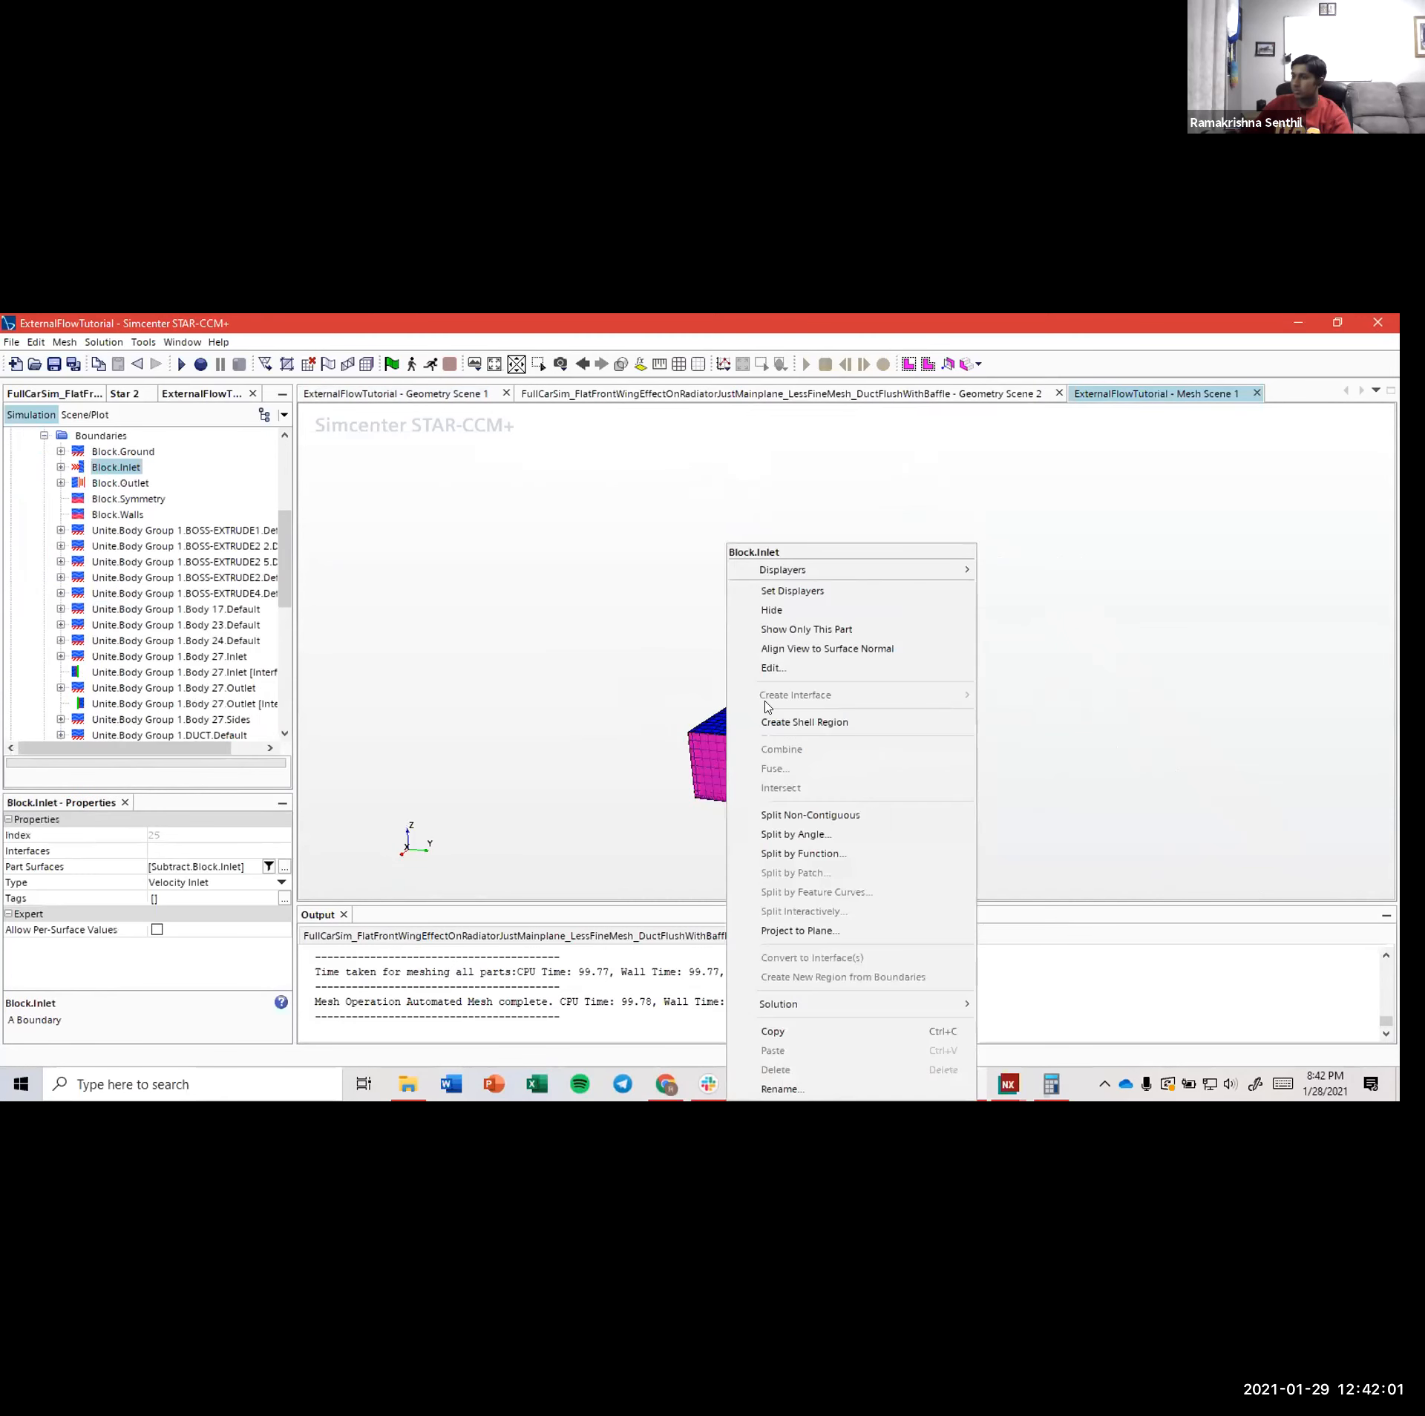
left_click(774, 611)
left_click(771, 763)
right_click(771, 764)
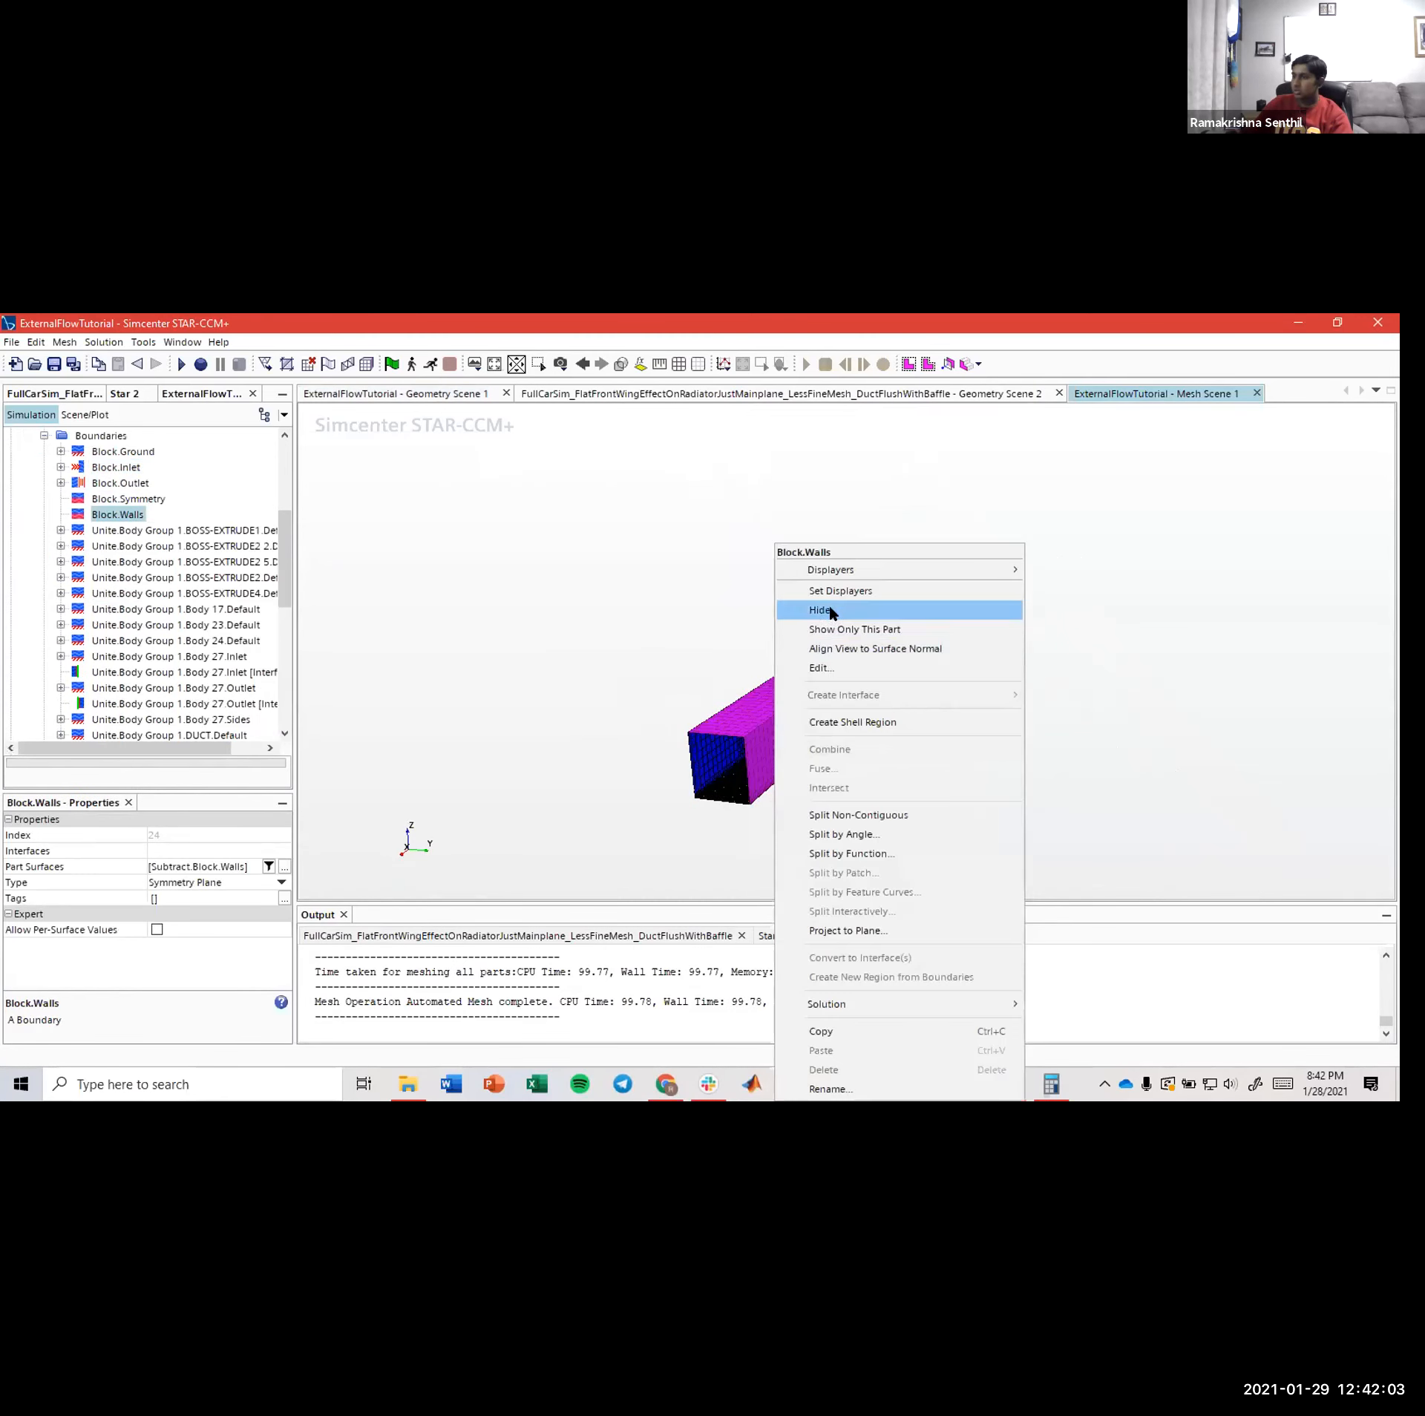
left_click(827, 605)
- Examine the surface mesh on the car's nose, front wing, wheels and radiator duct, and on the surrounding ground
scroll(768, 770, "up", 10)
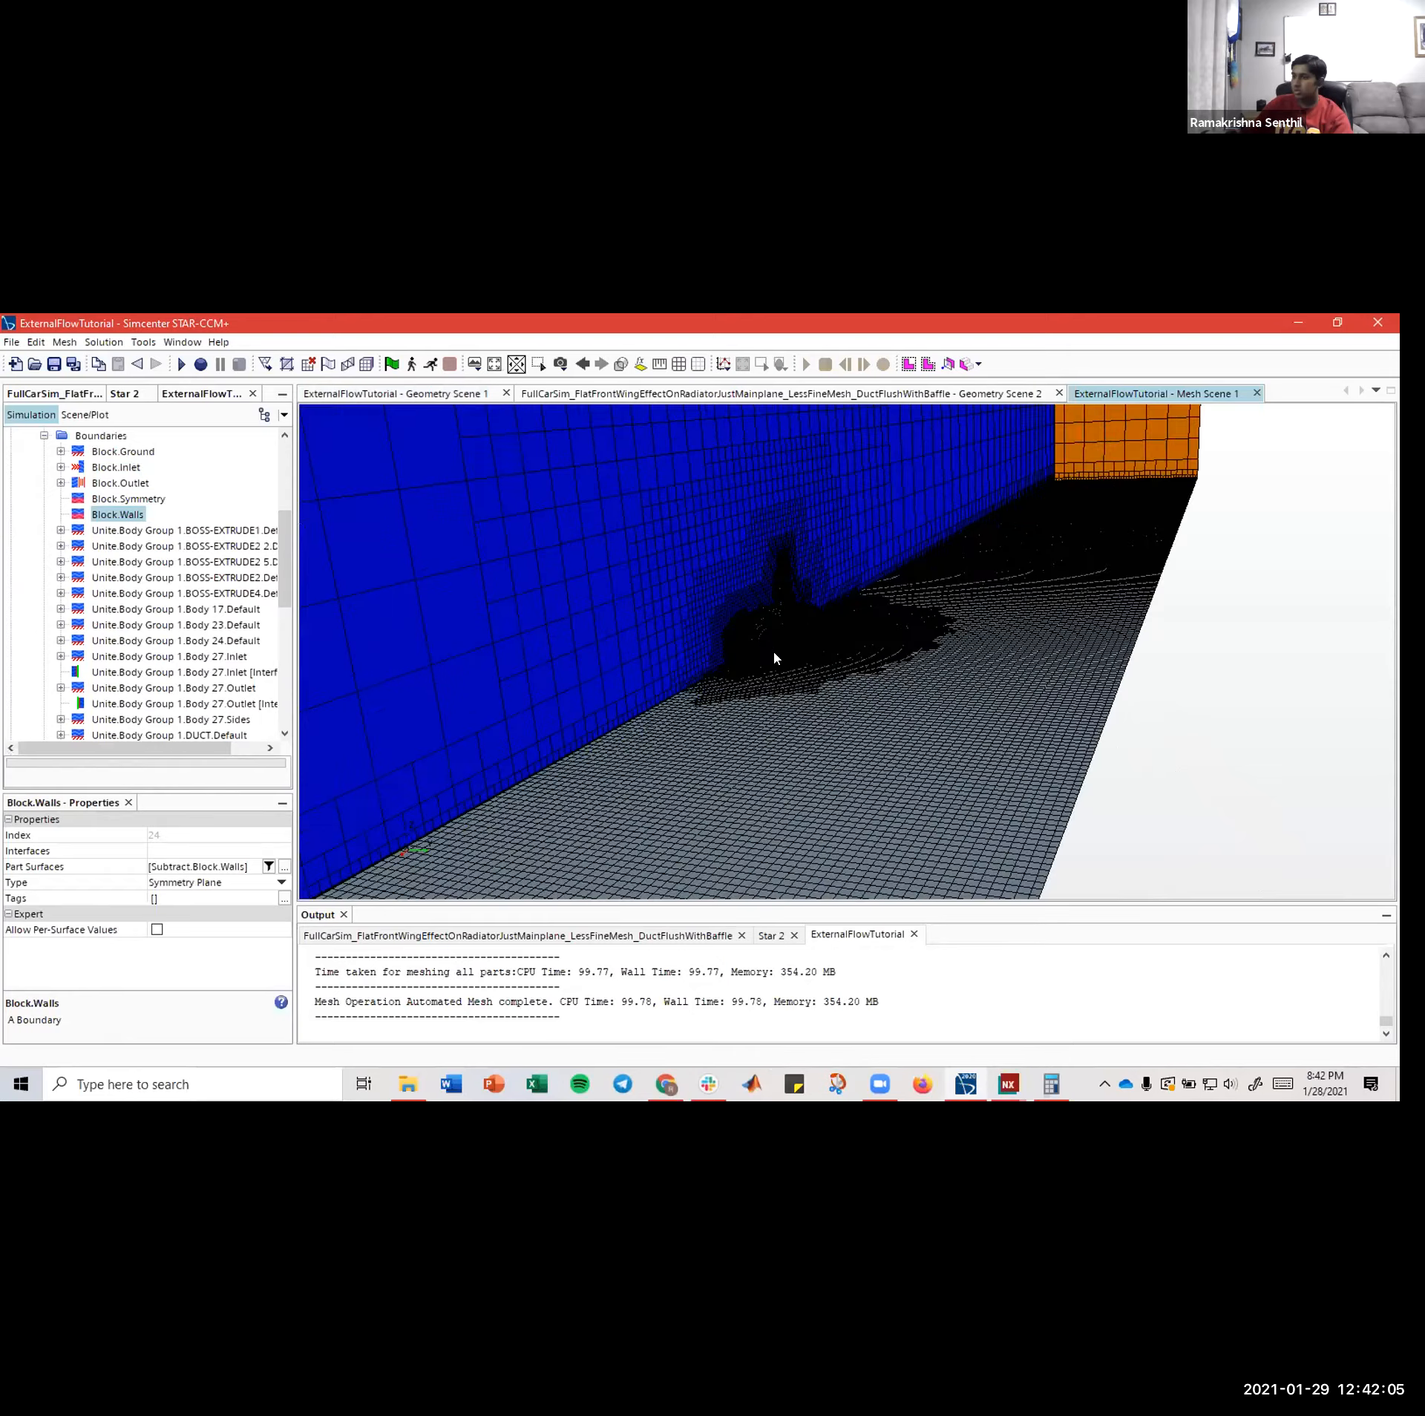
left_click_drag(766, 628, 720, 709)
middle_click_drag(721, 709, 803, 601)
left_click_drag(803, 600, 773, 618)
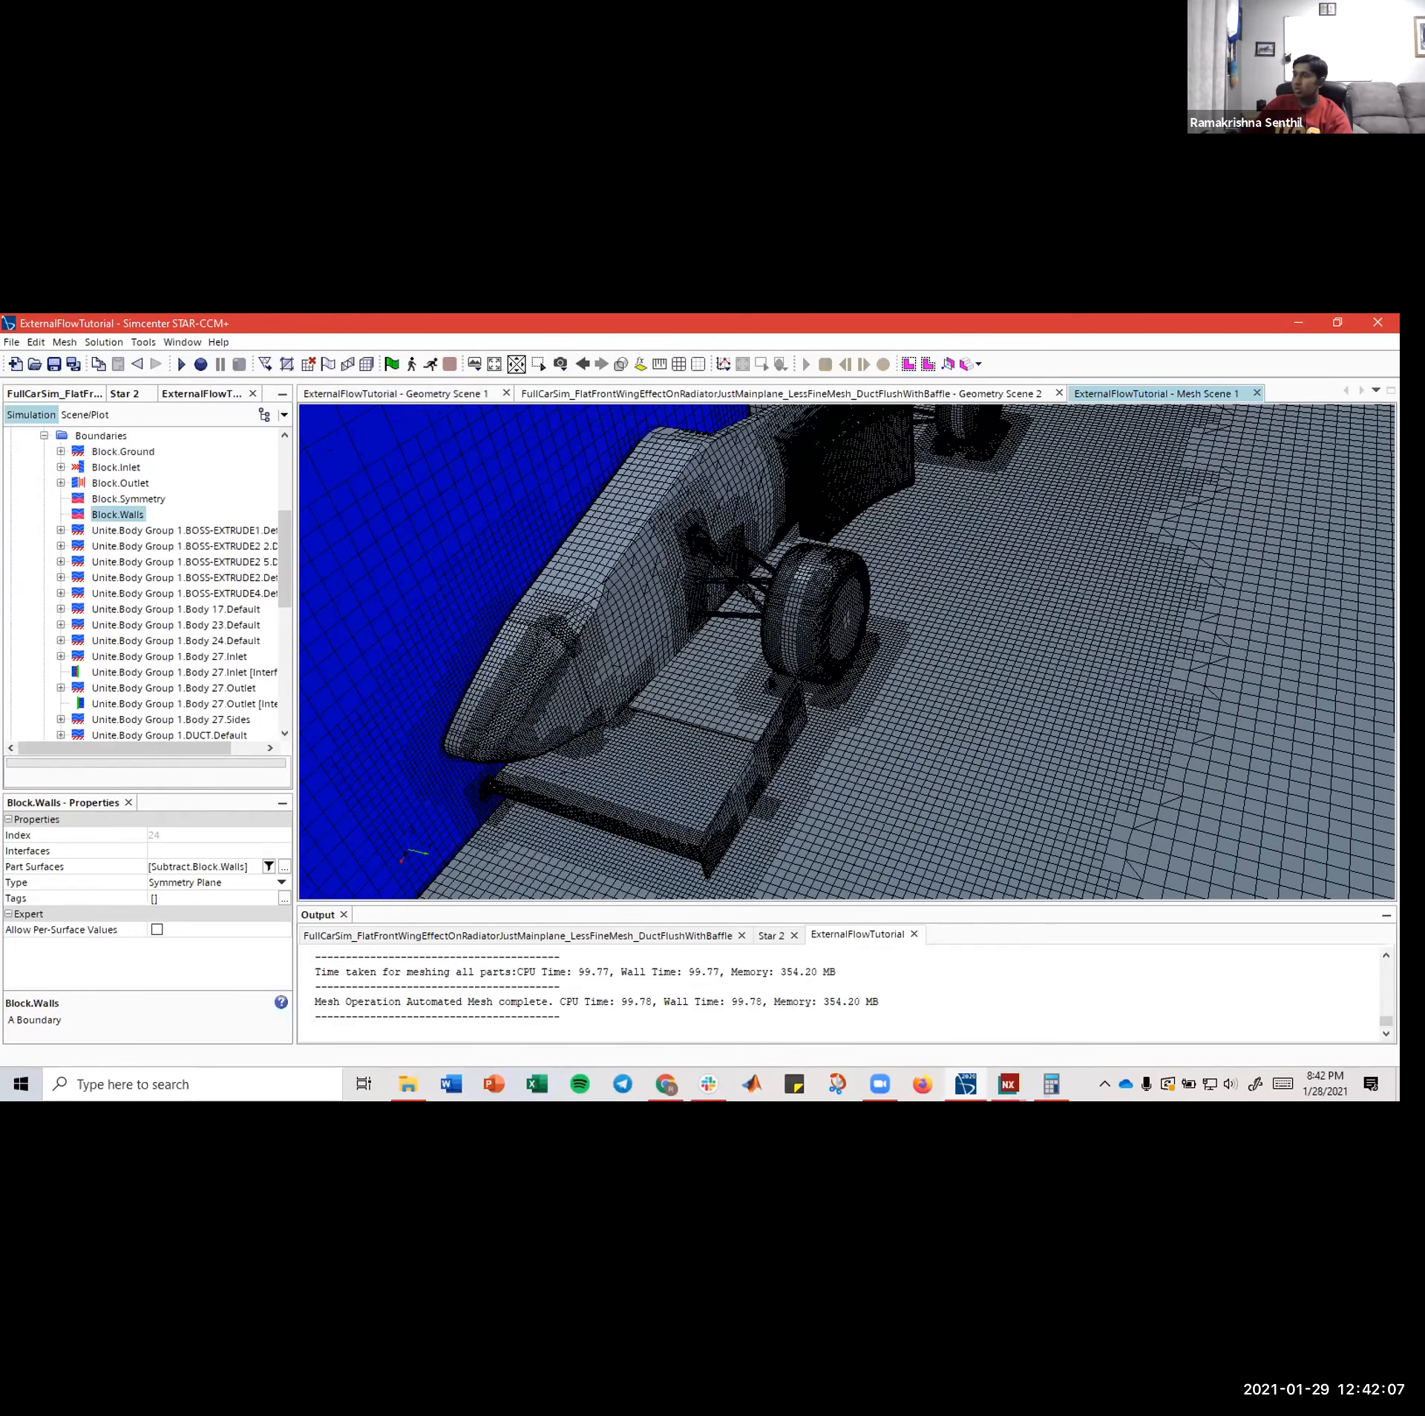
middle_click_drag(774, 617, 758, 640)
scroll(747, 633, "up", 5)
mouse_move(805, 623)
left_mouse_down()
mouse_move(646, 688)
mouse_move(723, 618)
mouse_move(750, 647)
mouse_move(785, 605)
mouse_move(754, 611)
mouse_move(770, 656)
mouse_move(791, 659)
left_mouse_up()
scroll(791, 659, "down", 5)
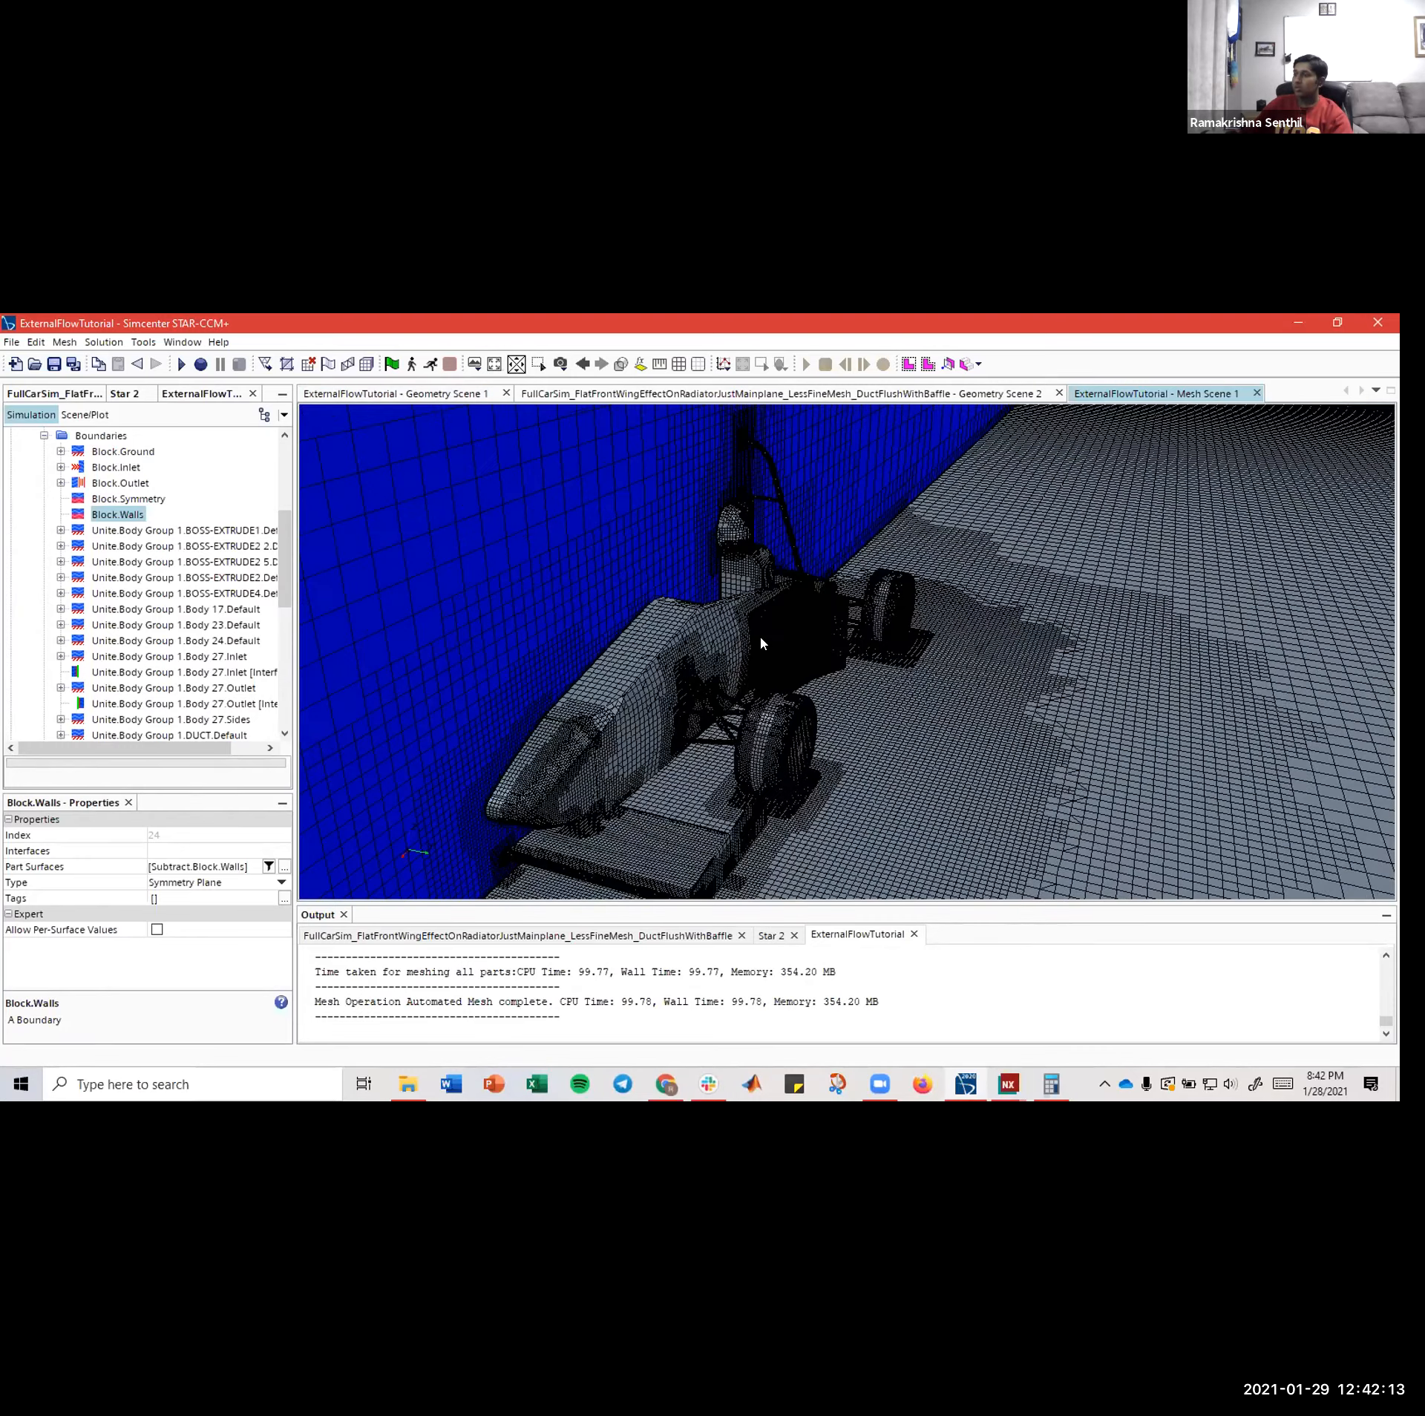
left_click_drag(921, 637, 1190, 646)
scroll(1190, 636, "up", 5)
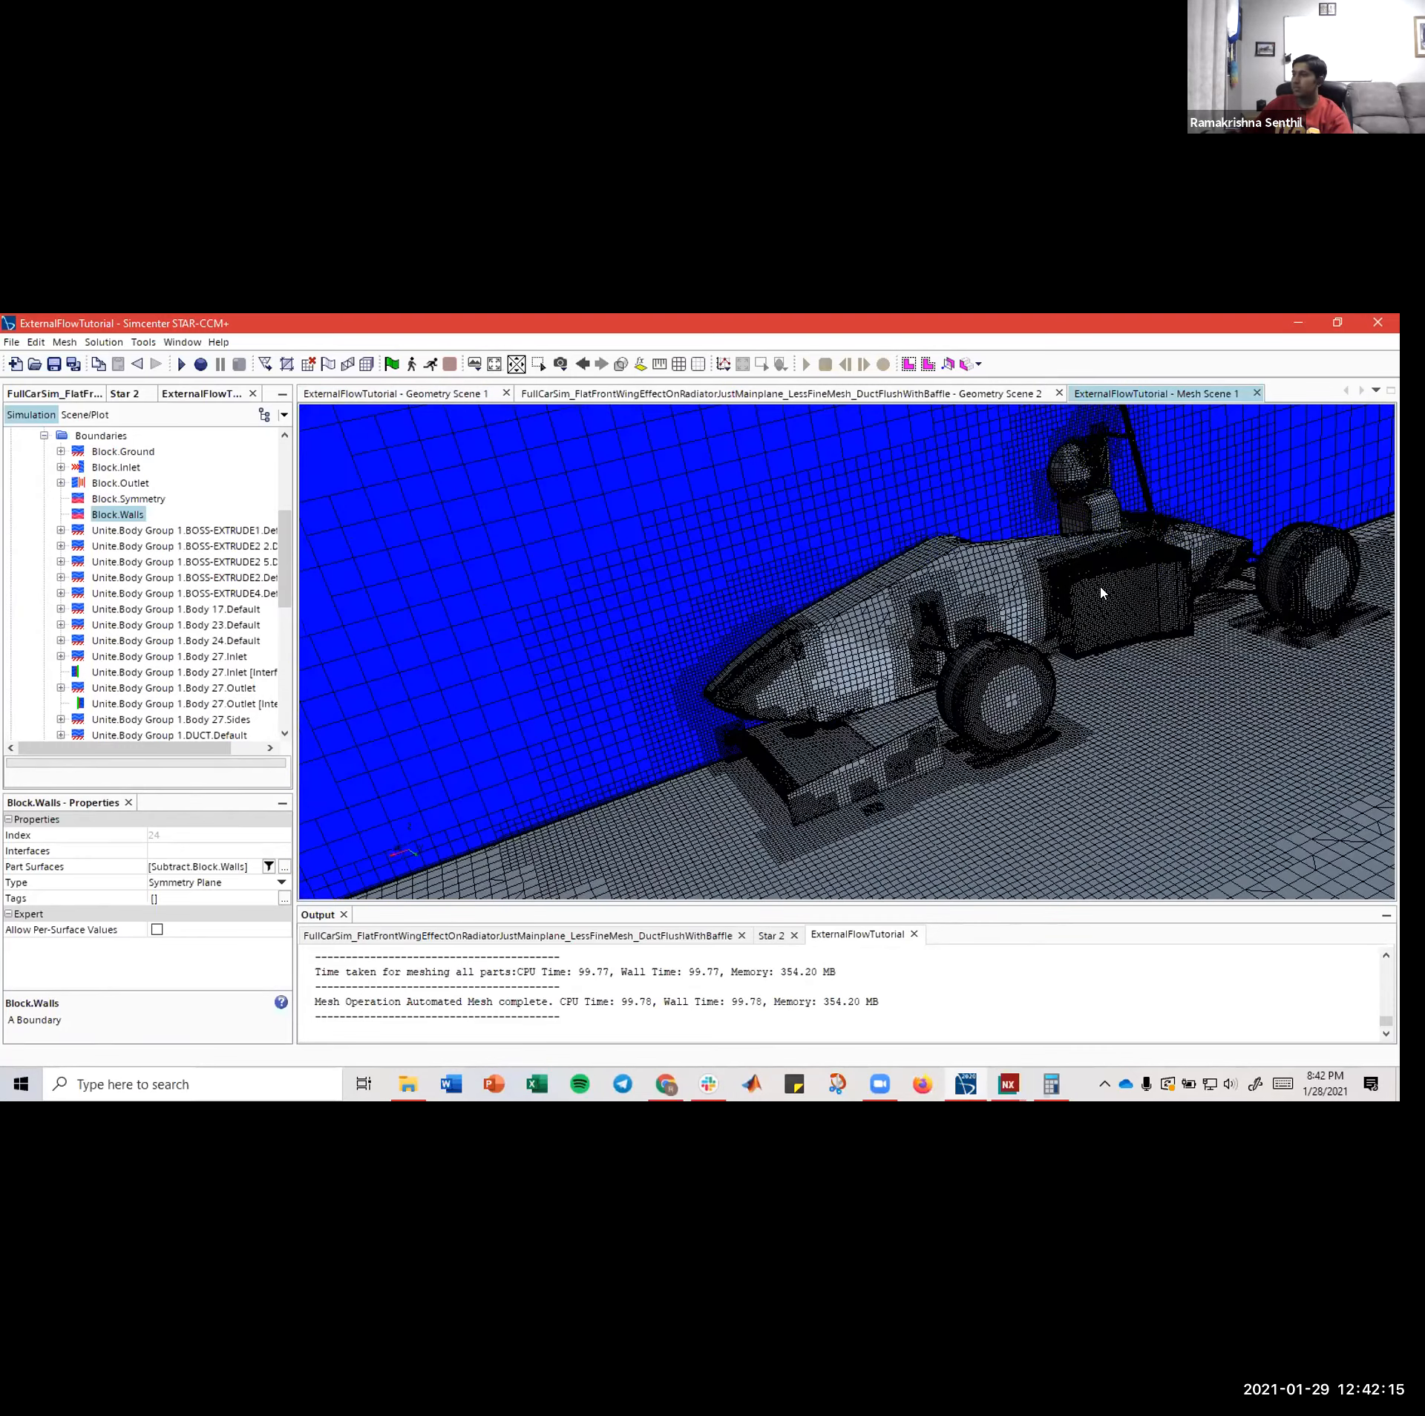
scroll(1108, 624, "up", 4)
mouse_move(1059, 580)
left_mouse_down()
mouse_move(1171, 644)
mouse_move(1043, 592)
mouse_move(1040, 655)
mouse_move(1101, 618)
mouse_move(1009, 630)
mouse_move(1003, 664)
mouse_move(993, 649)
mouse_move(915, 698)
left_mouse_up()
scroll(1003, 664, "down", 4)
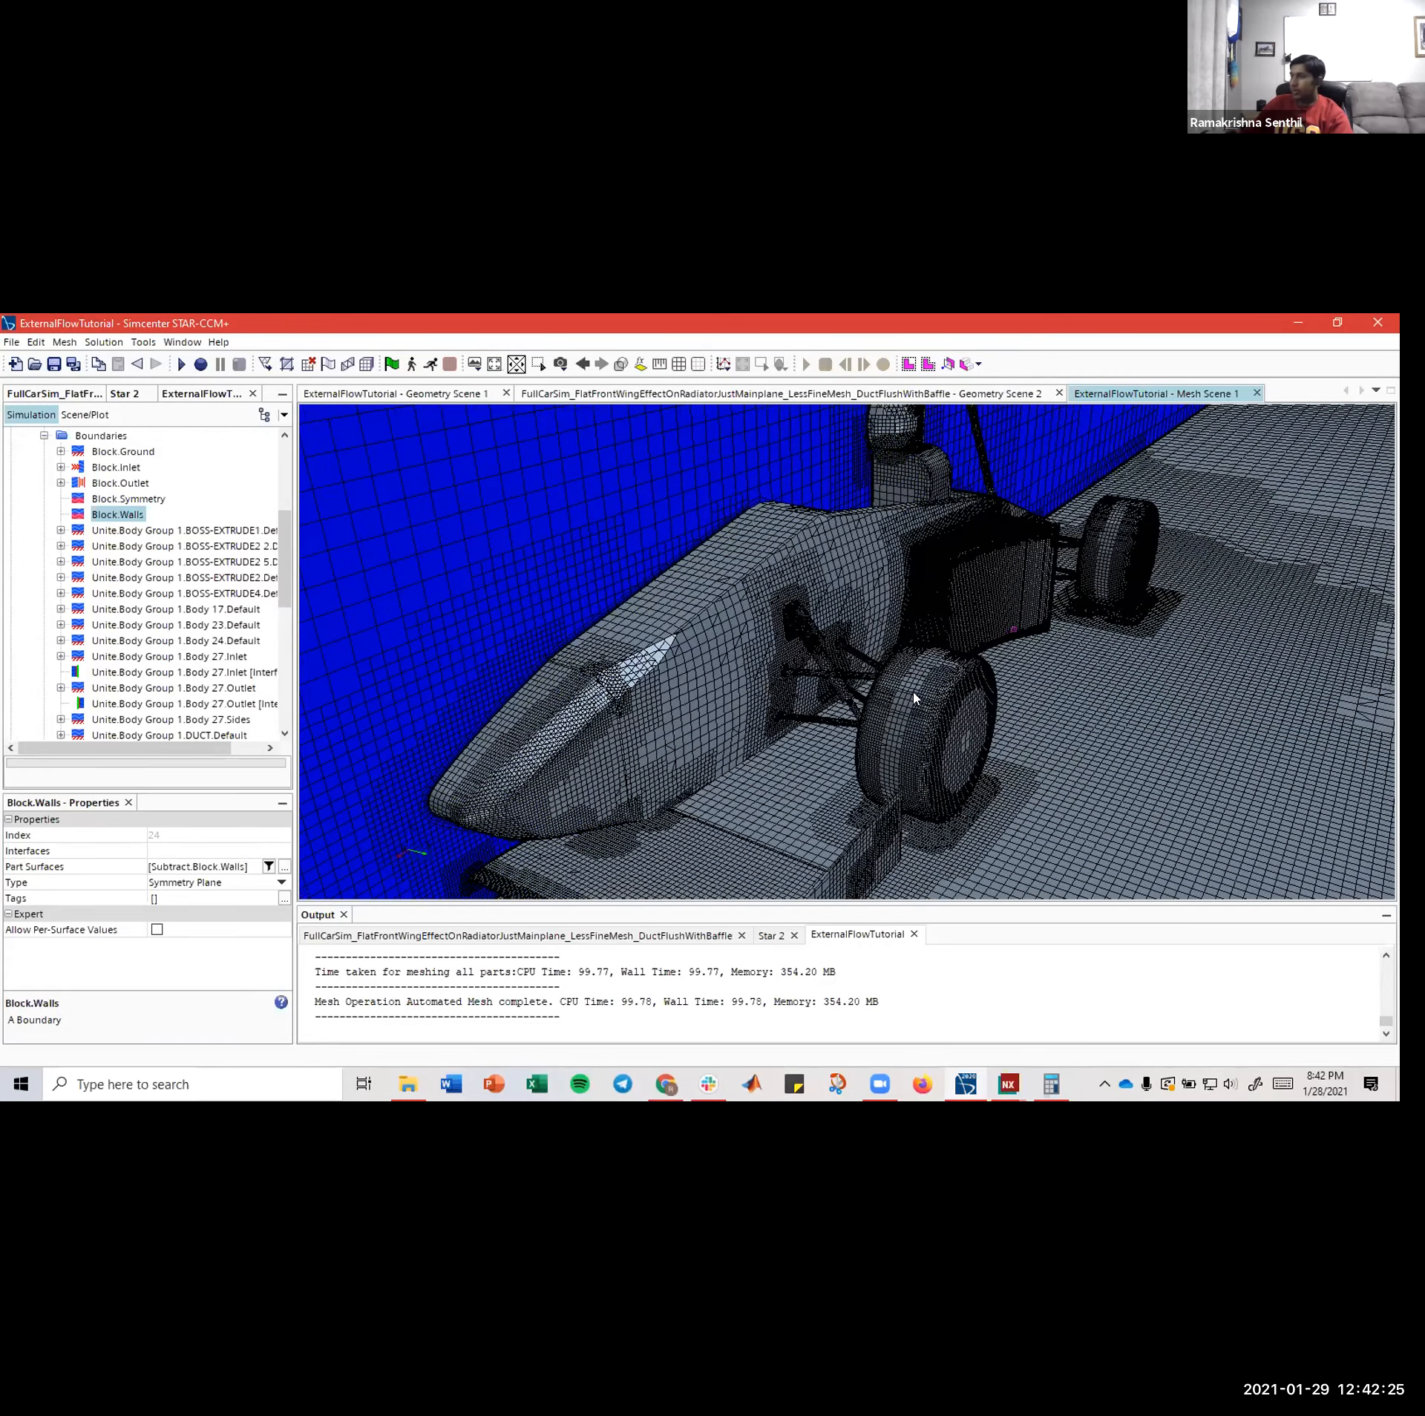
- Collapse the Regions, Geometry and Scenes branches of the ExternalFlowTutorial simulation tree
scroll(967, 655, "down", 5)
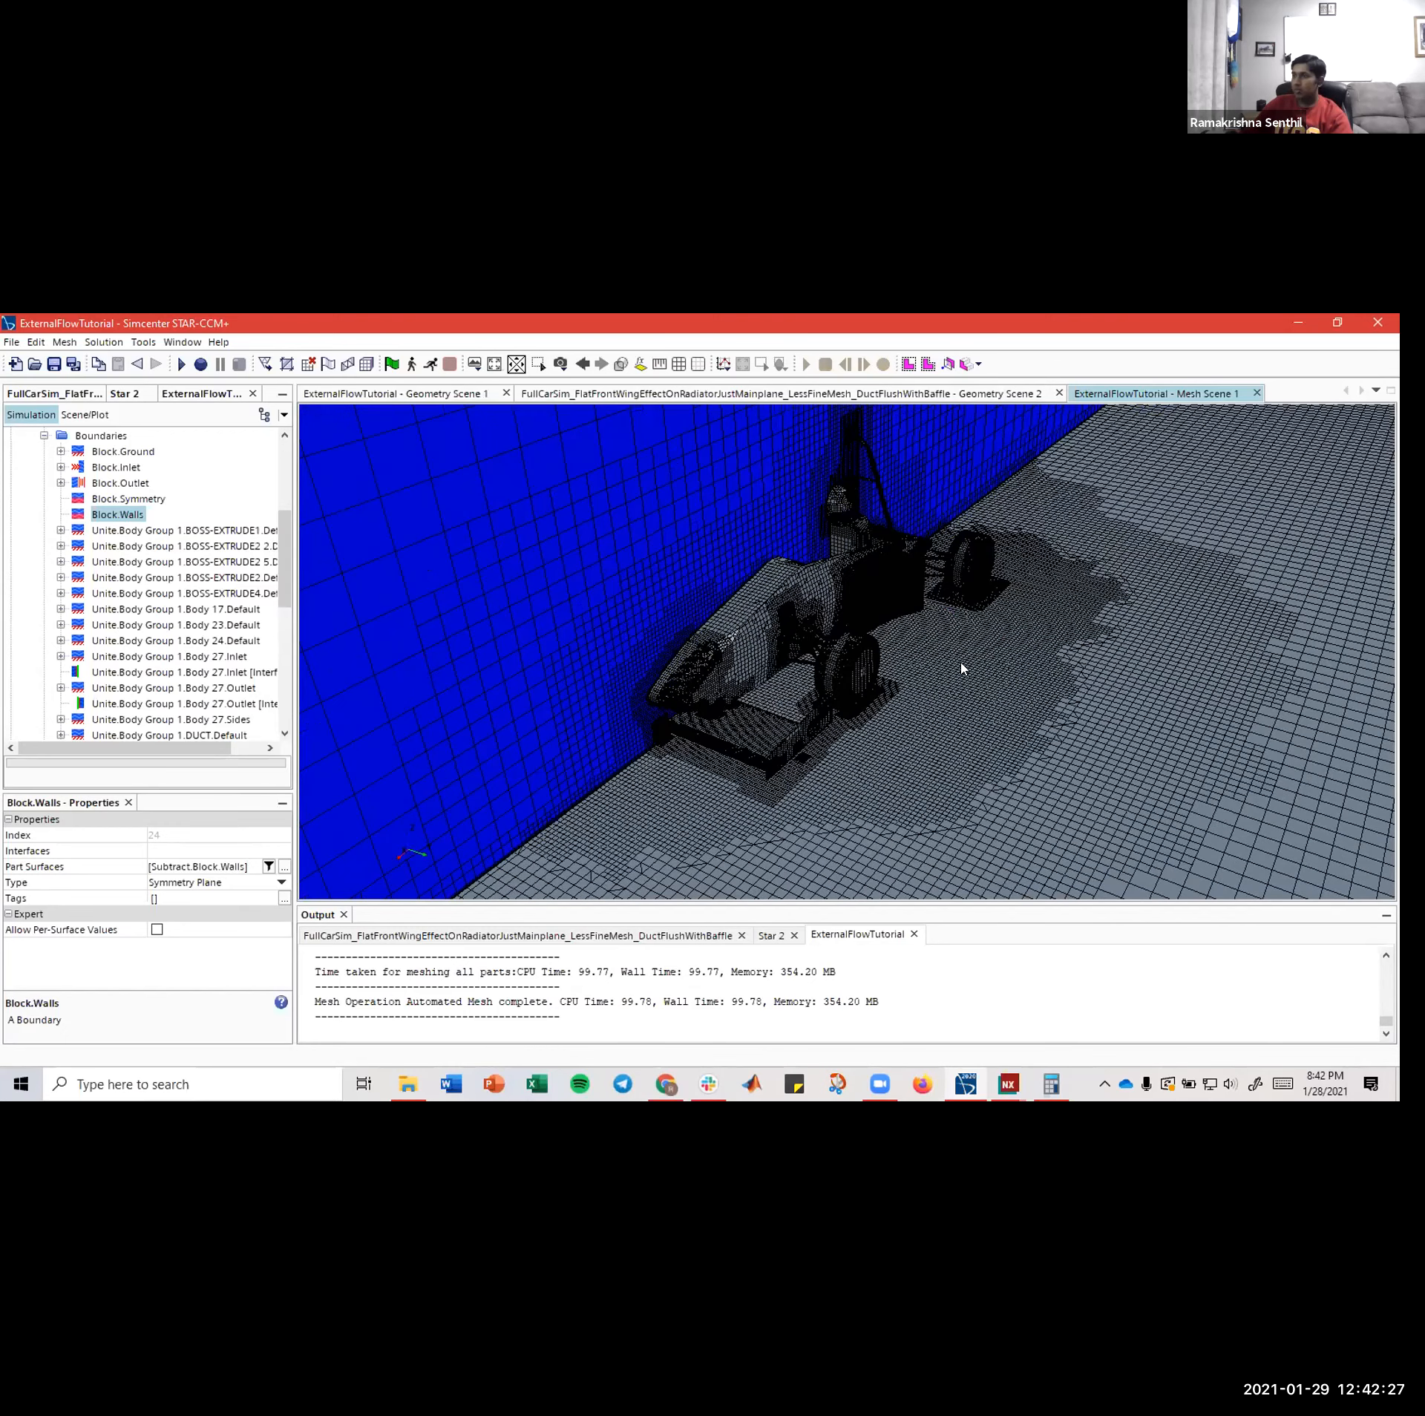
scroll(964, 673, "down", 4)
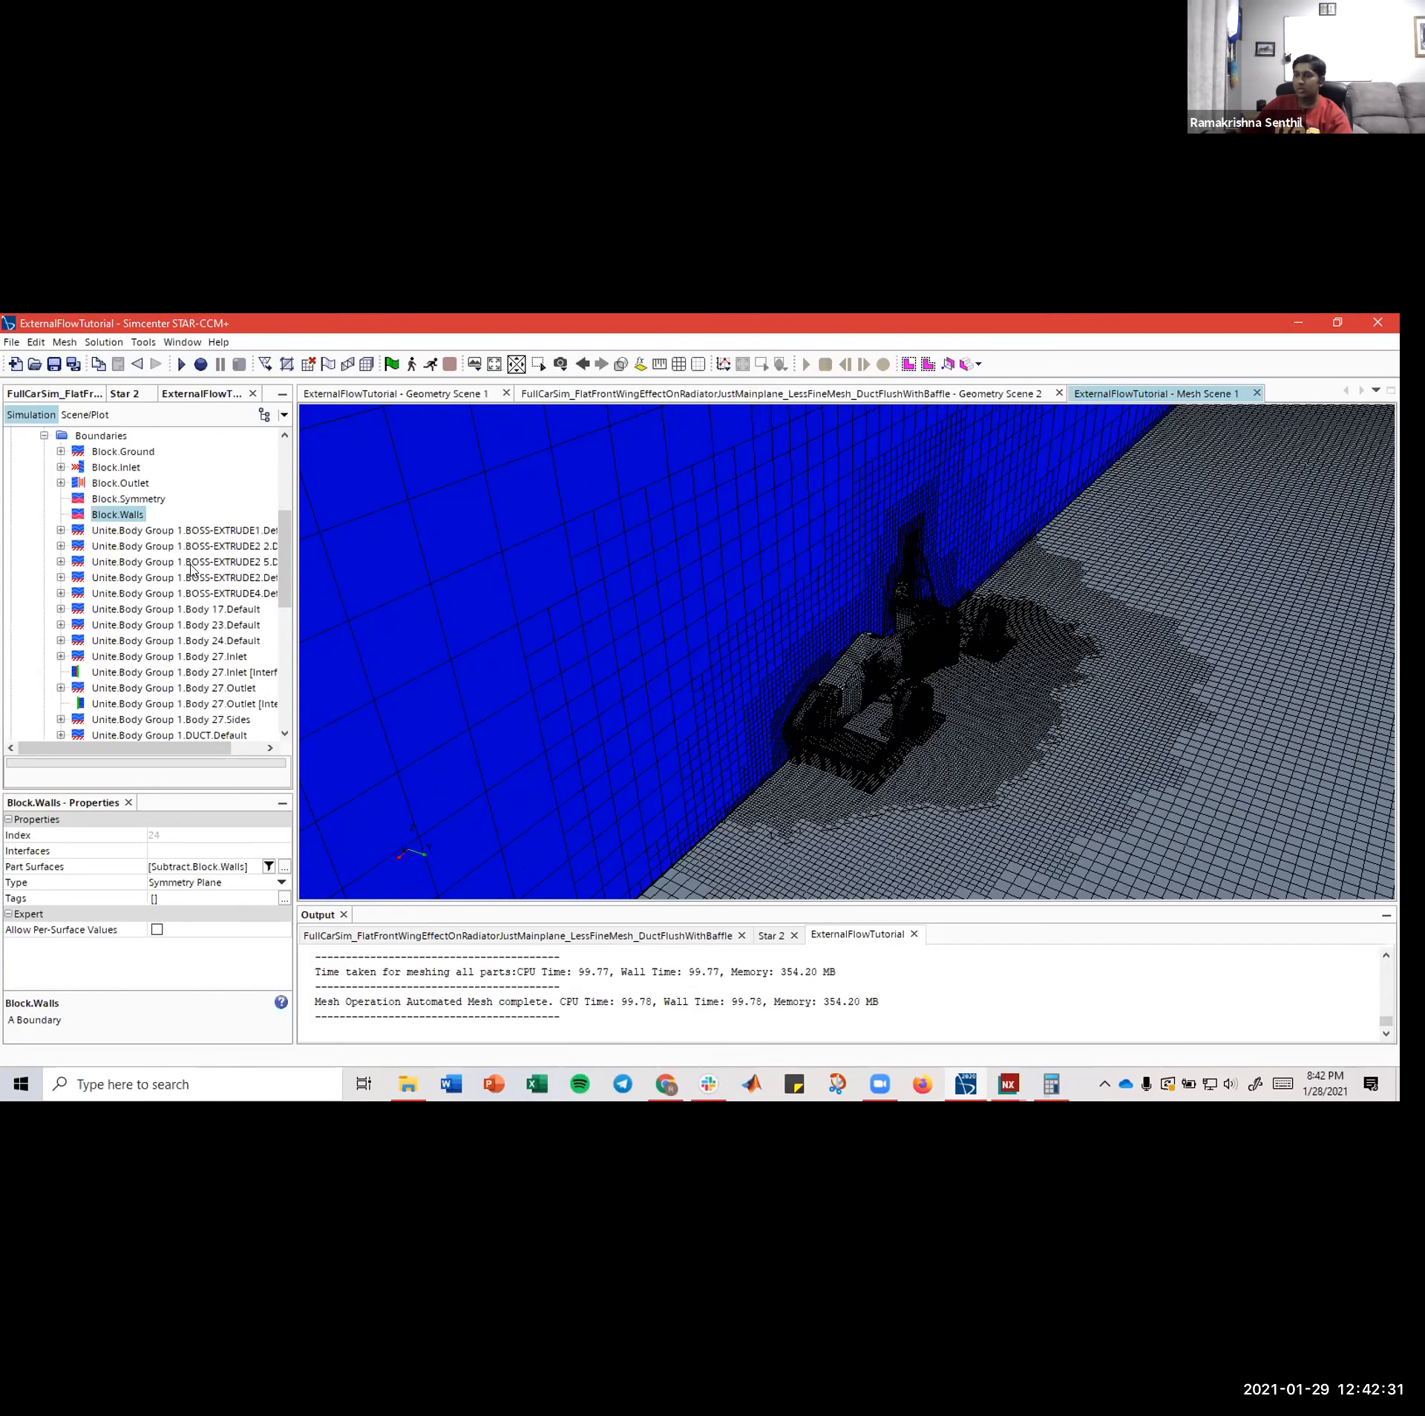
scroll(191, 570, "up", 2)
left_click(43, 514)
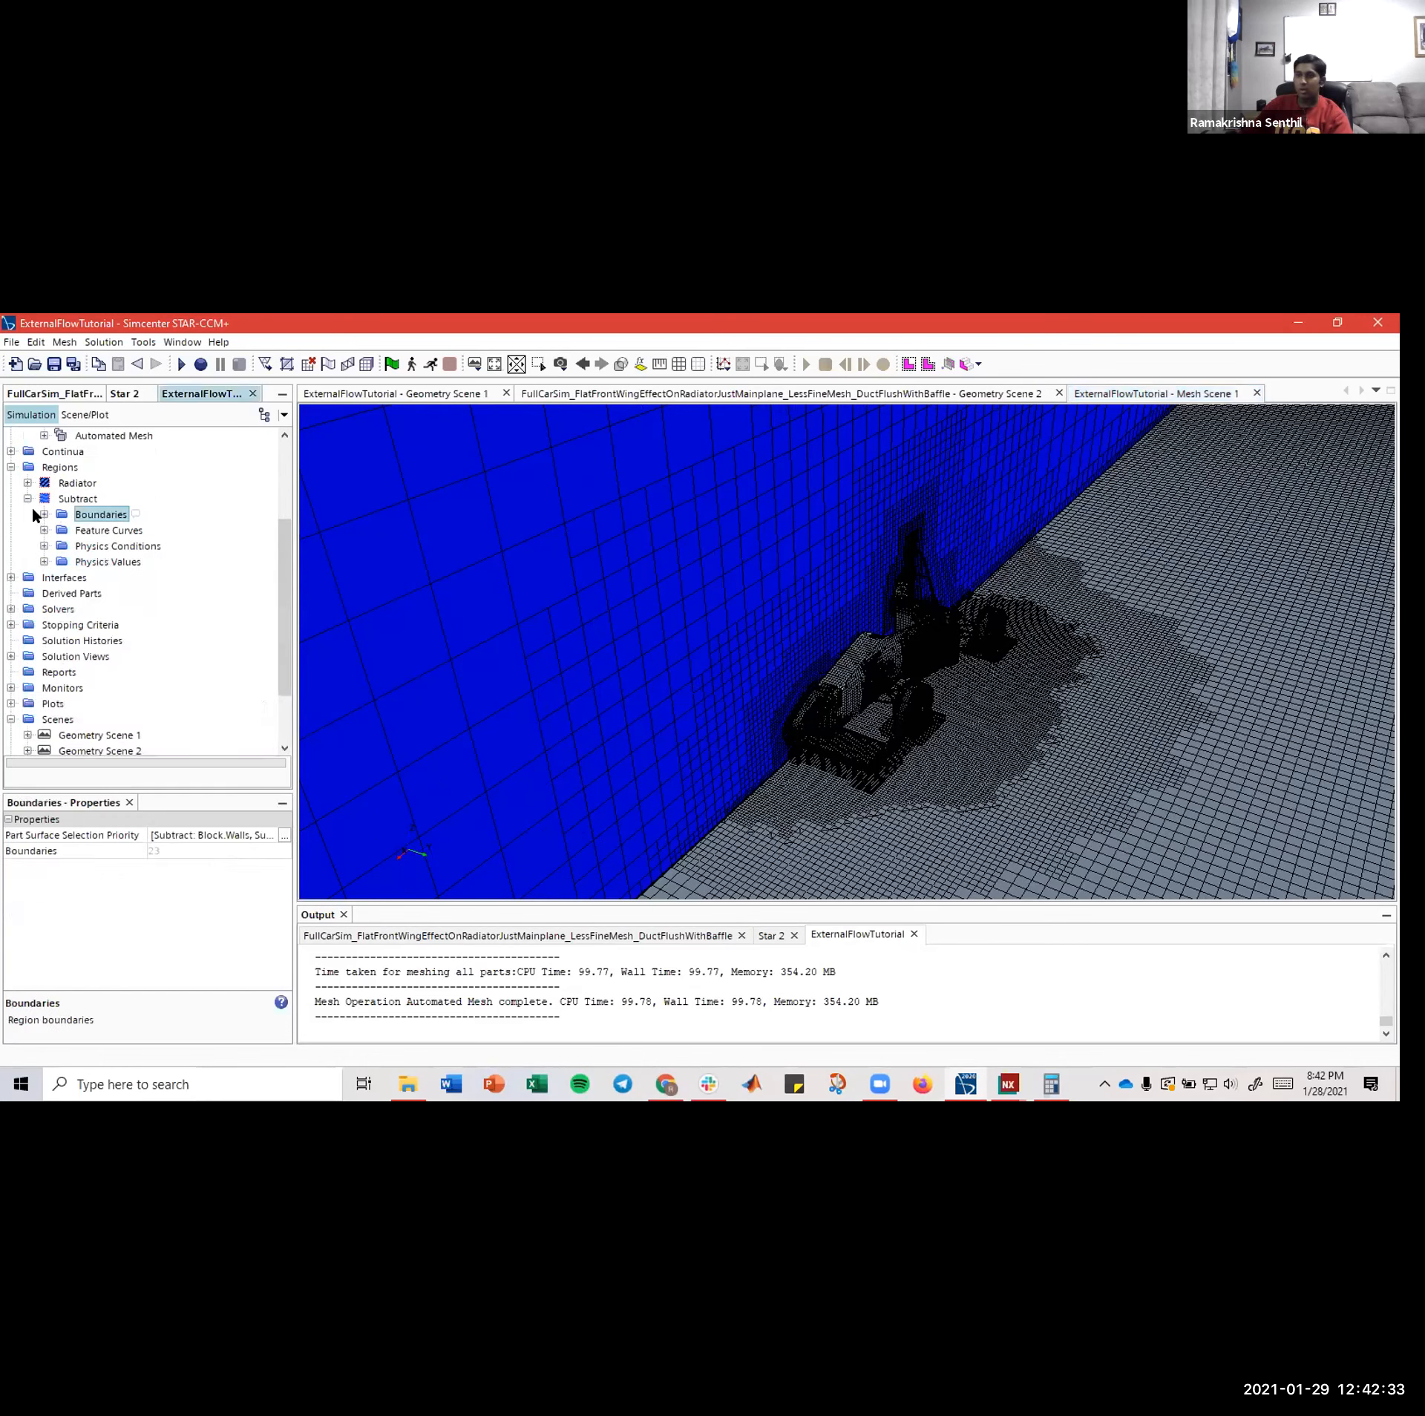
left_click(27, 498)
left_click(9, 468)
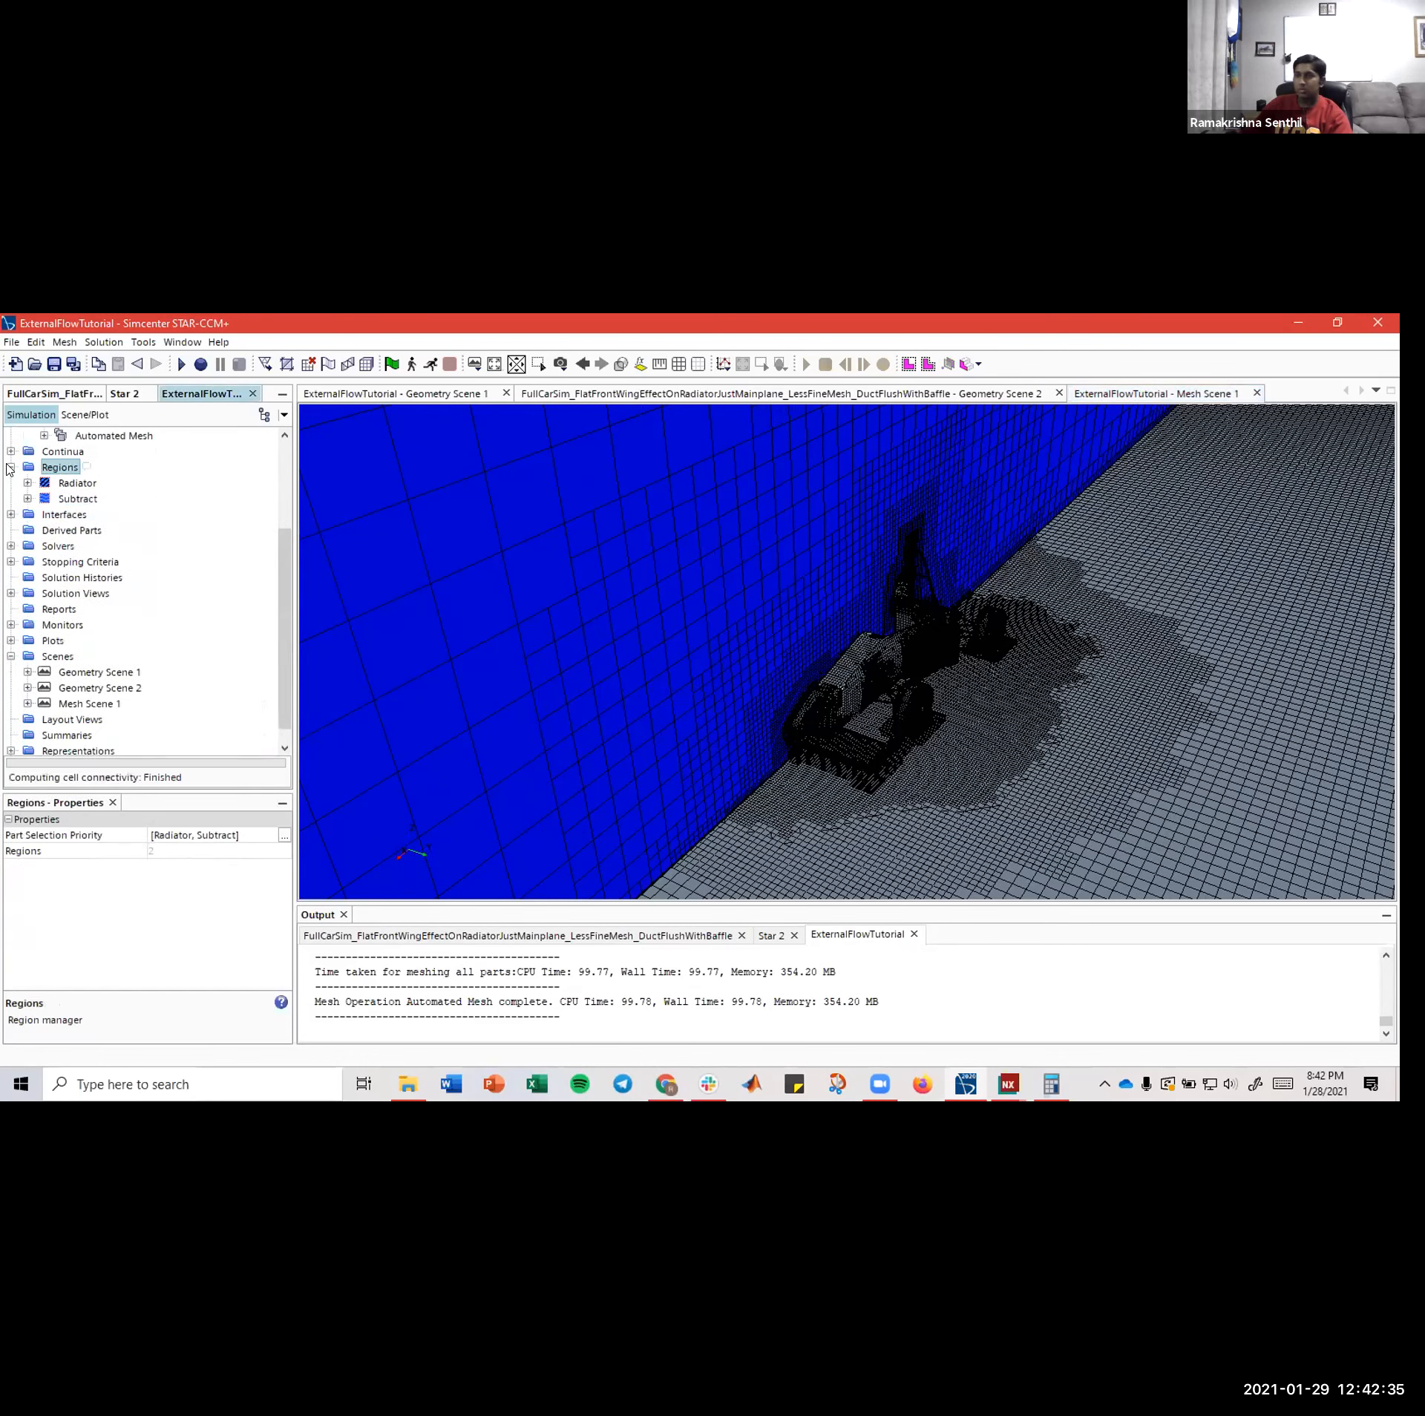
left_click(10, 467)
scroll(18, 508, "up", 3)
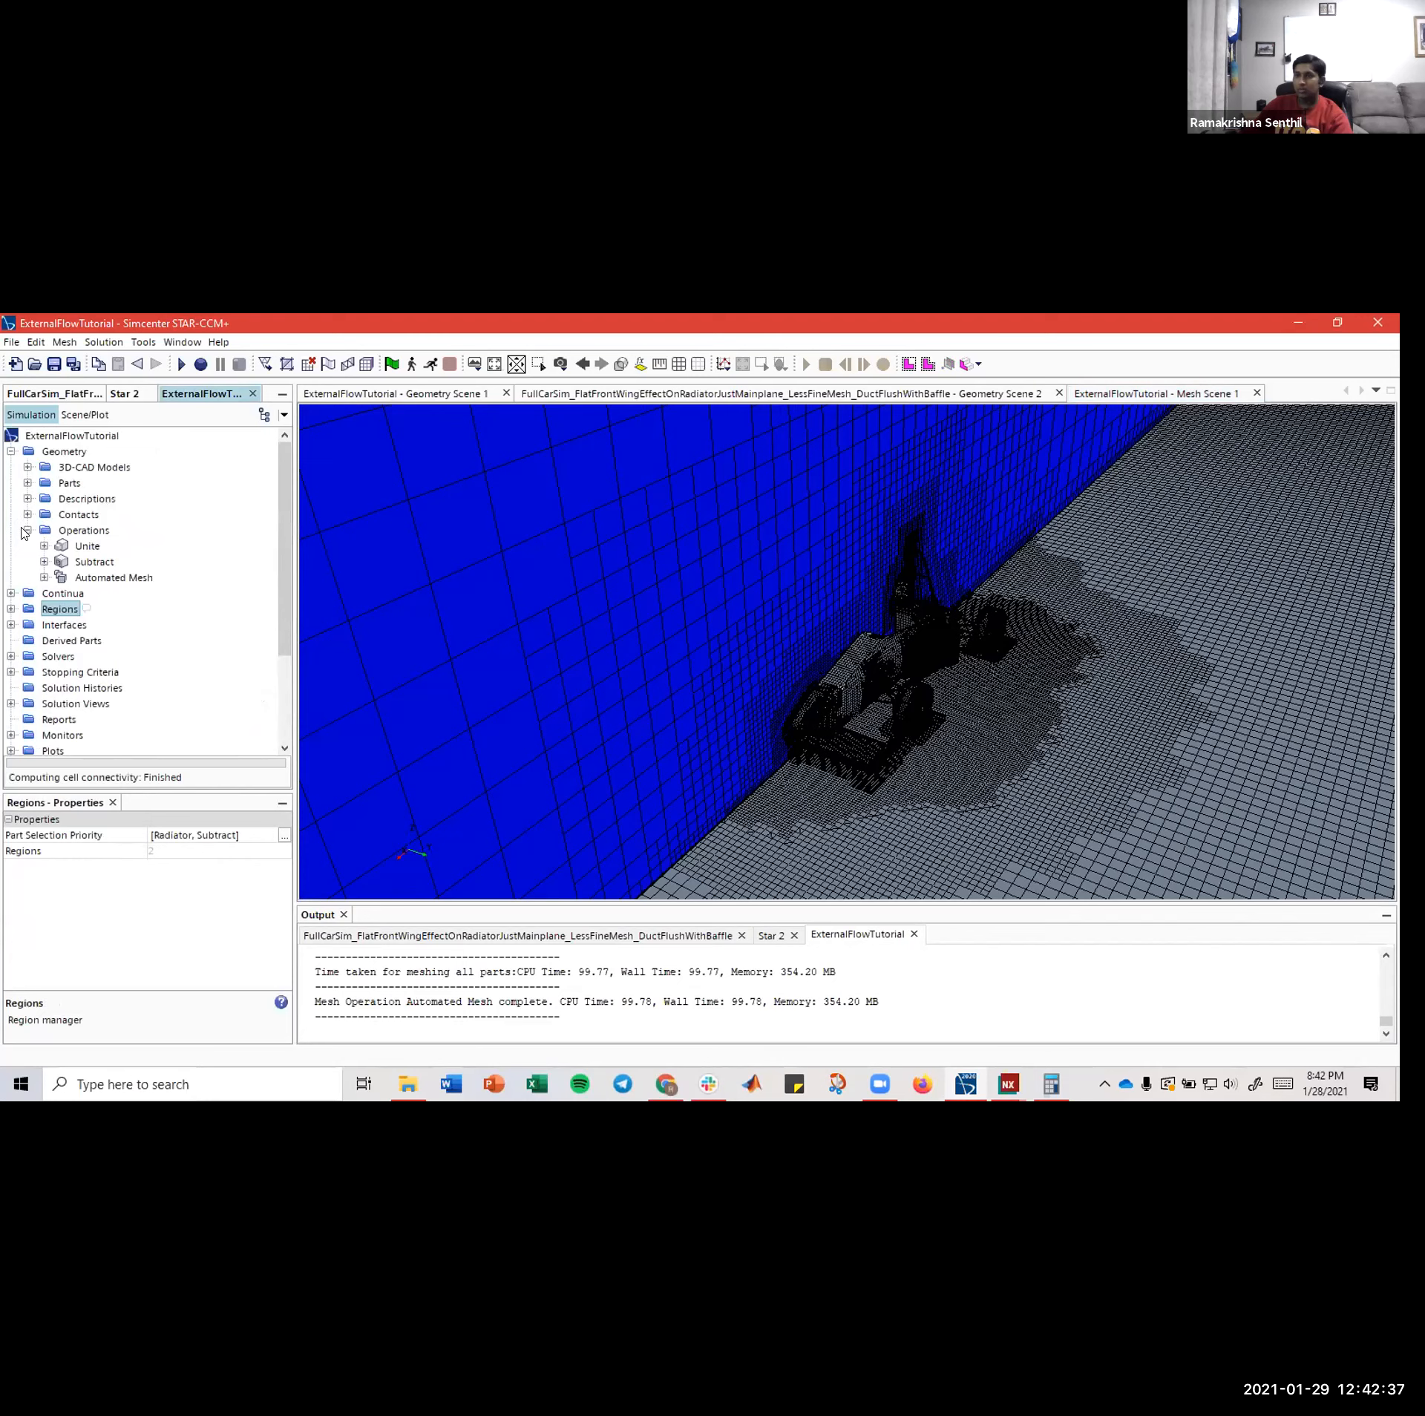
left_click(26, 530)
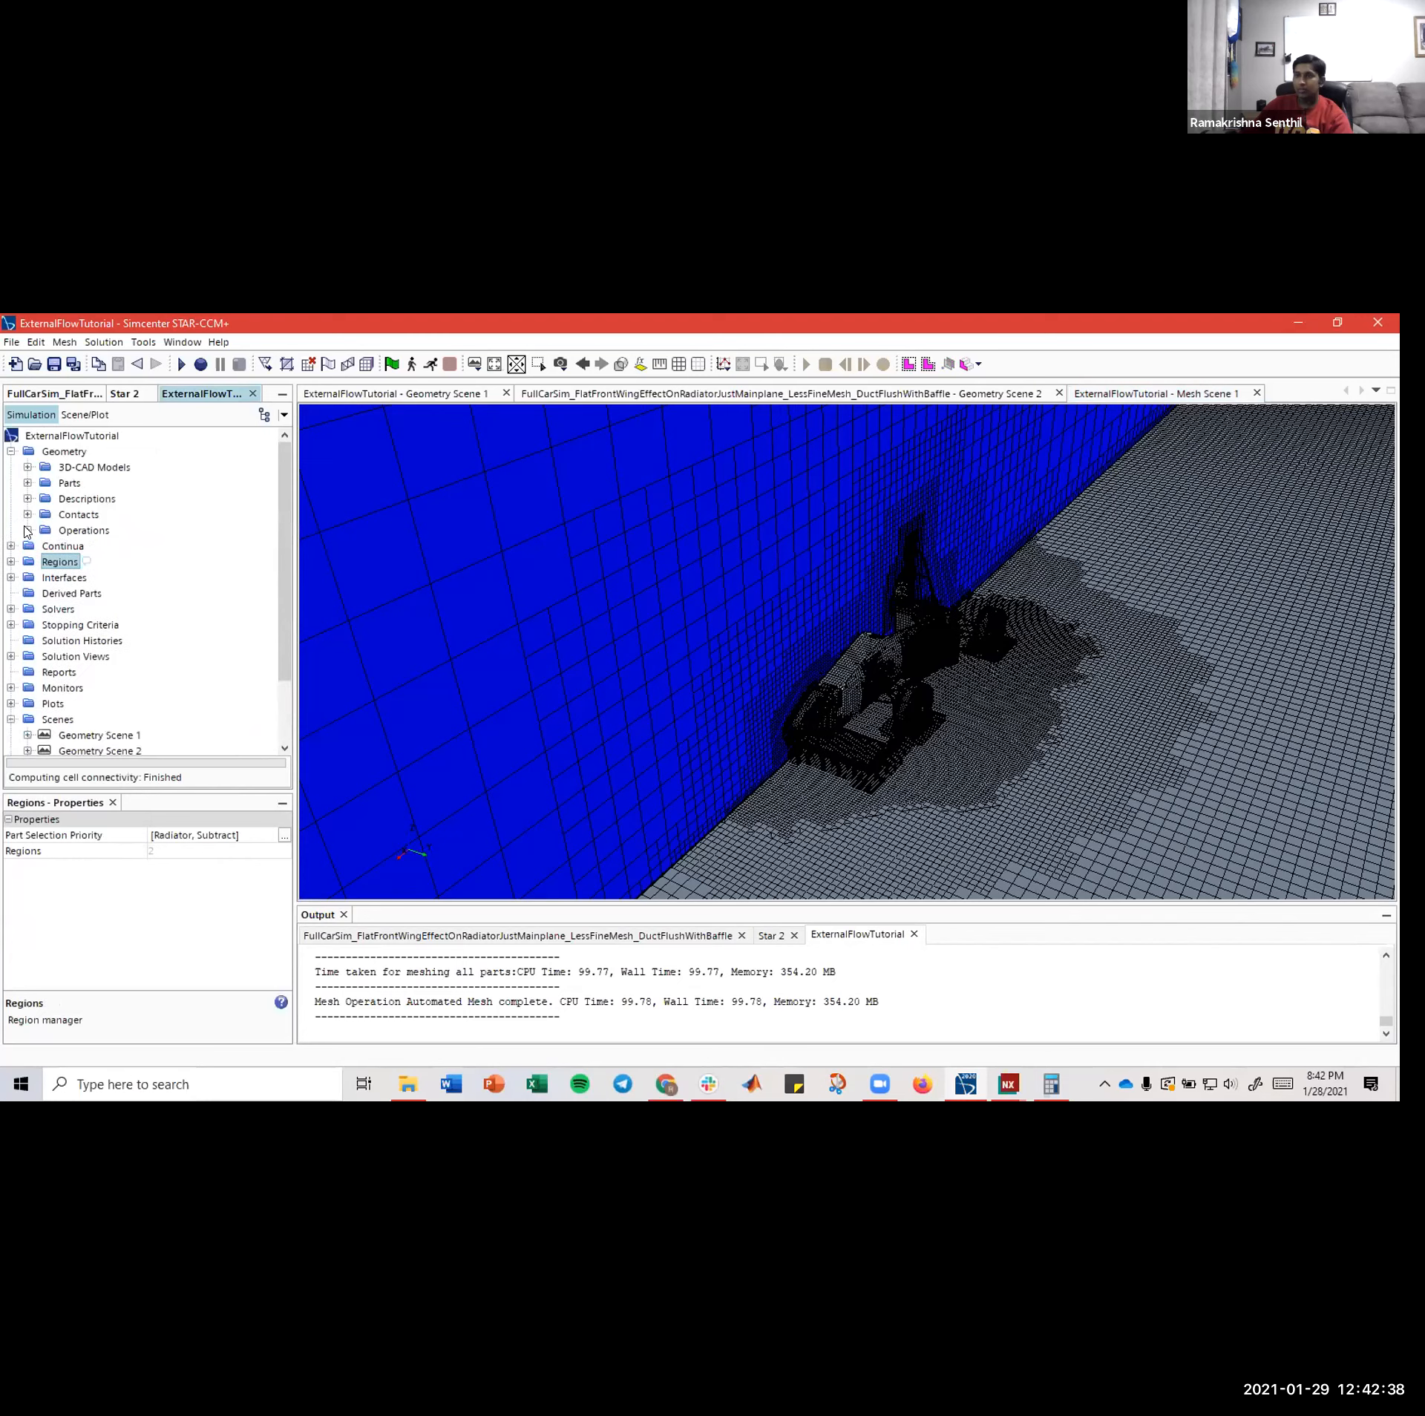
left_click(10, 452)
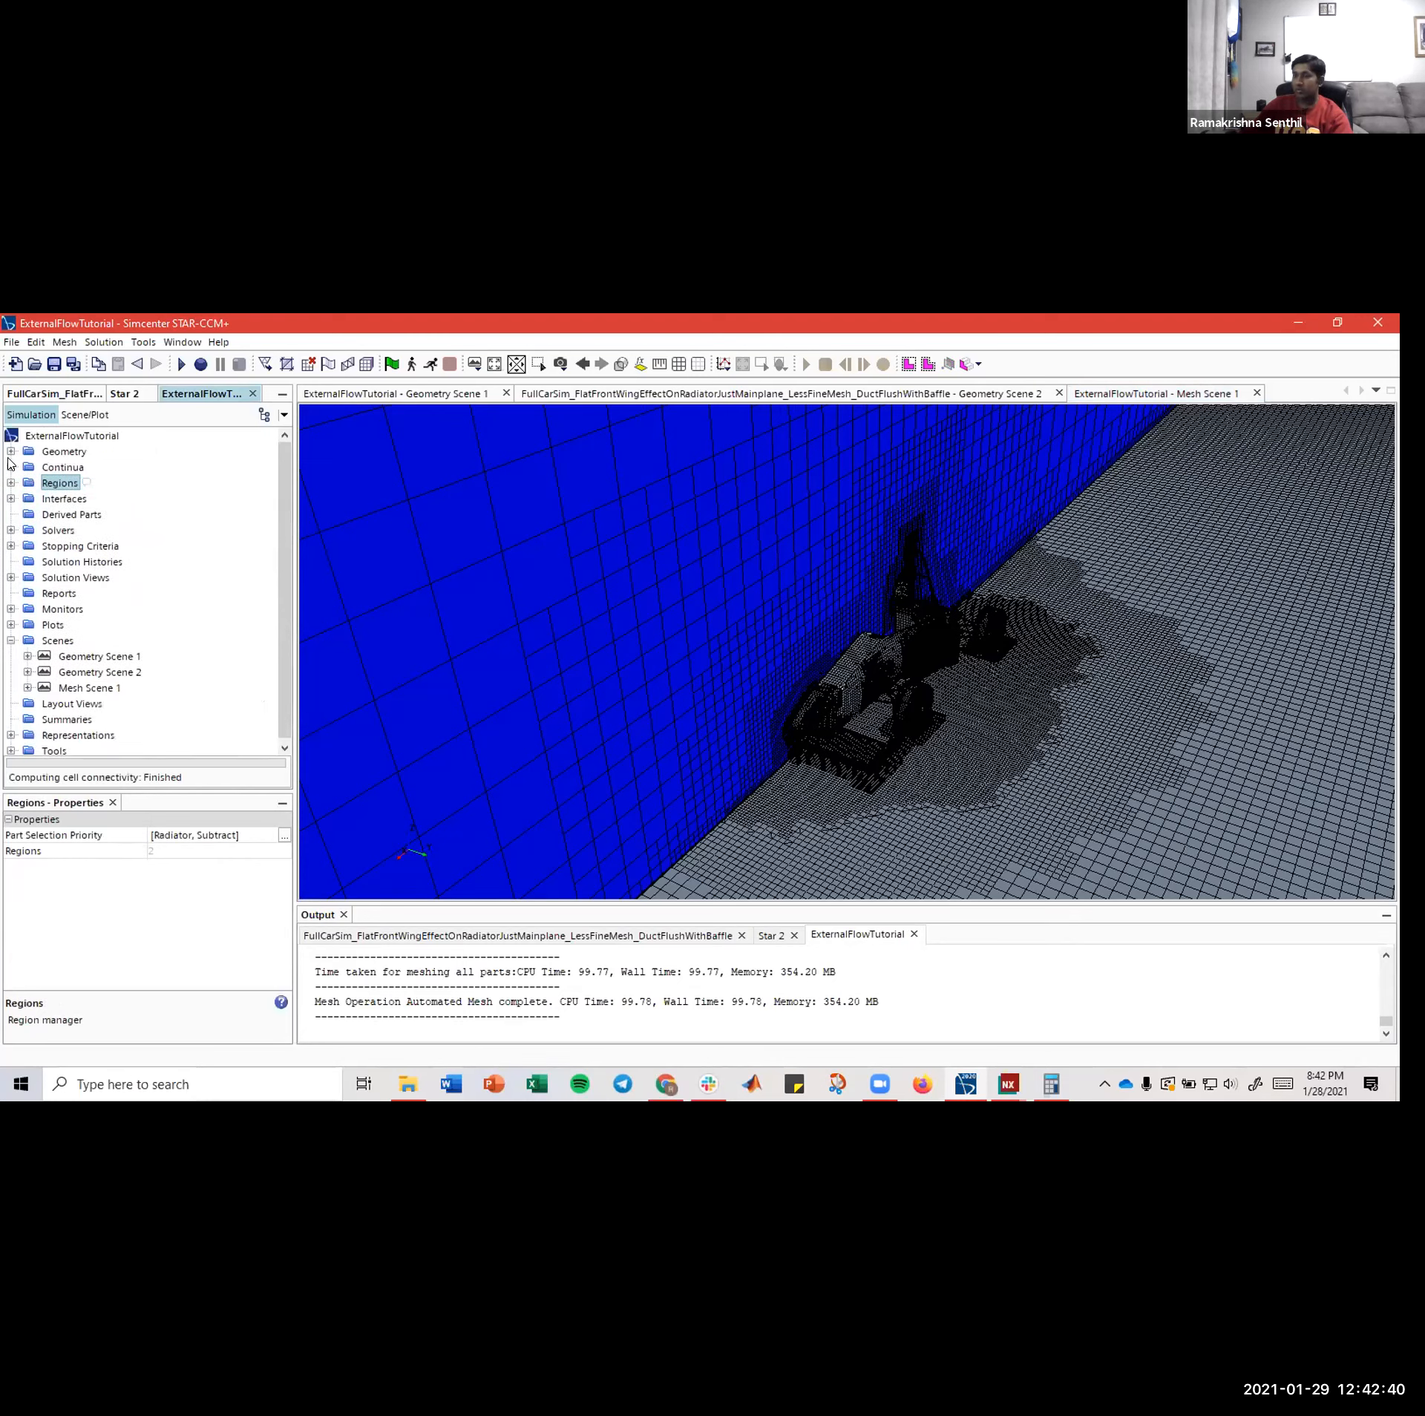
left_click(10, 639)
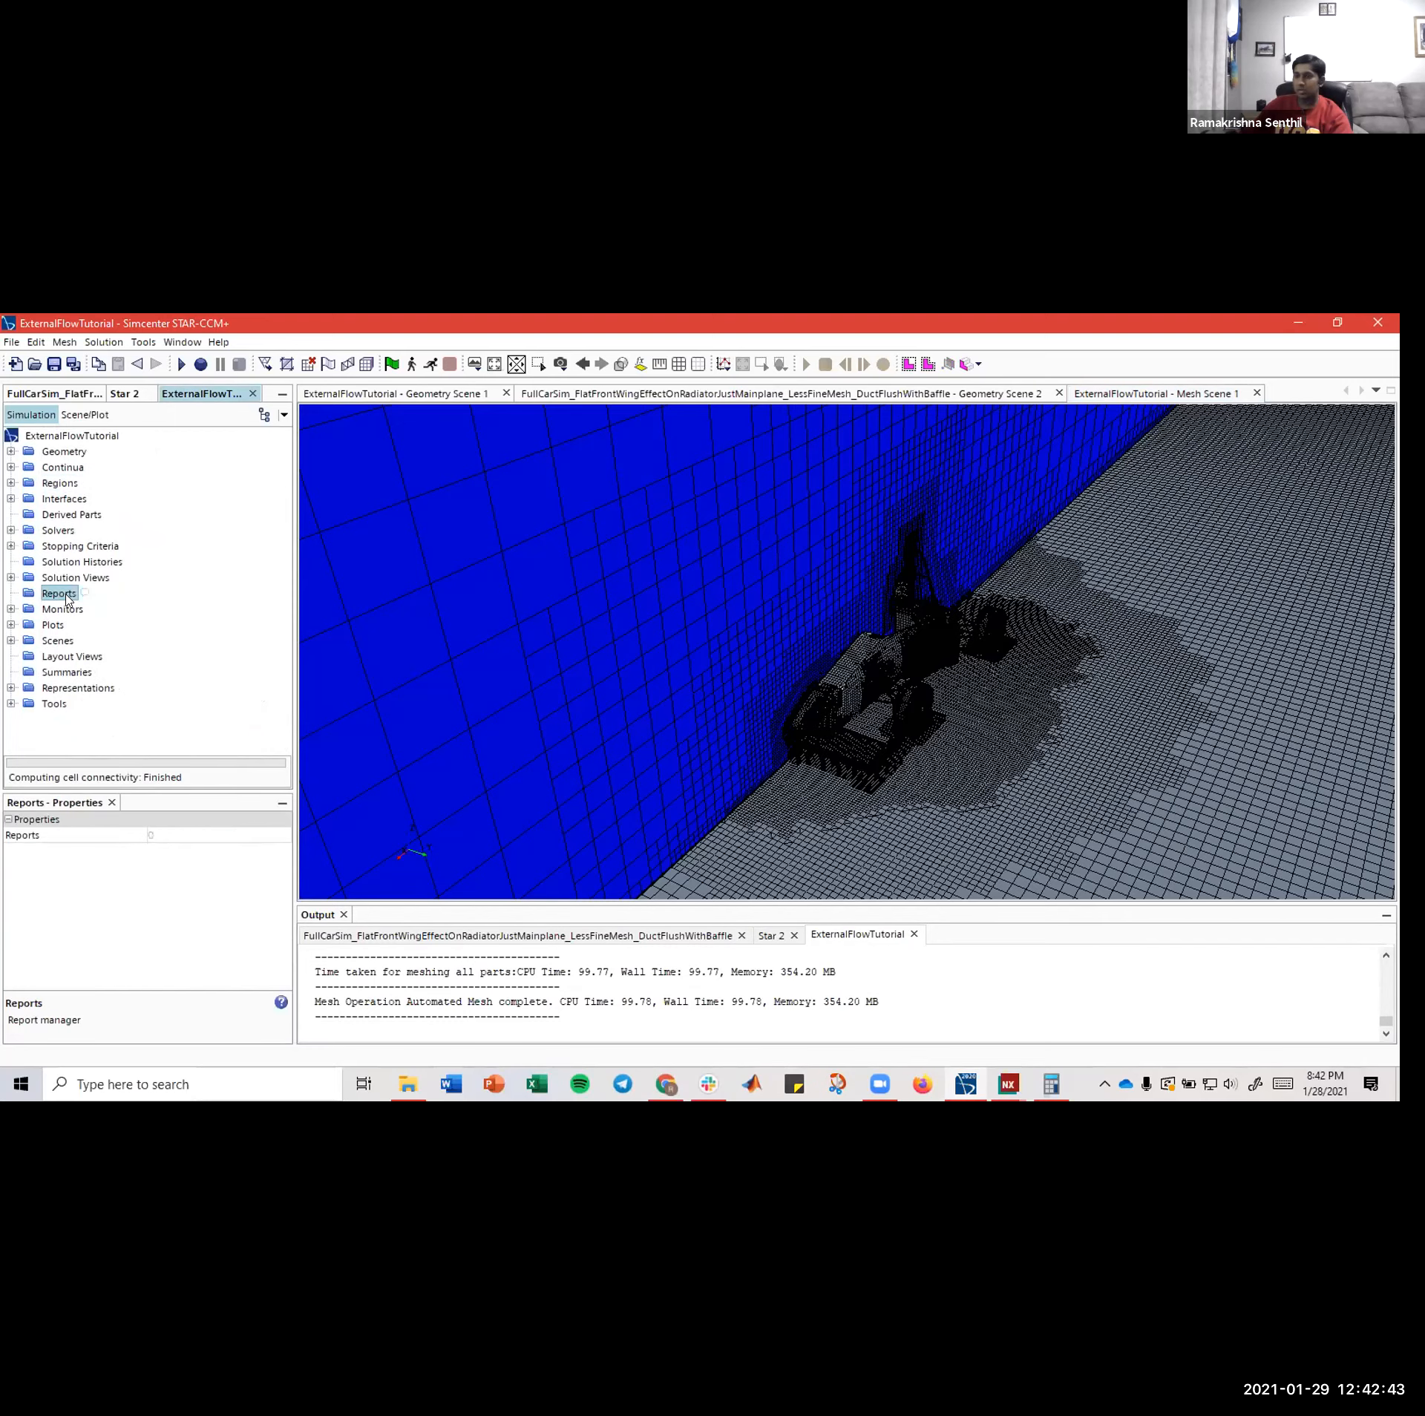
- Create a Mass Flow report for the flow through the radiator duct
scroll(916, 622, "up", 10)
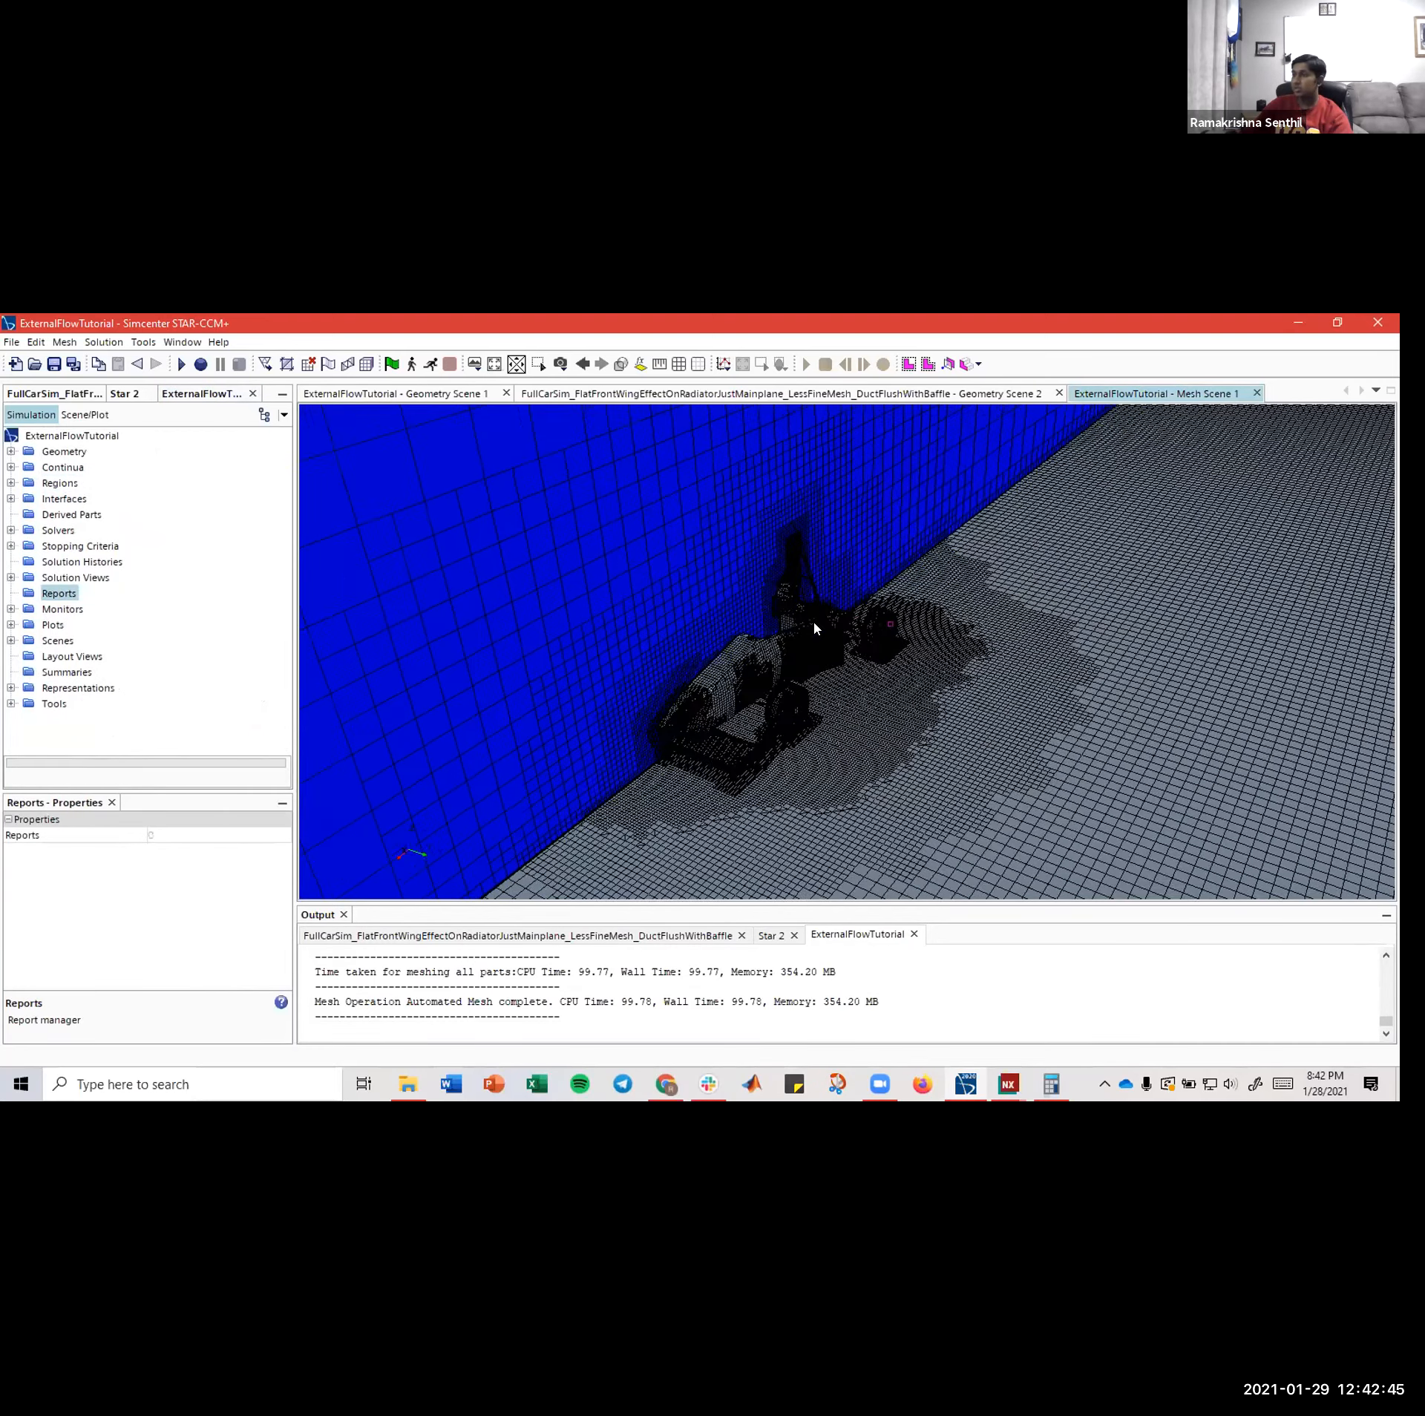
scroll(776, 620, "up", 5)
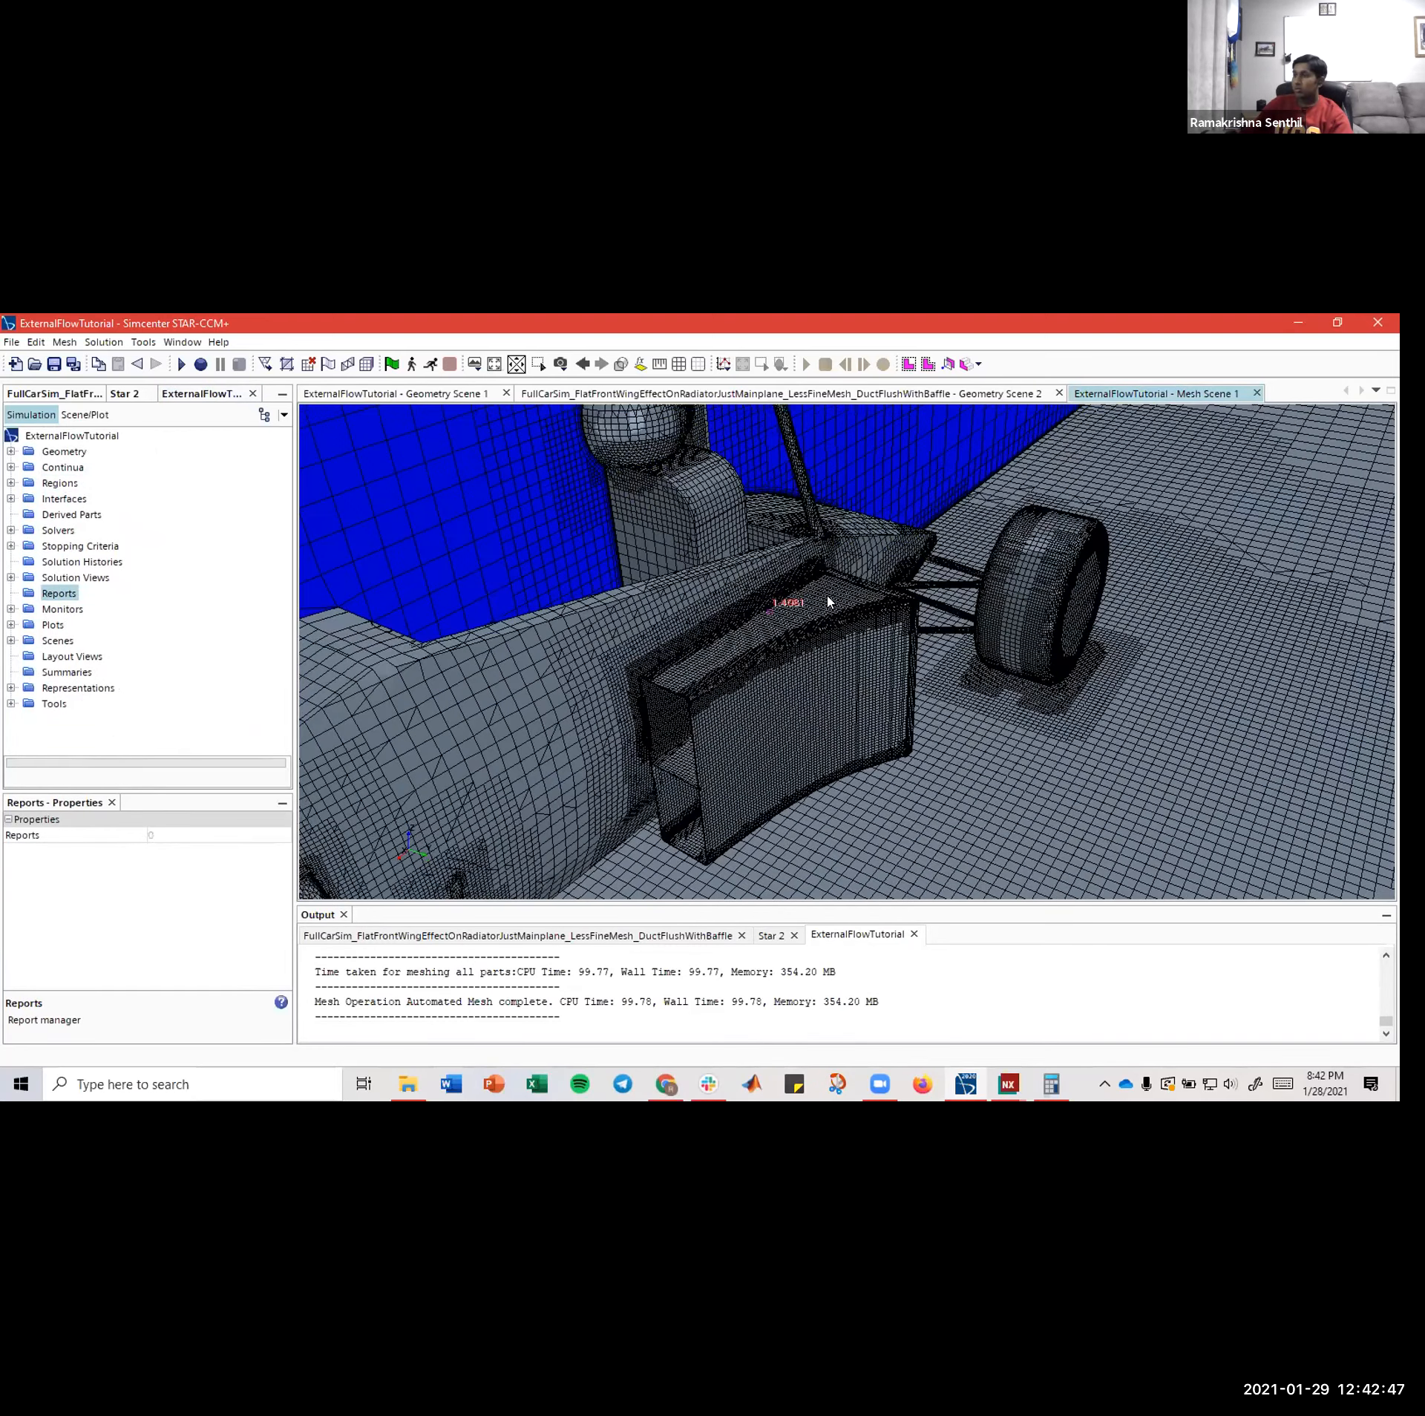
left_click_drag(909, 594, 791, 601)
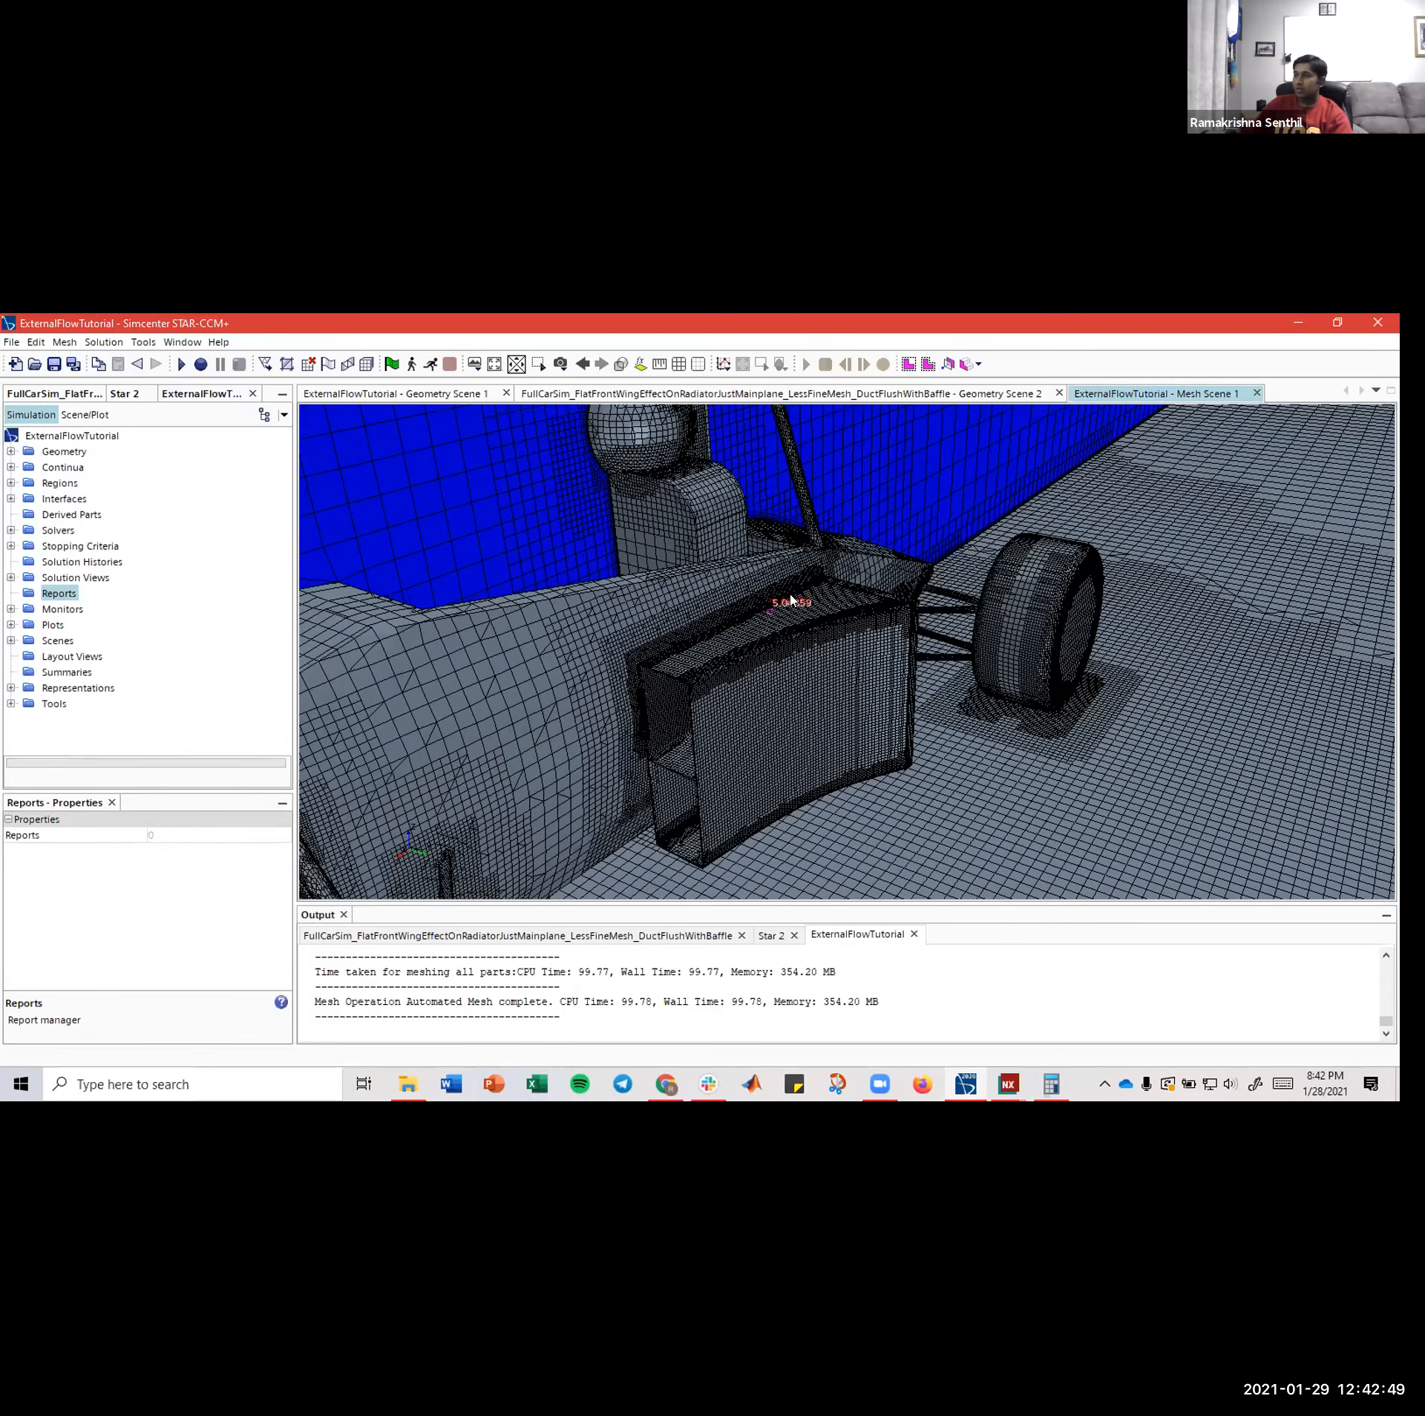
right_click(49, 595)
mouse_move(89, 615)
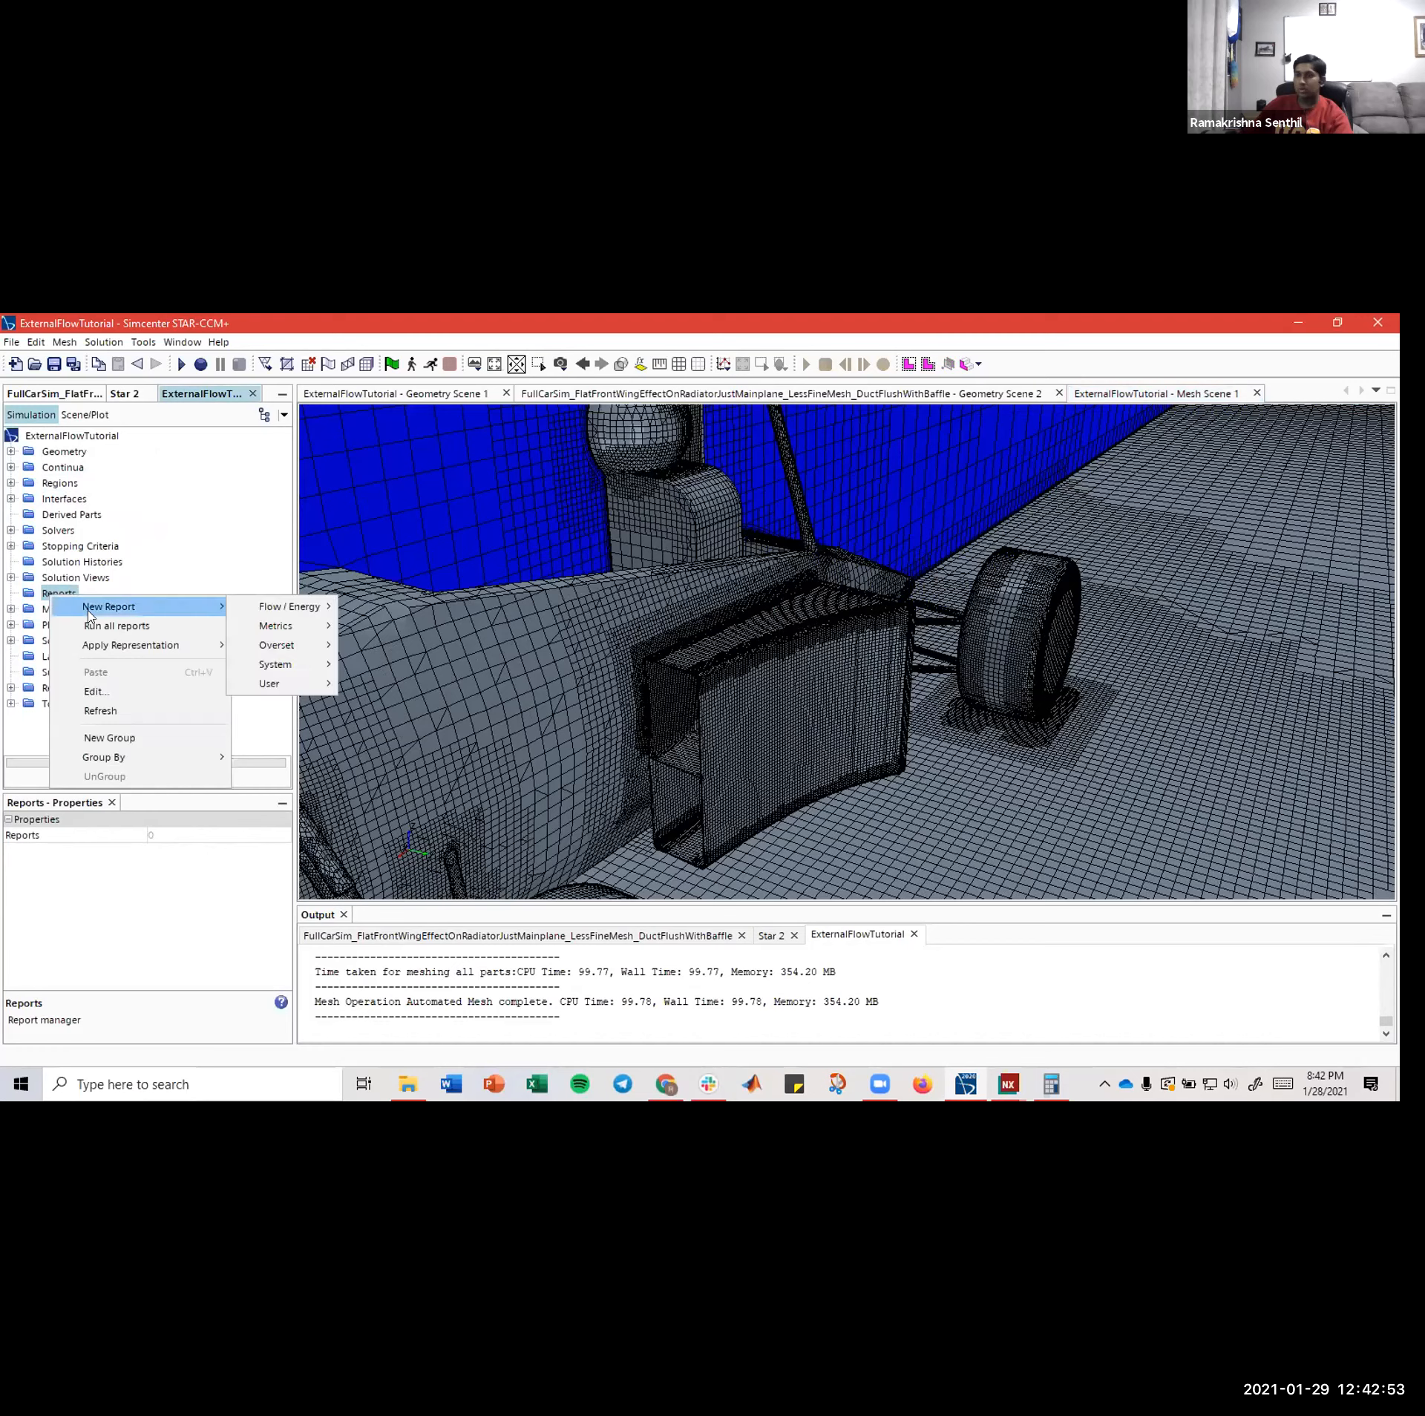
mouse_move(275, 615)
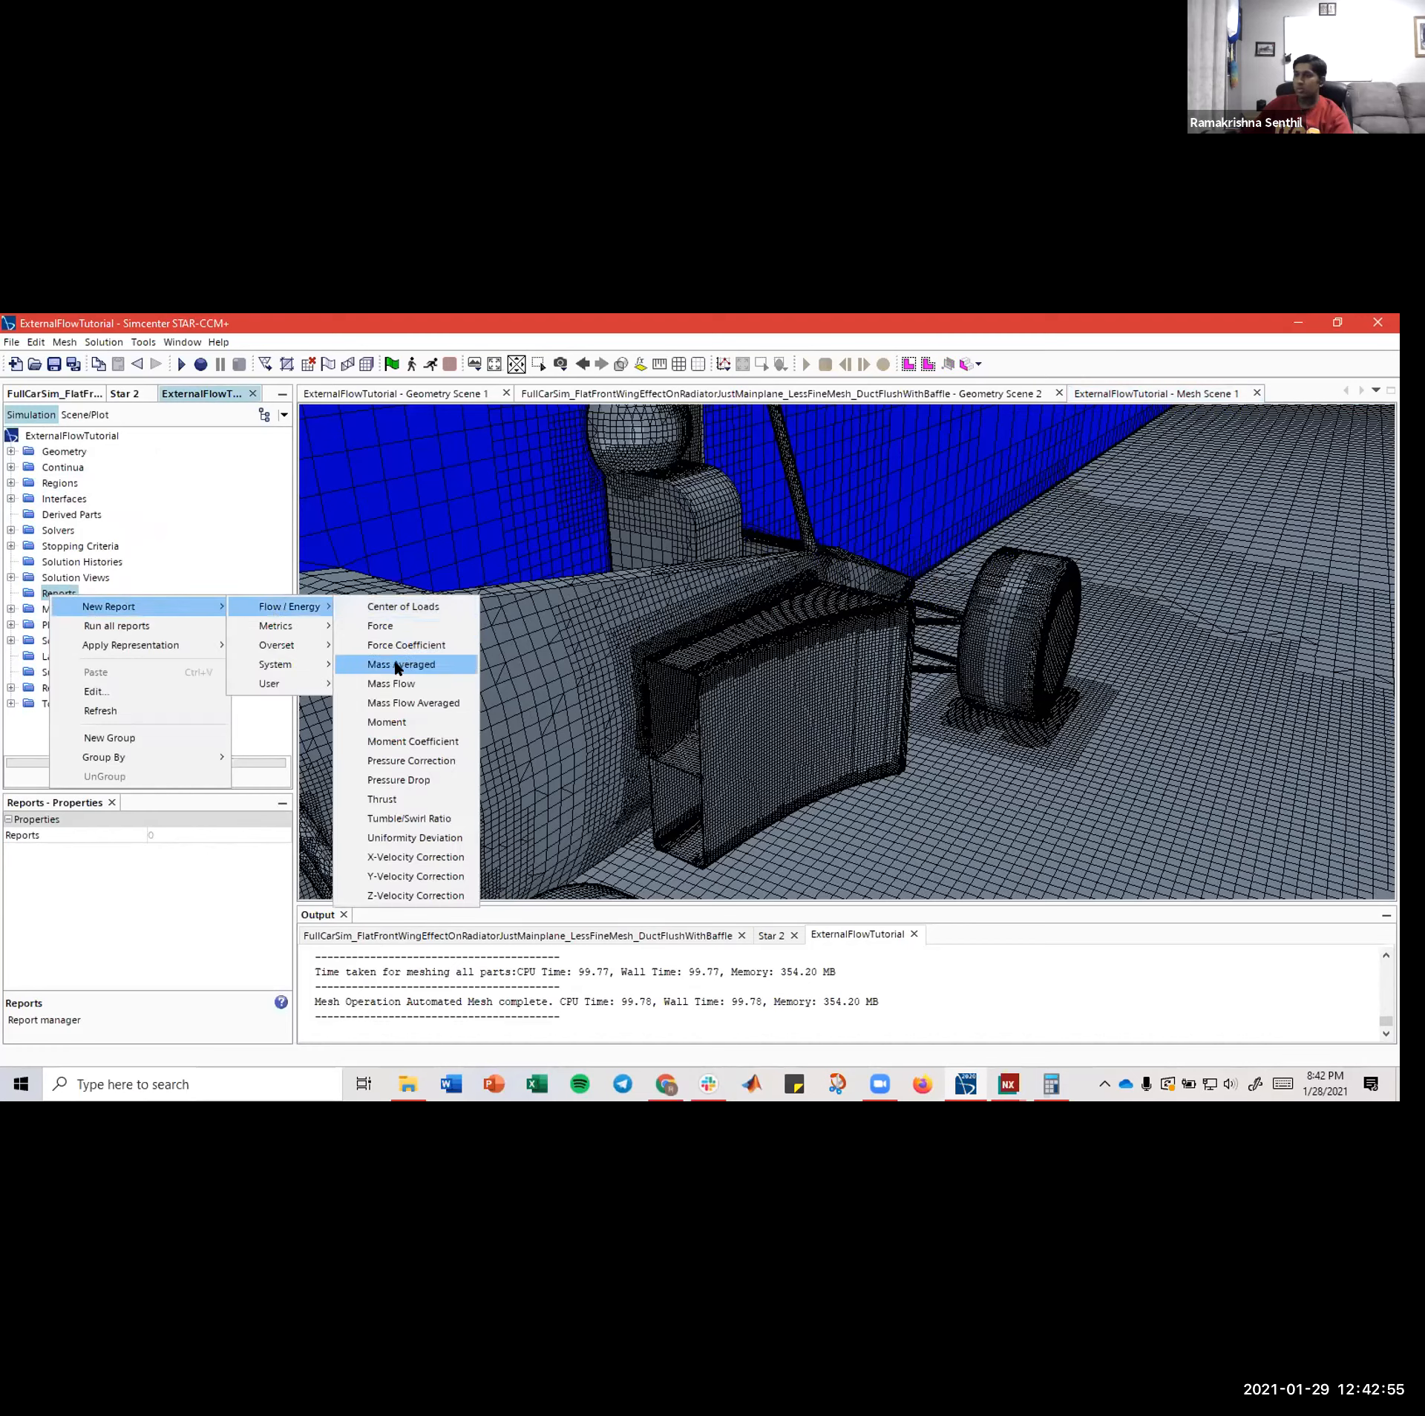
left_click(387, 685)
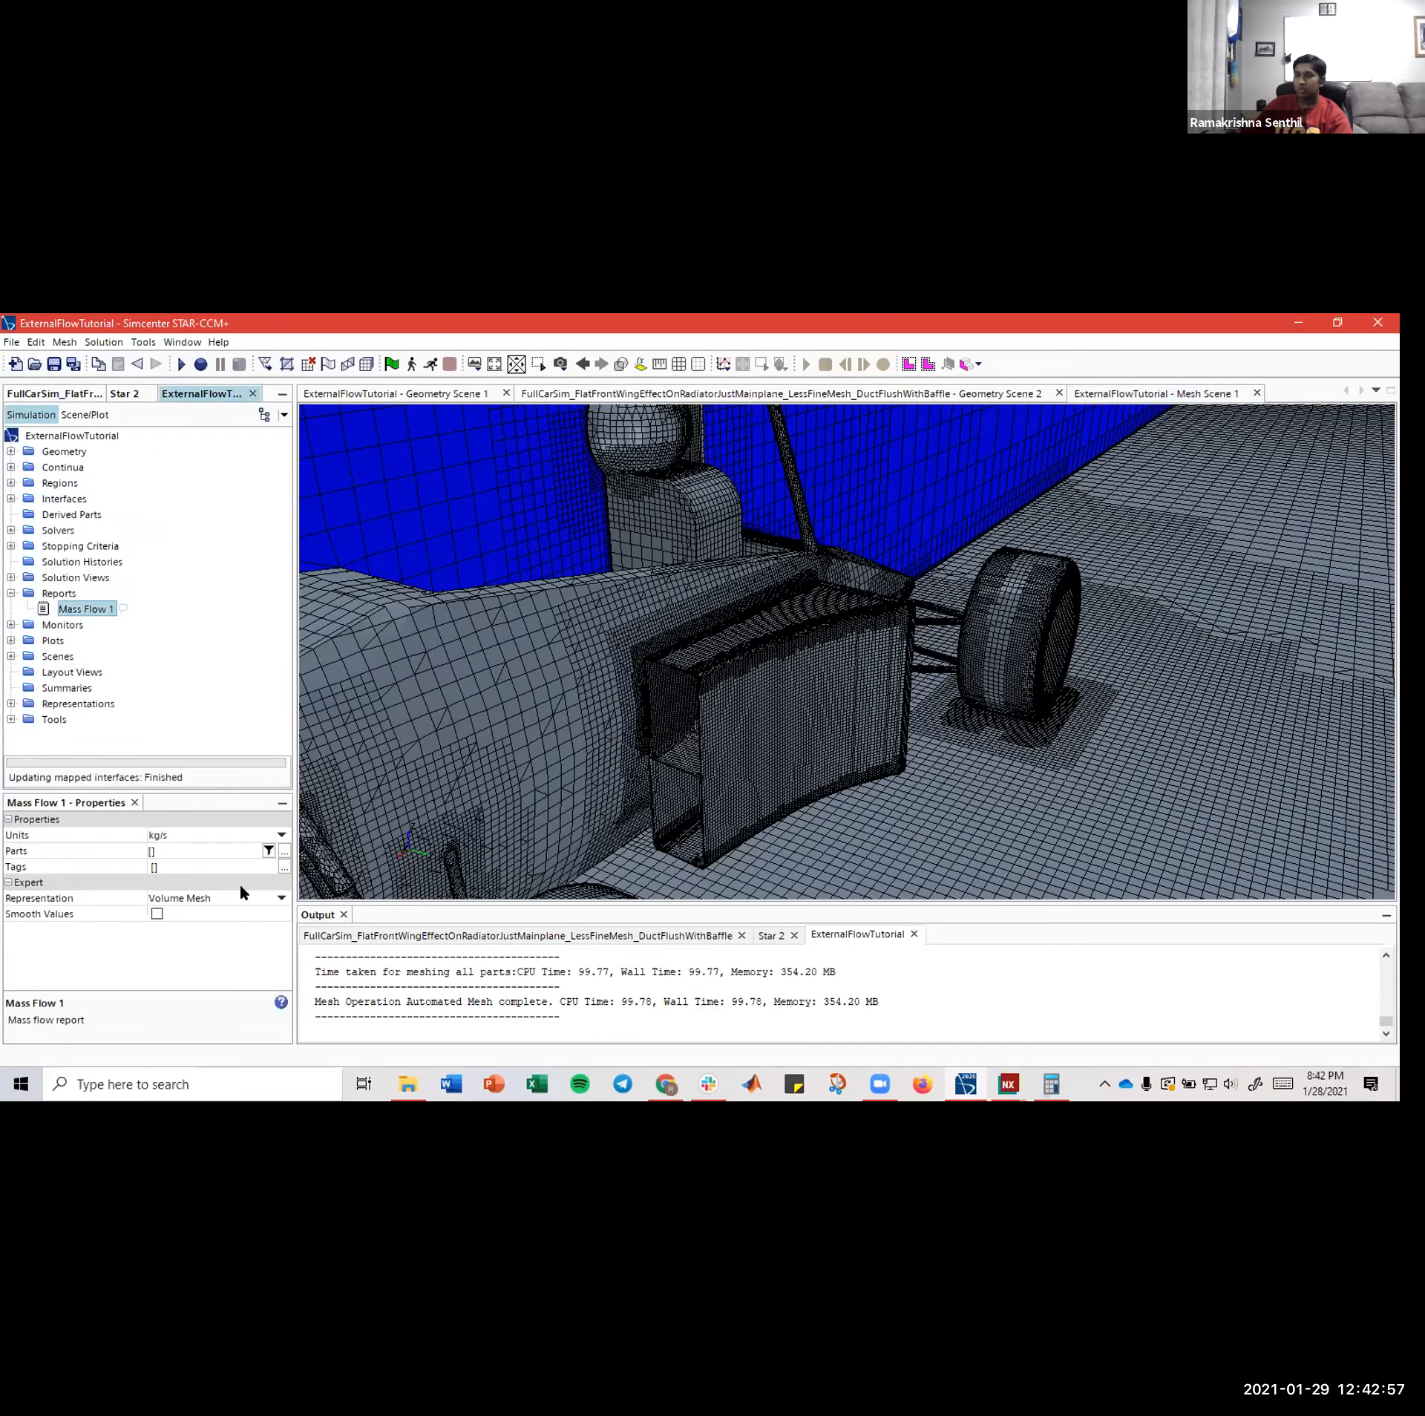
- Assign the Subtract region's Unite.Body Group 1.Body 27.Inlet [Interface 1] boundary to the Mass Flow report's Parts and collapse the Reports branch
left_click(285, 851)
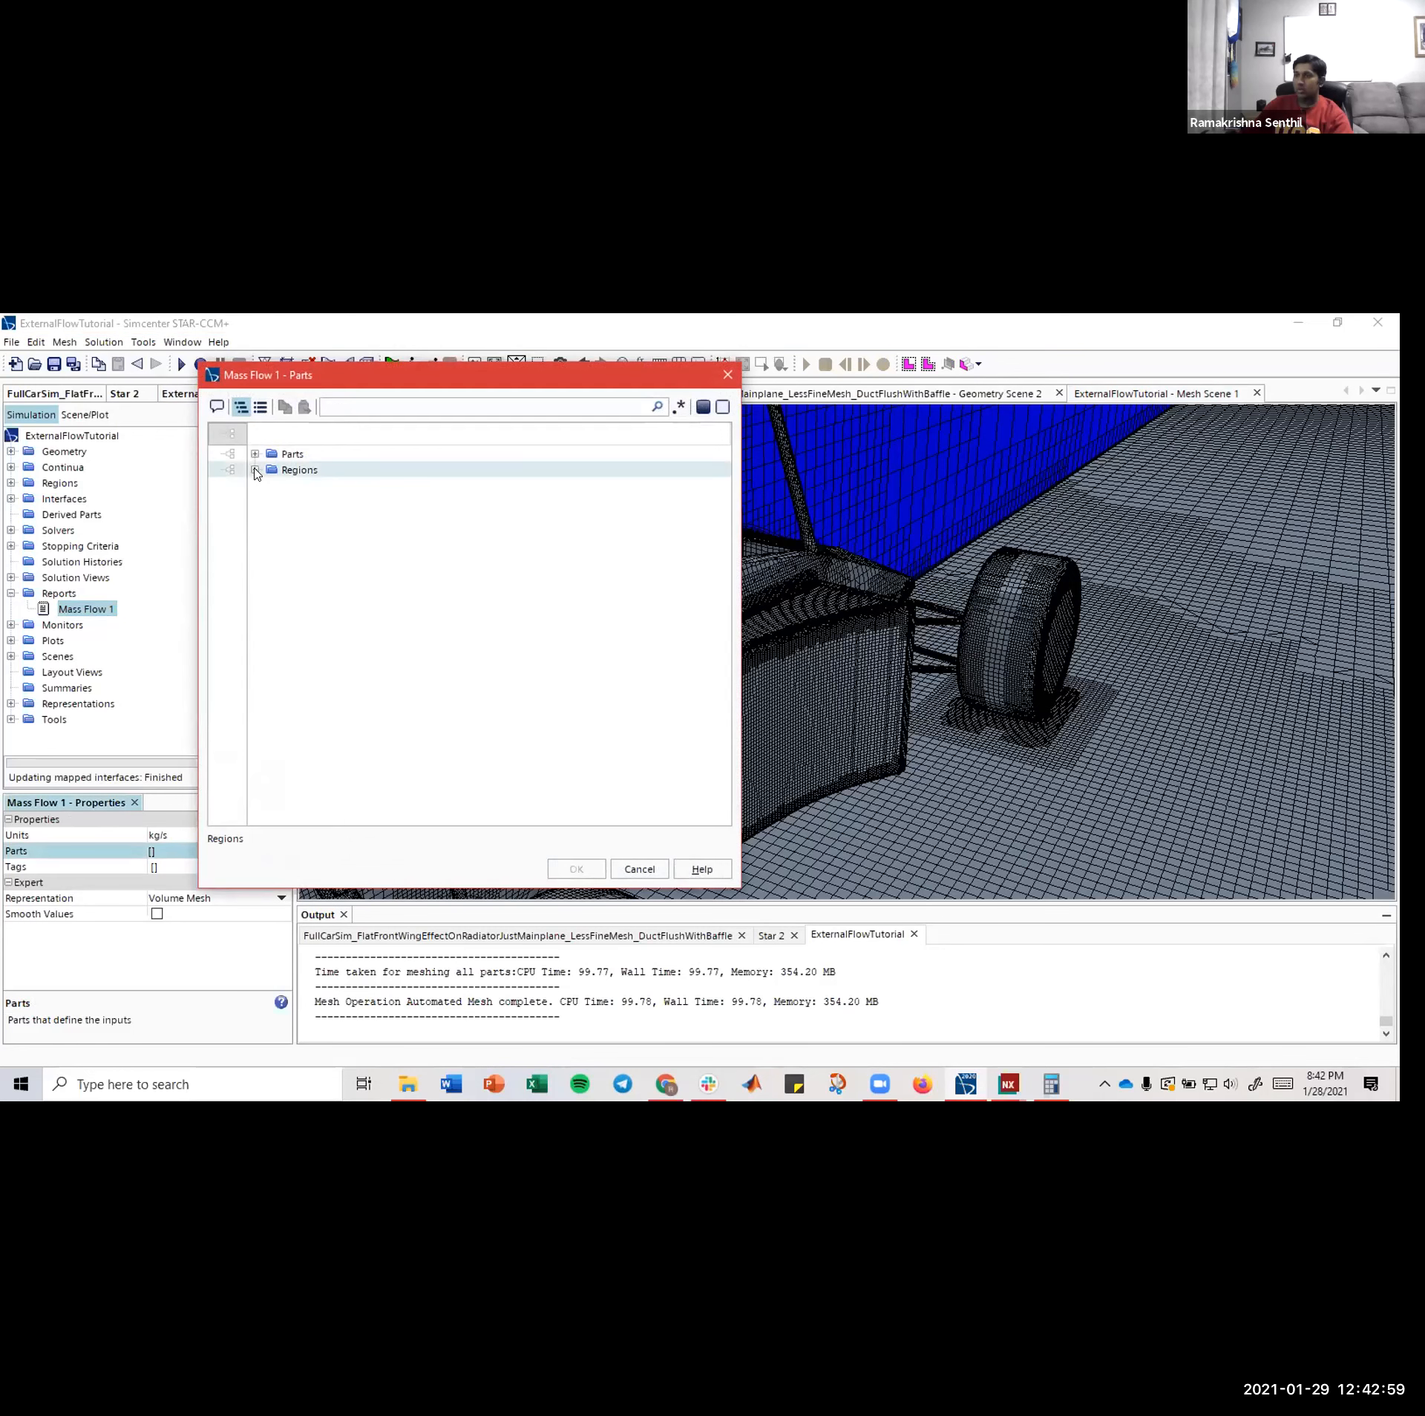
left_click(255, 469)
left_click(272, 502)
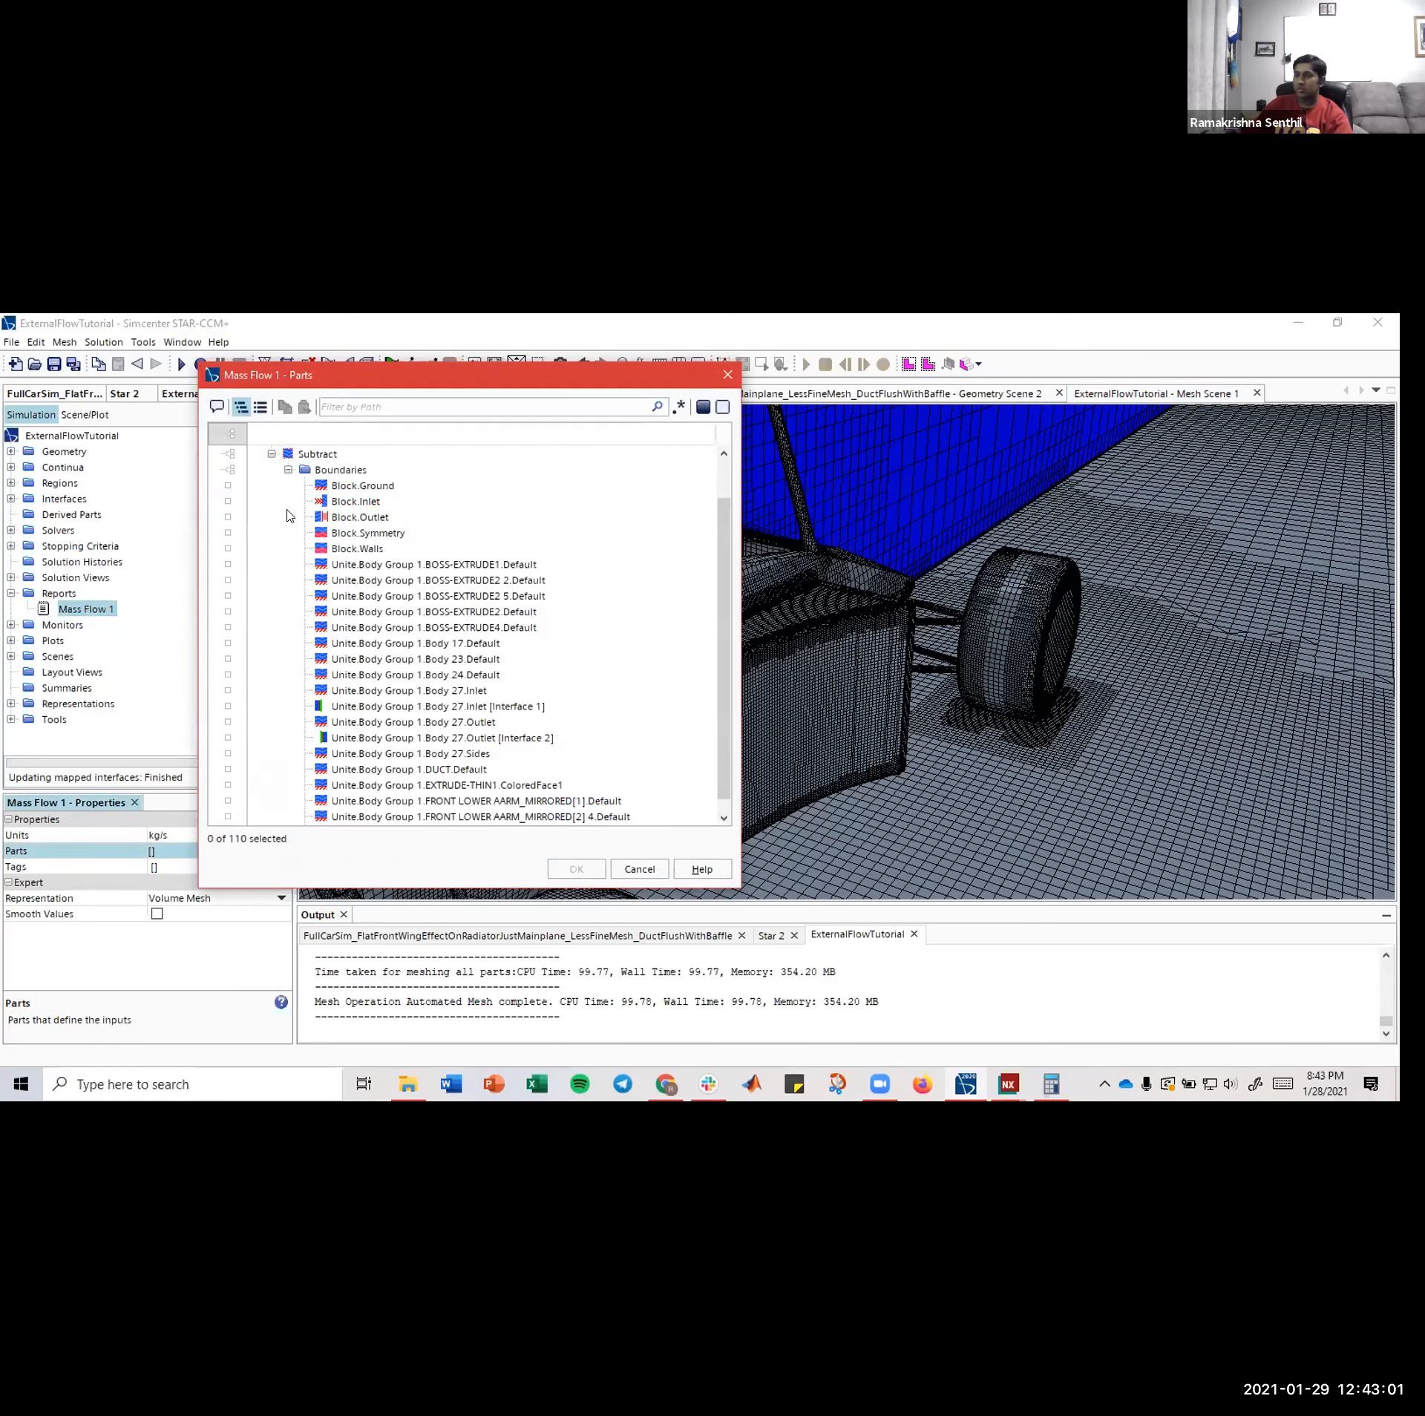
scroll(409, 644, "up", 3)
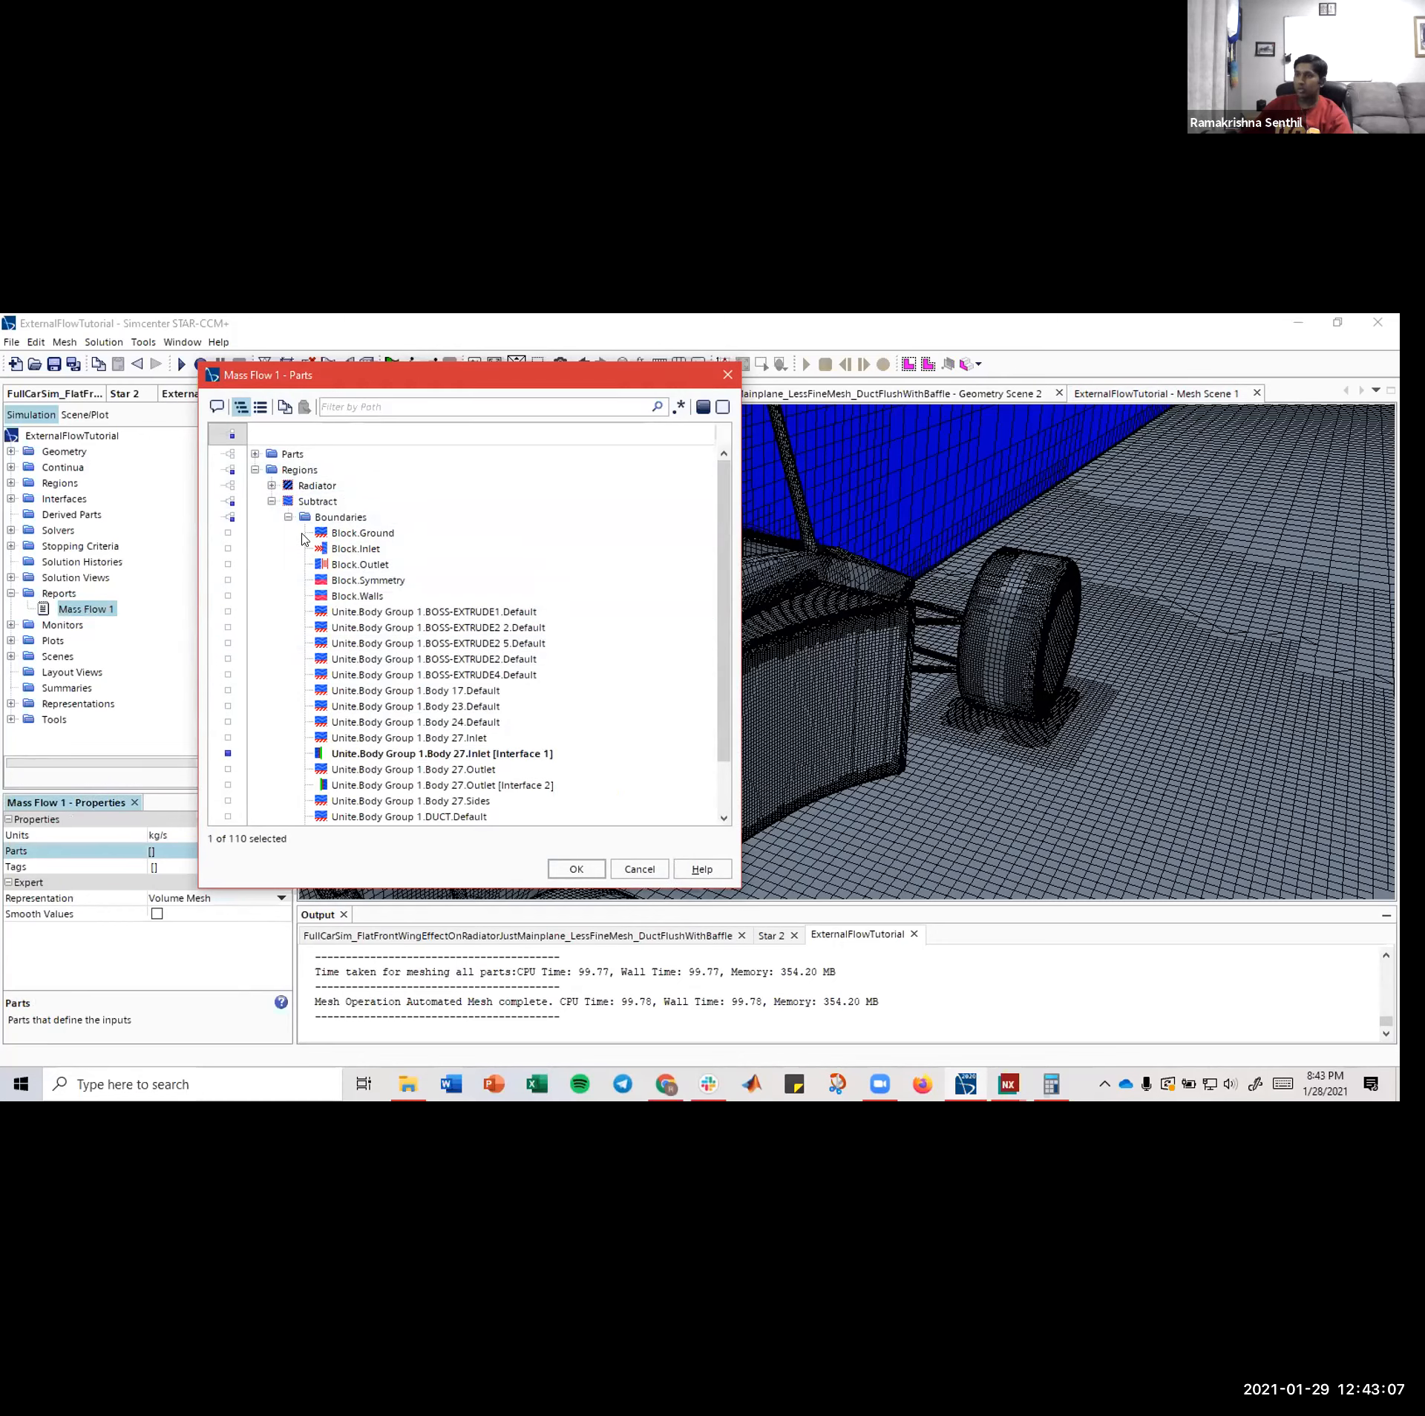
scroll(397, 719, "down", 1)
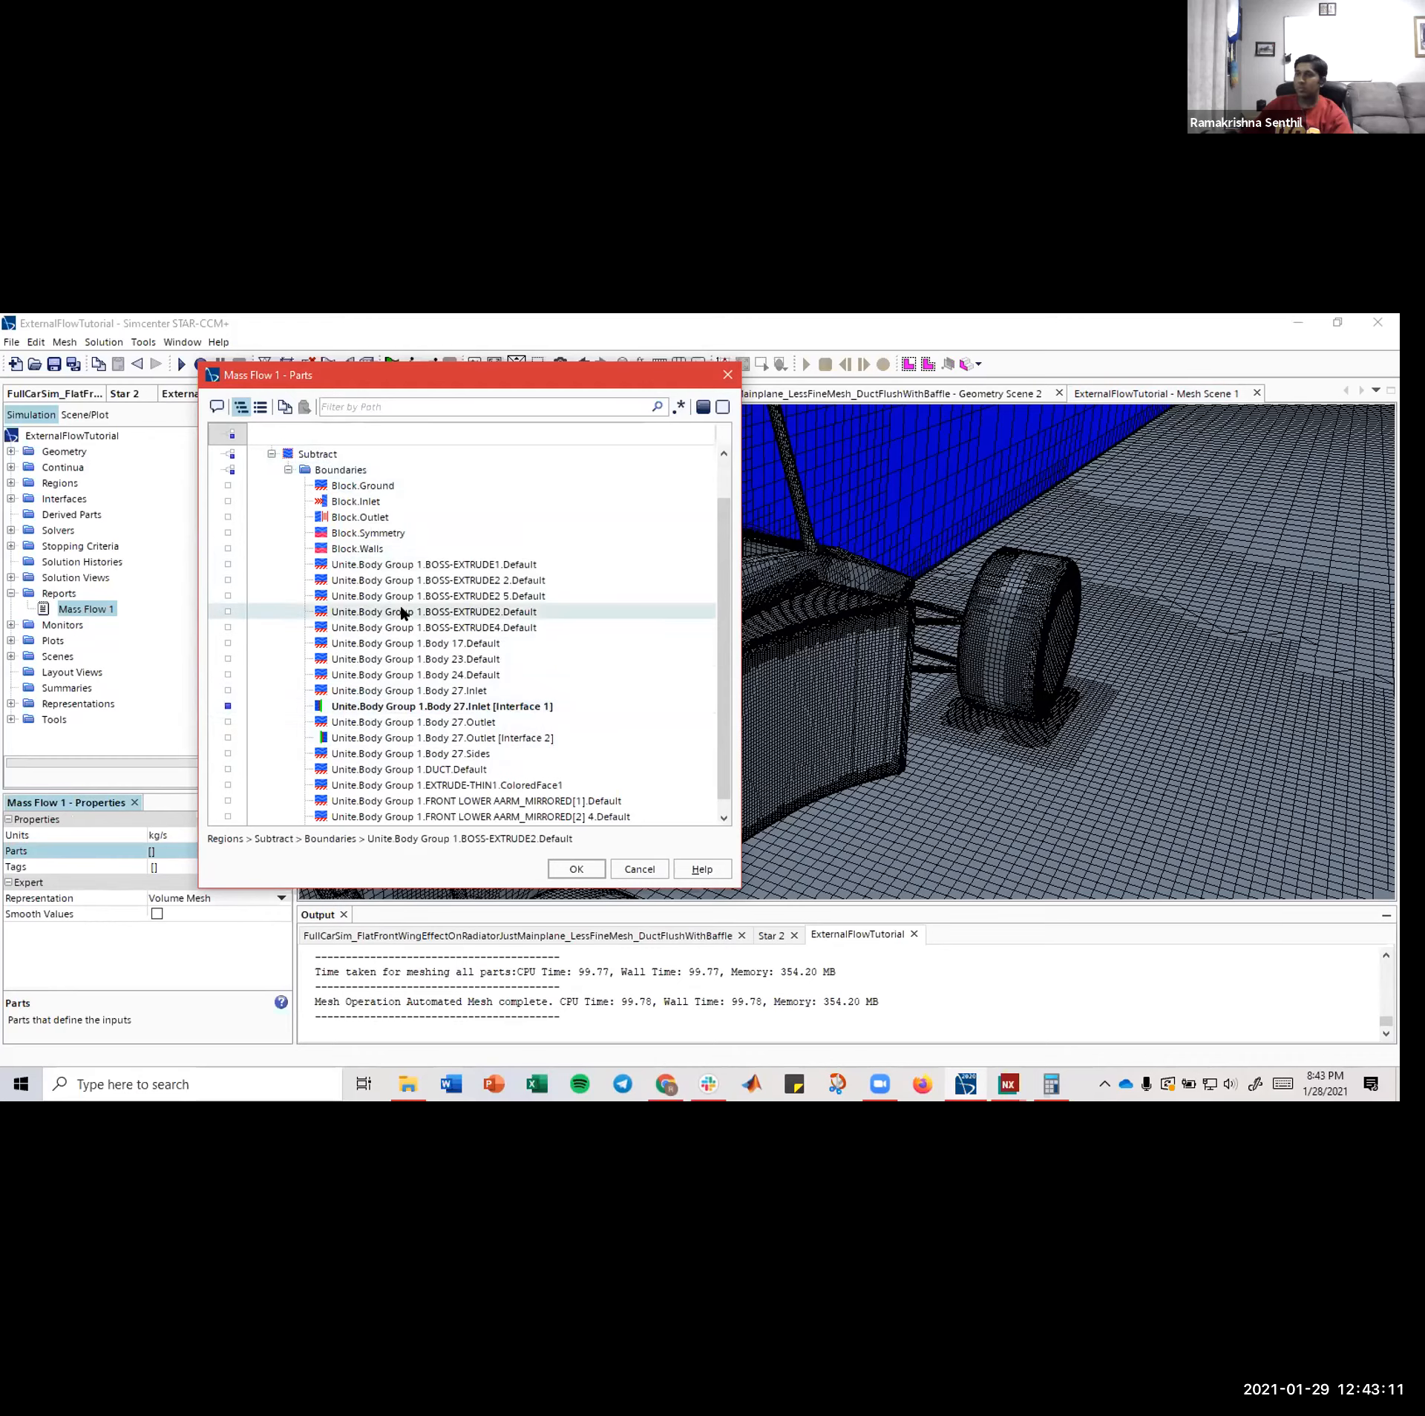
scroll(404, 612, "up", 1)
scroll(409, 612, "down", 1)
scroll(513, 781, "down", 1)
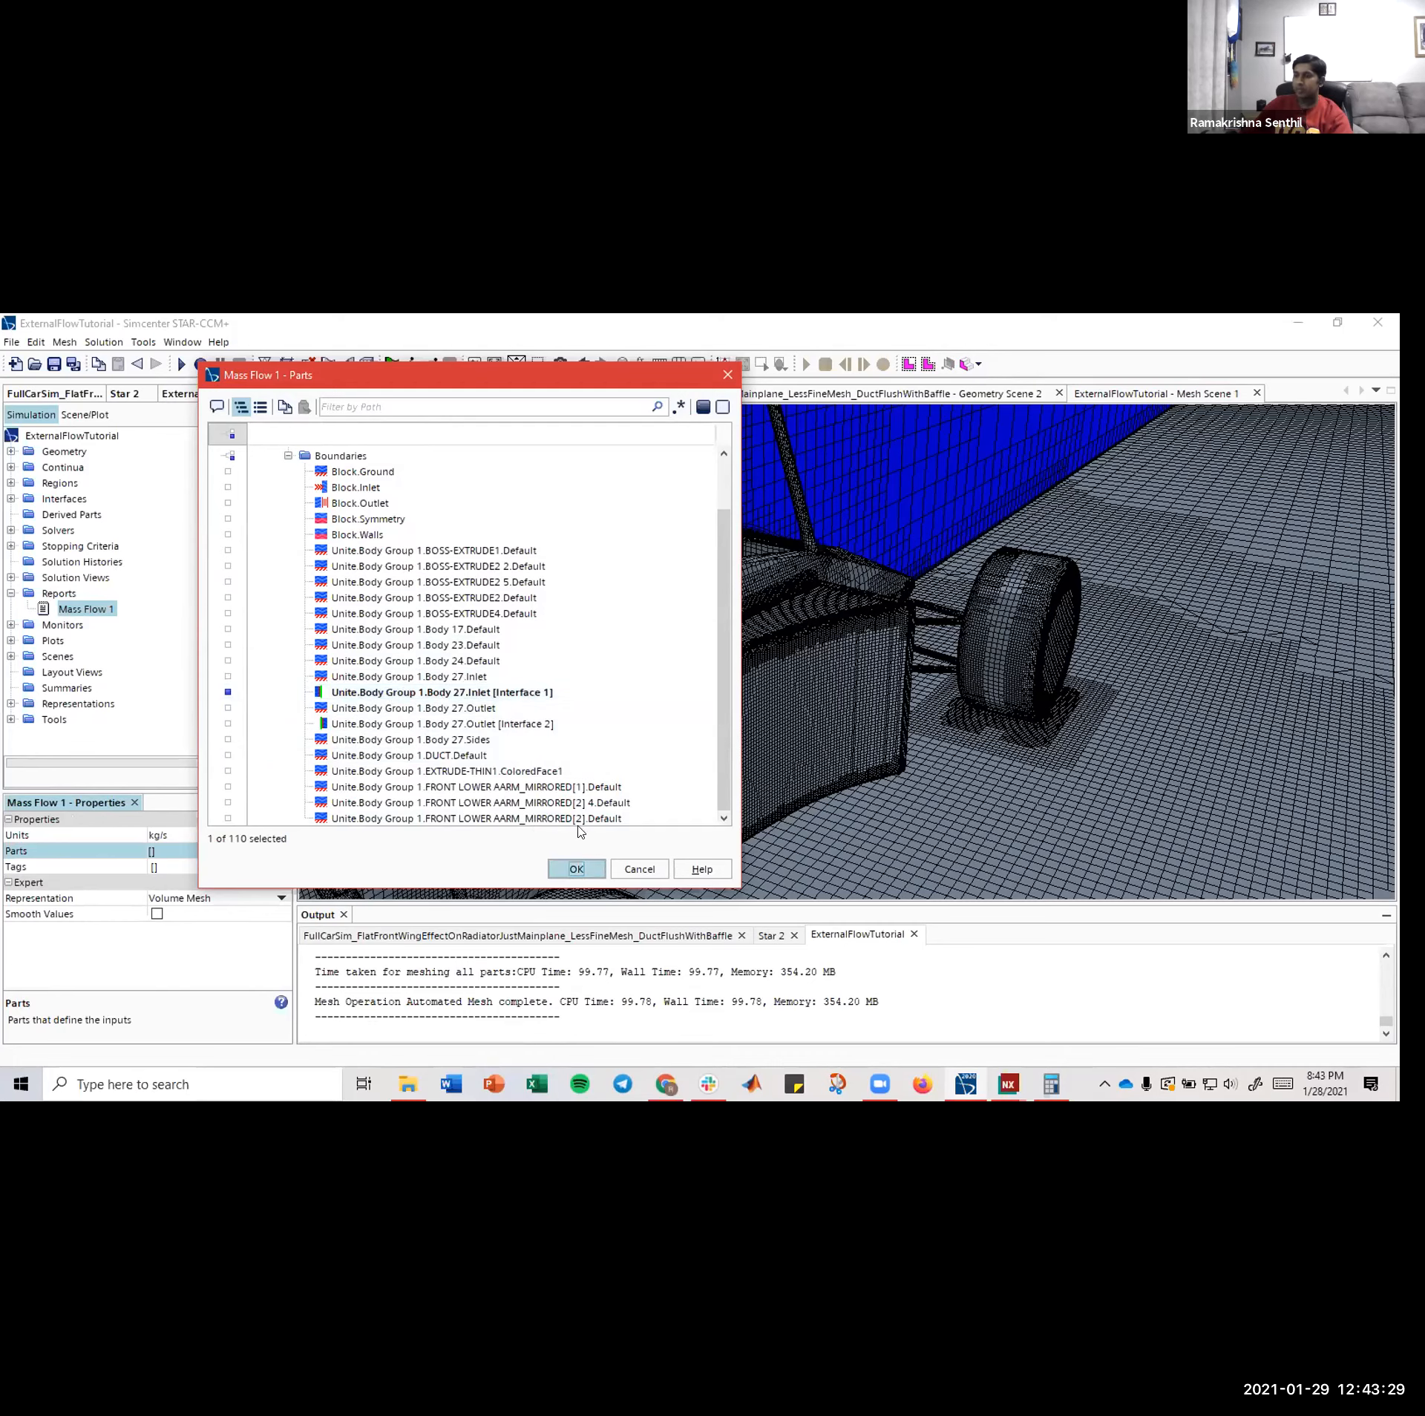
left_click(46, 593)
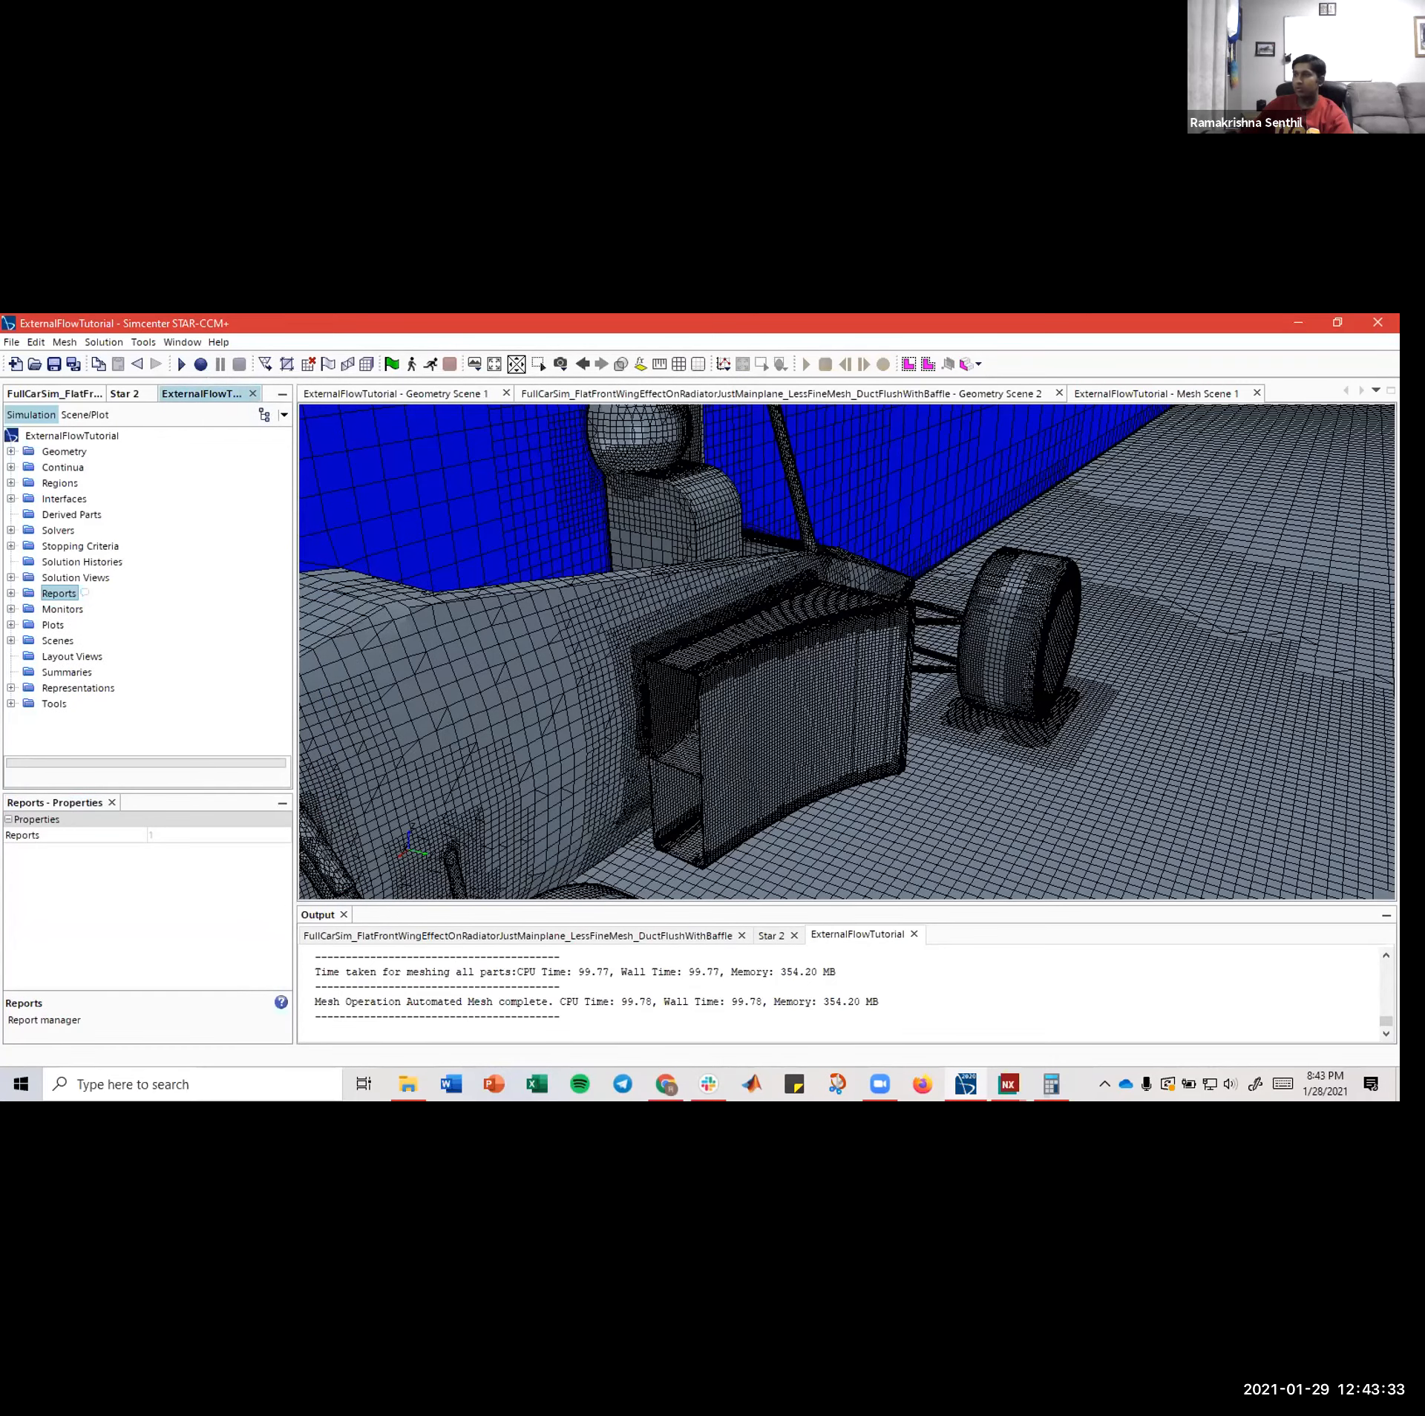
- Close the FullCarSim Geometry Scene 2 and the ExternalFlowTutorial Geometry Scene 1, keeping only Mesh Scene 1 open
scroll(766, 629, "down", 10)
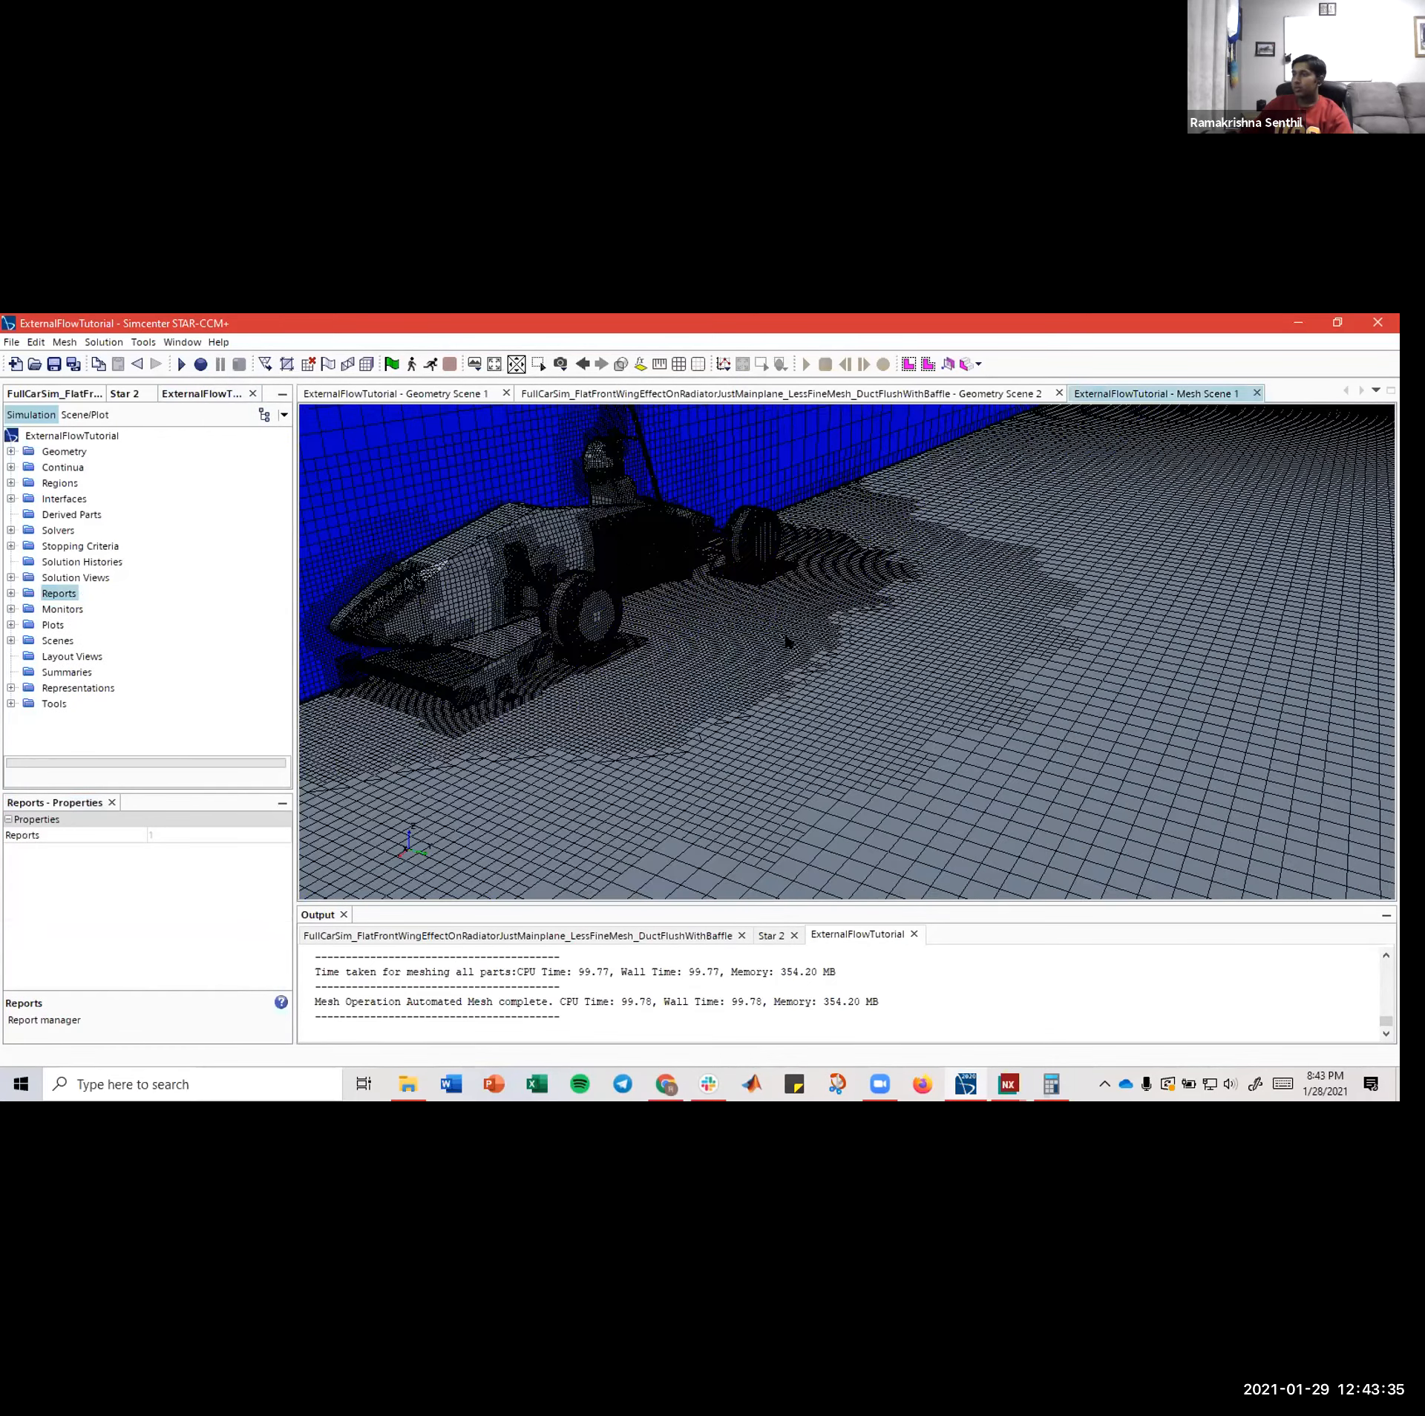
middle_click_drag(802, 680, 760, 515)
left_click_drag(776, 424, 549, 409)
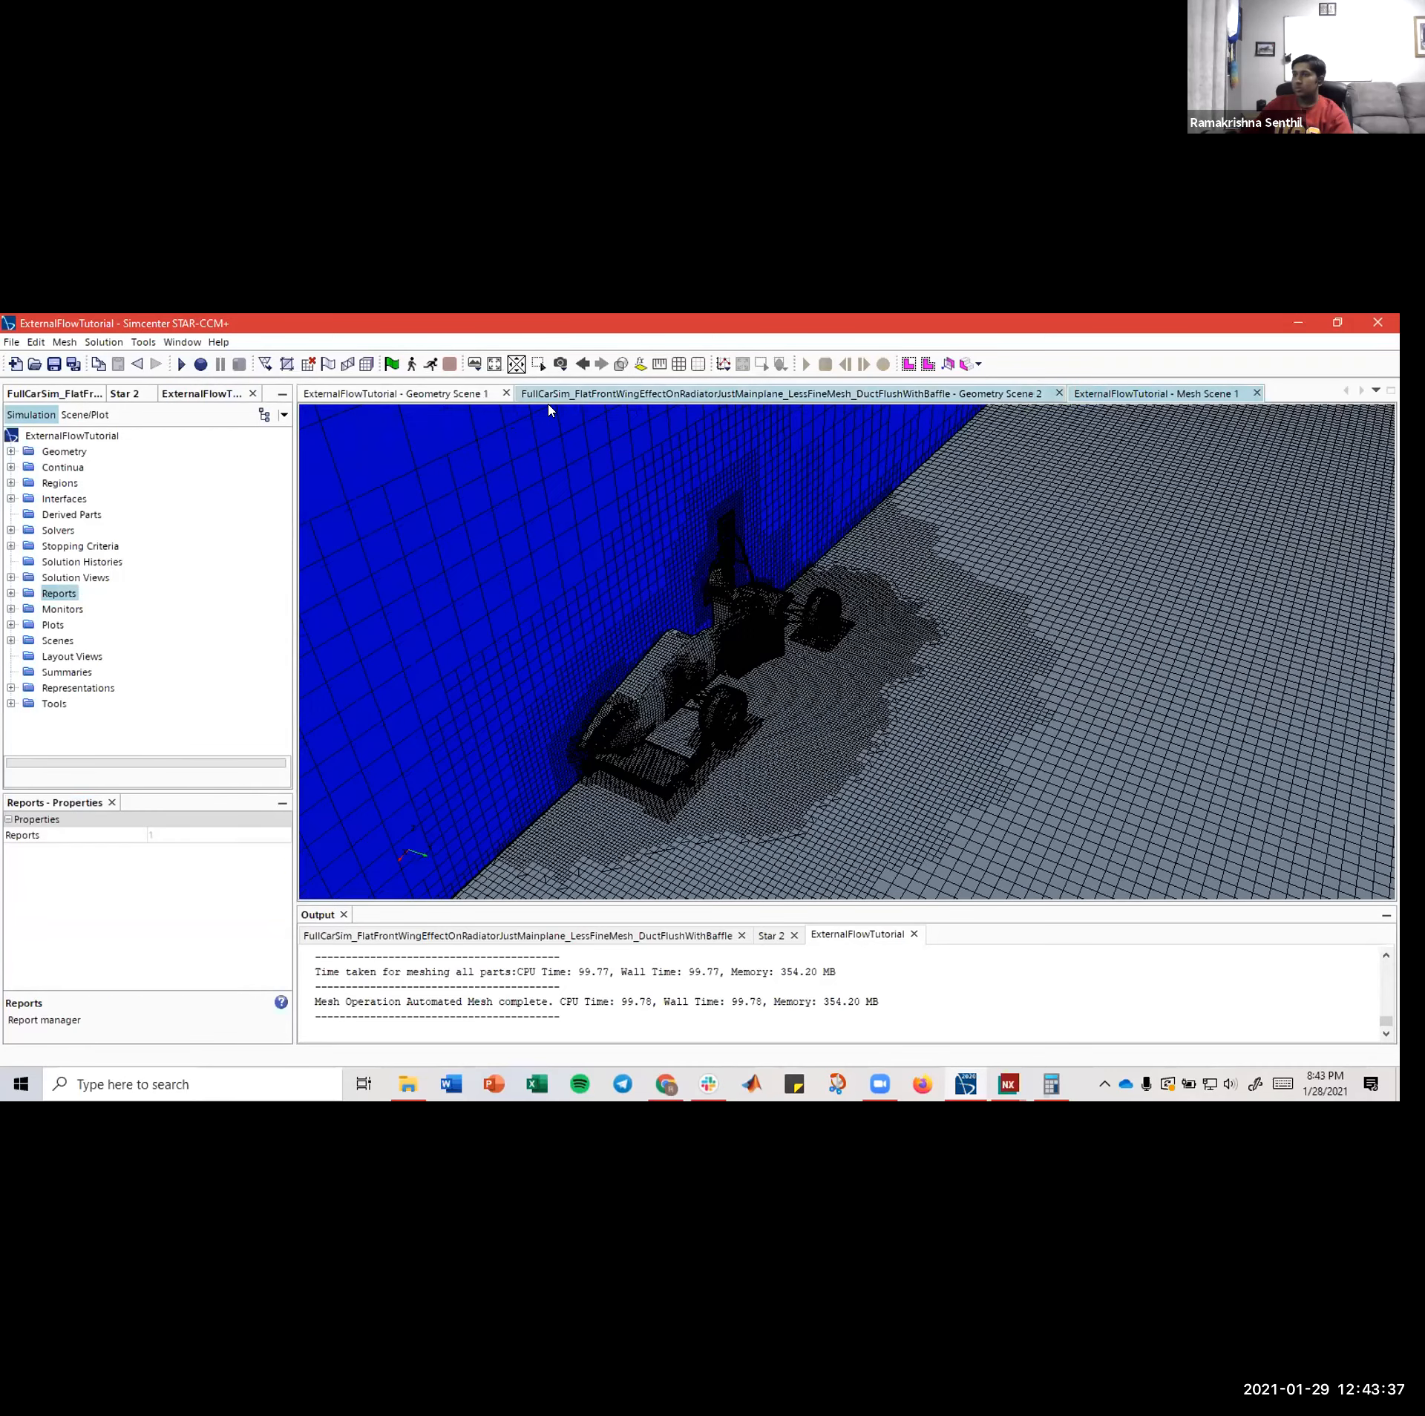
left_click(551, 395)
left_click(483, 394)
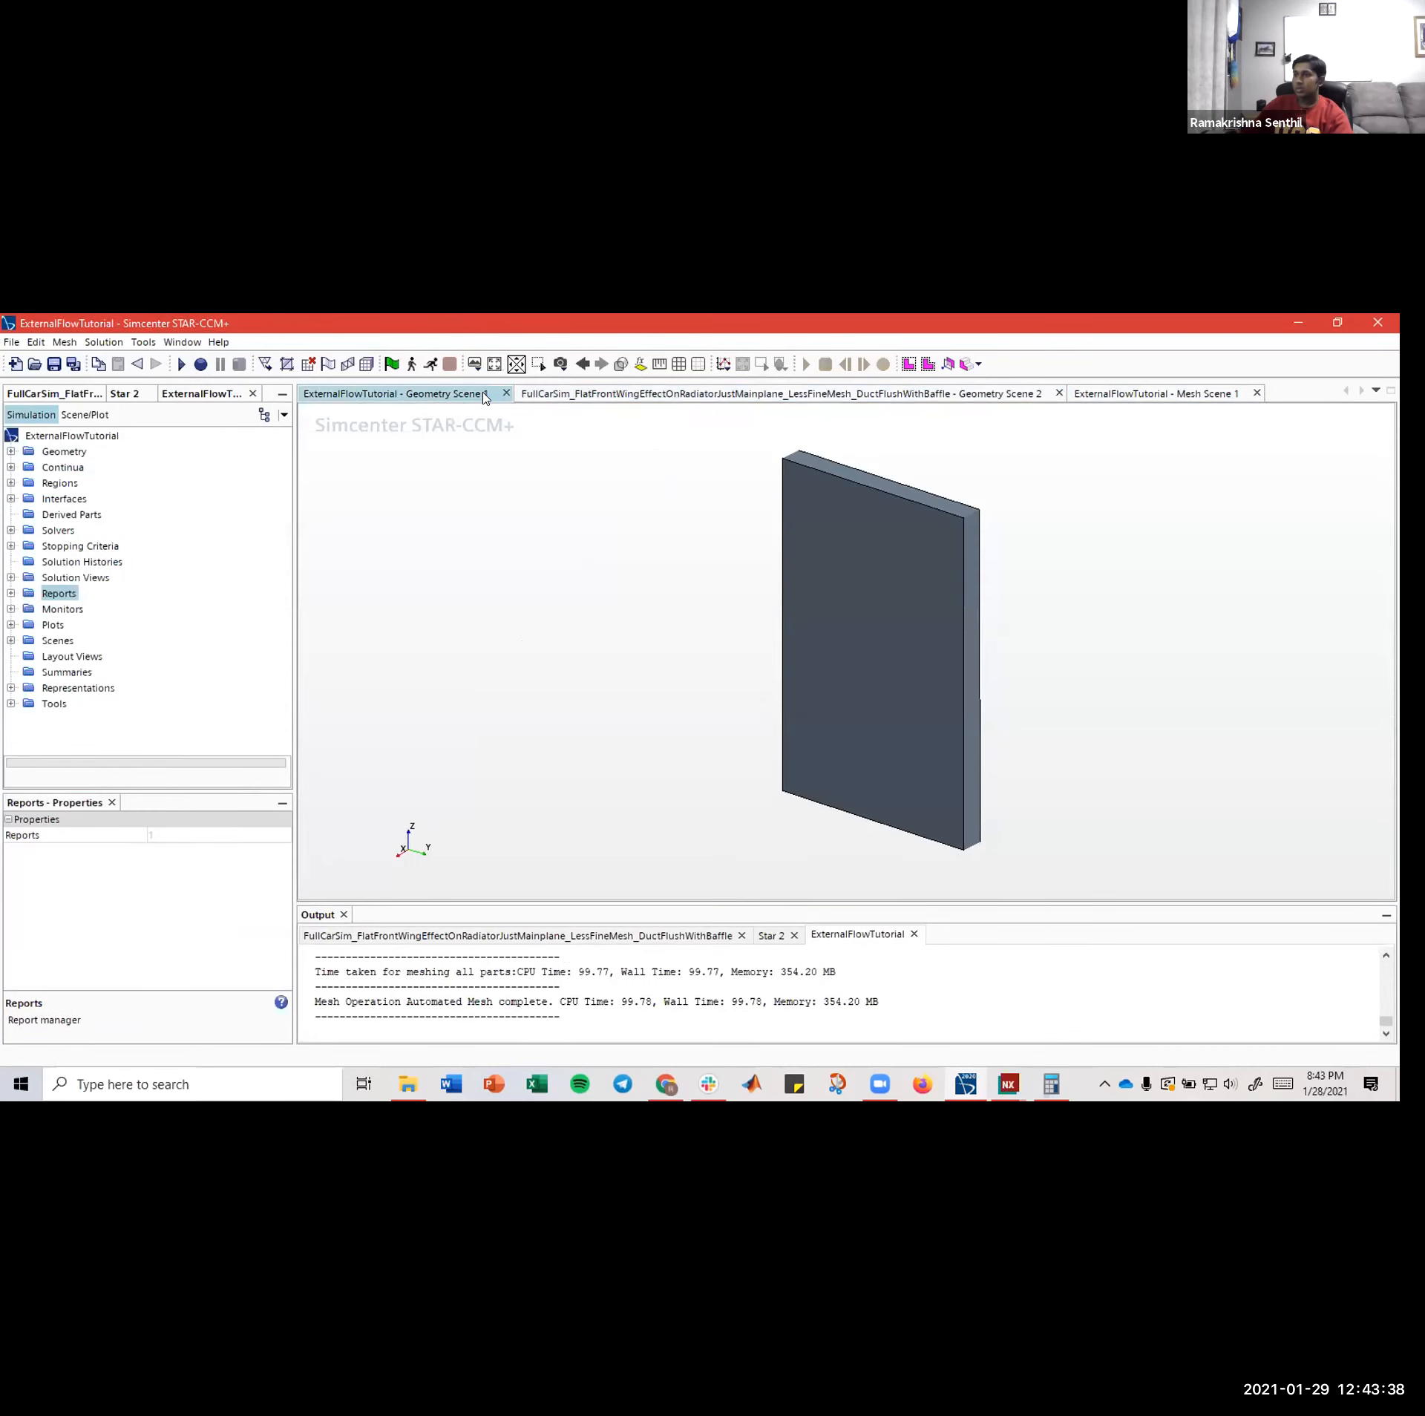
left_click(707, 392)
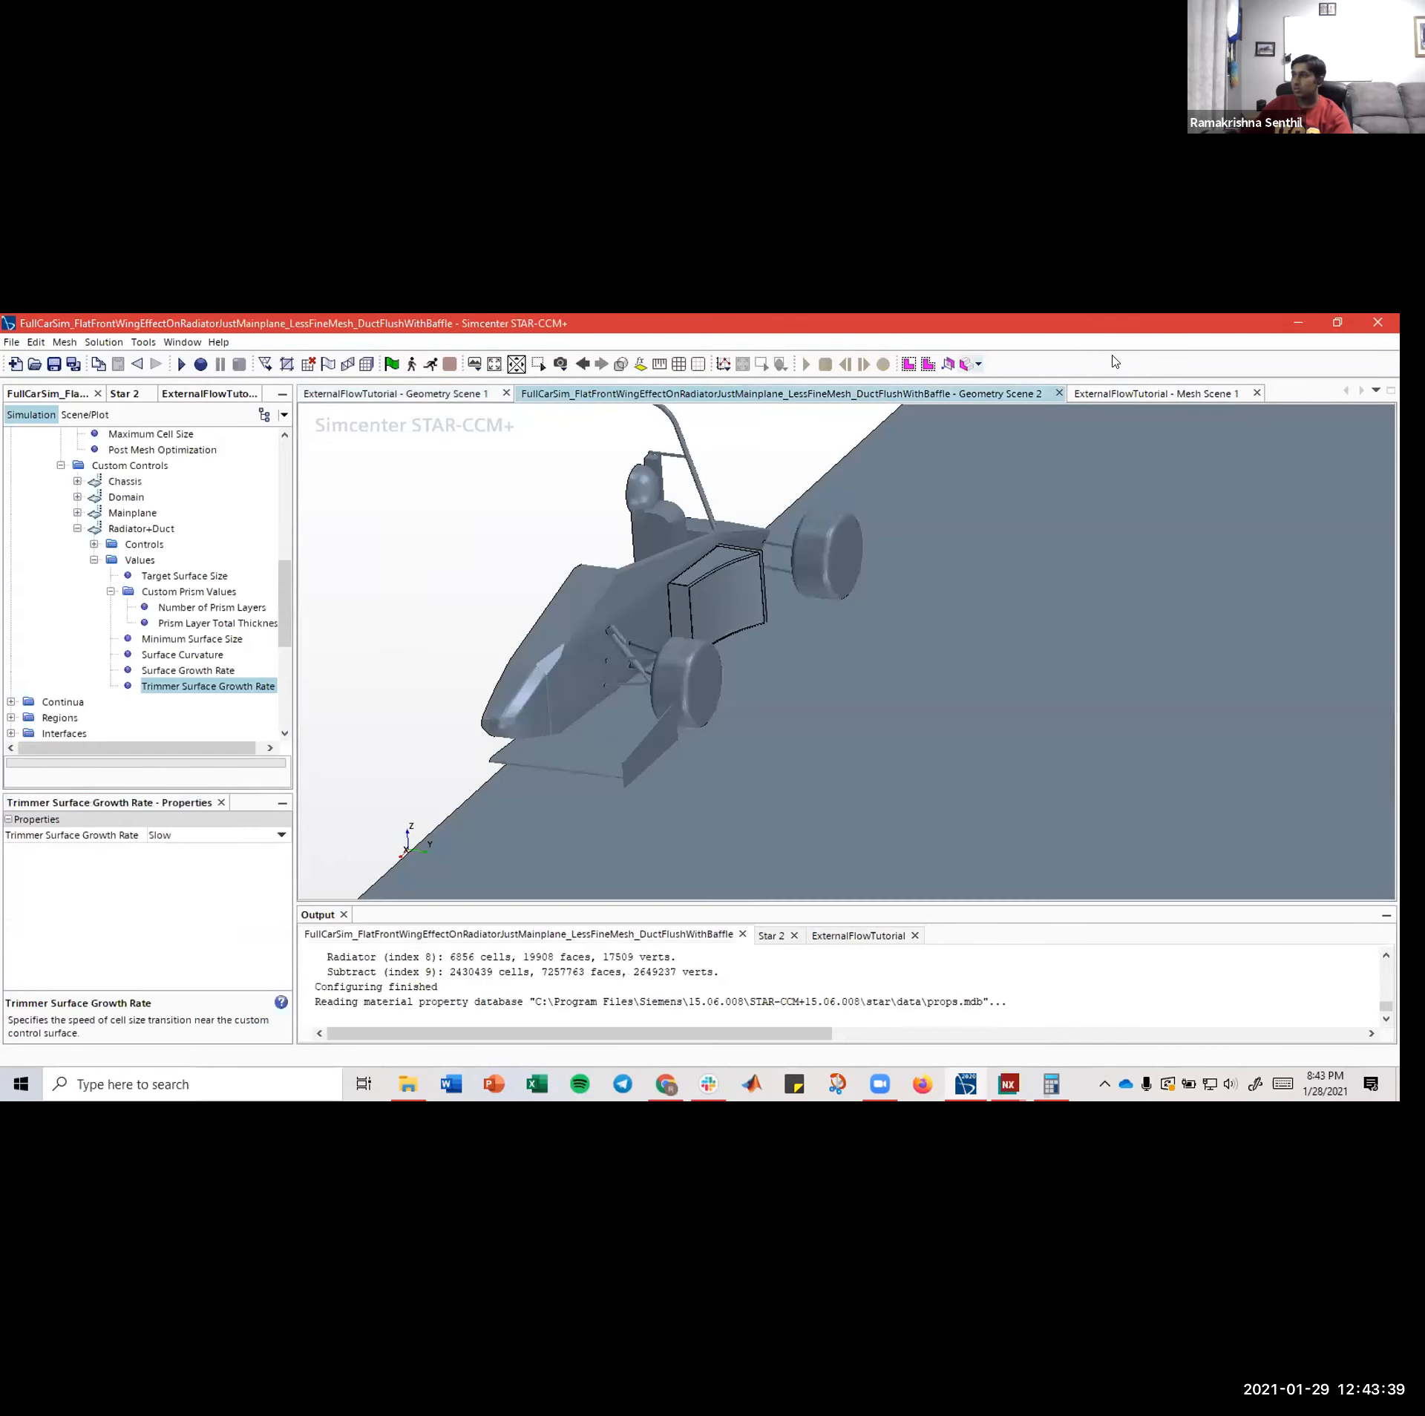
left_click(1057, 394)
left_click(445, 394)
left_click(505, 393)
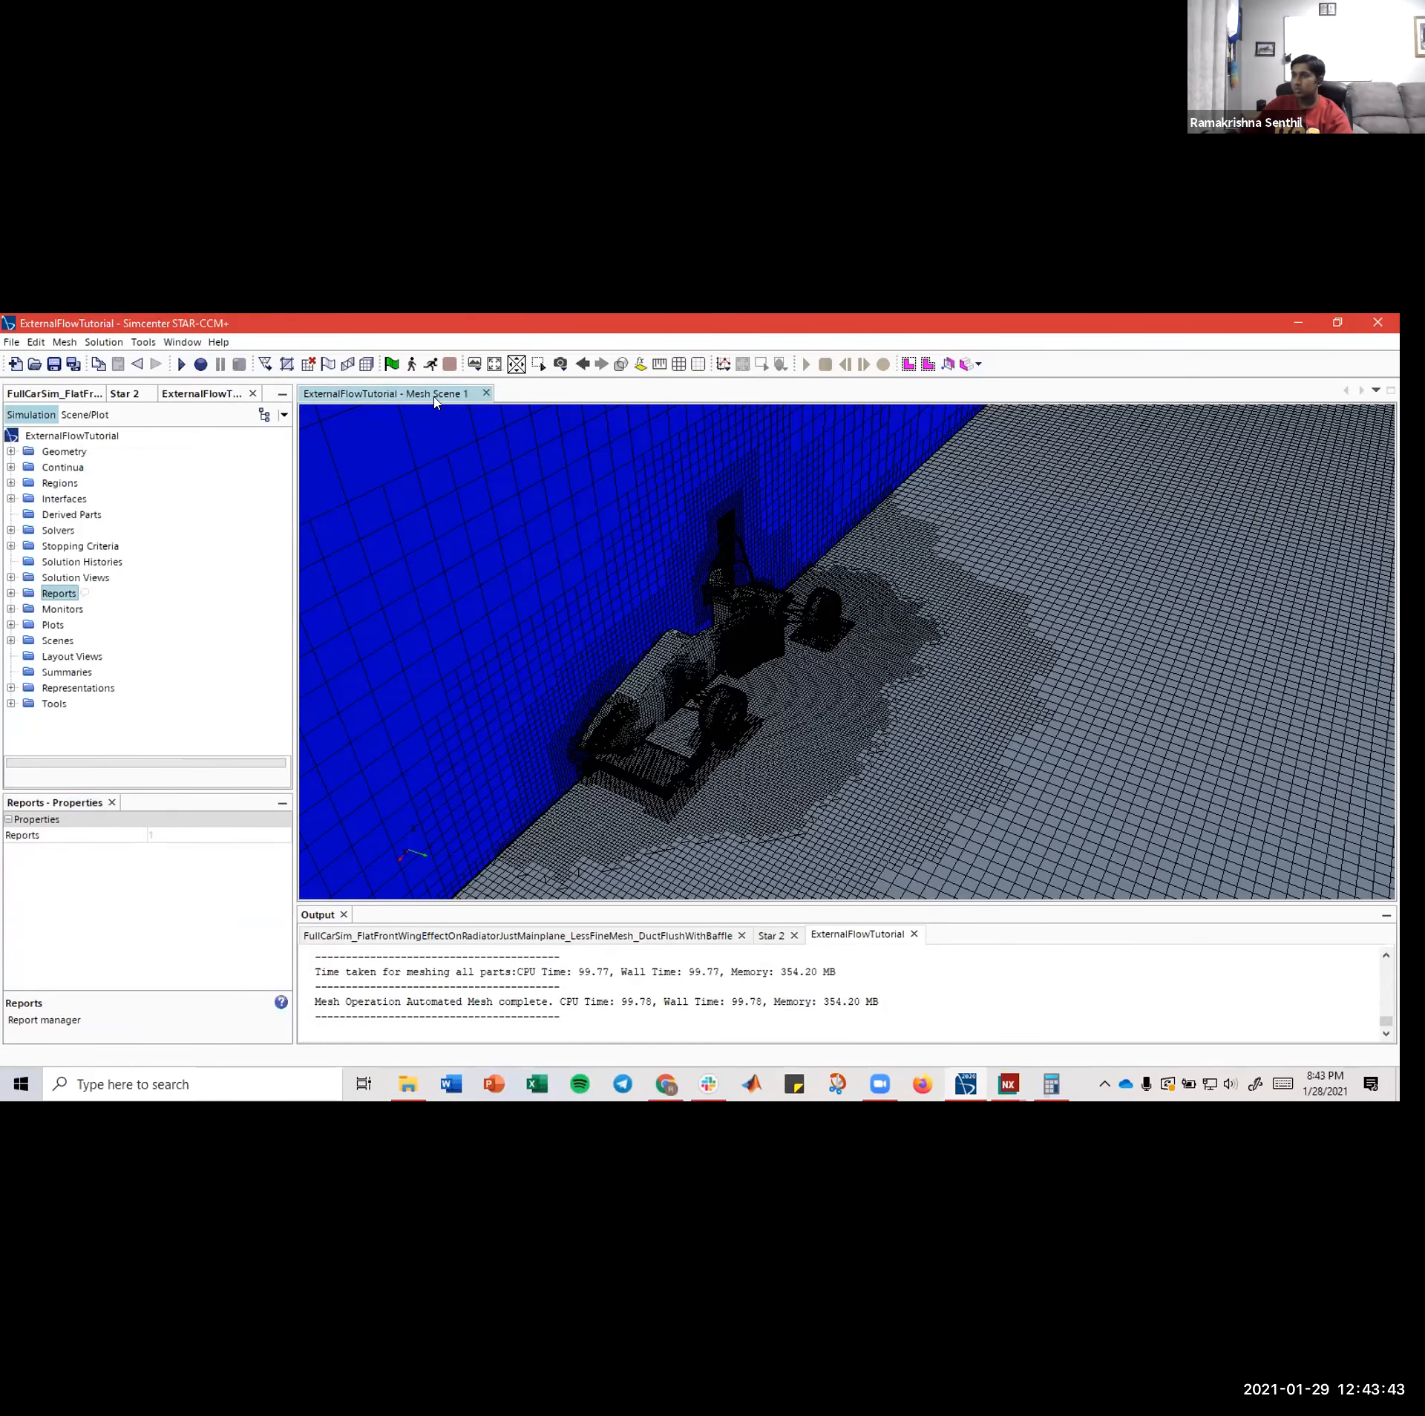
- Start a new plane section derived part in Mesh Scene 1
left_click_drag(771, 660, 729, 629)
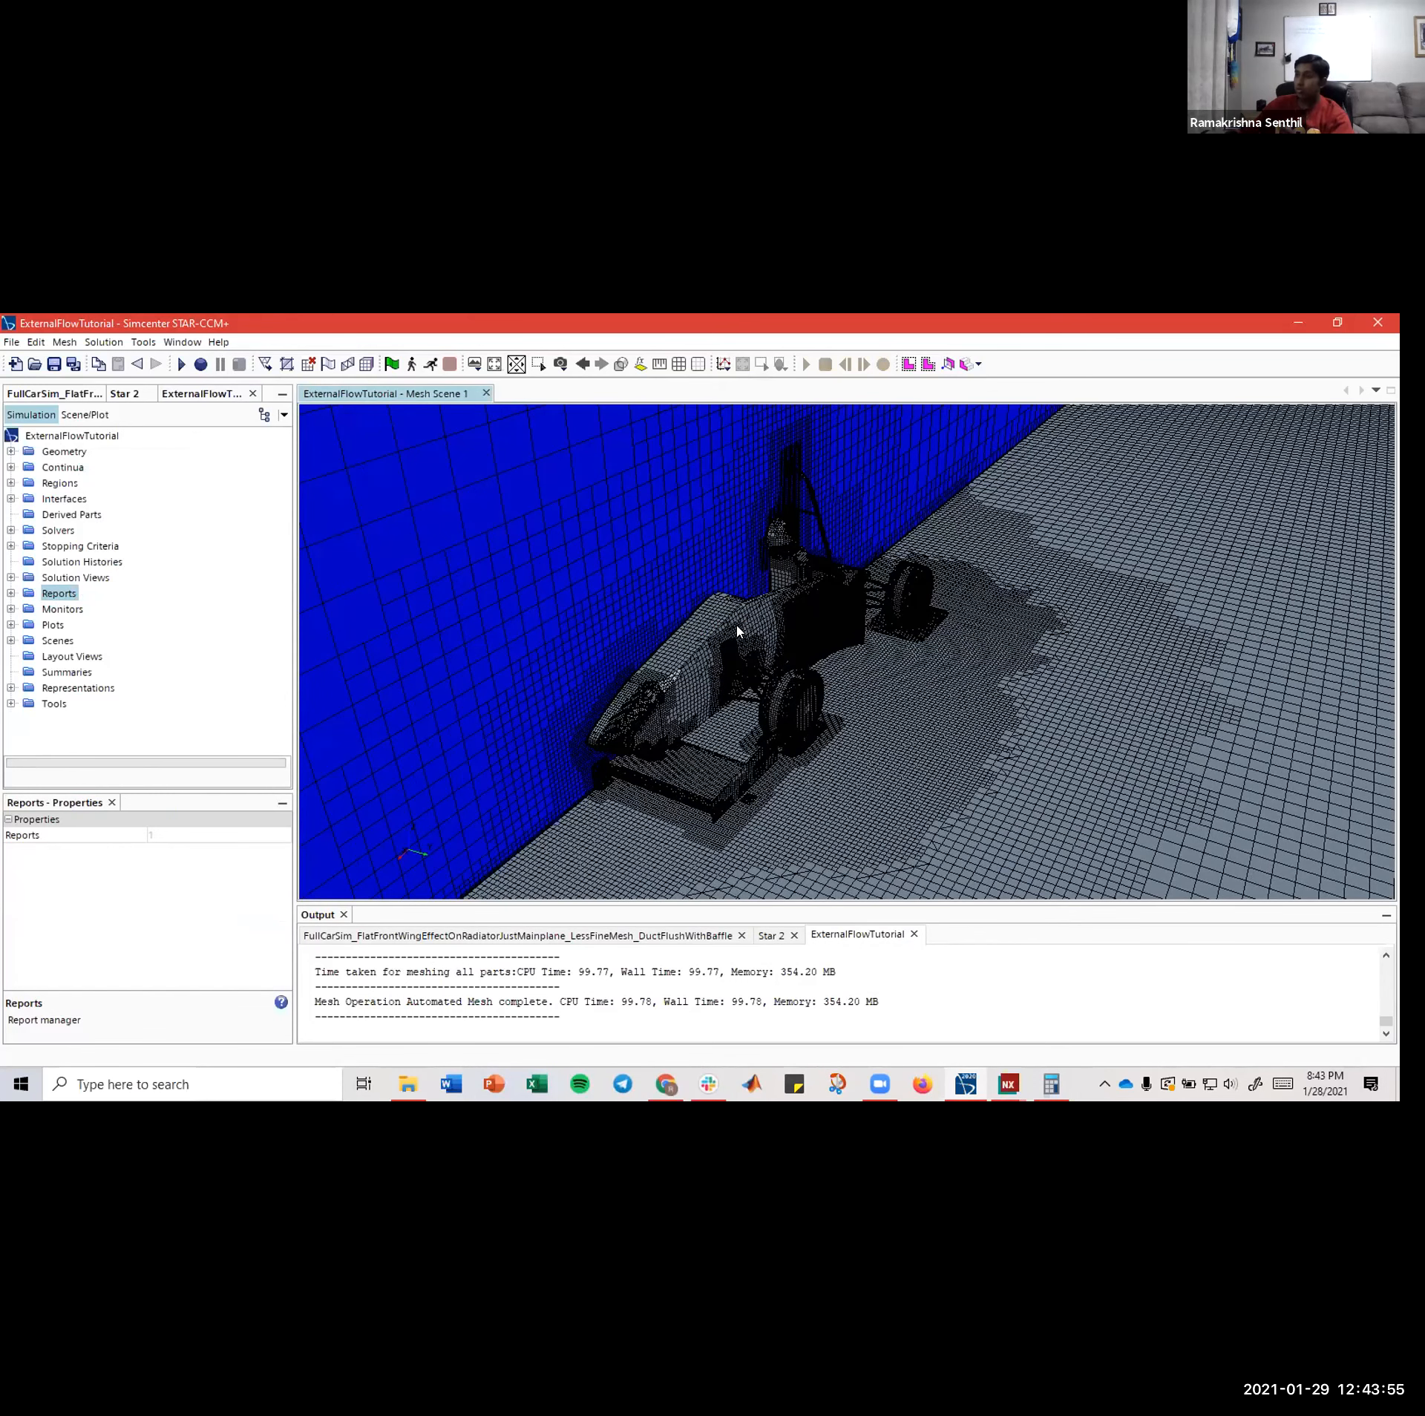
left_click_drag(707, 660, 878, 725)
left_click(52, 514)
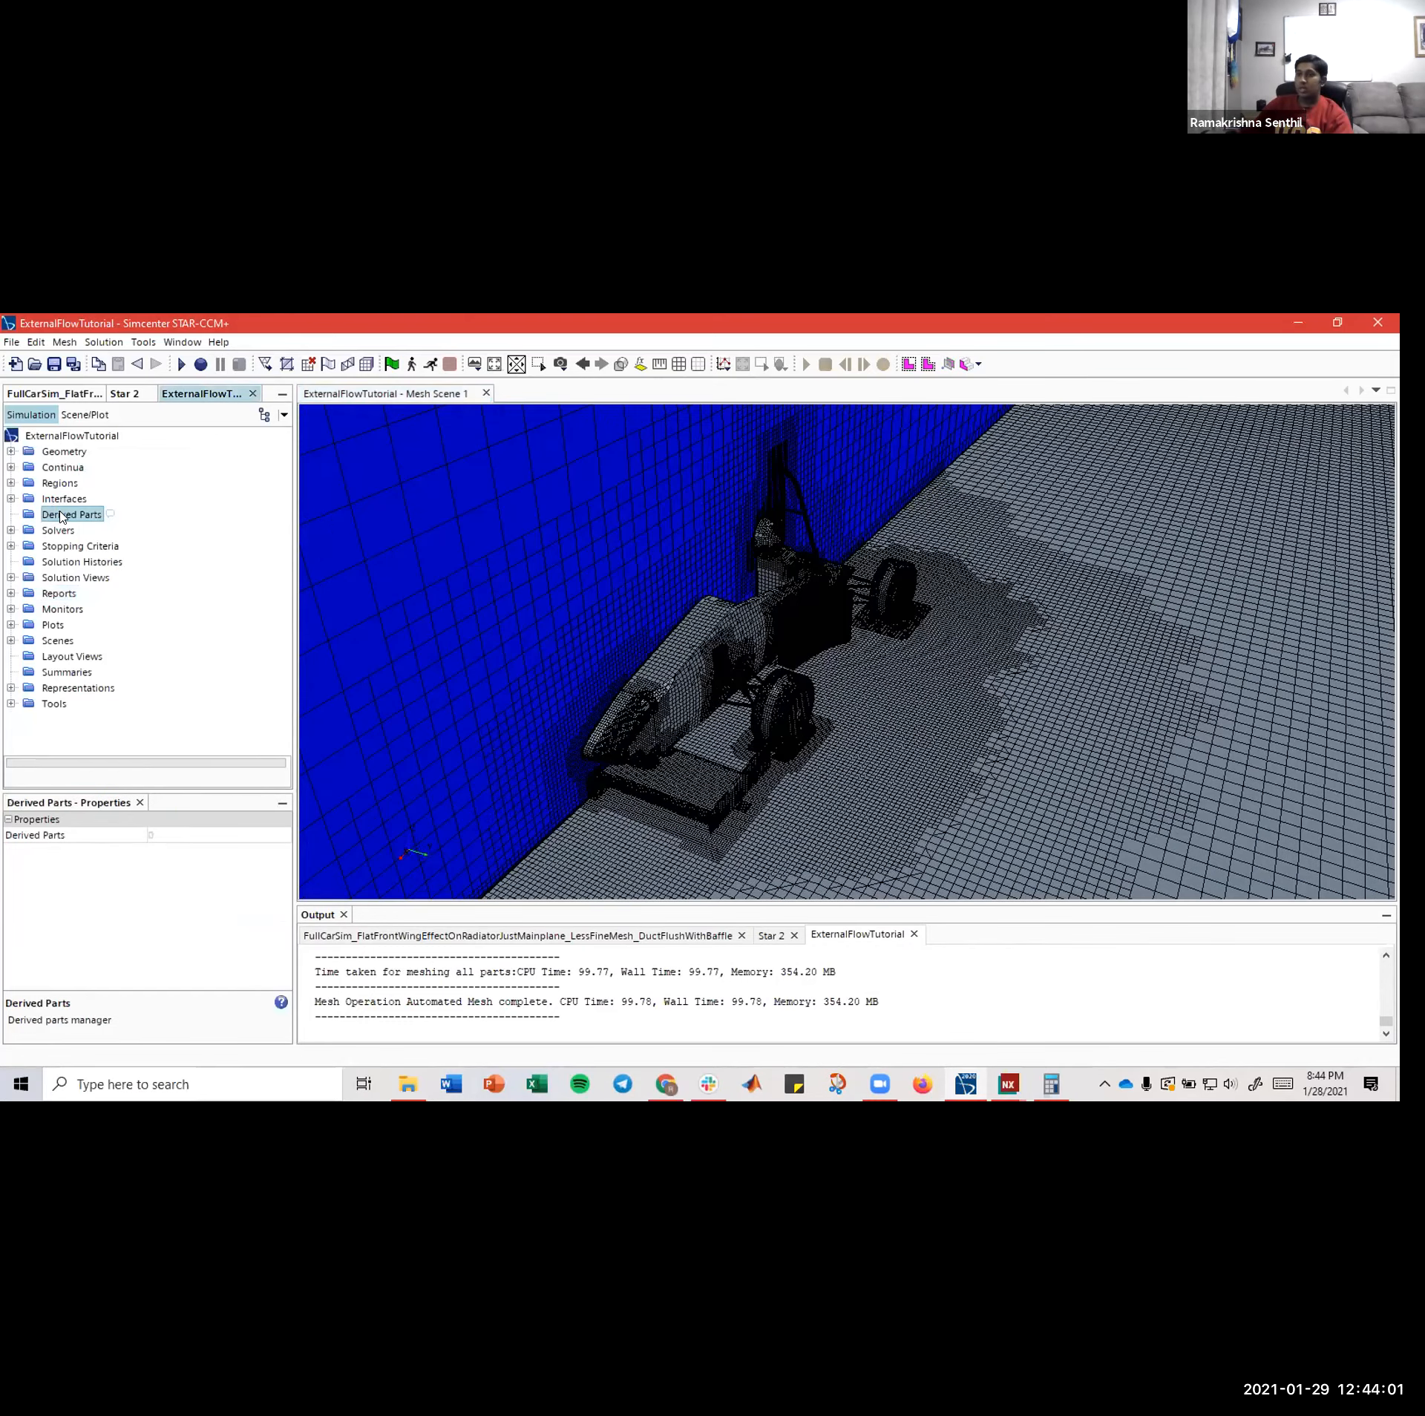
right_click(62, 516)
mouse_move(135, 526)
mouse_move(246, 571)
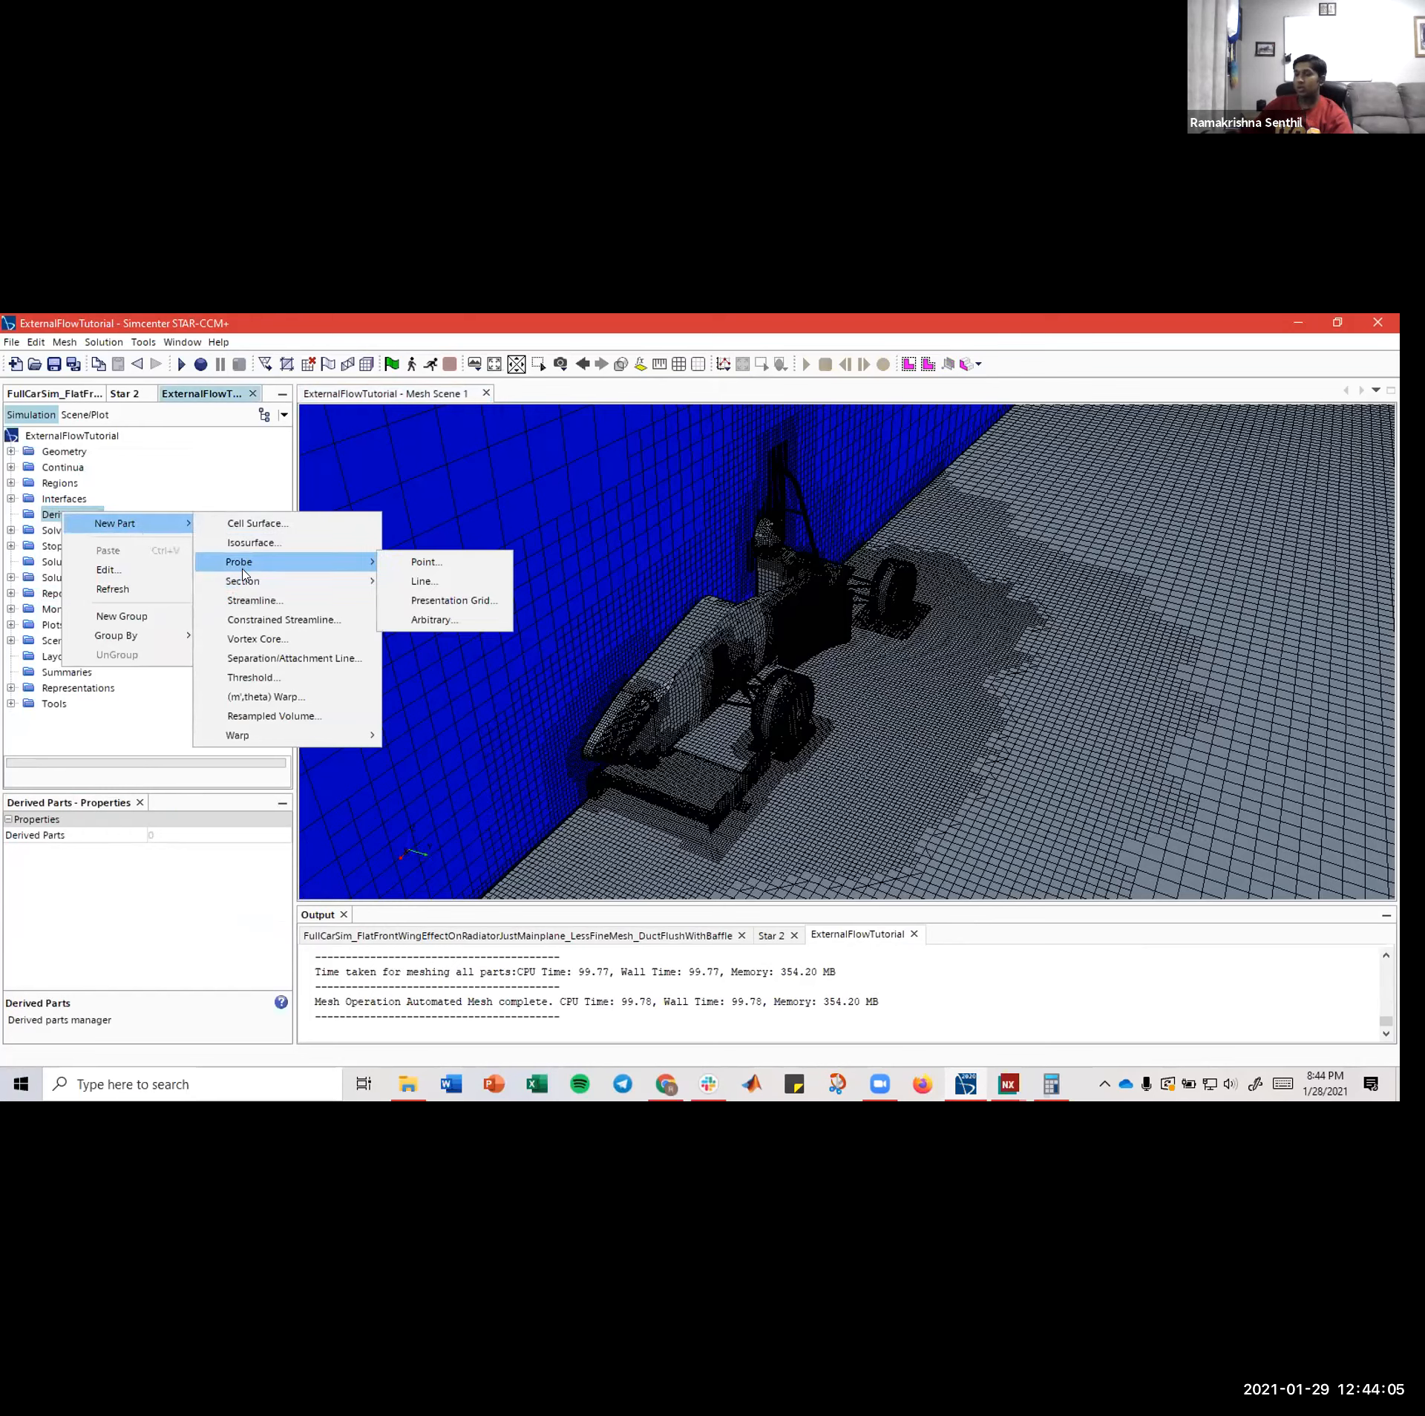
left_click(46, 516)
right_click(59, 520)
mouse_move(77, 526)
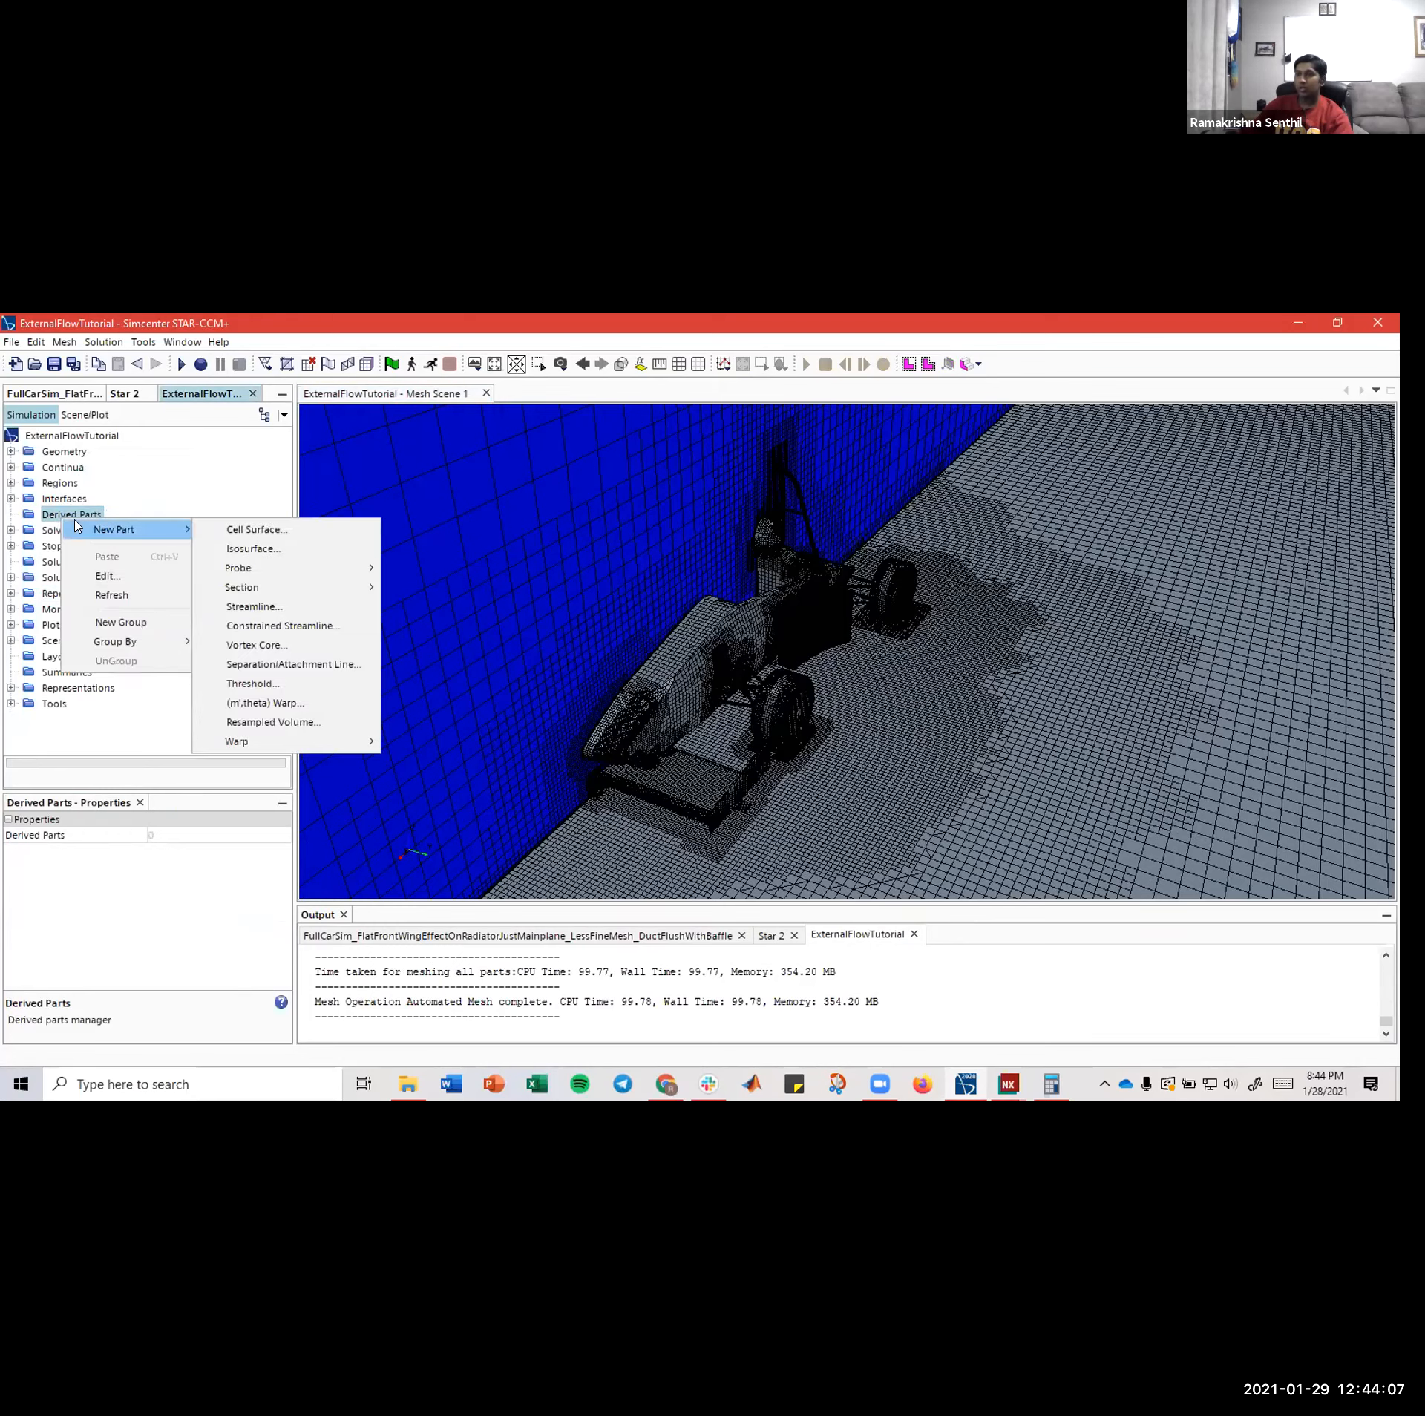
mouse_move(249, 588)
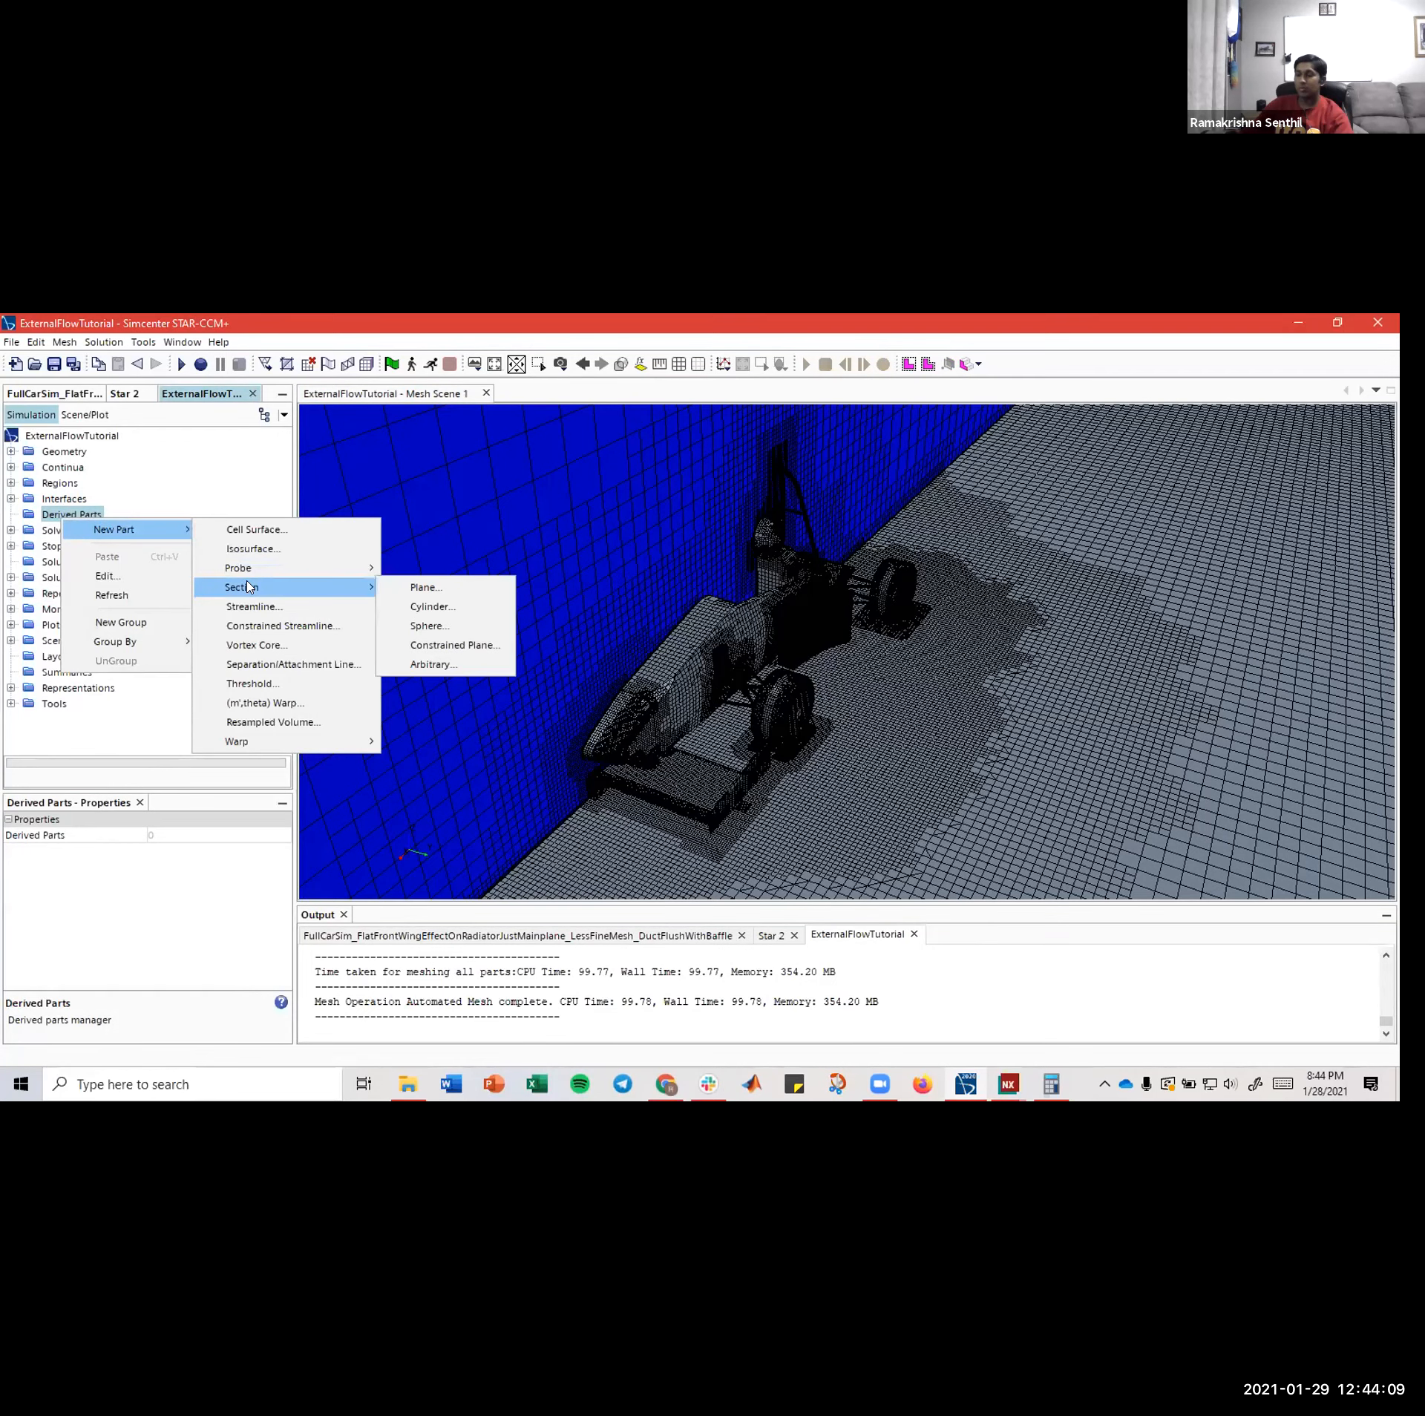
left_click(438, 589)
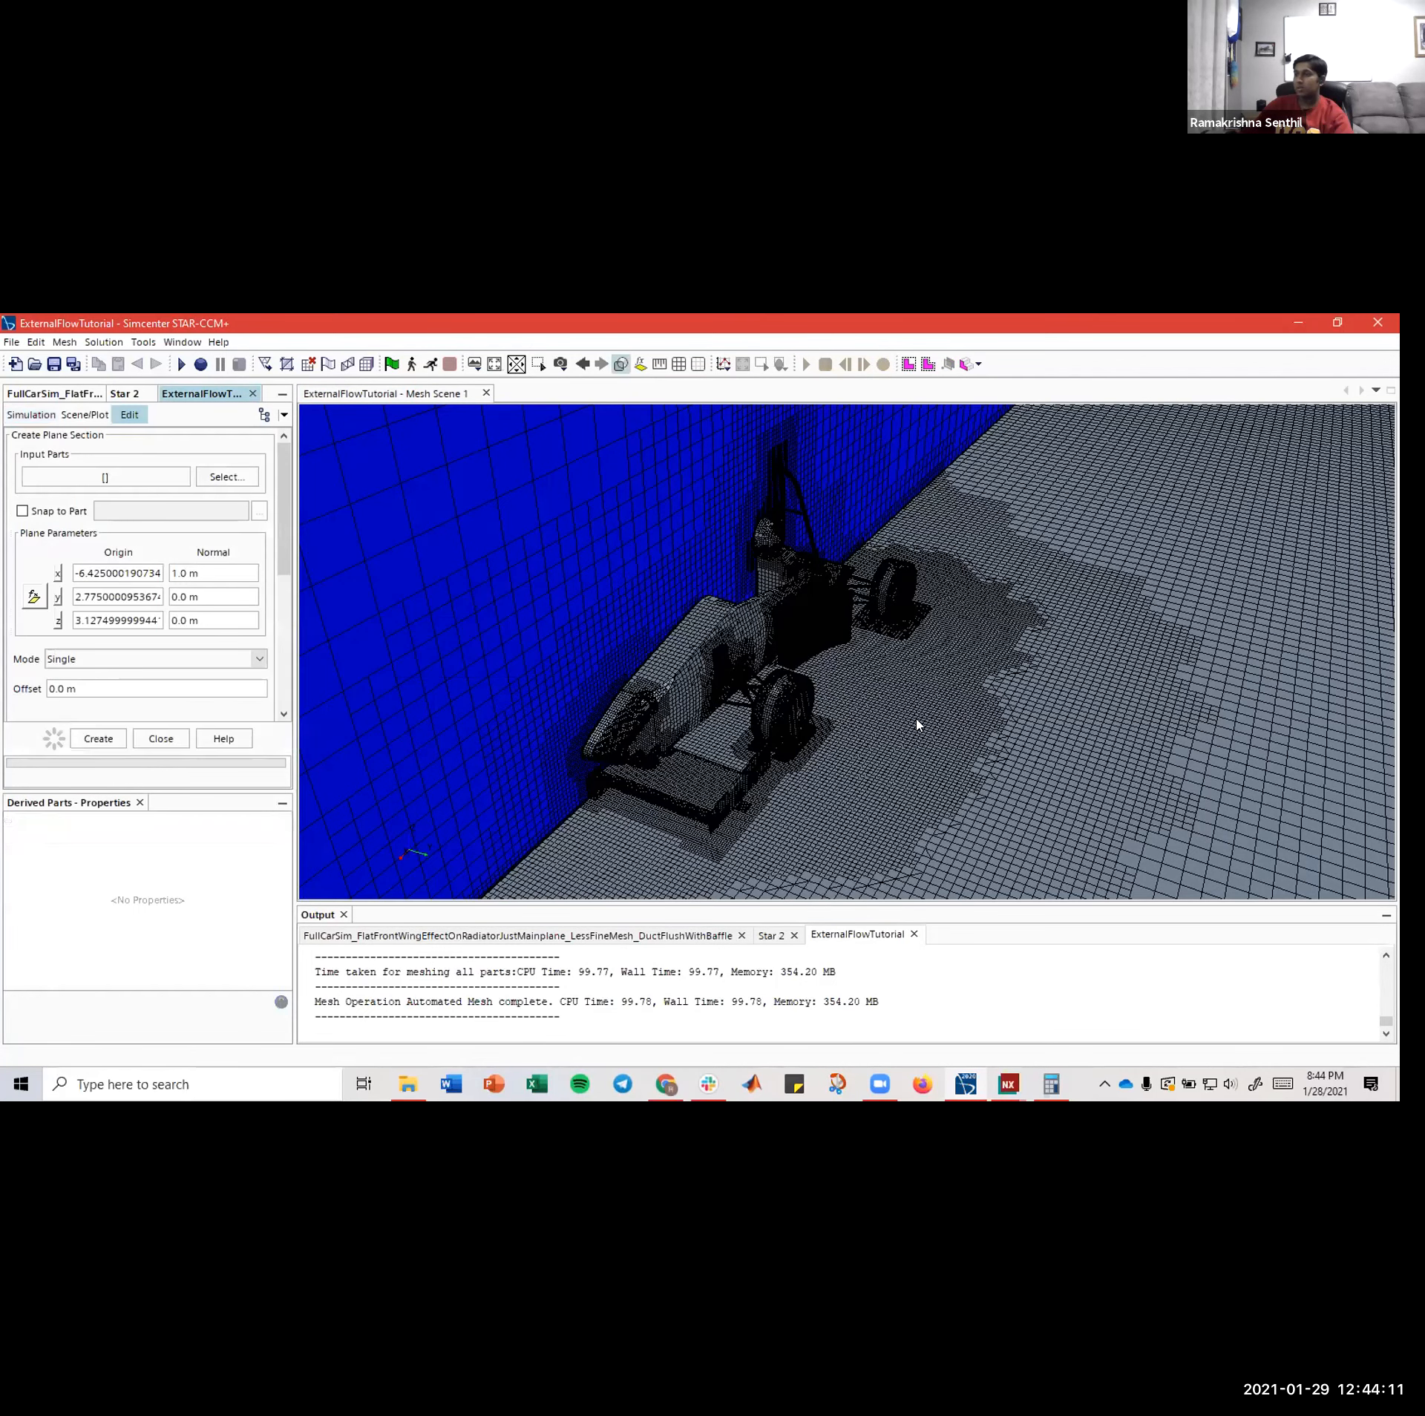
- Set the plane section's normal to x 0 m, y 0 m and z 1 m so the plane lies horizontally
scroll(885, 703, "down", 6)
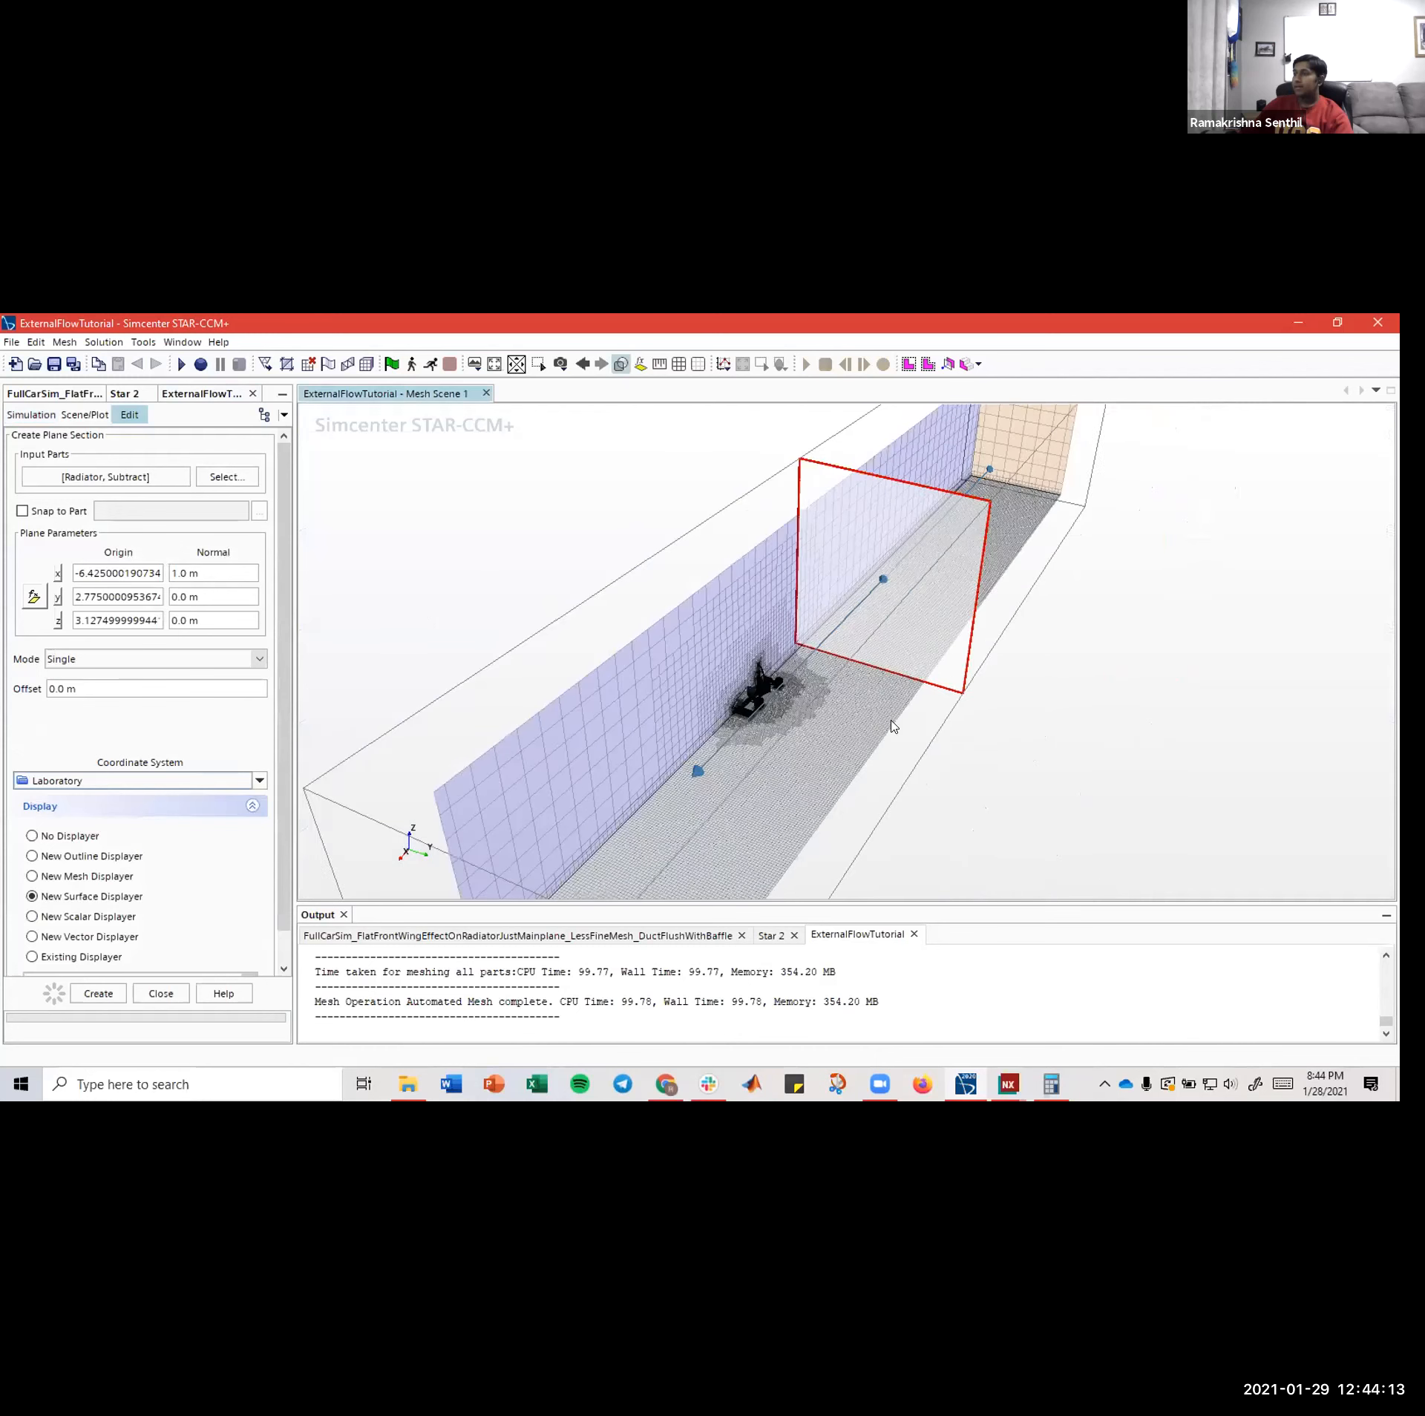
scroll(904, 733, "down", 3)
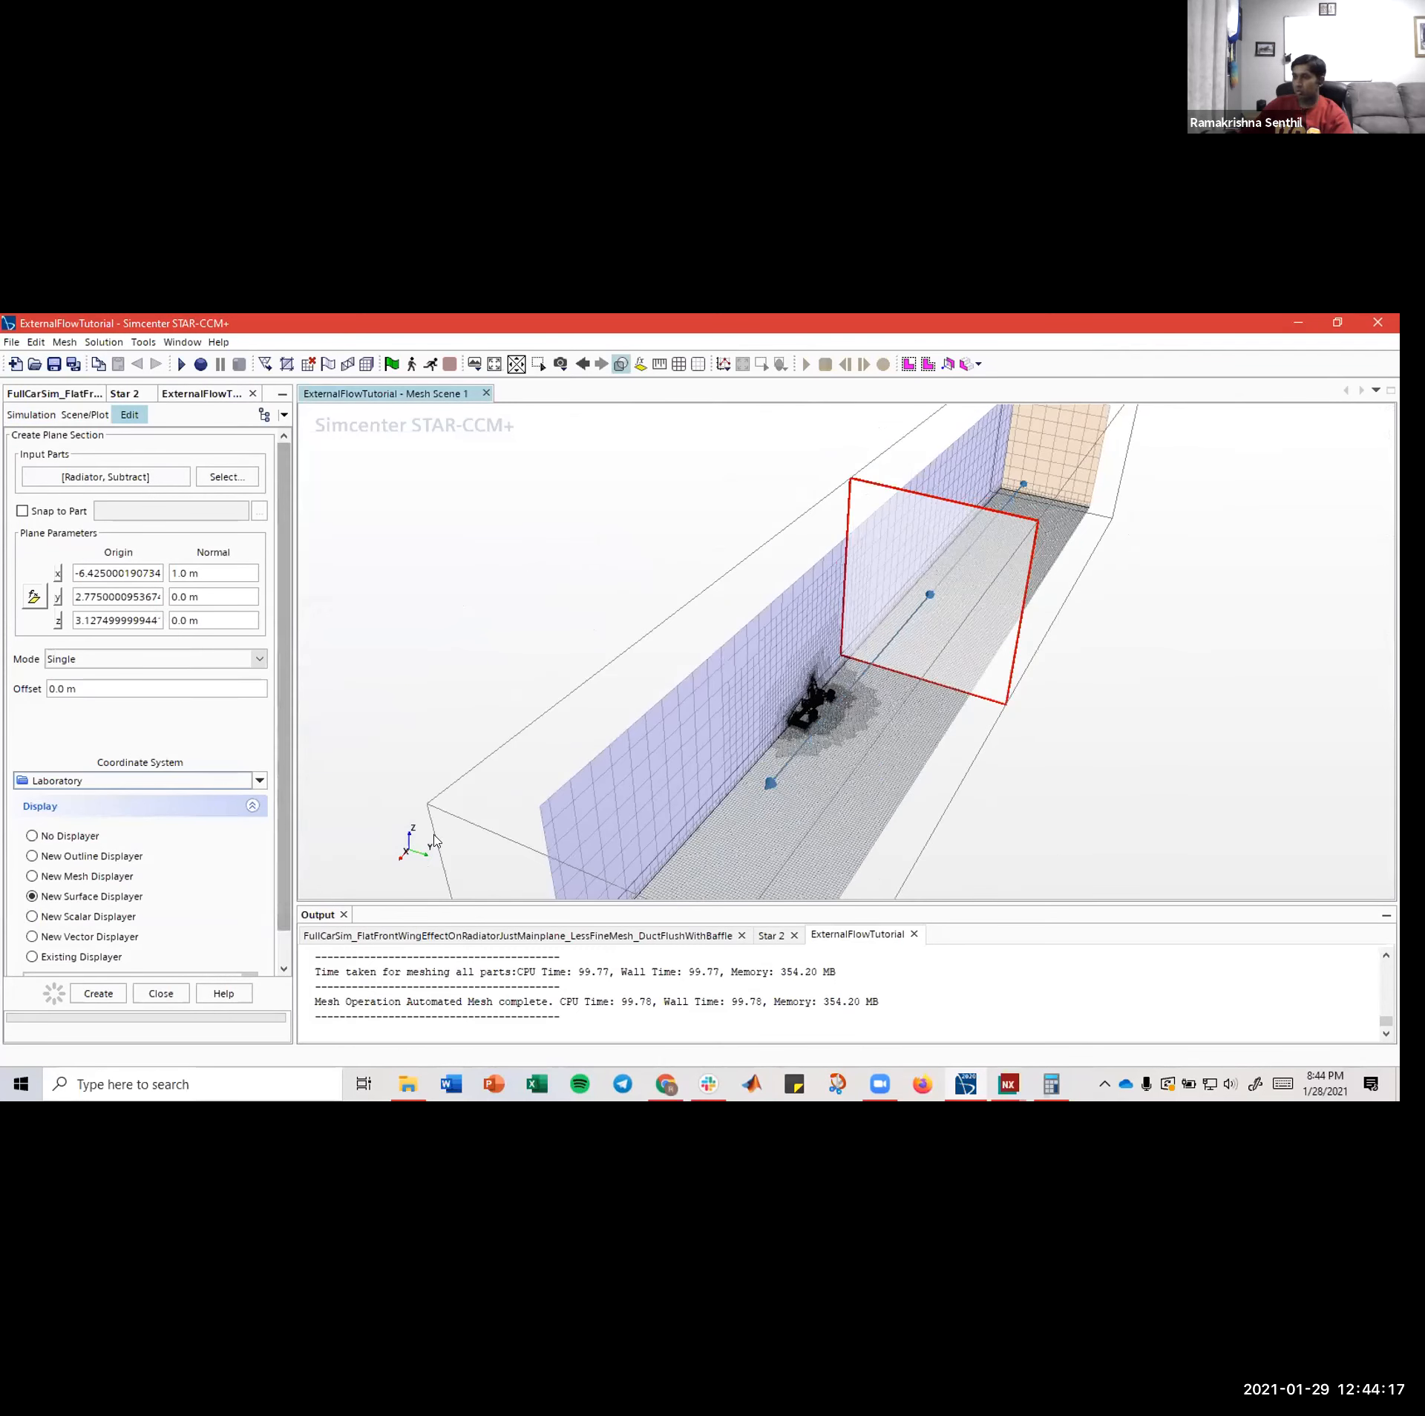
left_click(245, 619)
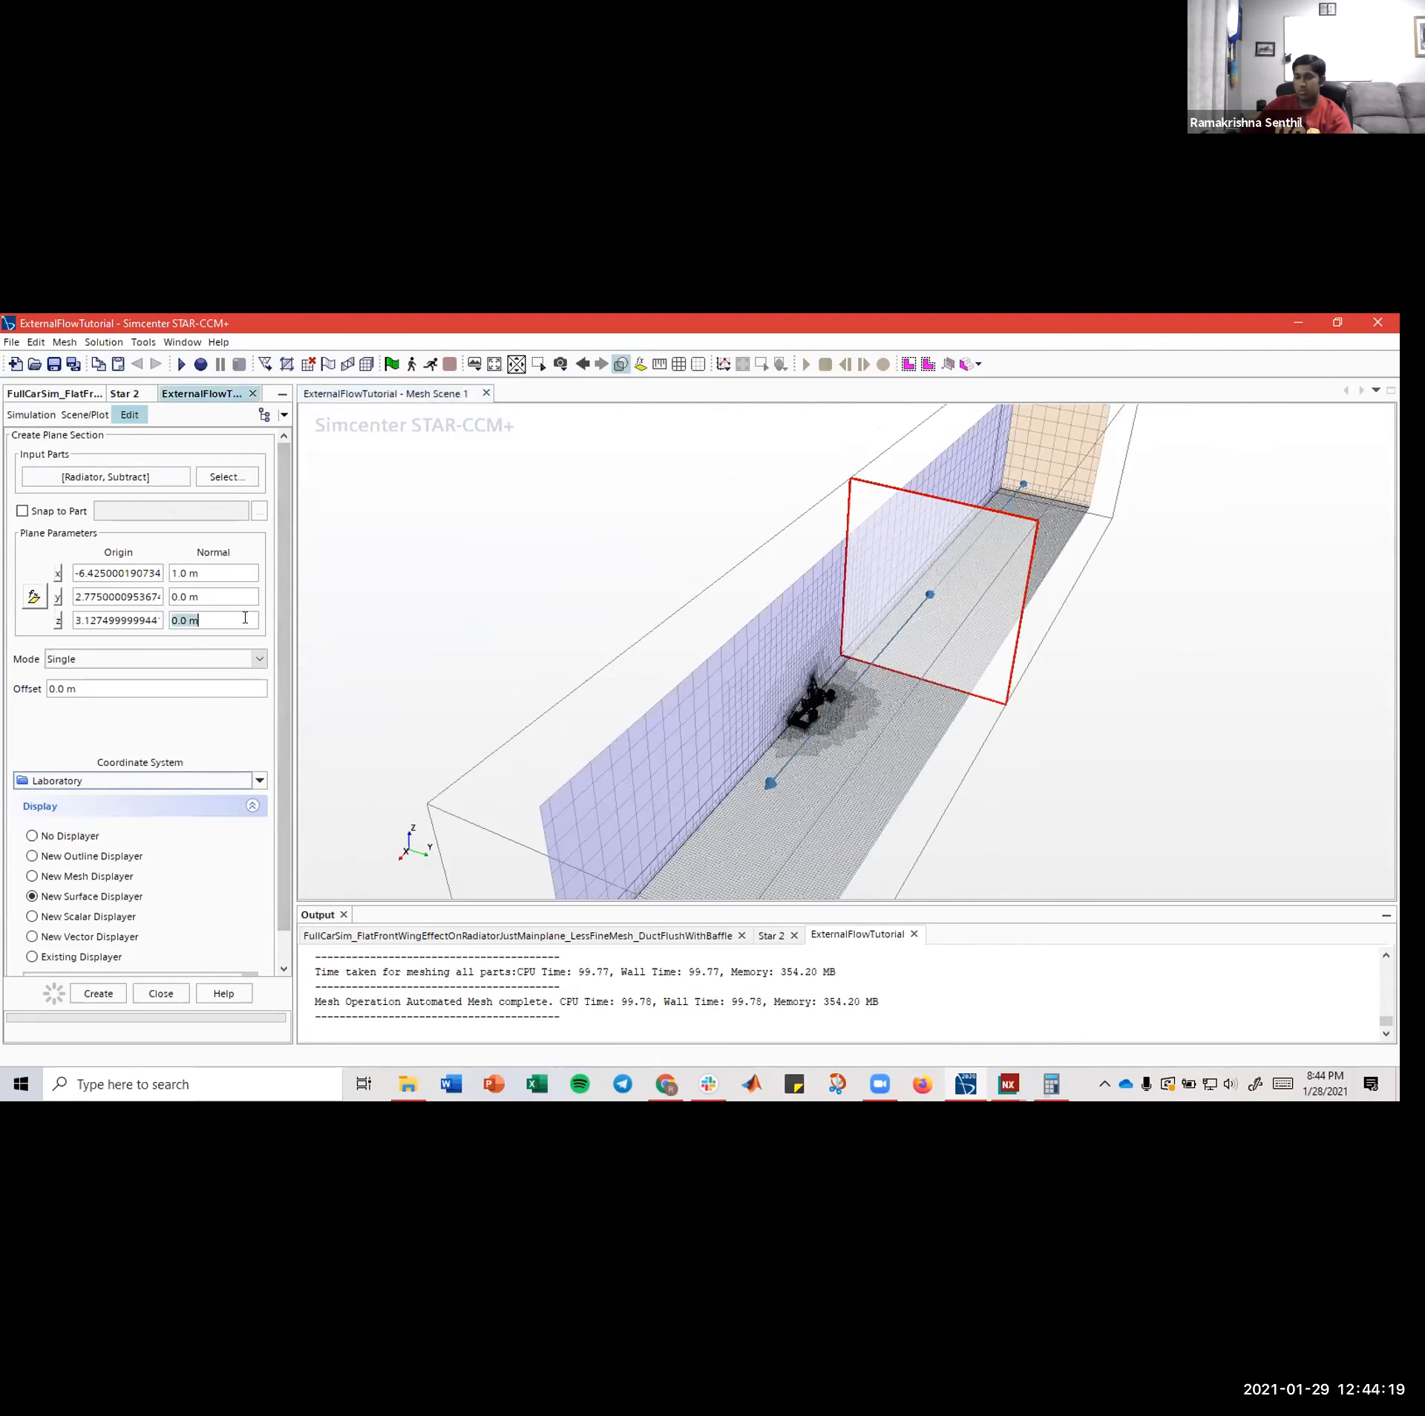
type("1")
left_click(221, 577)
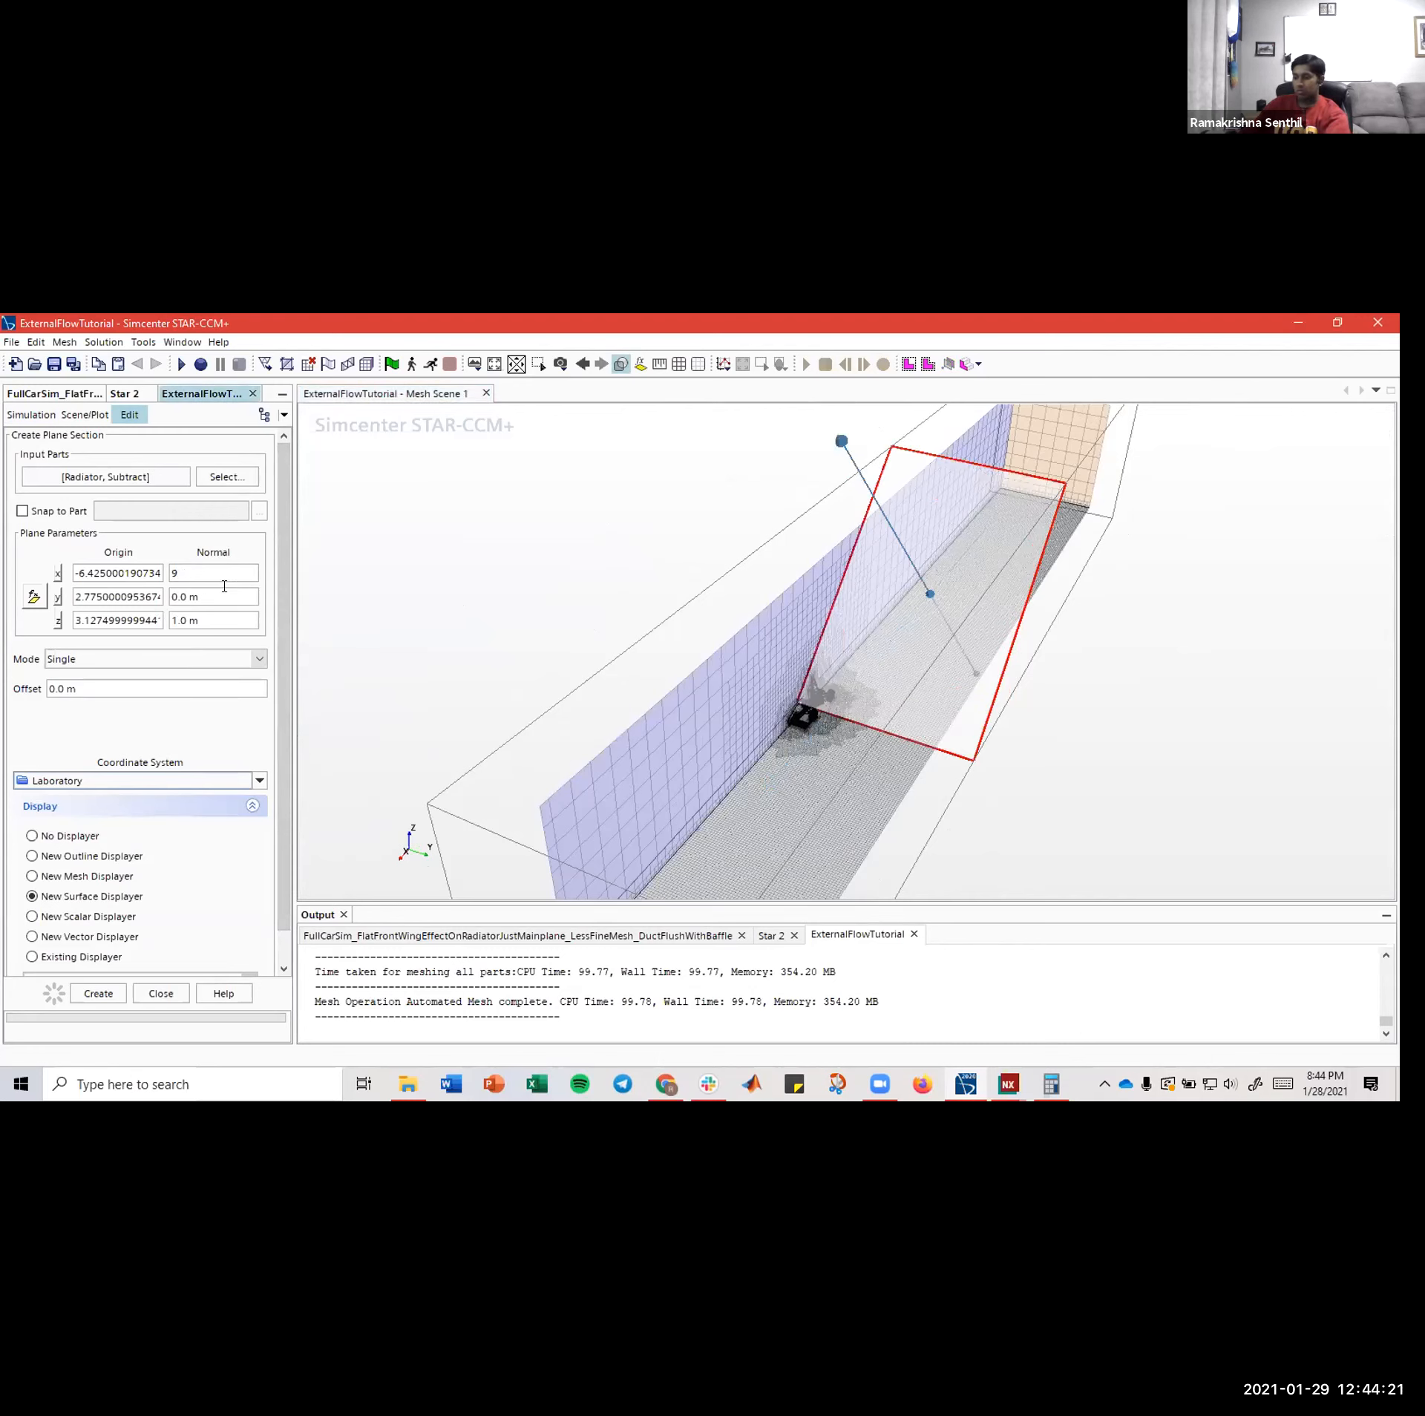
key("Tab")
key("Tab")
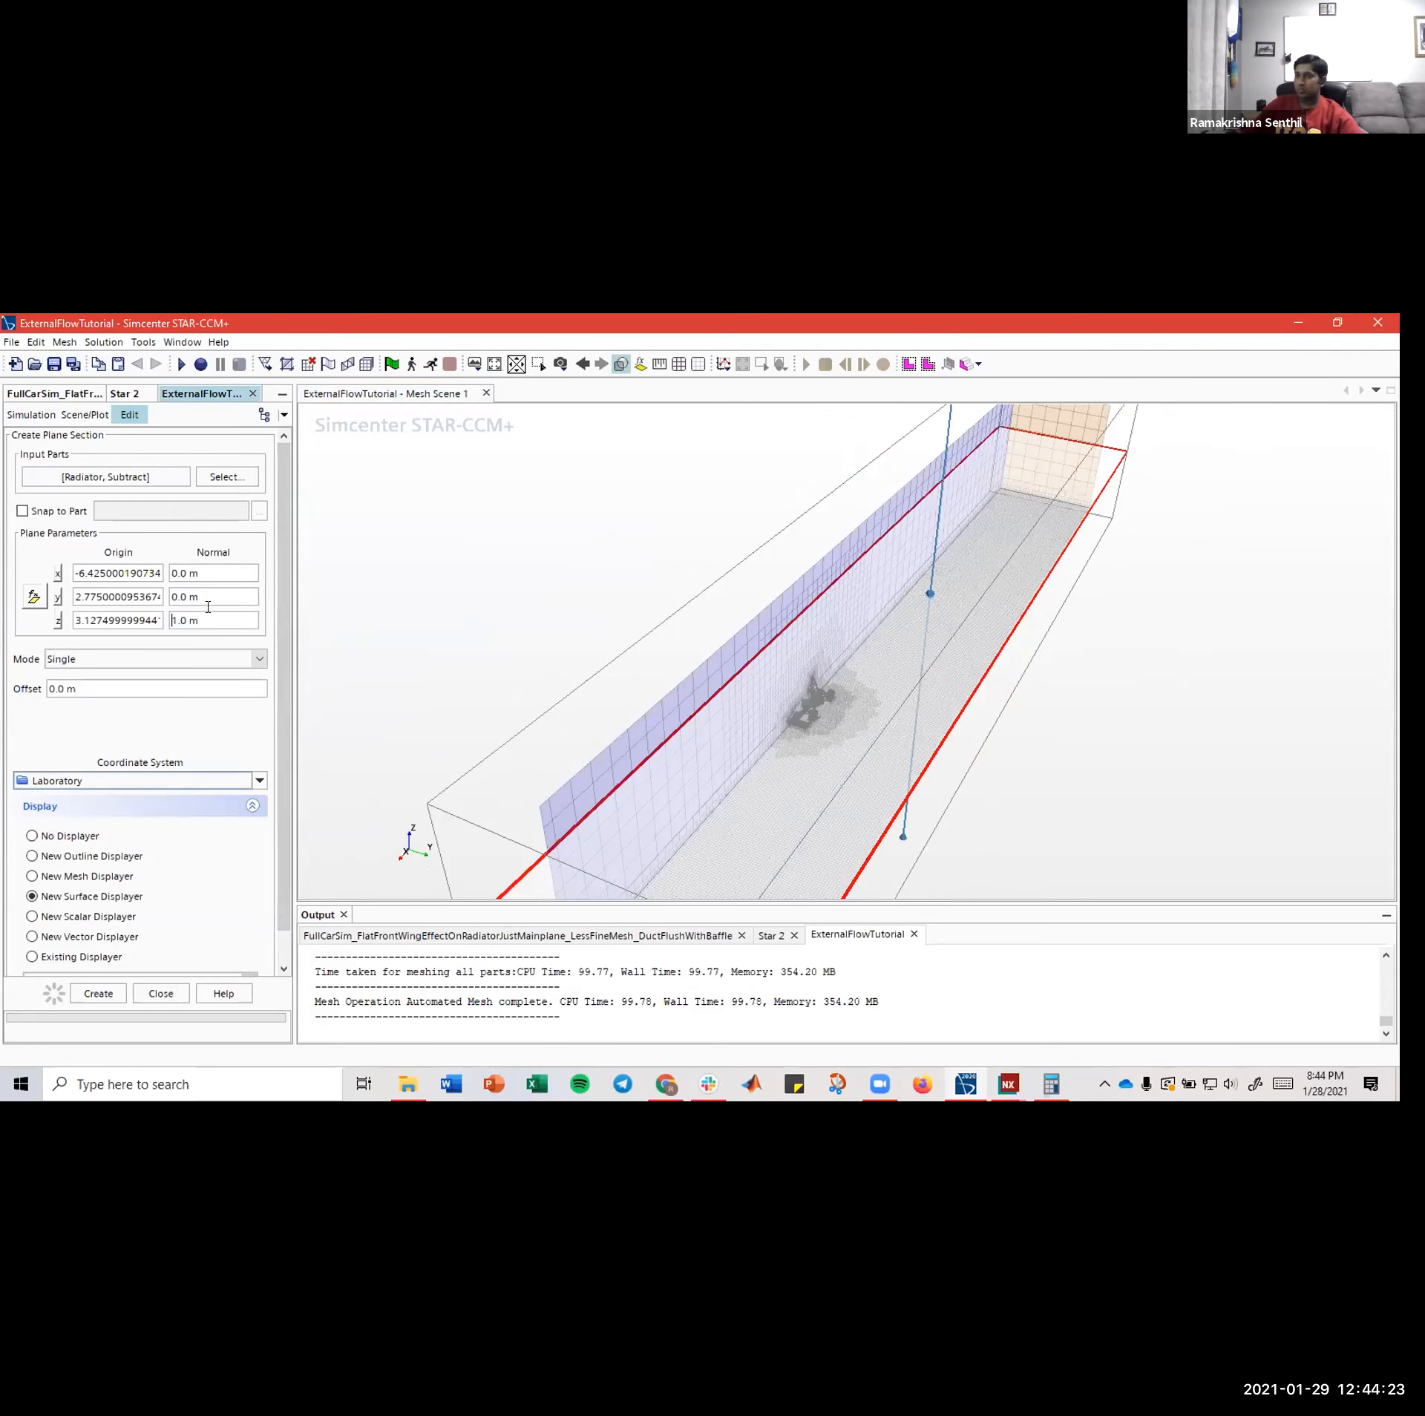
scroll(523, 604, "down", 6)
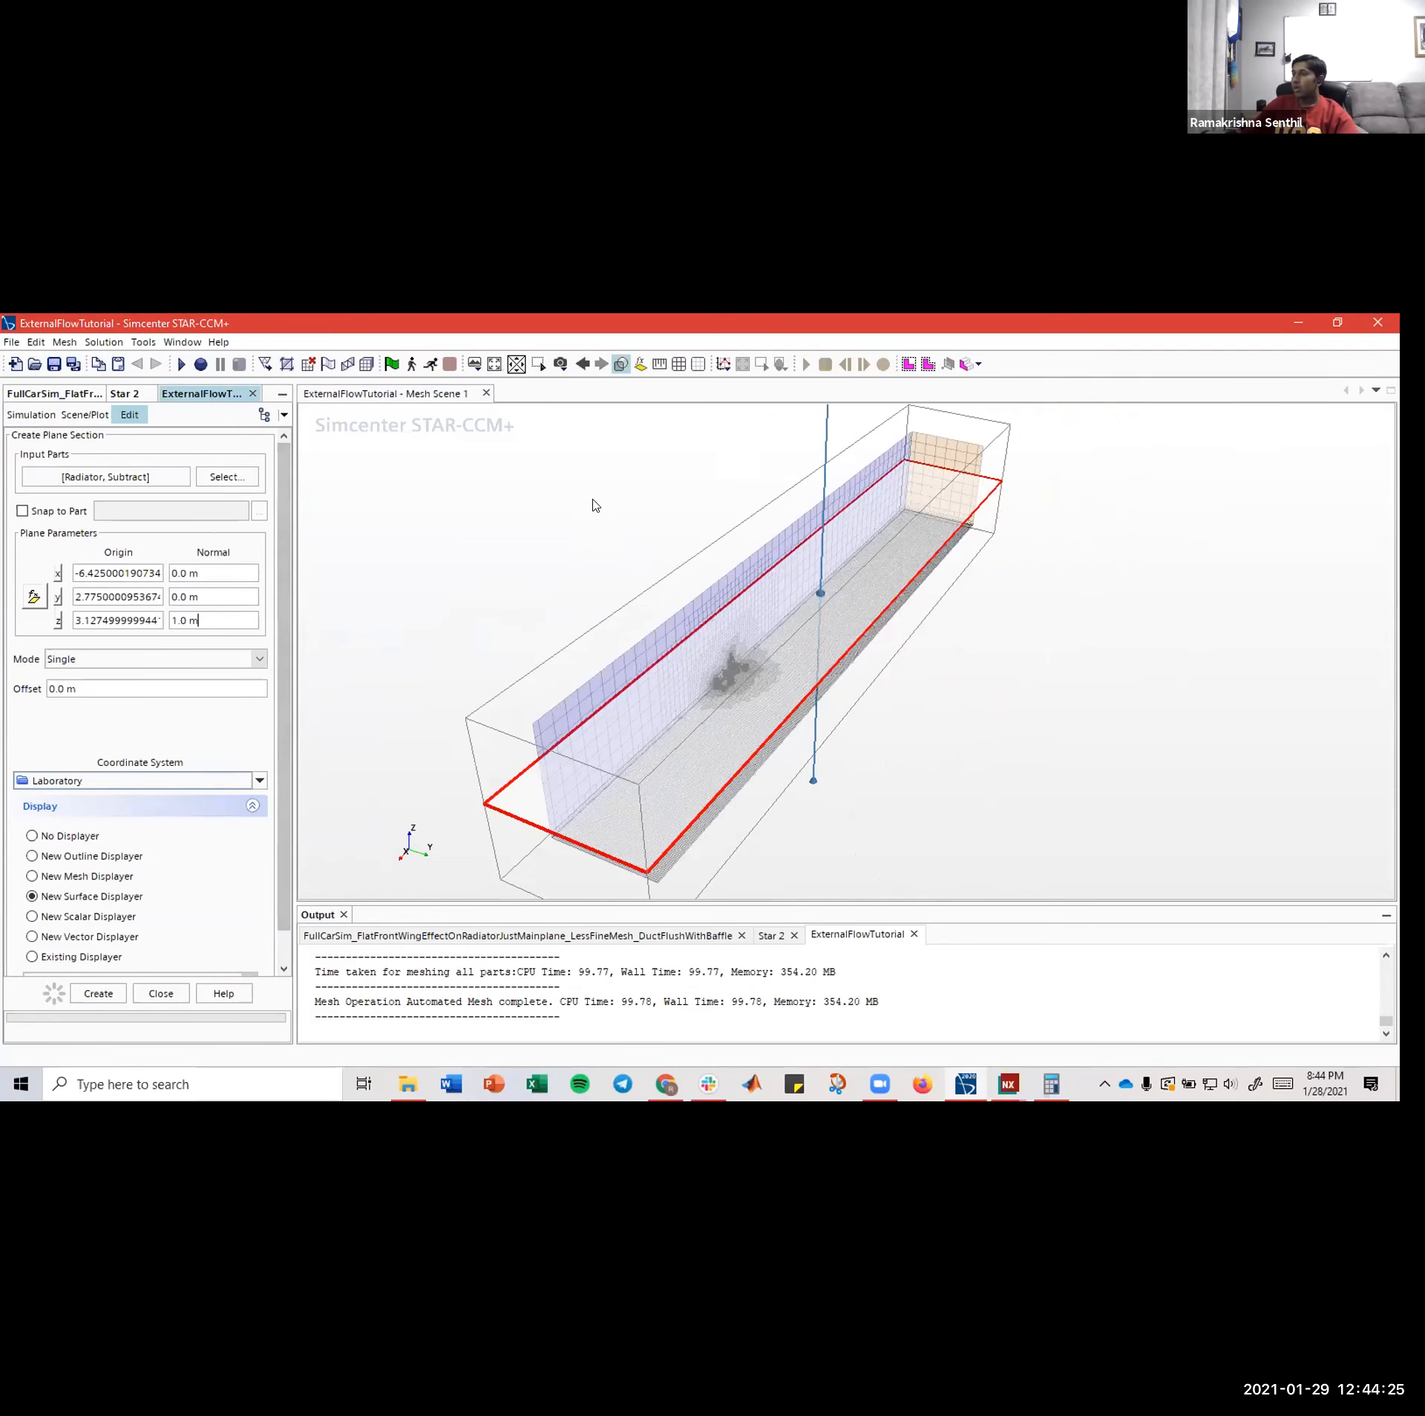
- Lower the horizontal section plane towards the car, to a z origin of about 0.72 m
left_click_drag(469, 598, 674, 603)
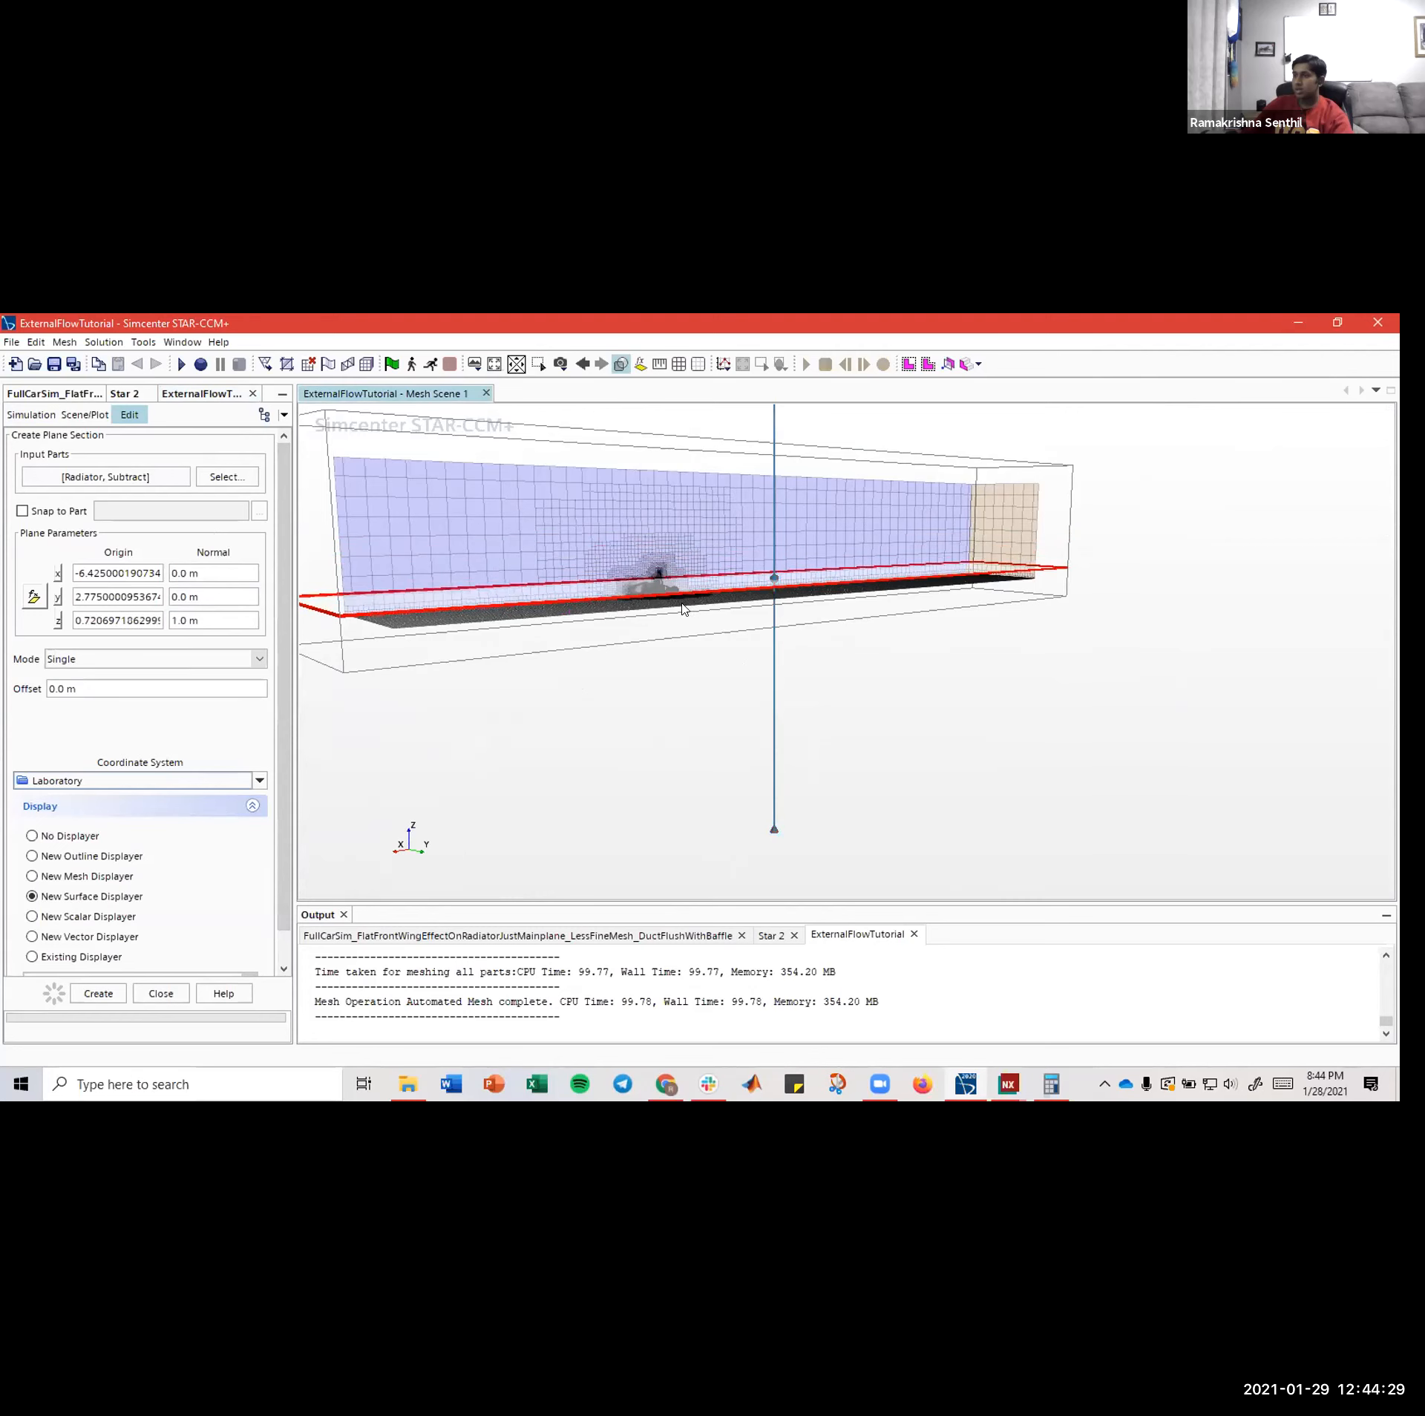
scroll(670, 601, "up", 5)
right_click_drag(622, 594, 751, 697)
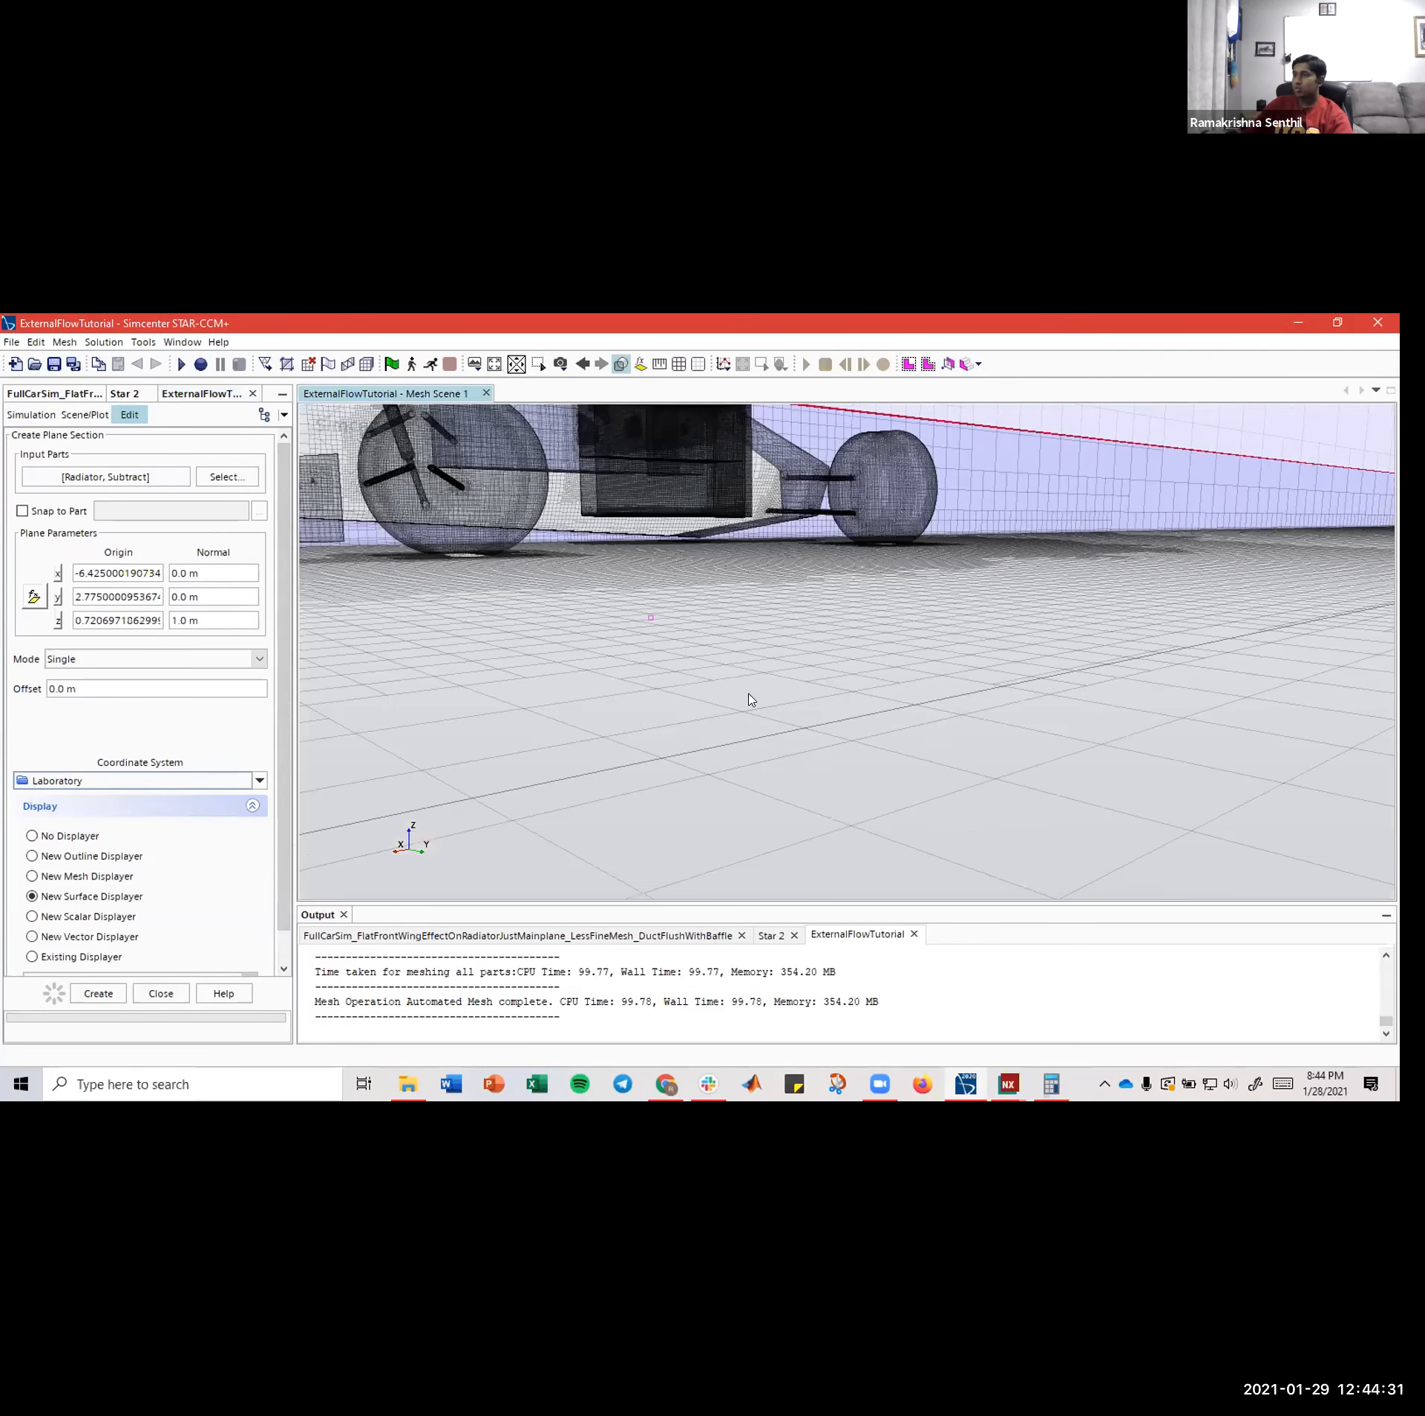
- Switch Mesh Scene 1's projection mode to Parallel
left_click(561, 364)
mouse_move(613, 441)
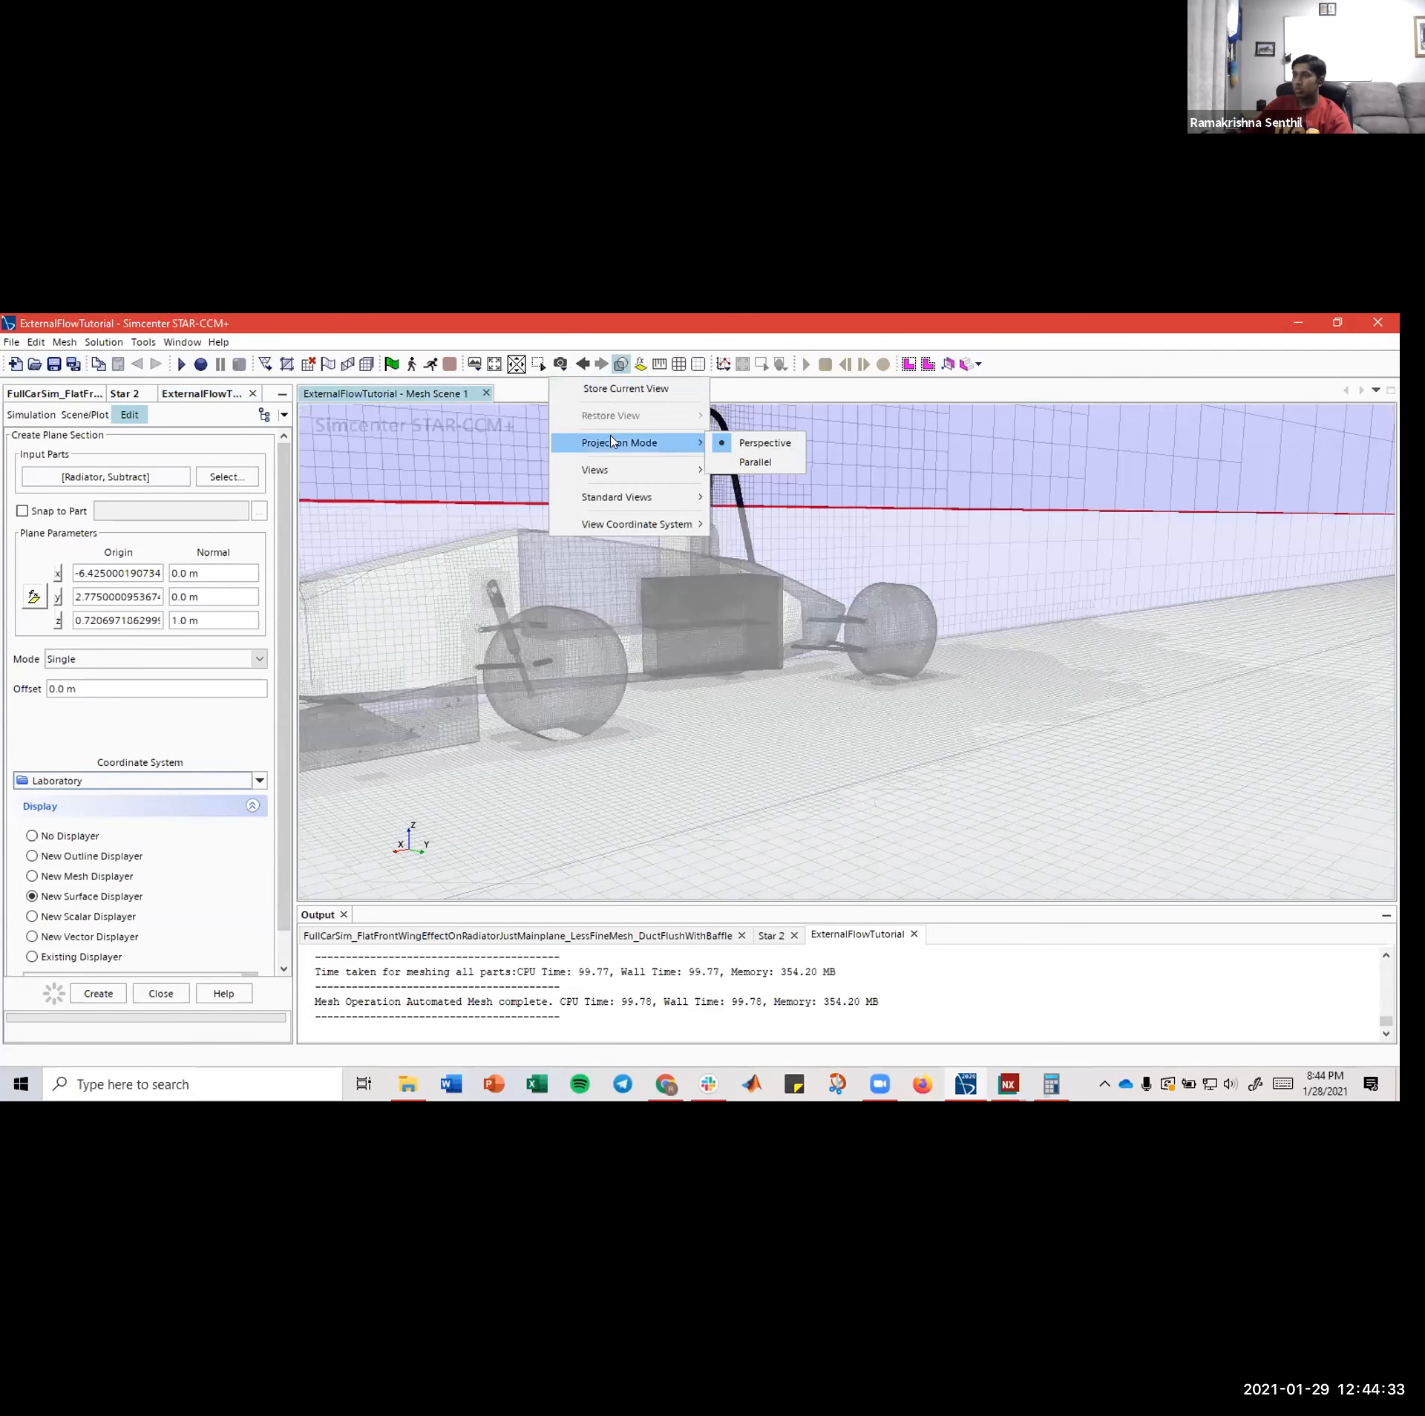
left_click(730, 461)
scroll(791, 637, "down", 4)
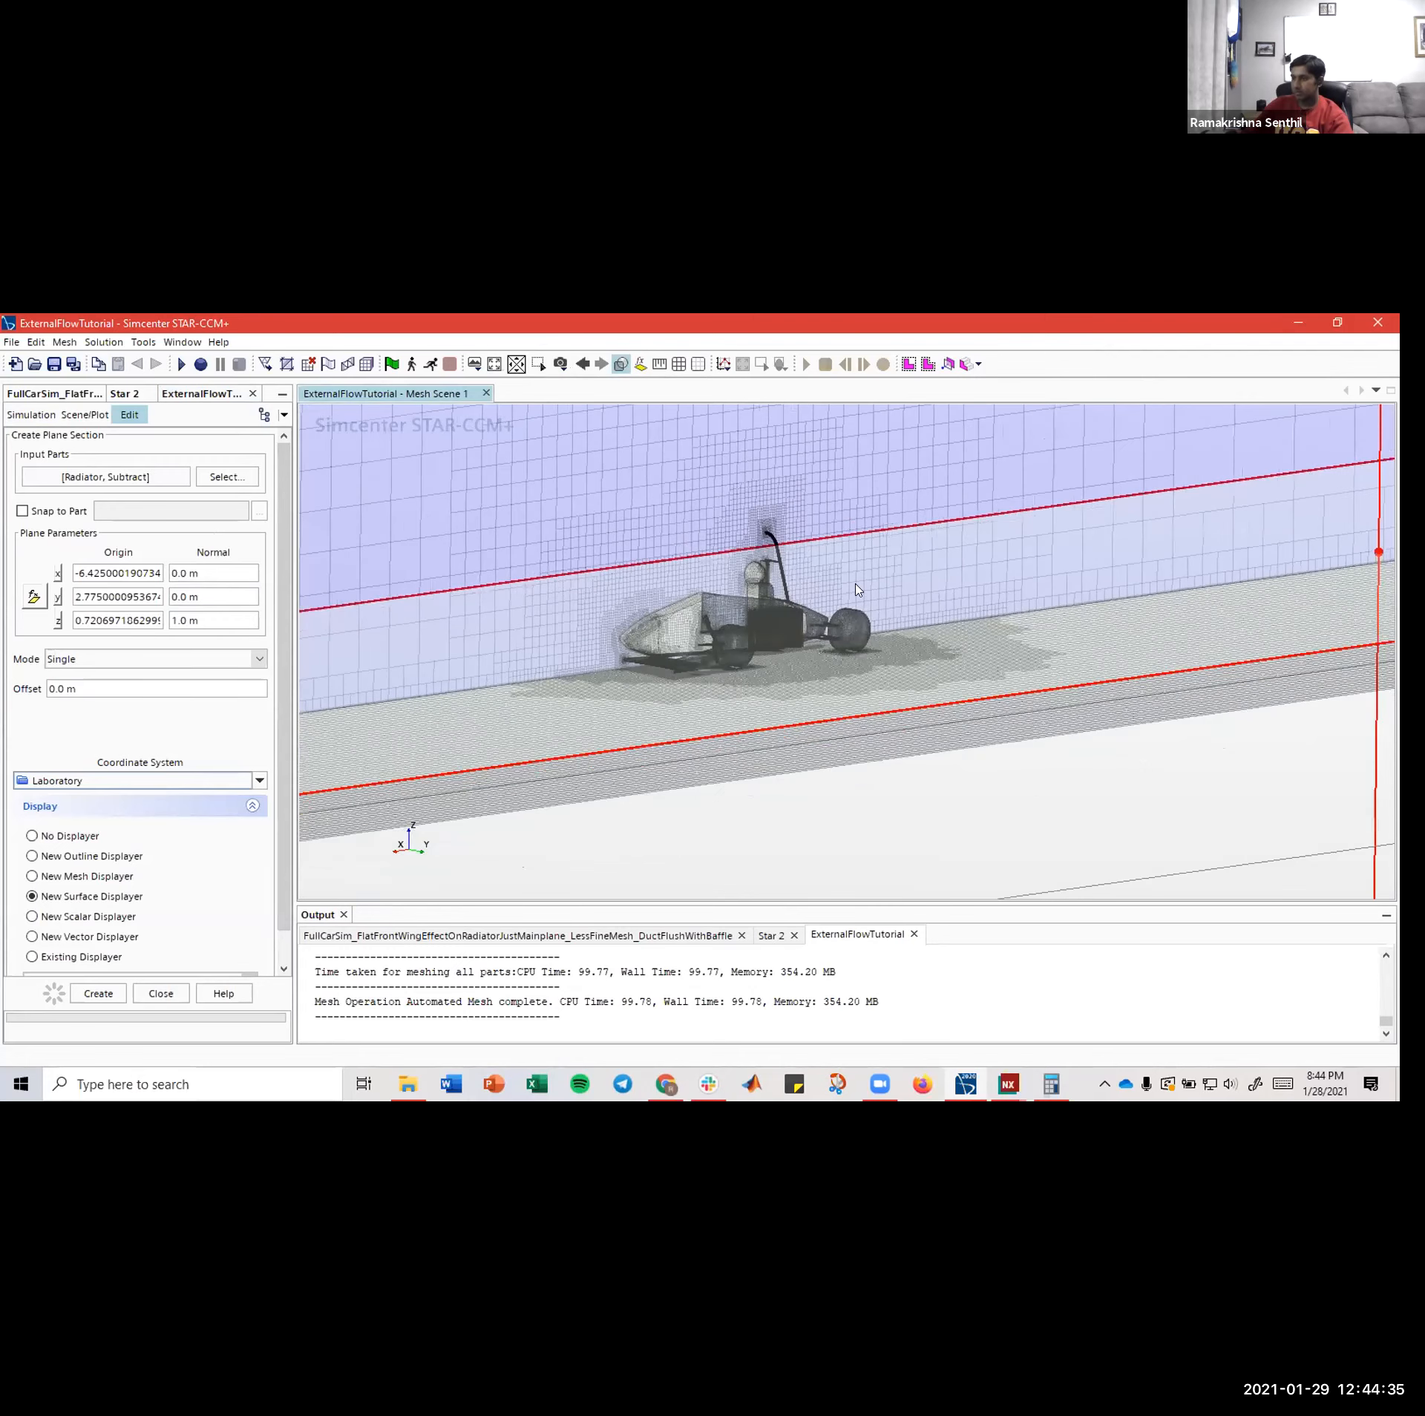
scroll(781, 740, "up", 5)
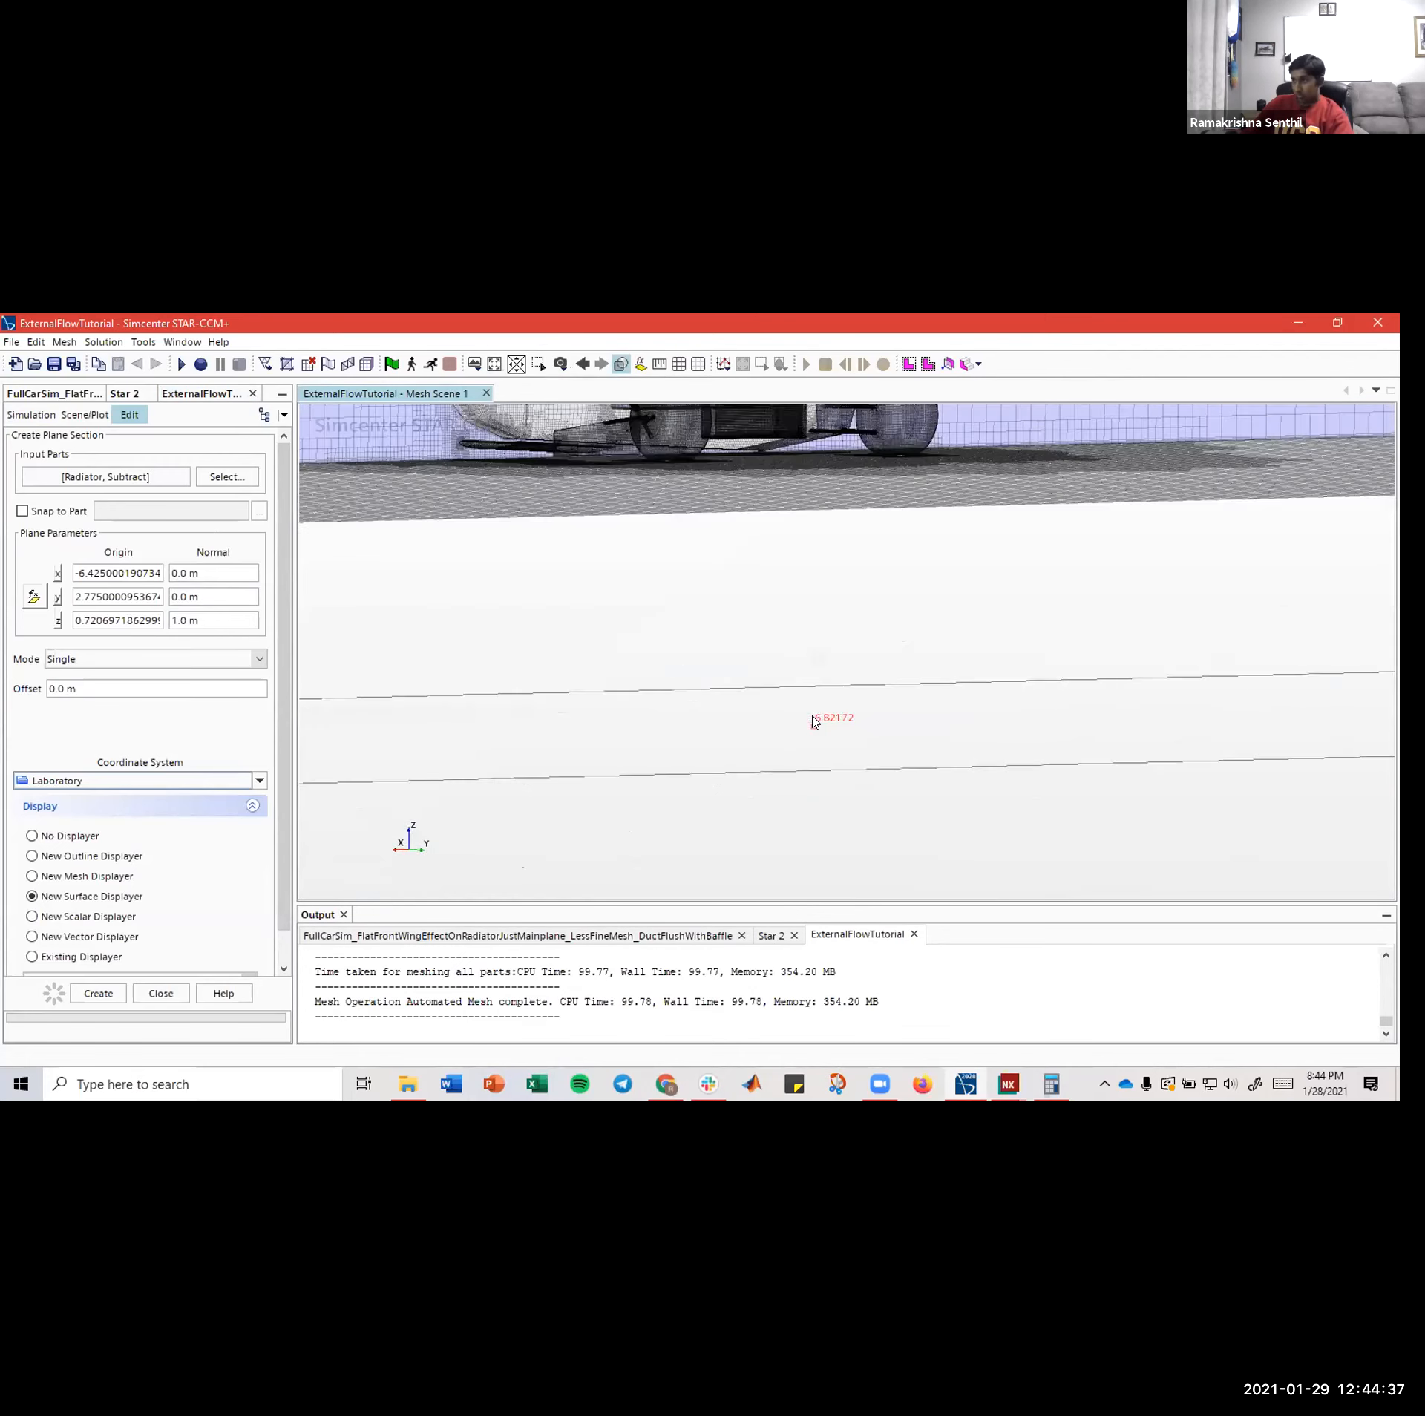
- Lower the section plane to wheel height, at a z origin of about 0.17 m
left_click_drag(795, 693, 703, 705)
key("f")
key("f")
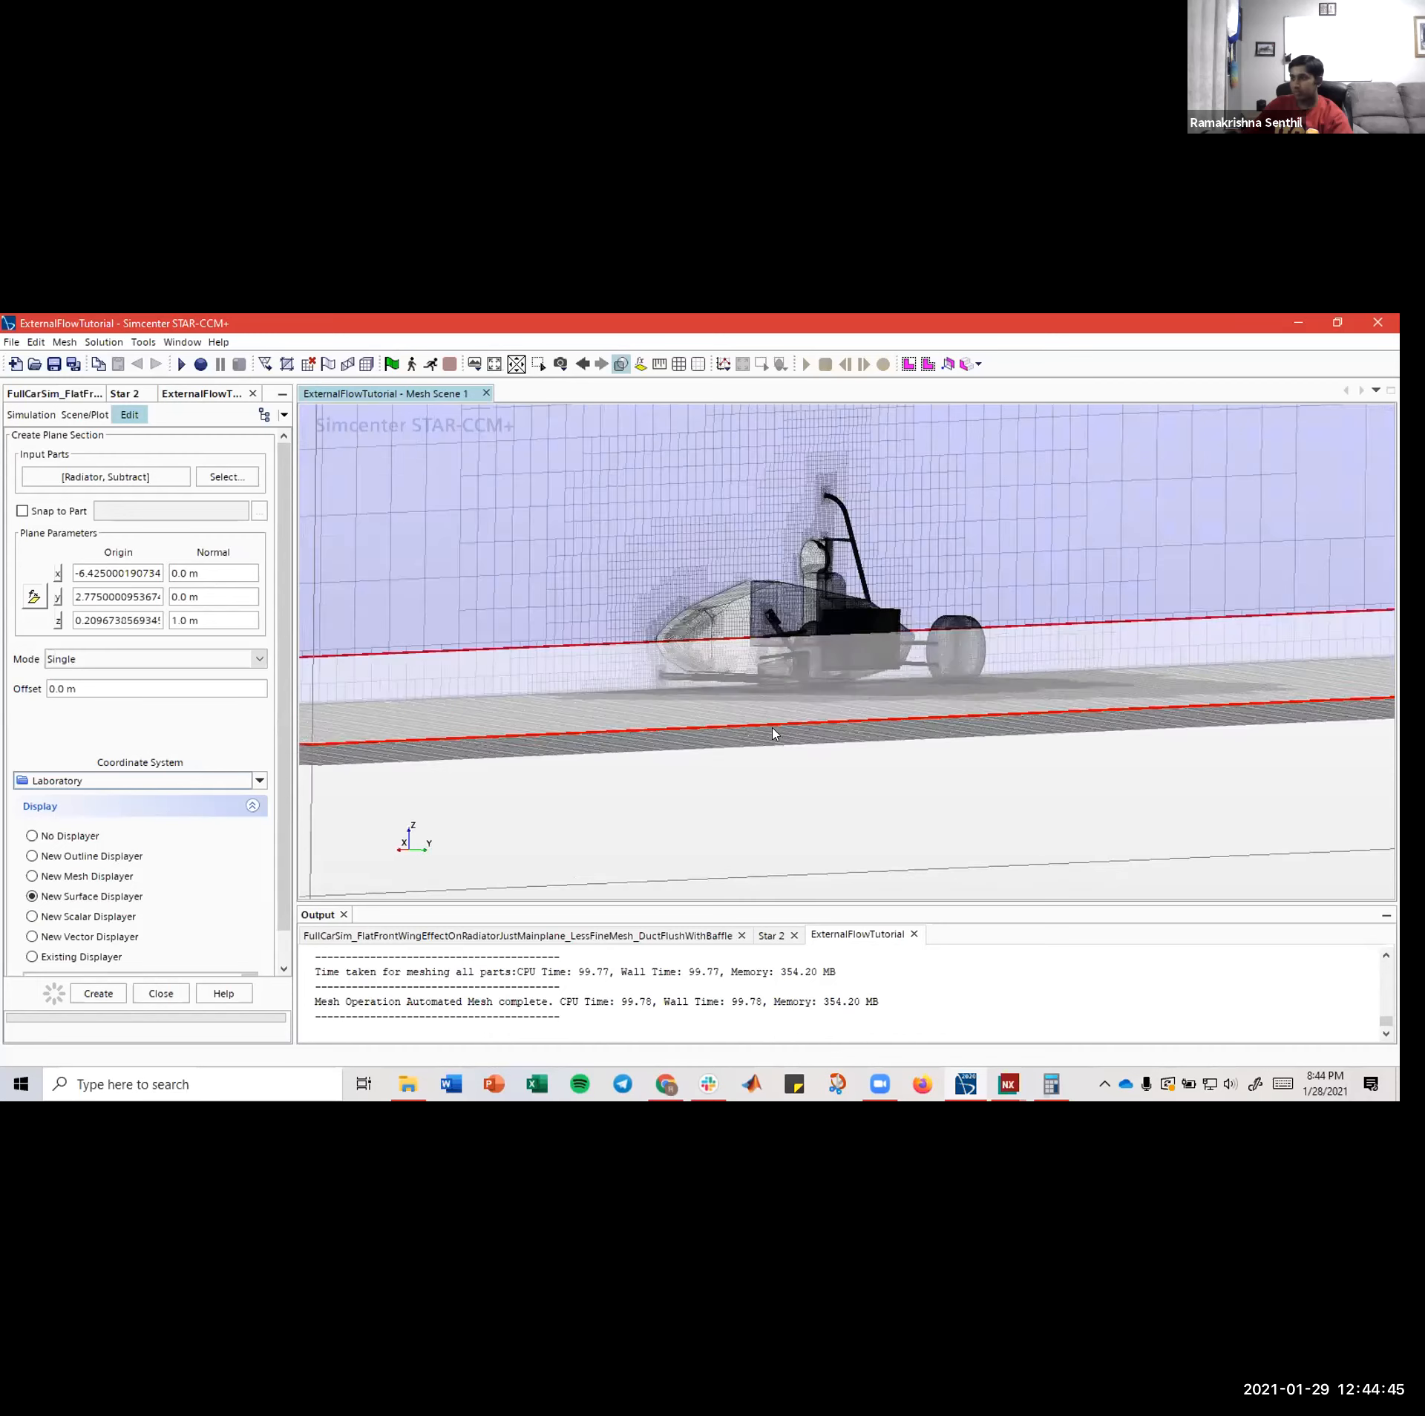
left_click_drag(479, 644, 493, 727)
key("f")
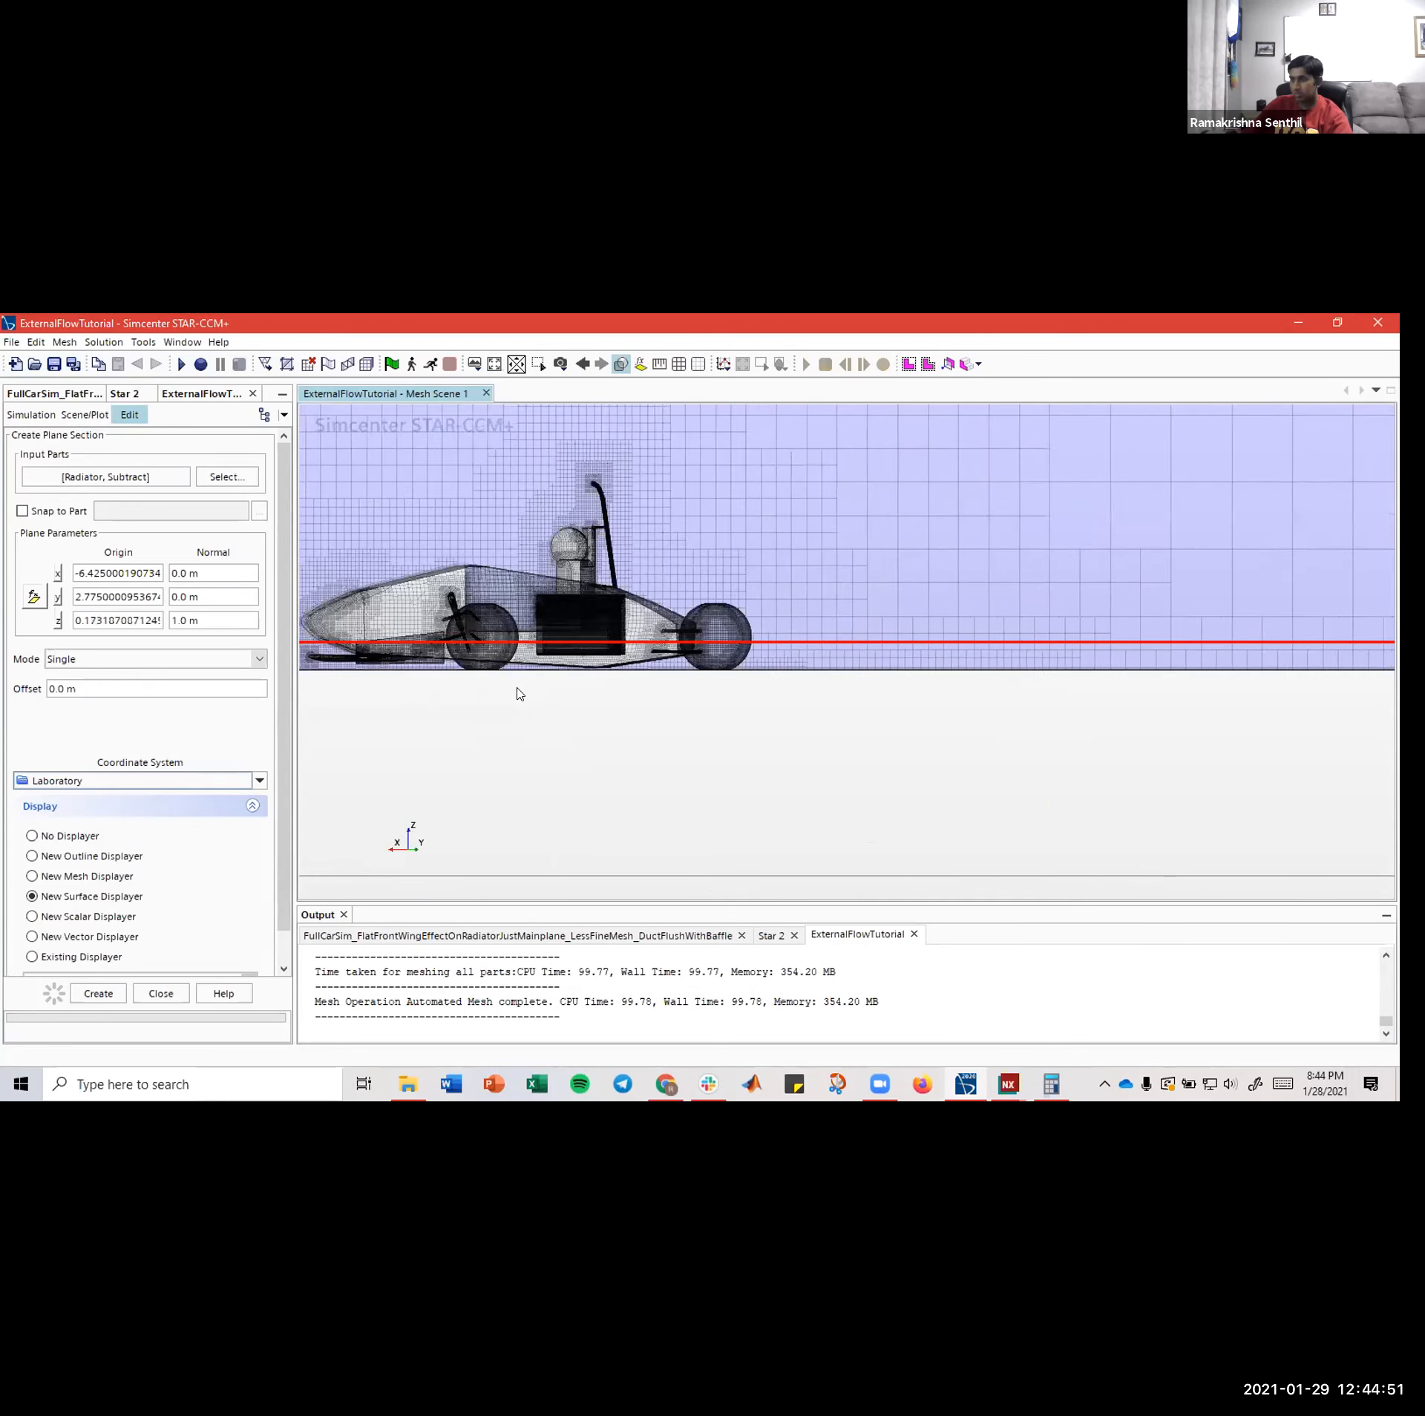
- Lower the section plane to a z origin of about 0.095 m and create it with a new surface displayer
key("f")
left_click_drag(641, 694, 642, 733)
left_click_drag(810, 617, 811, 621)
key("f")
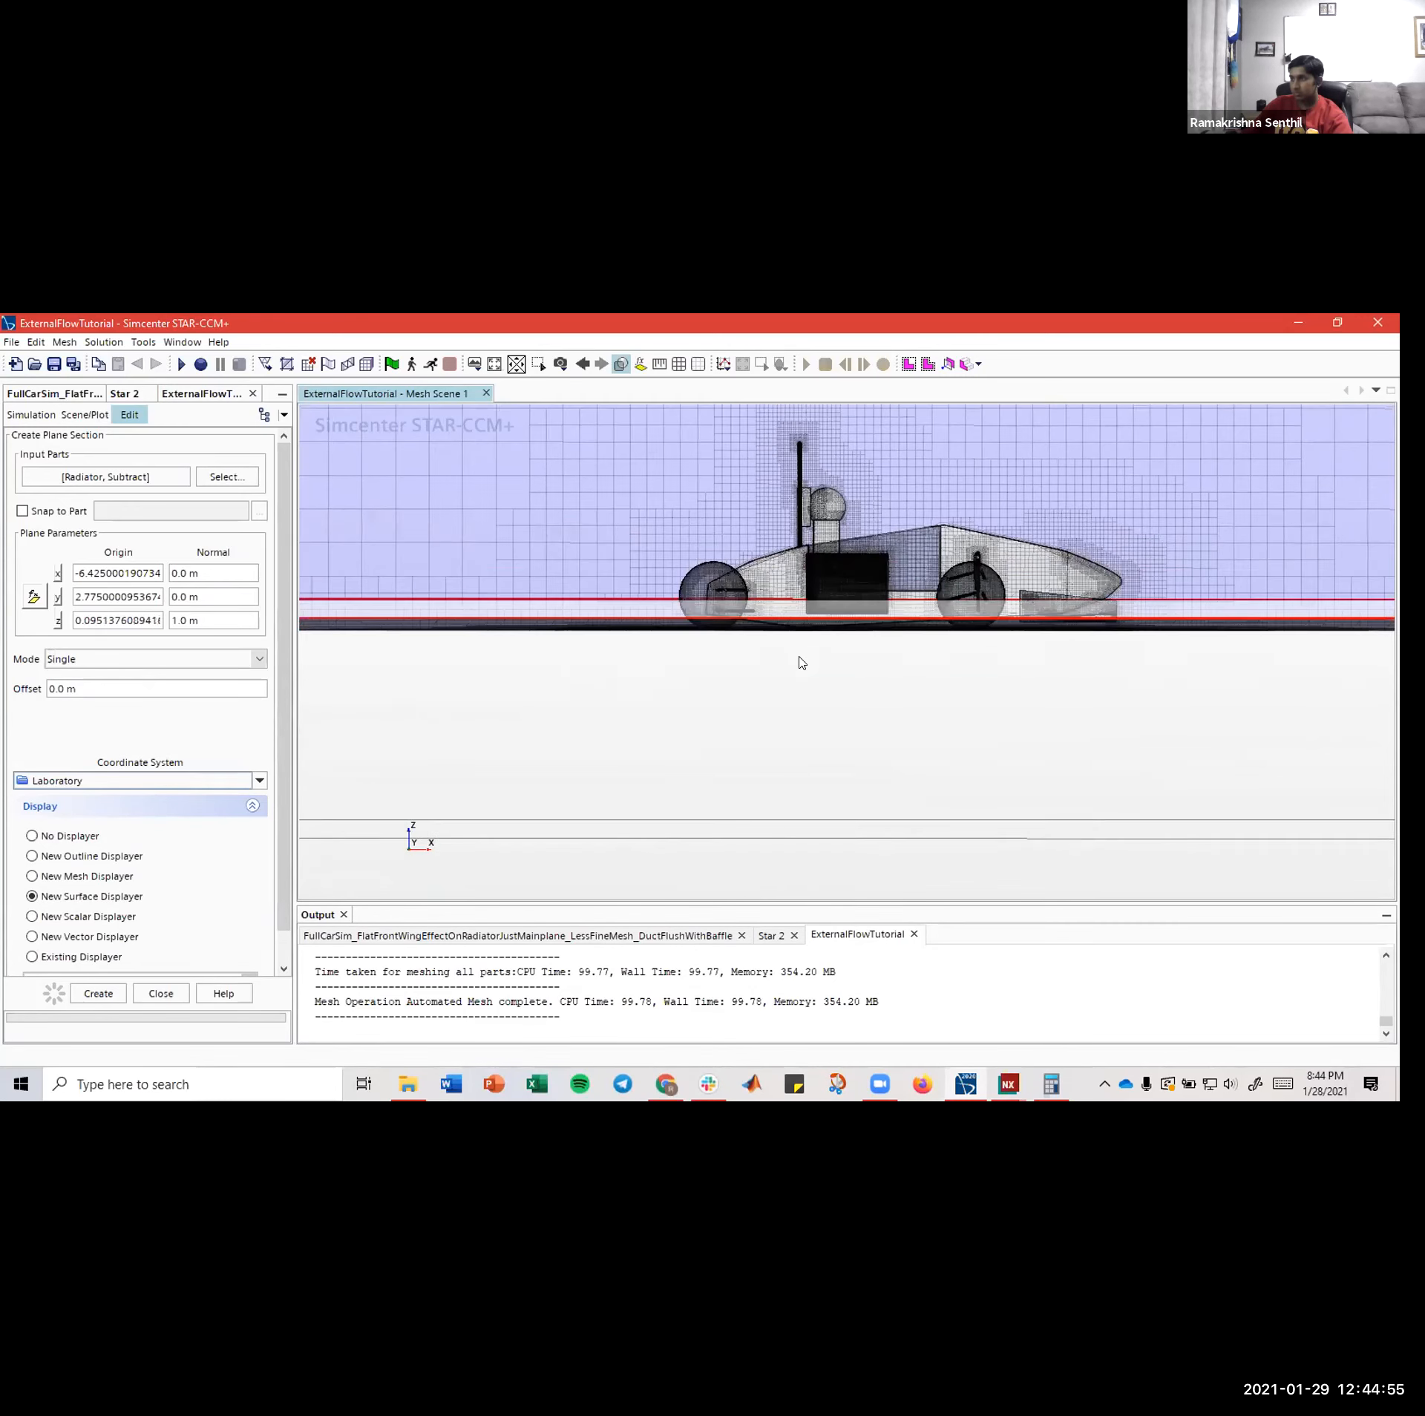
scroll(836, 623, "down", 3)
scroll(819, 614, "up", 6)
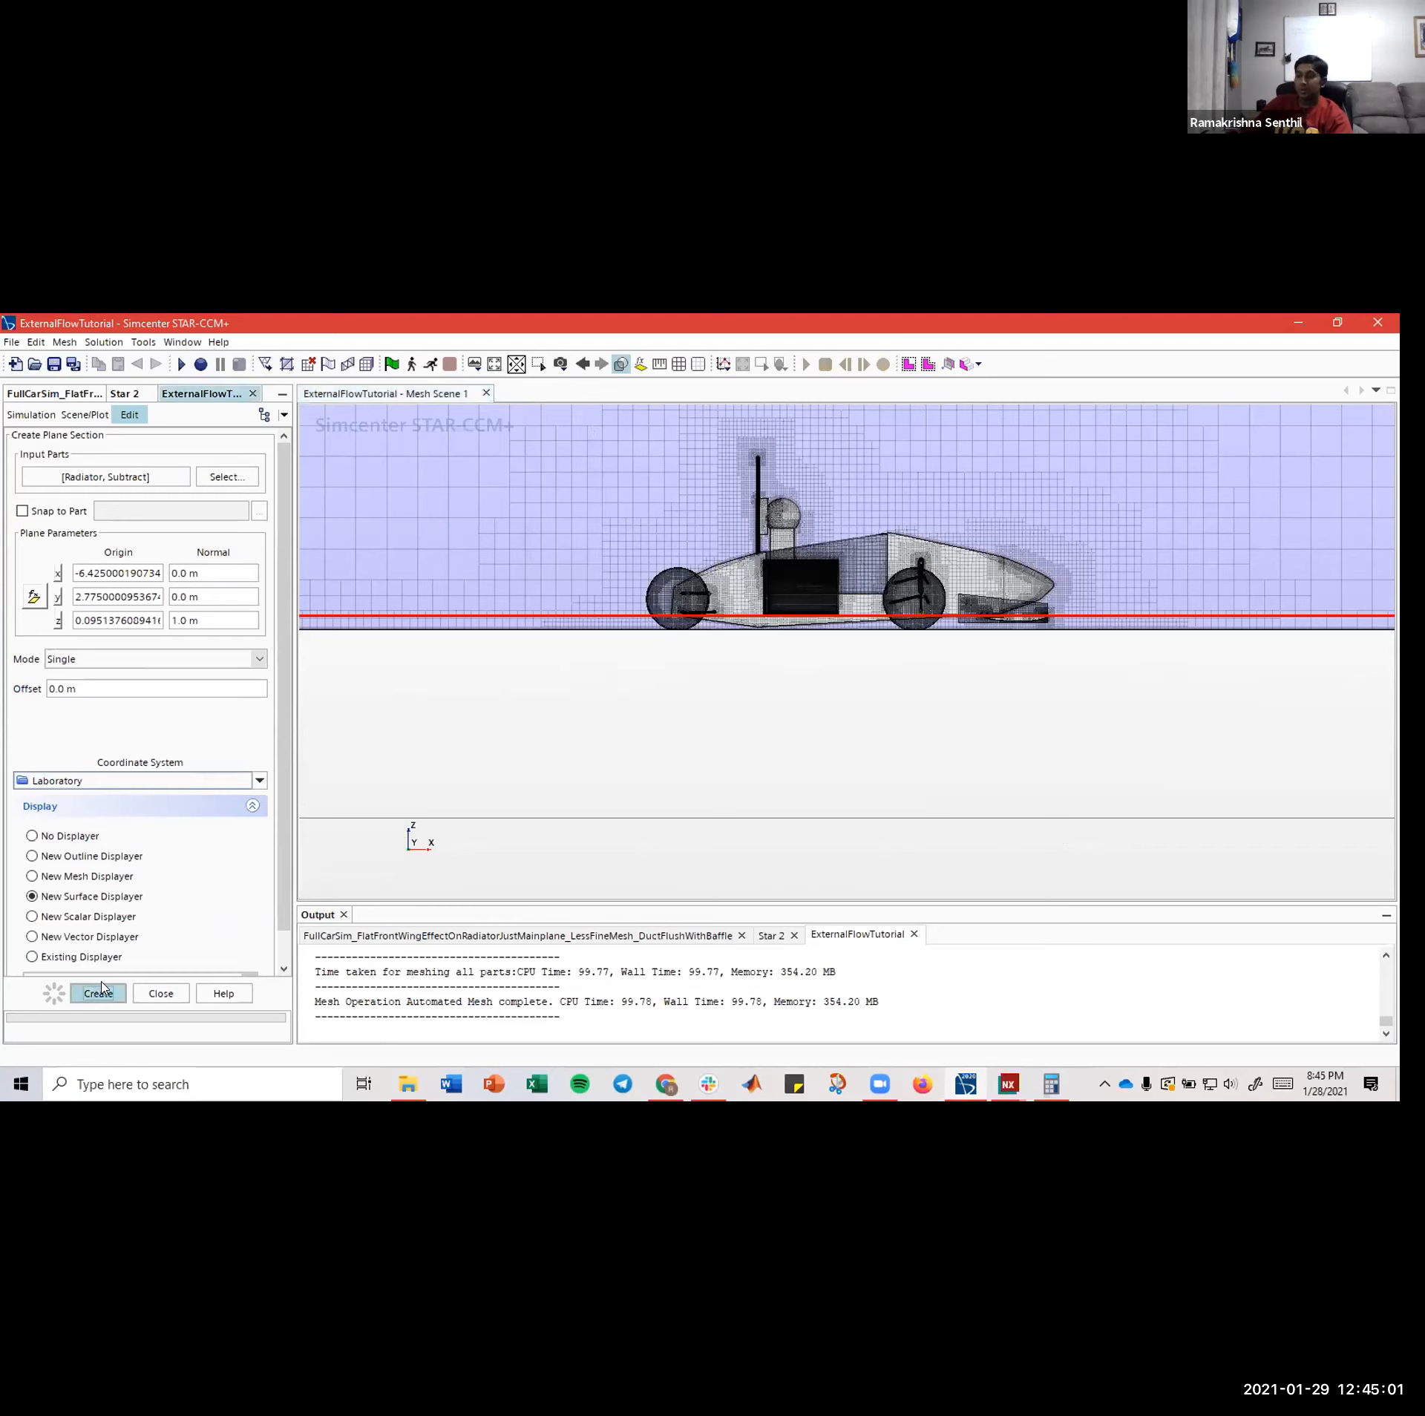
left_click(152, 994)
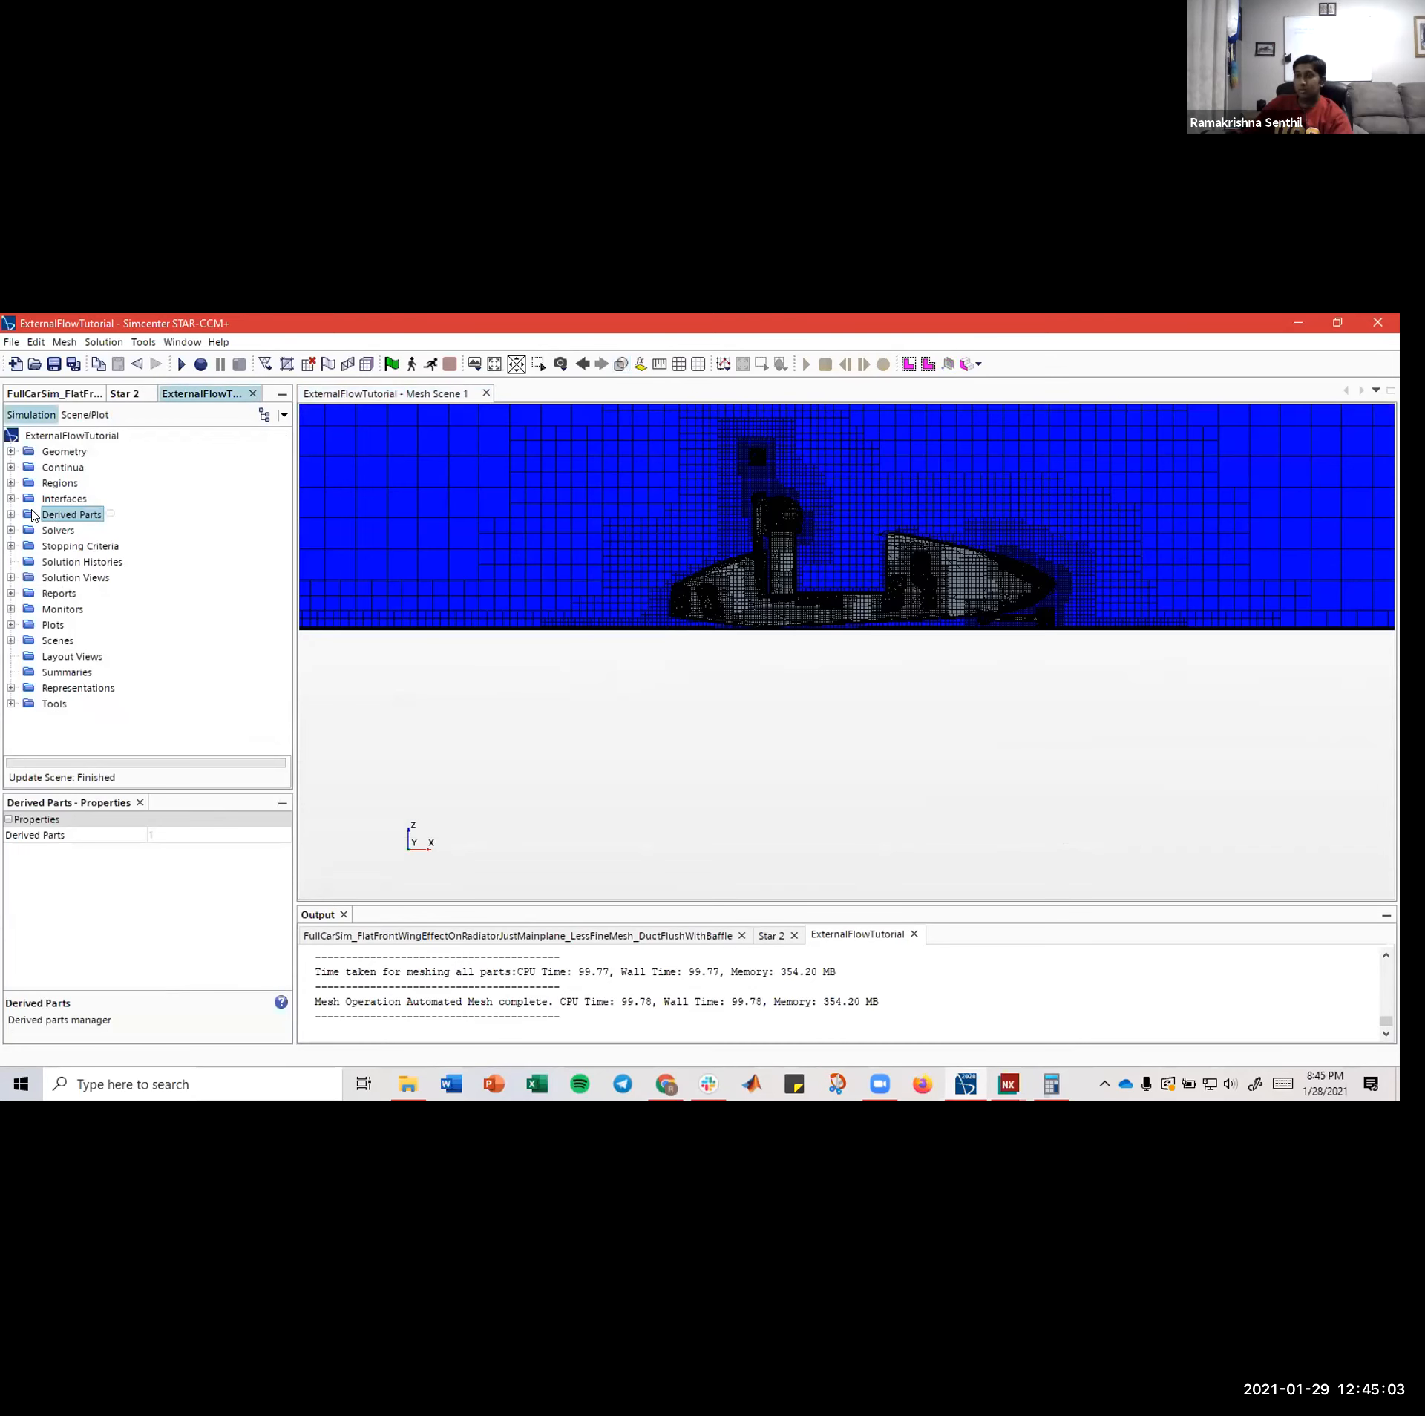
- Add the Plane Section derived part to the Mesh 1 displayer in Mesh Scene 1 and inspect its mesh
left_click(78, 530)
left_click_drag(592, 656, 737, 655)
left_click_drag(88, 531, 844, 696)
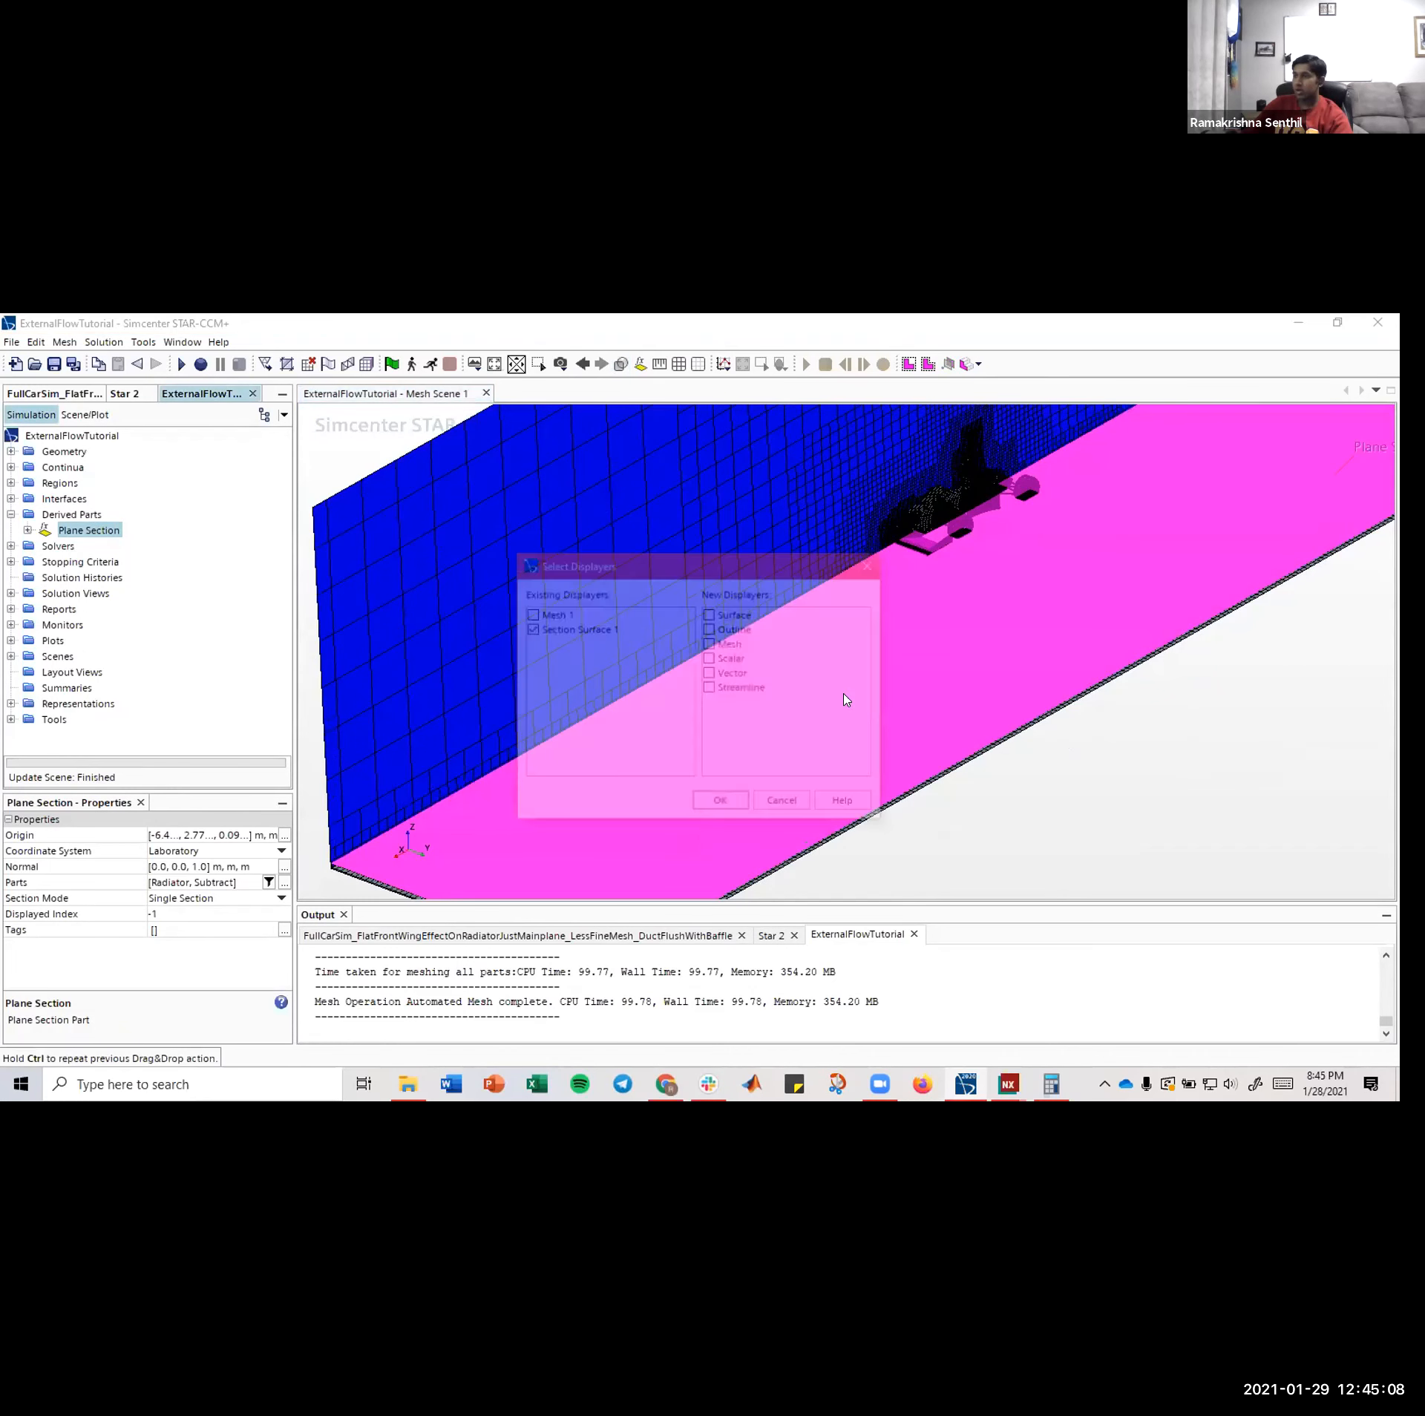
left_click(529, 614)
left_click(749, 805)
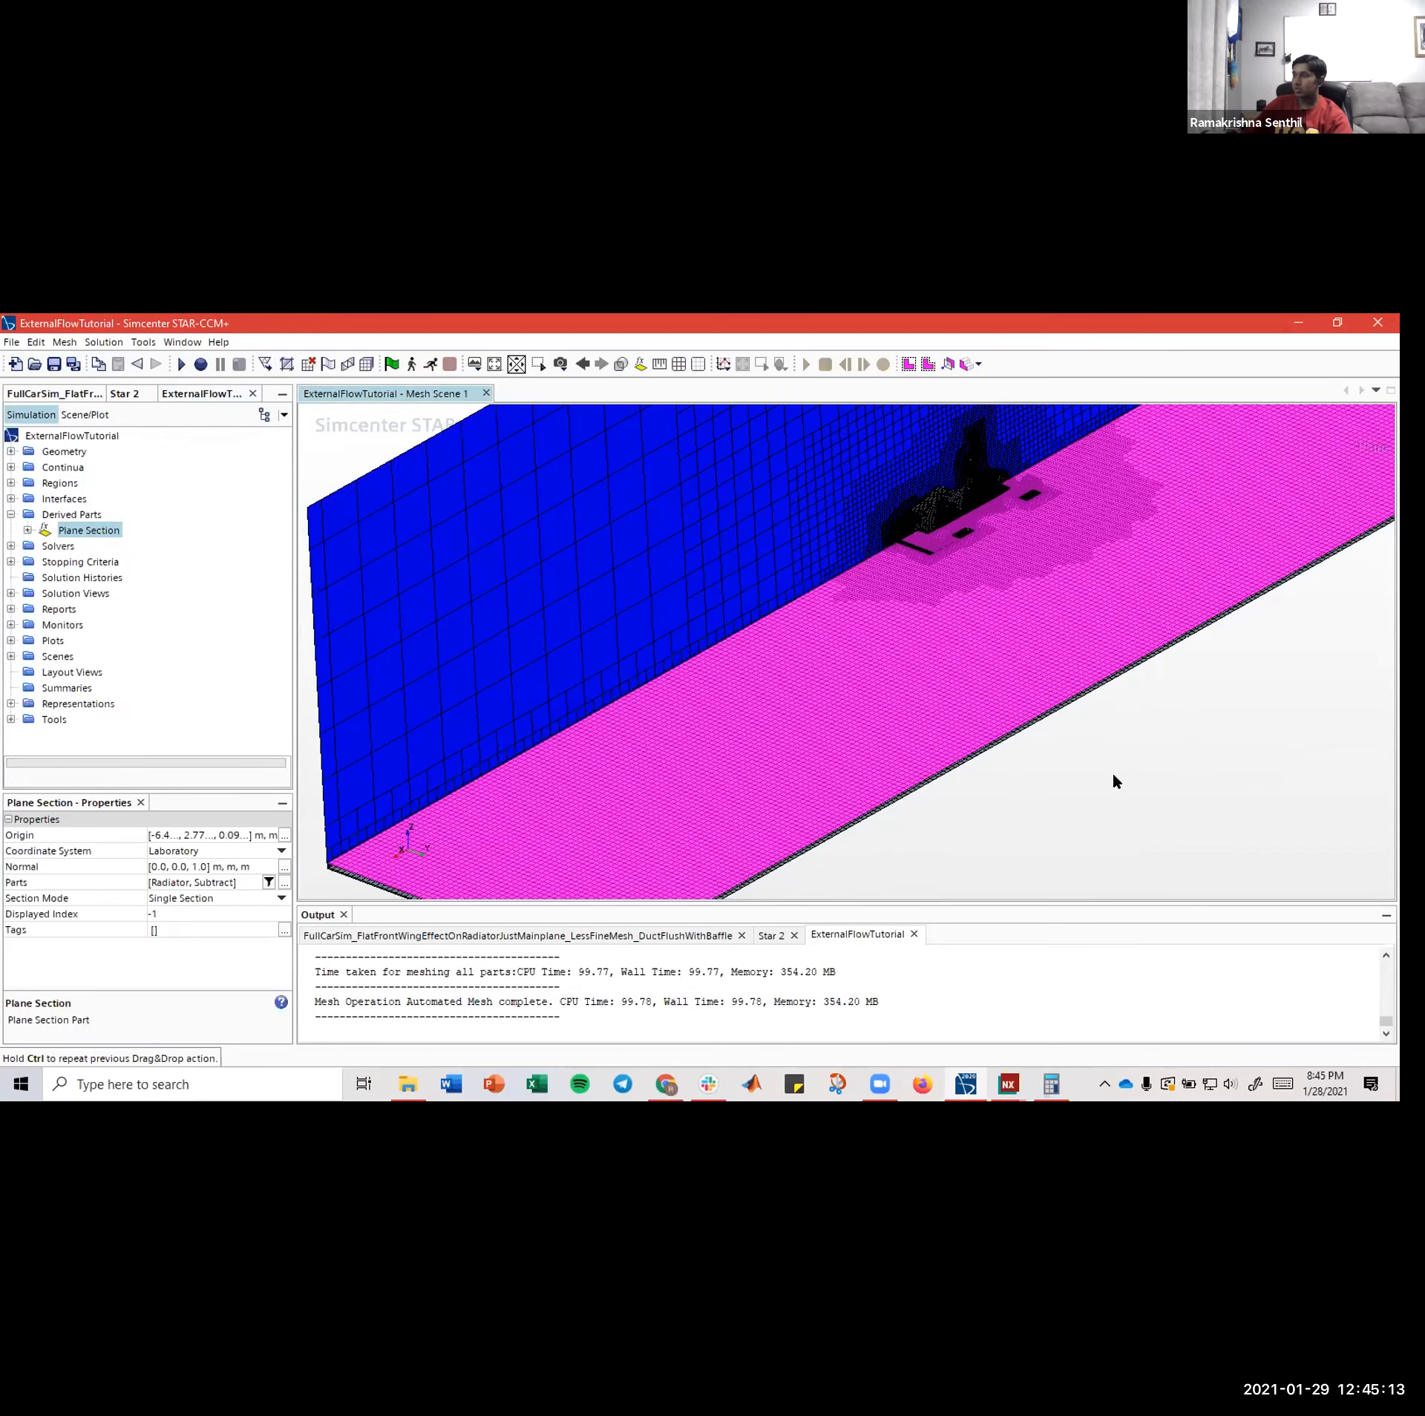
mouse_move(1112, 771)
left_mouse_down()
mouse_move(1147, 736)
mouse_move(1122, 771)
left_mouse_up()
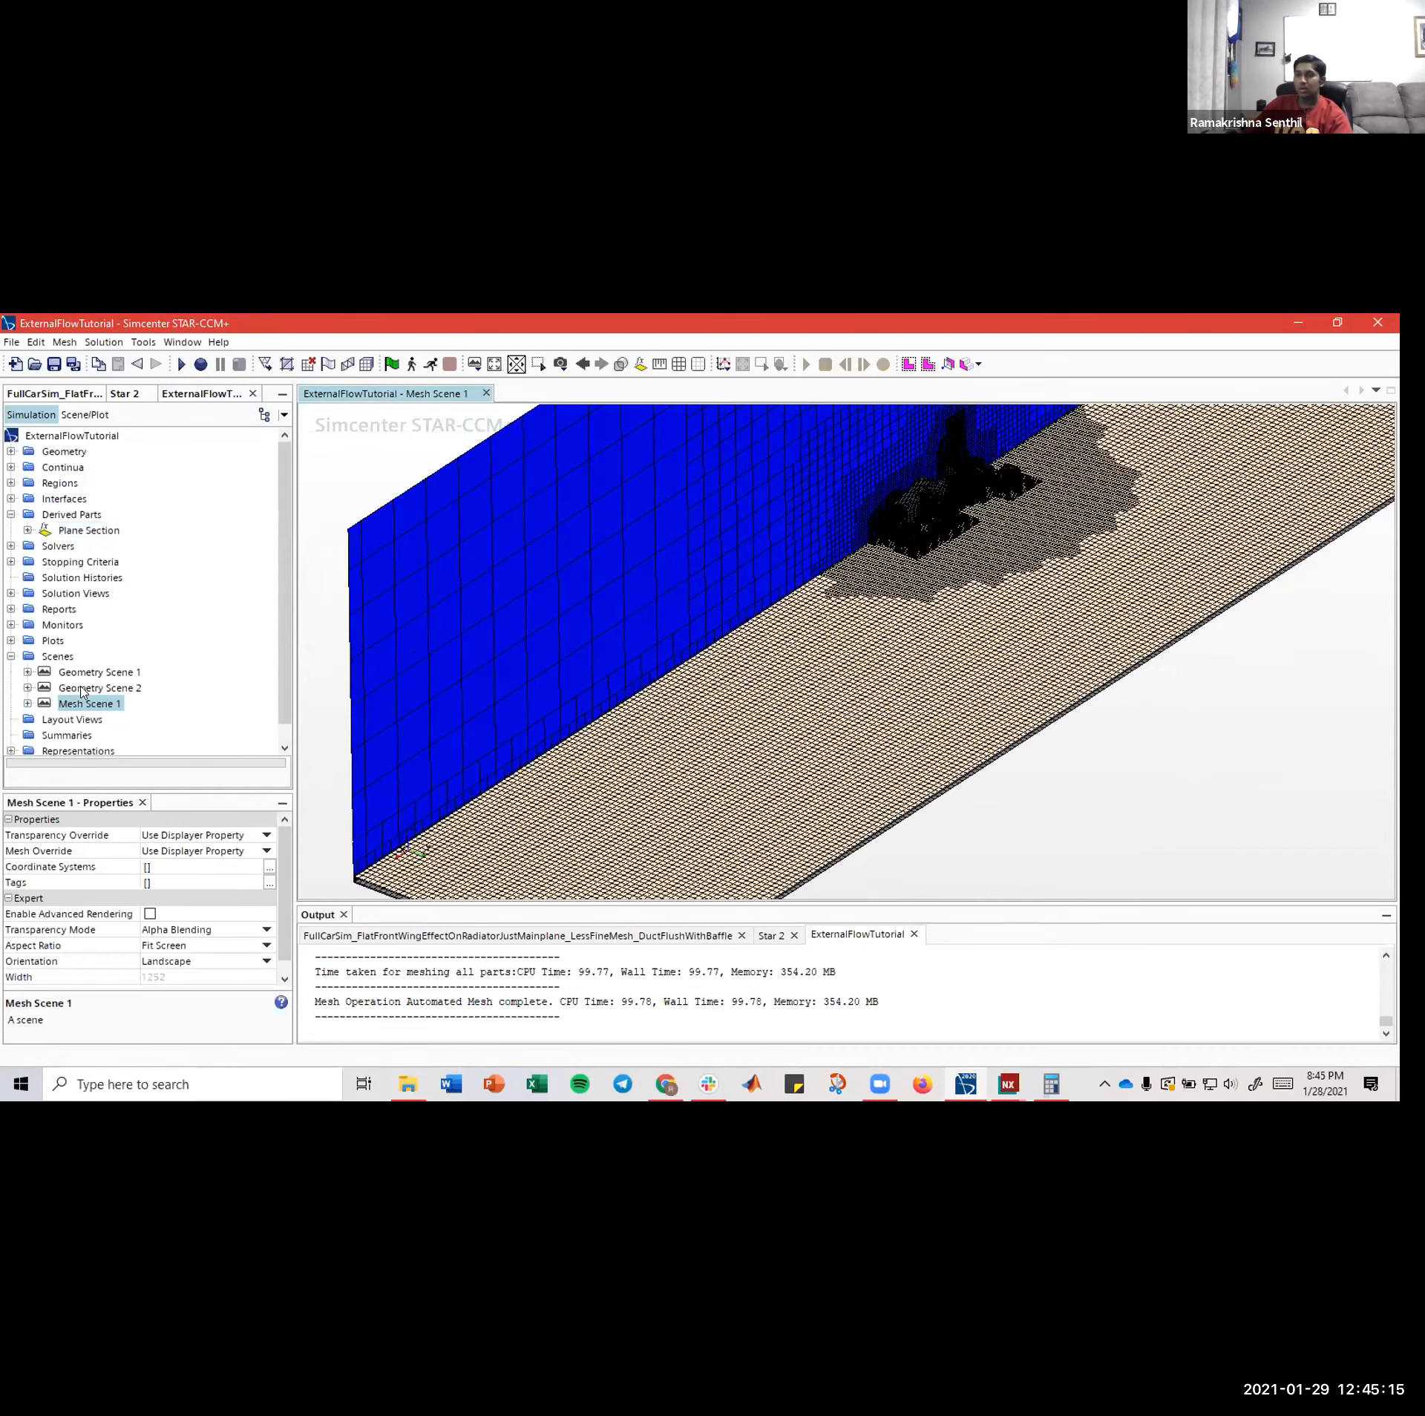
left_click(89, 530)
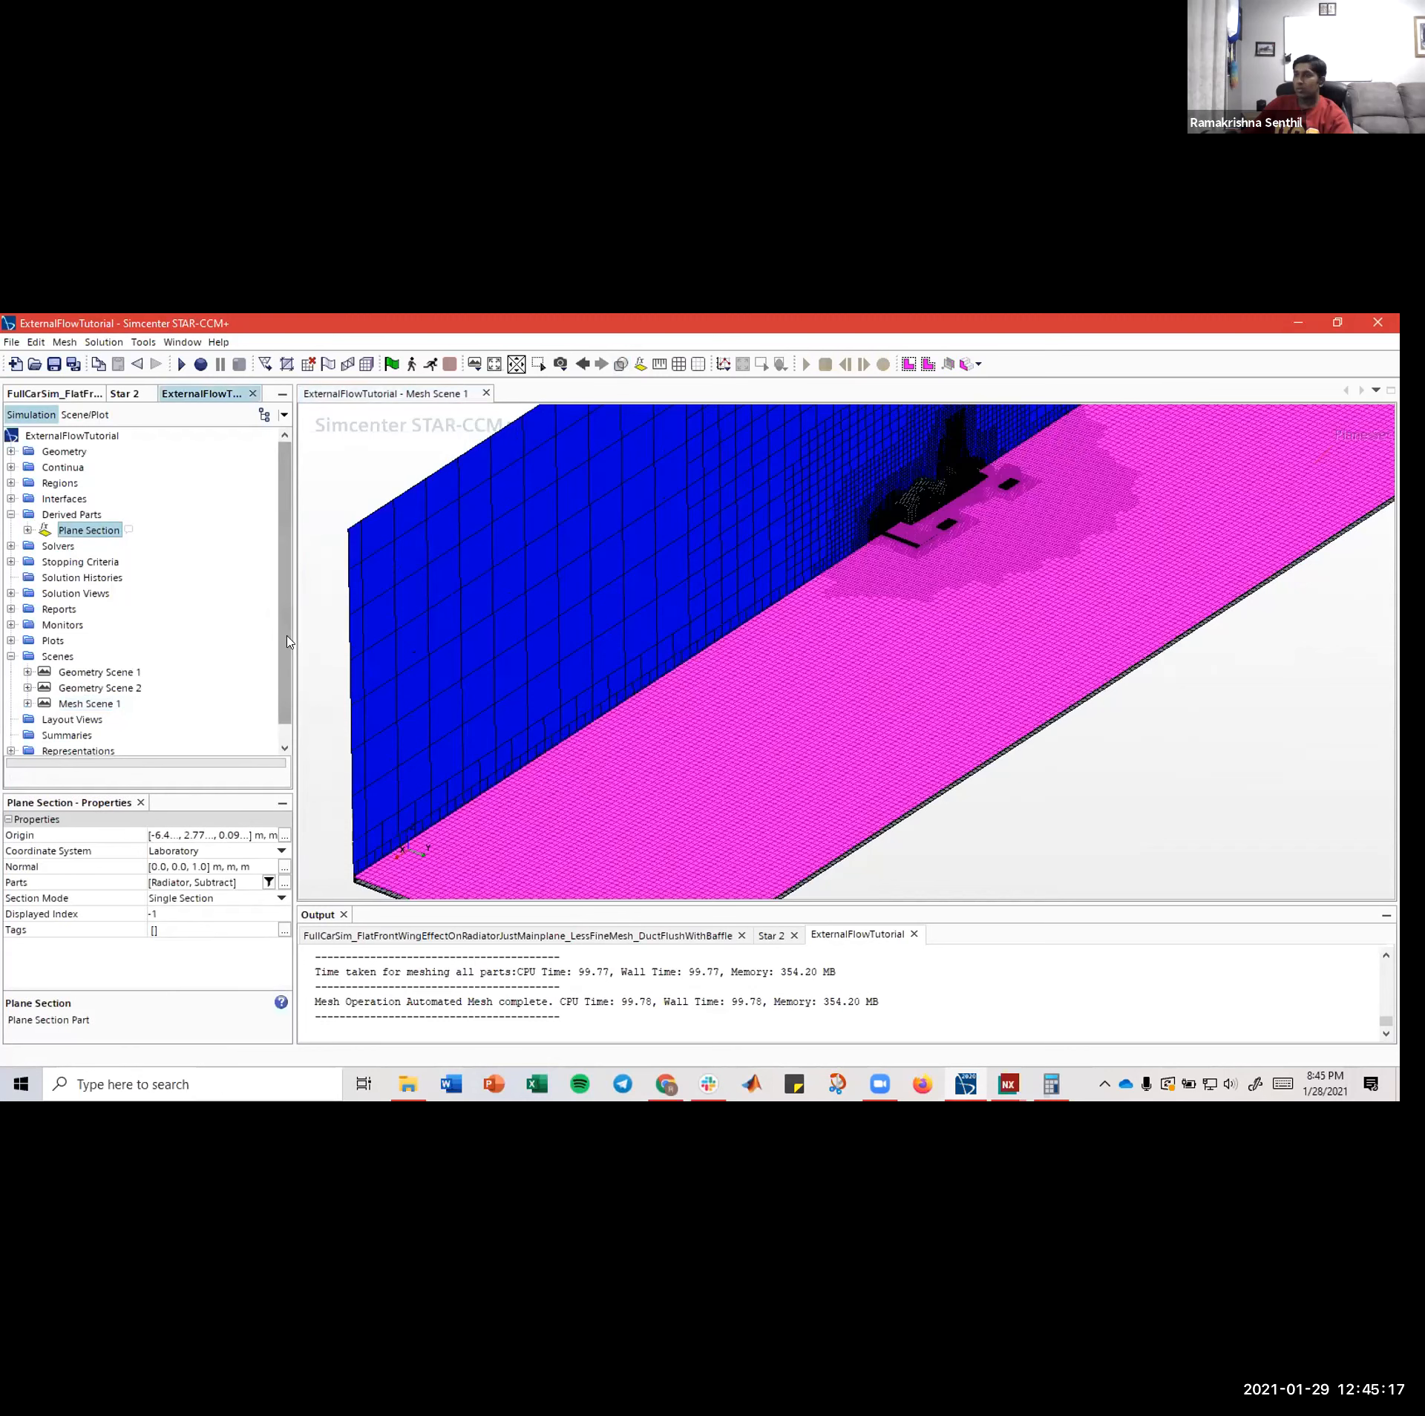
left_click(332, 644)
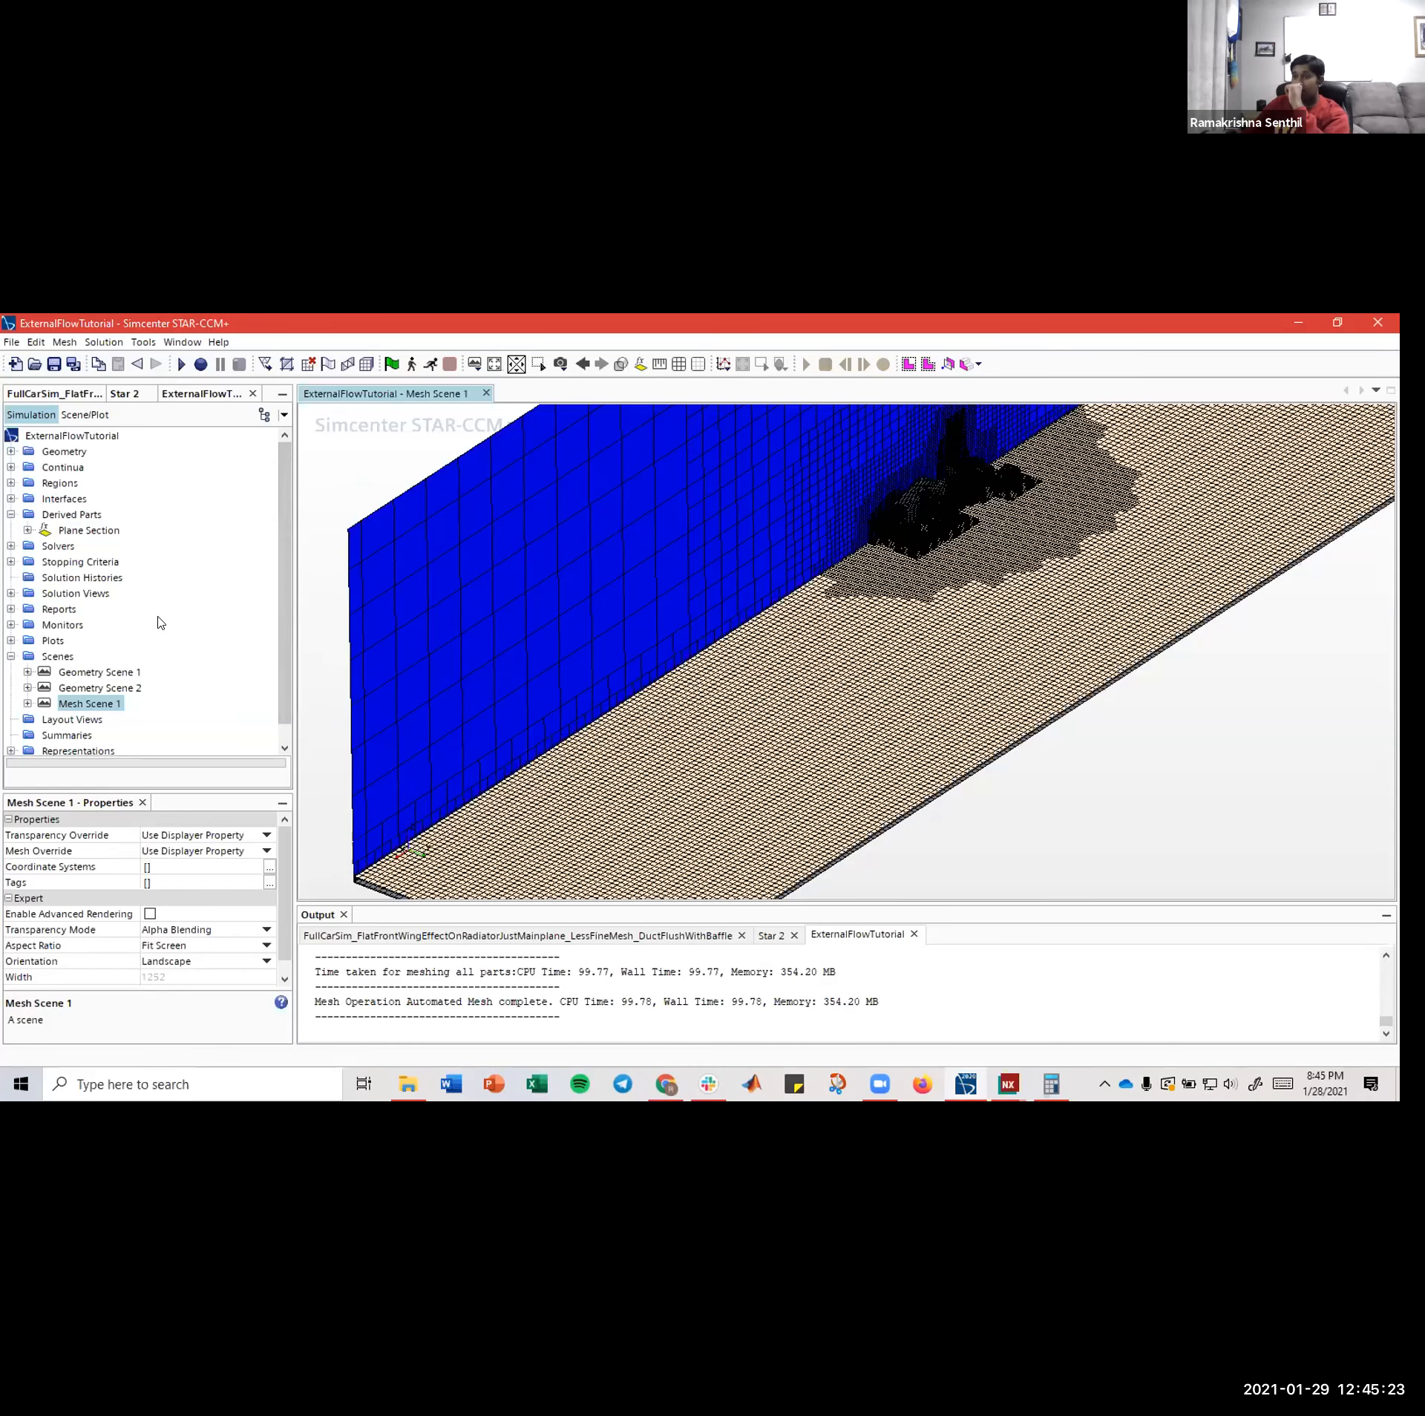
- Create a new vector scene and orient its view to show the domain and the car obliquely
left_click(63, 660)
right_click(63, 660)
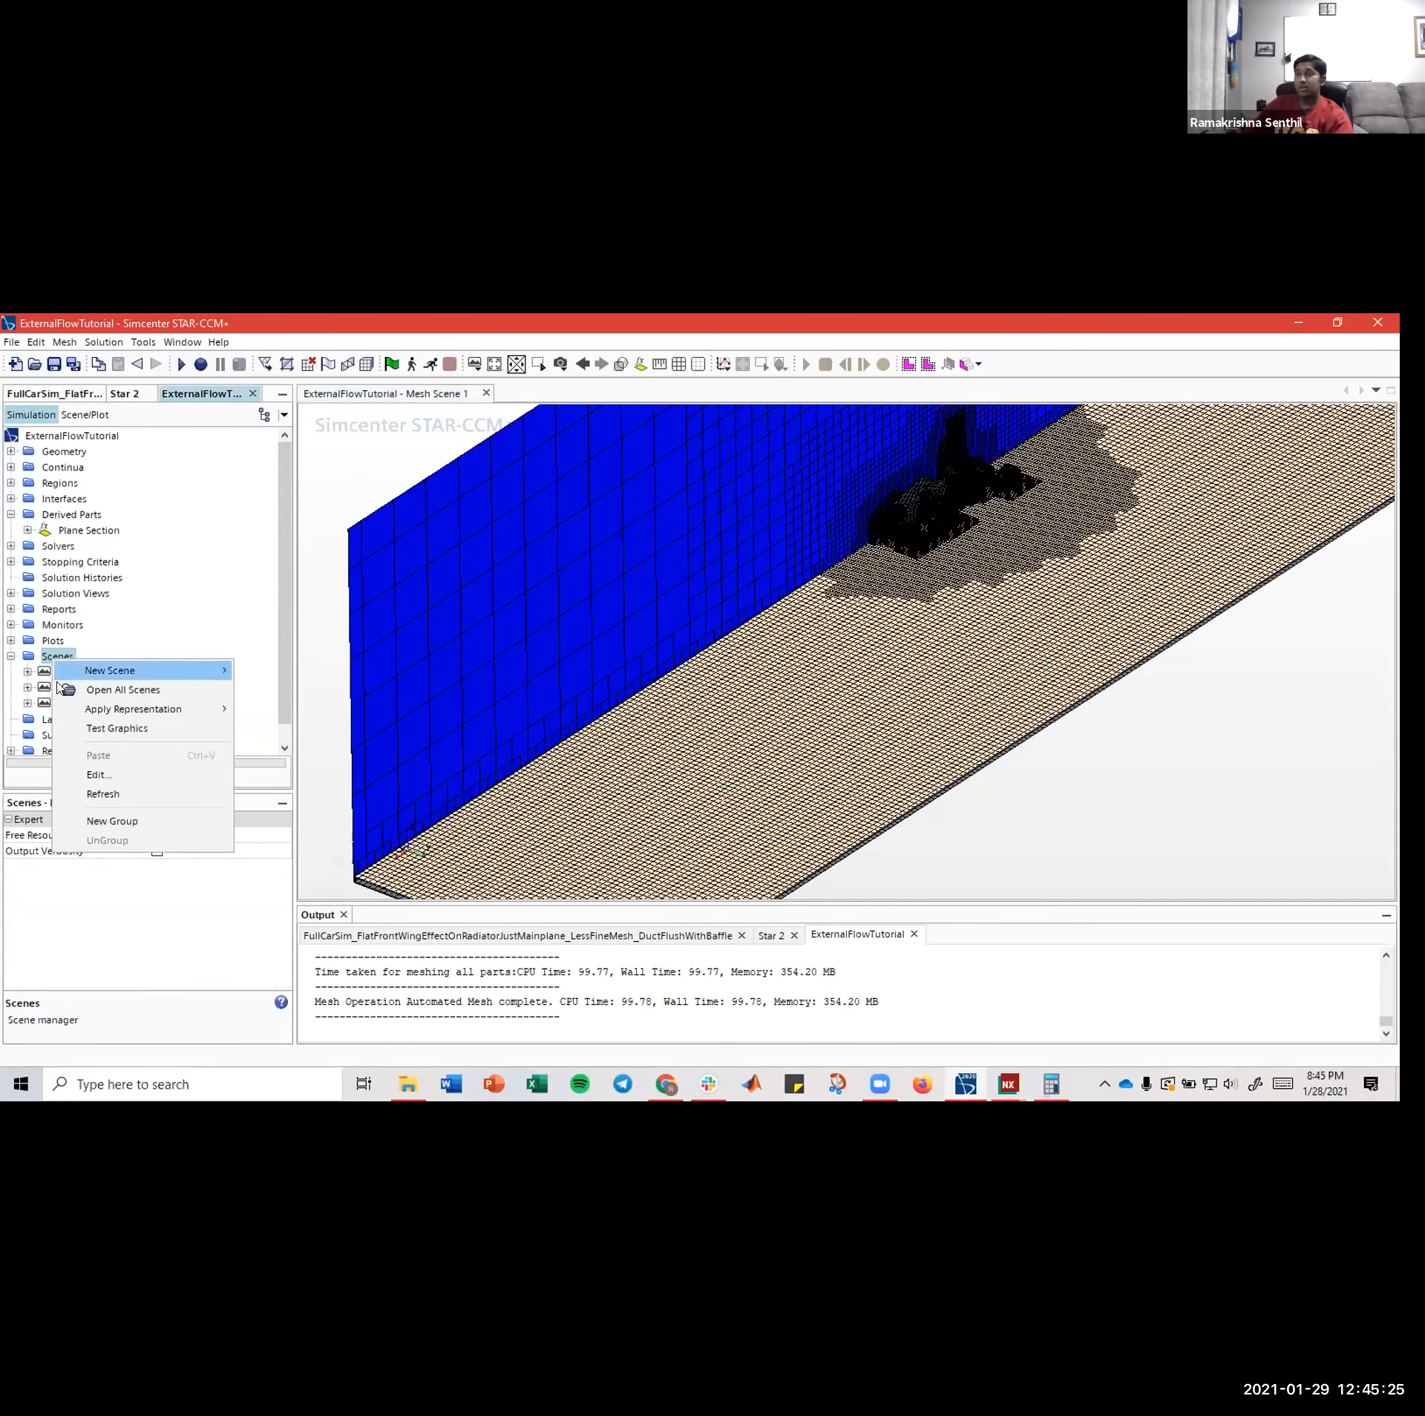
mouse_move(72, 673)
left_click(277, 729)
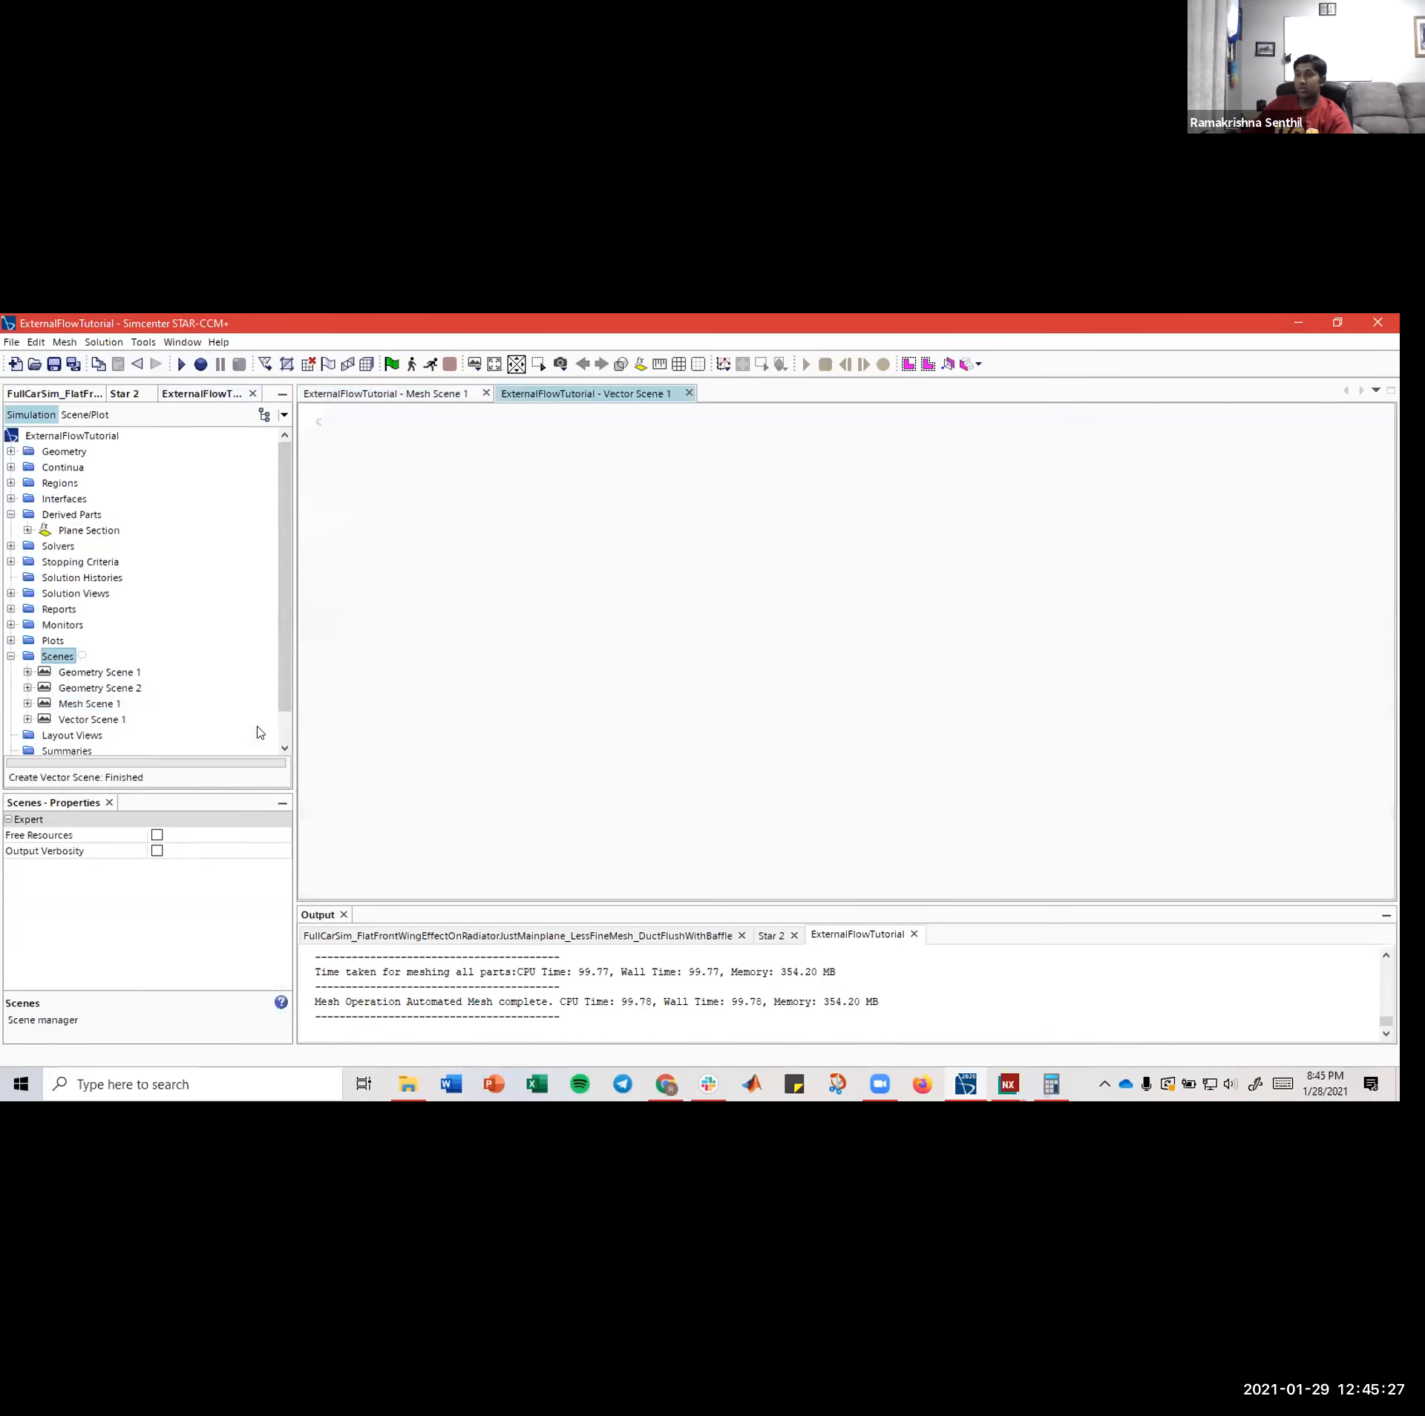
left_click(92, 720)
left_click_drag(570, 691, 638, 604)
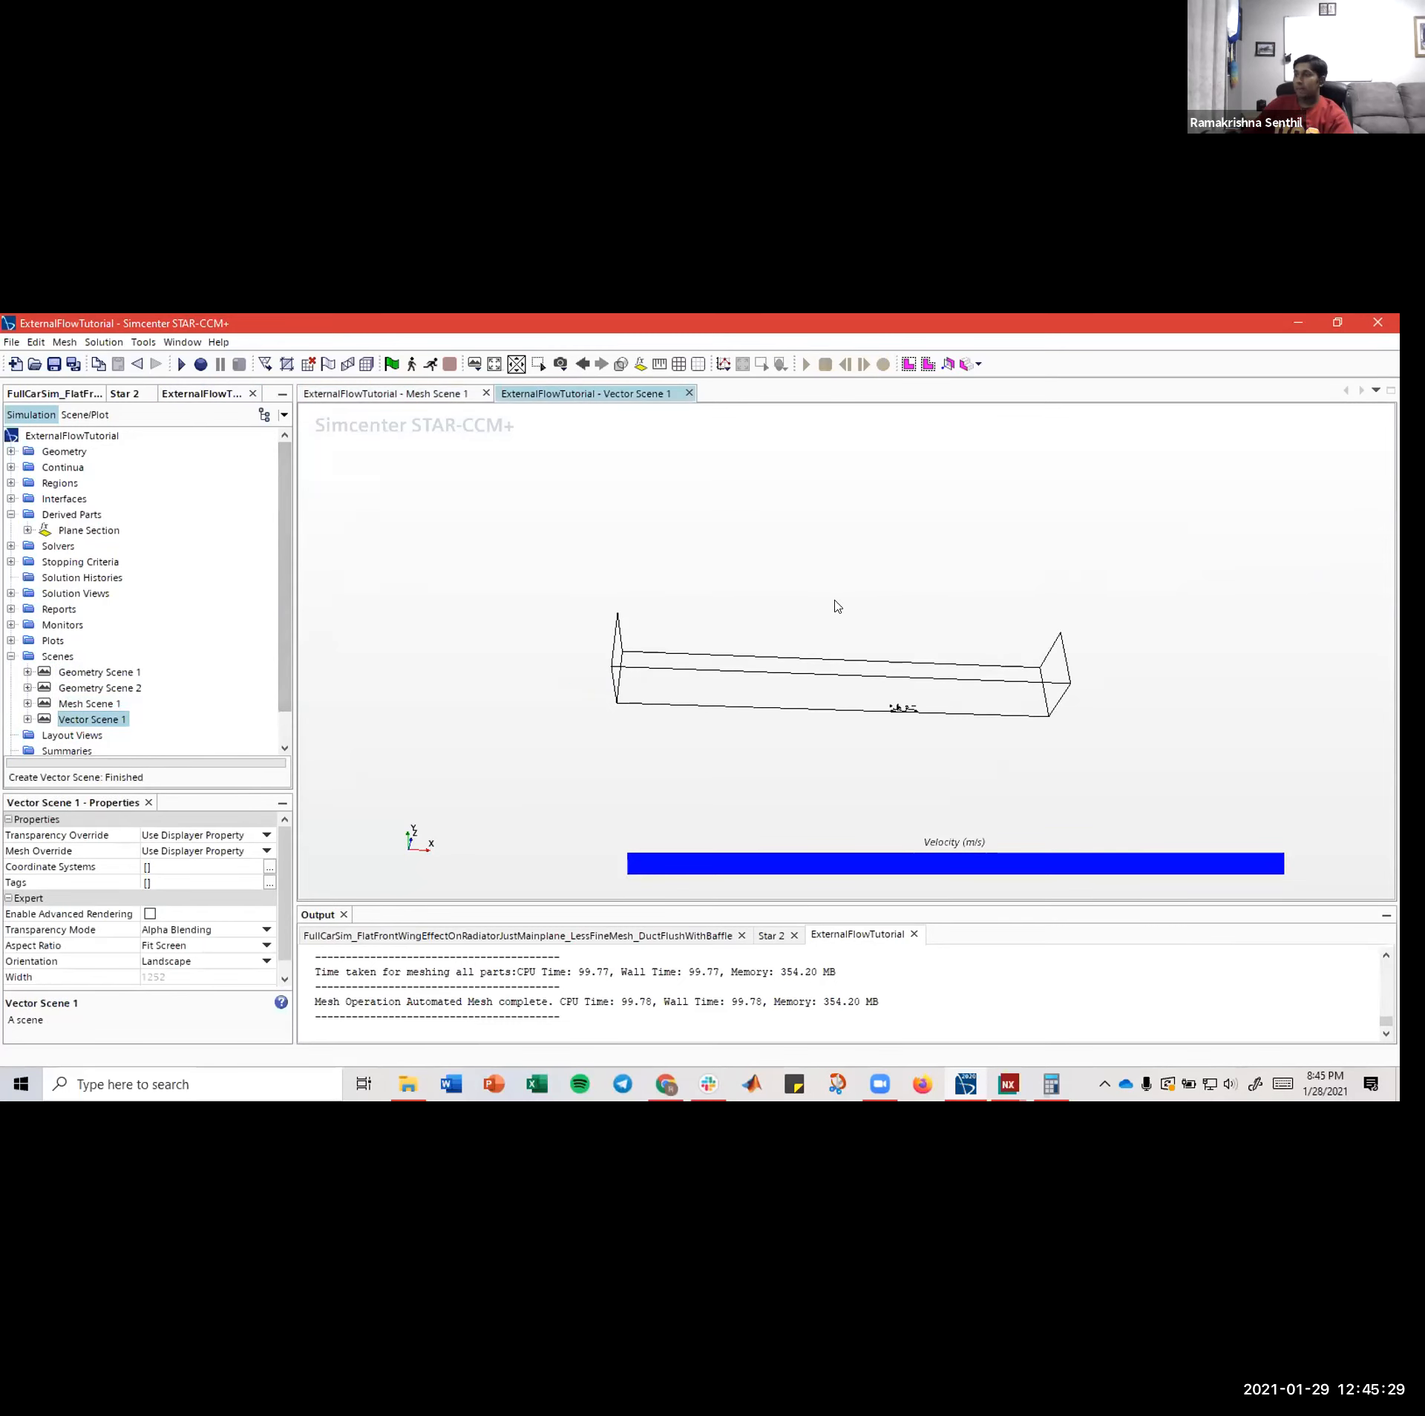
left_click_drag(837, 605, 857, 725)
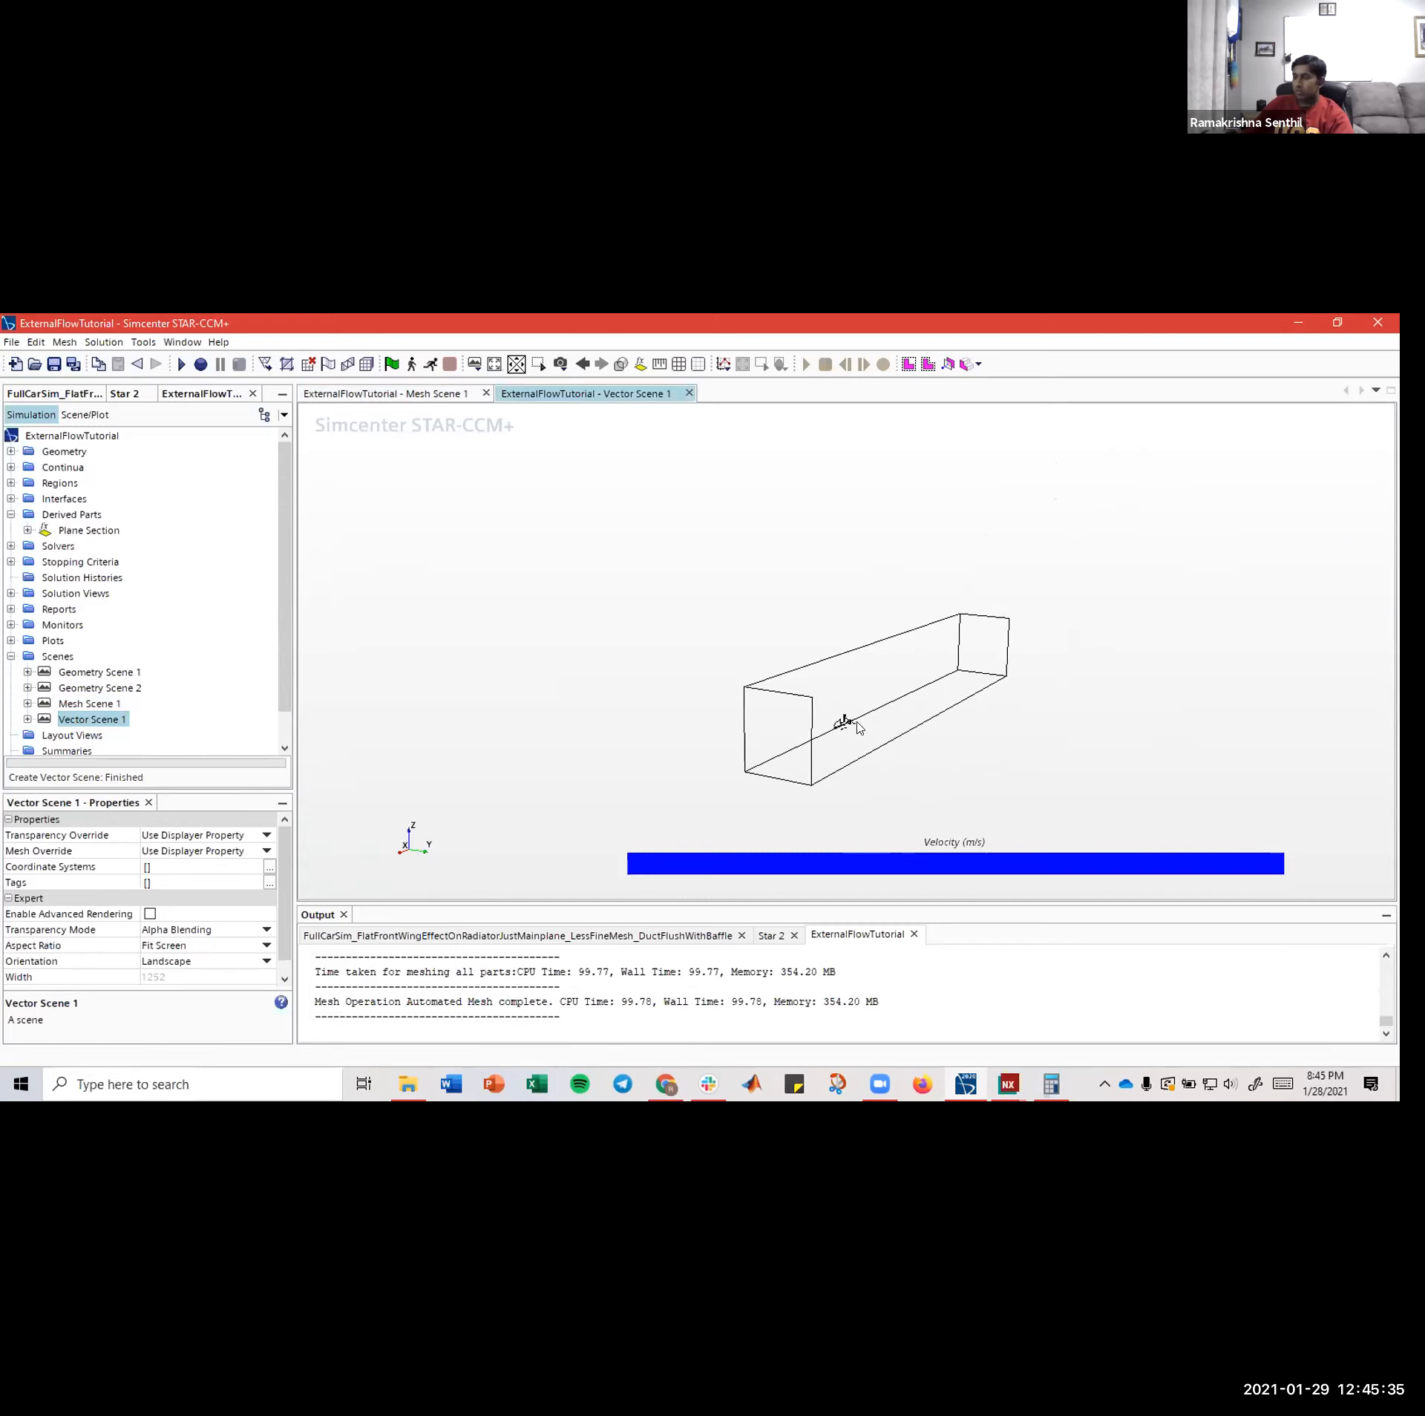
- Turn on Surface display for the Outline 1 displayer of Vector Scene 1
left_click(86, 415)
left_click(60, 451)
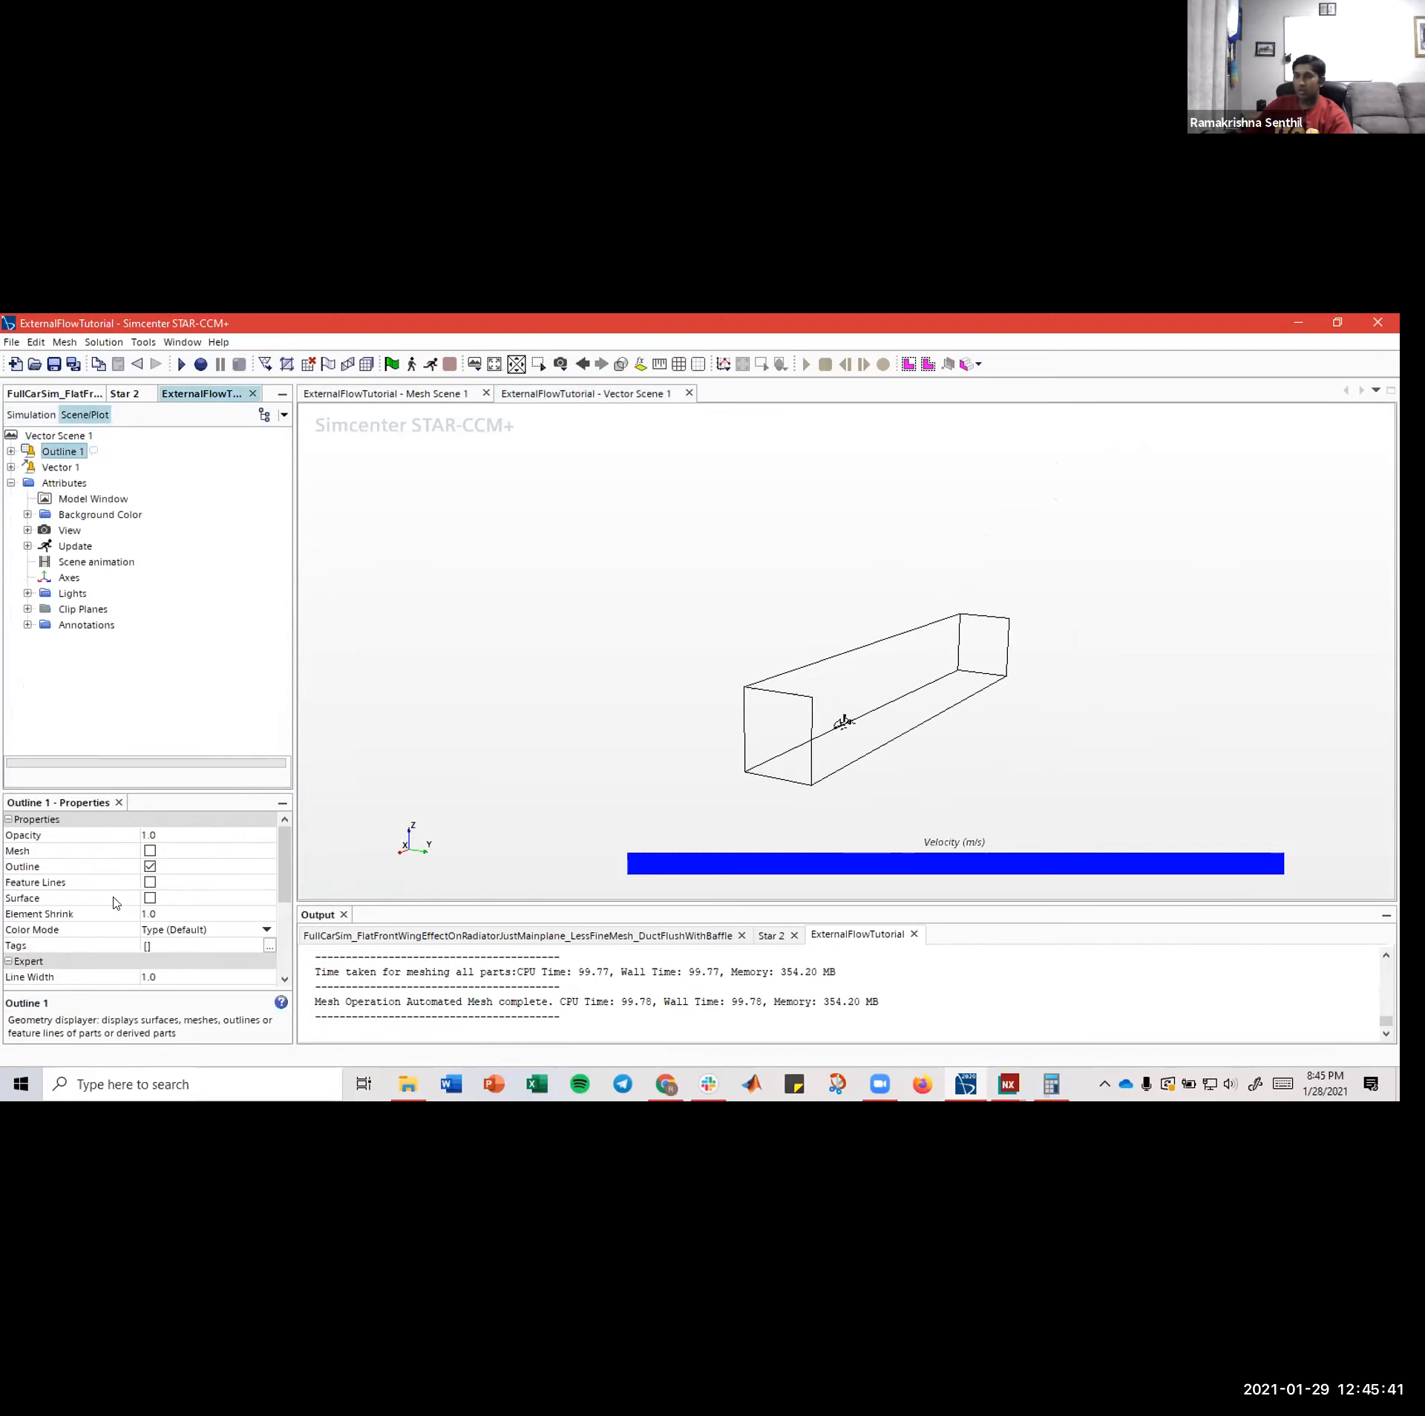
left_click(150, 899)
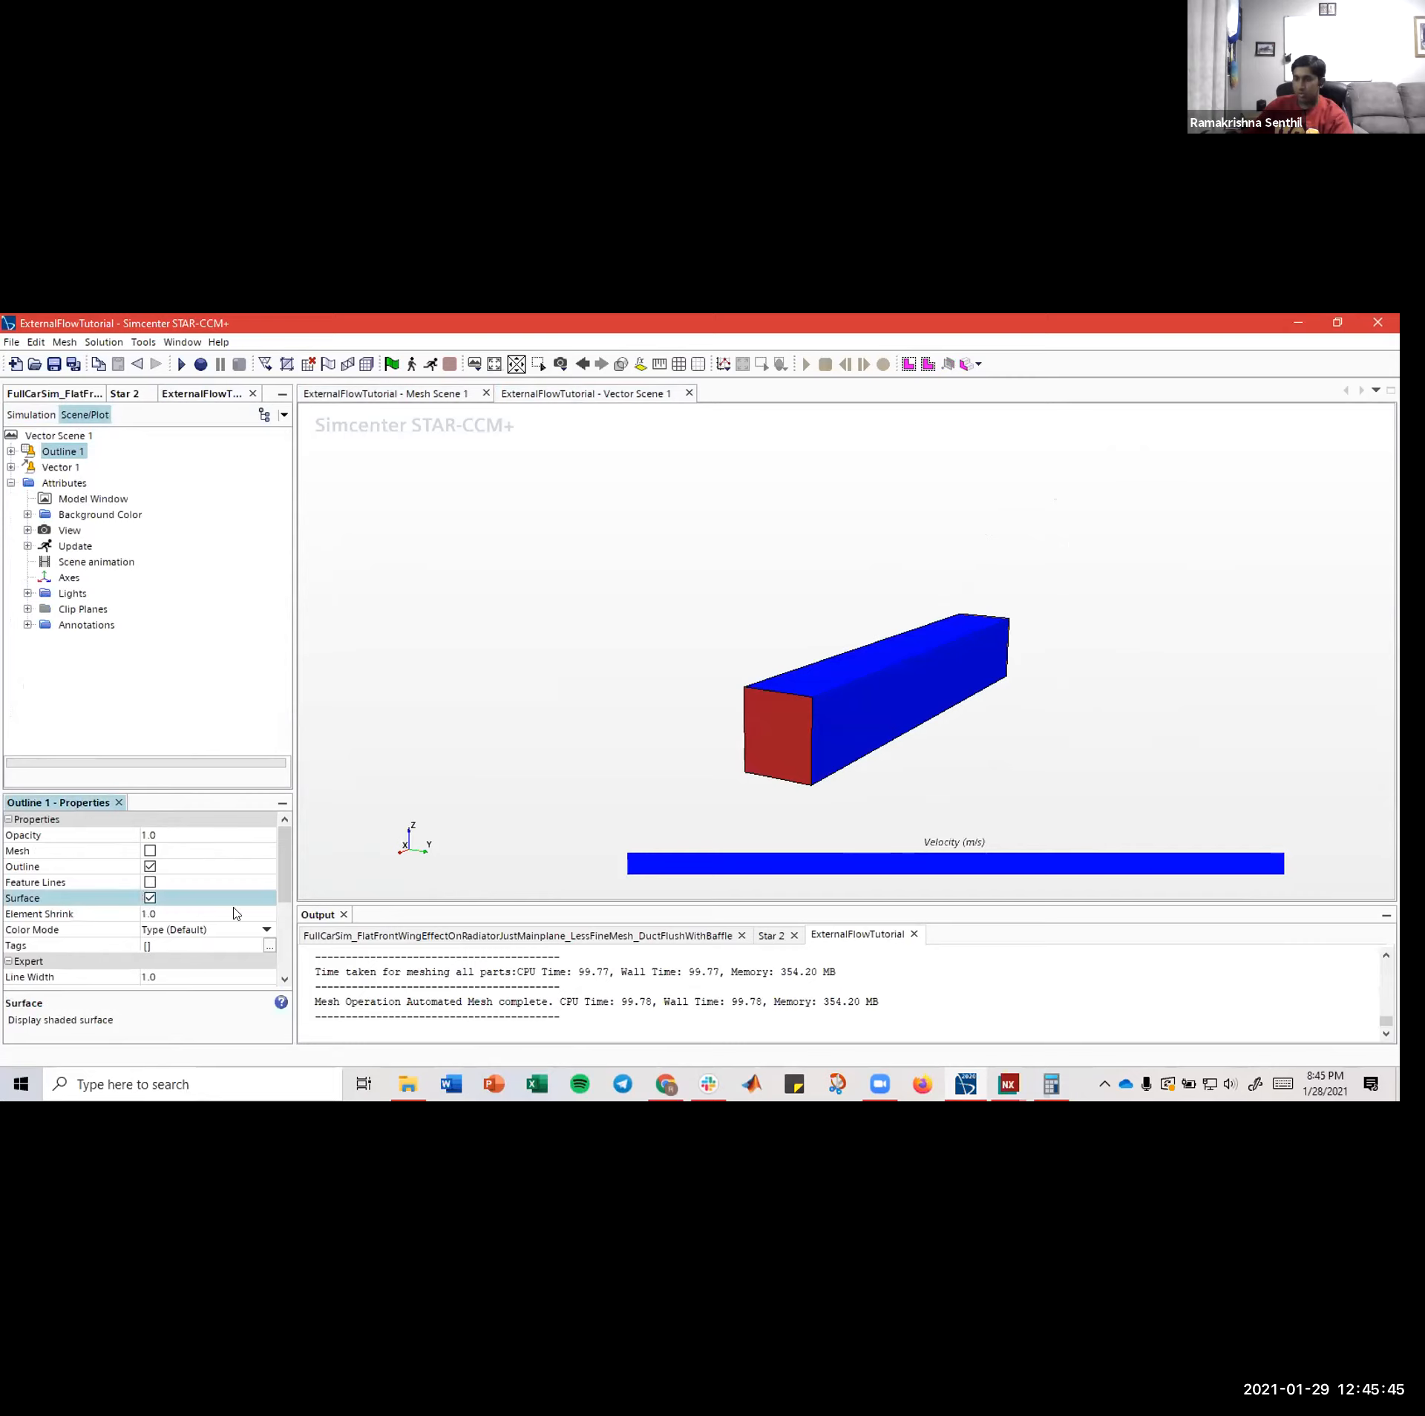
- Hide the Block.Inlet and Block.Walls boundaries in Vector Scene 1 to expose the car
left_click(774, 749)
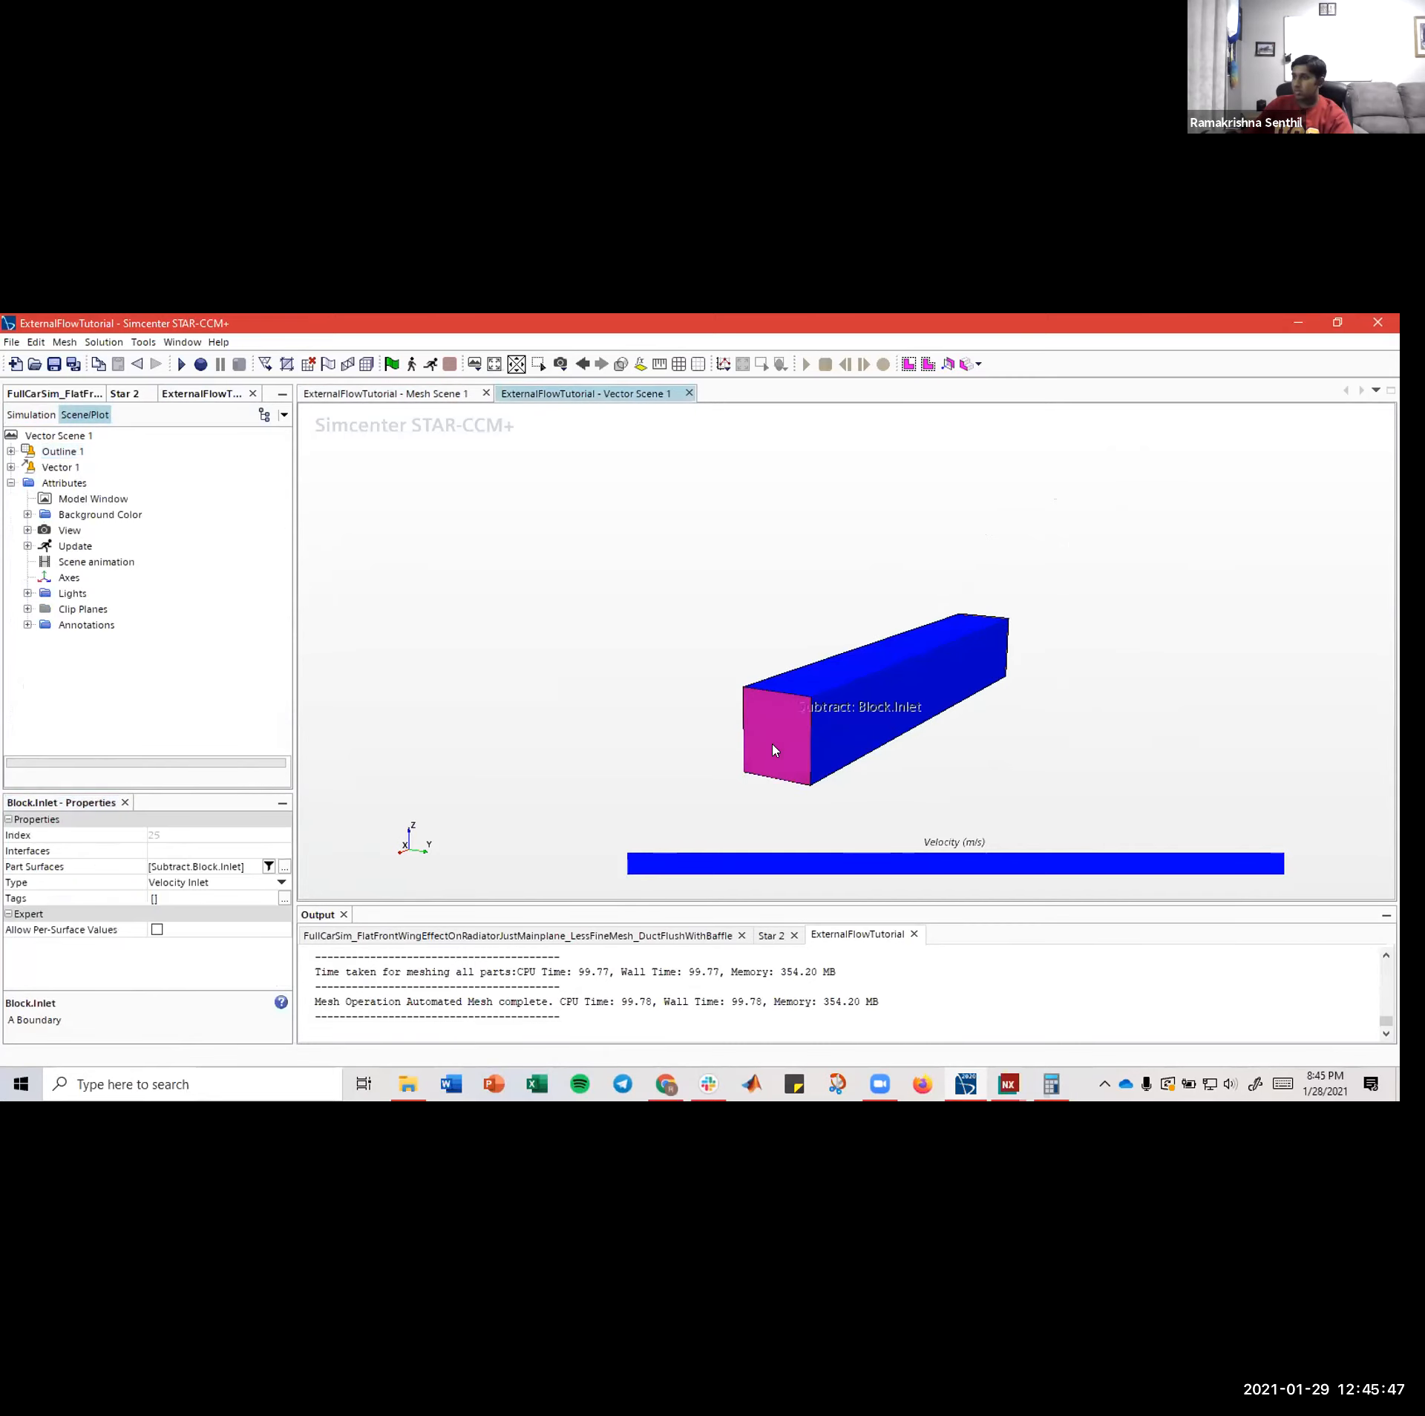
right_click(775, 750)
left_click(848, 610)
right_click(851, 690)
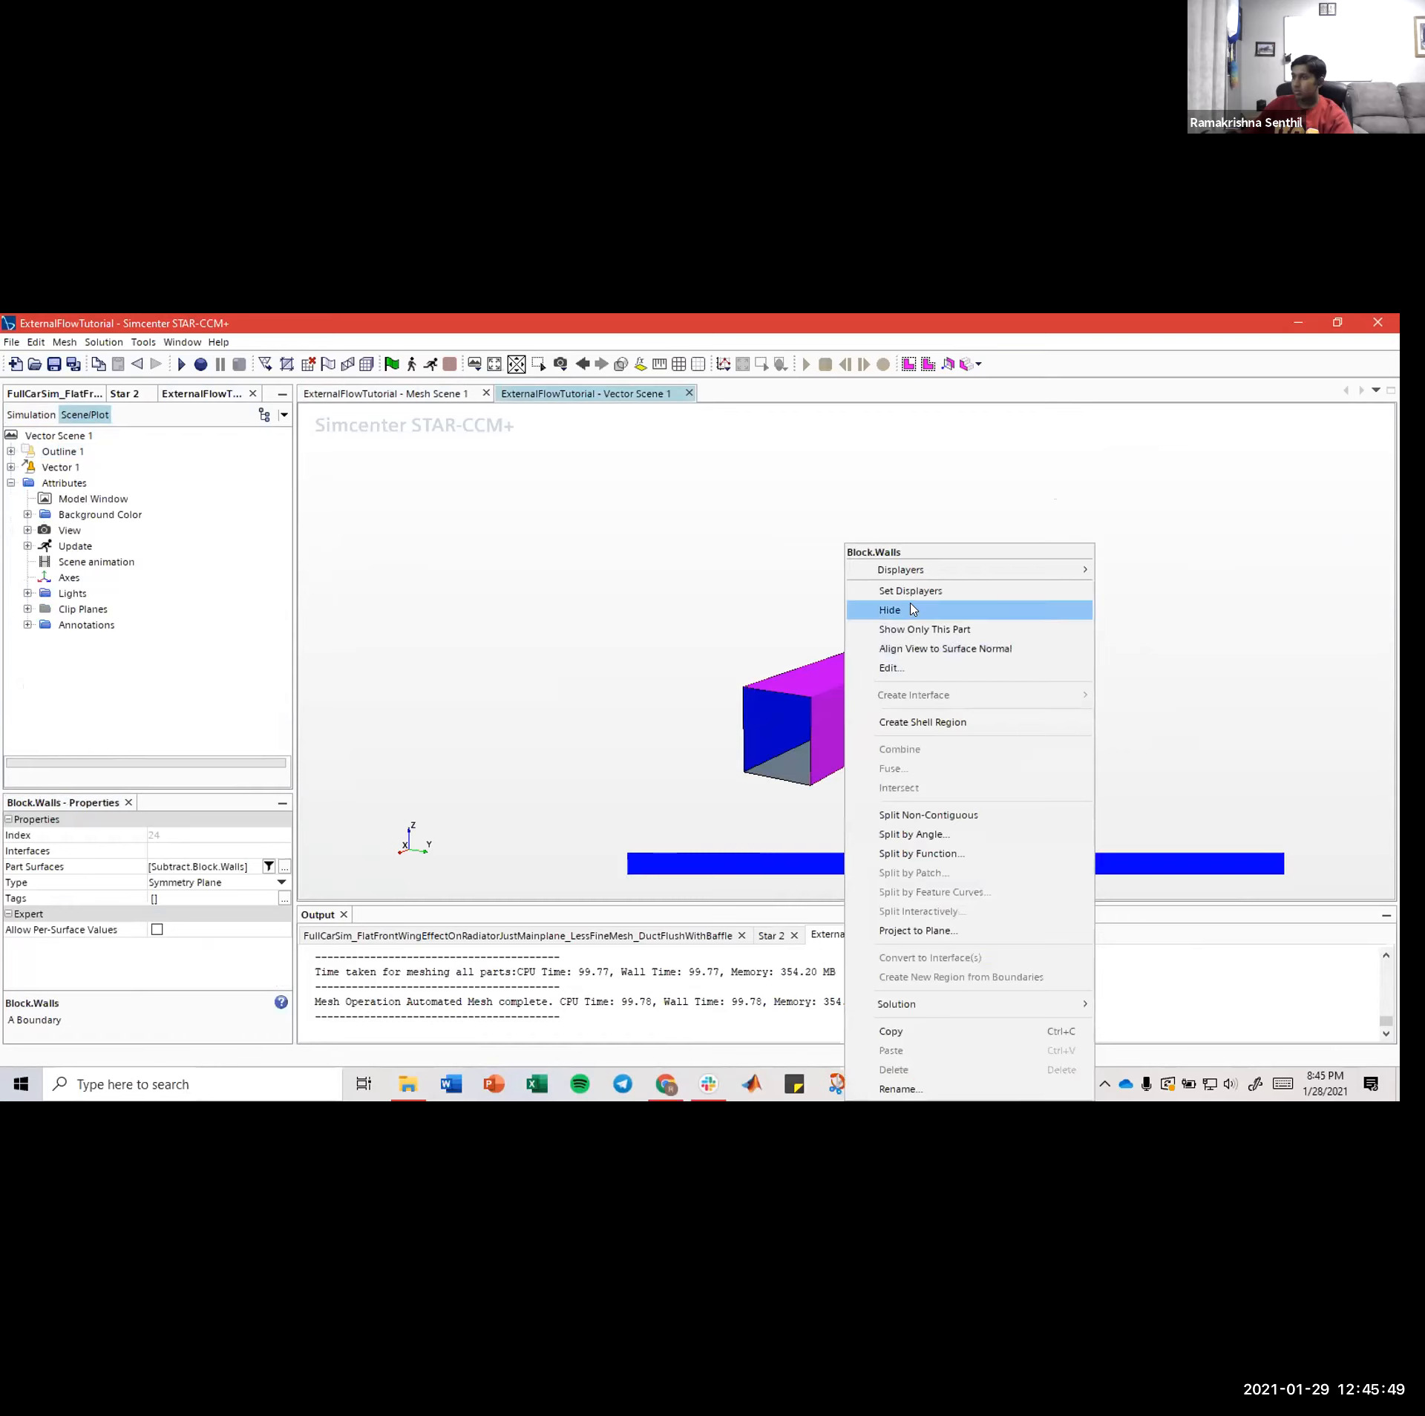
left_click(887, 608)
scroll(863, 720, "up", 6)
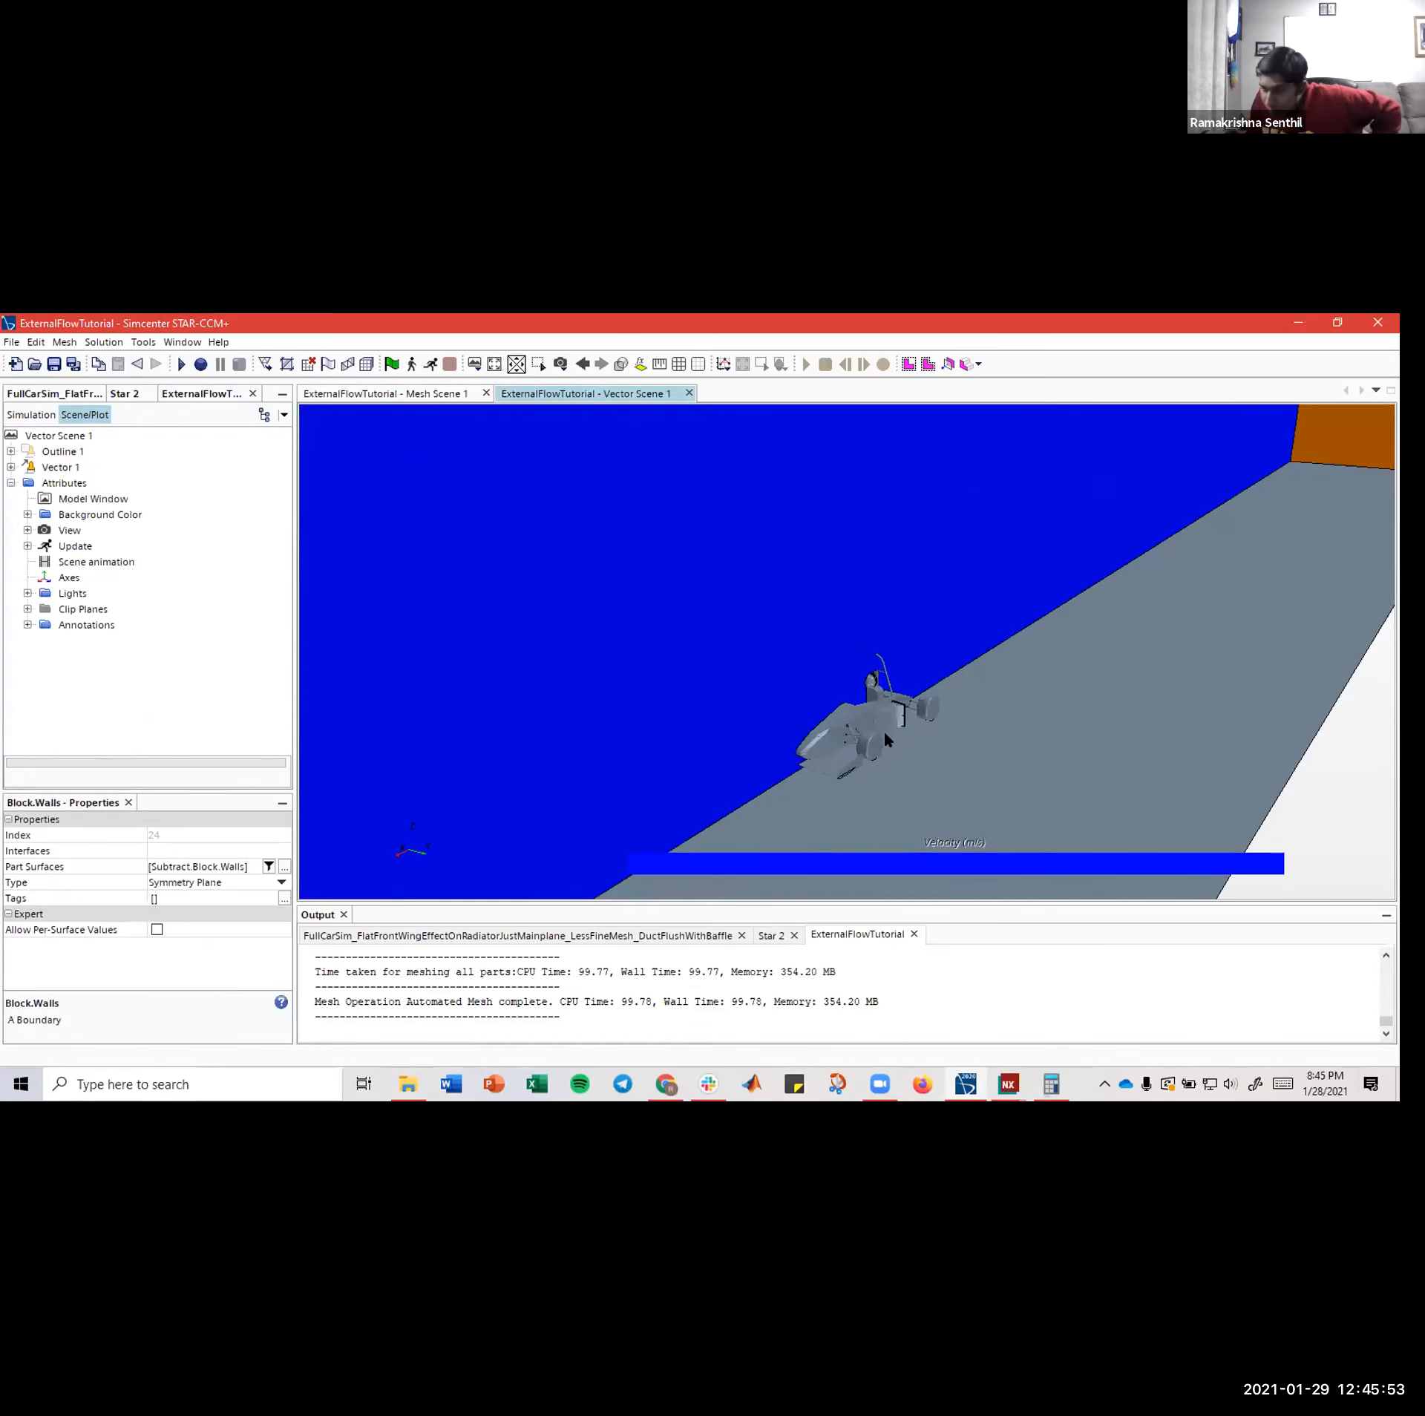
scroll(883, 731, "up", 2)
scroll(852, 755, "down", 1)
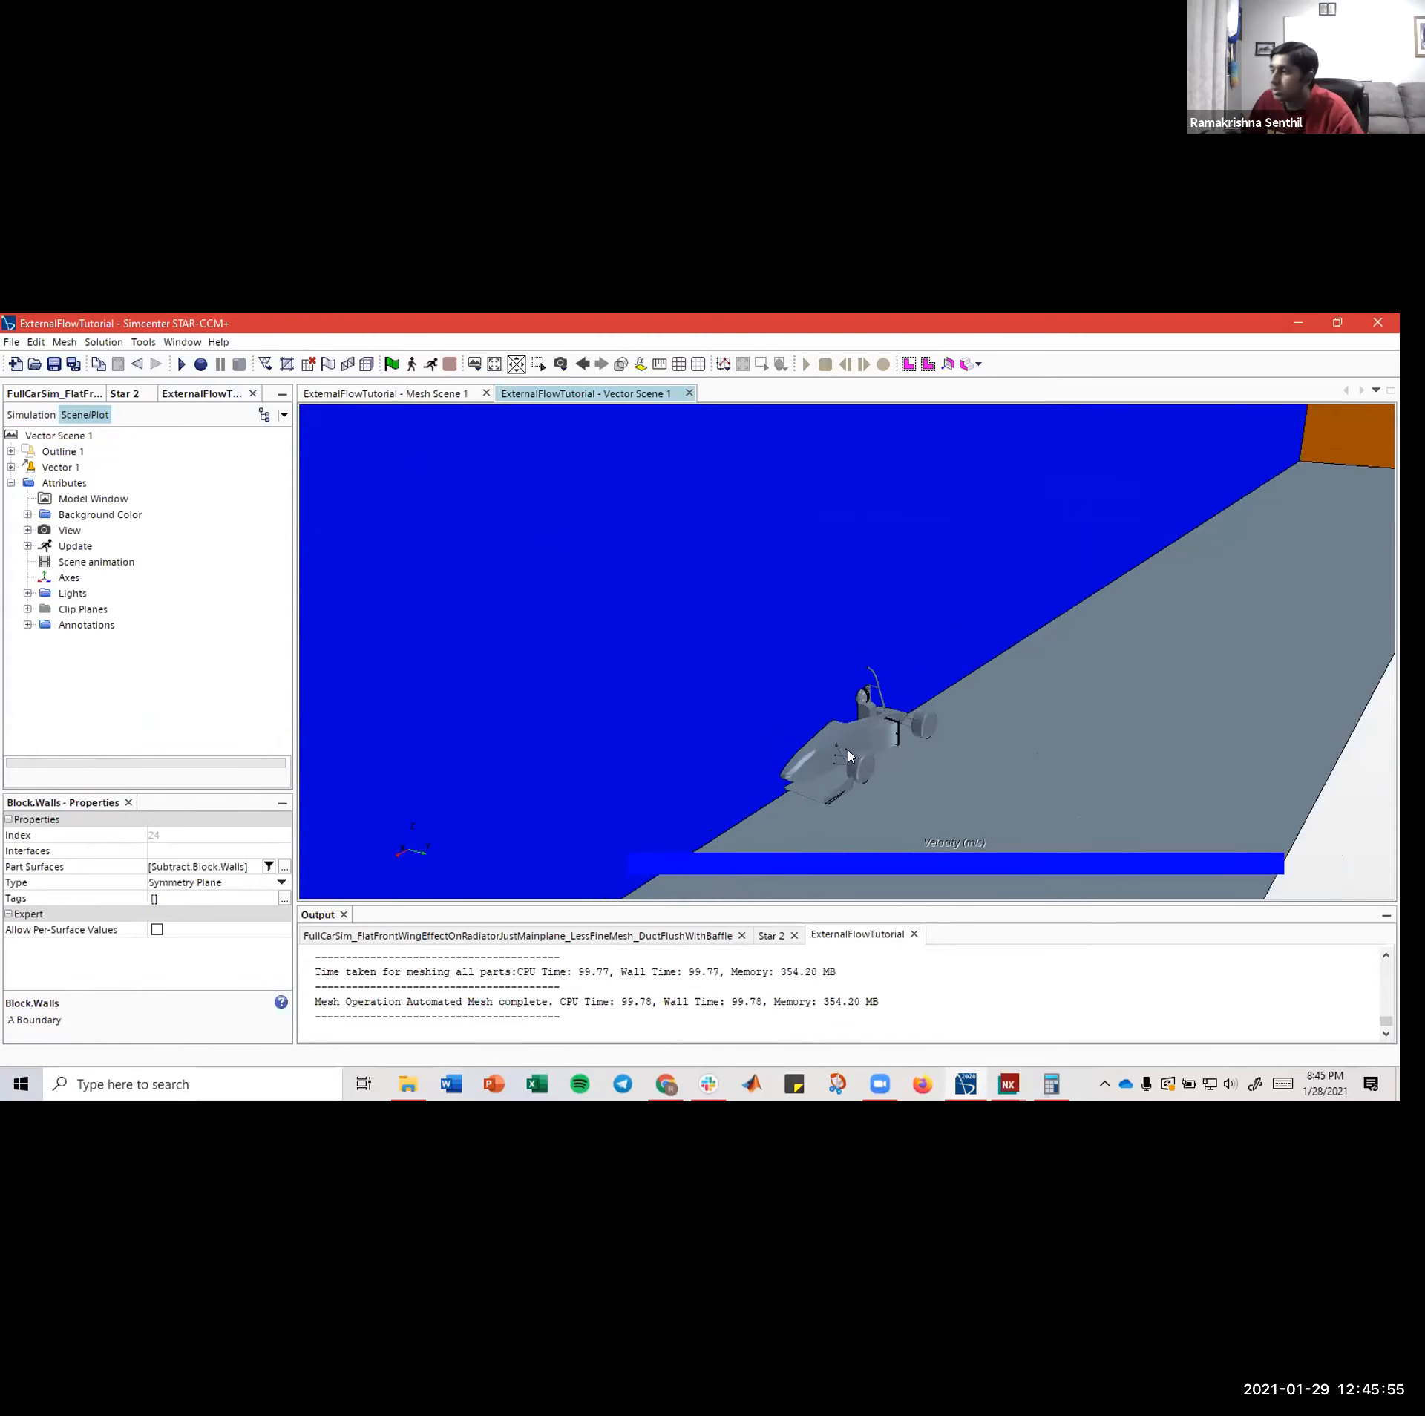
left_click(54, 395)
scroll(108, 550, "up", 5)
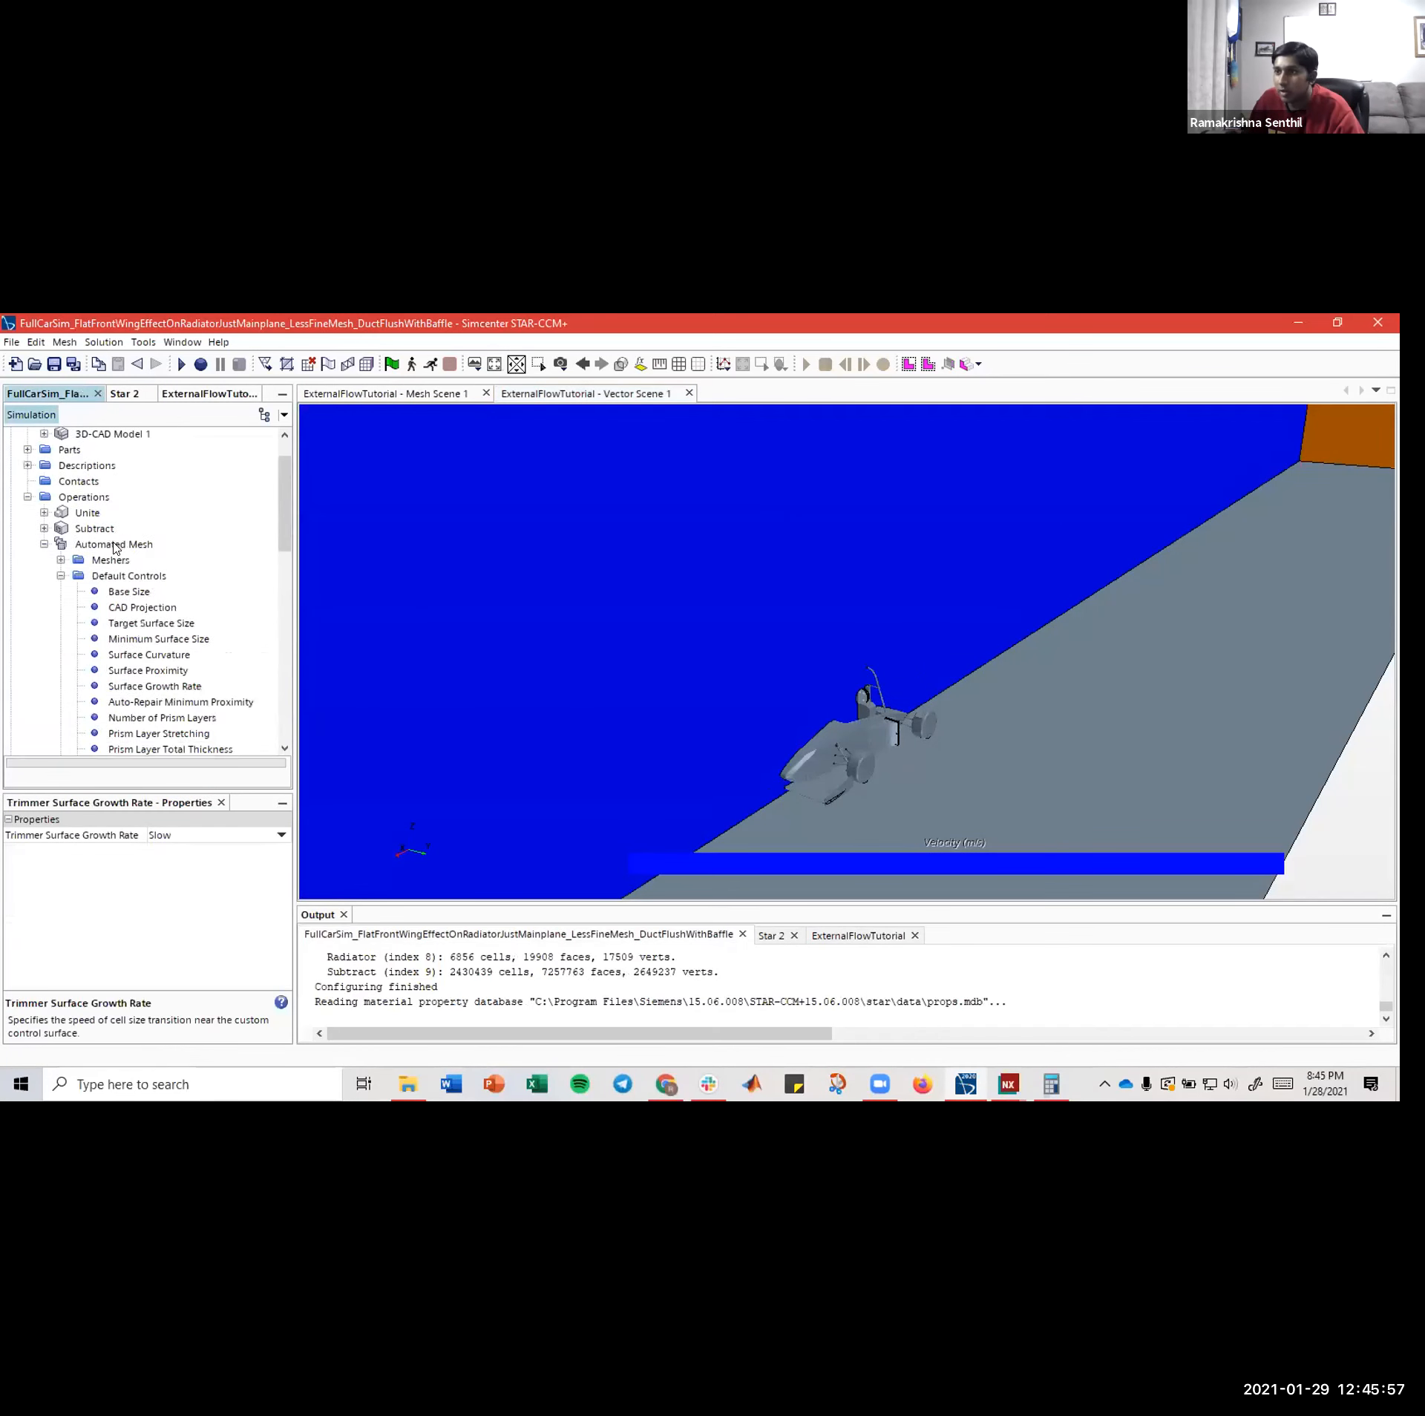
scroll(109, 550, "down", 4)
scroll(110, 467, "up", 4)
left_click(209, 393)
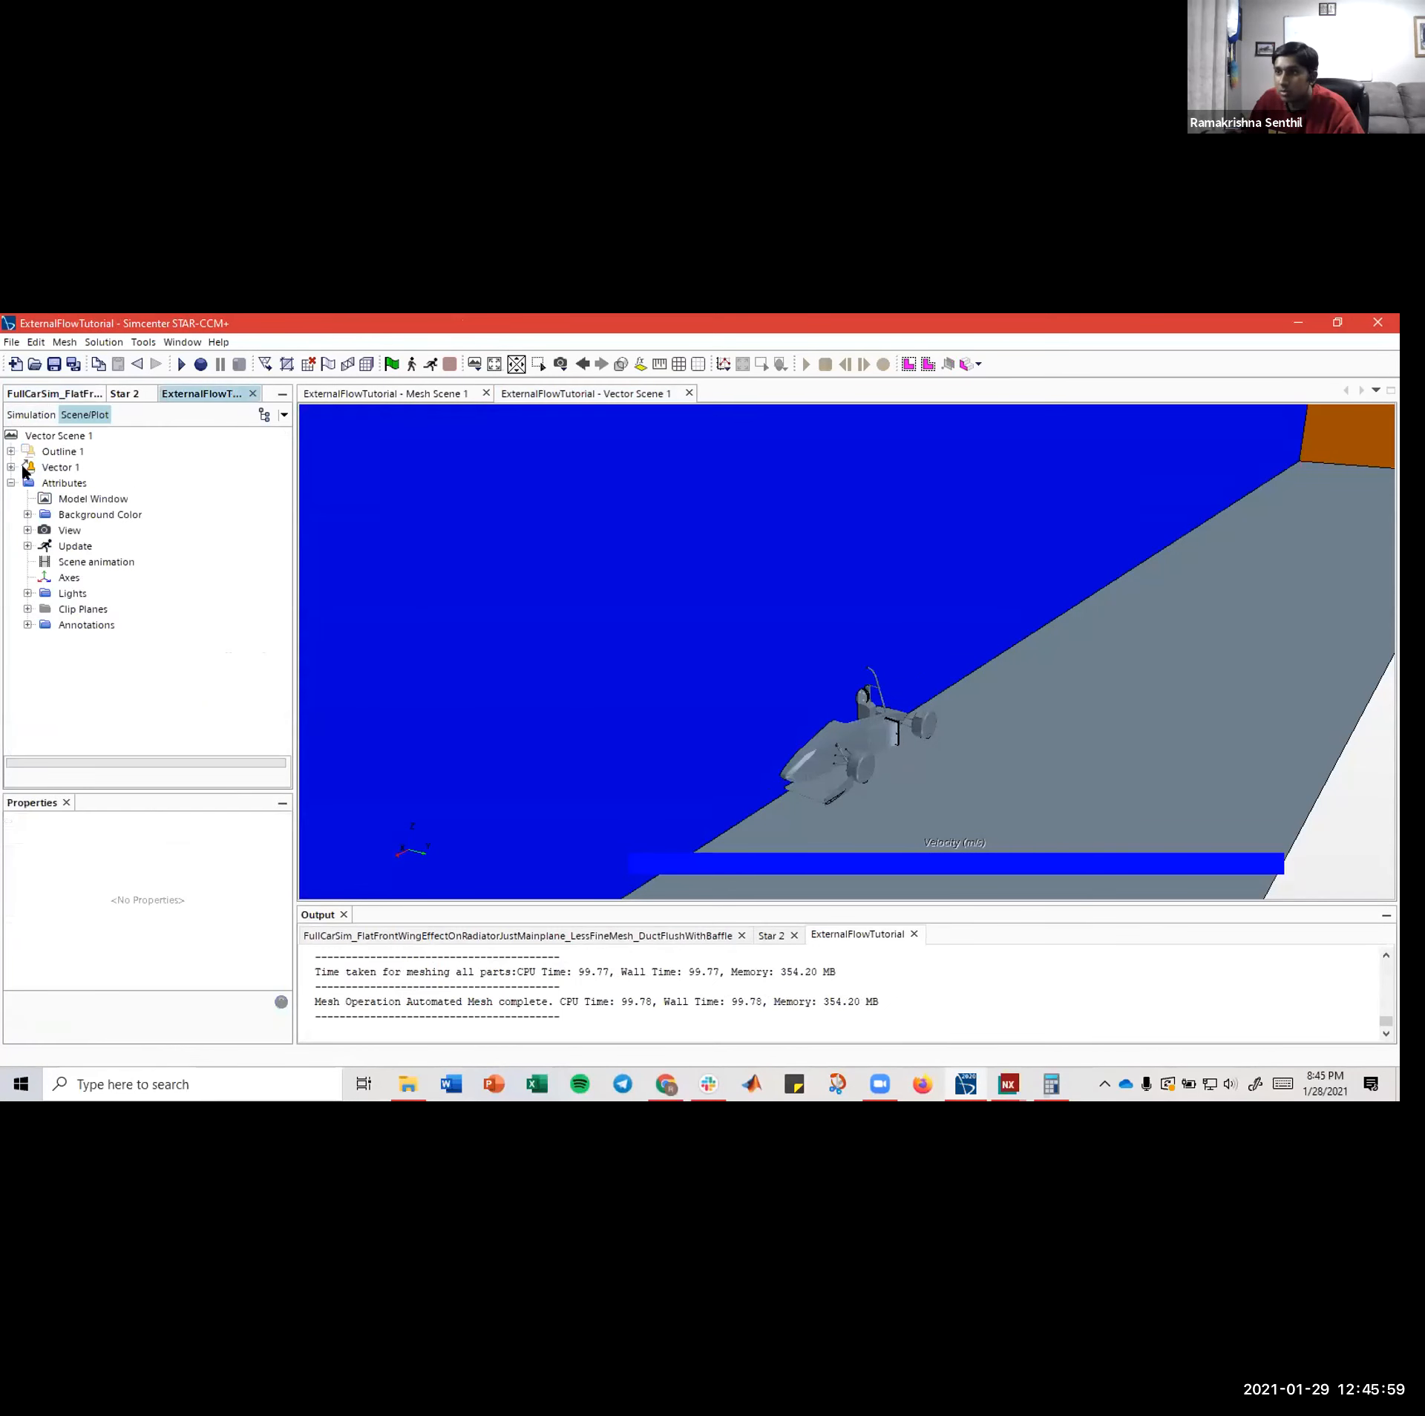
- Add the Plane Section derived part to the existing Vector 1 displayer in Vector Scene 1
left_click(35, 413)
scroll(46, 524, "up", 2)
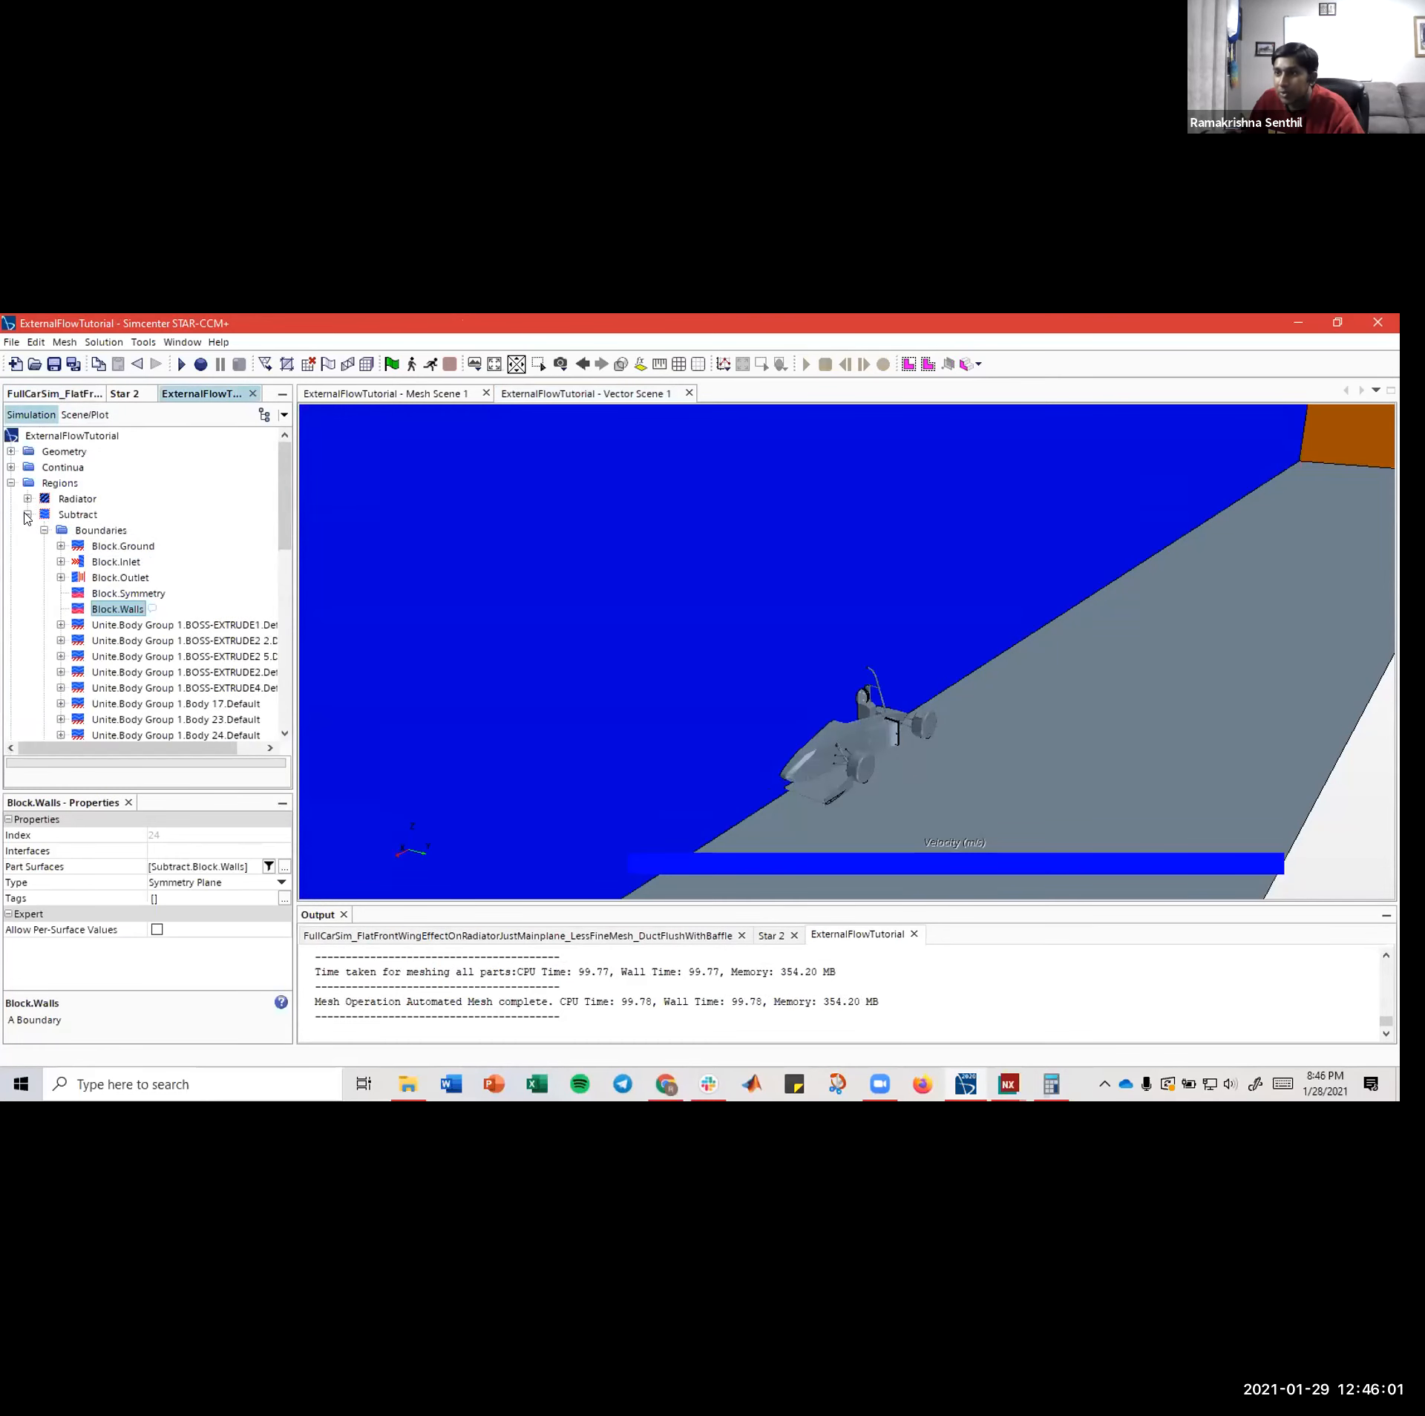
left_click(27, 513)
left_click_drag(61, 565, 655, 686)
left_click(529, 629)
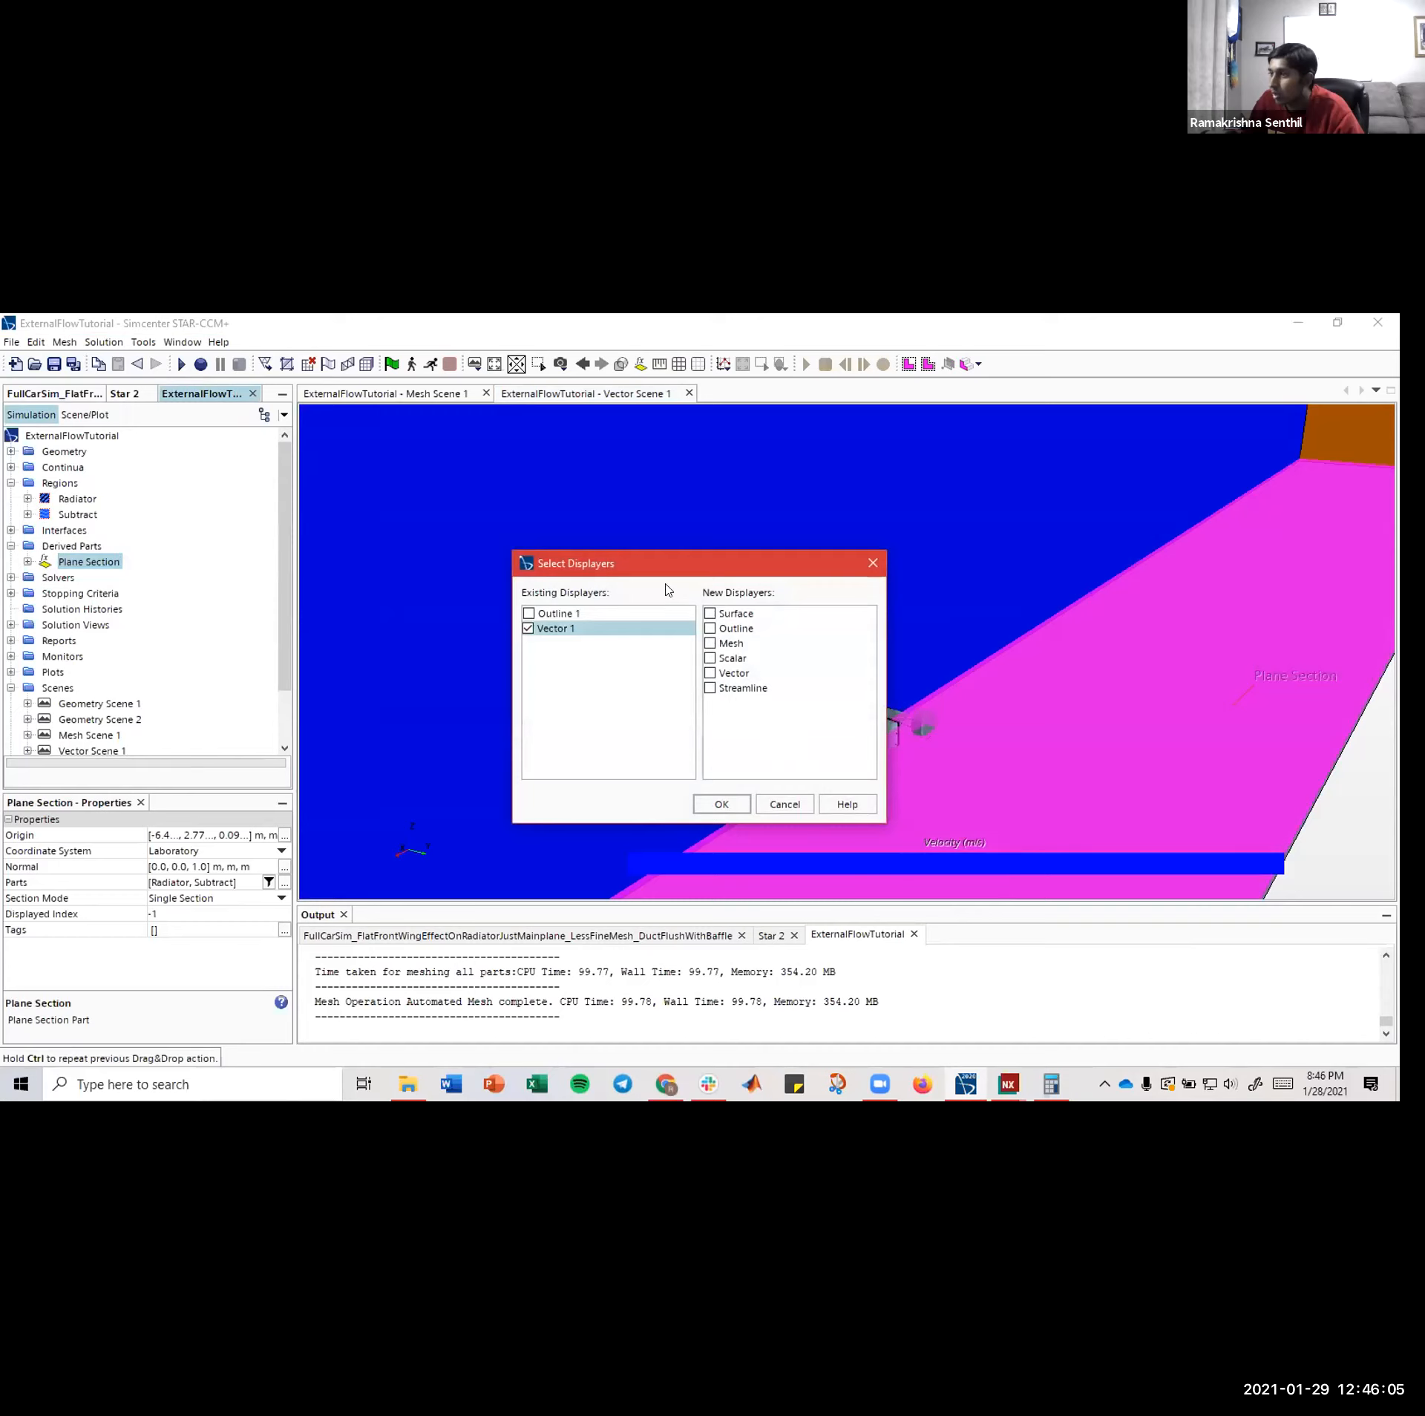
left_click_drag(652, 566, 598, 540)
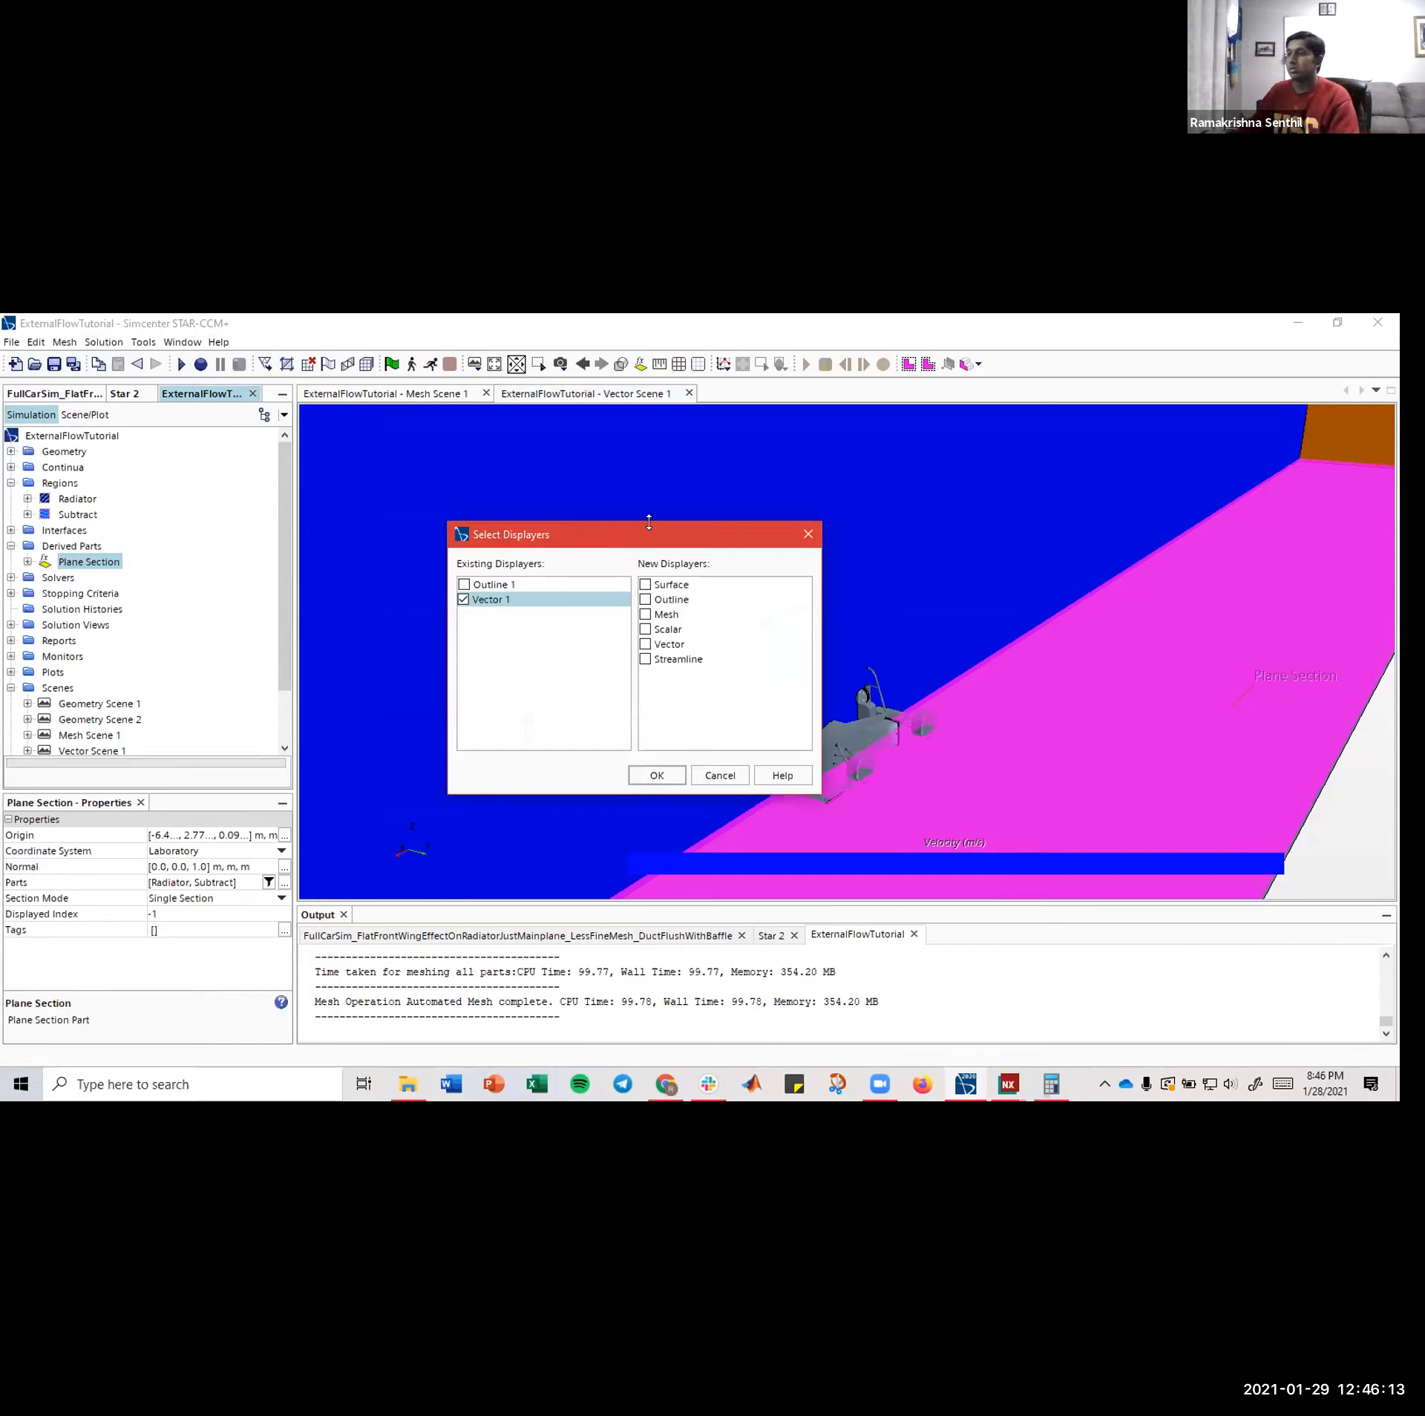
left_click(657, 775)
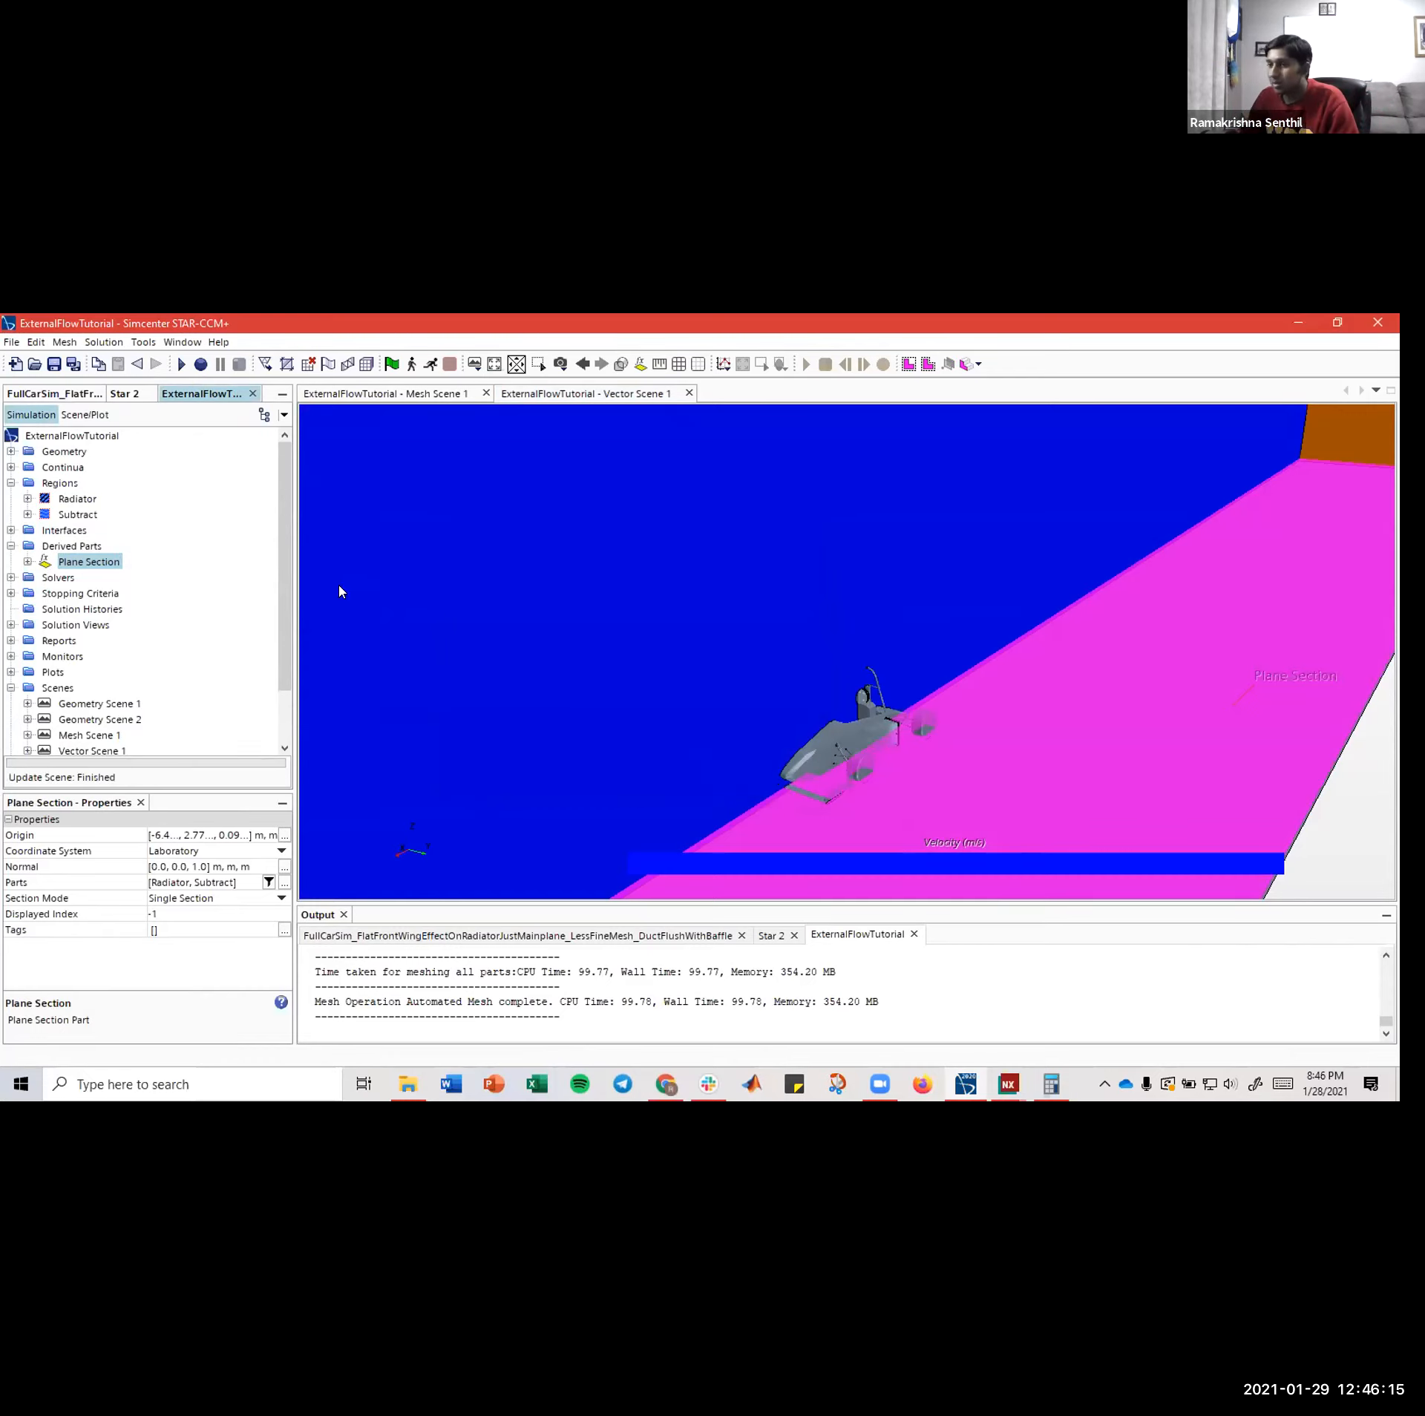
- Set the display mode of the Vector 1 displayer to Line Integral Convolution
left_click(84, 414)
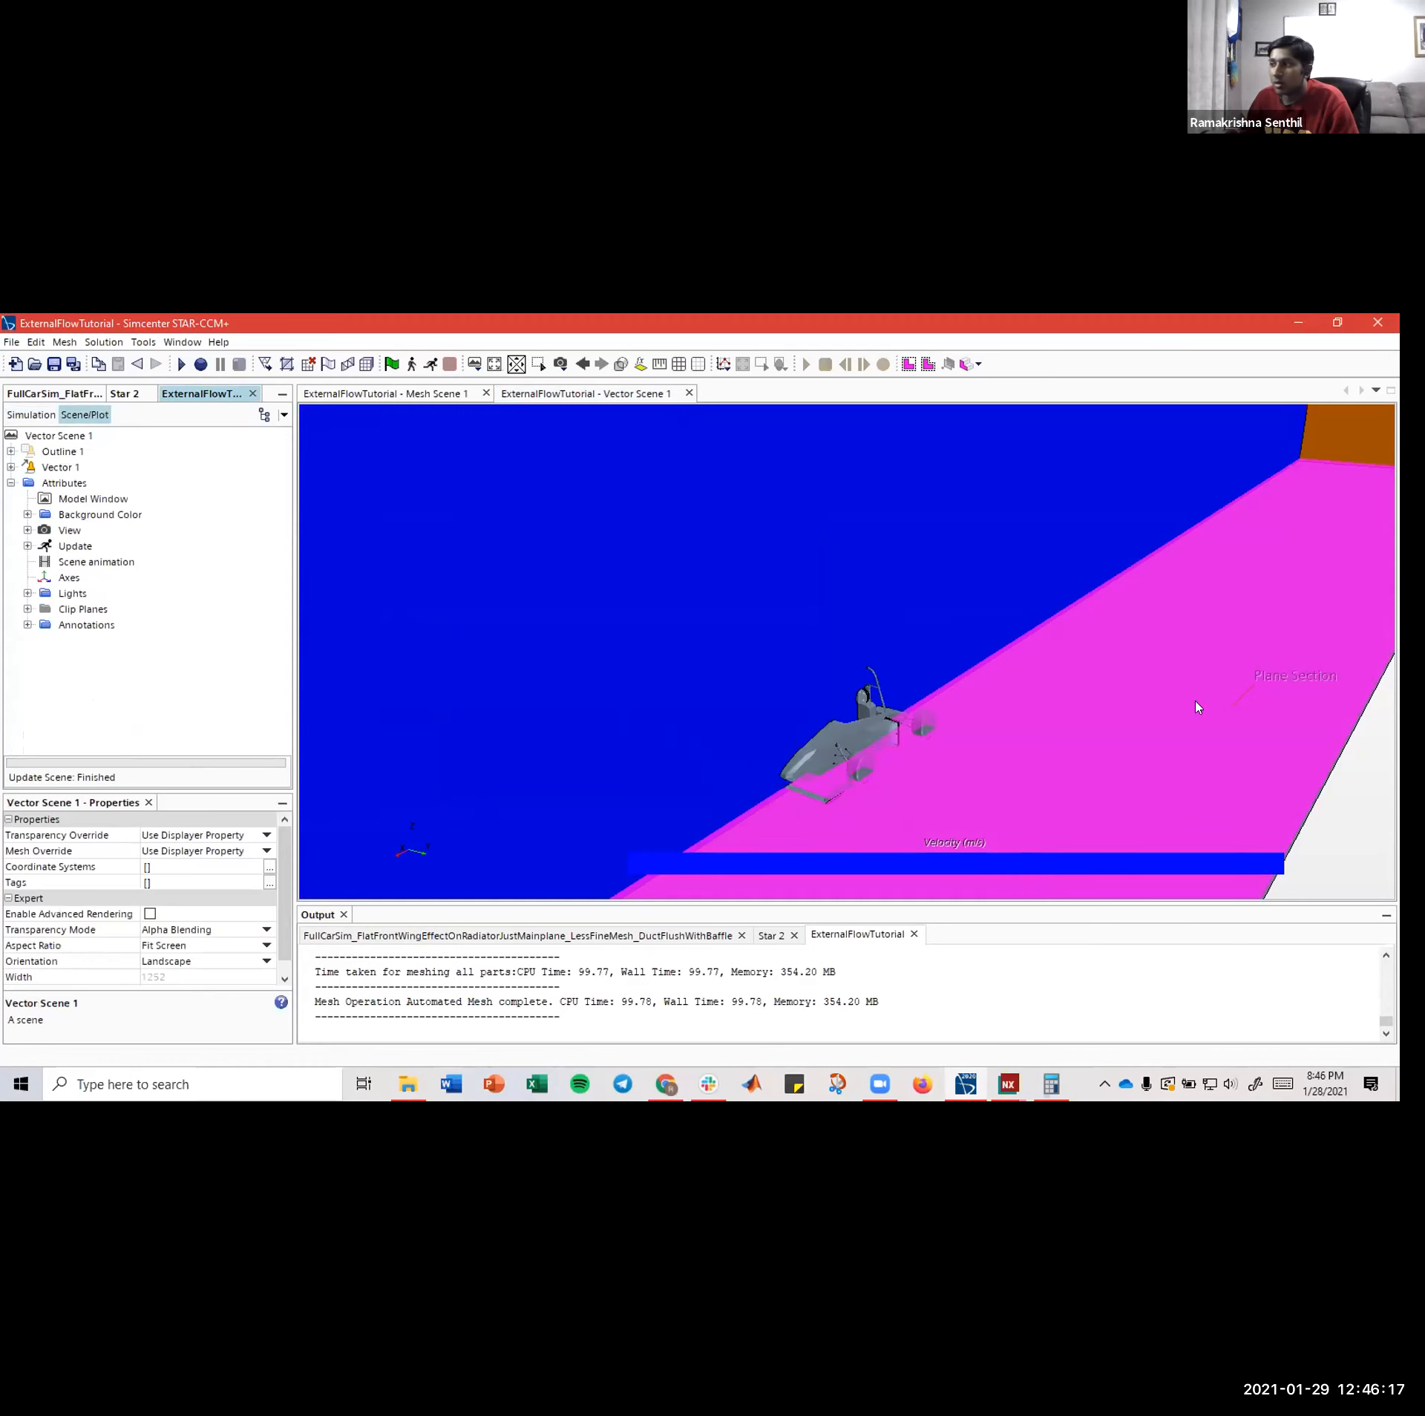
left_click(1348, 786)
left_click_drag(1371, 803, 932, 668)
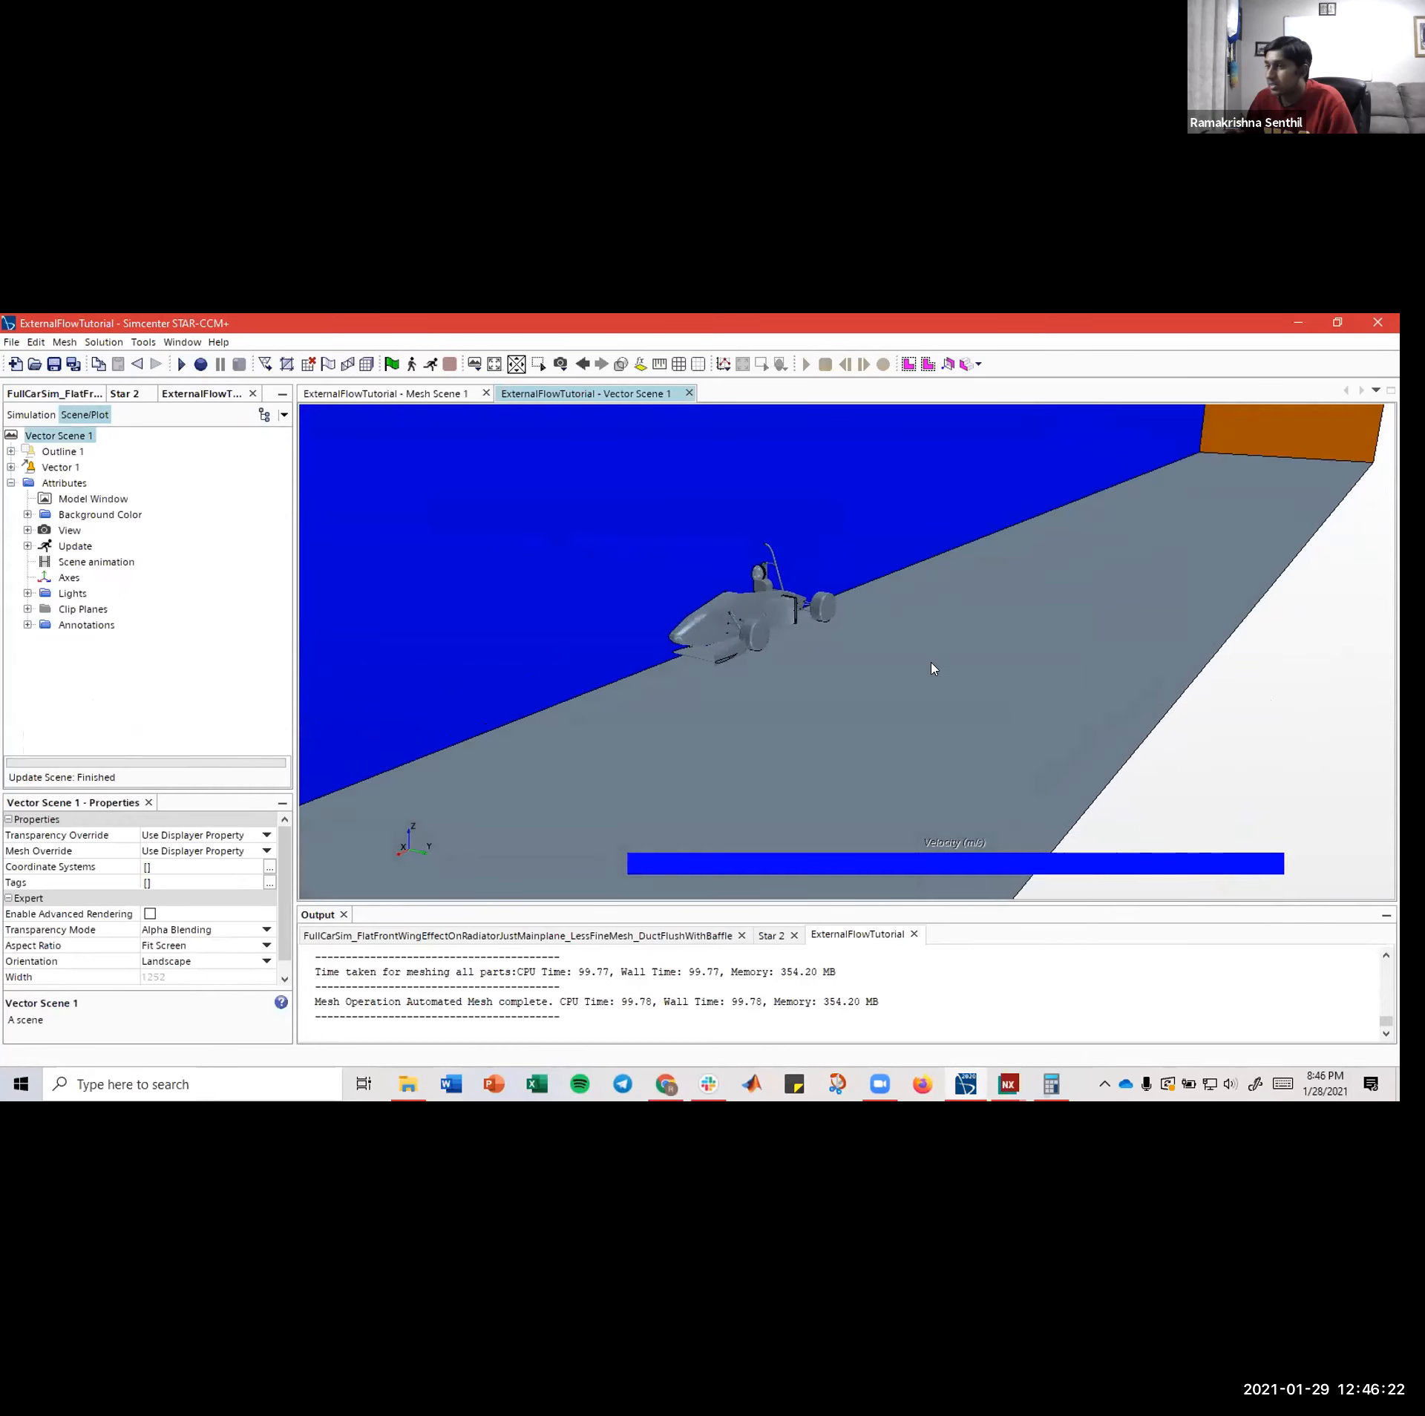
left_click(56, 467)
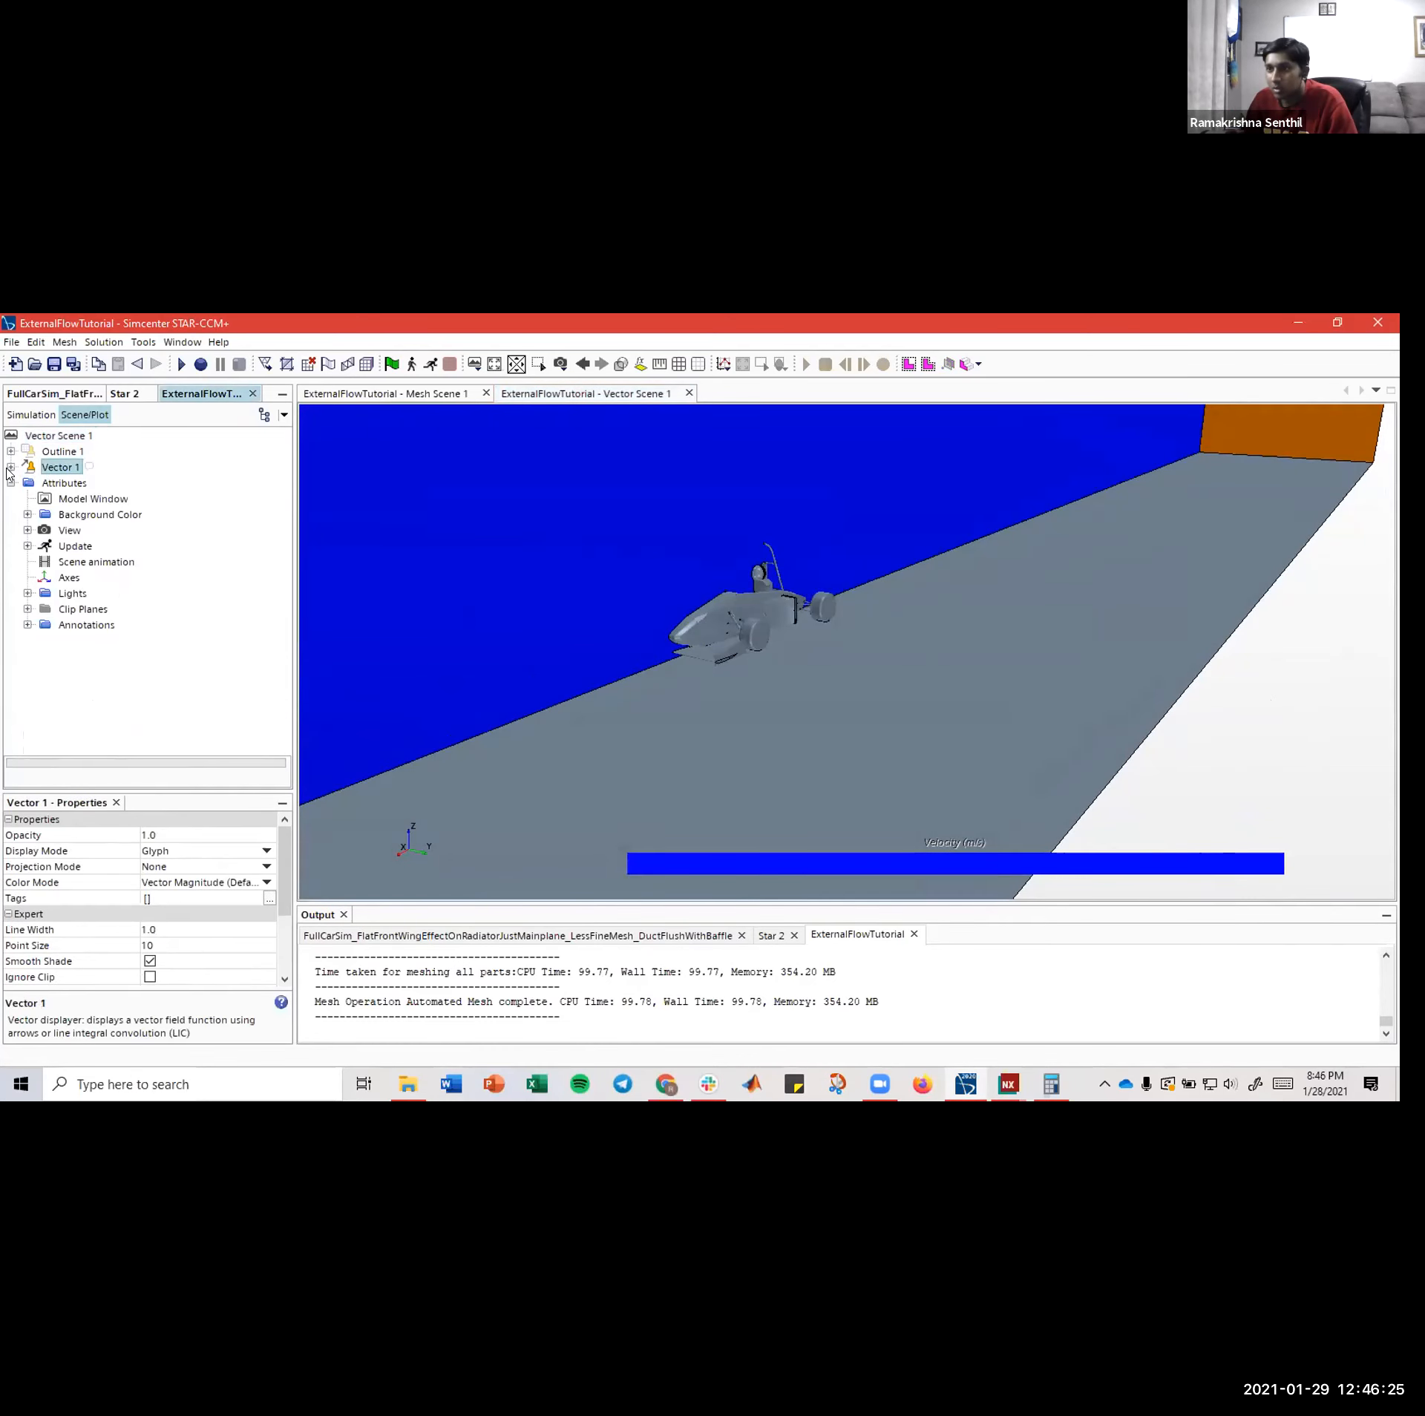
left_click(171, 851)
left_click(190, 879)
left_click_drag(767, 792, 1176, 588)
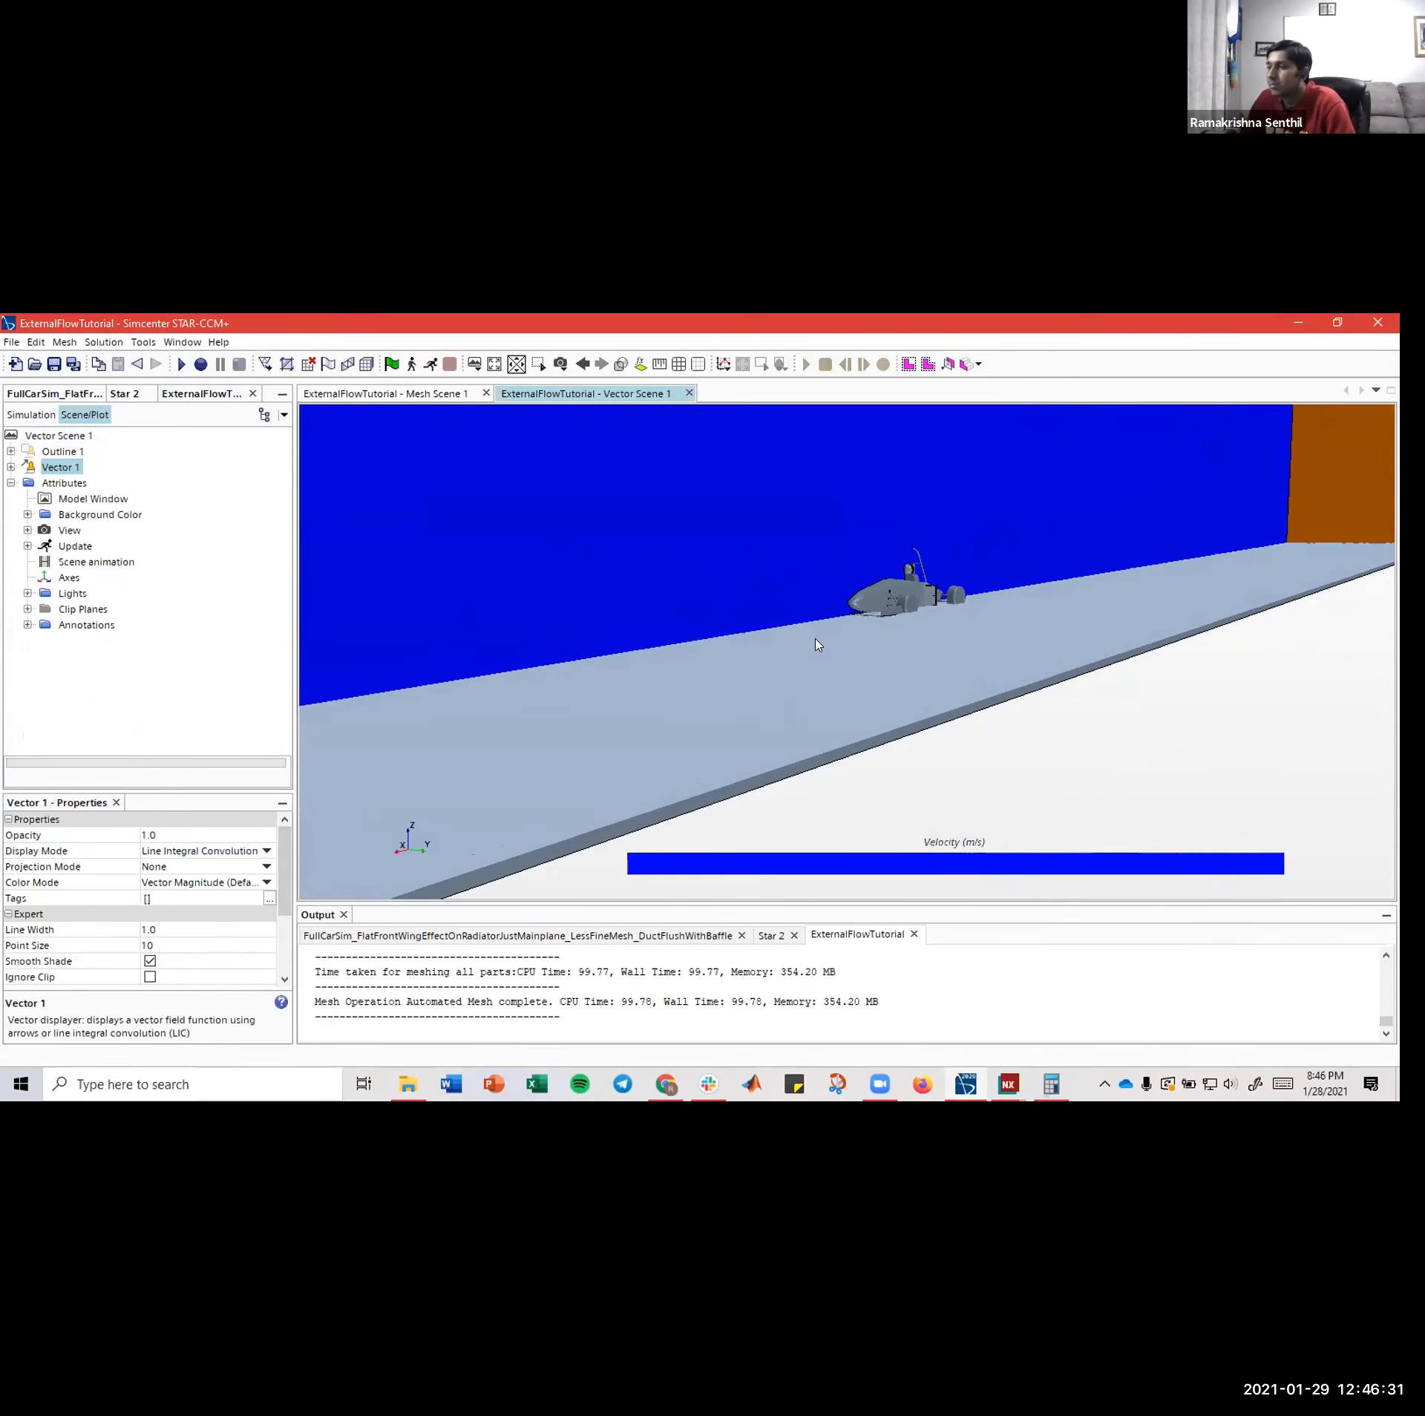
left_click_drag(818, 645, 865, 702)
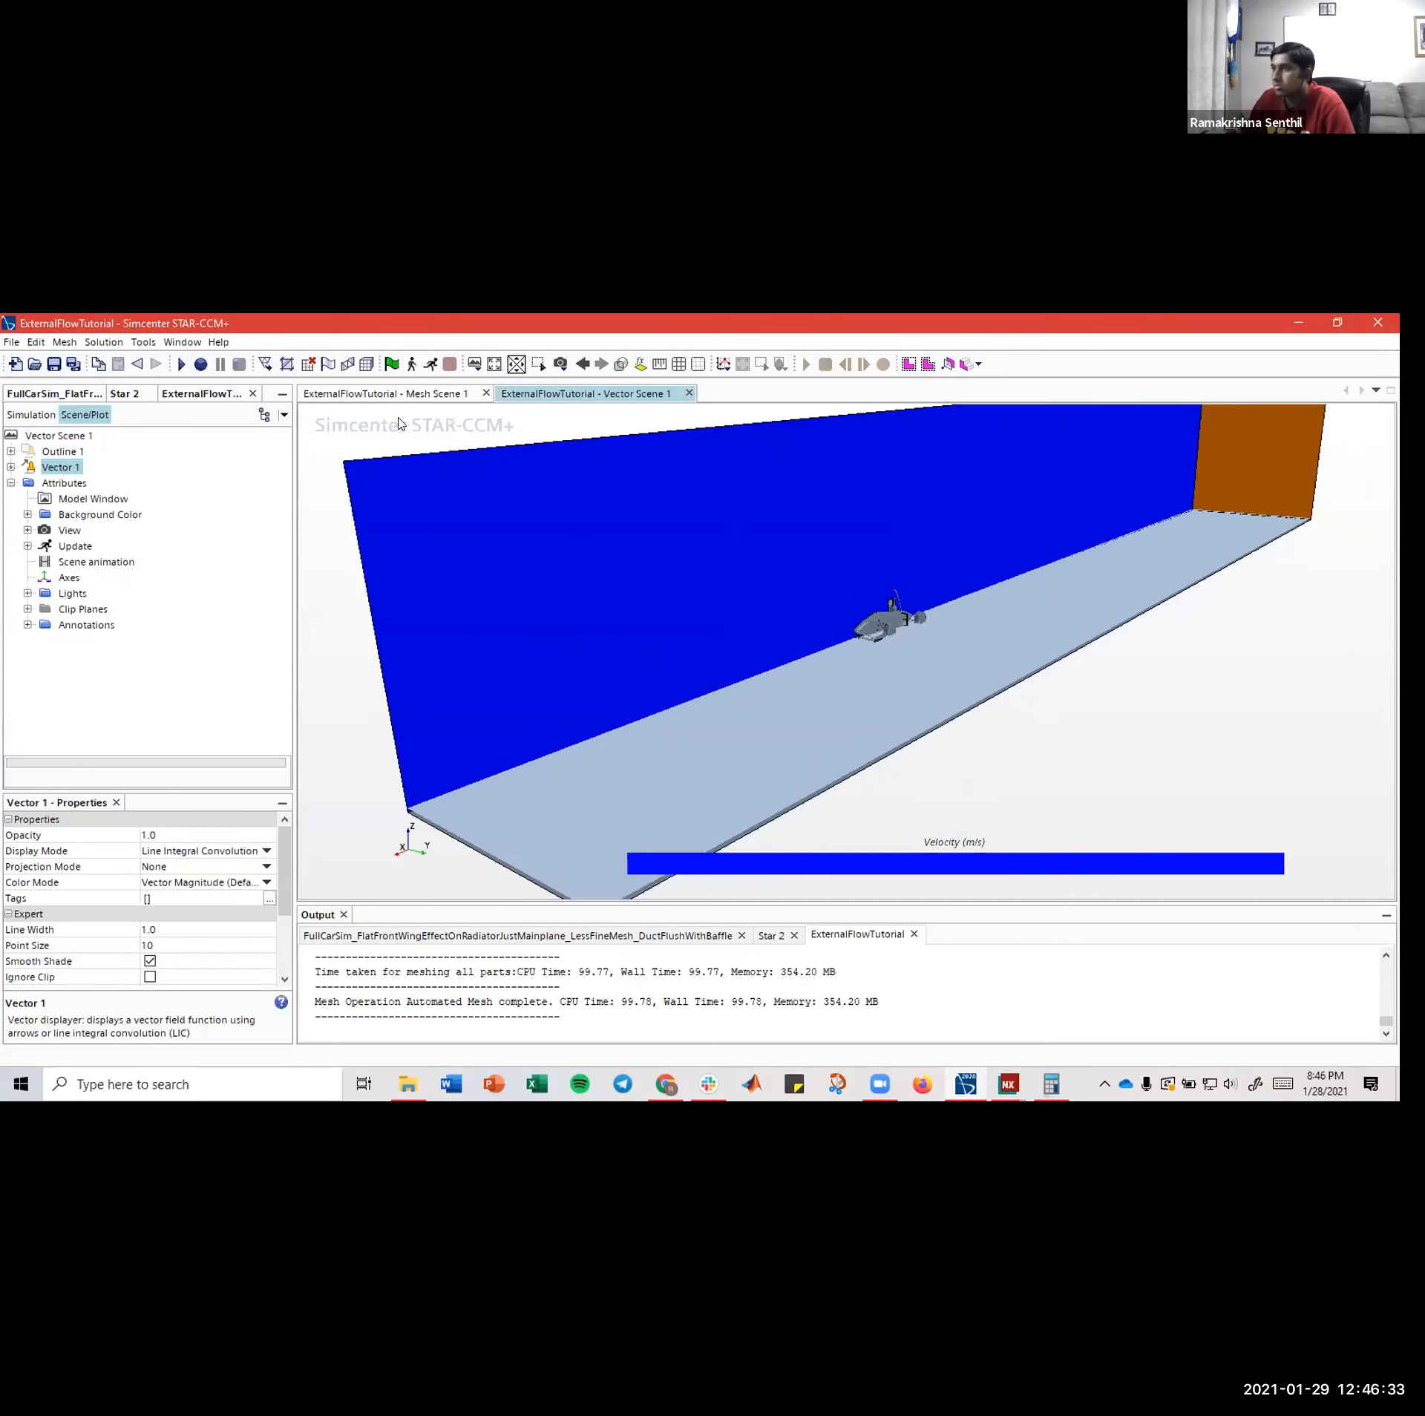
- Create a monitor and plot from the Mass Flow 1 report
left_click(35, 417)
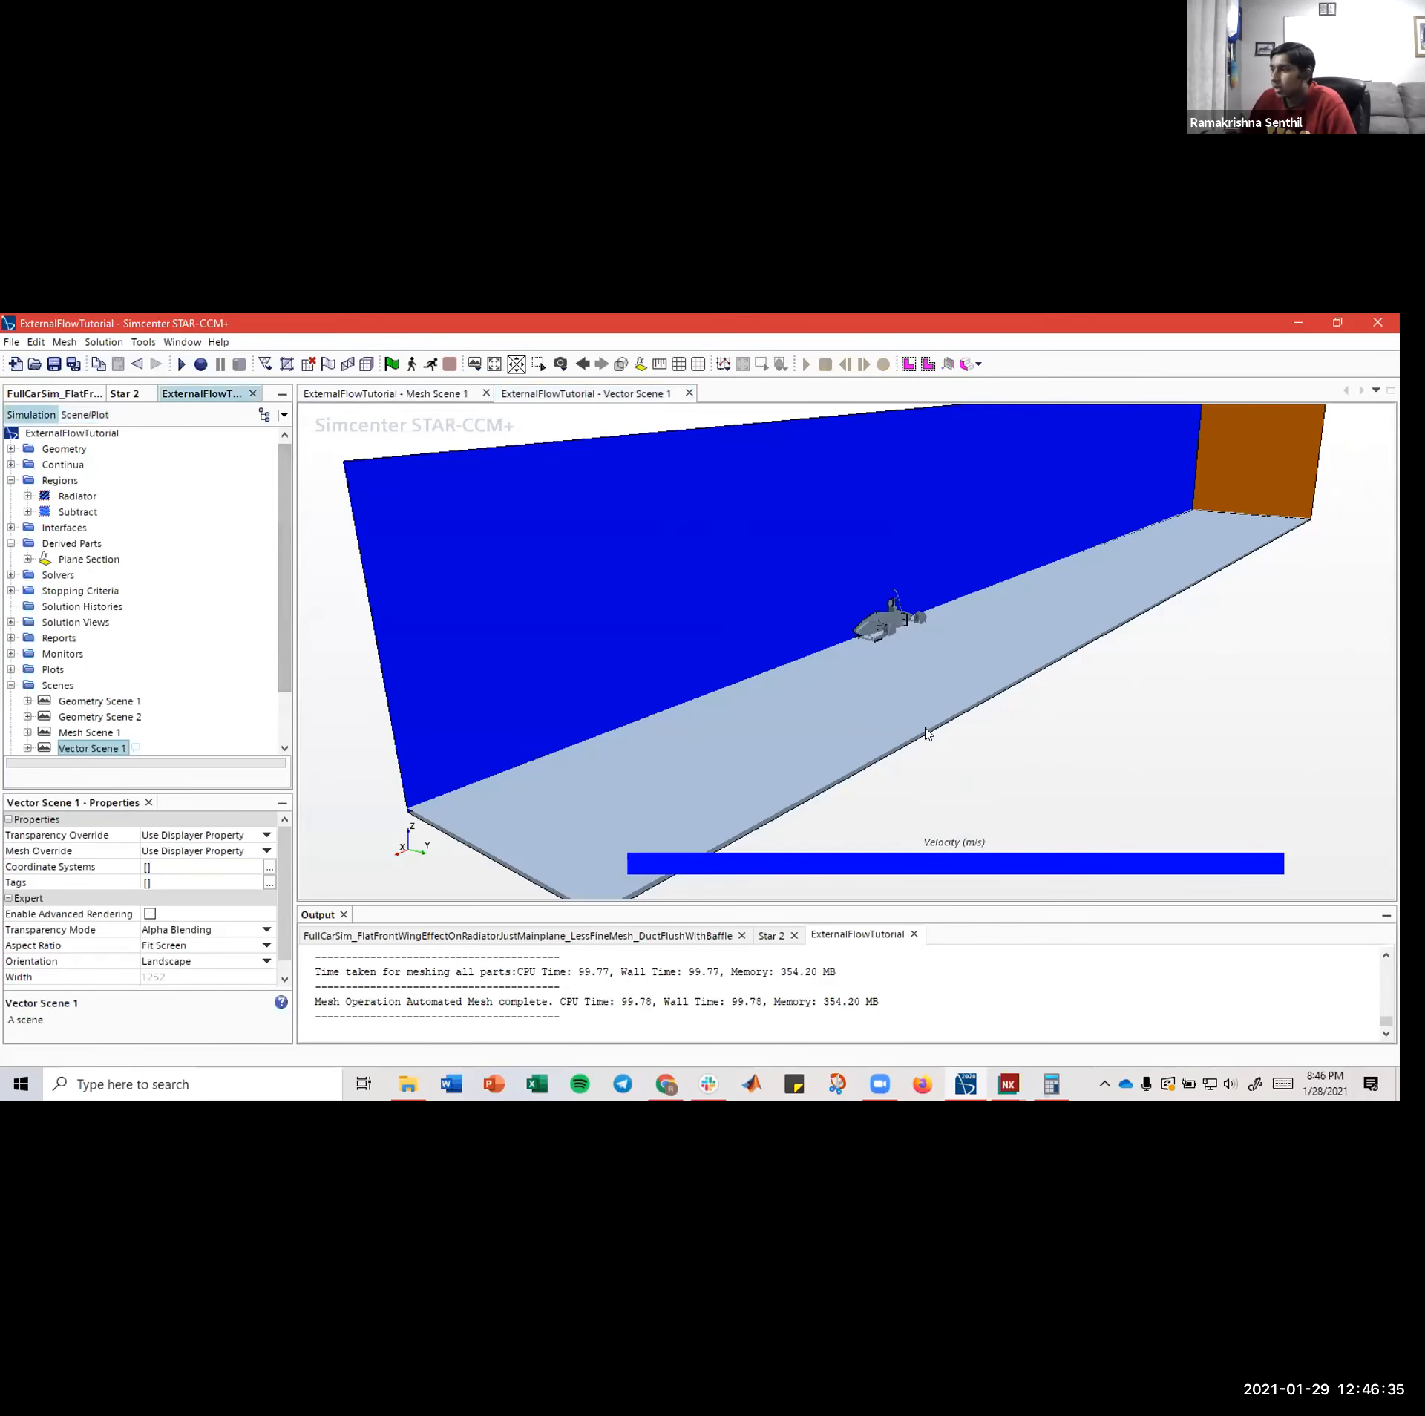
left_click_drag(881, 646, 498, 637)
scroll(186, 640, "down", 2)
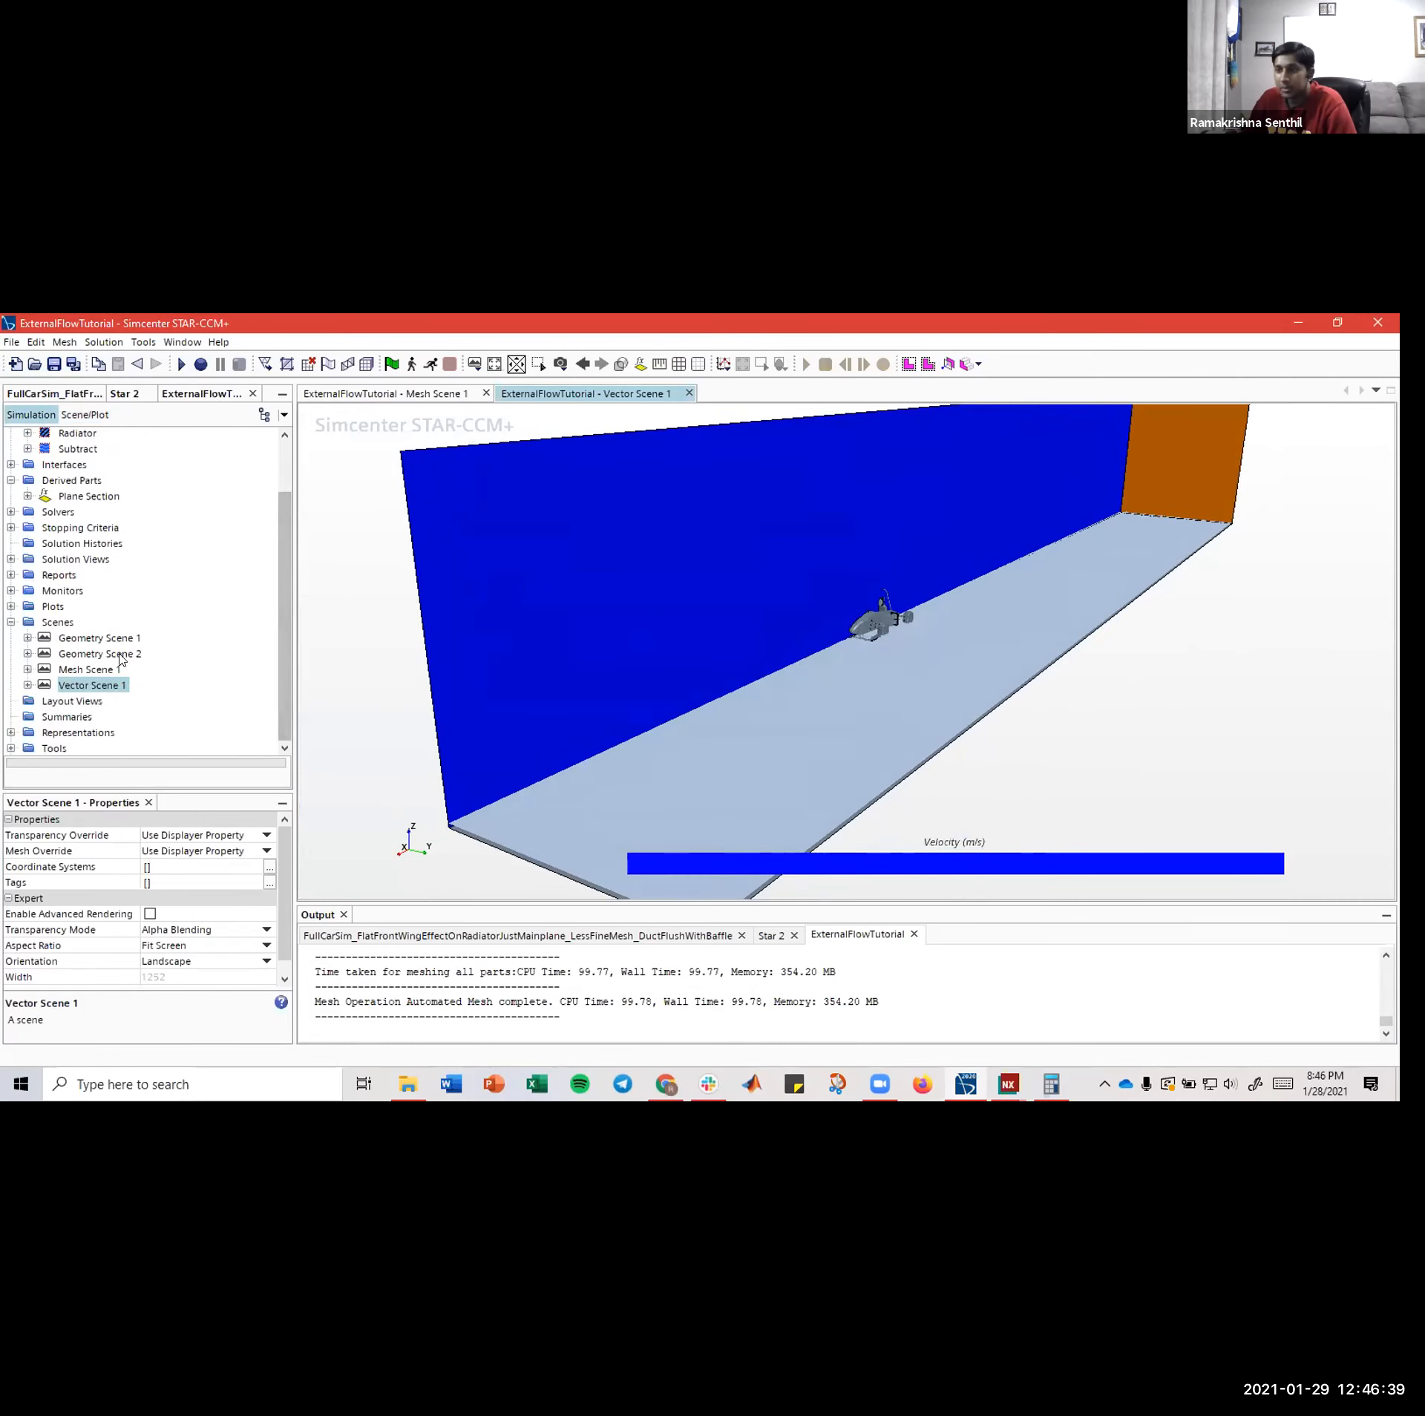
left_click(48, 591)
left_click(46, 578)
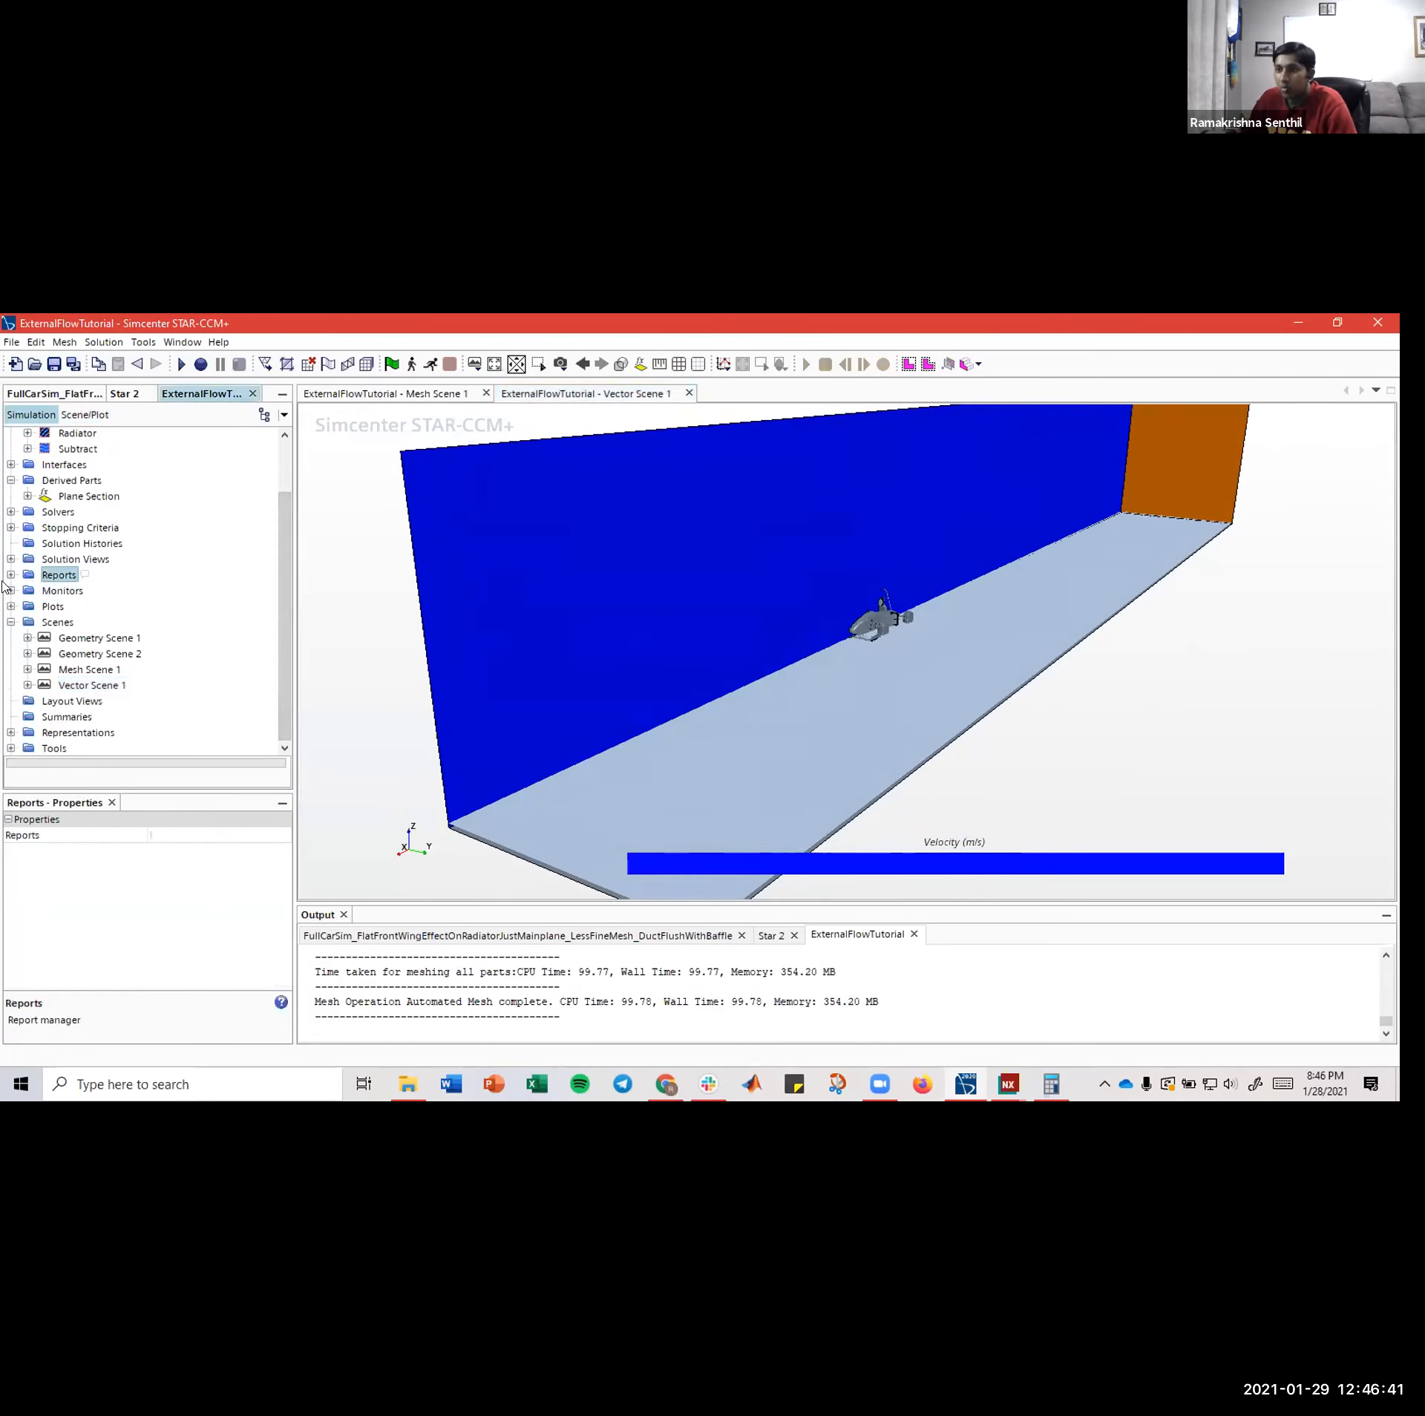
left_click(11, 576)
left_click(74, 591)
right_click(67, 590)
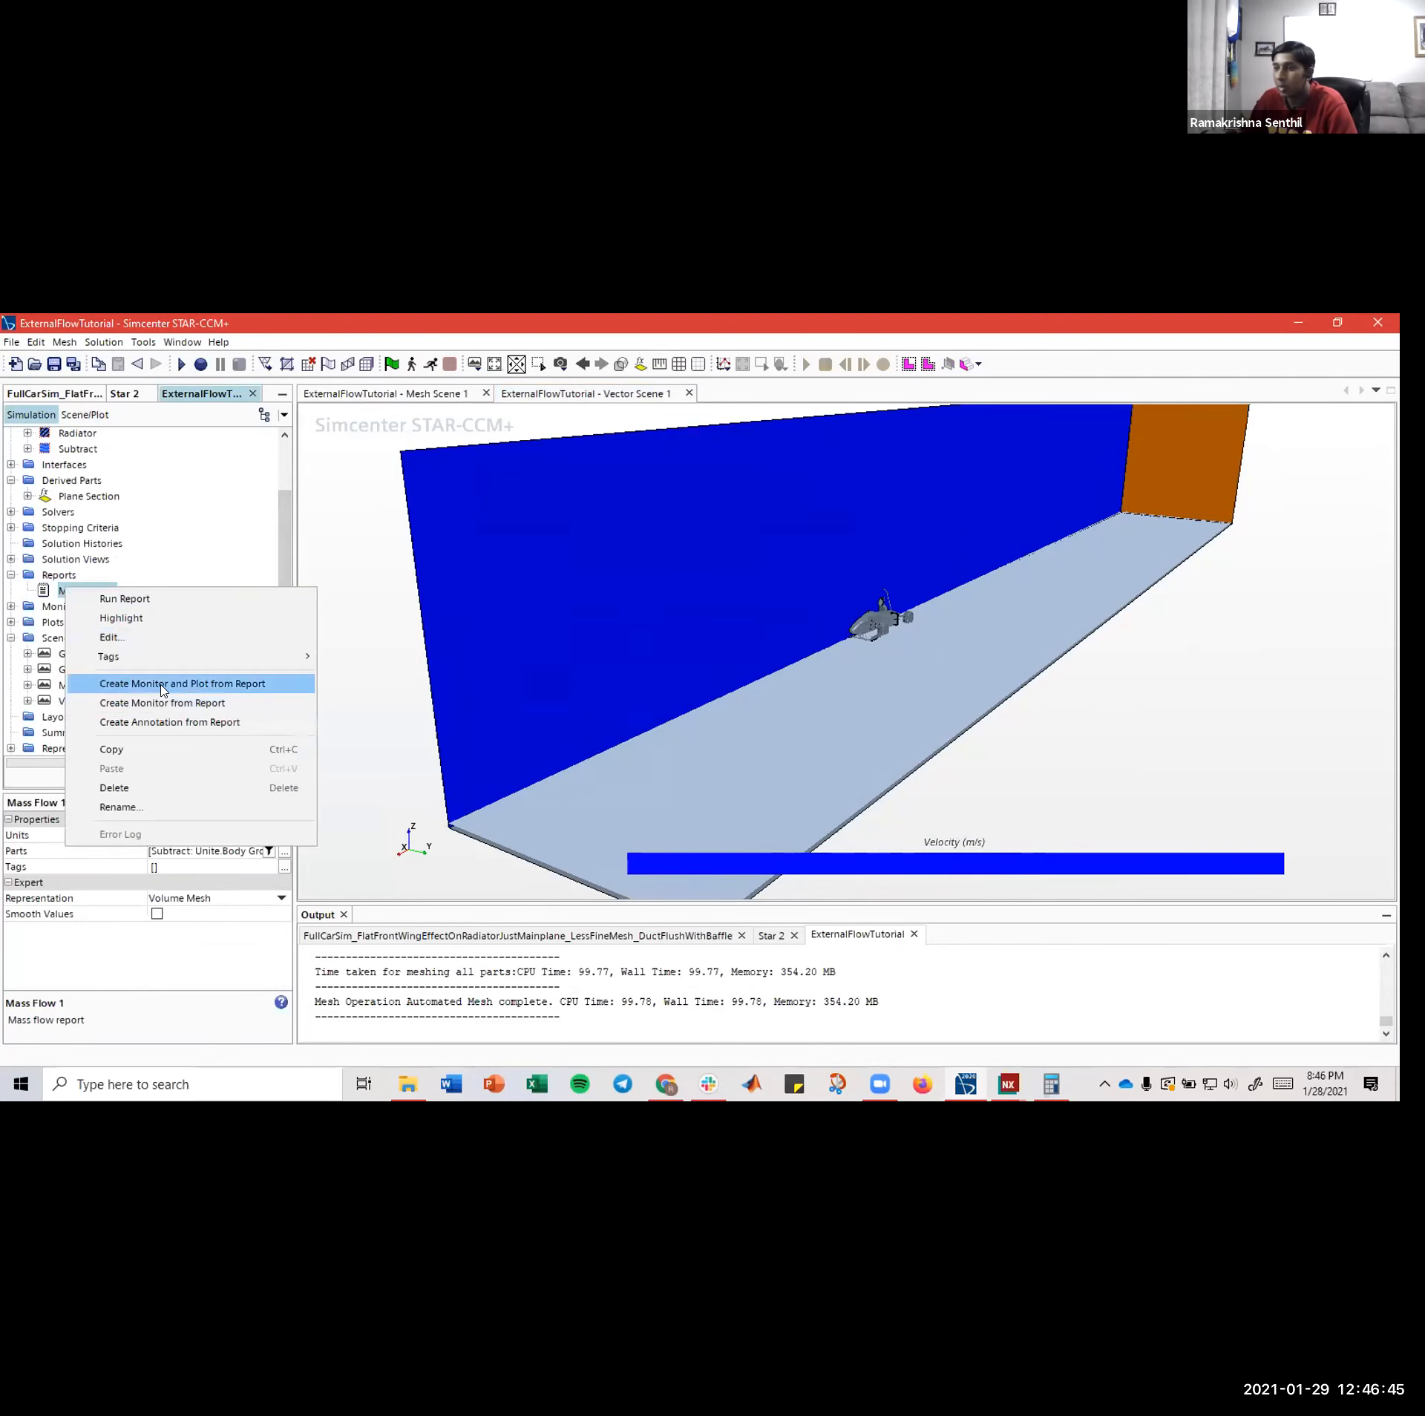
left_click(162, 684)
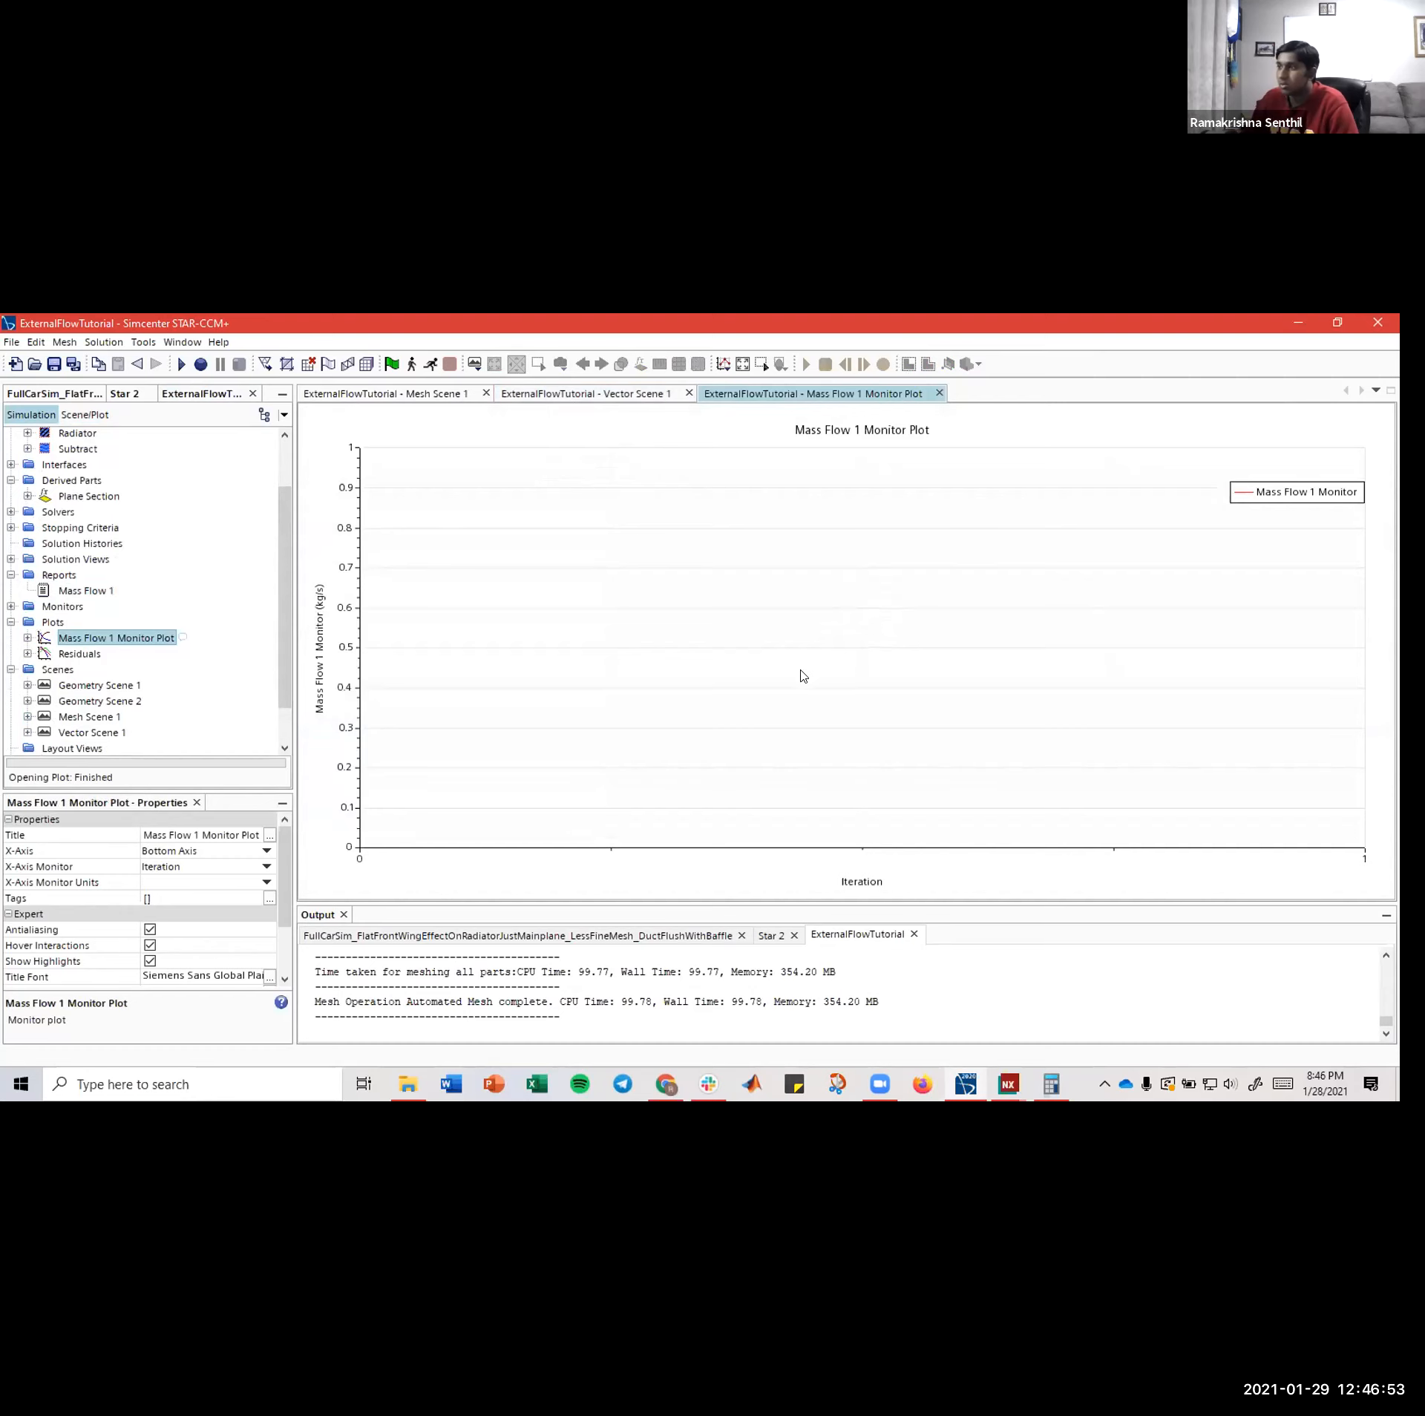
- Open the Residuals plot alongside the other views and return to Vector Scene 1
left_click(611, 394)
left_click_drag(856, 559, 851, 614)
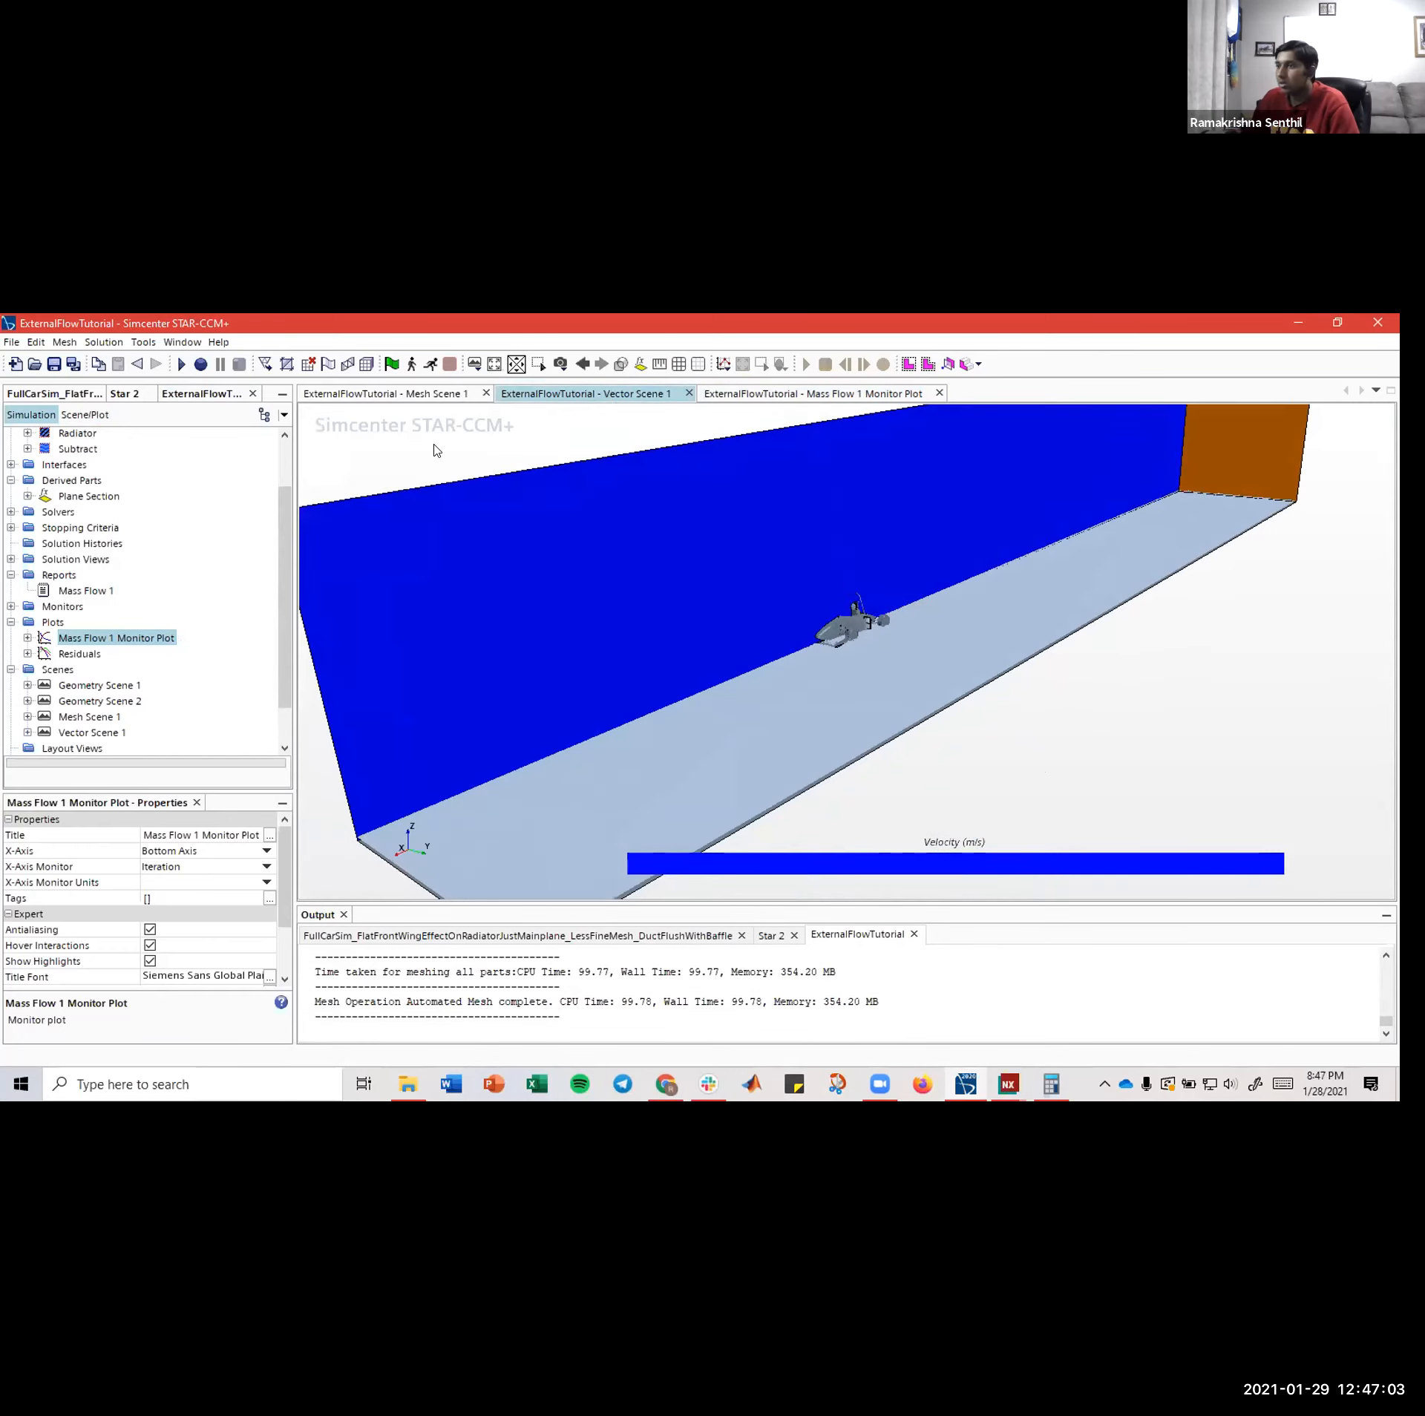
scroll(119, 634, "down", 1)
double_click(80, 607)
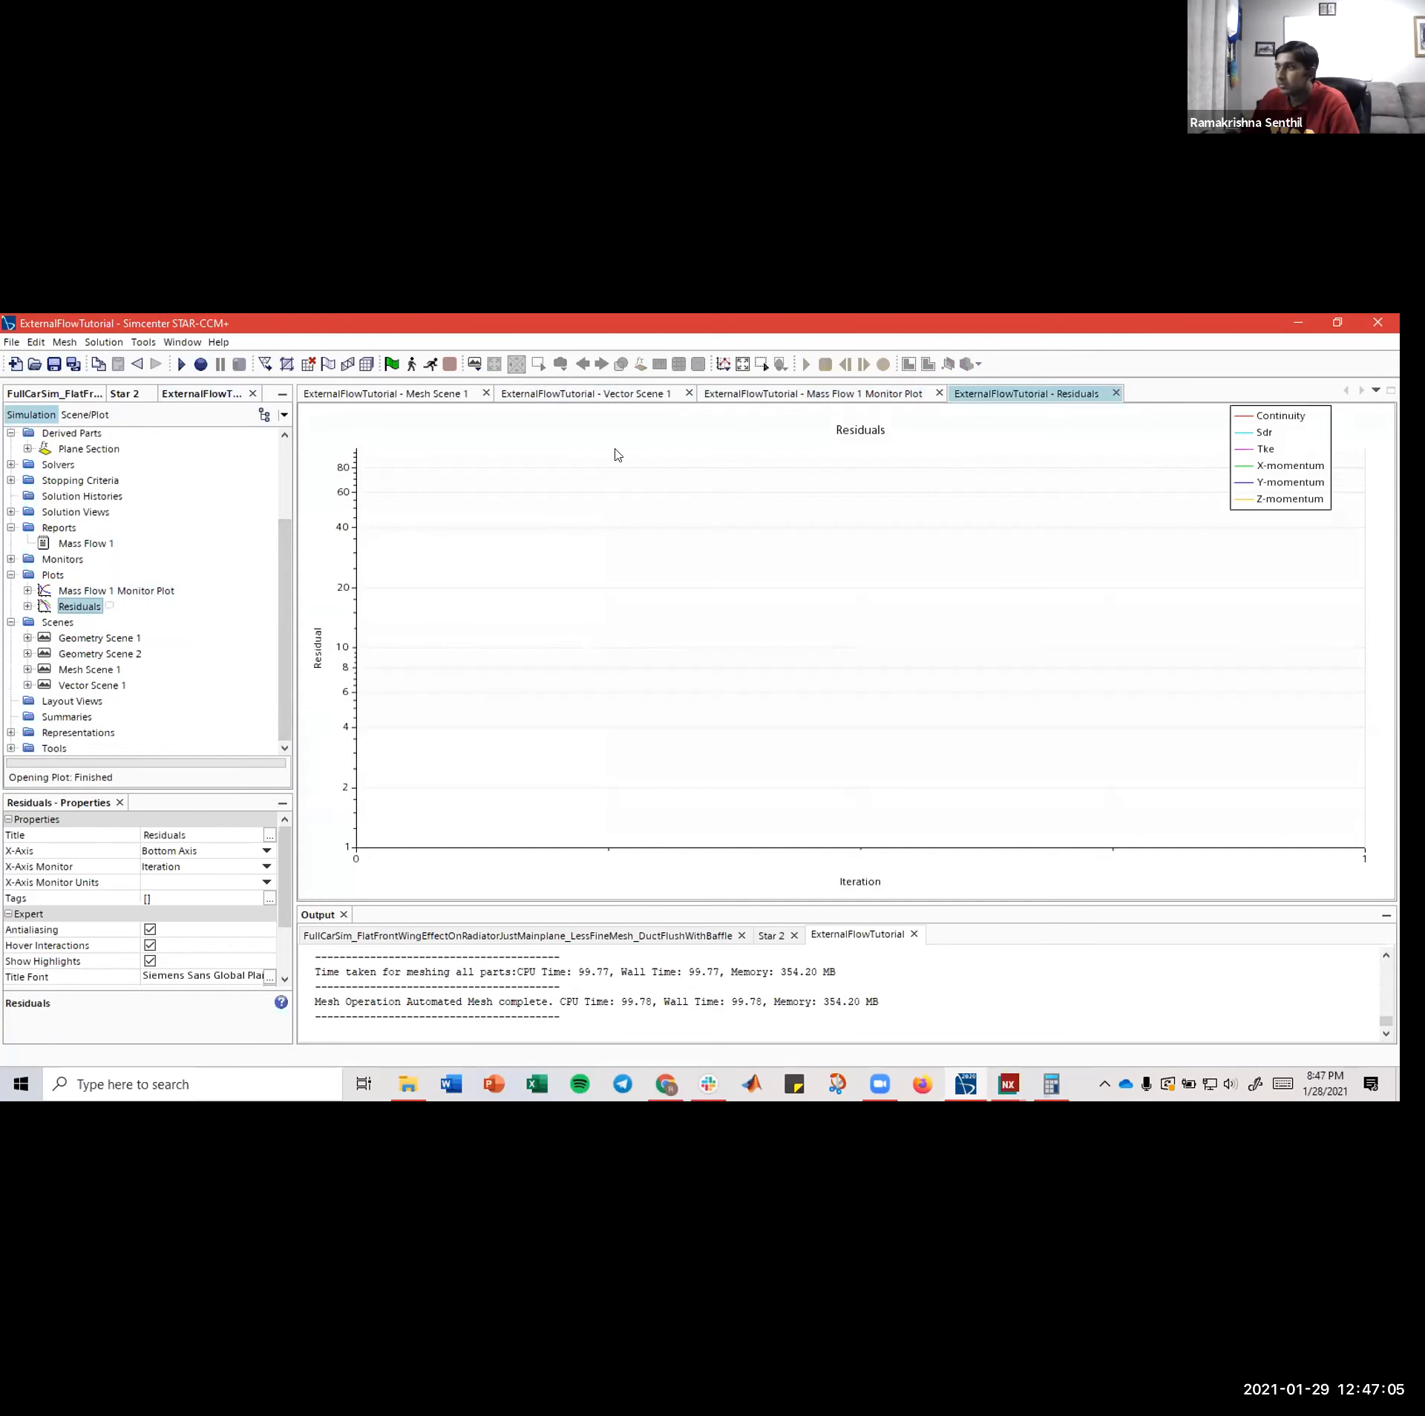
left_click_drag(1042, 396, 930, 394)
left_click_drag(842, 394, 1050, 398)
left_click(621, 396)
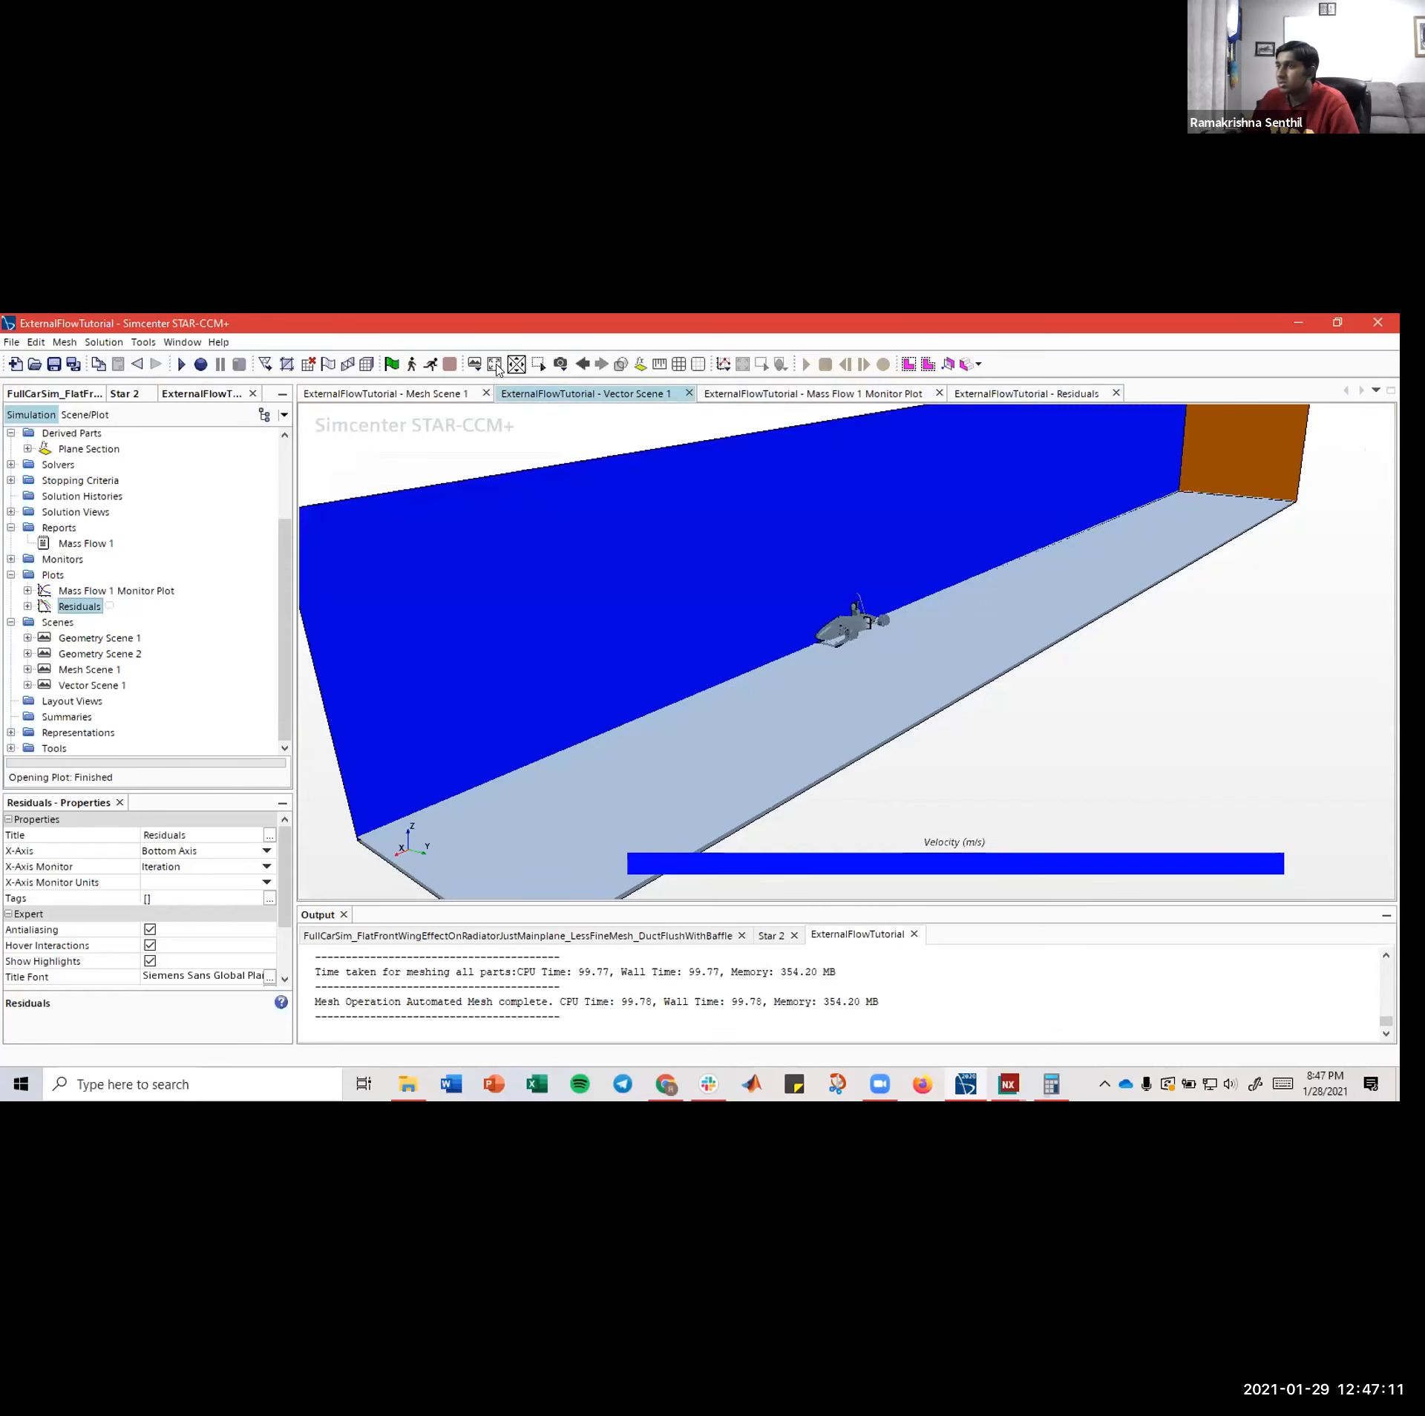
- Start the solver and show Vector Scene 1 from above in parallel projection
left_click(434, 365)
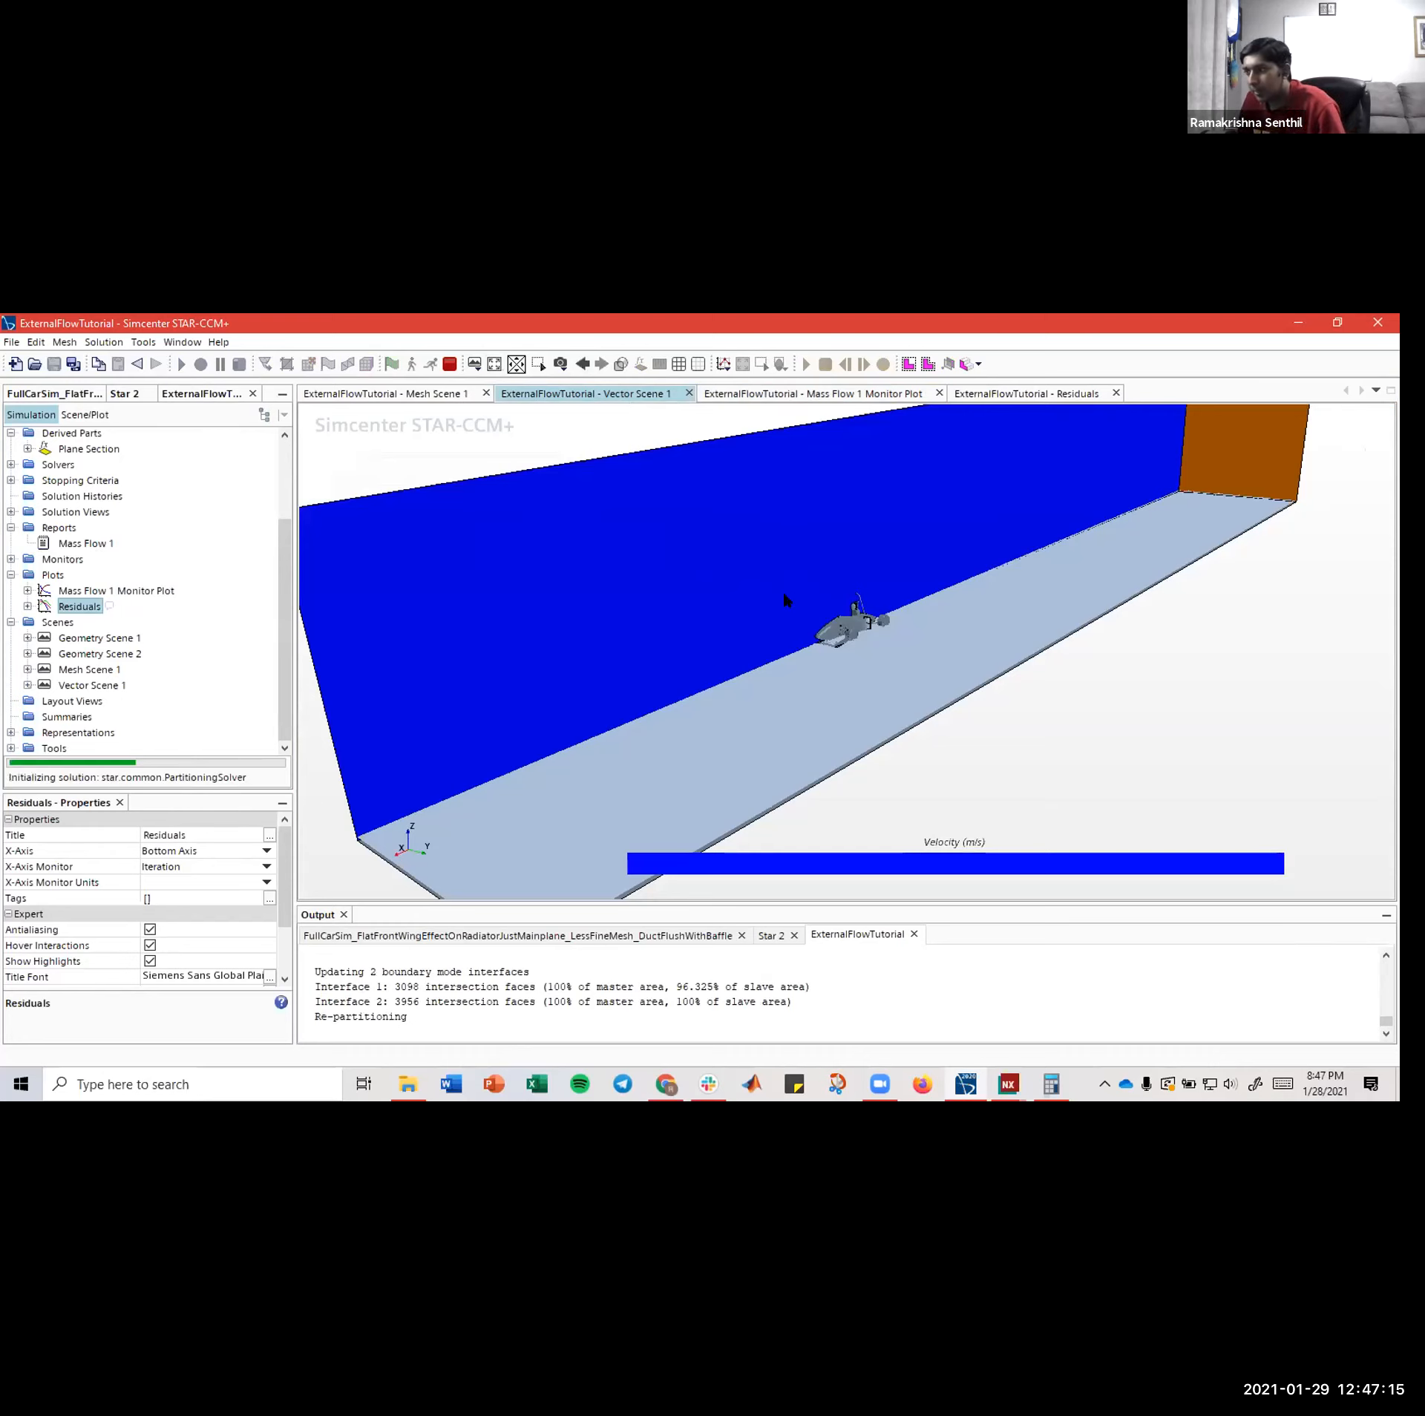
mouse_move(880, 648)
left_mouse_down()
mouse_move(897, 649)
mouse_move(810, 622)
left_mouse_up()
key("t")
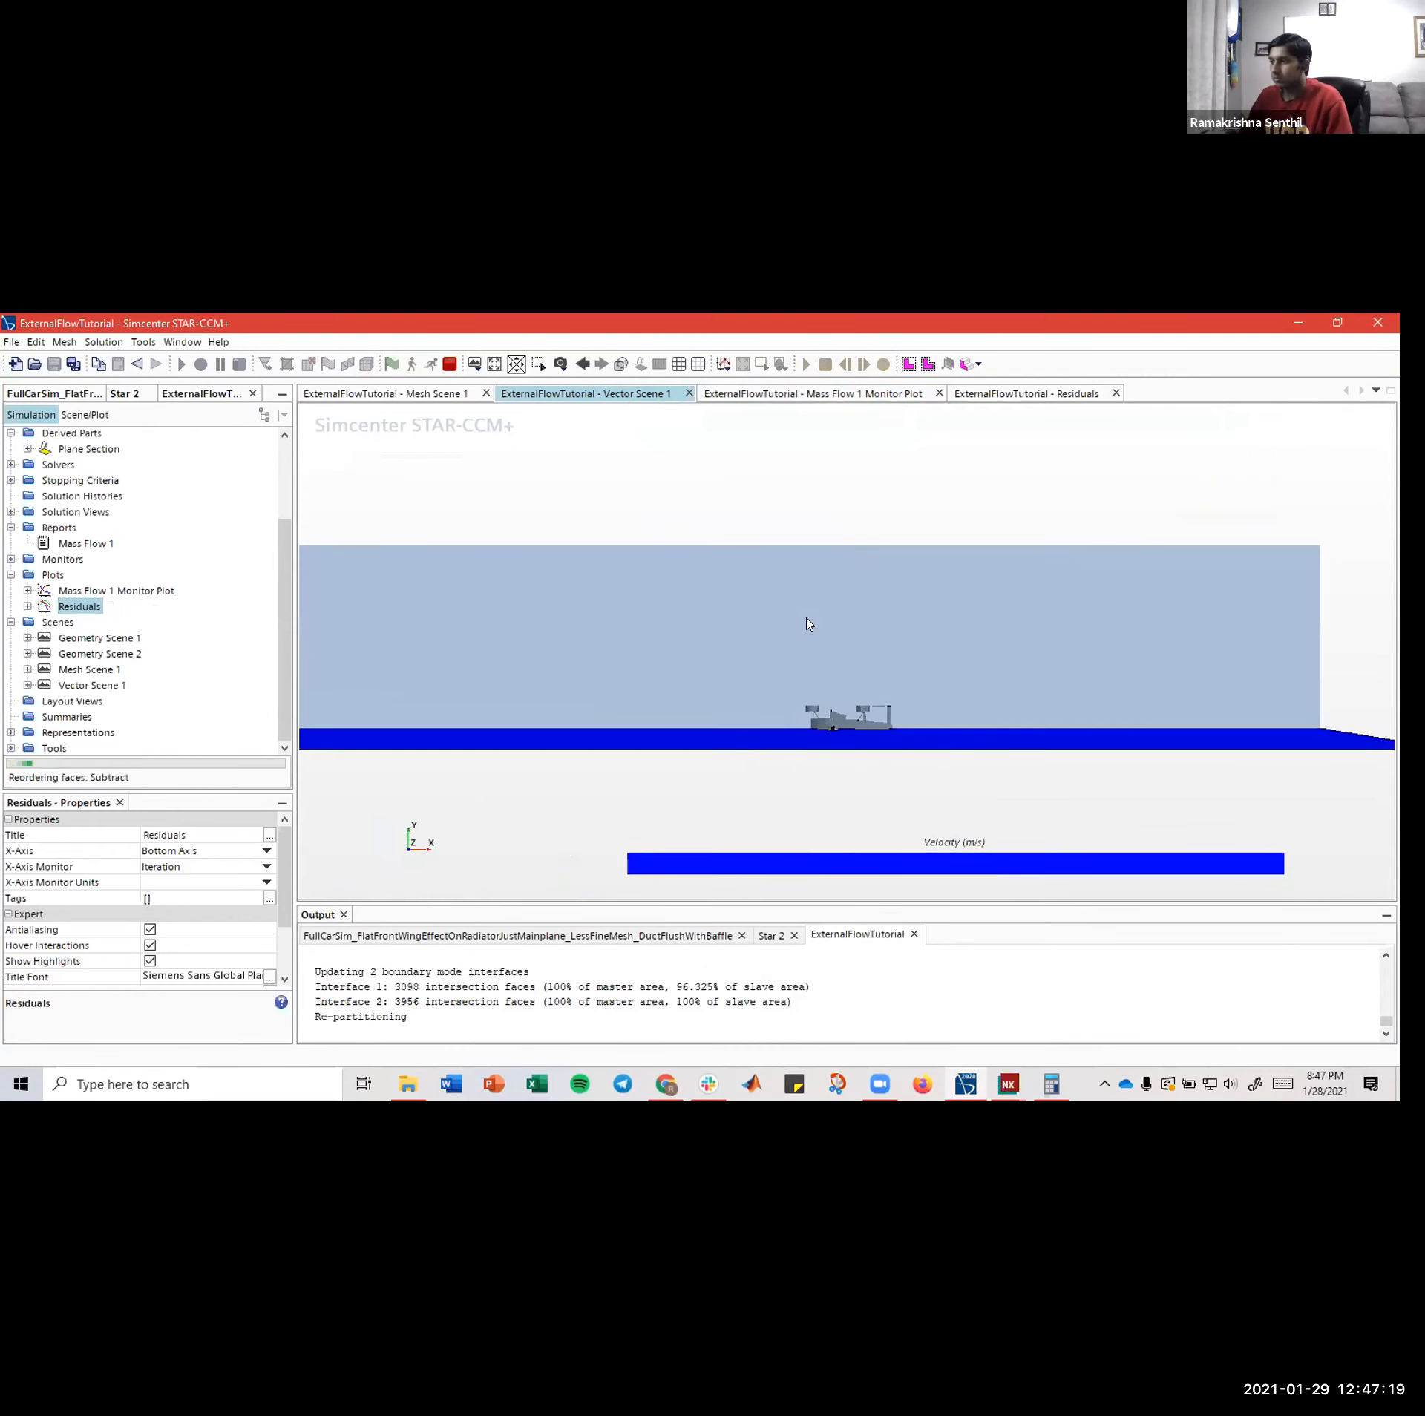
left_click(560, 363)
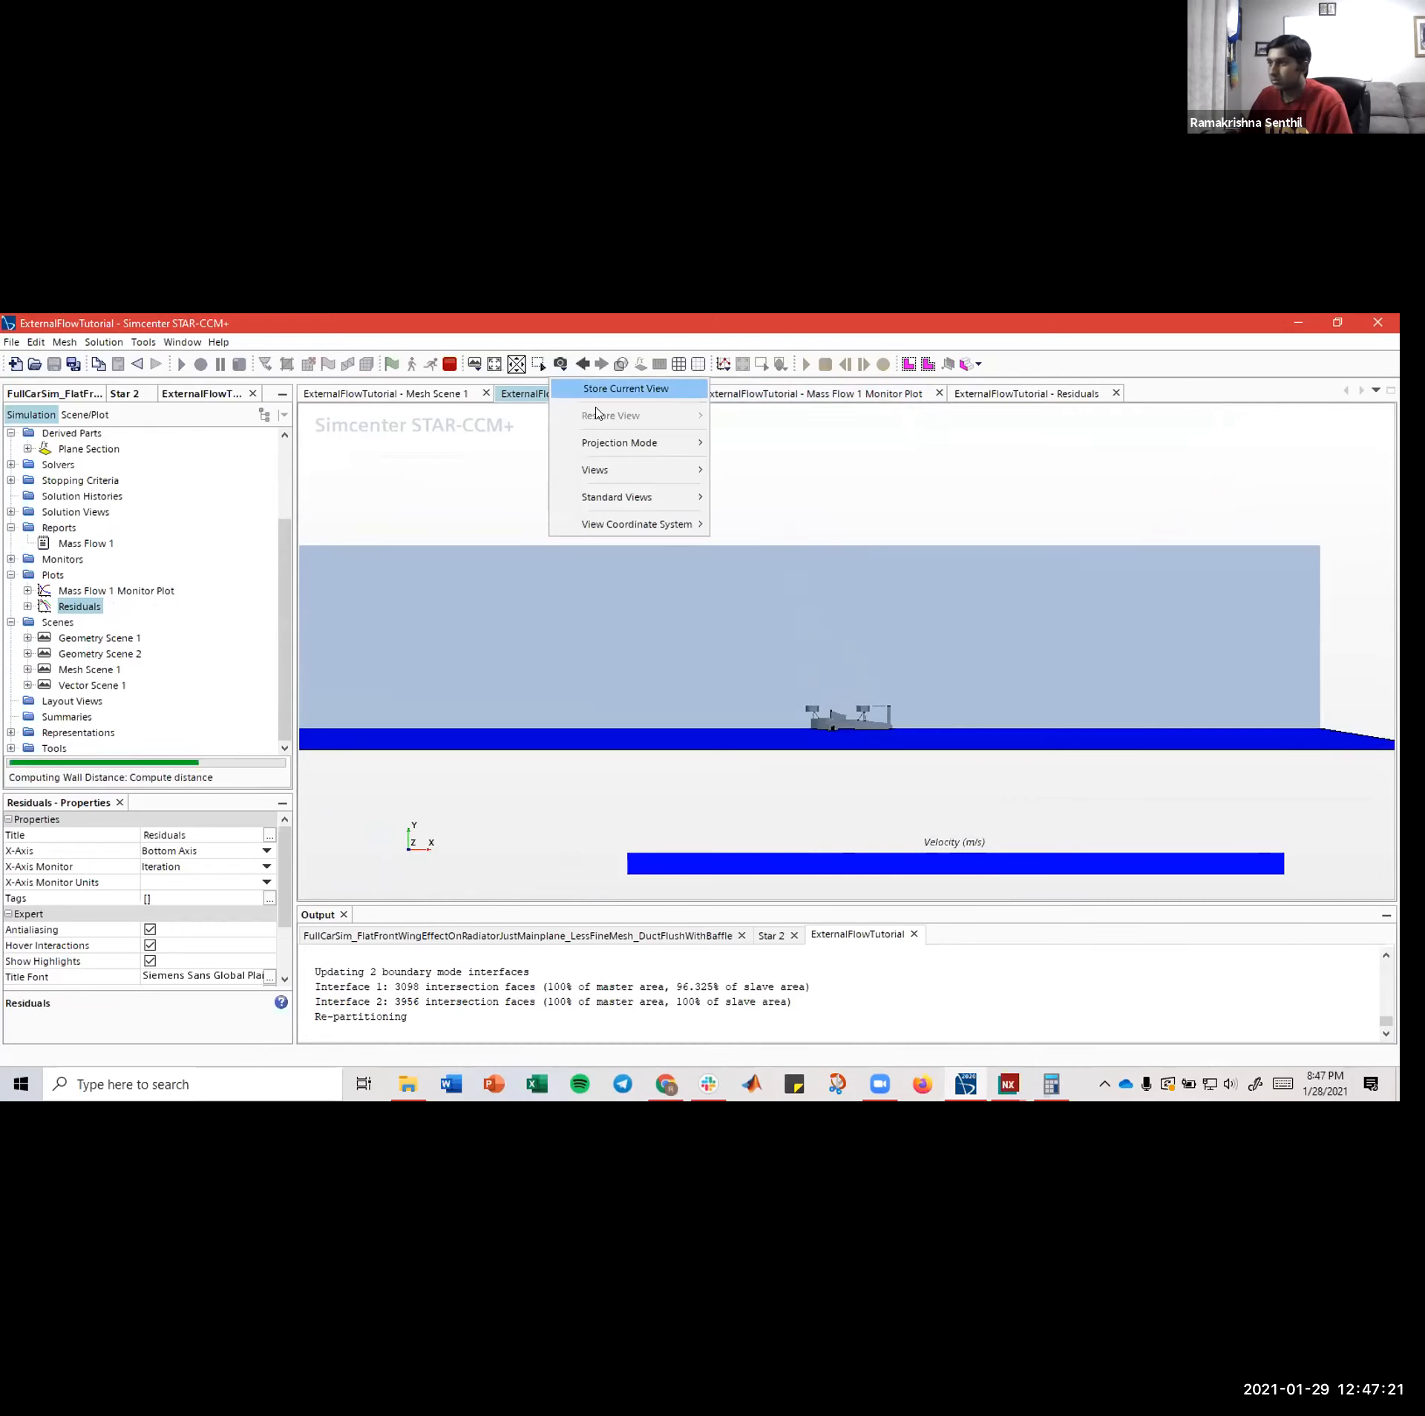
mouse_move(610, 444)
left_click(755, 461)
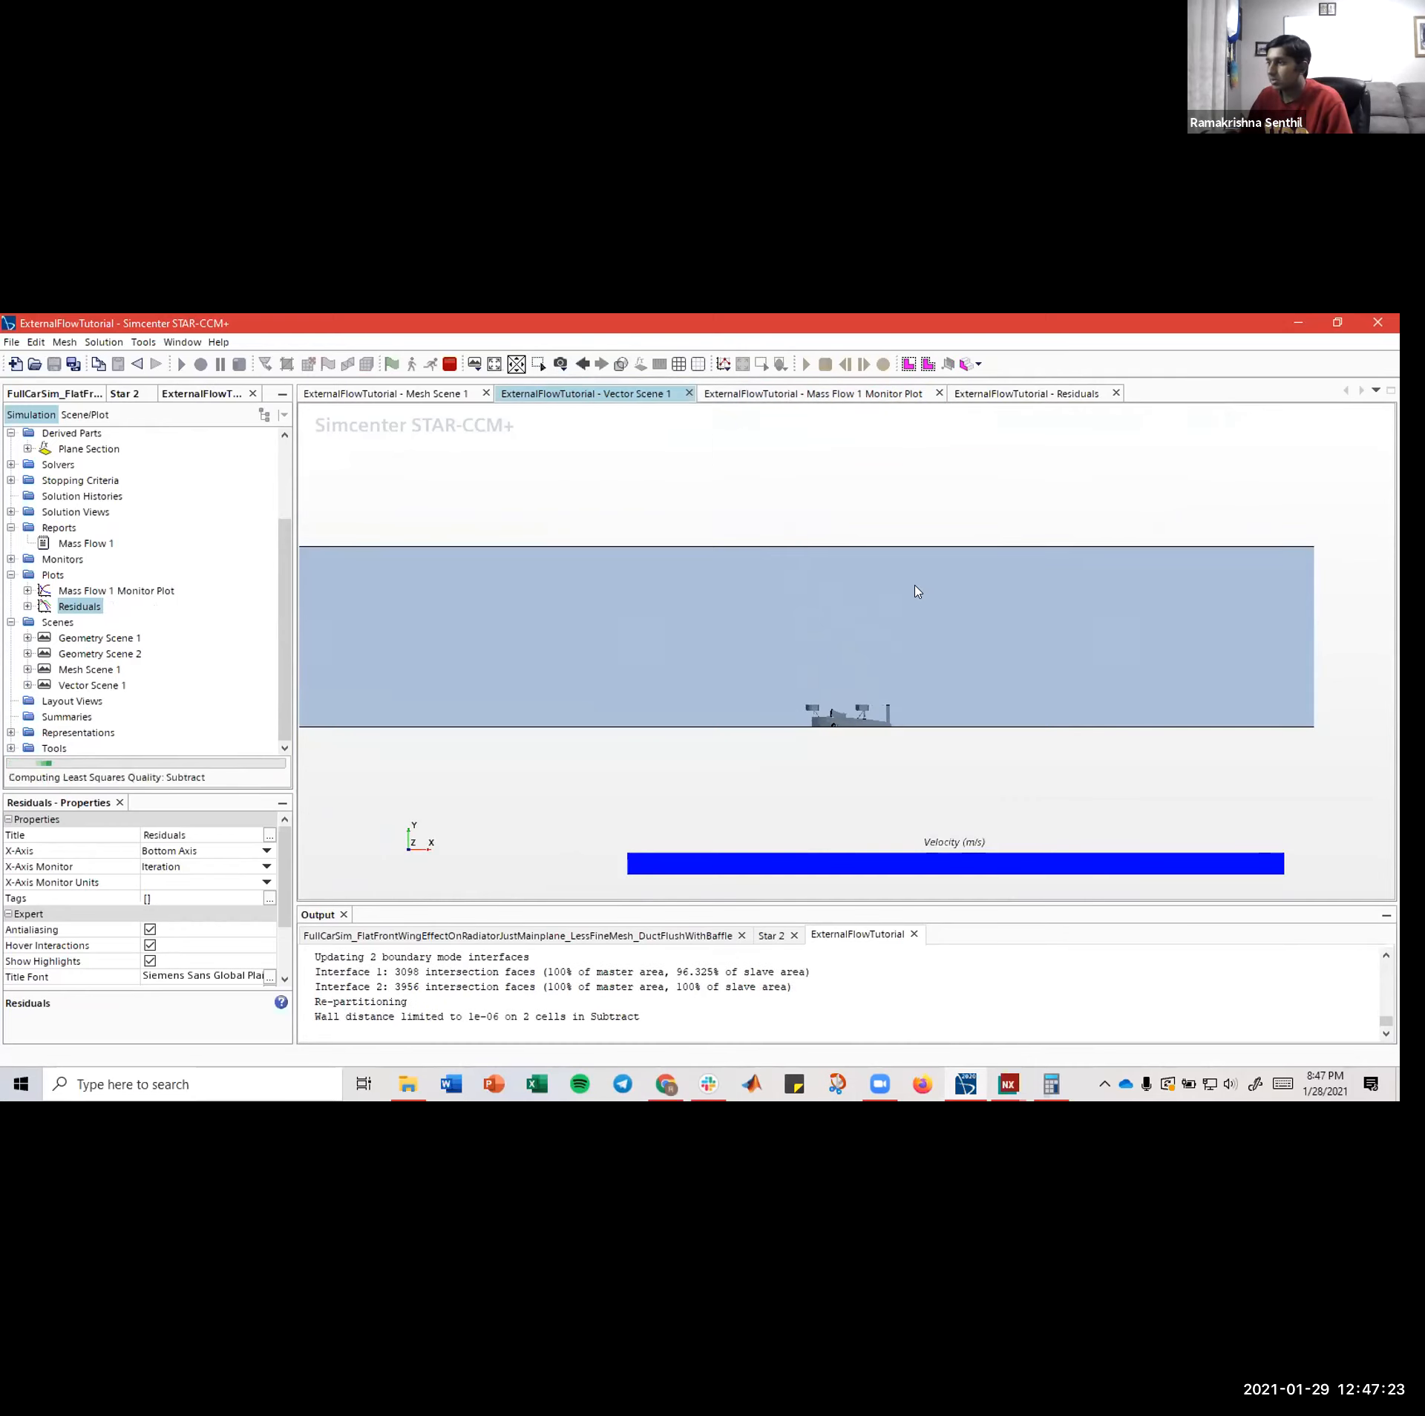
left_click_drag(917, 592, 978, 705)
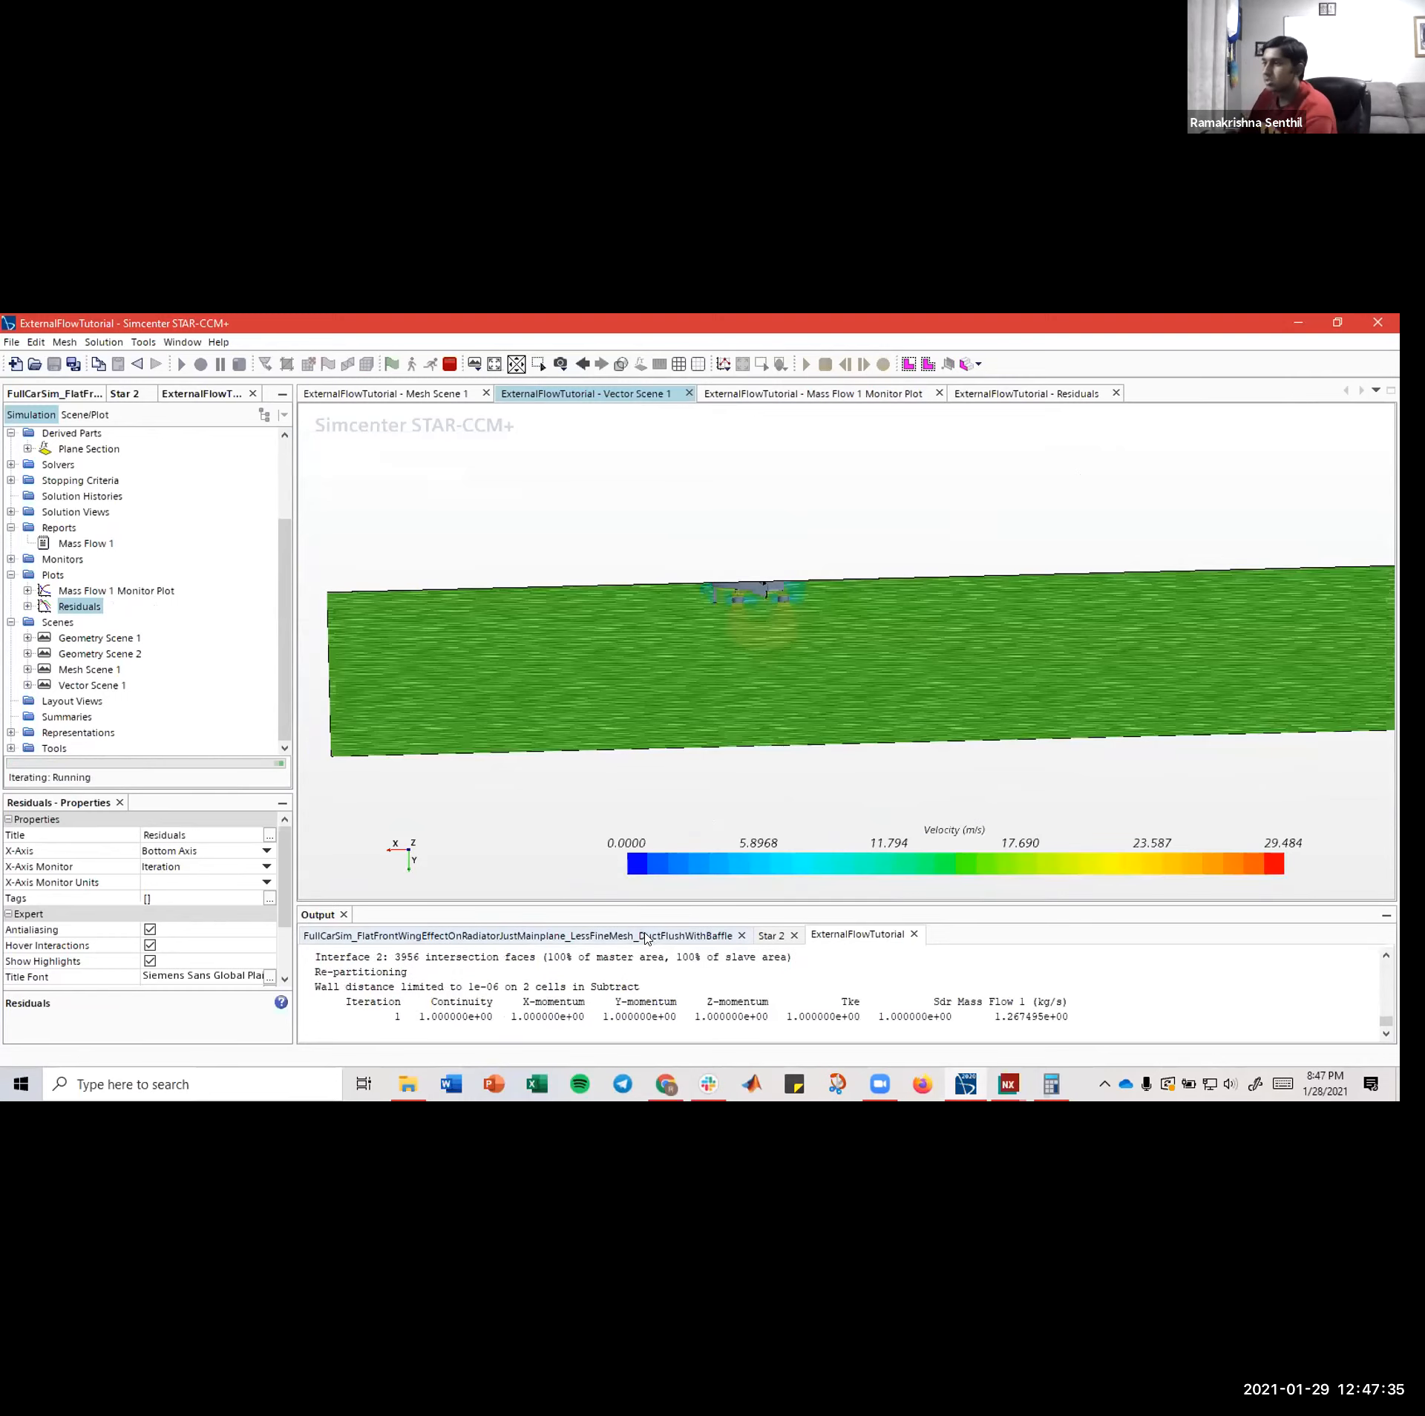
- Stop the solver and examine the velocity field around the car from above in Vector Scene 1
left_click(450, 365)
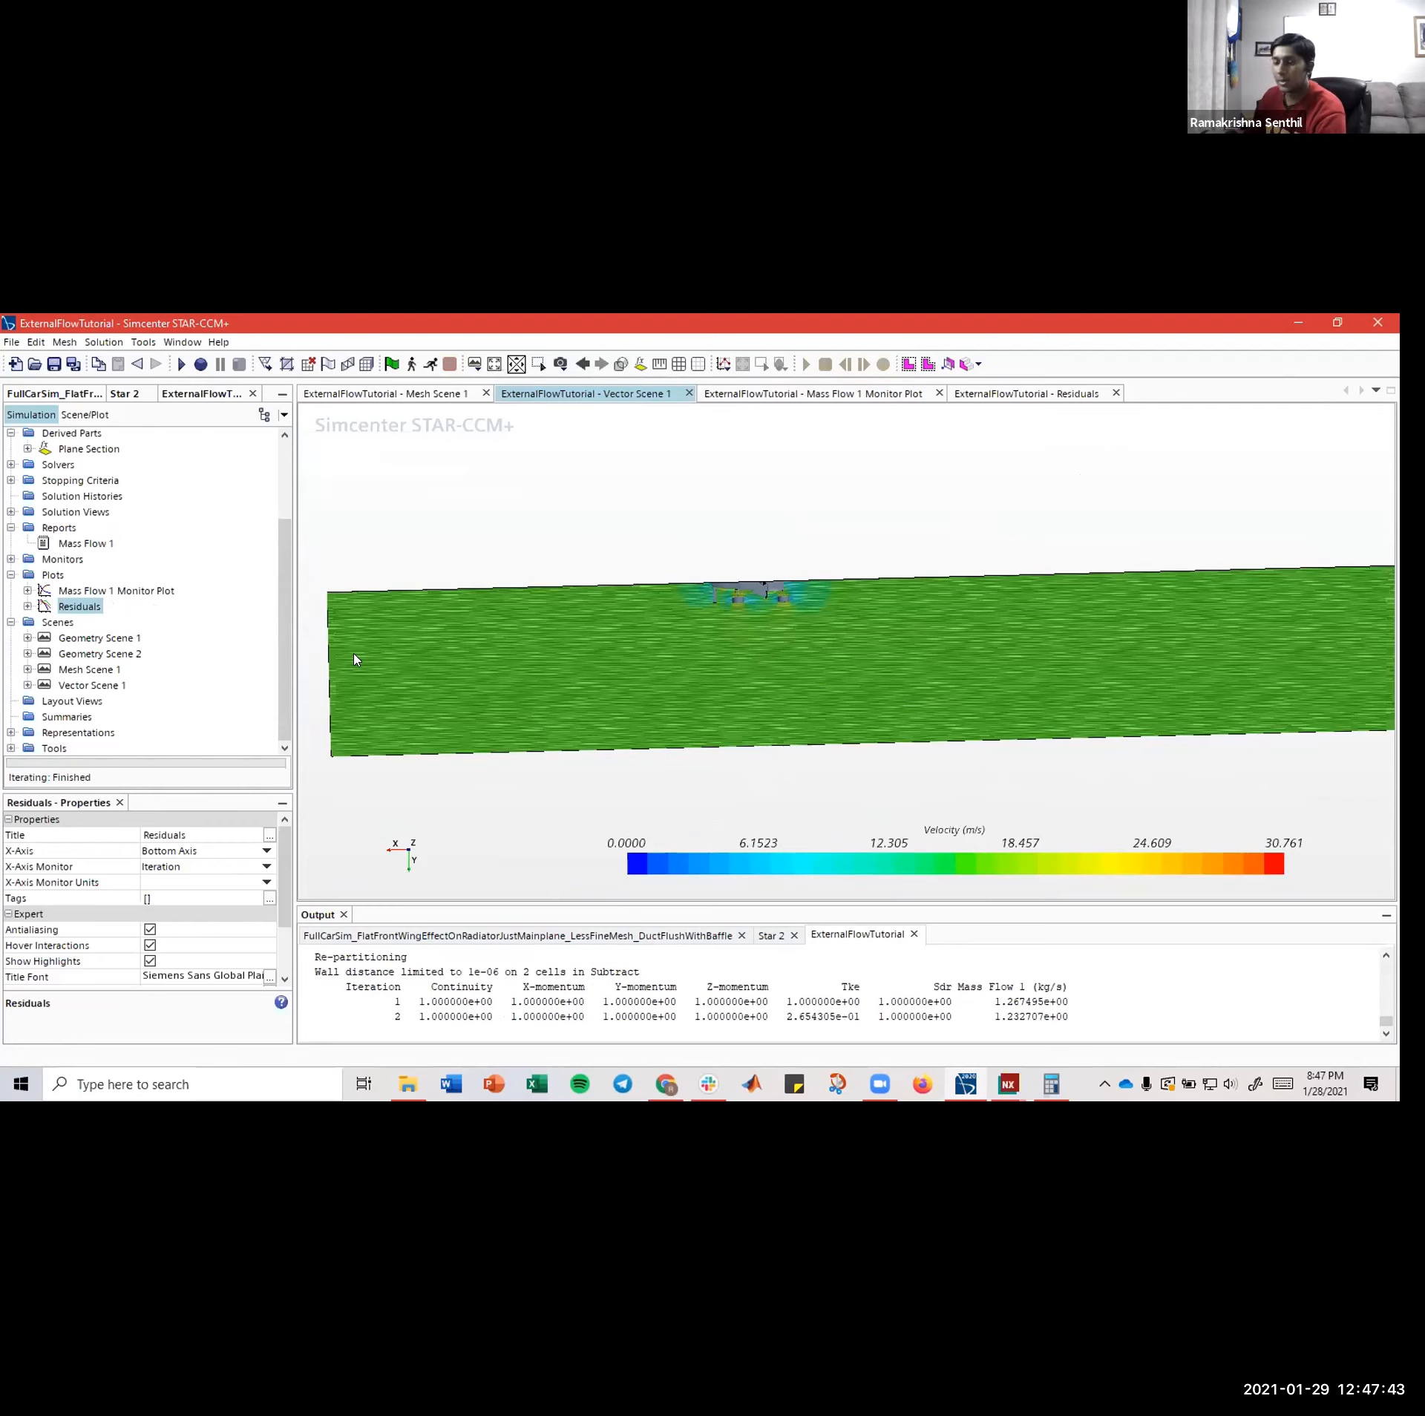
scroll(104, 651, "up", 3)
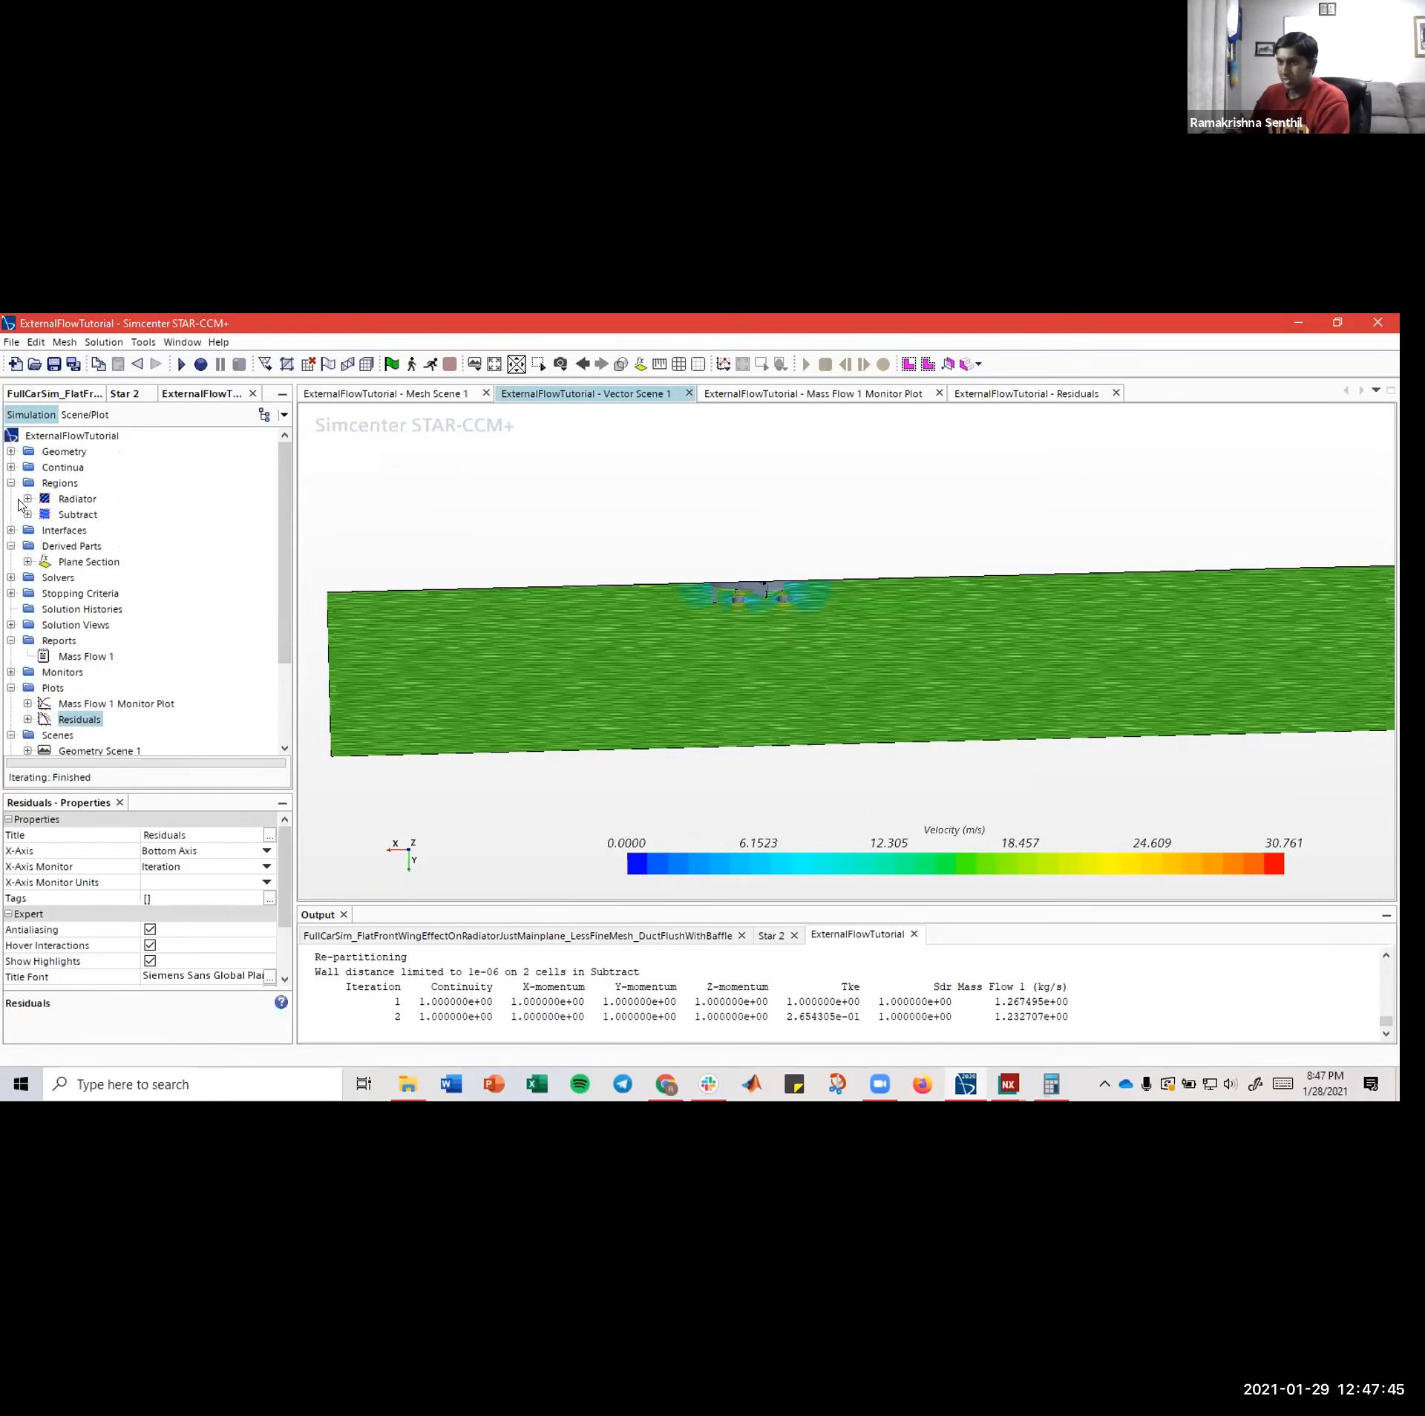
left_click(11, 483)
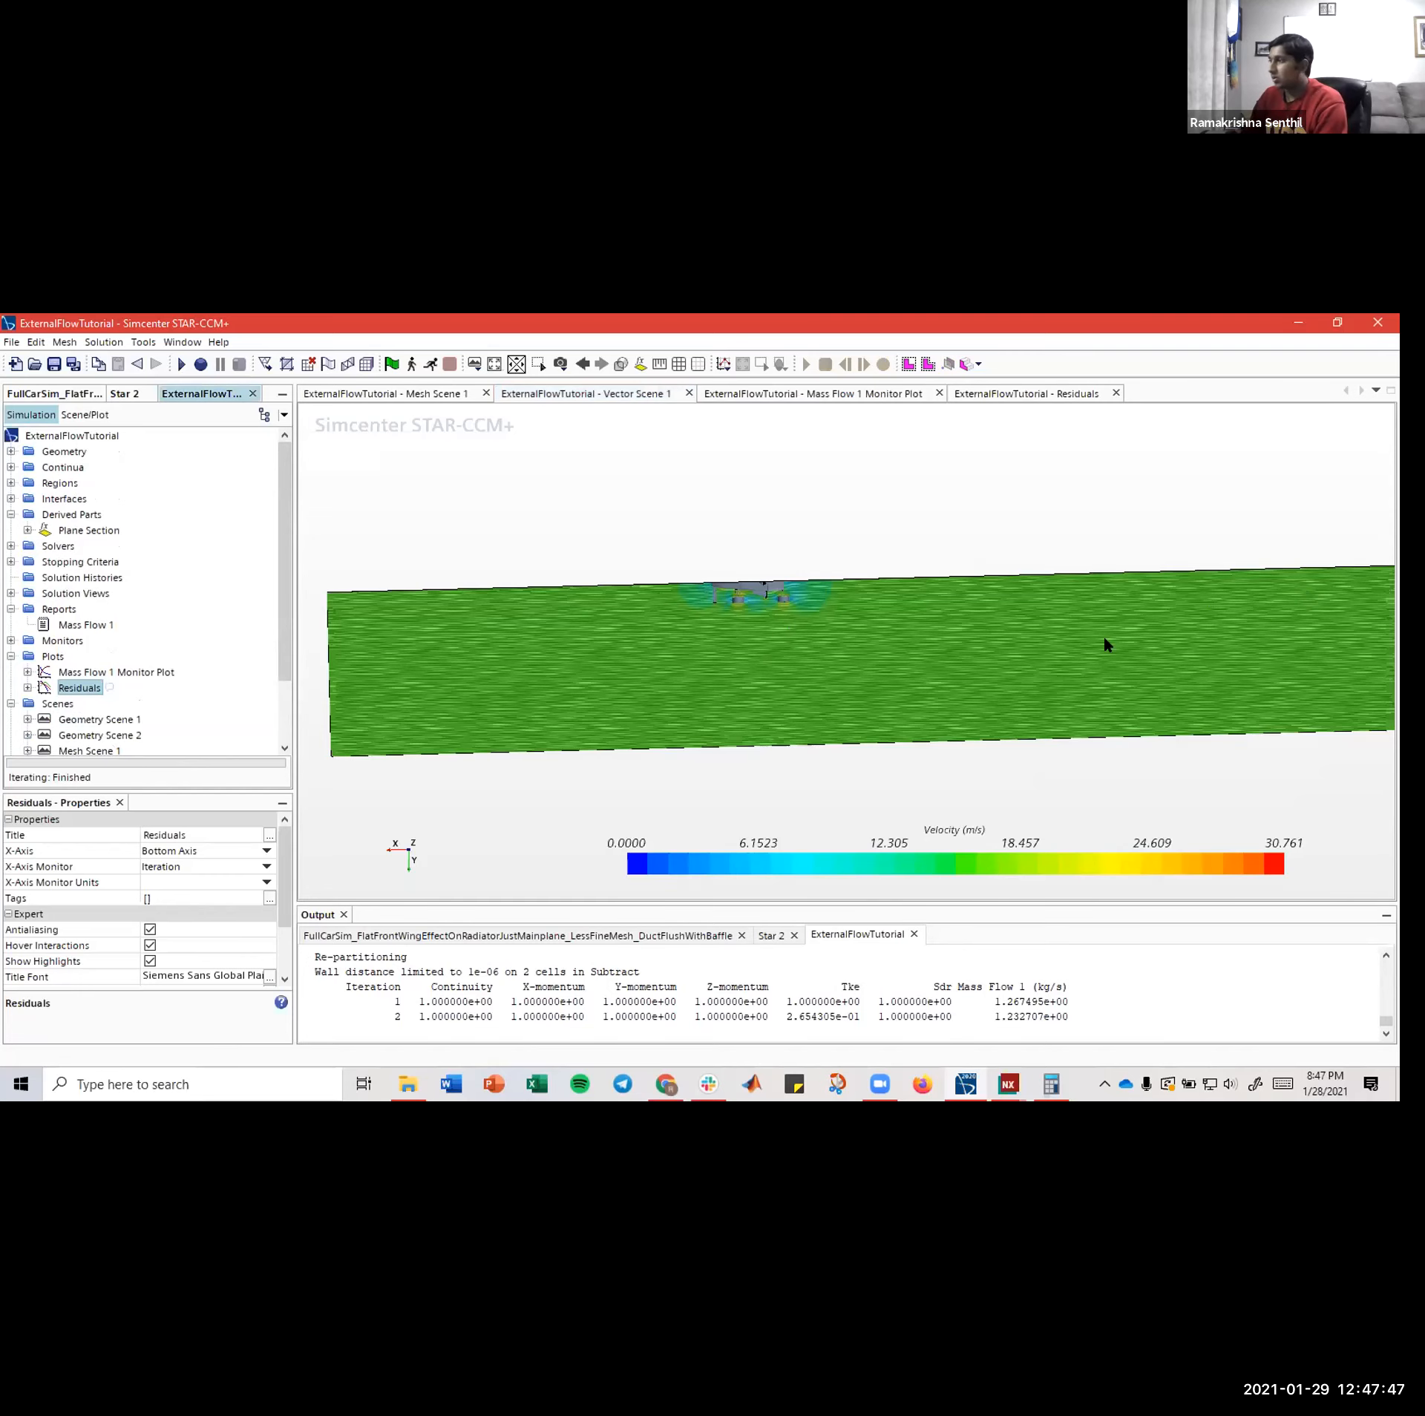
left_click(849, 632)
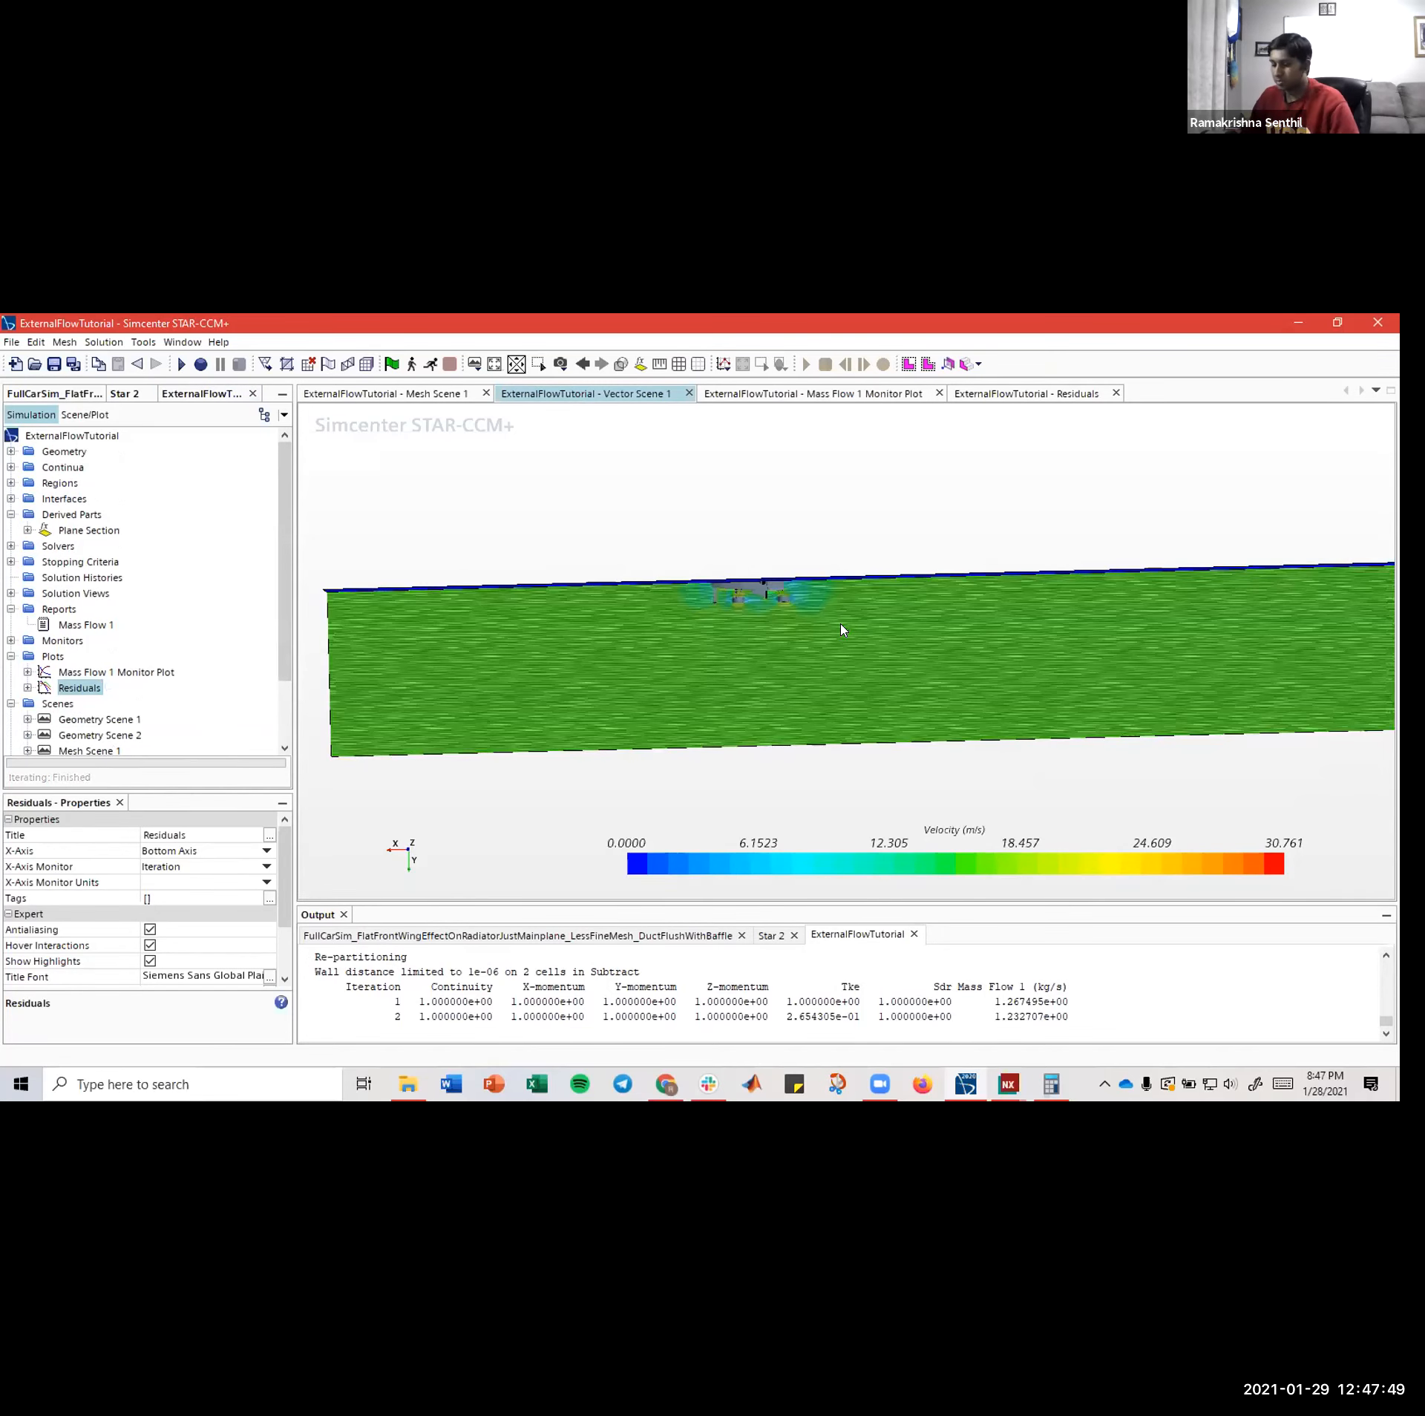
key("t")
key("t")
key("t")
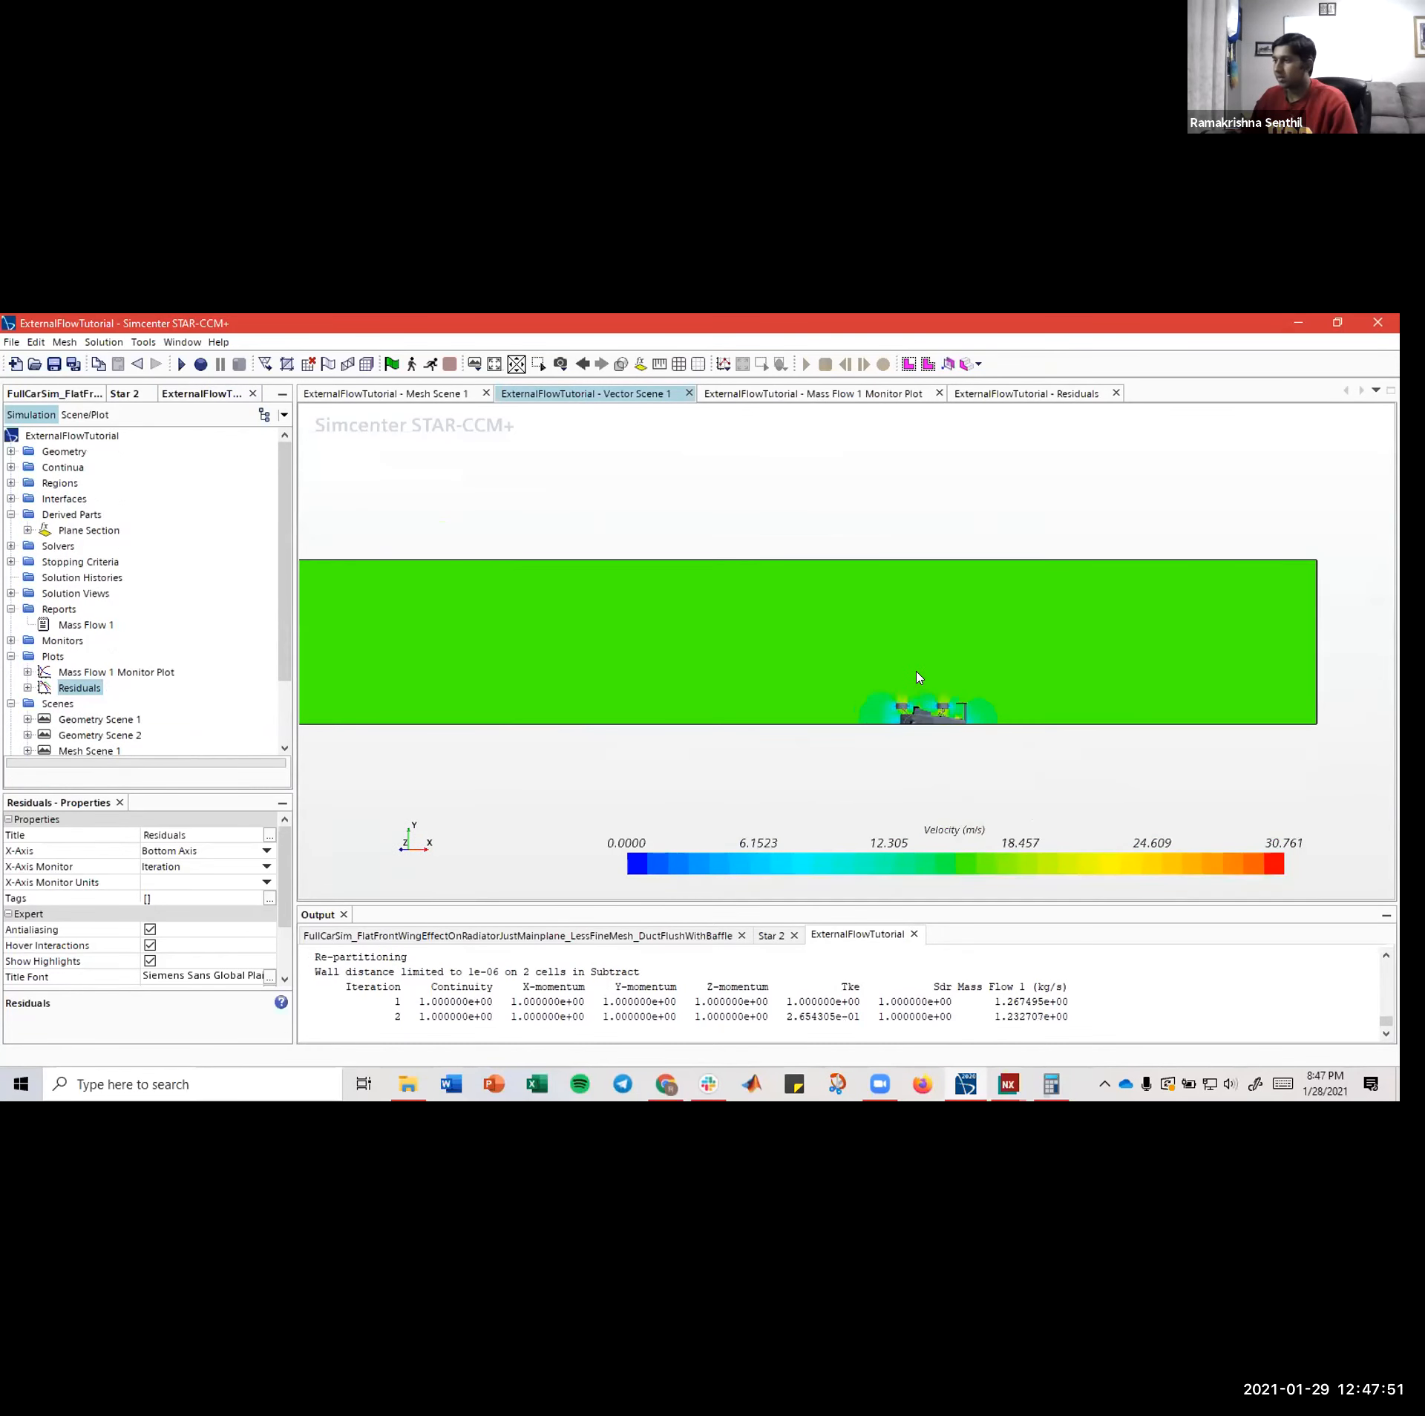
scroll(891, 742, "up", 10)
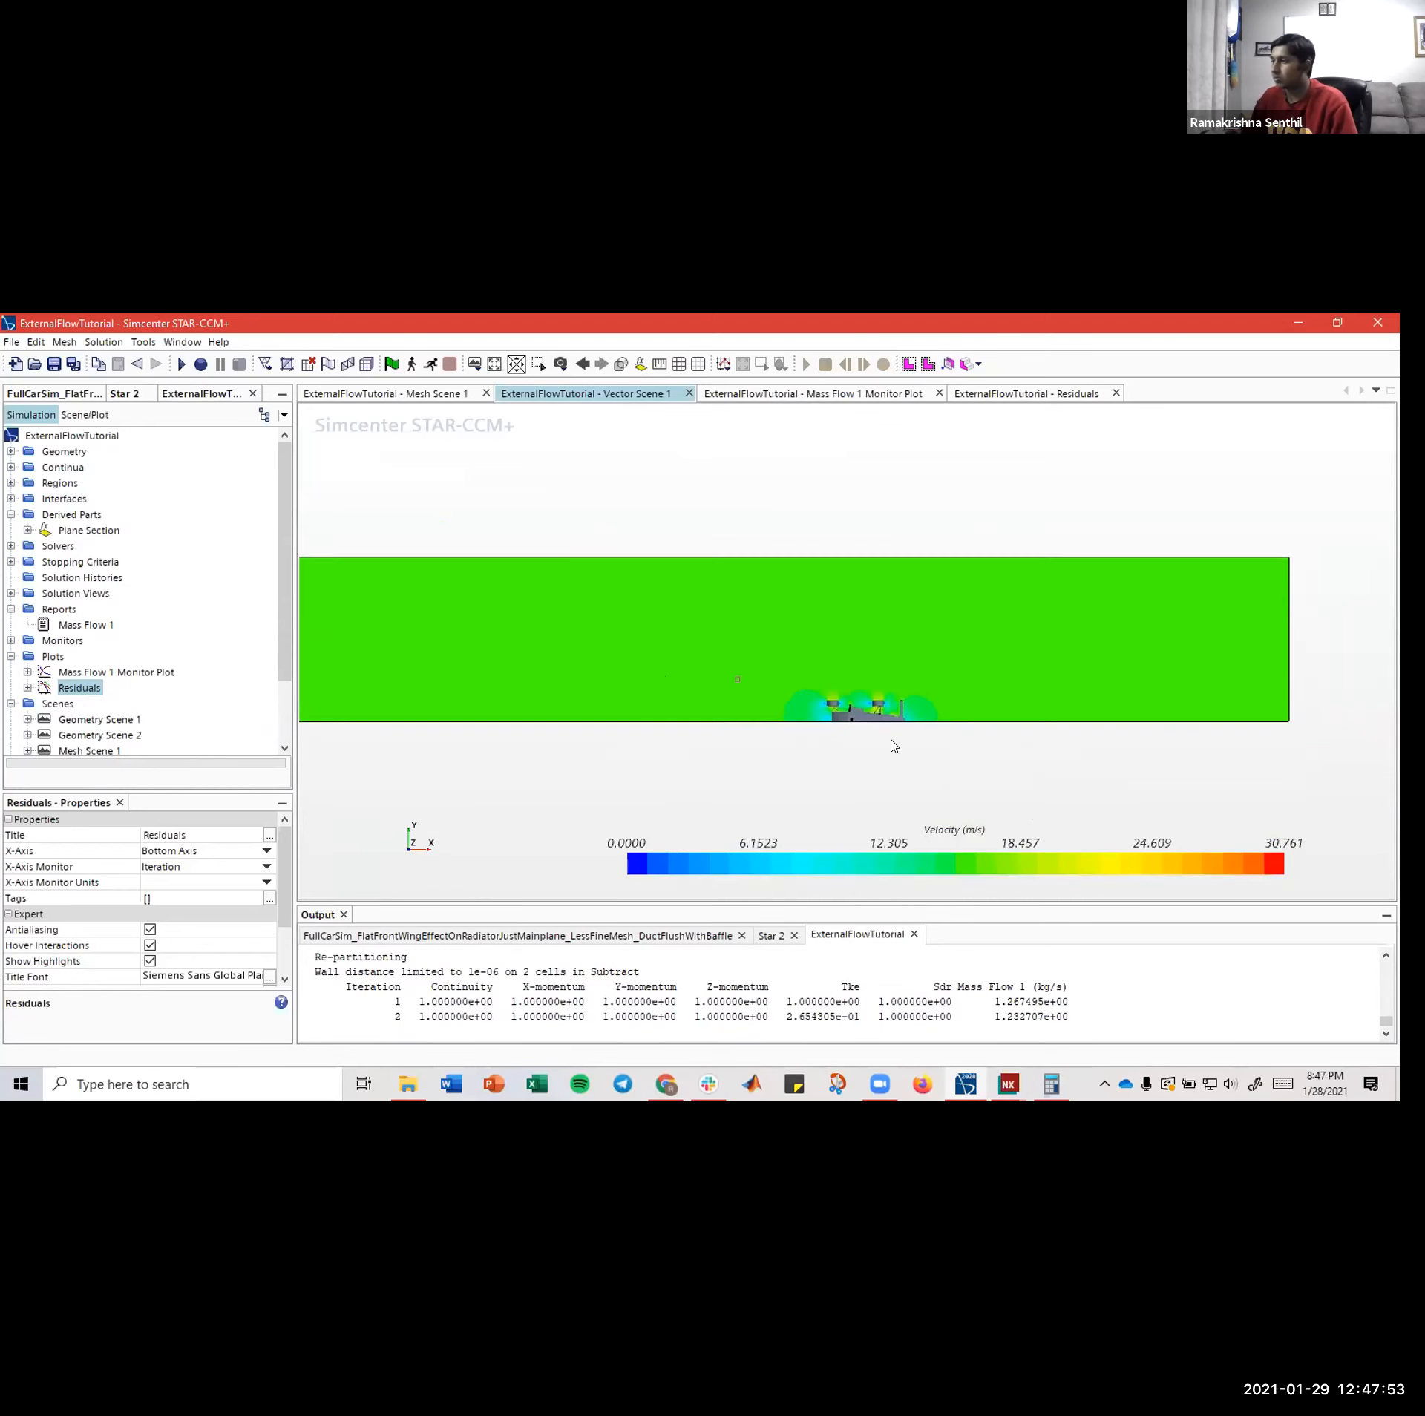
scroll(693, 713, "up", 4)
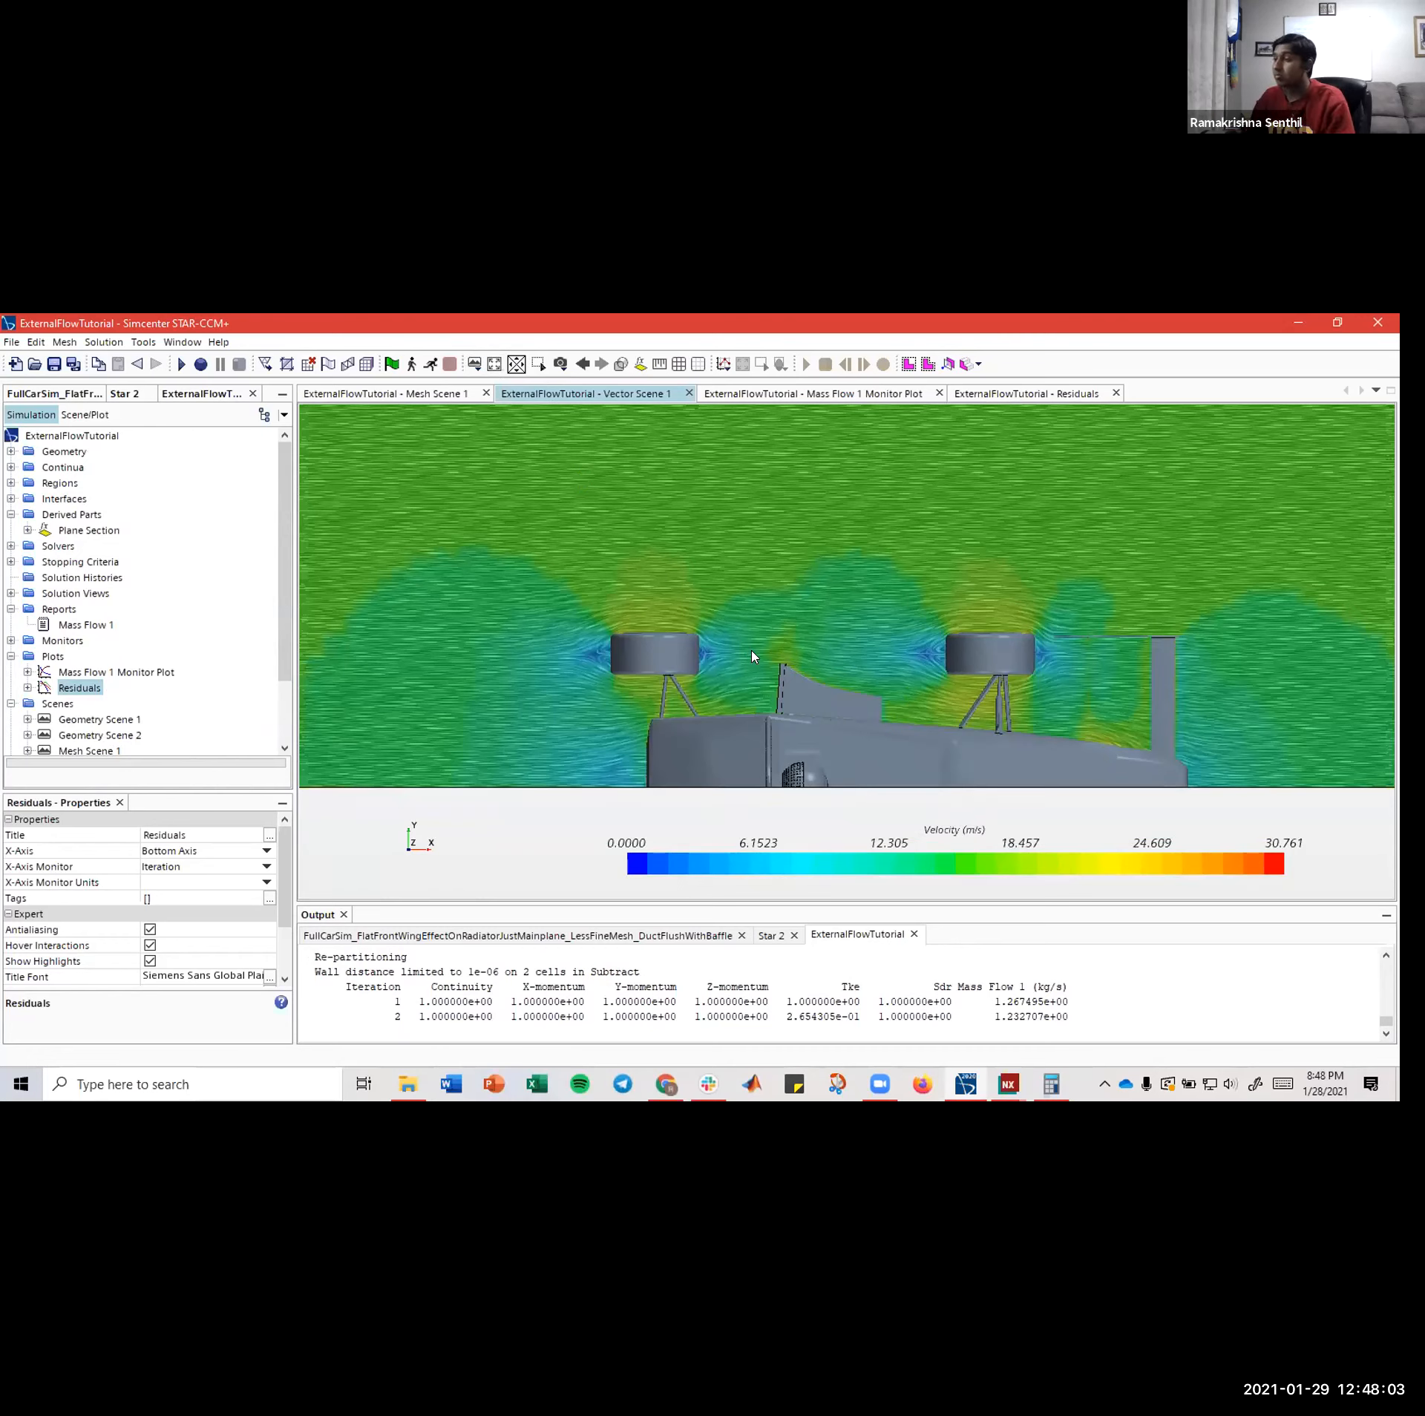
- Run the solver briefly for further iterations, stopping it to check the Mass Flow 1 Monitor Plot
left_click(430, 364)
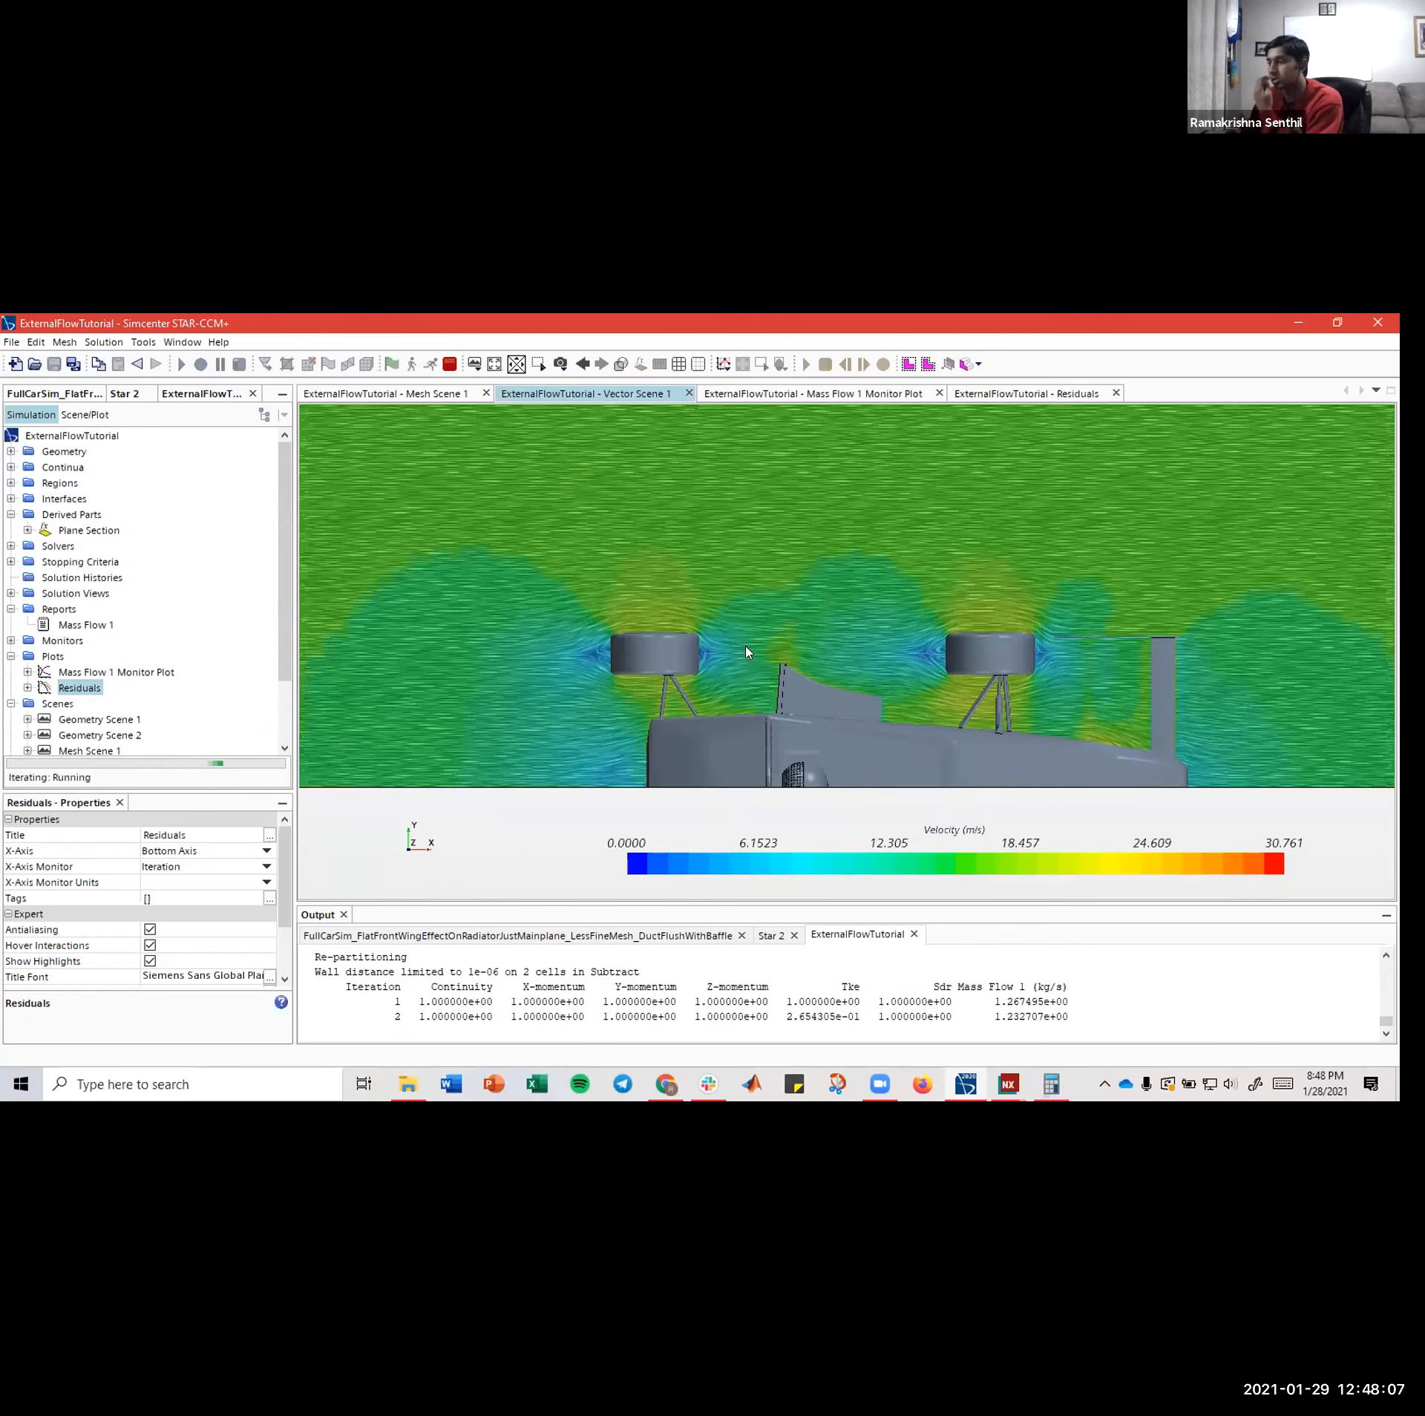
scroll(774, 693, "down", 4)
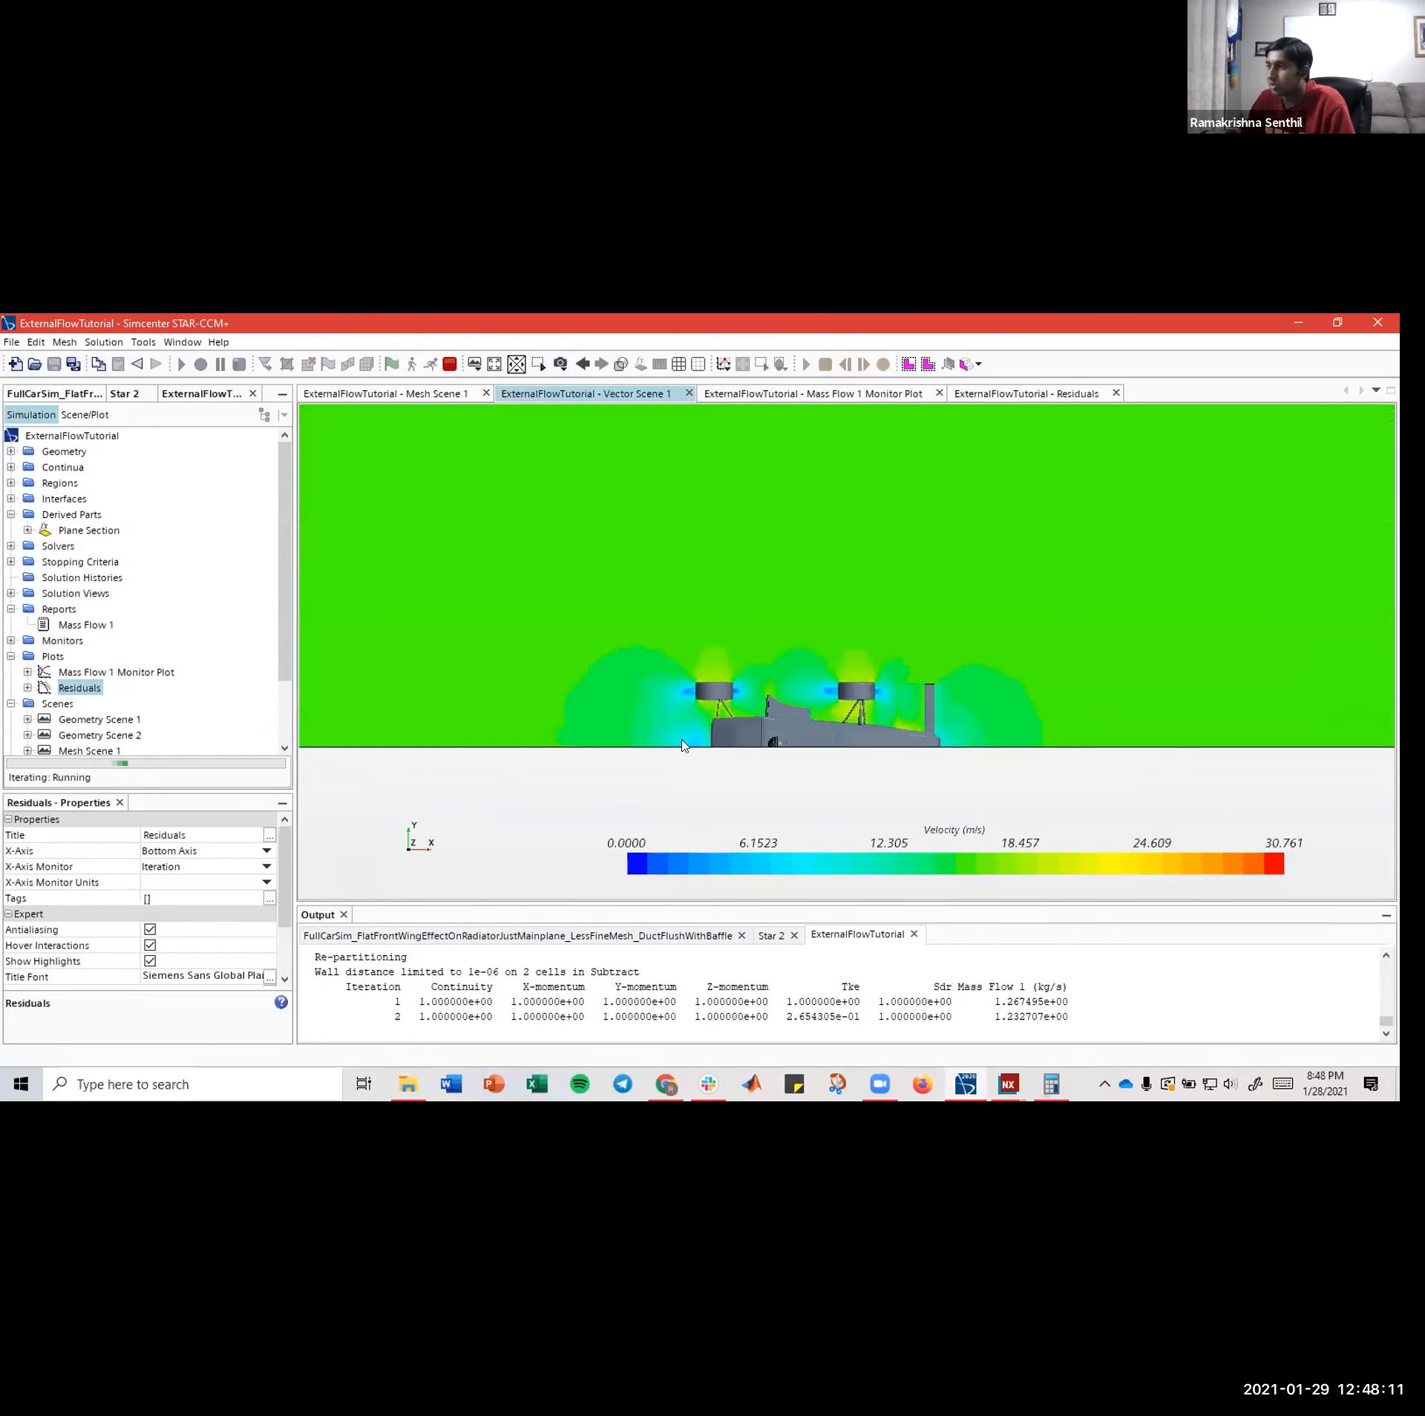
scroll(743, 743, "down", 2)
scroll(799, 789, "down", 3)
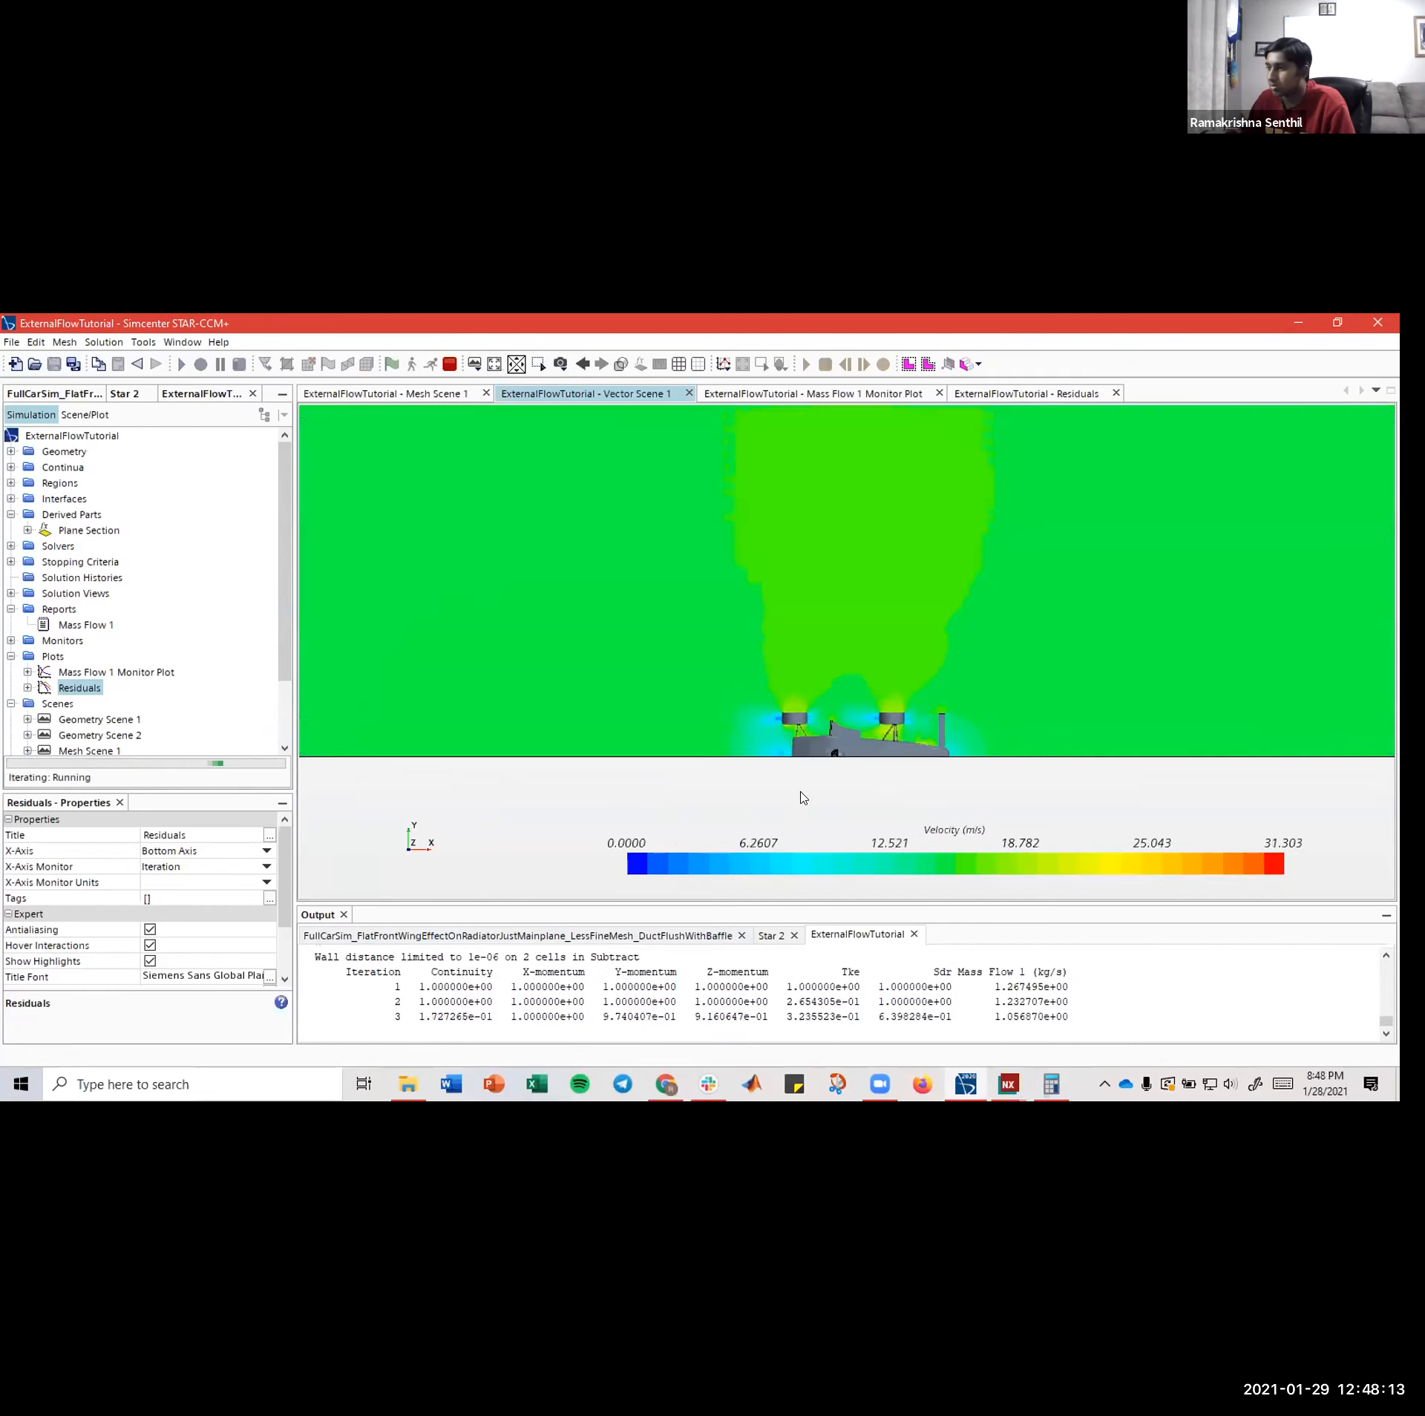
right_click_drag(792, 757, 771, 748)
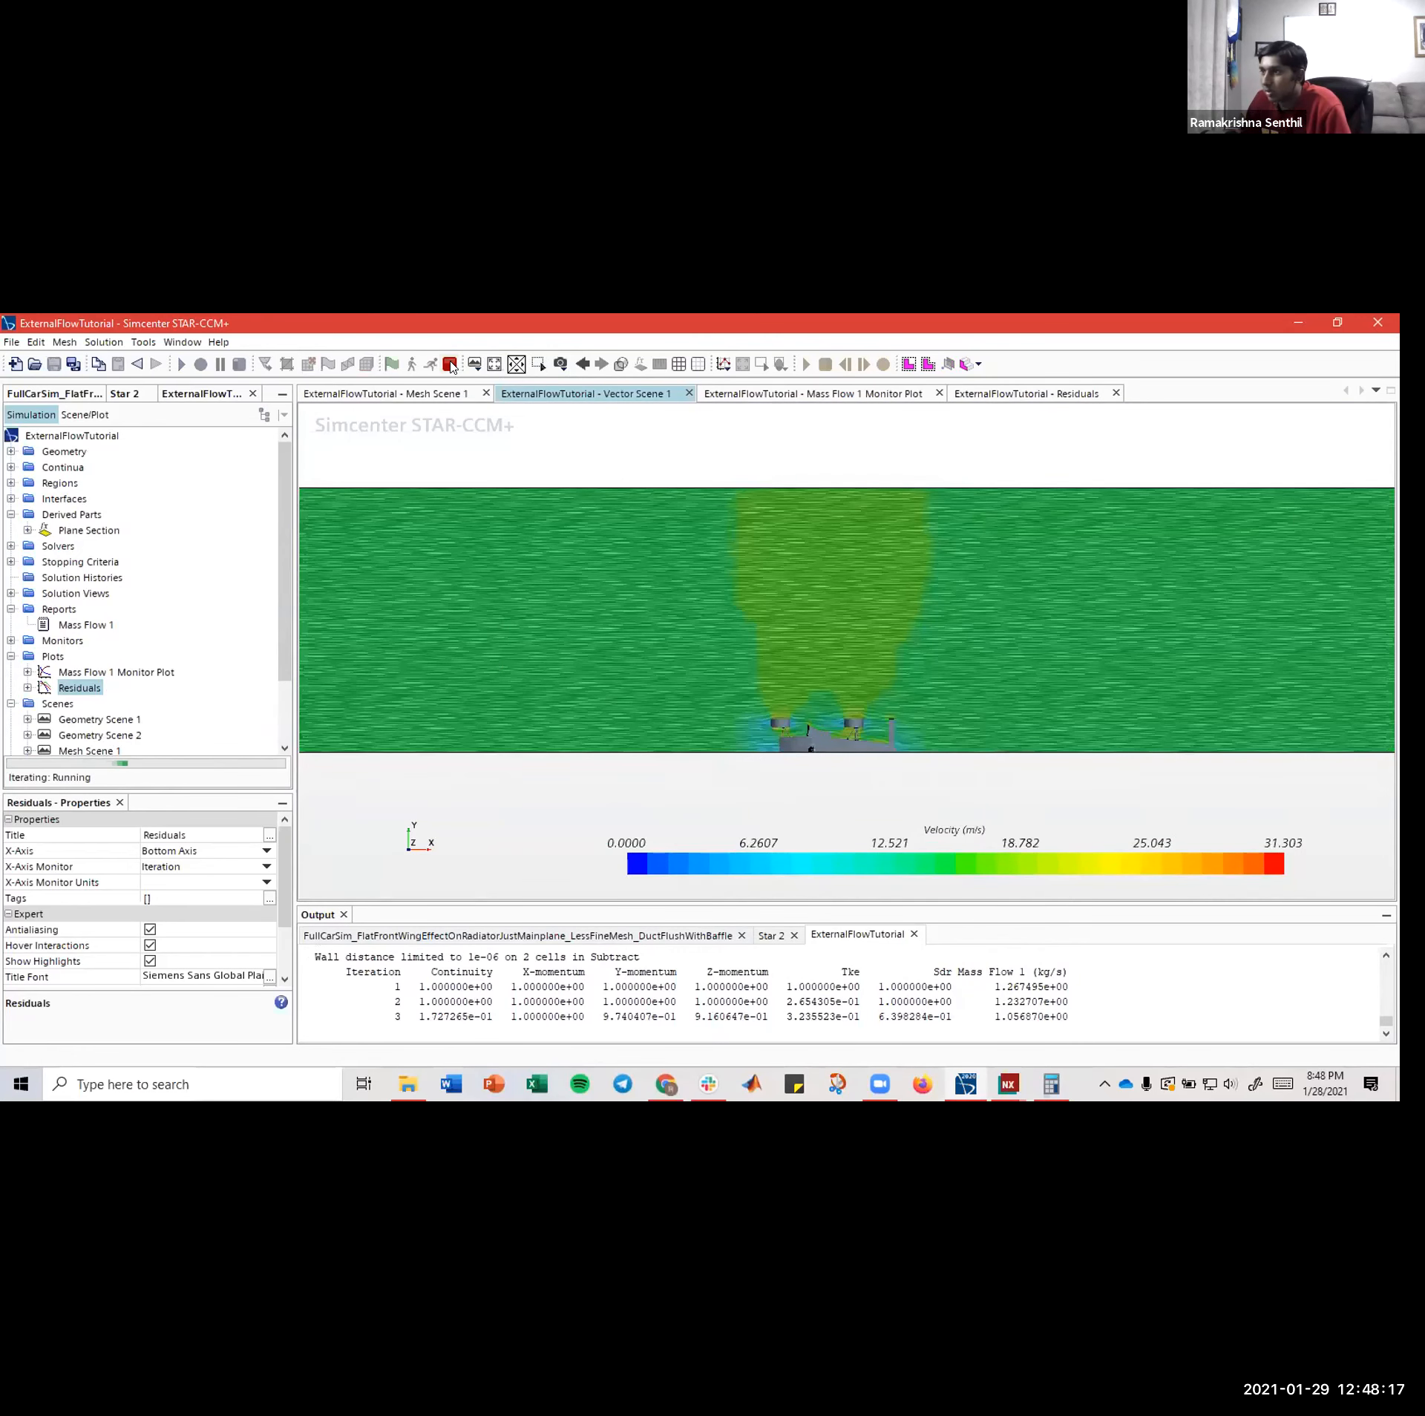
left_click(450, 364)
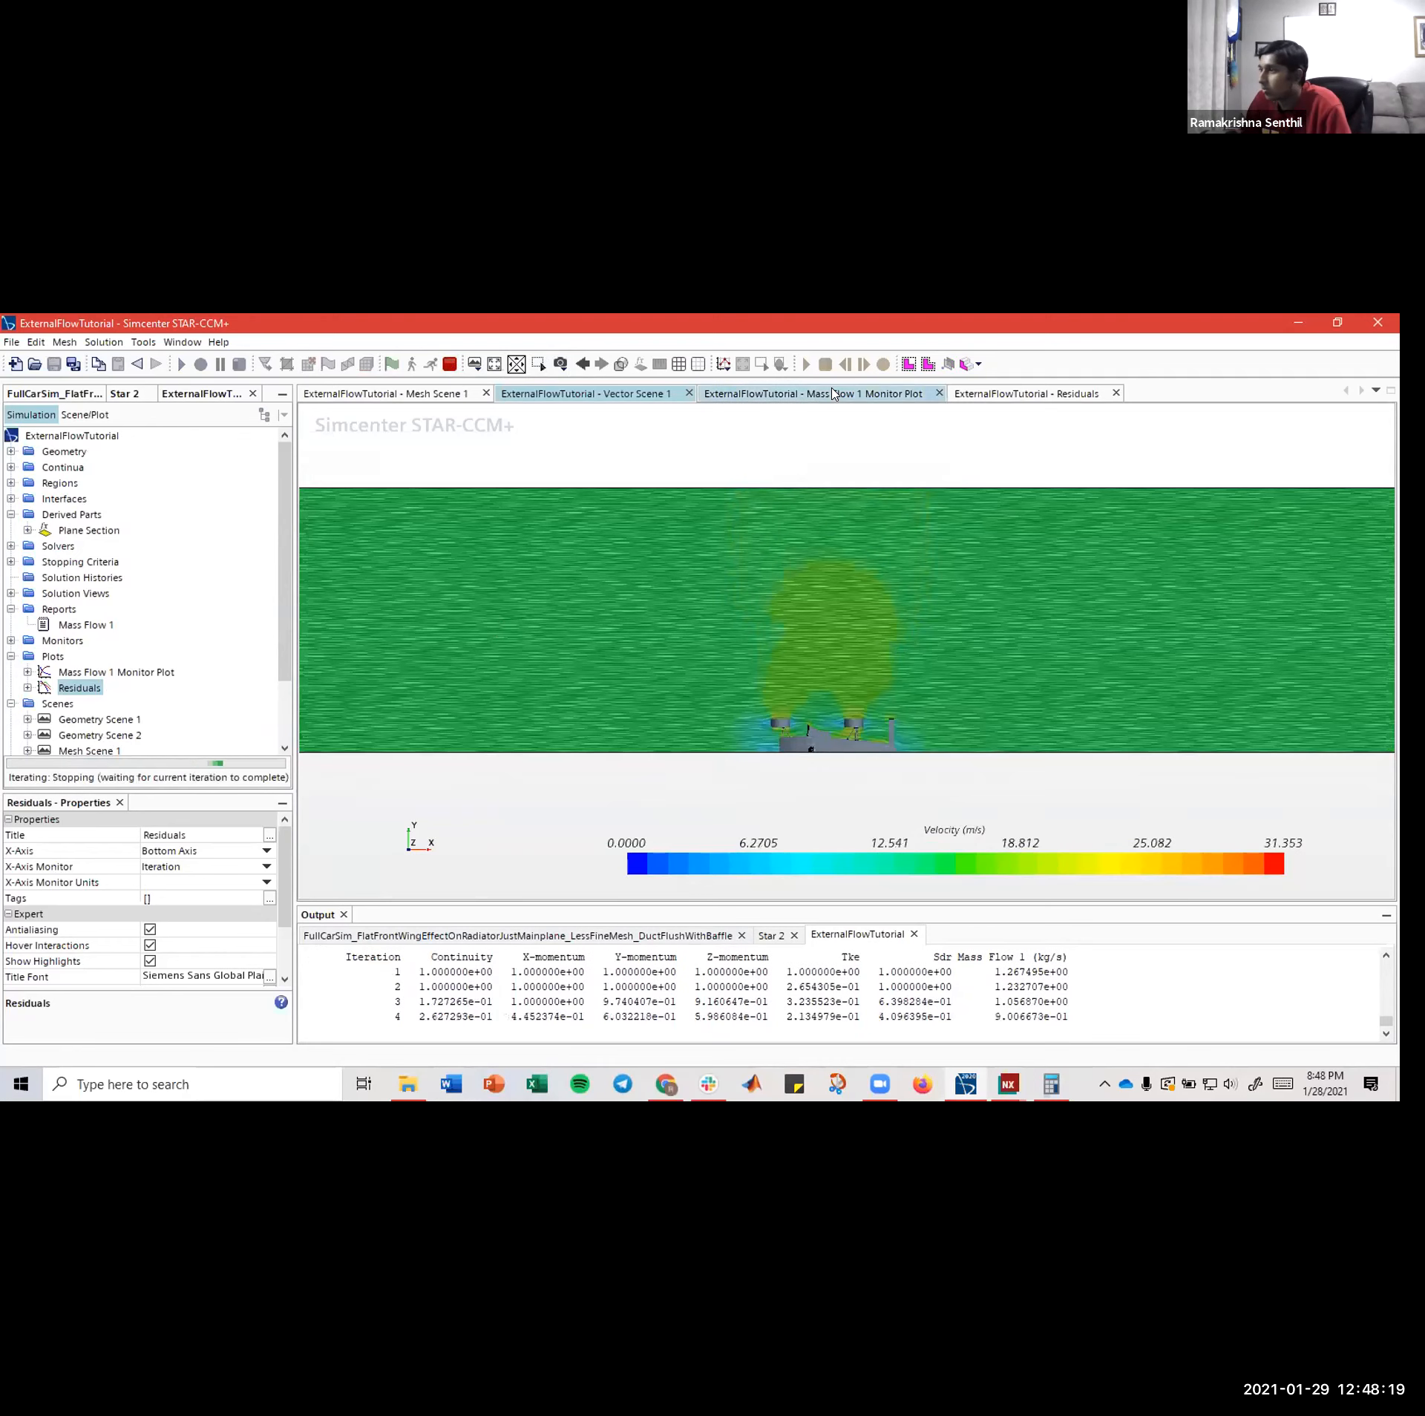
left_click(828, 395)
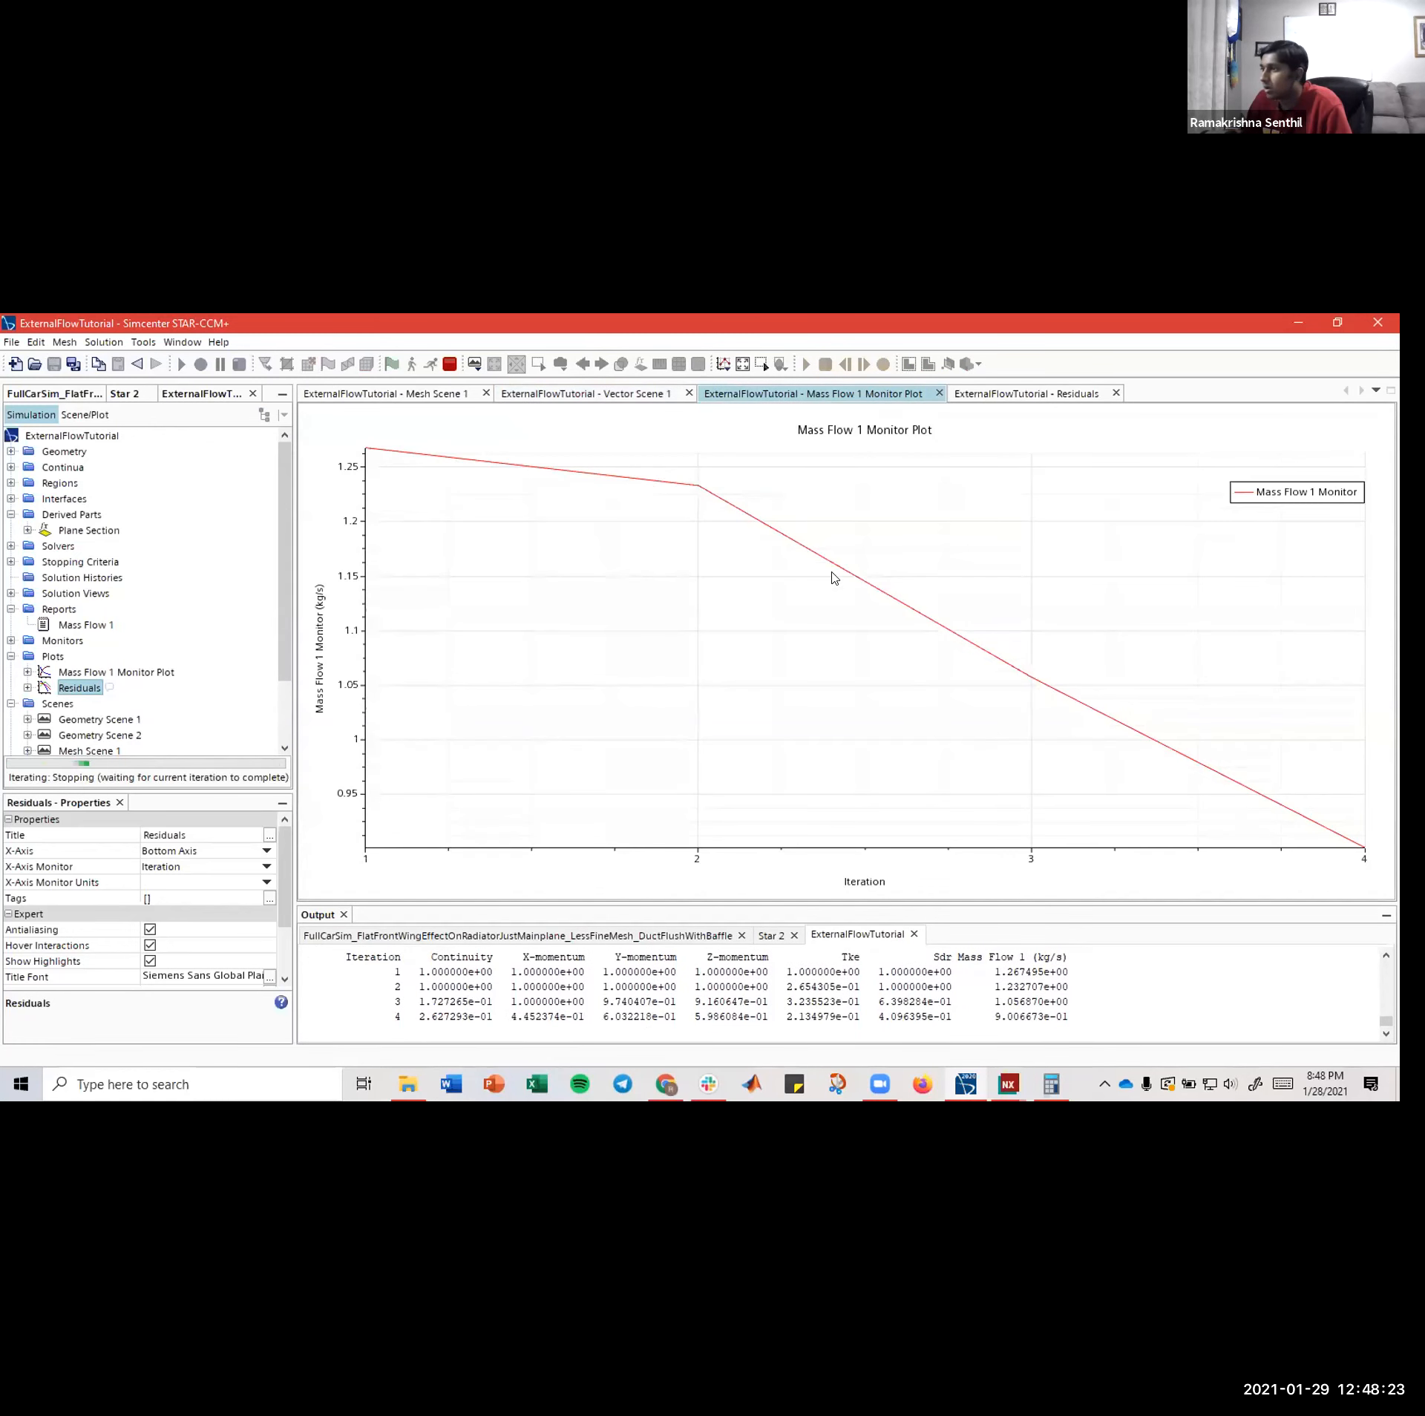
- Examine the velocity field on the plane section around the car in Vector Scene 1 from an oblique 3D view
left_click(581, 395)
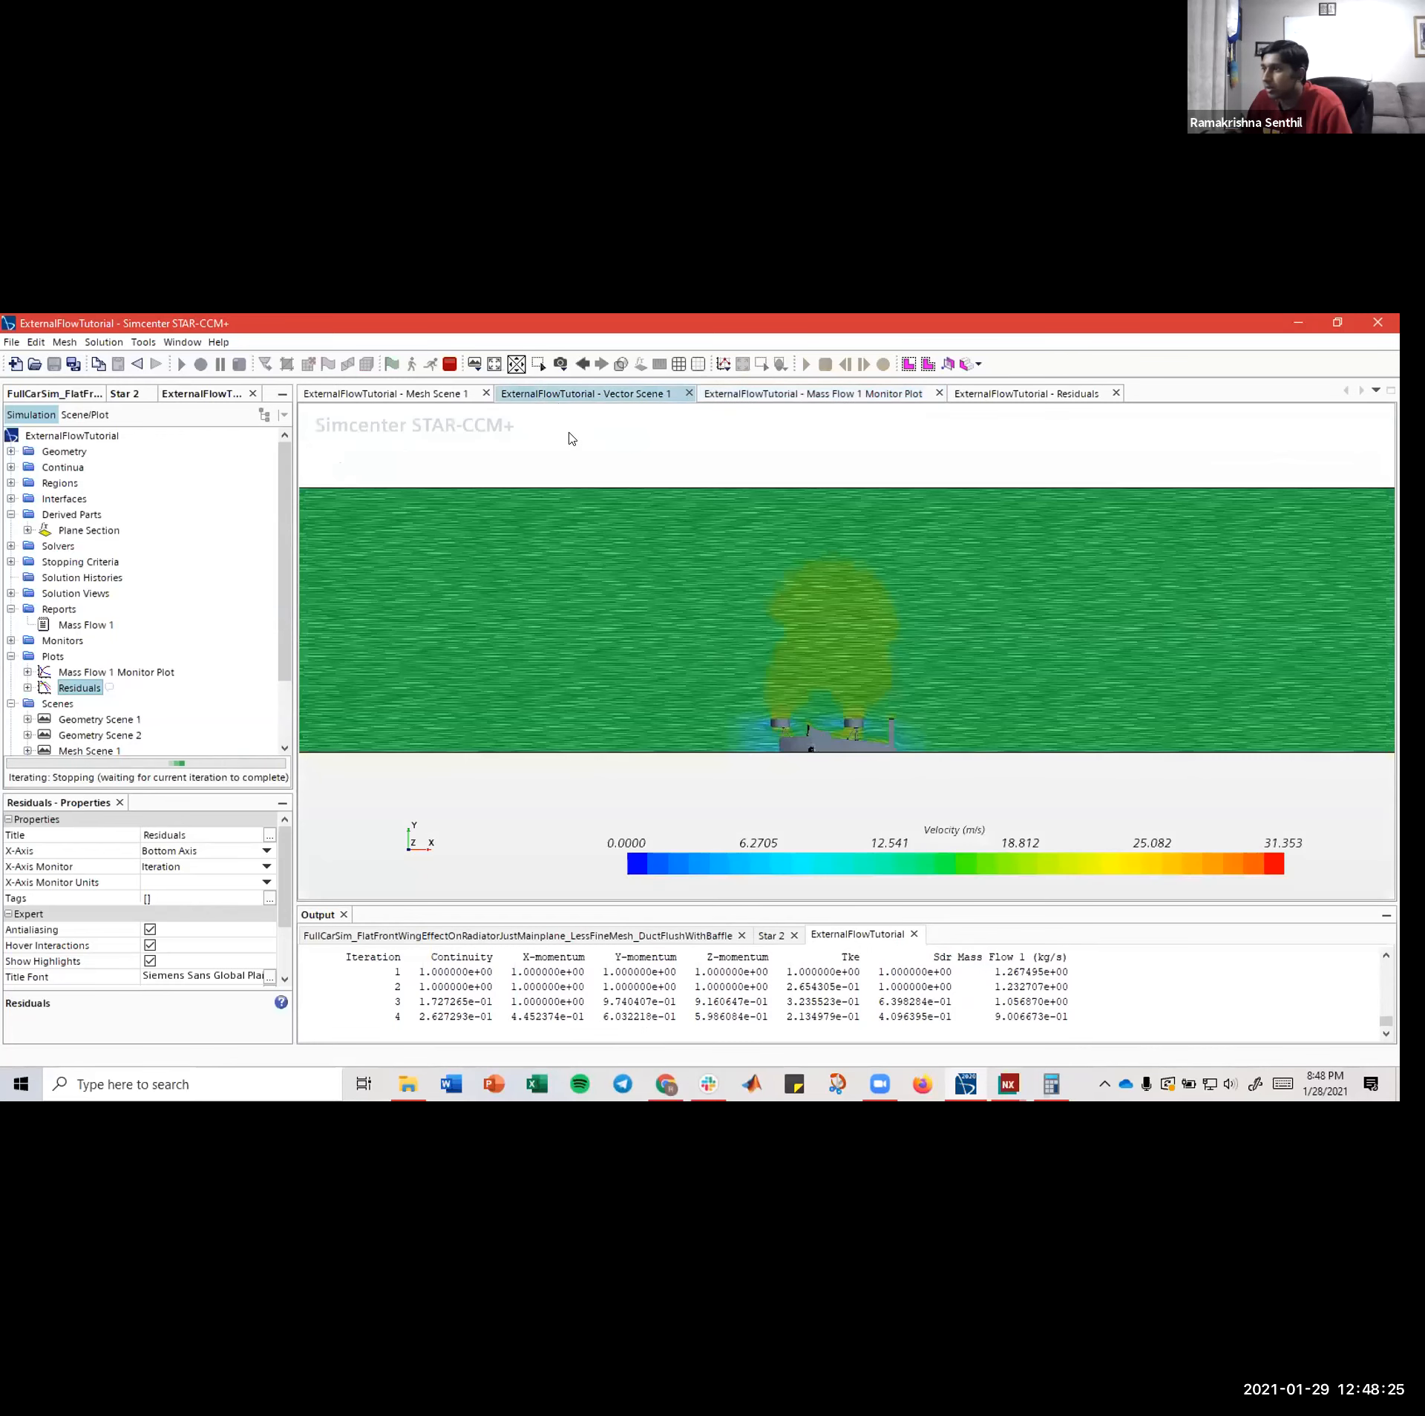
left_click_drag(760, 629, 828, 665)
mouse_move(802, 569)
left_mouse_down()
mouse_move(778, 574)
mouse_move(840, 611)
mouse_move(936, 626)
mouse_move(808, 616)
left_mouse_up()
scroll(811, 627, "up", 3)
scroll(810, 633, "up", 5)
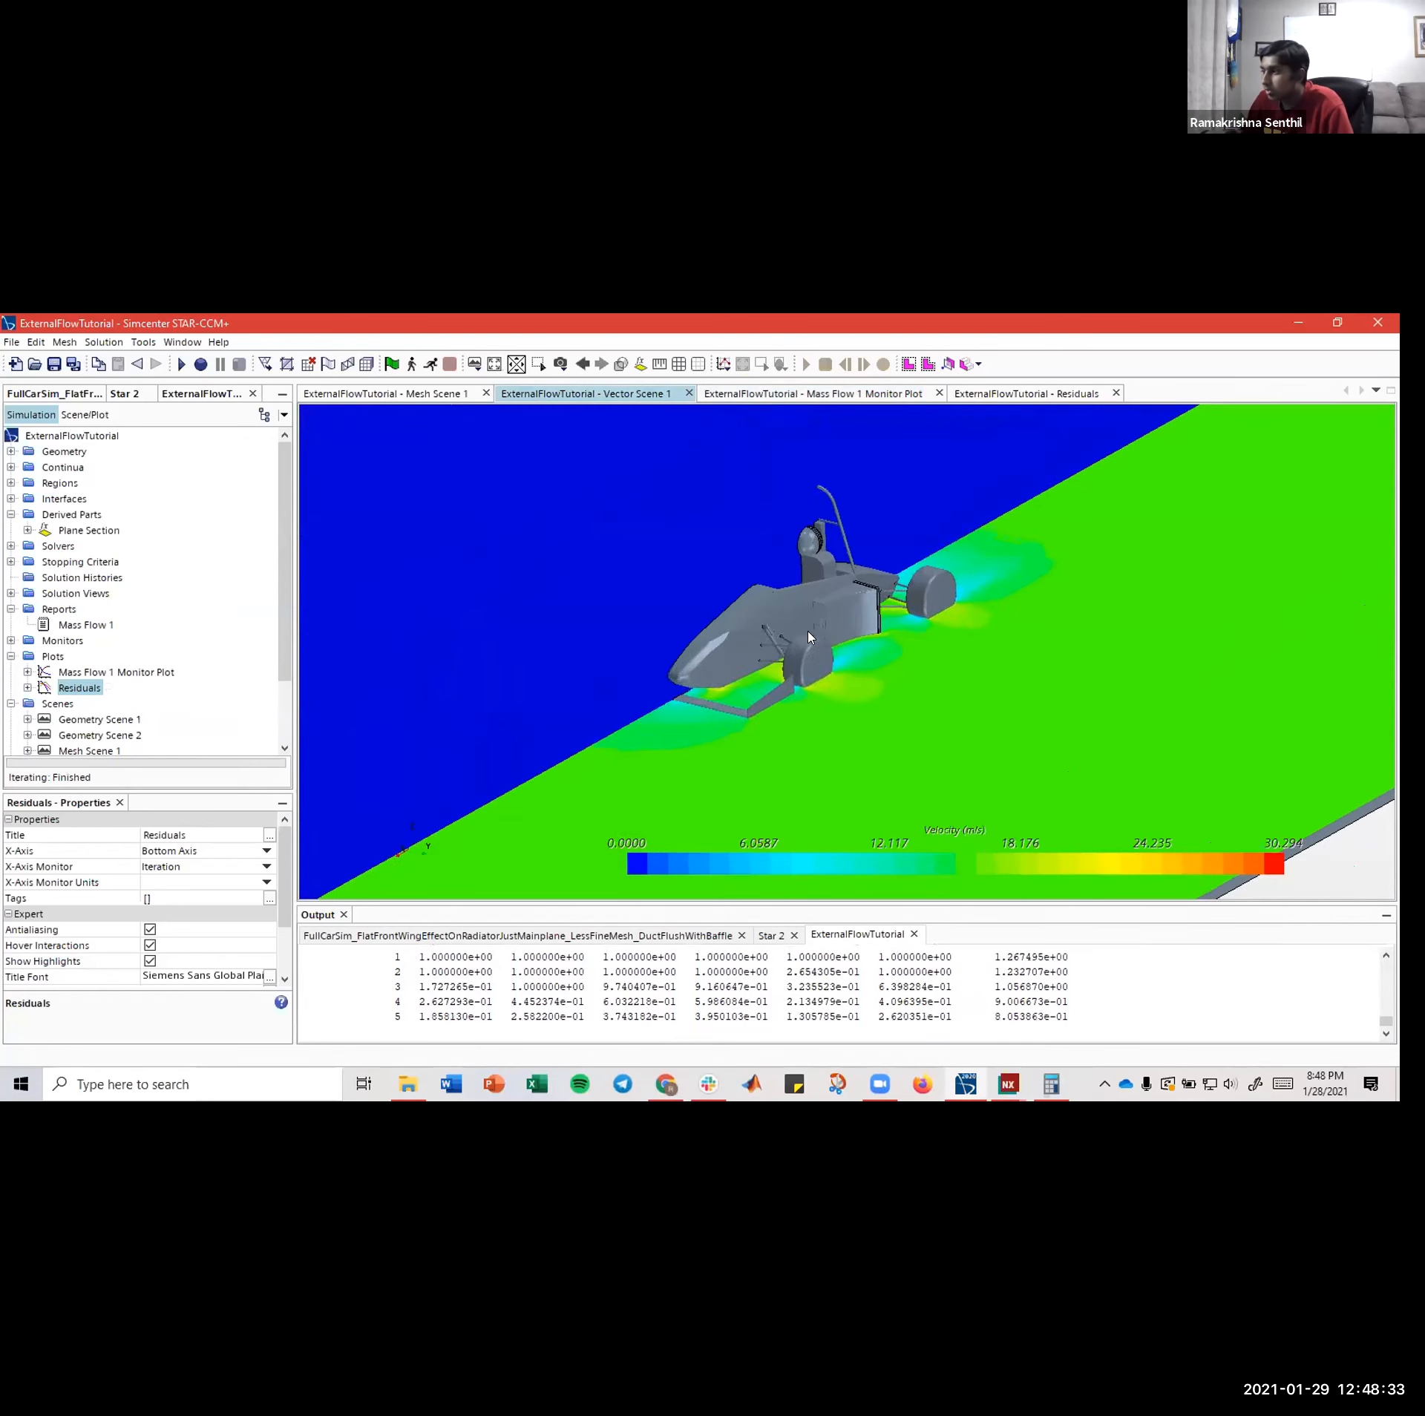
scroll(855, 700, "down", 5)
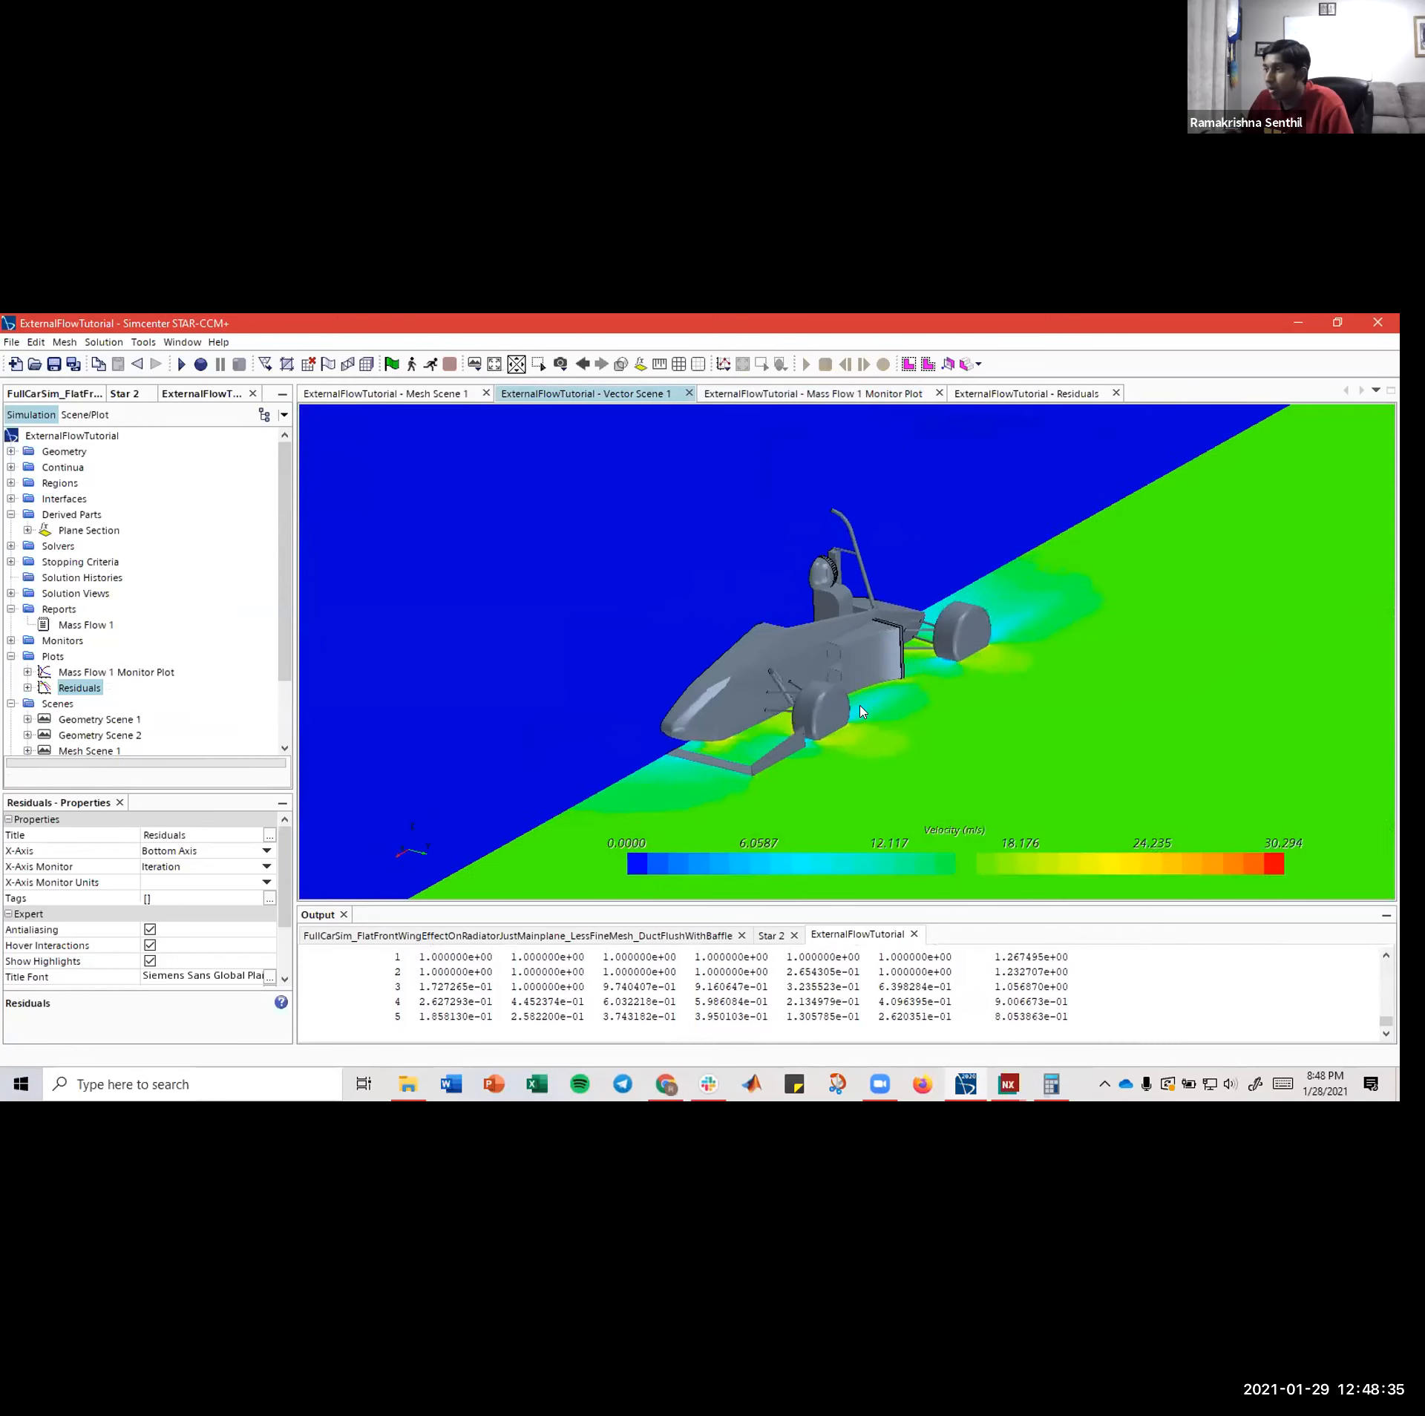
scroll(830, 689, "up", 3)
- Start a new constrained plane section as a derived part
left_click(98, 515)
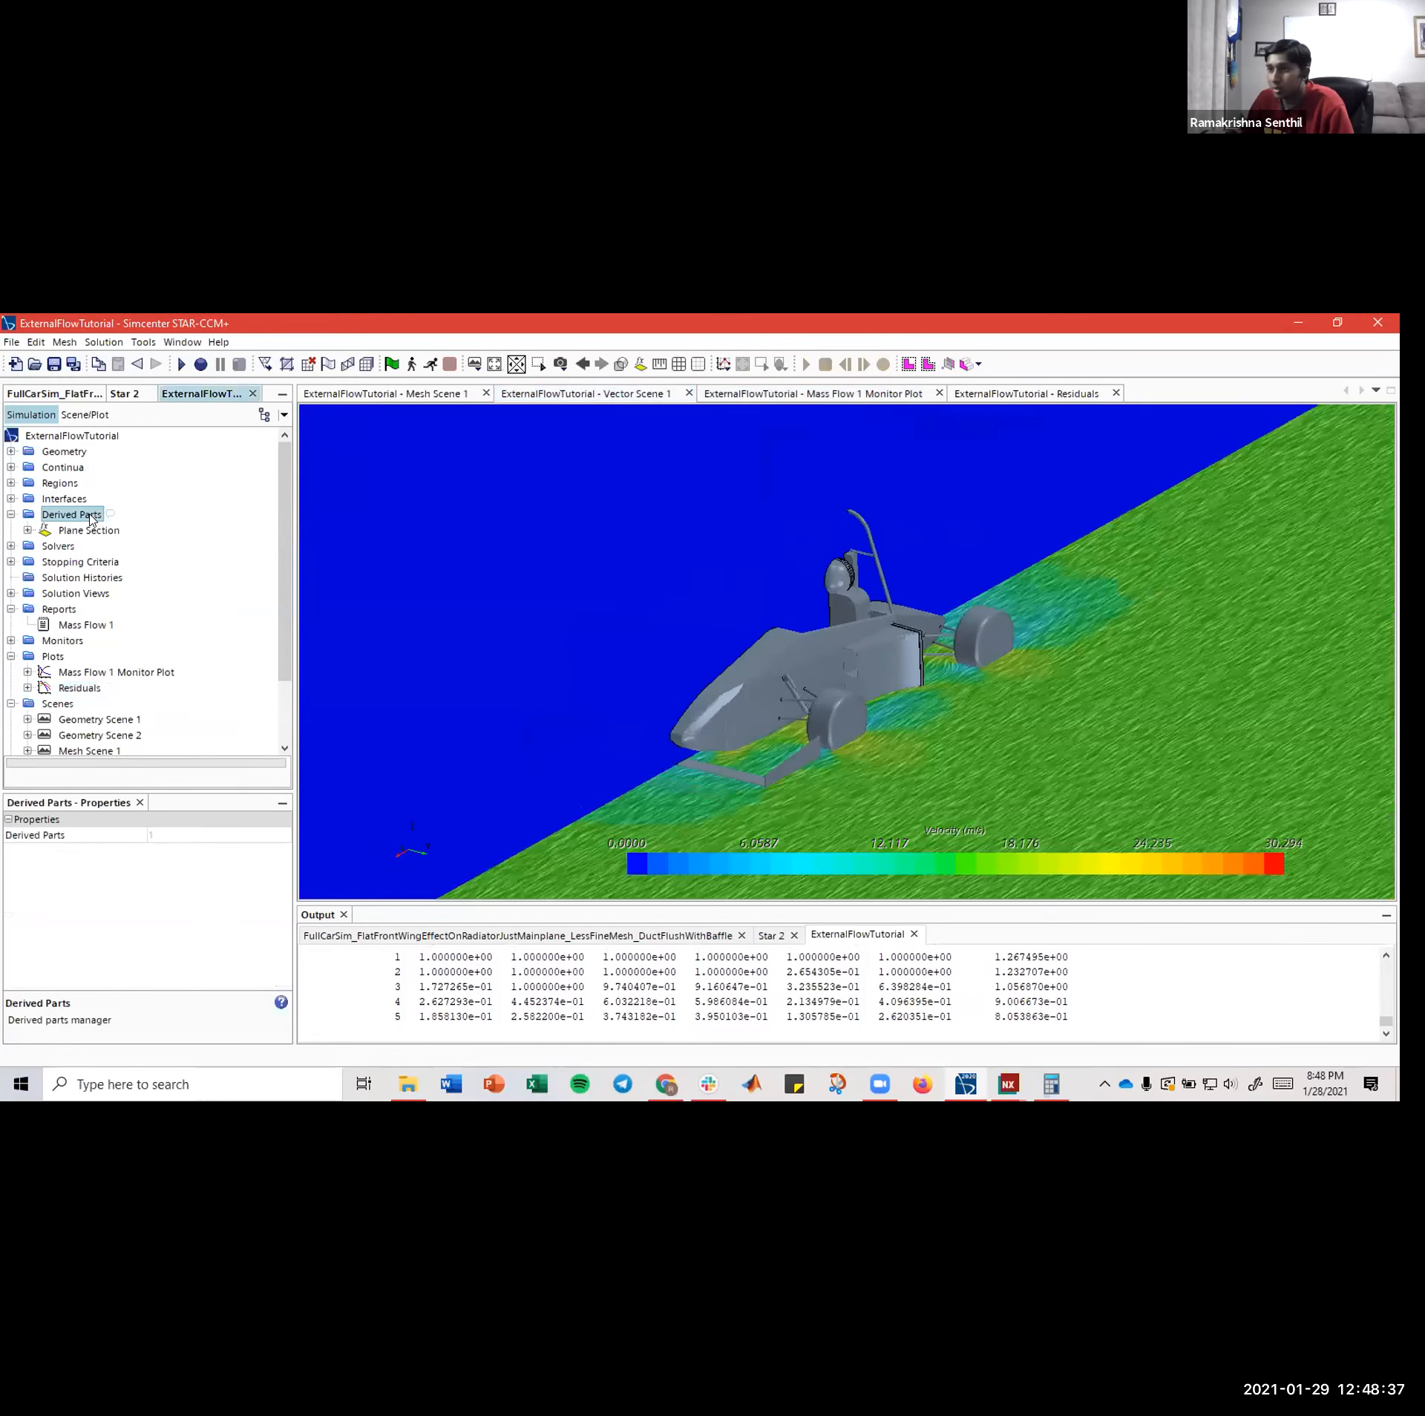
right_click(99, 515)
mouse_move(177, 528)
mouse_move(278, 588)
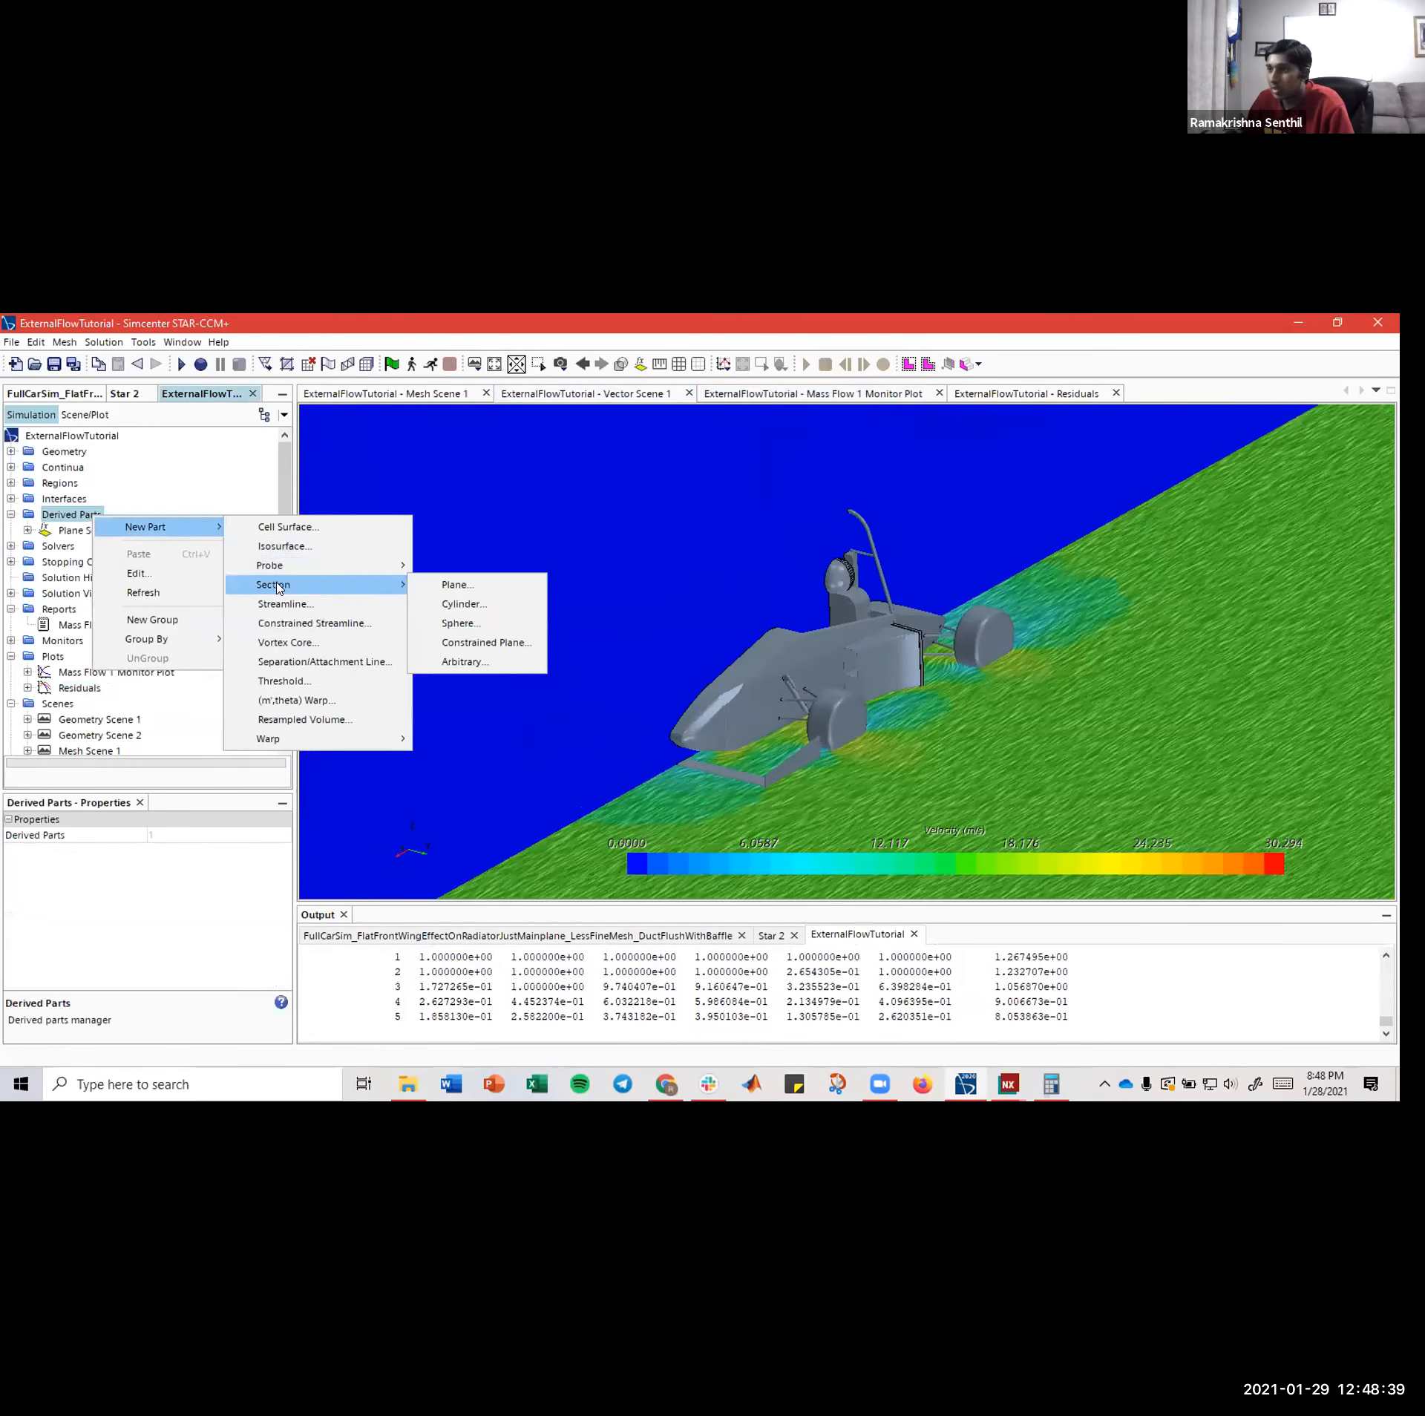
left_click(480, 650)
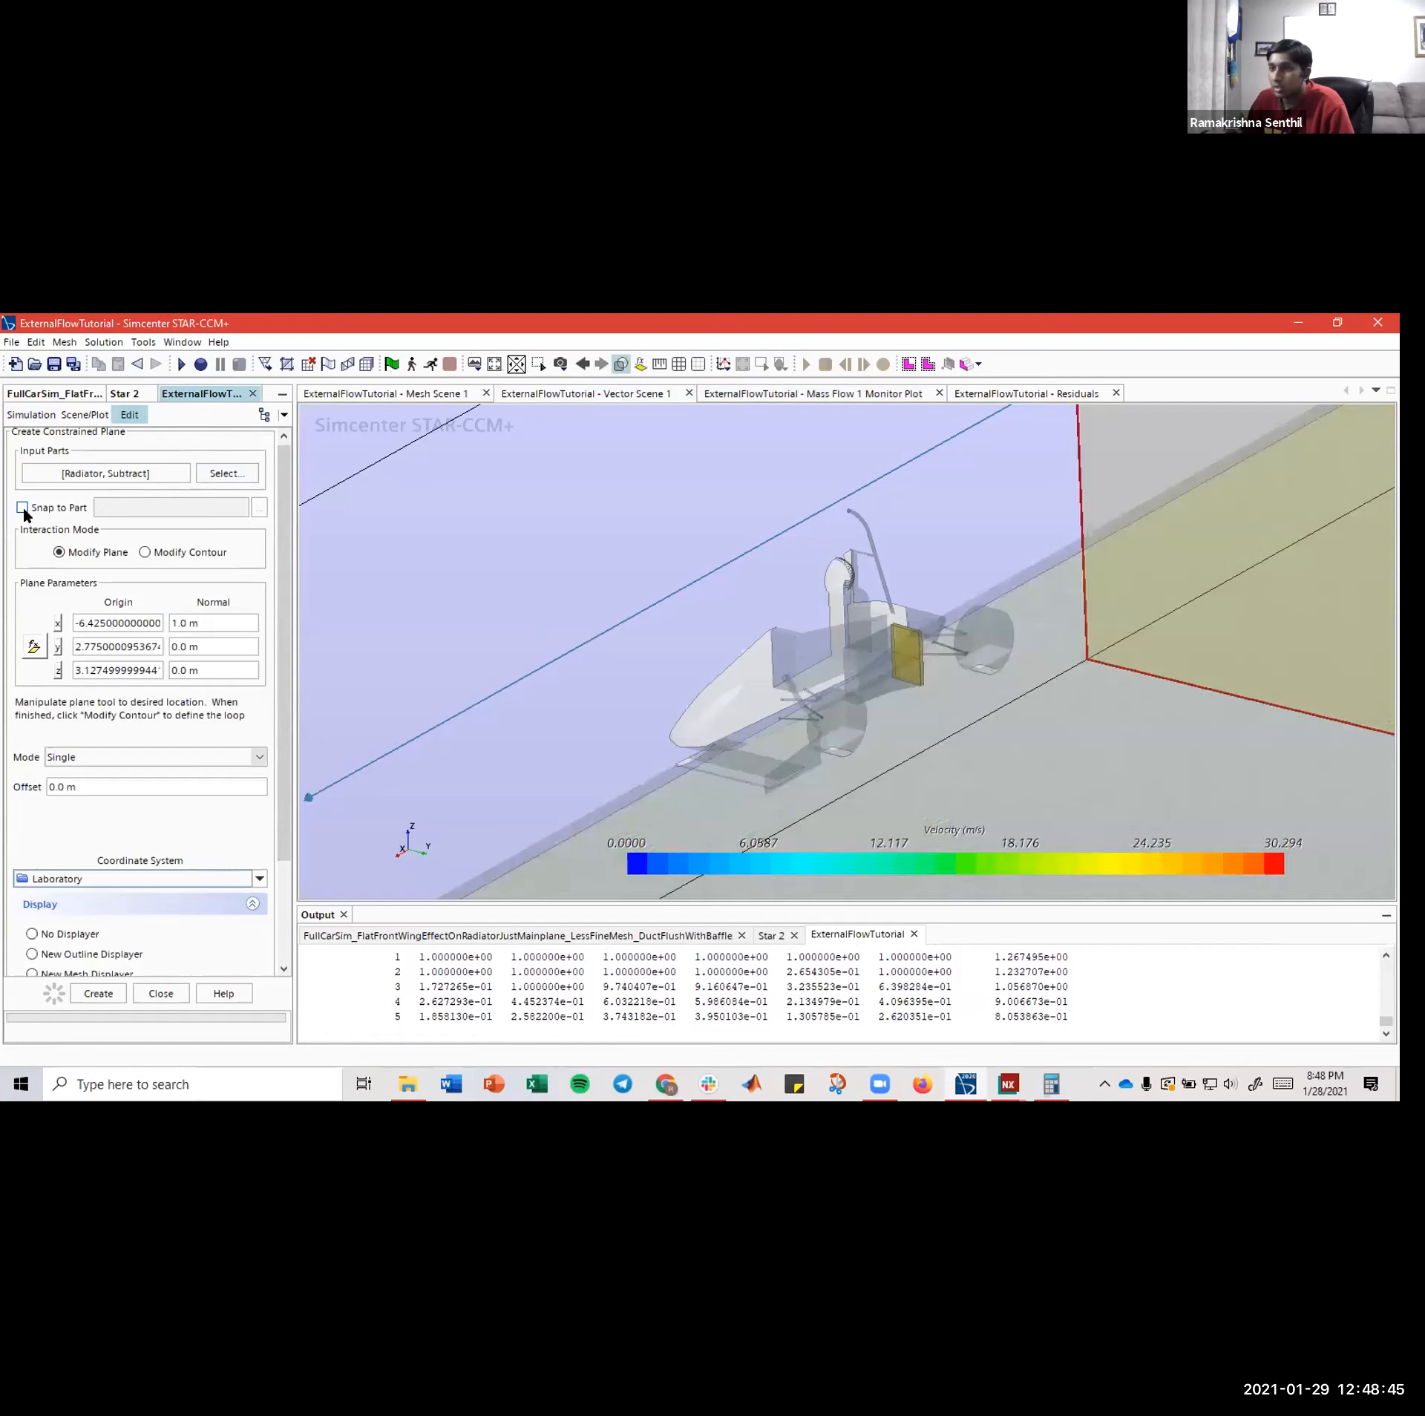
- Snap the constrained plane to the Unite.Body Group 1.DUCT.Default boundary of the Subtract region
left_click(259, 508)
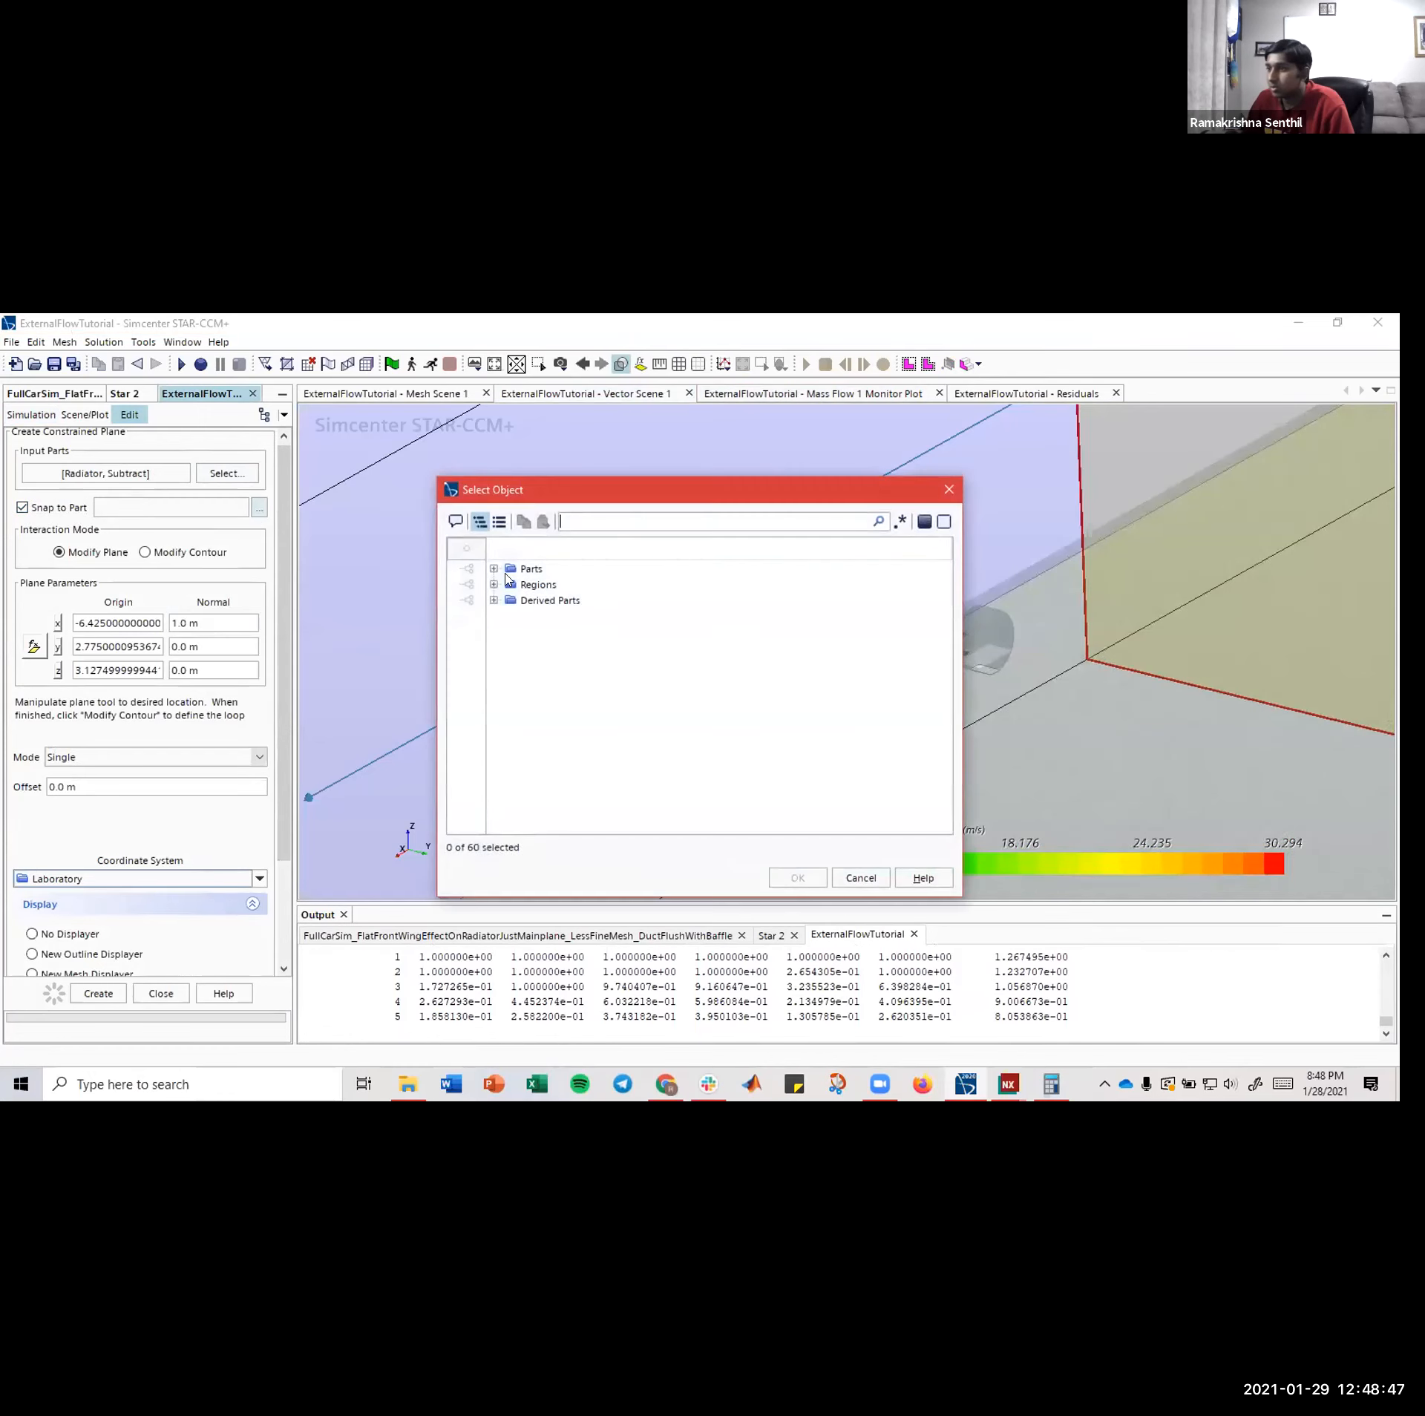
left_click_drag(517, 491, 236, 462)
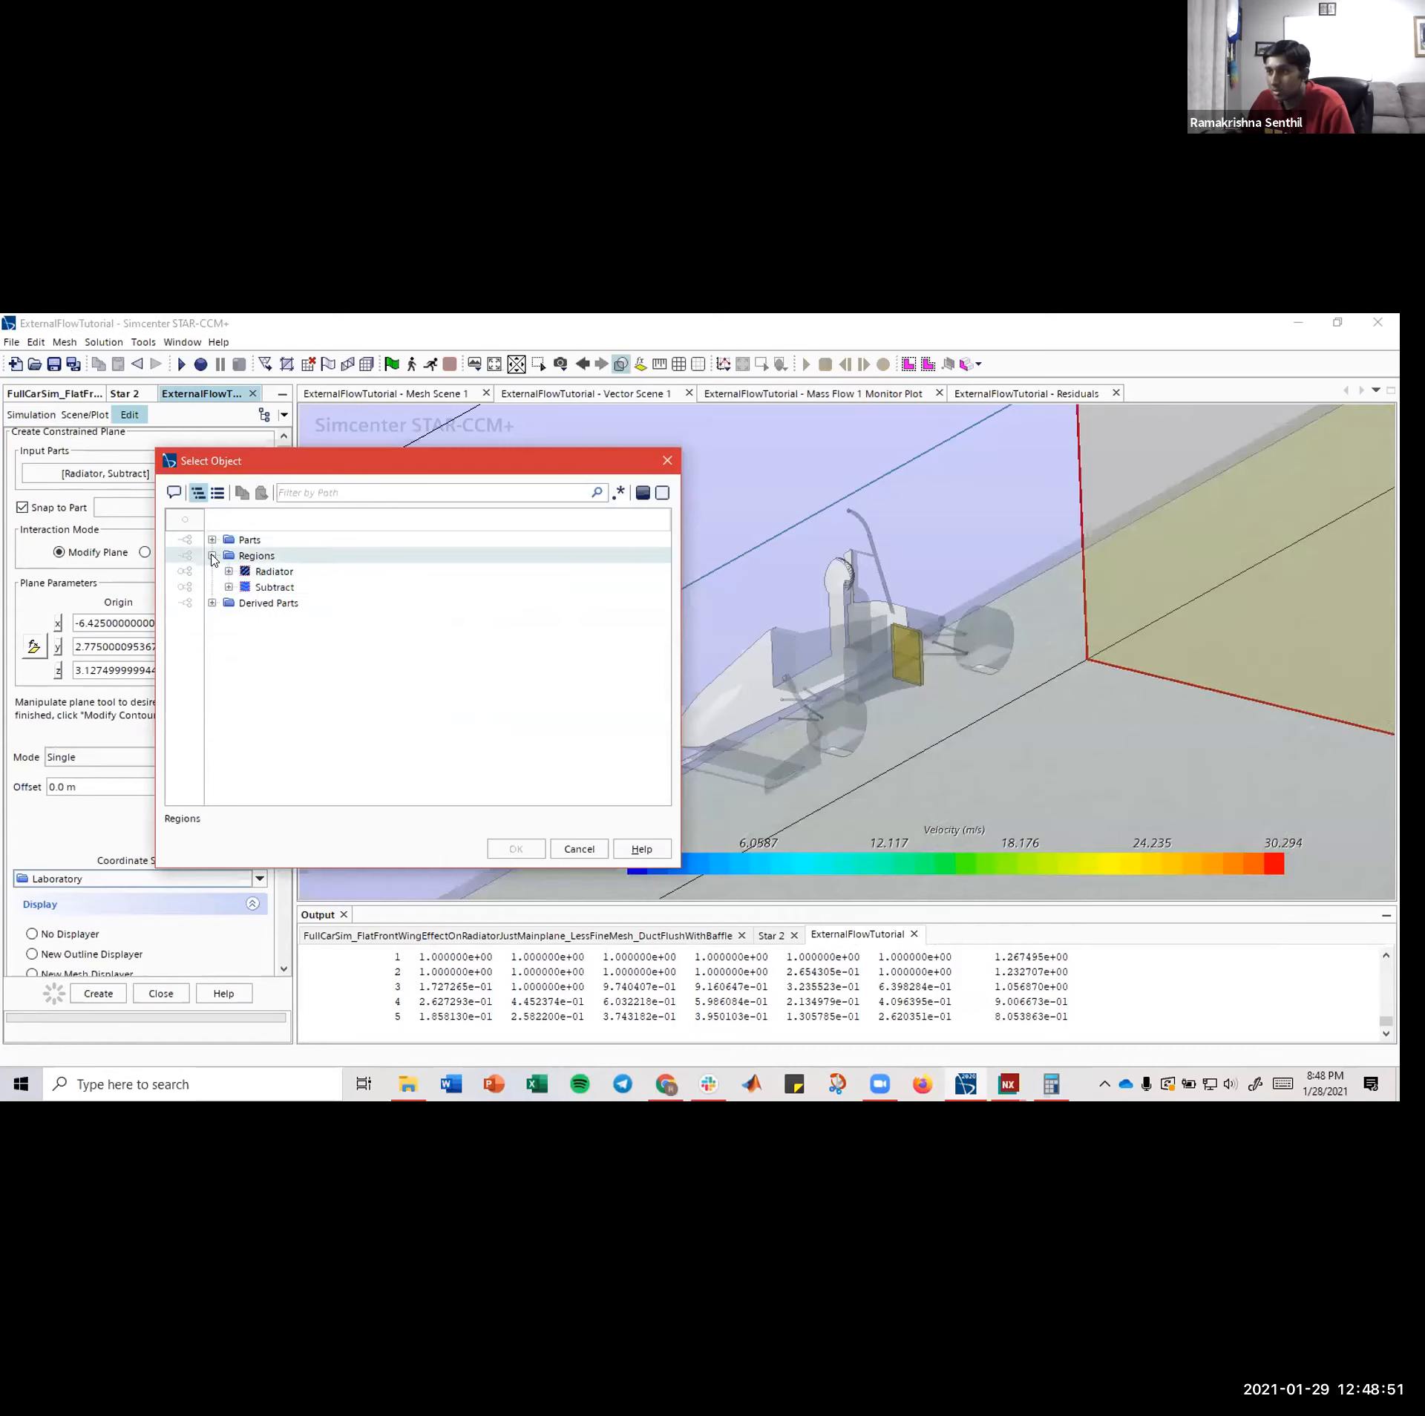
left_click(228, 587)
scroll(332, 647, "down", 2)
scroll(355, 679, "down", 1)
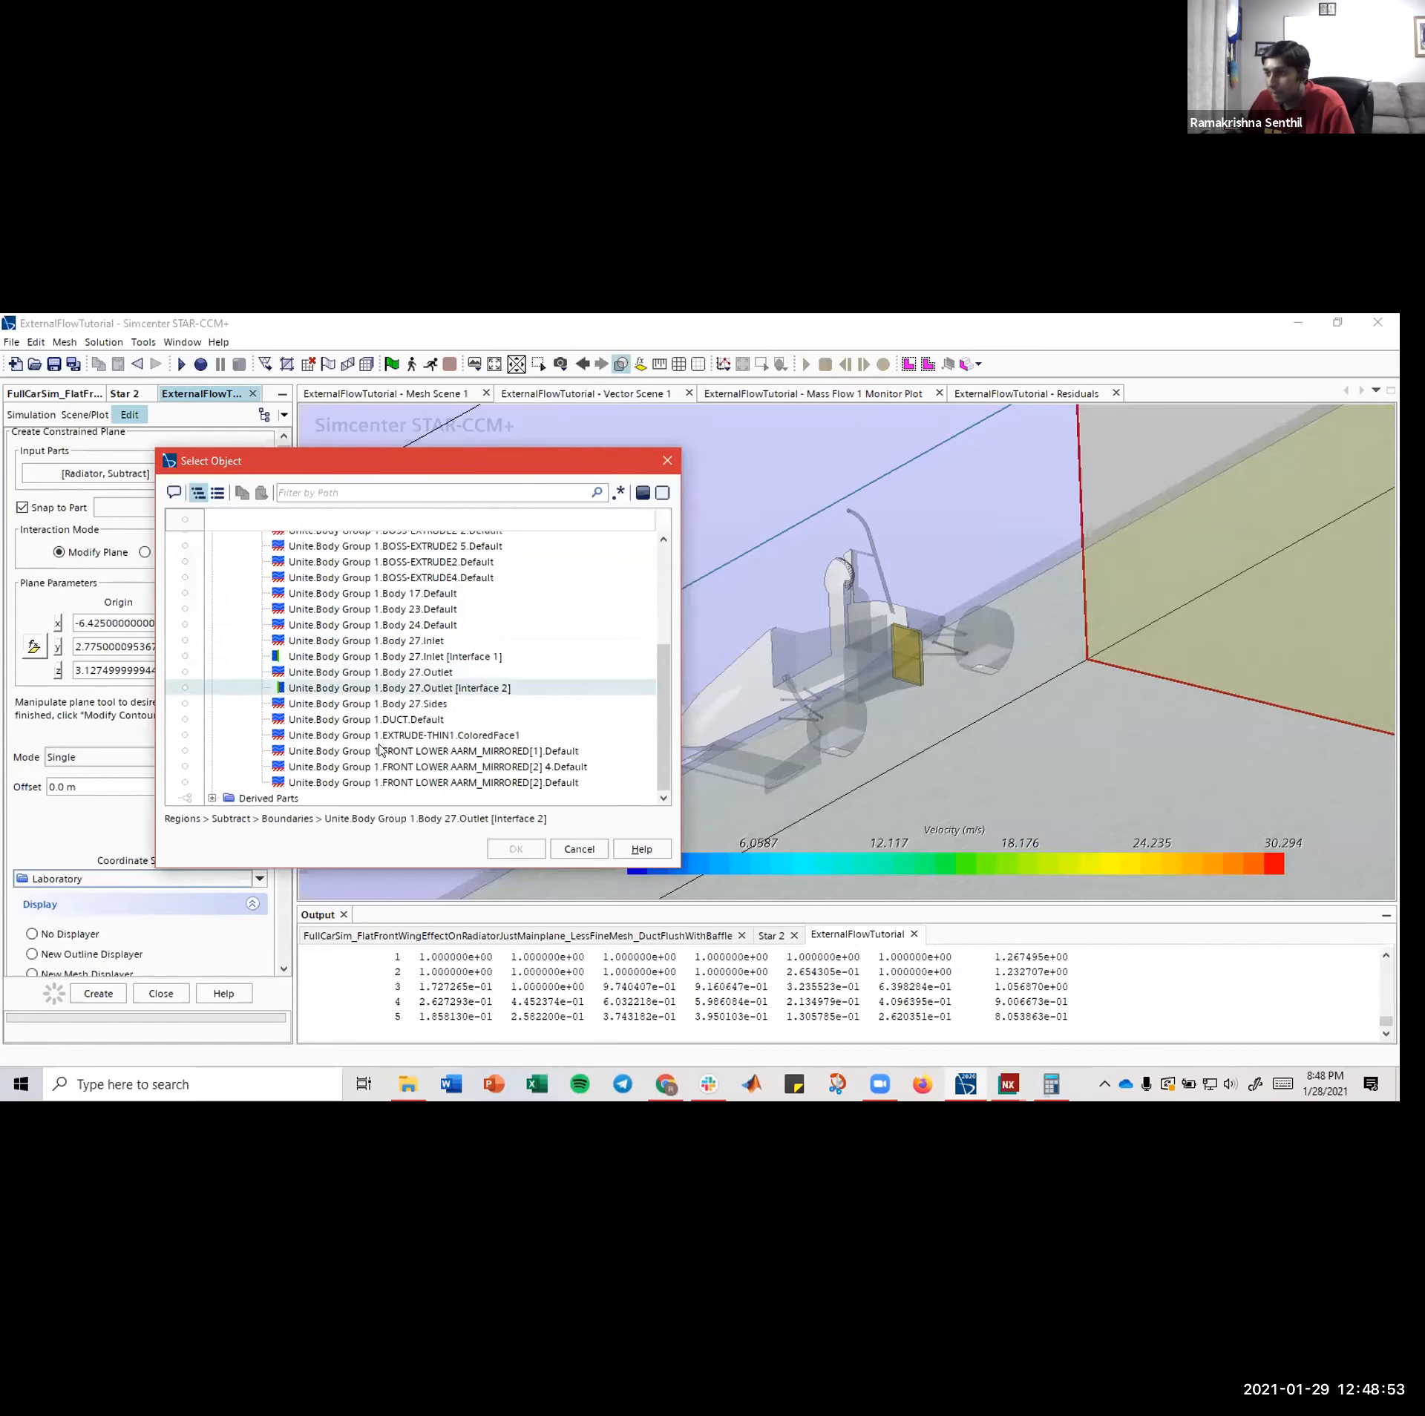
left_click(381, 725)
scroll(384, 720, "up", 4)
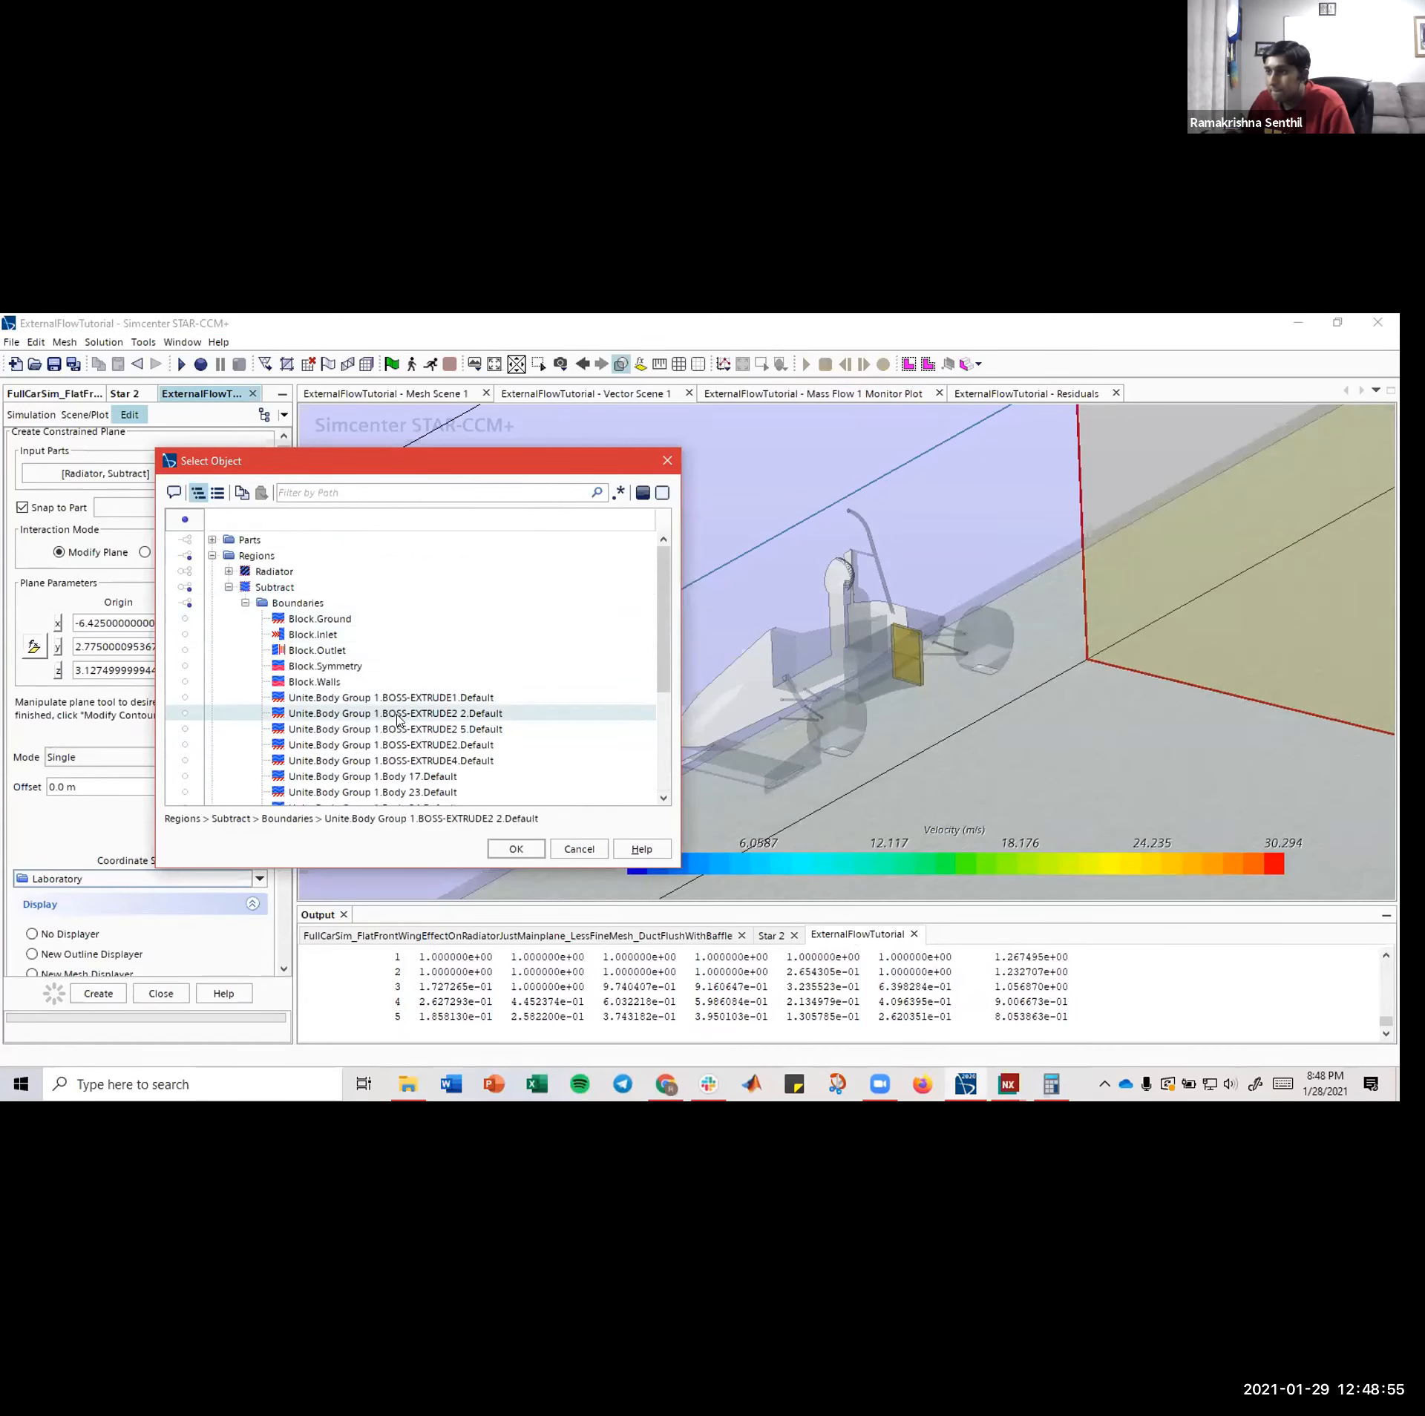
scroll(383, 720, "down", 3)
left_click(513, 849)
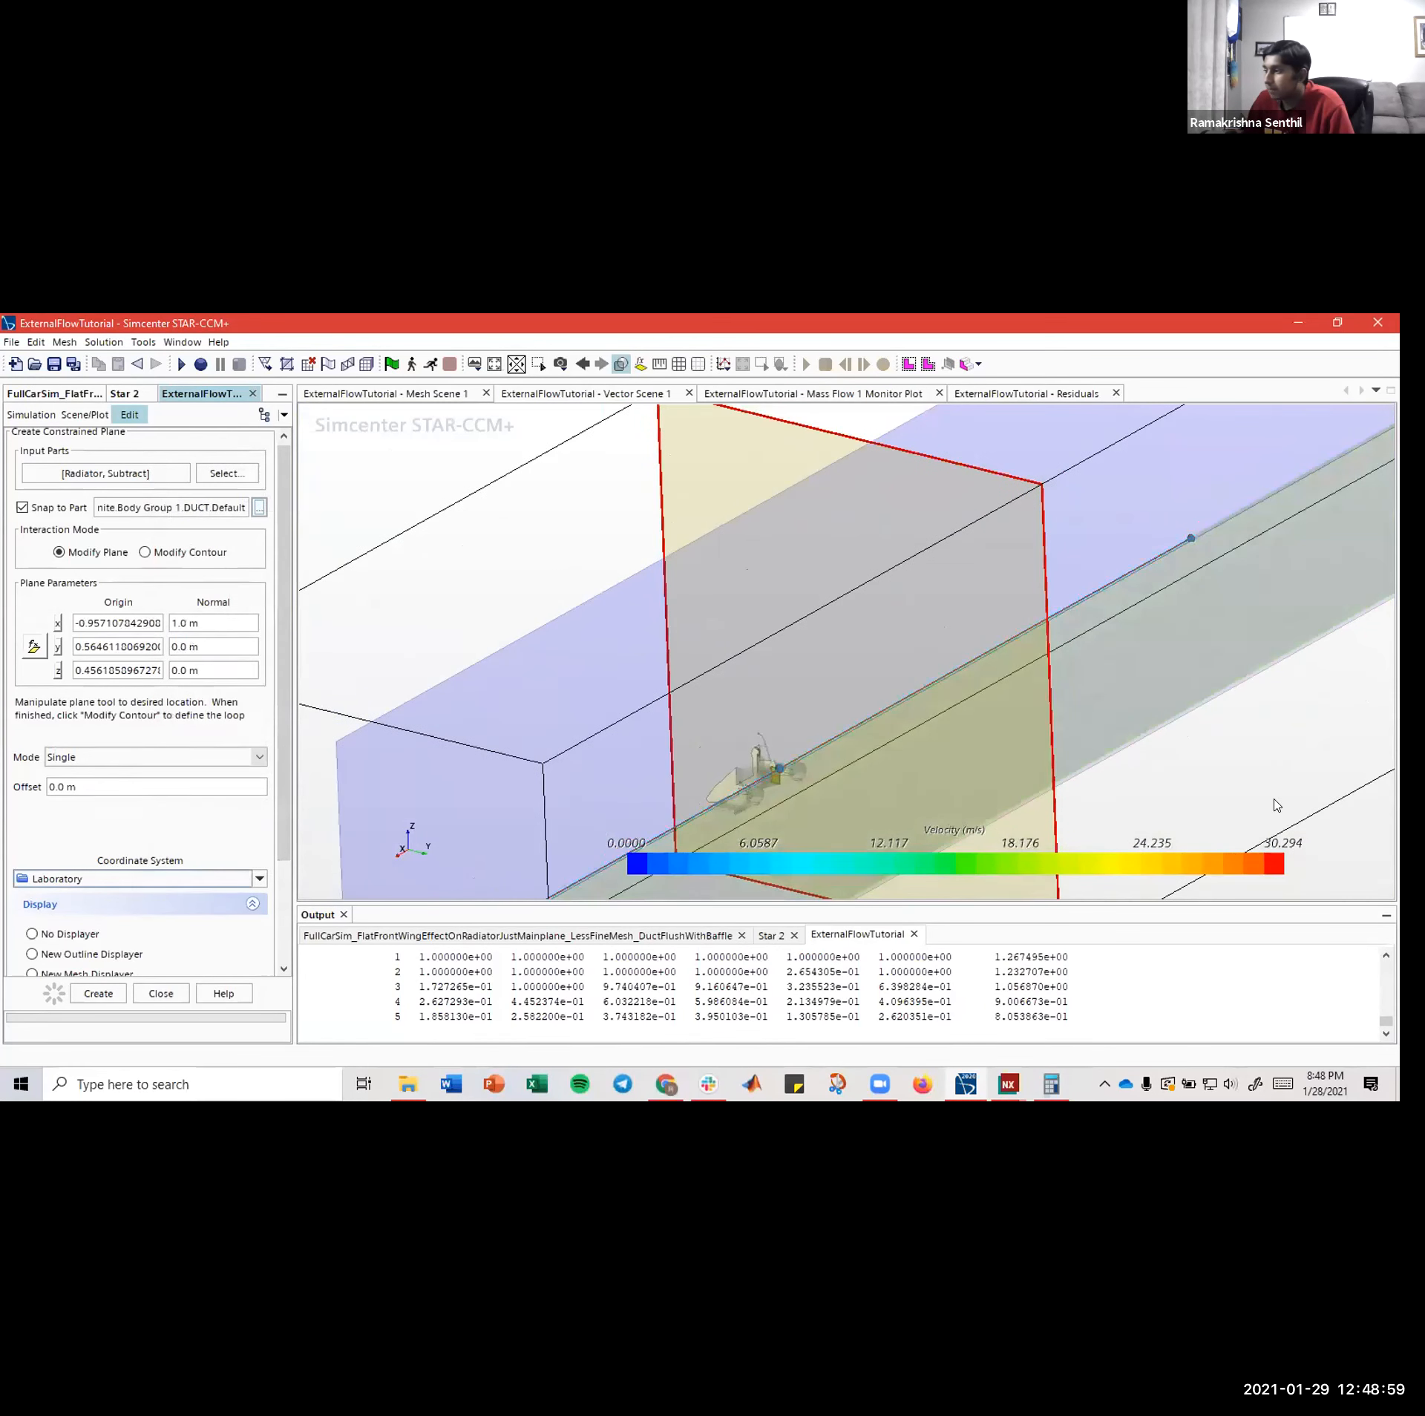
- Move the section plane along the car to an X origin of about -0.49 m, inside the duct ahead of the radiator
left_click_drag(1275, 805, 1237, 791)
key("s")
scroll(885, 773, "up", 5)
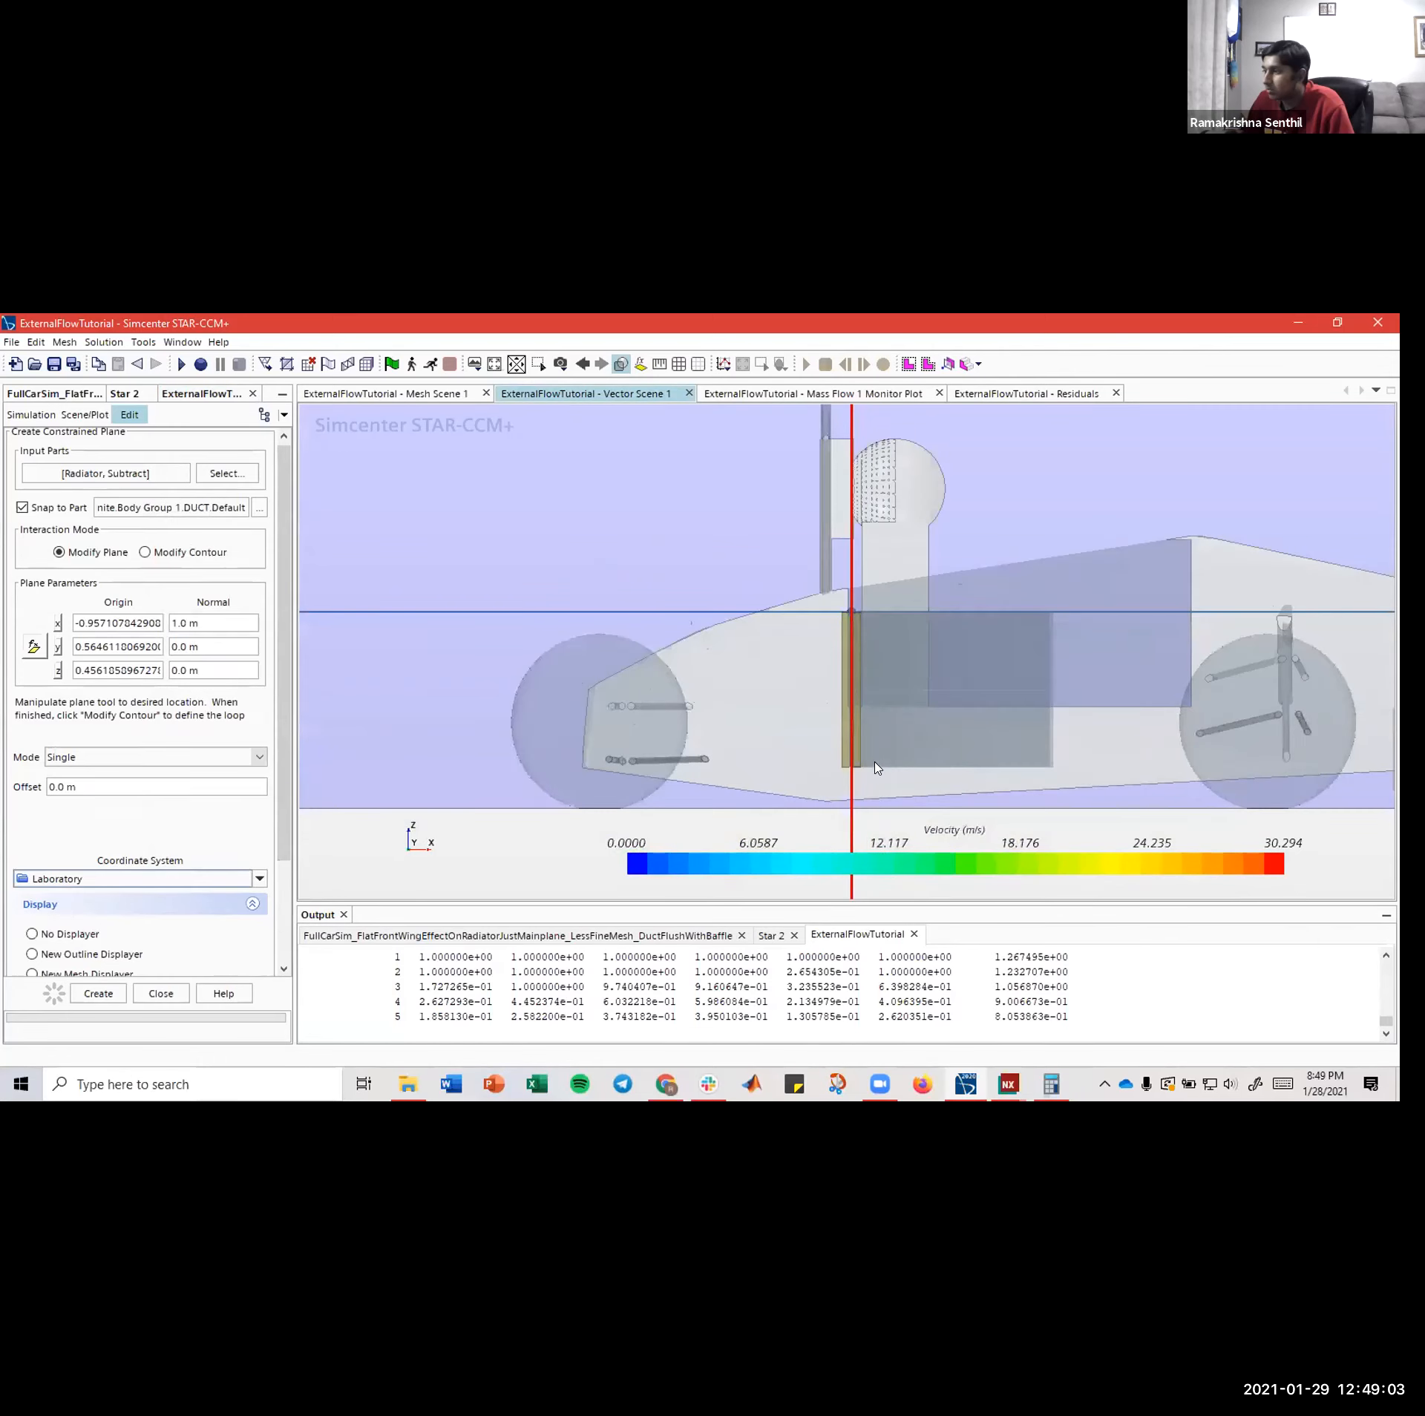
left_click_drag(912, 835, 820, 822)
scroll(798, 809, "down", 6)
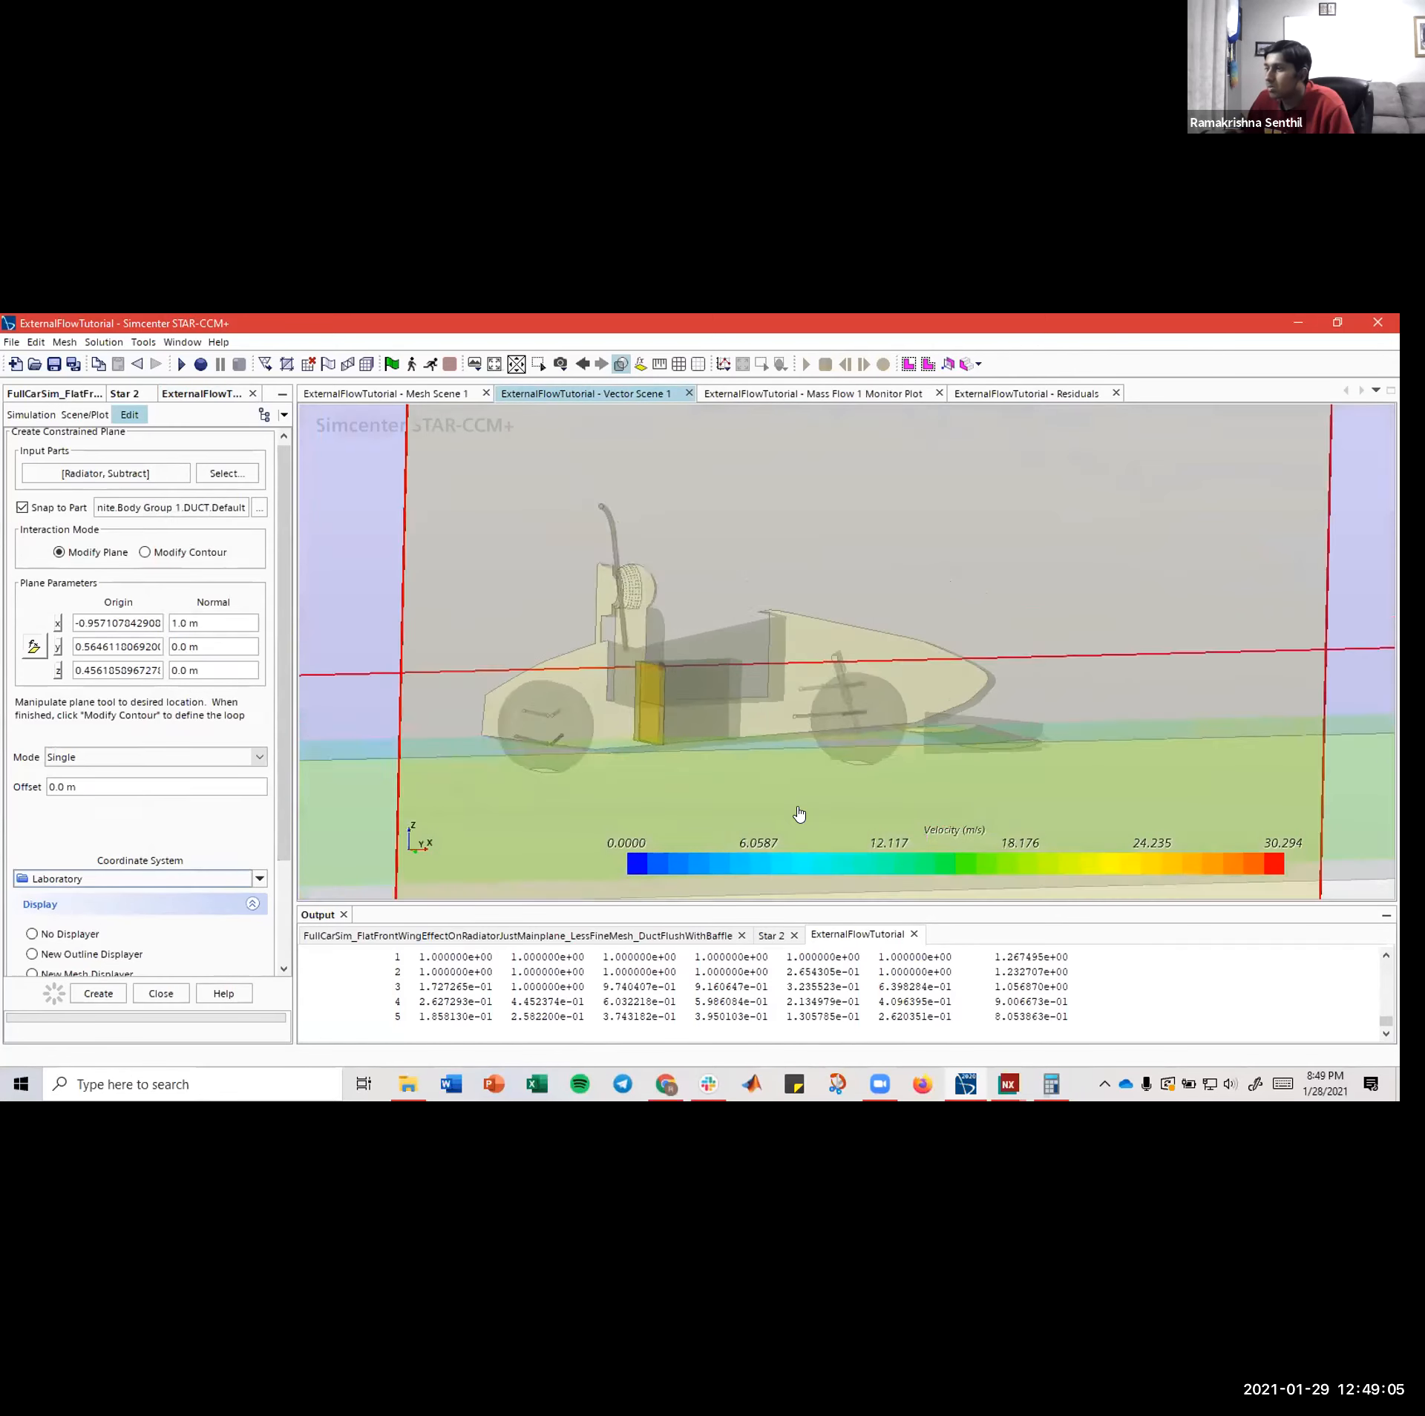
scroll(819, 797, "down", 3)
left_click_drag(747, 725, 833, 737)
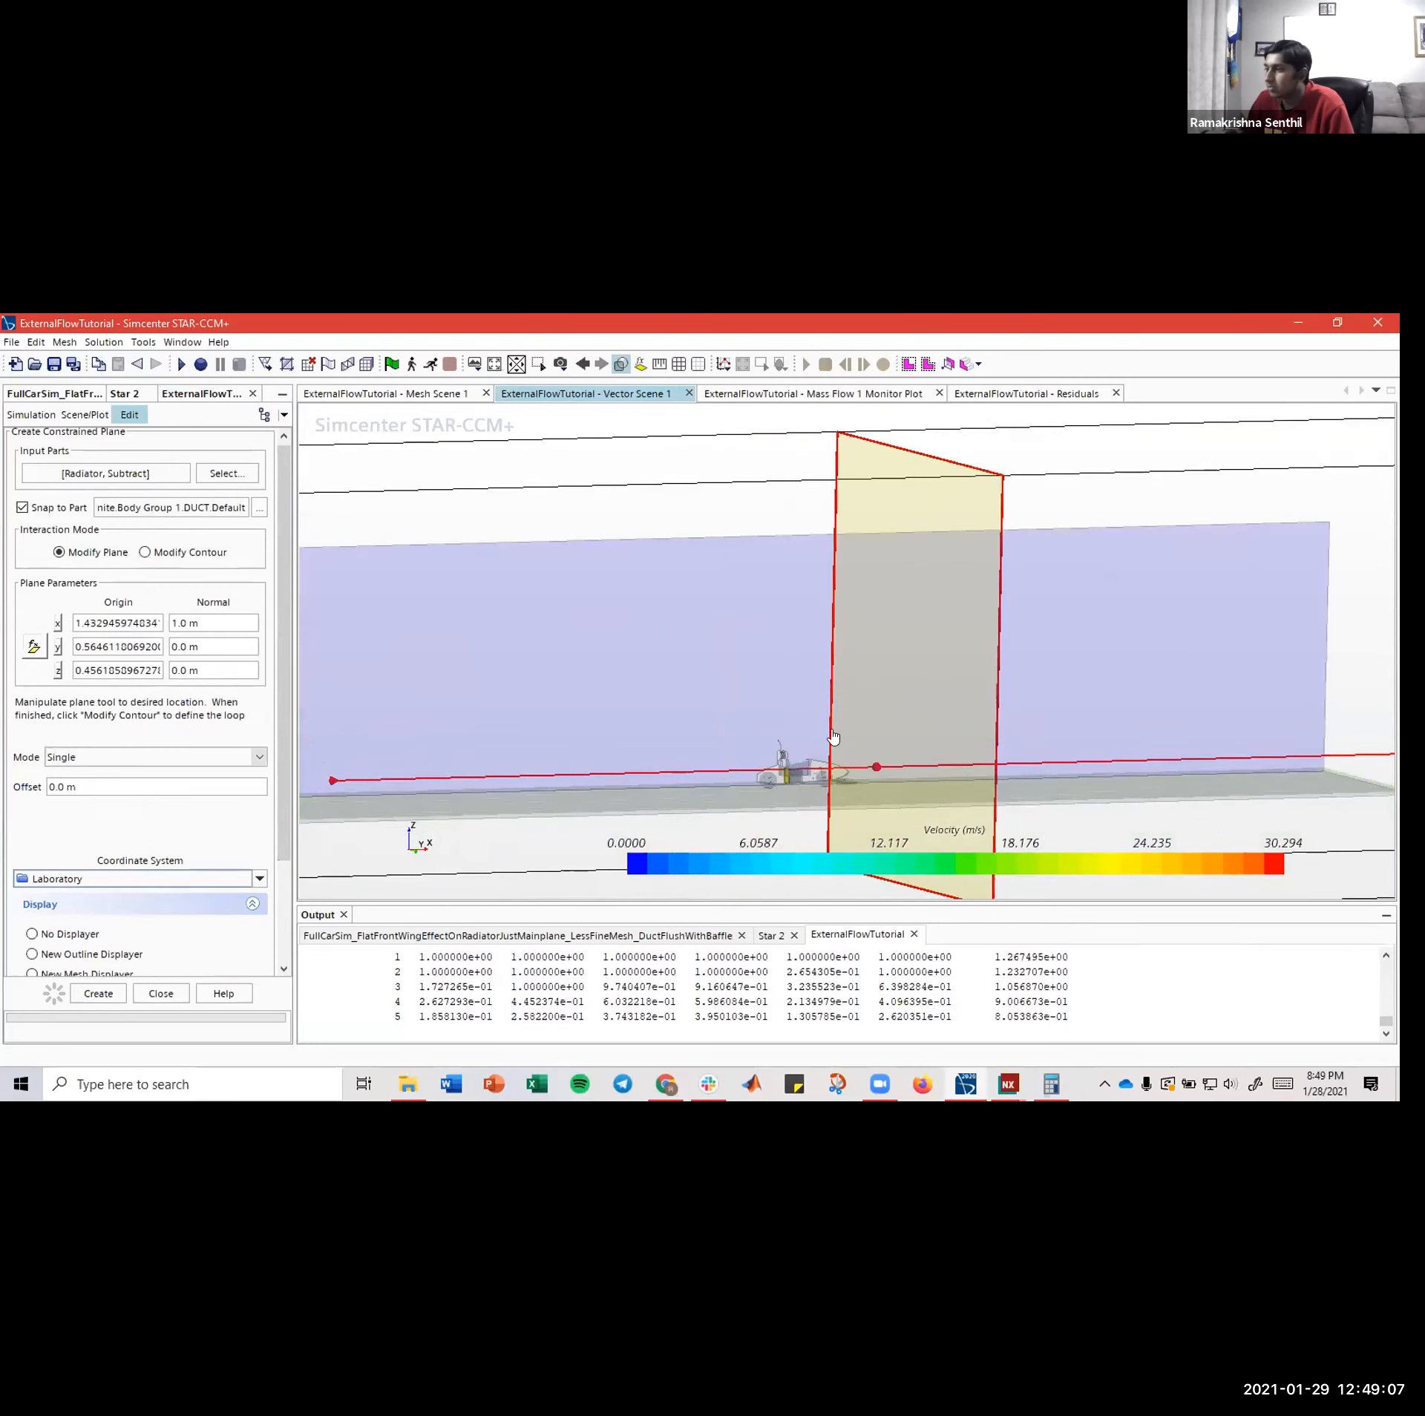
left_click(46, 507)
left_click(37, 507)
left_click_drag(647, 799, 339, 771)
key("s")
scroll(567, 845, "up", 5)
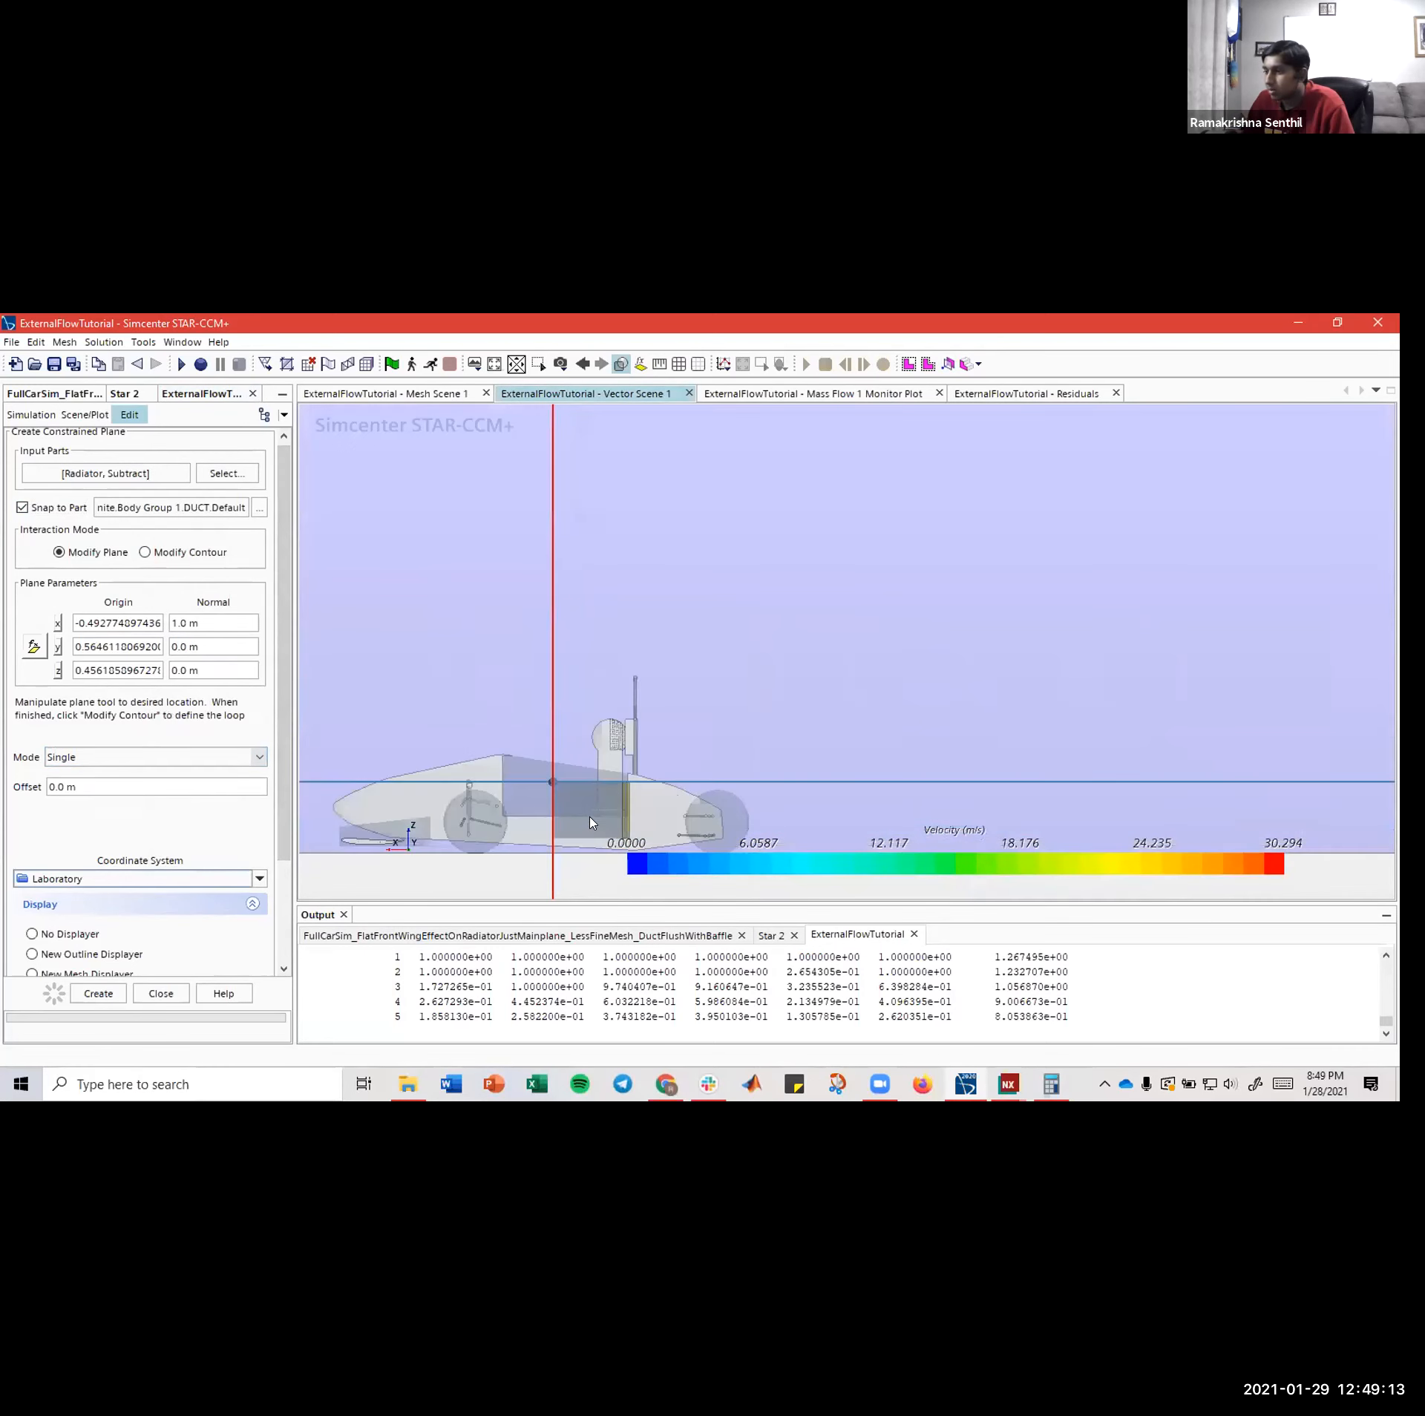
- Try to define the section plane's contour loop from the corner of the duct, viewing along the X axis
scroll(590, 821, "up", 4)
right_click_drag(674, 589, 704, 425)
right_click_drag(750, 764, 735, 614)
left_click_drag(704, 660, 733, 673)
scroll(740, 696, "down", 8)
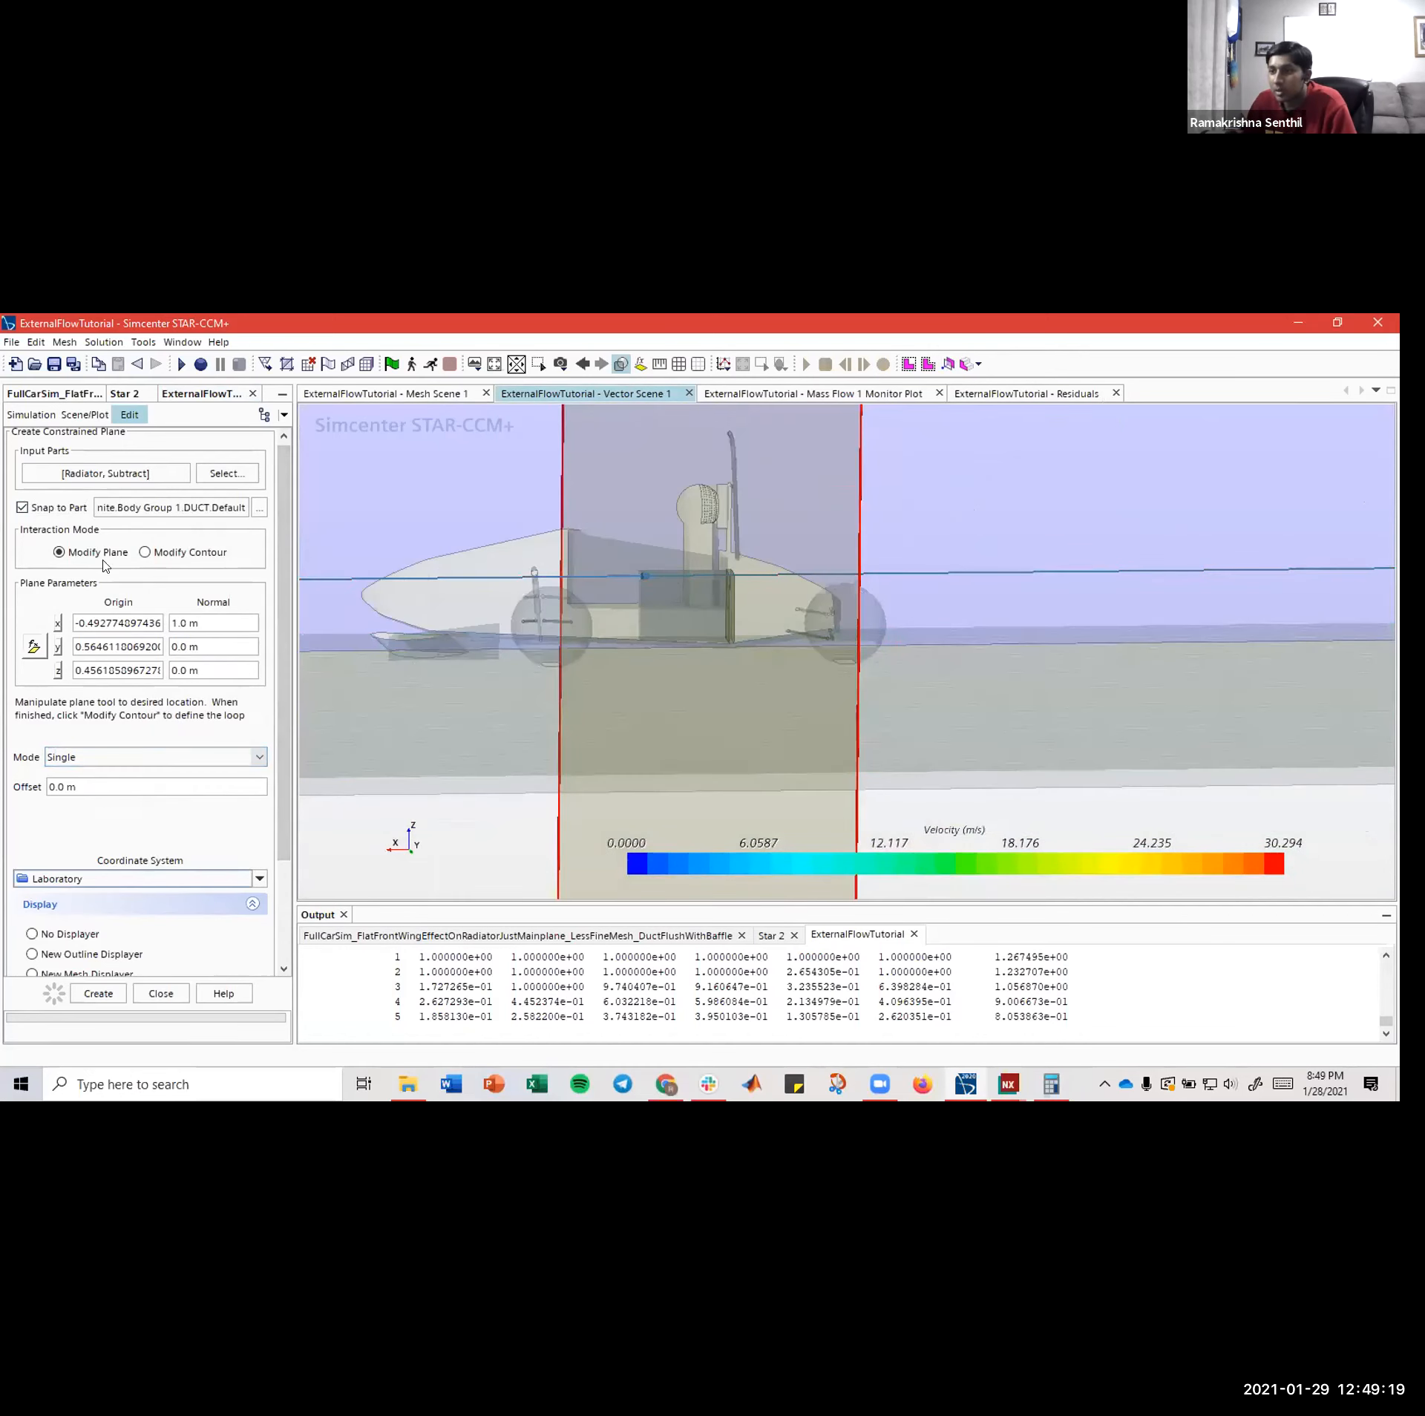
left_click(161, 557)
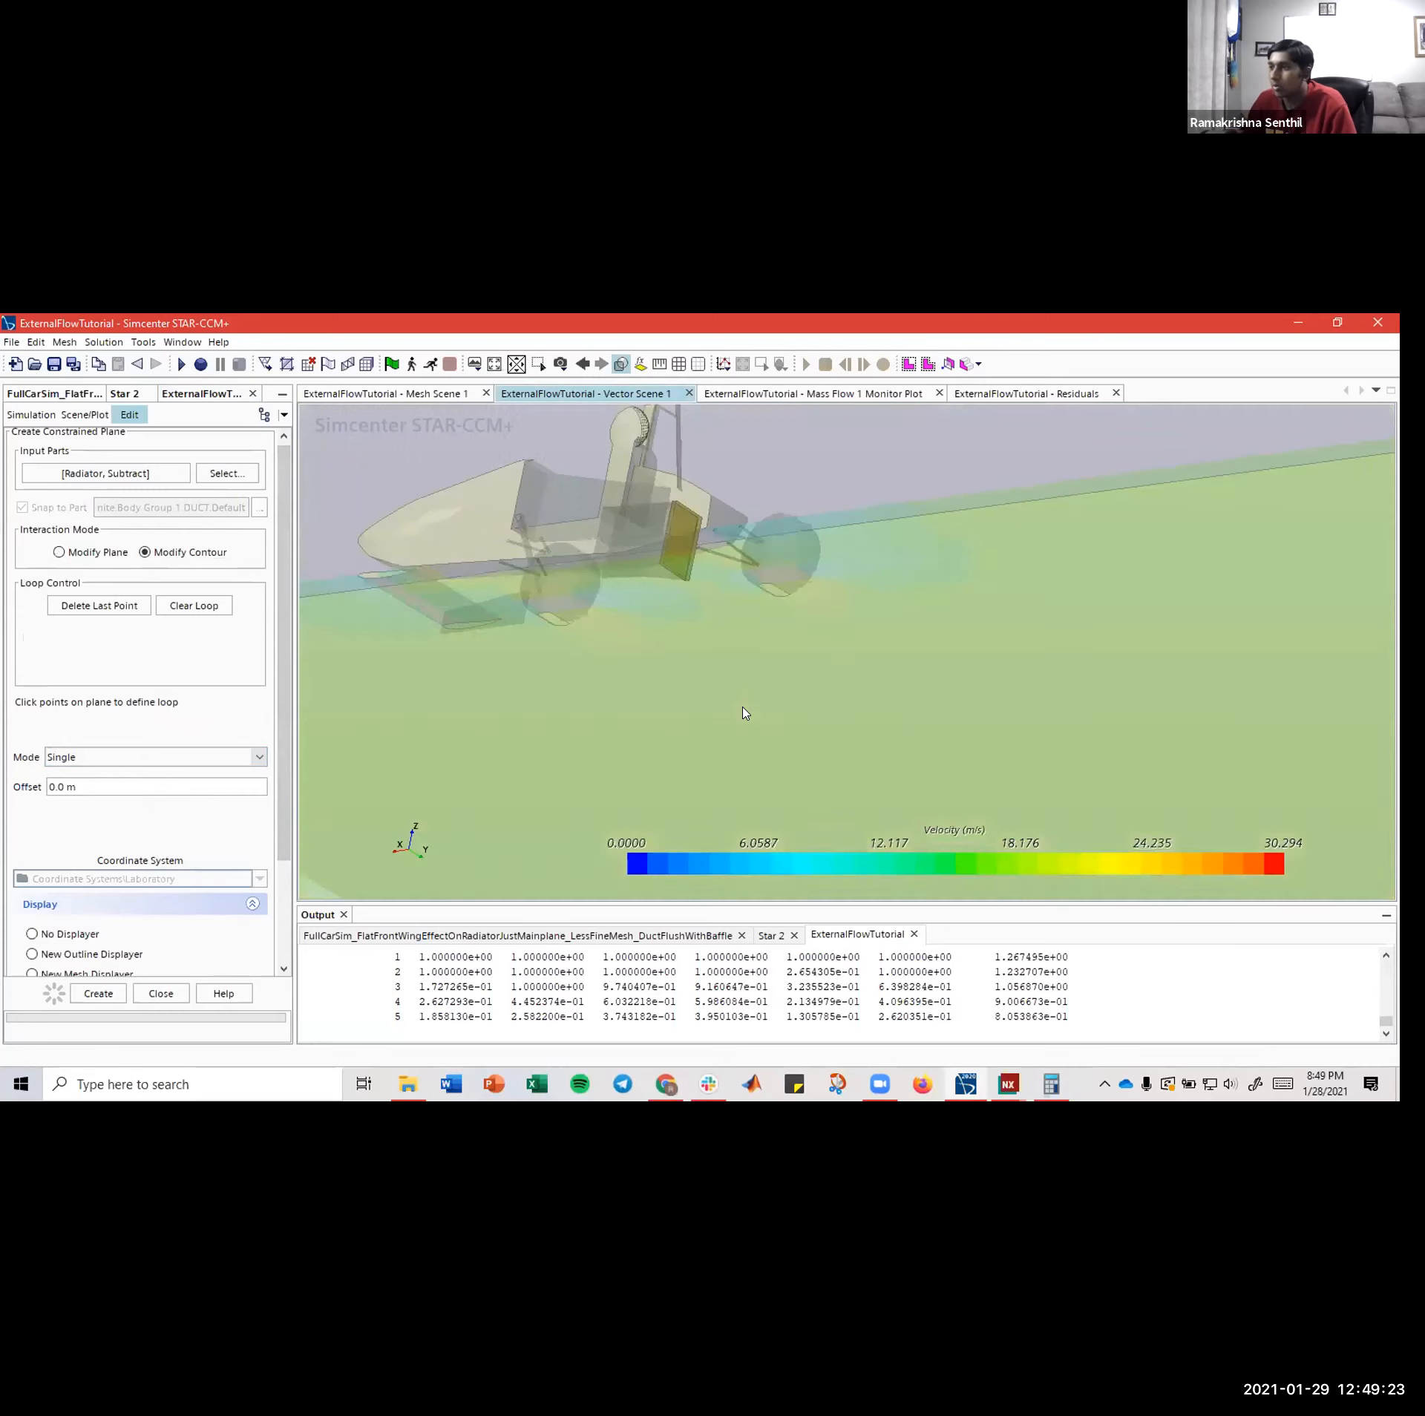
key("f")
right_click_drag(398, 707, 490, 659)
scroll(493, 662, "up", 8)
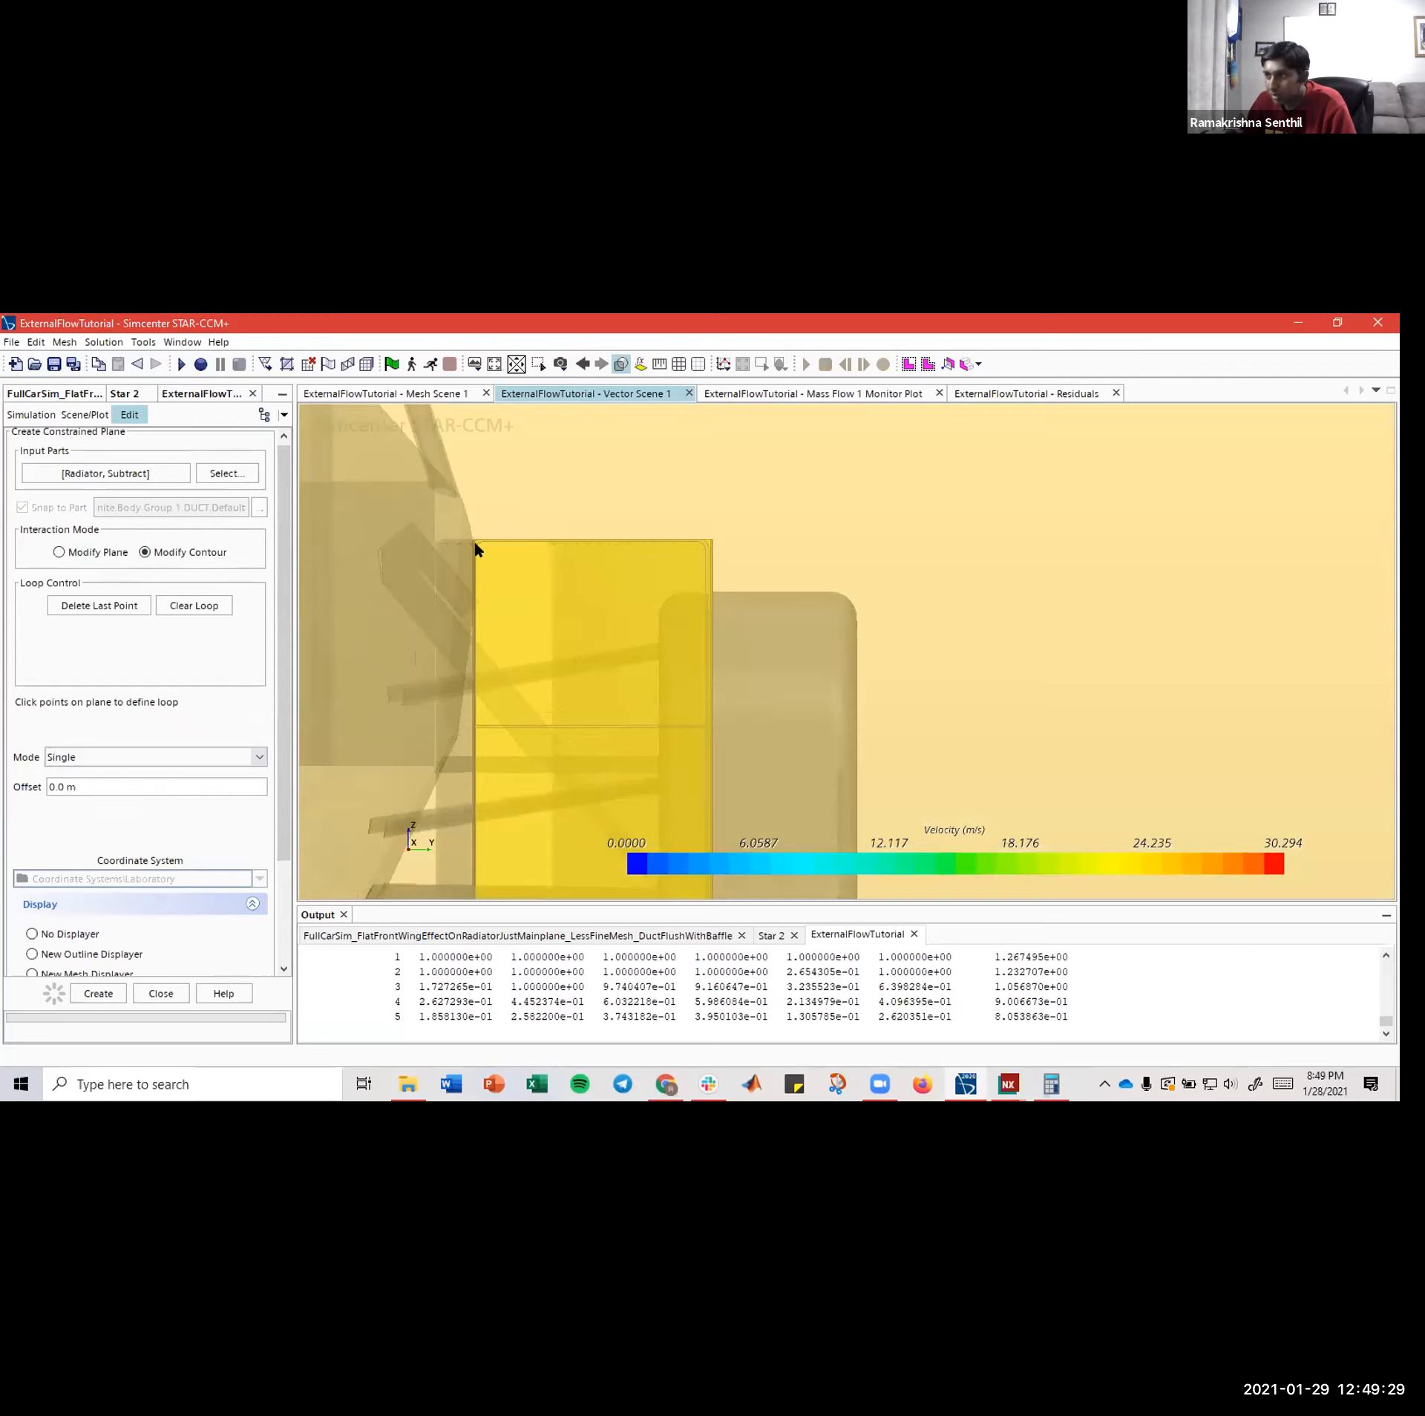
left_click(474, 542)
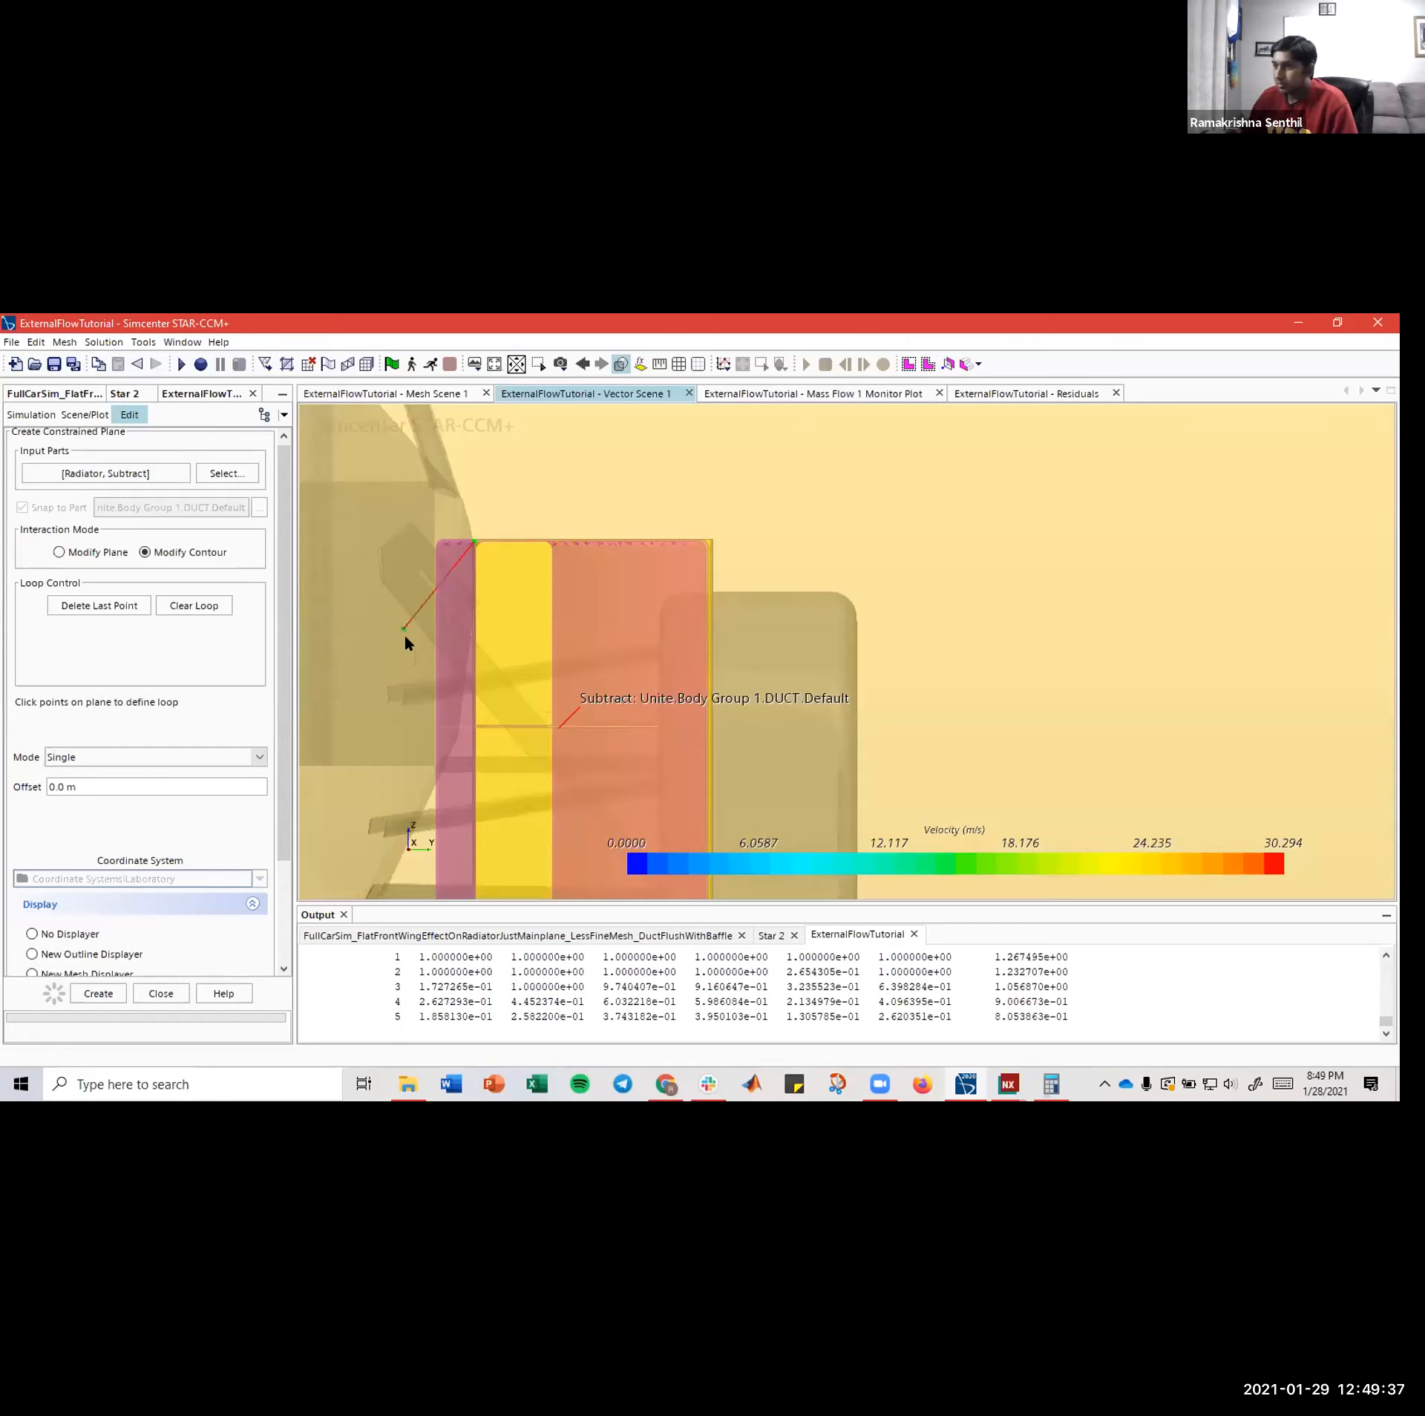
left_click(194, 605)
left_click(470, 578)
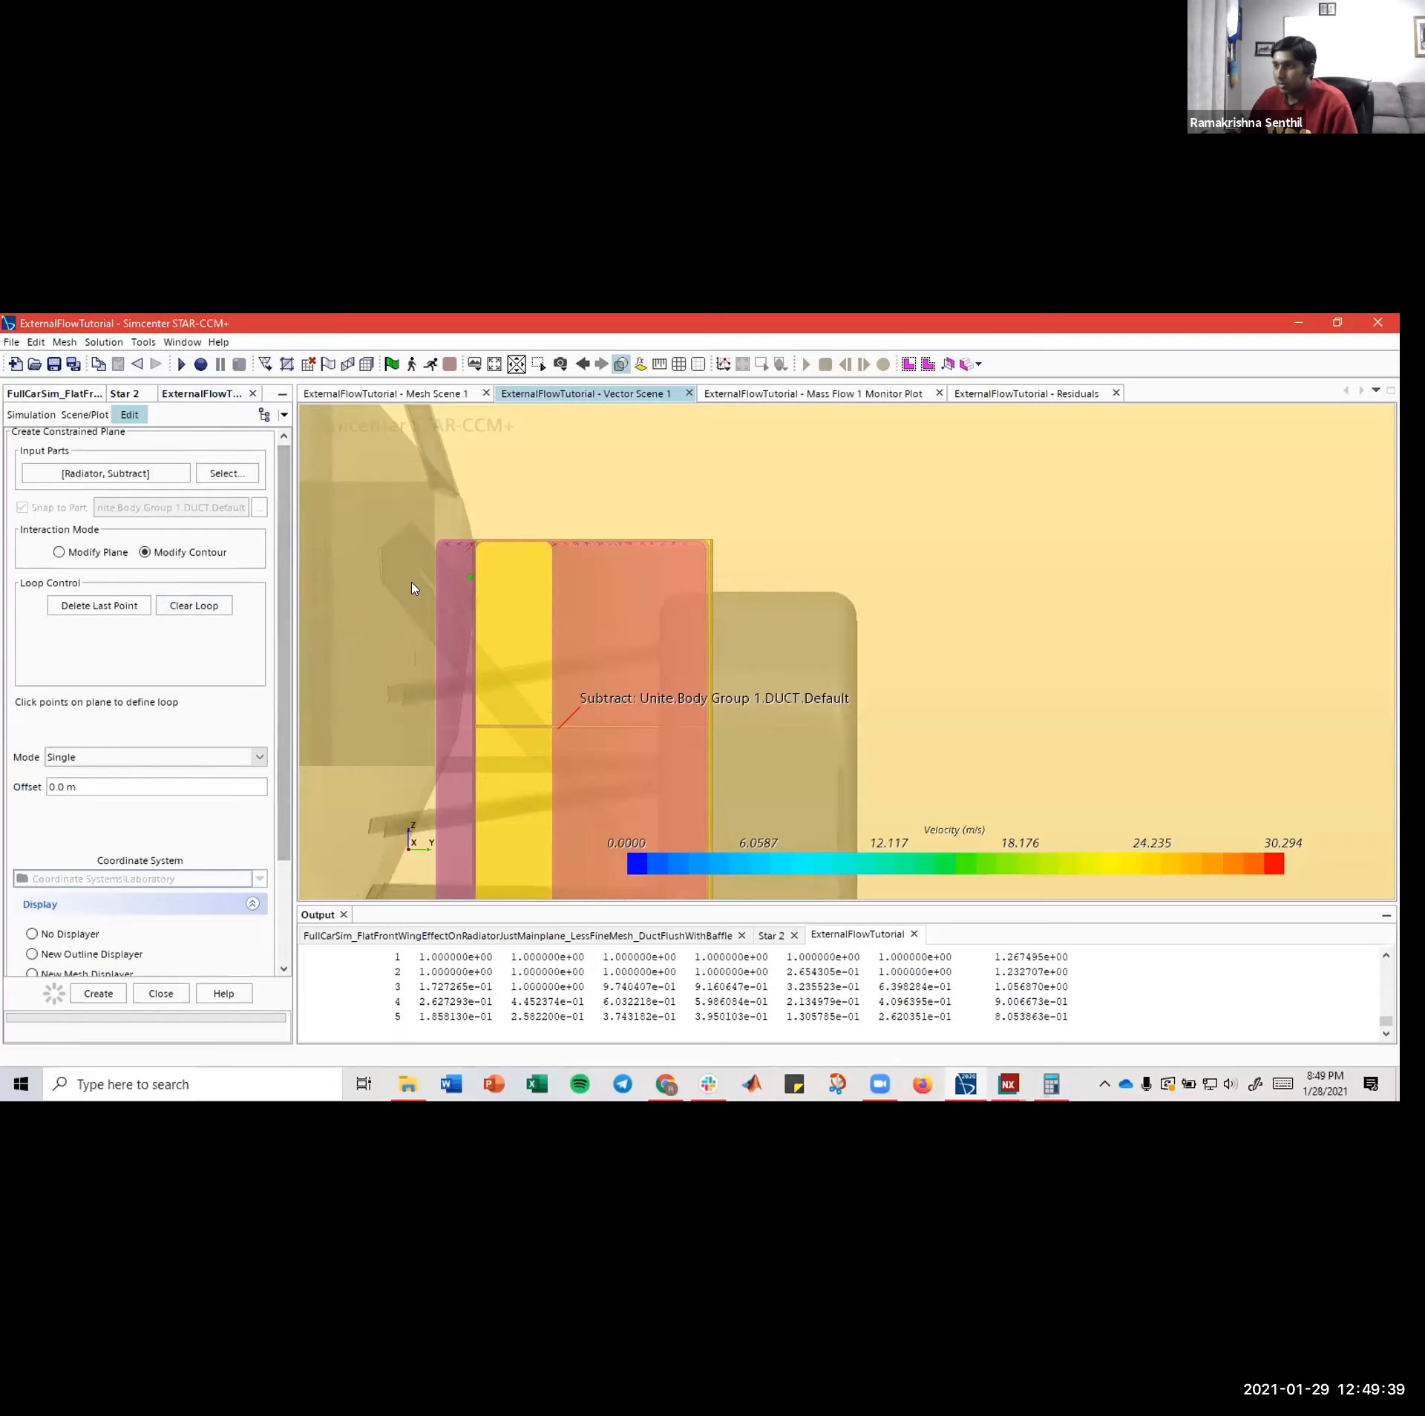
left_click(59, 553)
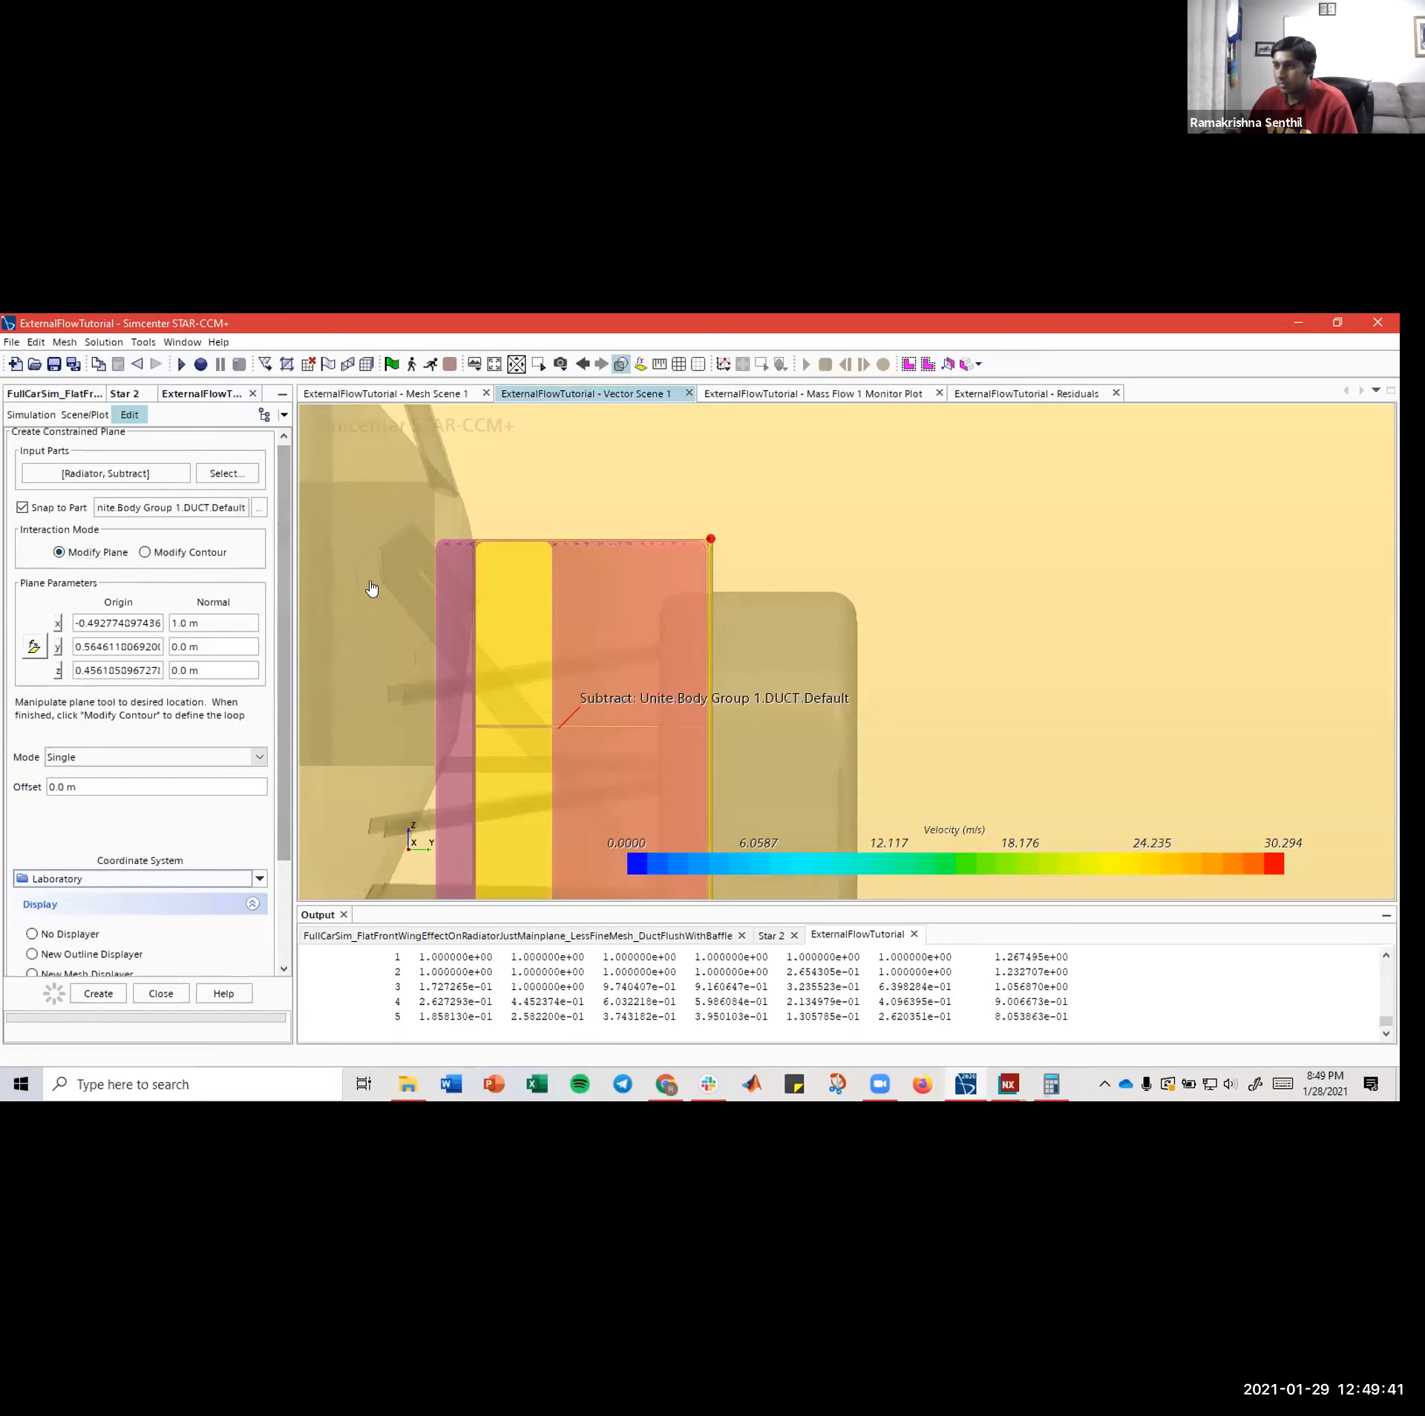
- Examine the section plane's position relative to the radiator duct and the flow domain from several angles and distances
scroll(453, 670, "down", 5)
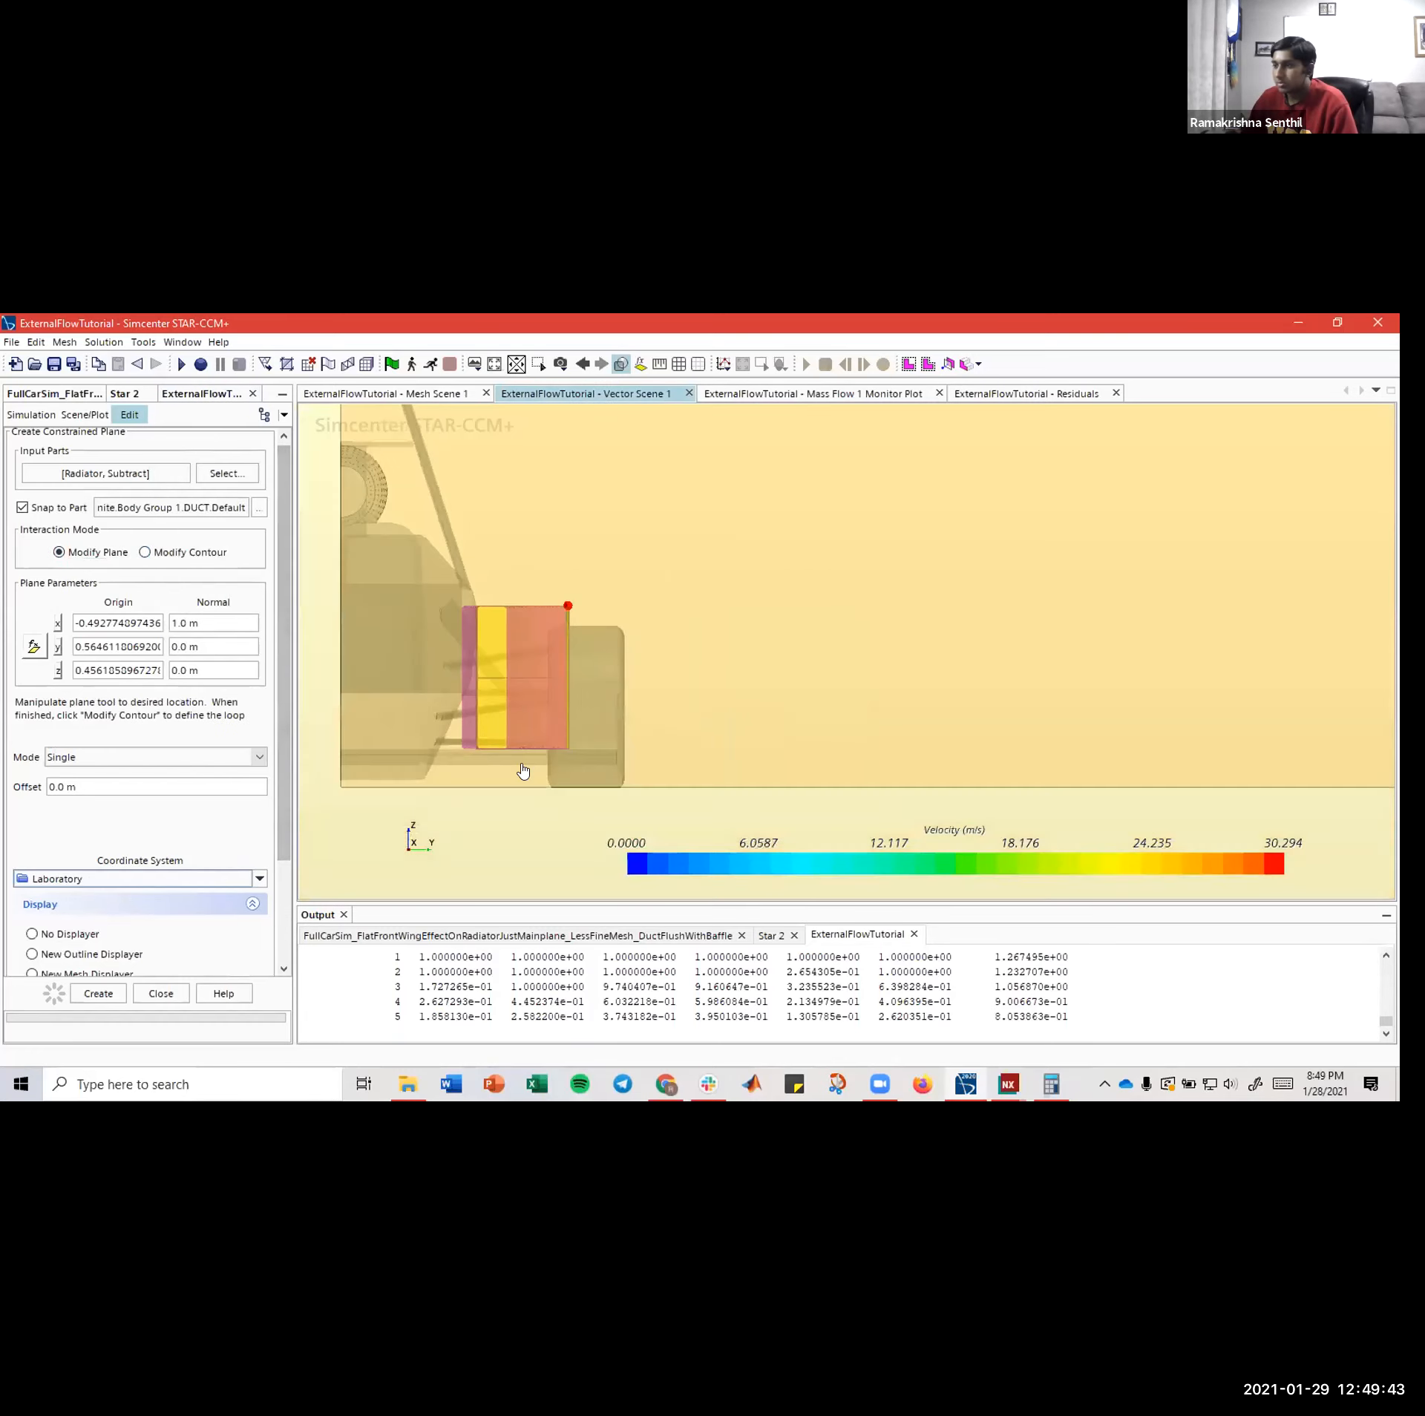
scroll(529, 836, "down", 8)
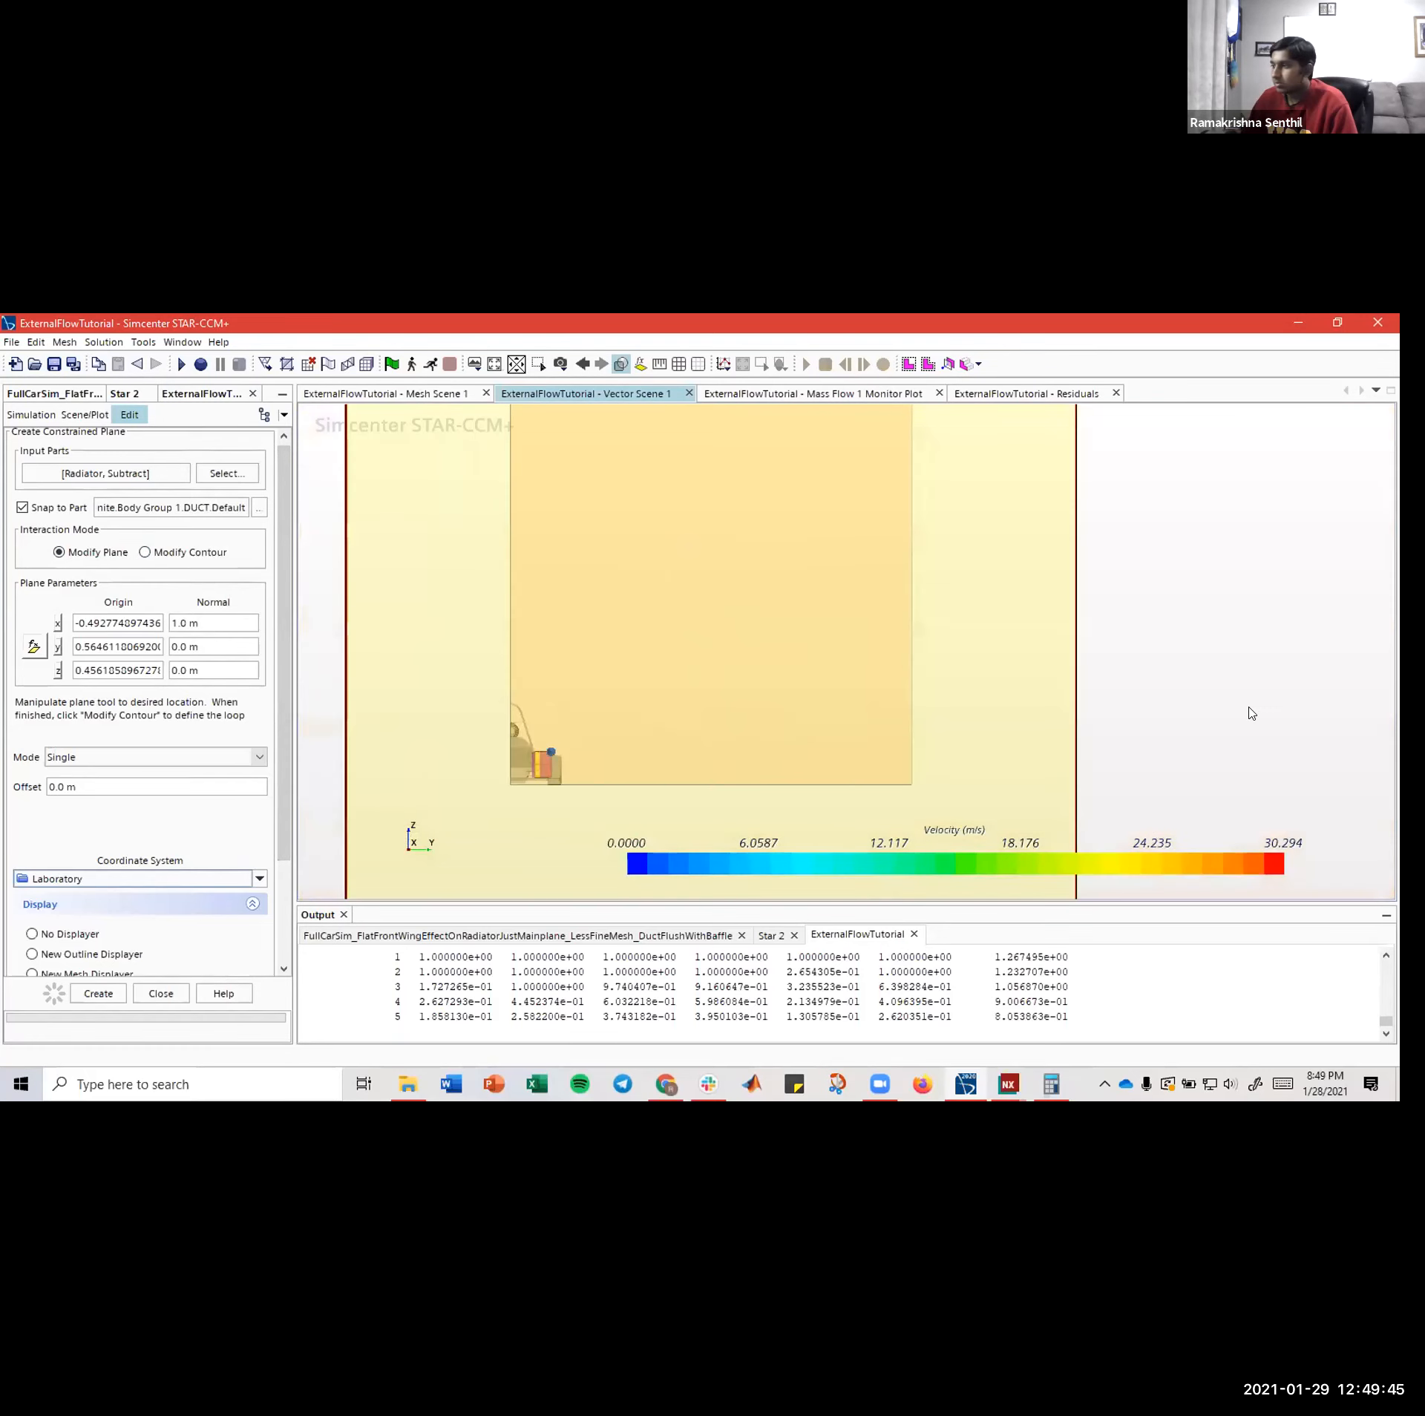
left_click_drag(1249, 707, 1194, 737)
scroll(529, 737, "up", 6)
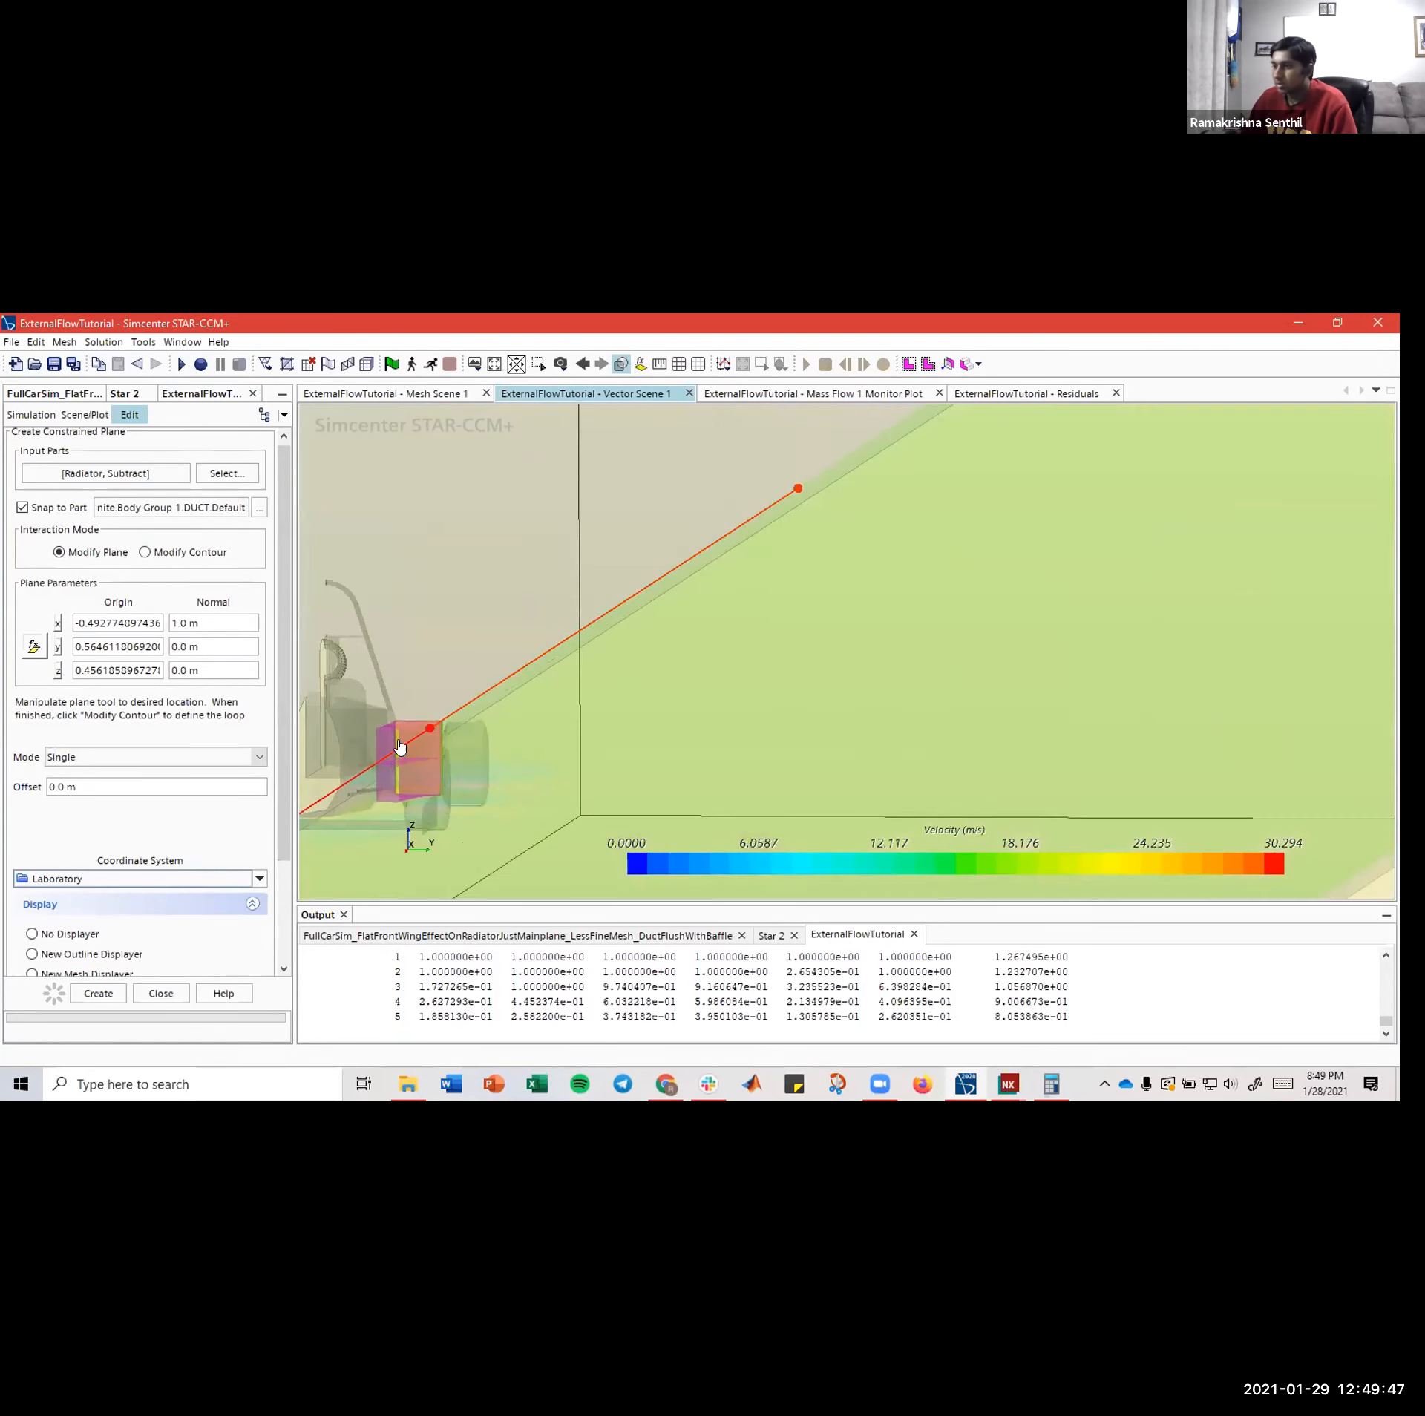
scroll(621, 697, "down", 8)
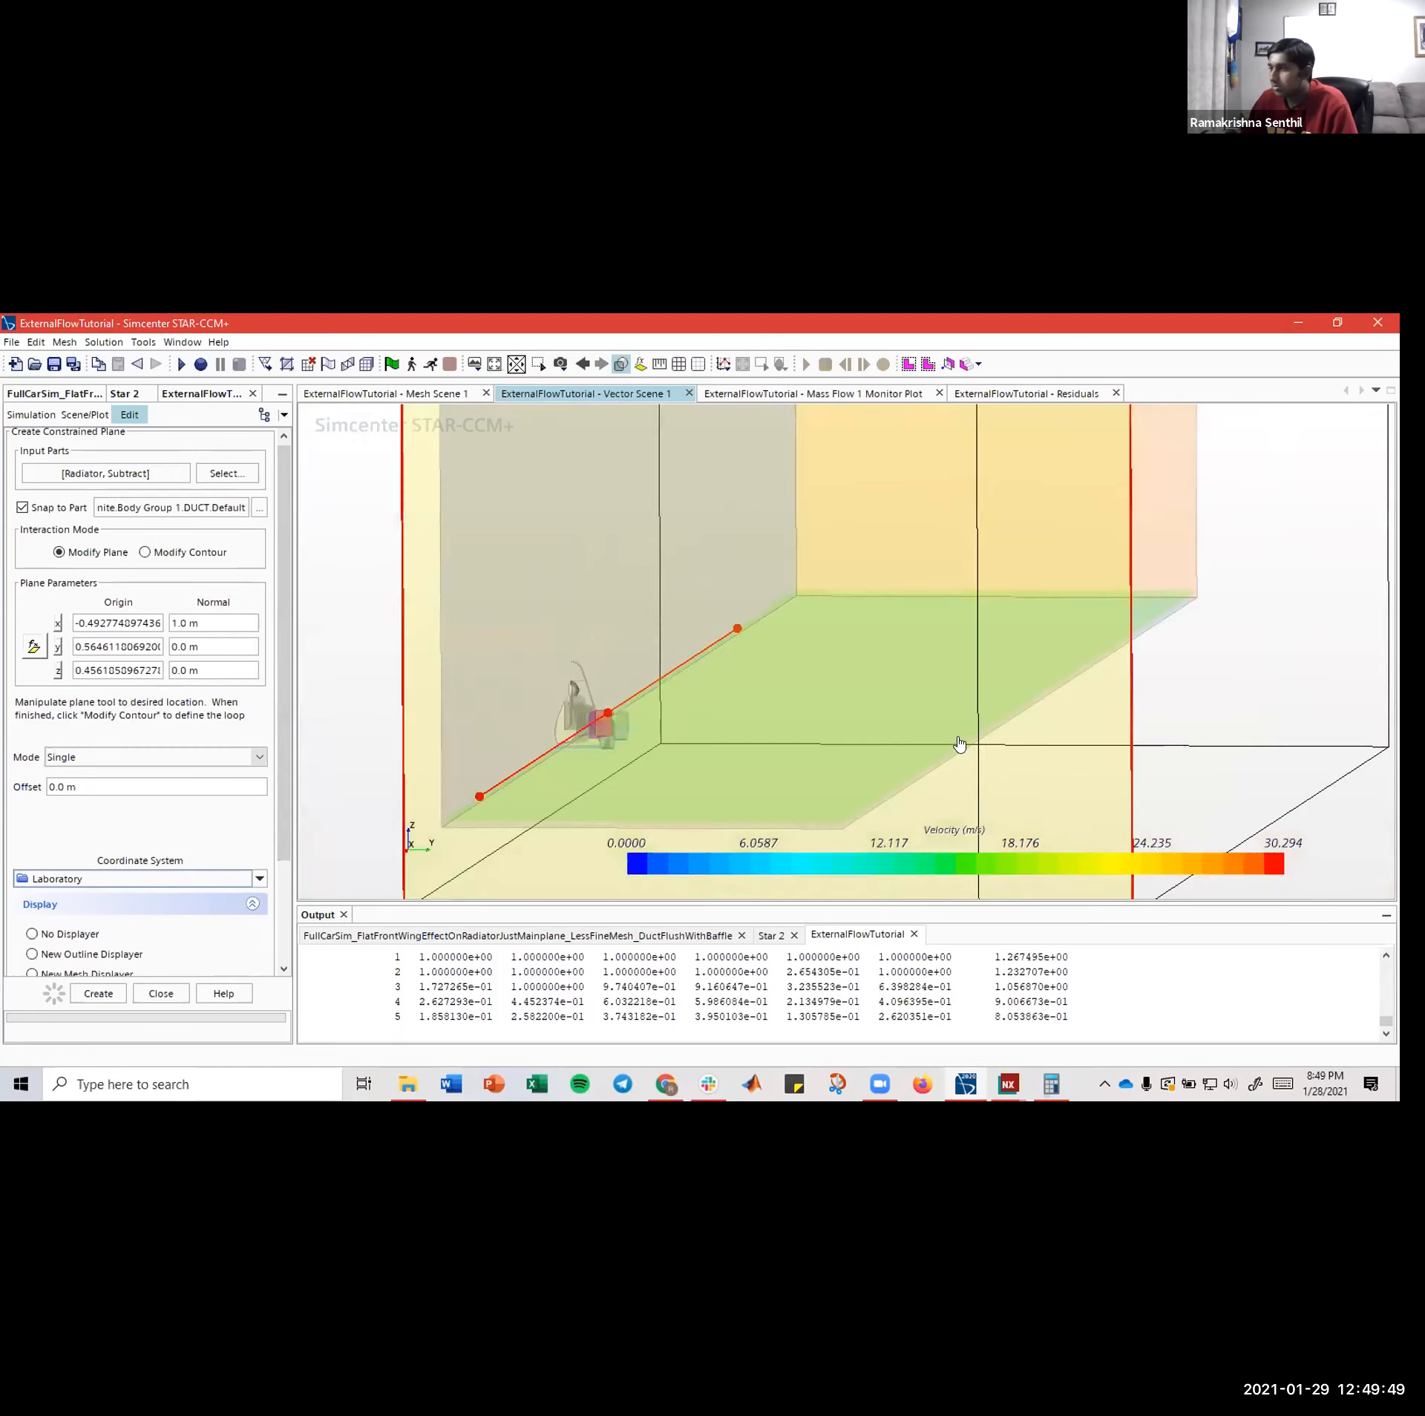
scroll(805, 554, "up", 8)
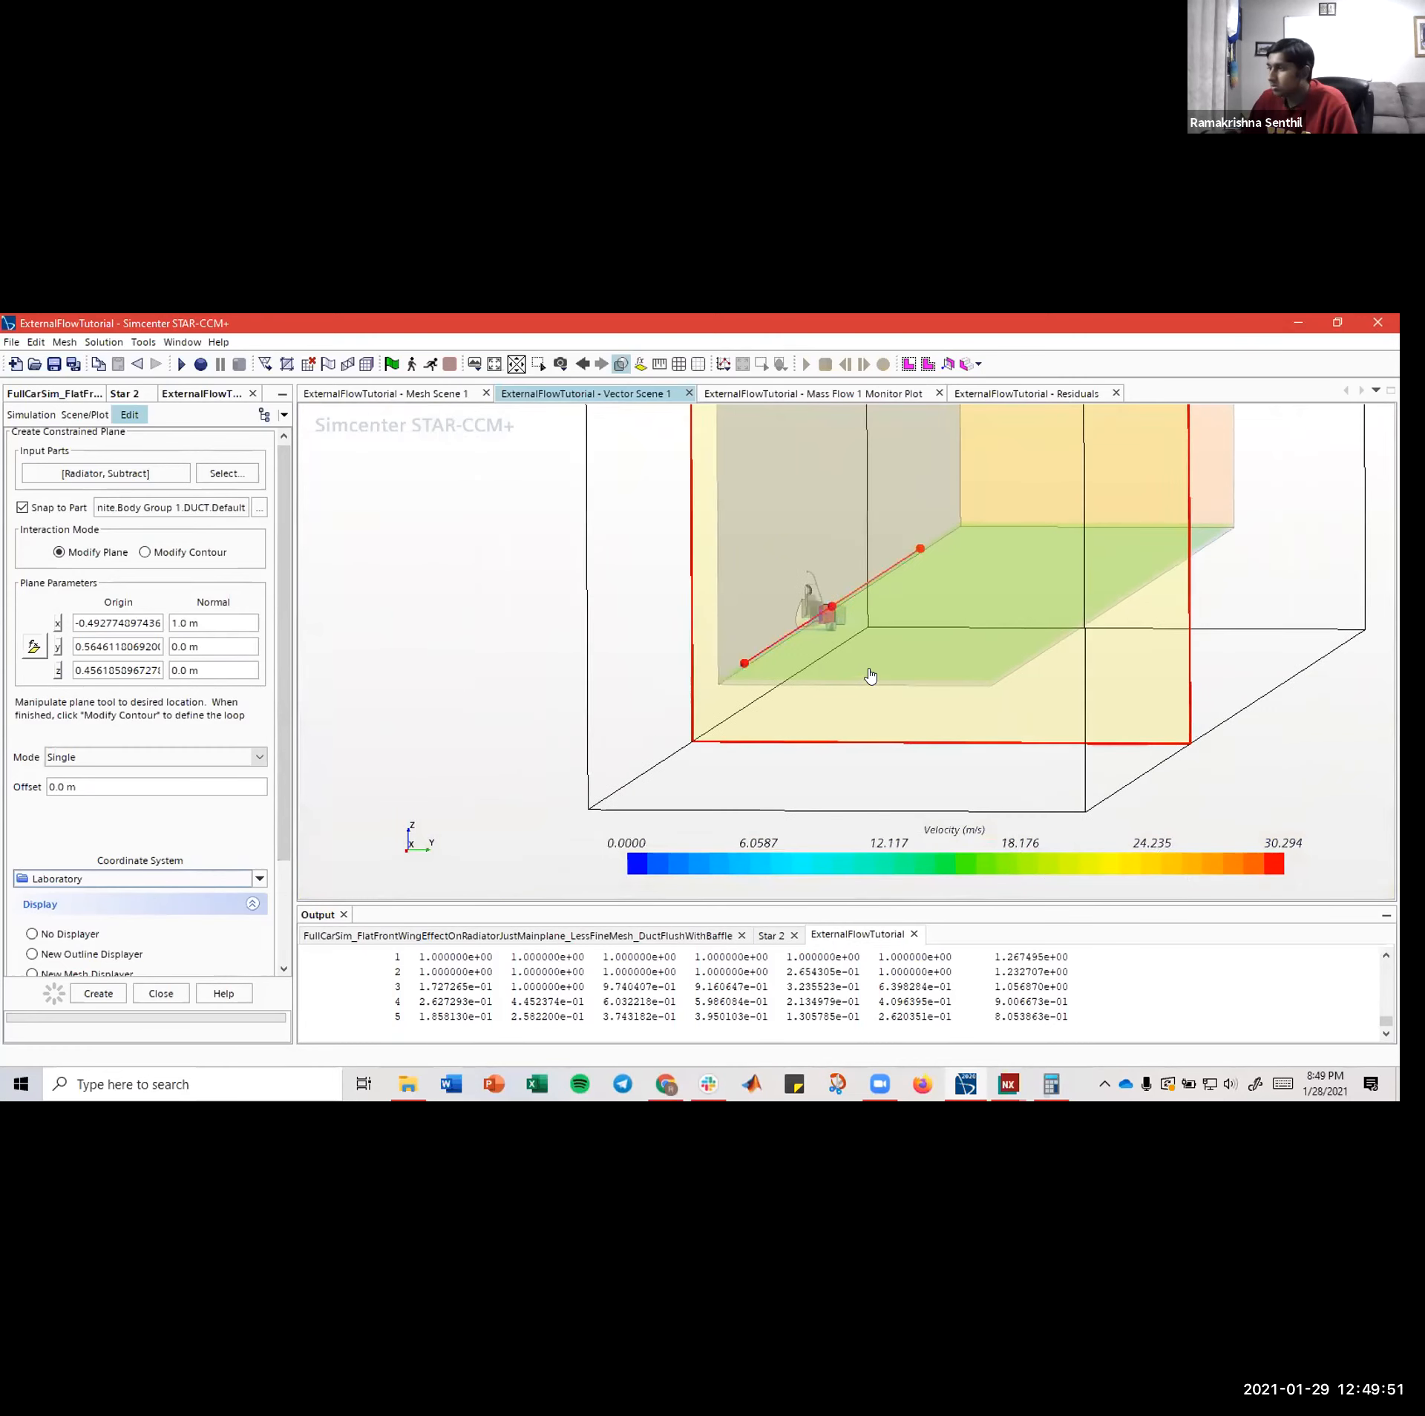
scroll(748, 565, "up", 5)
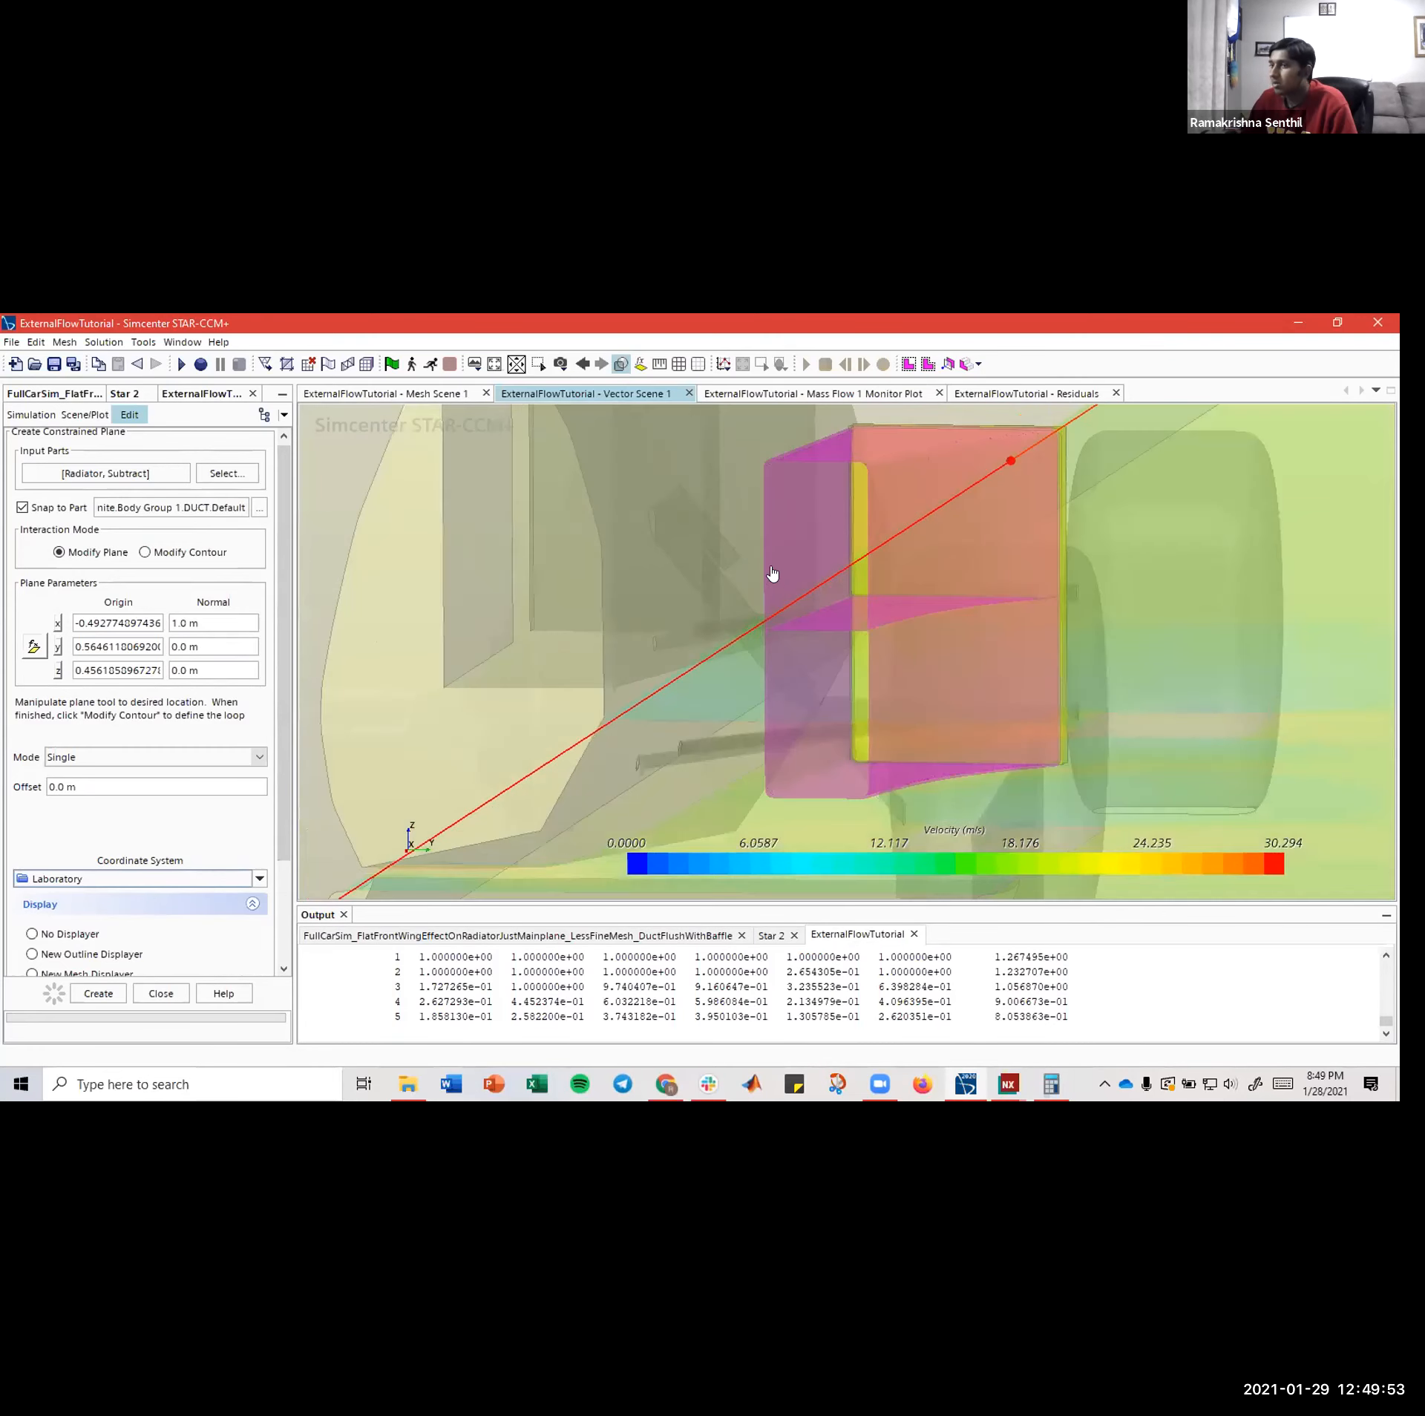
scroll(773, 576, "down", 3)
scroll(217, 551, "up", 1)
scroll(751, 562, "down", 5)
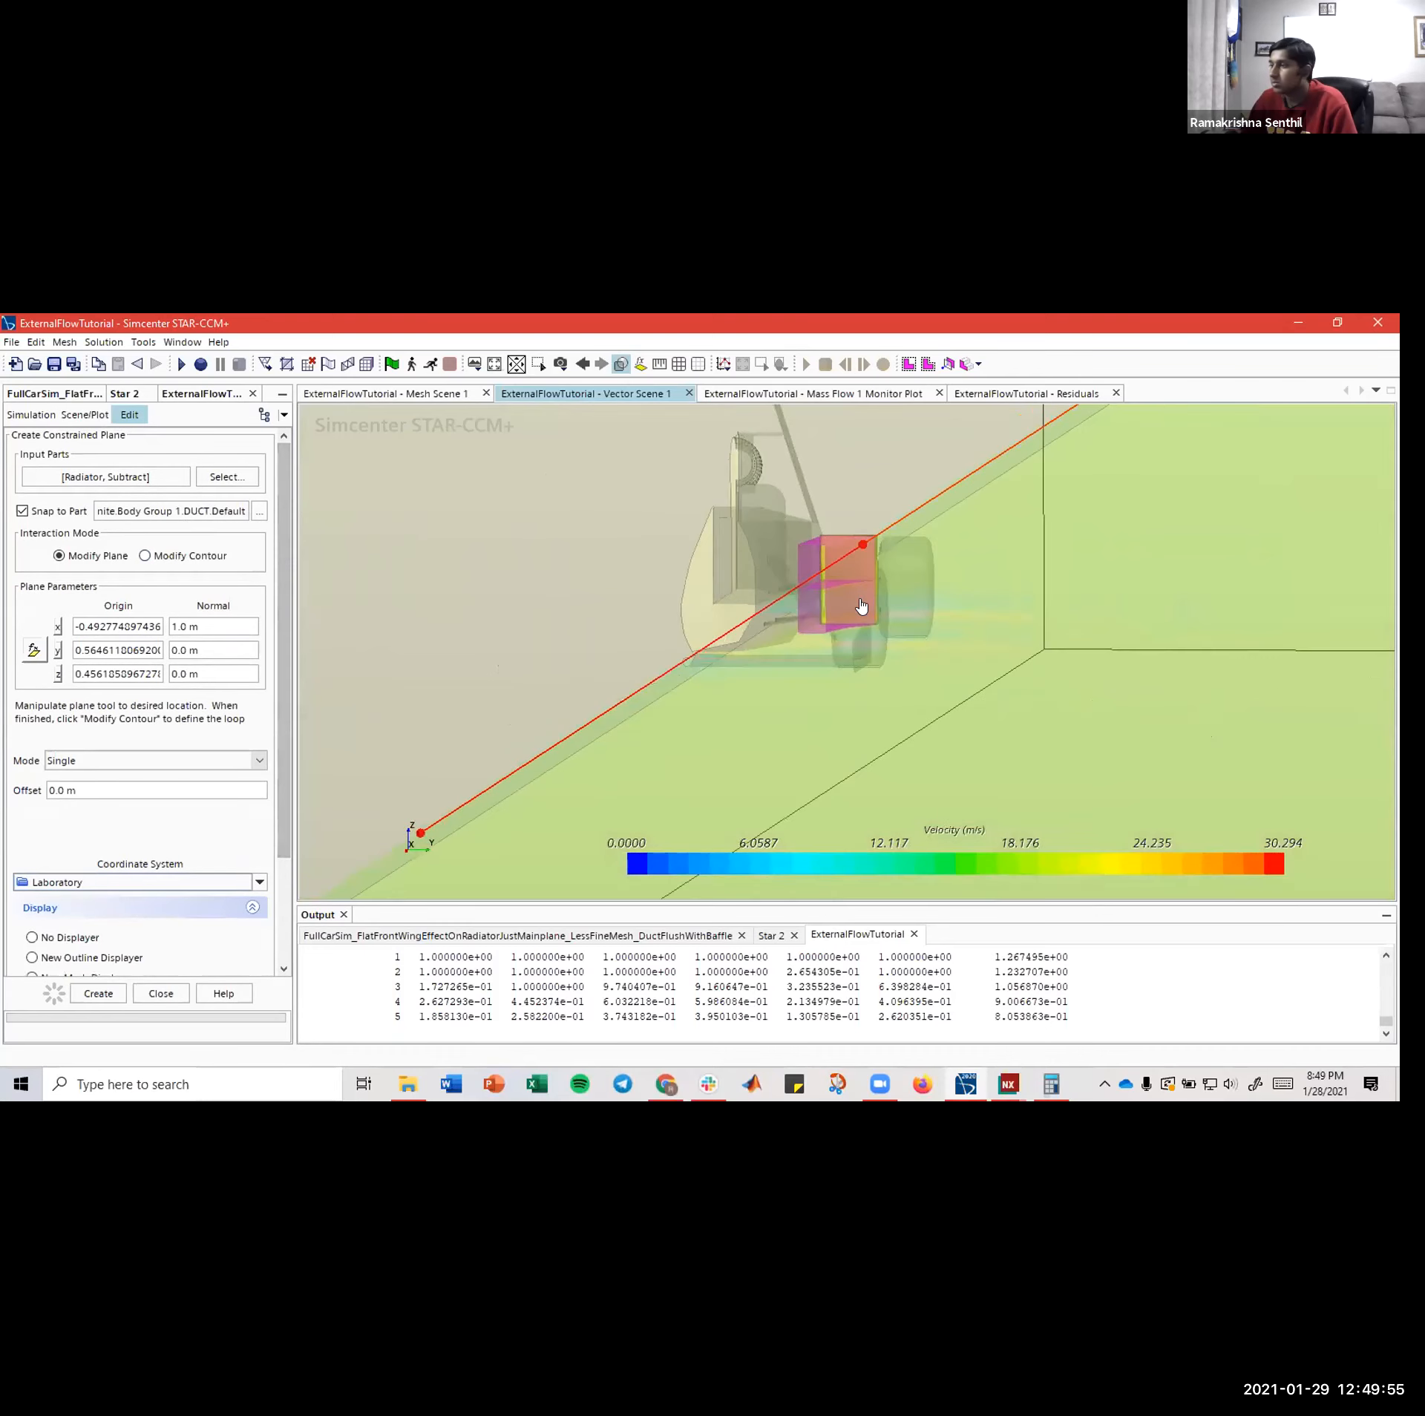
key("s")
left_click_drag(863, 610, 774, 612)
scroll(1047, 576, "down", 4)
left_click_drag(721, 715, 1044, 740)
scroll(700, 499, "up", 8)
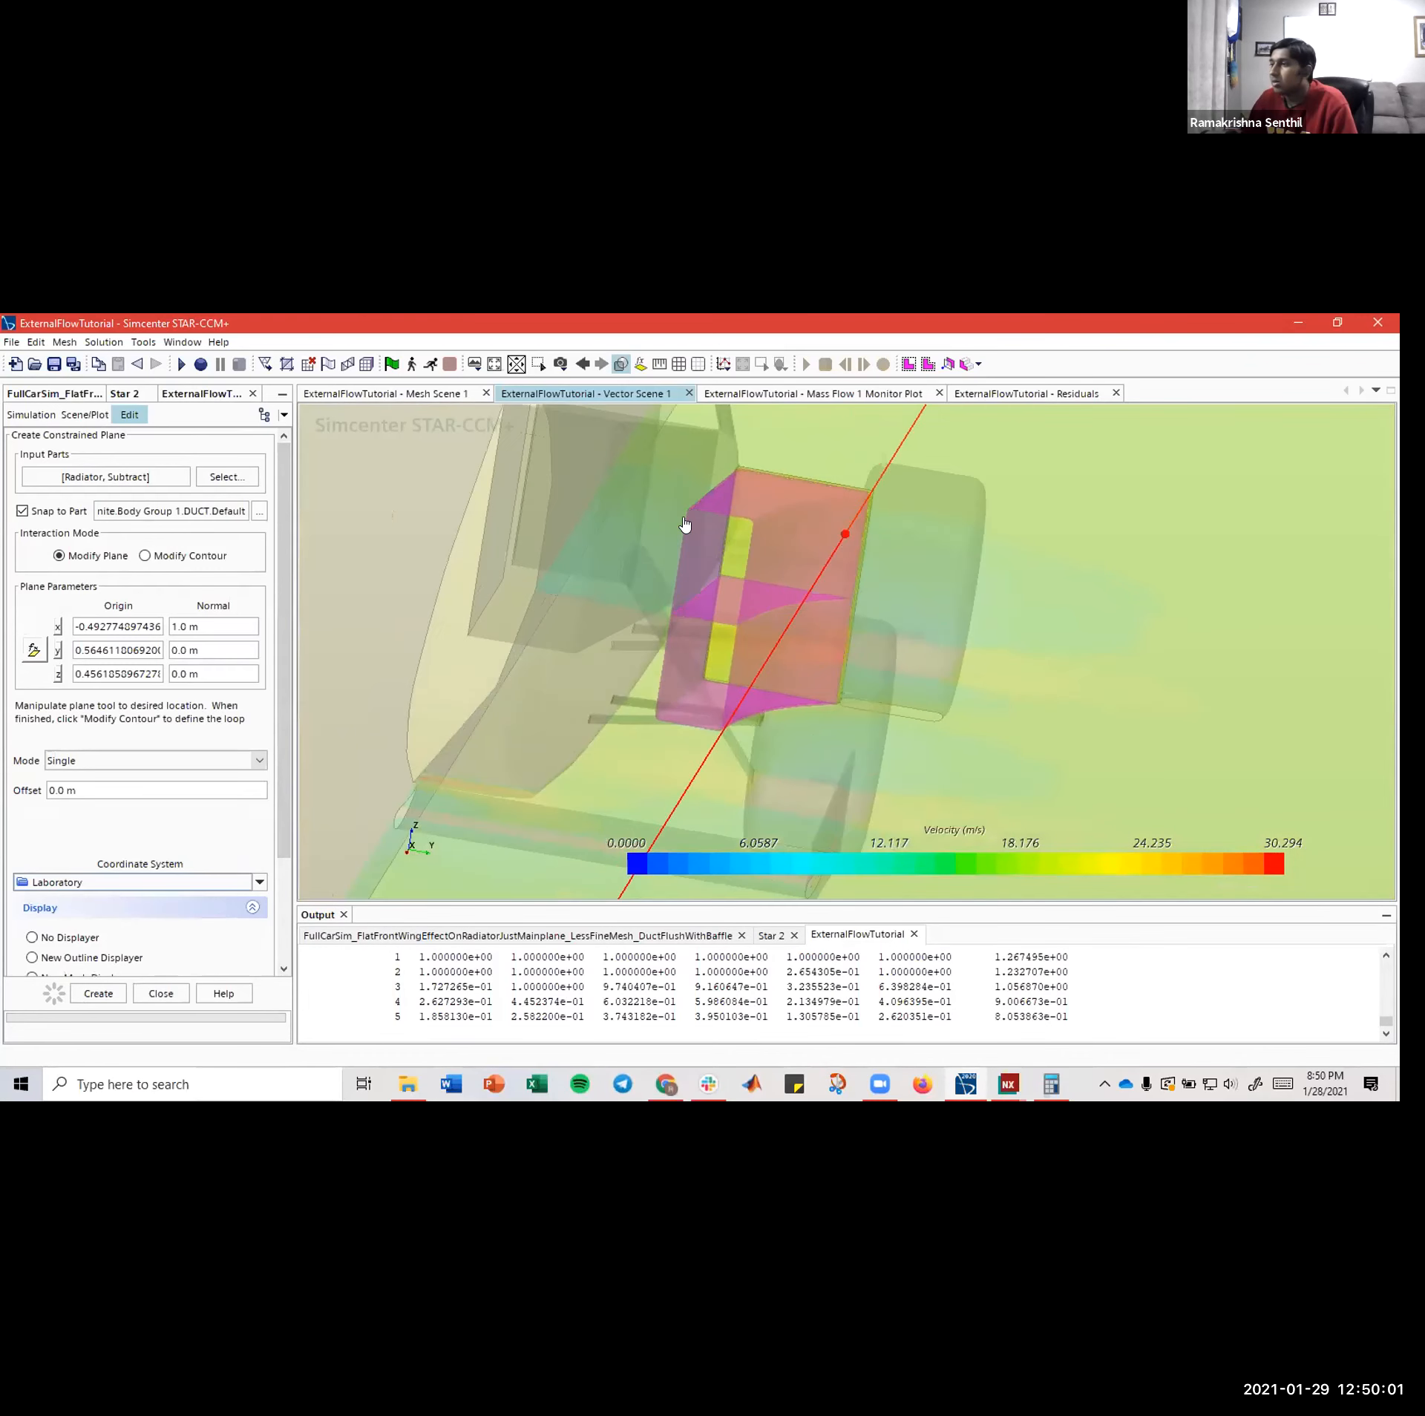
- Try to start the section plane's contour loop along the upper edge of the duct opening, deleting the misplaced third point
left_click(179, 557)
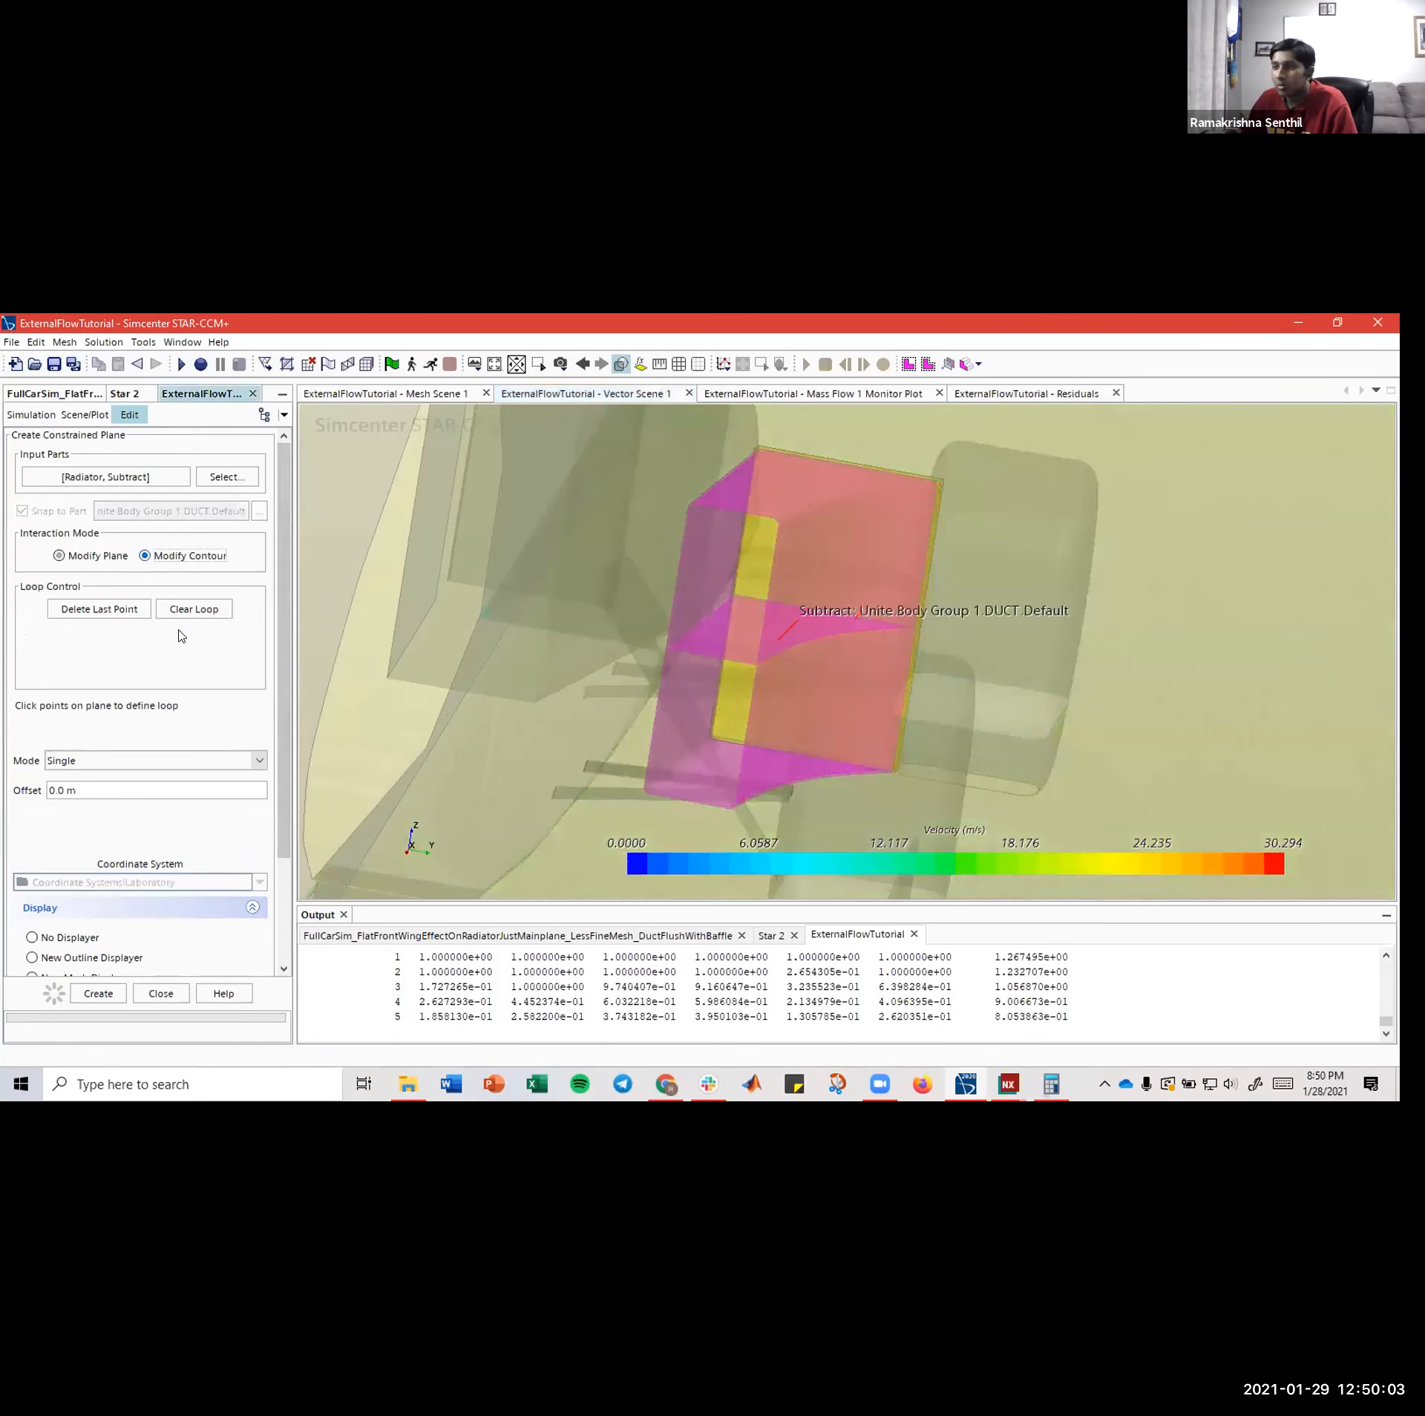
scroll(686, 517, "up", 6)
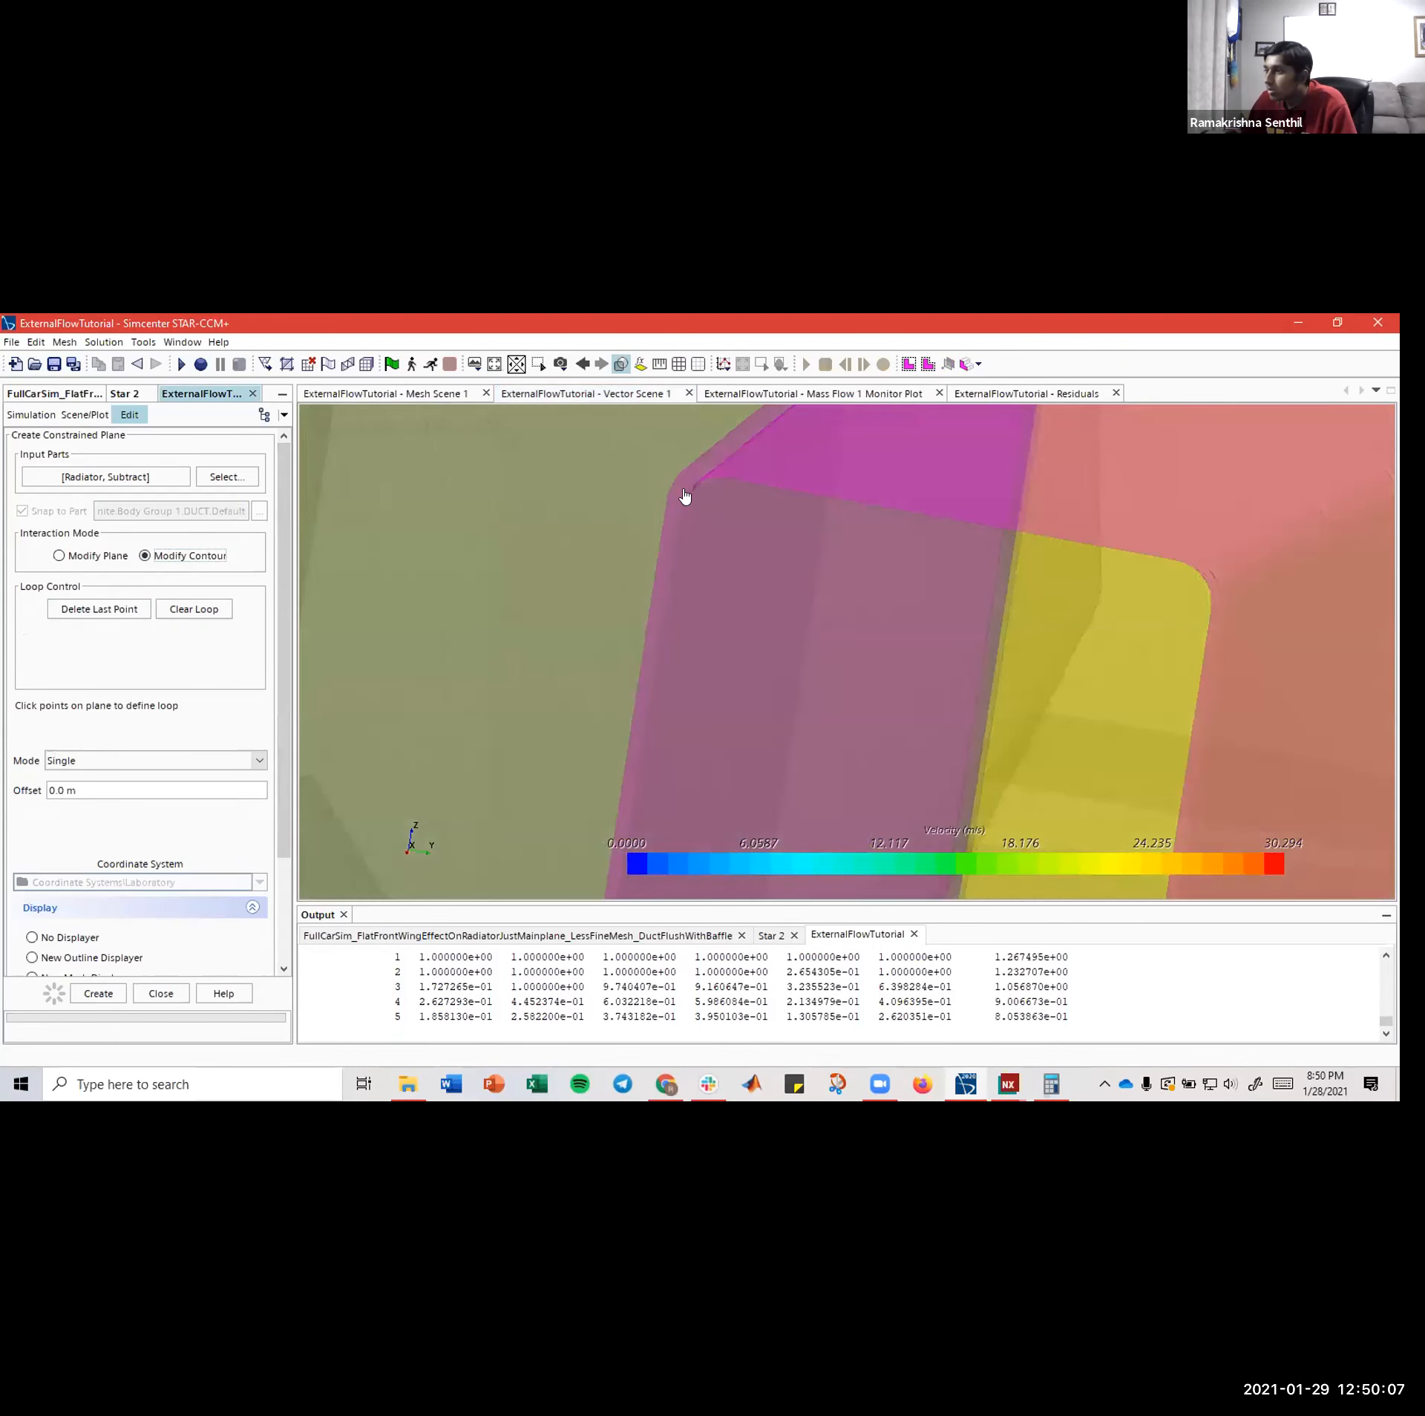
left_click(680, 363)
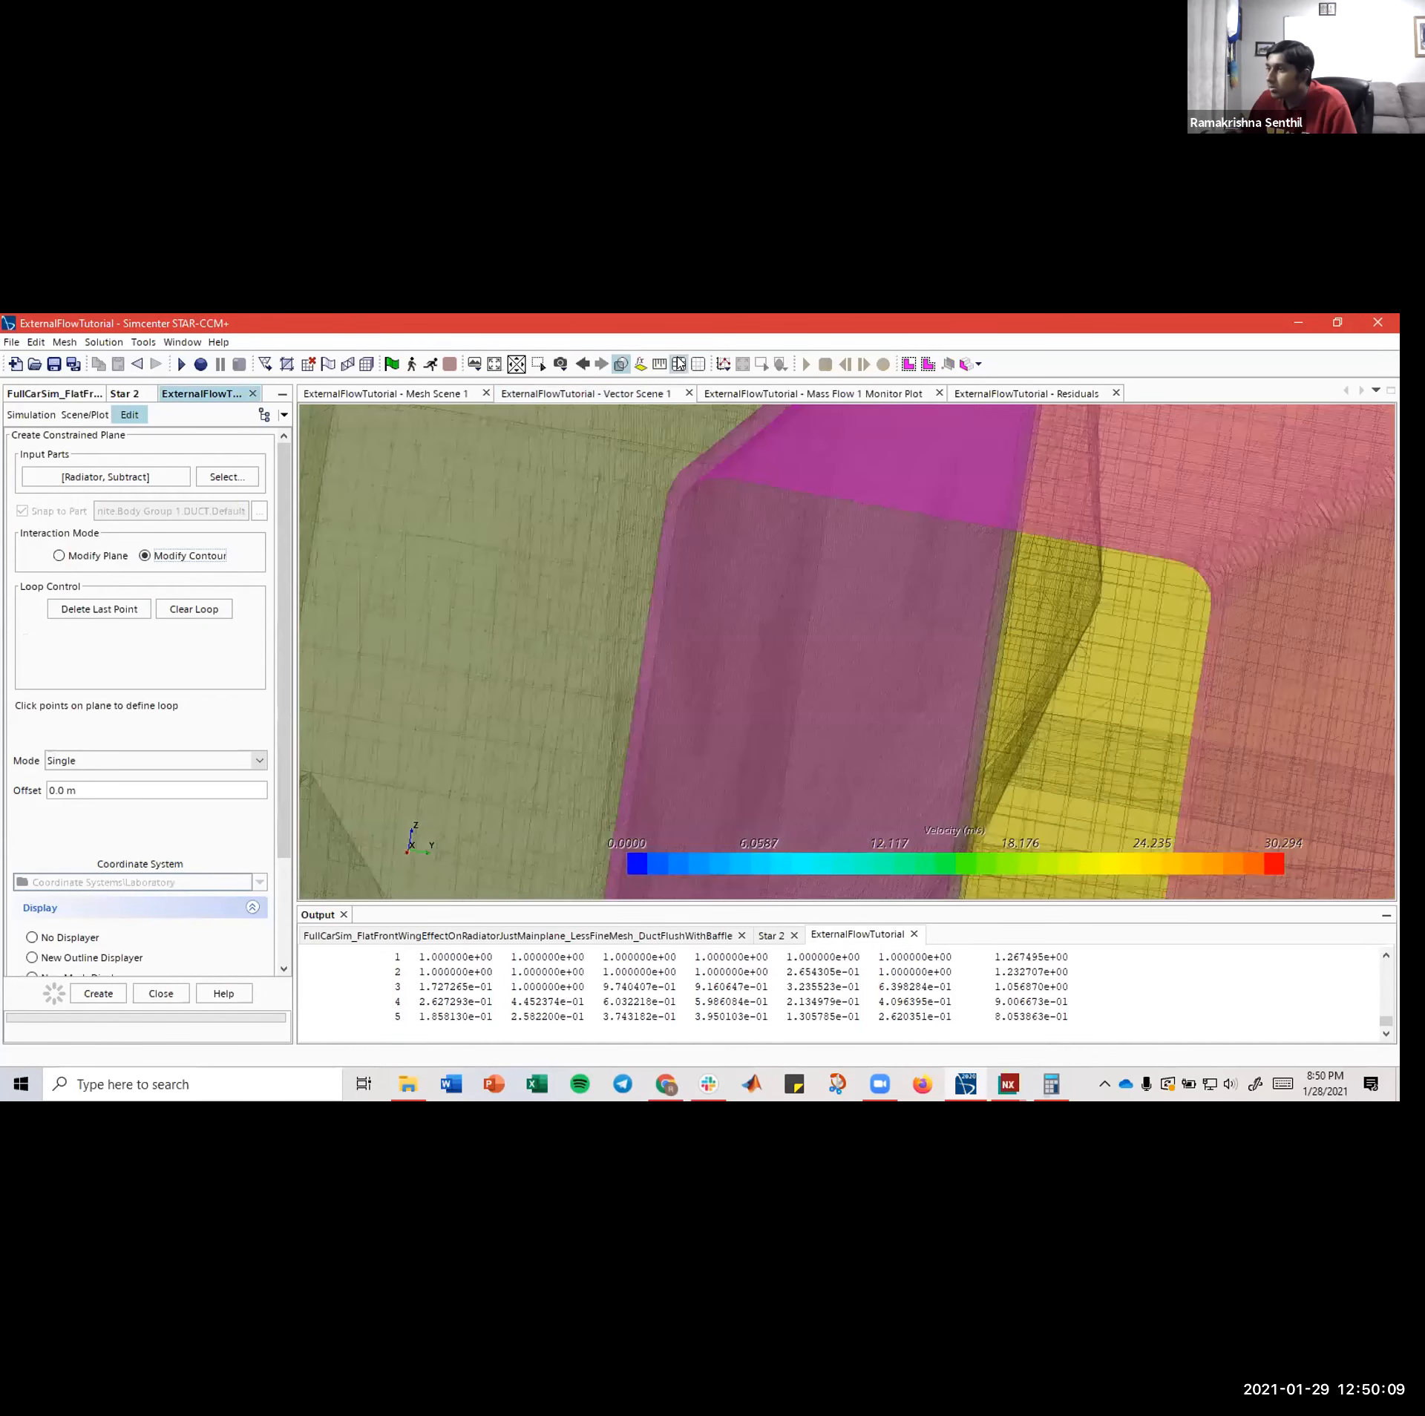
left_click(679, 365)
left_click(684, 497)
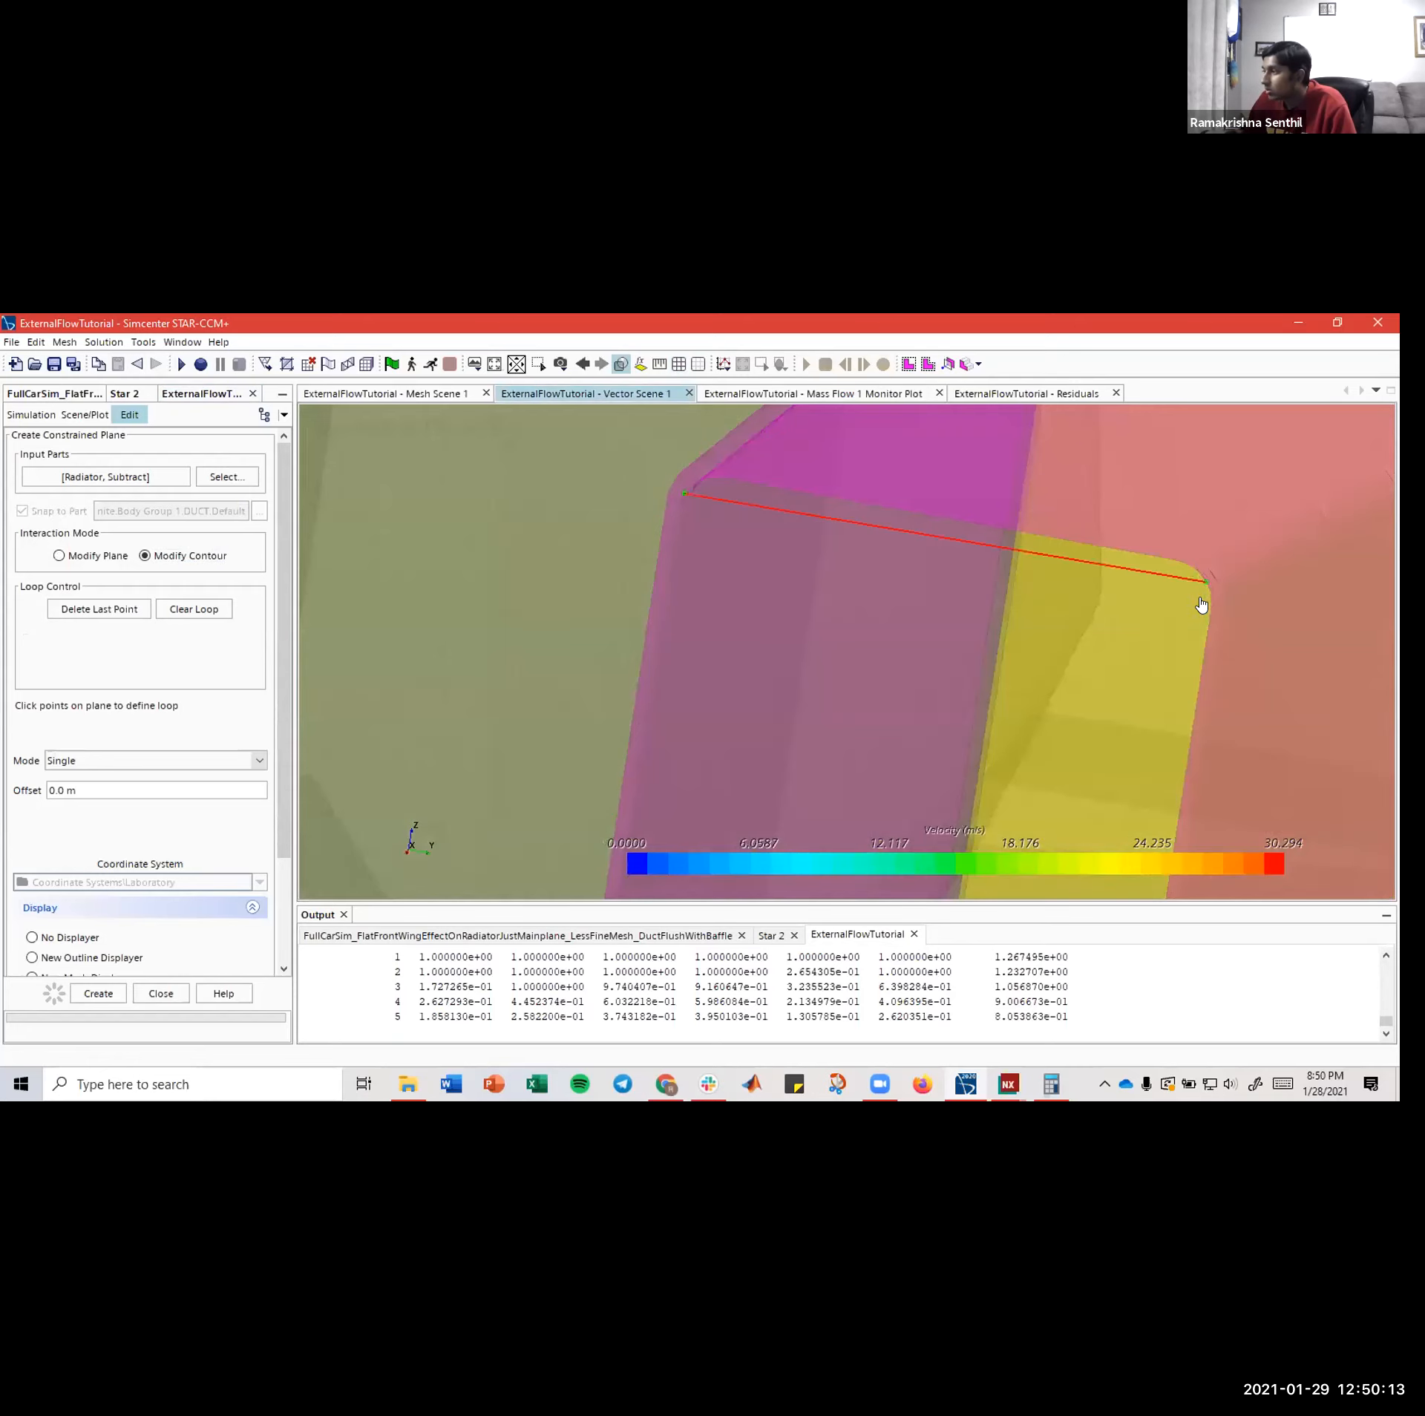
scroll(1170, 726, "down", 5)
left_click(1152, 752)
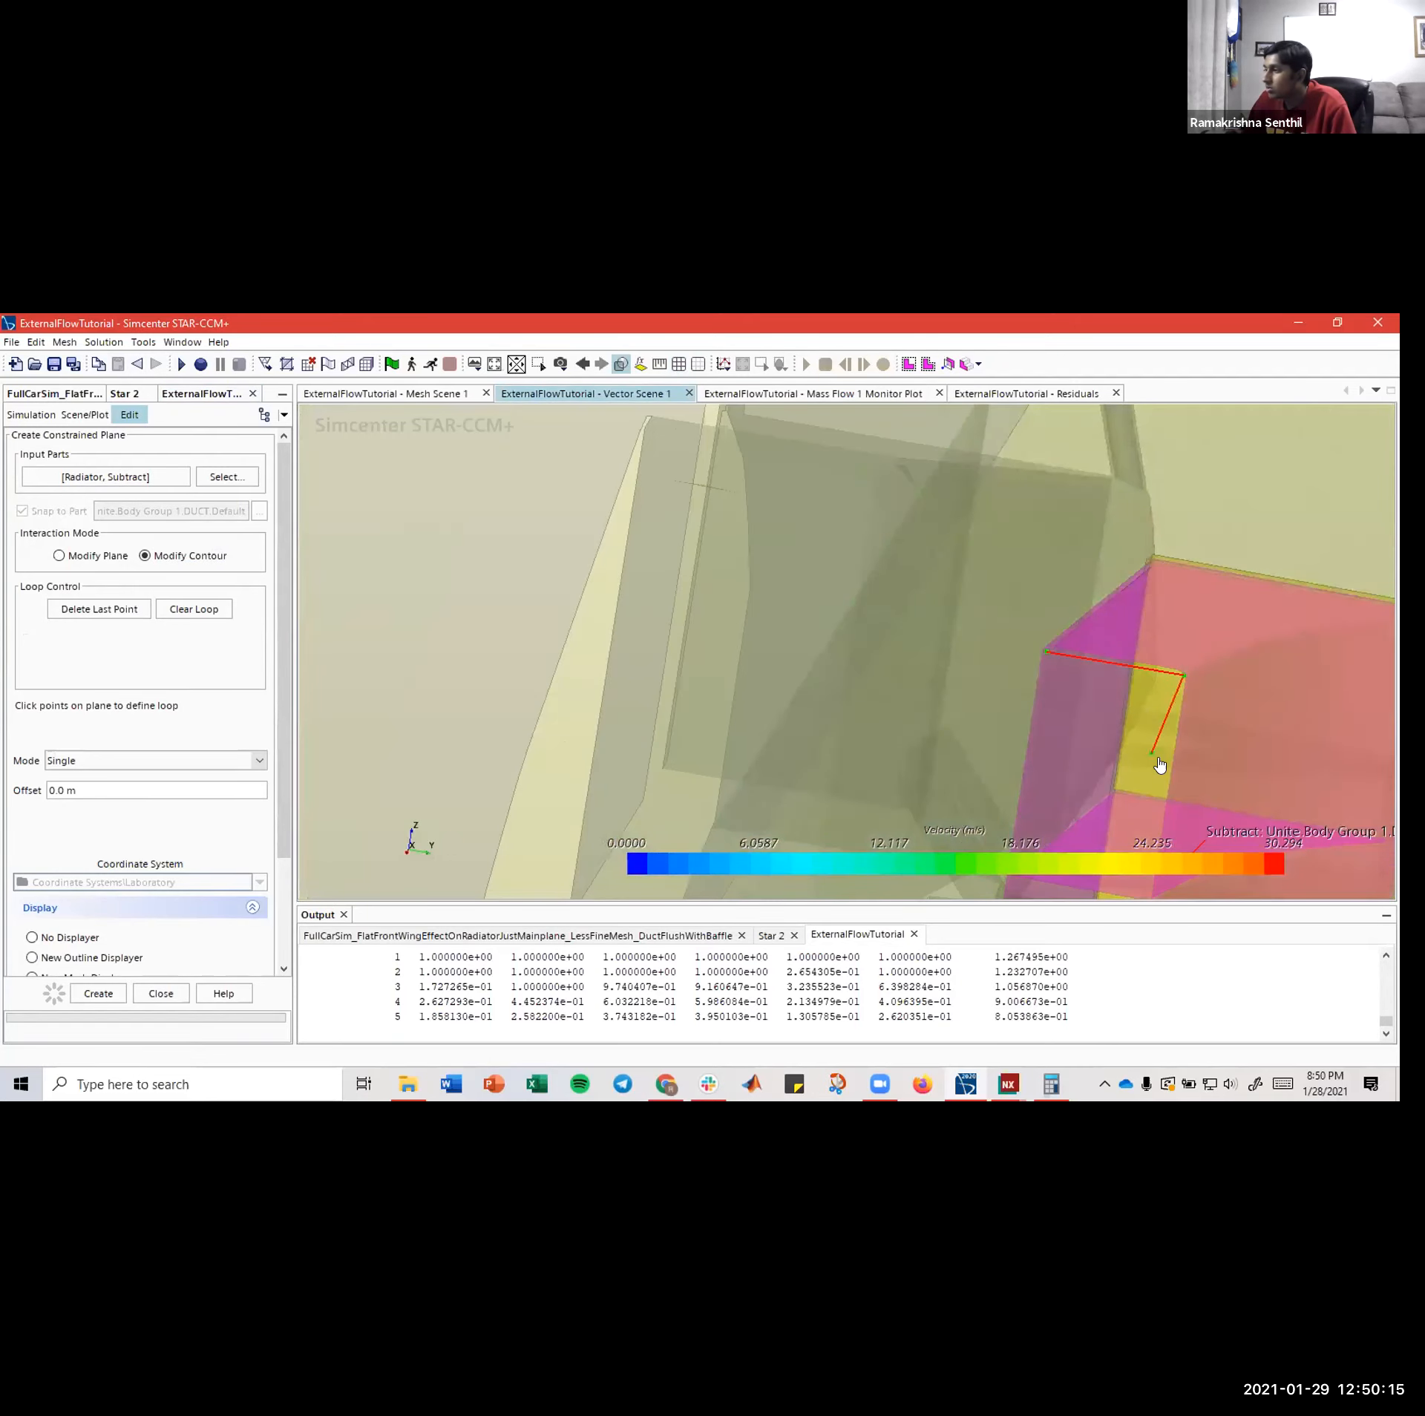
left_click(131, 613)
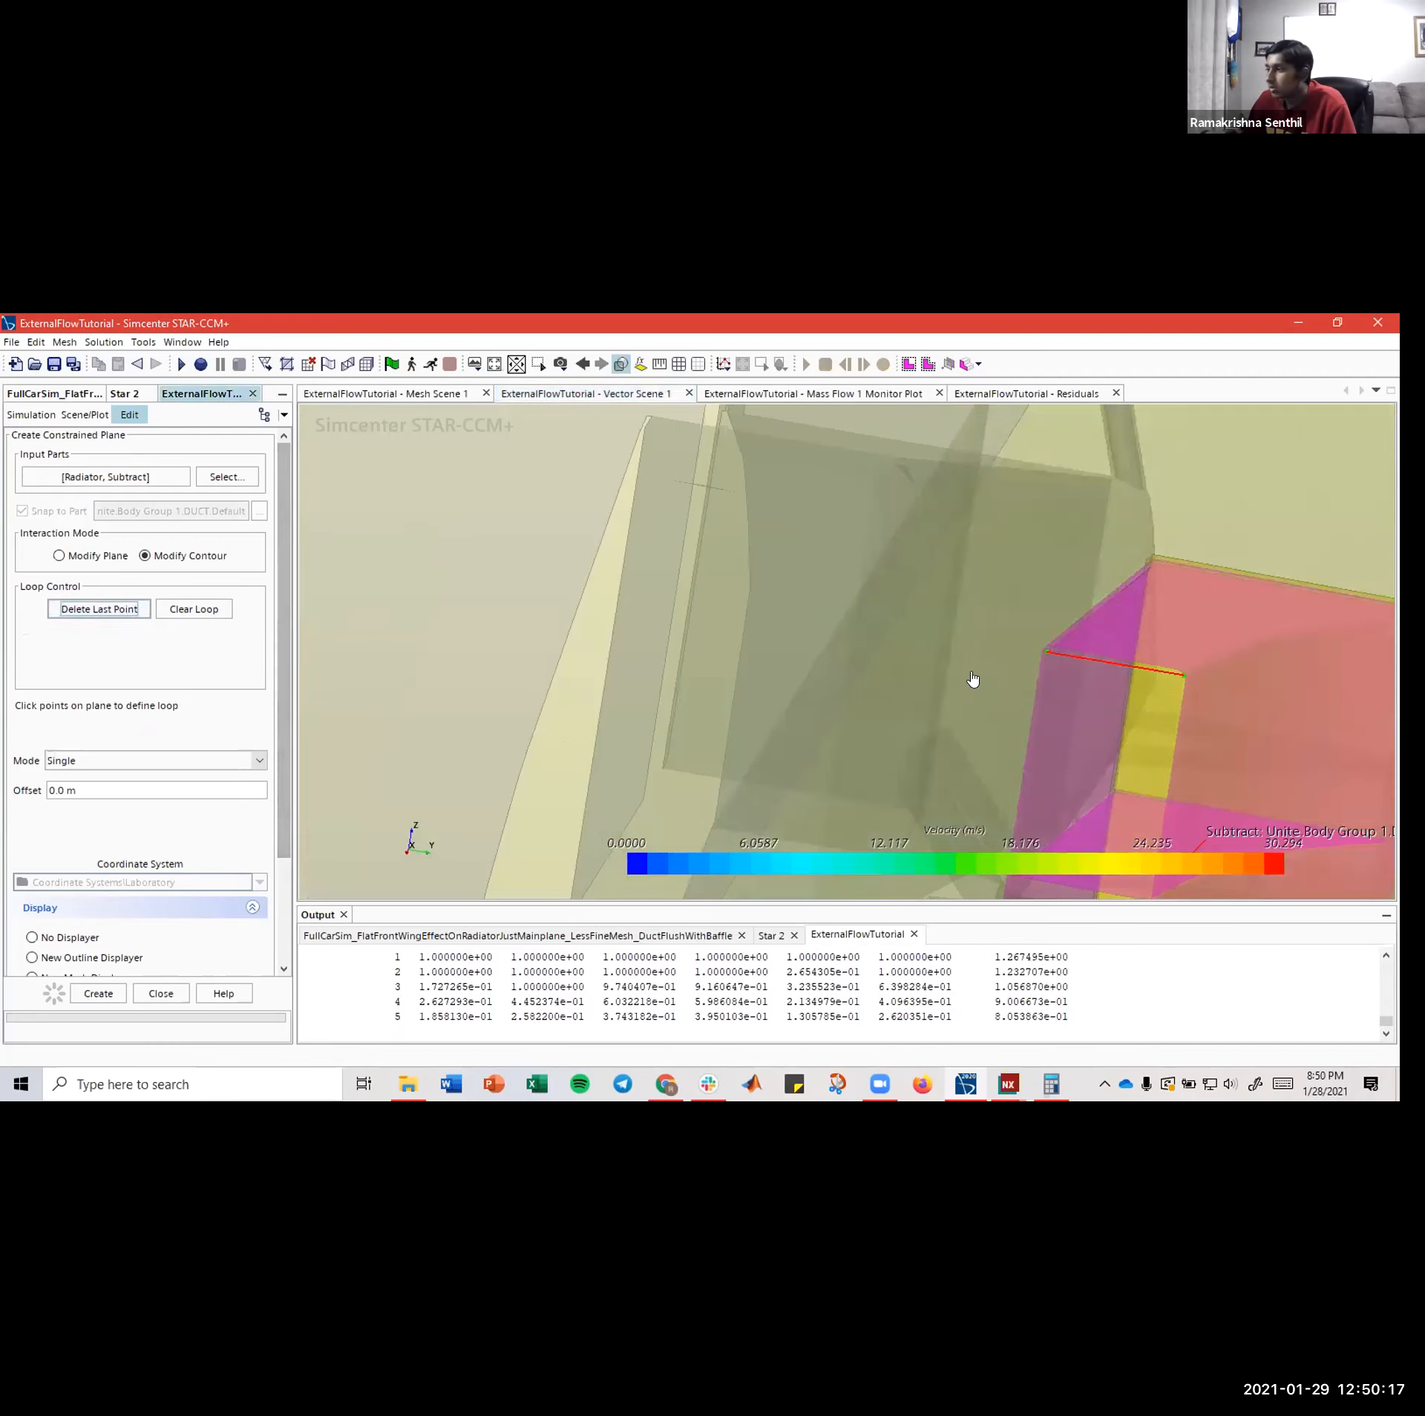
- Try to extend the contour loop to the lower corner of the duct, viewing it along the X axis
scroll(974, 534, "down", 5)
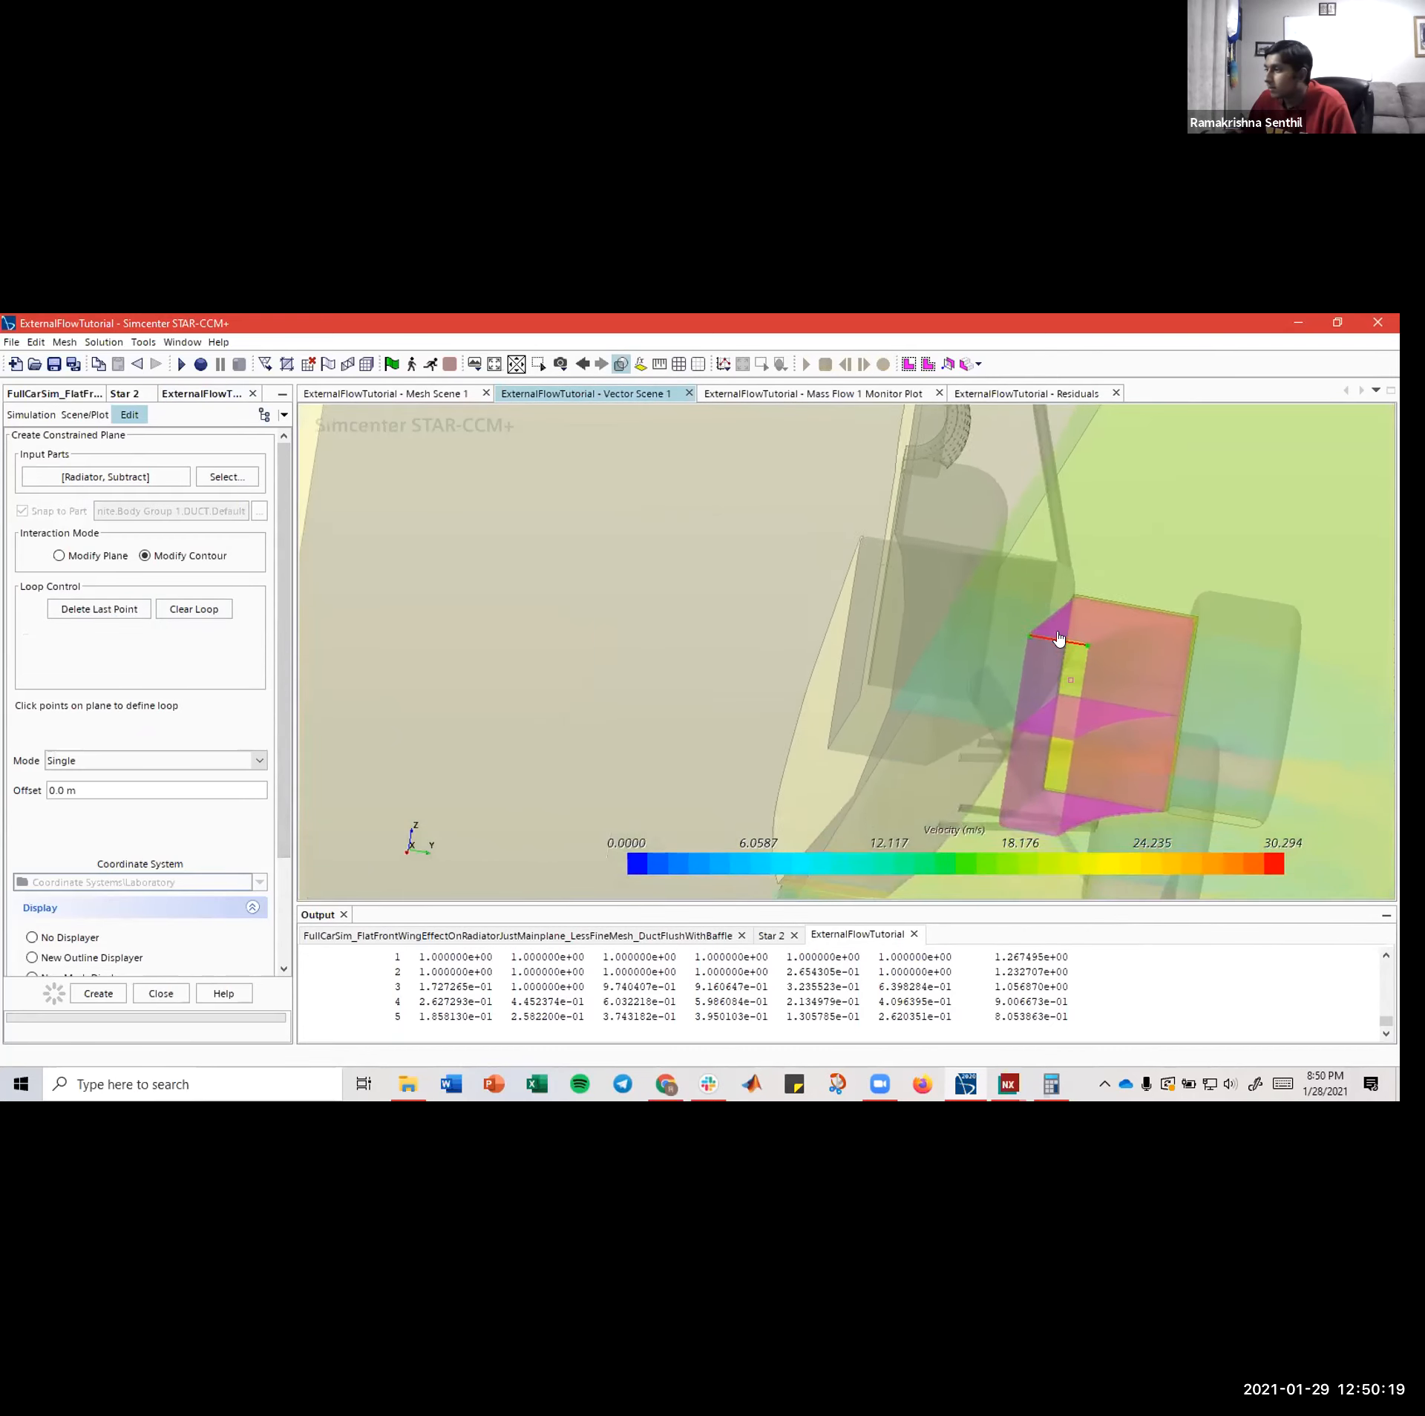
scroll(975, 669, "up", 8)
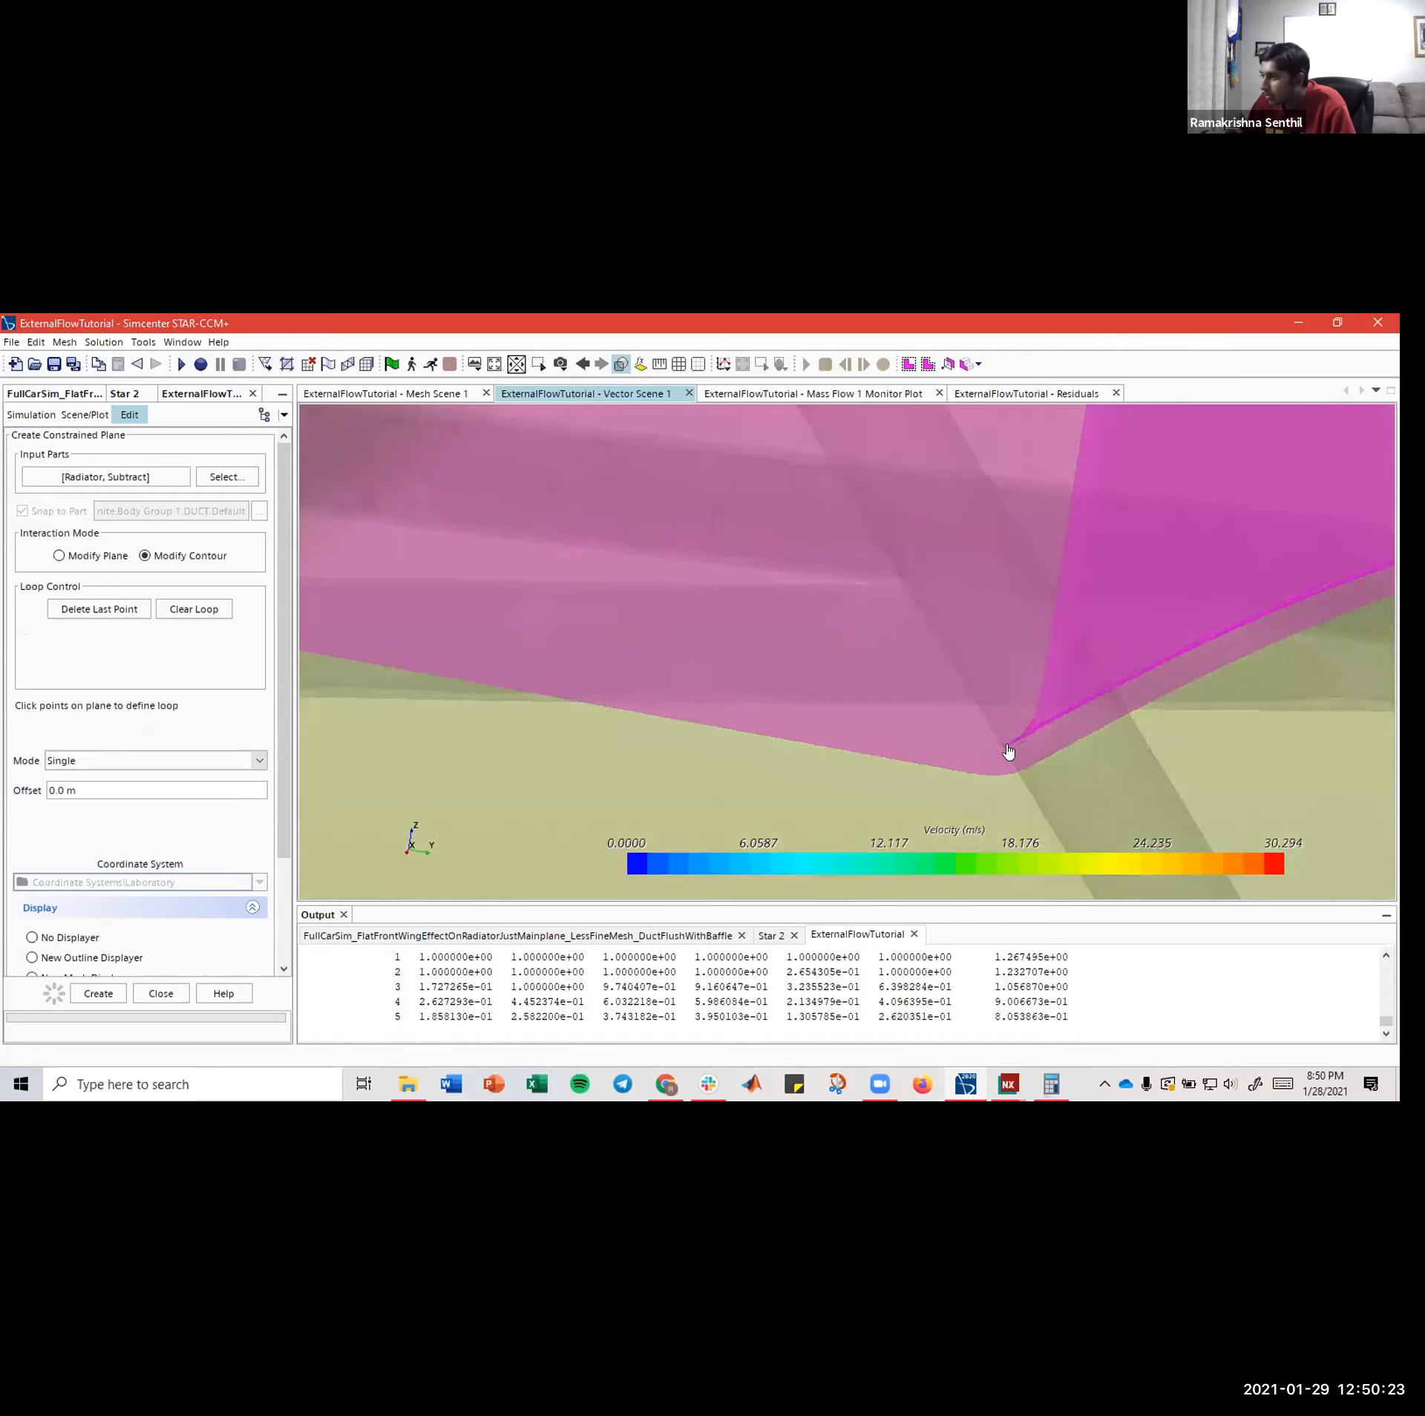
left_click(1008, 750)
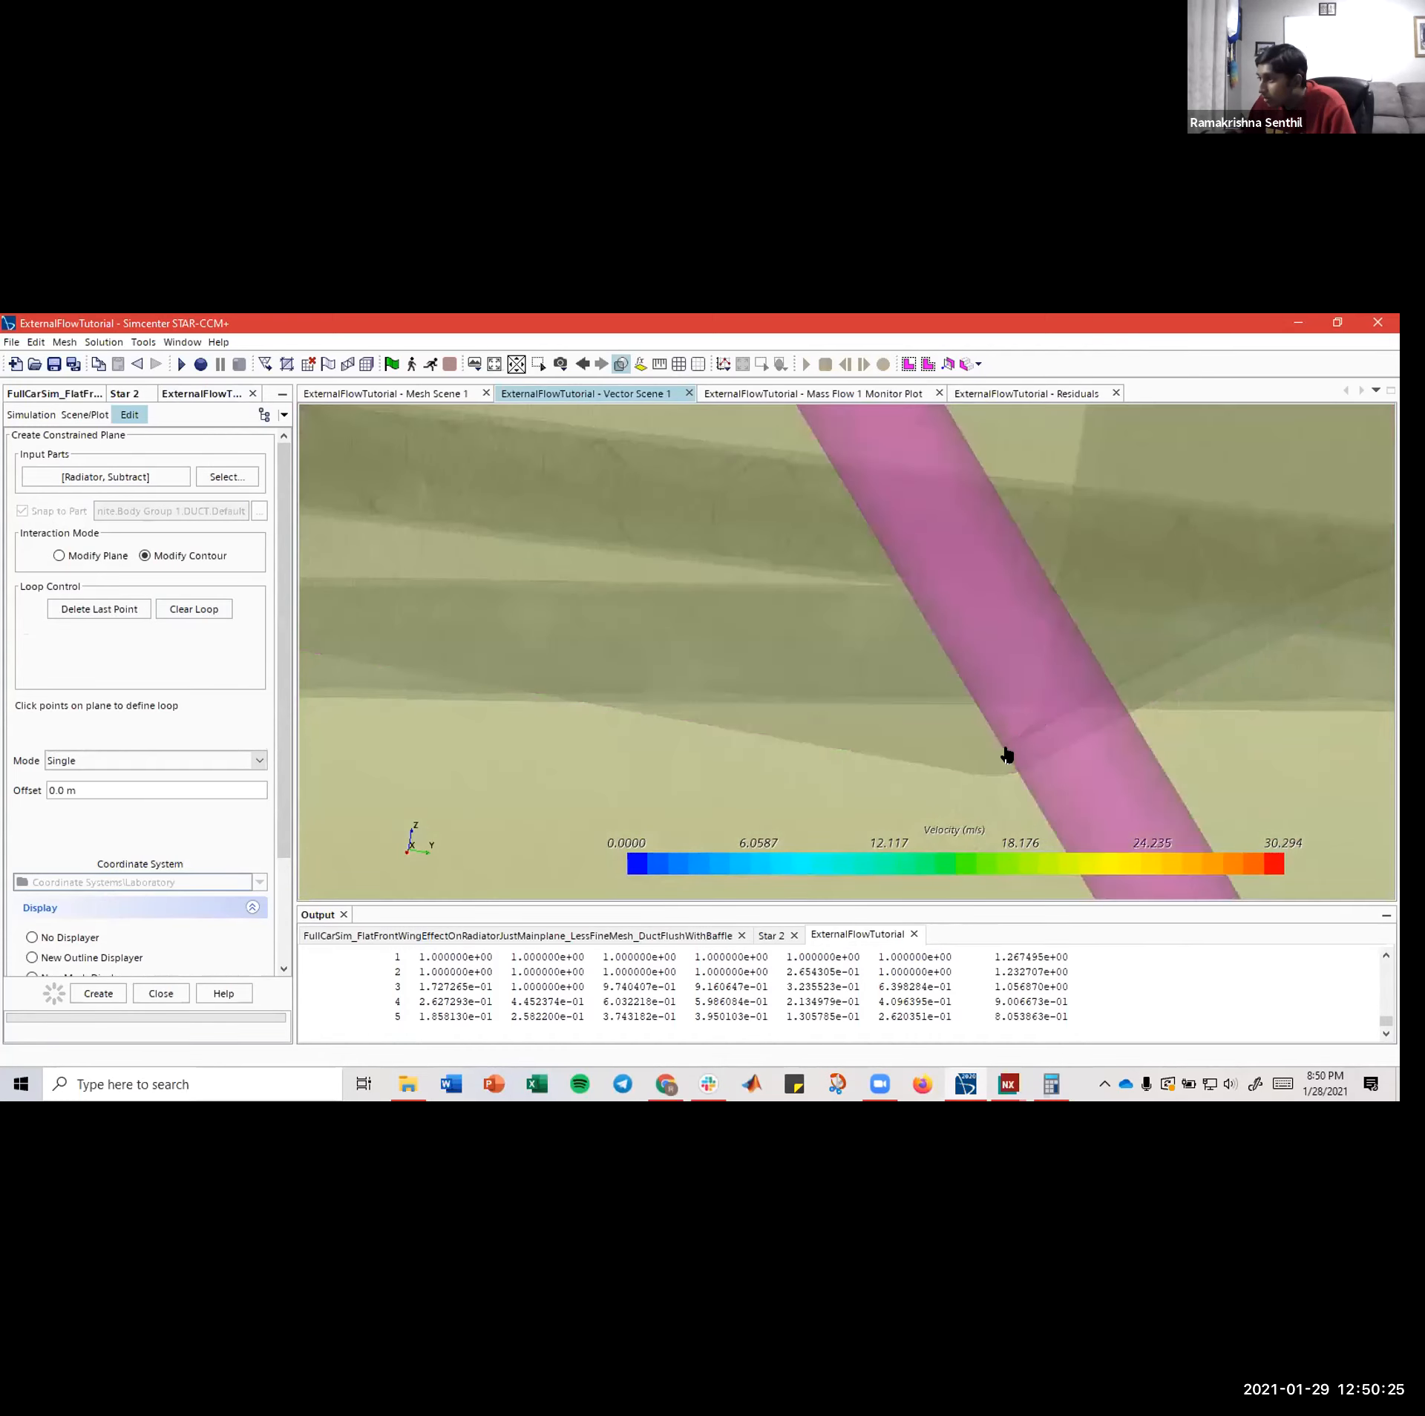
left_click_drag(939, 735, 611, 685)
scroll(611, 685, "down", 10)
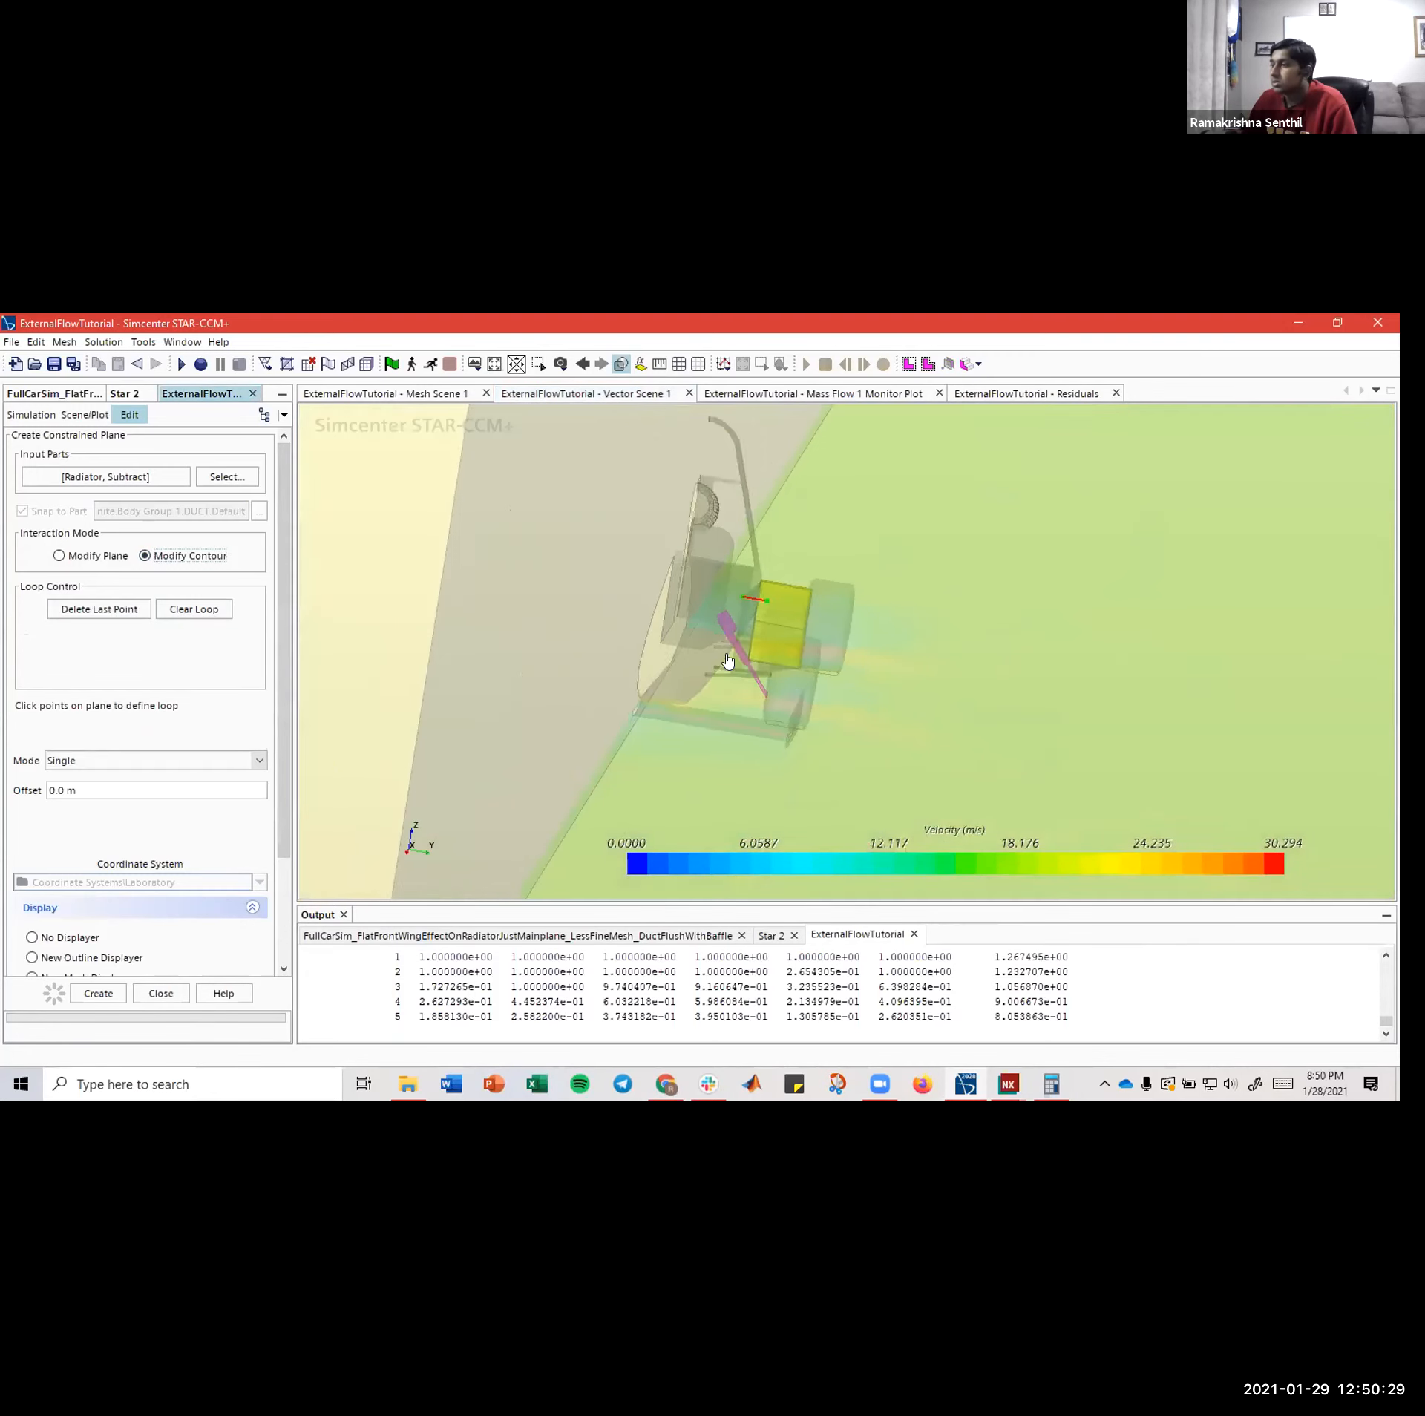
left_click_drag(515, 609, 646, 675)
scroll(669, 675, "up", 5)
scroll(683, 677, "up", 4)
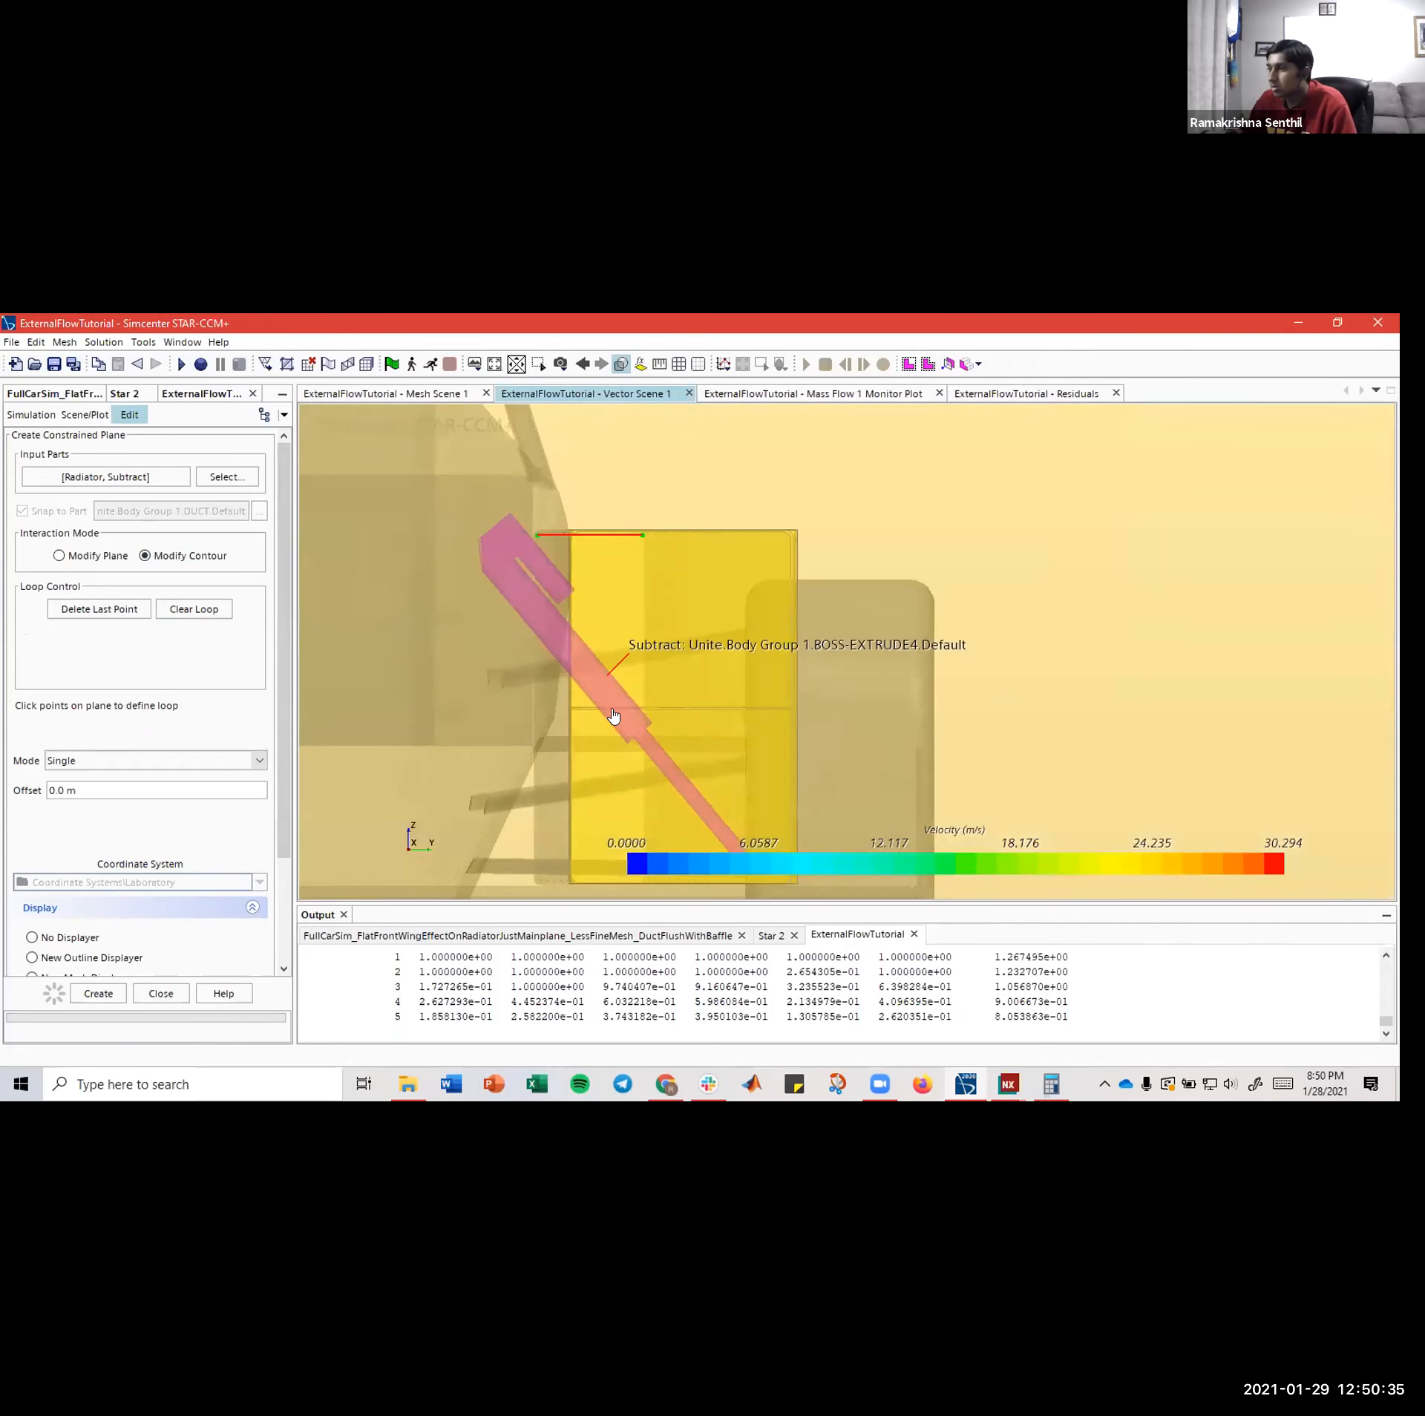
scroll(616, 775, "down", 4)
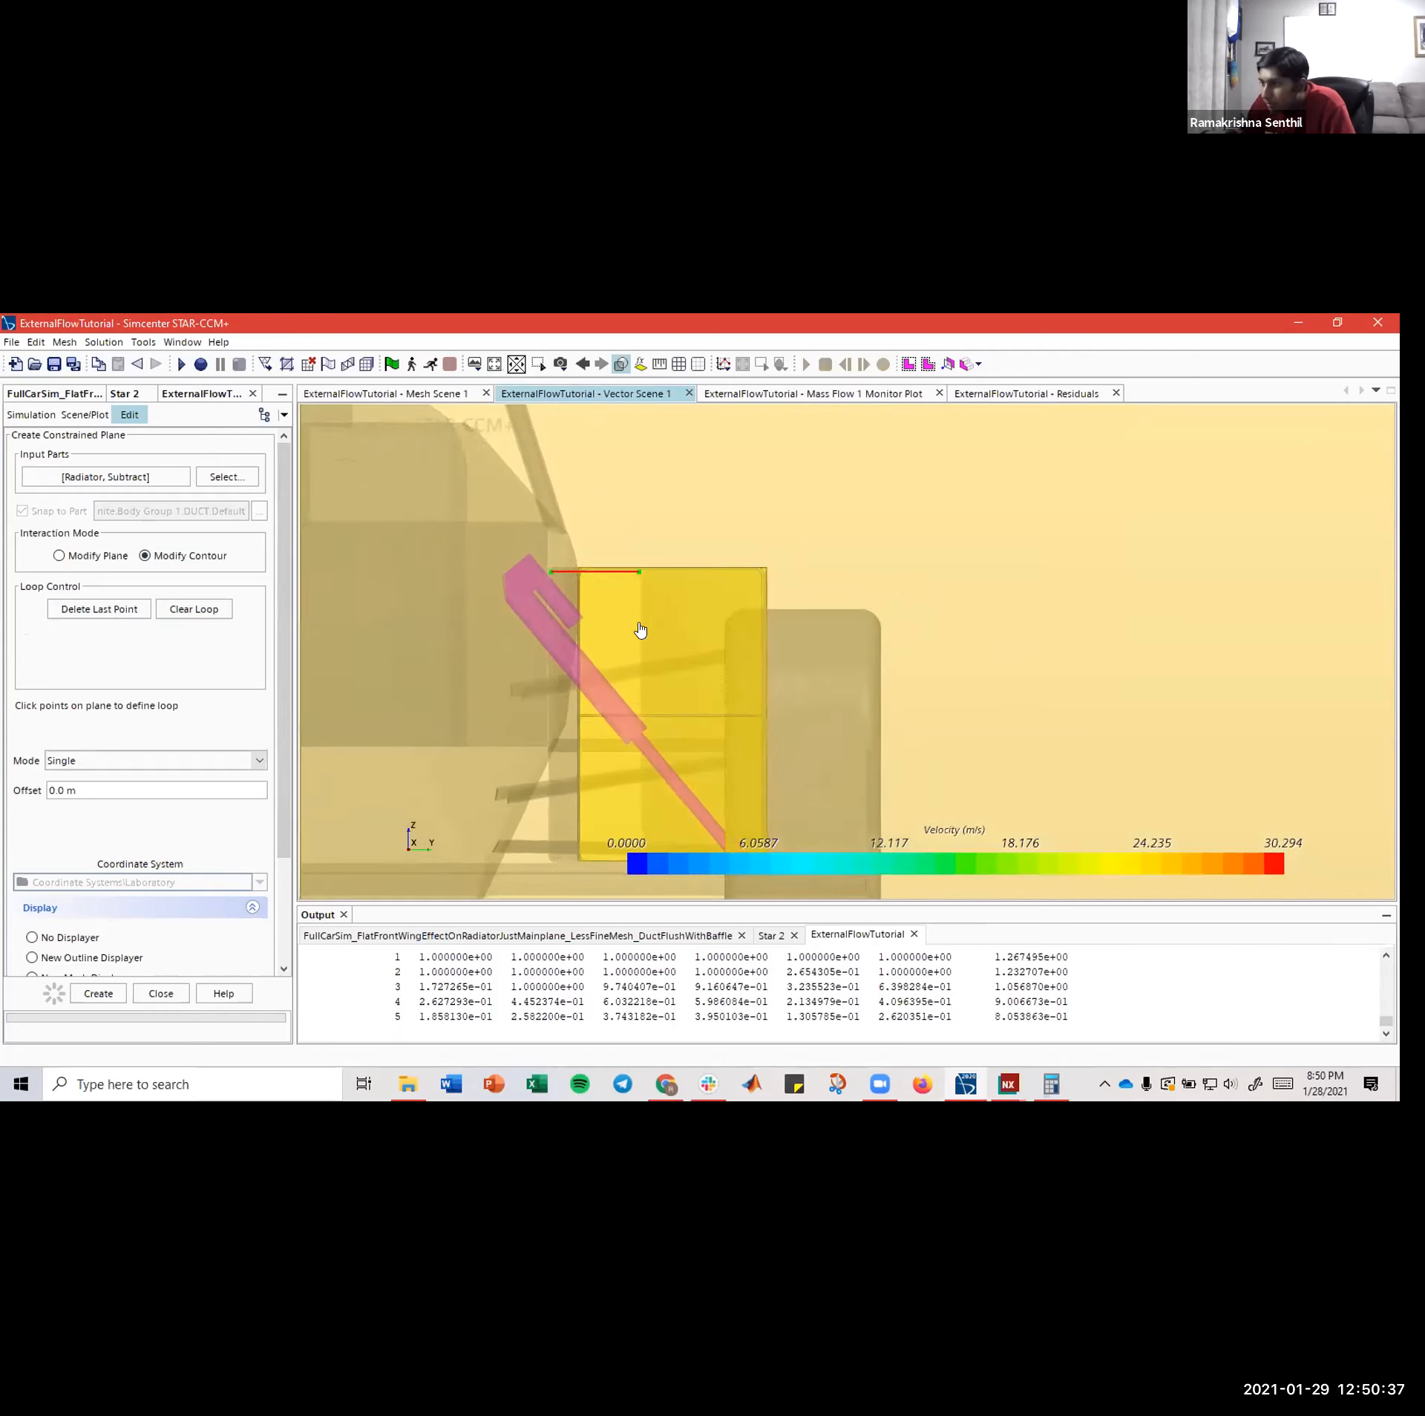
scroll(569, 805, "up", 6)
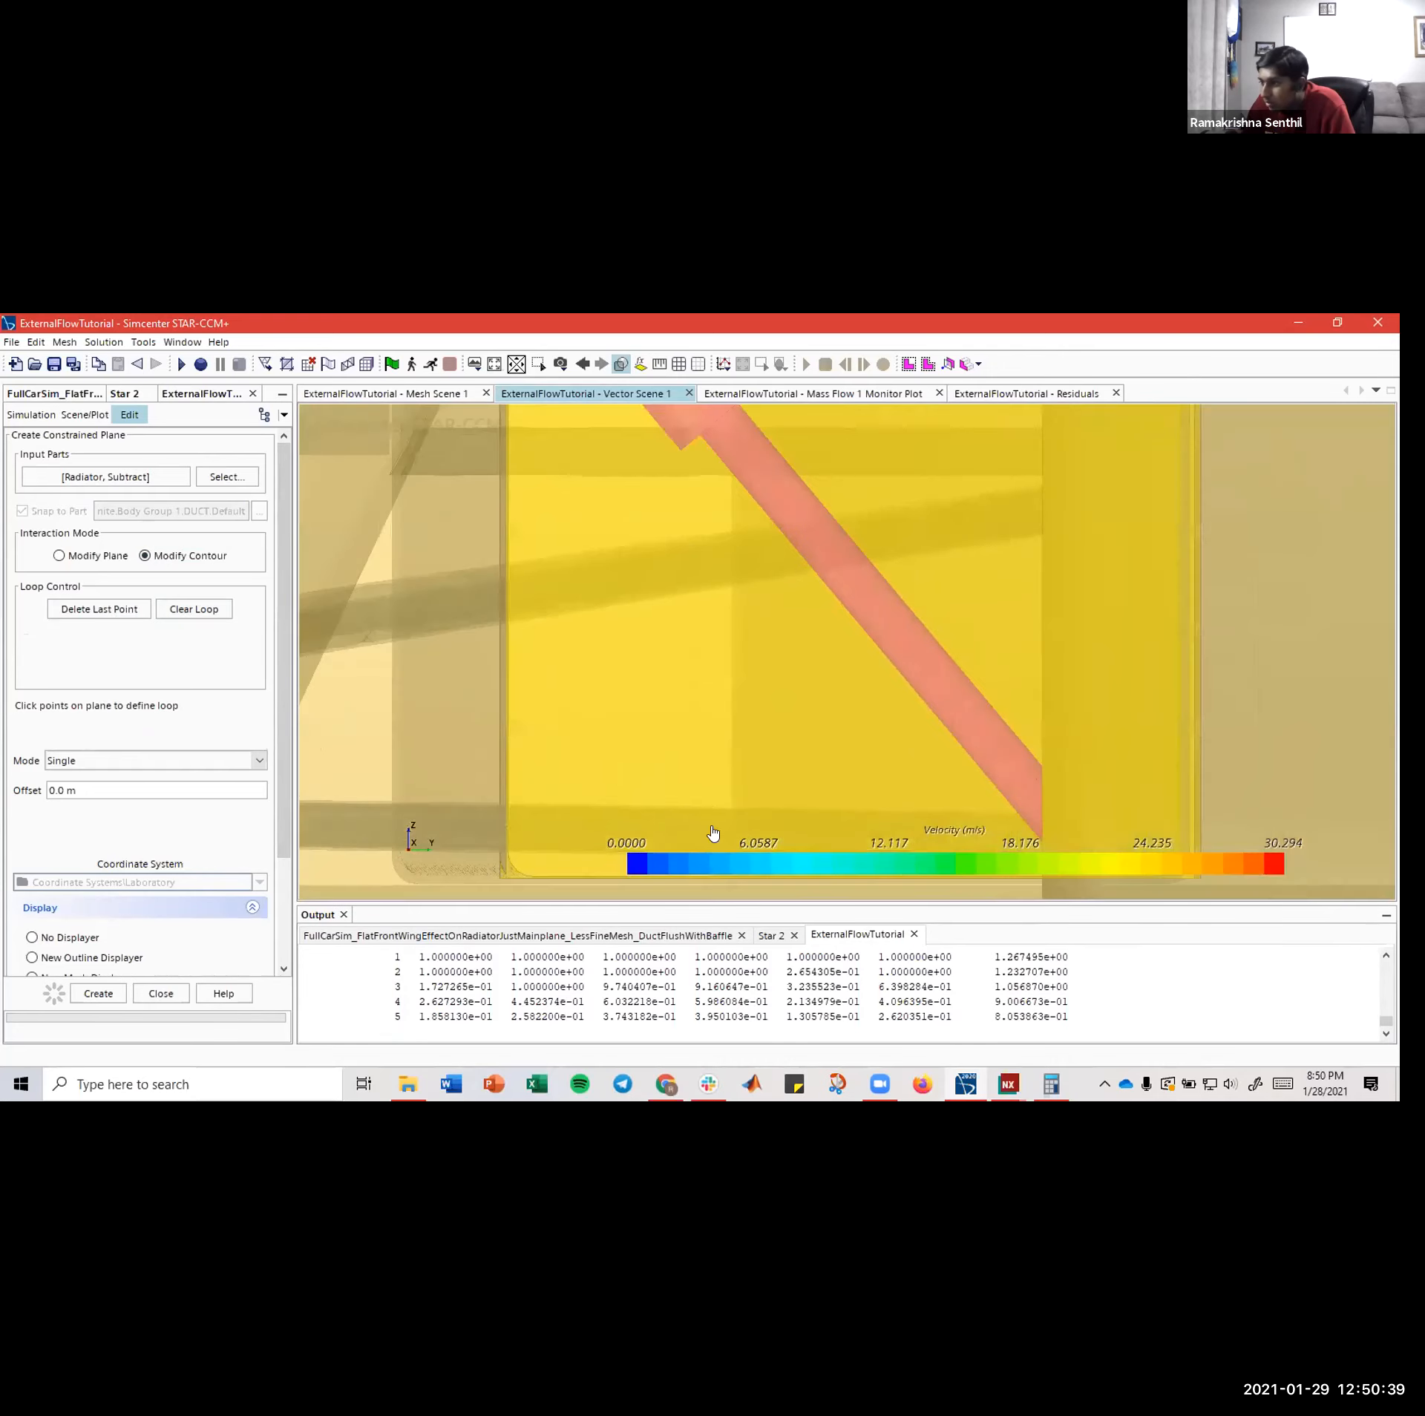
scroll(758, 700, "up", 8)
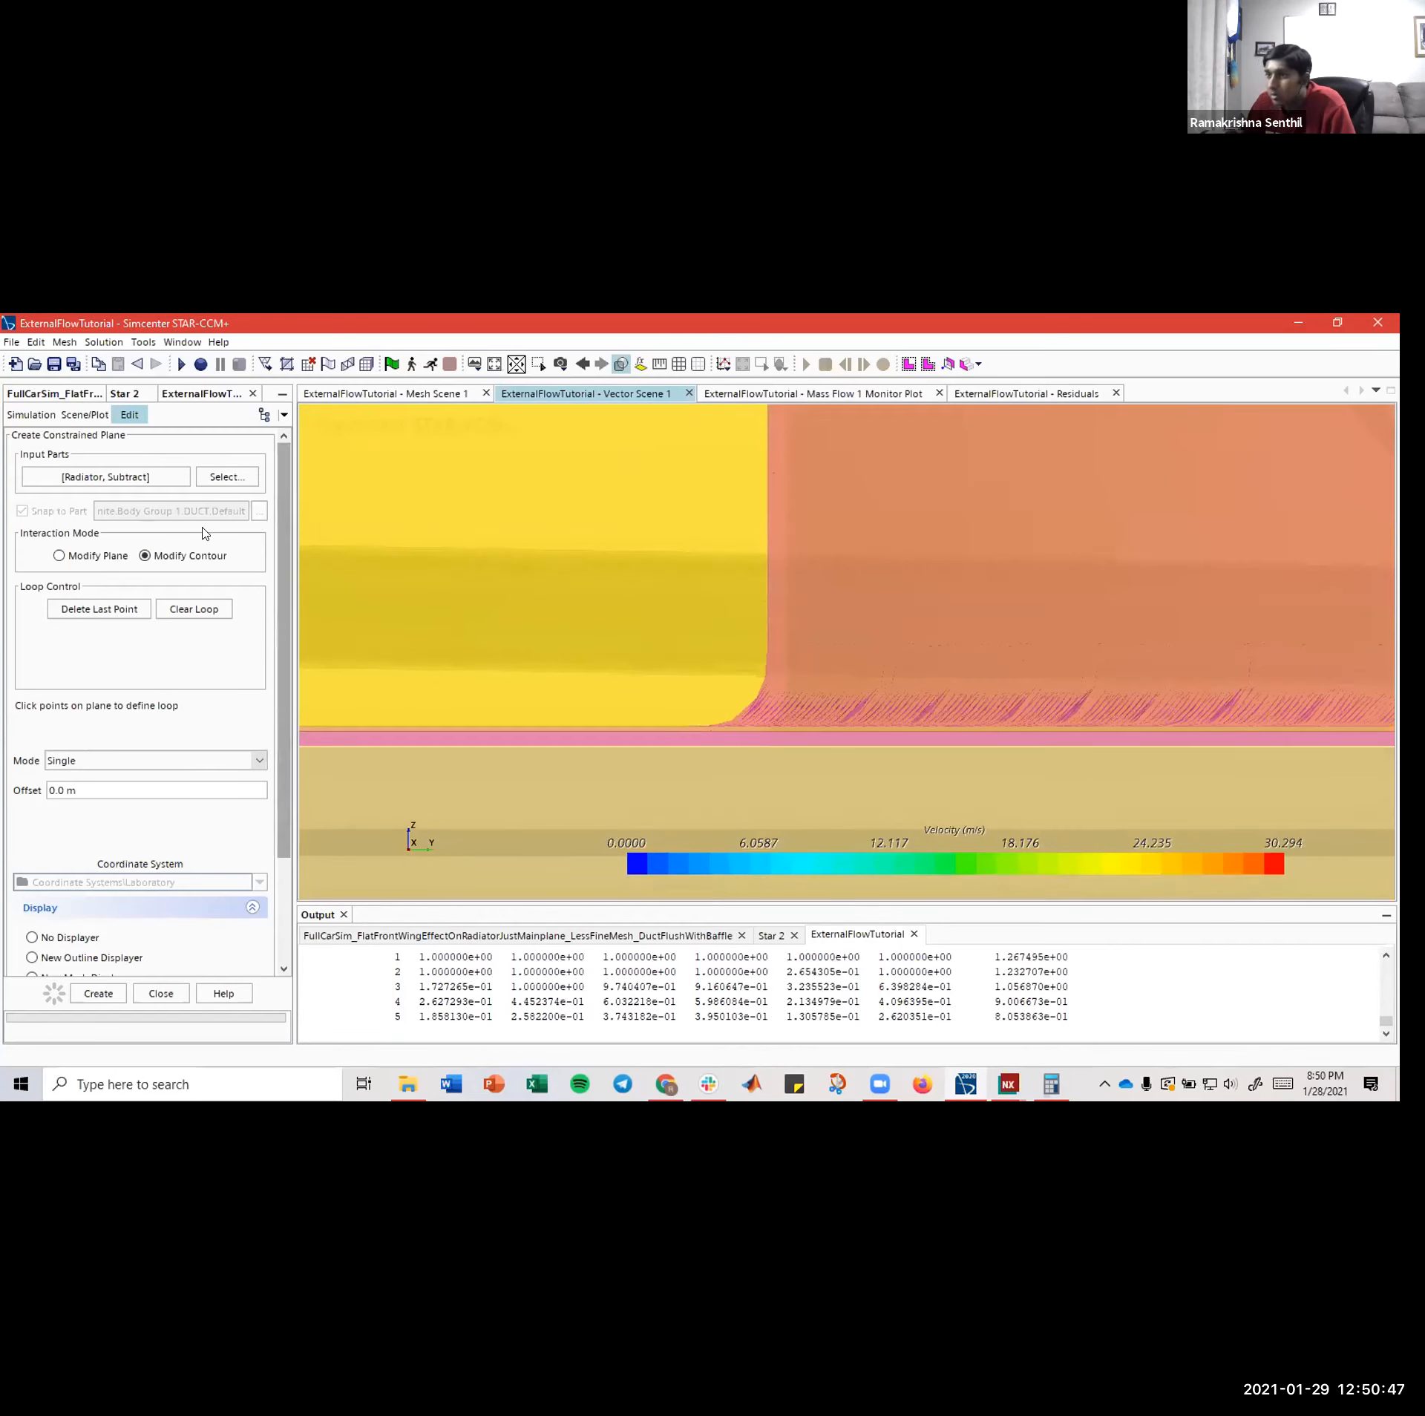
- Try to place a contour point on the lower edge of the radiator opening, and clear the whole loop
left_click(203, 558)
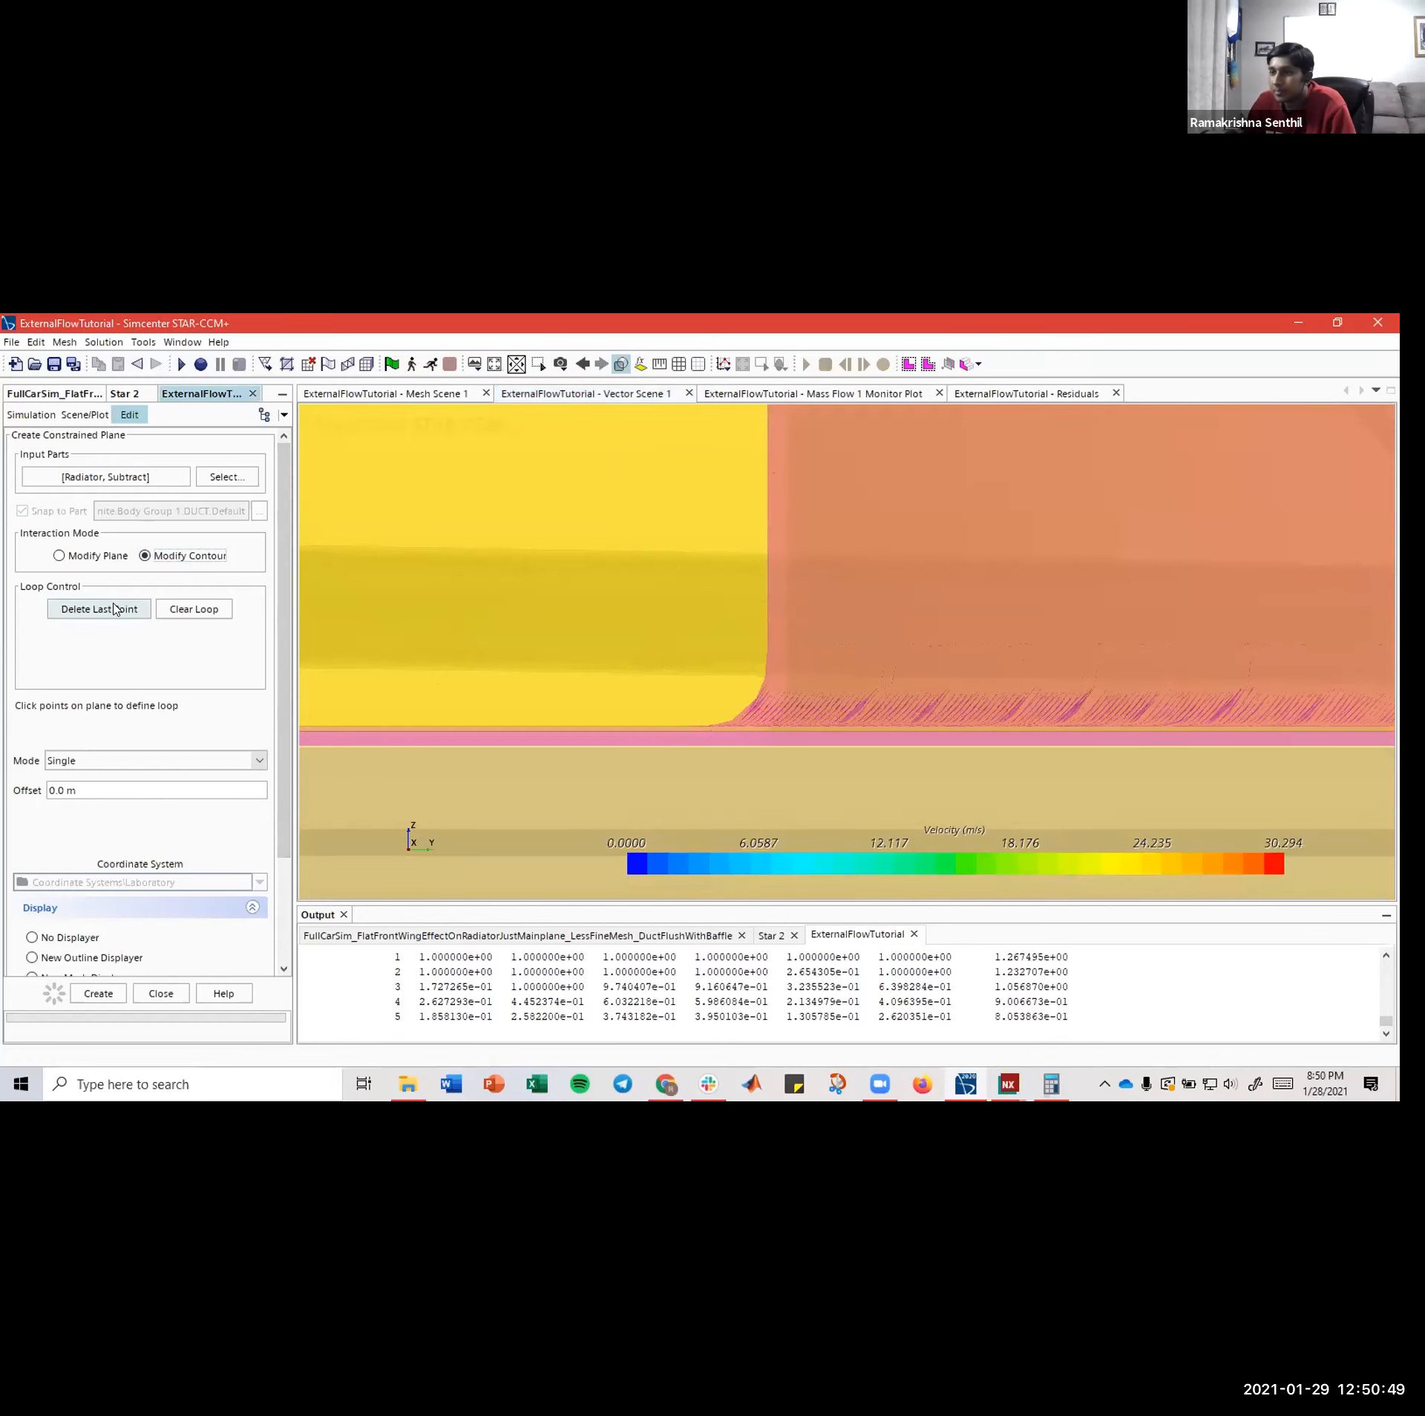
scroll(548, 610, "down", 8)
right_click_drag(560, 453, 585, 798)
right_click_drag(608, 636, 634, 528)
right_click_drag(627, 685, 620, 597)
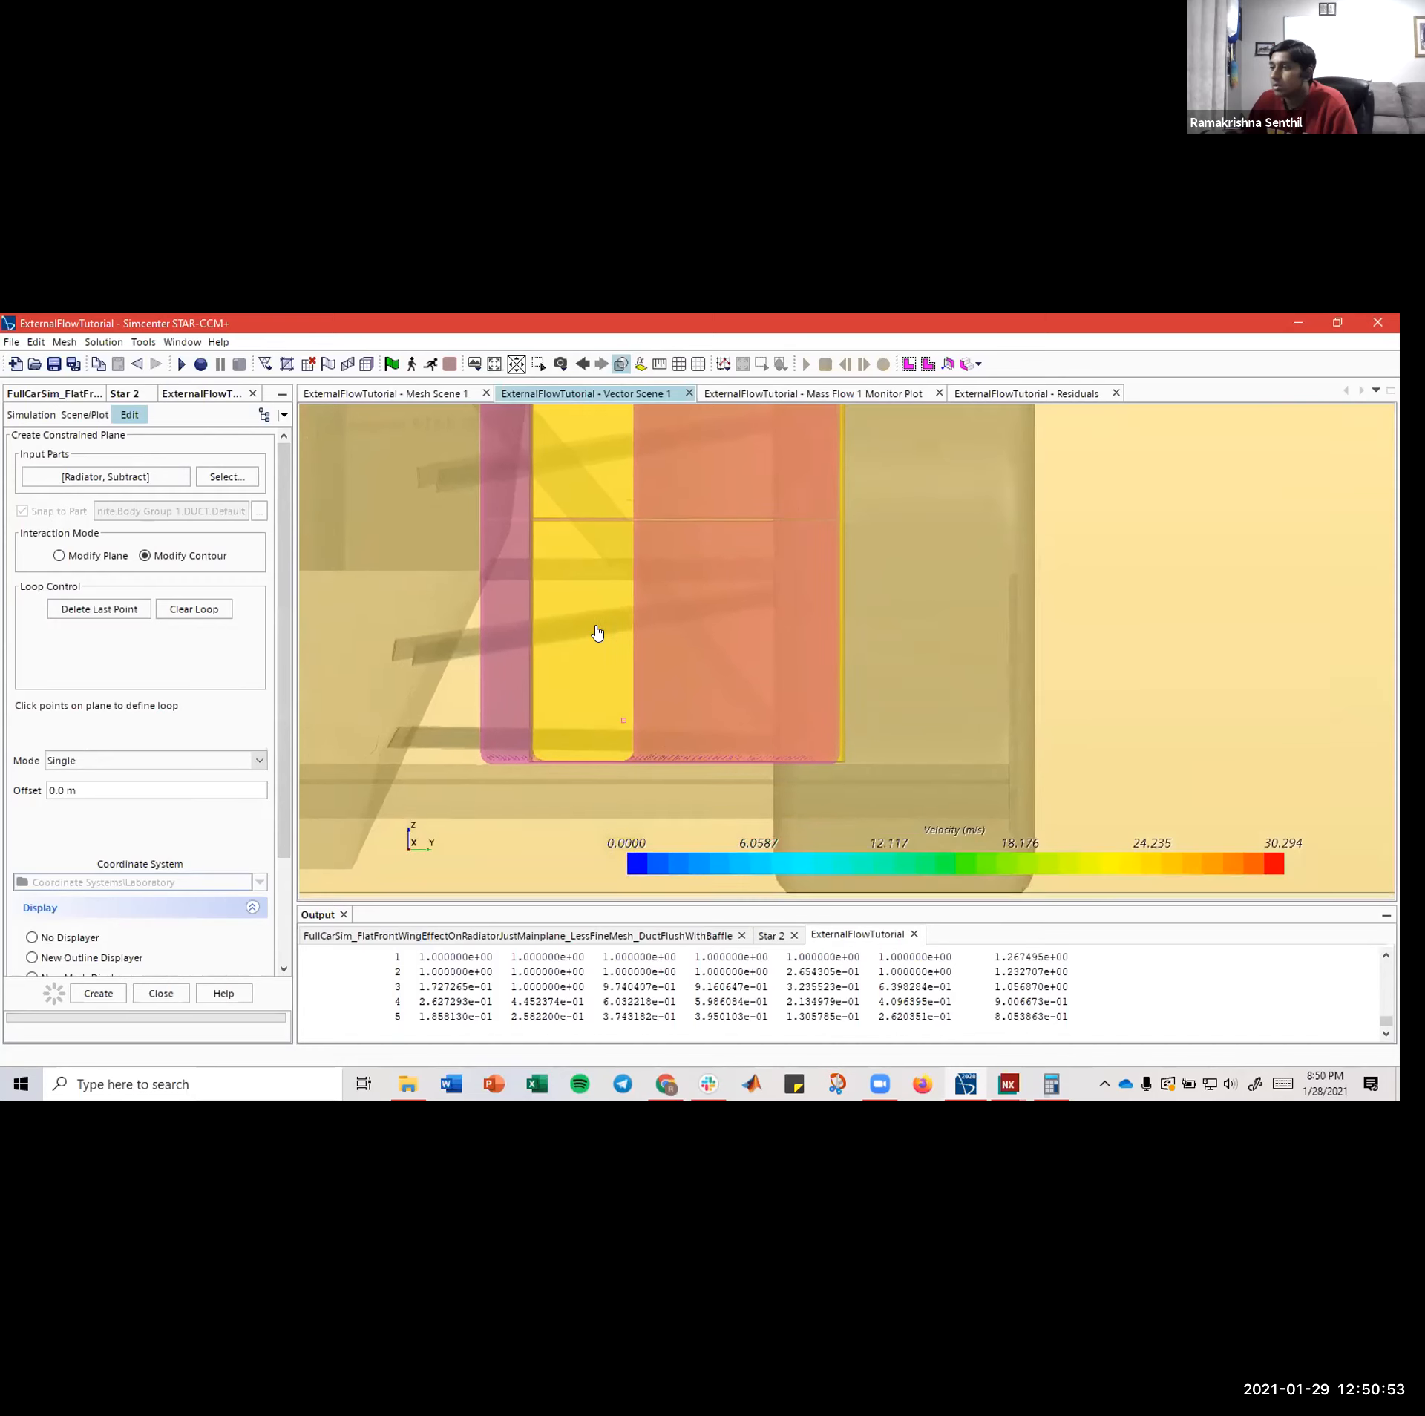
left_click(183, 560)
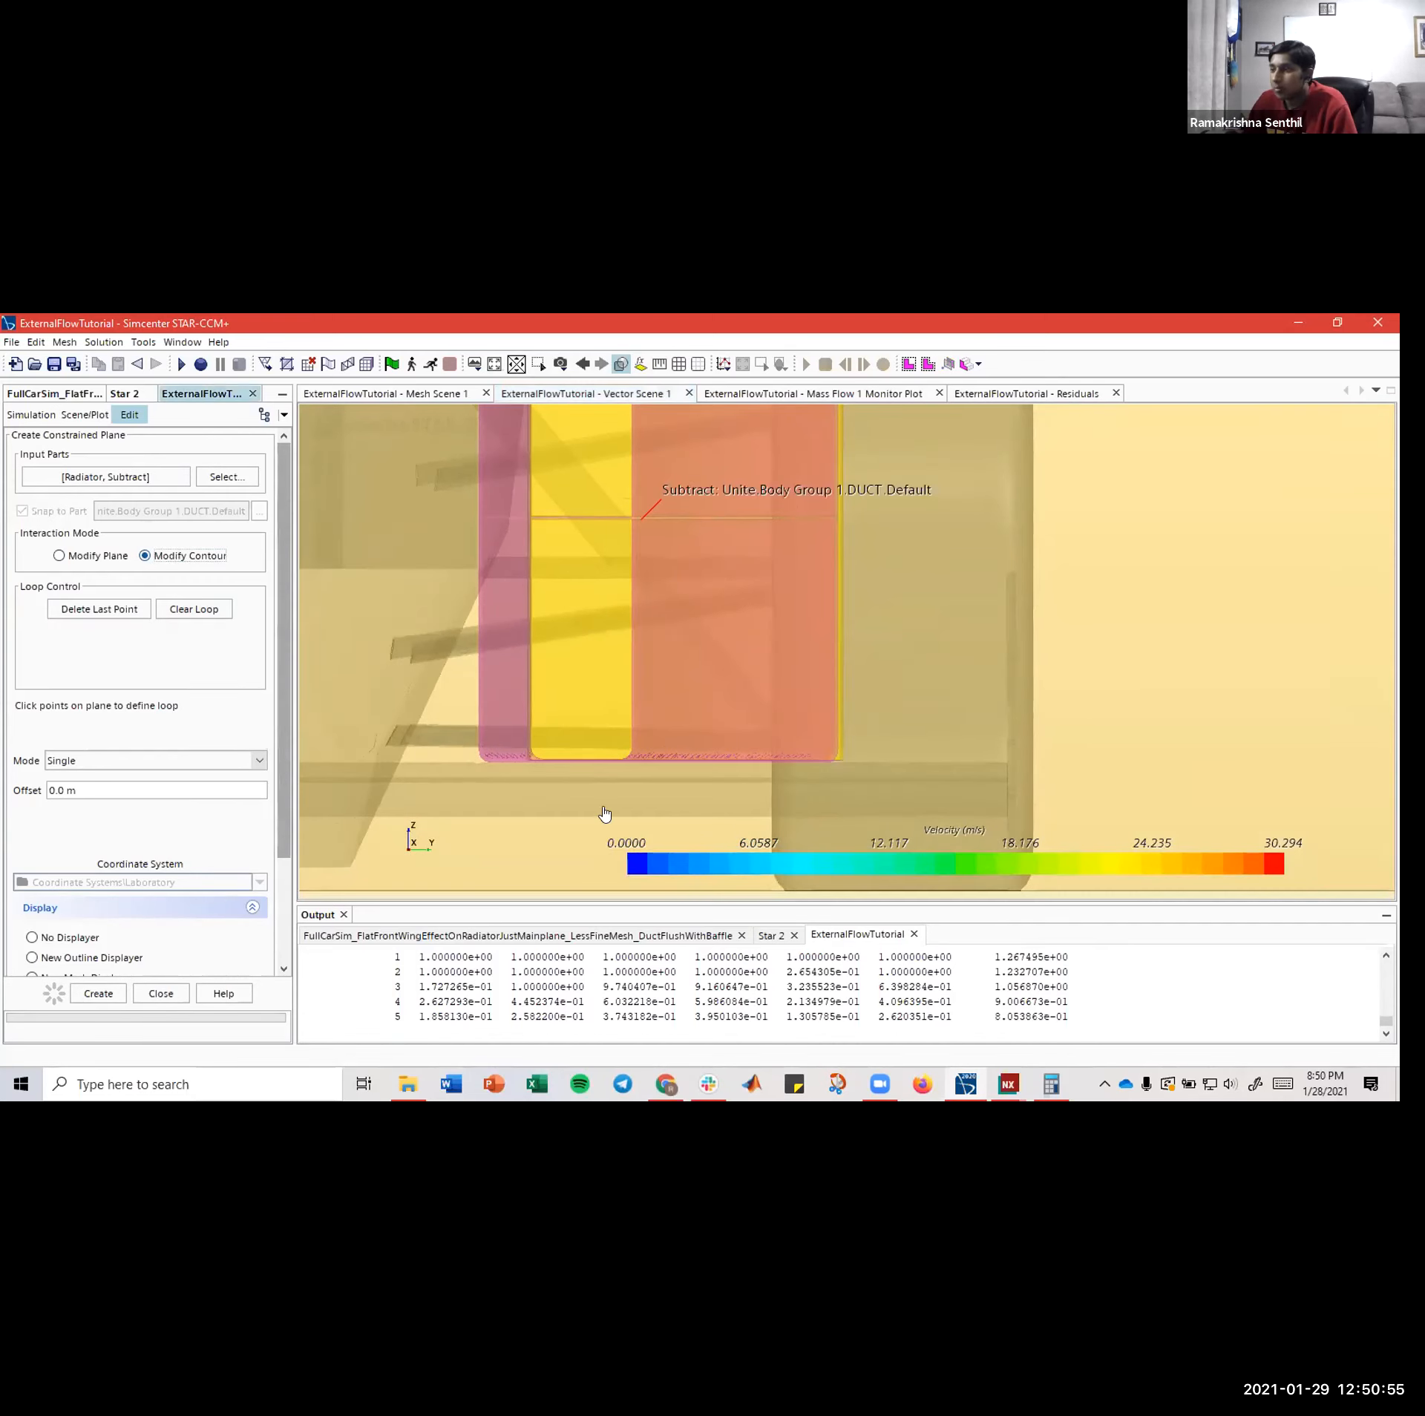
left_click(624, 758)
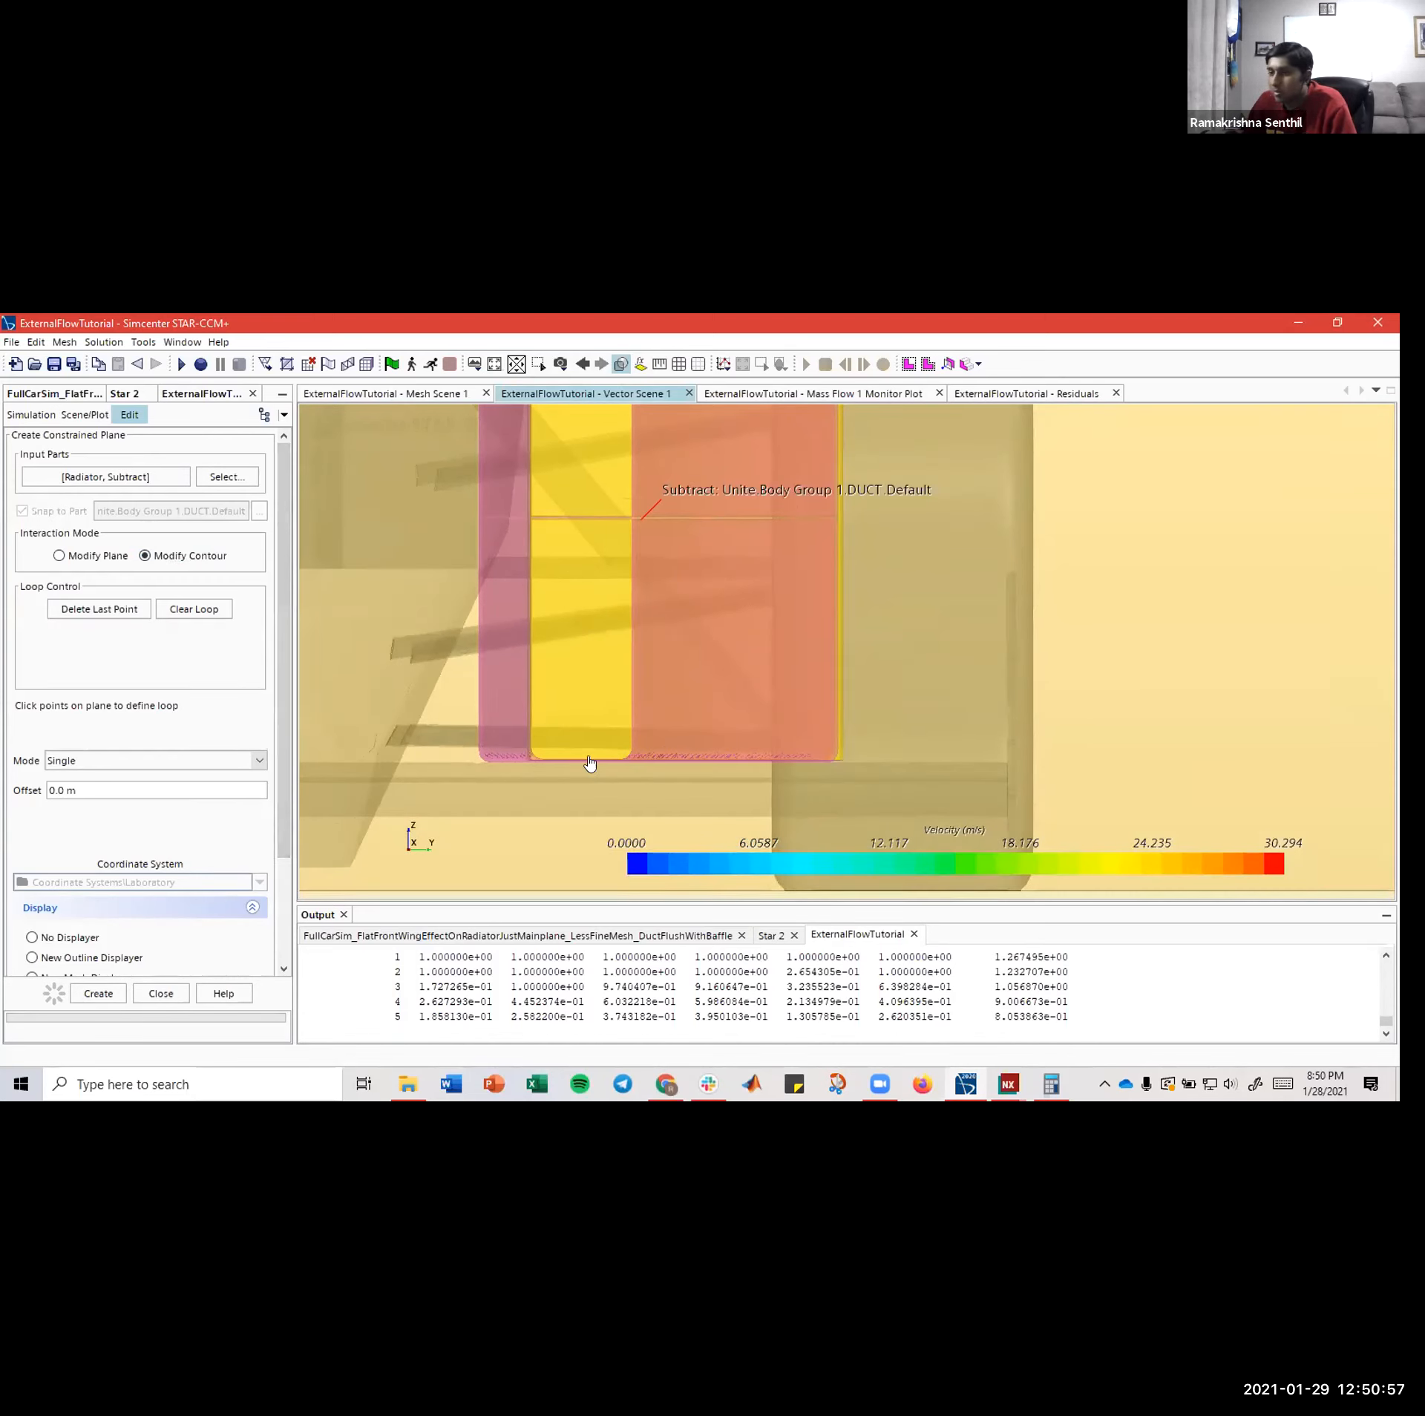
left_click(104, 703)
scroll(145, 654, "down", 3)
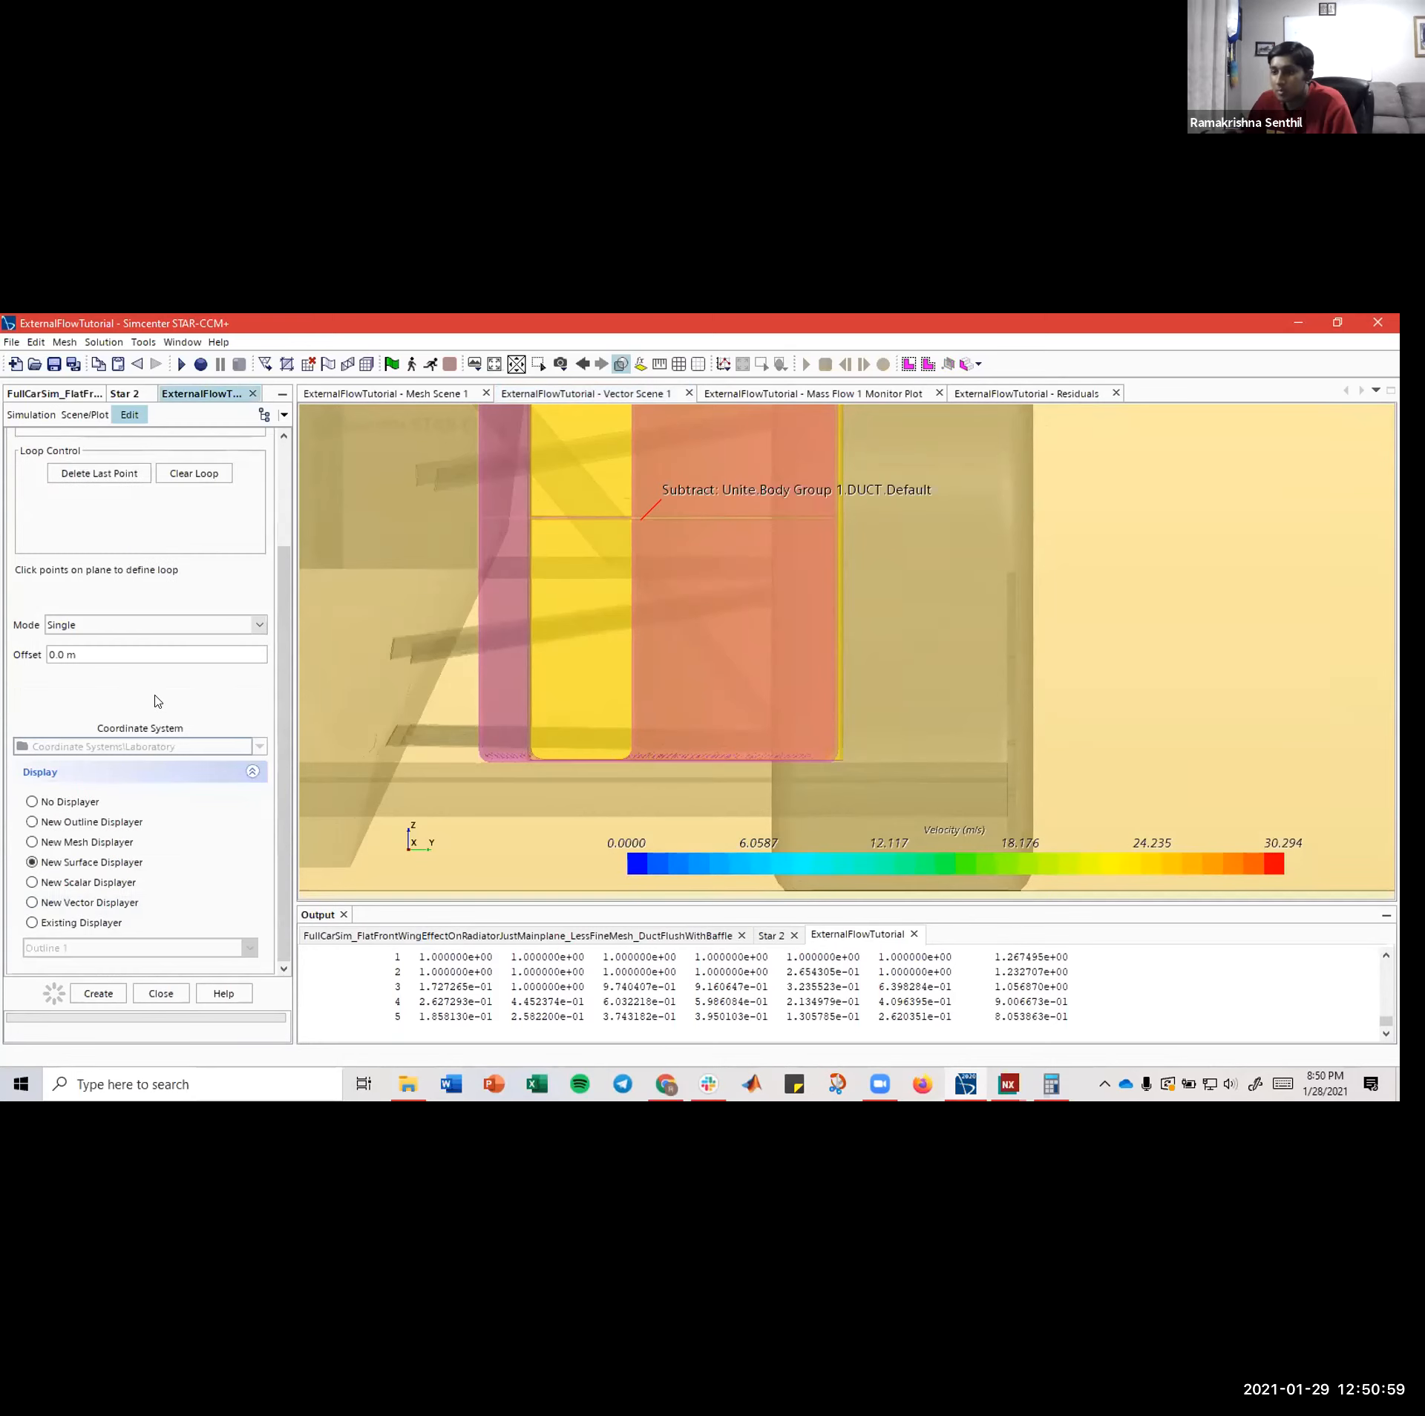
scroll(141, 655, "up", 3)
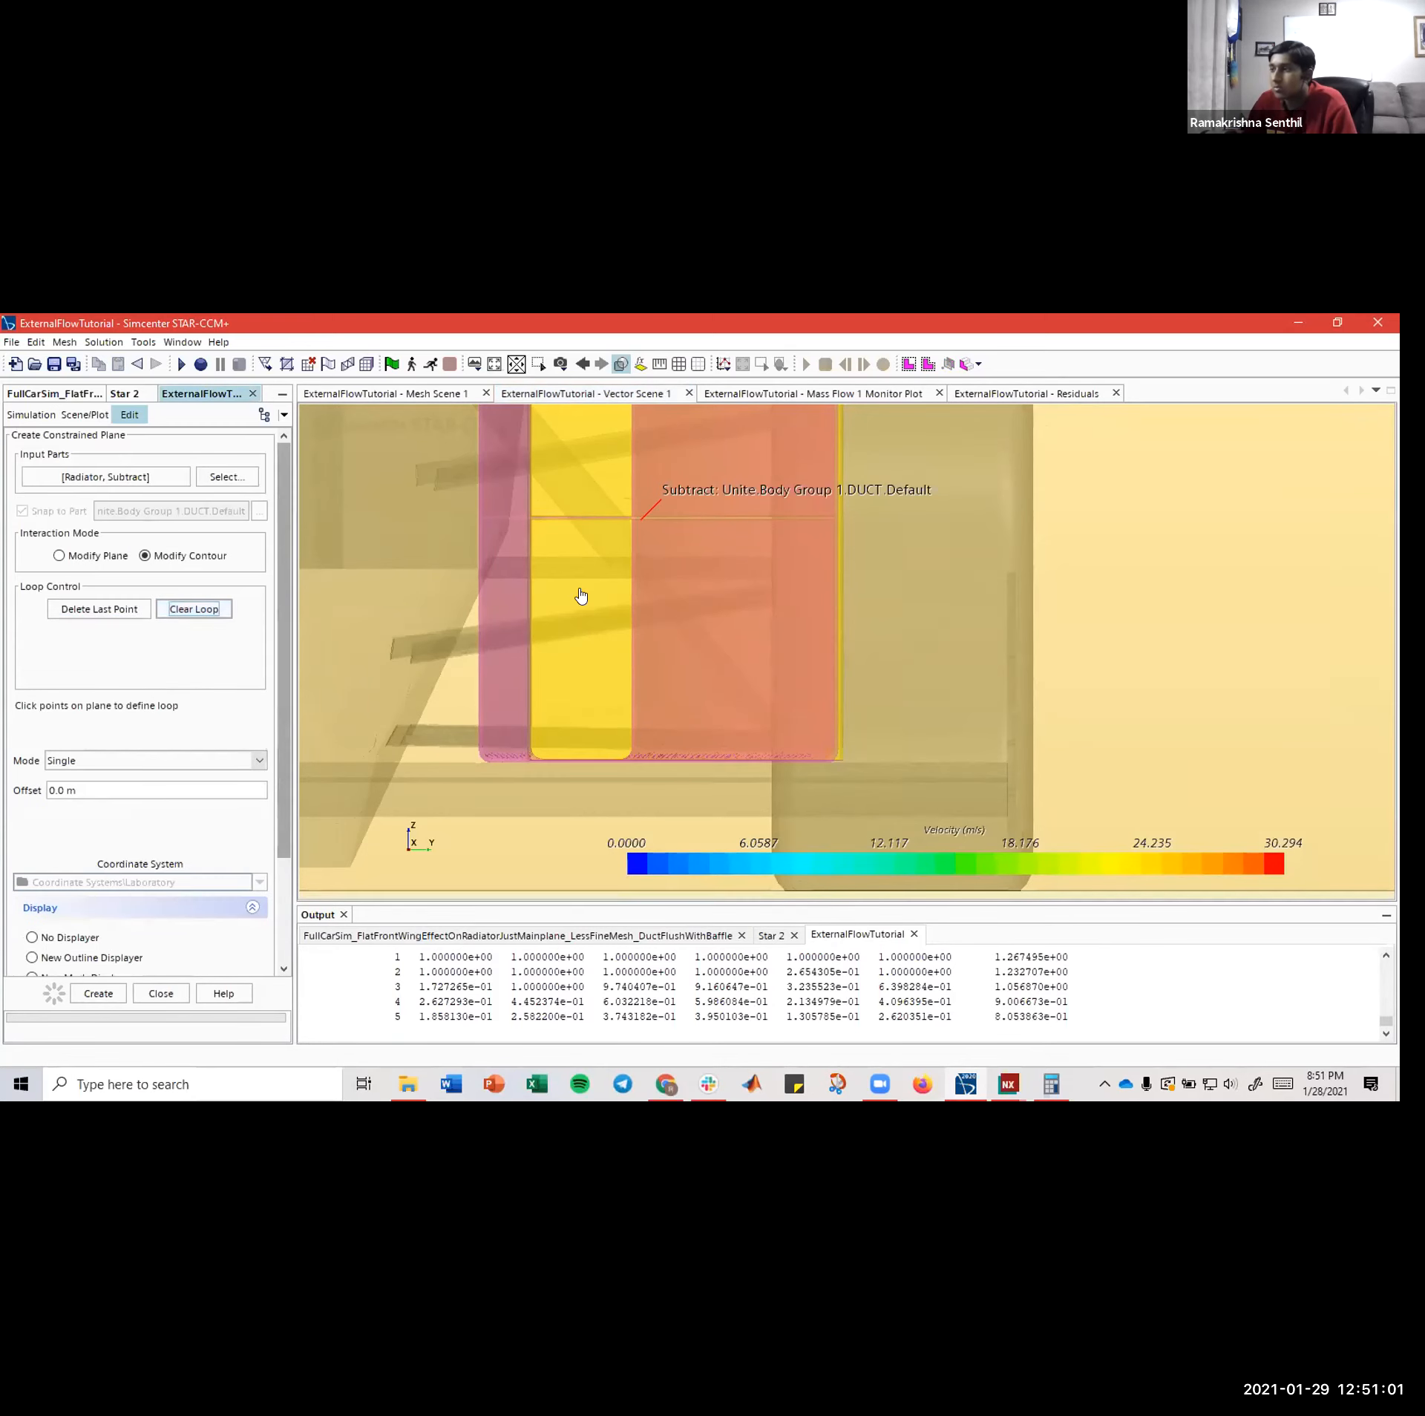
- Restart the contour loop with one point at each upper corner of the duct opening, clearing the stray points first
scroll(584, 588, "down", 5)
scroll(568, 607, "up", 10)
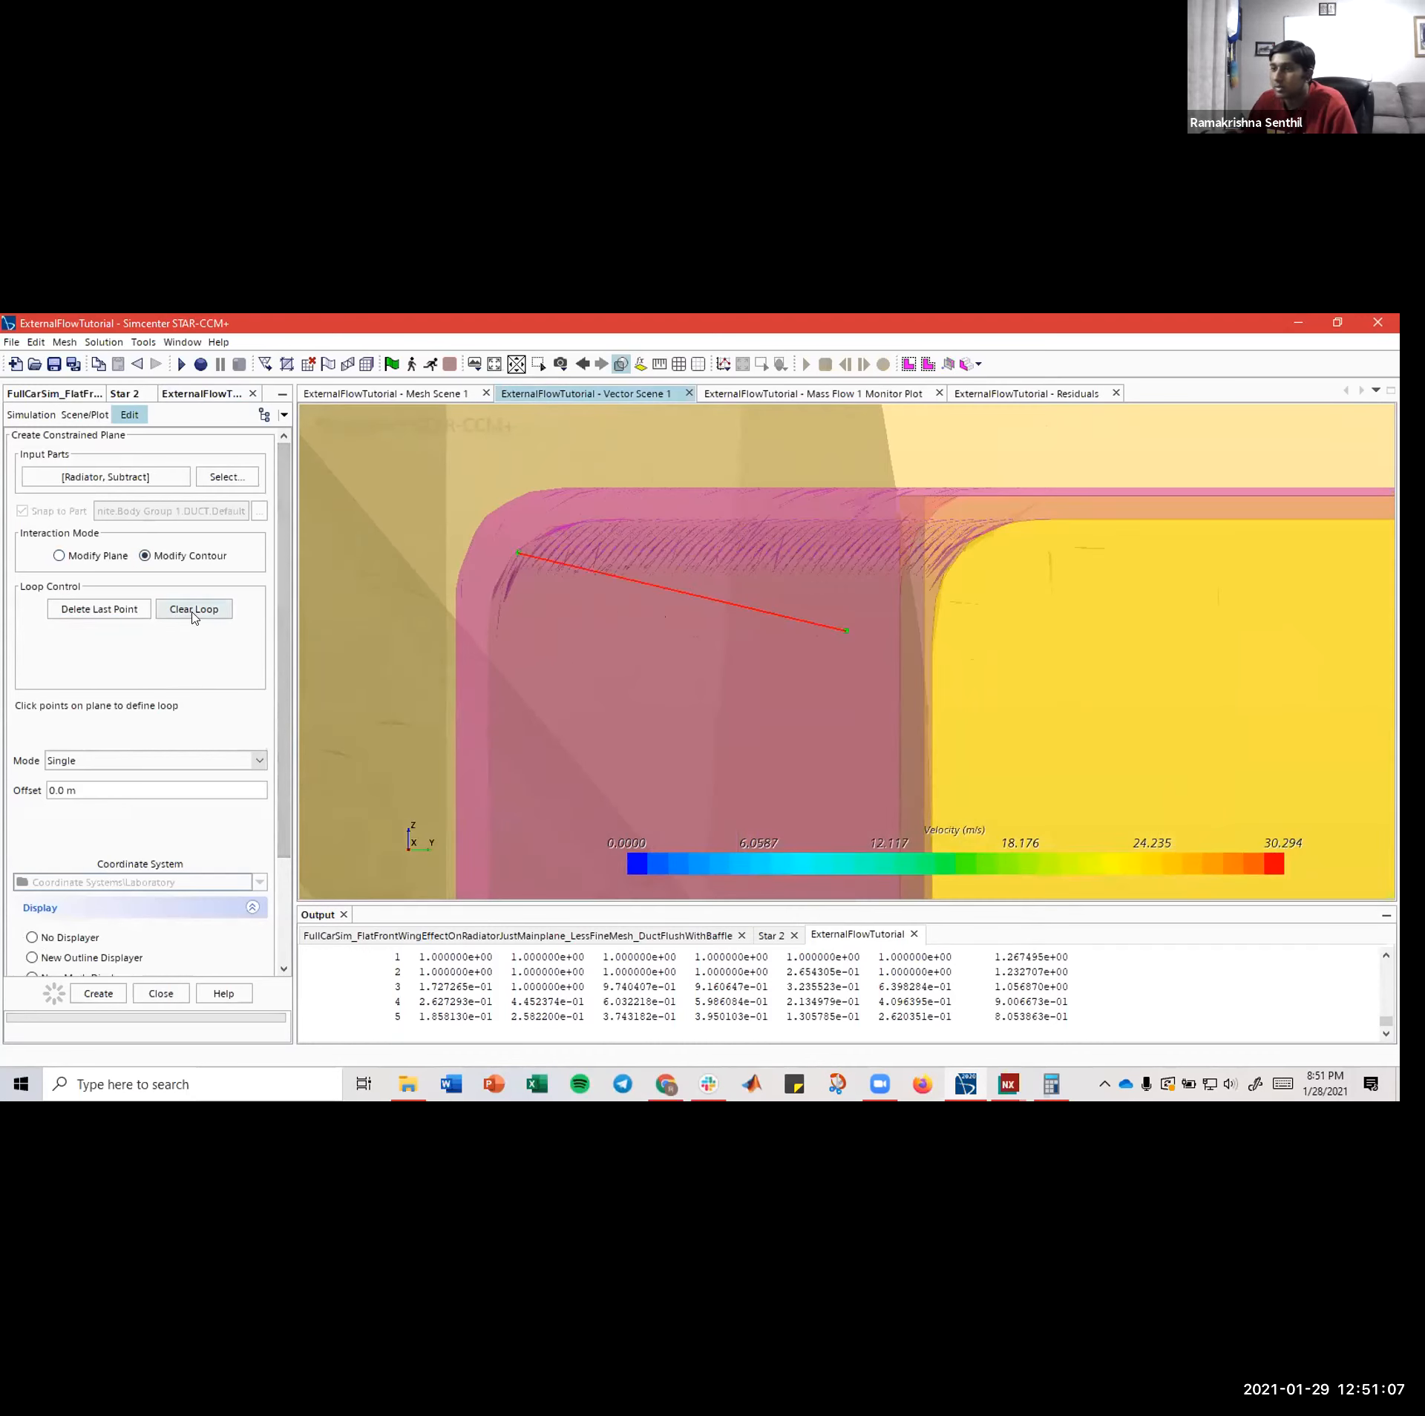
left_click(195, 610)
left_click(516, 554)
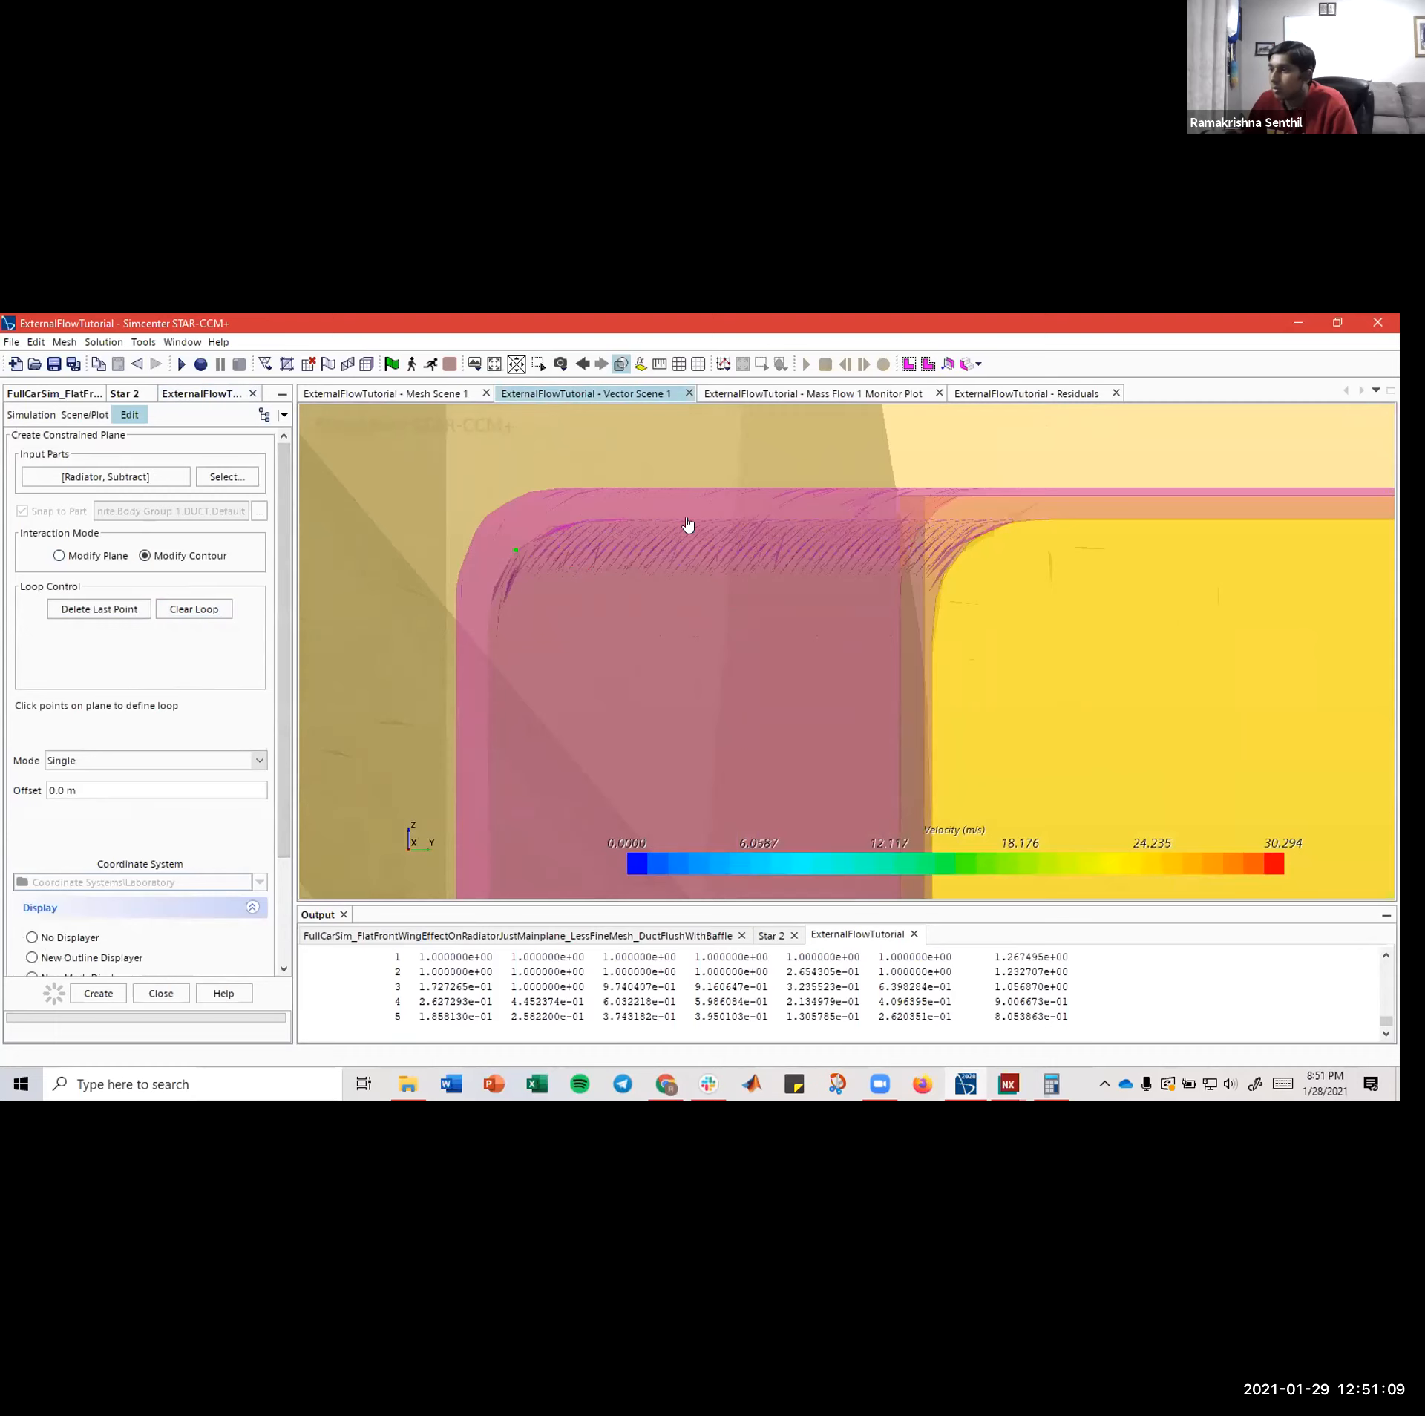
scroll(710, 524, "up", 4)
scroll(858, 603, "down", 6)
scroll(1167, 637, "down", 3)
scroll(1243, 627, "up", 8)
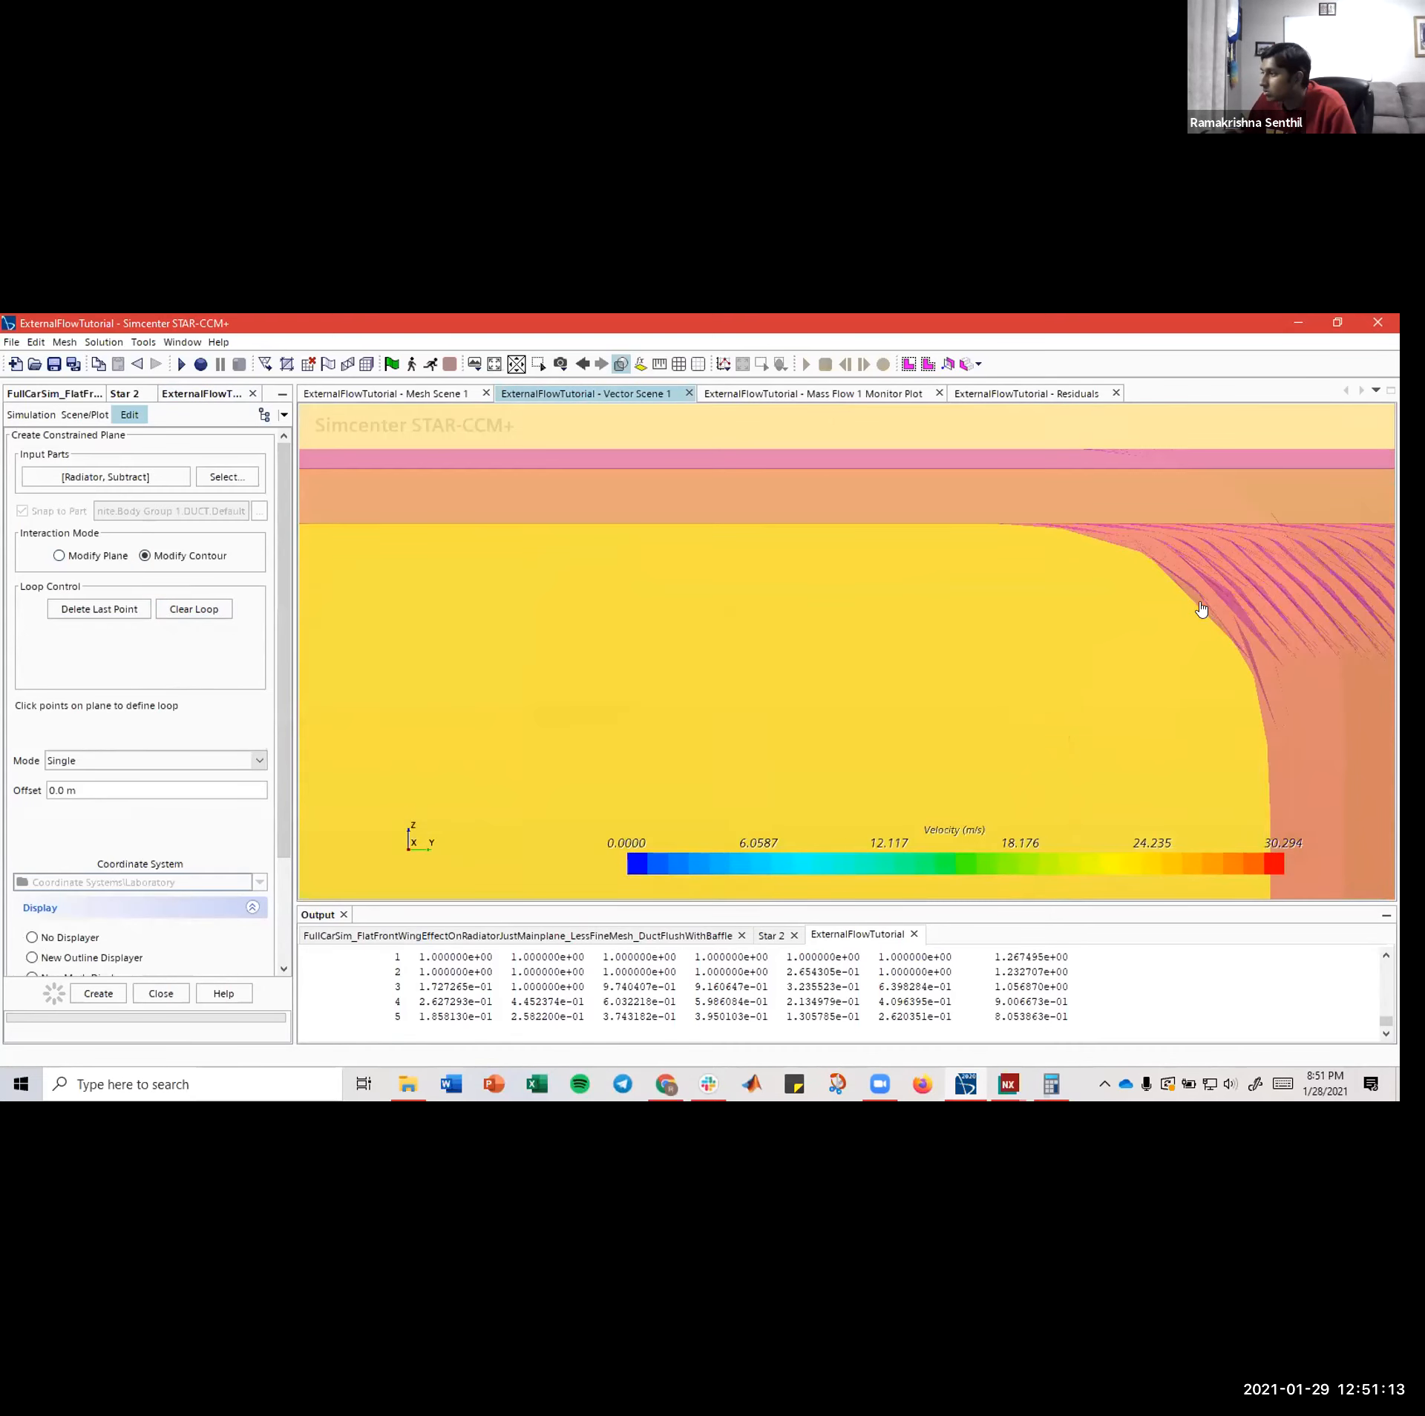
left_click(1201, 616)
scroll(1188, 663, "down", 6)
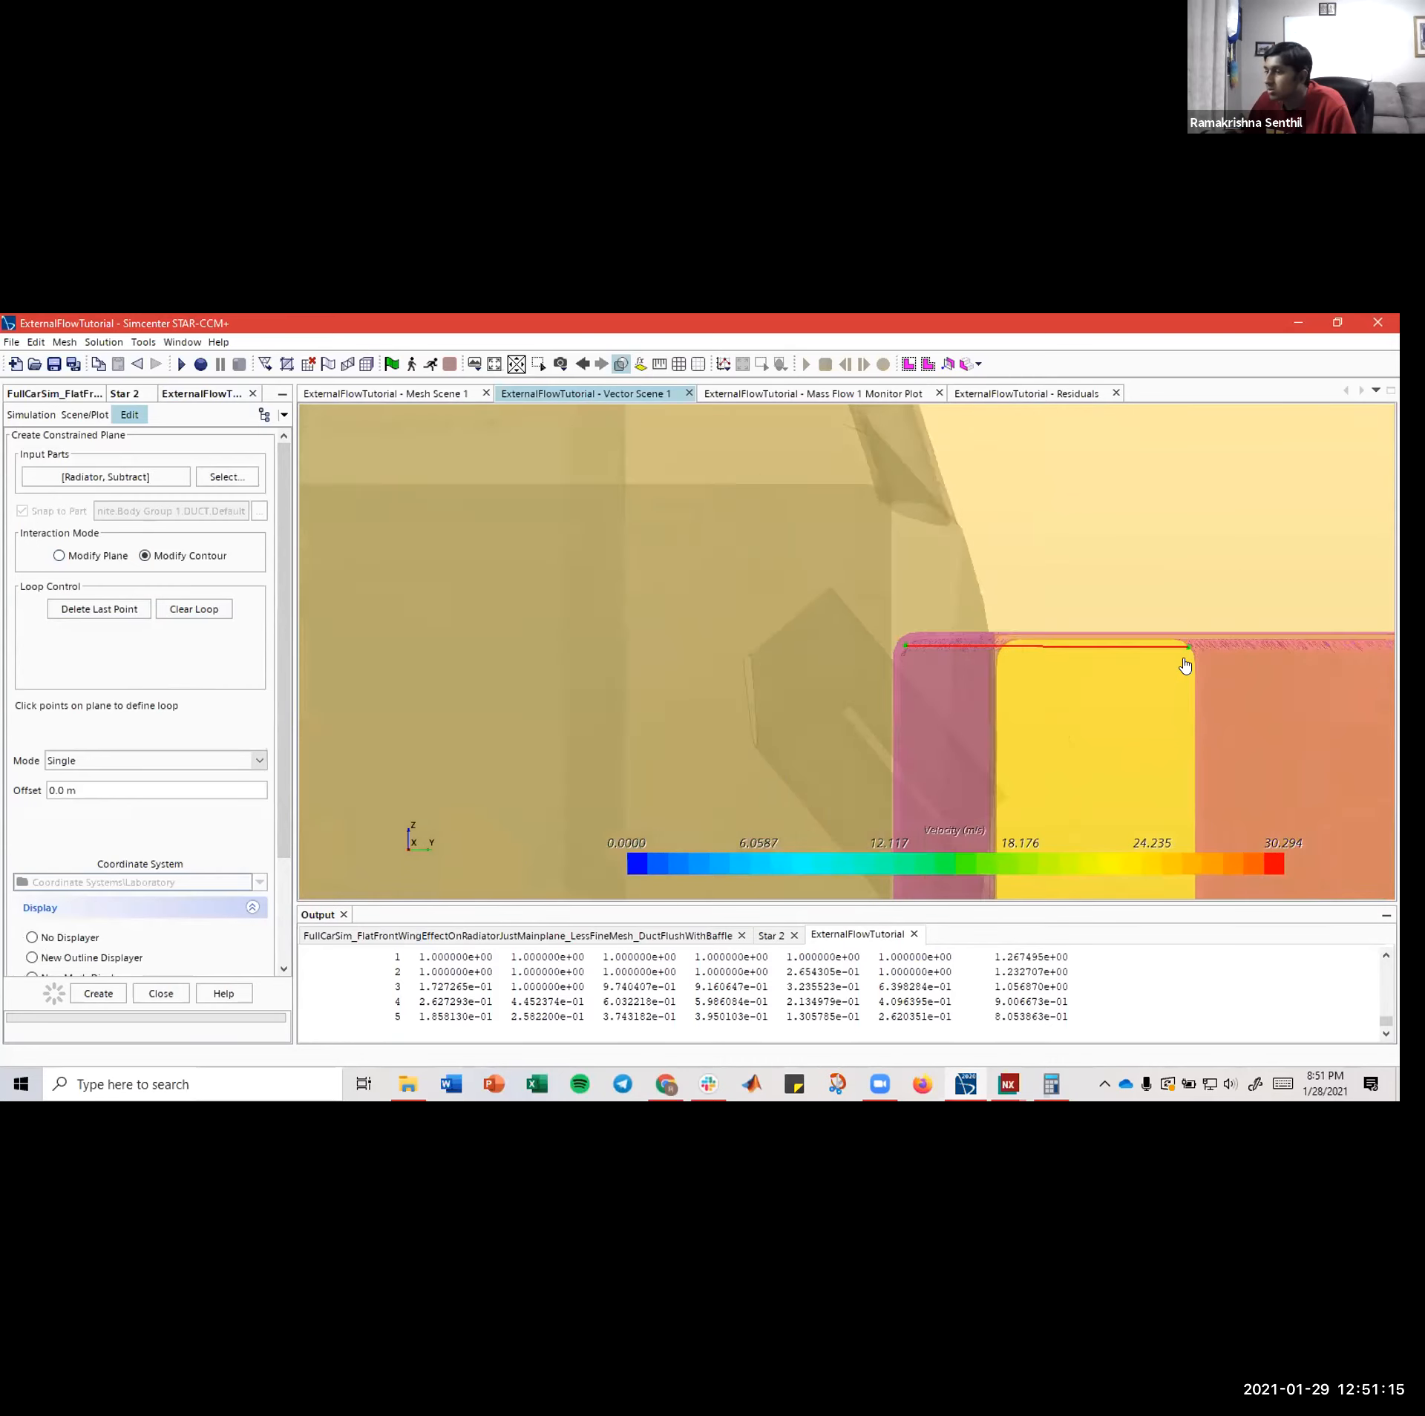
- Try to continue the contour loop from the upper edge down to the duct's lower corner
scroll(1187, 669, "down", 8)
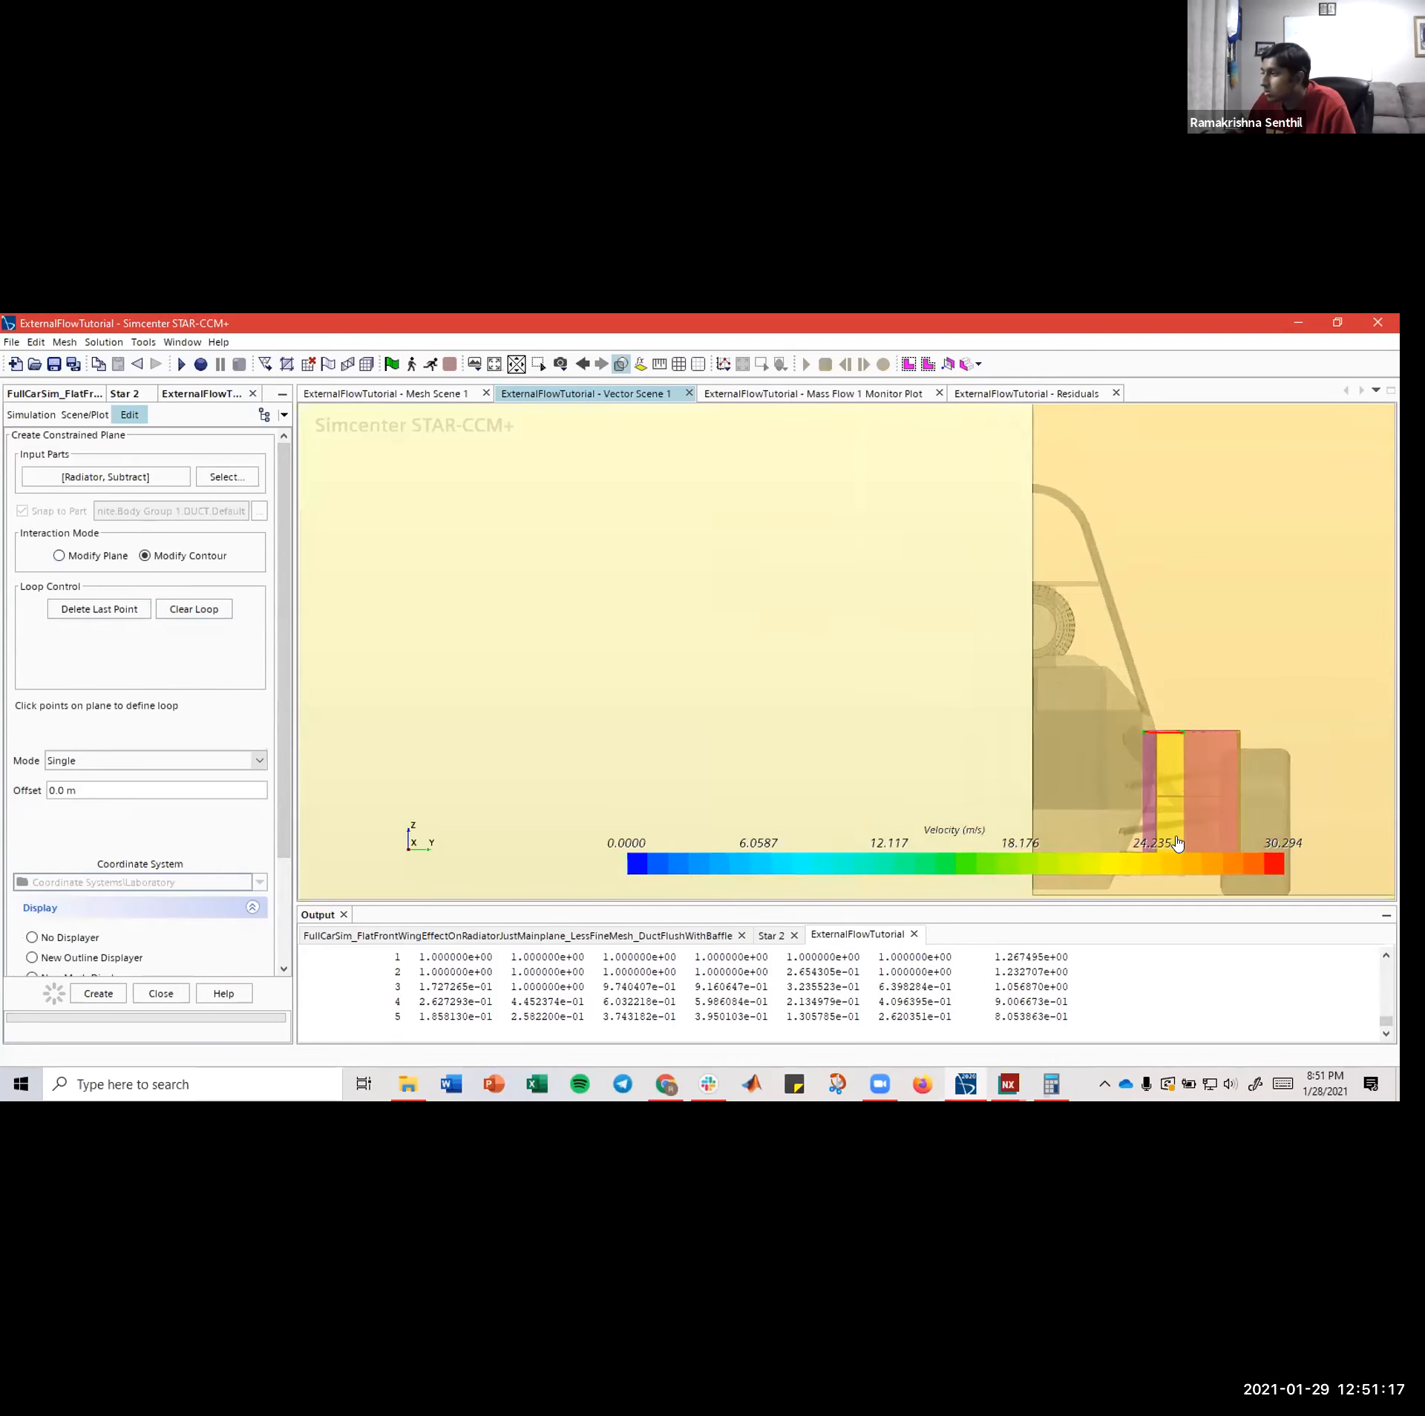
scroll(1177, 848, "up", 8)
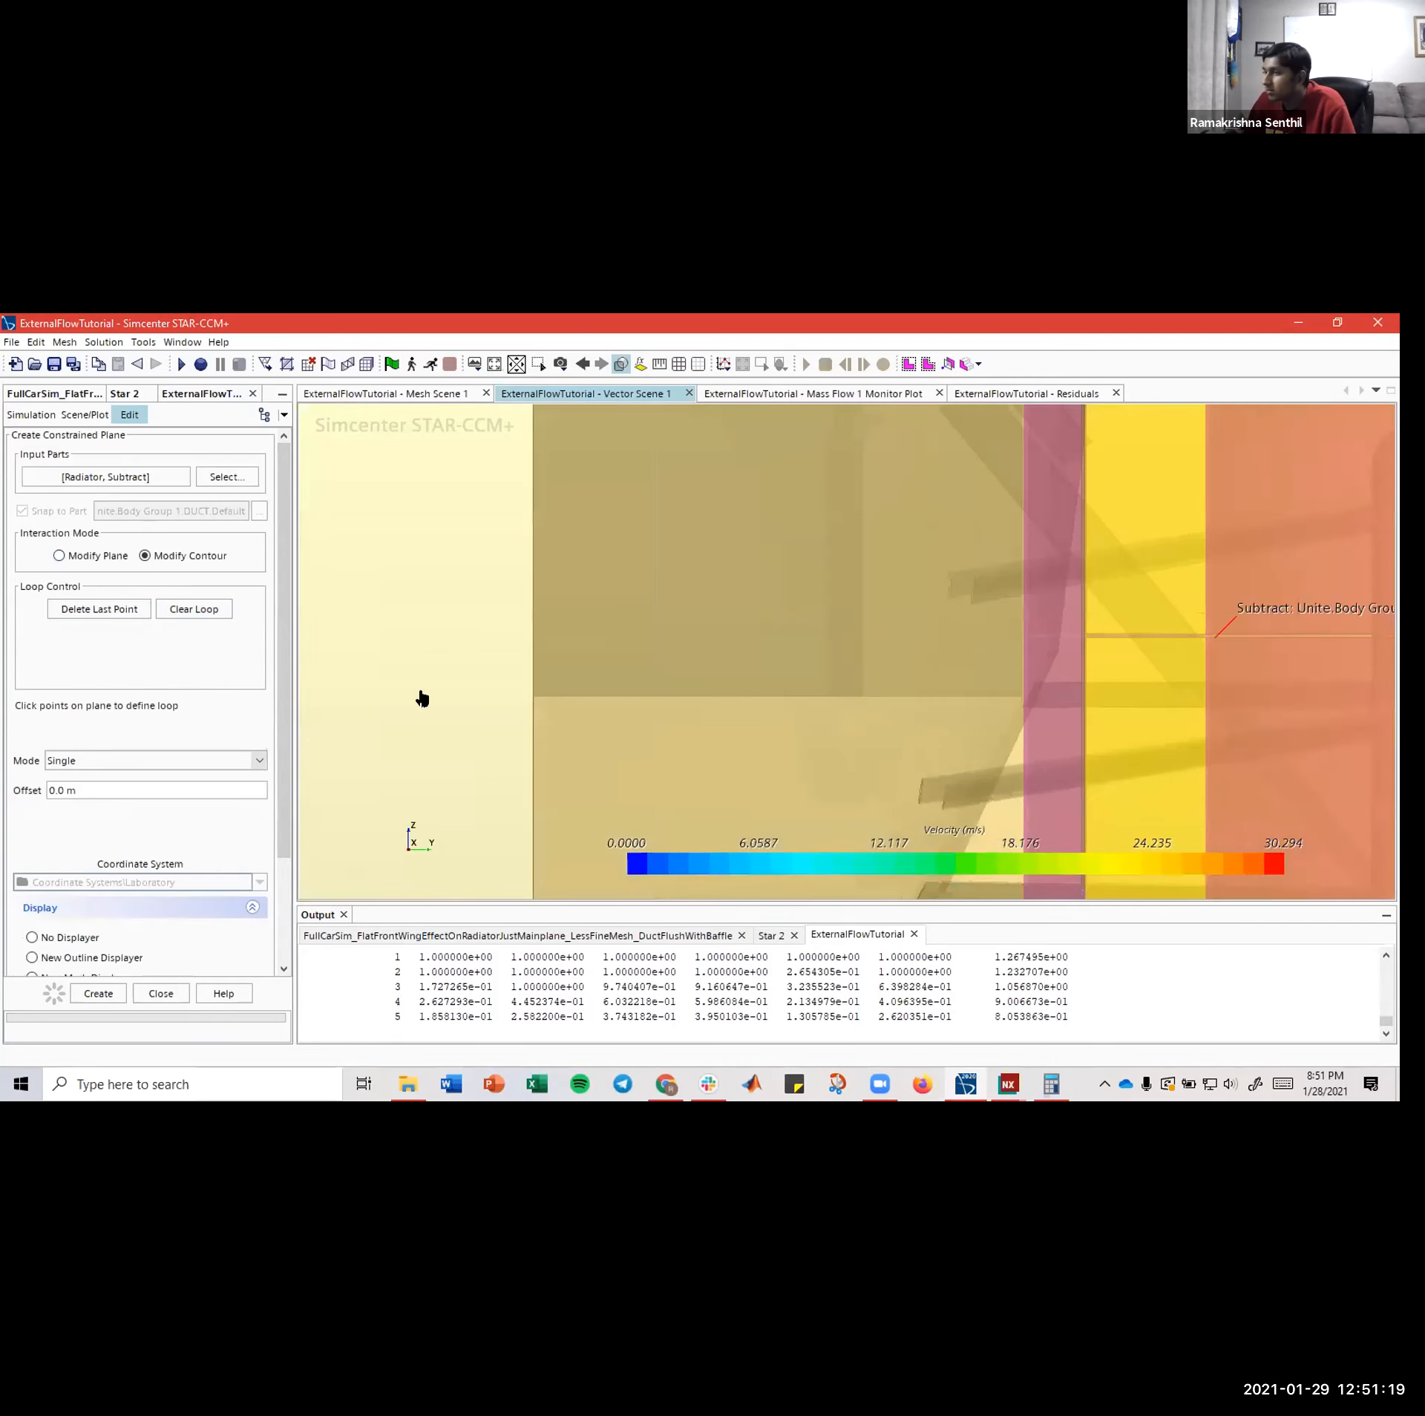
left_click(119, 607)
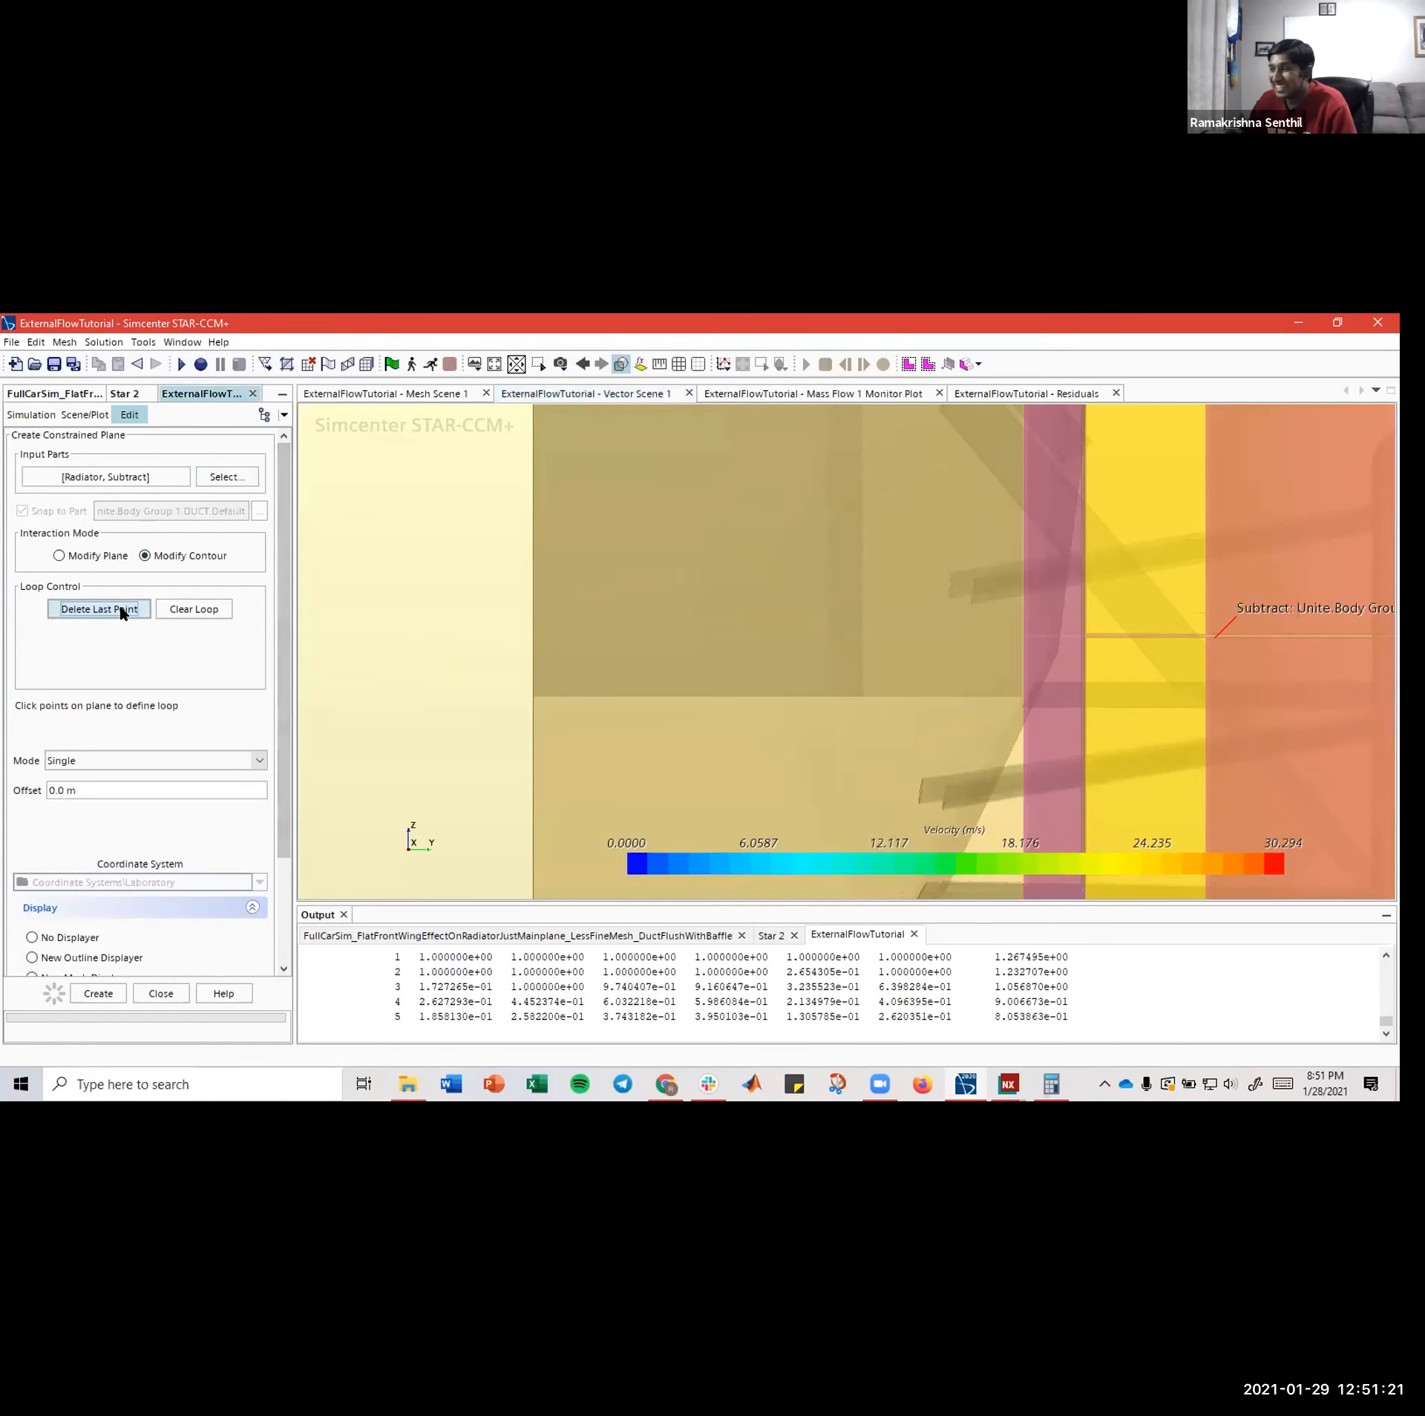
scroll(877, 747, "down", 10)
scroll(818, 640, "up", 10)
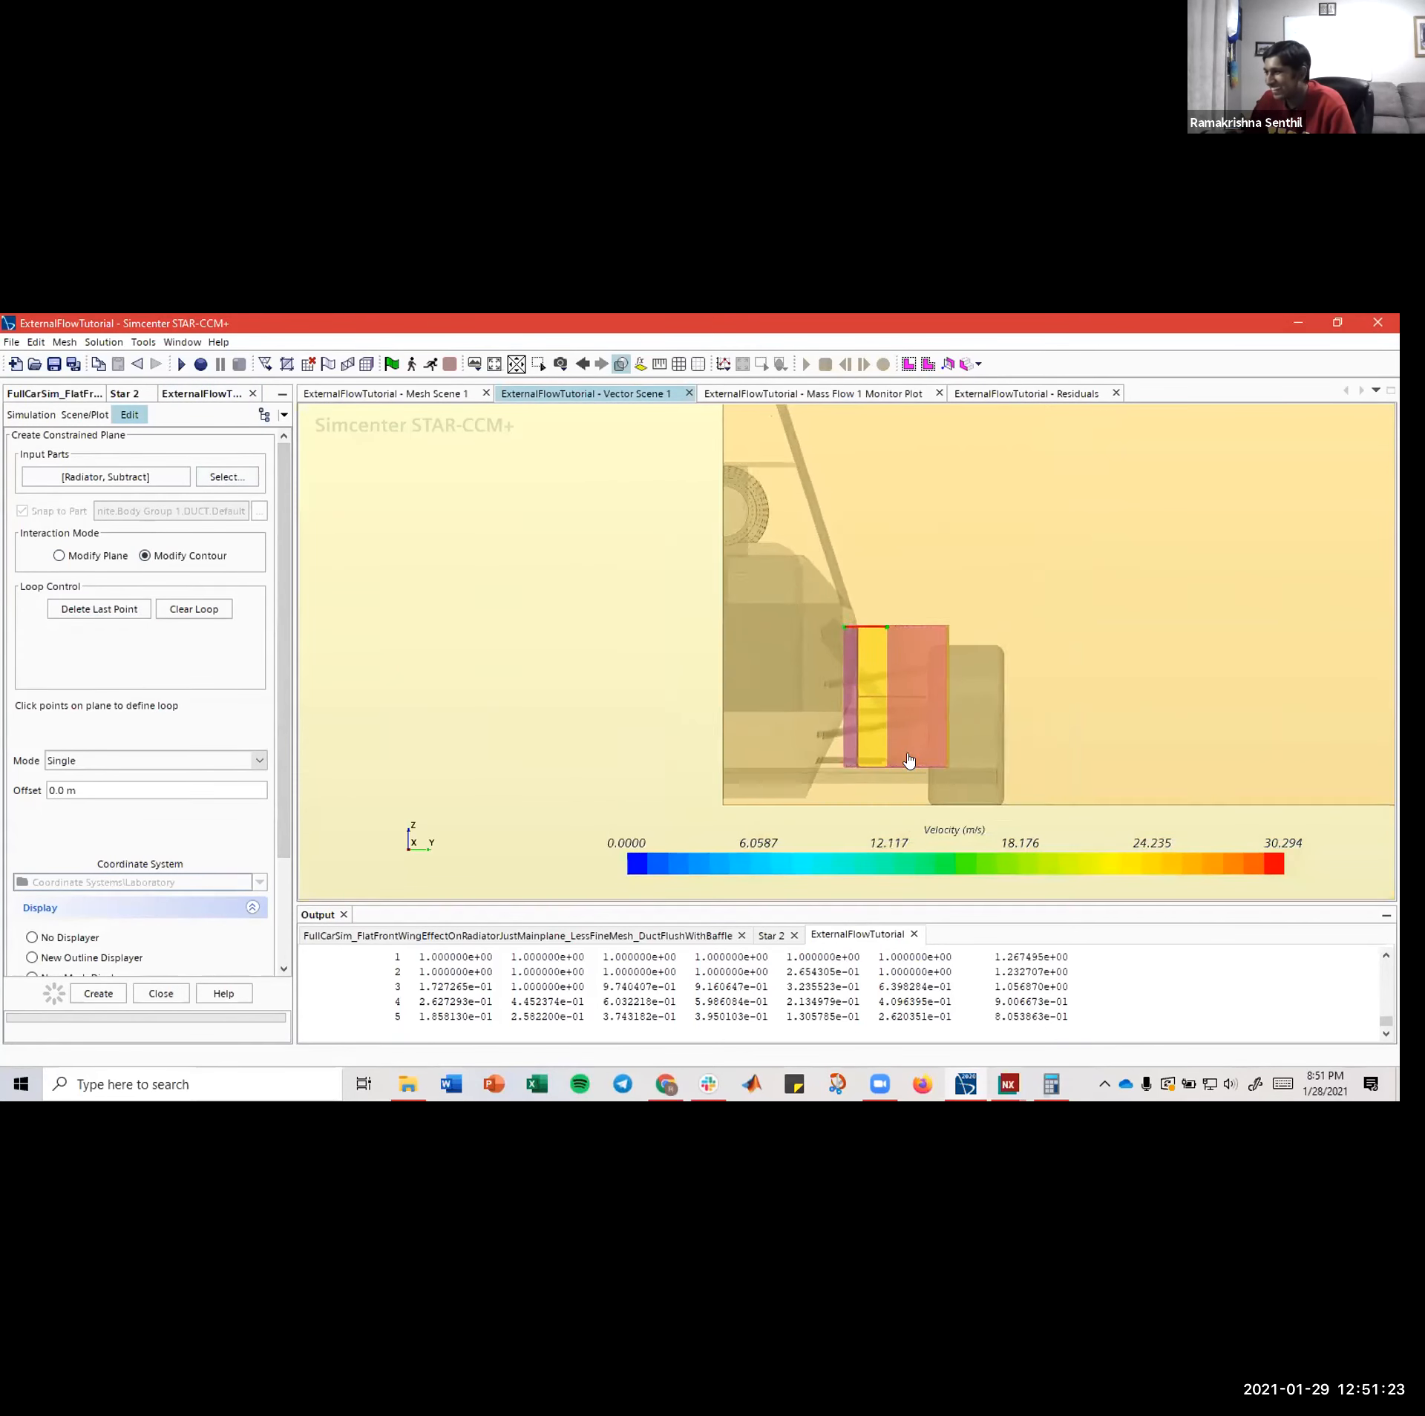
scroll(870, 770, "up", 6)
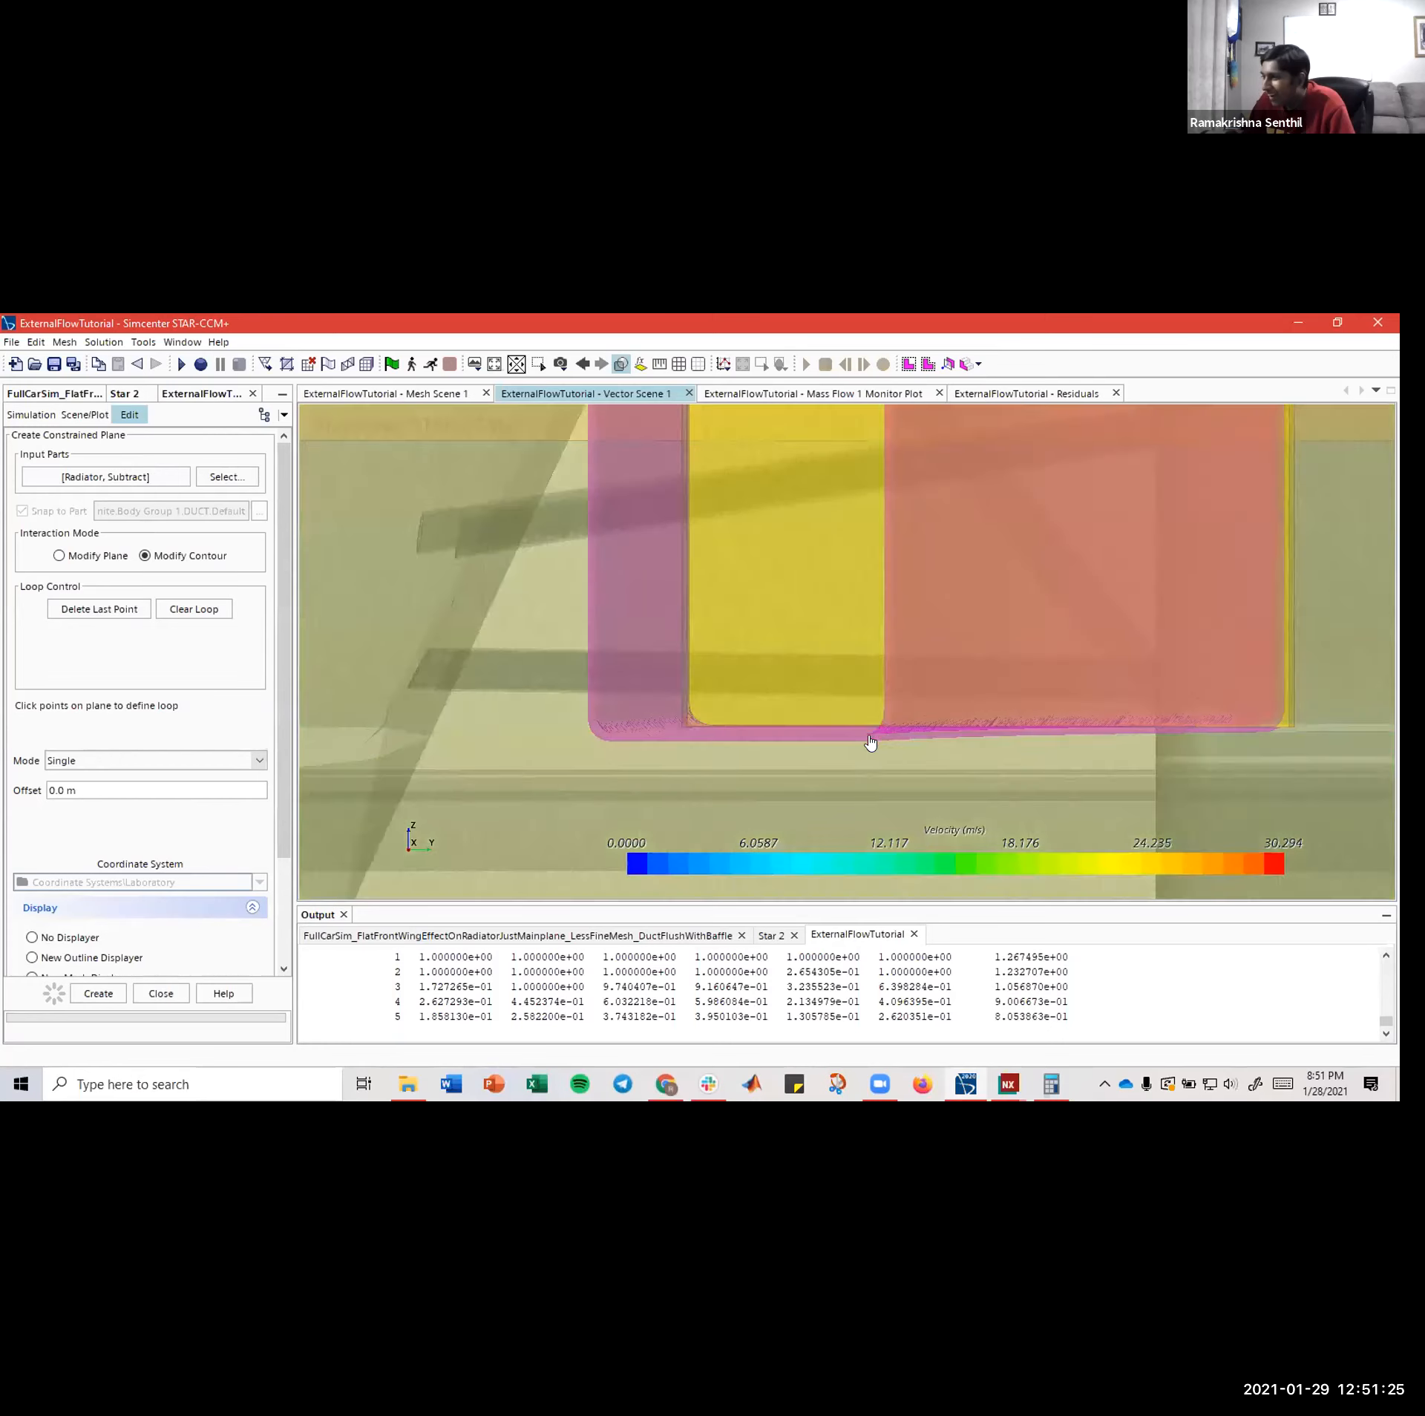
scroll(820, 502, "down", 6)
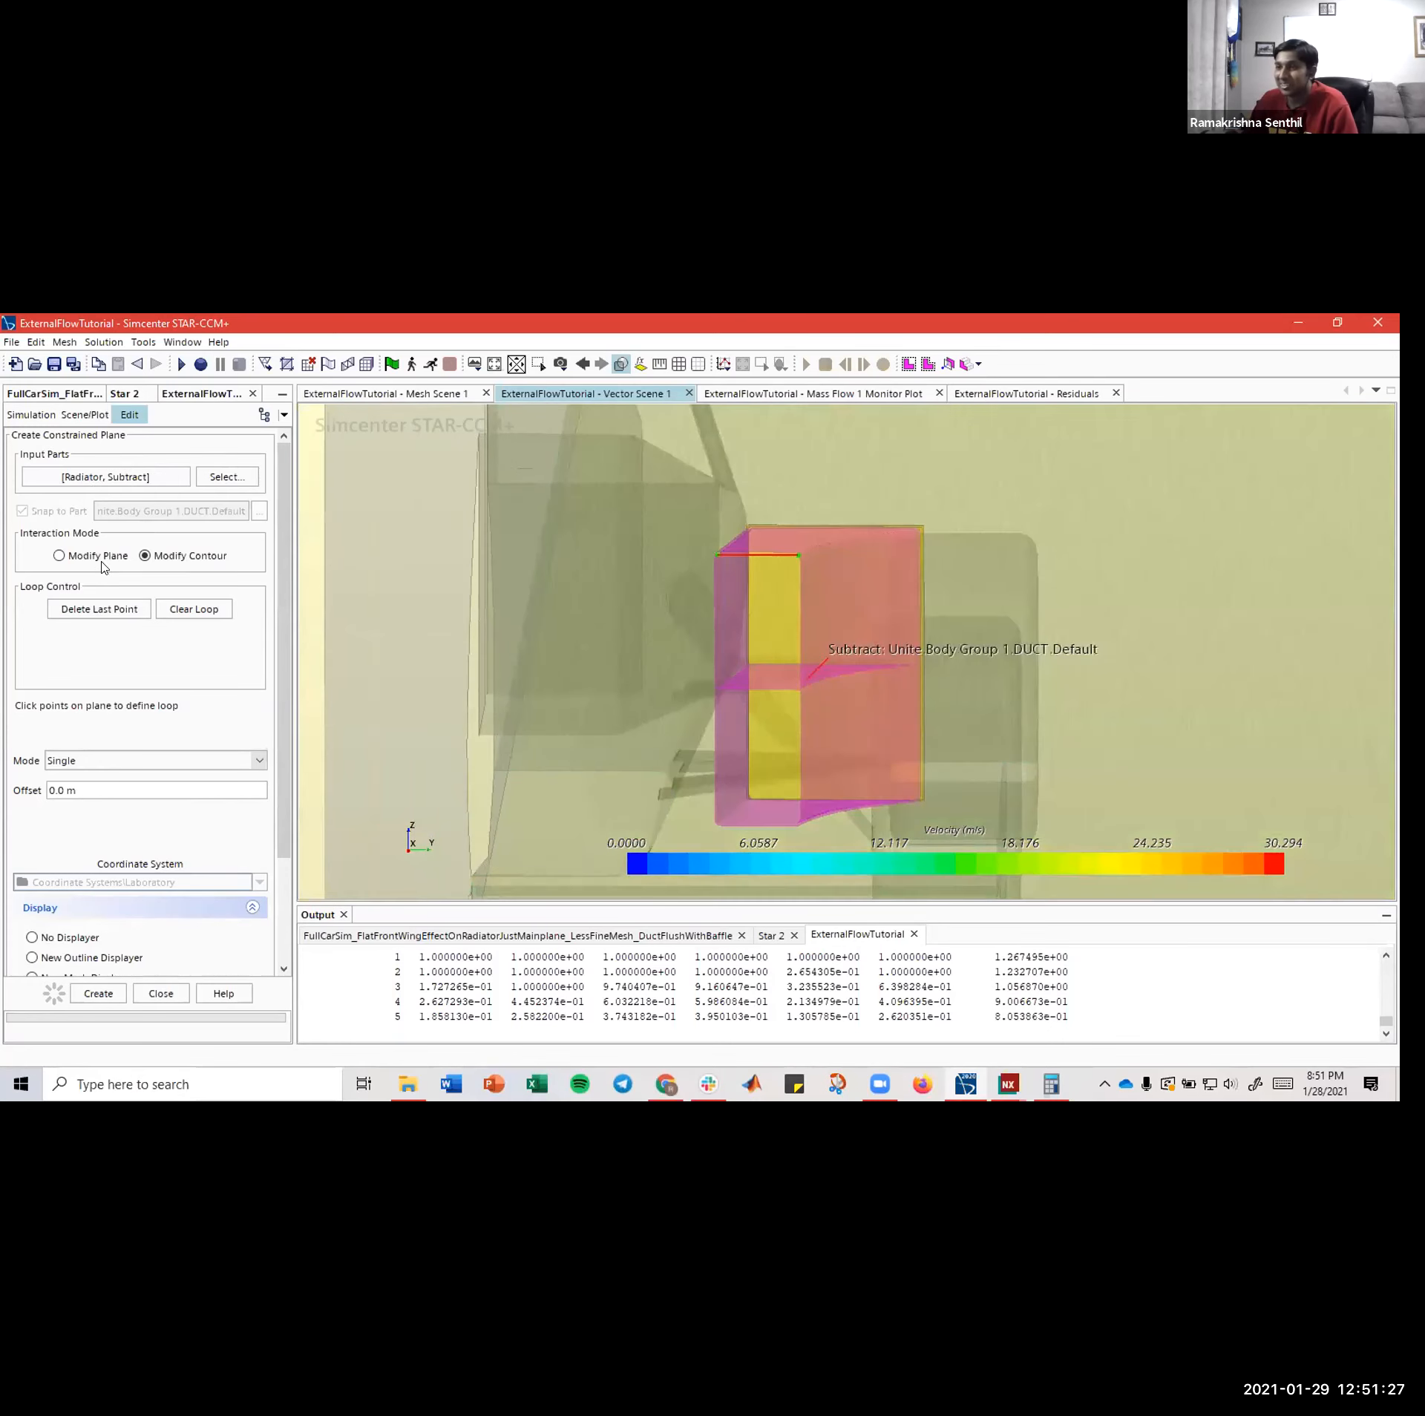
- Test single contour points beside the duct and on the radiator face, clearing the loop before and after each
left_click(187, 621)
left_click(663, 638)
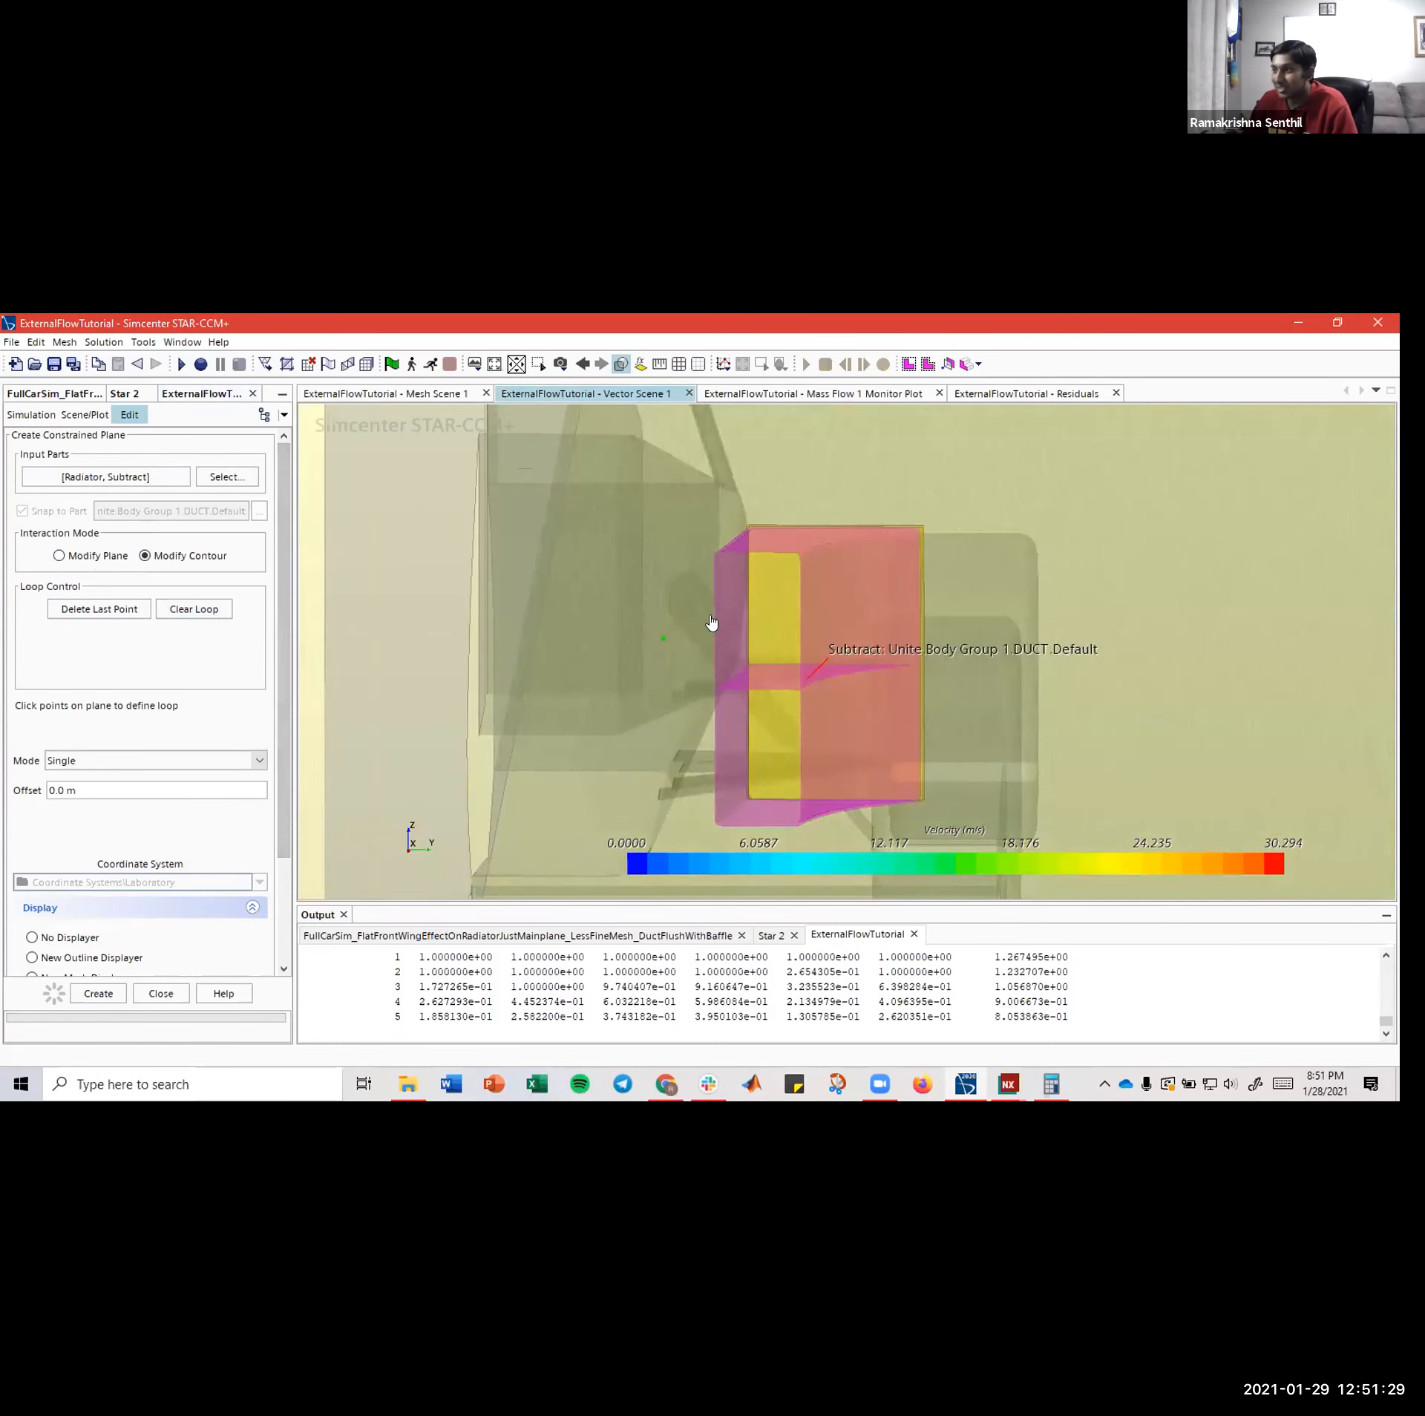
left_click(174, 606)
left_click(761, 656)
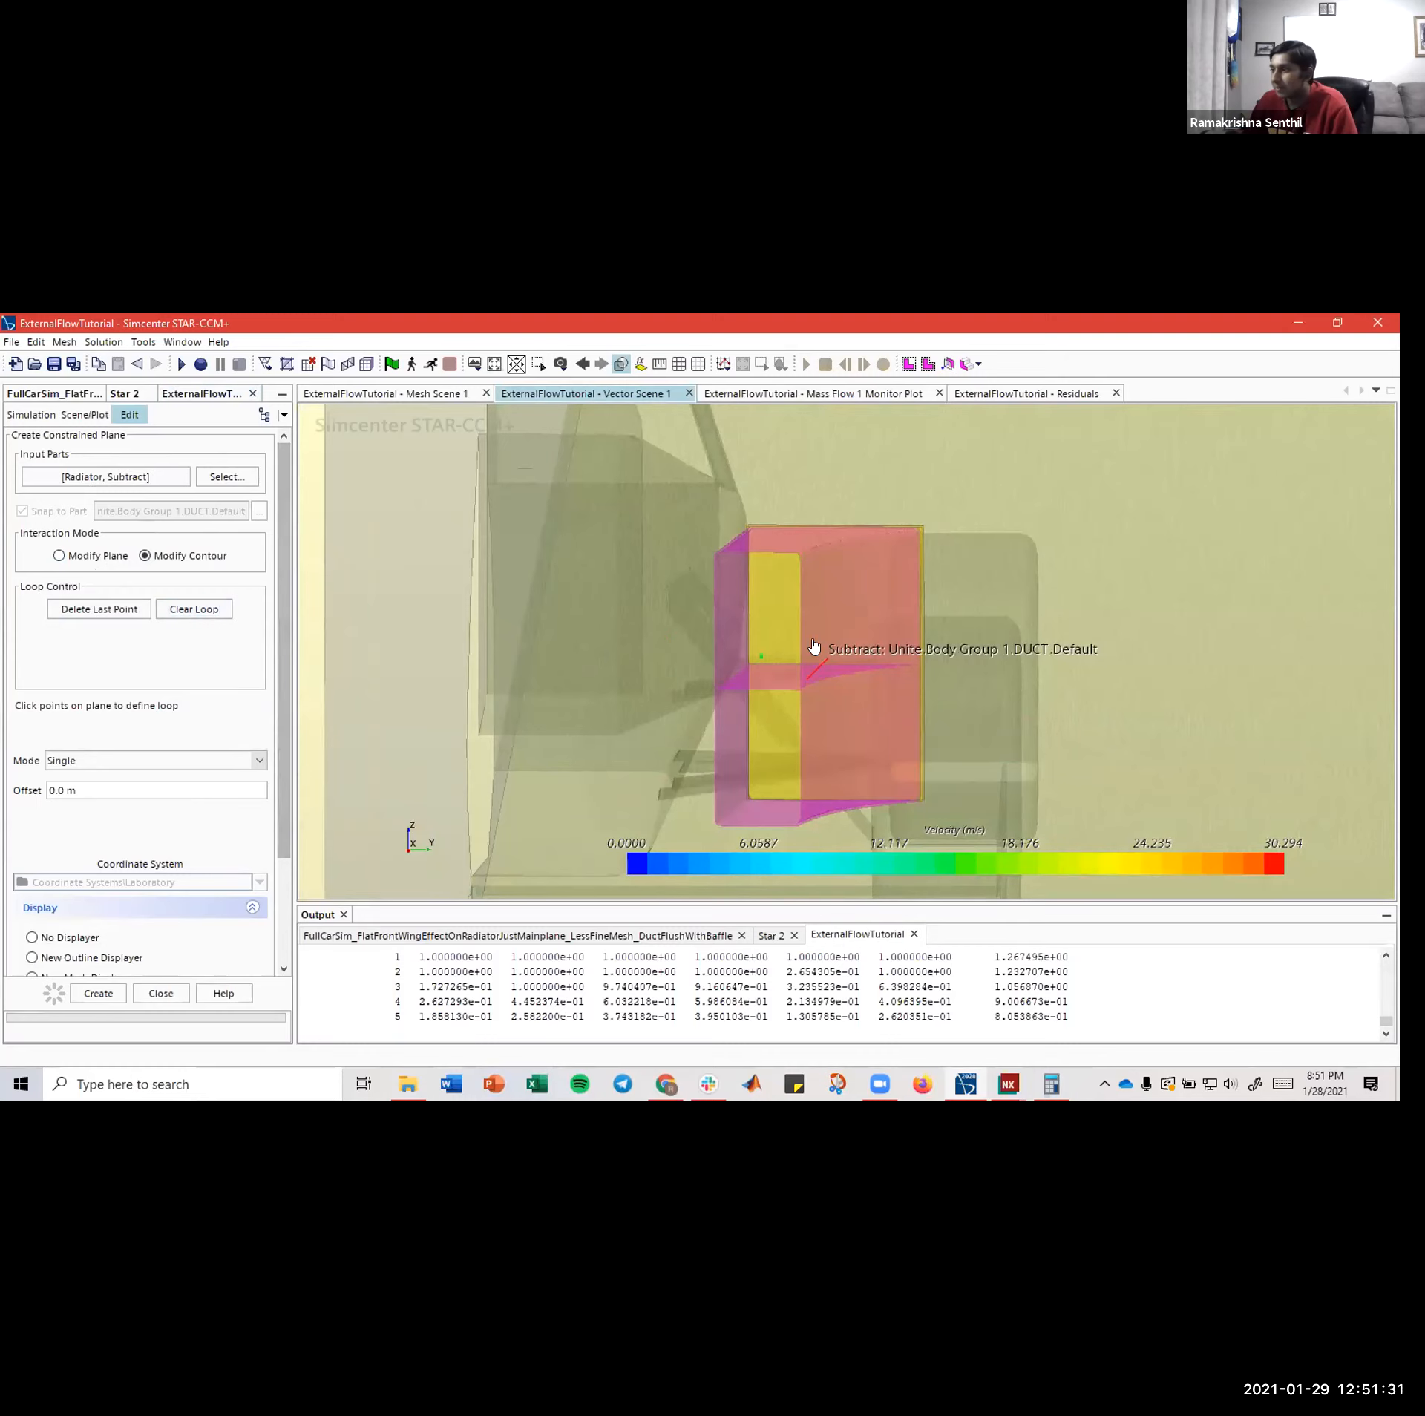
left_click(193, 609)
- View the radiator duct straight along the X axis, close enough to see its full opening
scroll(591, 693, "down", 10)
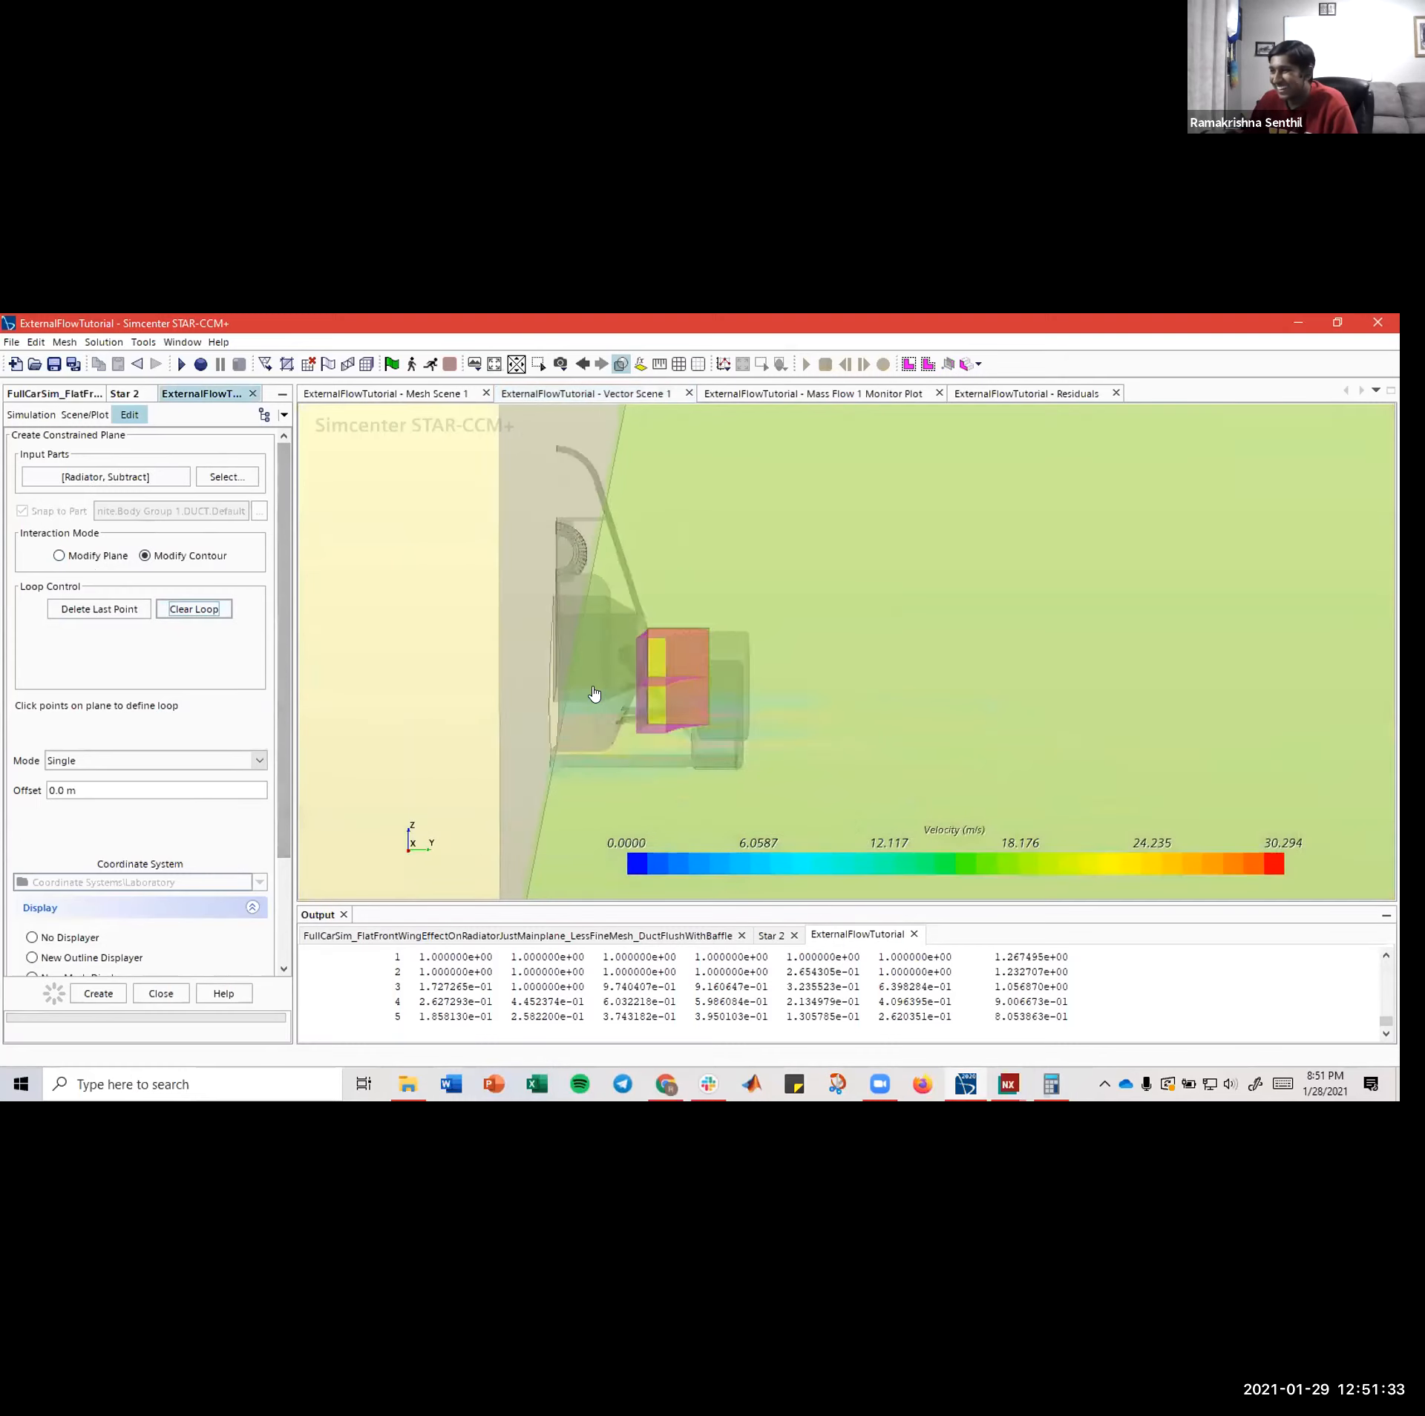
scroll(705, 698, "down", 3)
left_click(1224, 702)
key("f")
key("f")
key("f")
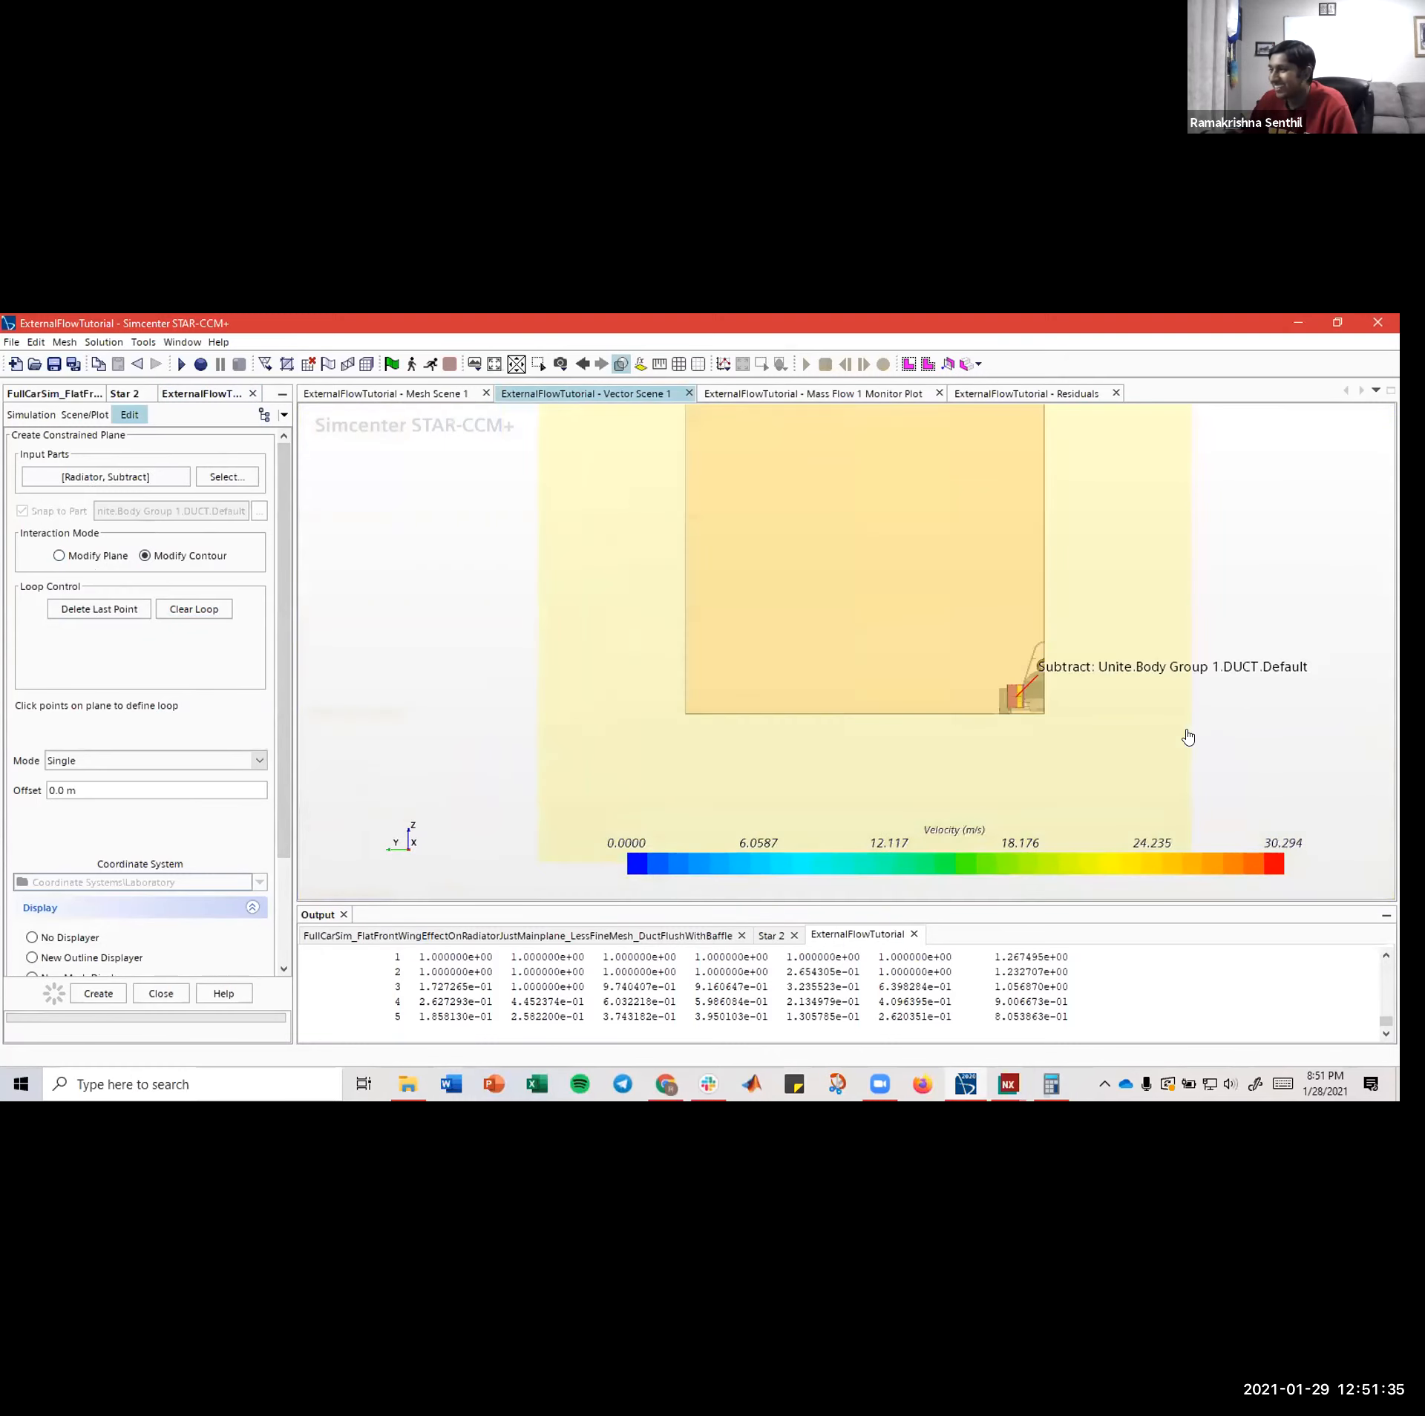
scroll(784, 692, "up", 10)
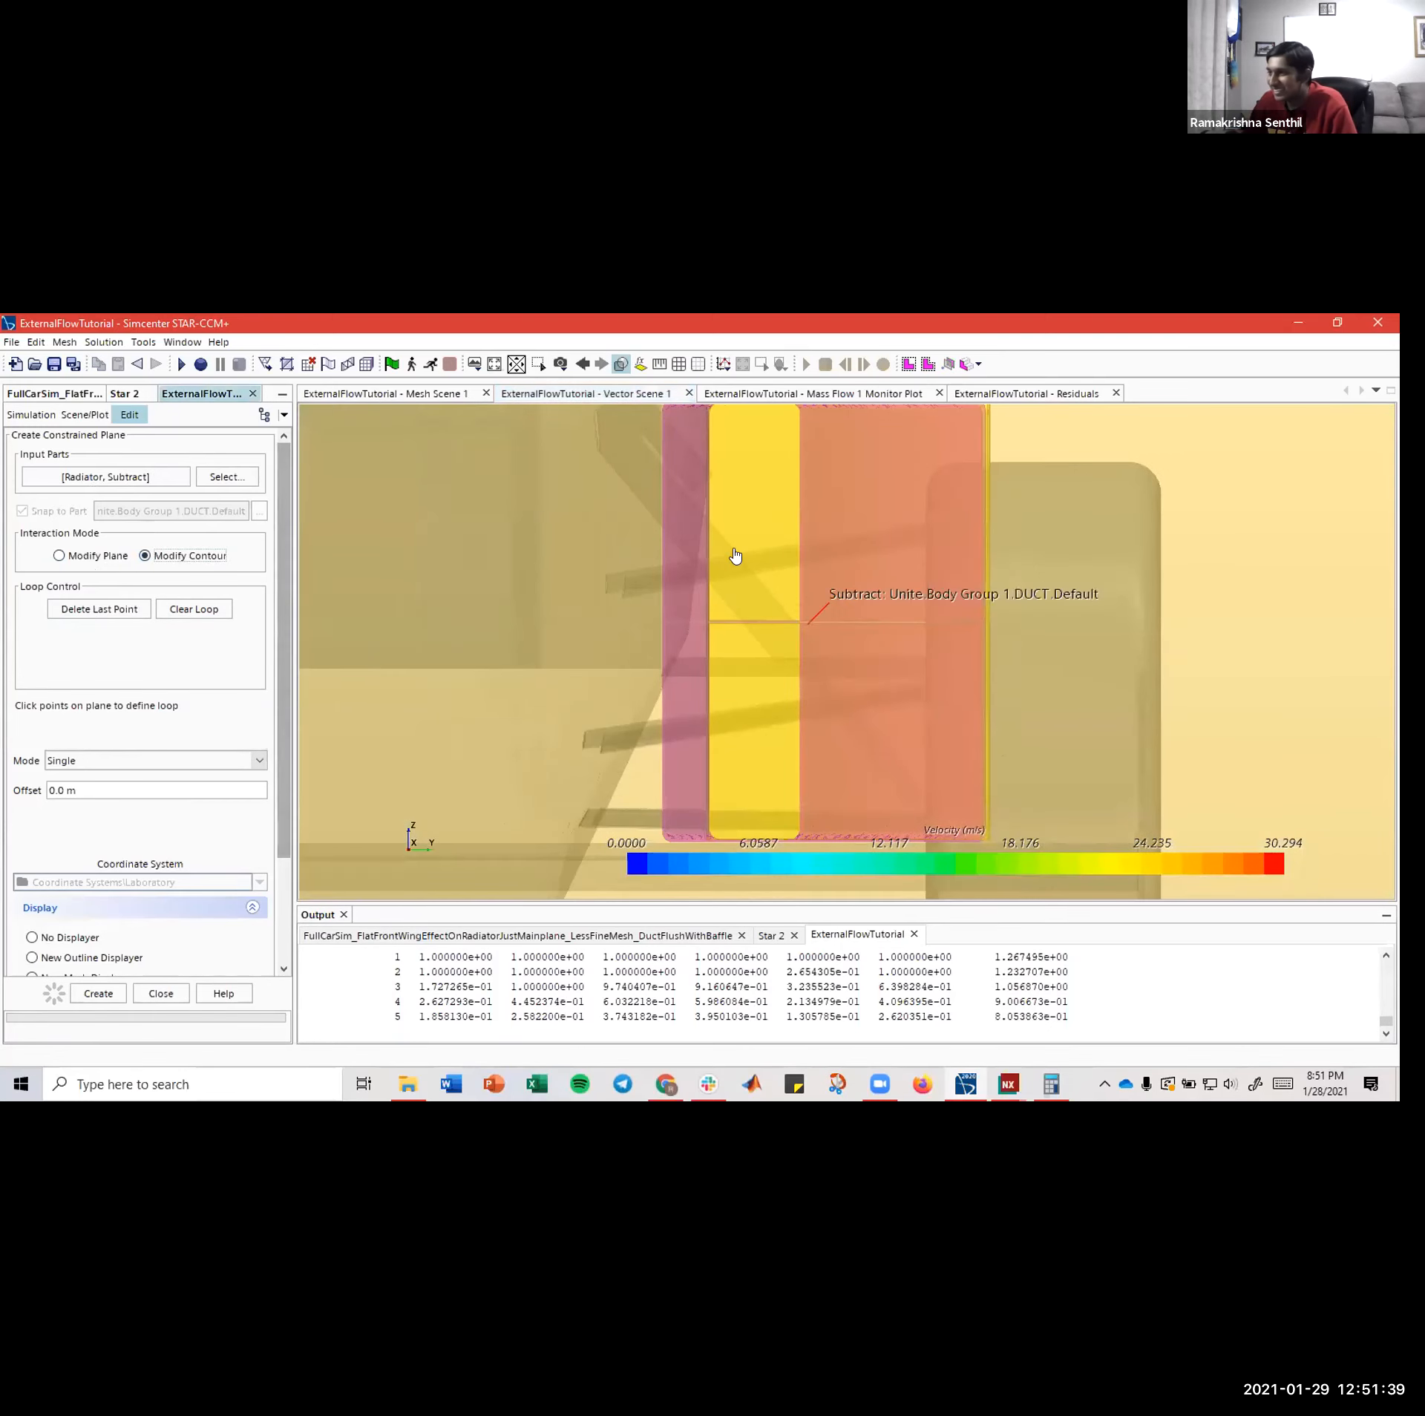
- Outline the duct opening with contour points at its four corners and create the constrained plane with a new surface displayer
scroll(735, 560, "down", 1)
left_click(672, 419)
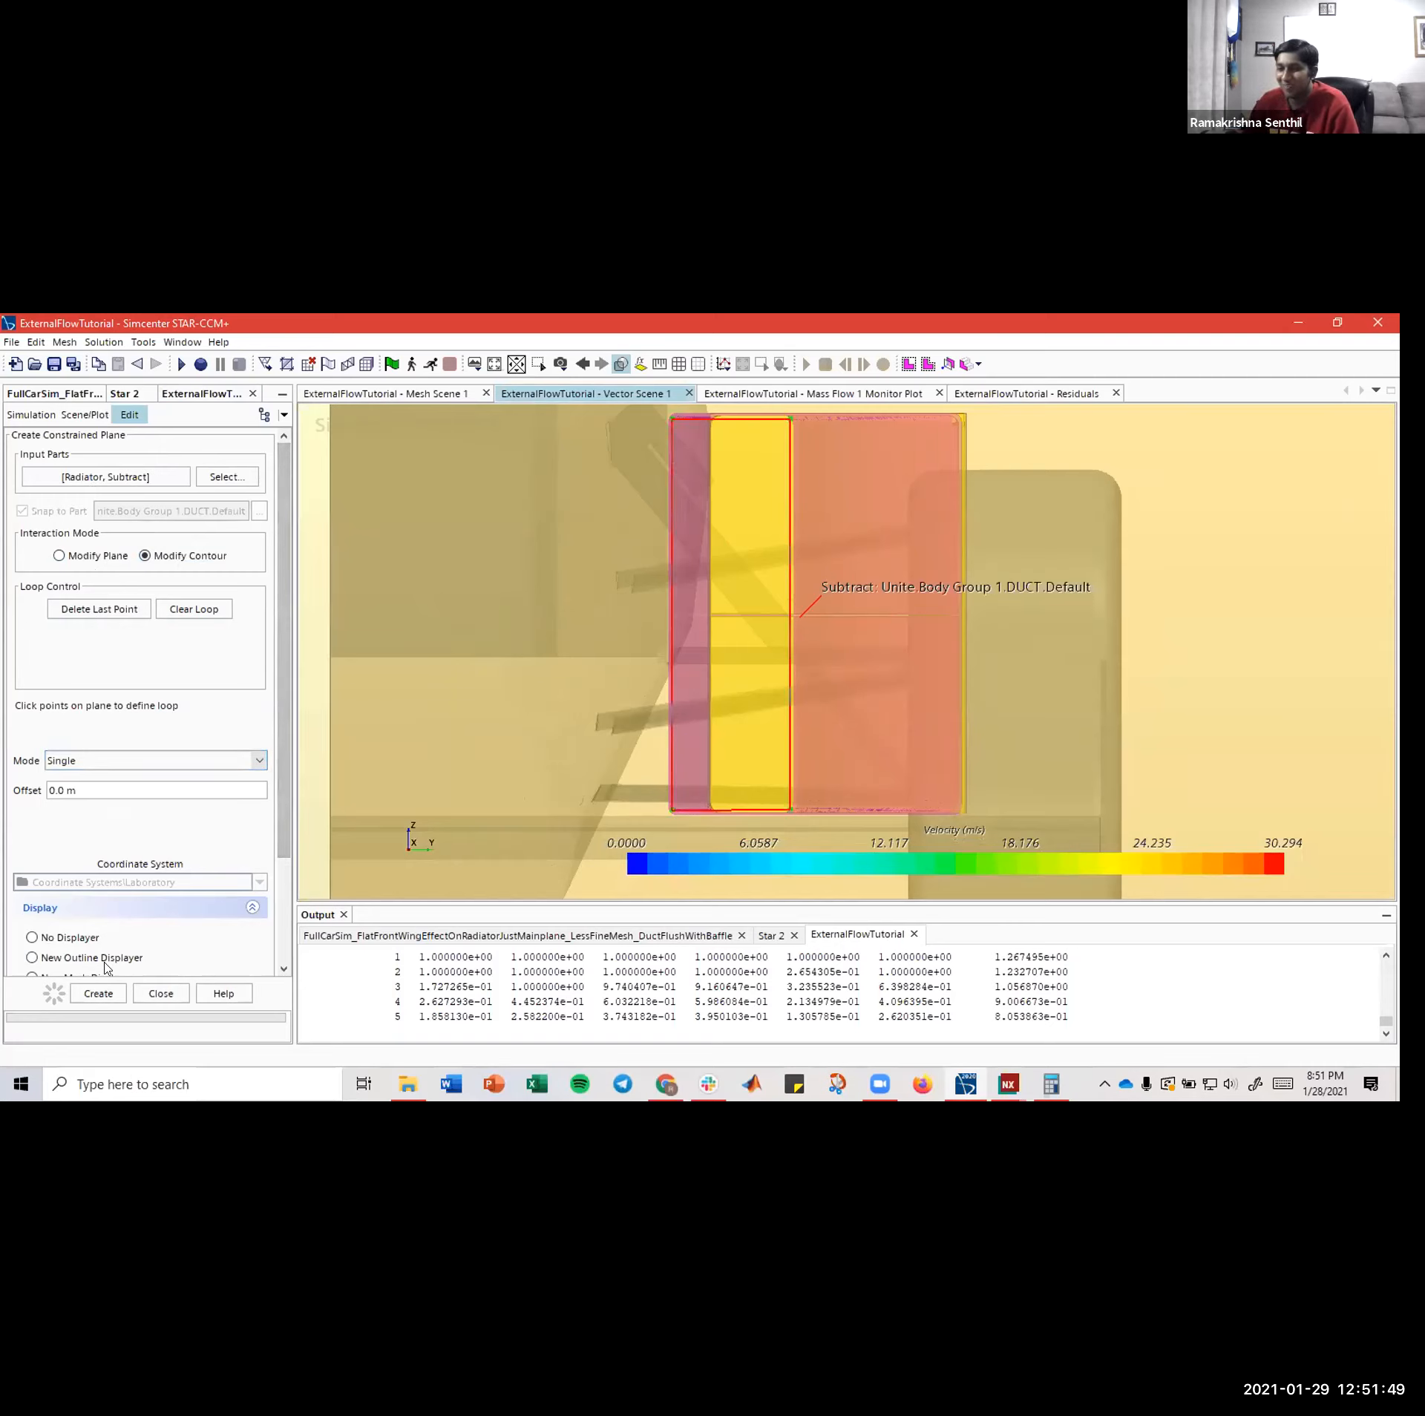
scroll(72, 946, "down", 3)
left_click(98, 993)
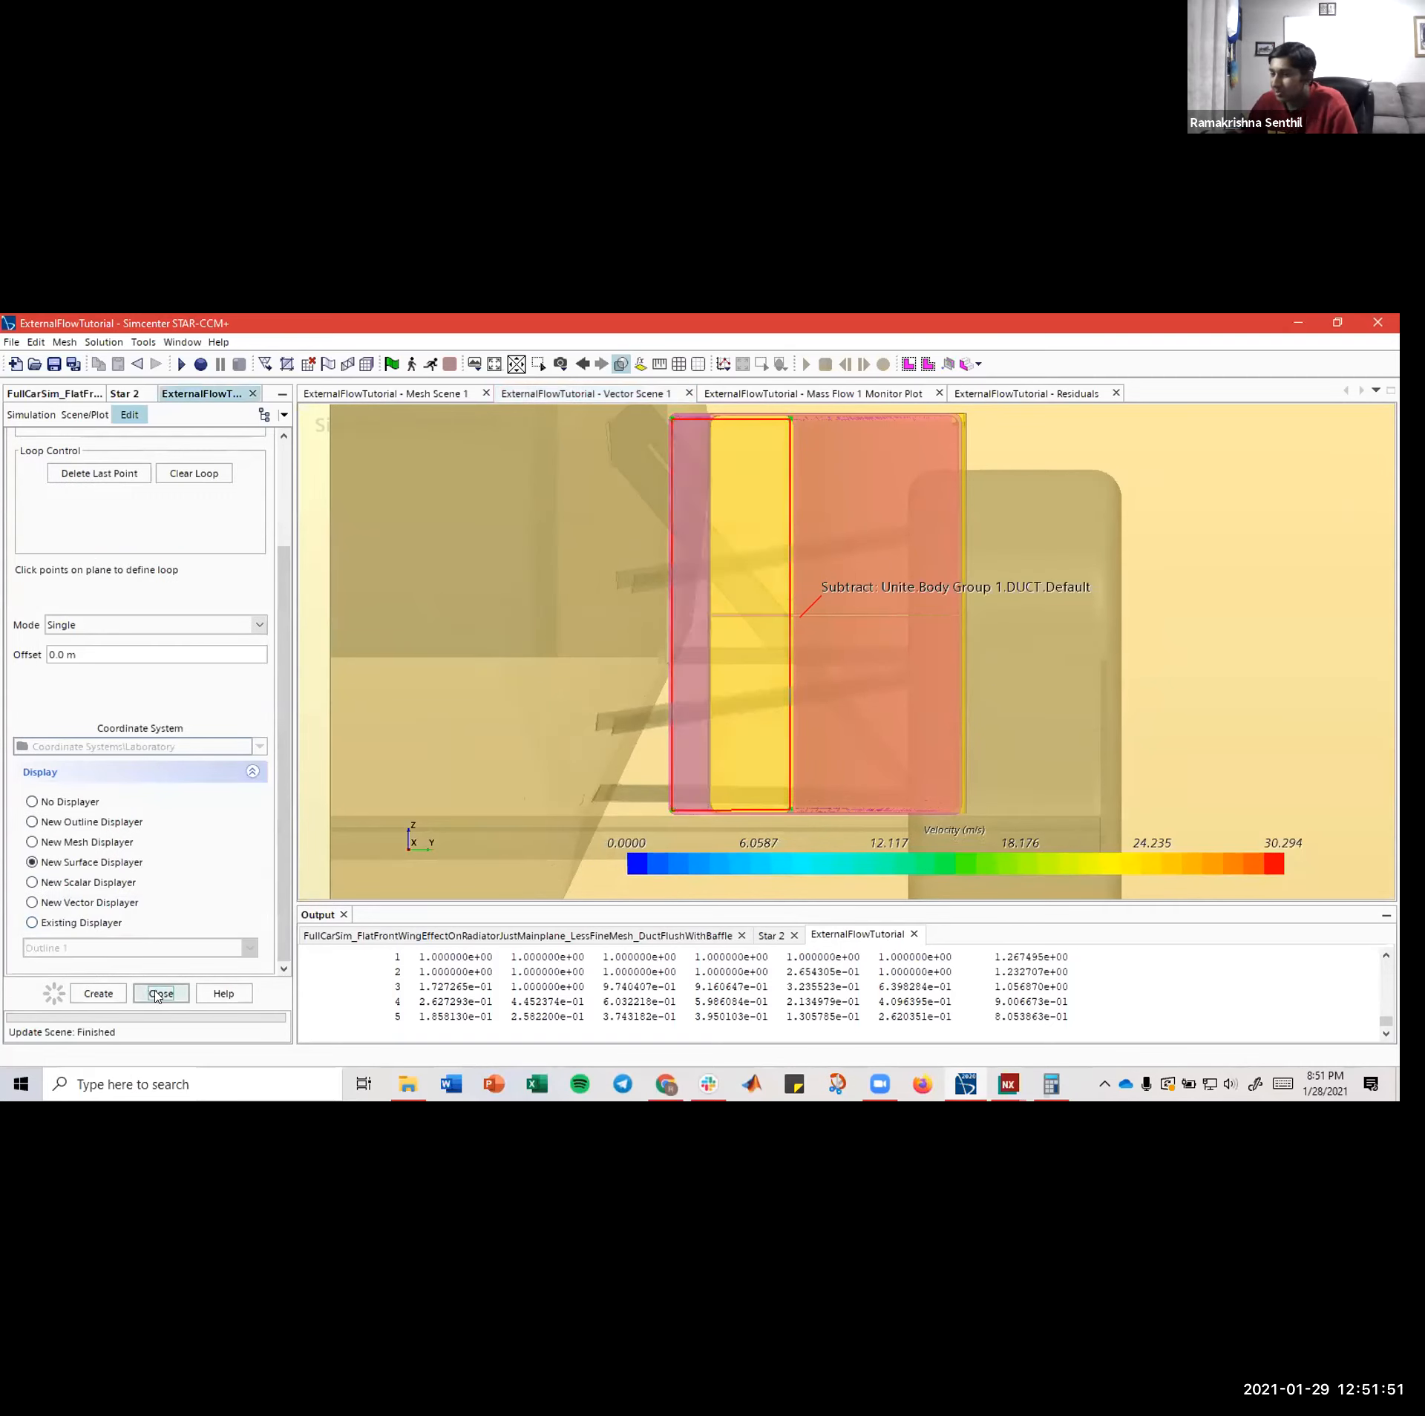
left_click(158, 995)
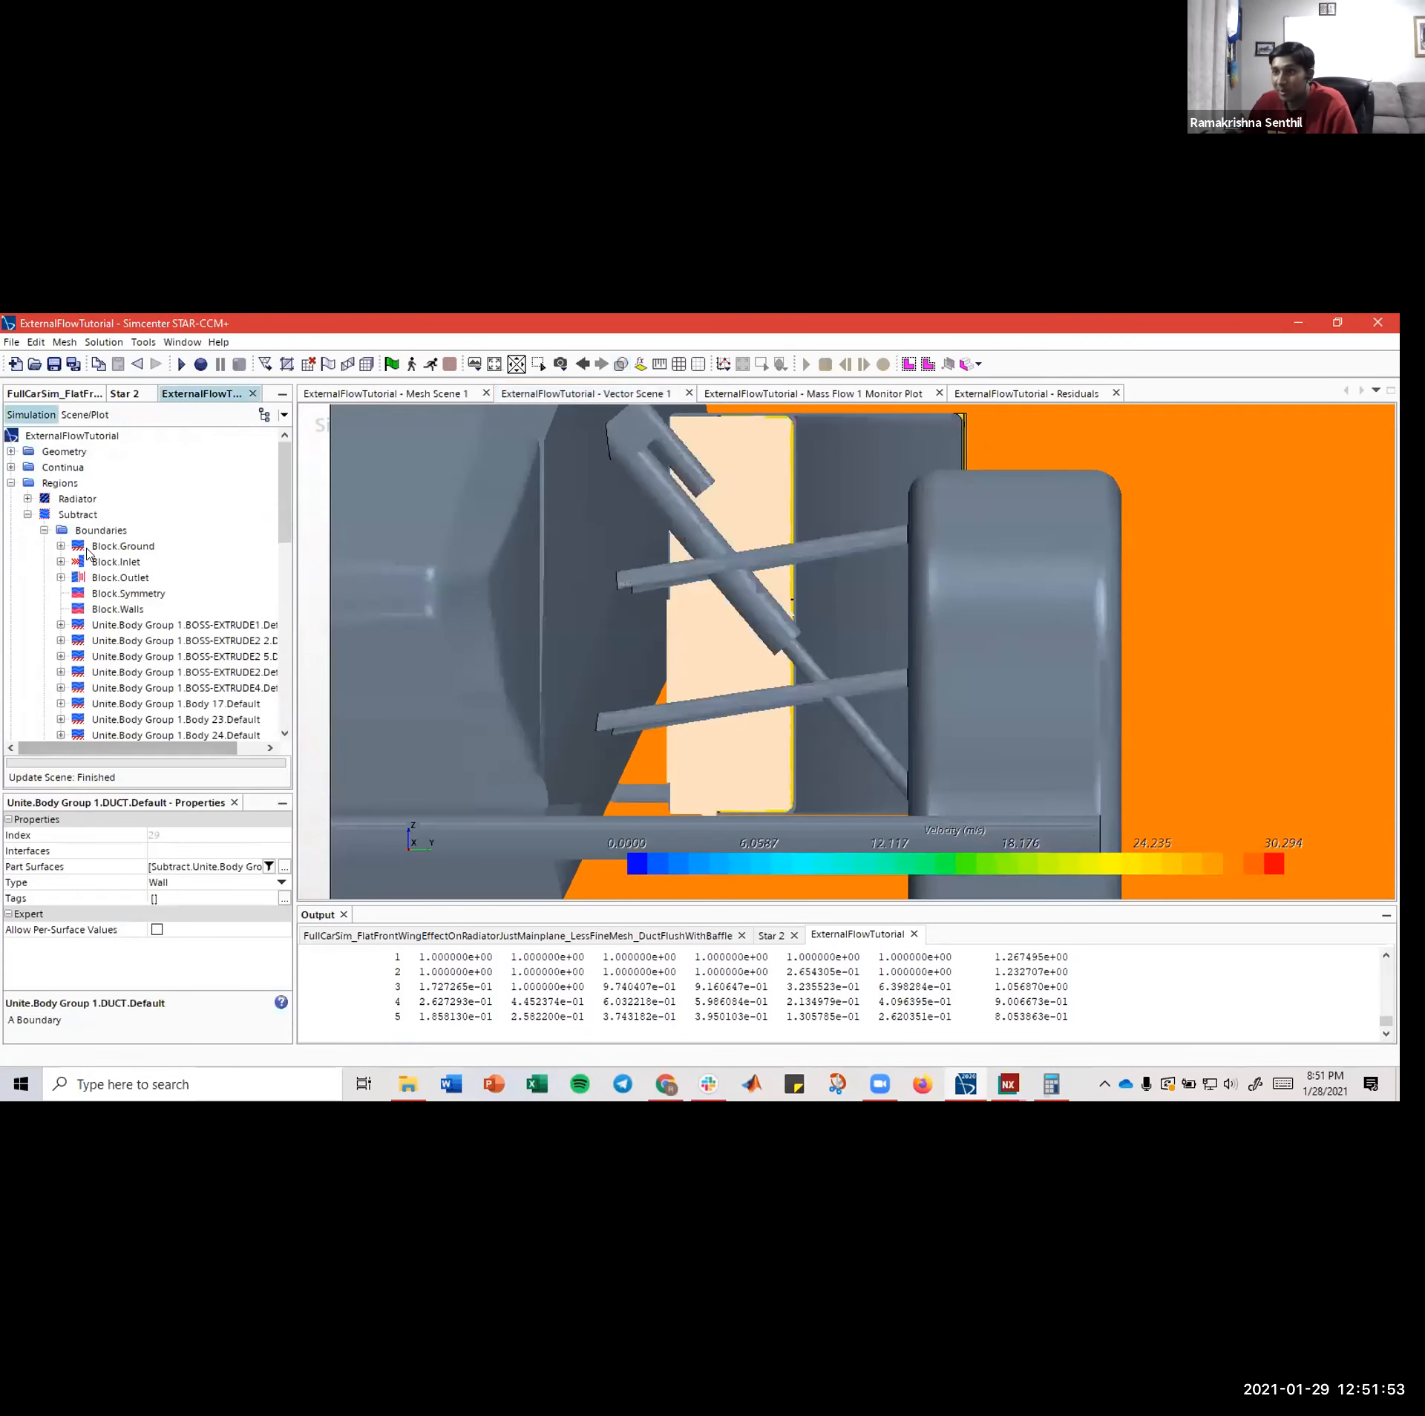
- Highlight the Constrained Plane Section among the derived parts and examine its coverage of the duct opening
left_click(11, 483)
left_click(71, 530)
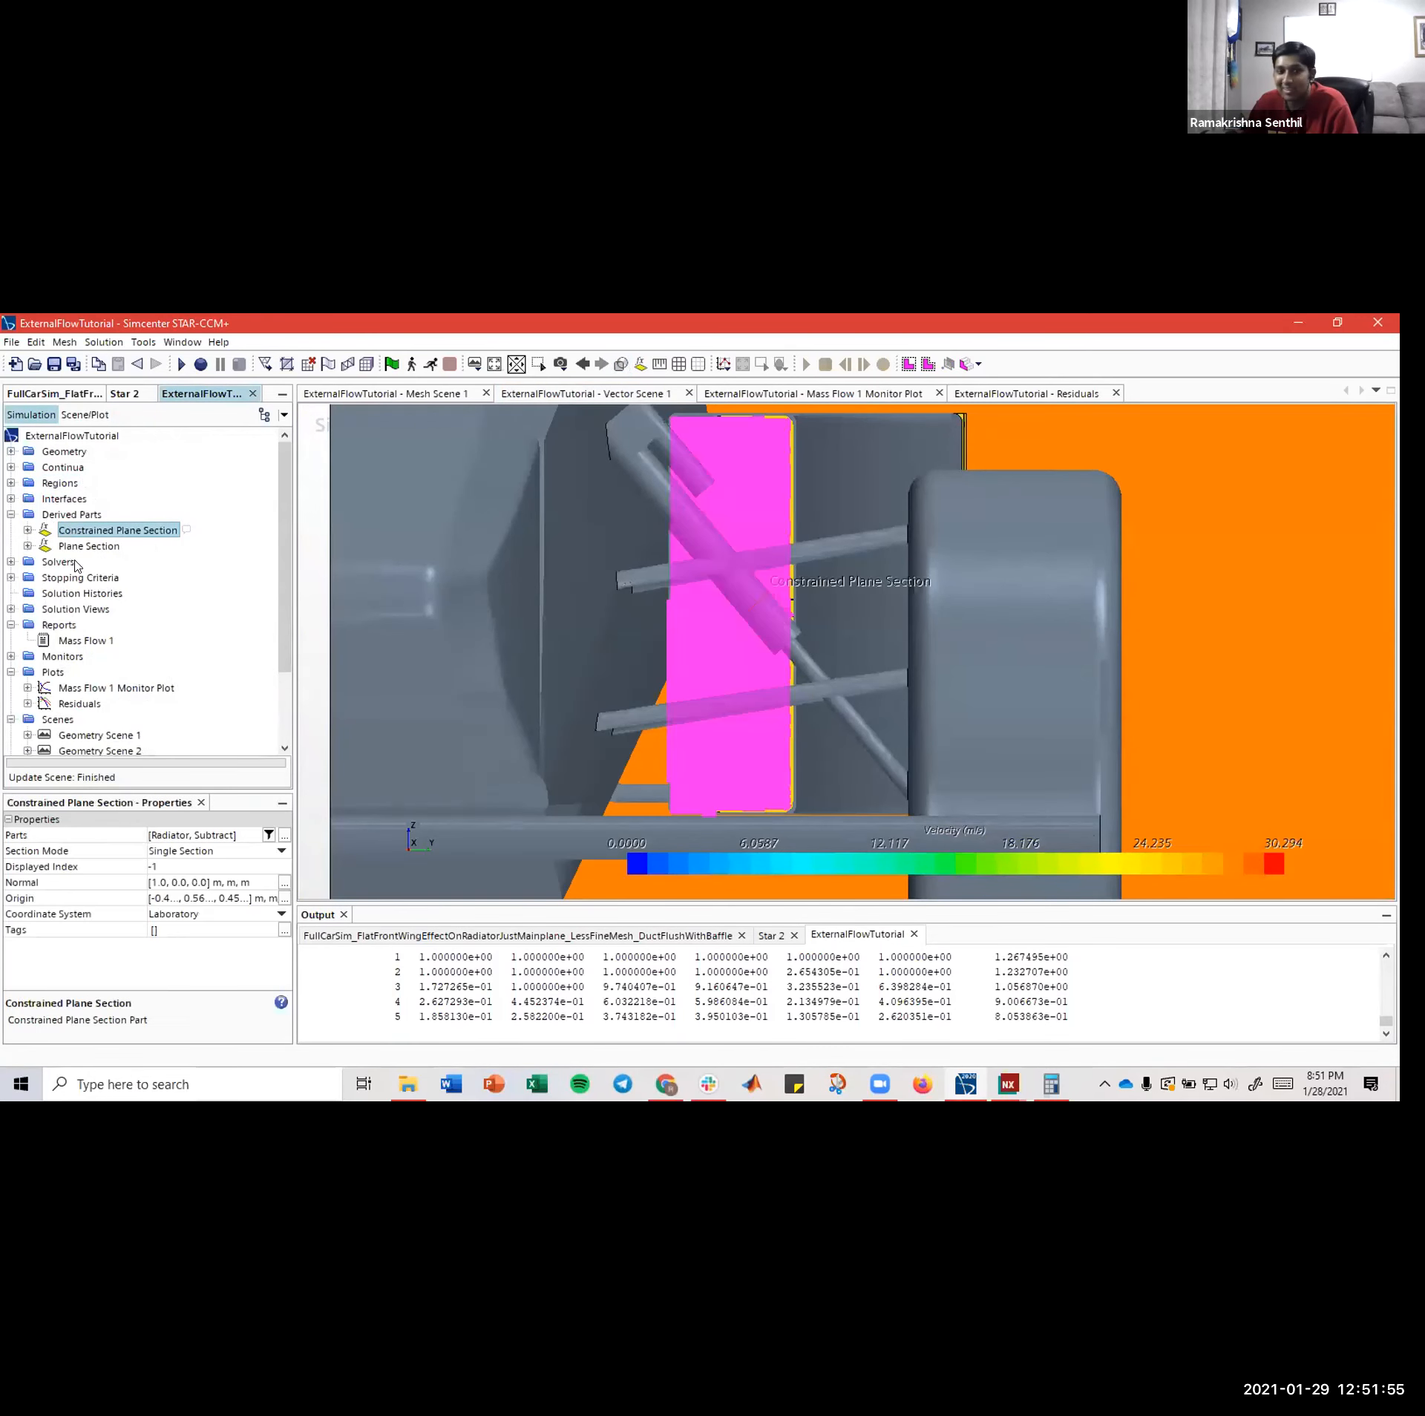
left_click(75, 560)
left_click(87, 533)
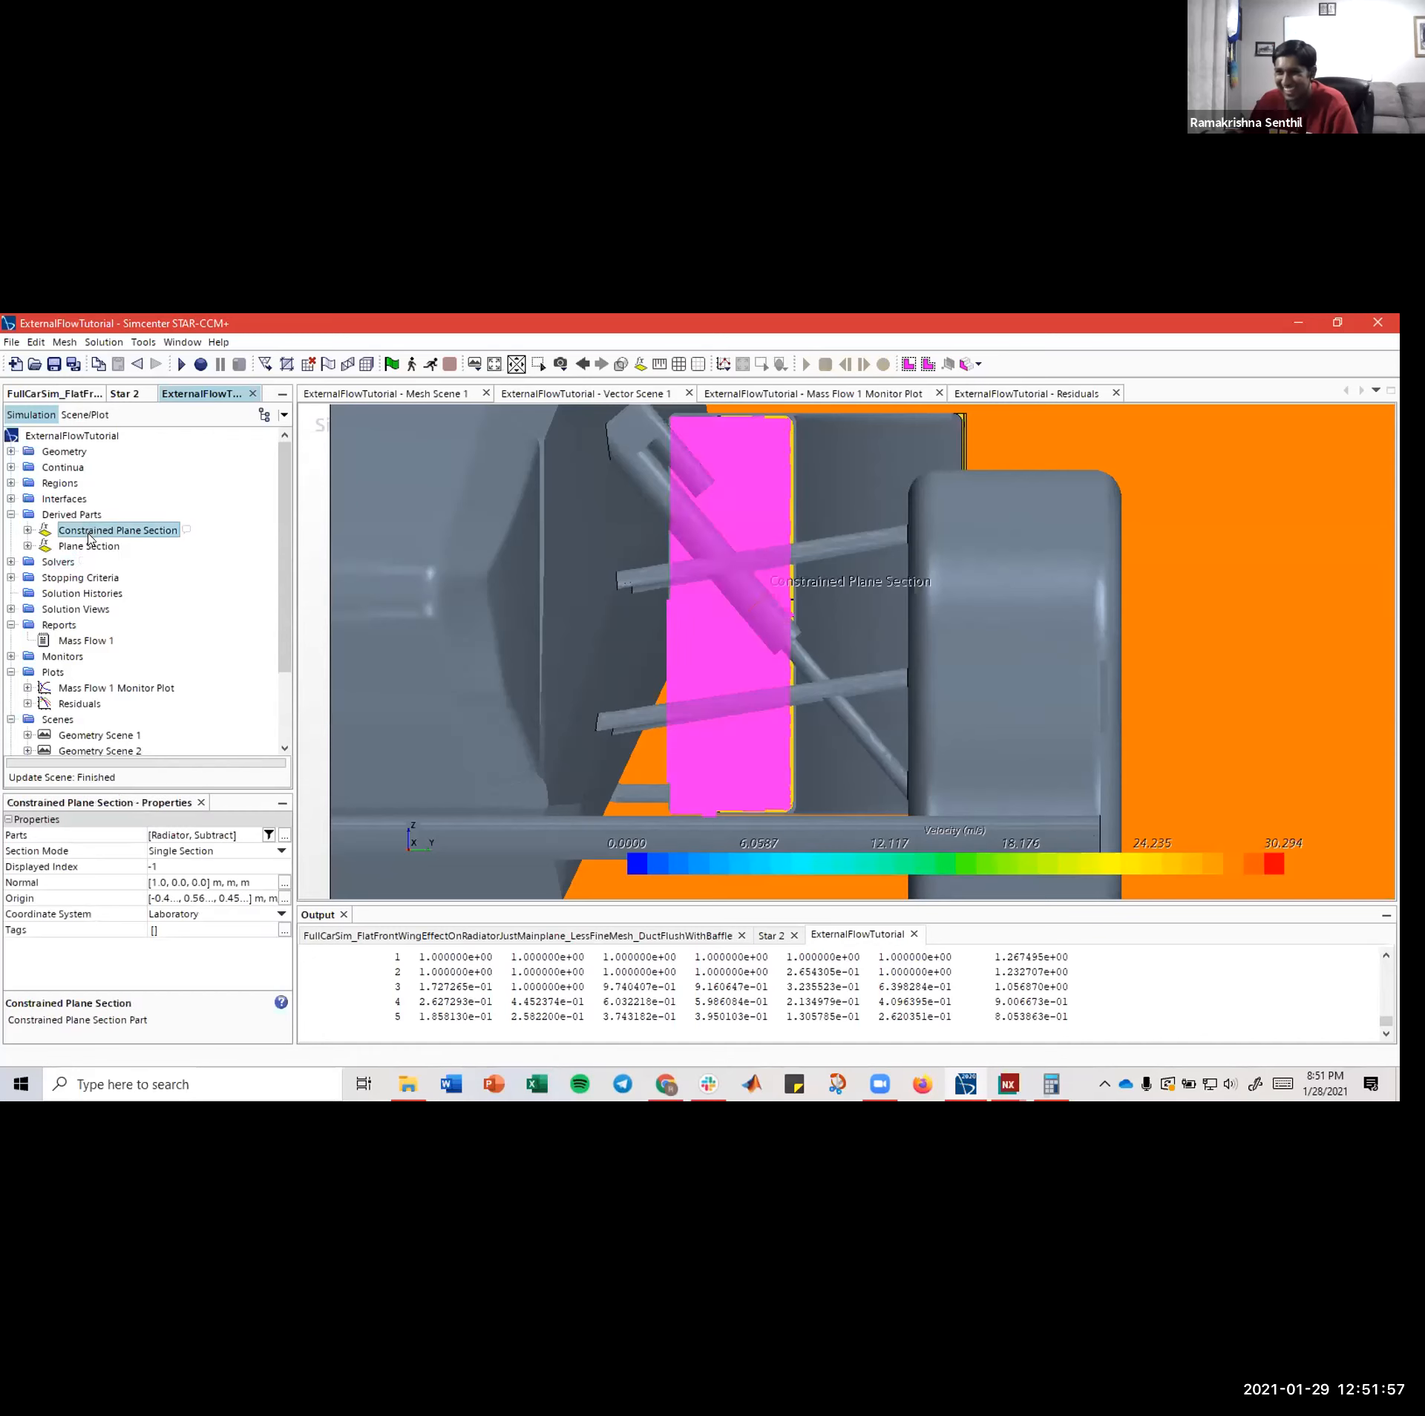
left_click(93, 547)
left_click(95, 530)
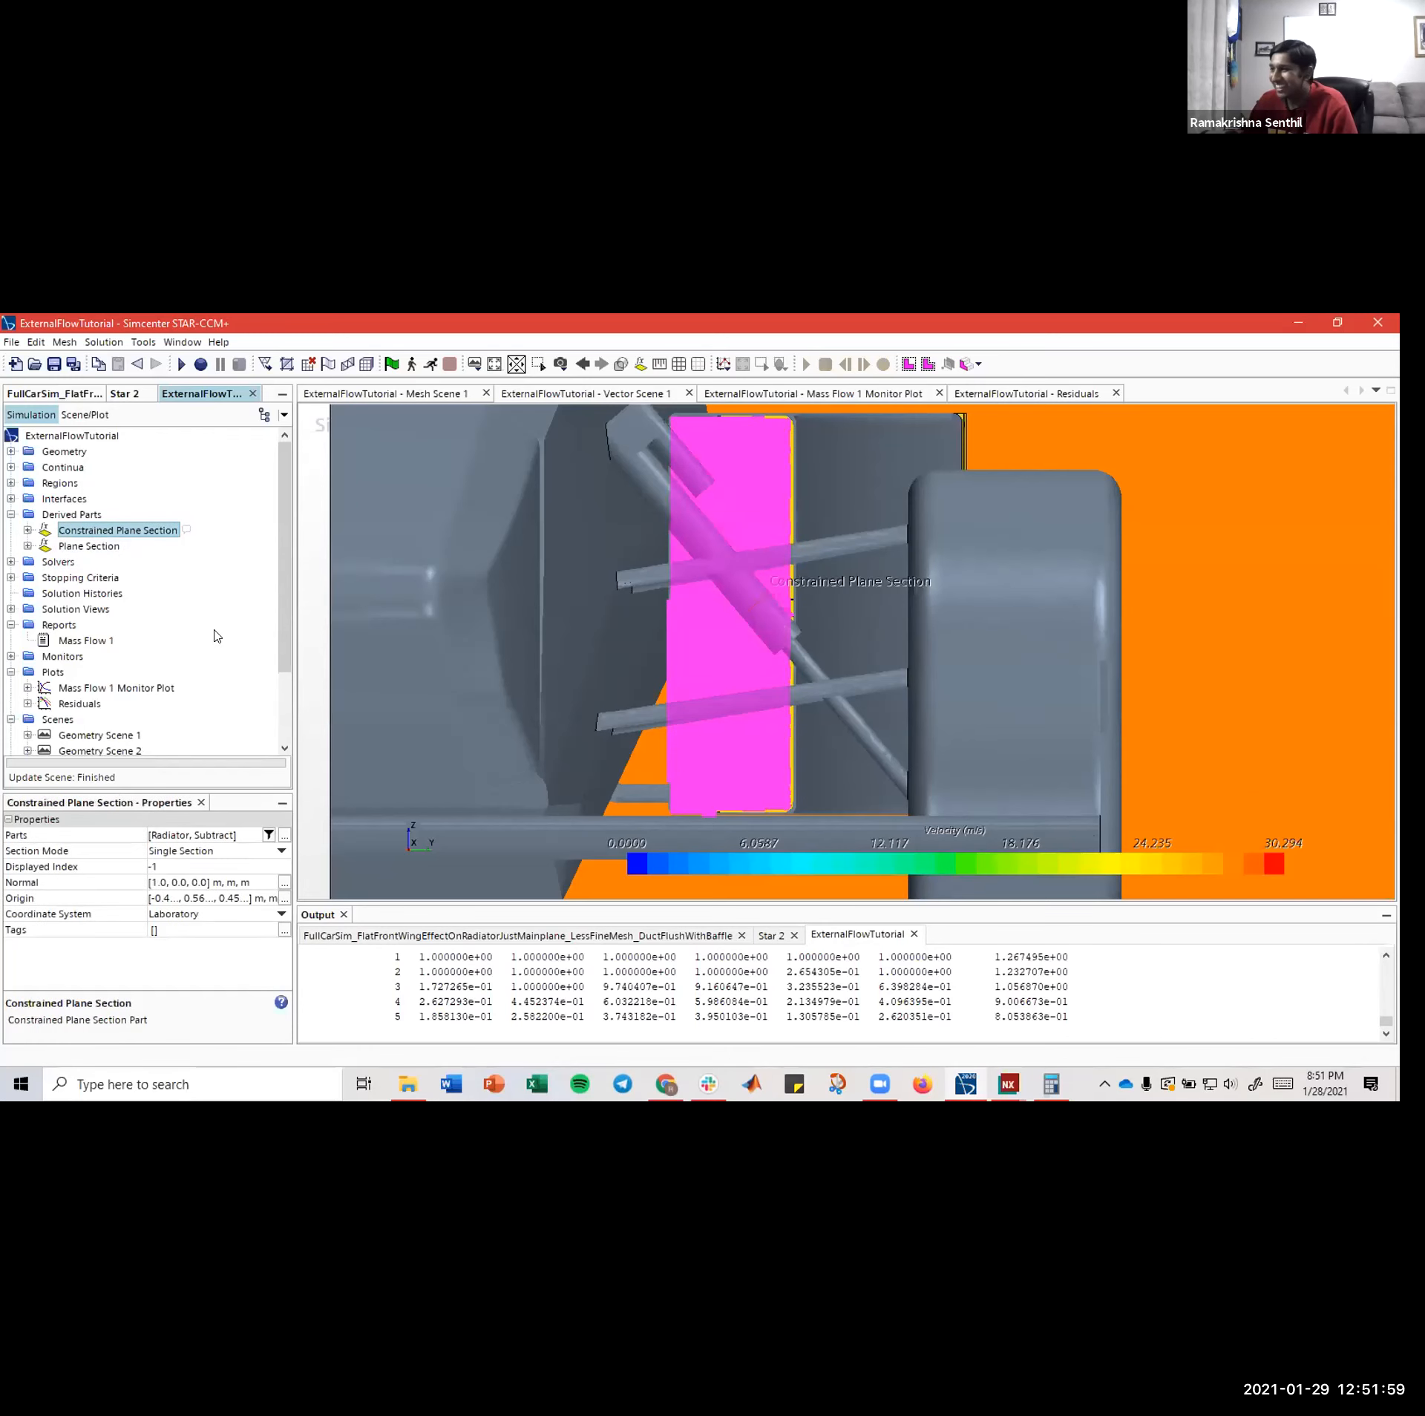
scroll(670, 618, "down", 5)
left_click_drag(452, 632, 339, 624)
scroll(674, 599, "up", 3)
- Start a new streamline derived part and choose Constrained Plane Section as its only seed part
left_click(73, 525)
left_click(74, 515)
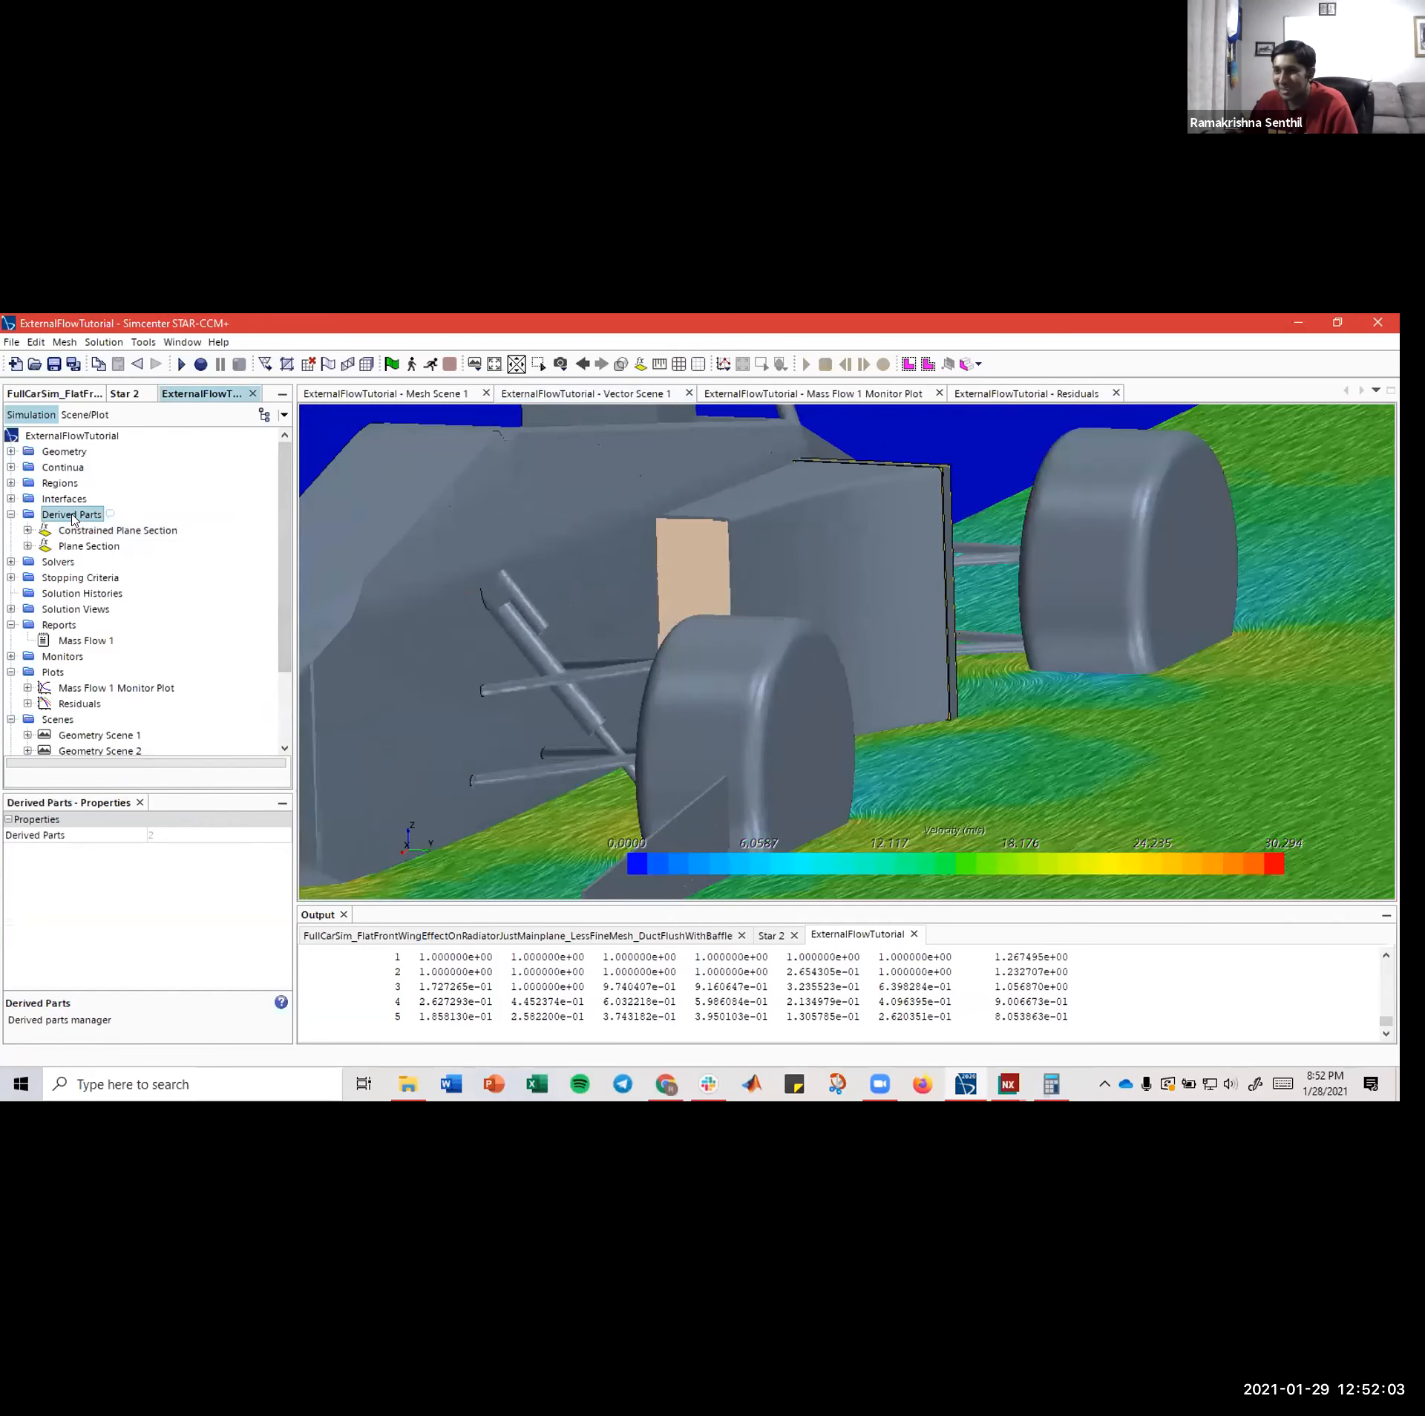
right_click(75, 516)
mouse_move(143, 529)
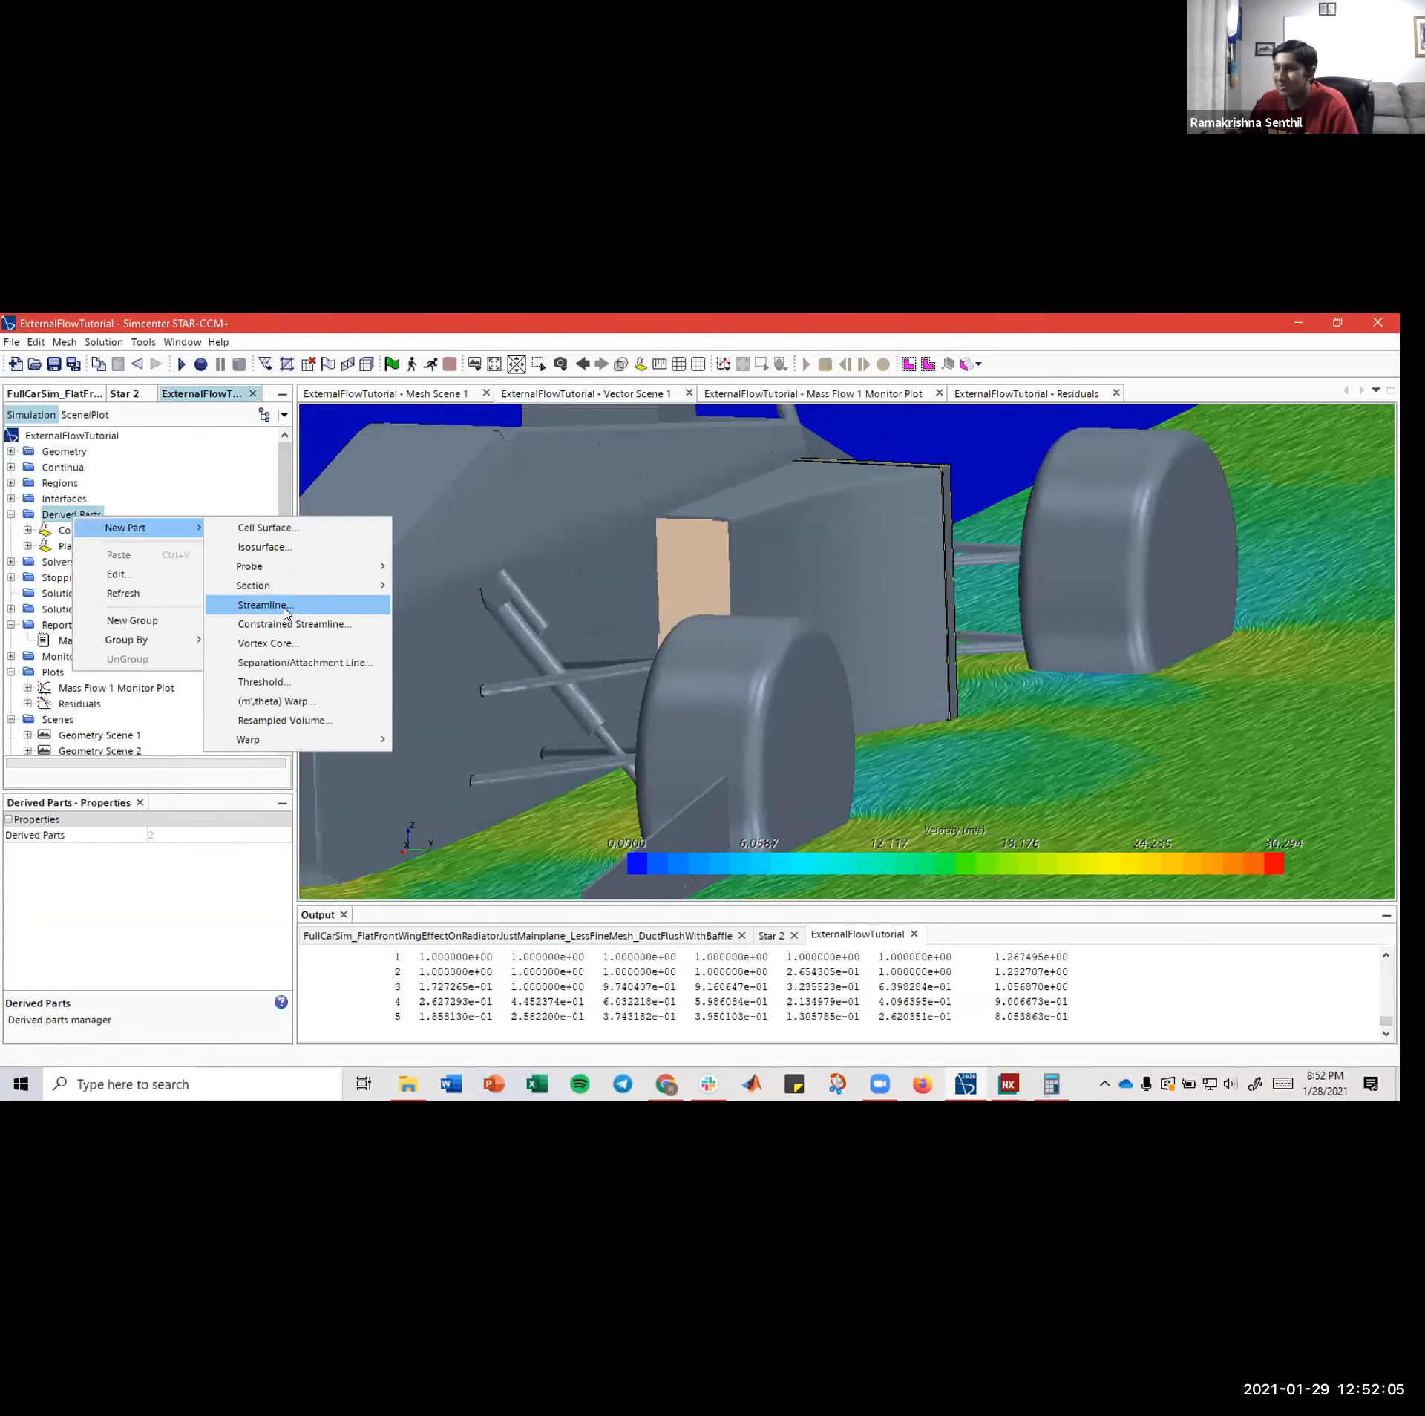
left_click(262, 605)
left_click(116, 520)
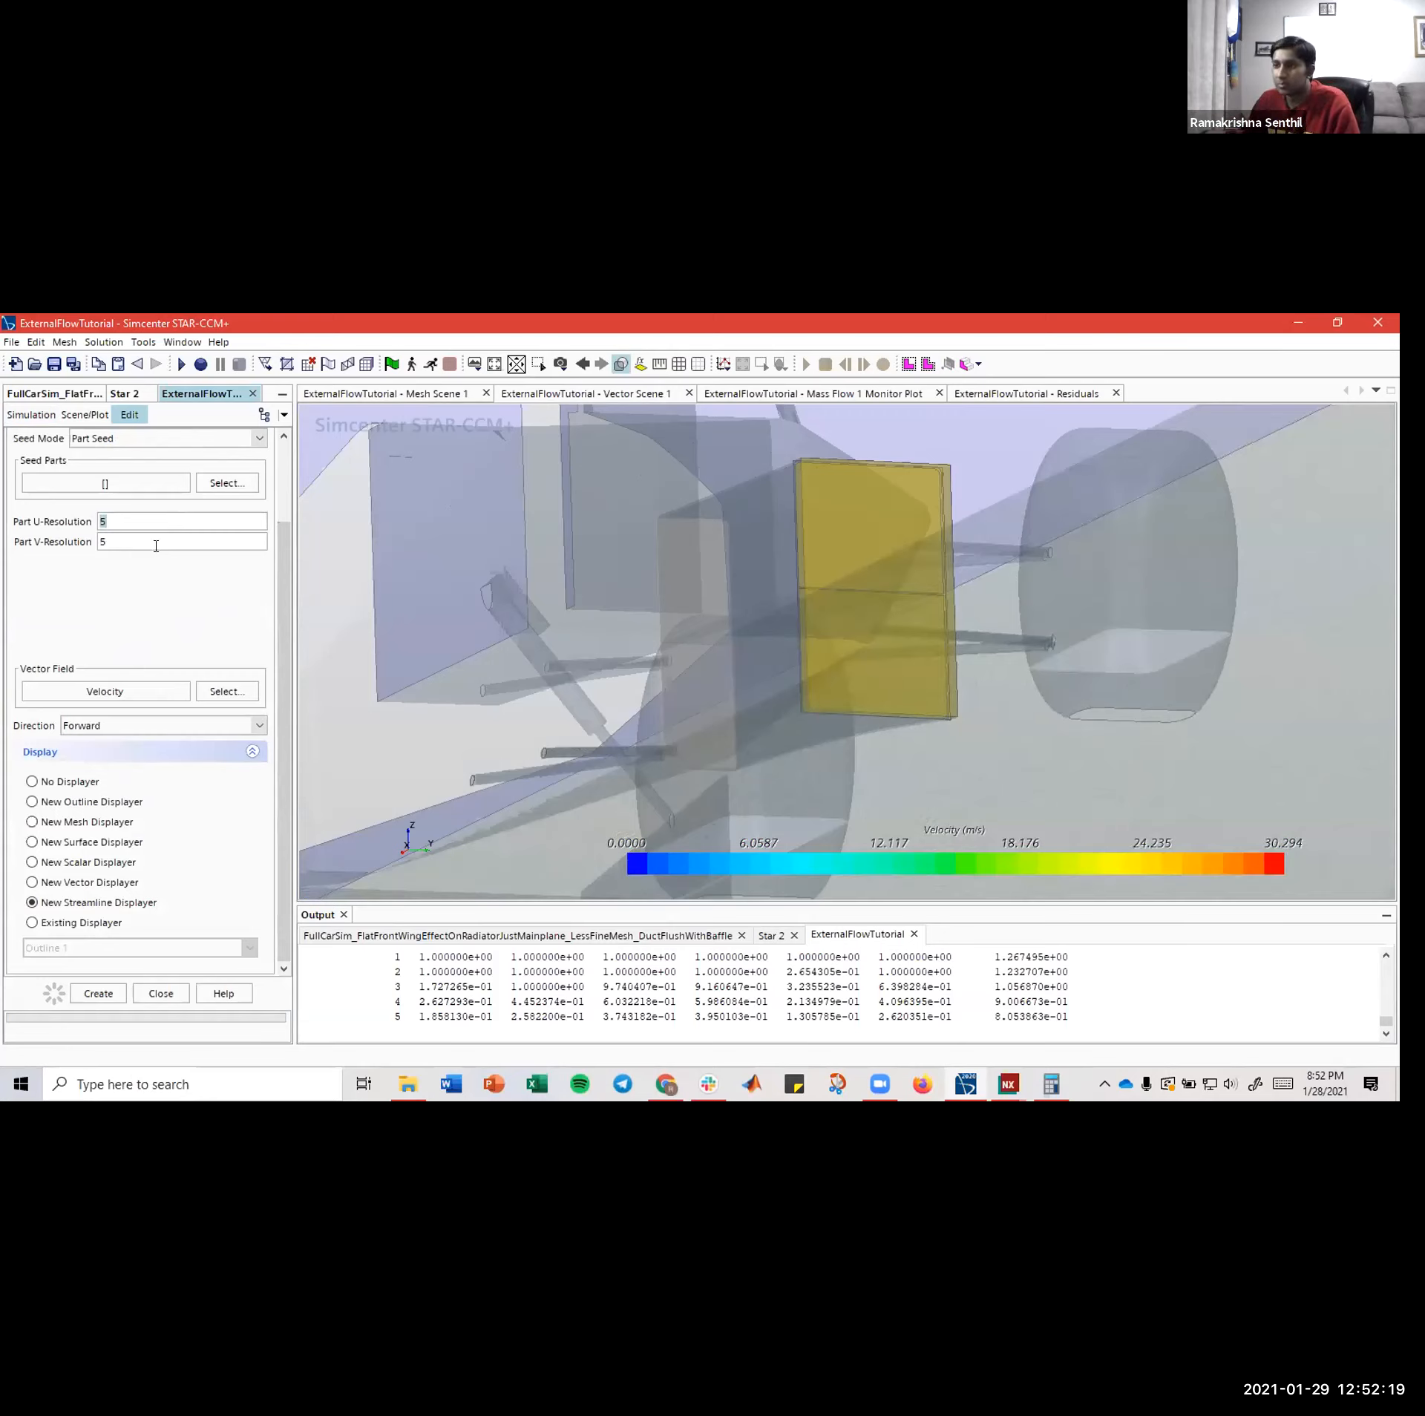
left_click(239, 484)
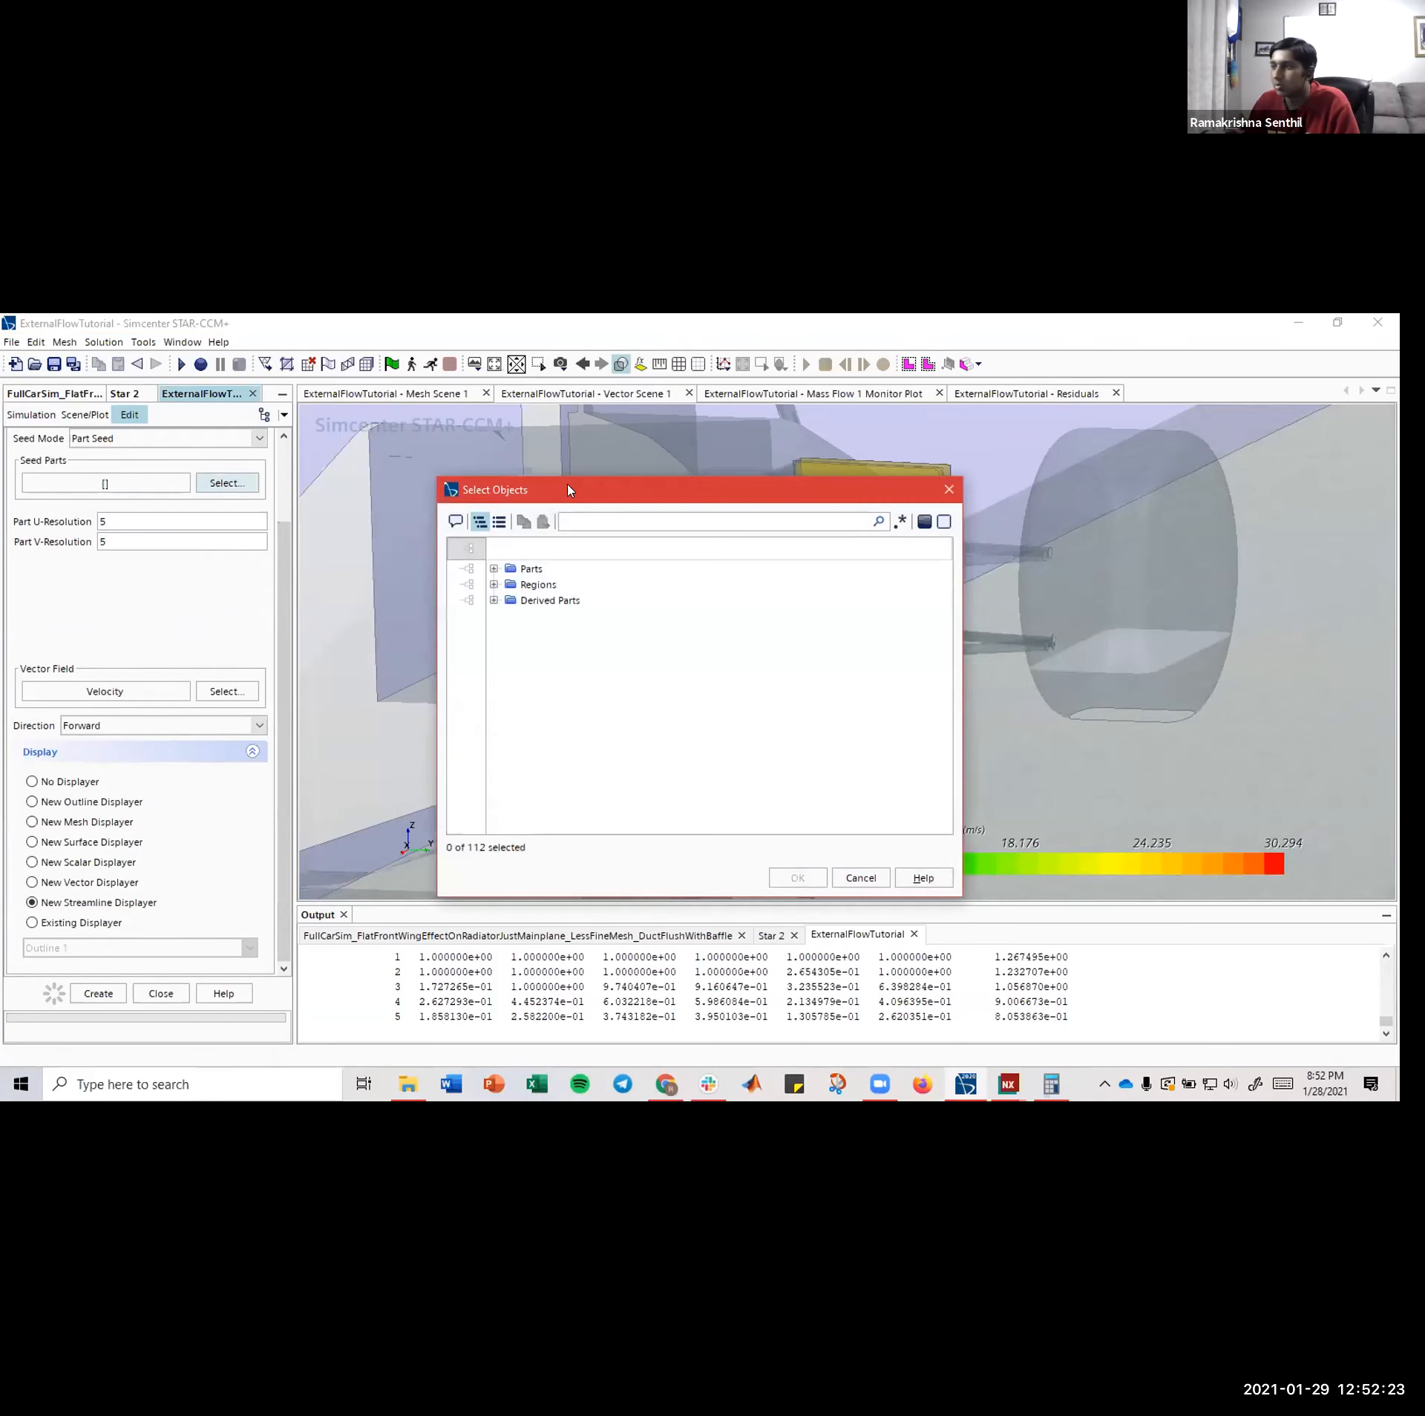
left_click_drag(570, 491, 329, 456)
left_click(254, 565)
left_click(330, 598)
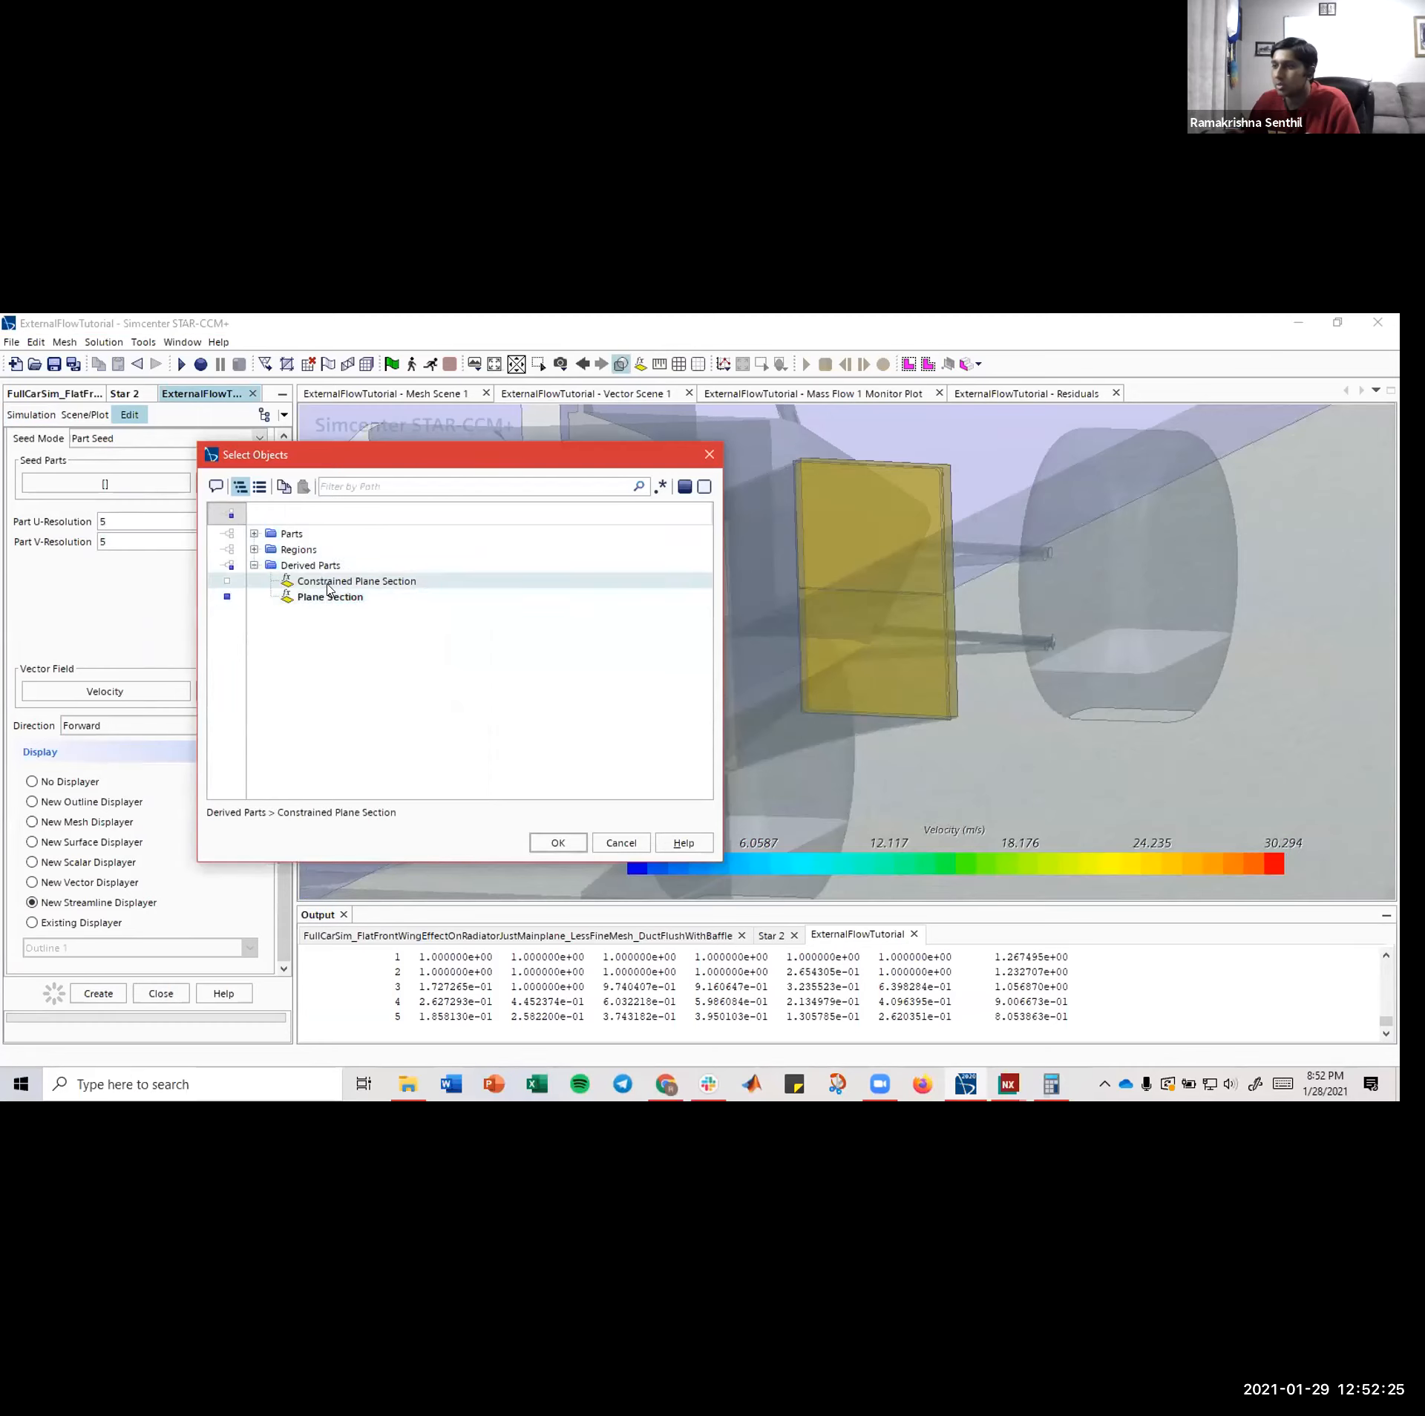
left_click(329, 588)
left_click_drag(377, 465, 629, 495)
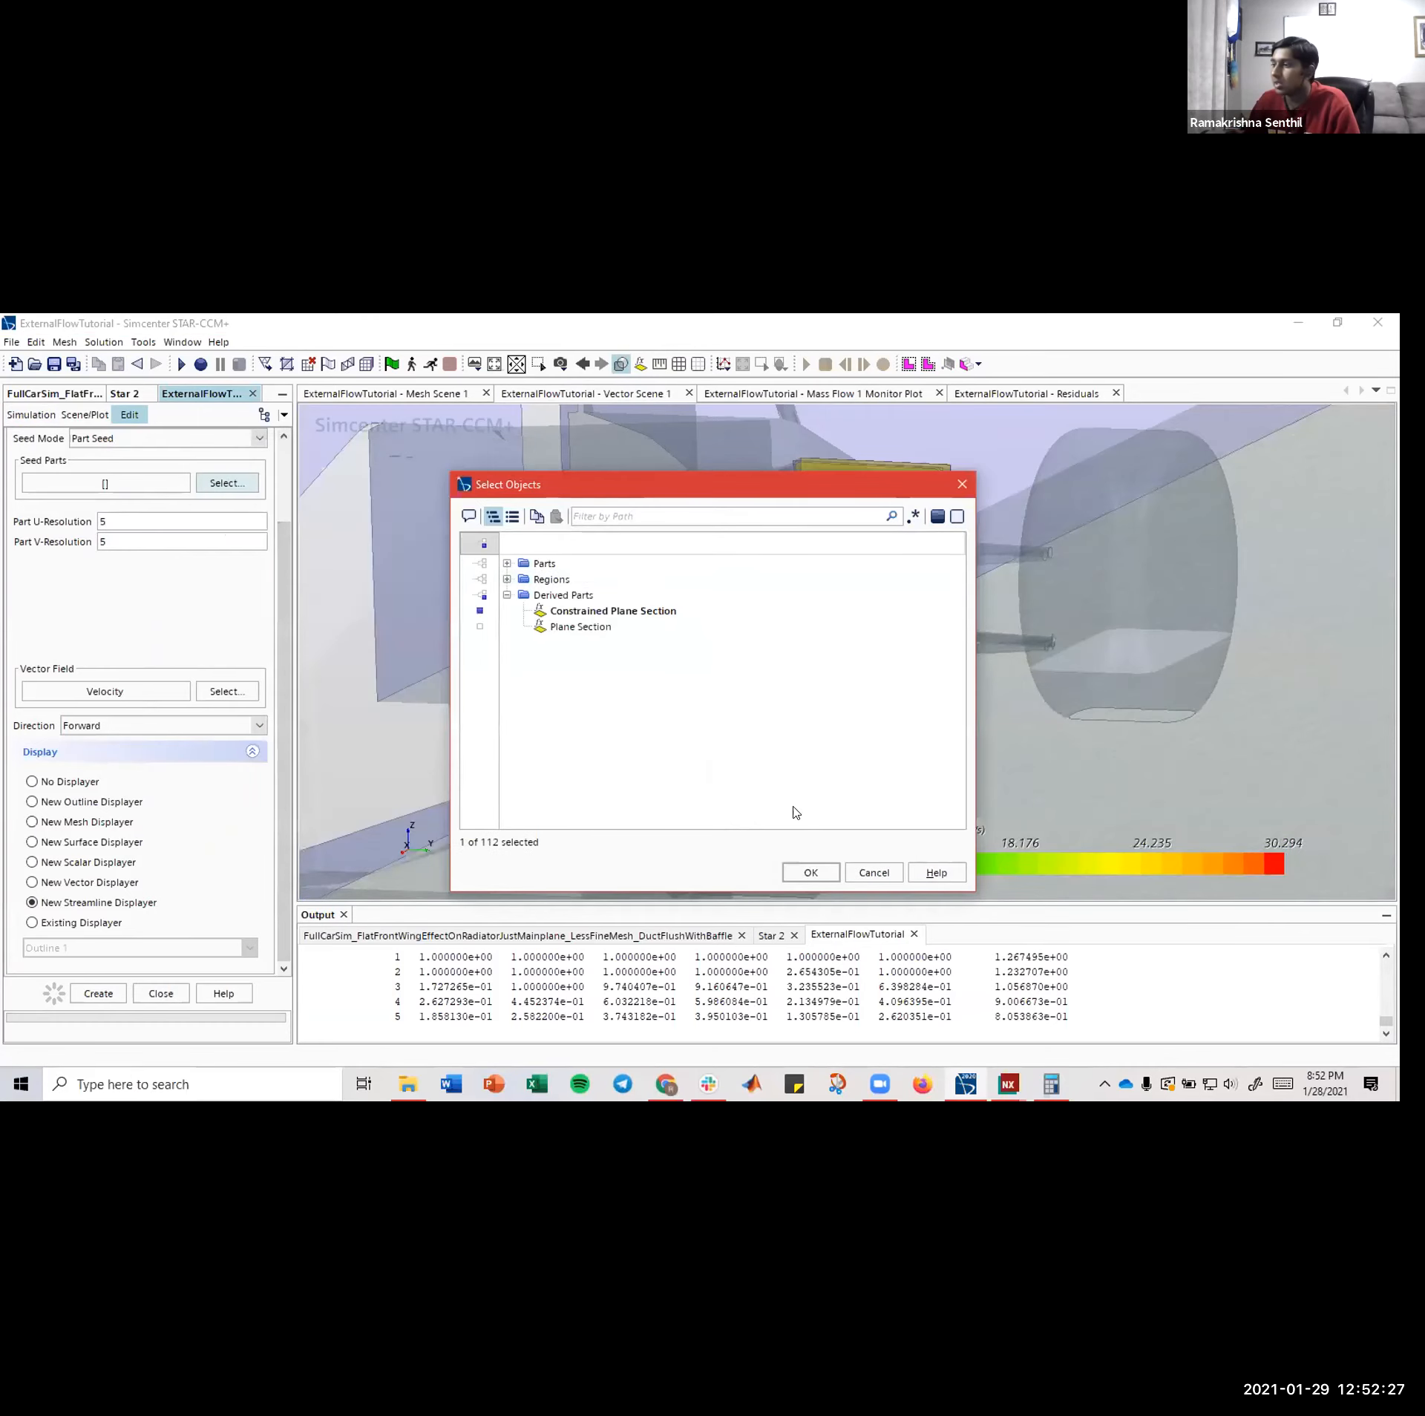
left_click(810, 872)
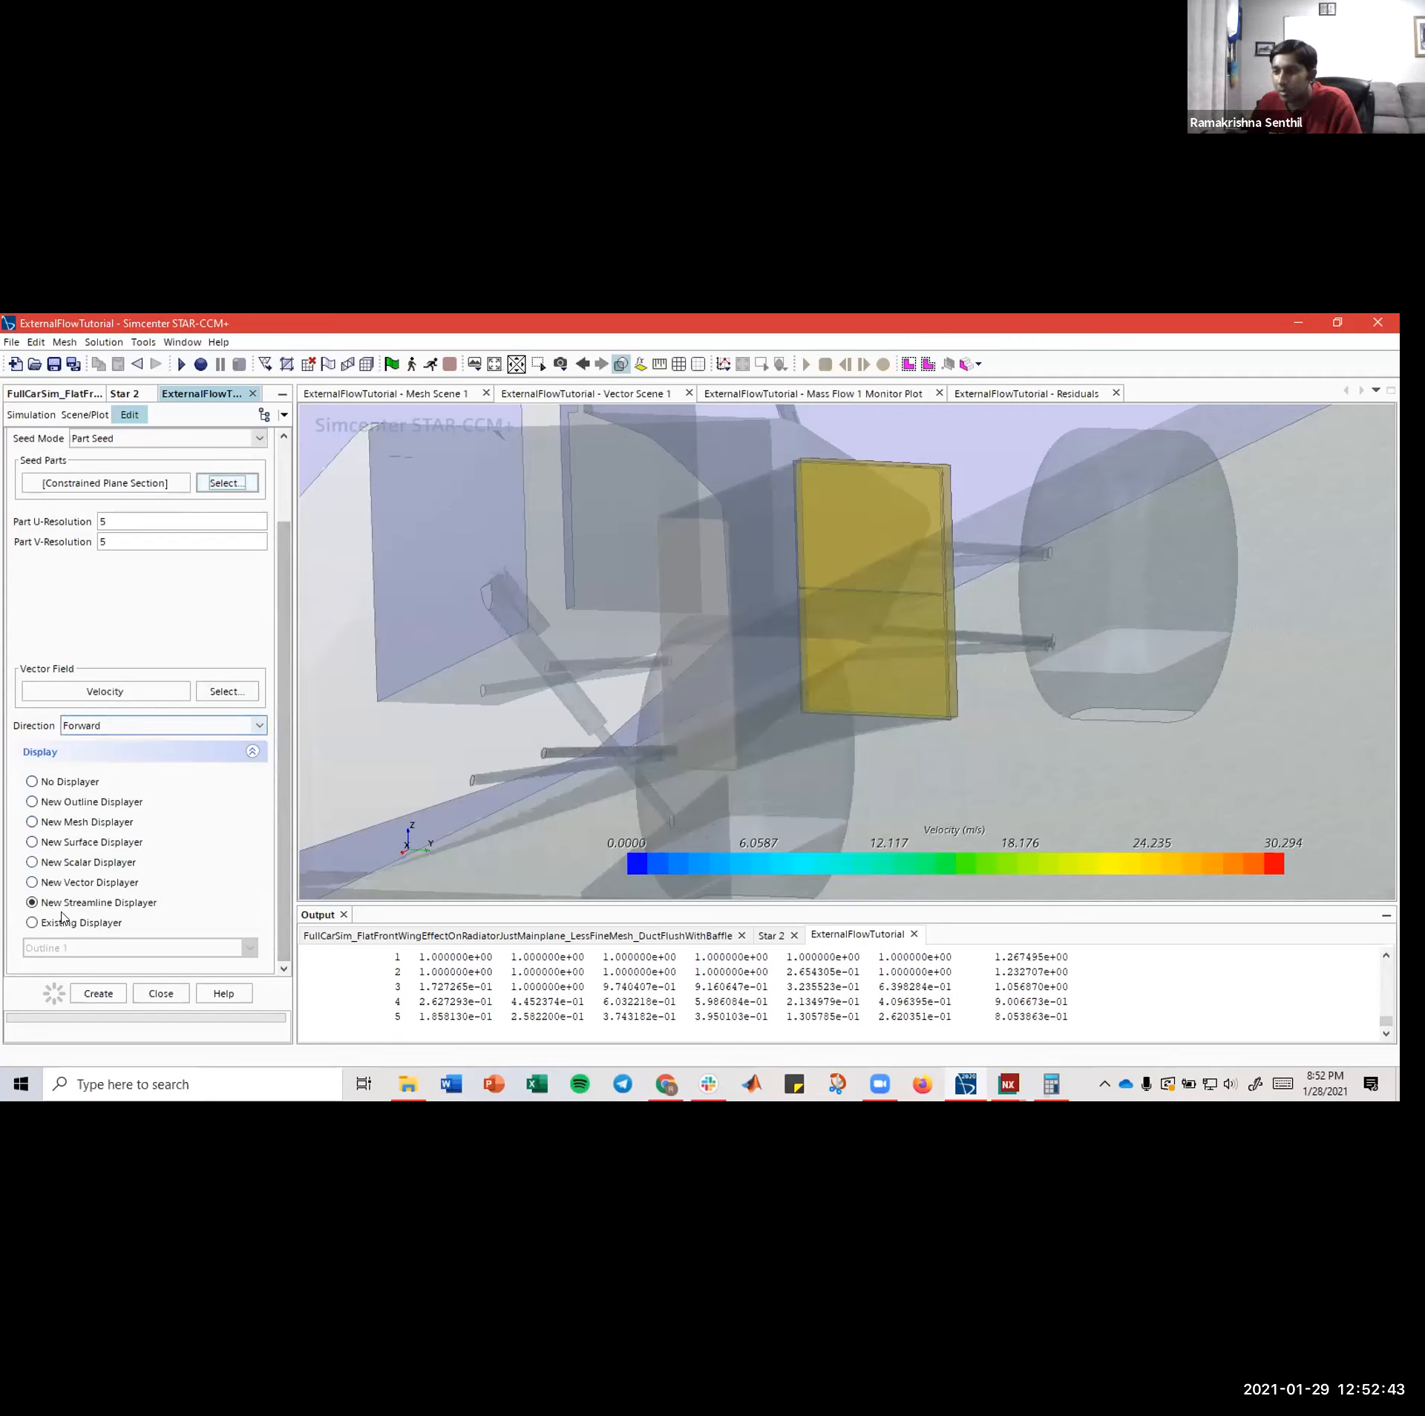
- Set the streamline direction to Both and create the part with a new streamline displayer
left_click(146, 729)
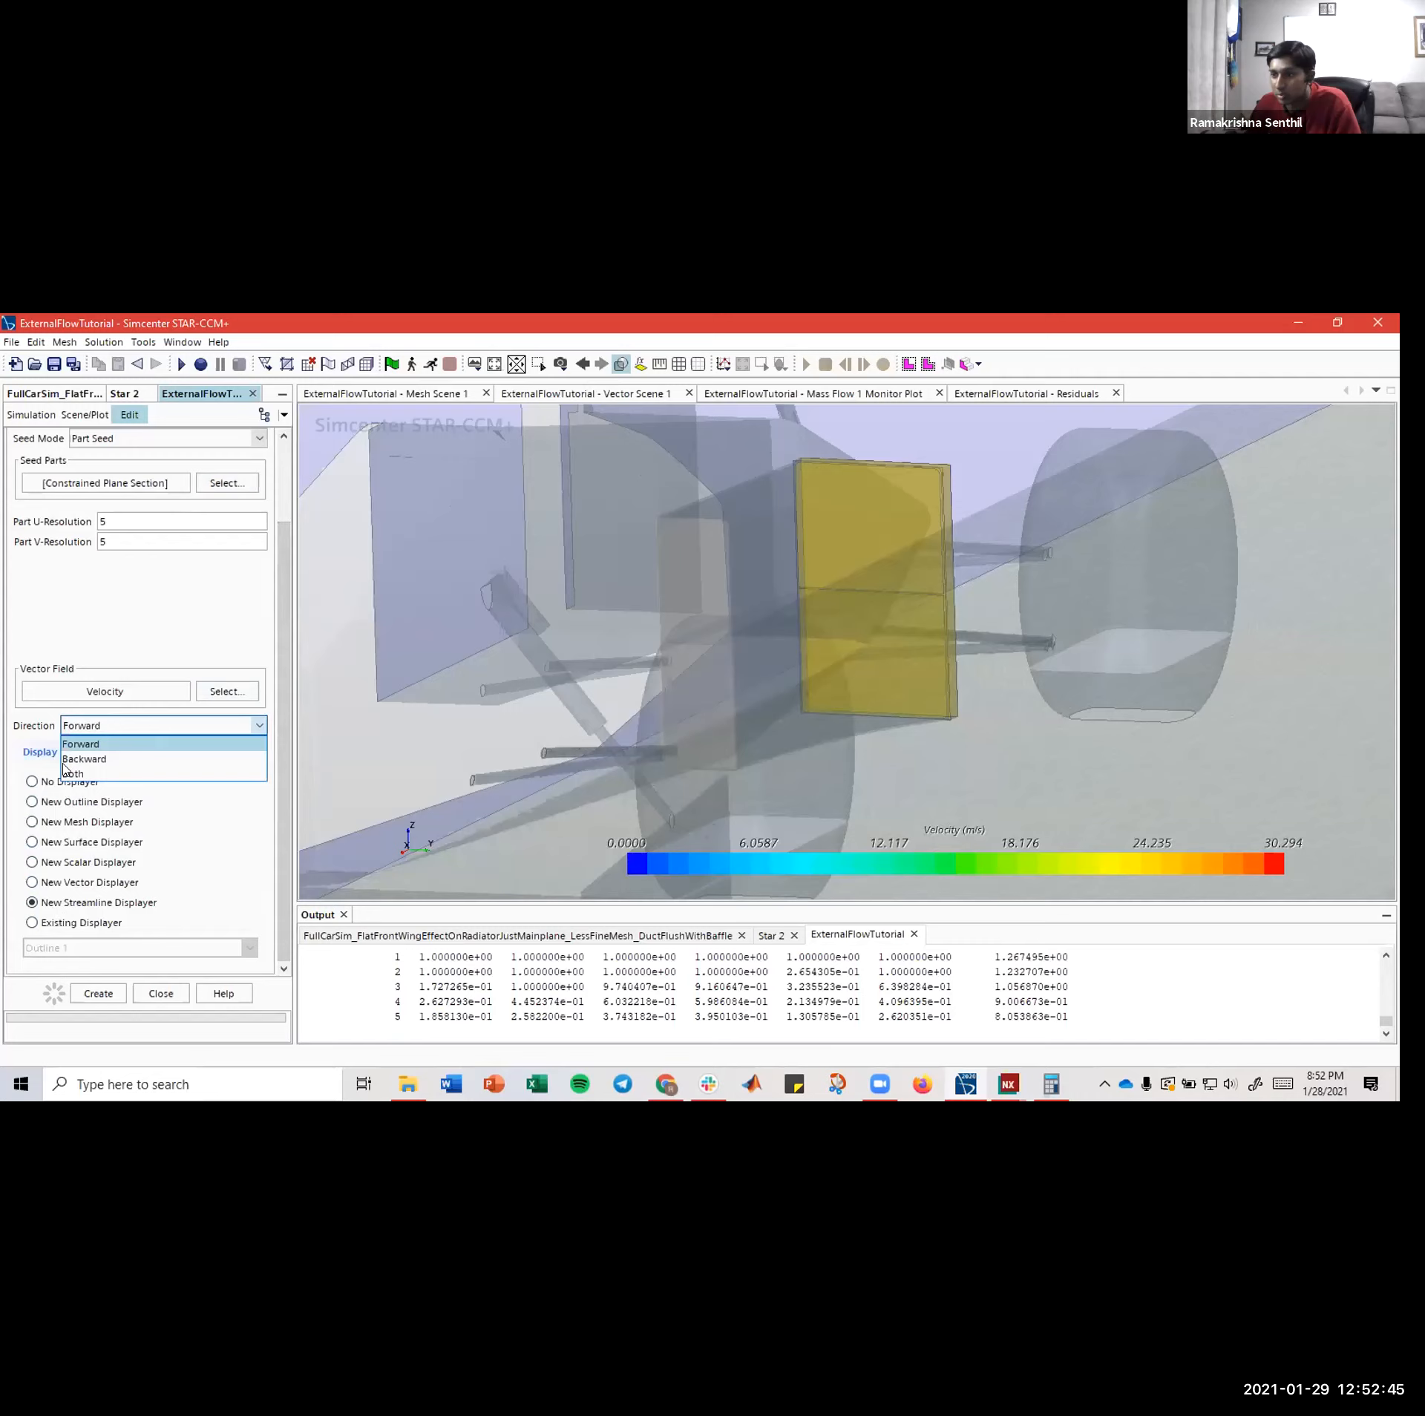
left_click(86, 727)
left_click(89, 728)
left_click(110, 774)
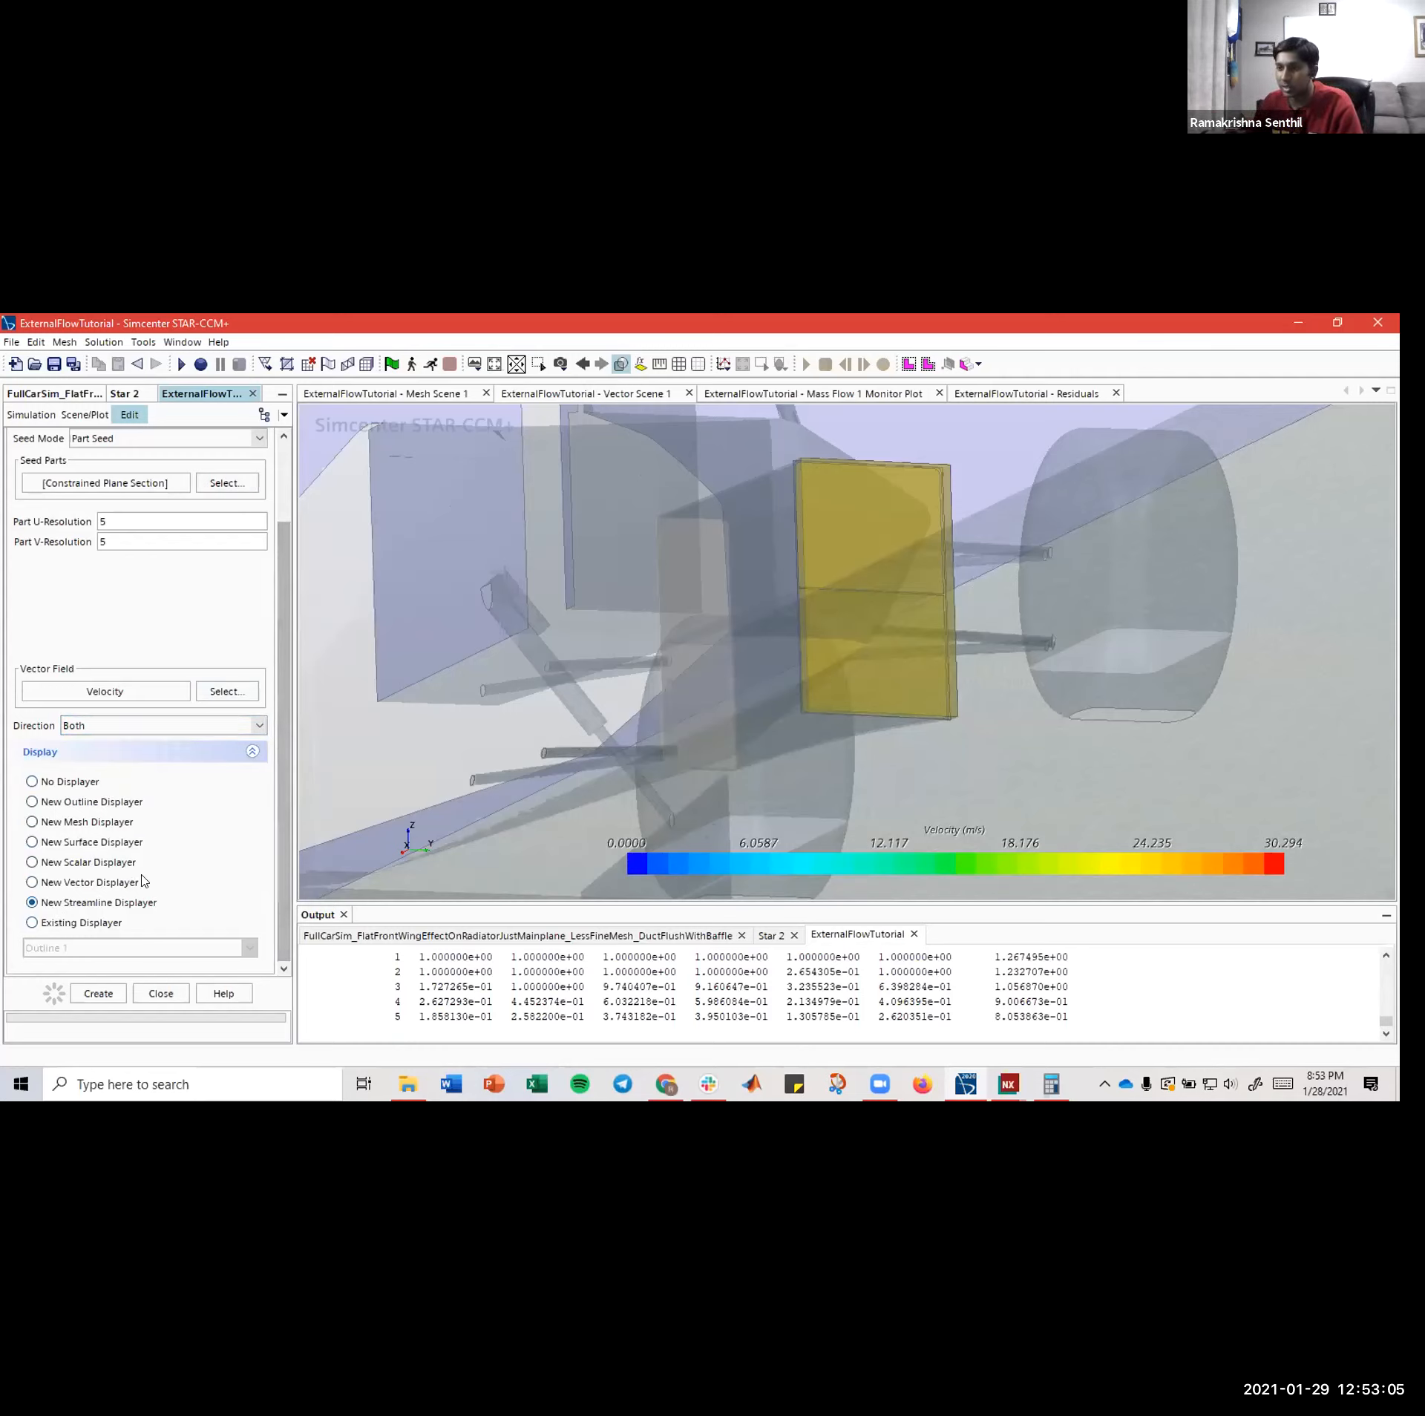
left_click(97, 994)
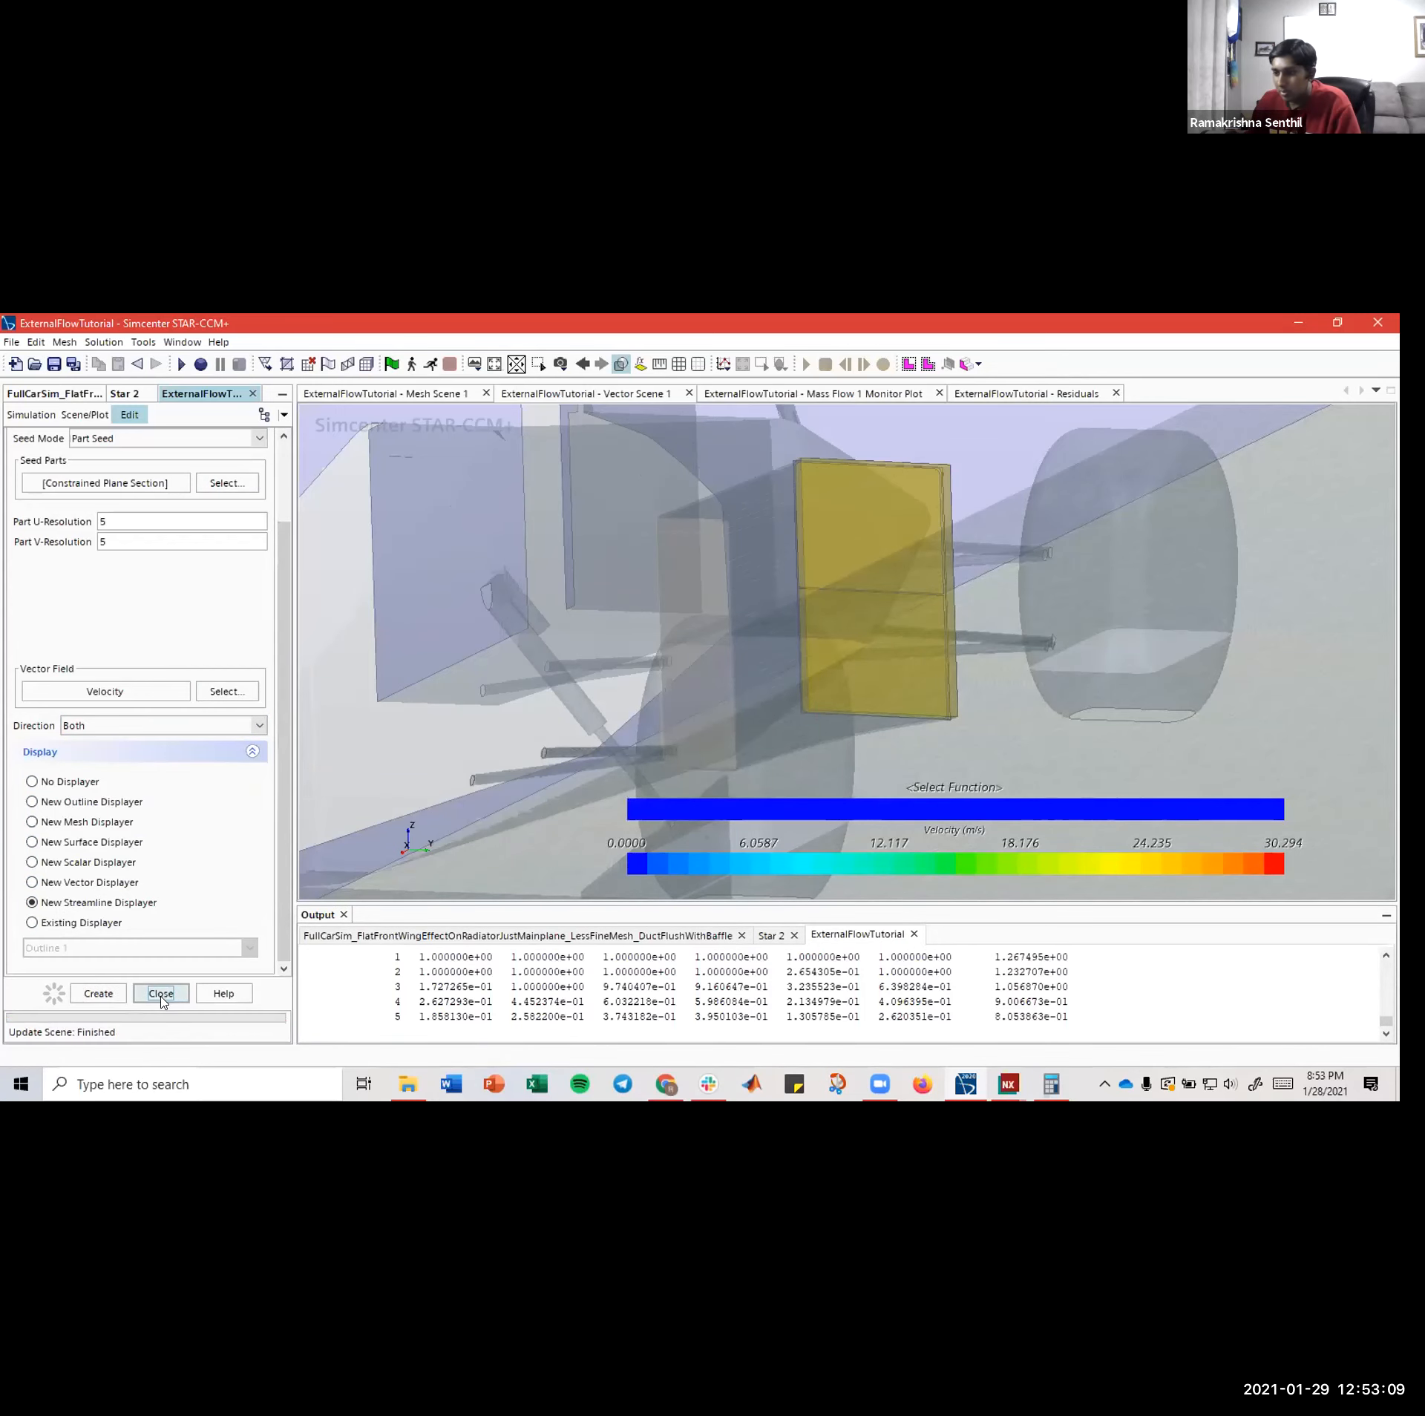
left_click(161, 989)
- Colour the streamlines by Velocity Magnitude in the vector scene
scroll(556, 771, "down", 4)
left_click_drag(580, 663, 513, 688)
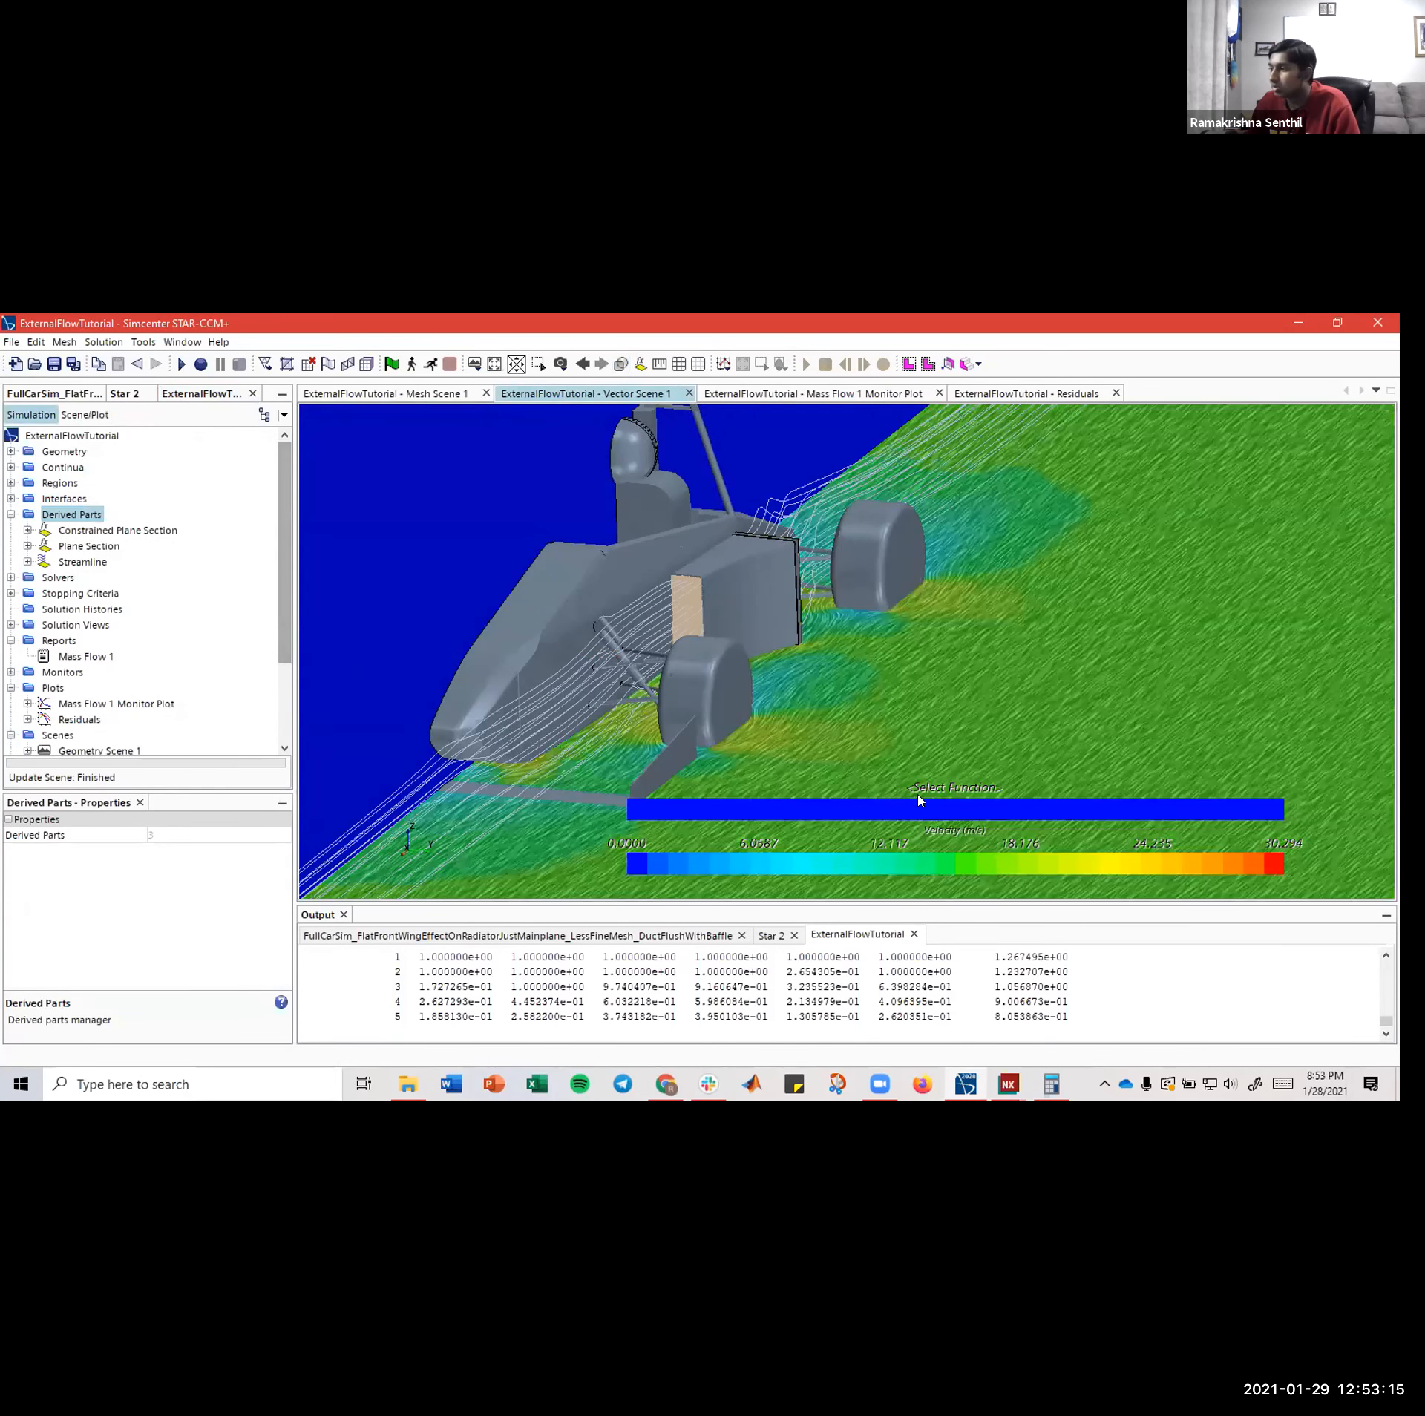
left_click(924, 807)
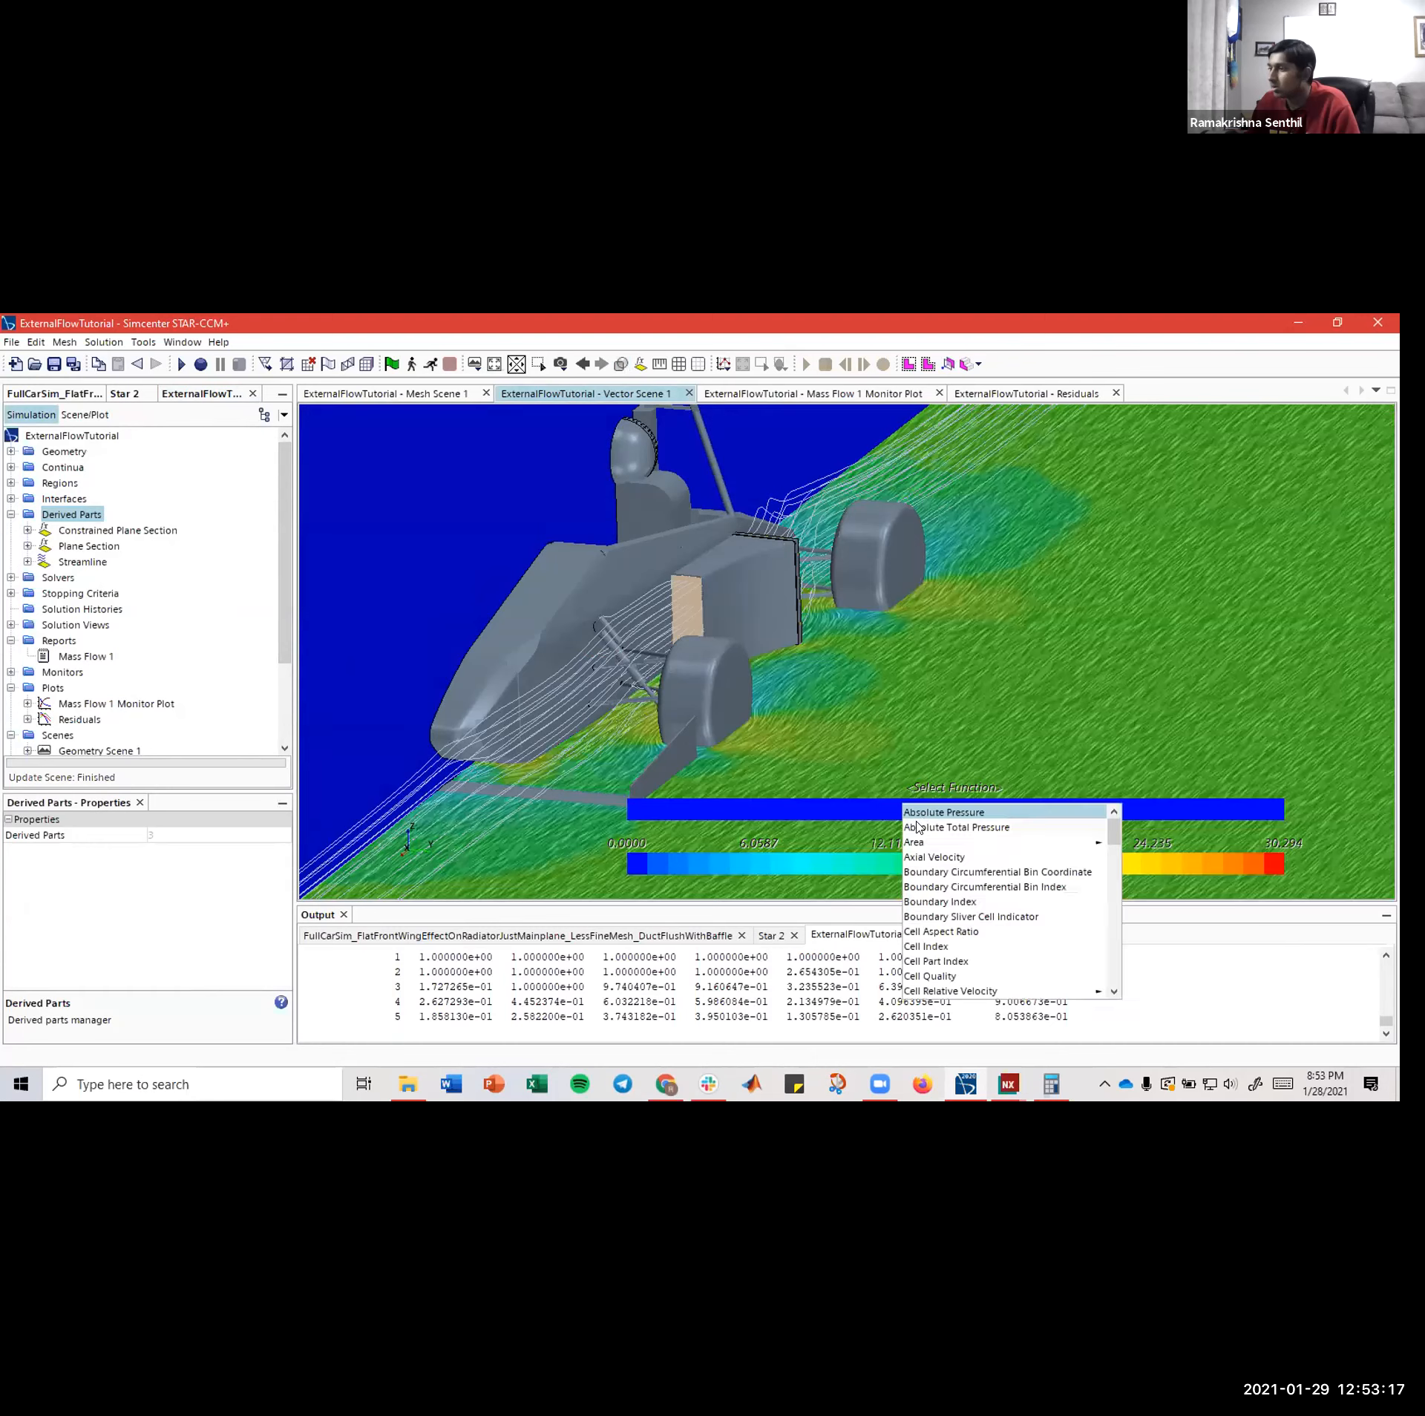
scroll(974, 879, "down", 10)
mouse_move(974, 876)
scroll(975, 879, "down", 3)
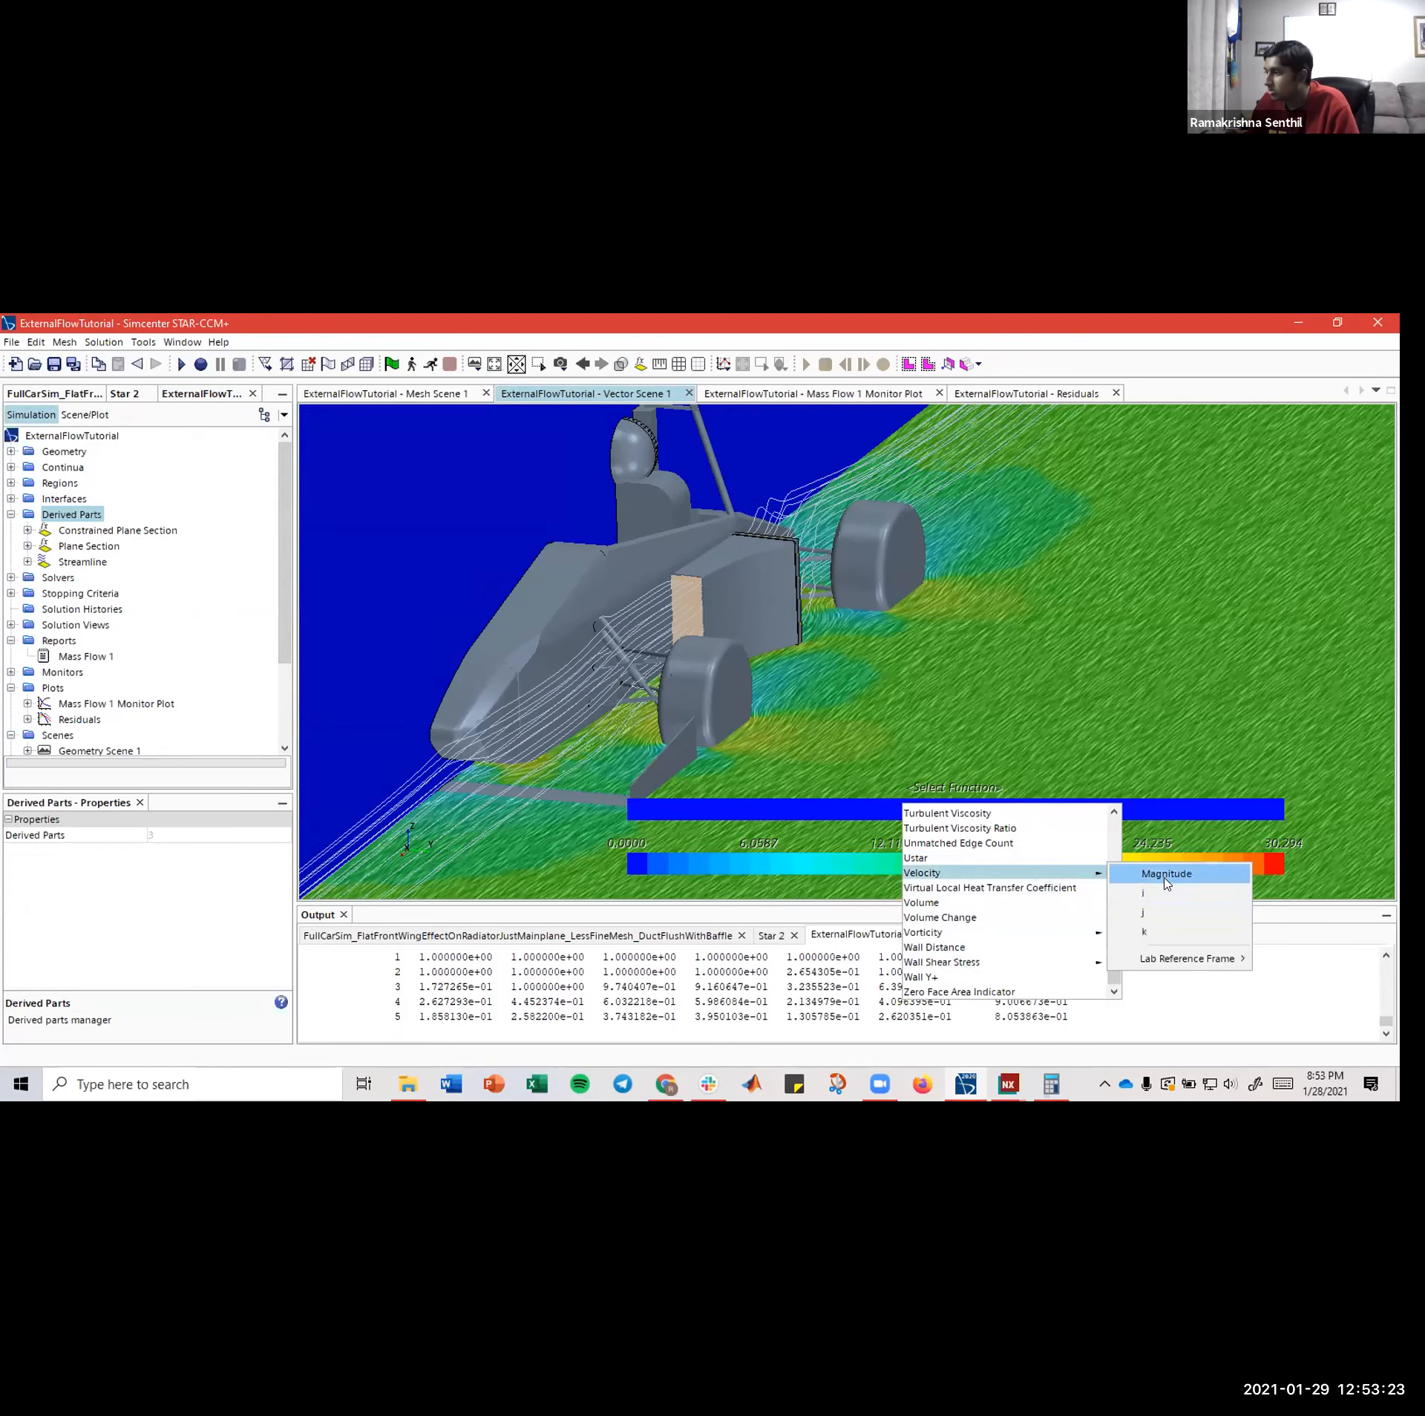
left_click(1168, 876)
- Hide the Vector 1 displayer in the scene, leaving the streamlines shown around the car
scroll(831, 732, "down", 6)
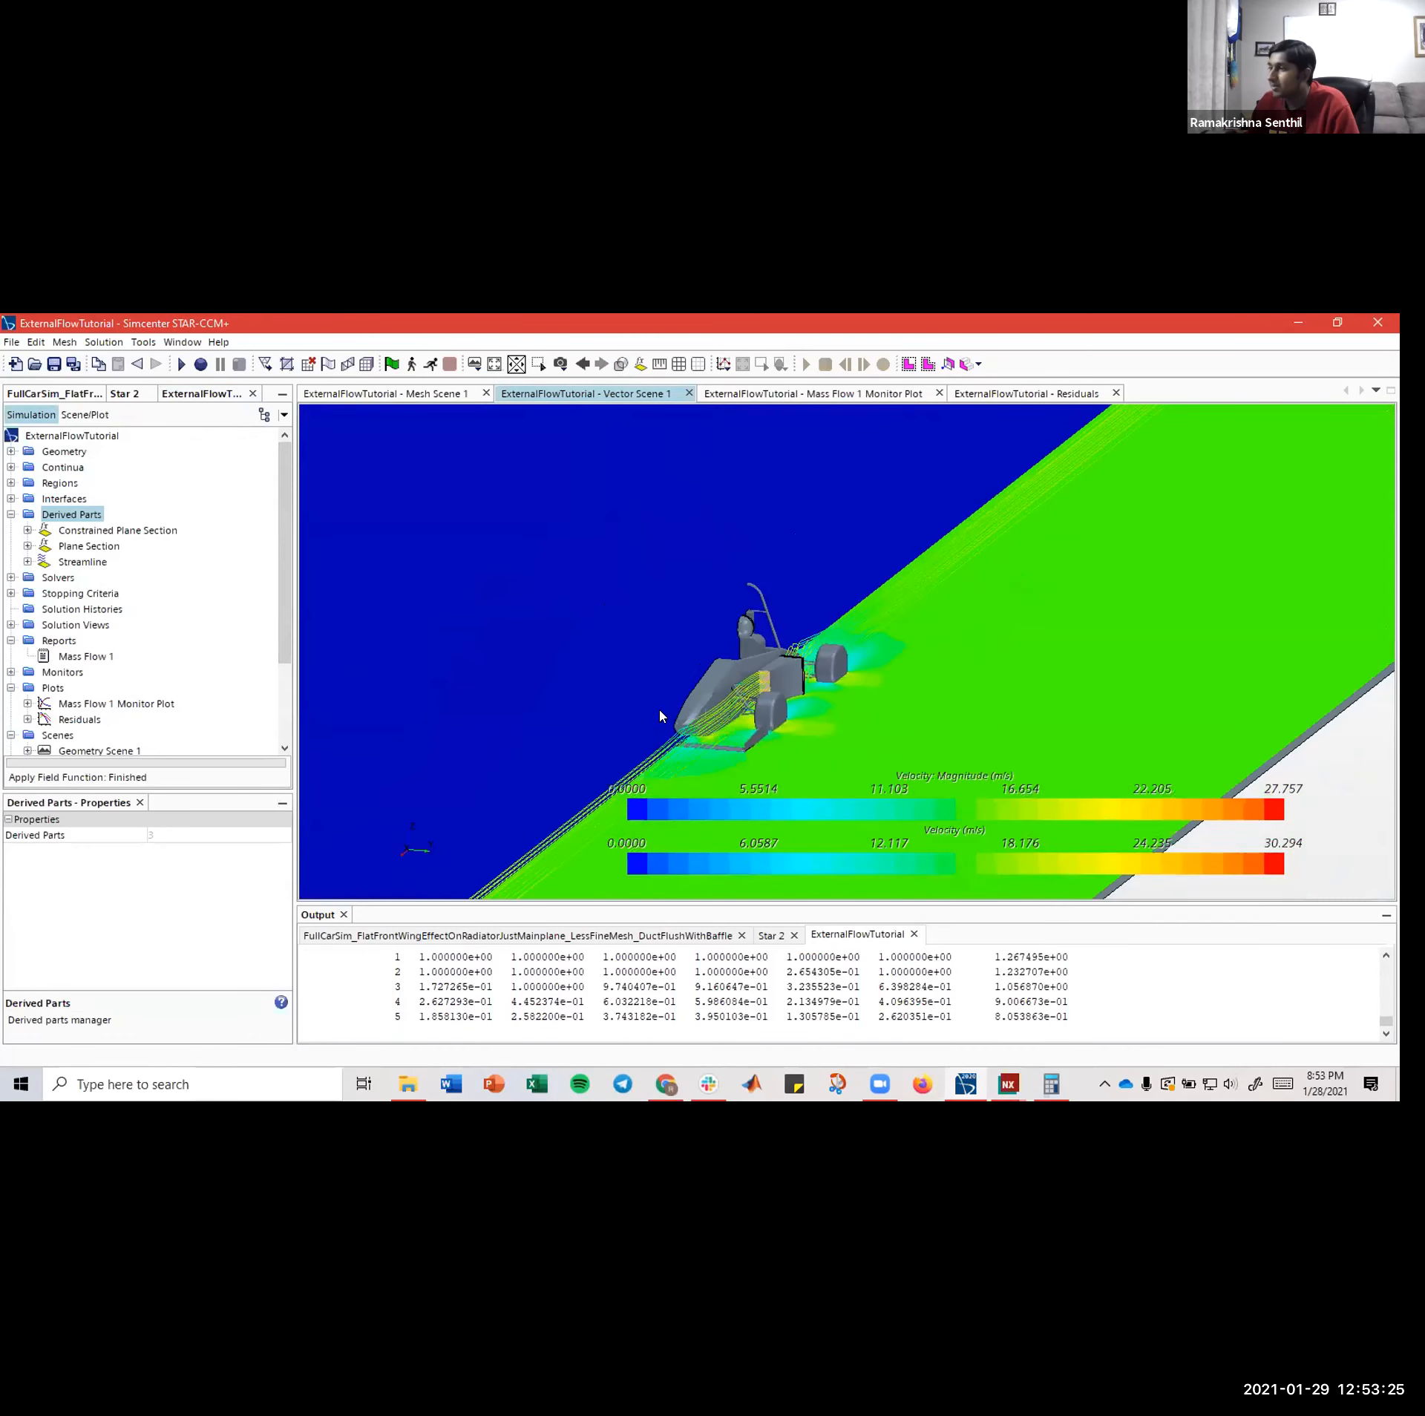
left_click(81, 416)
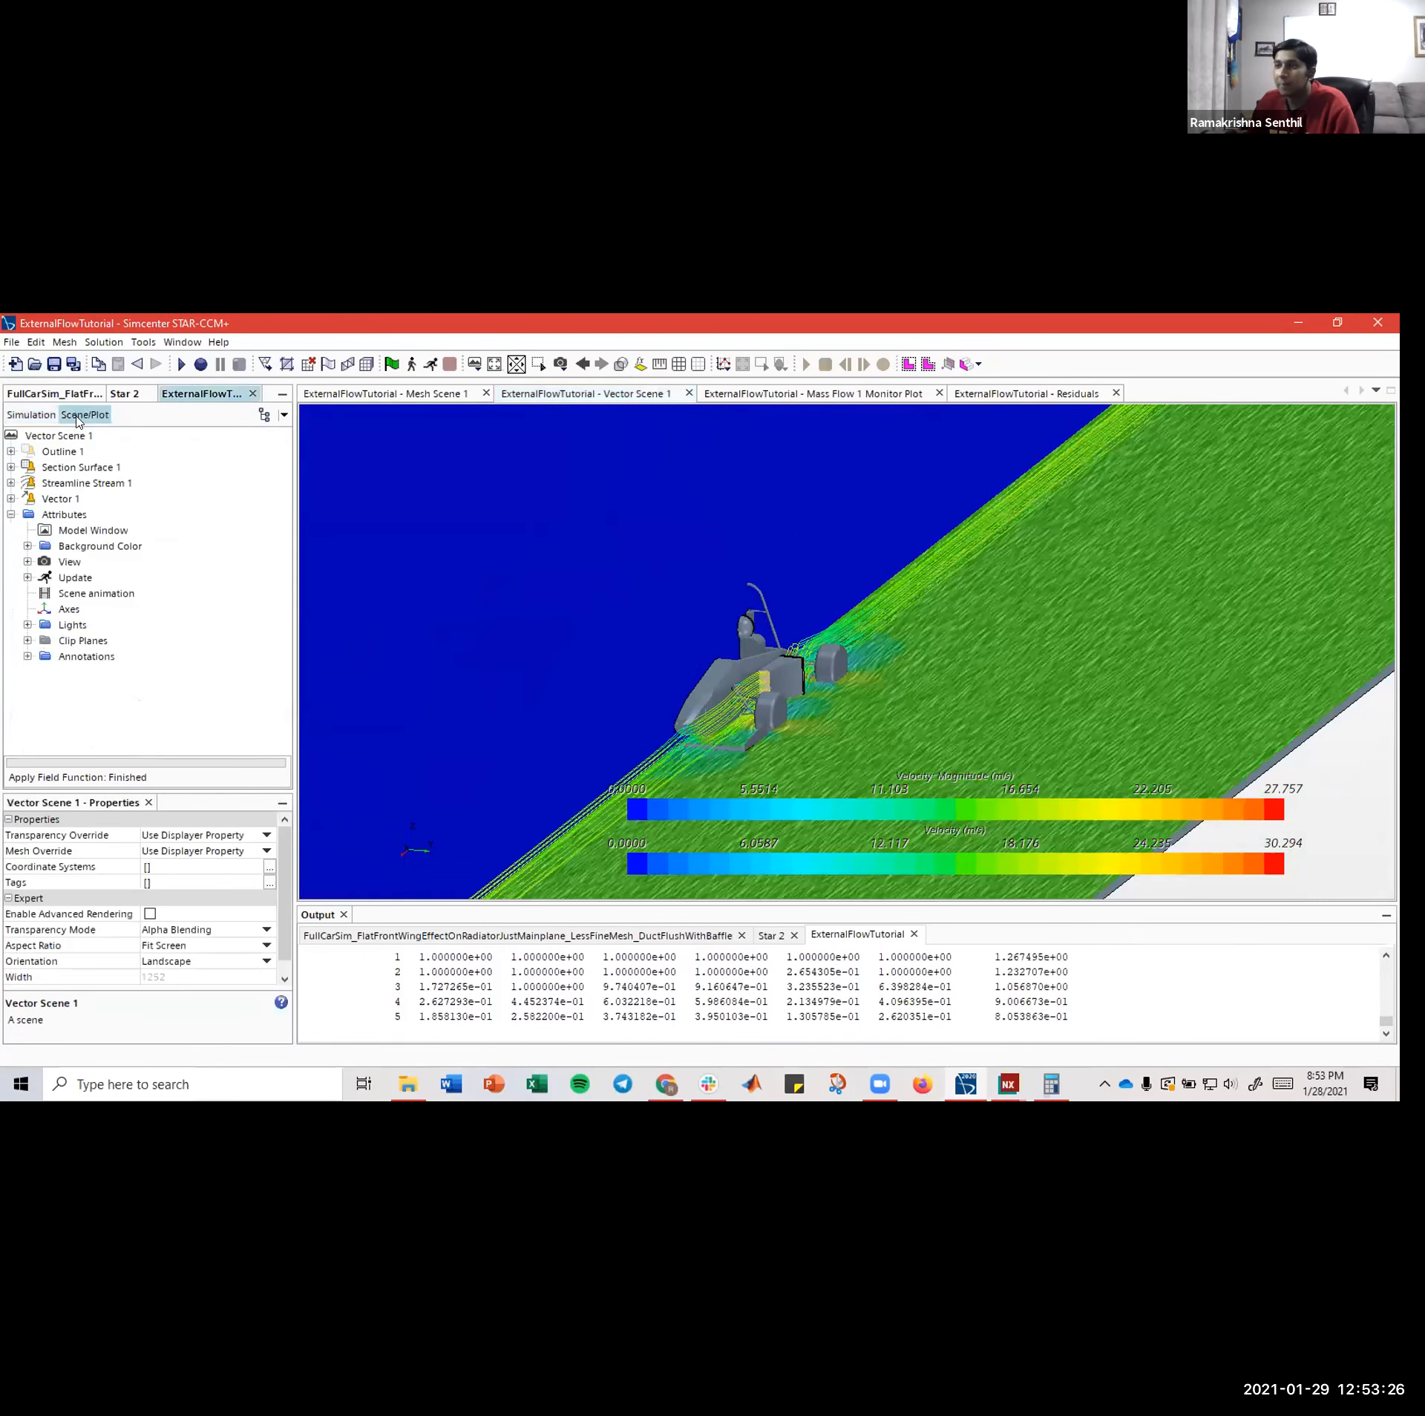
left_click(53, 508)
right_click(53, 508)
left_click(88, 513)
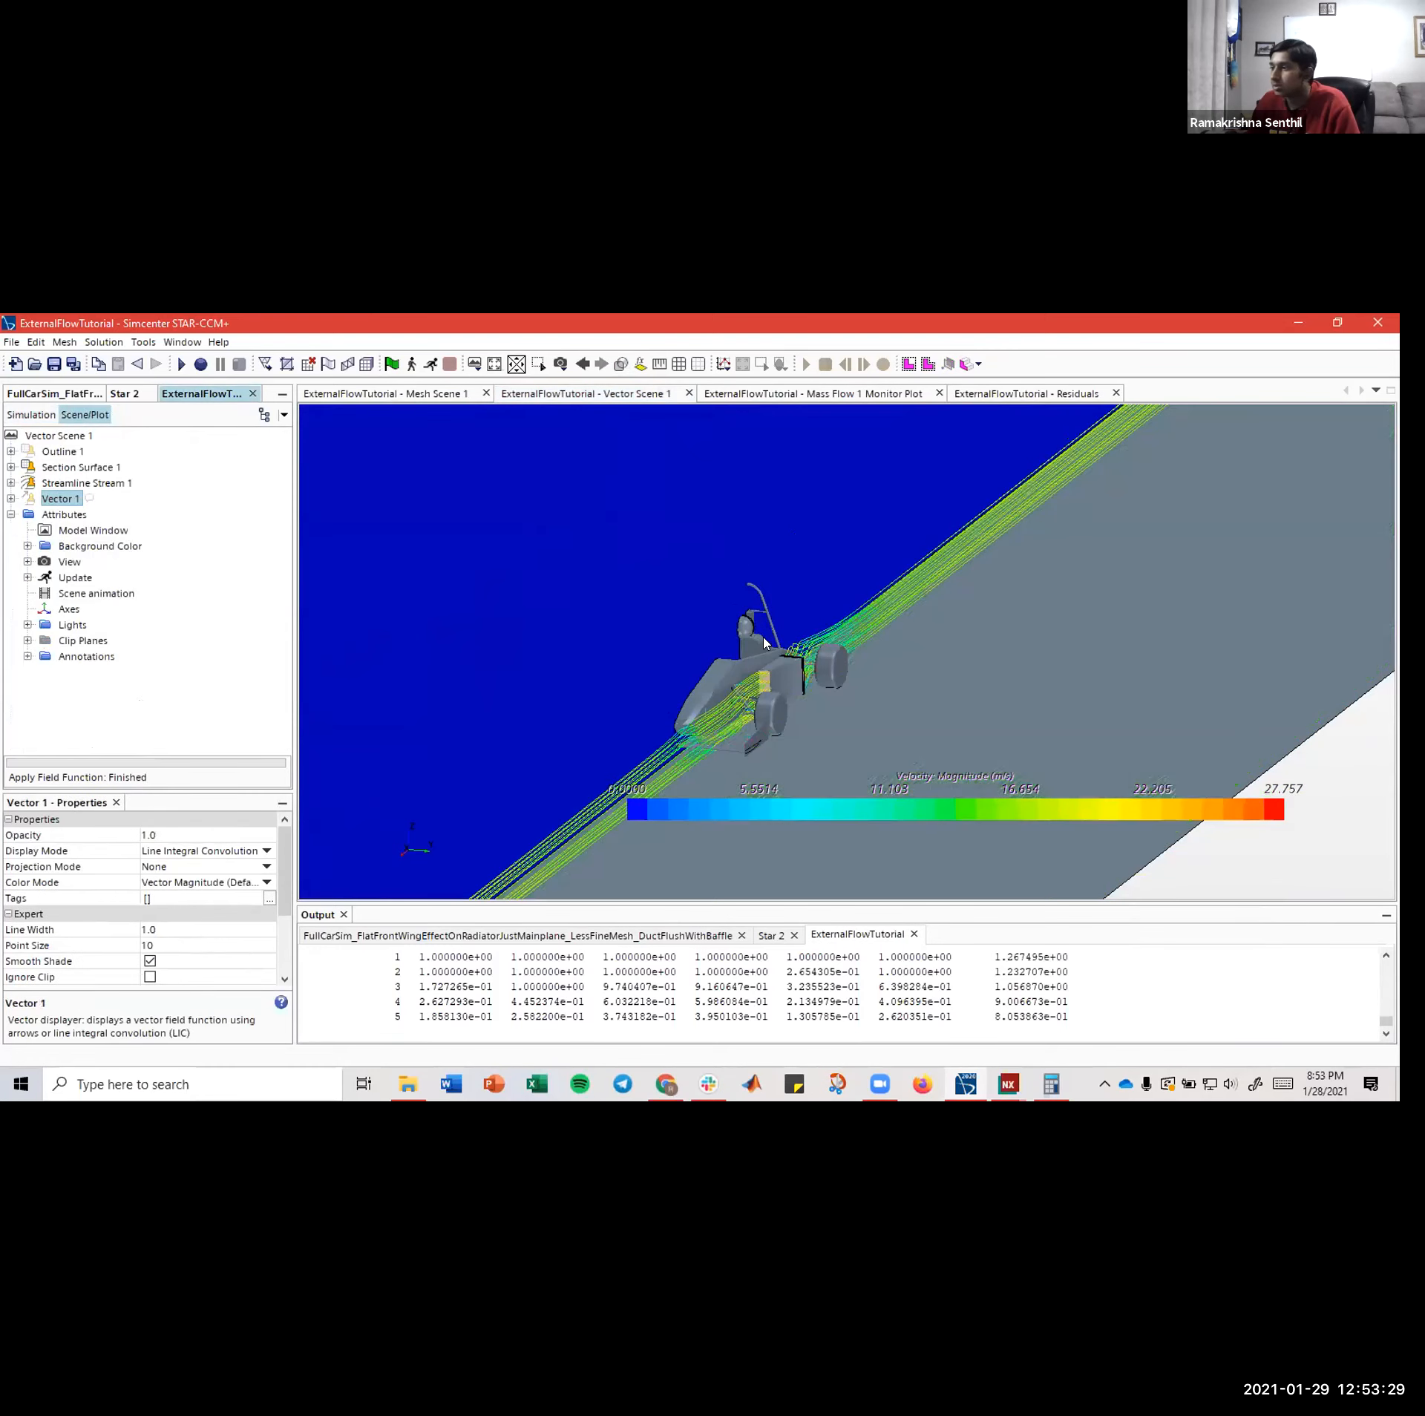
- Hide the duct boundary, Unite.Body Group 1.DUCT.Default, to expose the streamlines inside the duct
scroll(725, 634, "up", 2)
scroll(726, 634, "up", 6)
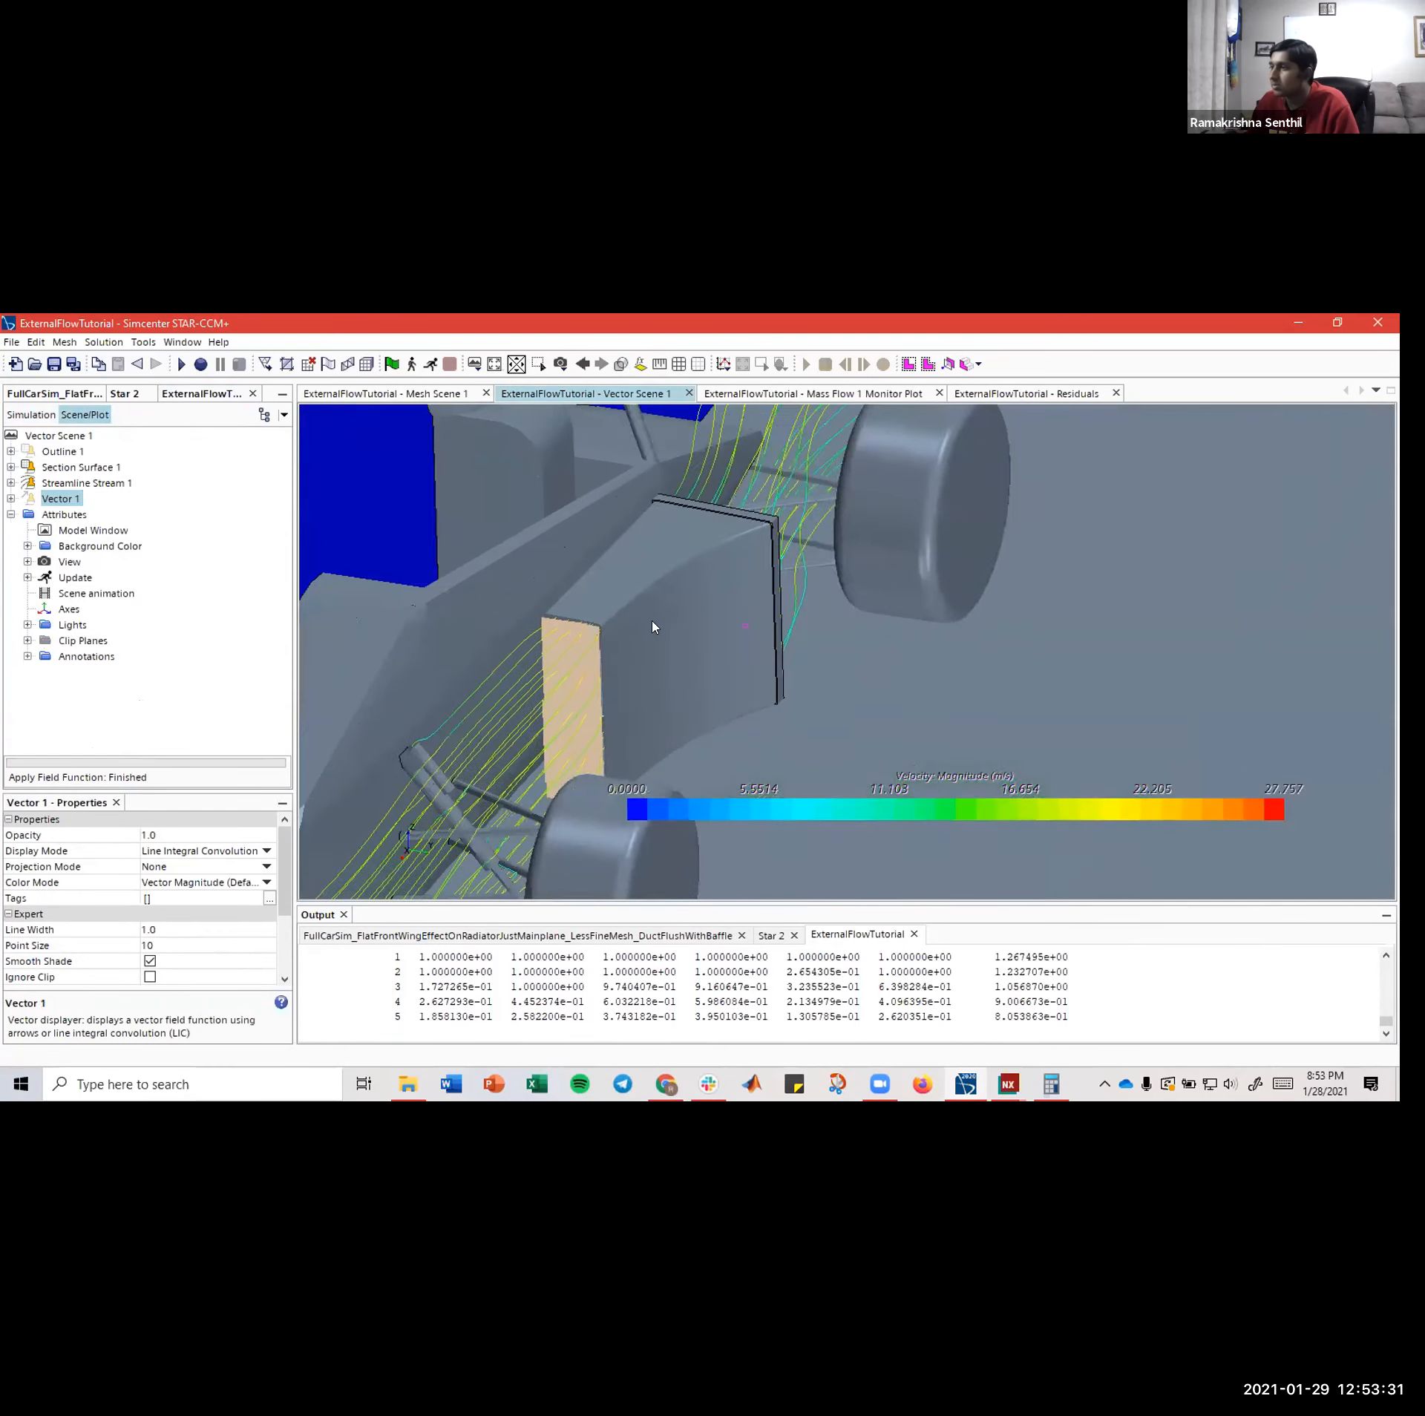
left_click_drag(537, 617, 668, 565)
left_click(621, 364)
left_click(622, 363)
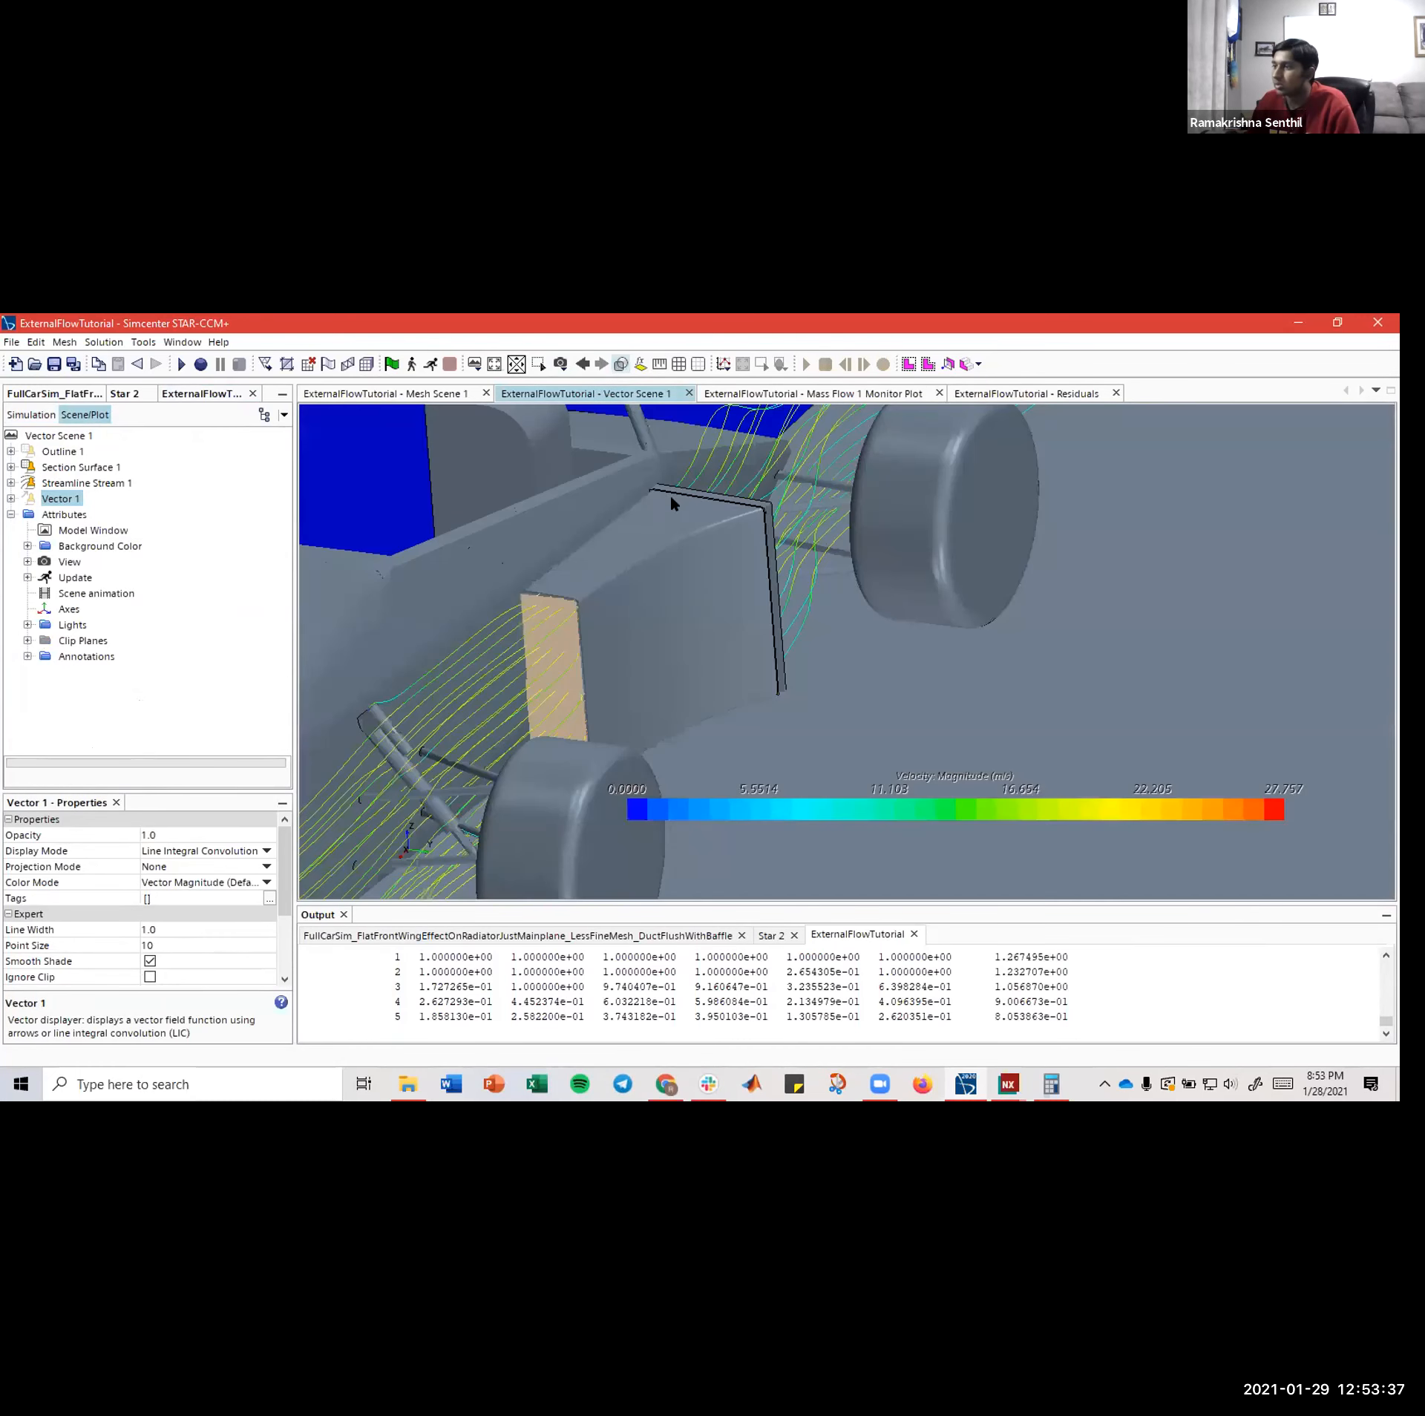
right_click(639, 609)
right_click(592, 550)
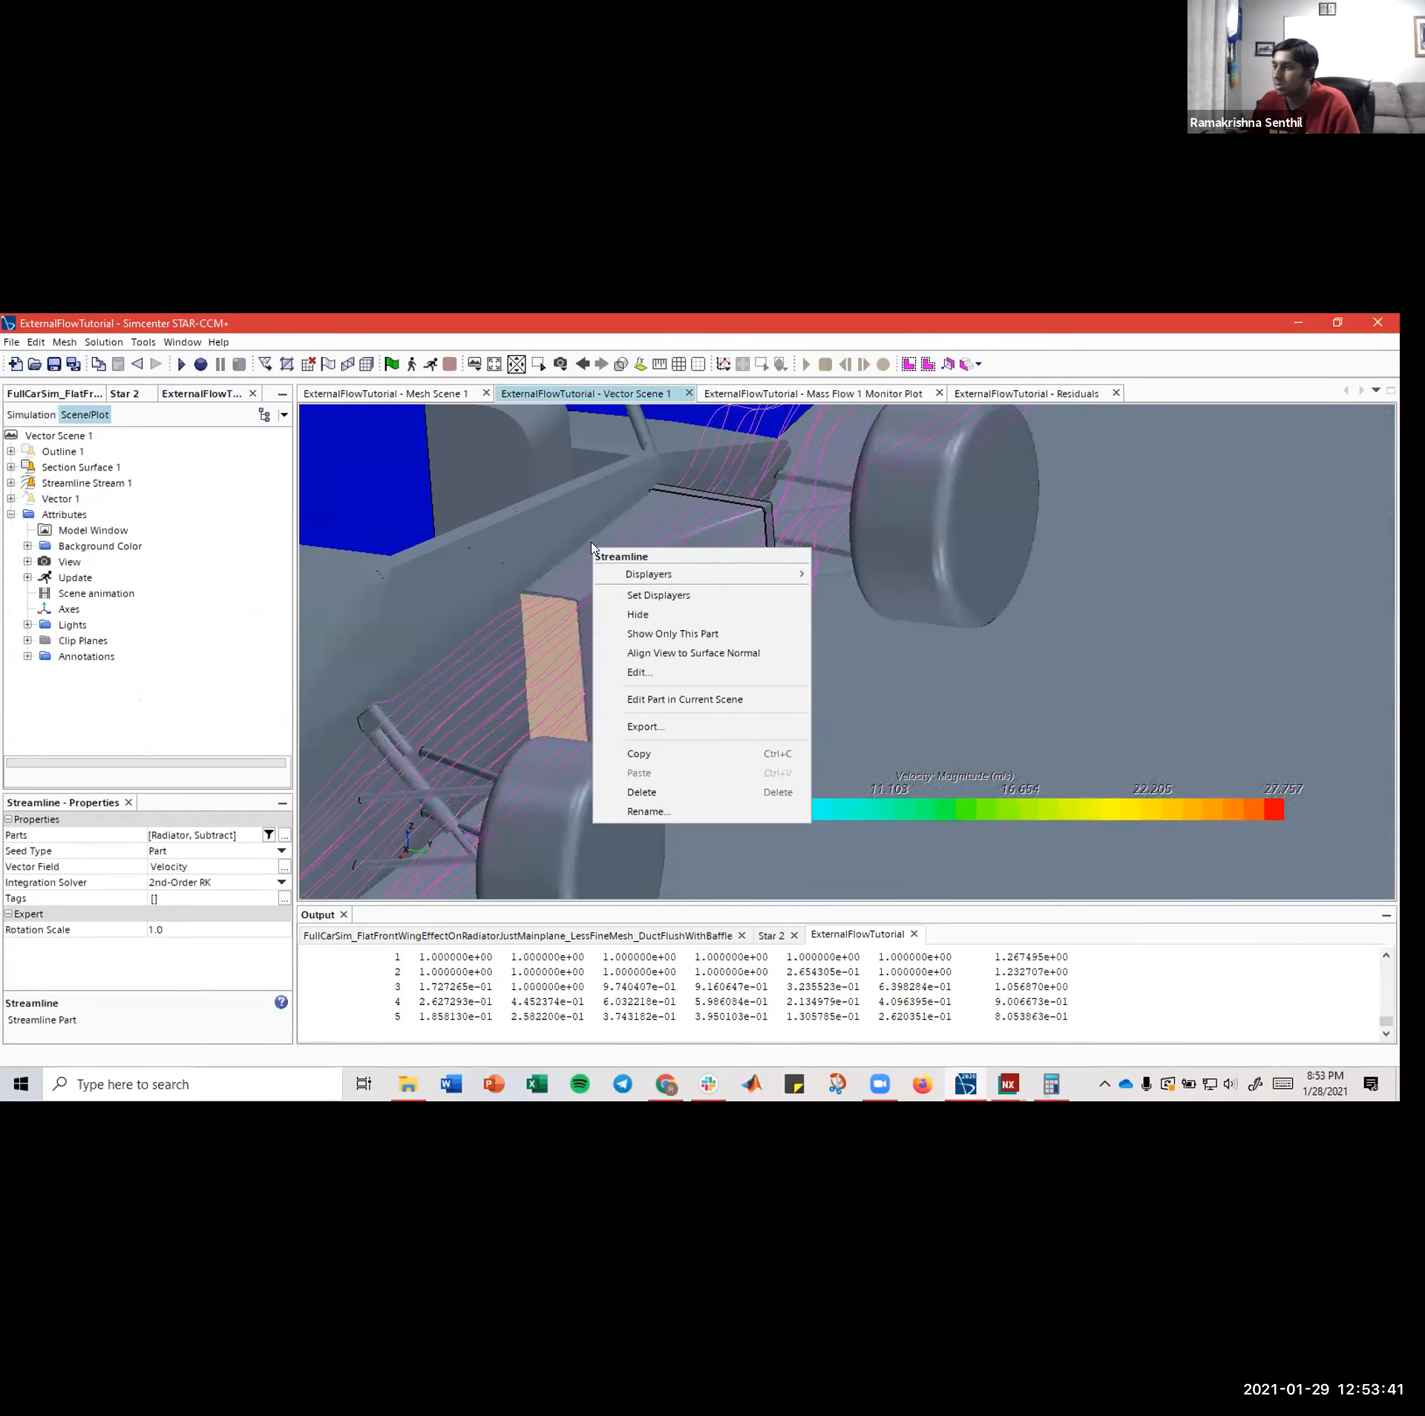
left_click(594, 549)
right_click(594, 549)
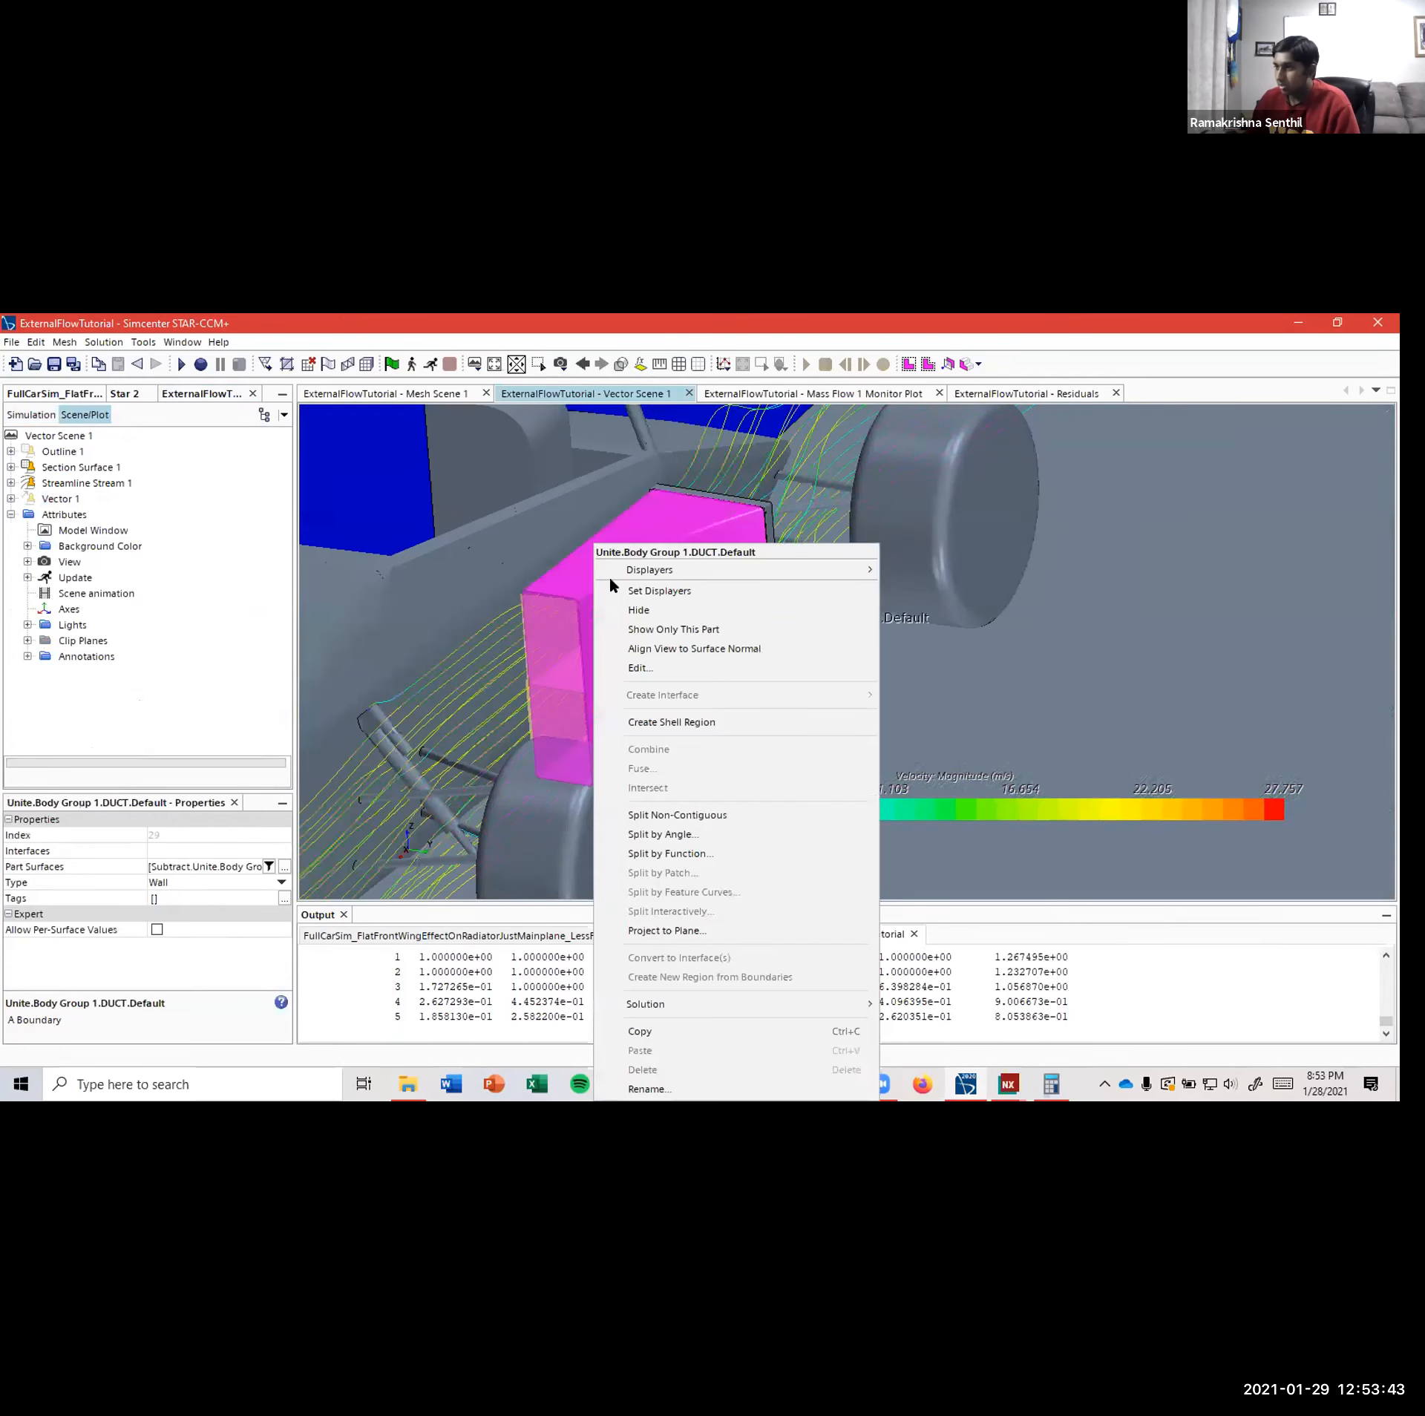
left_click(639, 605)
- Hide both side-wall boundaries around the radiator, Sides and Unite.Body Group 1.Body 27.Sides
left_click_drag(706, 634, 821, 580)
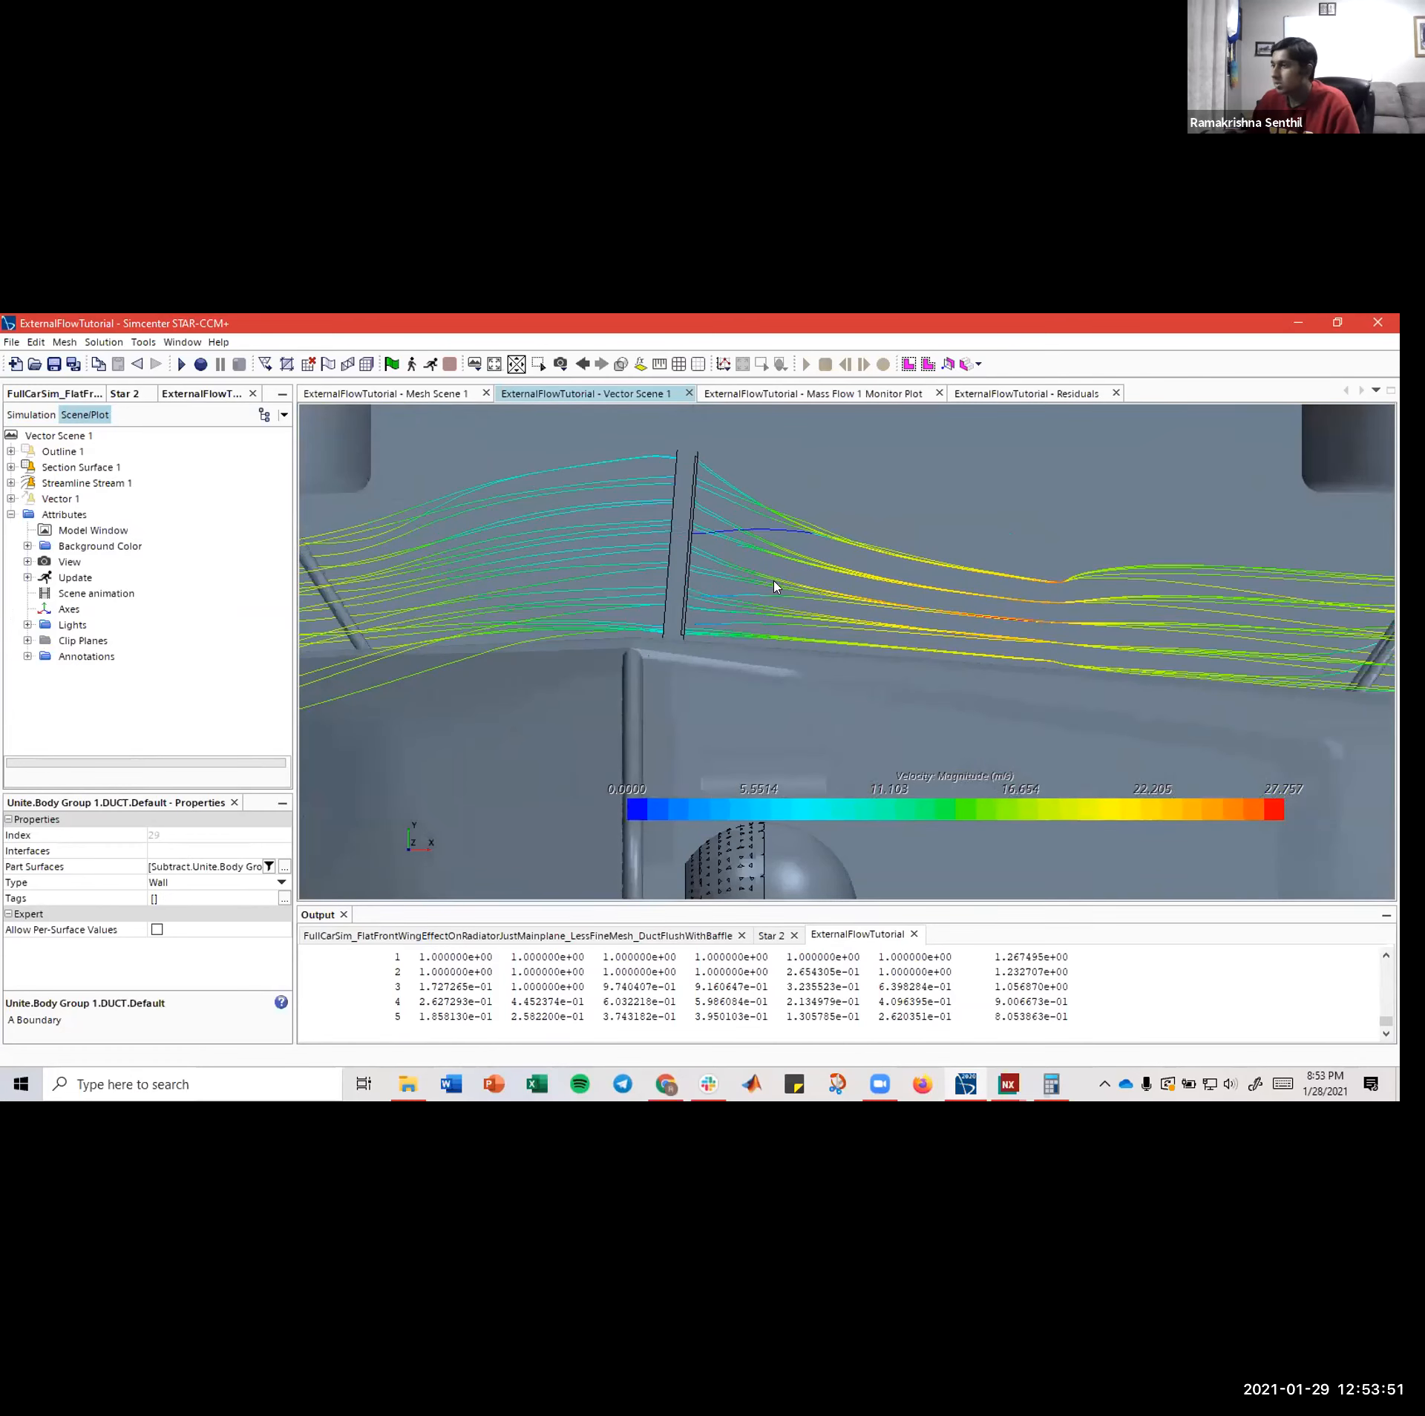
scroll(680, 472, "up", 5)
right_click(702, 474)
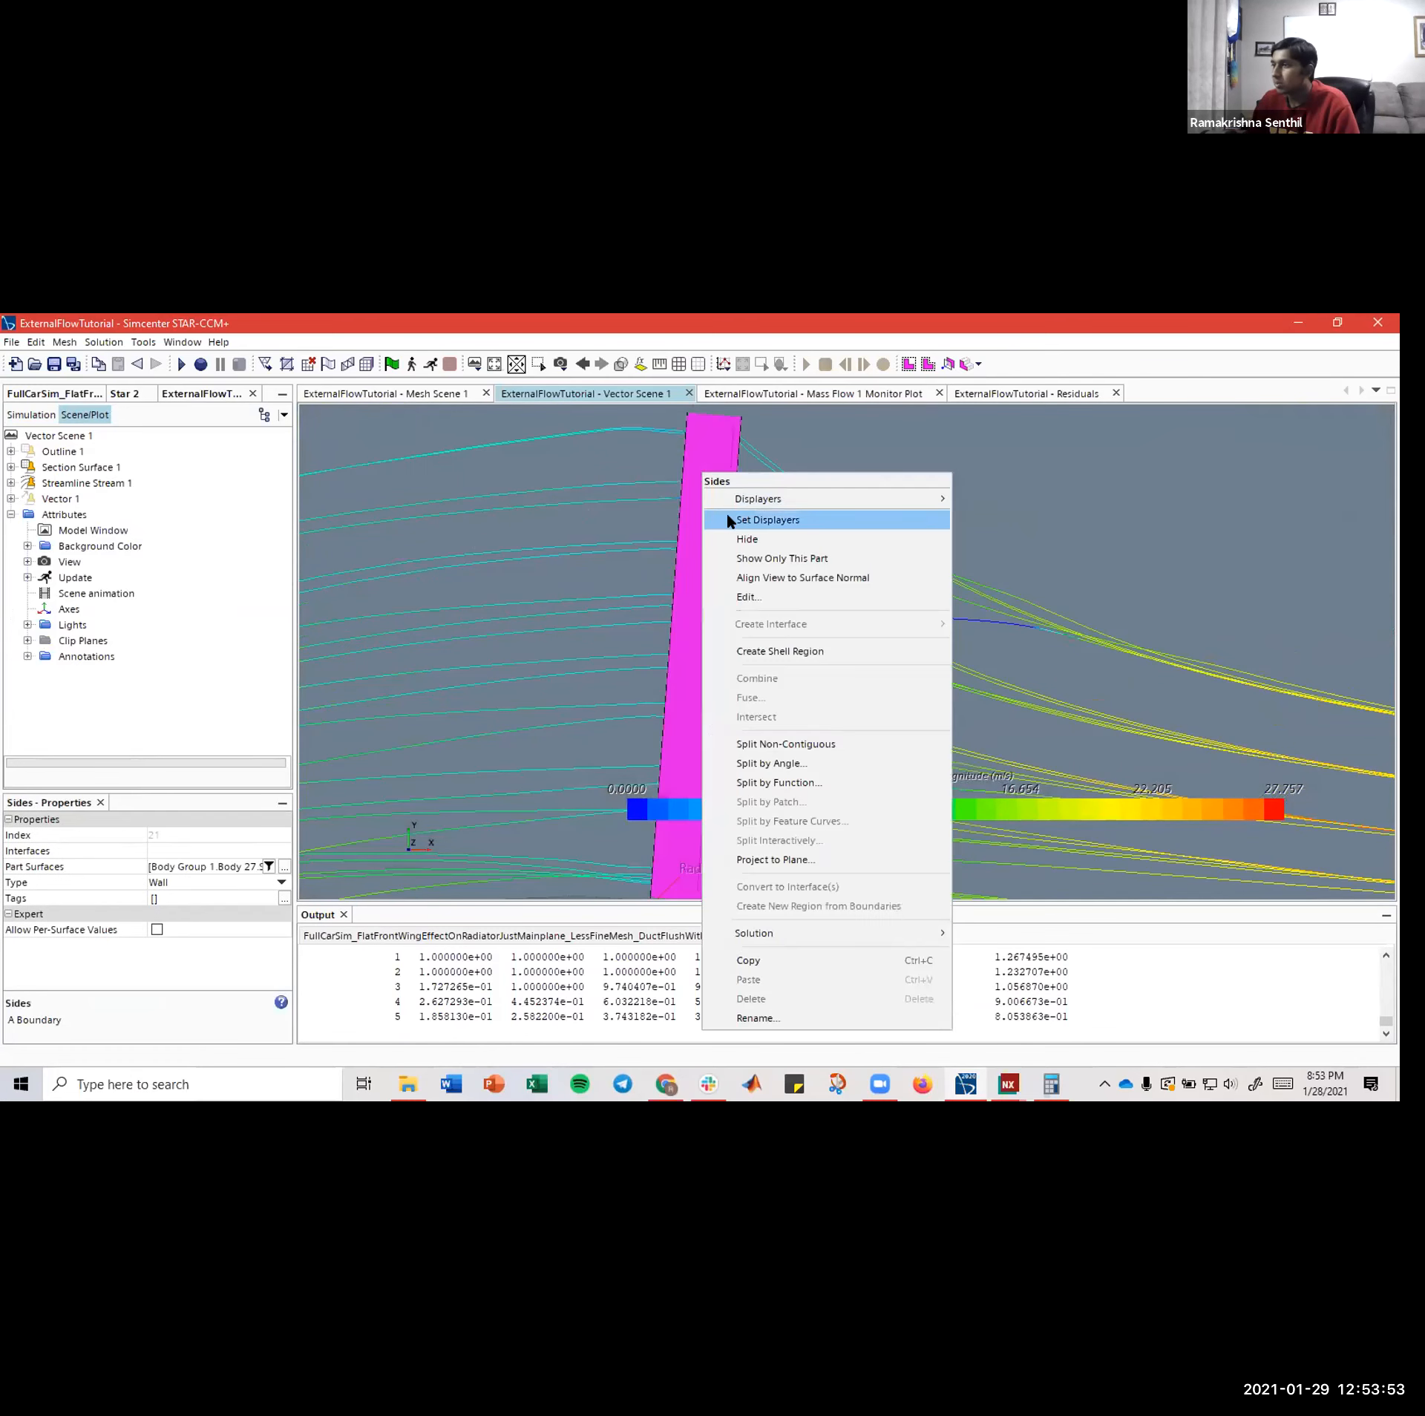
left_click(734, 539)
right_click(706, 524)
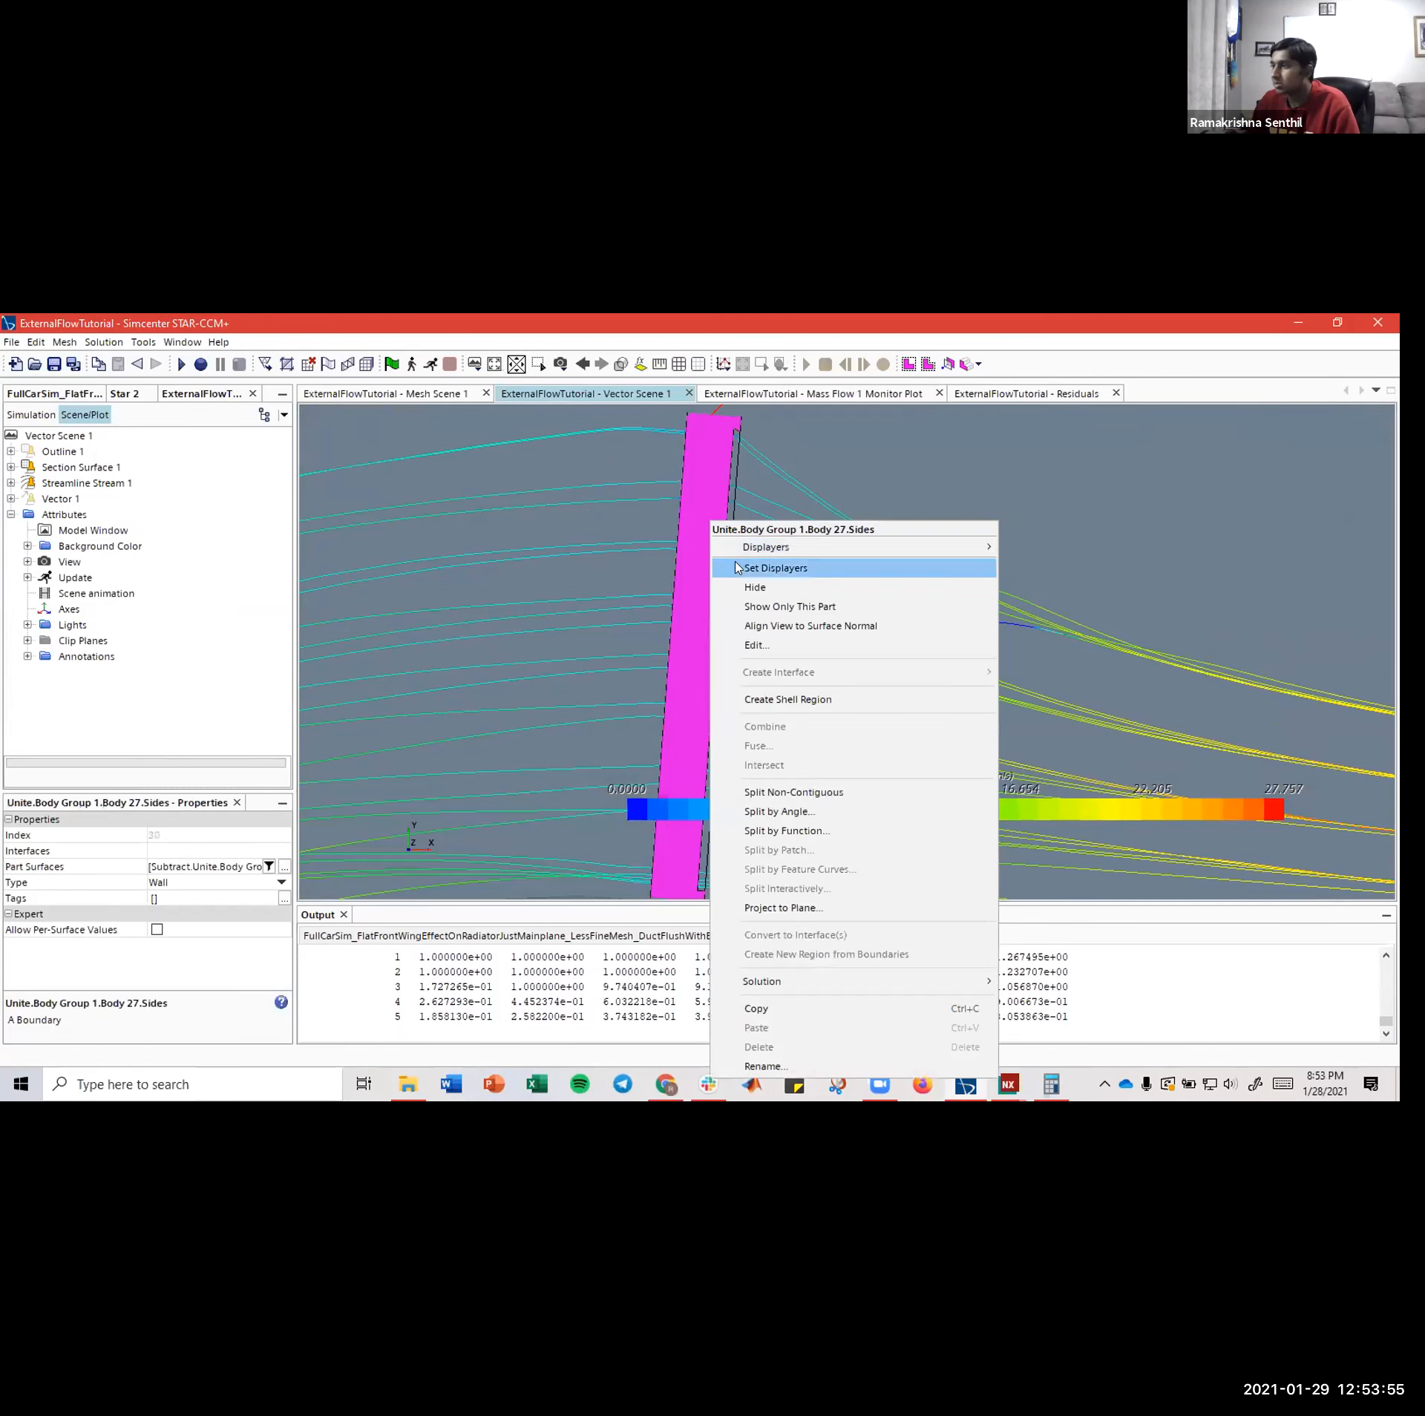
left_click(739, 587)
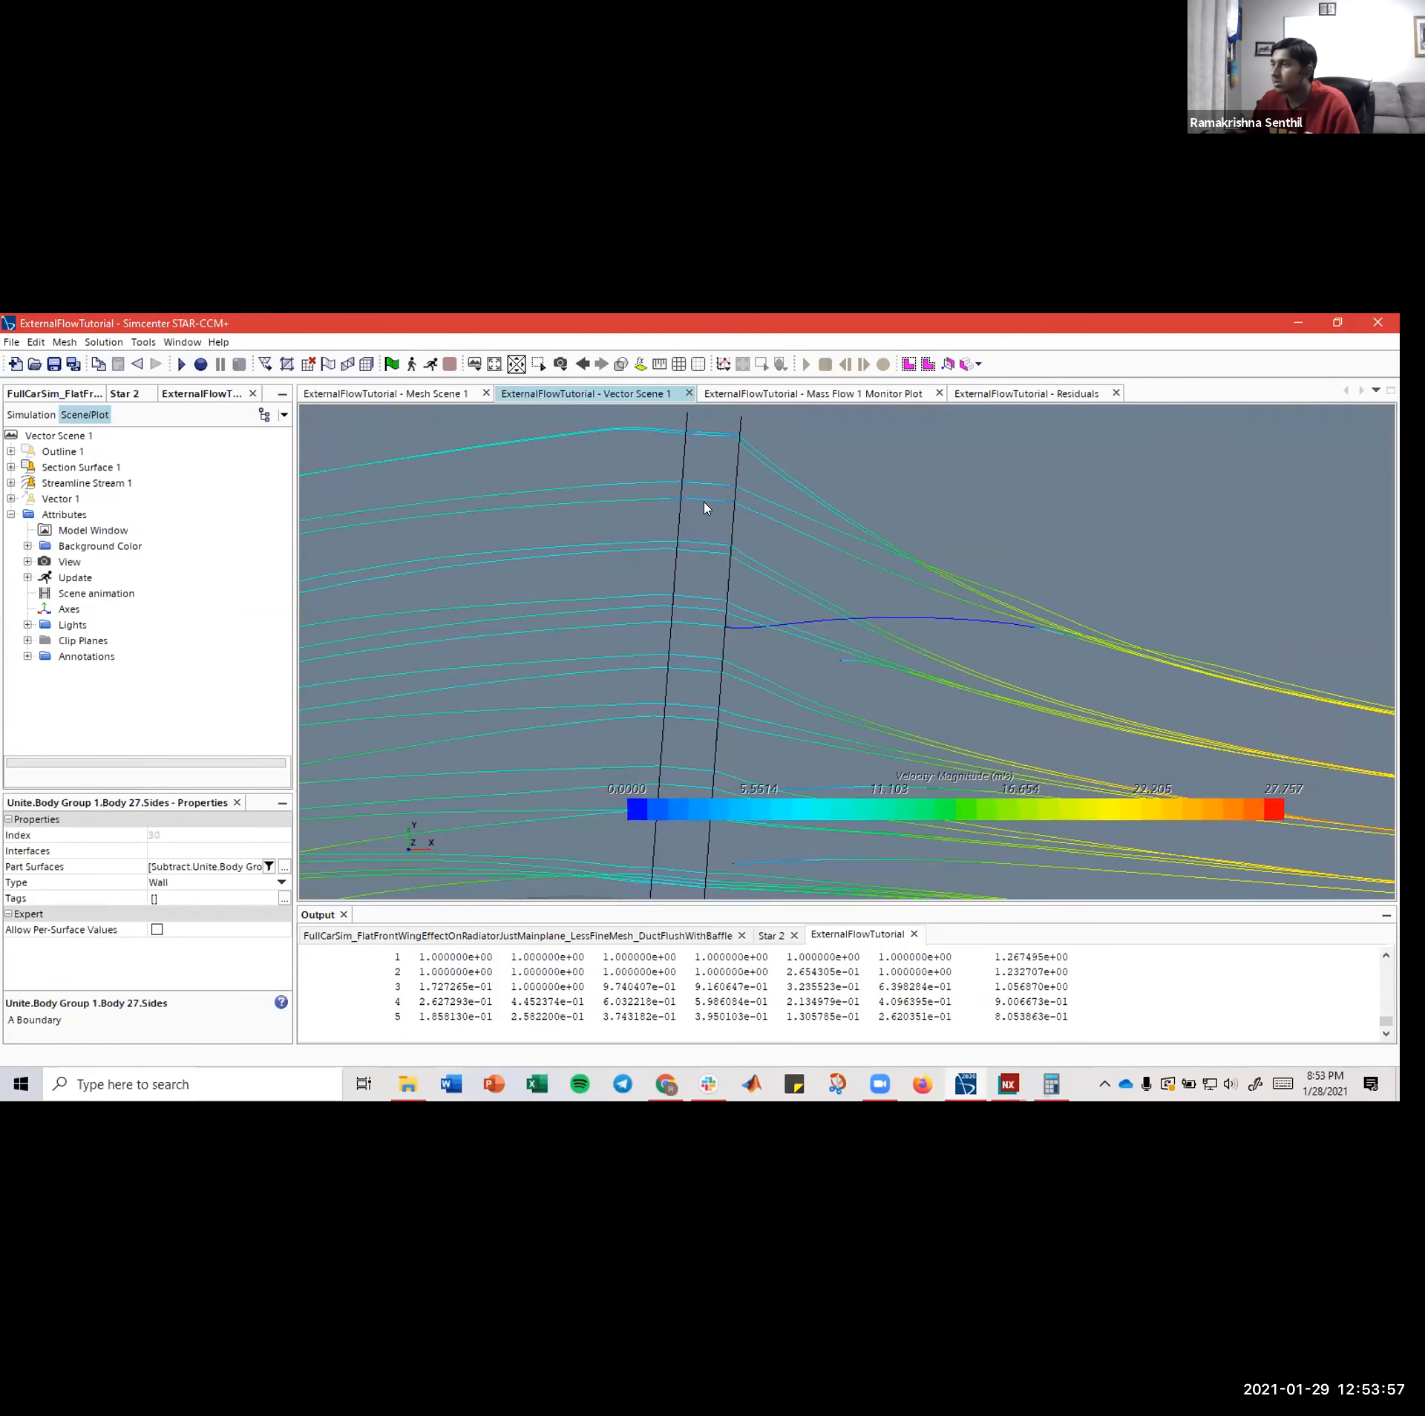
- Examine from above how the streamlines change direction and speed through the radiator, both close up and over the full duct
scroll(706, 508, "up", 4)
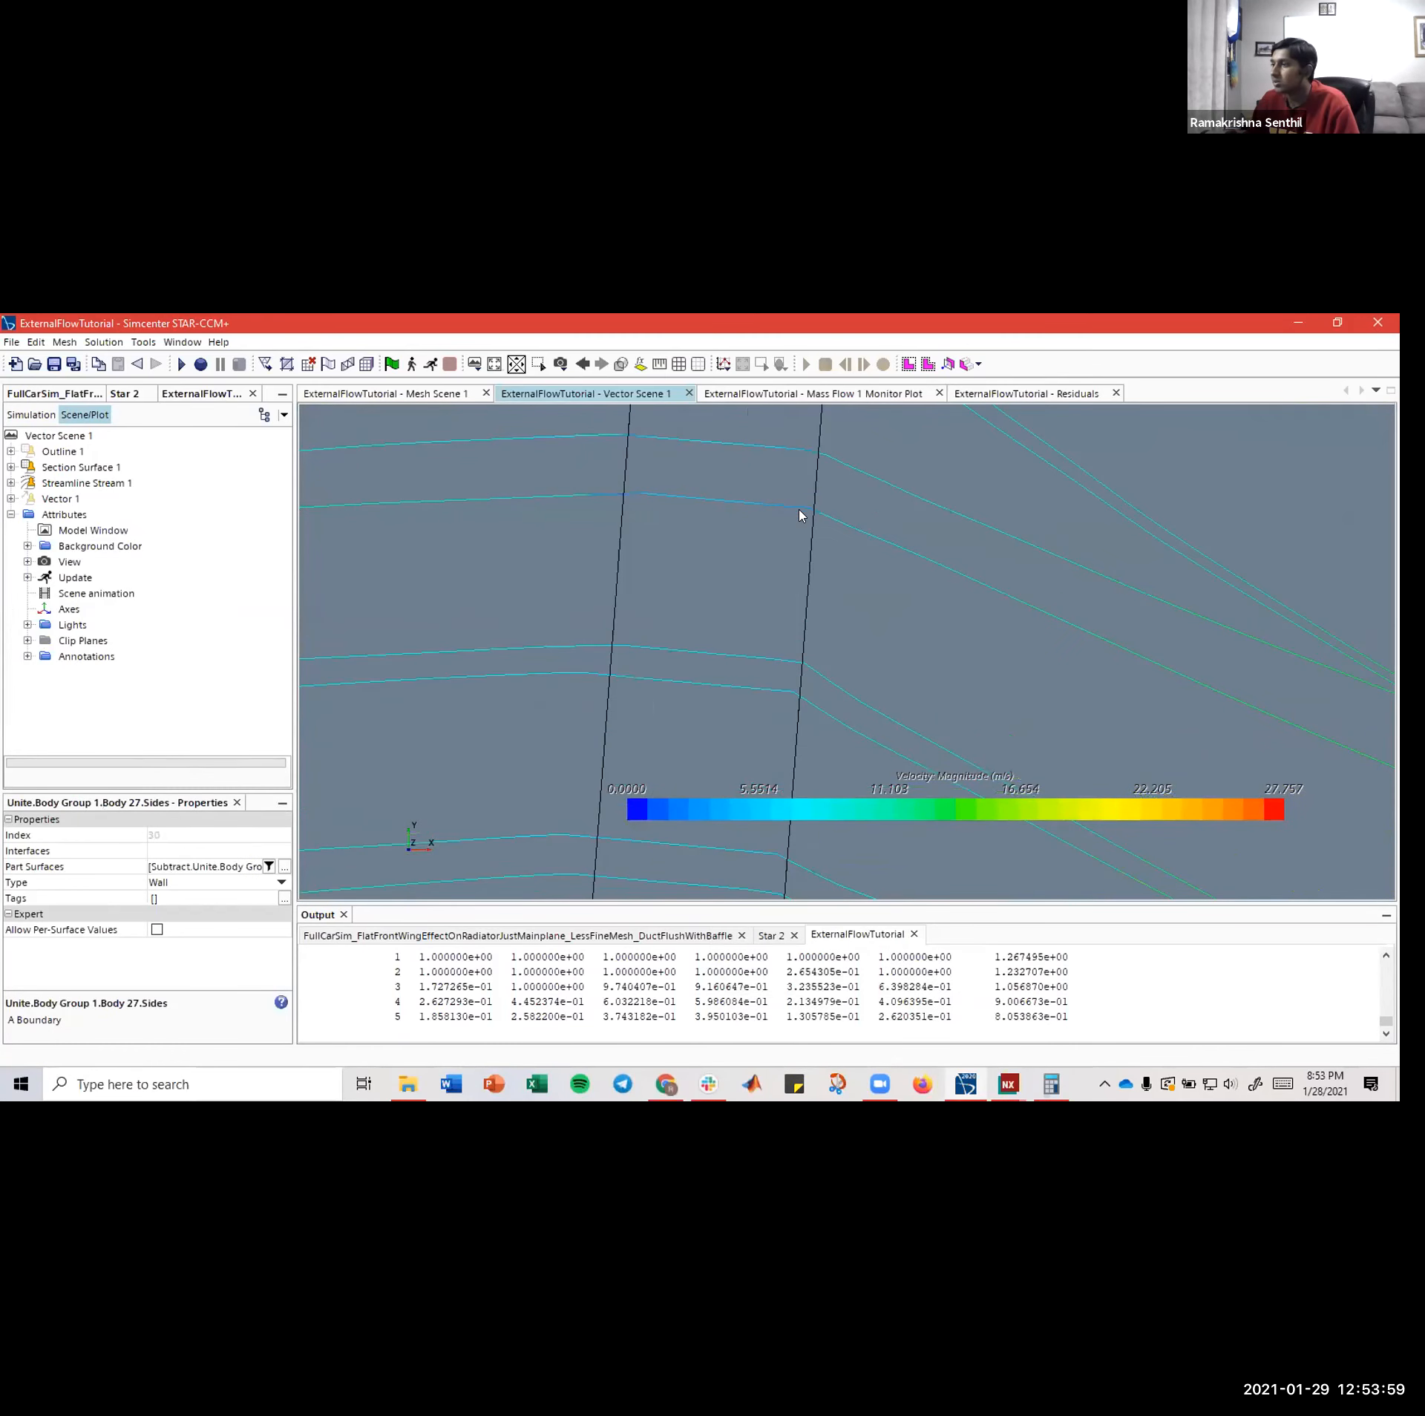
scroll(801, 515, "up", 1)
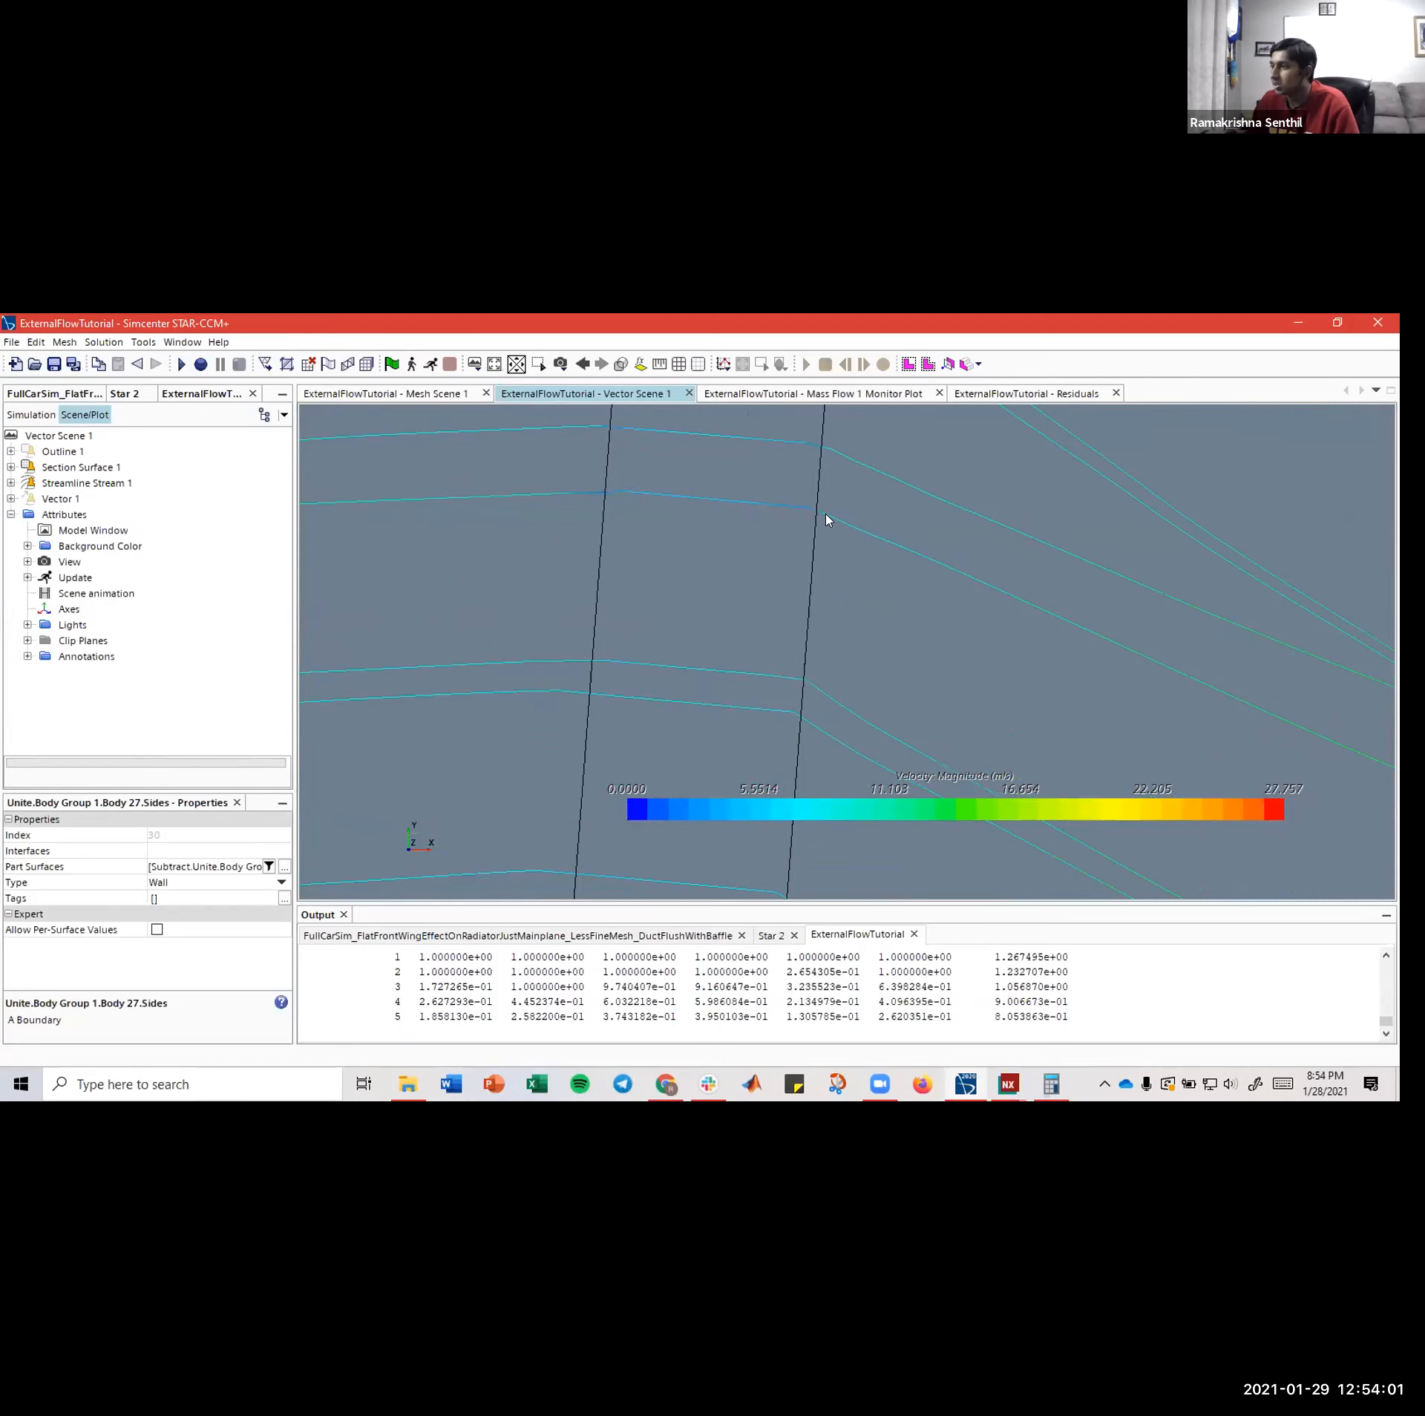
middle_click_drag(808, 518, 746, 606)
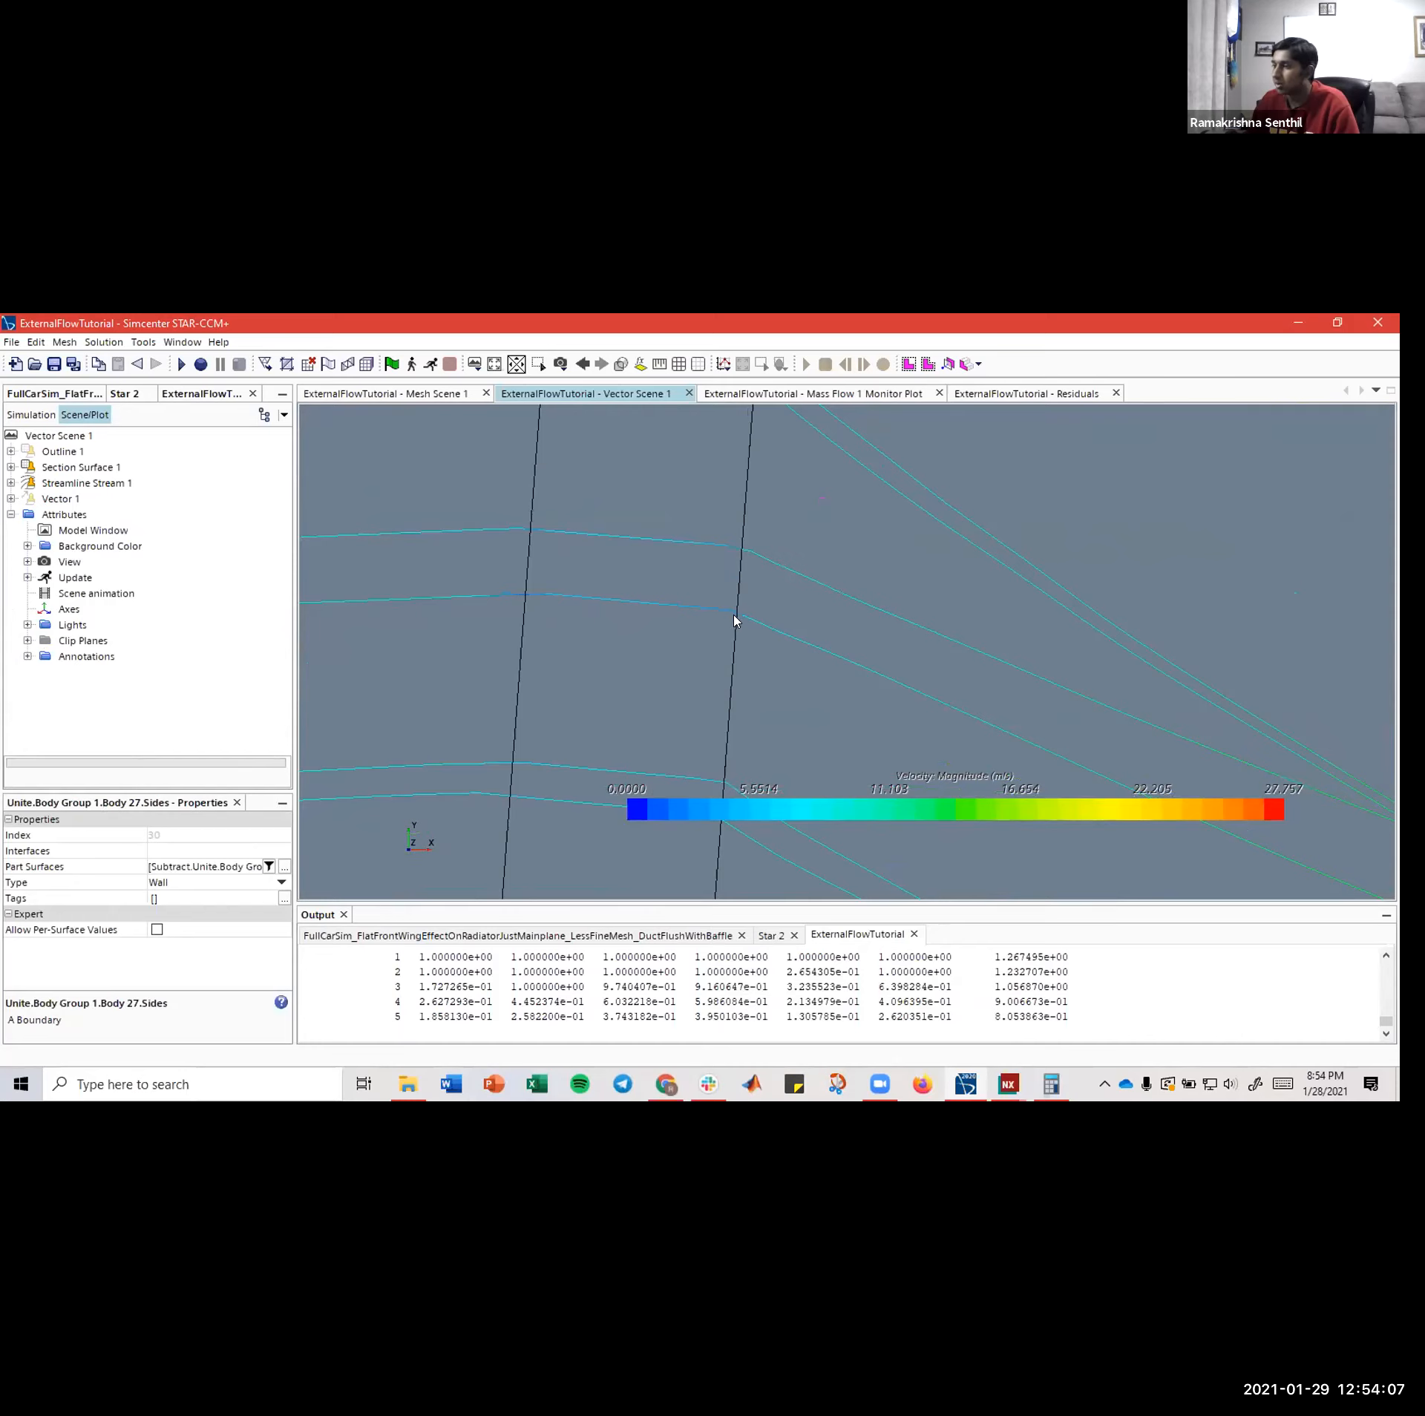
scroll(735, 620, "down", 5)
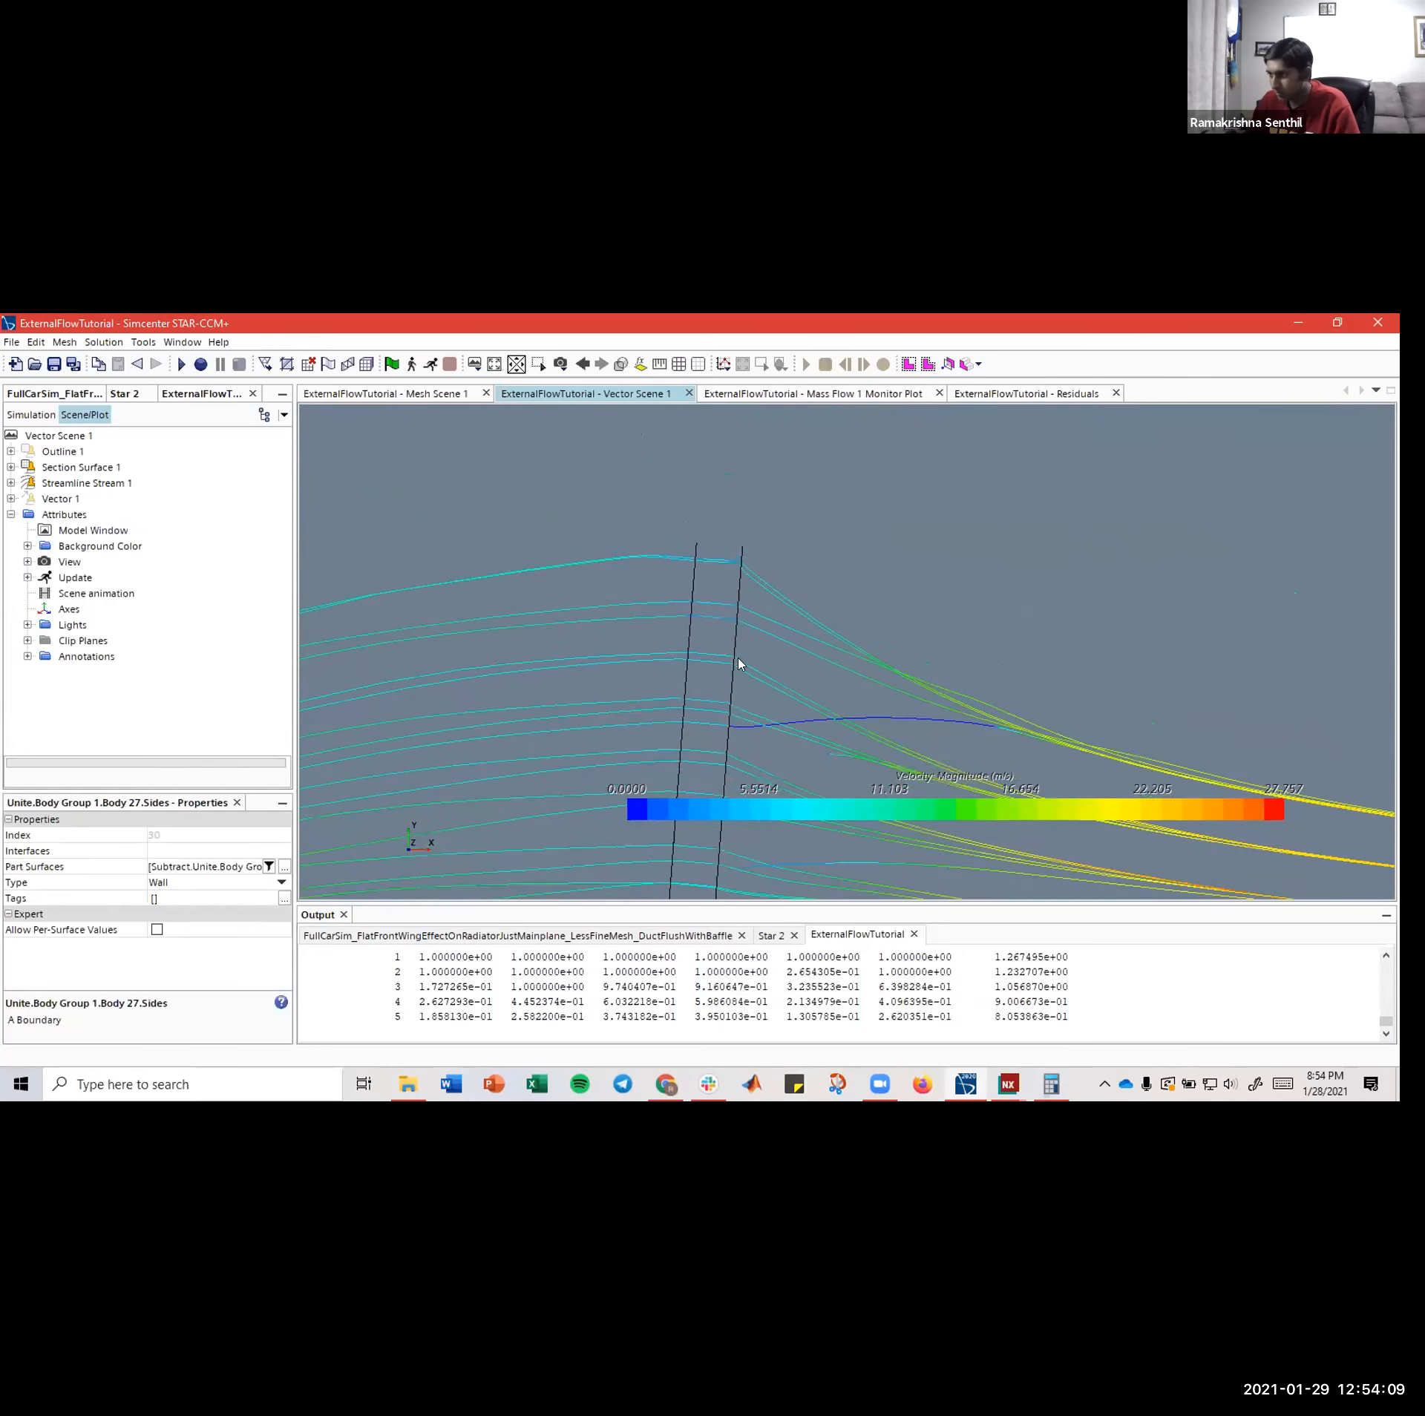
scroll(740, 665, "down", 5)
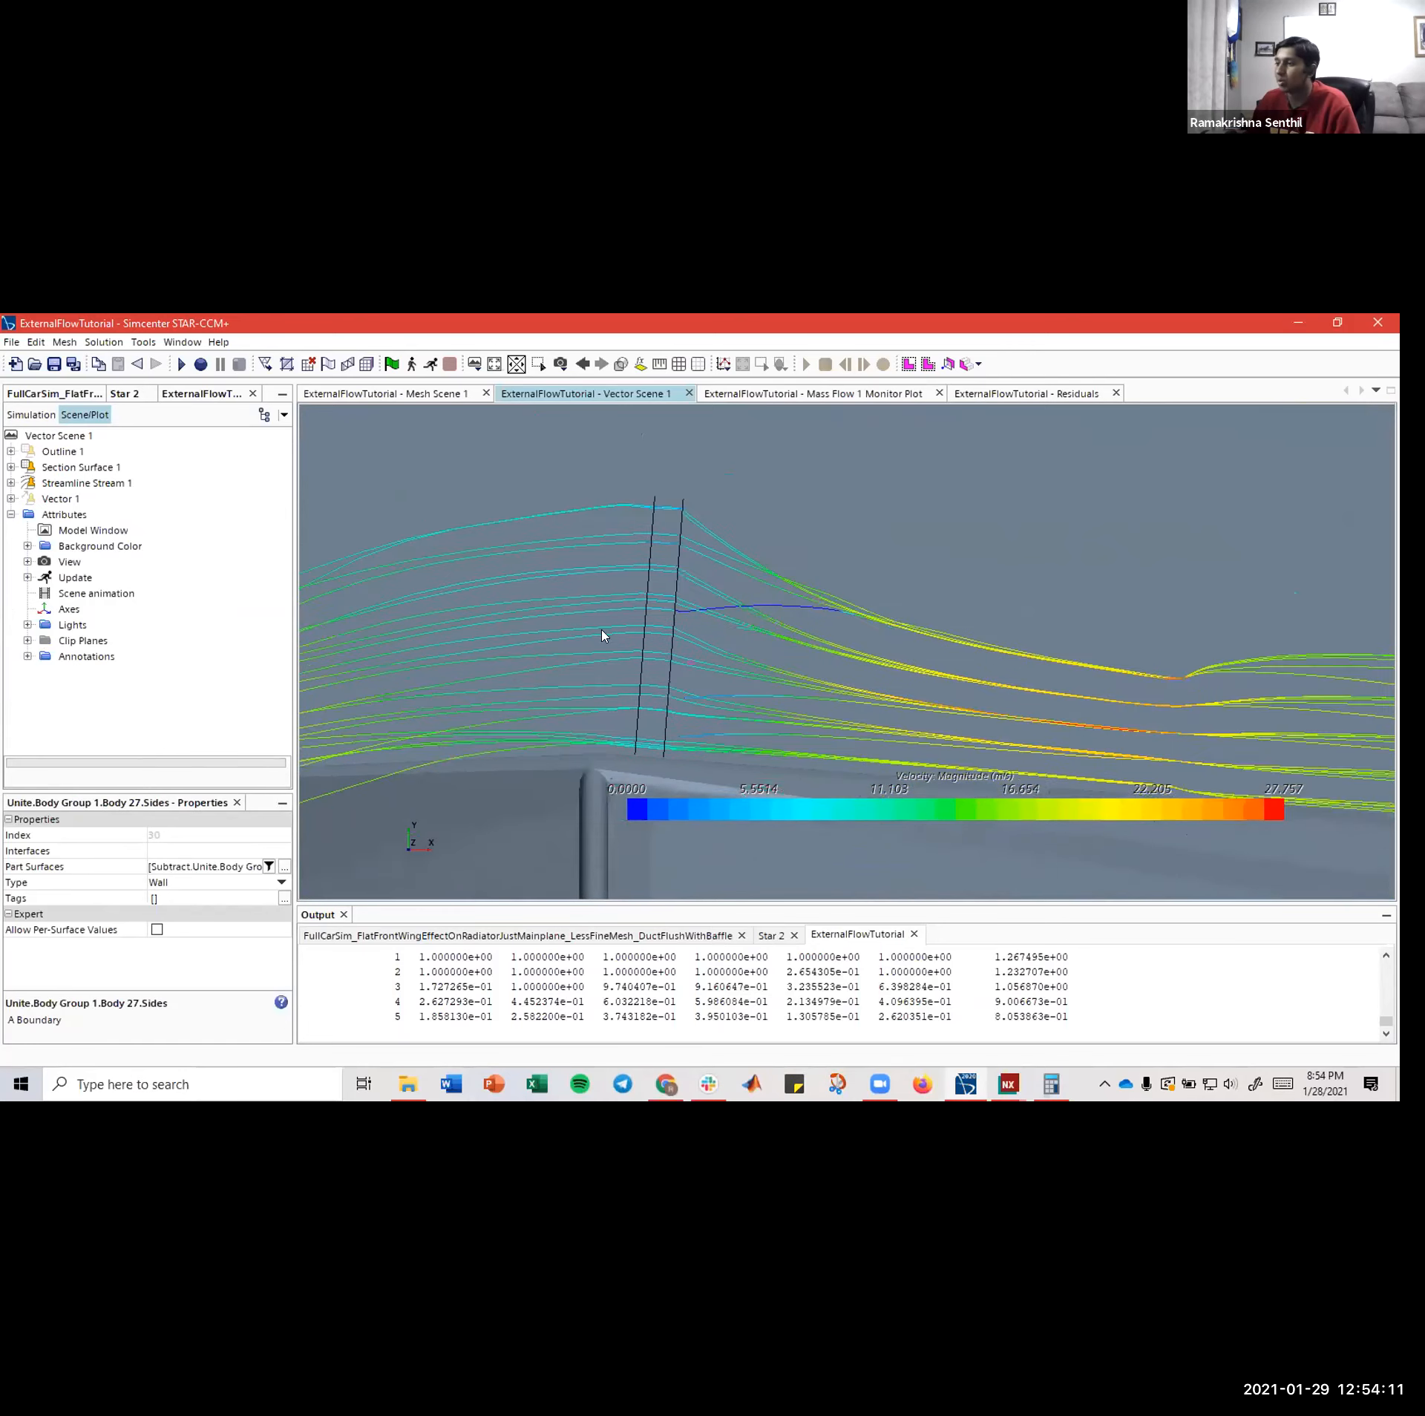
- Examine the streamlines at the radiator faces from above and along the whole car from an angled front view
middle_click_drag(604, 635, 549, 480)
scroll(624, 579, "up", 6)
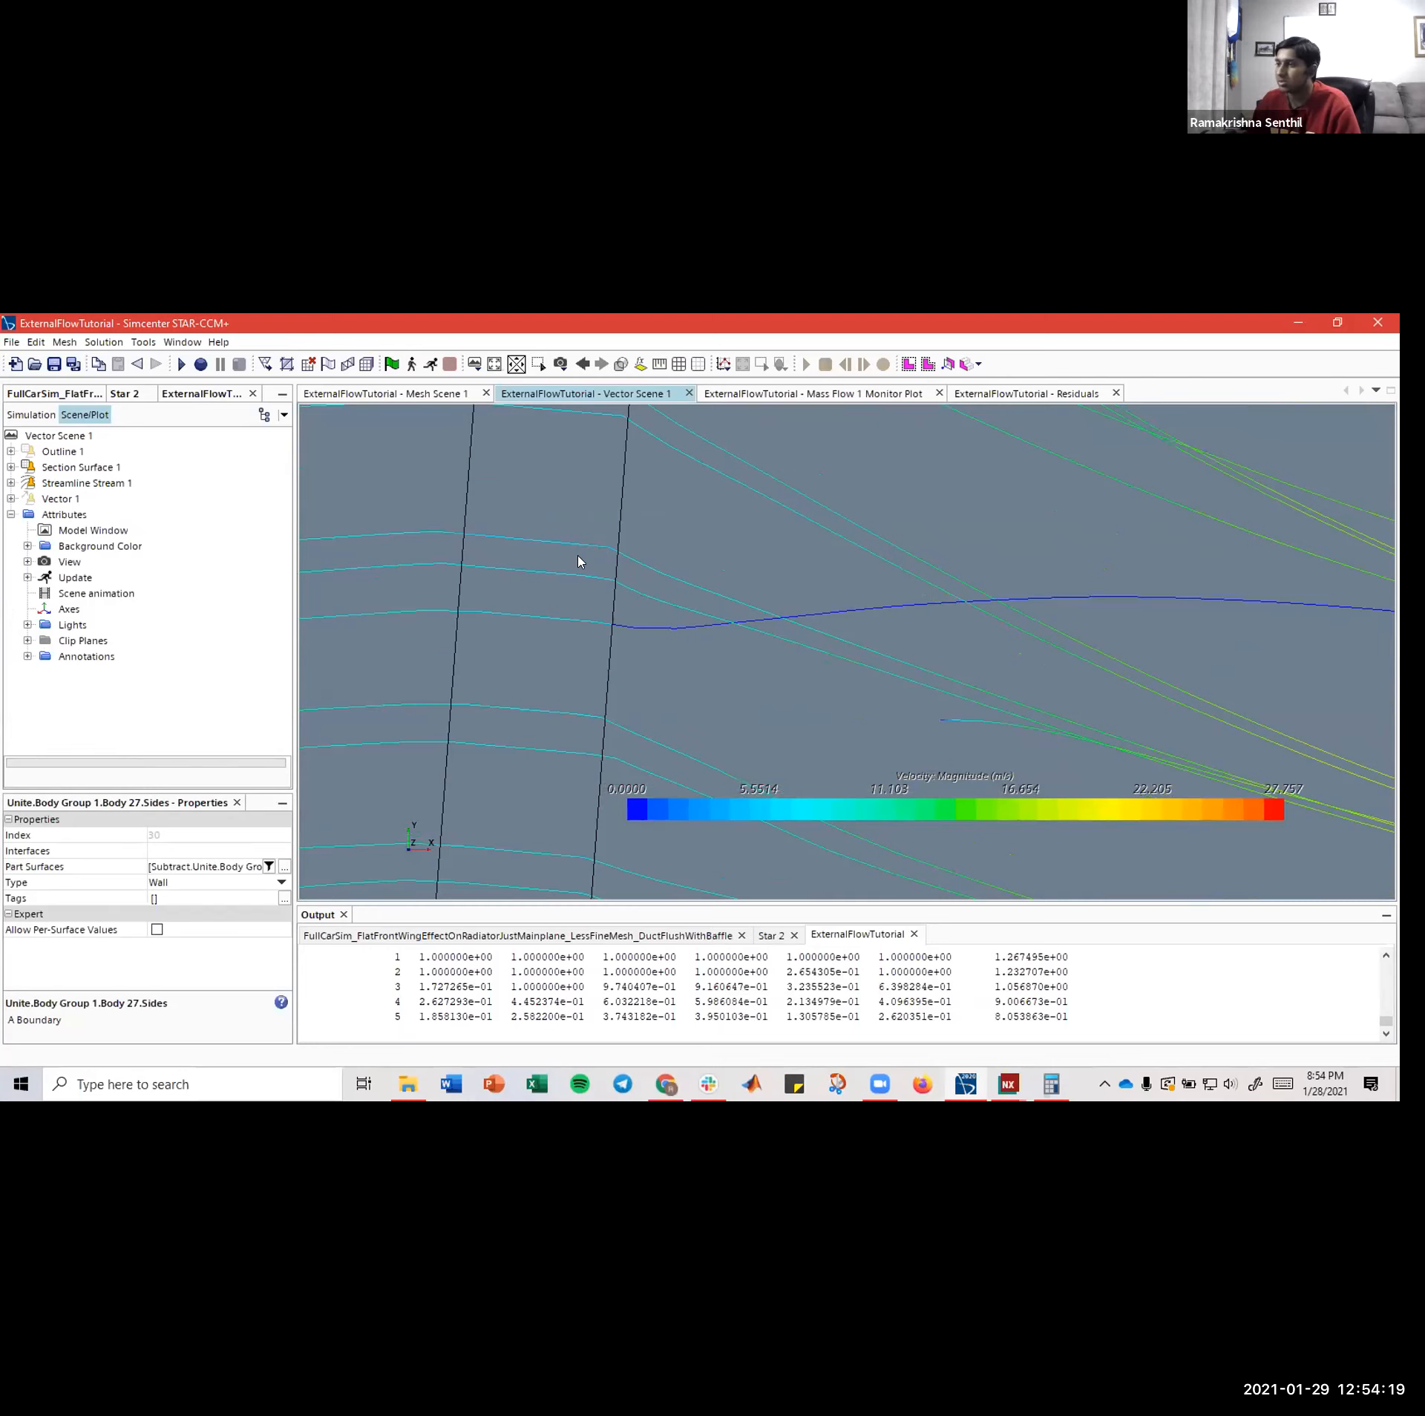
scroll(581, 562, "down", 3)
scroll(572, 704, "down", 3)
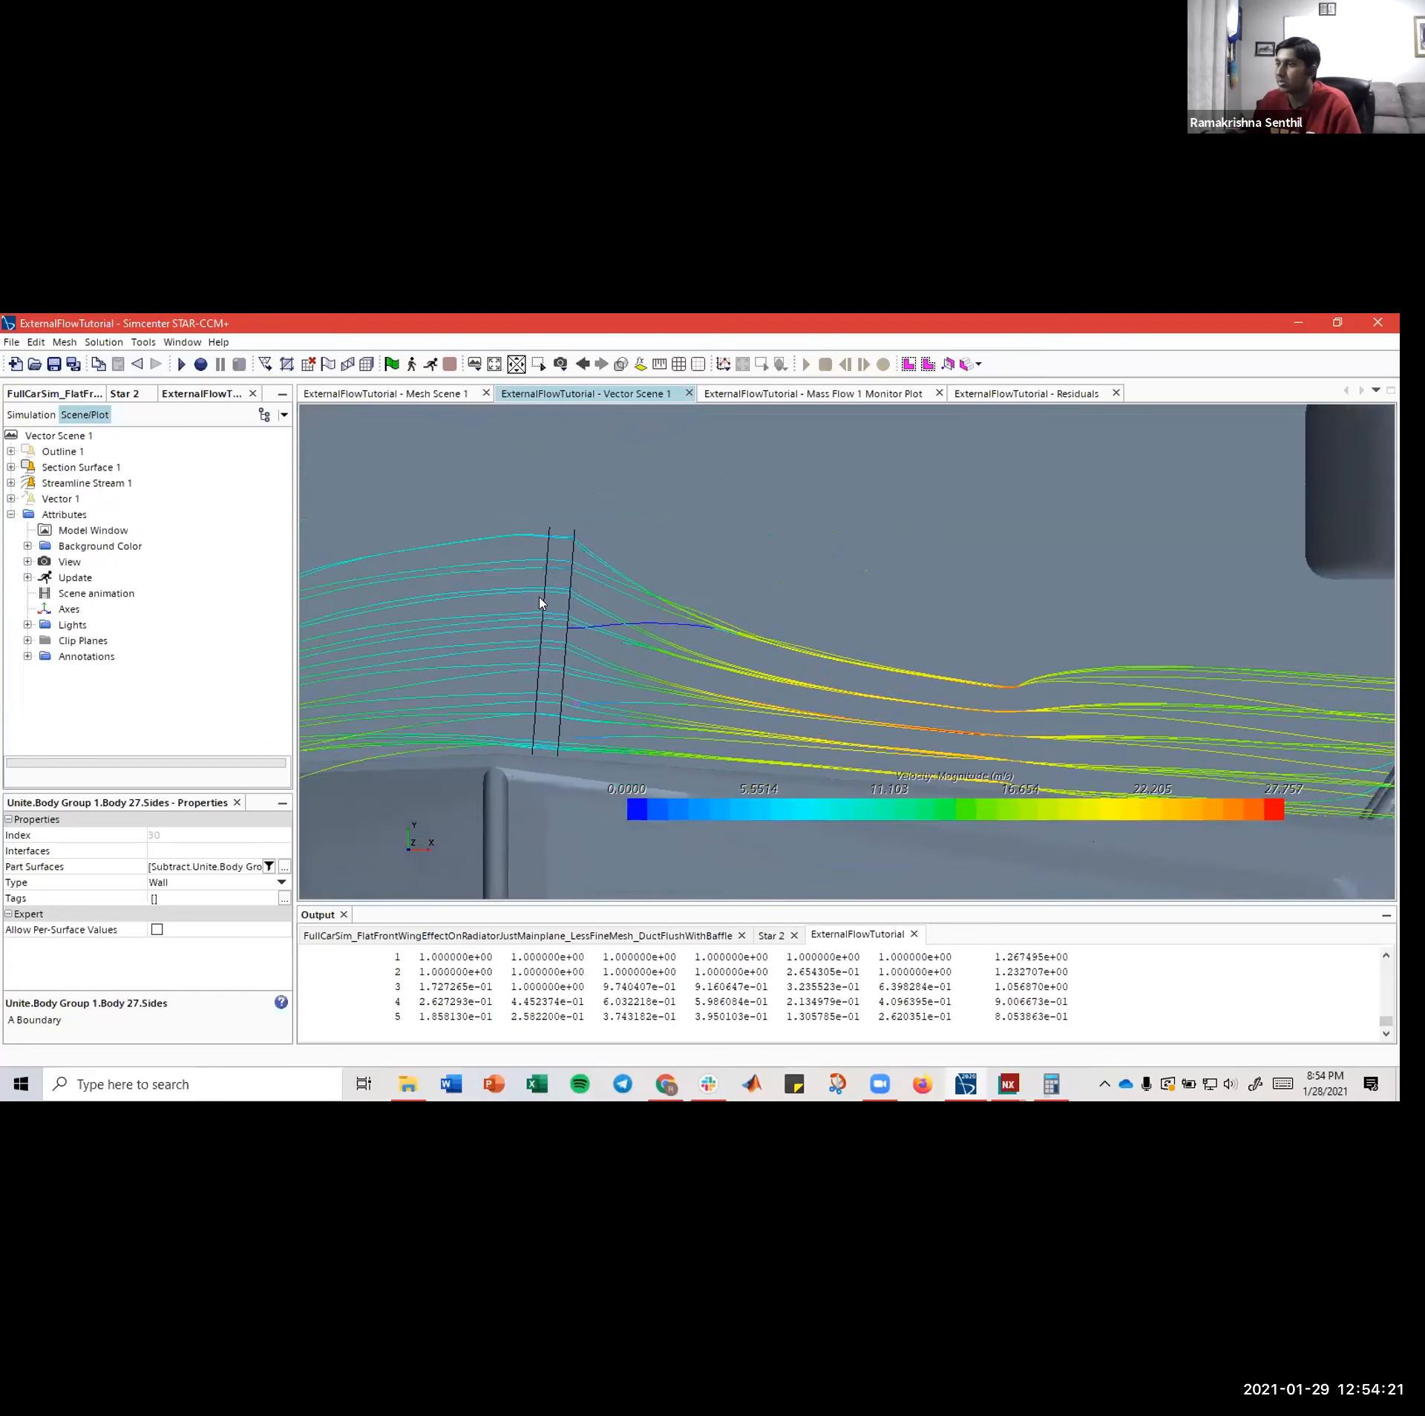
scroll(599, 600, "down", 5)
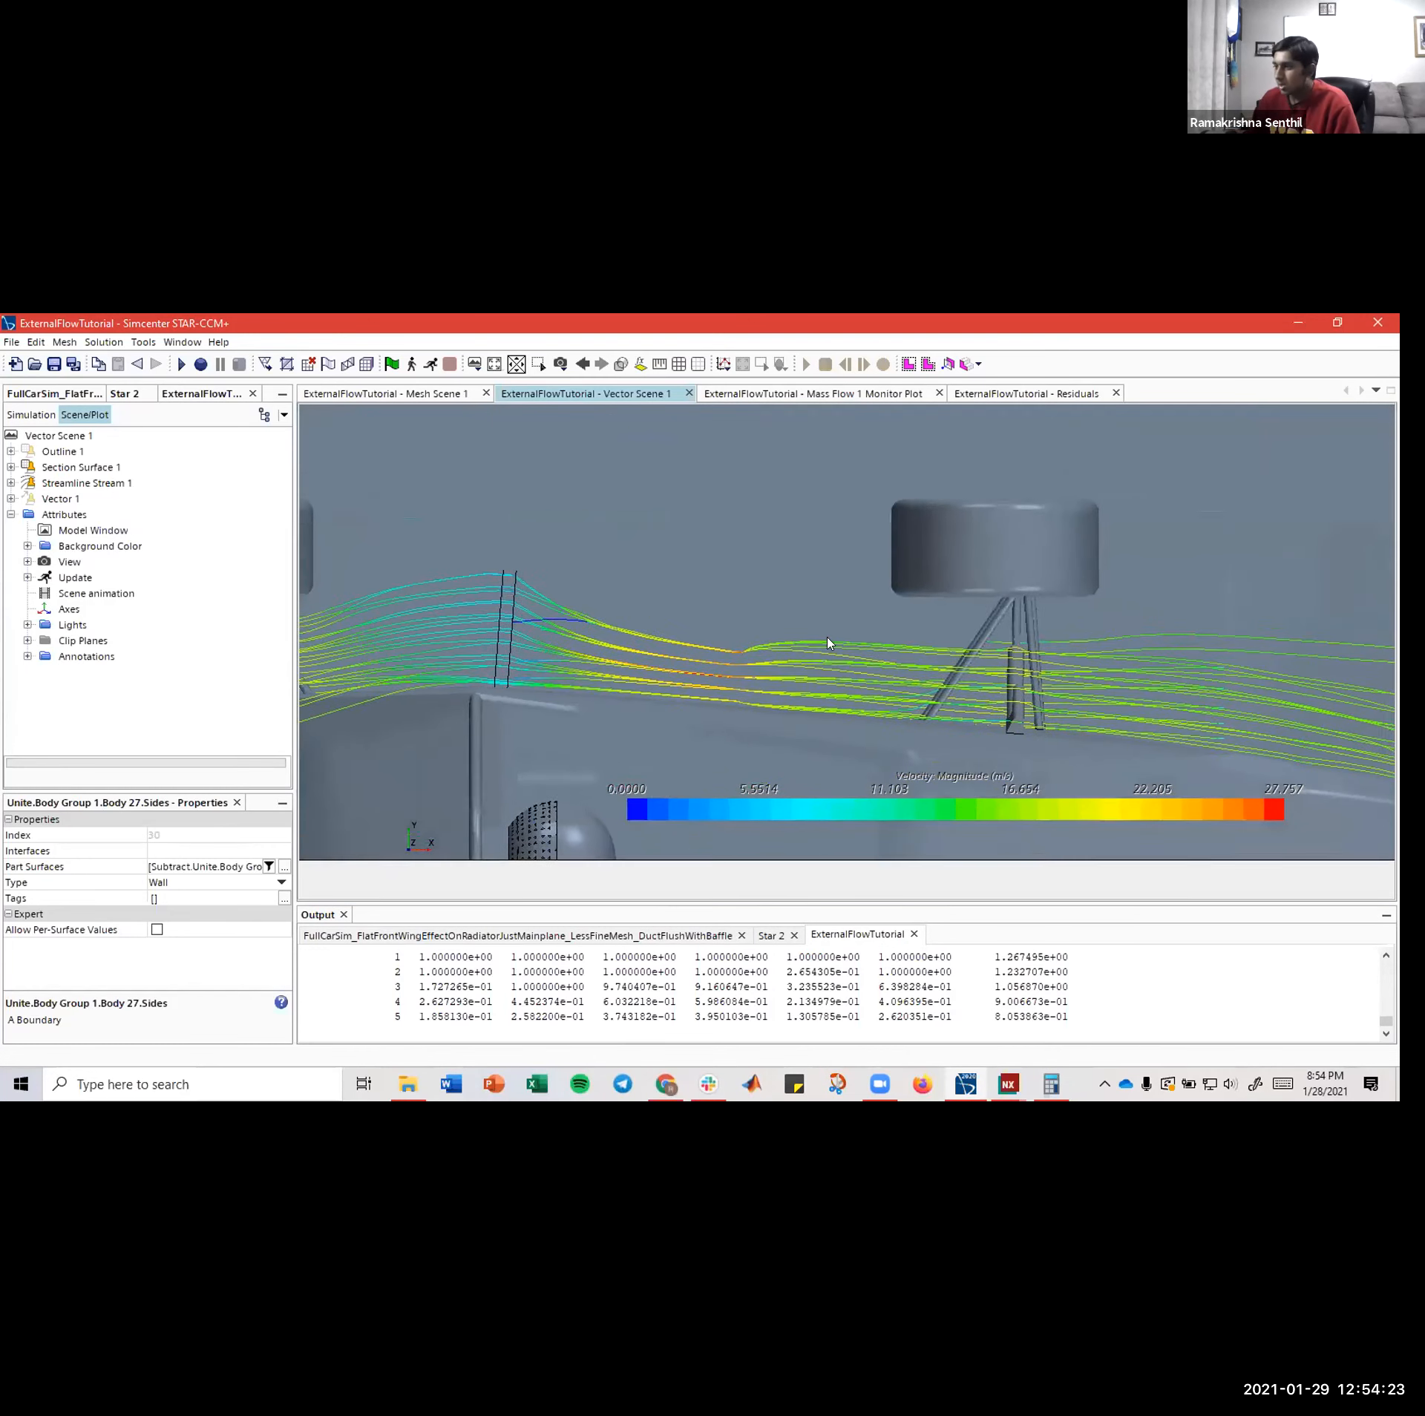
left_click_drag(828, 644, 770, 617)
scroll(680, 697, "down", 4)
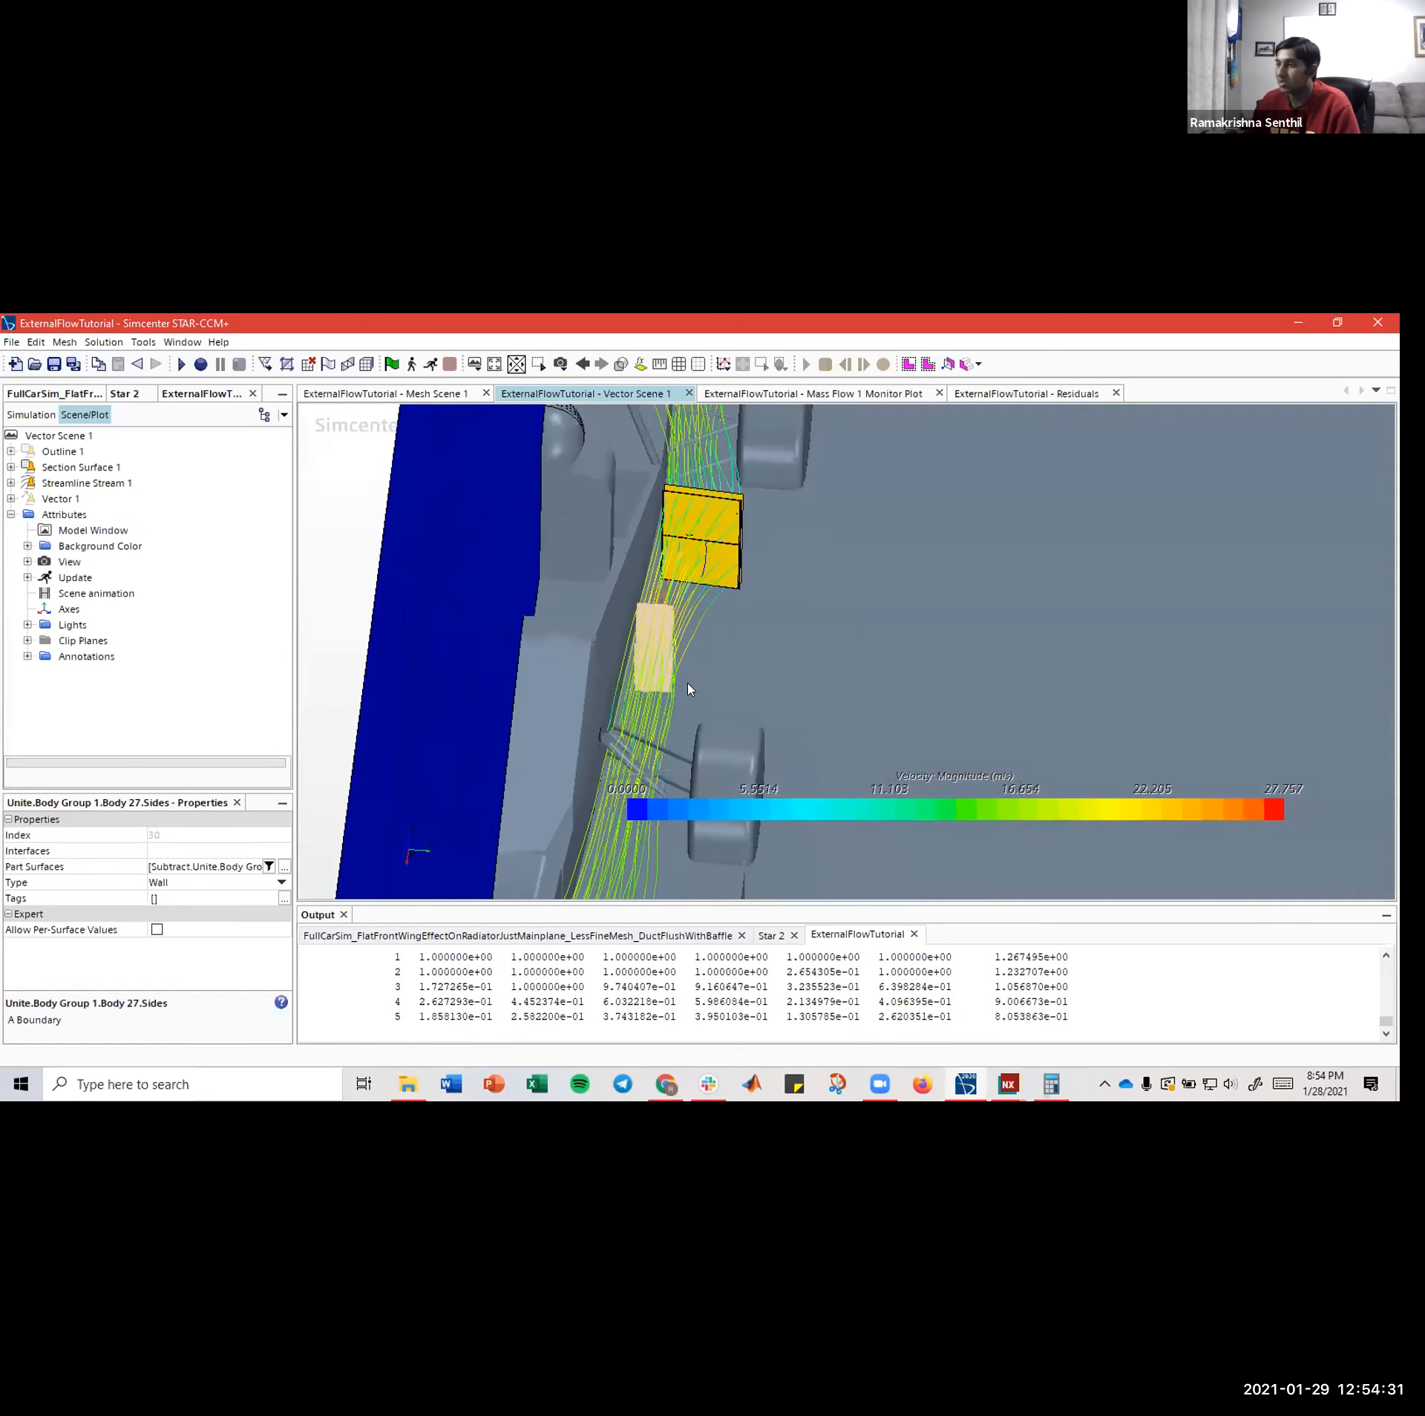
right_click_drag(729, 619, 708, 600)
left_click_drag(679, 692, 767, 738)
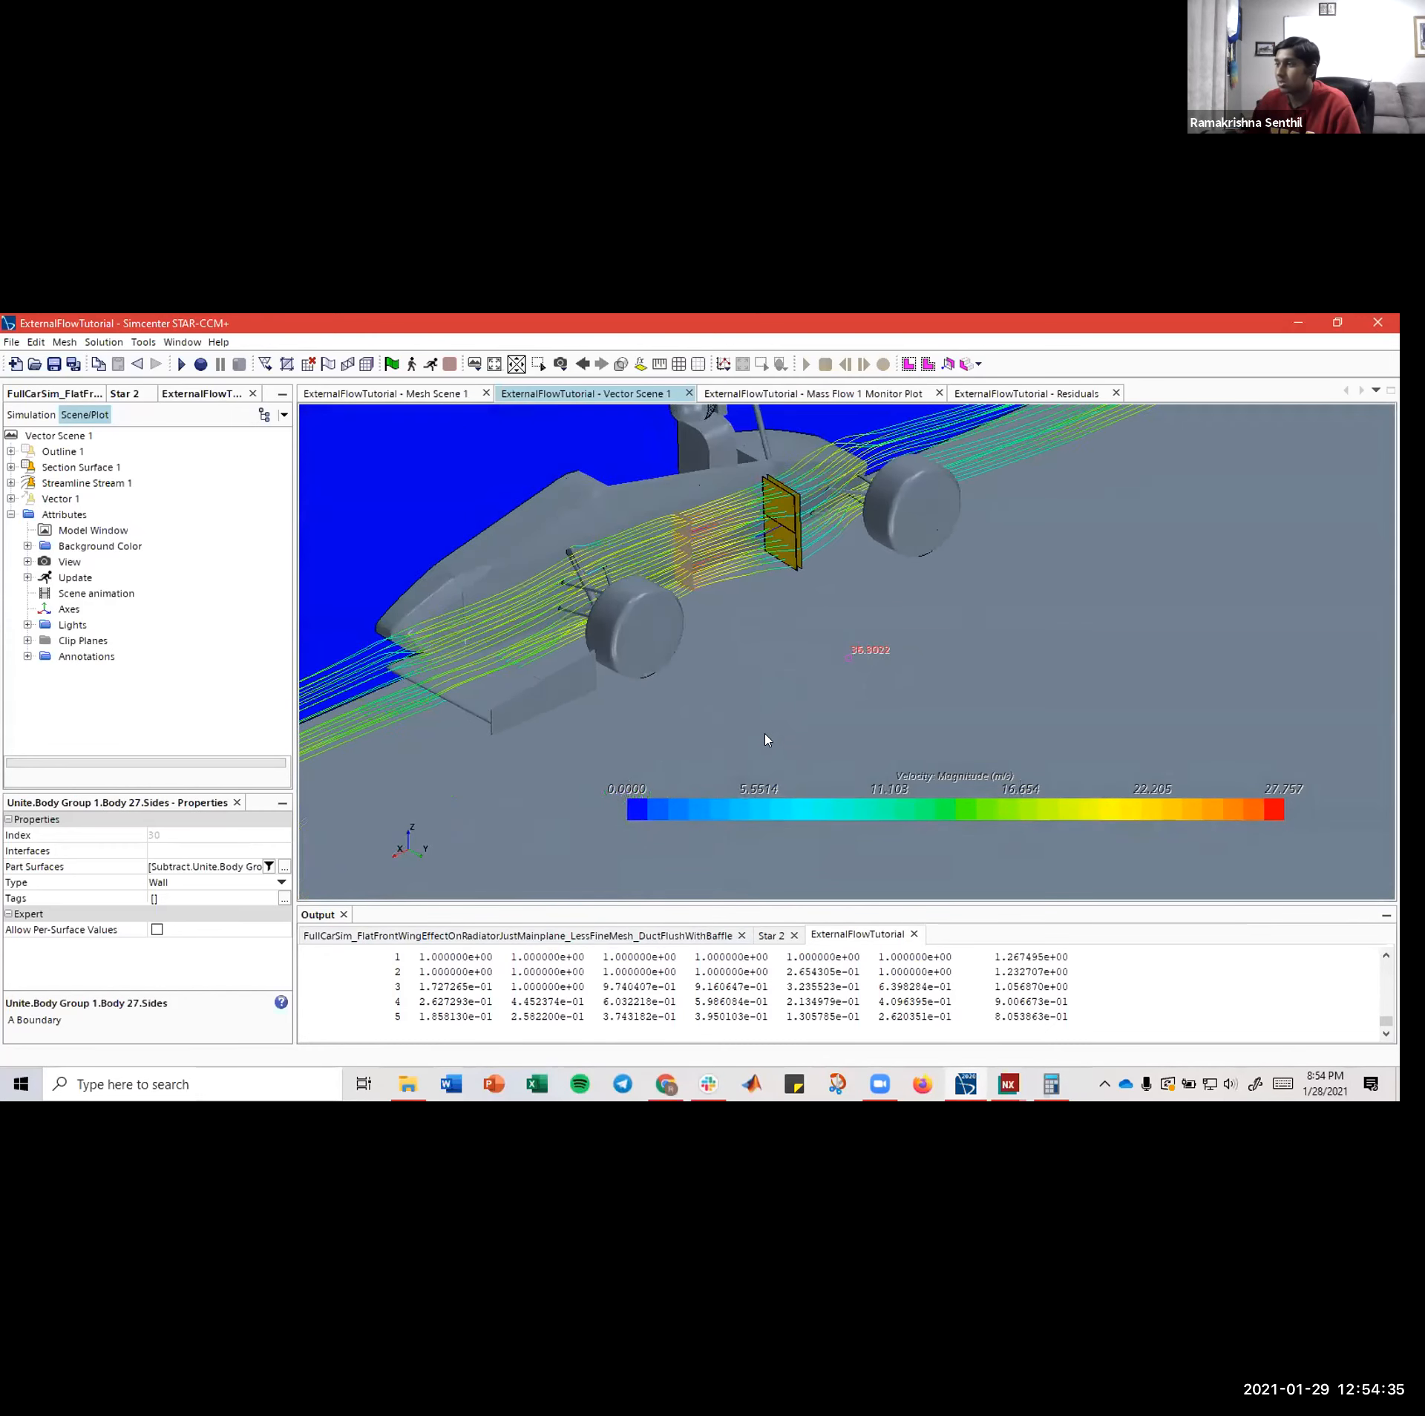
right_click_drag(725, 599, 773, 716)
mouse_move(778, 719)
left_mouse_down()
mouse_move(764, 710)
mouse_move(795, 715)
mouse_move(778, 719)
left_mouse_up()
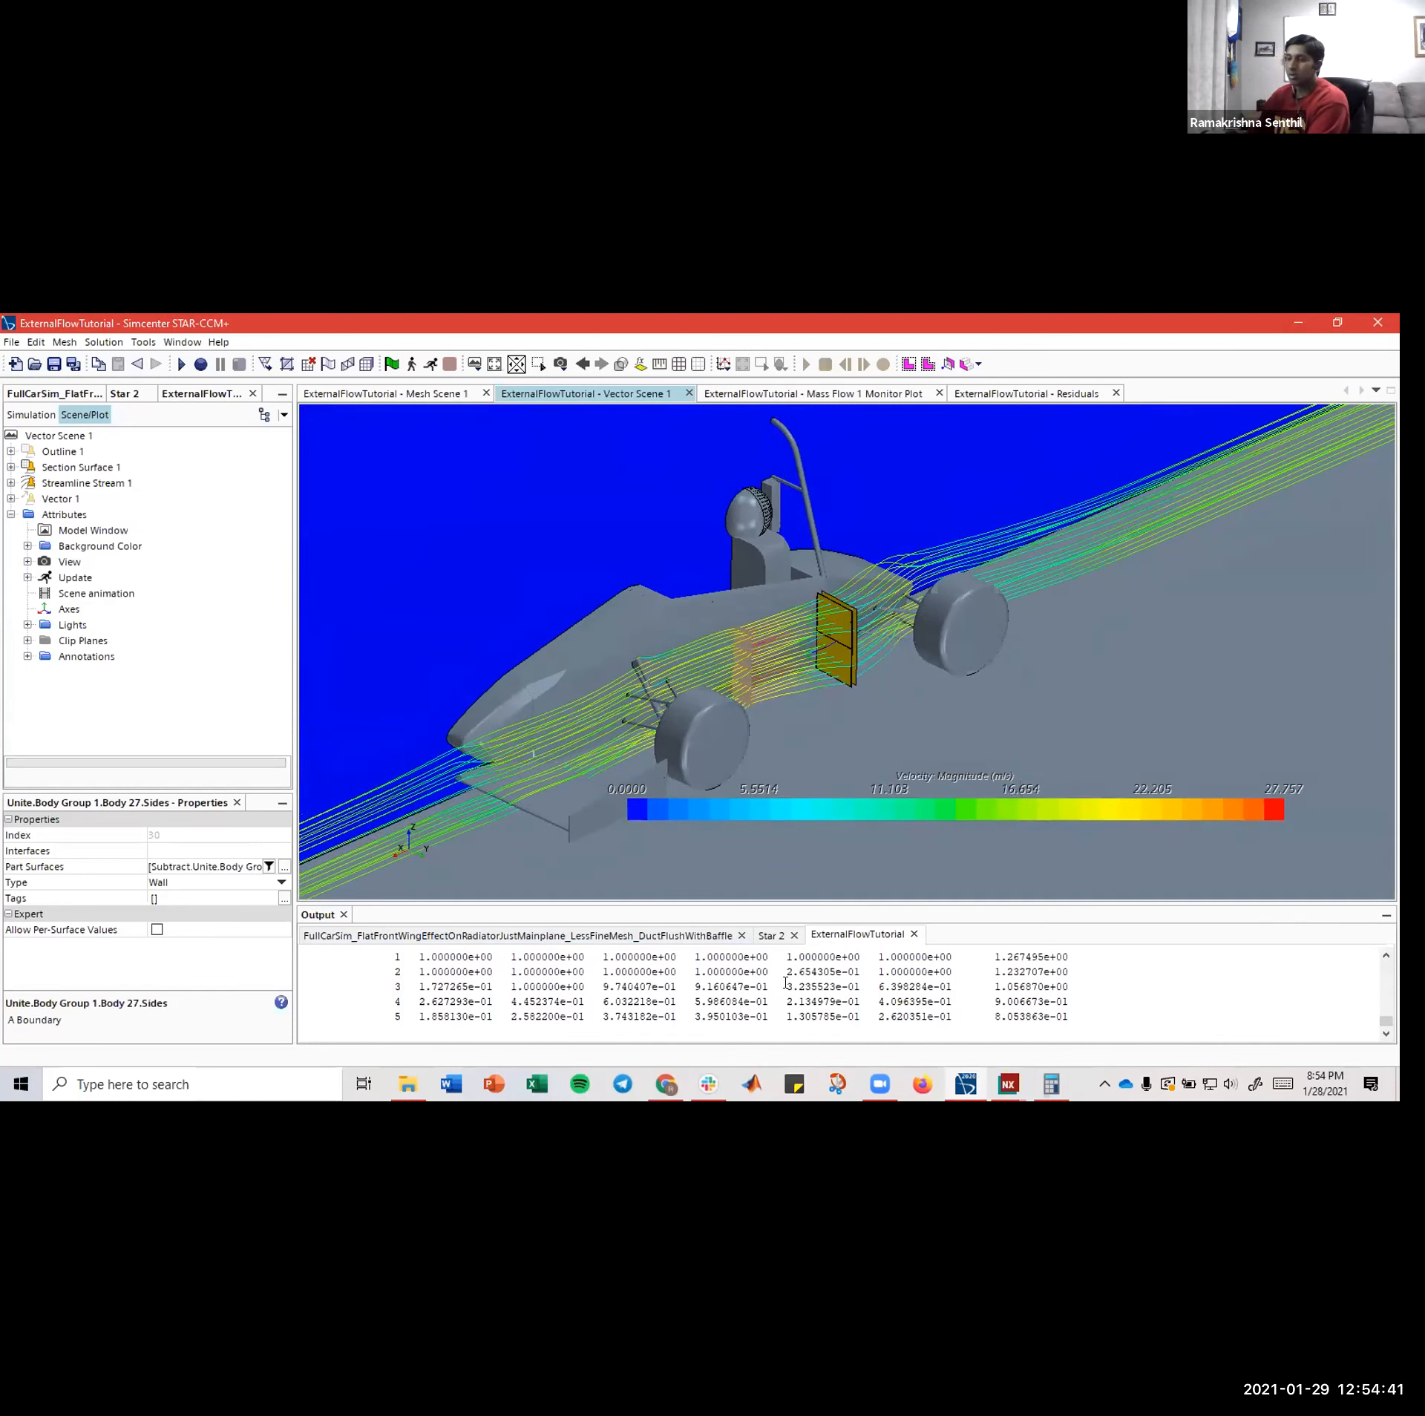
- Review the residuals plot, mesh scene and Mass Flow 1 monitor plot, and return to Vector Scene 1
left_click(982, 394)
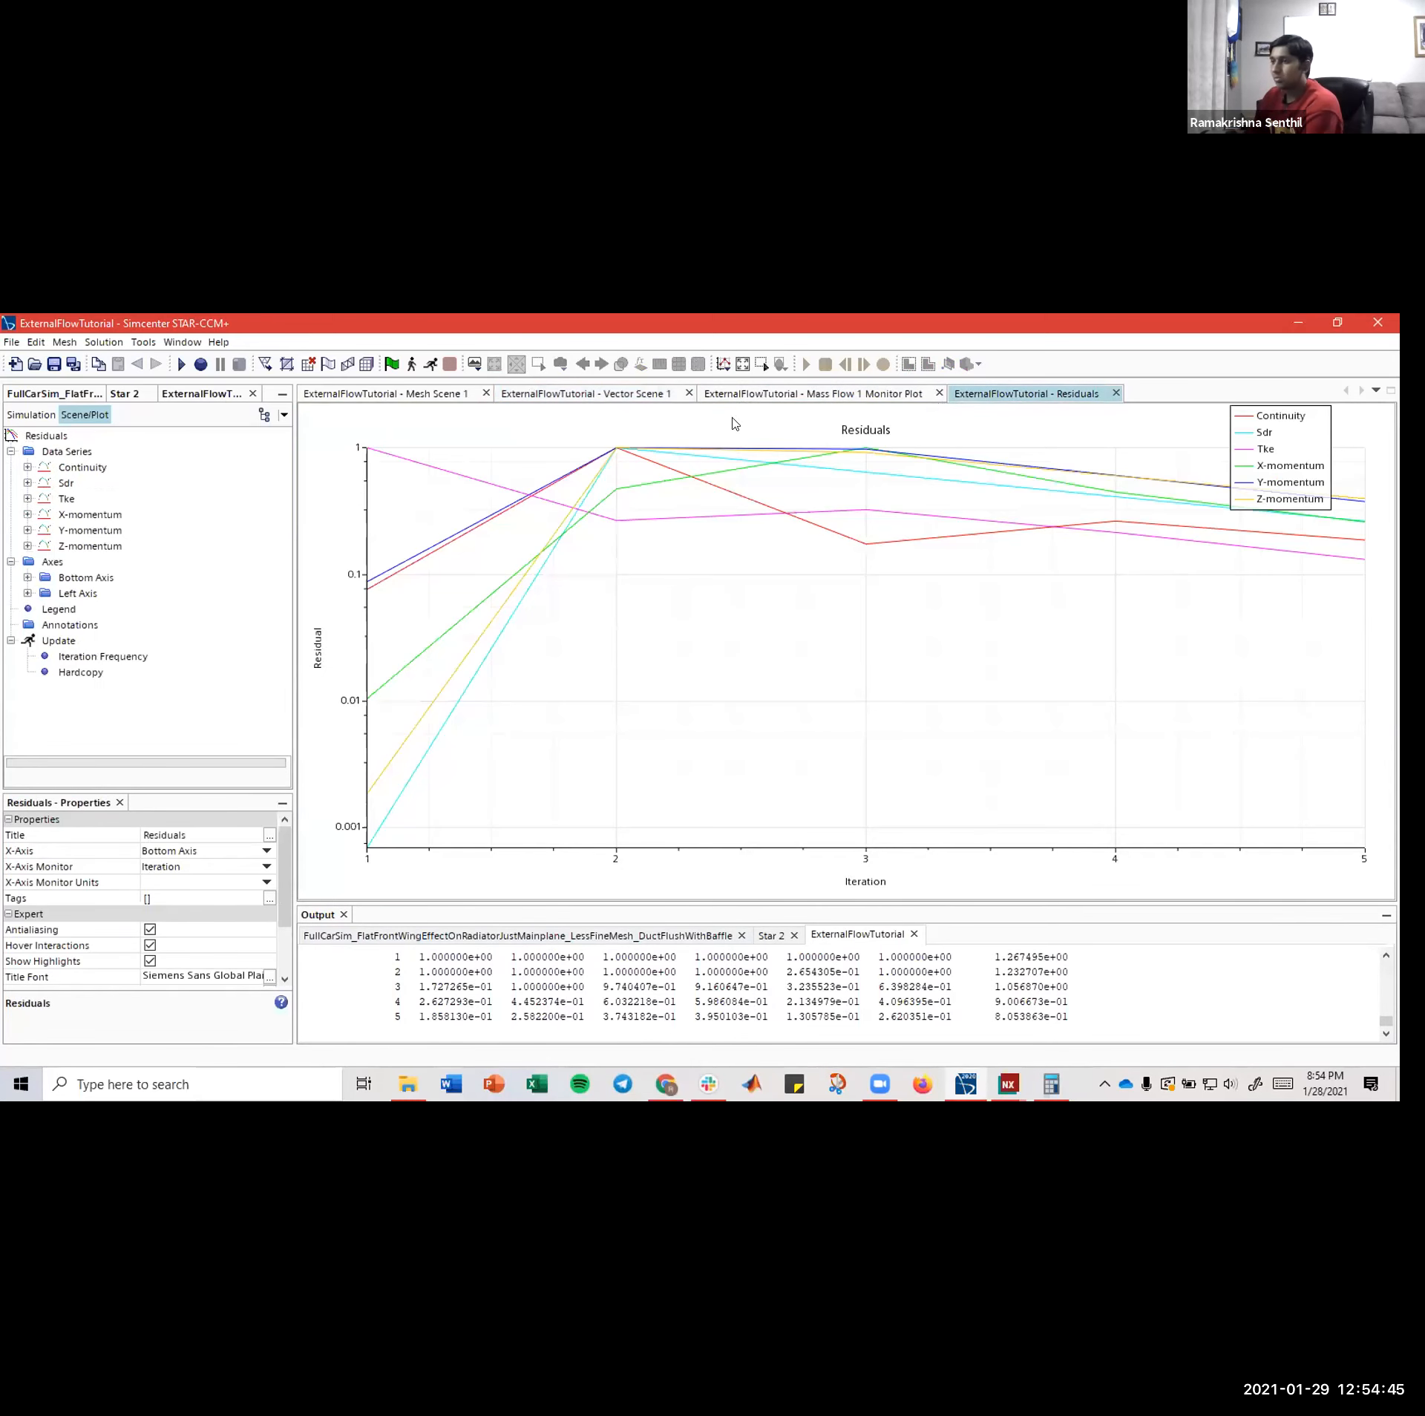
left_click(428, 394)
left_click(541, 394)
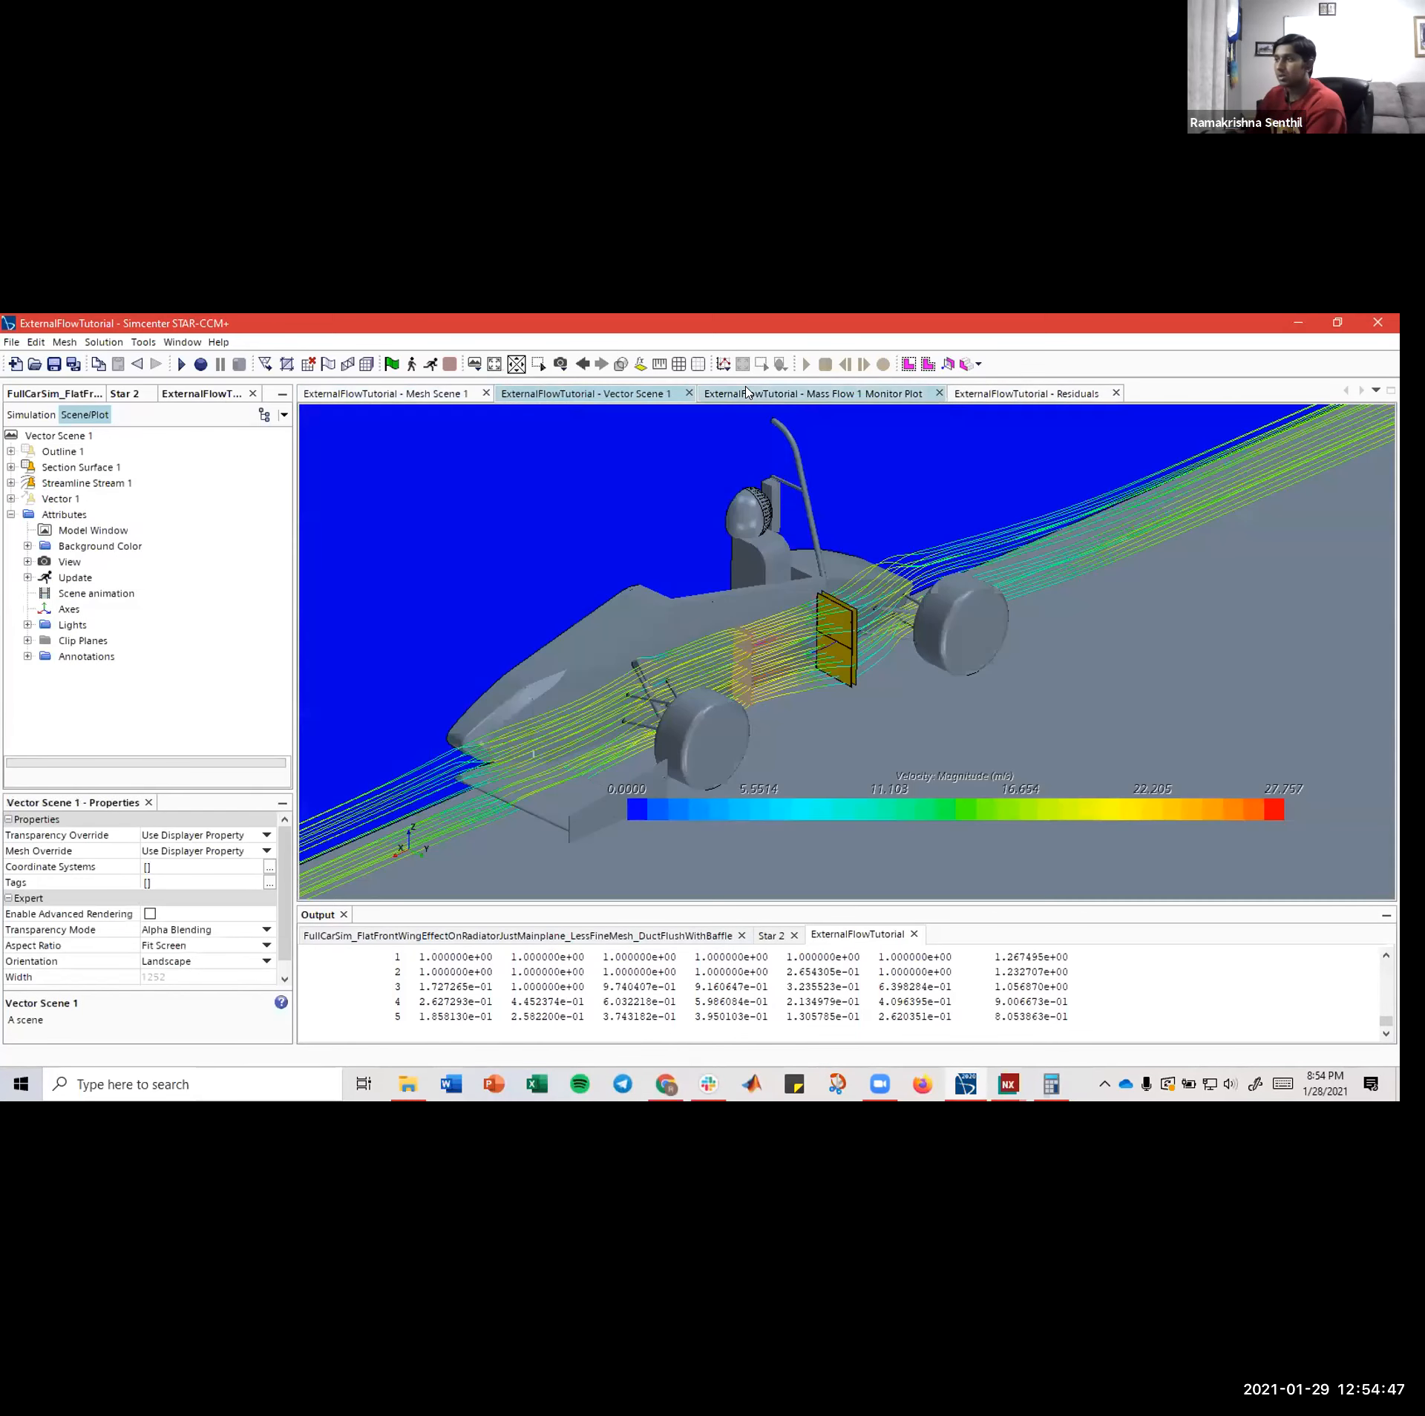
left_click(747, 393)
left_click(610, 394)
scroll(831, 577, "down", 5)
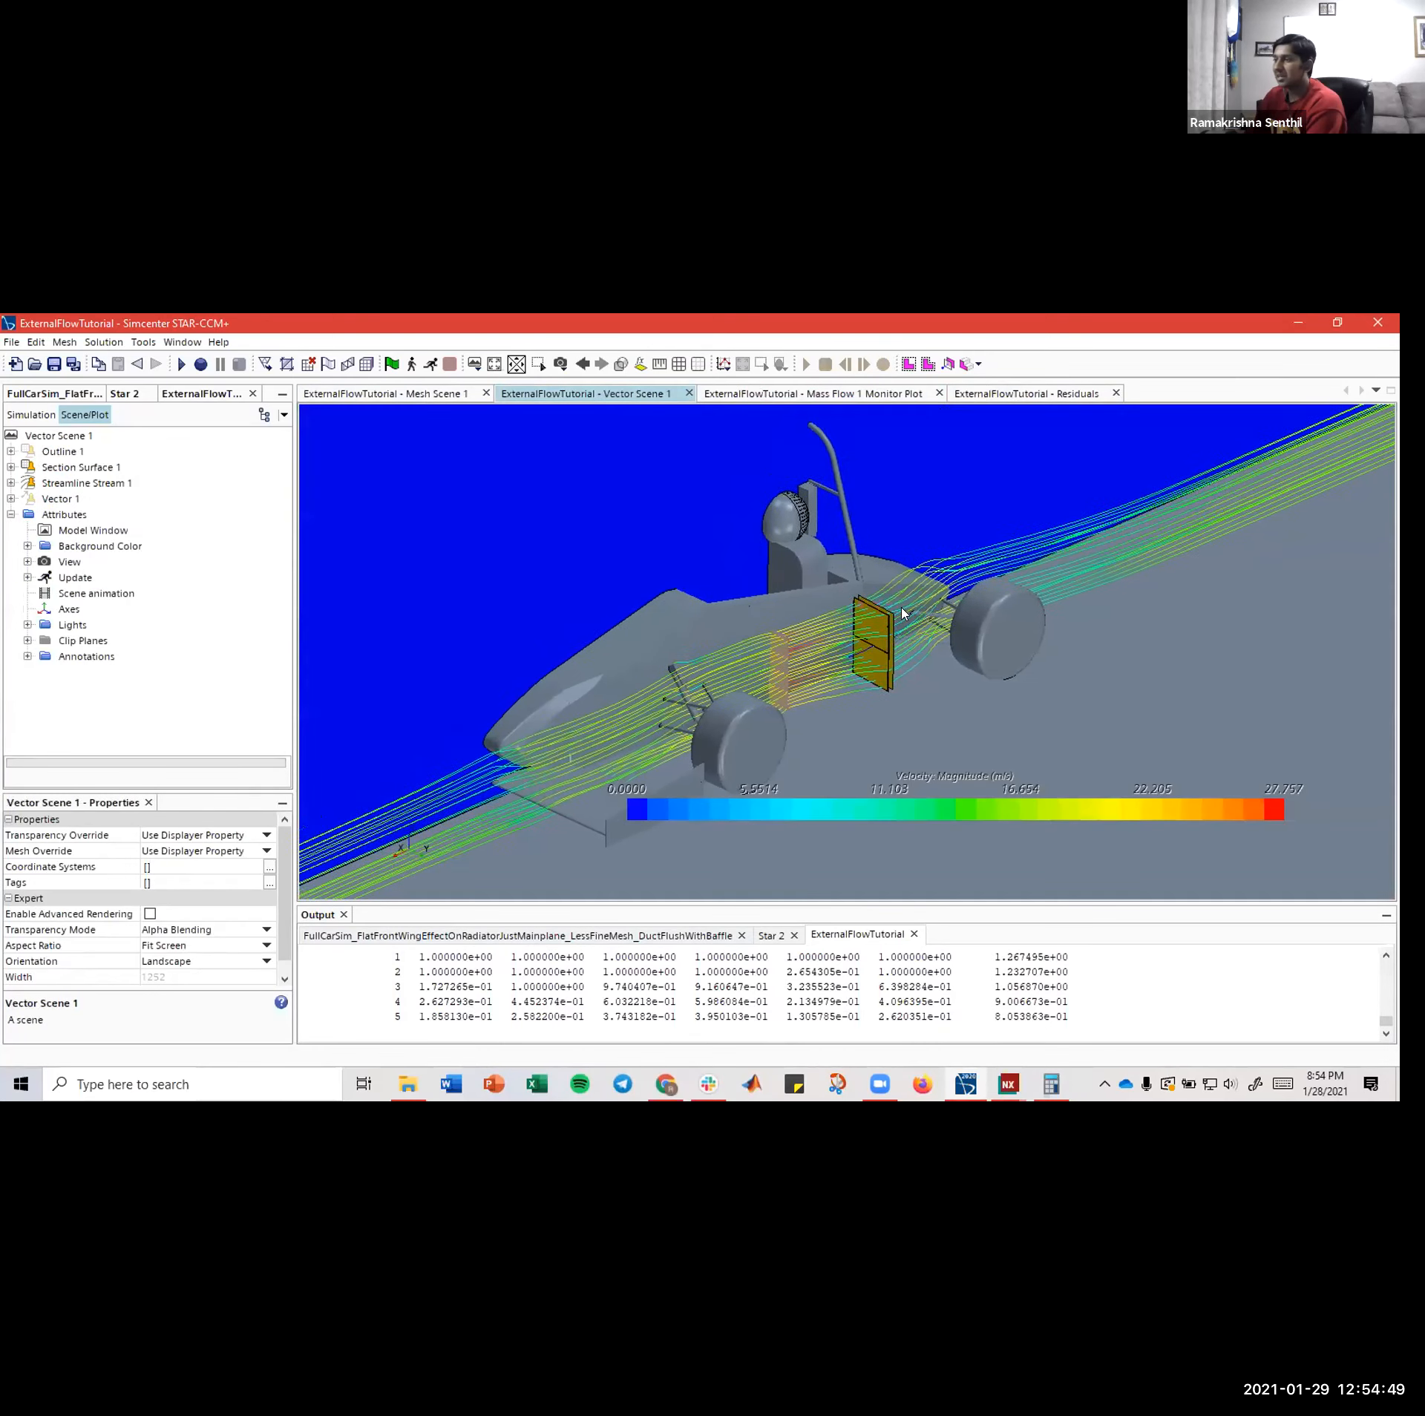
scroll(411, 425, "down", 4)
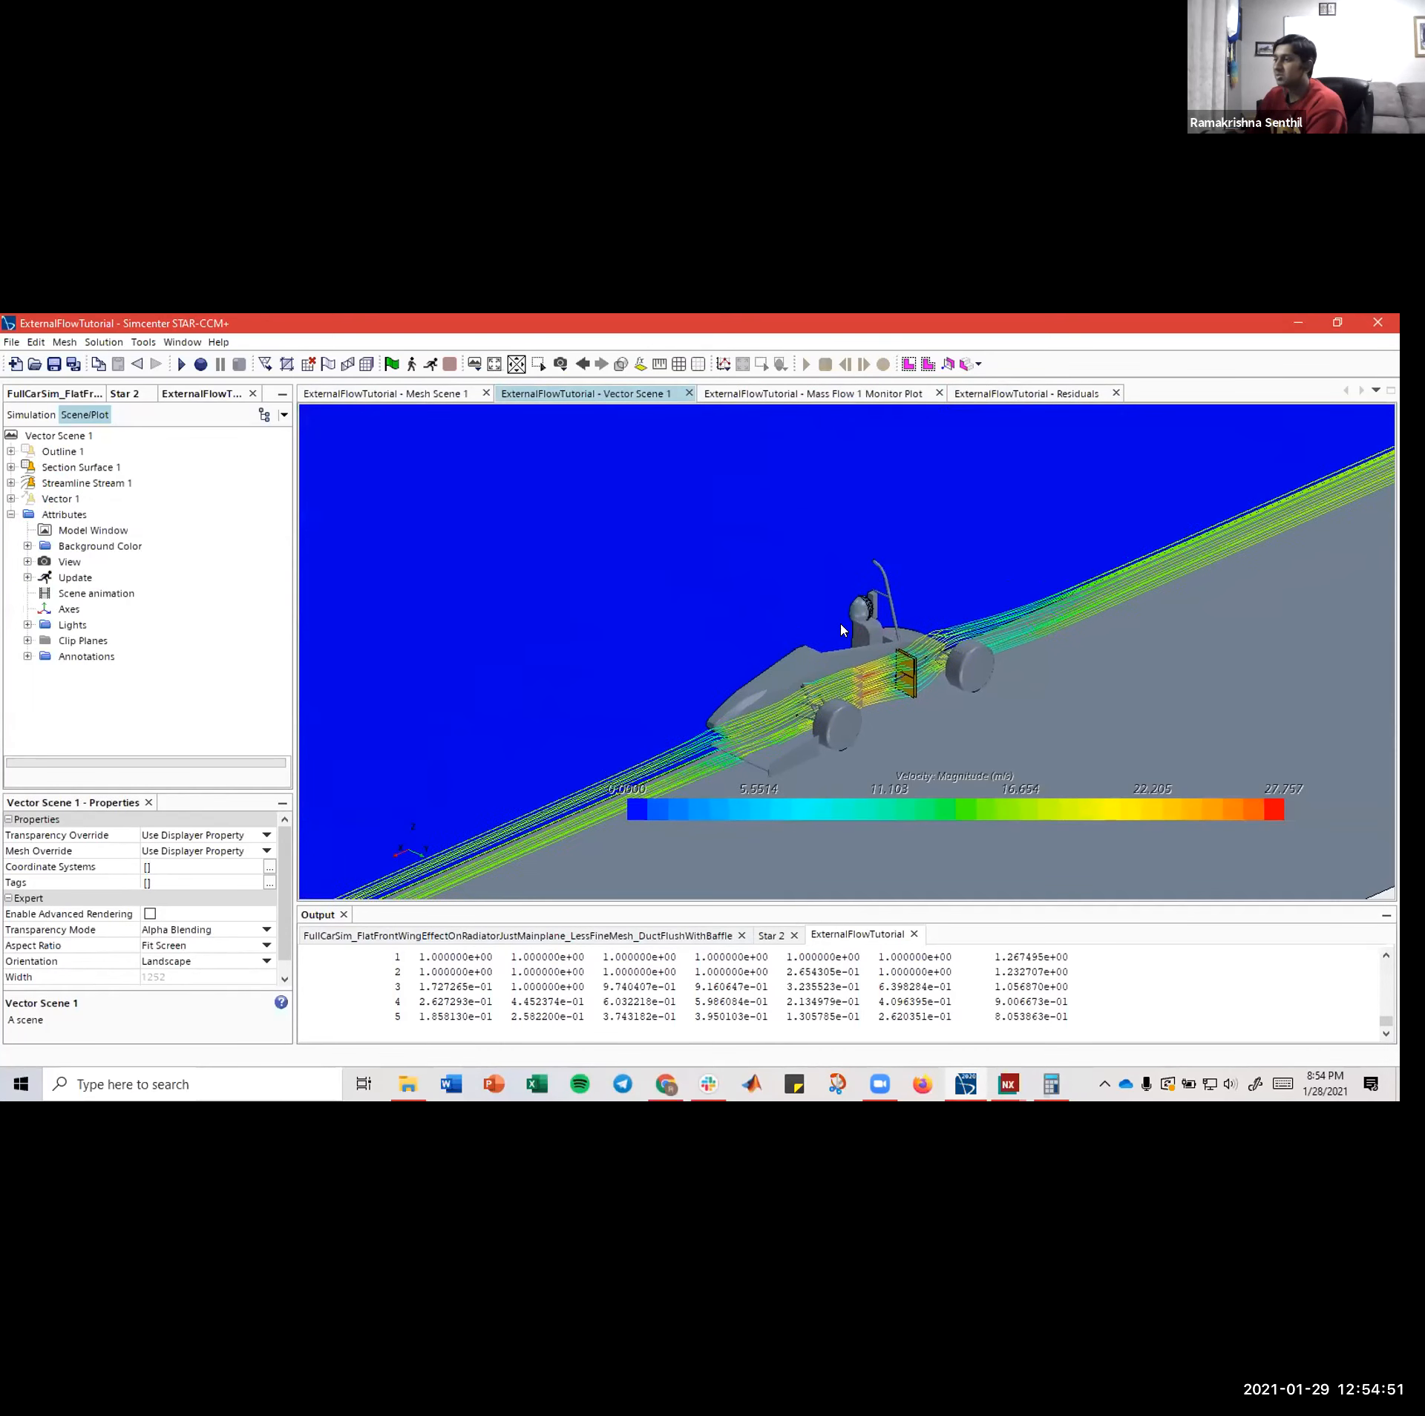
left_click(11, 342)
left_click(11, 342)
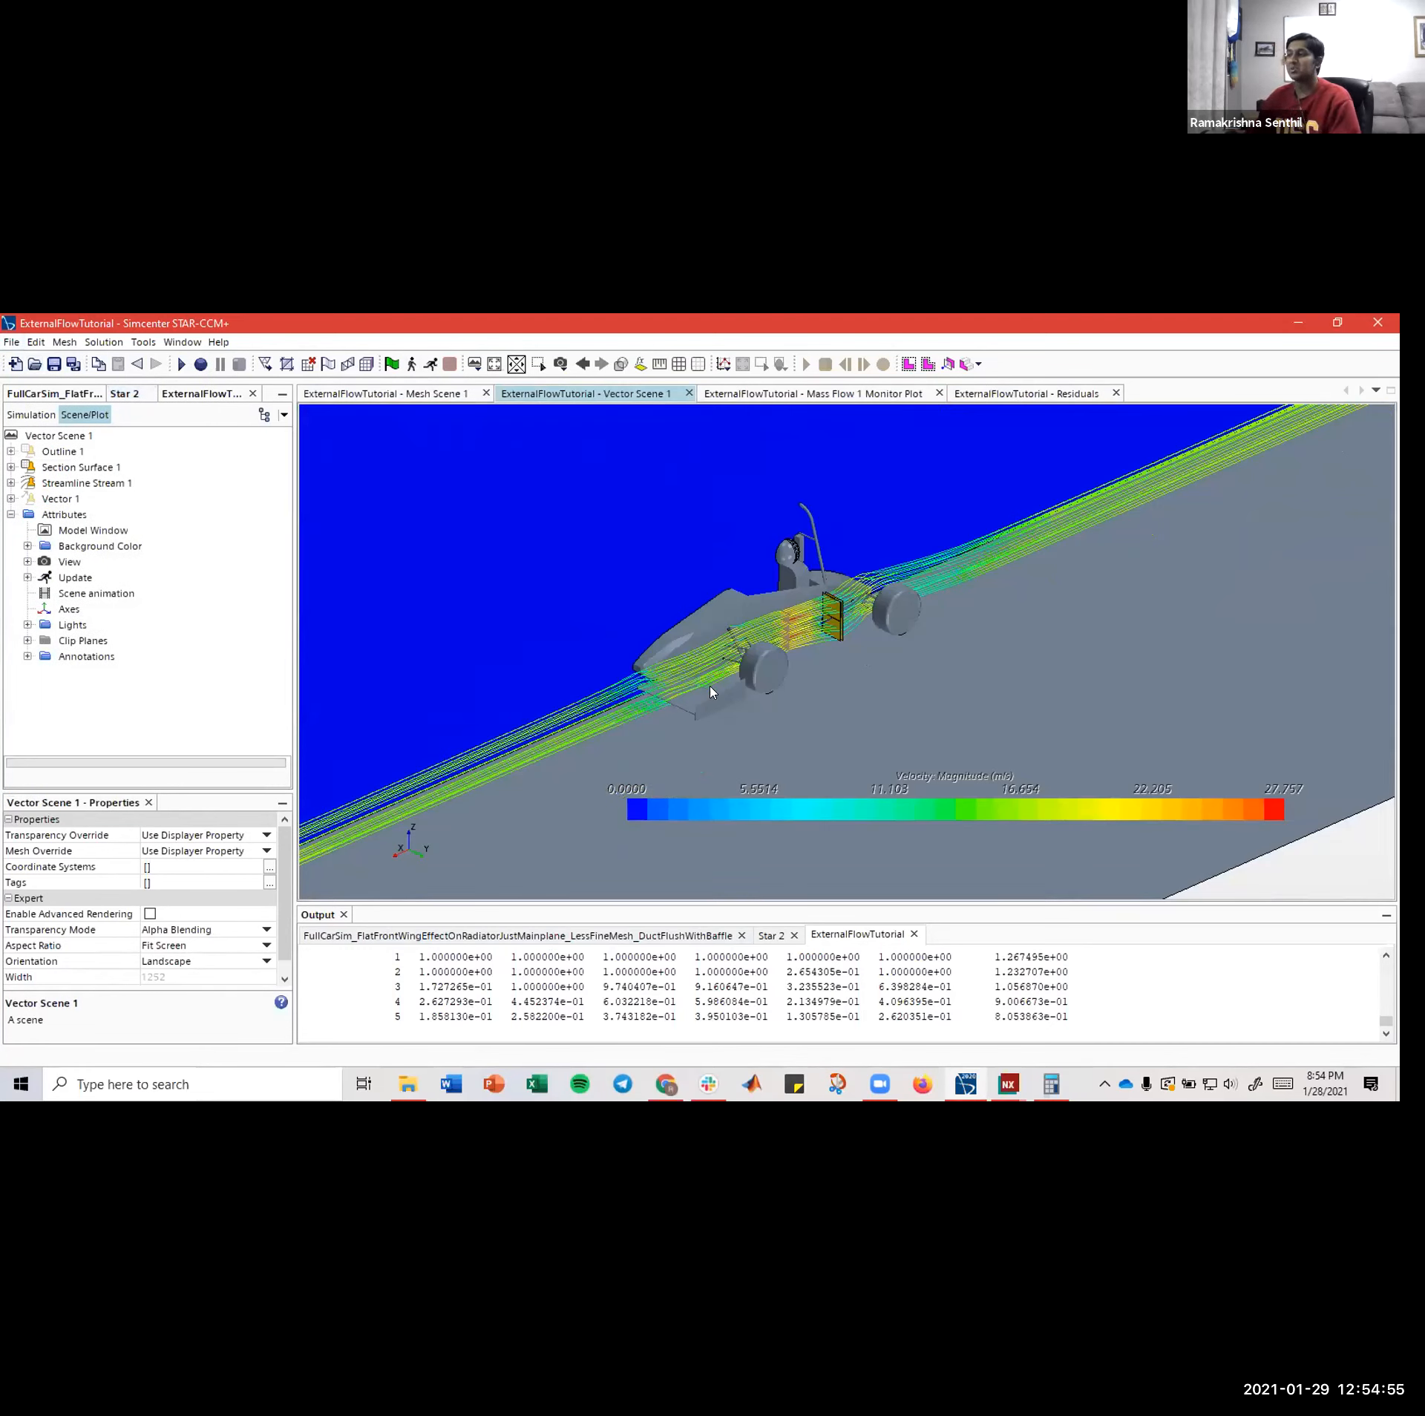
right_click_drag(847, 668, 685, 586)
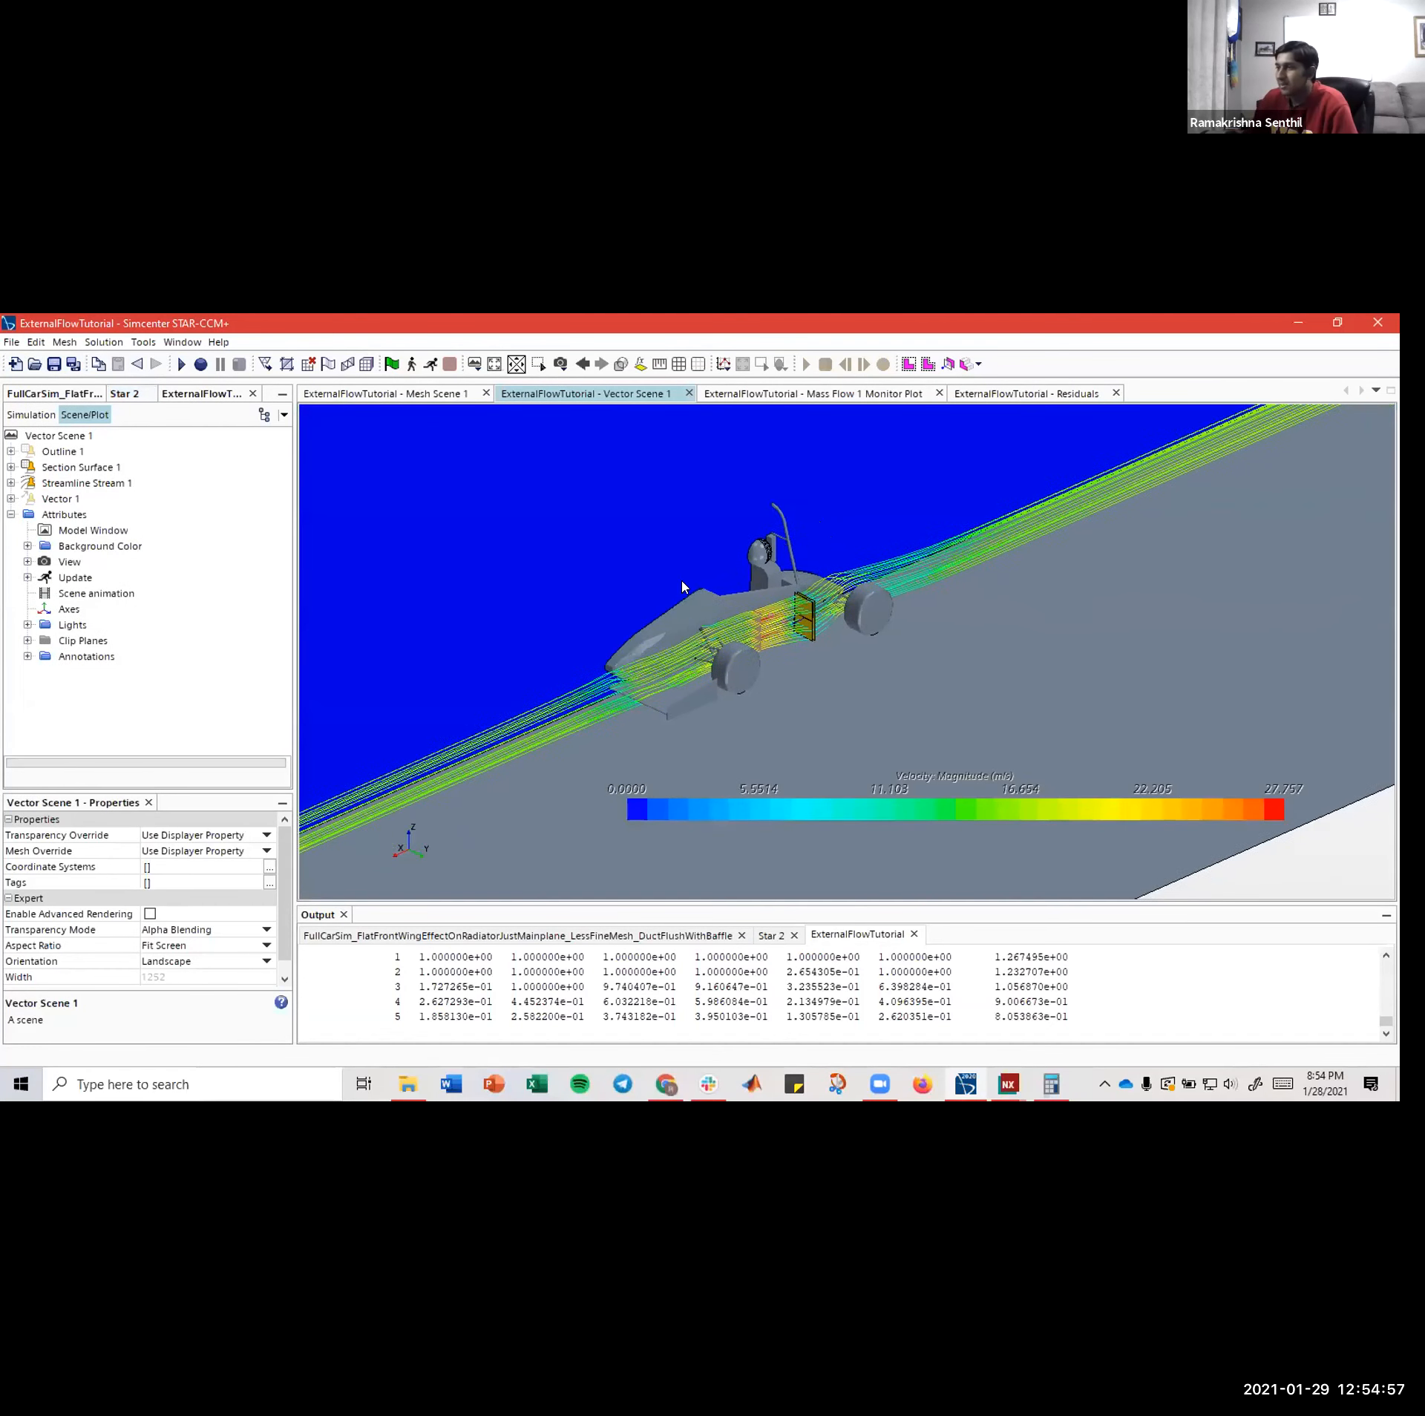
left_click(770, 935)
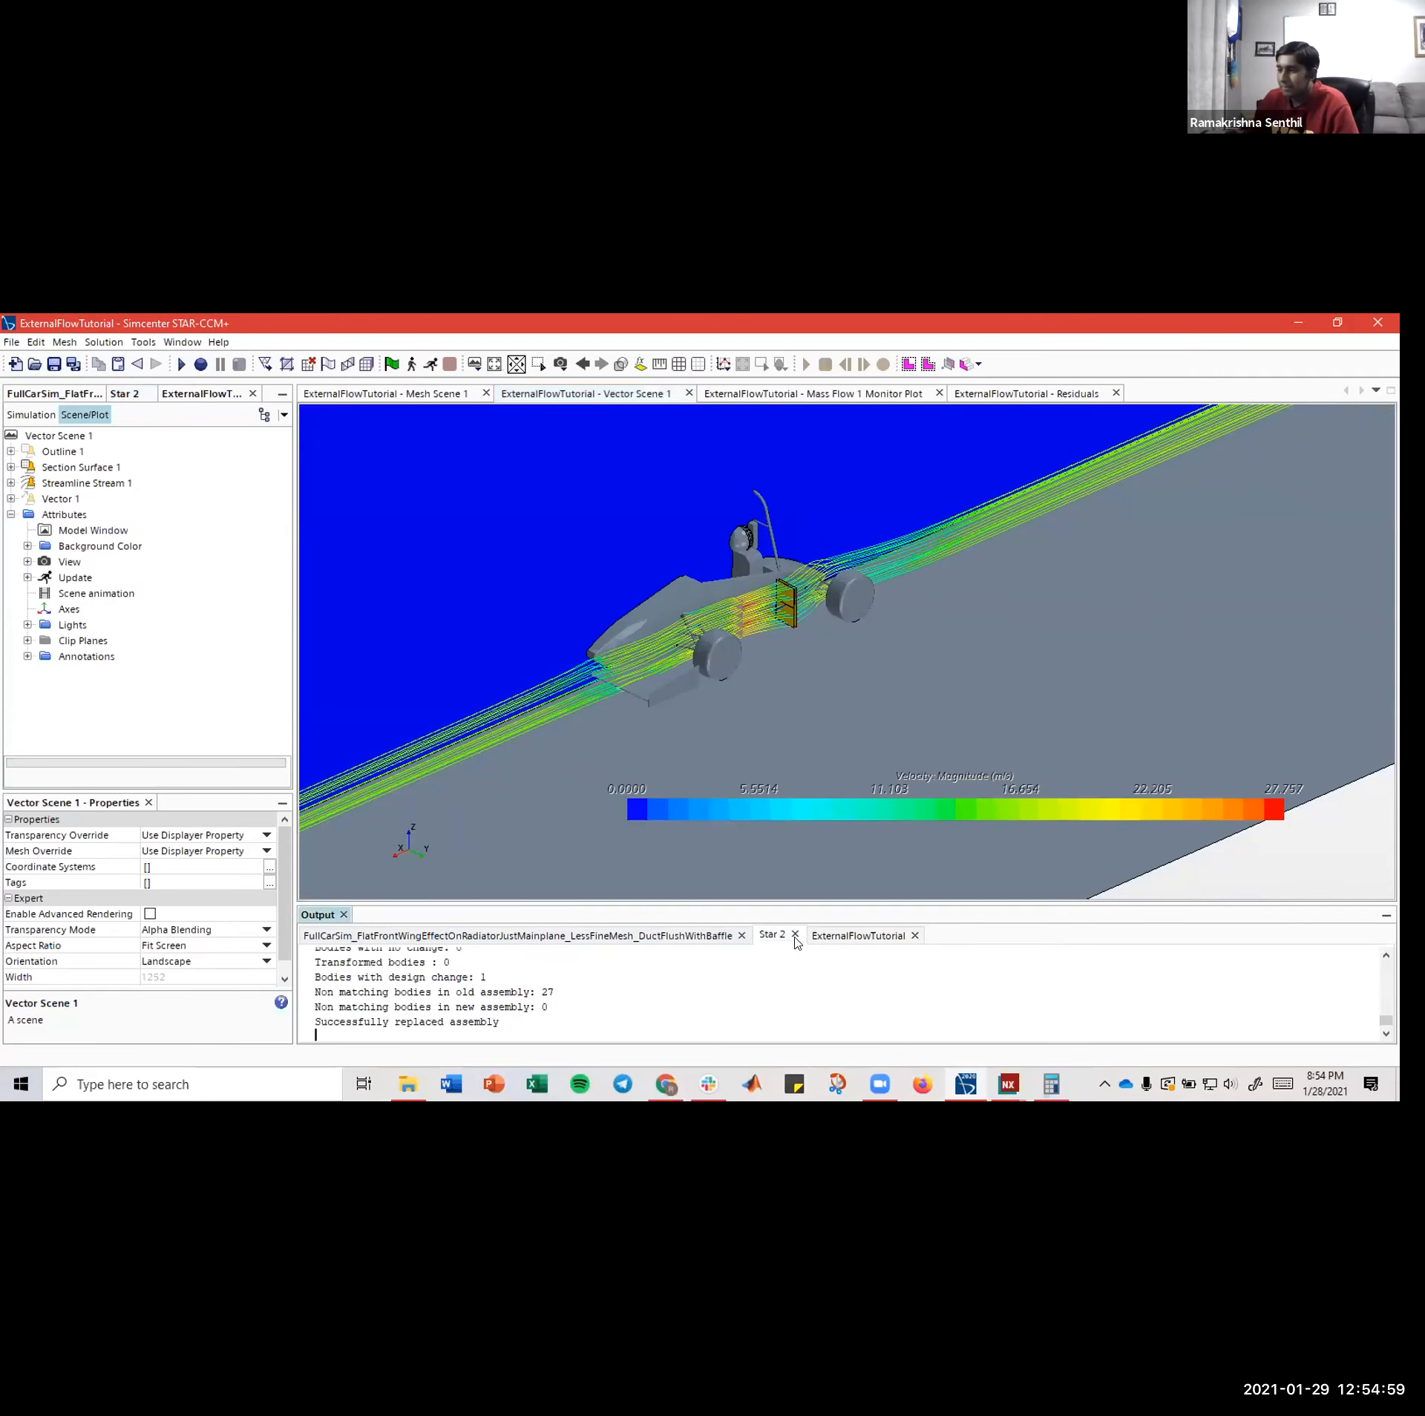
left_click(858, 934)
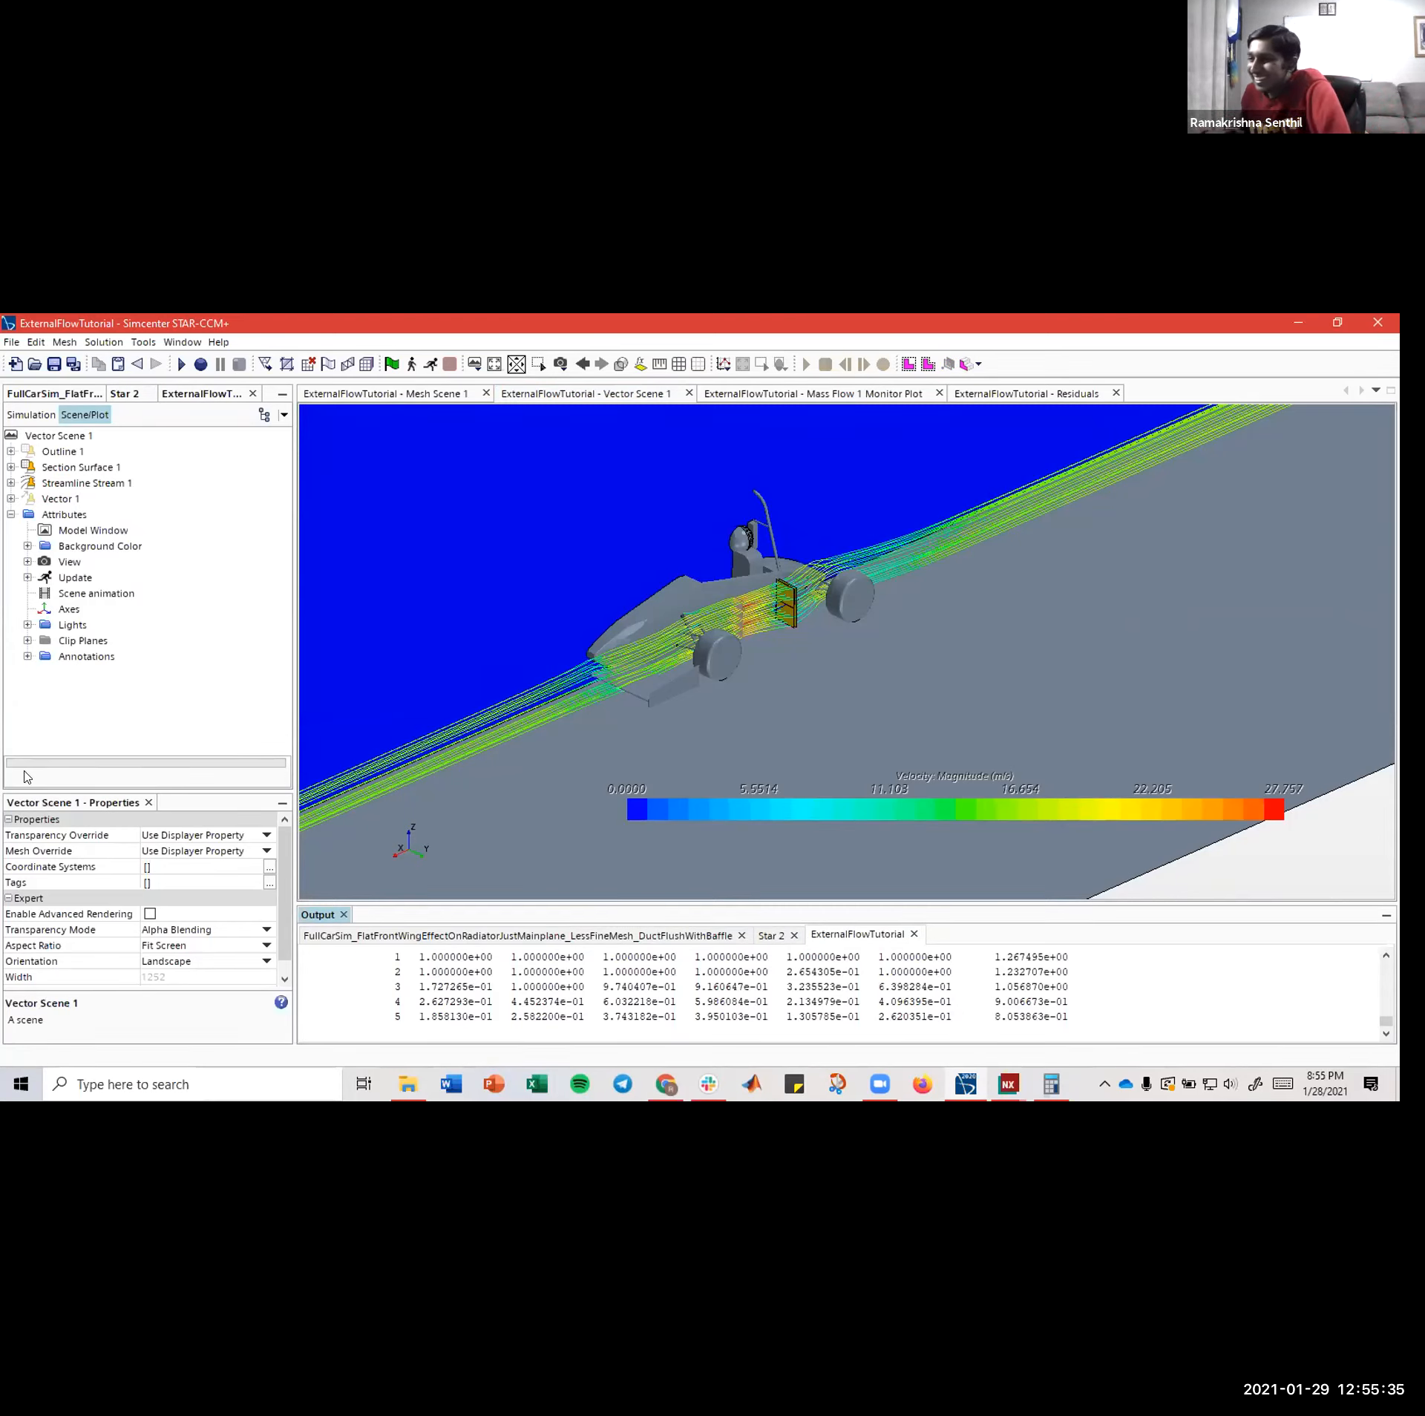
- Examine the streamlines from close up at the radiator out to the full length of the flow domain
right_click_drag(487, 669, 662, 655)
scroll(611, 662, "down", 4)
scroll(618, 664, "down", 2)
scroll(722, 653, "down", 2)
scroll(776, 645, "up", 4)
scroll(772, 641, "up", 7)
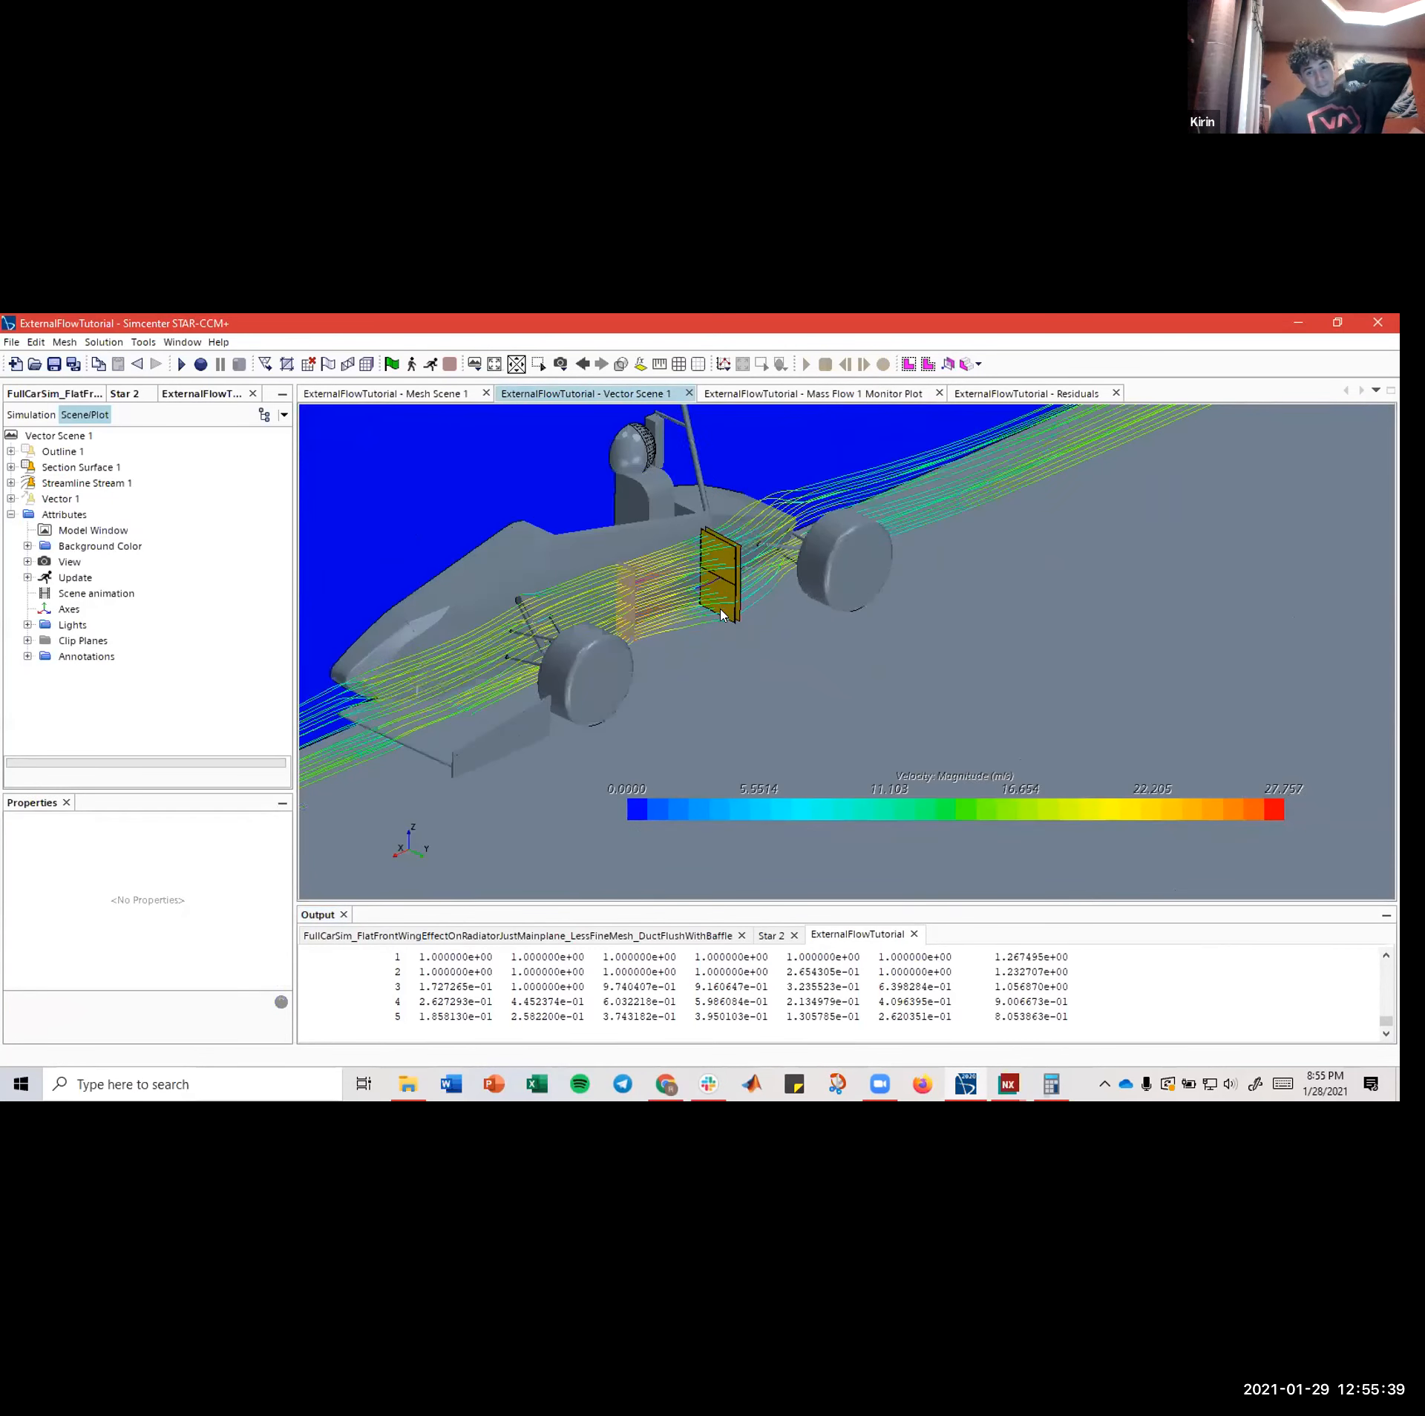
mouse_move(737, 553)
left_mouse_down()
mouse_move(758, 573)
mouse_move(675, 610)
mouse_move(681, 583)
mouse_move(741, 535)
mouse_move(751, 592)
mouse_move(674, 518)
mouse_move(764, 545)
mouse_move(721, 584)
mouse_move(725, 561)
left_mouse_up()
scroll(725, 561, "down", 6)
scroll(763, 562, "down", 3)
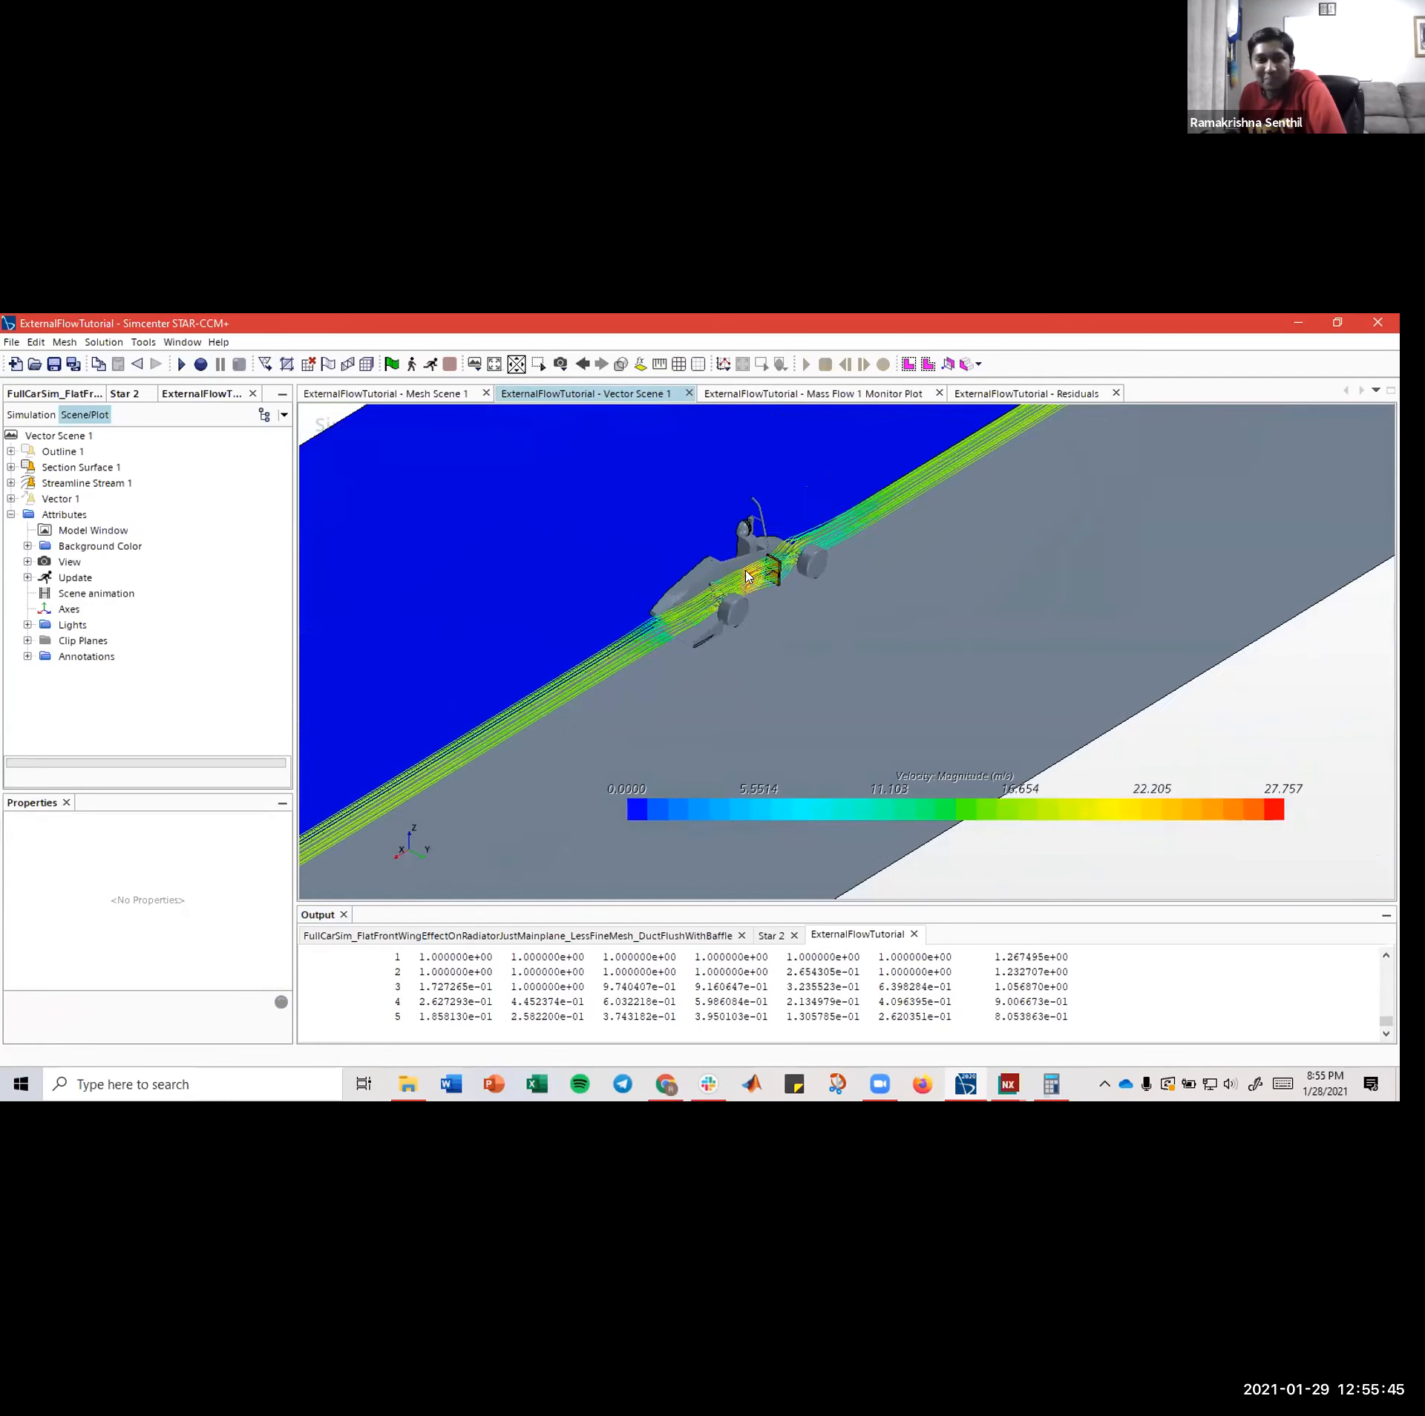
right_click_drag(741, 560, 775, 588)
left_click_drag(744, 588, 711, 589)
scroll(711, 589, "down", 10)
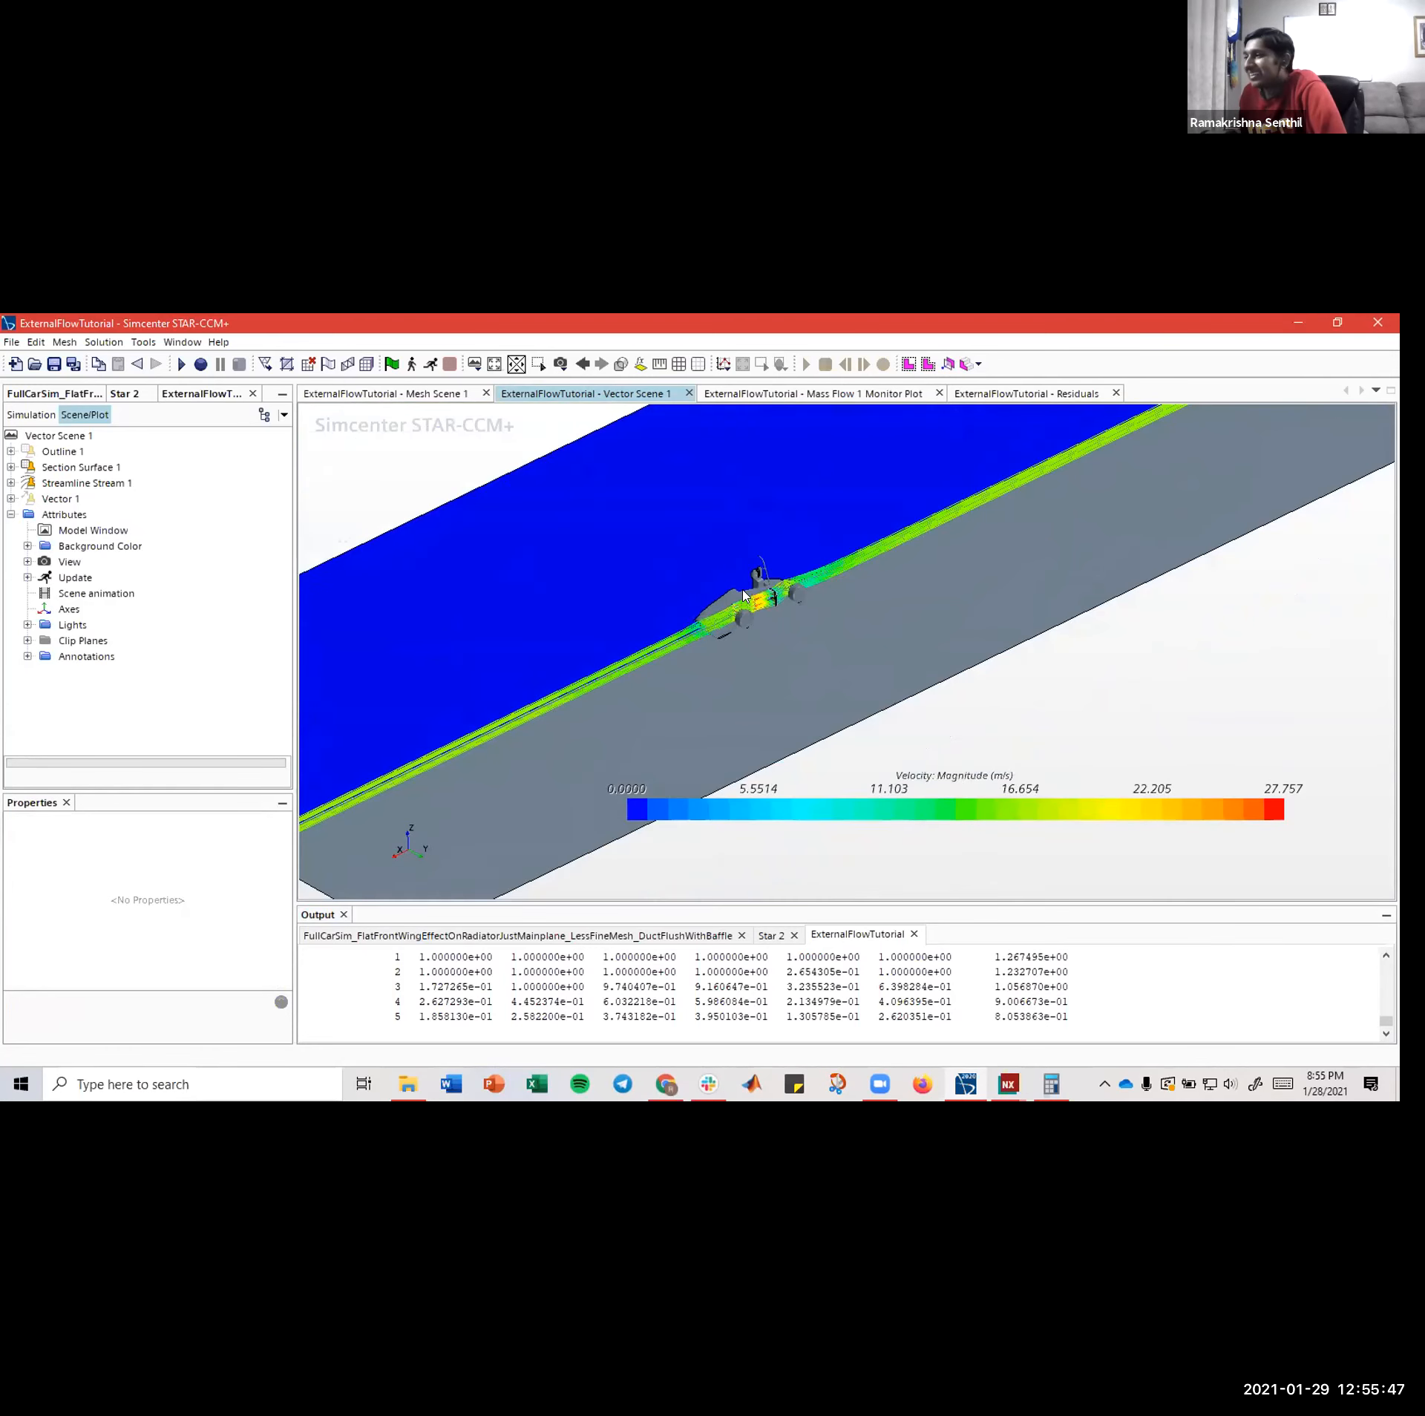
mouse_move(656, 663)
left_mouse_down()
mouse_move(704, 638)
mouse_move(649, 657)
mouse_move(707, 658)
mouse_move(640, 674)
mouse_move(659, 699)
left_mouse_up()
right_click_drag(659, 695, 633, 680)
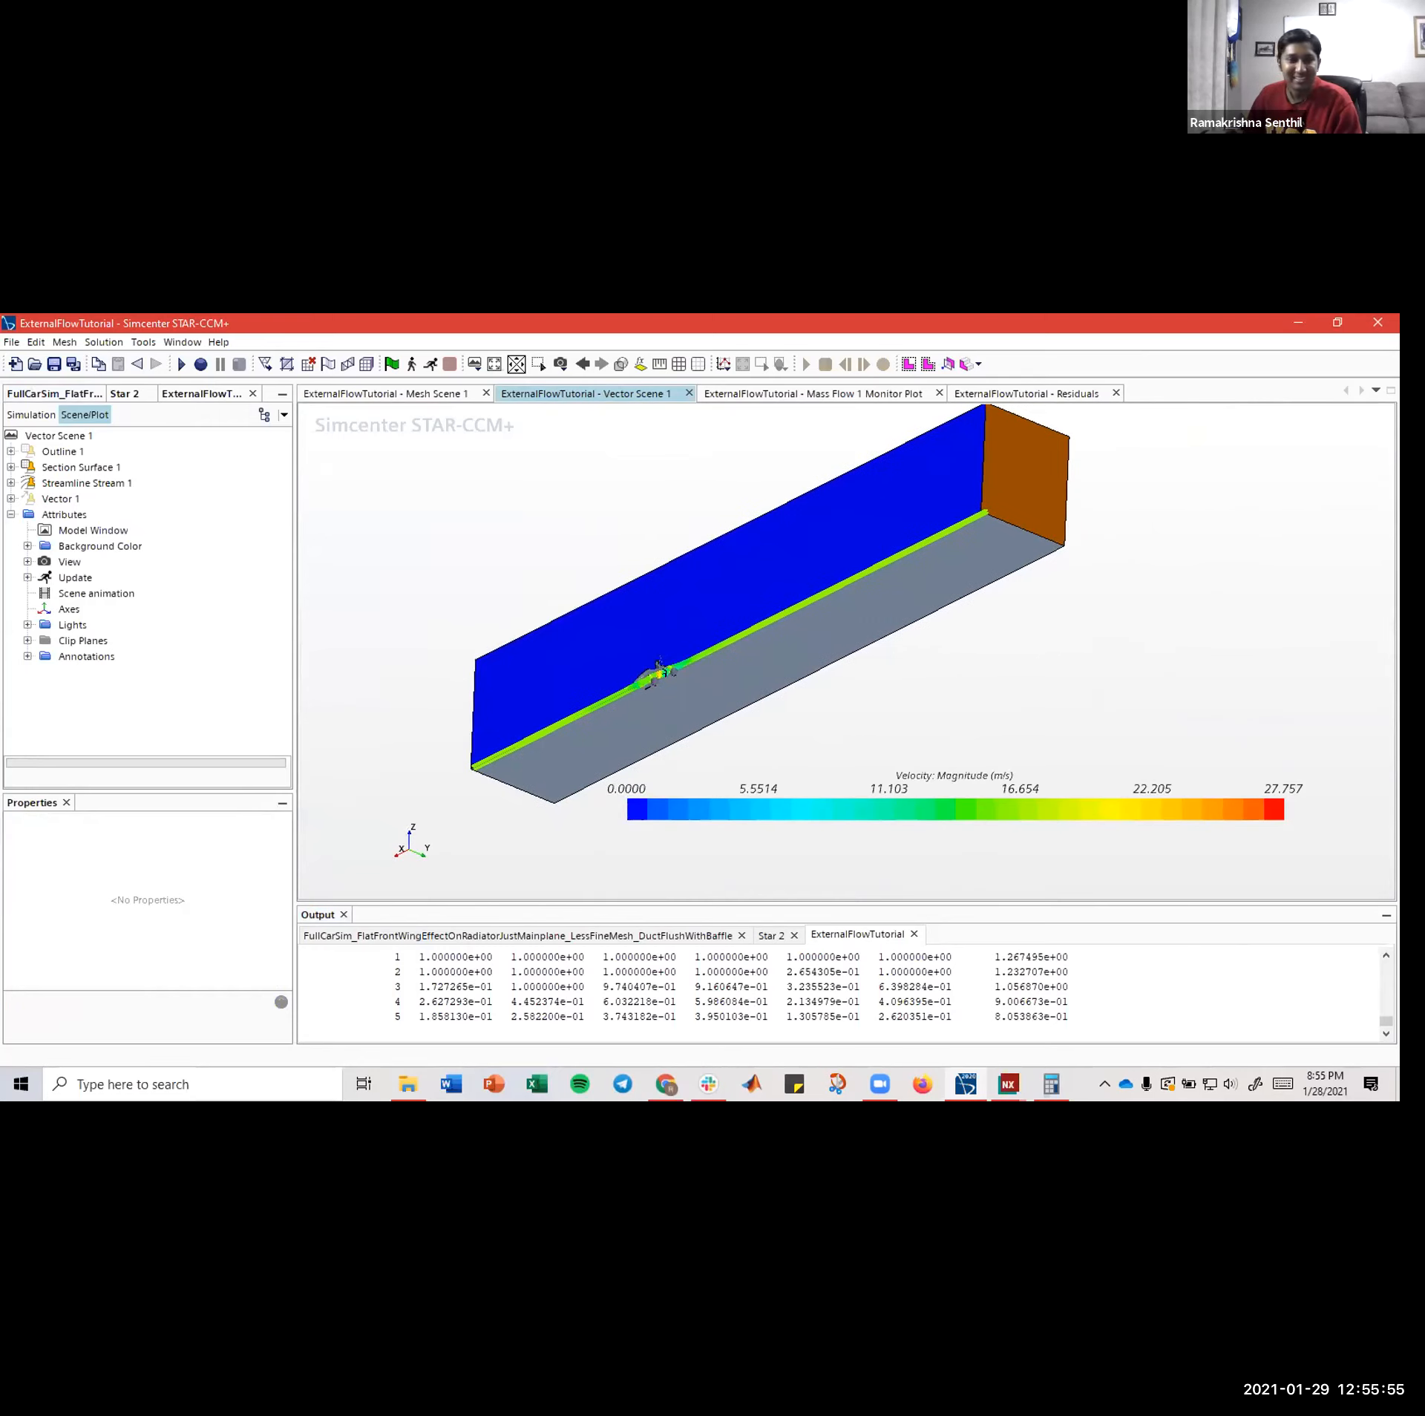